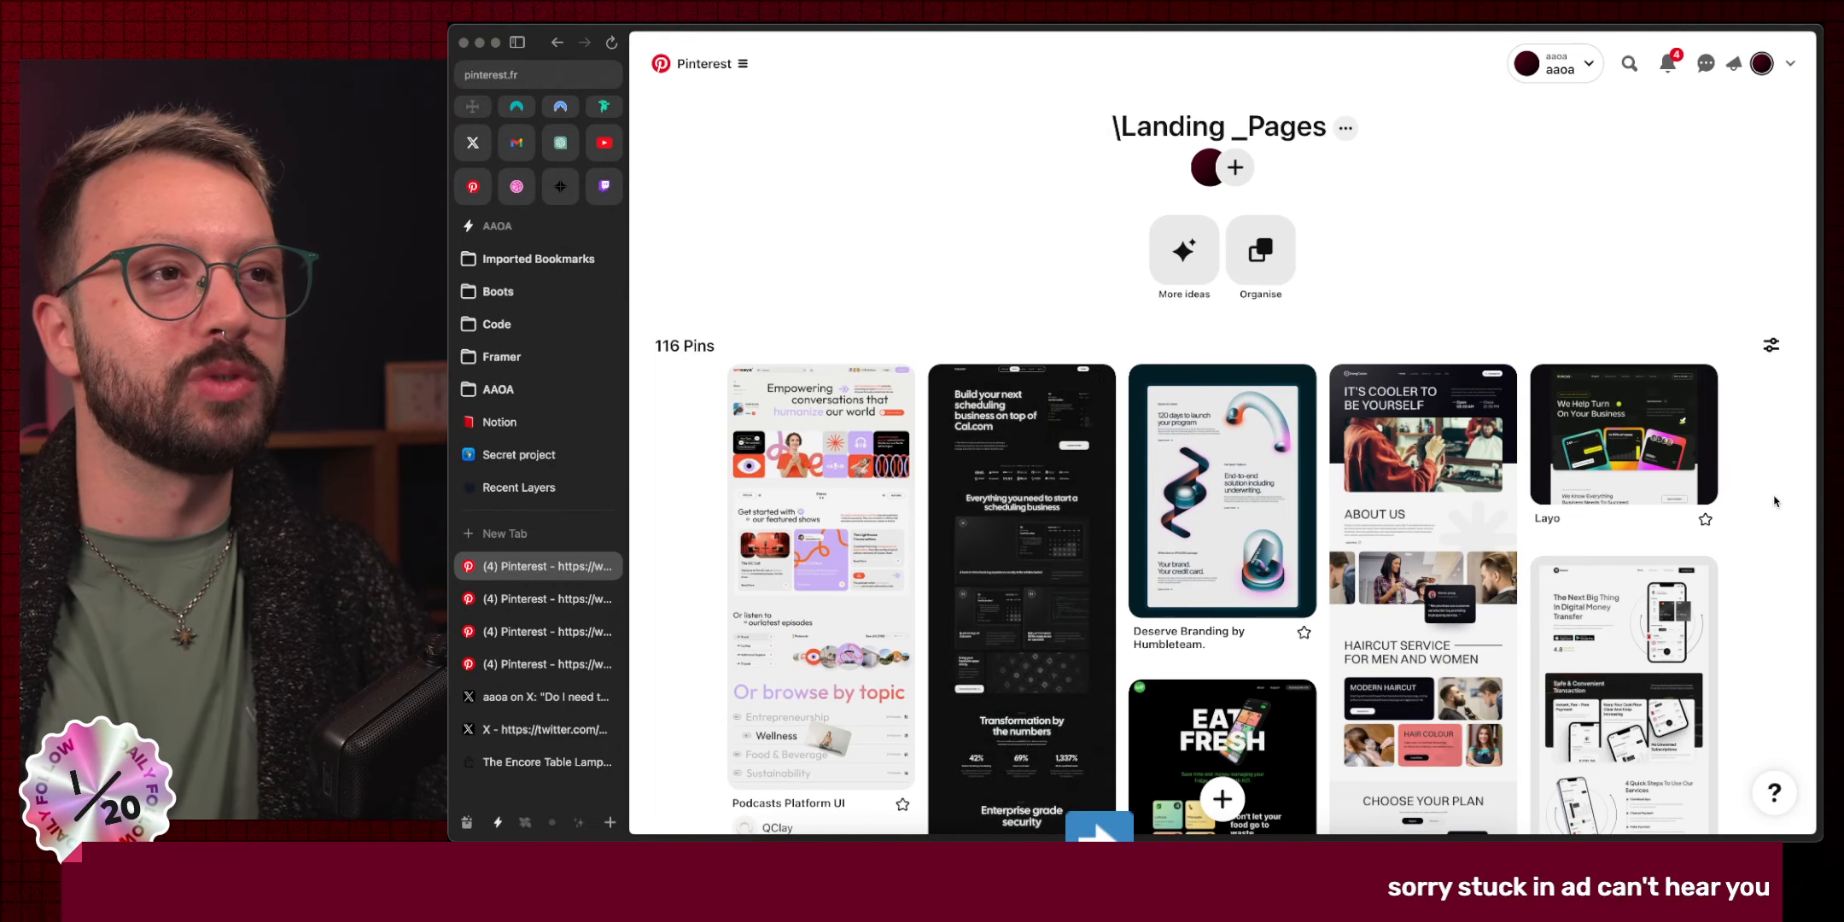
Scroll down the Landing Pages board to the dark D25 agency pin.
scroll(1774, 501, "down", 15)
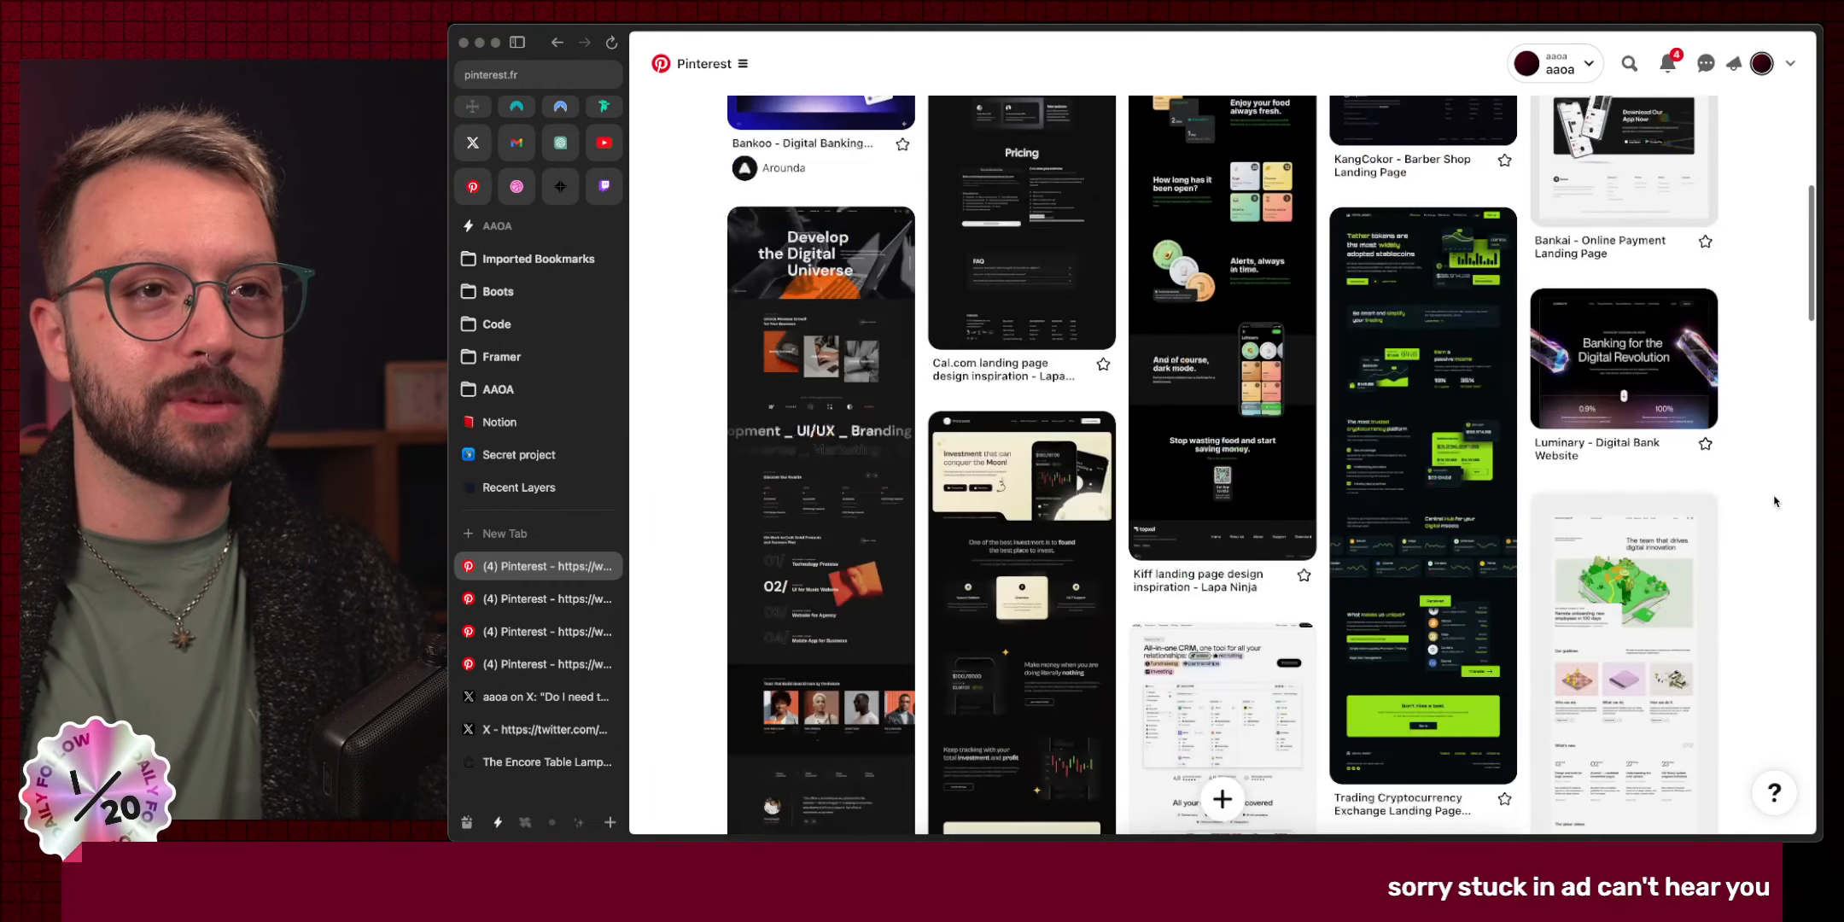
scroll(1774, 501, "down", 1)
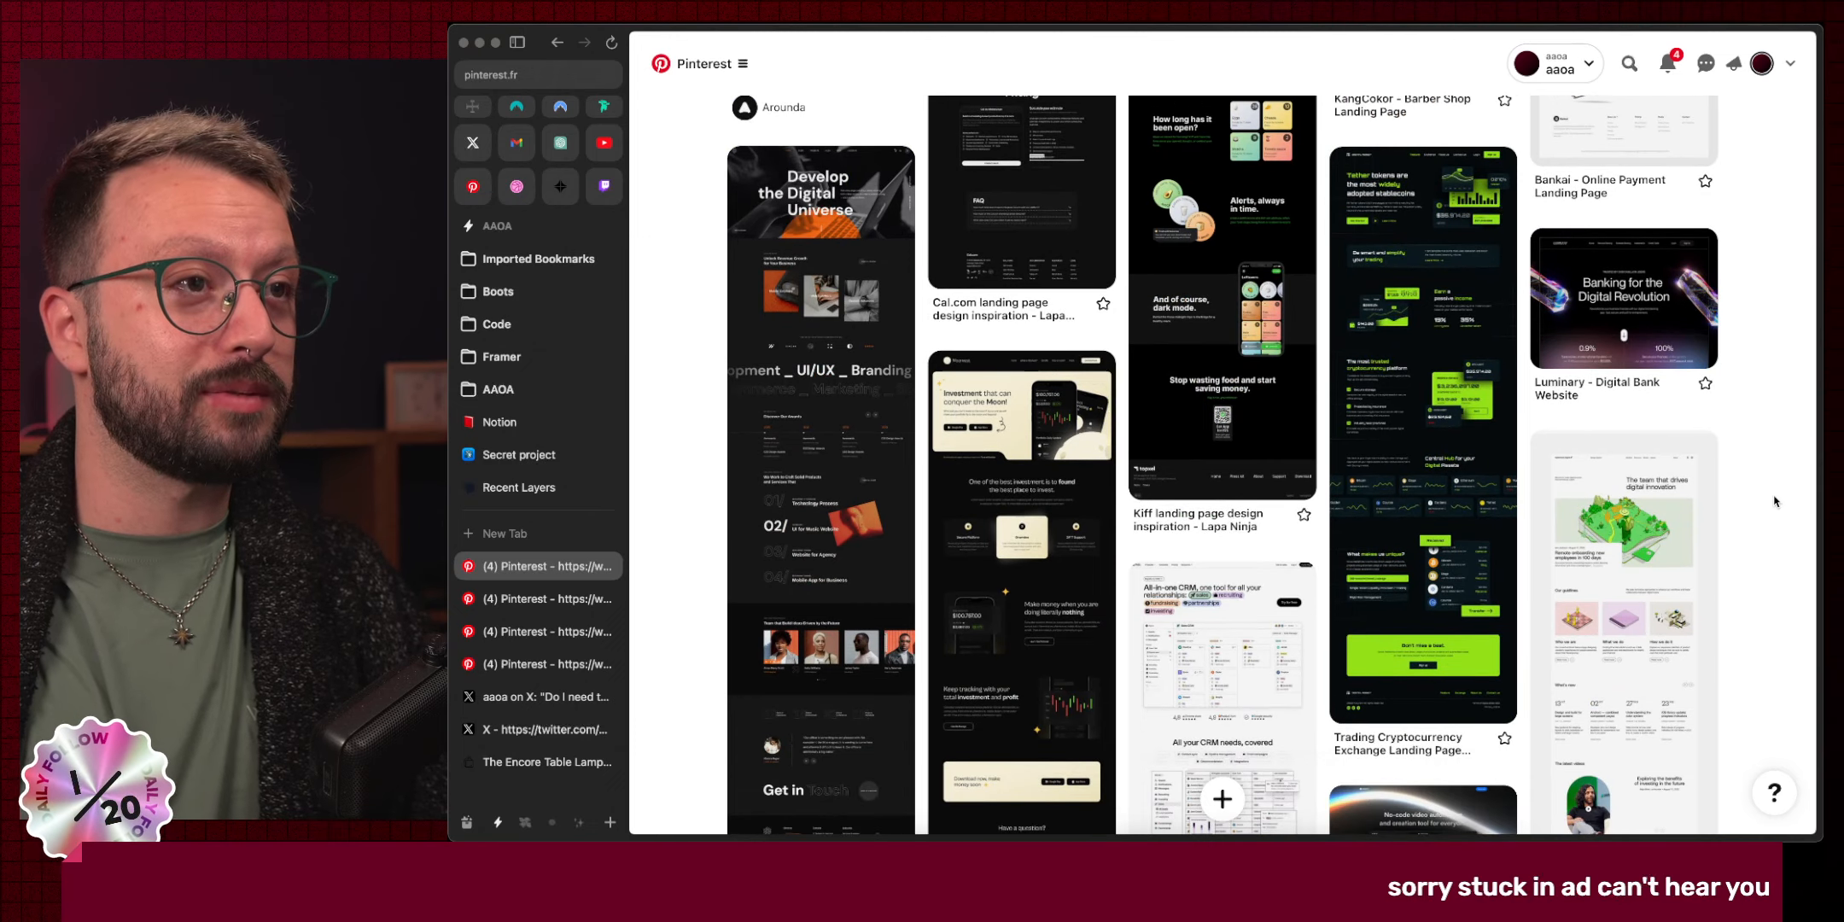
scroll(1774, 502, "down", 4)
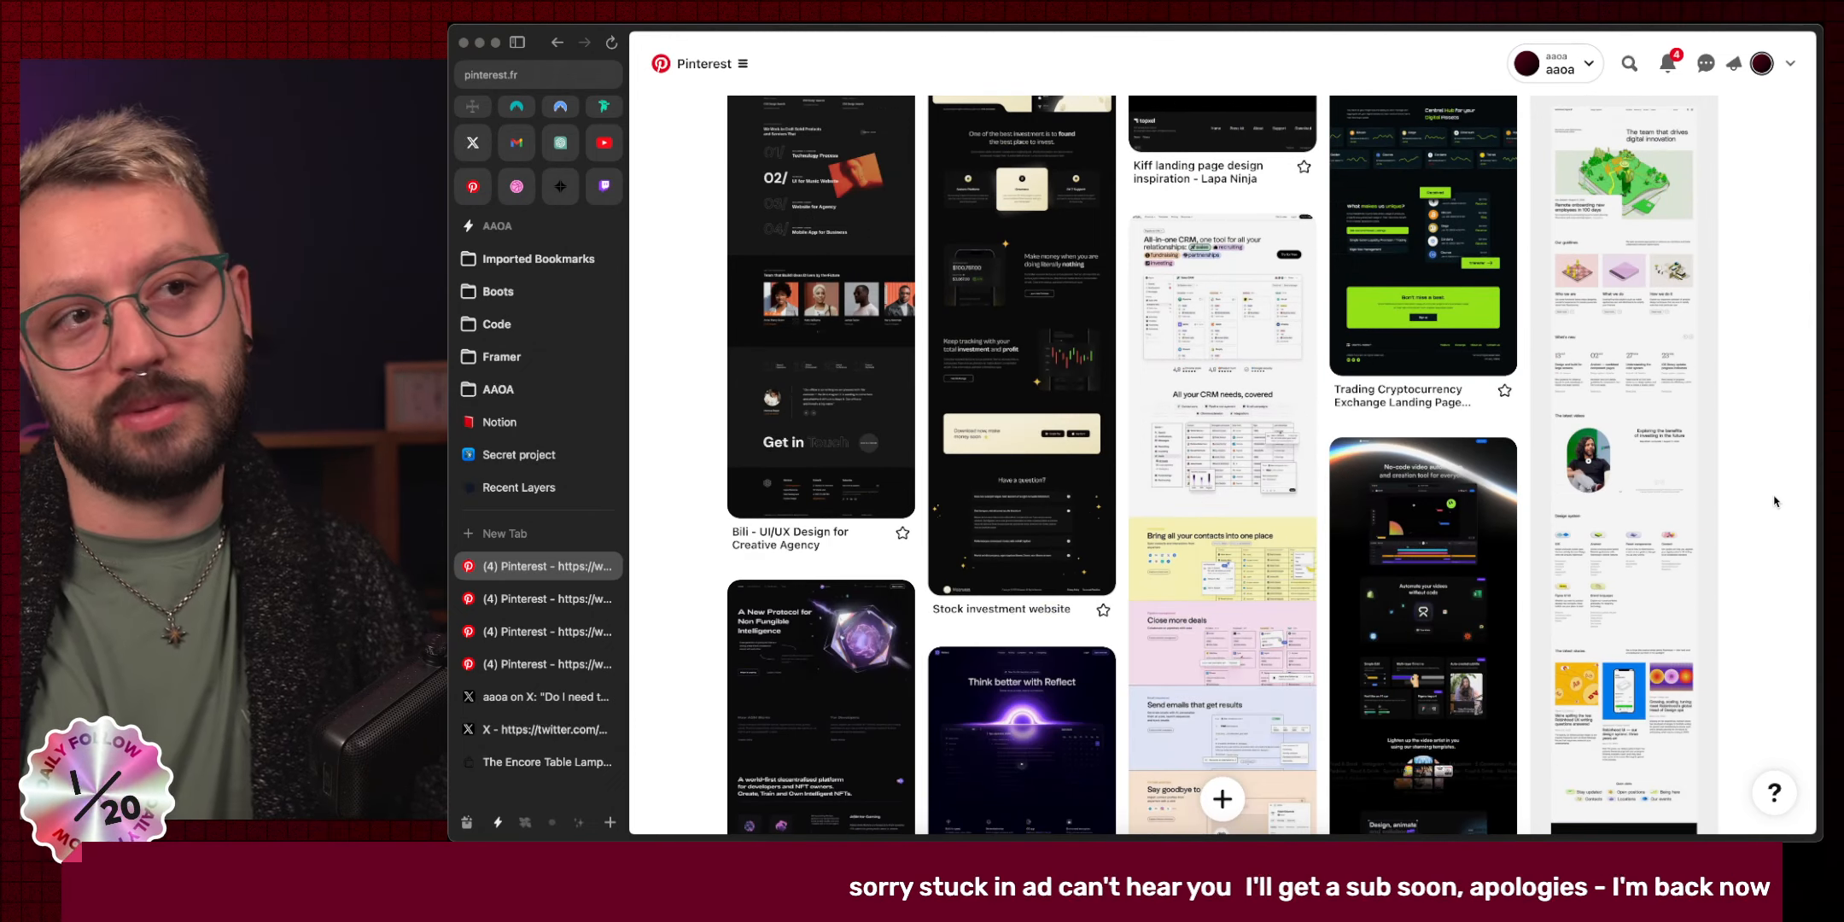
scroll(1774, 501, "down", 7)
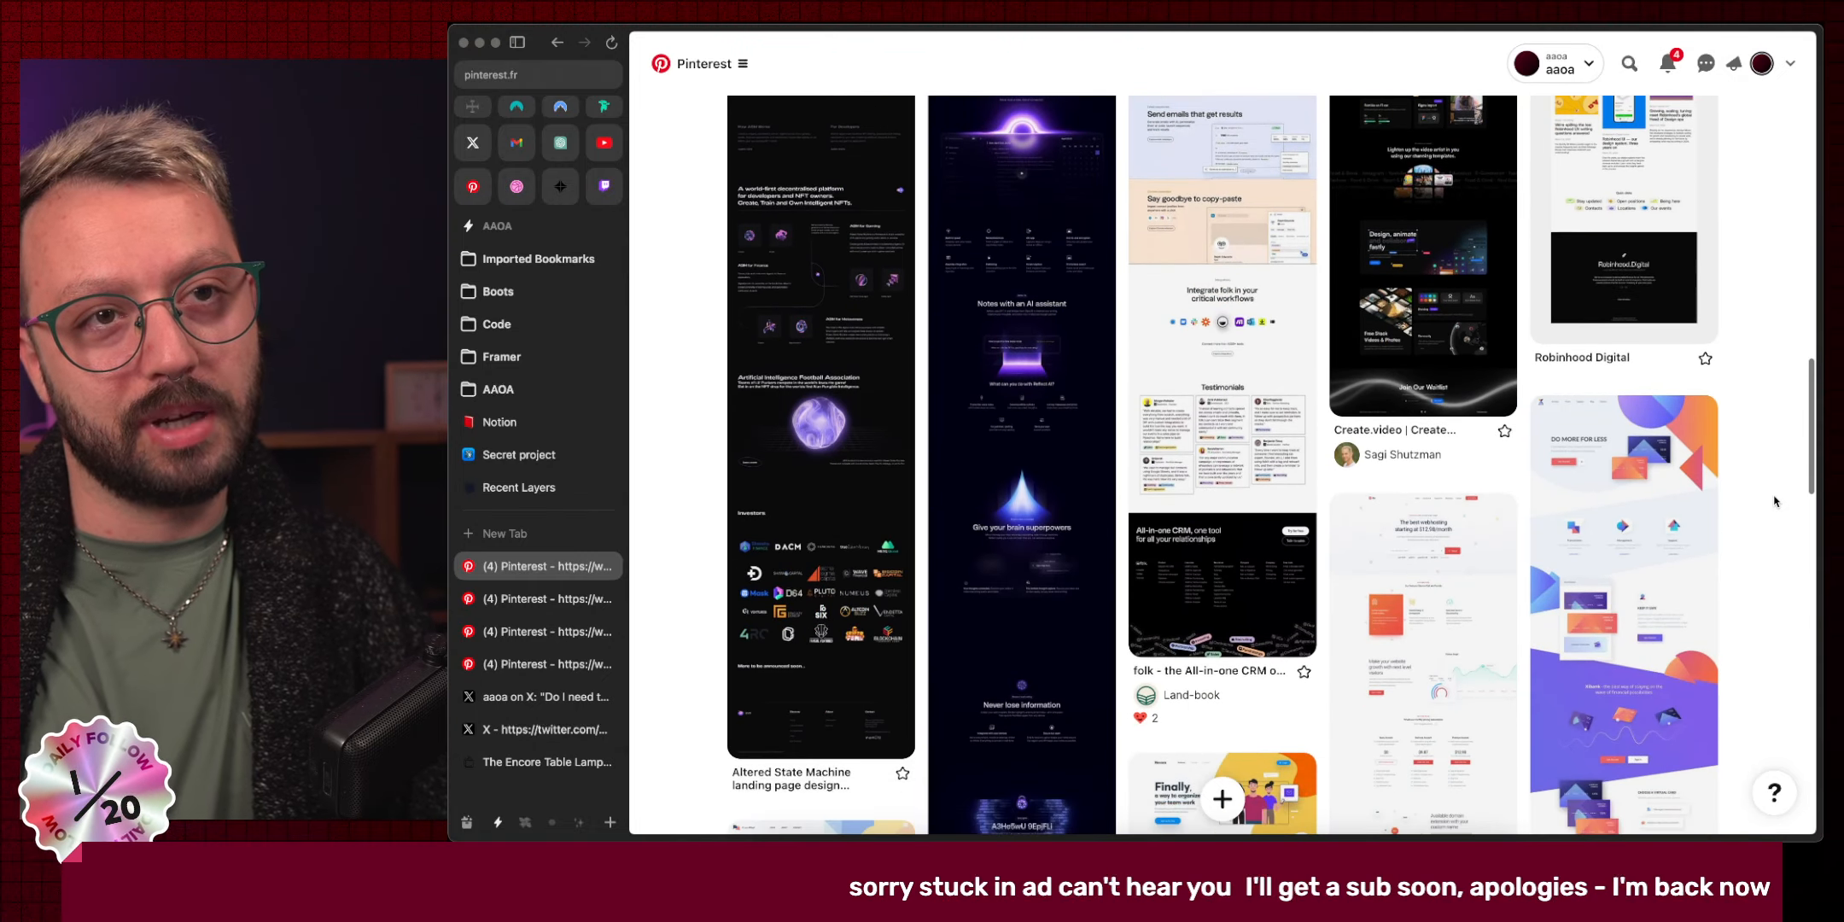
scroll(1774, 501, "down", 11)
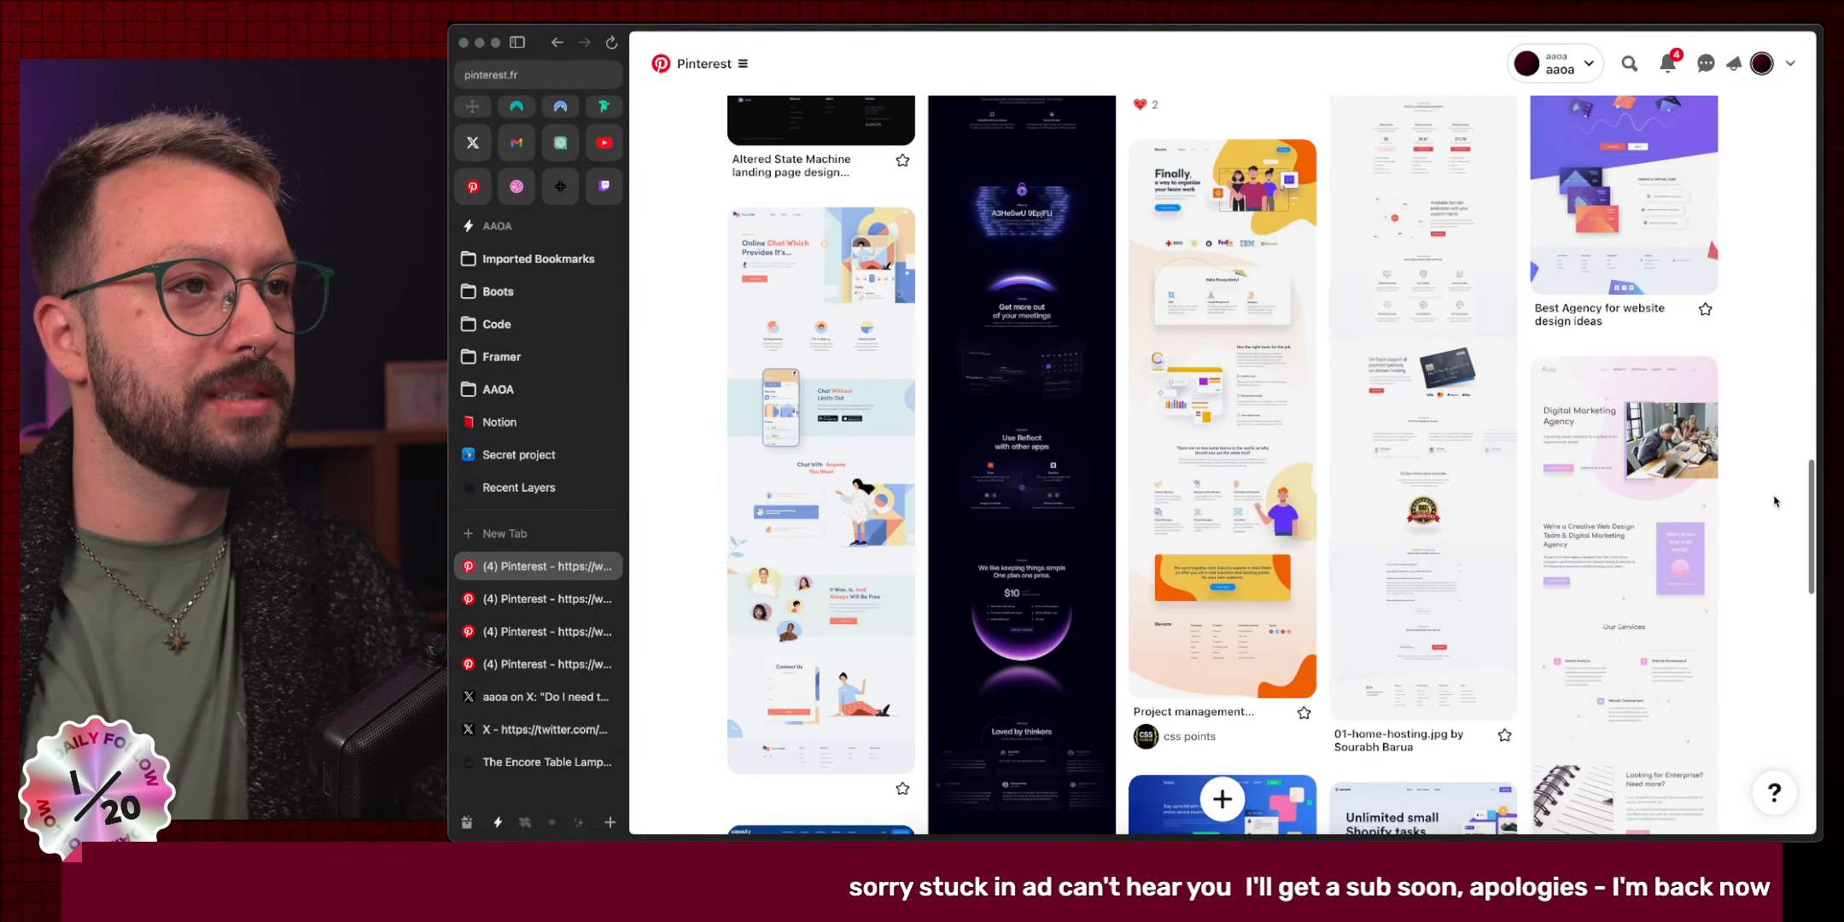
scroll(1774, 501, "down", 4)
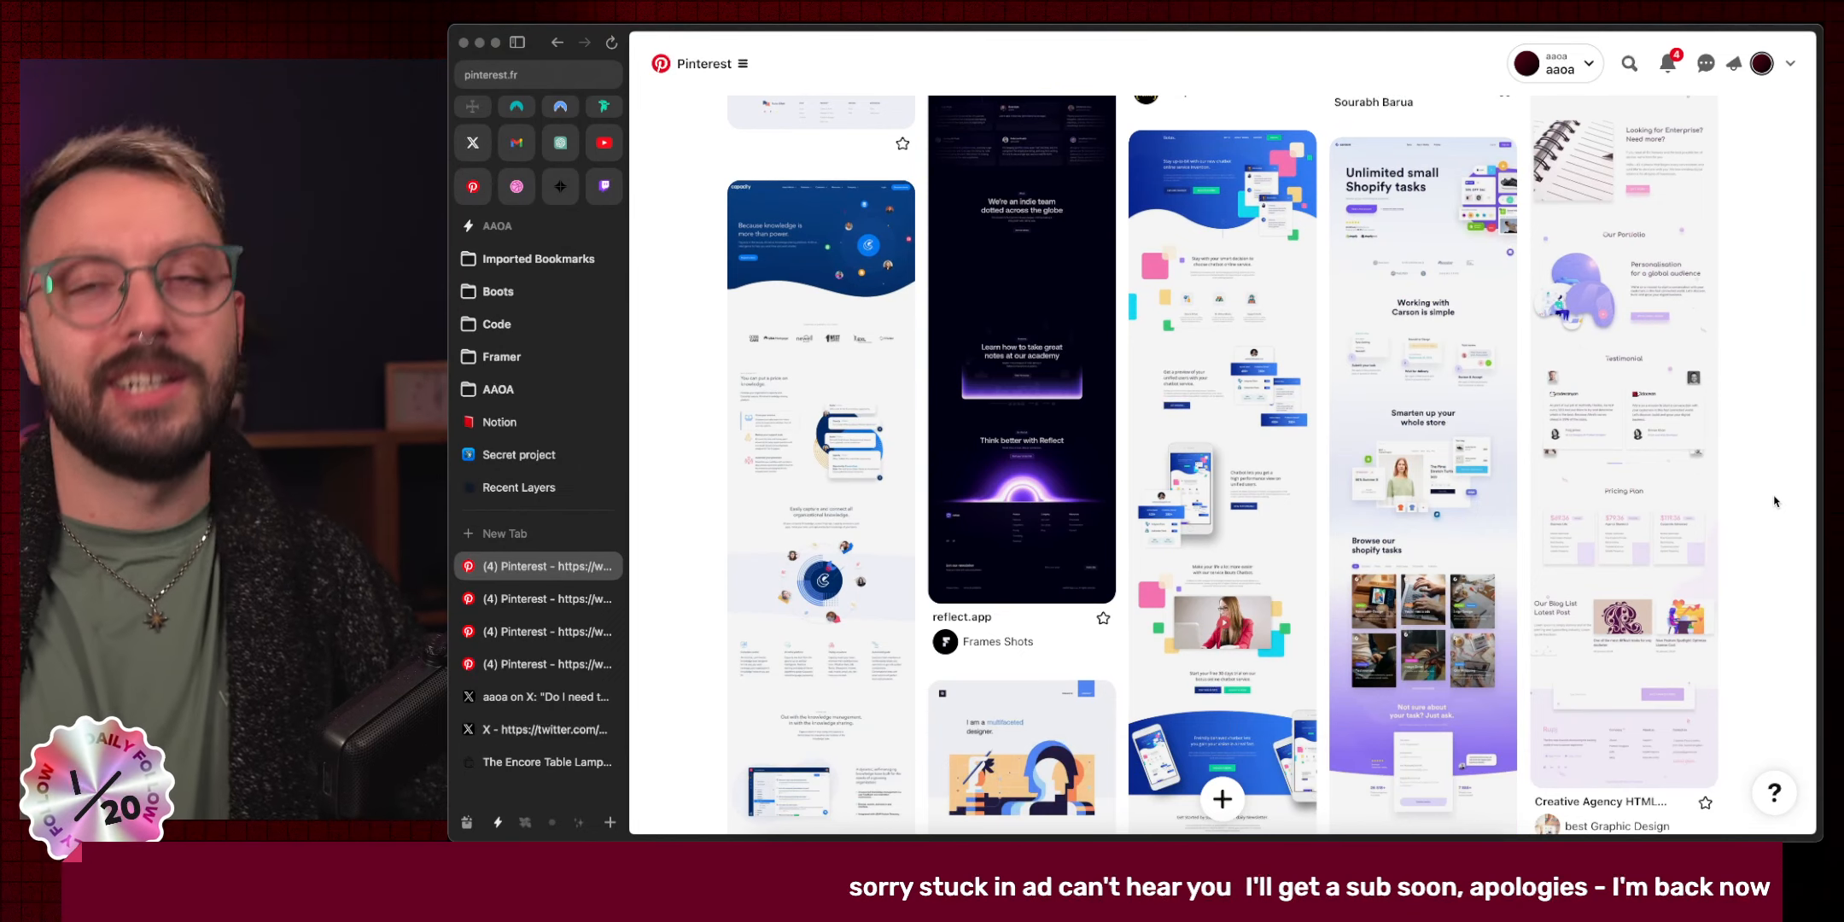
scroll(1773, 501, "down", 9)
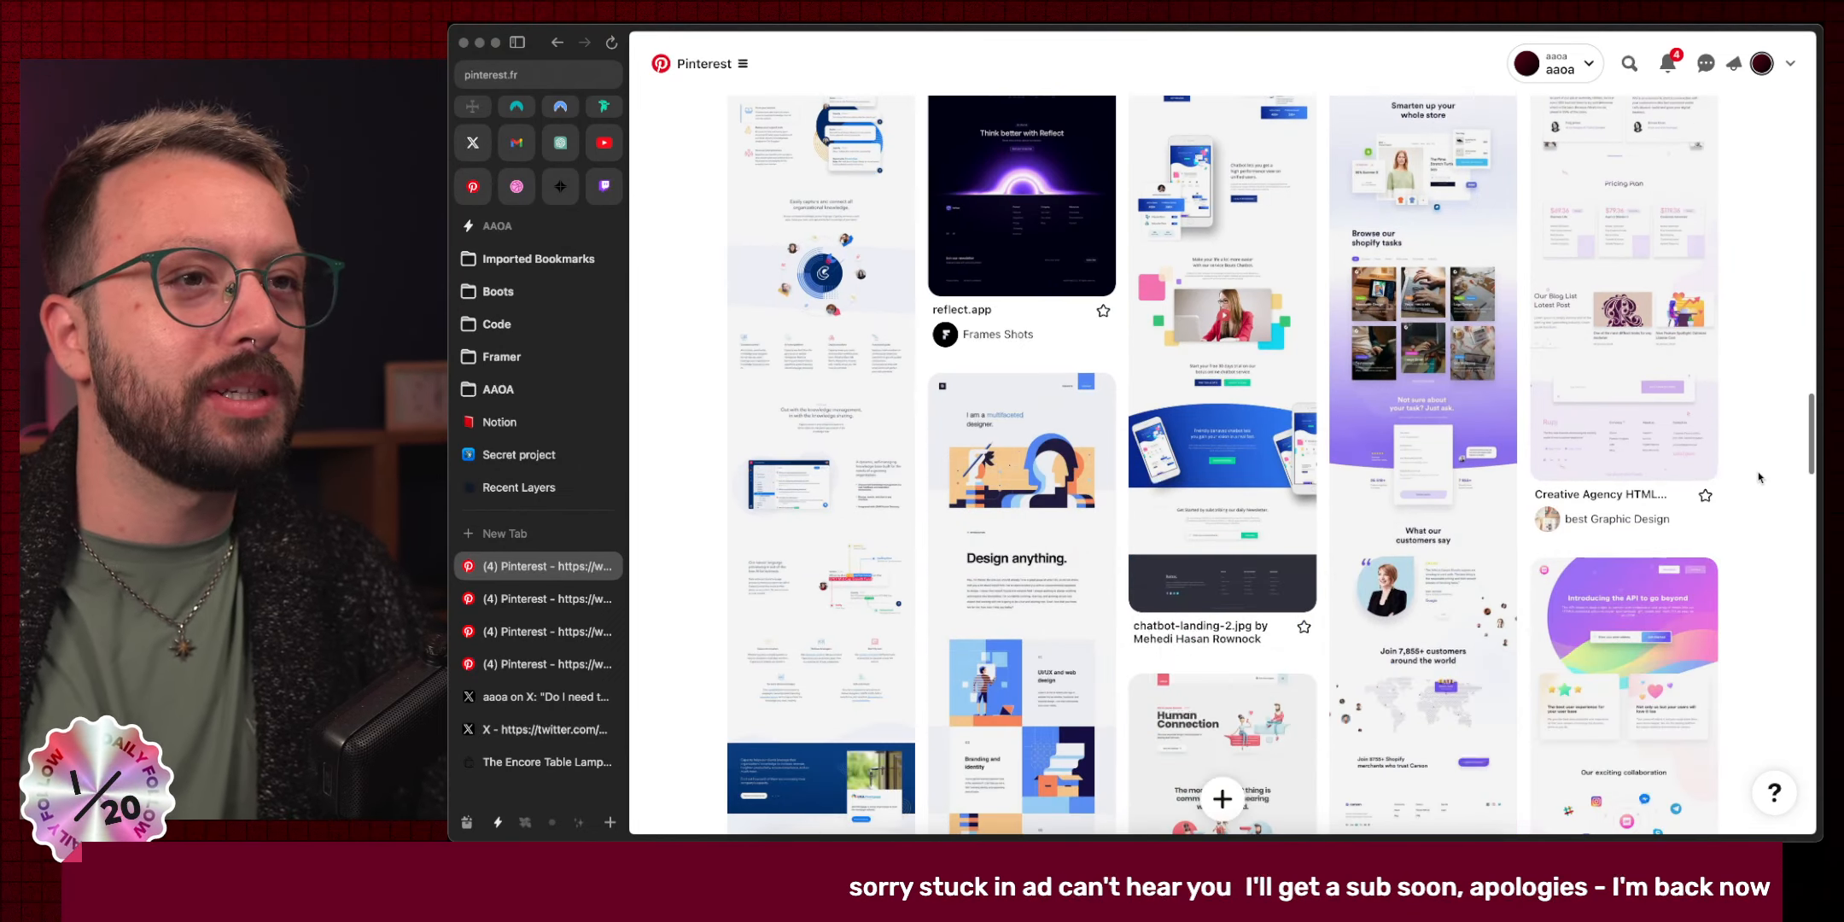
scroll(1758, 476, "down", 1)
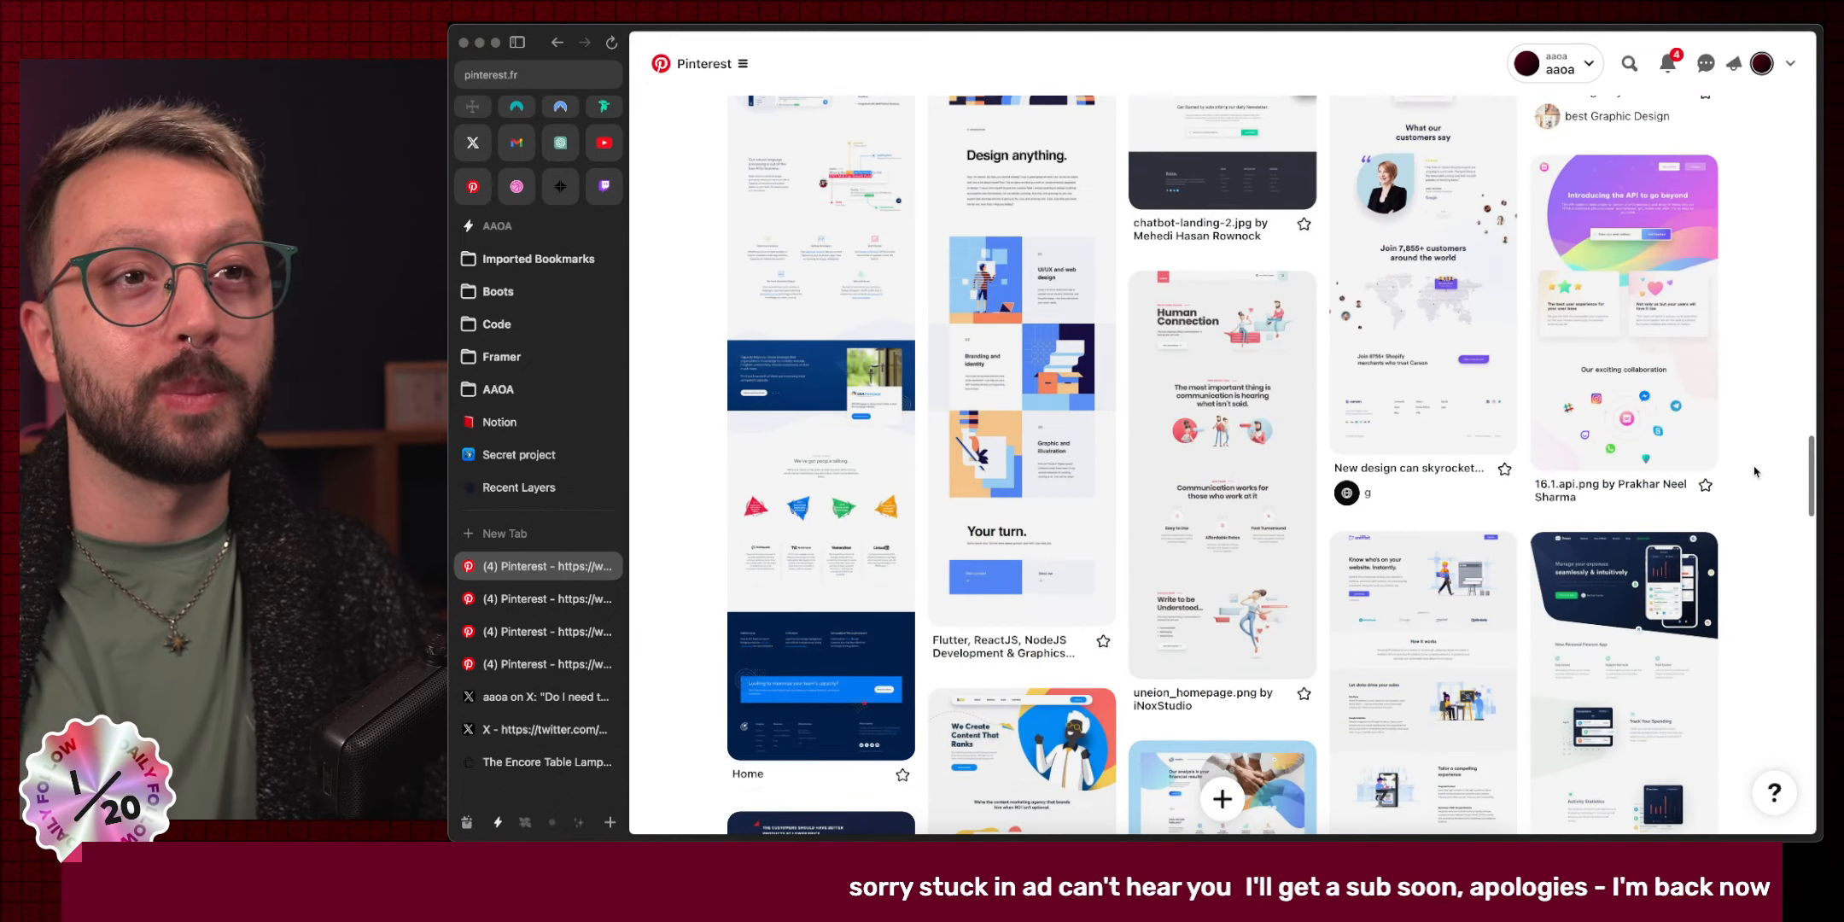
scroll(1752, 472, "down", 8)
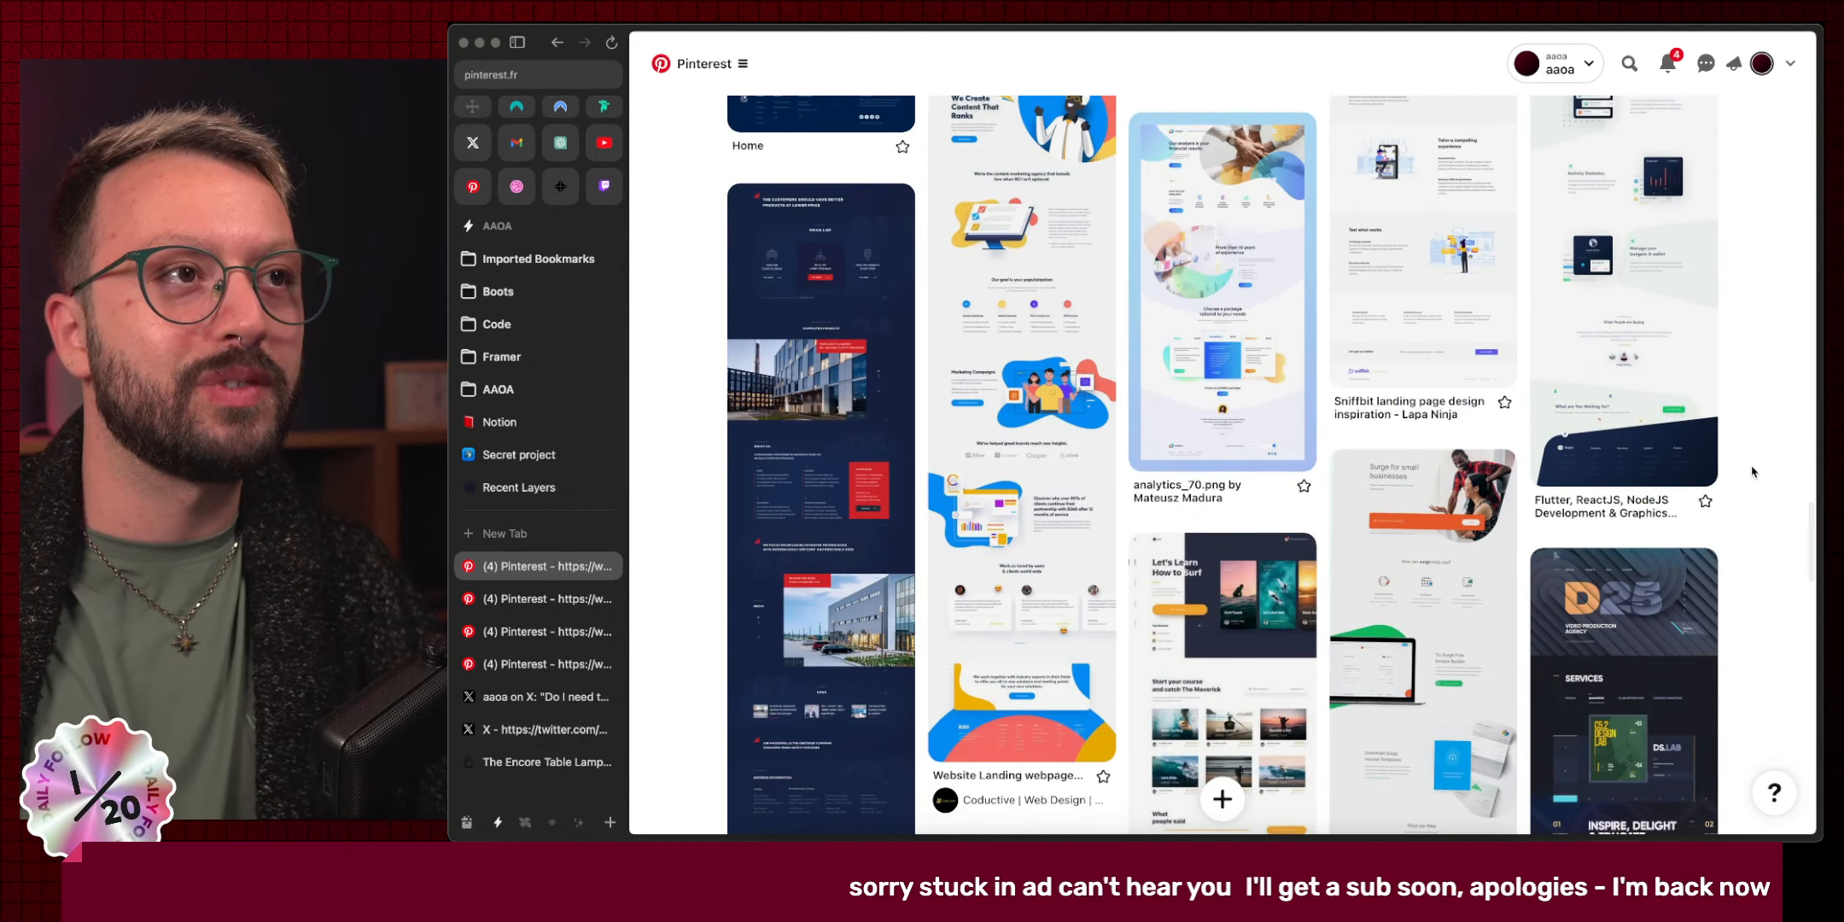
scroll(1751, 472, "down", 4)
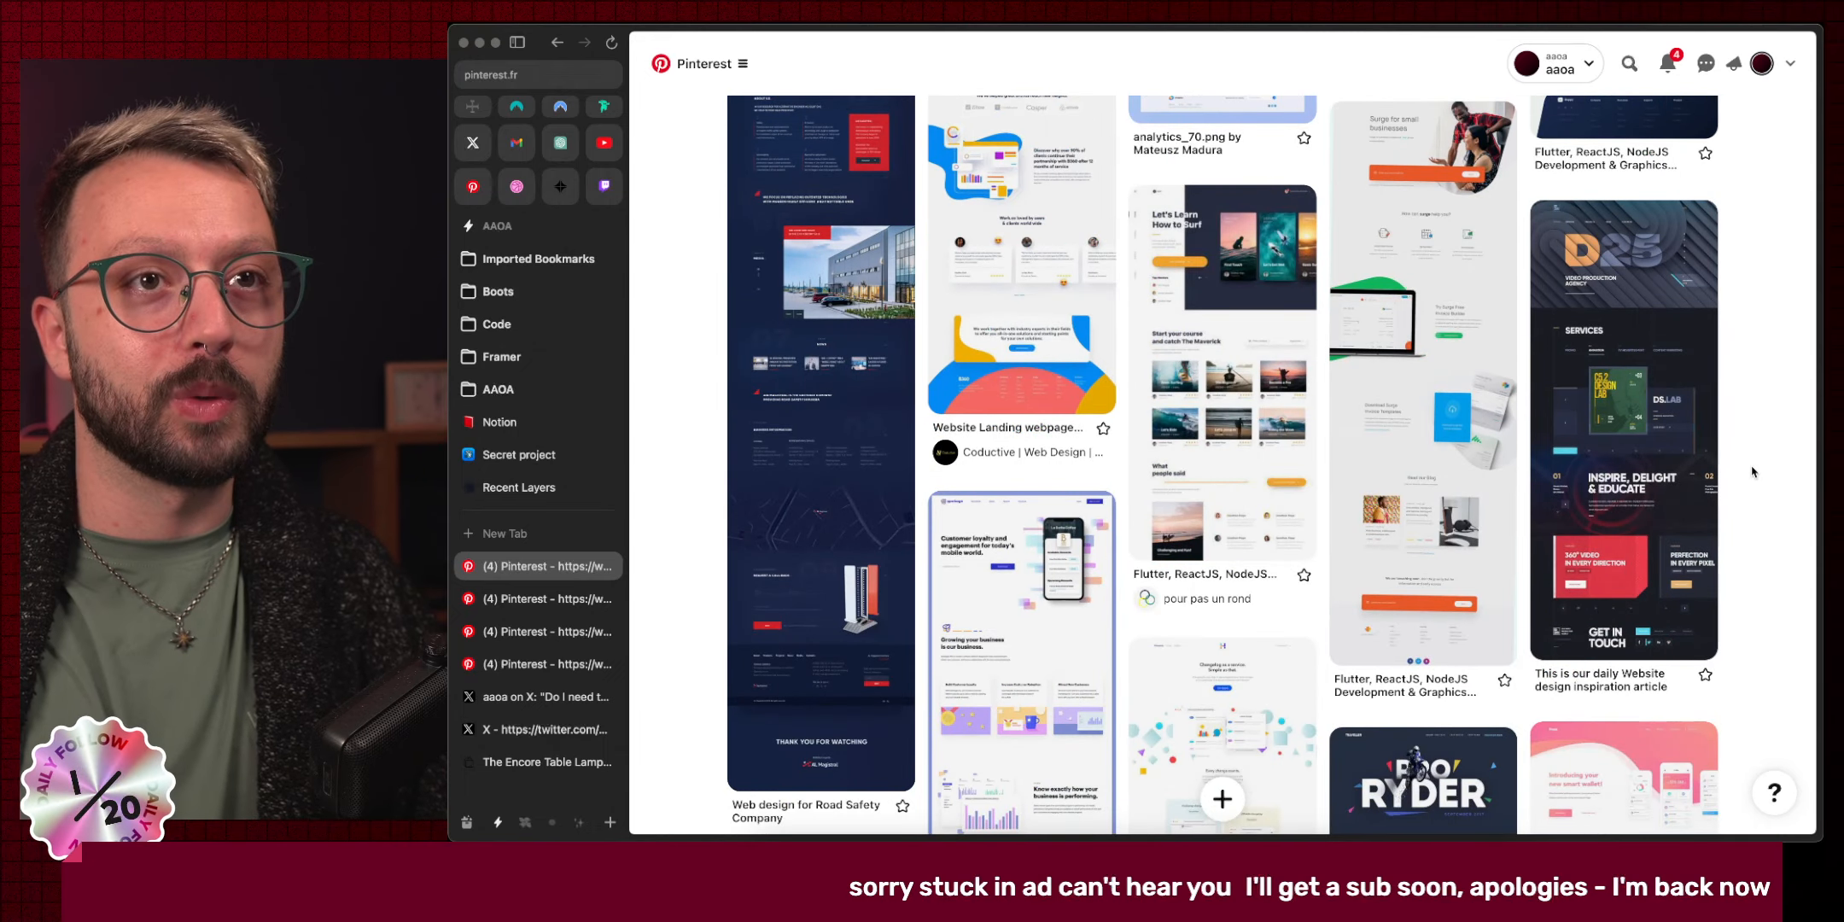
mouse_move(1710, 403)
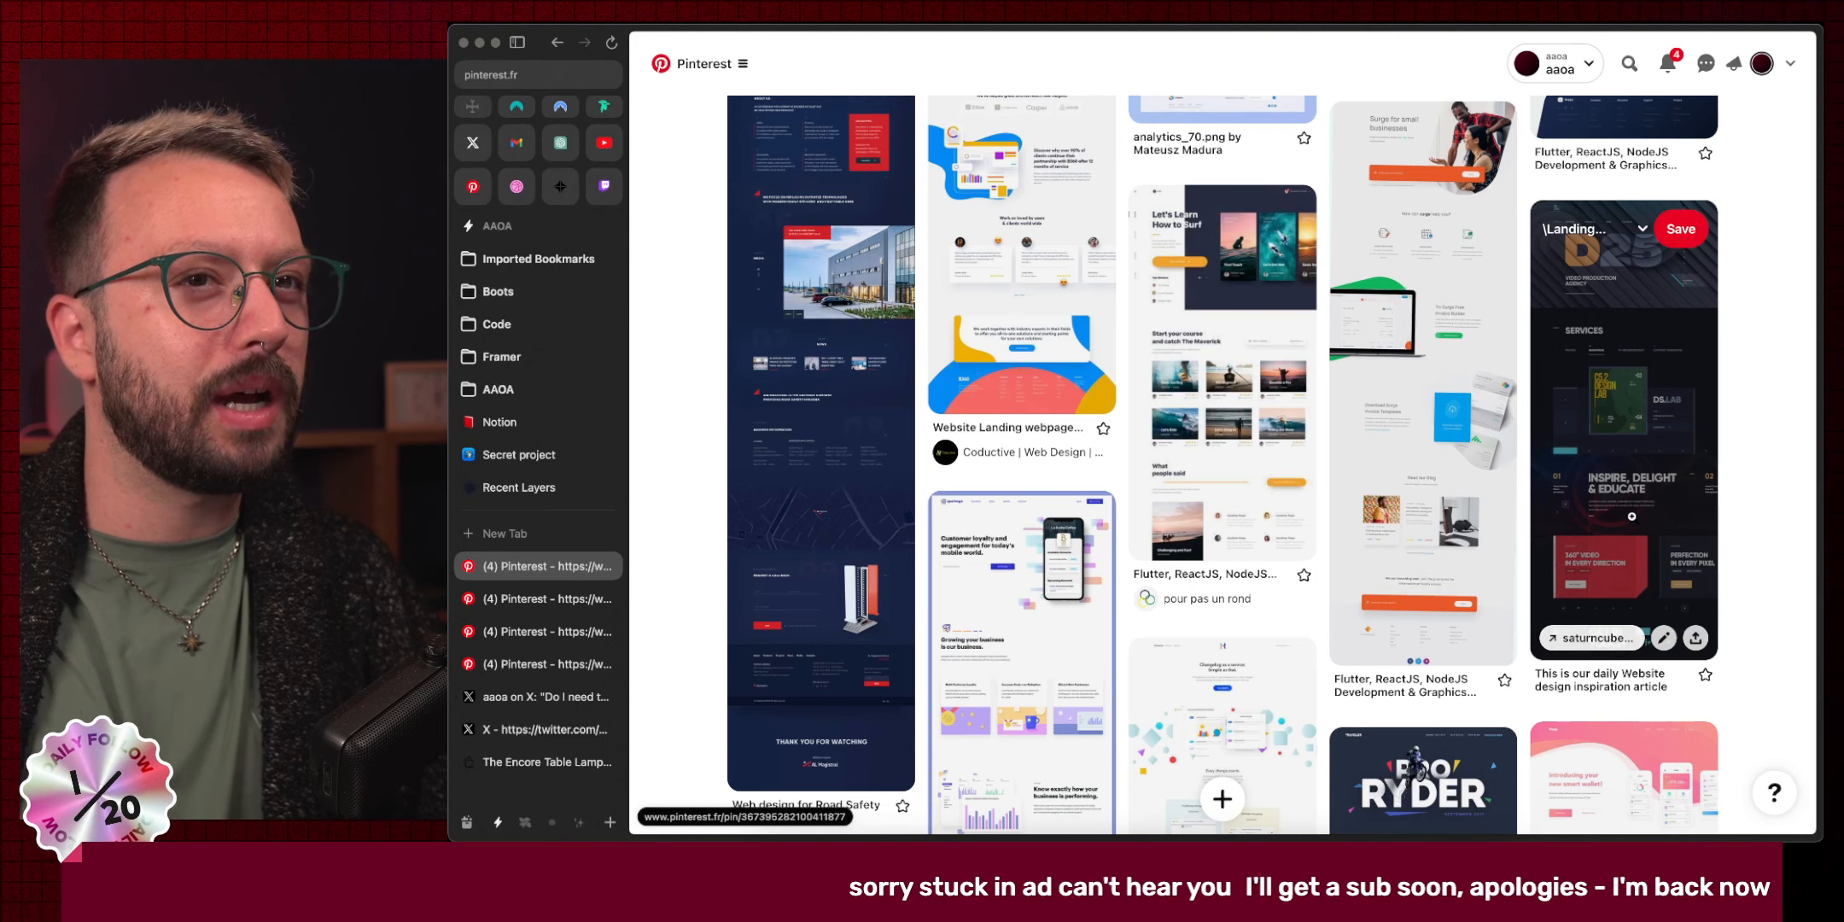
Open the D25 pin's saturncube.com site in a new tab and keep browsing the board.
left_click(1589, 638)
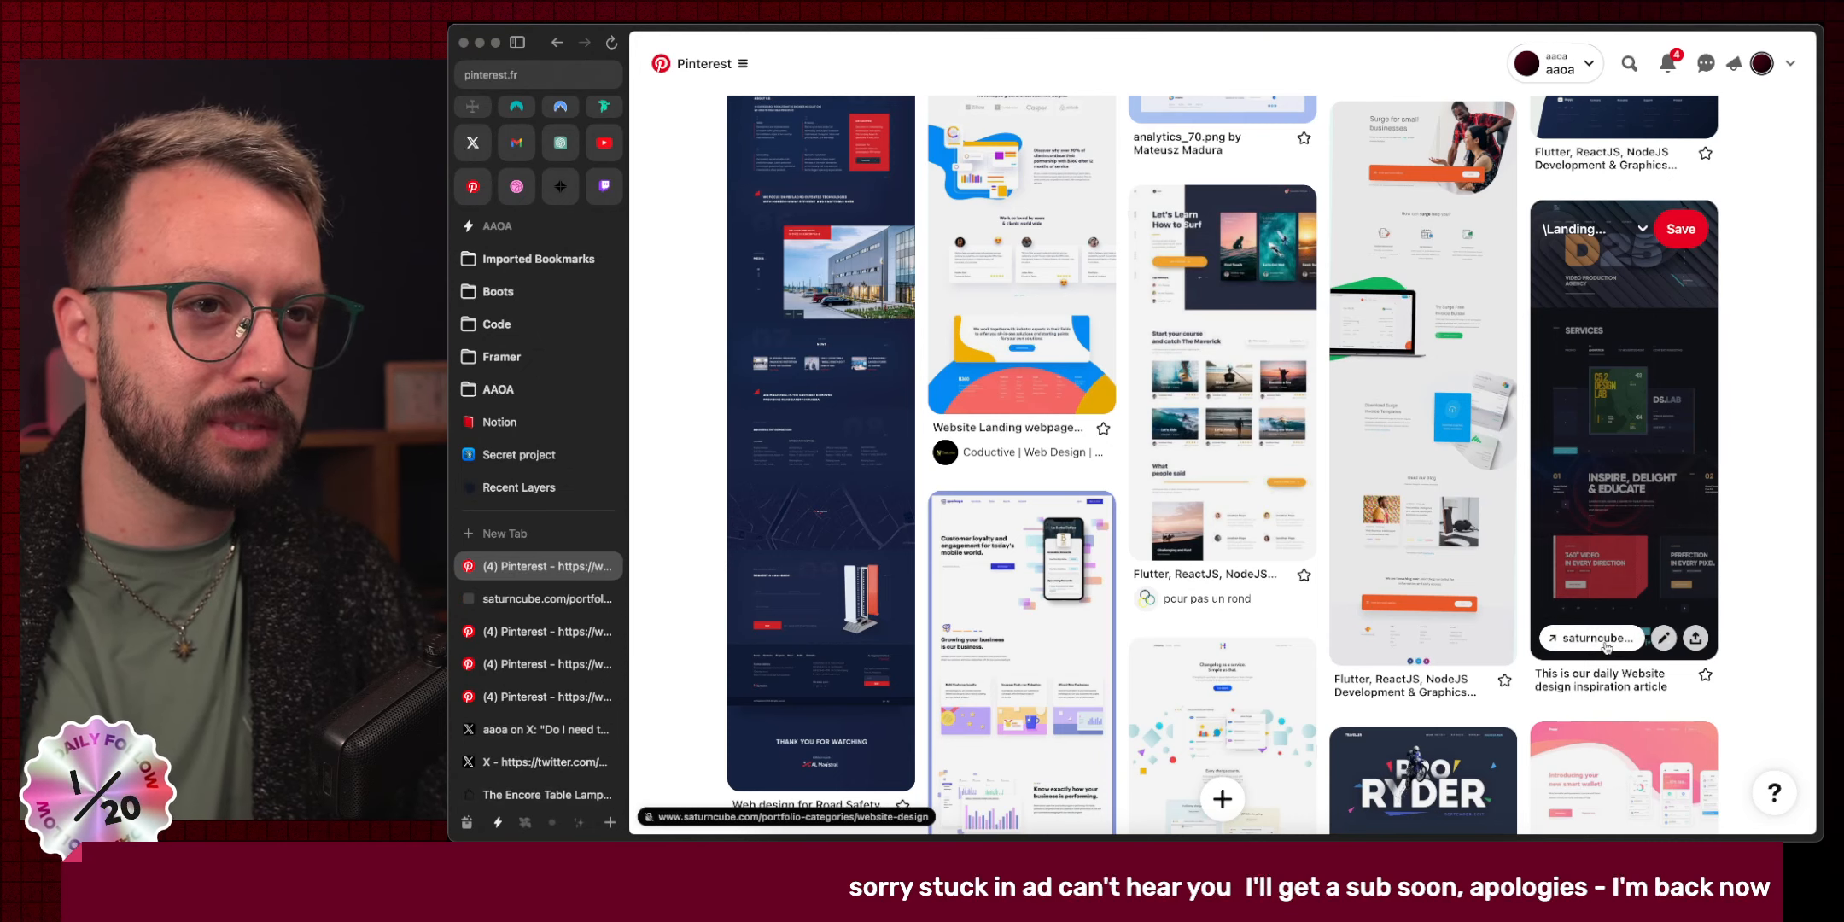
scroll(1631, 555, "down", 5)
scroll(1636, 553, "down", 10)
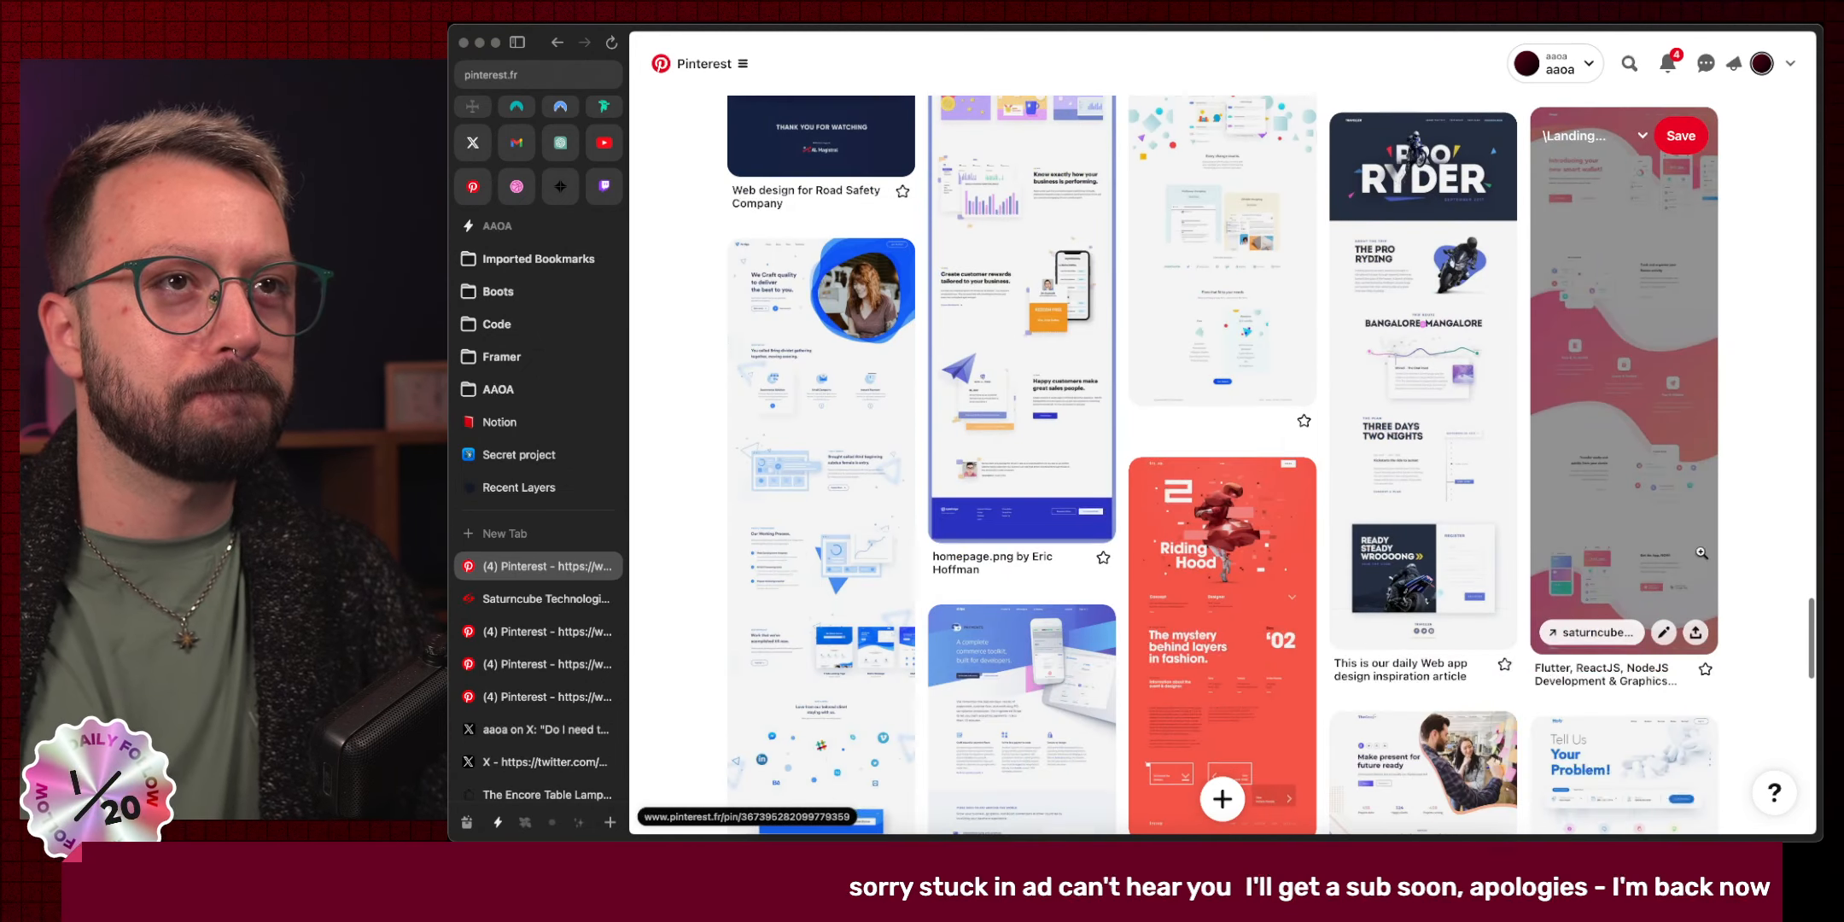
scroll(1699, 551, "down", 4)
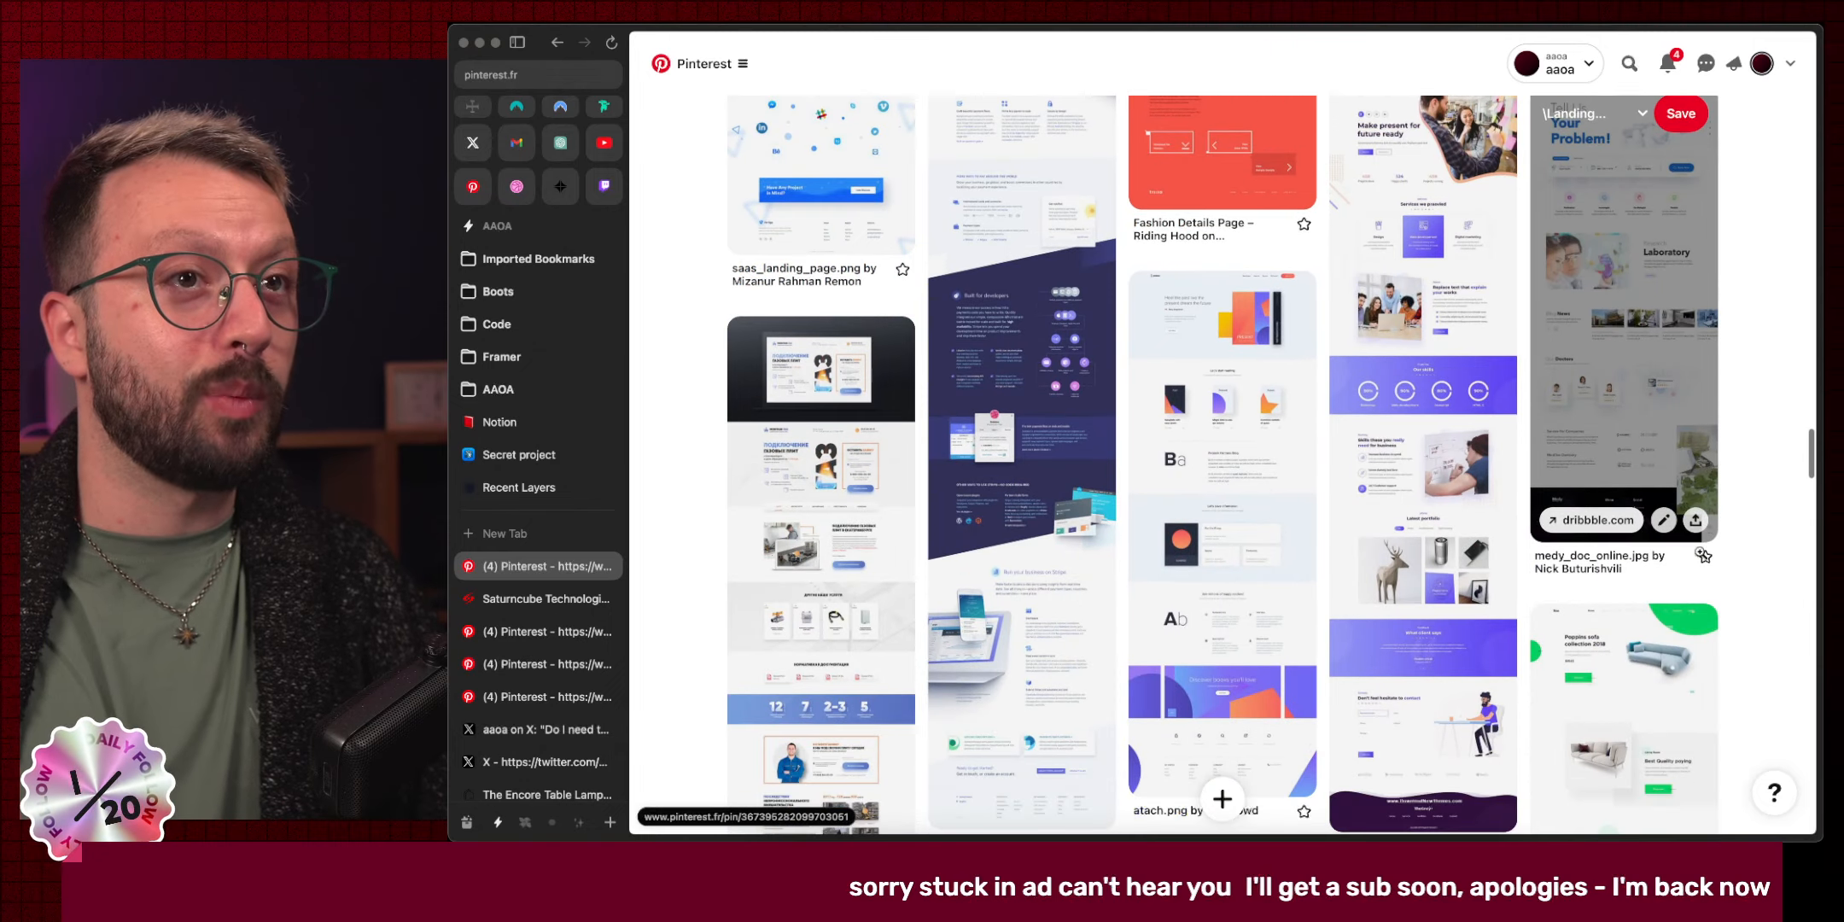
scroll(1705, 556, "down", 10)
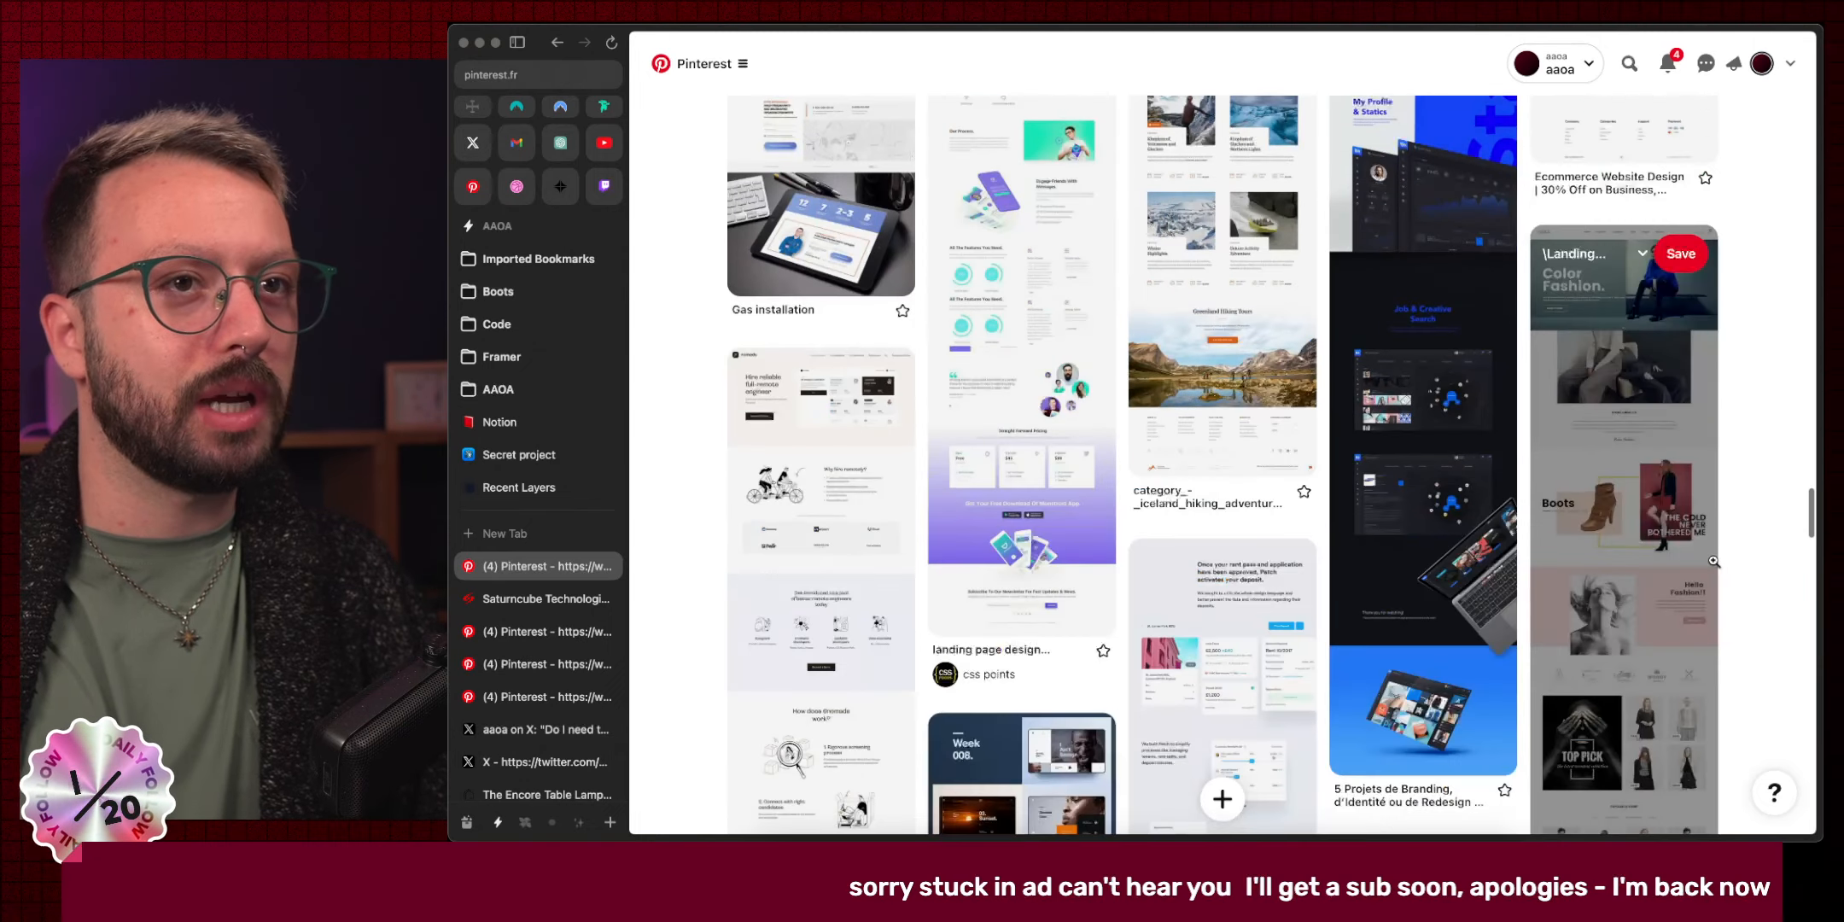
scroll(1713, 561, "down", 7)
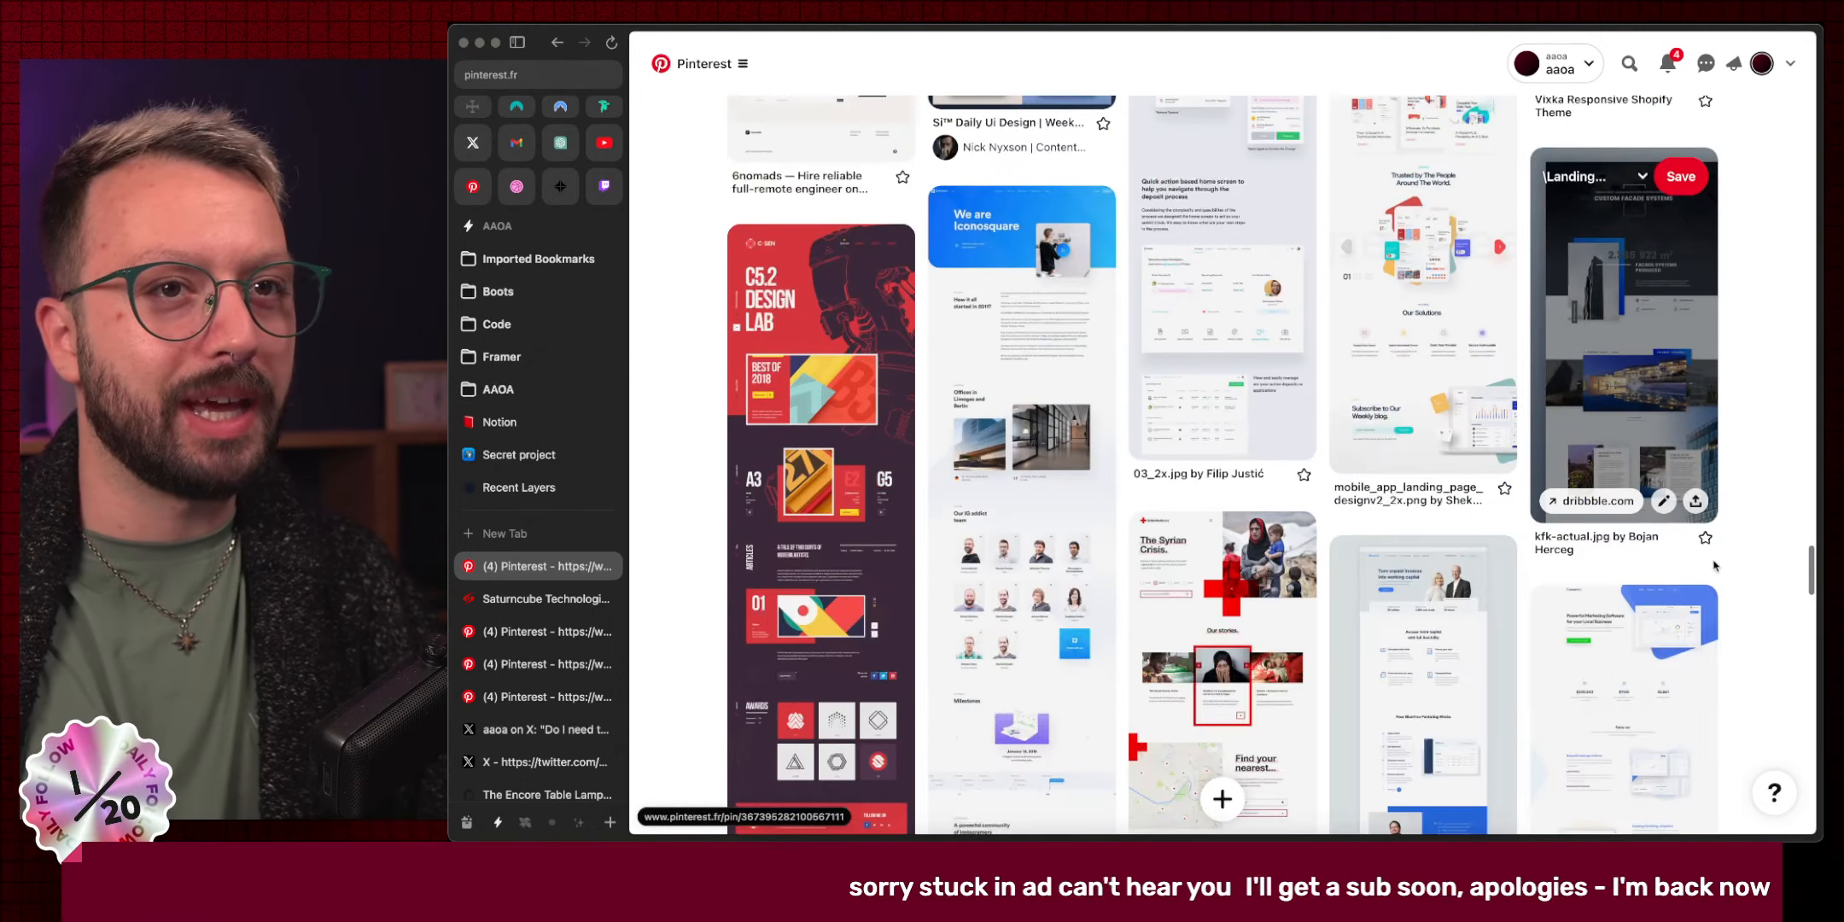
scroll(1771, 587, "down", 1)
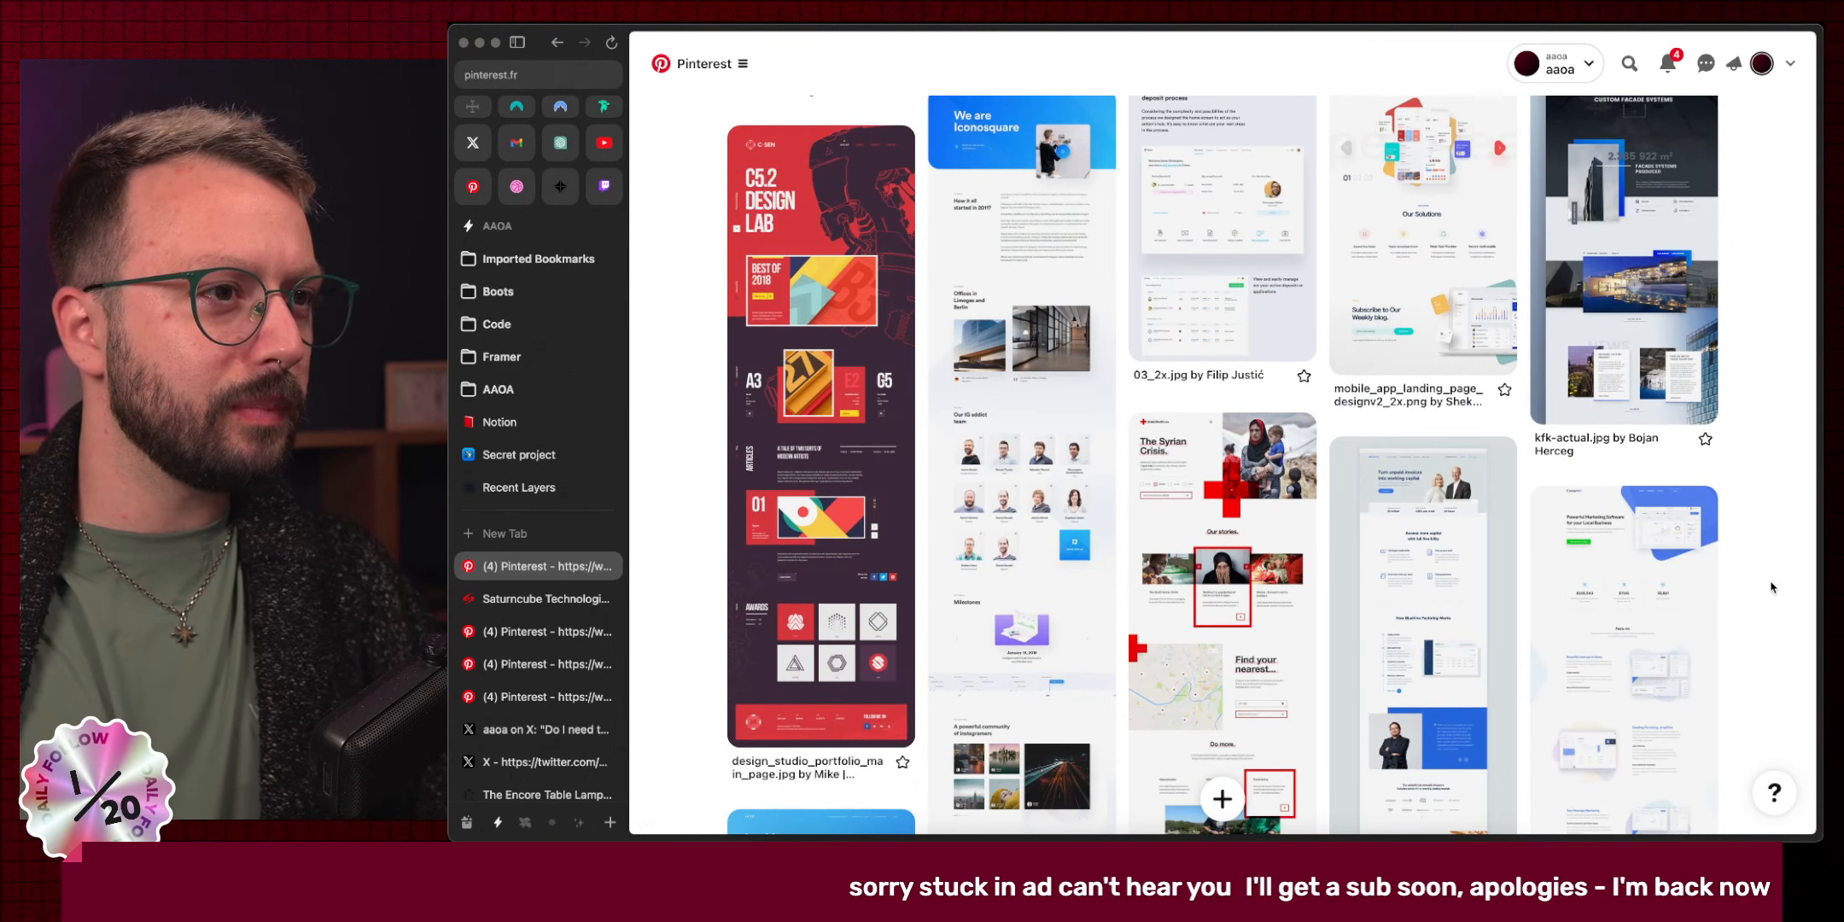
scroll(1771, 588, "down", 2)
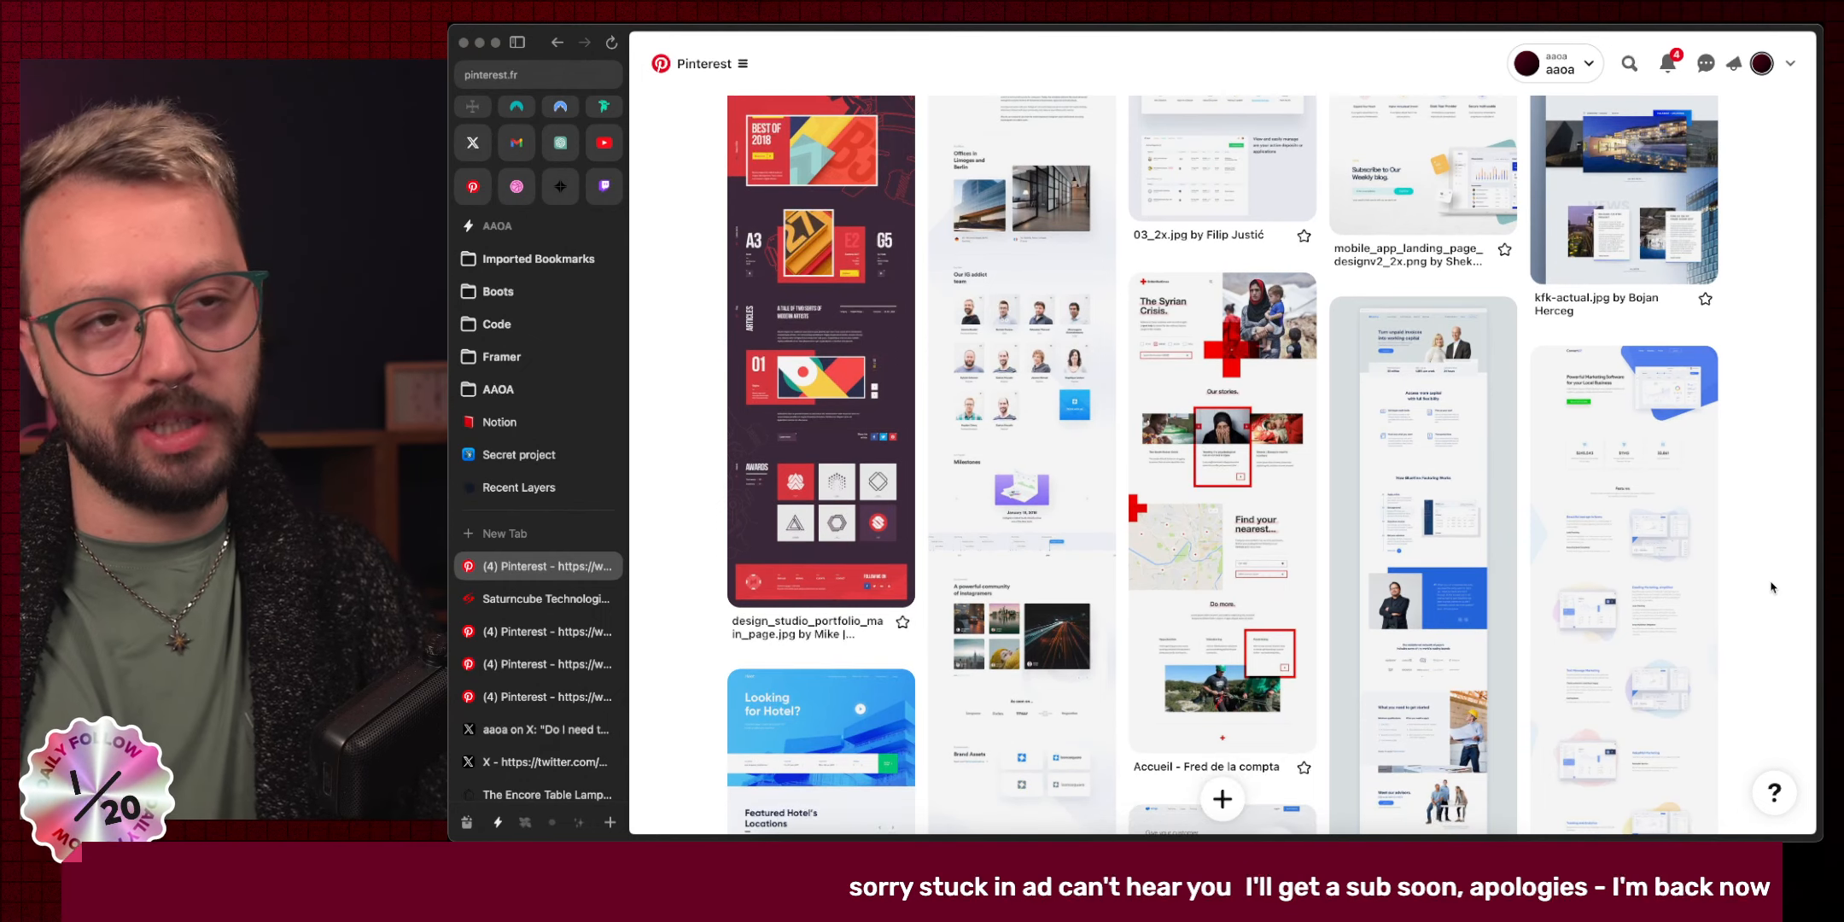
scroll(1730, 568, "down", 7)
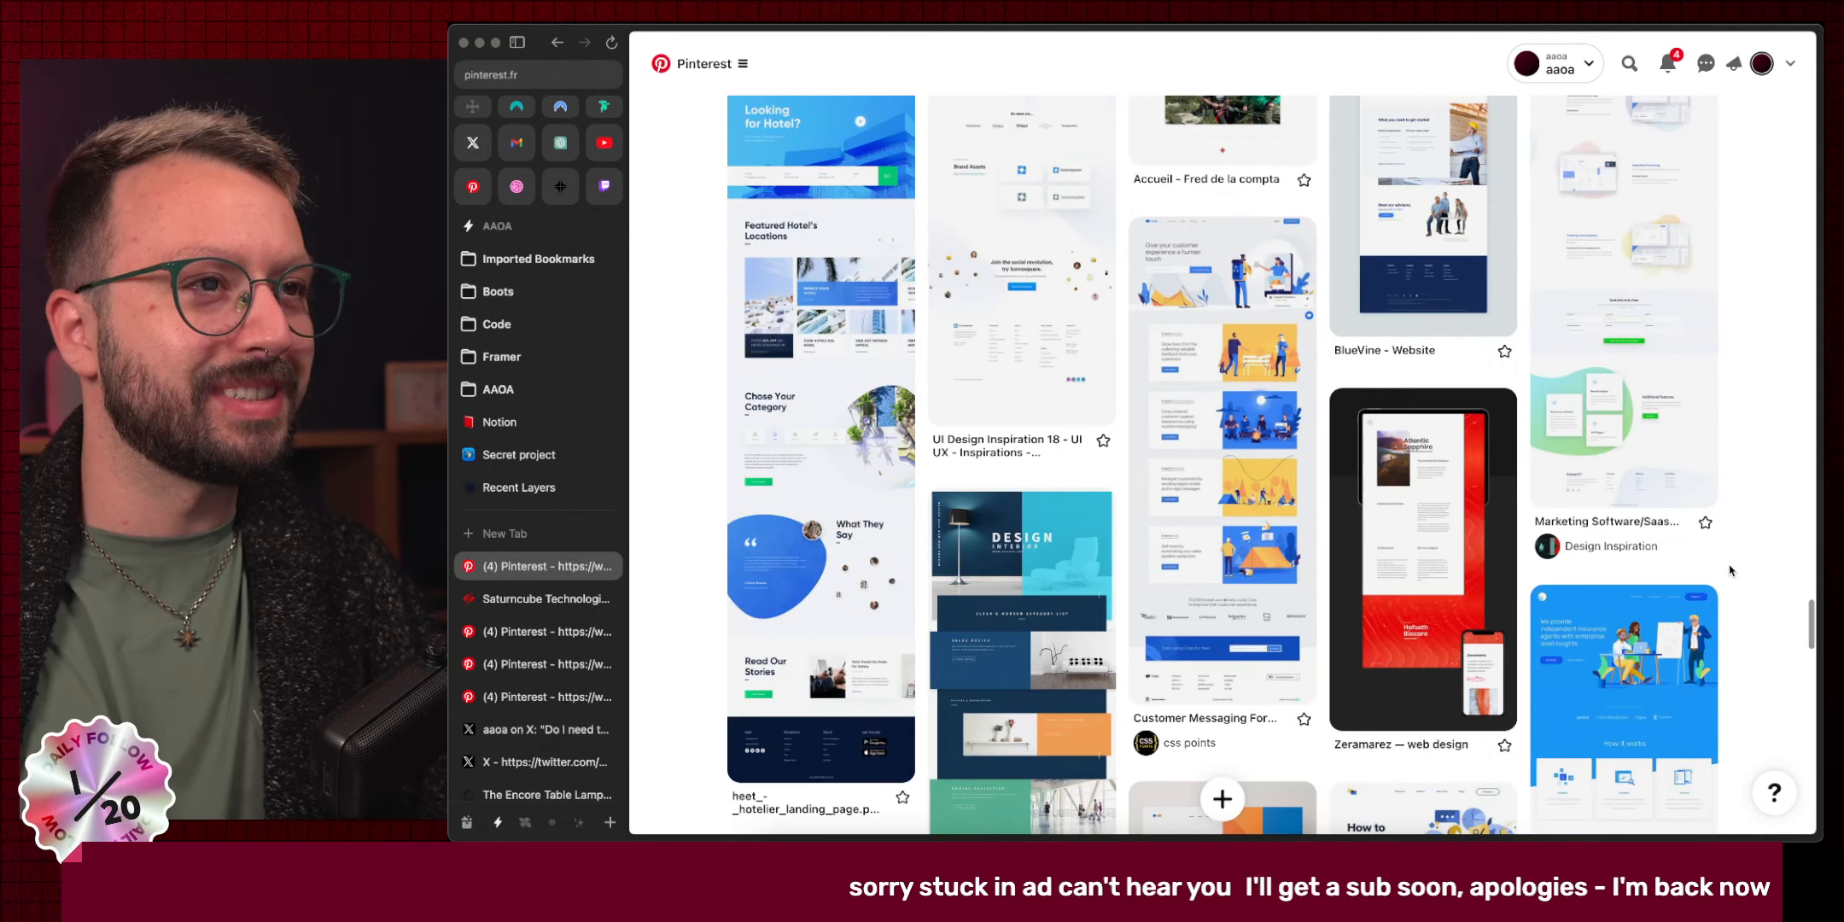
scroll(1730, 570, "down", 3)
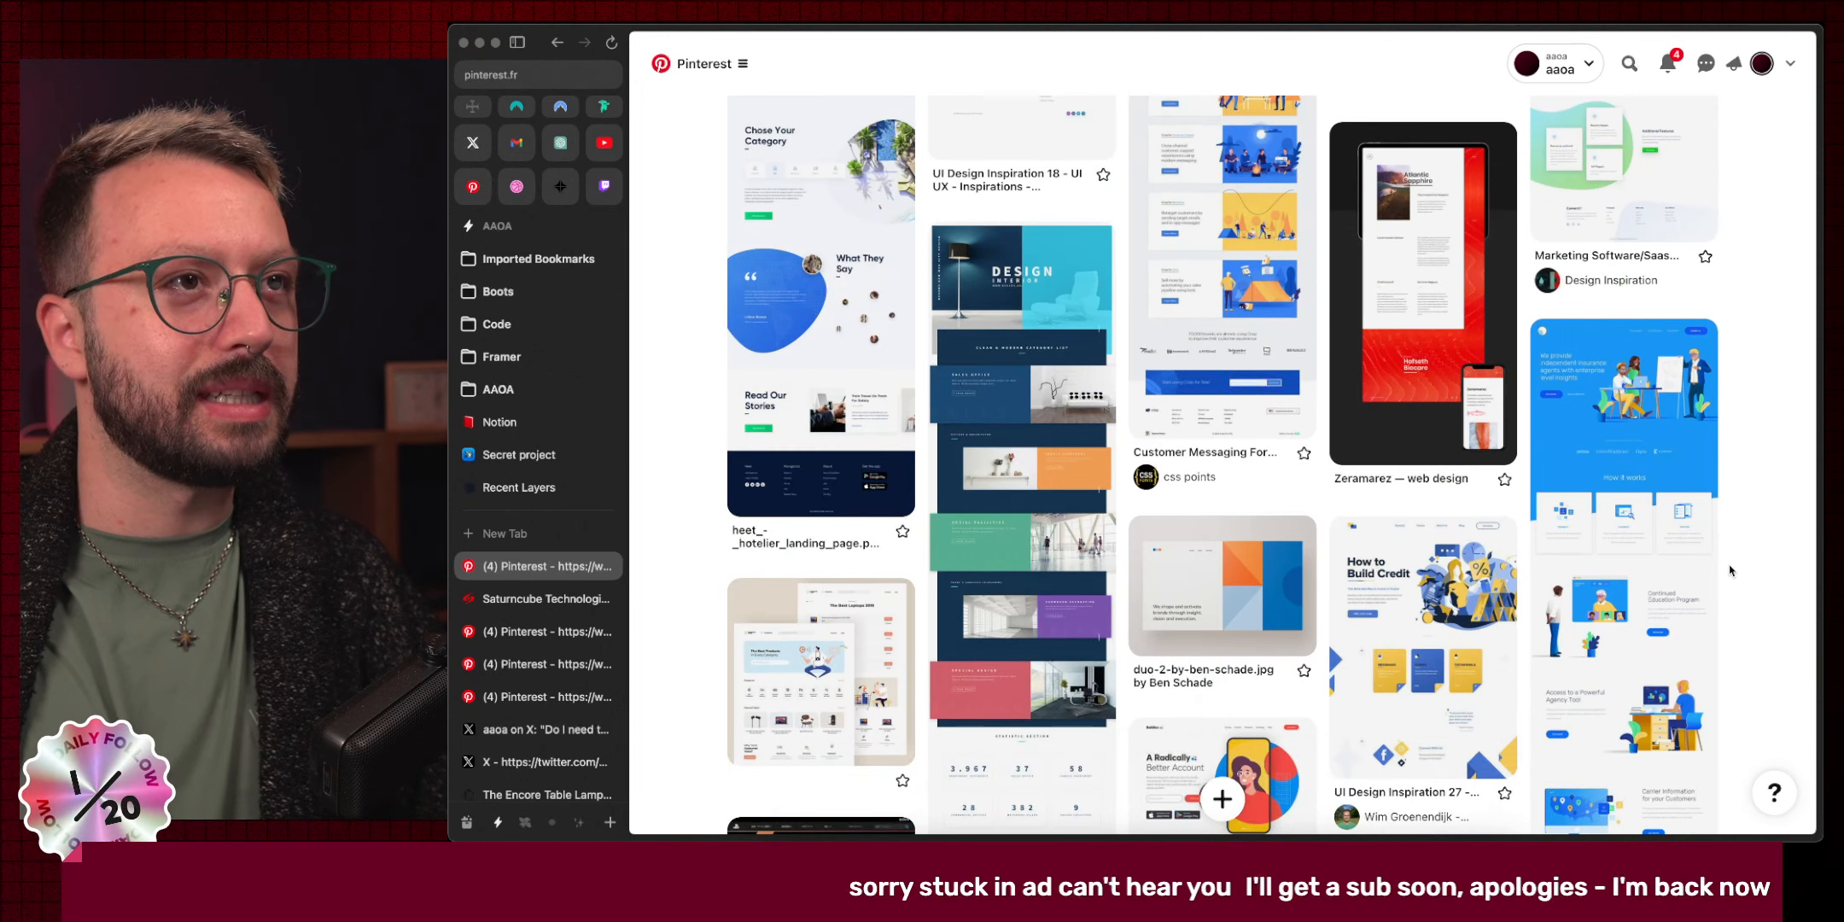
scroll(1730, 570, "down", 8)
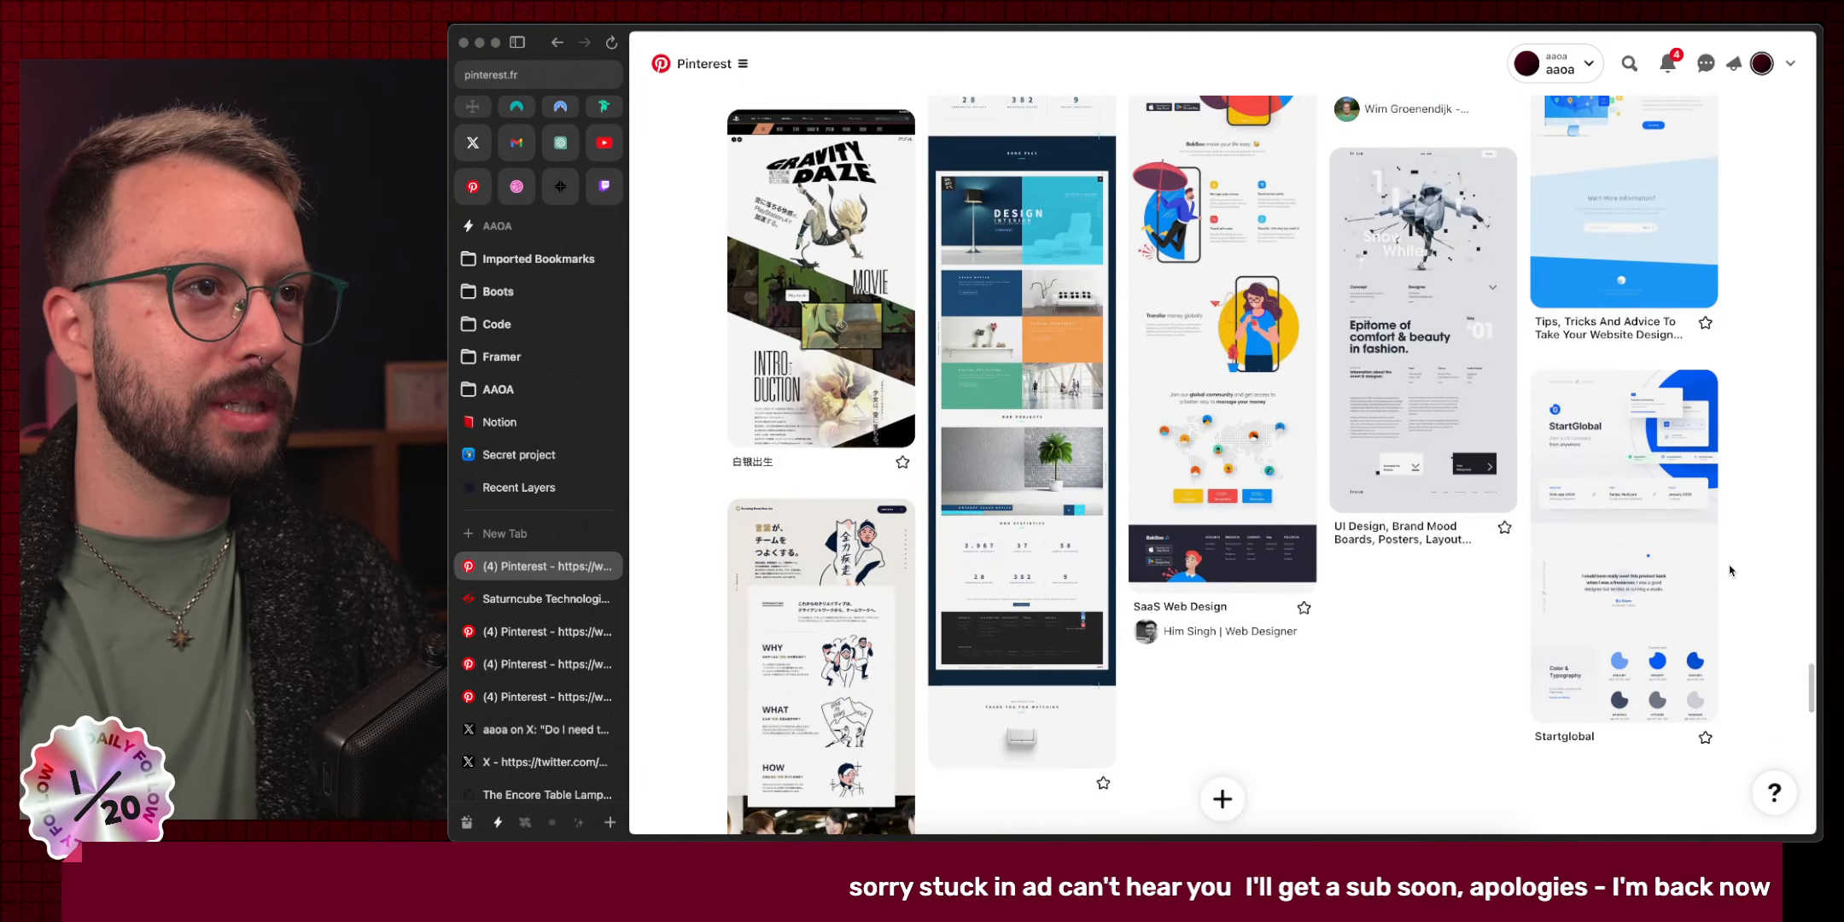
scroll(1730, 570, "down", 6)
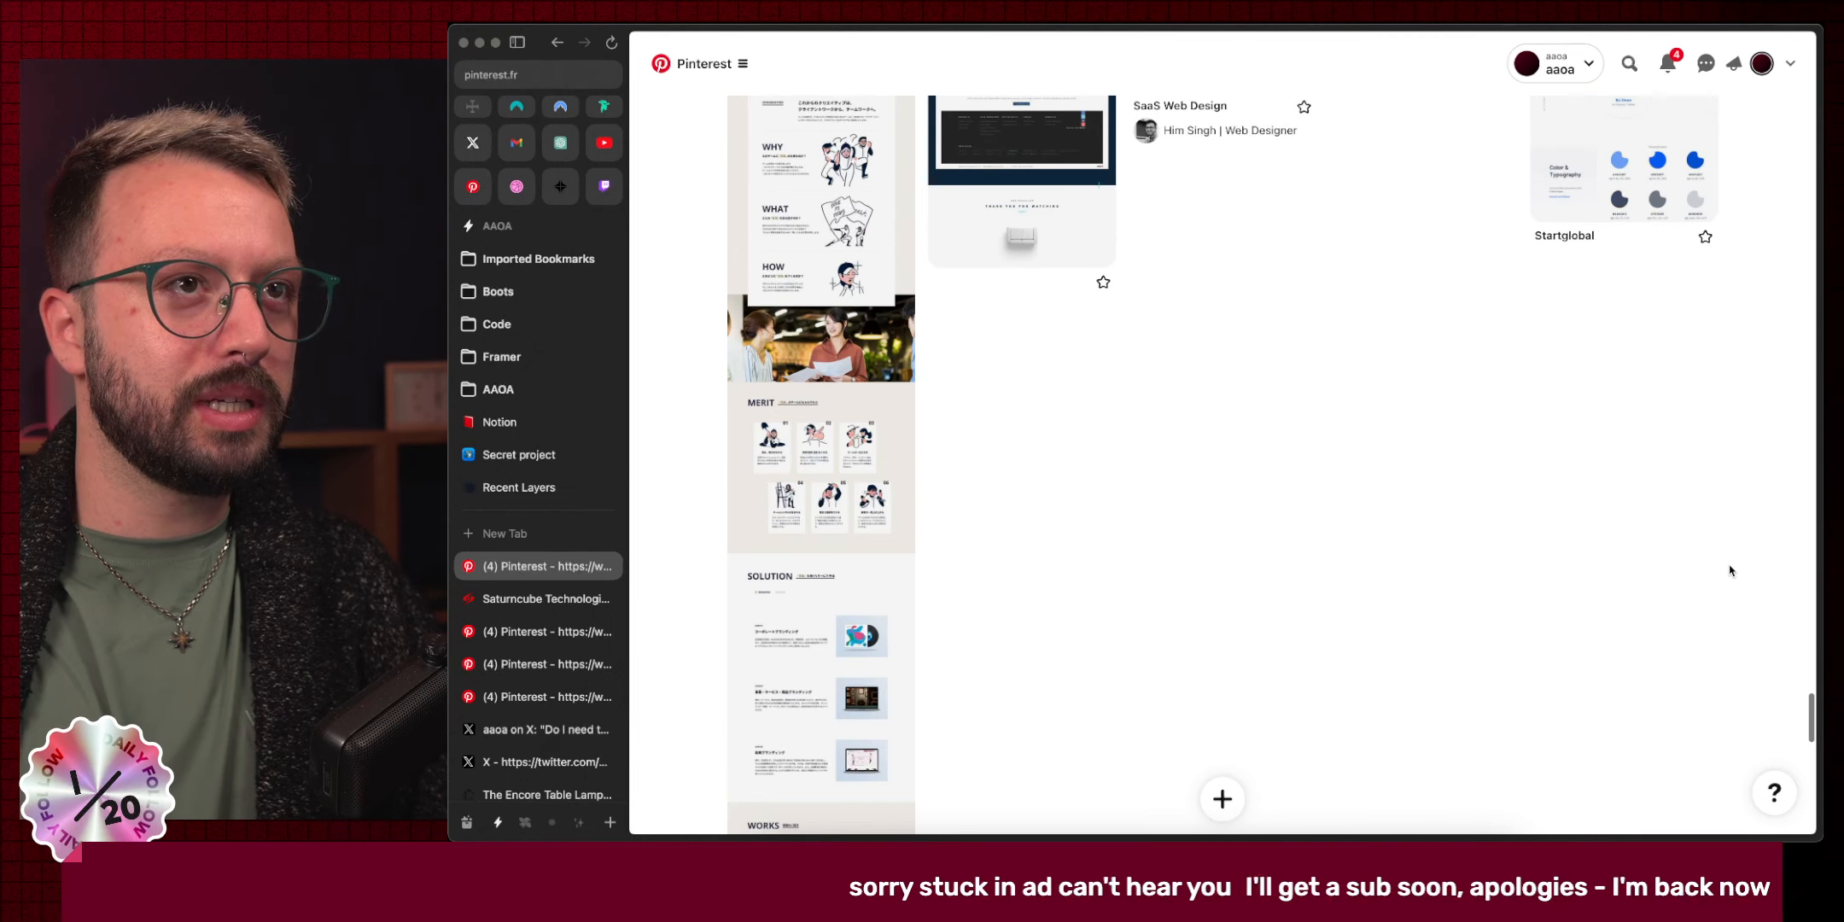
Reach the end of the board, then close the board tab and the SaturnCube tab.
scroll(1731, 571, "down", 3)
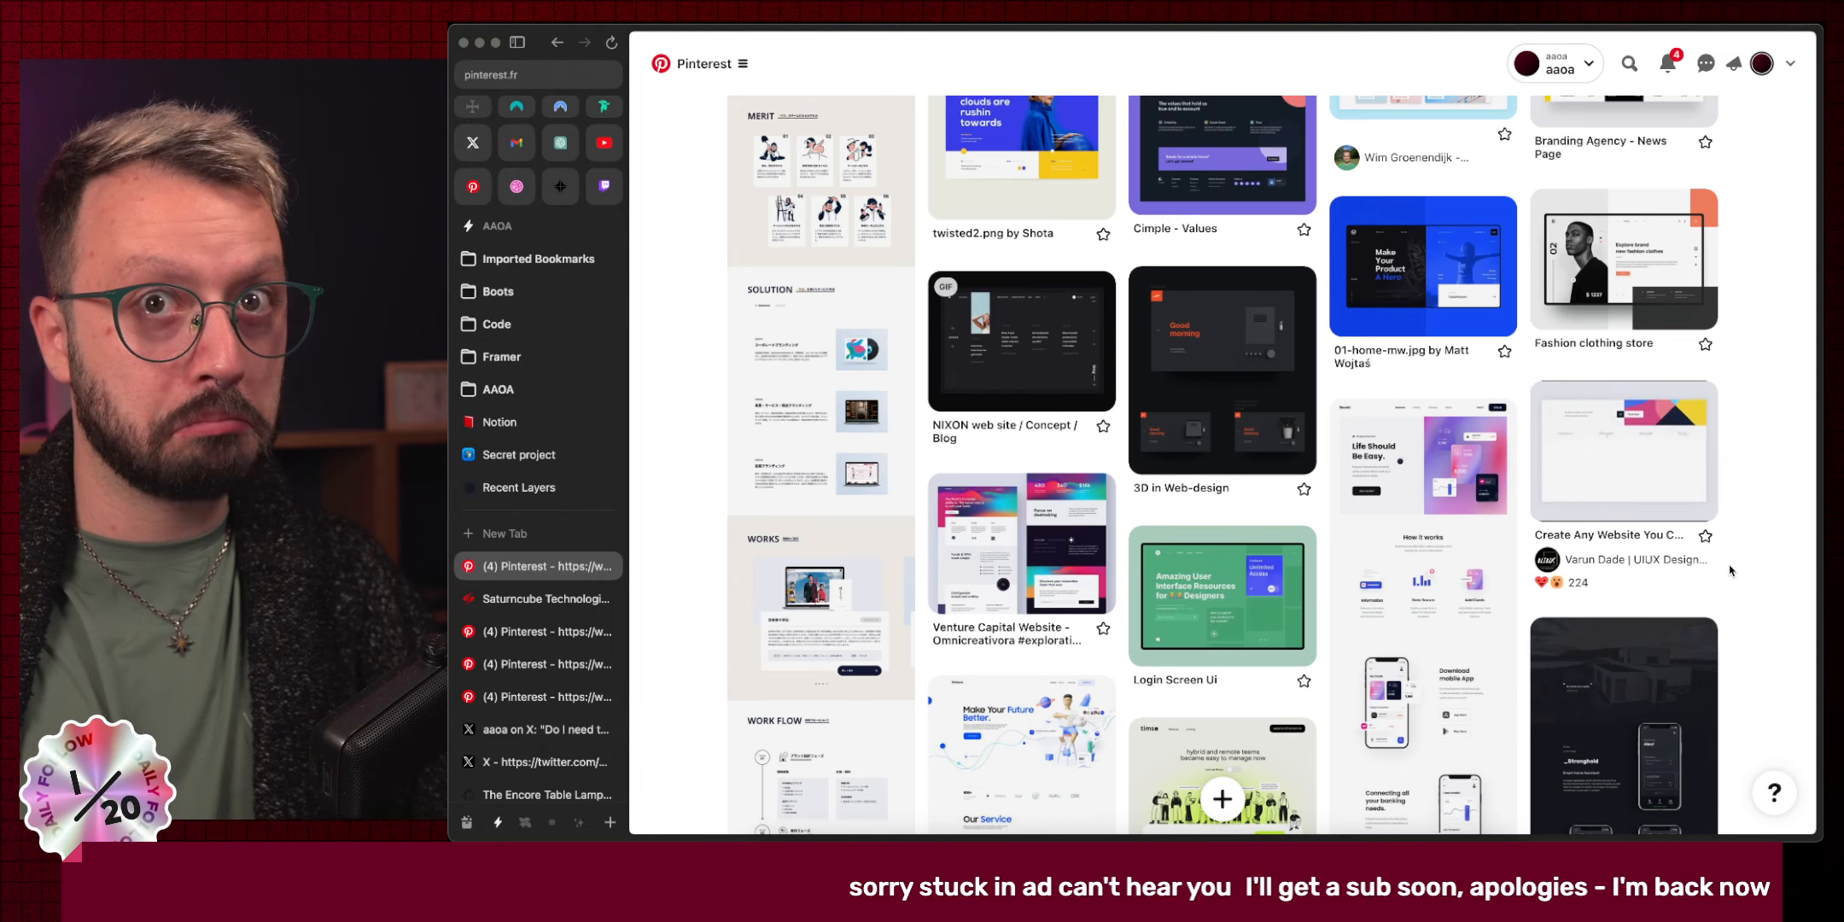
scroll(1730, 571, "down", 5)
scroll(1730, 570, "down", 4)
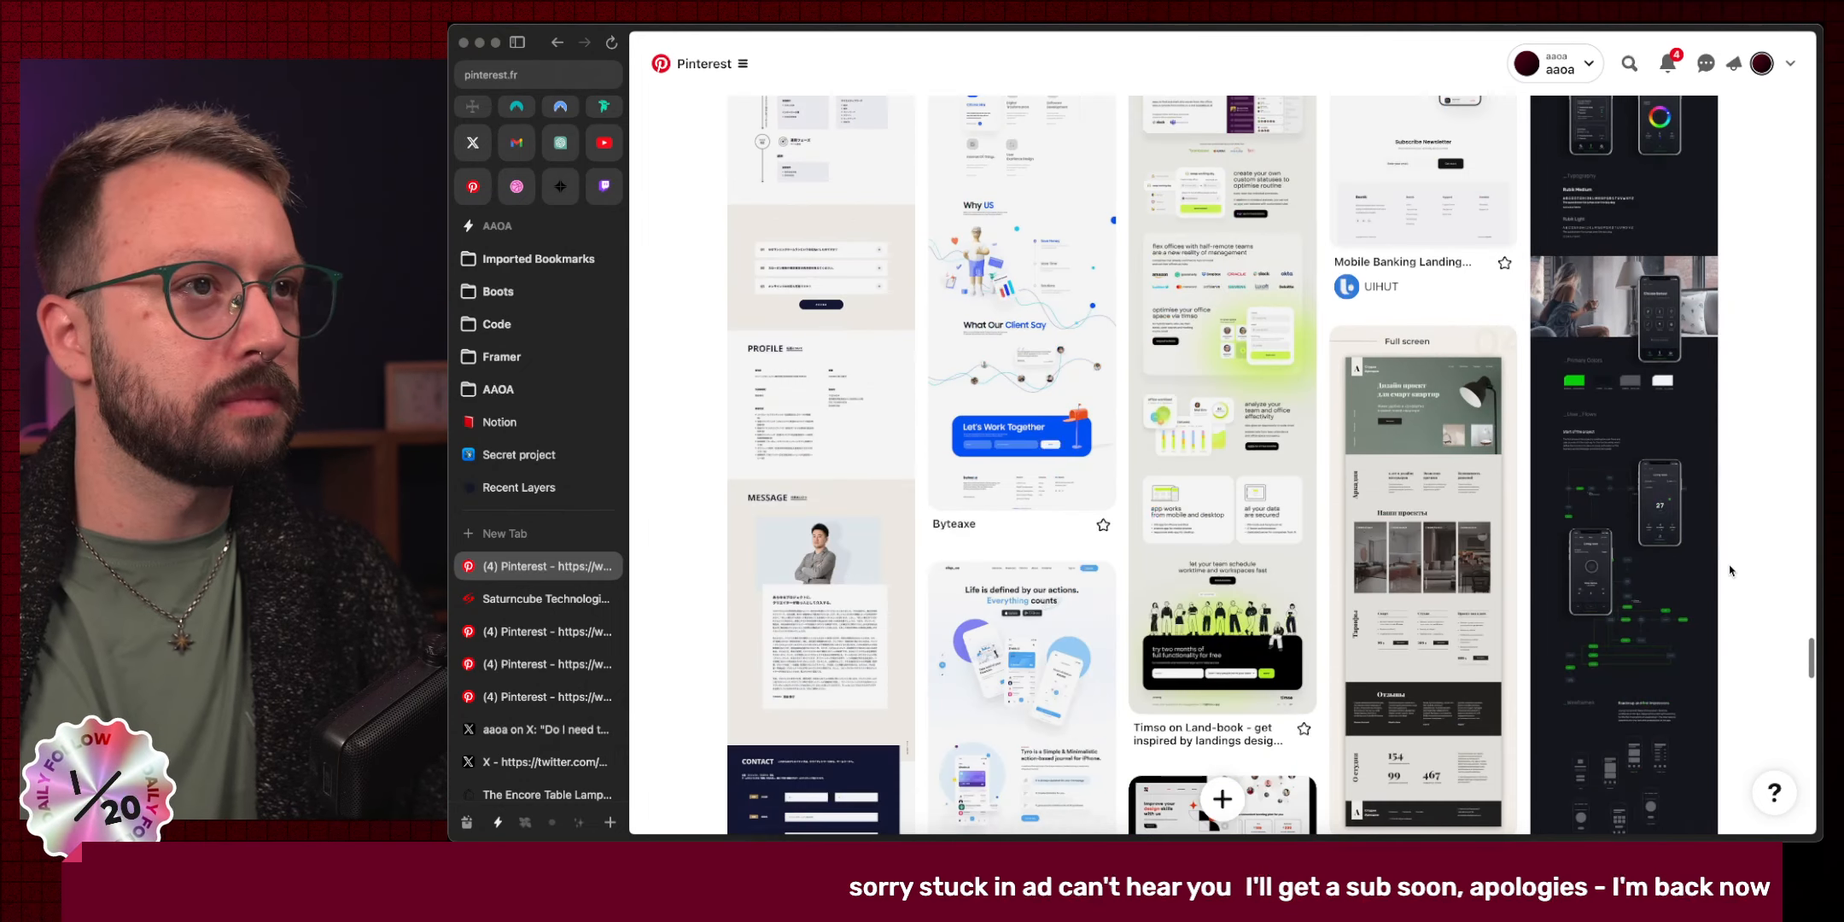
scroll(1730, 570, "down", 8)
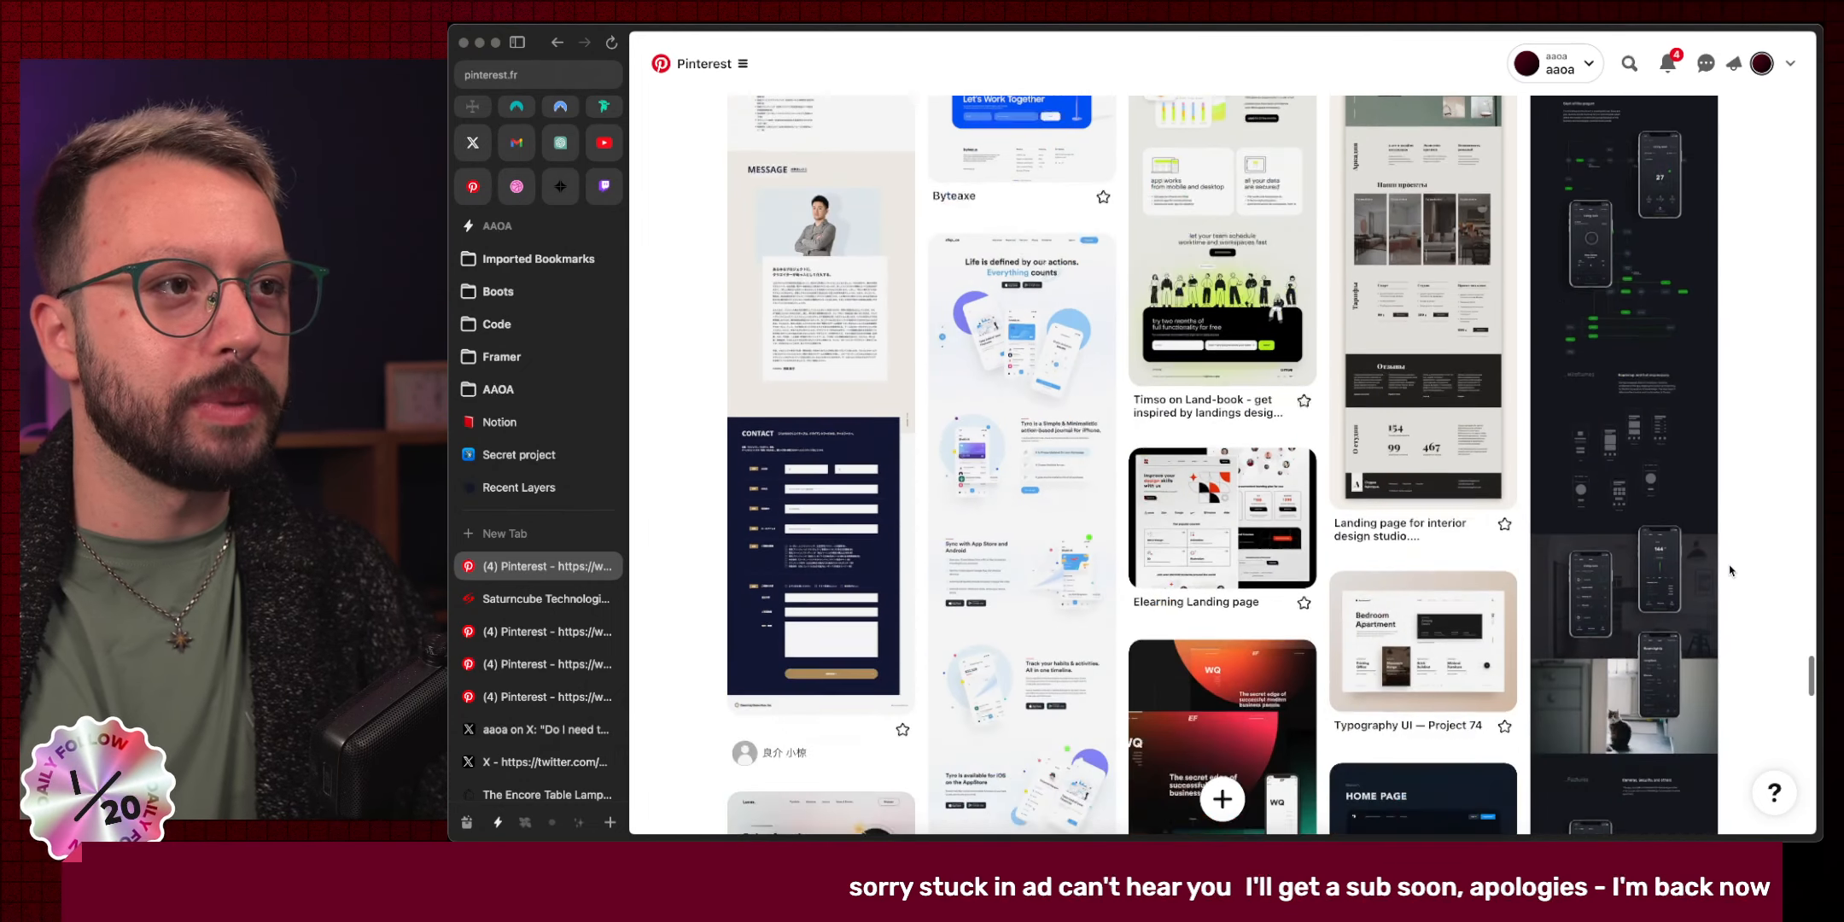
scroll(1731, 571, "down", 2)
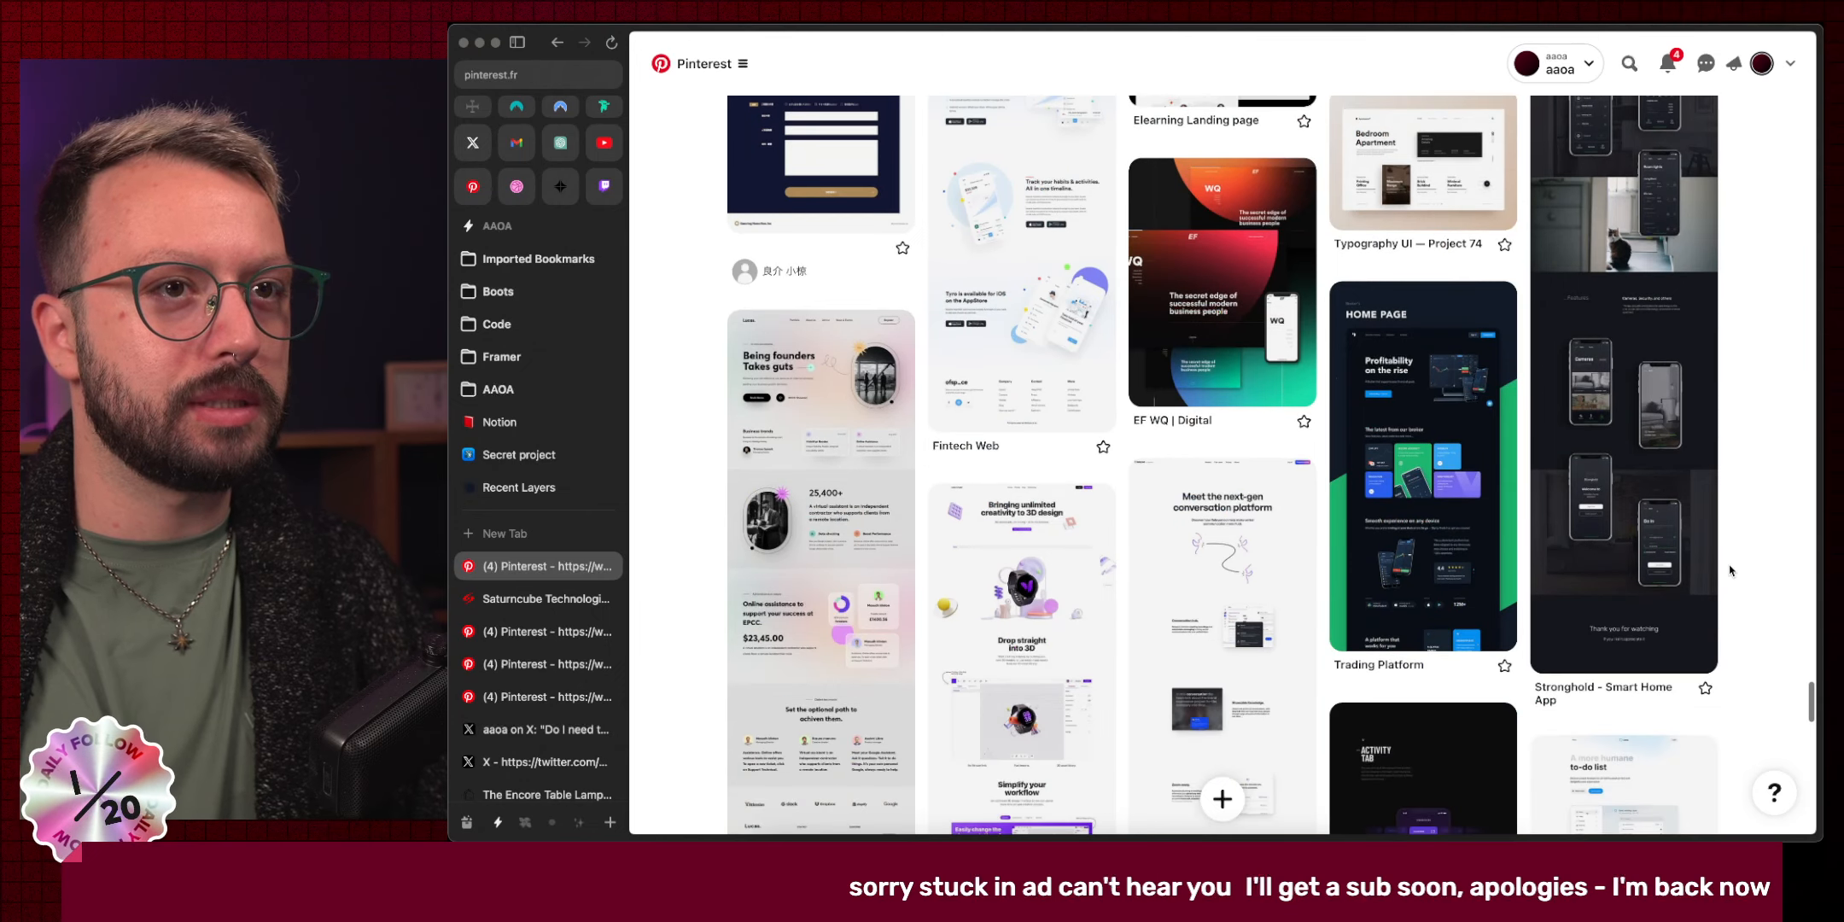
scroll(1730, 571, "down", 5)
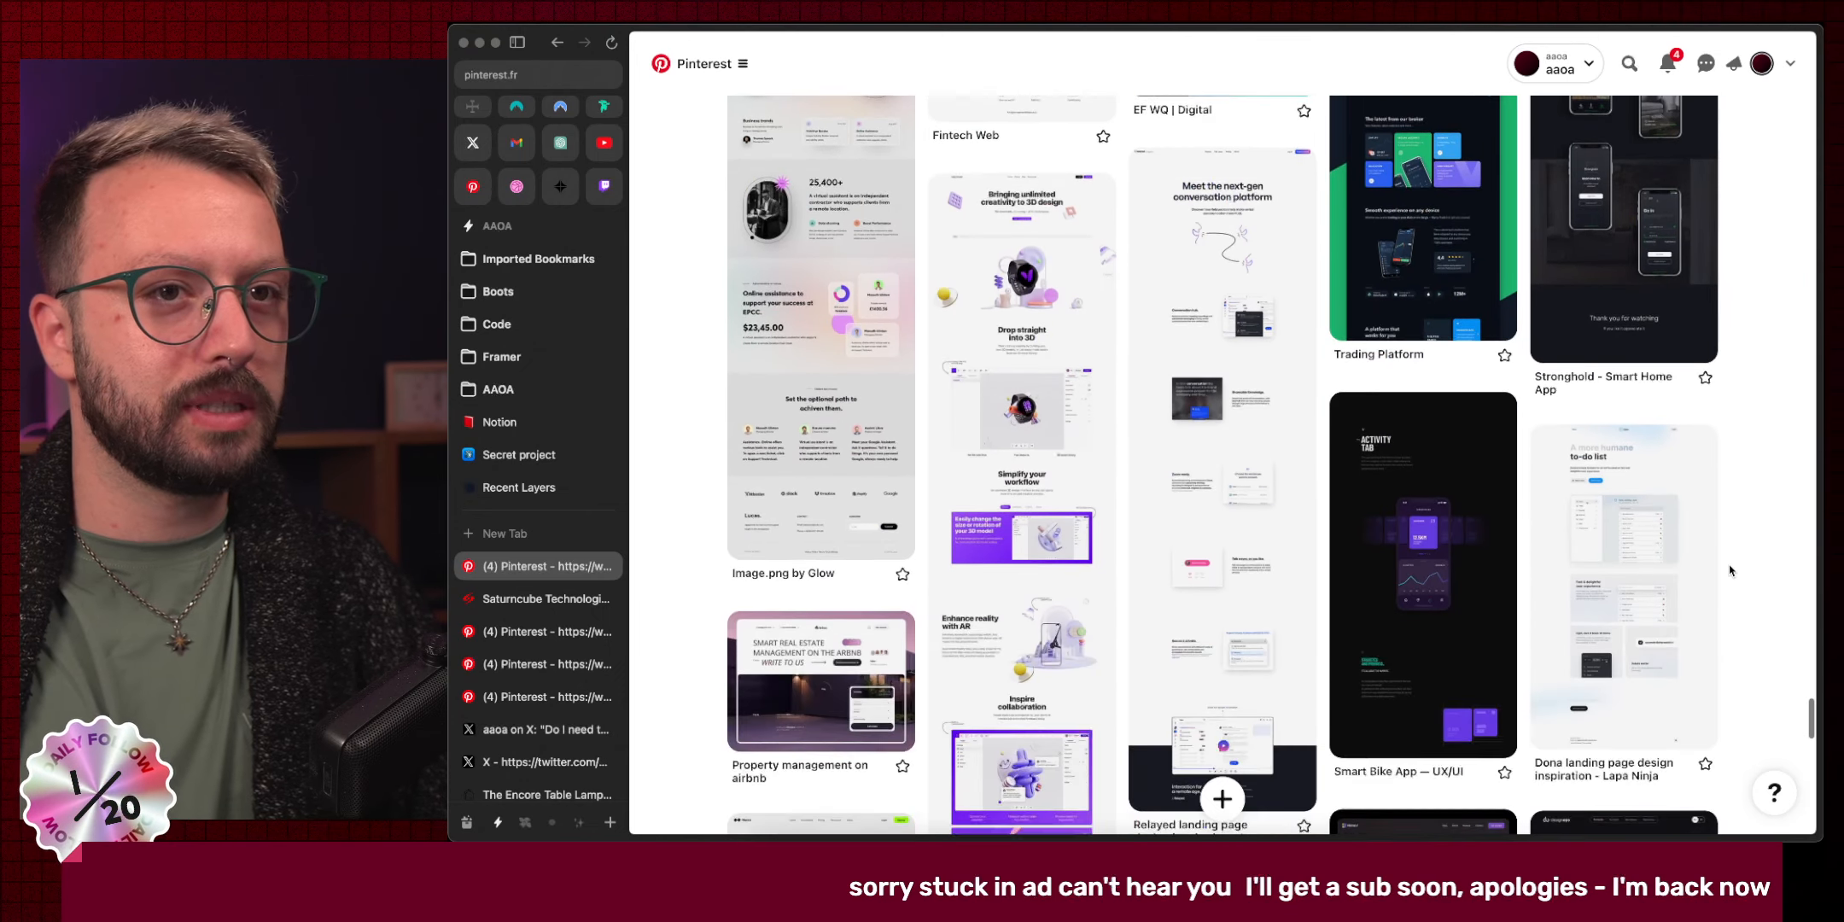
scroll(1730, 570, "down", 7)
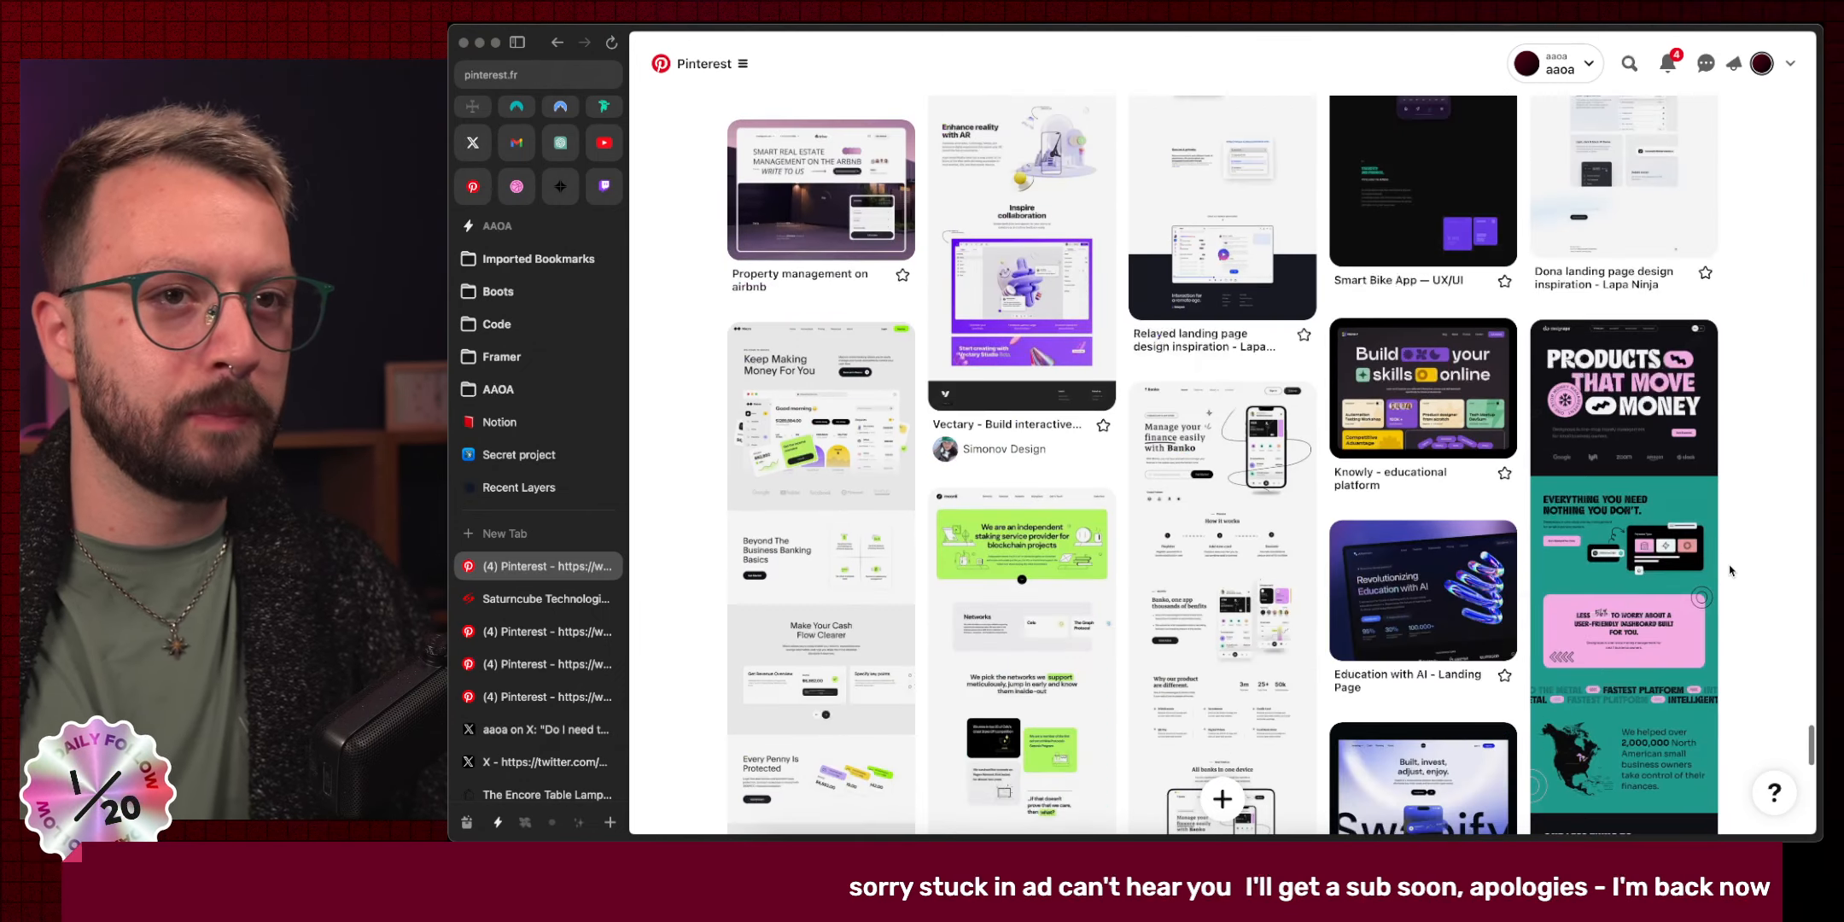
scroll(1730, 570, "down", 7)
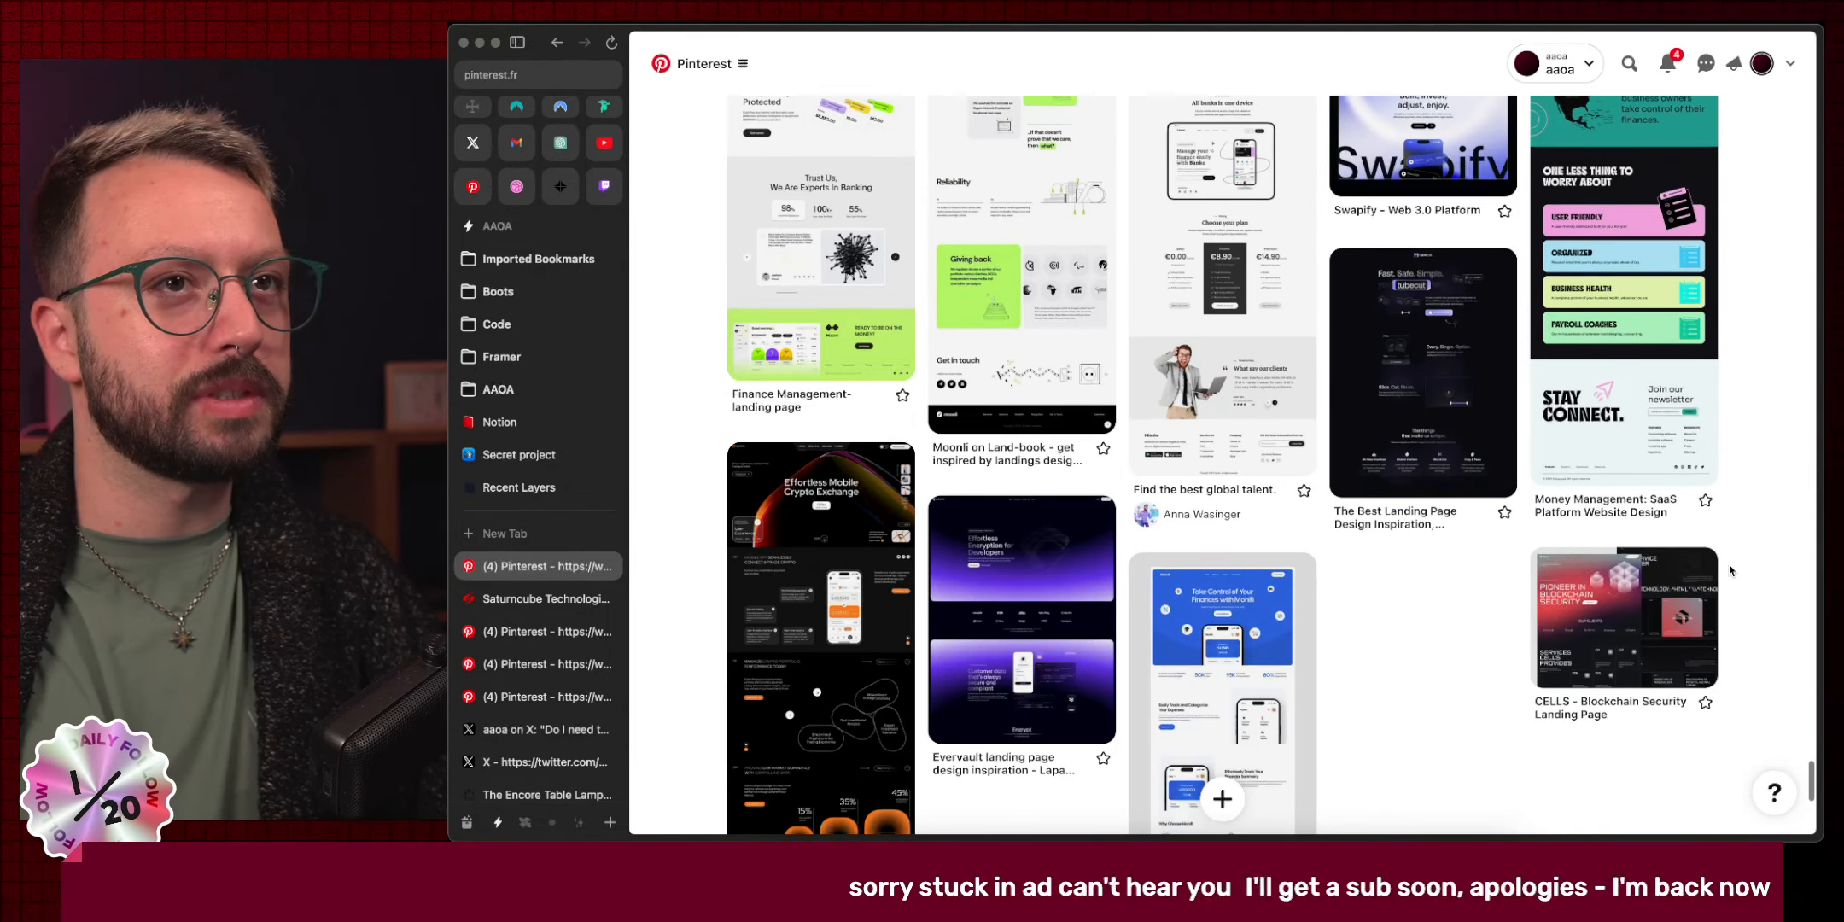
scroll(1730, 570, "down", 5)
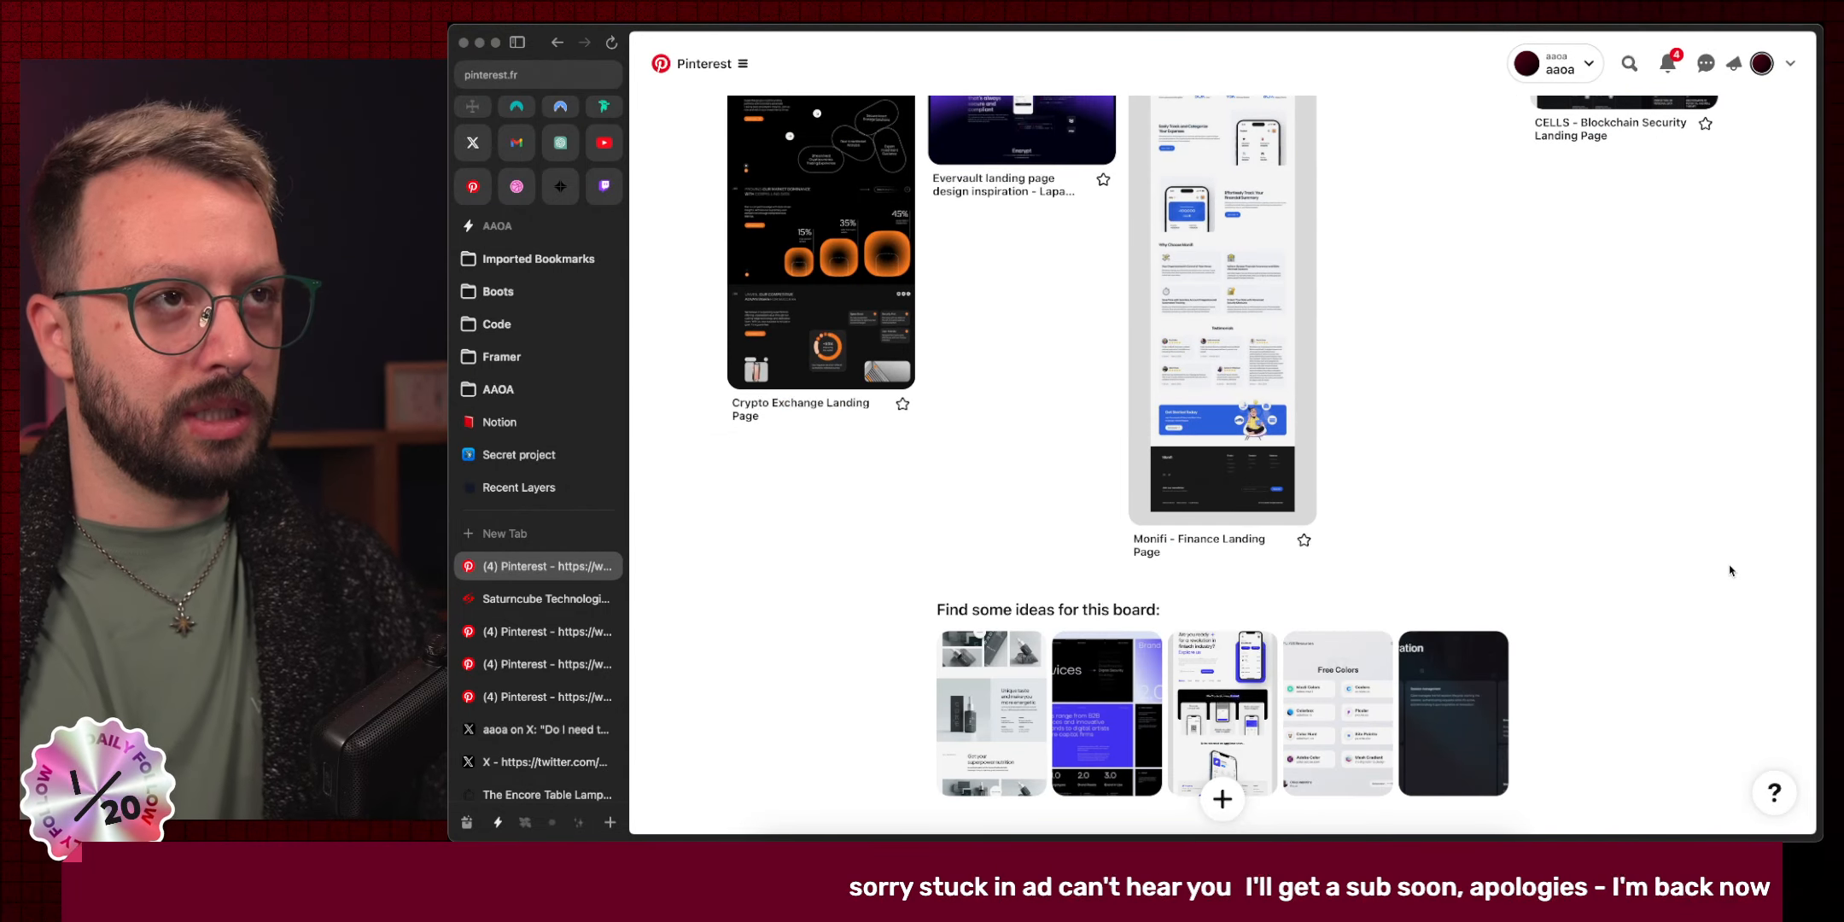
scroll(1730, 570, "up", 4)
key("super+w")
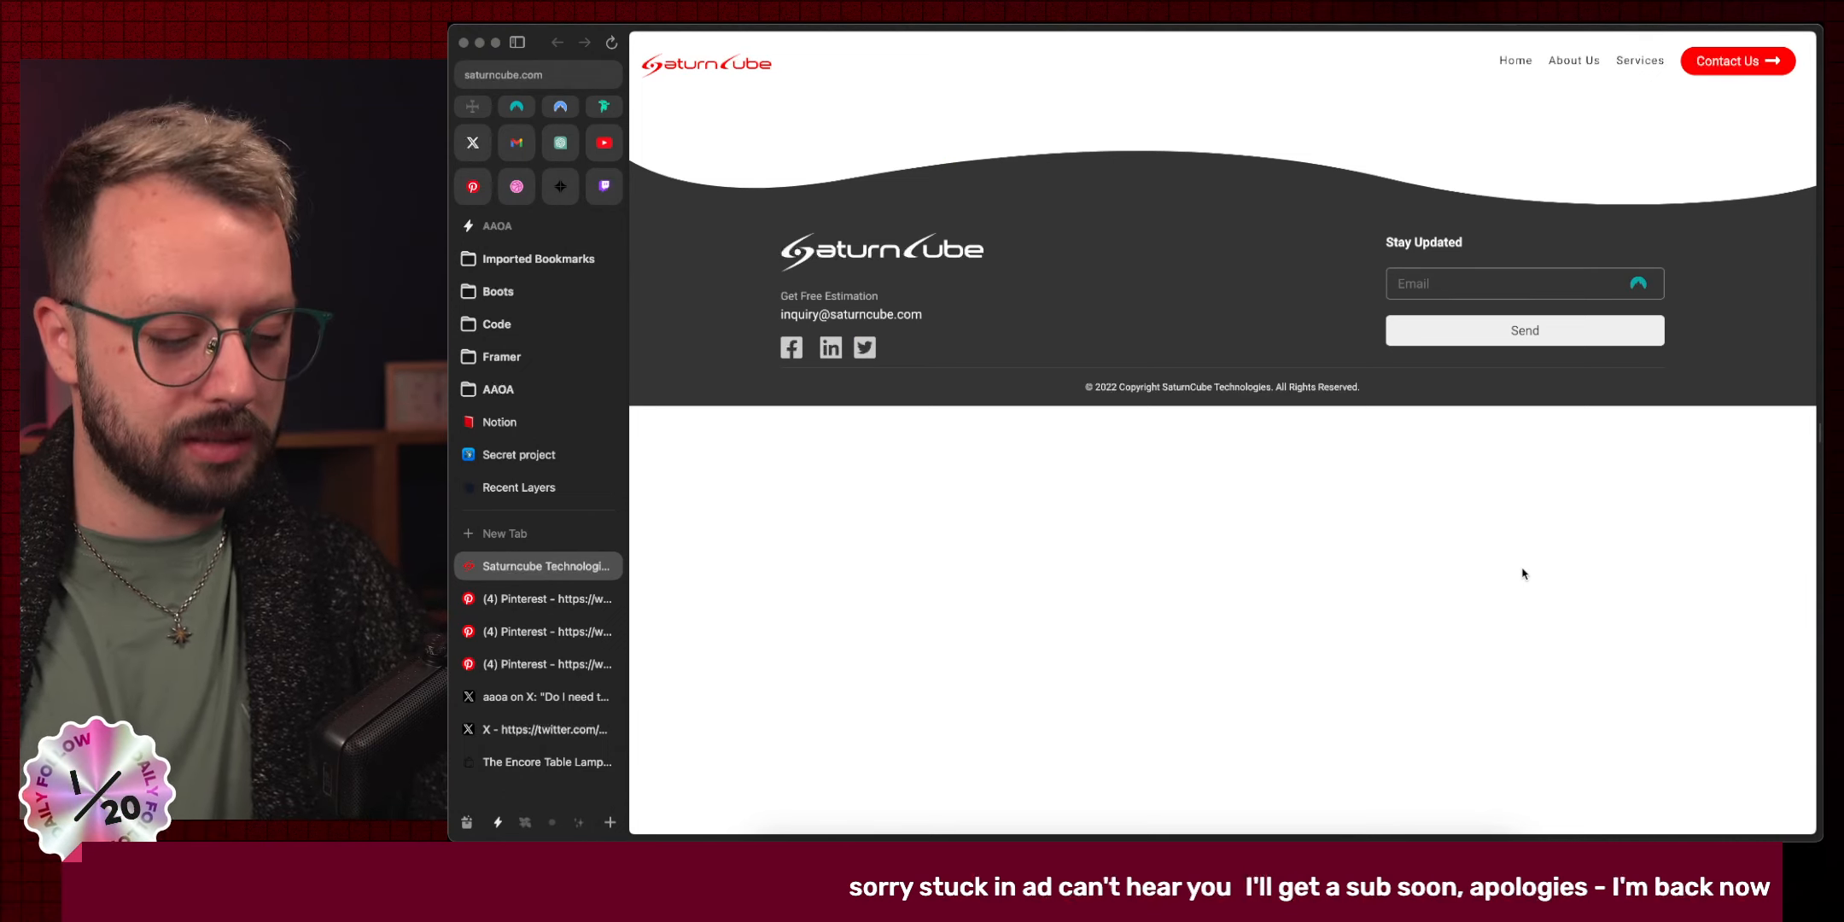
key("super+w")
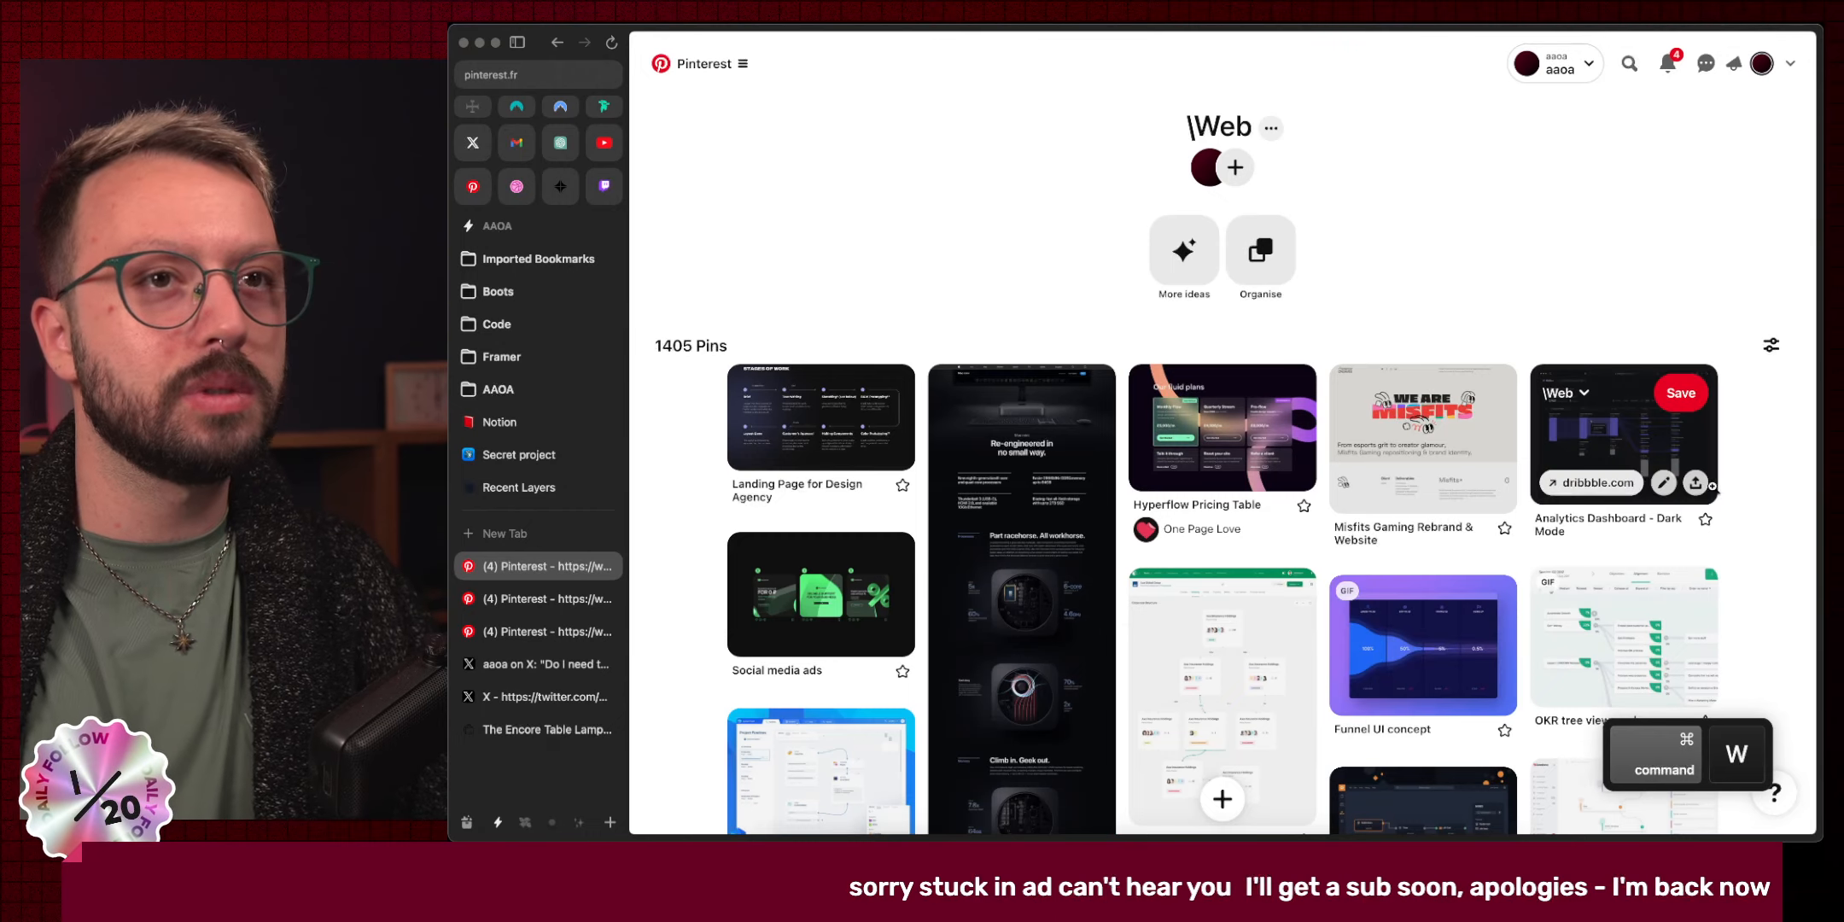
Scroll deep into the \Web board's pin grid.
scroll(1772, 550, "down", 15)
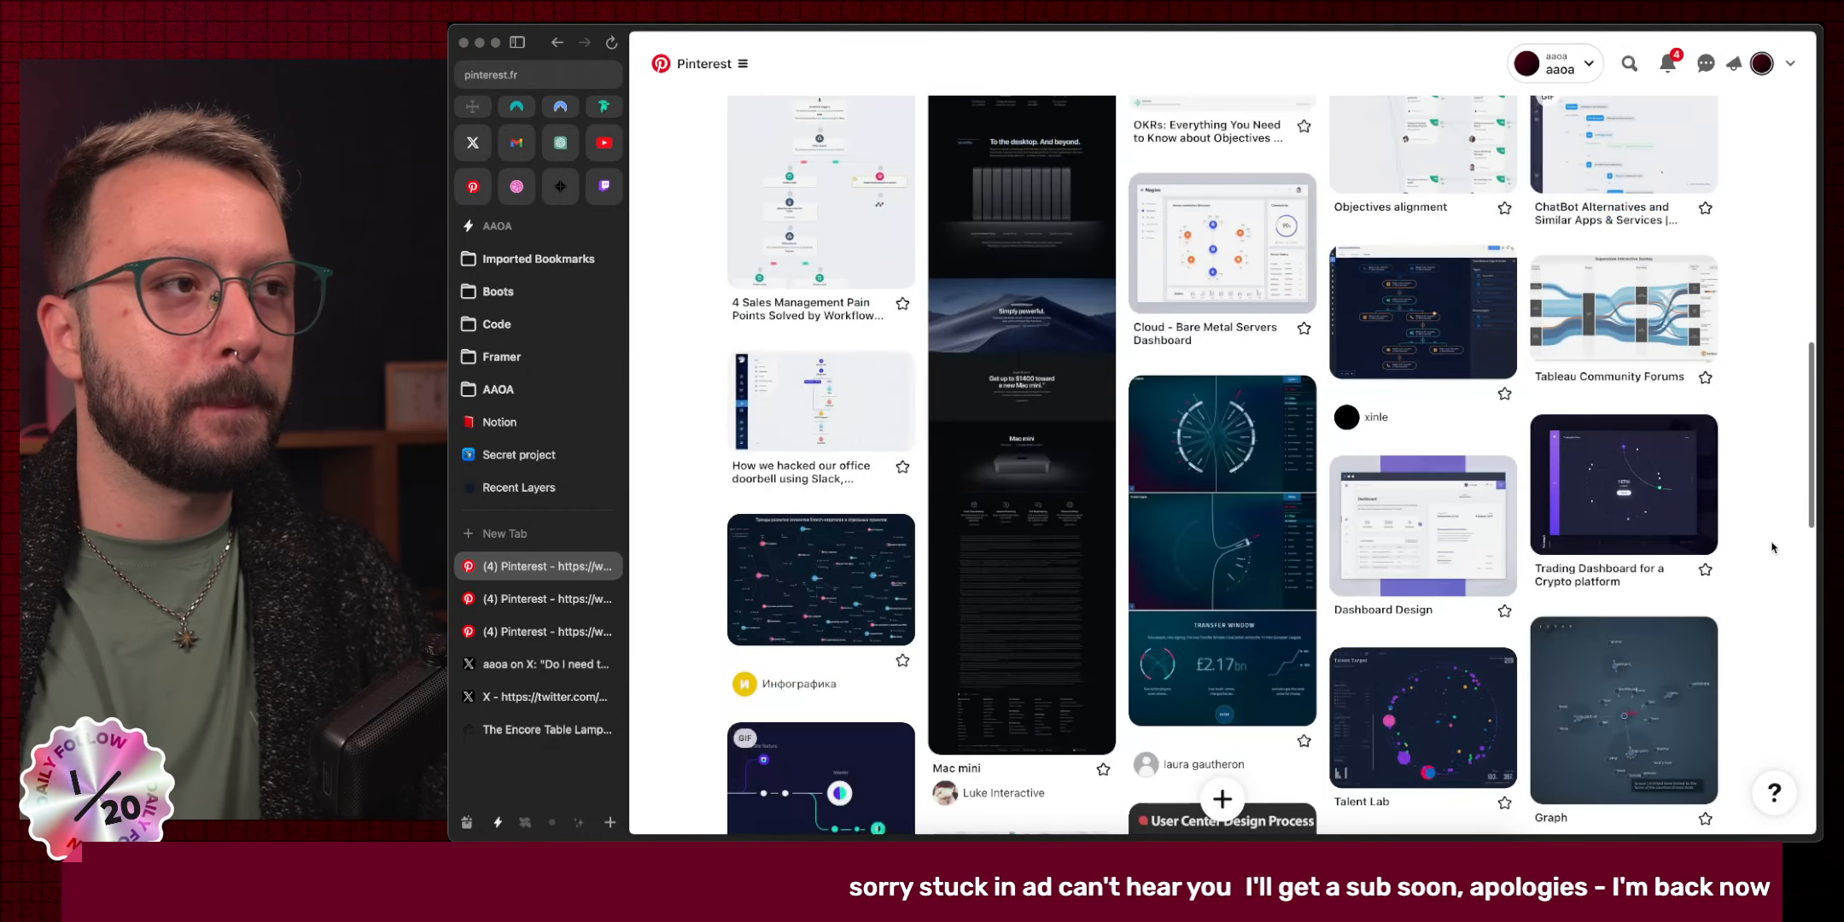
scroll(1772, 547, "down", 15)
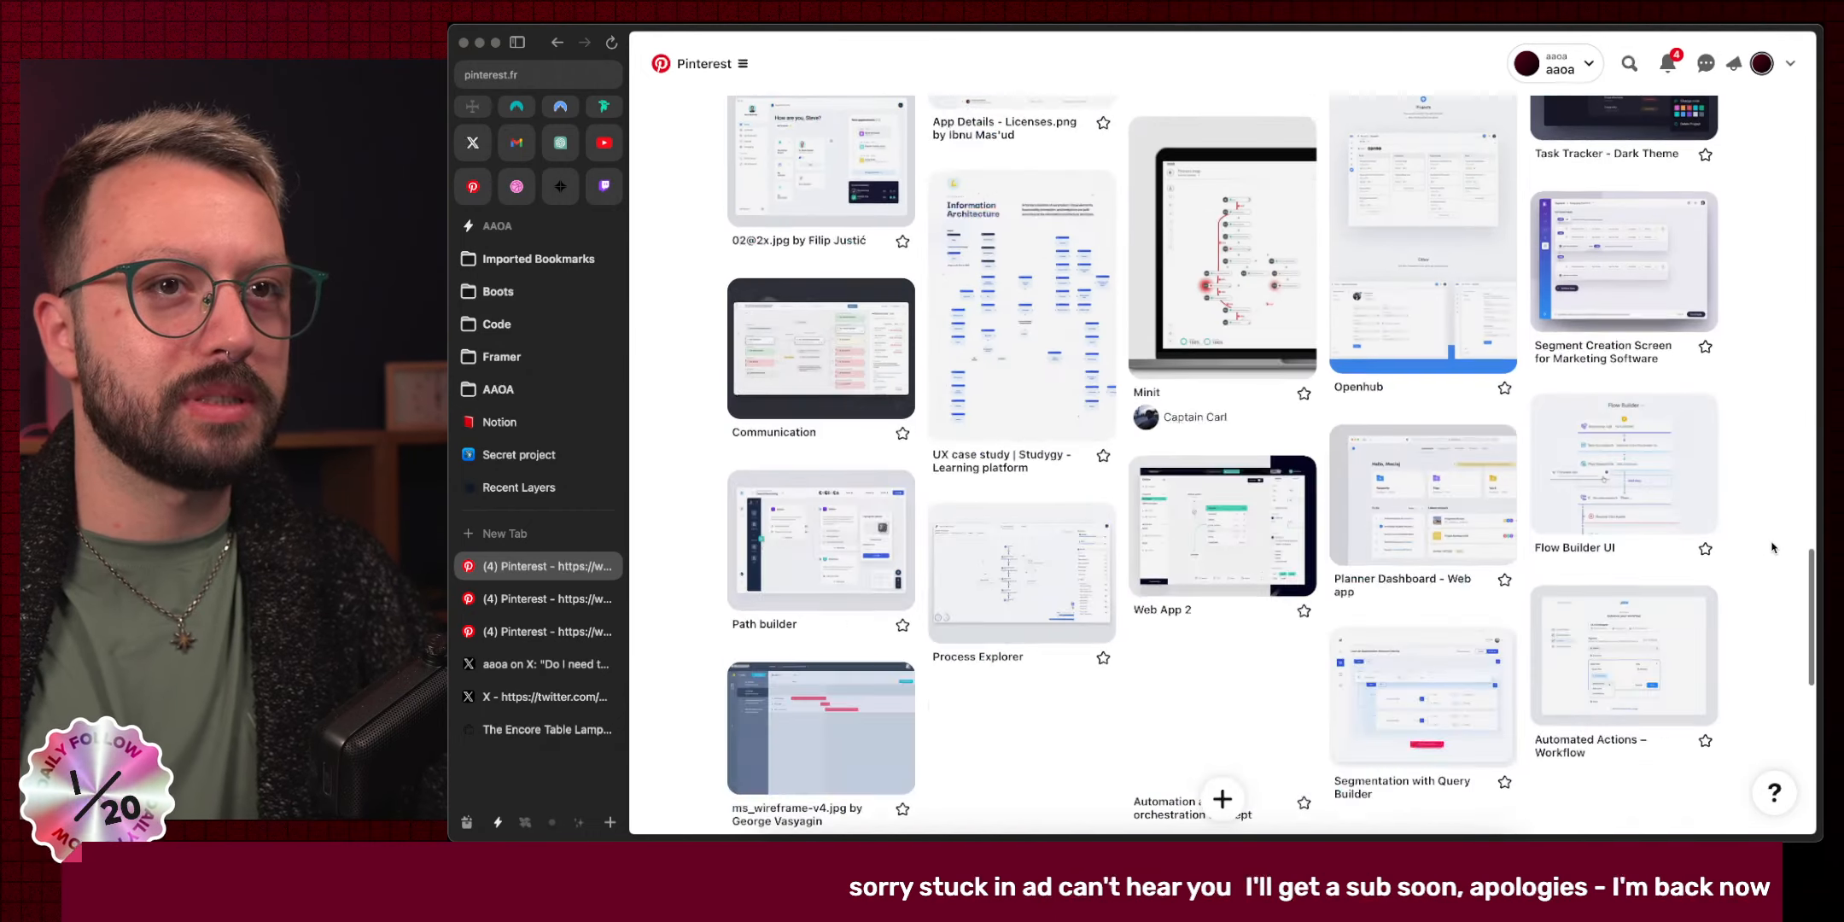
scroll(1772, 548, "down", 15)
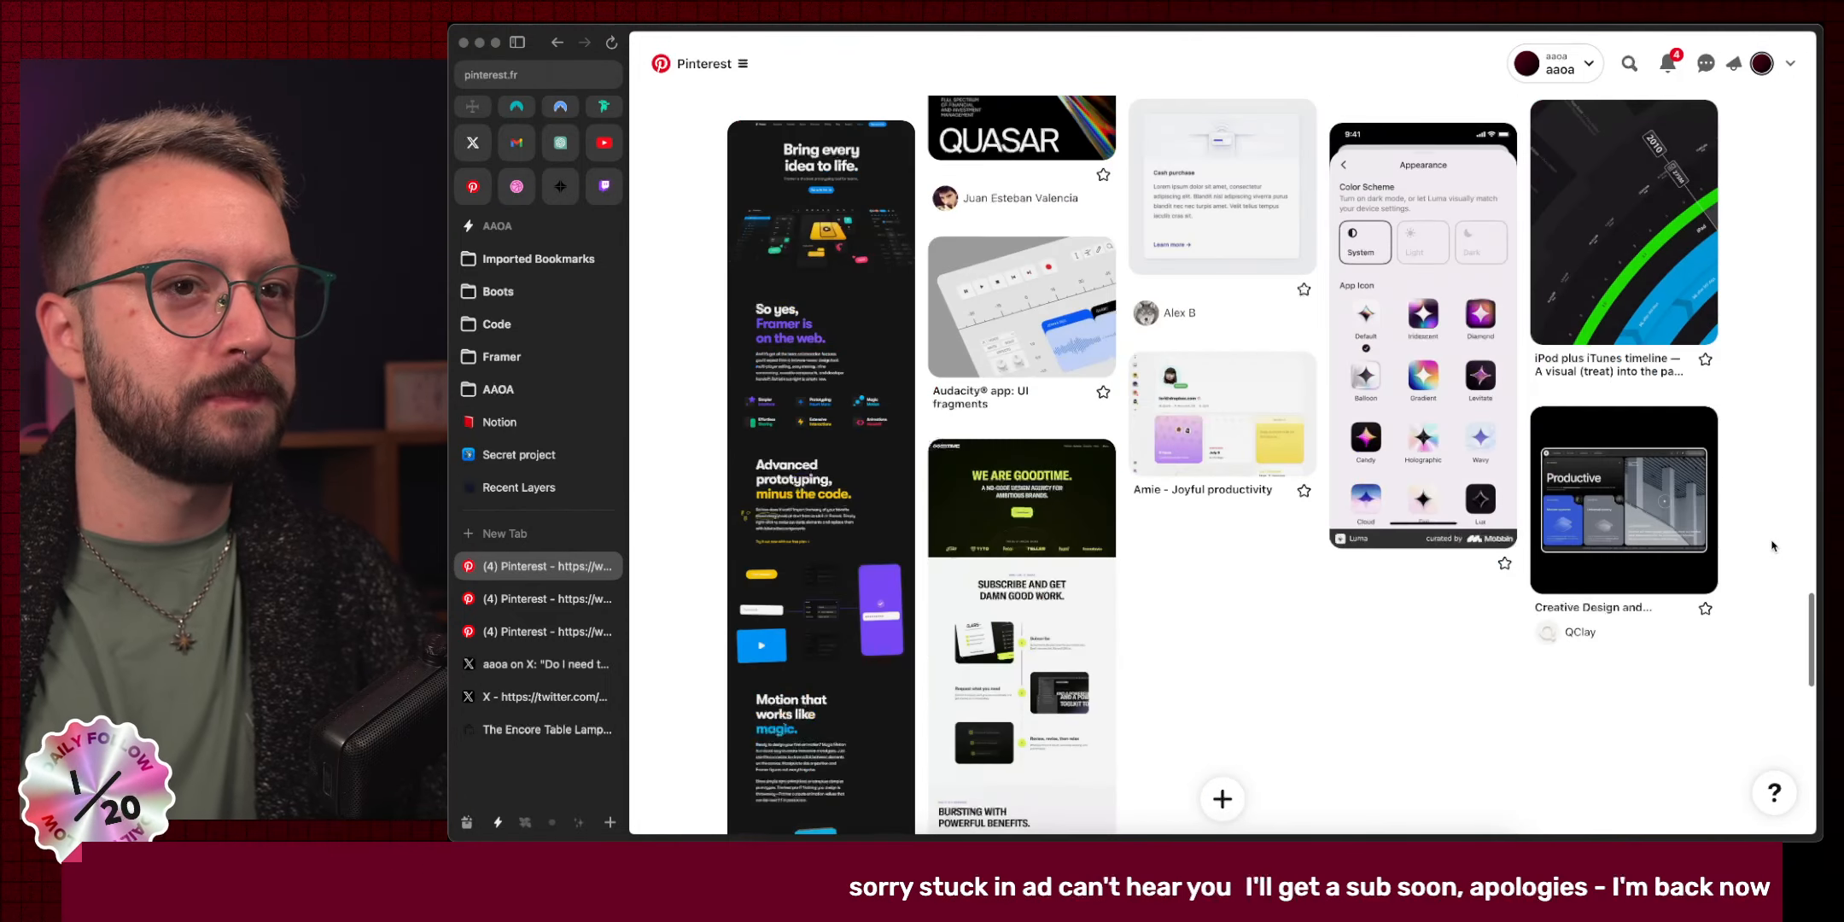
scroll(1772, 547, "down", 15)
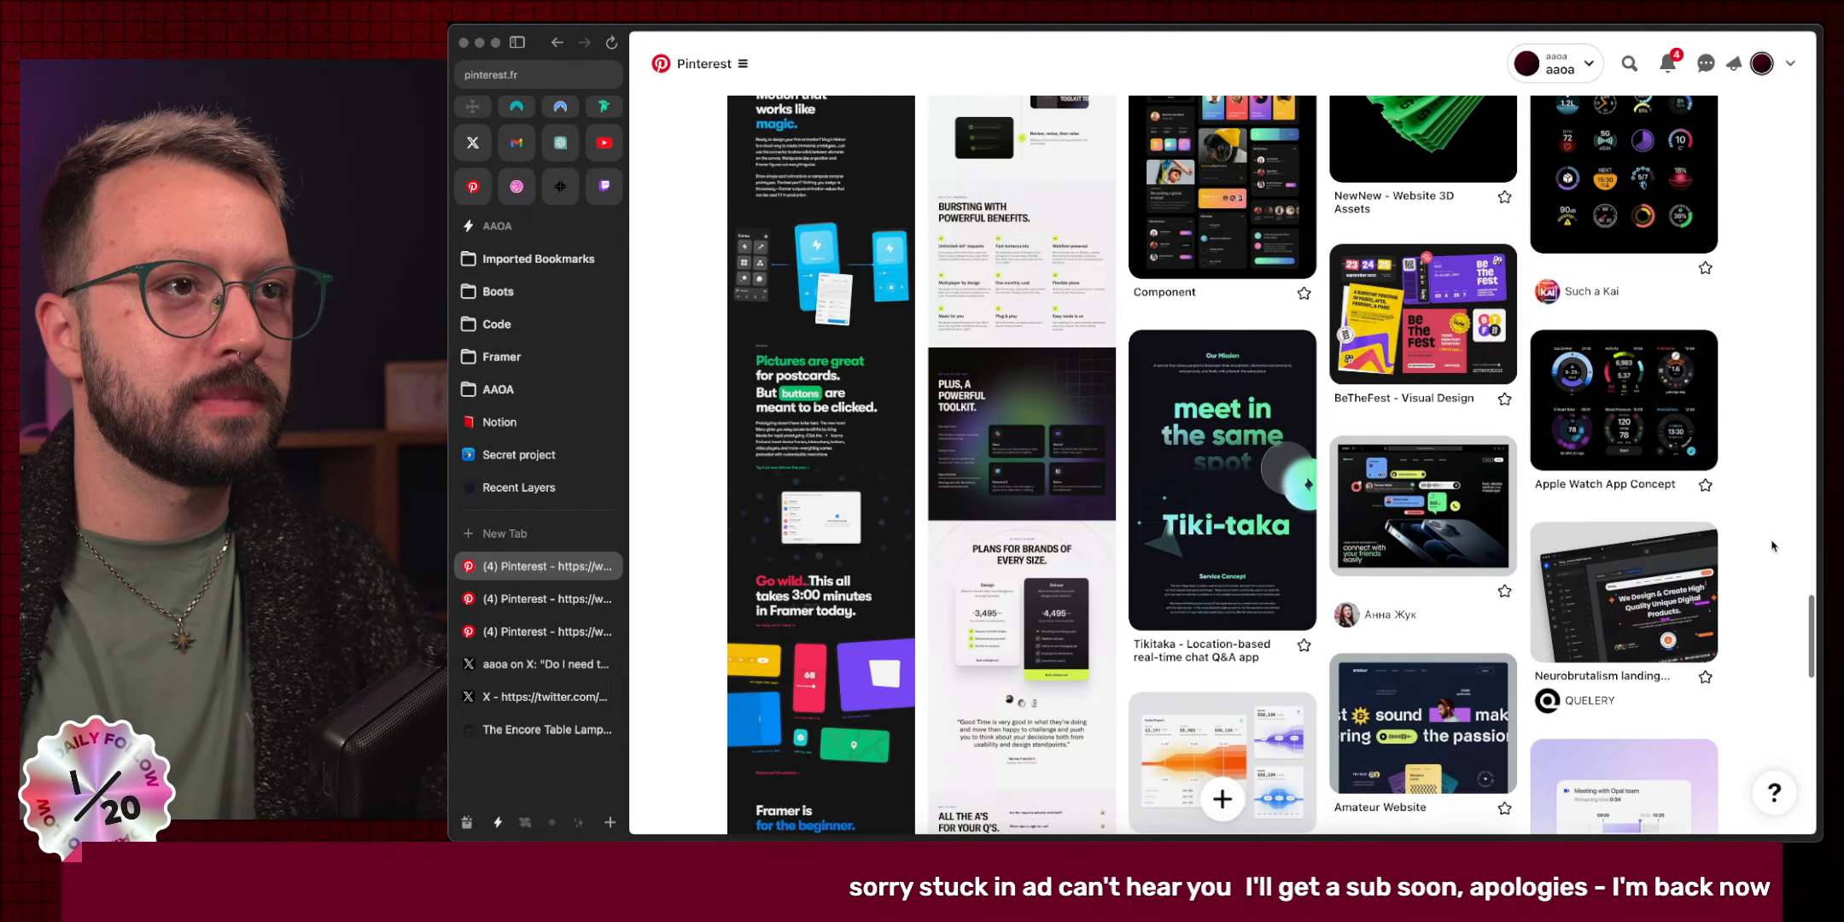
scroll(1772, 548, "down", 10)
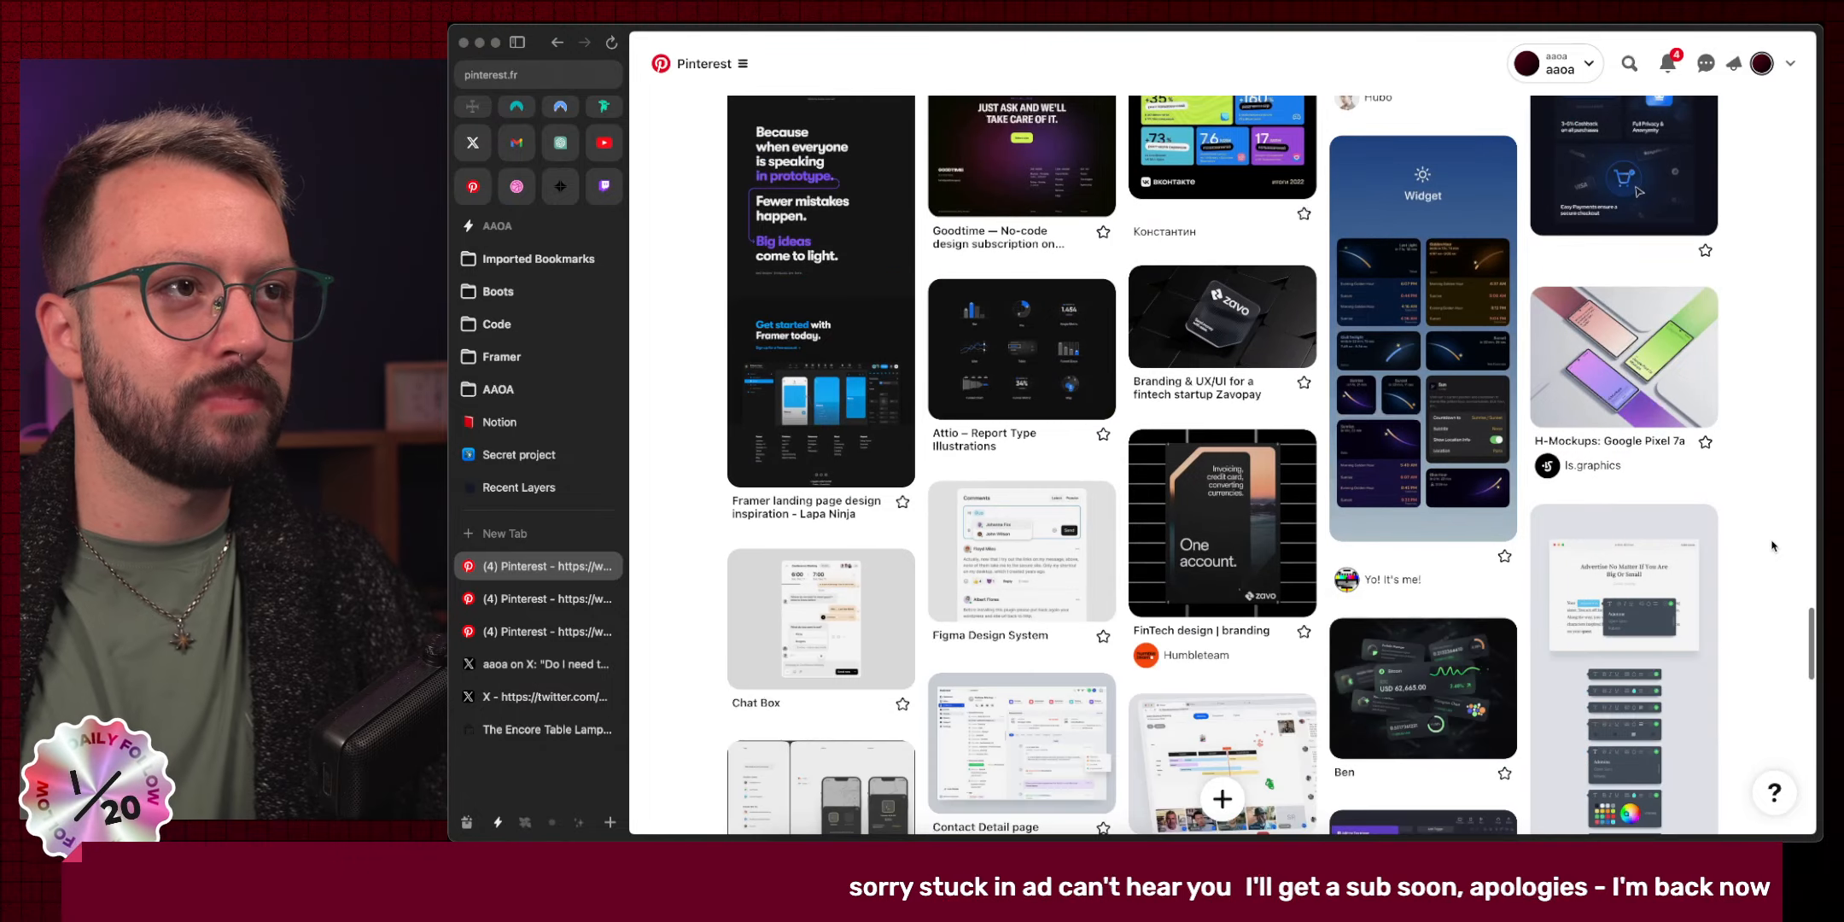
scroll(1772, 548, "down", 10)
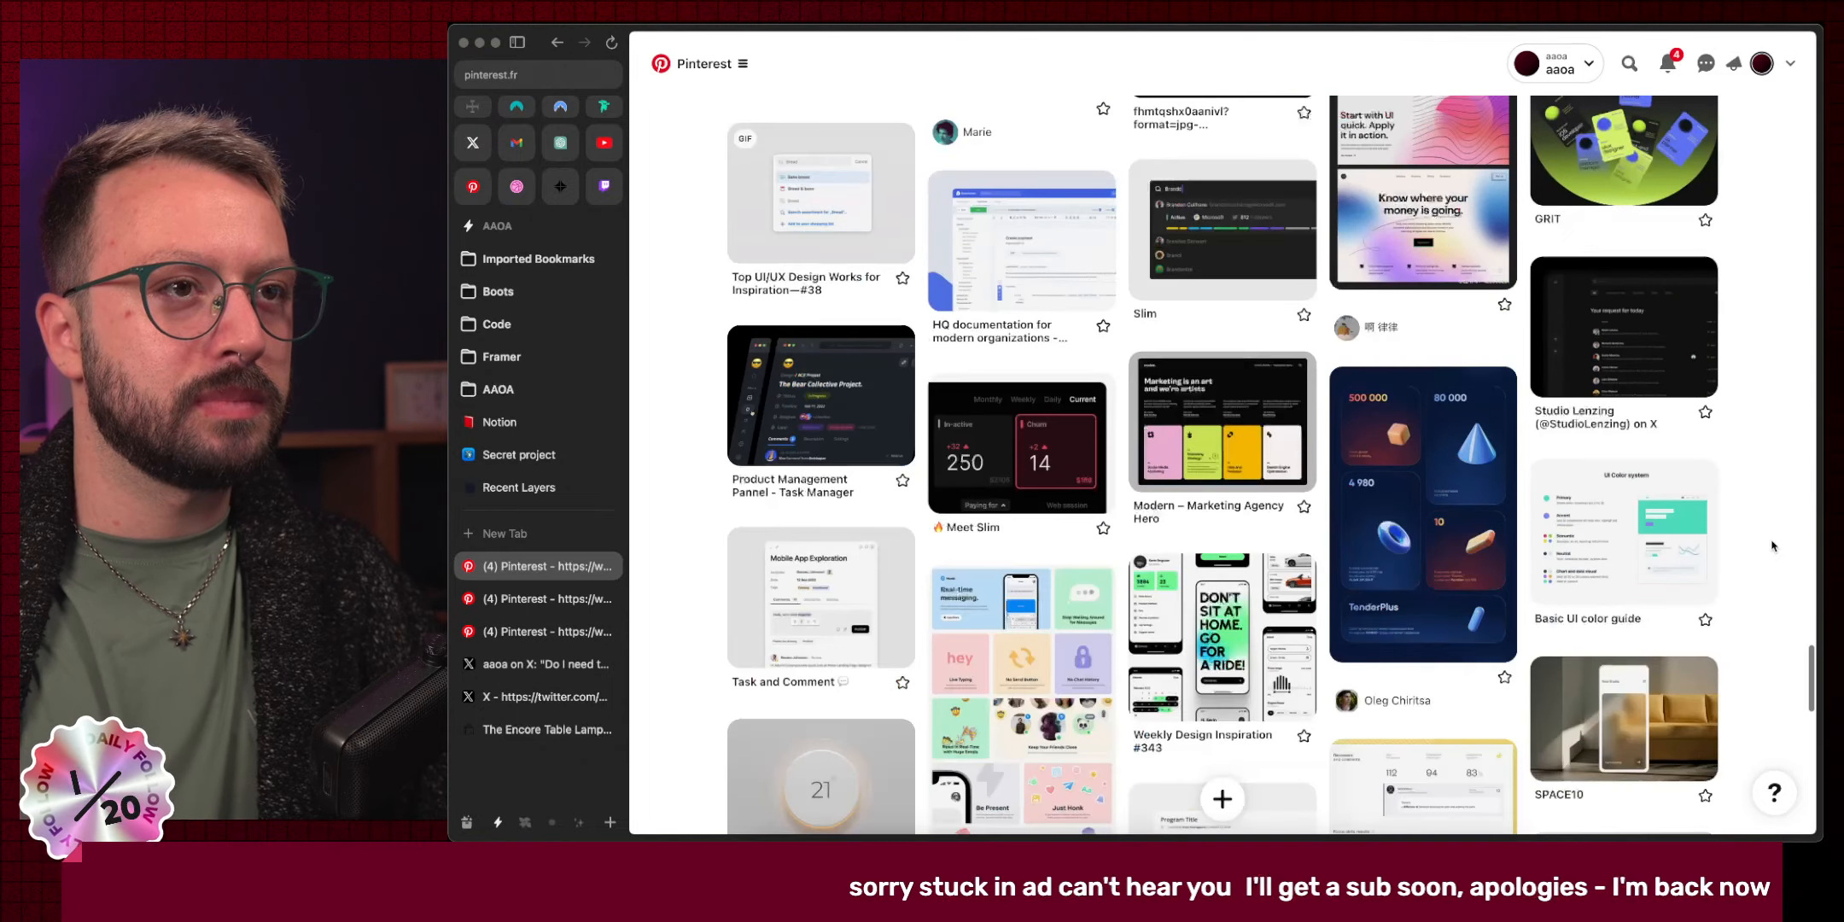
scroll(1772, 548, "down", 3)
scroll(1772, 547, "down", 2)
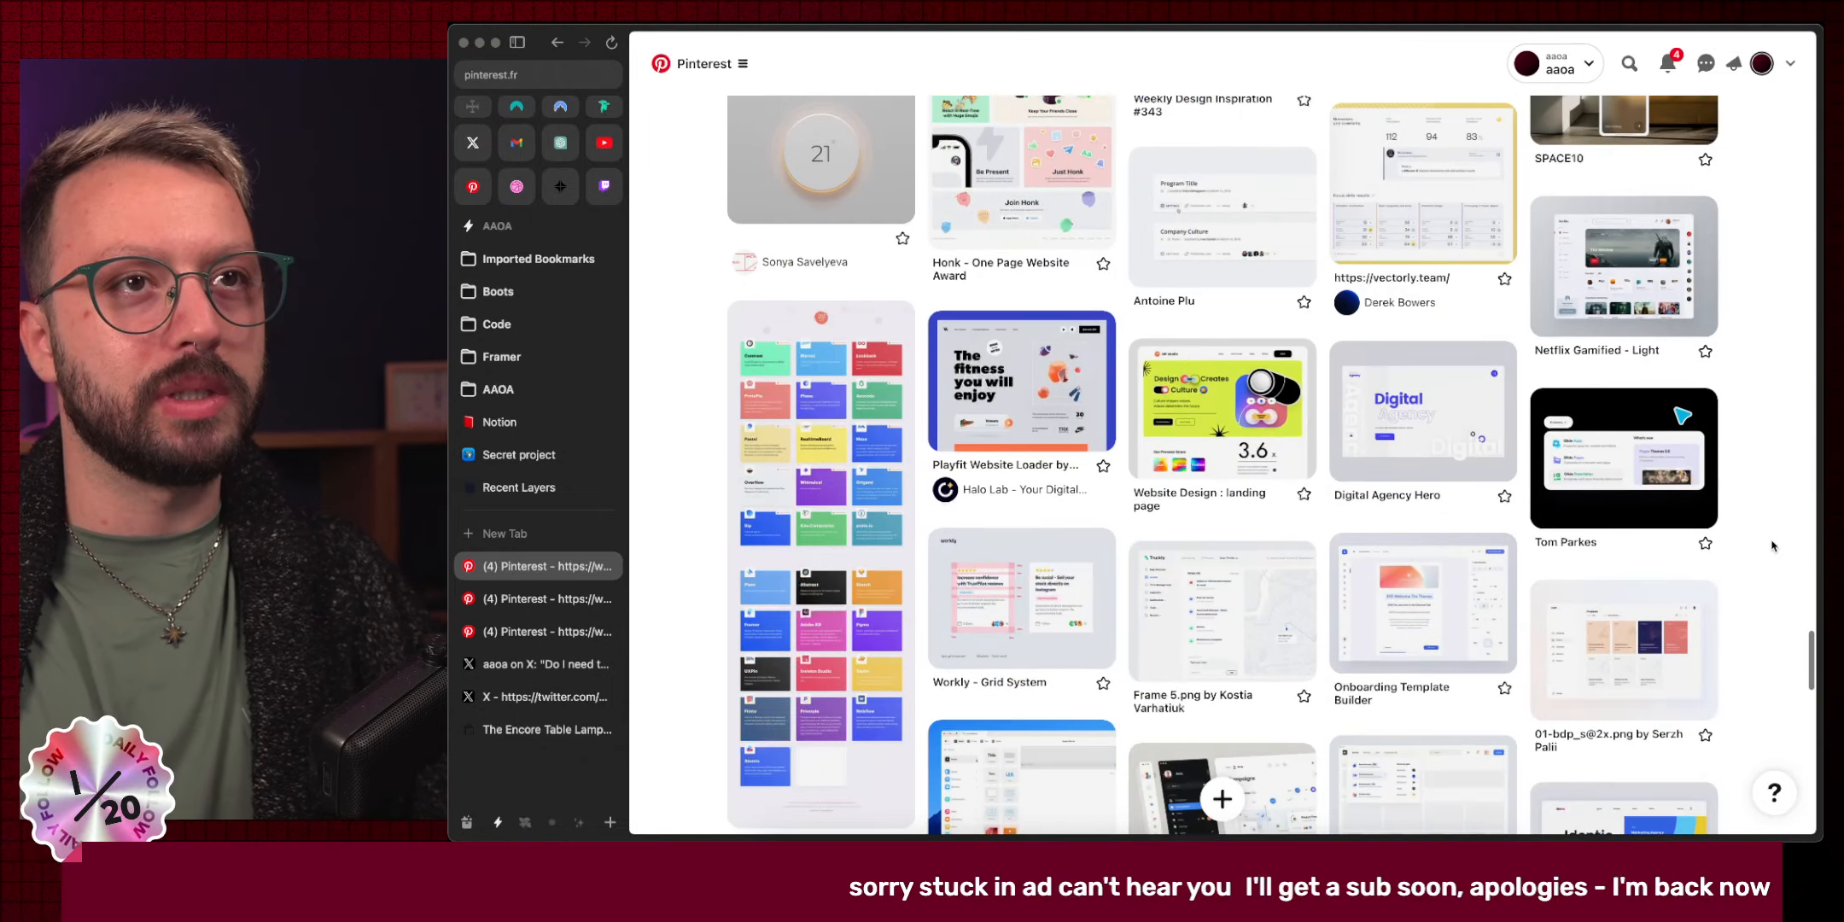
scroll(1772, 547, "down", 1)
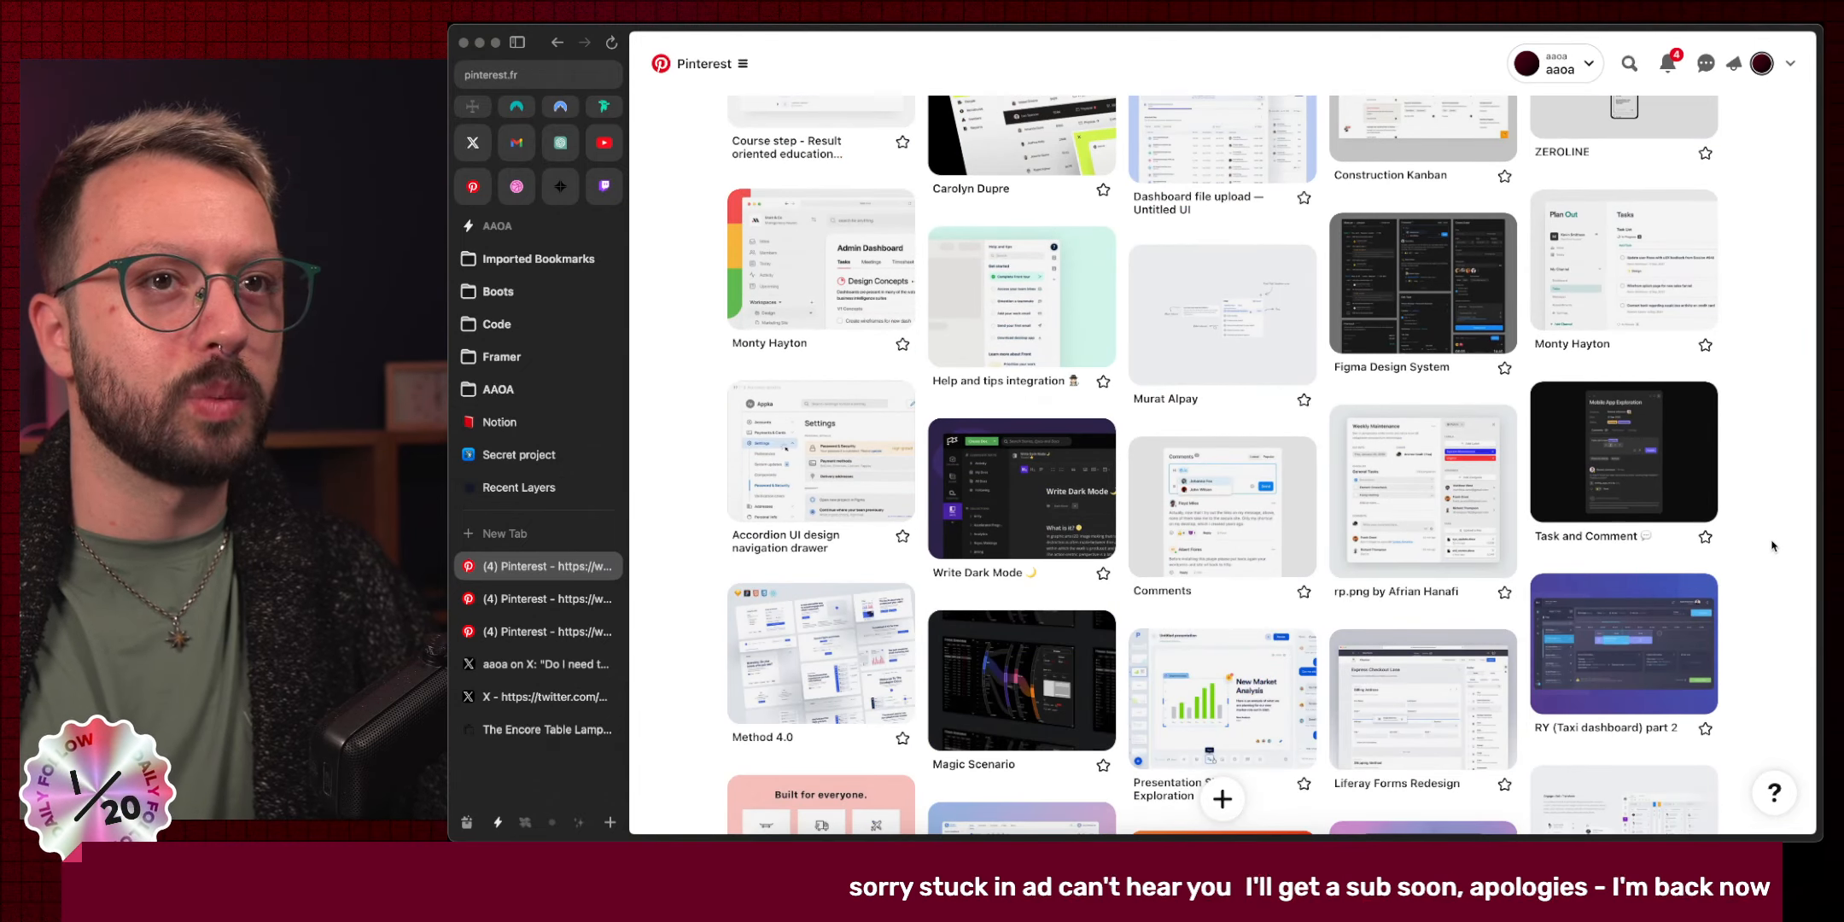
scroll(1772, 547, "down", 4)
scroll(1772, 547, "down", 7)
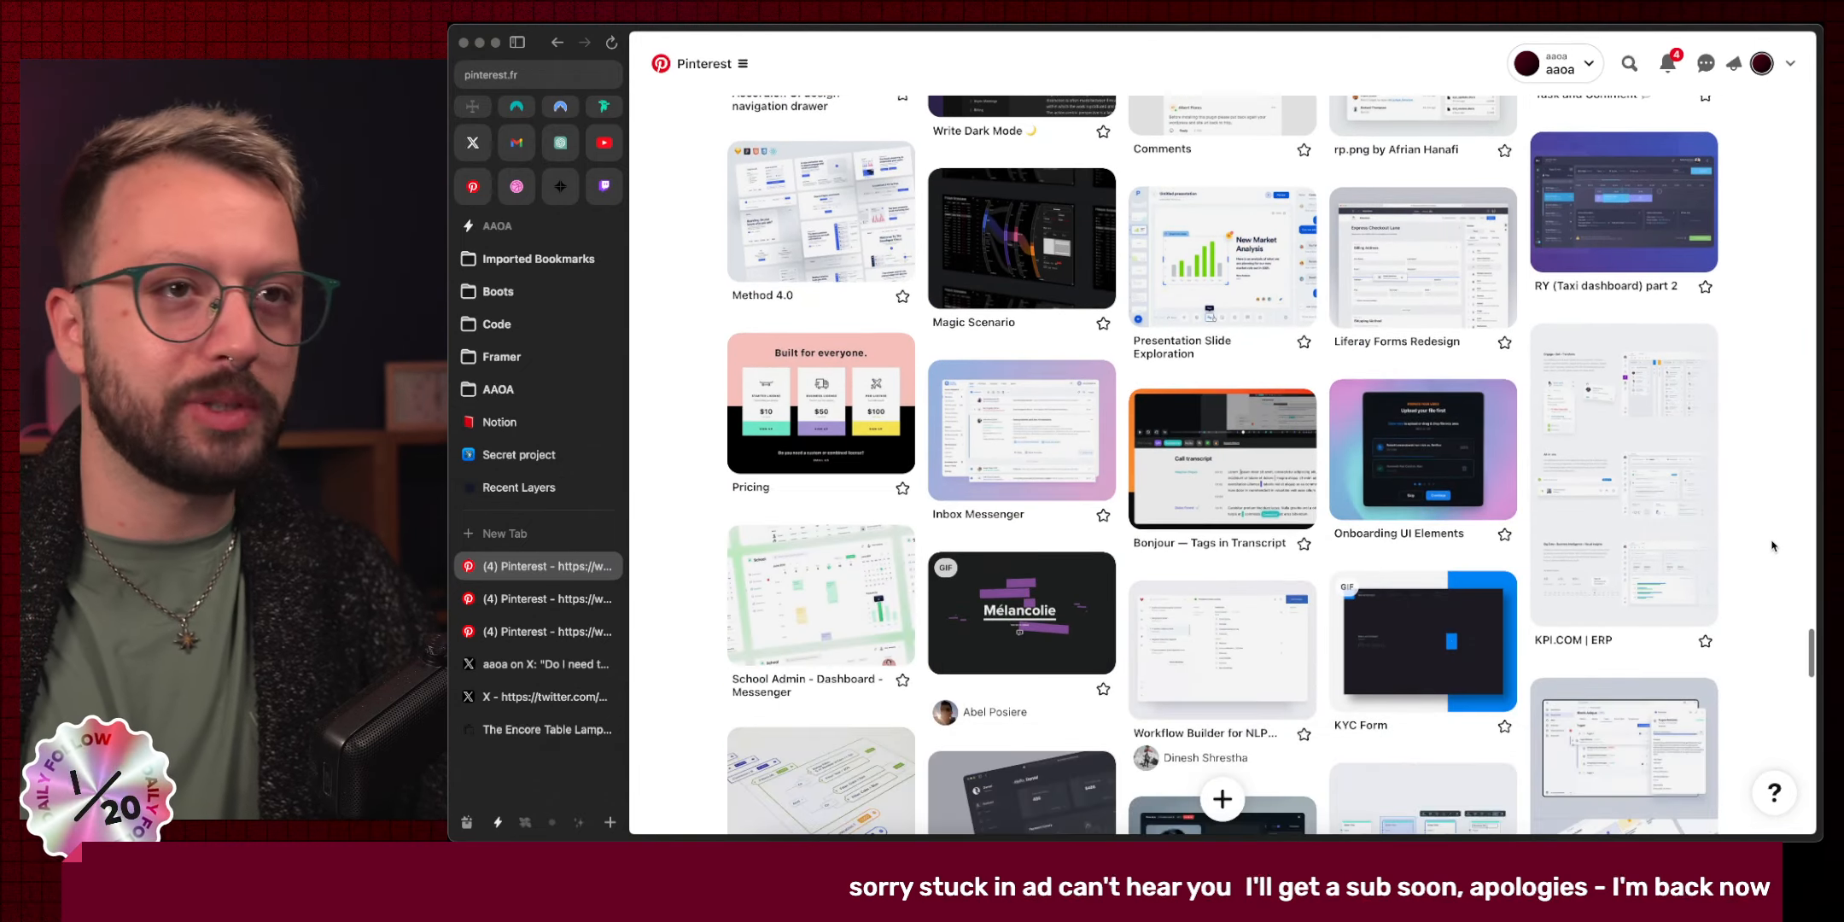
scroll(1772, 544, "down", 20)
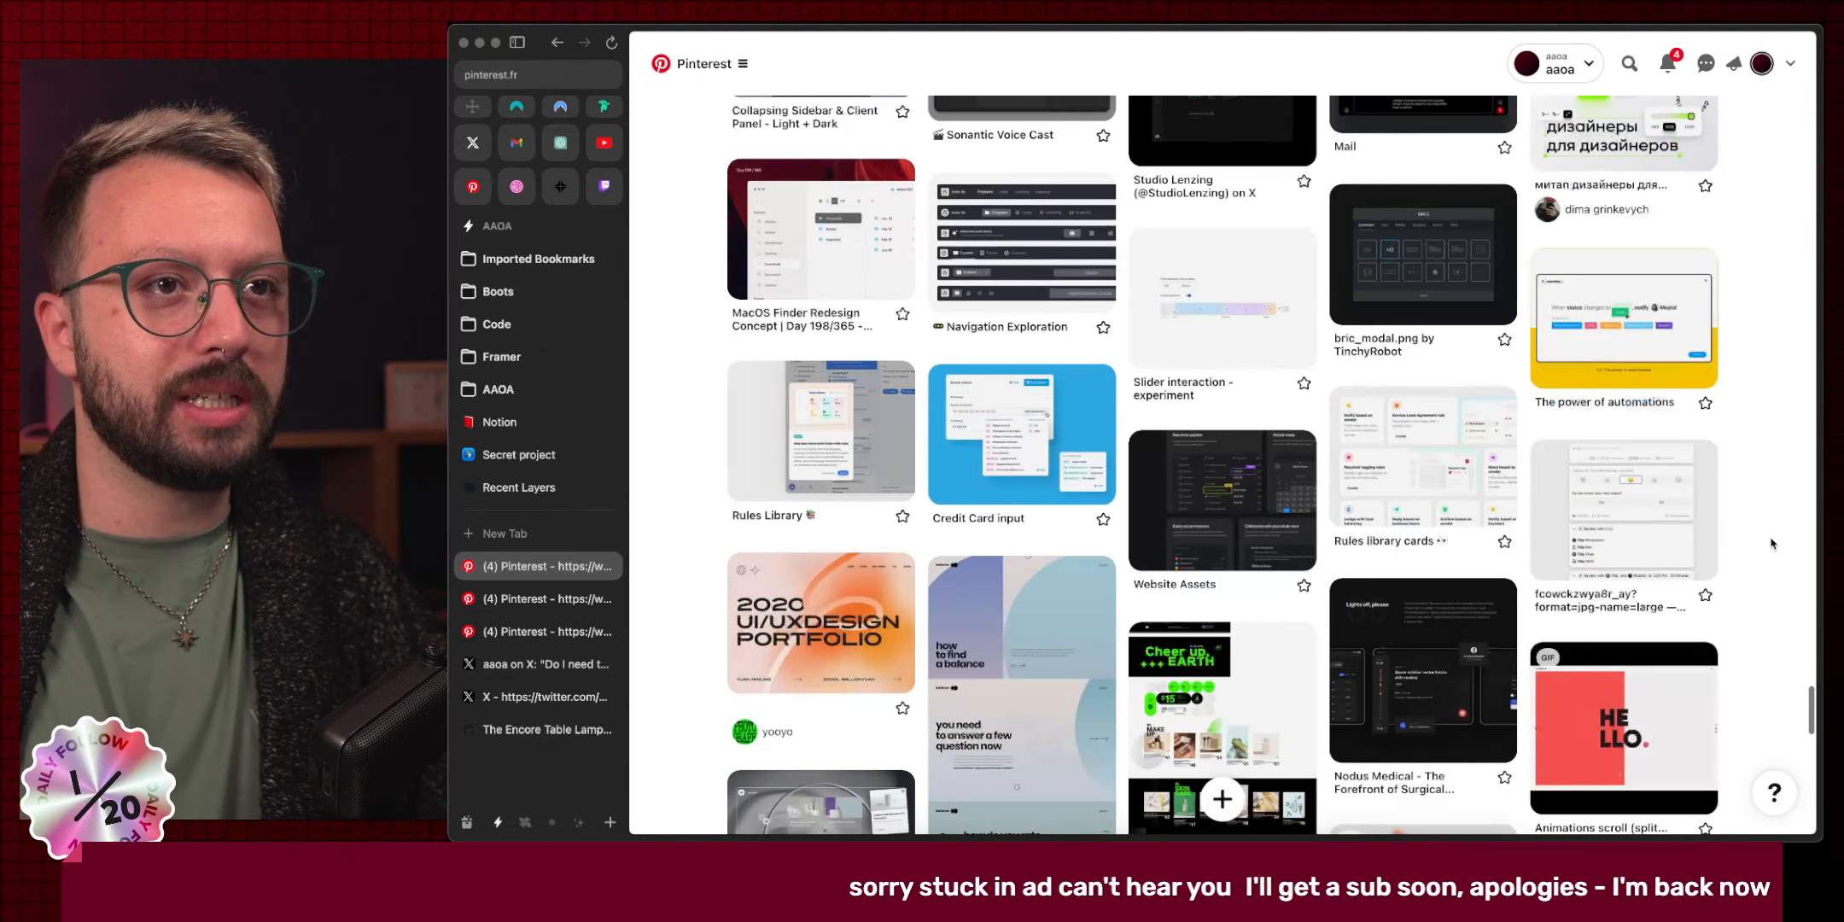
scroll(1772, 544, "down", 5)
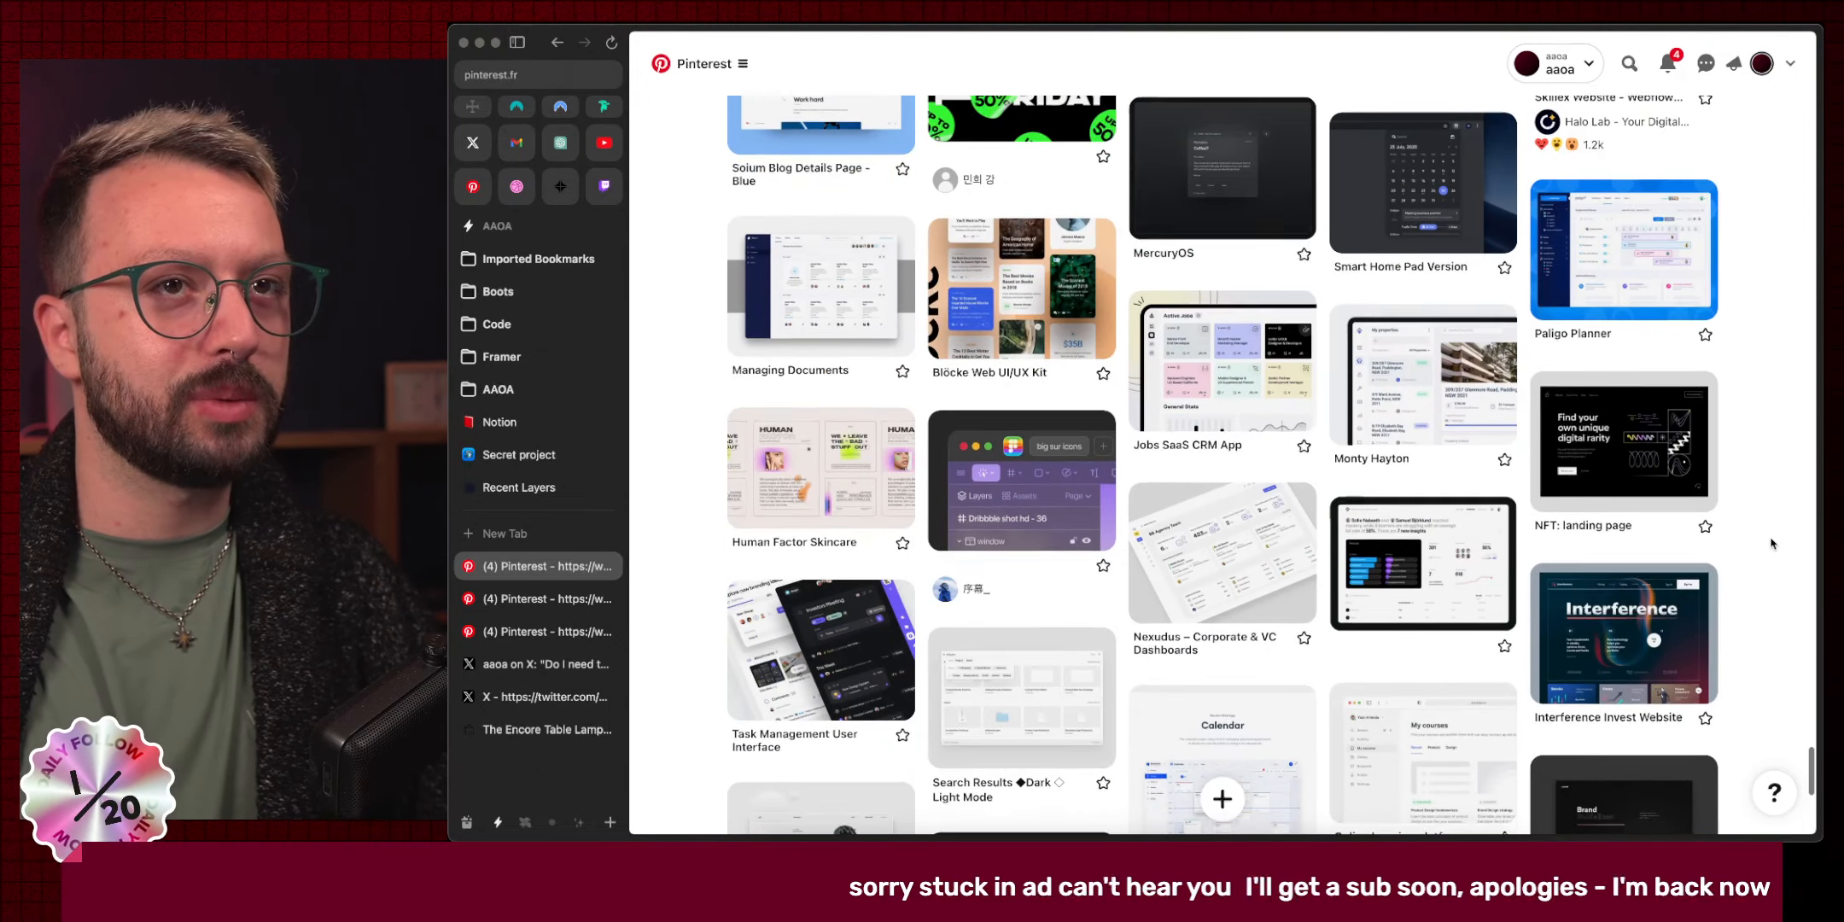
scroll(1772, 544, "down", 8)
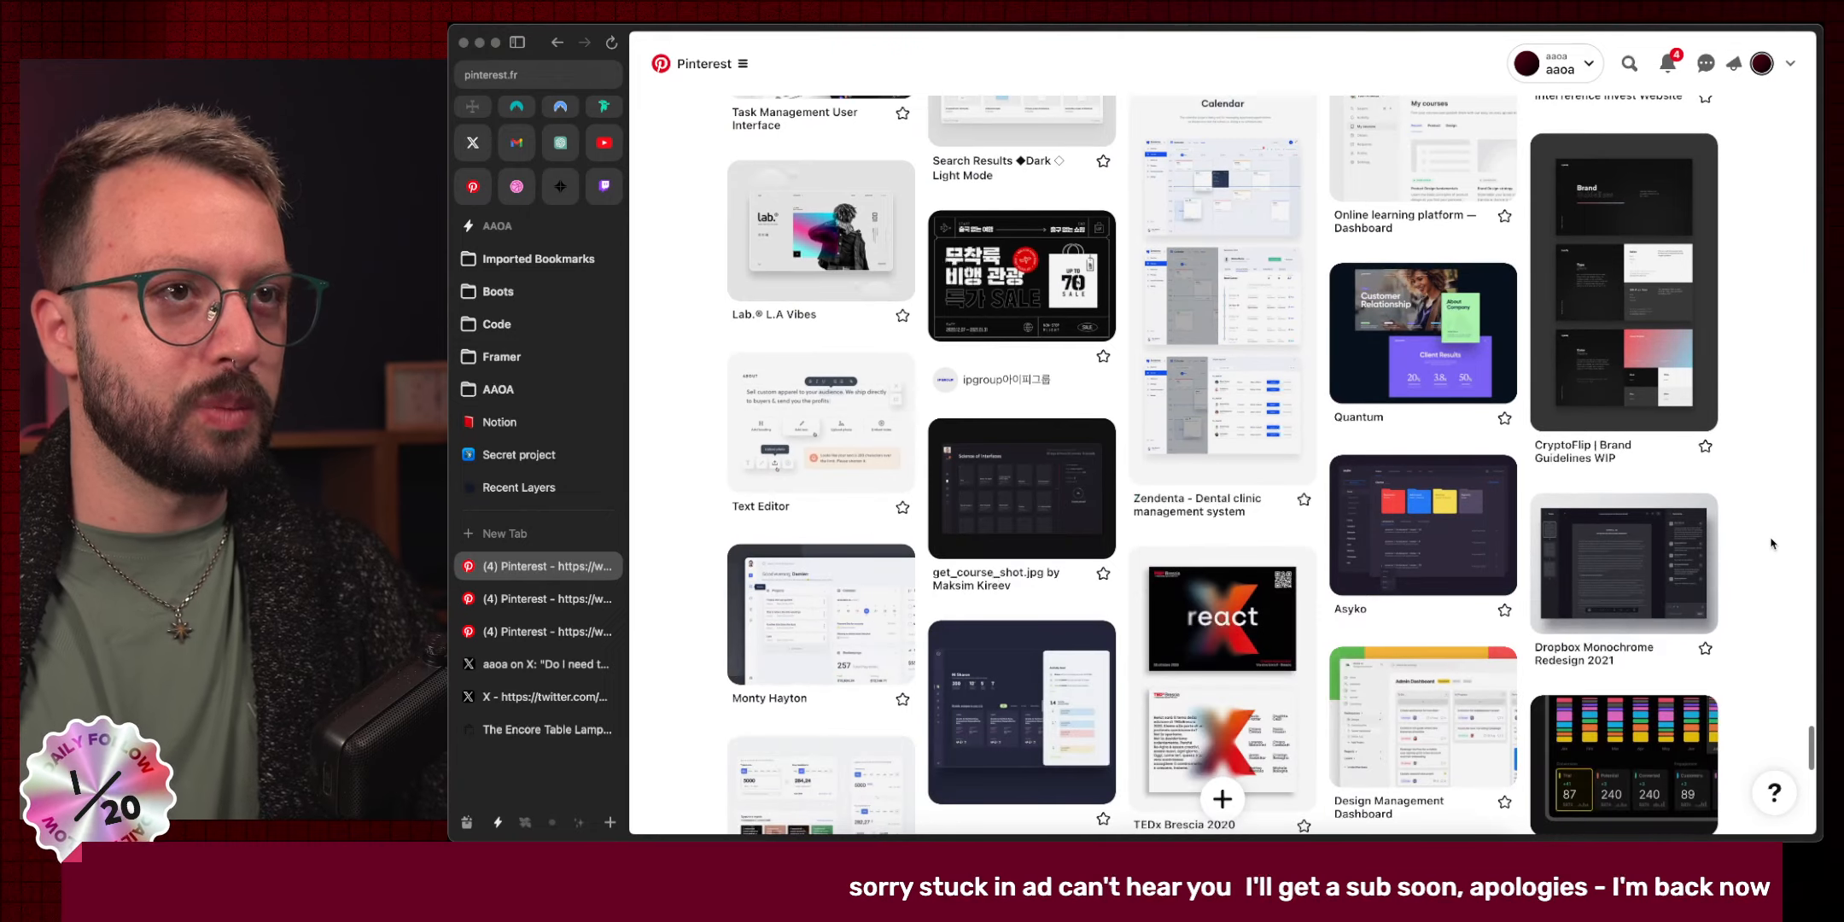
scroll(1772, 543, "down", 9)
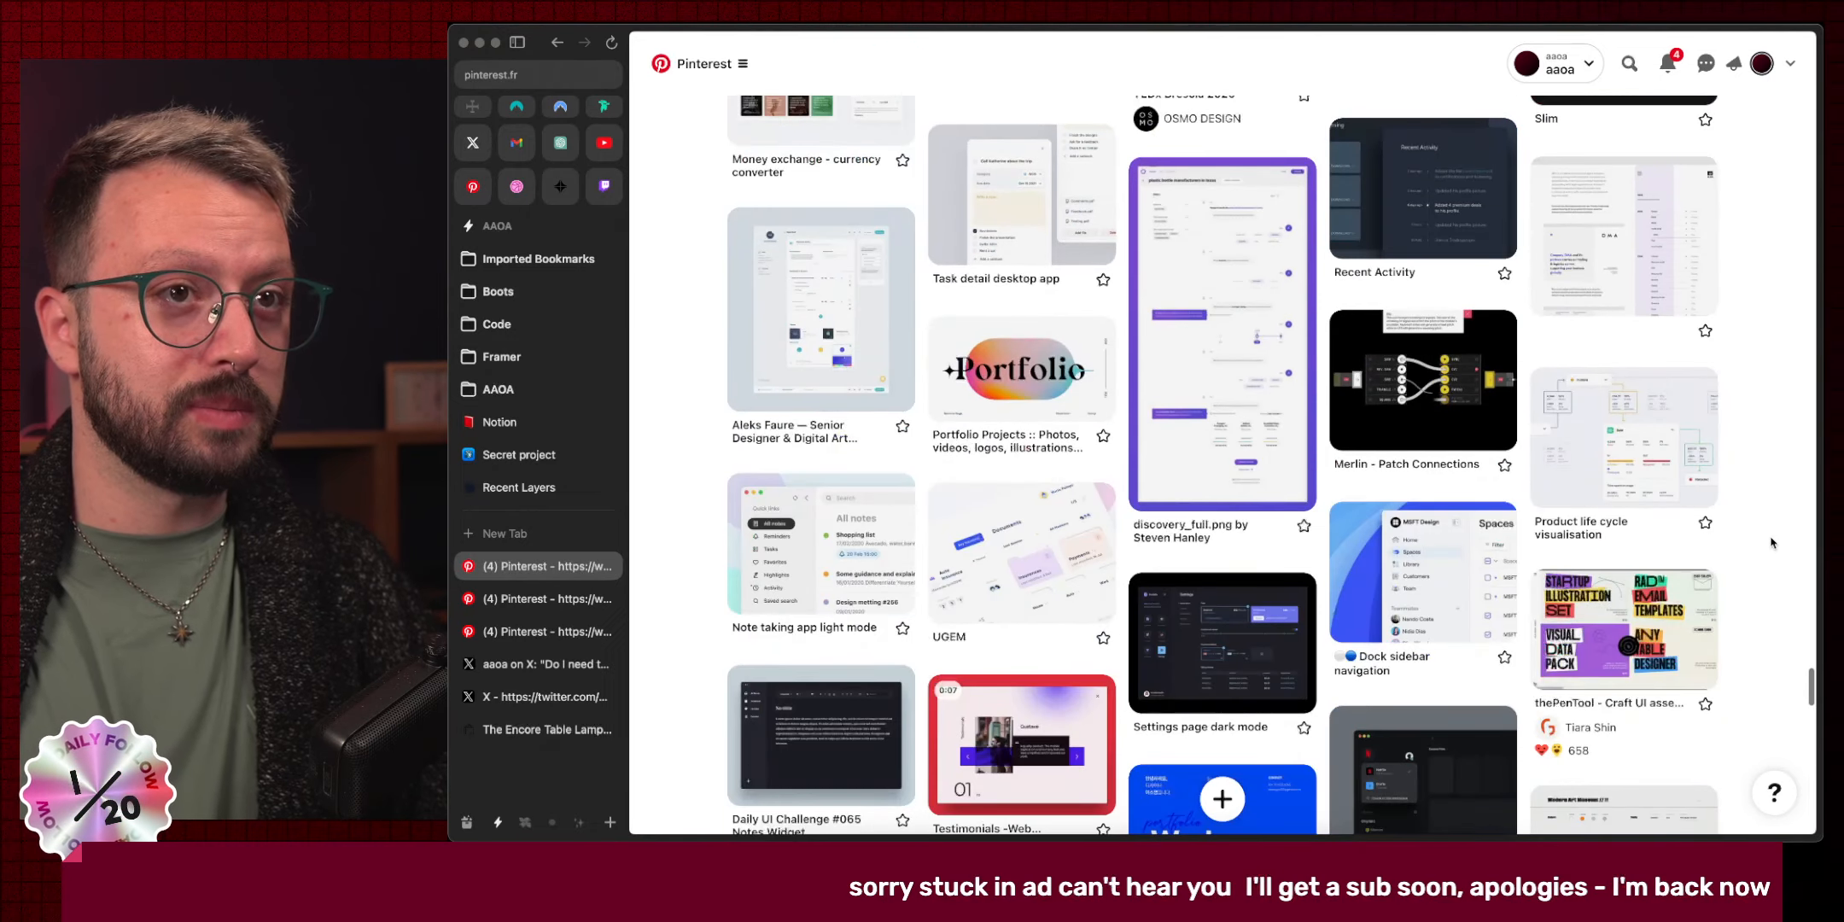
scroll(1772, 543, "down", 10)
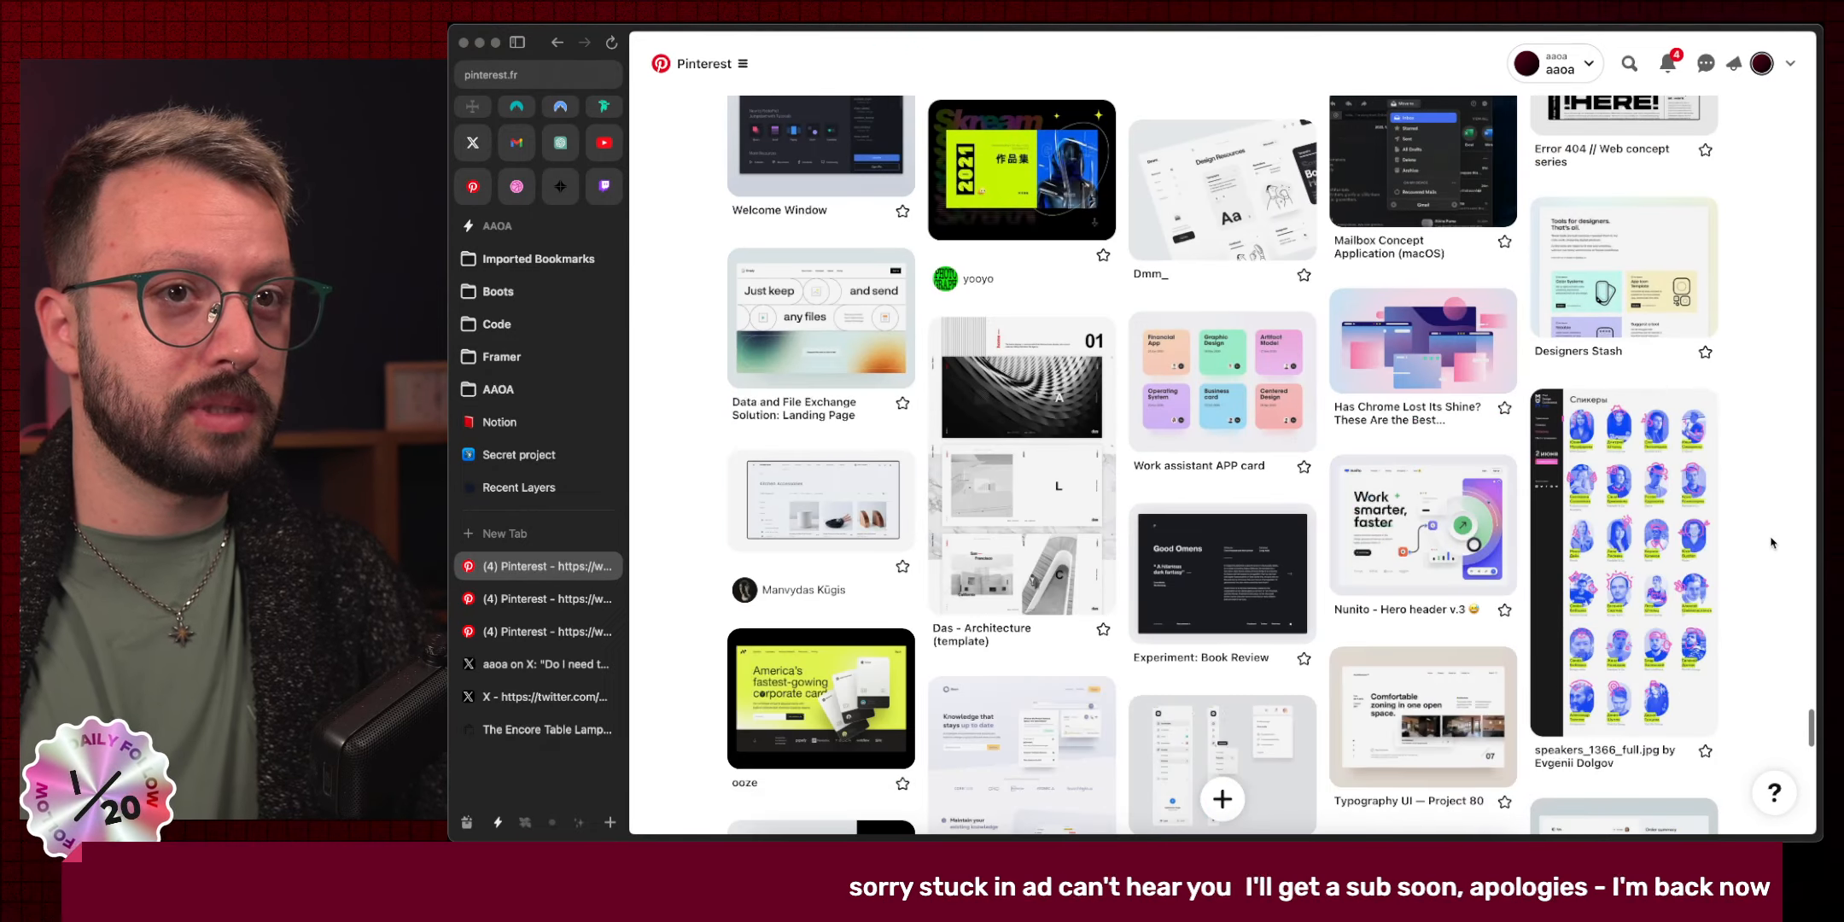
scroll(1772, 543, "down", 4)
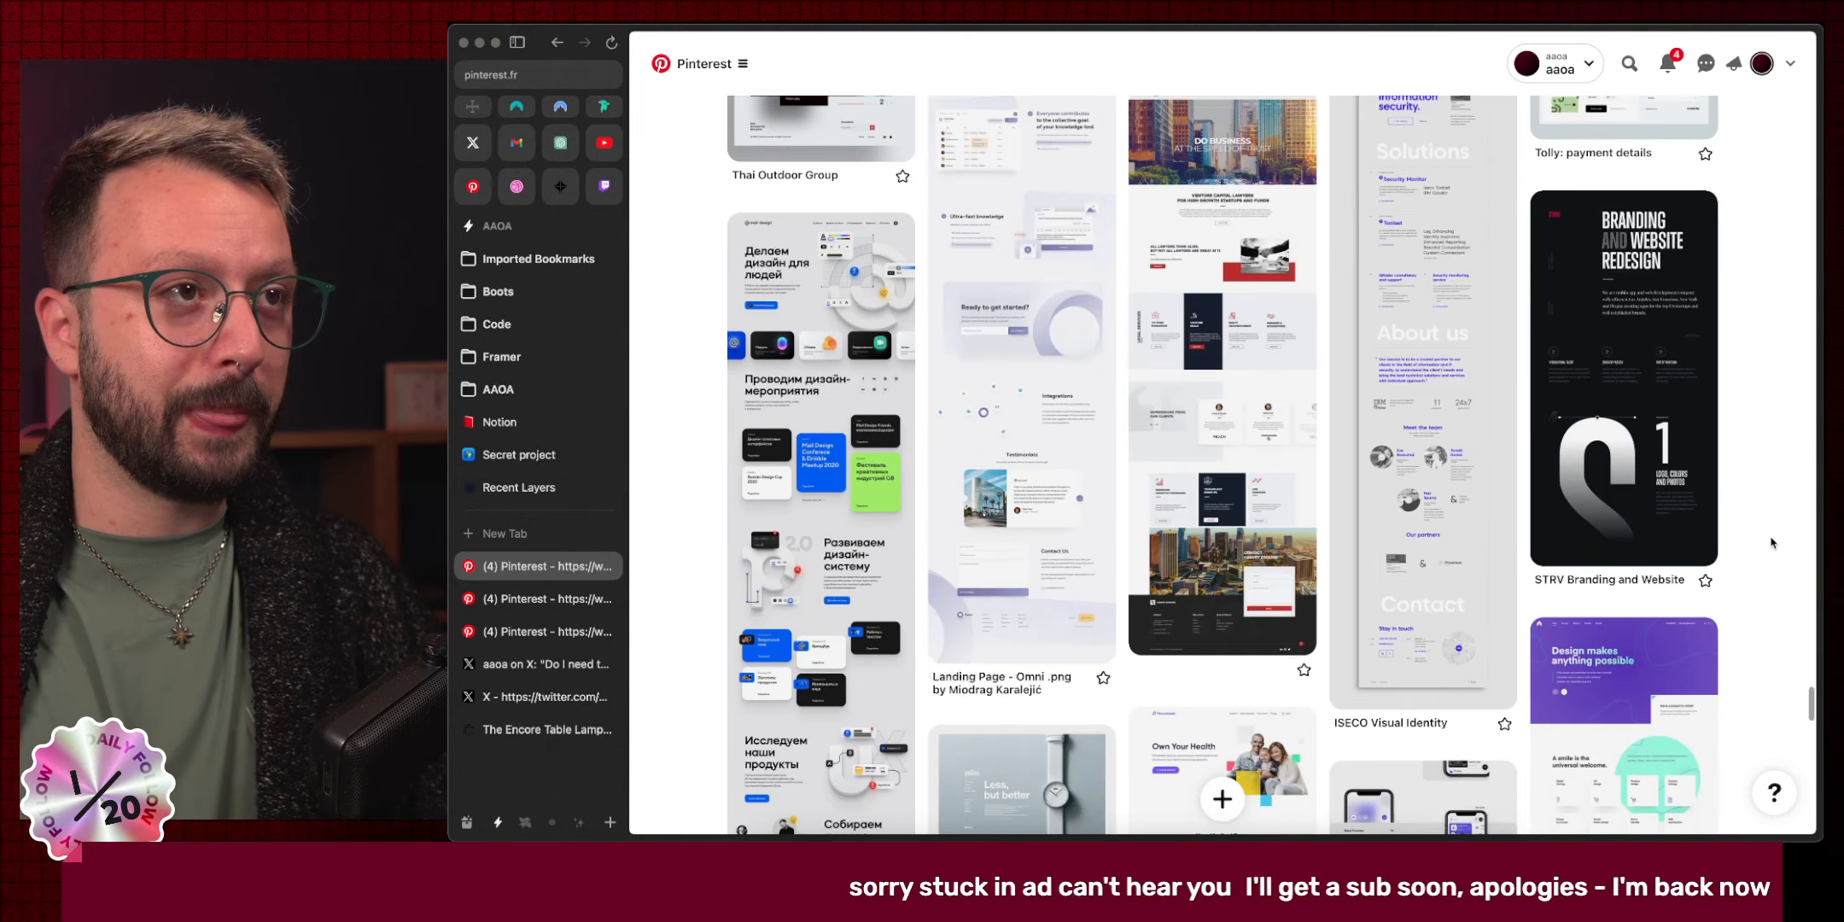
scroll(1772, 543, "down", 4)
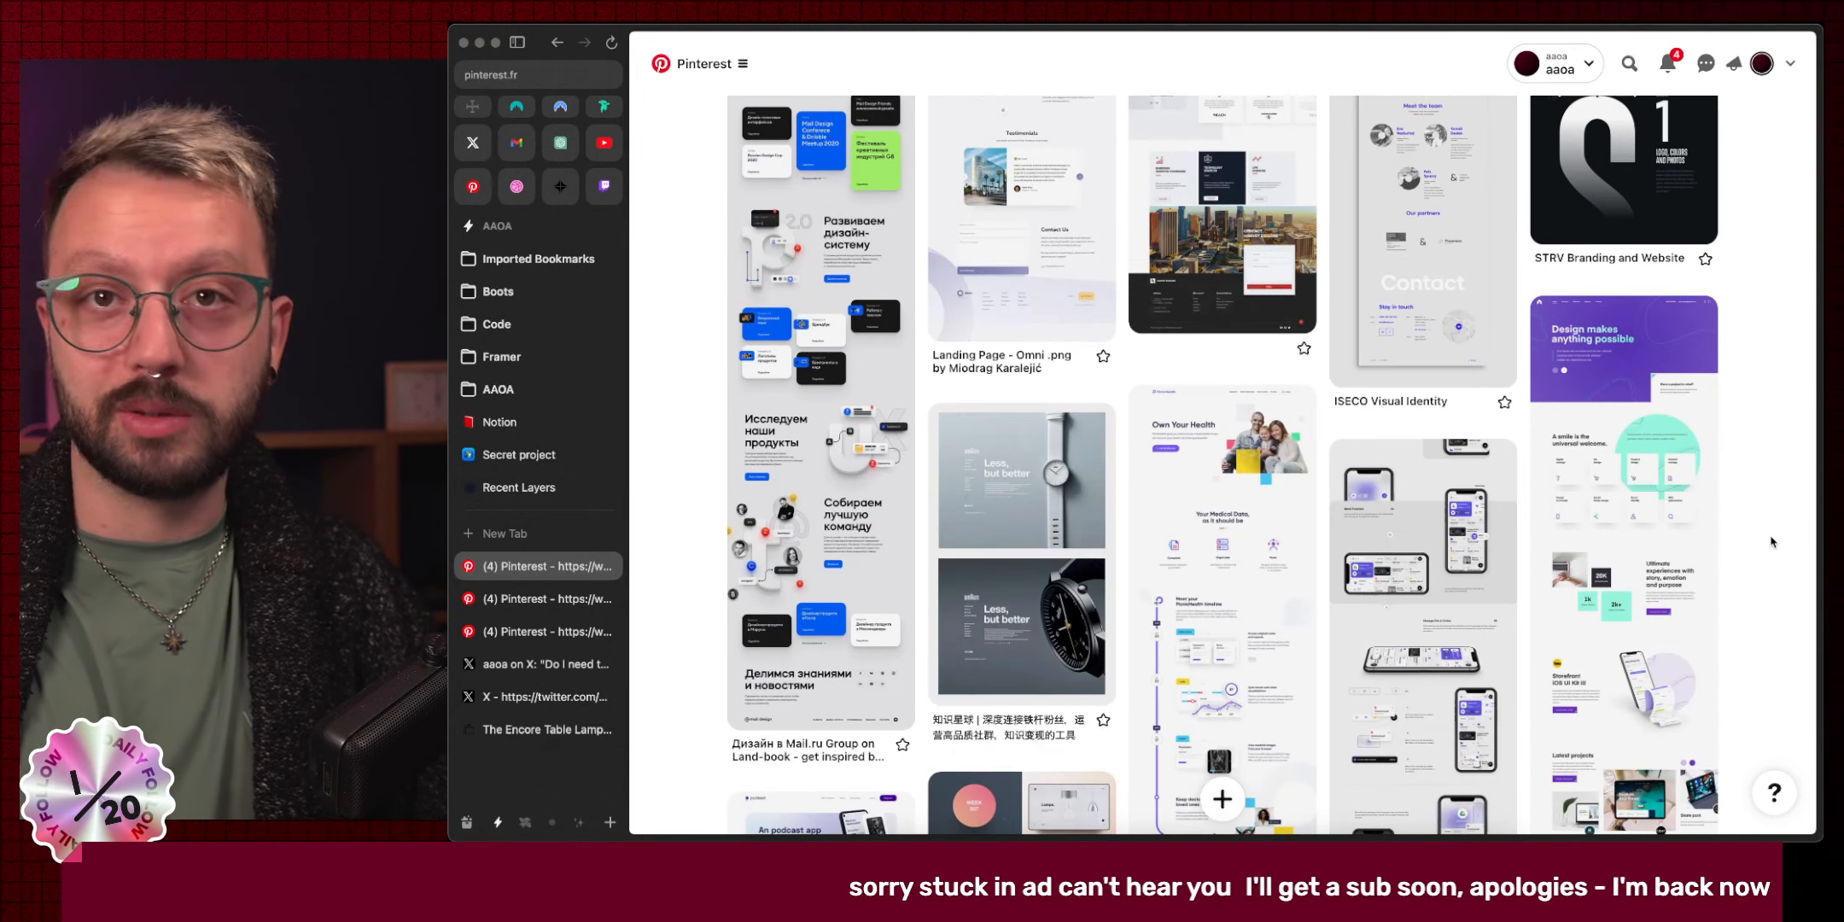
scroll(1772, 540, "down", 4)
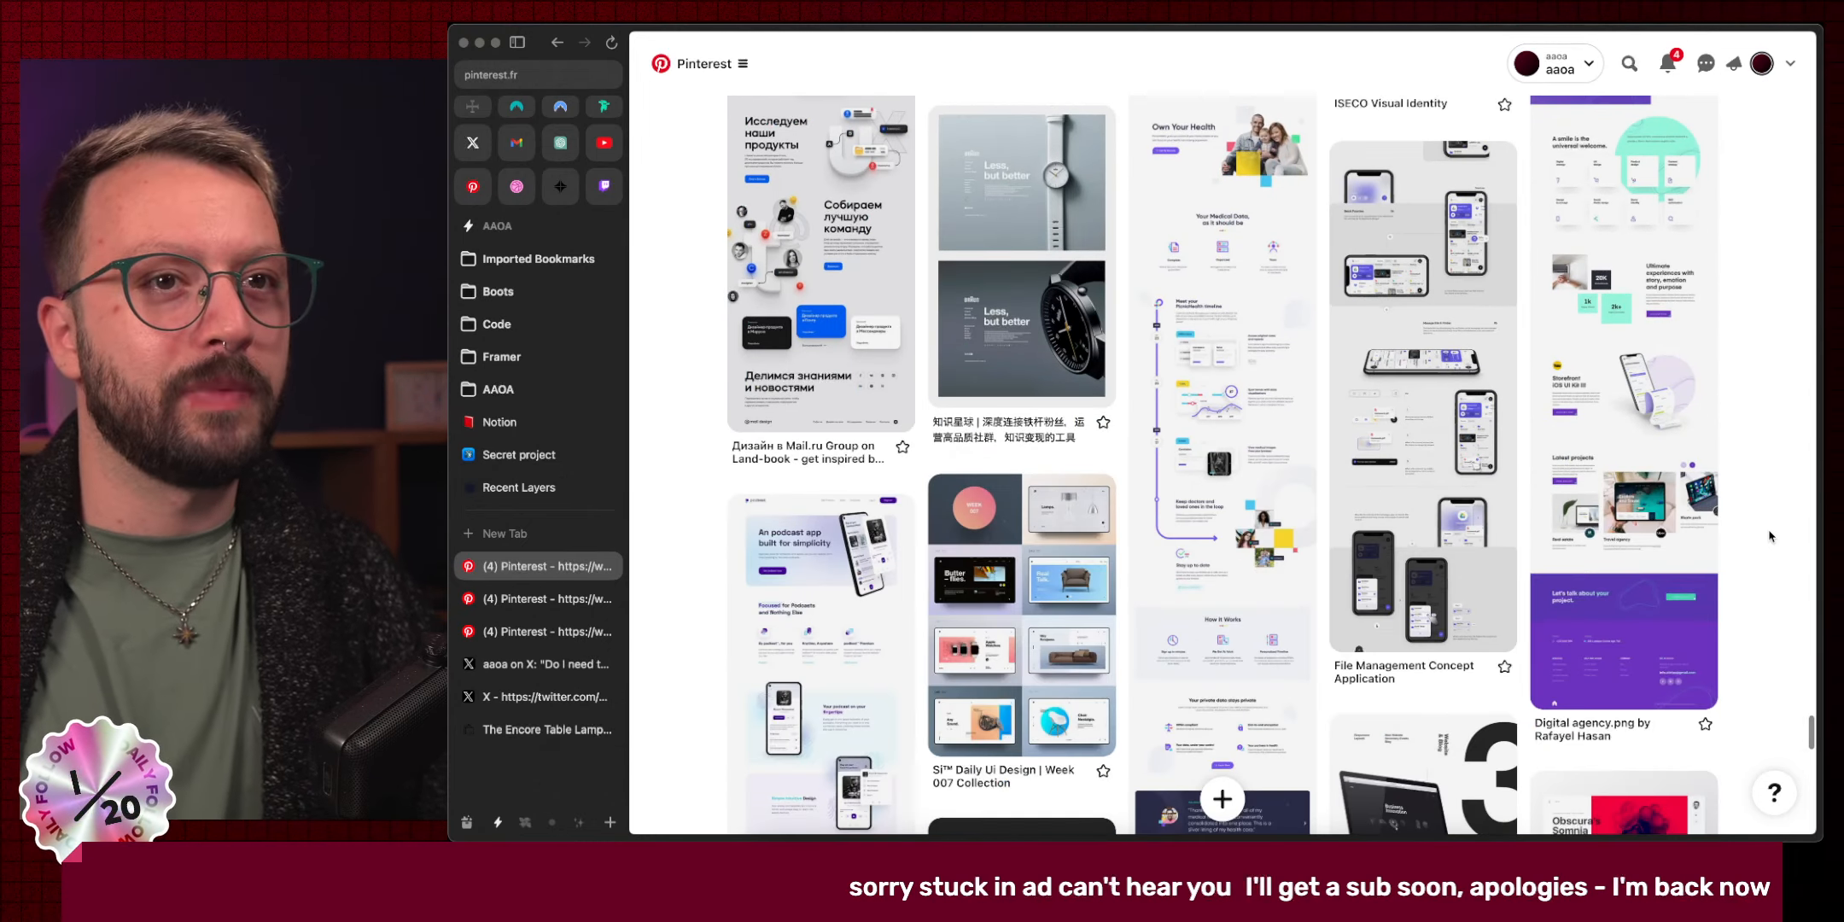
scroll(1770, 536, "down", 7)
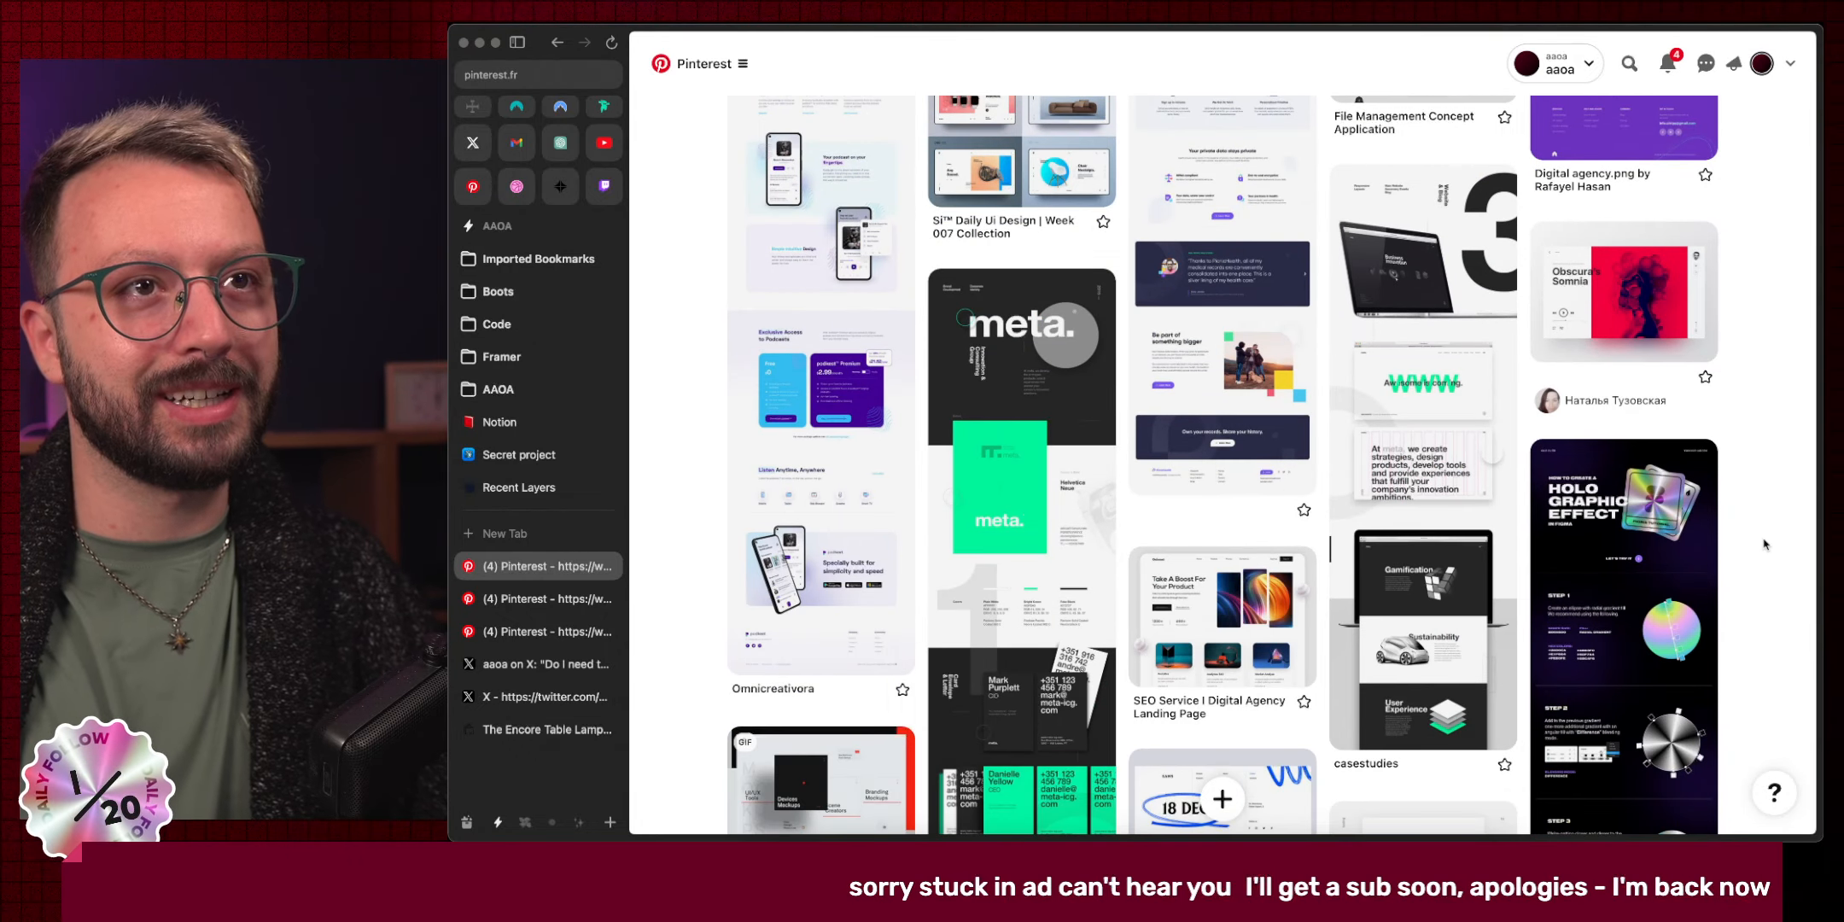
Open the casestudies, Namibia Animal Park and web site design grid pins in background tabs.
left_click(1436, 362, "super")
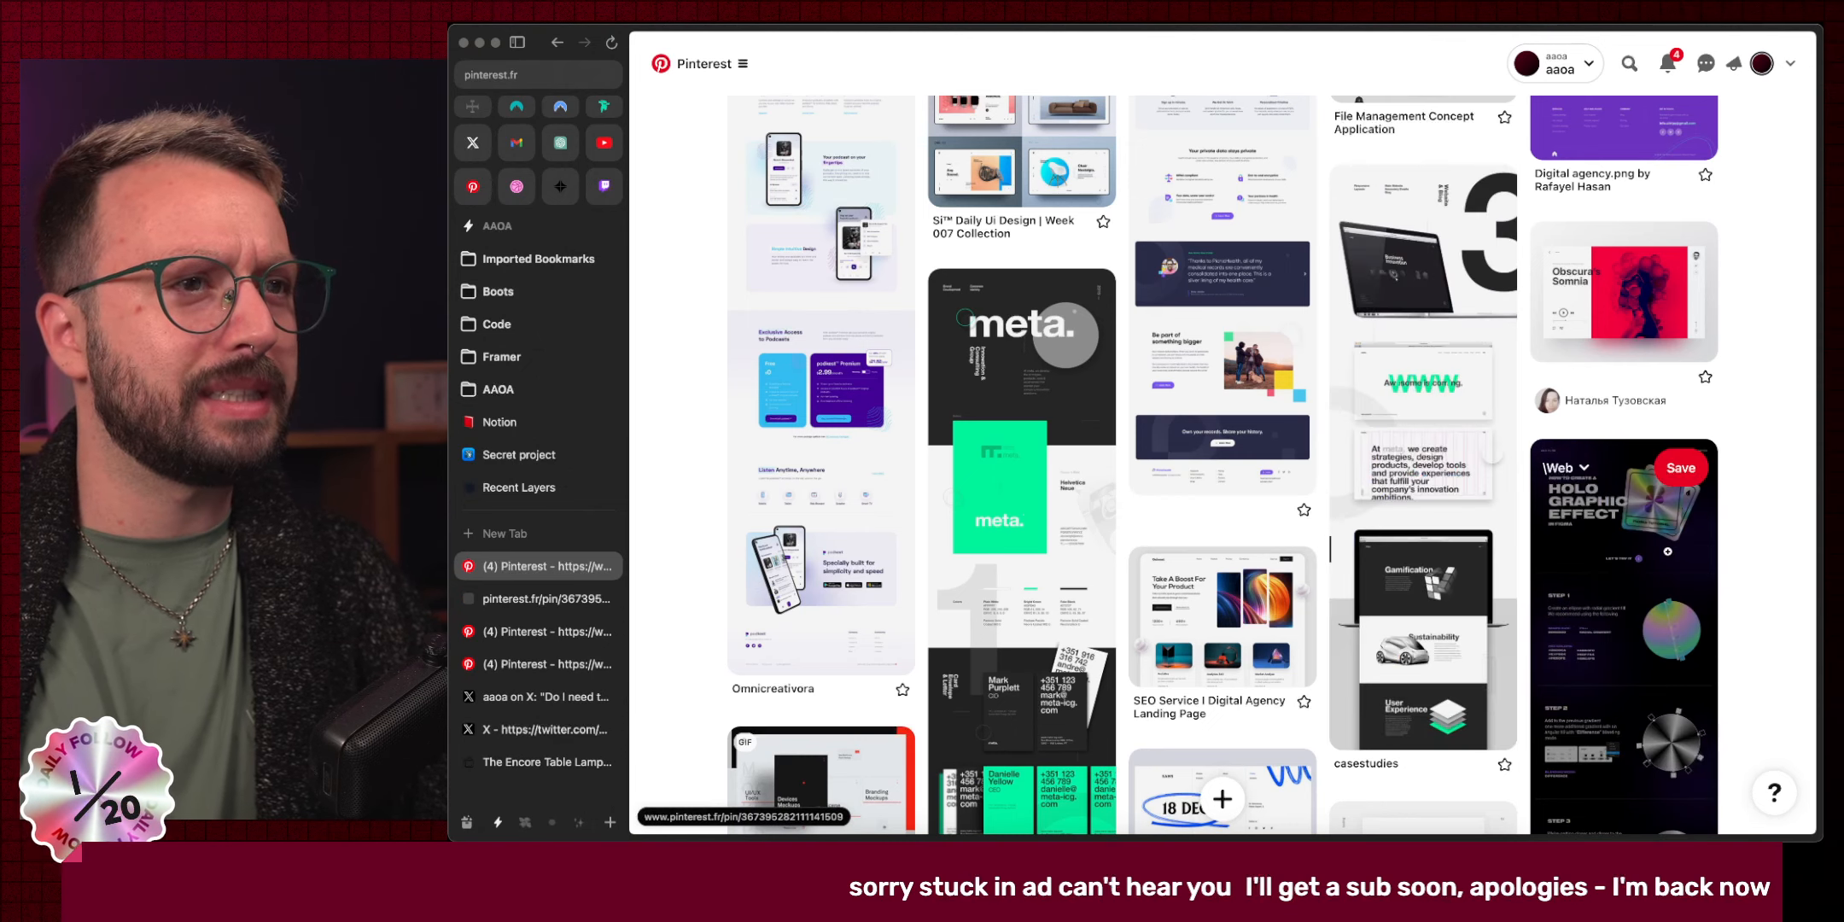
scroll(1819, 570, "down", 5)
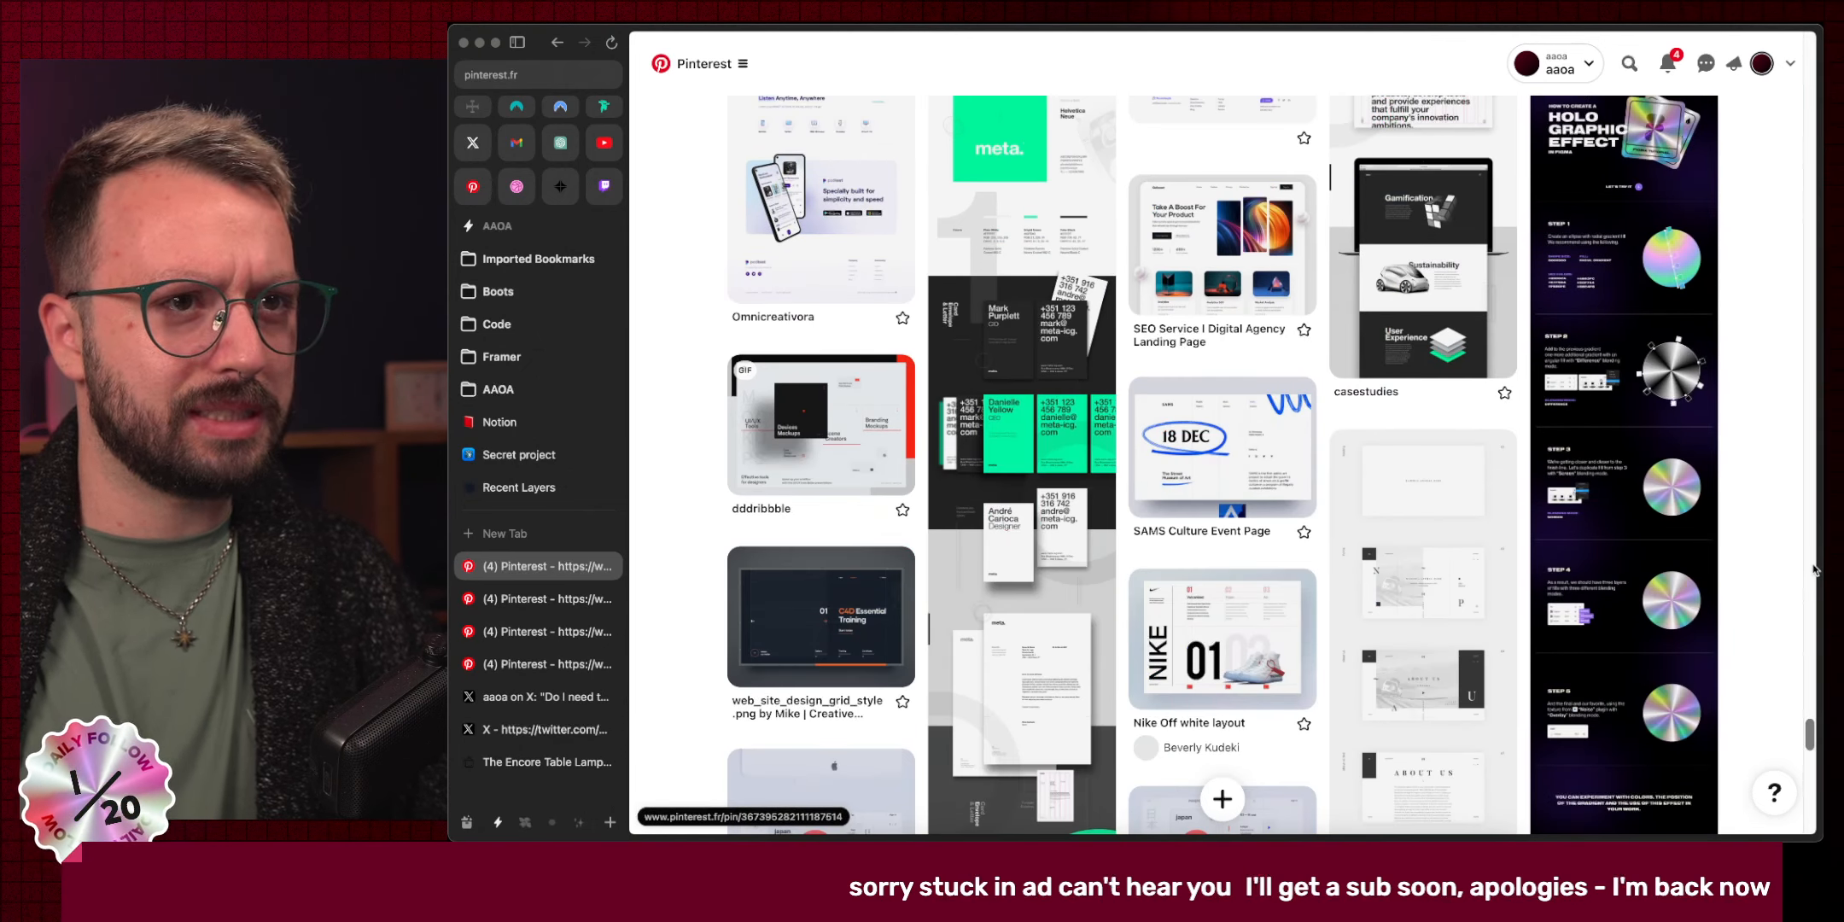
scroll(1819, 571, "down", 3)
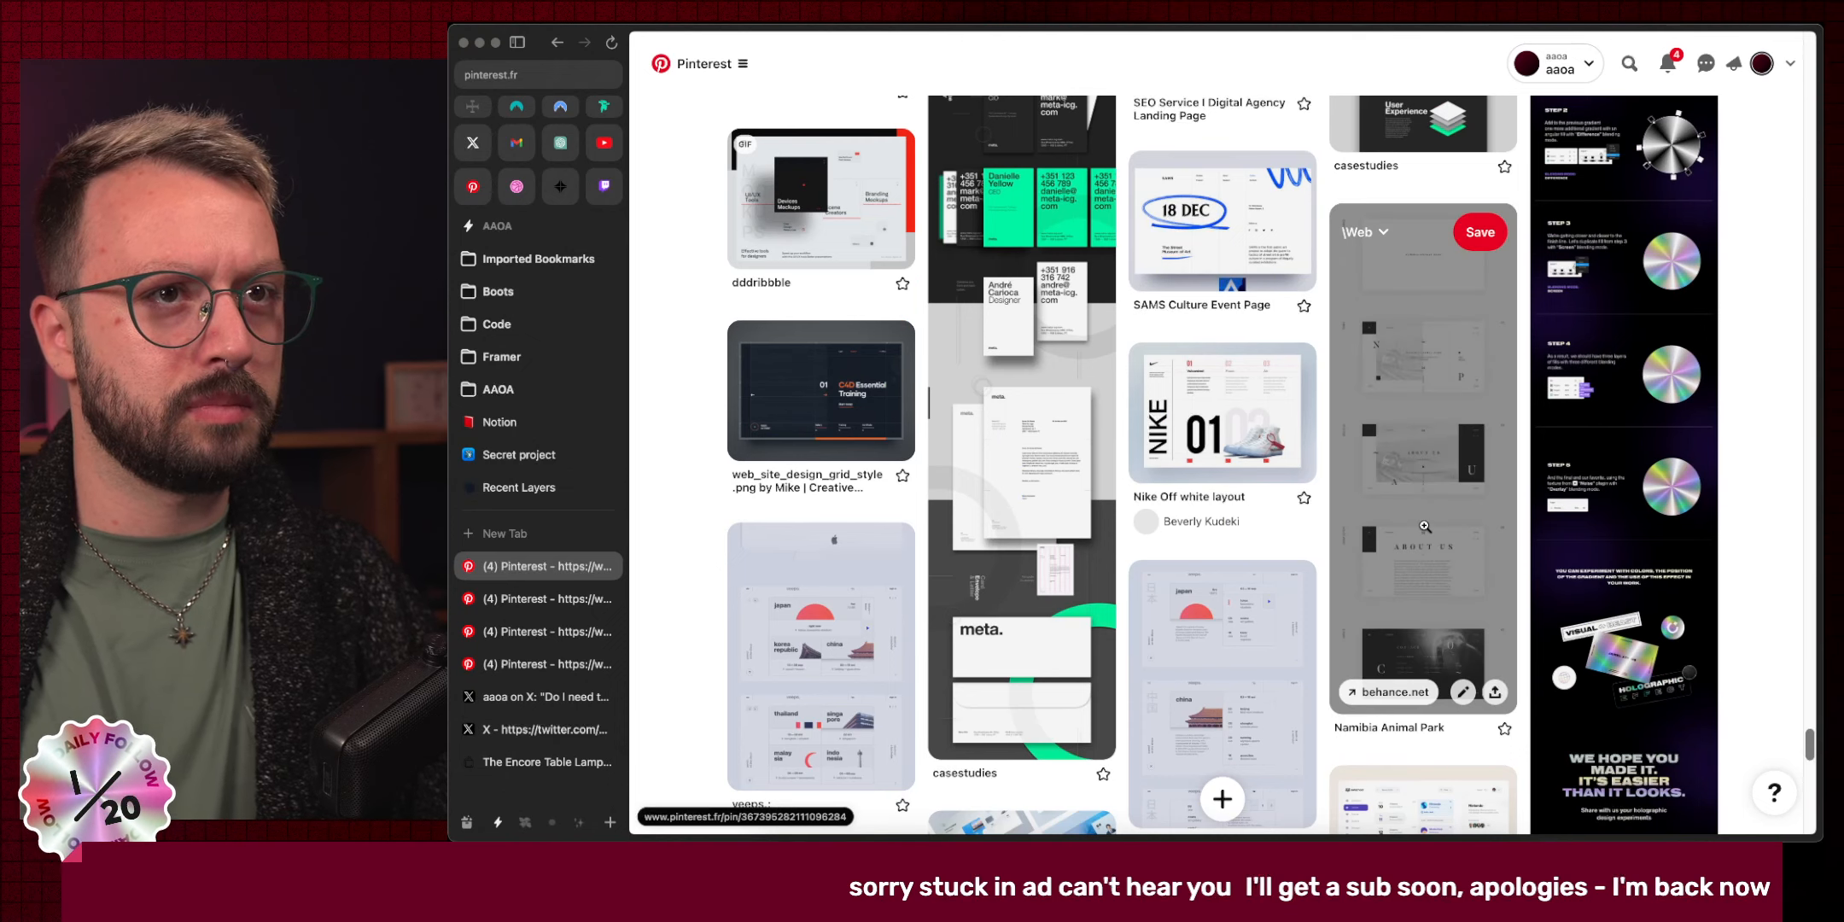
left_click(1423, 461, "super")
scroll(1680, 595, "down", 4)
scroll(1679, 595, "up", 4)
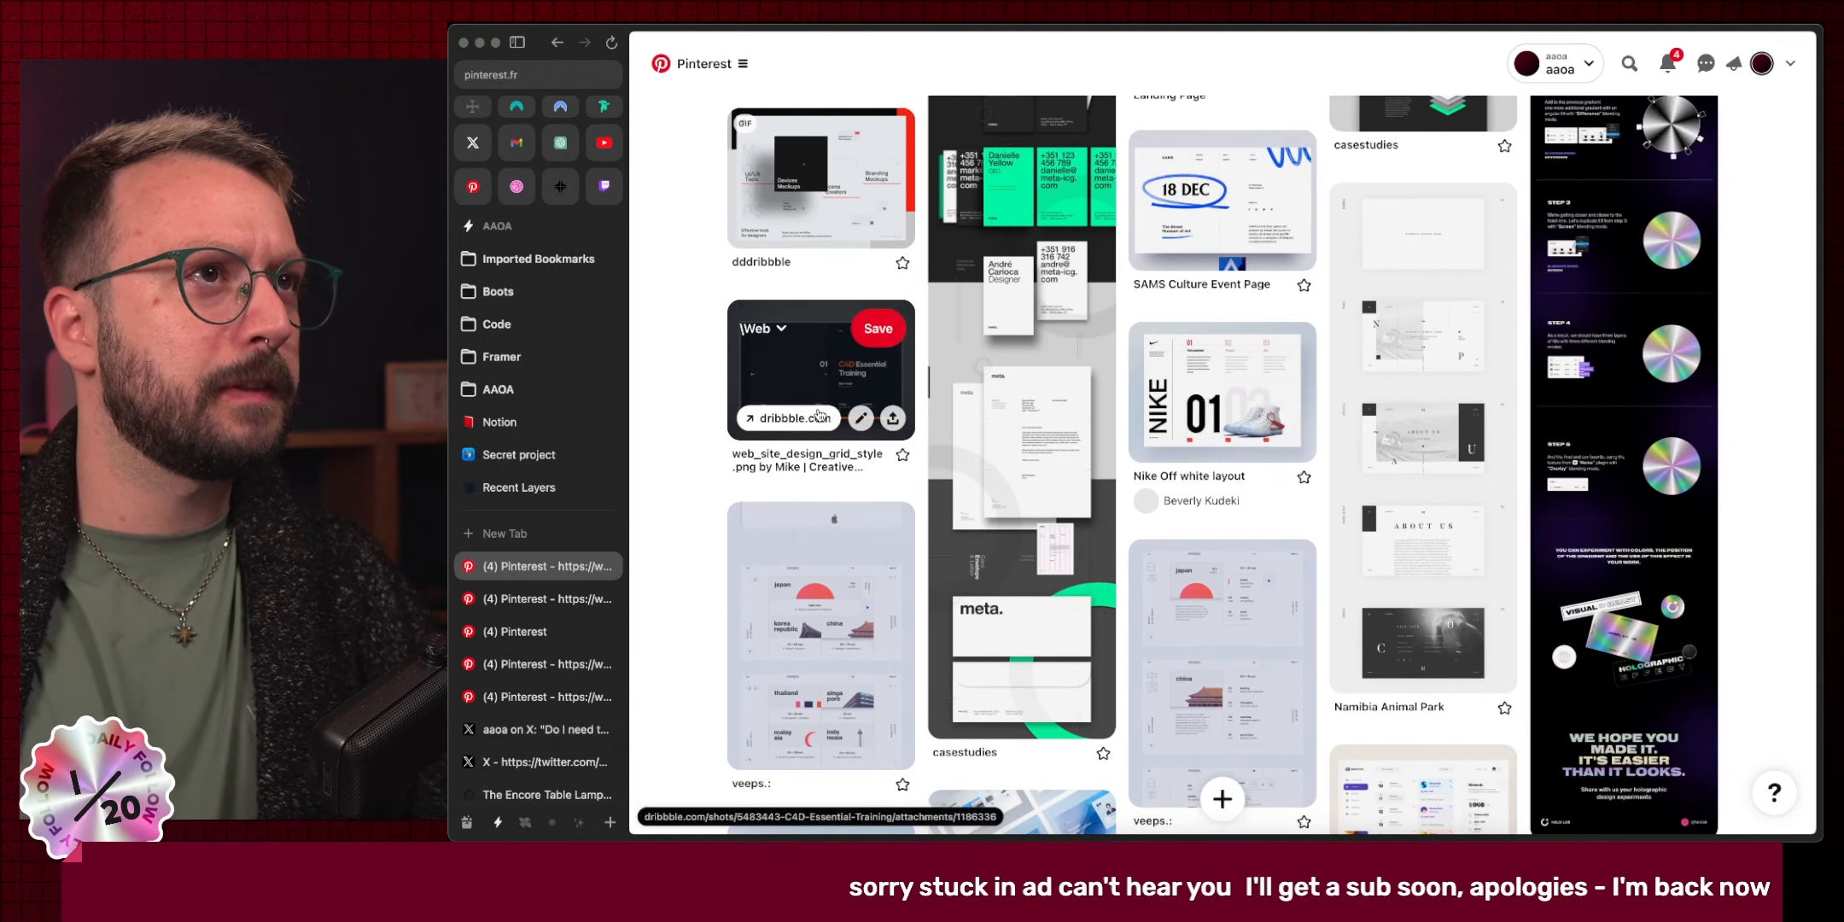
left_click(805, 369, "super")
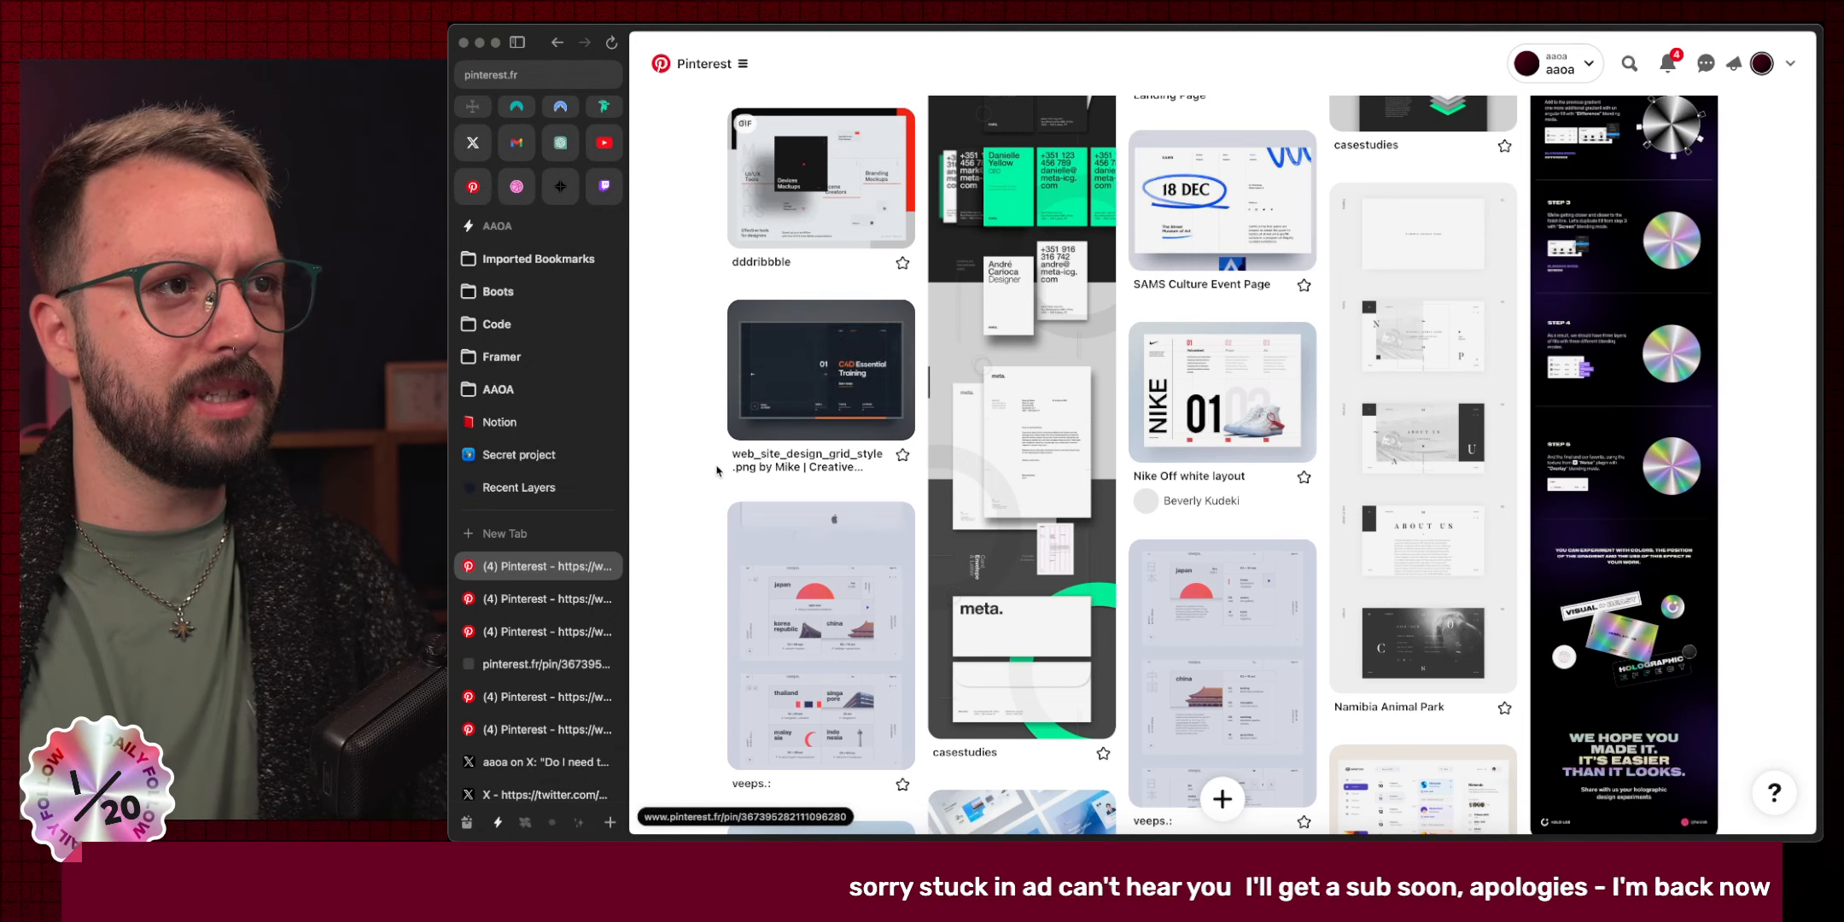
scroll(717, 478, "down", 5)
Scroll through the dashboard and app UI pins down to Vostok Blockchain and Typography UI.
scroll(680, 453, "down", 4)
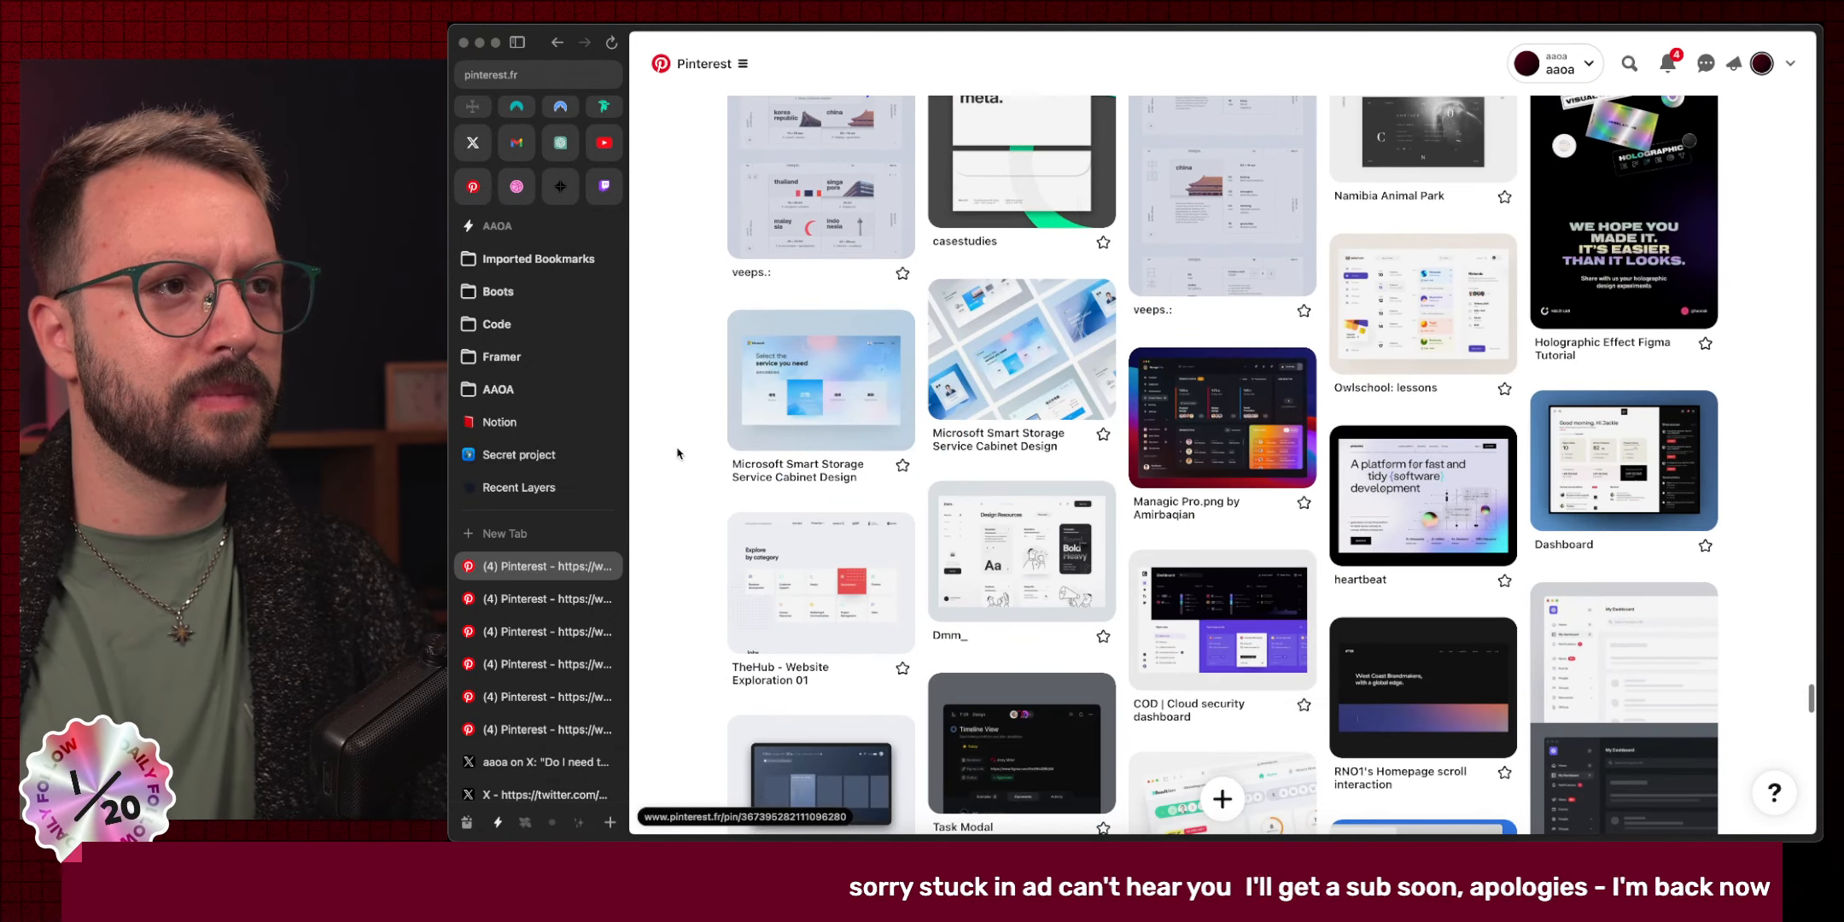
scroll(683, 444, "down", 1)
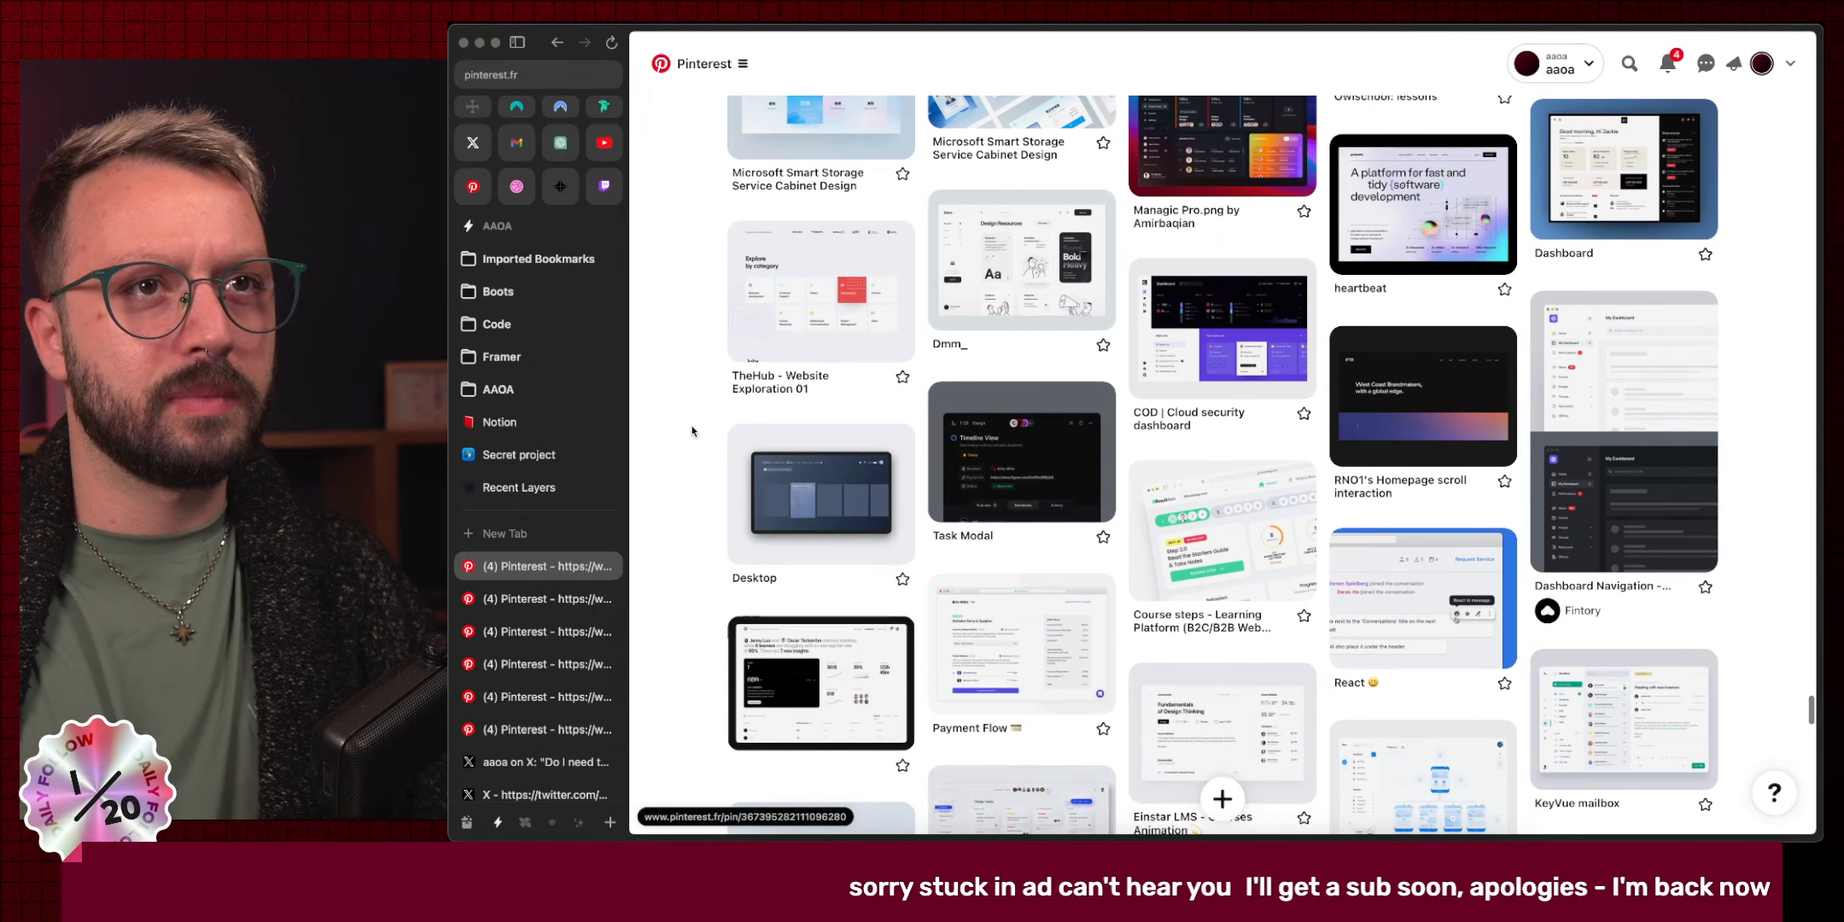
scroll(713, 460, "down", 4)
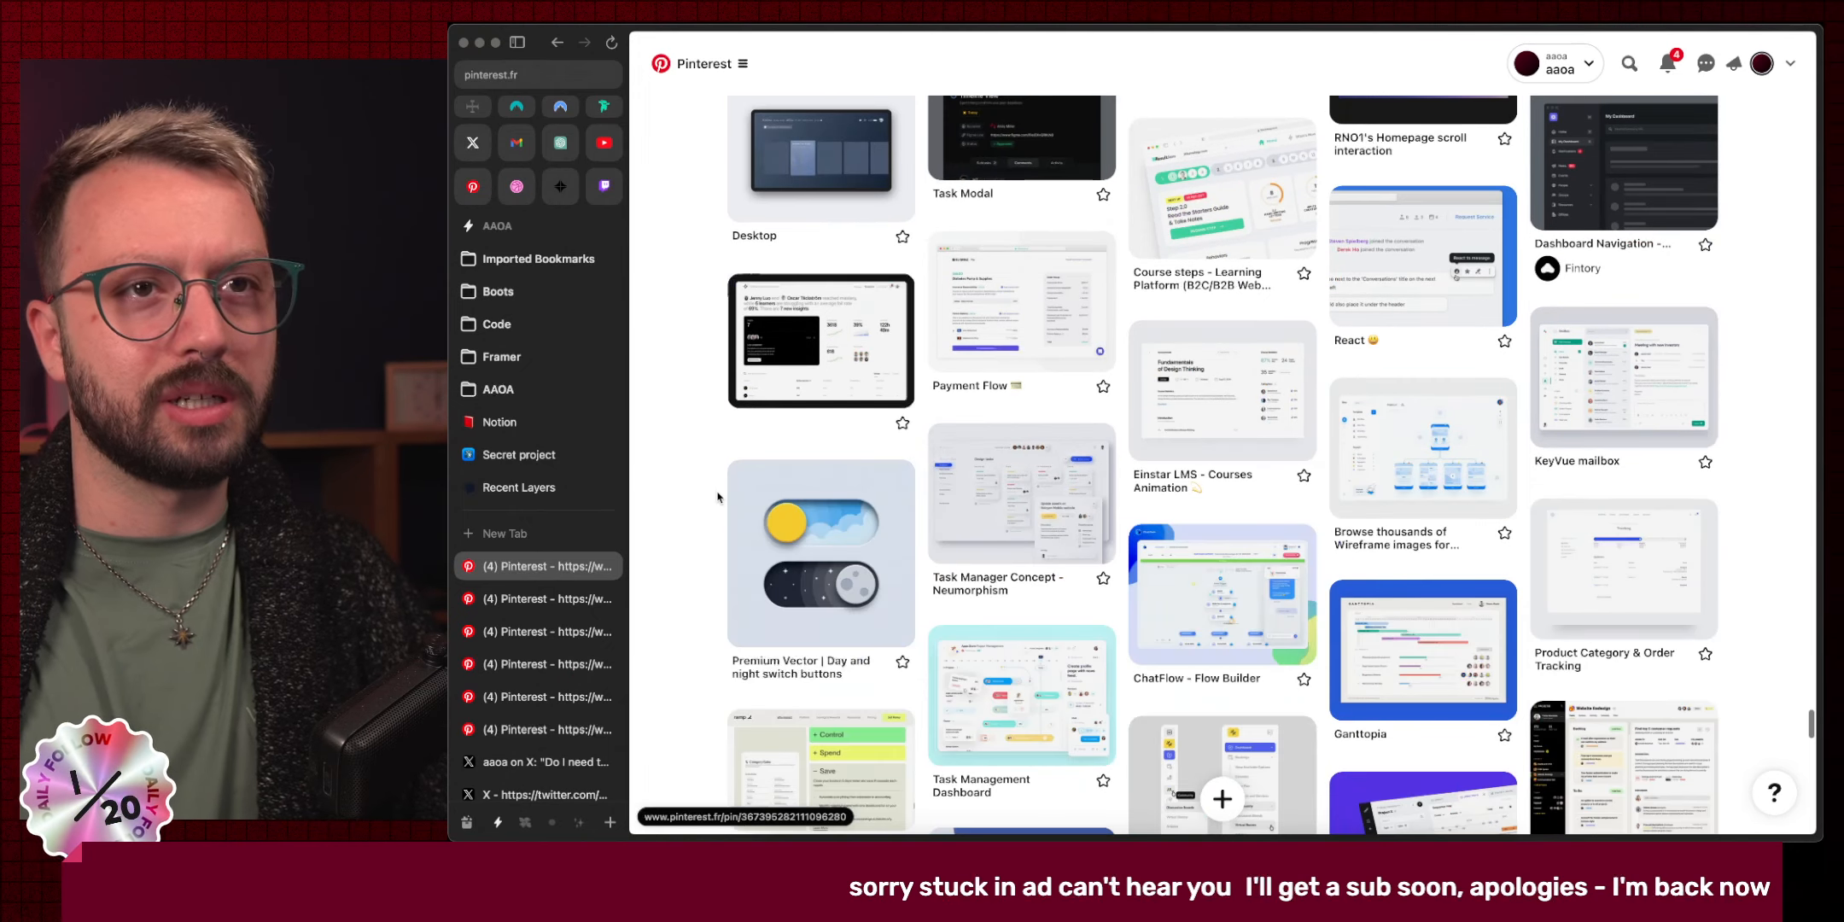
scroll(717, 497, "down", 3)
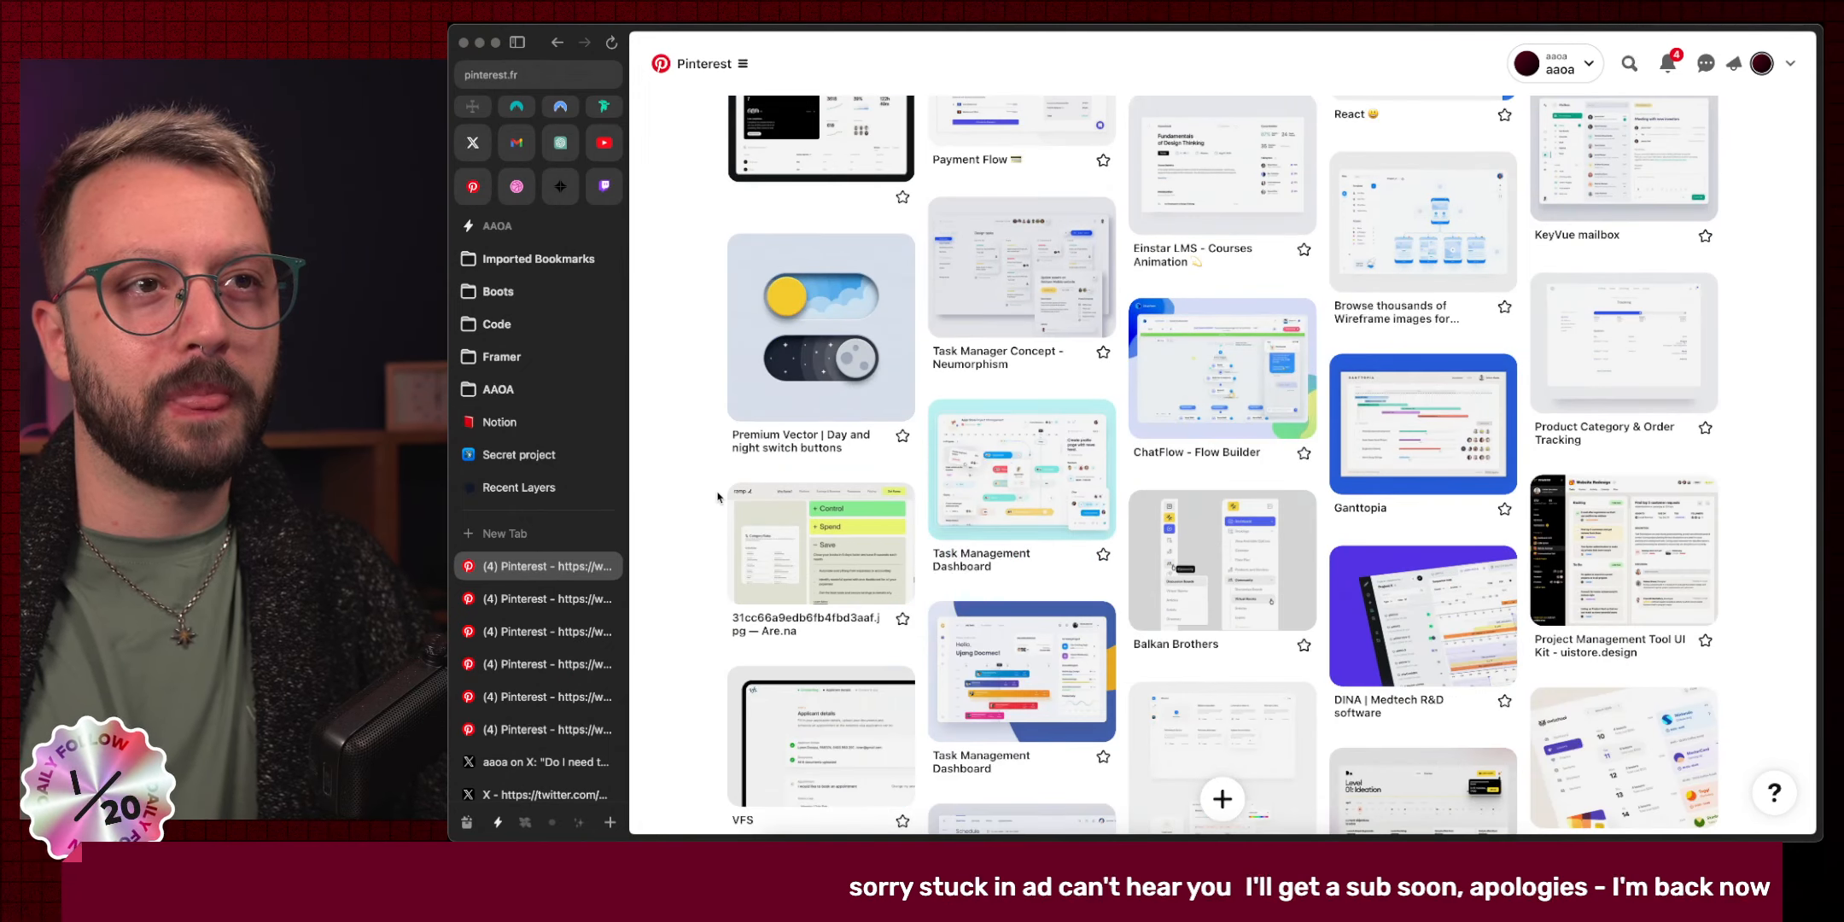
scroll(717, 497, "down", 6)
scroll(717, 497, "down", 3)
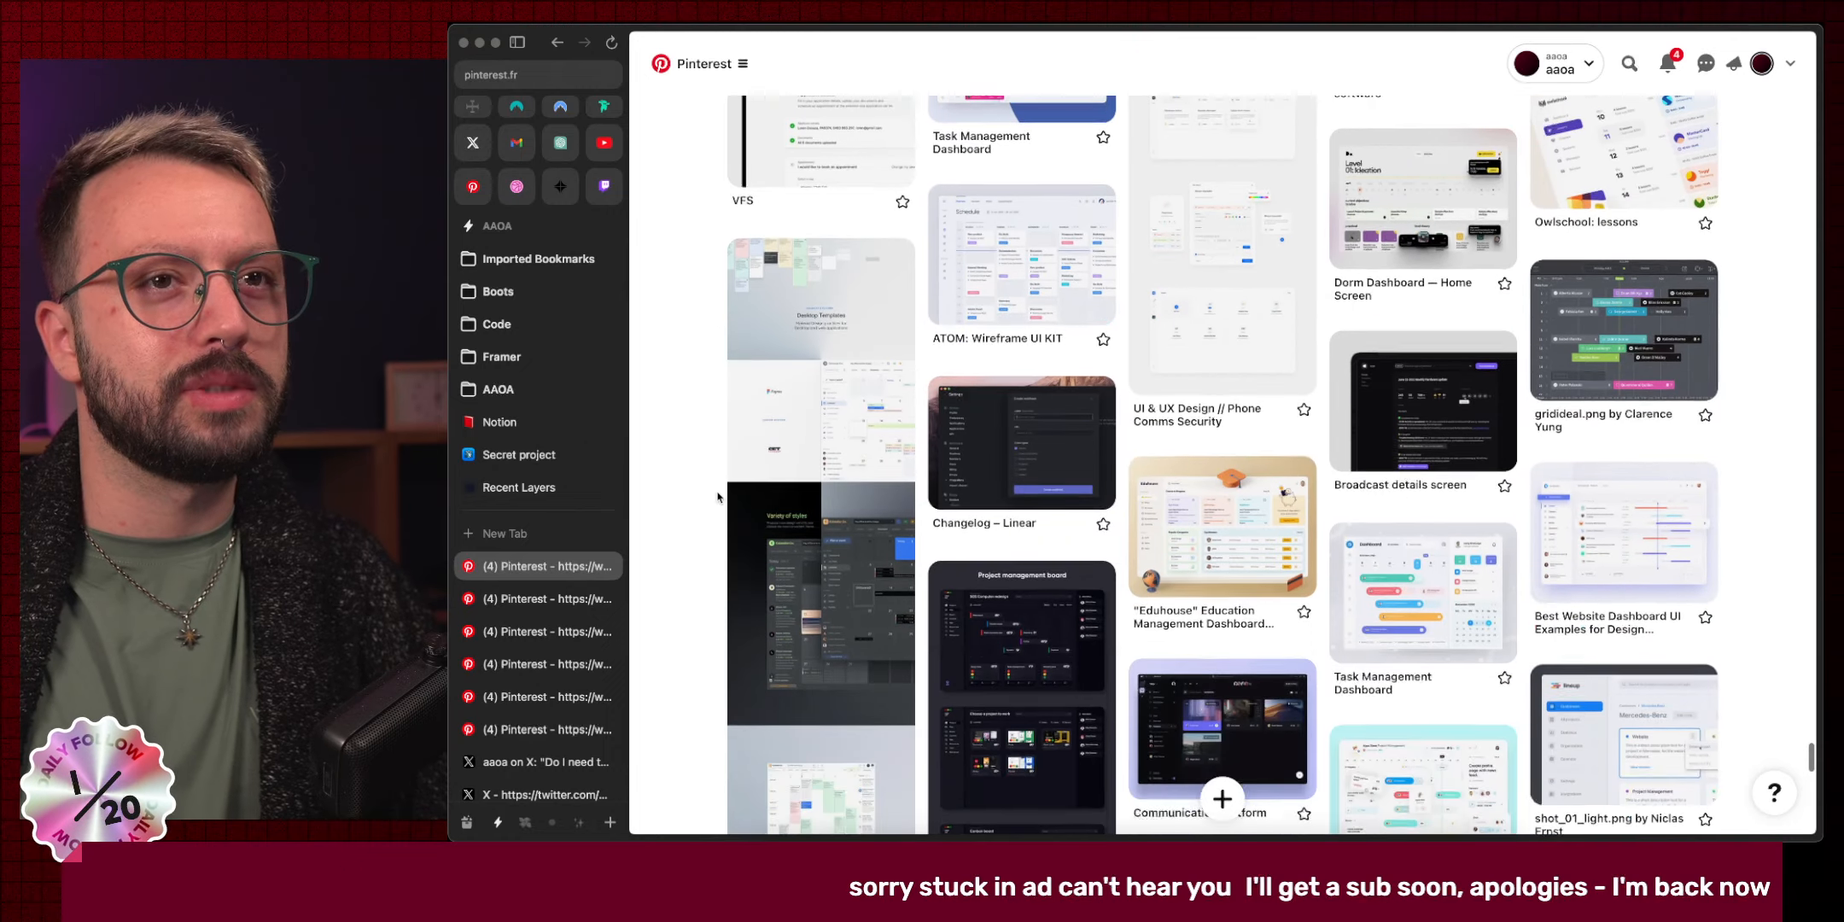
scroll(717, 497, "down", 10)
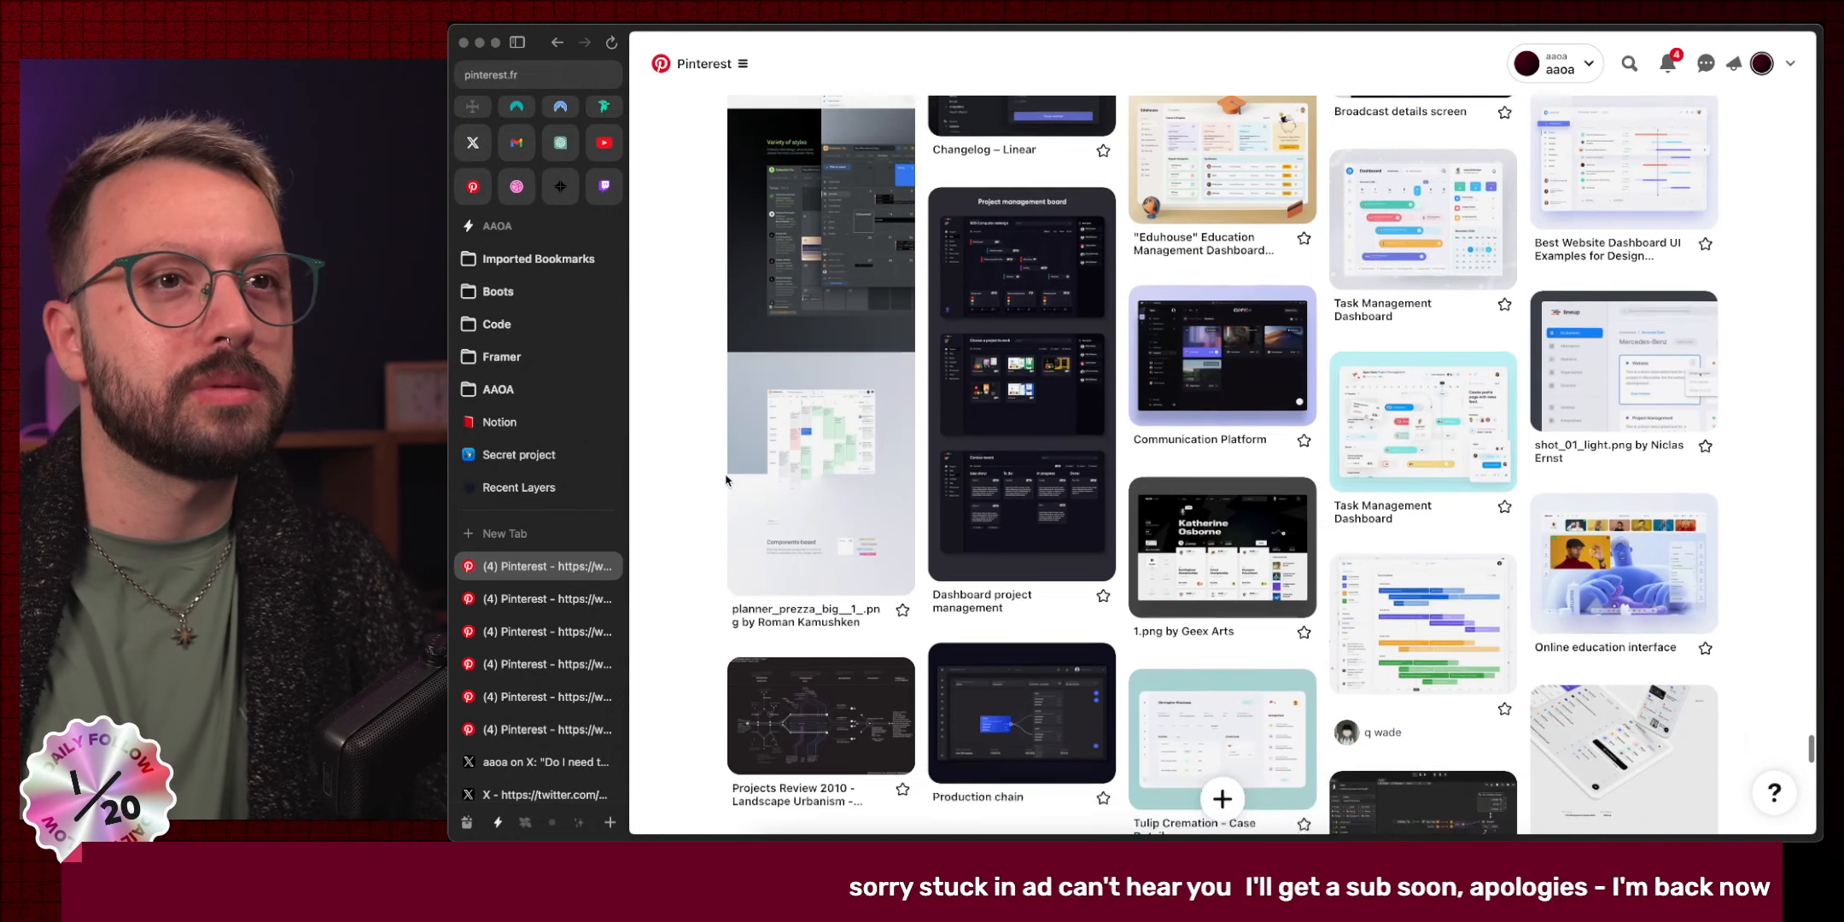
scroll(727, 478, "down", 1)
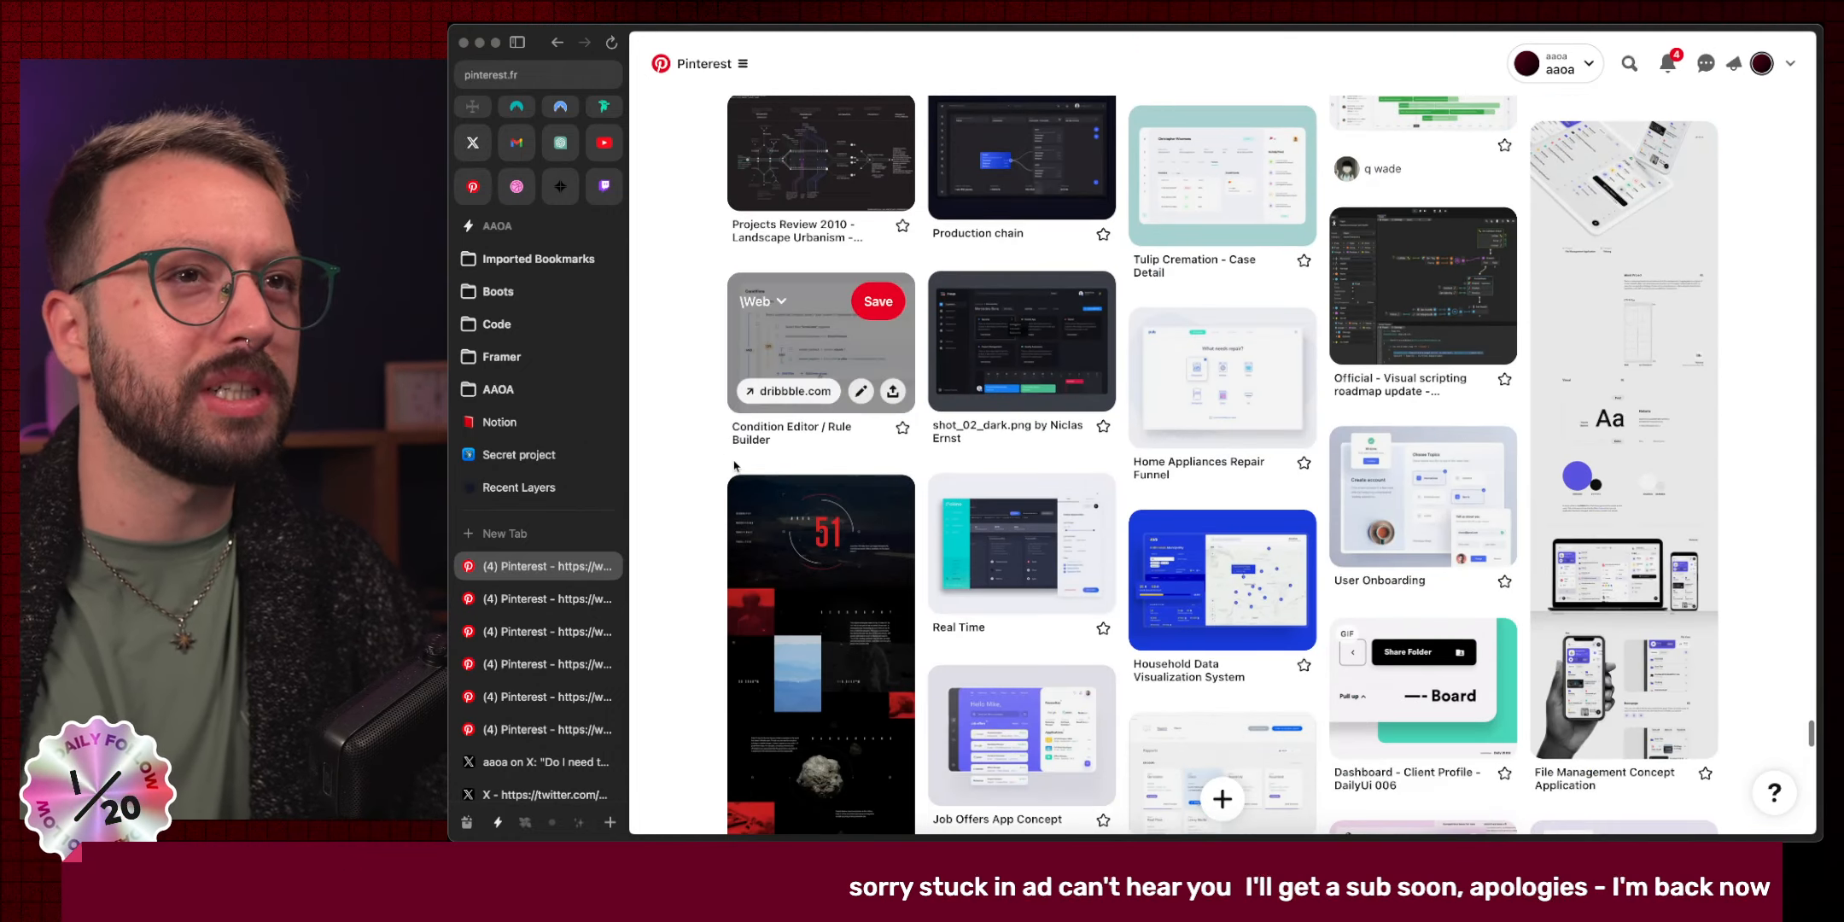
scroll(734, 465, "down", 2)
scroll(739, 480, "down", 4)
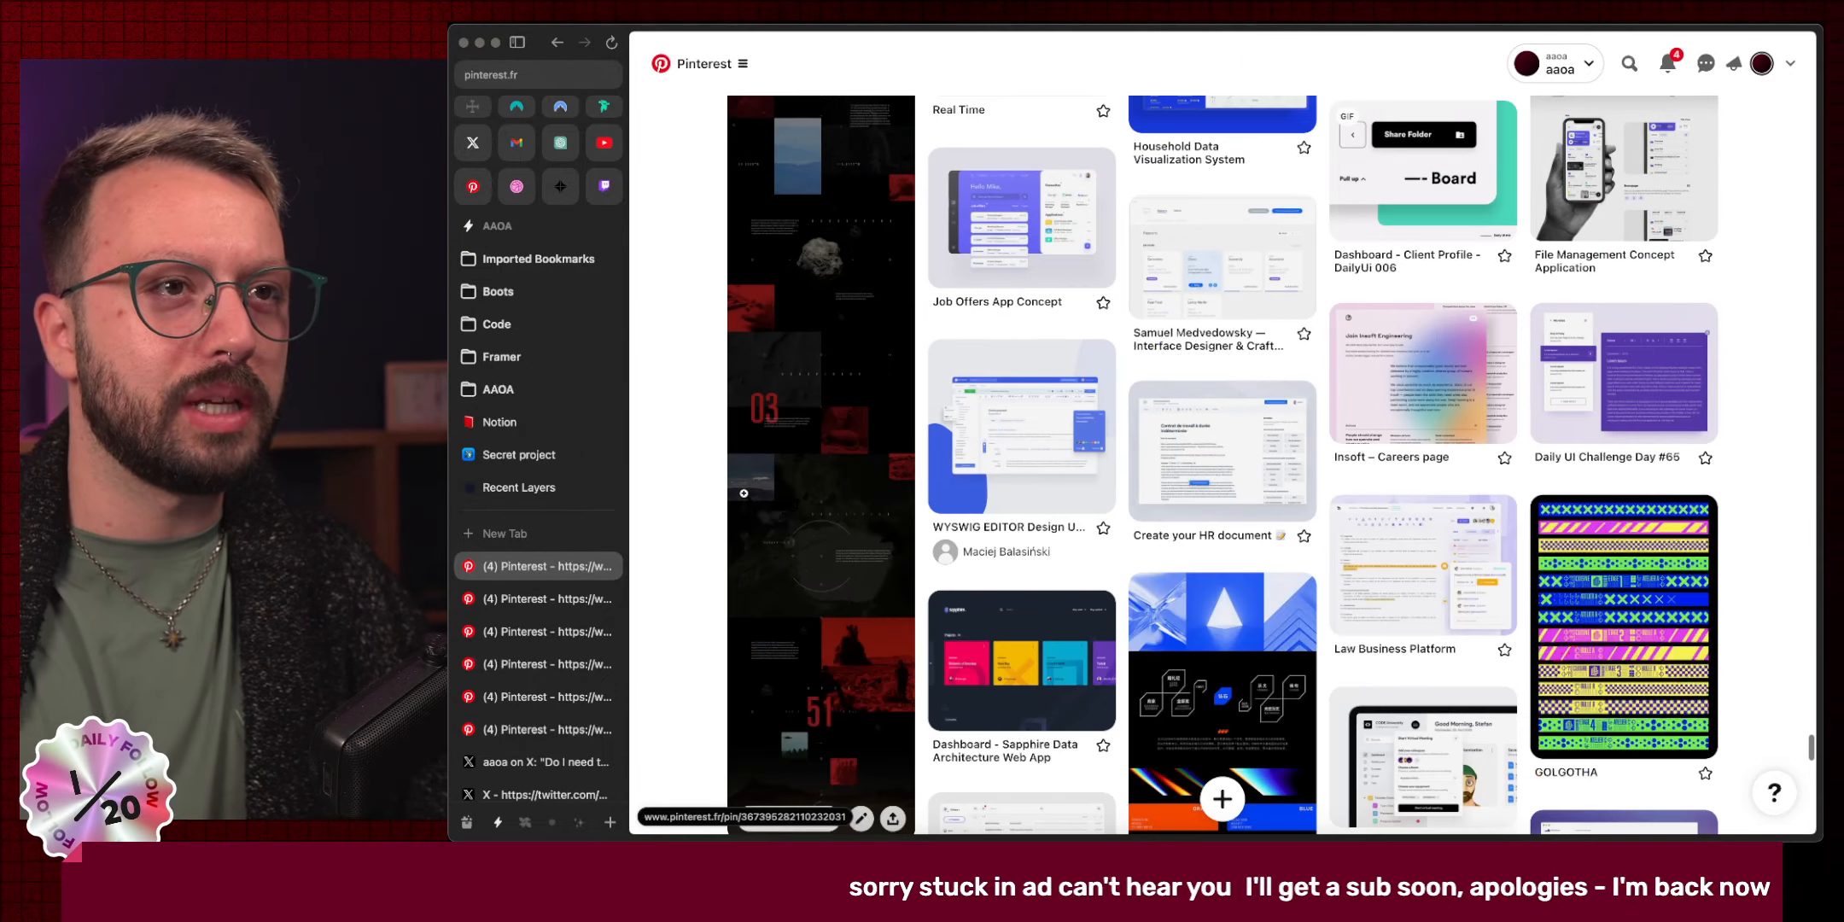
scroll(727, 497, "down", 5)
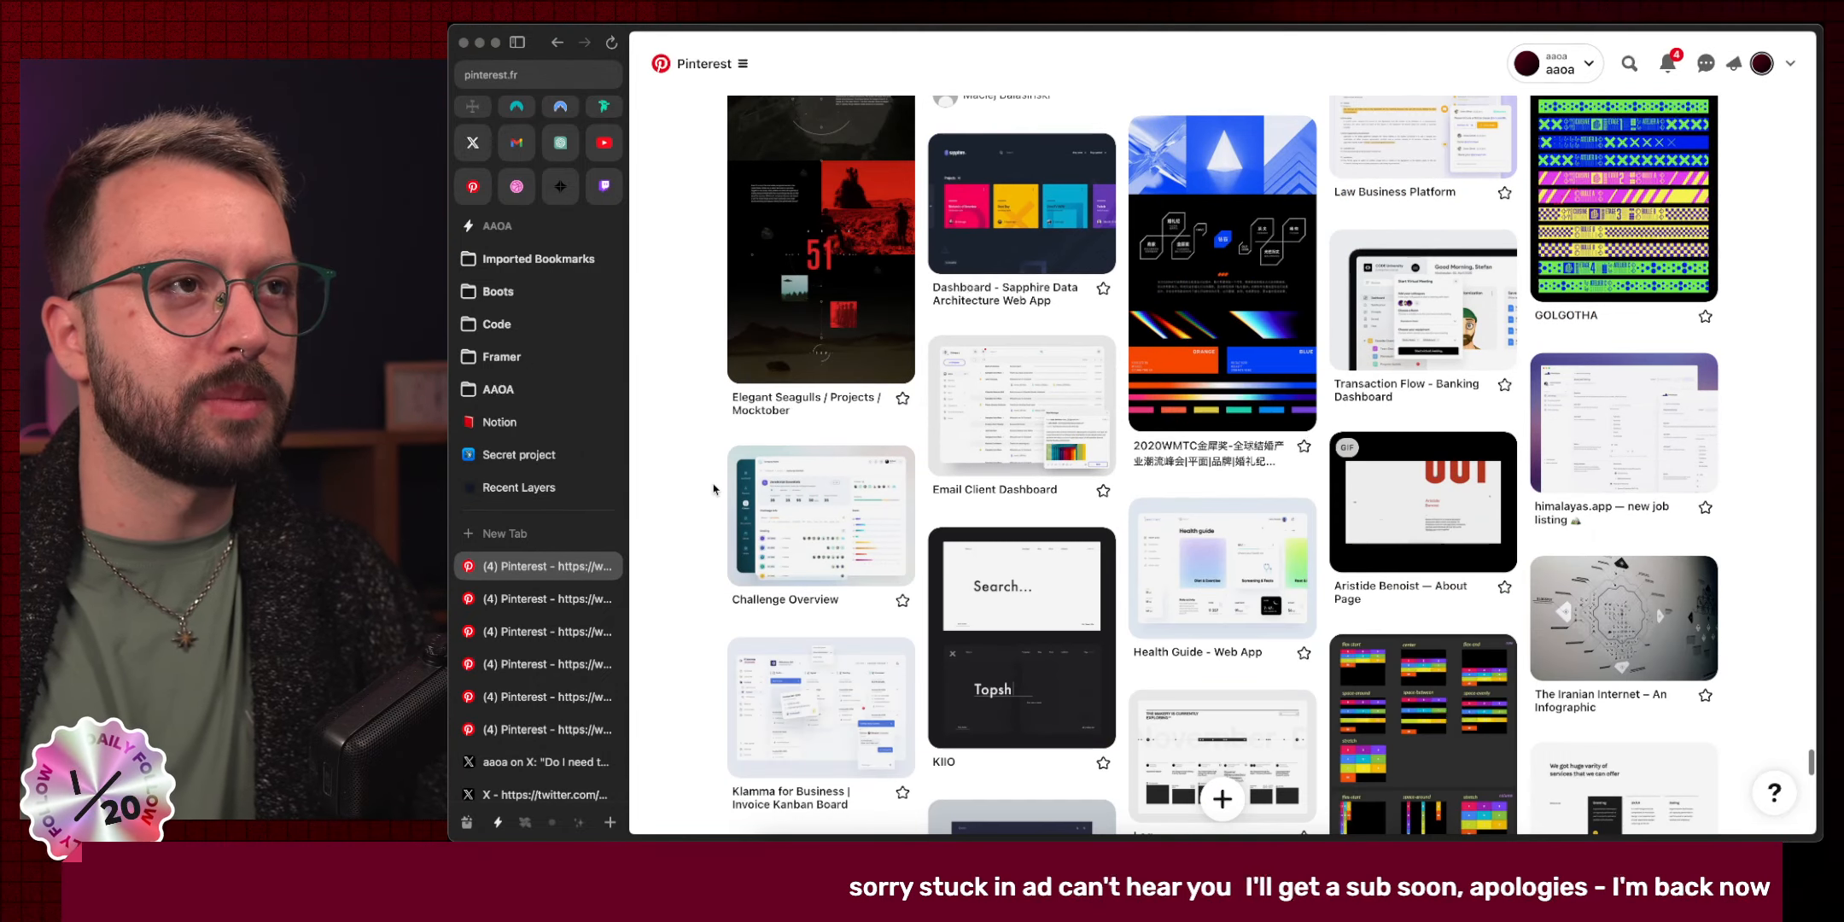
scroll(713, 489, "down", 6)
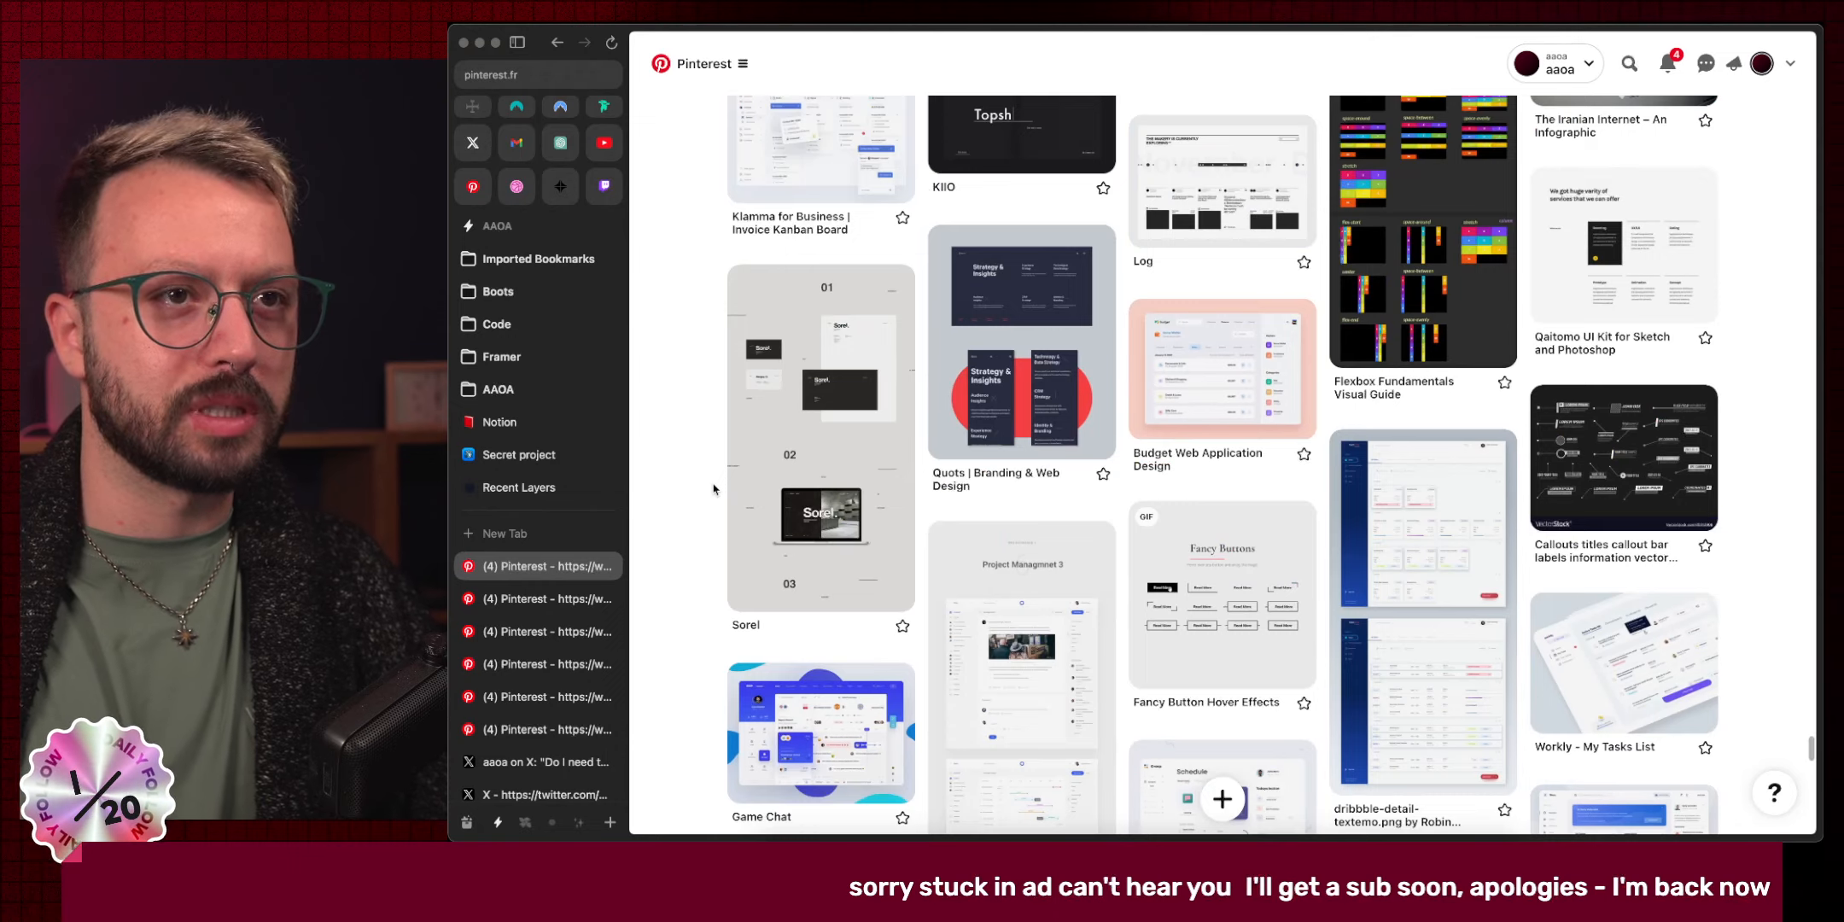
scroll(713, 489, "down", 2)
scroll(714, 489, "down", 2)
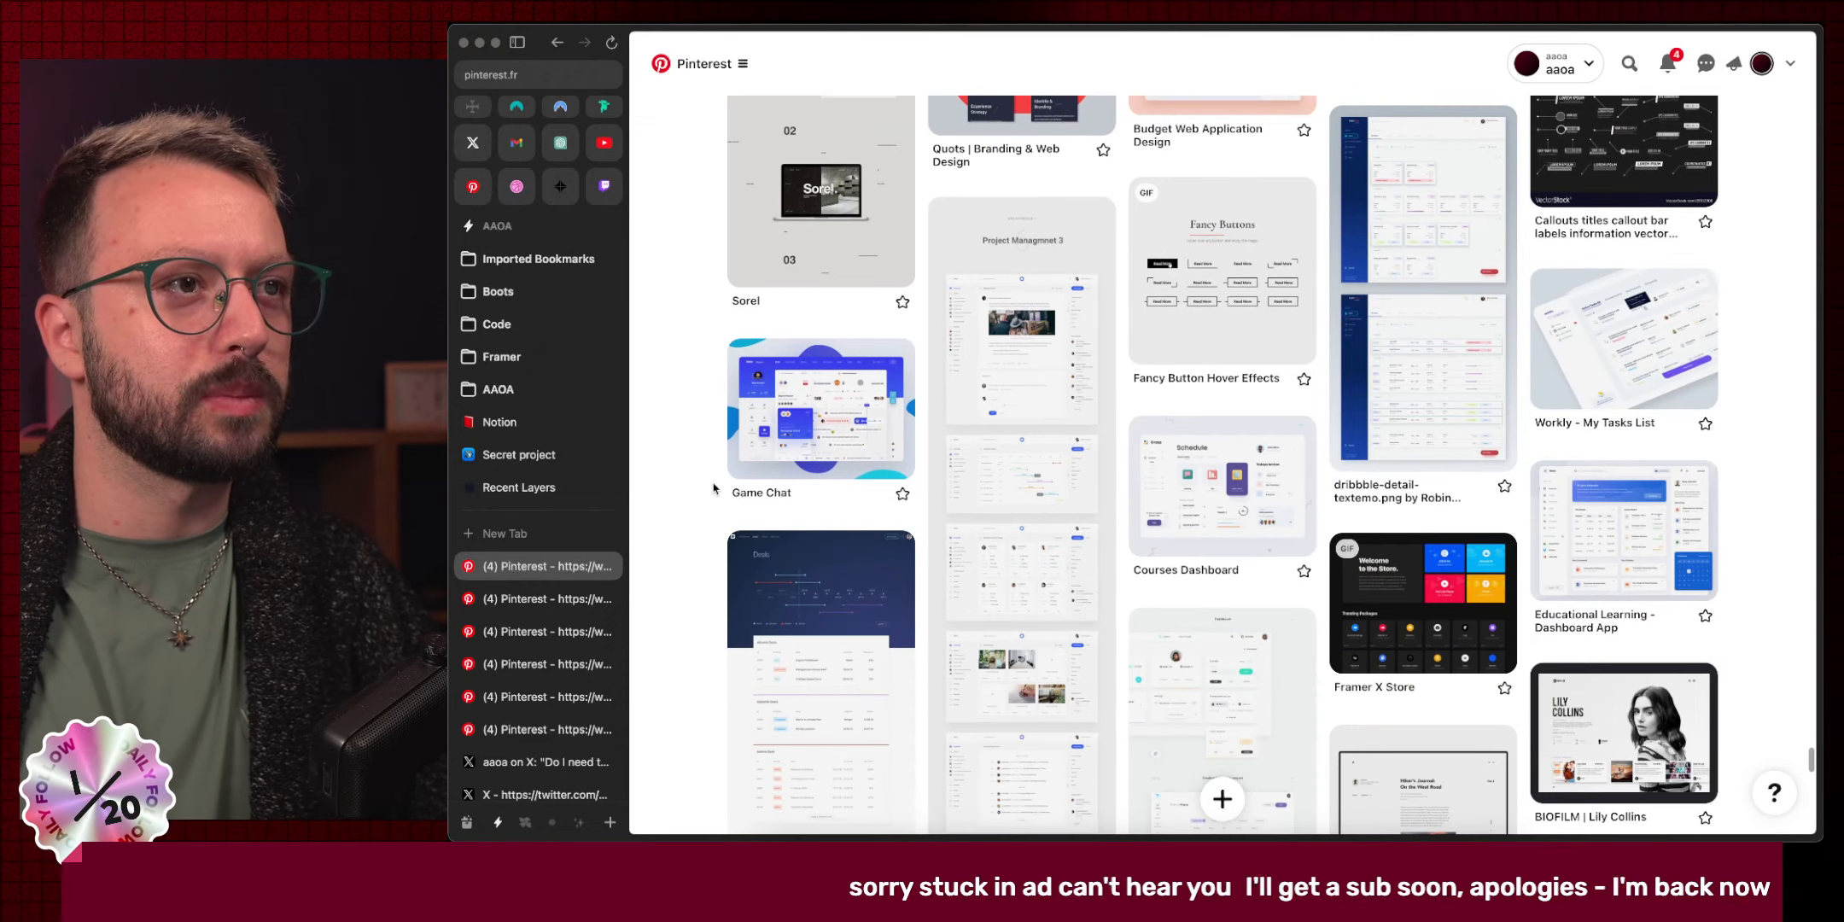
scroll(714, 489, "down", 3)
scroll(713, 489, "down", 3)
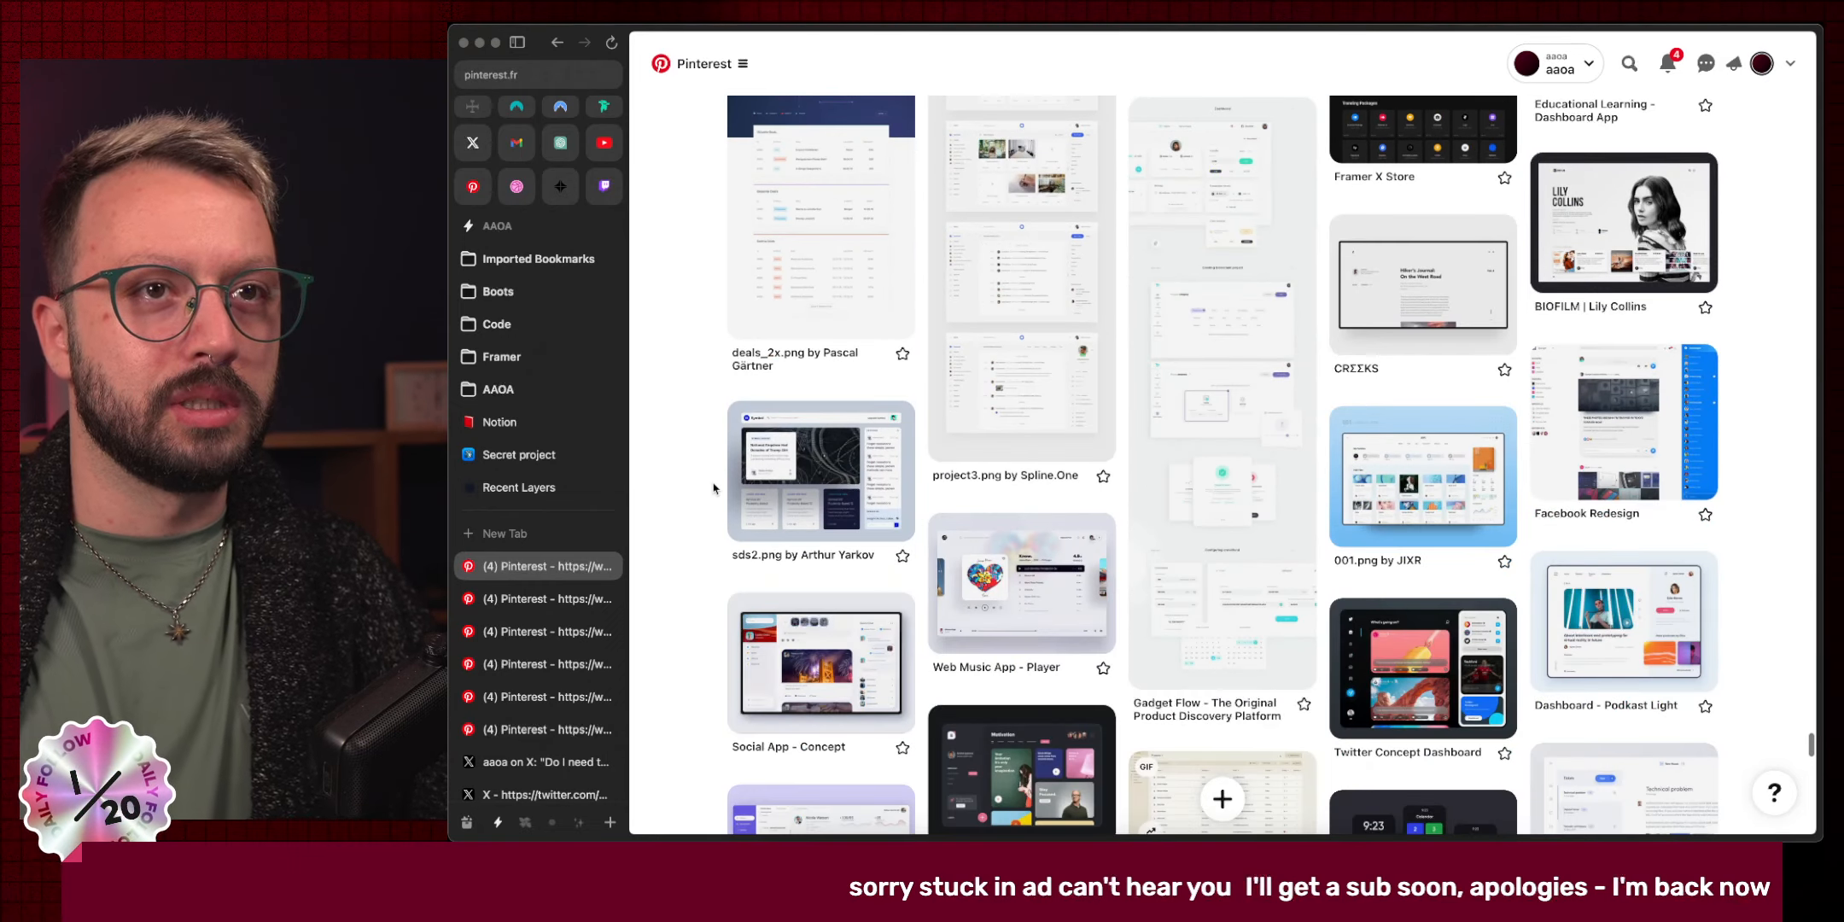
scroll(714, 490, "down", 1)
scroll(714, 489, "down", 7)
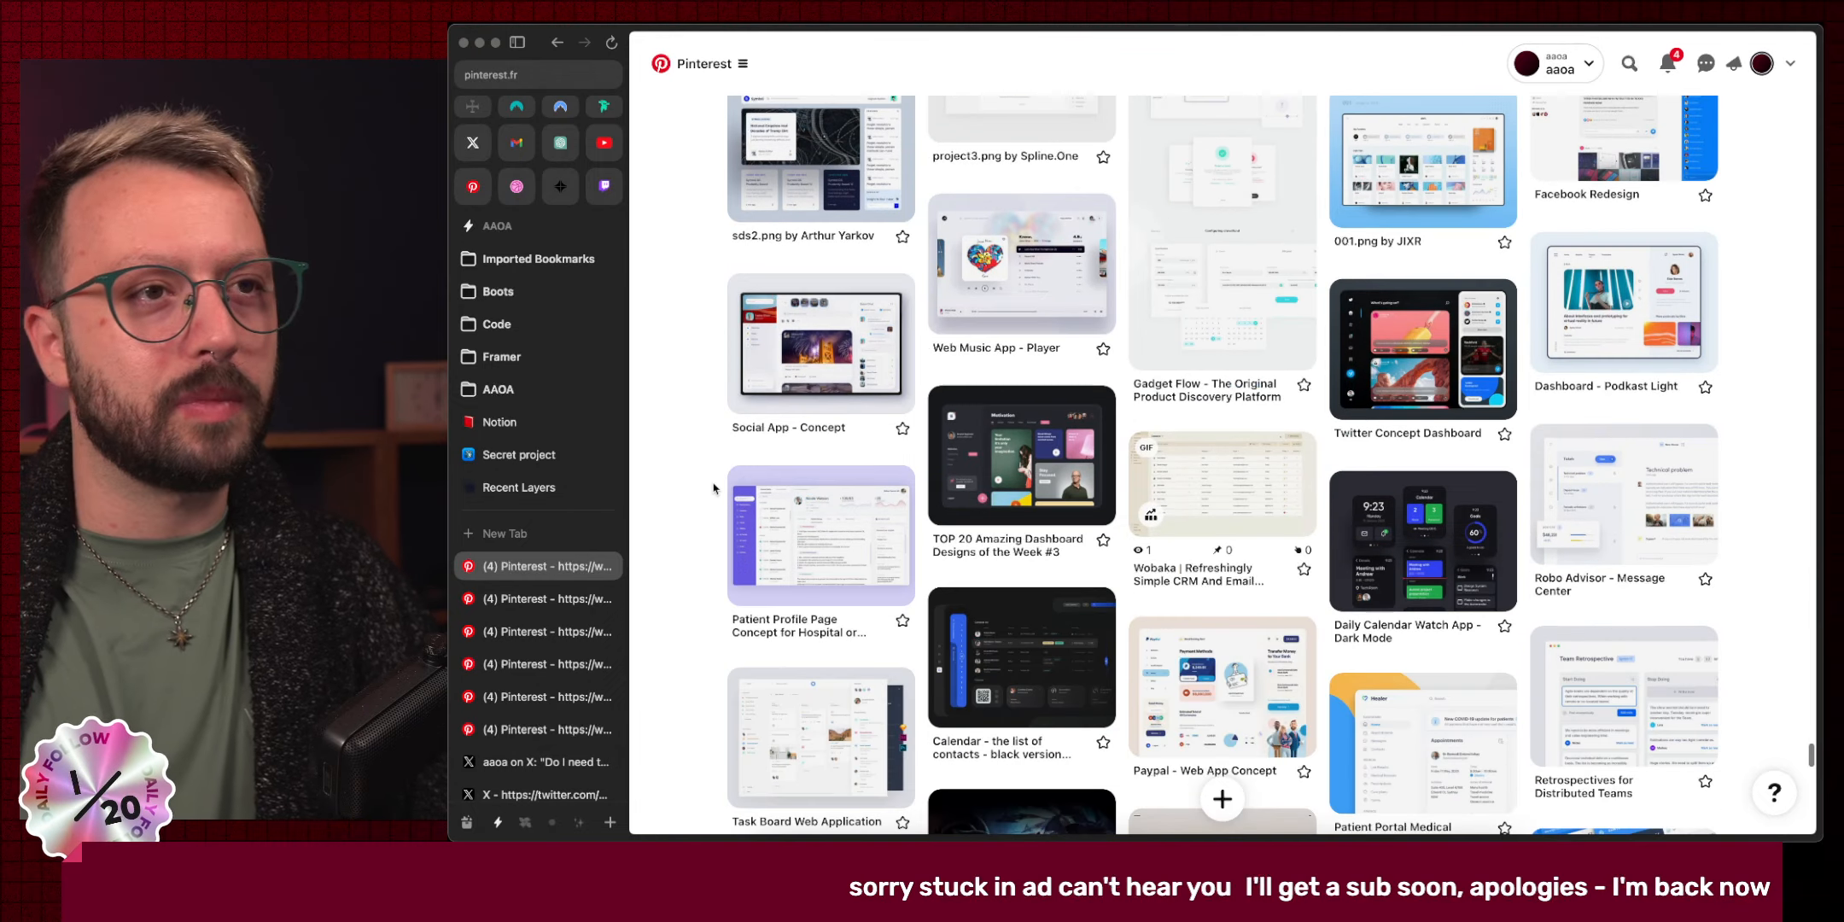
scroll(714, 489, "down", 15)
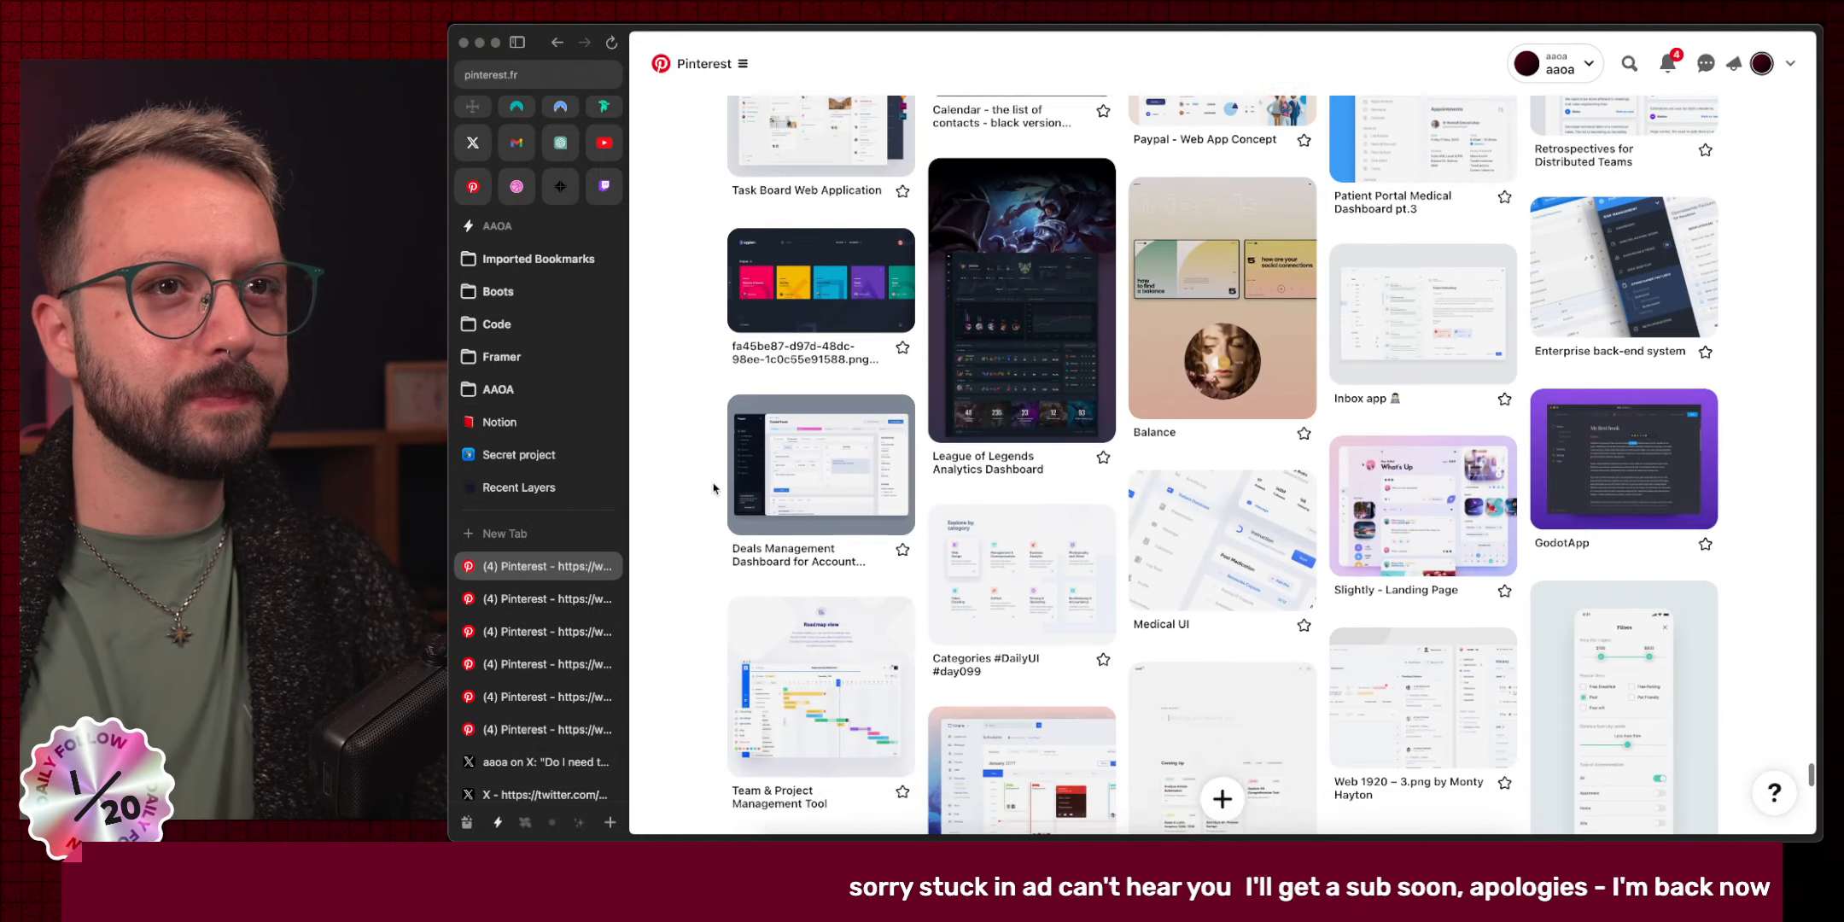
scroll(714, 489, "down", 15)
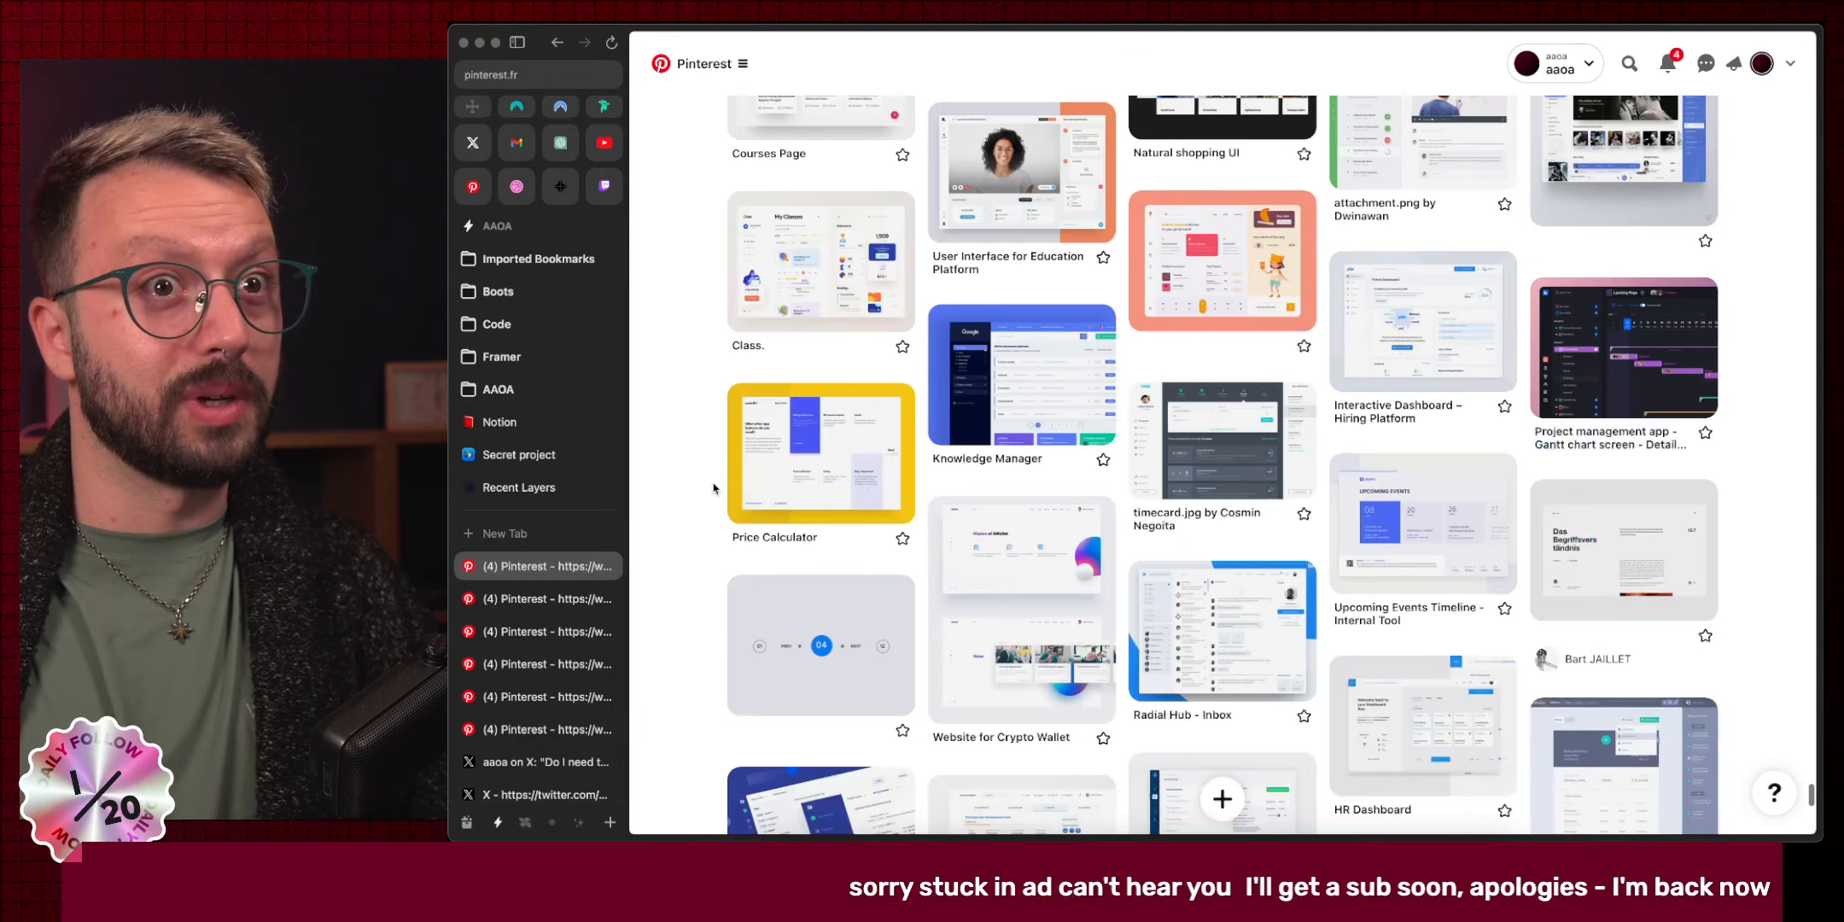
scroll(713, 489, "down", 7)
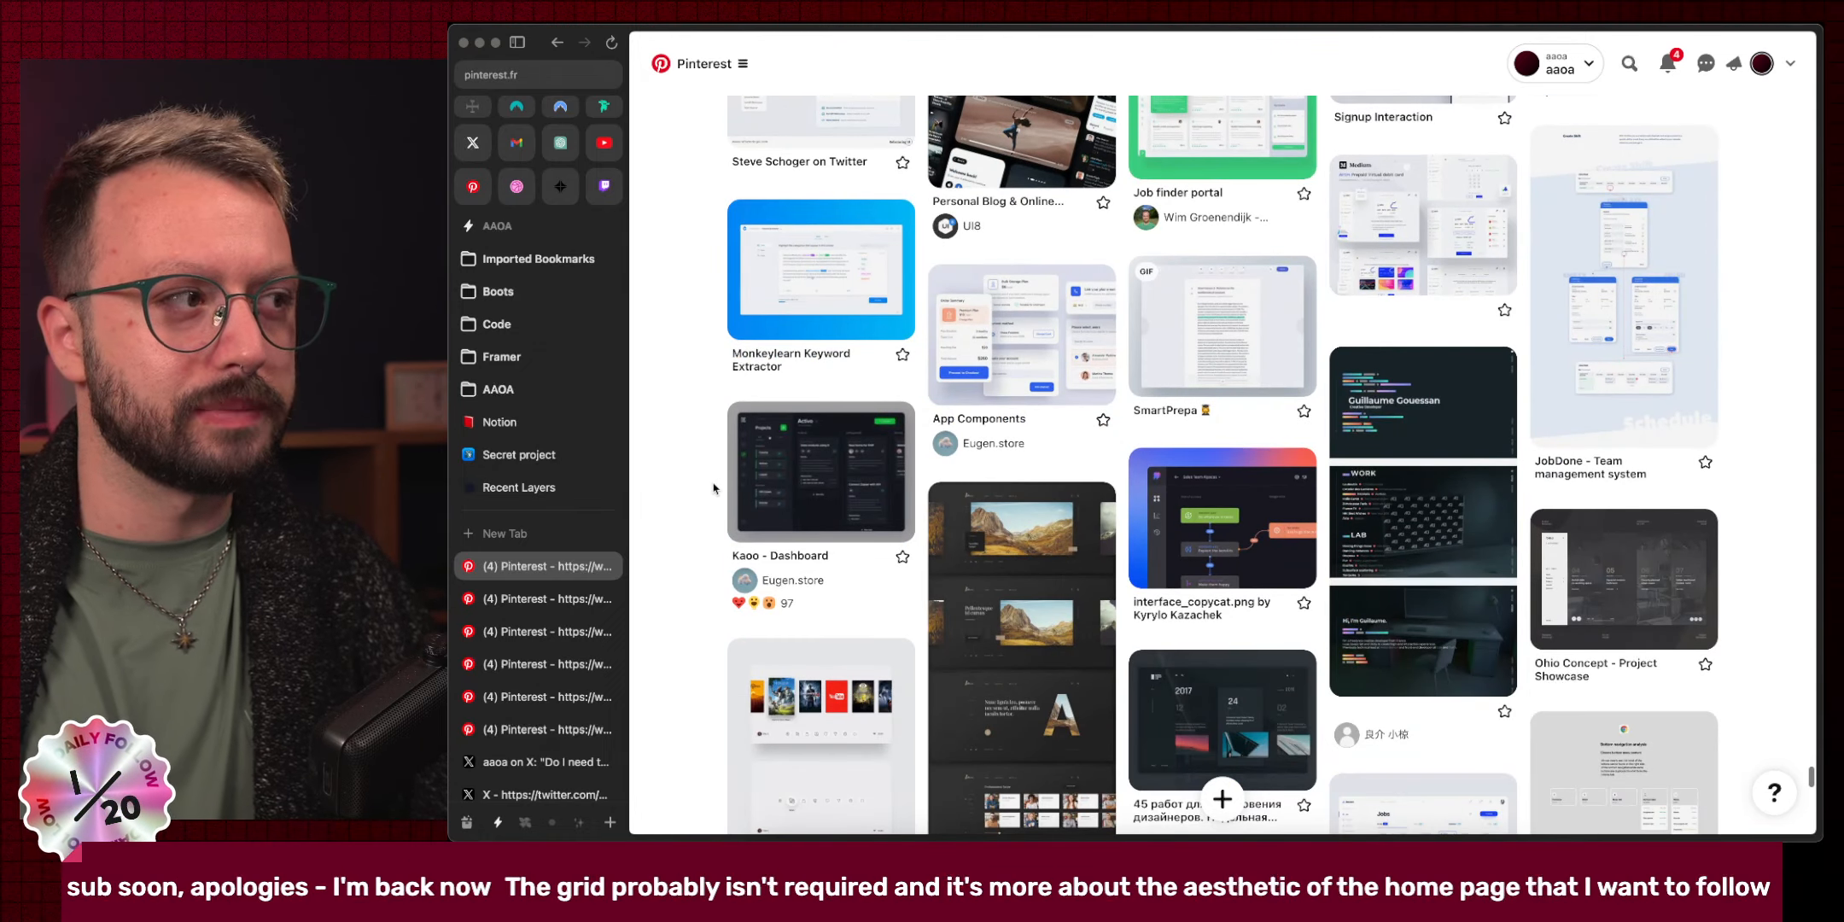
scroll(714, 488, "down", 4)
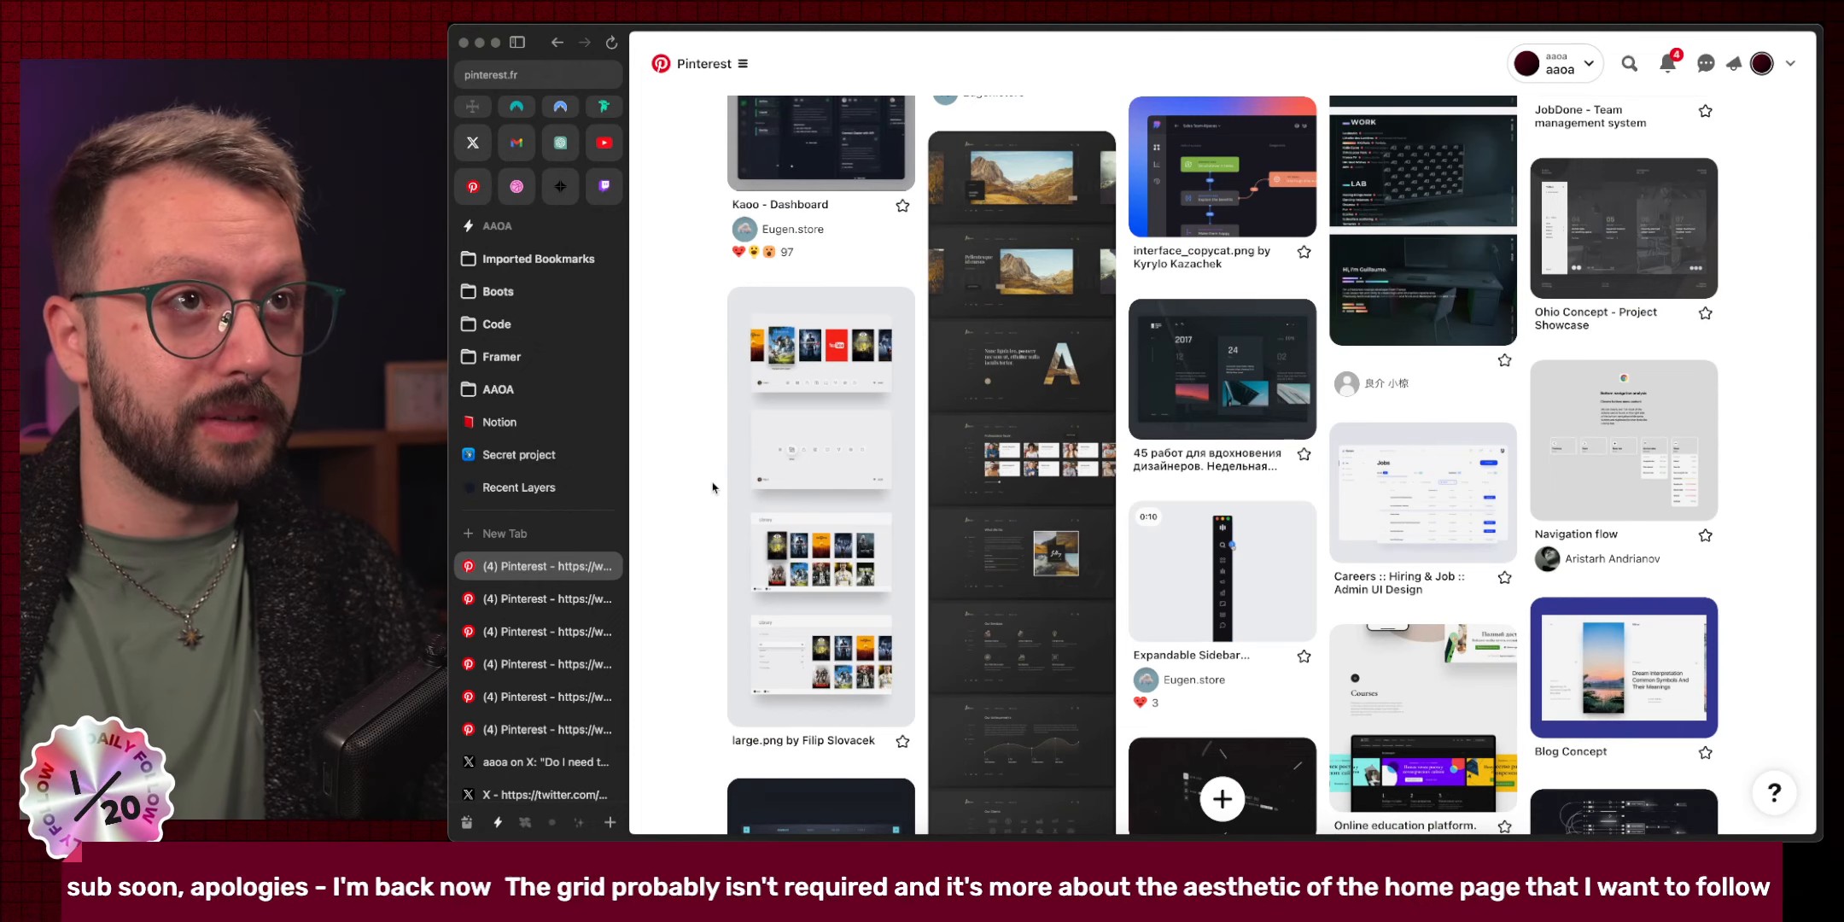
scroll(713, 489, "down", 5)
scroll(714, 488, "down", 5)
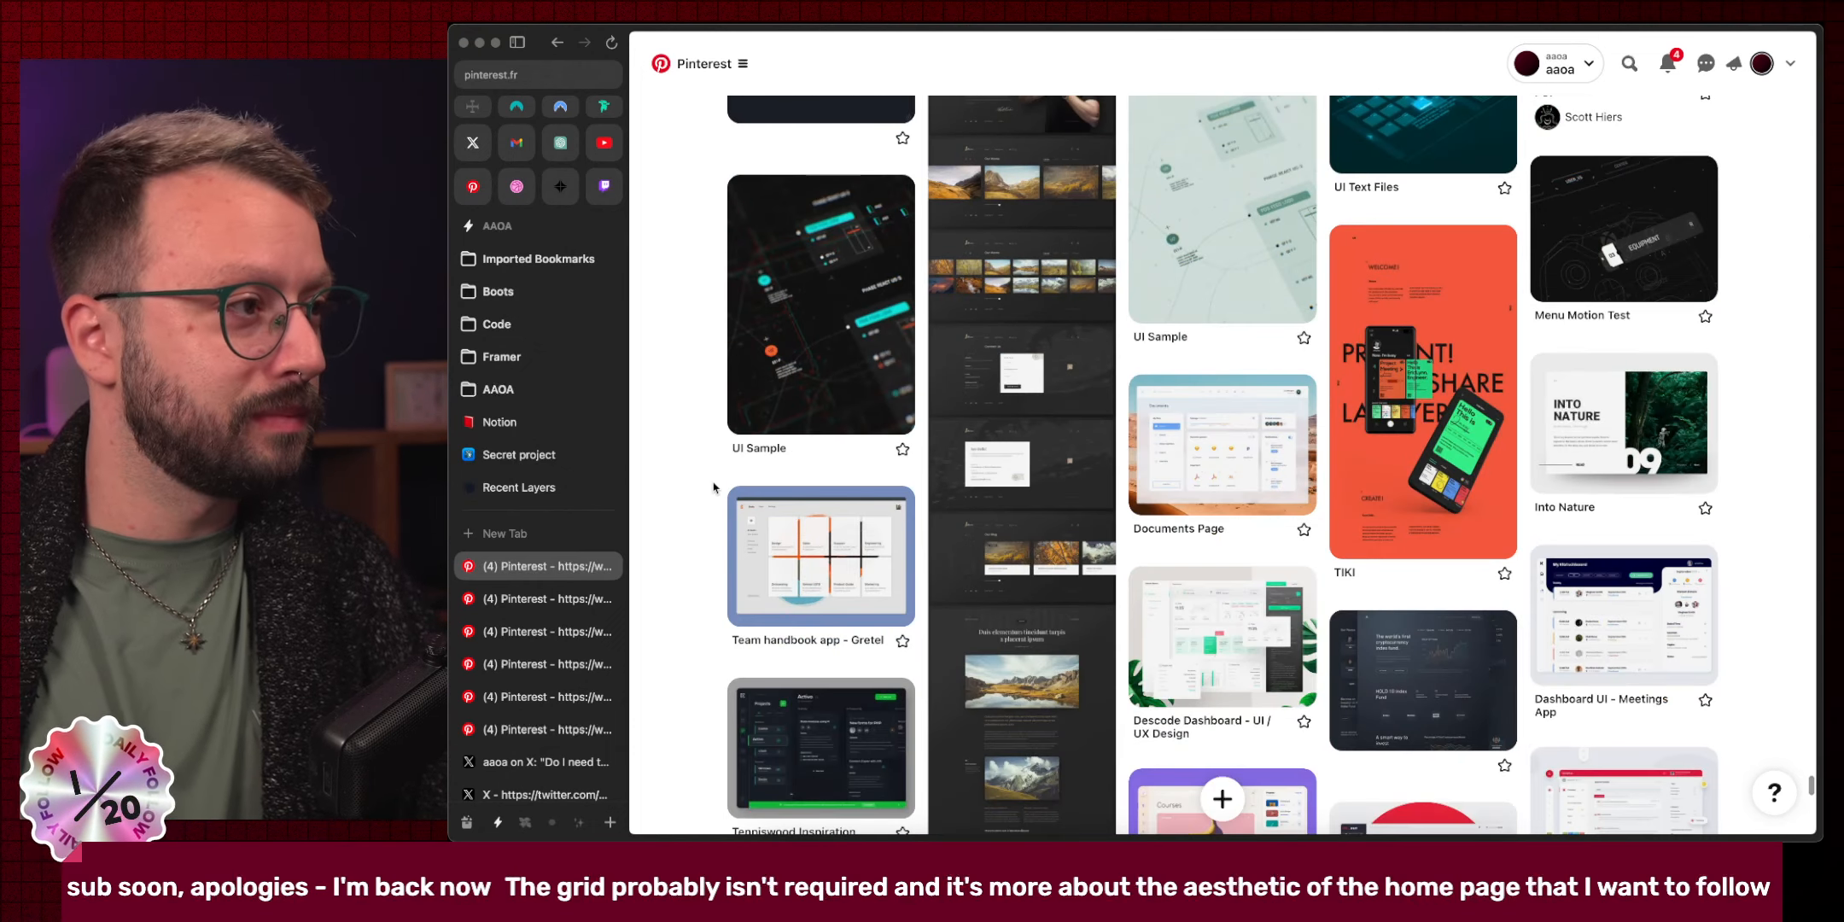
scroll(713, 488, "down", 3)
scroll(713, 488, "down", 4)
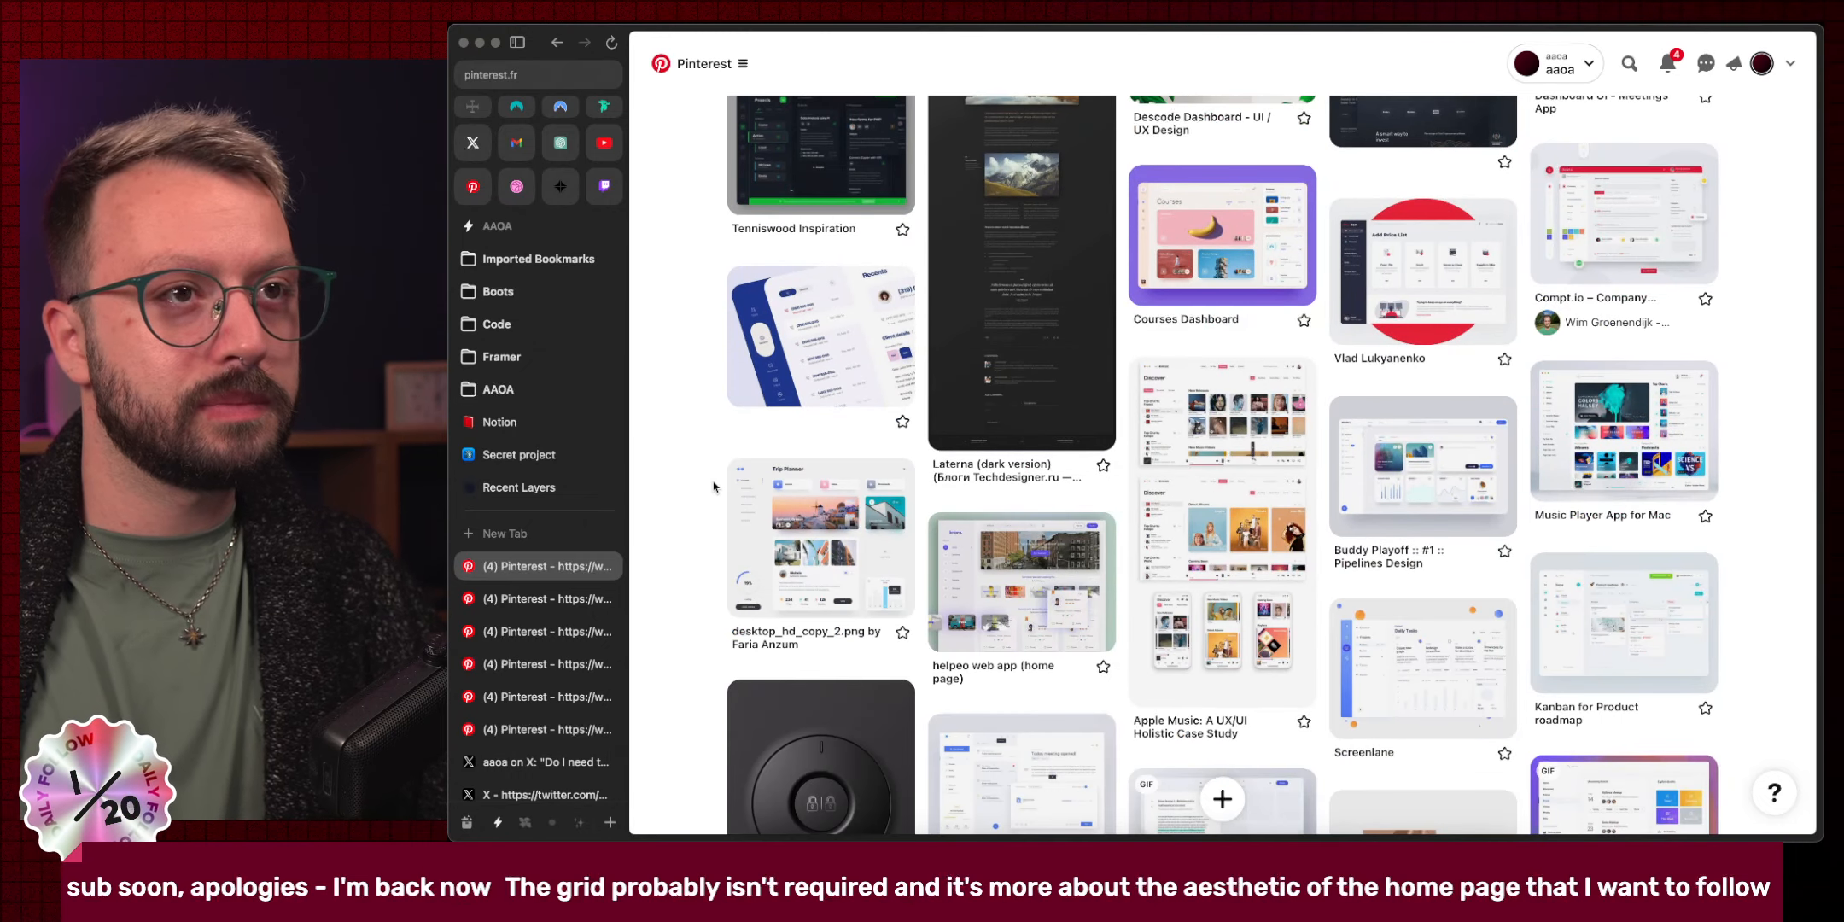
scroll(714, 489, "down", 7)
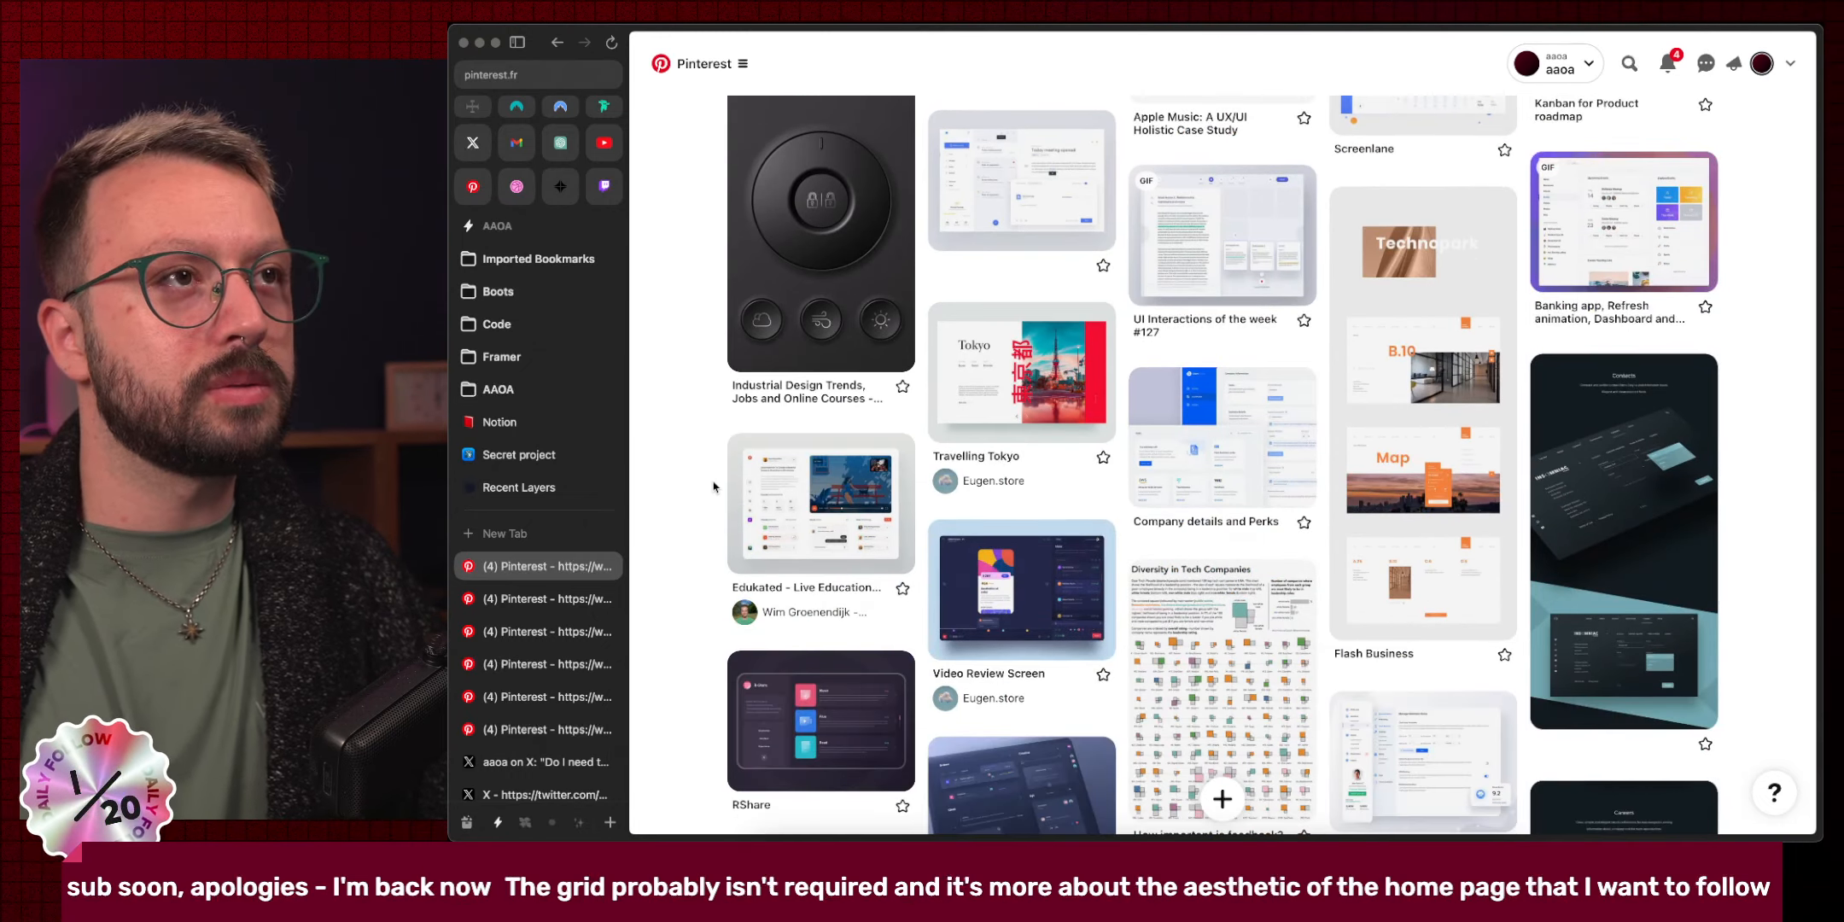
scroll(714, 488, "down", 6)
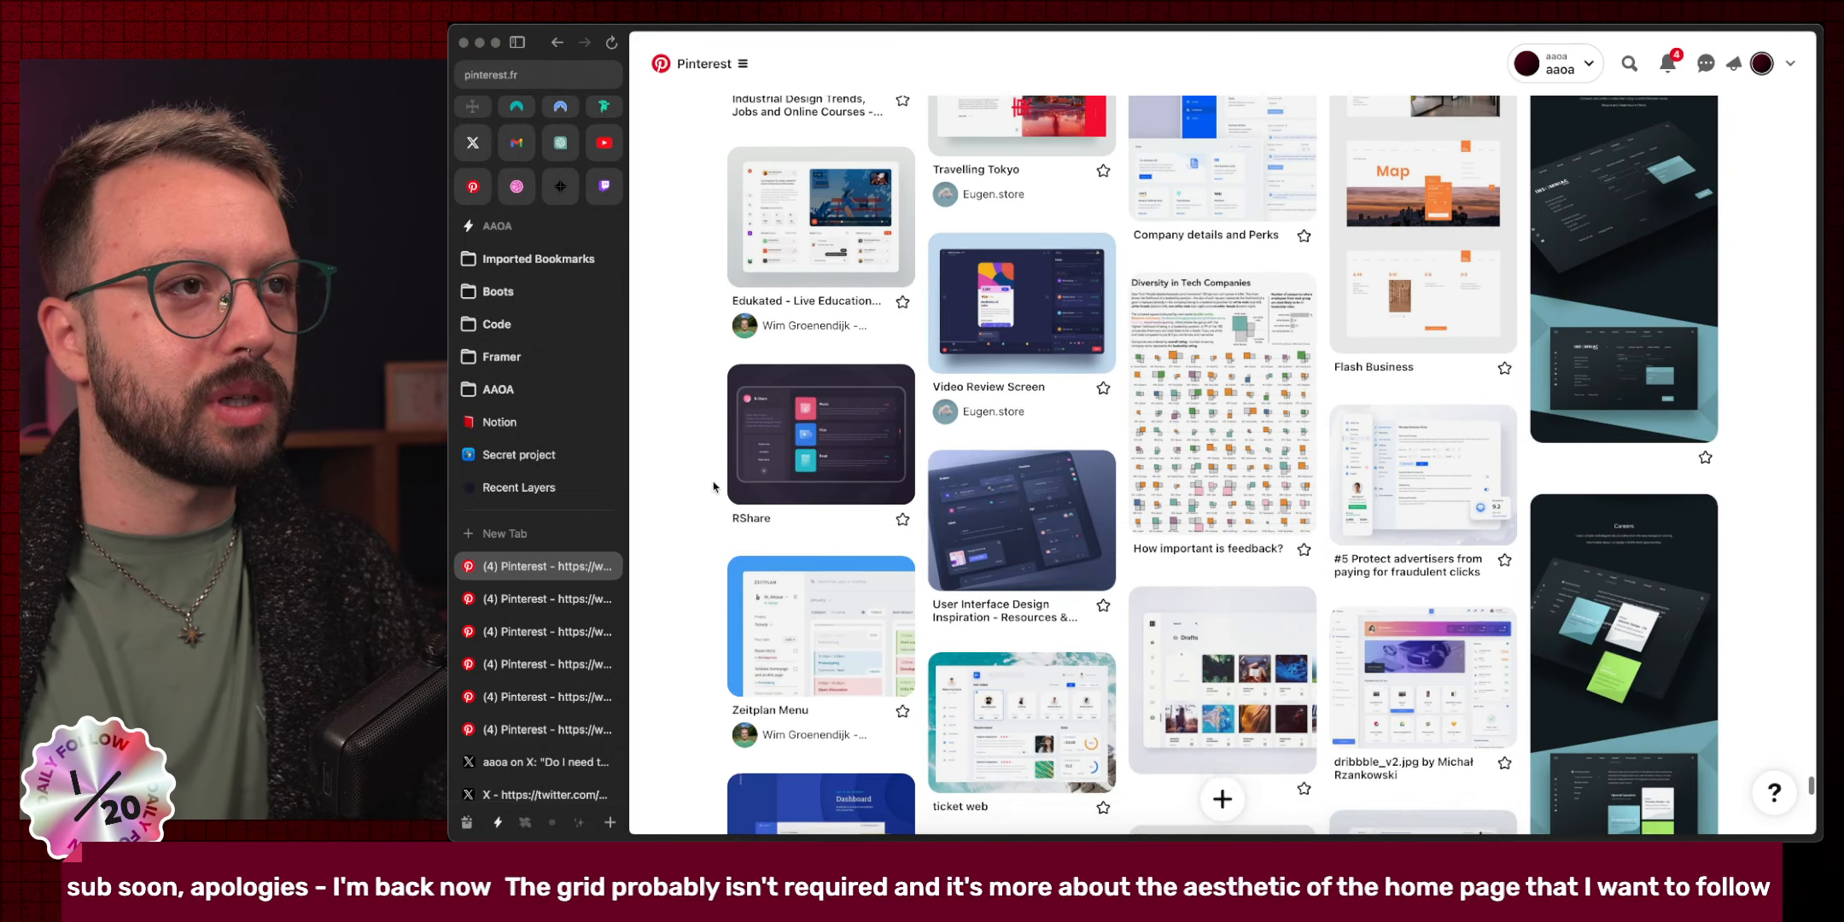
scroll(714, 486, "down", 8)
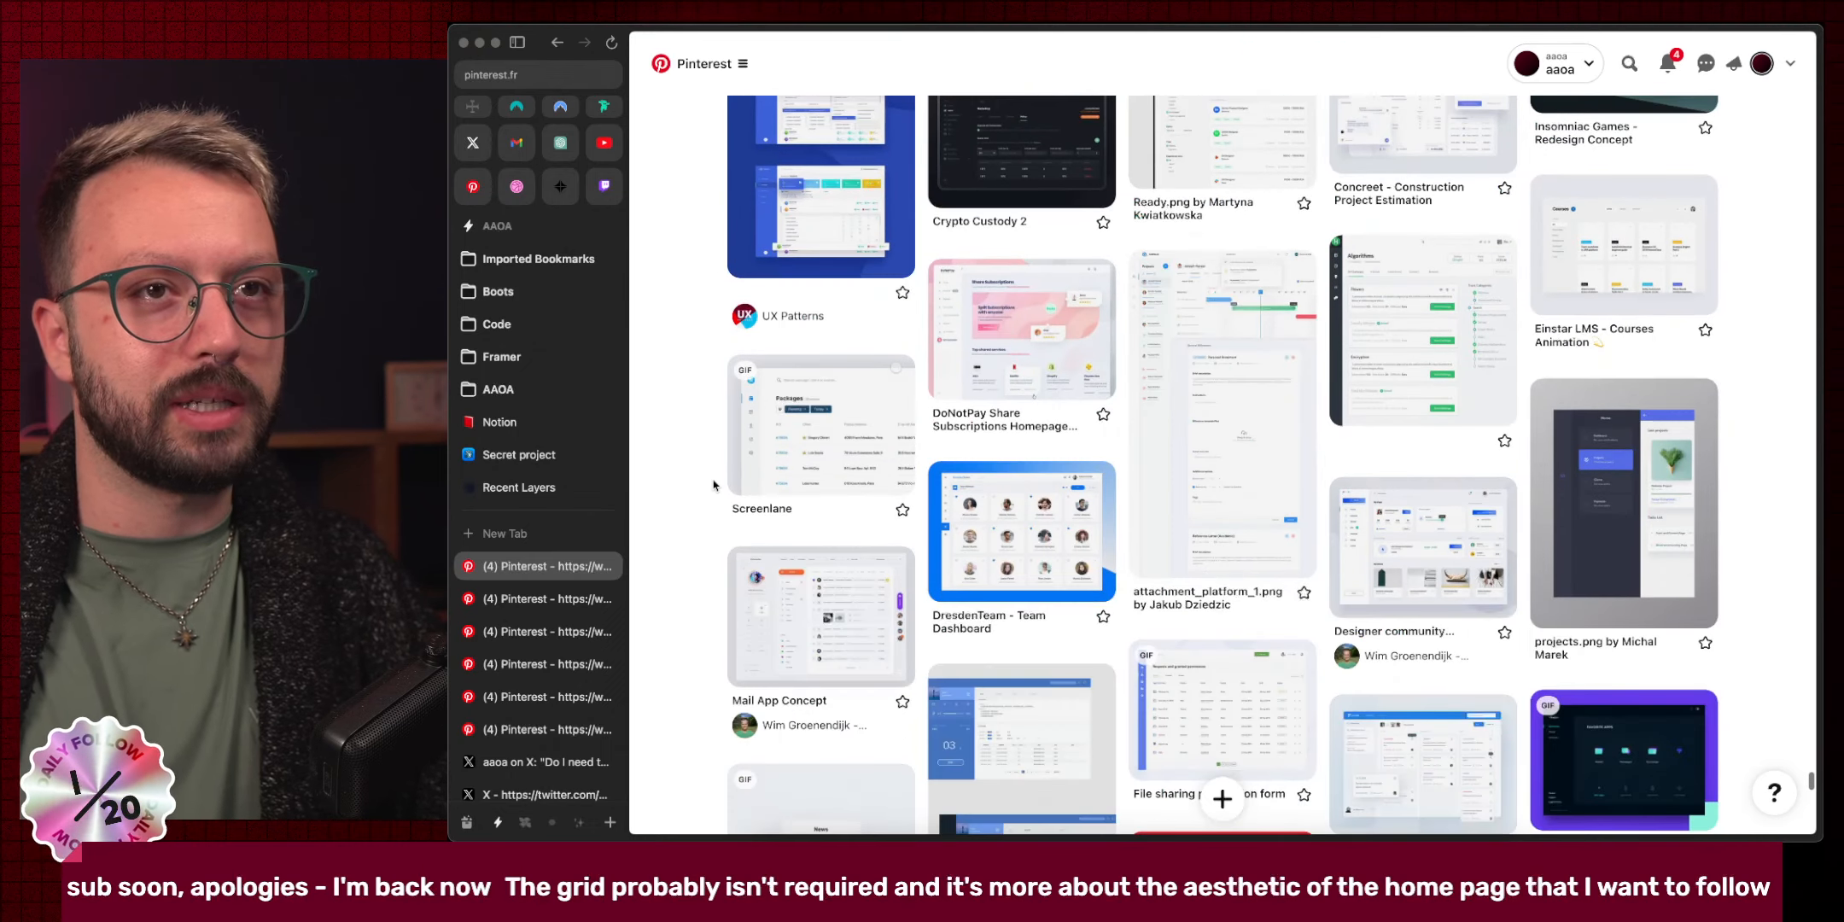
scroll(713, 485, "down", 3)
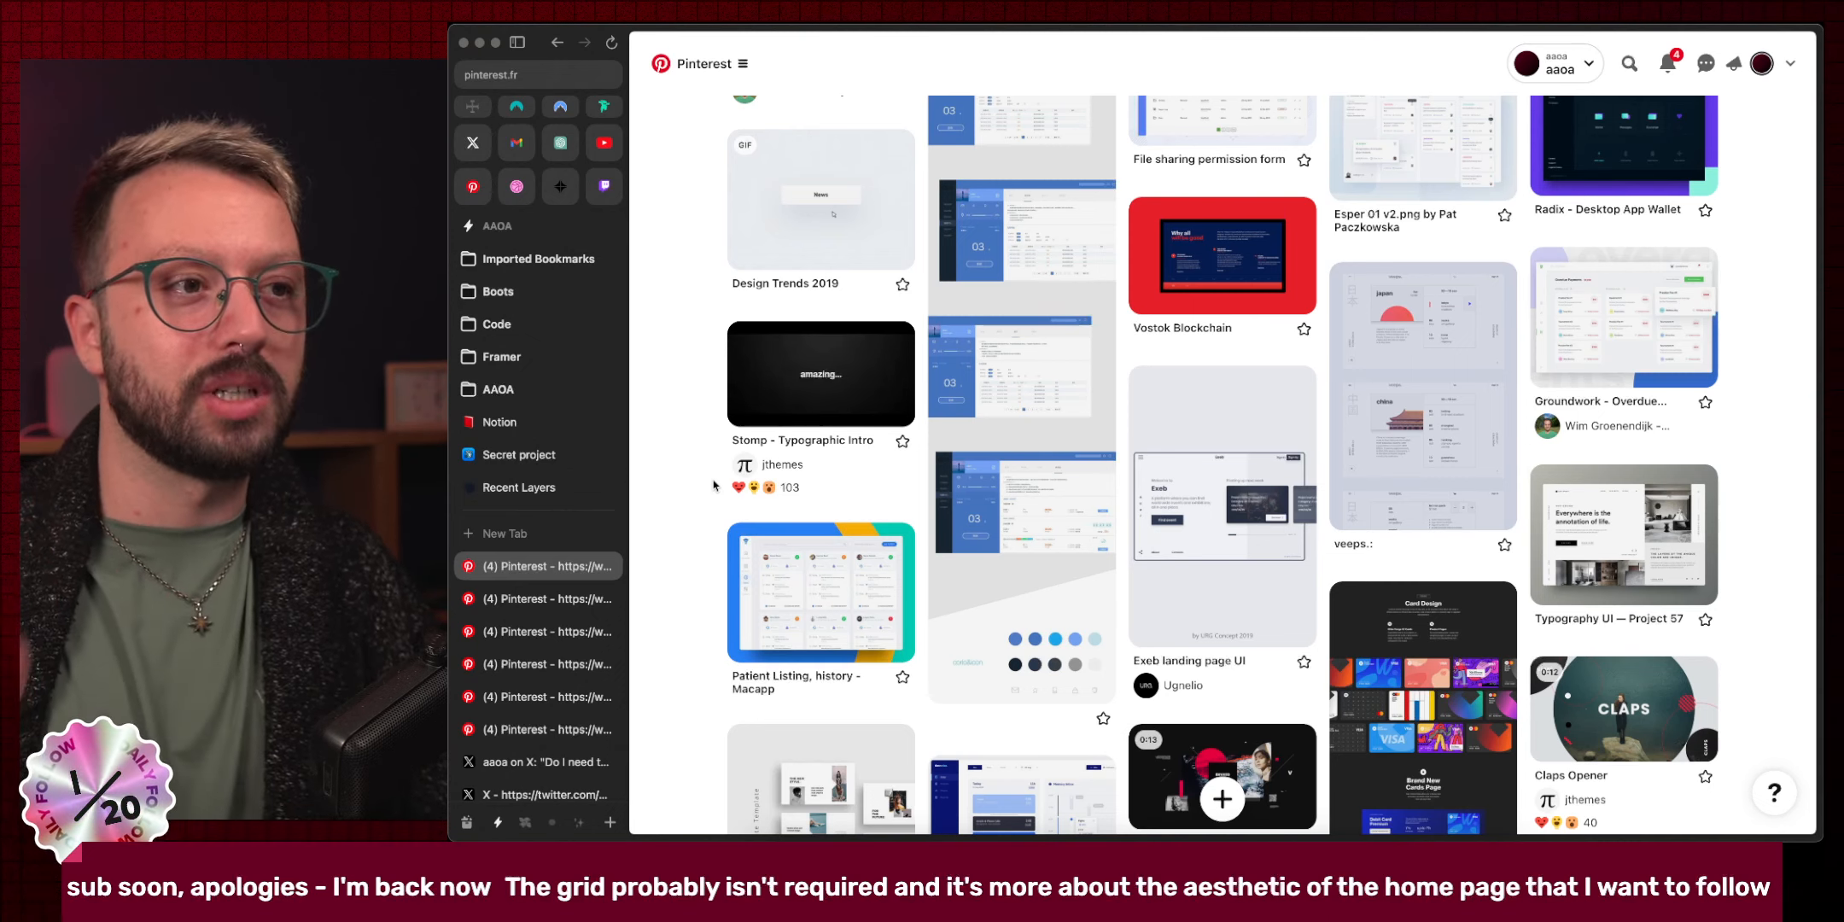
Scroll further down the feed and open the Tactile pin in a new tab.
scroll(713, 485, "down", 5)
scroll(725, 482, "down", 1)
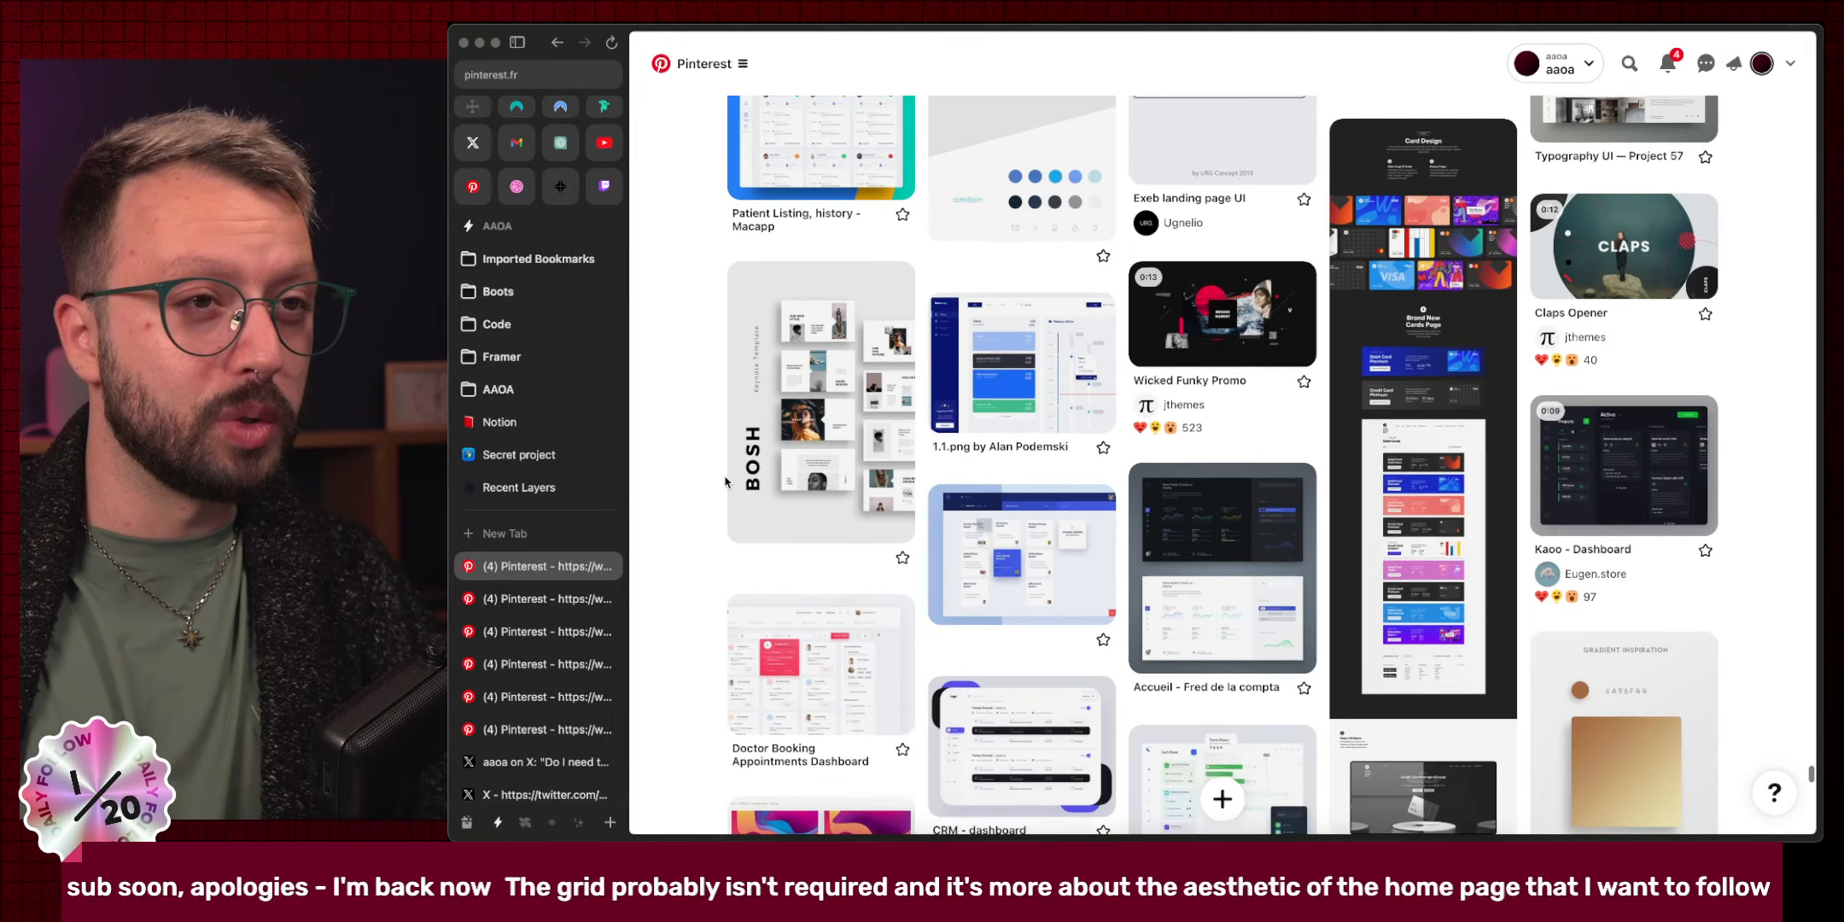
scroll(725, 482, "down", 4)
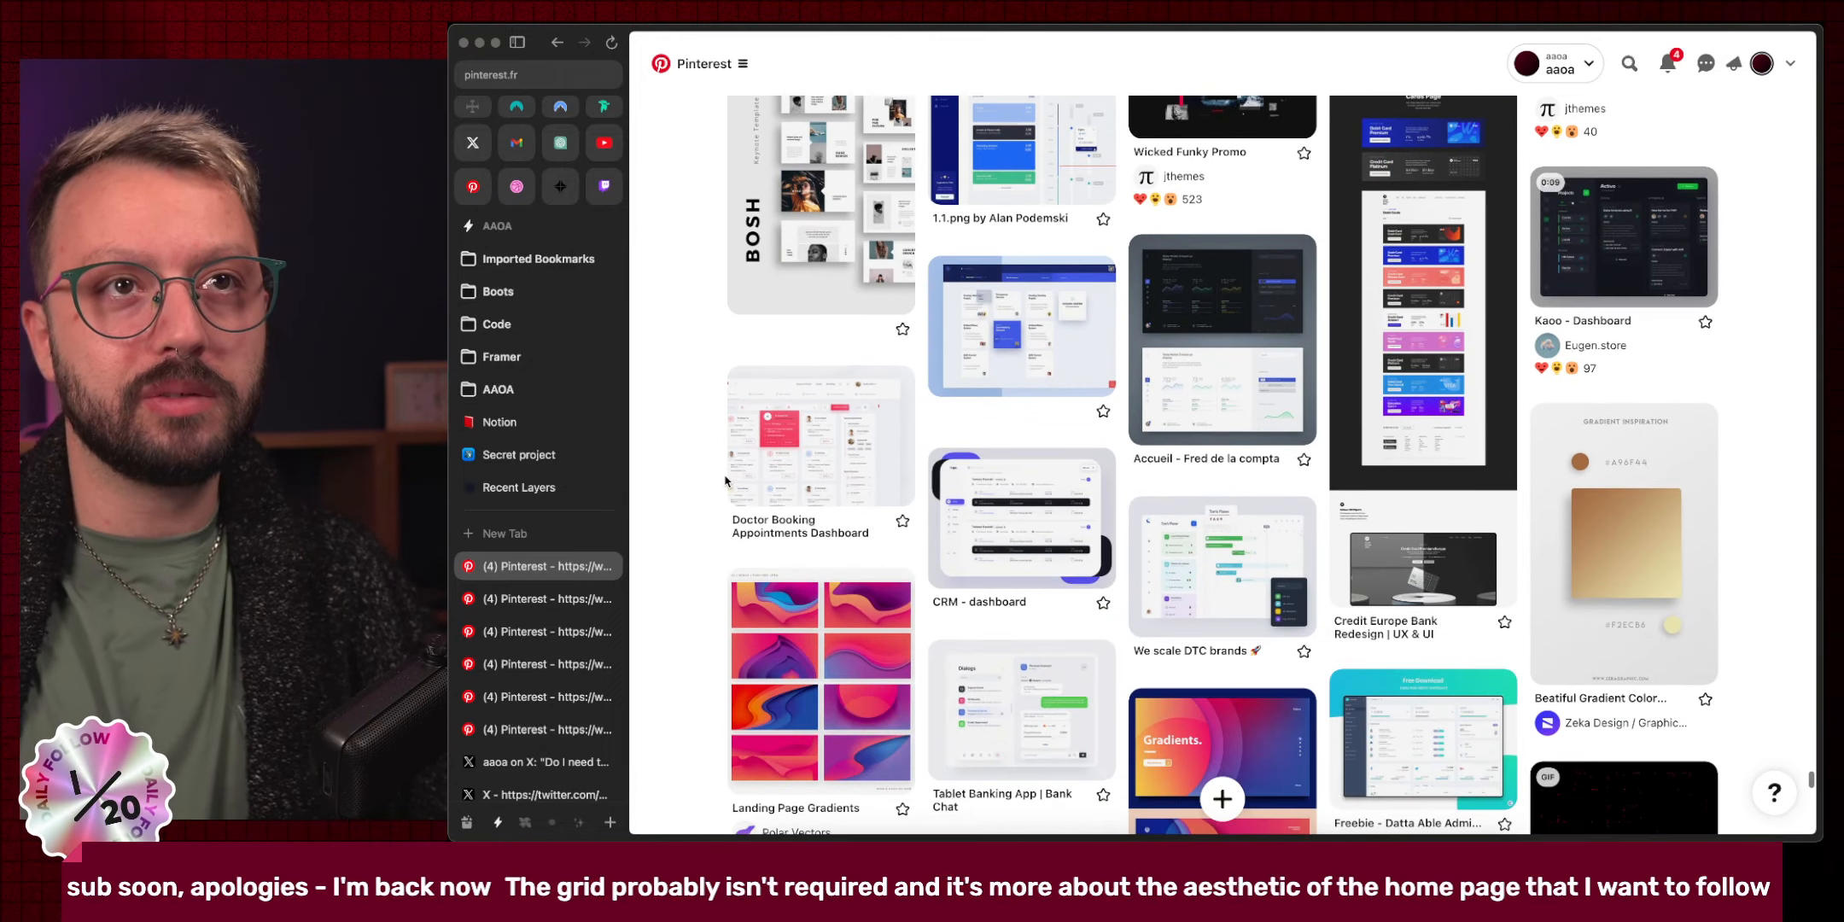
scroll(725, 482, "down", 3)
scroll(725, 481, "down", 7)
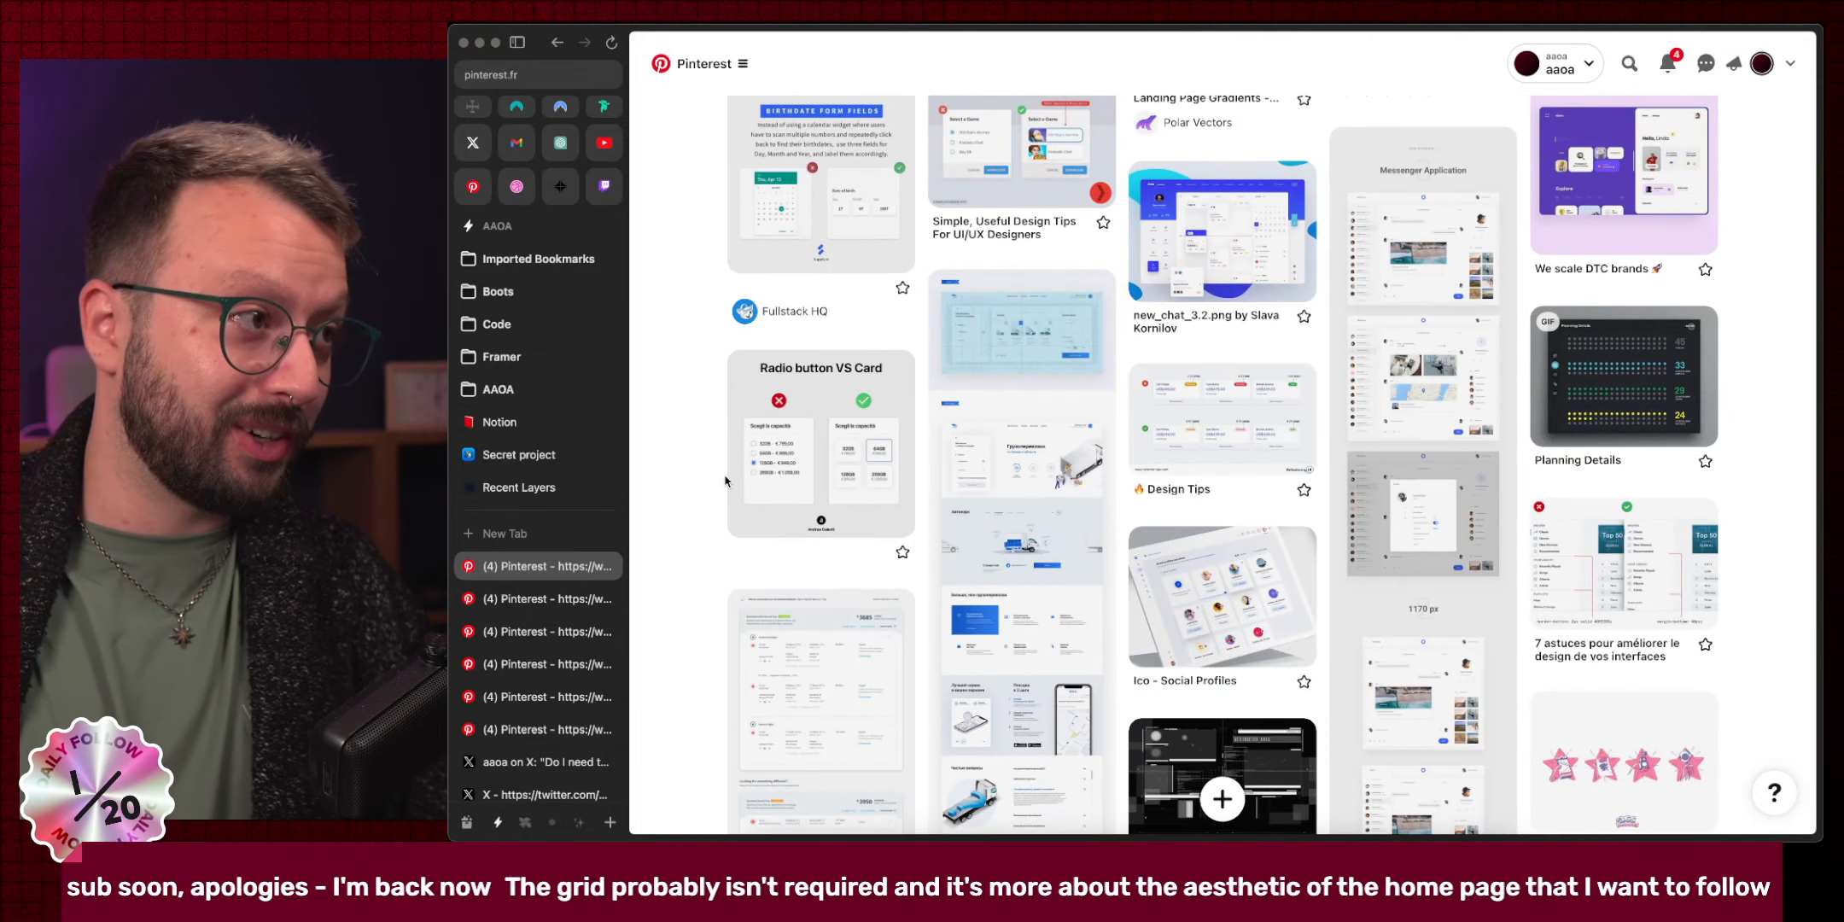
scroll(725, 481, "down", 3)
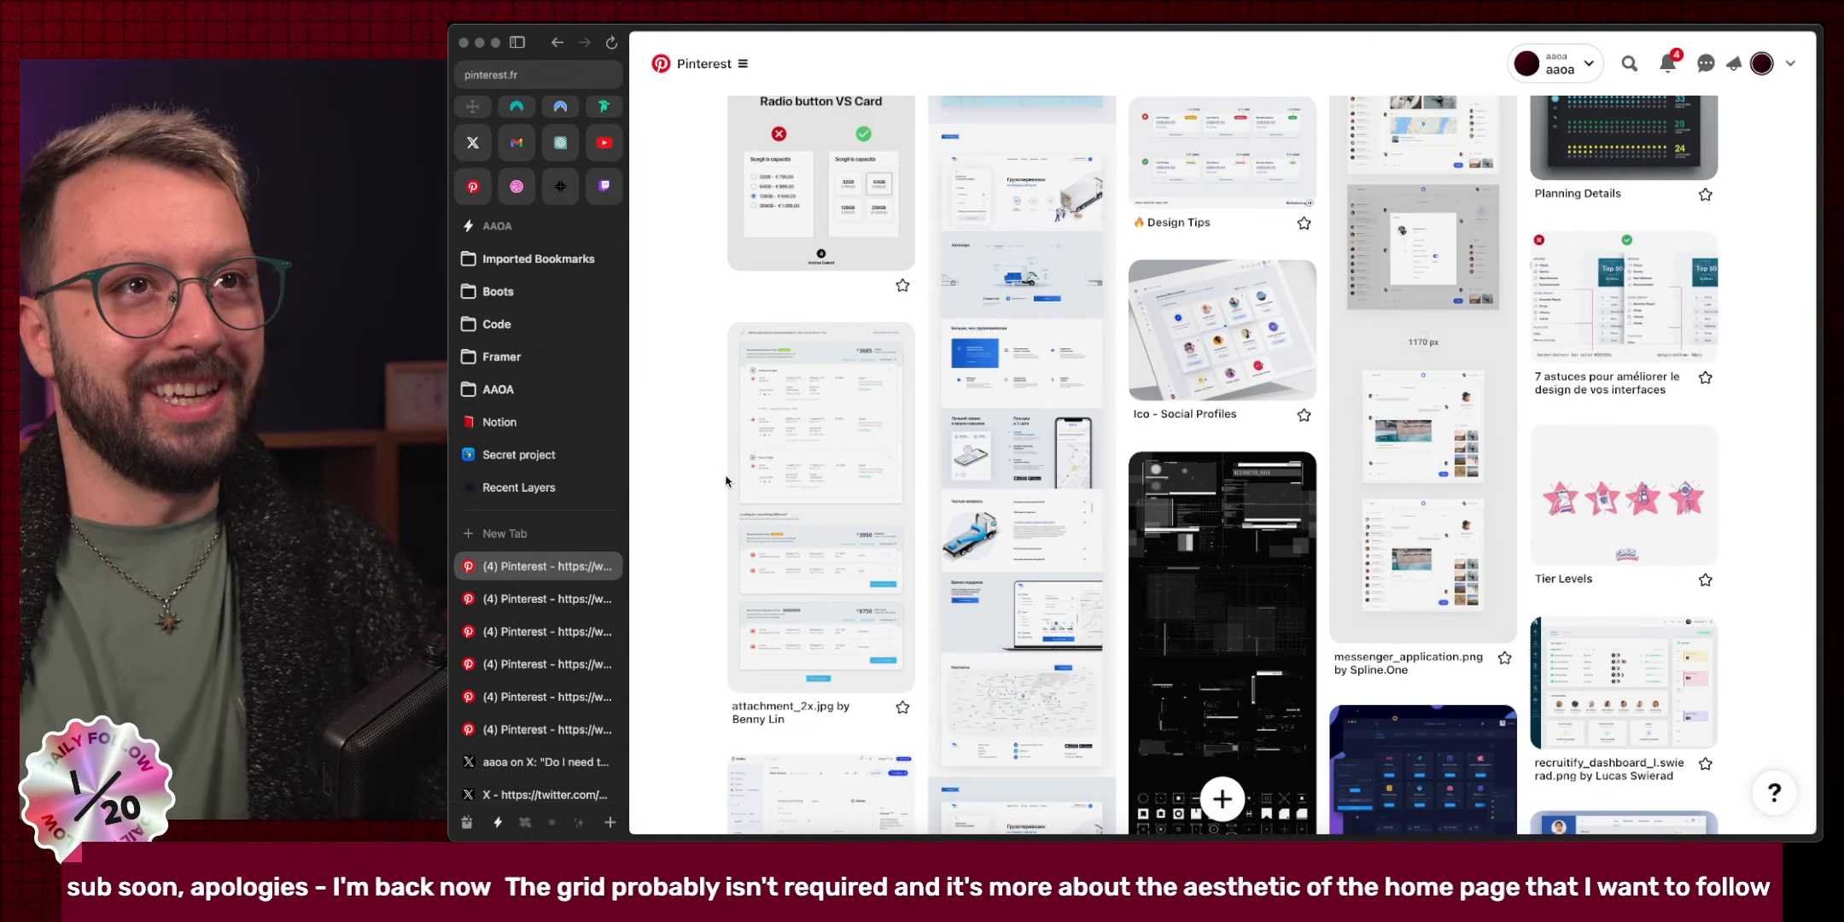
scroll(724, 480, "down", 5)
scroll(724, 481, "down", 13)
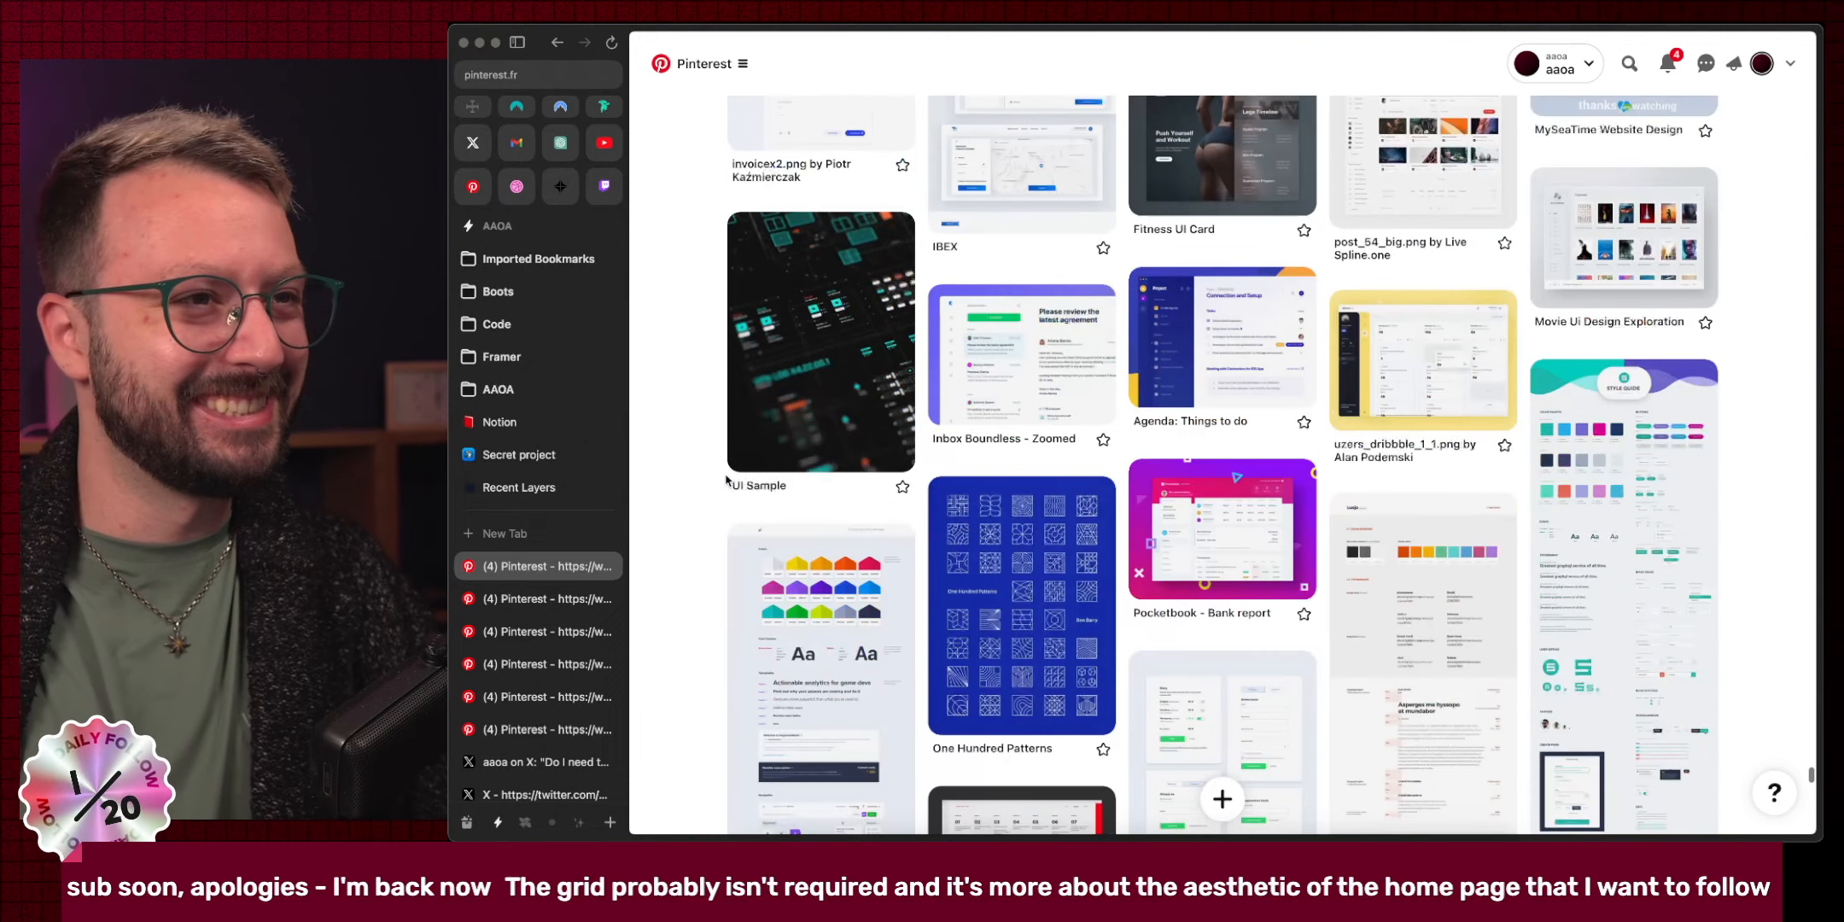
scroll(725, 481, "down", 8)
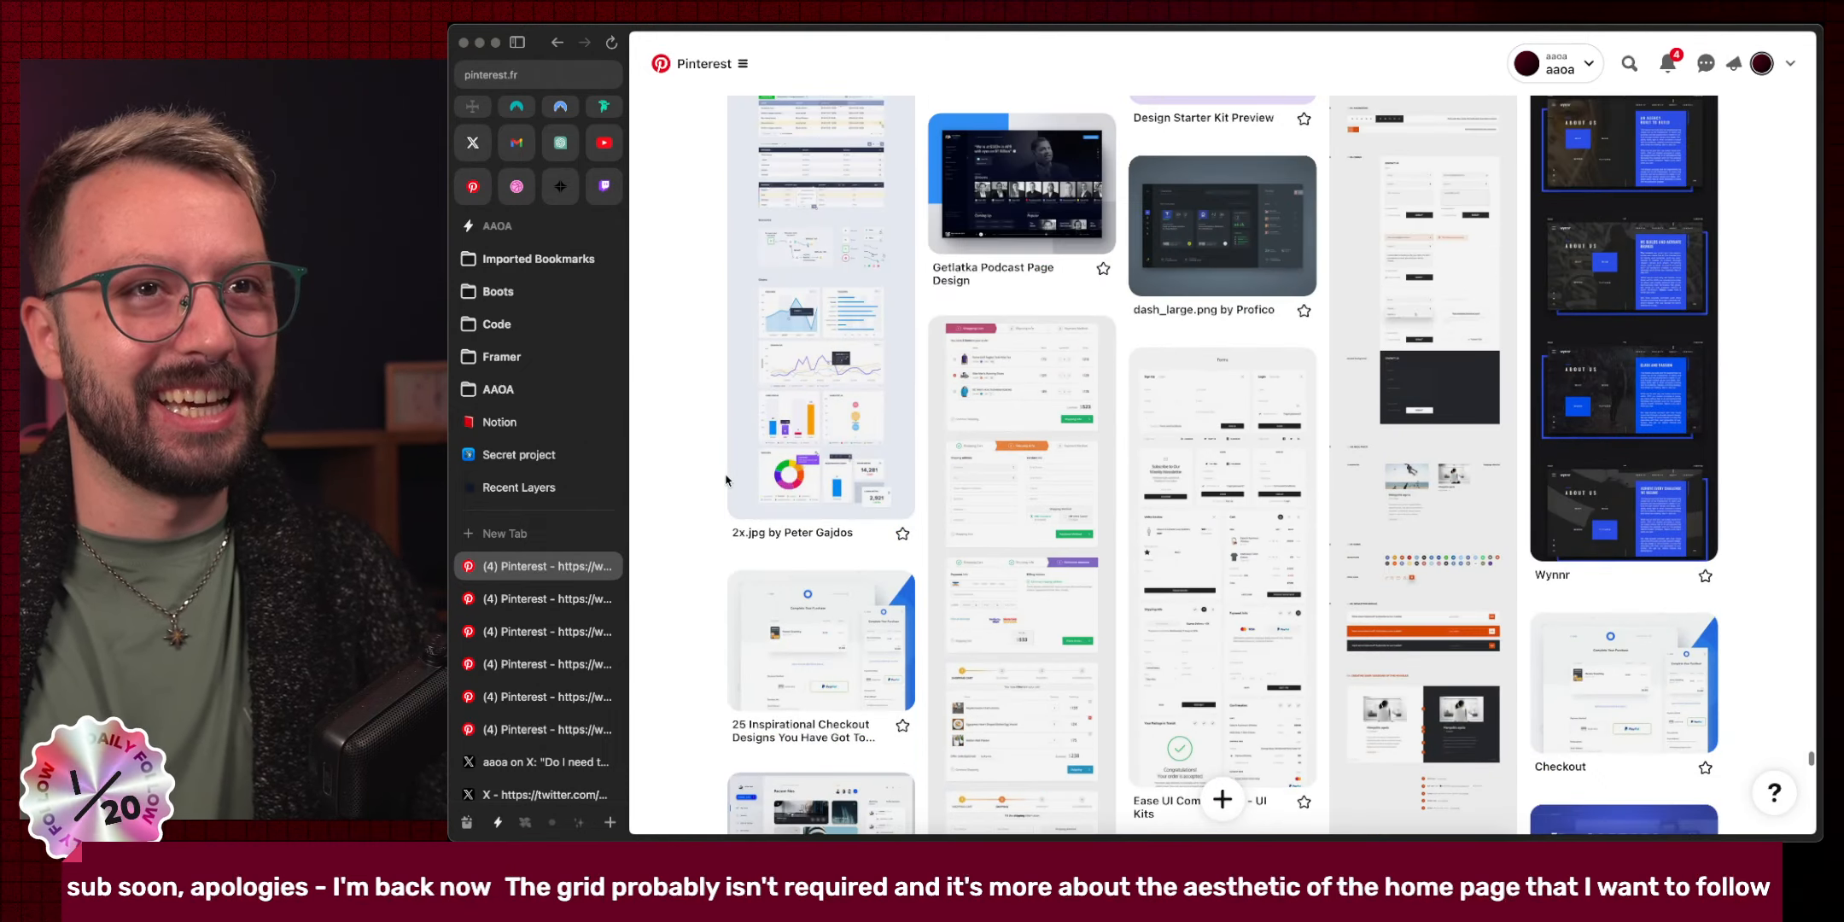
scroll(724, 480, "down", 10)
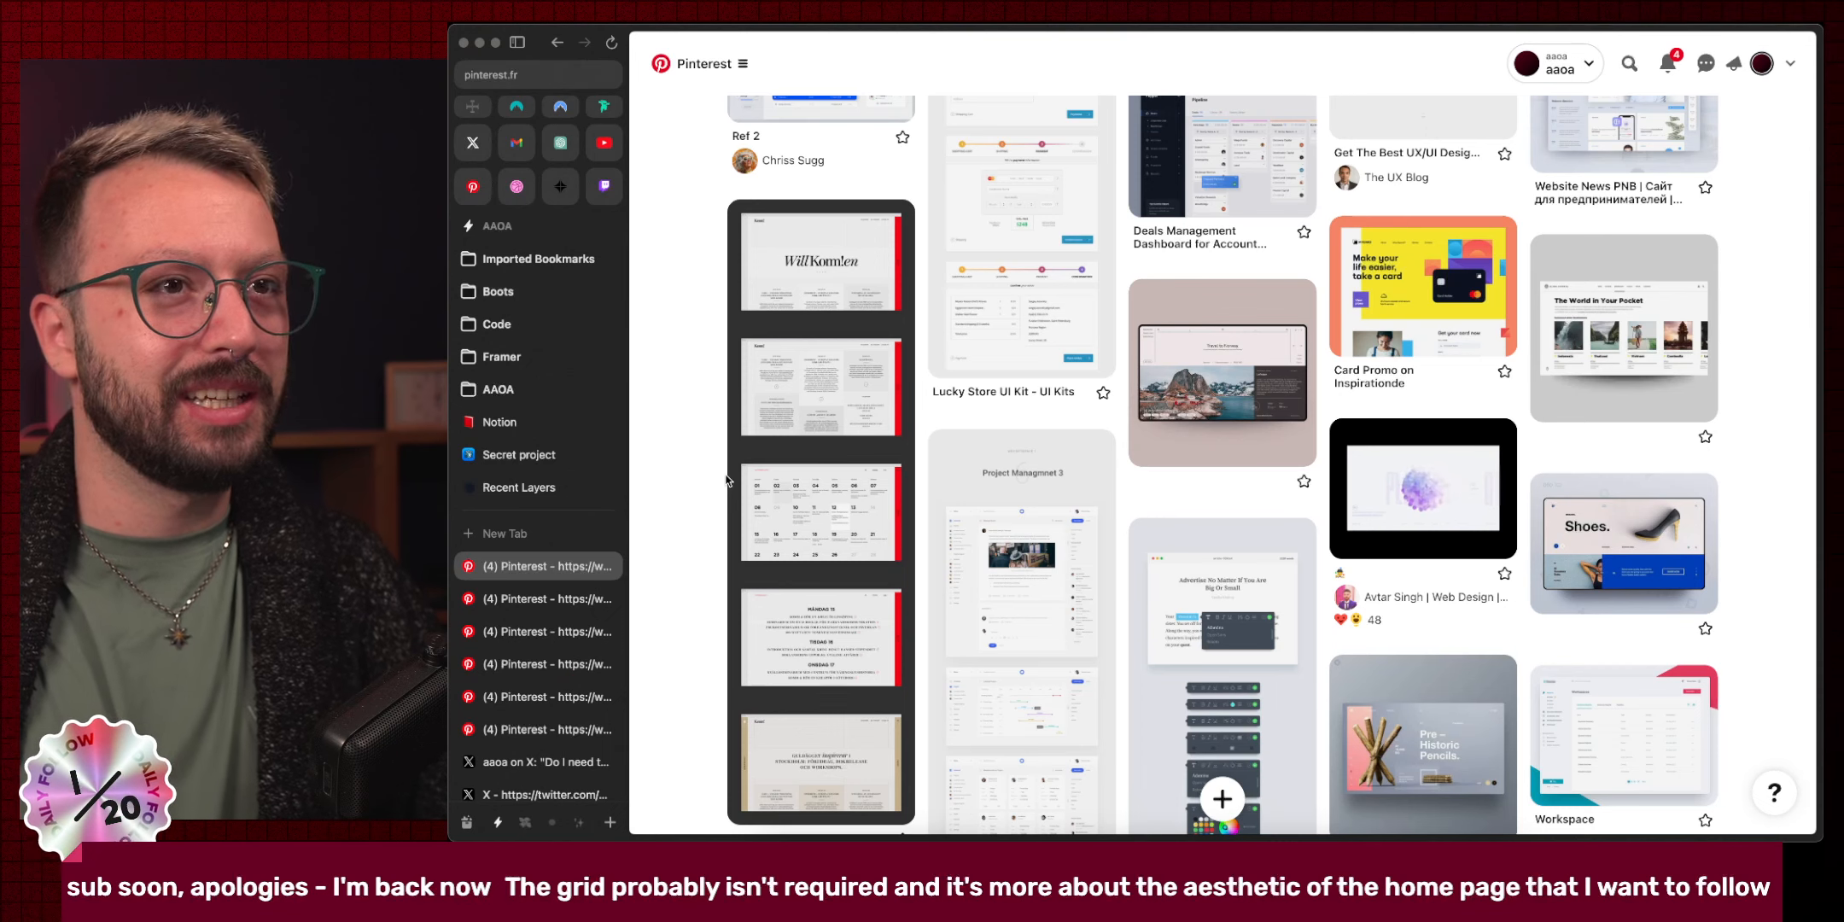
scroll(725, 481, "down", 6)
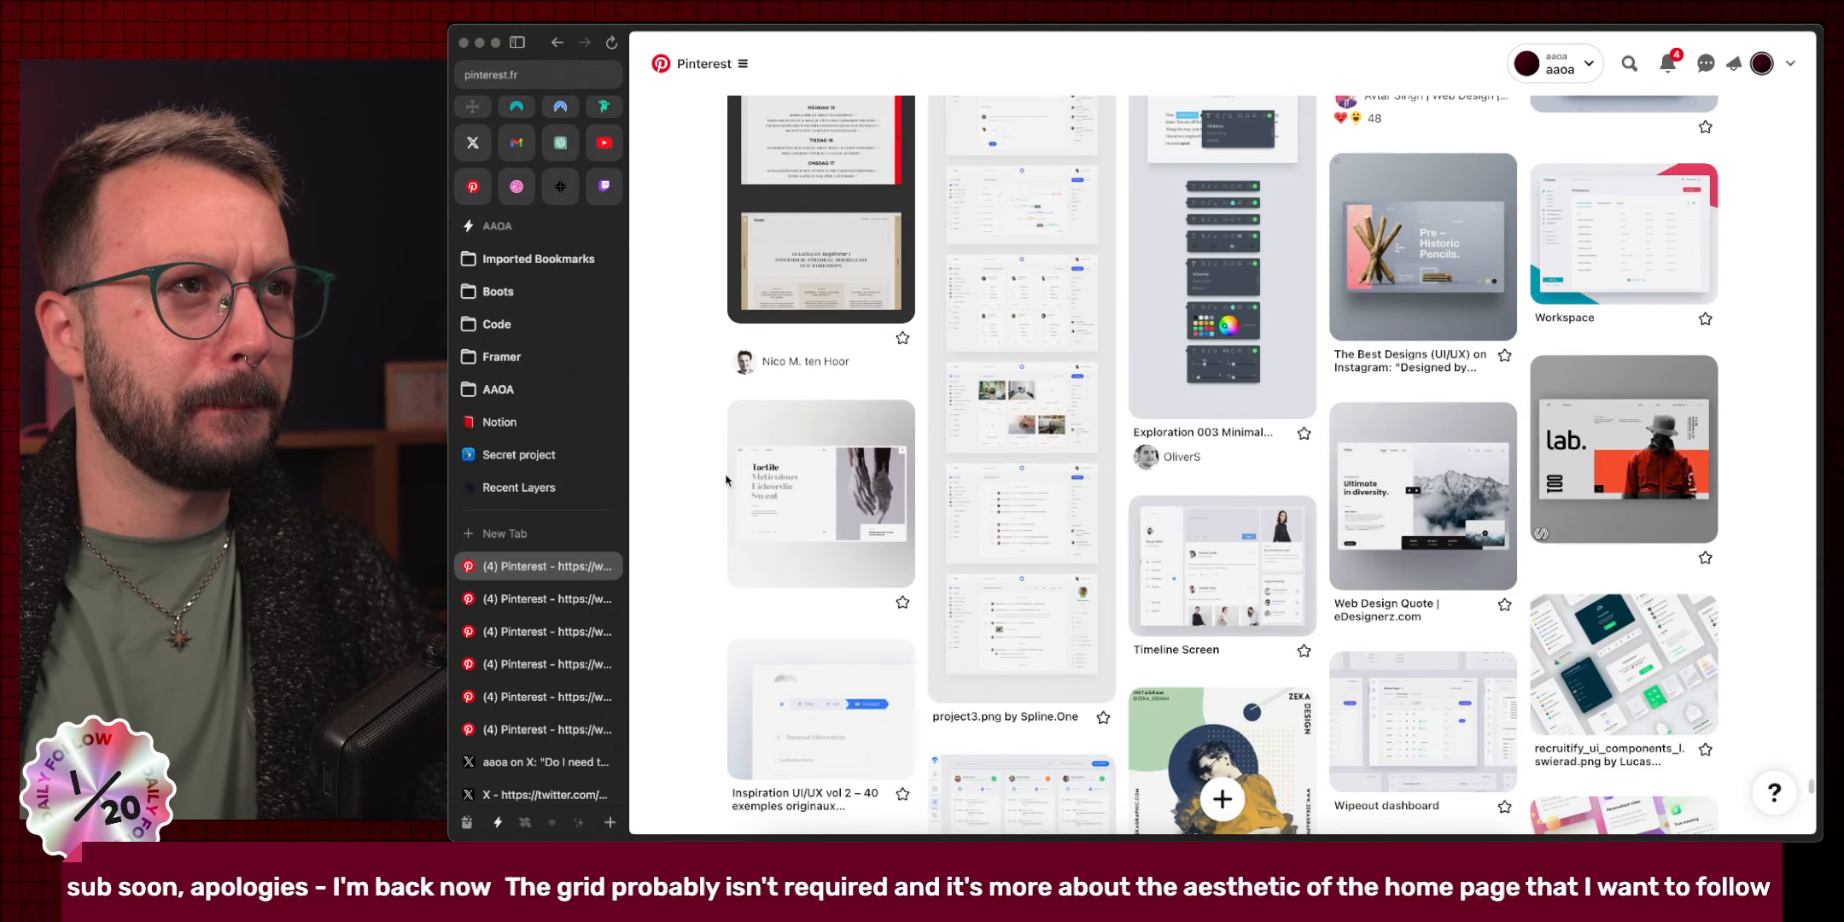
left_click(740, 483, "super")
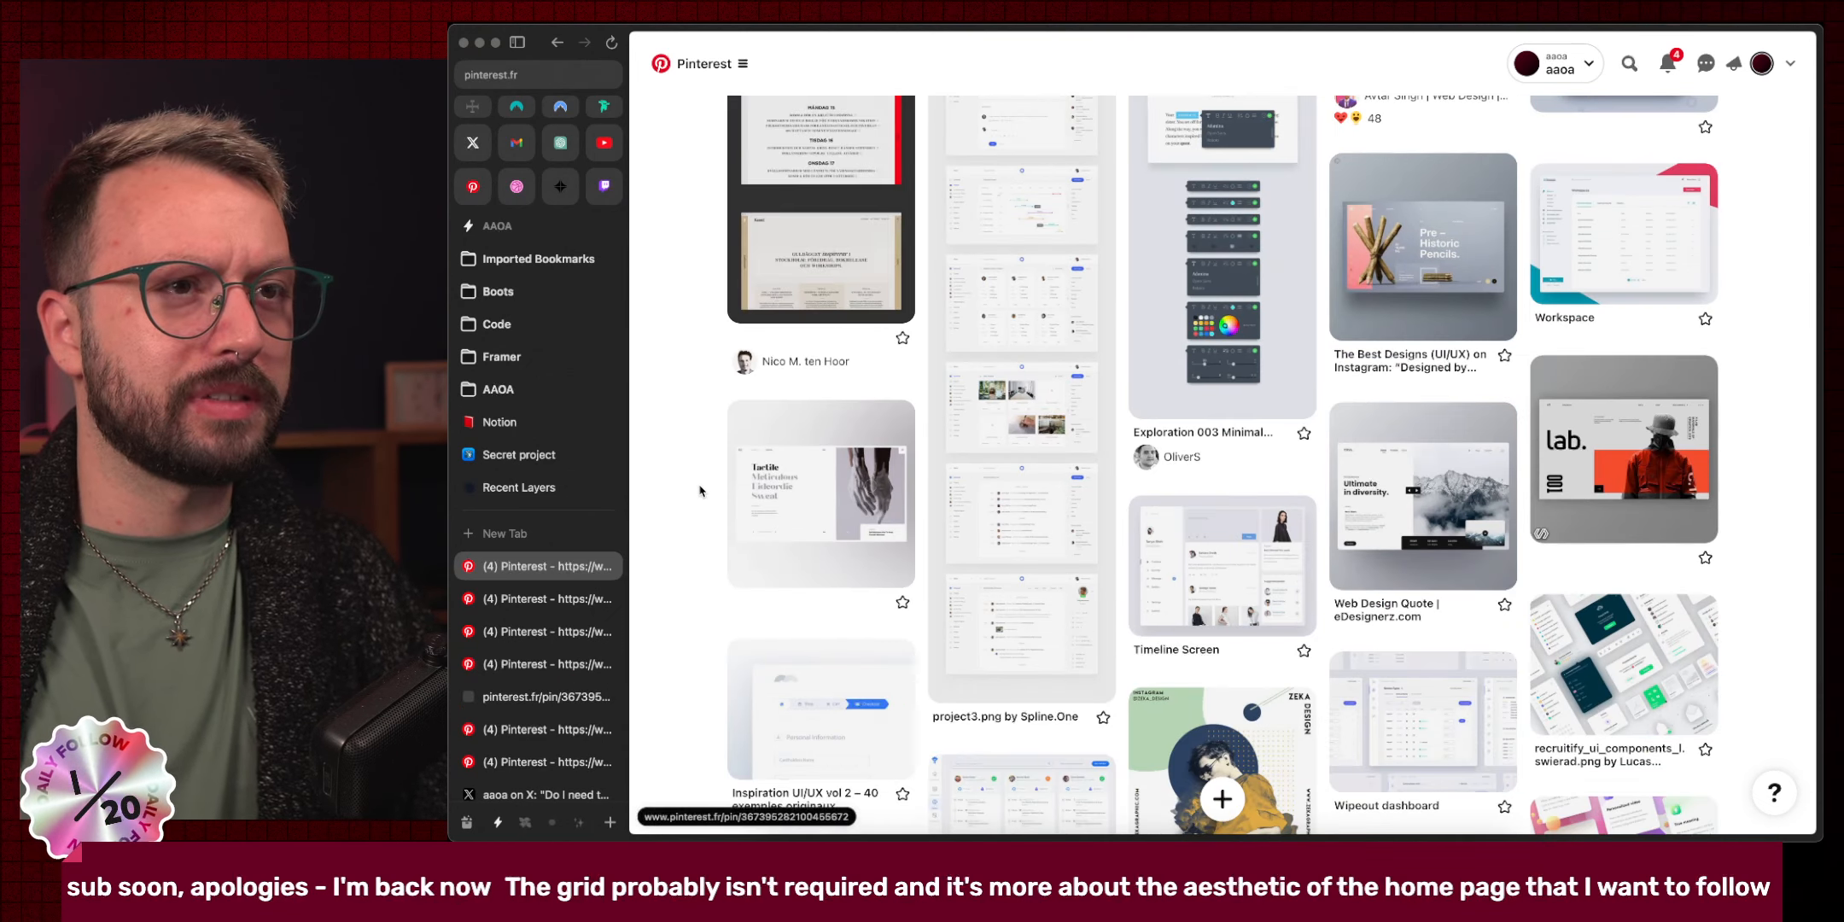
Browse down through dashboard and web UI pins to the animated Istore.graphics Main Page pin.
scroll(700, 489, "down", 4)
scroll(700, 489, "down", 4)
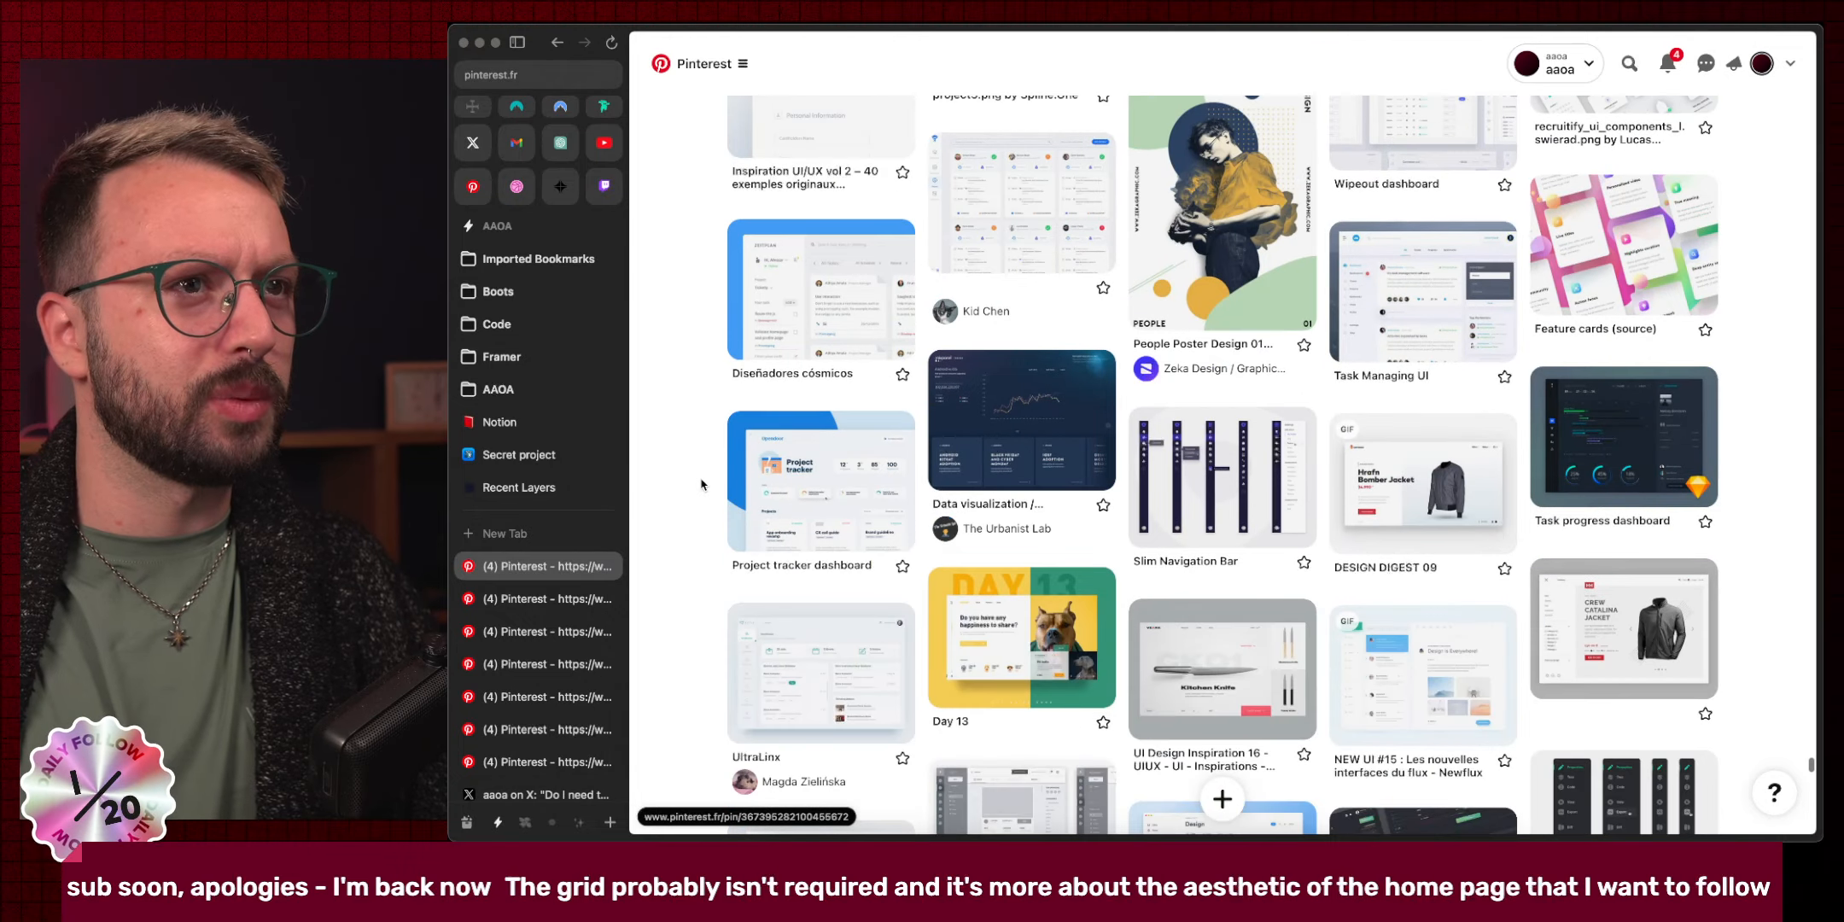
scroll(679, 528, "down", 12)
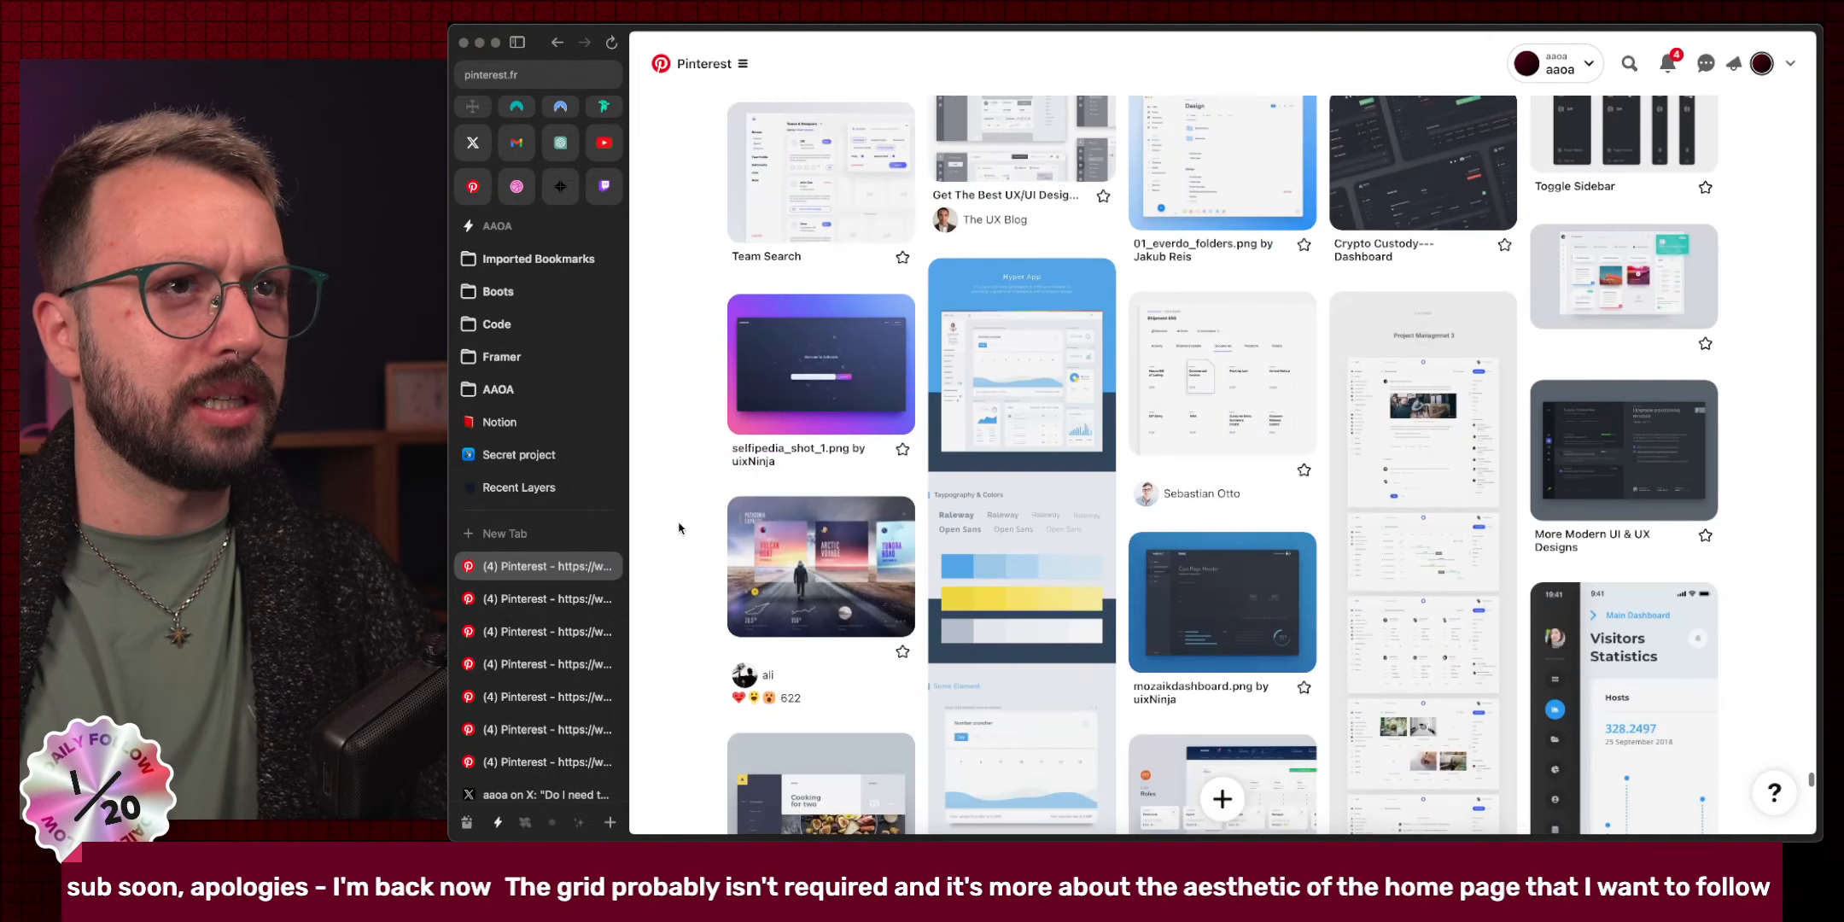
scroll(679, 528, "down", 10)
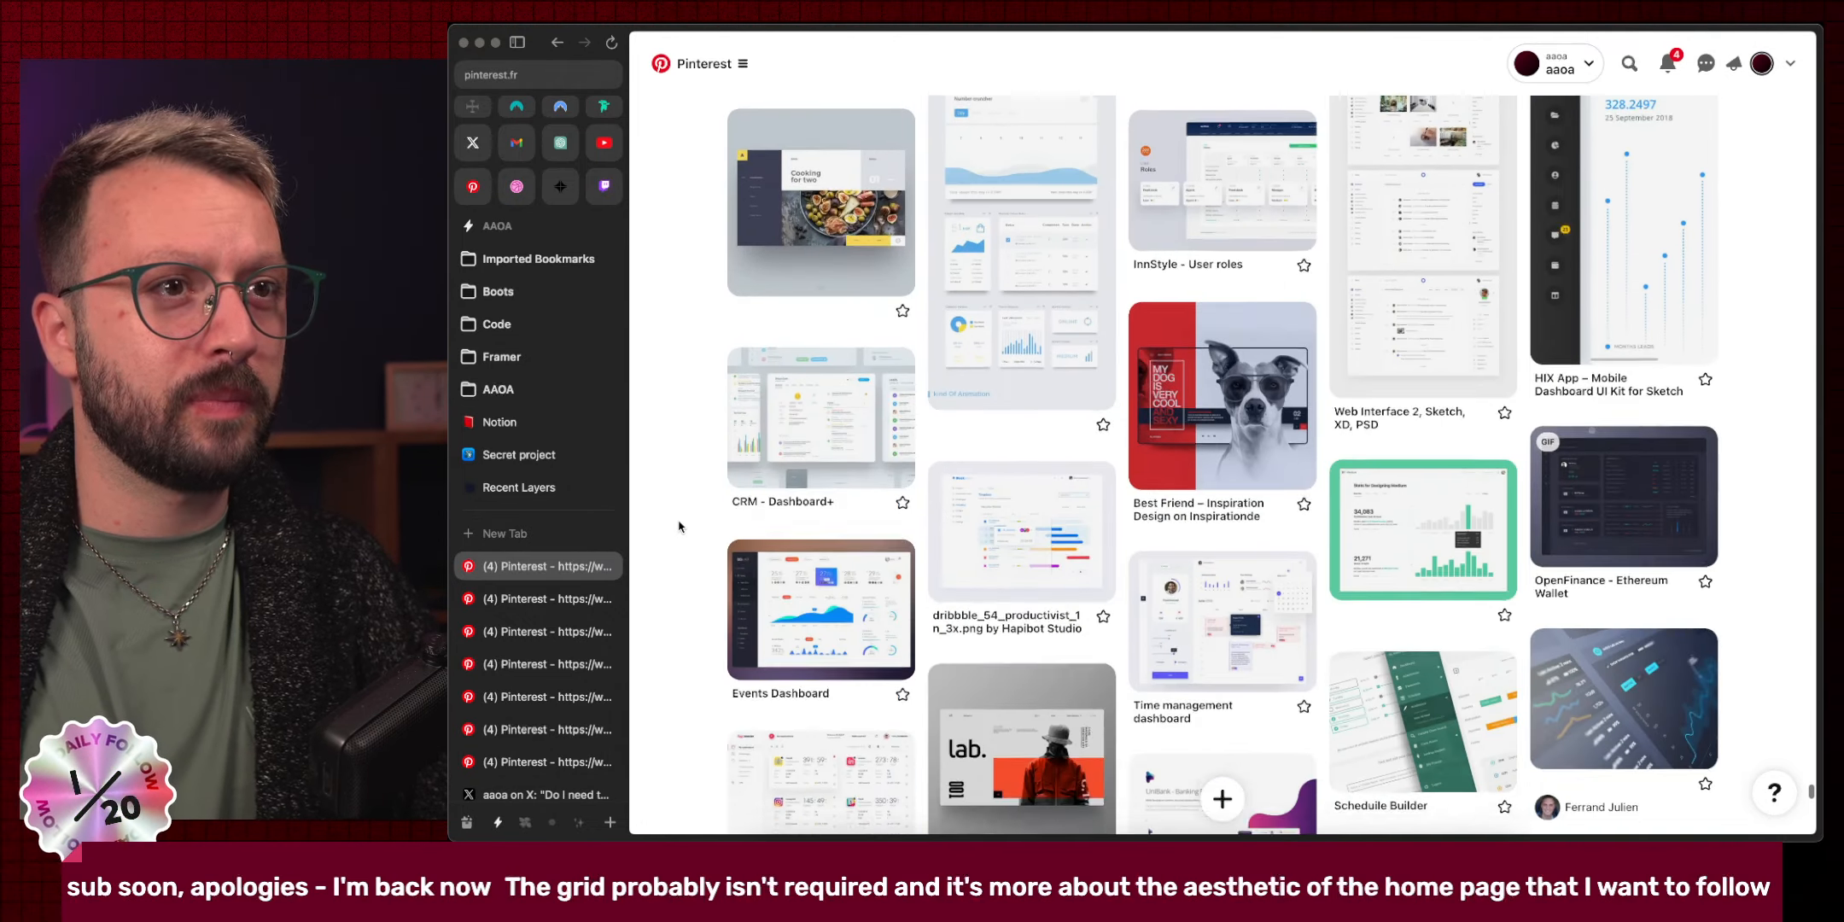
scroll(678, 527, "up", 5)
scroll(678, 527, "down", 12)
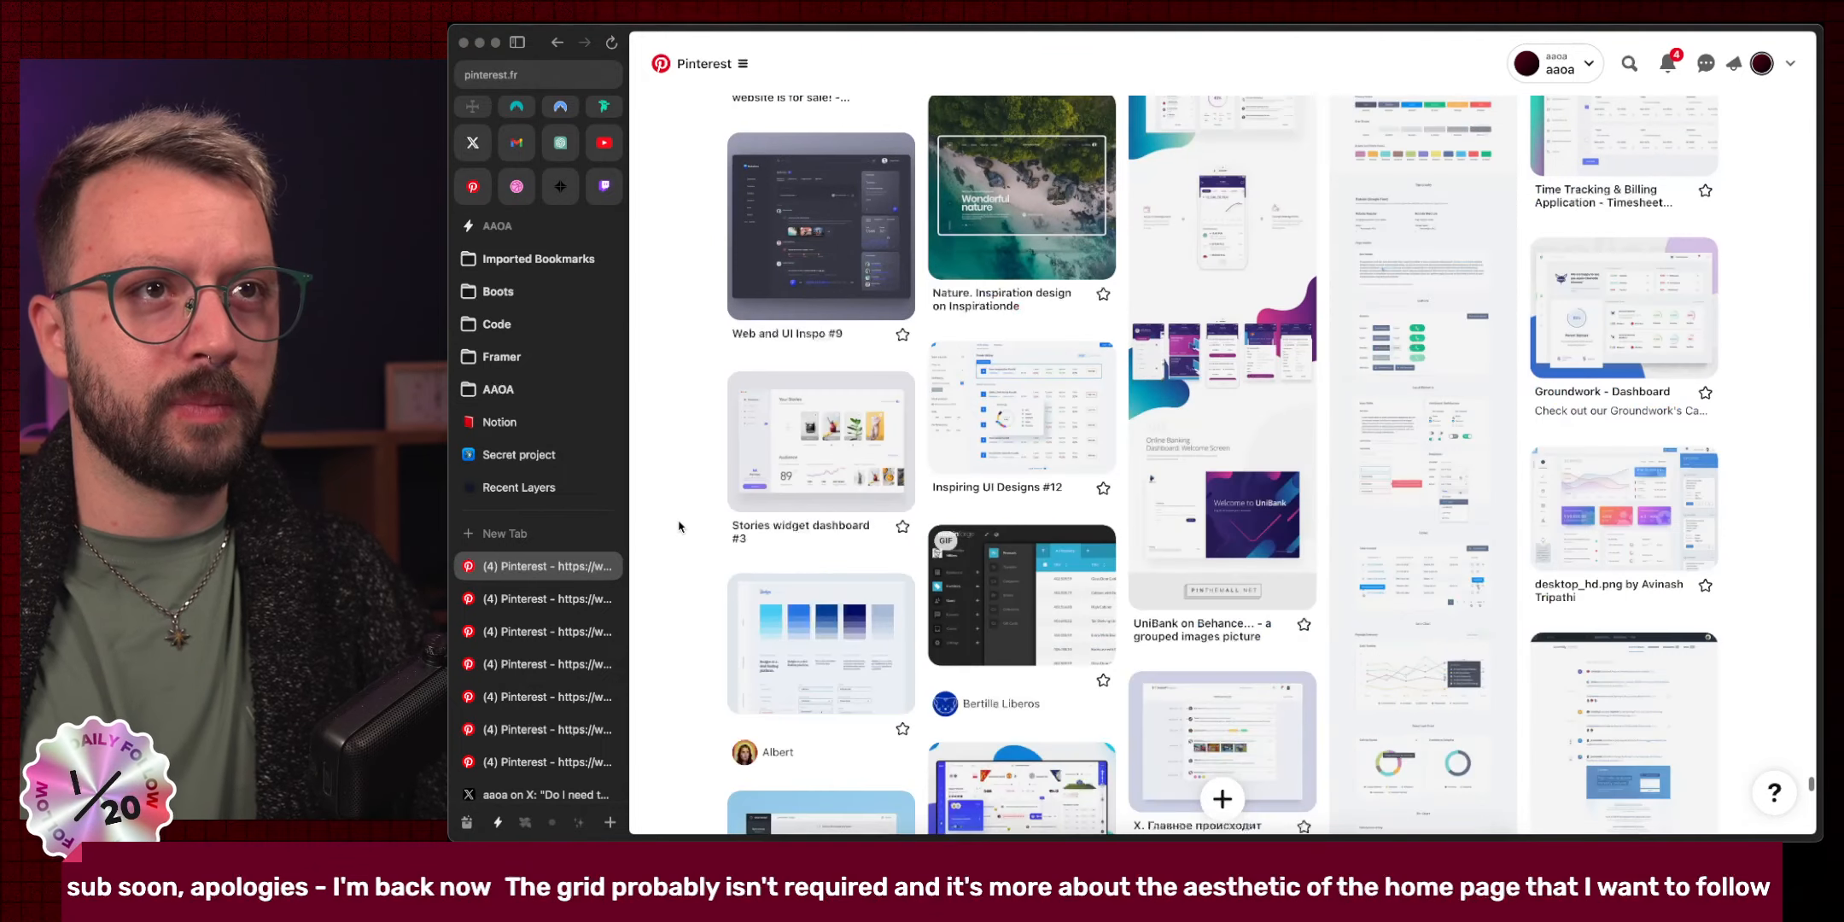
scroll(679, 527, "down", 12)
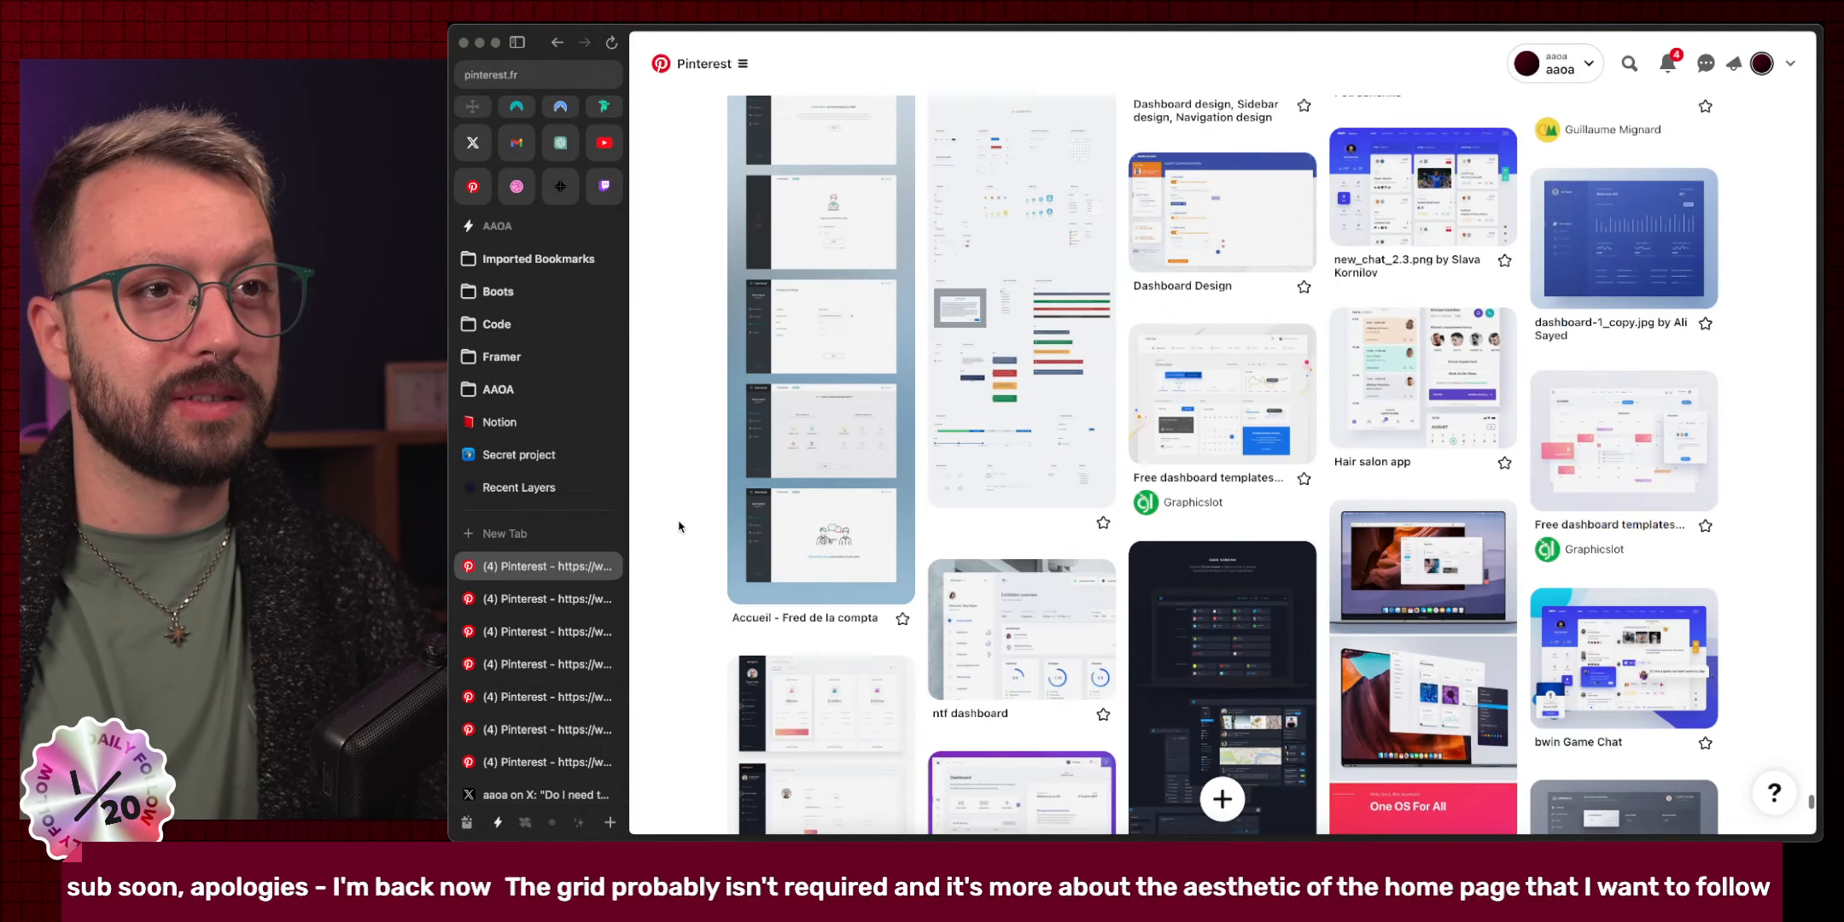
scroll(678, 526, "down", 10)
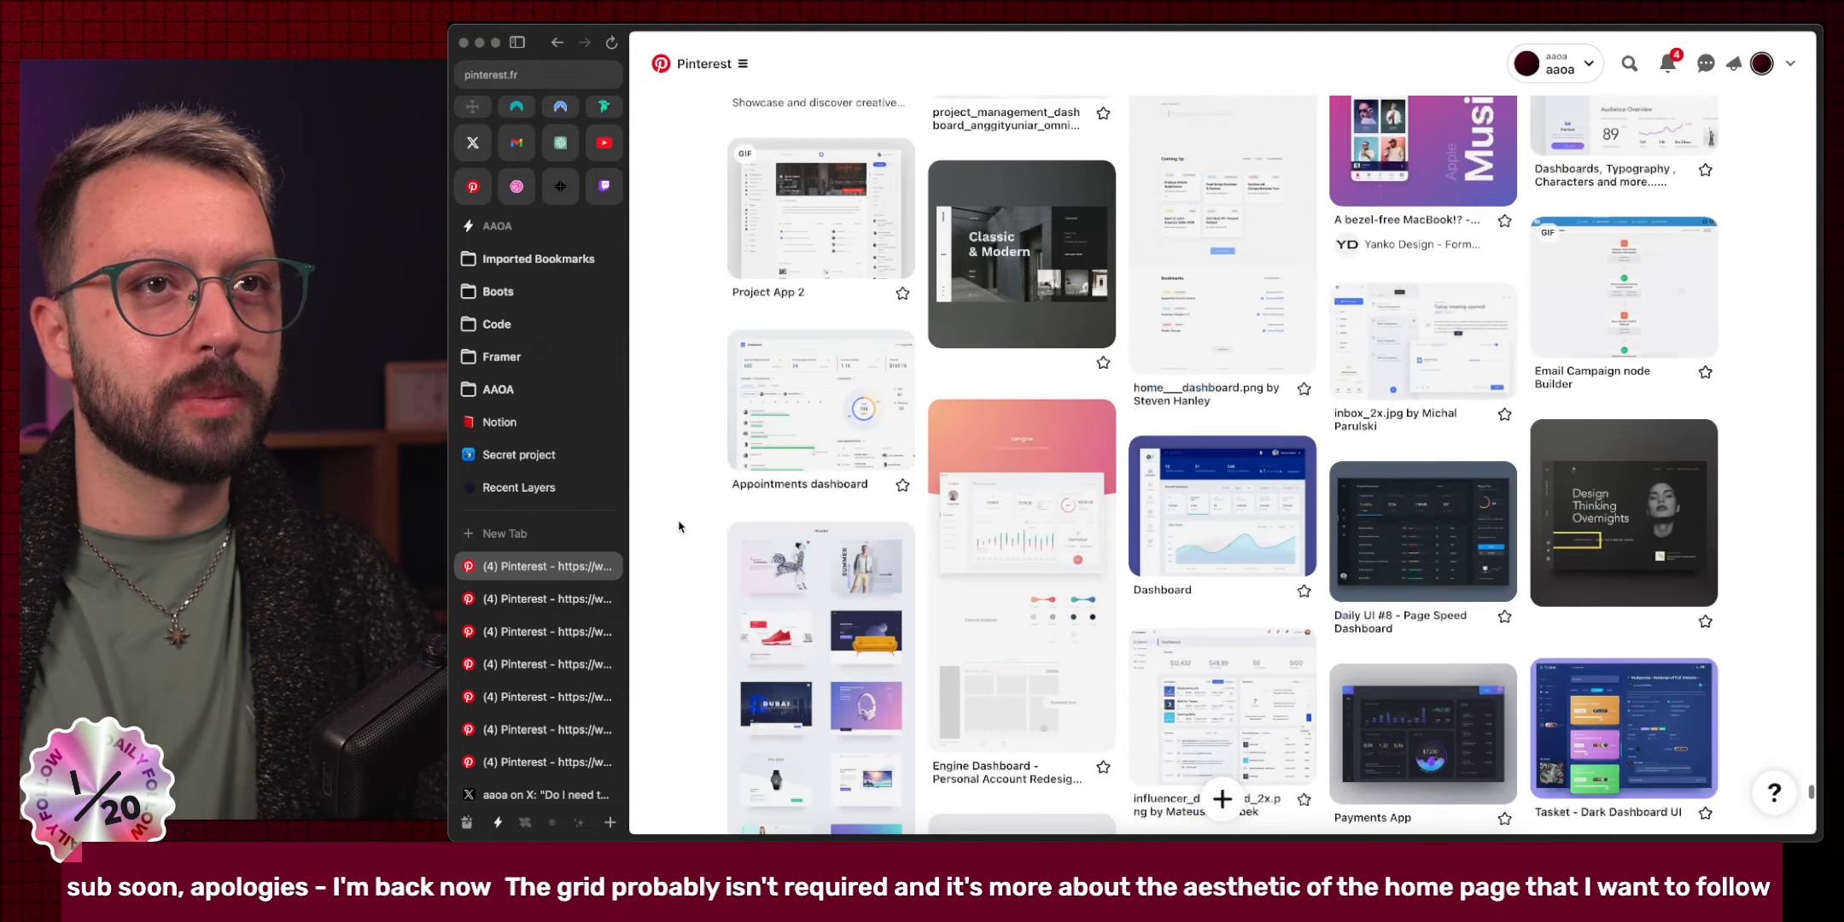
scroll(678, 527, "down", 5)
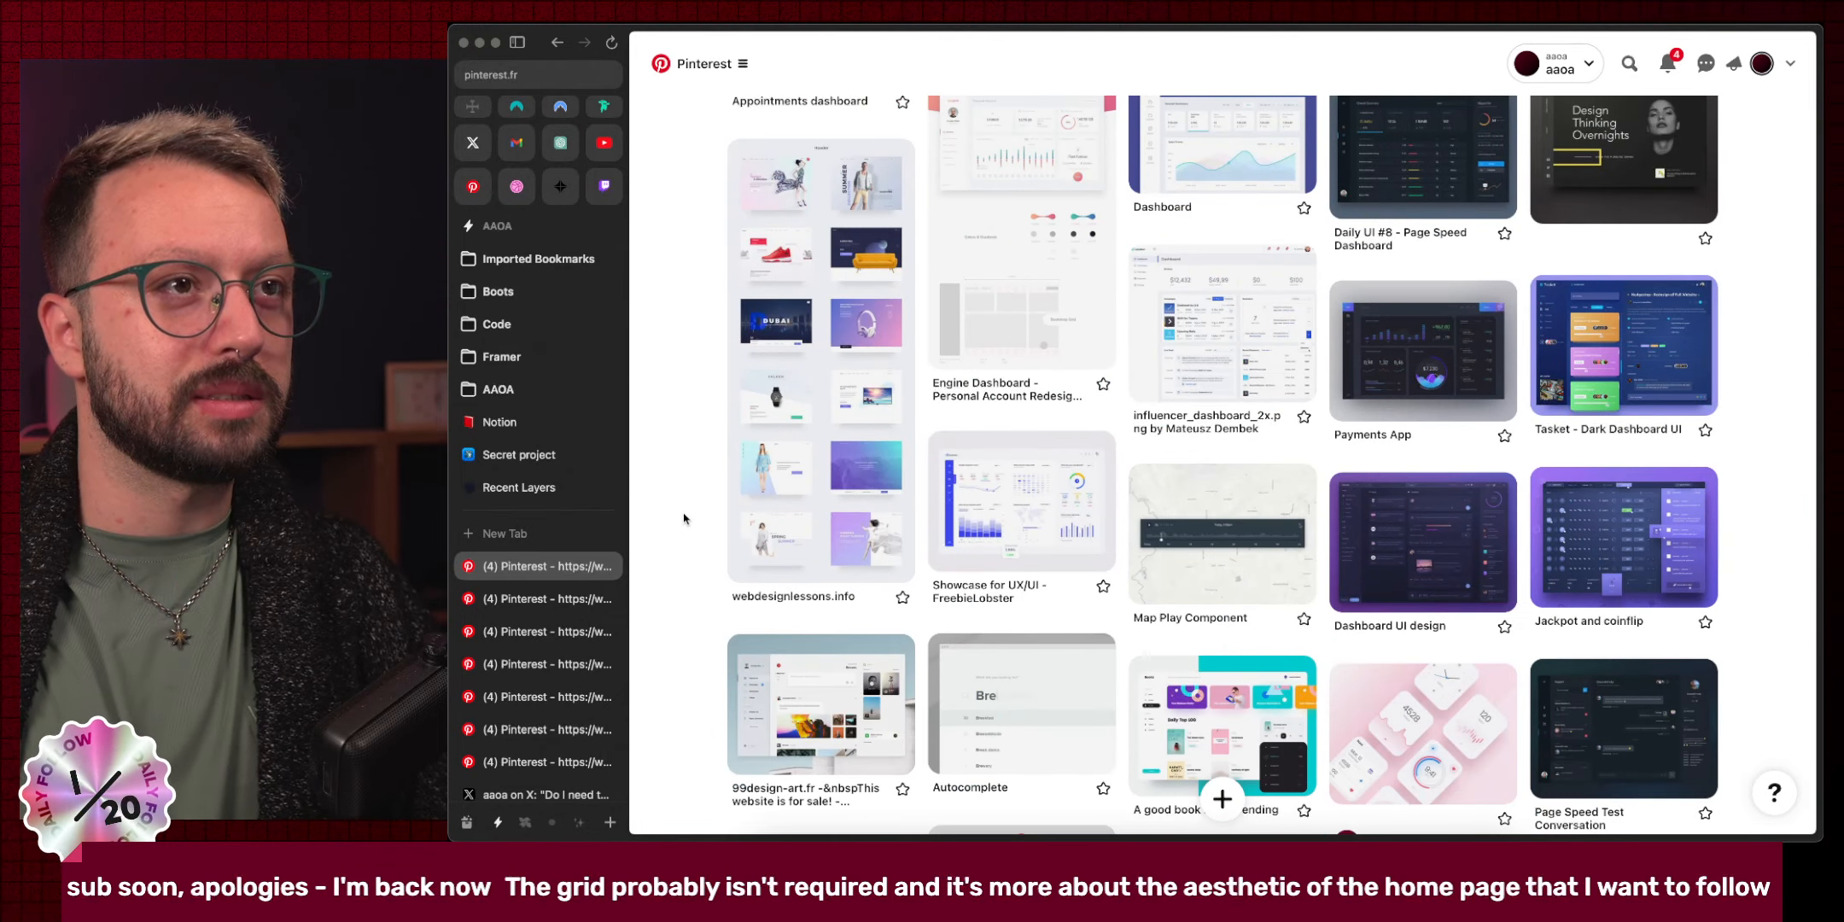
scroll(683, 518, "down", 7)
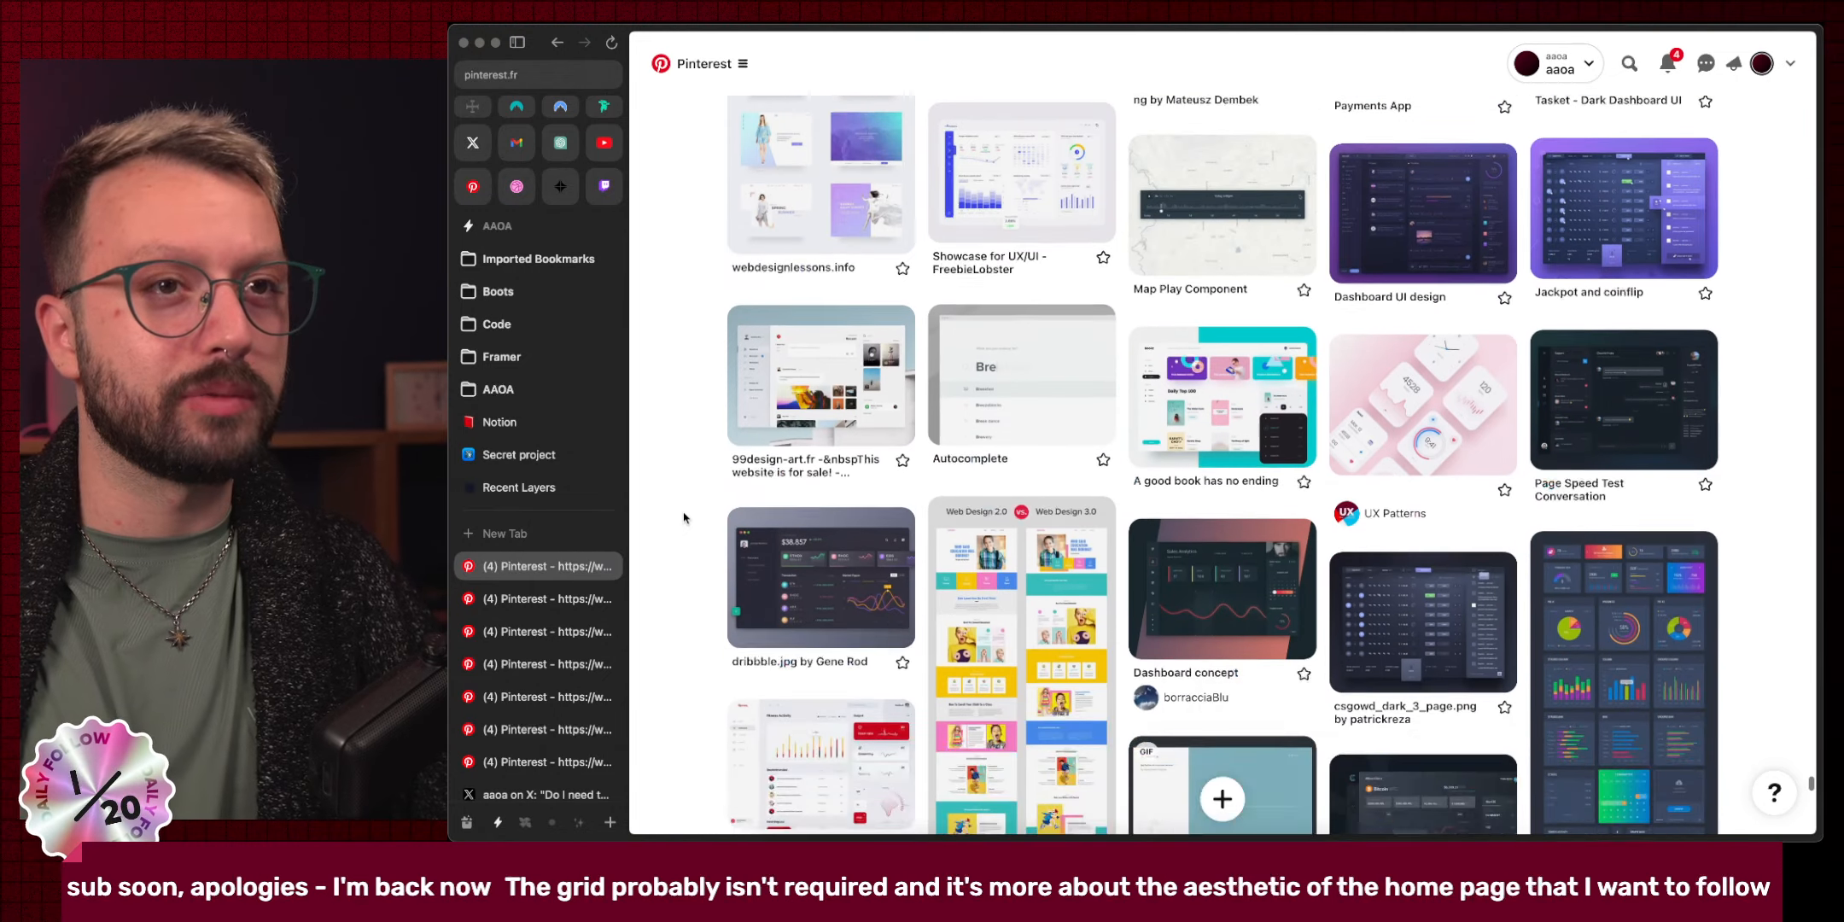
scroll(683, 516, "down", 1)
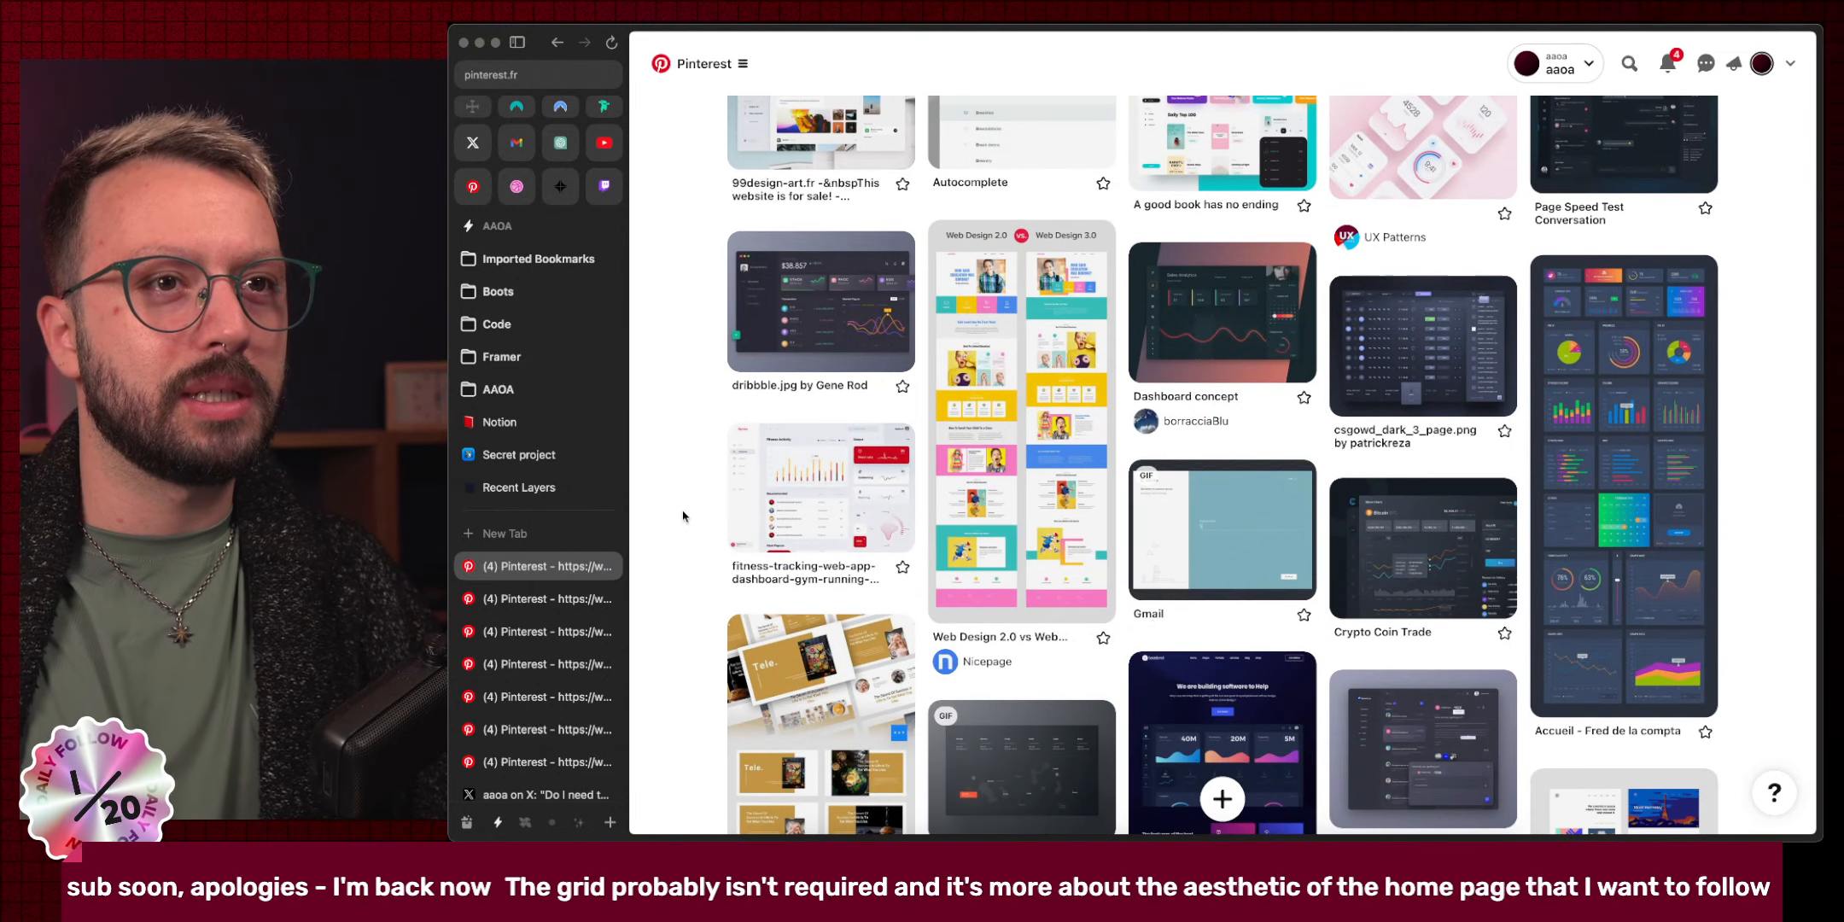
scroll(683, 515, "down", 2)
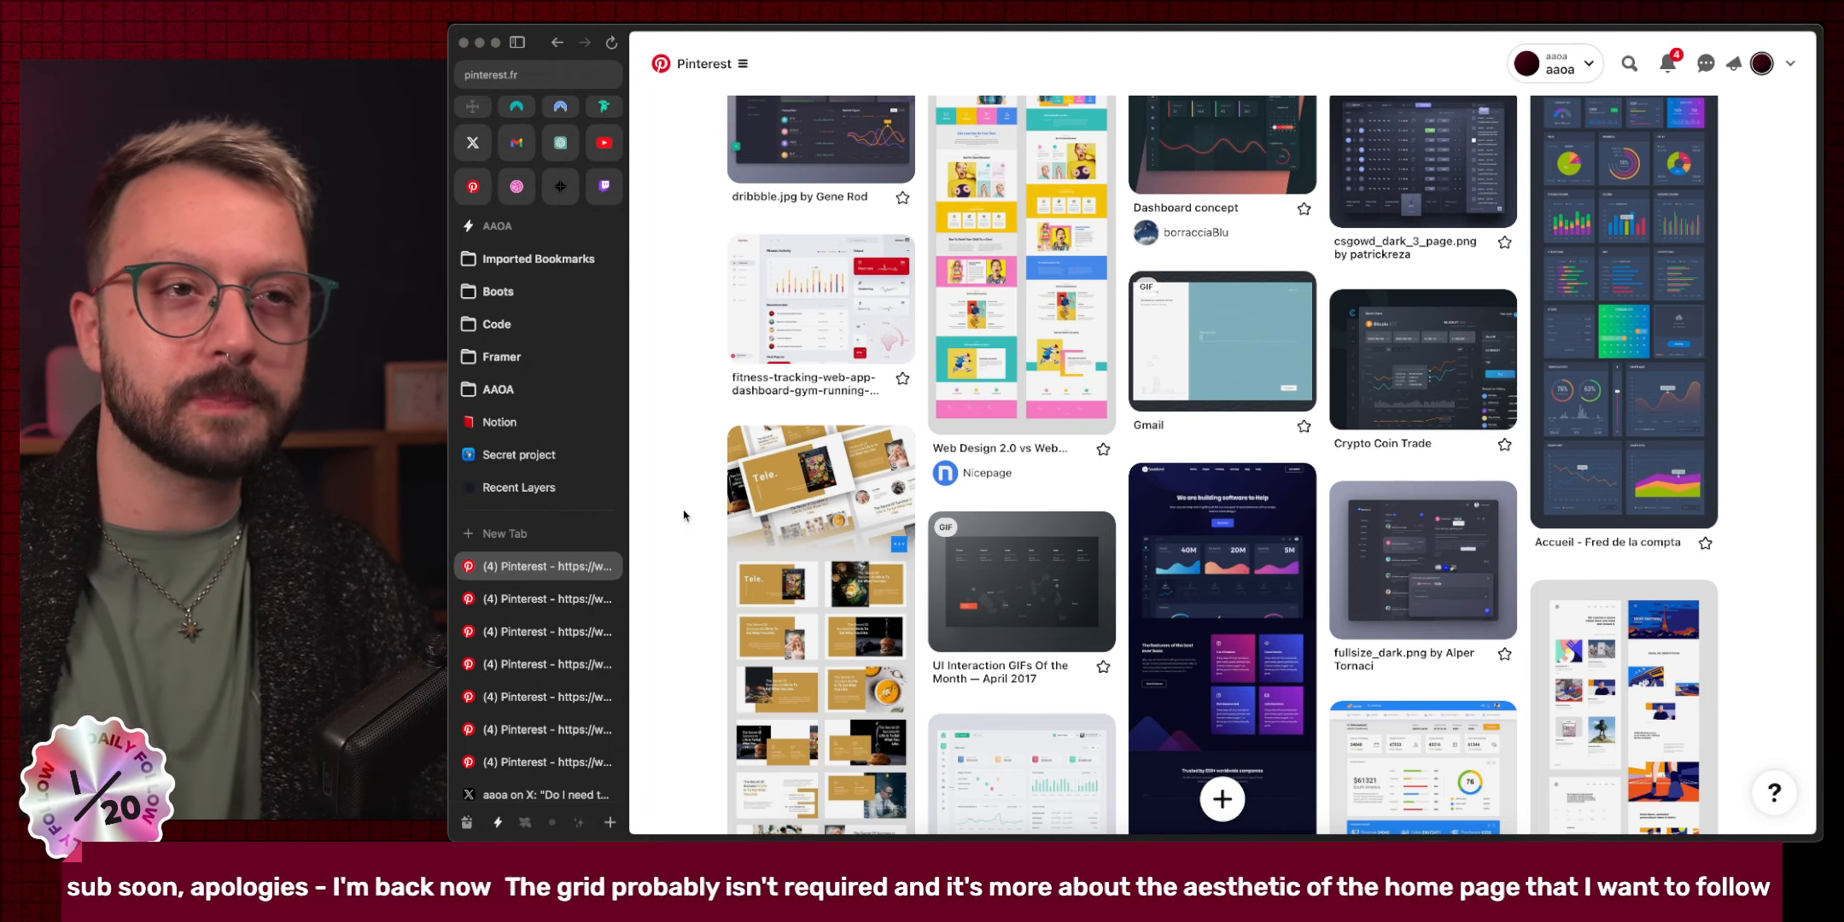
scroll(683, 515, "down", 10)
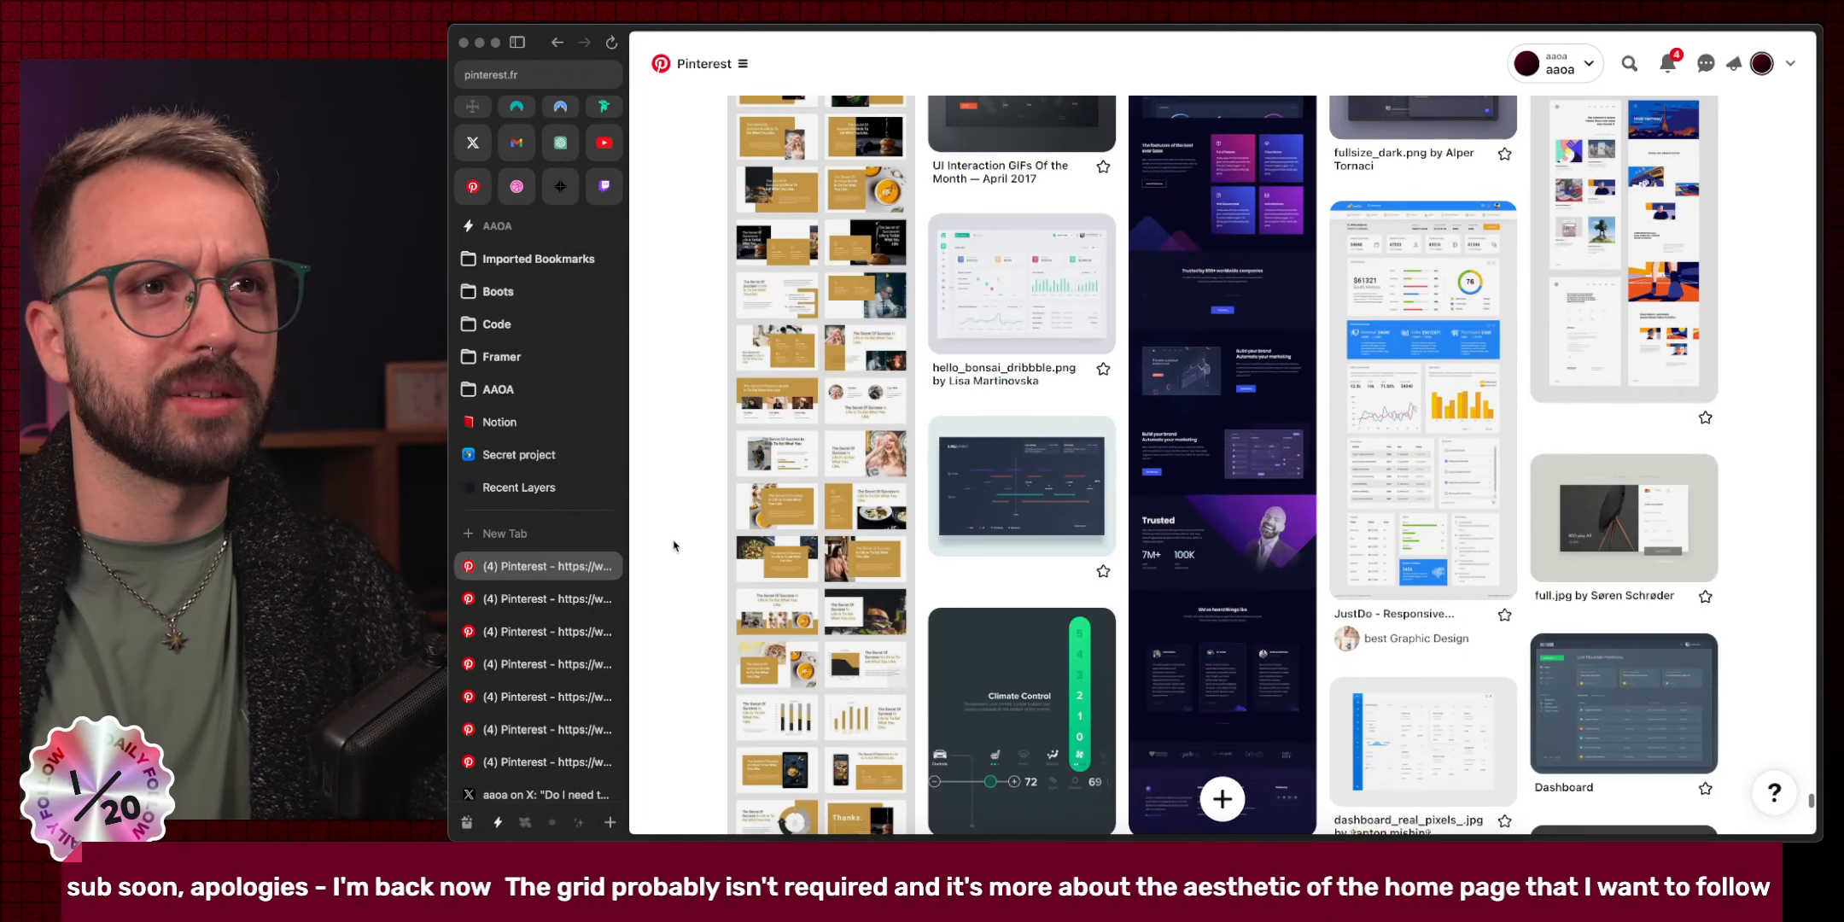
scroll(675, 546, "down", 9)
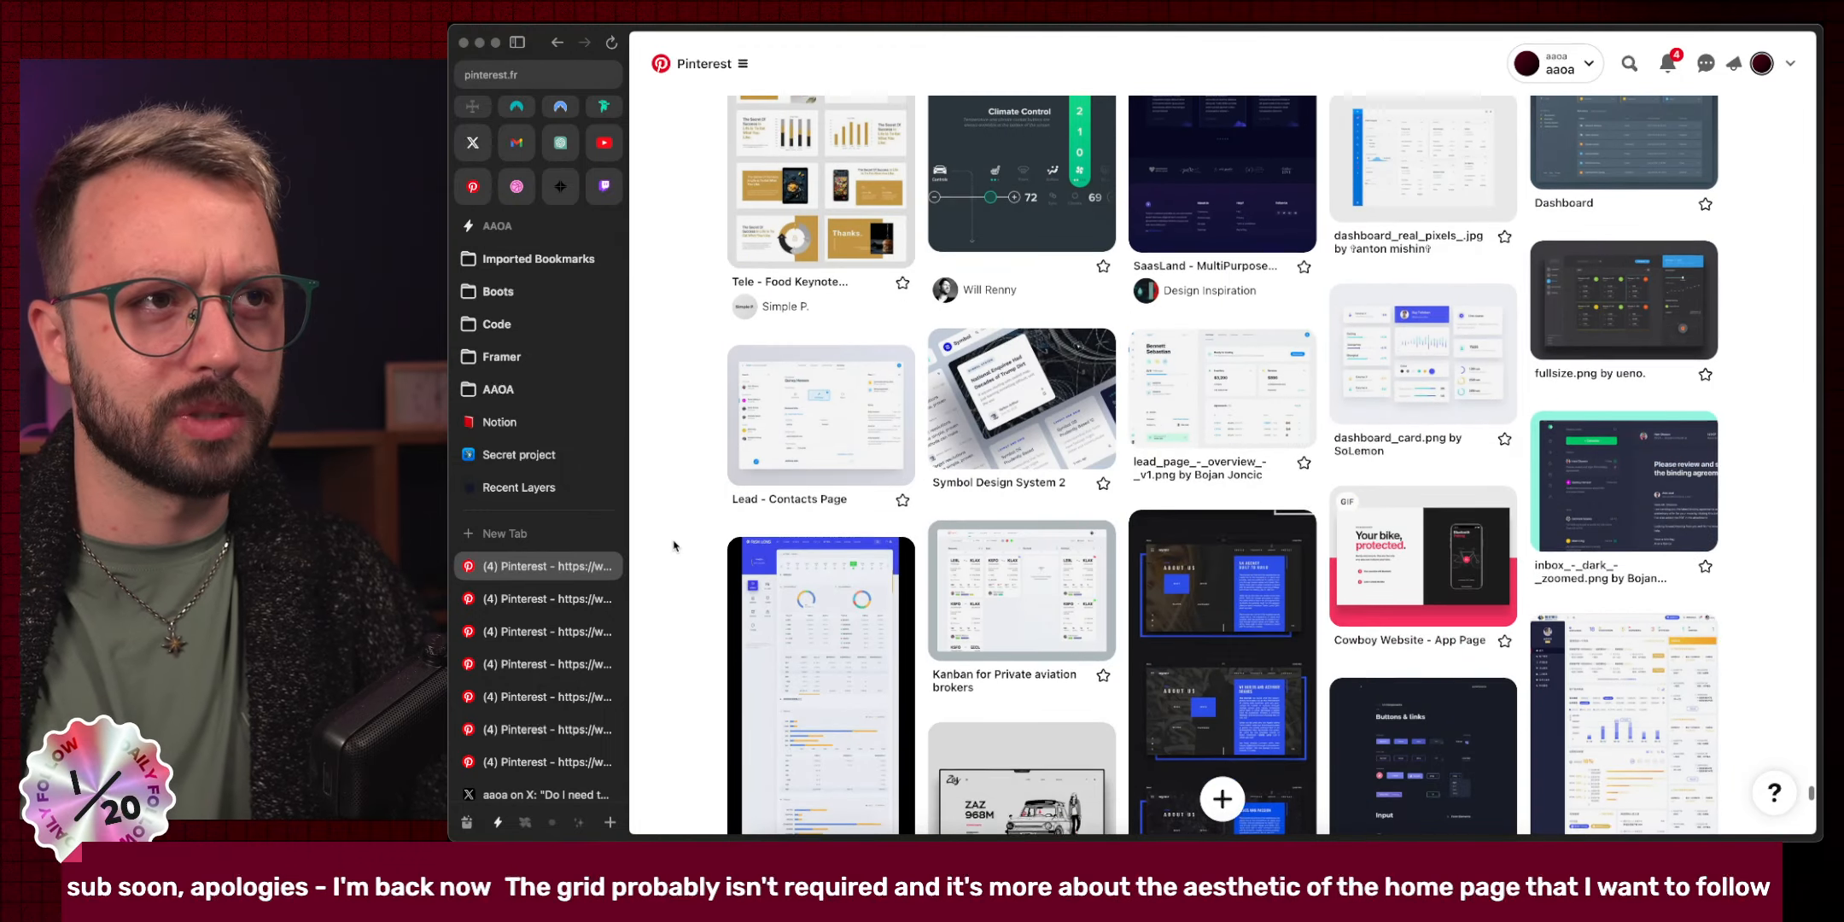
scroll(674, 546, "down", 11)
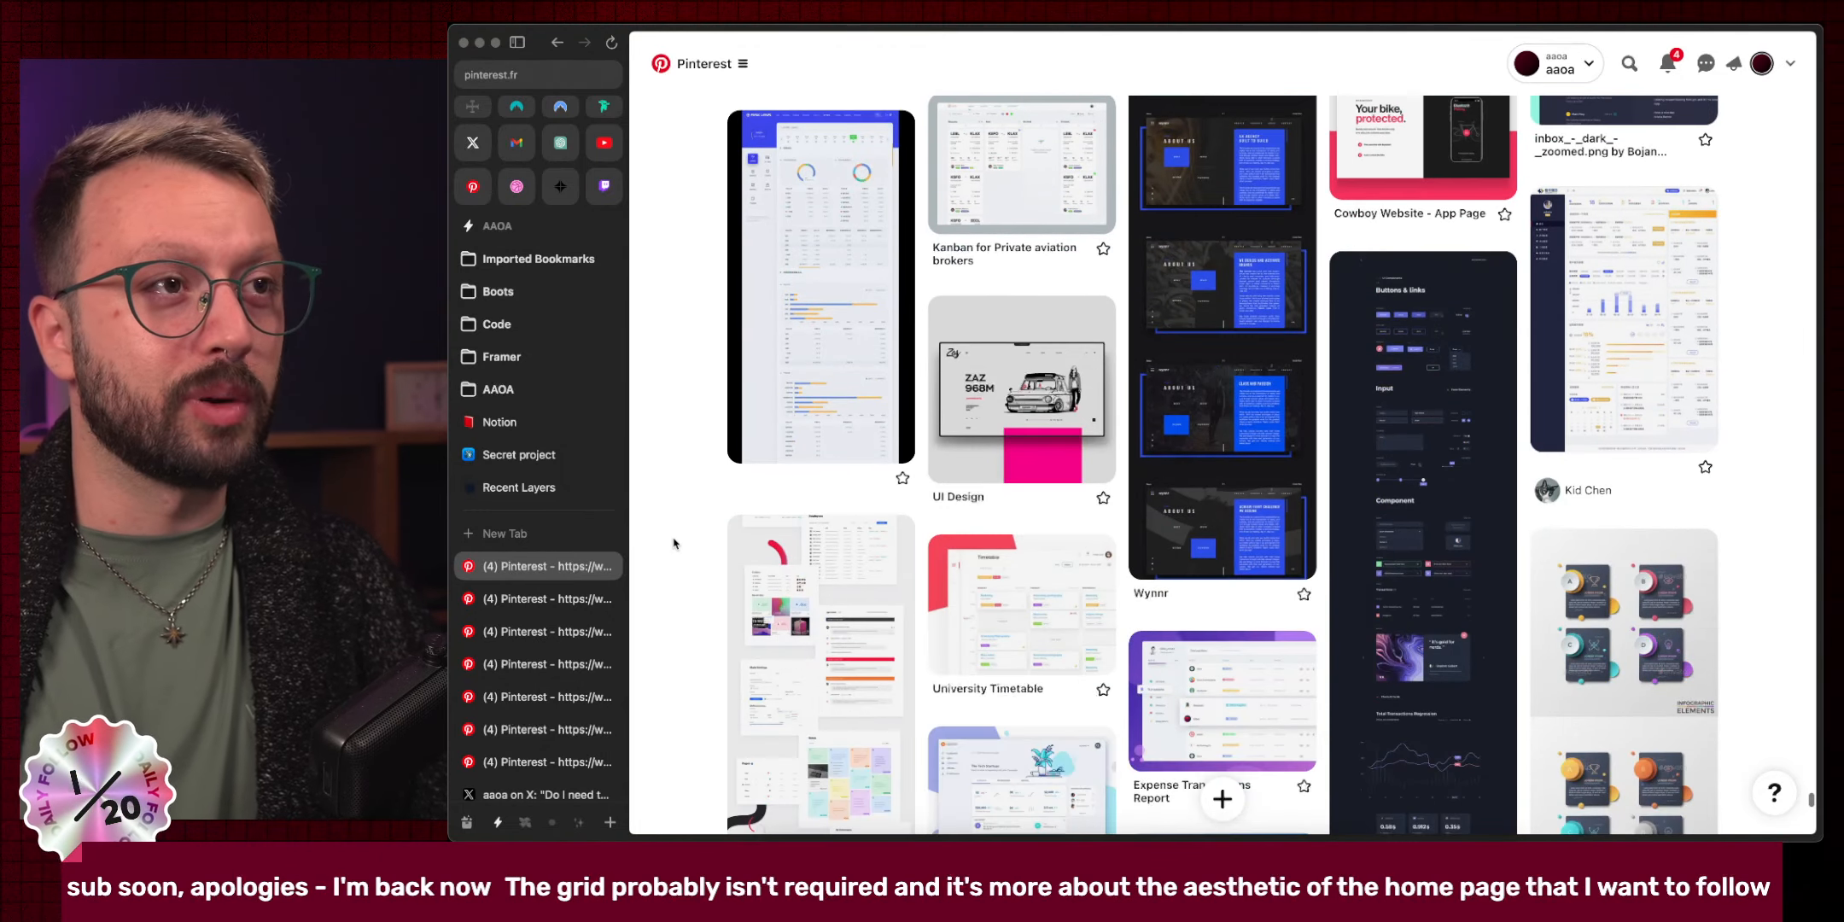
scroll(674, 543, "down", 3)
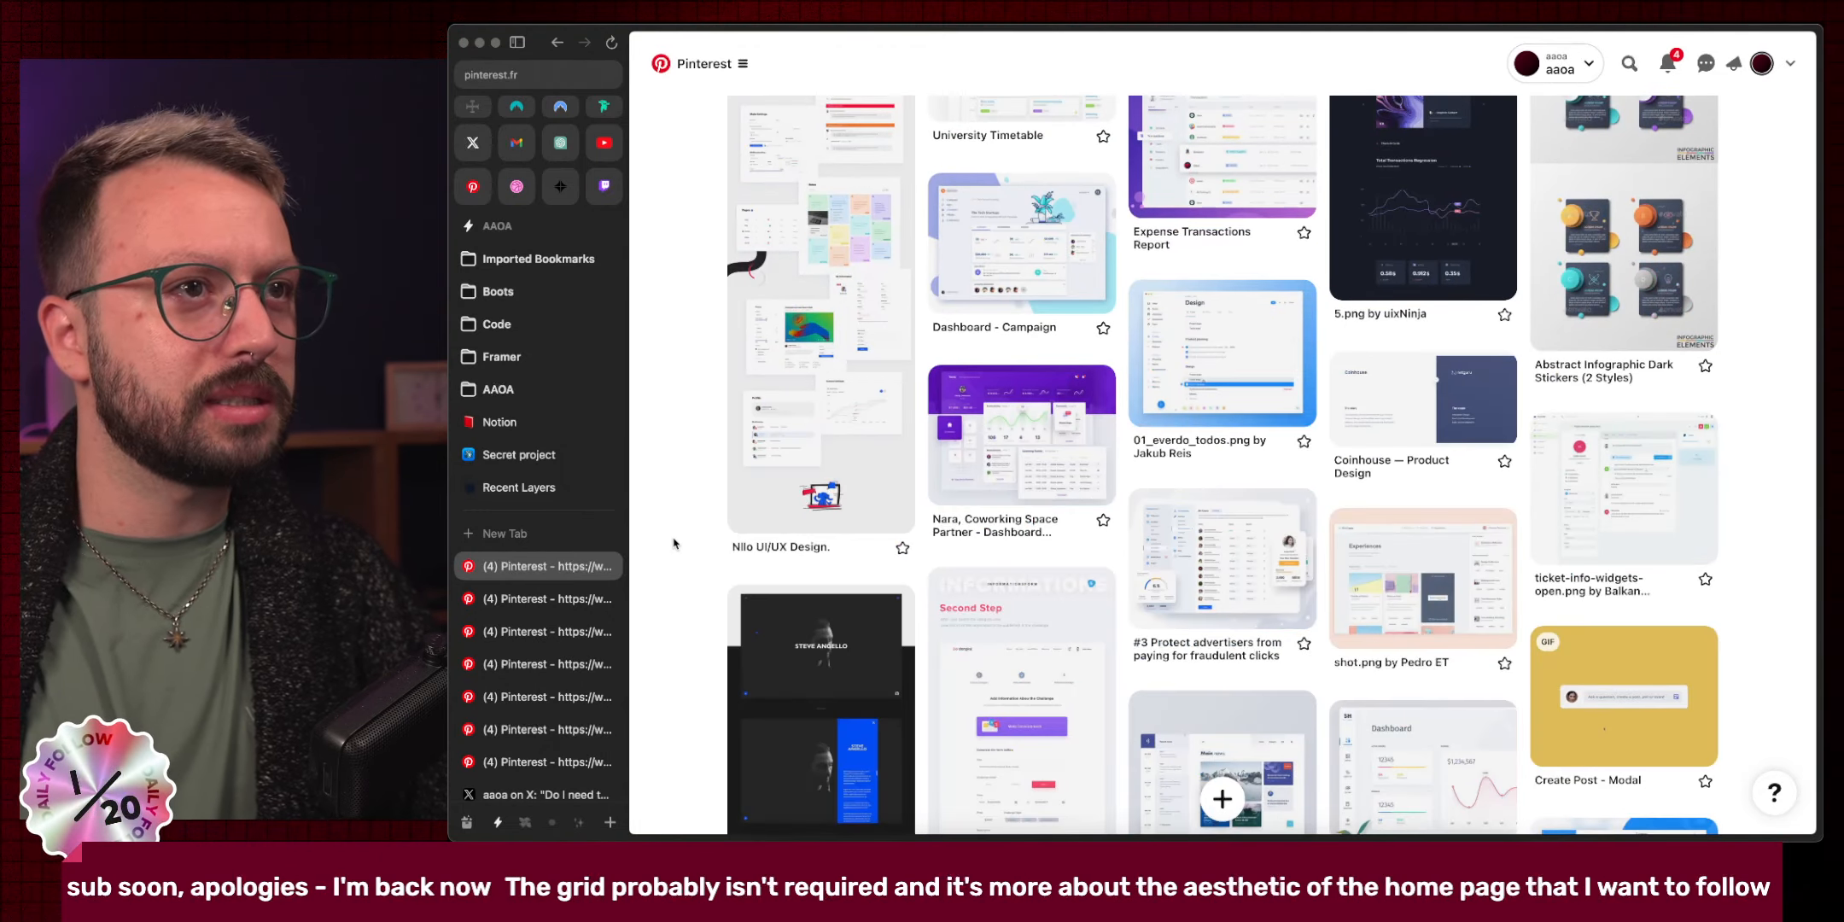
scroll(674, 543, "down", 8)
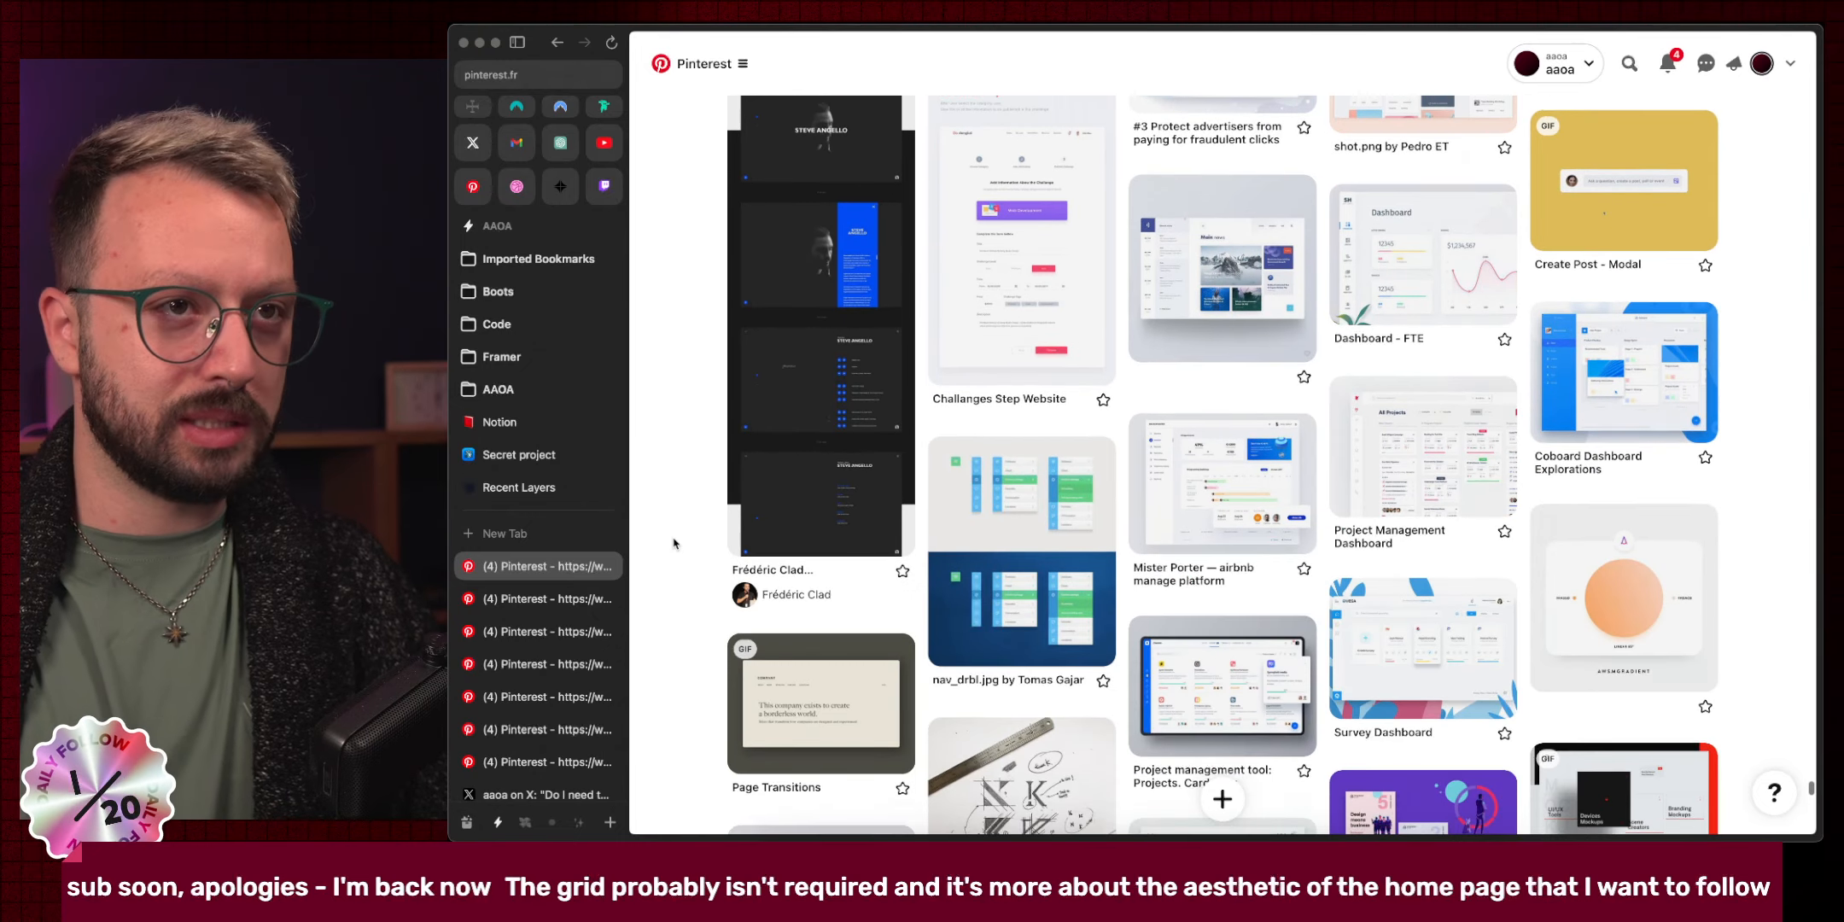
scroll(675, 543, "down", 6)
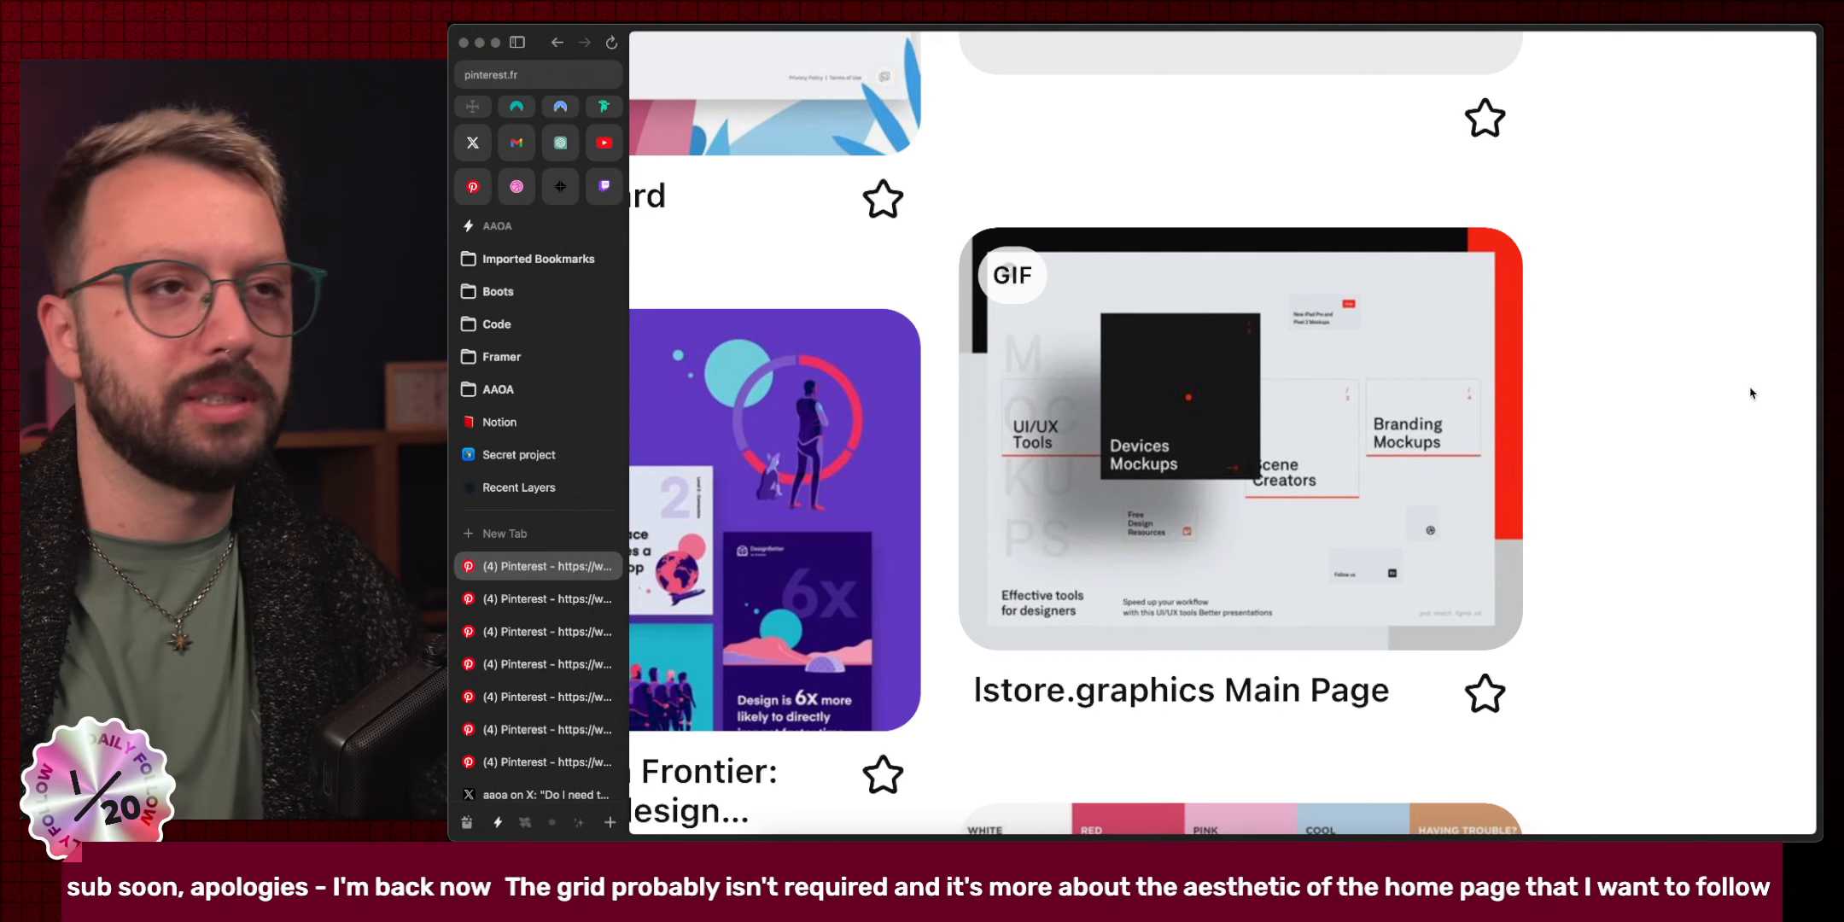
Scroll the Web board down to pins like Minimal Mountain House and 9 web design trends for 2018.
scroll(1751, 393, "down", 5)
scroll(1759, 461, "down", 1)
scroll(1764, 492, "down", 10)
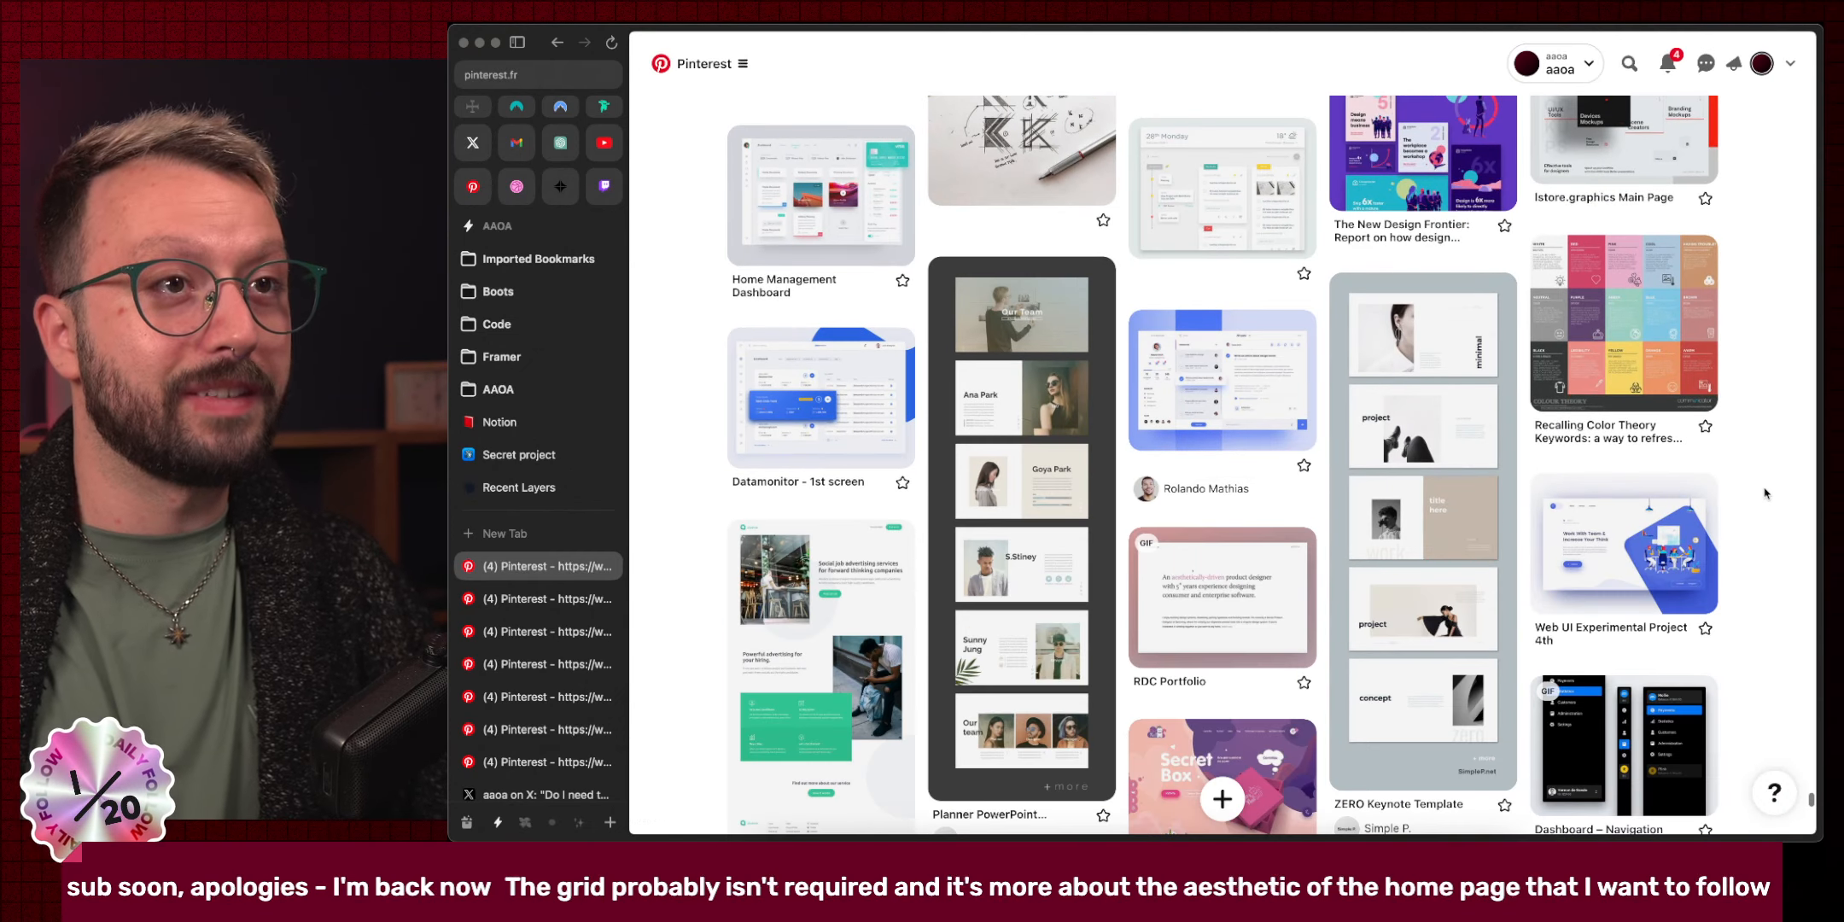
scroll(1764, 492, "down", 10)
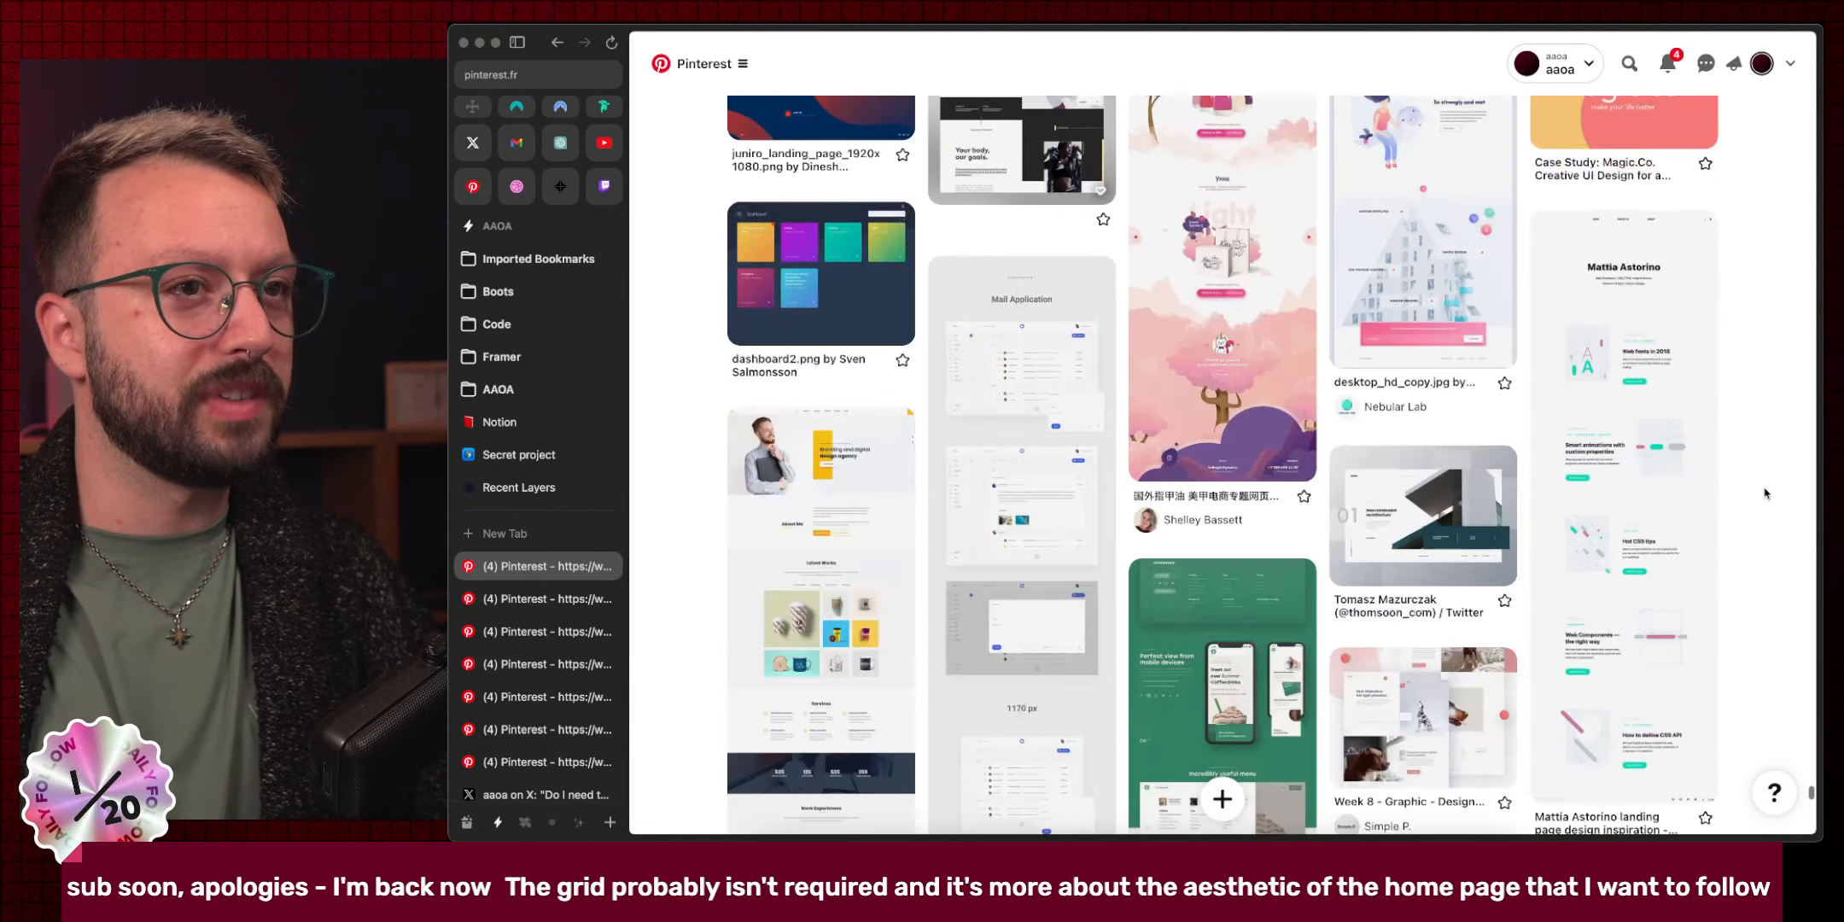
scroll(1764, 492, "down", 8)
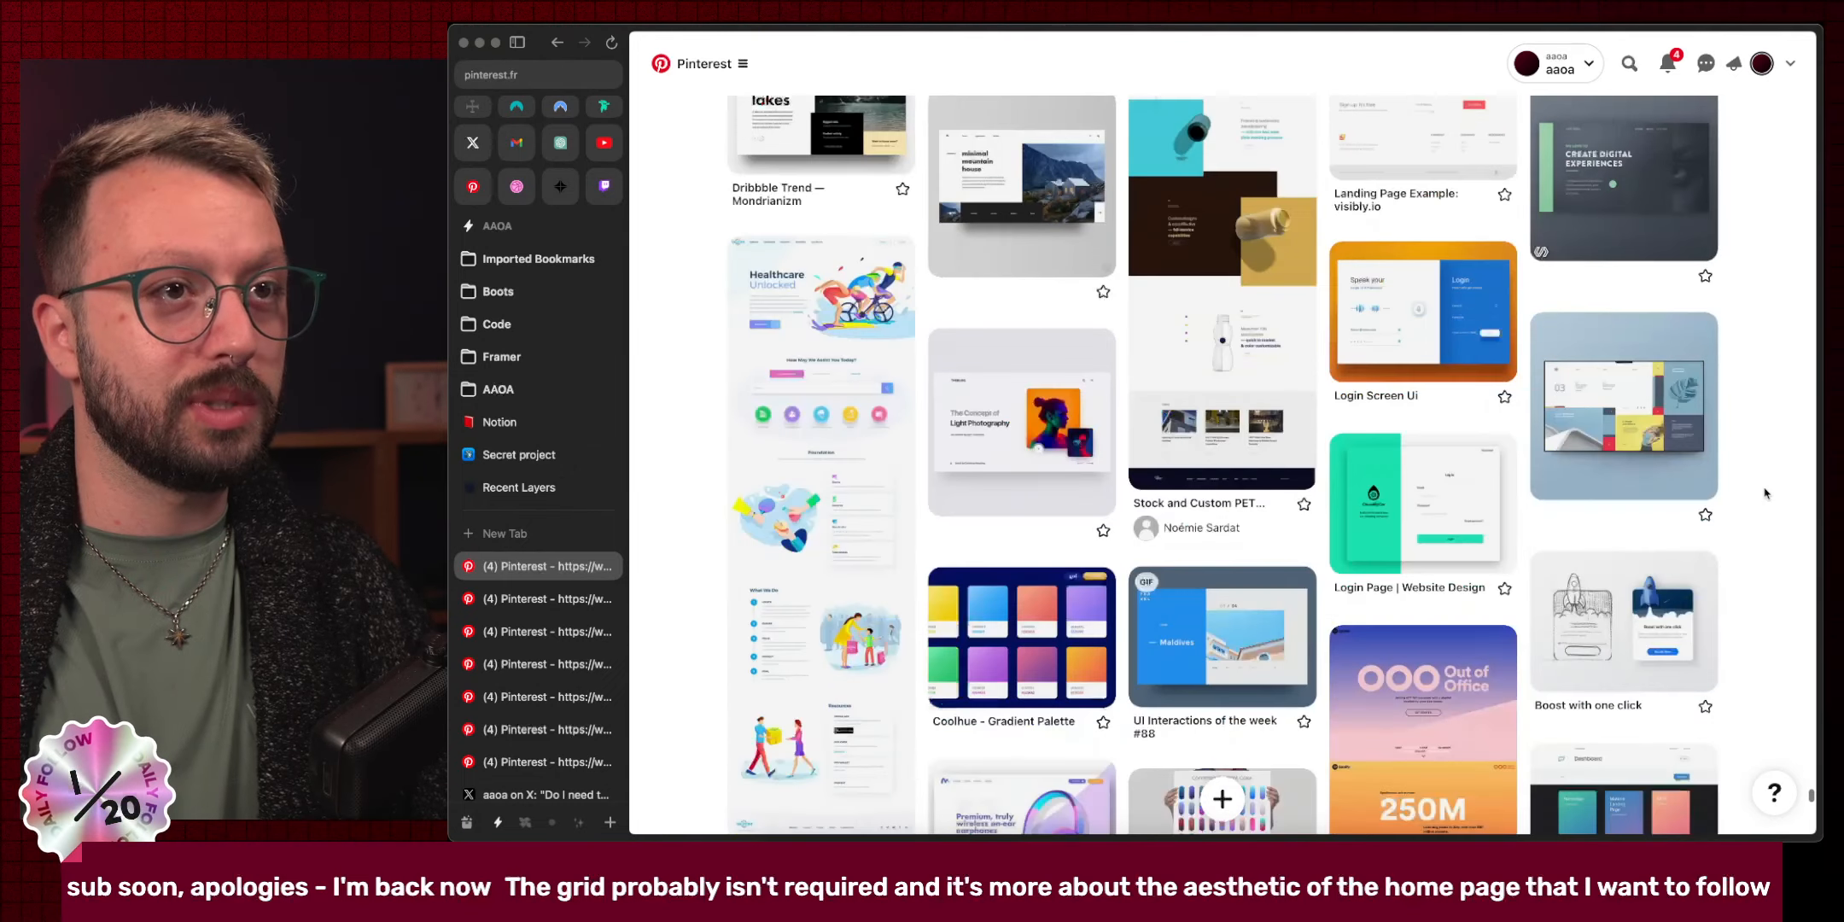
scroll(1790, 498, "down", 1)
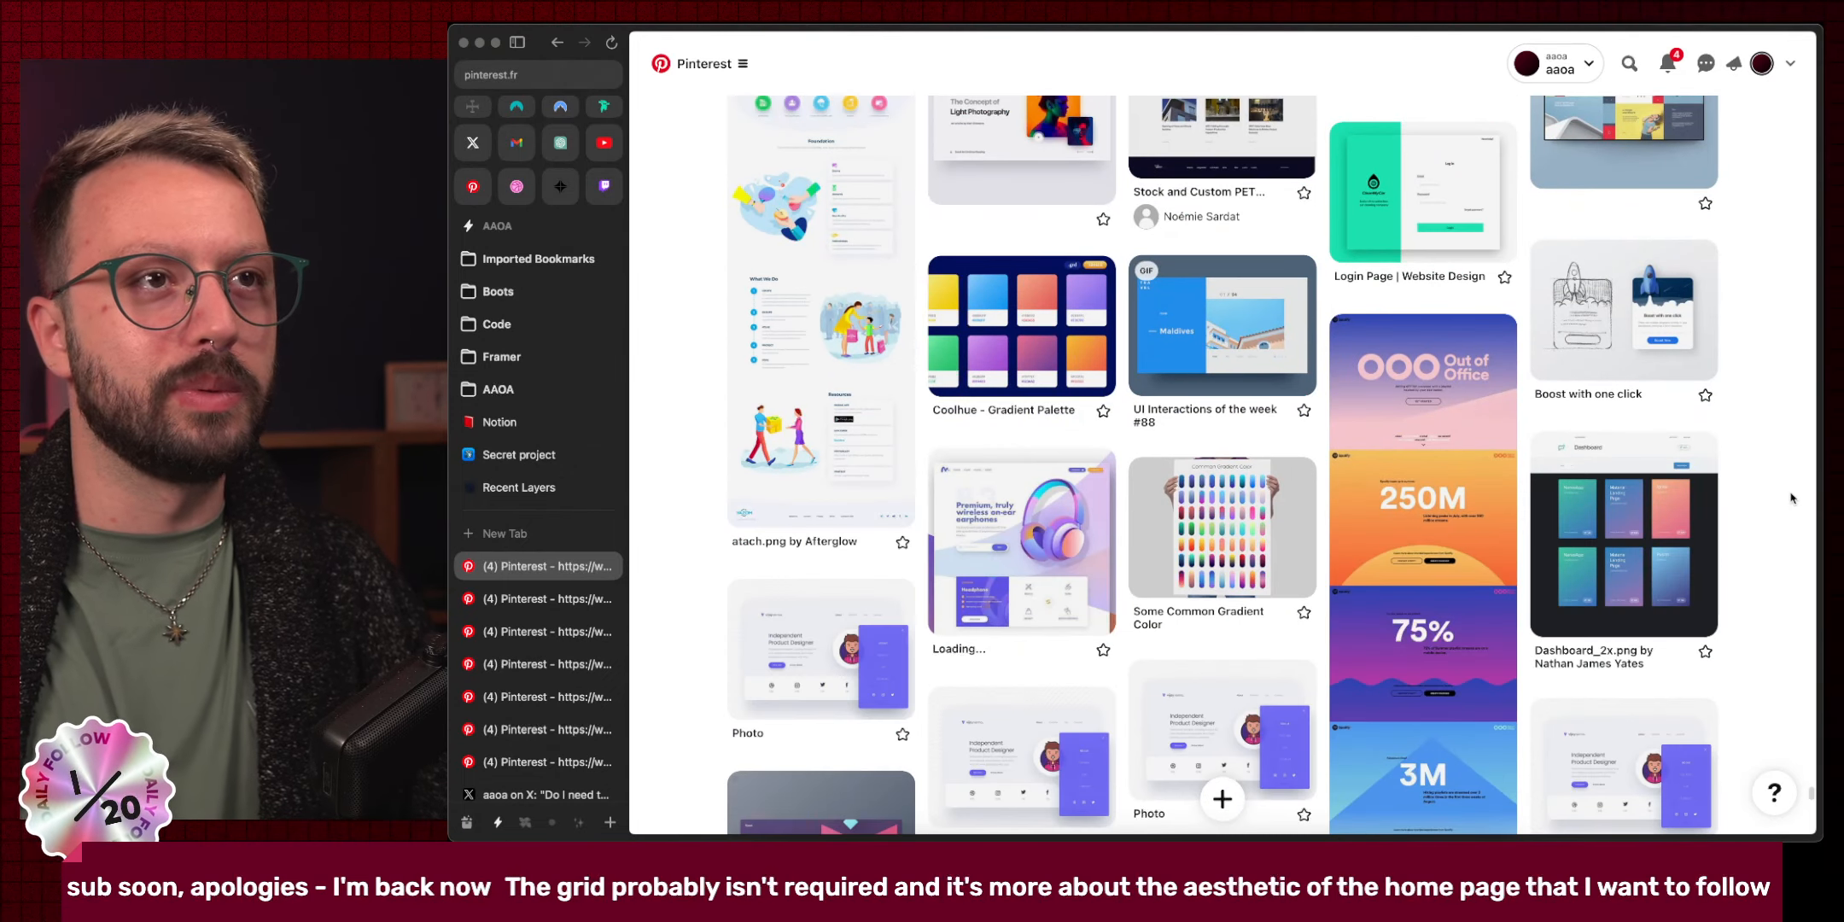
scroll(1790, 498, "down", 10)
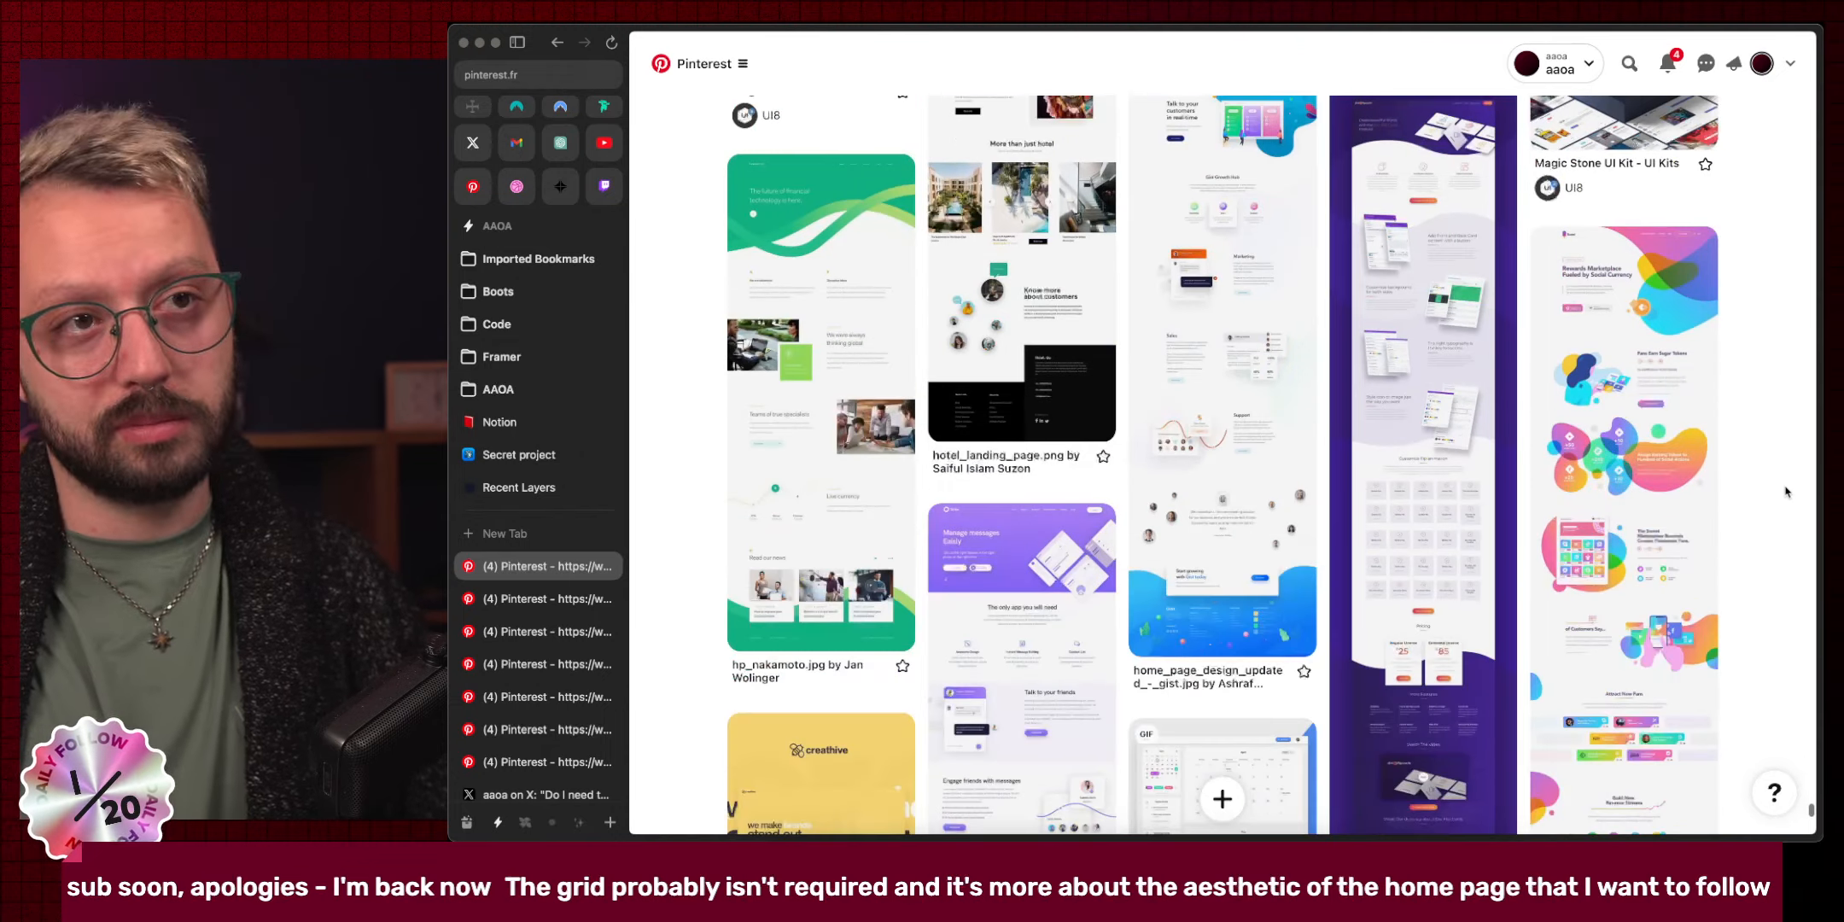
scroll(1784, 493, "down", 10)
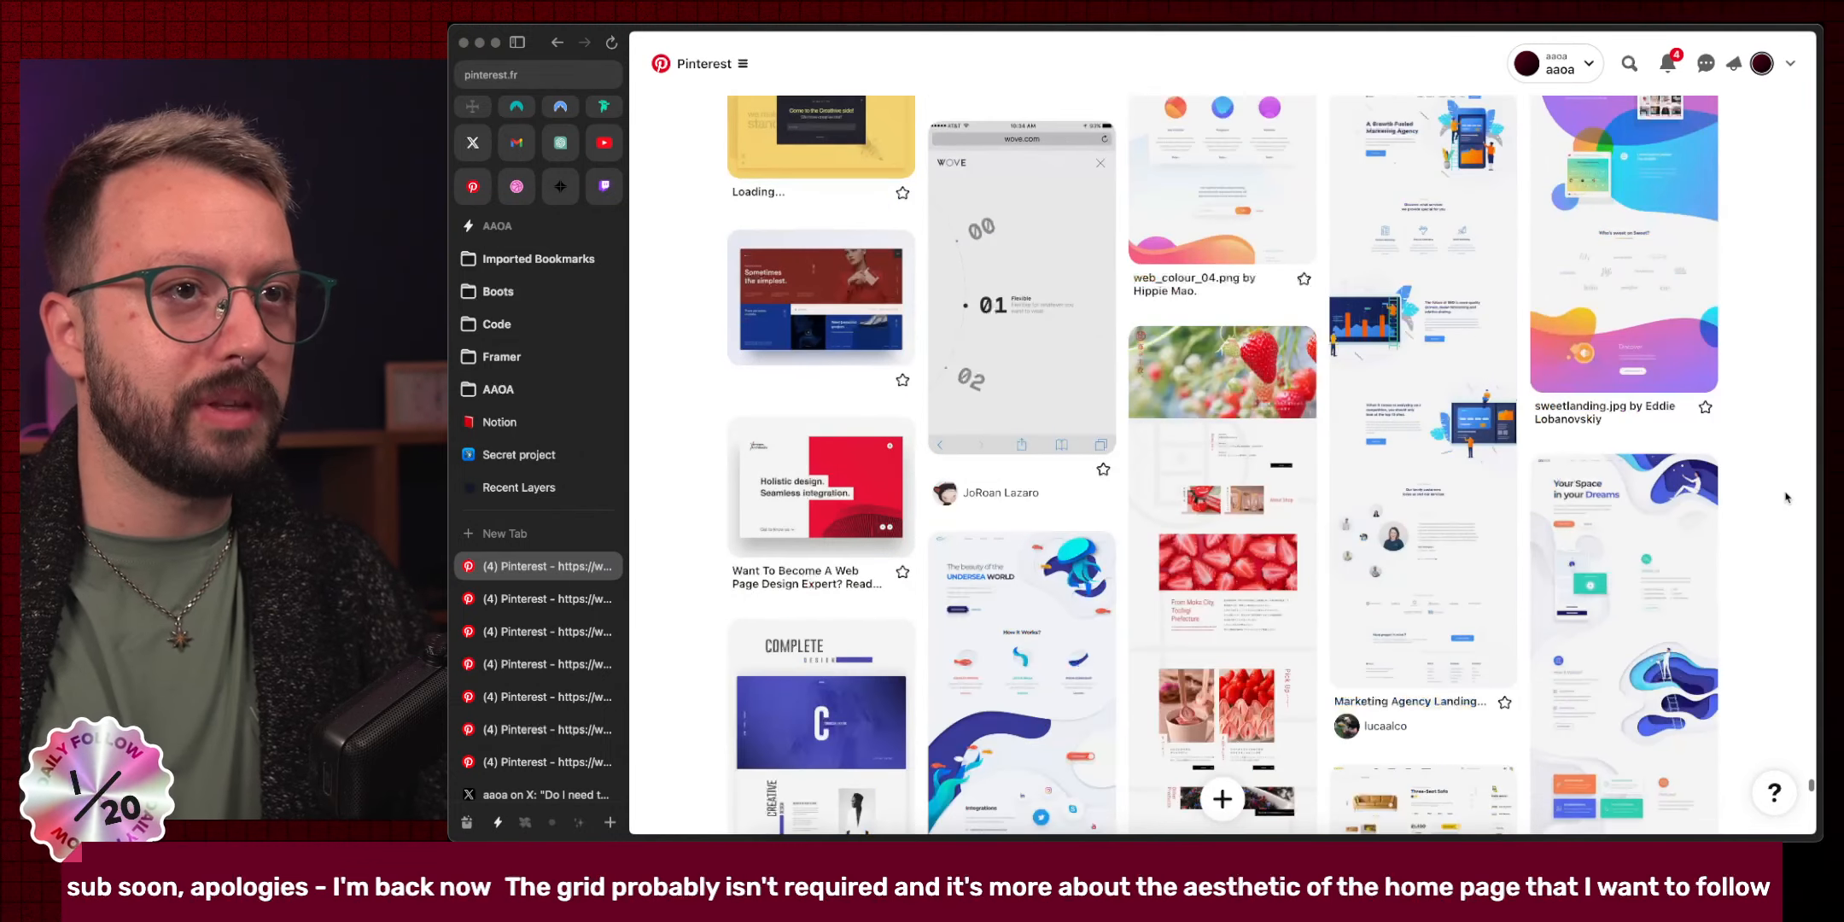
scroll(1786, 497, "down", 4)
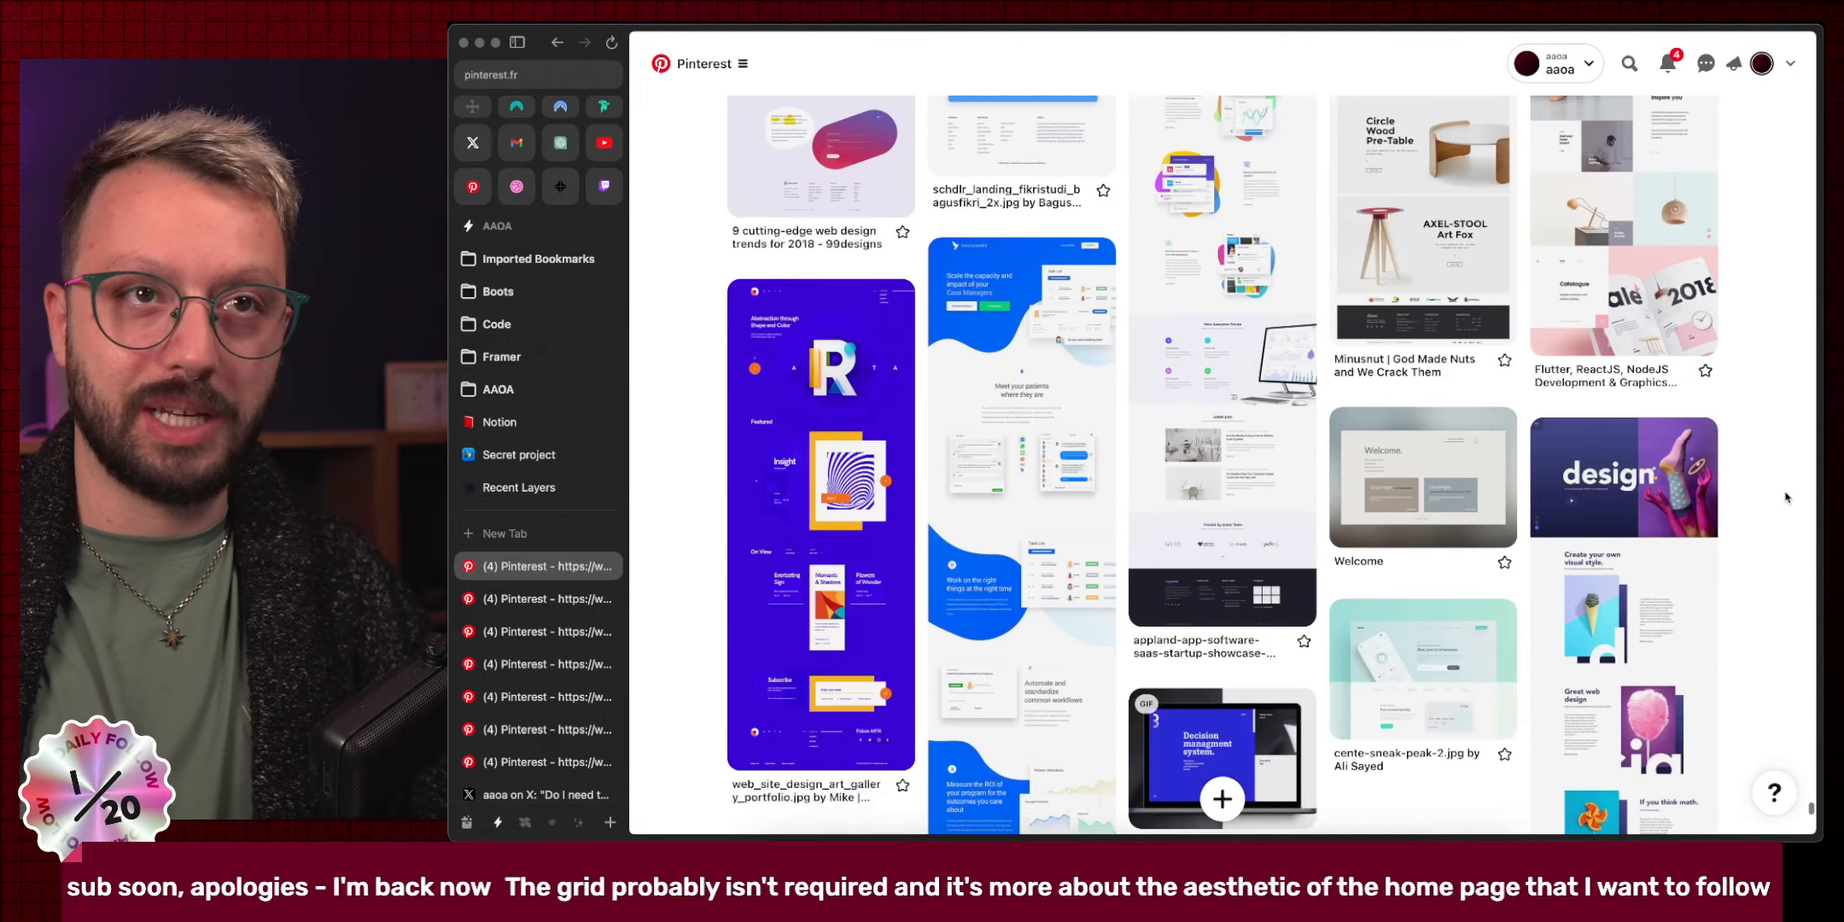
scroll(1785, 498, "down", 8)
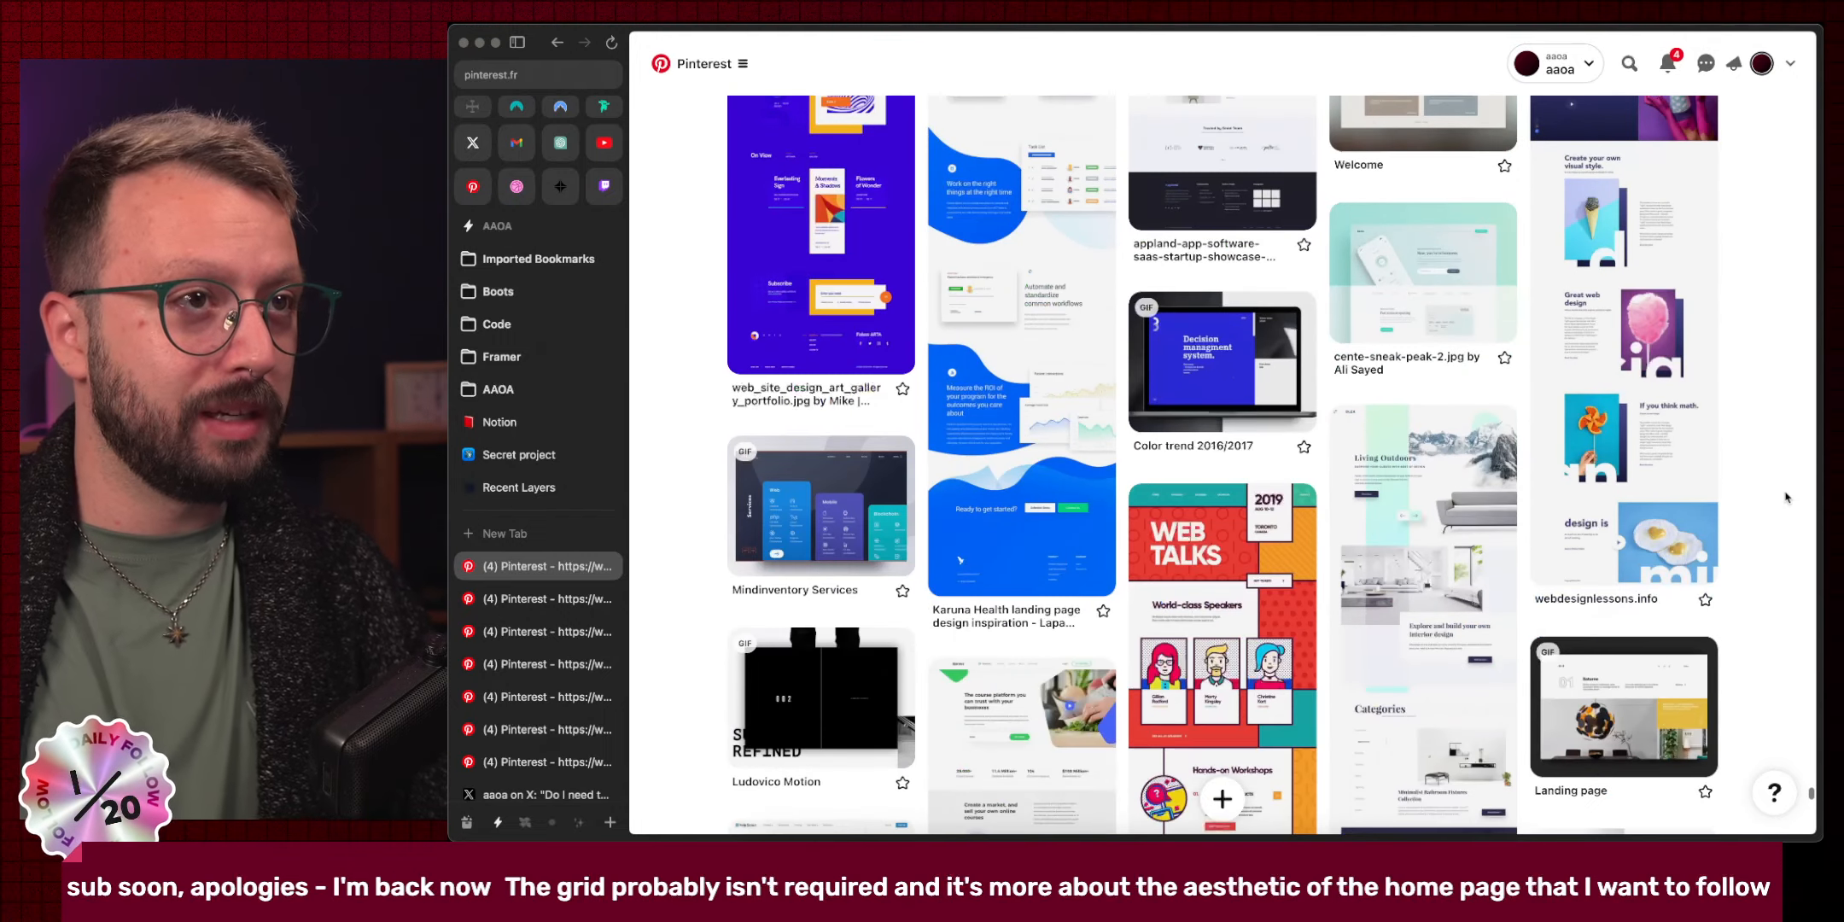
scroll(1786, 497, "down", 6)
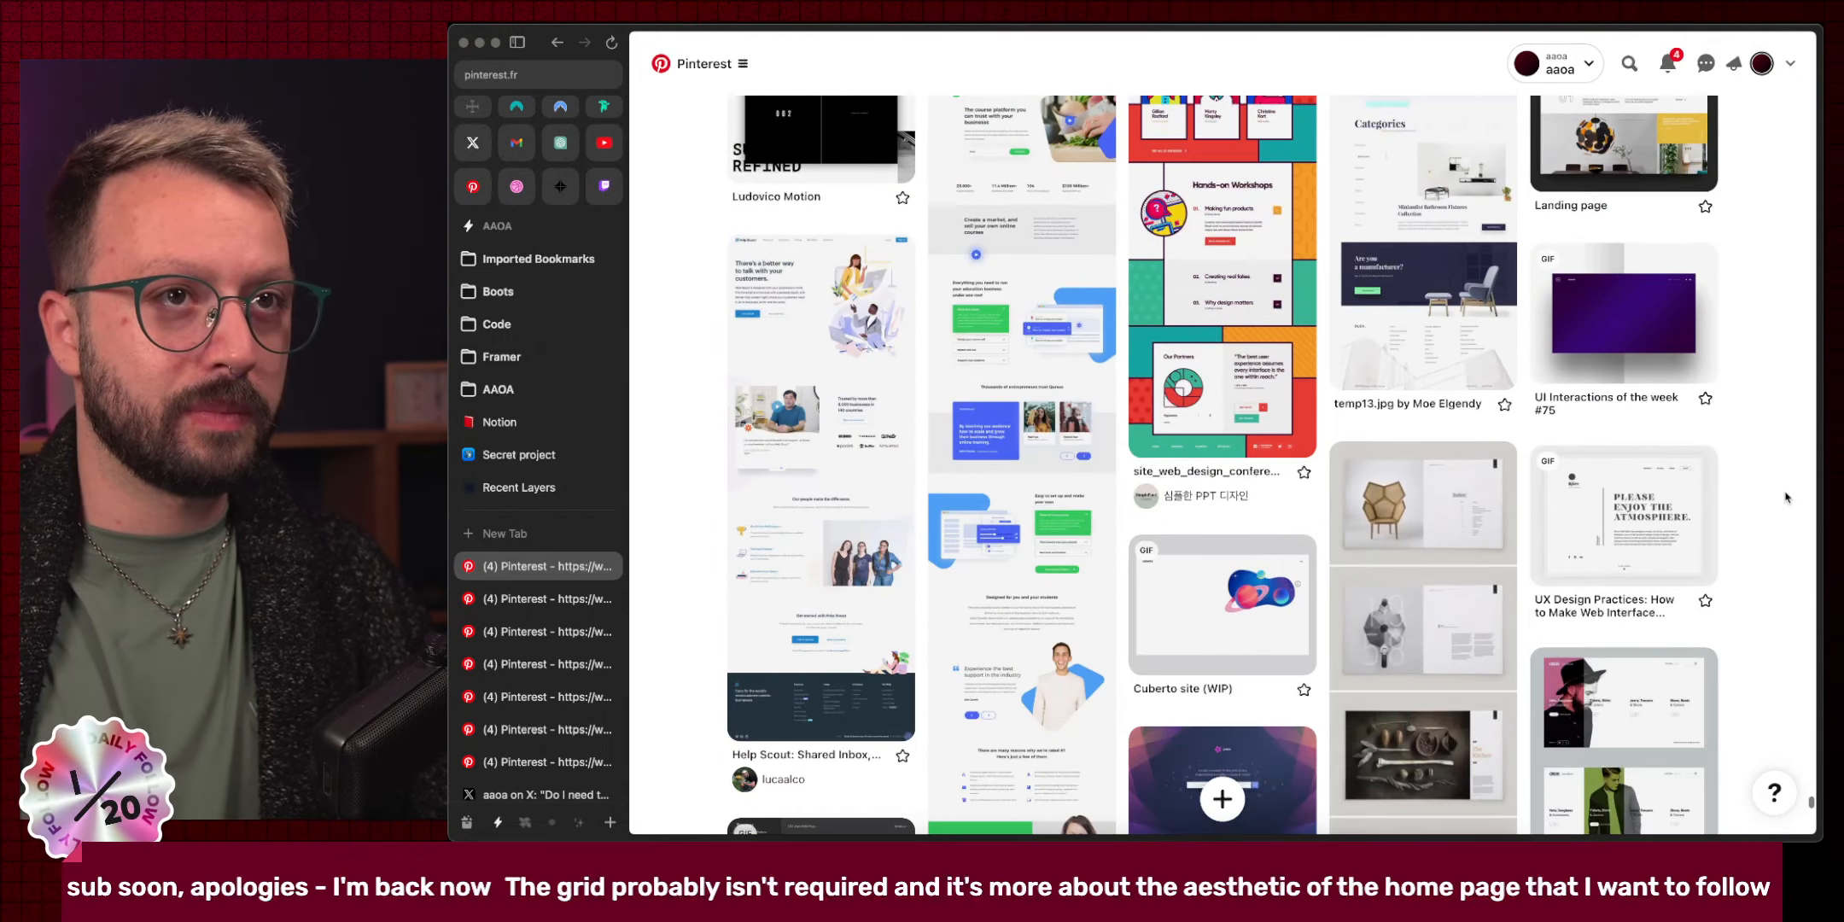
scroll(1785, 498, "down", 8)
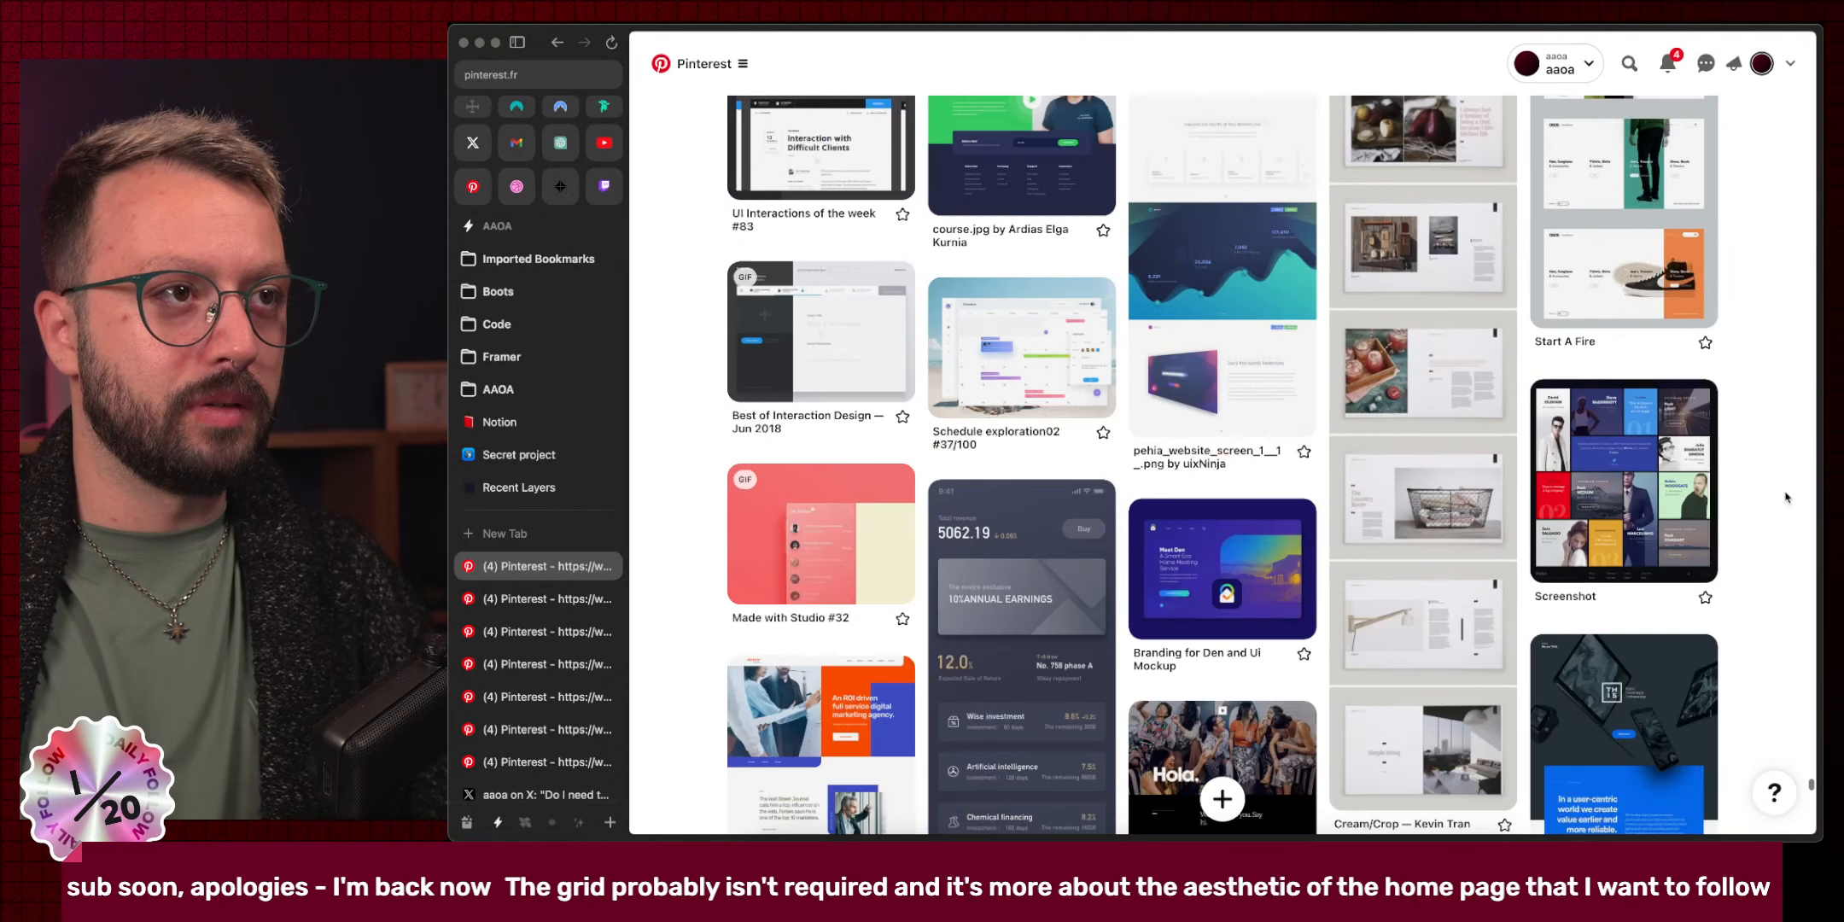
scroll(1785, 497, "down", 8)
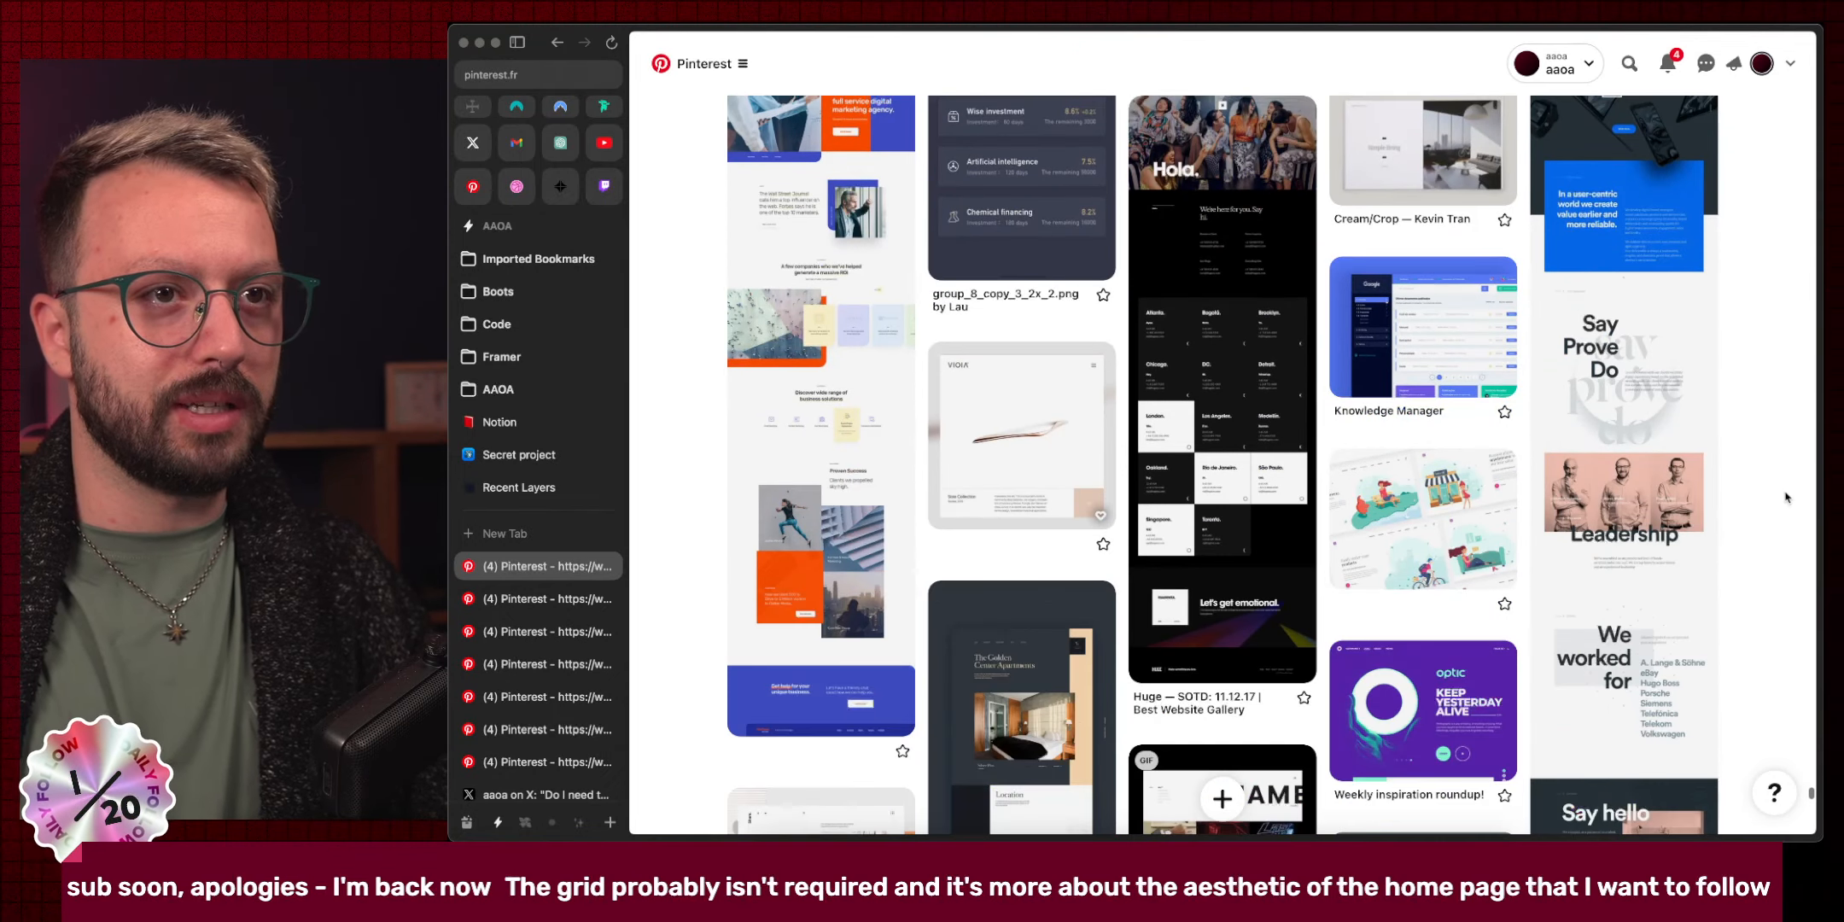
scroll(1785, 498, "down", 4)
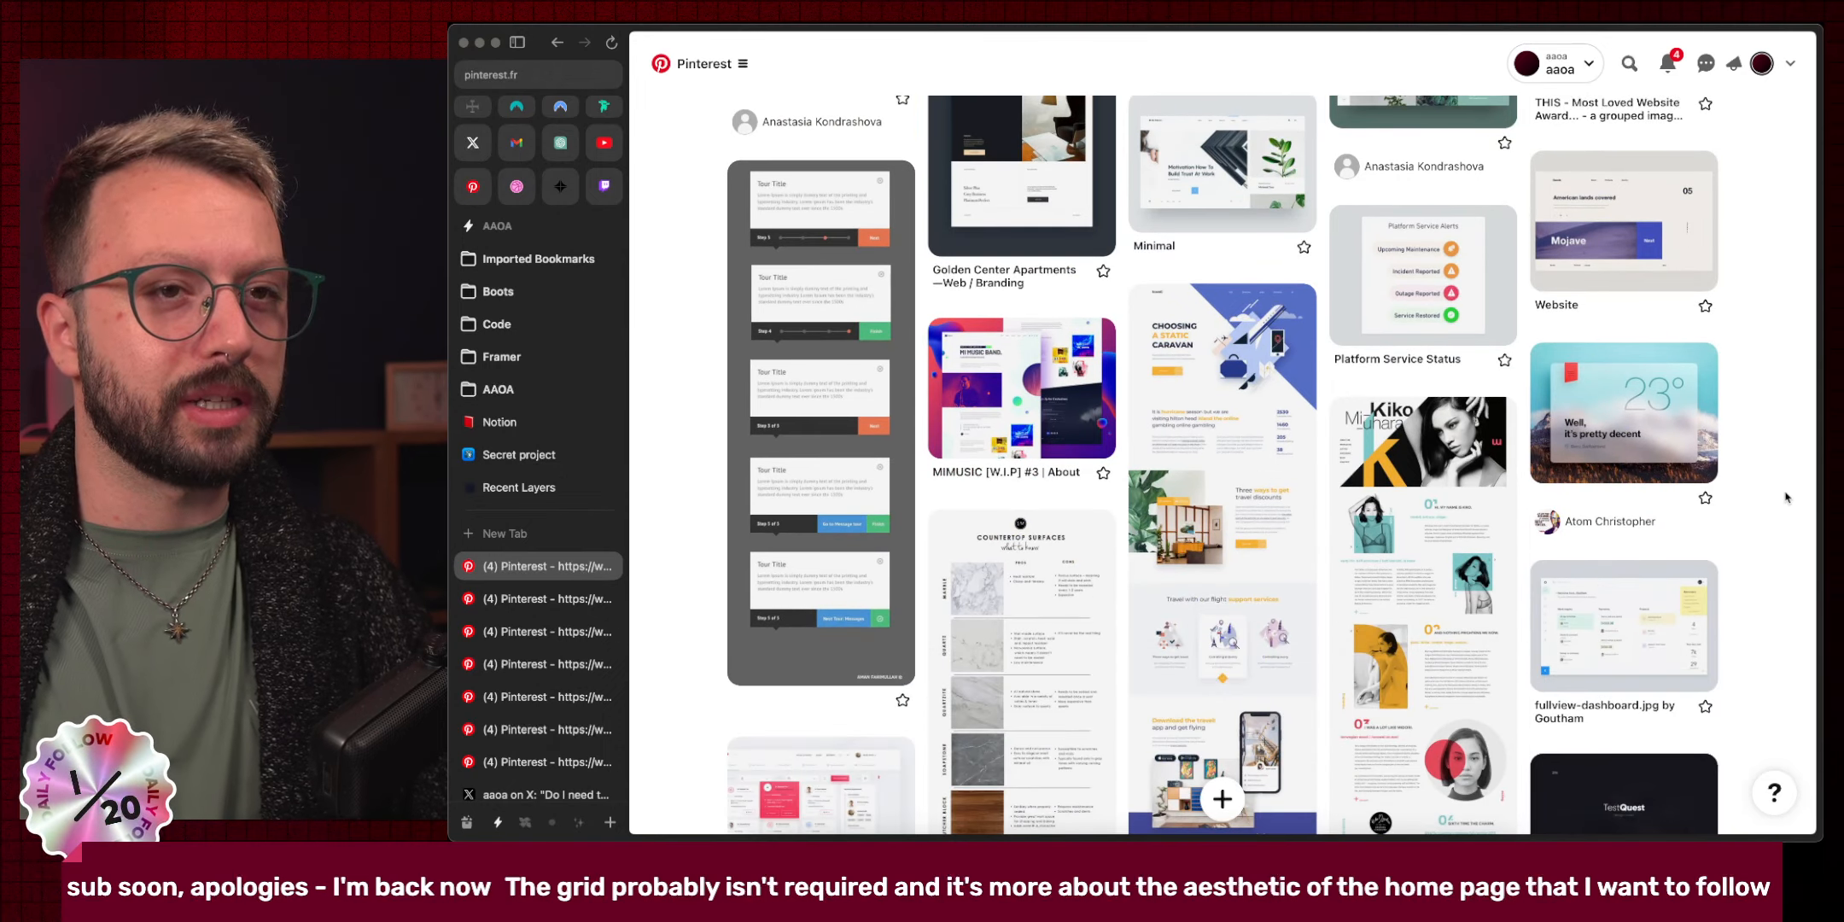
scroll(1786, 498, "down", 9)
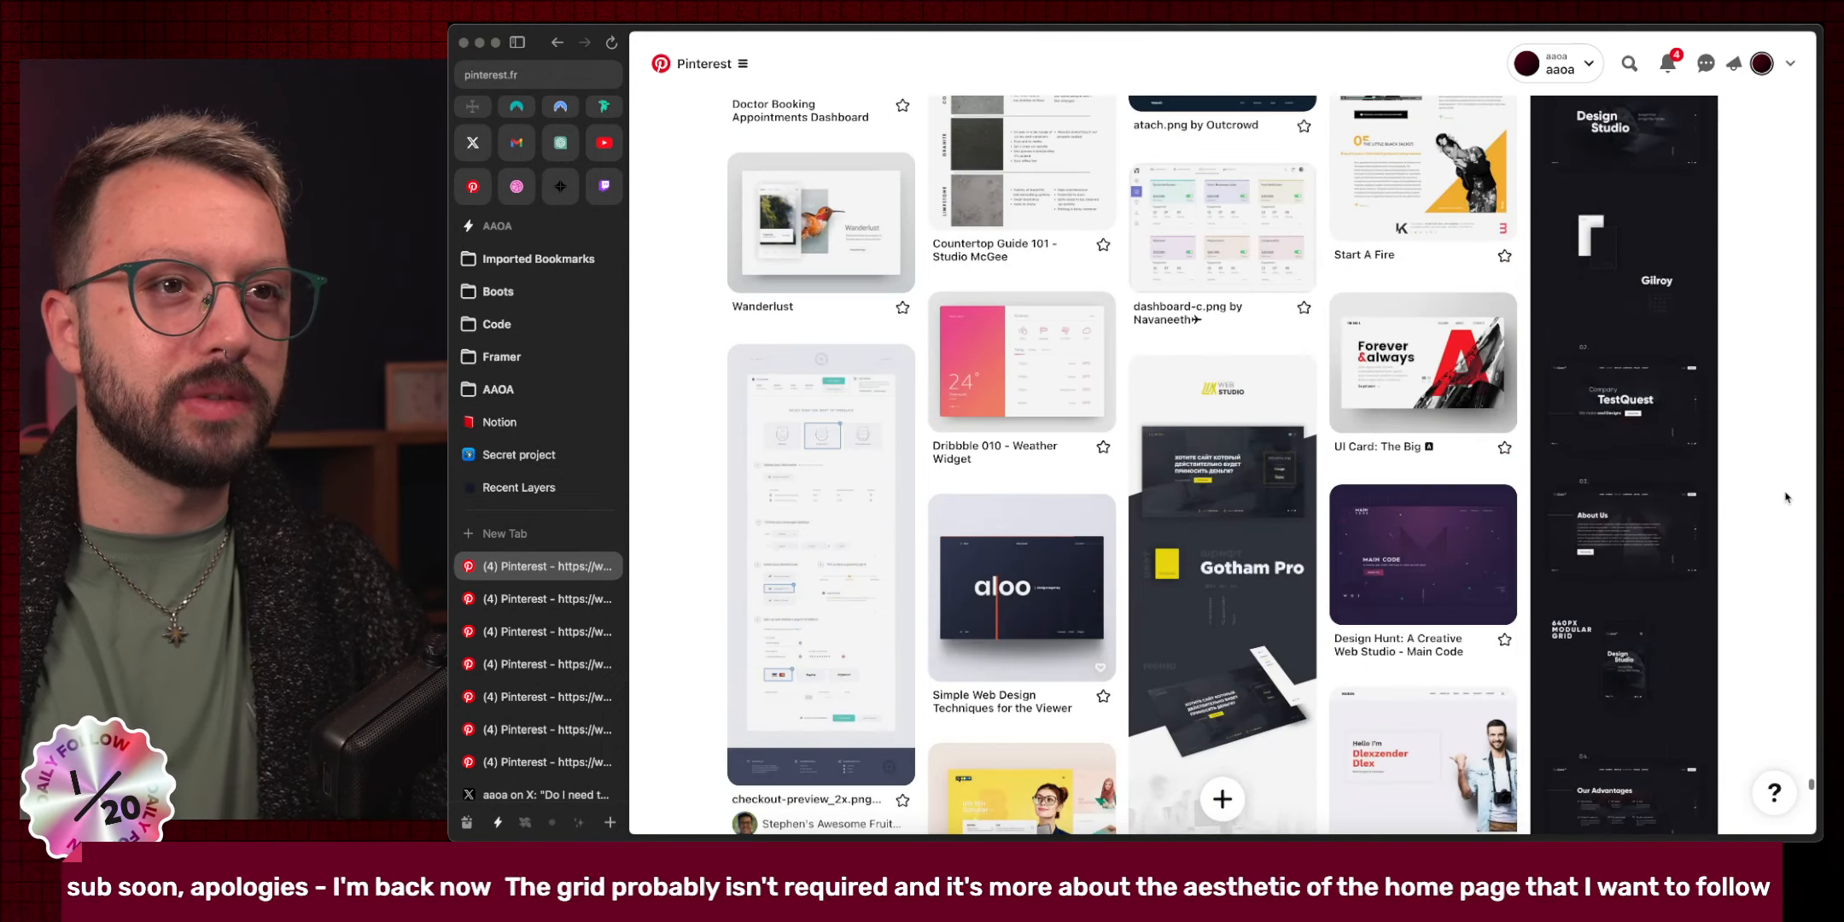
scroll(1785, 498, "down", 5)
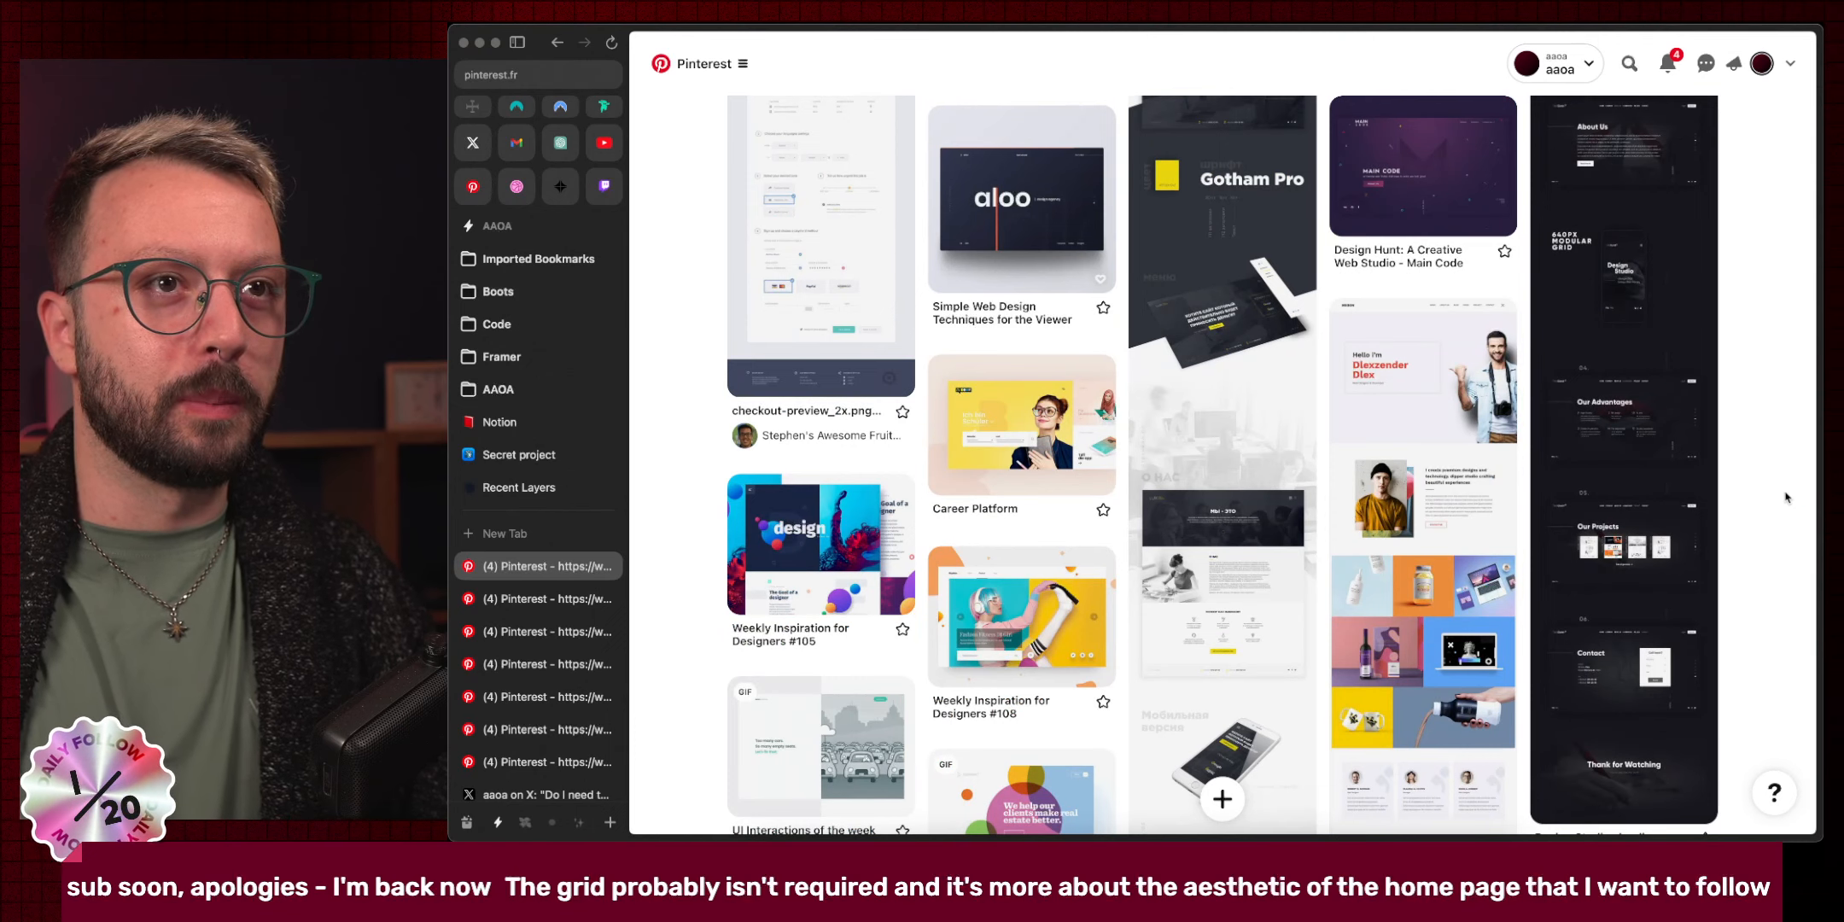
scroll(1786, 497, "down", 3)
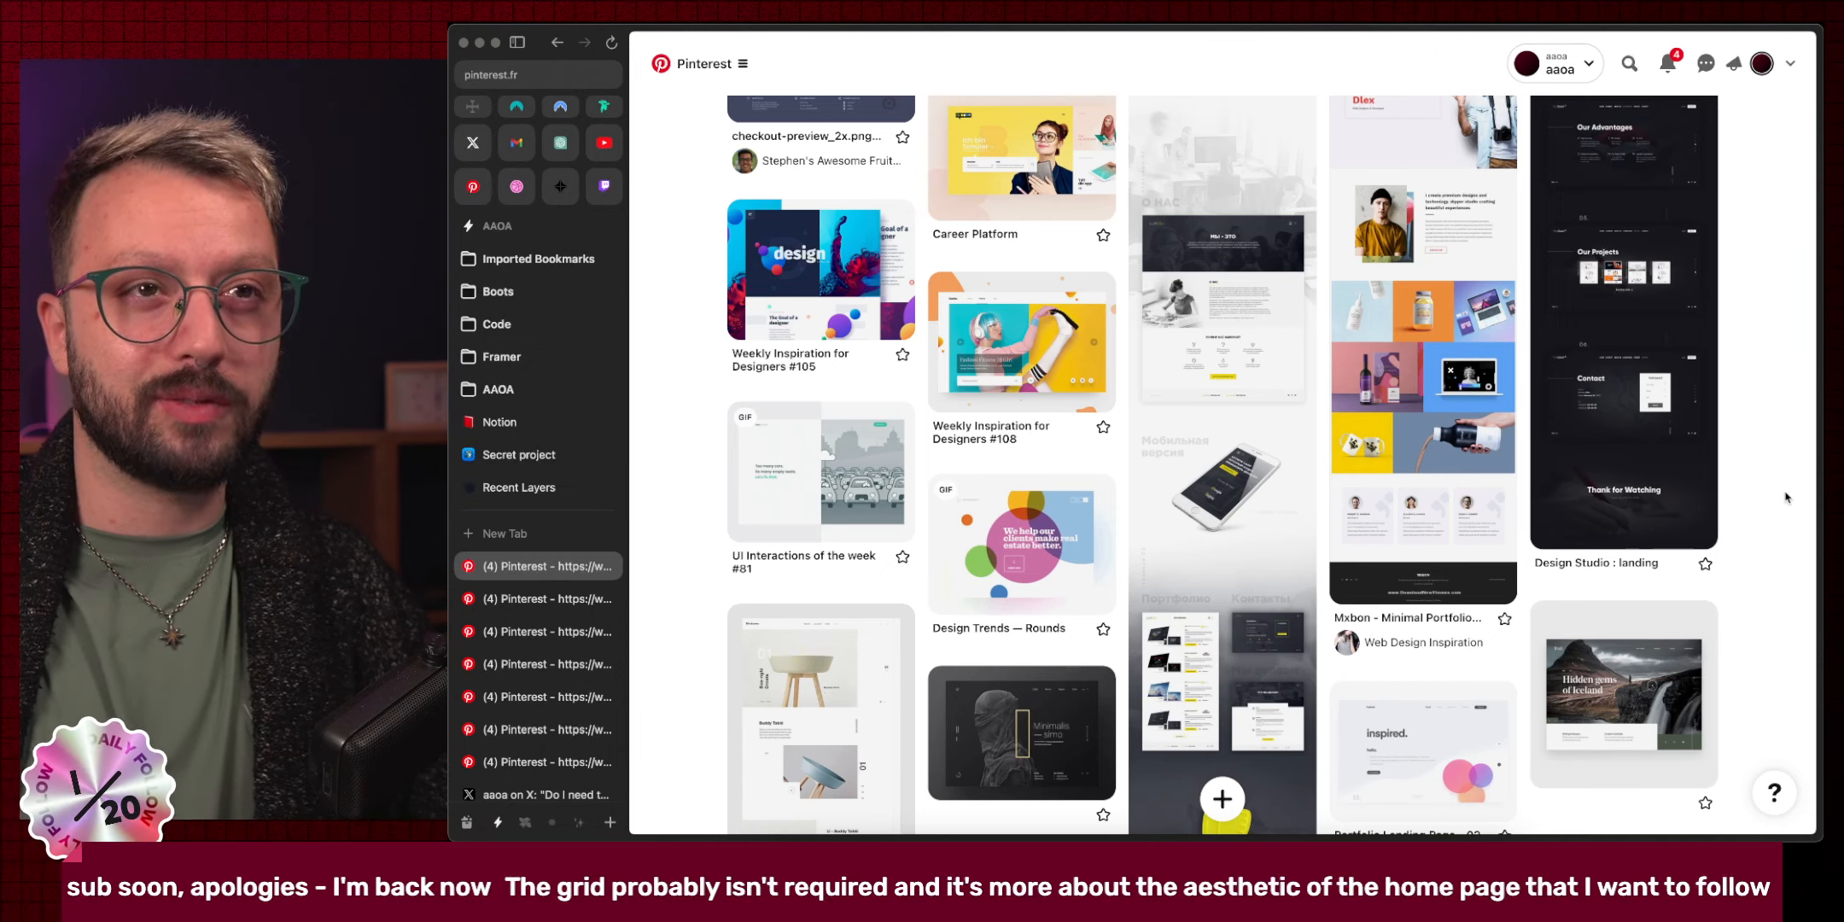
scroll(1786, 497, "down", 20)
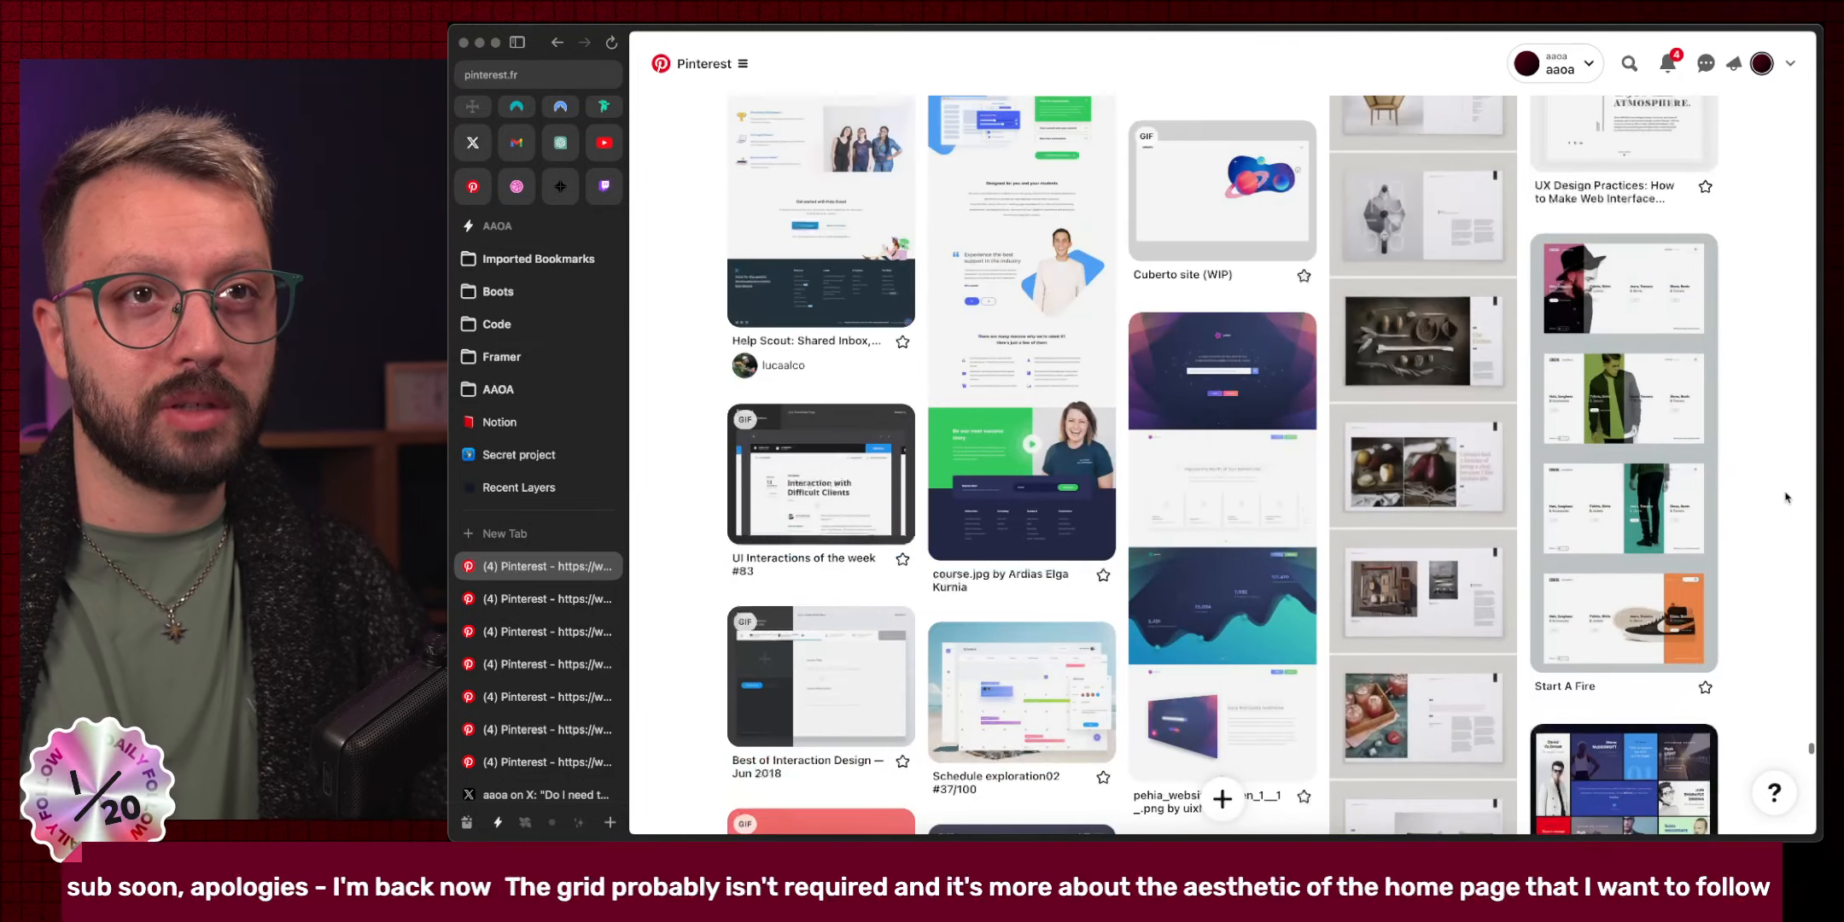
scroll(1786, 498, "down", 20)
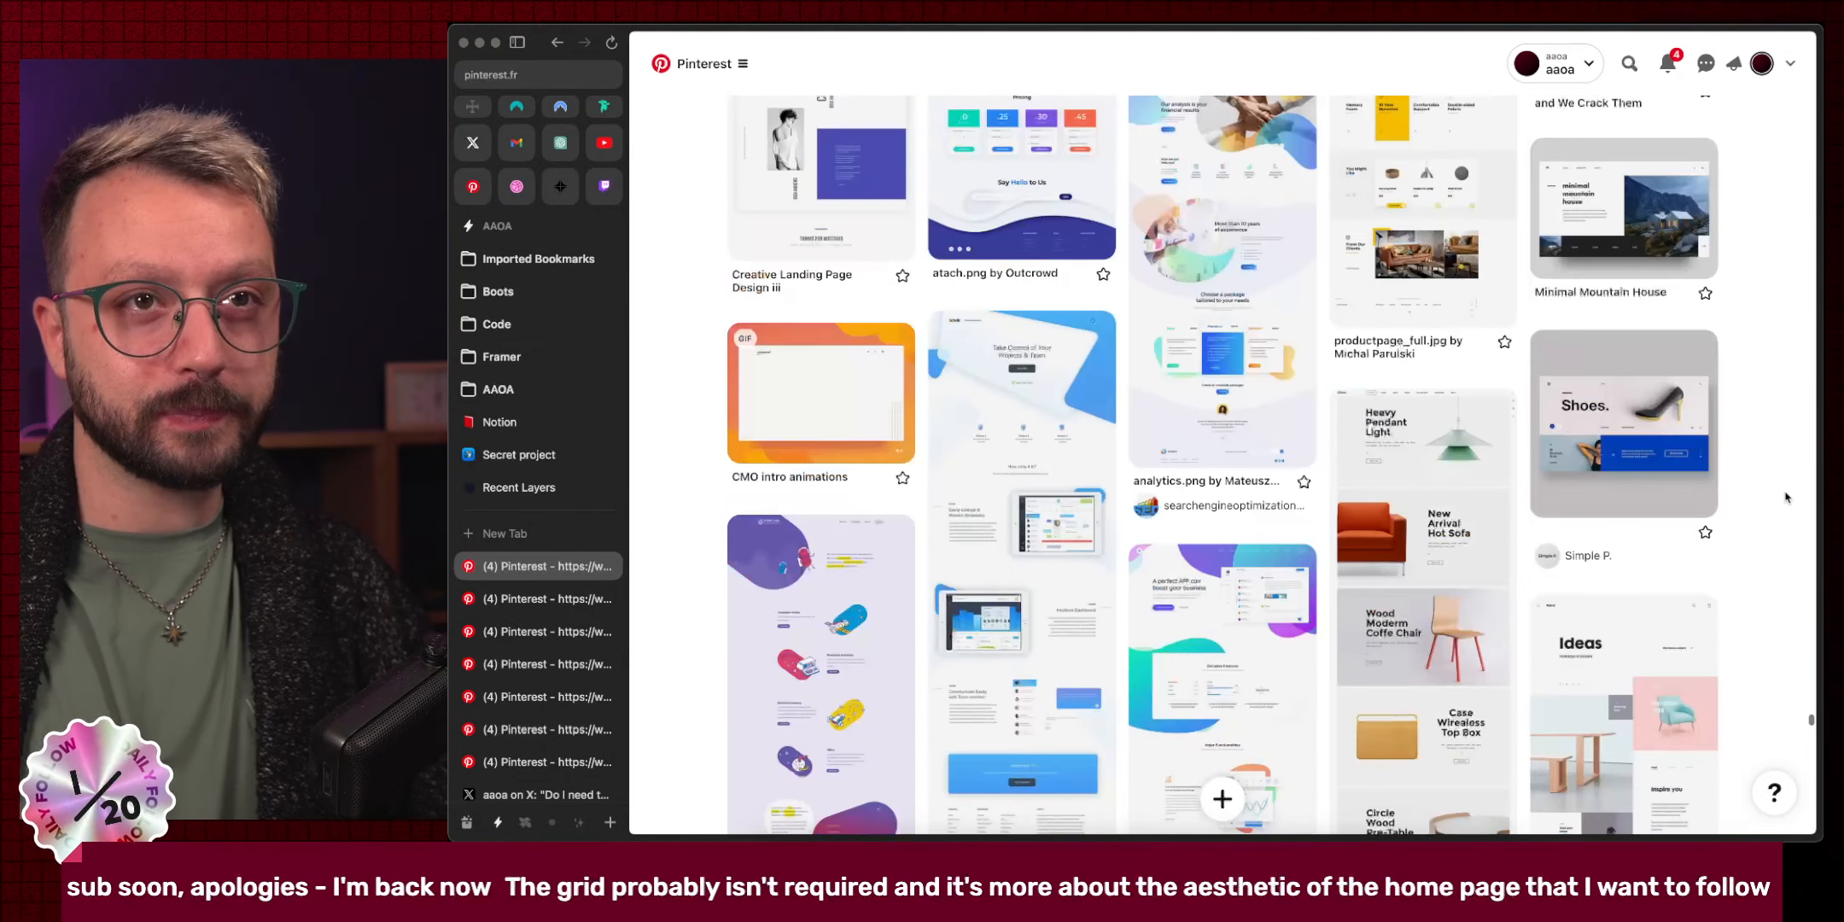
scroll(1785, 498, "down", 3)
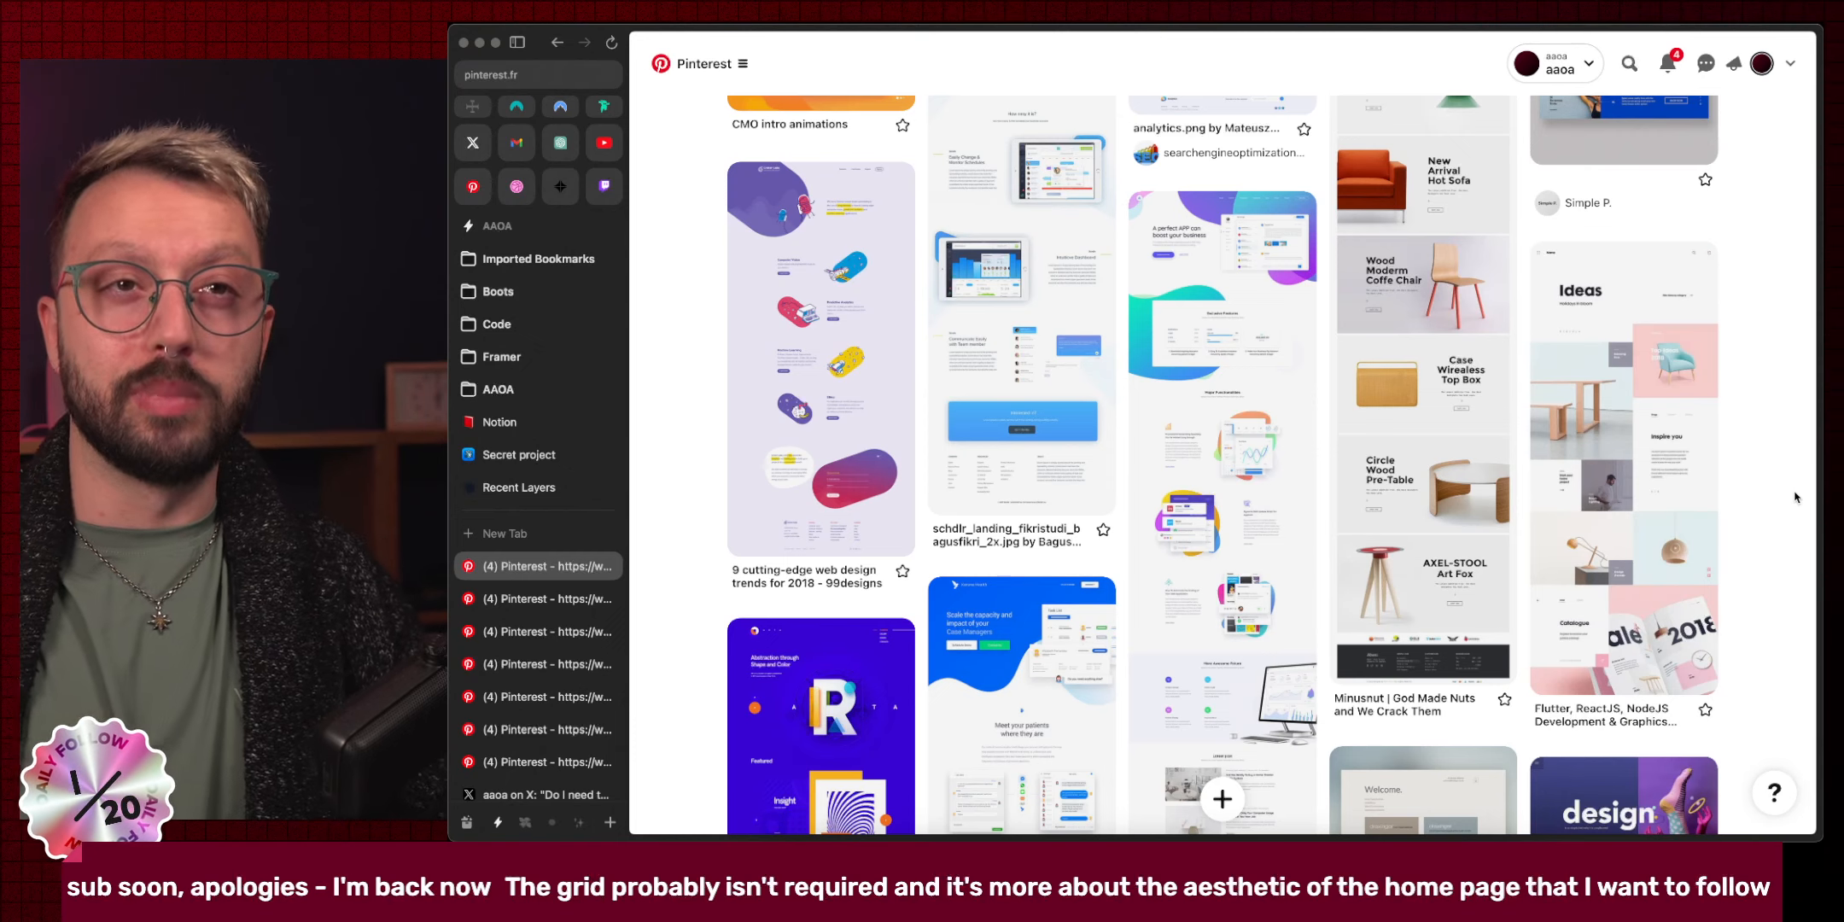
Open the saturncube.com 'Ideas' furniture homepage pin and read through its 6 comments and related pins.
left_click(1639, 469)
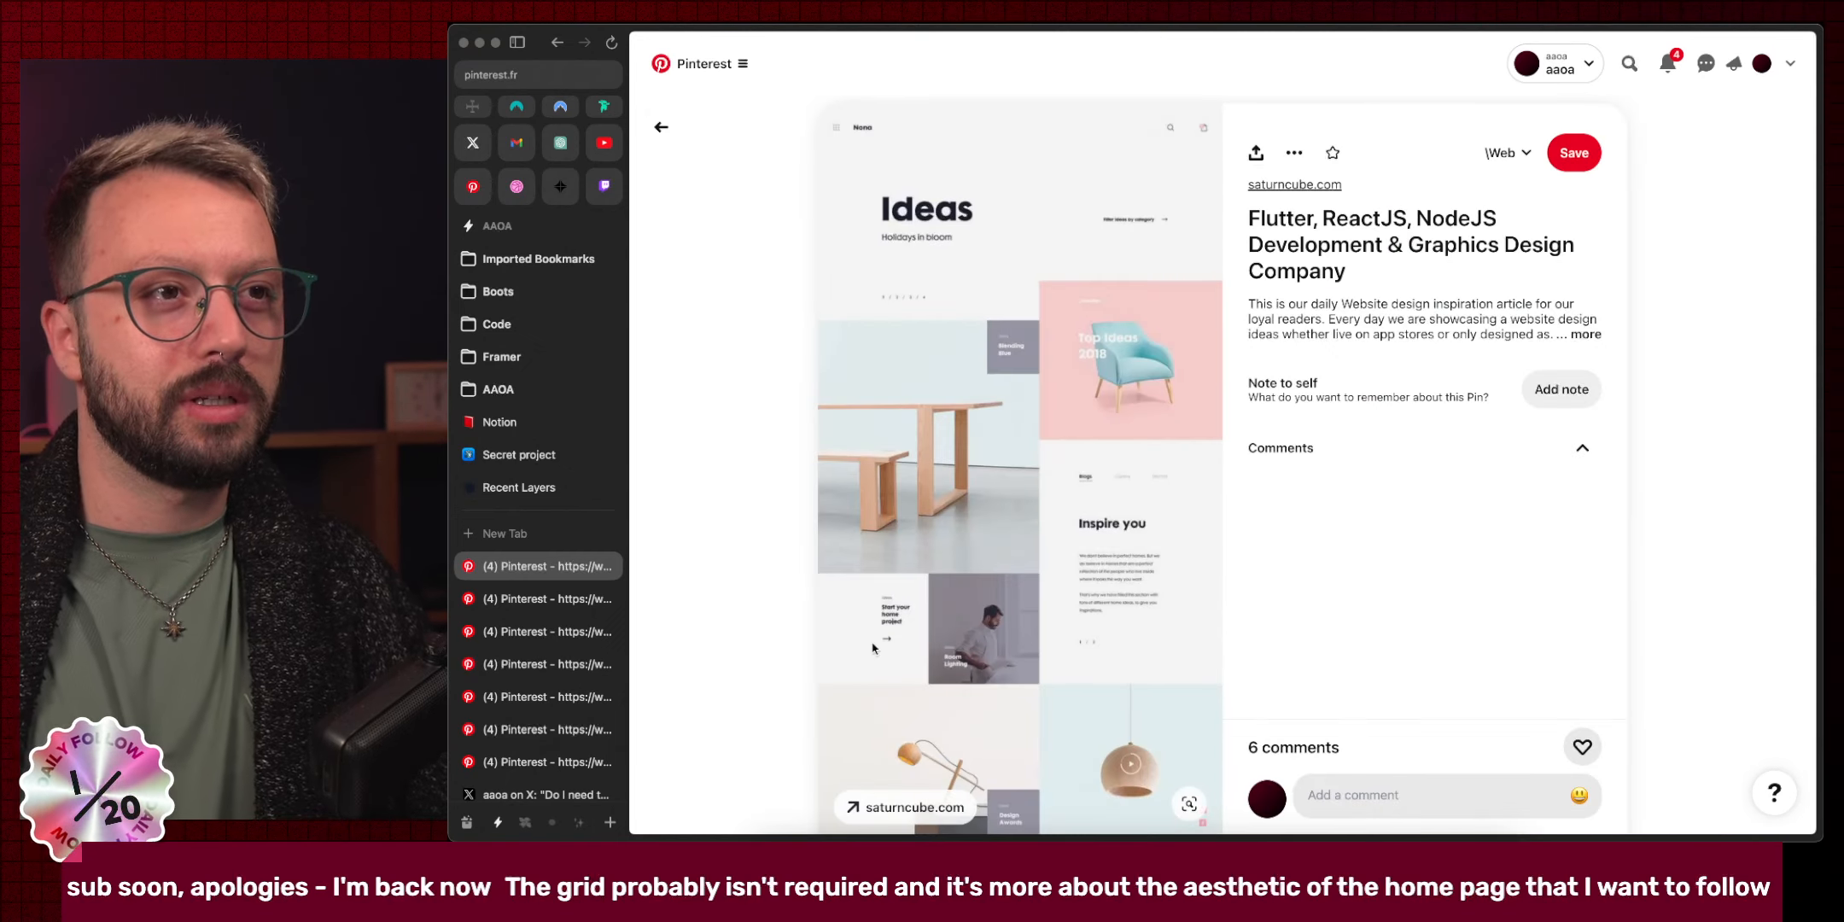
scroll(872, 649, "down", 2)
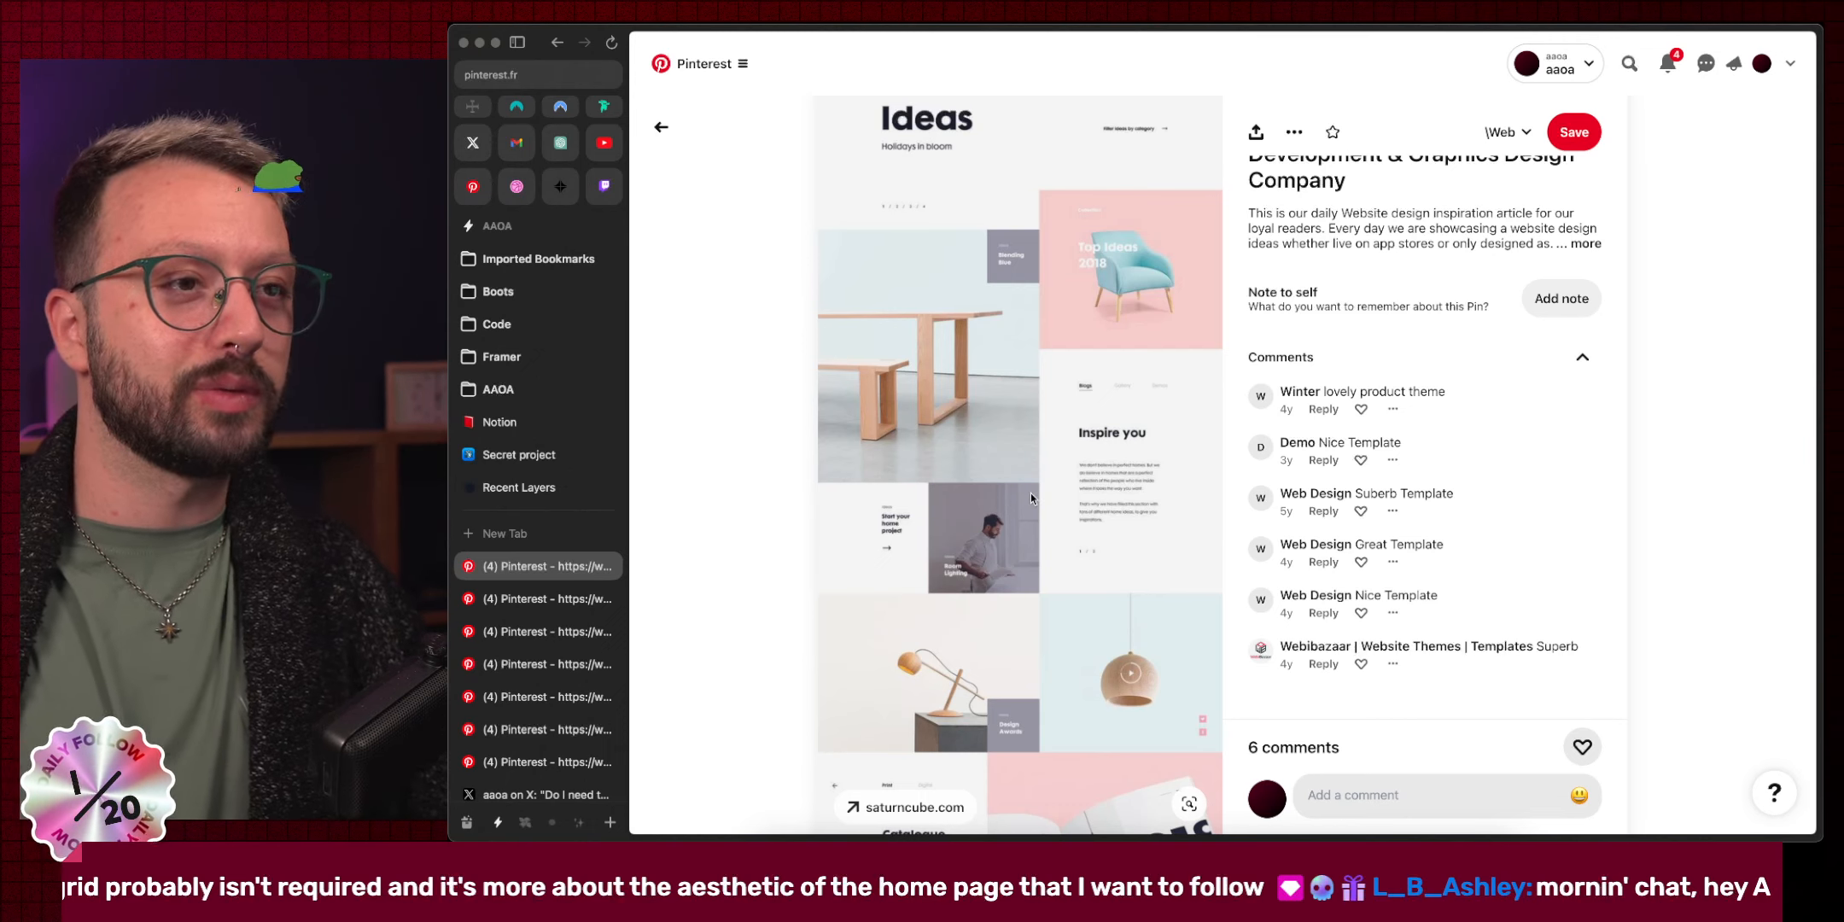
scroll(1030, 498, "down", 5)
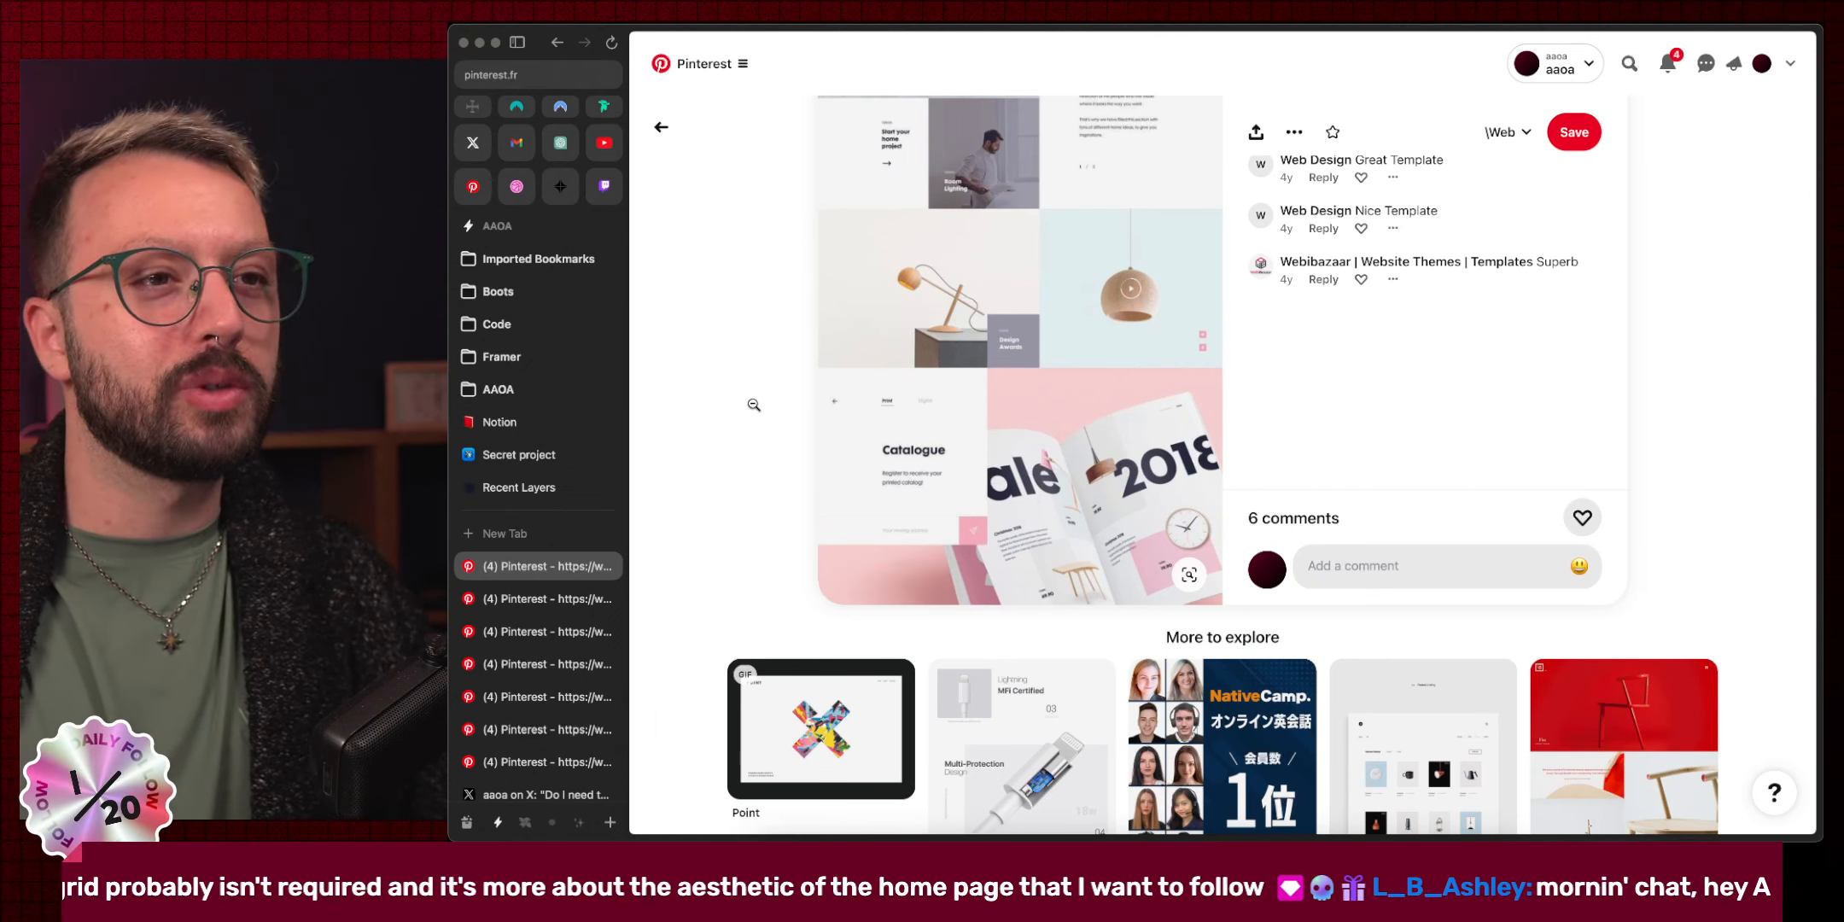
Close the two earlier pin tabs to reach the Namibia Animal Park pin.
key("super+w")
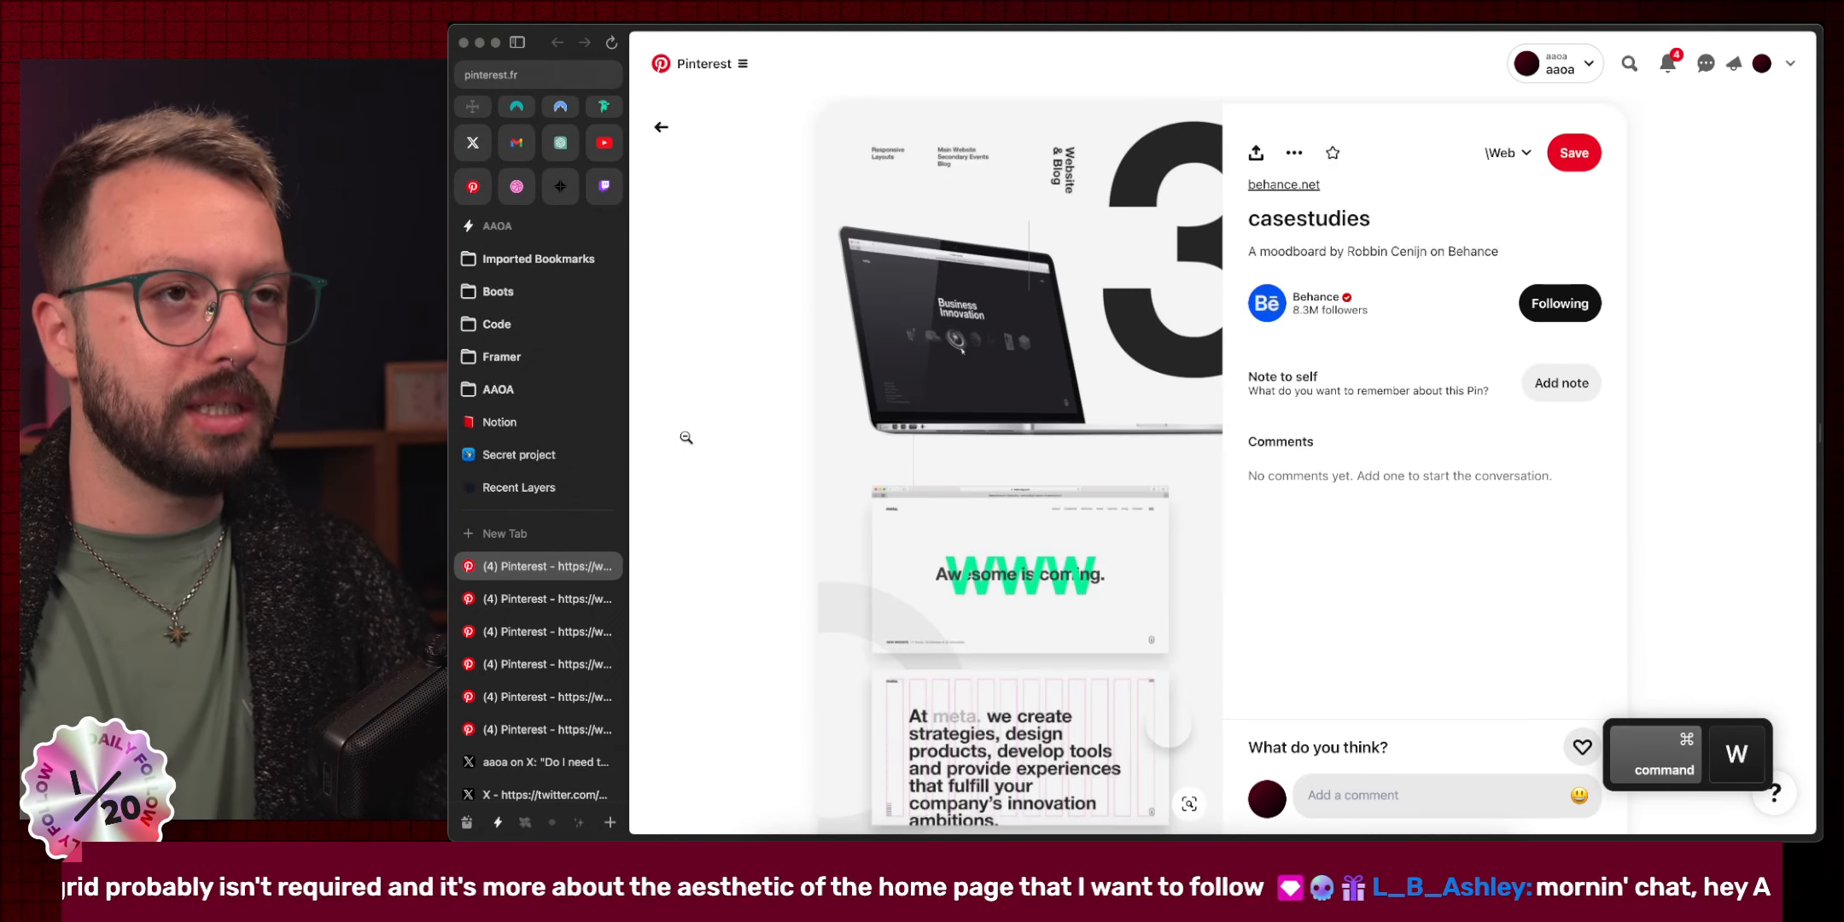
scroll(838, 416, "down", 15)
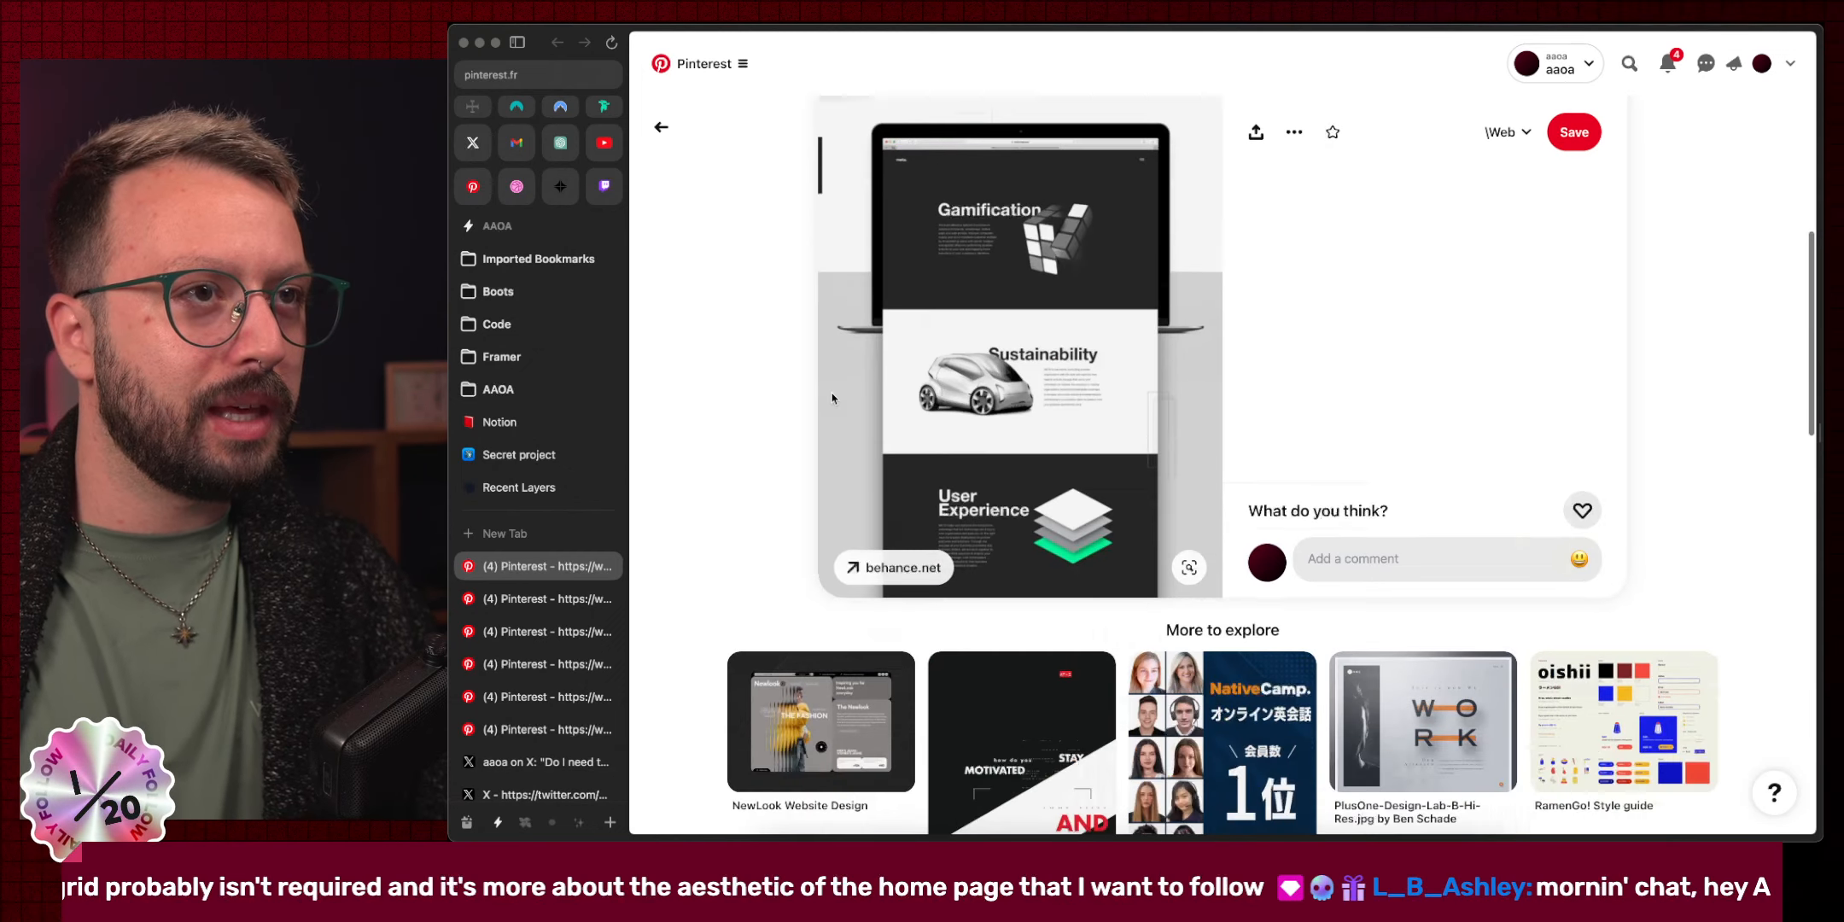
key("super+w")
scroll(750, 367, "down", 3)
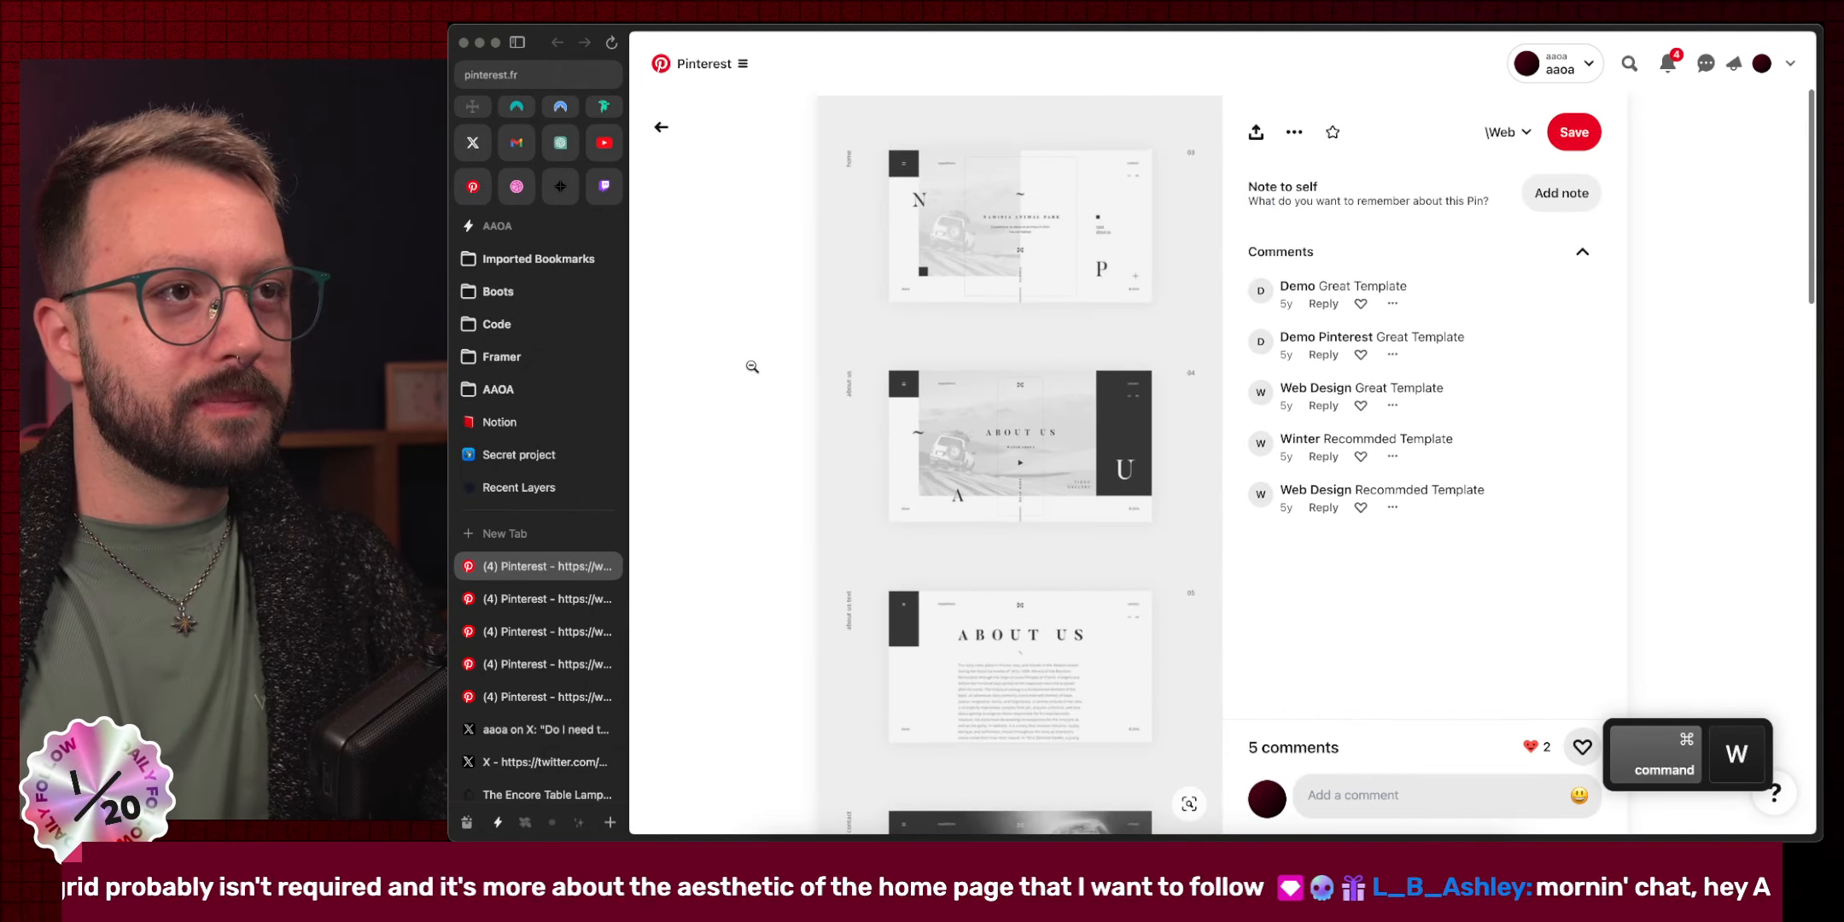
scroll(751, 367, "down", 5)
scroll(750, 367, "up", 6)
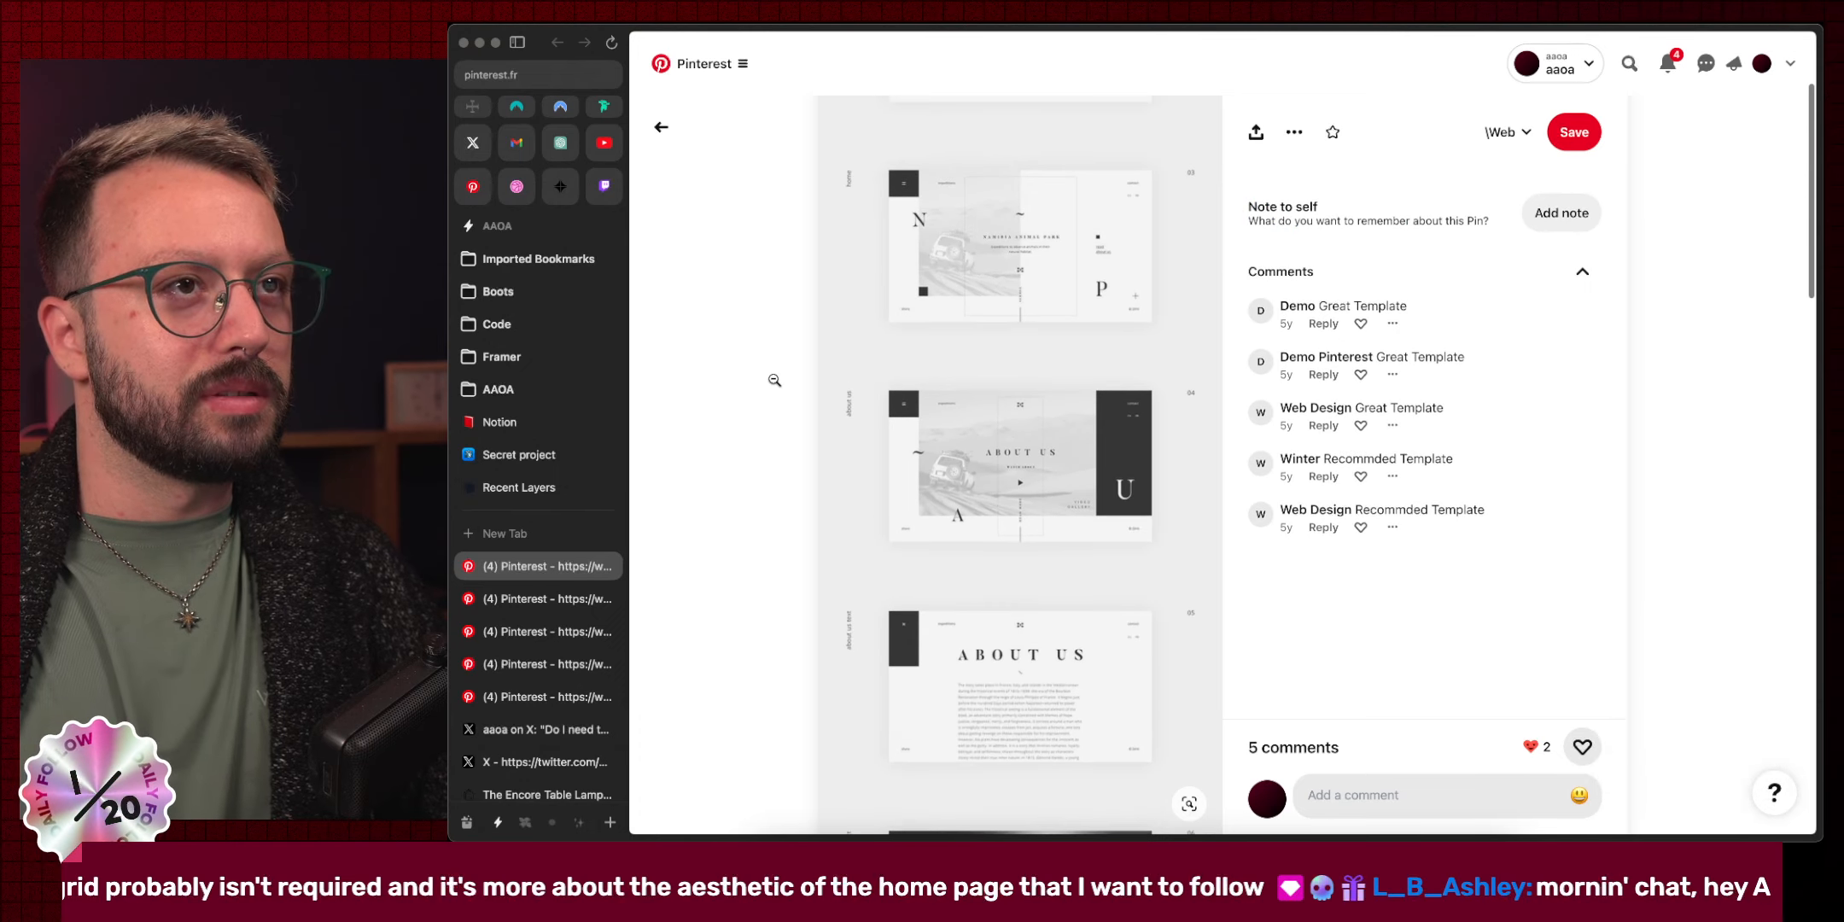
Enlarge the Namibia Animal Park template and review its slides from hero to Contact page.
left_click(977, 234)
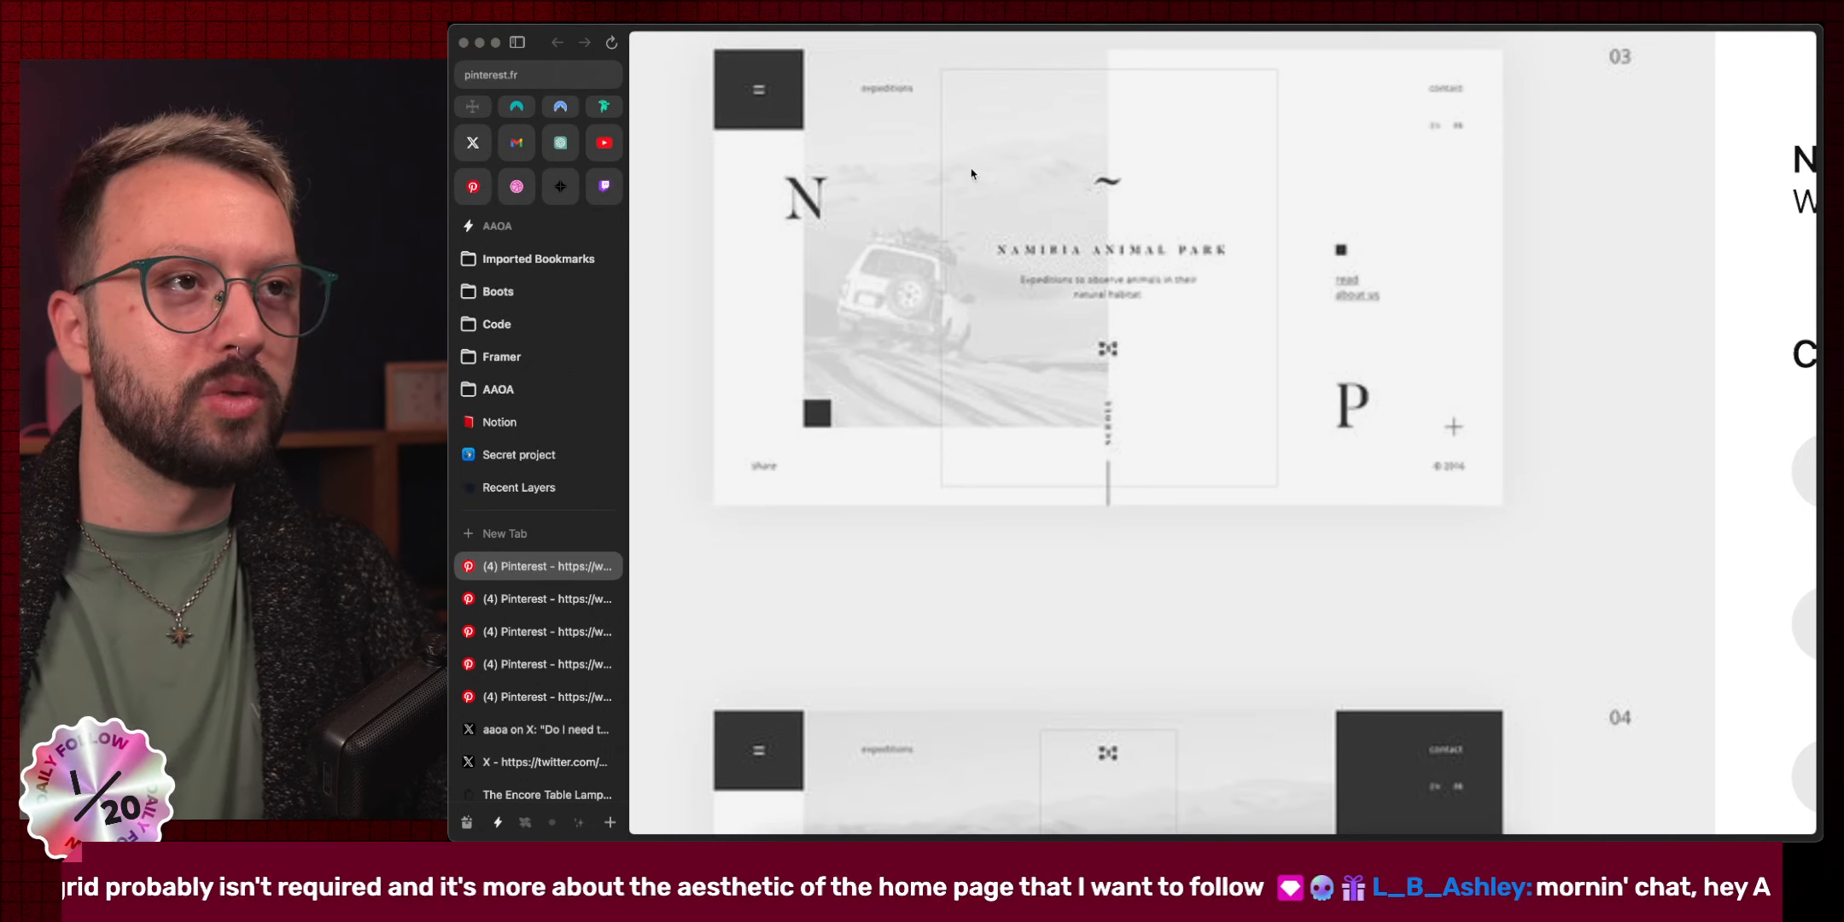
scroll(1055, 397, "down", 4)
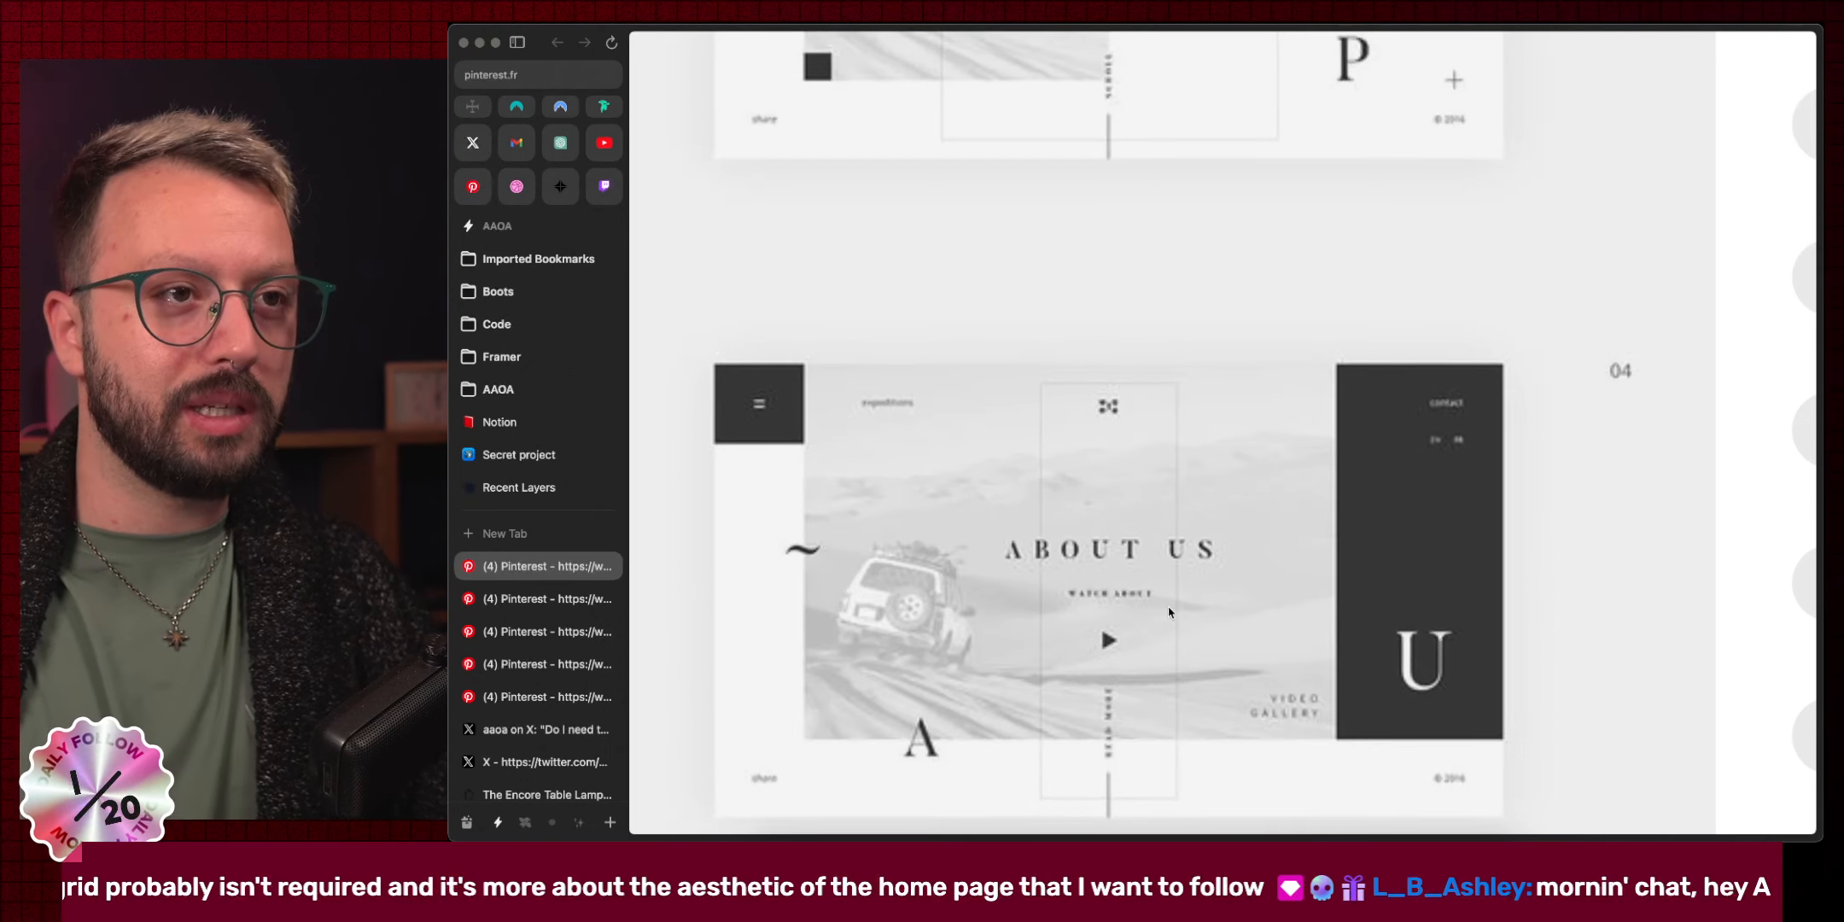
scroll(1108, 553, "up", 4)
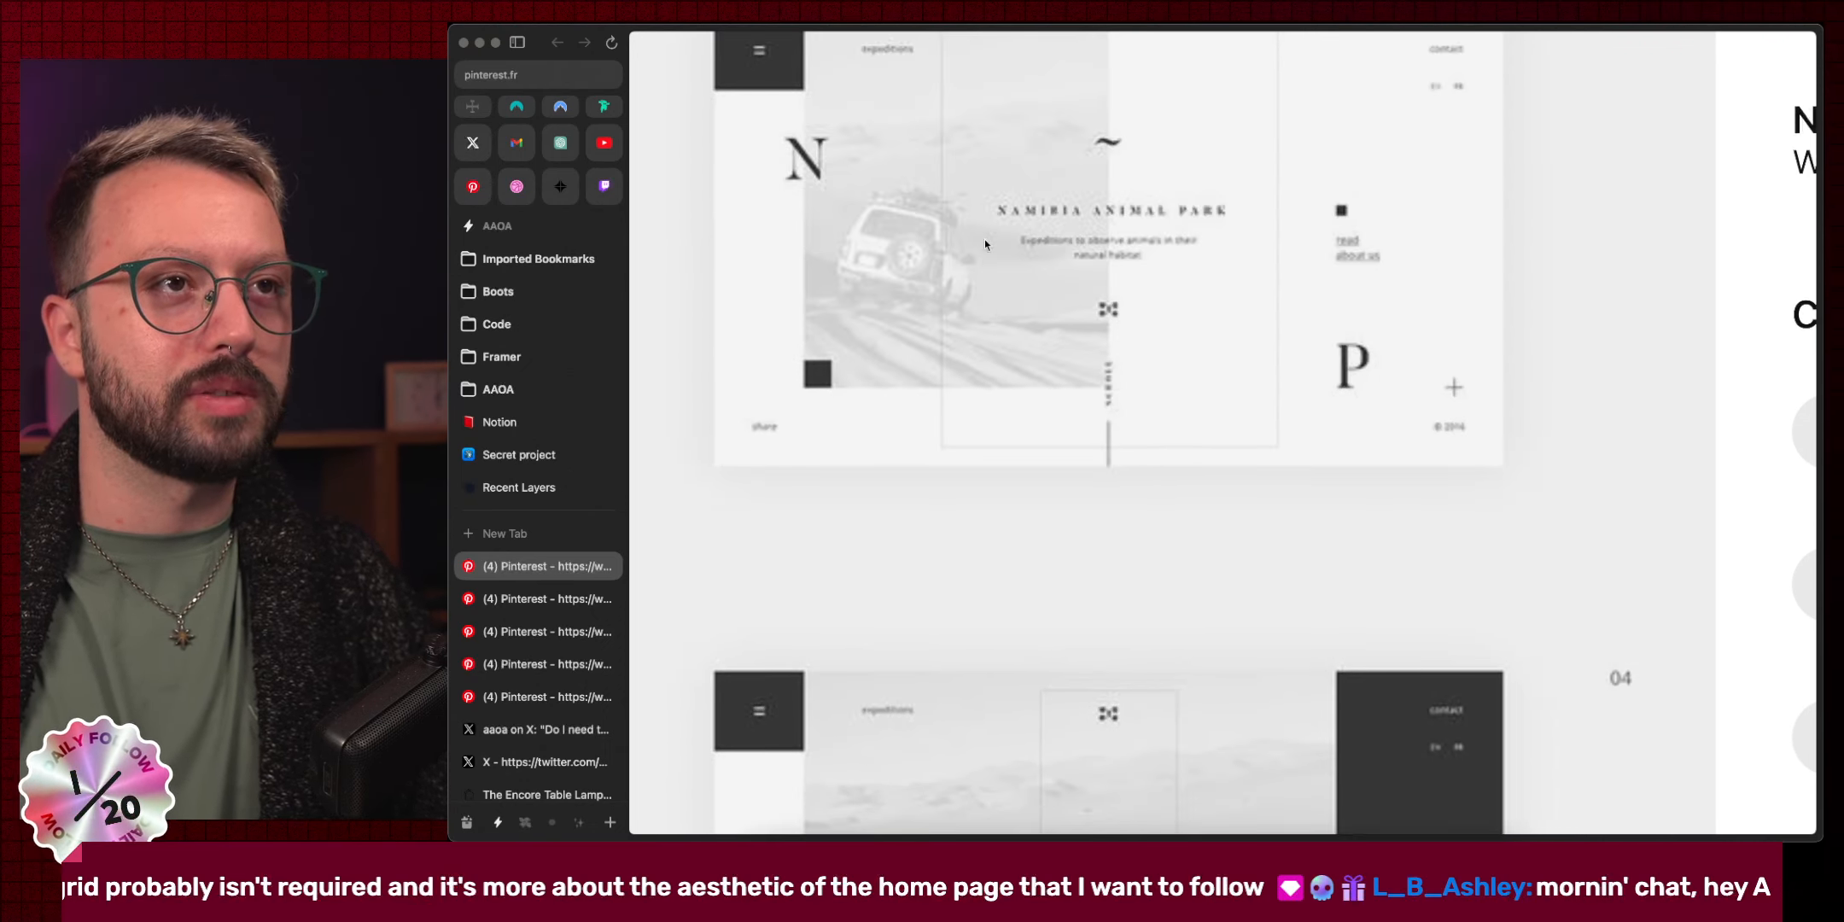
scroll(1029, 452, "down", 12)
scroll(1032, 453, "down", 3)
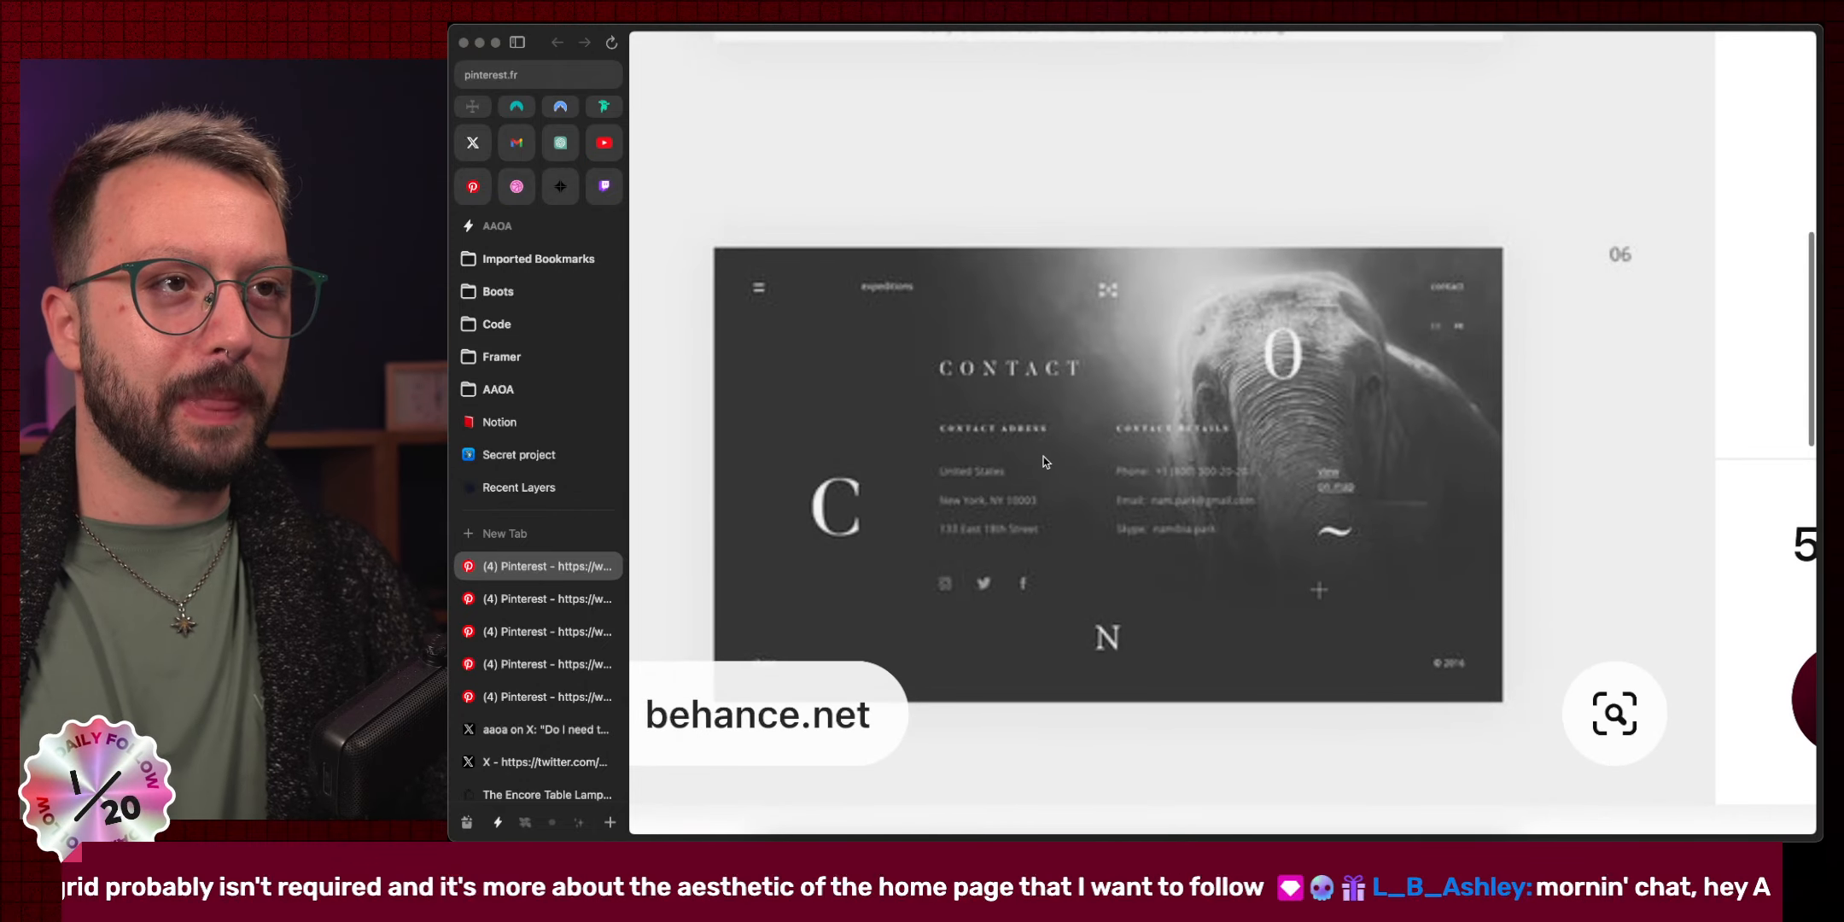
left_click(1043, 458)
scroll(1046, 465, "down", 5)
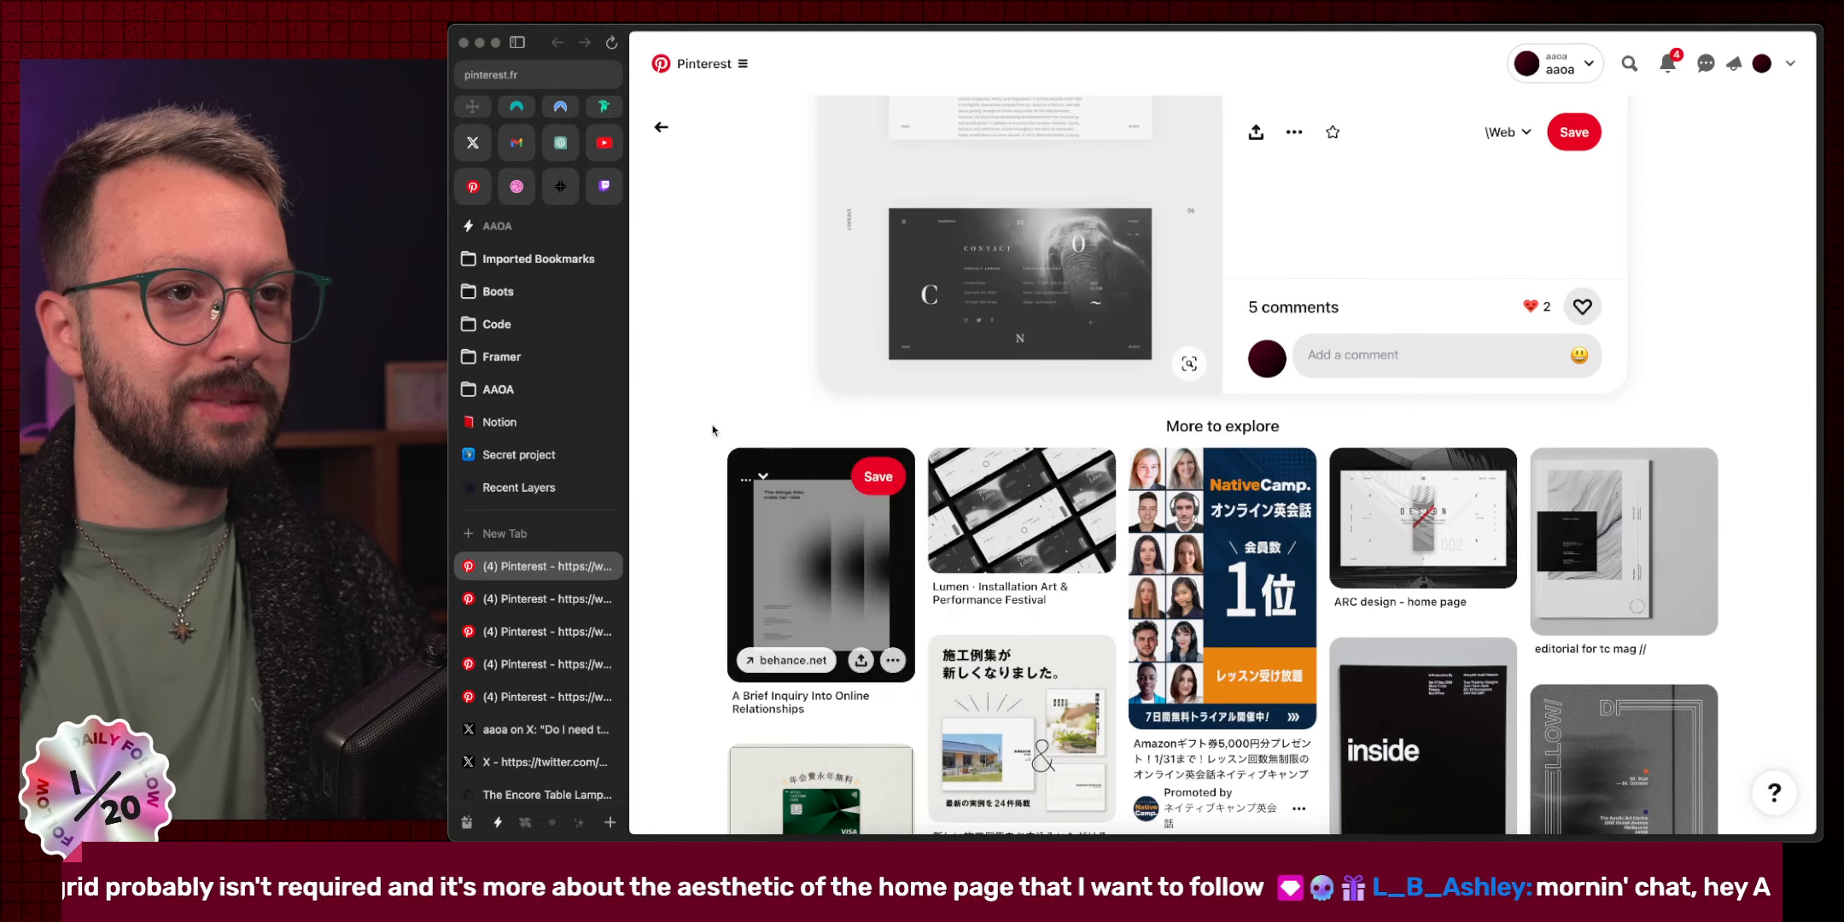
scroll(677, 368, "down", 5)
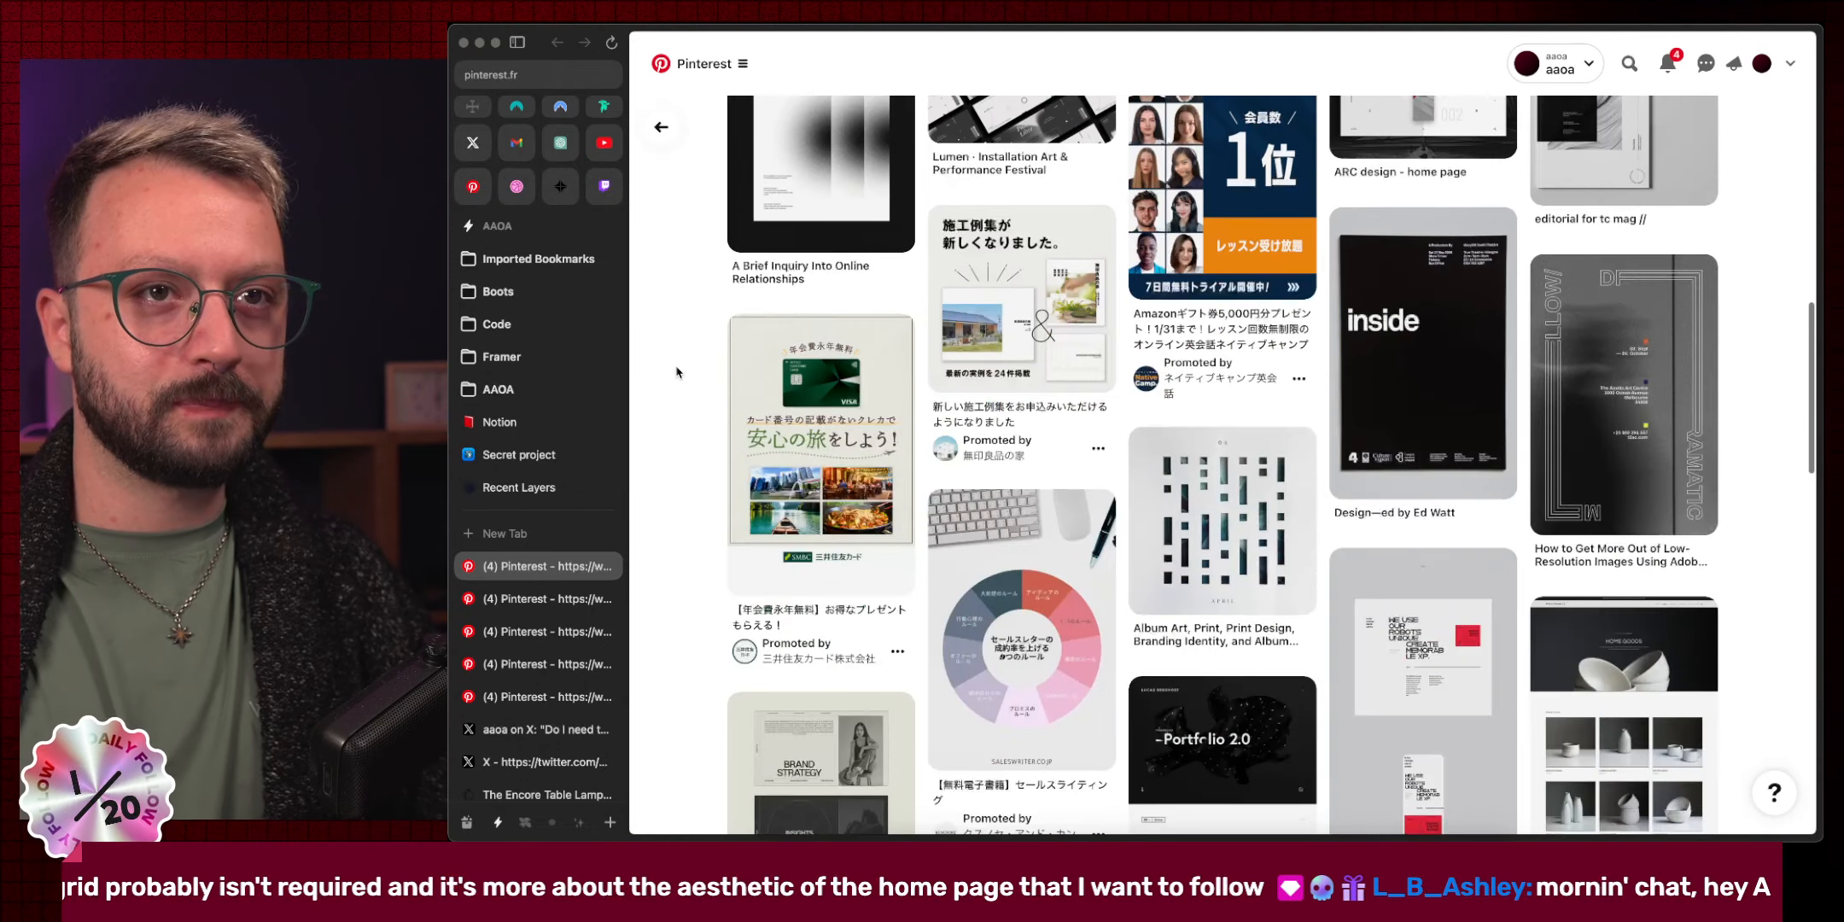
Close the Namibia tab, then open the C4D Essential Training pin's Dribbble source and close its Pinterest tab.
key("super+w")
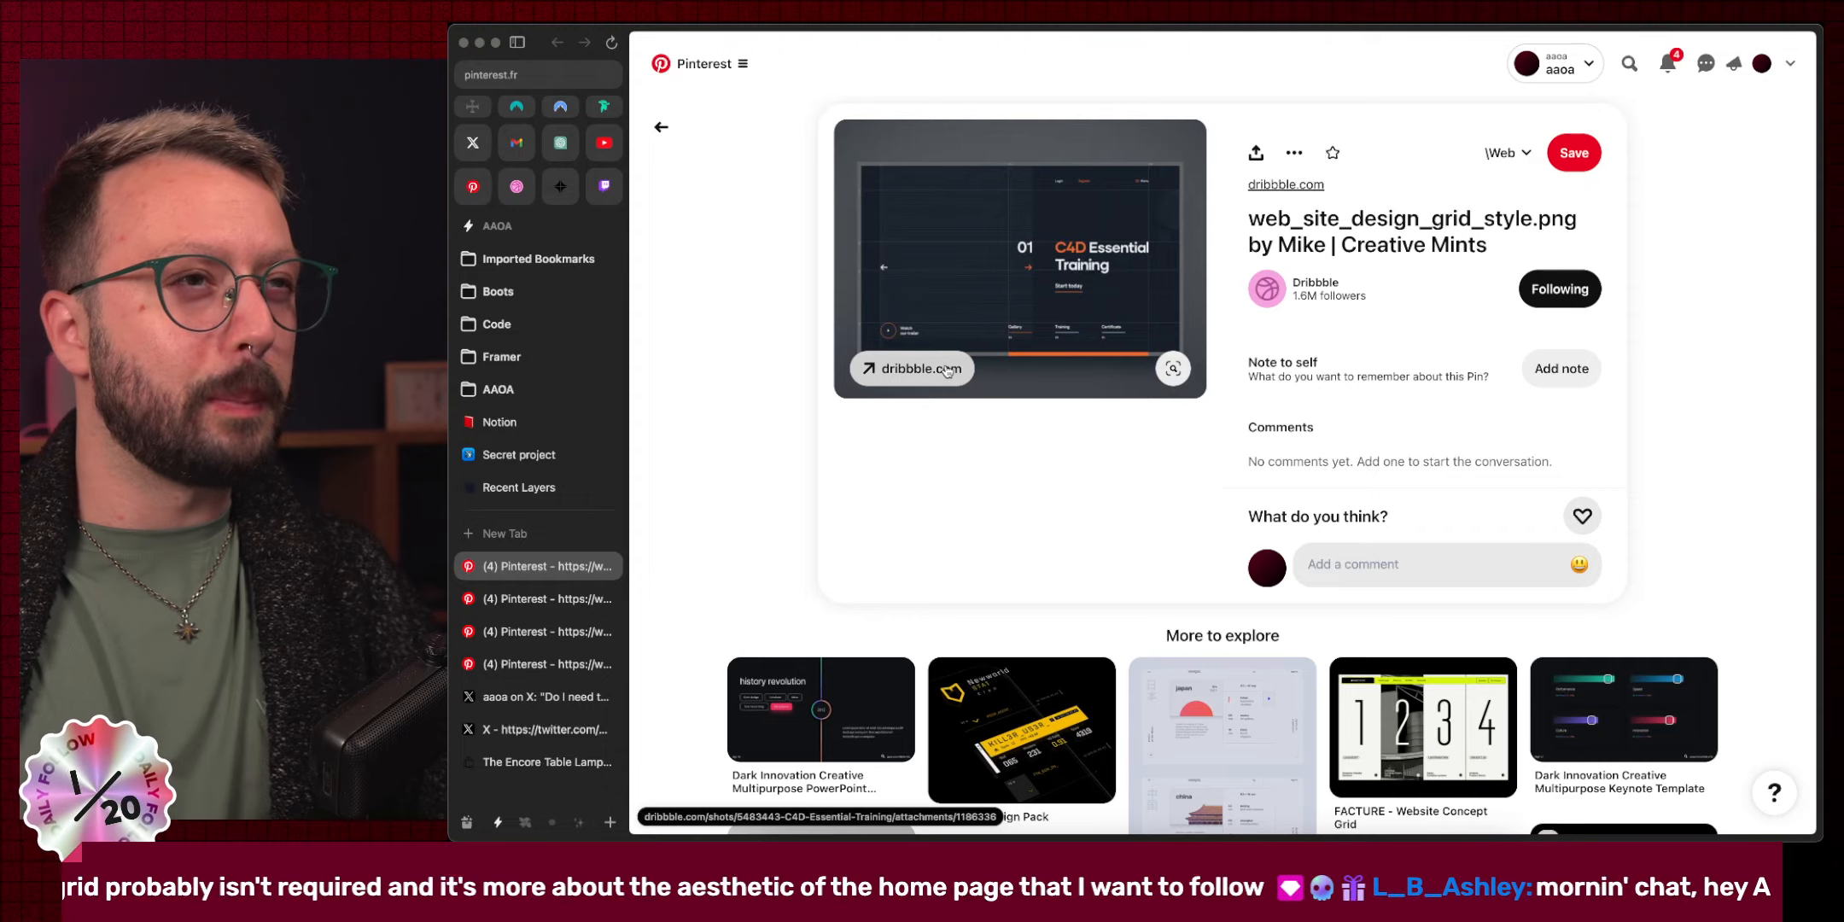
left_click(952, 366)
left_click(547, 563)
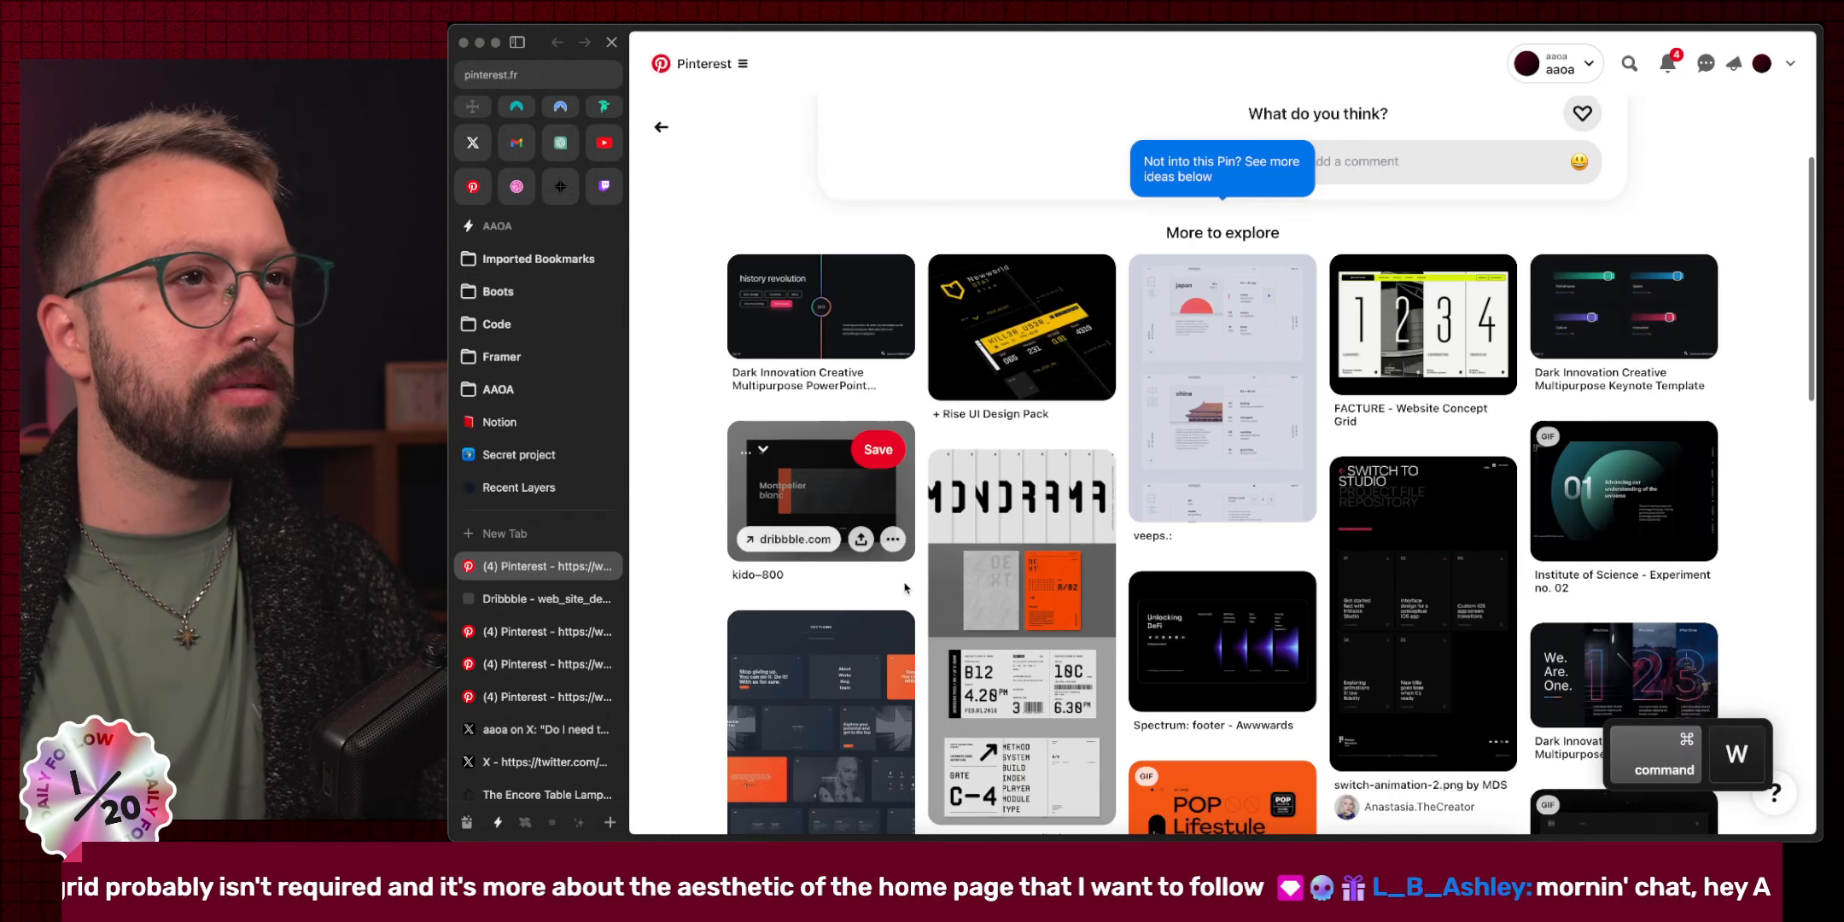
key("super+w")
Compare the shot's 3D render and grid layout versions.
scroll(1579, 518, "down", 2)
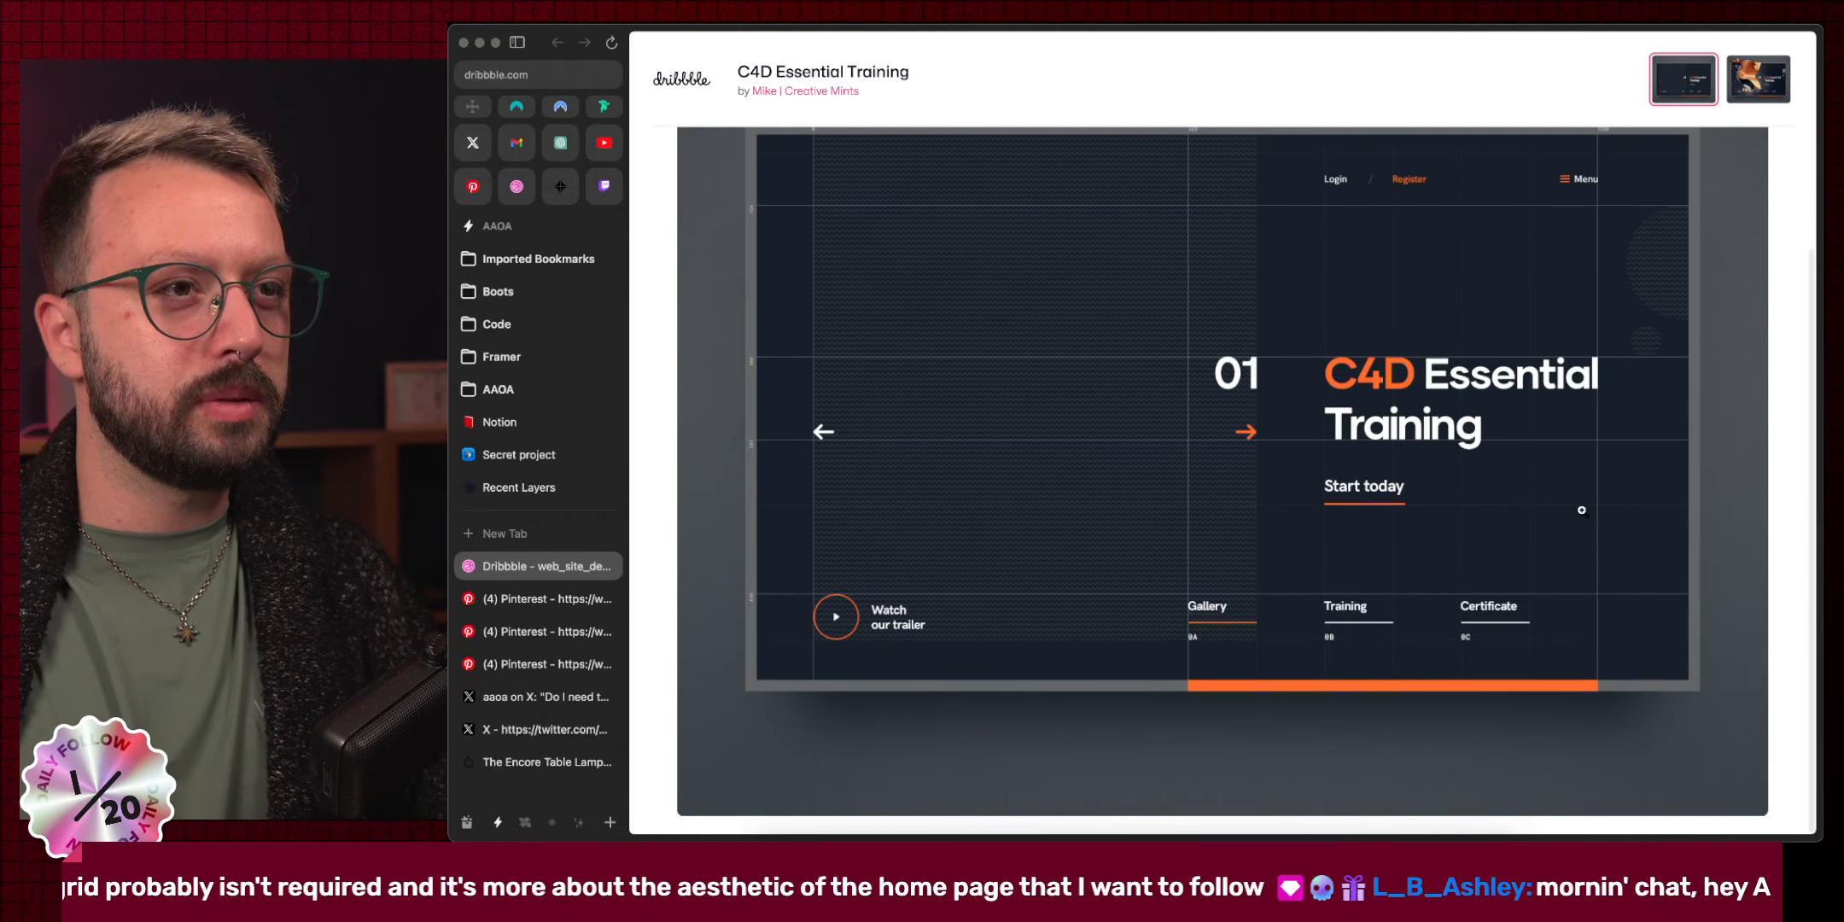
scroll(1581, 511, "up", 2)
left_click(1778, 99)
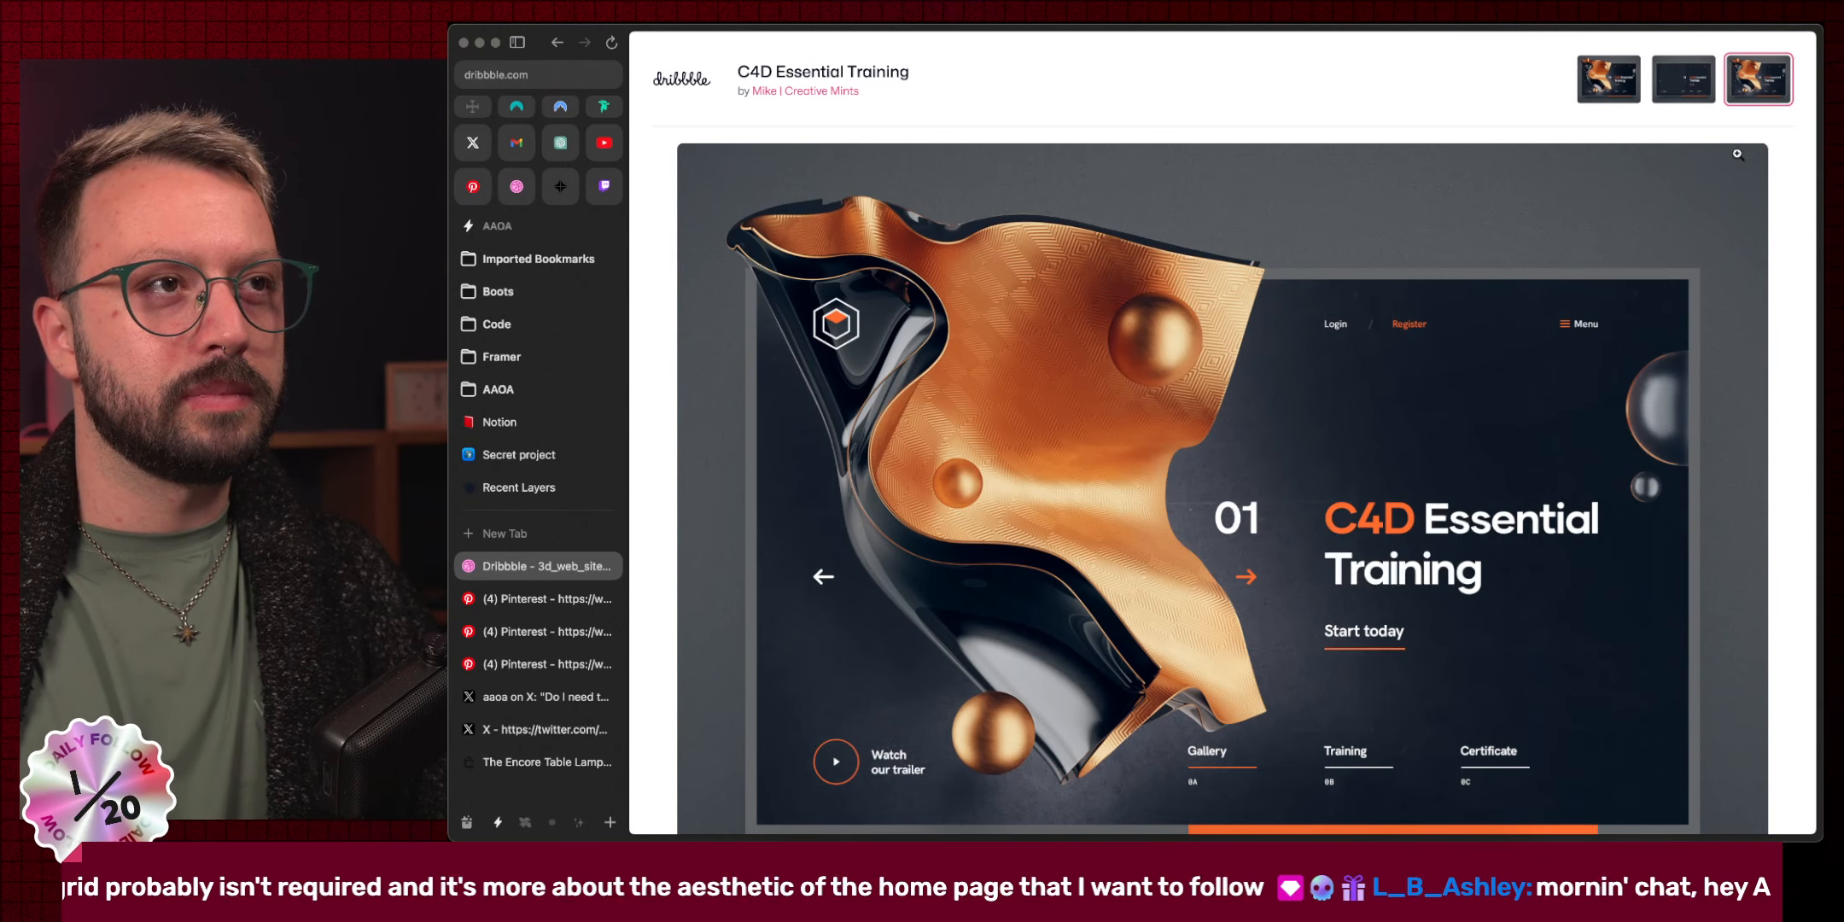
key("Left")
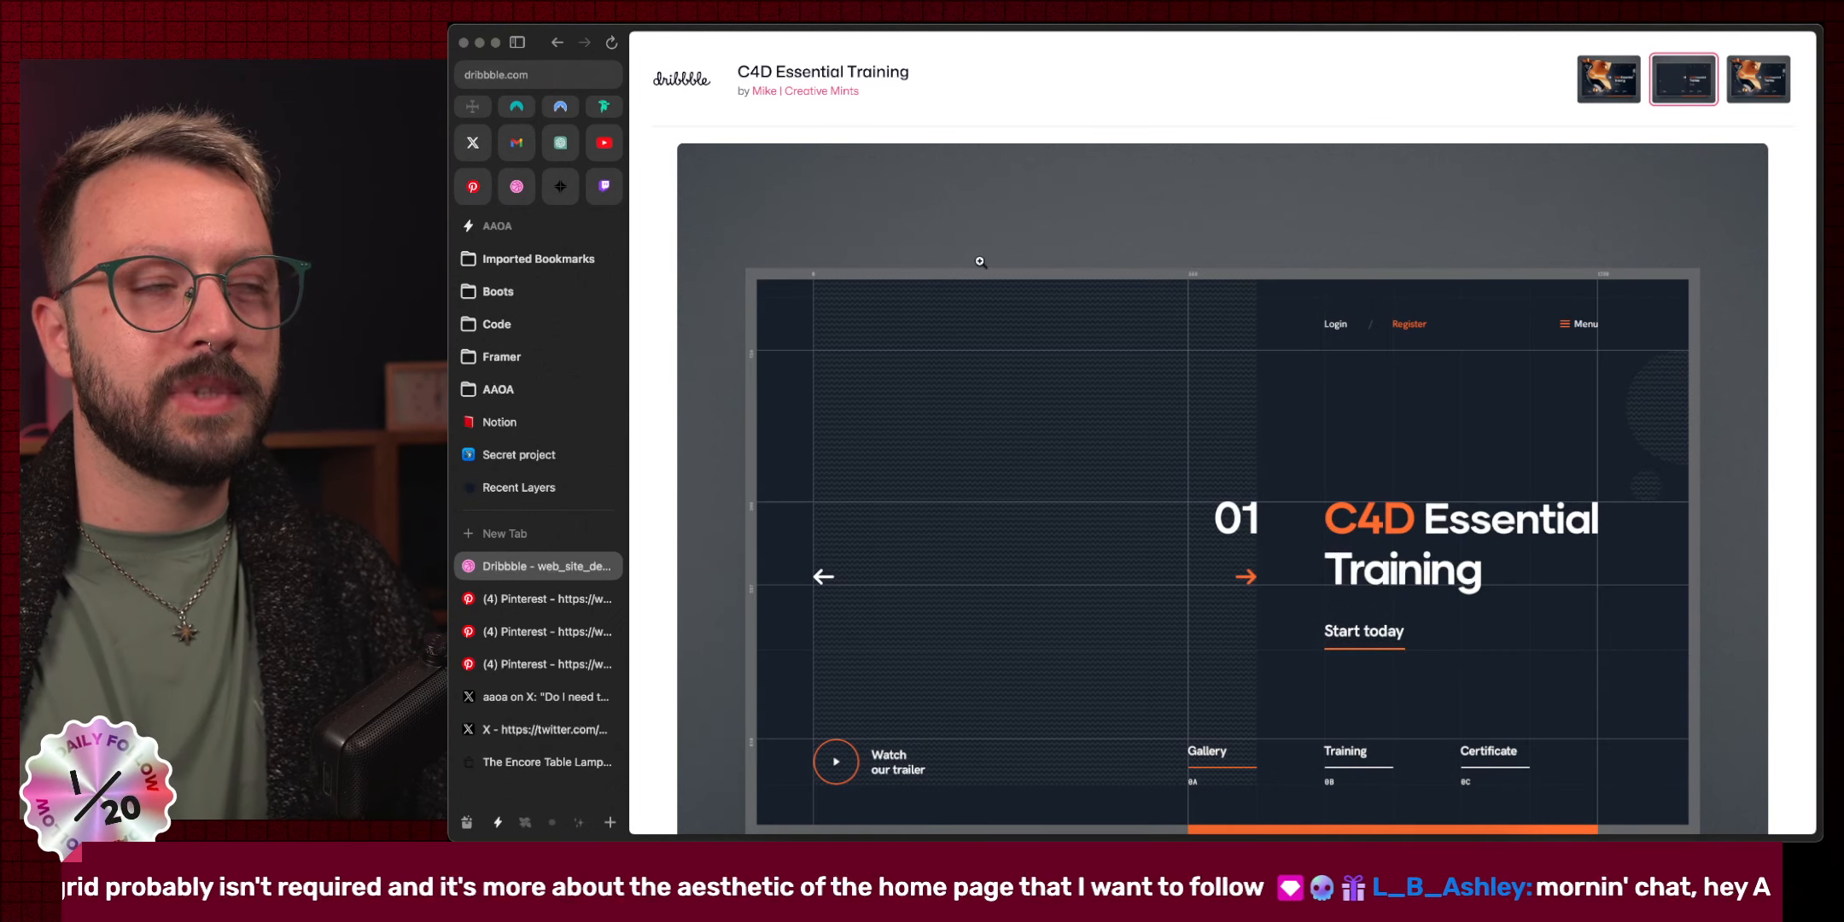
Open the designer's profile and view the ATIRA: Animation and MOK1 / Space center shots.
left_click(796, 100)
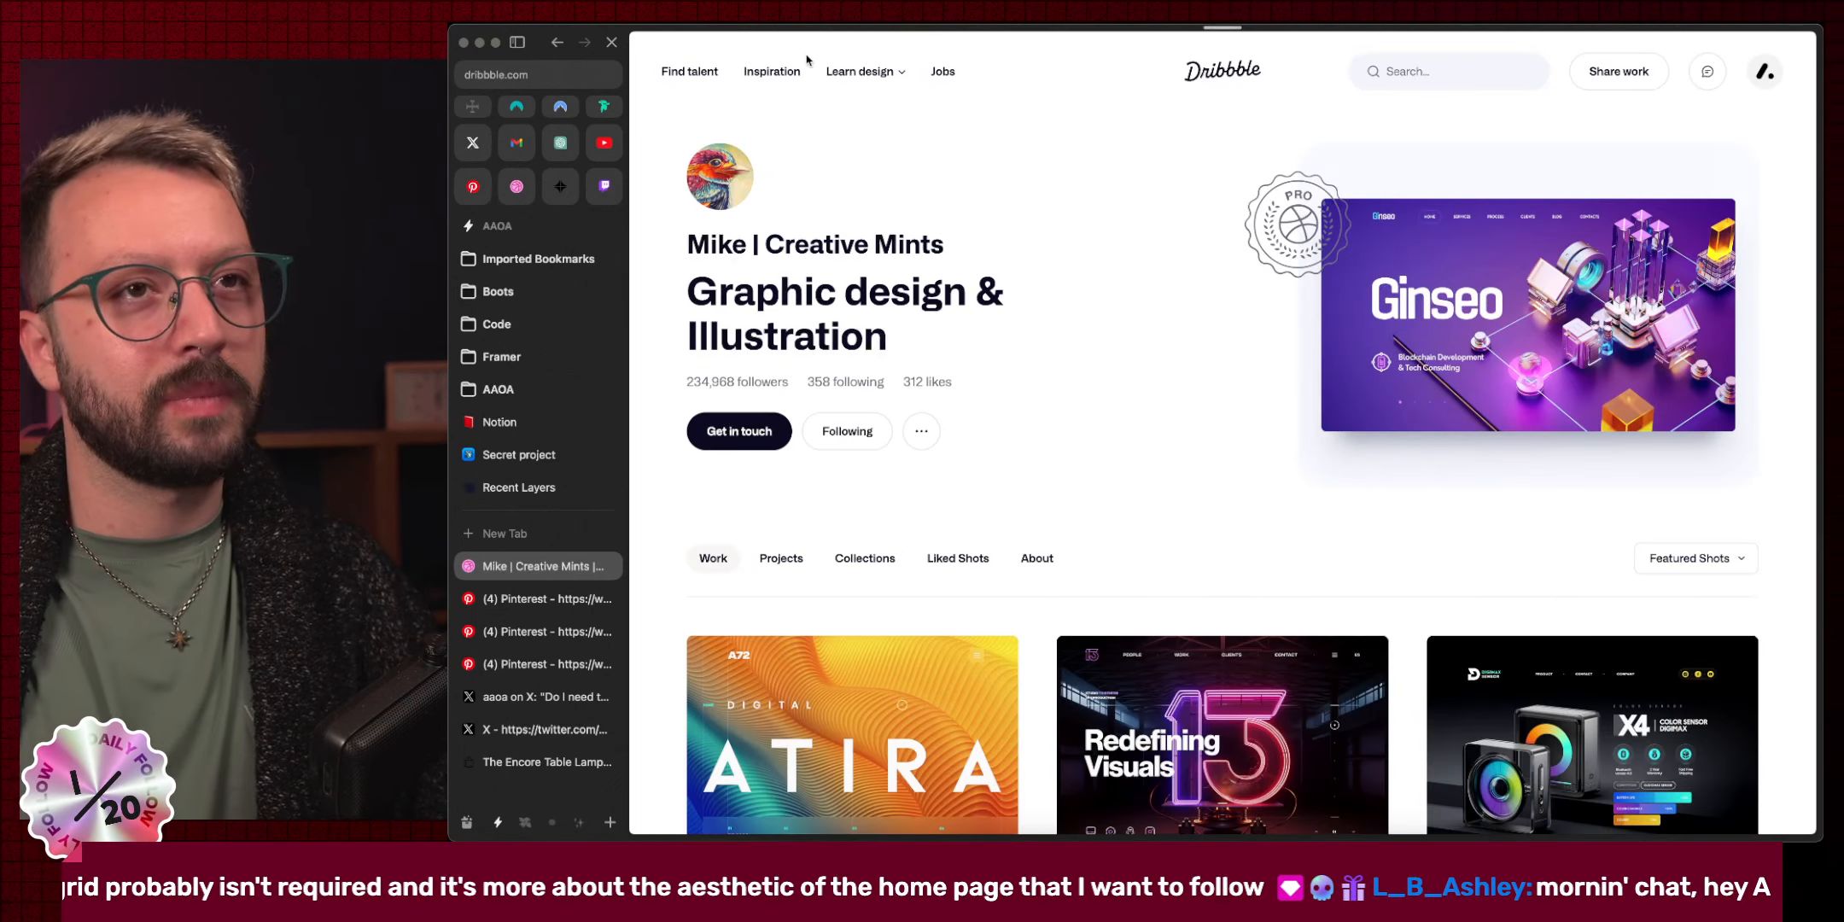
scroll(1317, 277, "down", 5)
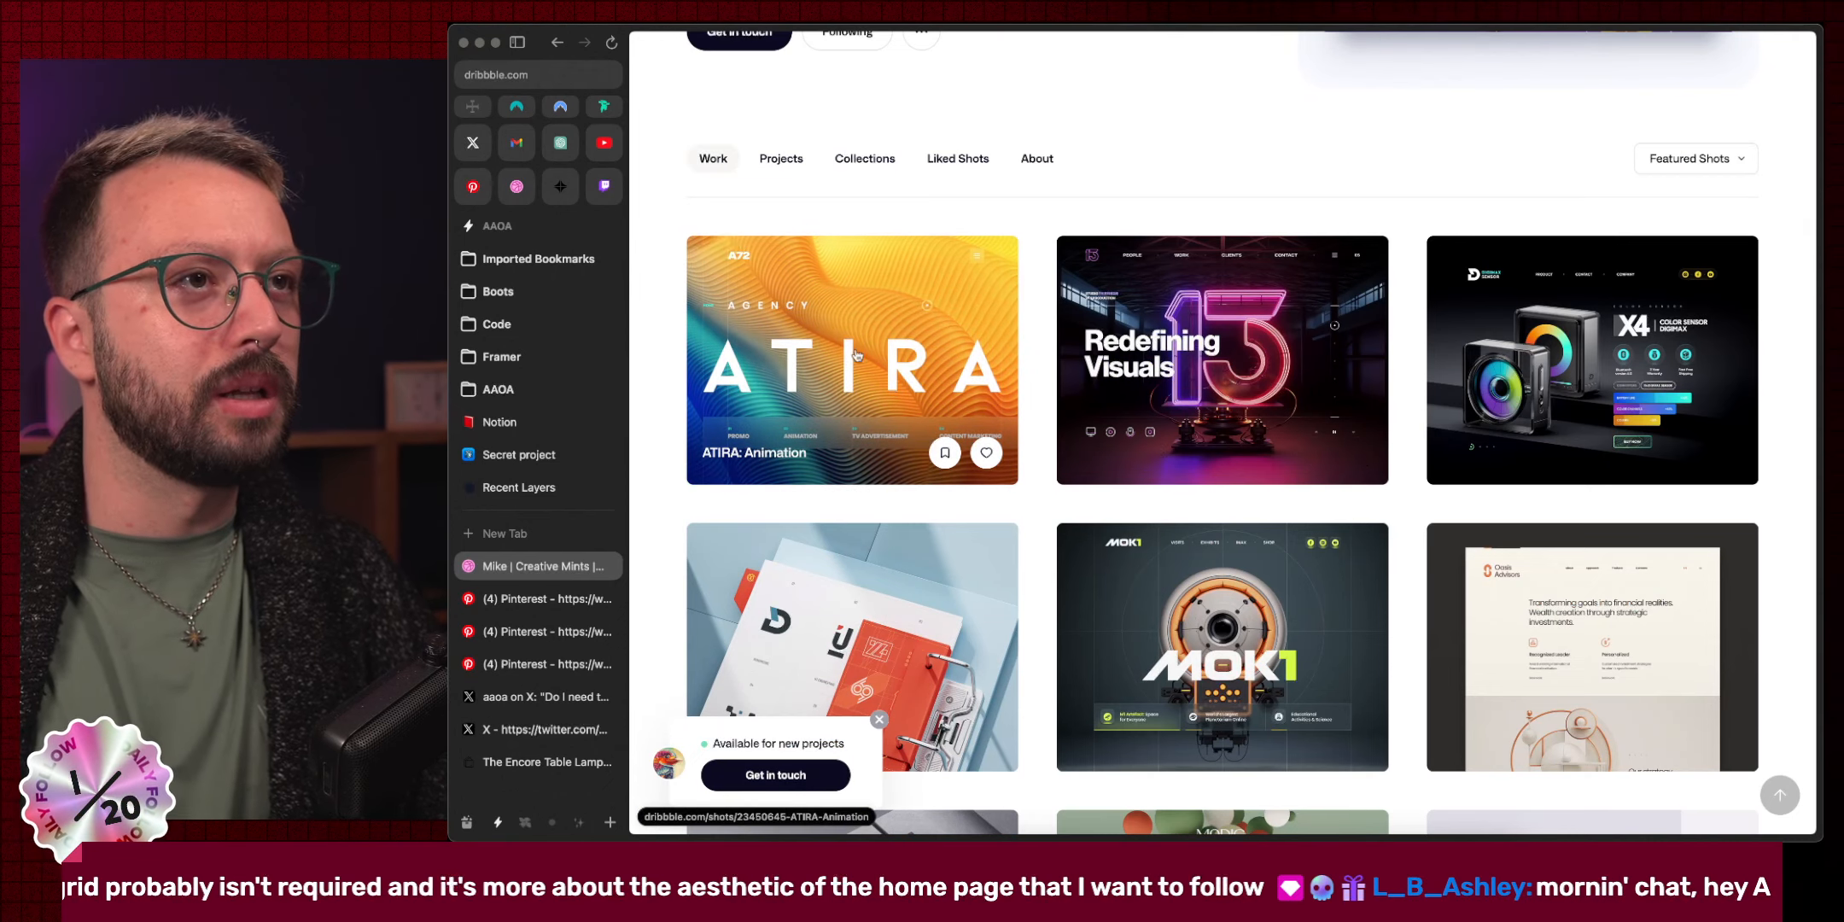
left_click(907, 296)
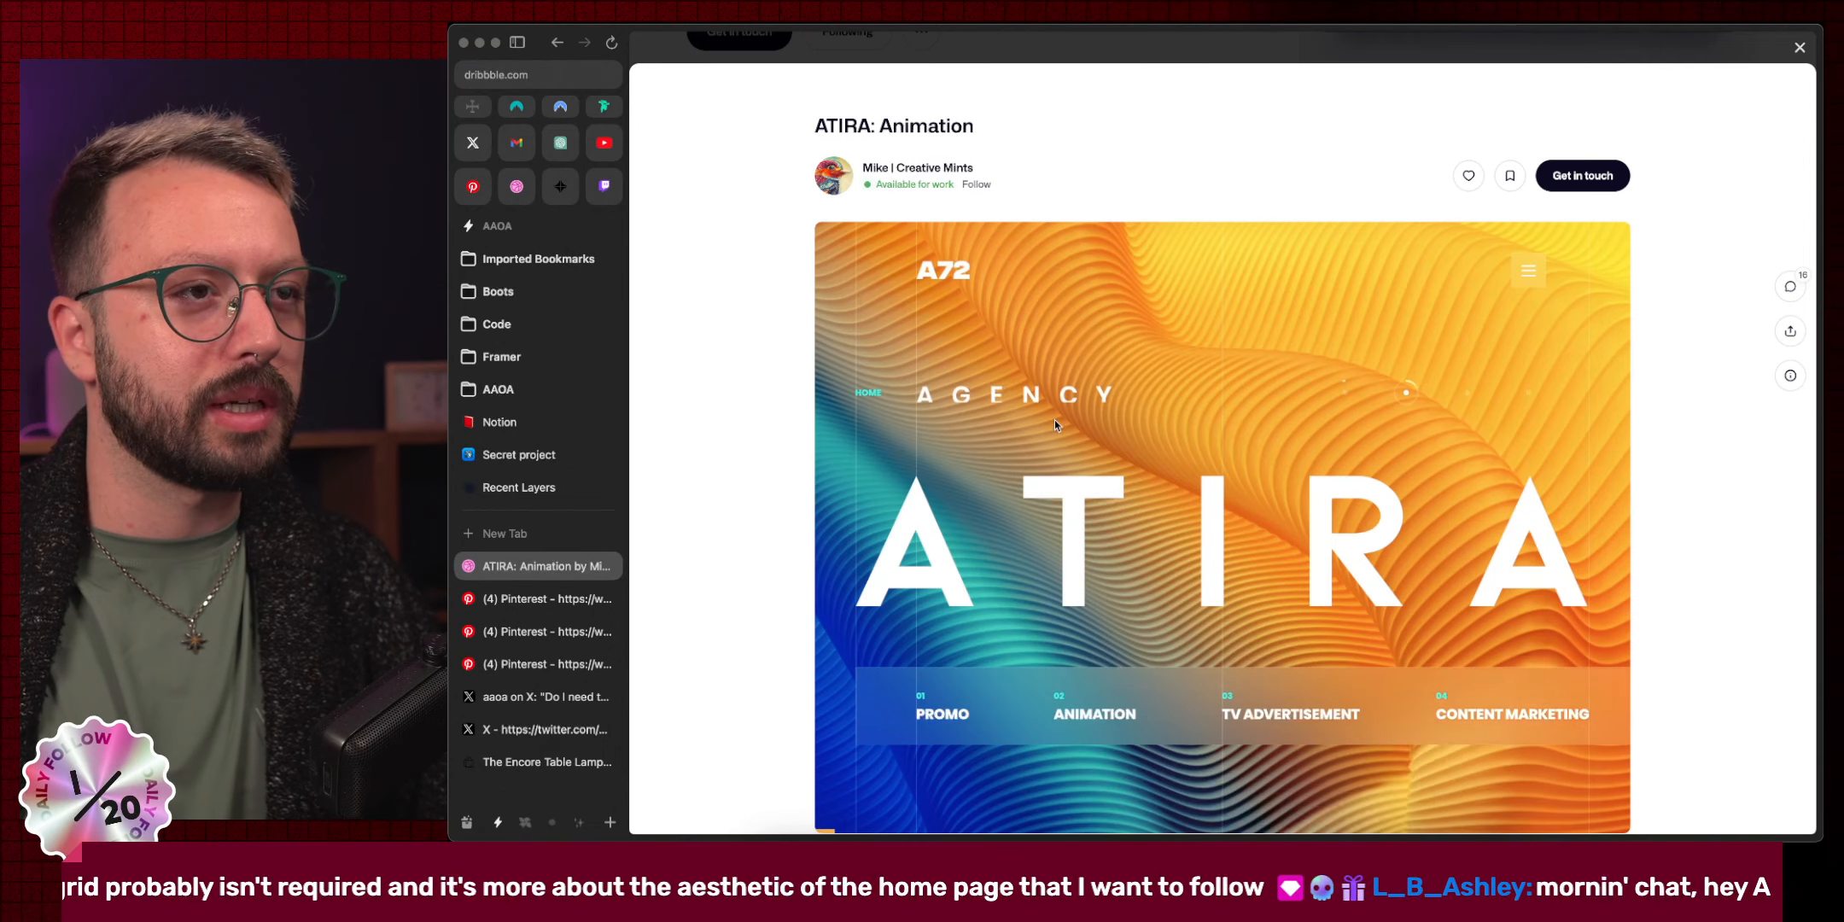
scroll(1041, 352, "down", 1)
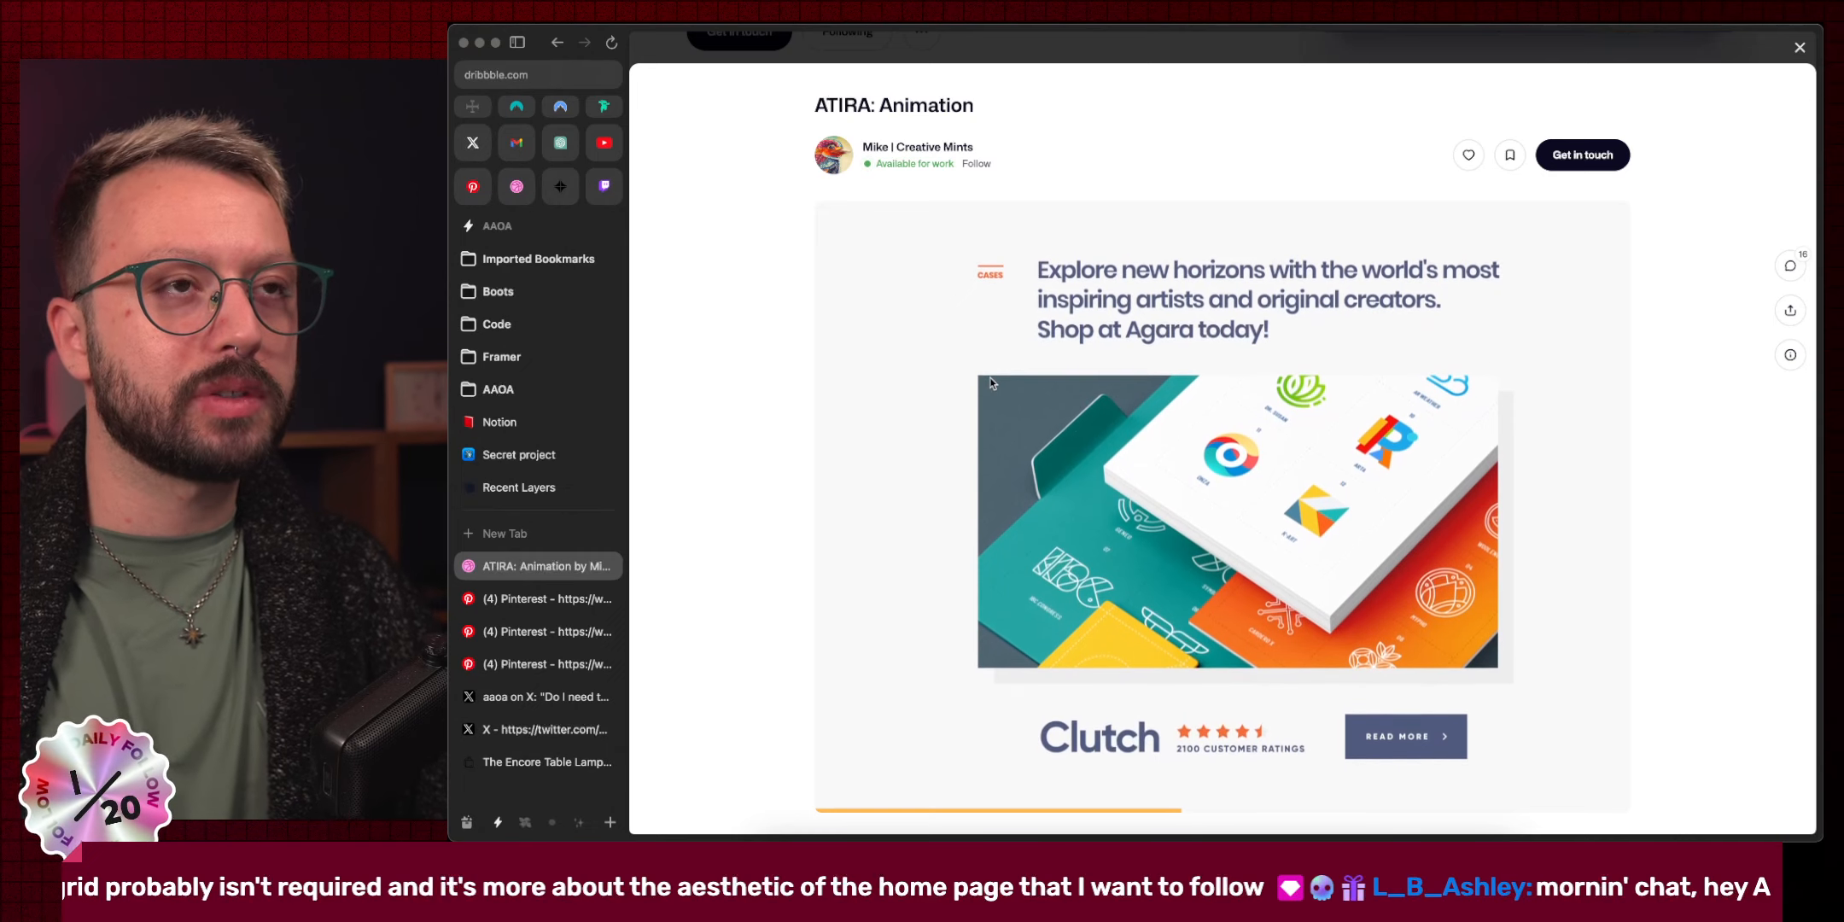
scroll(1003, 443, "down", 6)
scroll(1003, 443, "down", 8)
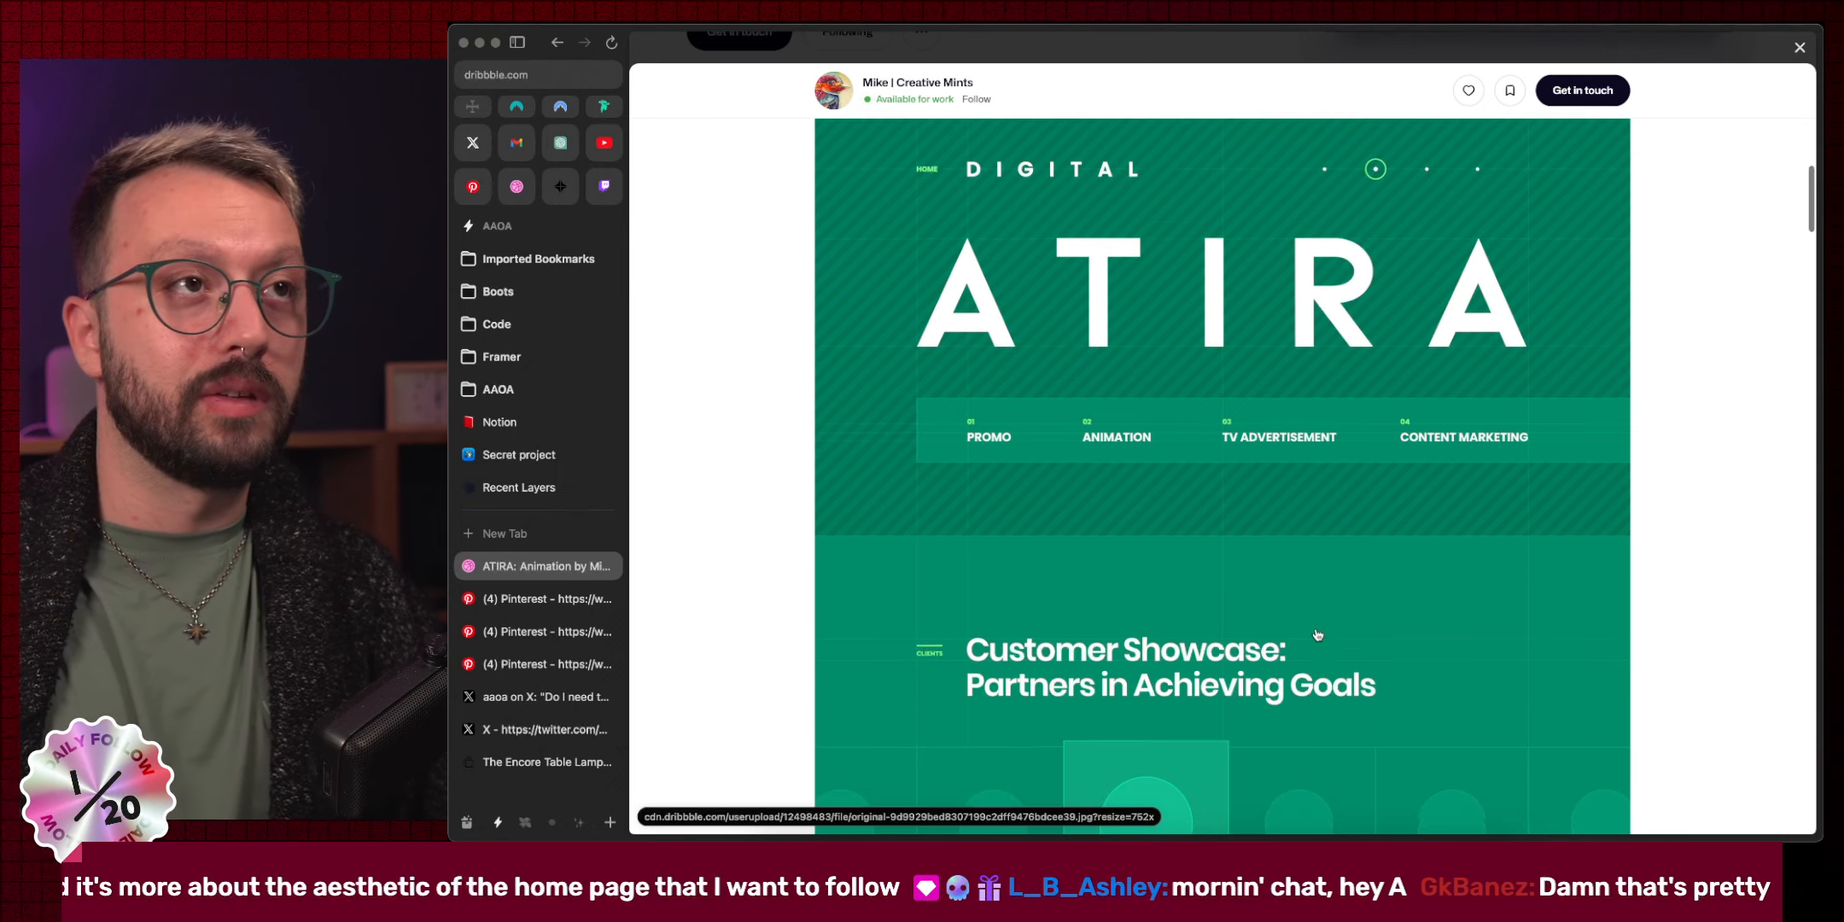
scroll(1318, 635, "up", 5)
left_click(916, 61)
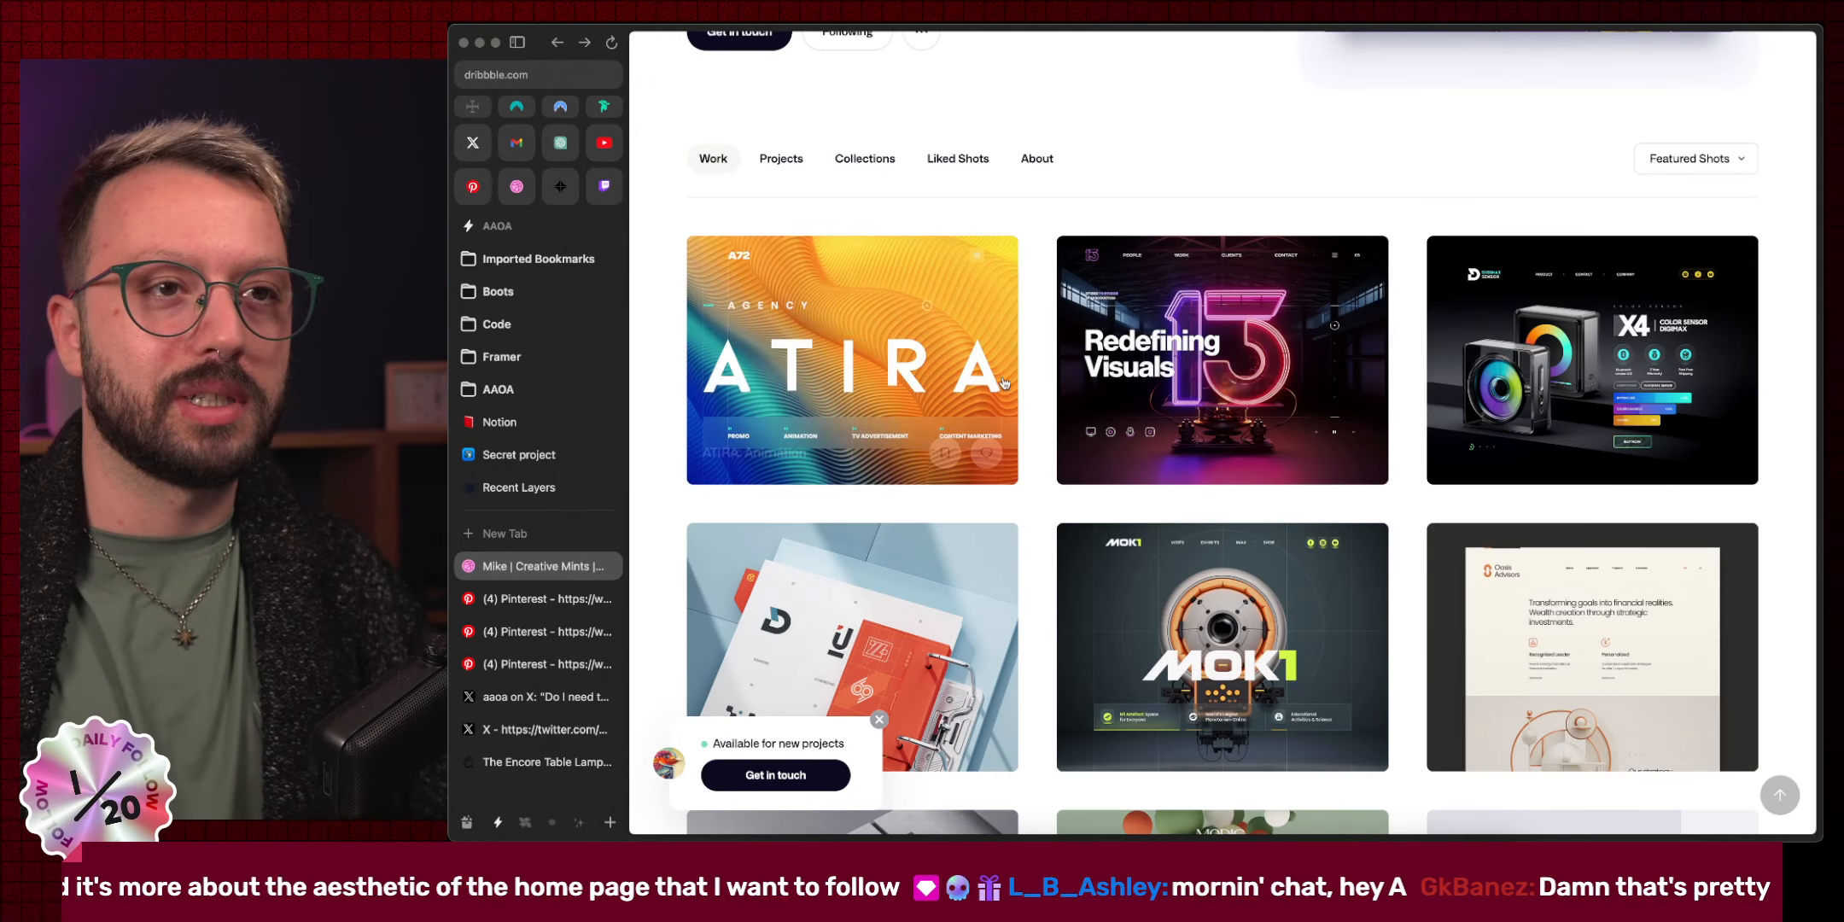
left_click(1285, 585)
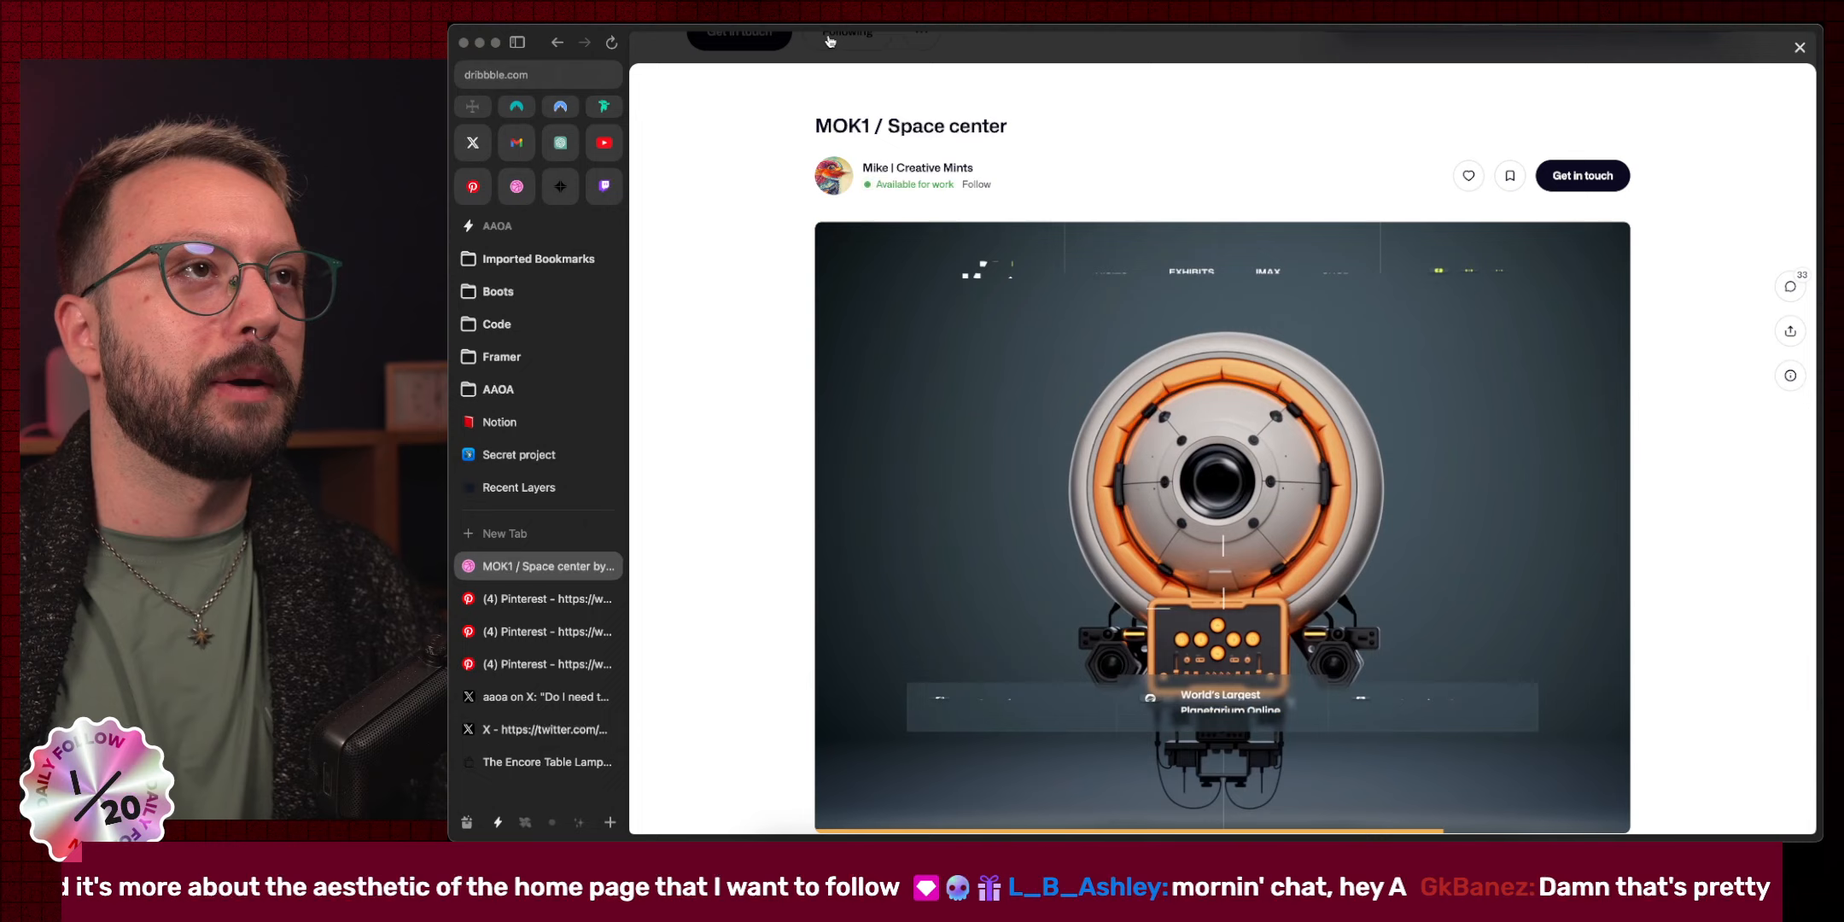
left_click(830, 43)
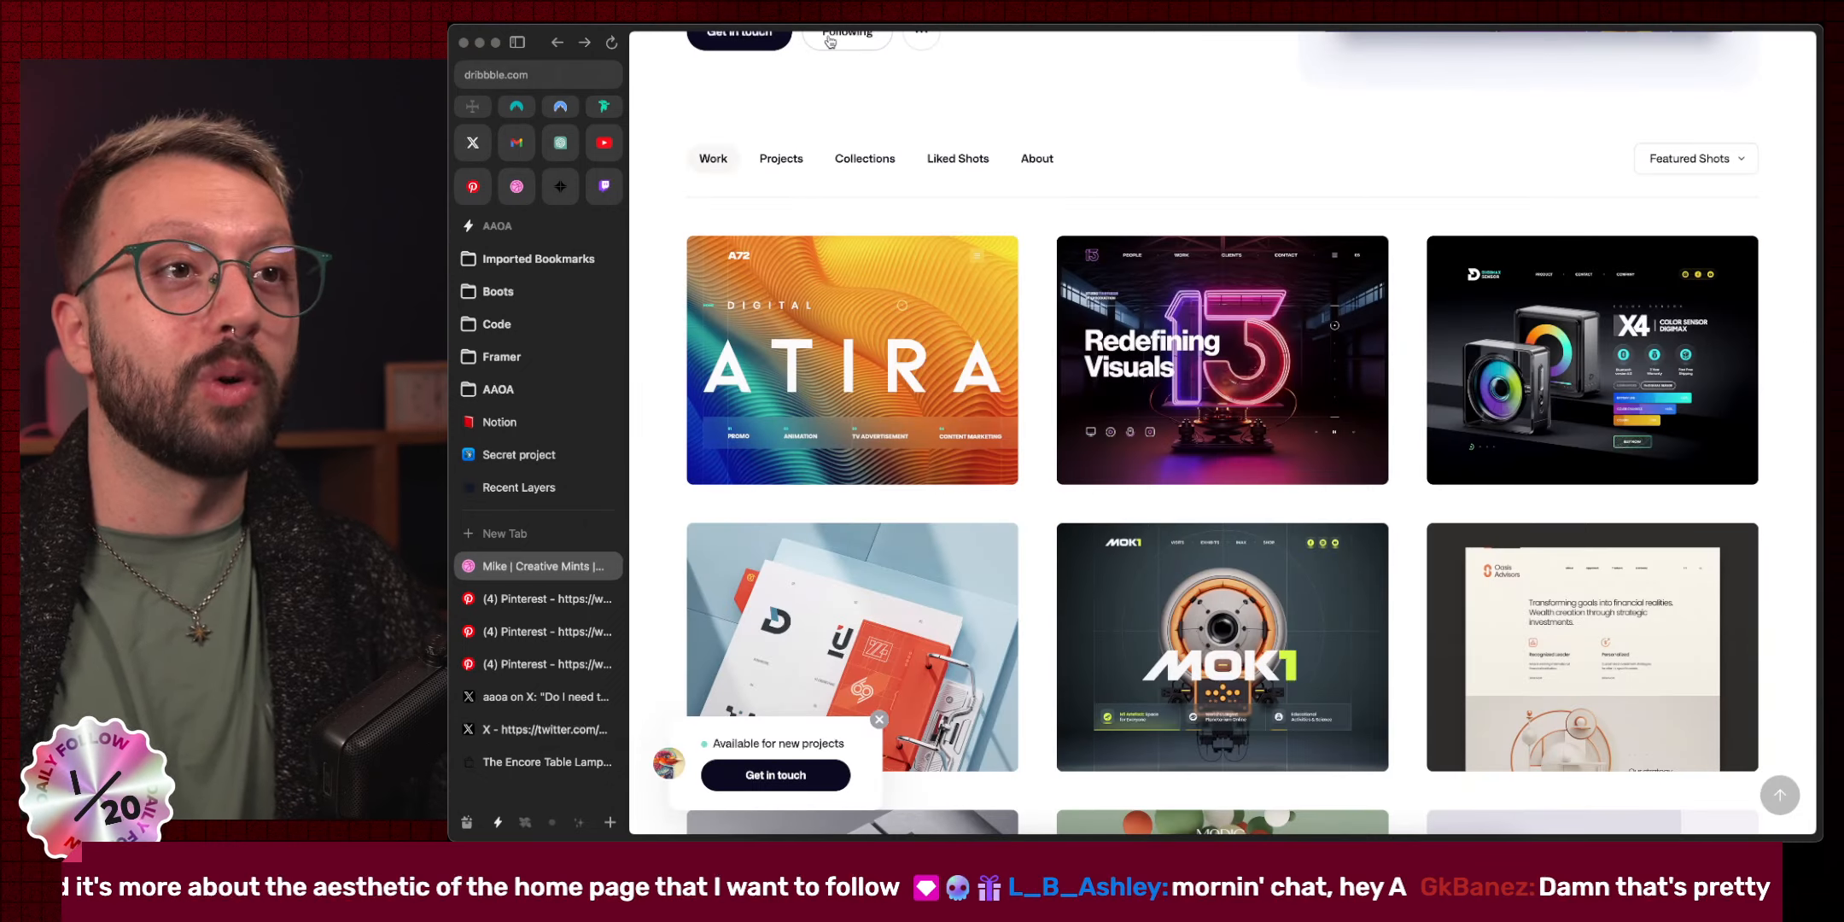
Copy the profile URL and post it as a message in the Twitch stream chat.
key("shift+super+c")
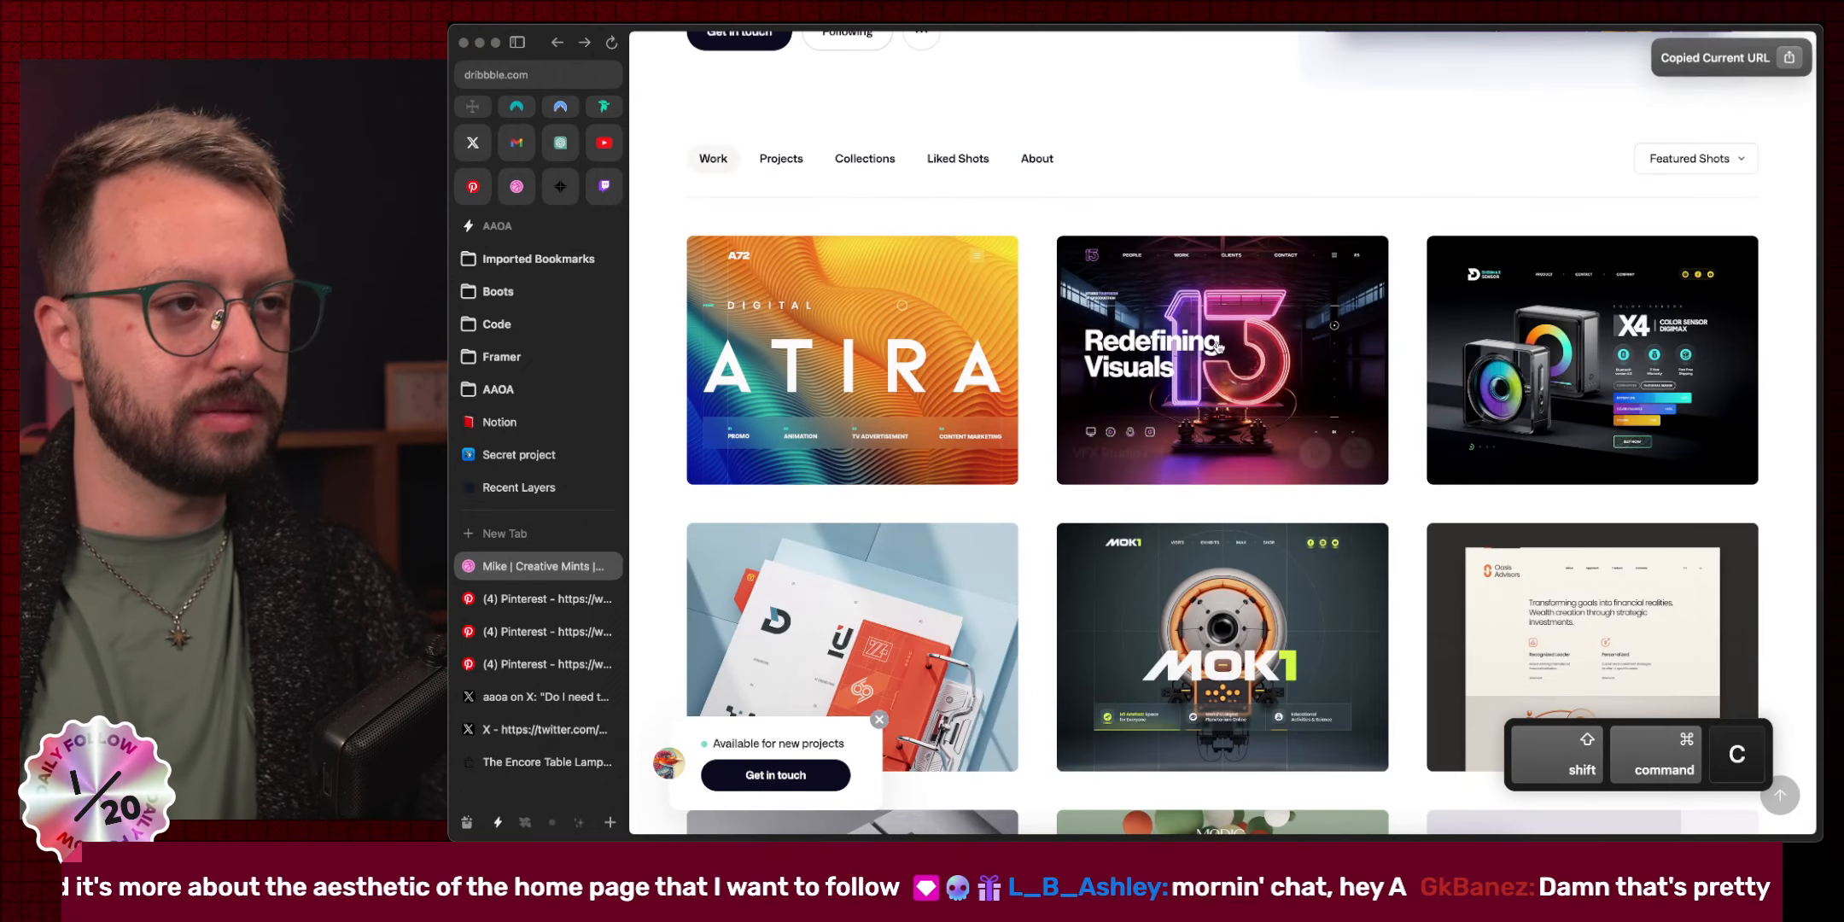
left_click(608, 185)
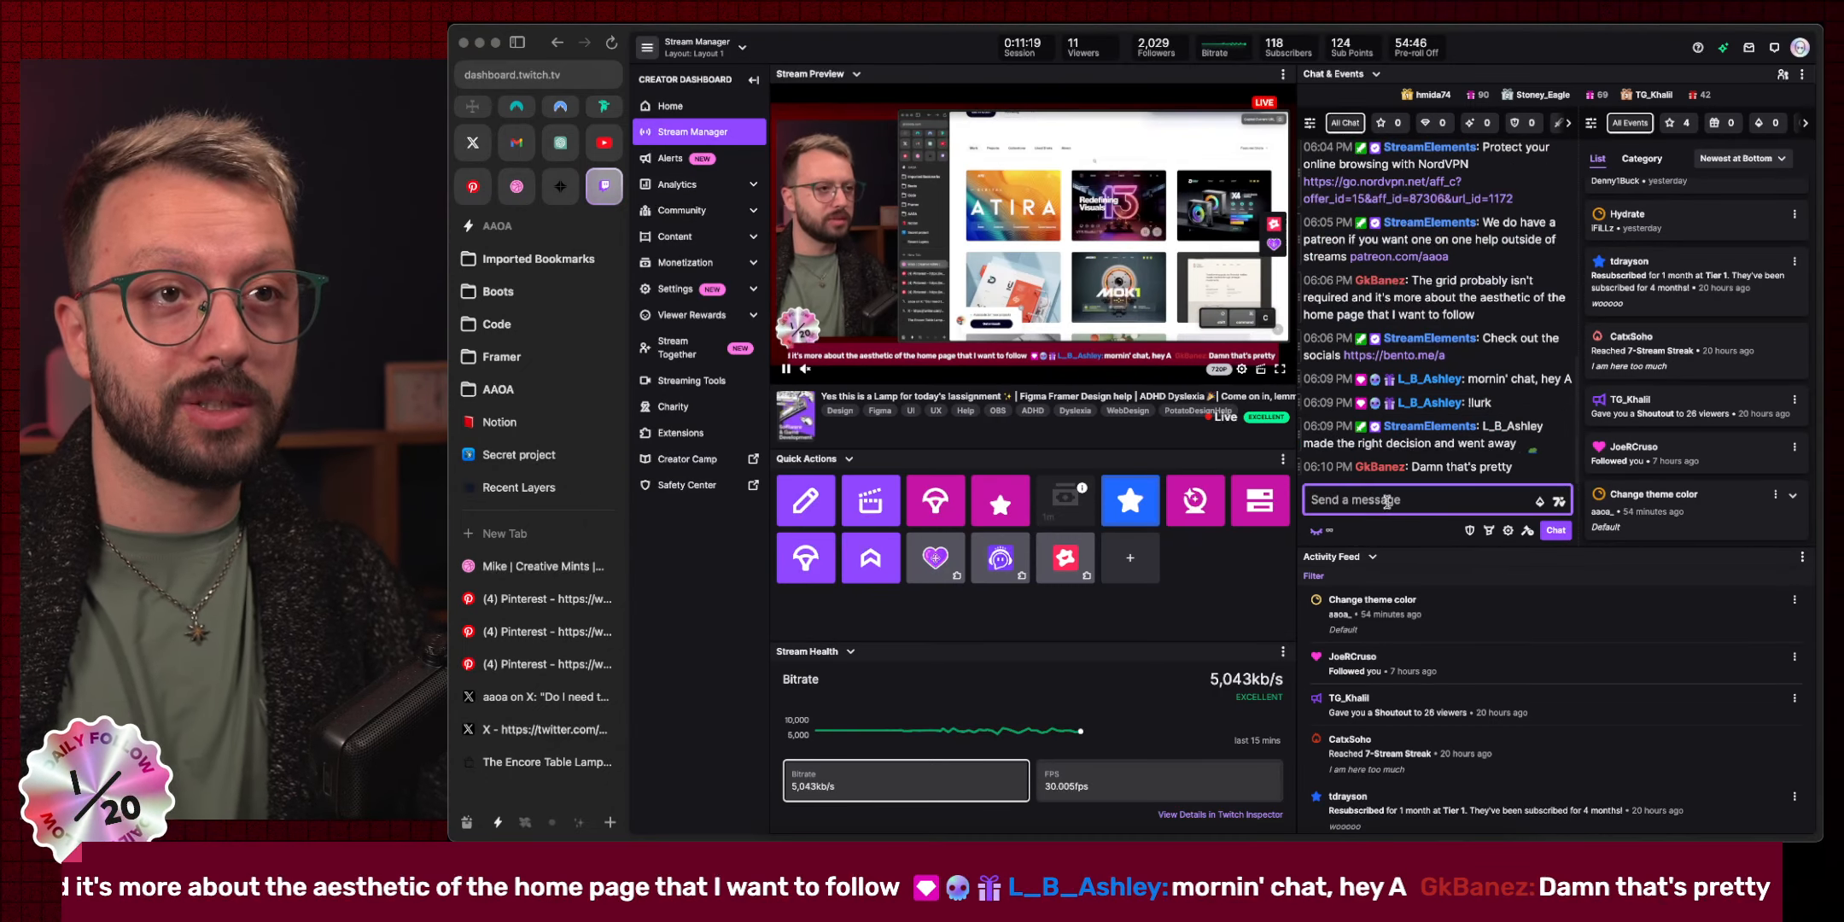
key("super+v")
key("Return")
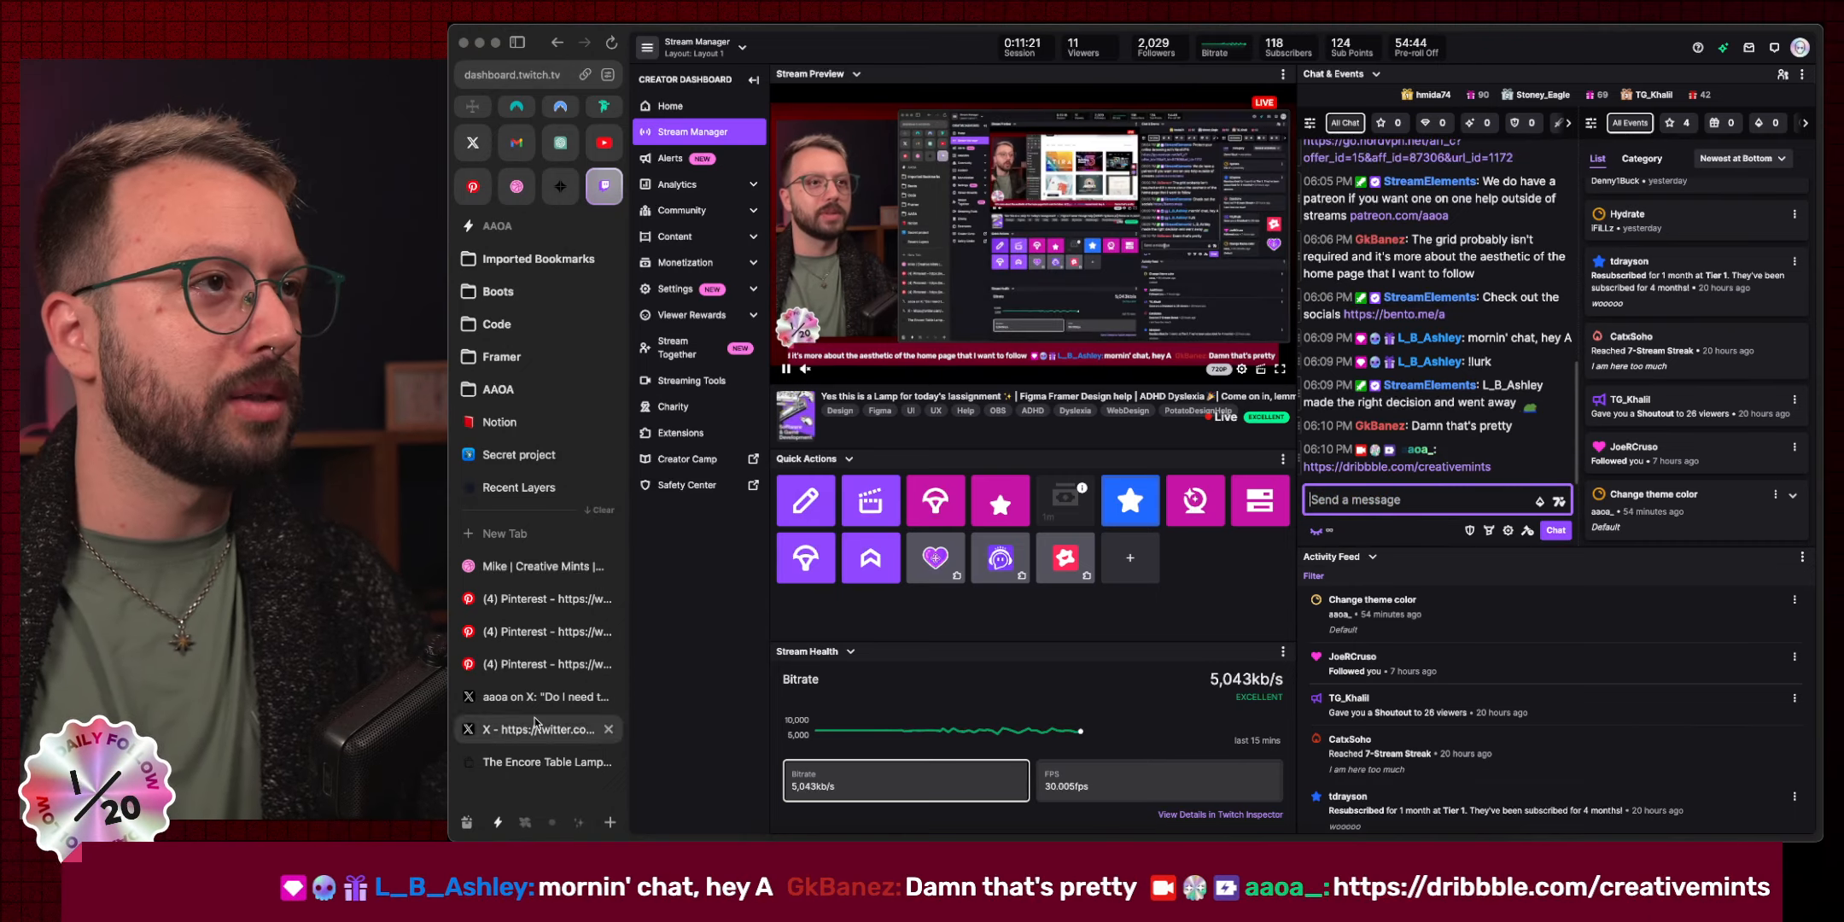
Return to the Creative Mints portfolio and scroll down to Indiana Puggs, K-Art Advisory Service and Web Talks.
left_click(538, 566)
scroll(1521, 566, "down", 5)
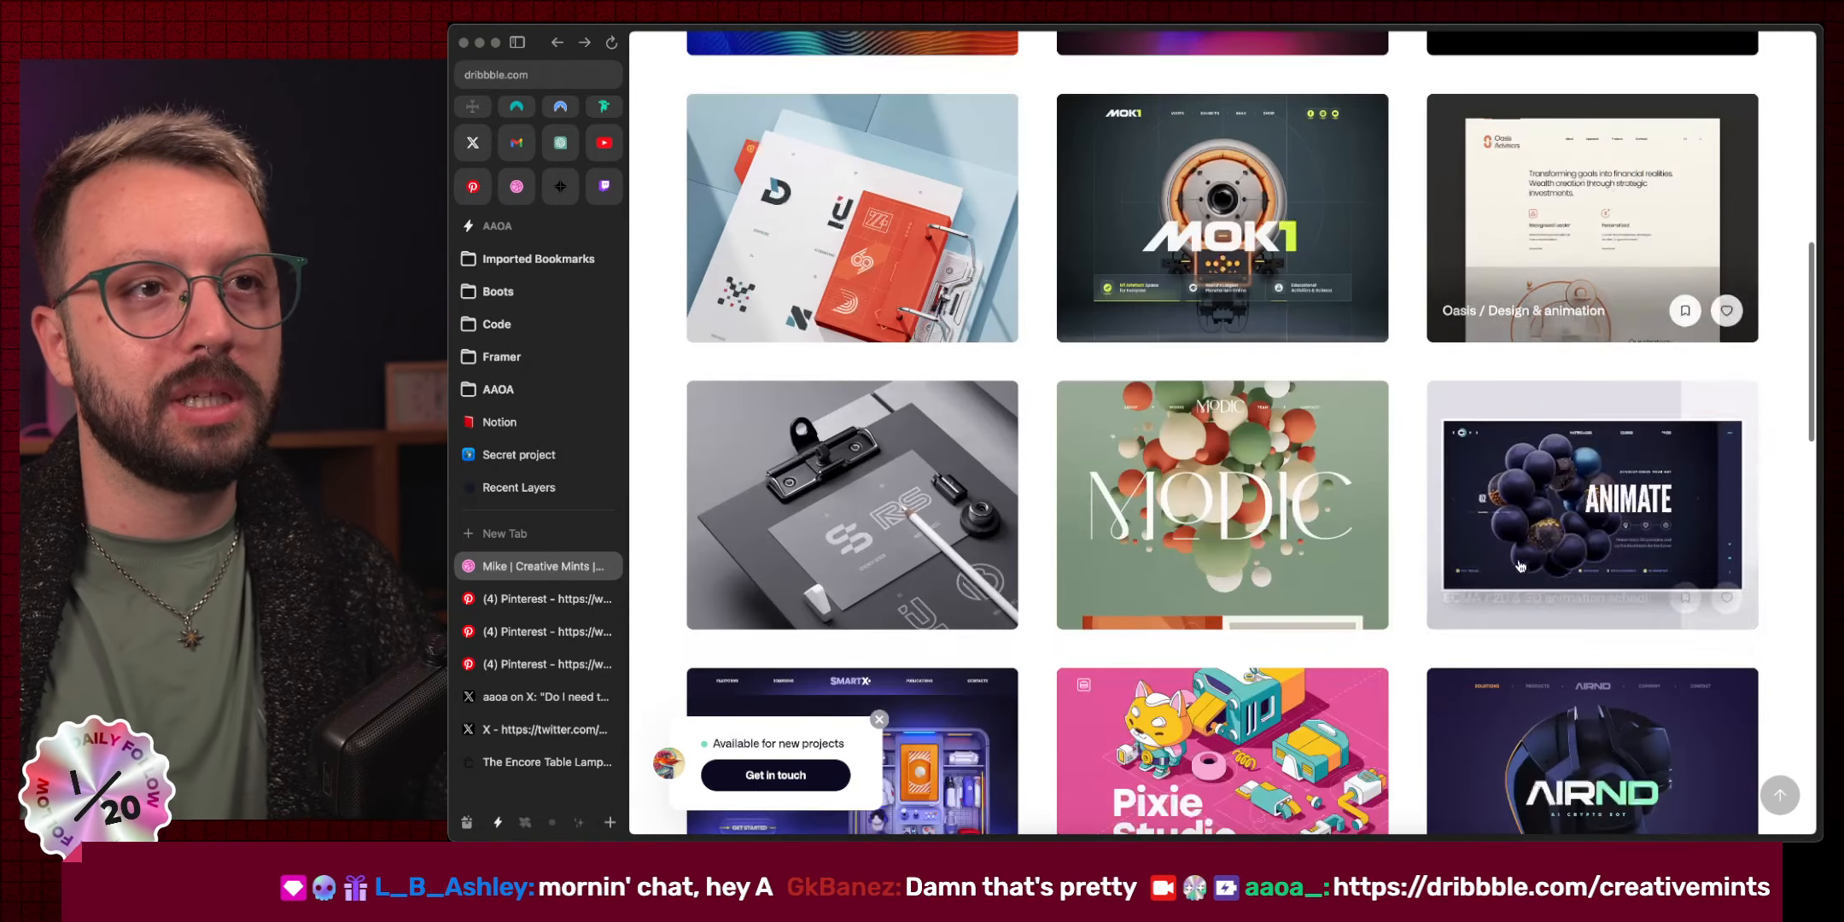
scroll(1520, 566, "down", 10)
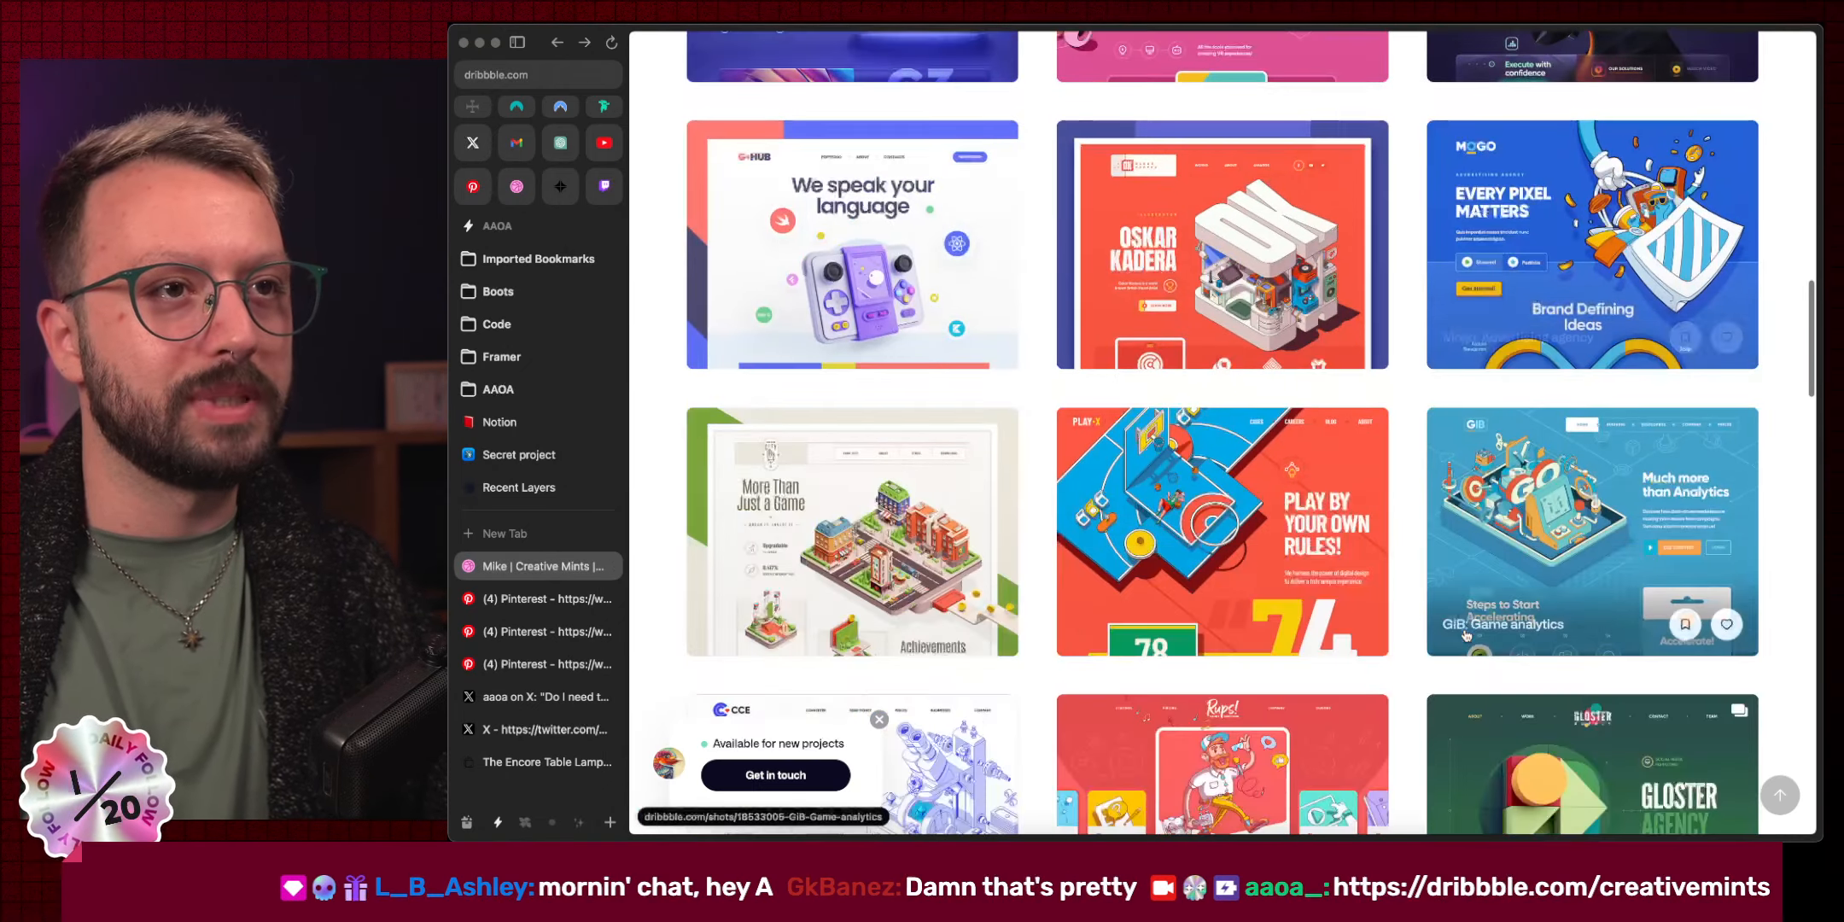
scroll(1465, 635, "down", 15)
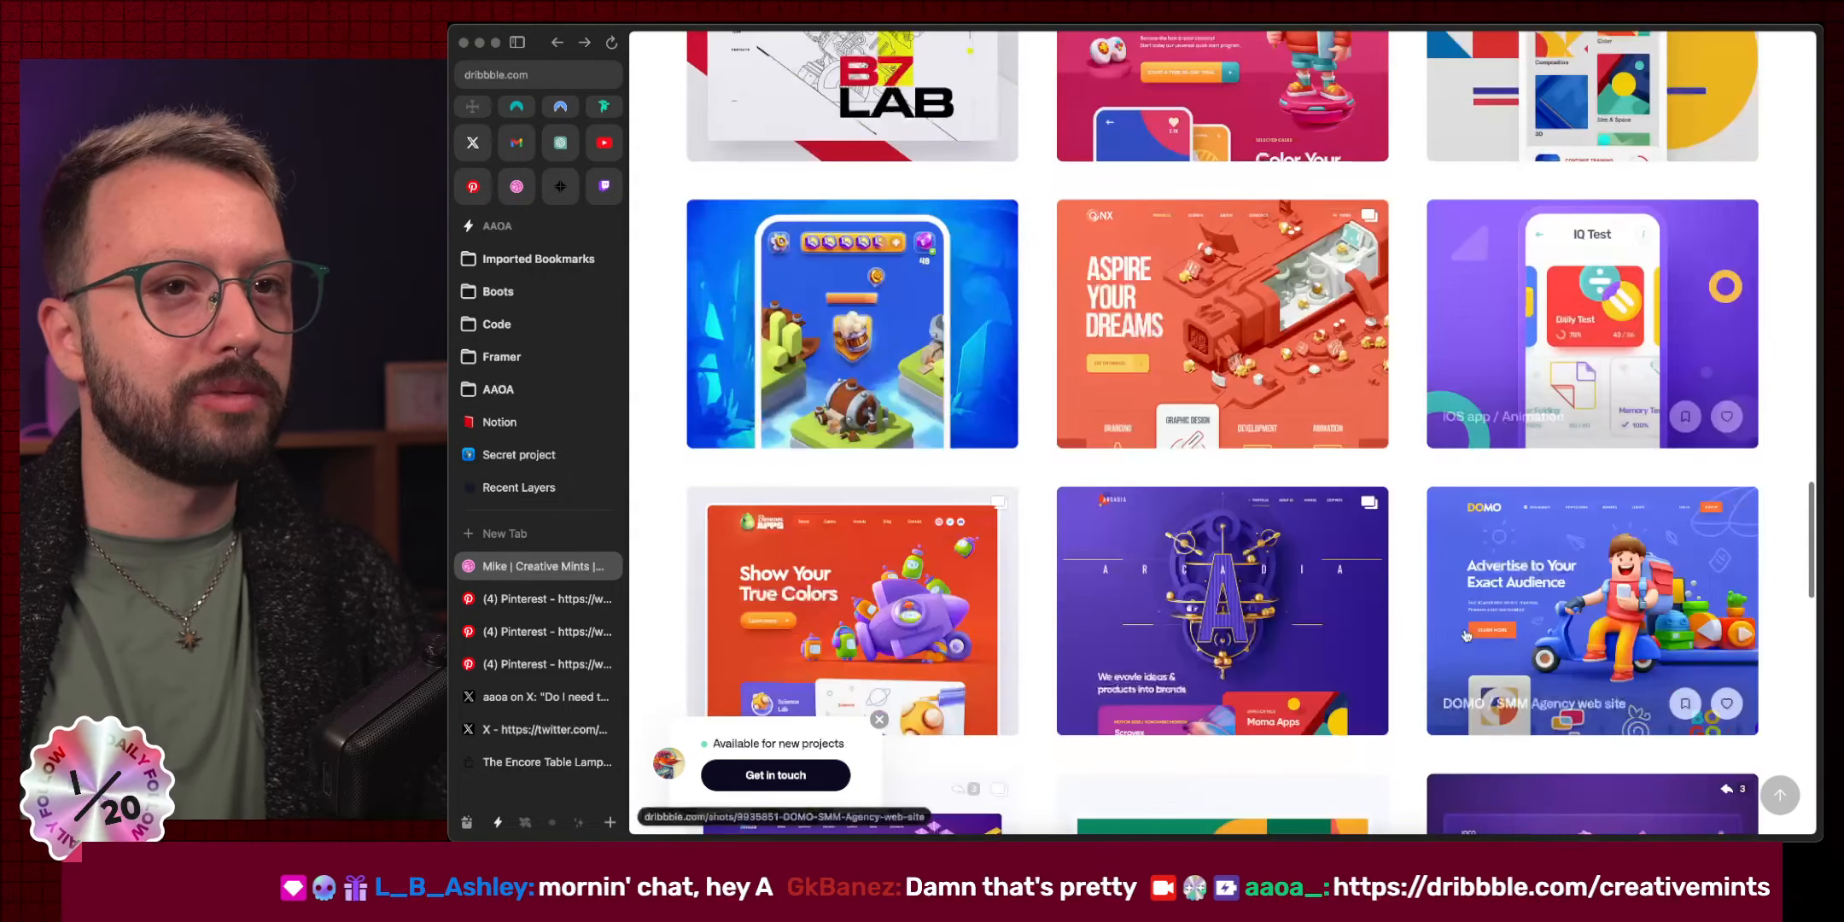
scroll(1465, 635, "down", 15)
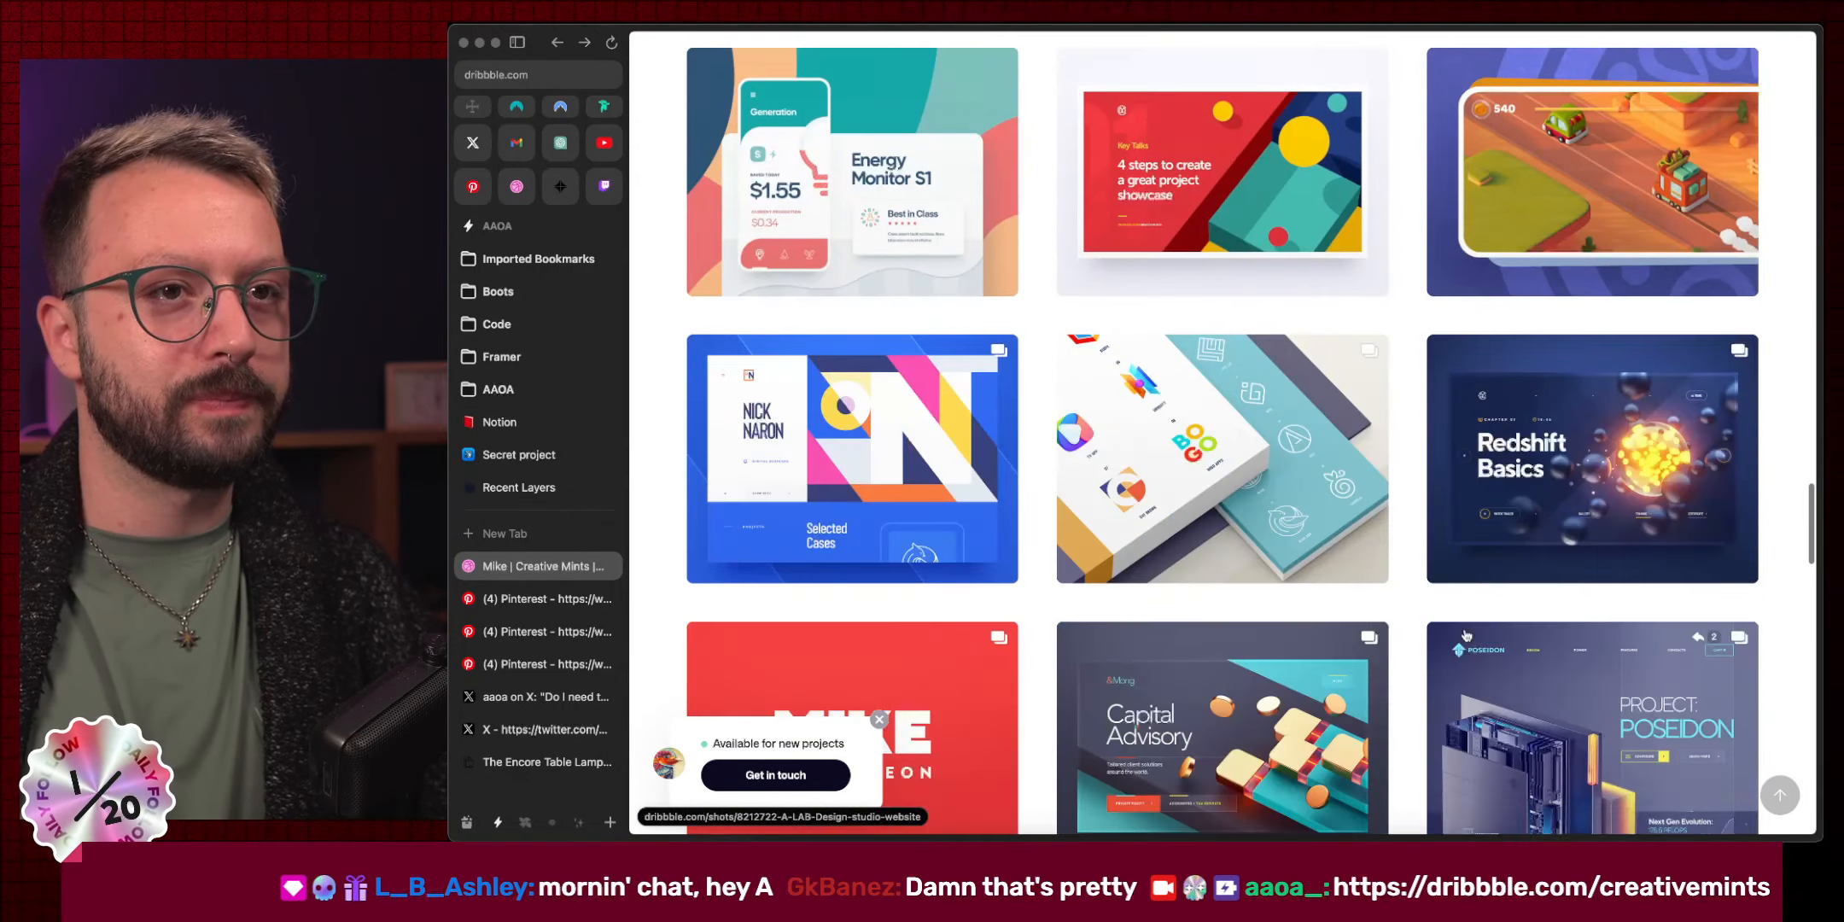
scroll(1451, 637, "down", 5)
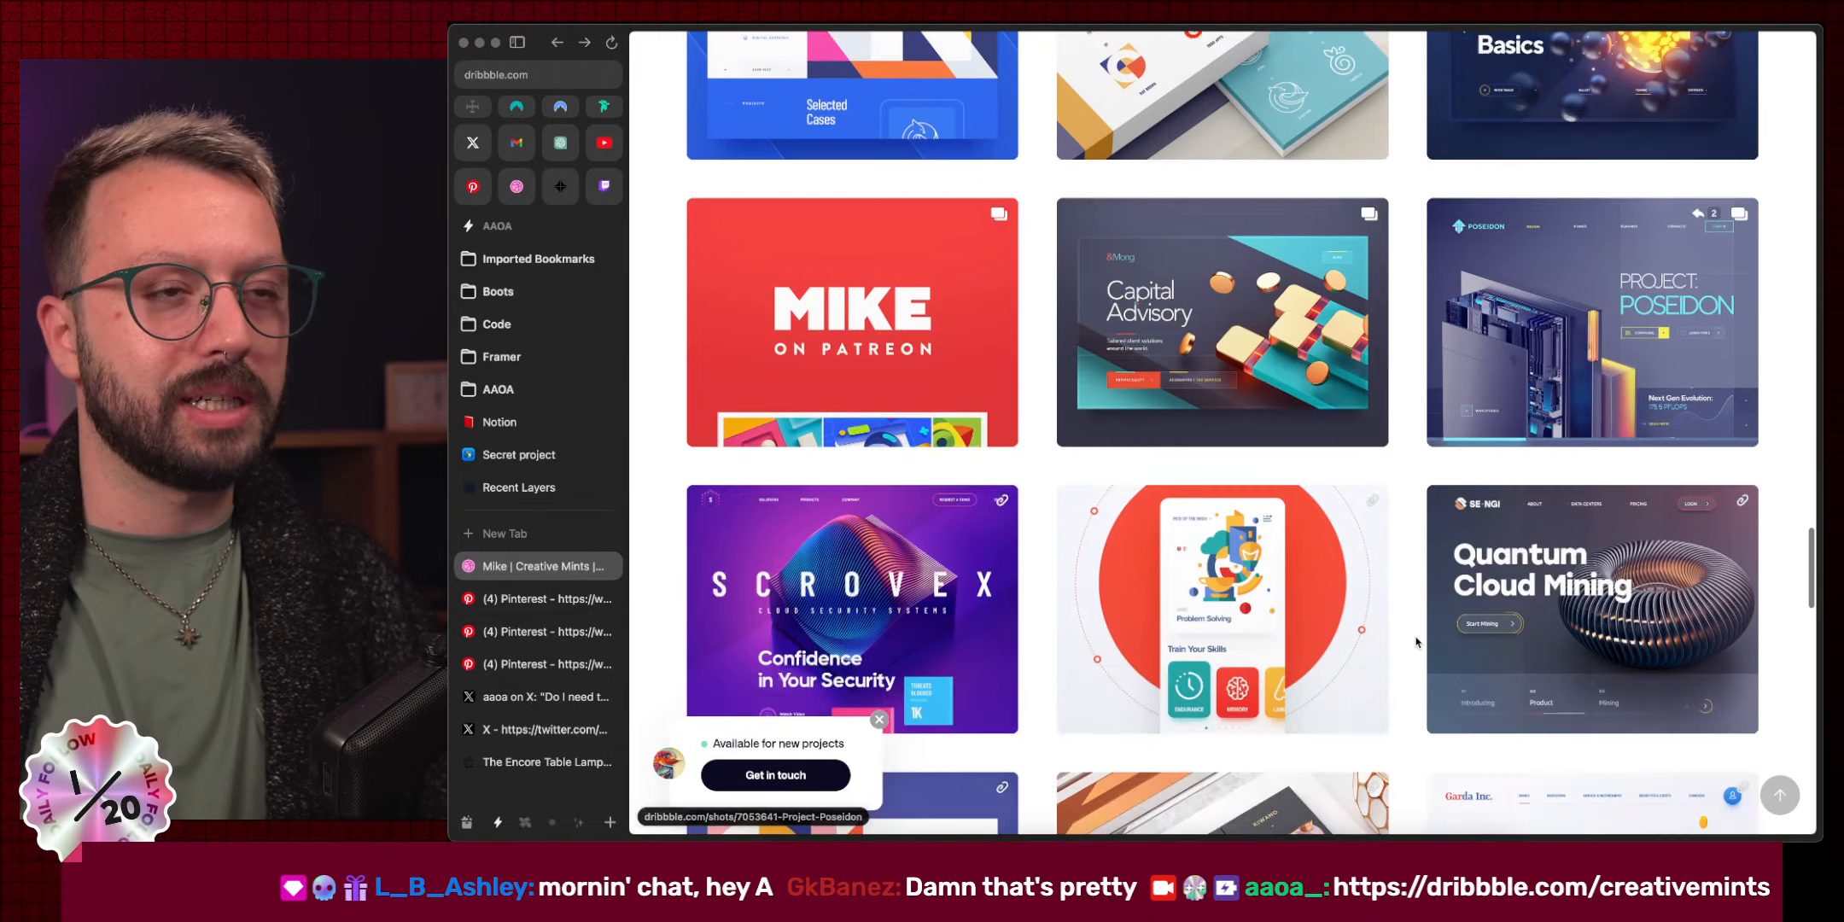
scroll(1416, 642, "down", 7)
scroll(1416, 642, "down", 14)
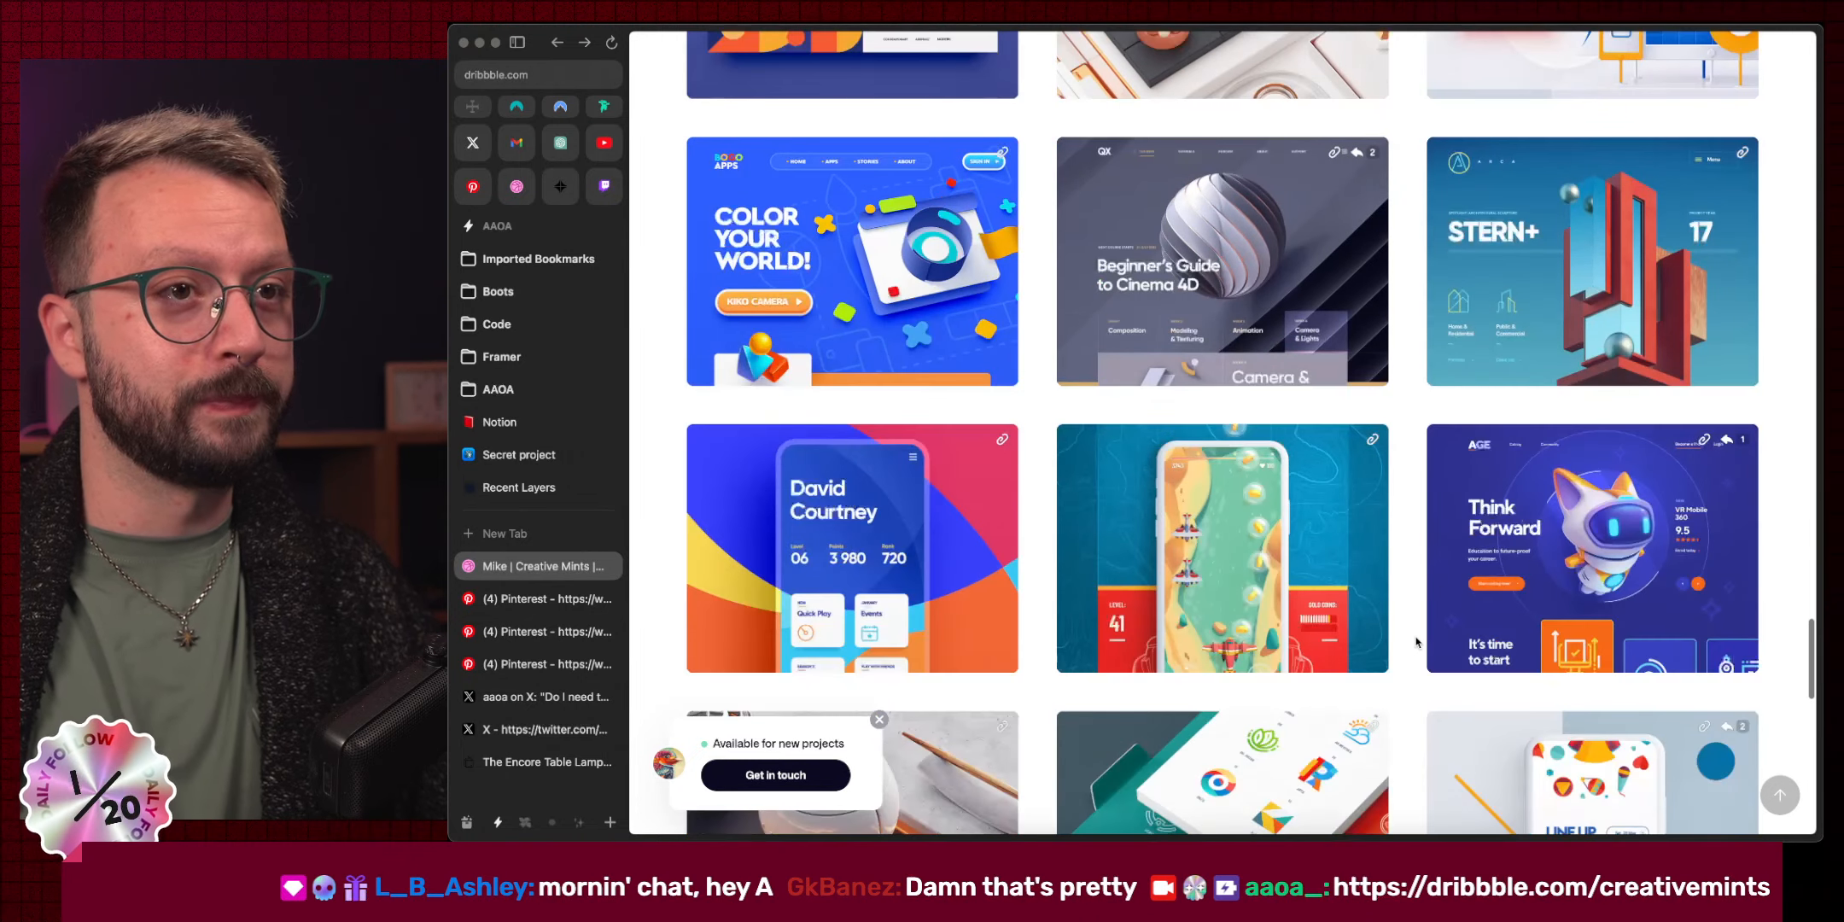
scroll(1416, 642, "down", 5)
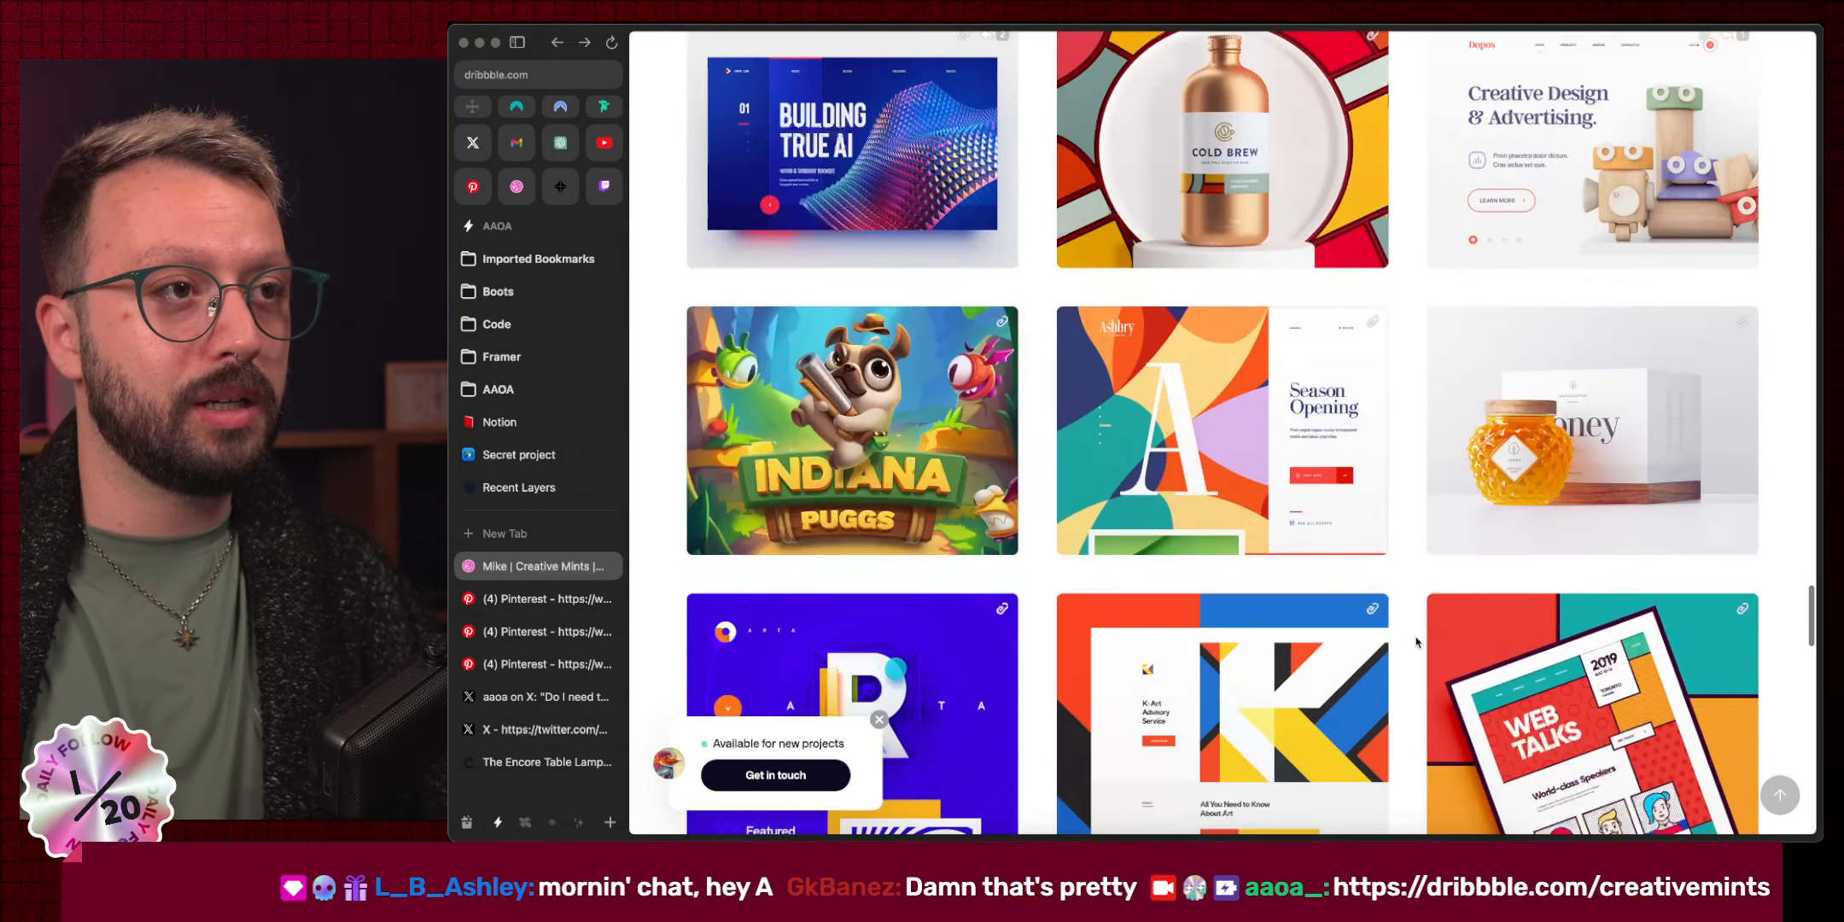
scroll(1417, 642, "down", 3)
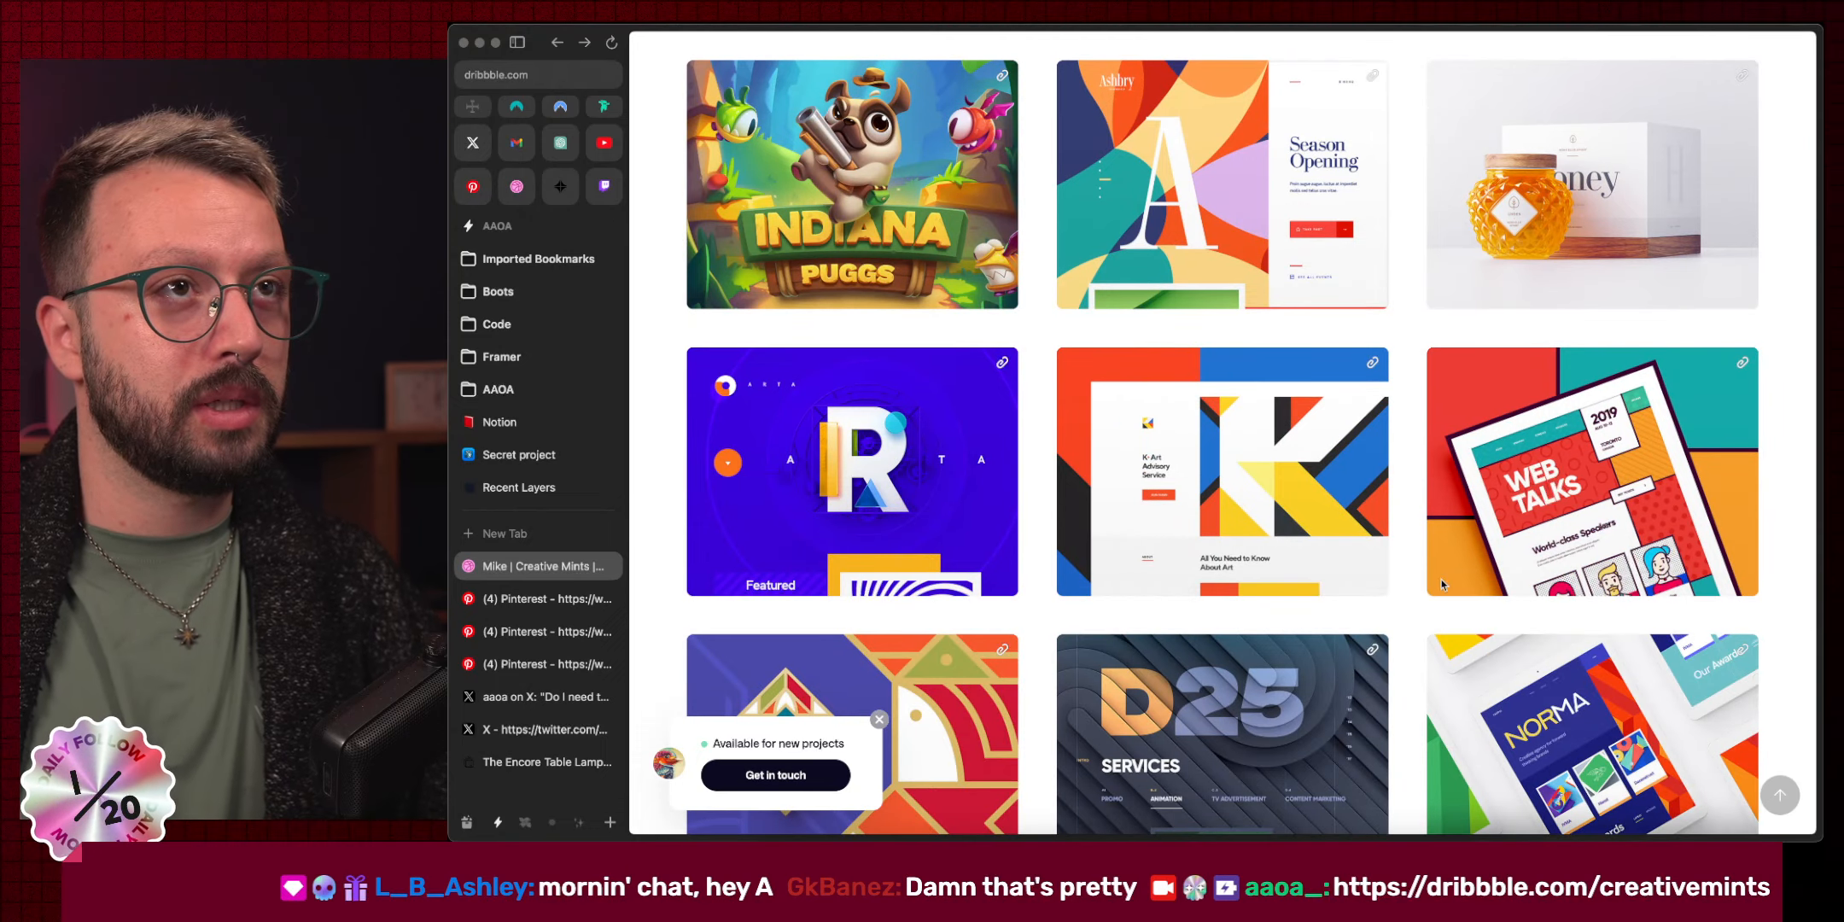
scroll(1193, 228, "down", 3)
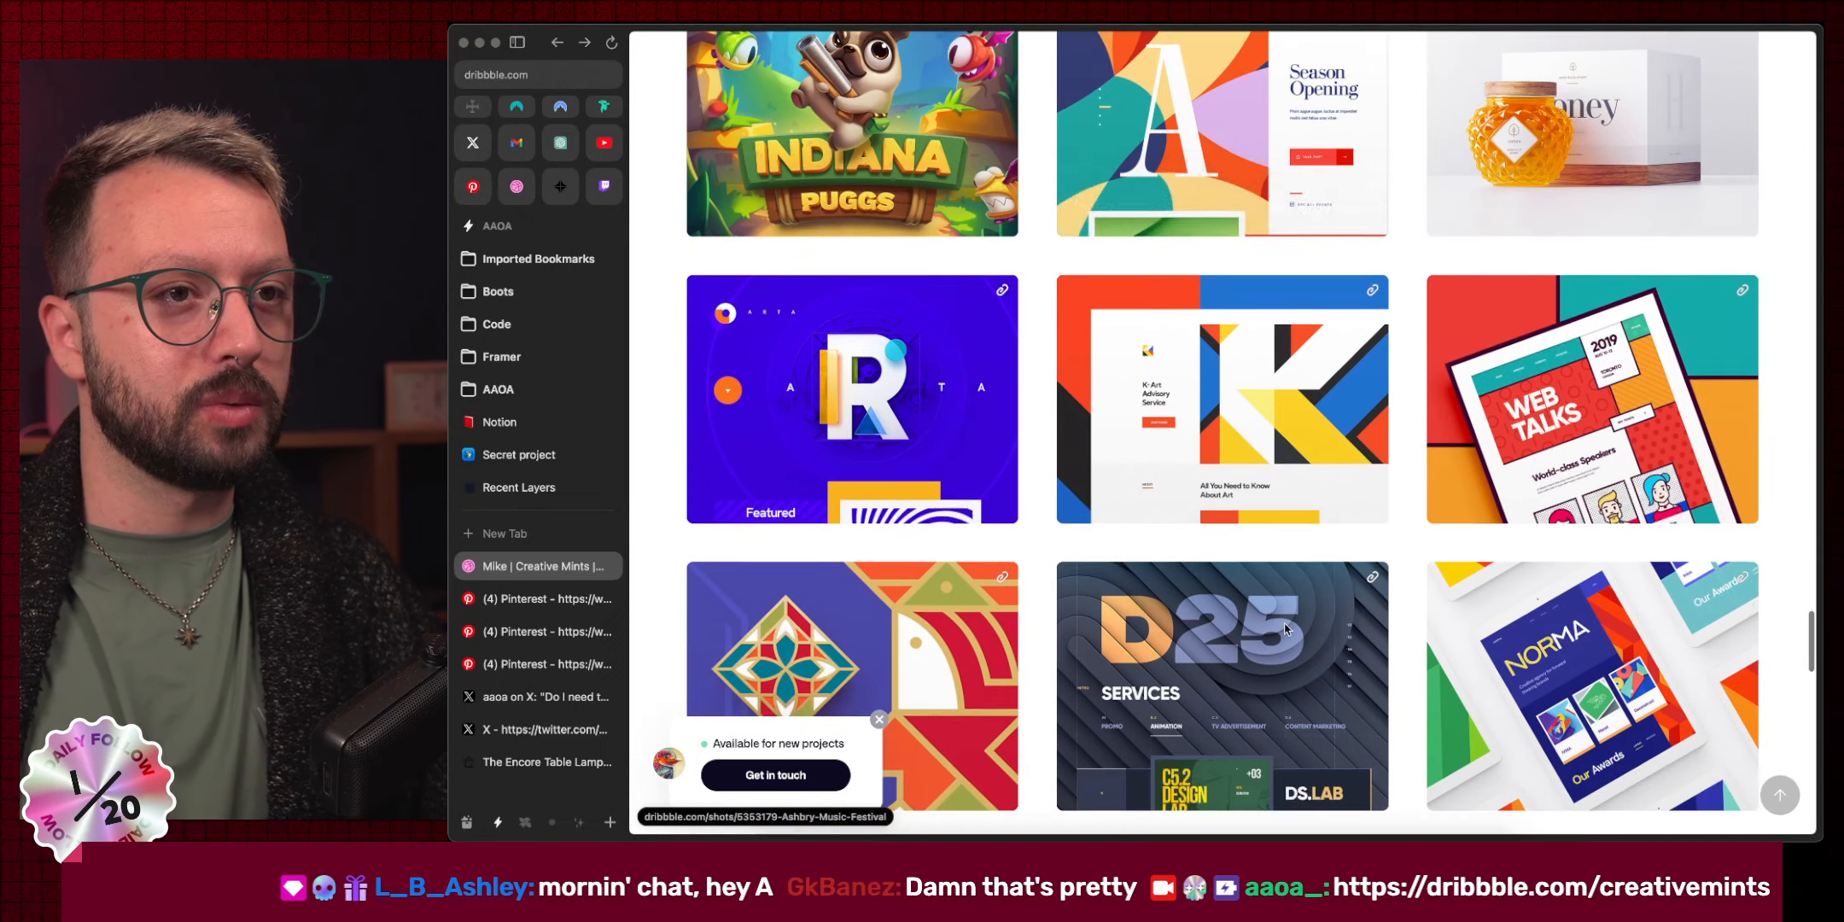
scroll(1229, 511, "up", 4)
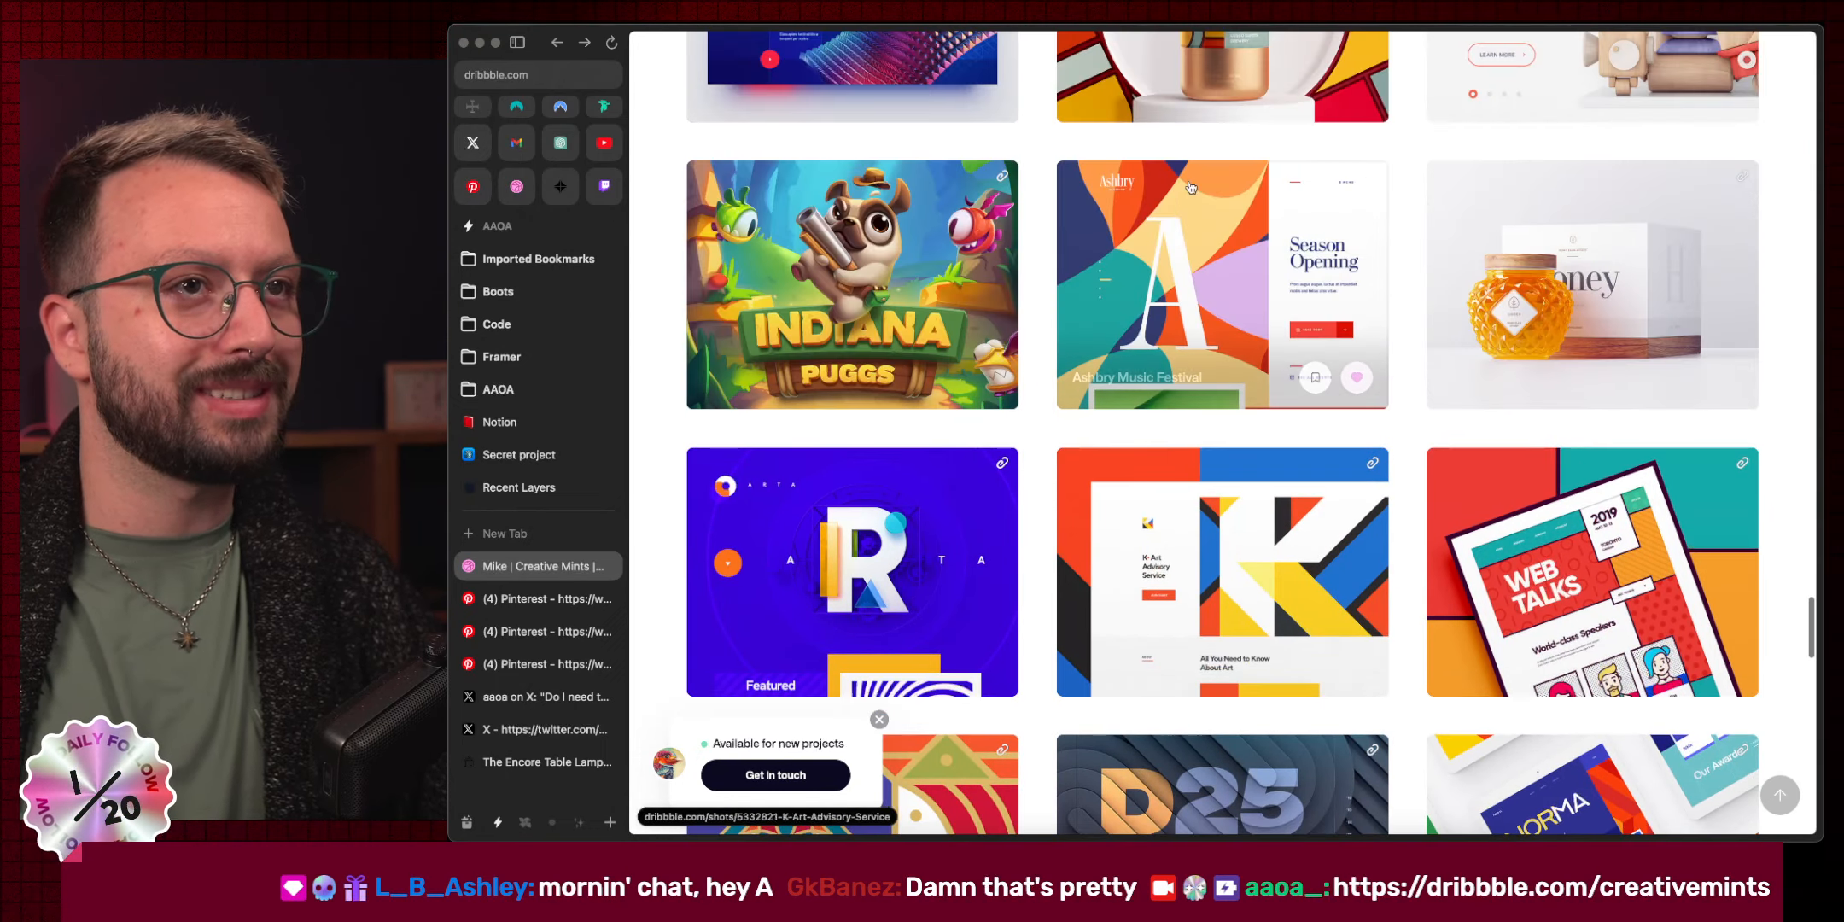
Open the Ashbry Music Festival shot and view its Upcoming Events image full-size.
left_click(1252, 306)
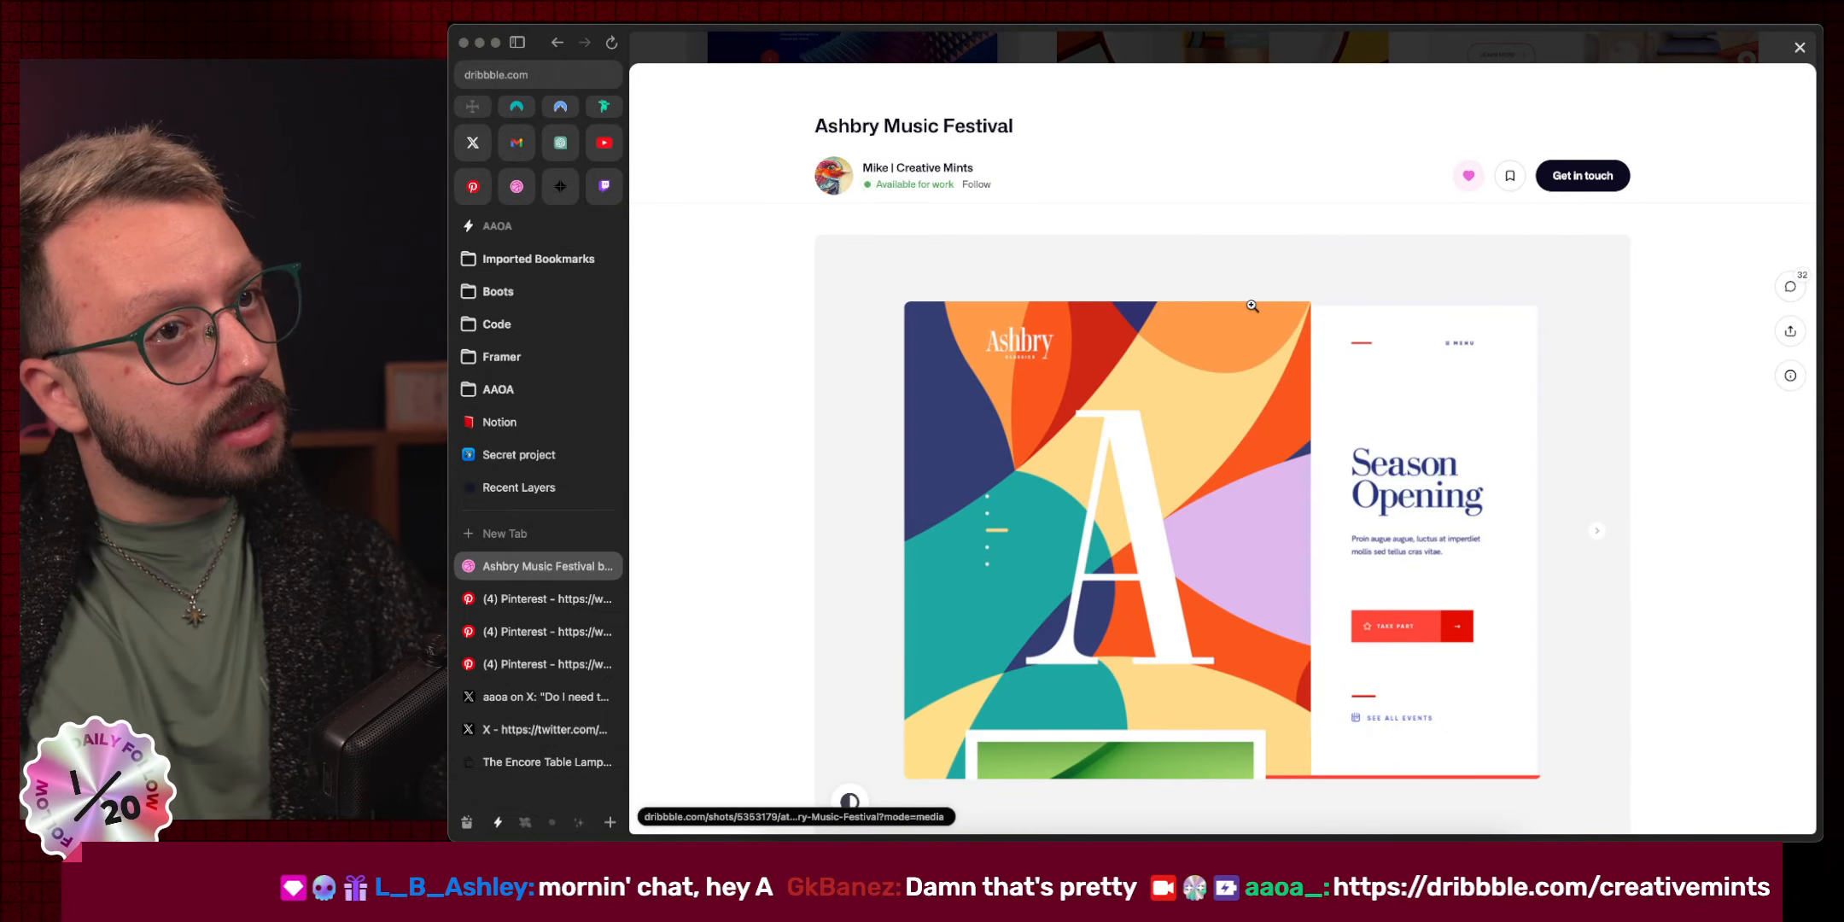
scroll(1239, 318, "down", 4)
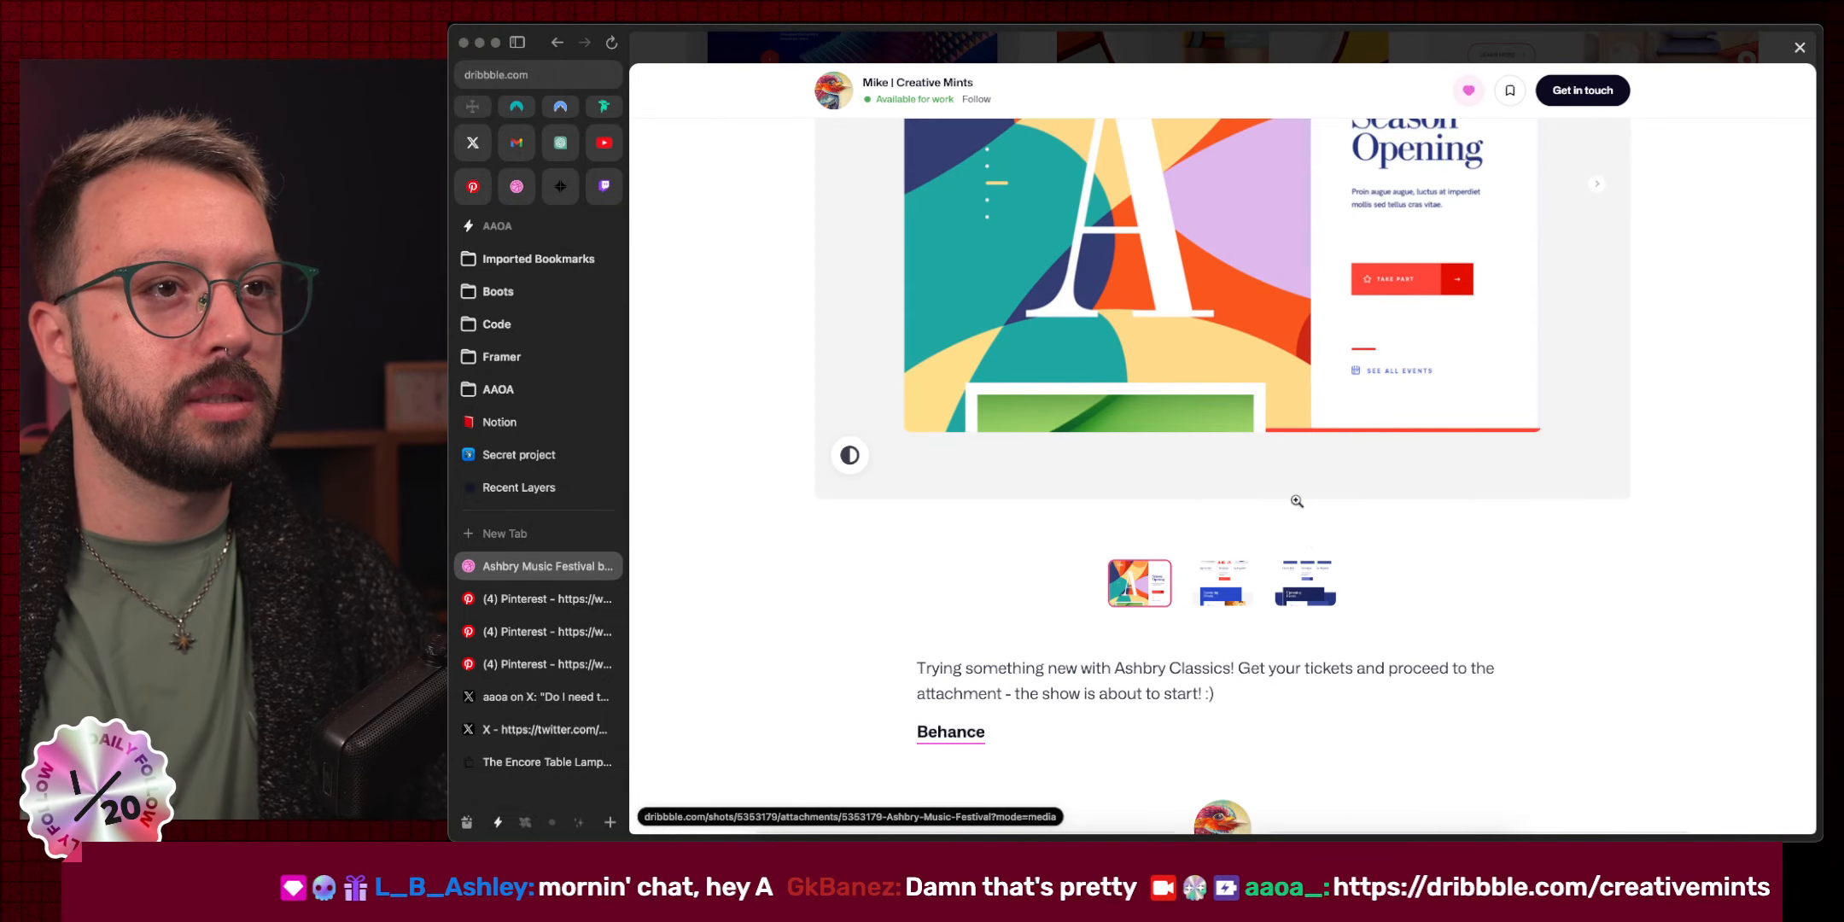
left_click(1327, 578)
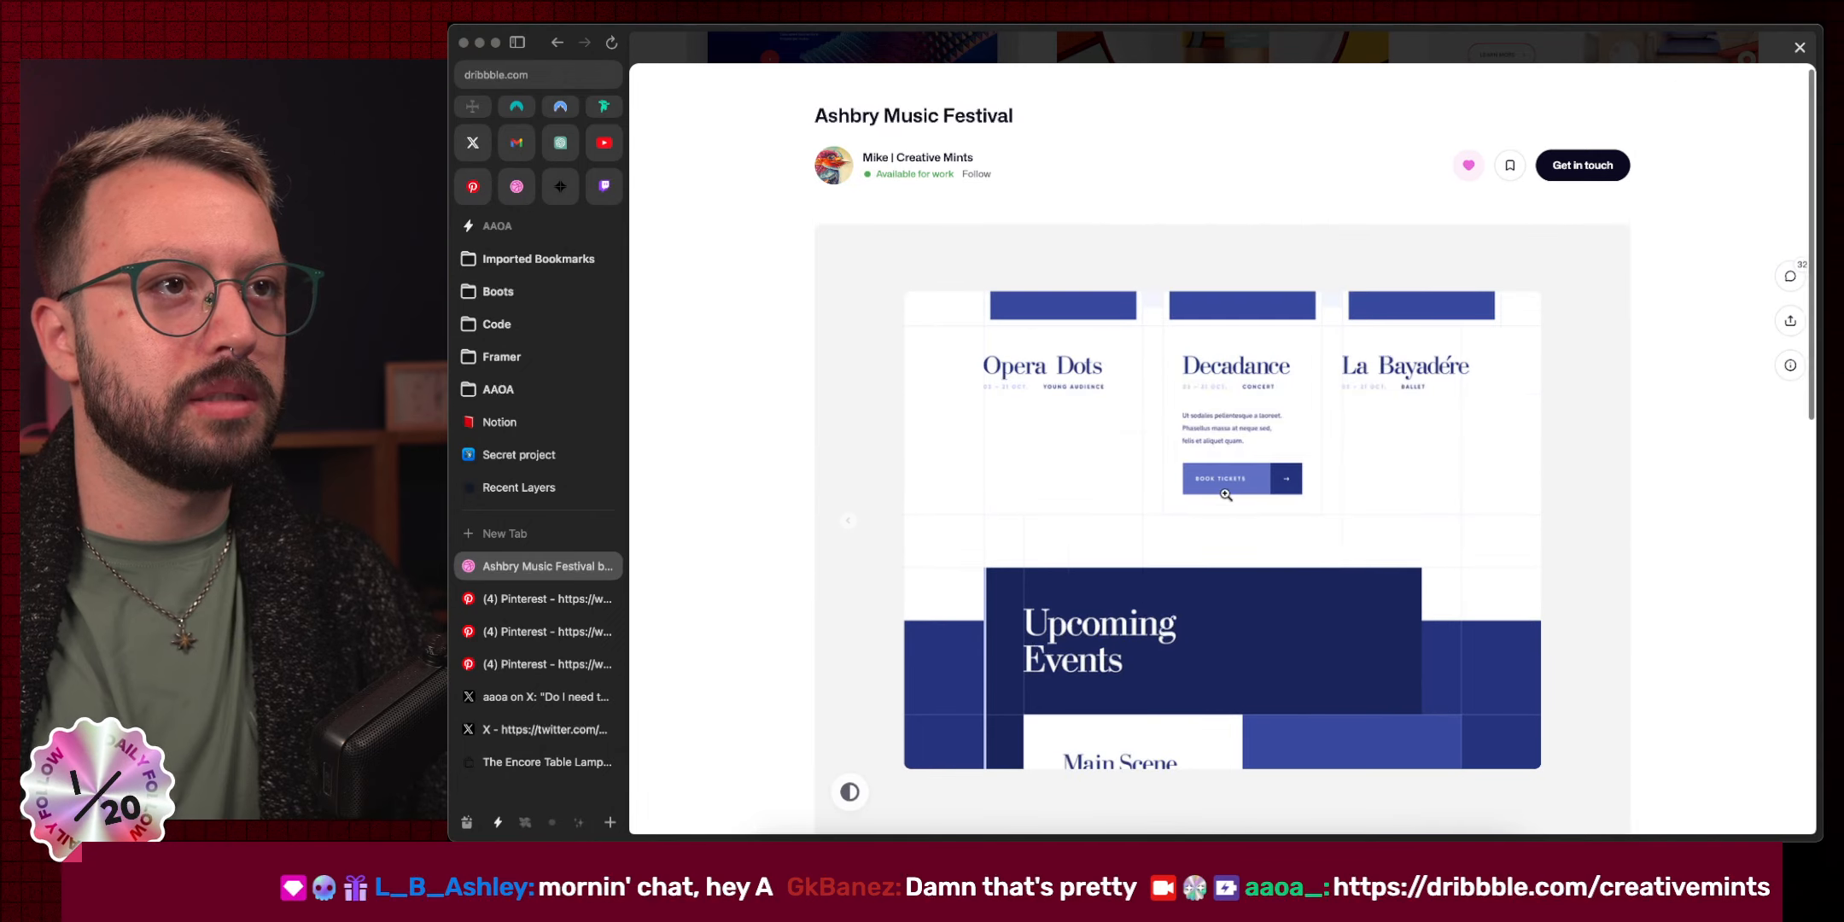
left_click(1407, 592)
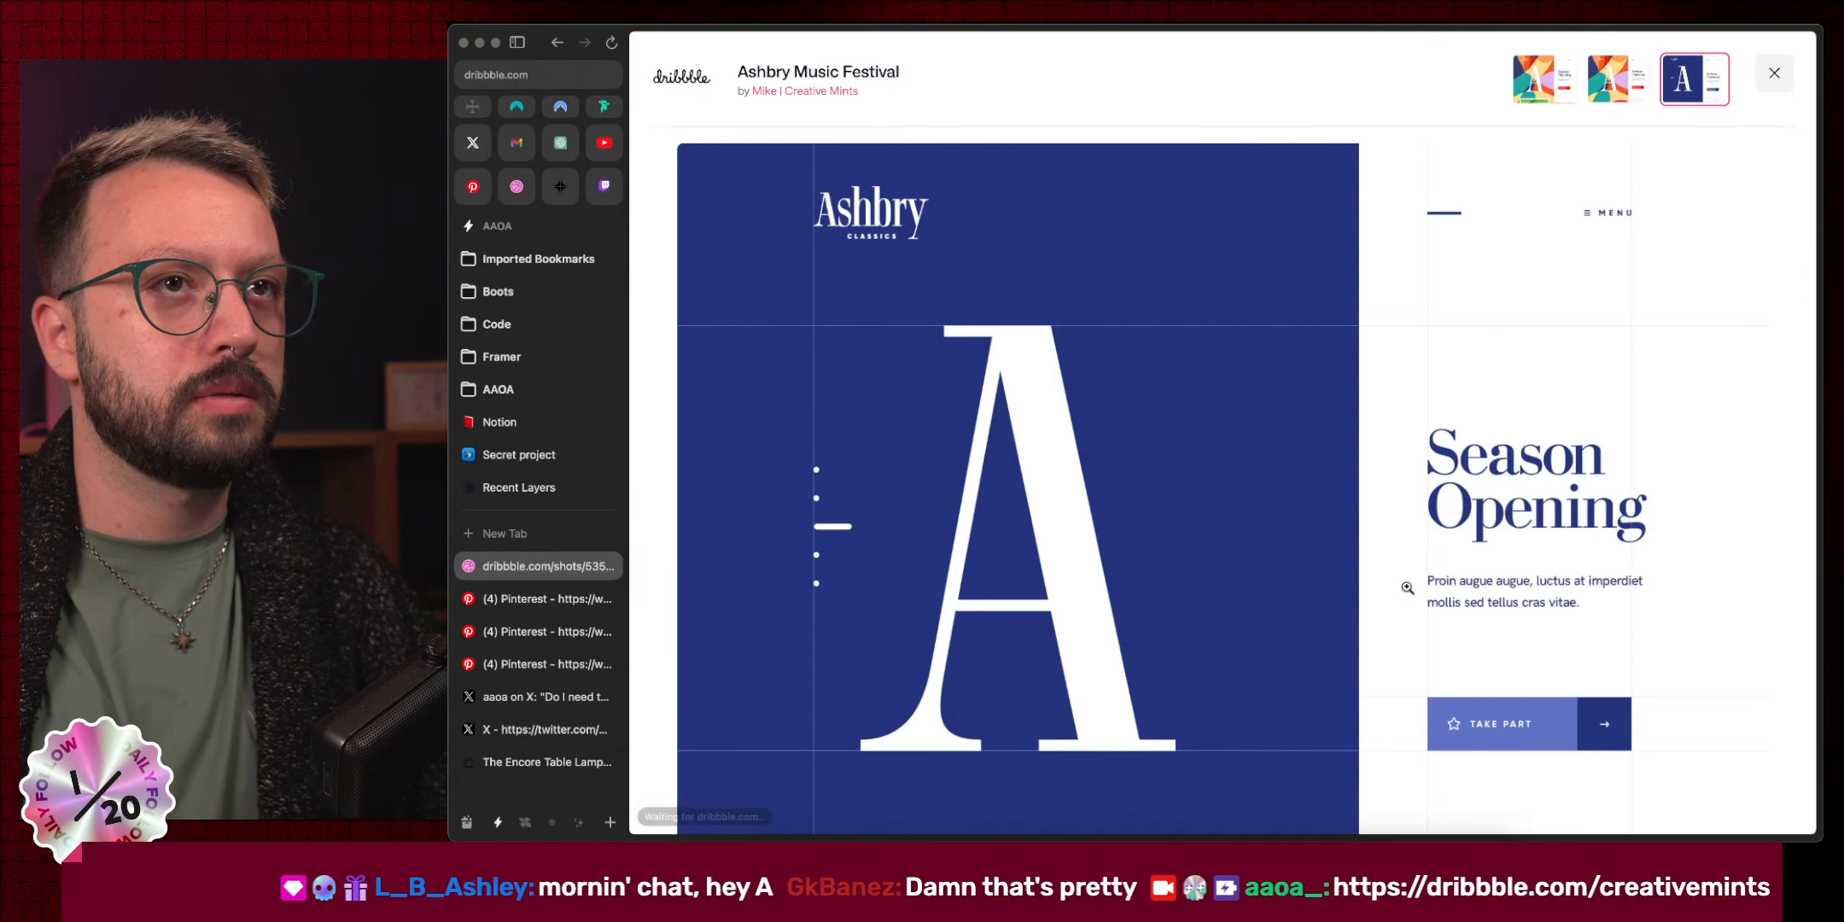
scroll(1407, 589, "down", 4)
scroll(1320, 521, "up", 4)
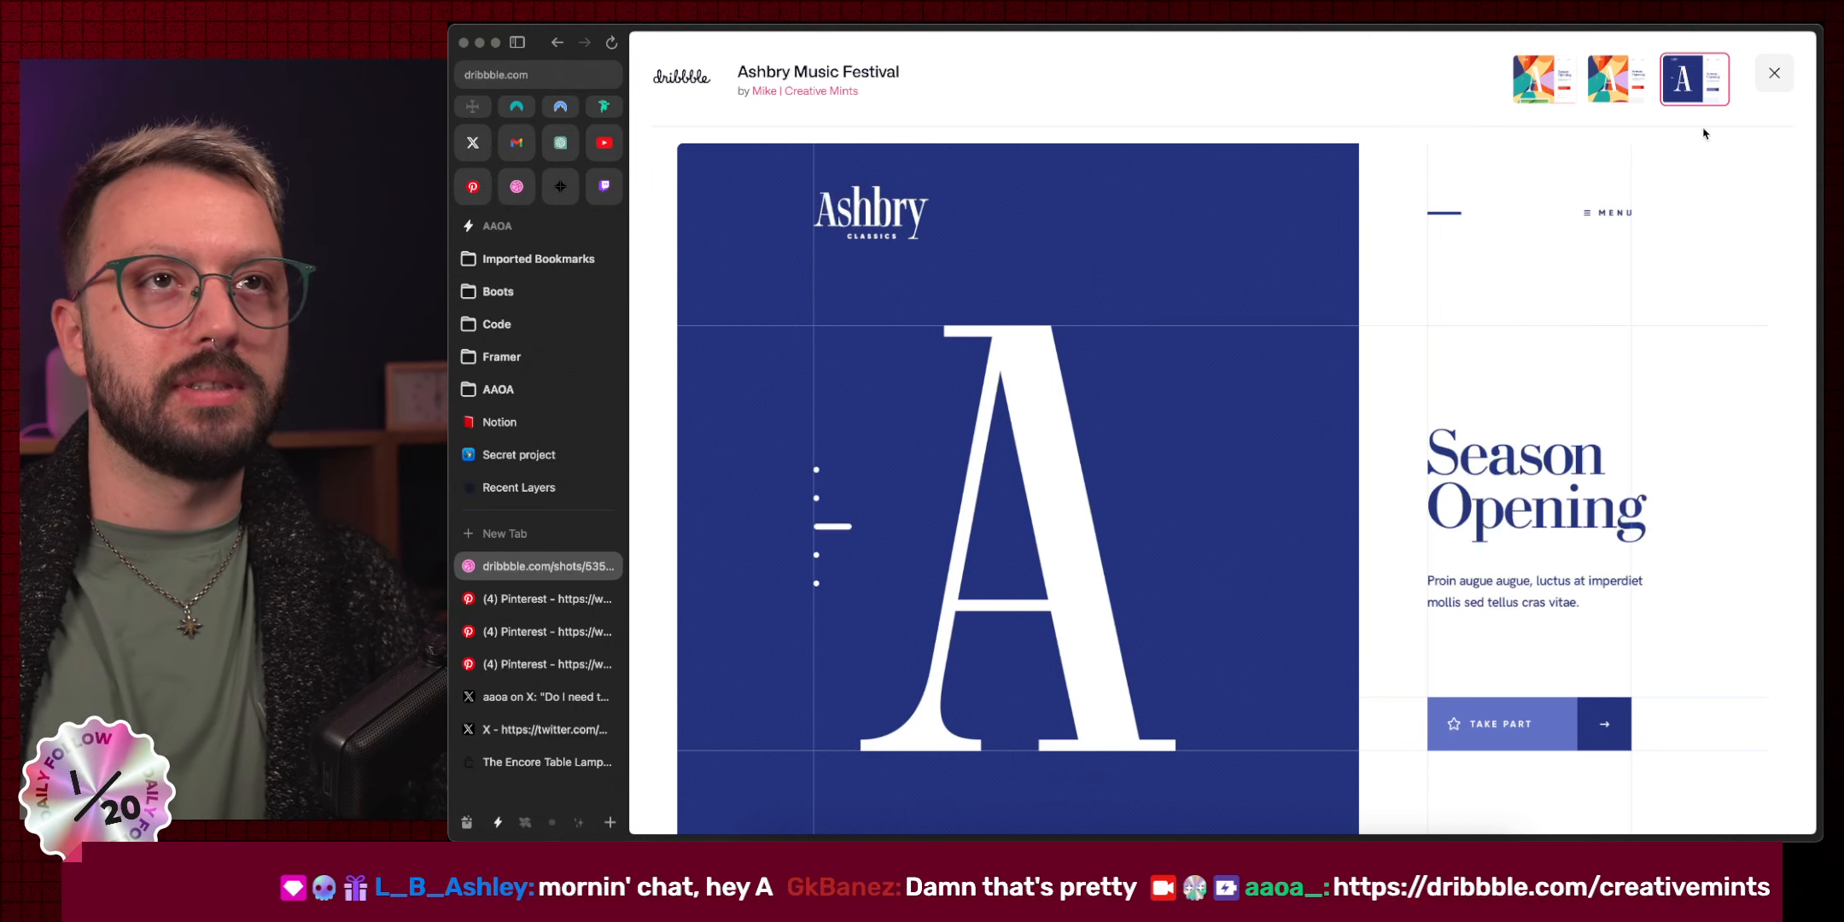
Compare the colourful and blue festival versions, scrolling through the Opera Dots, Decadance and La Bayadére cards.
left_click(1403, 295)
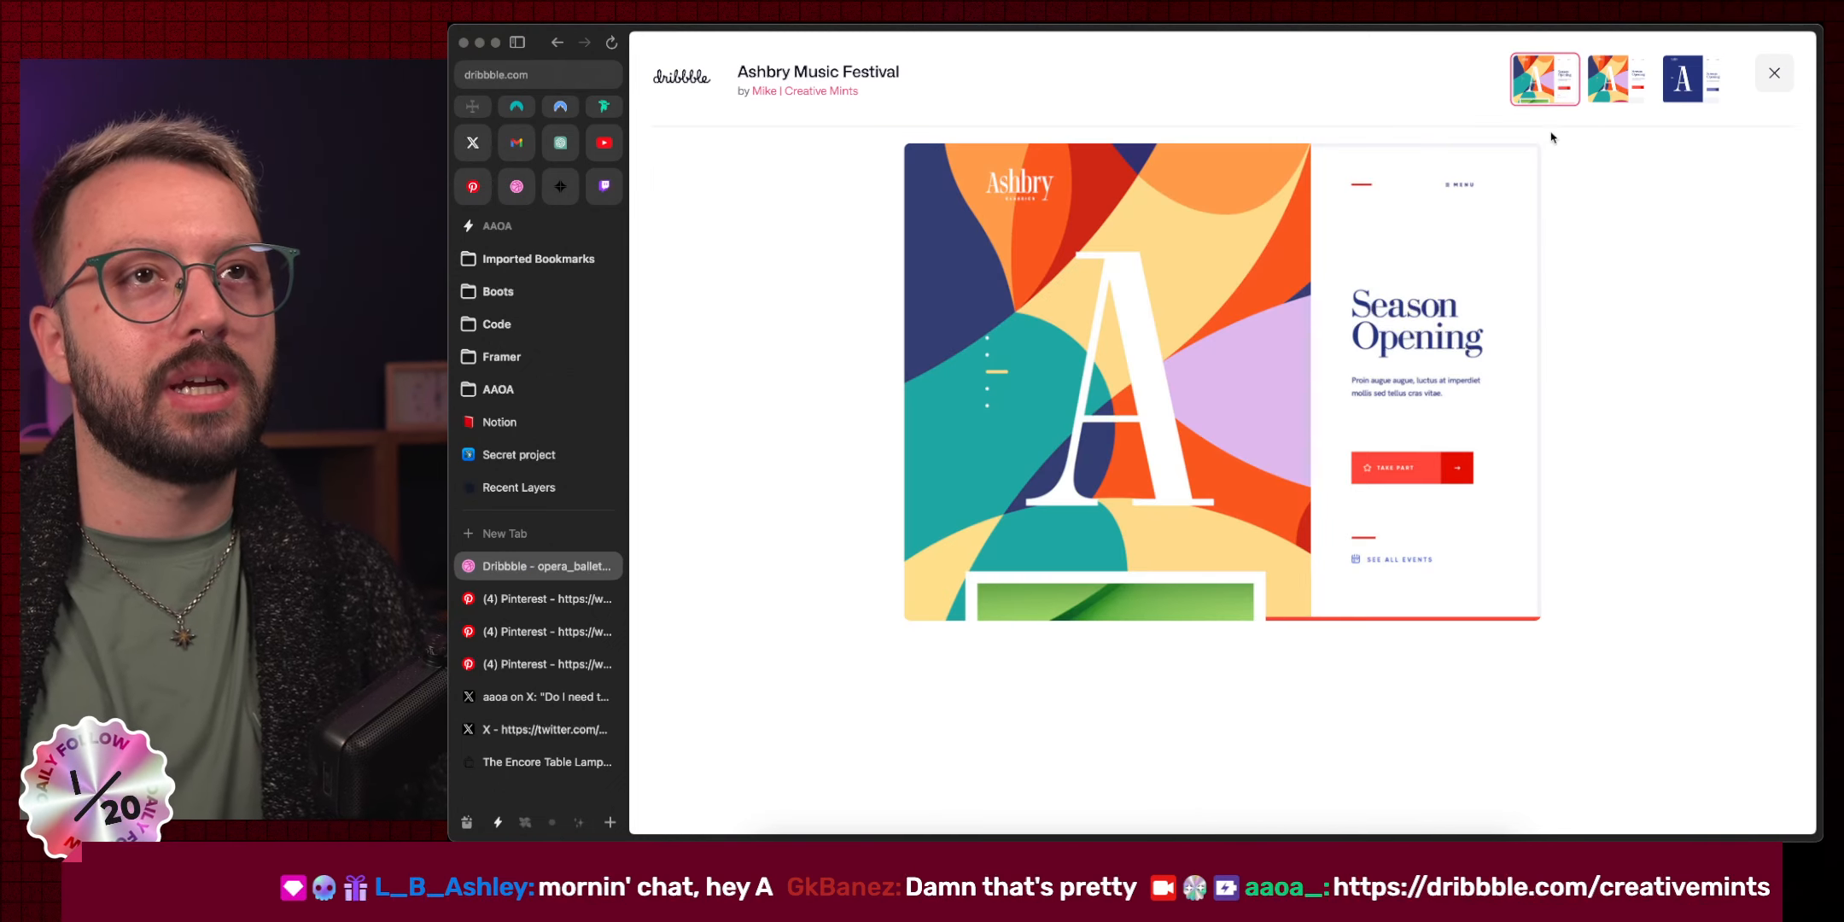
left_click(1129, 304)
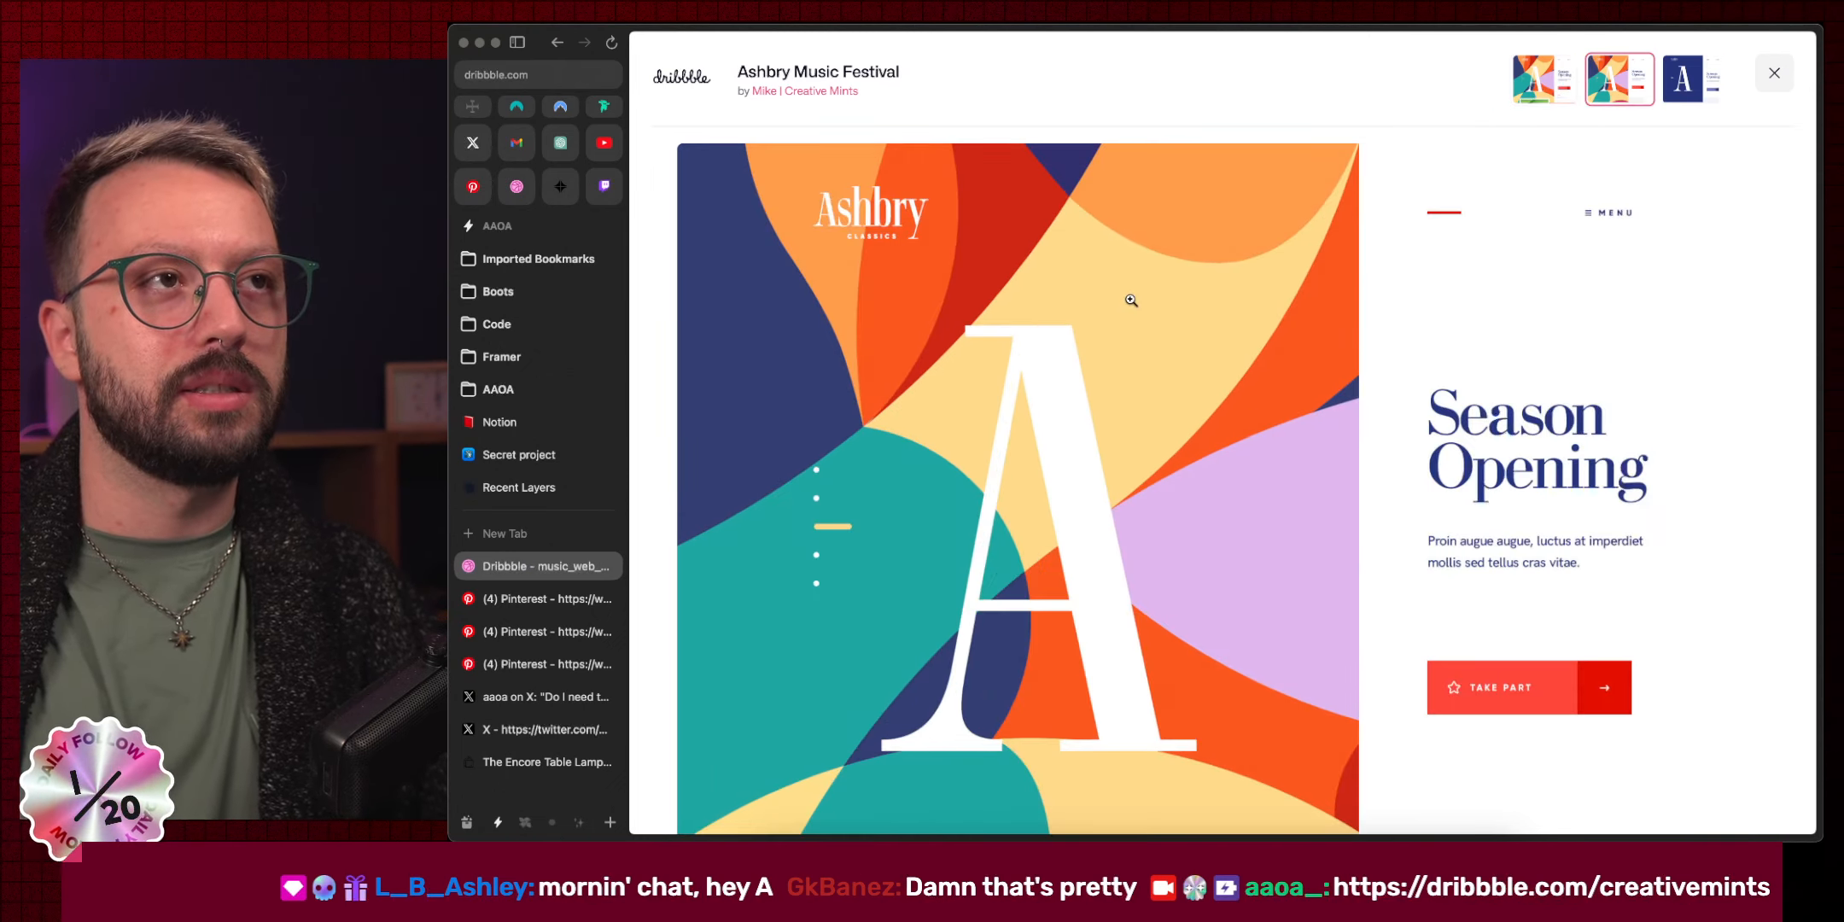
scroll(1131, 301, "down", 6)
scroll(1130, 296, "down", 7)
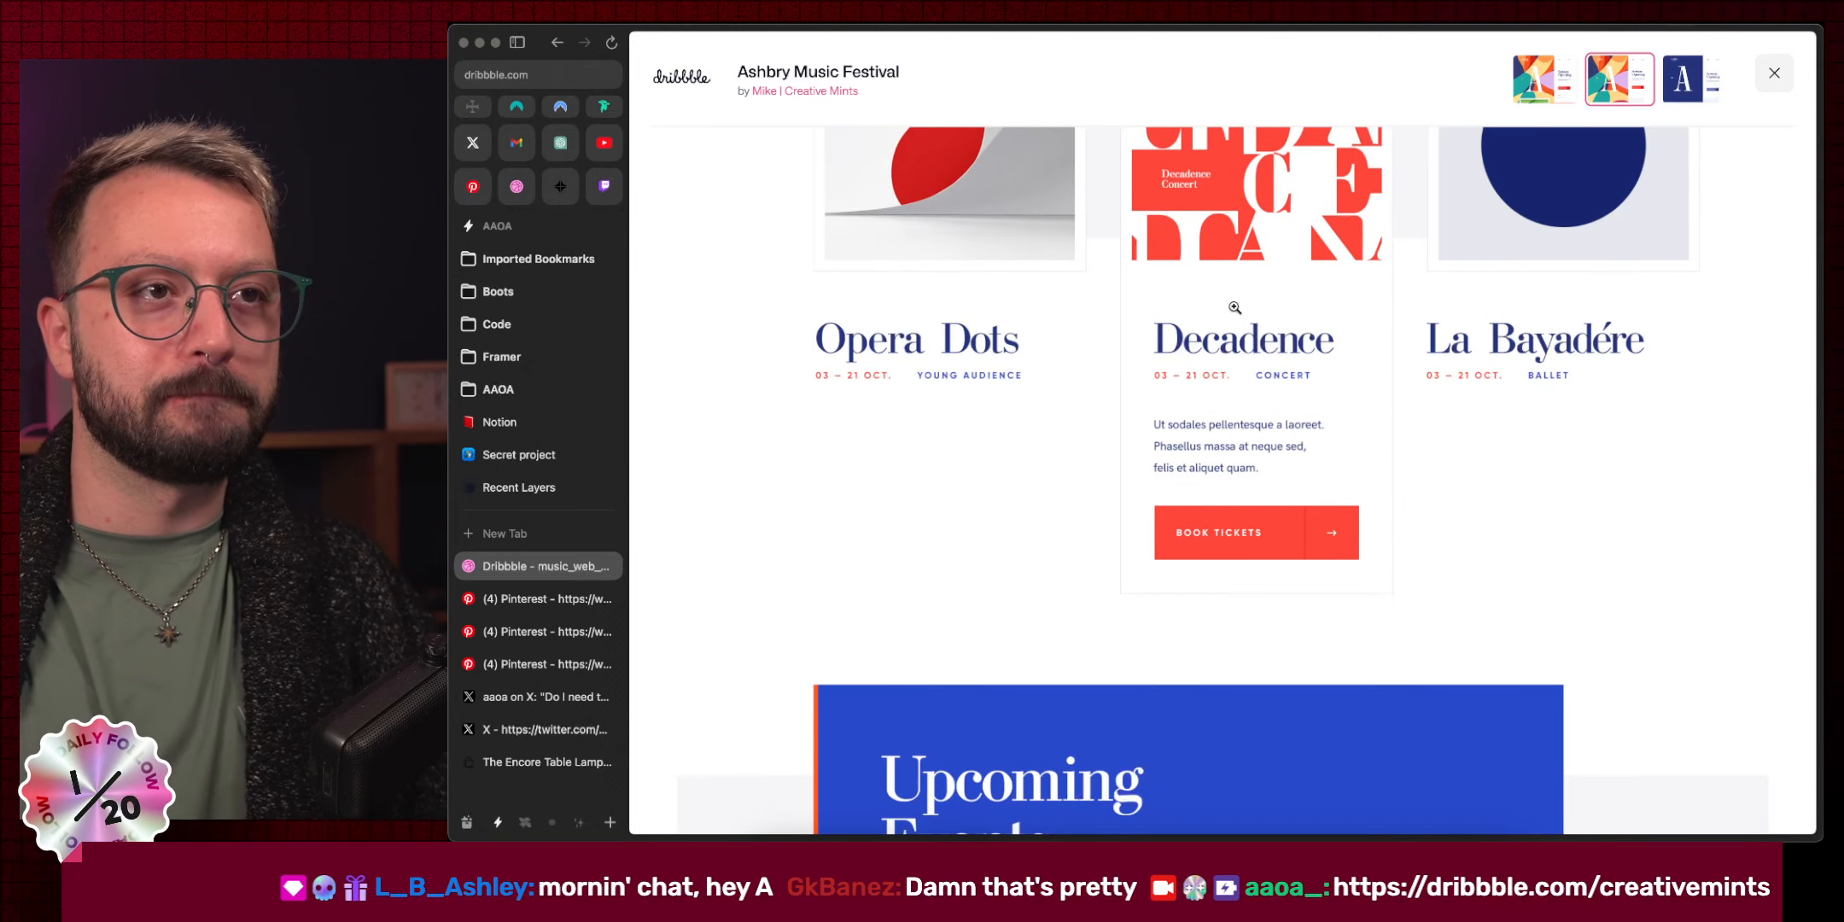
scroll(1234, 307, "down", 11)
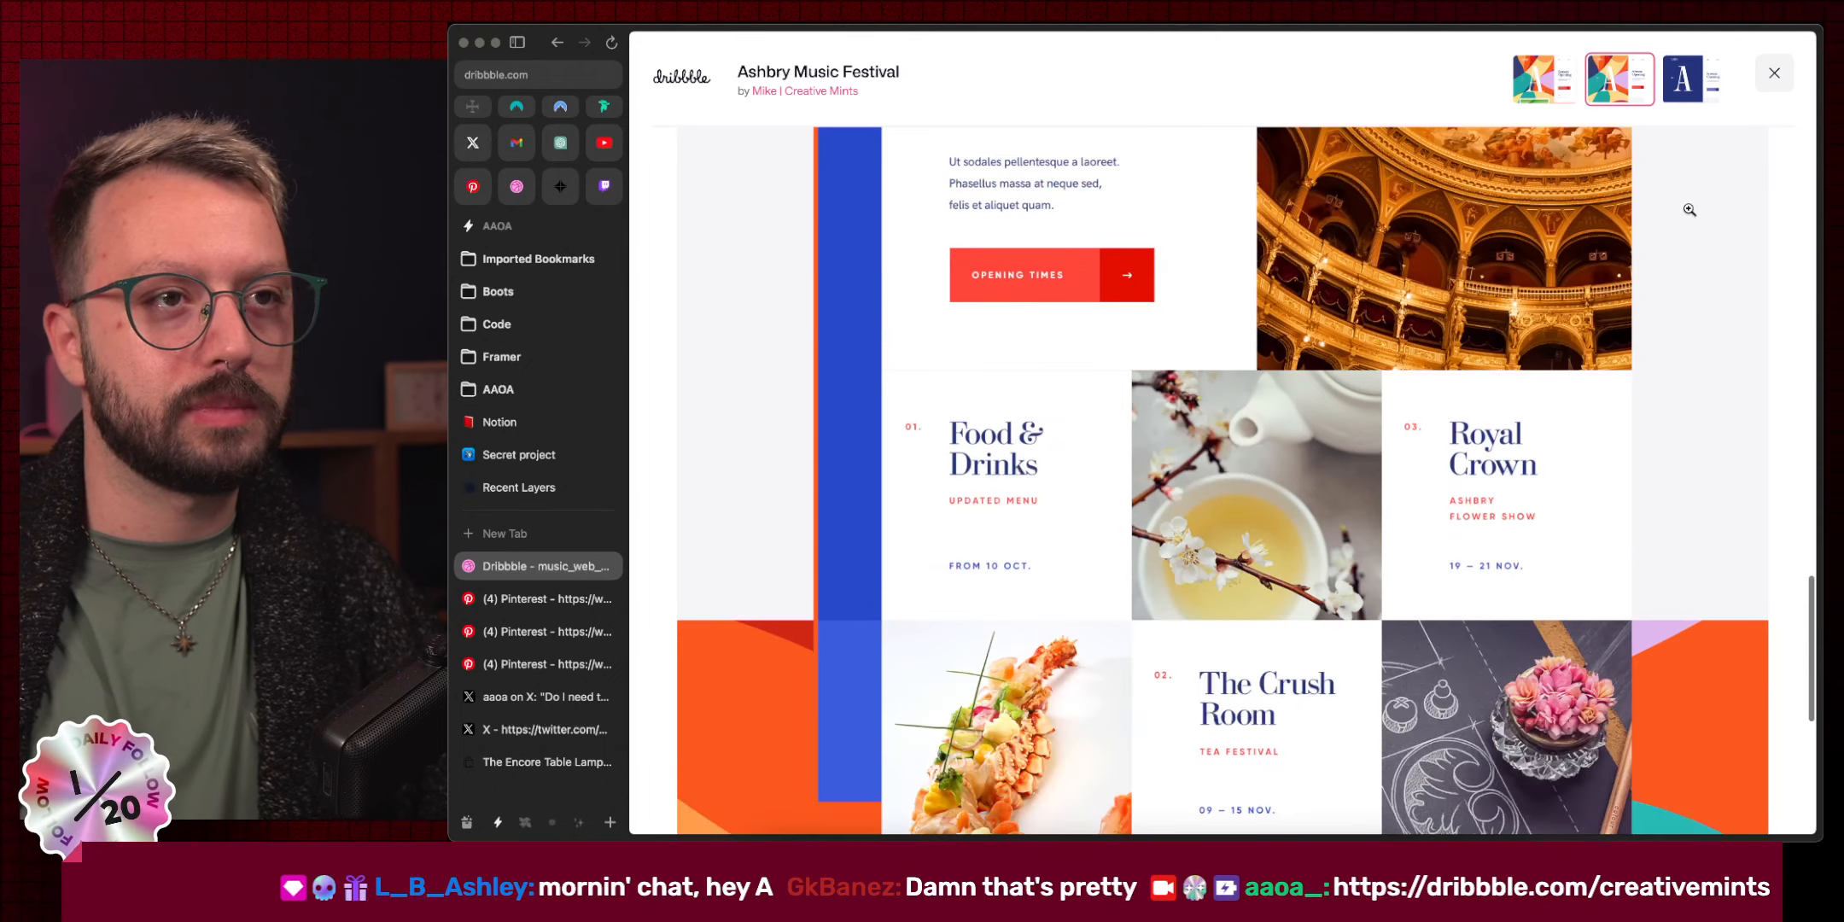
left_click(1680, 82)
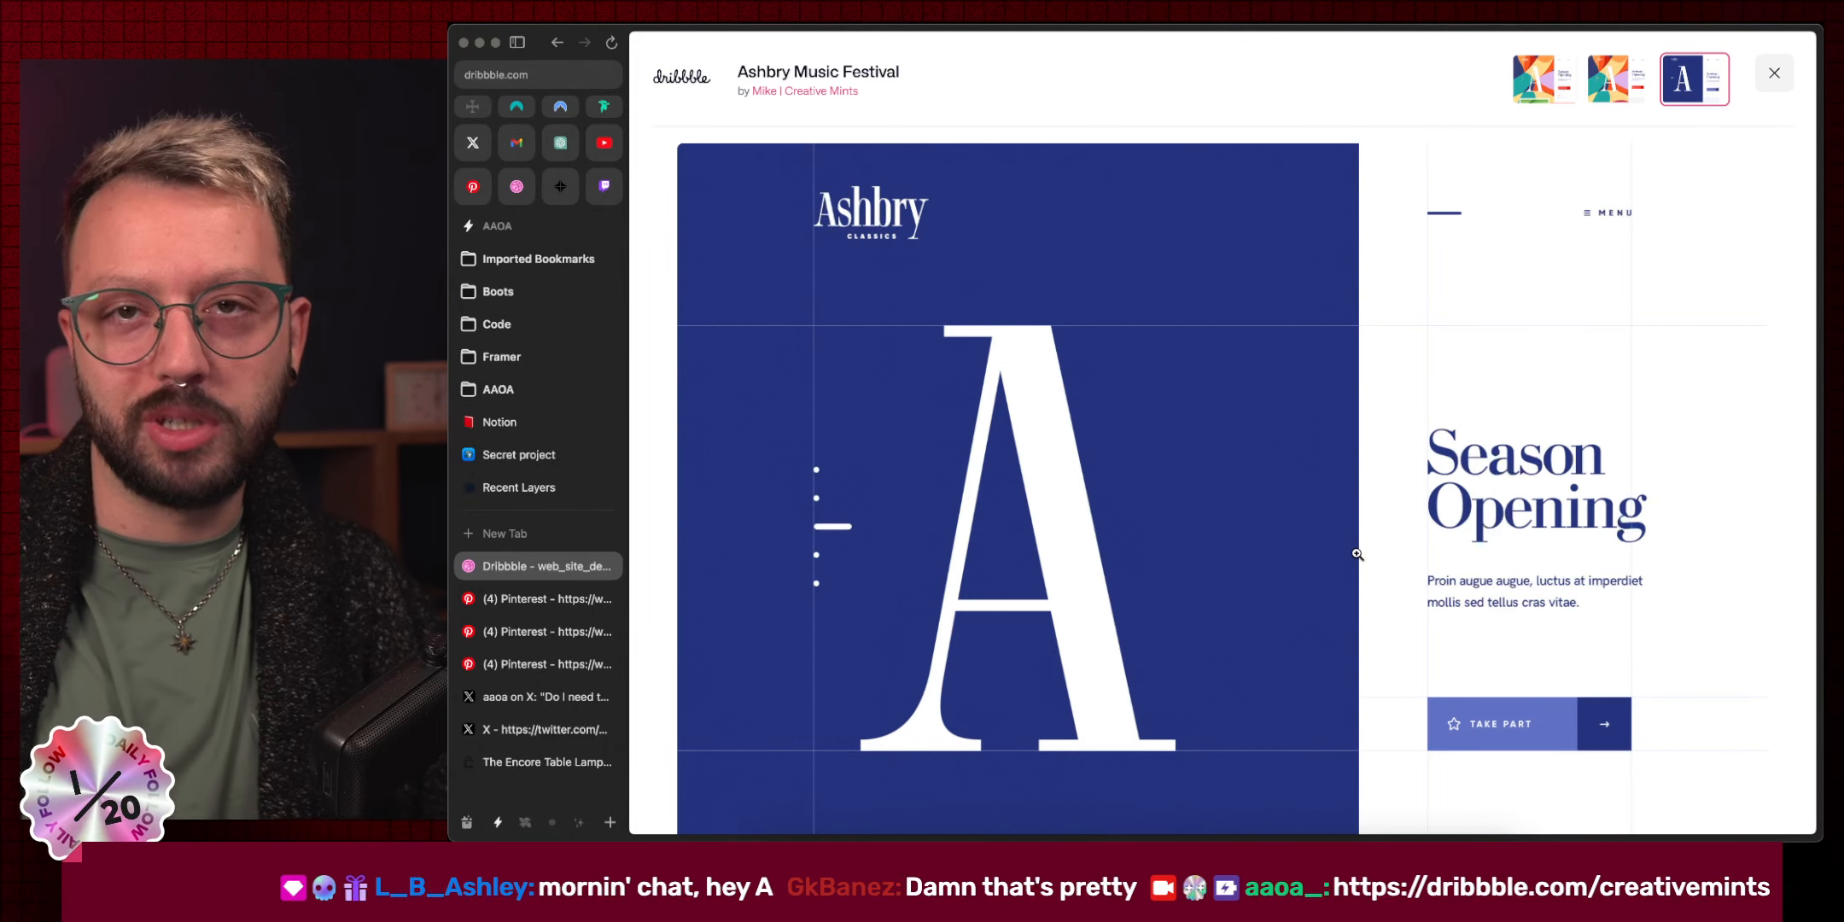
scroll(1360, 553, "down", 7)
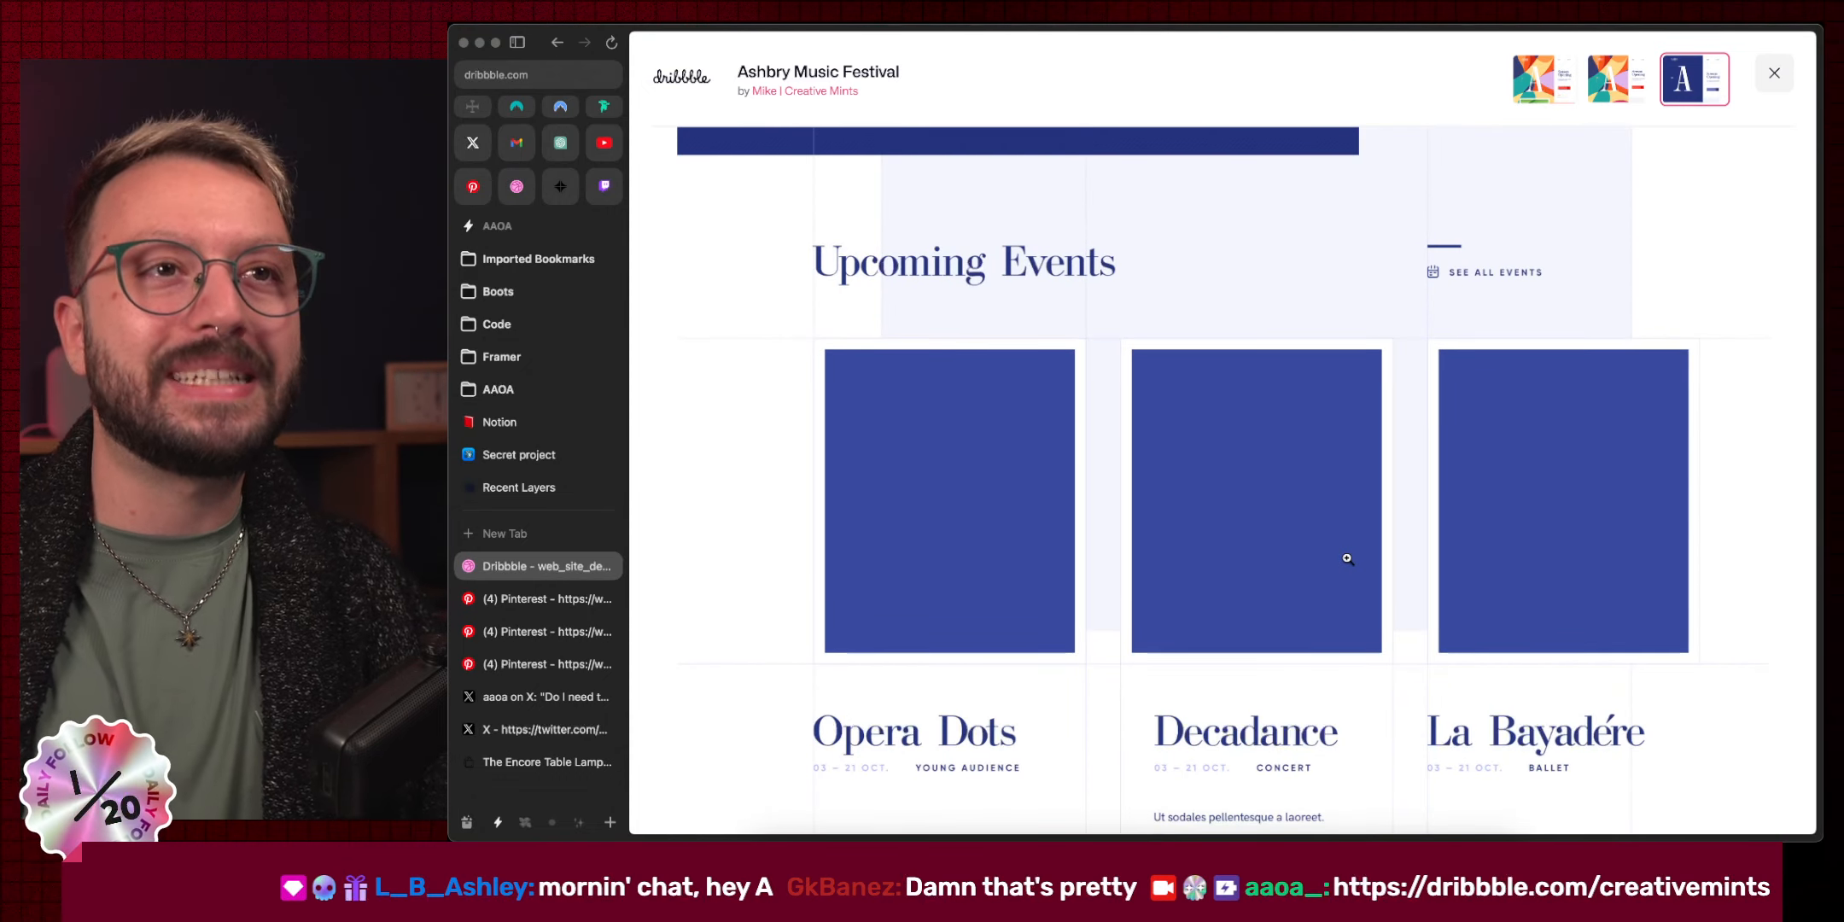
scroll(1347, 559, "down", 5)
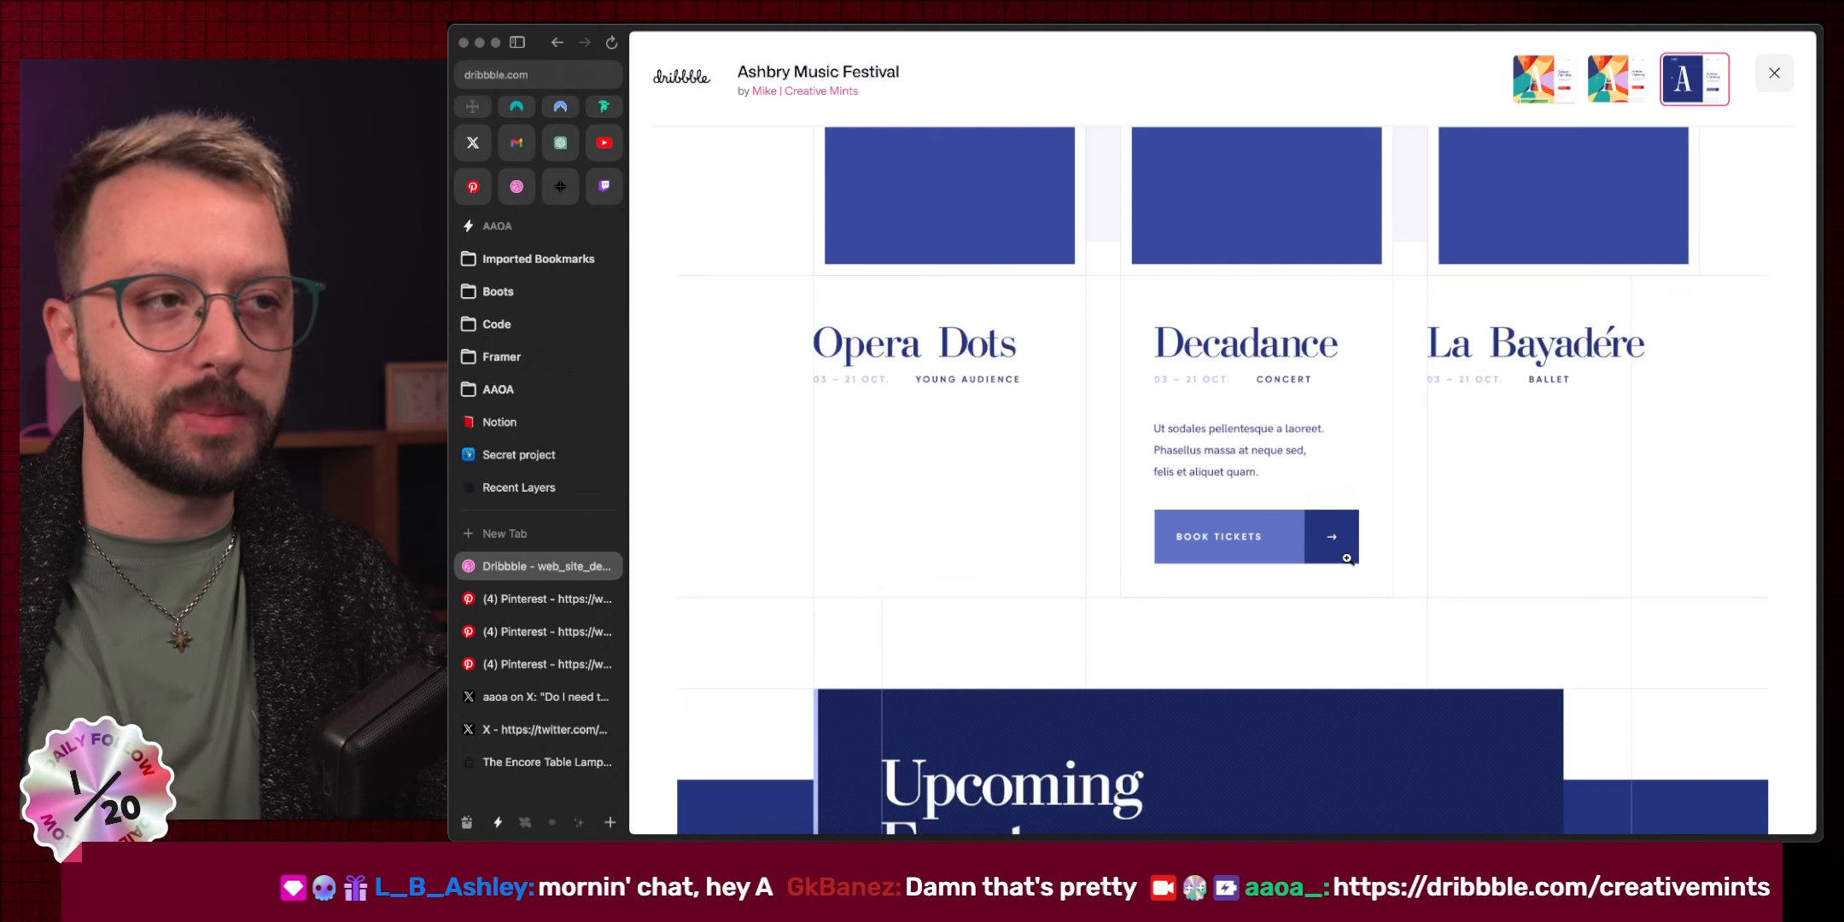
scroll(1347, 559, "down", 12)
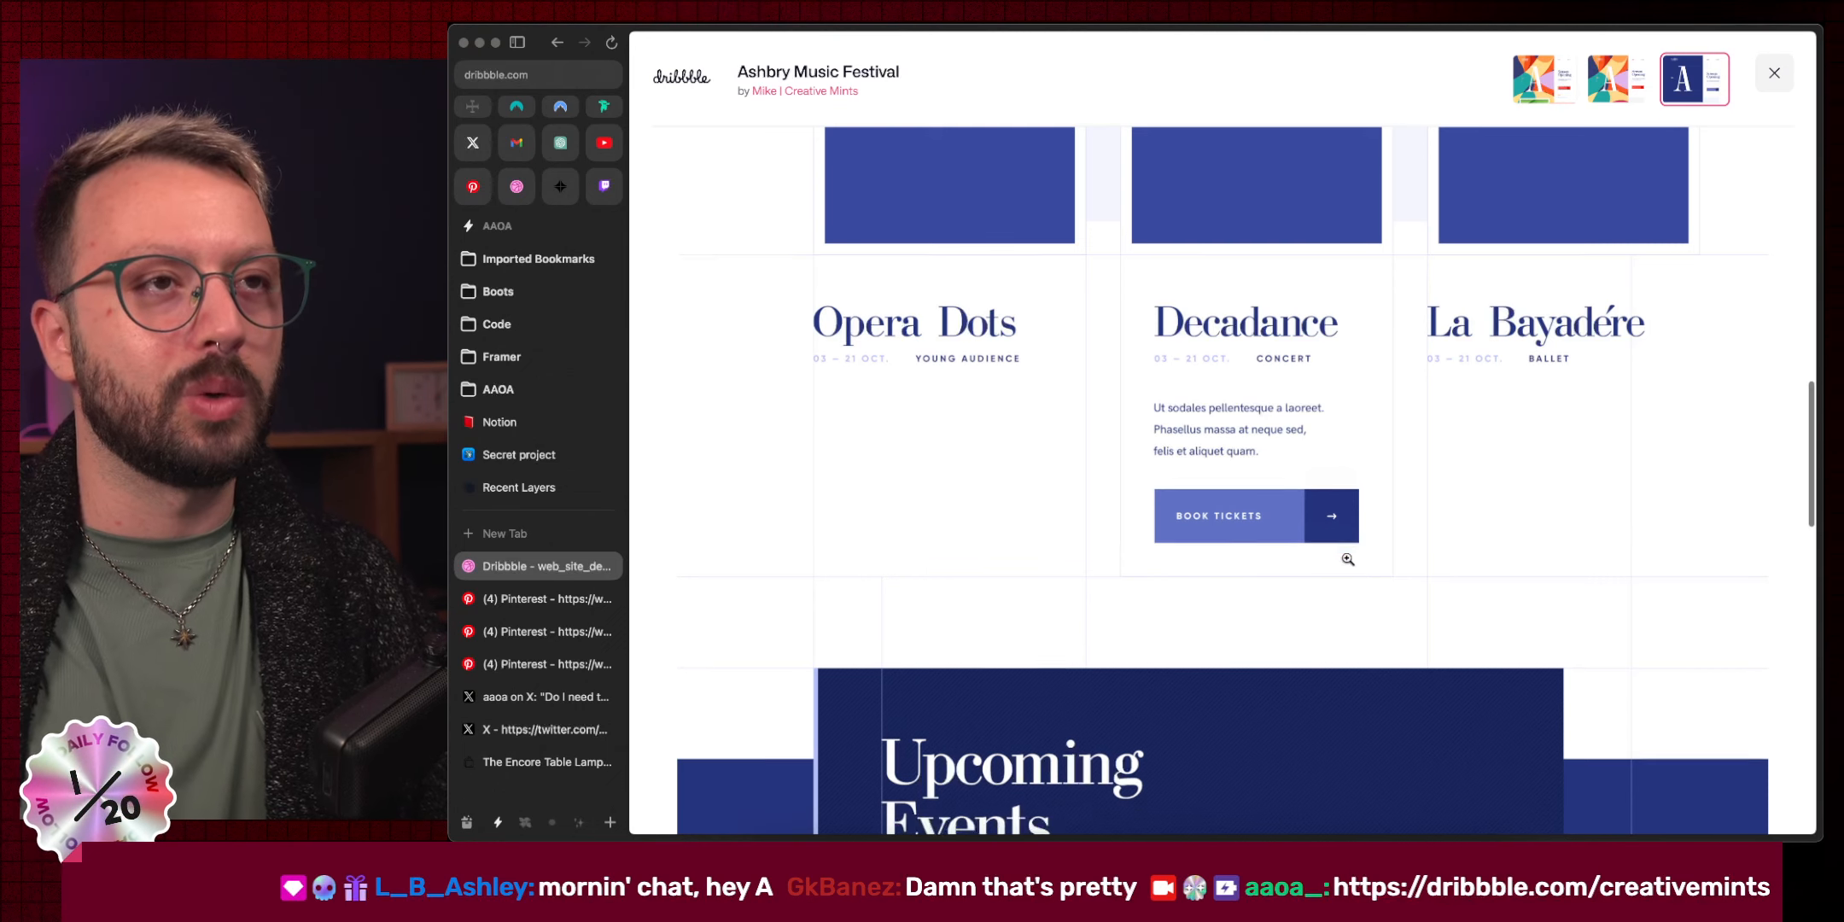
Close the Dribbble tab and the KOMM pin tab to return to Pinterest.
key("super+w")
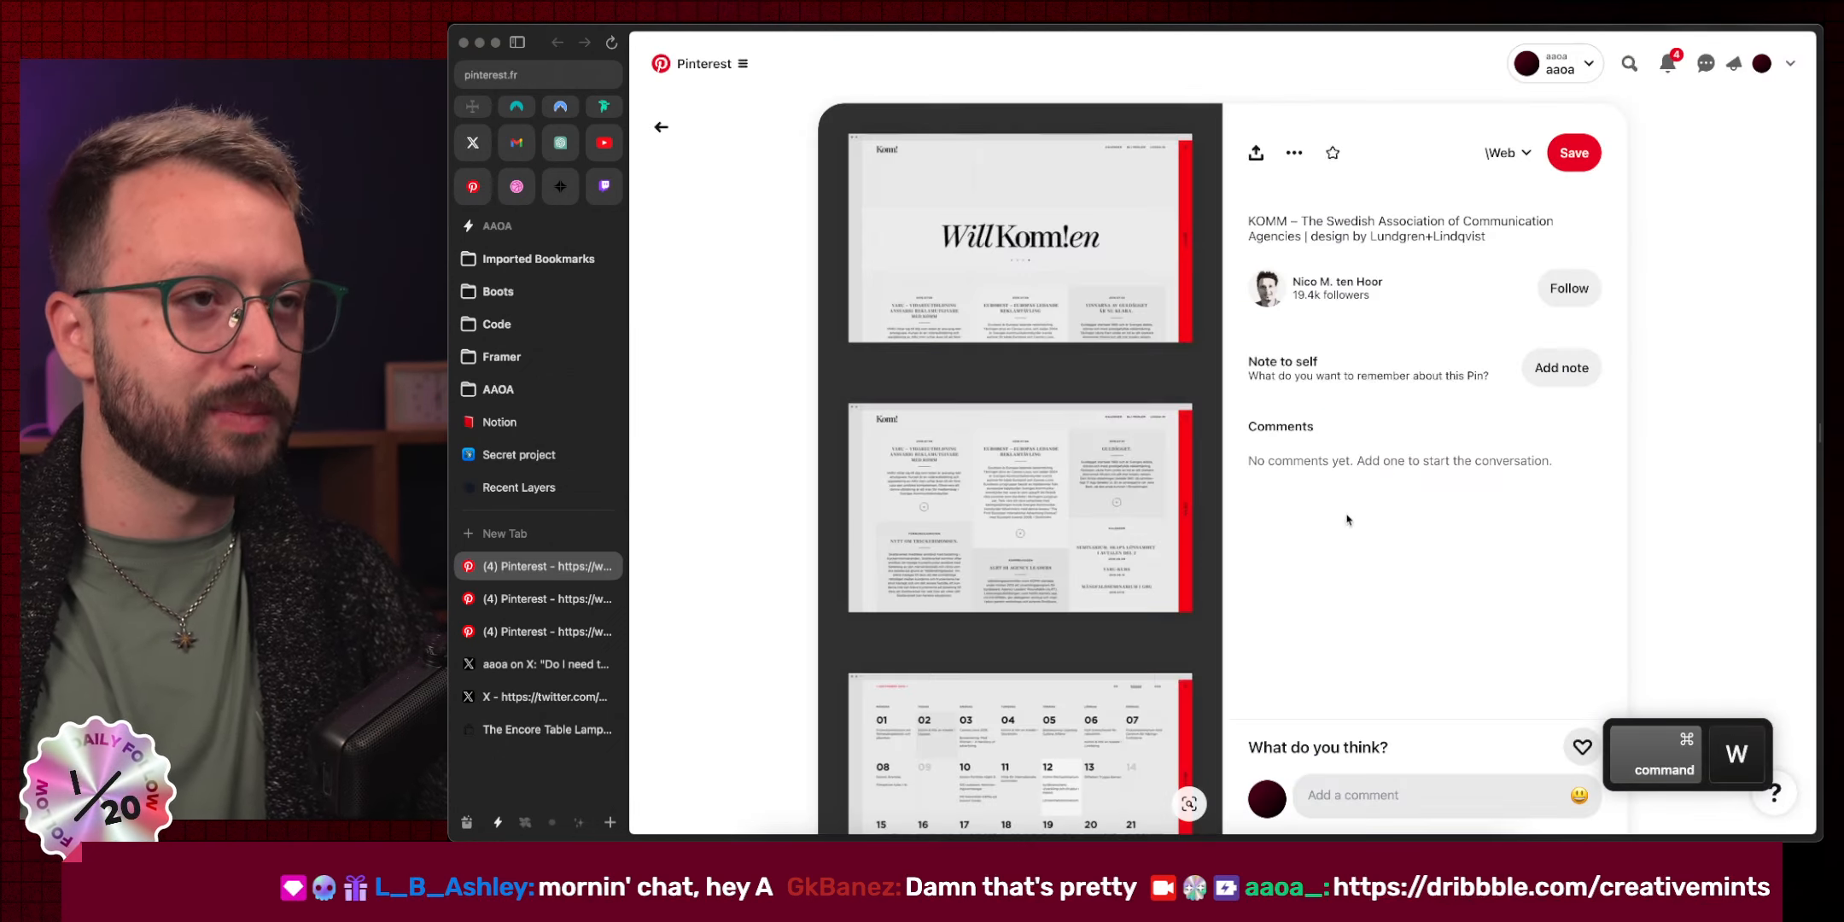
scroll(911, 651, "down", 9)
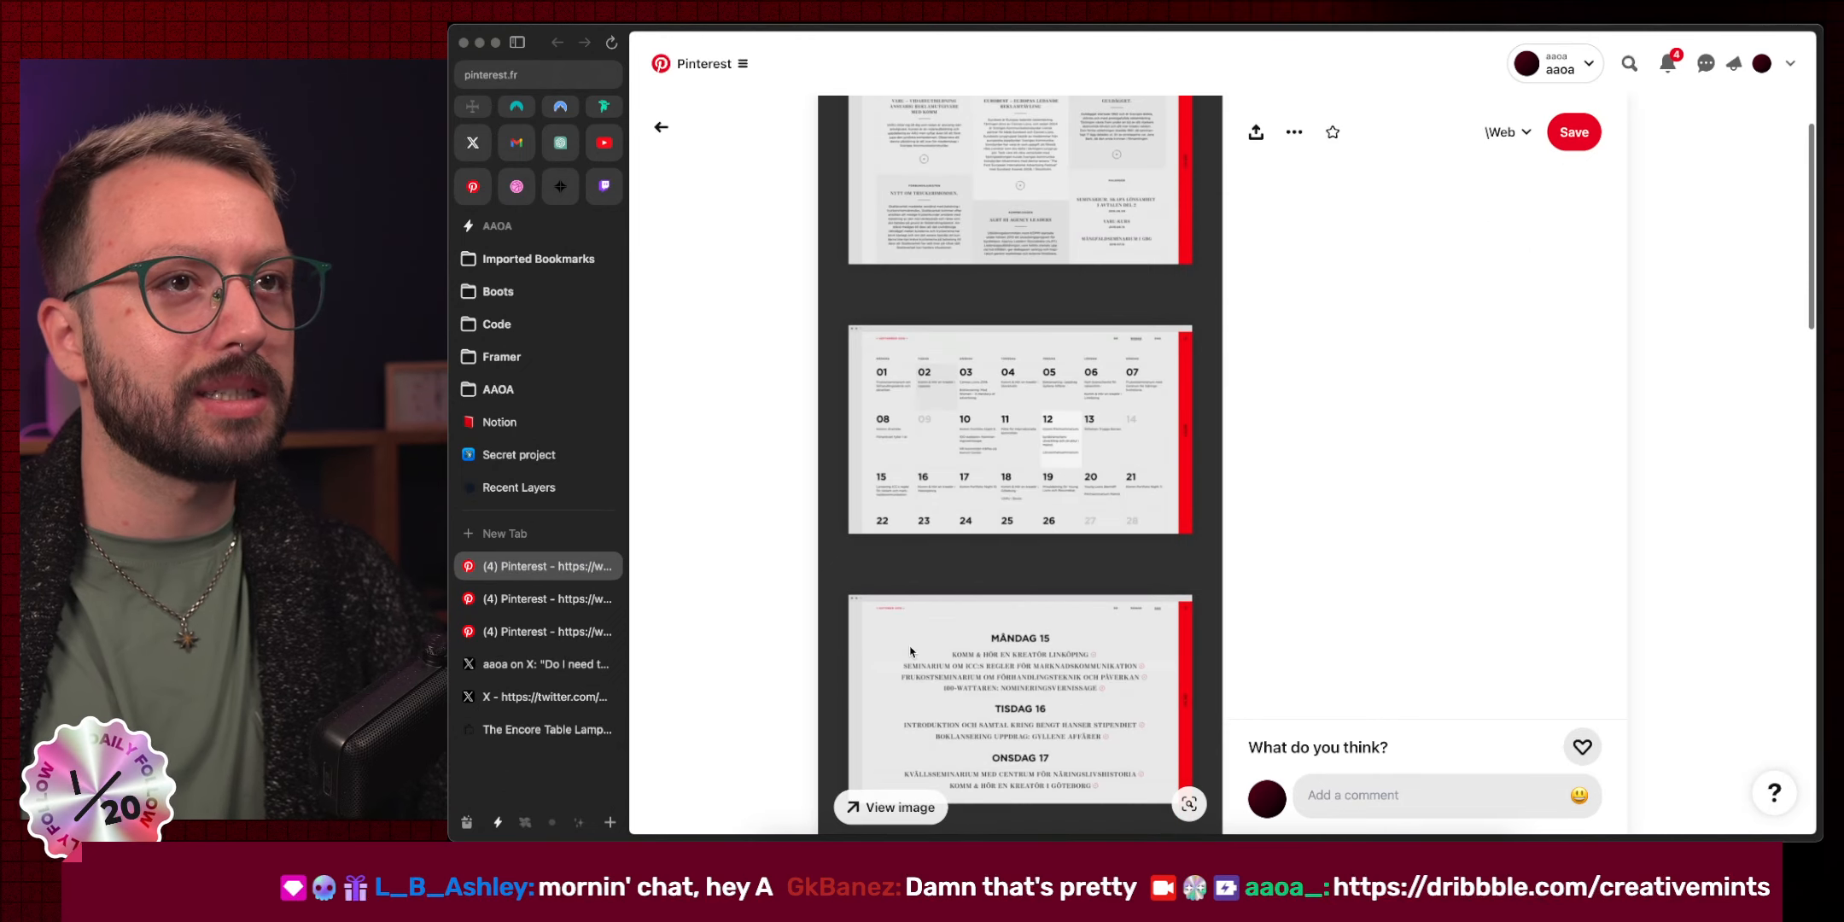
scroll(911, 651, "down", 5)
key("super+w")
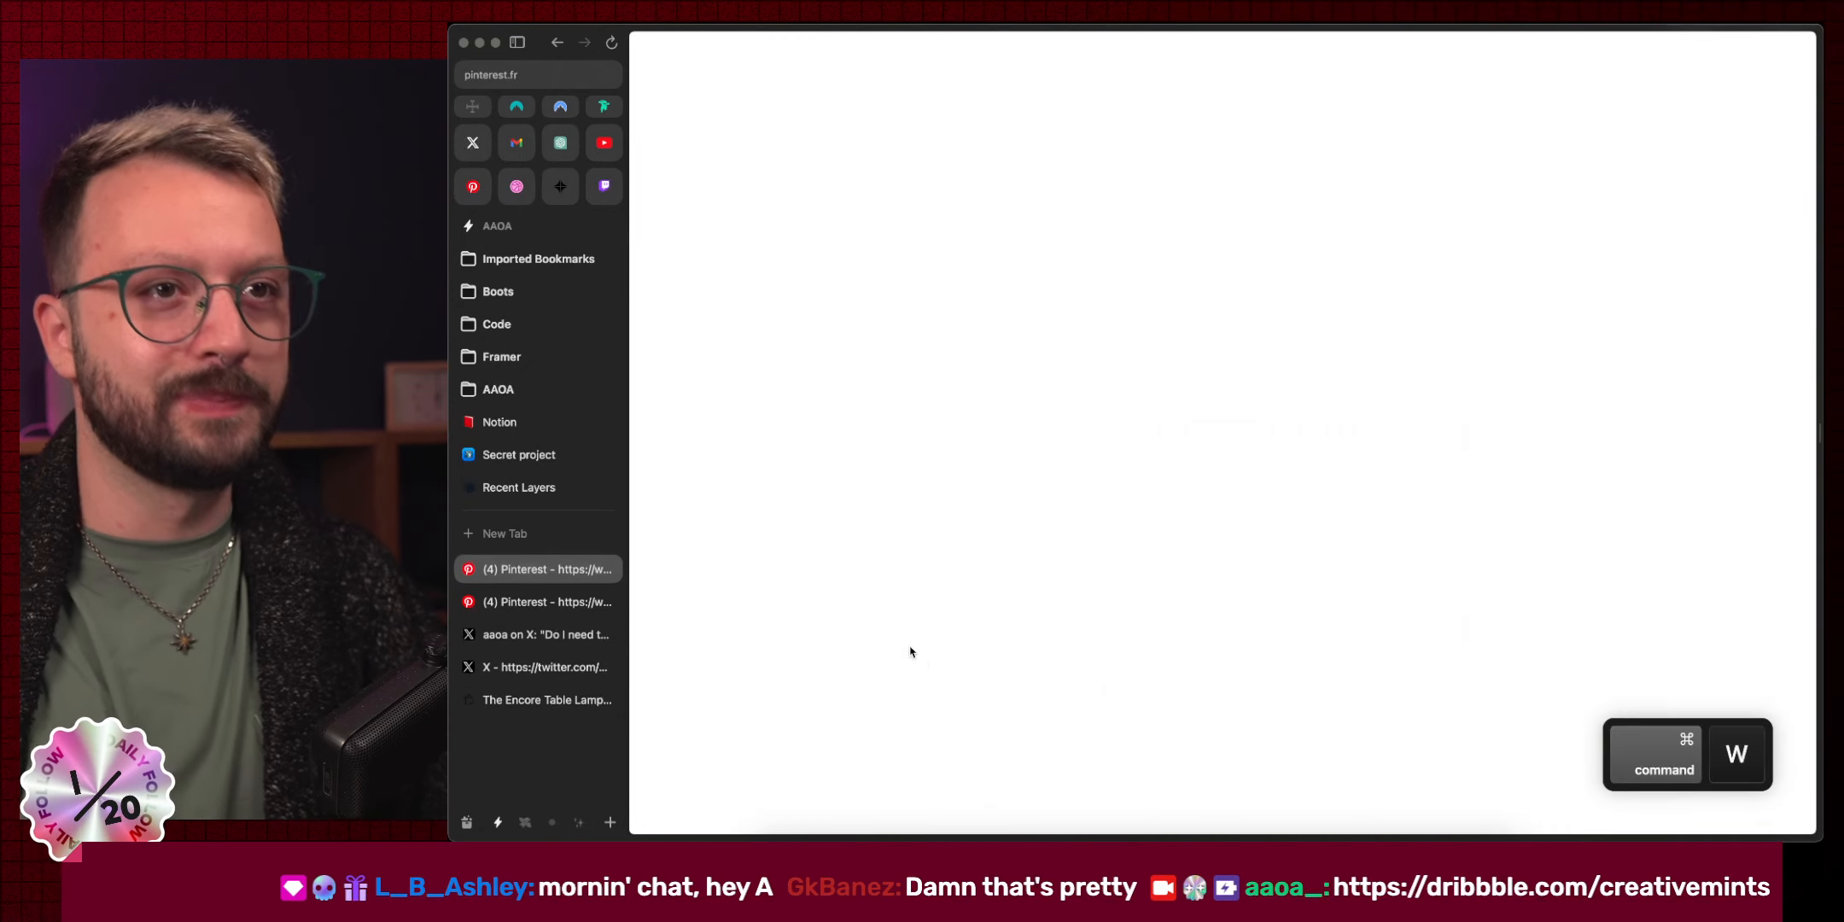
Review the Blueprint_Wireframe pin and the UI kit & Wireframe board, then close both tabs.
left_click(794, 521)
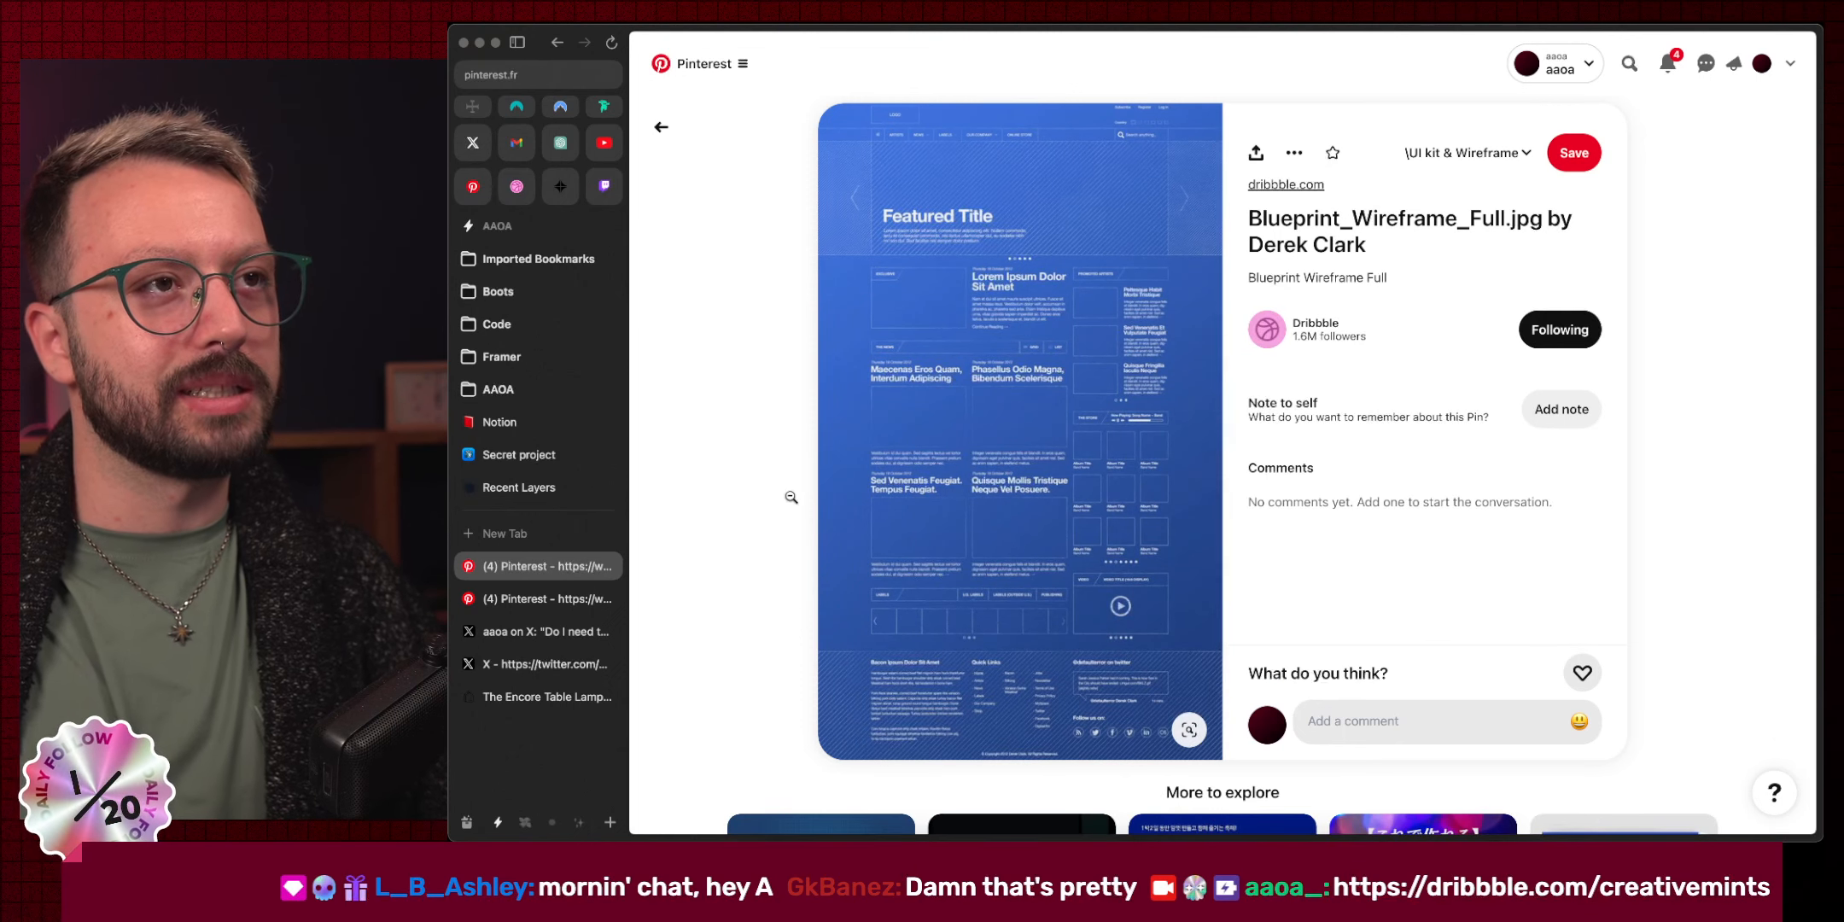
scroll(779, 492, "down", 3)
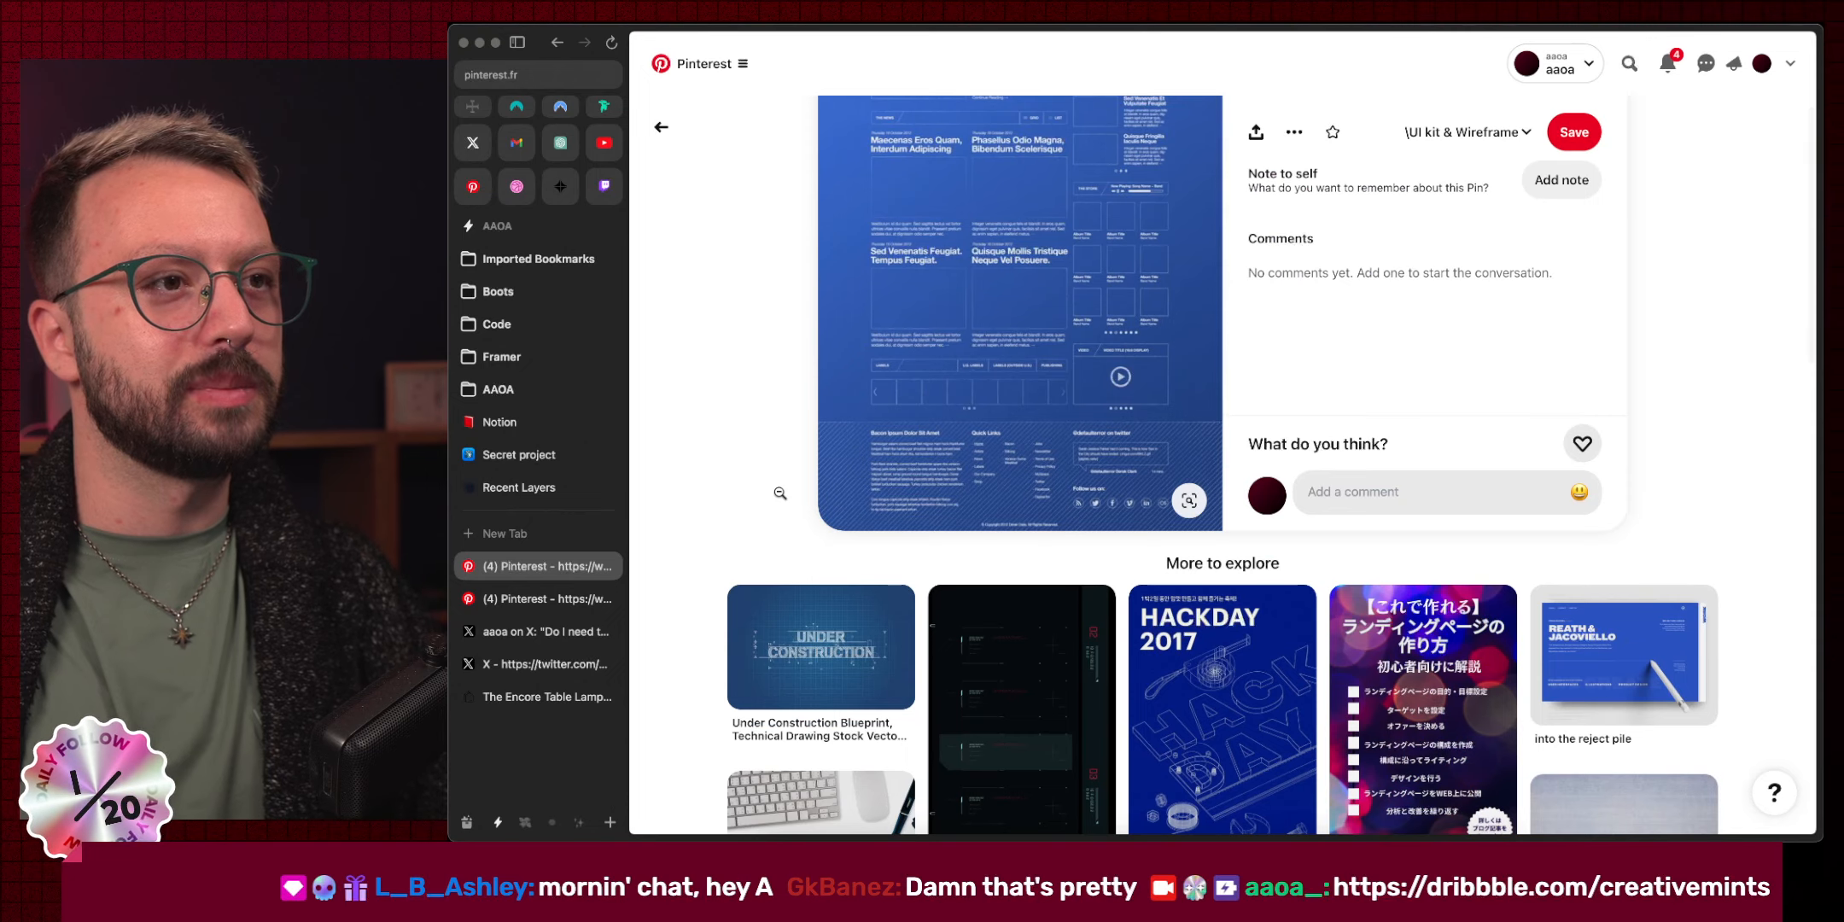
scroll(779, 493, "down", 3)
key("super+w")
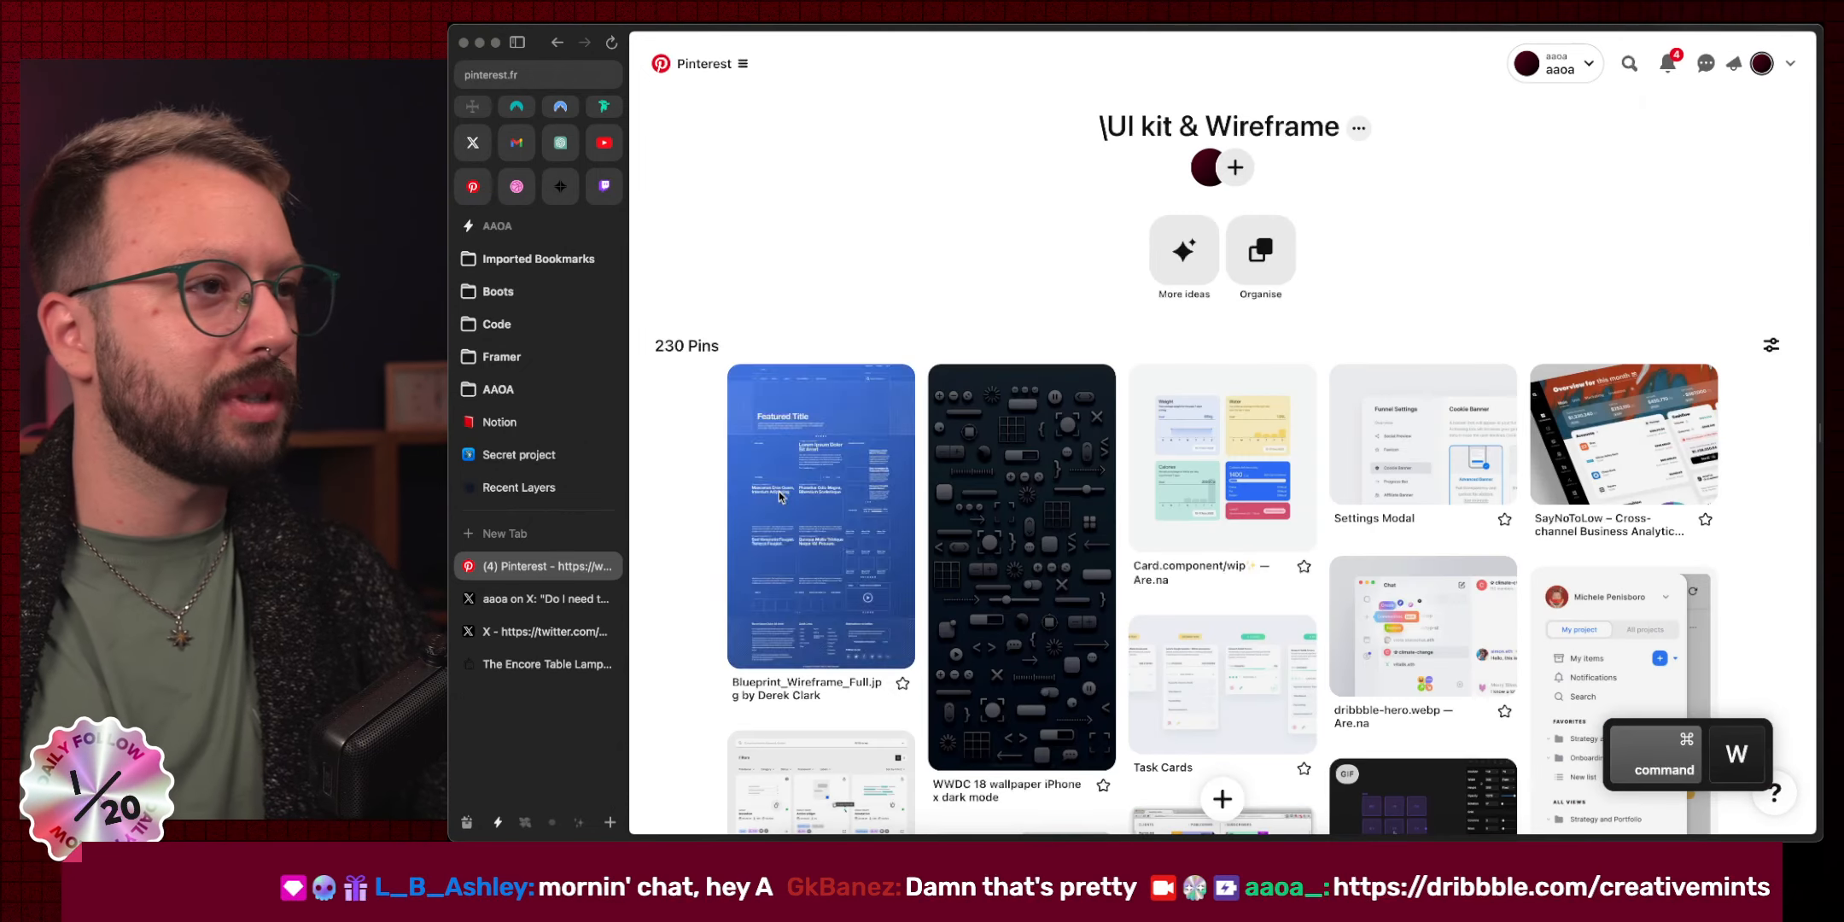
scroll(1210, 425, "down", 10)
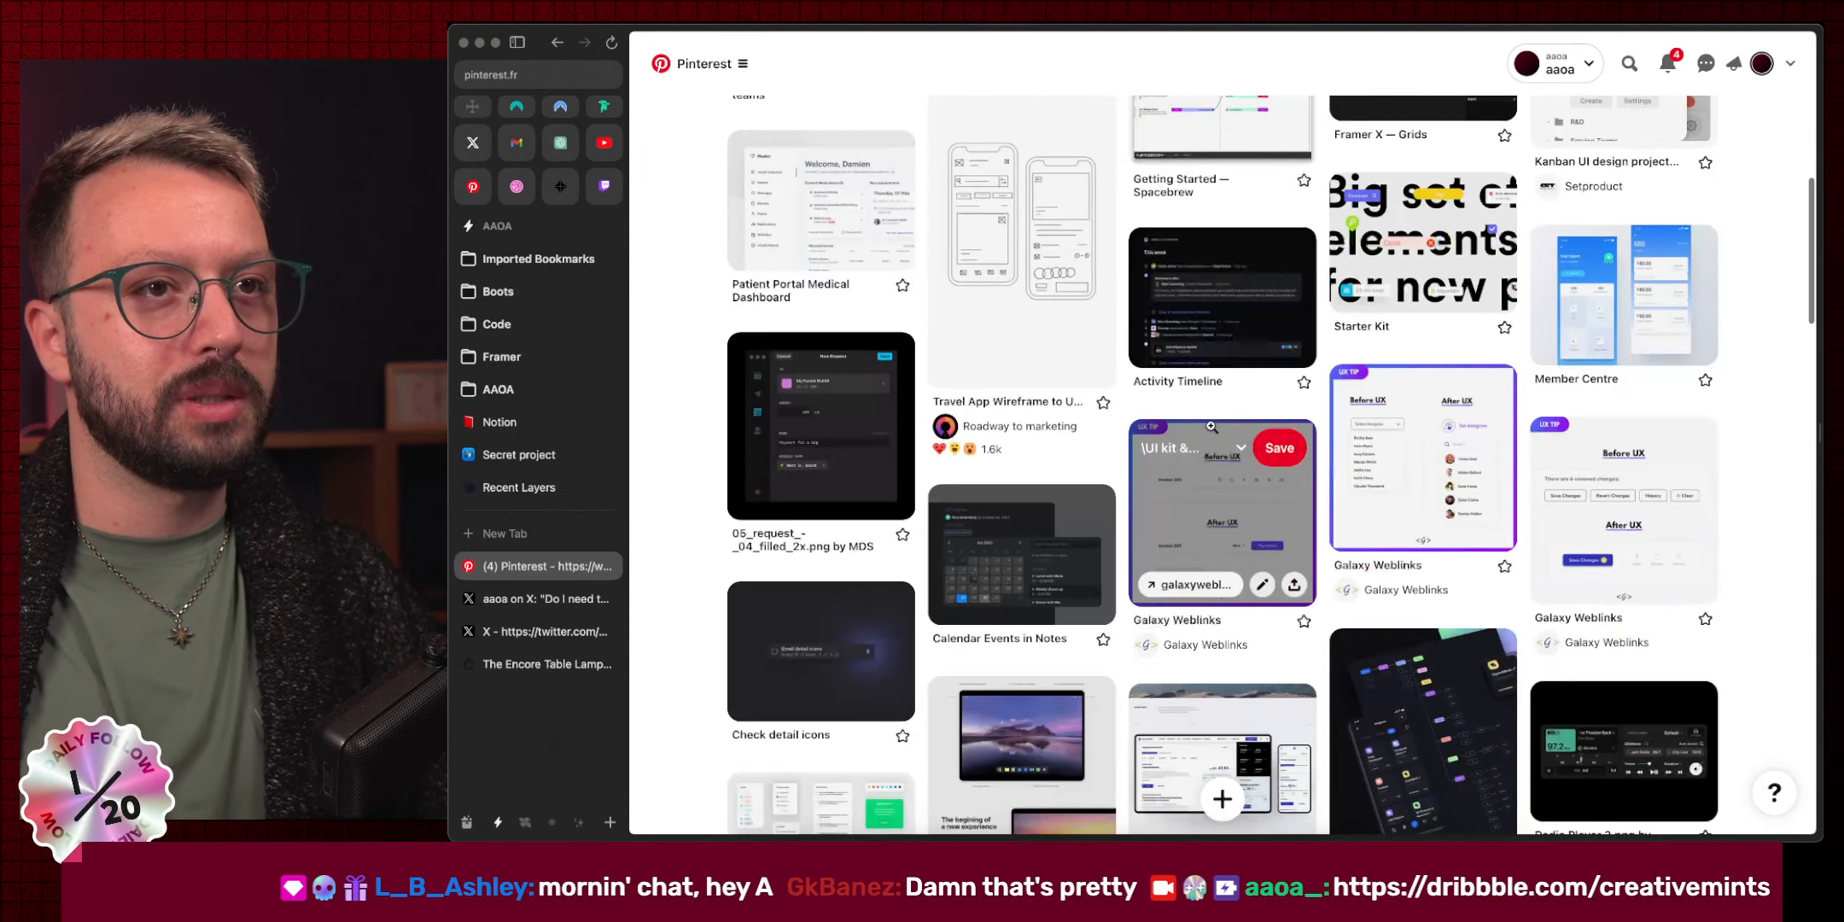
scroll(1210, 425, "down", 15)
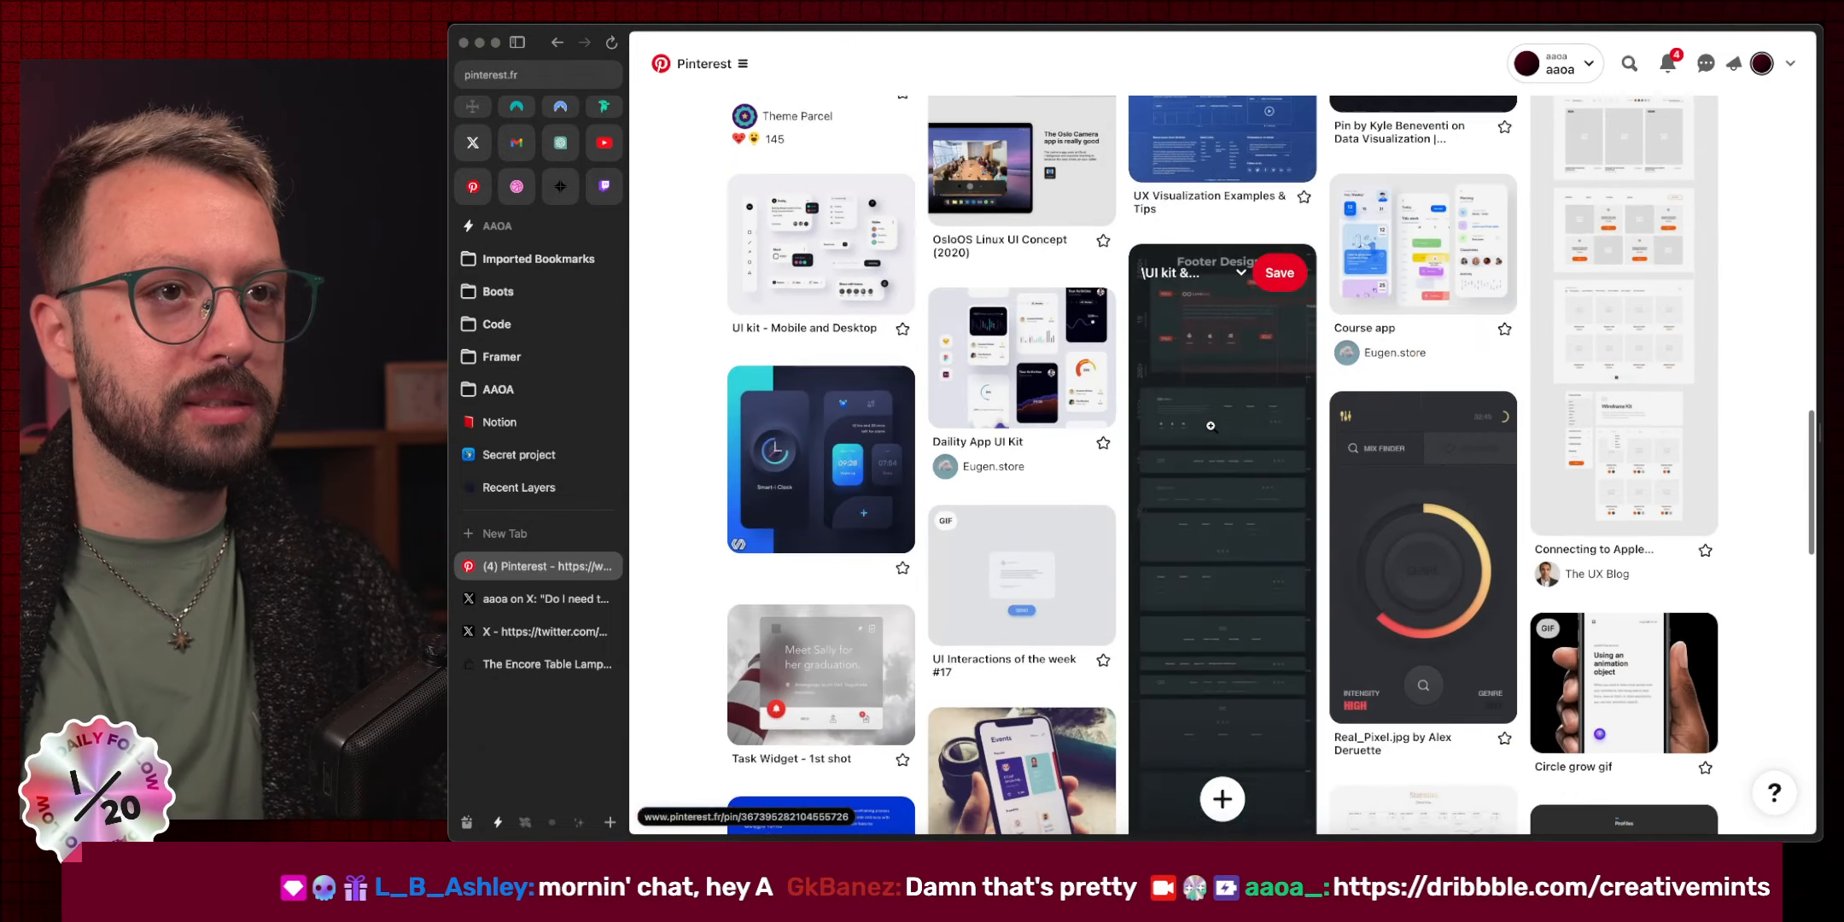
scroll(1210, 425, "down", 15)
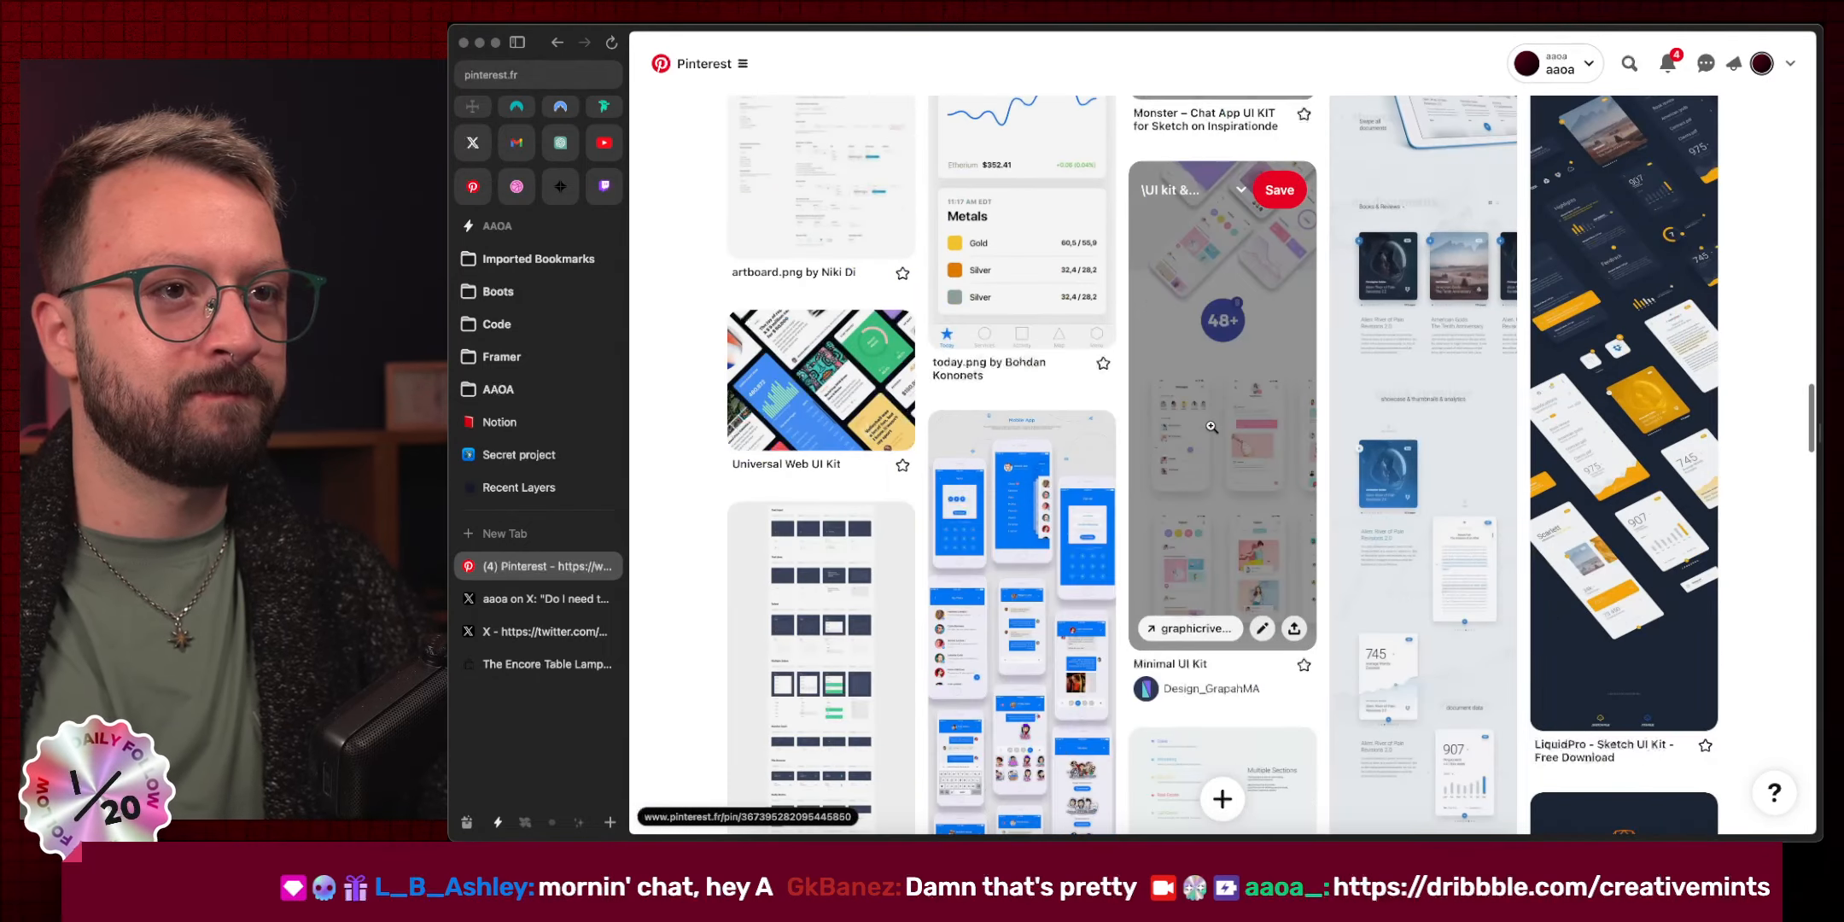
scroll(1211, 425, "down", 15)
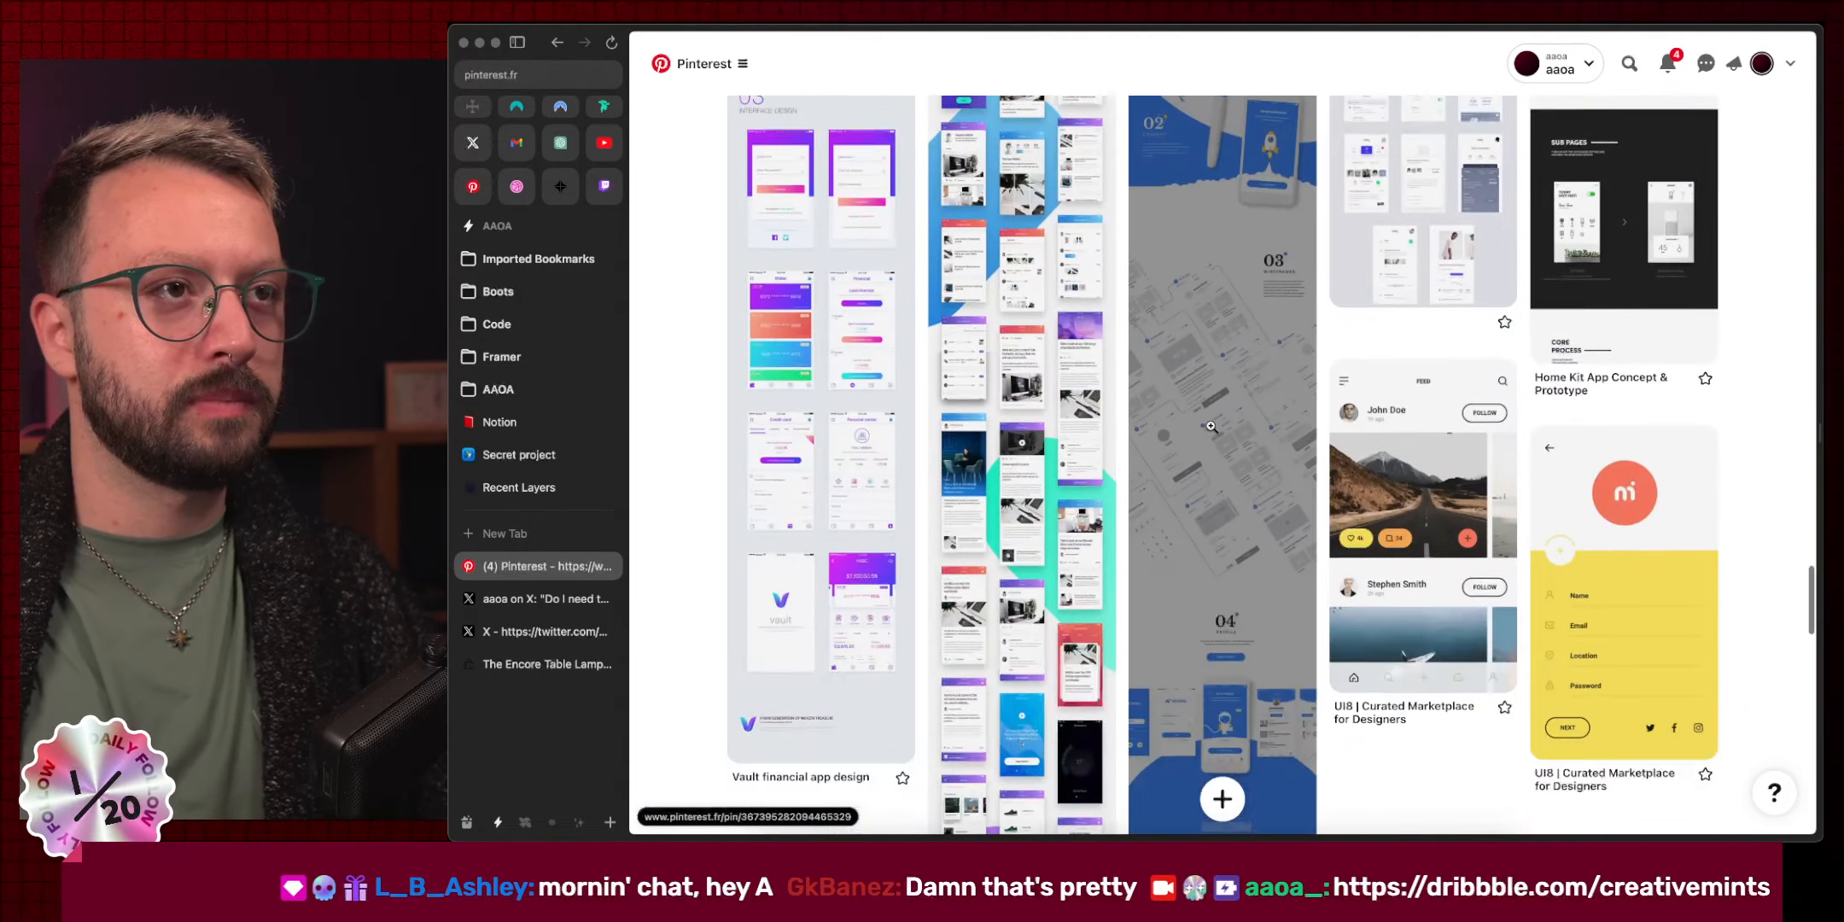
key("super+w")
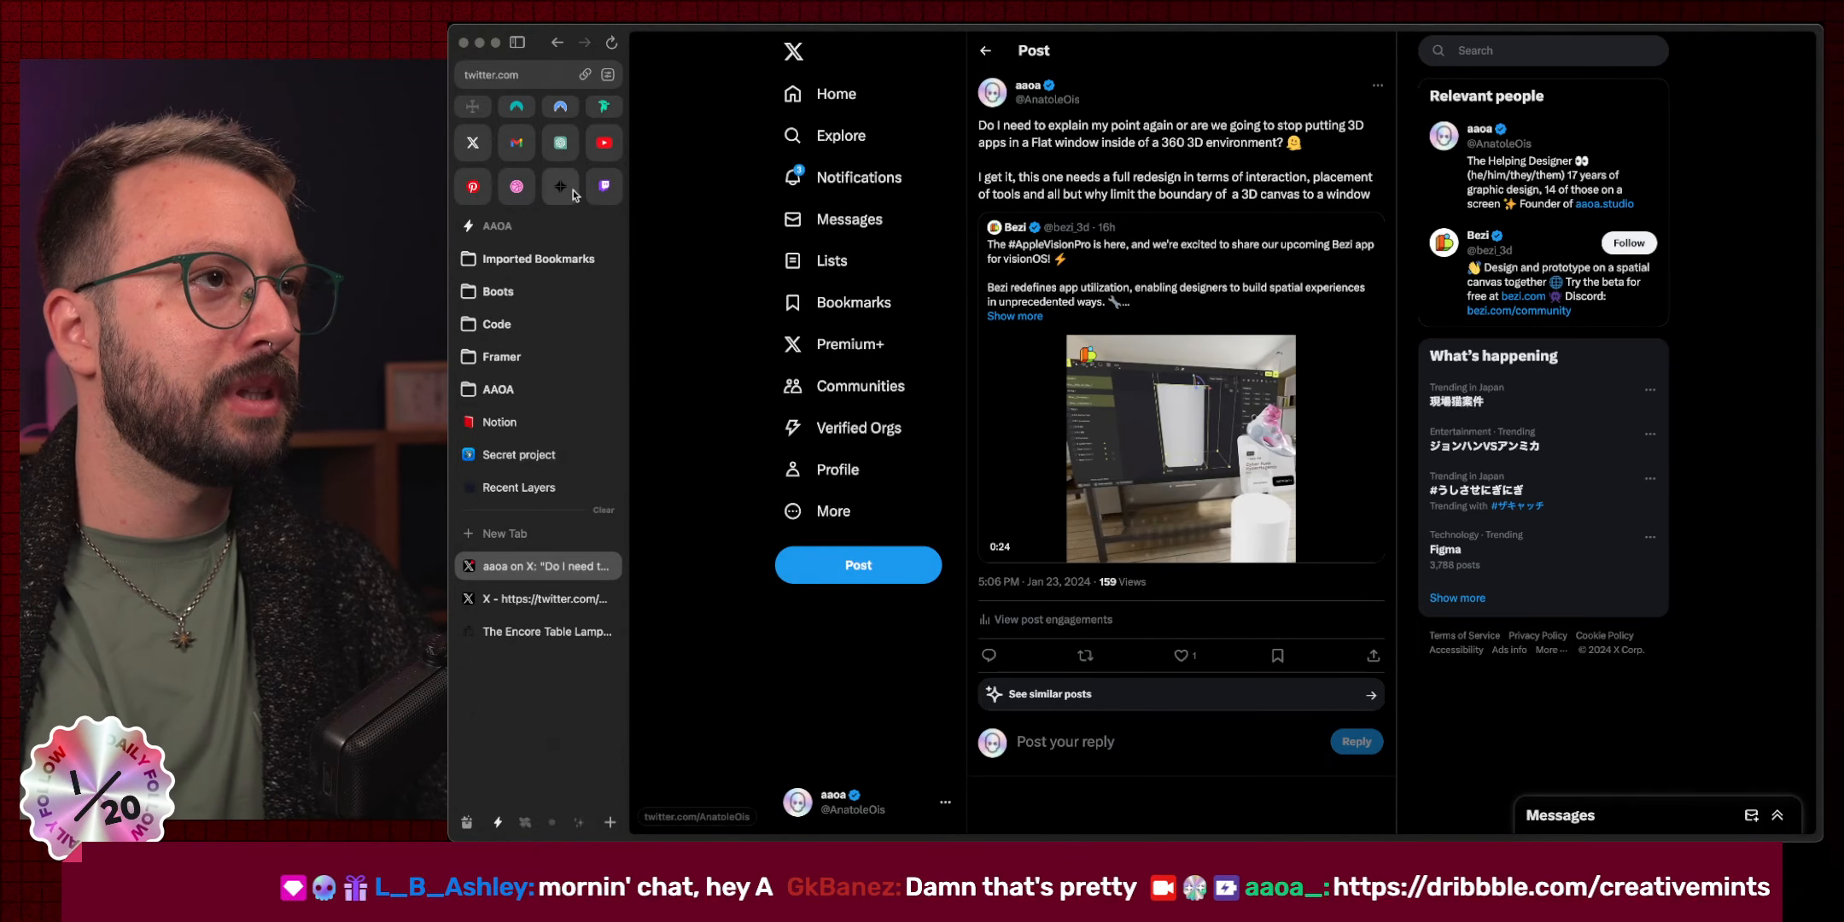
Open the dribbble.com/creativemints link from the Twitch chat as a full tab and scroll its shots.
left_click(603, 186)
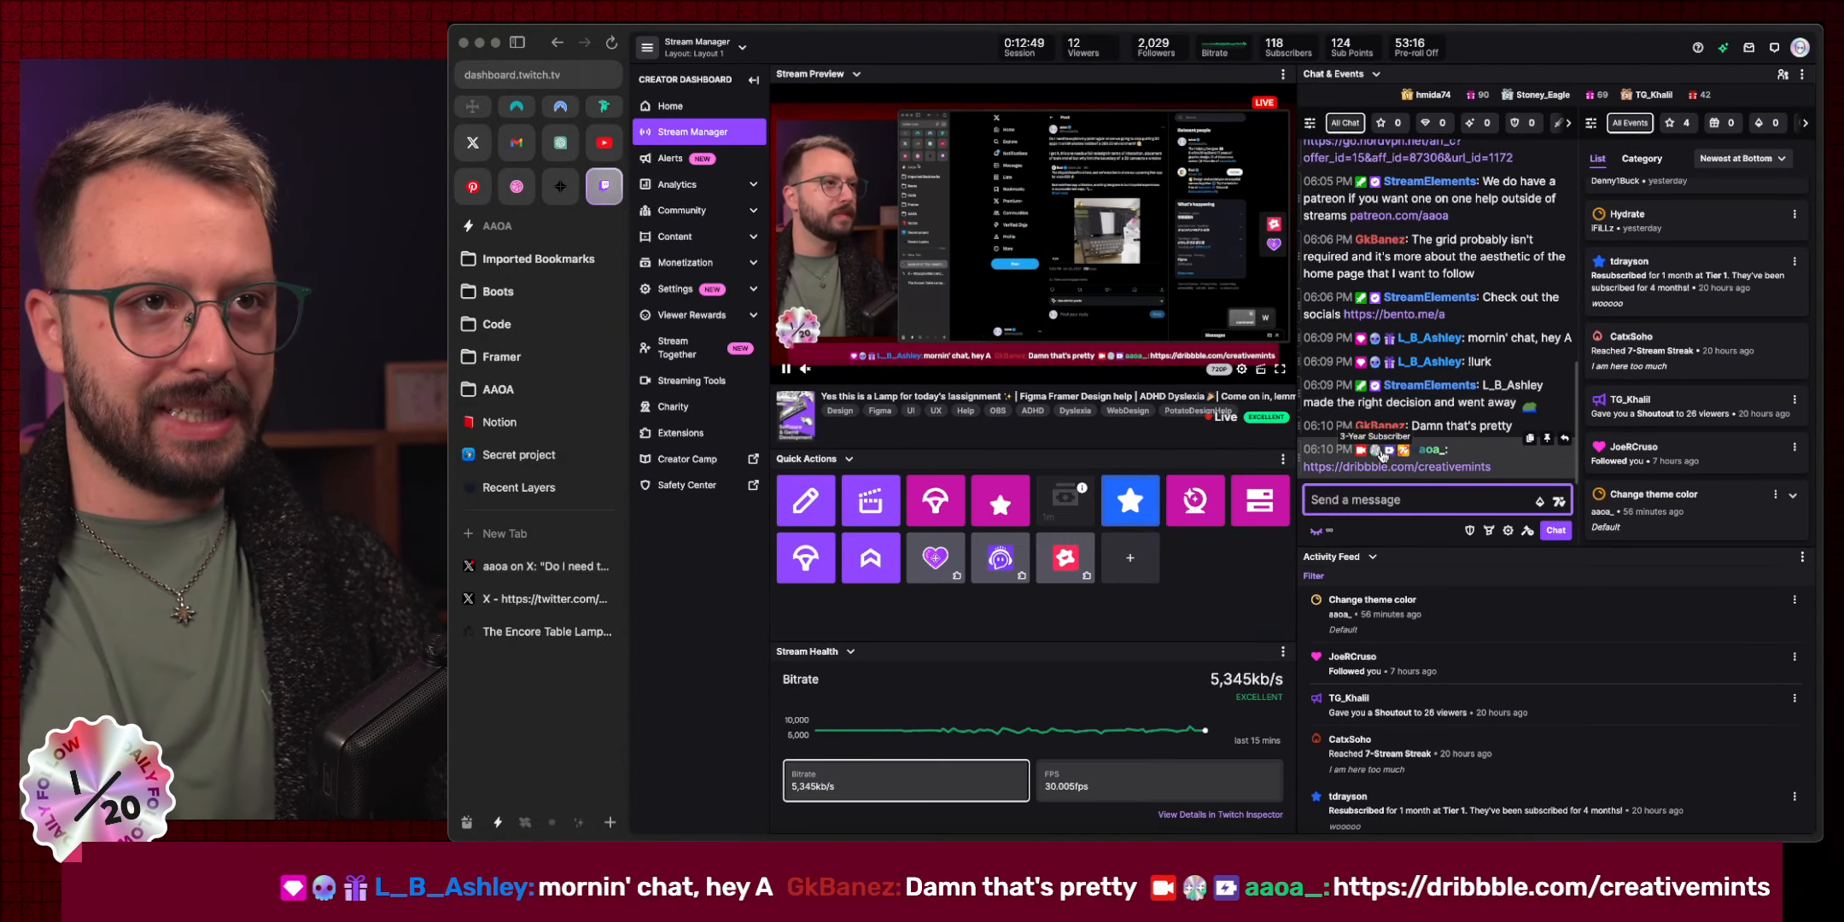
left_click(1408, 467)
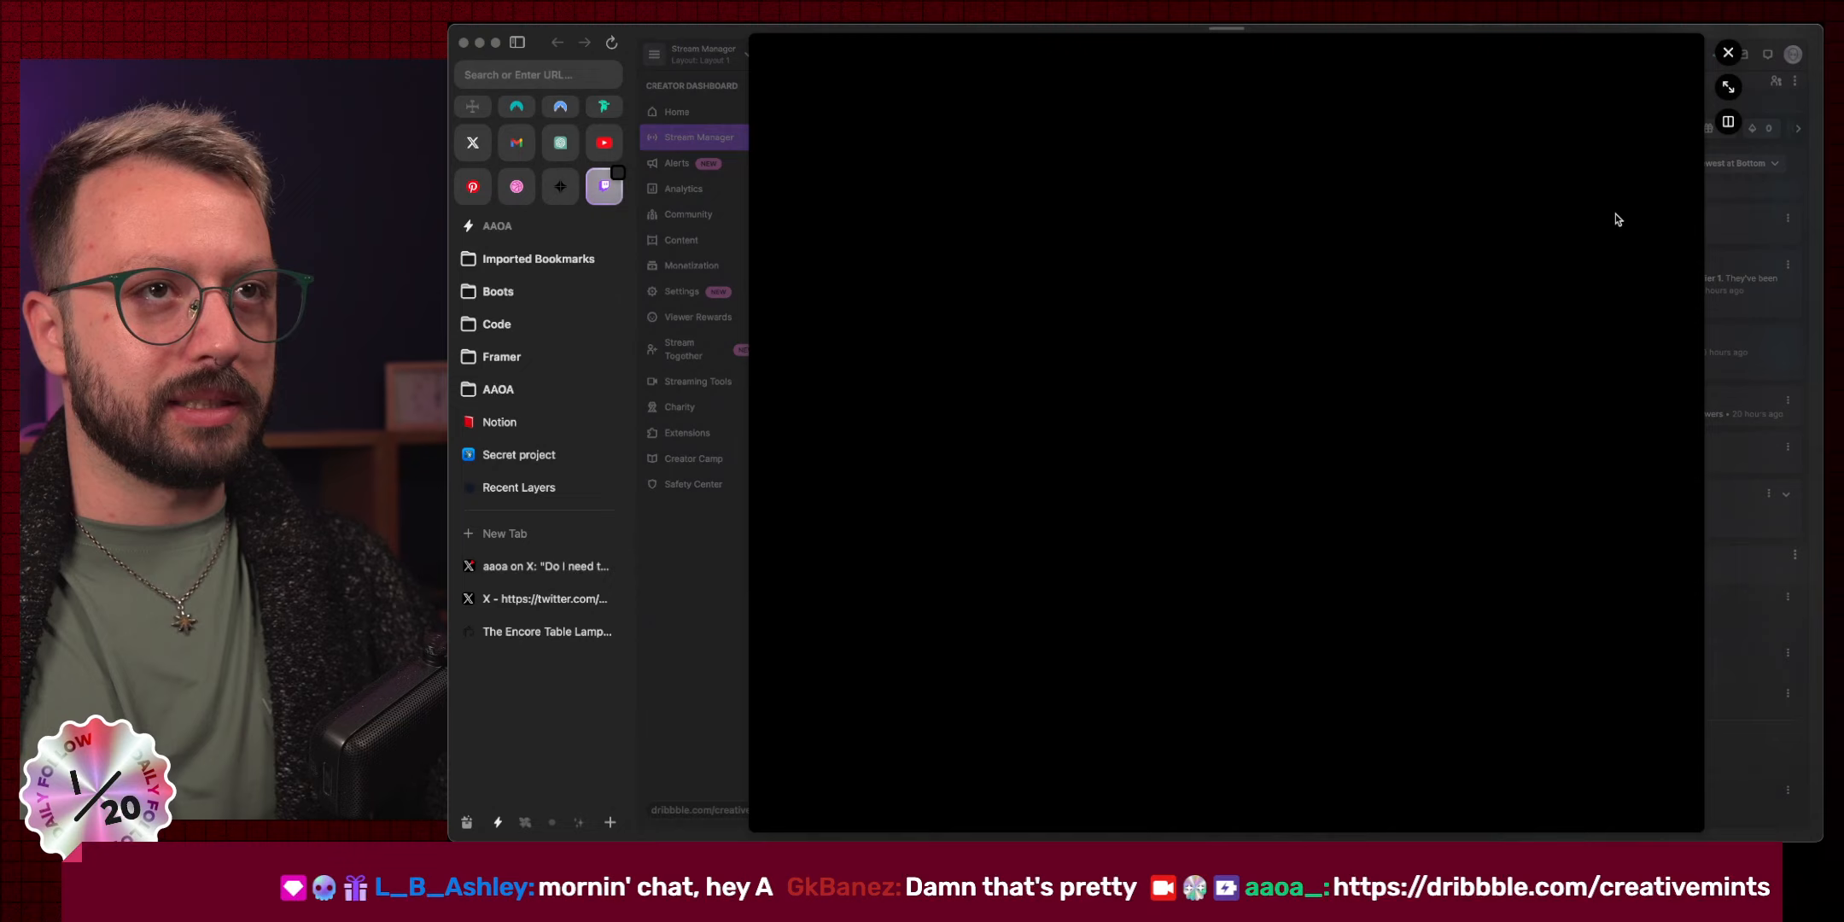
left_click(1724, 89)
scroll(1269, 468, "down", 10)
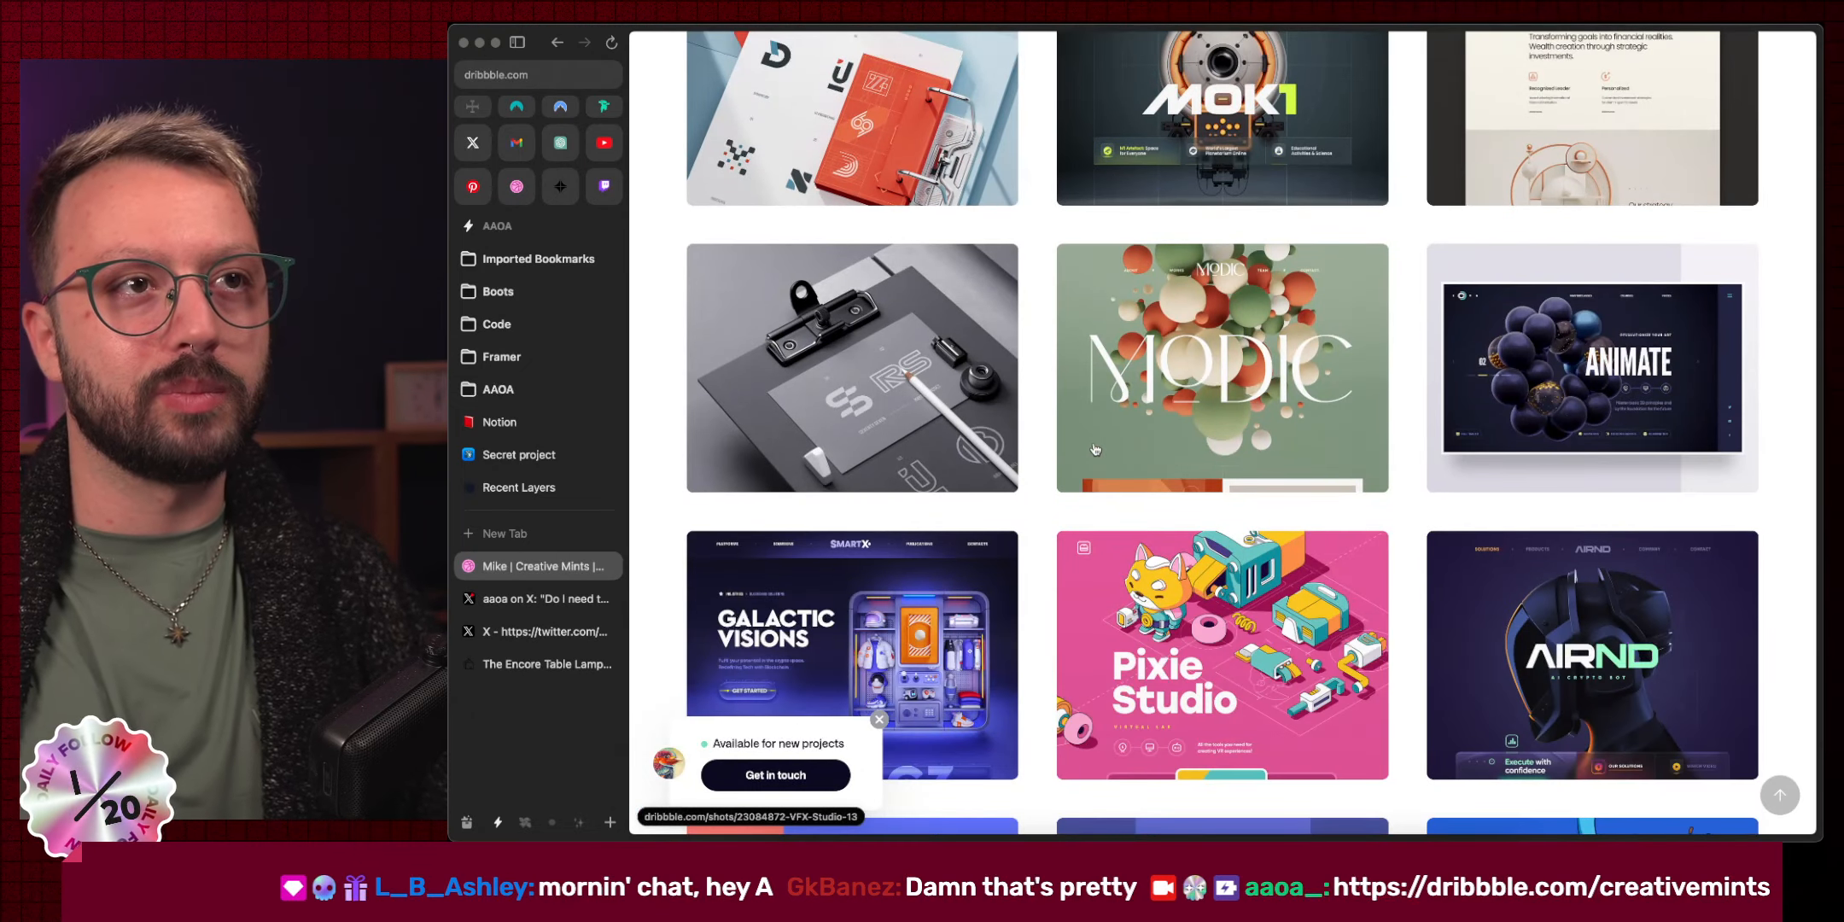
scroll(1095, 450, "down", 3)
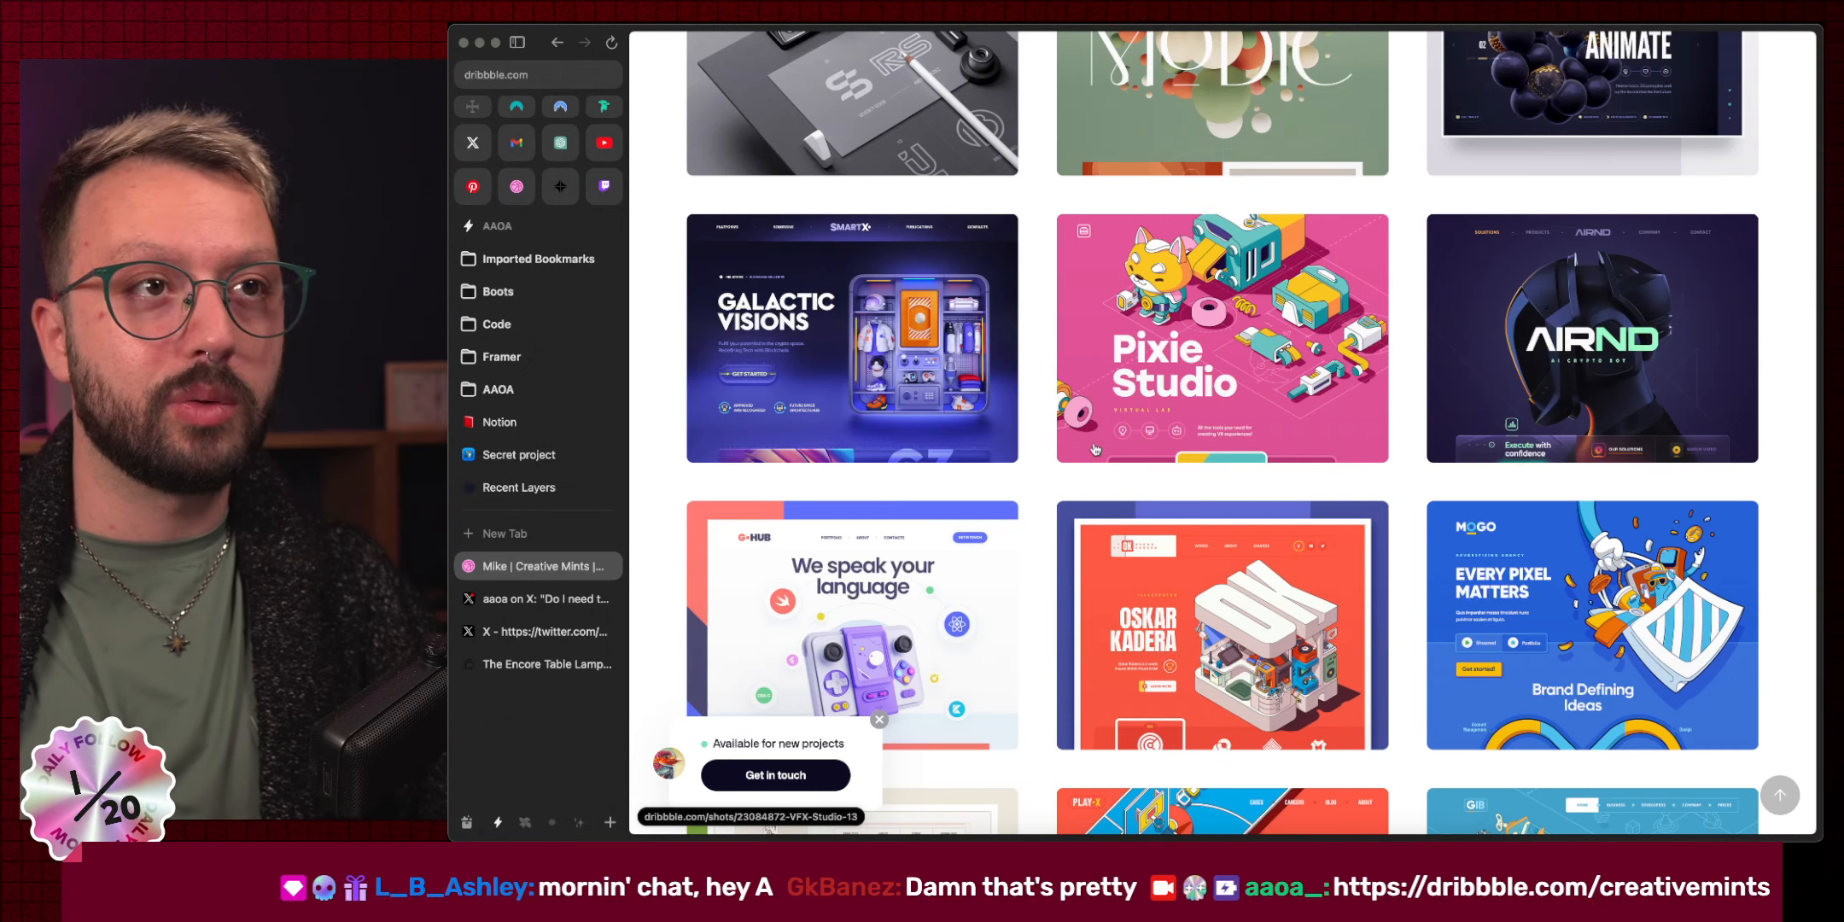
scroll(1094, 450, "down", 3)
scroll(1094, 449, "down", 6)
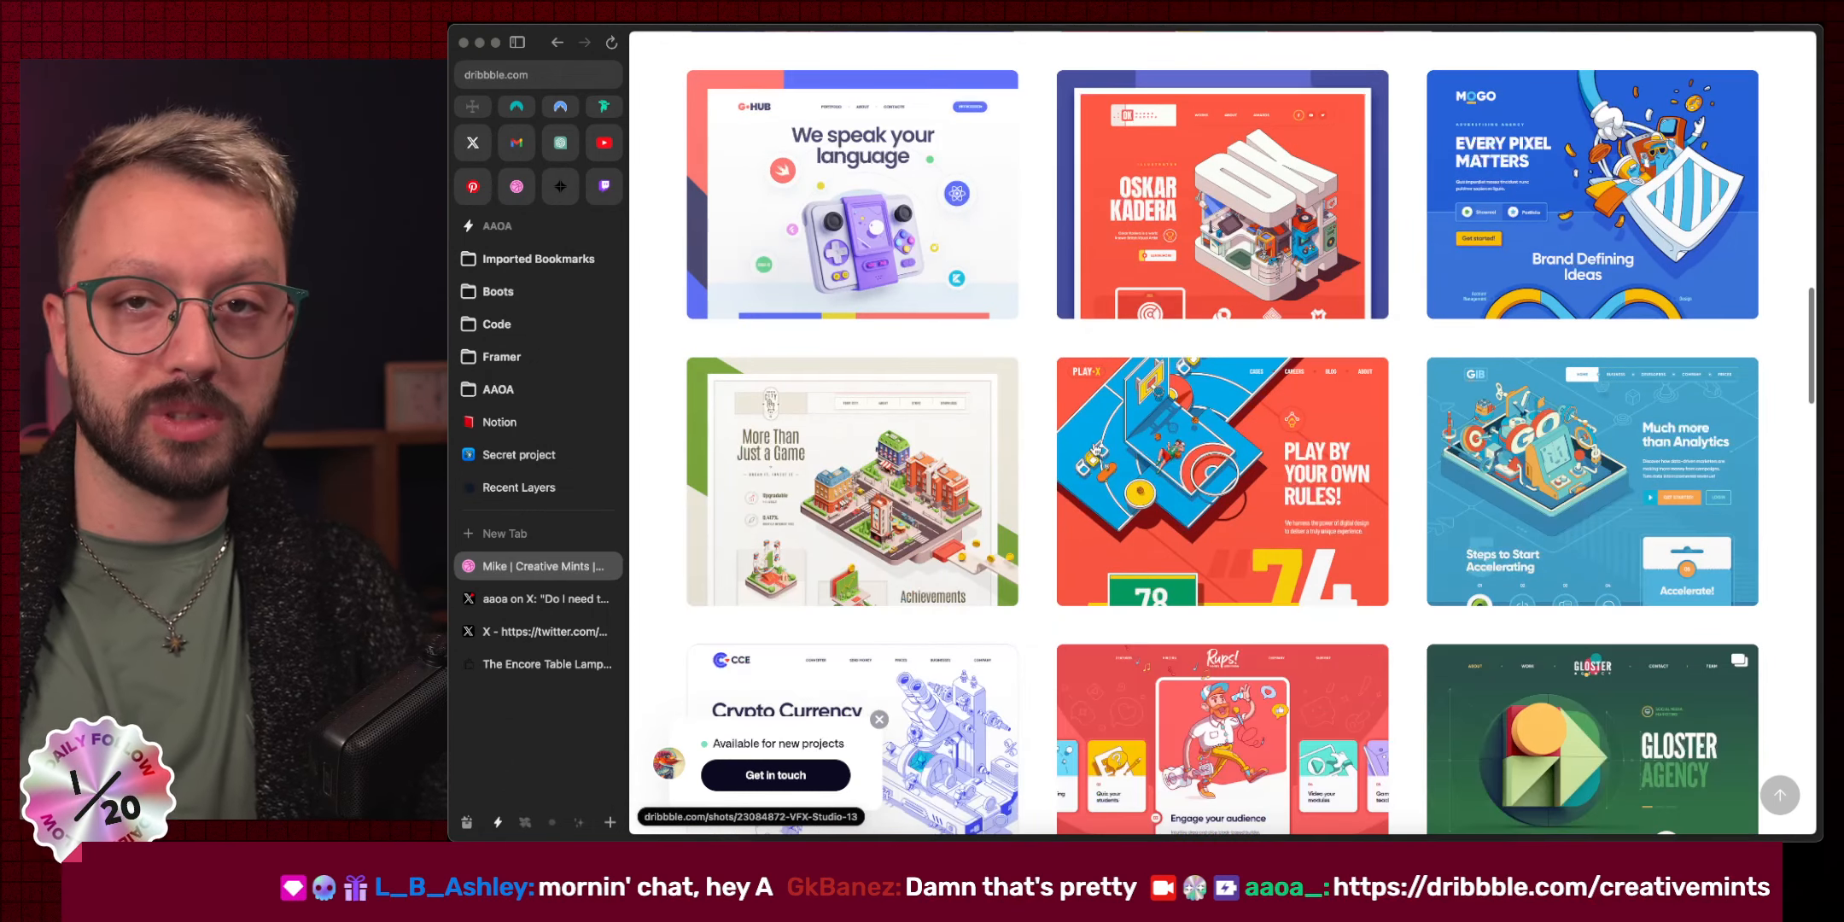
scroll(1094, 450, "down", 3)
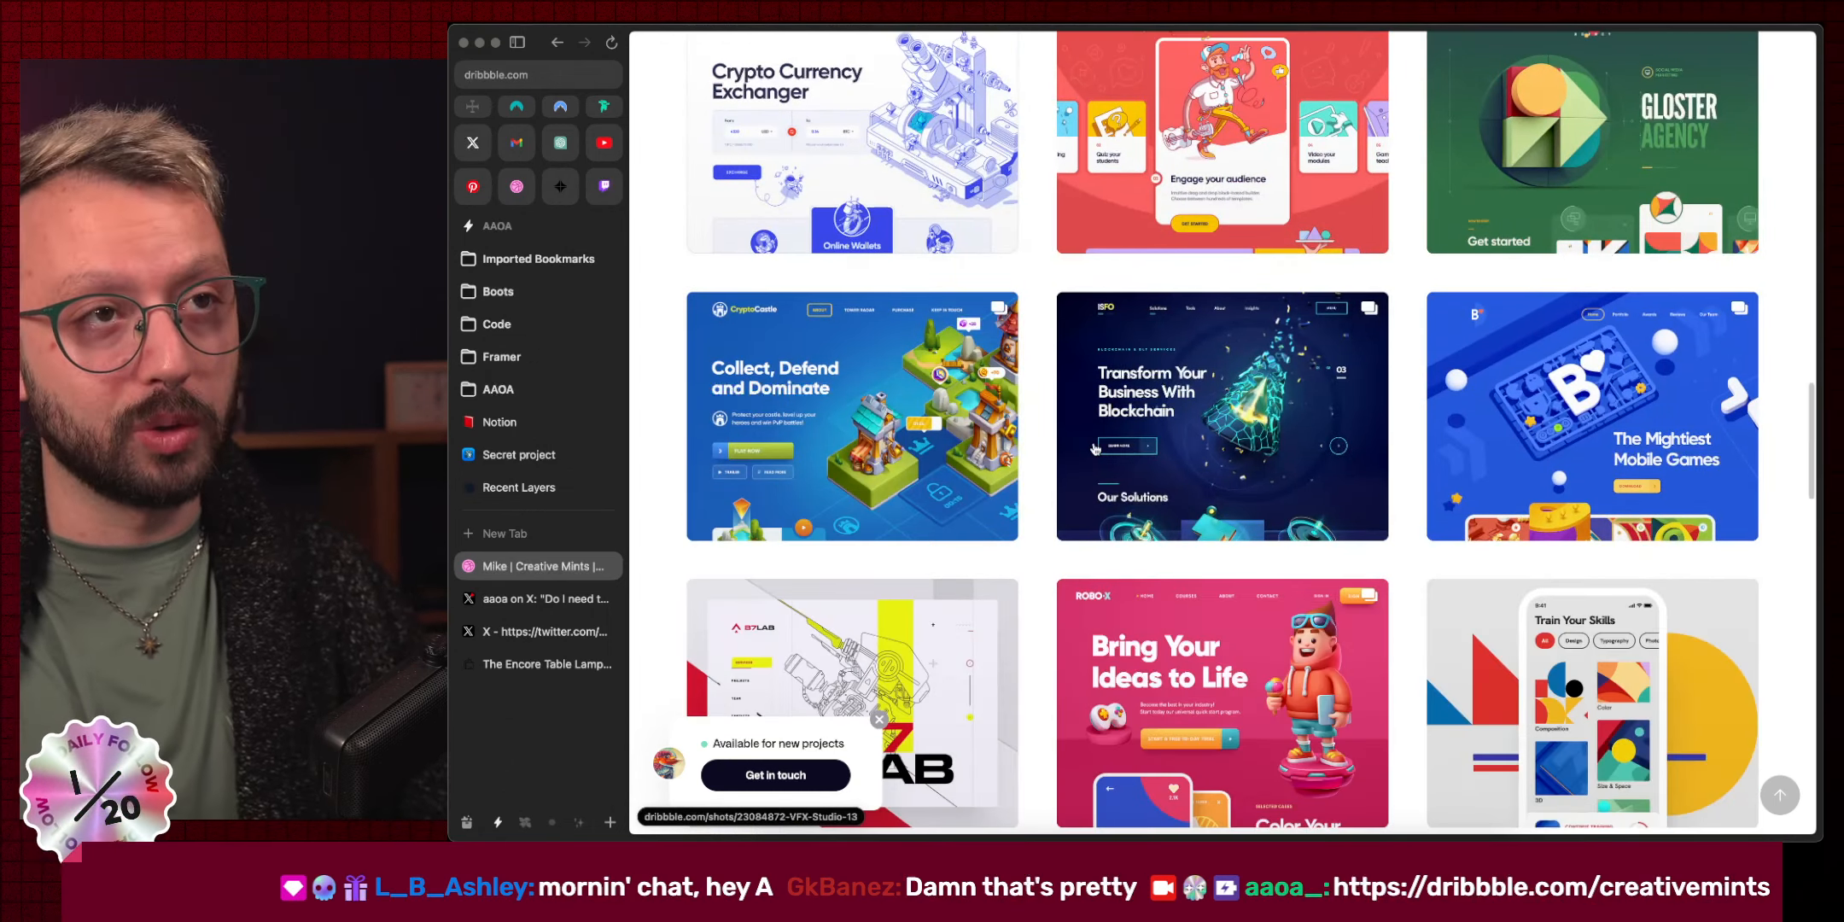
scroll(1094, 450, "down", 3)
scroll(1094, 450, "down", 1)
View the B7 Lab shot, then keep browsing the profile's shot grid.
left_click(920, 396)
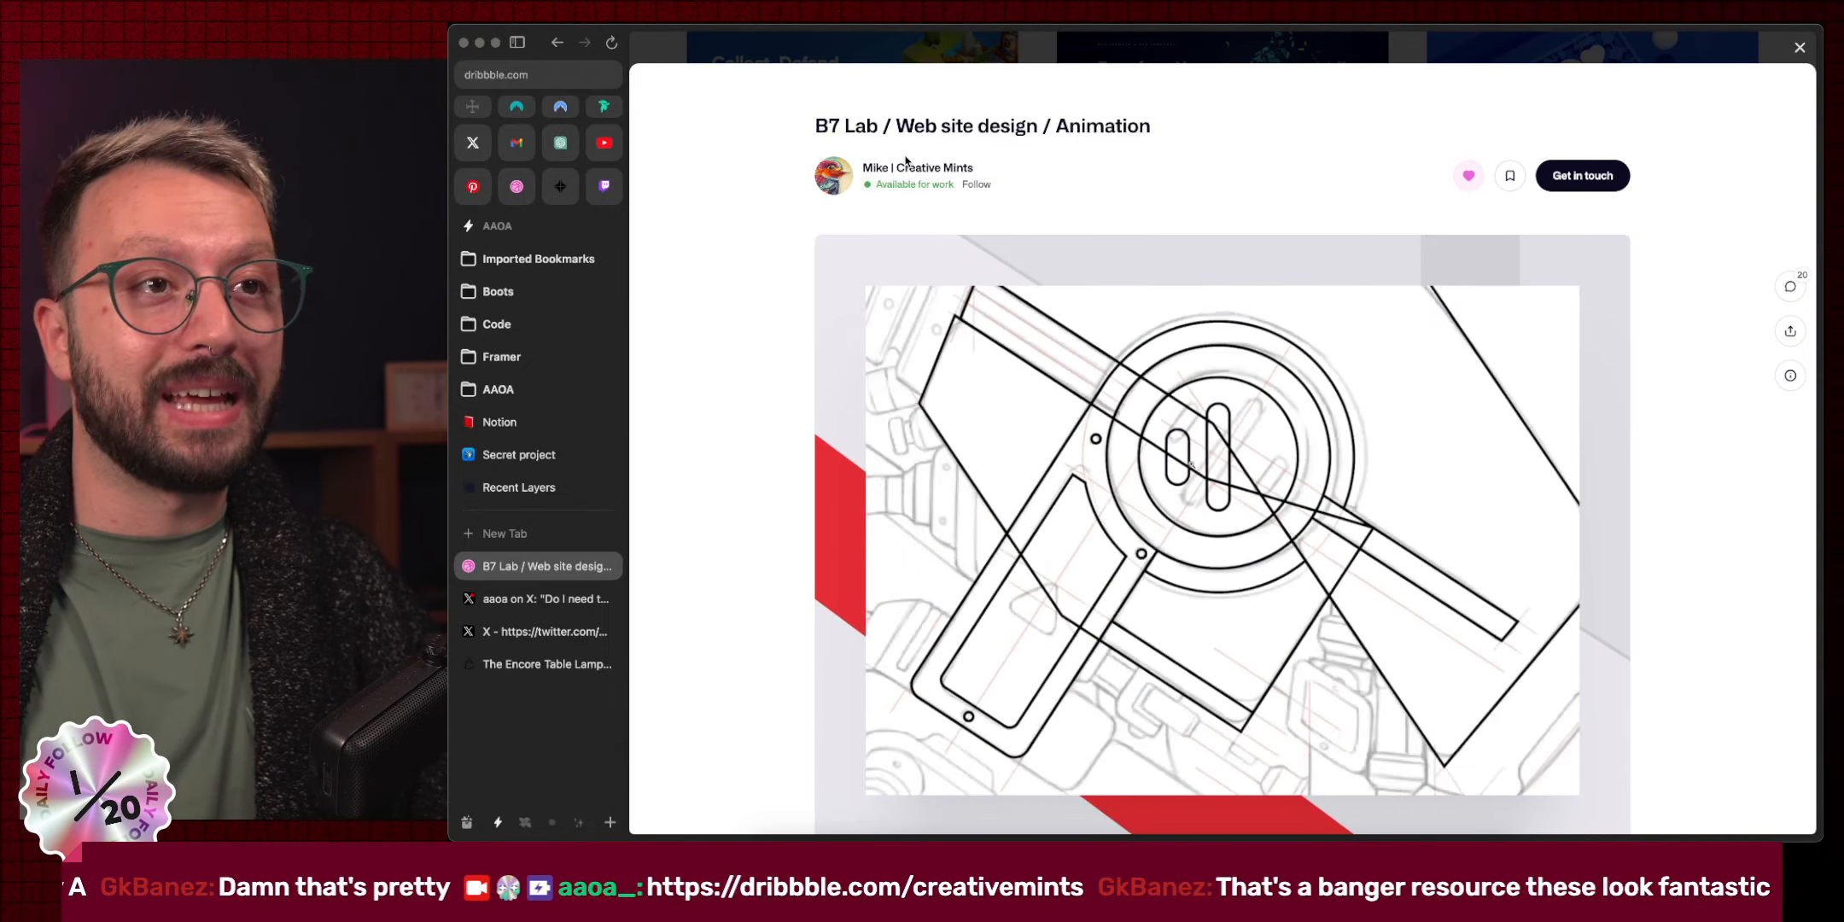
left_click(930, 35)
scroll(1123, 296, "down", 9)
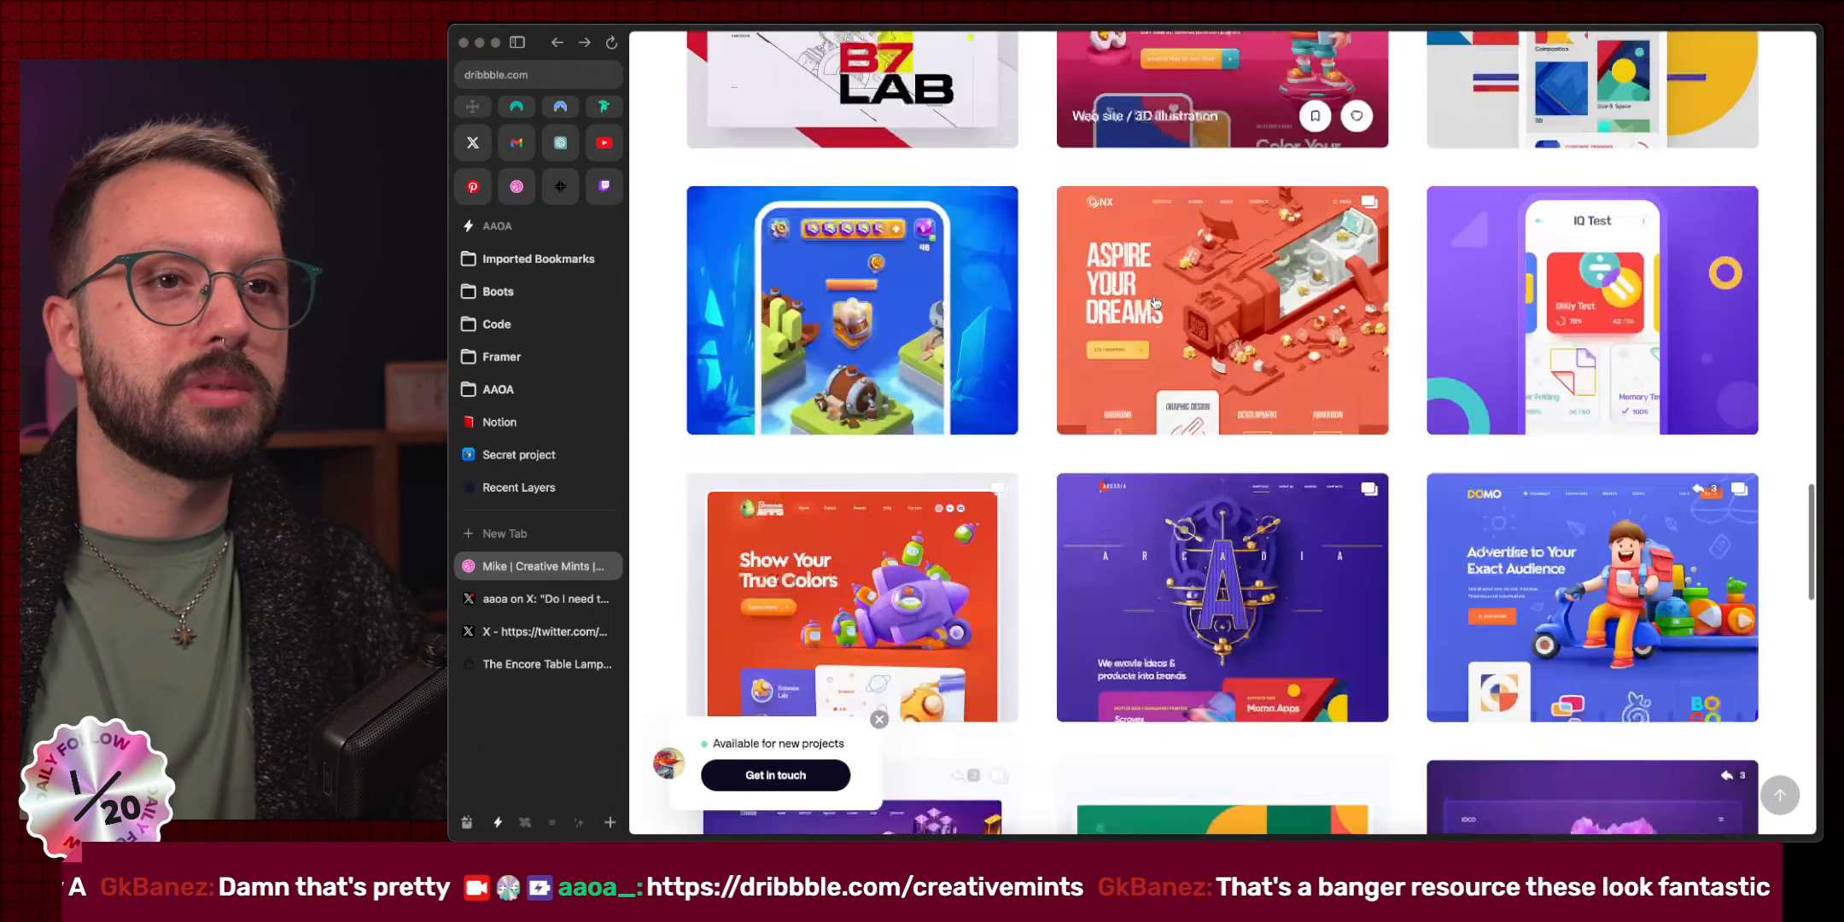
scroll(1018, 286, "down", 6)
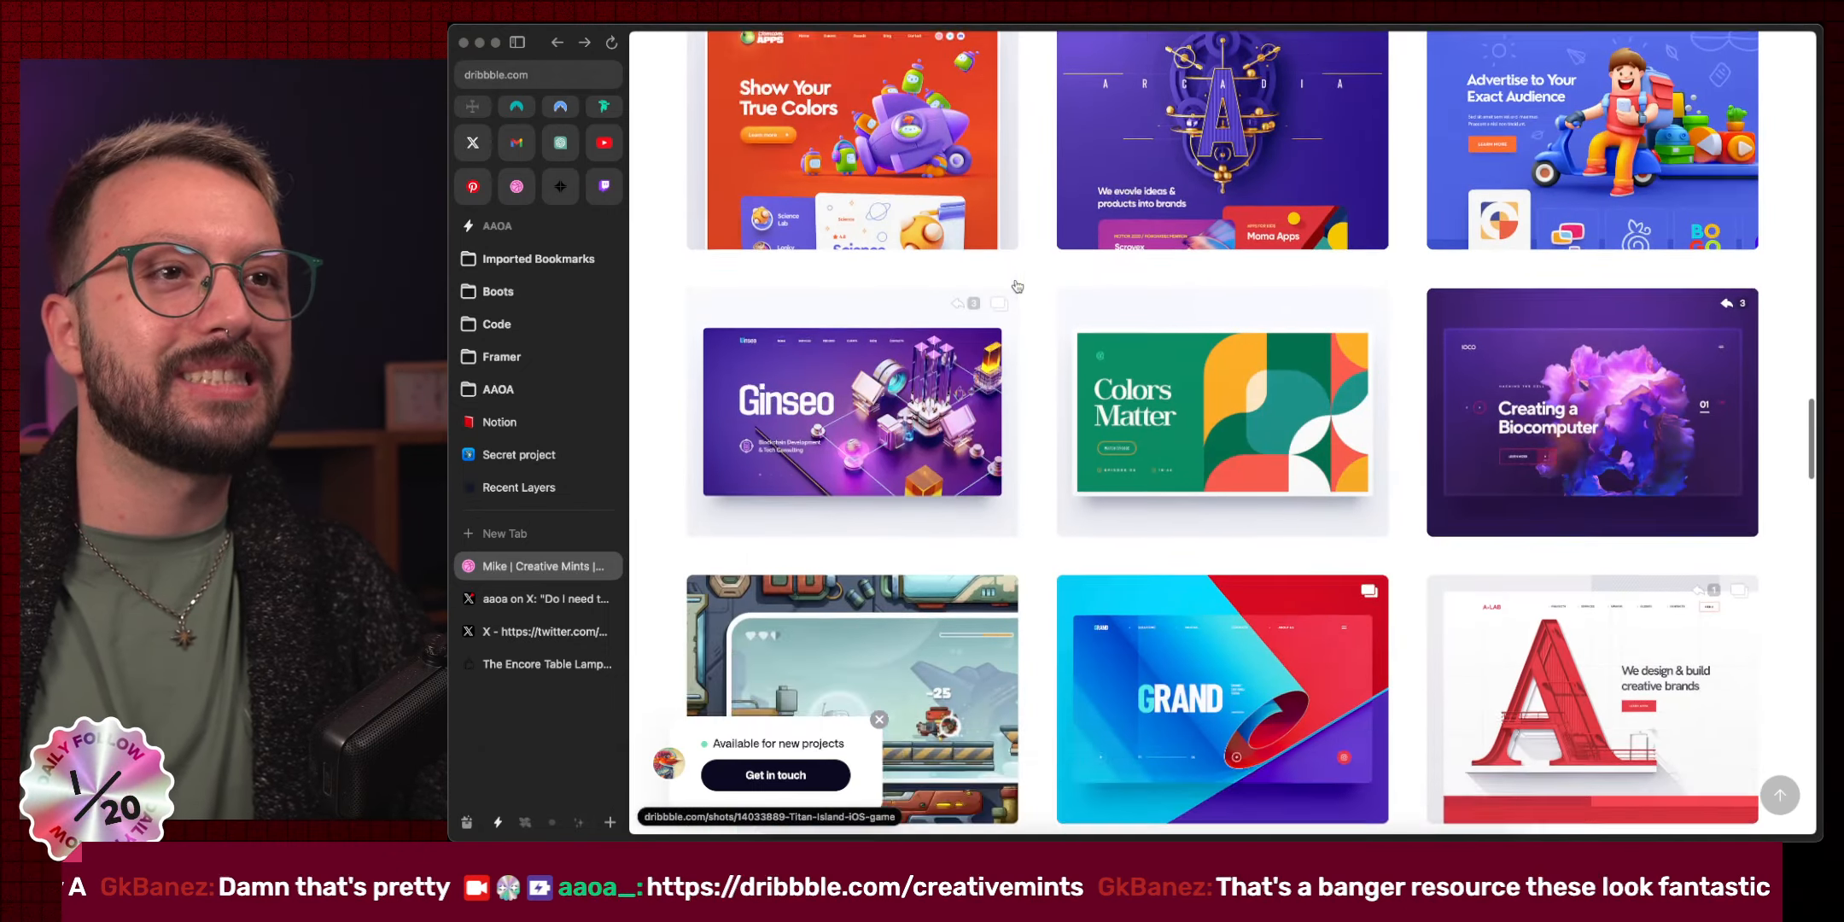
scroll(1017, 286, "down", 4)
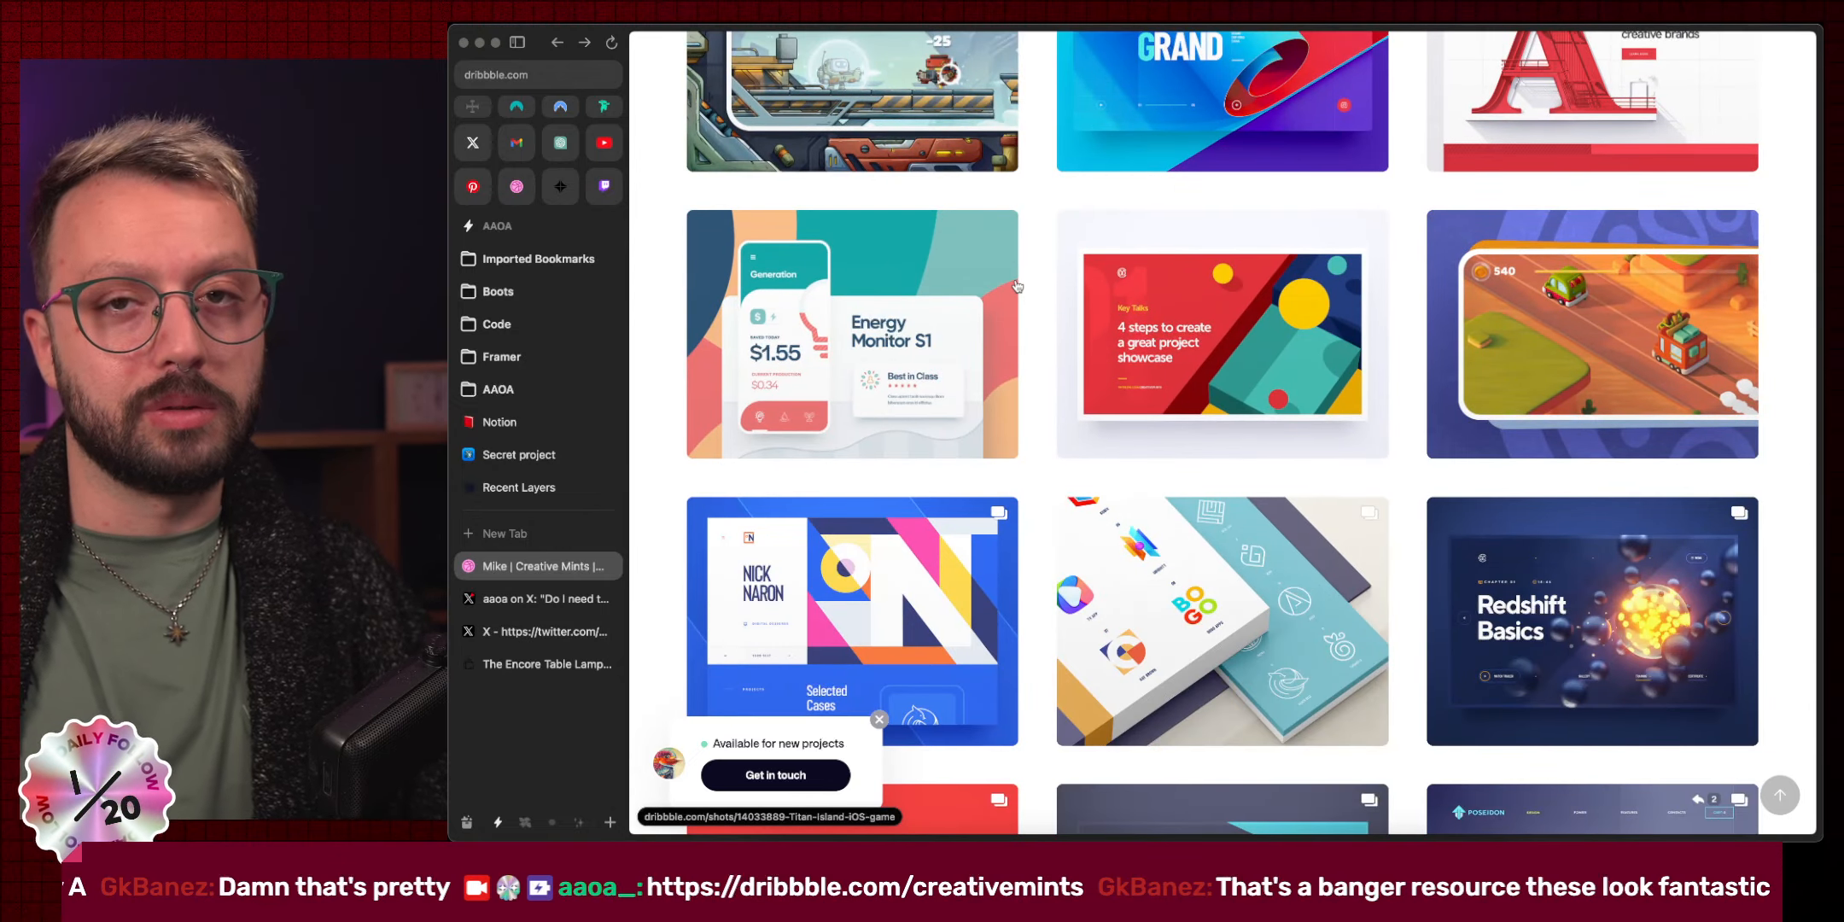
scroll(1018, 286, "down", 7)
scroll(1223, 329, "up", 20)
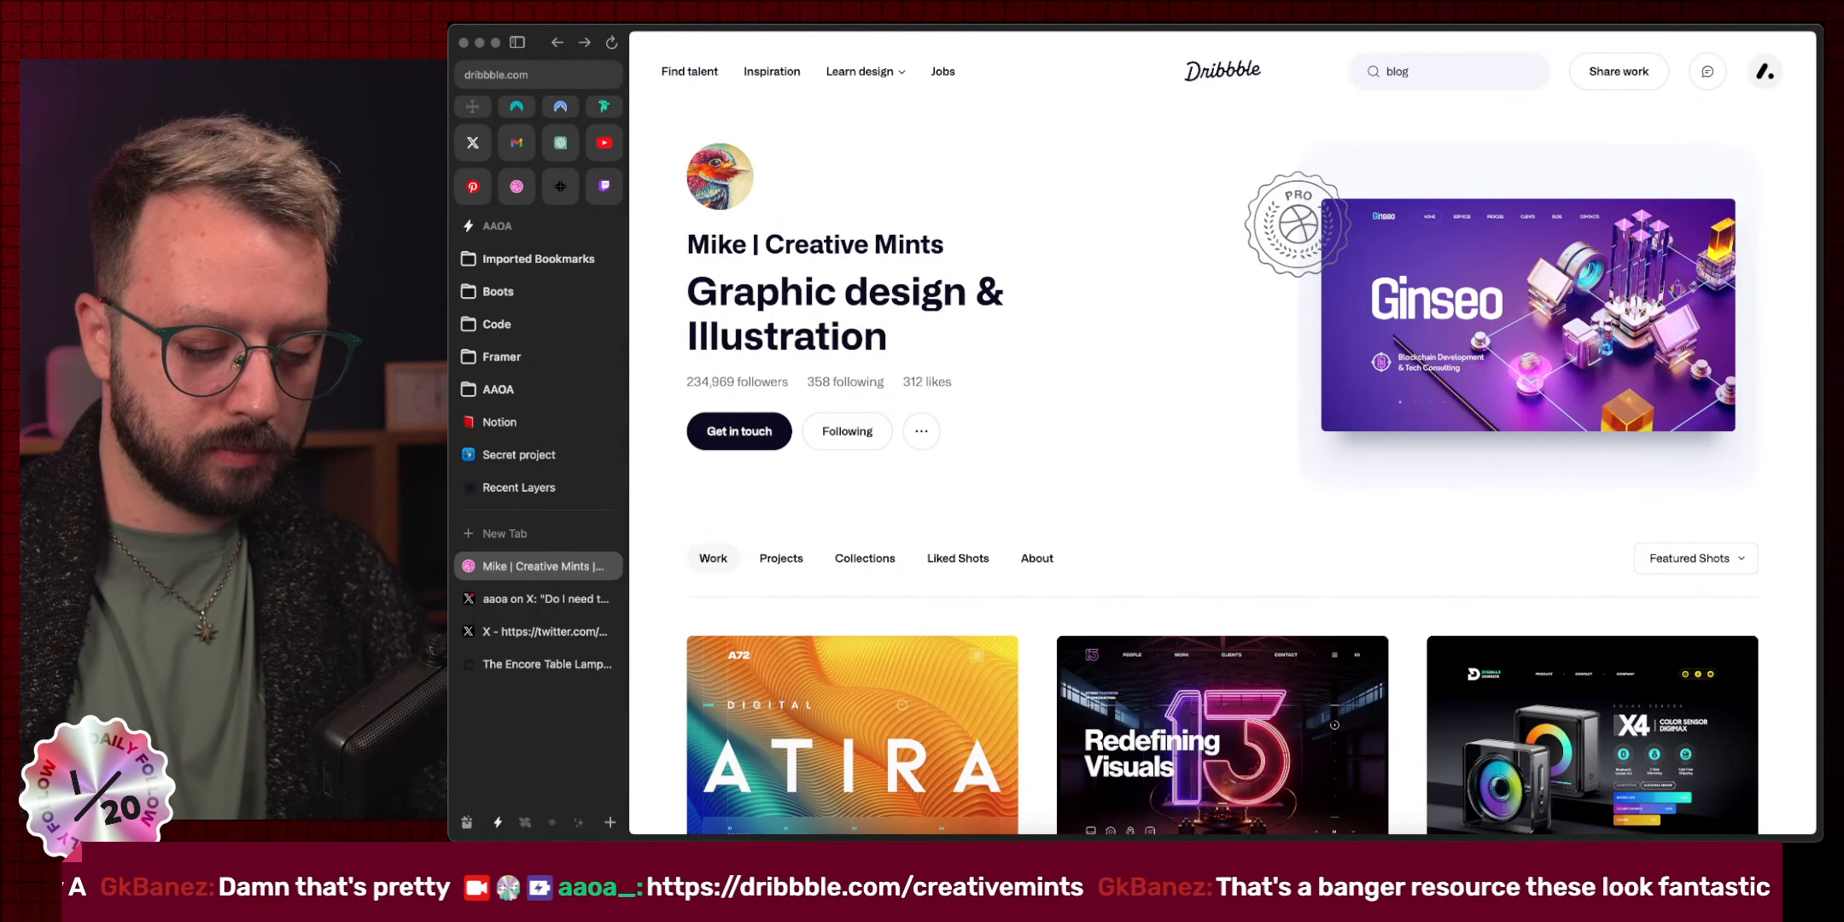
Search Dribbble for 'blog layout' and preview the Blog Layout—Travel to Japan shot.
key("Return")
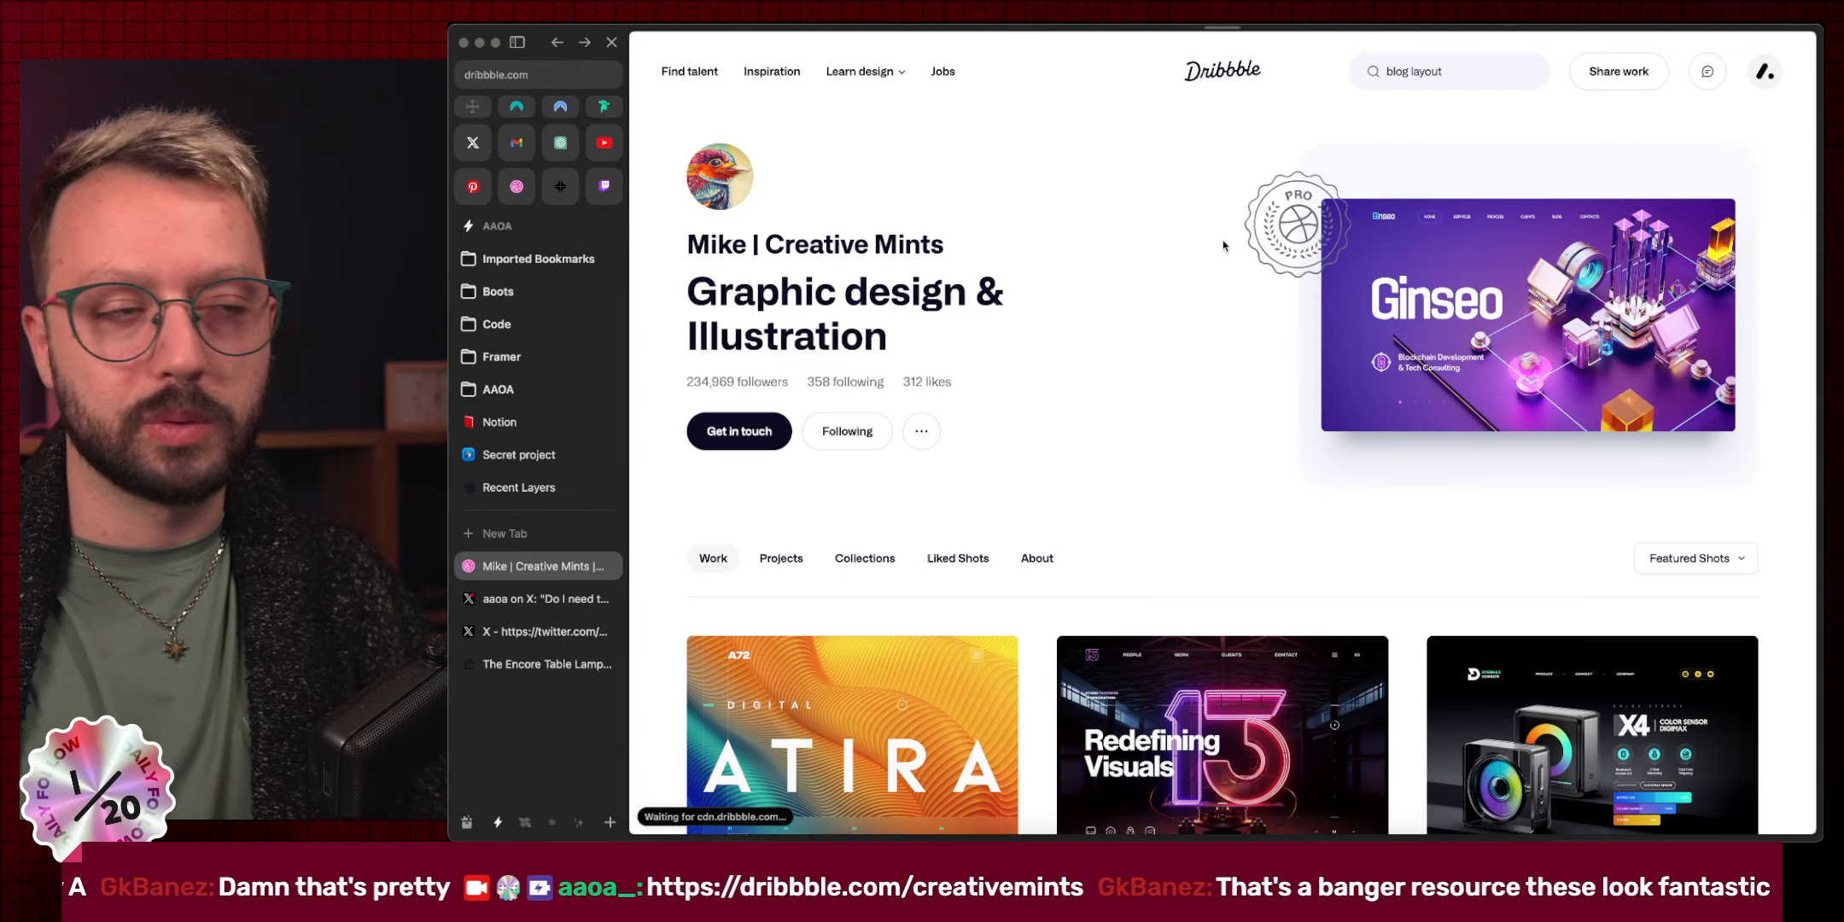
scroll(1063, 222, "down", 1)
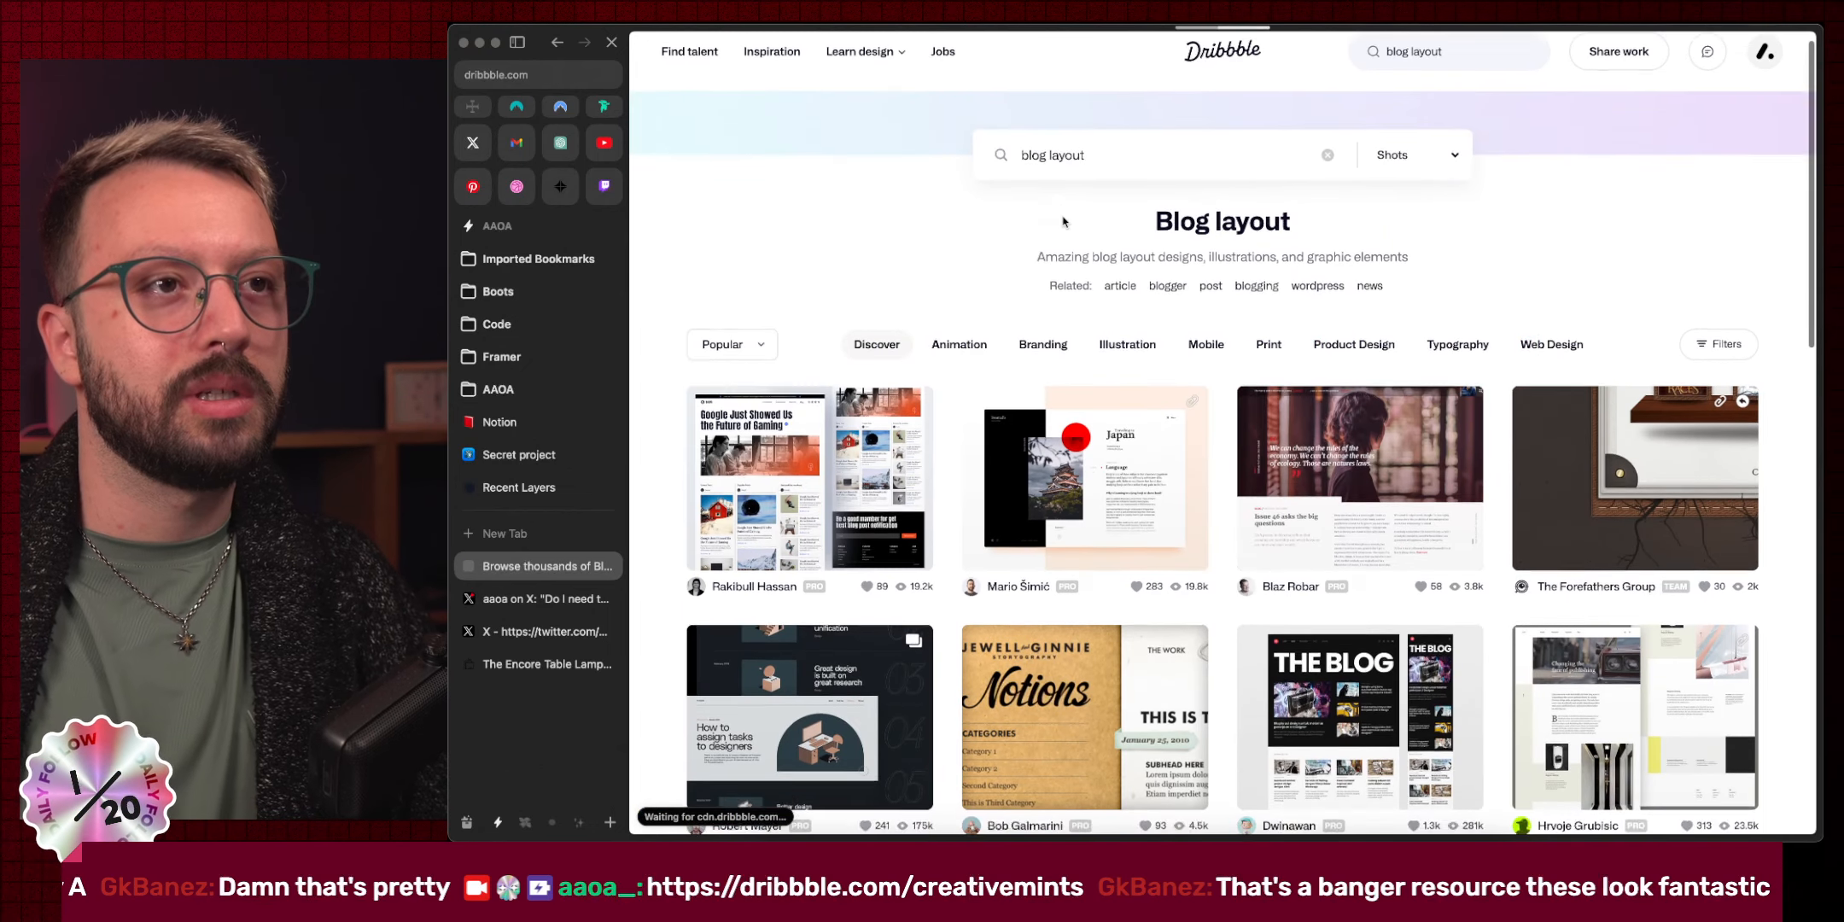
scroll(1063, 222, "down", 3)
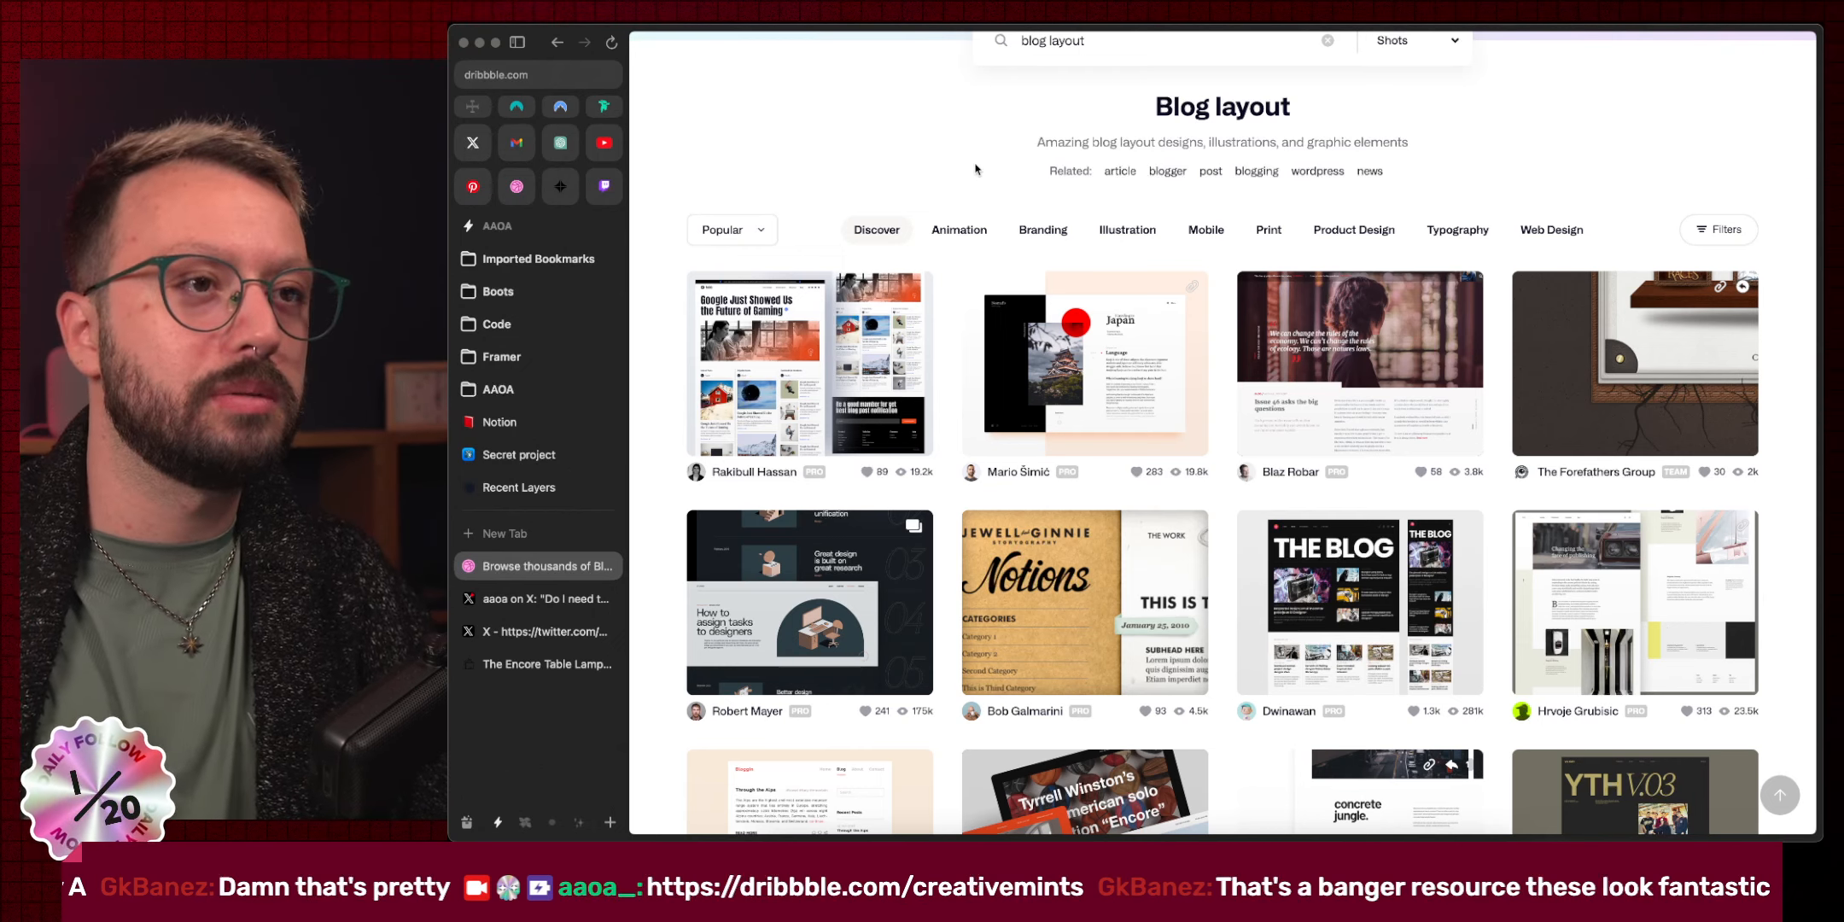
left_click(1139, 419)
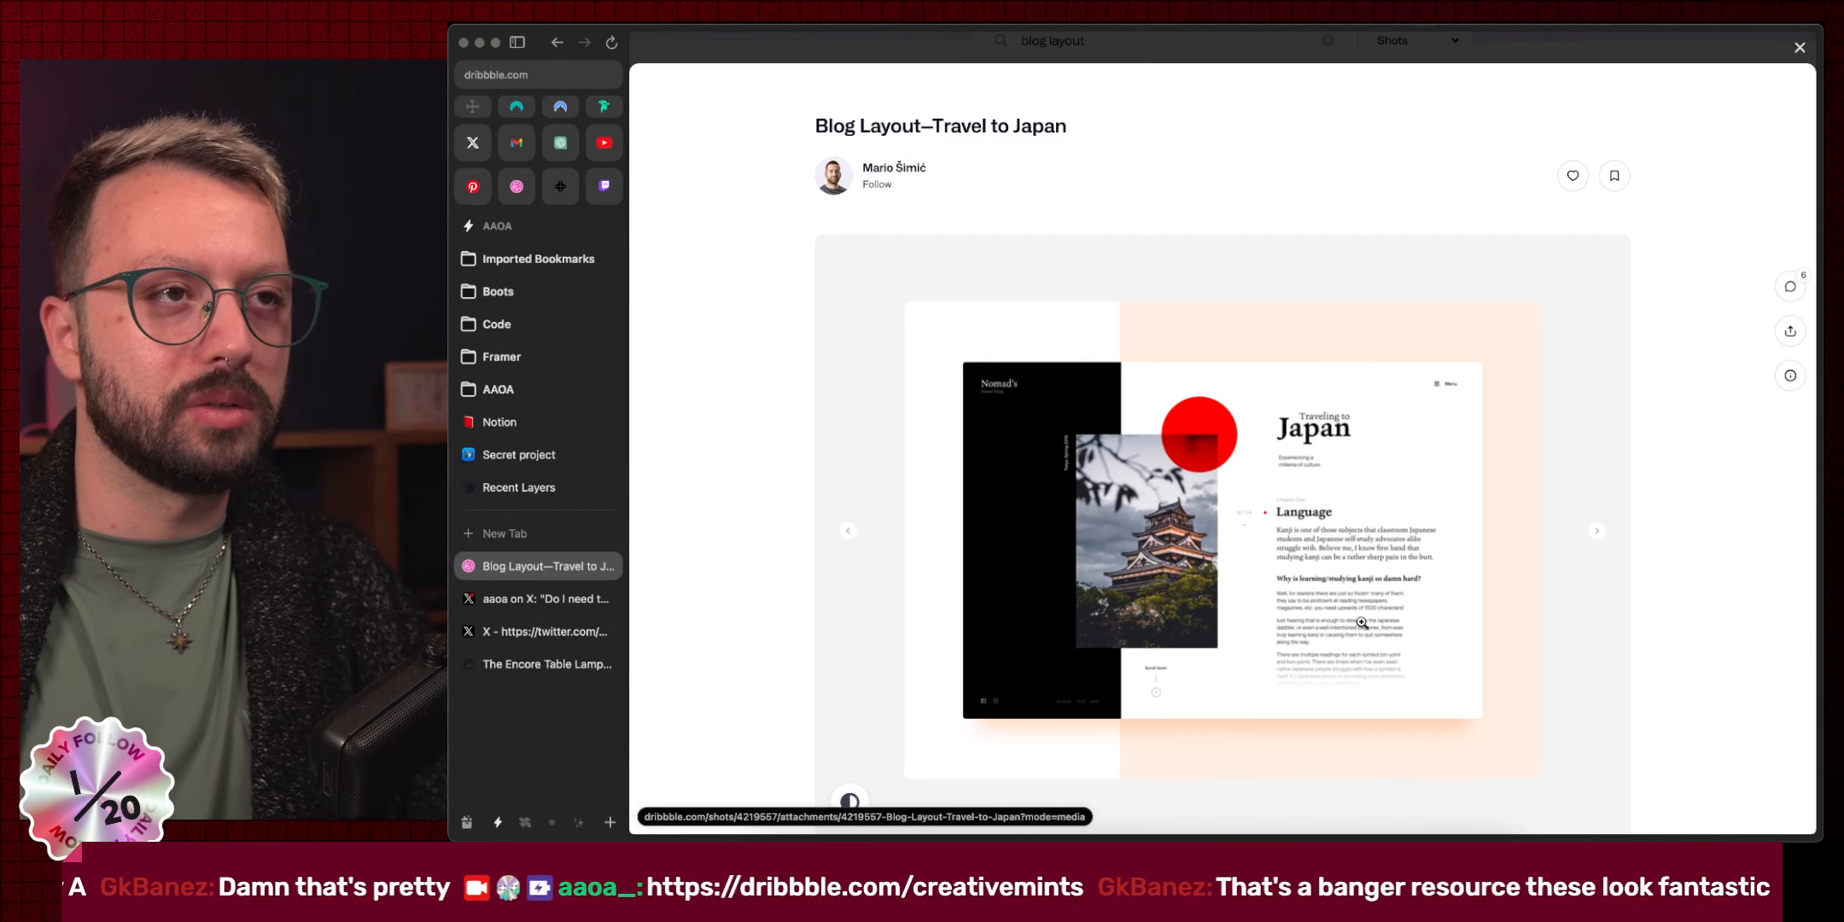
left_click(1096, 50)
Scroll the Dribbble blog-layout shot results down to the footer, then close the tab.
scroll(1195, 512, "down", 5)
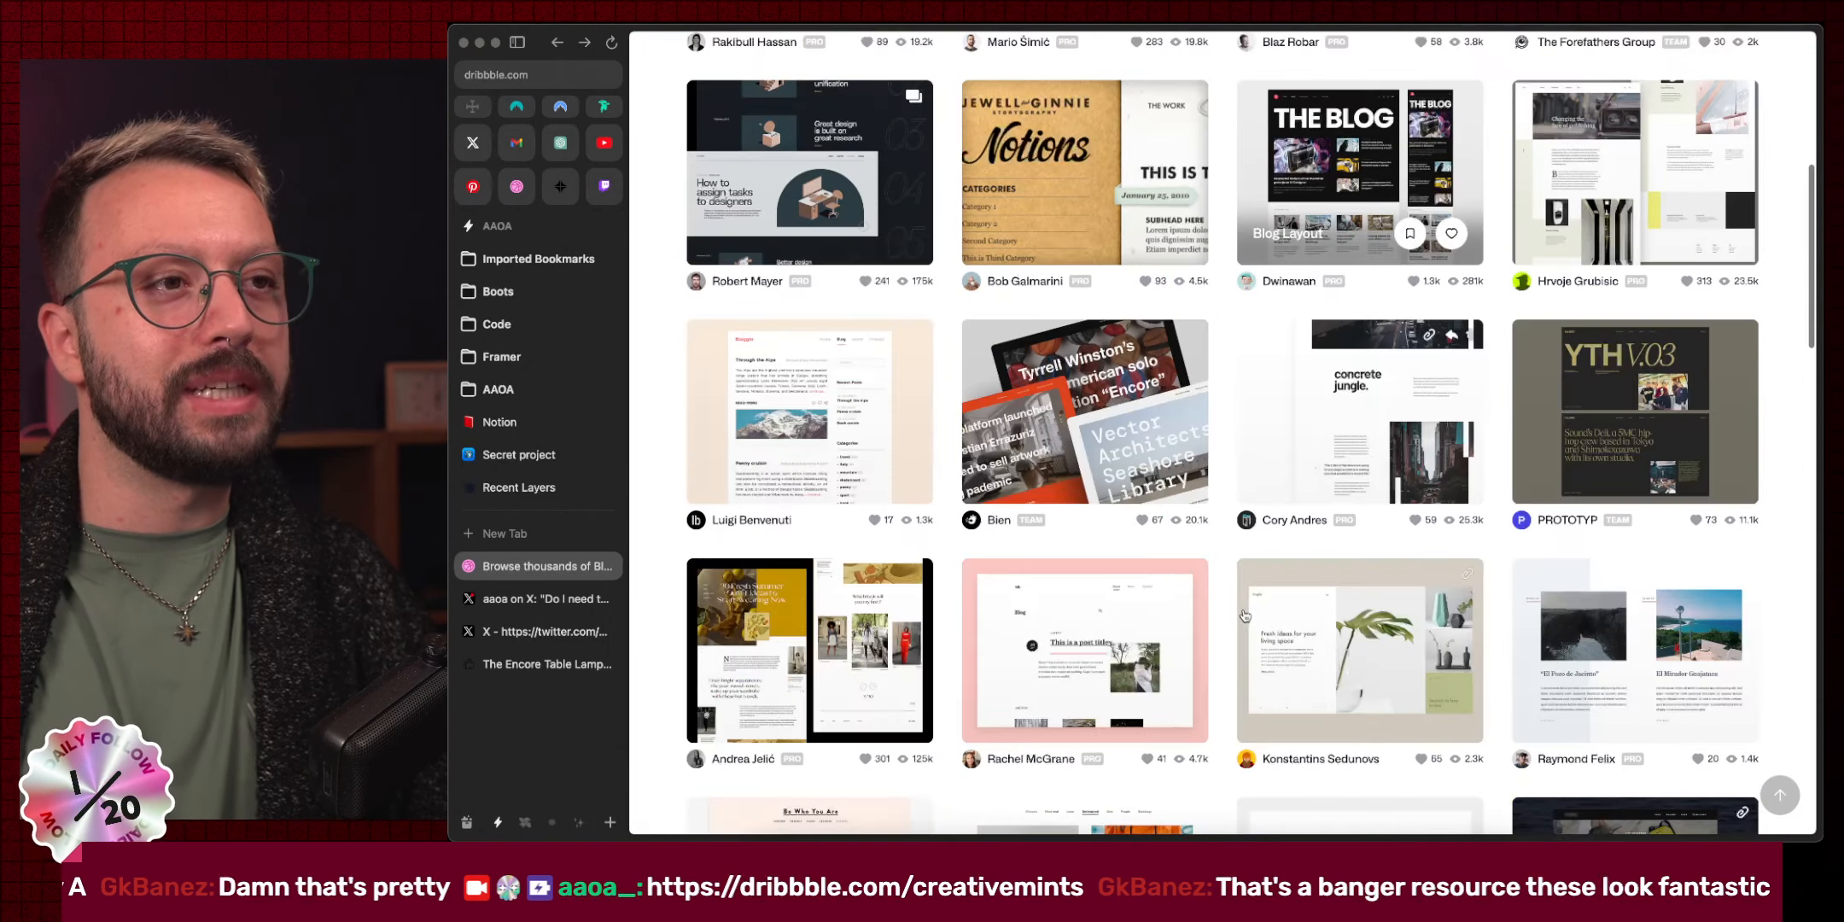
scroll(1244, 615, "down", 5)
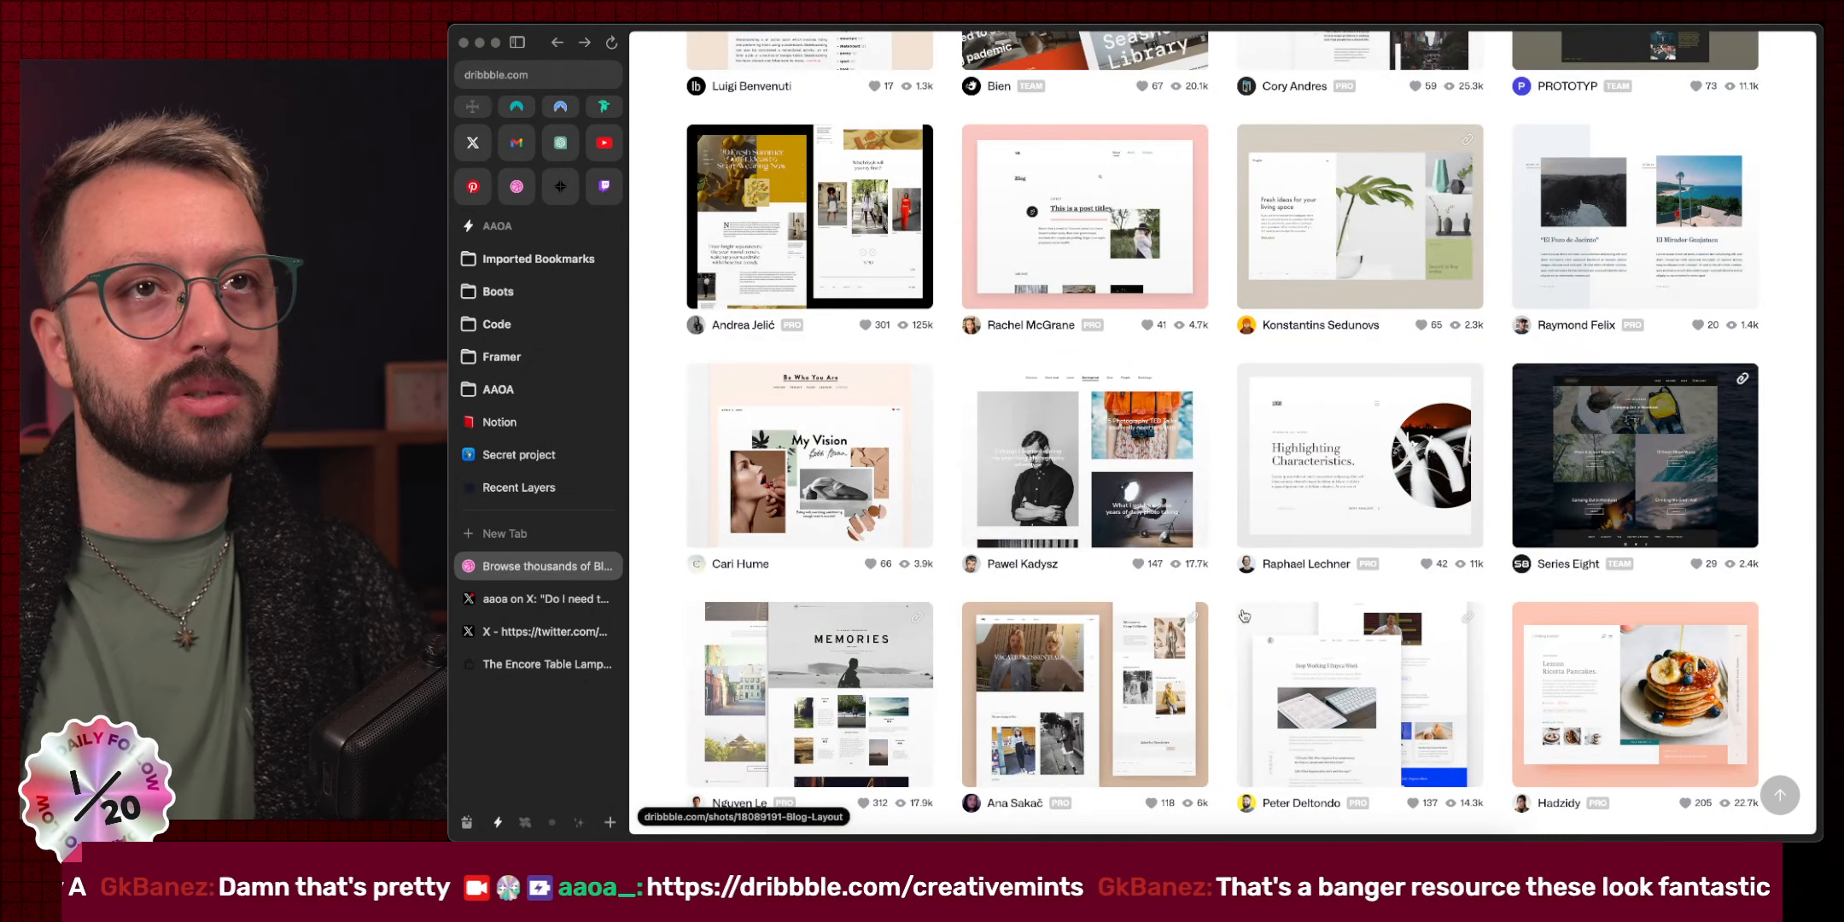
scroll(1243, 615, "down", 6)
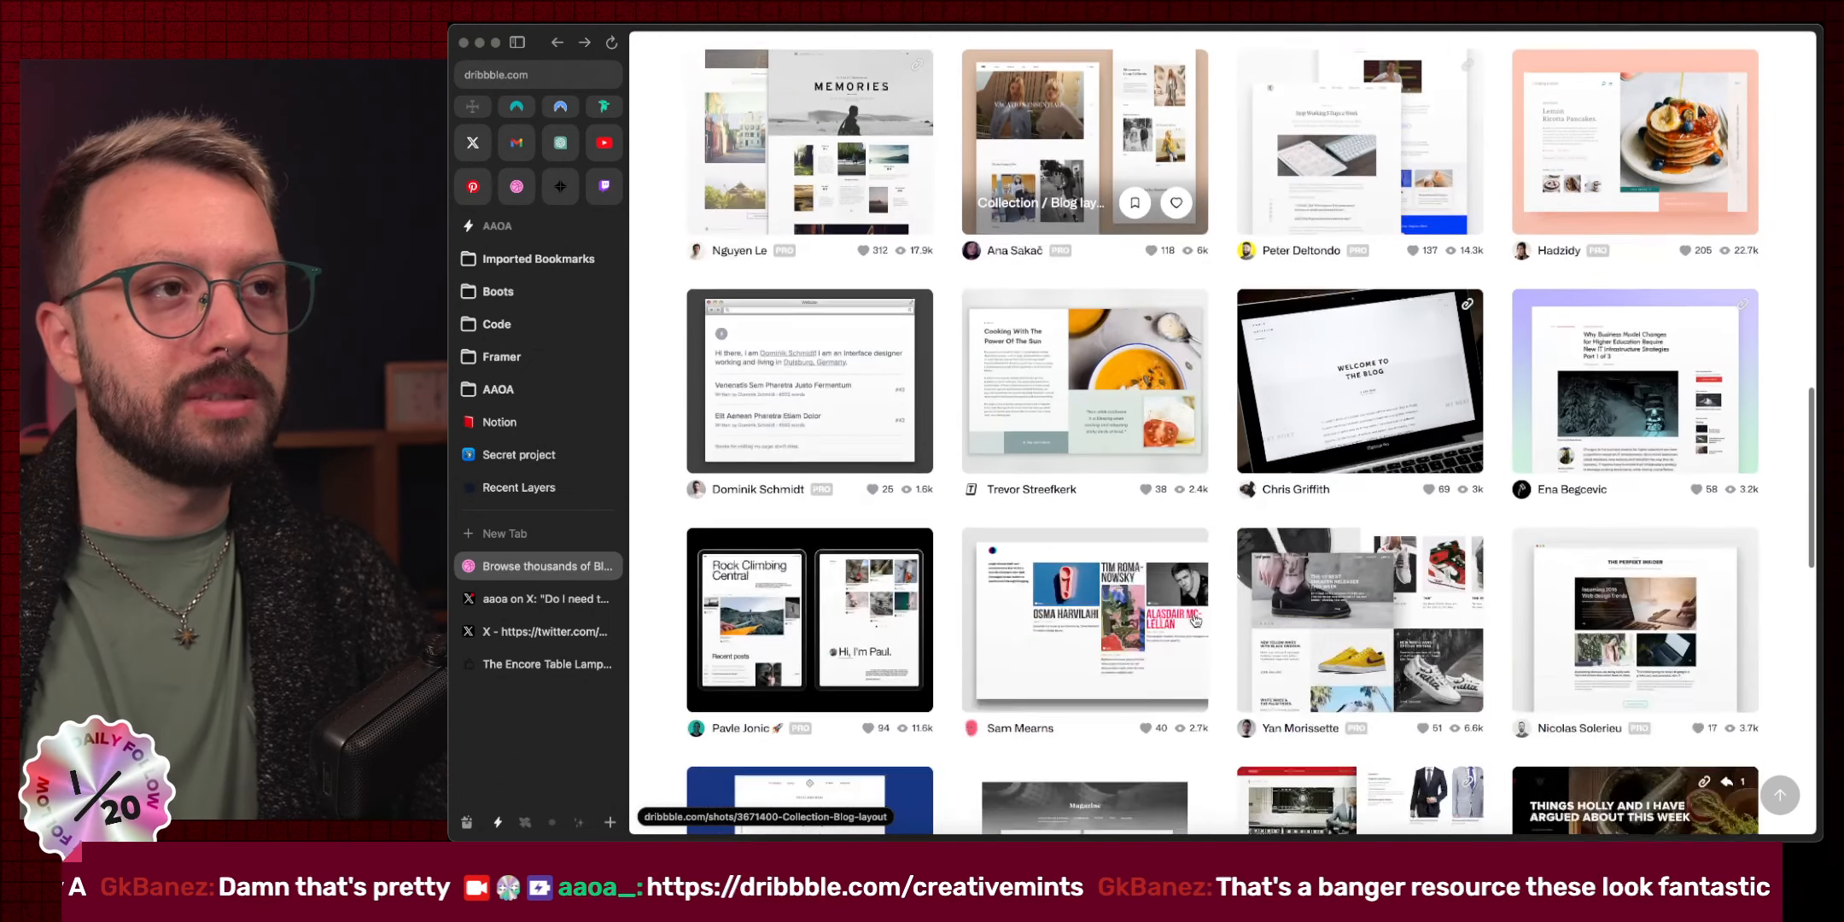
scroll(1195, 620, "down", 9)
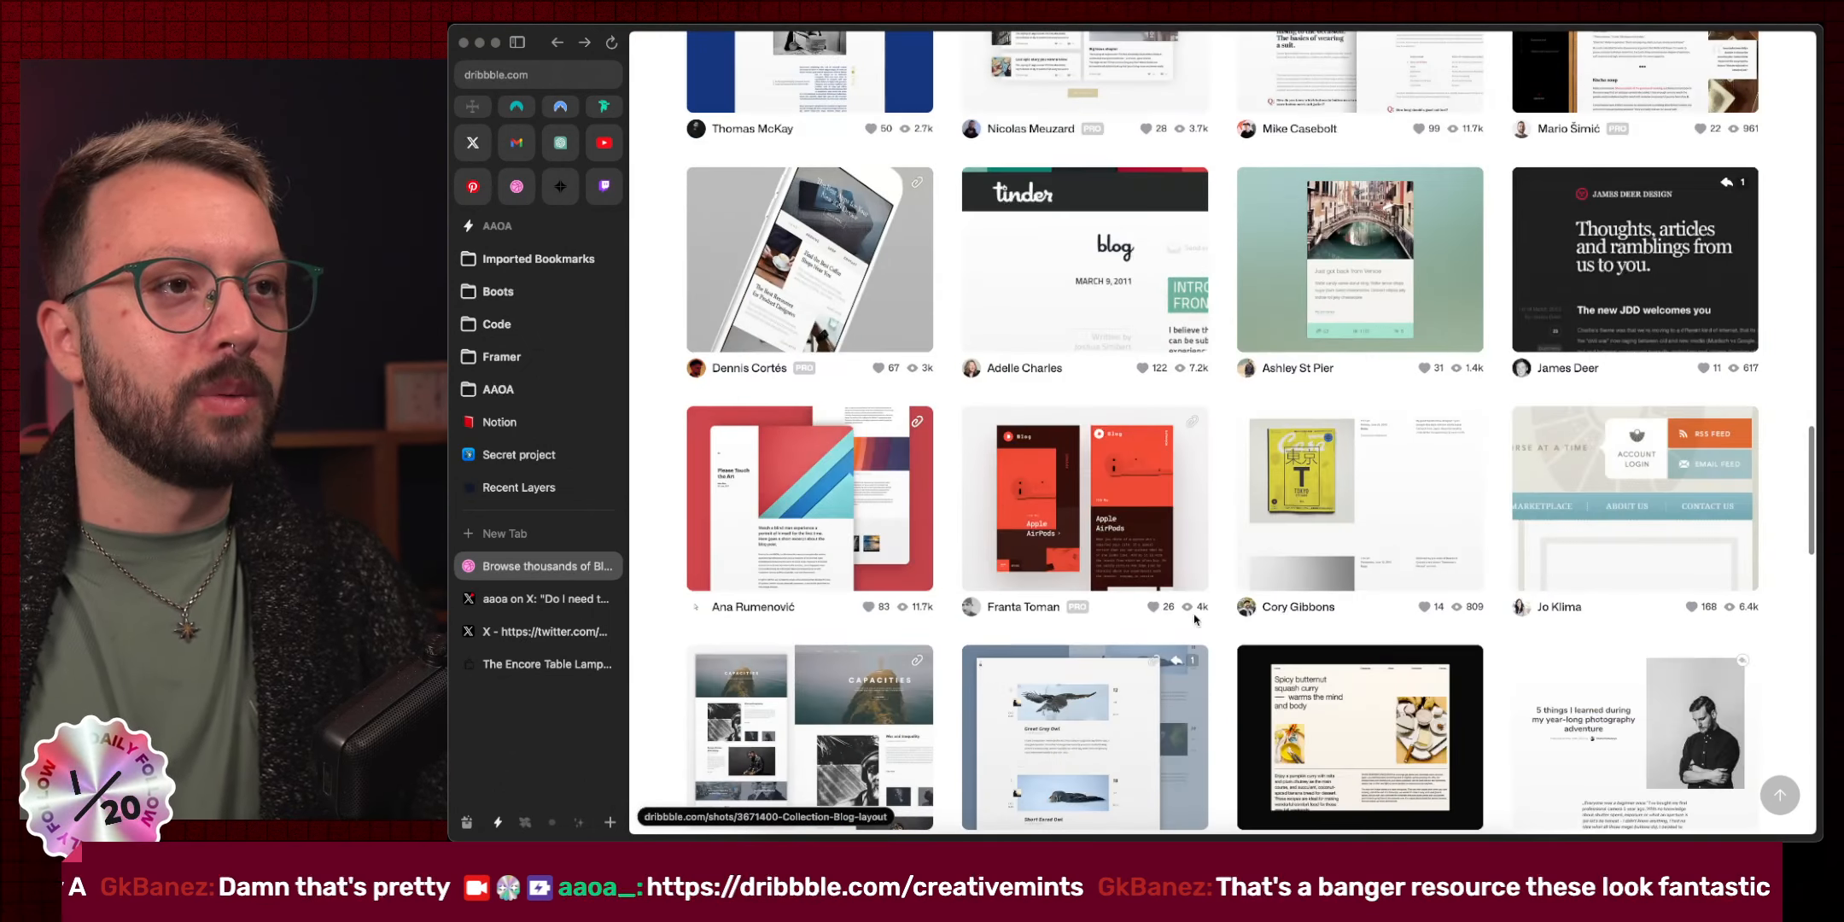
scroll(1195, 620, "down", 3)
scroll(1218, 625, "down", 3)
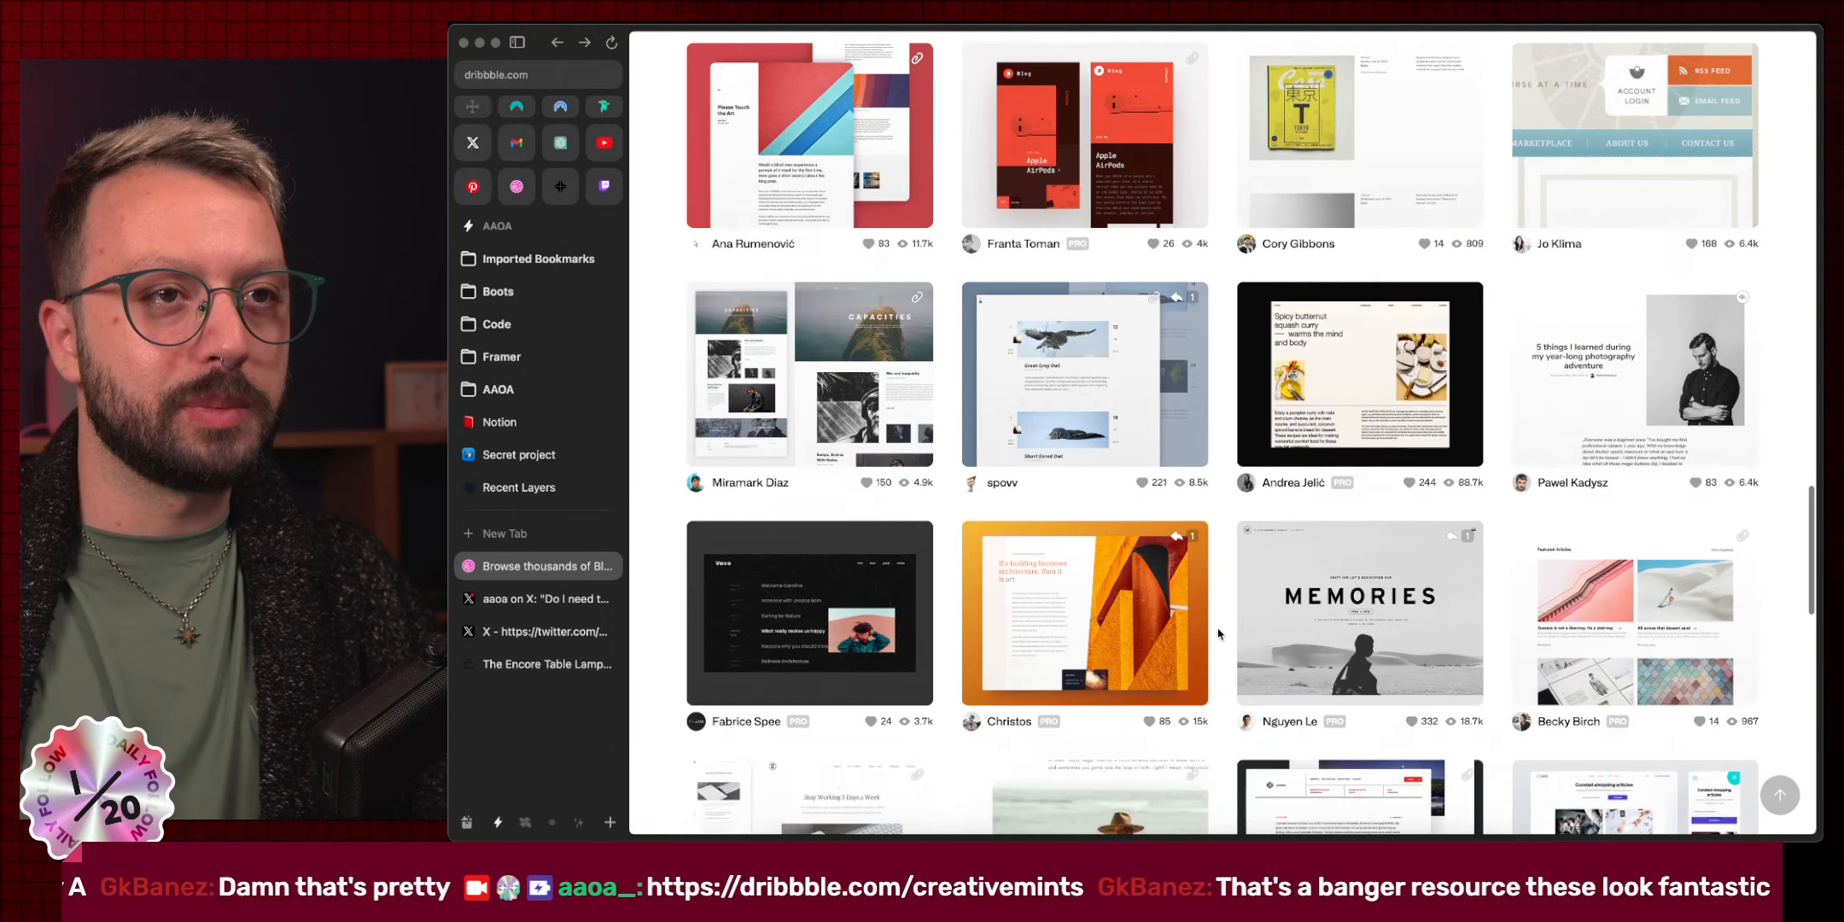
scroll(1219, 634, "down", 3)
scroll(1218, 634, "down", 2)
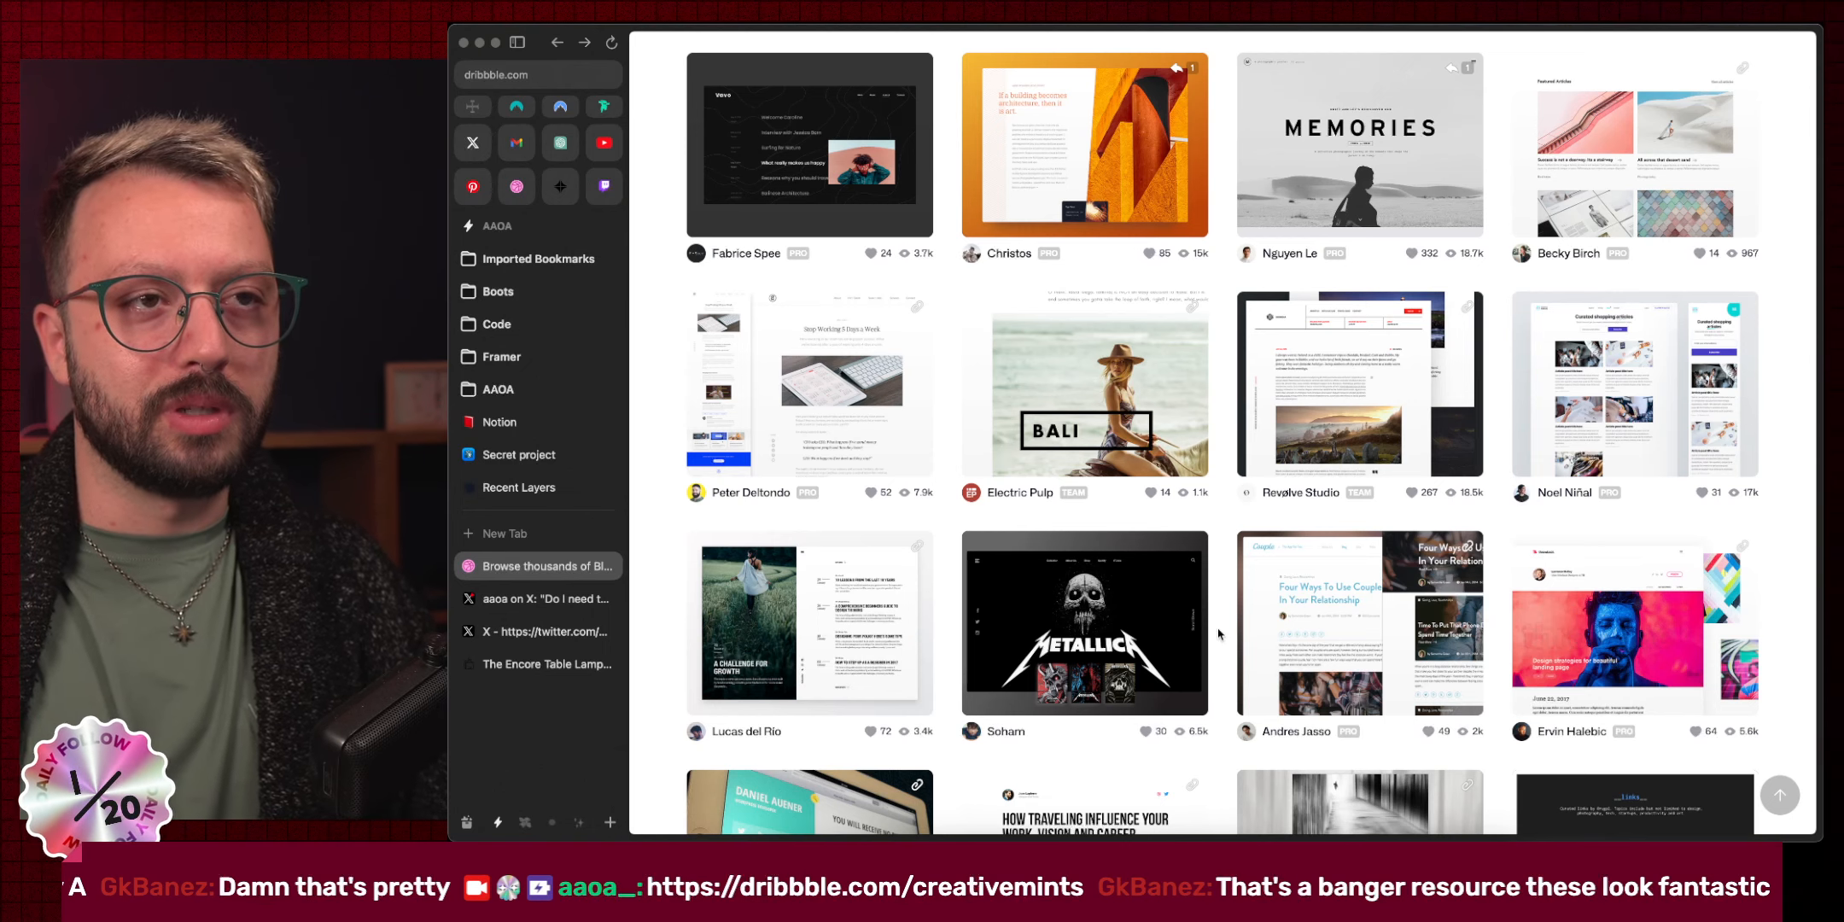
scroll(1218, 633, "down", 4)
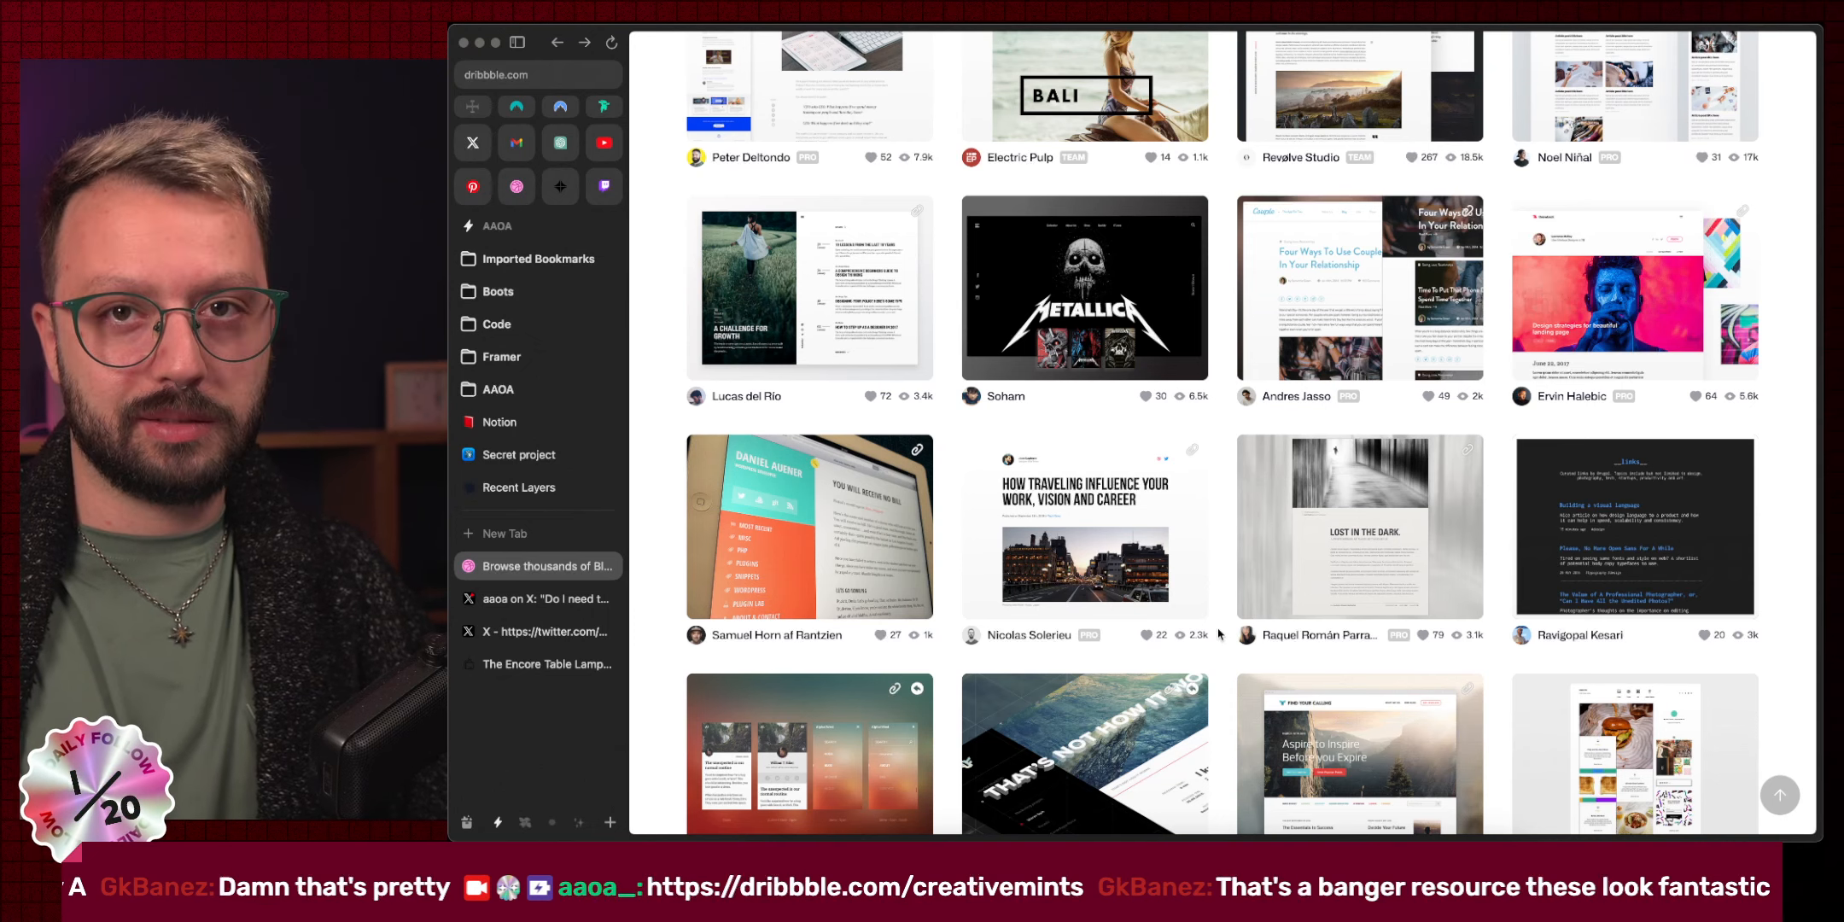
scroll(1219, 615, "down", 9)
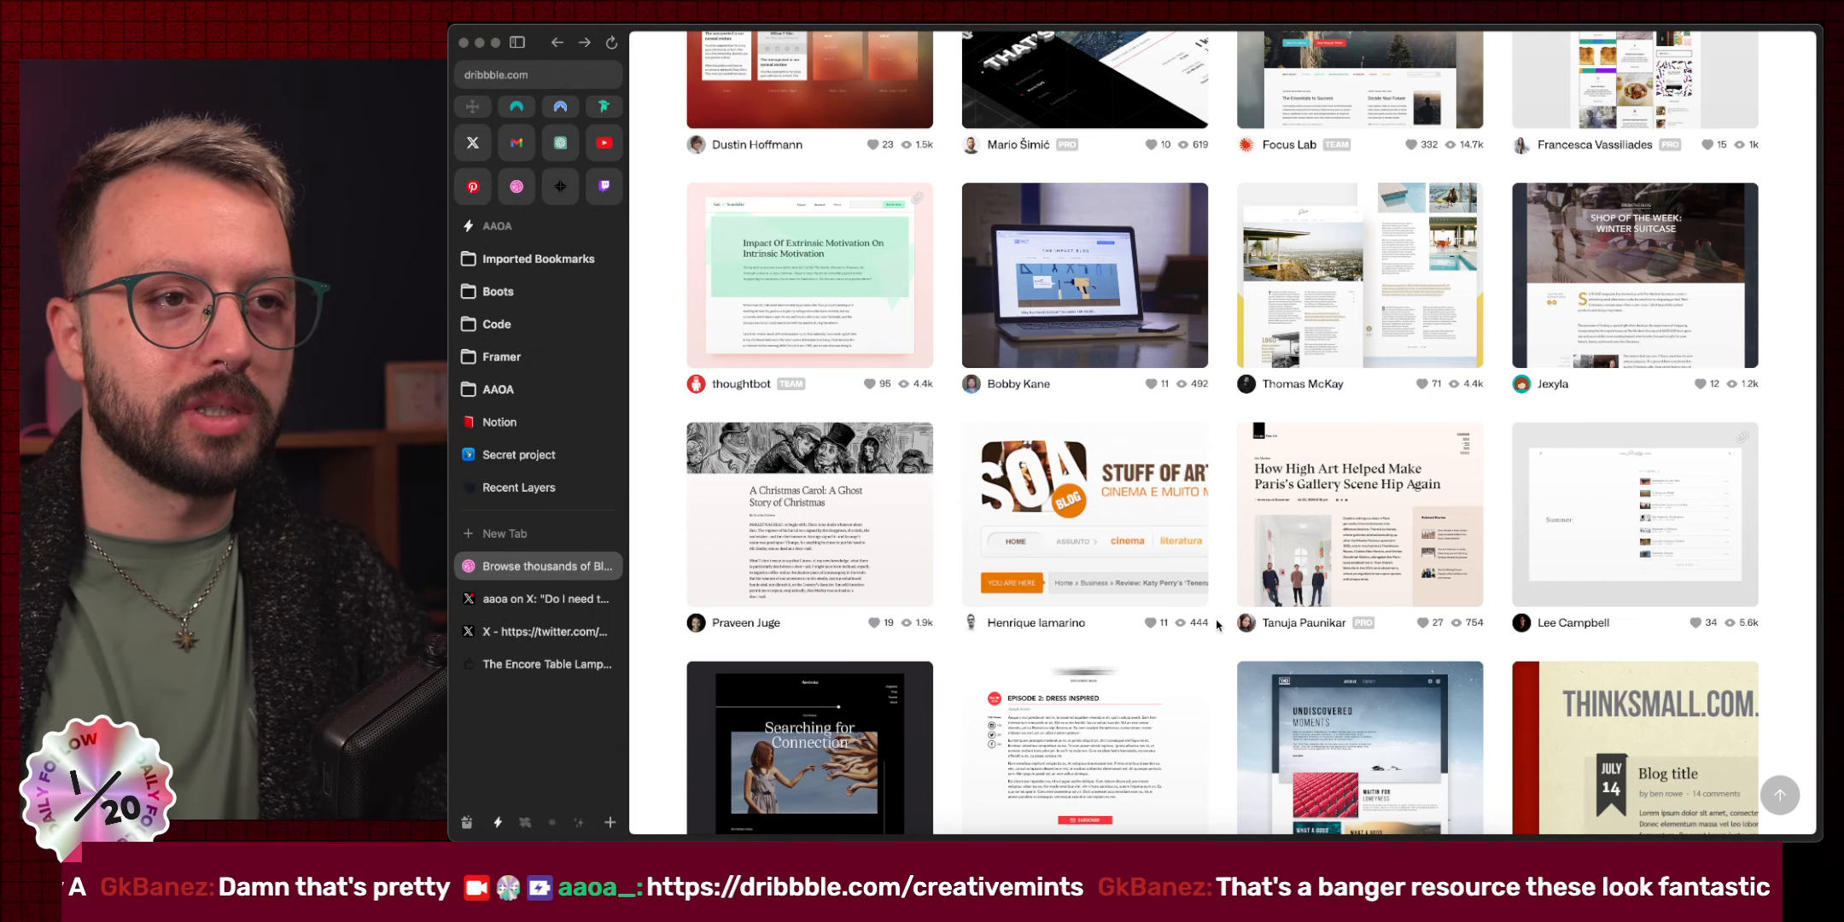
scroll(1217, 626, "down", 4)
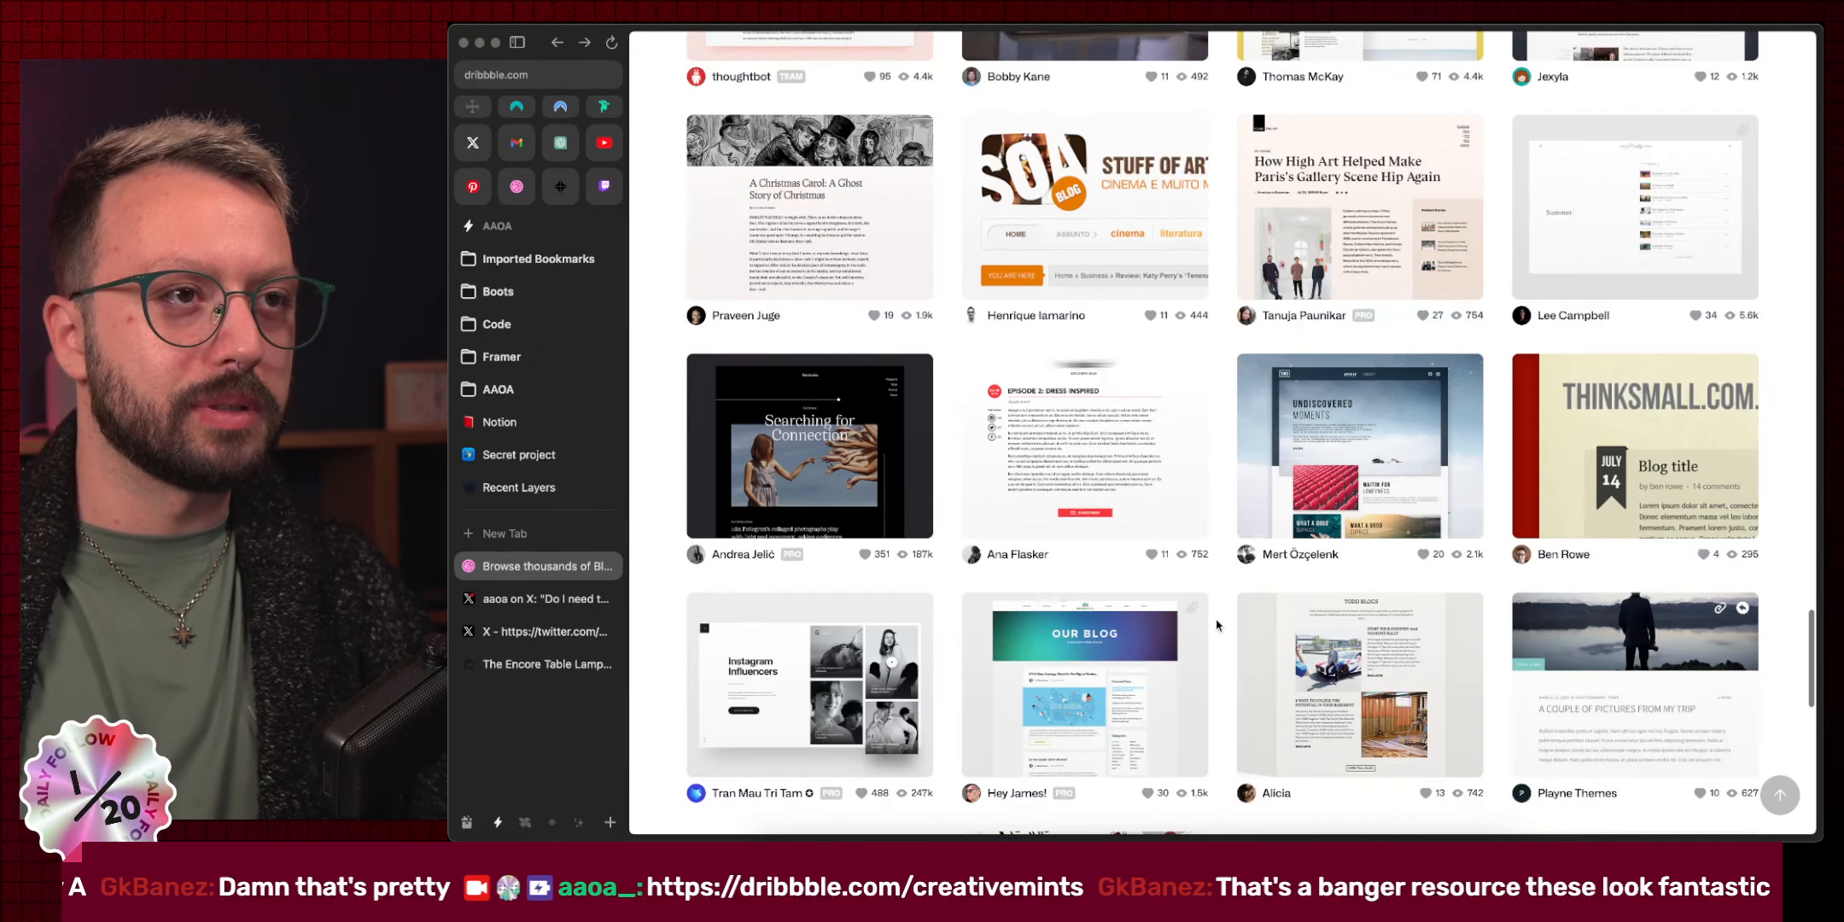
scroll(1218, 625, "down", 5)
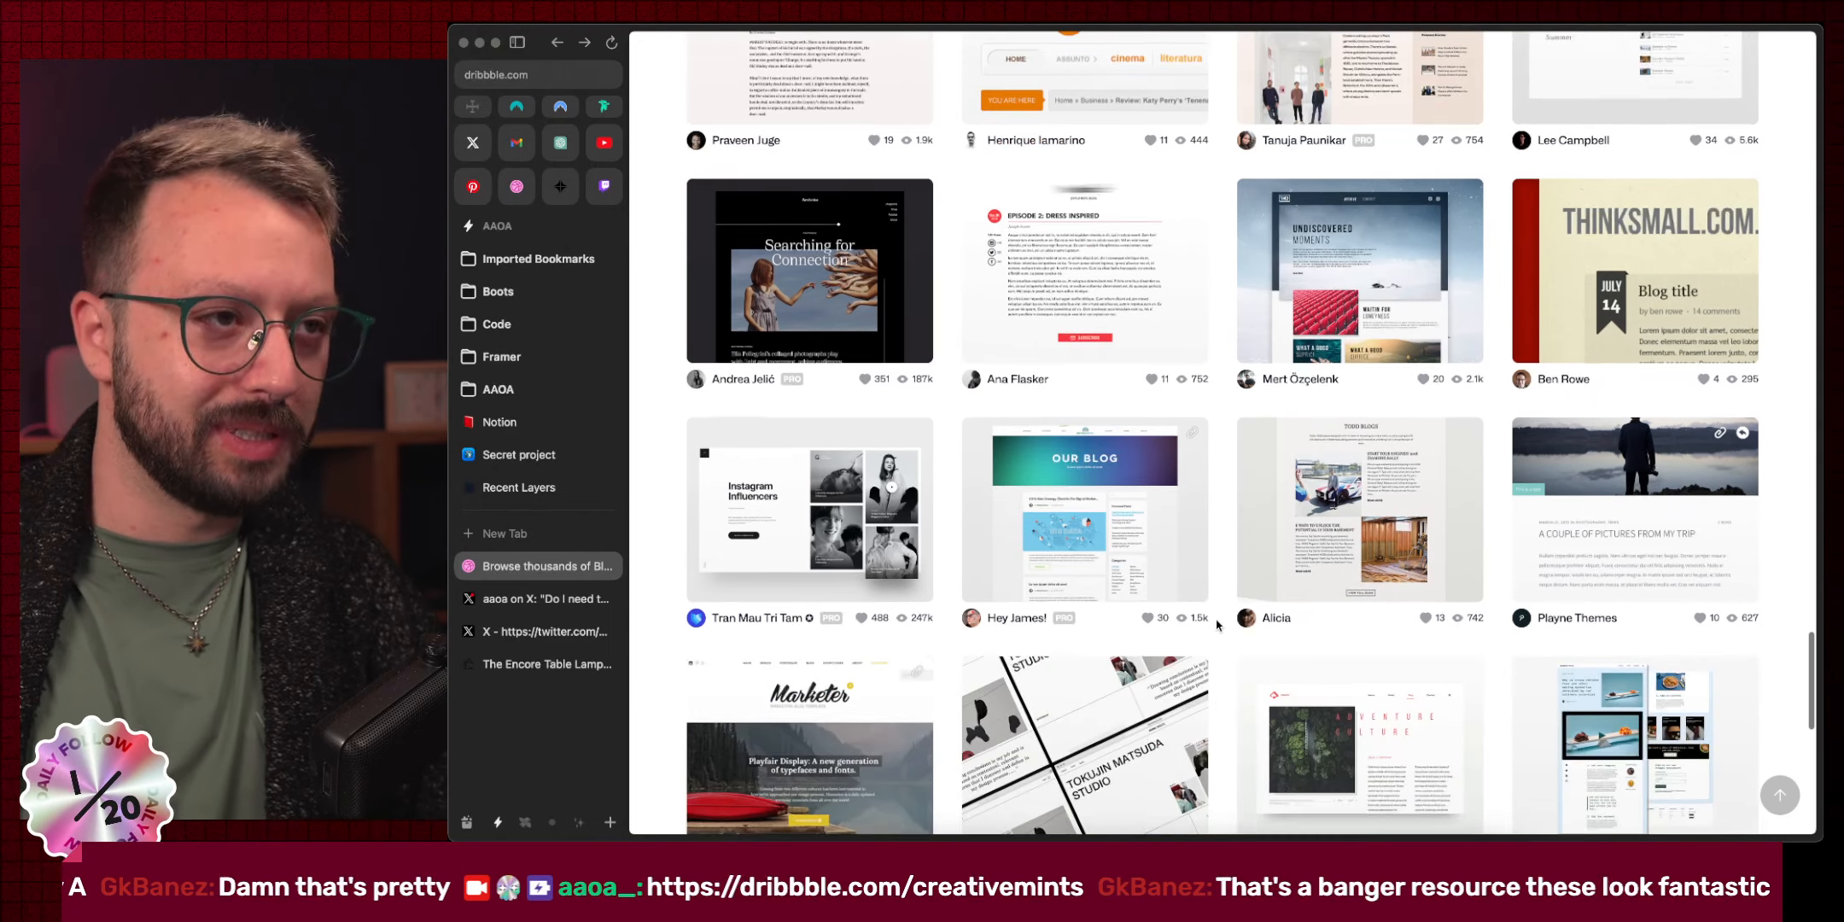
scroll(1217, 626, "down", 6)
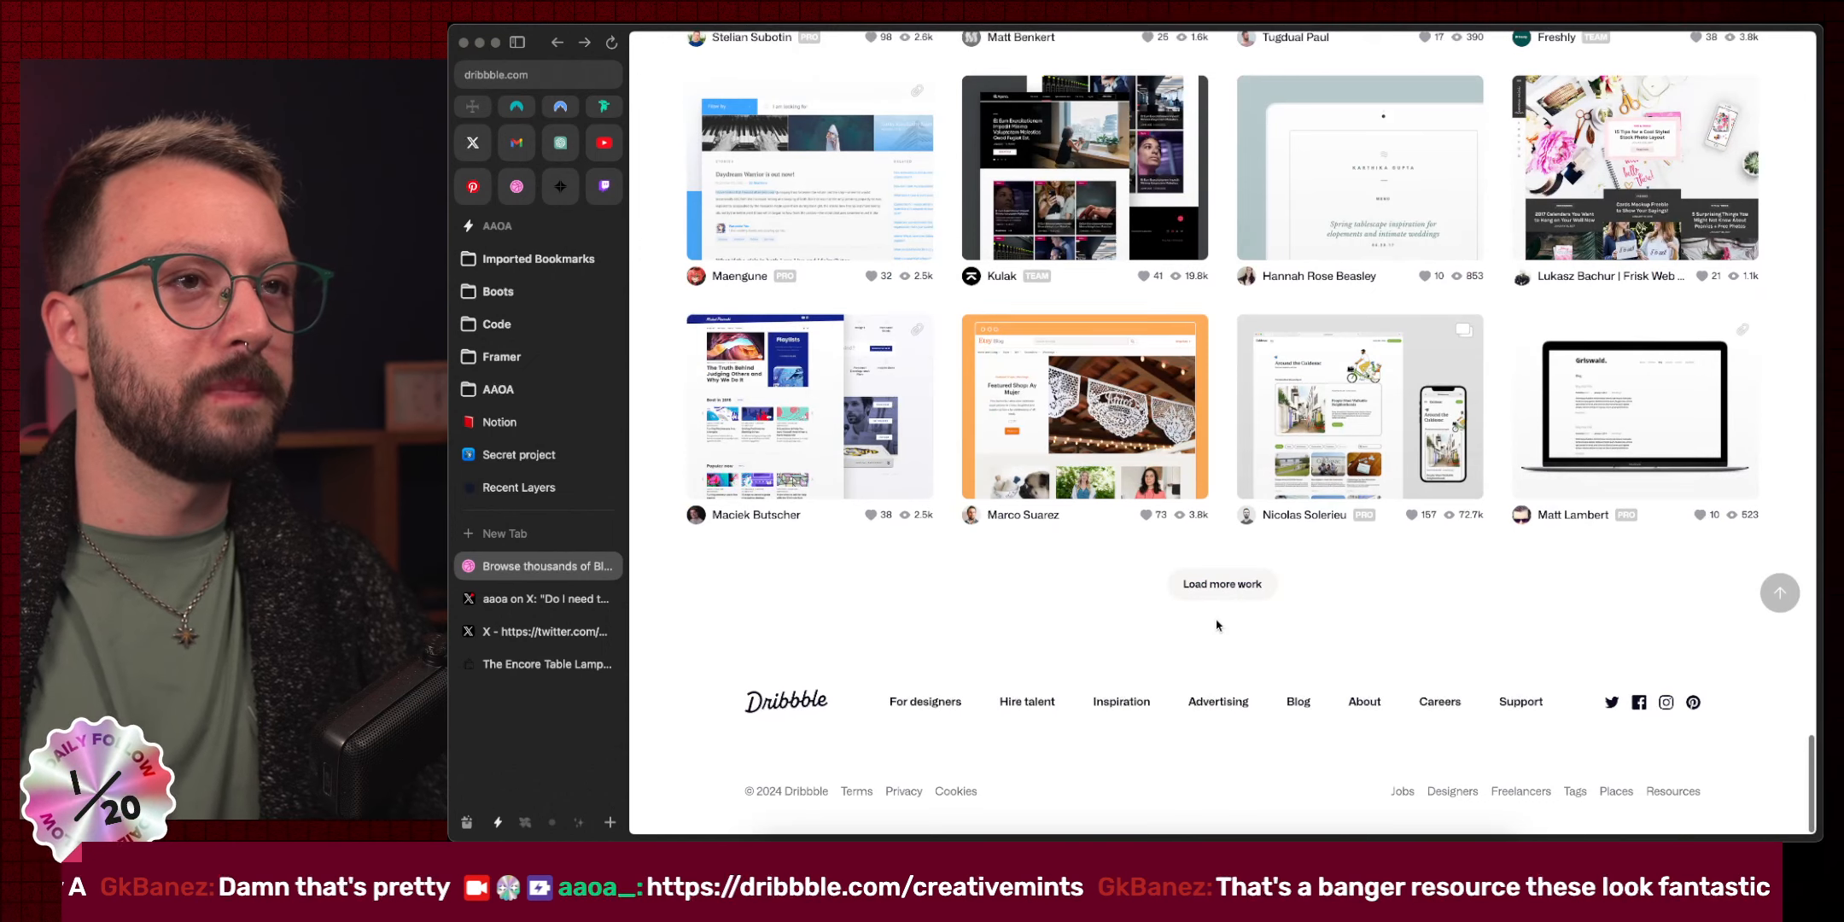
key("super+w")
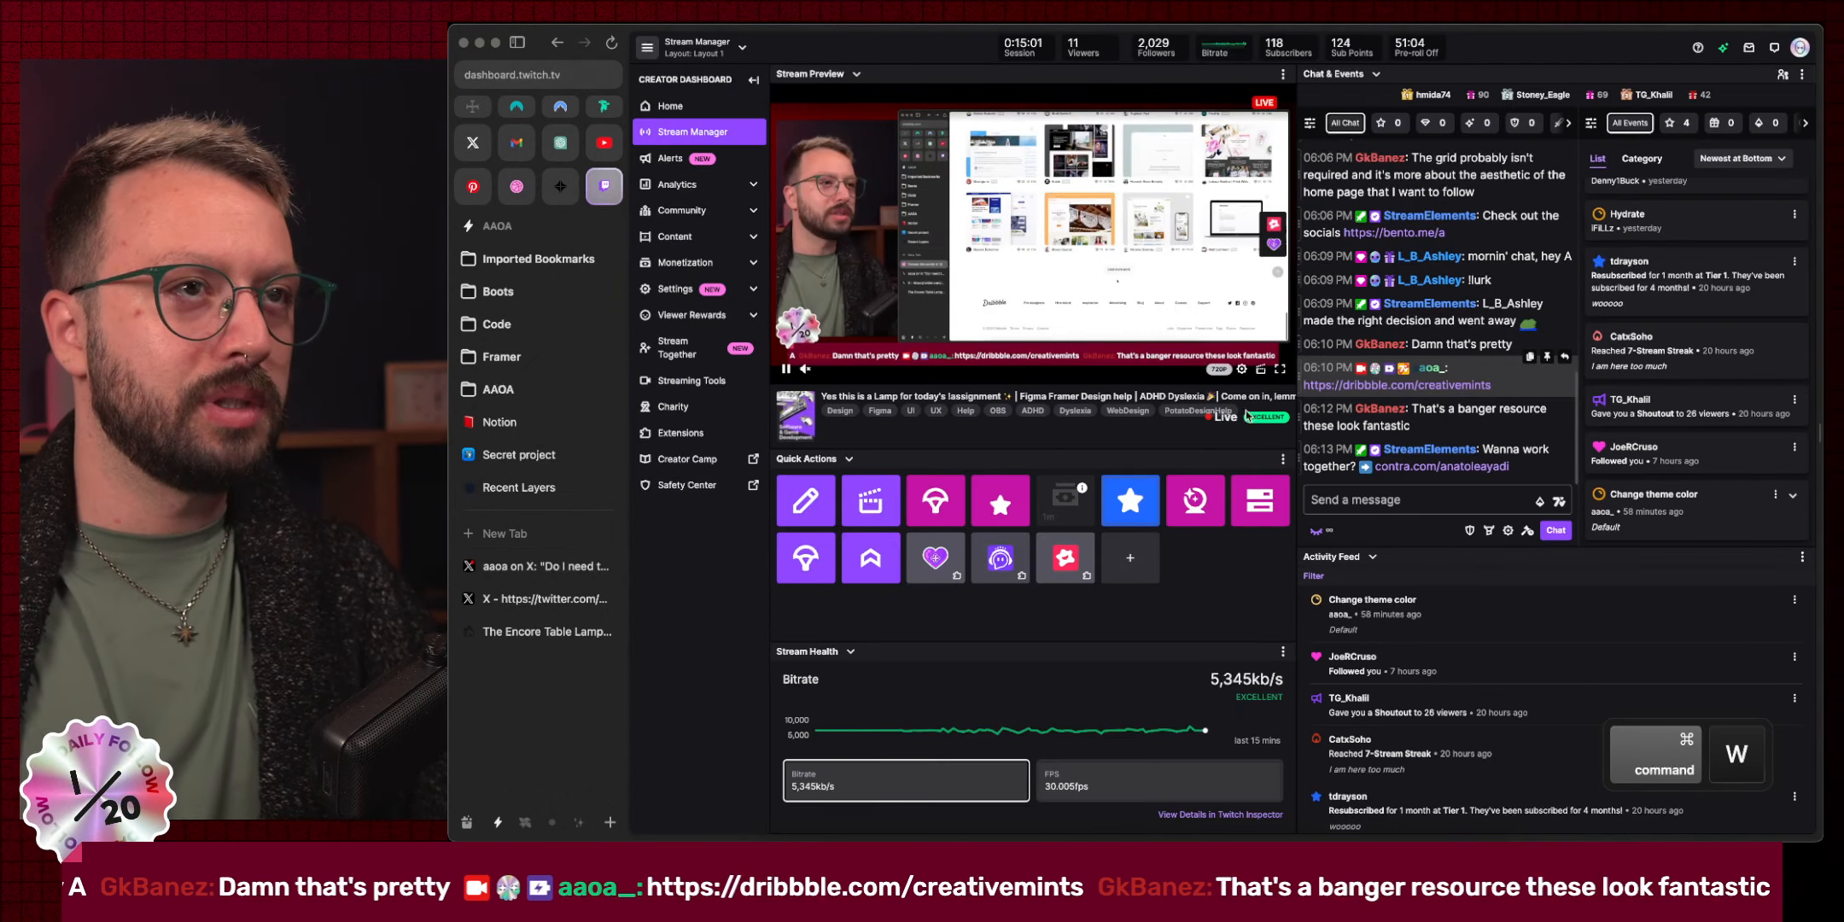
Search your saved Pinterest Pins for 'blog UI', then move to the Epidemic Sound desktop.
left_click(473, 187)
left_click(1627, 67)
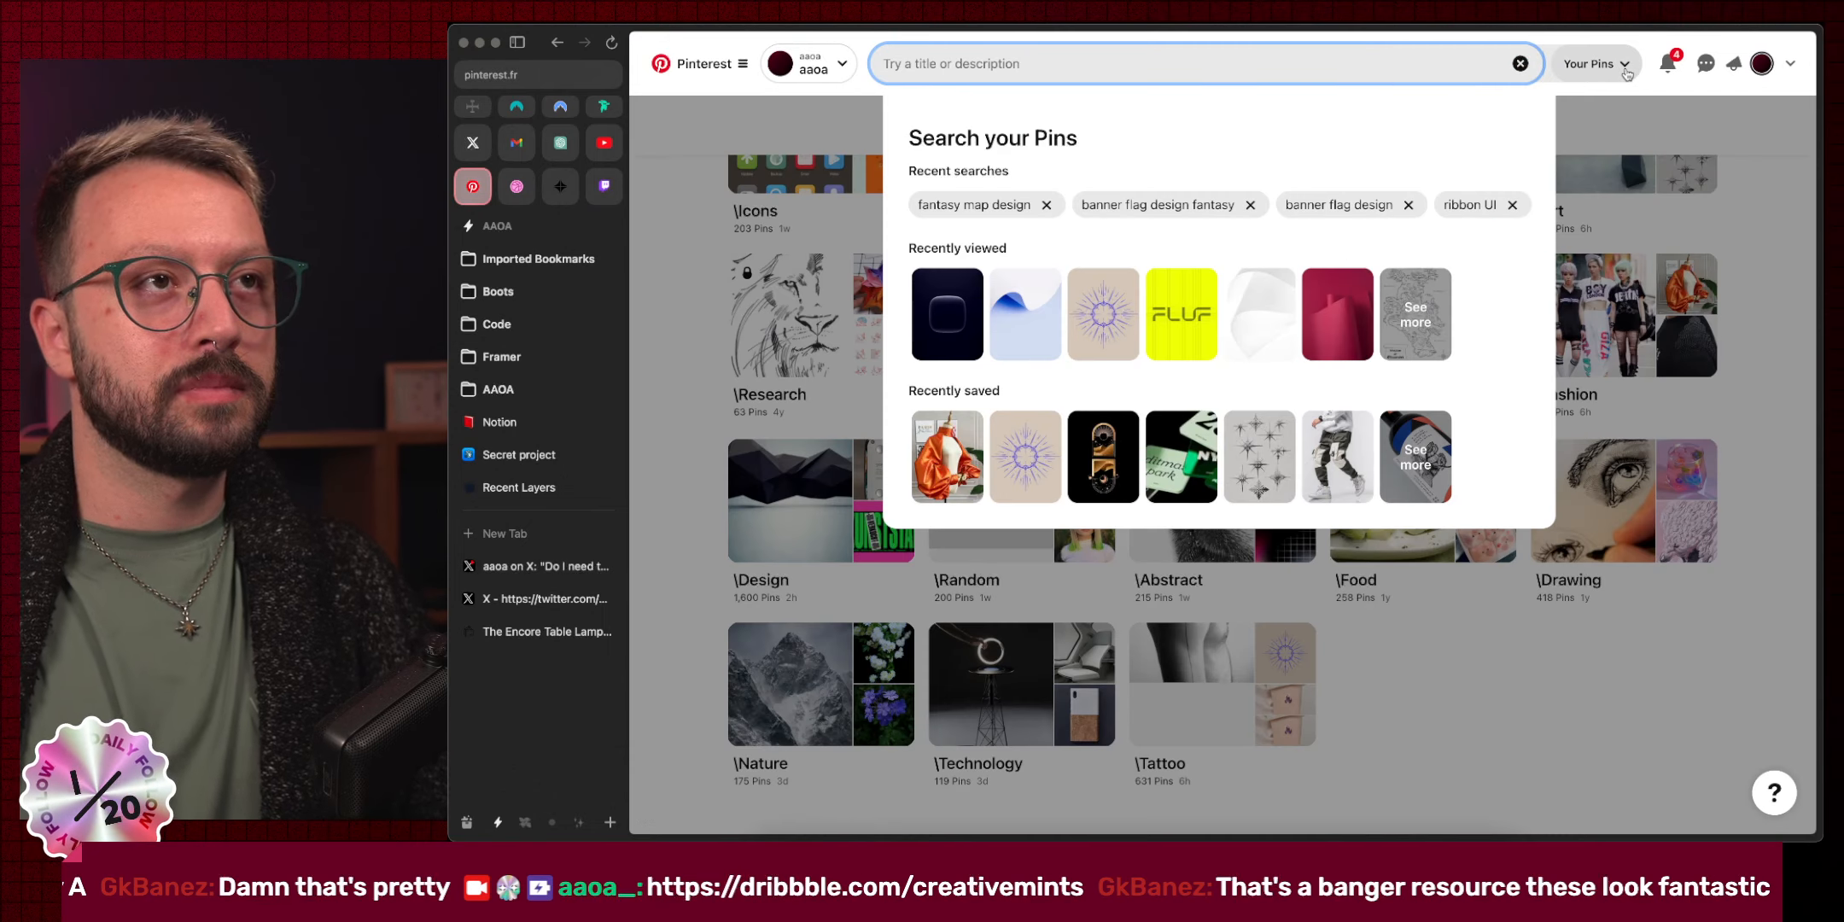
type("blog UI")
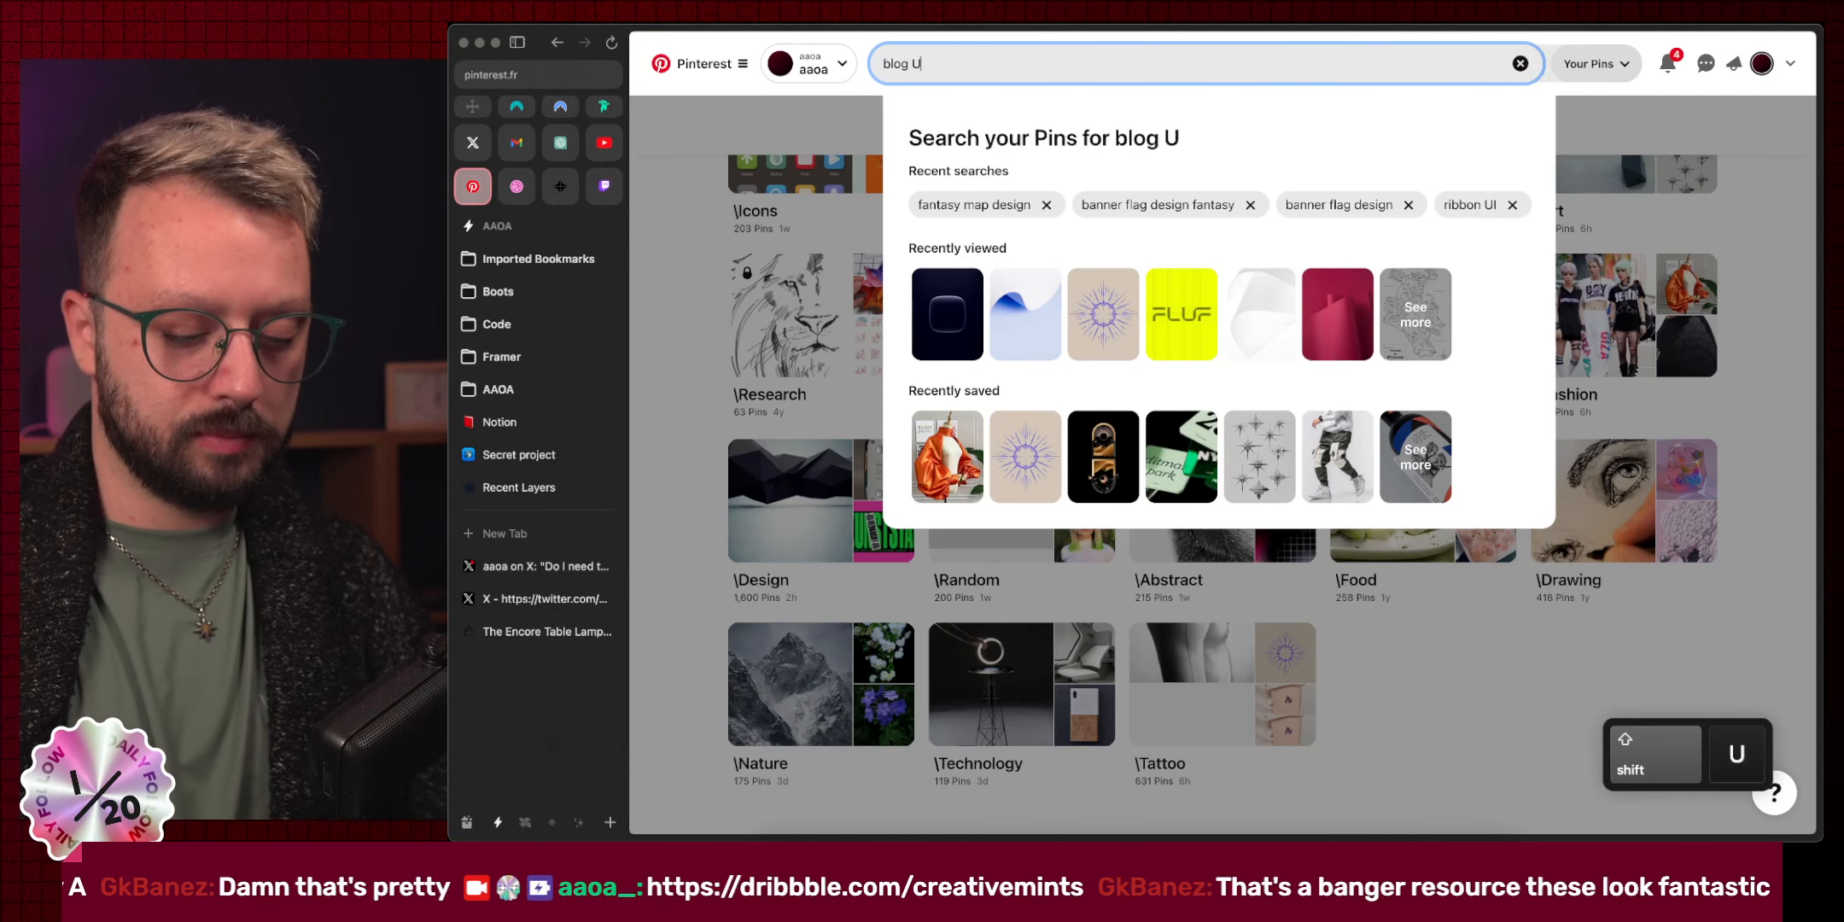
key("Return")
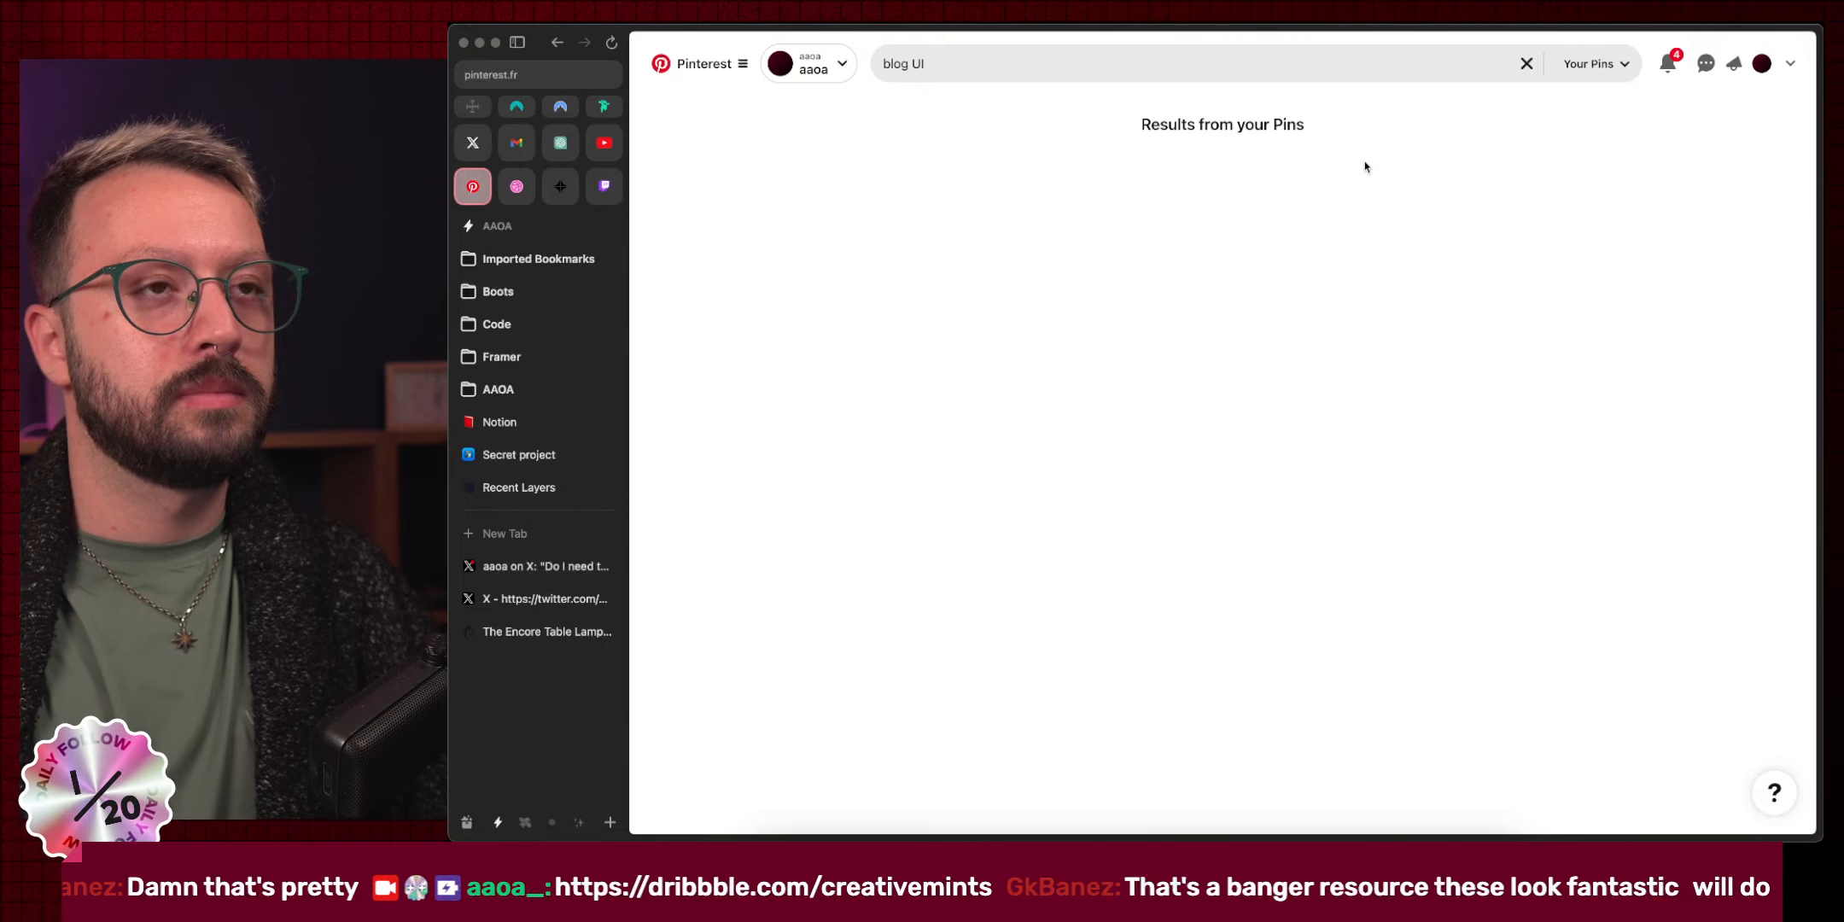
key("ctrl+Right")
key("ctrl+Right")
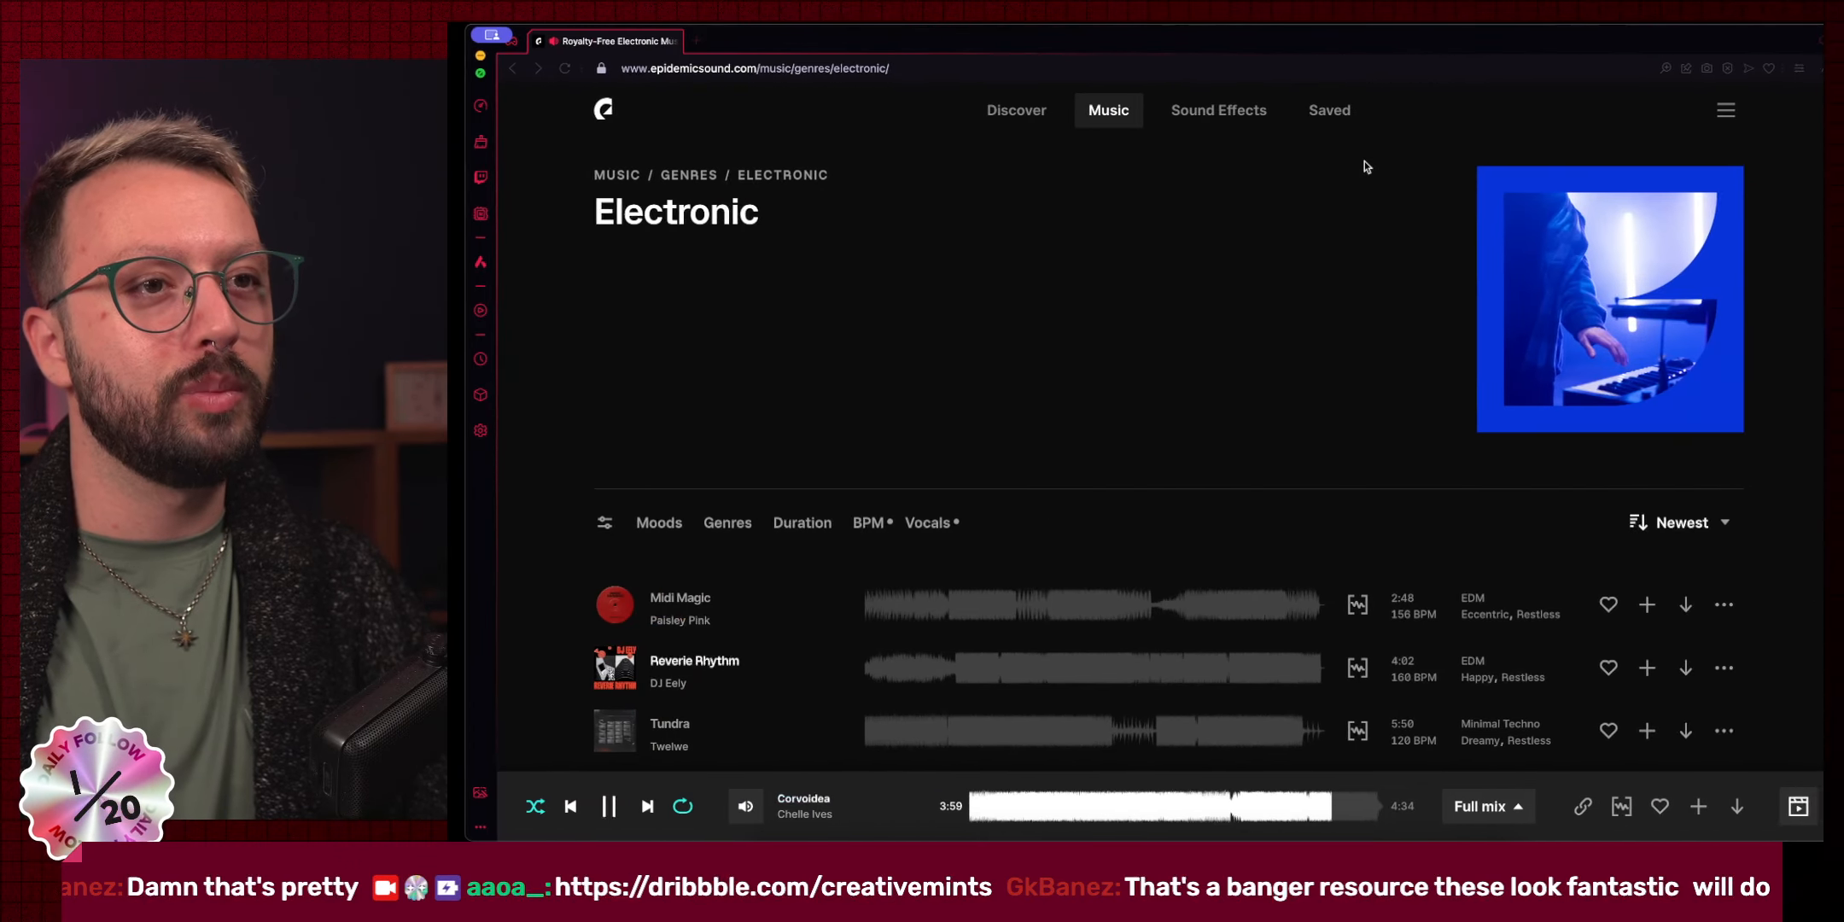
Check the OBS streaming window, then return to the Pinterest blog UI results.
key("ctrl+Left")
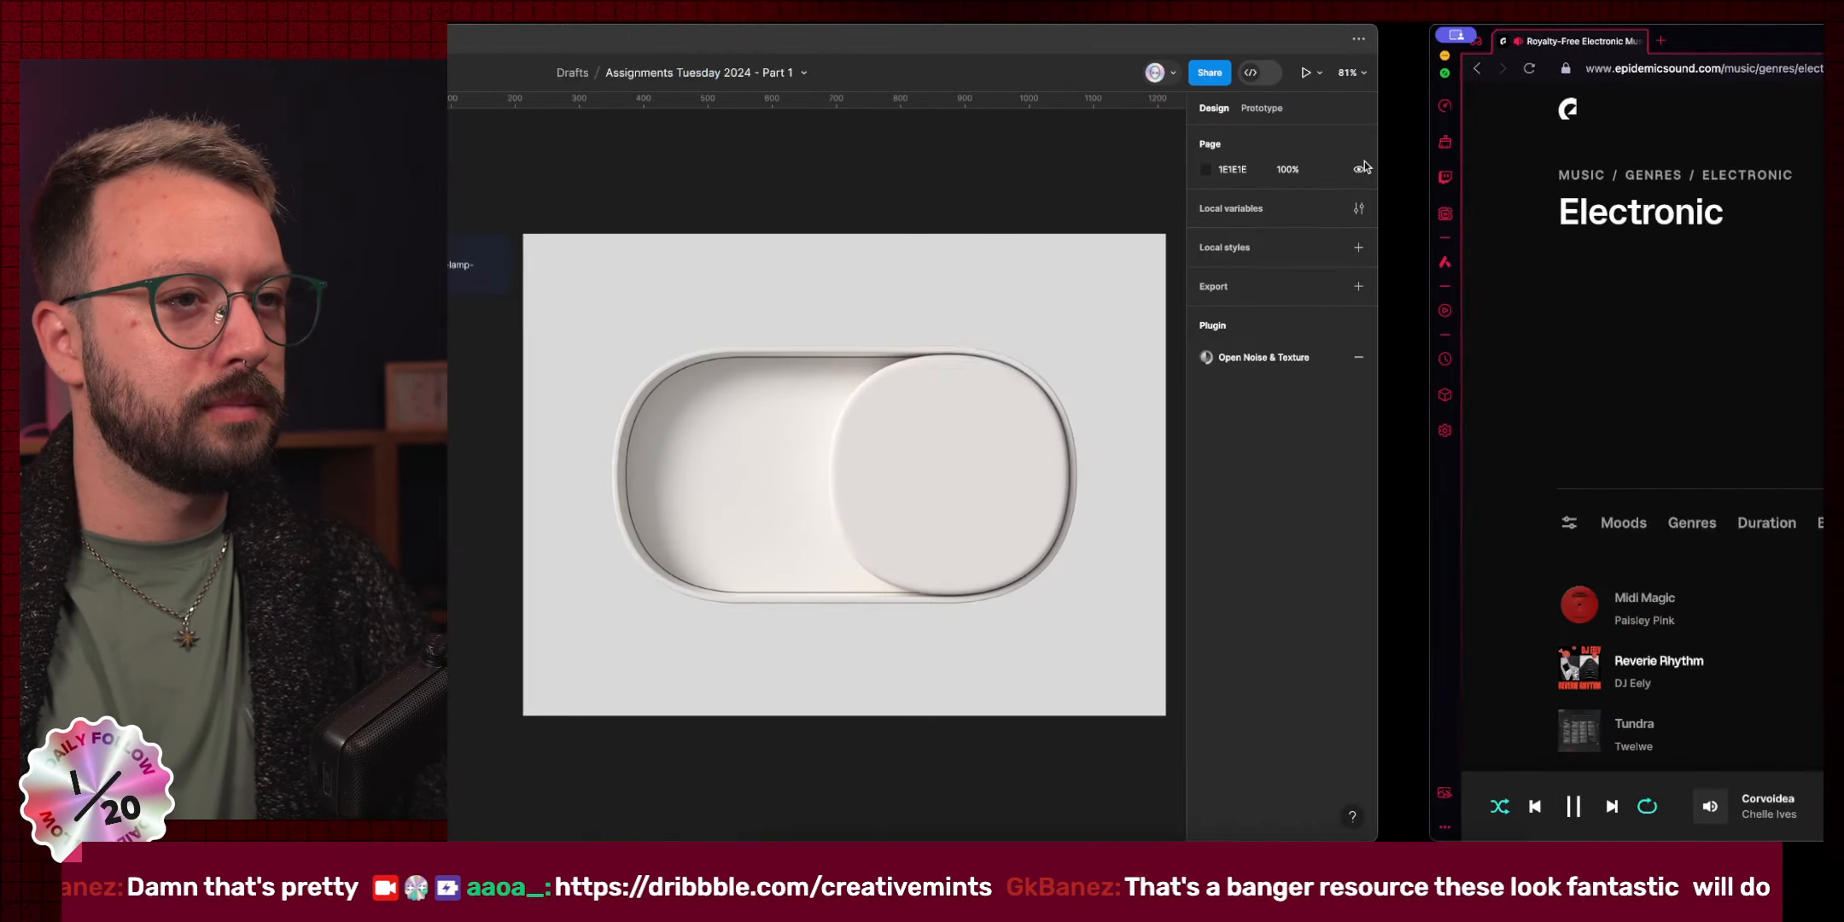
key("ctrl+Right")
key("ctrl+Right")
scroll(1232, 629, "down", 2)
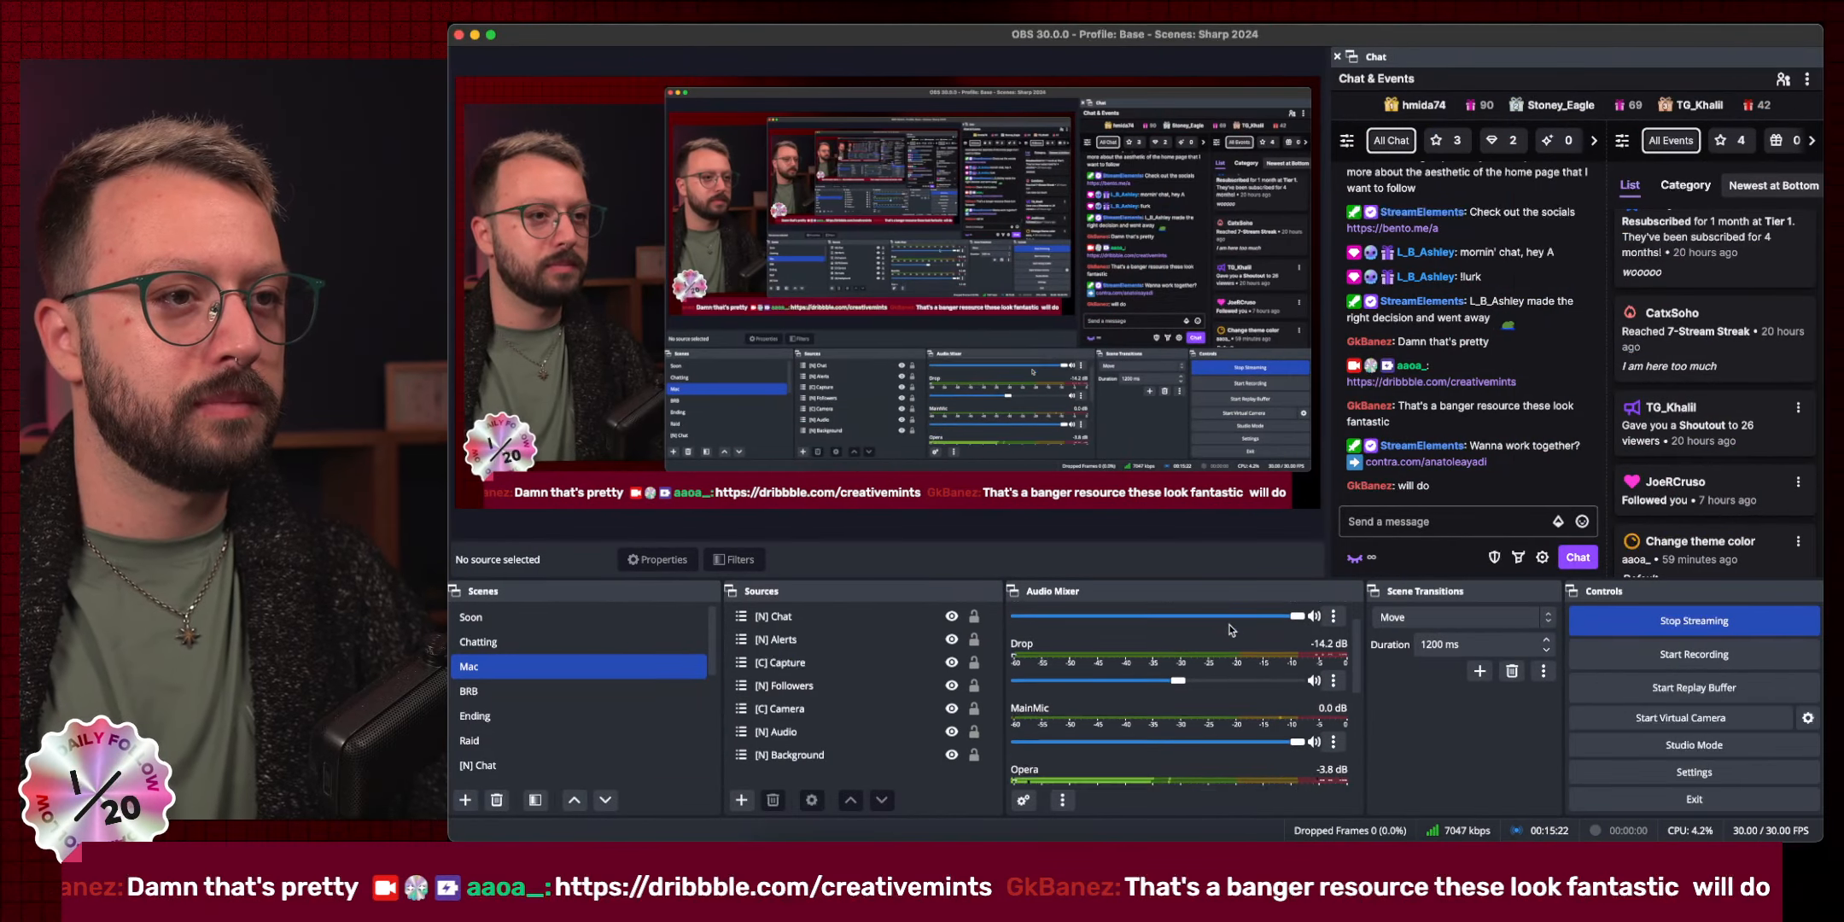
key("ctrl+Left")
key("ctrl+Left")
key("ctrl+Left")
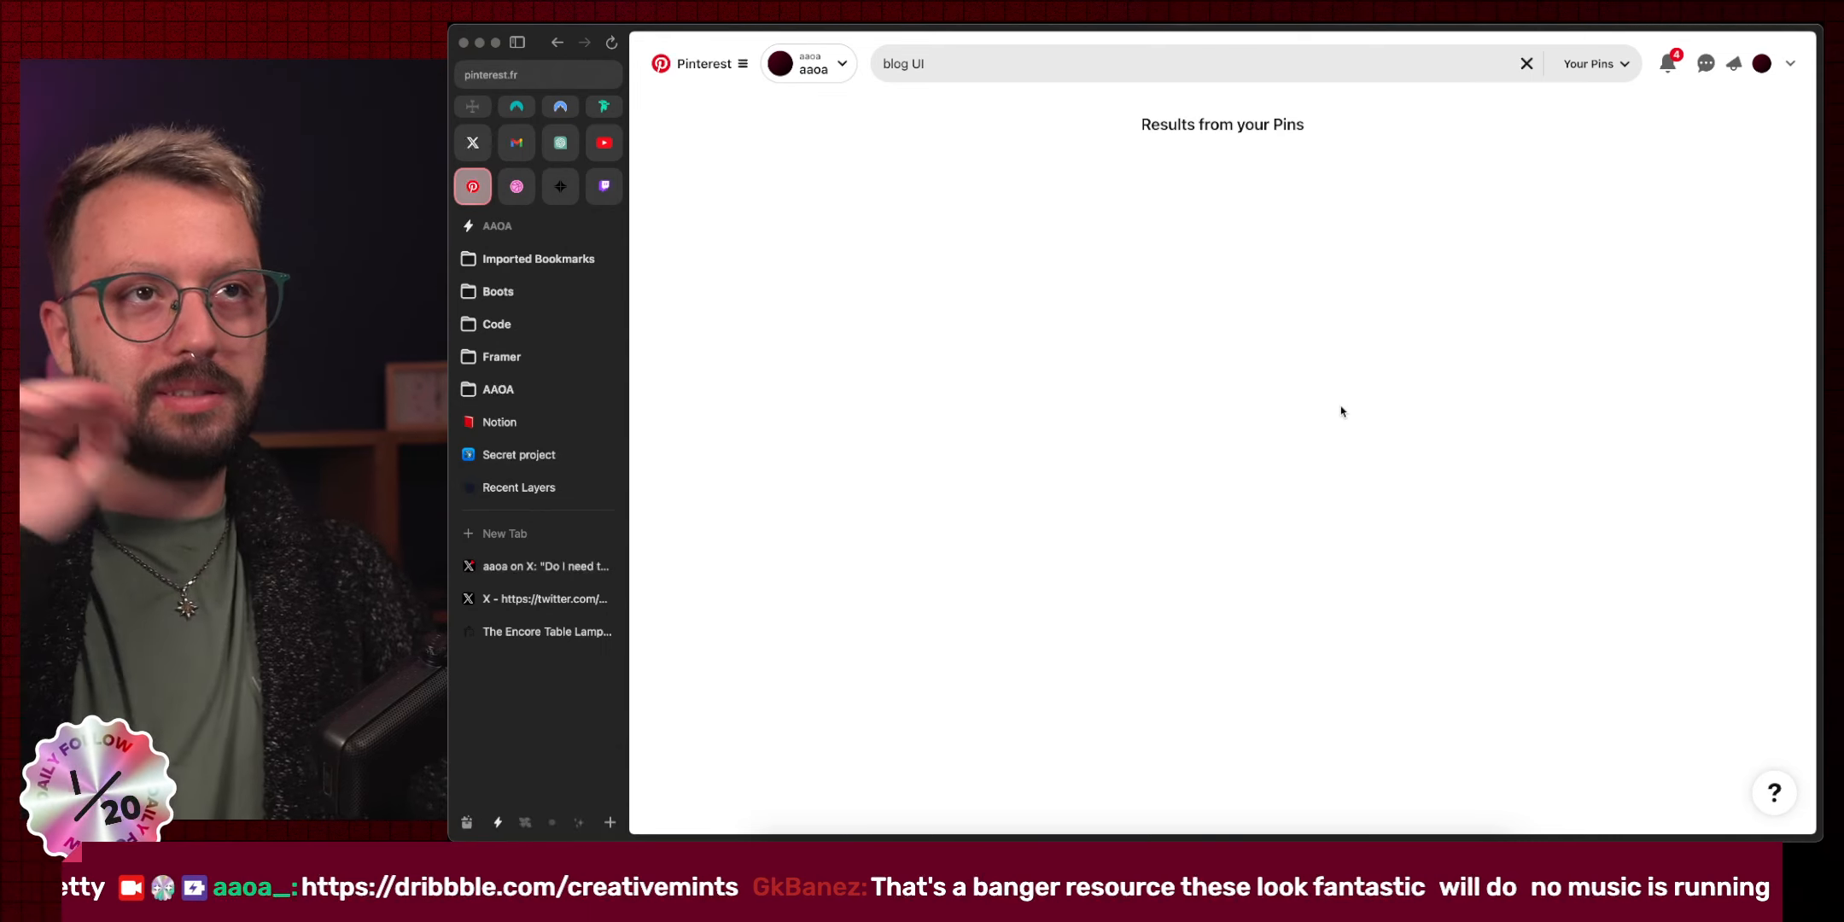
Check the Epidemic Sound player with 'Hula' playing, then return to the Pinterest search results.
key("ctrl+Right")
key("ctrl+Right")
key("ctrl+Right")
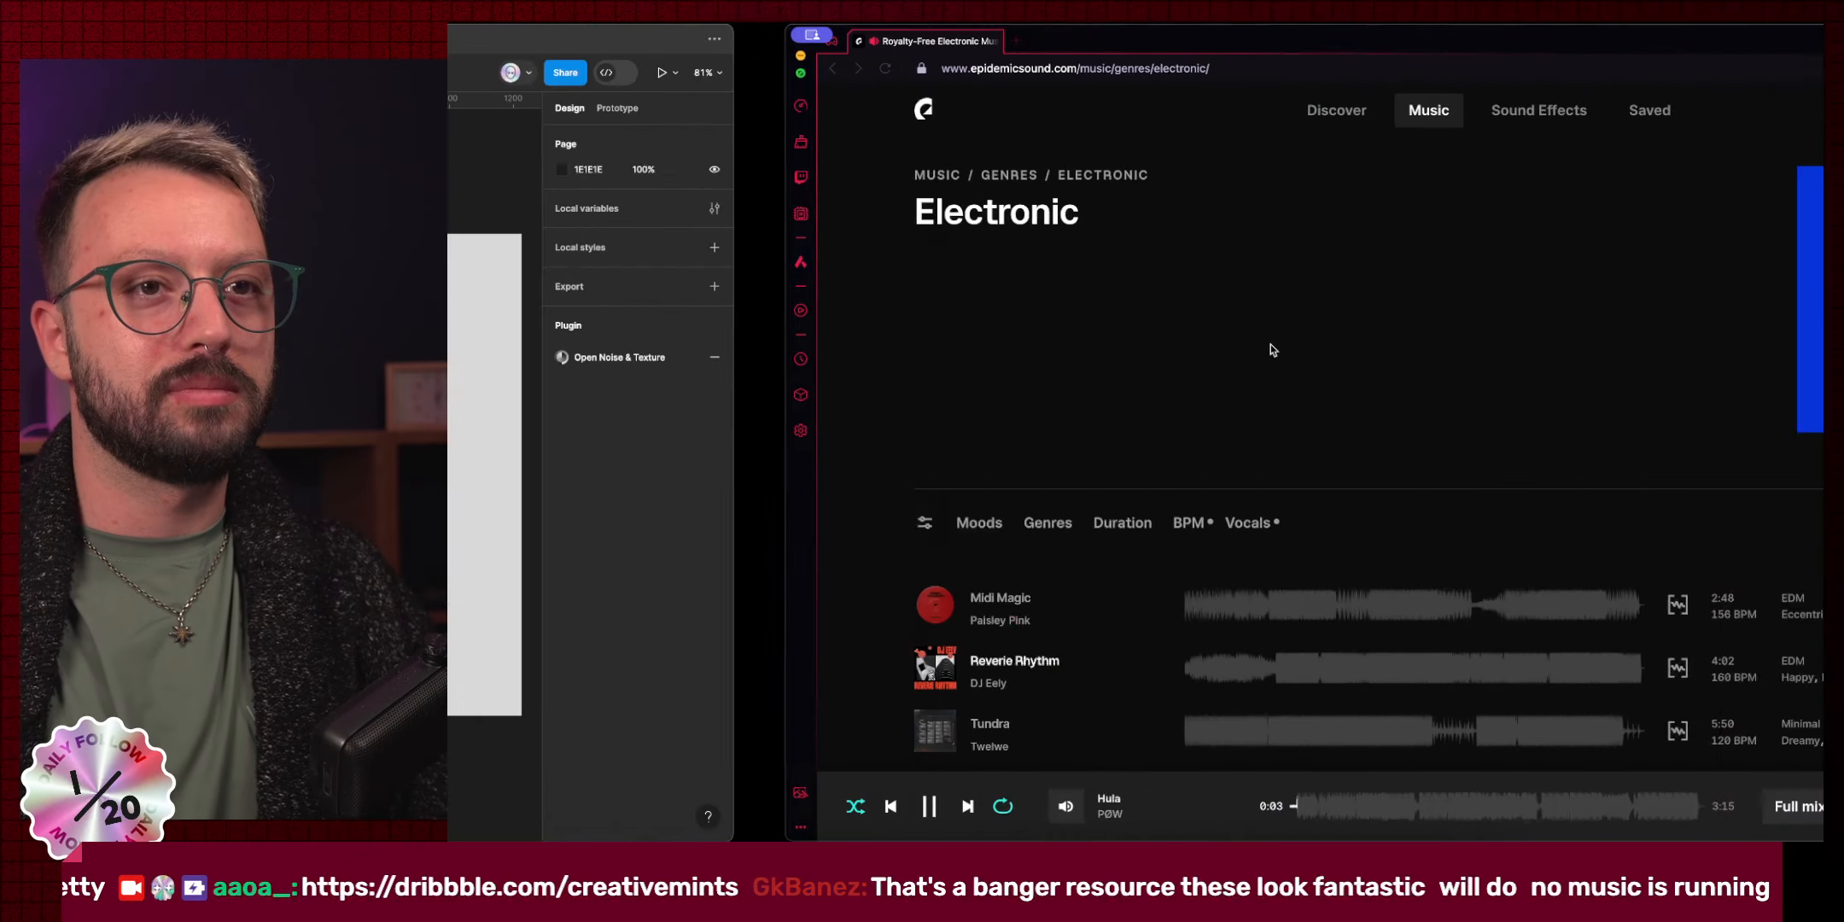
key("ctrl+Left")
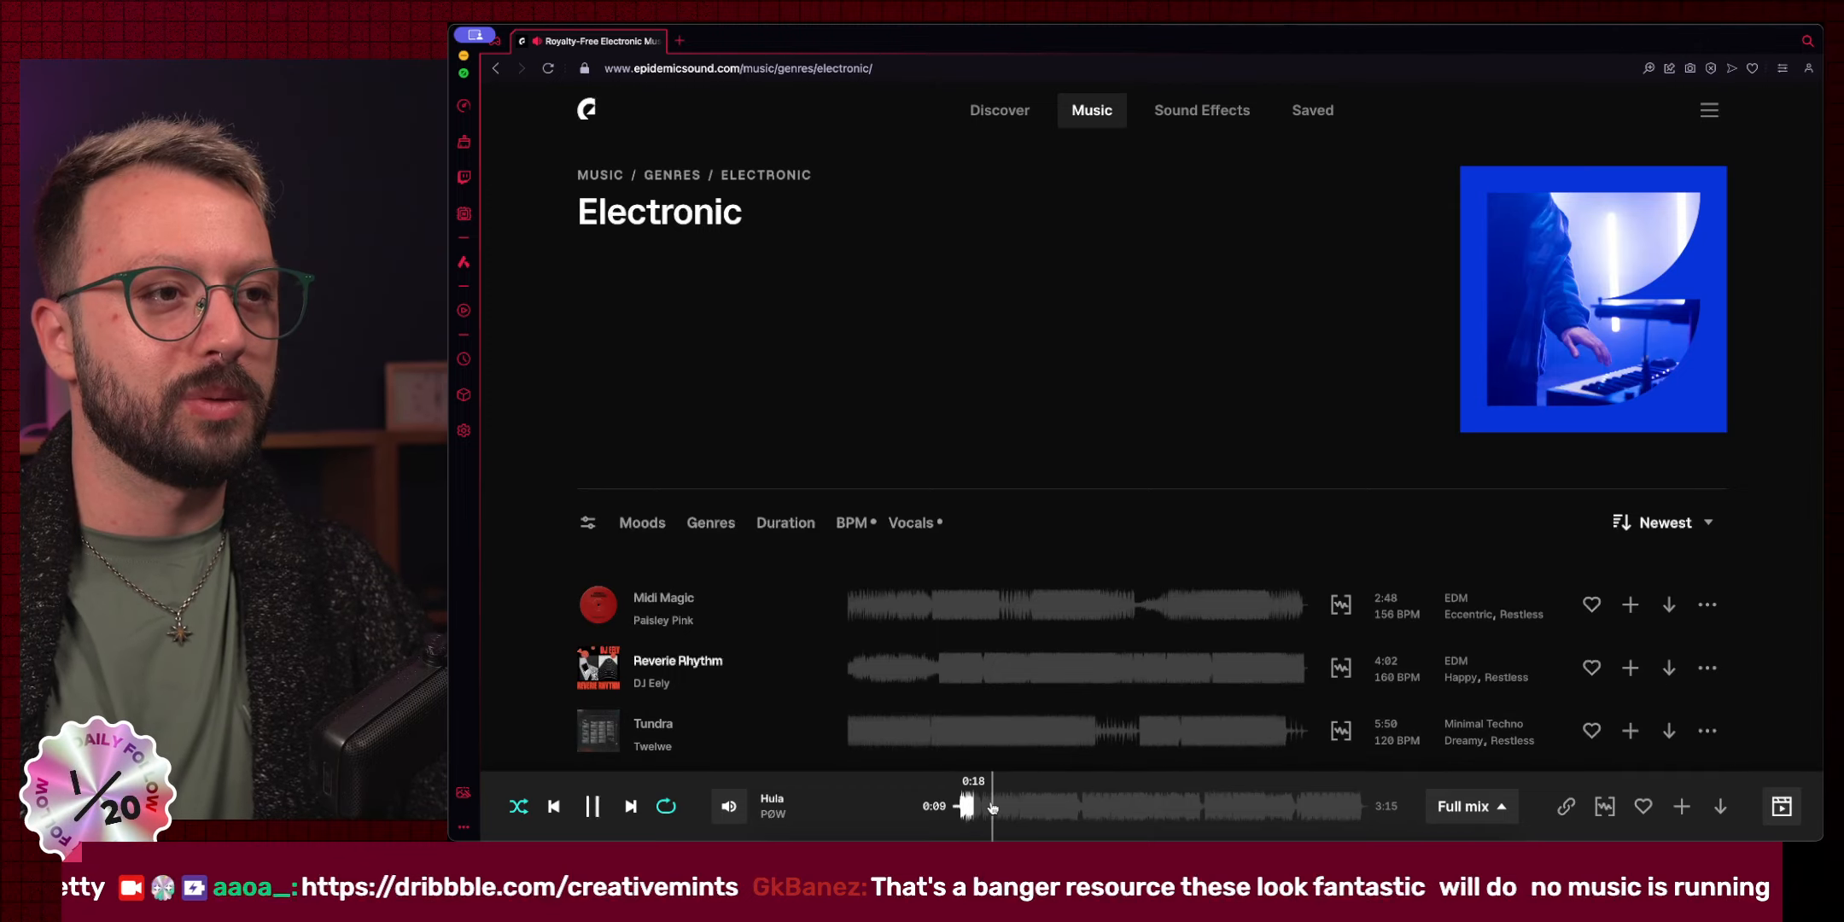
key("ctrl+Left")
key("ctrl+Left")
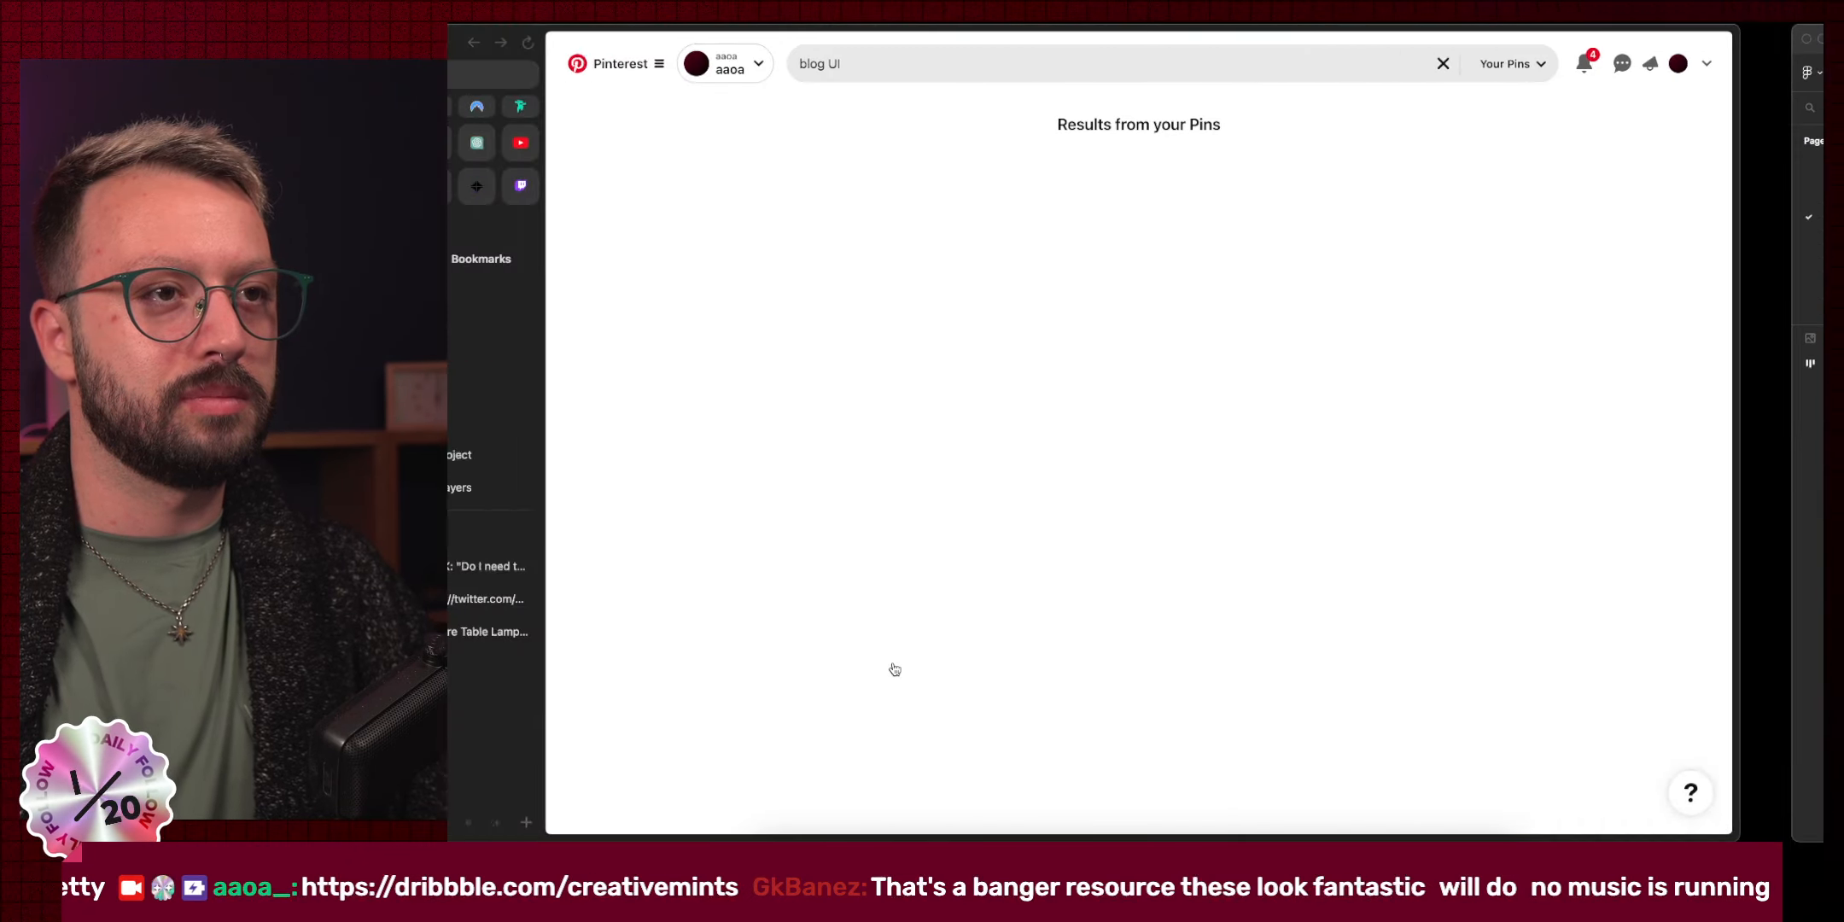
key("ctrl+Right")
key("ctrl+Right")
key("ctrl+Right")
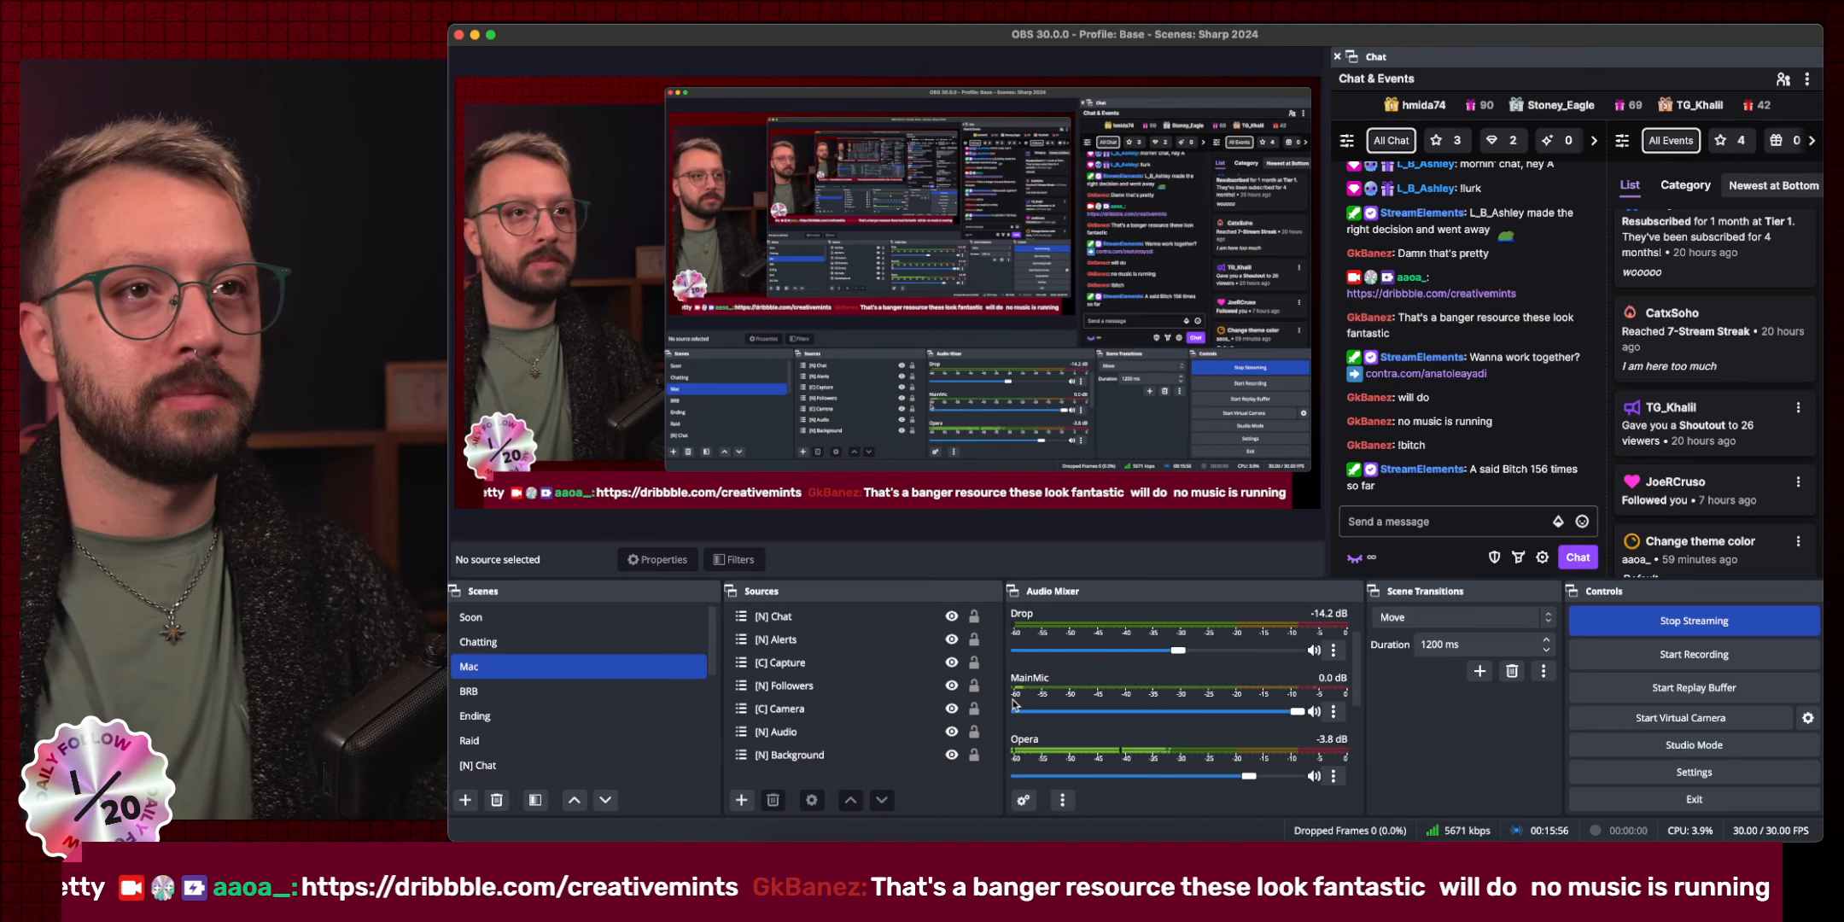
key("ctrl+Left")
key("ctrl+Left")
key("ctrl+Left")
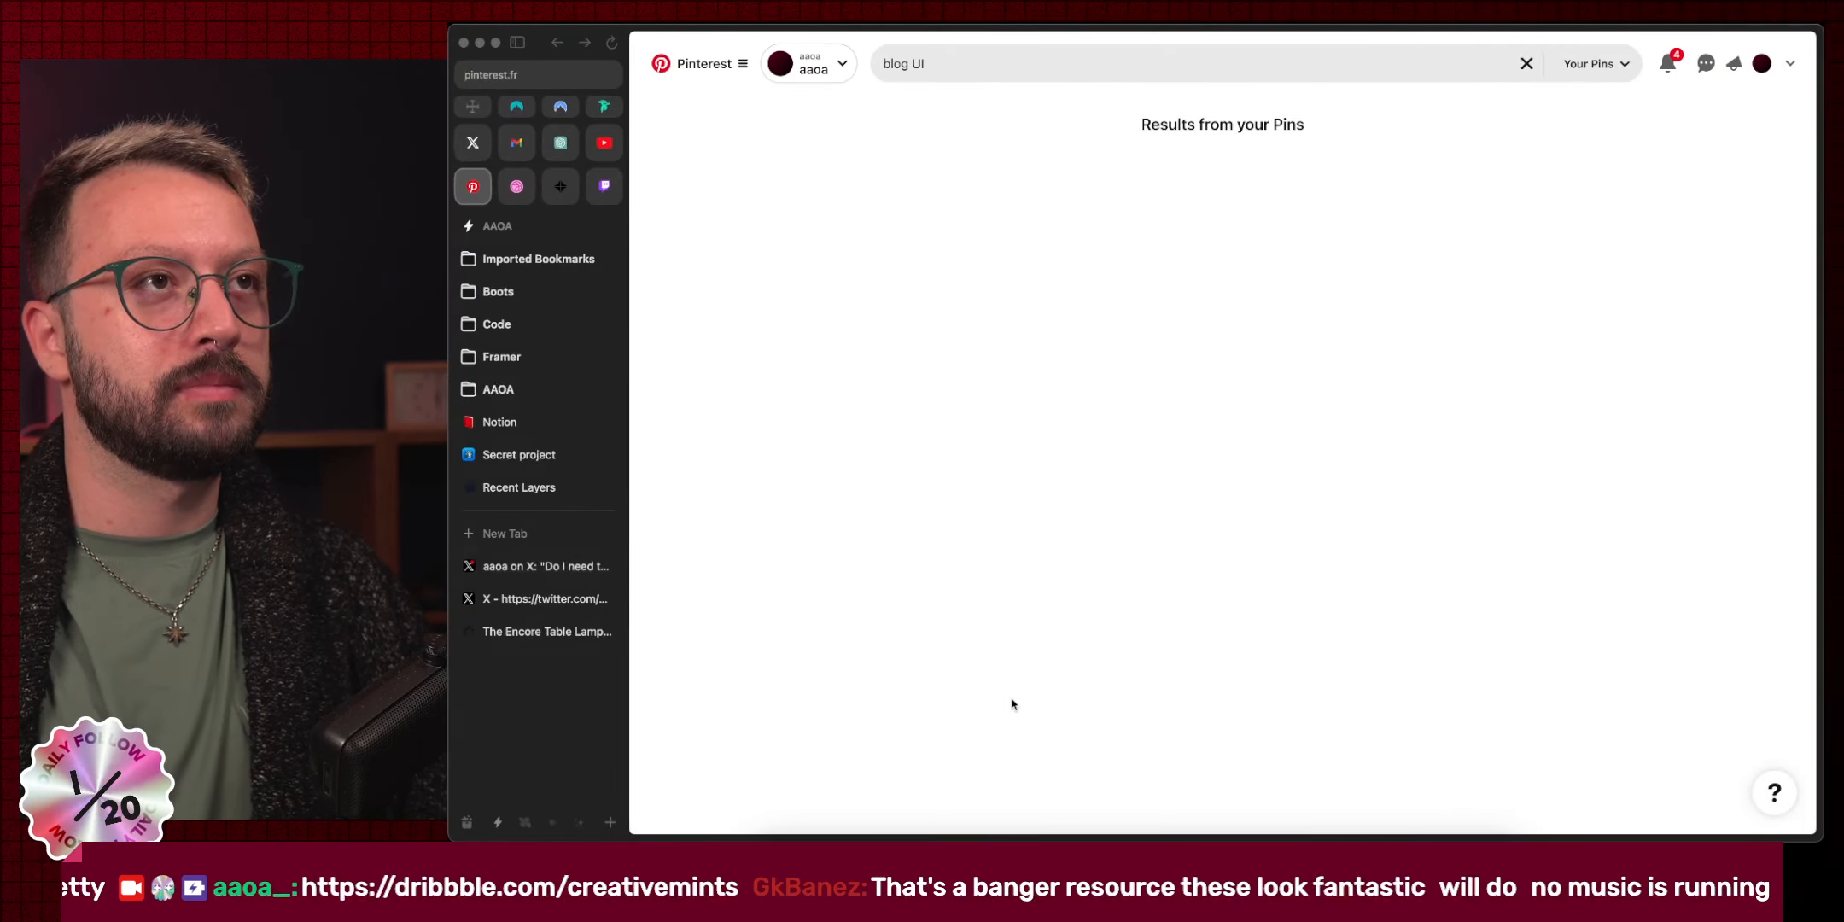
Refine the saved-Pins search to 'blog UI design', then close the Pinterest tab.
left_click(973, 64)
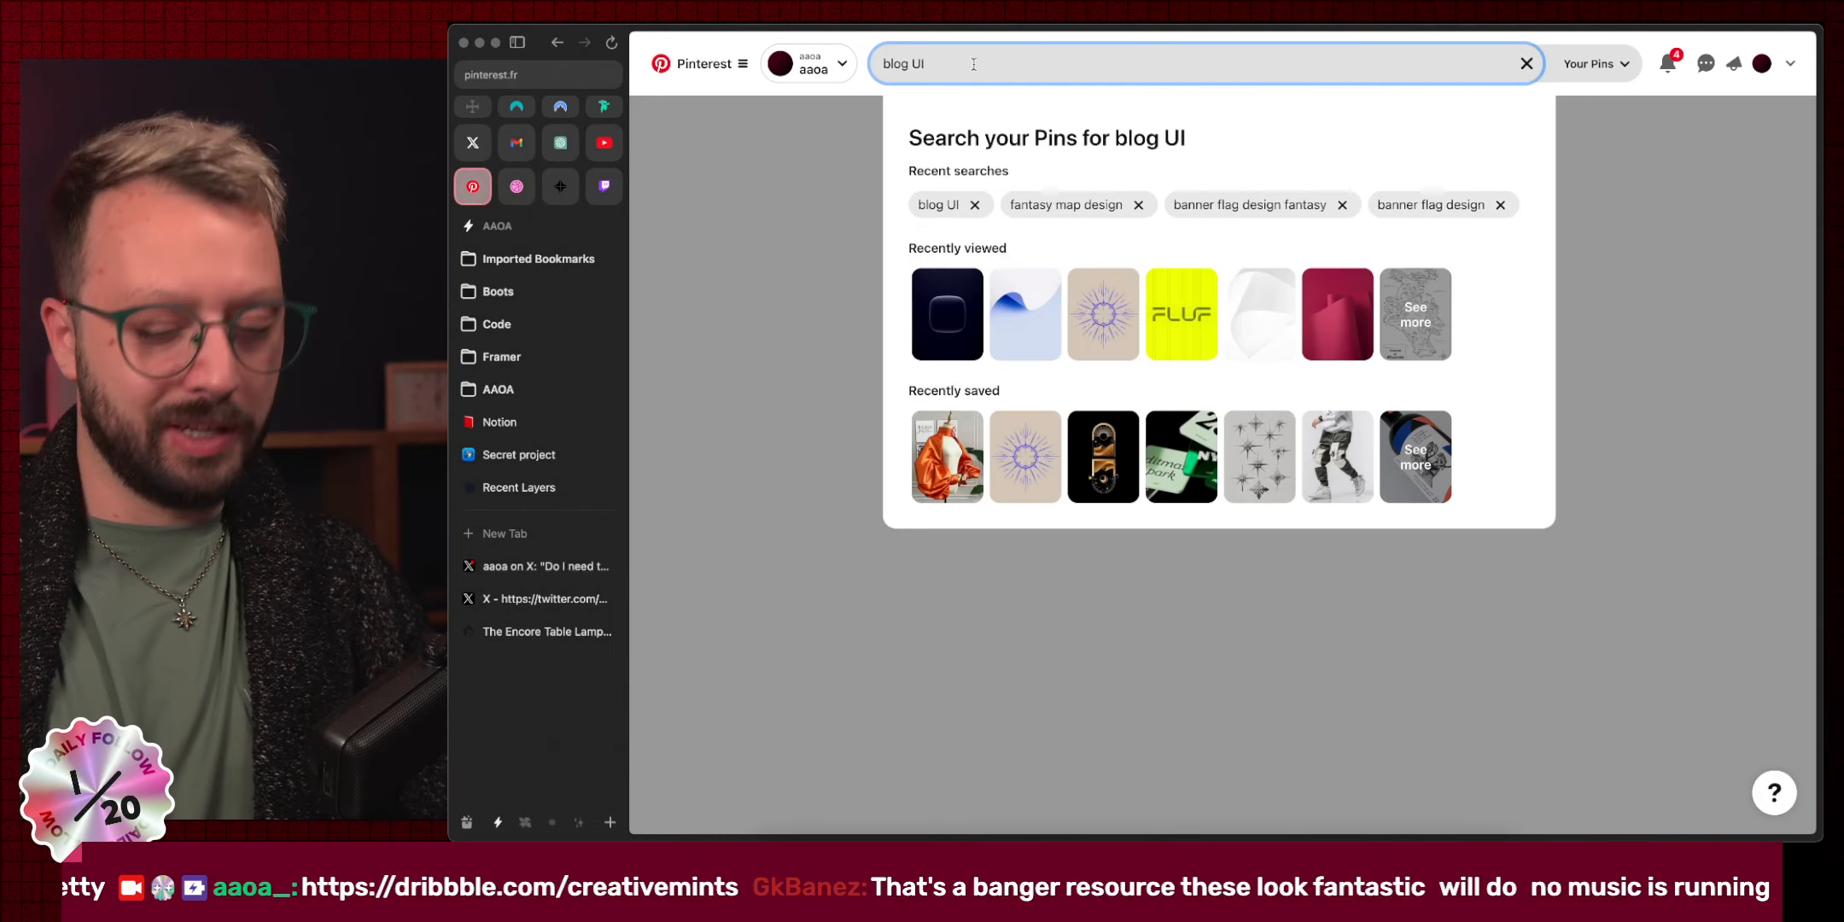
type("design")
key("Return")
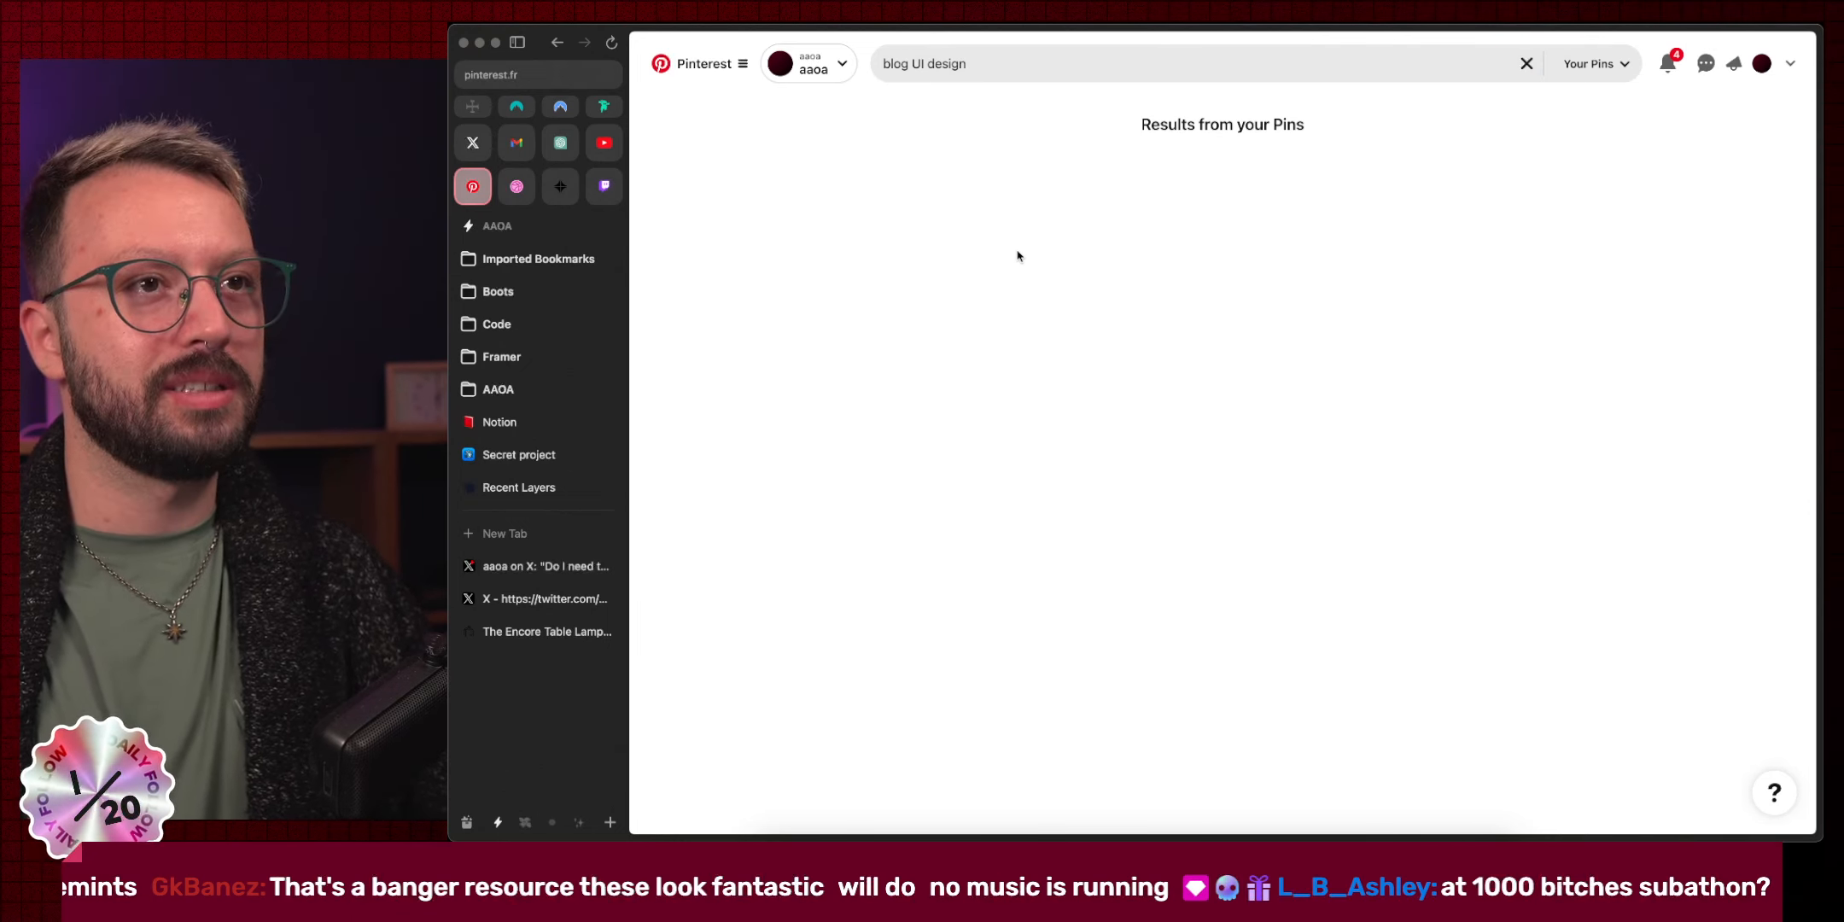
key("super+w")
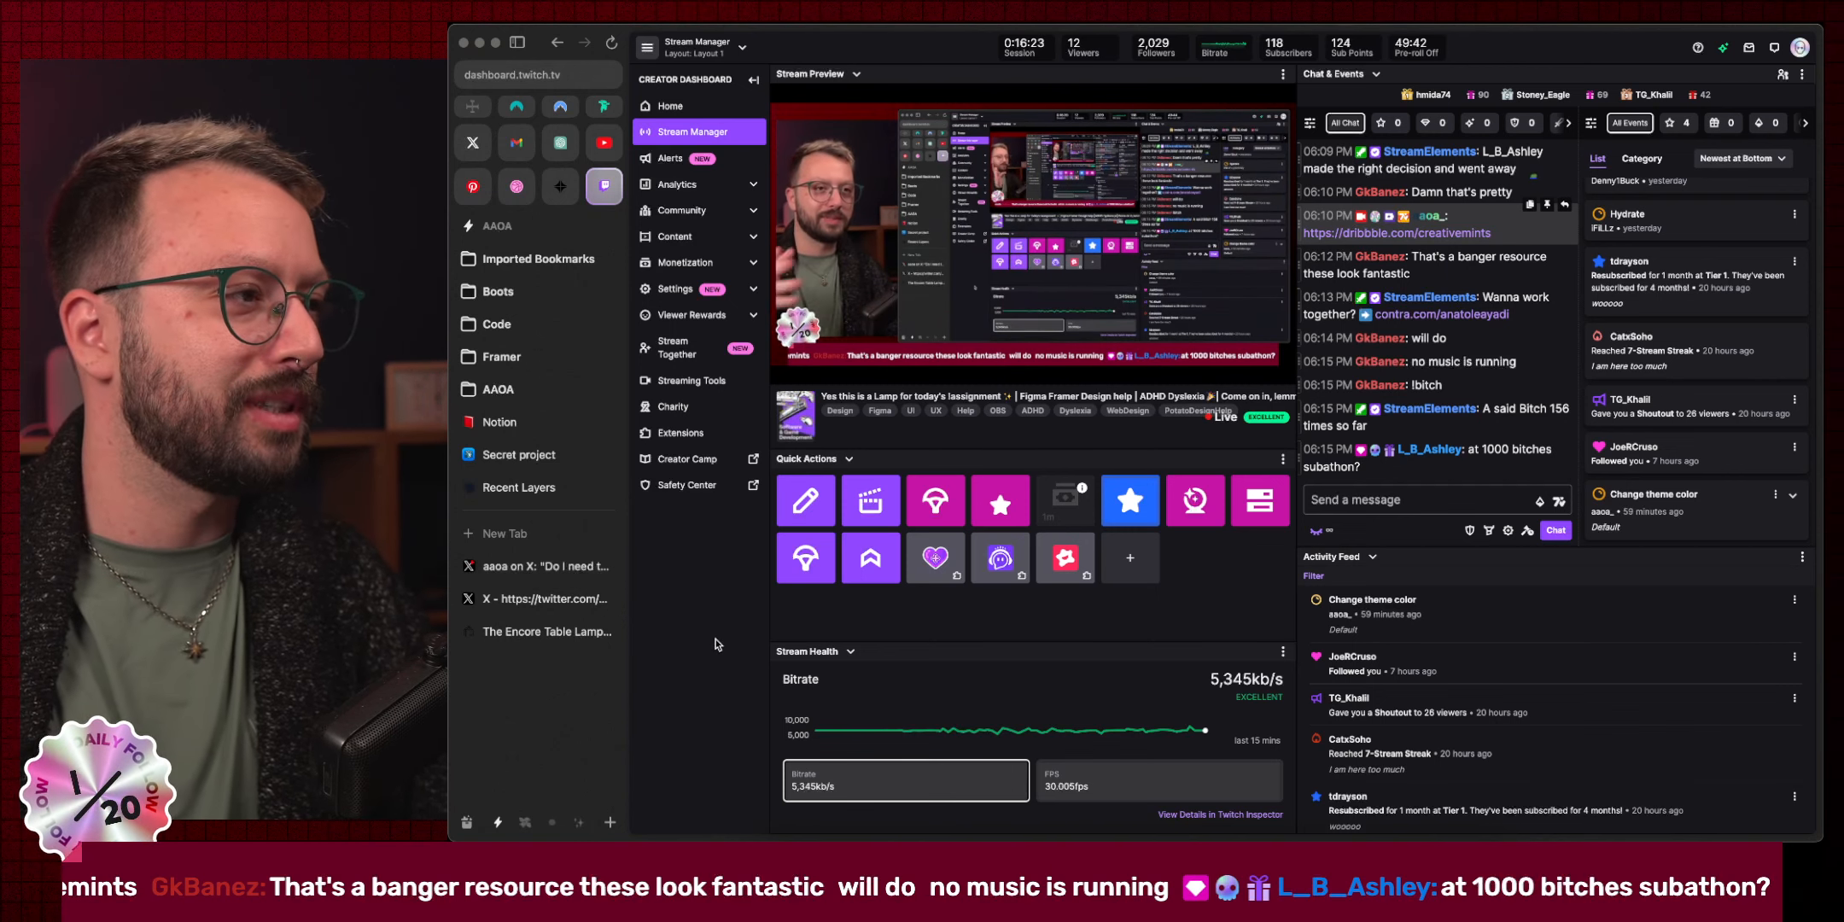
Open the 3D-apps-in-flat-windows post, play its Bezi demo video fullscreen, and adjust the volume.
left_click(547, 570)
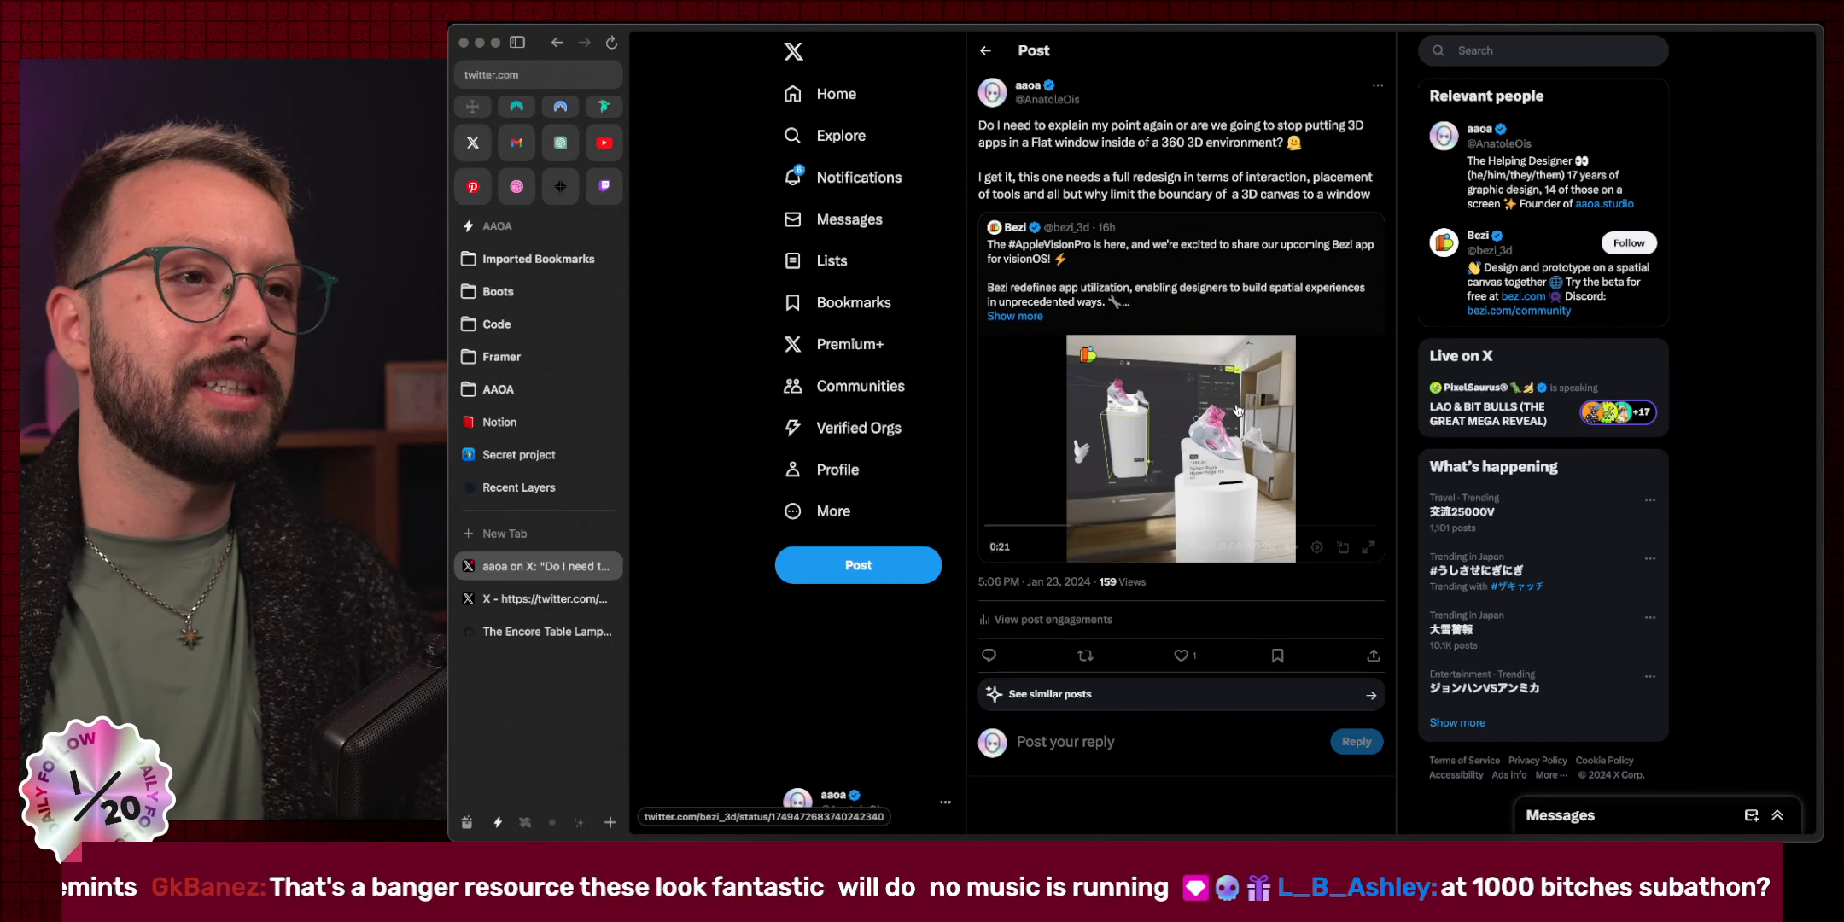
left_click(1369, 548)
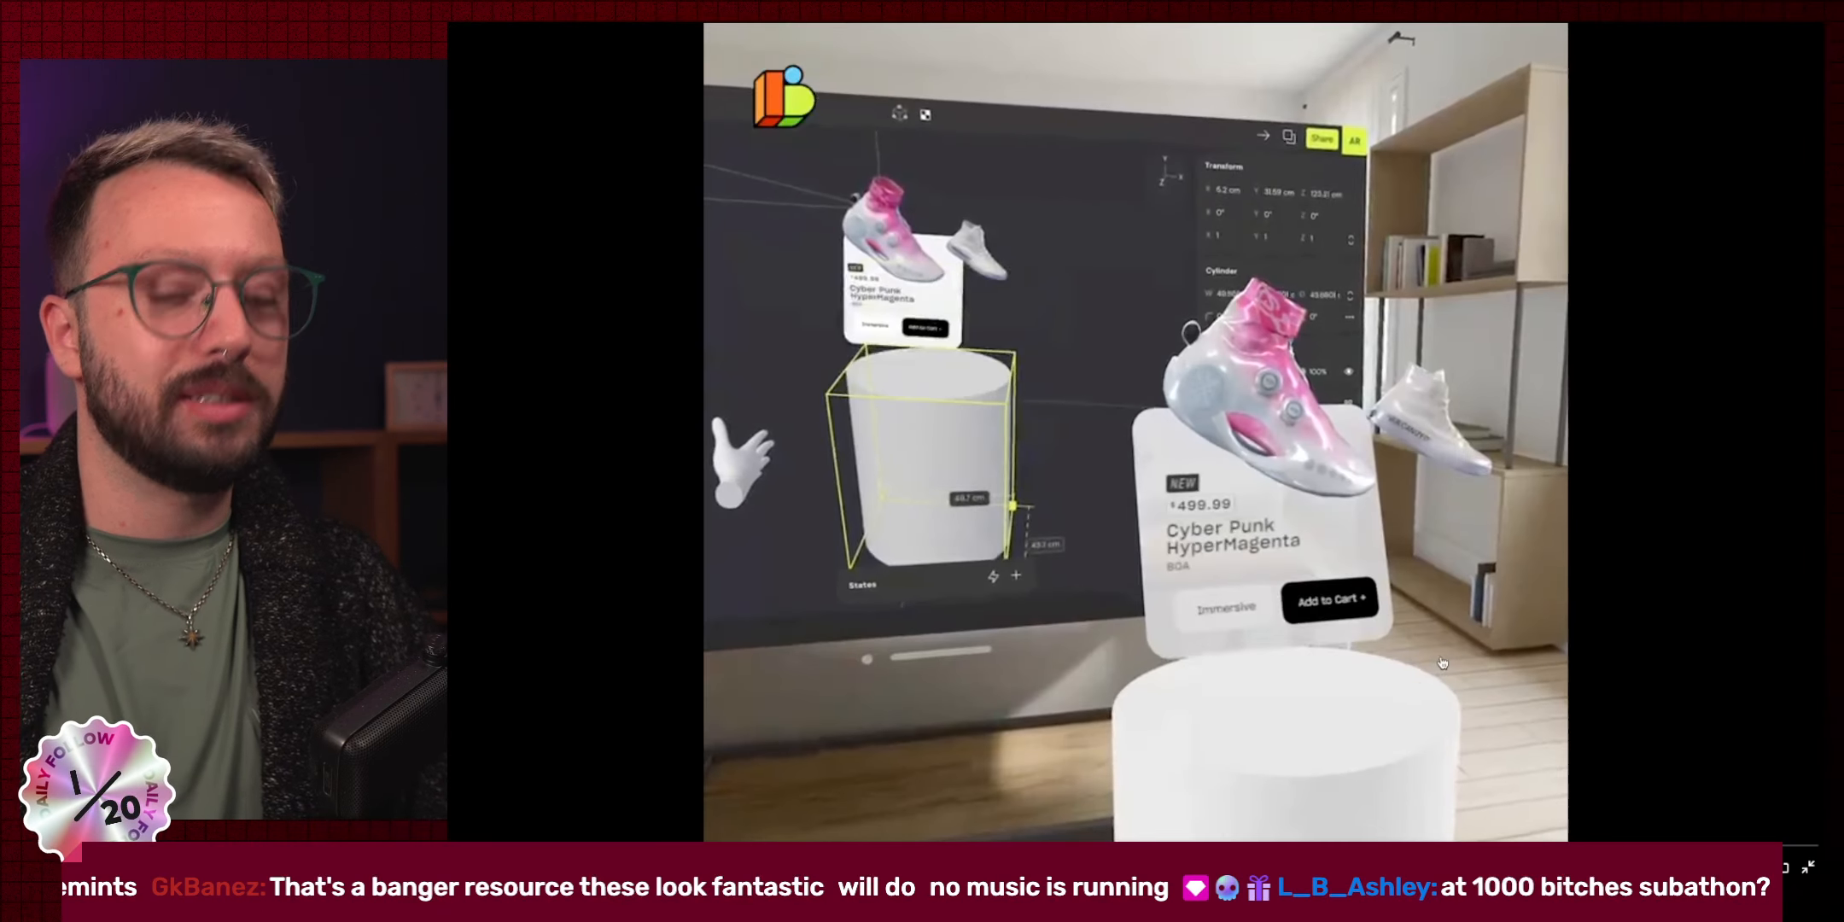
key("XF86AudioRaiseVolume")
key("XF86AudioMute")
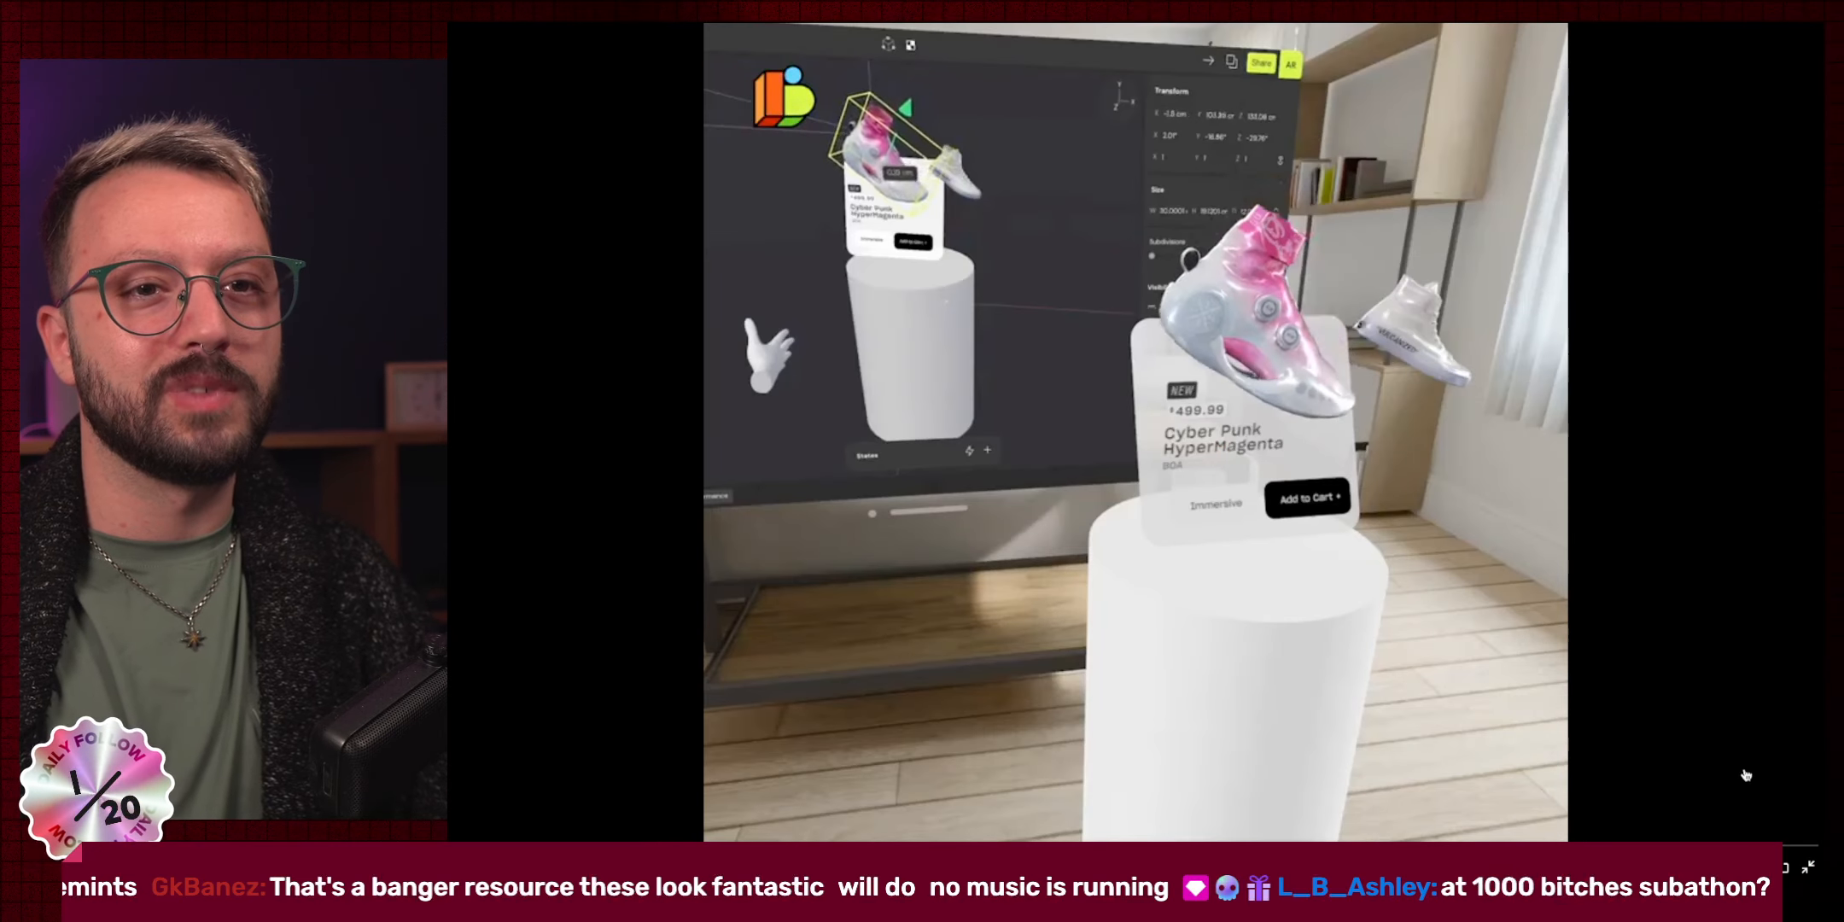
key("XF86AudioRaiseVolume")
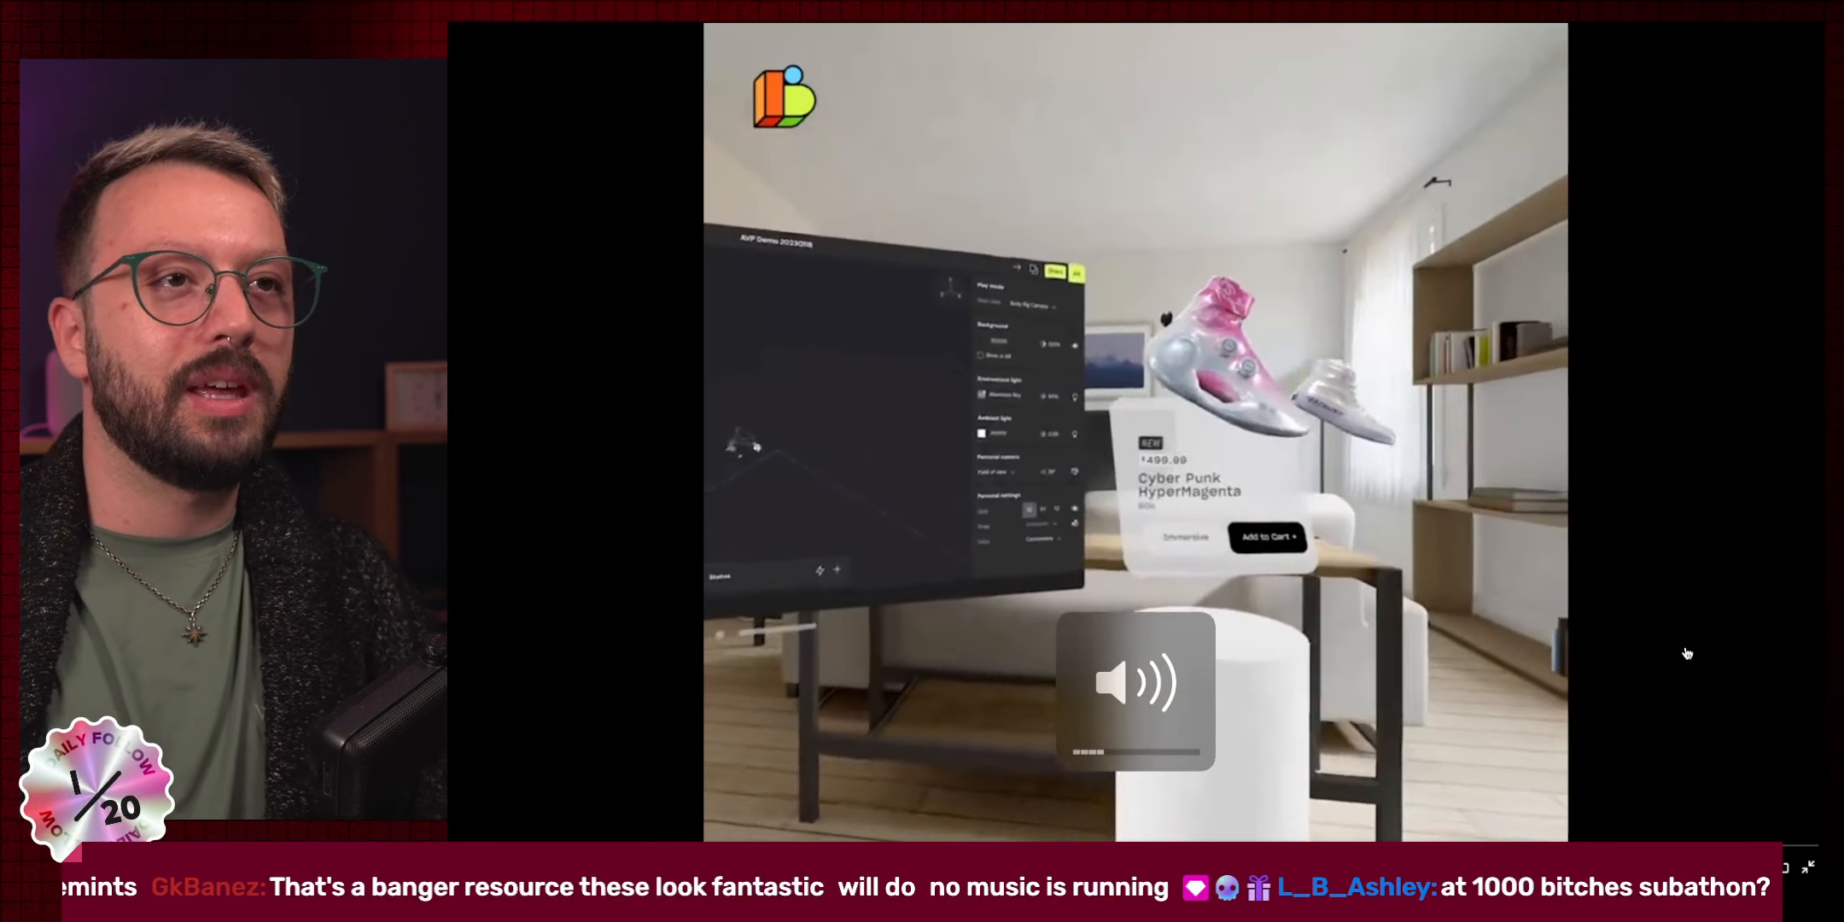
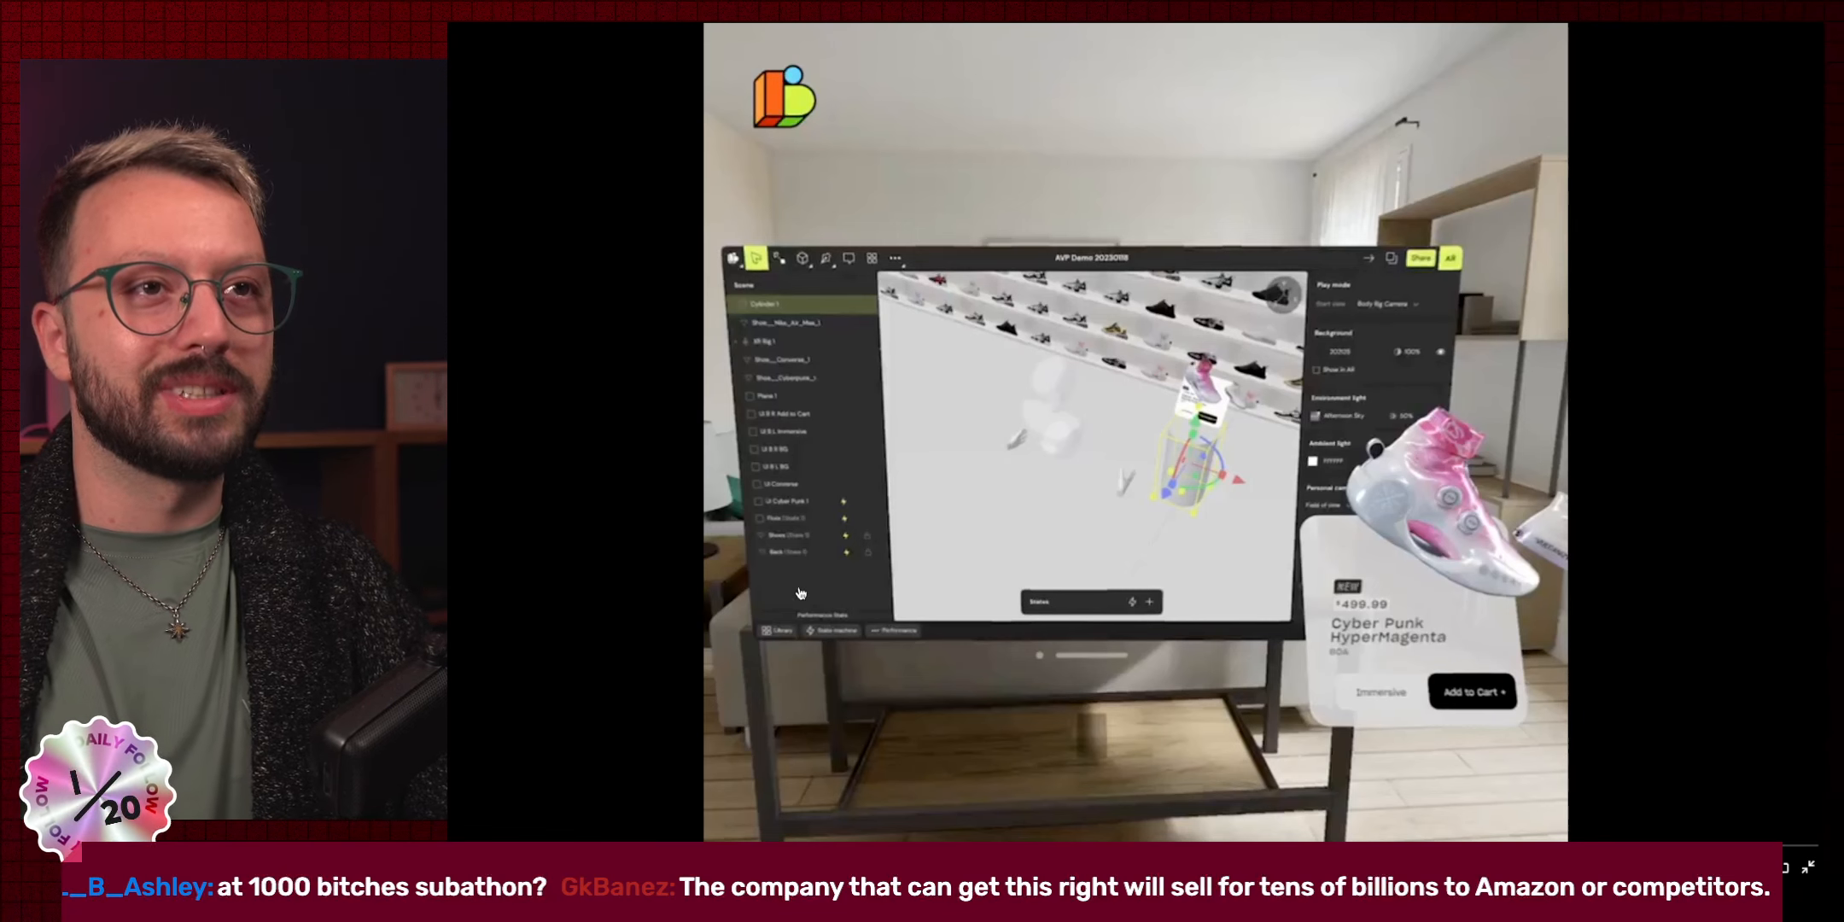
Exit the fullscreen Bezi demo video back to the 3D-apps post.
key("Escape")
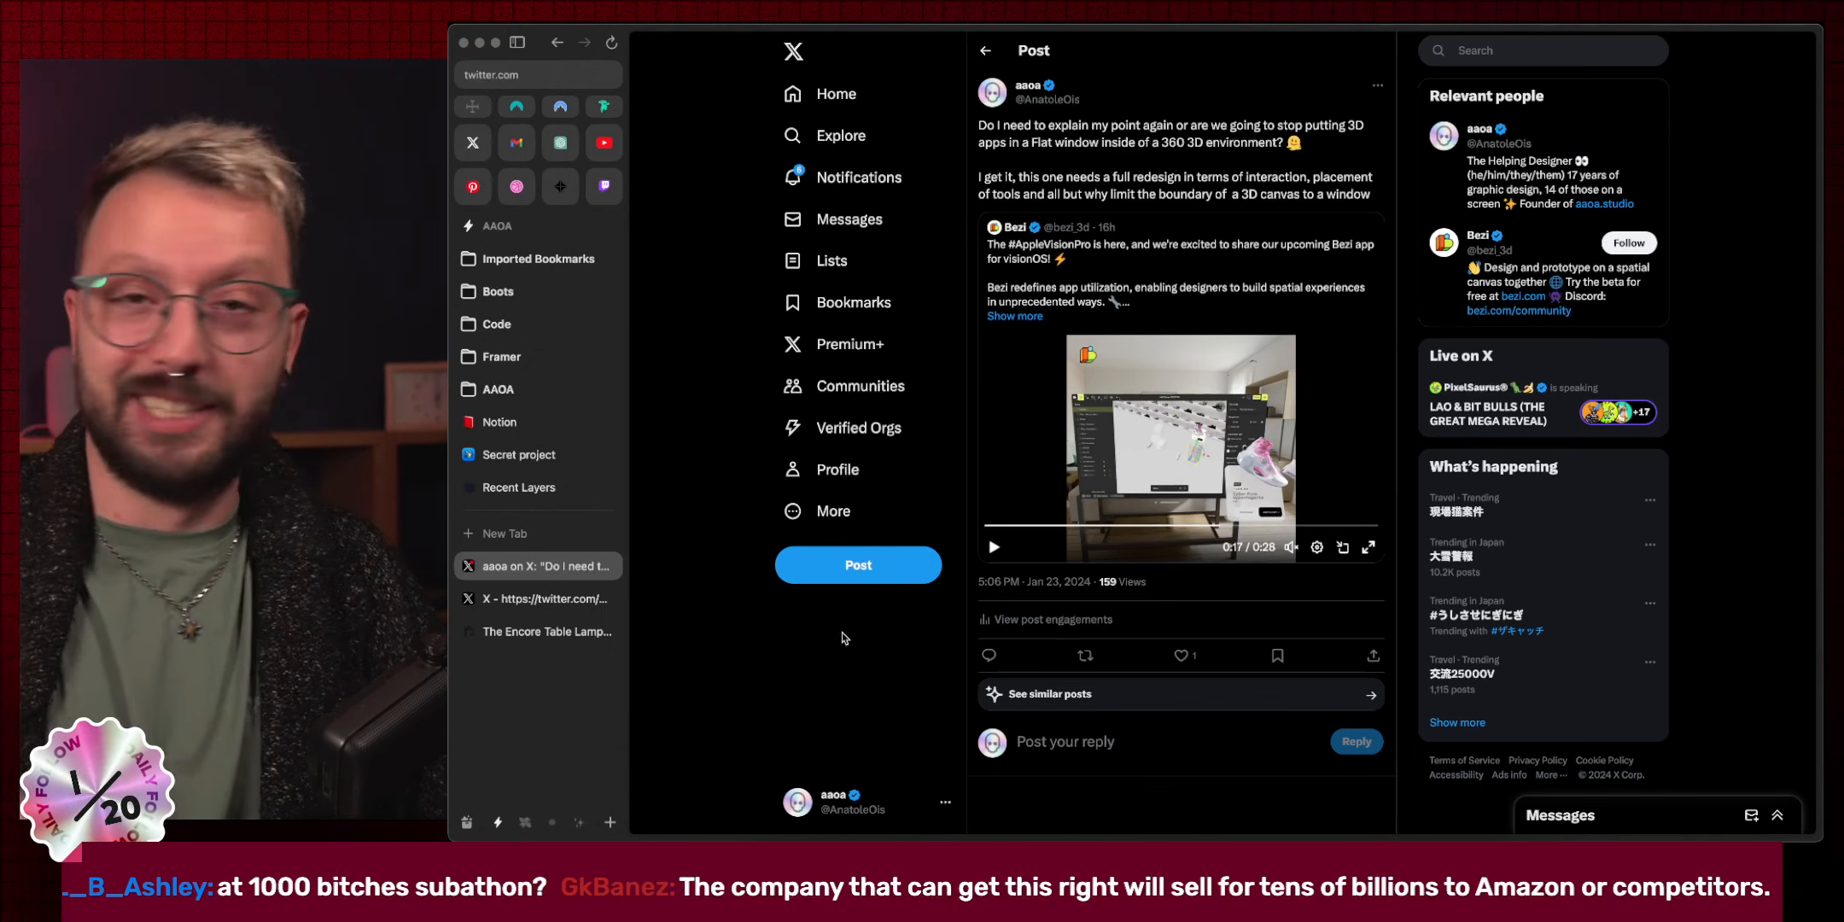
Close the 3D-apps post, view the Paytient branding image and copy that post's link.
key("super+w")
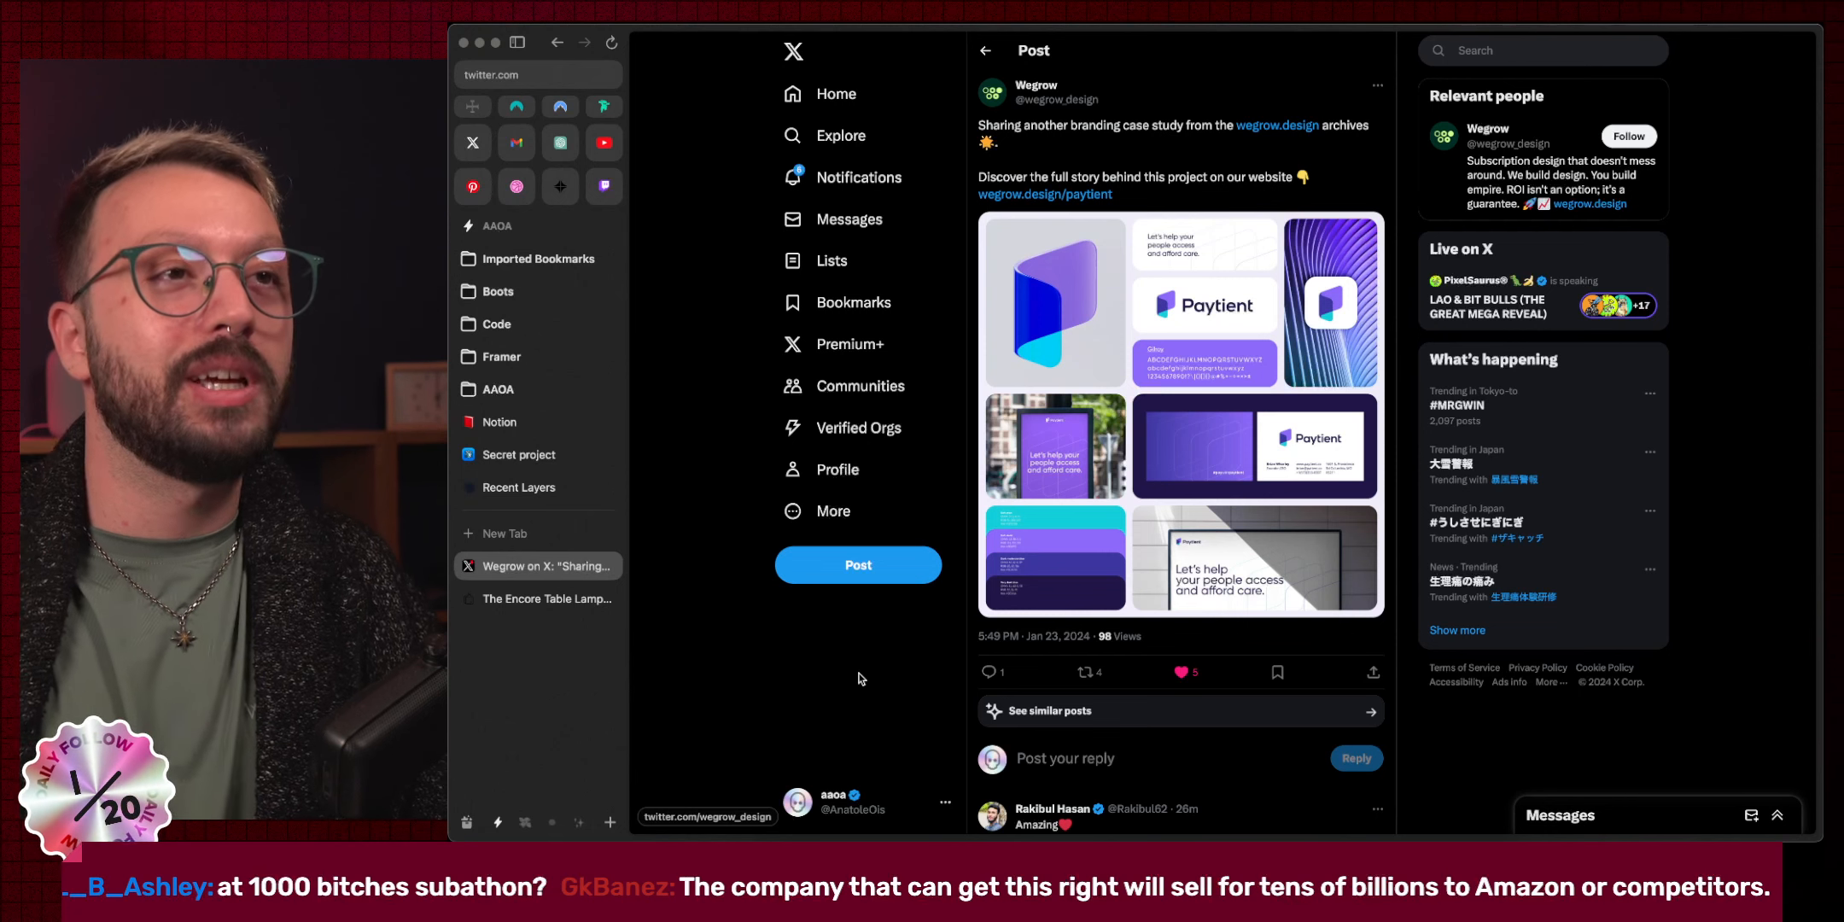
left_click(1123, 494)
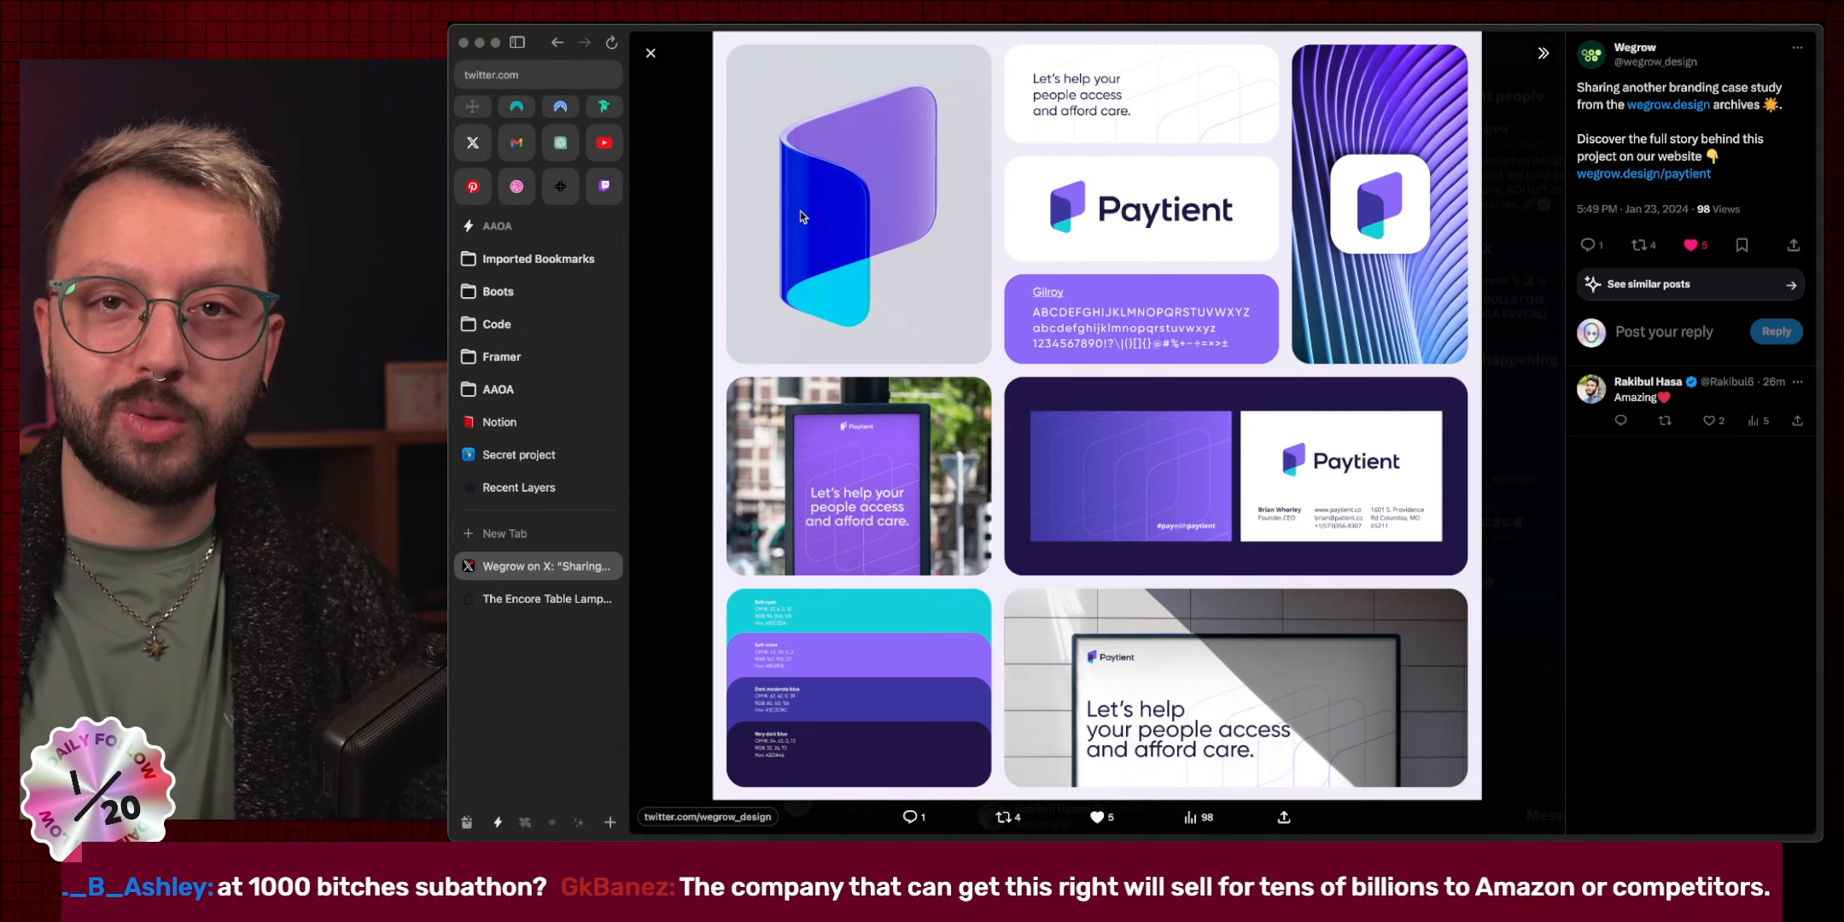
key("super+shift+c")
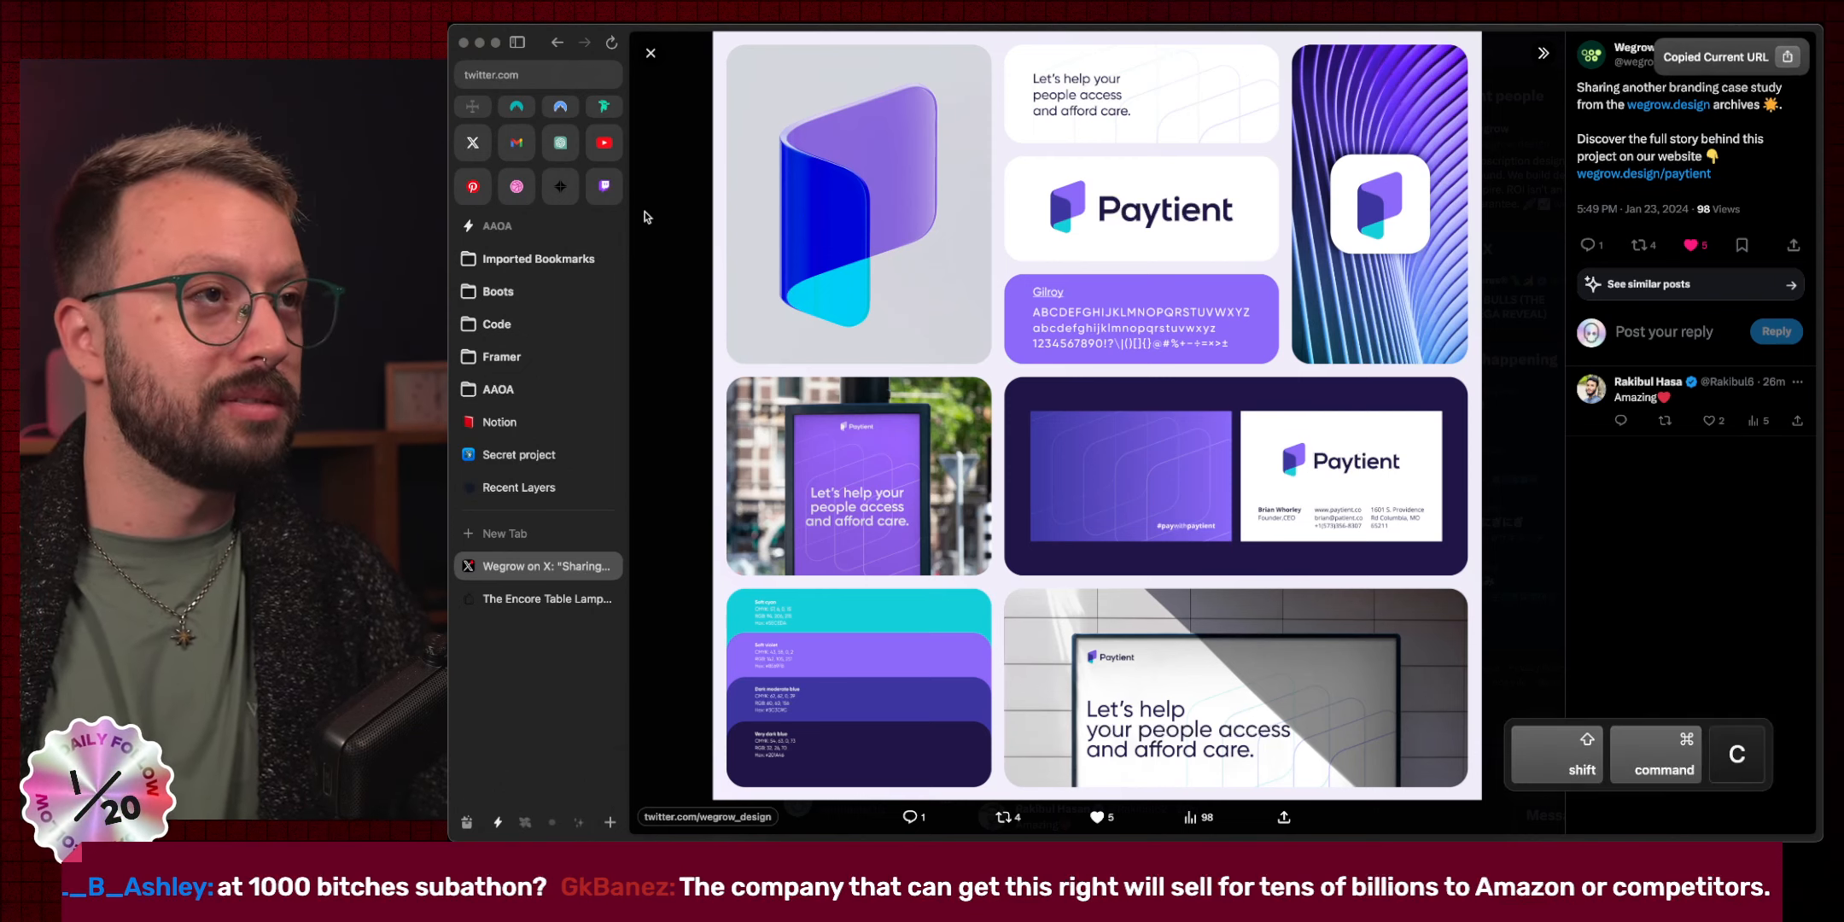
left_click(604, 186)
Send the Wegrow Paytient post link in Twitch stream chat, then close the Twitter tab.
left_click(1460, 489)
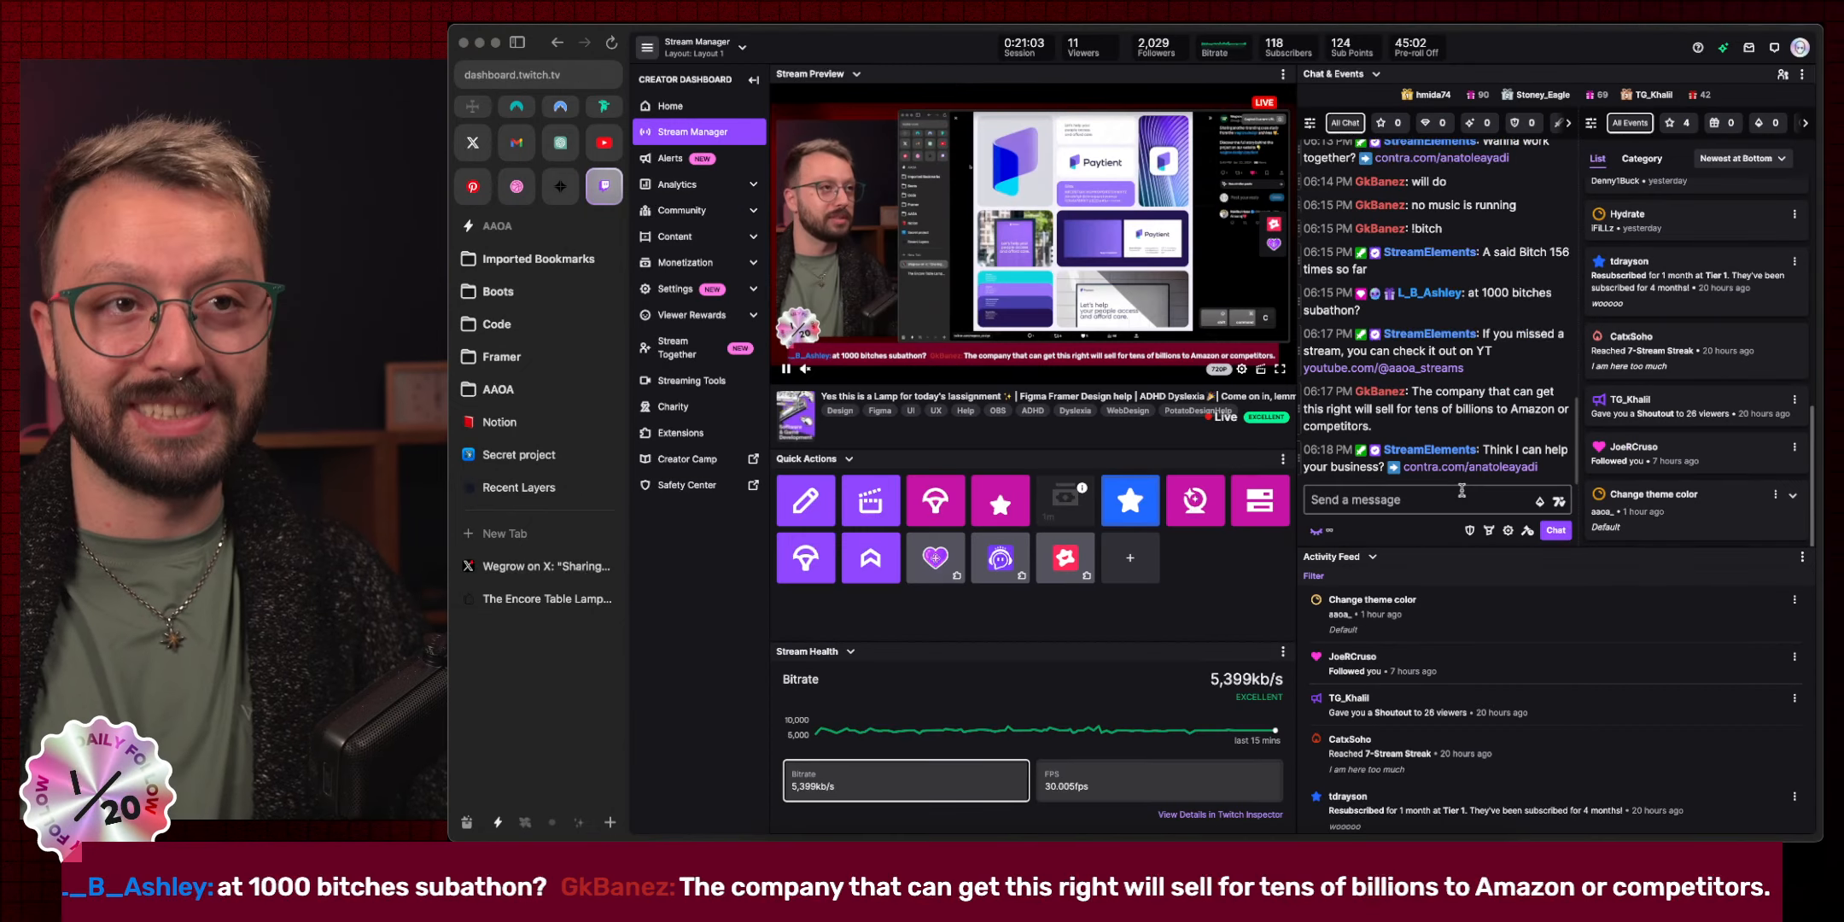
key("super+v")
key("Return")
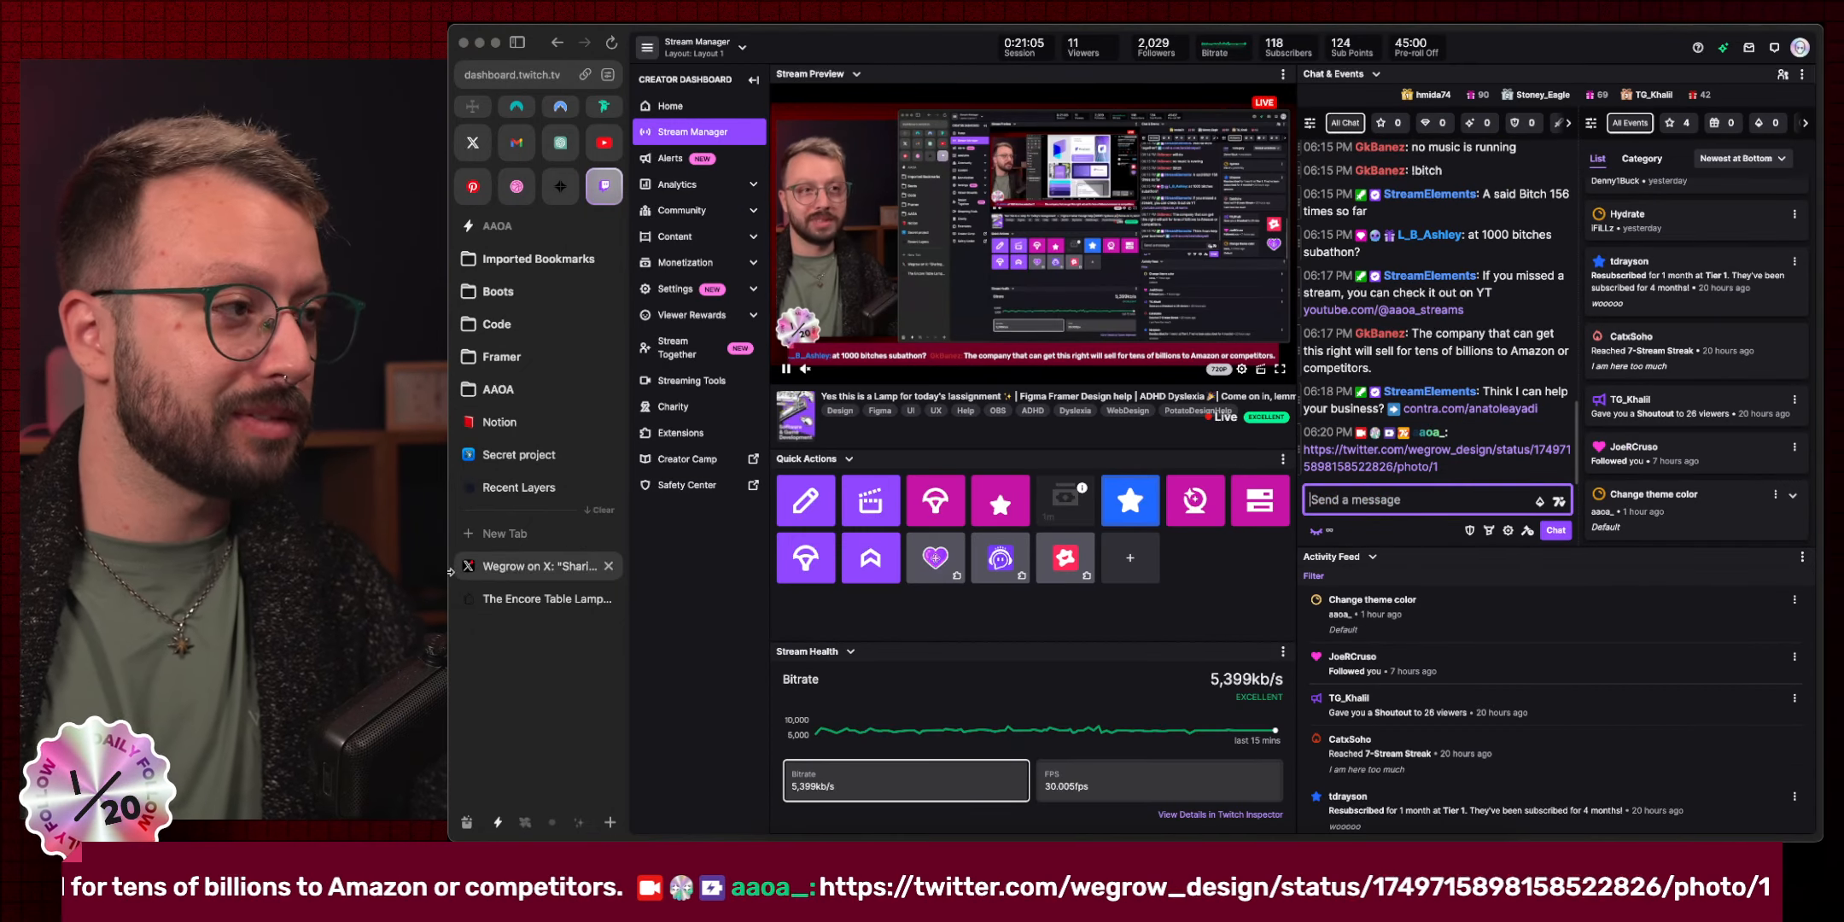
left_click(526, 568)
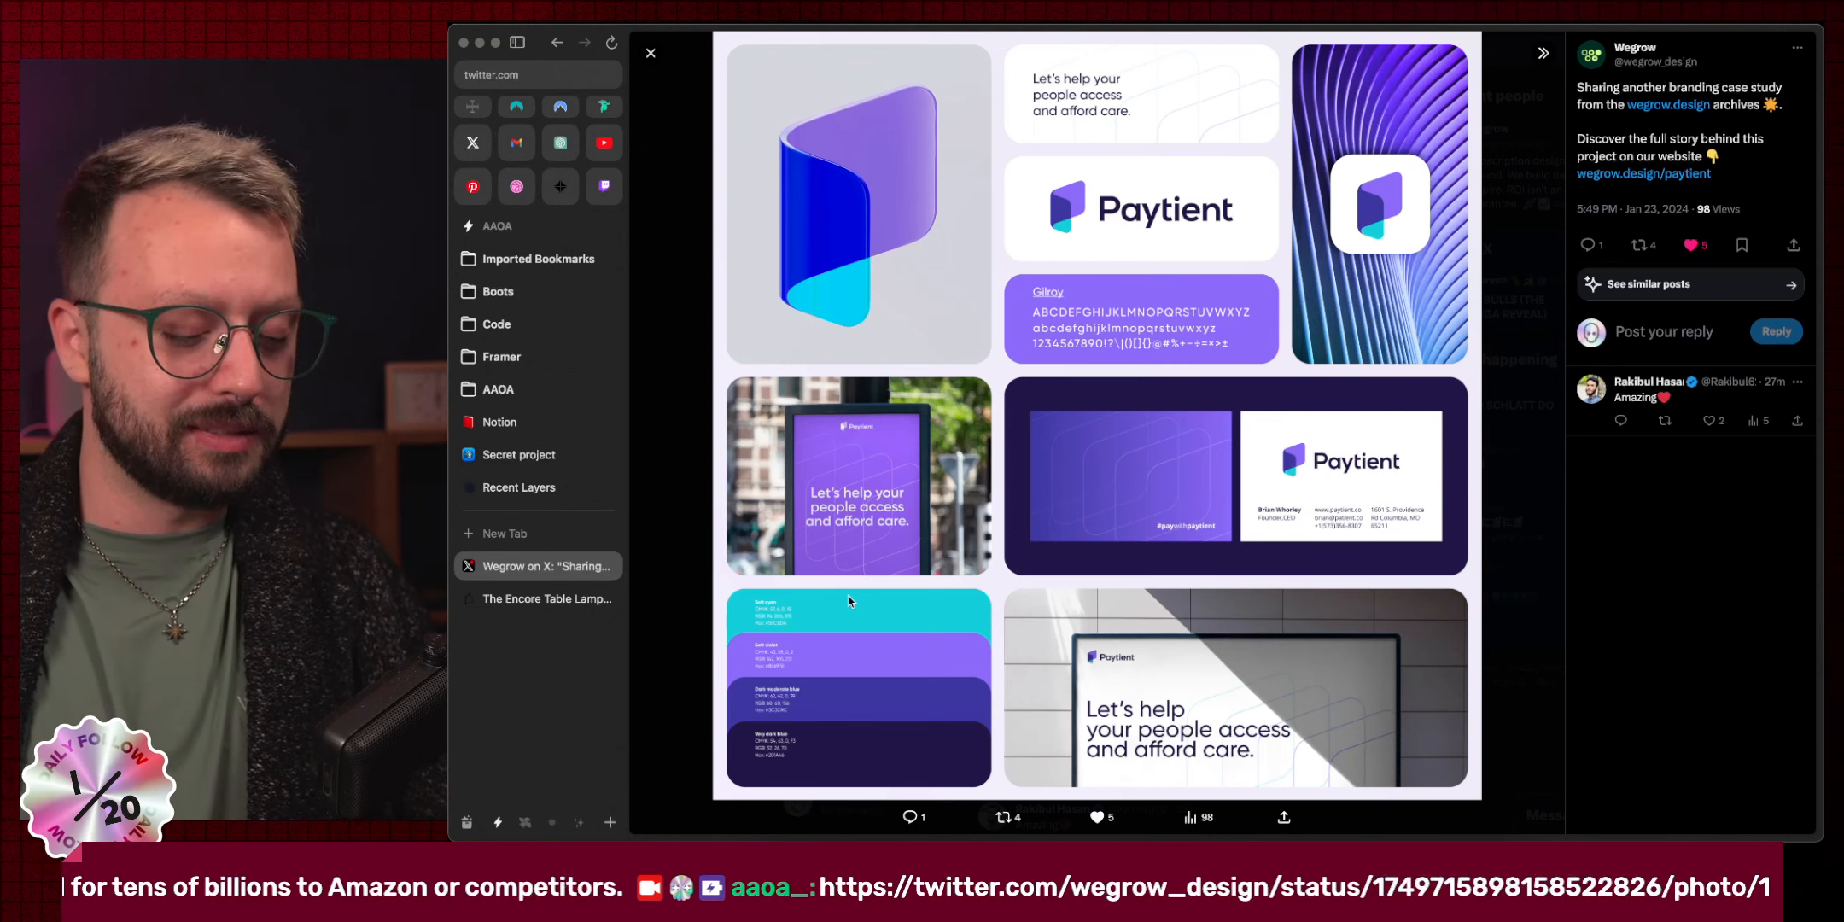
key("super+w")
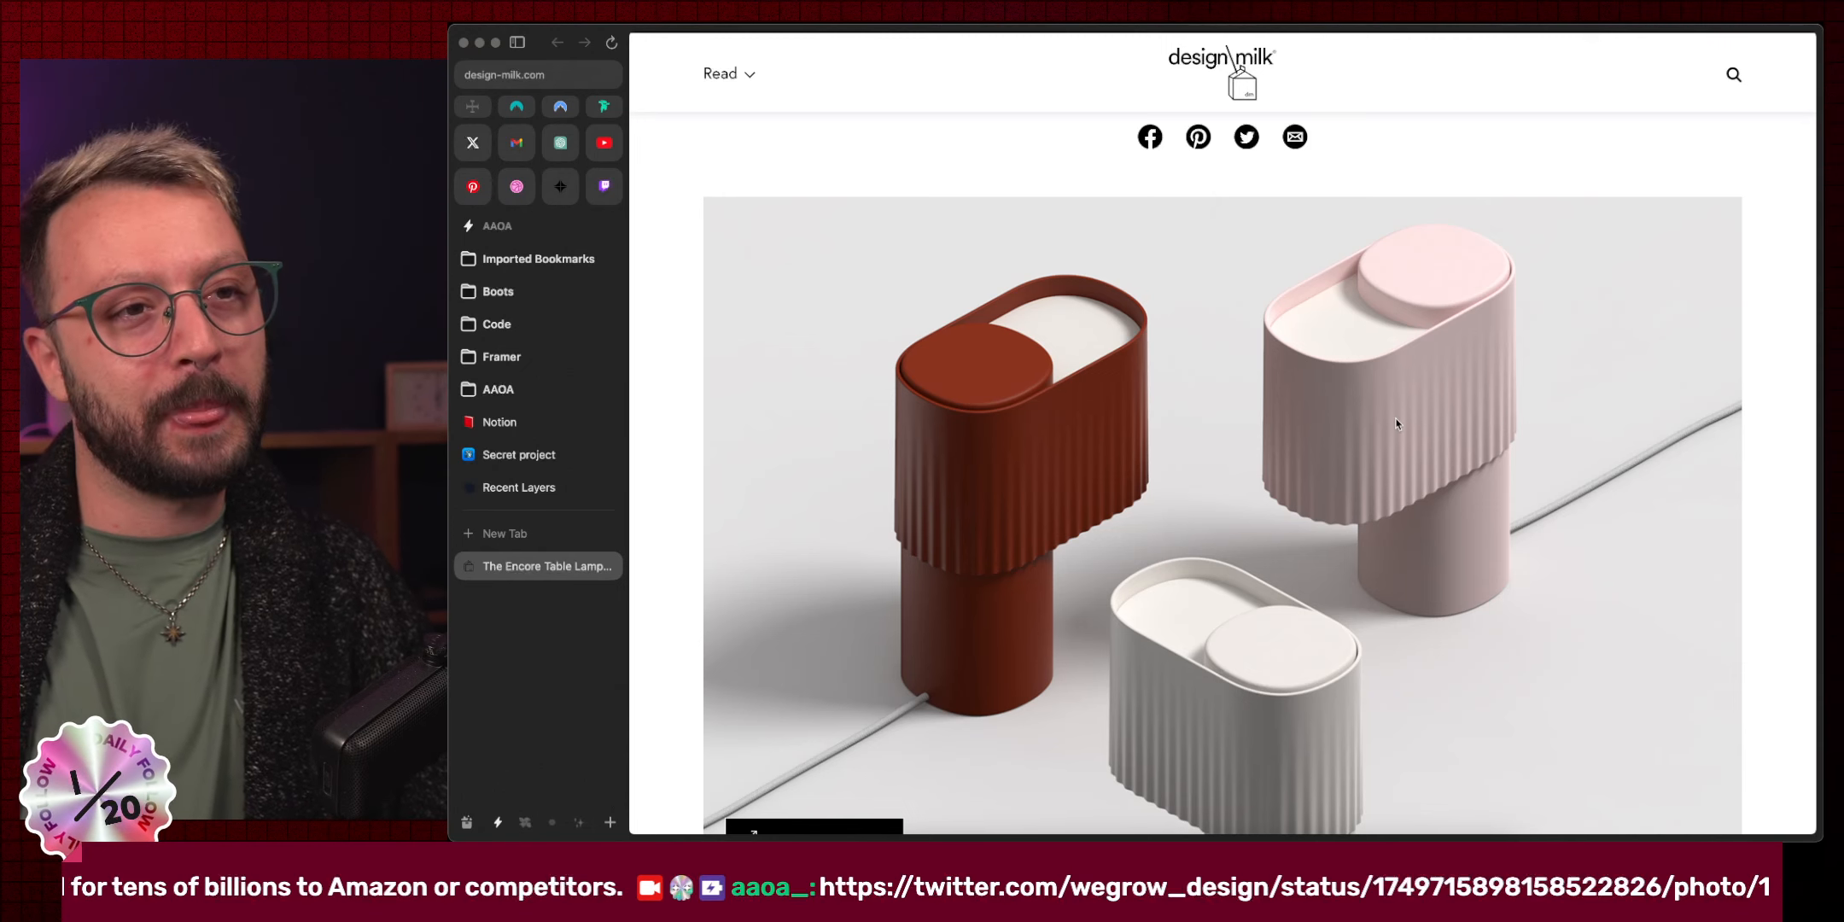
Open Design Milk's Encore toggle lamp top-view photo in its own tab and copy its address.
scroll(1397, 423, "down", 3)
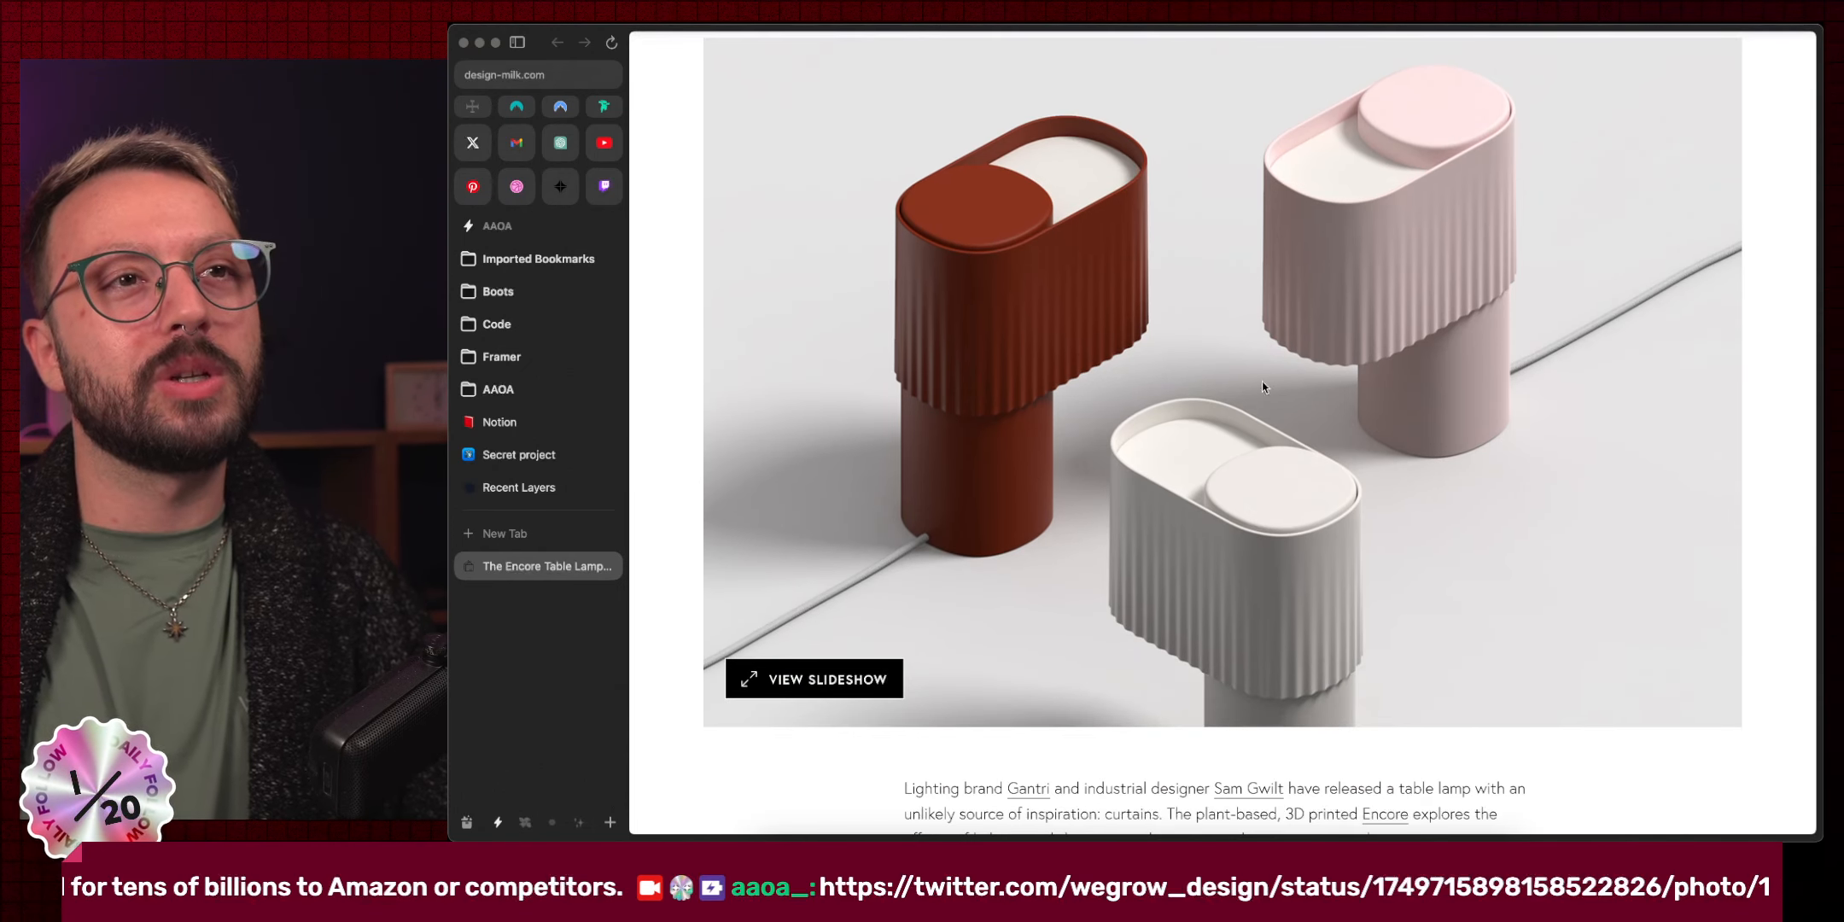
scroll(1346, 371, "down", 20)
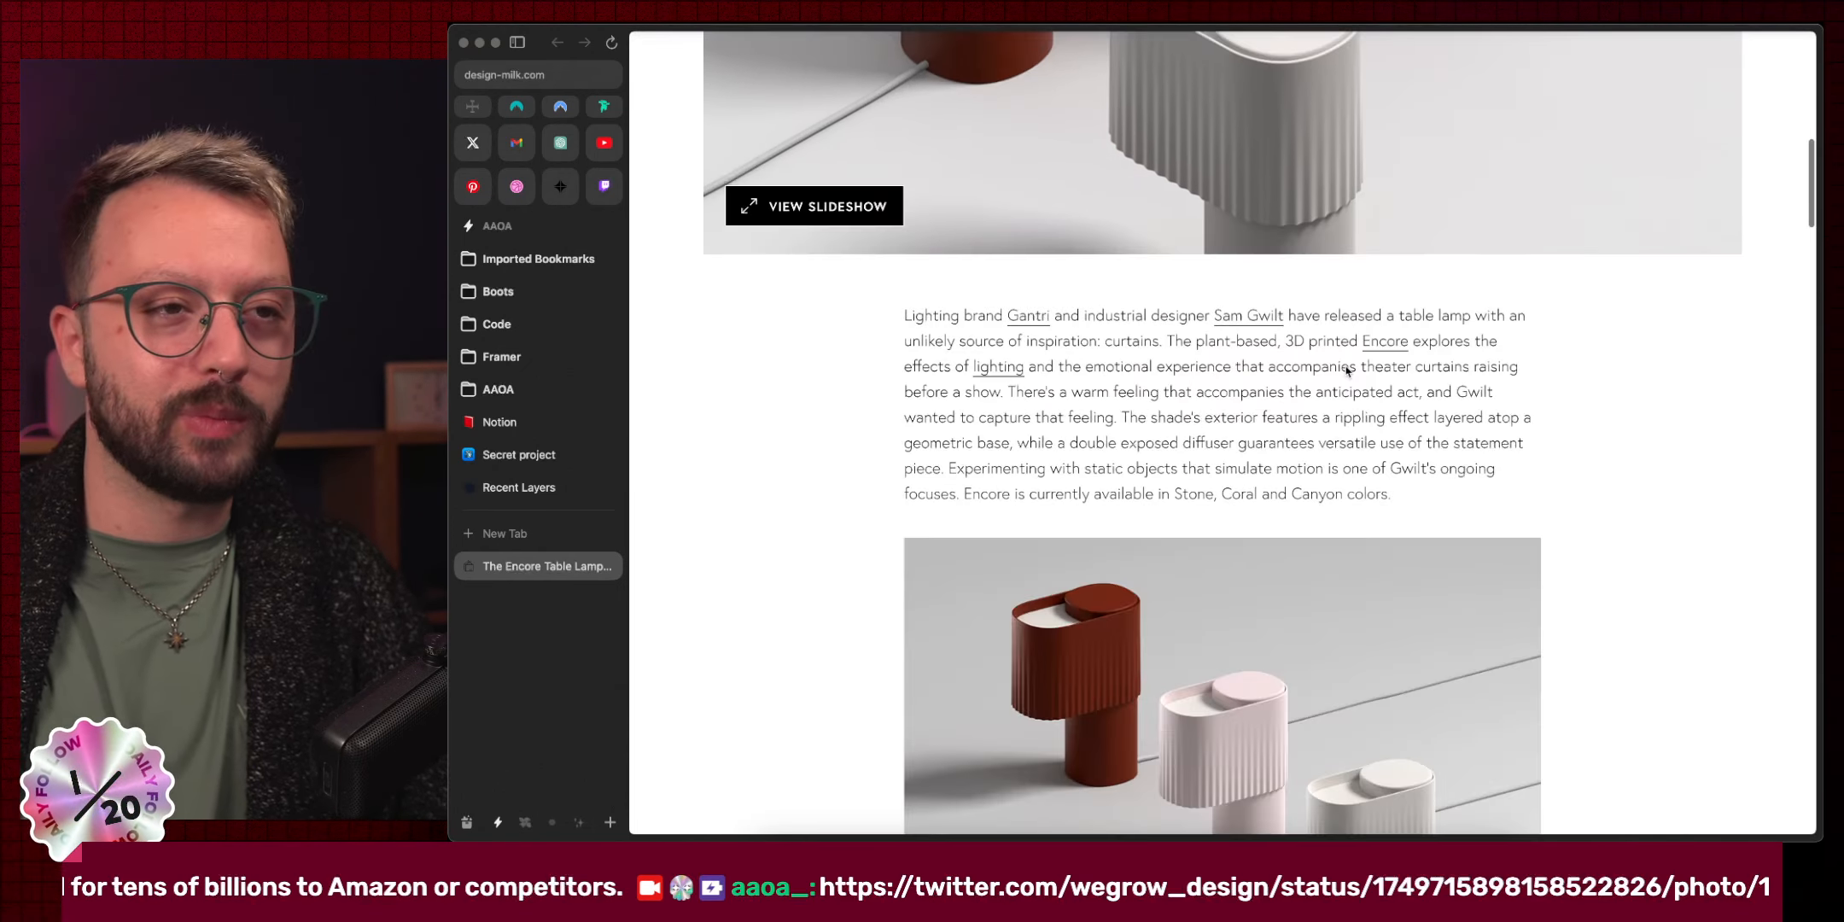
scroll(1346, 371, "down", 15)
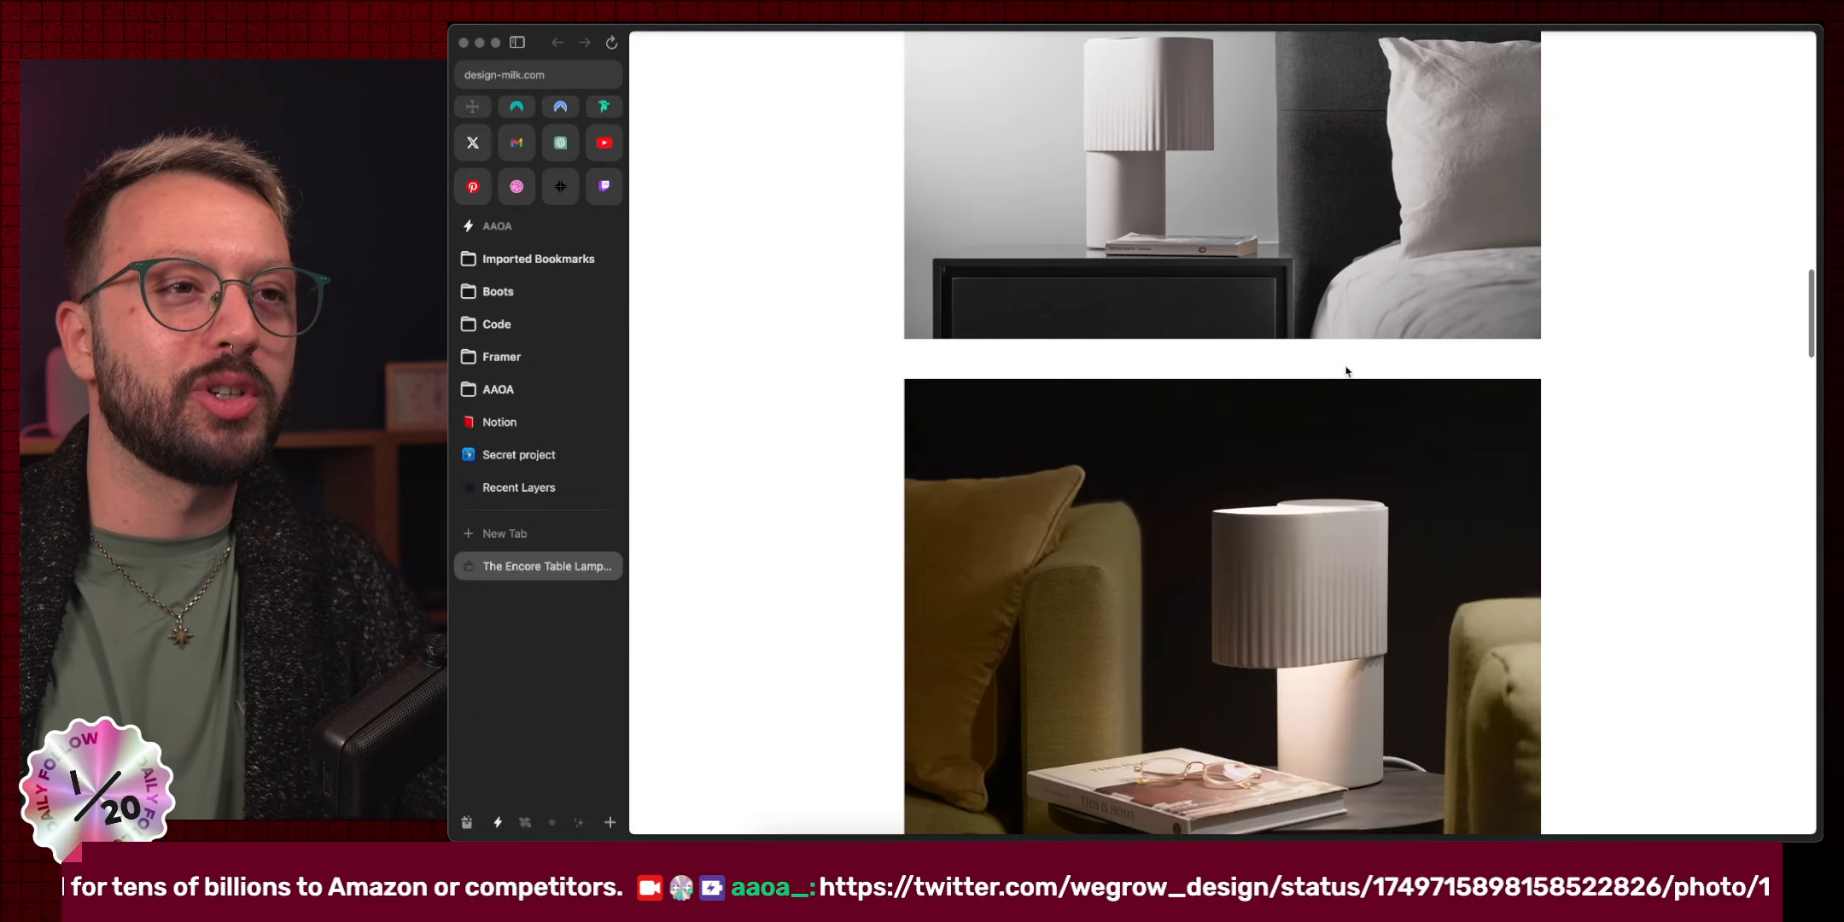
scroll(1346, 372, "down", 12)
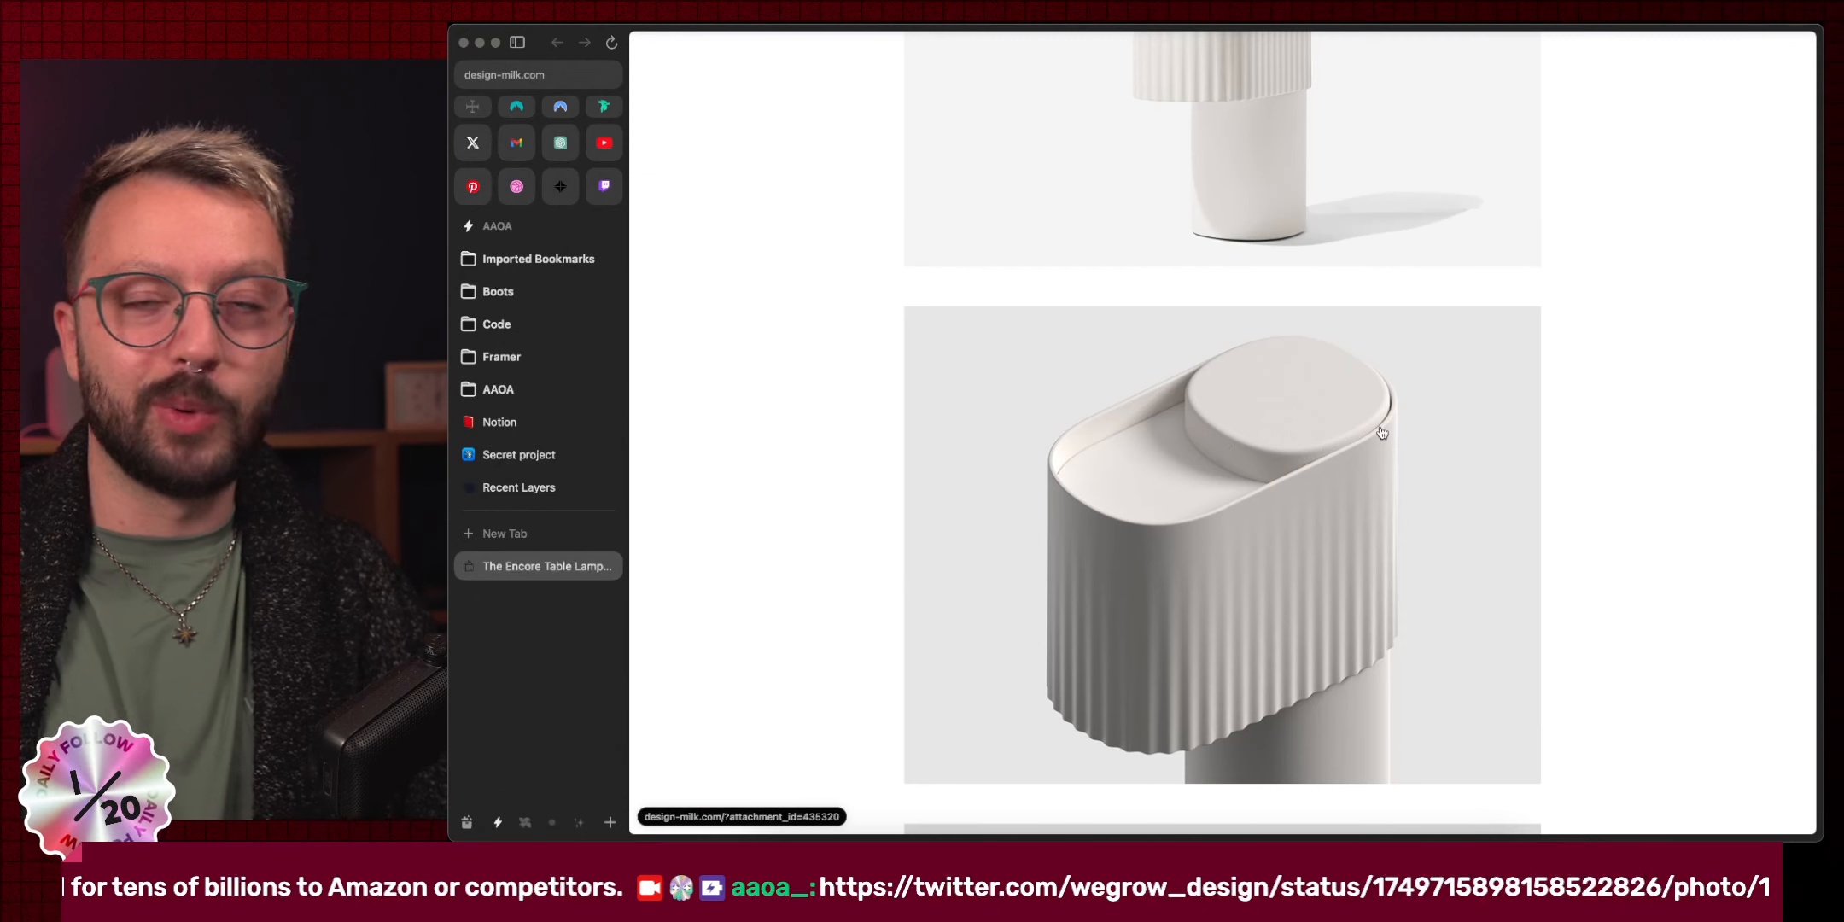
scroll(1382, 432, "down", 7)
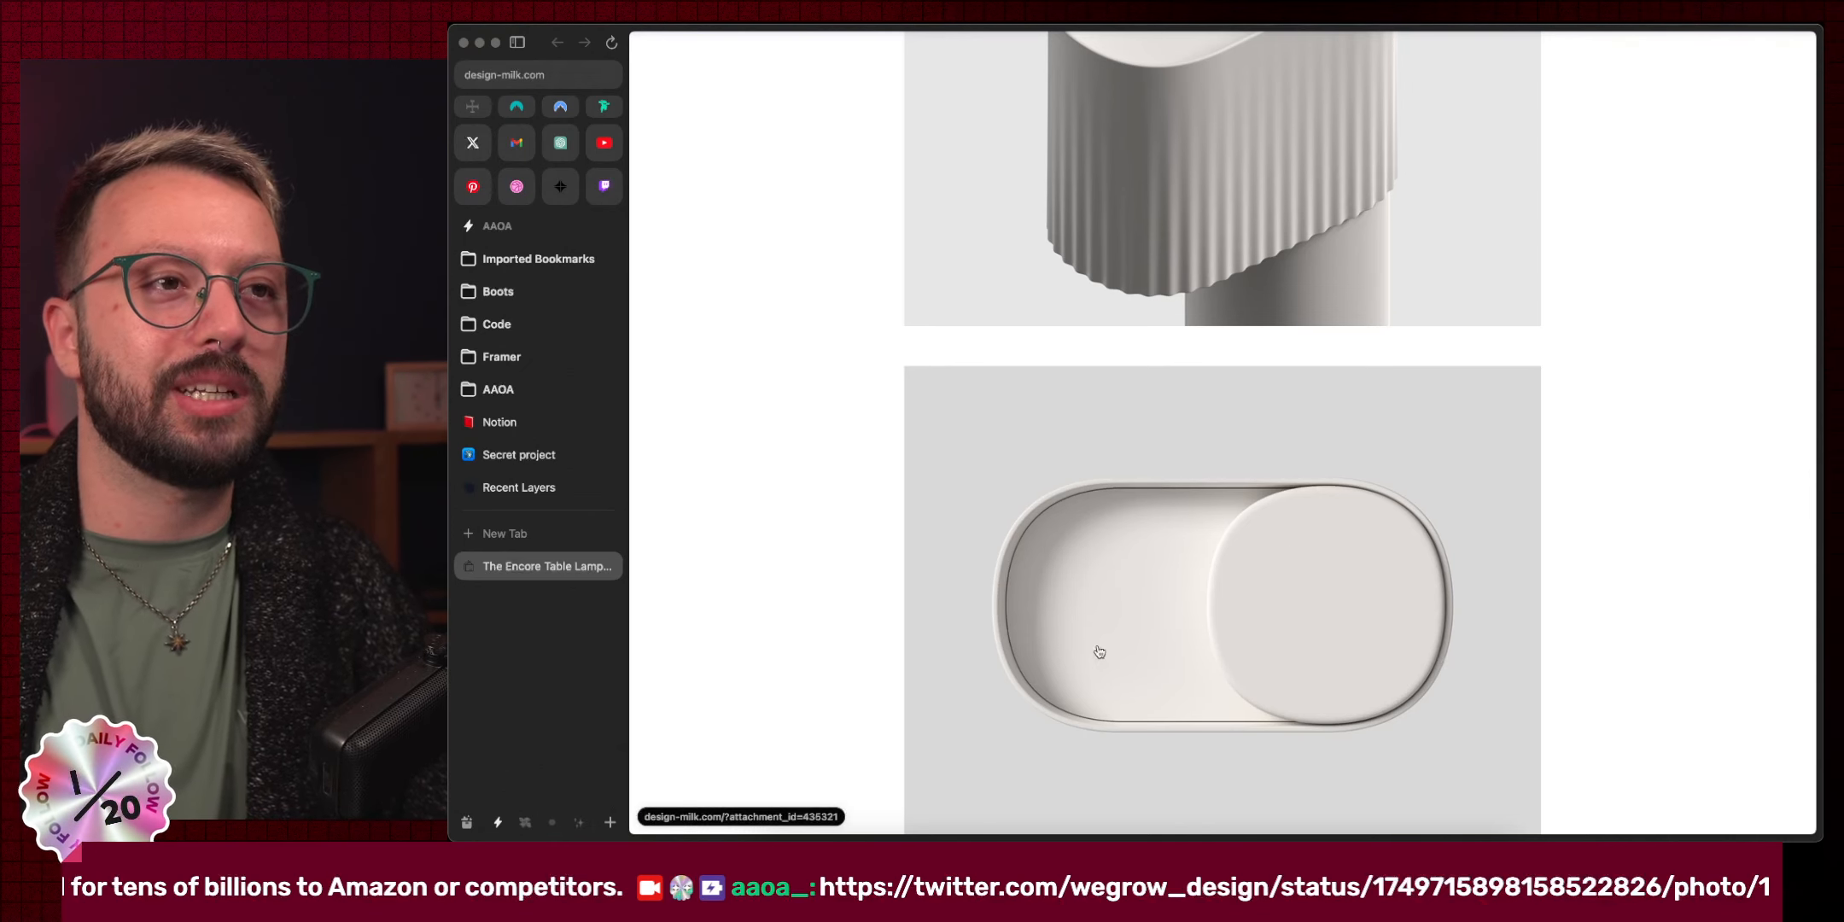
scroll(1280, 627, "down", 1)
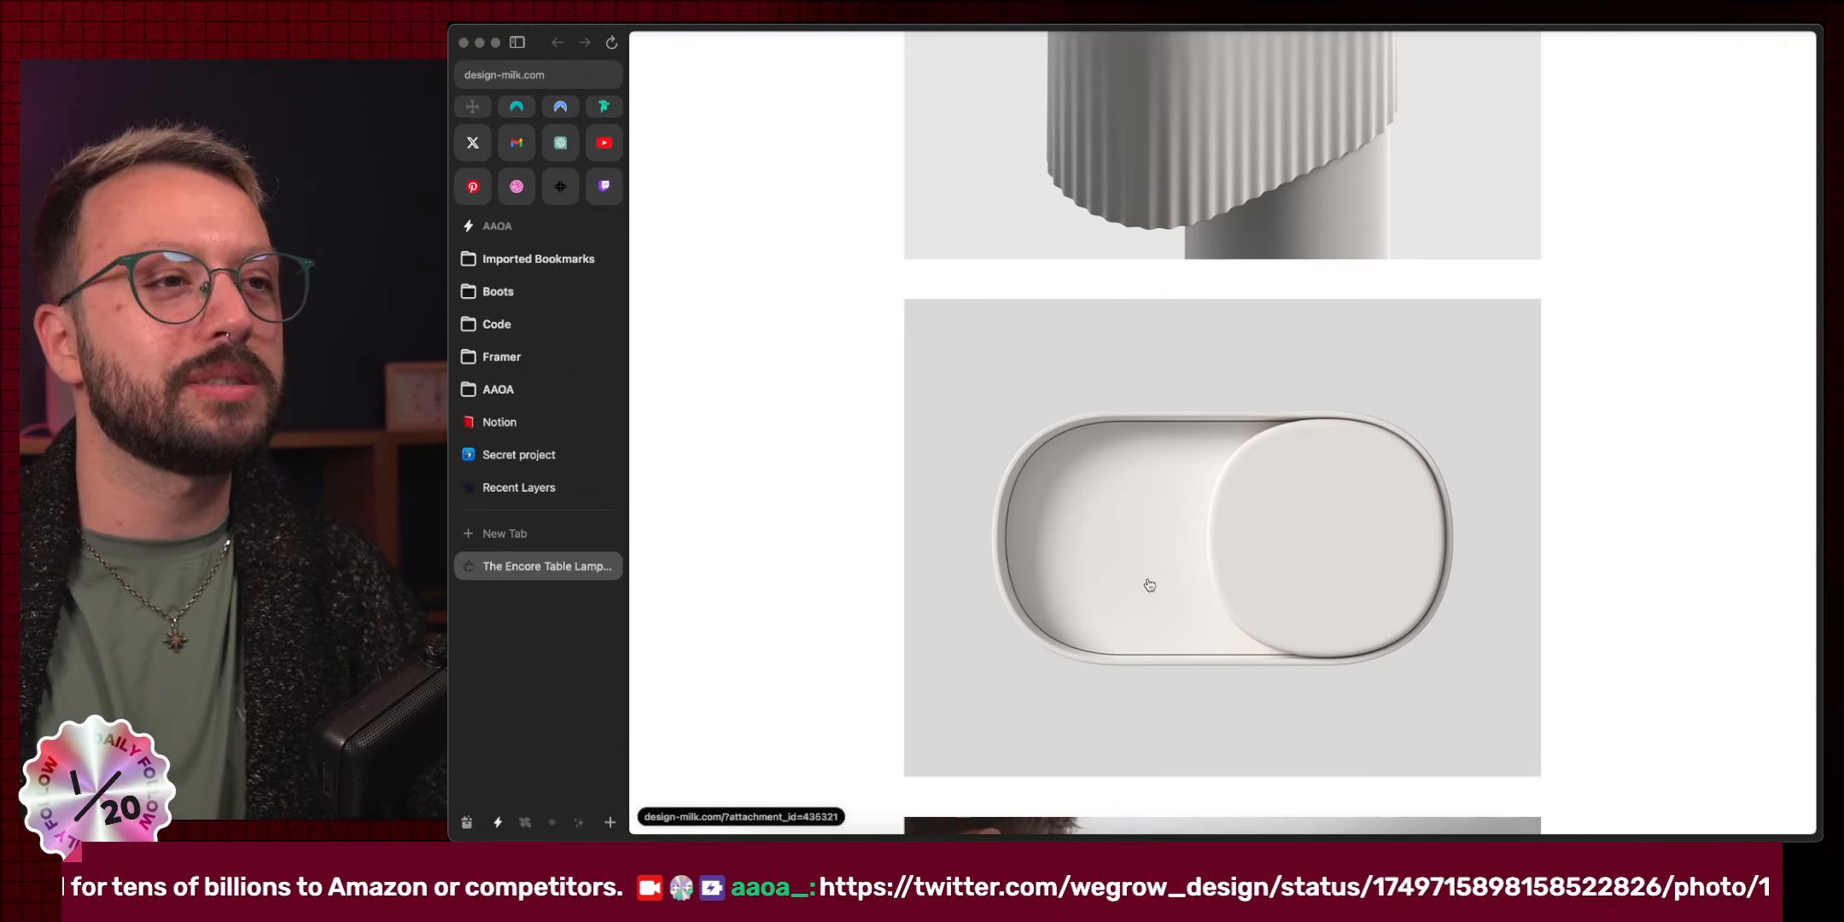
left_click(1089, 577)
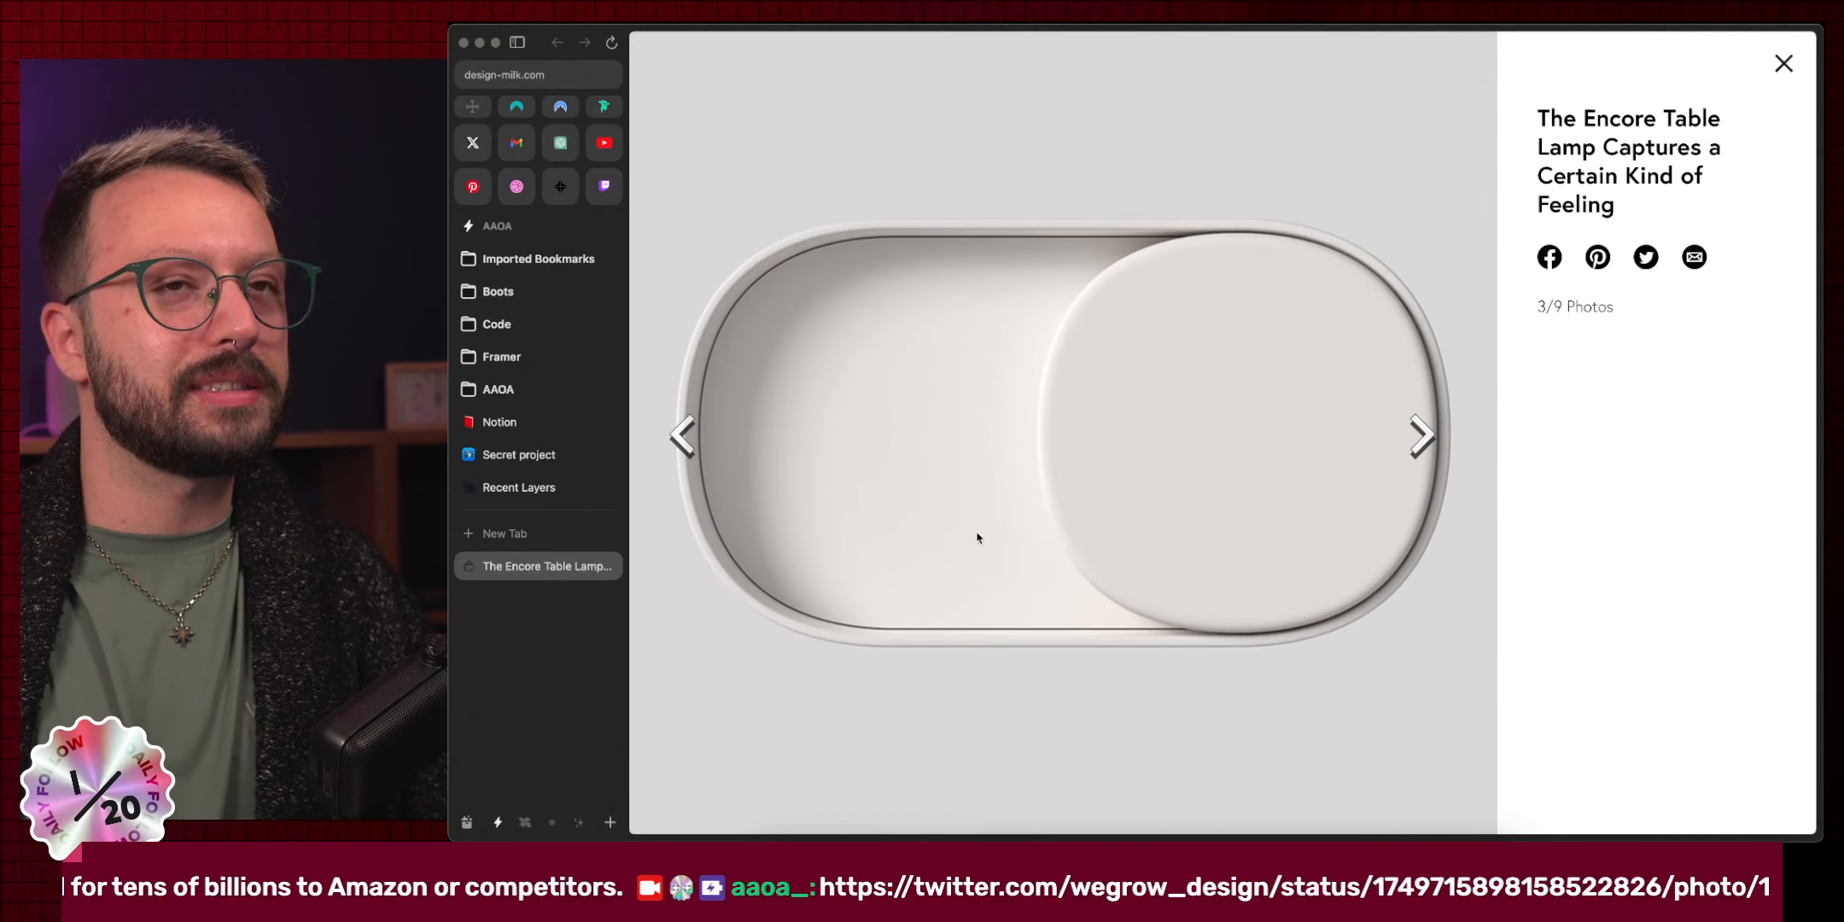
right_click(977, 537)
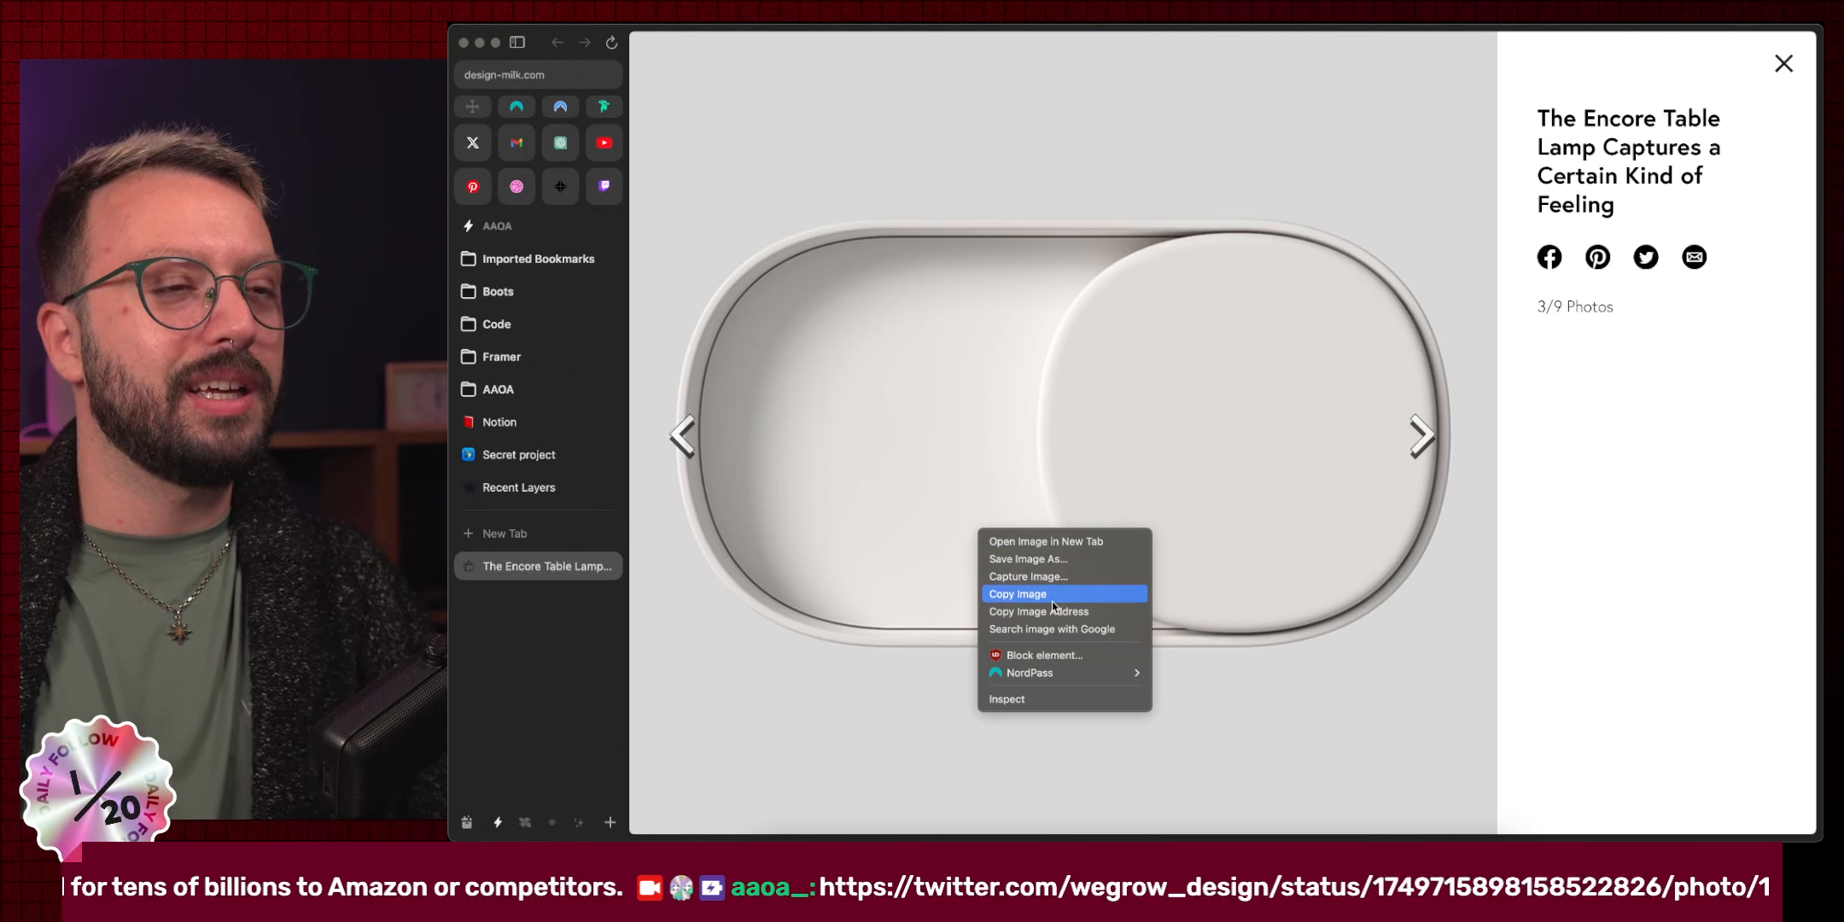
left_click(1068, 548)
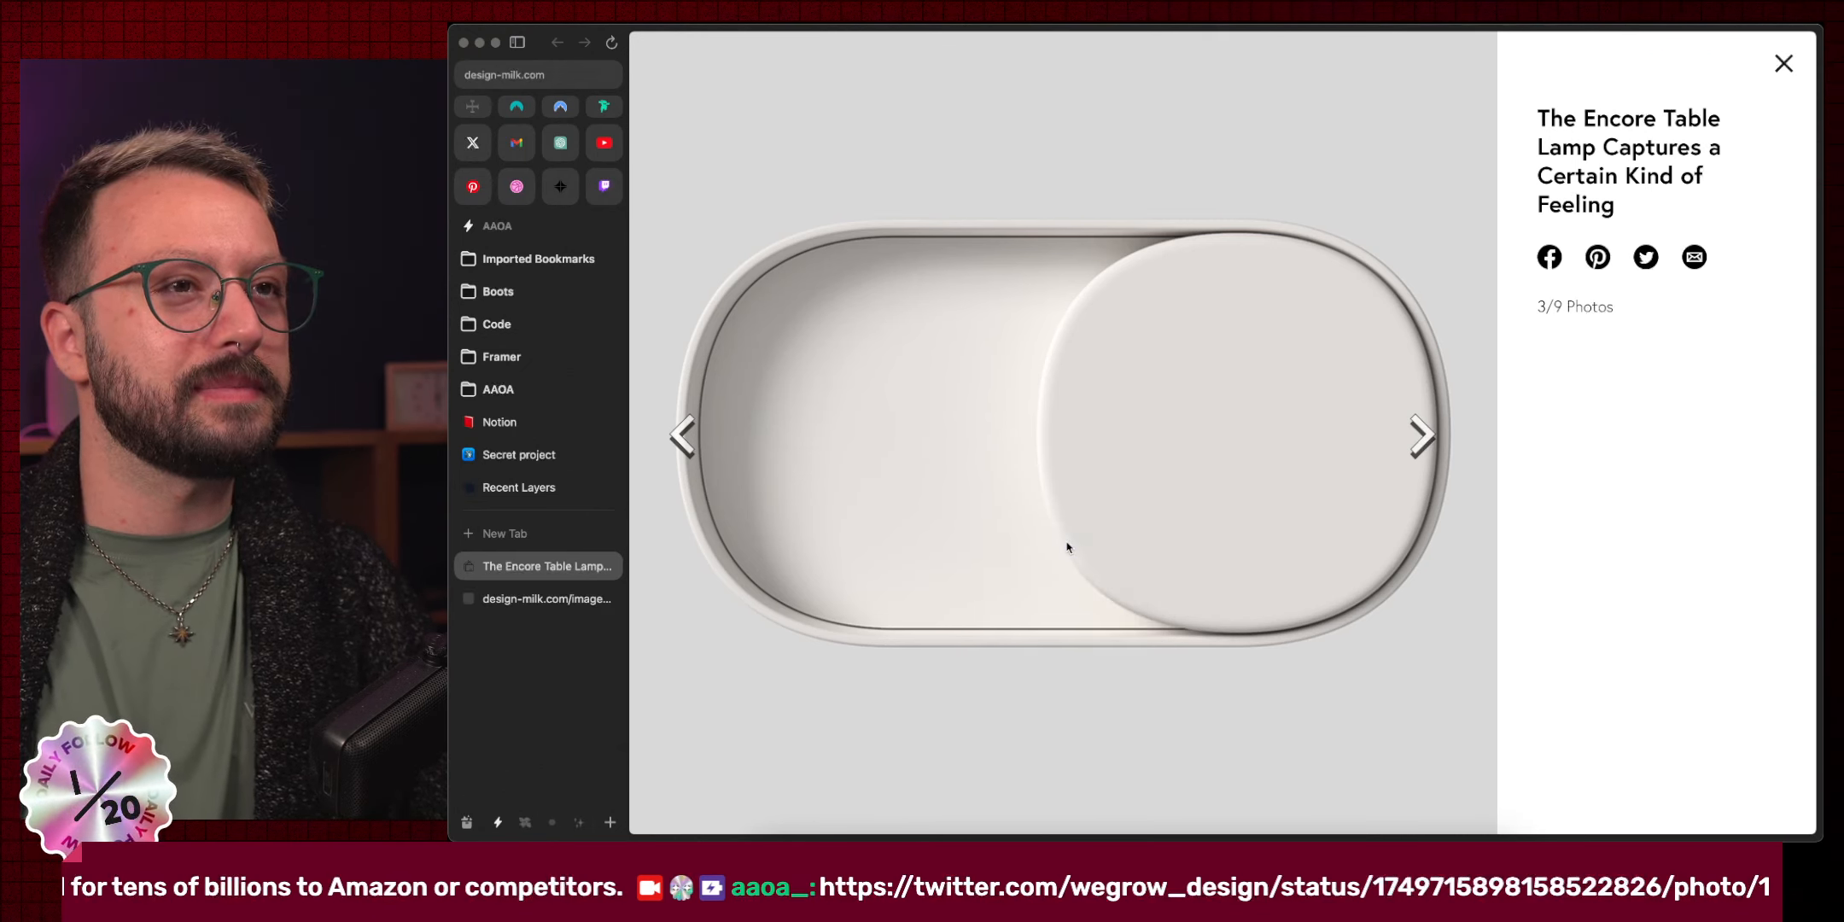
left_click(486, 599)
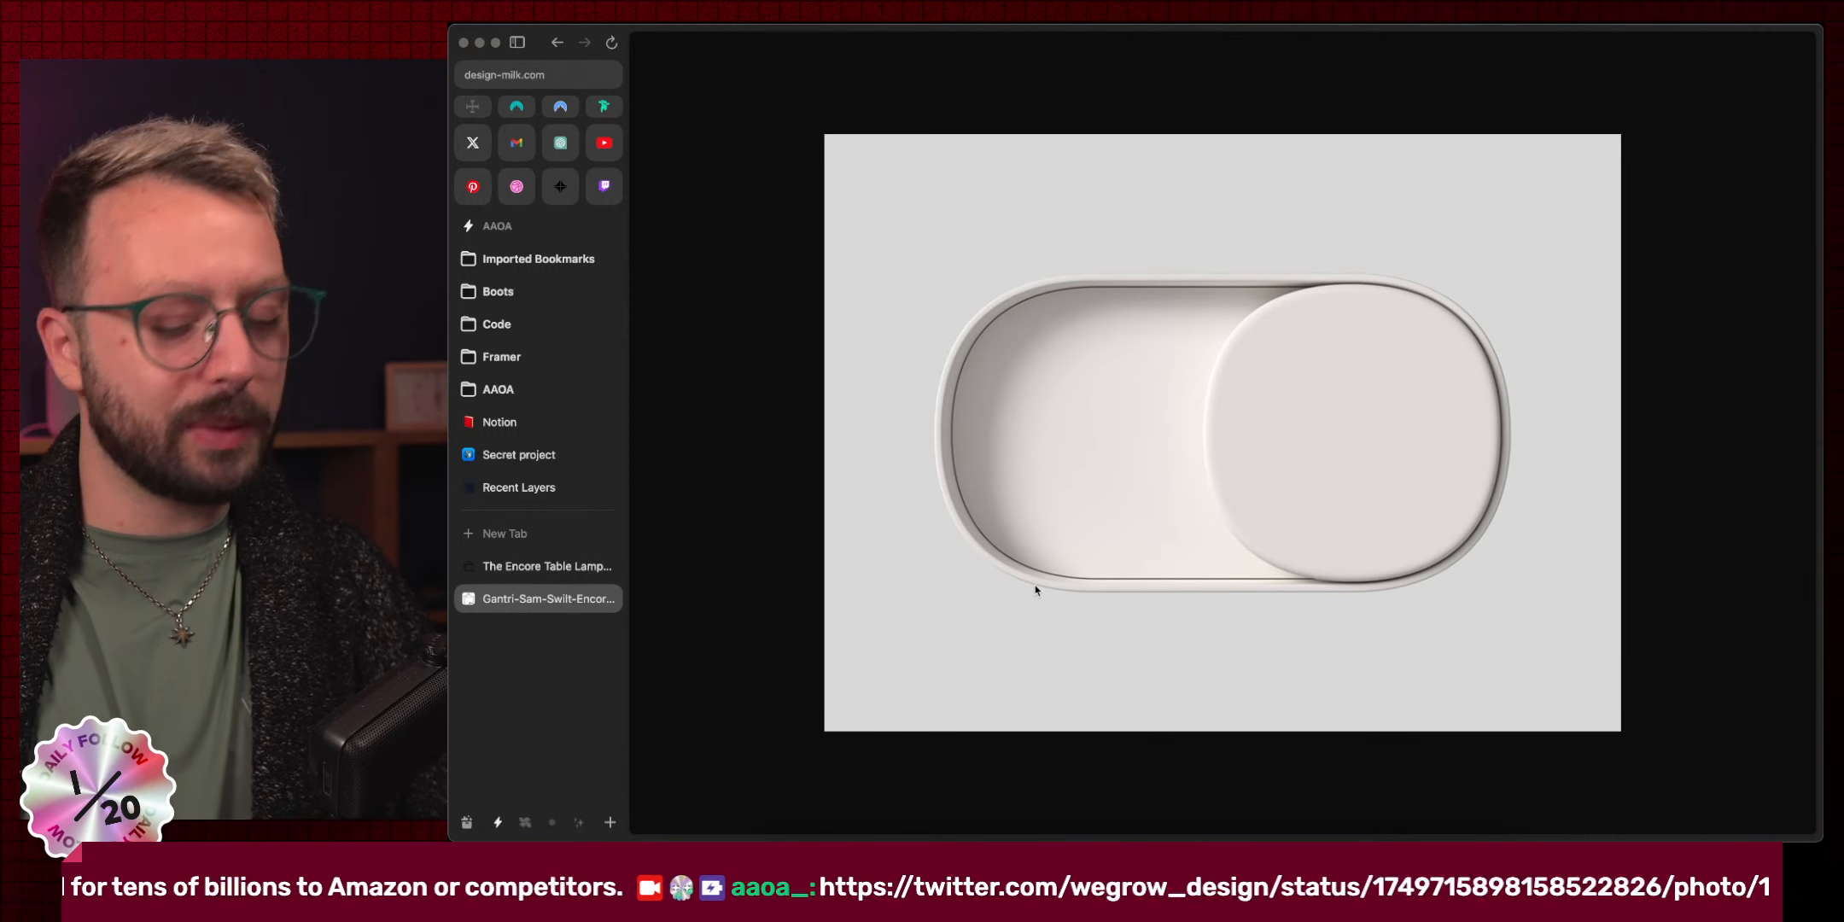
key("shift+super+c")
key("ctrl+Left")
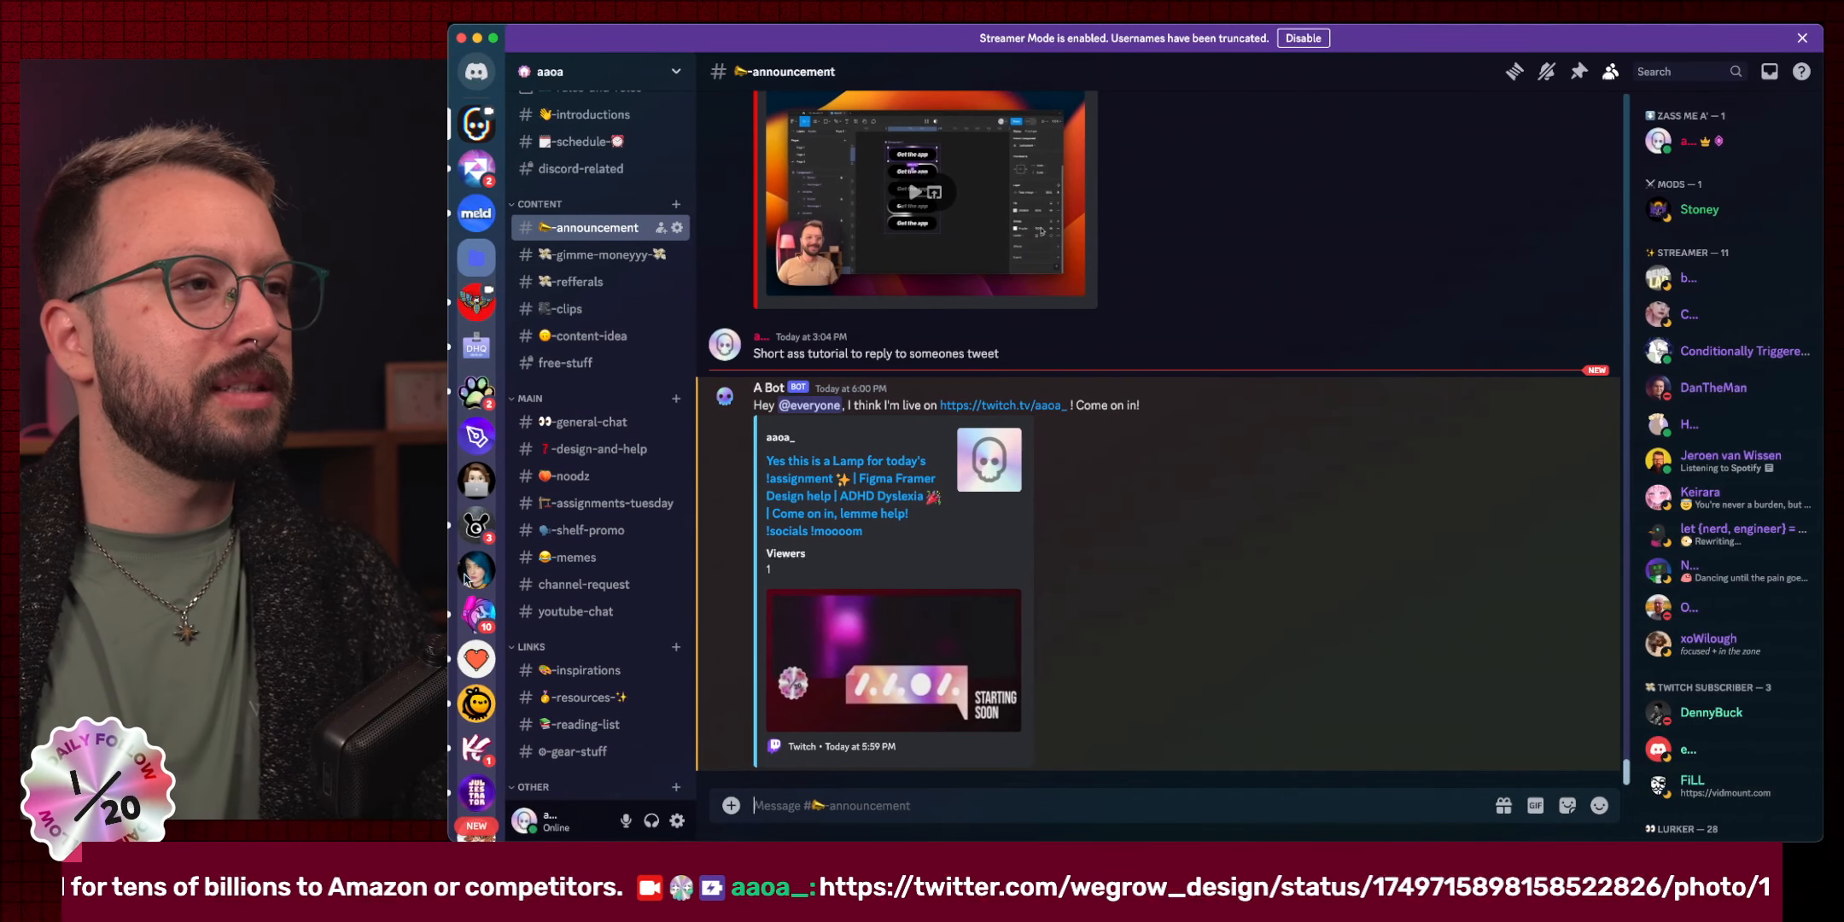
Post 'This weeks assignment' with the lamp image link in #assignments-tuesday.
left_click(601, 503)
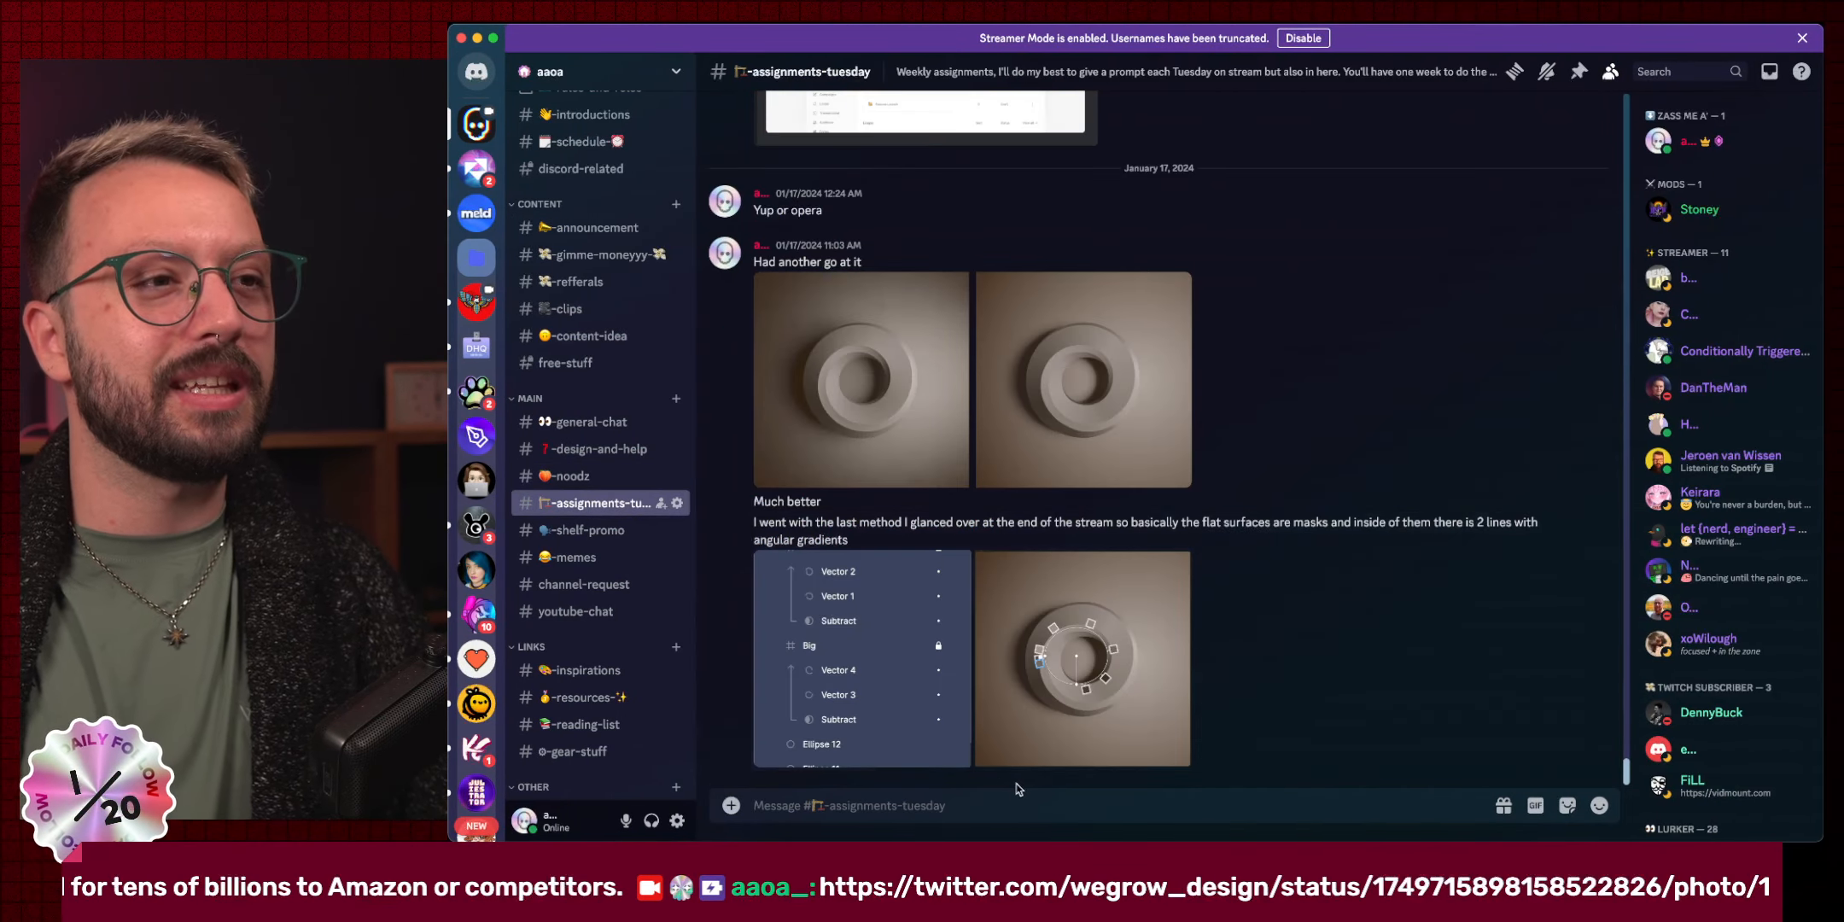
type("This weeks")
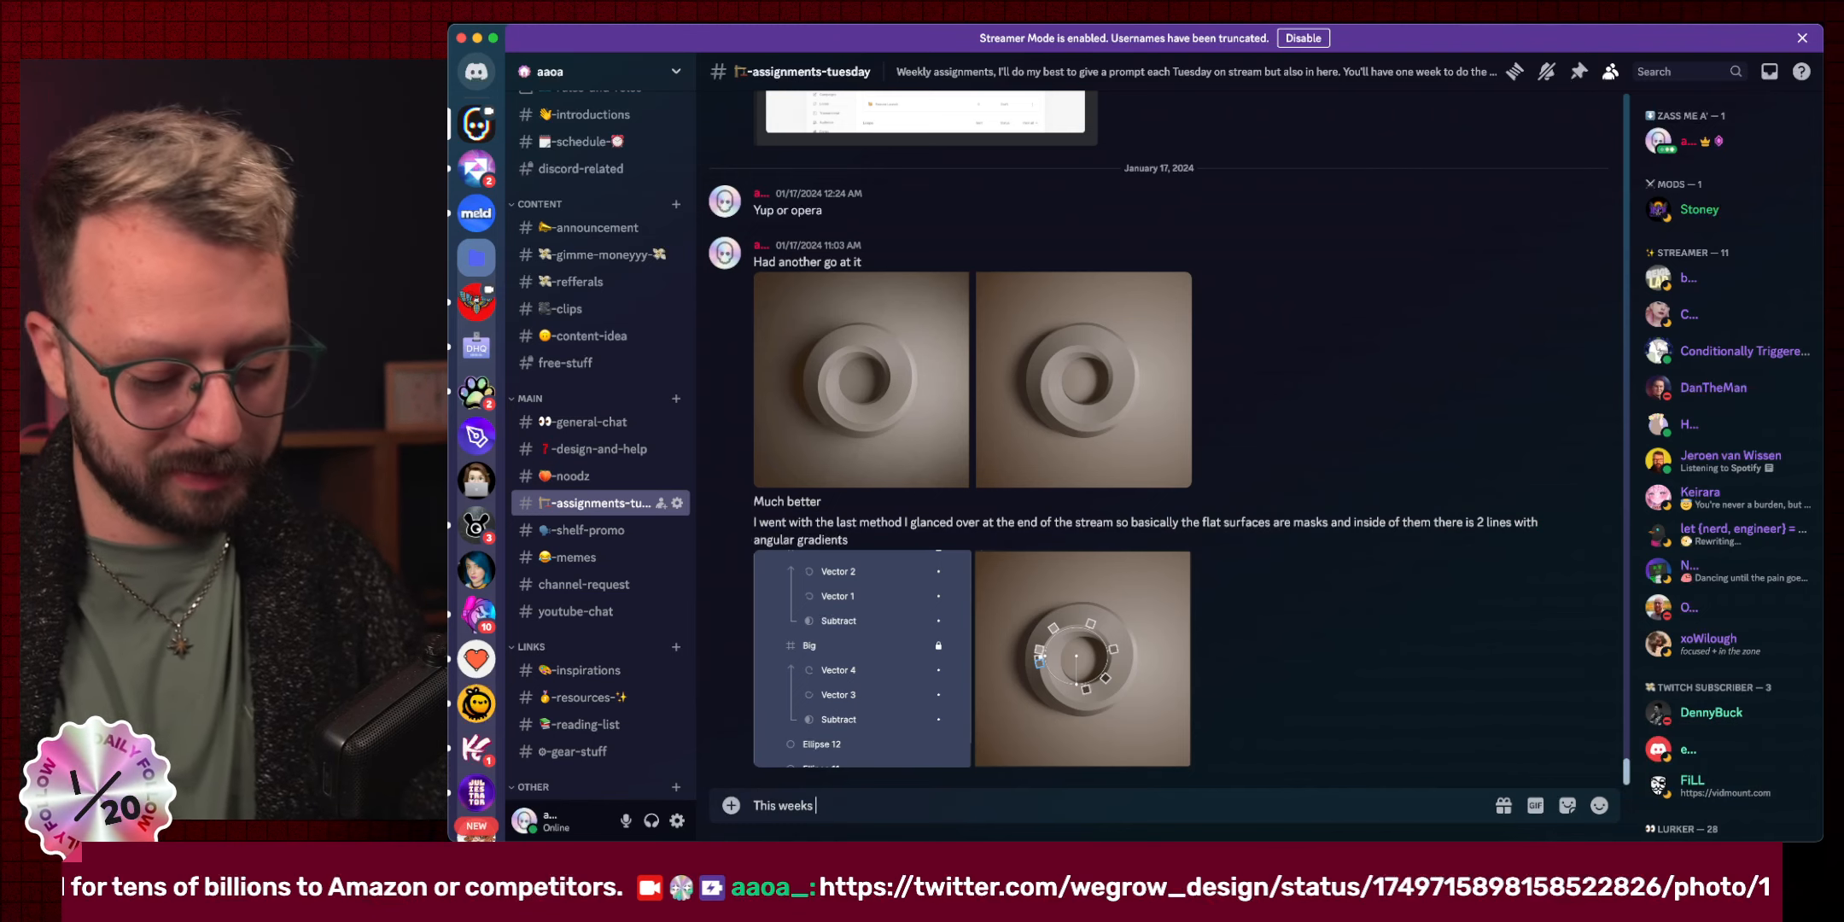
type(" assignment")
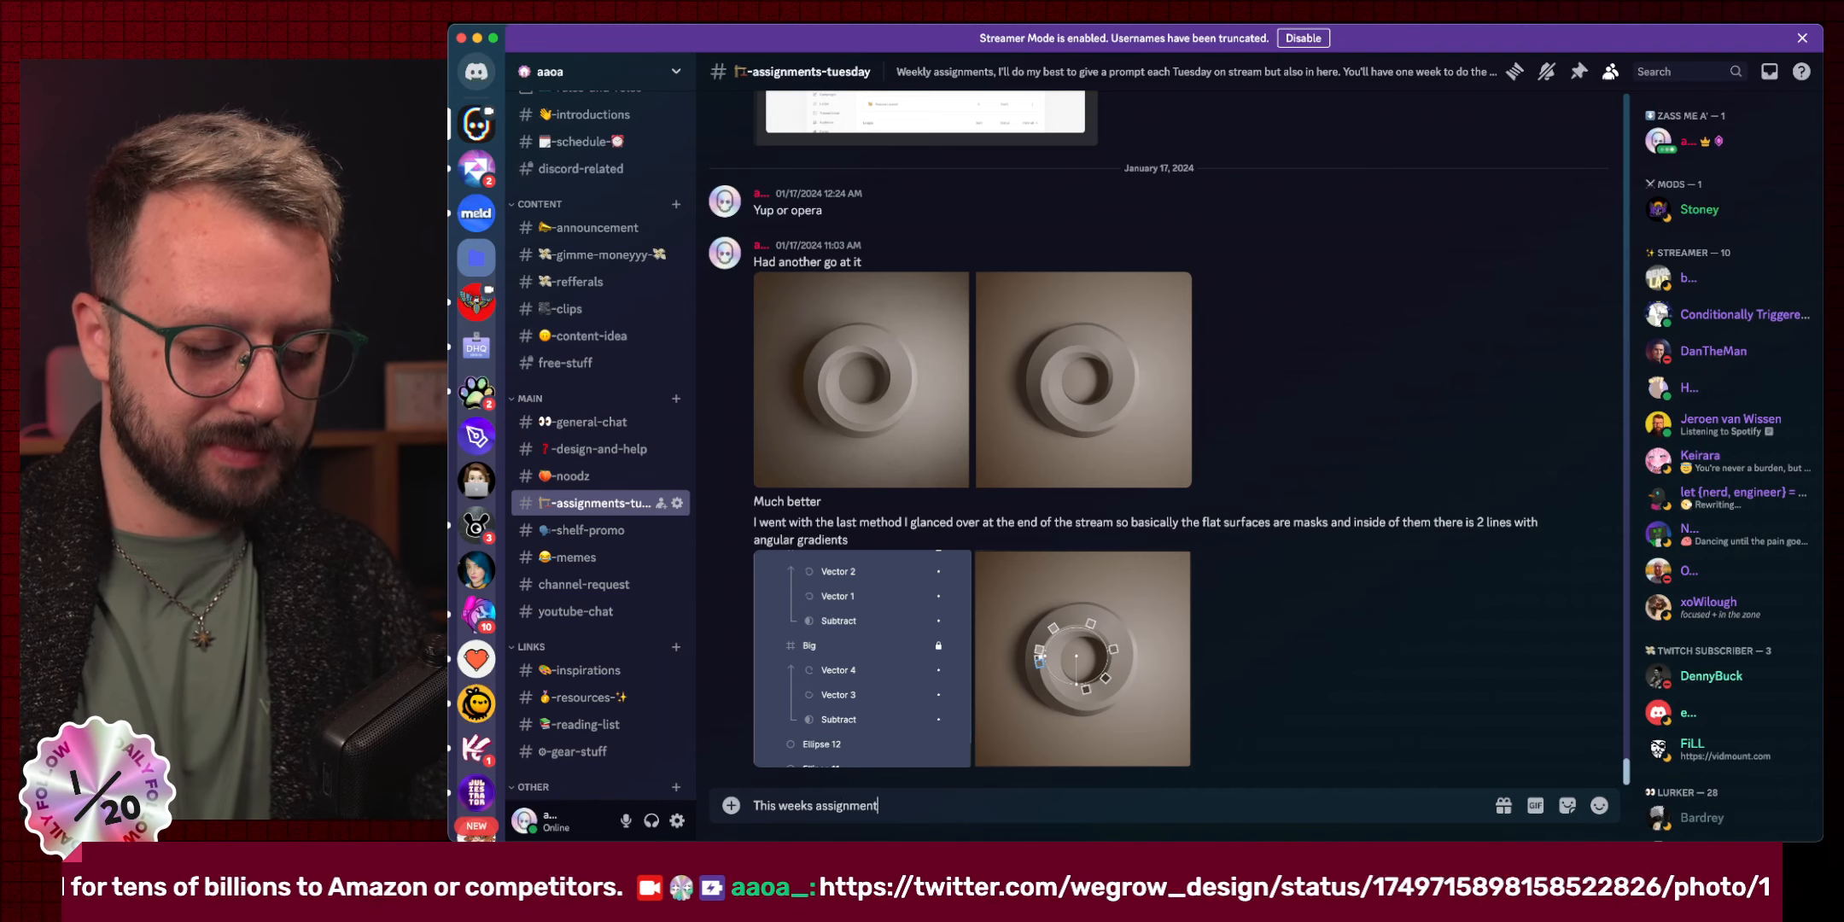
key("shift+Return")
type("https://design-milk.com/images/2020/11/Gantri-Sam-Swilt-Encore-Collection-8.png")
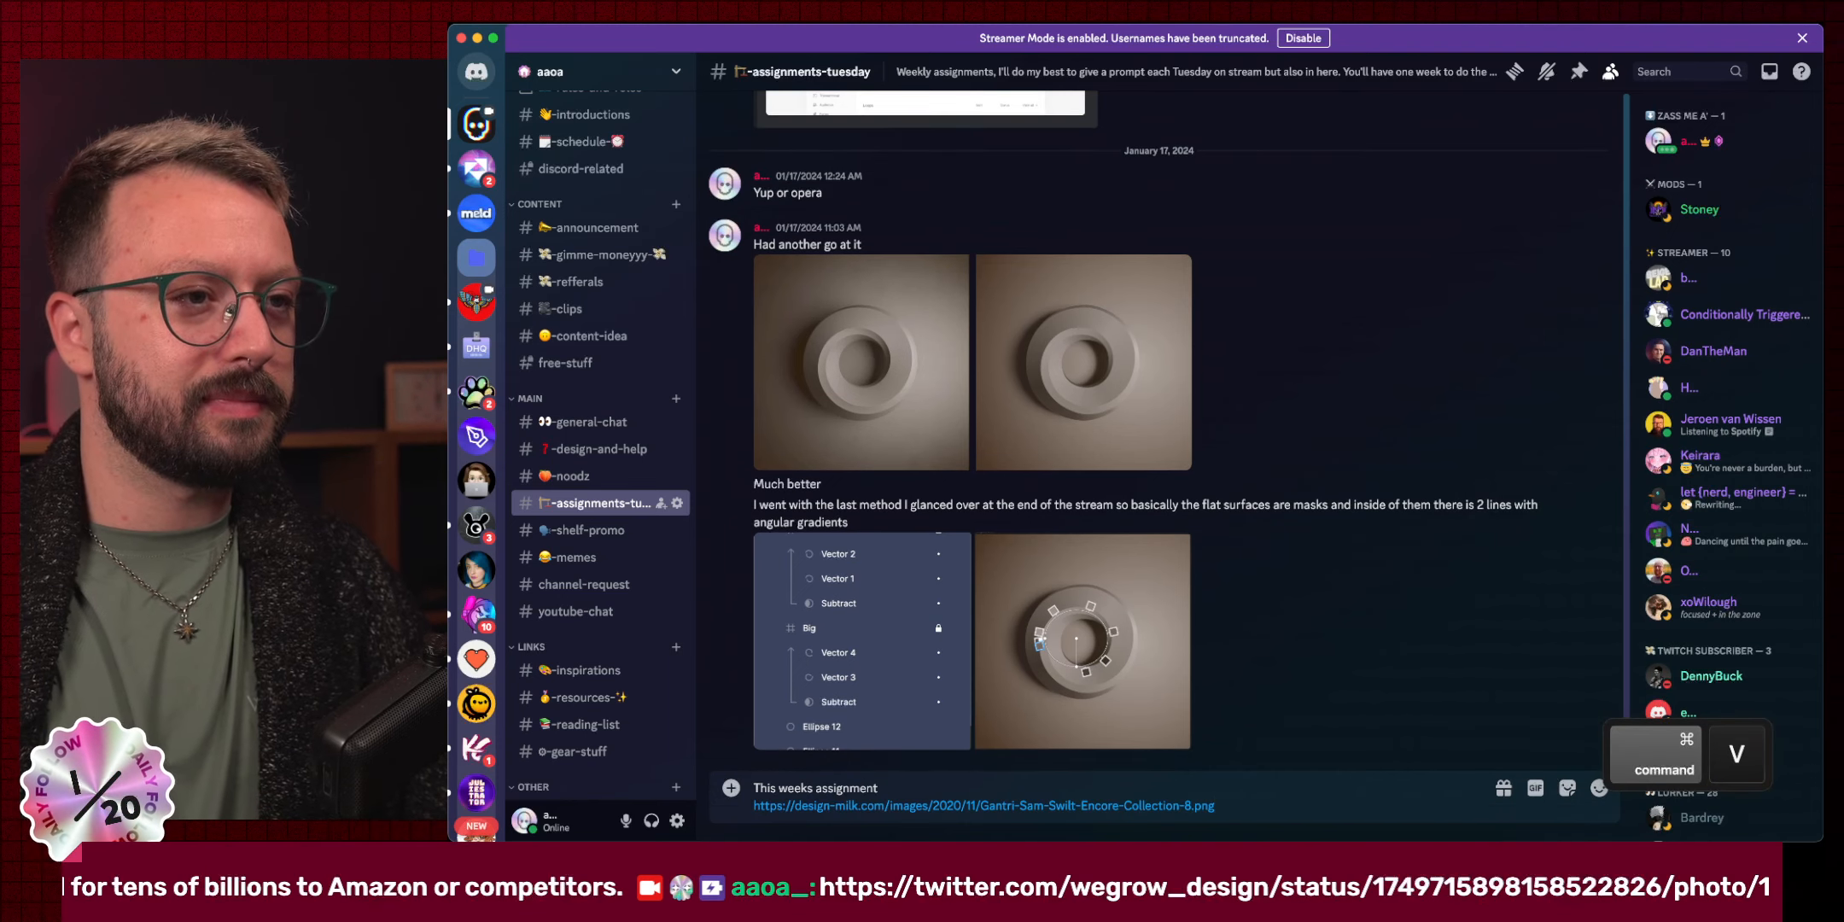
key("Return")
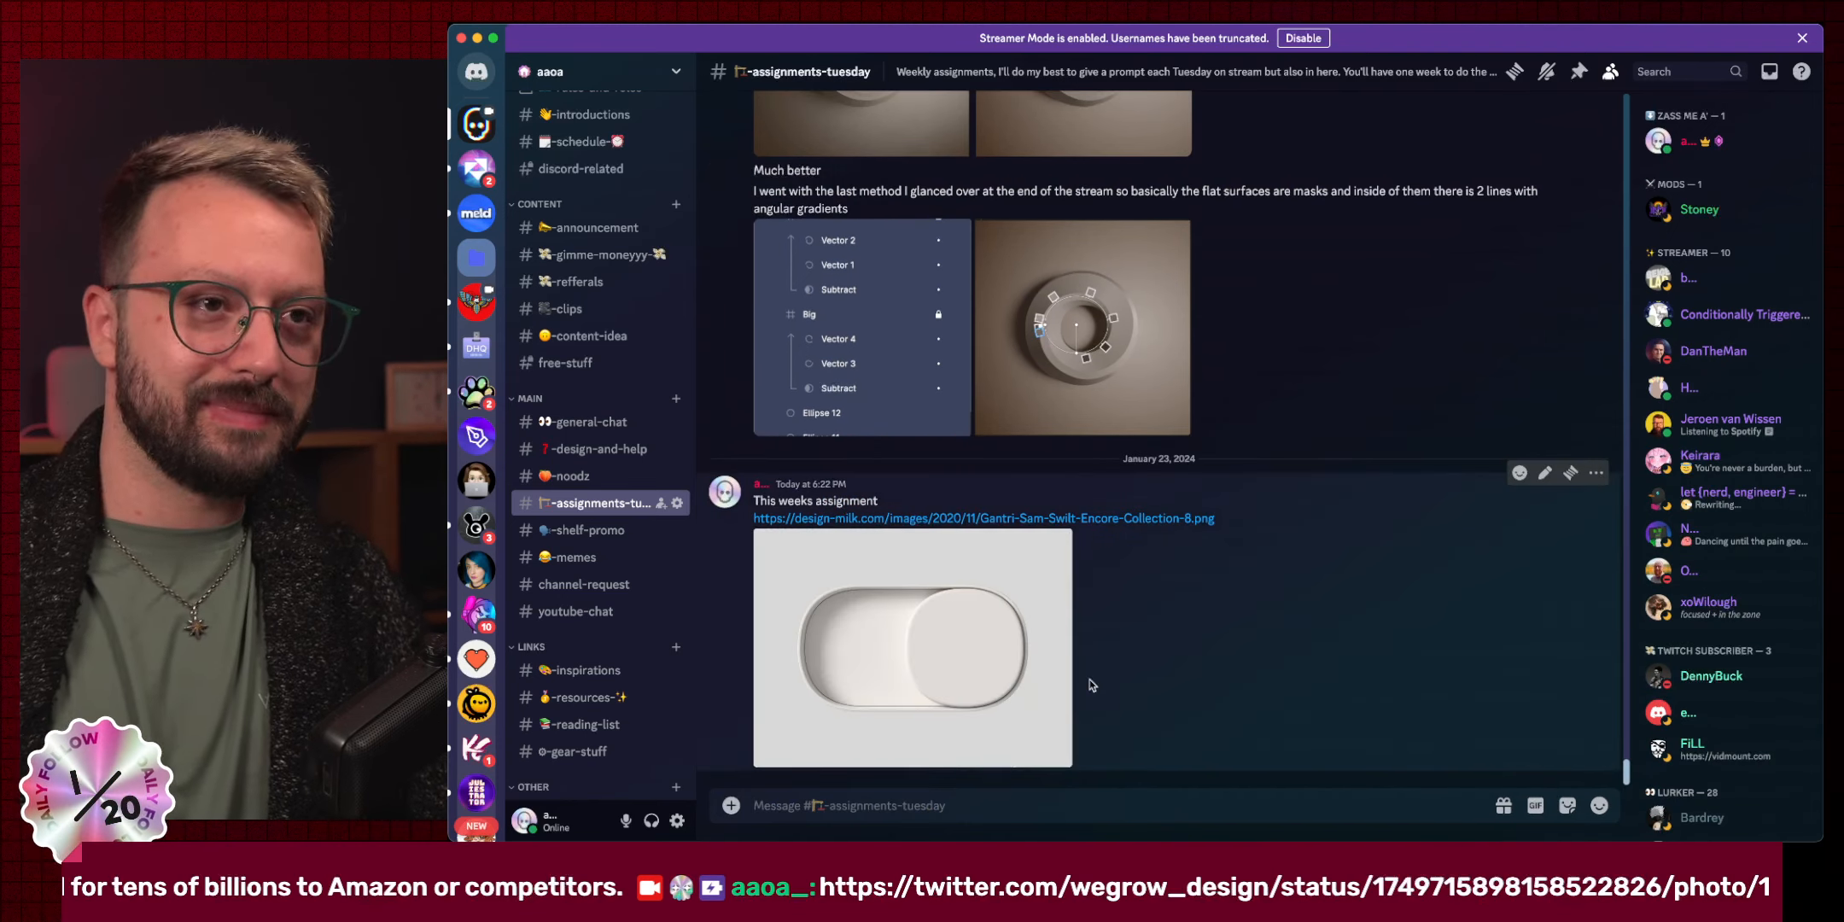
left_click(1059, 518)
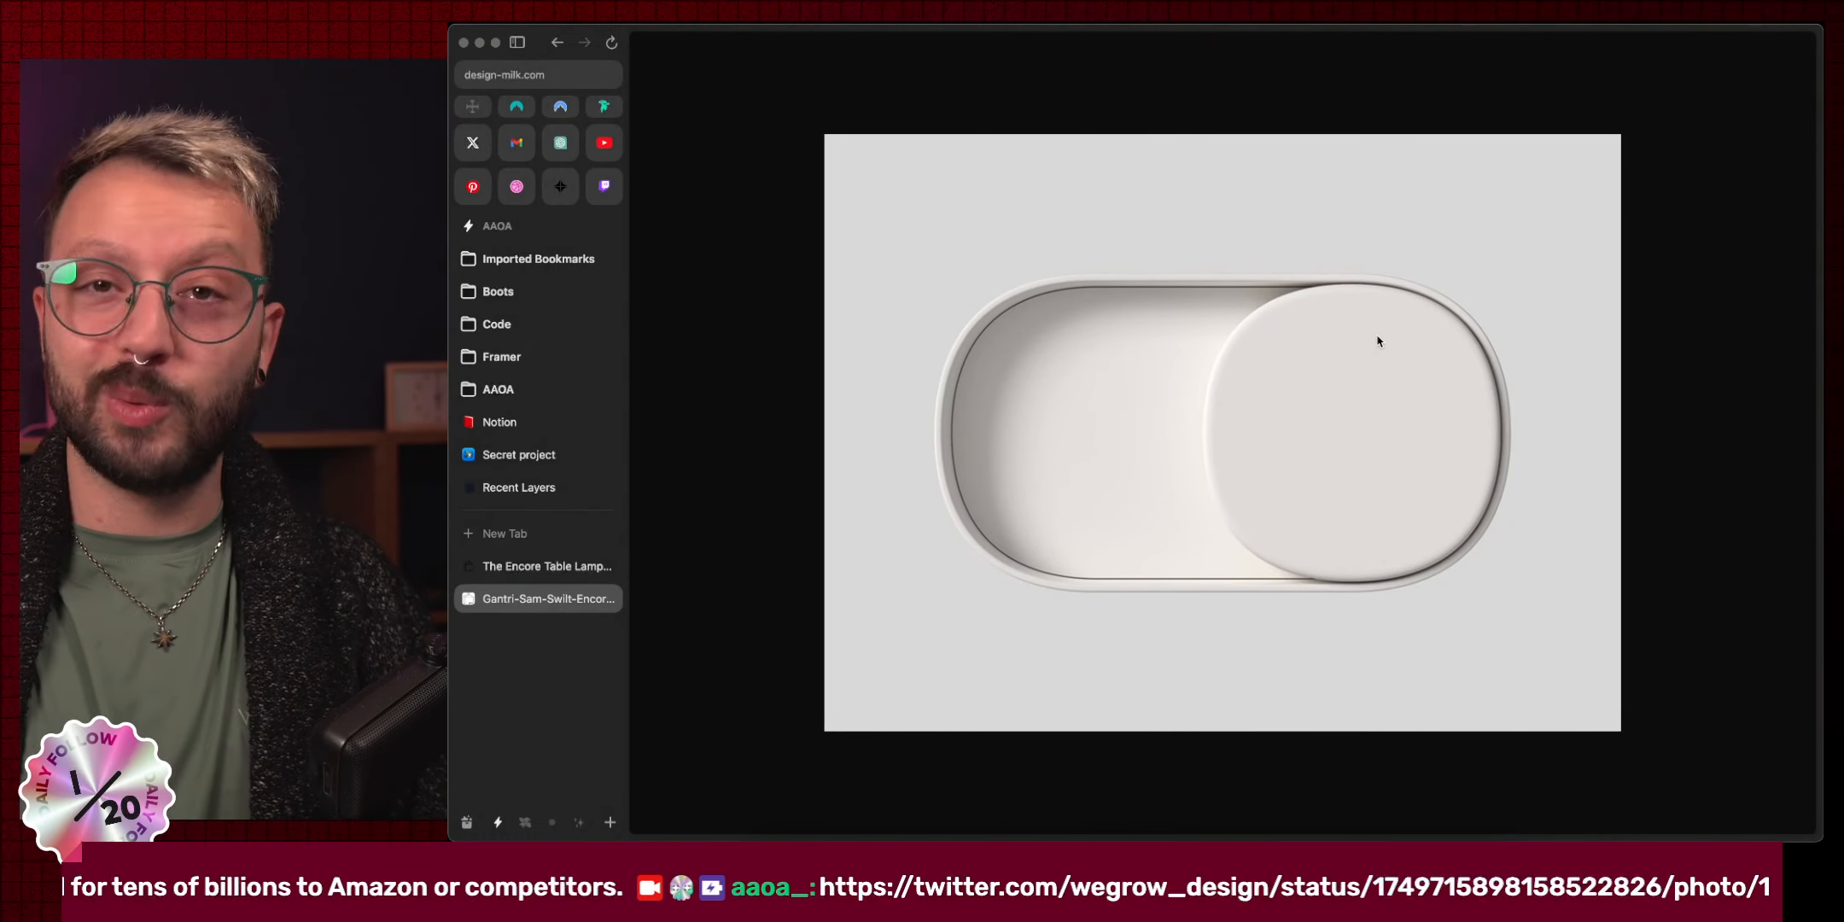
Bring Figma forward and center the Encore lamp Image 1 on the Jan 23 page.
key("ctrl+Right")
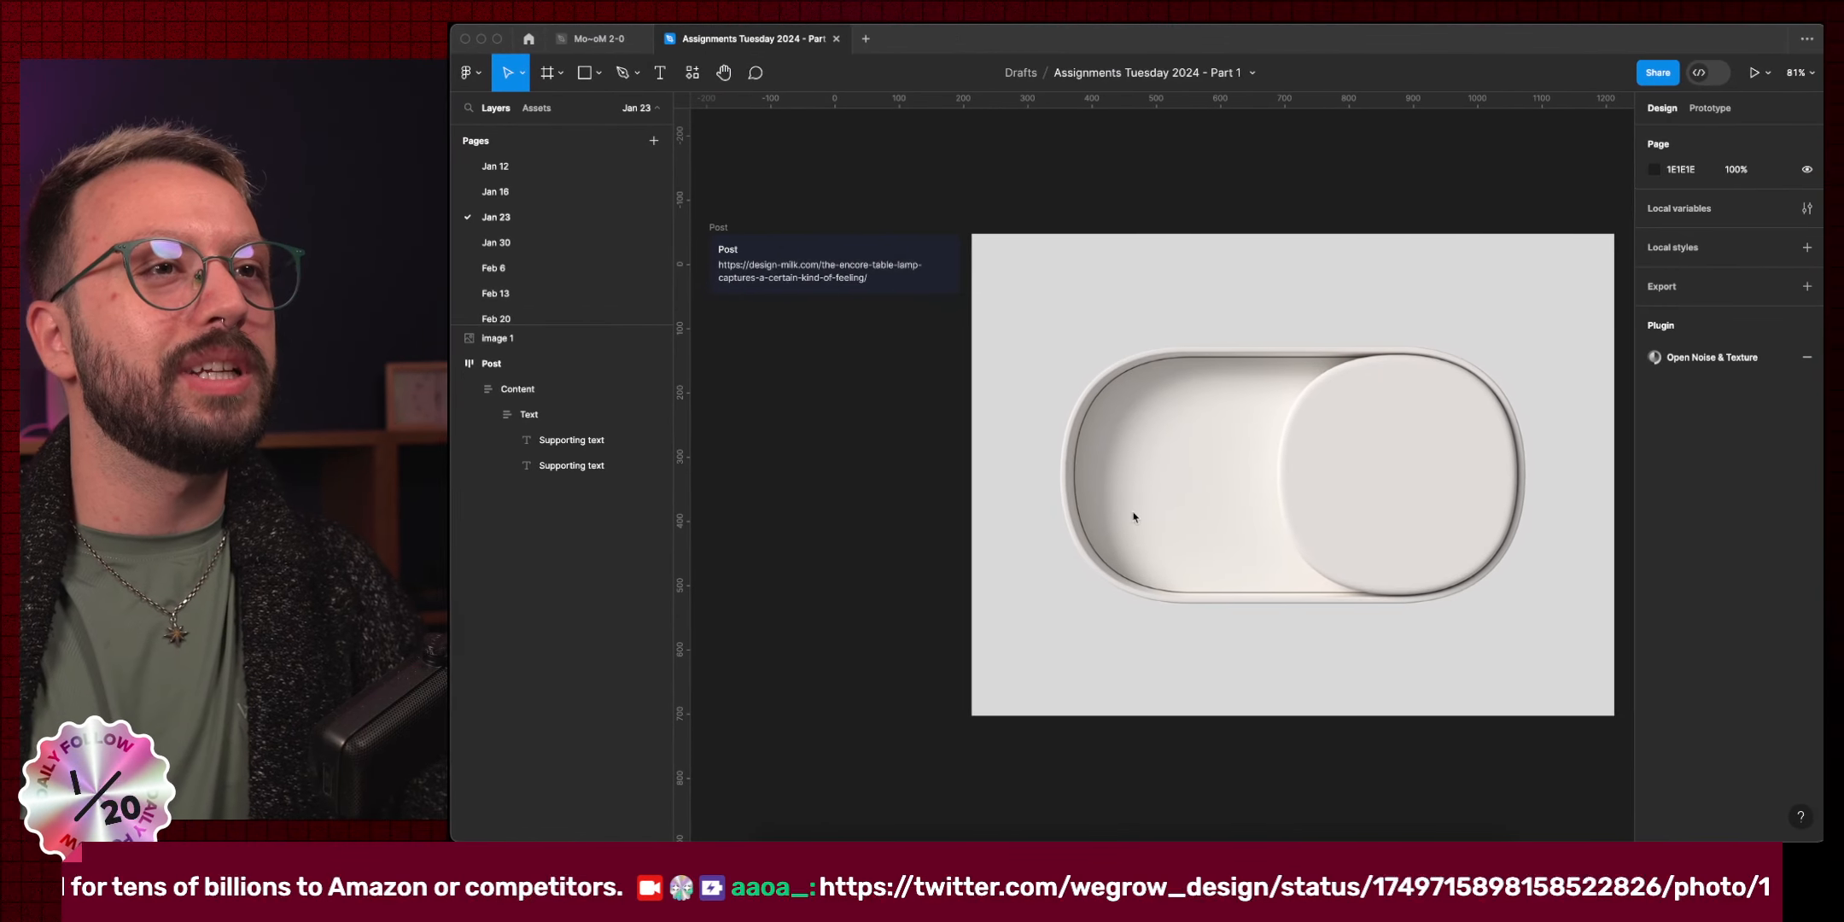
scroll(1326, 515, "right", 2)
scroll(1325, 515, "up", 1)
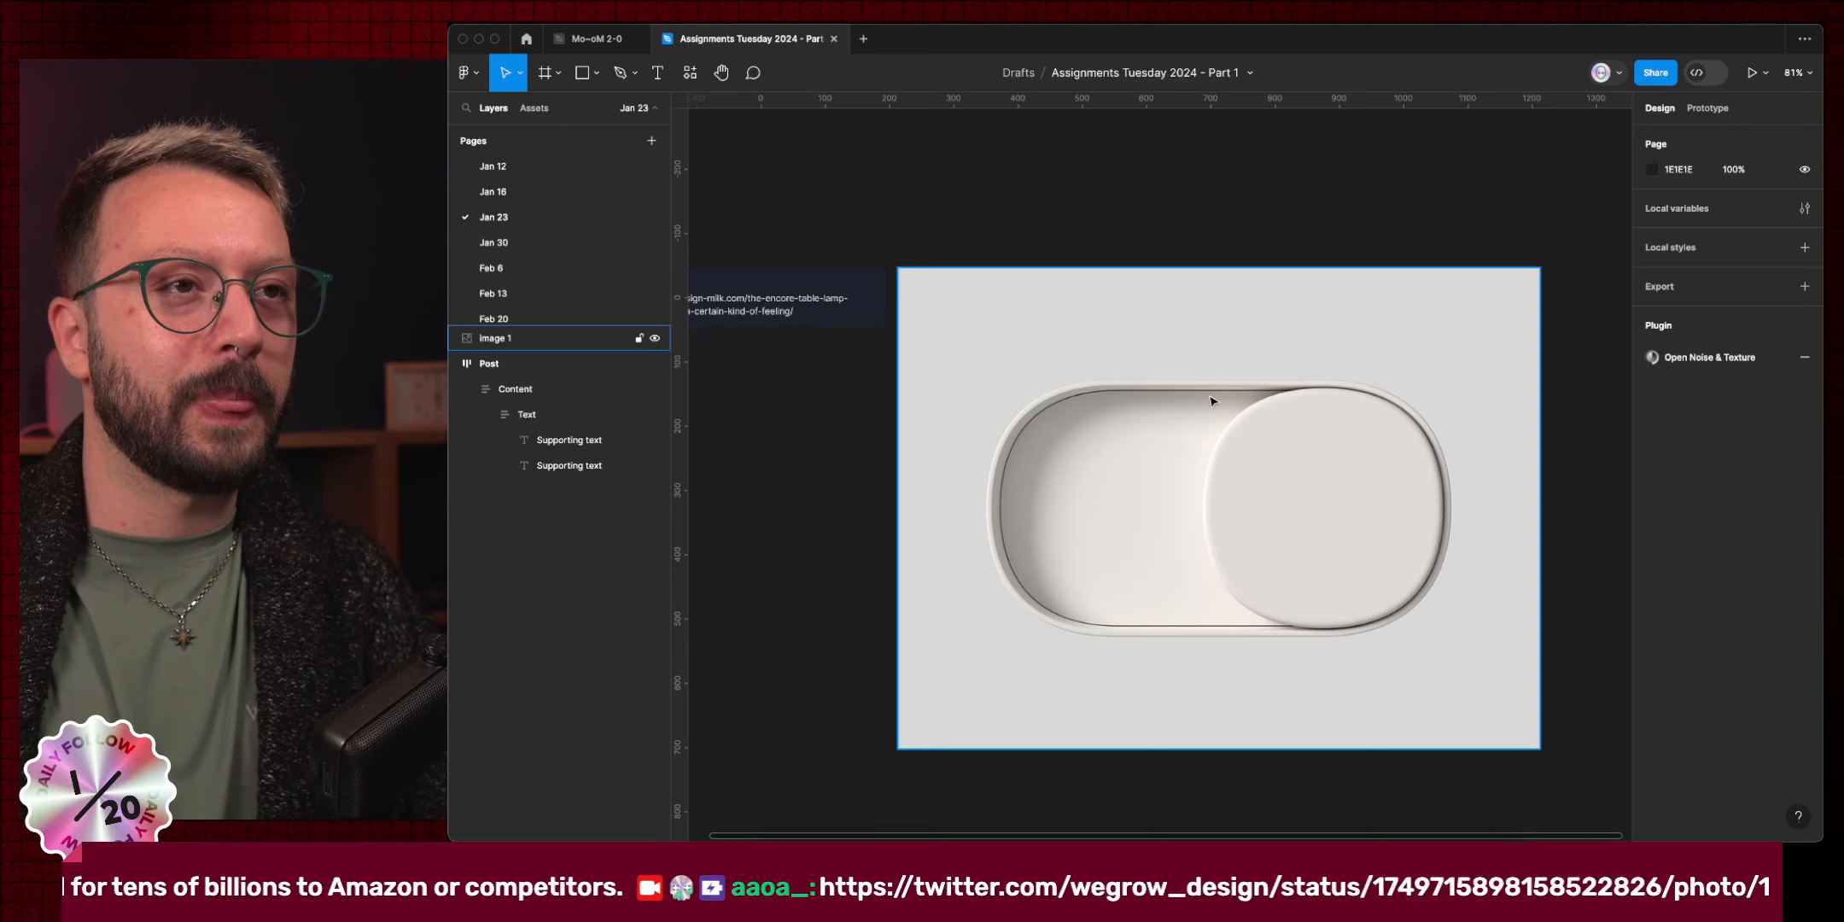
Drag a copy of the lamp image to the right of the original.
left_click(1297, 613)
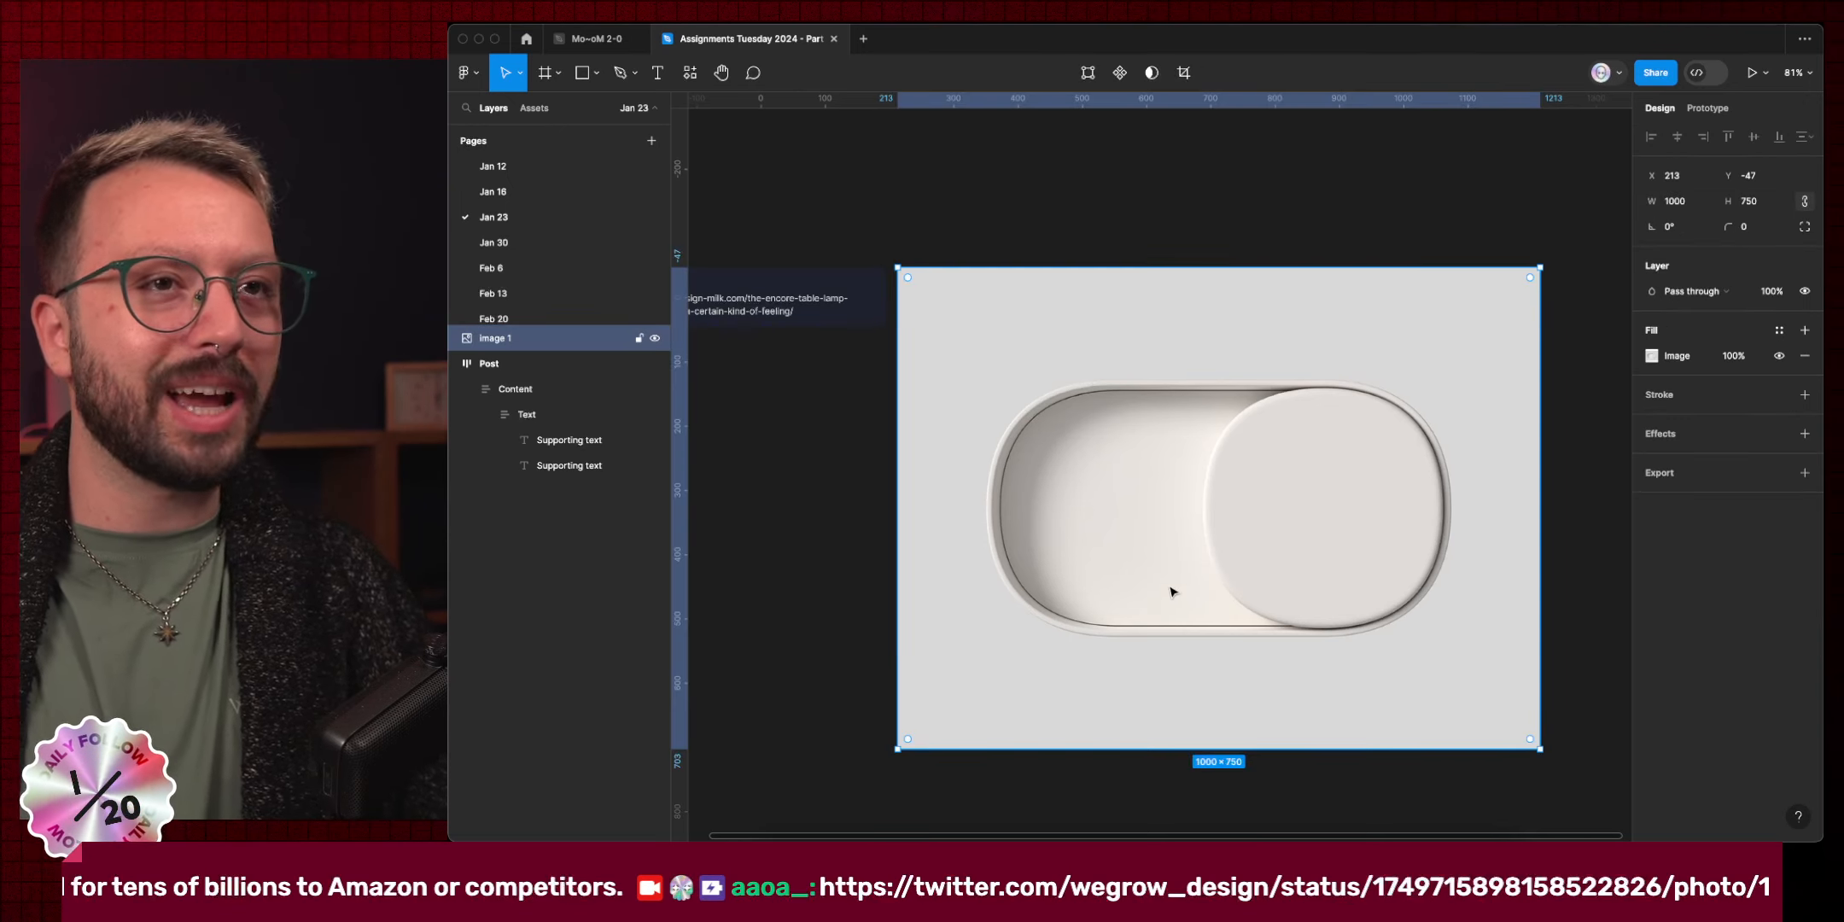
left_click_drag(929, 419, 1582, 414)
key("alt")
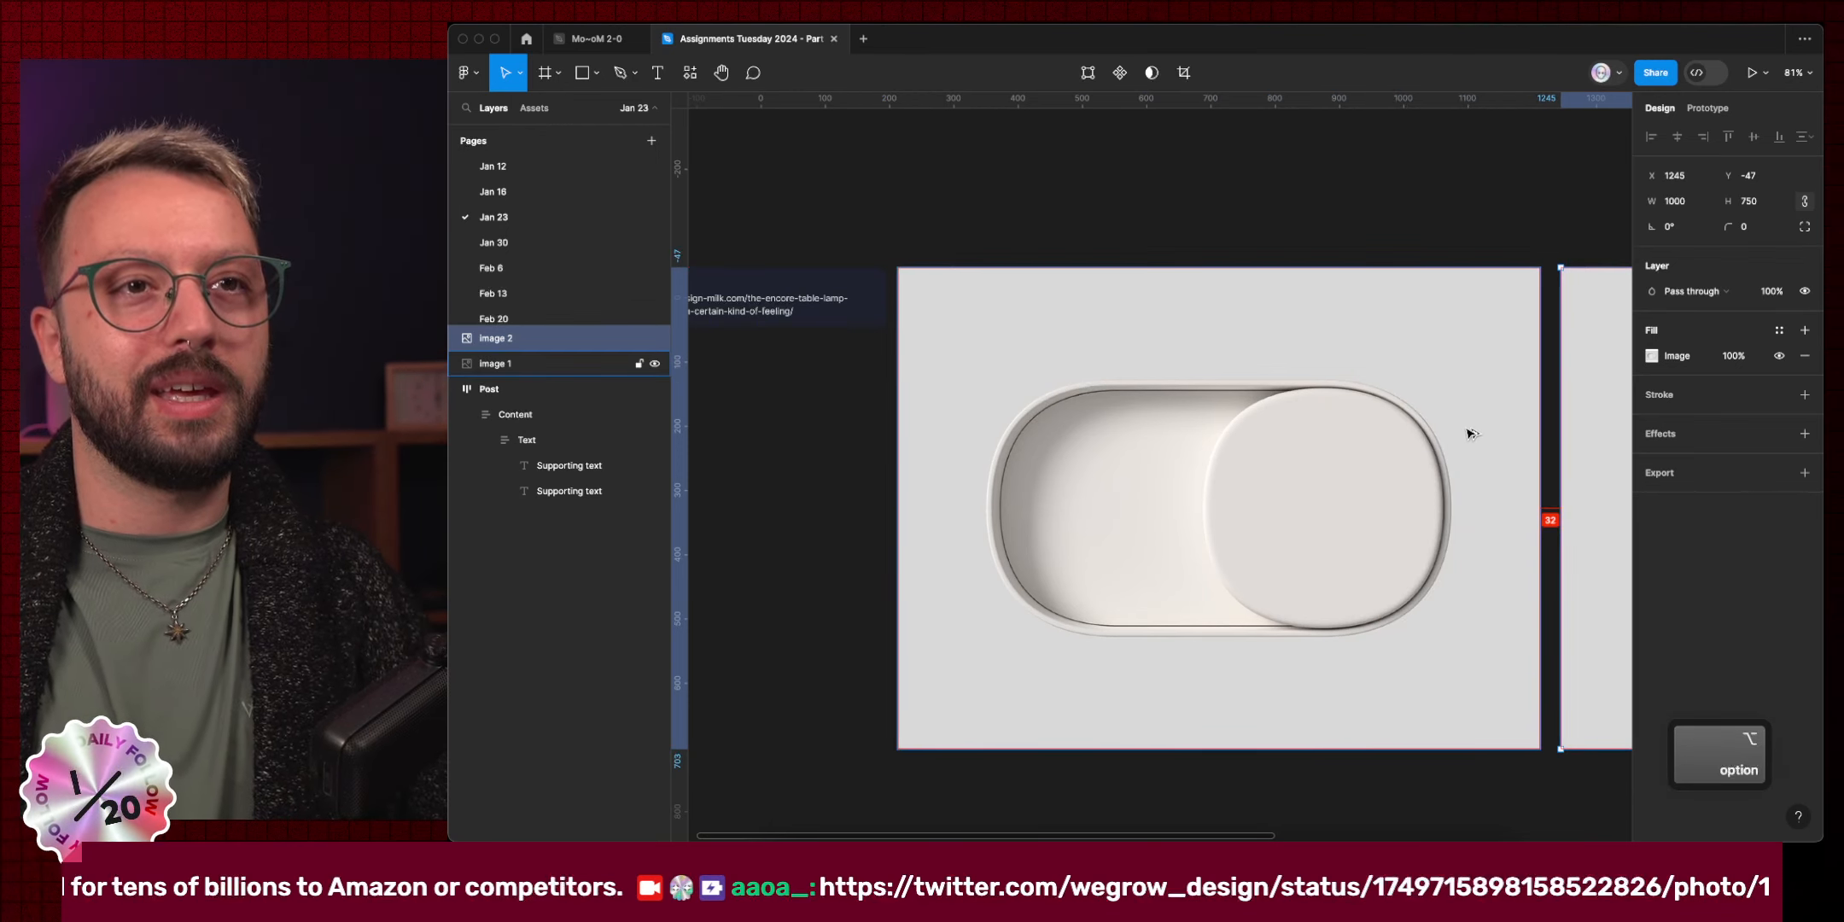
scroll(1470, 433, "right", 5)
Wrap the copied image in a frame and name it 'Duplicate'.
key("super+alt+g")
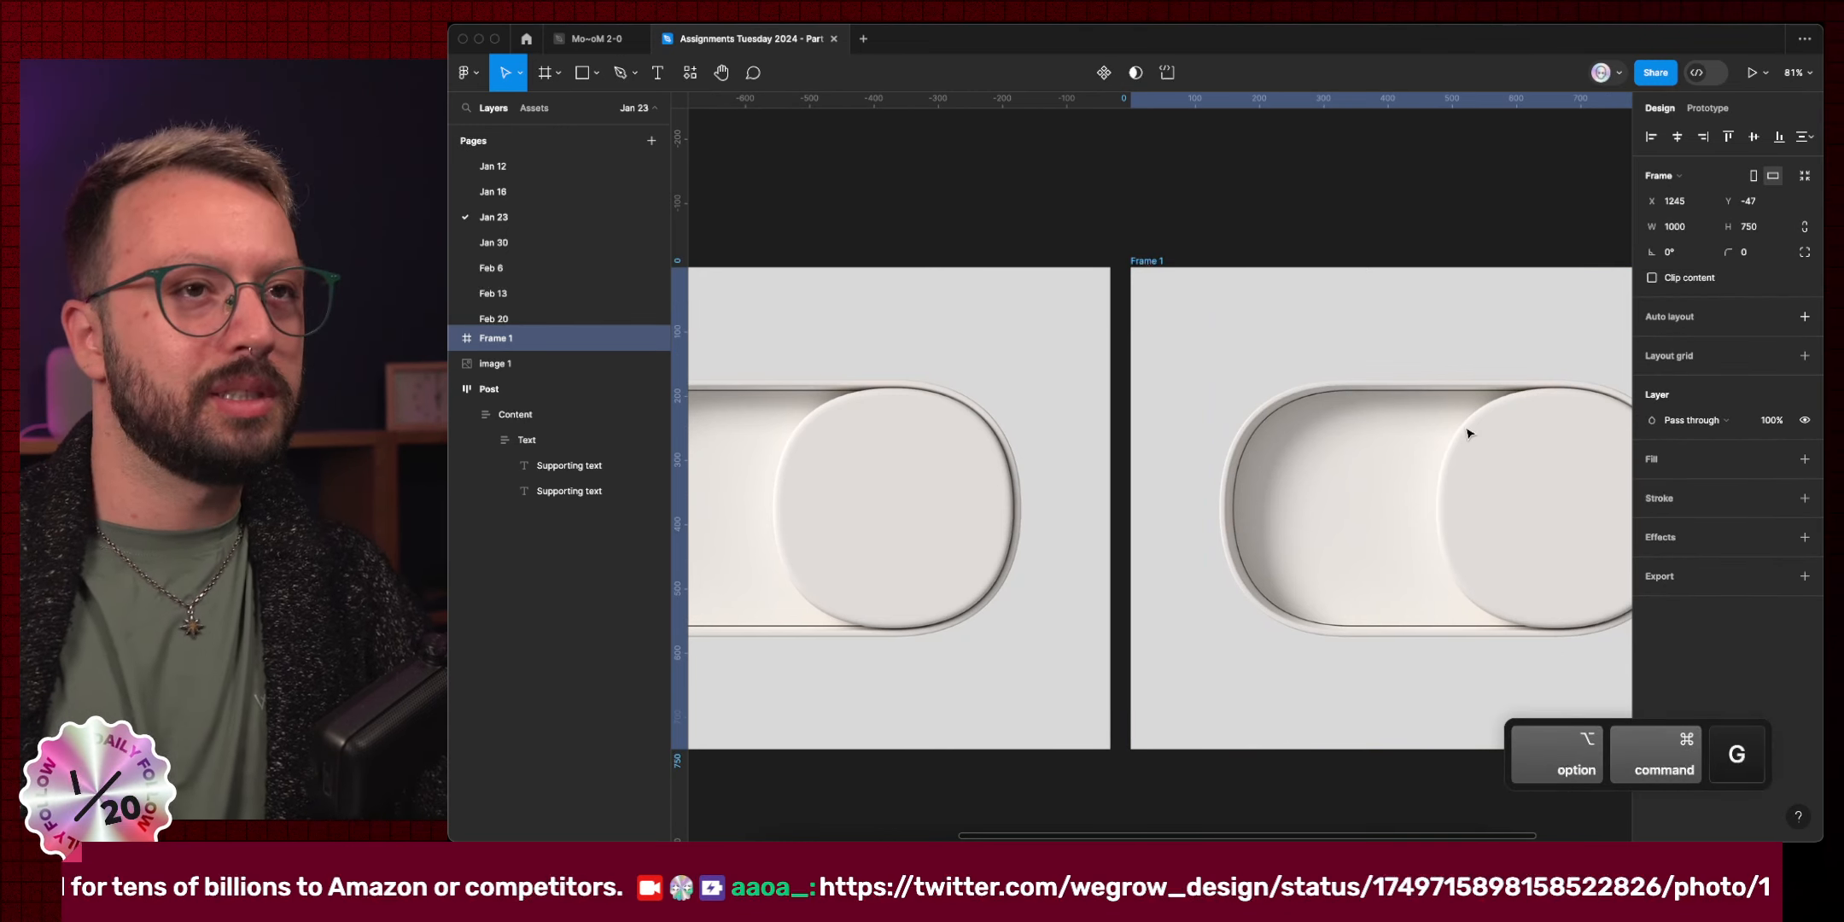
key("super+r")
type("Dupl")
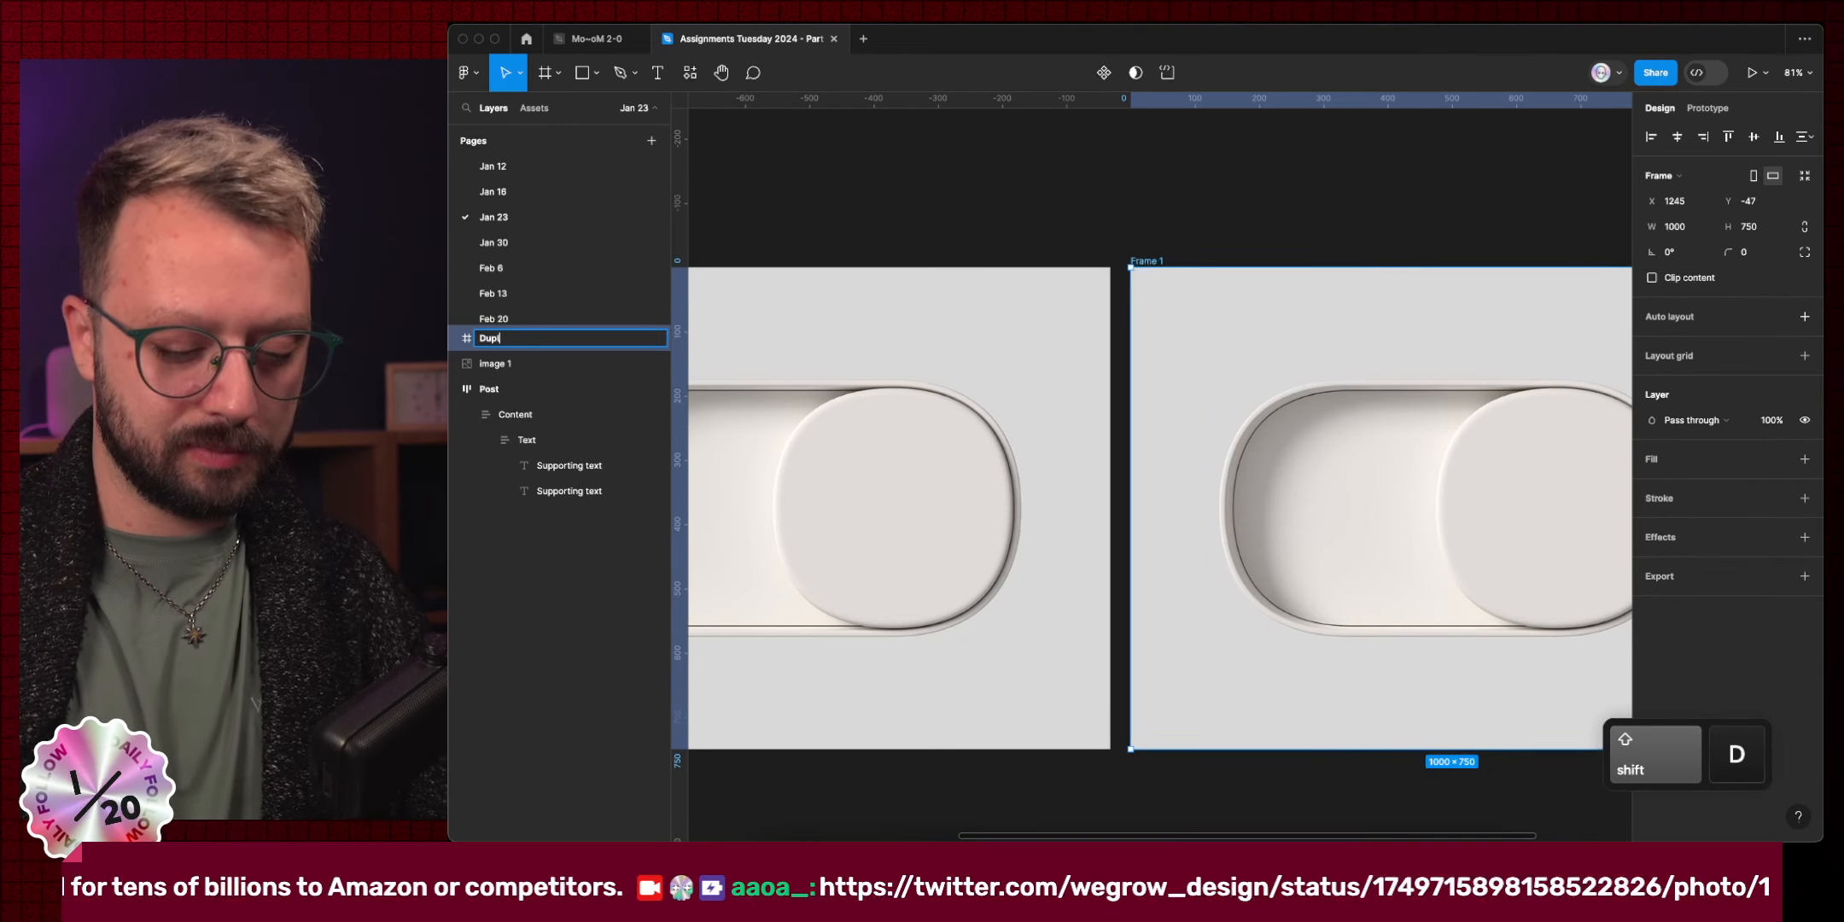
type("icate")
key("Return")
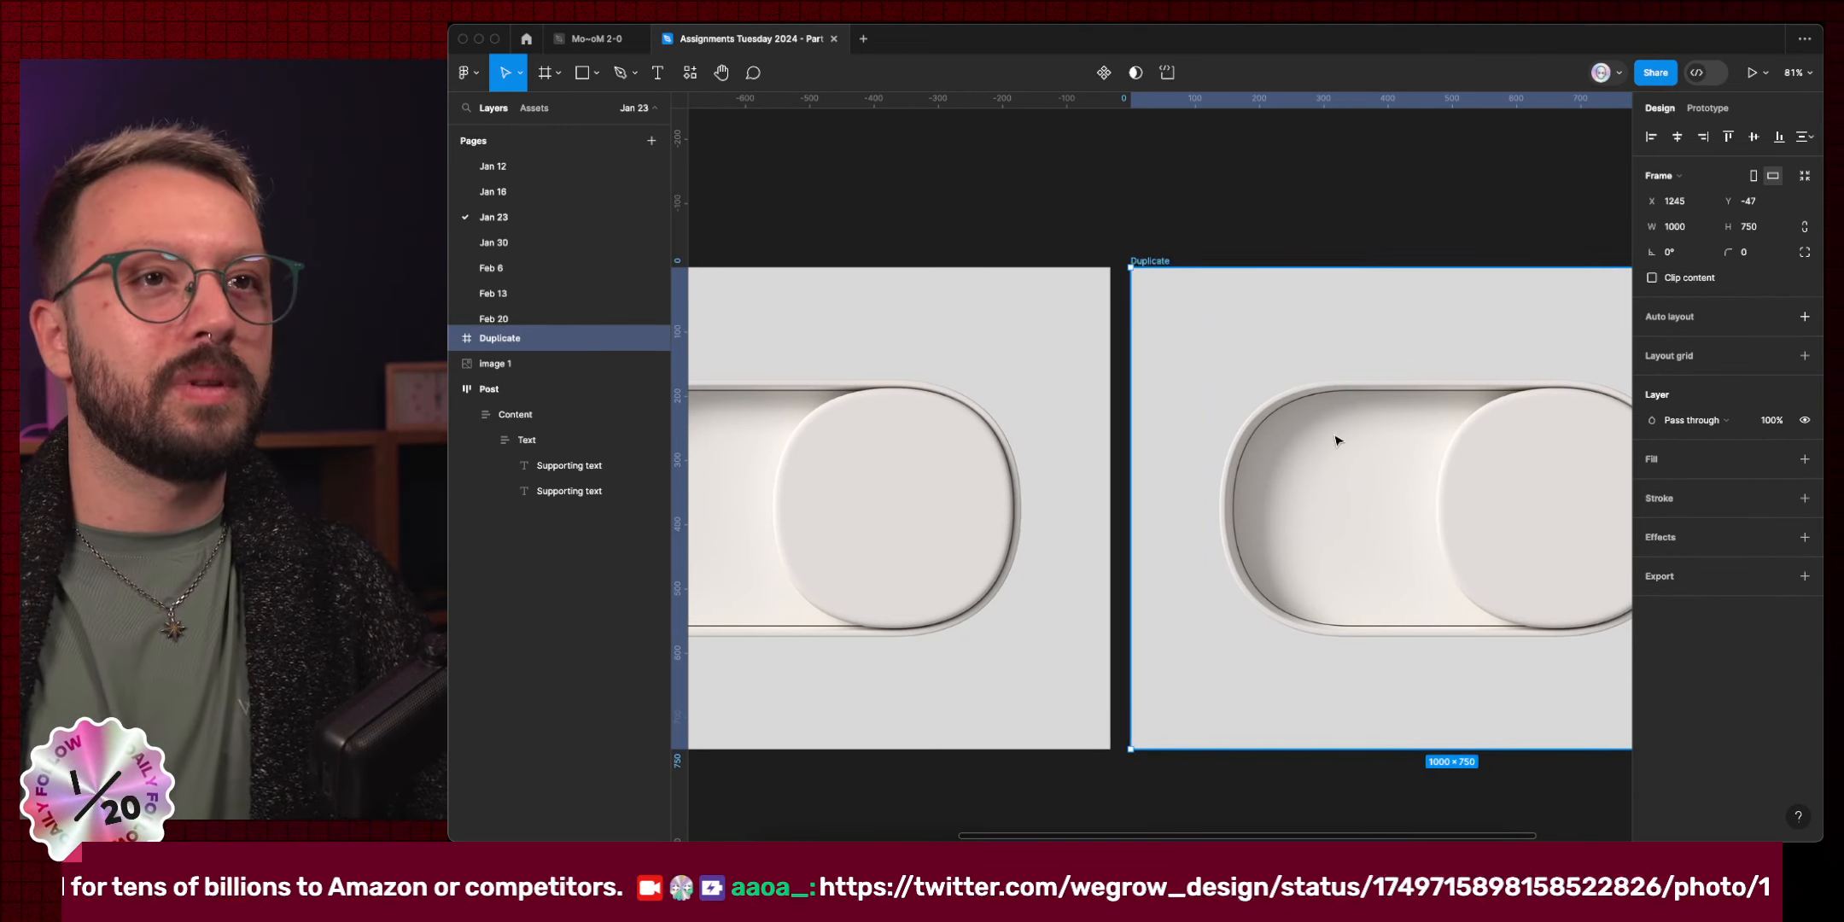
scroll(1337, 441, "right", 3)
scroll(1207, 518, "up", 5)
scroll(1207, 519, "down", 2)
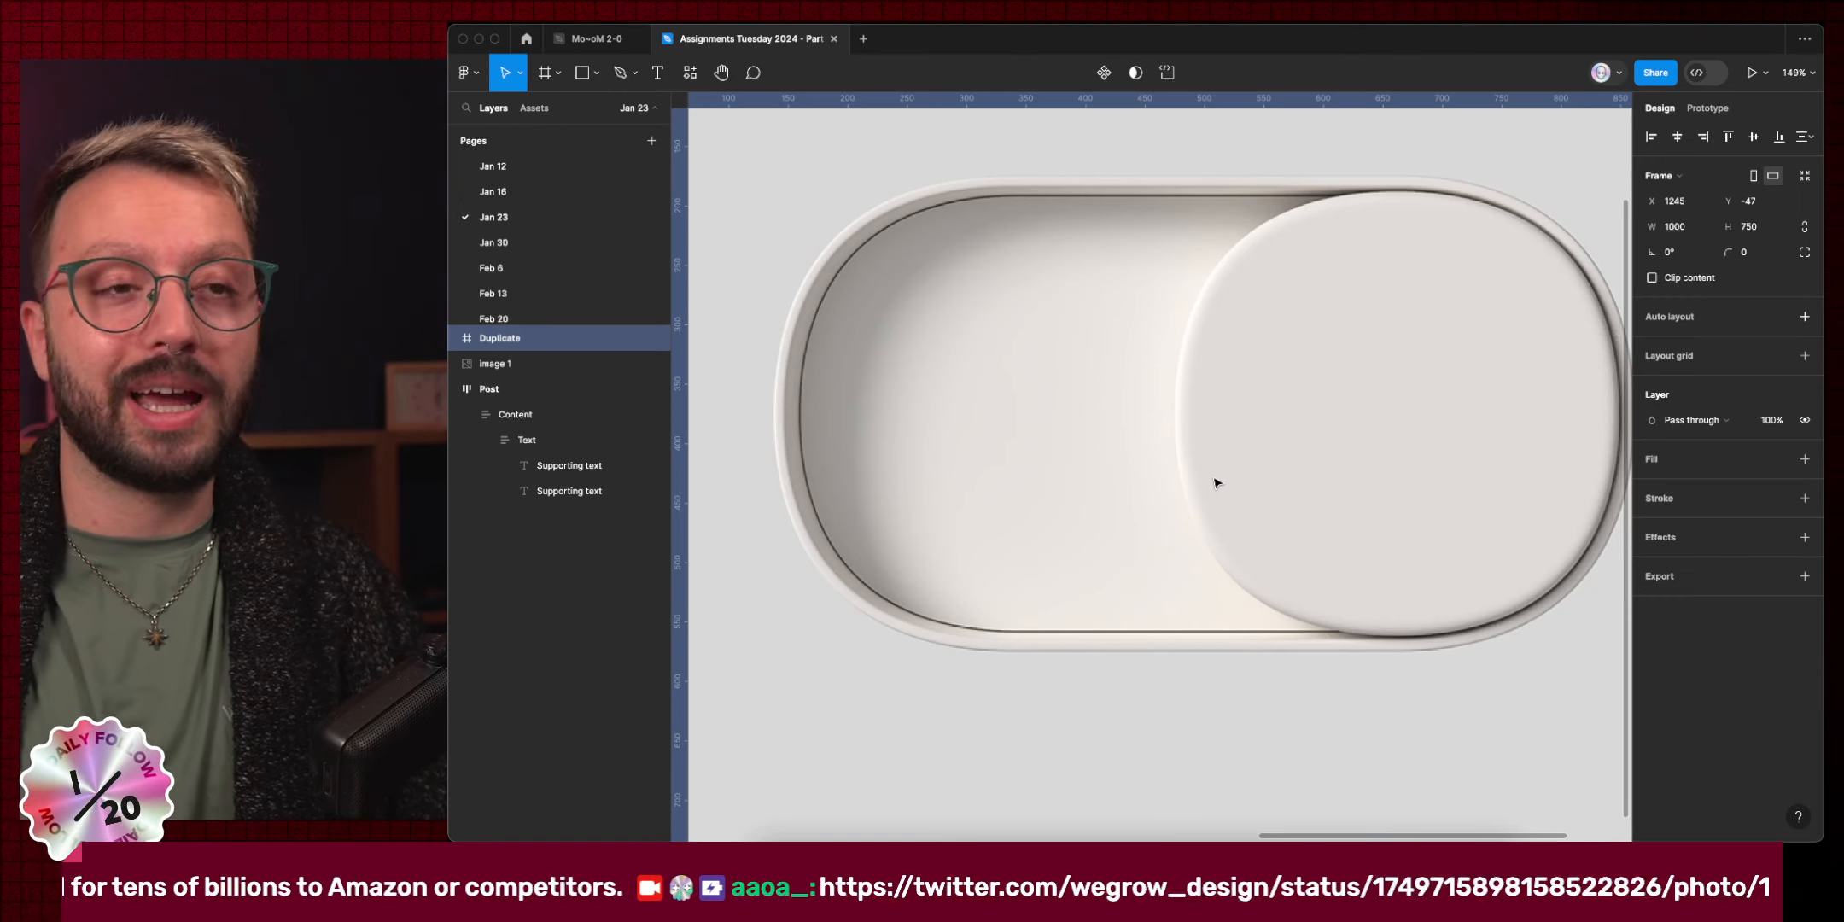
Add guides at the pill's top edge, left edge and inner left rim.
scroll(1195, 230, "up", 10)
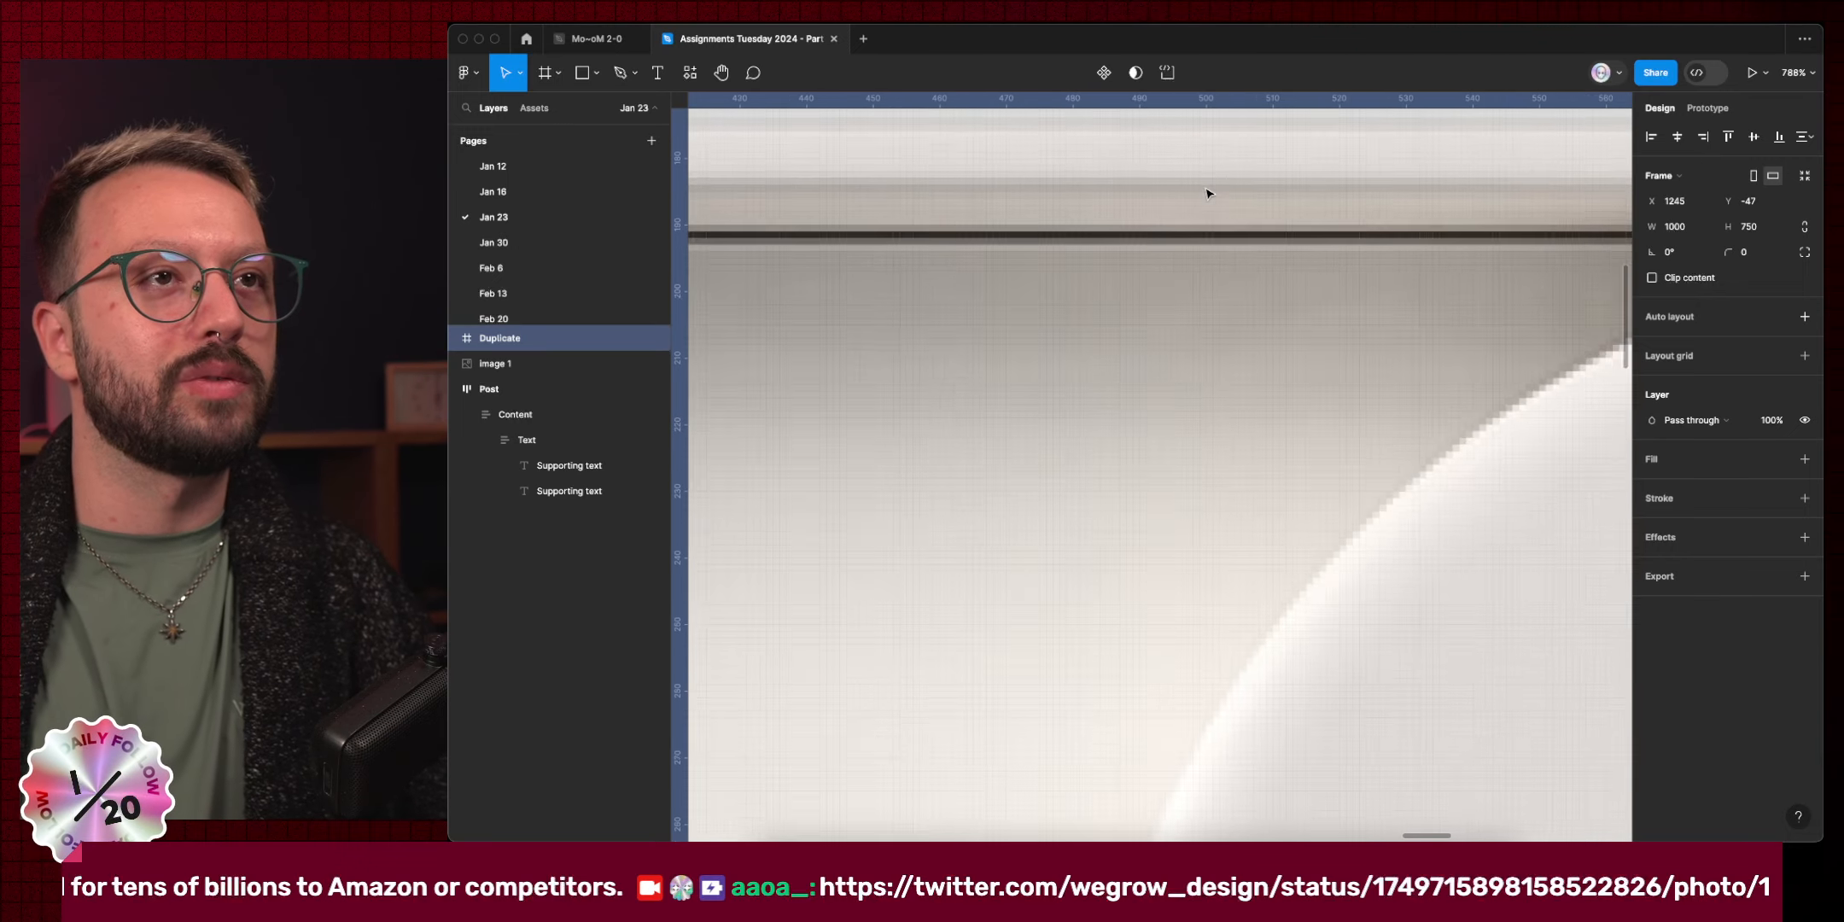
left_click_drag(1203, 101, 1195, 274)
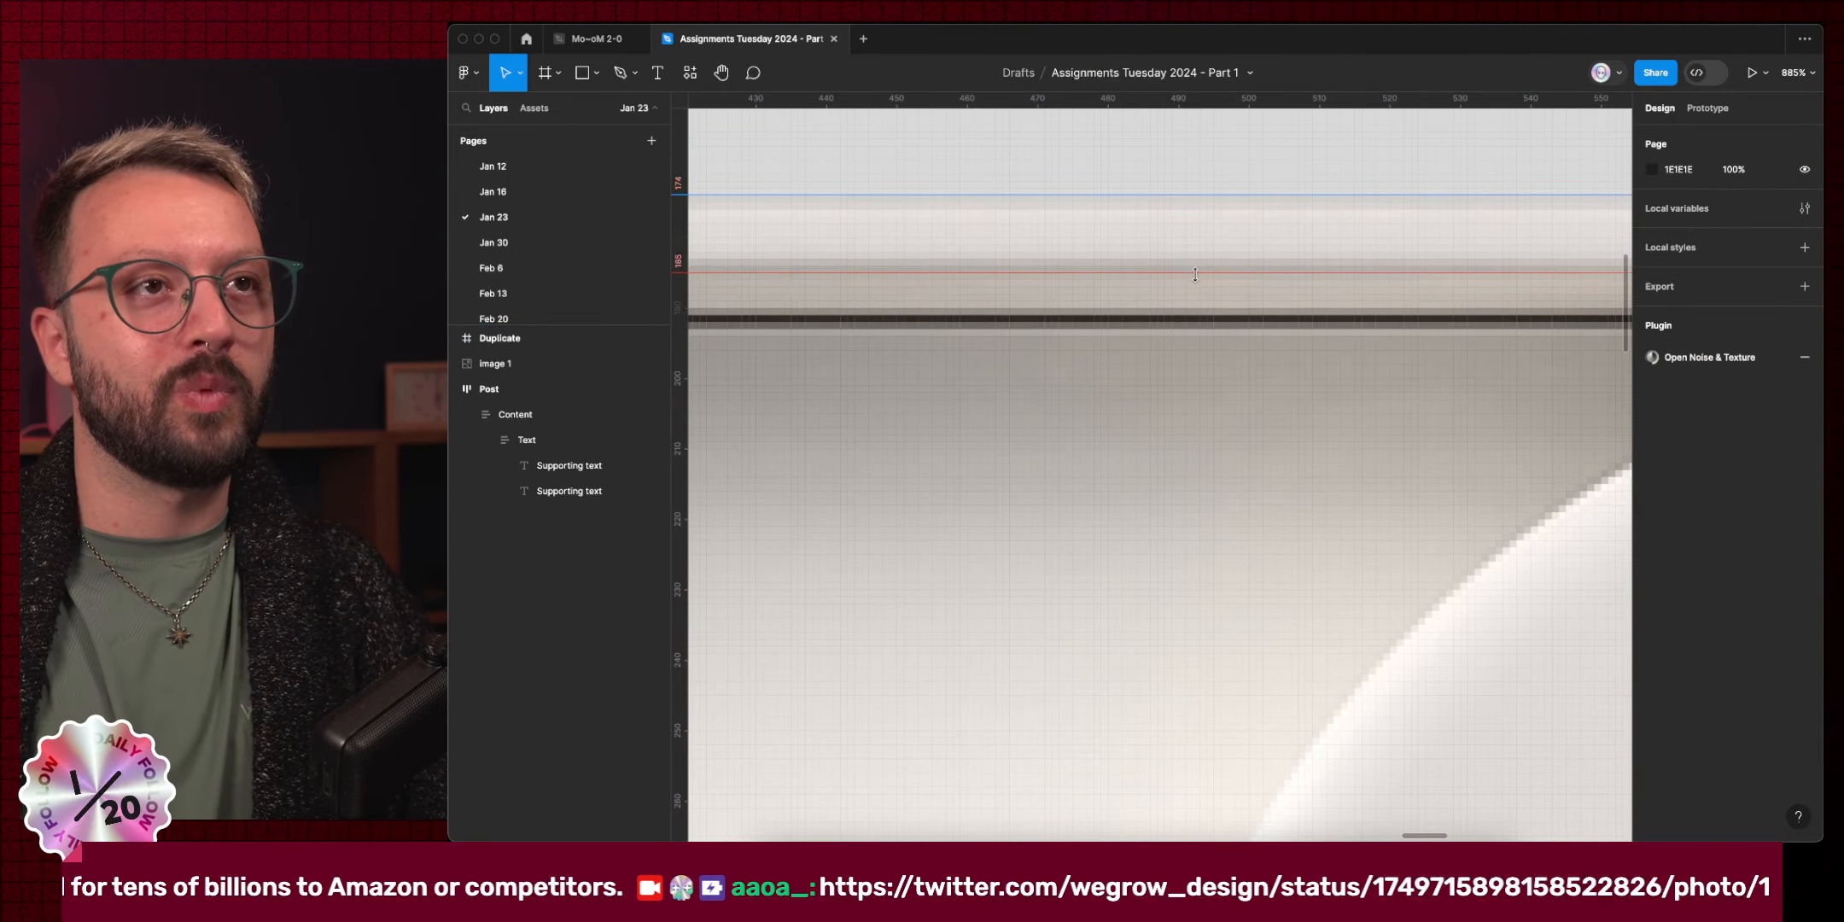
scroll(1197, 291, "down", 6)
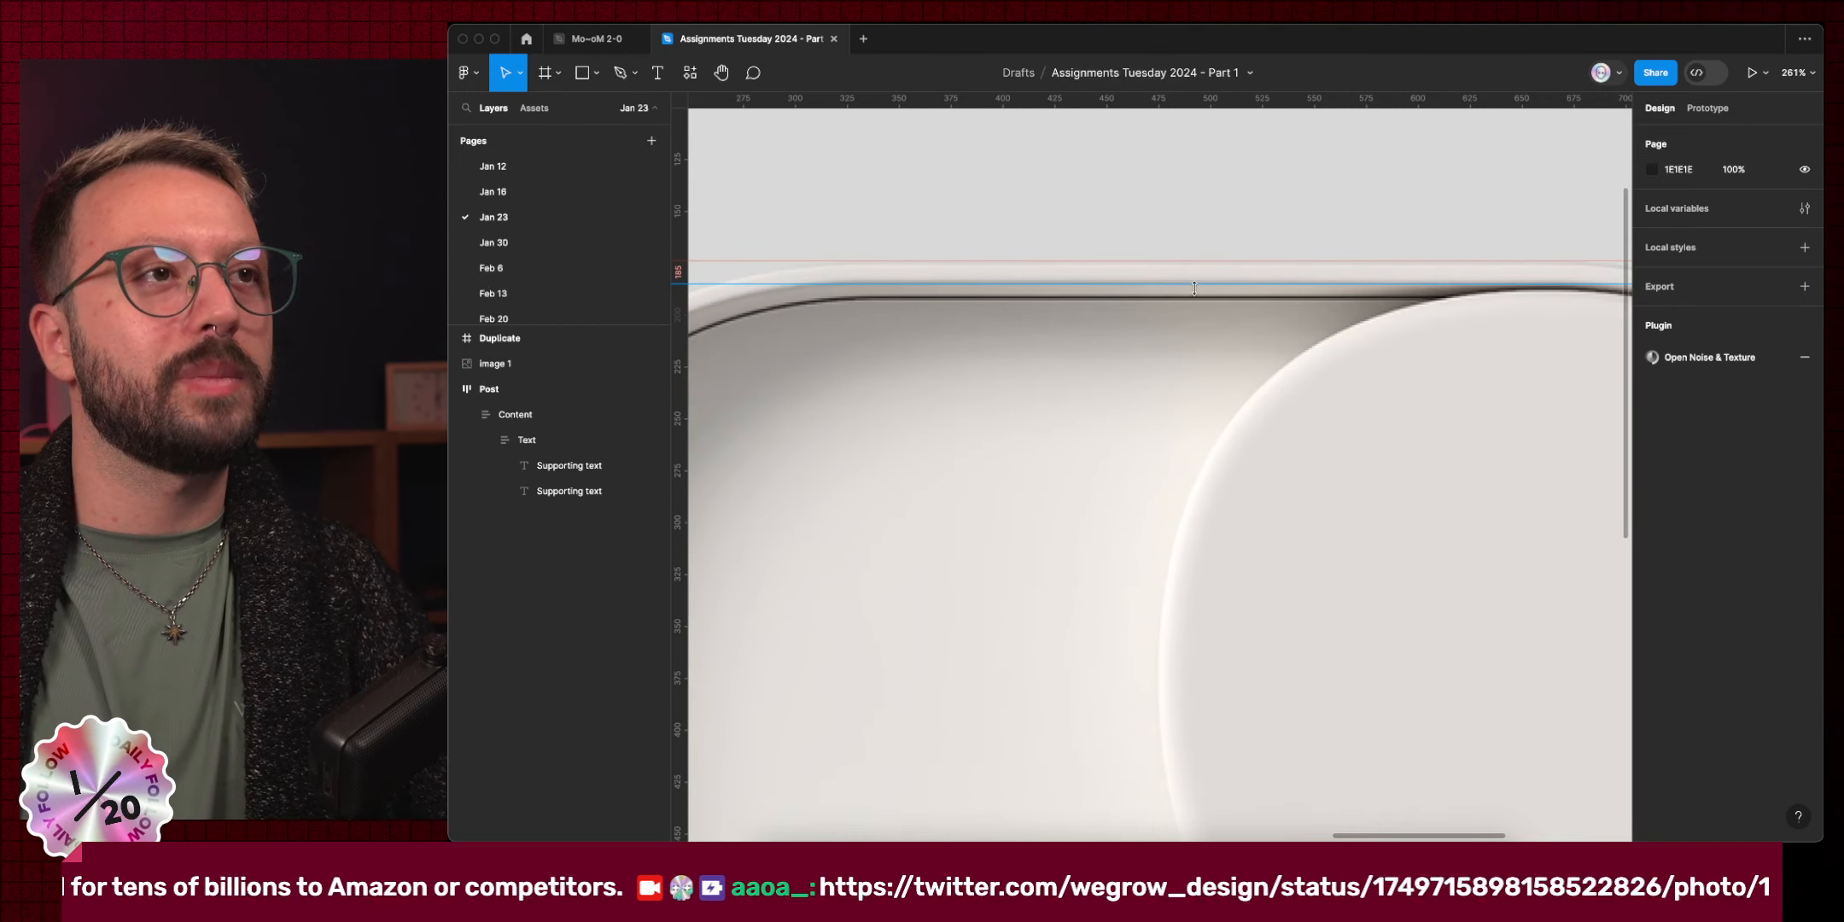
scroll(938, 469, "up", 8)
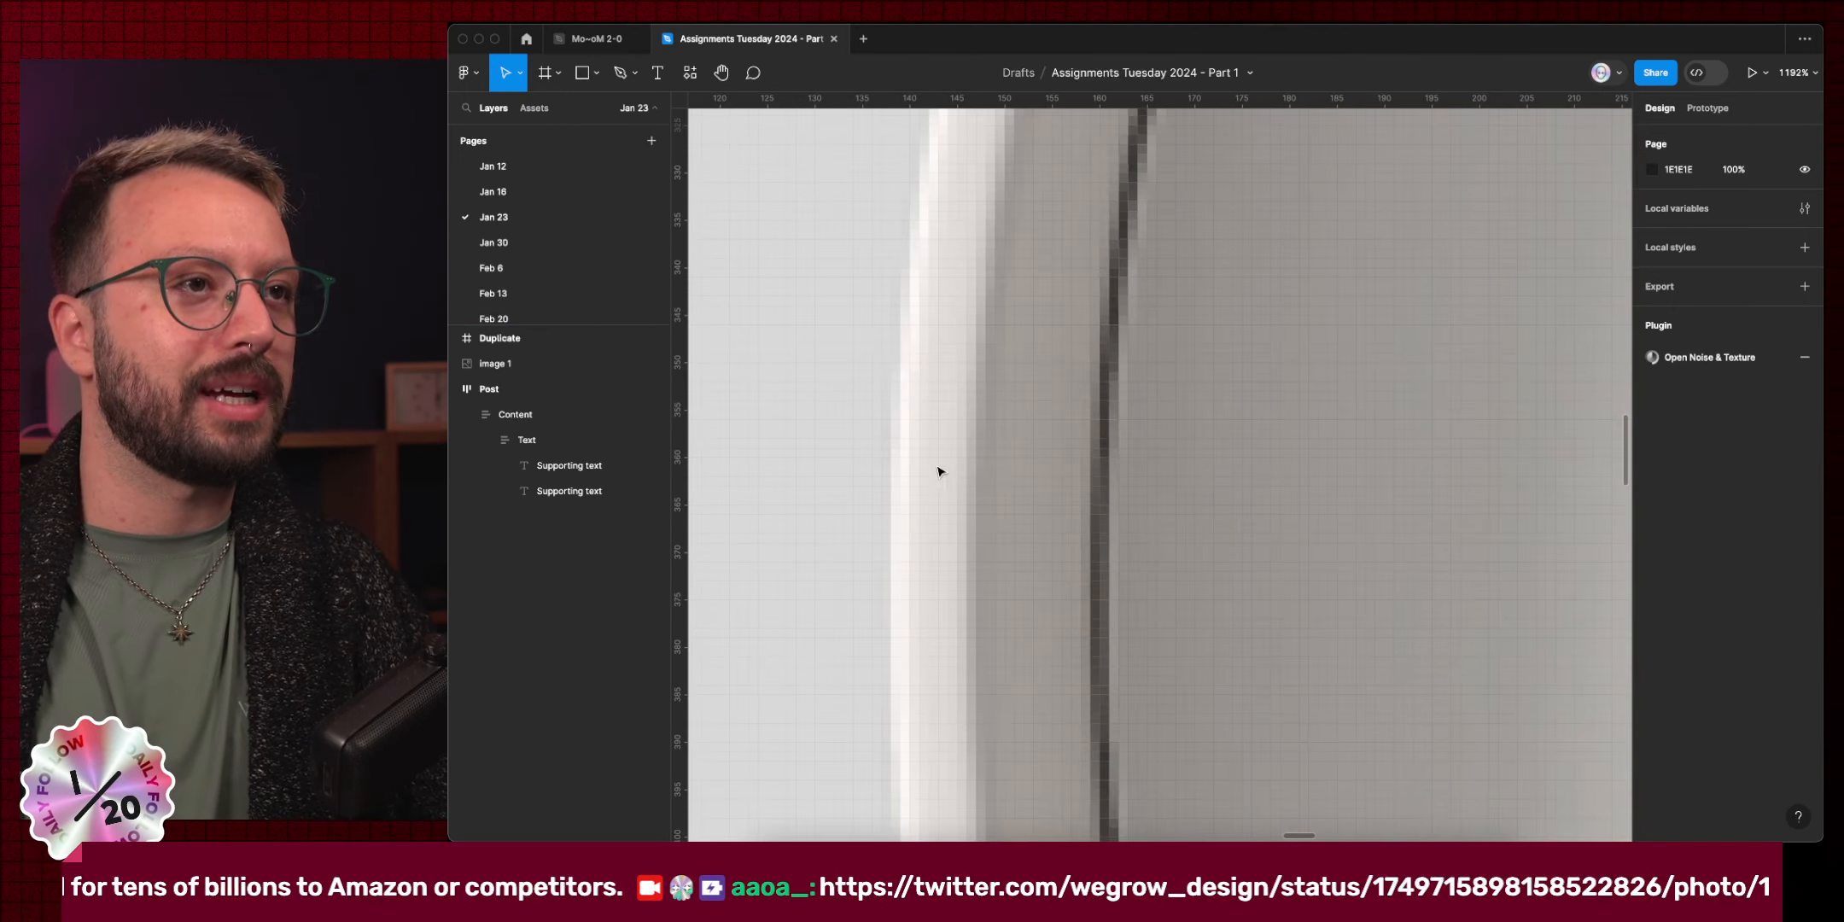
left_click_drag(685, 379, 865, 396)
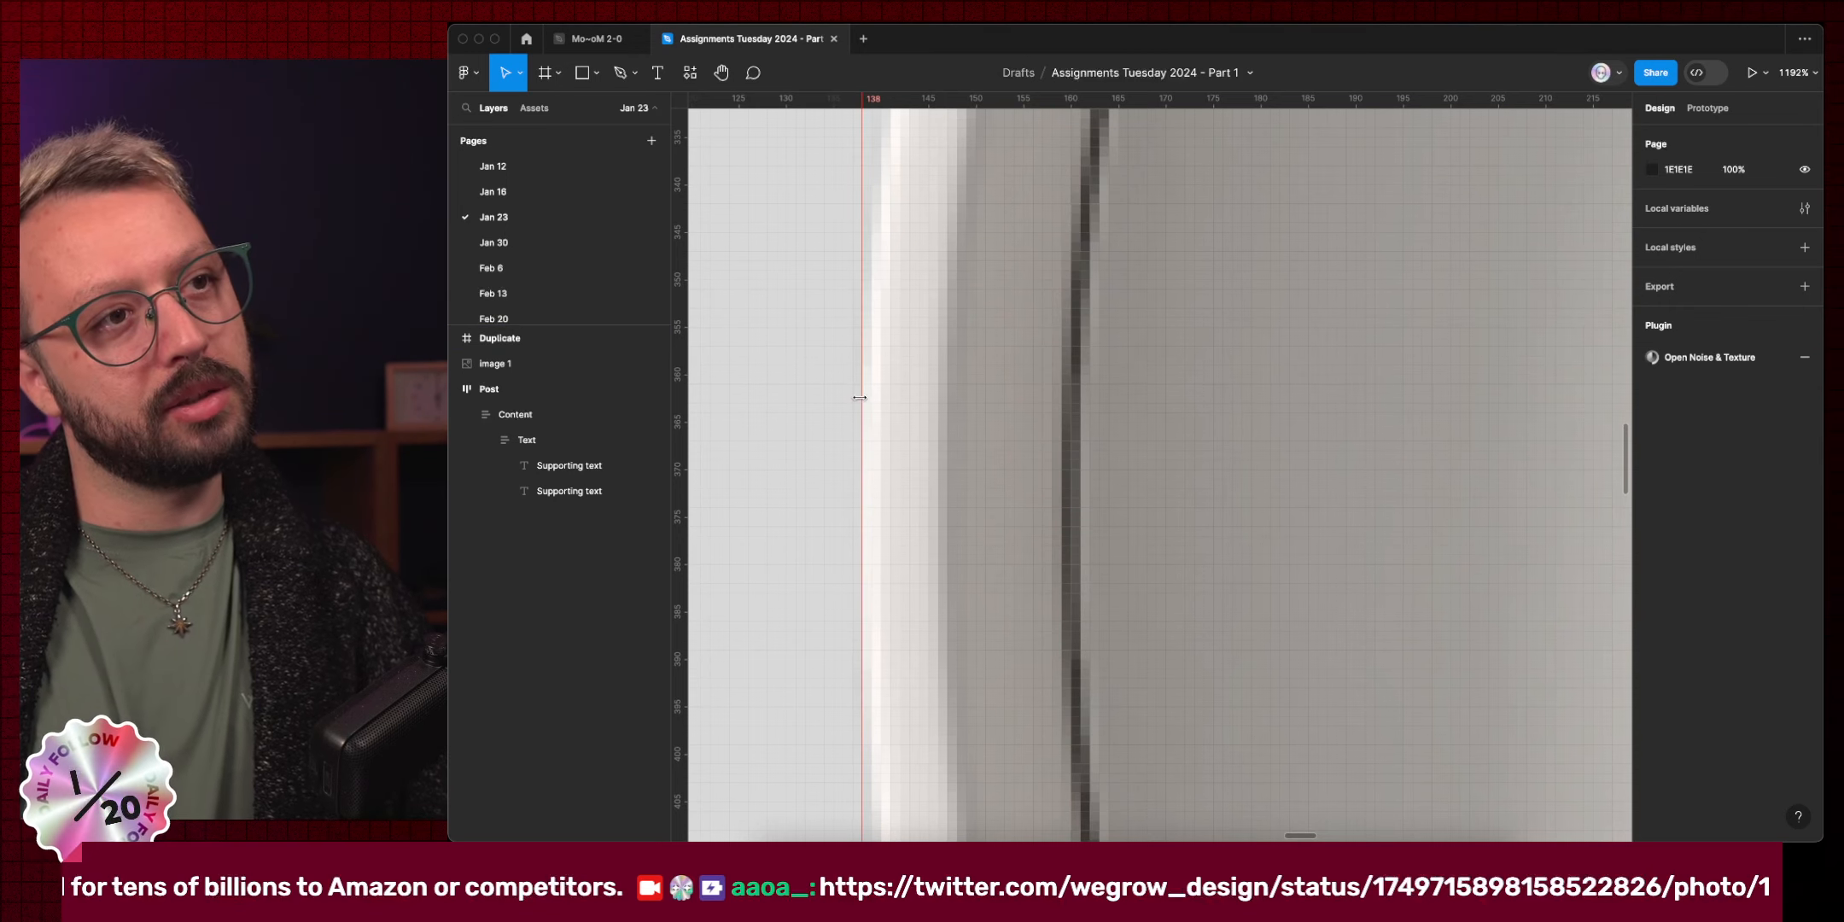
left_click_drag(680, 503, 938, 512)
Add a horizontal guide at the cup's bottom edge.
scroll(858, 494, "down", 5)
scroll(1164, 486, "down", 5)
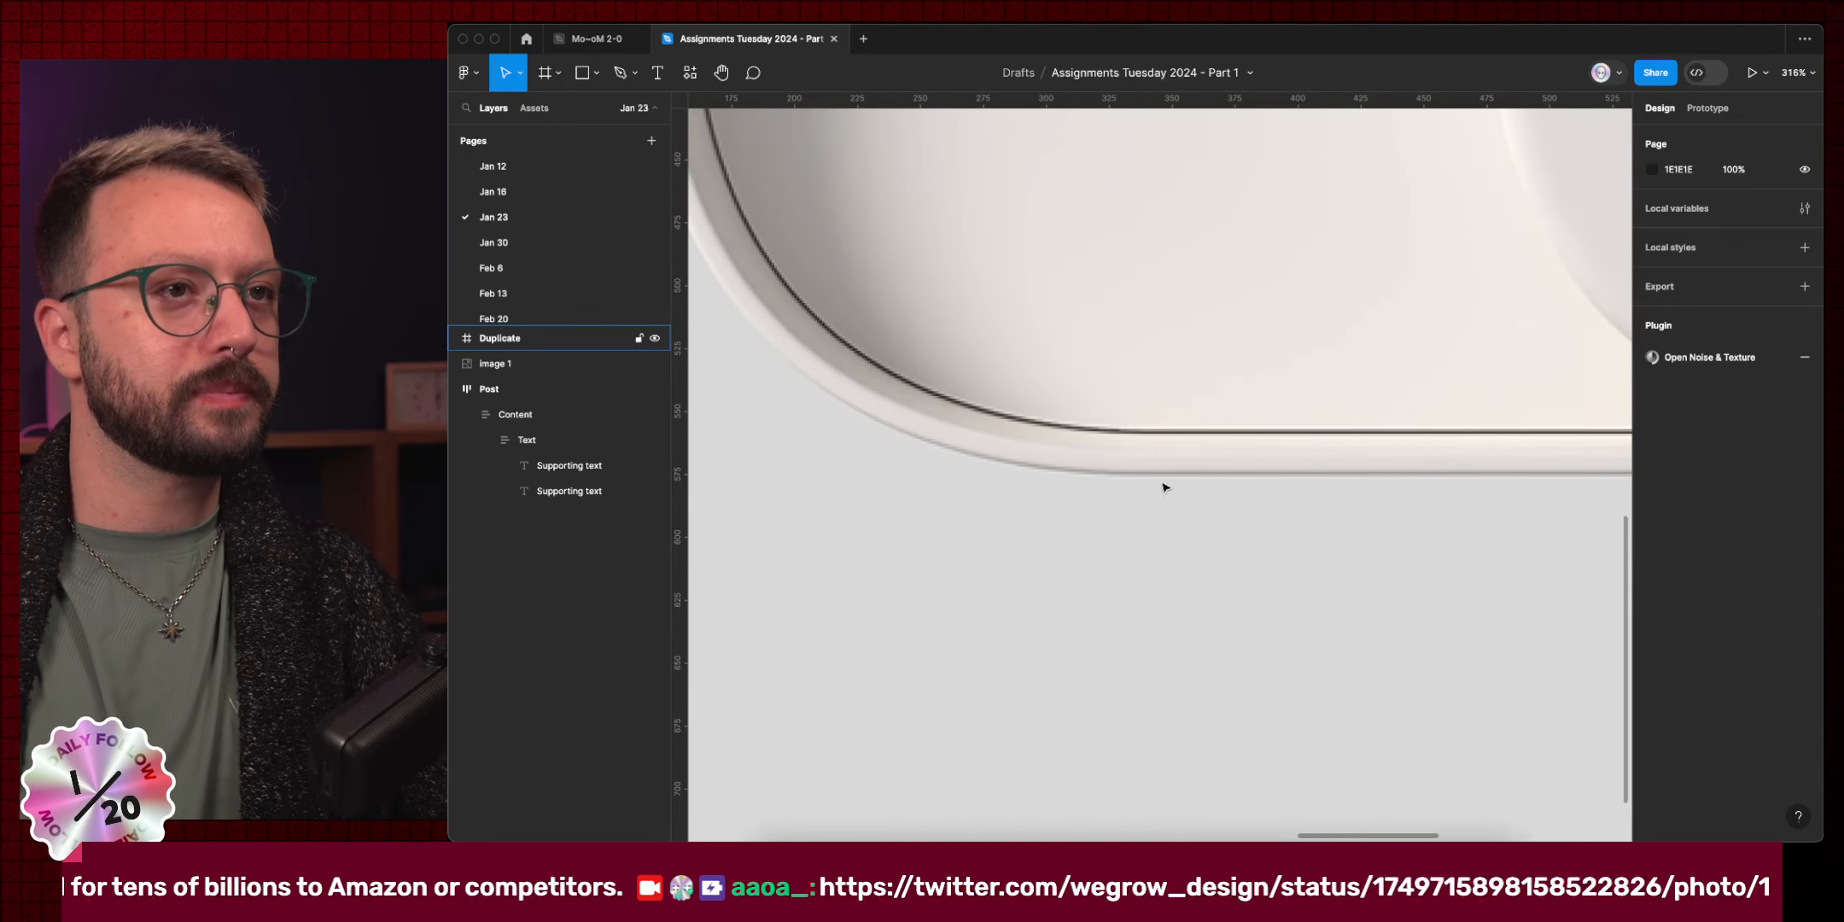
scroll(1328, 425, "up", 4)
scroll(1328, 425, "down", 3)
scroll(1328, 425, "right", 2)
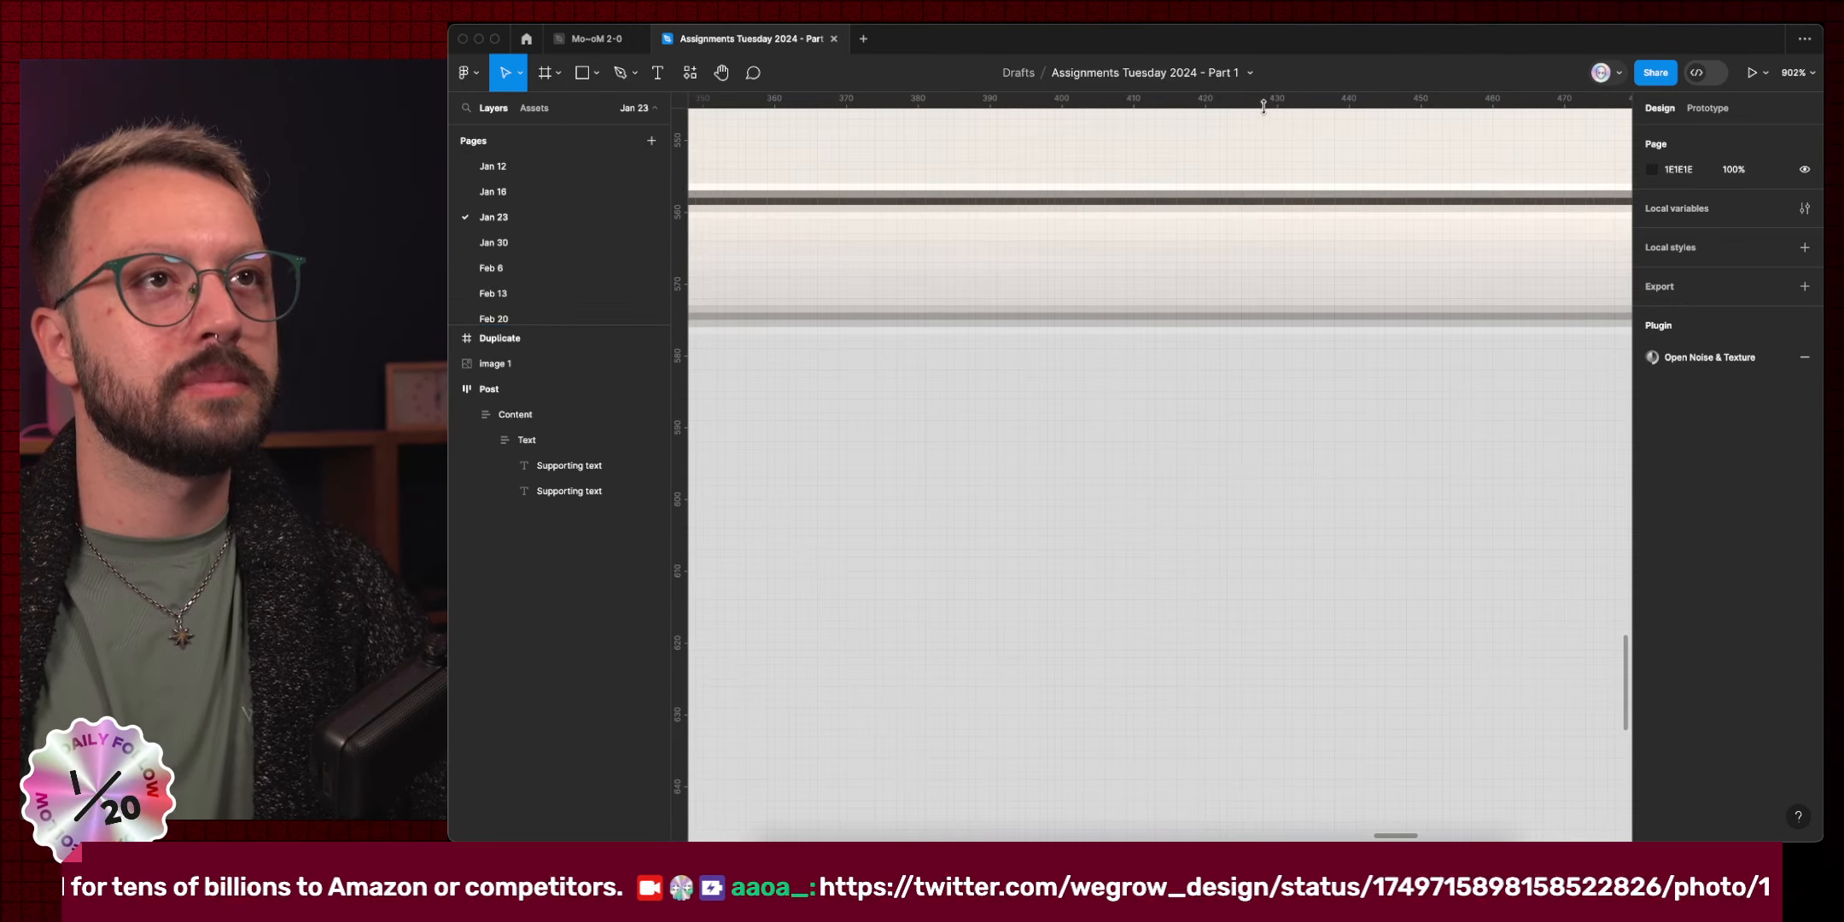
left_click_drag(1264, 102, 1283, 323)
Select the Duplicate frame and undo the accidental shift of the artwork.
scroll(1265, 285, "down", 3)
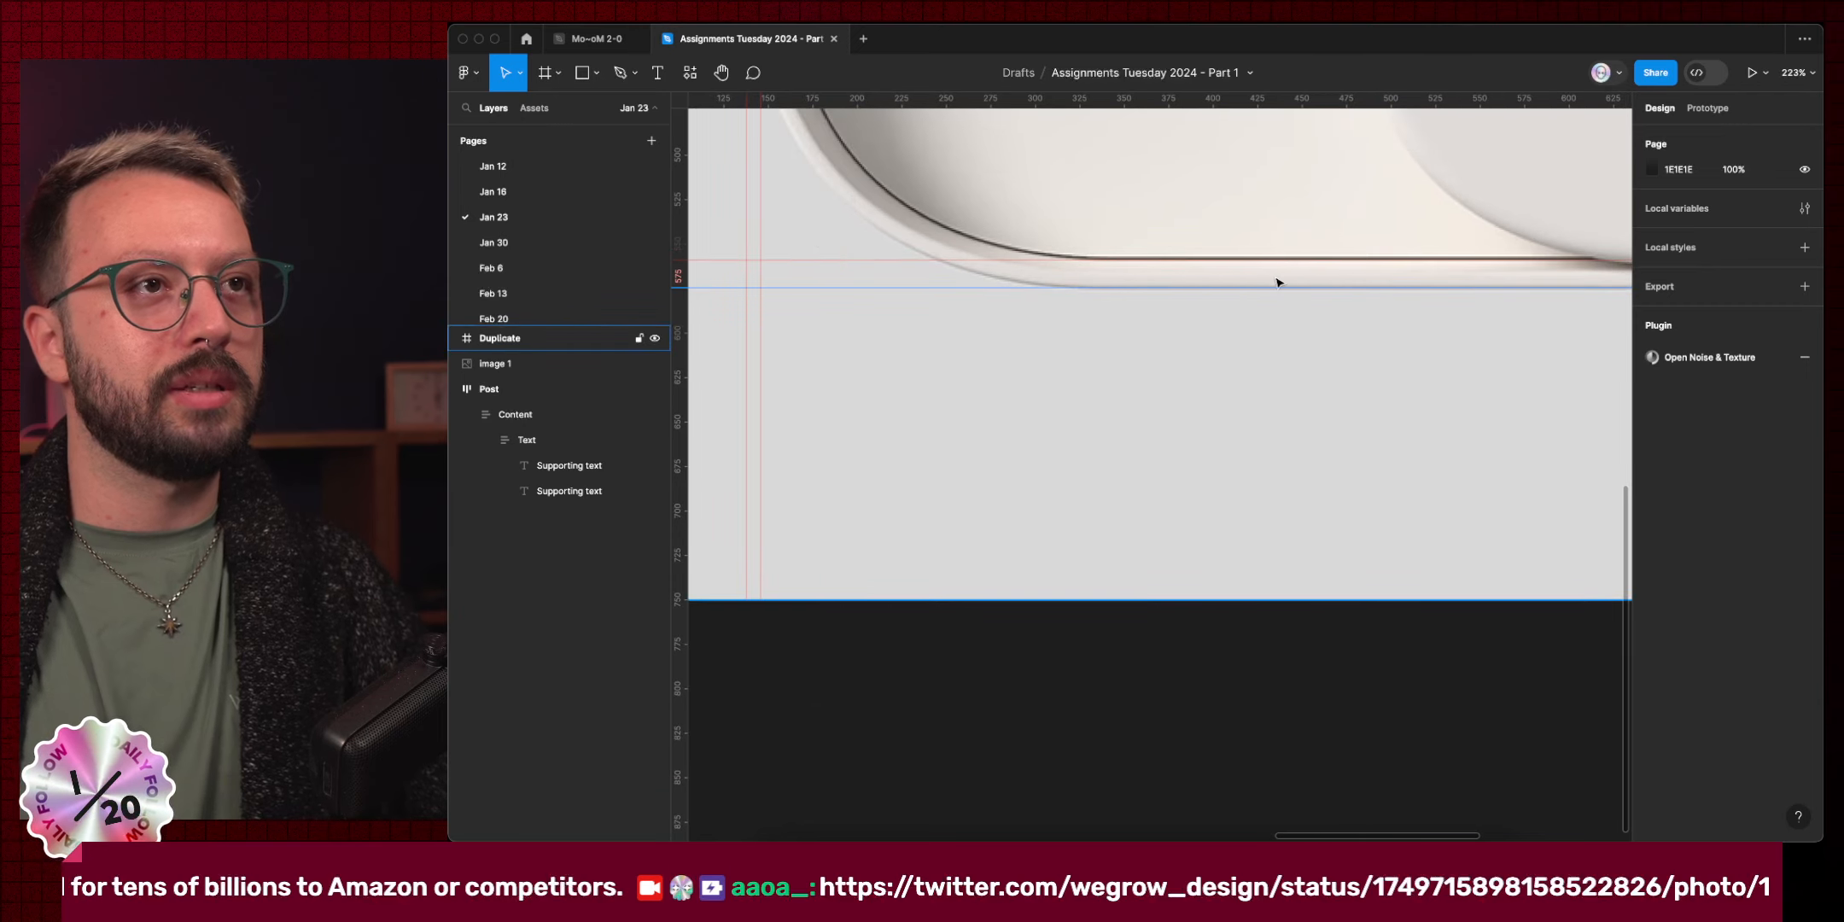
scroll(1272, 282, "down", 3)
scroll(1272, 282, "right", 3)
scroll(1273, 282, "up", 2)
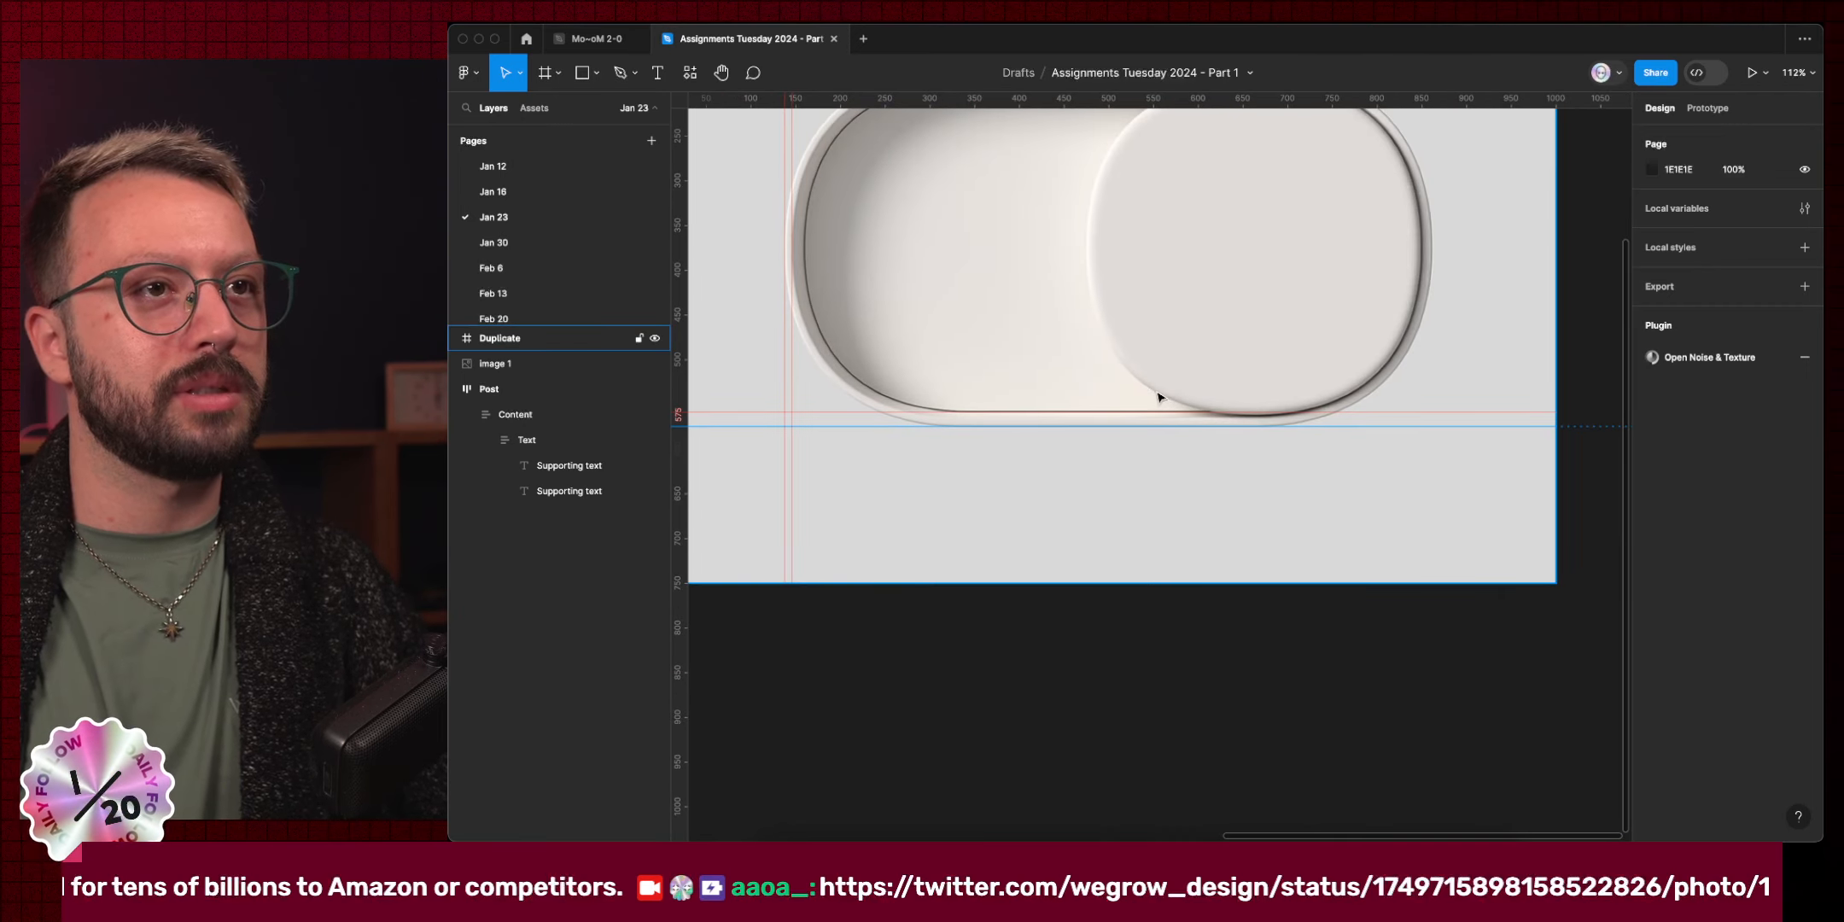
scroll(1159, 398, "up", 5)
scroll(1142, 483, "down", 2)
scroll(1142, 483, "left", 1)
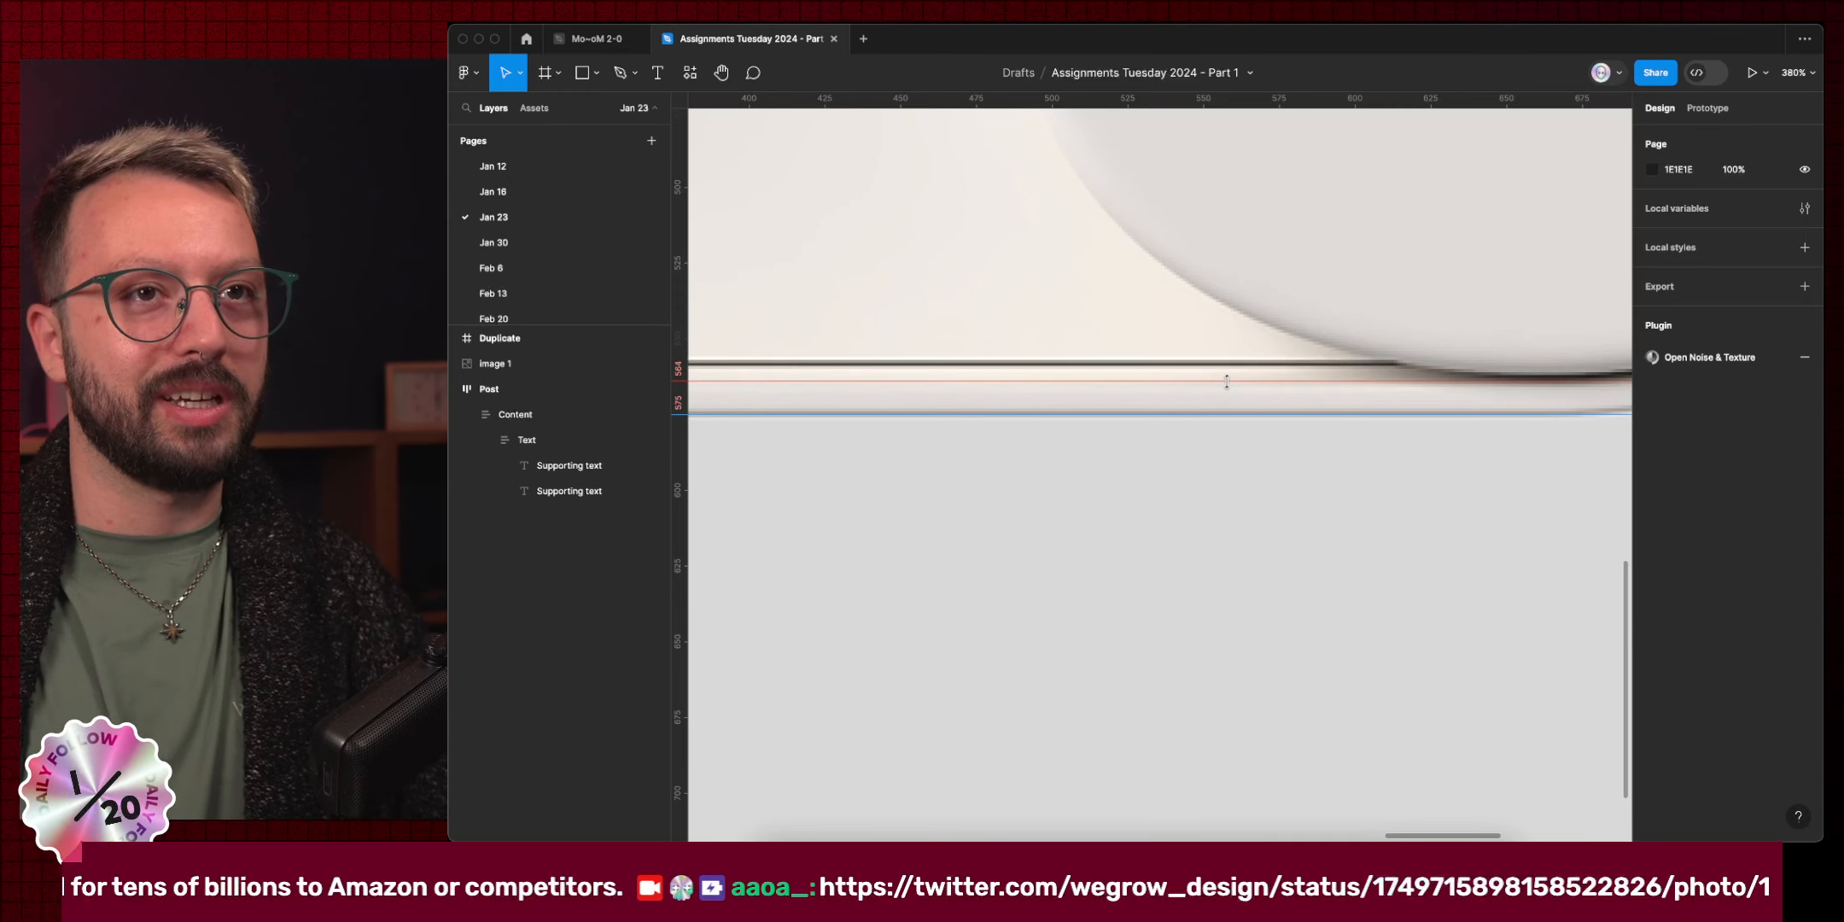
scroll(1191, 414, "down", 10)
left_click_drag(1185, 419, 1112, 458)
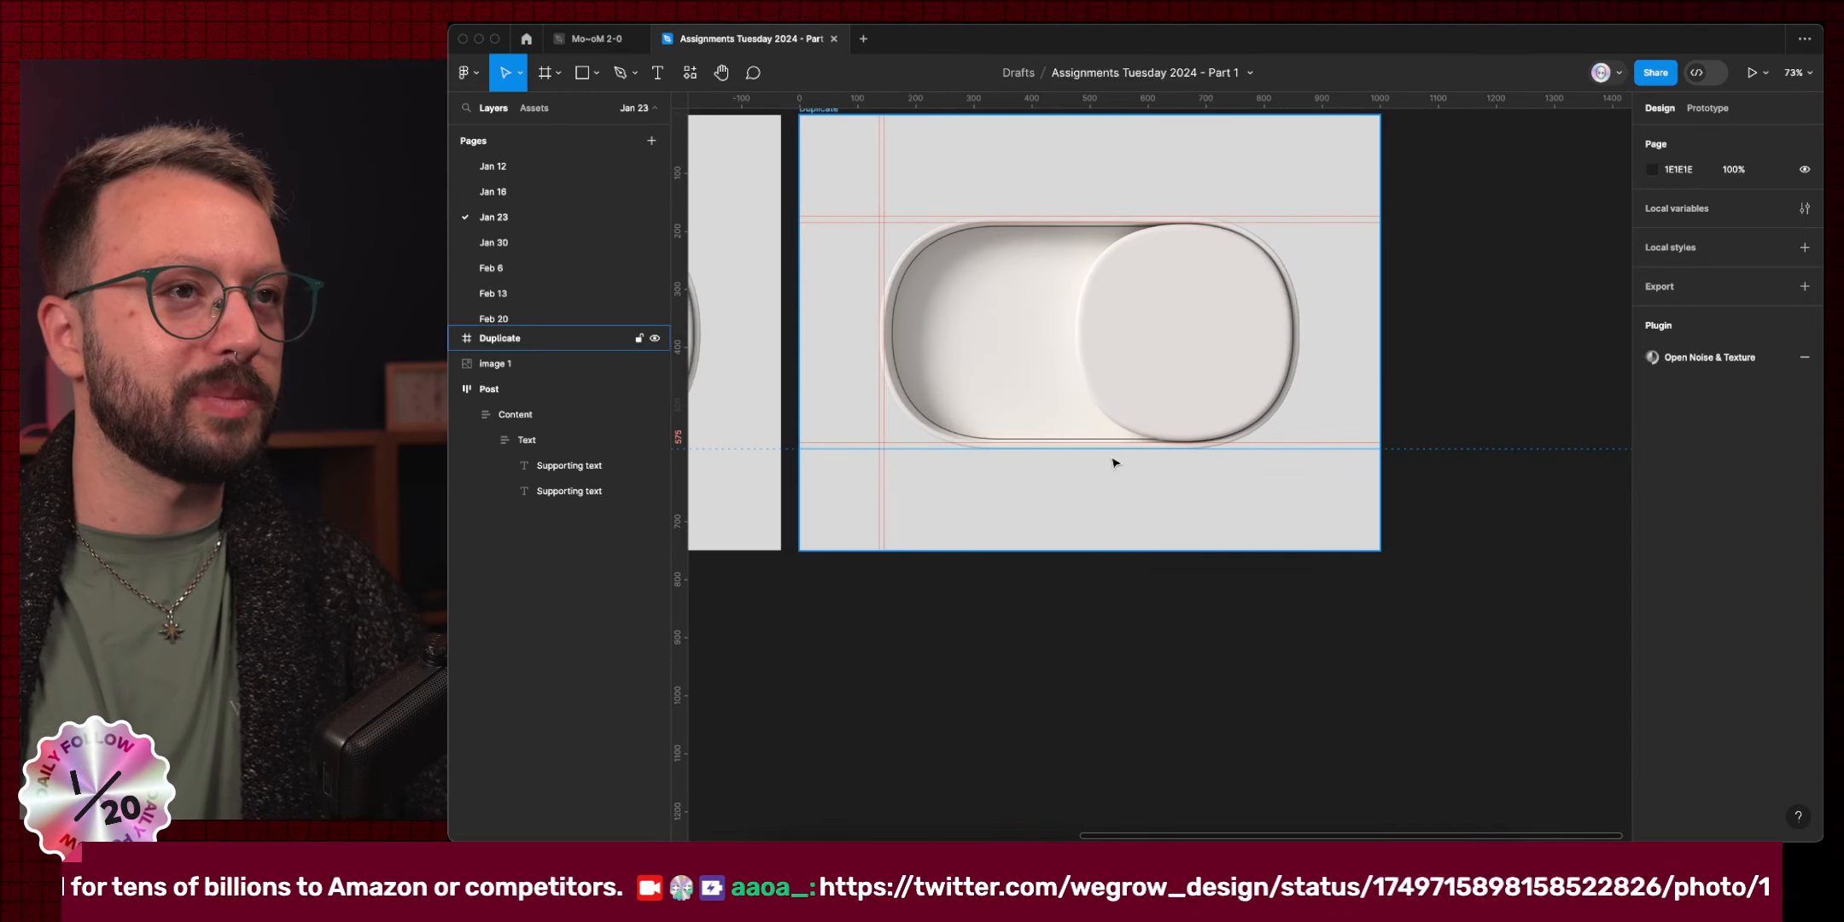
scroll(1317, 341, "up", 10)
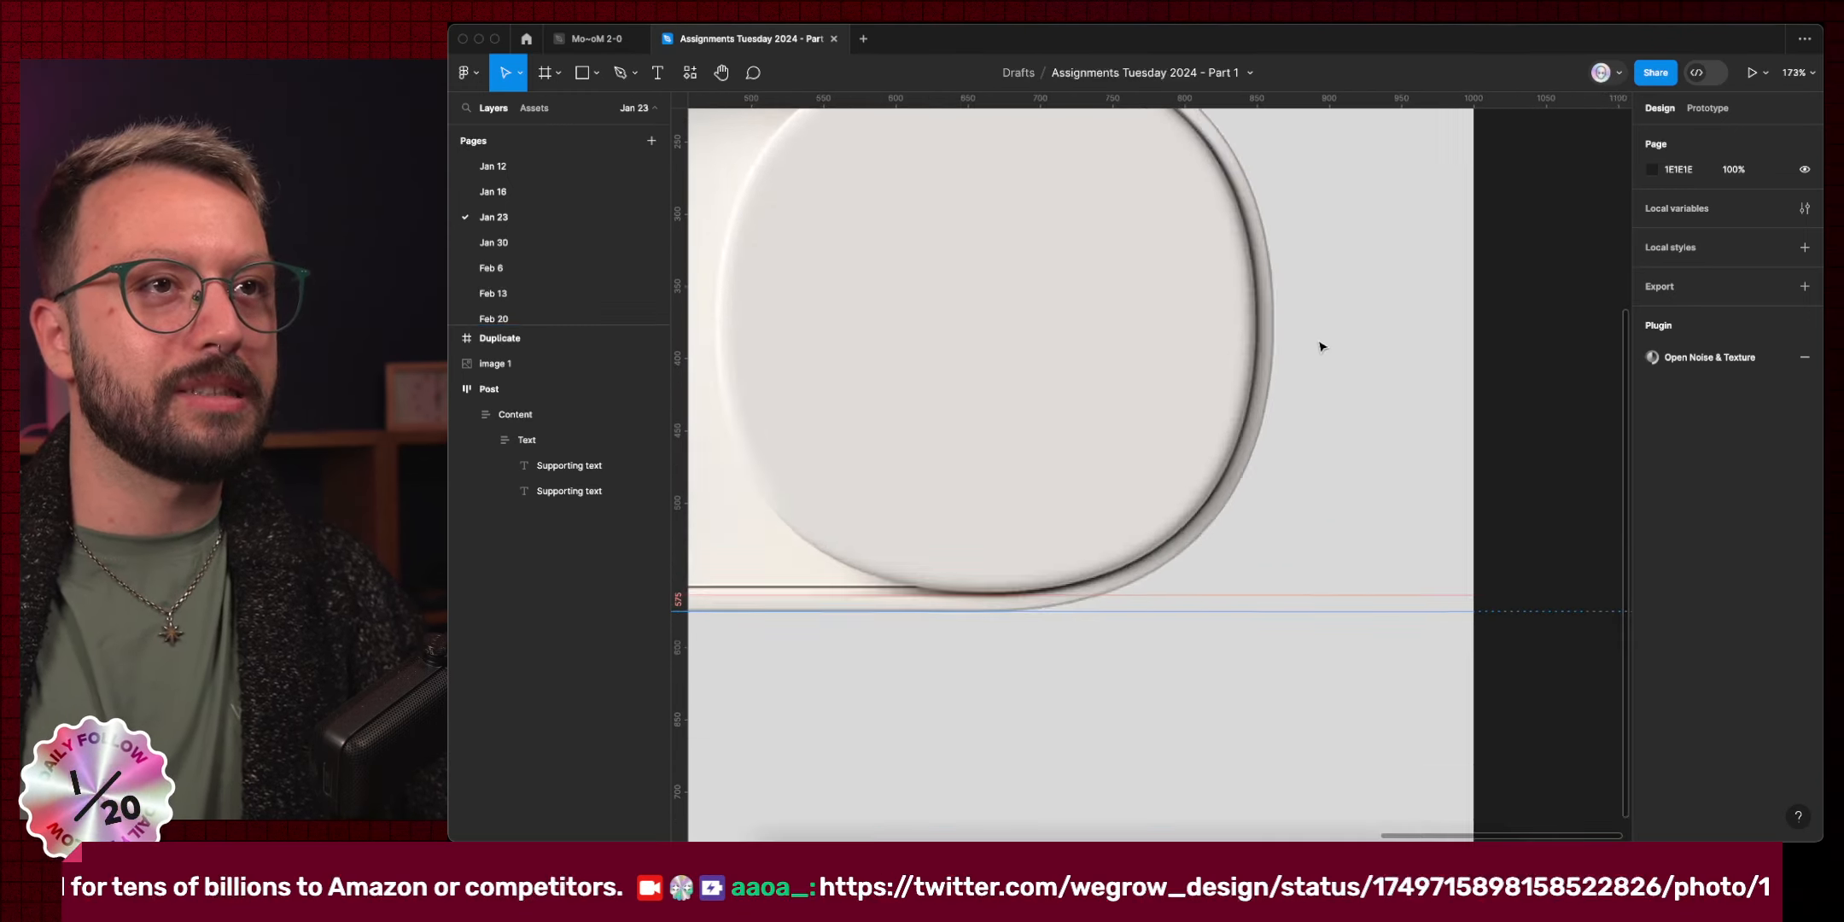
left_click(692, 430)
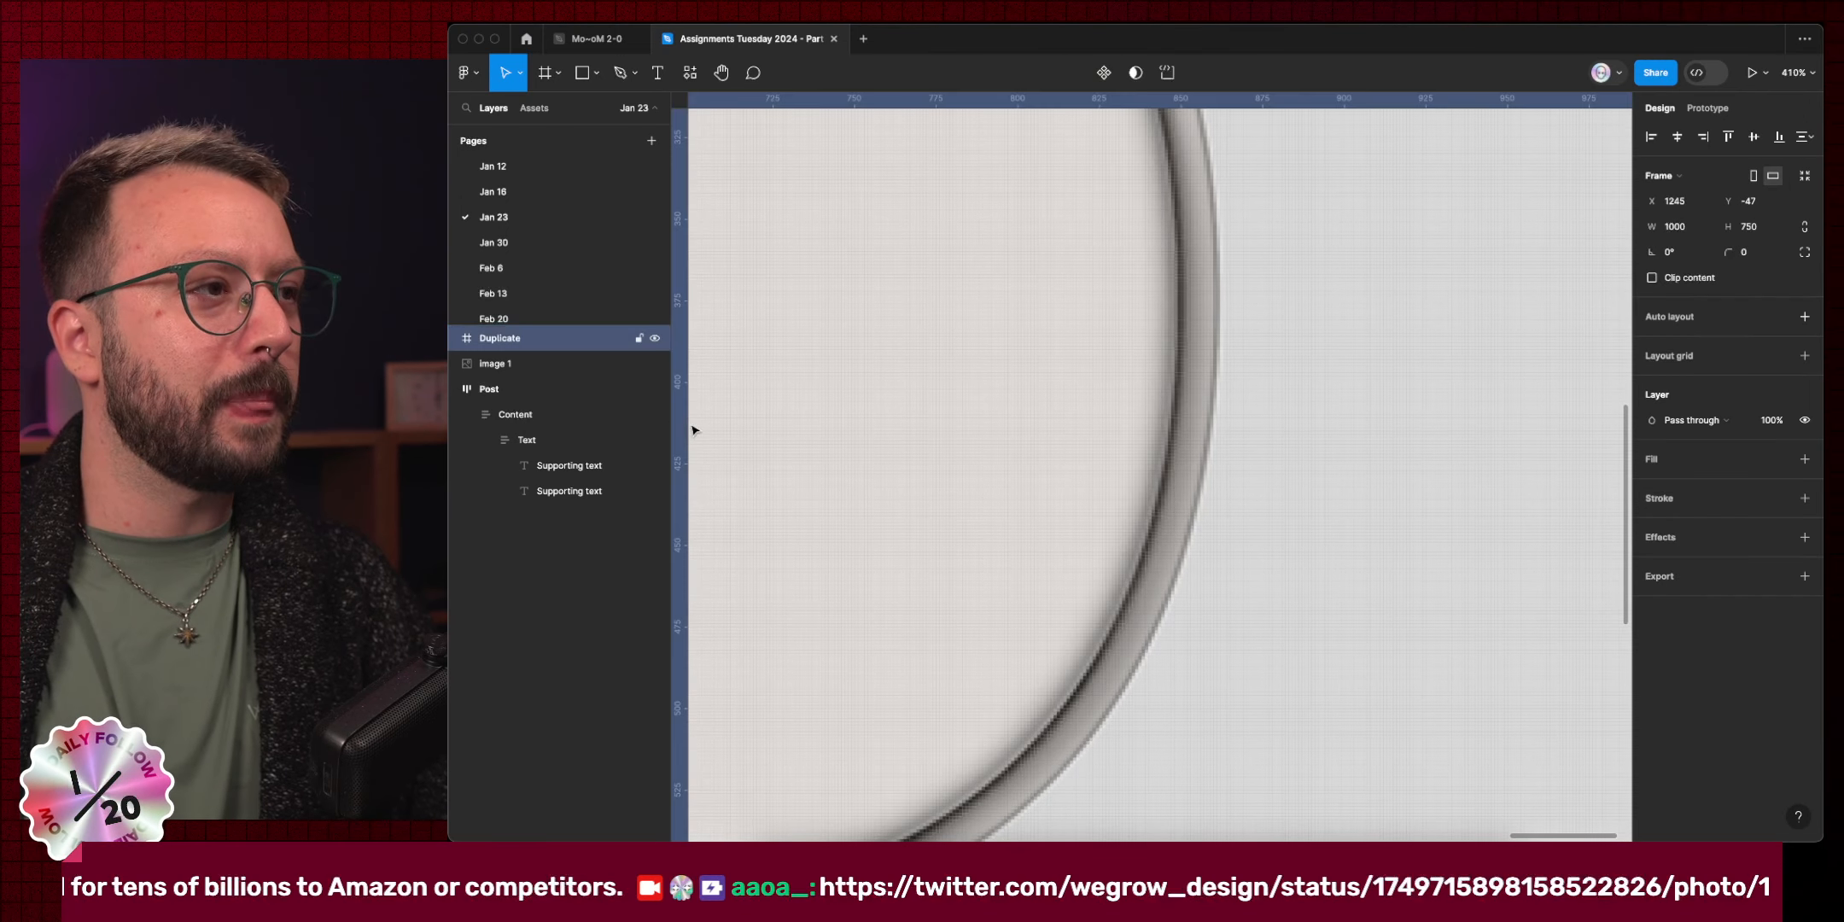
scroll(1206, 395, "left", 3)
key("super+z")
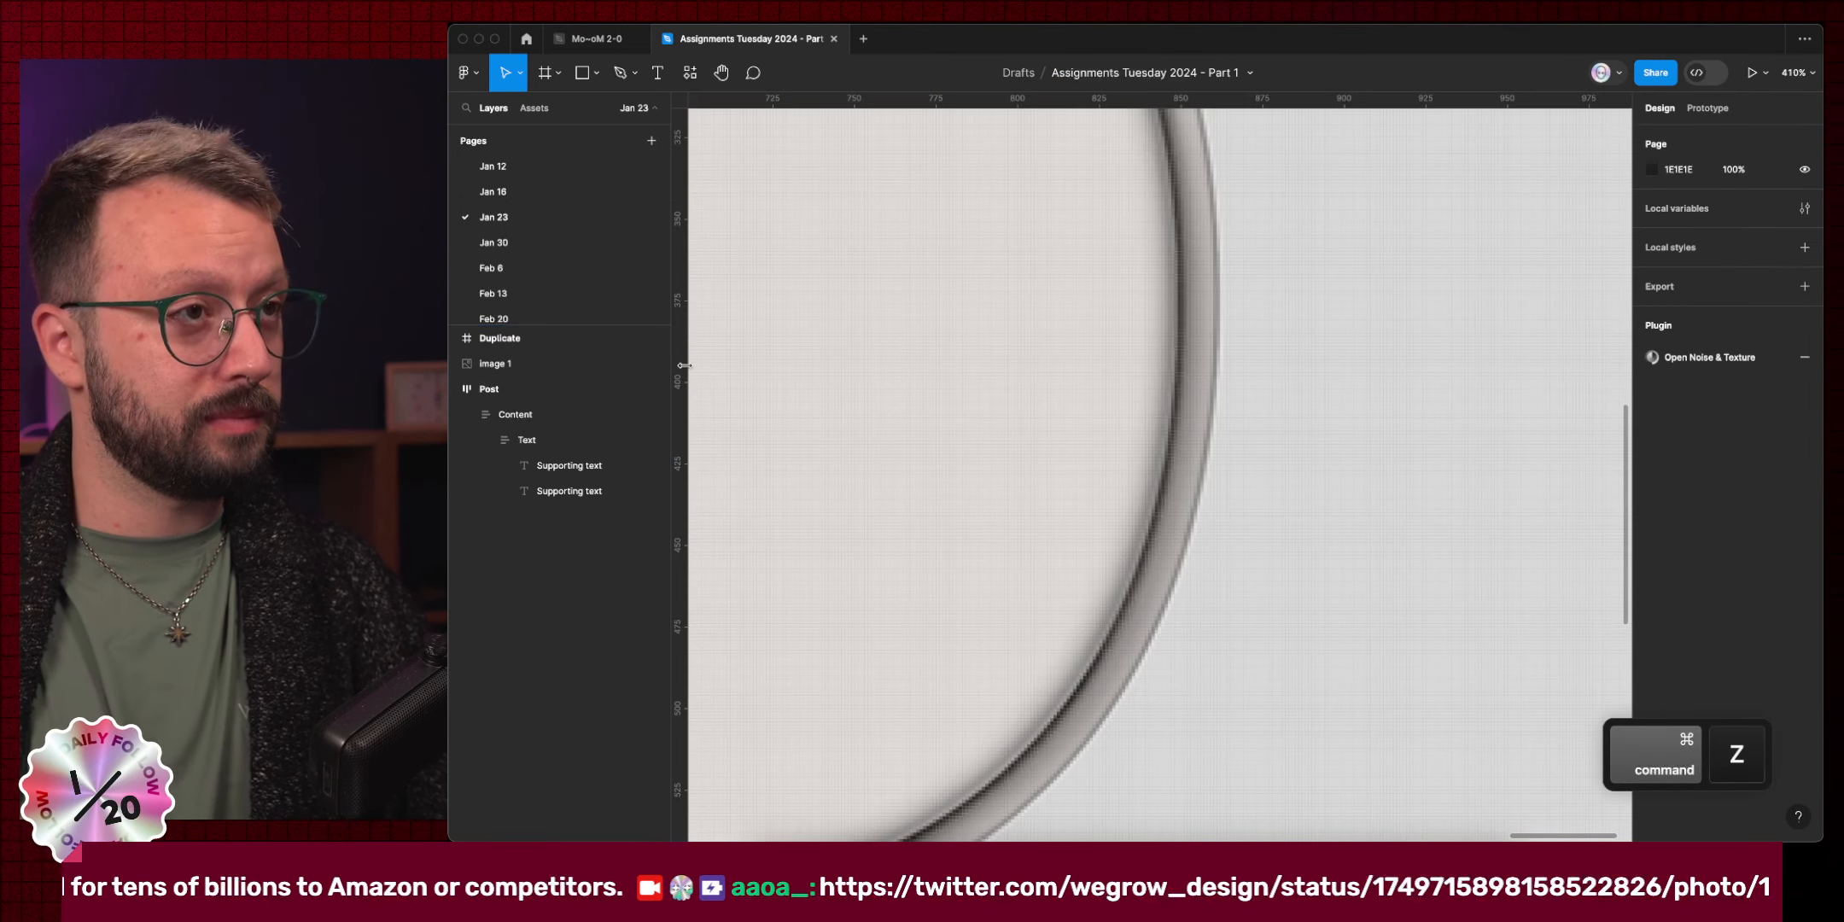
Add vertical guides at the toggle's right edge and outer right rim.
mouse_move(681, 370)
left_mouse_down()
mouse_move(1254, 363)
mouse_move(1180, 347)
left_mouse_up()
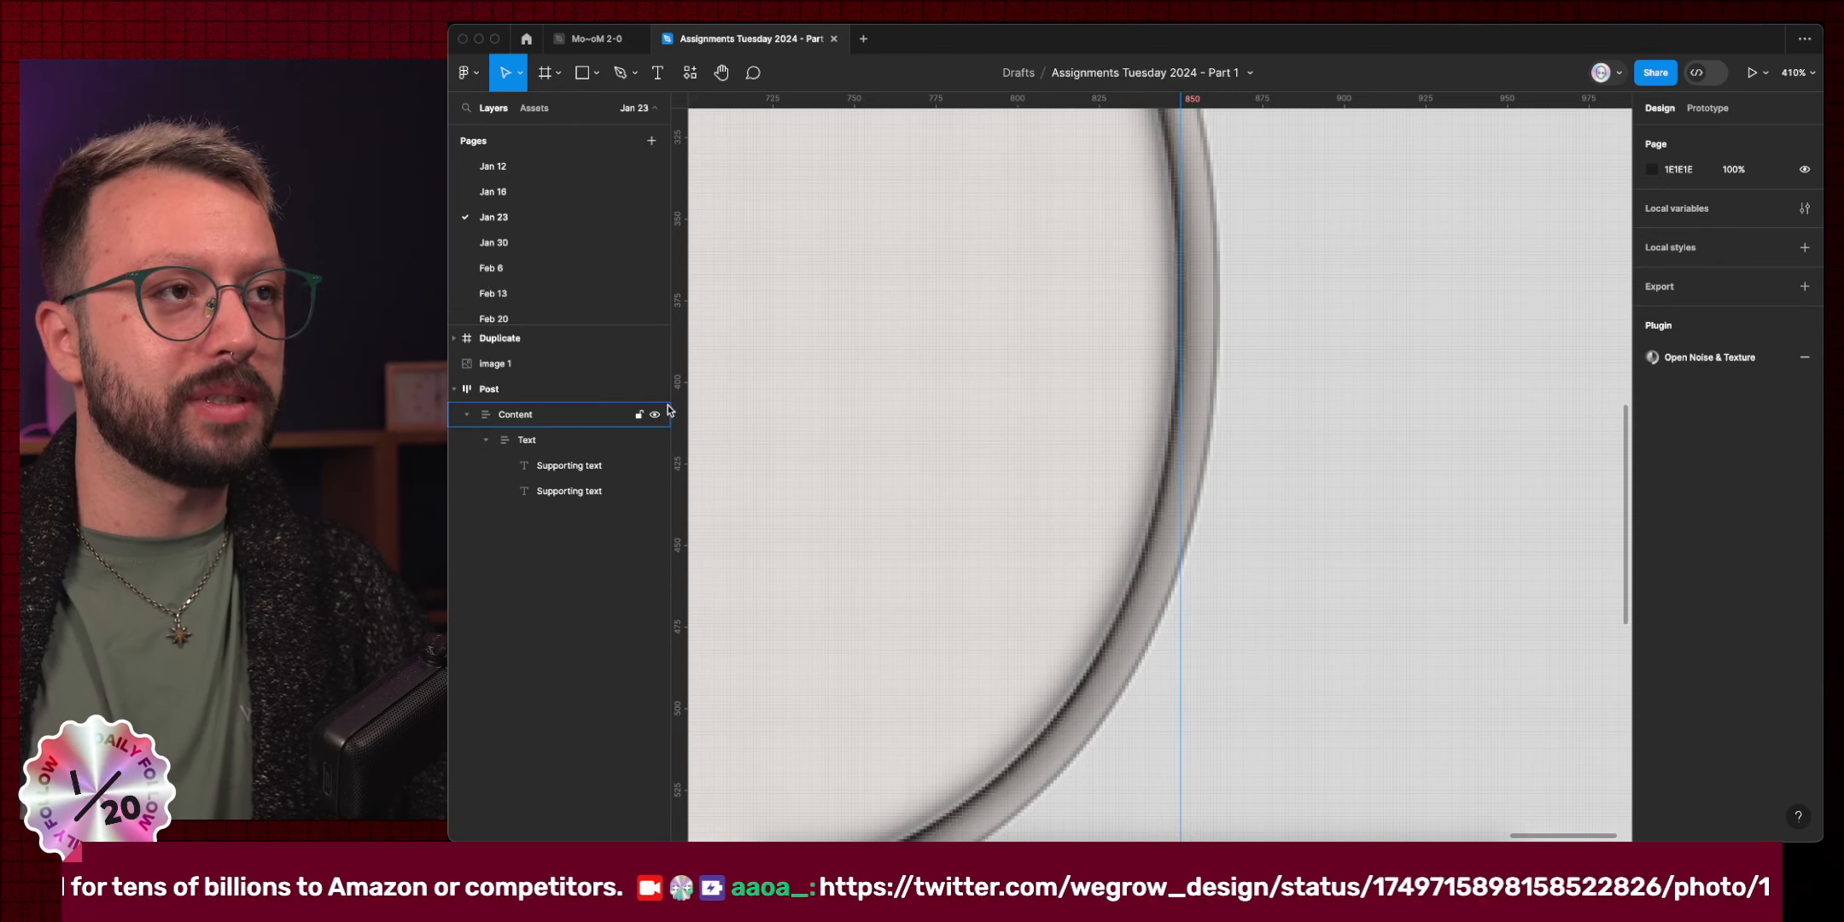
left_click_drag(679, 396, 1216, 379)
scroll(1215, 379, "down", 10)
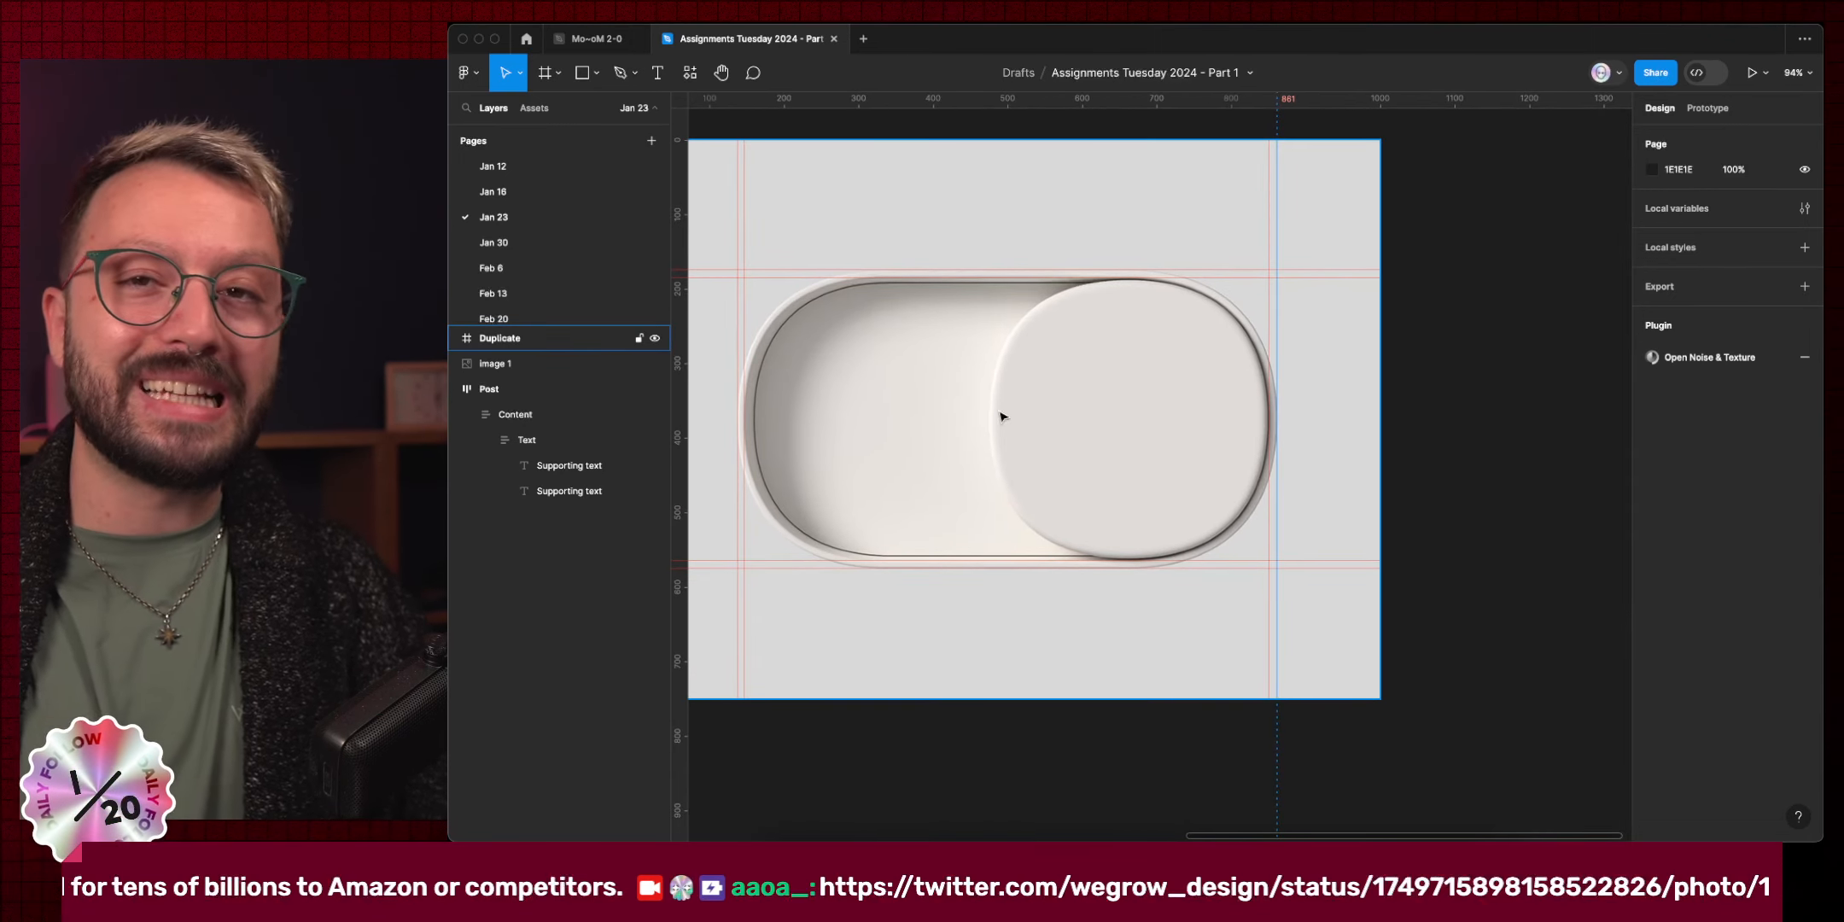
scroll(753, 415, "up", 5)
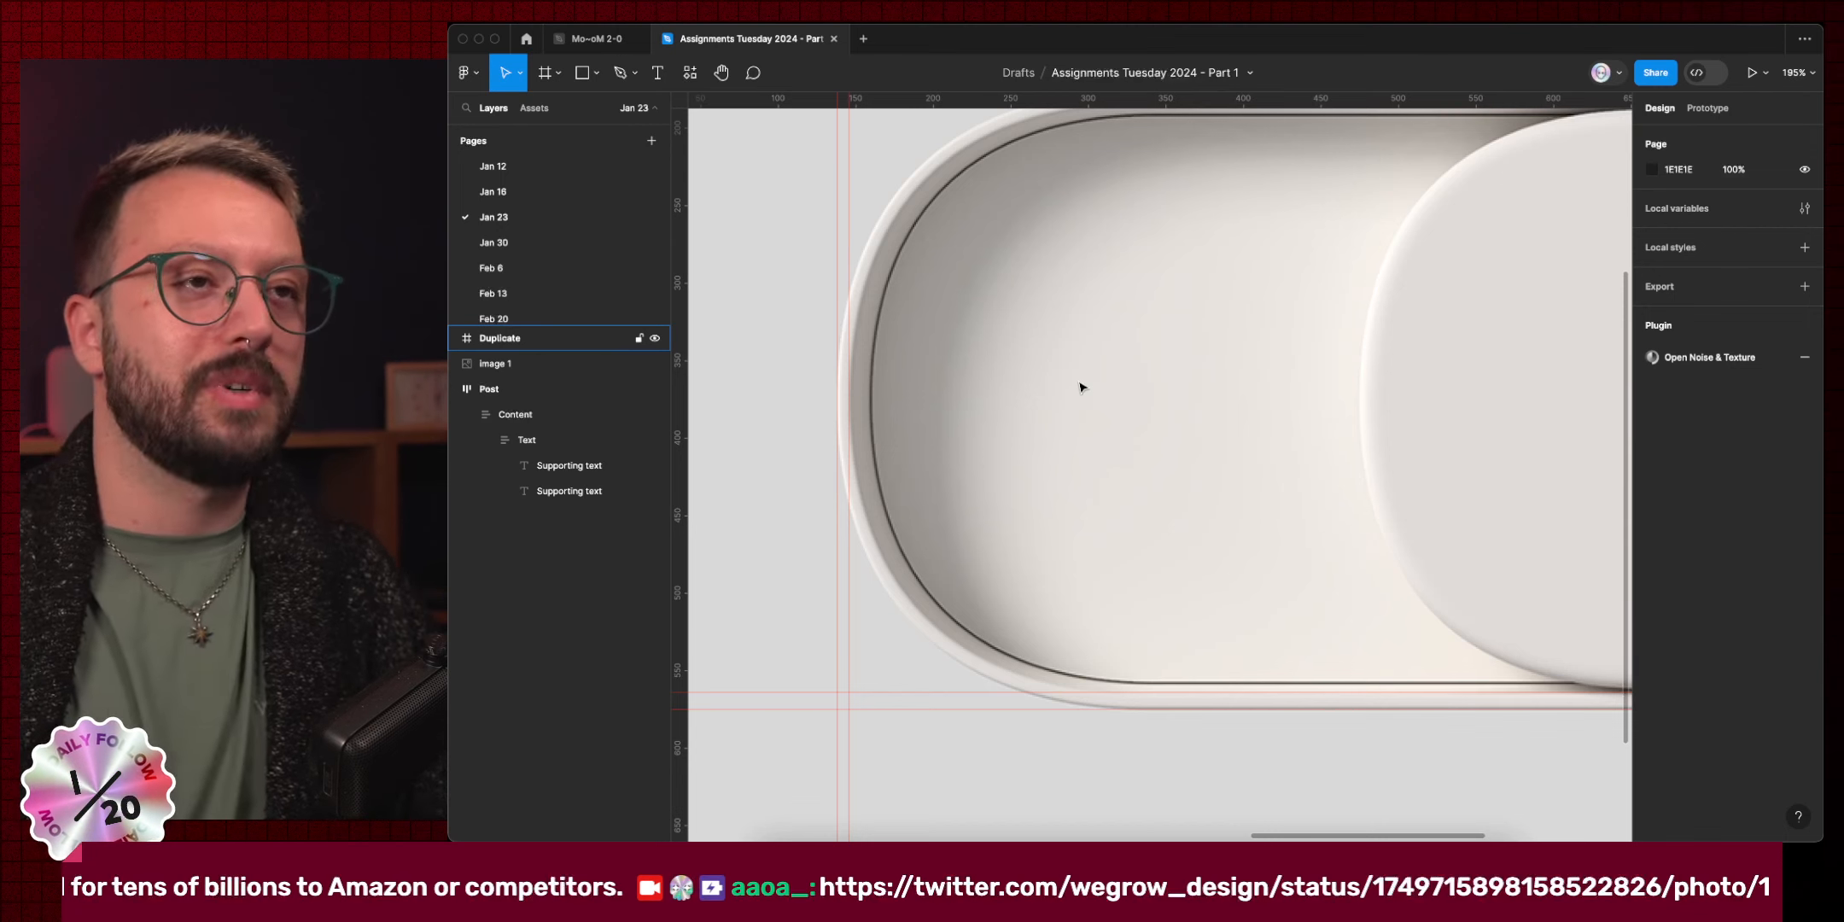
scroll(1040, 262, "up", 2)
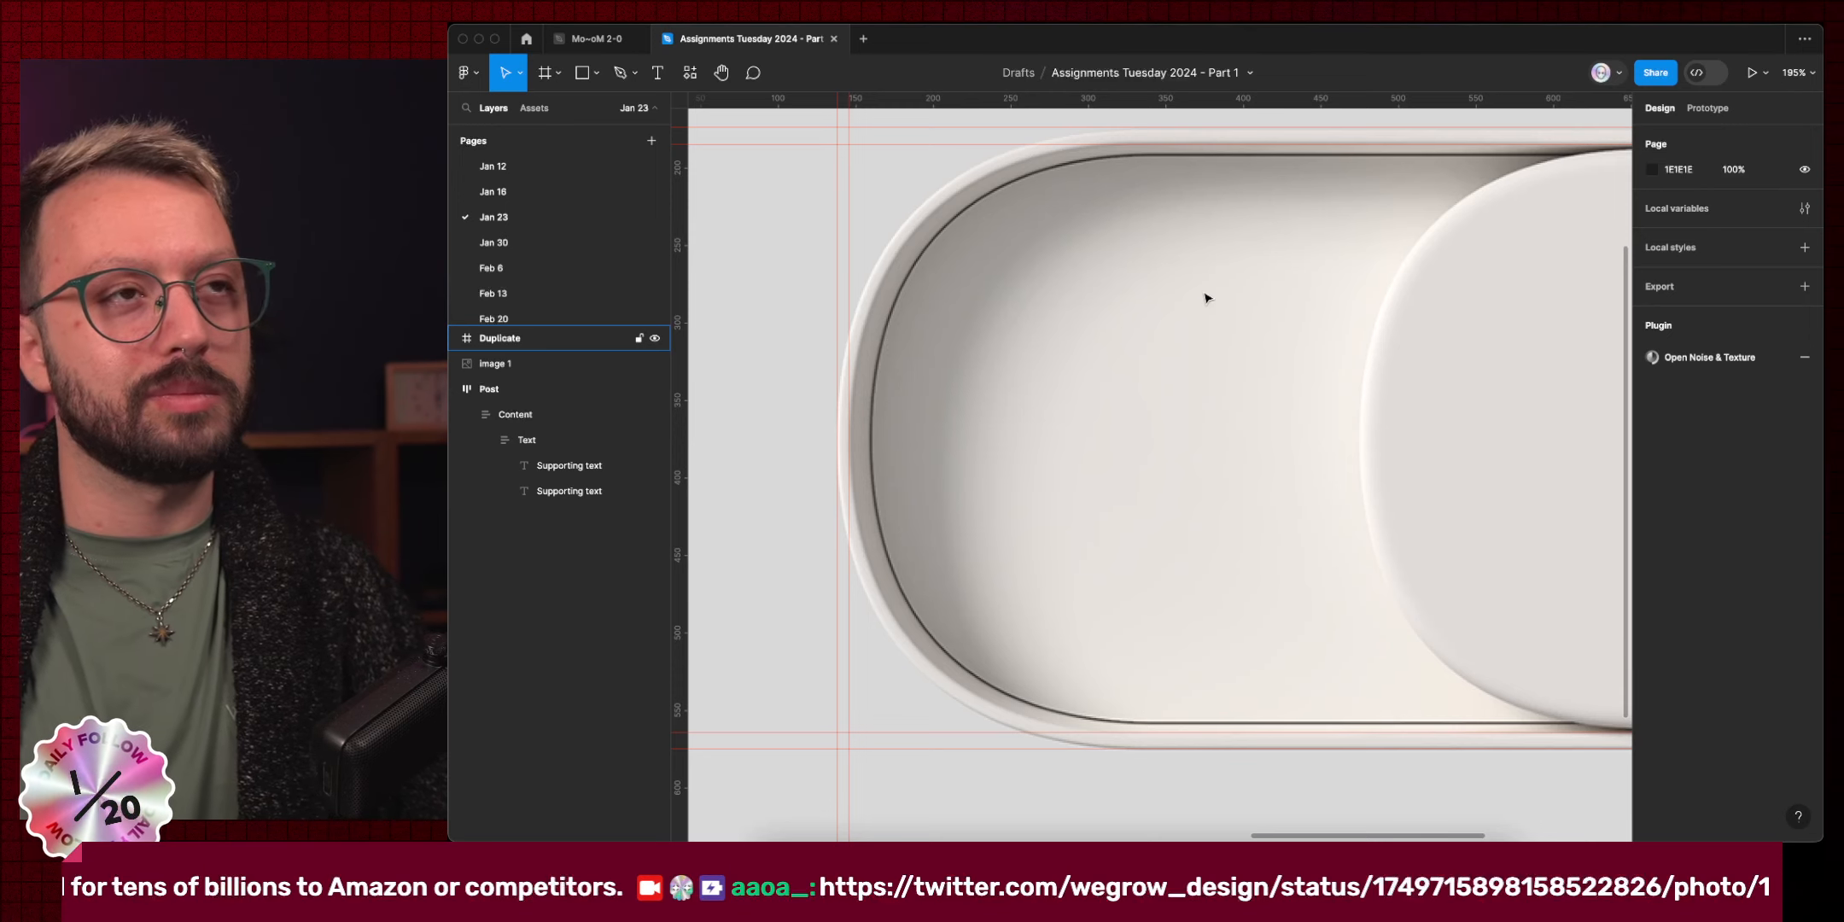
scroll(872, 435, "up", 10)
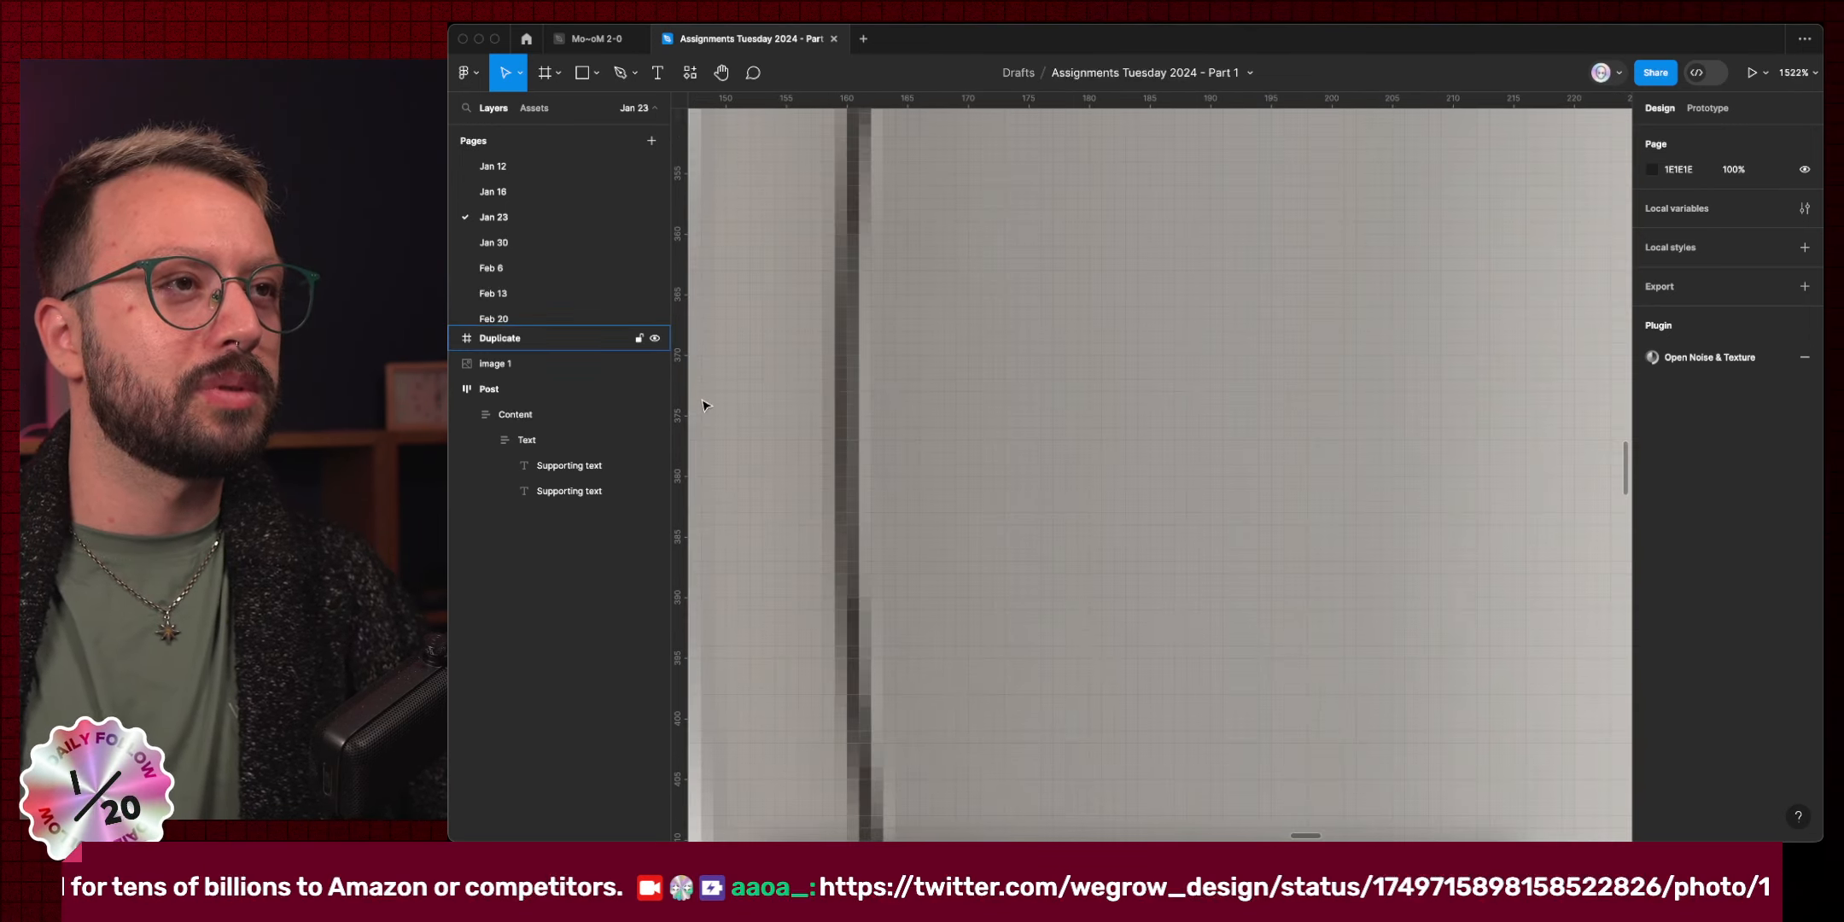
Nudge the left guide from 161 to 159.
left_click_drag(863, 435, 833, 435)
scroll(832, 418, "down", 8)
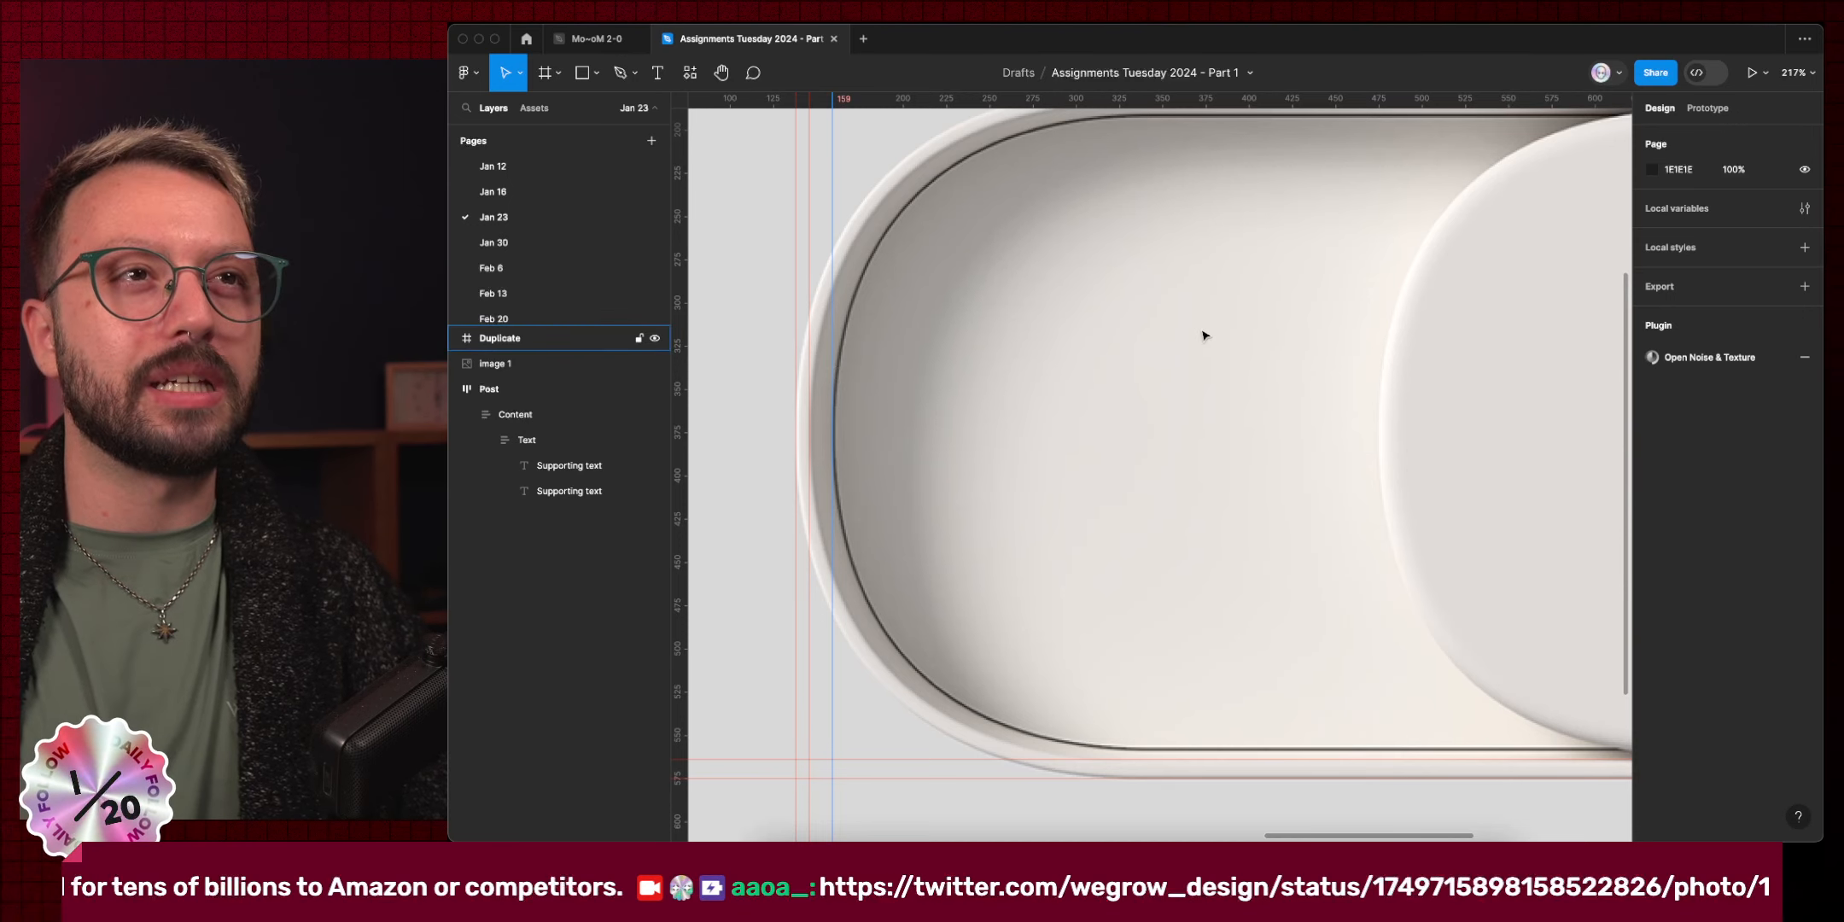
scroll(1205, 241, "up", 10)
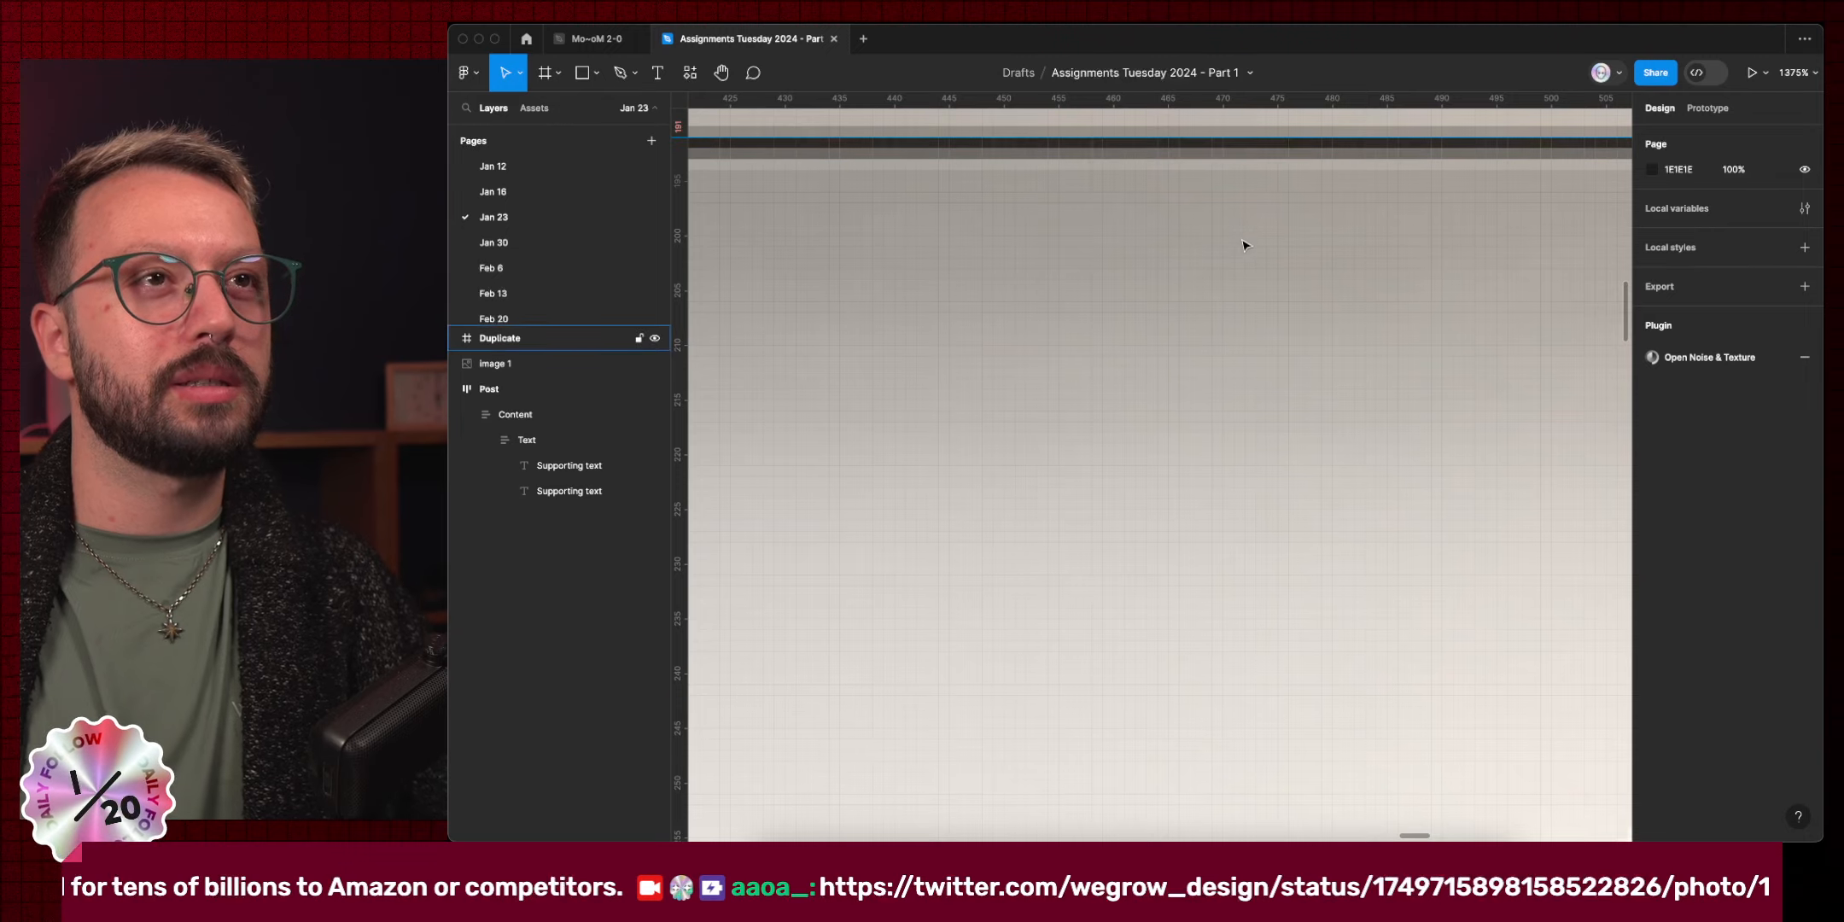
scroll(1243, 244, "down", 6)
scroll(1229, 282, "down", 7)
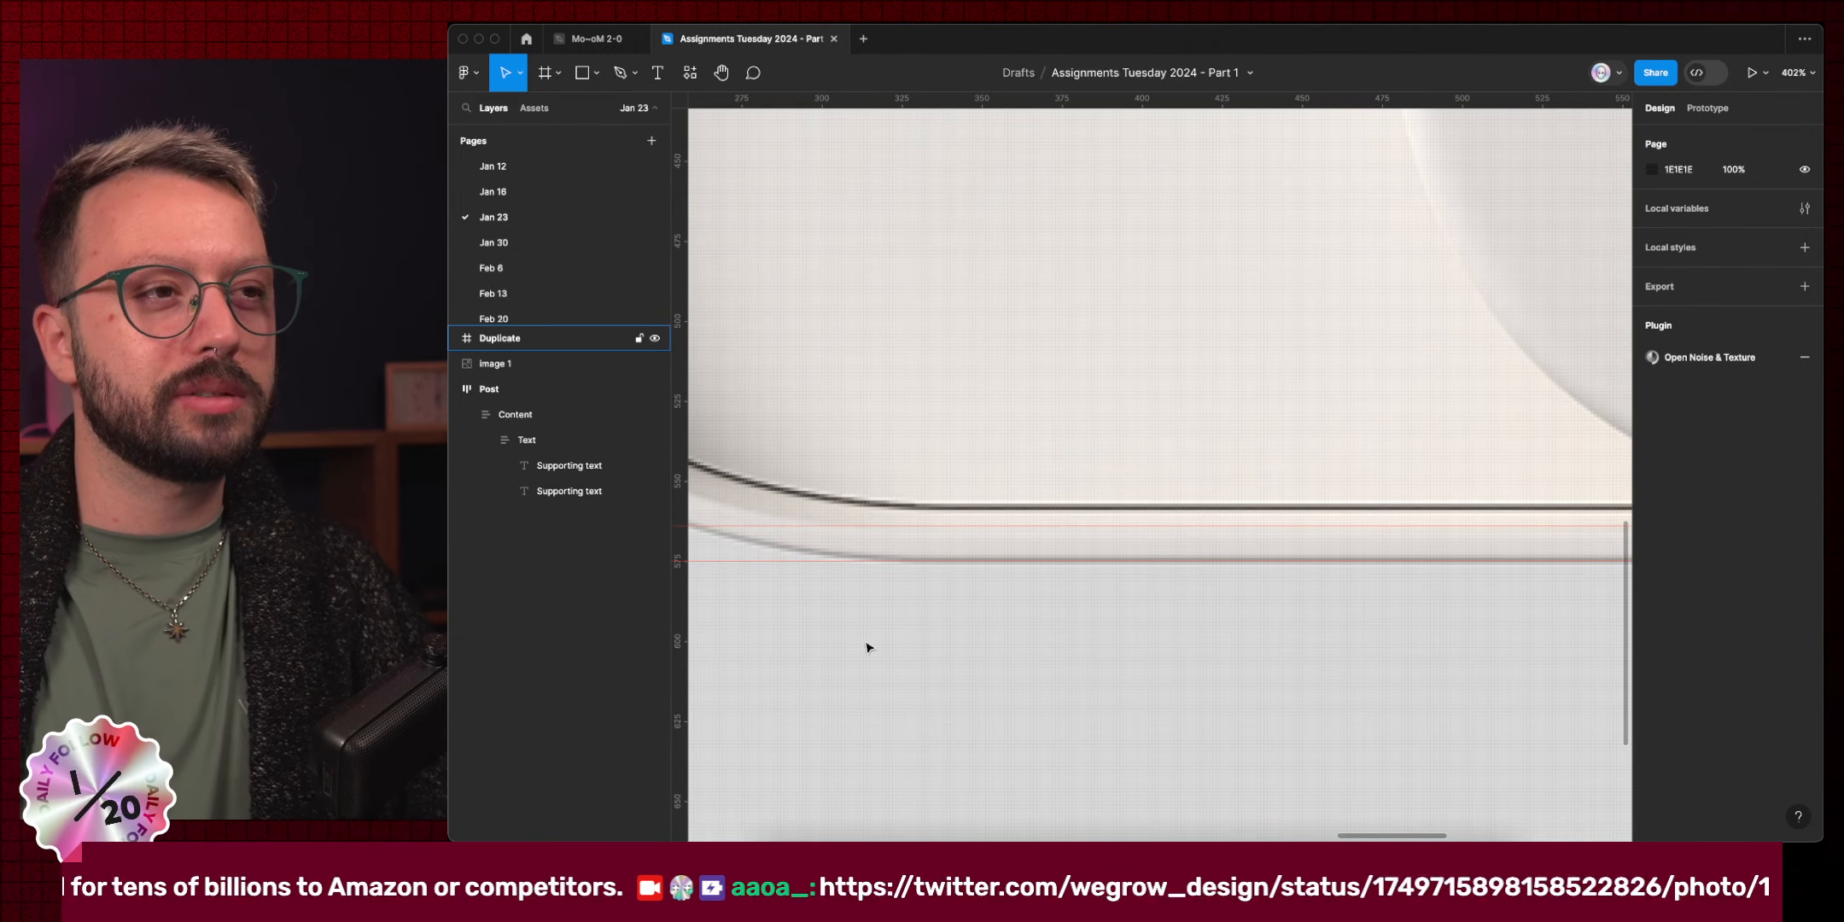
Add a horizontal guide at y 559 for the inner rim's bottom.
left_click_drag(1078, 99, 1212, 509)
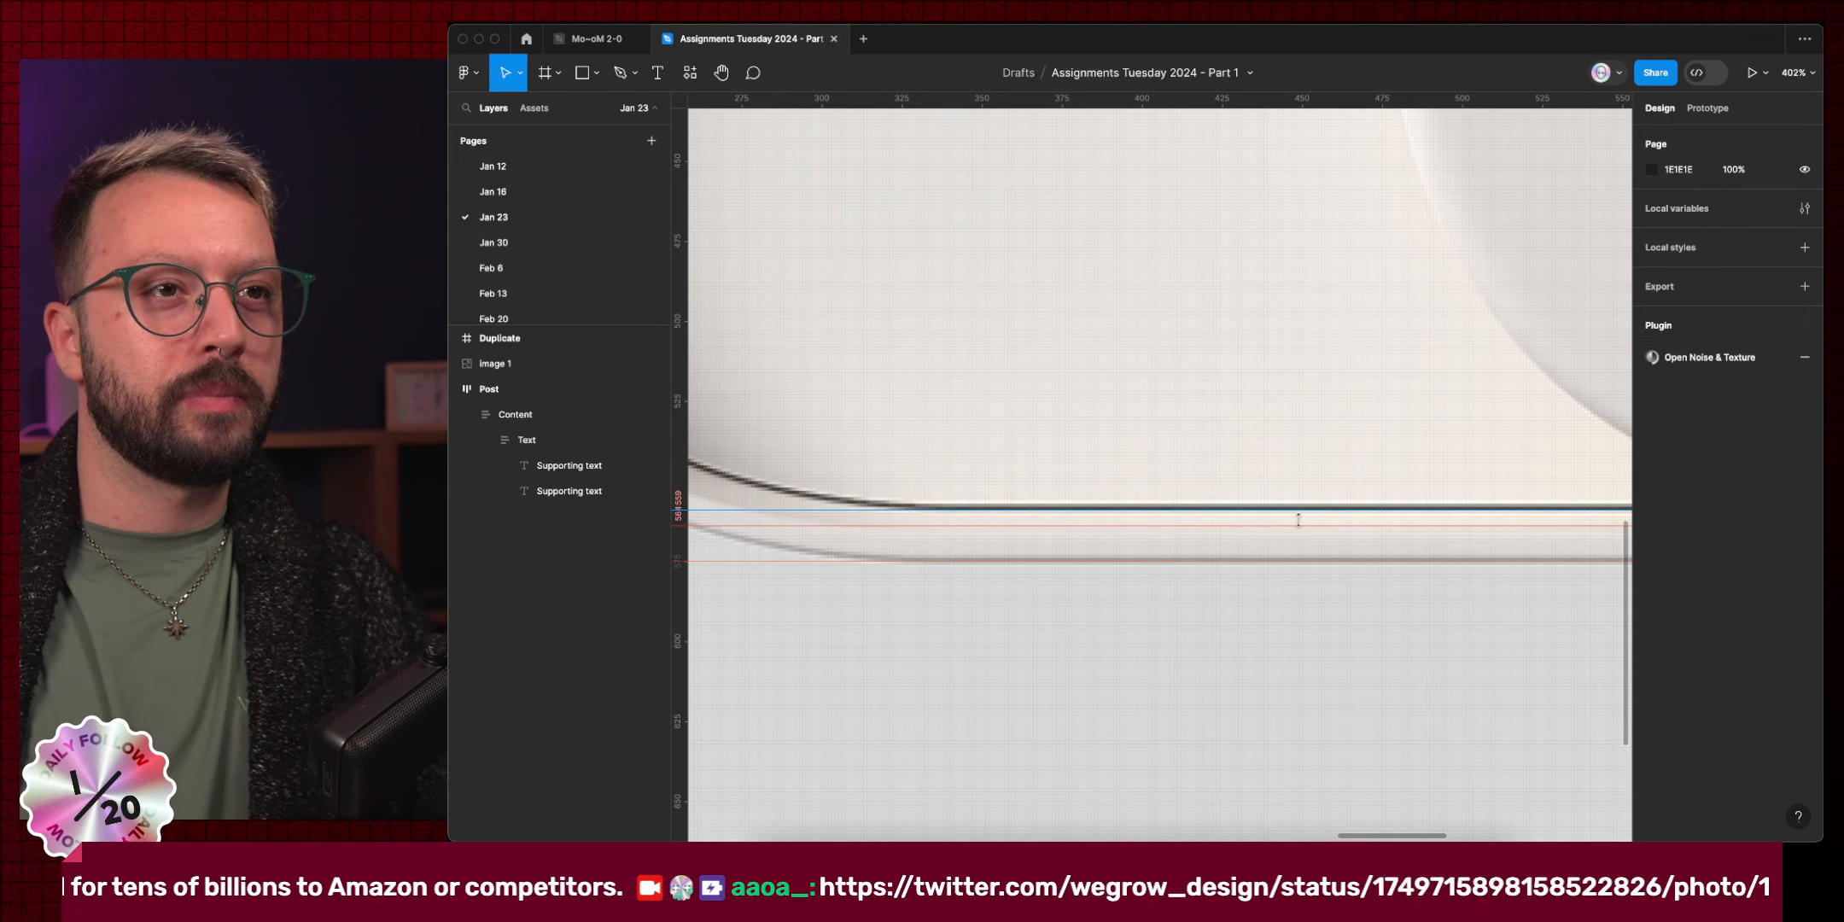
scroll(1298, 513, "down", 3)
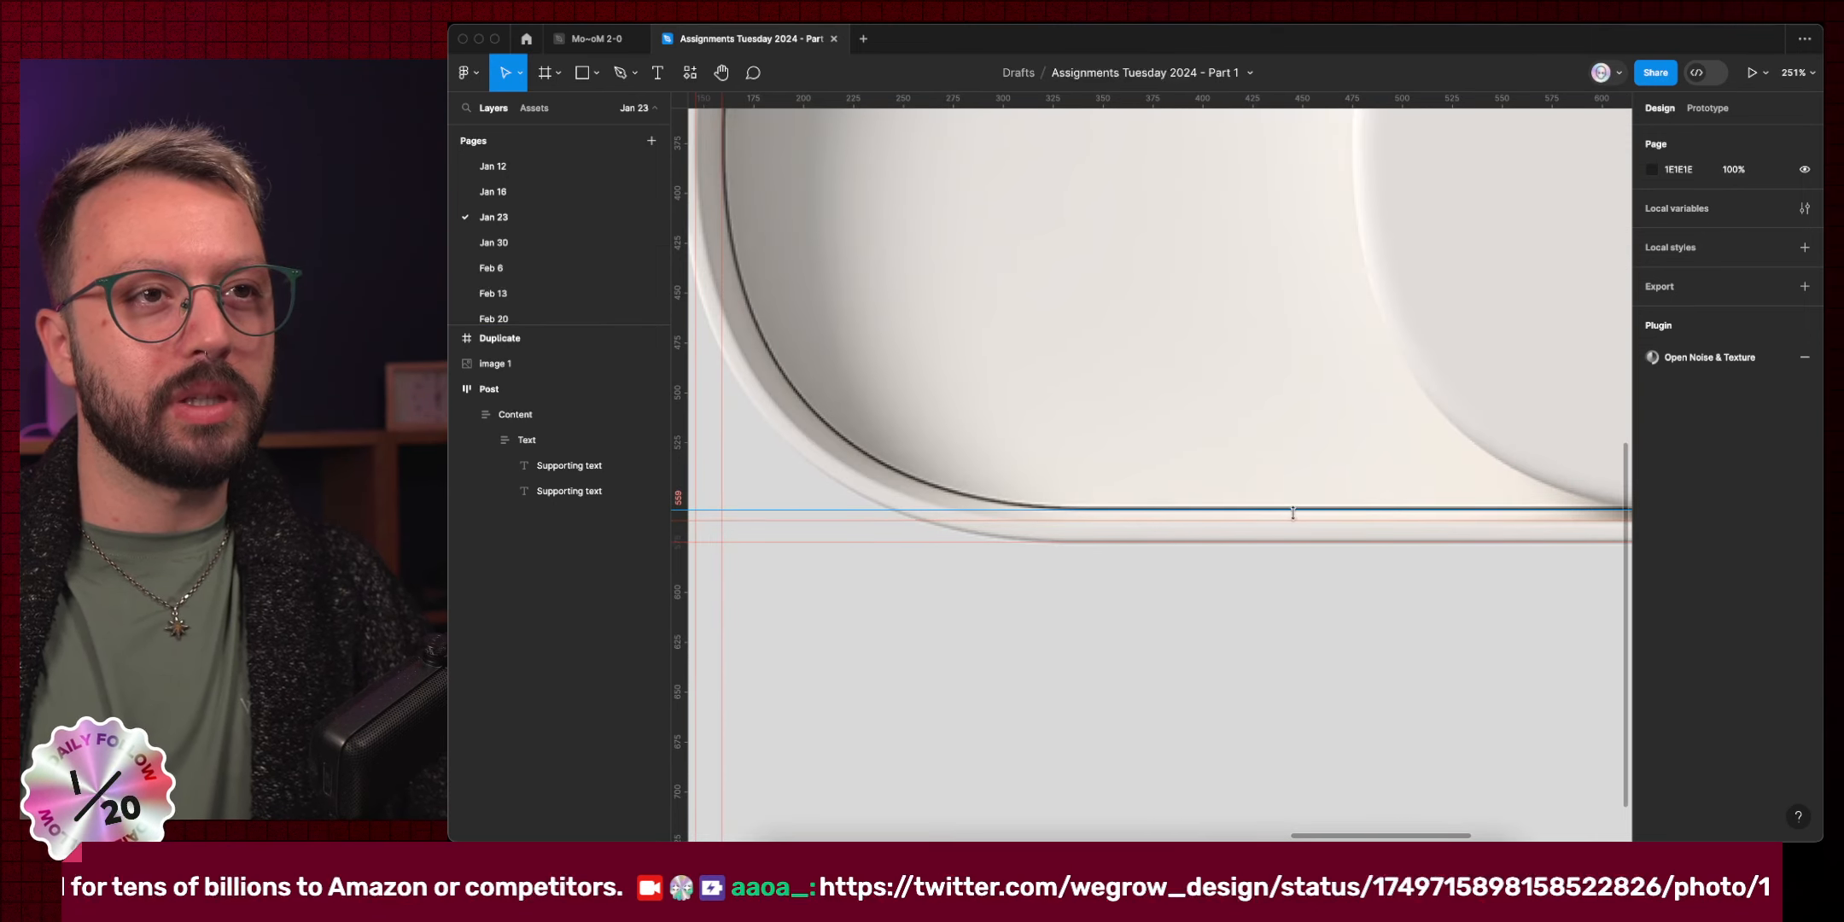
scroll(1296, 511, "up", 5)
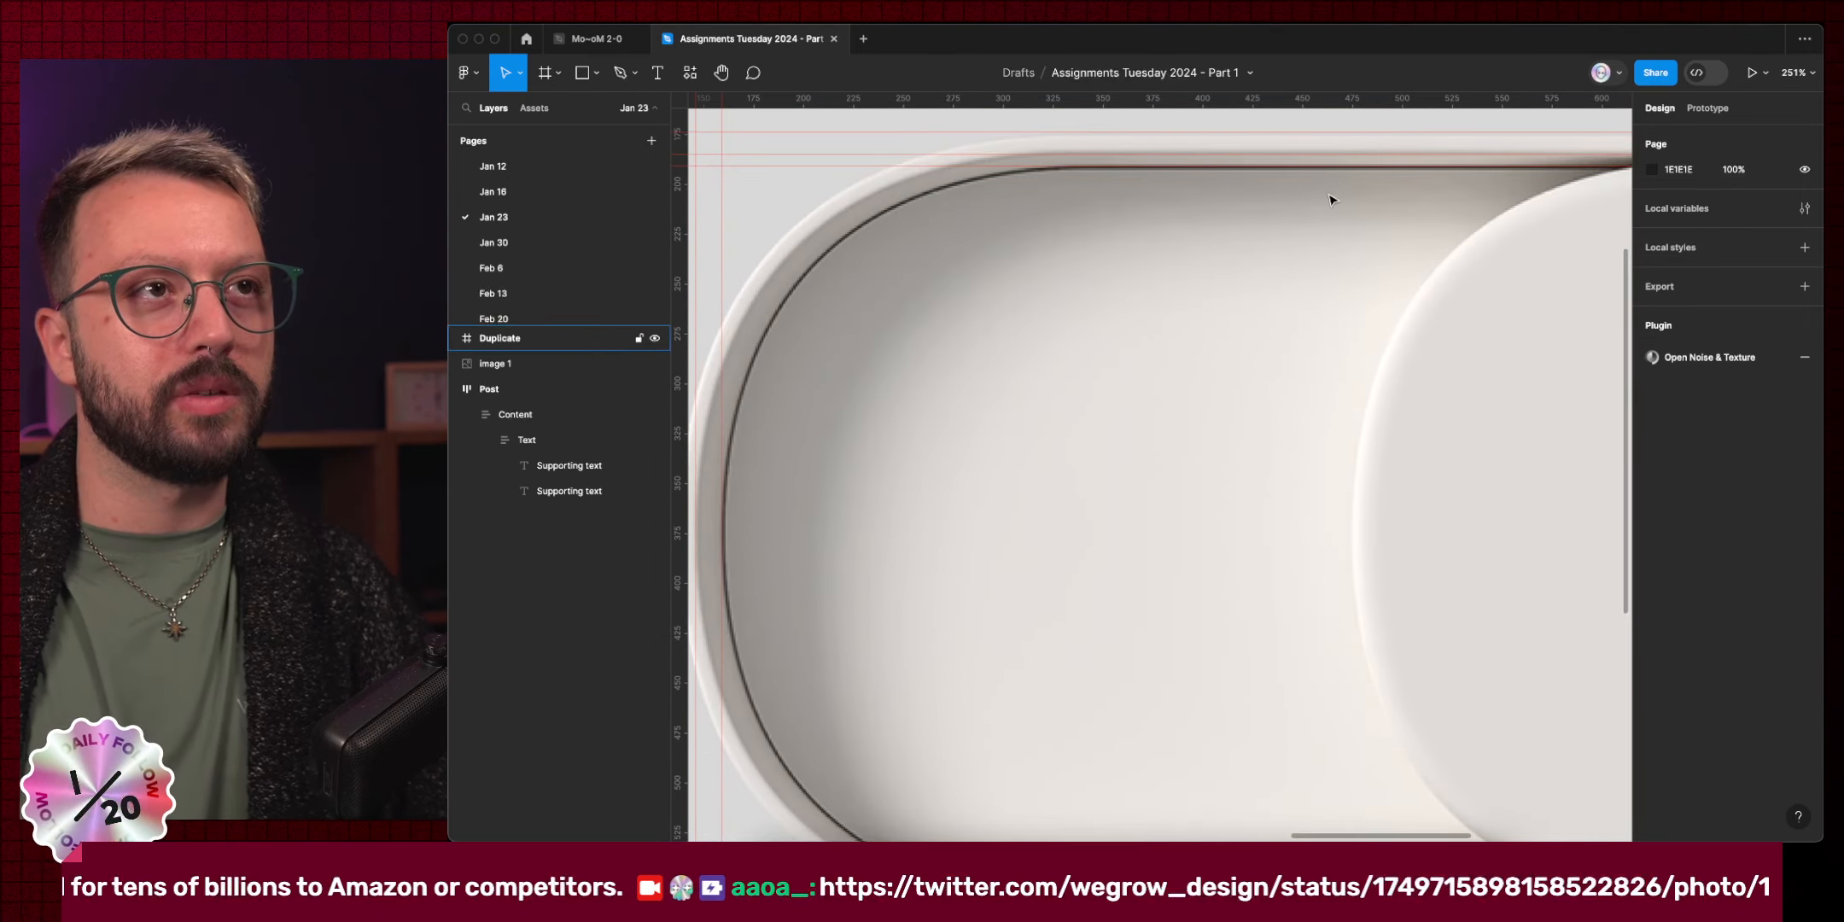
scroll(1266, 356, "down", 3)
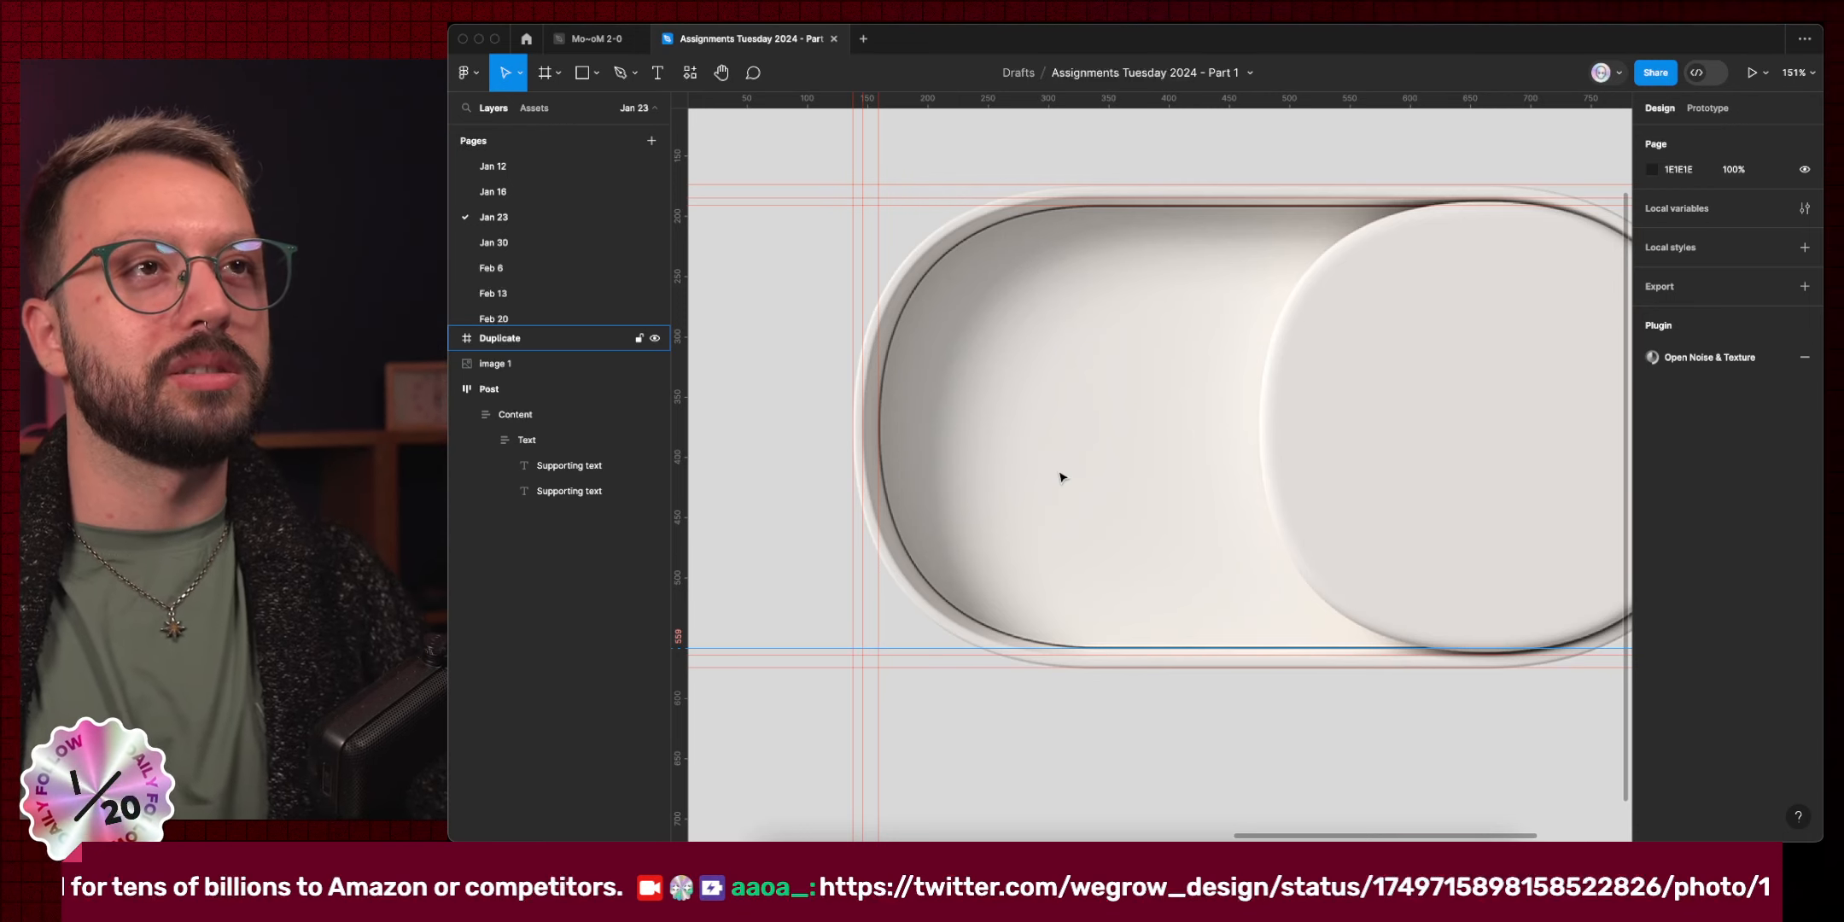
scroll(1090, 391, "right", 4)
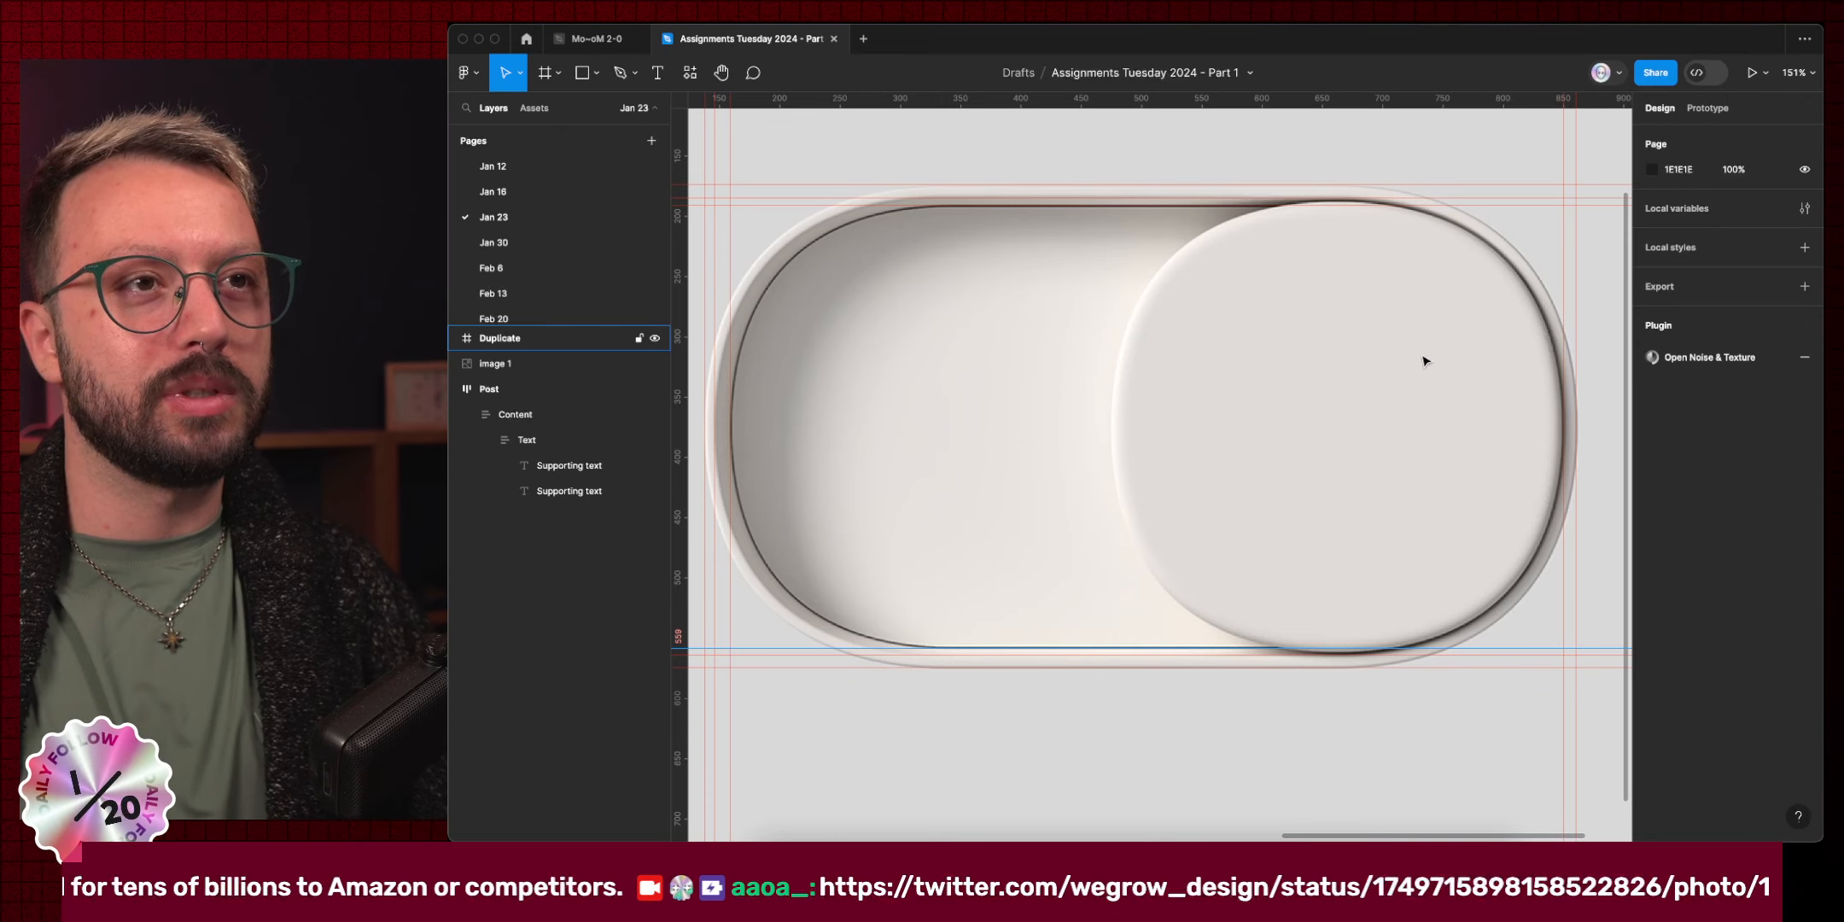
scroll(1185, 416, "up", 10)
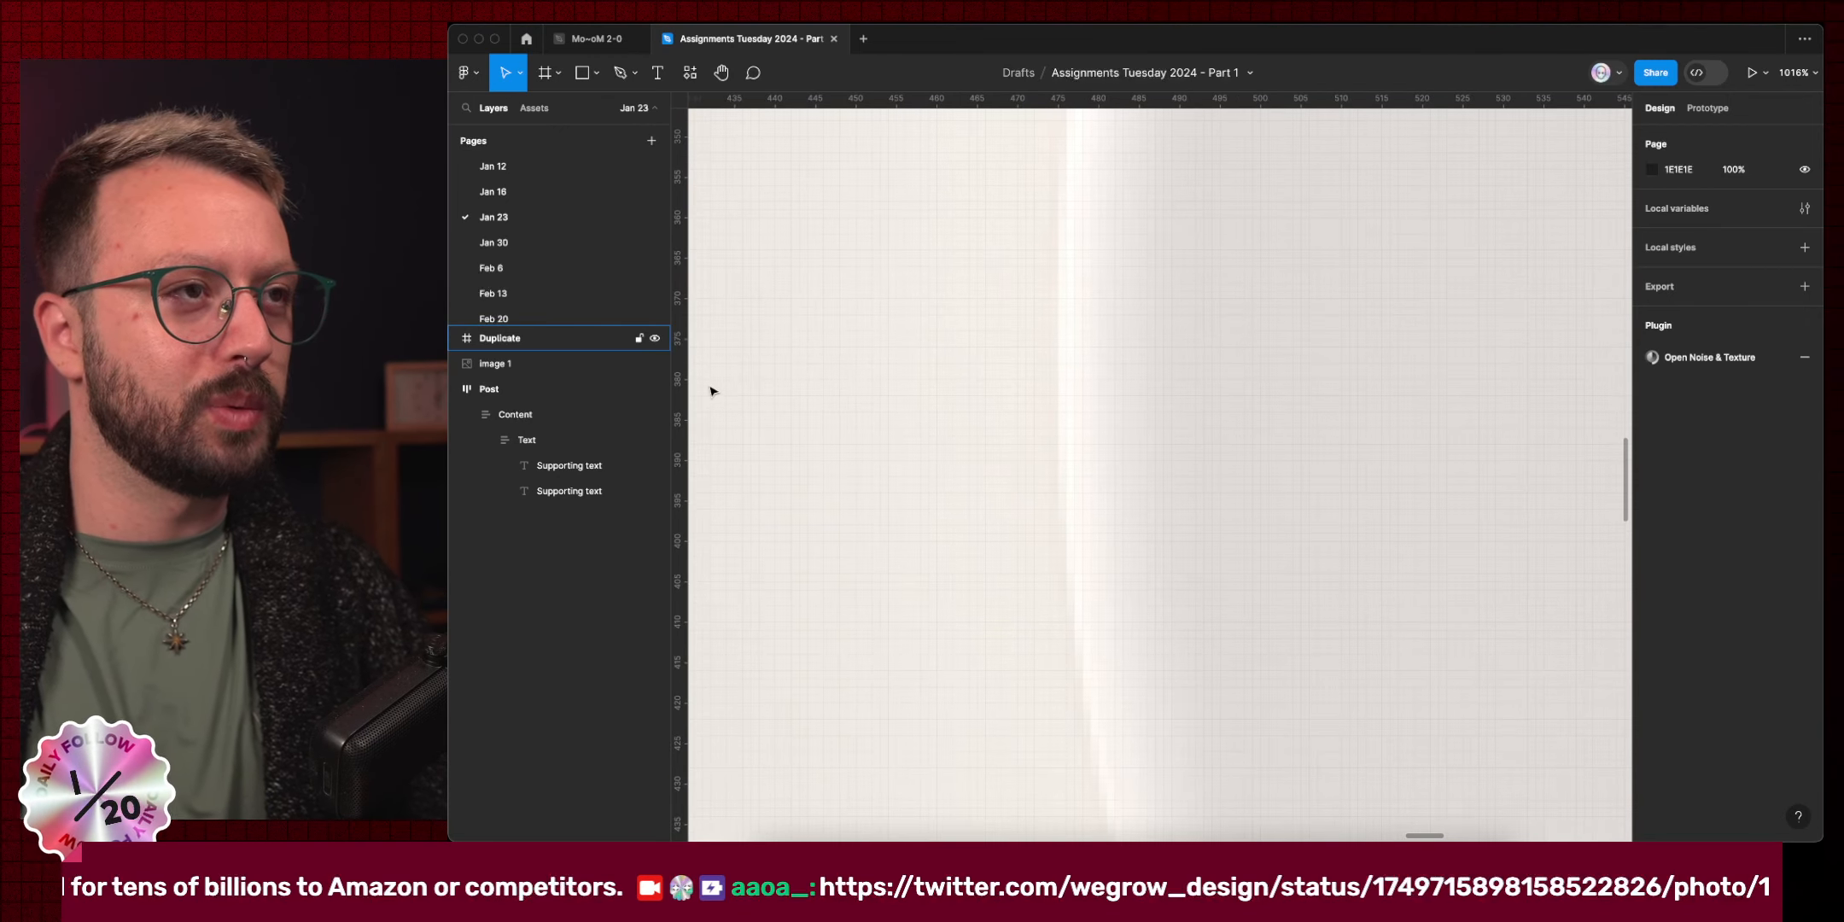
Add a vertical guide at x 473 for the thumb's left edge, then go to Drafts.
left_click_drag(678, 399, 1046, 394)
scroll(1247, 244, "down", 8)
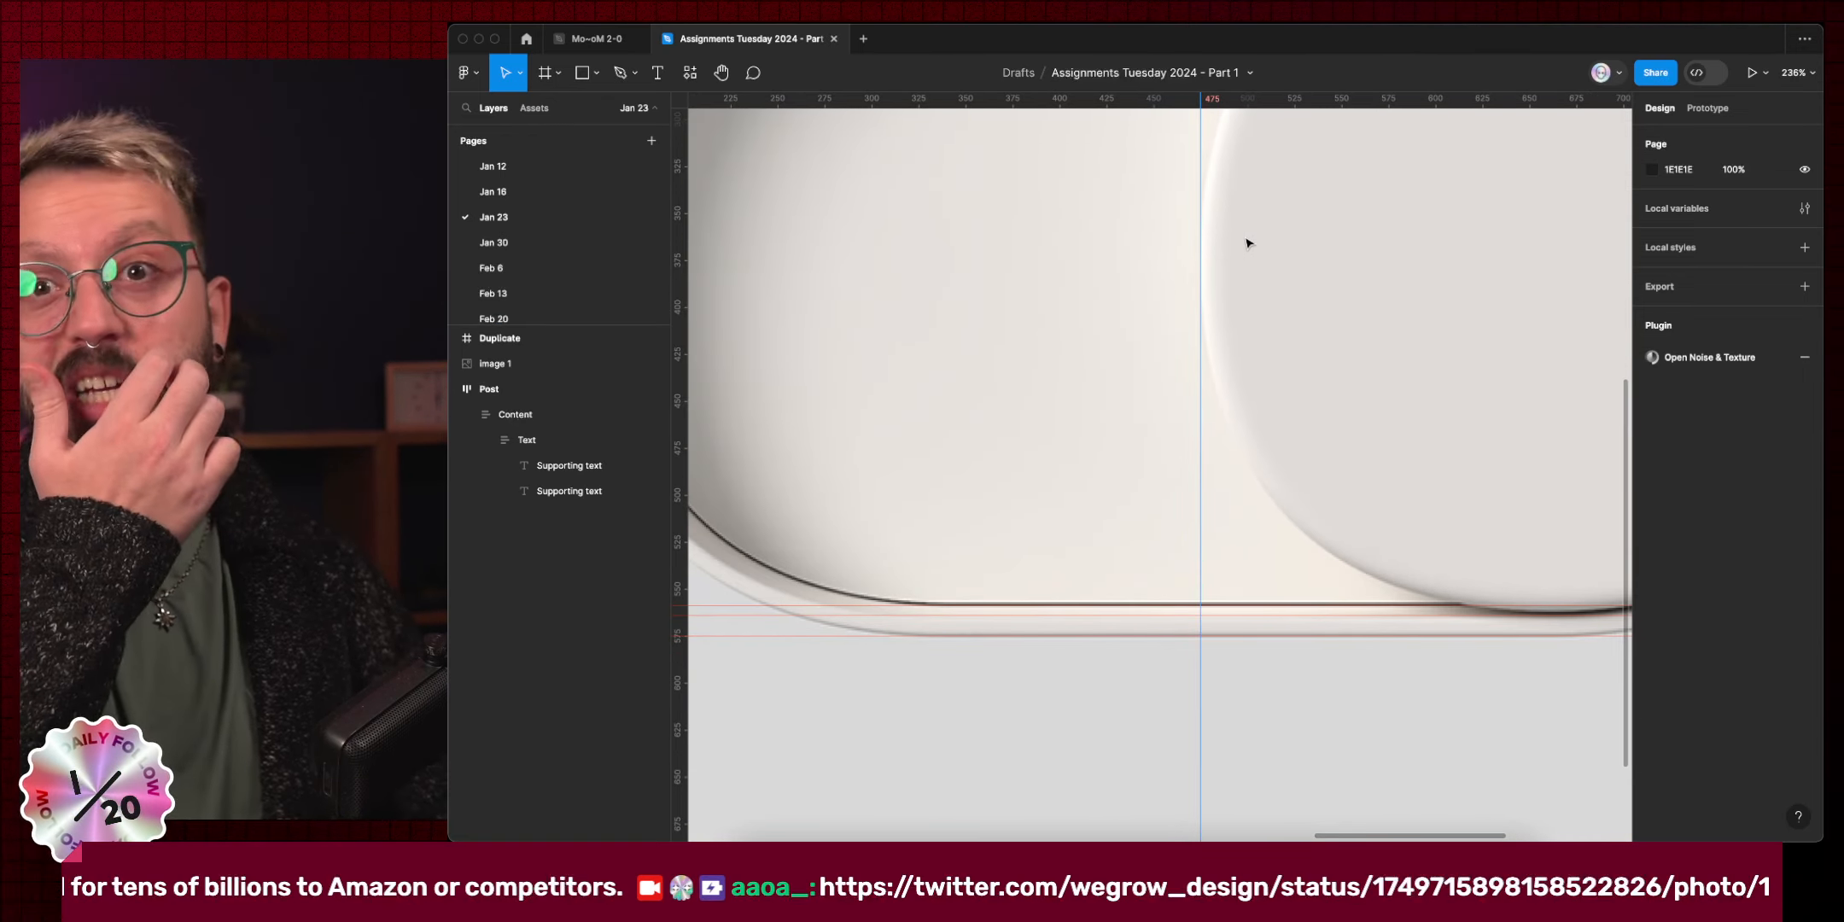
scroll(1247, 244, "down", 6)
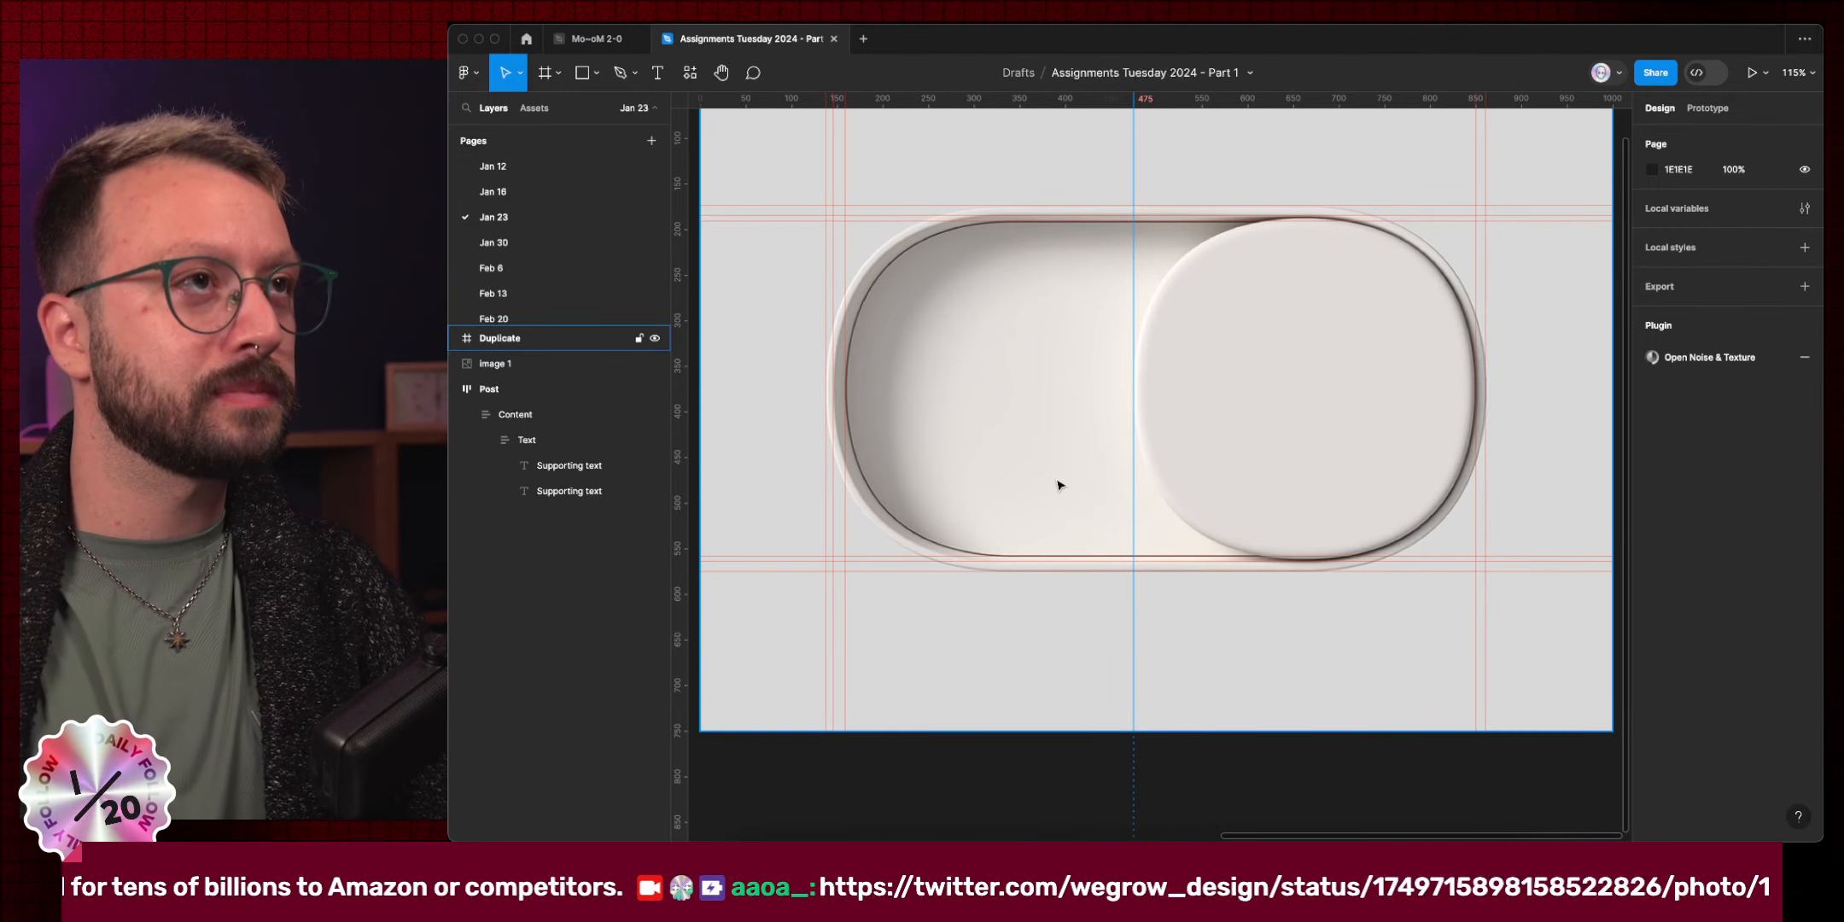
left_click(528, 43)
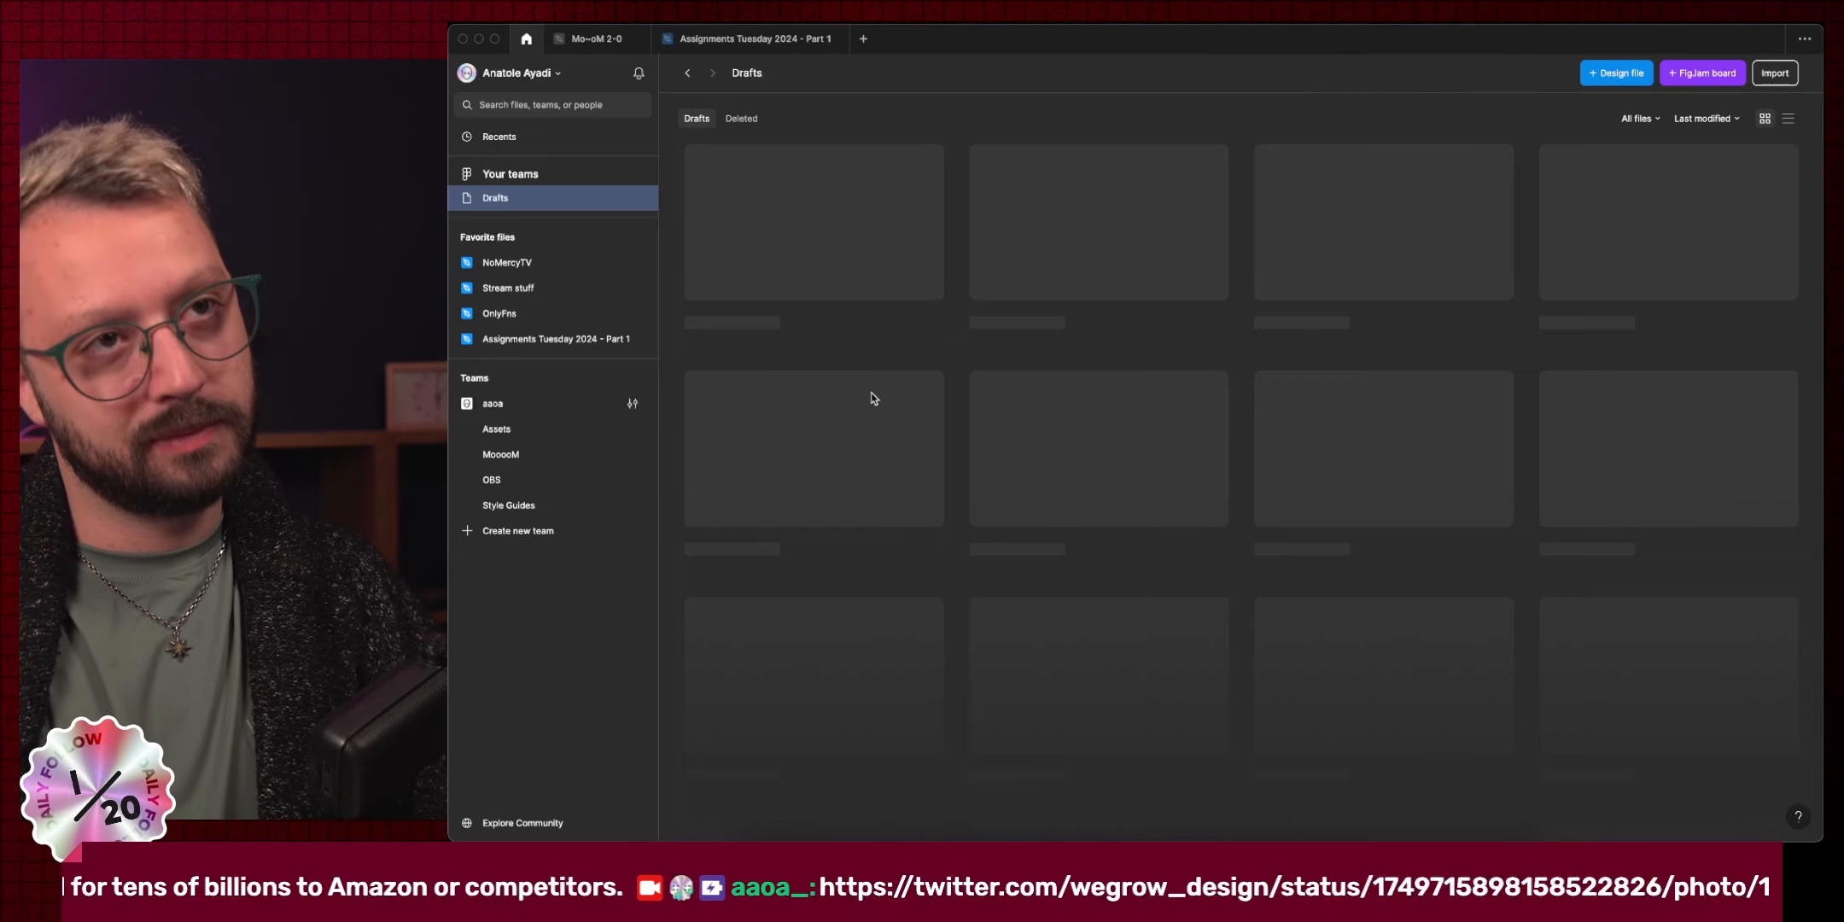
Open WarmUP from Recents, inspect its Frame 2 wave vectors, then close it.
left_click(515, 140)
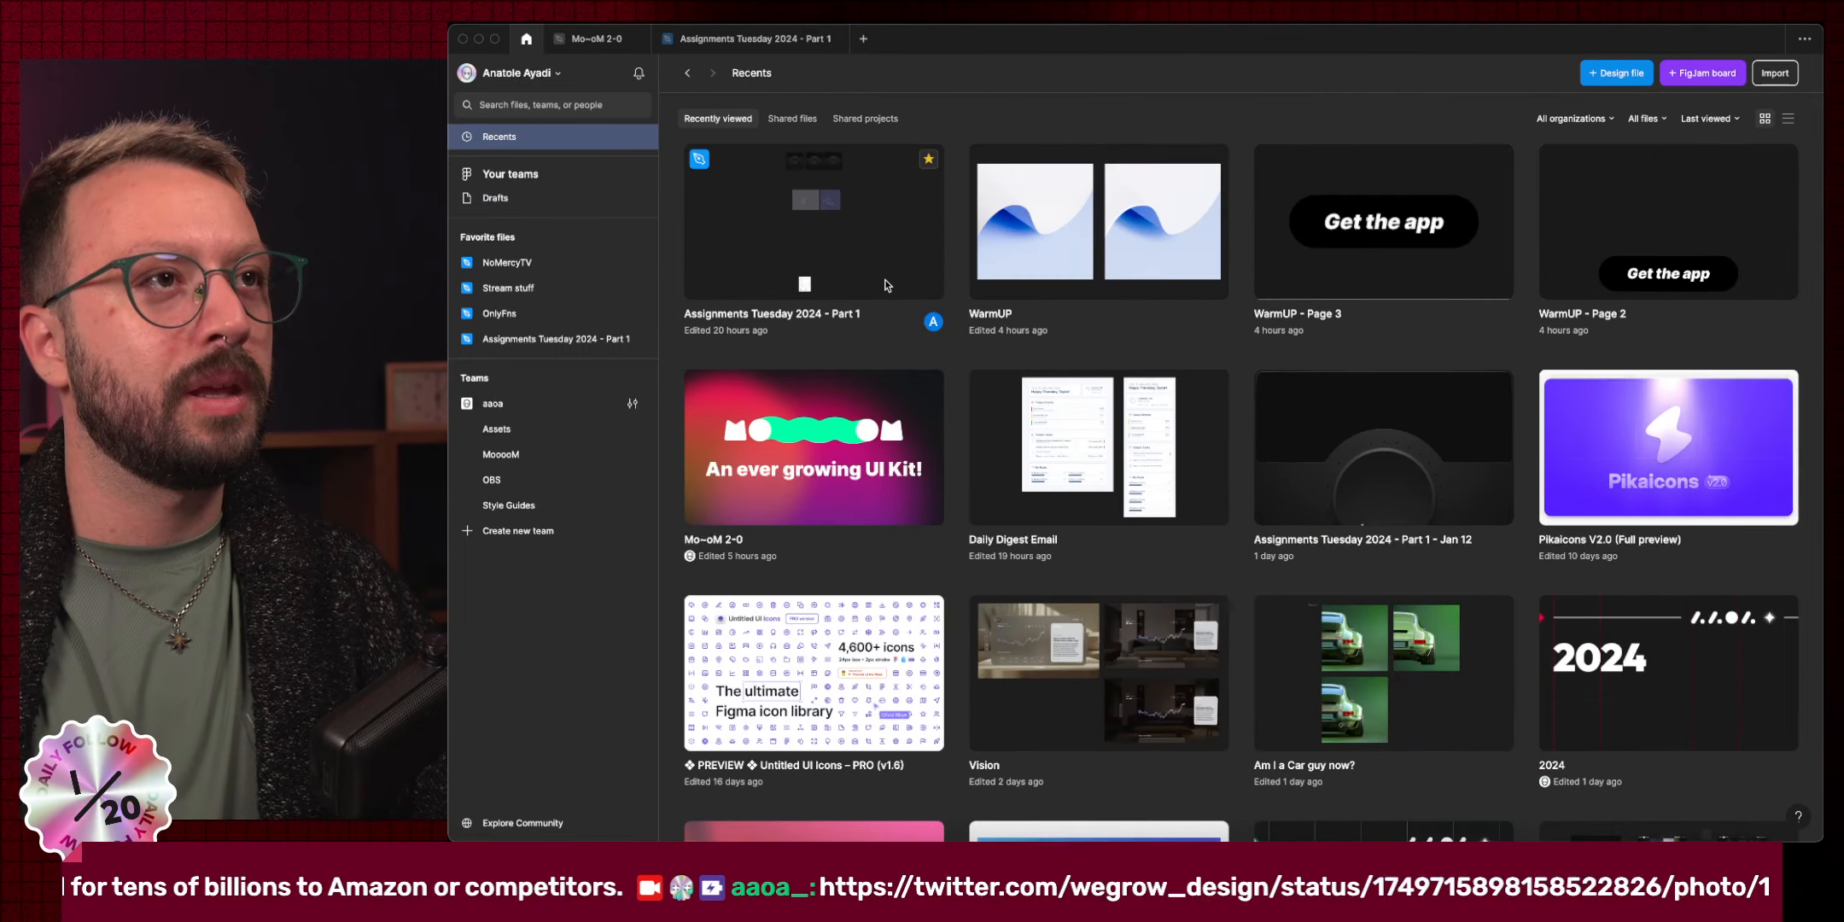
double_click(1029, 221)
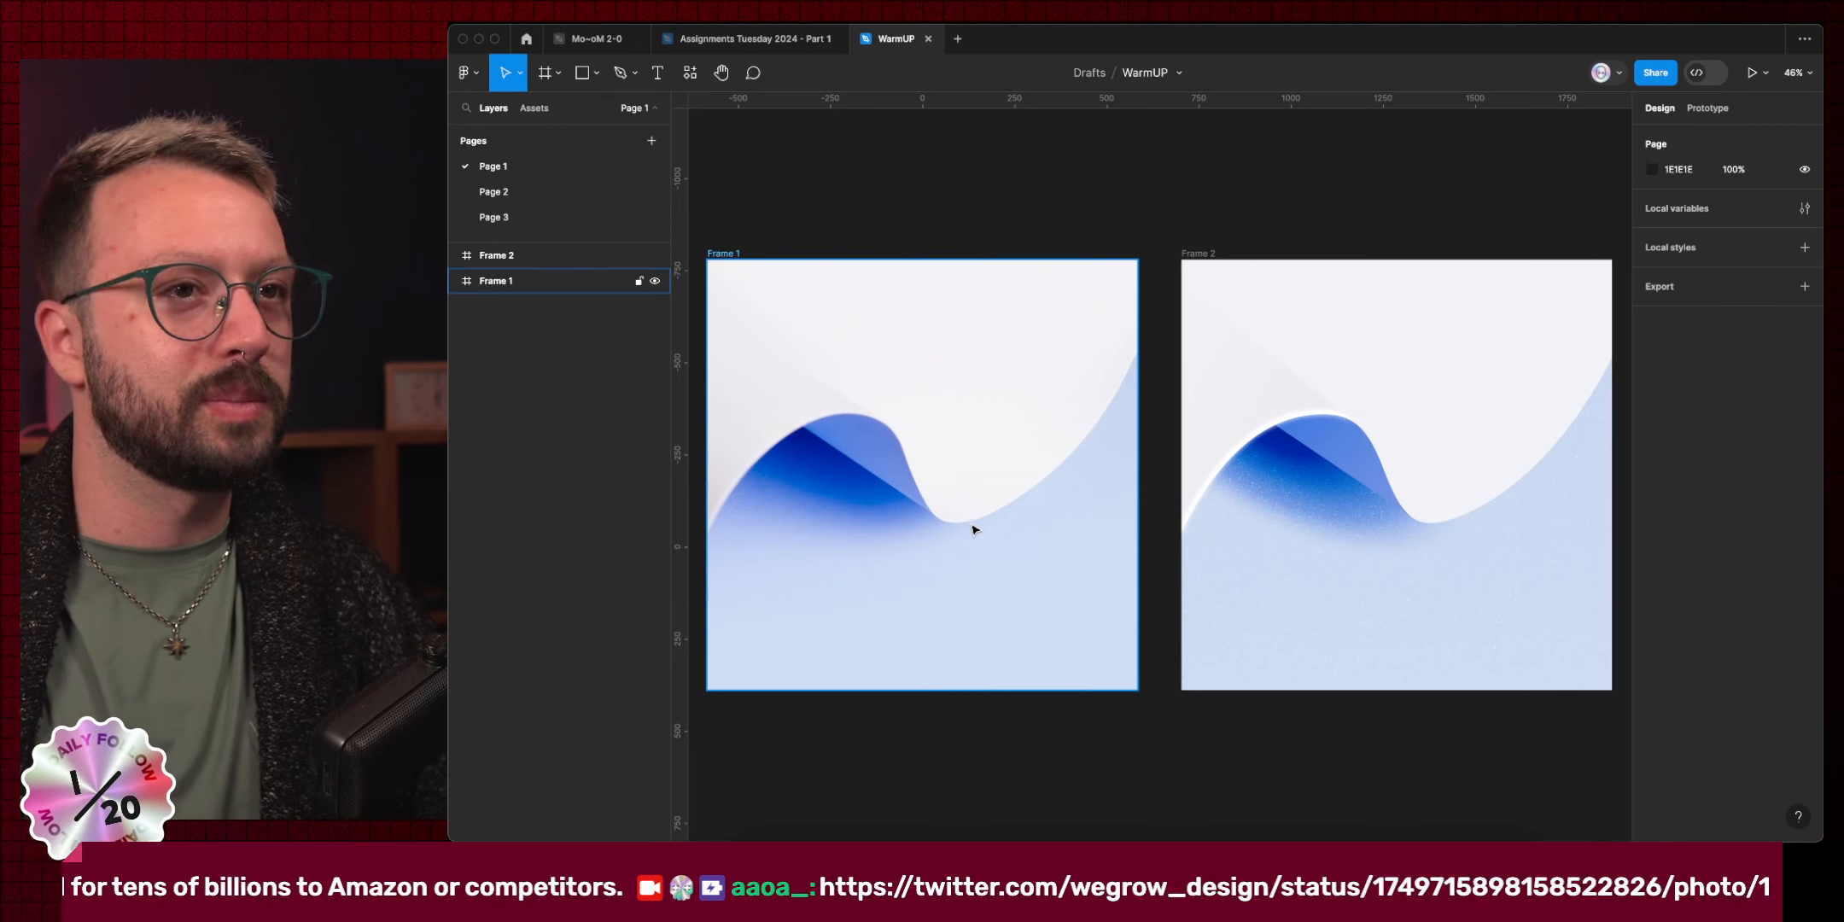
scroll(975, 529, "left", 3)
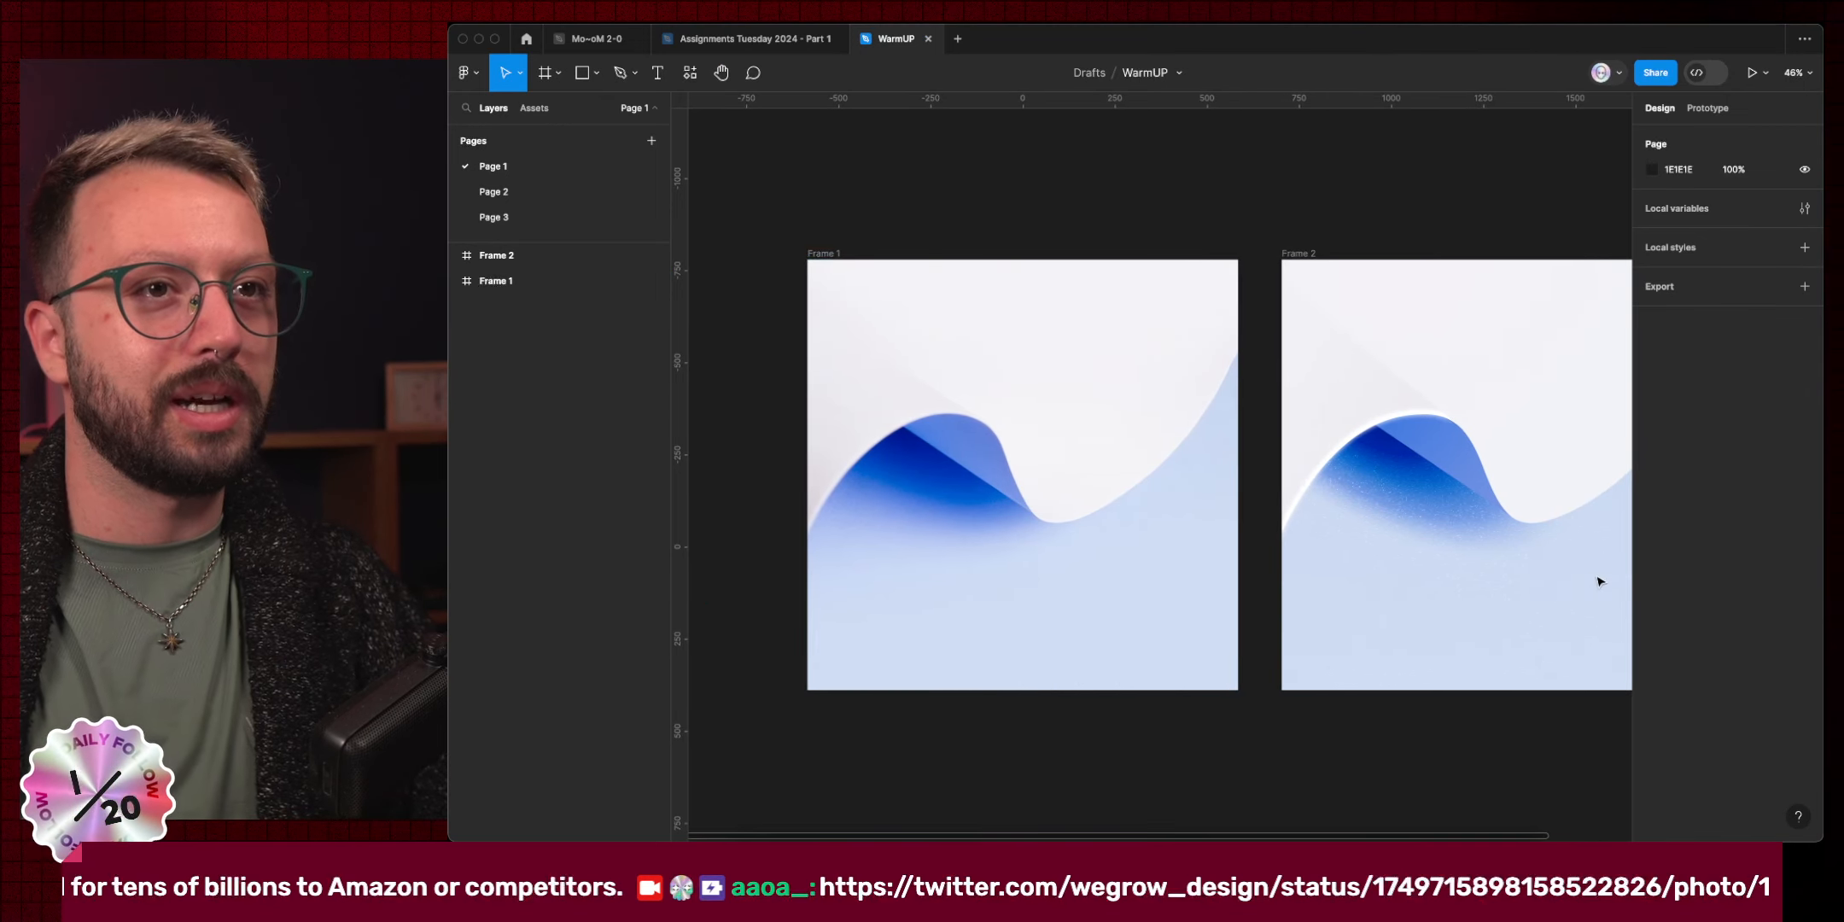
scroll(1432, 526, "right", 3)
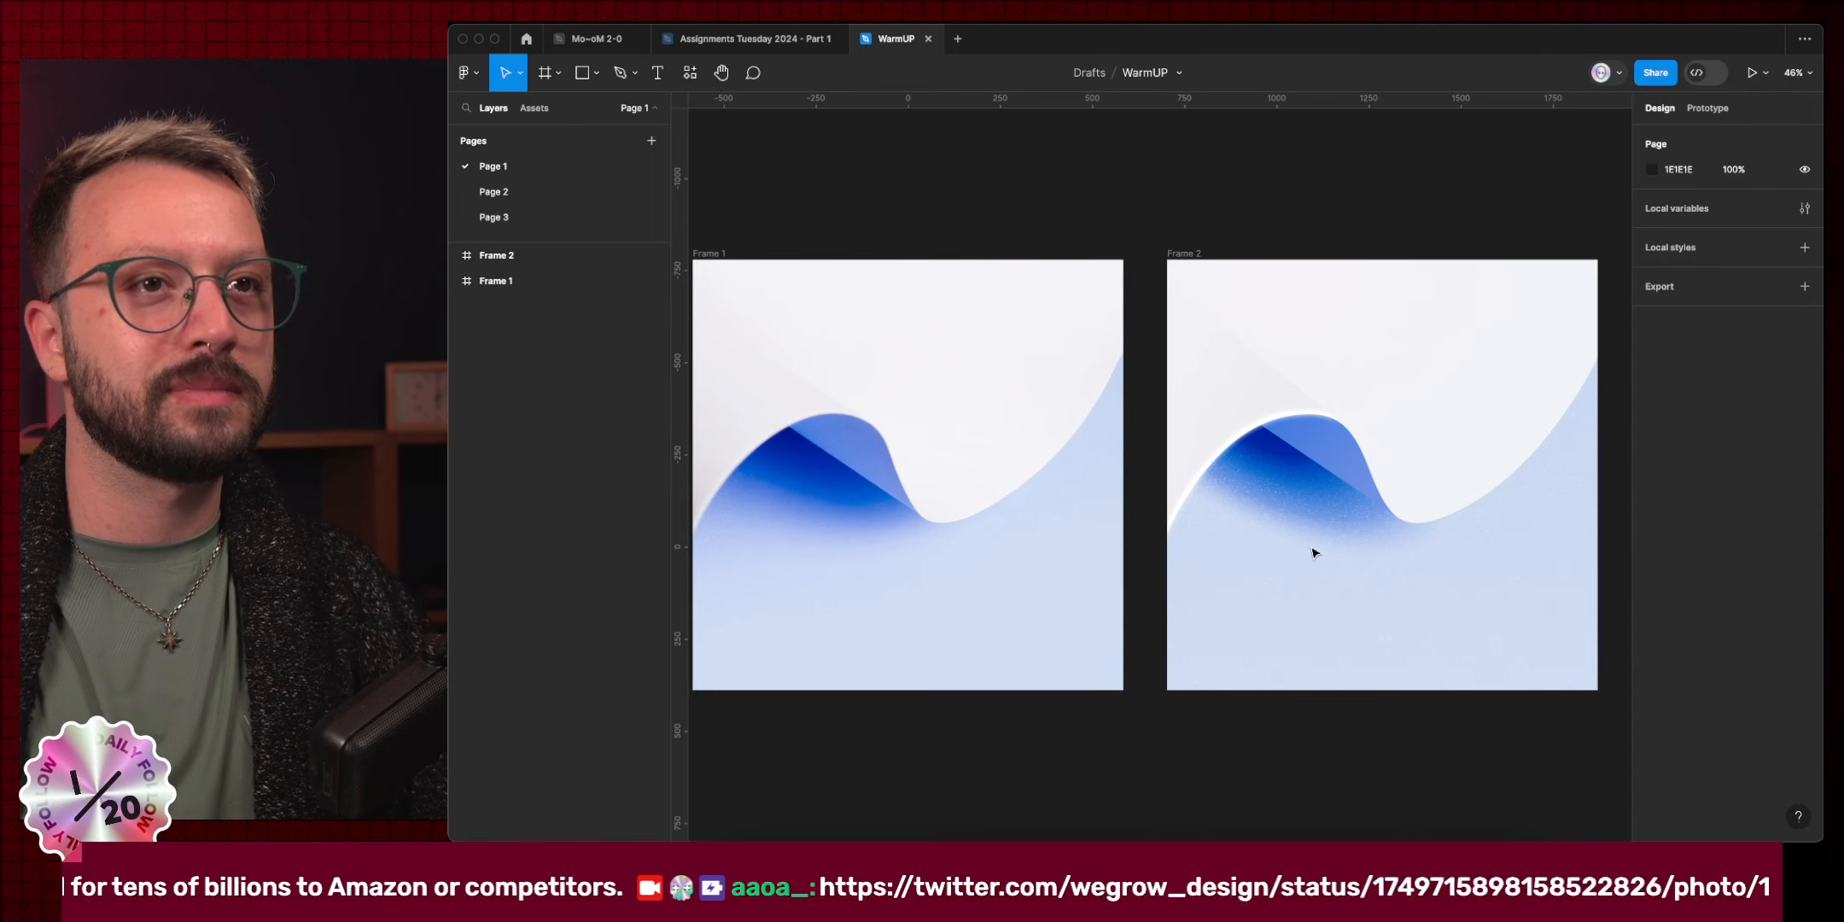
left_click(1404, 453, "super")
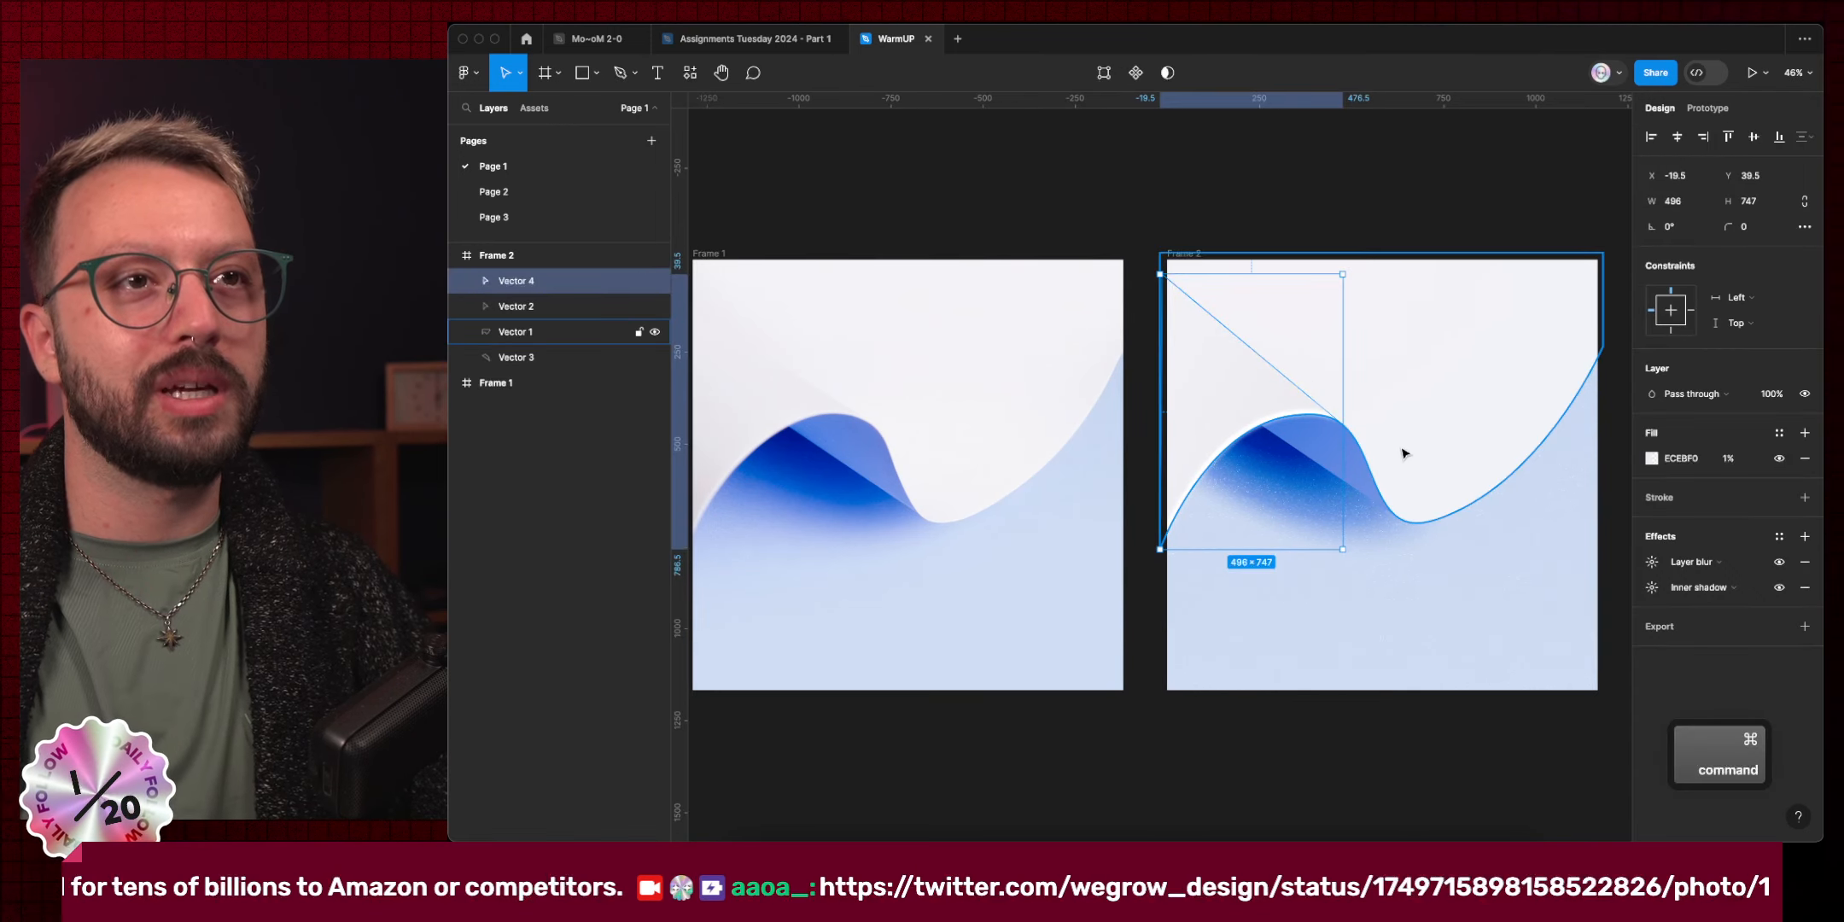
left_click(1278, 510)
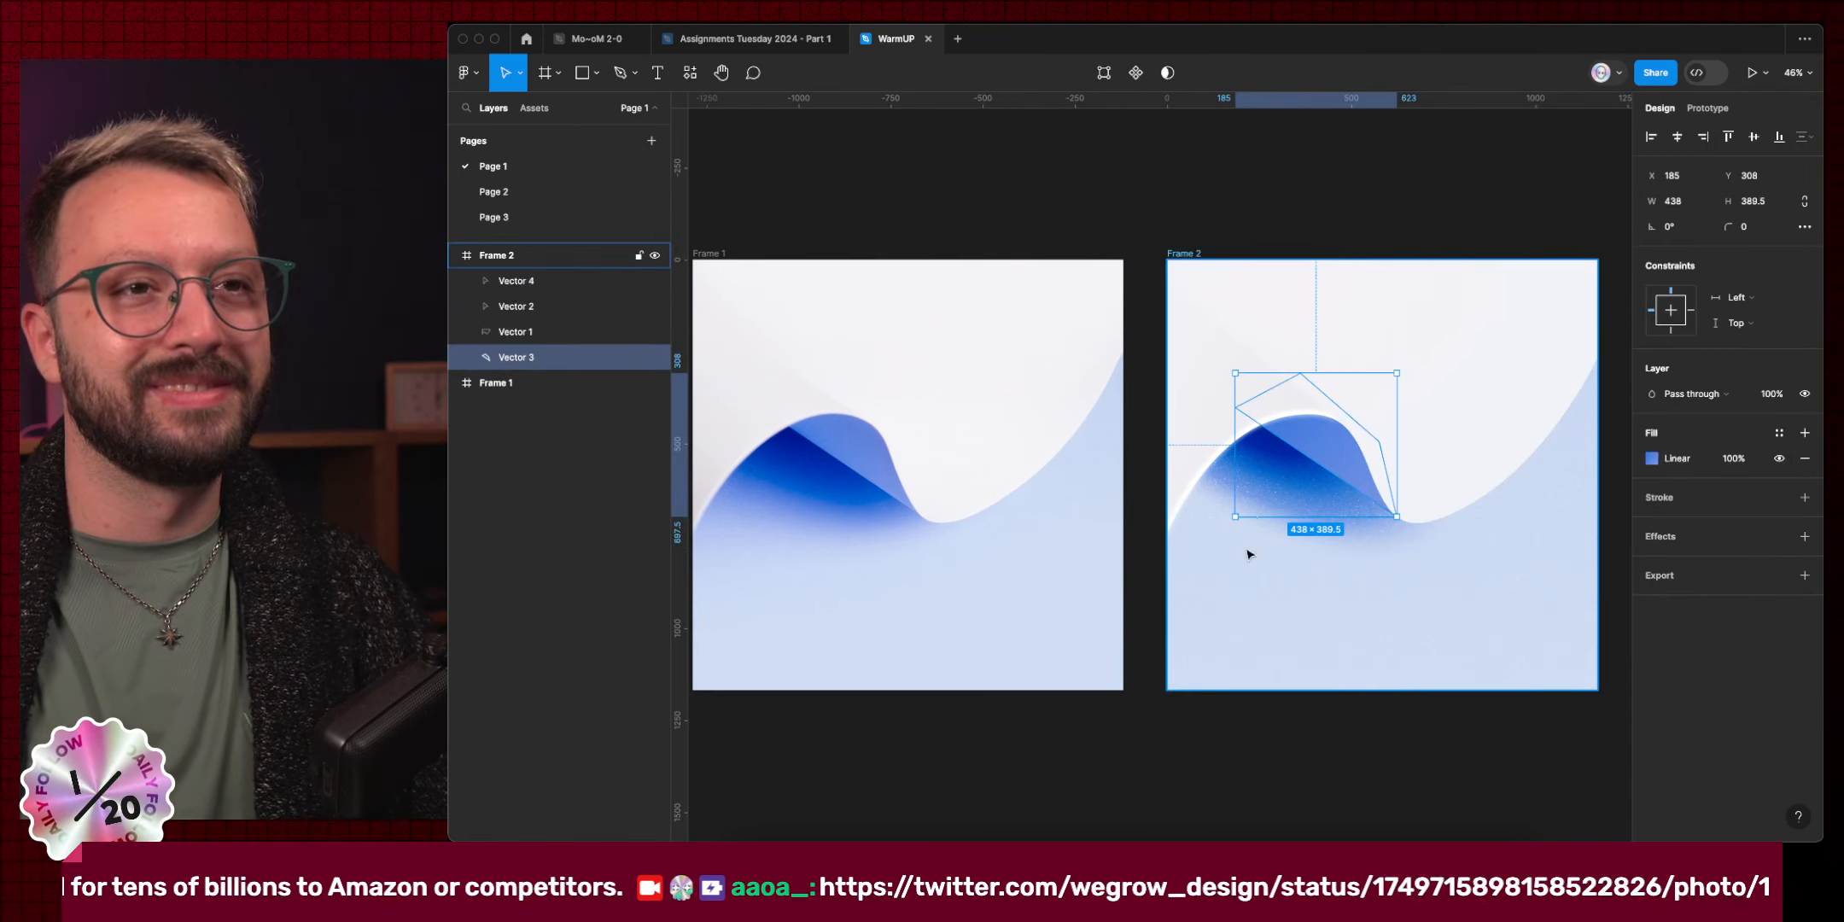
left_click(1362, 728)
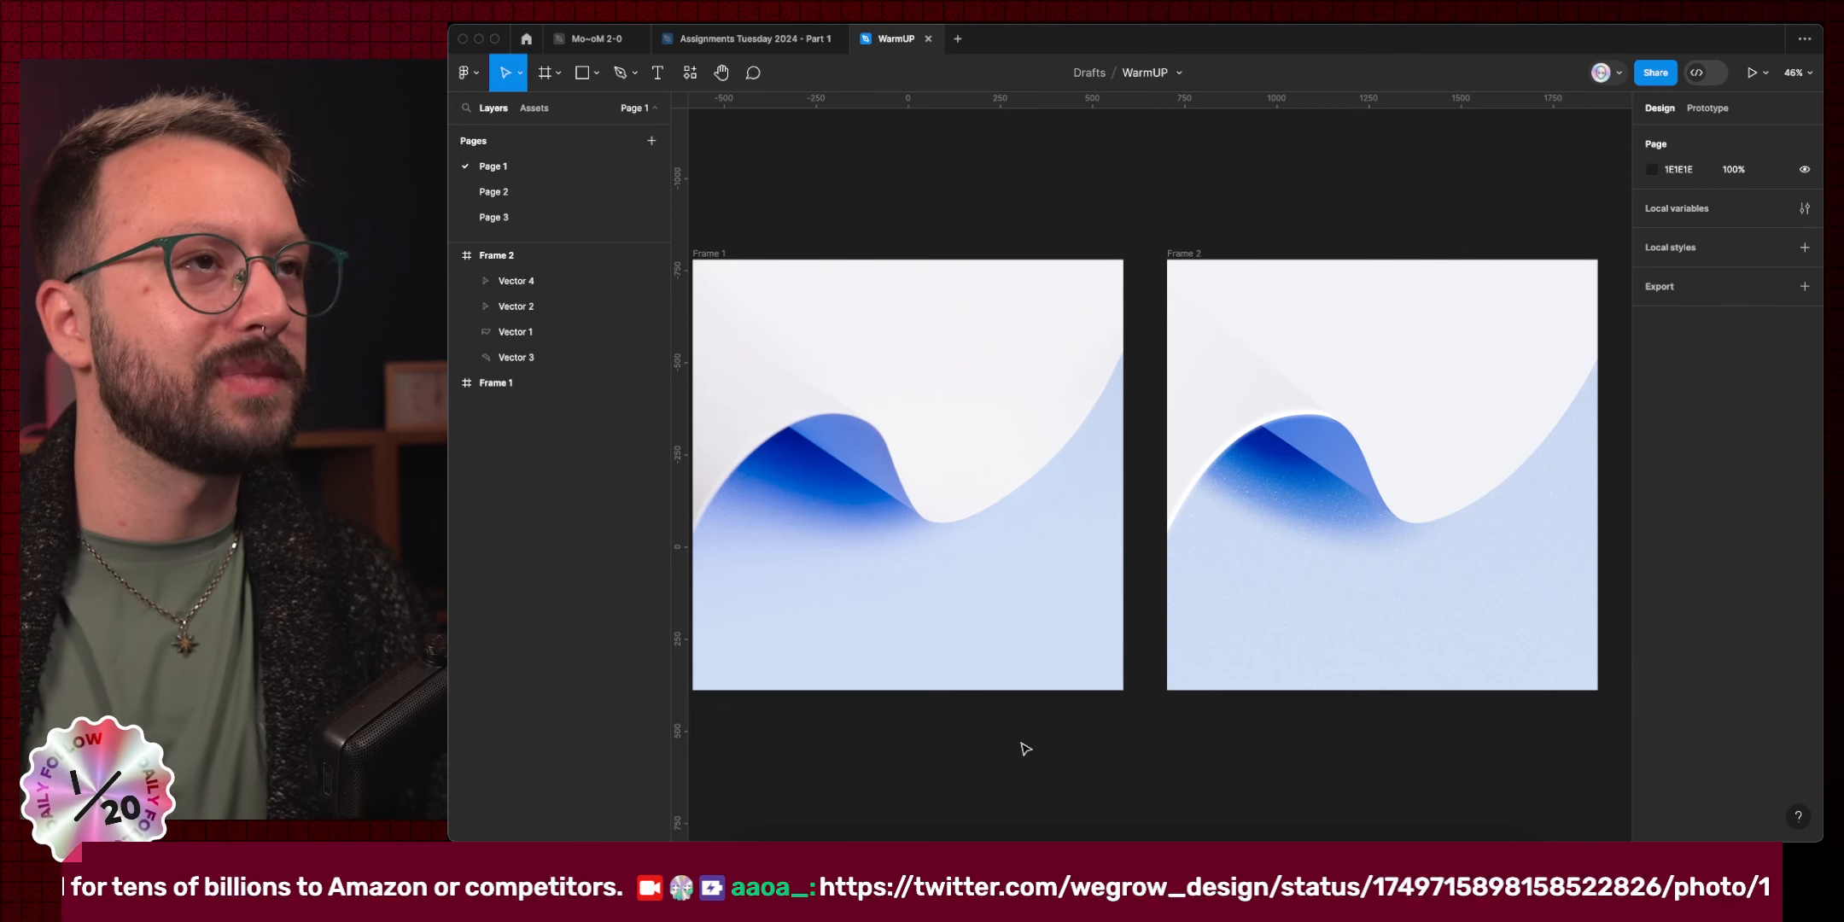
key("super+w")
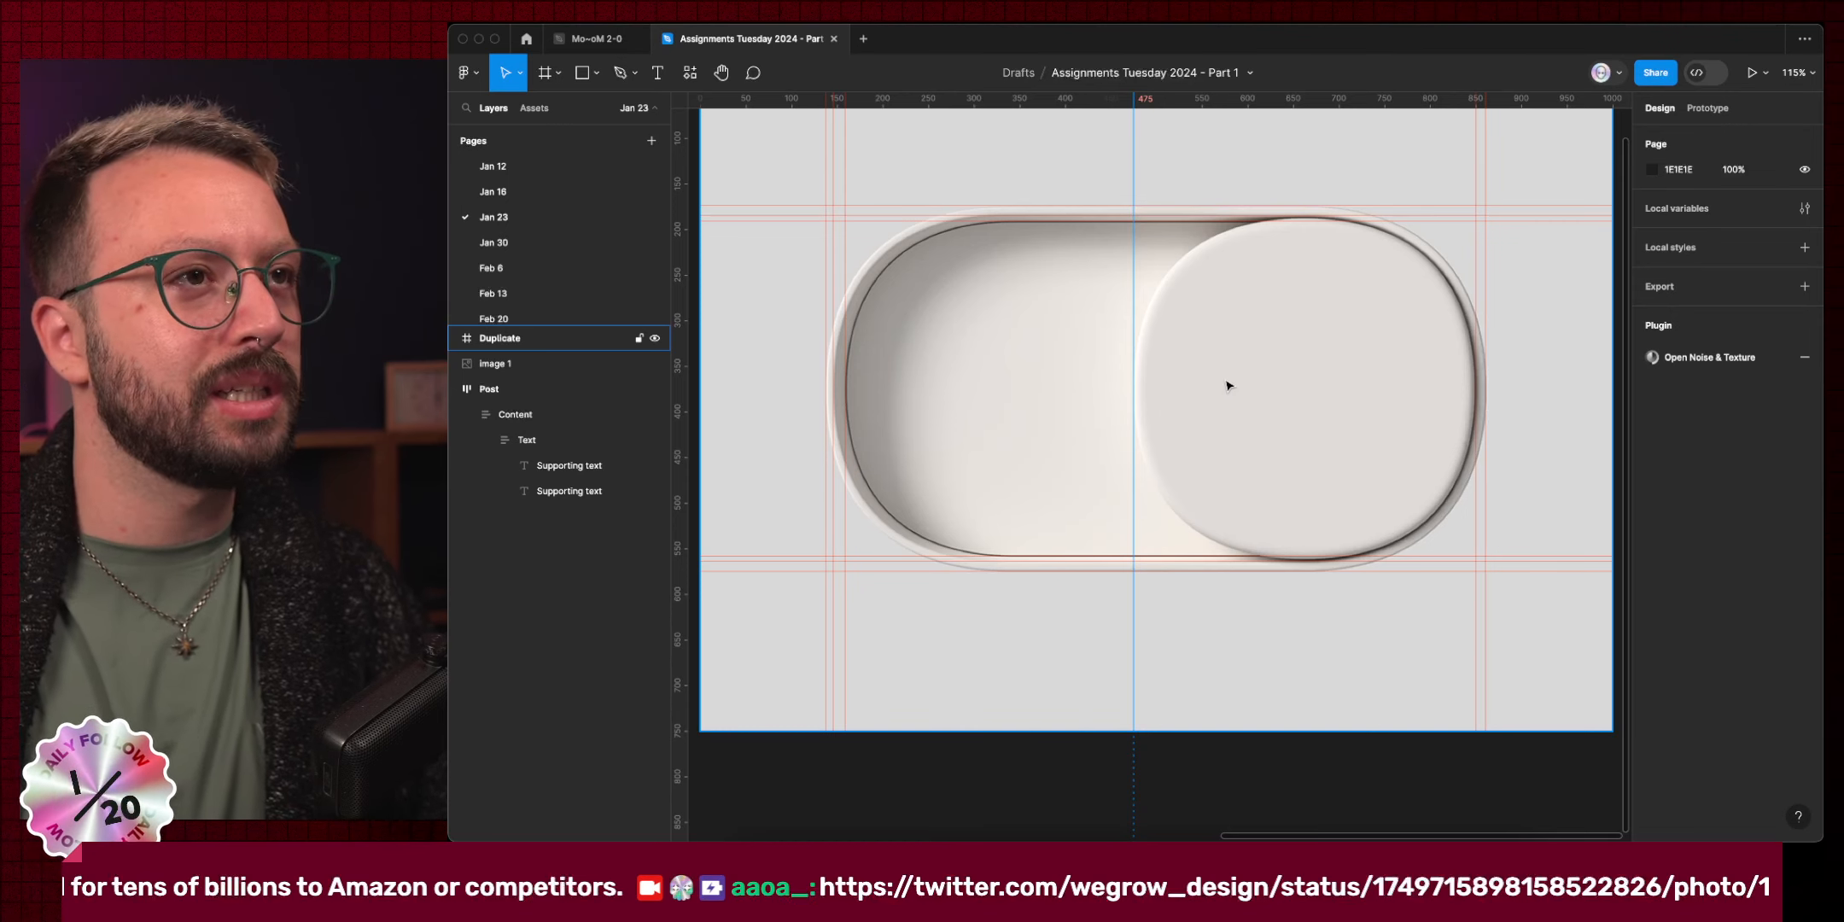
Inspect the pill toggle up close on the canvas, then switch to the browser workspace.
scroll(1251, 282, "up", 5)
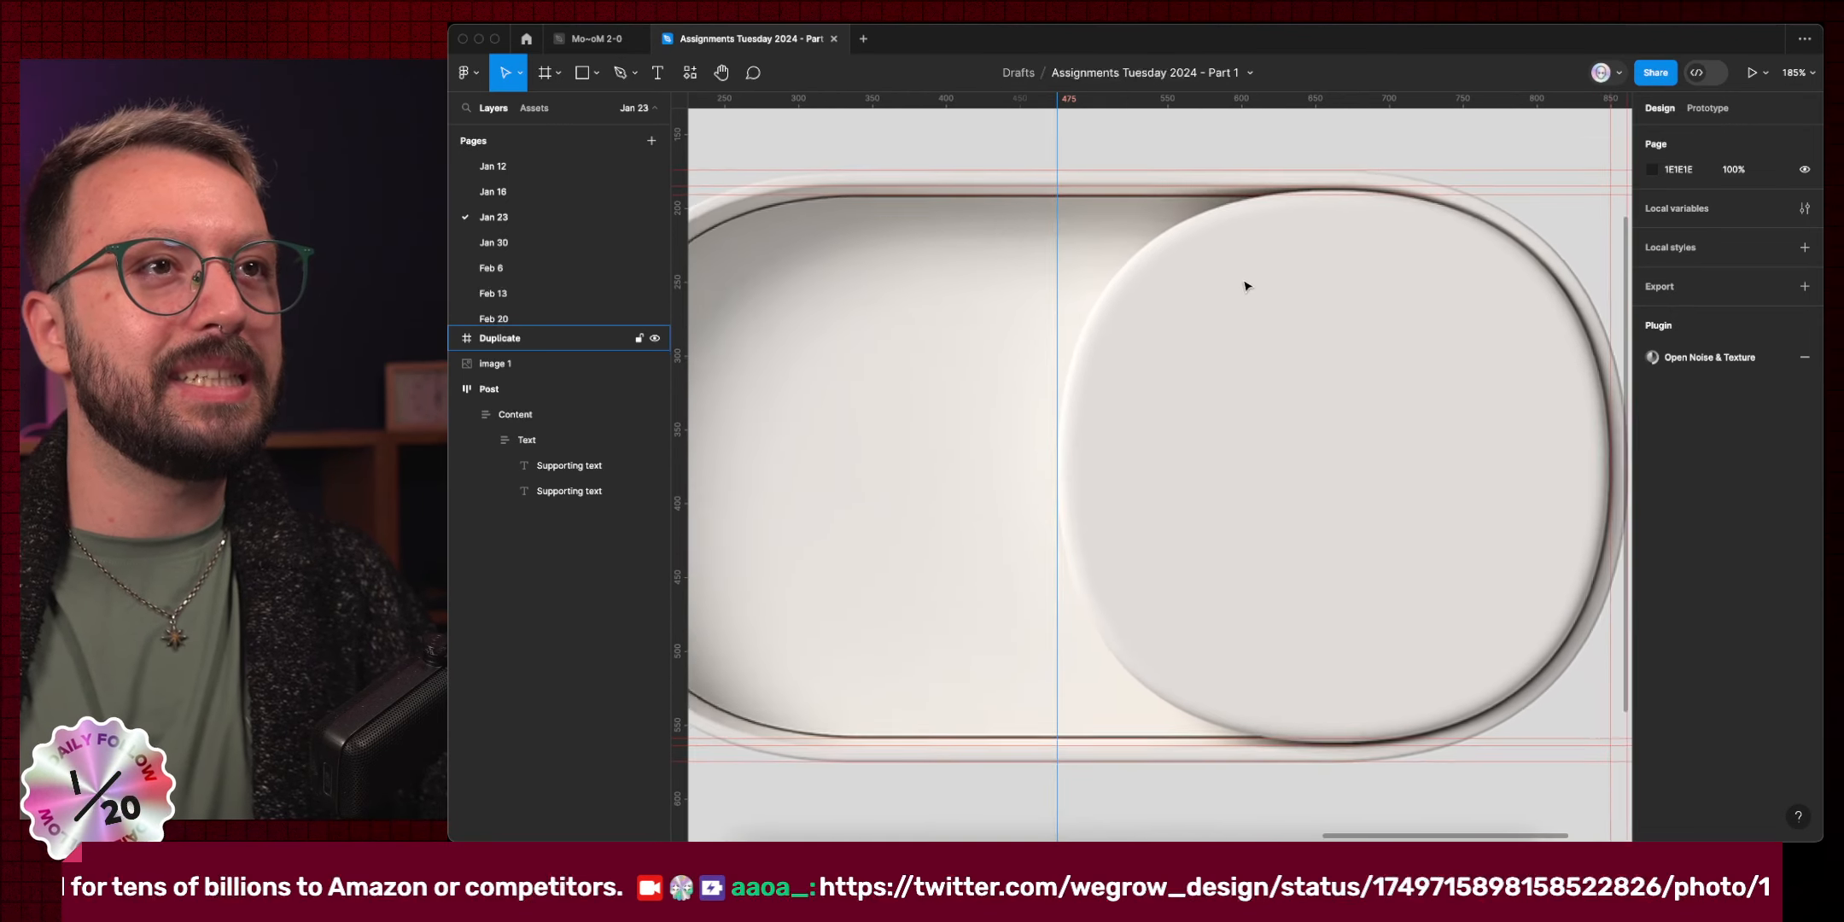
scroll(1255, 256, "right", 2)
scroll(1255, 256, "down", 1)
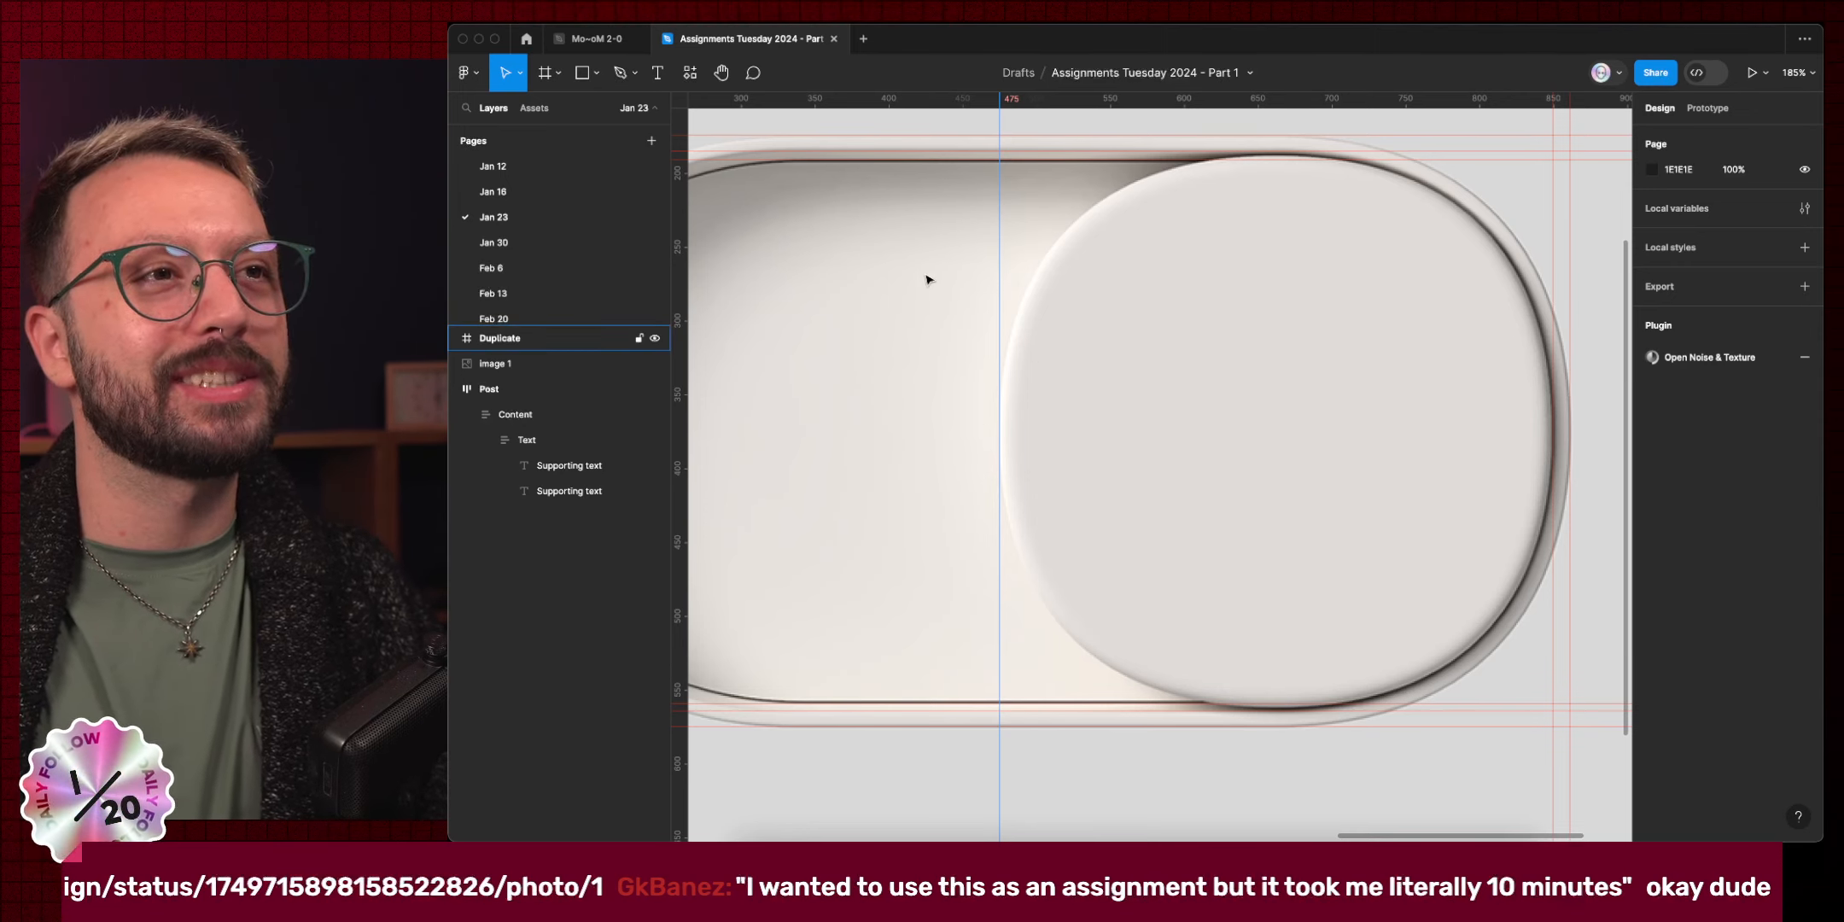
scroll(518, 198, "down", 5)
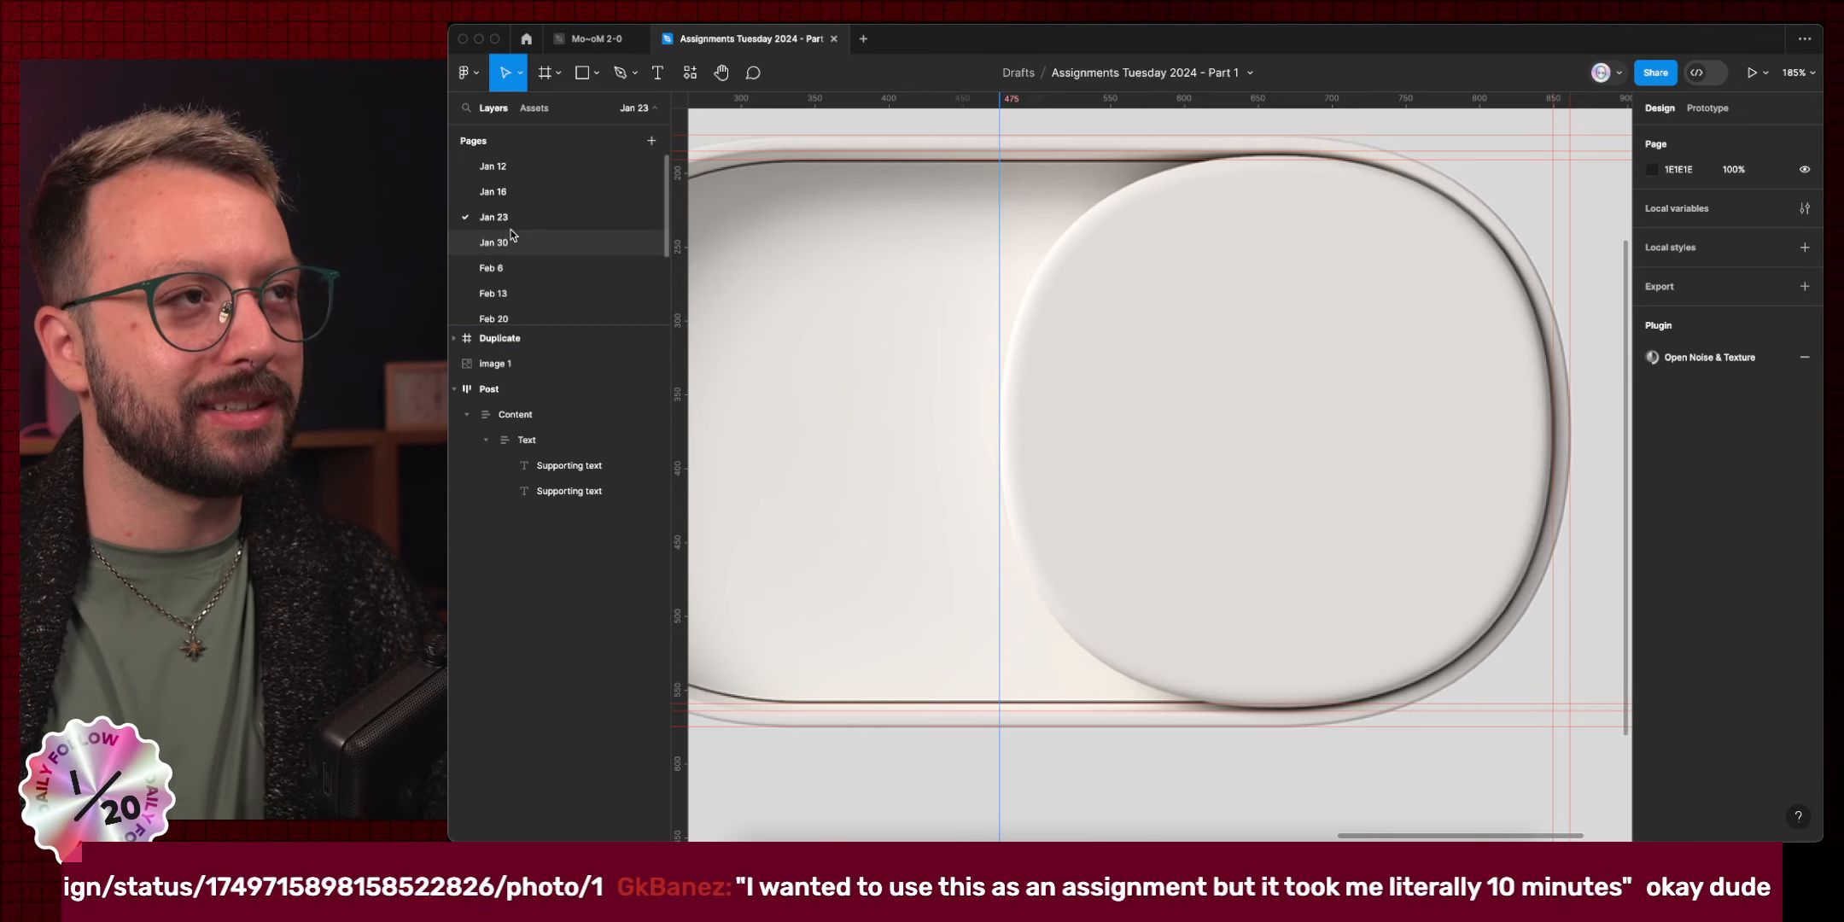
scroll(519, 247, "up", 5)
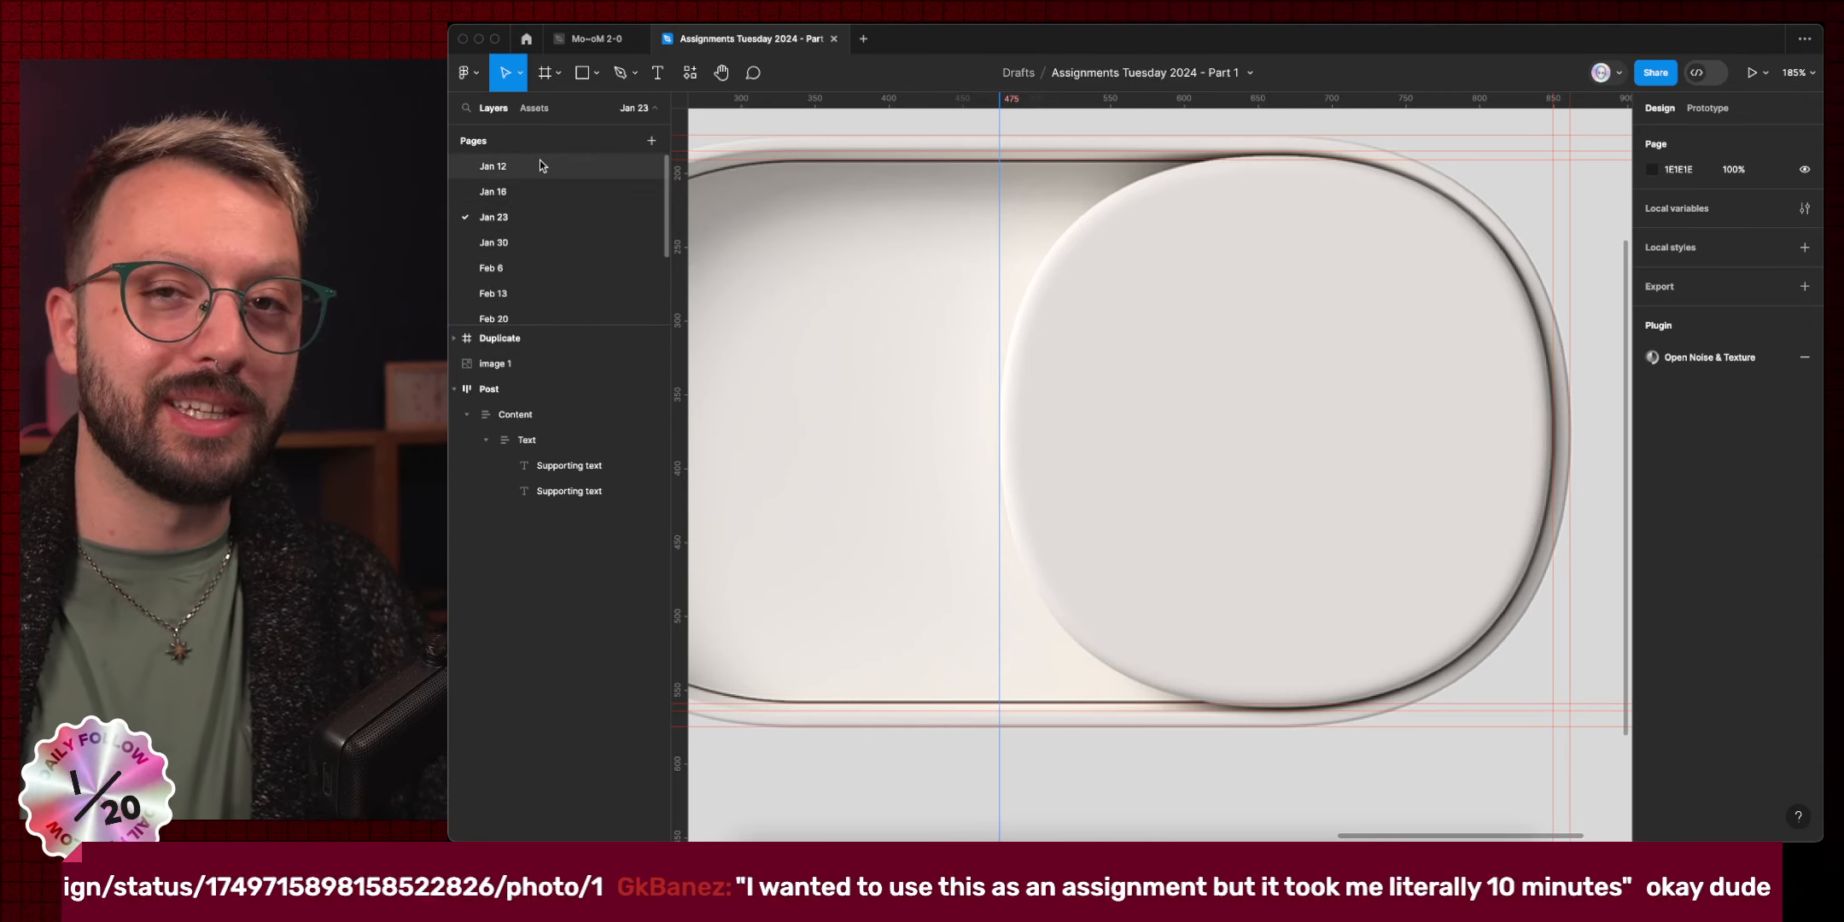
scroll(559, 235, "down", 2)
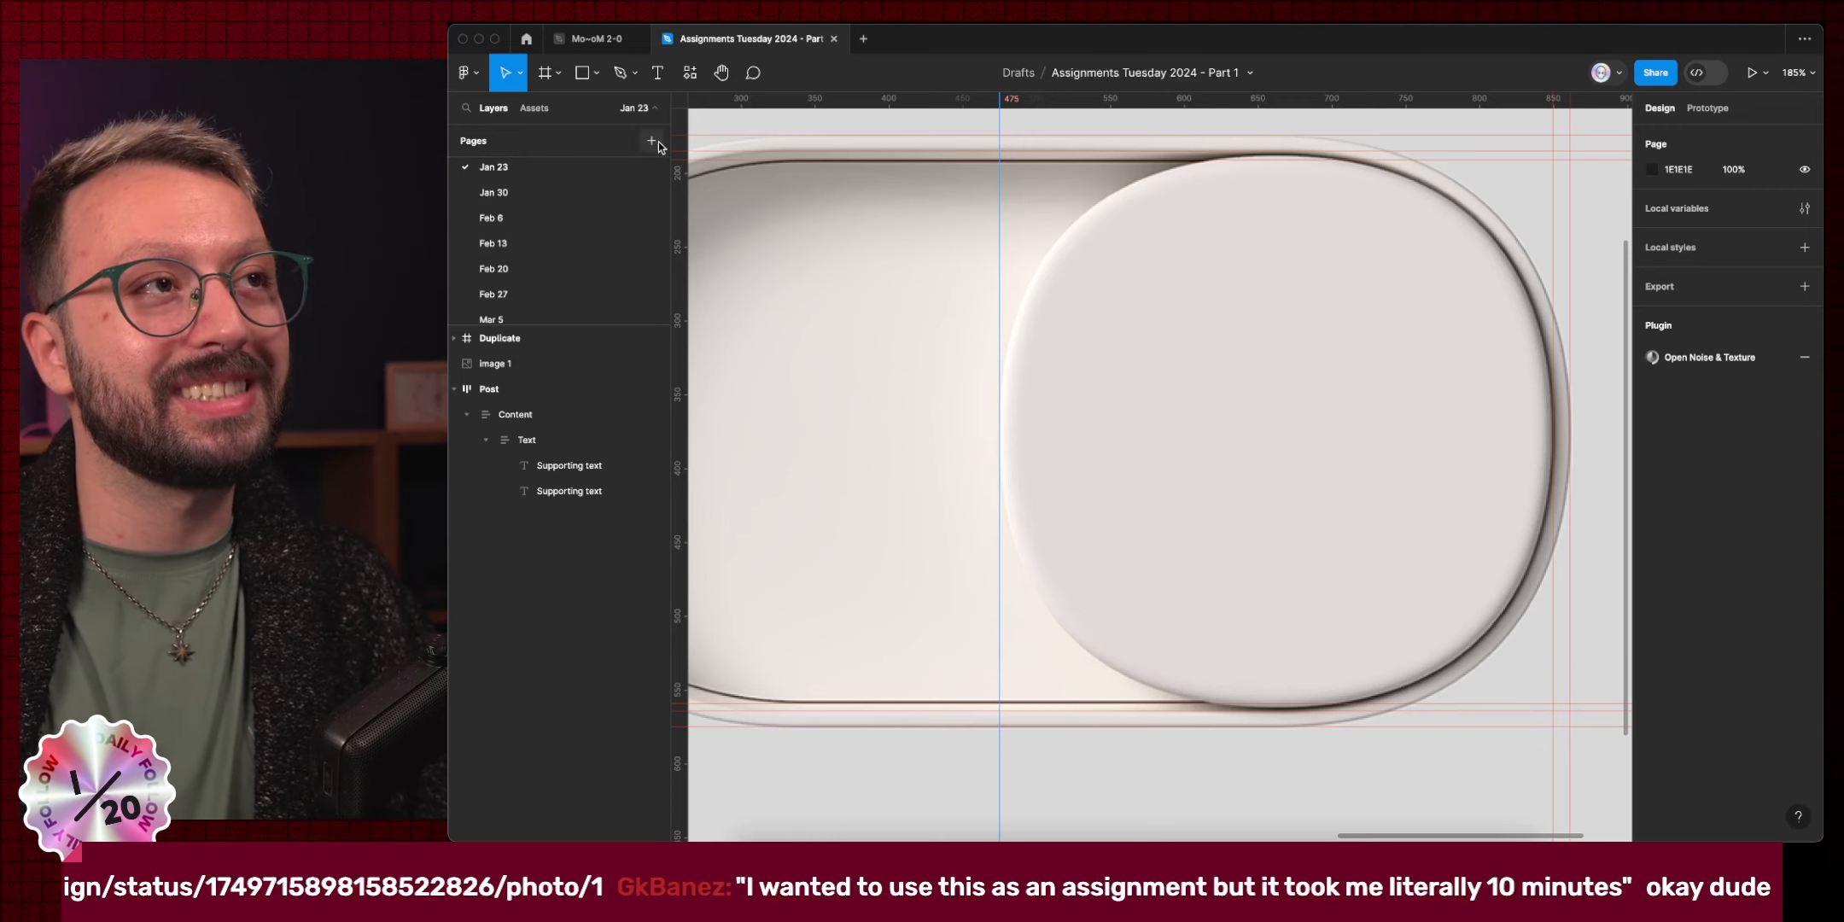
key("ctrl+Left")
Open the \Assignment _Tuesday board from the Pinterest profile's saved boards.
left_click(474, 195)
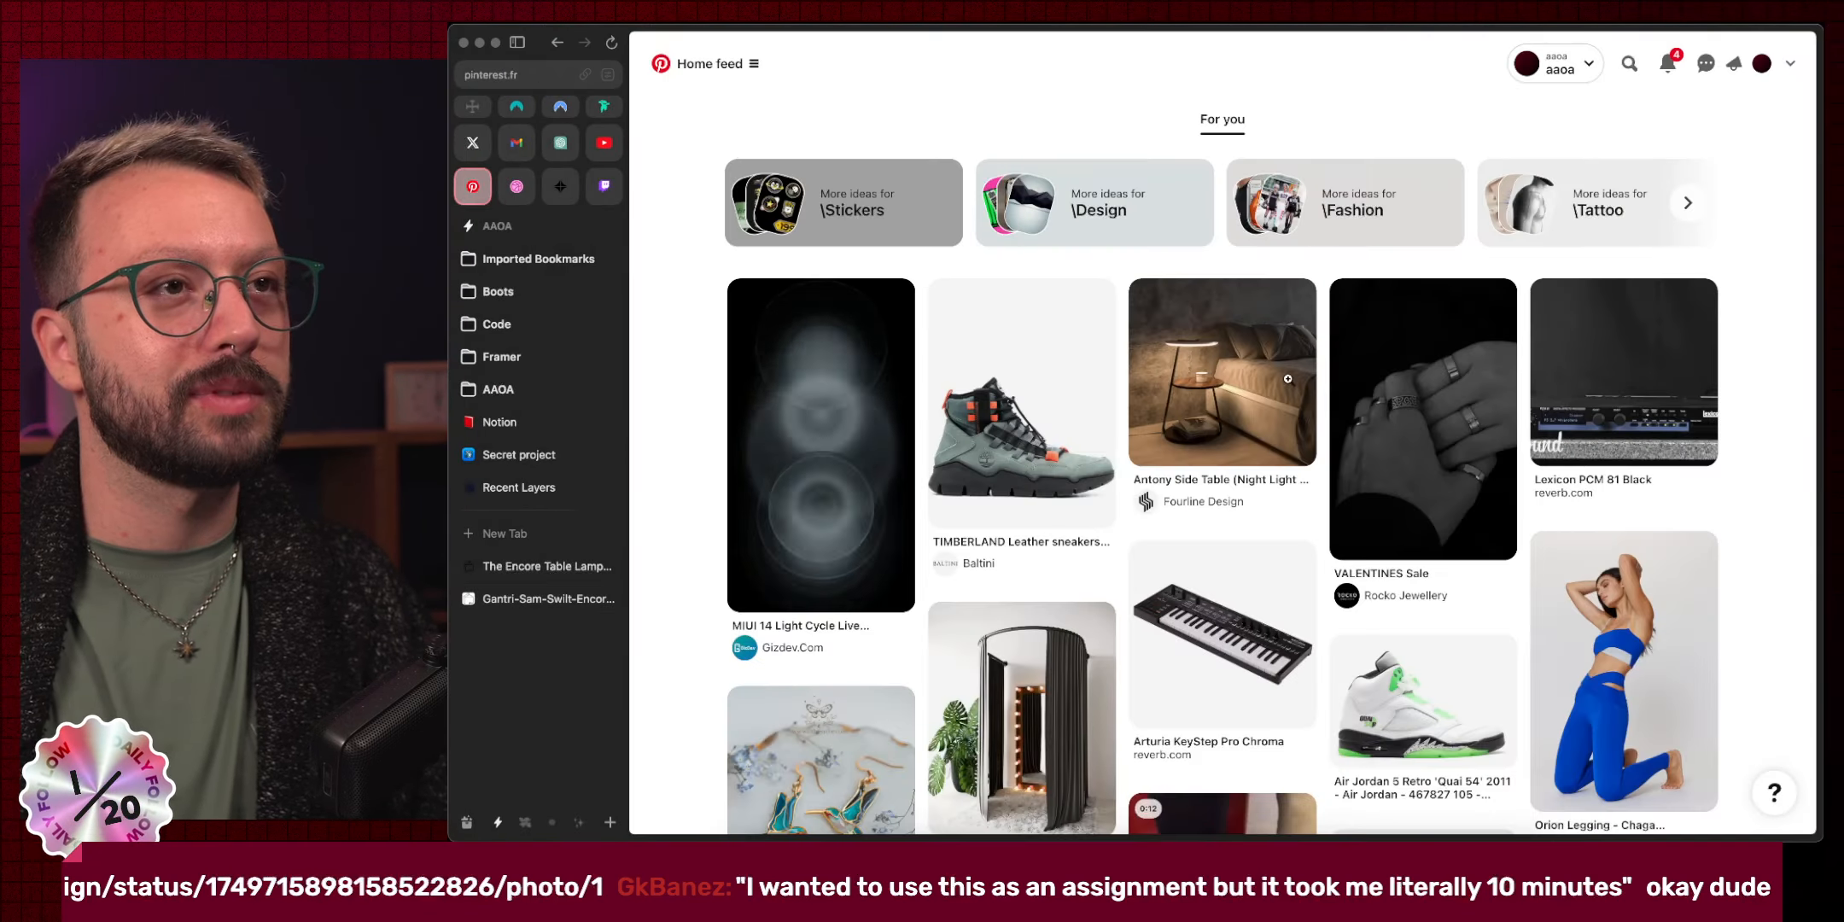
left_click(1761, 65)
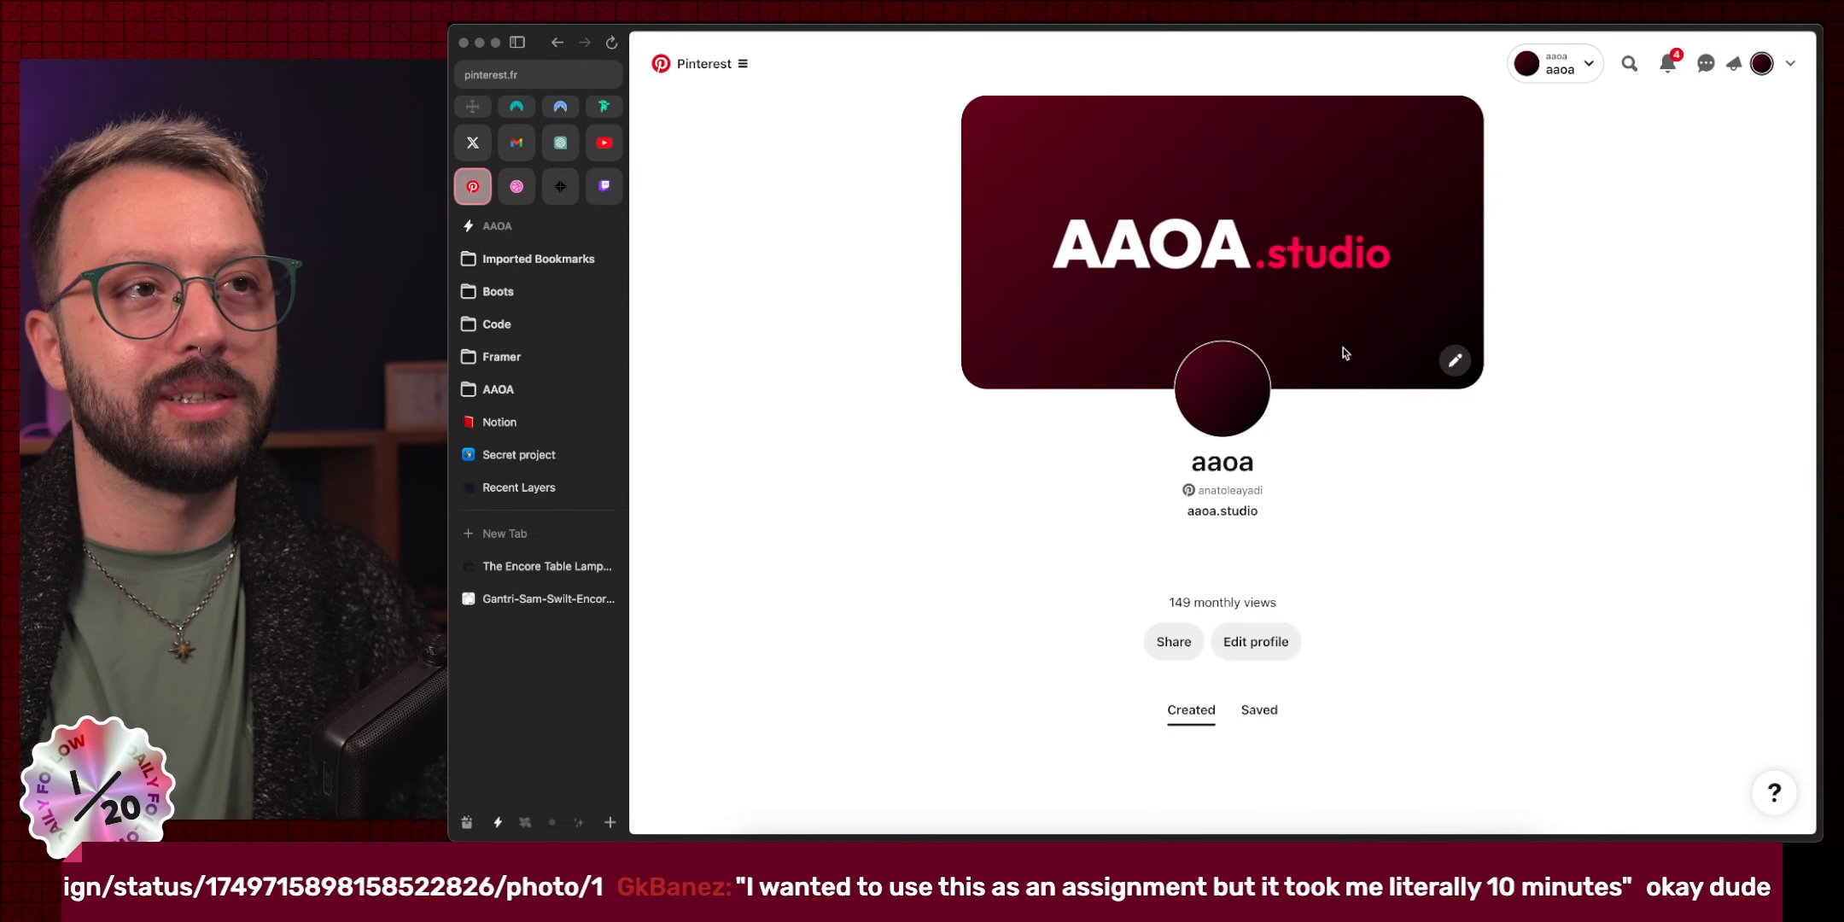
left_click(1262, 661)
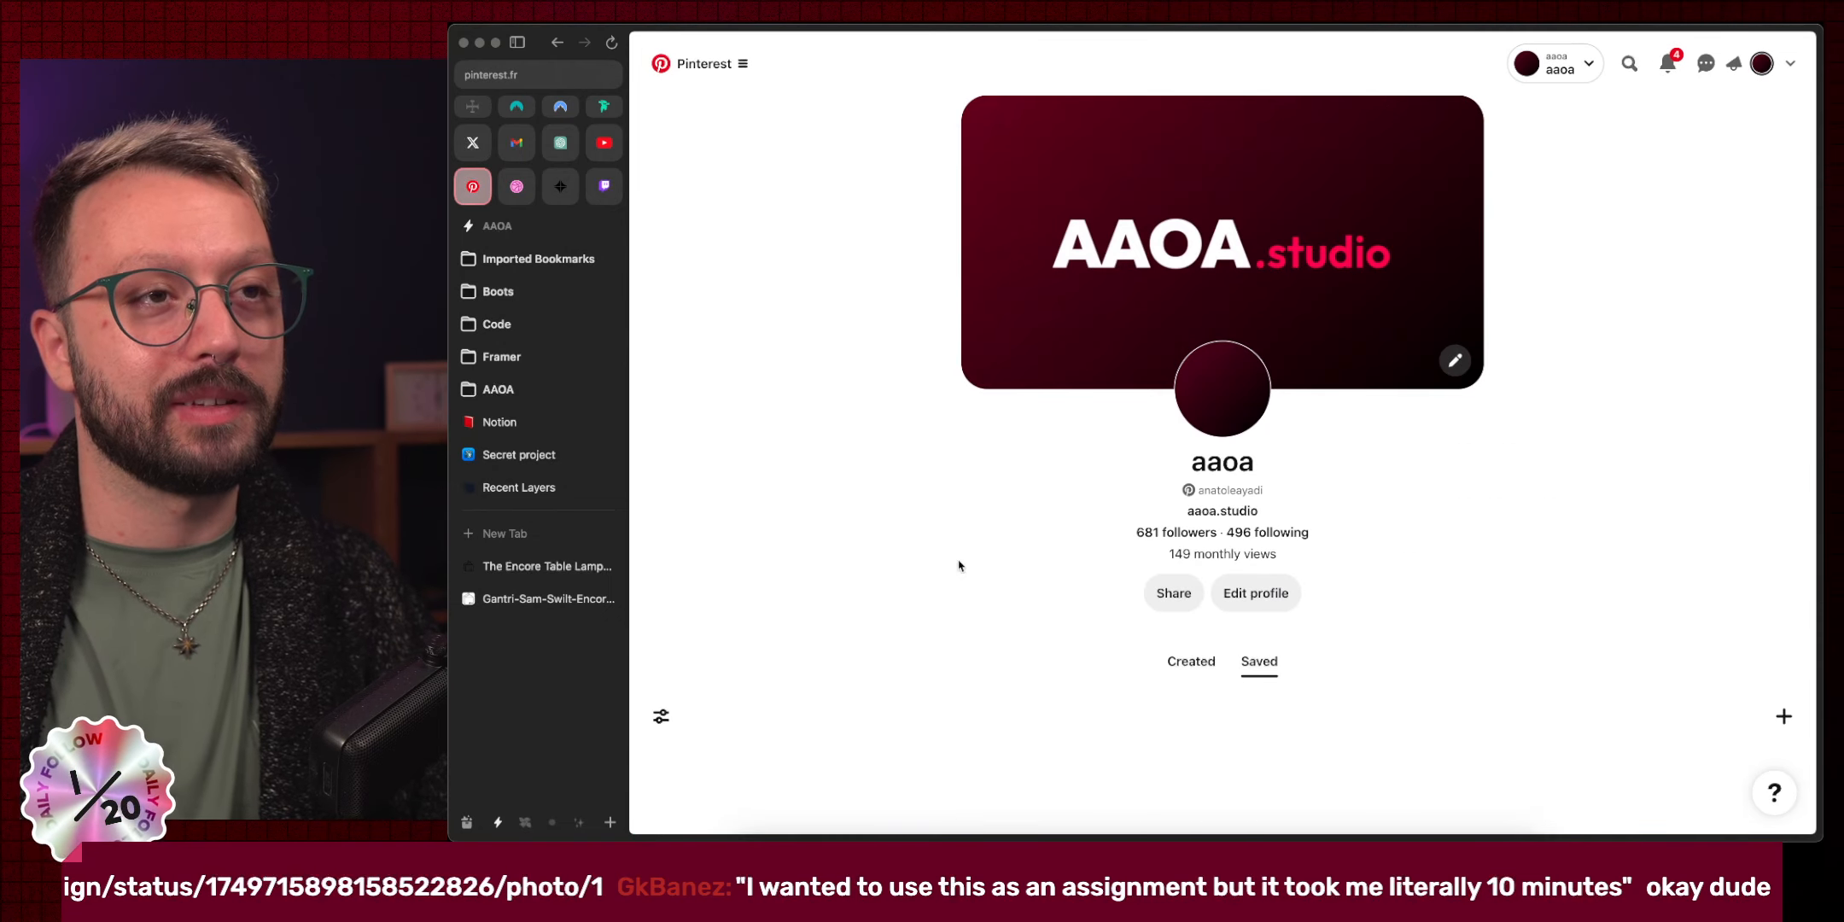
scroll(939, 546, "down", 5)
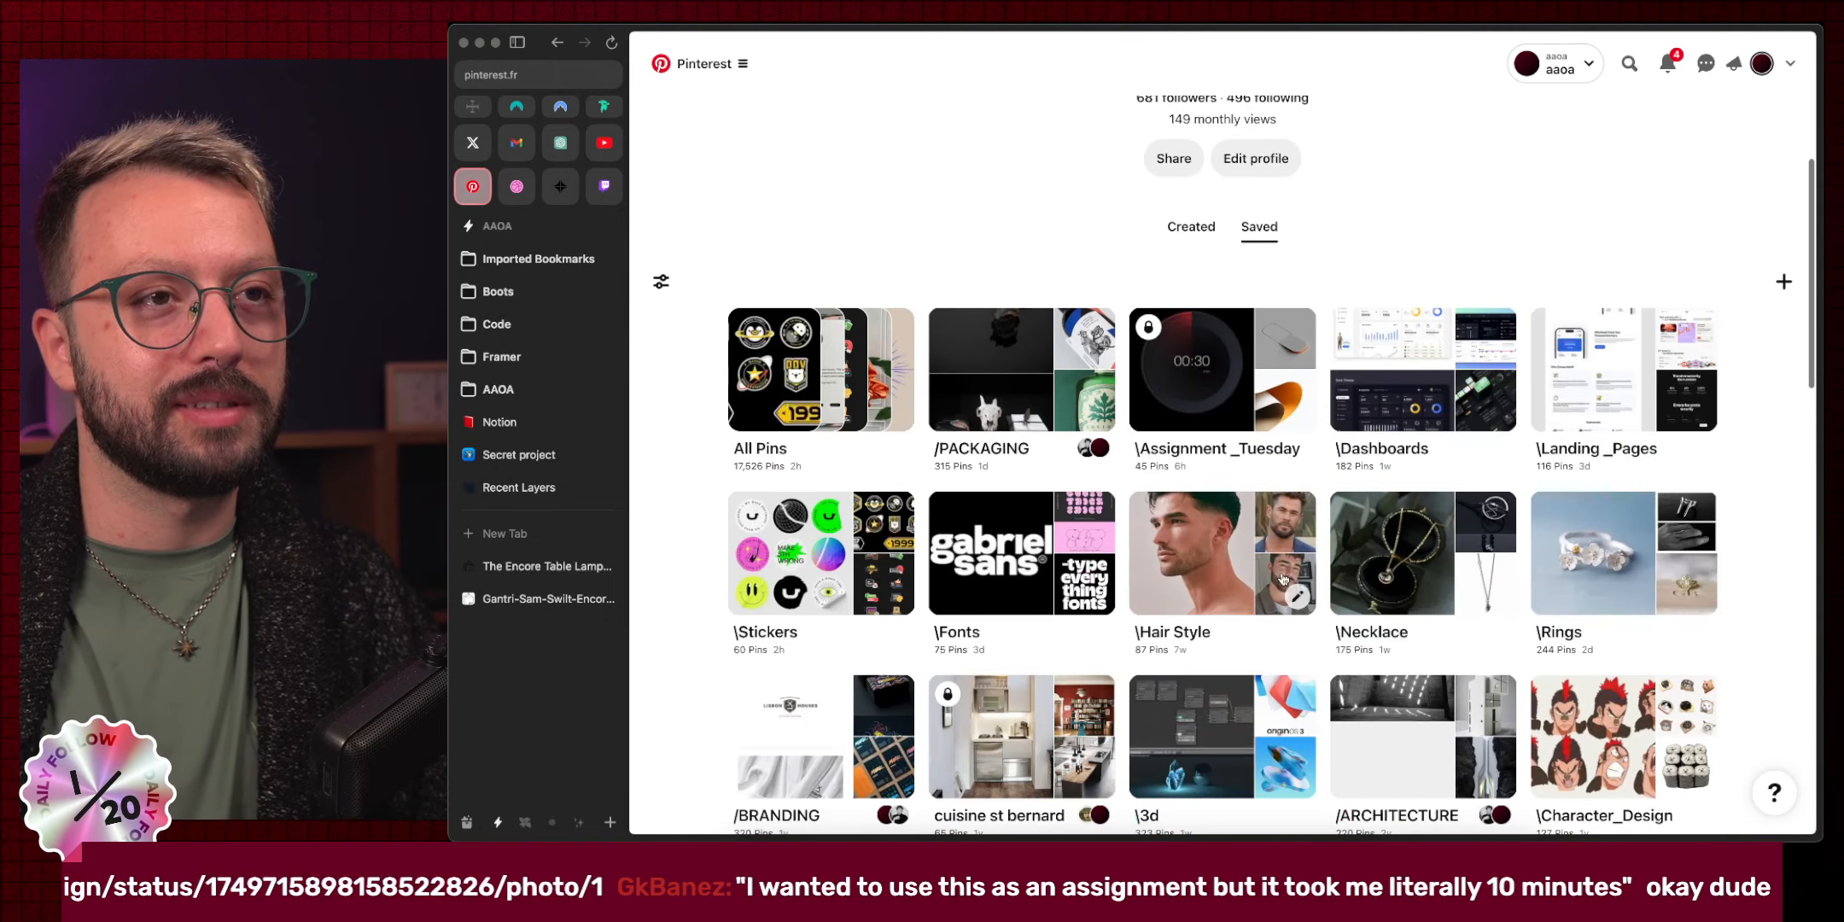
left_click(1199, 419)
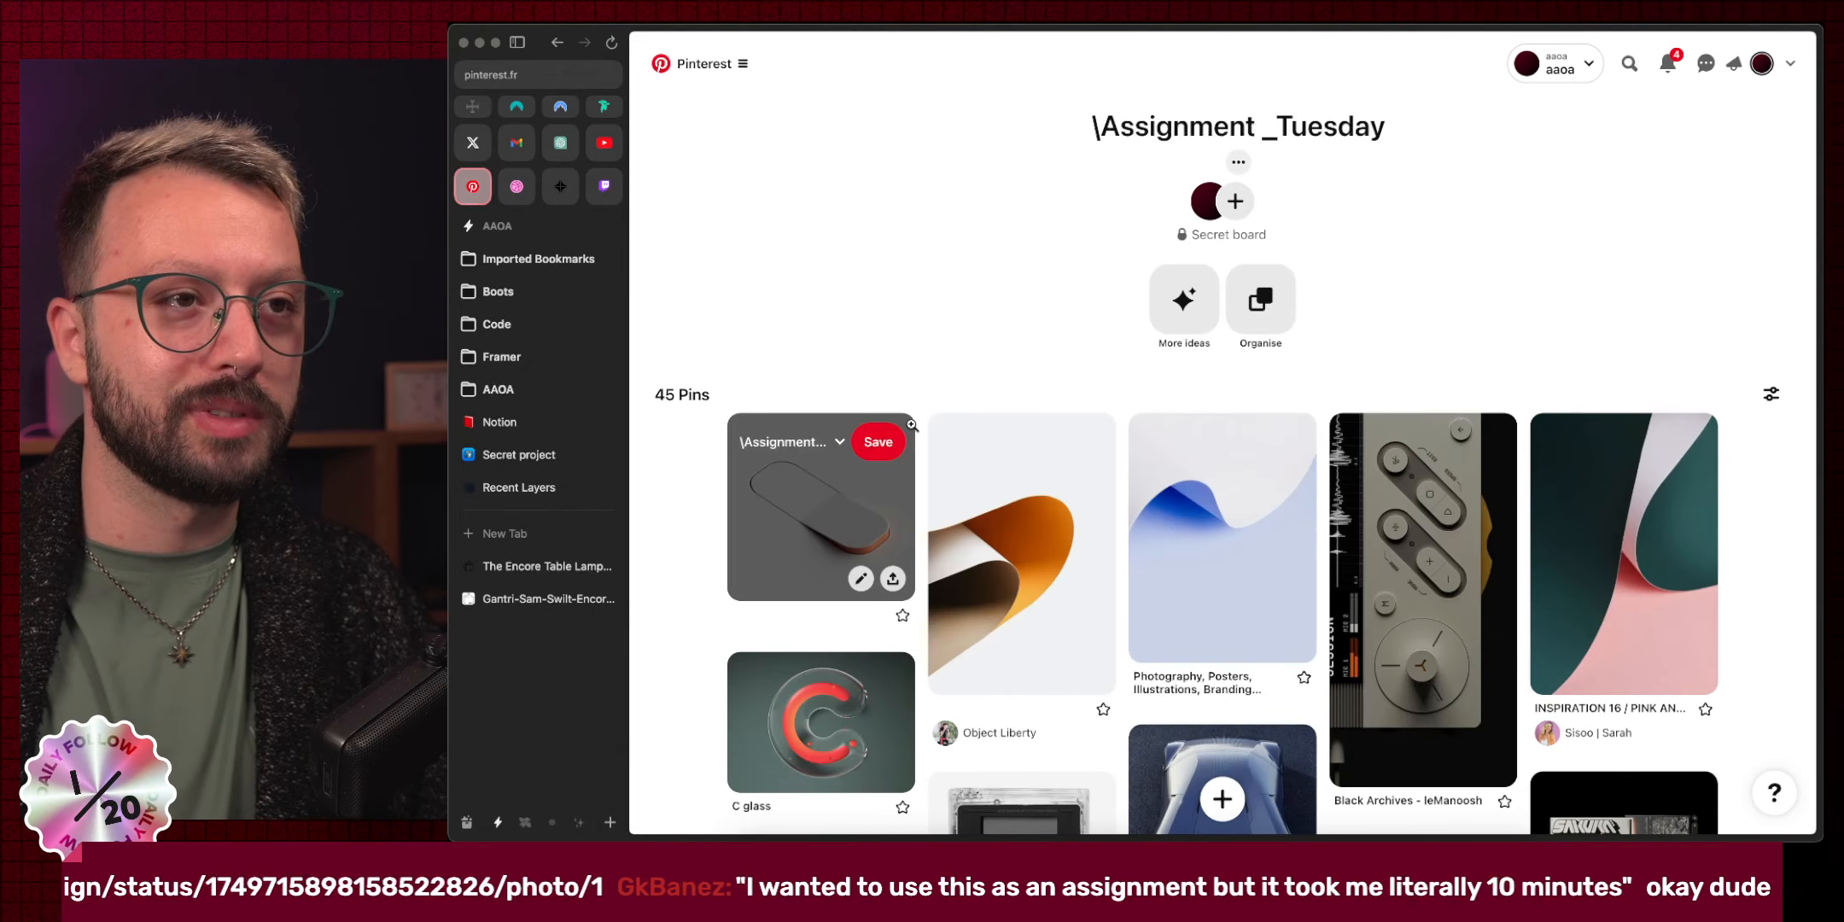
Open the BusterBuster chrome-bag pin and dismiss its enlarged image close-up.
scroll(819, 512, "down", 2)
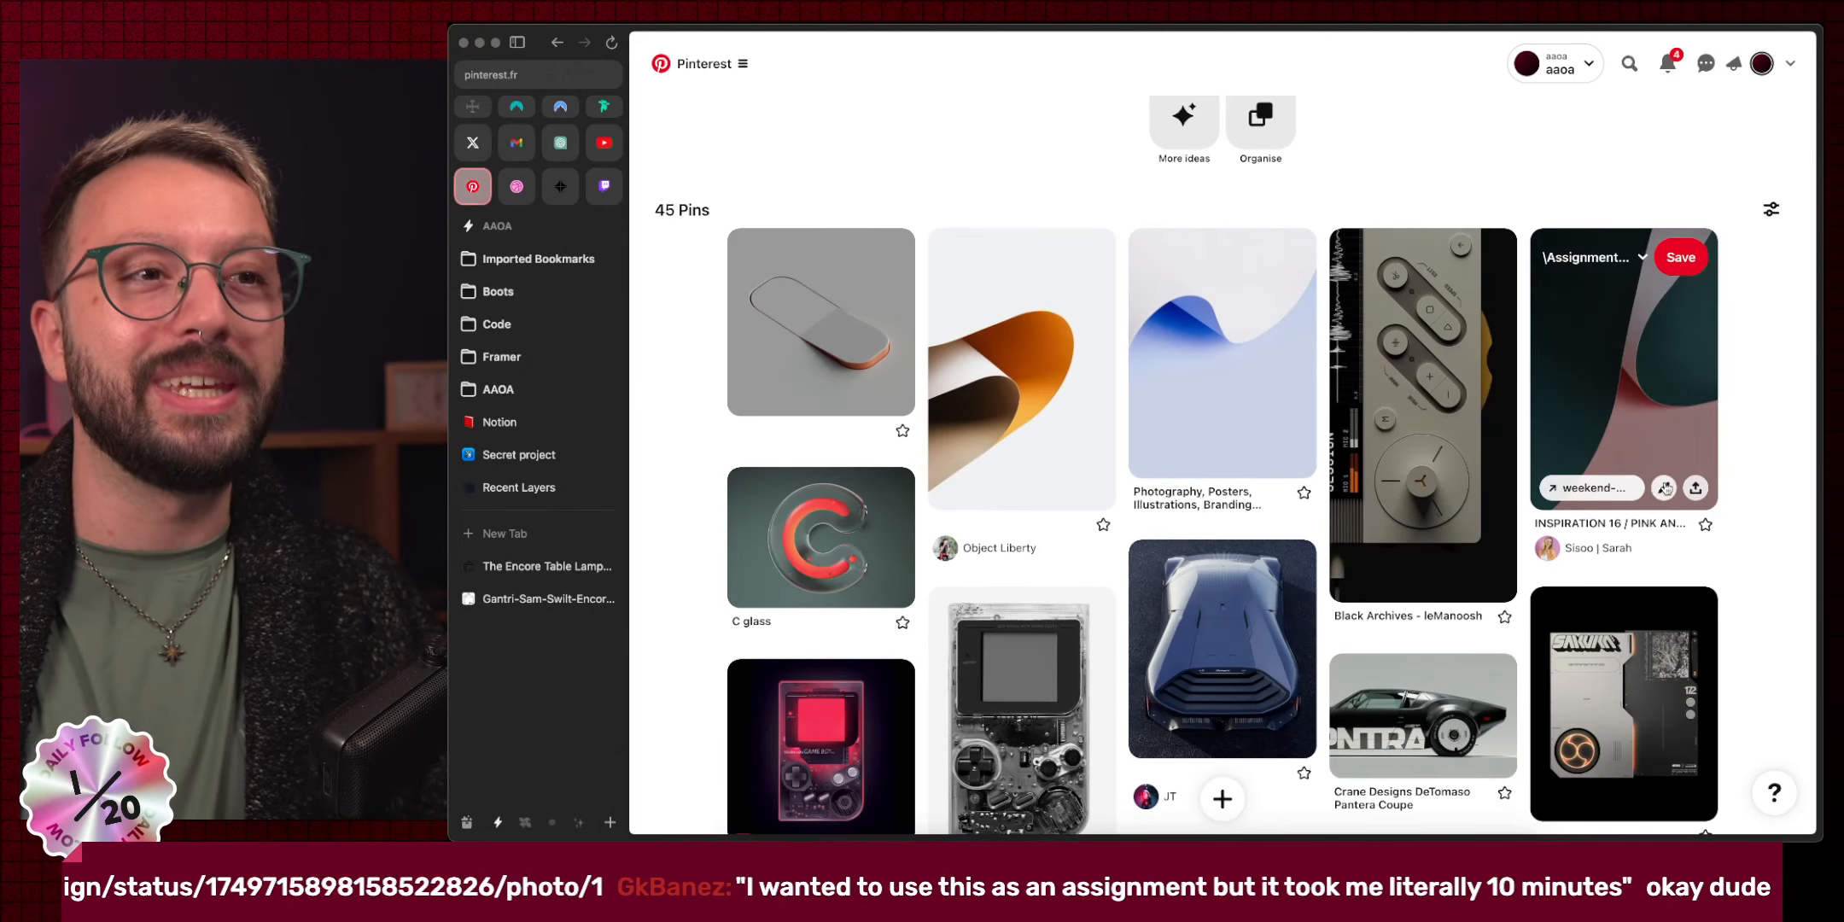
scroll(1788, 495, "down", 6)
scroll(1786, 493, "down", 1)
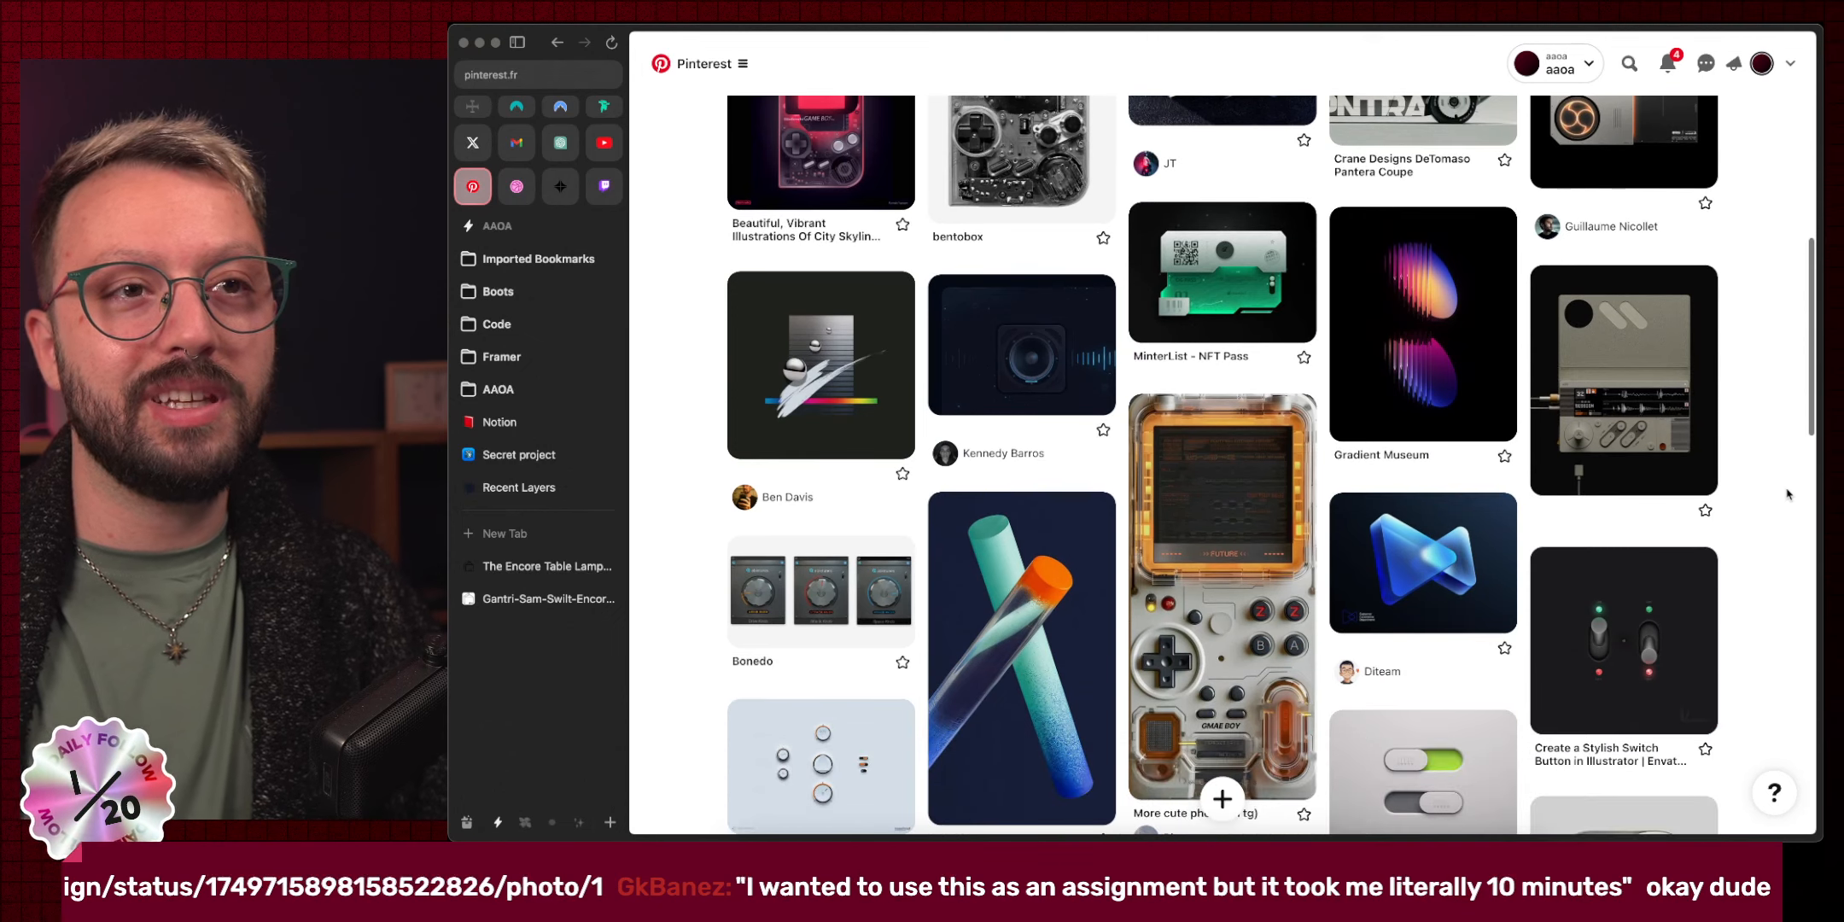
scroll(1786, 494, "down", 7)
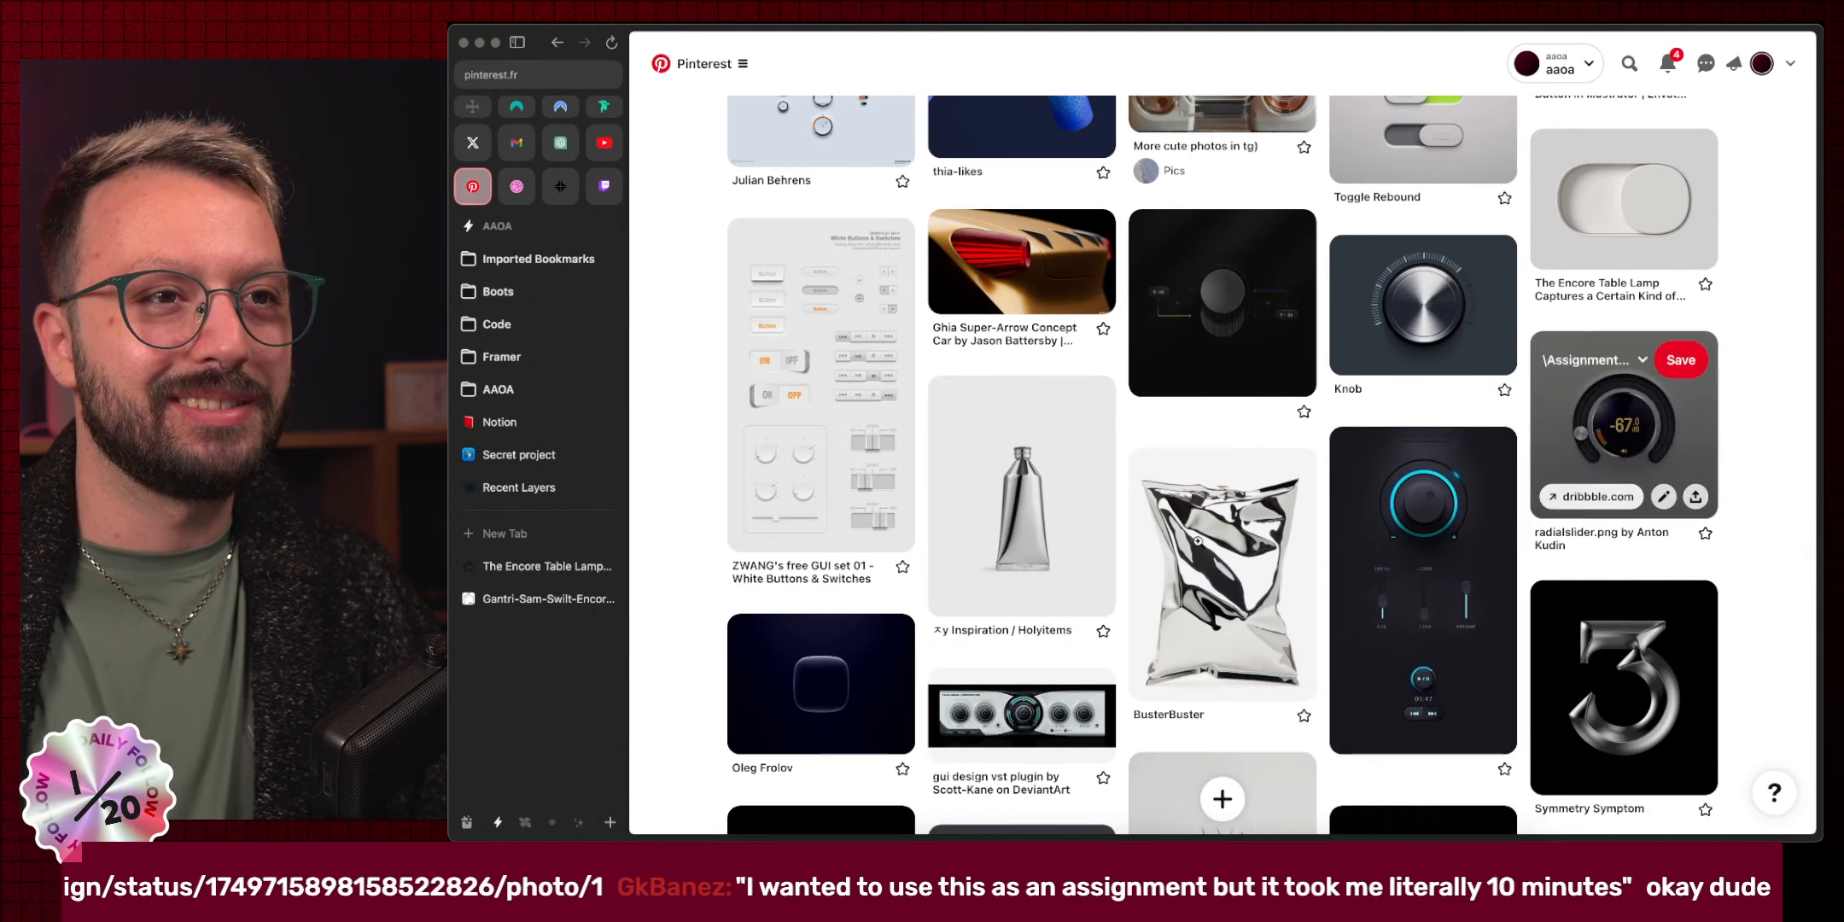
left_click(1186, 576)
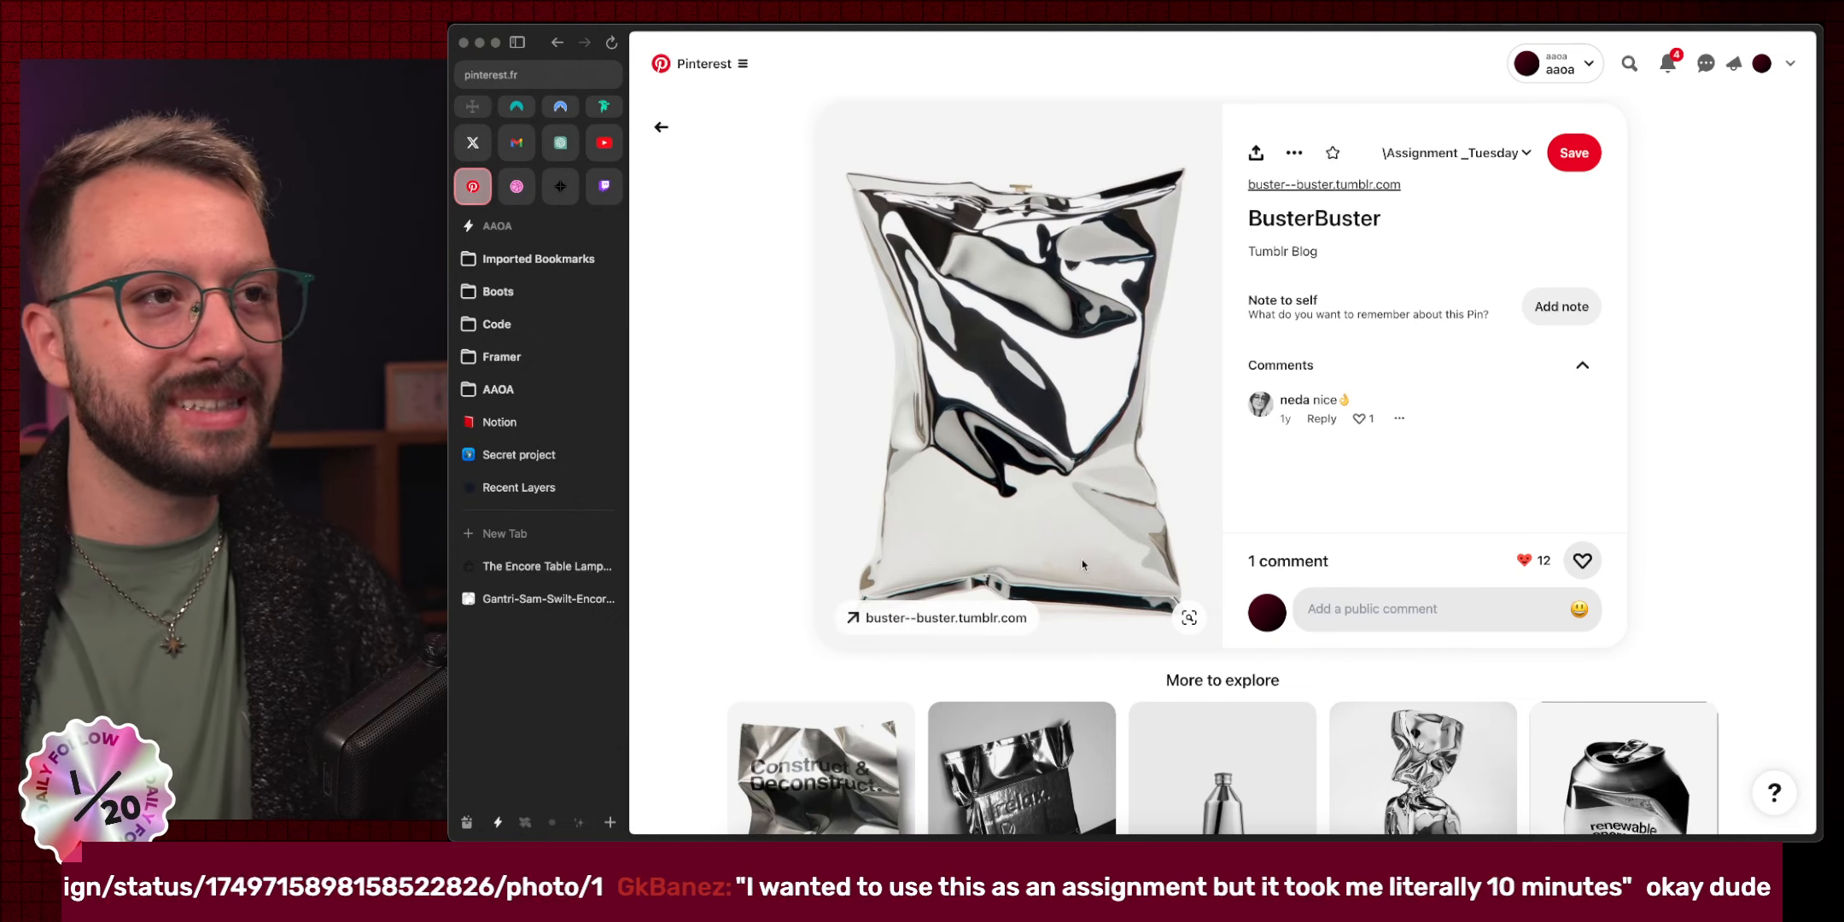
scroll(895, 570, "up", 5)
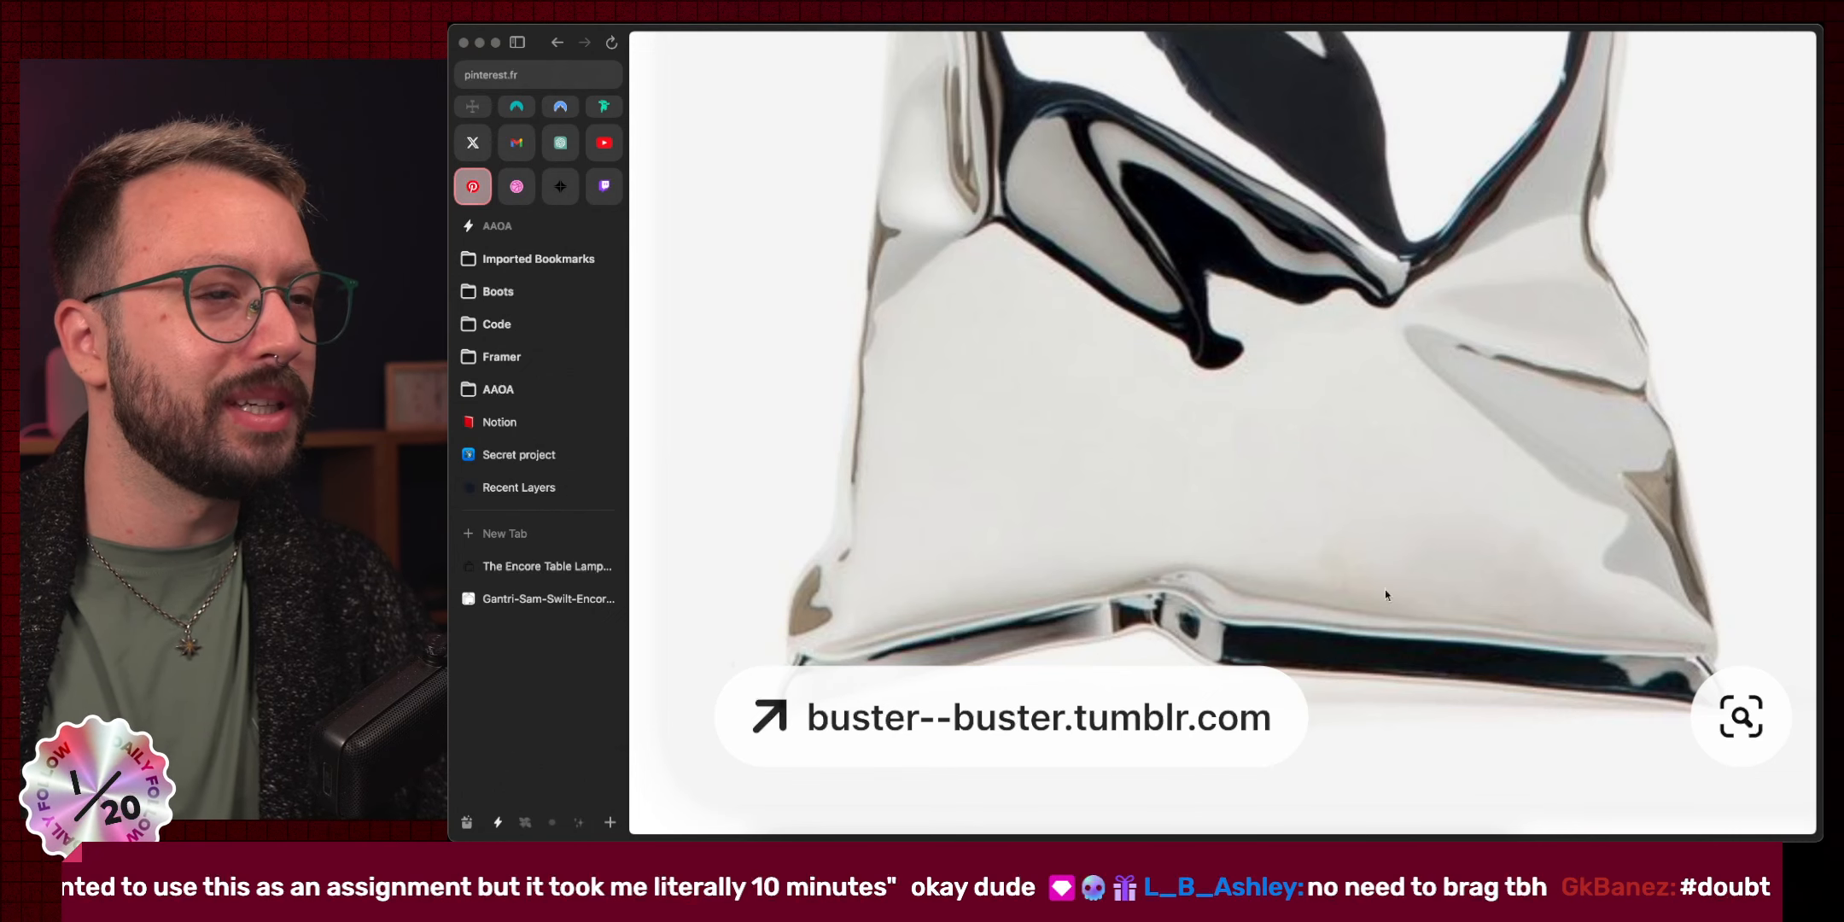
left_click(1333, 447)
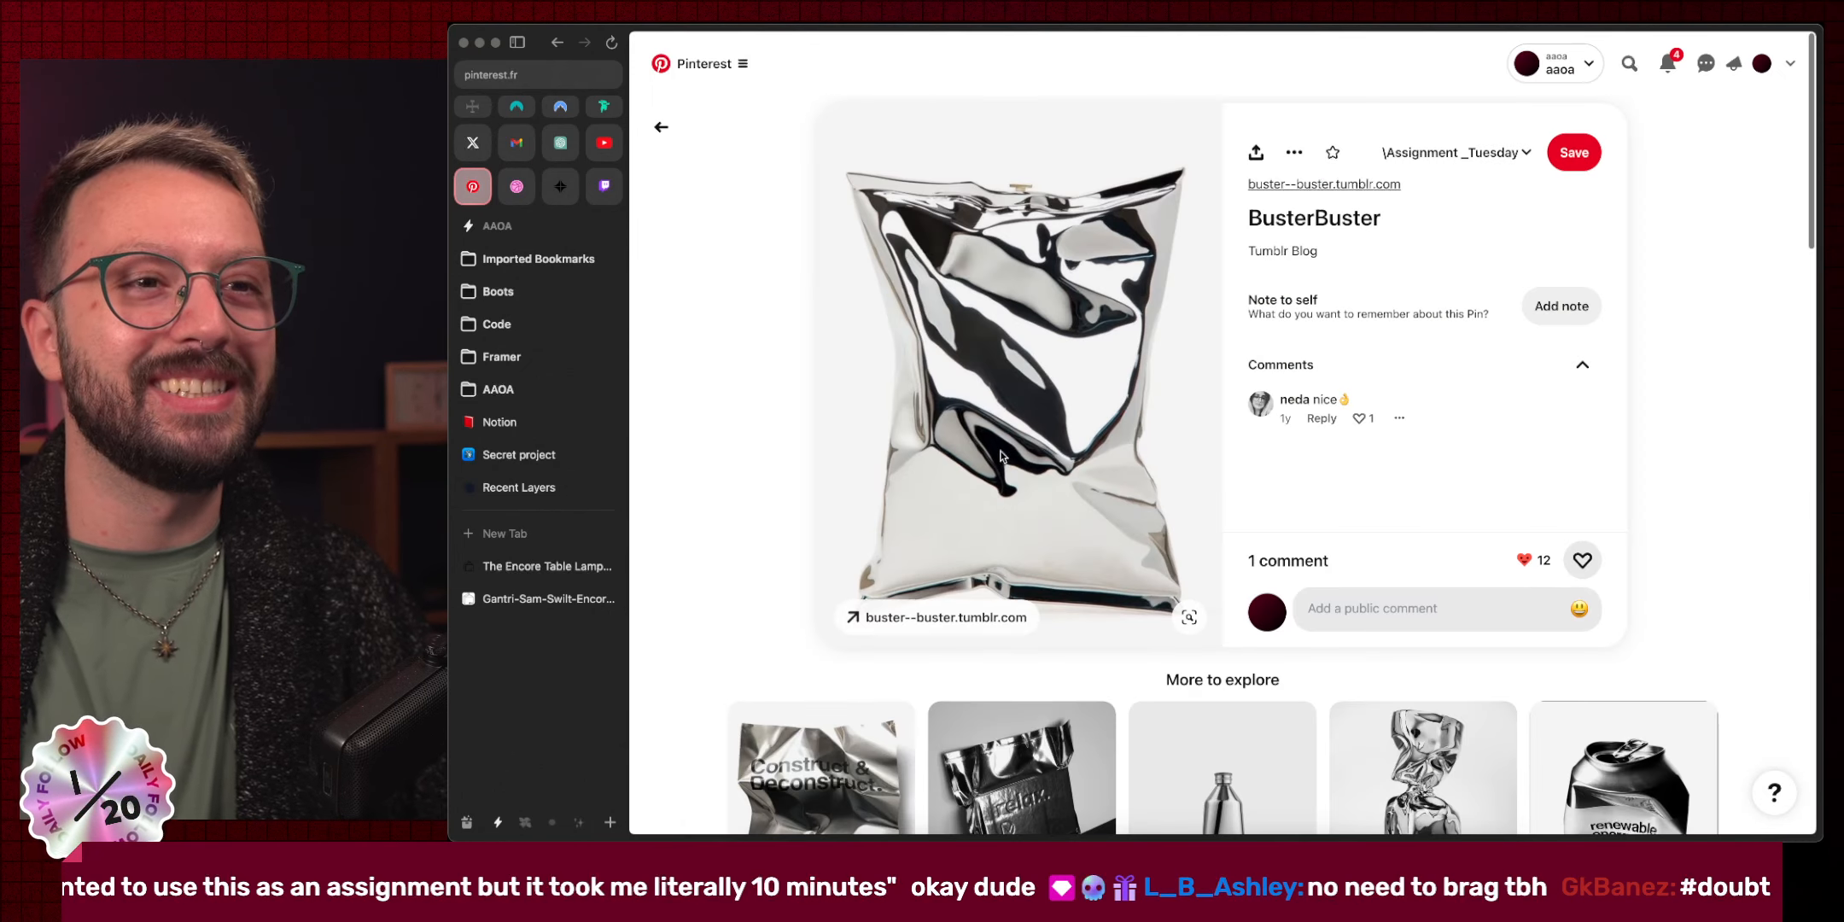
scroll(1040, 426, "down", 3)
Look at the silver bottle pin, then return to the foil pouch pin and scroll its More to explore grid.
left_click(1220, 598)
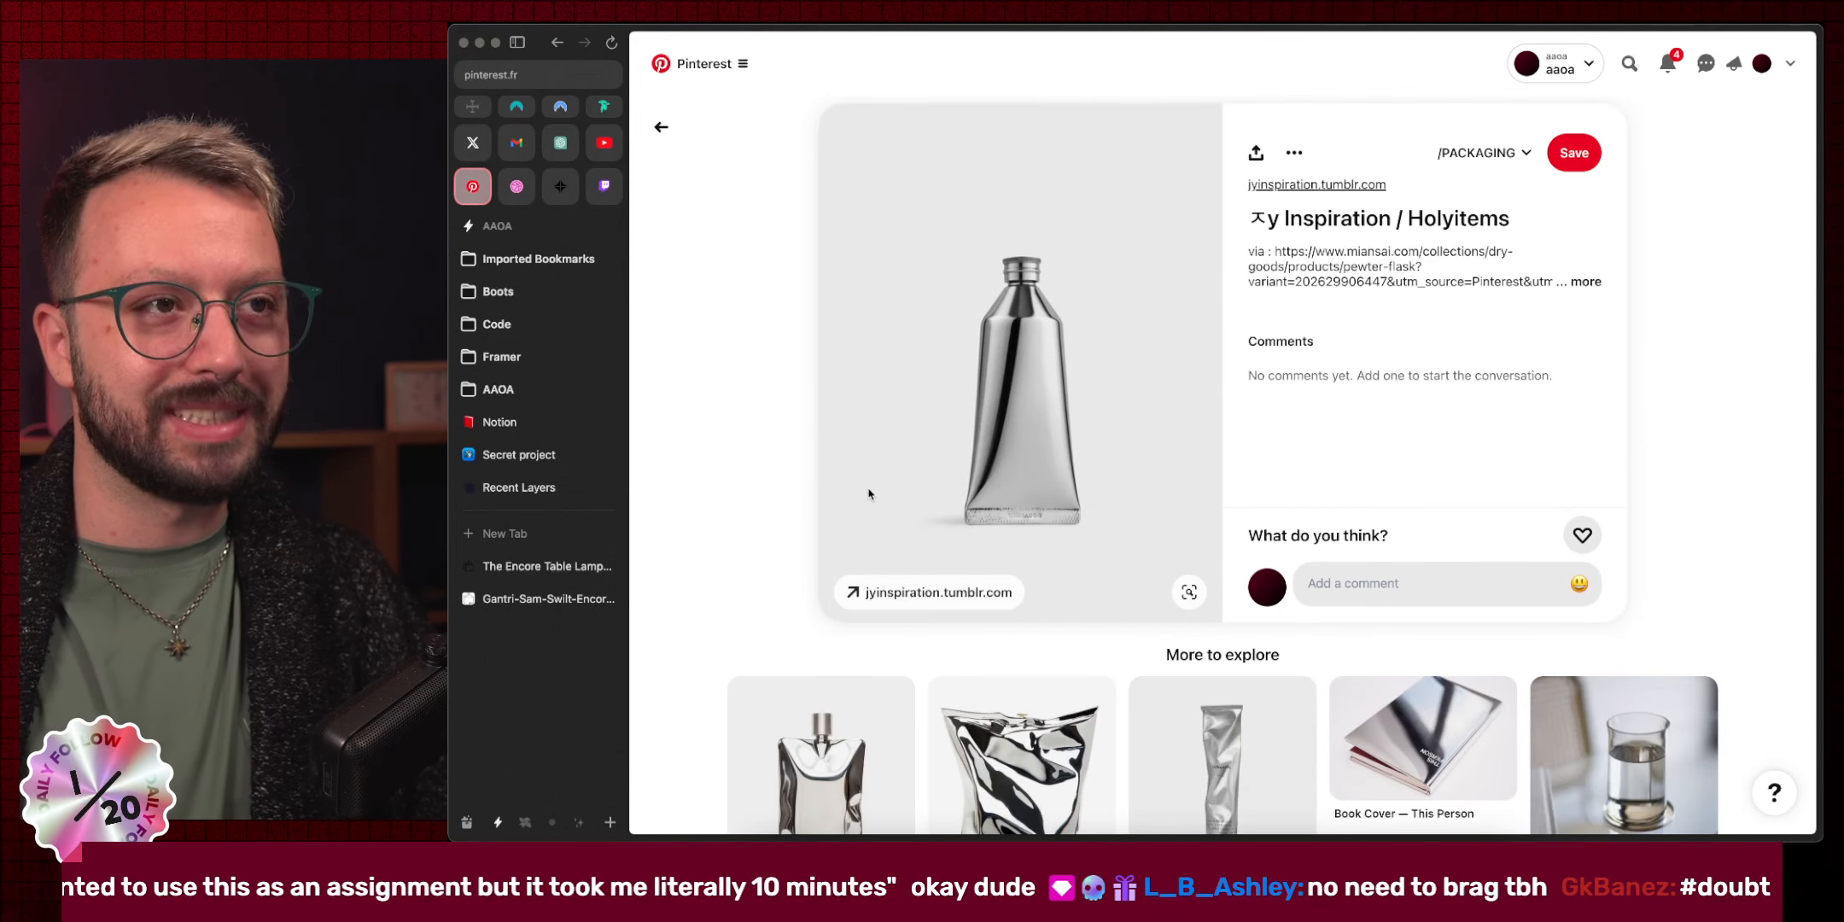
scroll(868, 494, "down", 1)
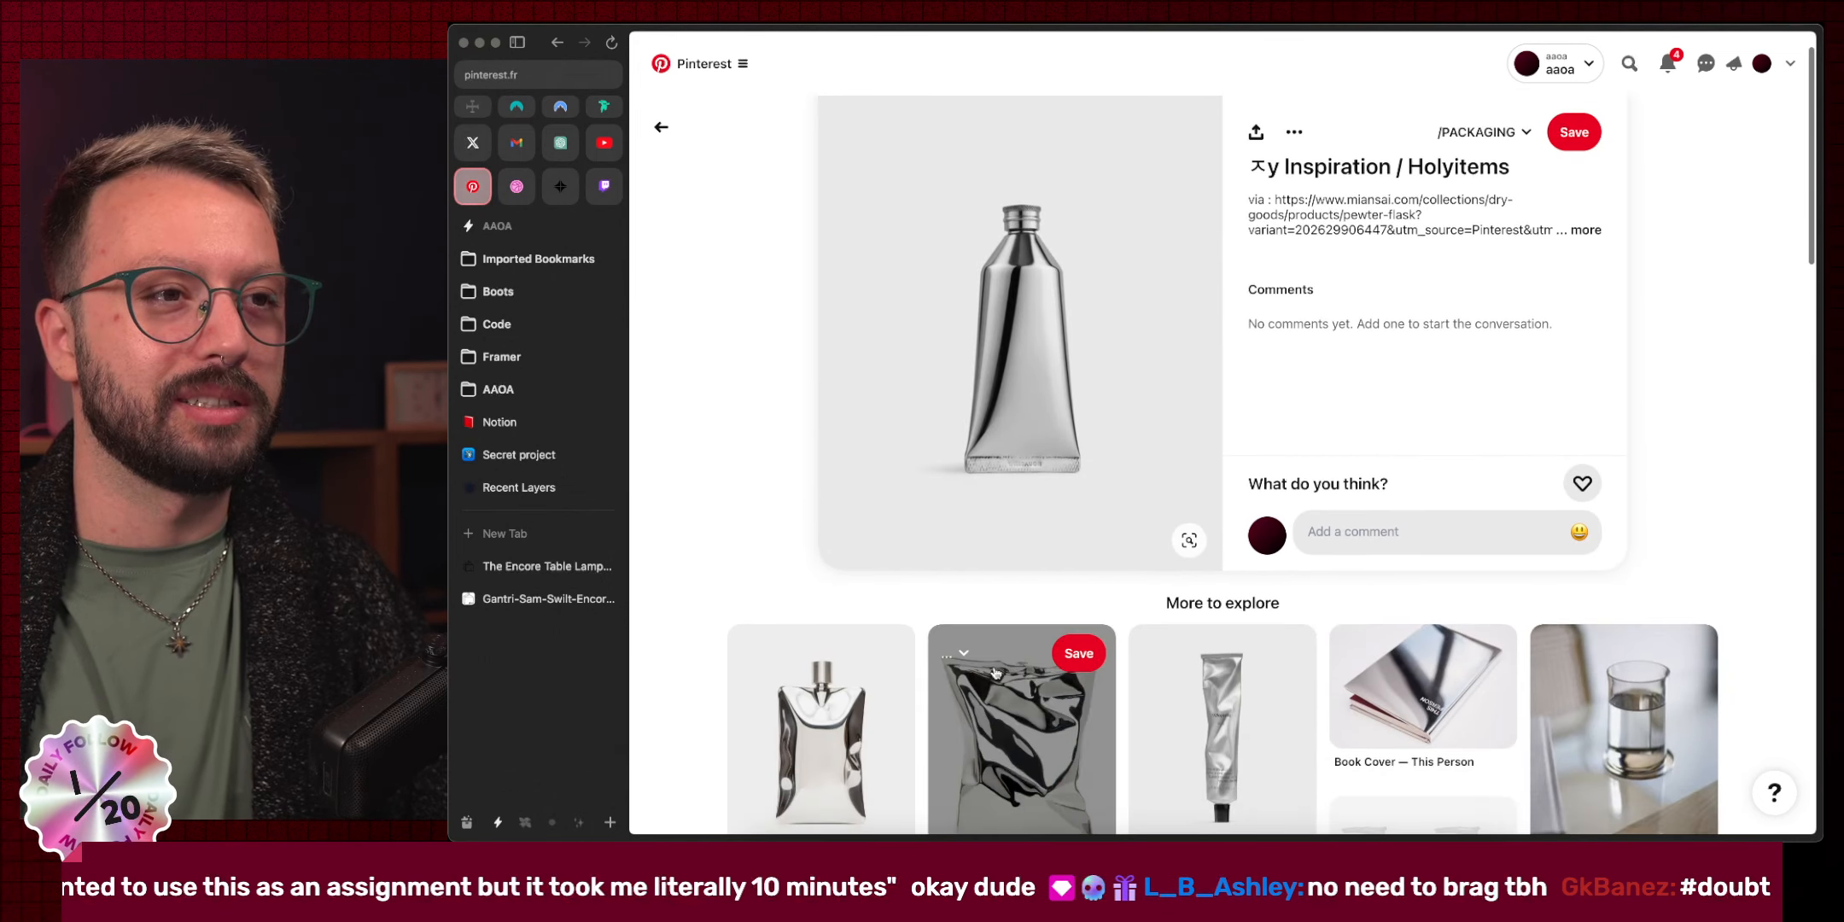
scroll(872, 503, "up", 1)
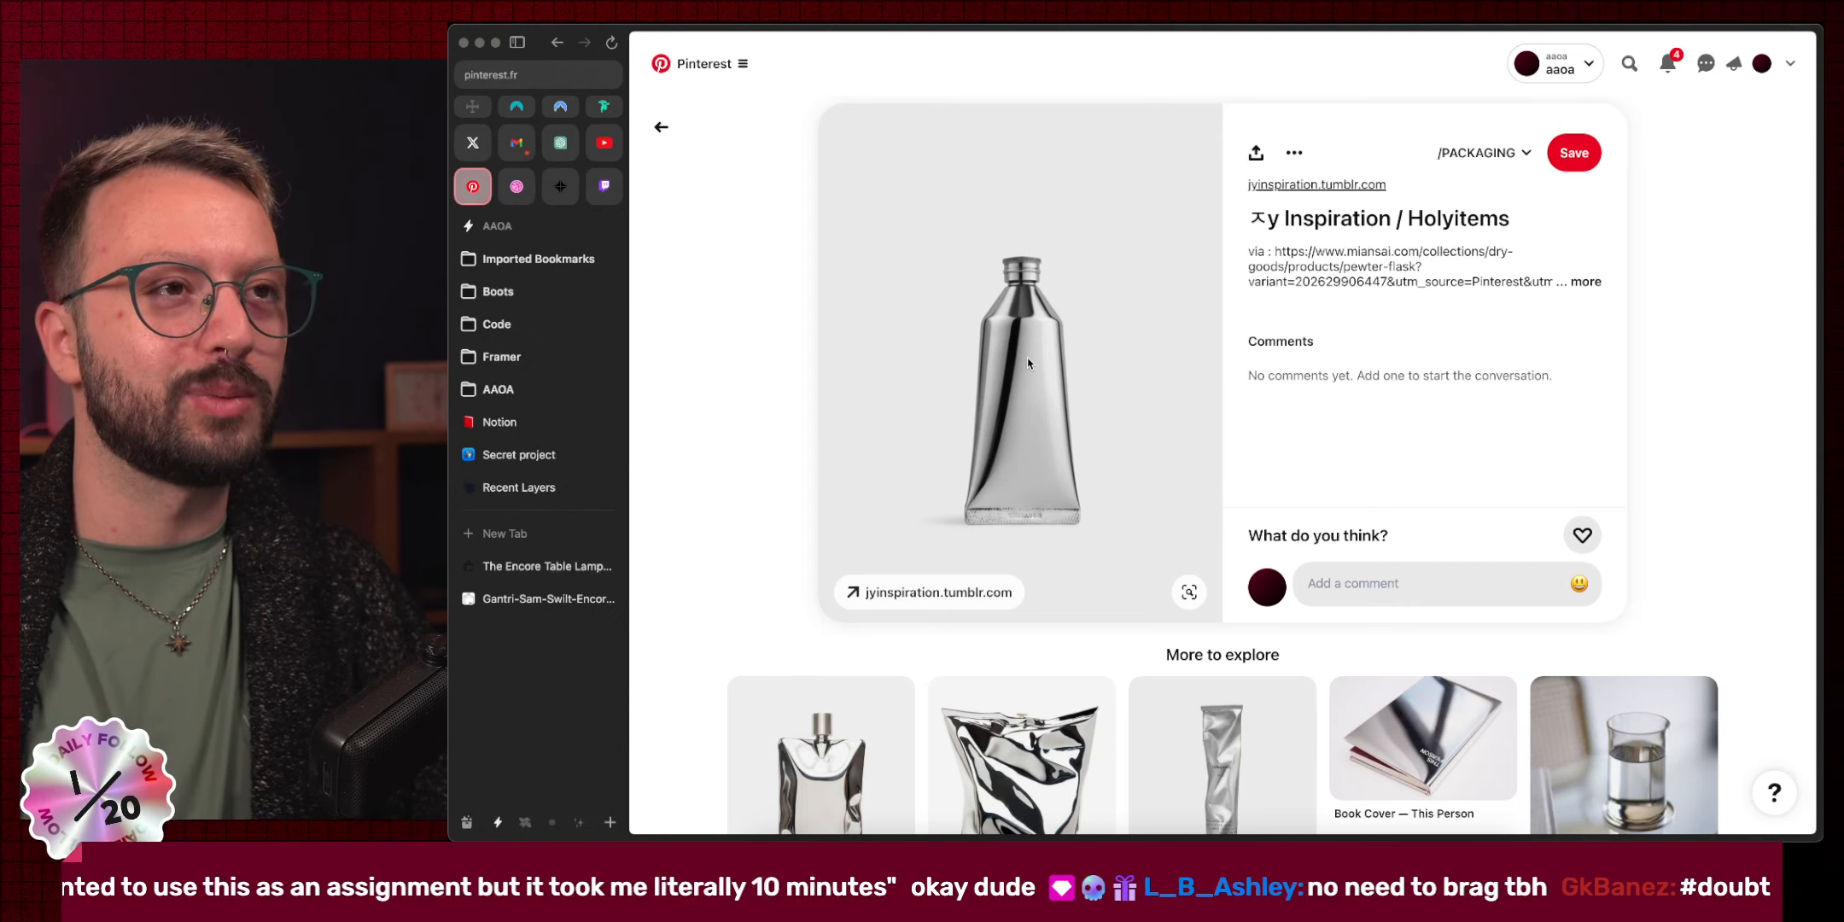
scroll(1025, 331, "up", 5)
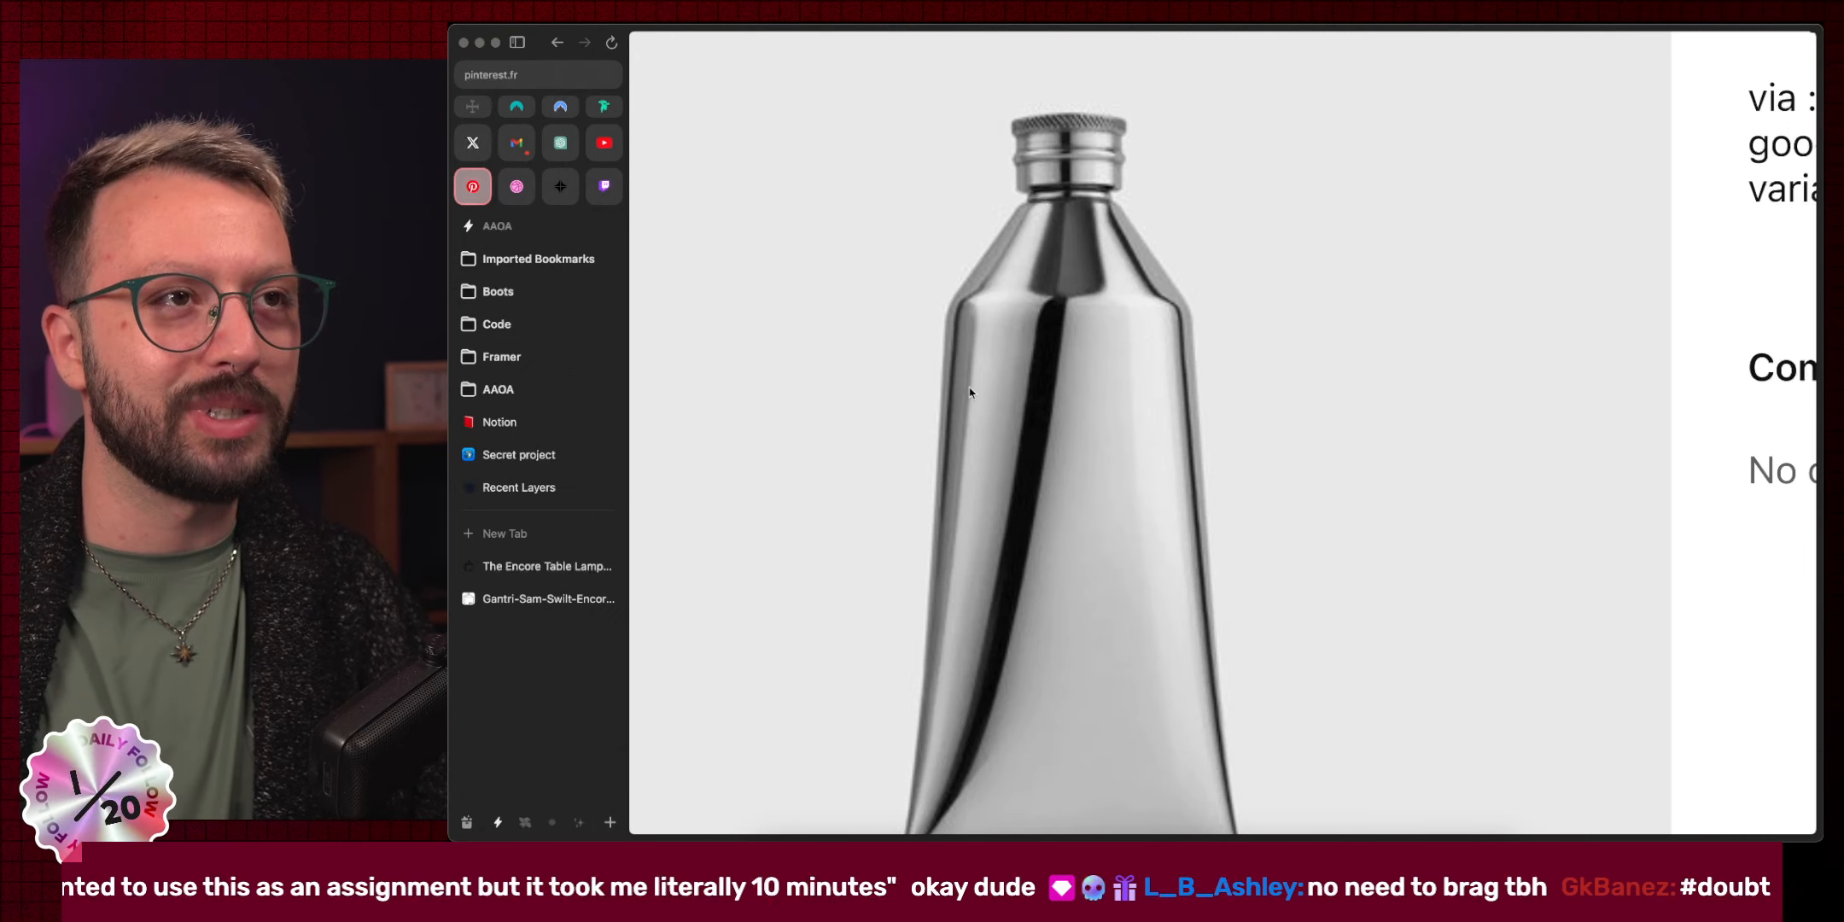
scroll(997, 493, "down", 2)
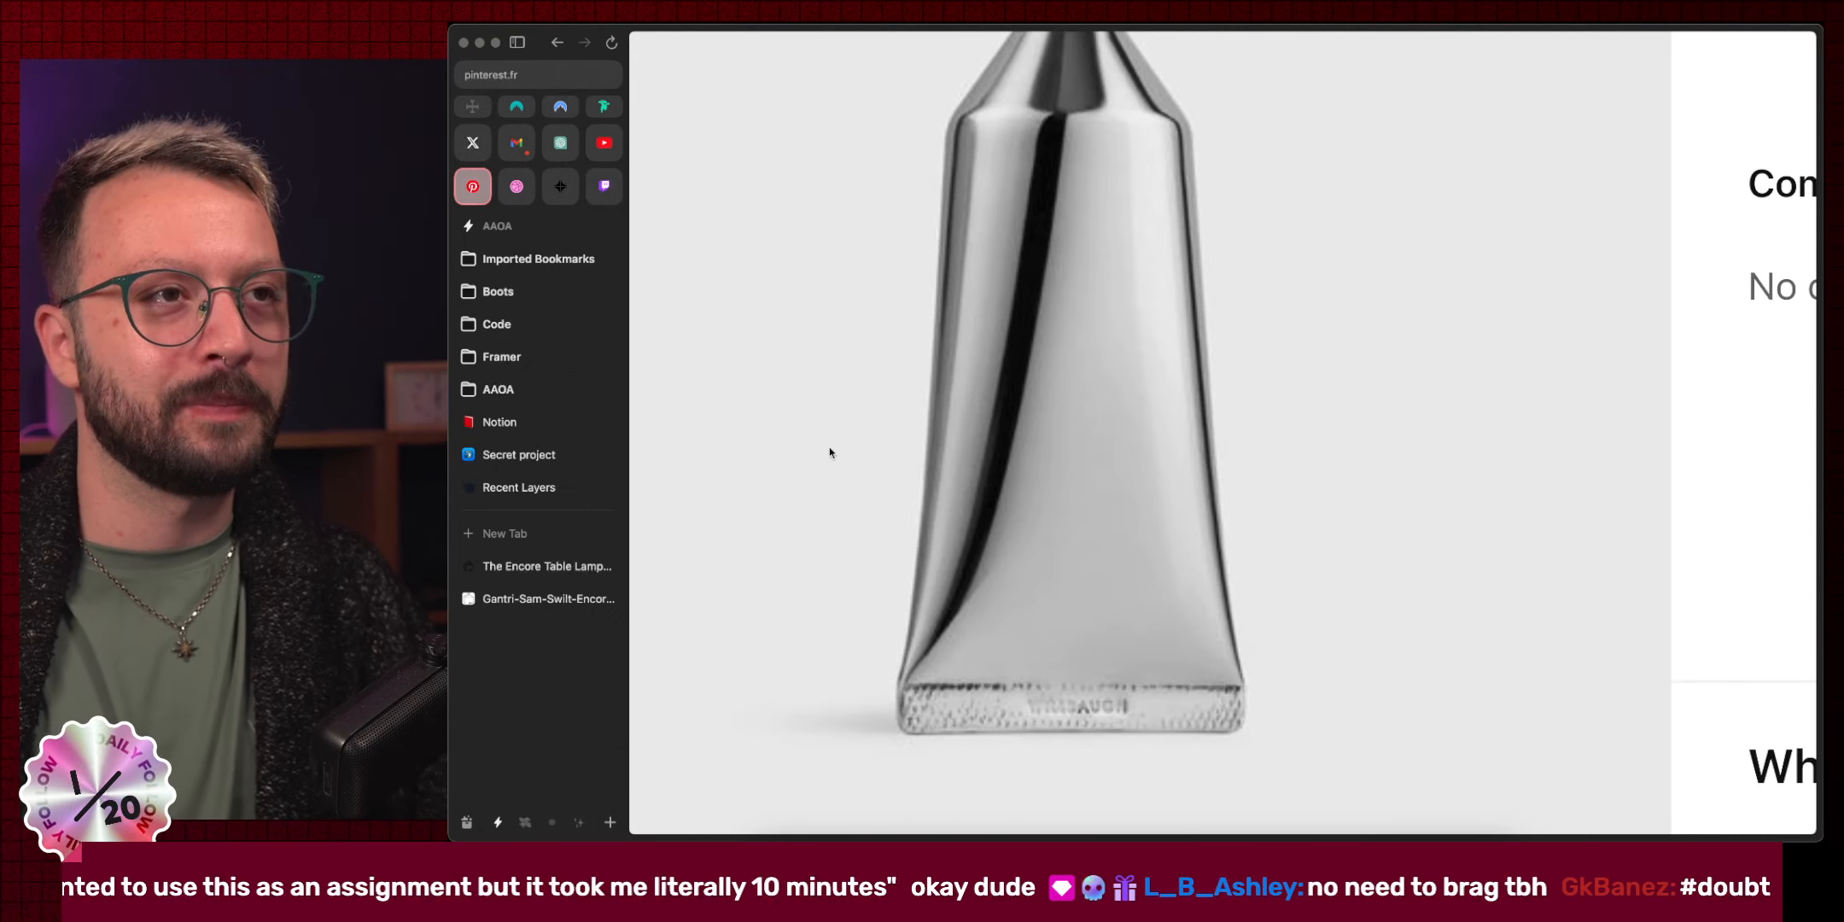
scroll(910, 475, "down", 3)
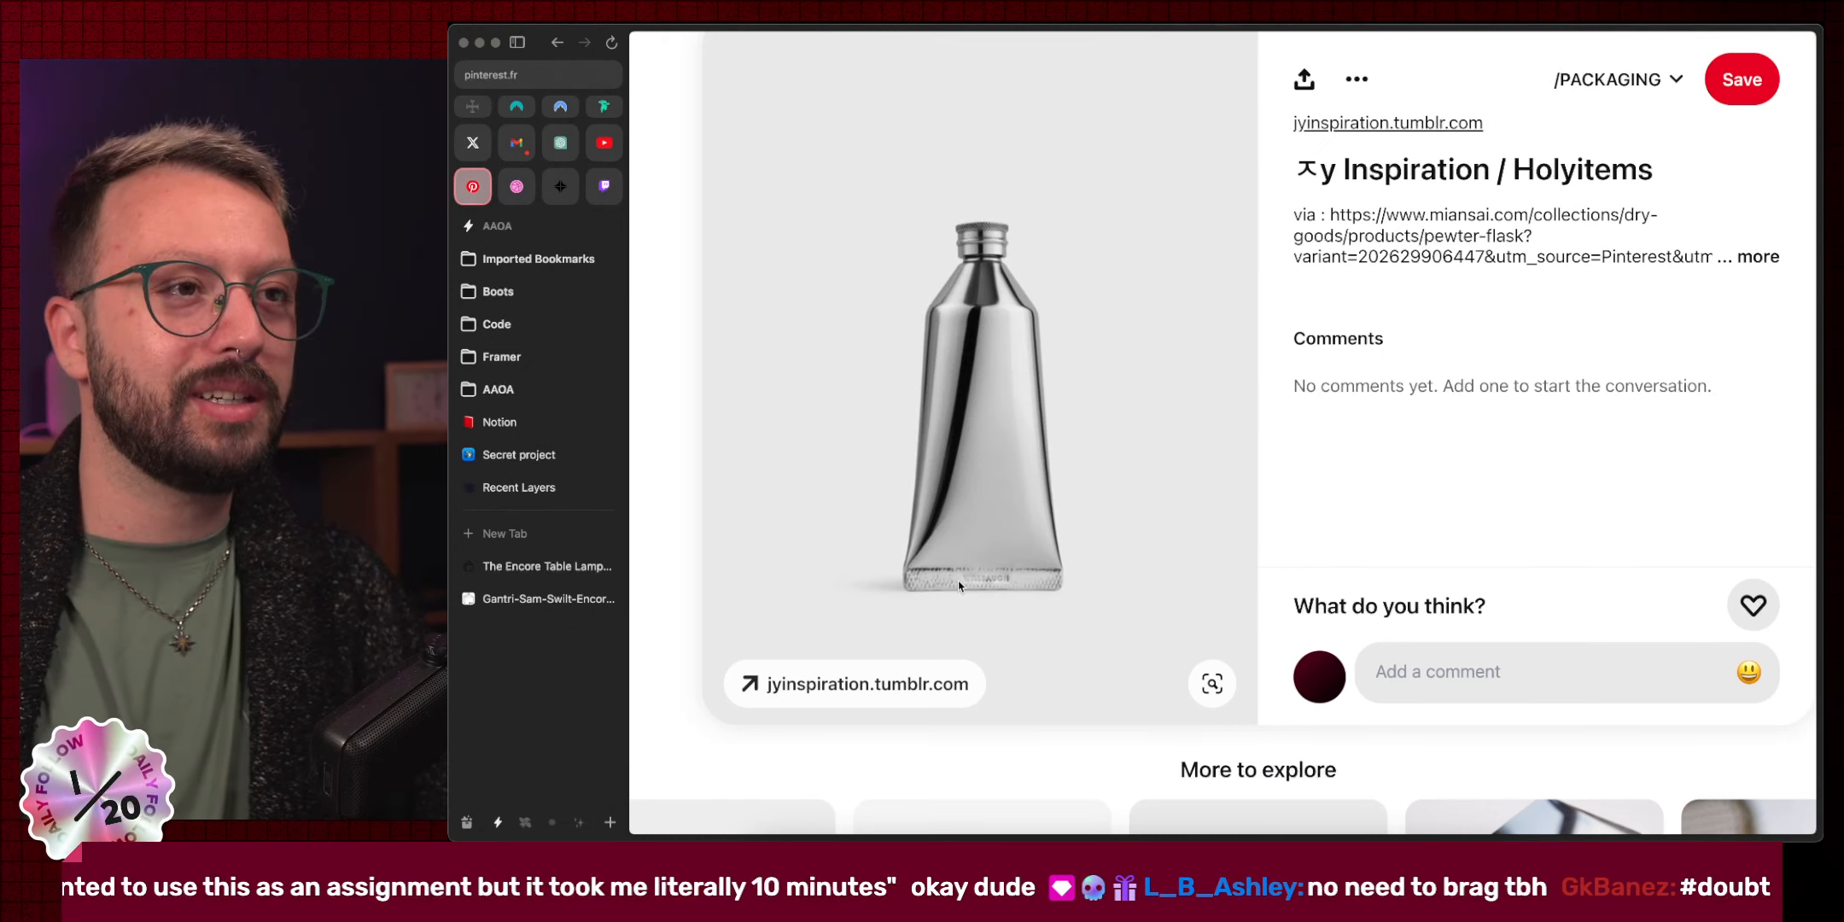
scroll(920, 596, "up", 3)
scroll(1133, 592, "up", 5)
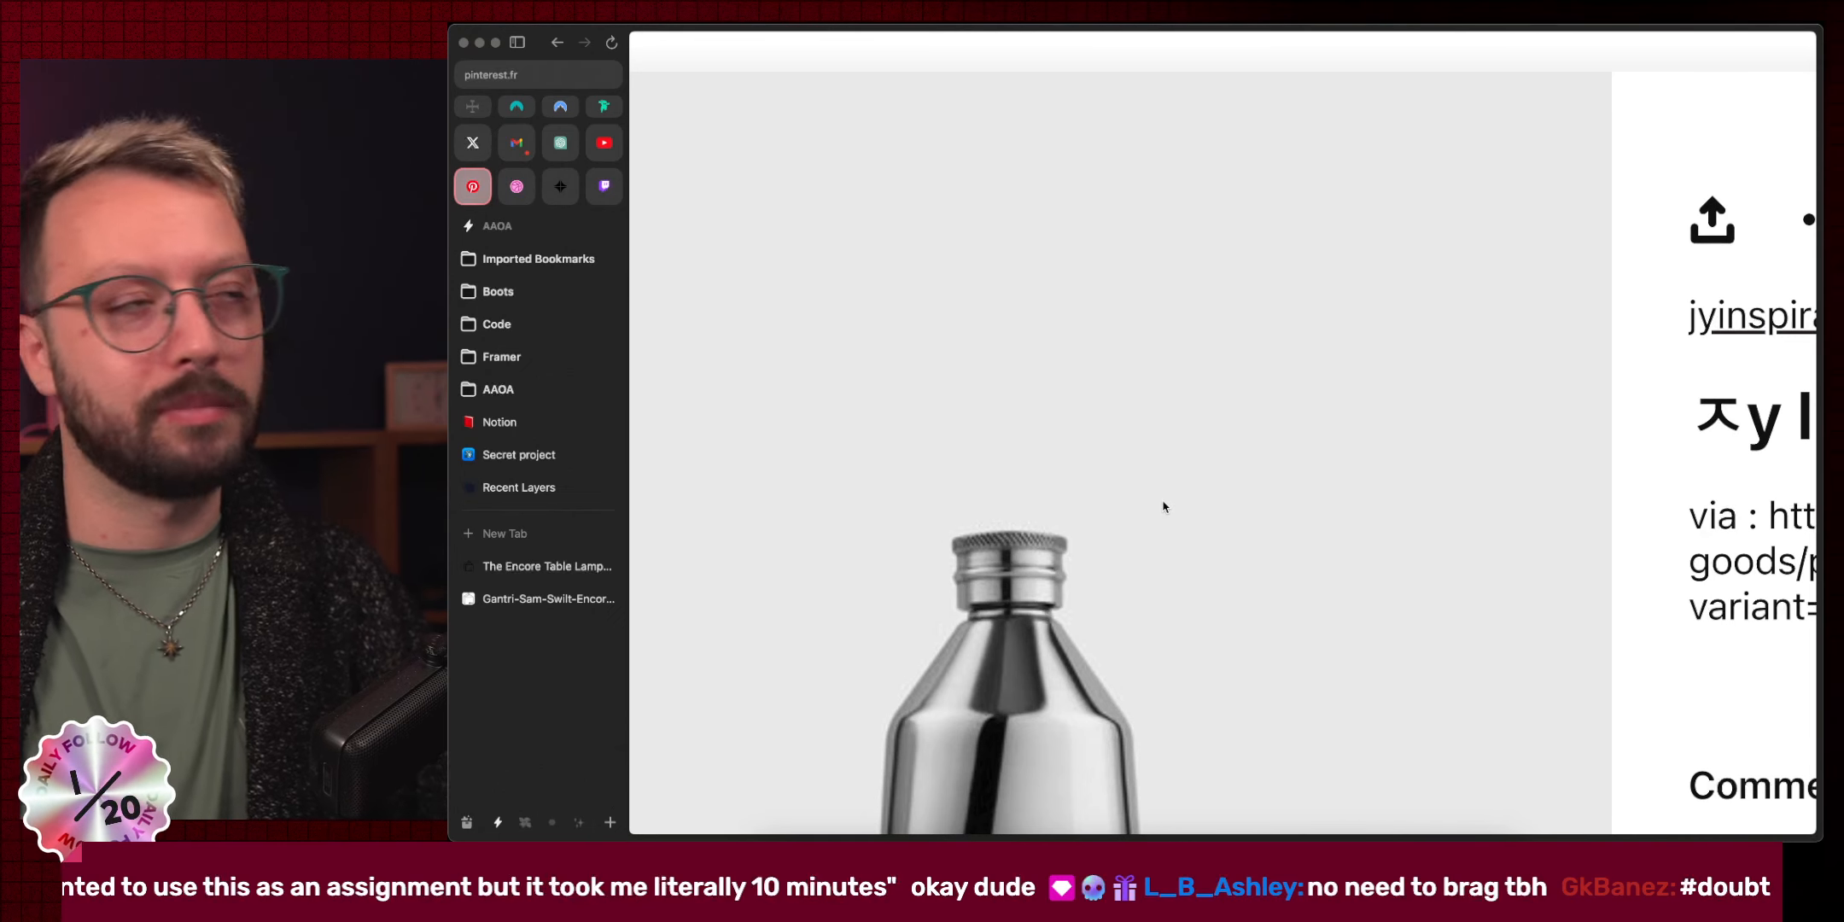
scroll(1164, 506, "down", 5)
left_click(667, 220)
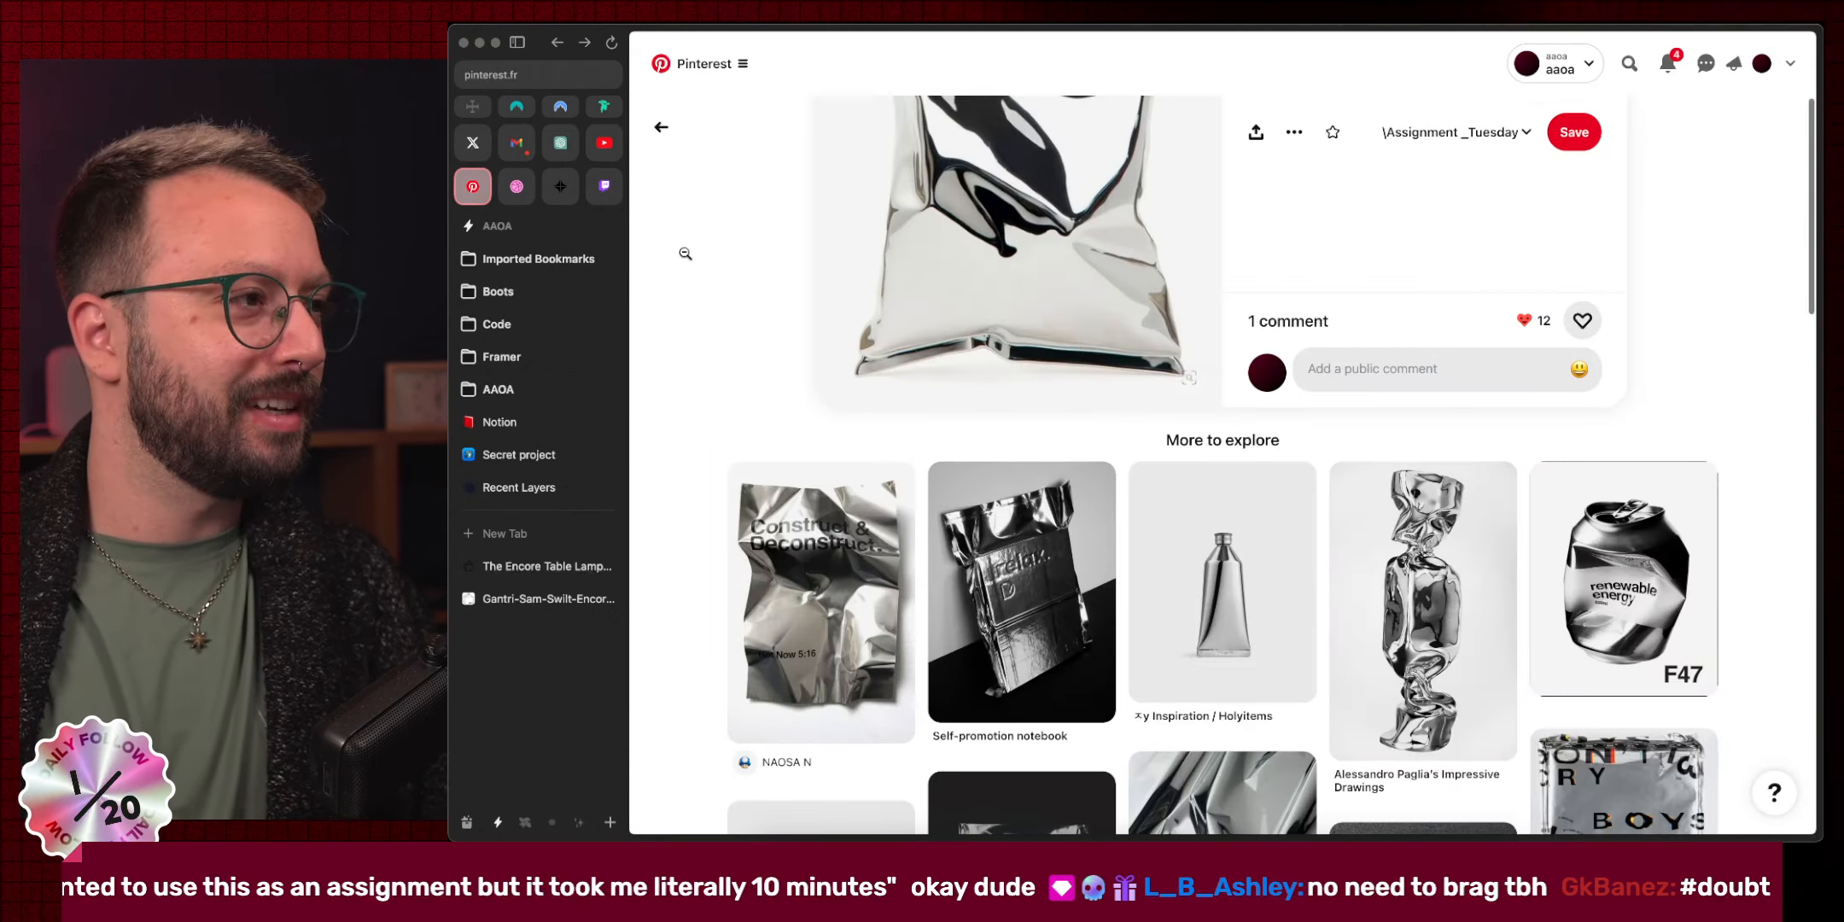
scroll(841, 488, "down", 12)
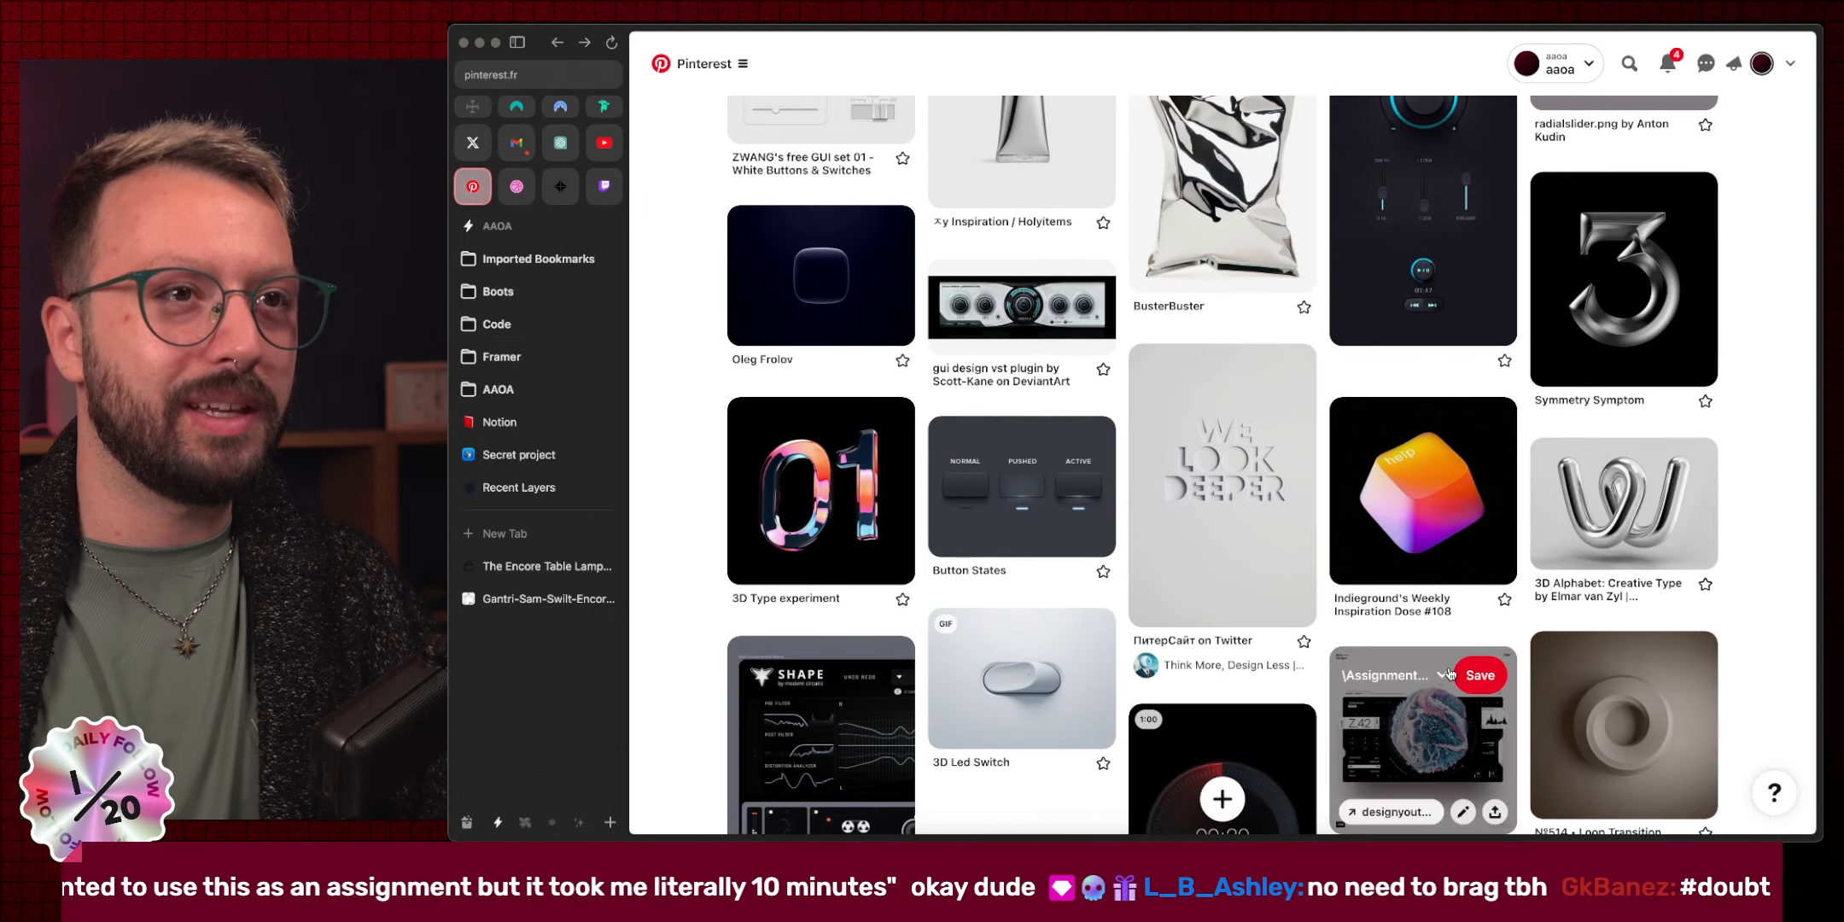
left_click(1598, 281)
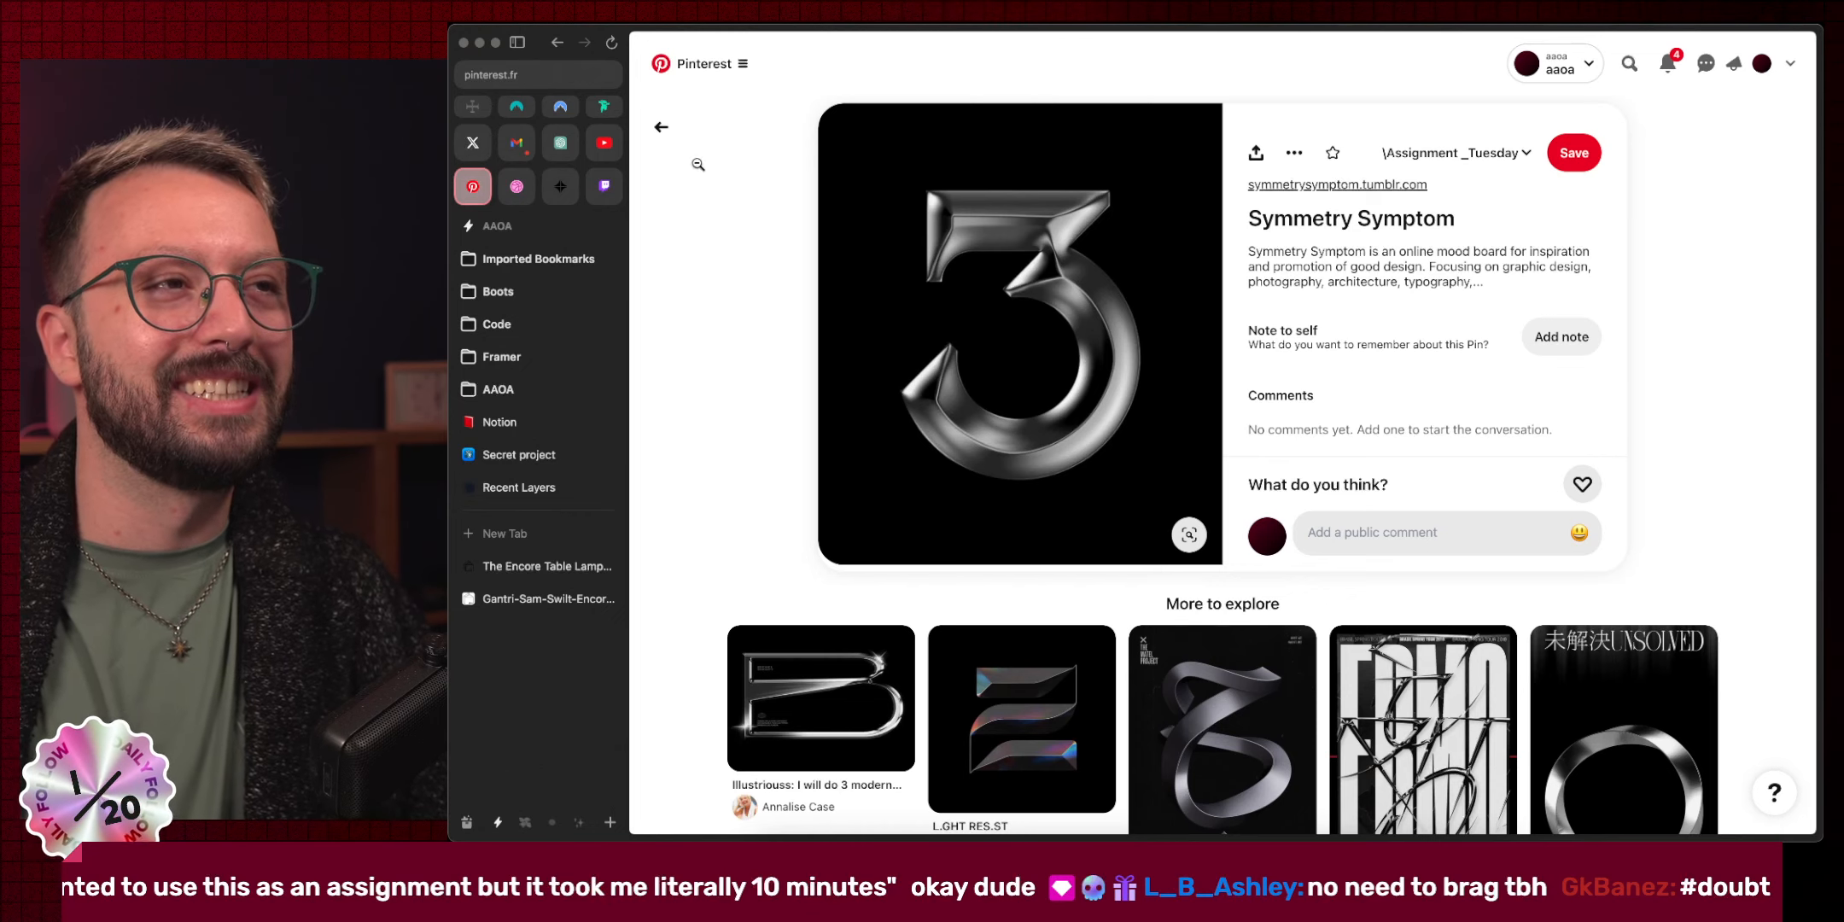
left_click(719, 223)
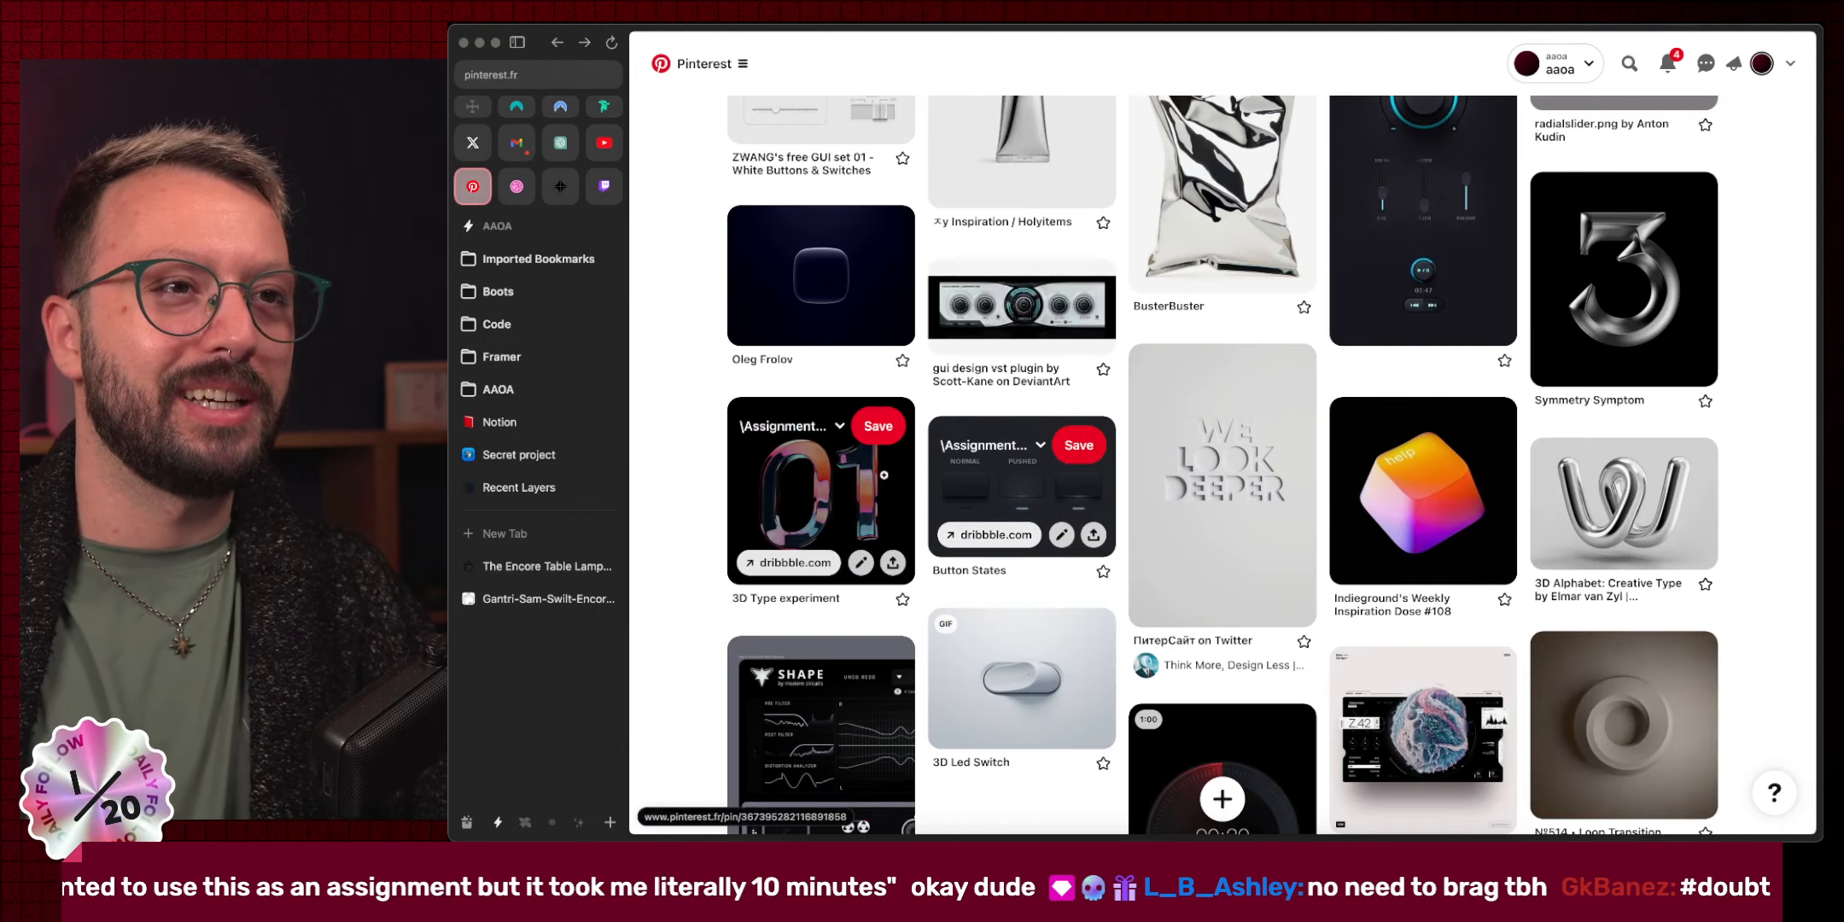
scroll(728, 493, "down", 1)
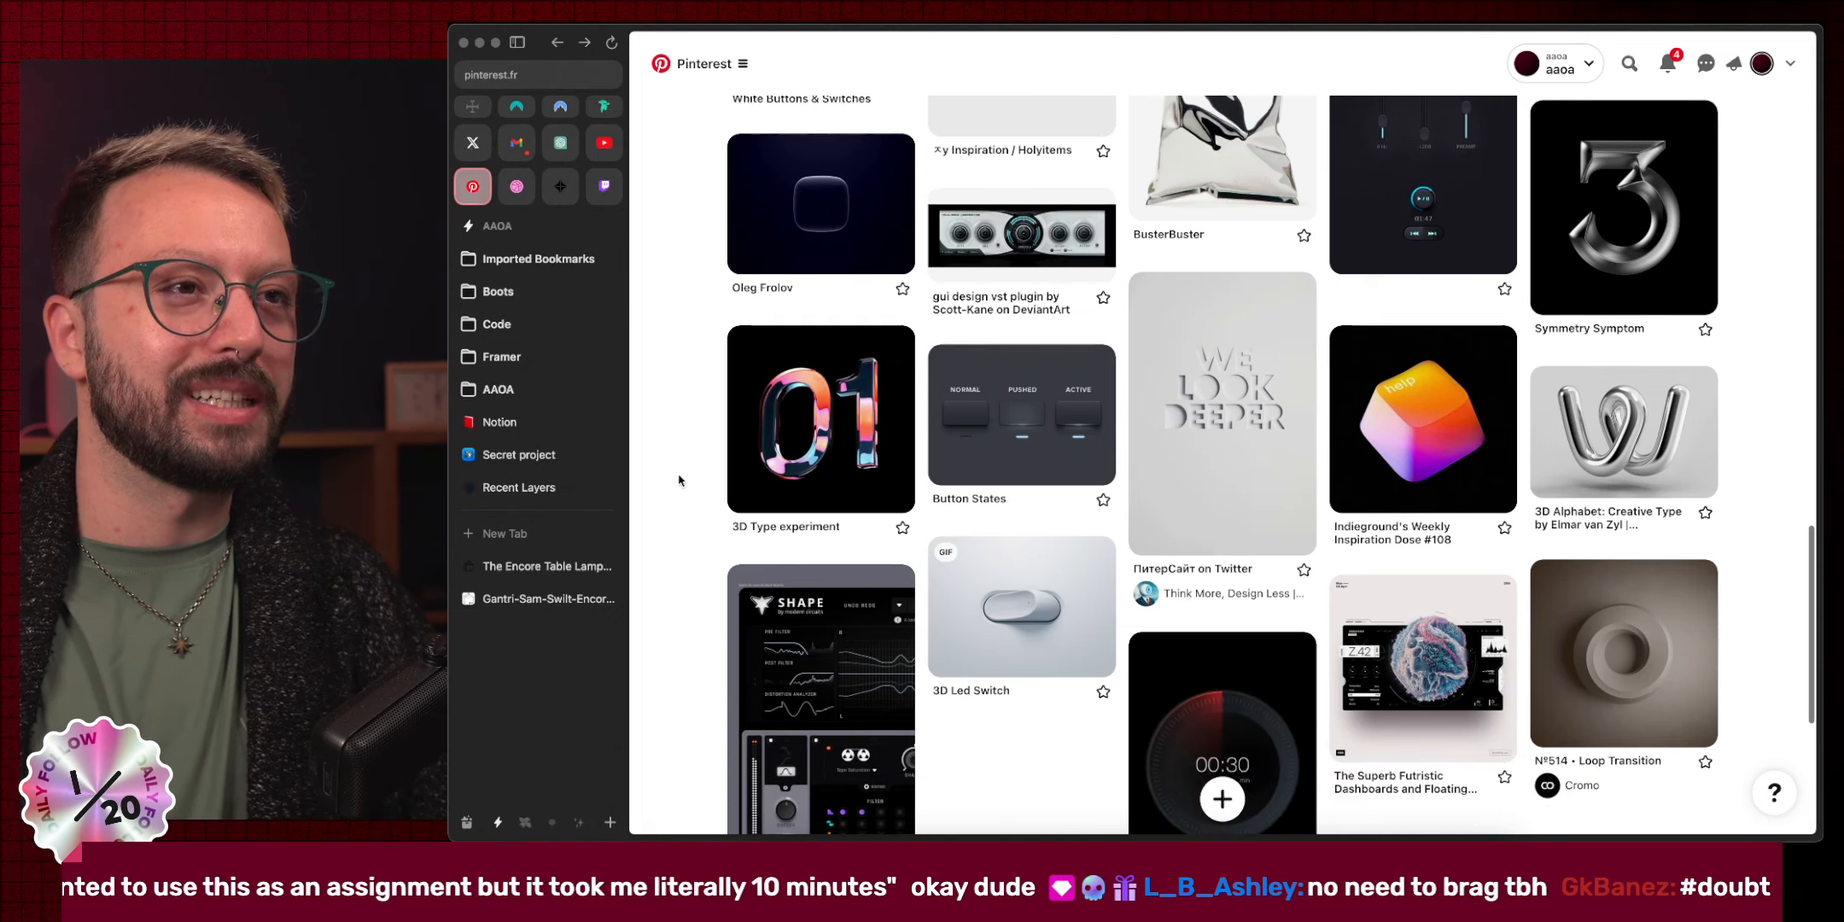
left_click(988, 429)
scroll(784, 254, "up", 5)
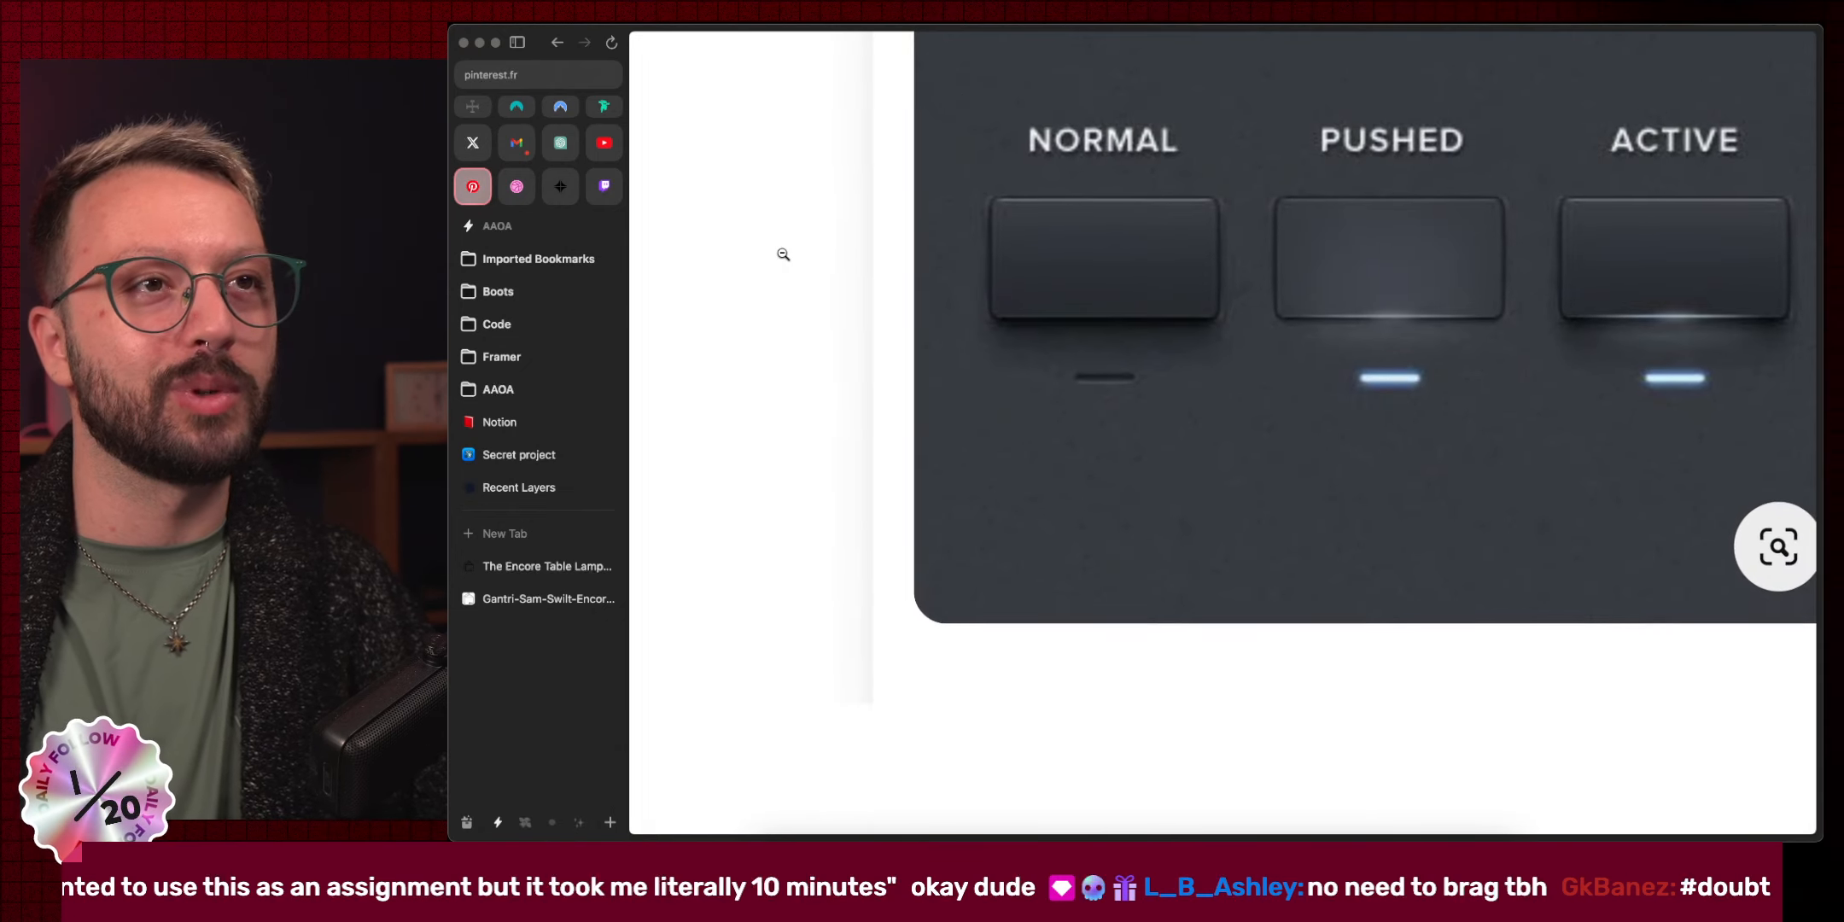
scroll(782, 255, "right", 1)
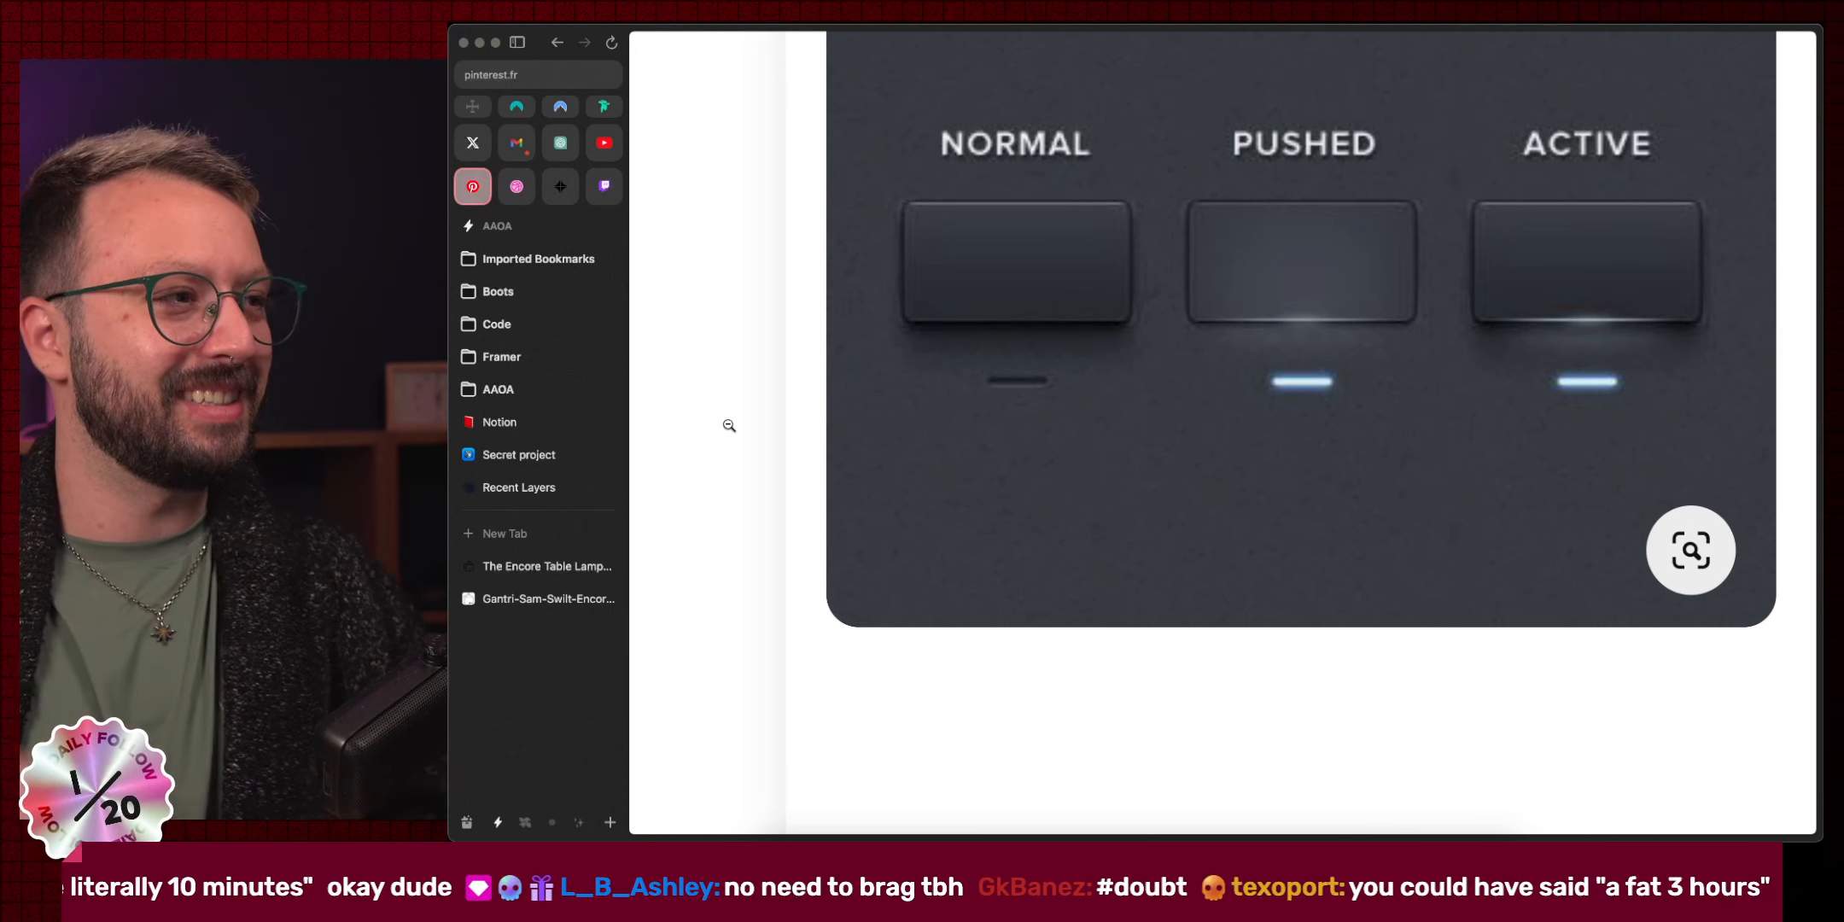
scroll(729, 425, "right", 1)
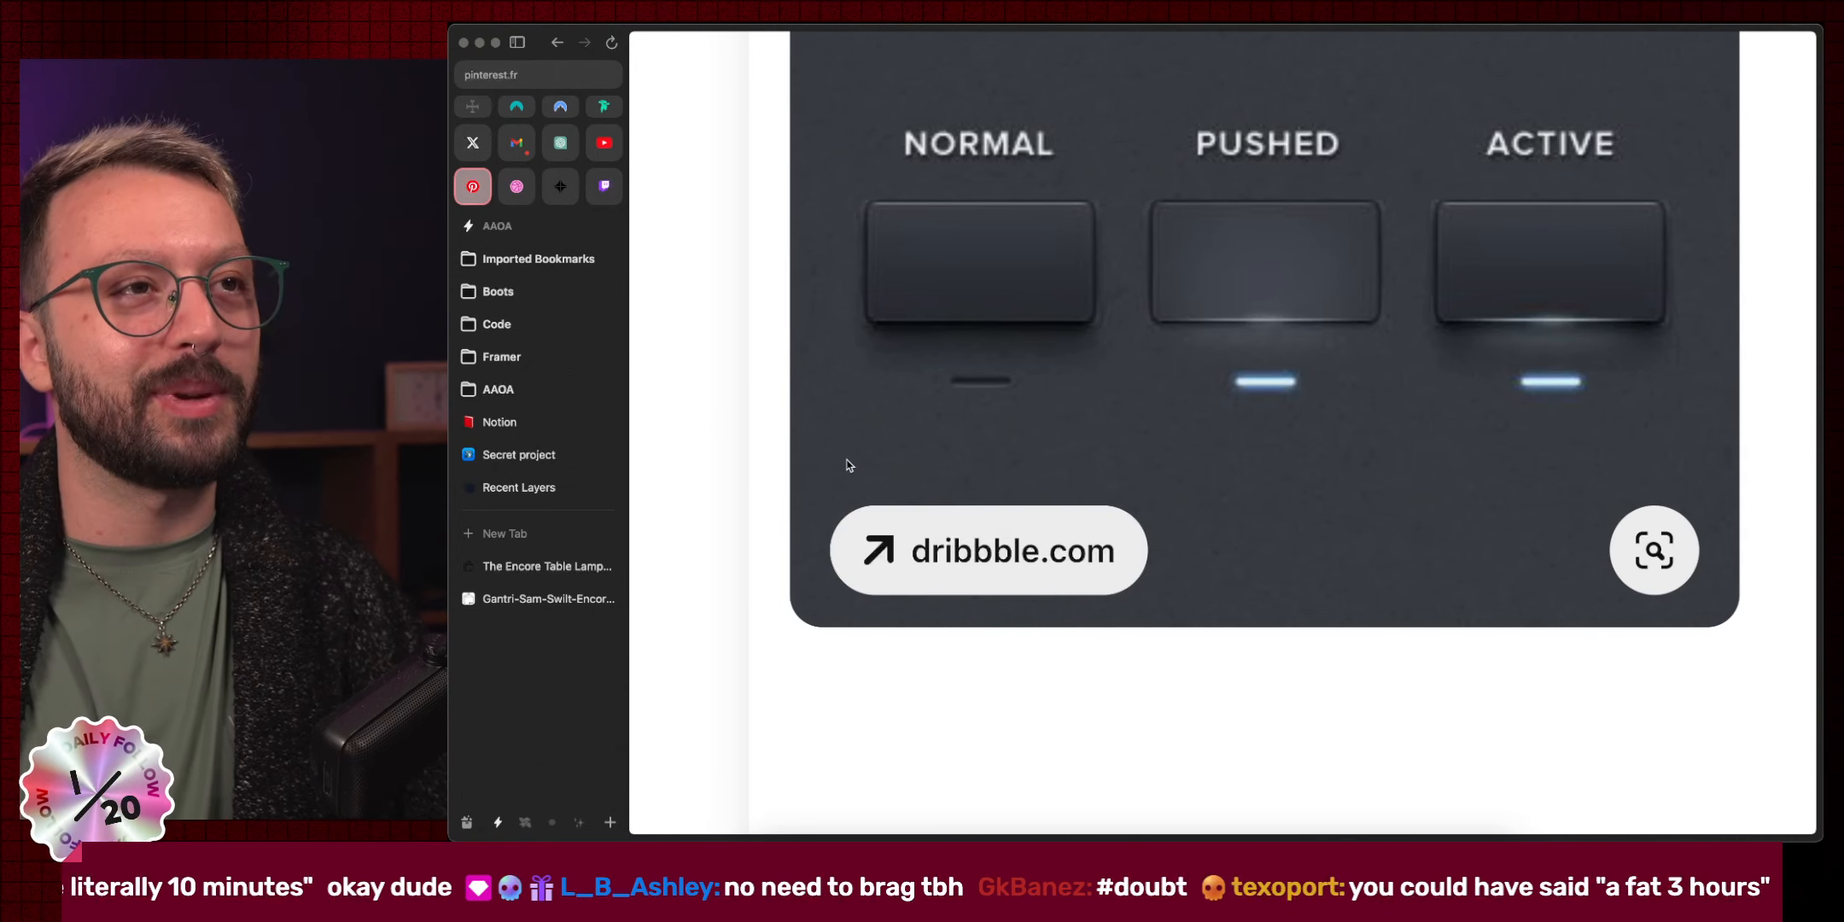
scroll(847, 464, "up", 3)
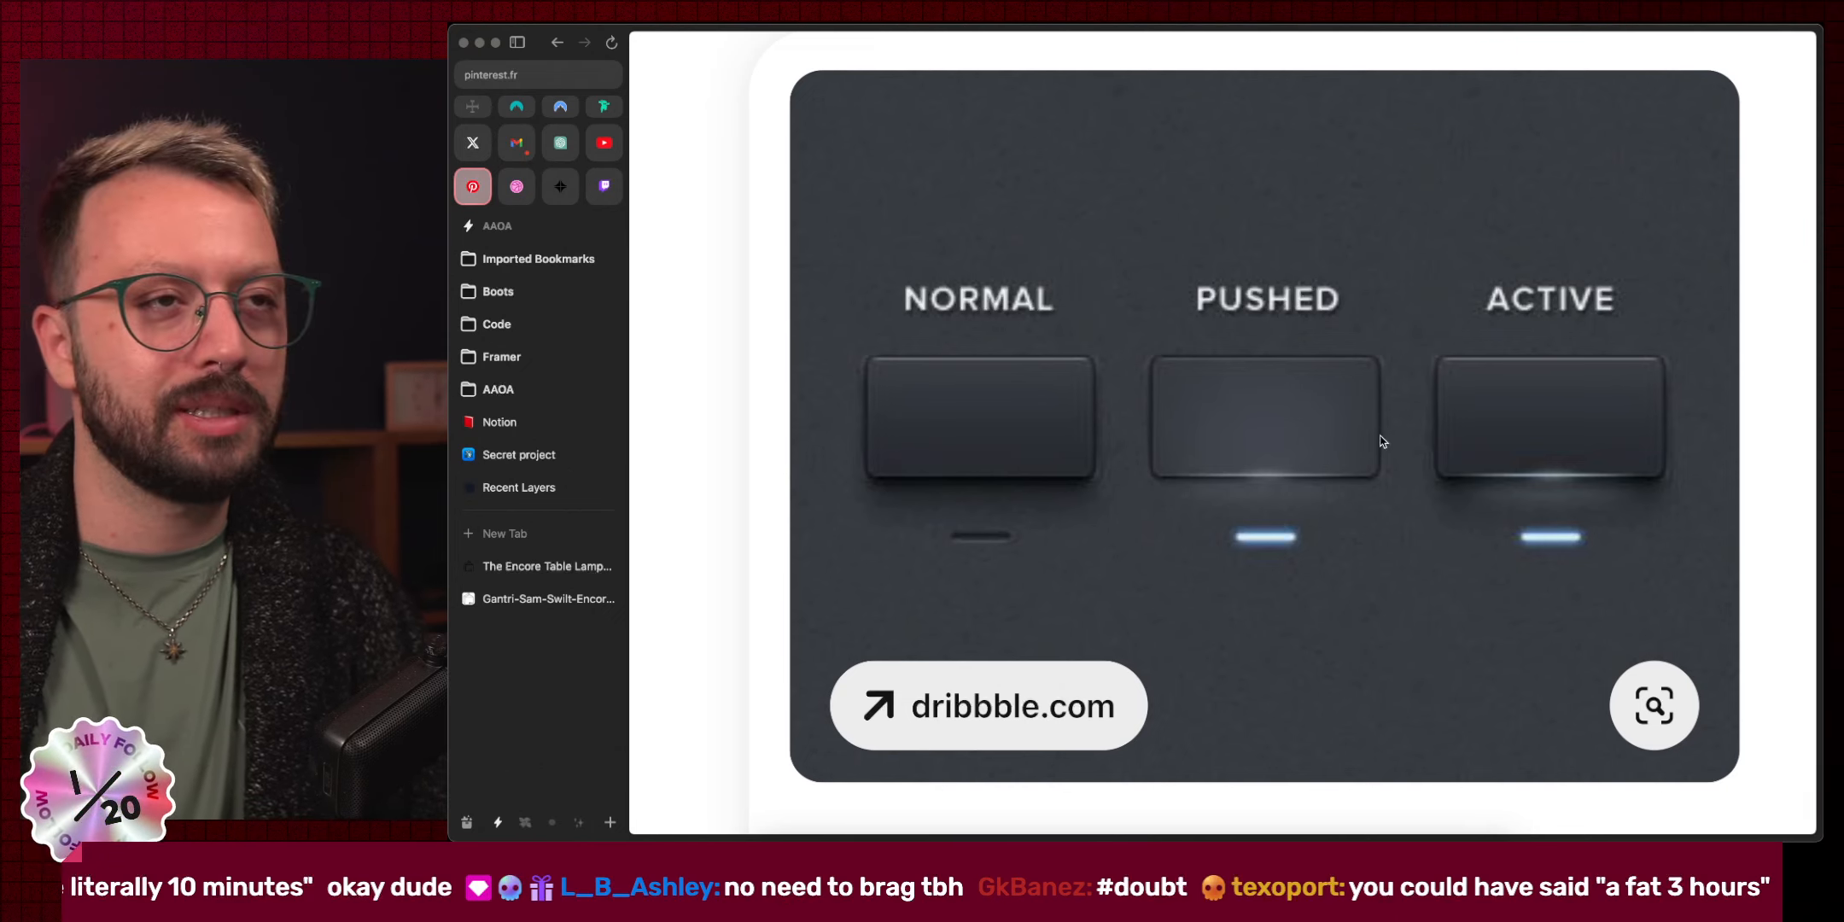
key("super+[")
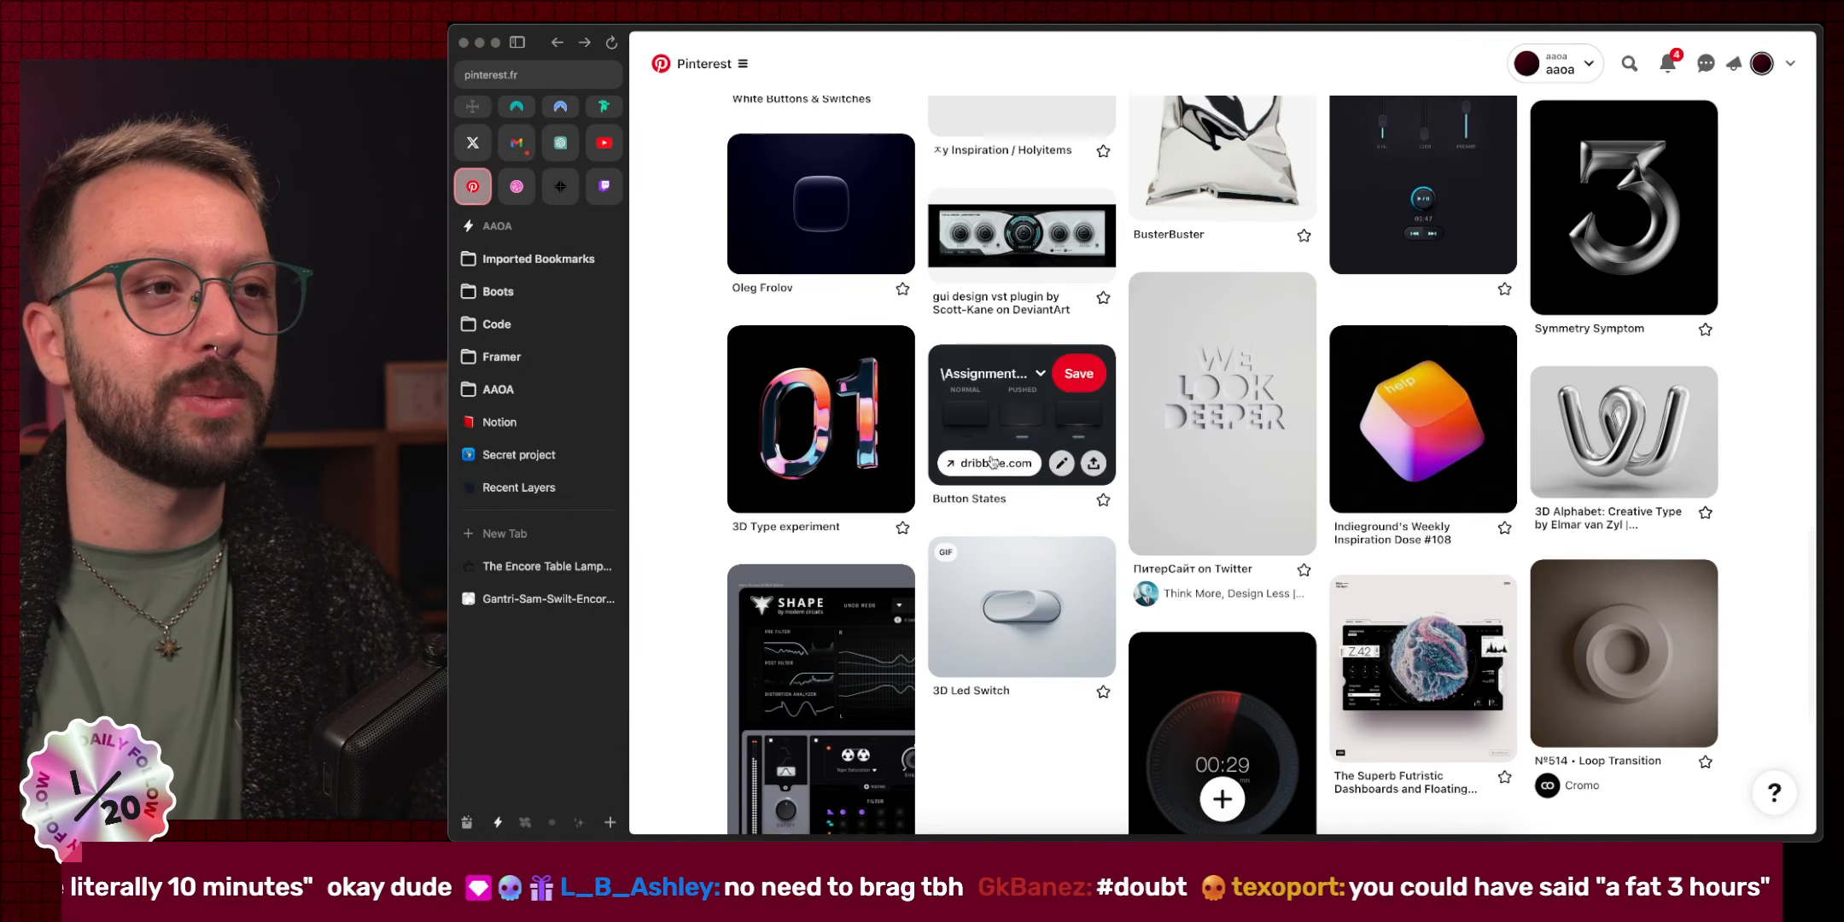
scroll(1116, 465, "down", 4)
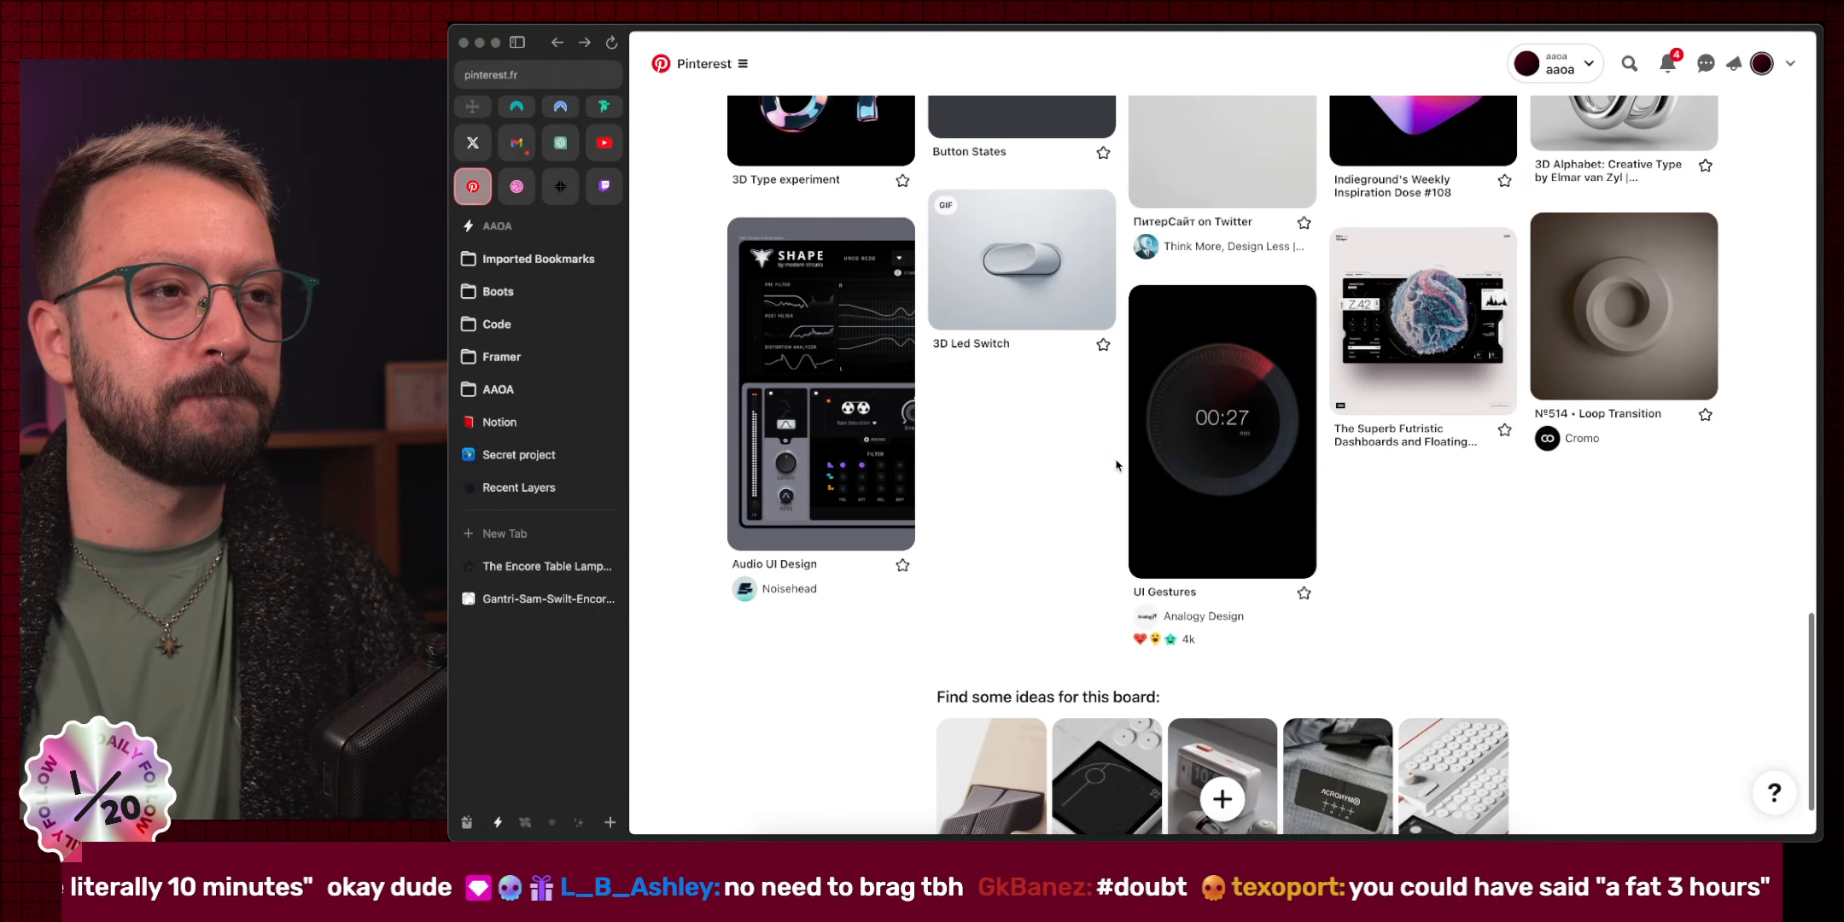
scroll(1116, 465, "up", 4)
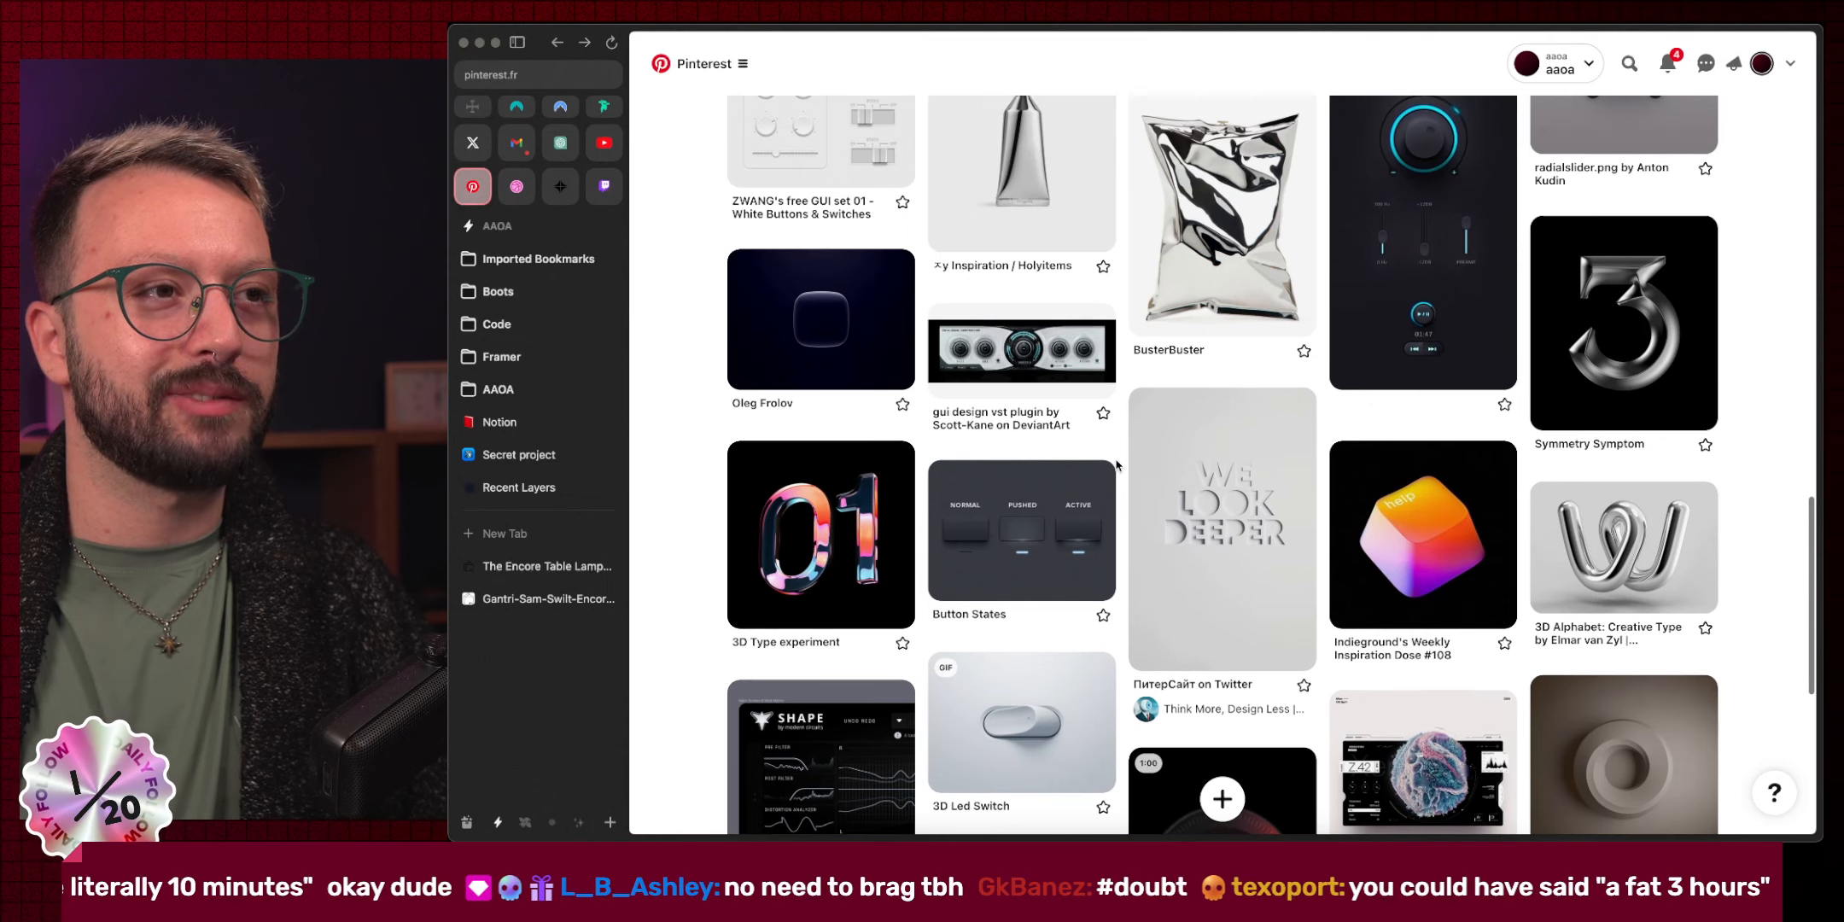
View the 3D Type experiment pin, then go back to the grid.
left_click(820, 509)
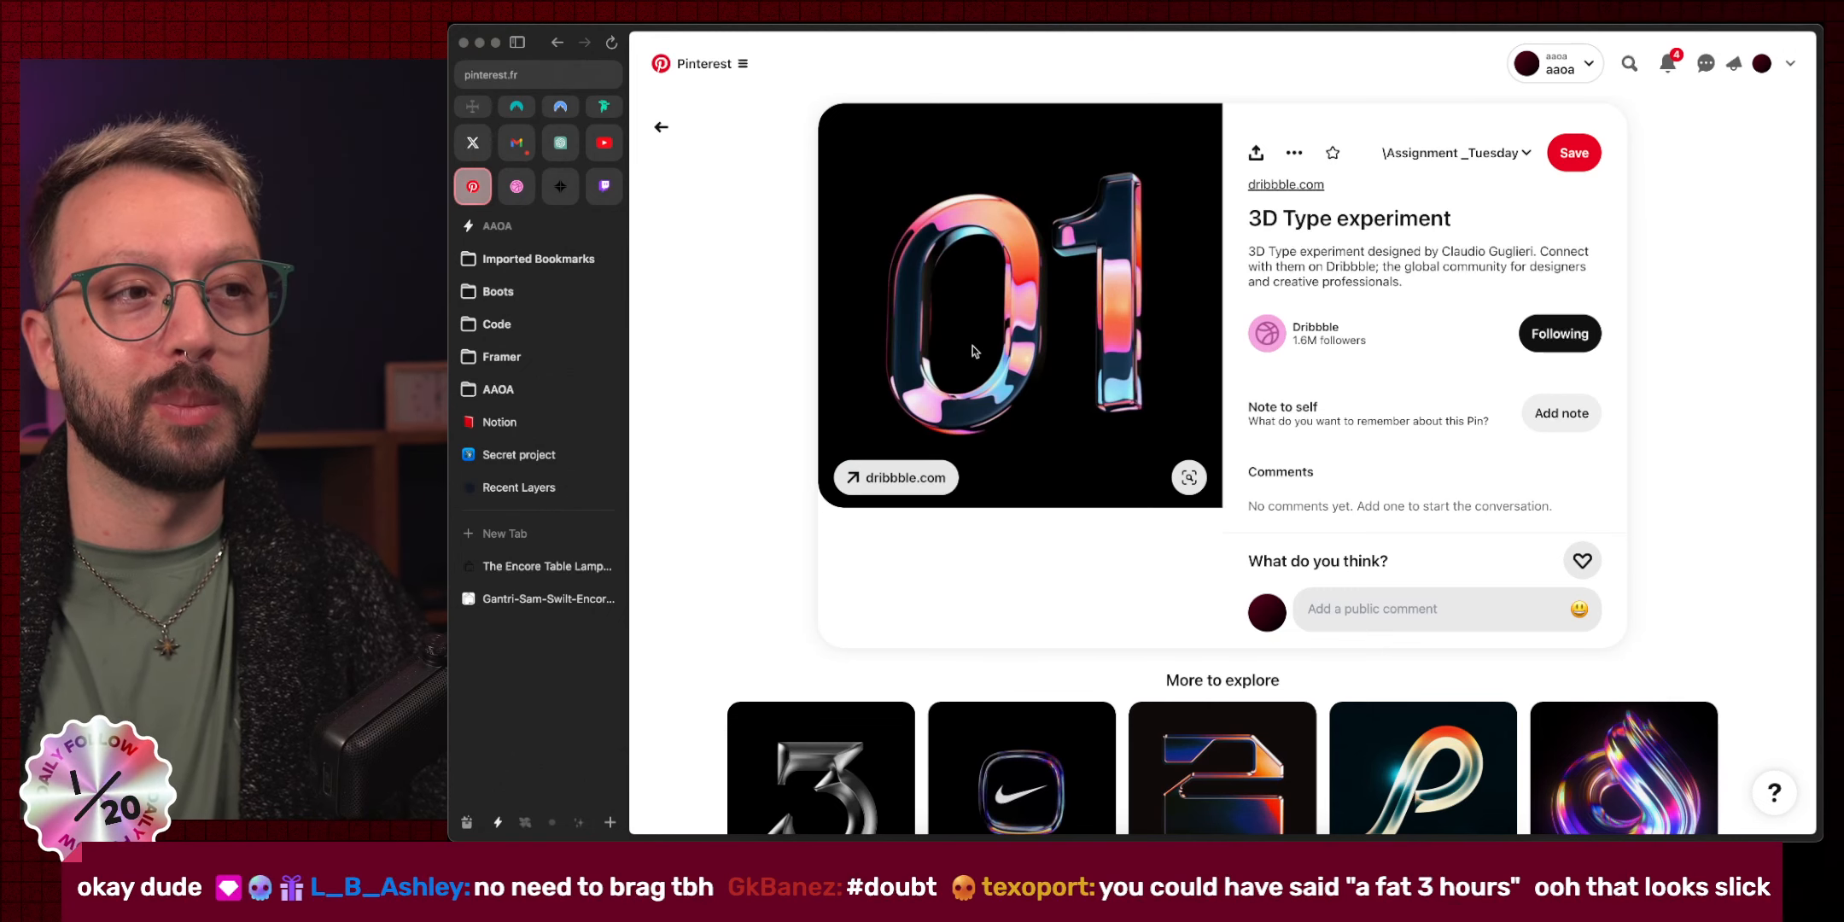
left_click(662, 127)
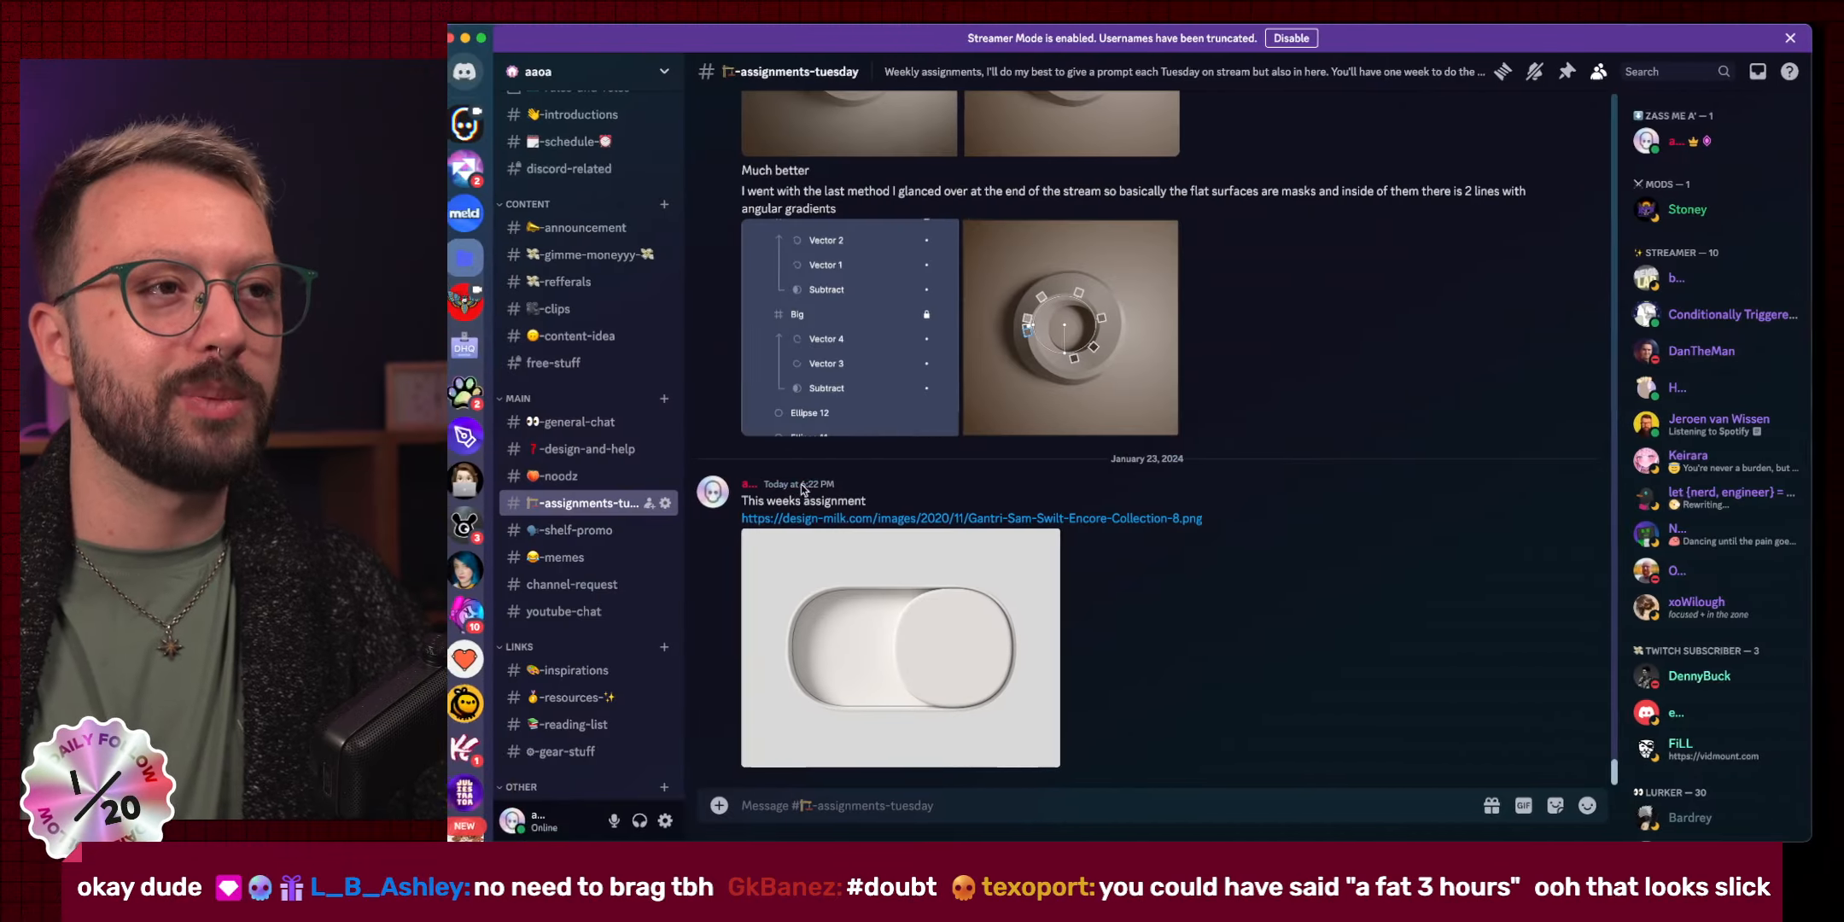
Open the February 2022 crystal image full-size, lower the volume, and open it in the browser.
scroll(935, 510, "up", 15)
scroll(935, 511, "up", 8)
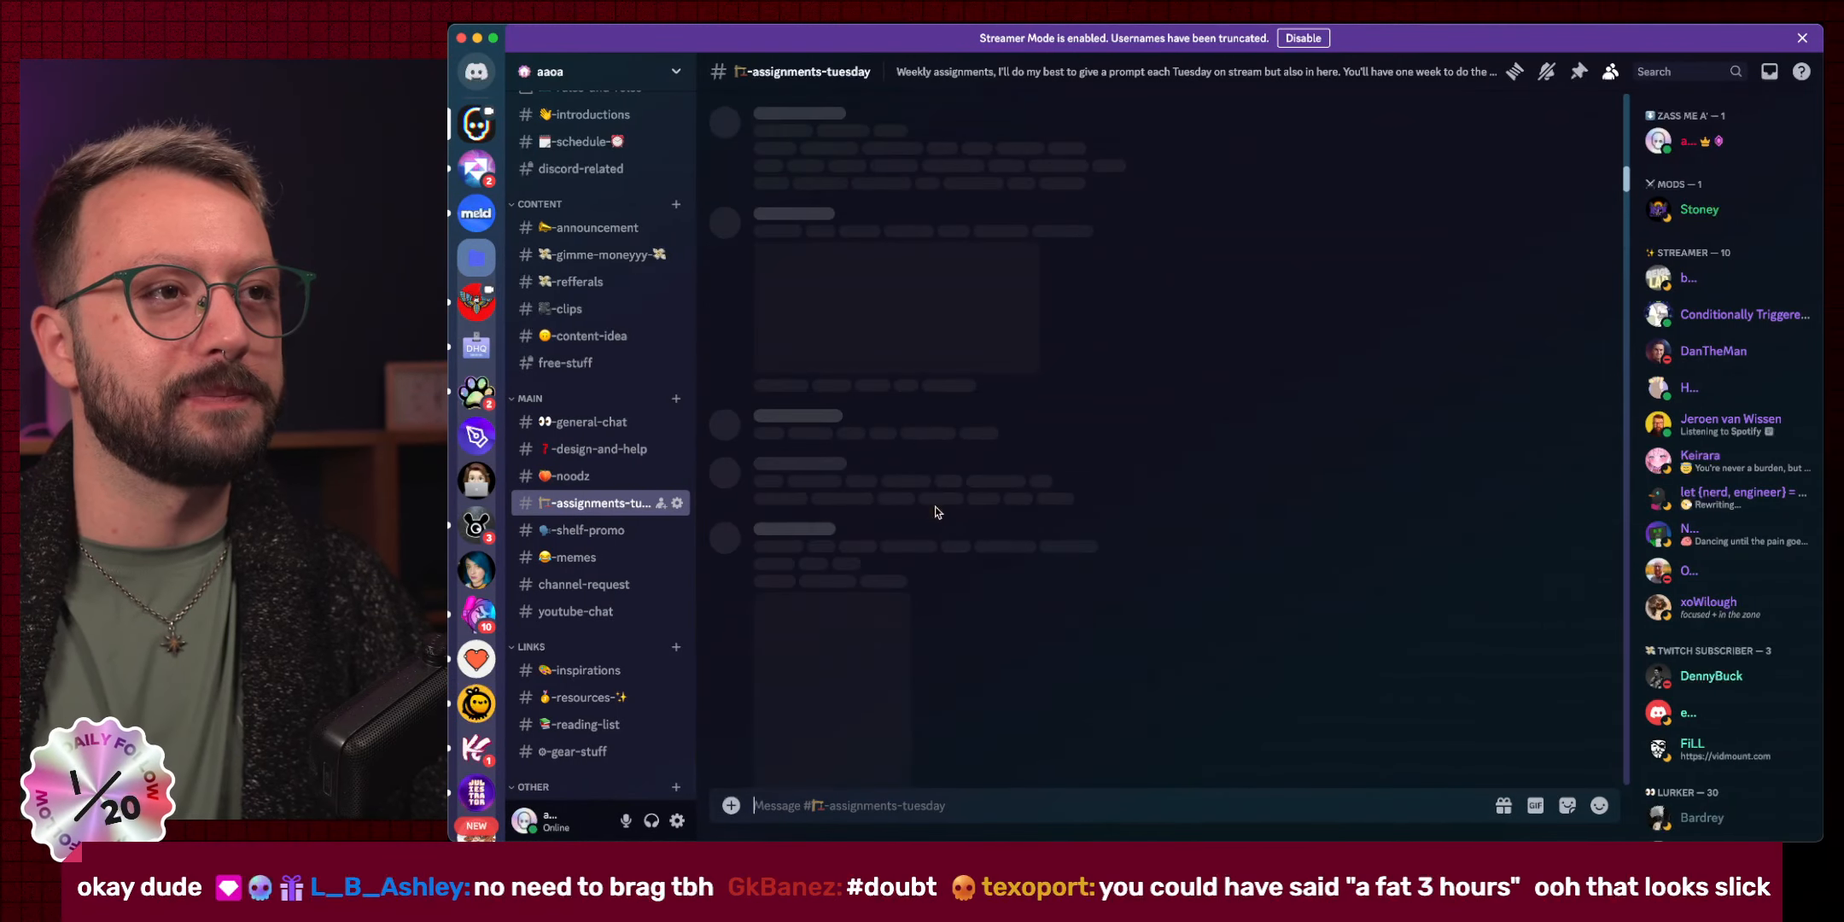
scroll(936, 511, "down", 10)
scroll(936, 511, "down", 5)
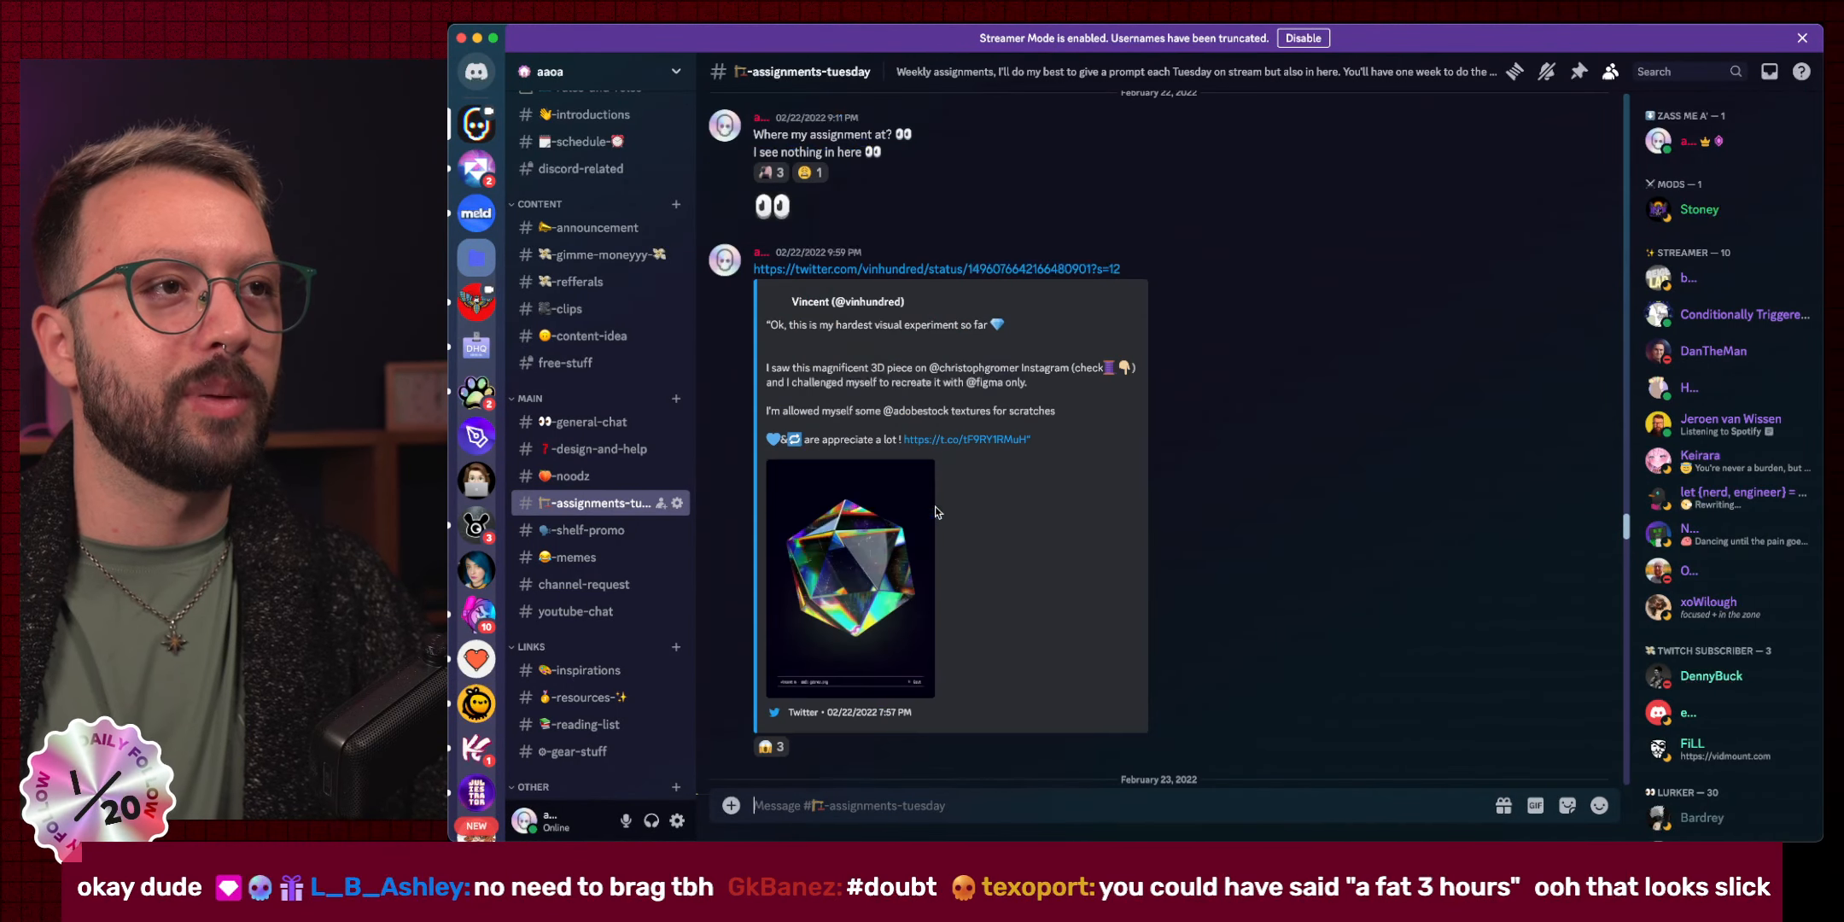
left_click(864, 524)
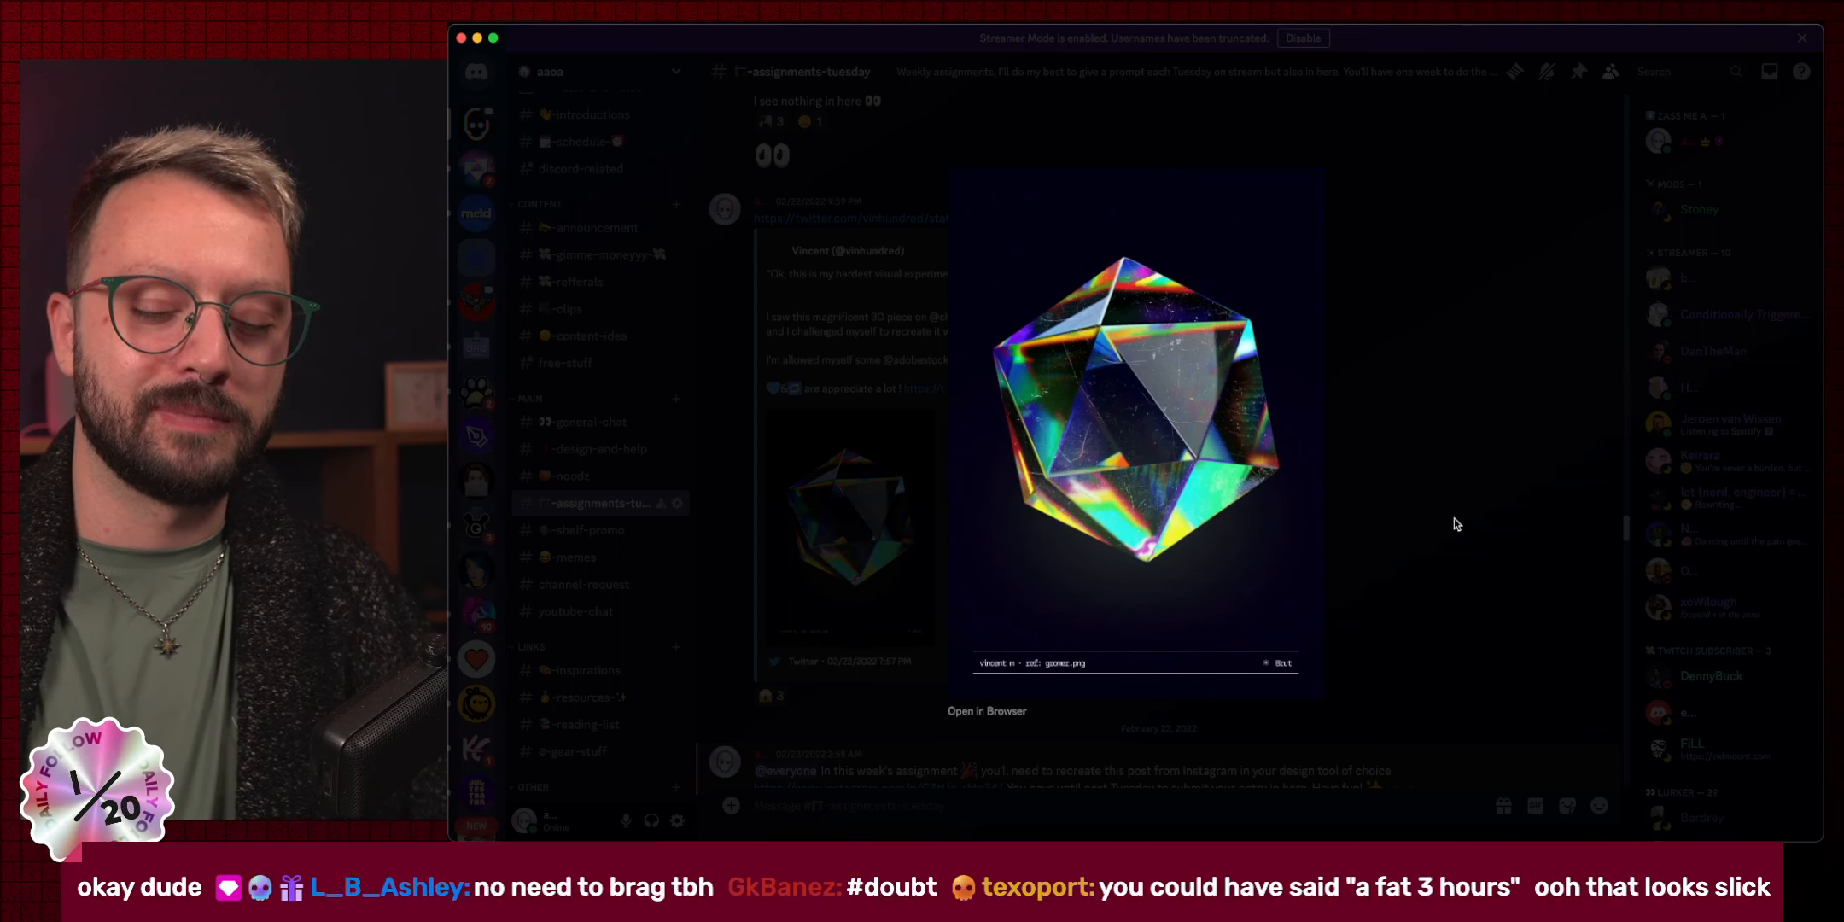
key("XF86AudioLowerVolume")
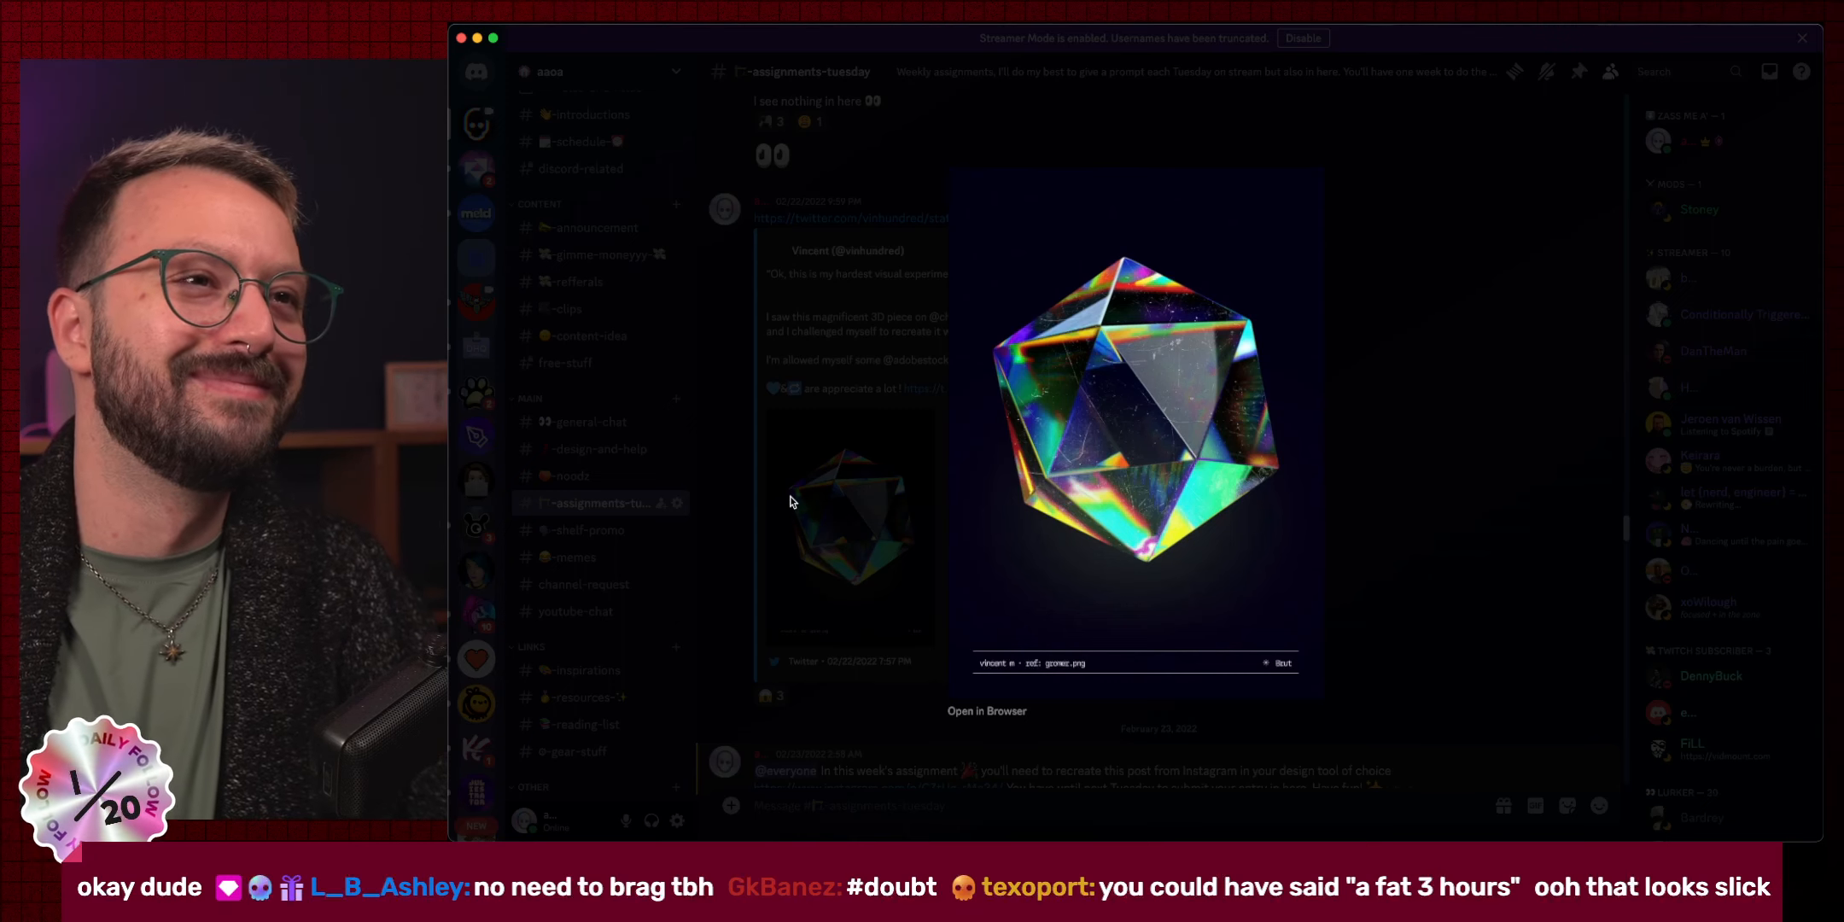
left_click(962, 702)
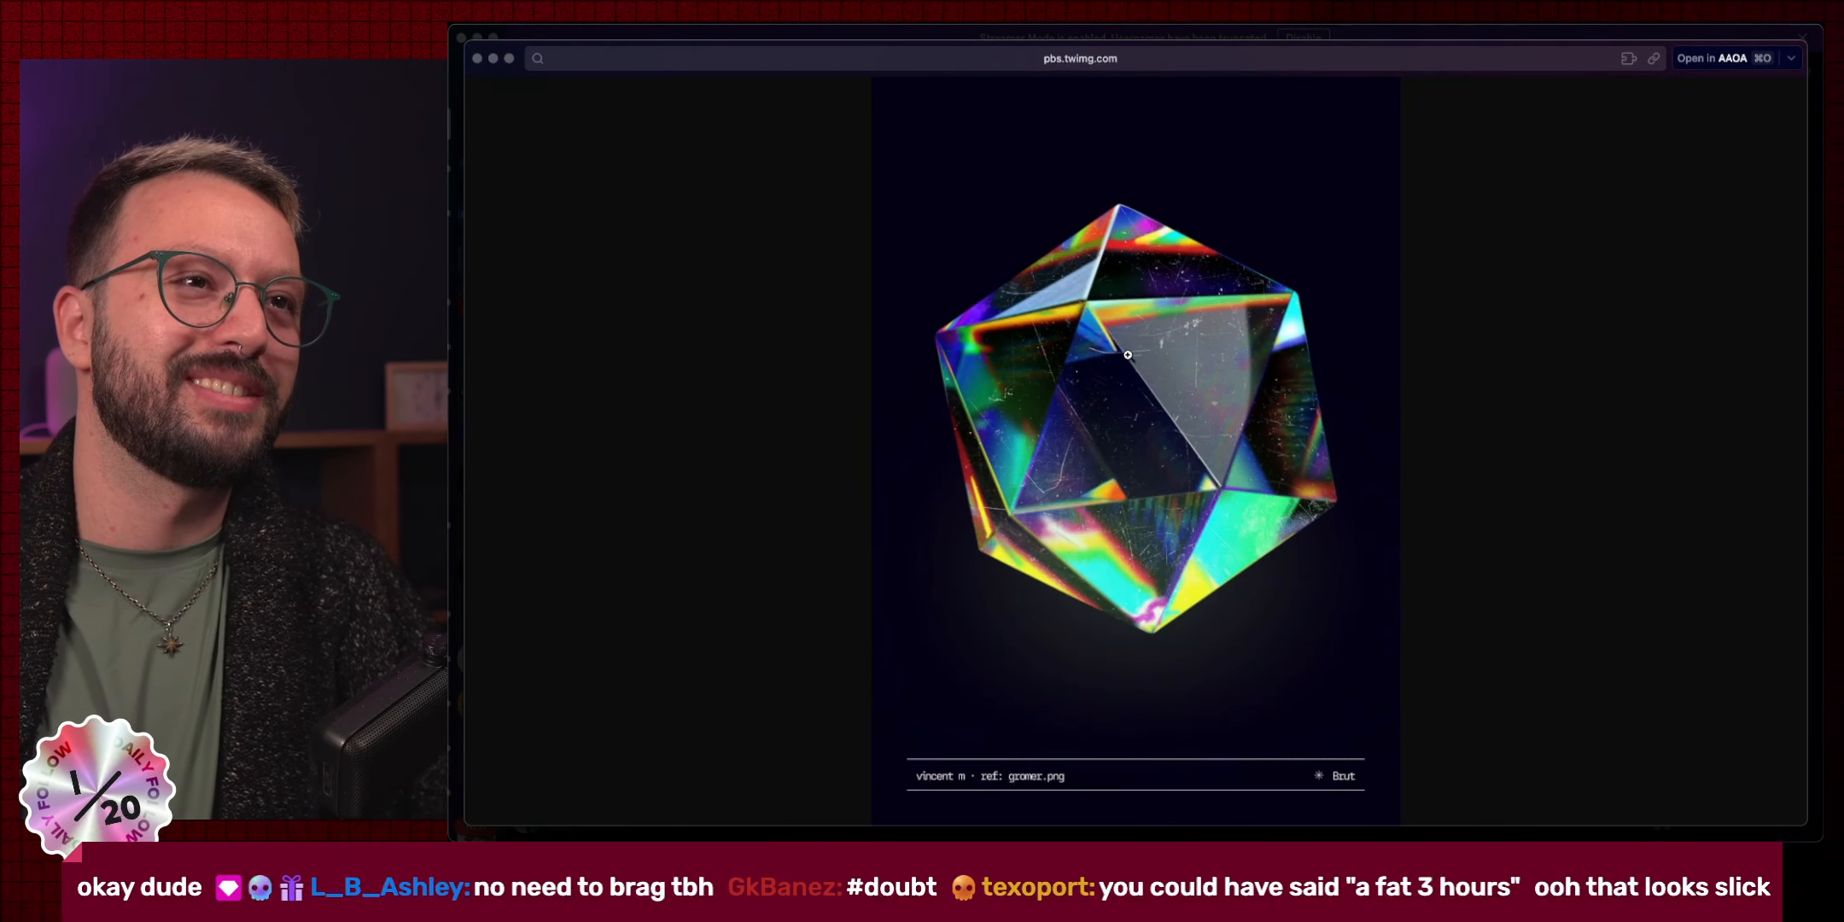
Zoom the crystal image, then close its browser window and Discord's image viewer.
left_click(1154, 594)
scroll(1167, 434, "down", 3)
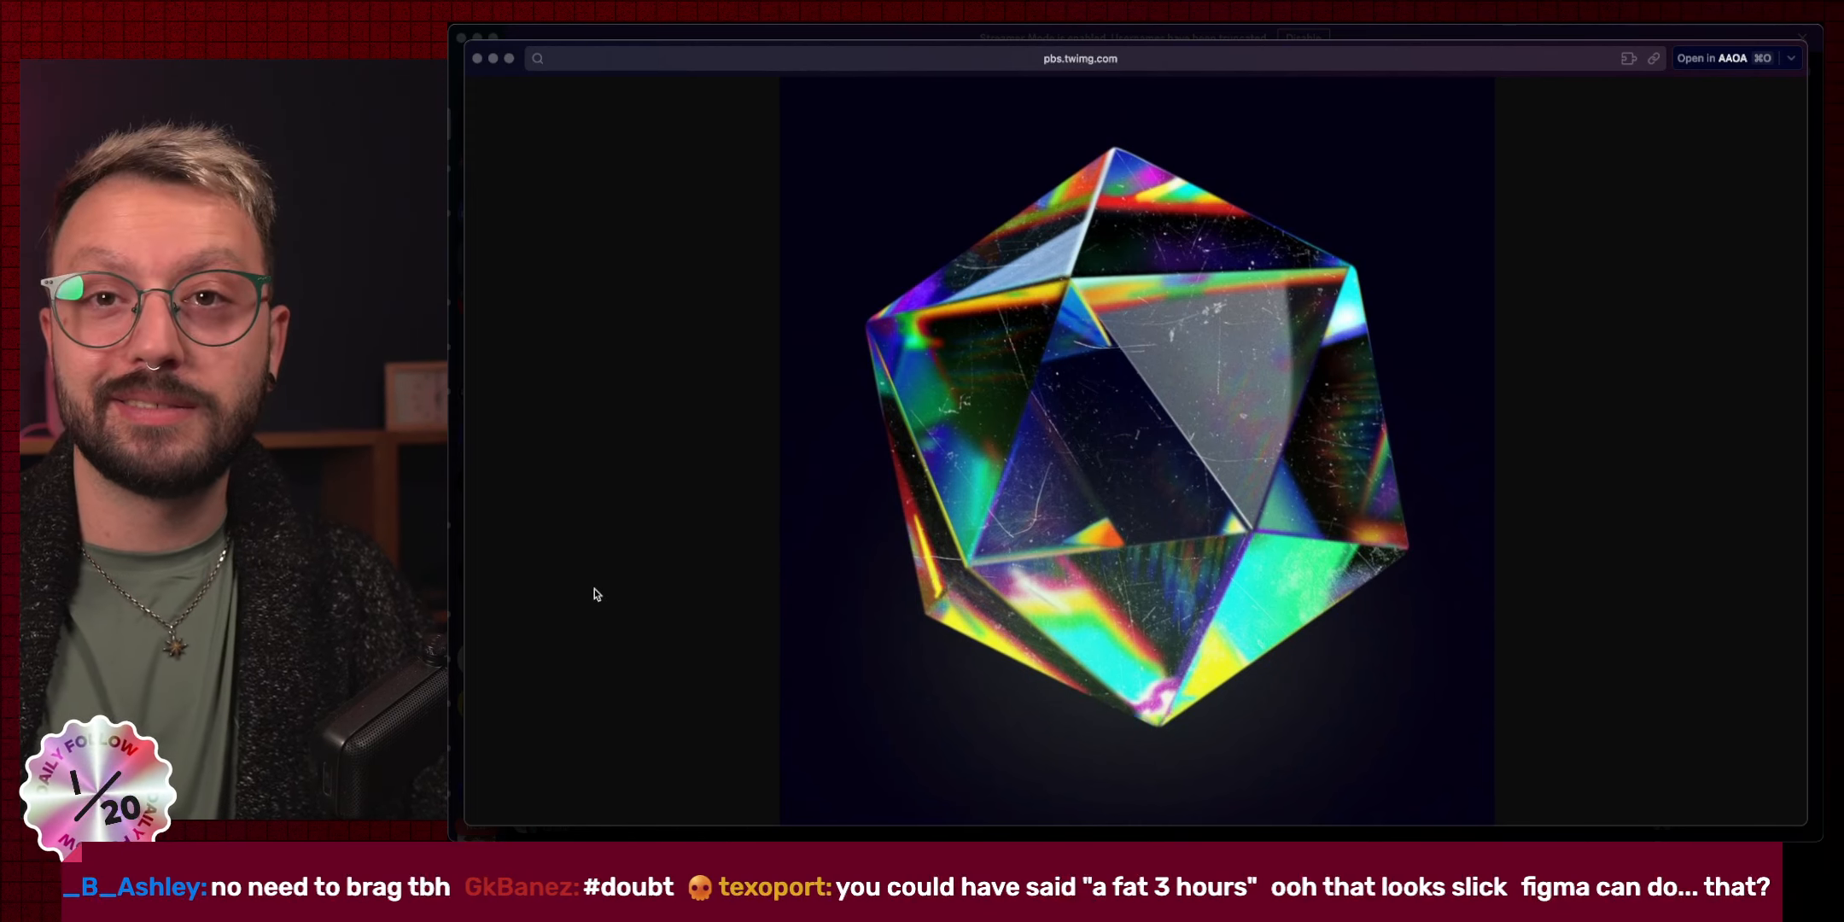
left_click(478, 58)
left_click(891, 304)
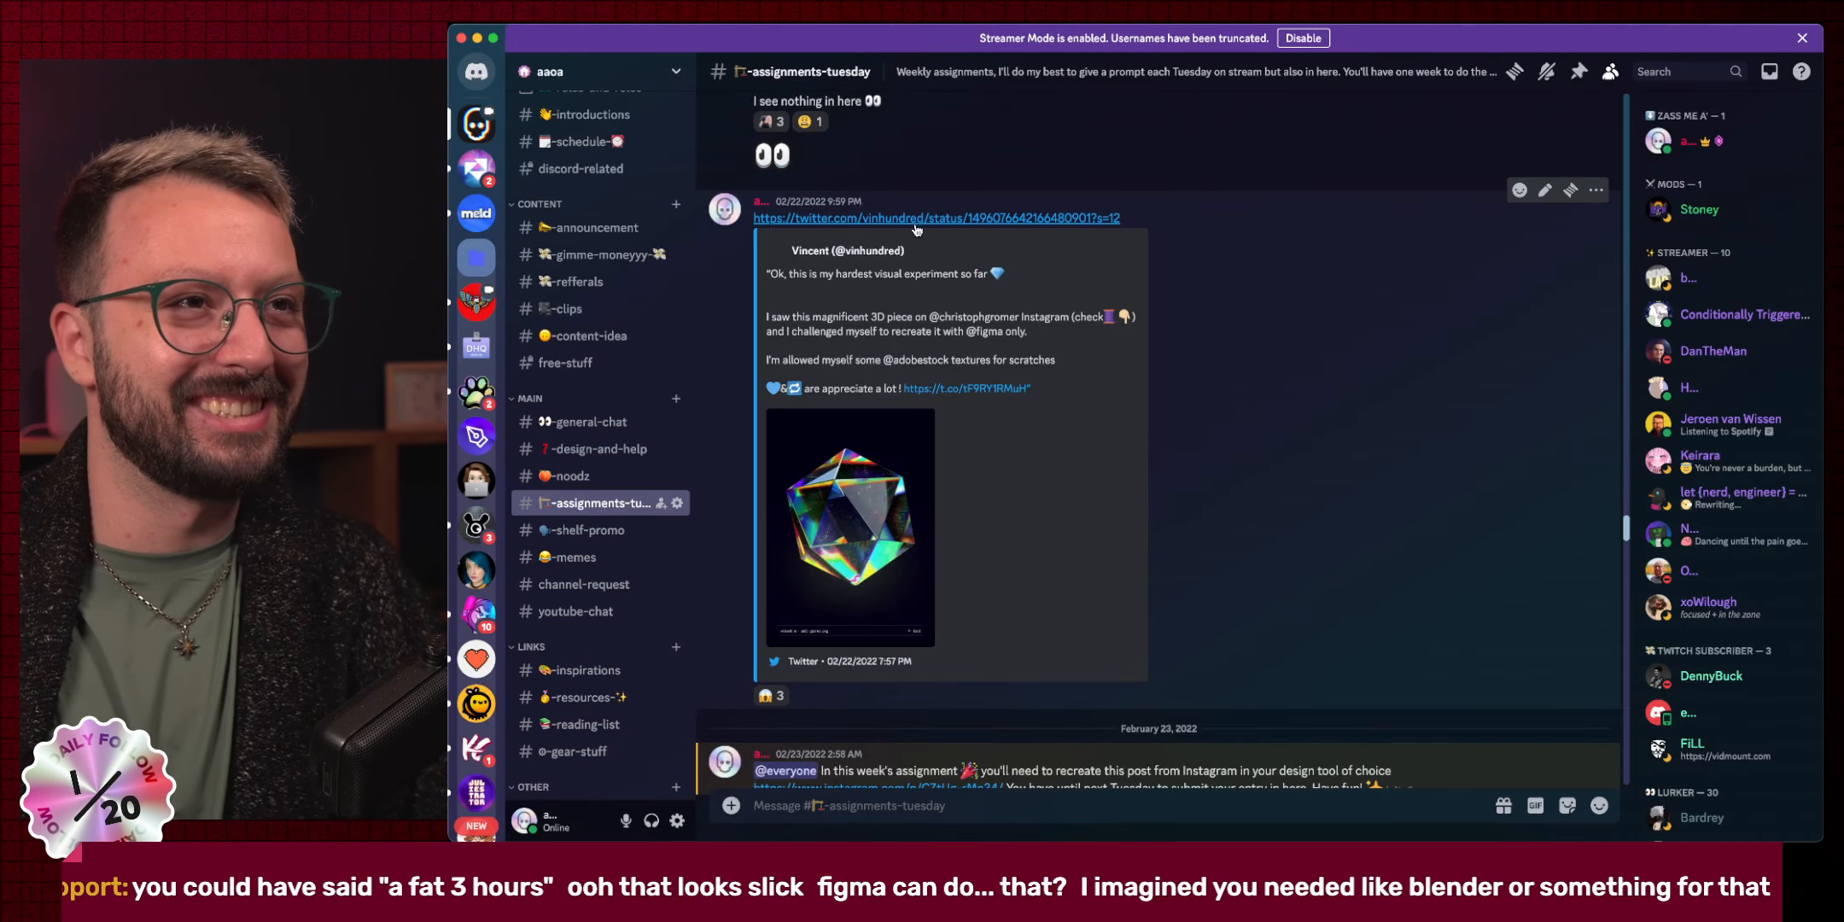
Copy a clean link to the crystal tweet and close its browser window.
left_click(917, 219)
key("shift+super+c")
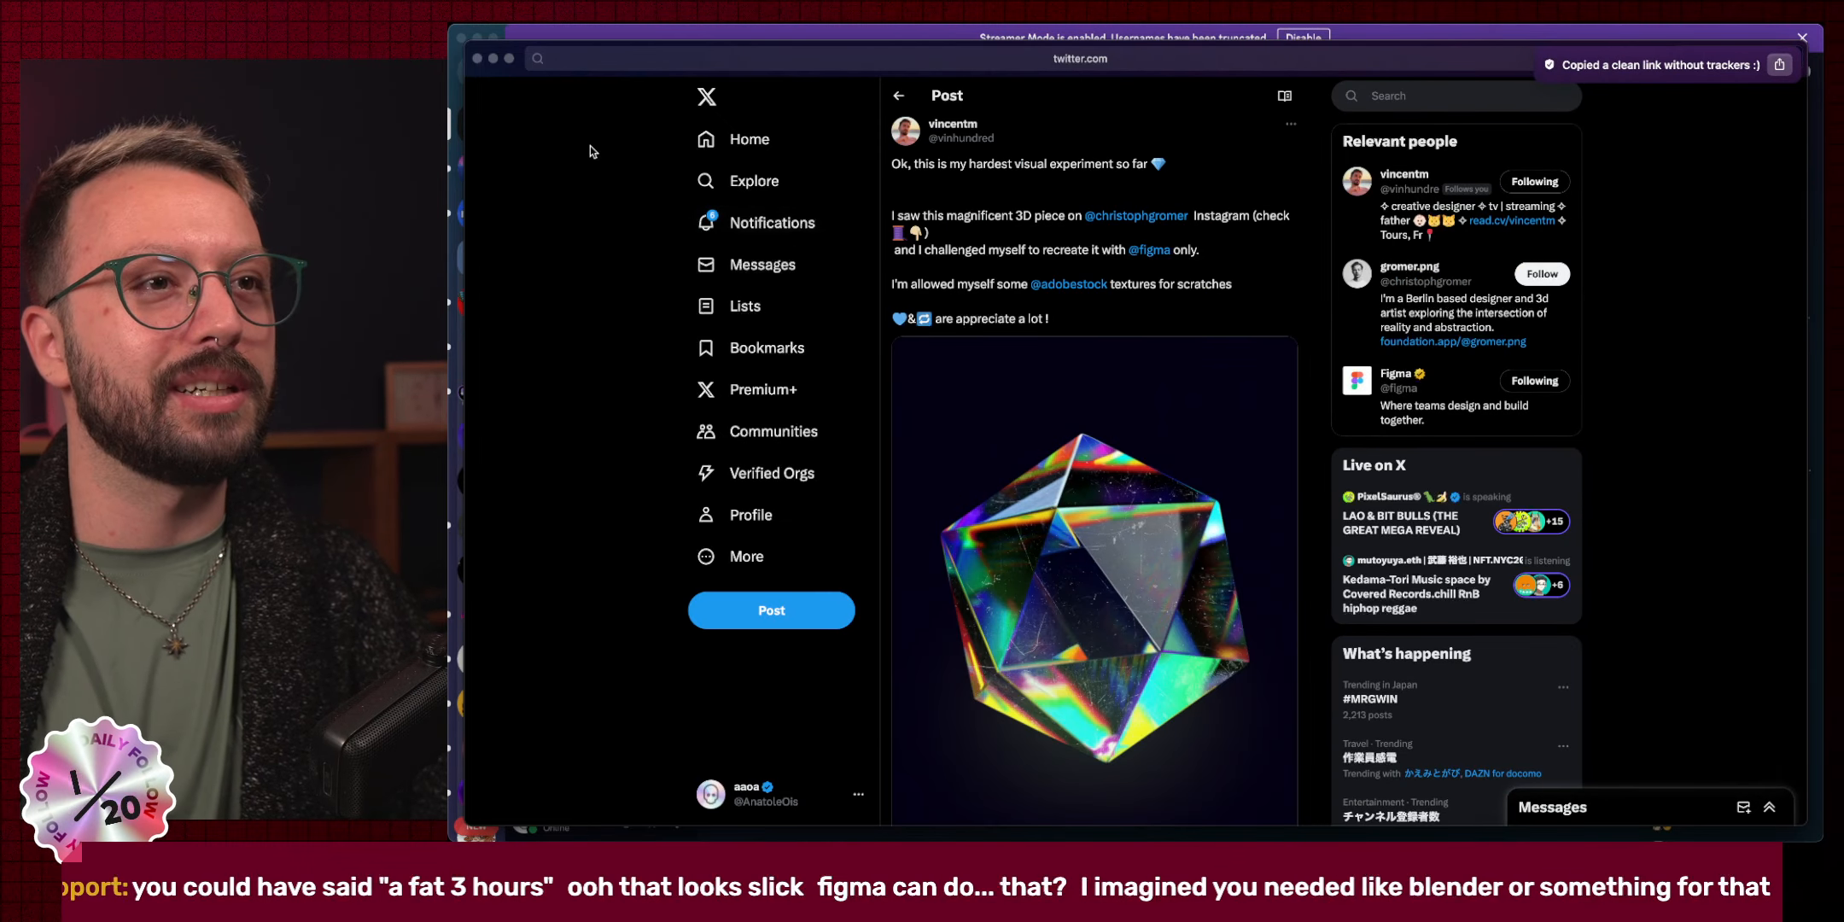
key("super+w")
key("ctrl+Right")
key("ctrl+Left")
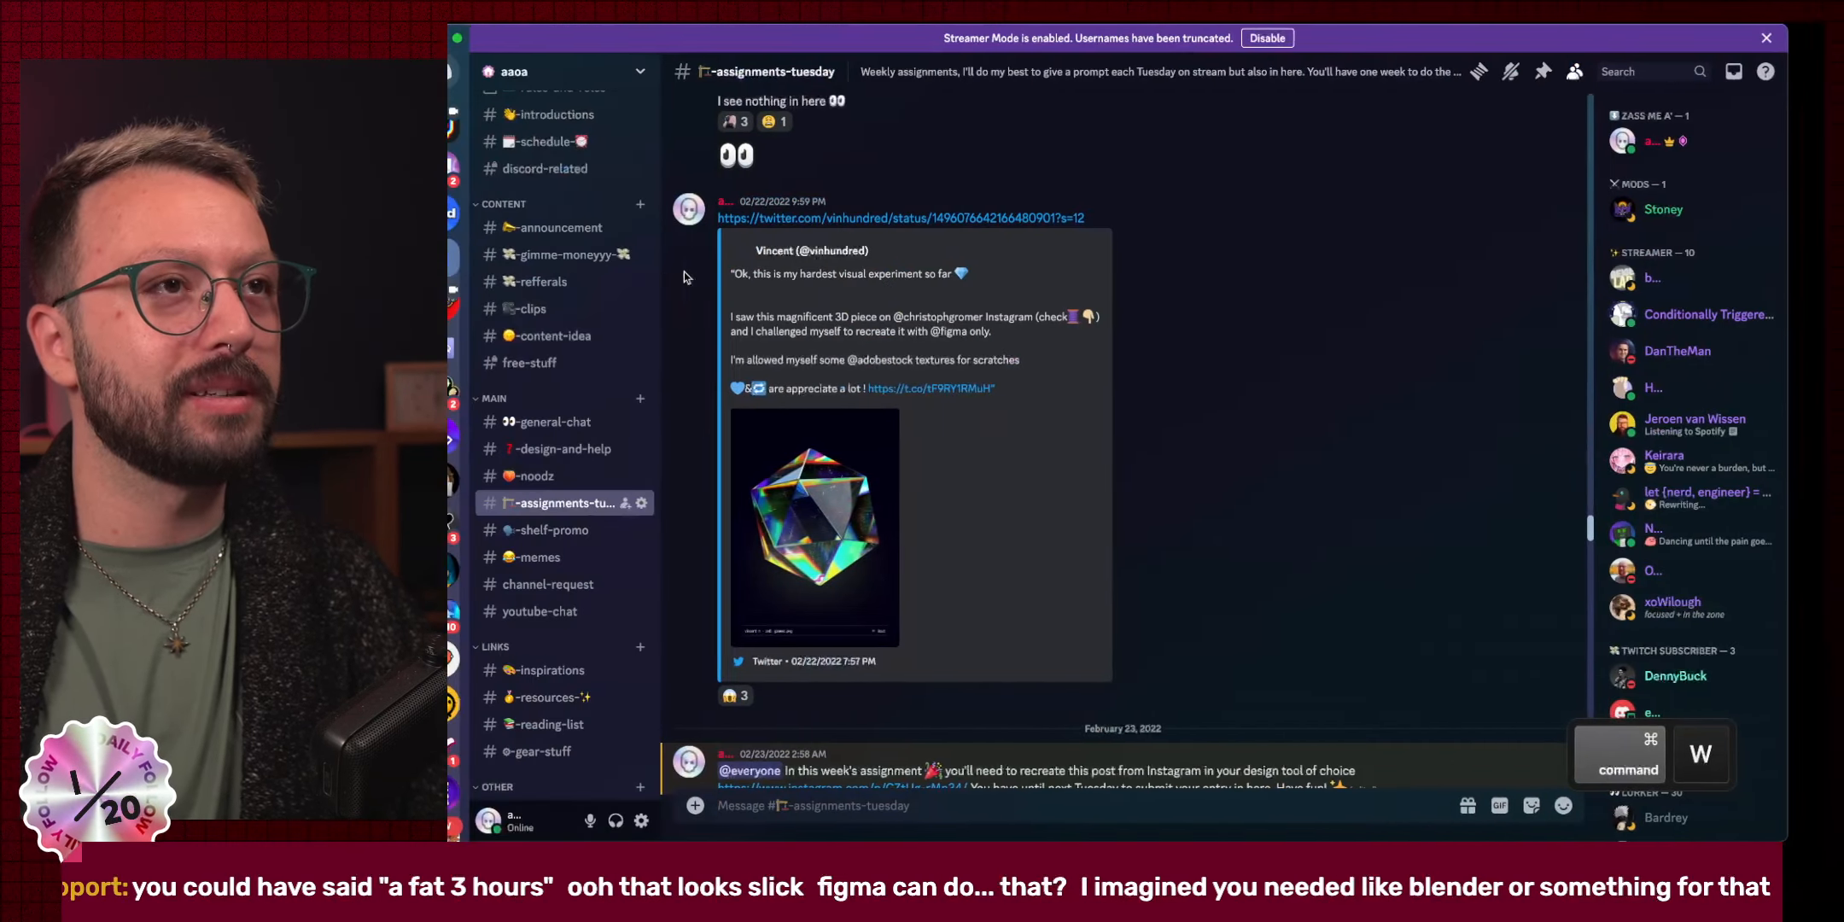
key("ctrl+Right")
Post the tweet link in the Twitch stream chat and load it in a new browser tab.
left_click(604, 186)
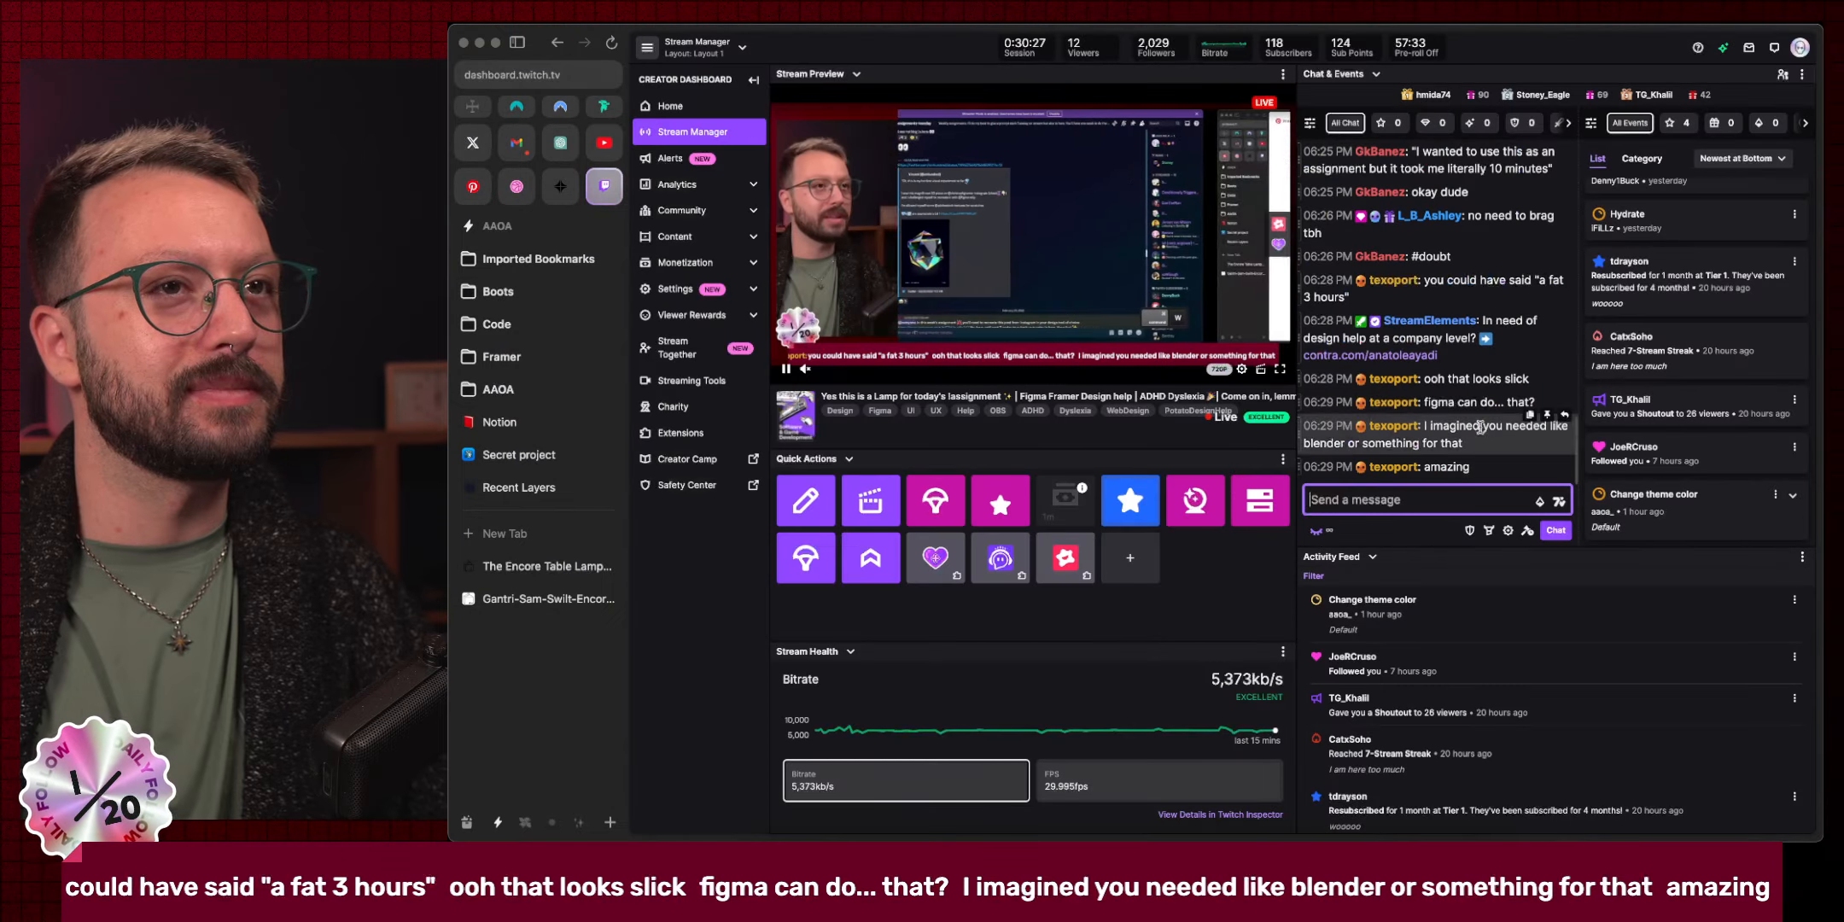
left_click(1427, 499)
key("super+v")
key("Return")
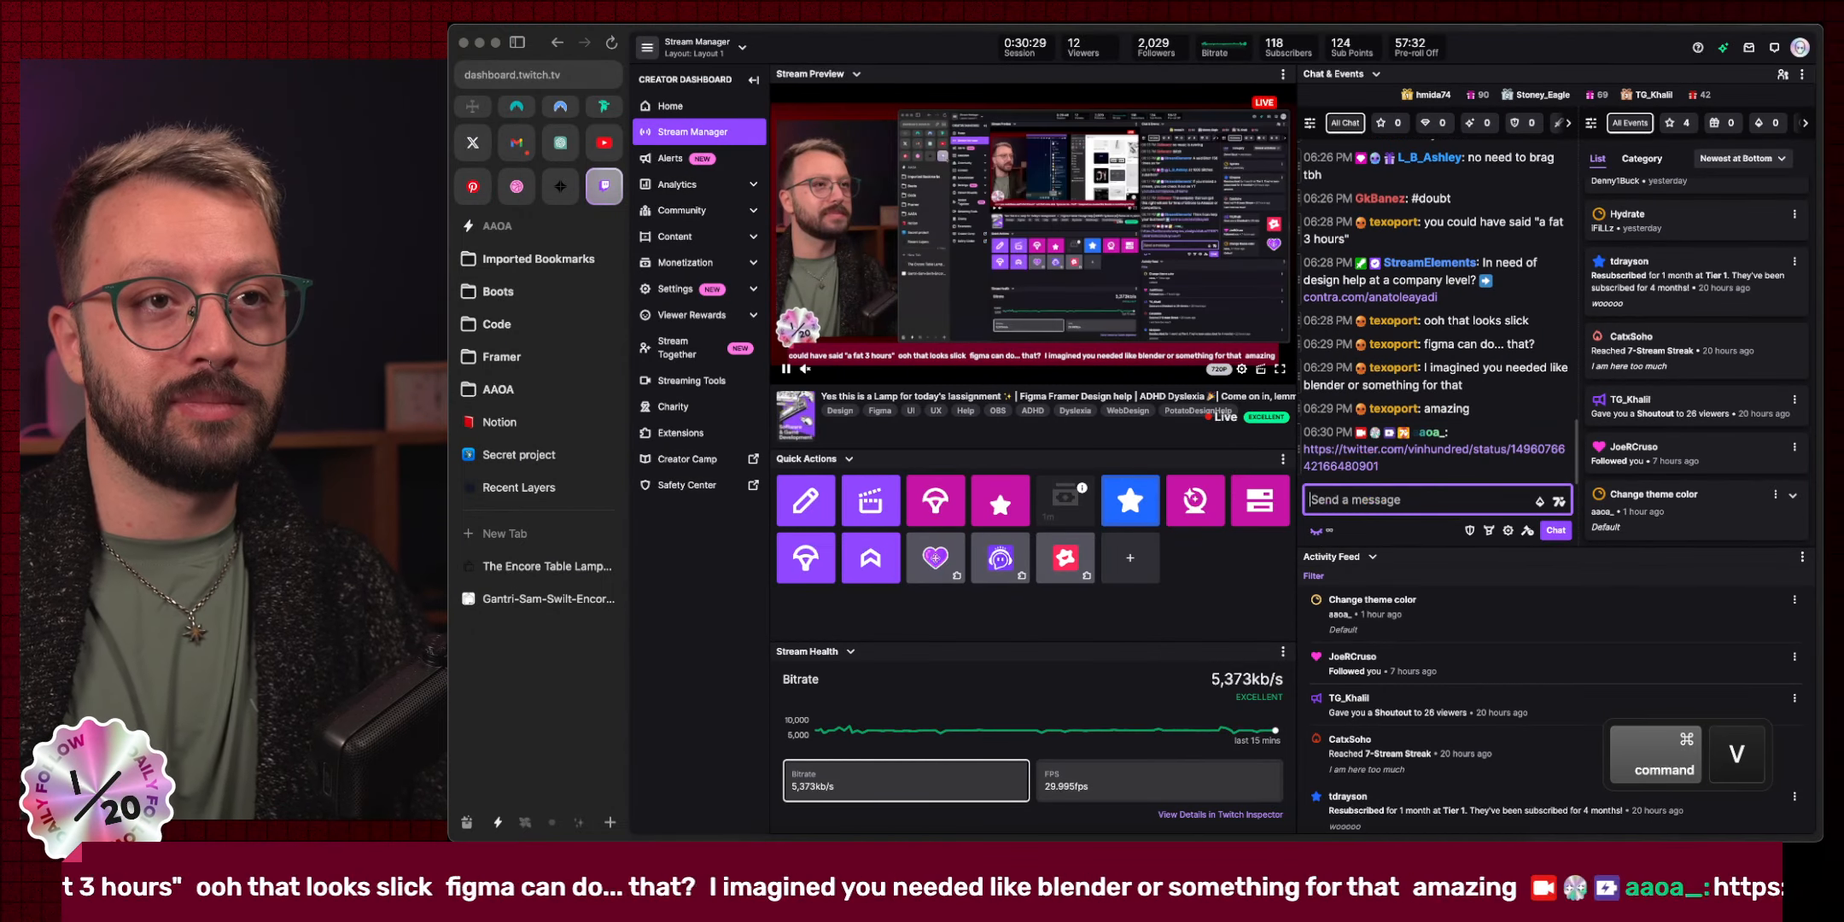
key("super+t")
key("Return")
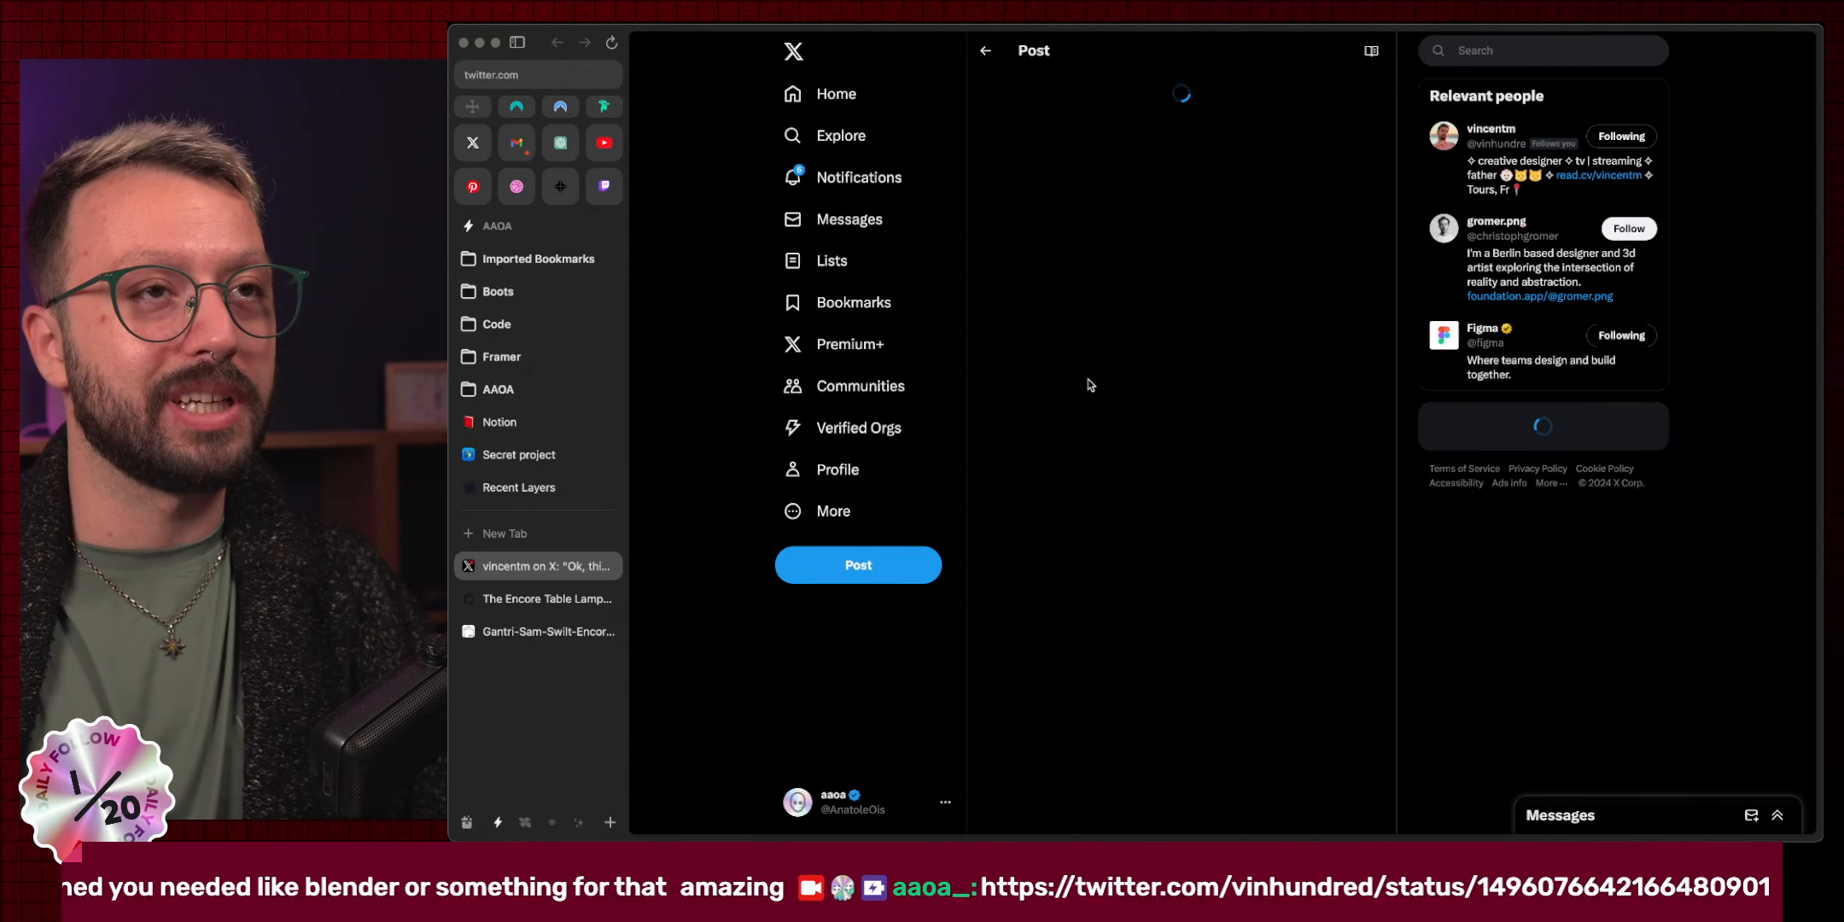
Read through the crystal post on X, zooming the page out twice, then close the tab.
scroll(1125, 345, "down", 10)
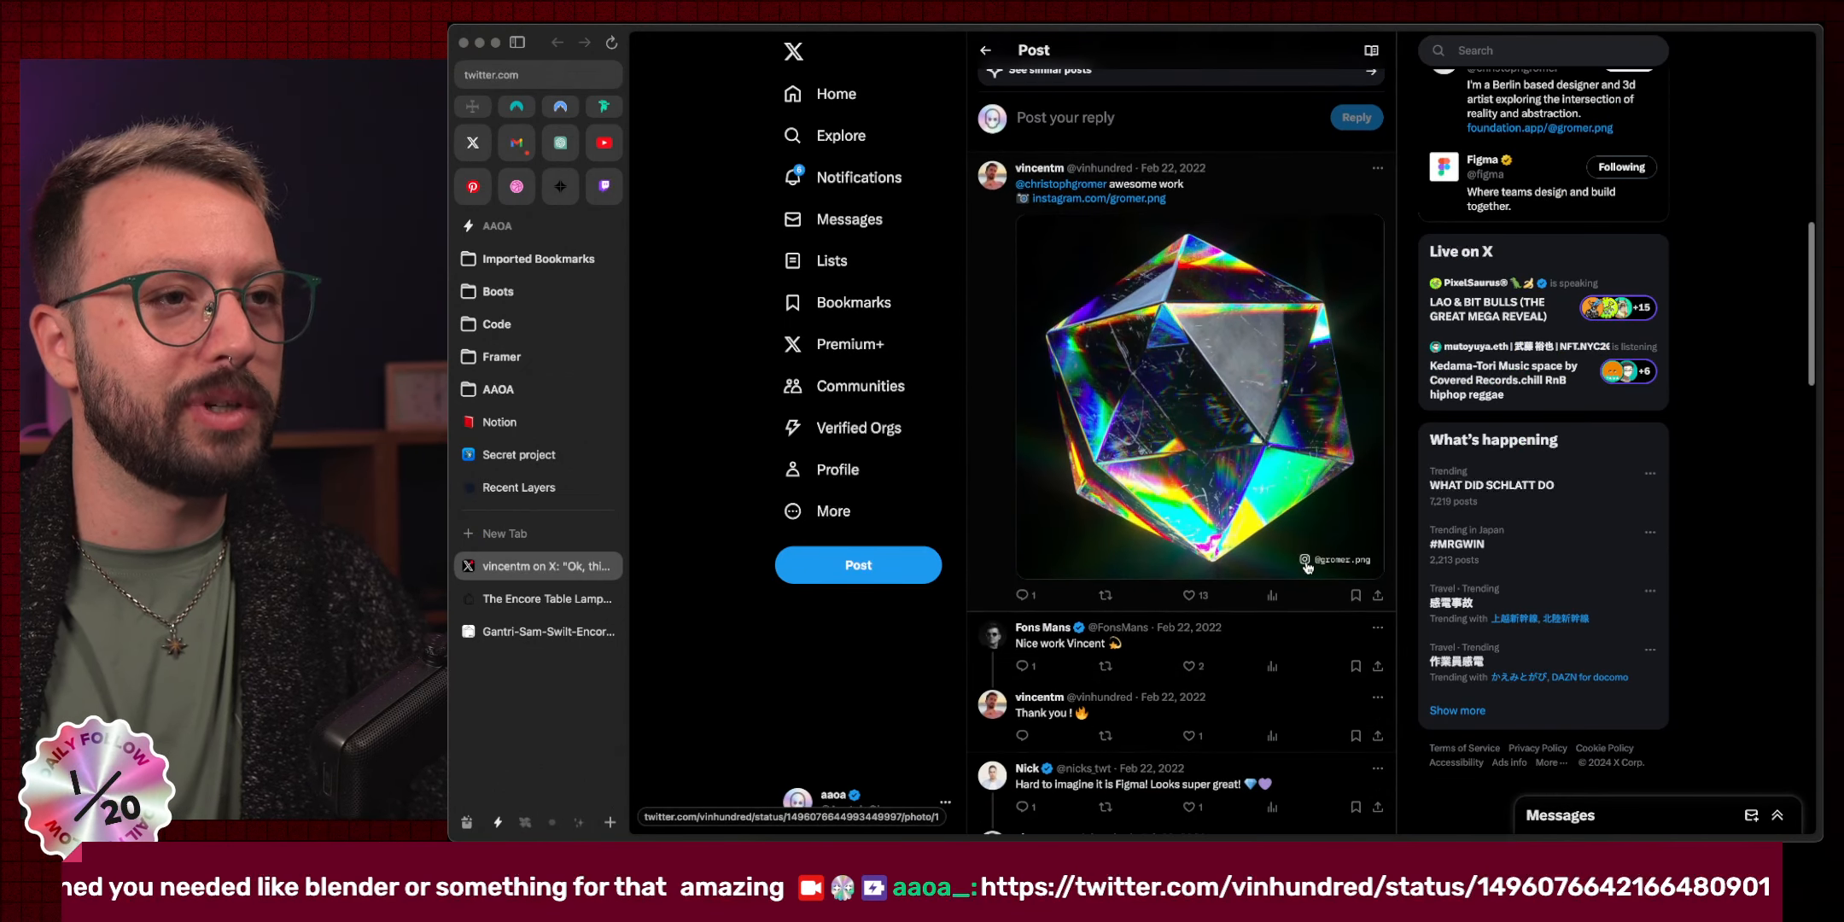
scroll(1307, 568, "up", 10)
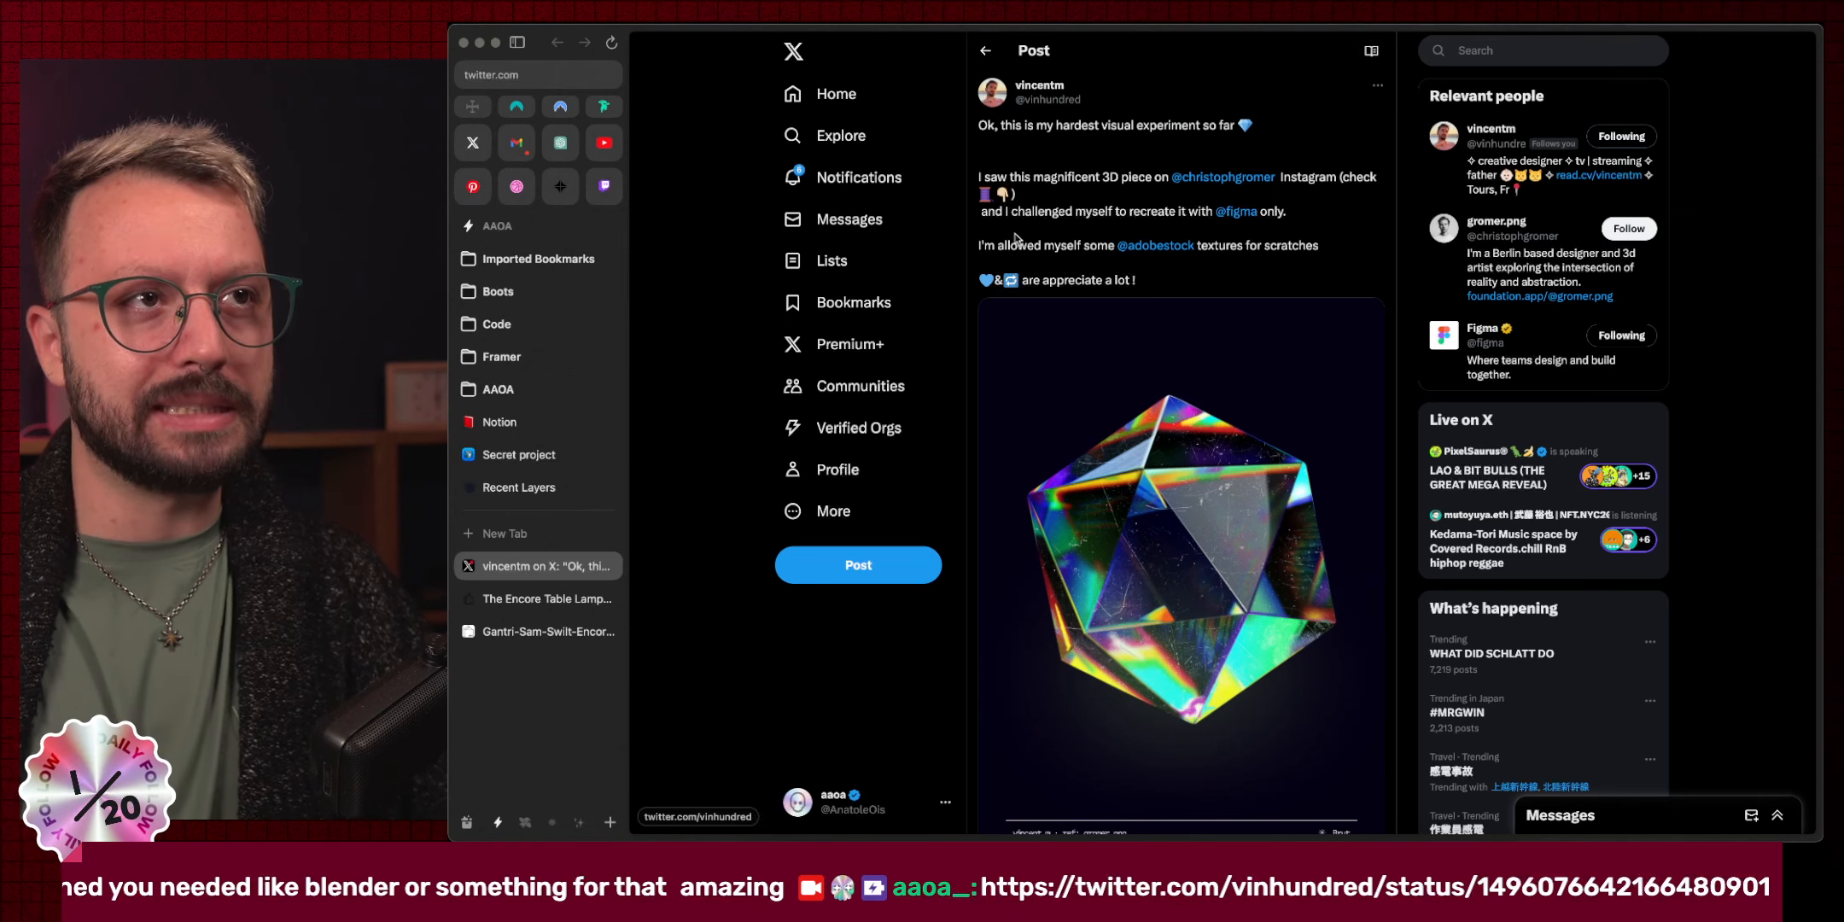
scroll(1093, 248, "up", 5)
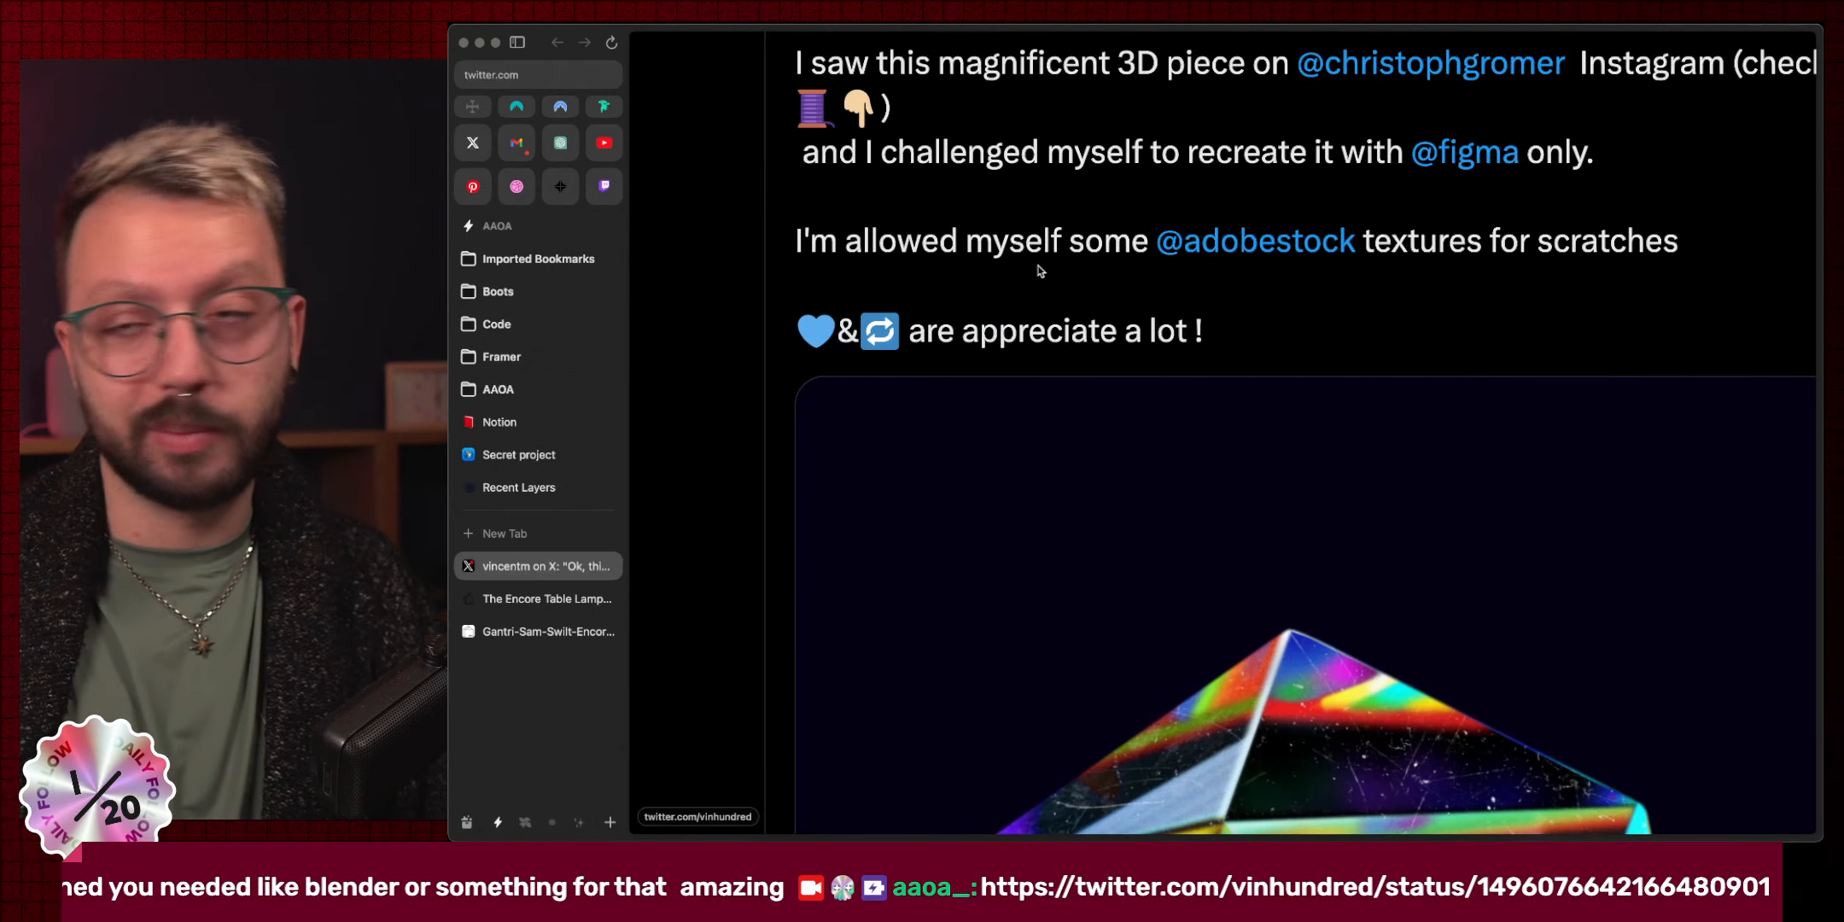
scroll(1040, 272, "down", 5)
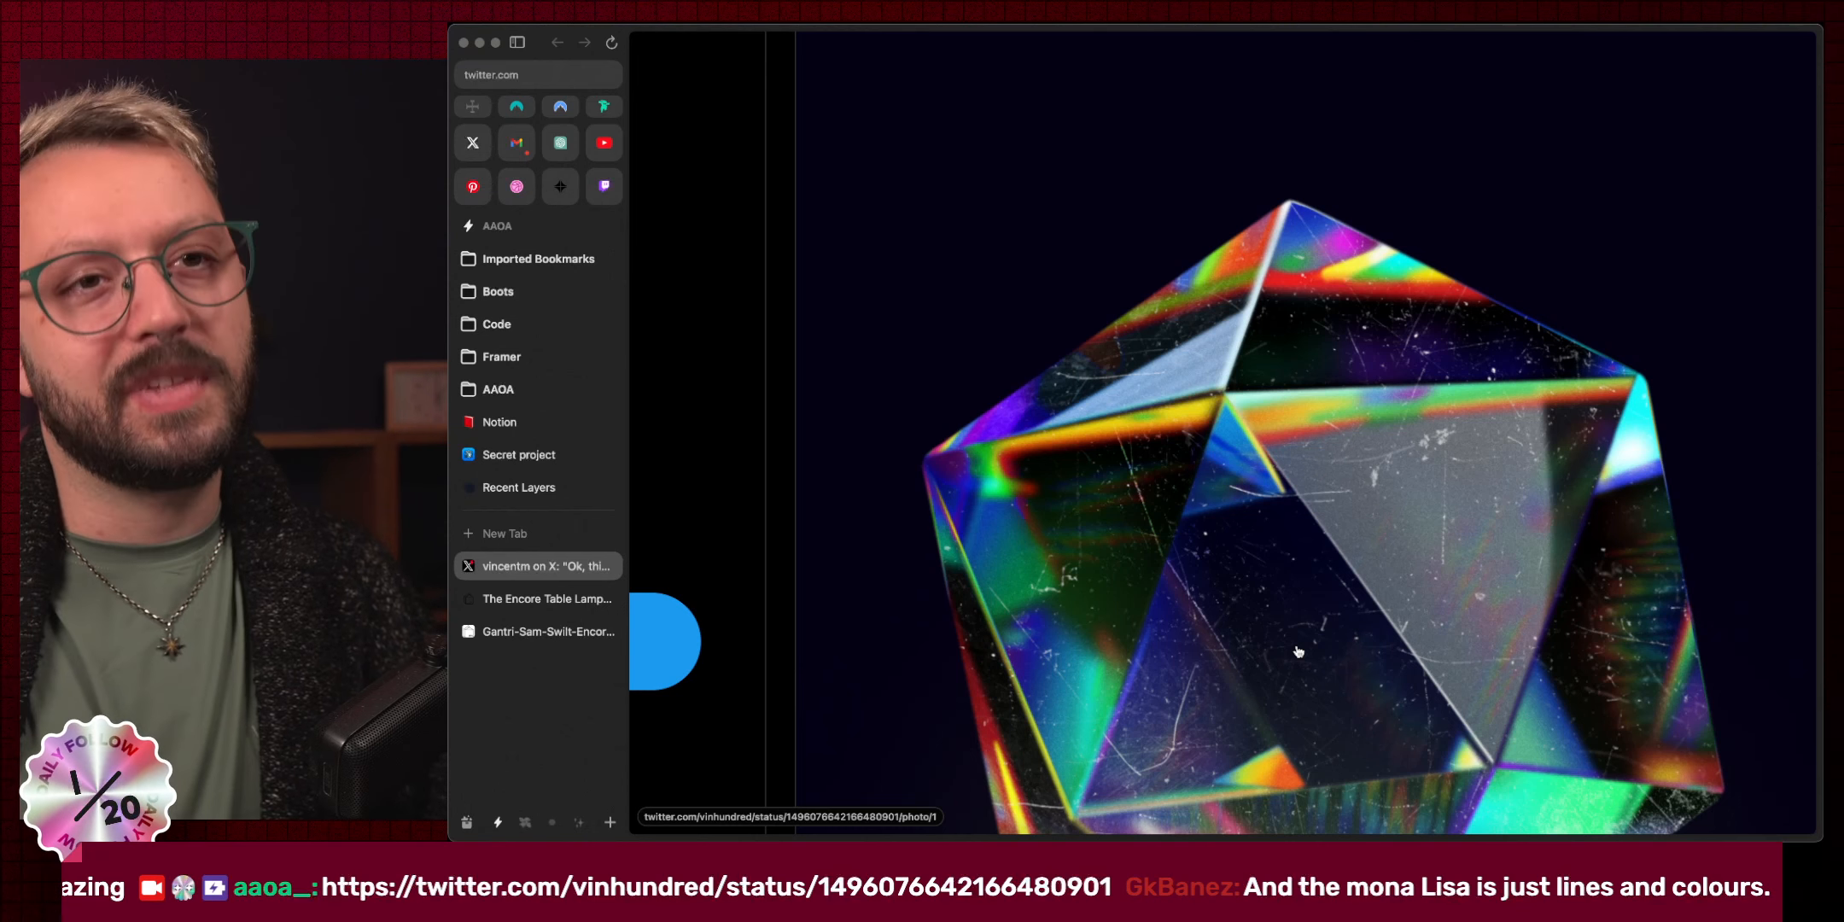
key("super+minus")
key("super+minus")
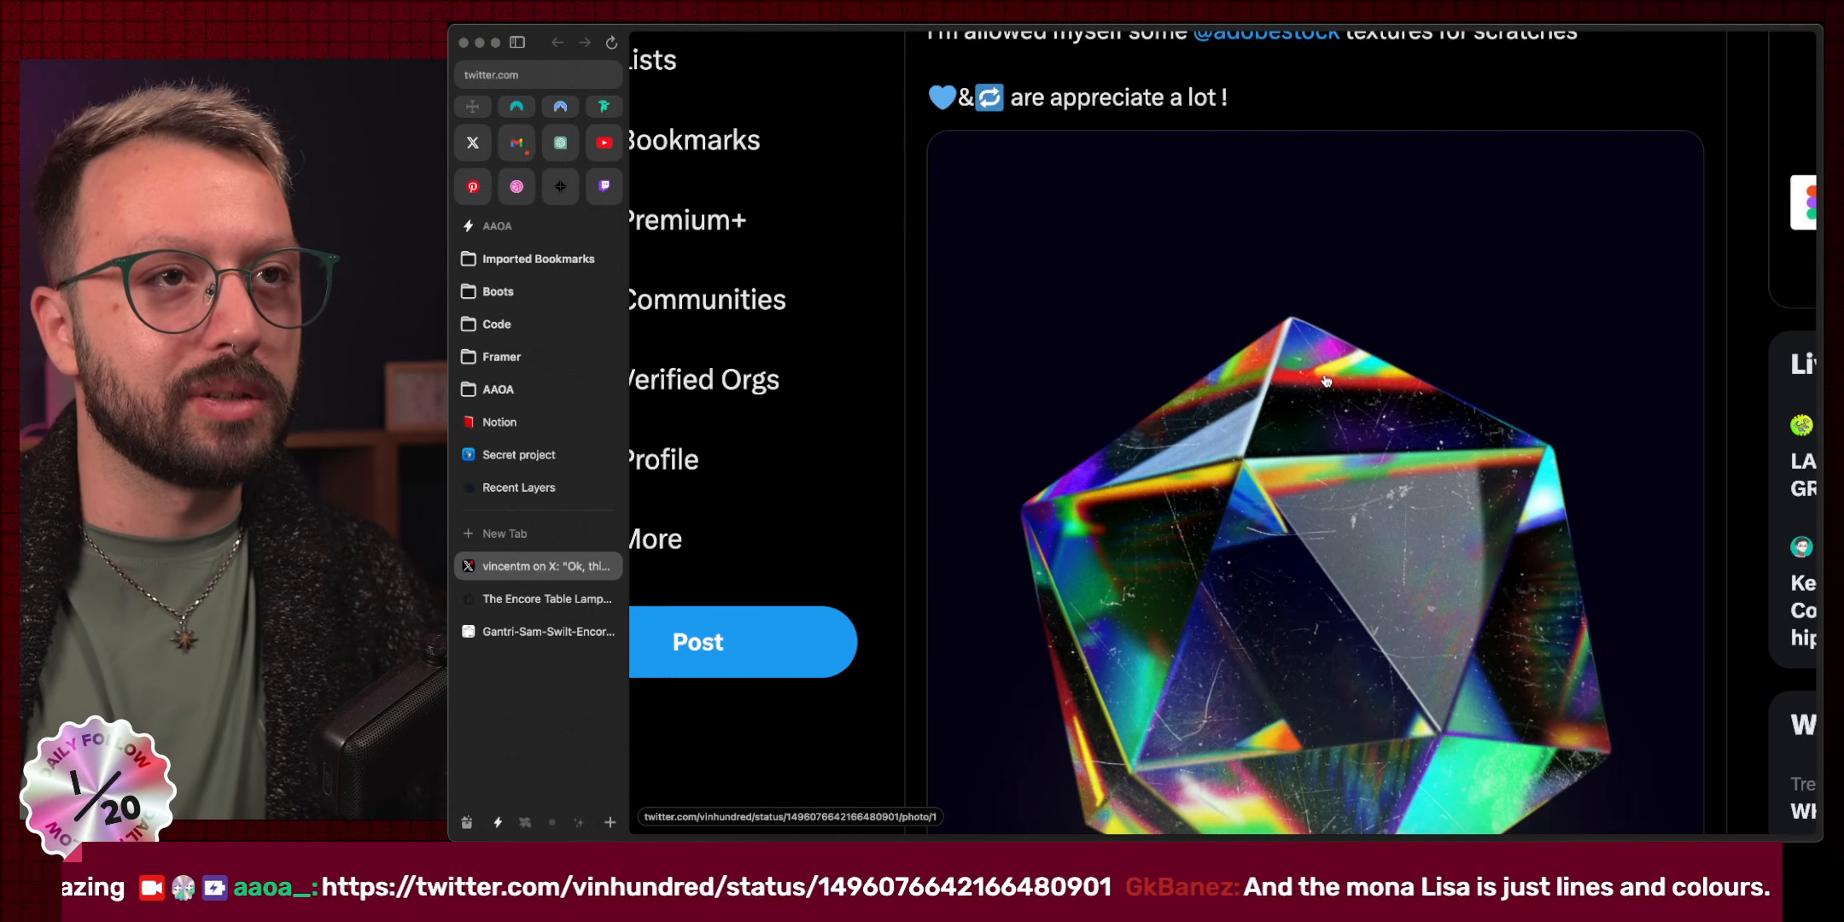
key("super+minus")
key("super+minus")
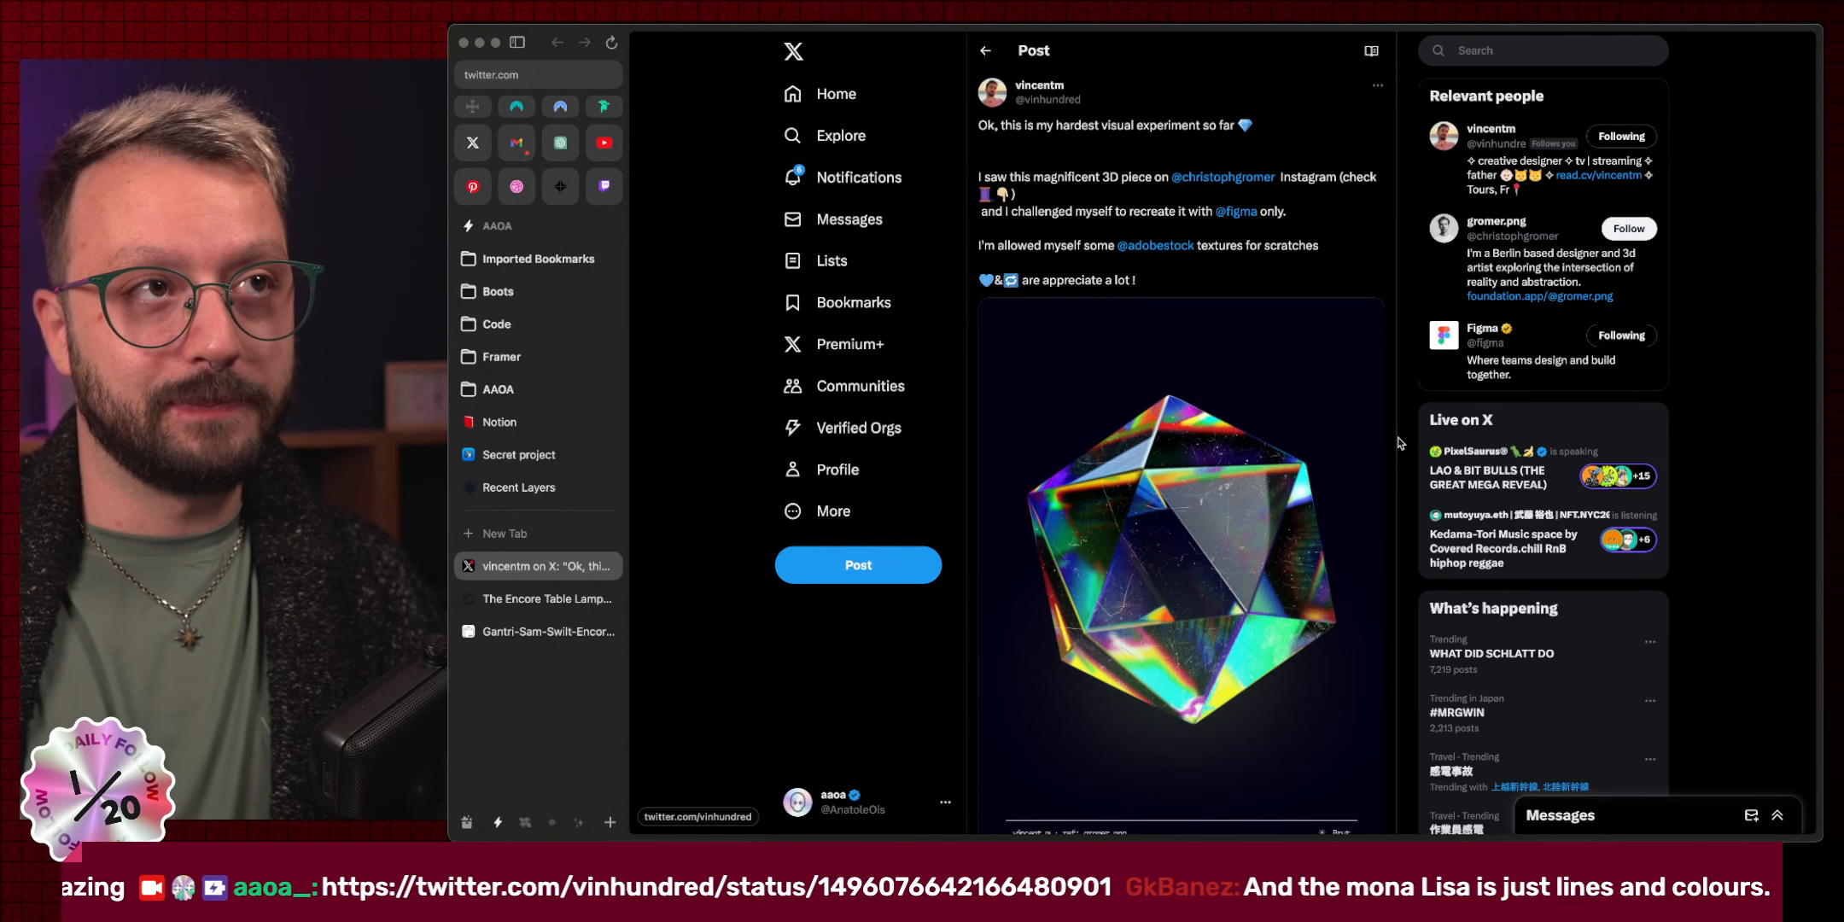
scroll(1398, 442, "down", 10)
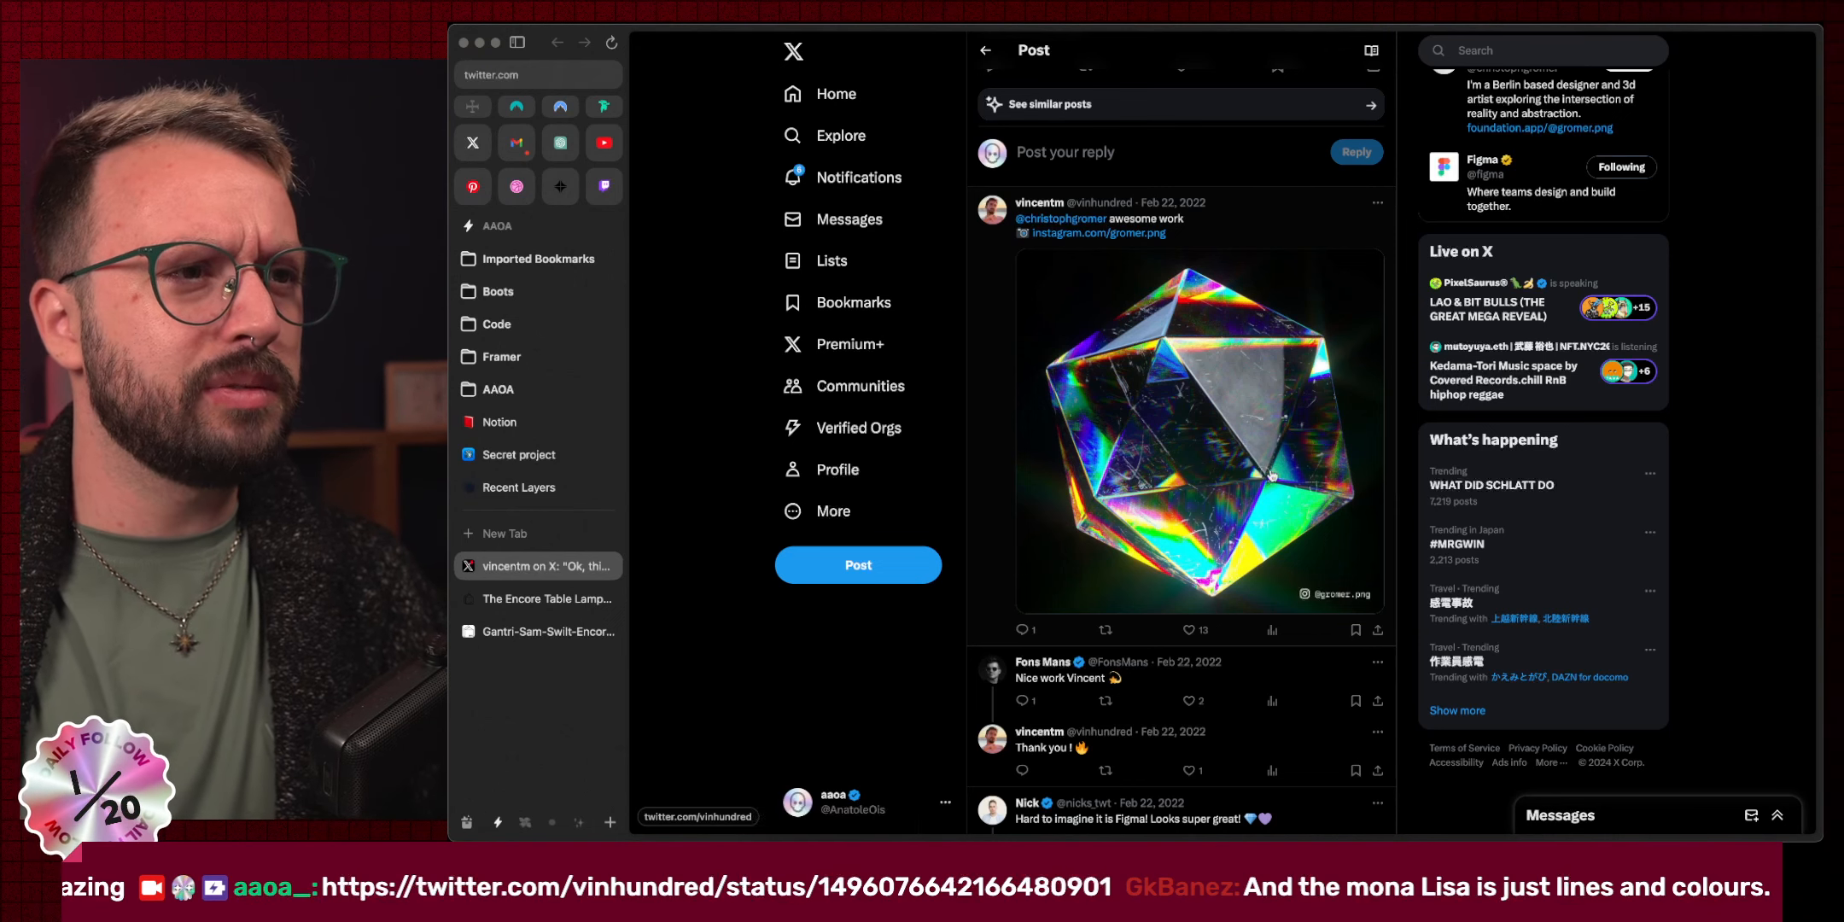
scroll(1339, 383, "up", 10)
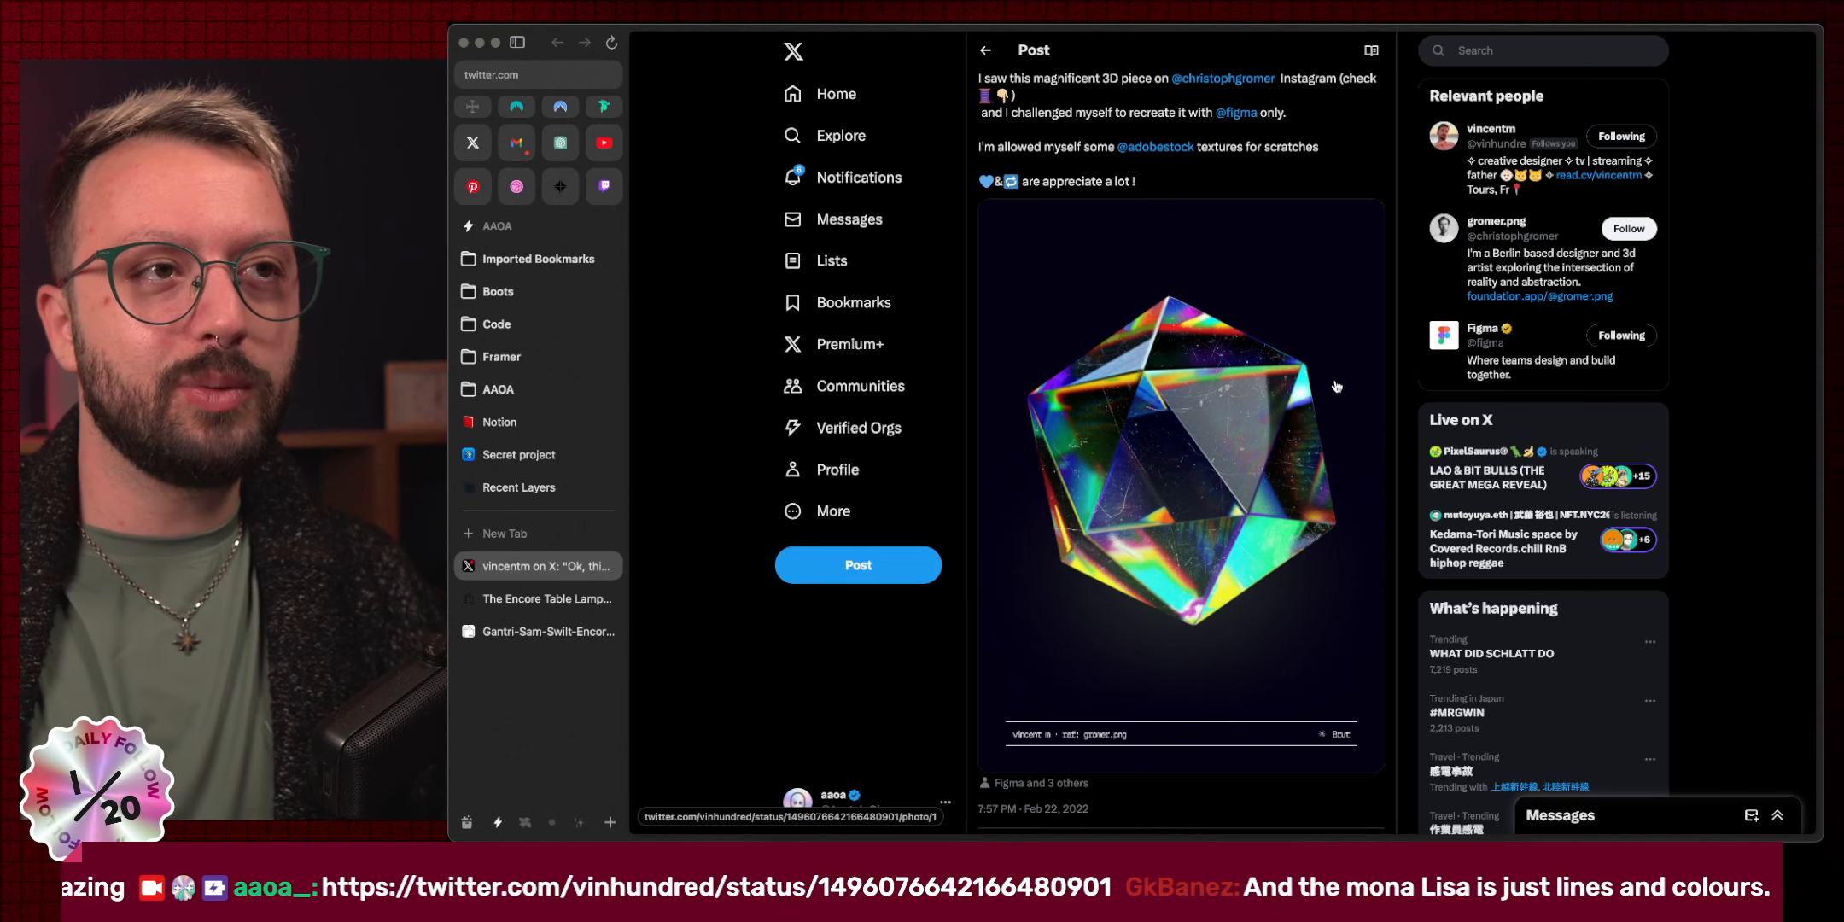
key("super+w")
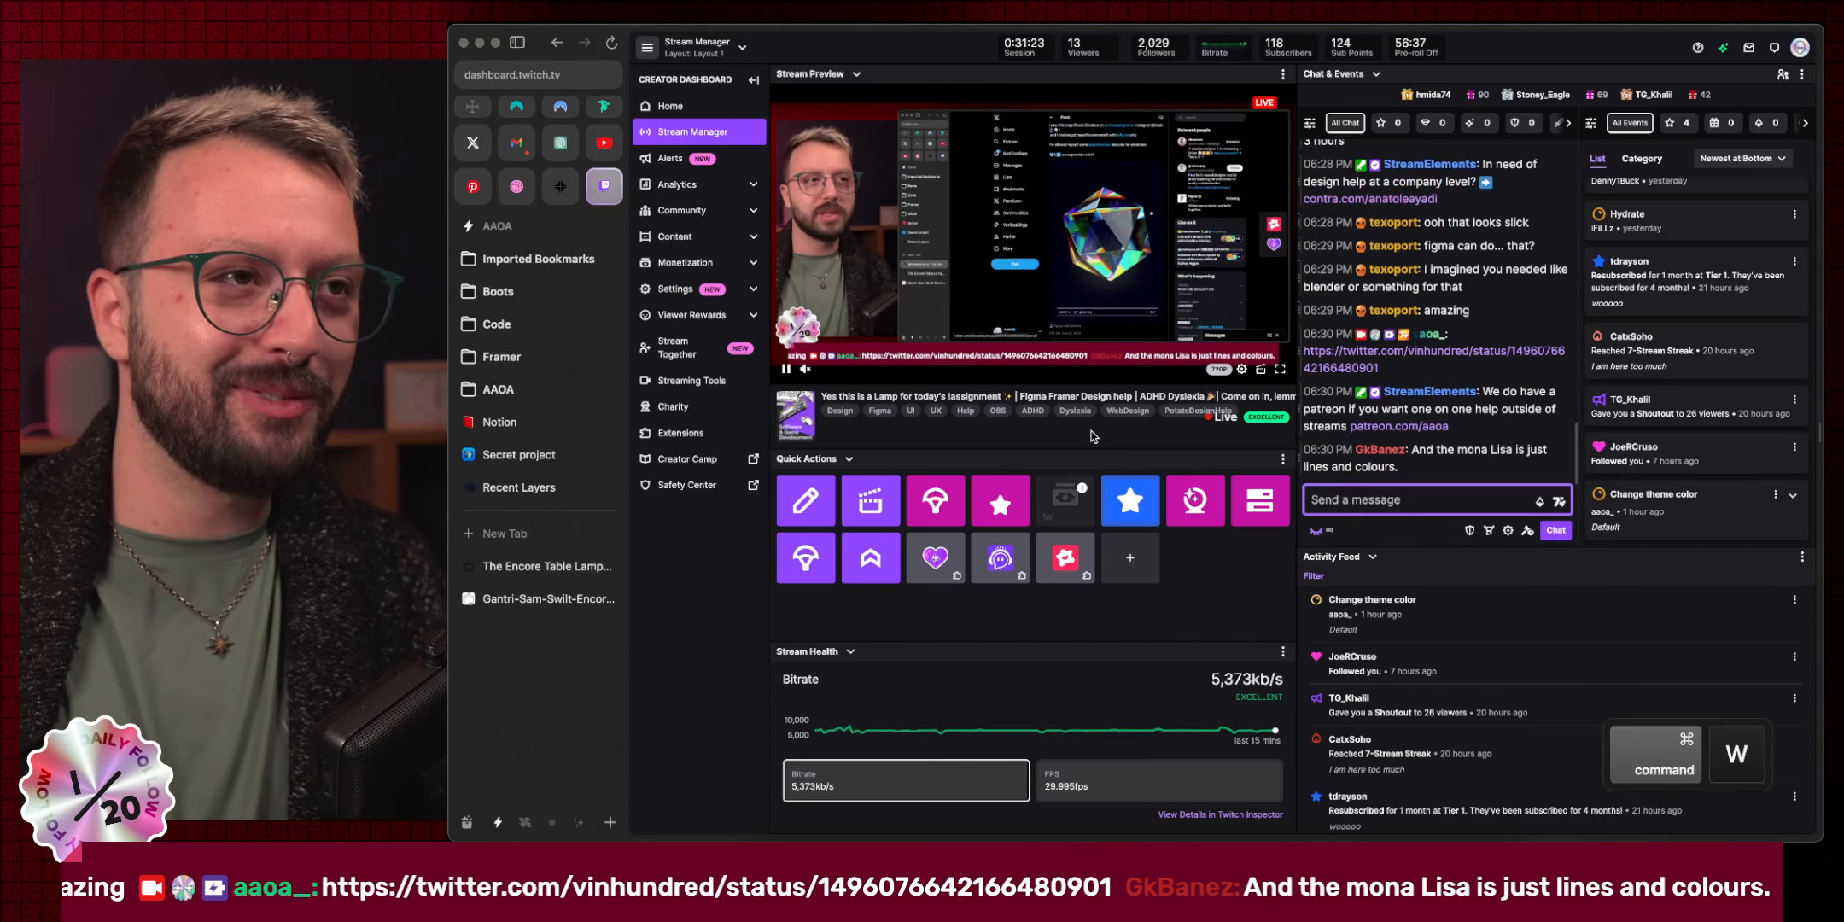
Switch to Pinterest, glance at the 3D Type experiment pin, and return to the board.
left_click(481, 187)
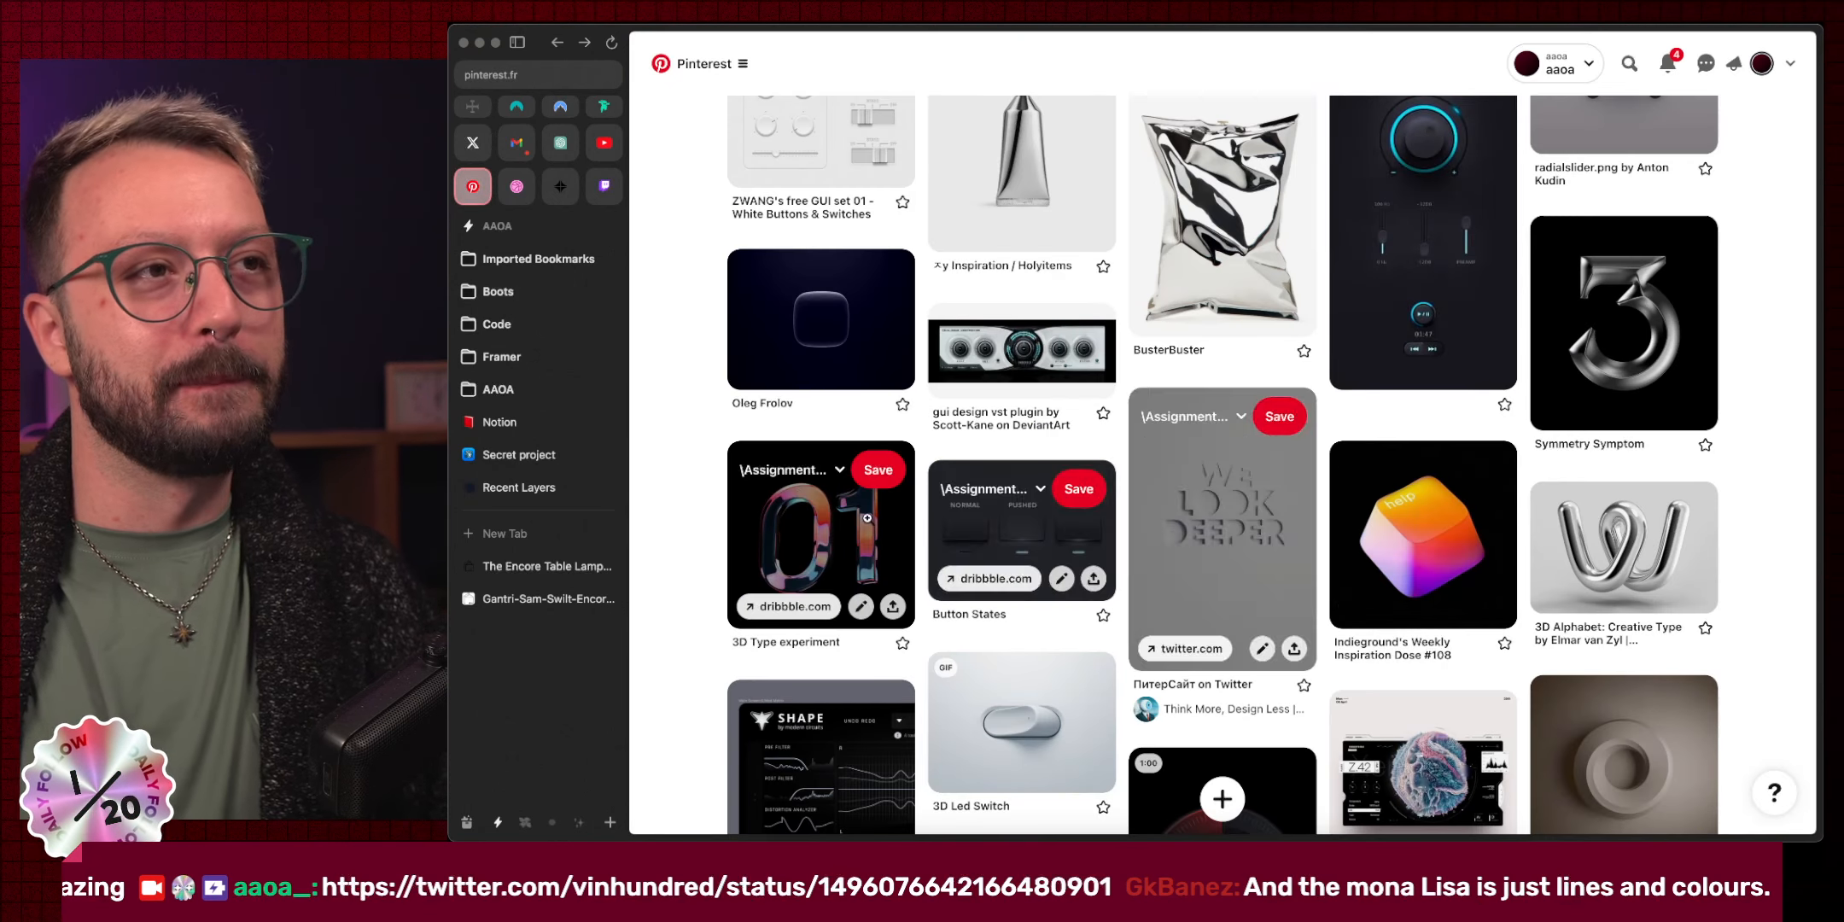
left_click(845, 546)
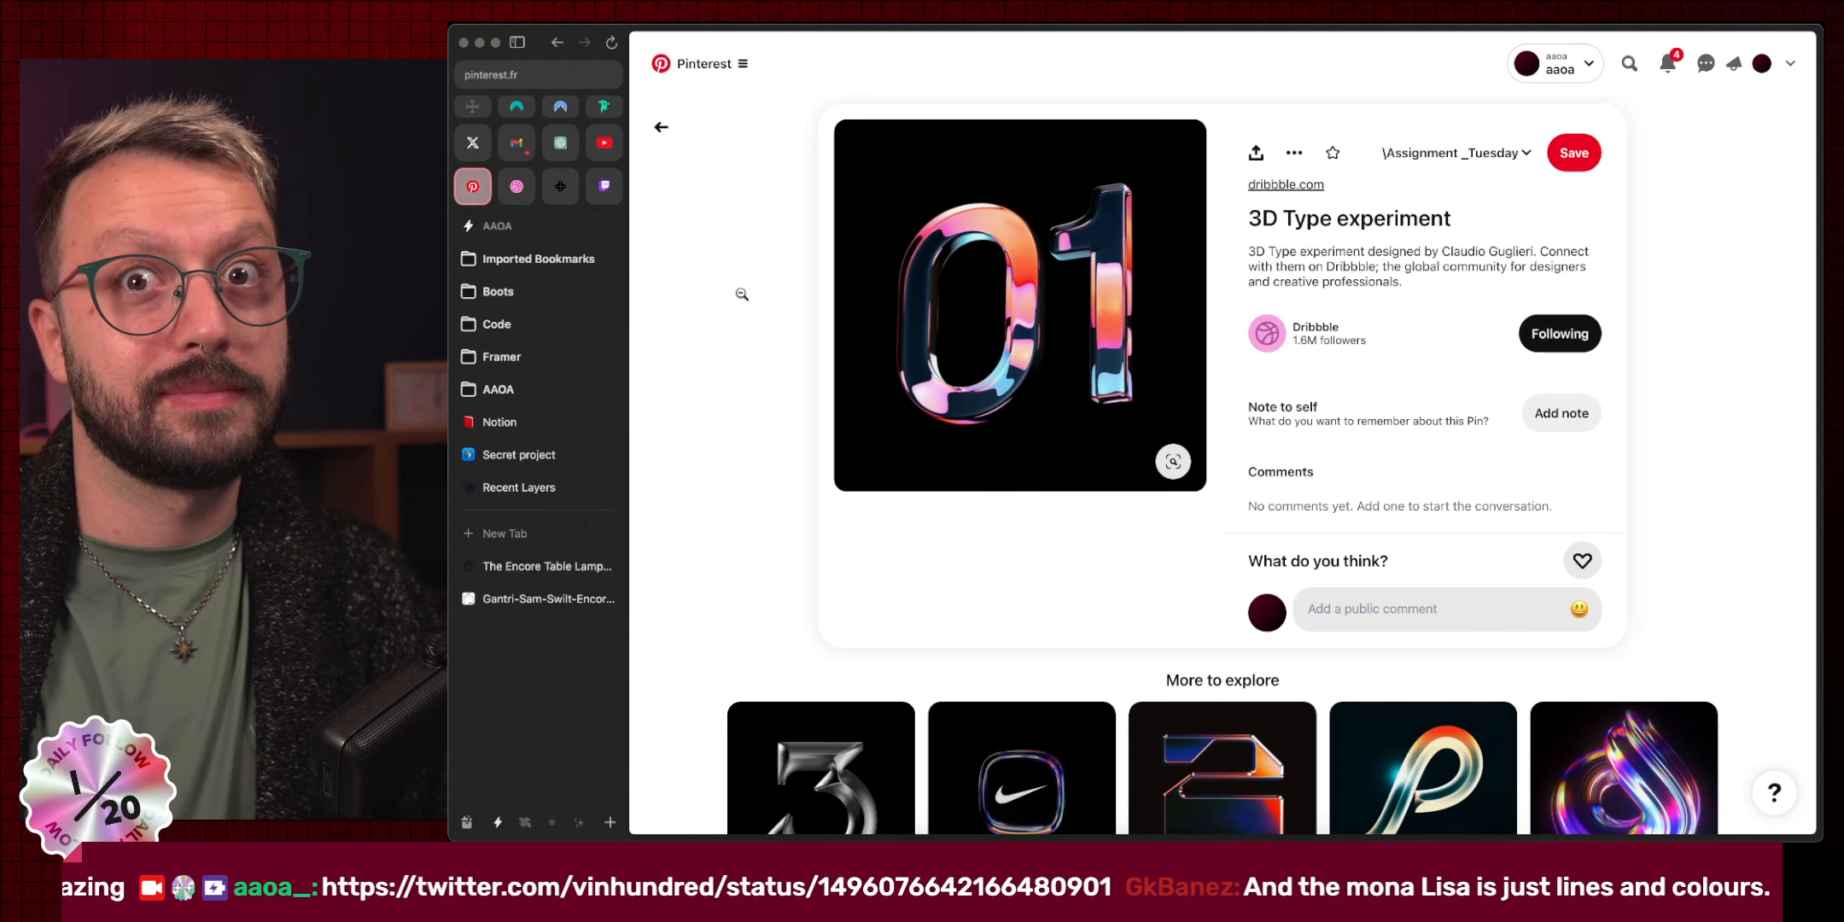
left_click(749, 270)
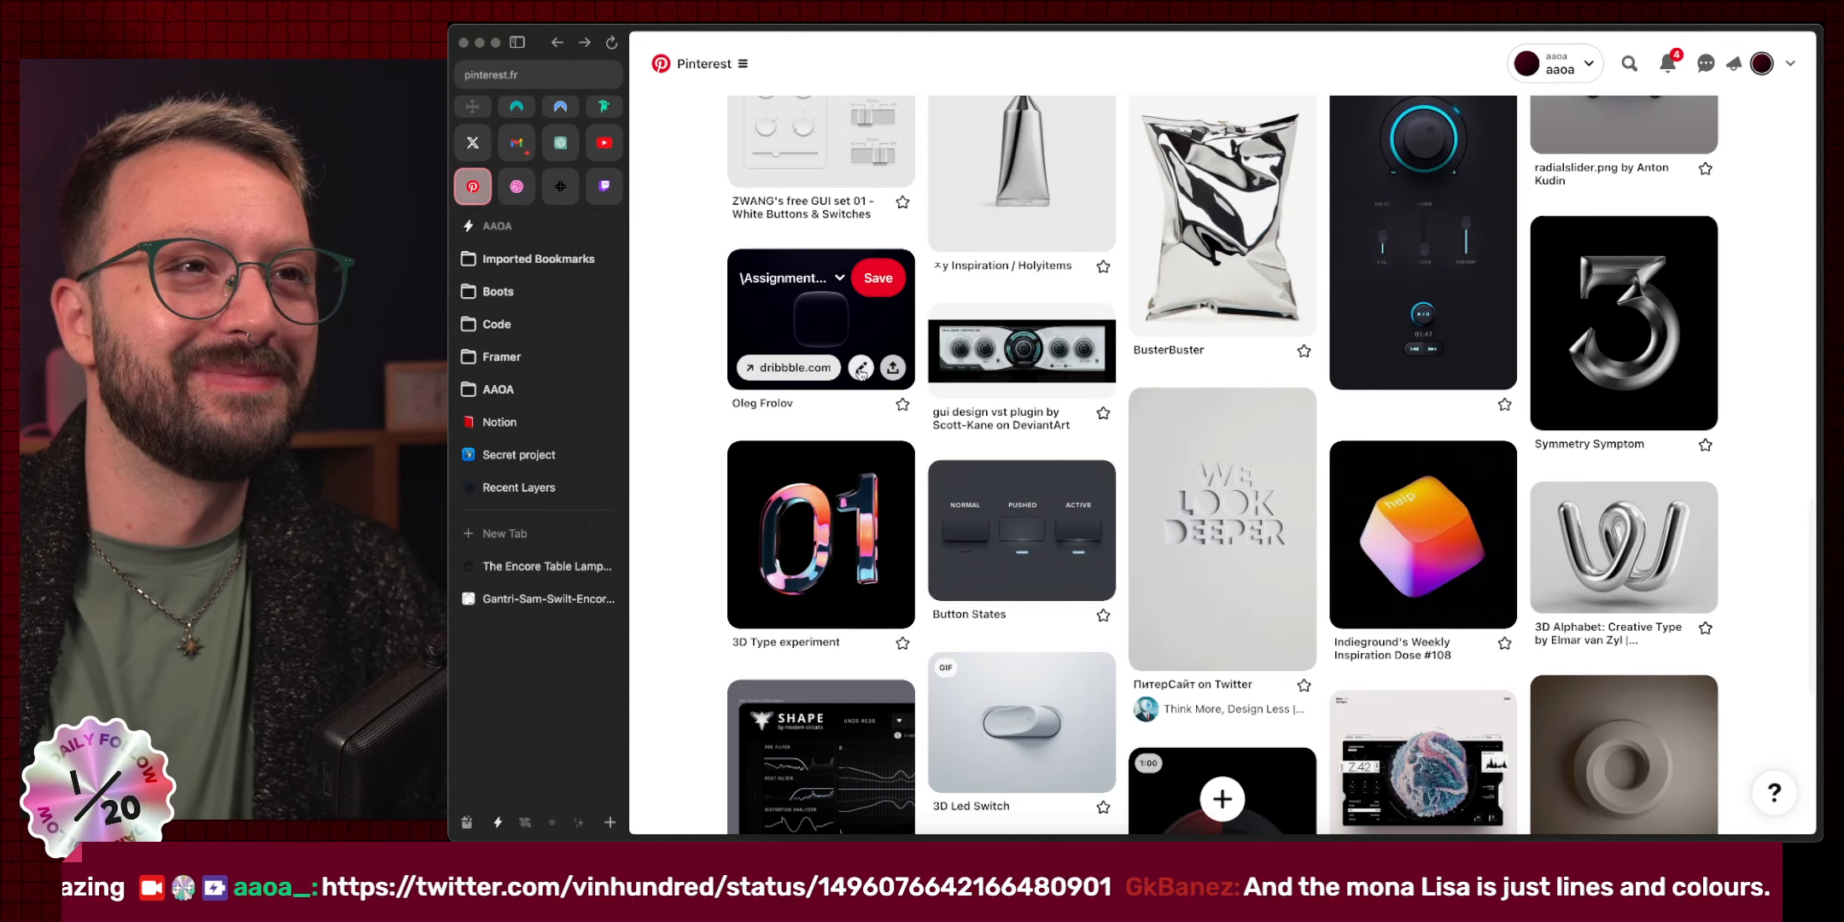
scroll(850, 380, "up", 5)
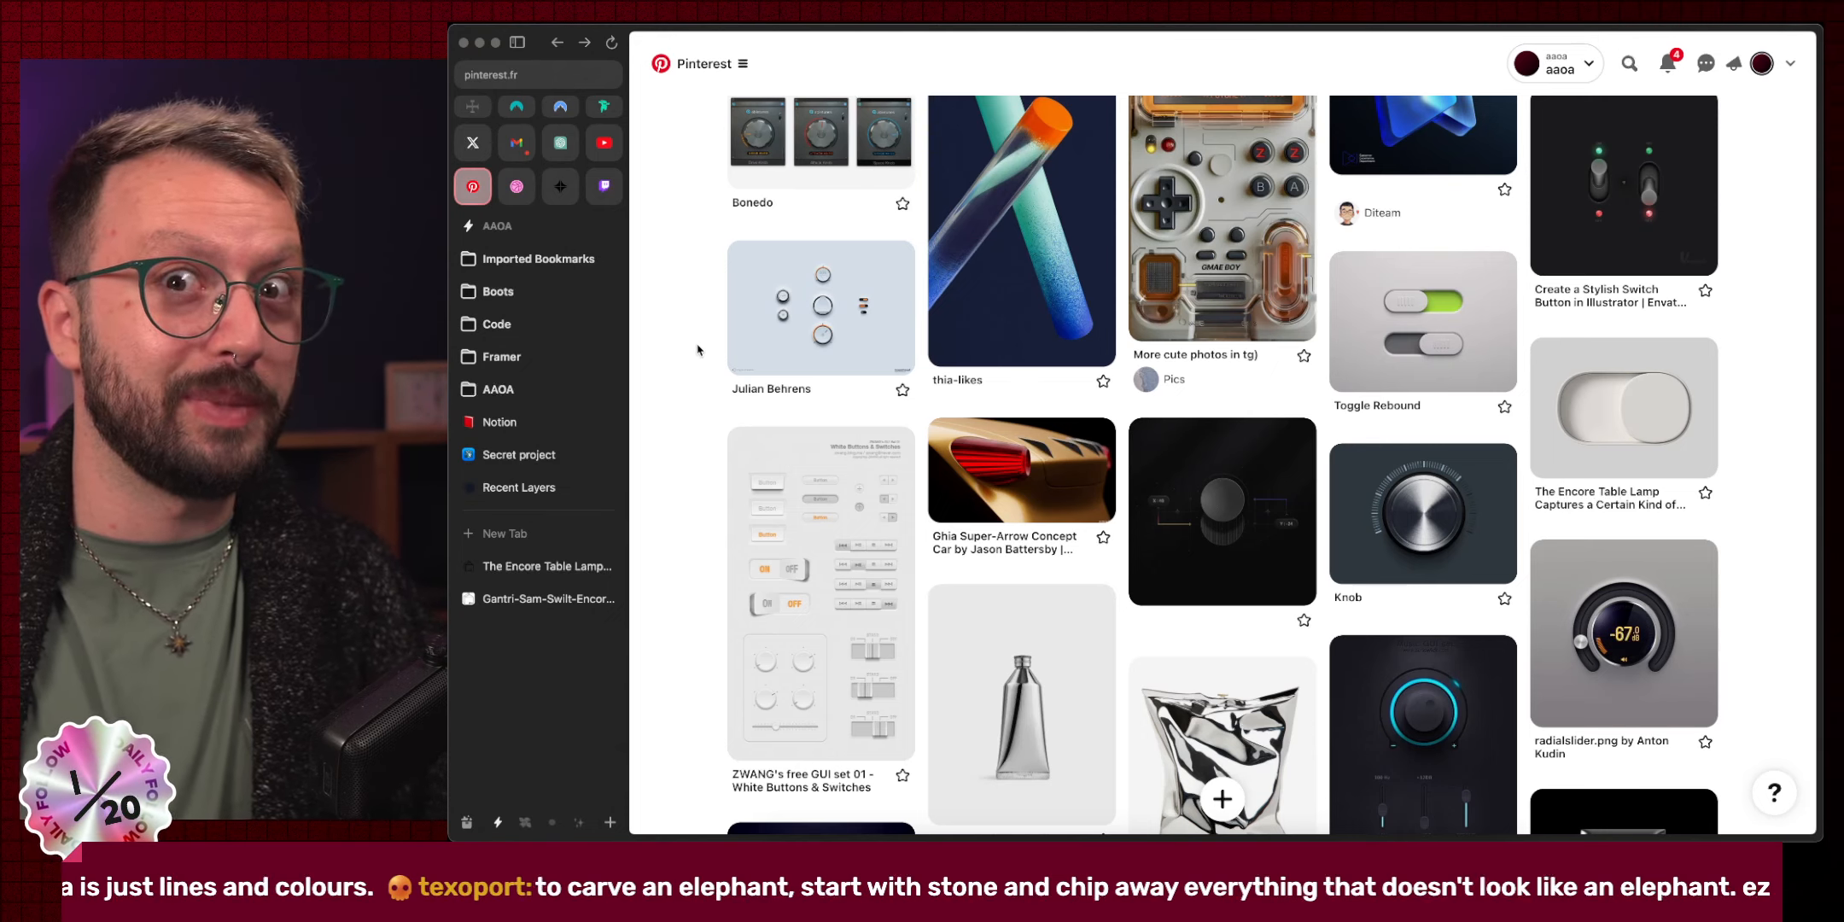
Open the transparent Game Boy bentobox pin and close it again.
scroll(697, 350, "up", 10)
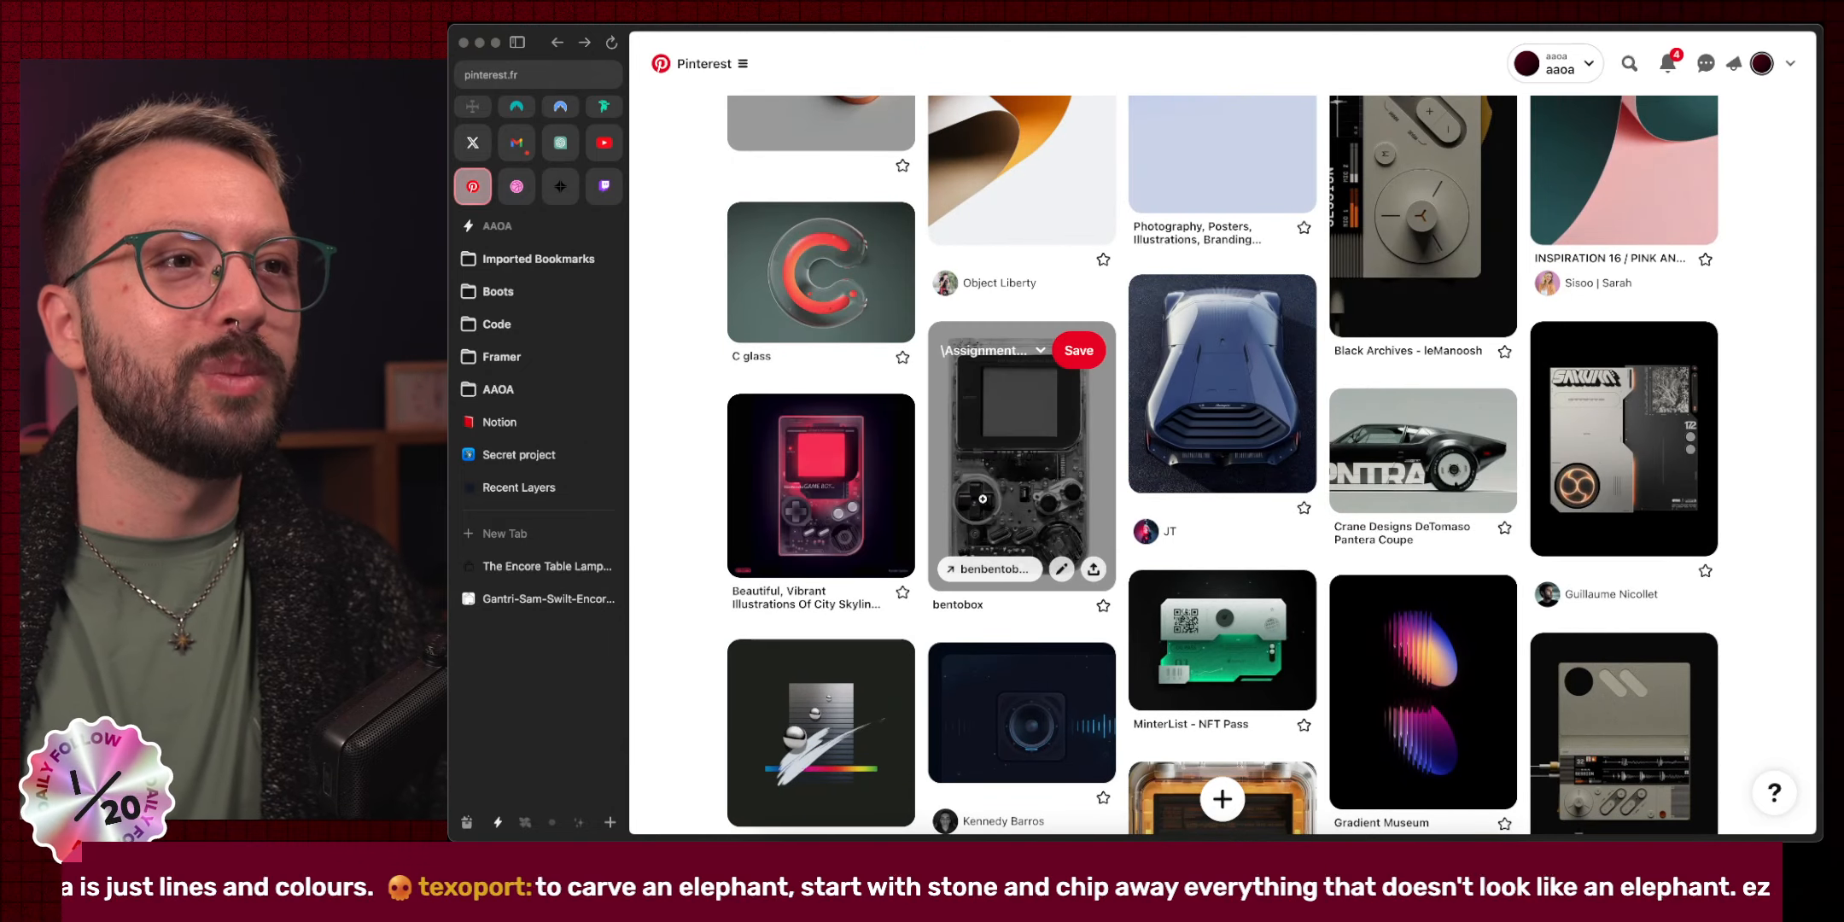
left_click(983, 503)
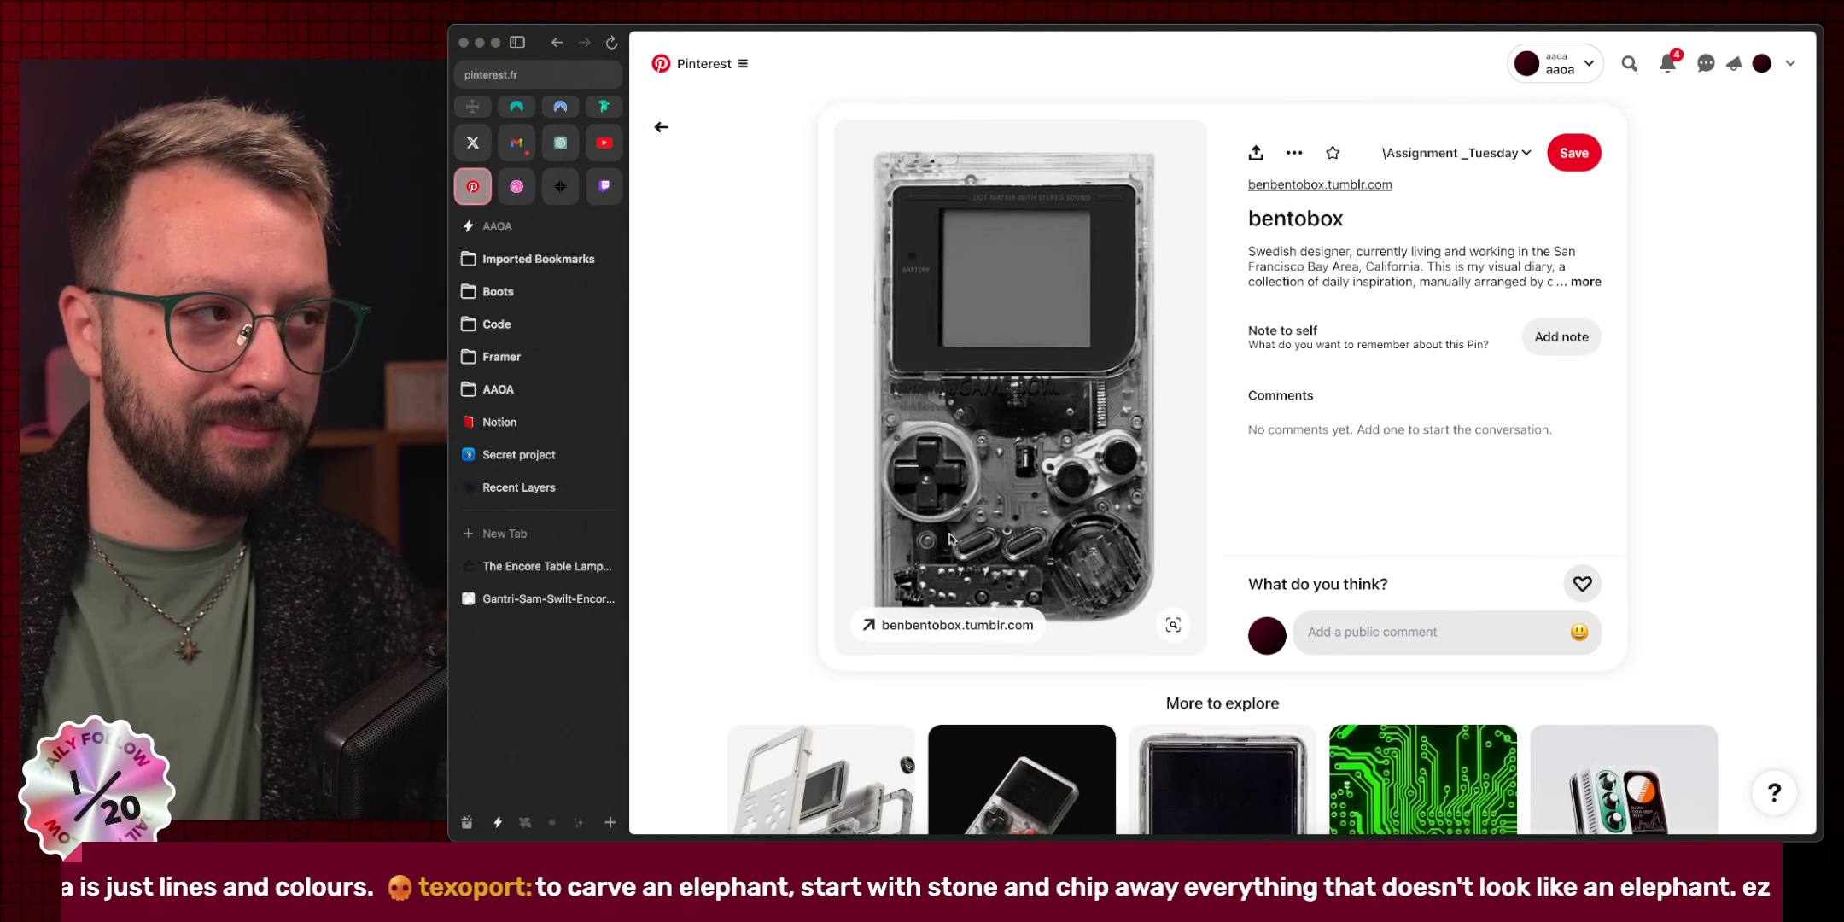
left_click(764, 424)
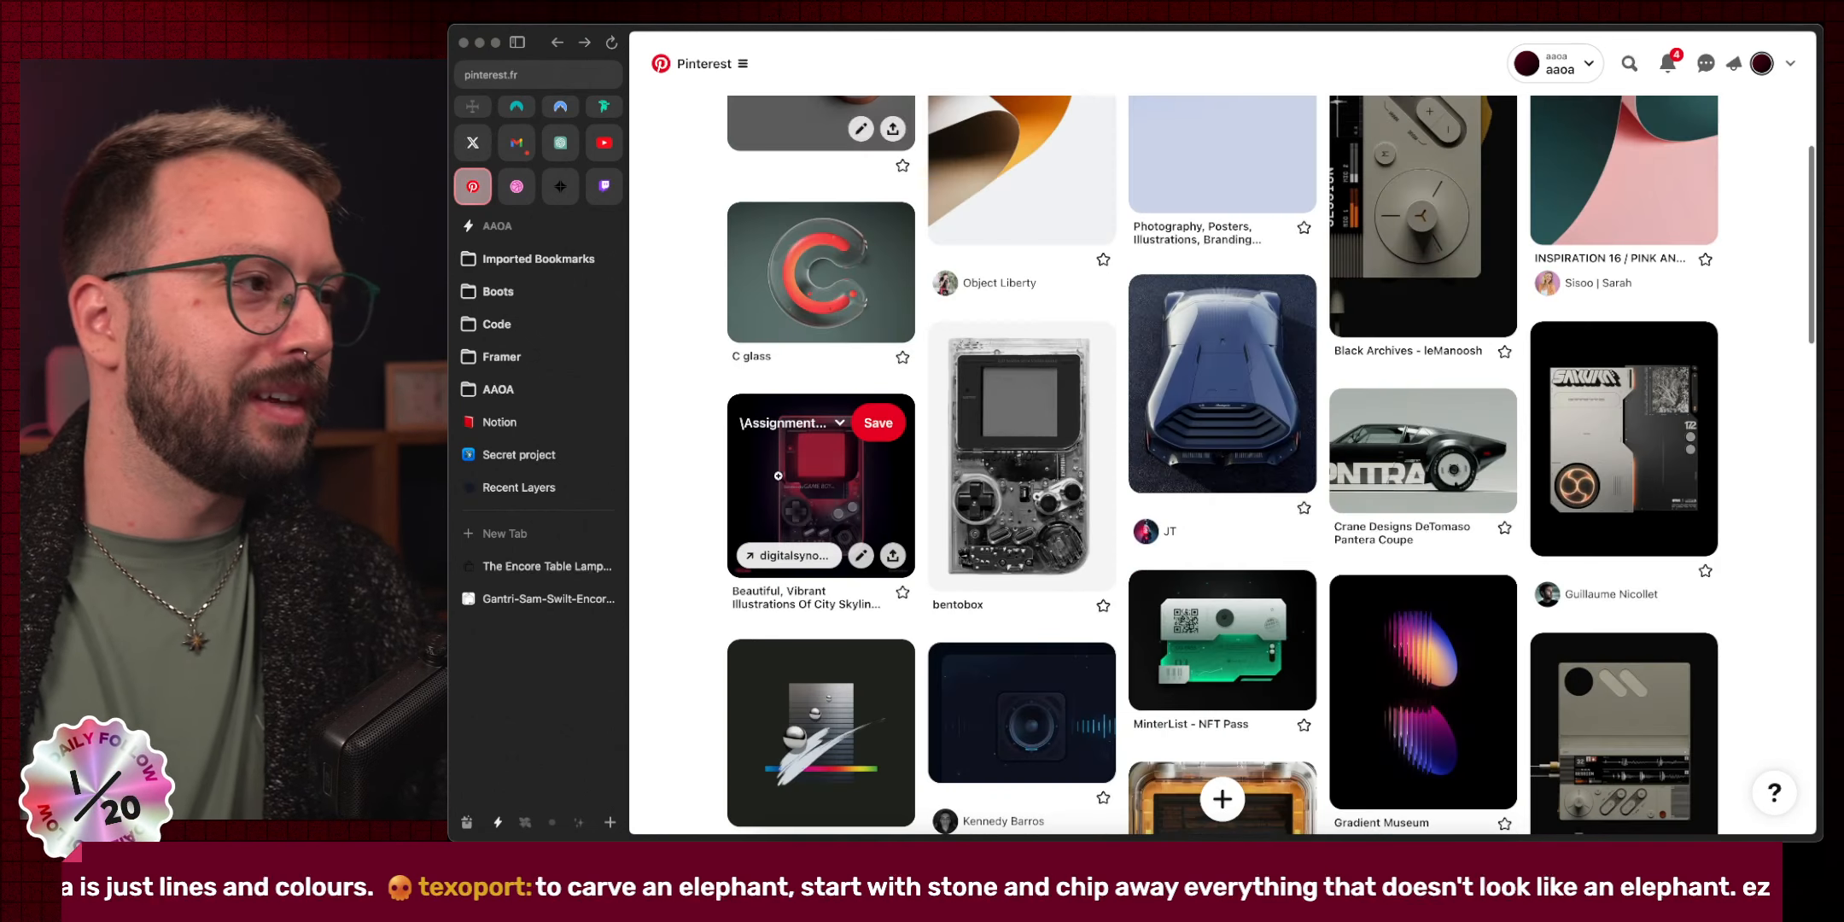
scroll(802, 519, "up", 3)
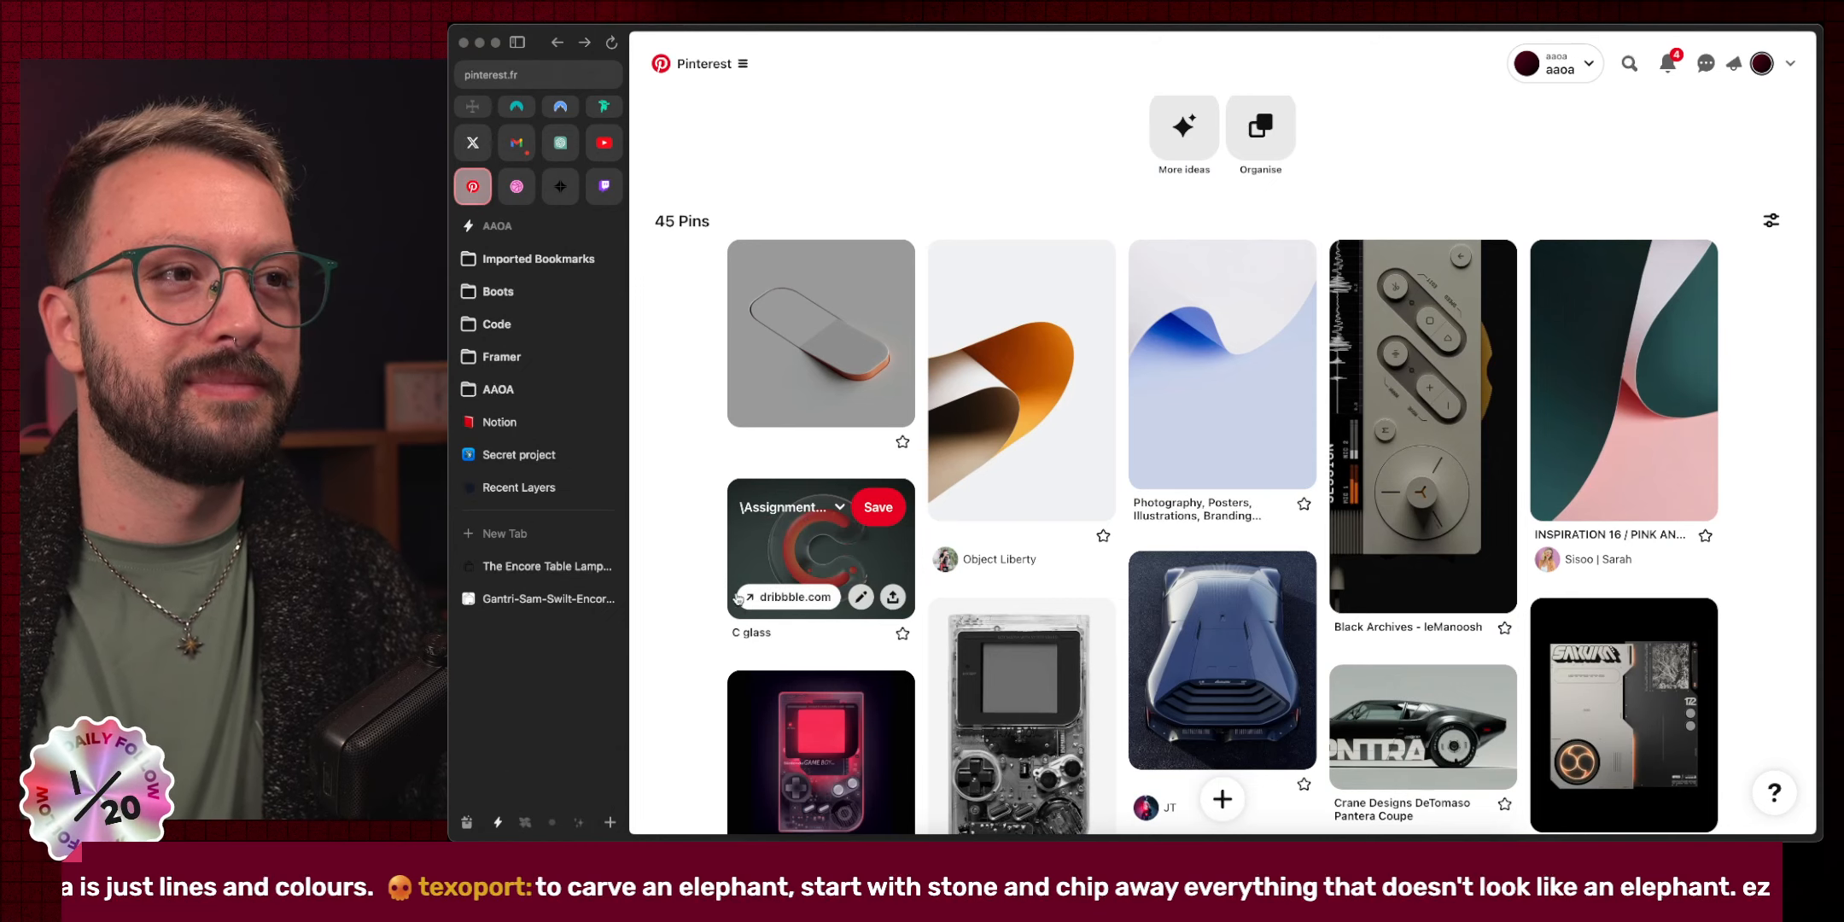
Open the blue paper-wave Designspiration pin, then Gallery | axeloswith, browsing its folded-paper images.
left_click(1215, 353)
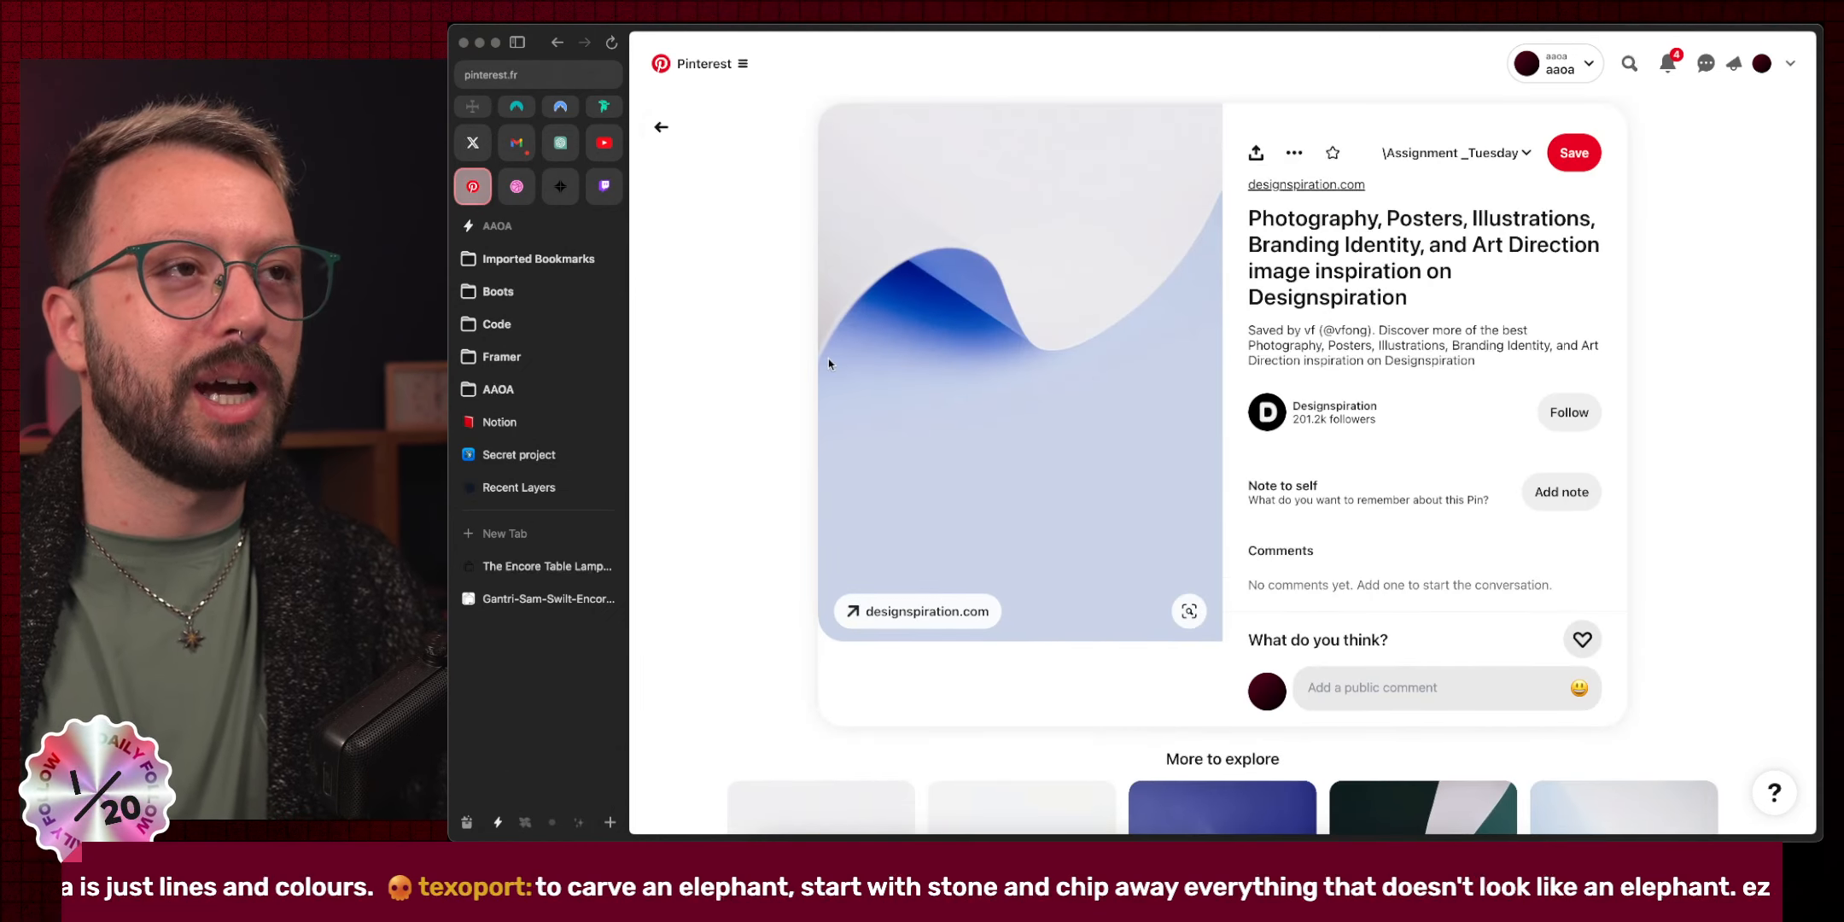
scroll(828, 363, "down", 5)
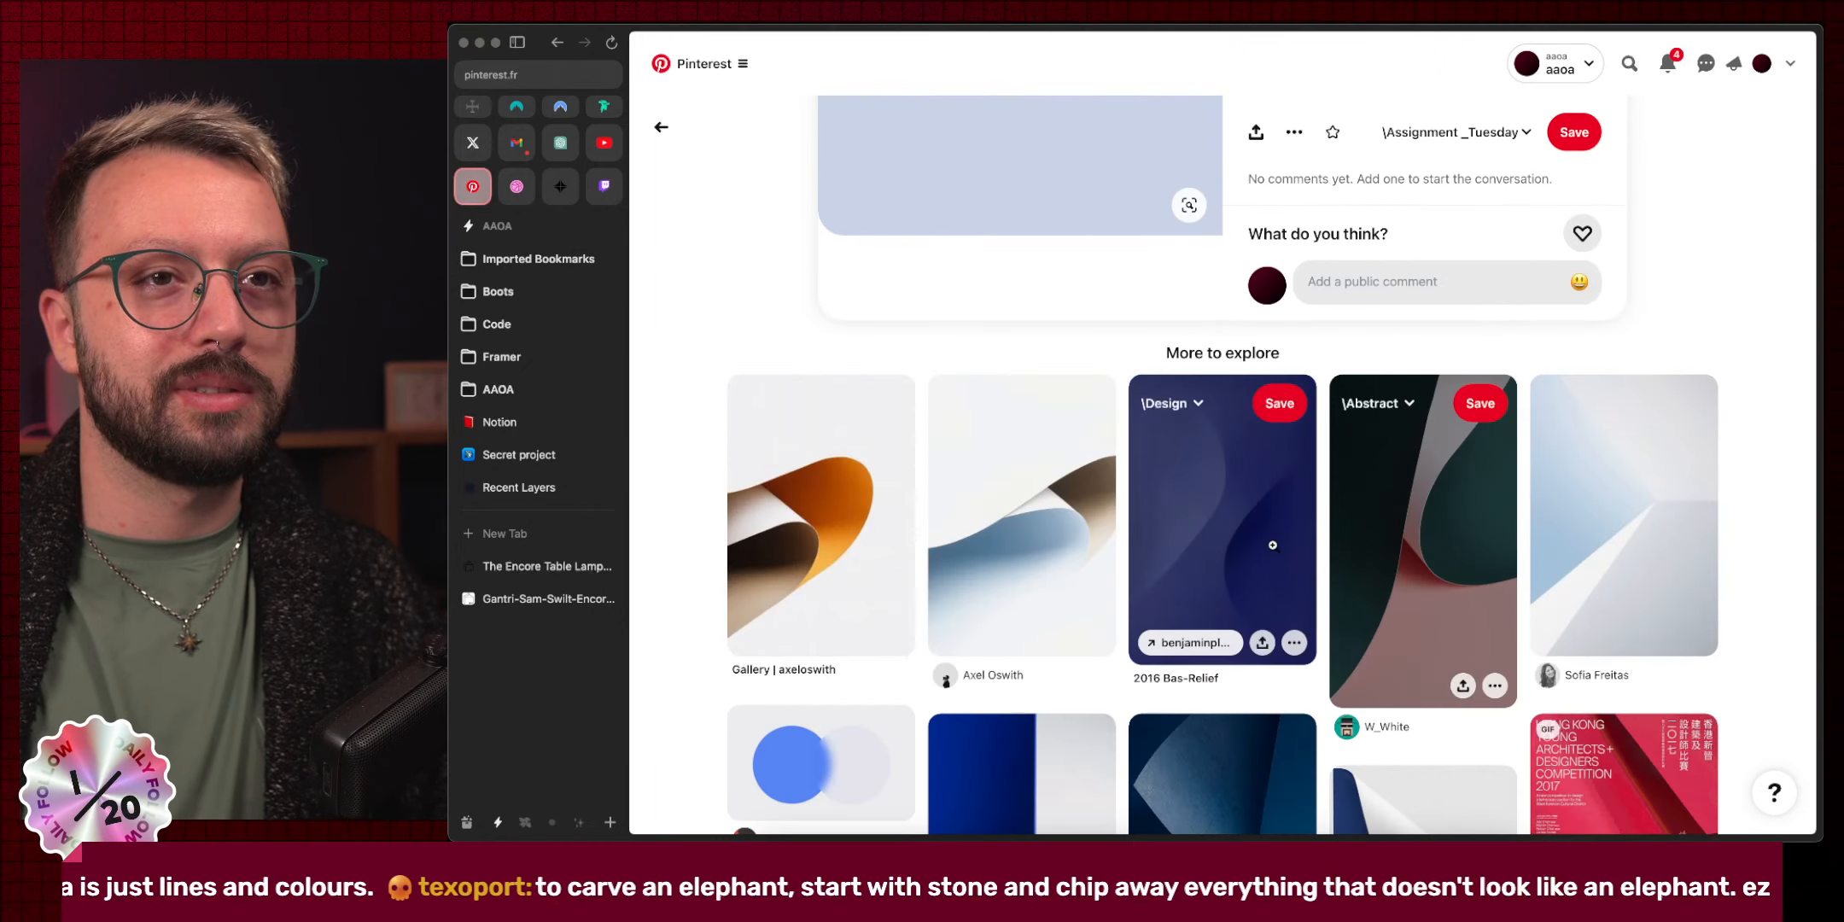
scroll(854, 512, "down", 2)
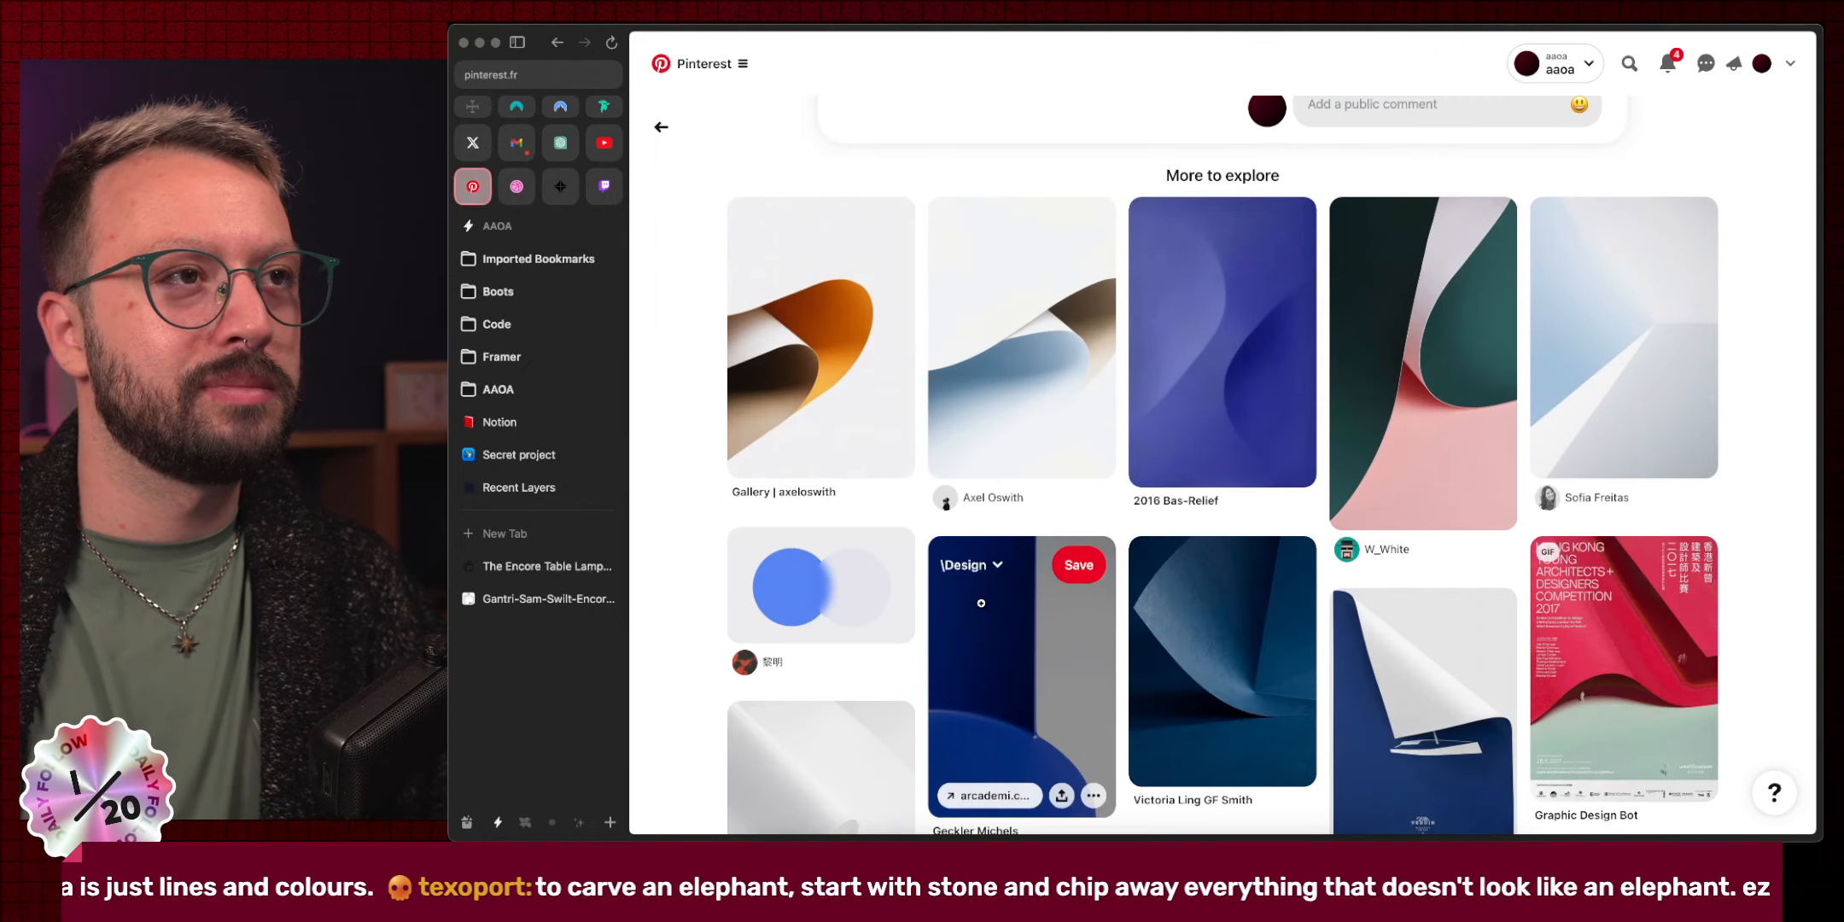
left_click(846, 384)
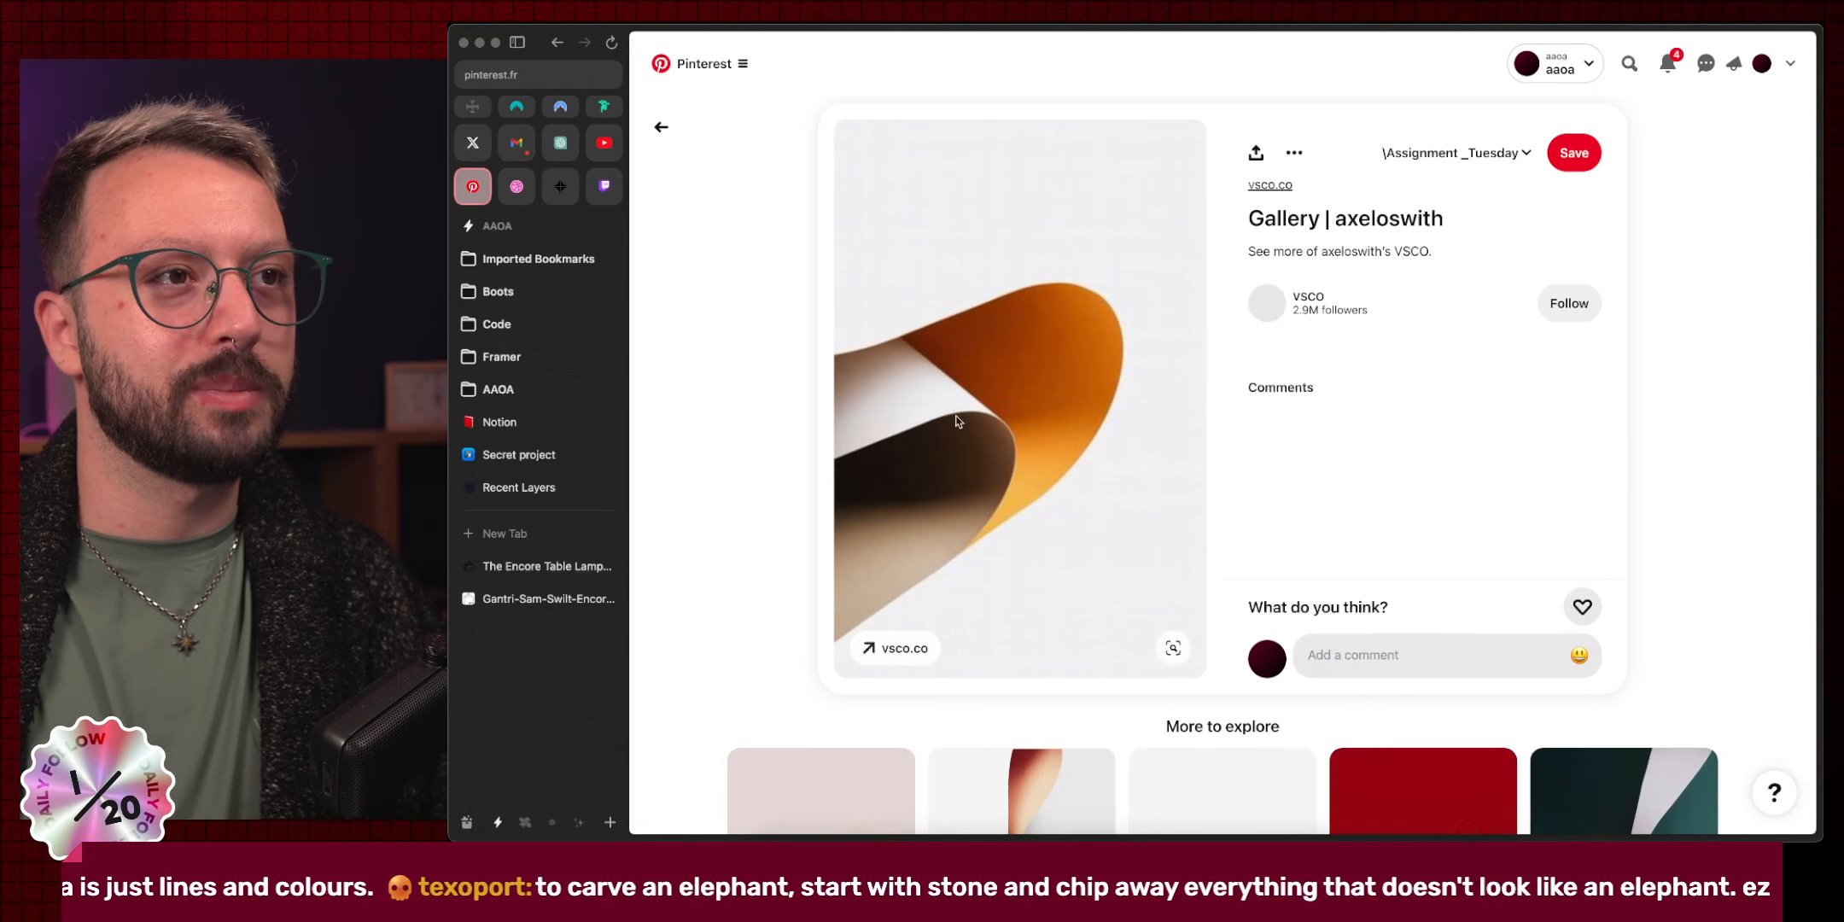
scroll(692, 533, "down", 5)
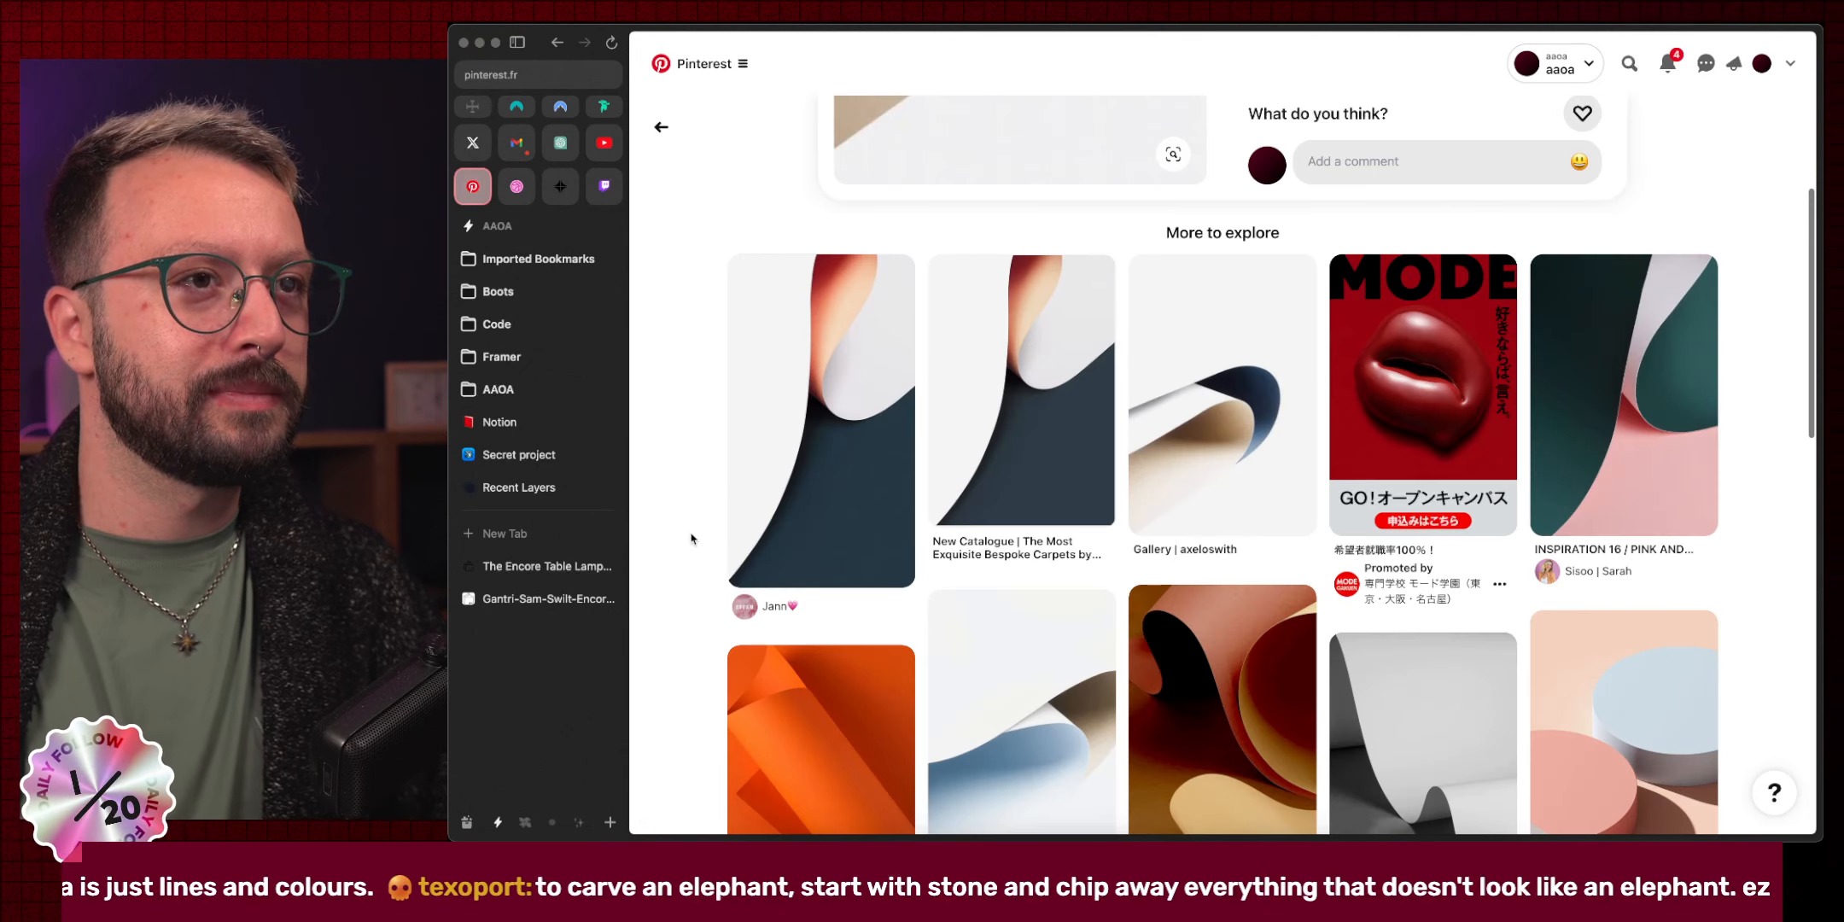
scroll(691, 538, "down", 5)
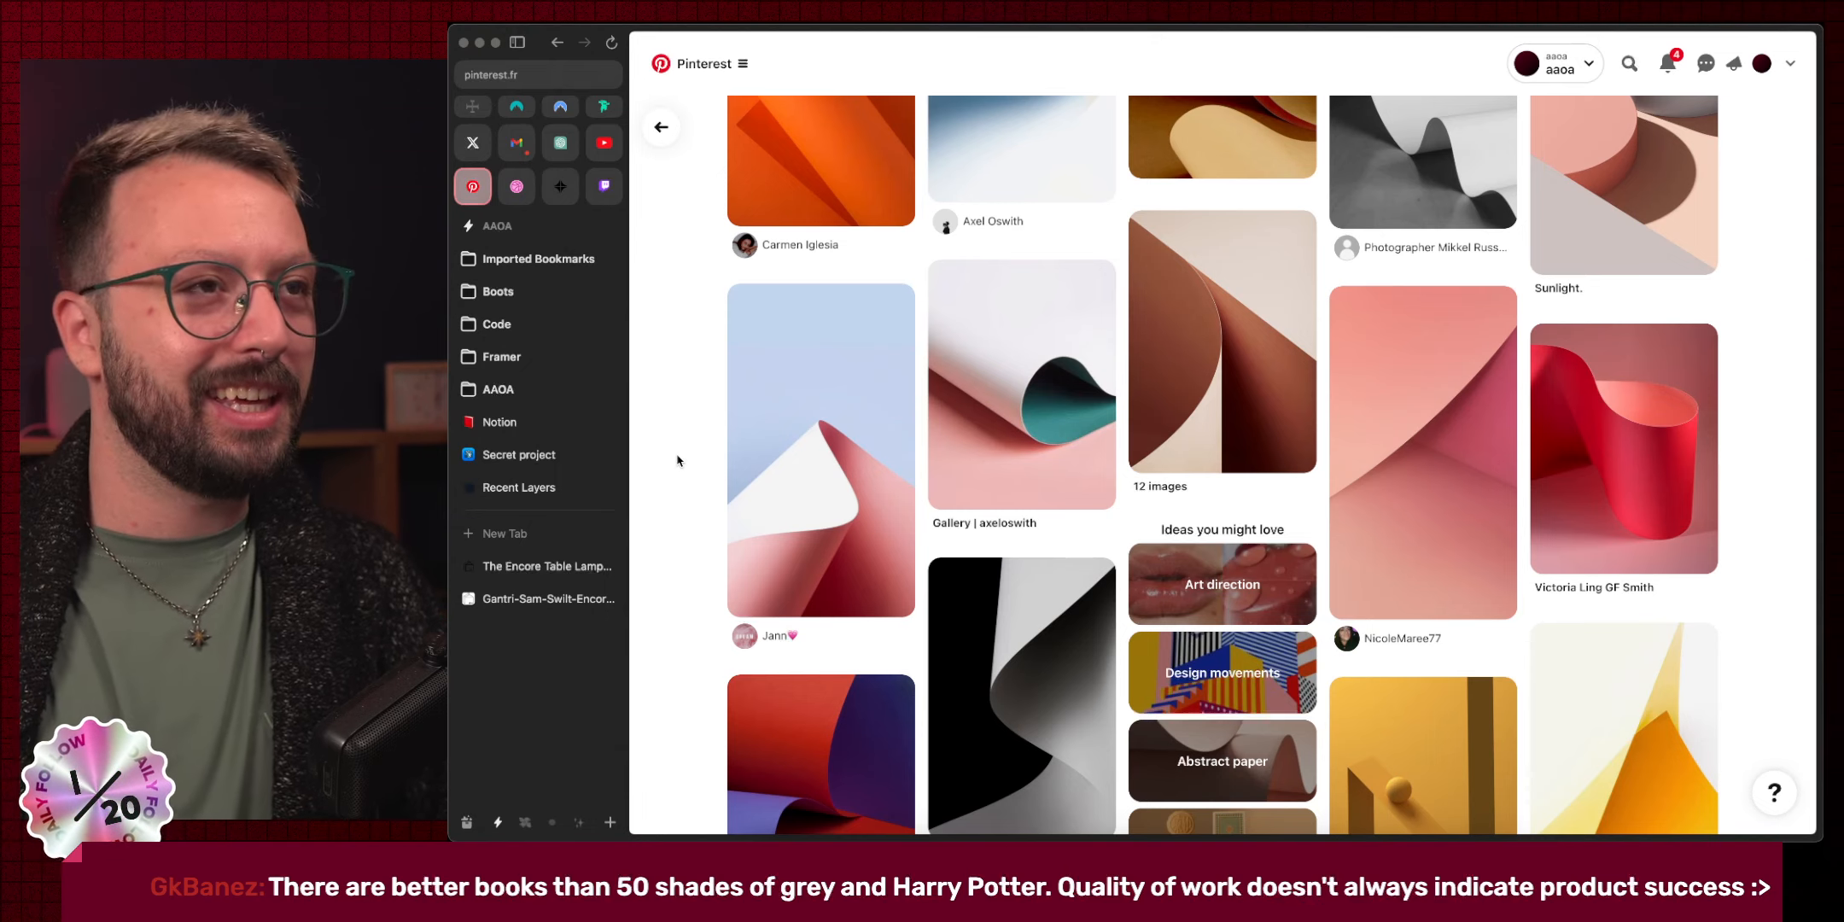
left_click(546, 566)
Return to Figma and pan the canvas until the pill toggle's outer rim is in view.
key("ctrl+Right")
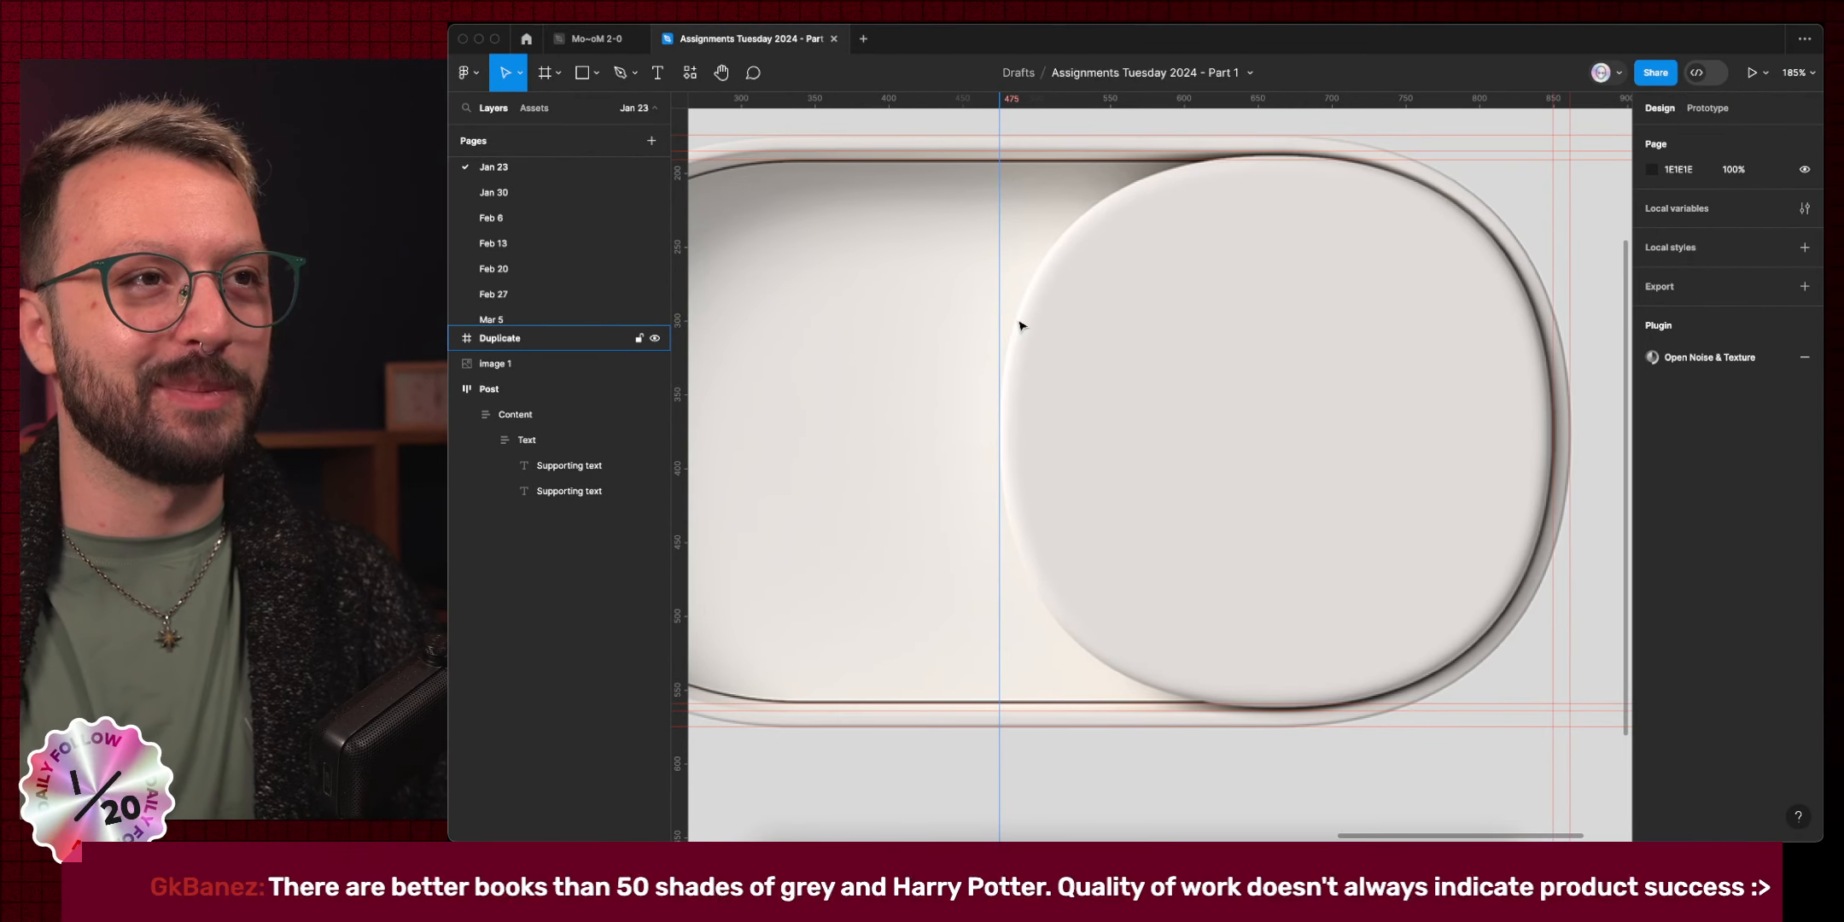
scroll(1021, 321, "left", 5)
scroll(1021, 321, "down", 1)
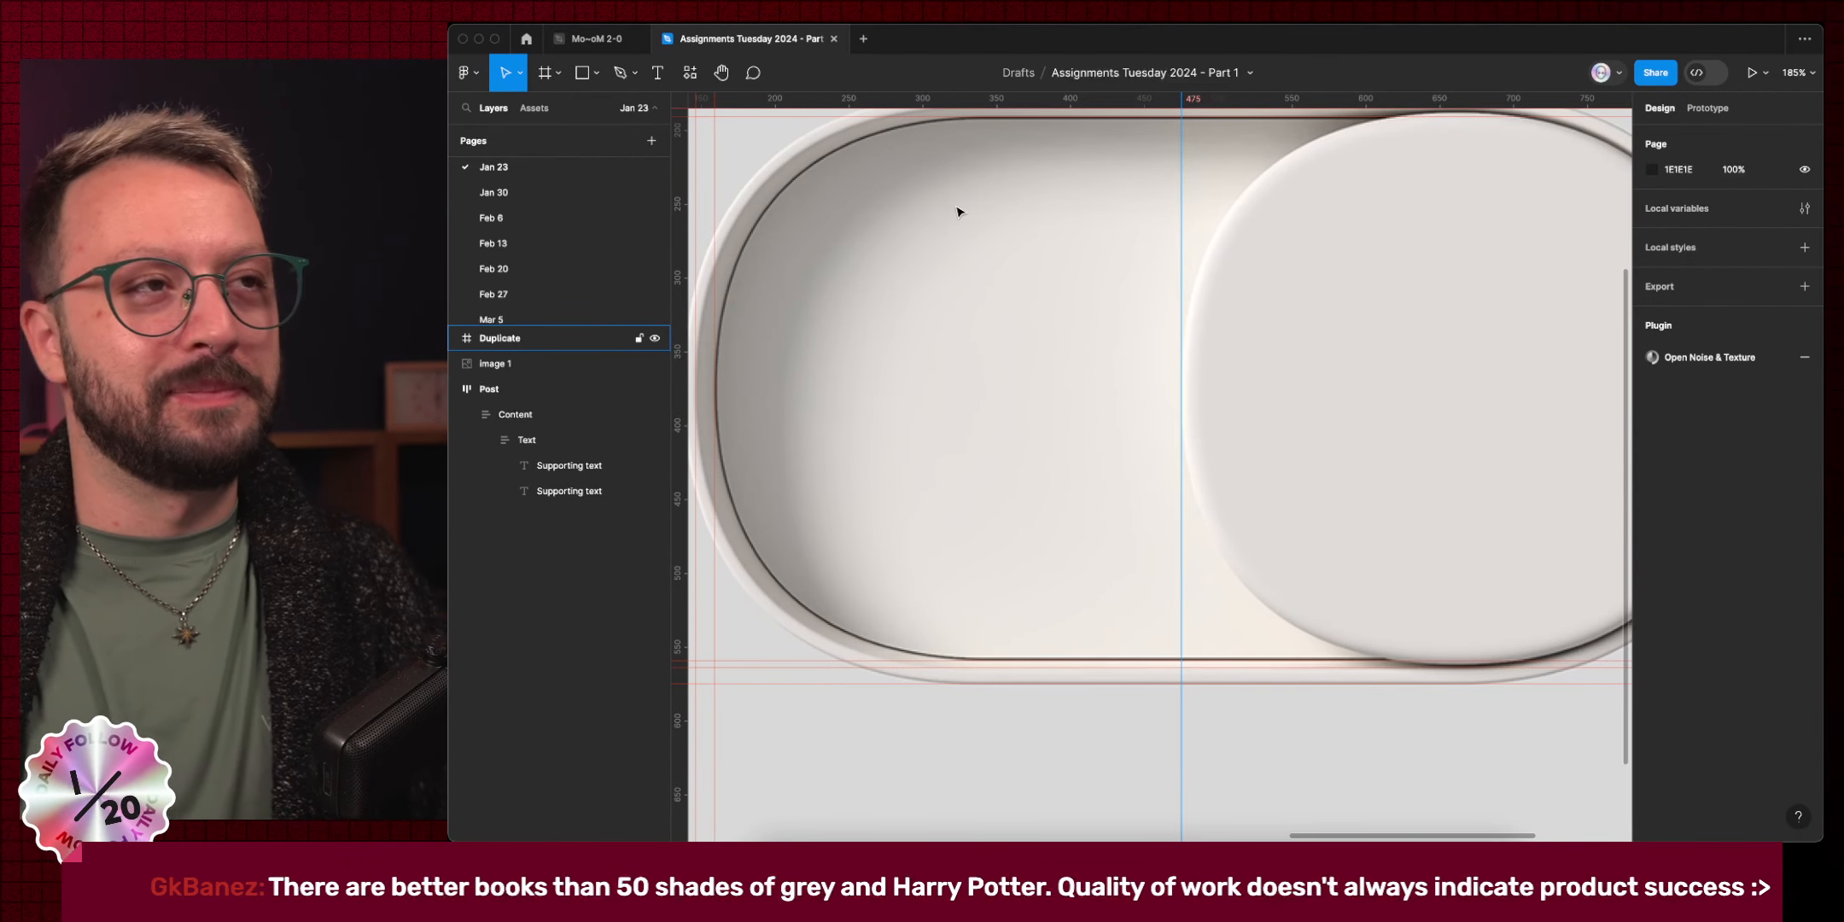
scroll(913, 312, "up", 2)
scroll(914, 311, "left", 2)
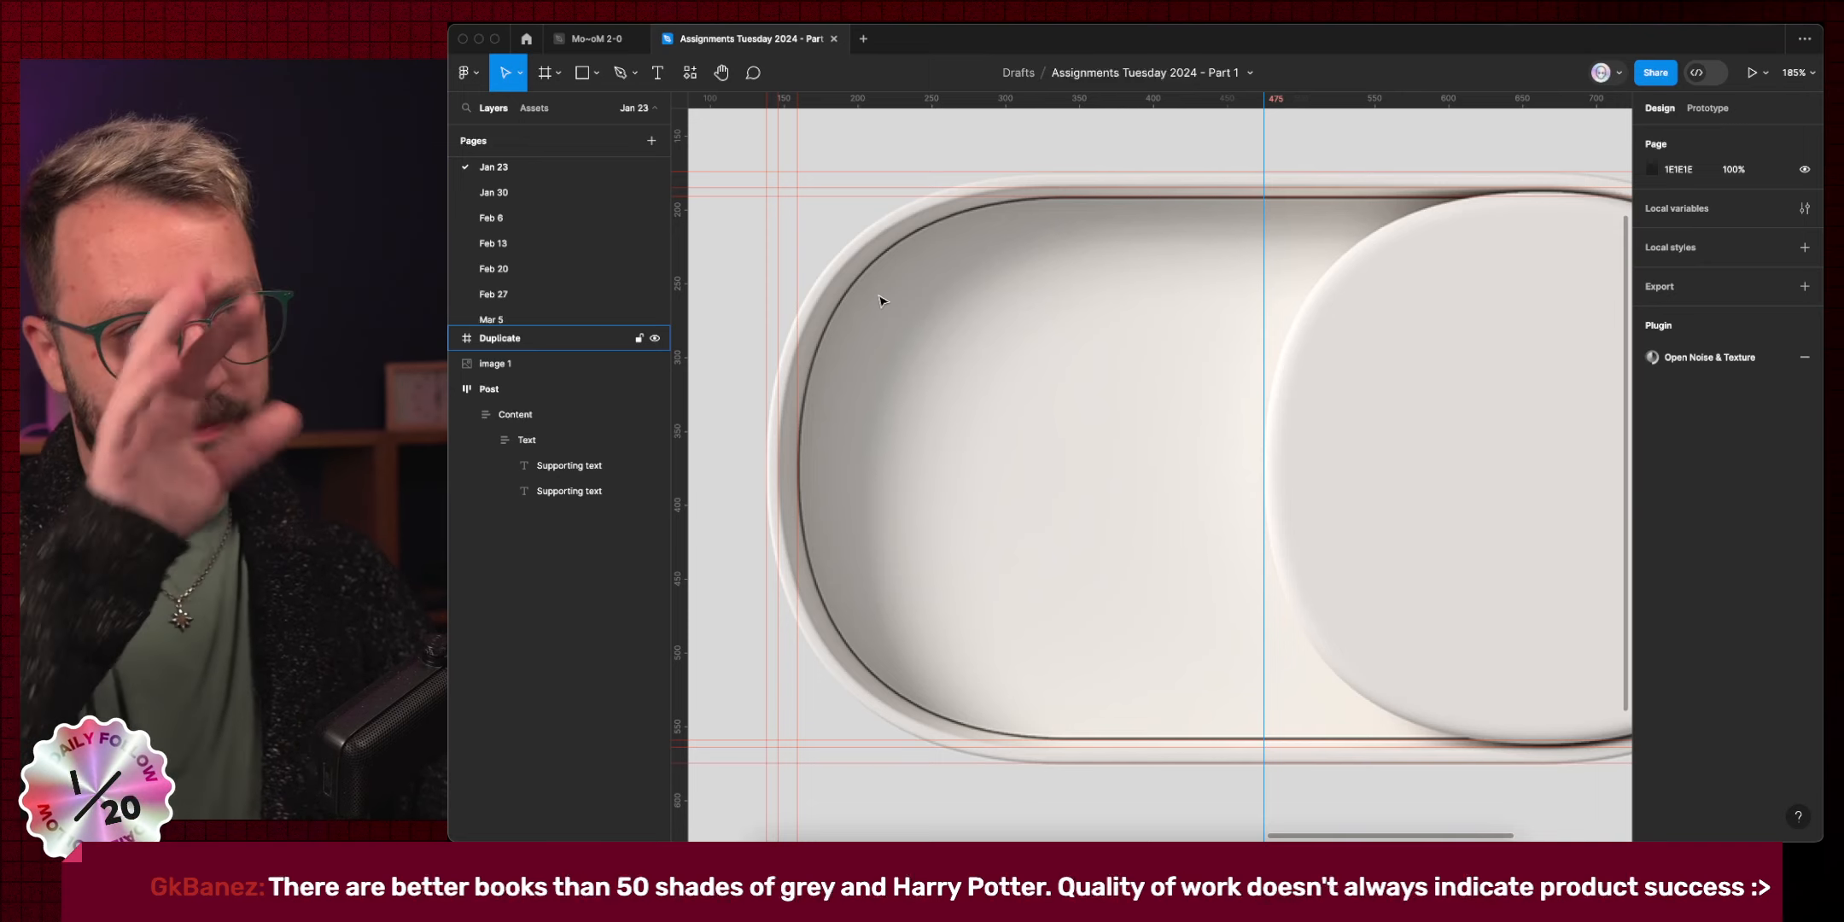
scroll(885, 301, "right", 2)
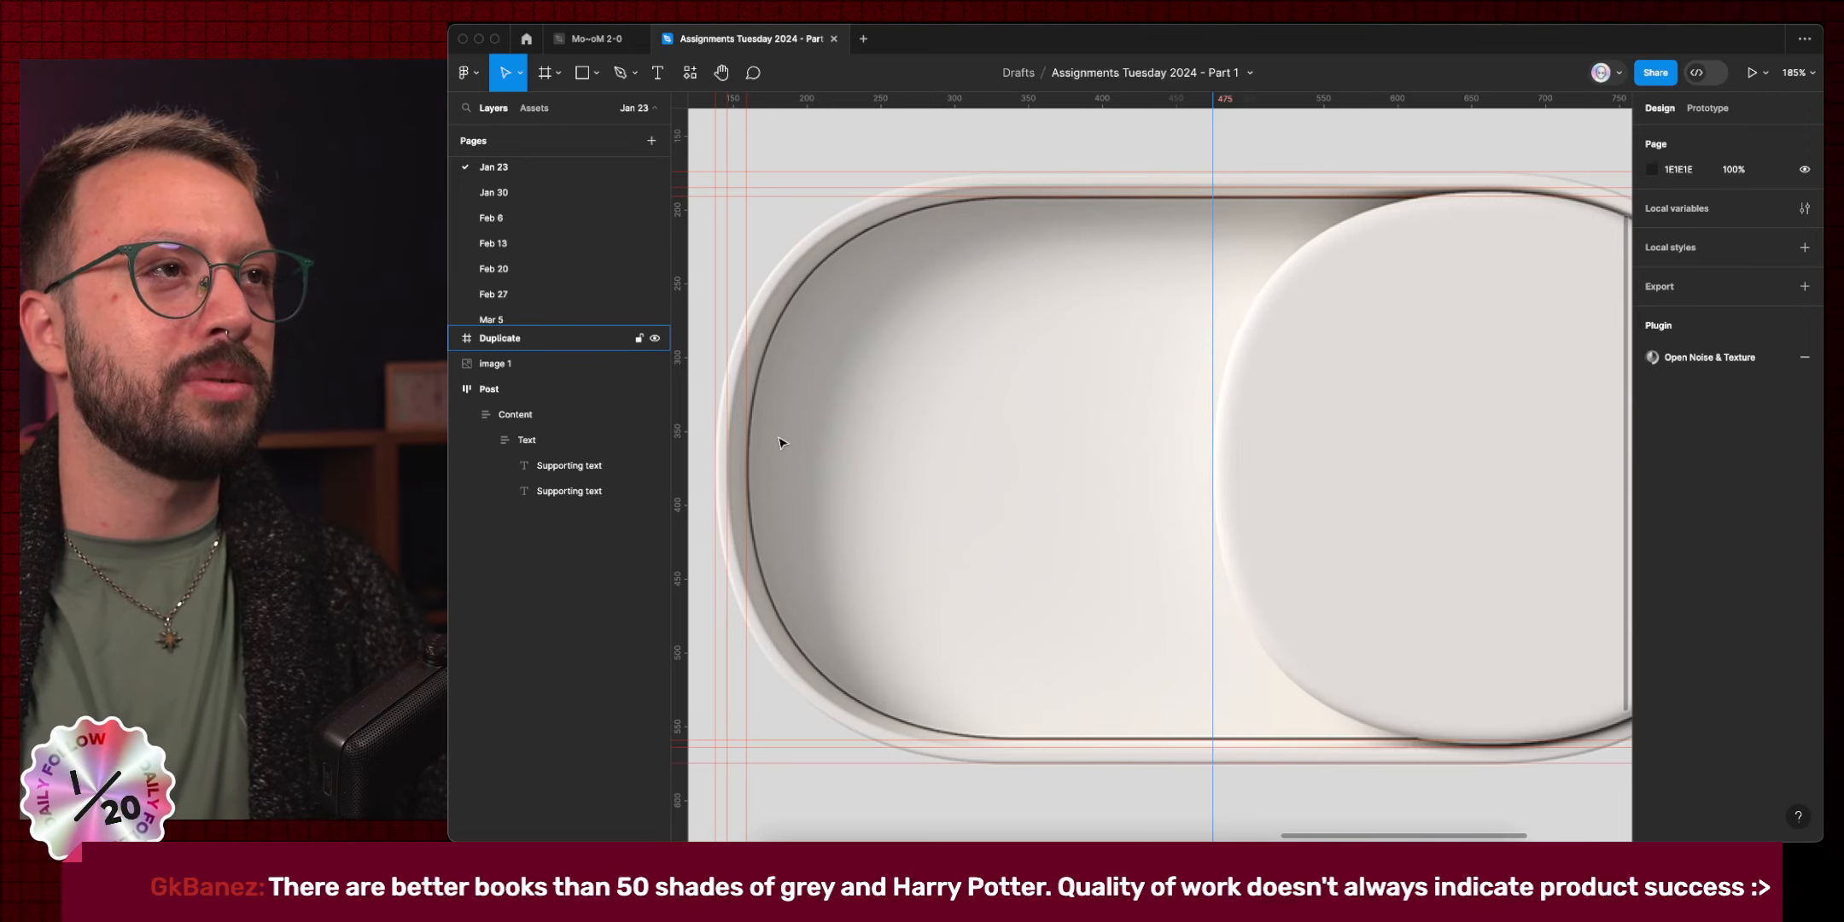
Draw Rectangle 1 at 723×401 over the outer pill, radius 175, with 100% corner smoothing.
key("r")
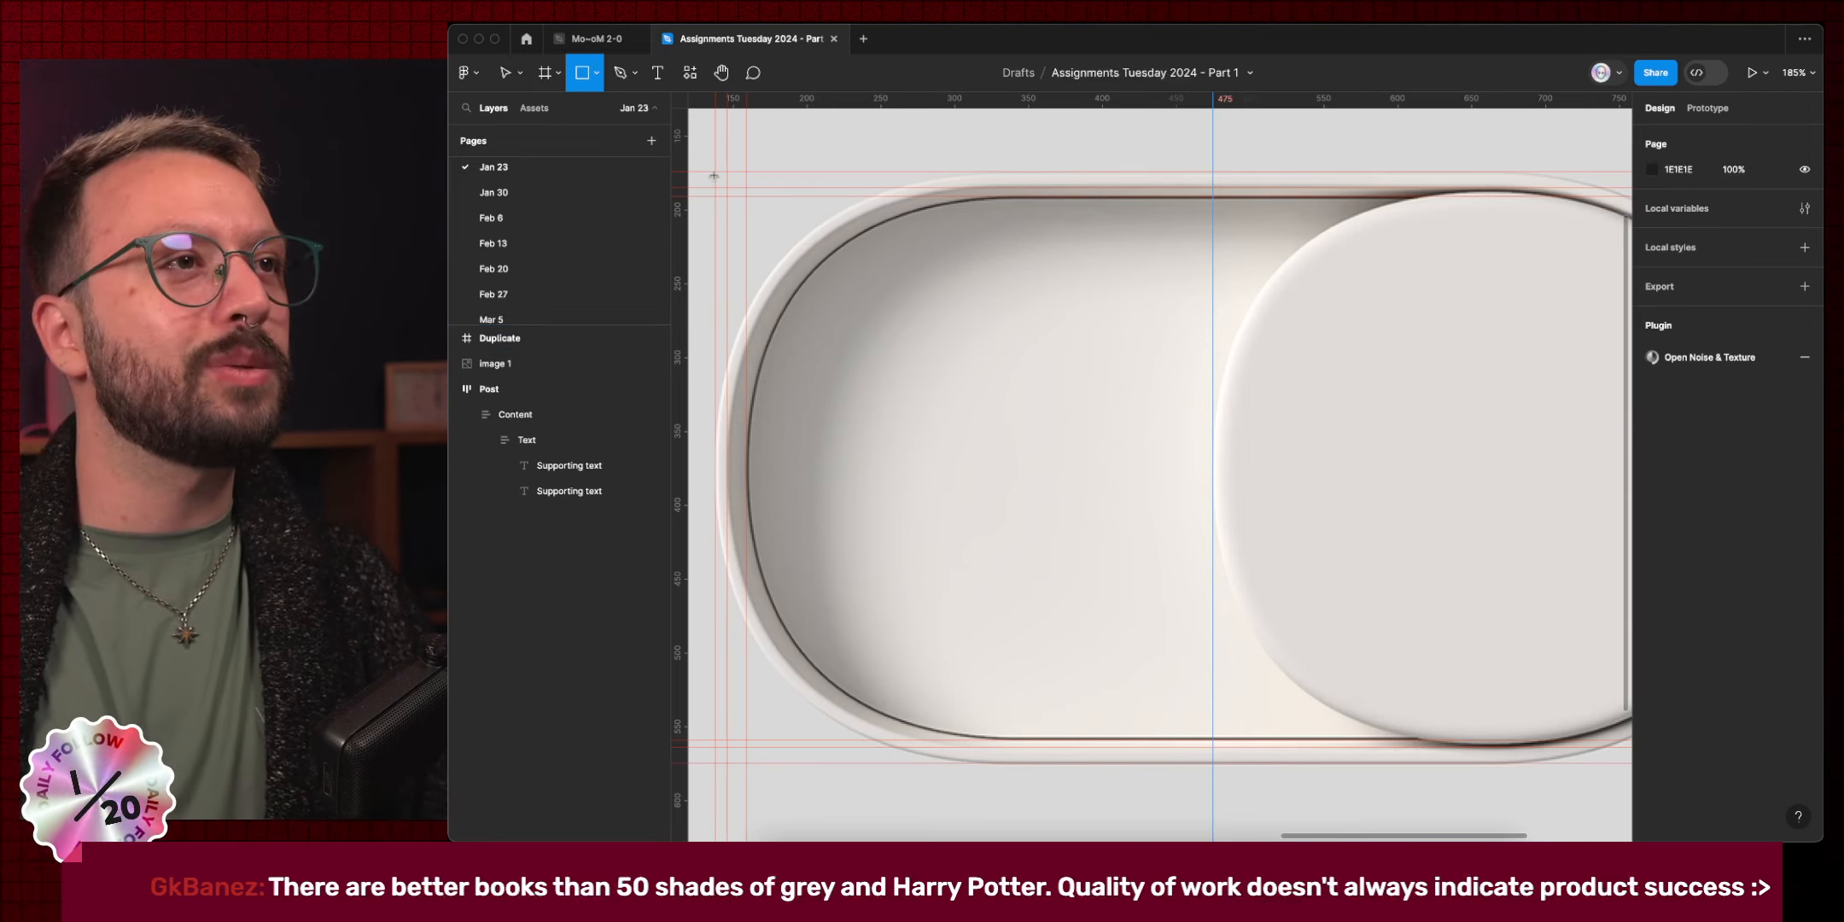
mouse_move(714, 172)
left_mouse_down()
mouse_move(1131, 662)
mouse_move(1246, 611)
mouse_move(1453, 741)
mouse_move(1453, 687)
mouse_move(1451, 705)
left_mouse_up()
scroll(1131, 662, "right", 5)
key("super+z")
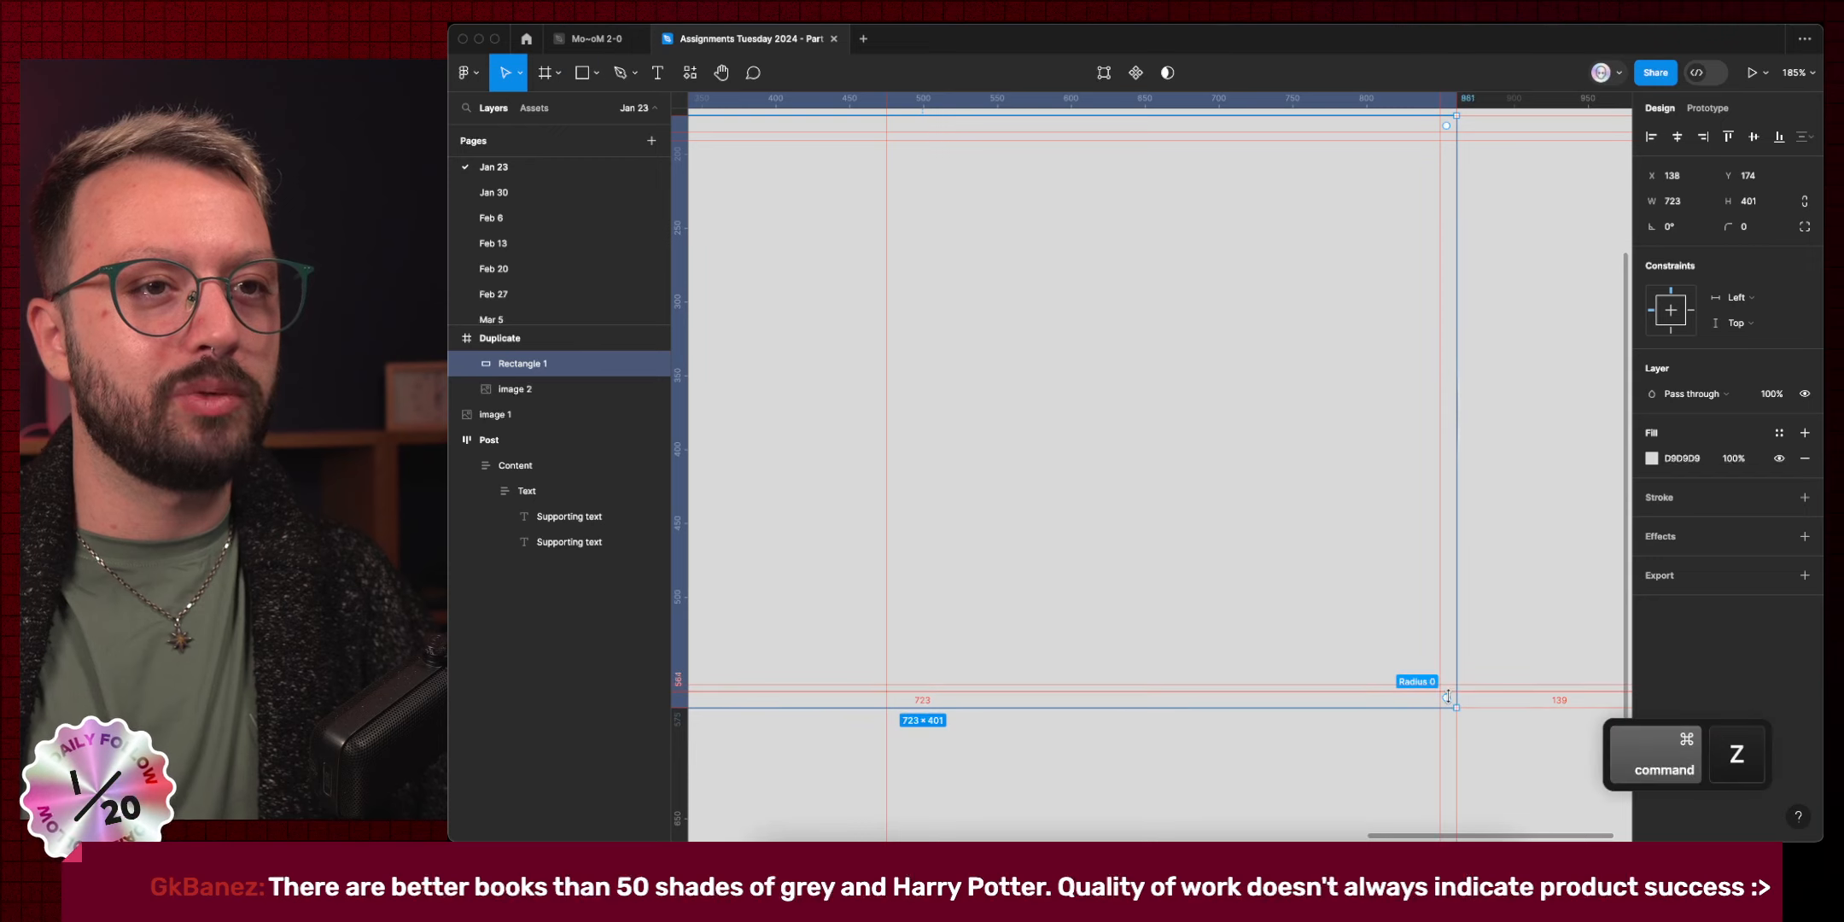
left_click_drag(1444, 693, 1216, 455)
key("super+z")
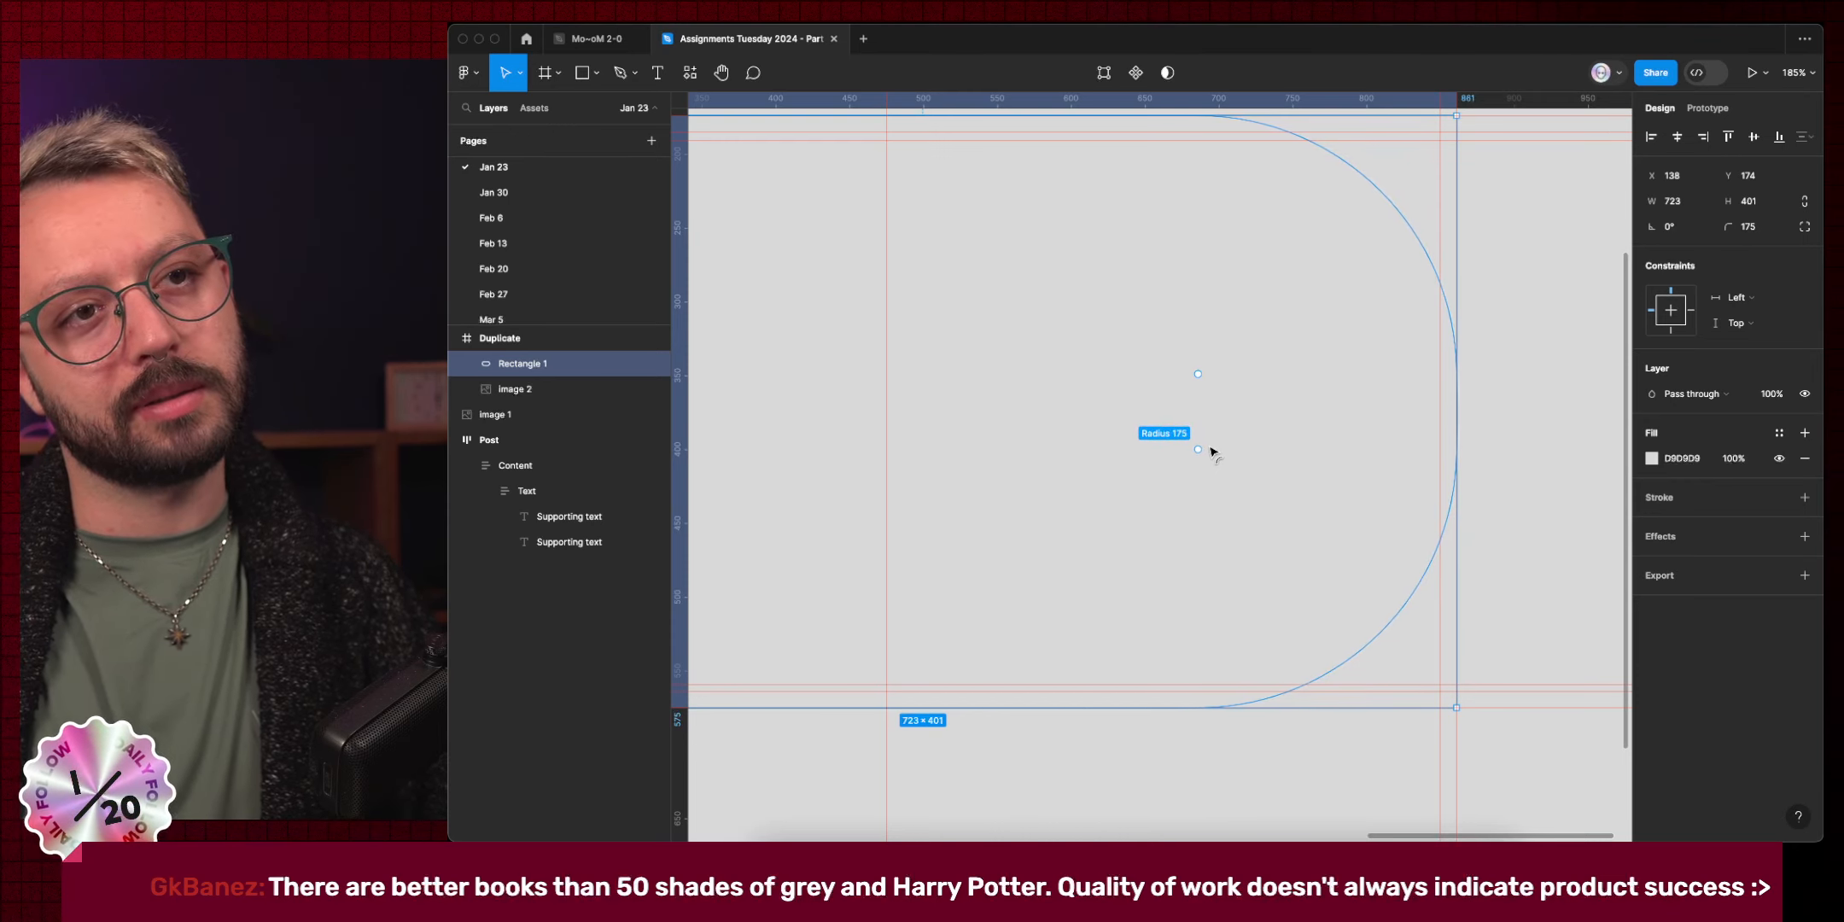
left_click(1806, 228)
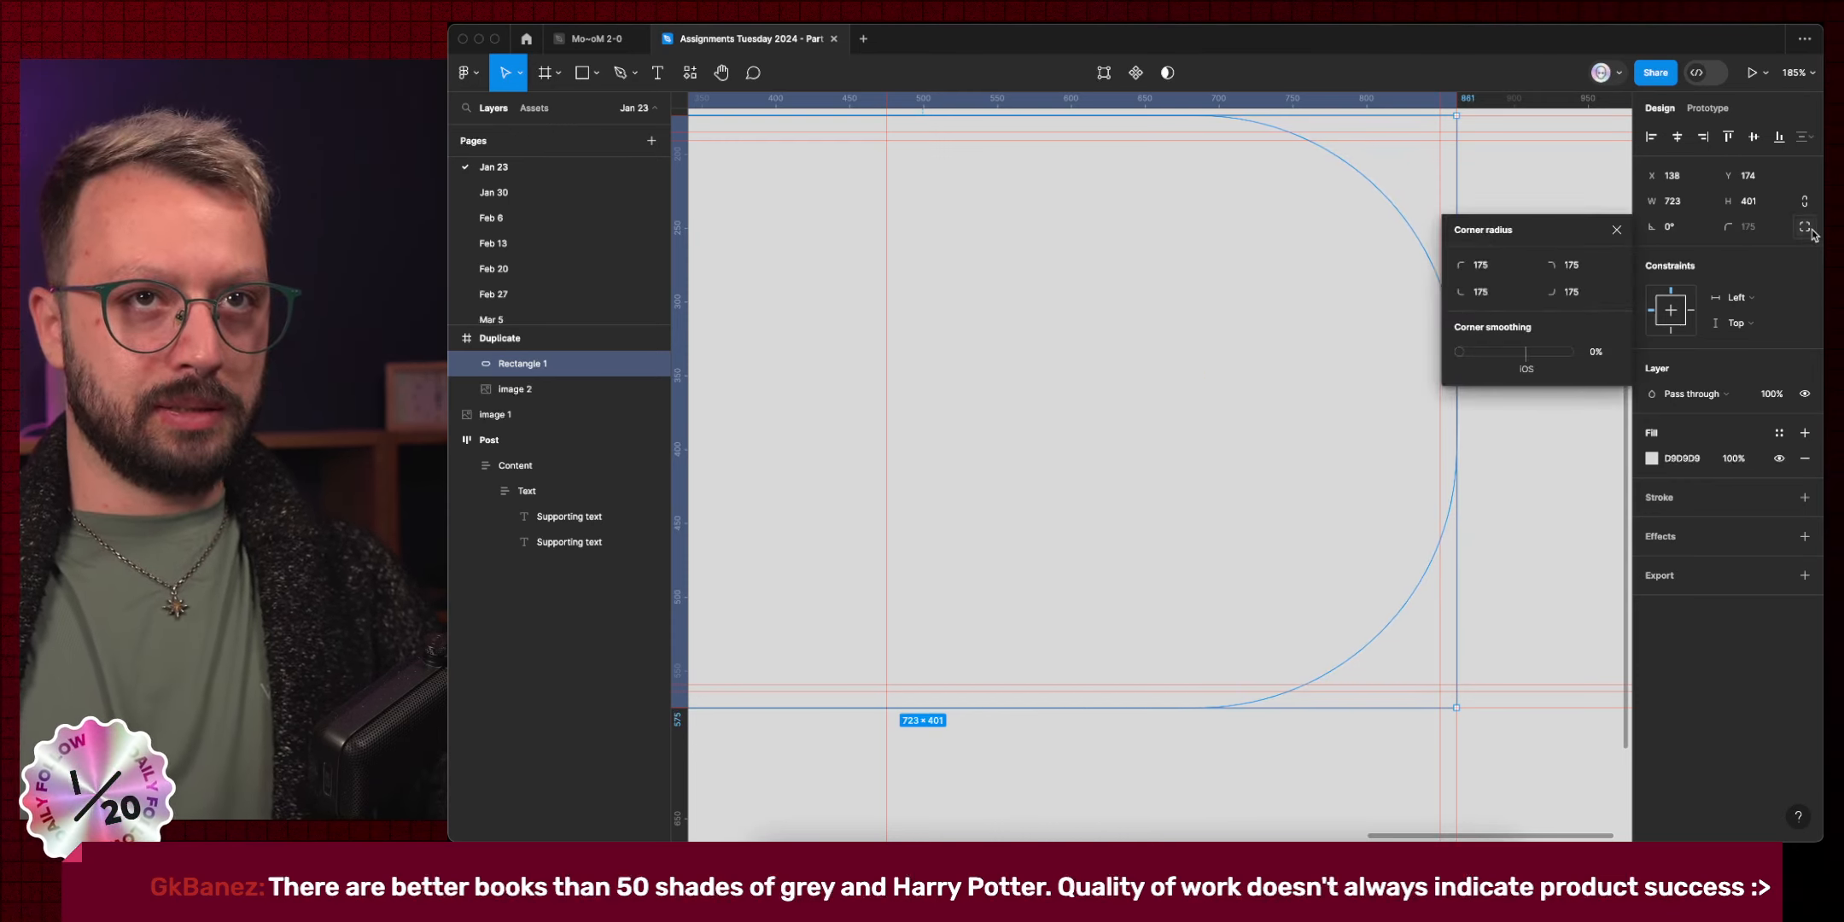
left_click_drag(1463, 353, 1732, 367)
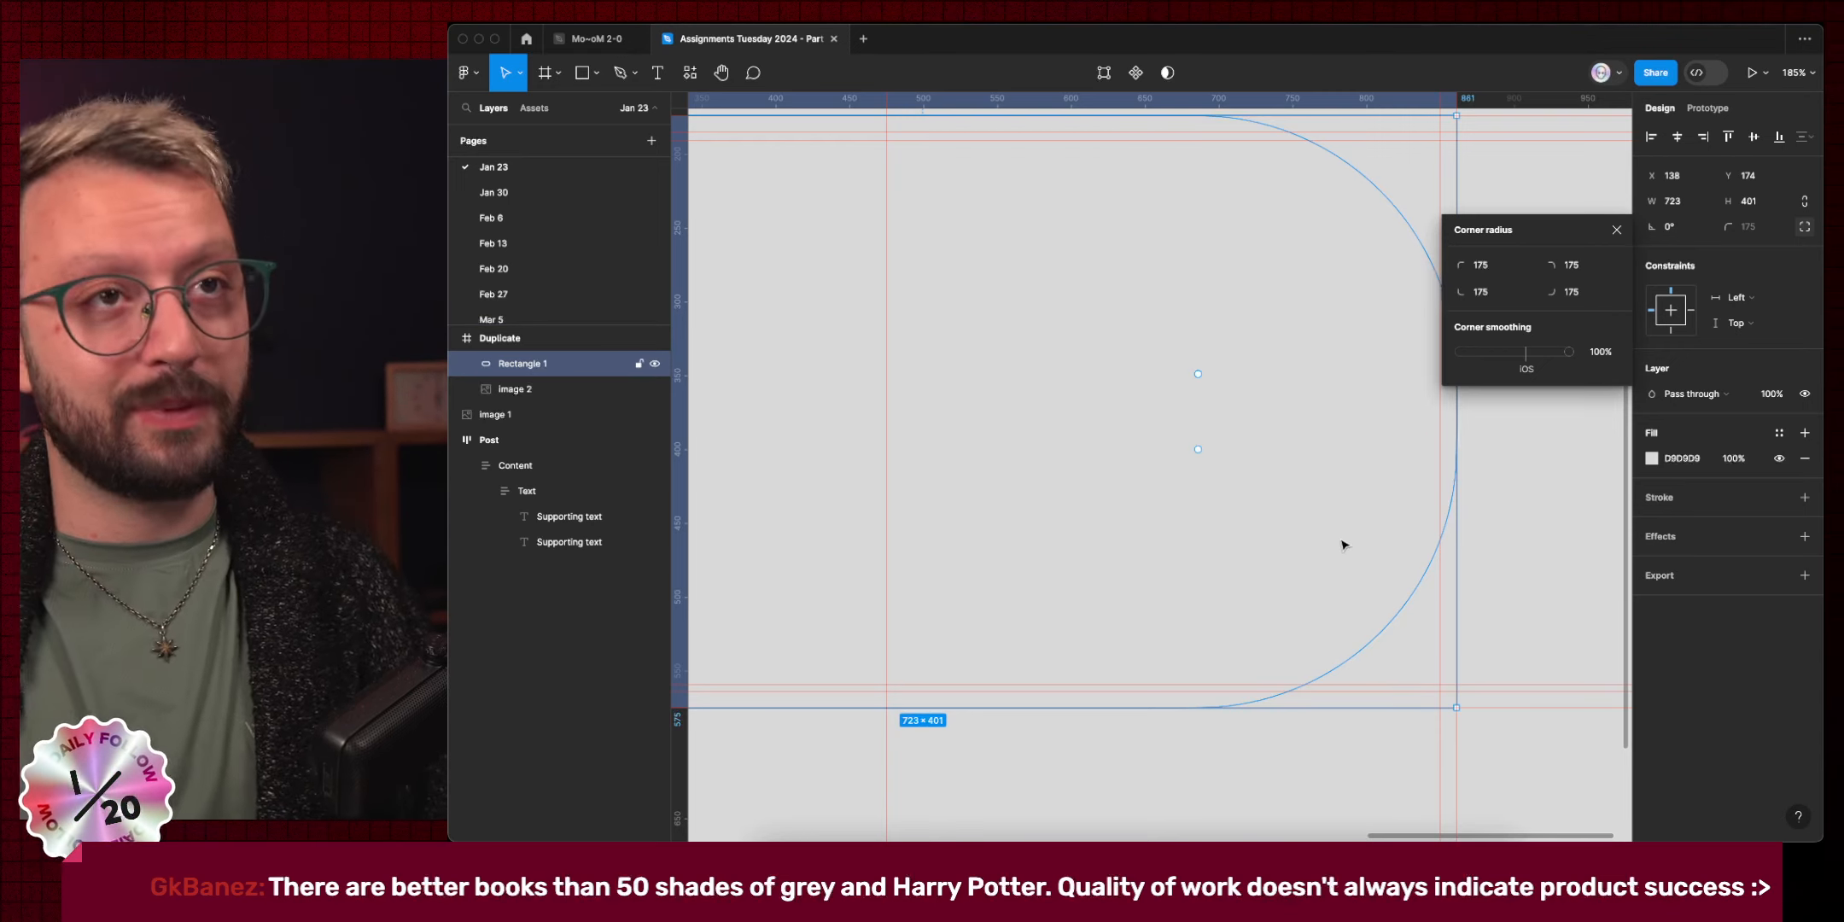
Swap Rectangle 1's fill for a red FF0000 inside stroke.
left_click(1707, 431)
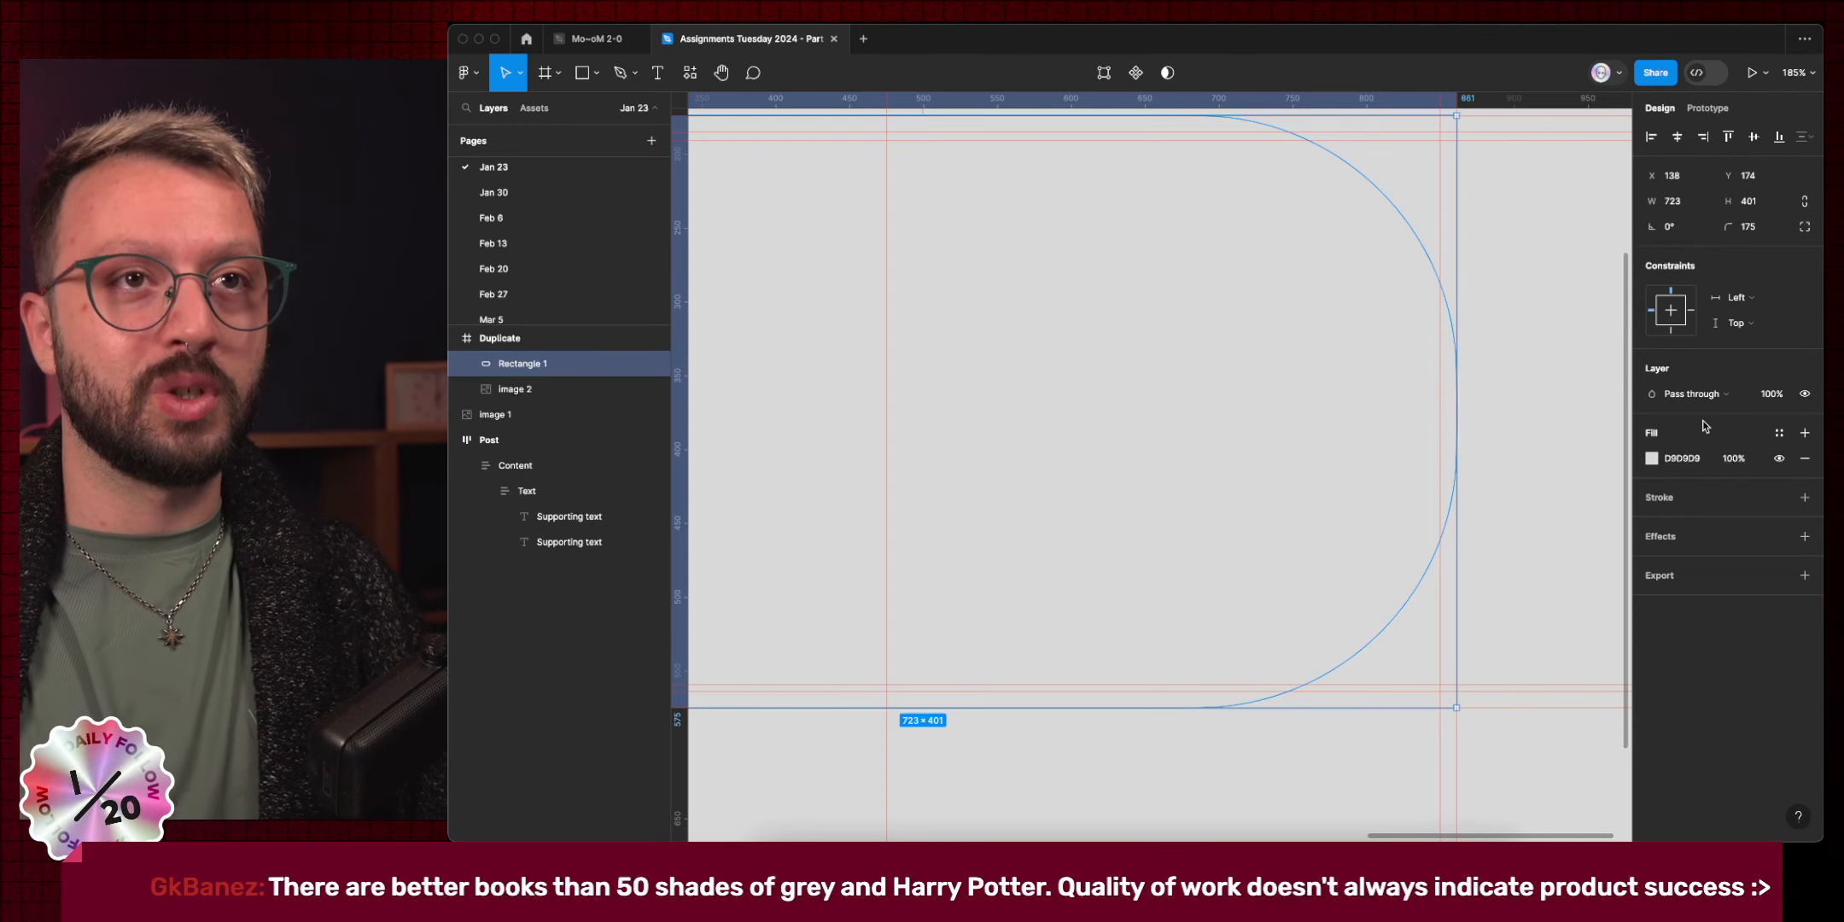
key("shift+x")
left_click(1680, 497)
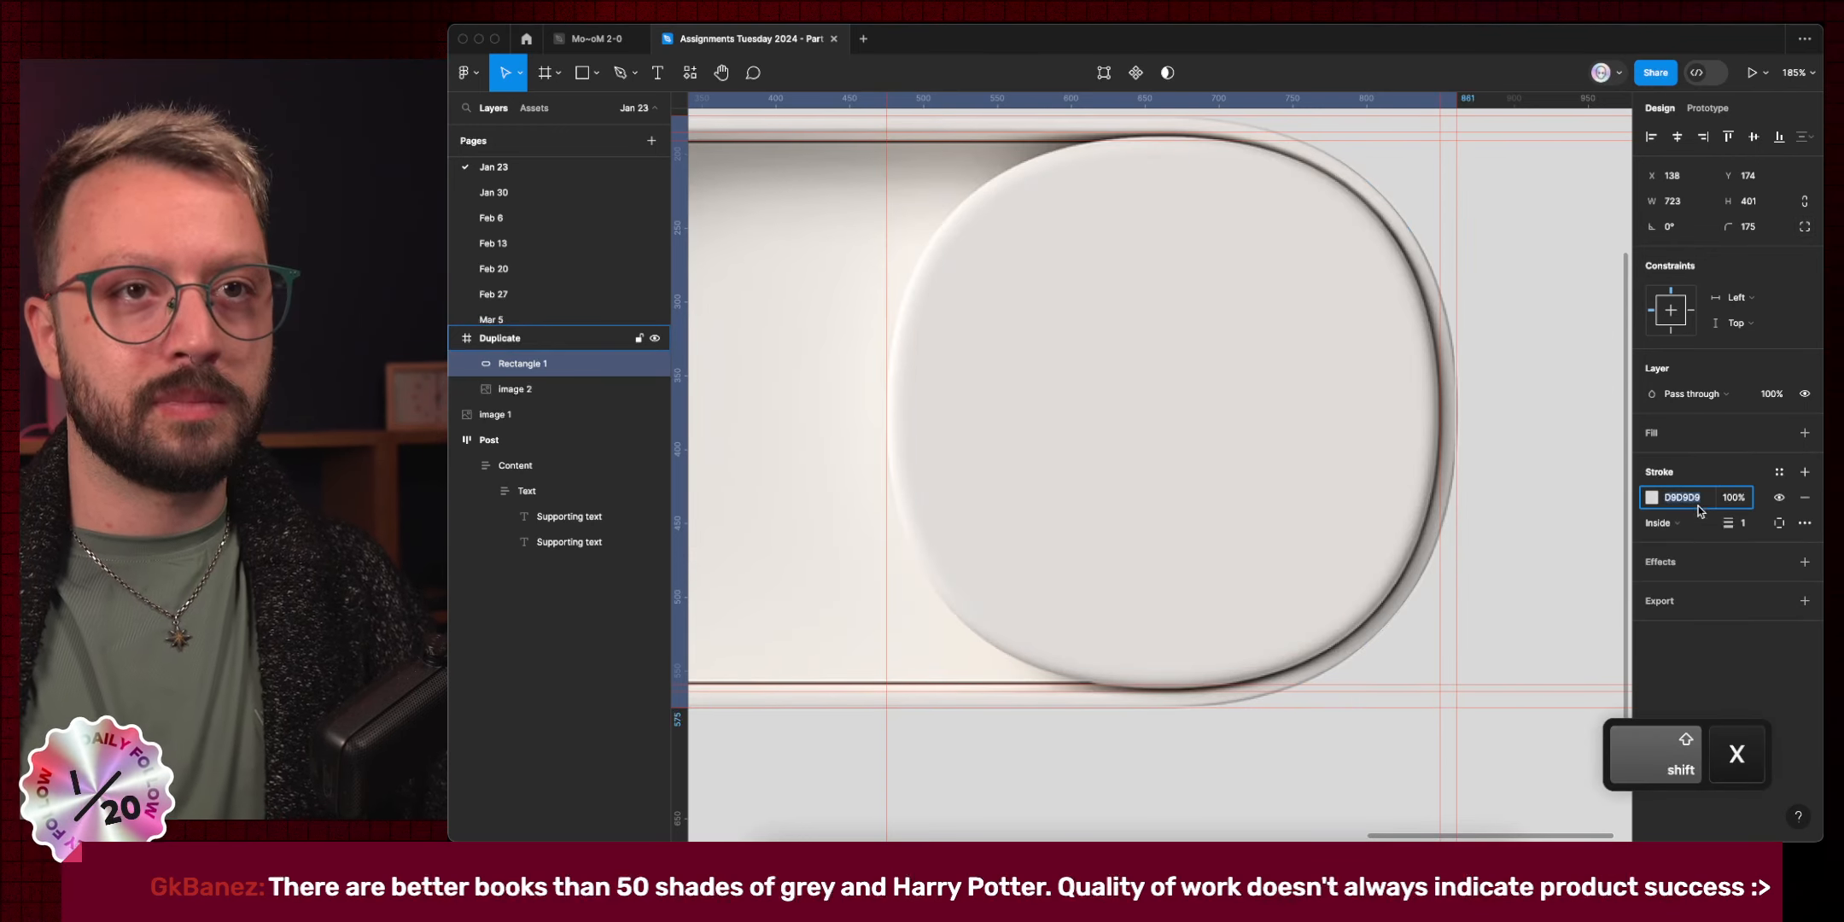
type("FF0000")
key("Return")
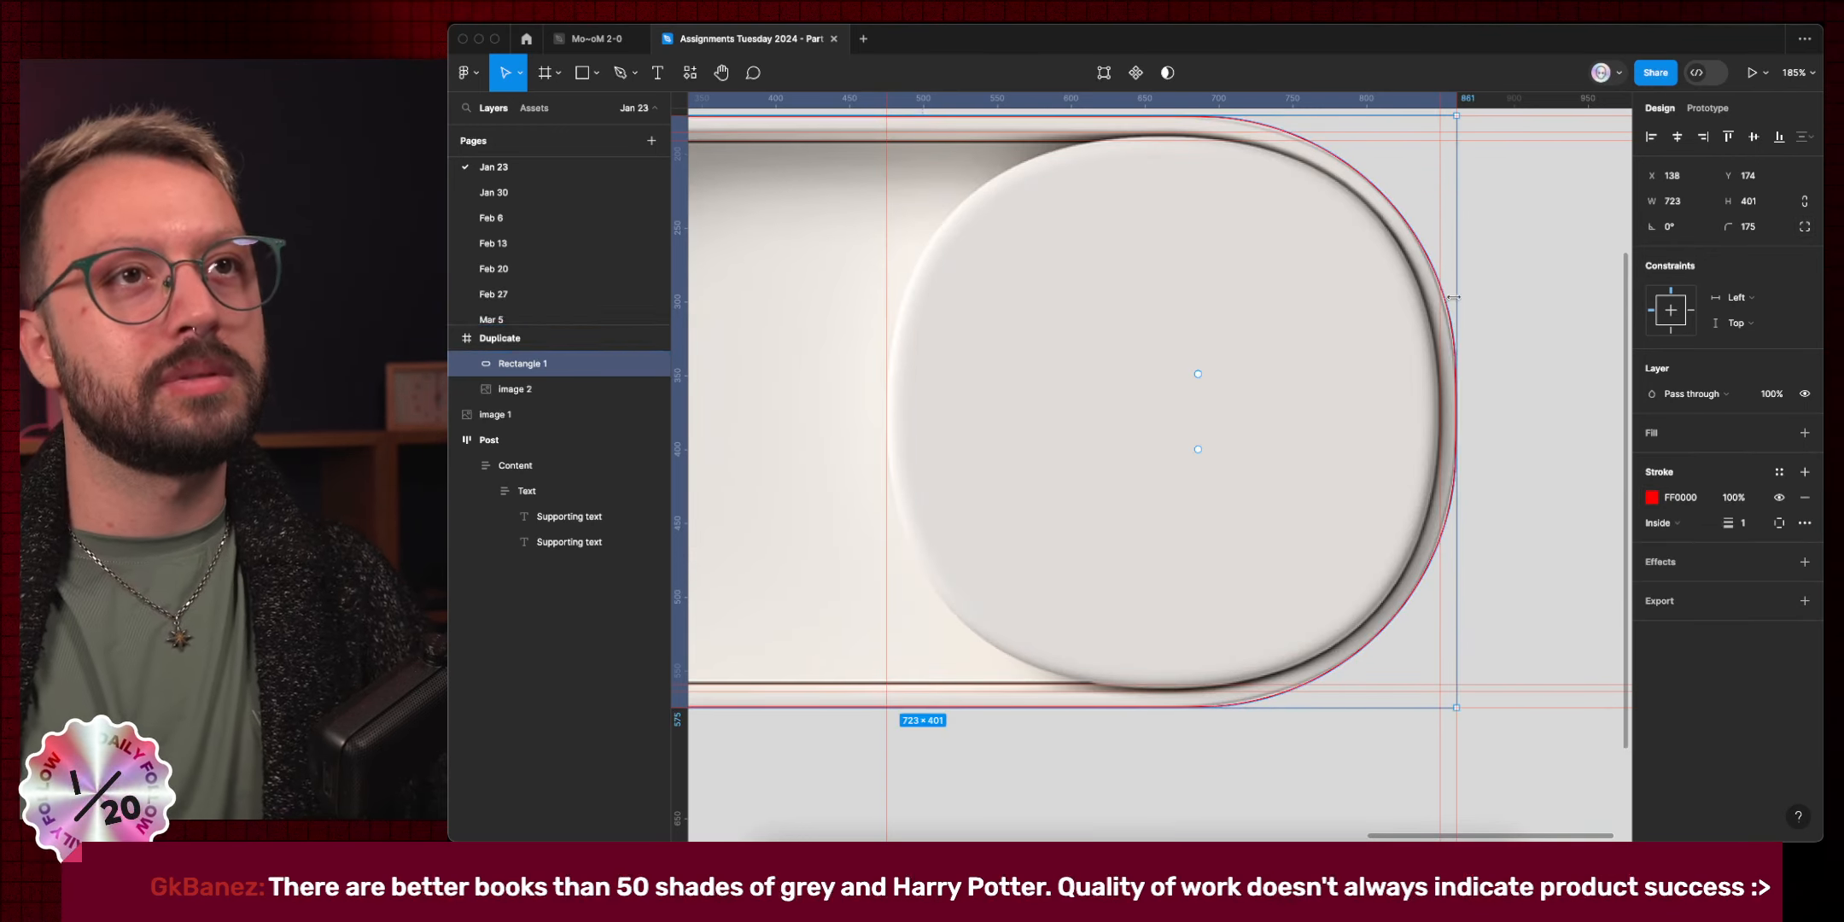
scroll(1453, 299, "up", 5)
scroll(1481, 337, "down", 4)
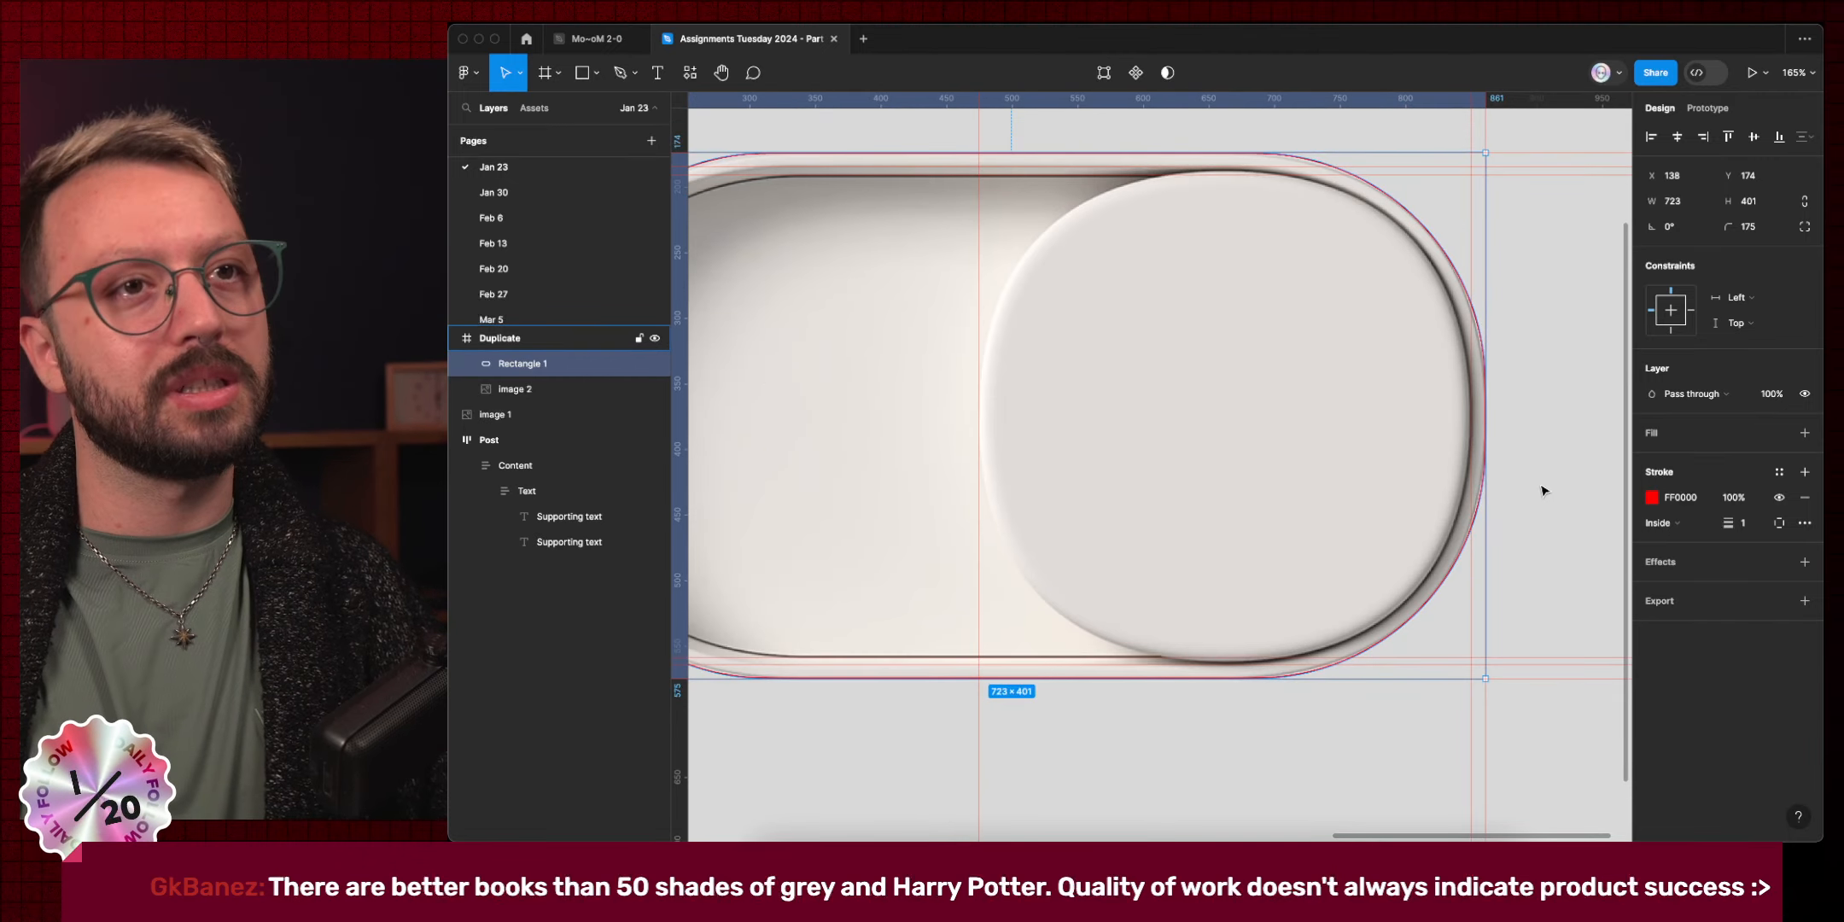
scroll(1322, 663, "up", 4)
scroll(1322, 663, "up", 5)
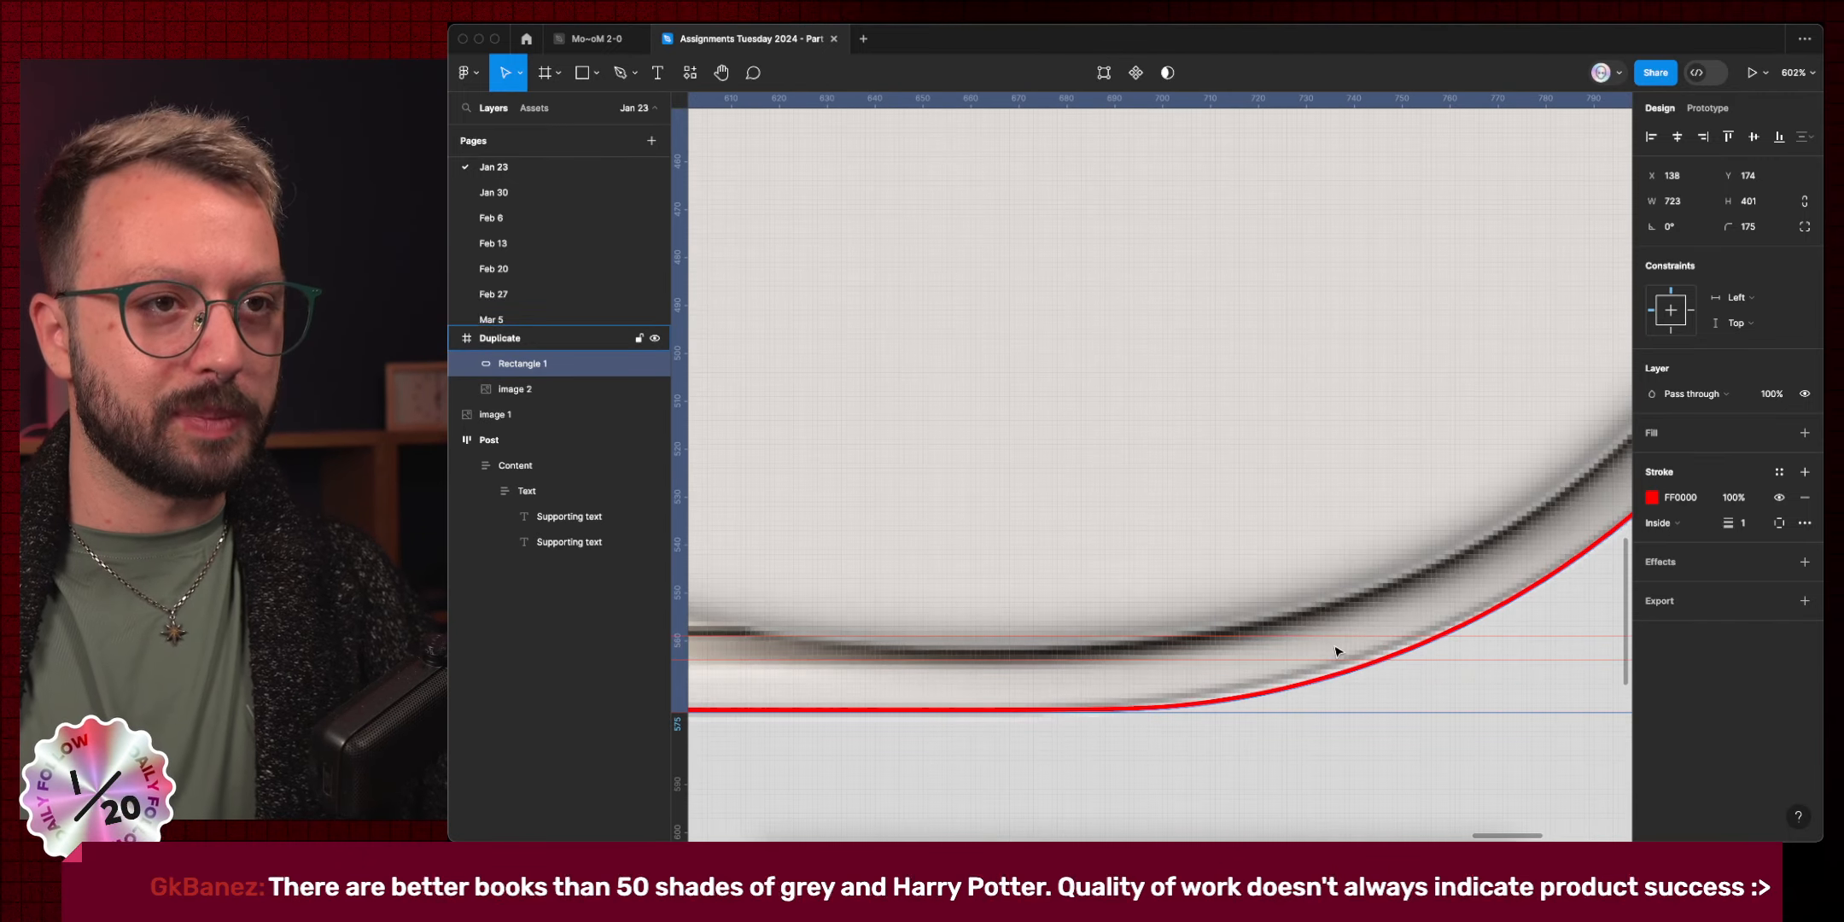
scroll(1397, 656, "down", 5)
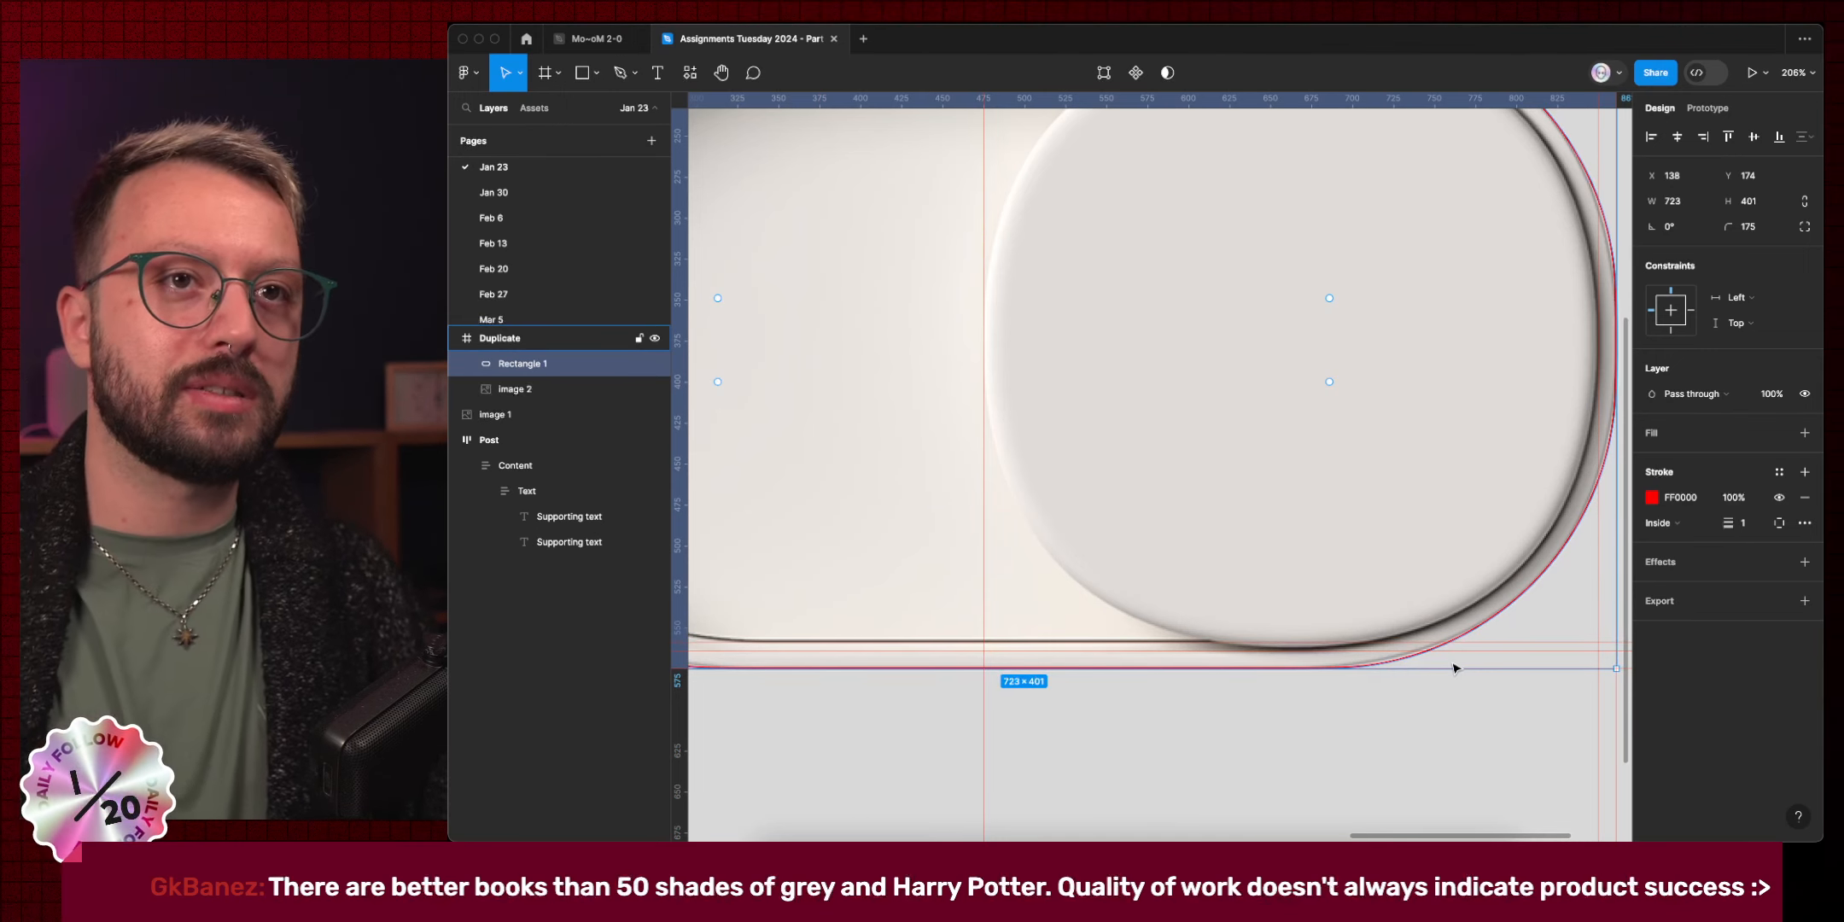
scroll(1451, 667, "down", 3)
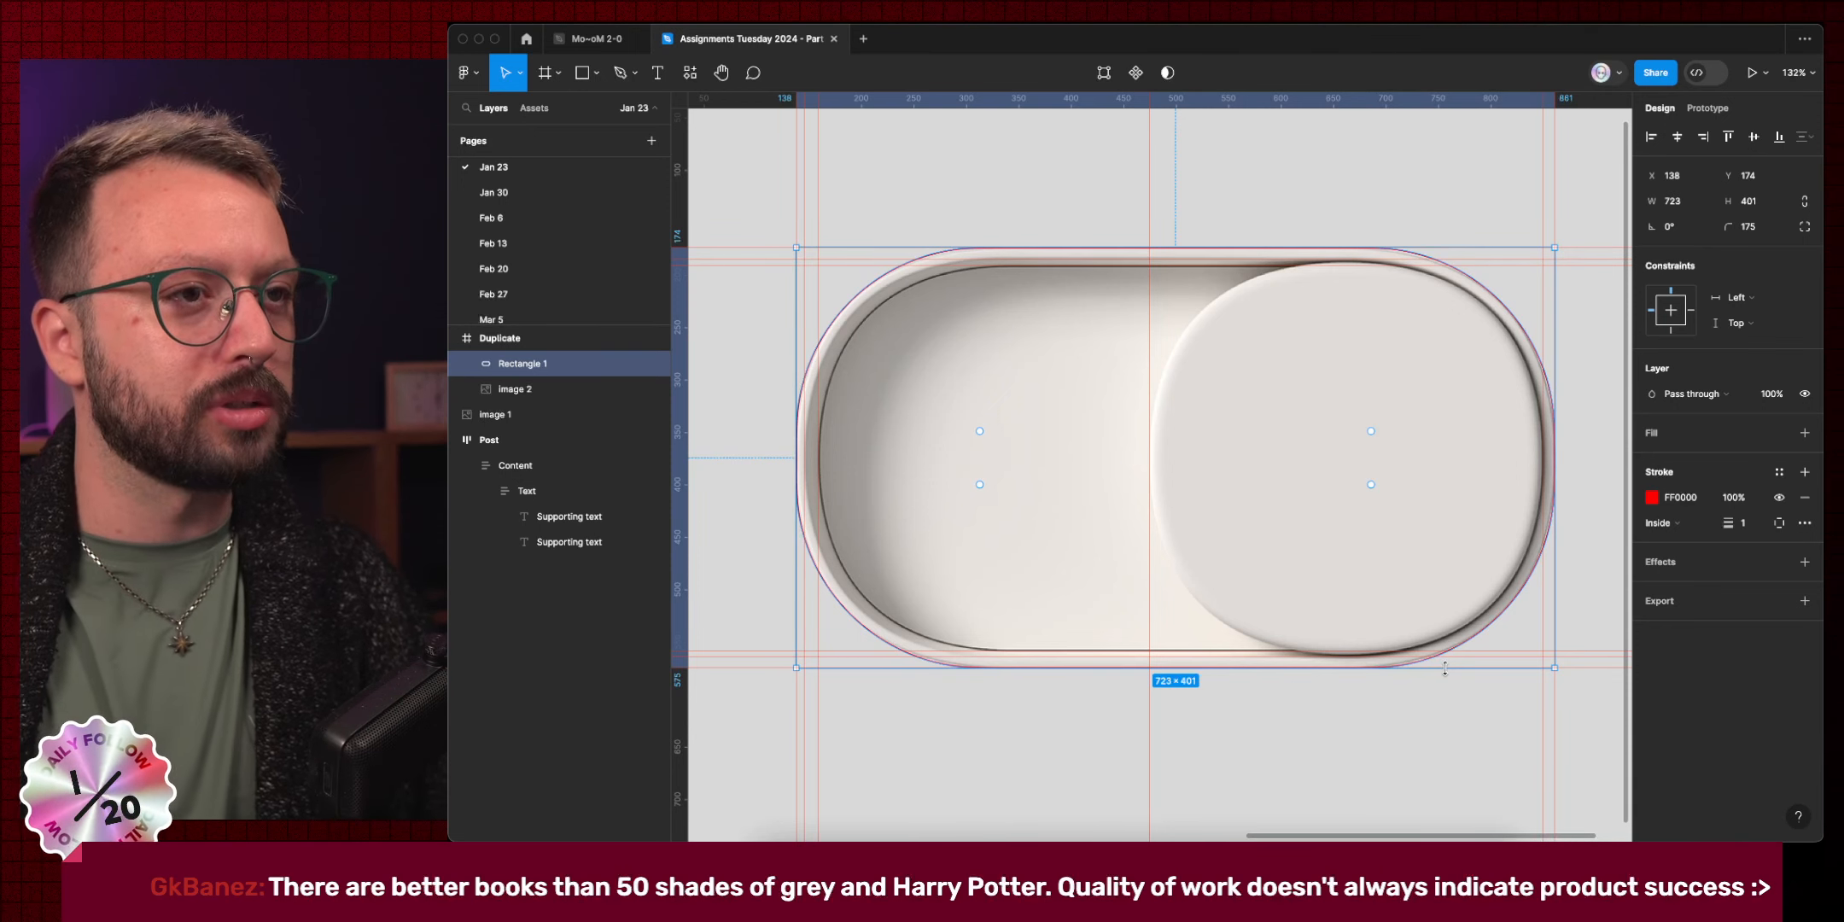
scroll(1100, 693, "up", 5)
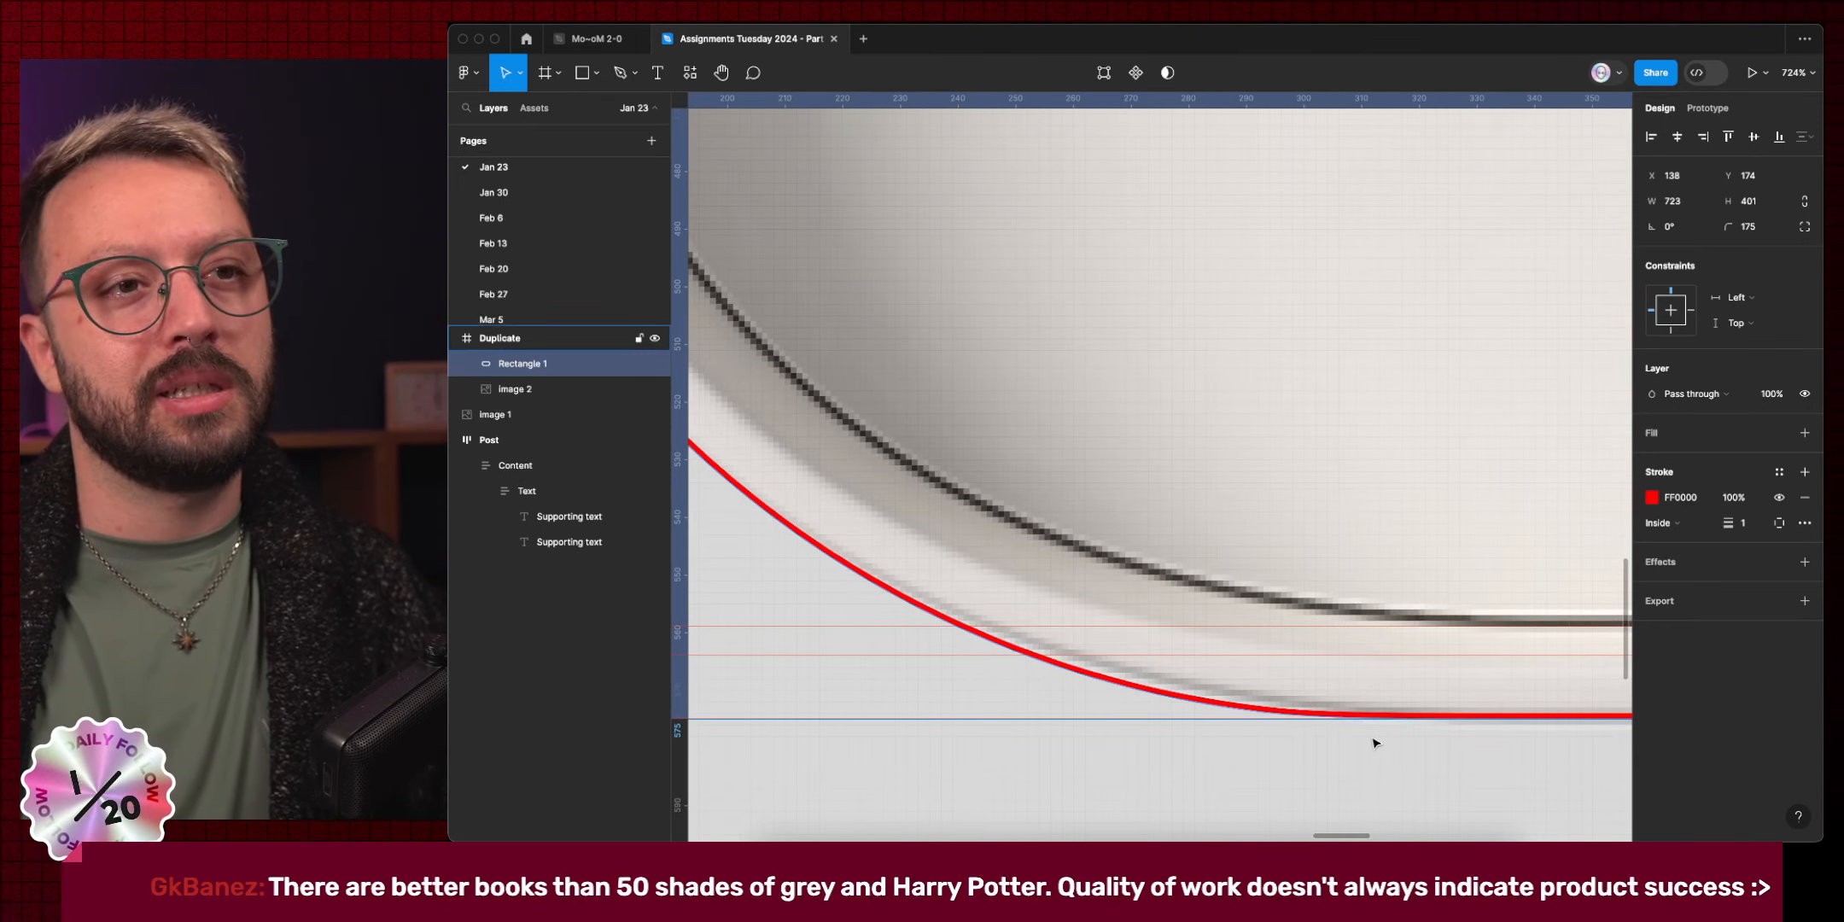
Fine-tune Rectangle 1's corner radius to 180 so it follows the outer rim.
left_click(1759, 228)
key("shift+Up")
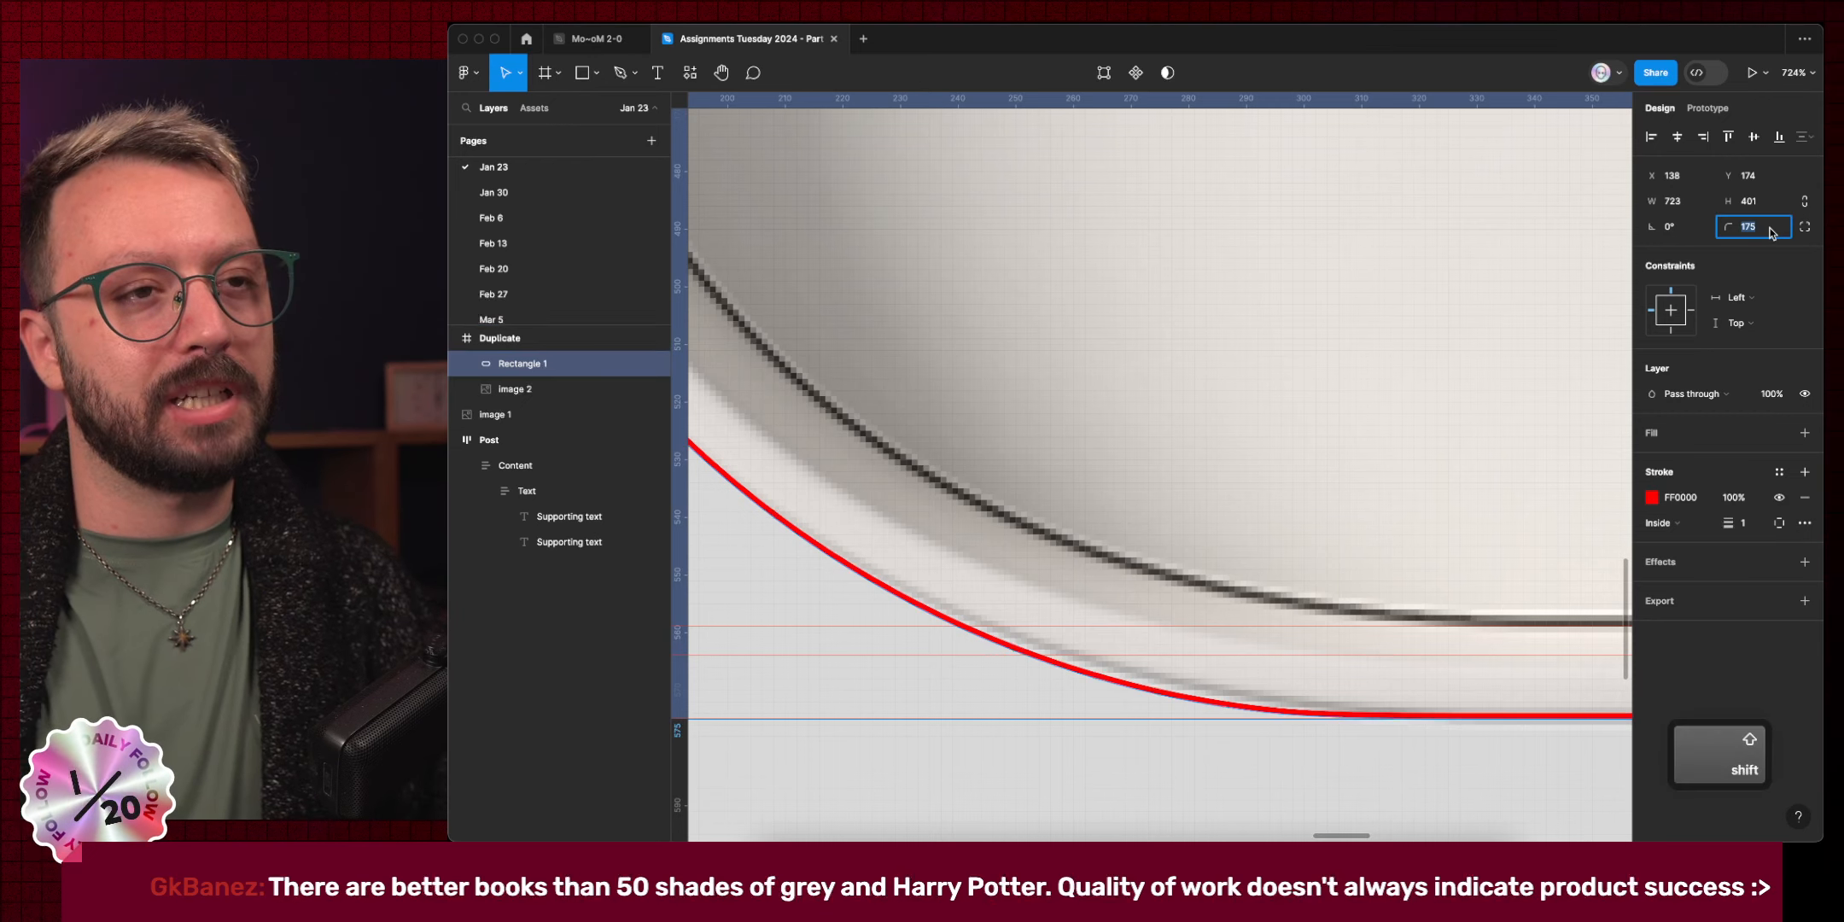
key("shift+Down")
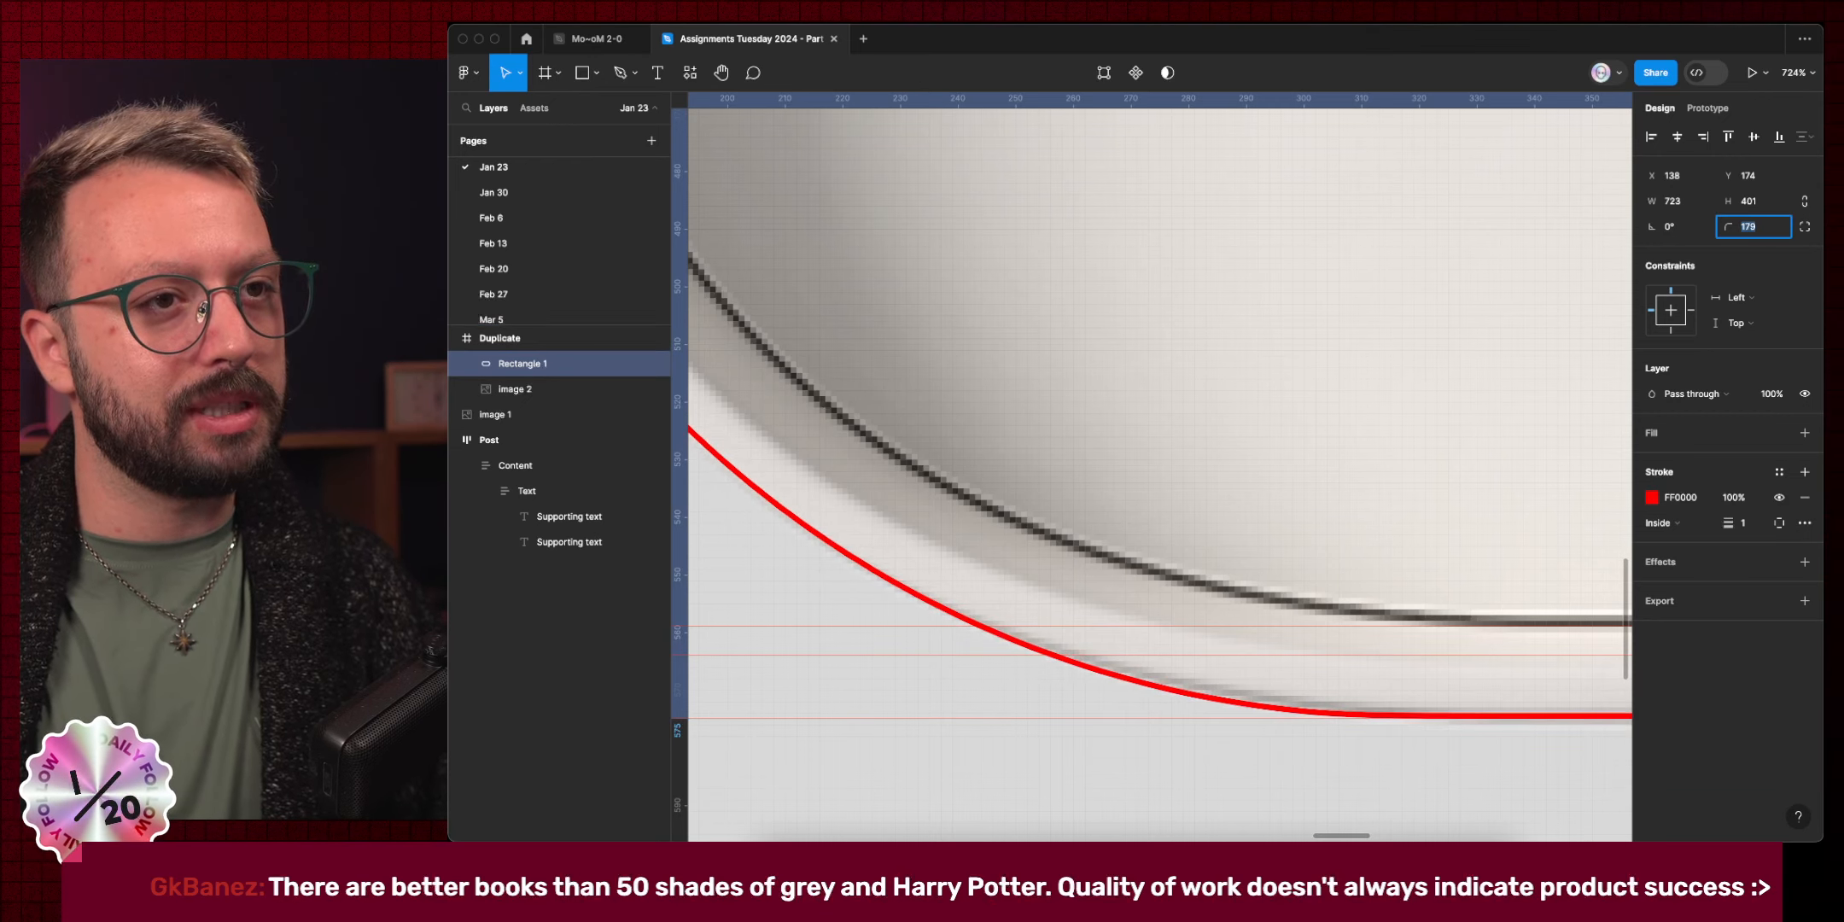
key("shift+Up")
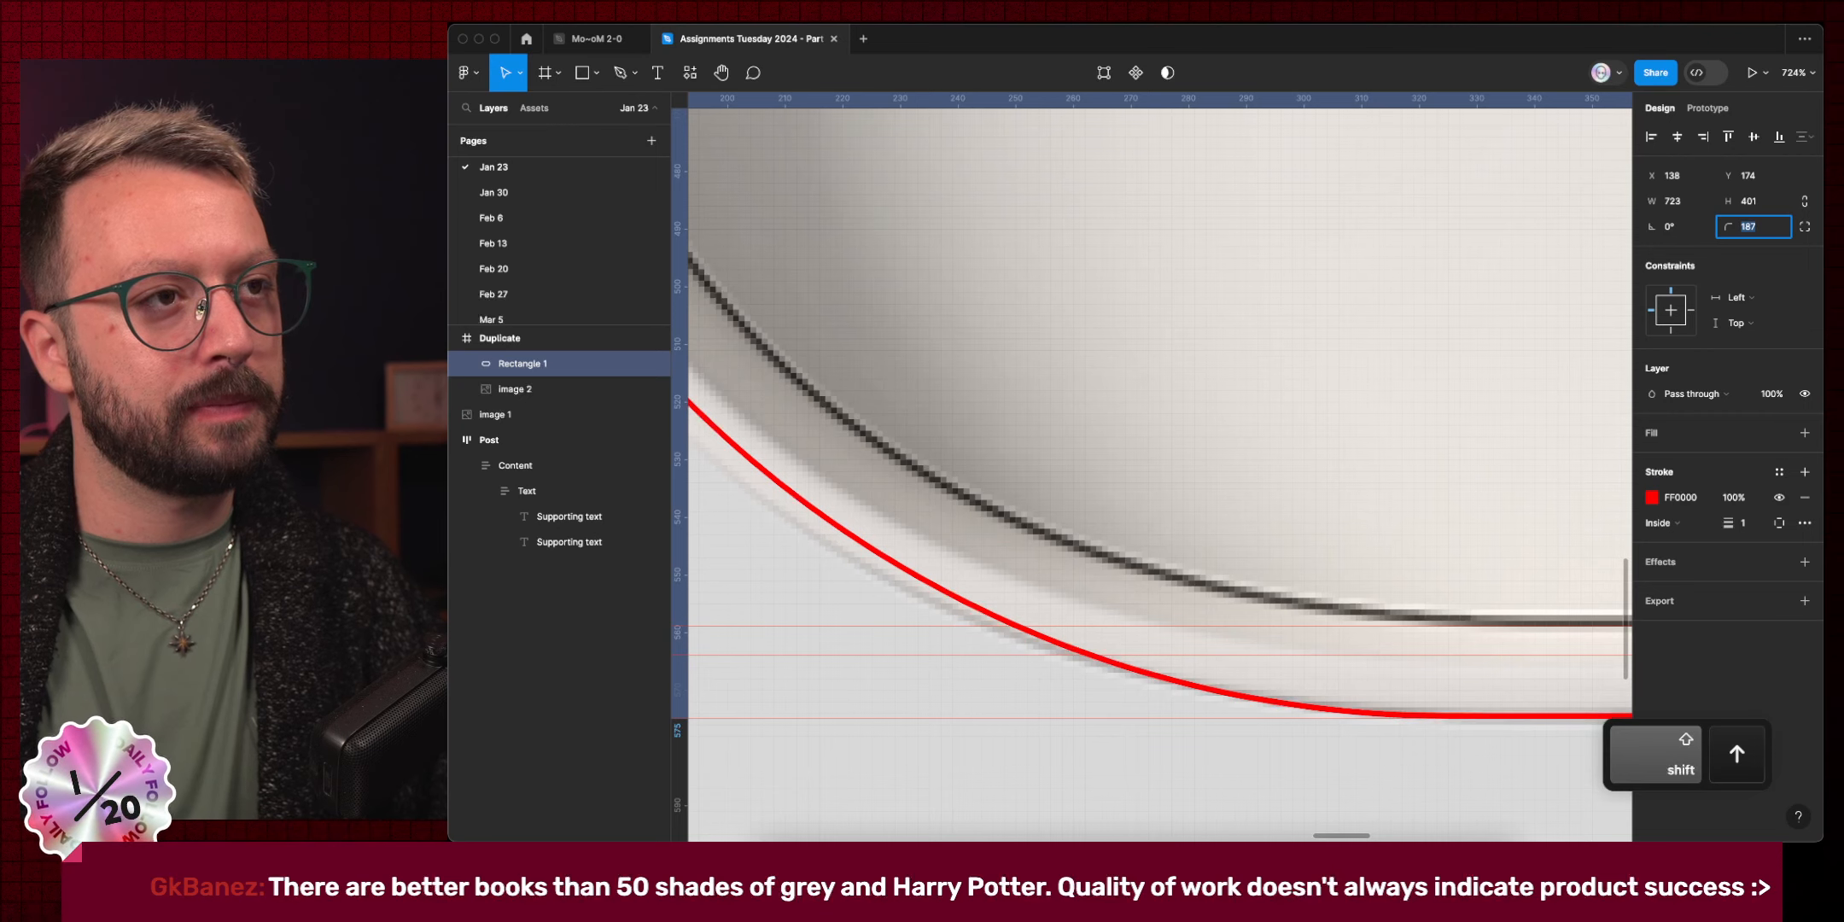
scroll(1358, 336, "down", 10)
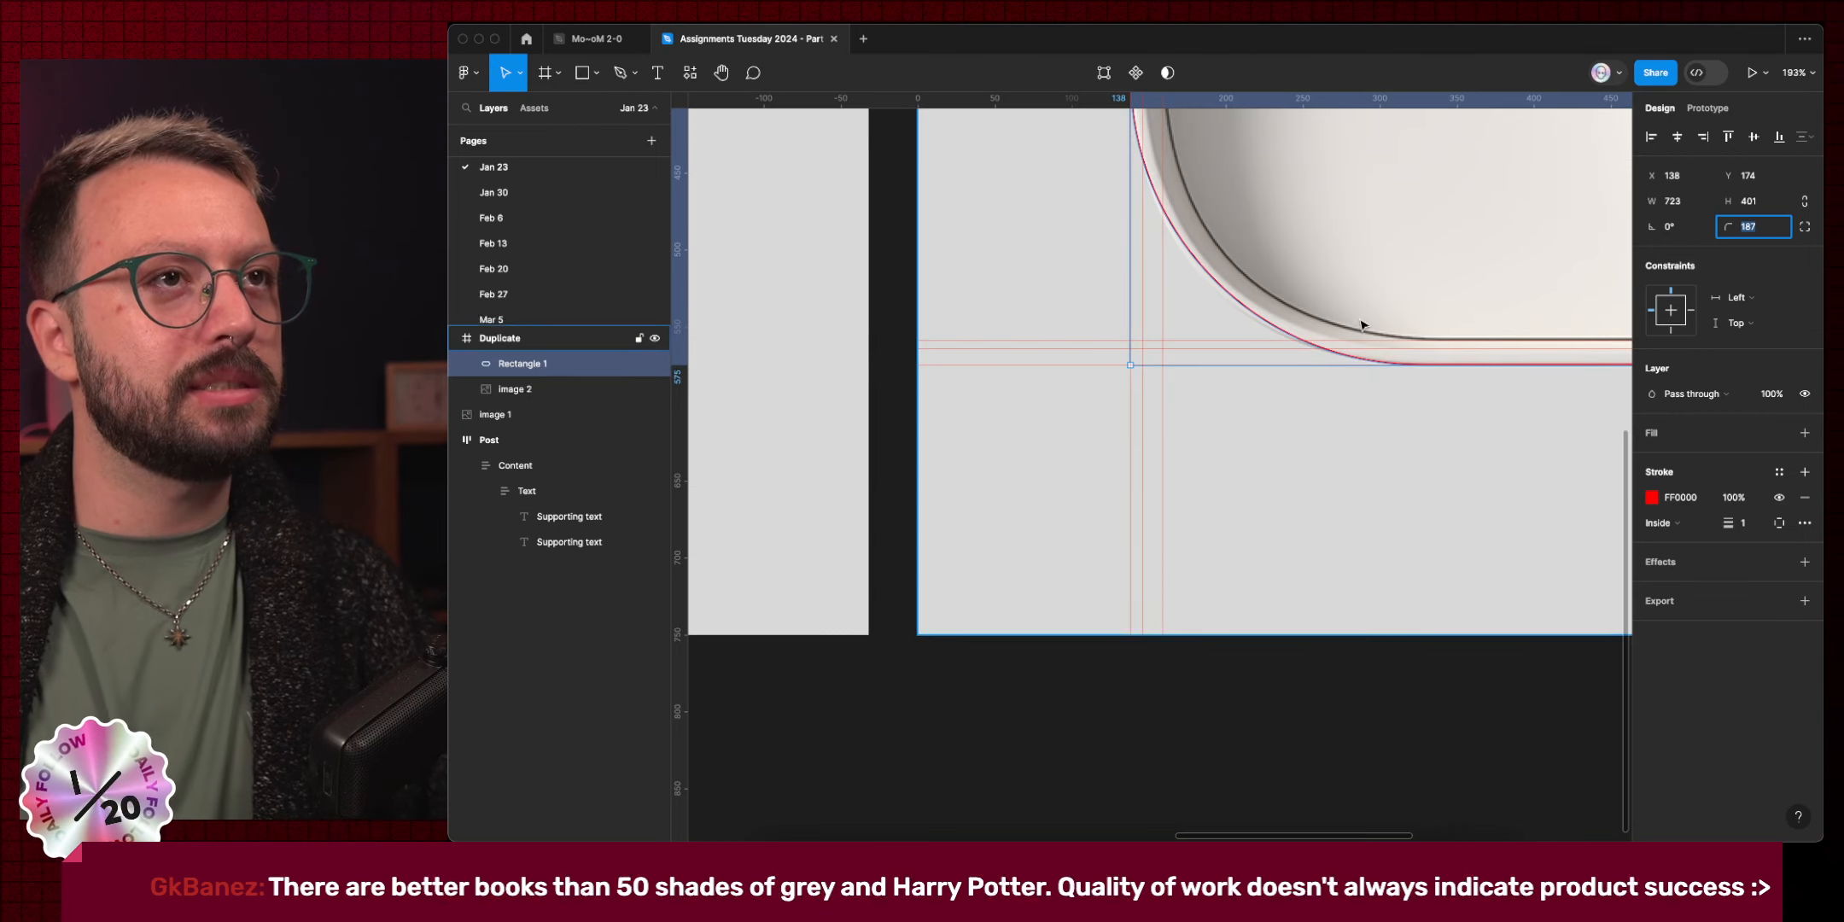
scroll(1067, 538, "up", 3)
scroll(1067, 538, "right", 2)
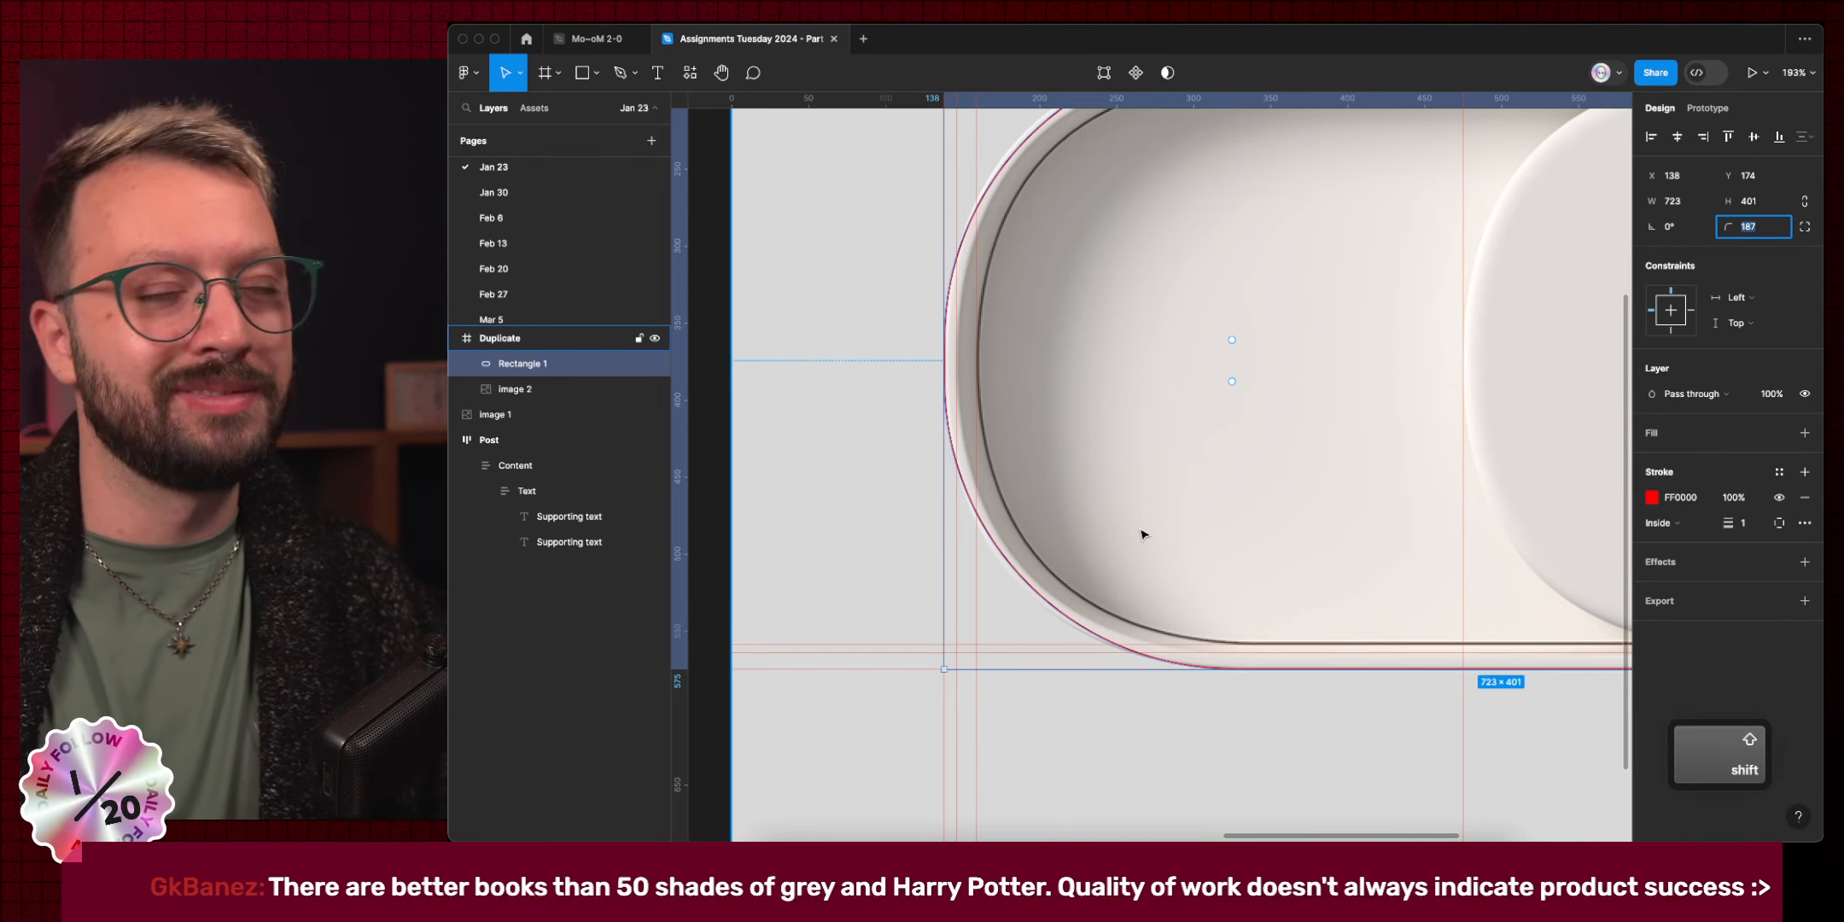
key("shift+Down")
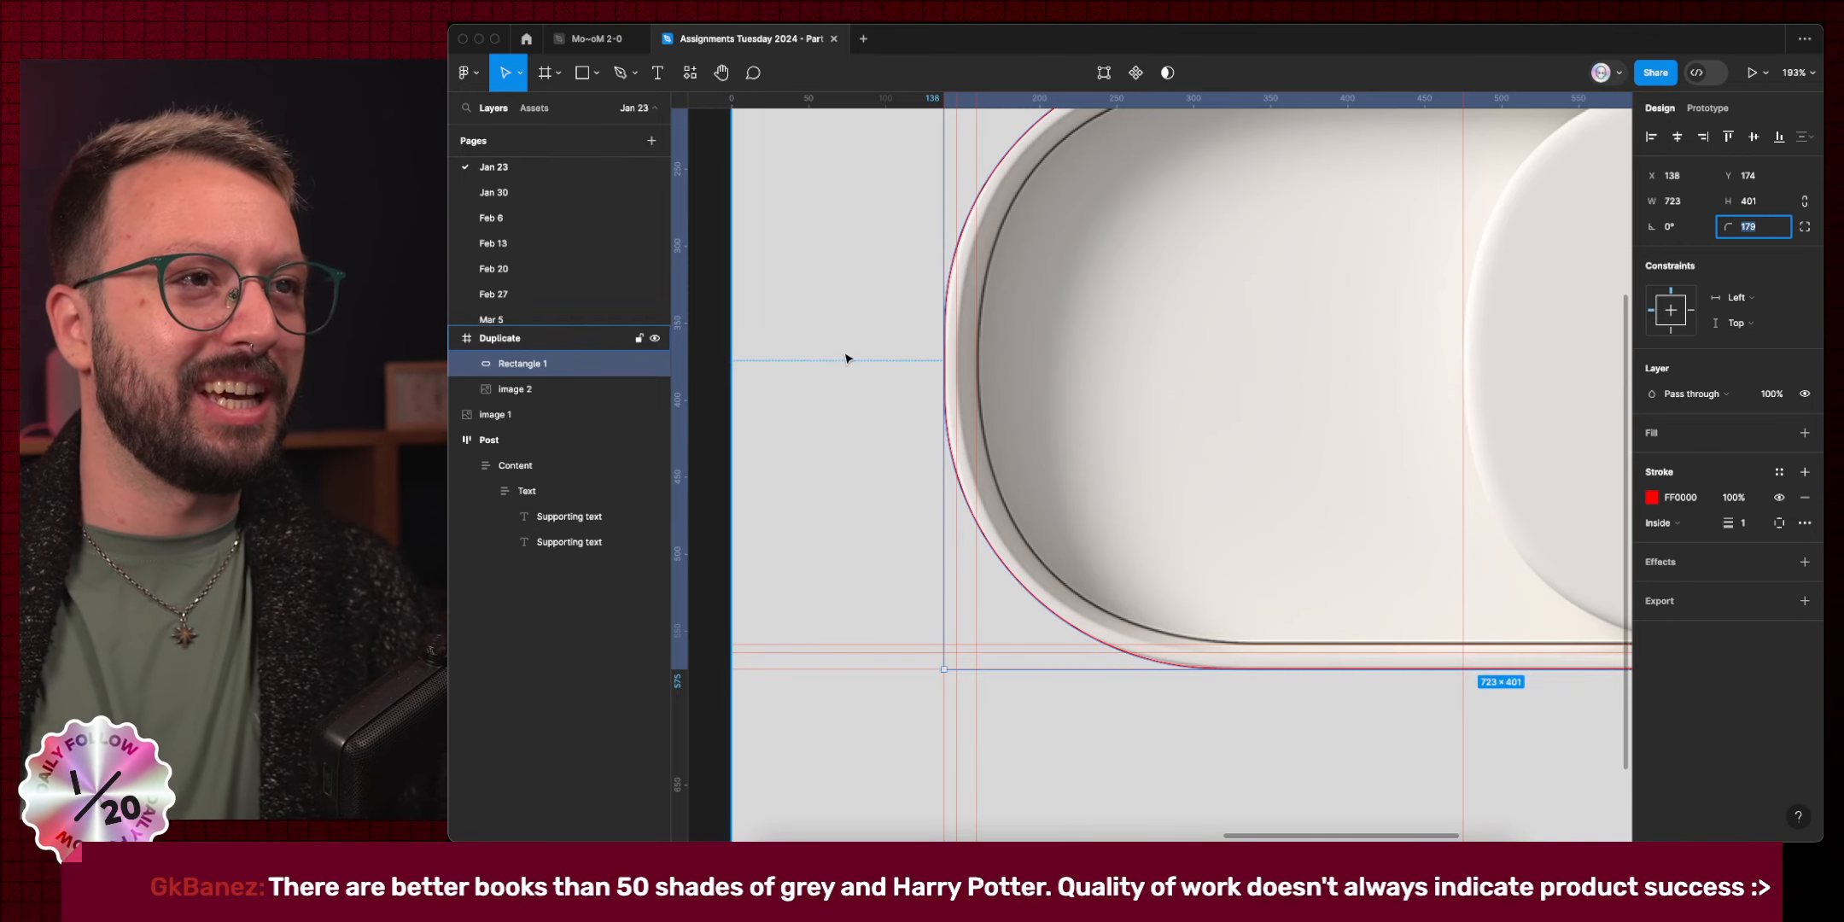
scroll(926, 366, "up", 5)
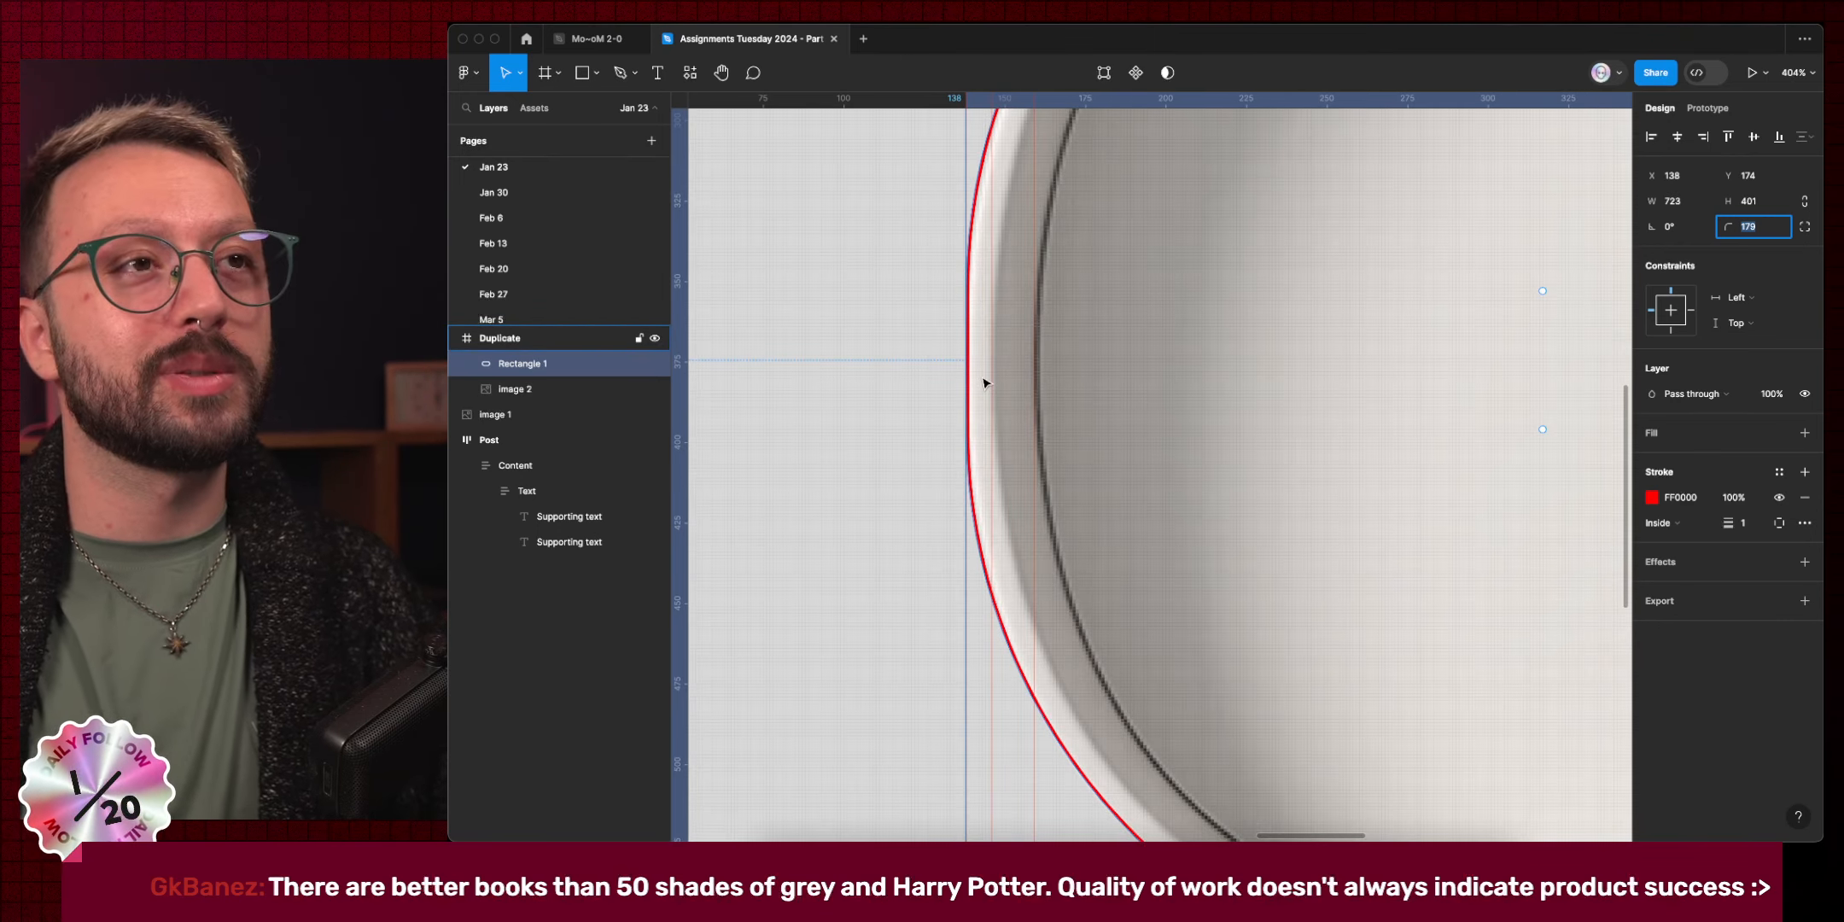
key("Up")
key("Up")
key("Up")
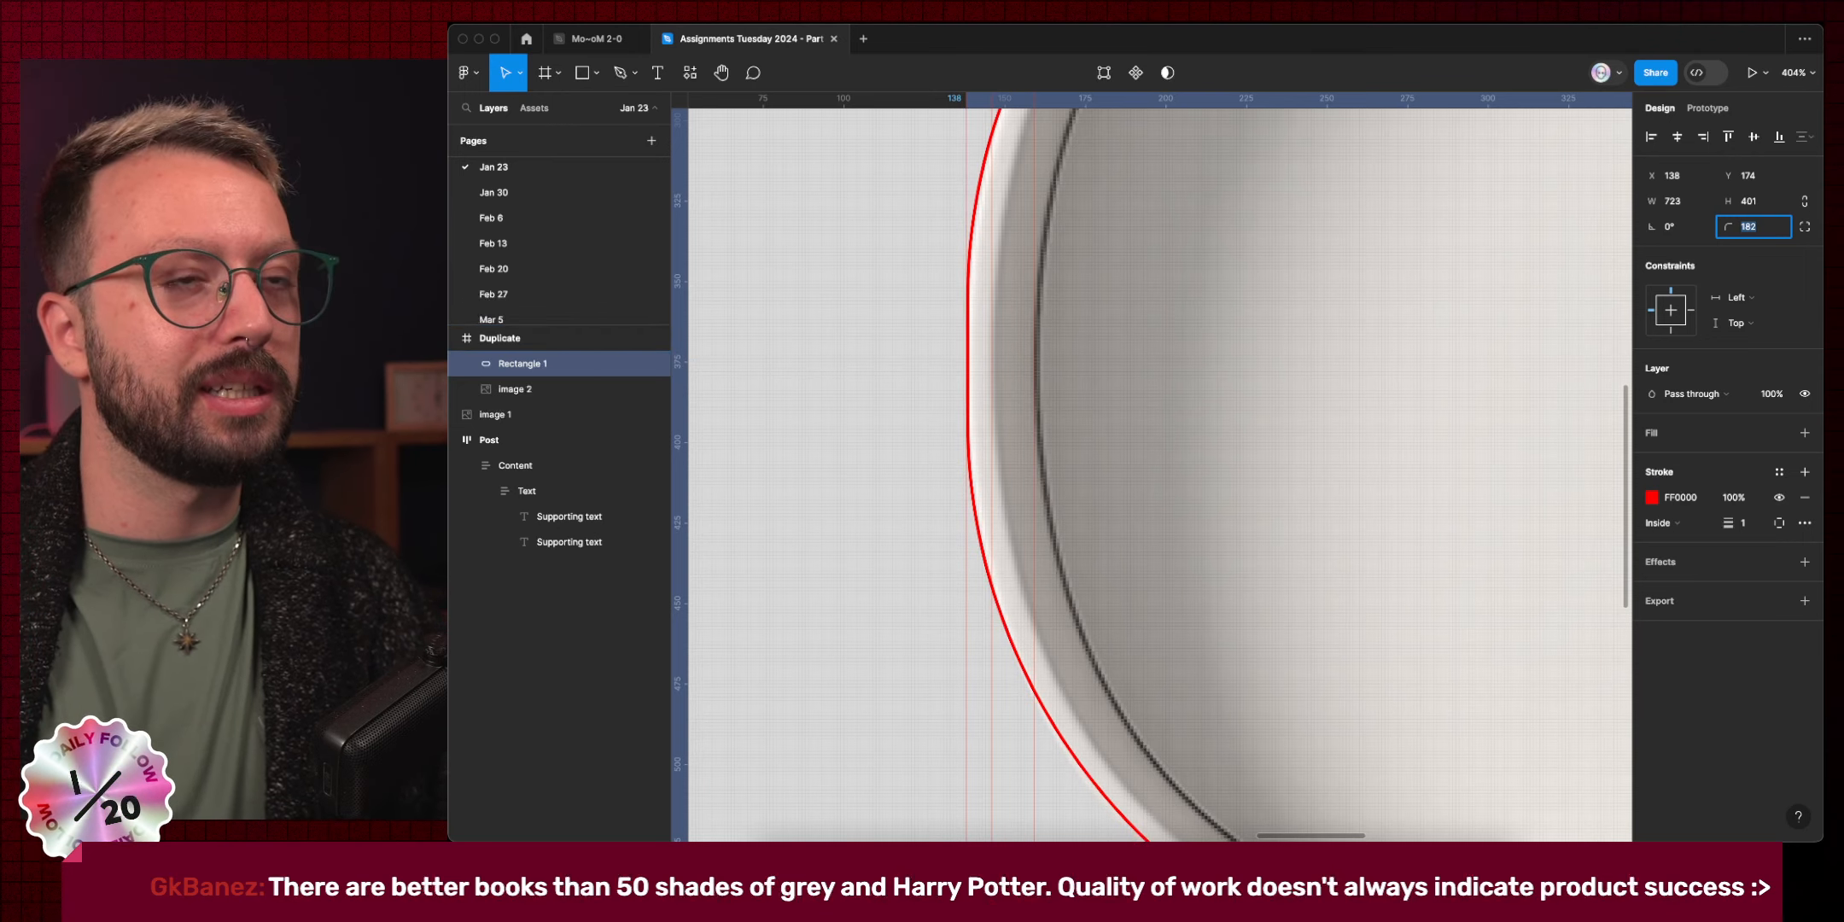
key("Down")
key("Down")
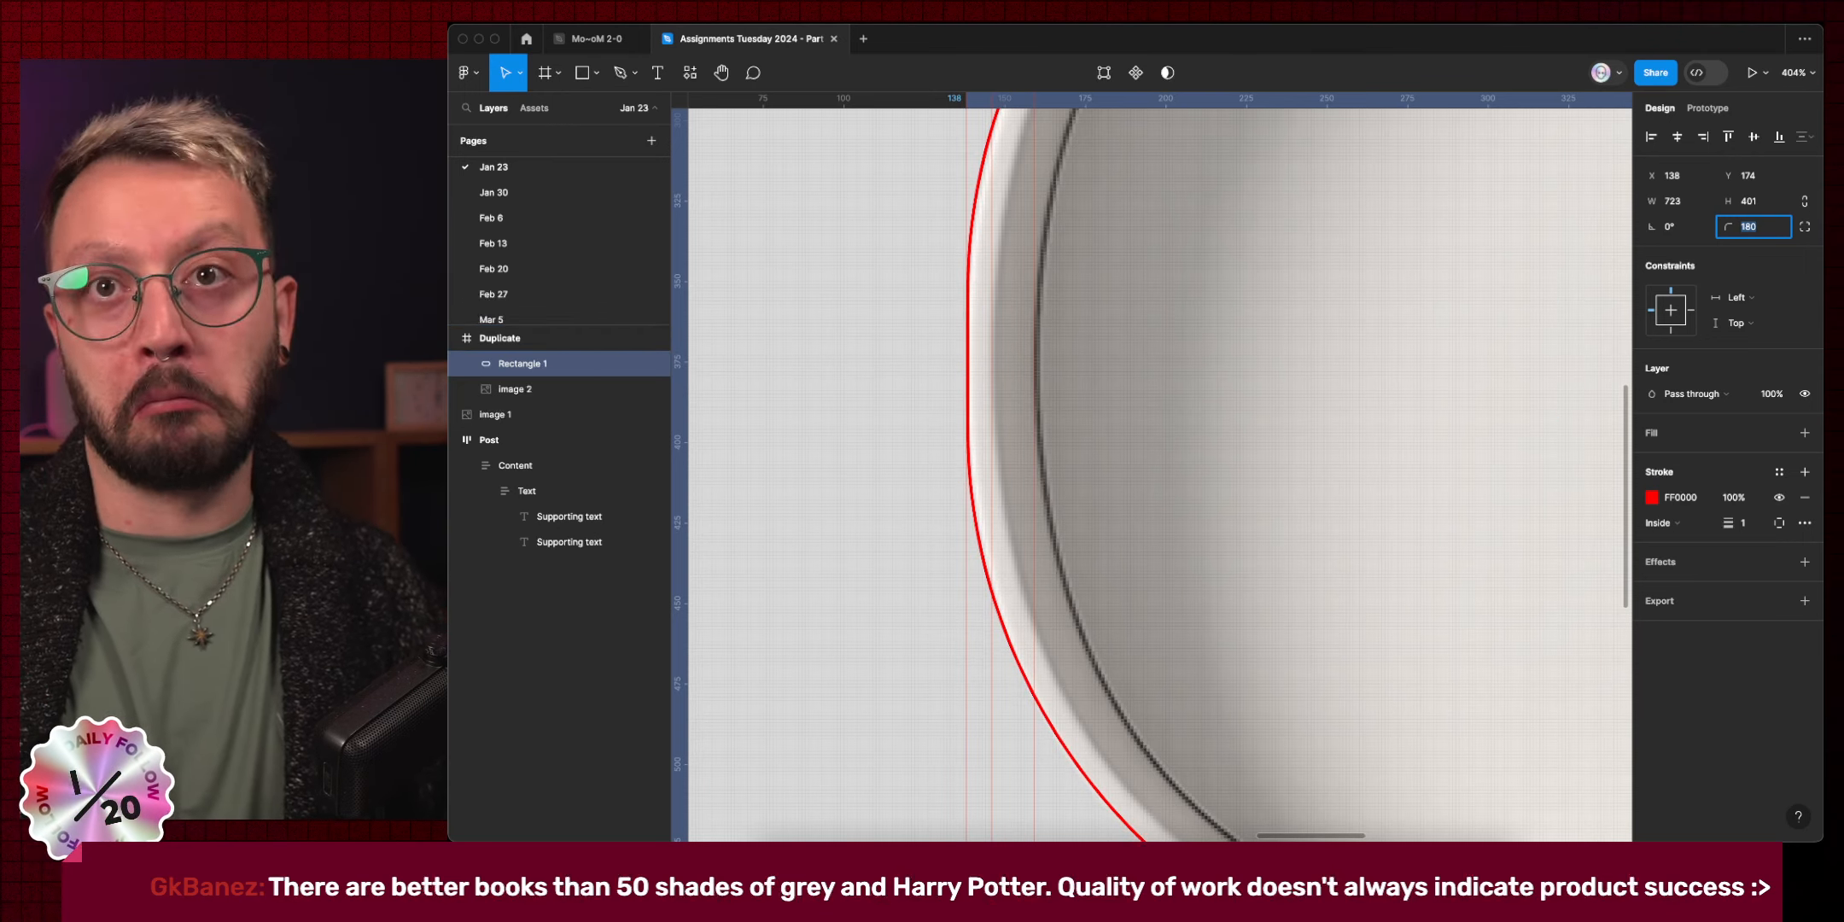
key("Return")
scroll(980, 456, "down", 5)
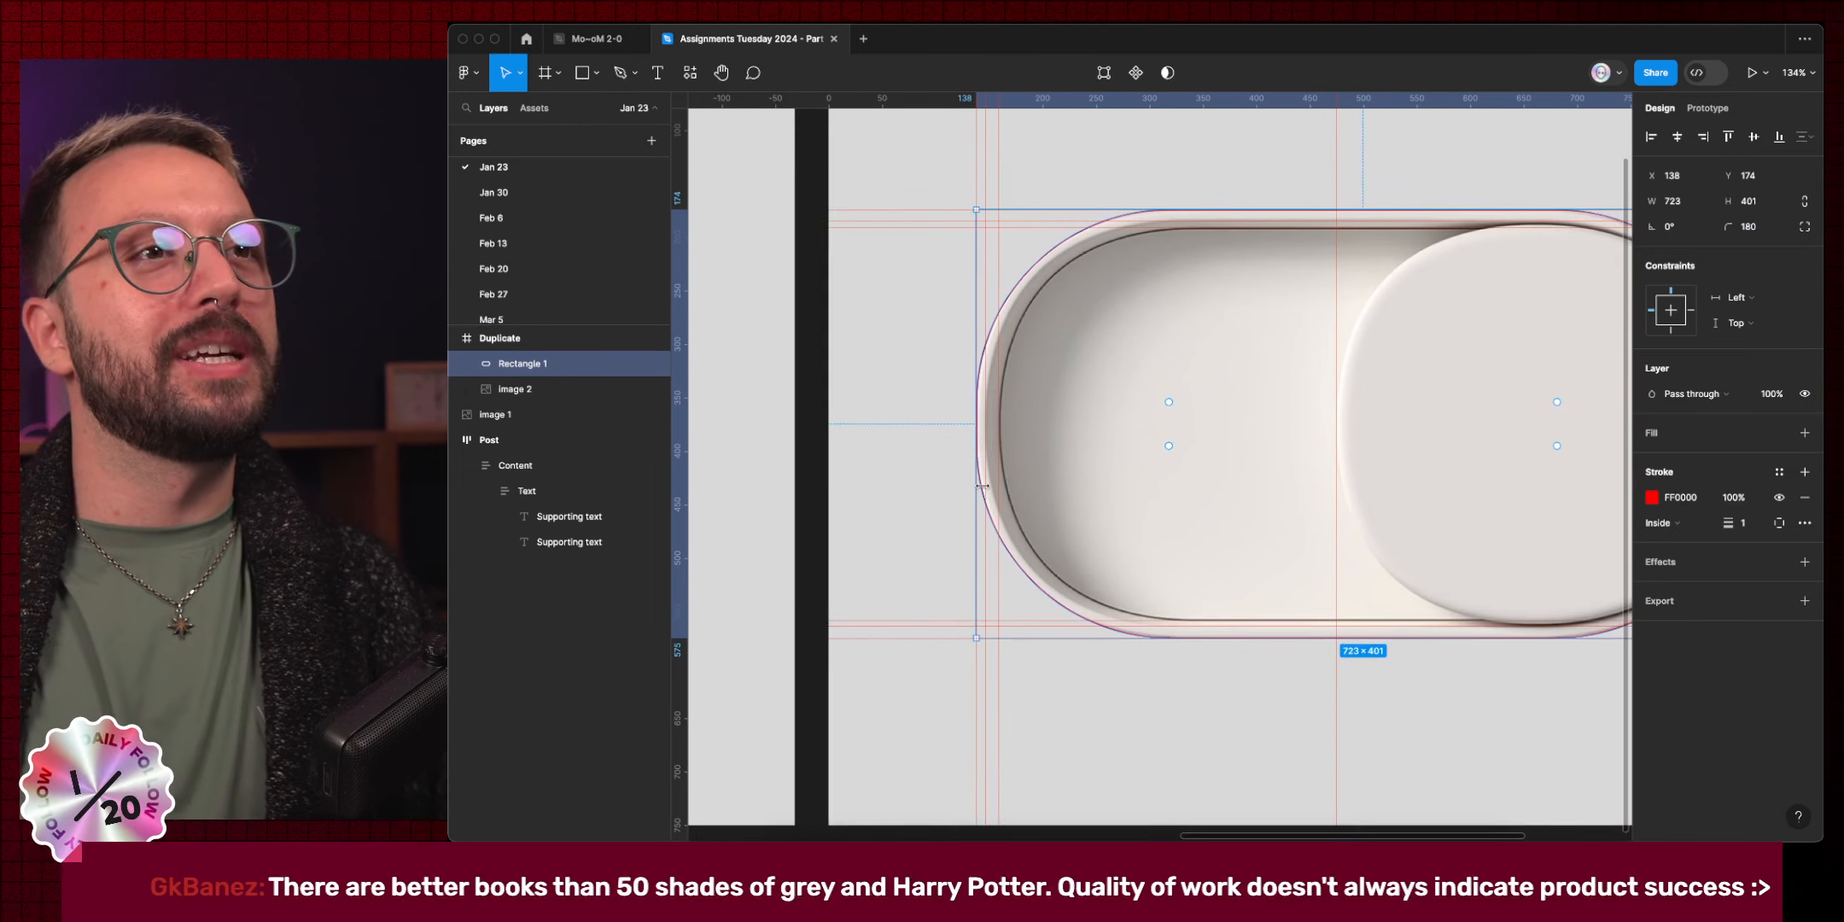
scroll(1093, 308, "up", 5)
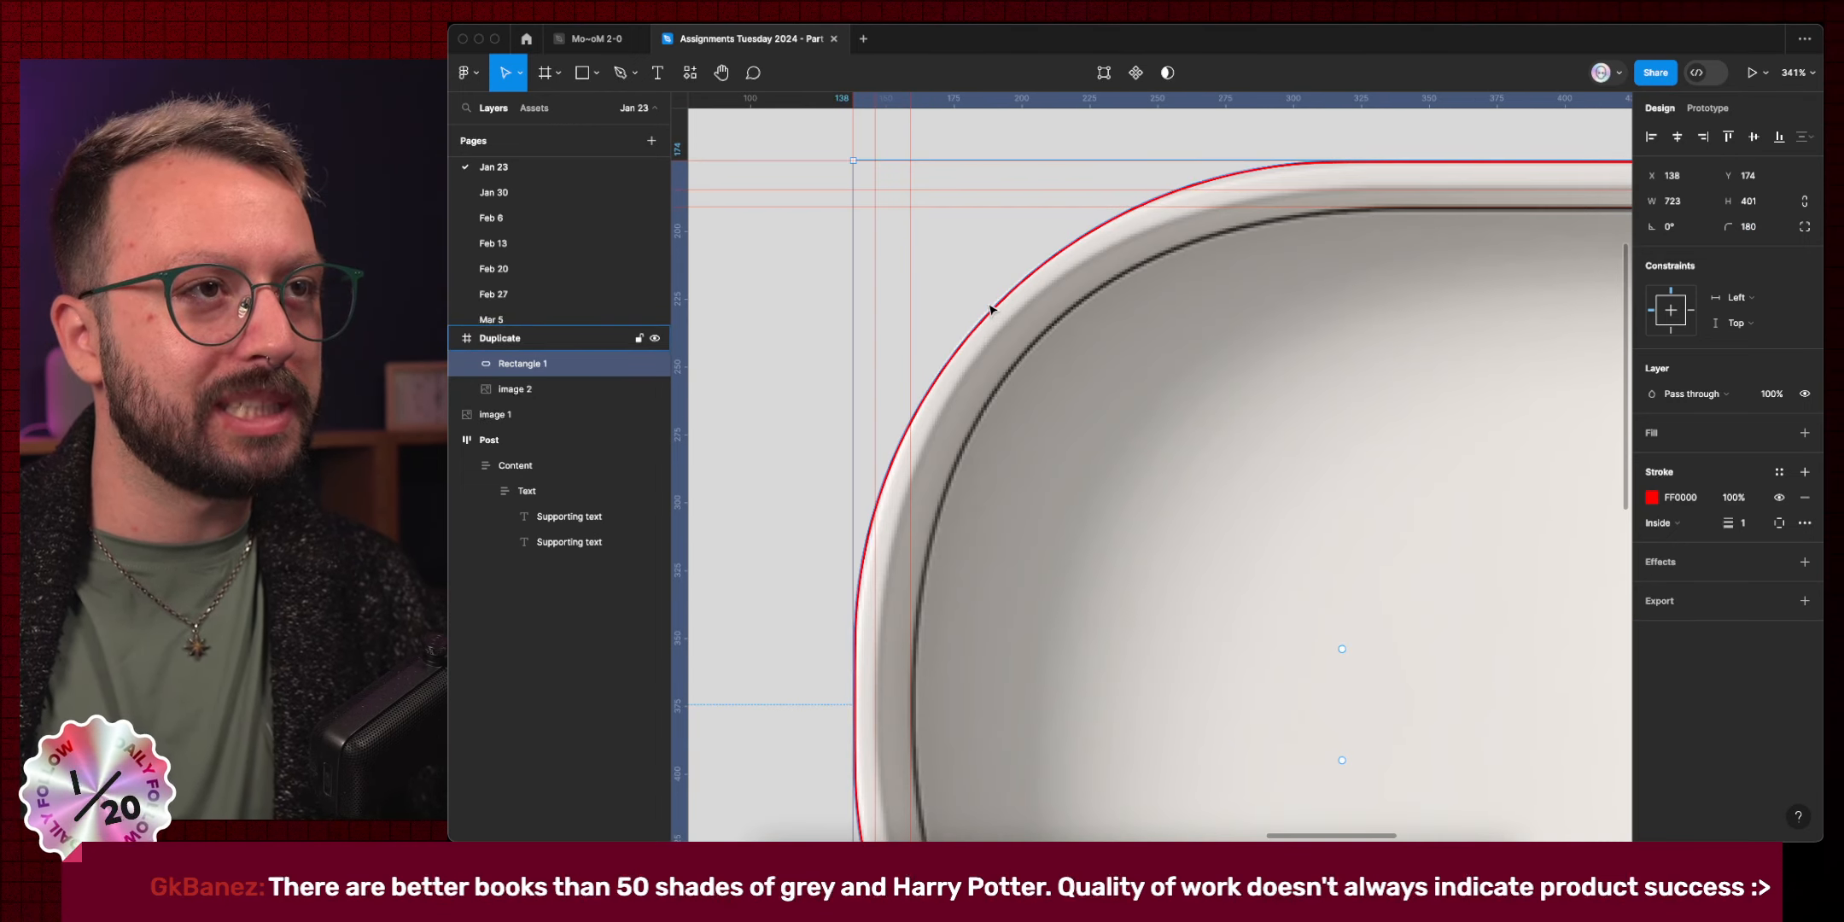
scroll(990, 309, "up", 10)
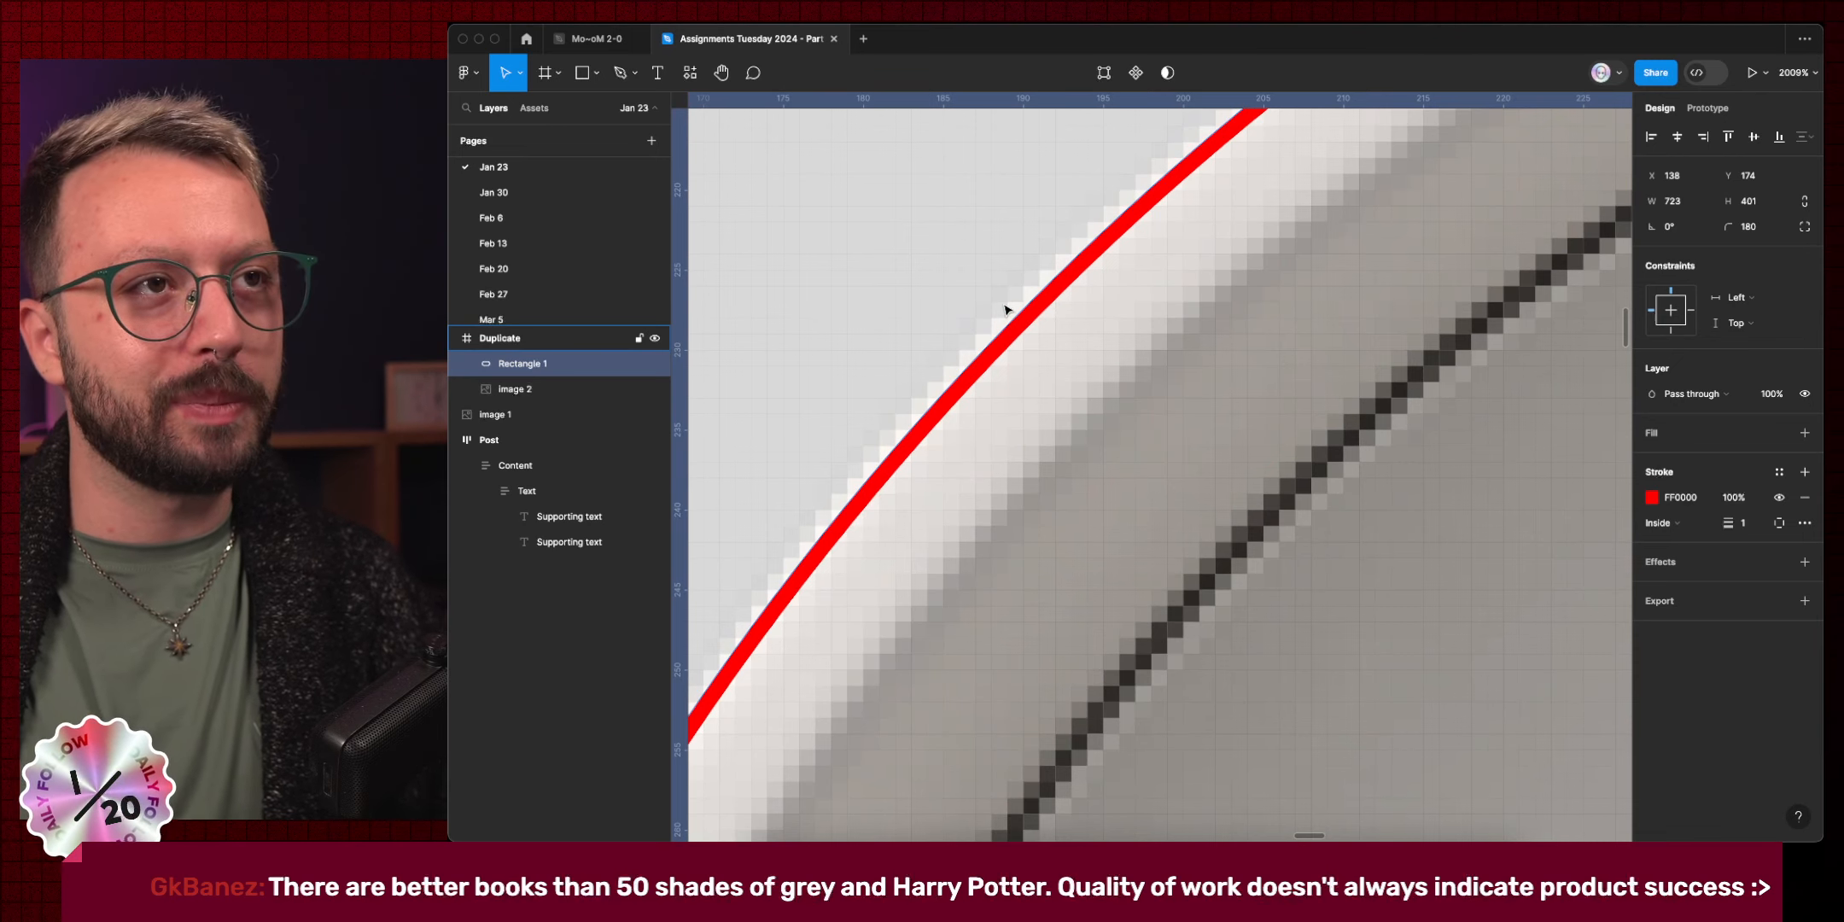
scroll(1005, 309, "down", 10)
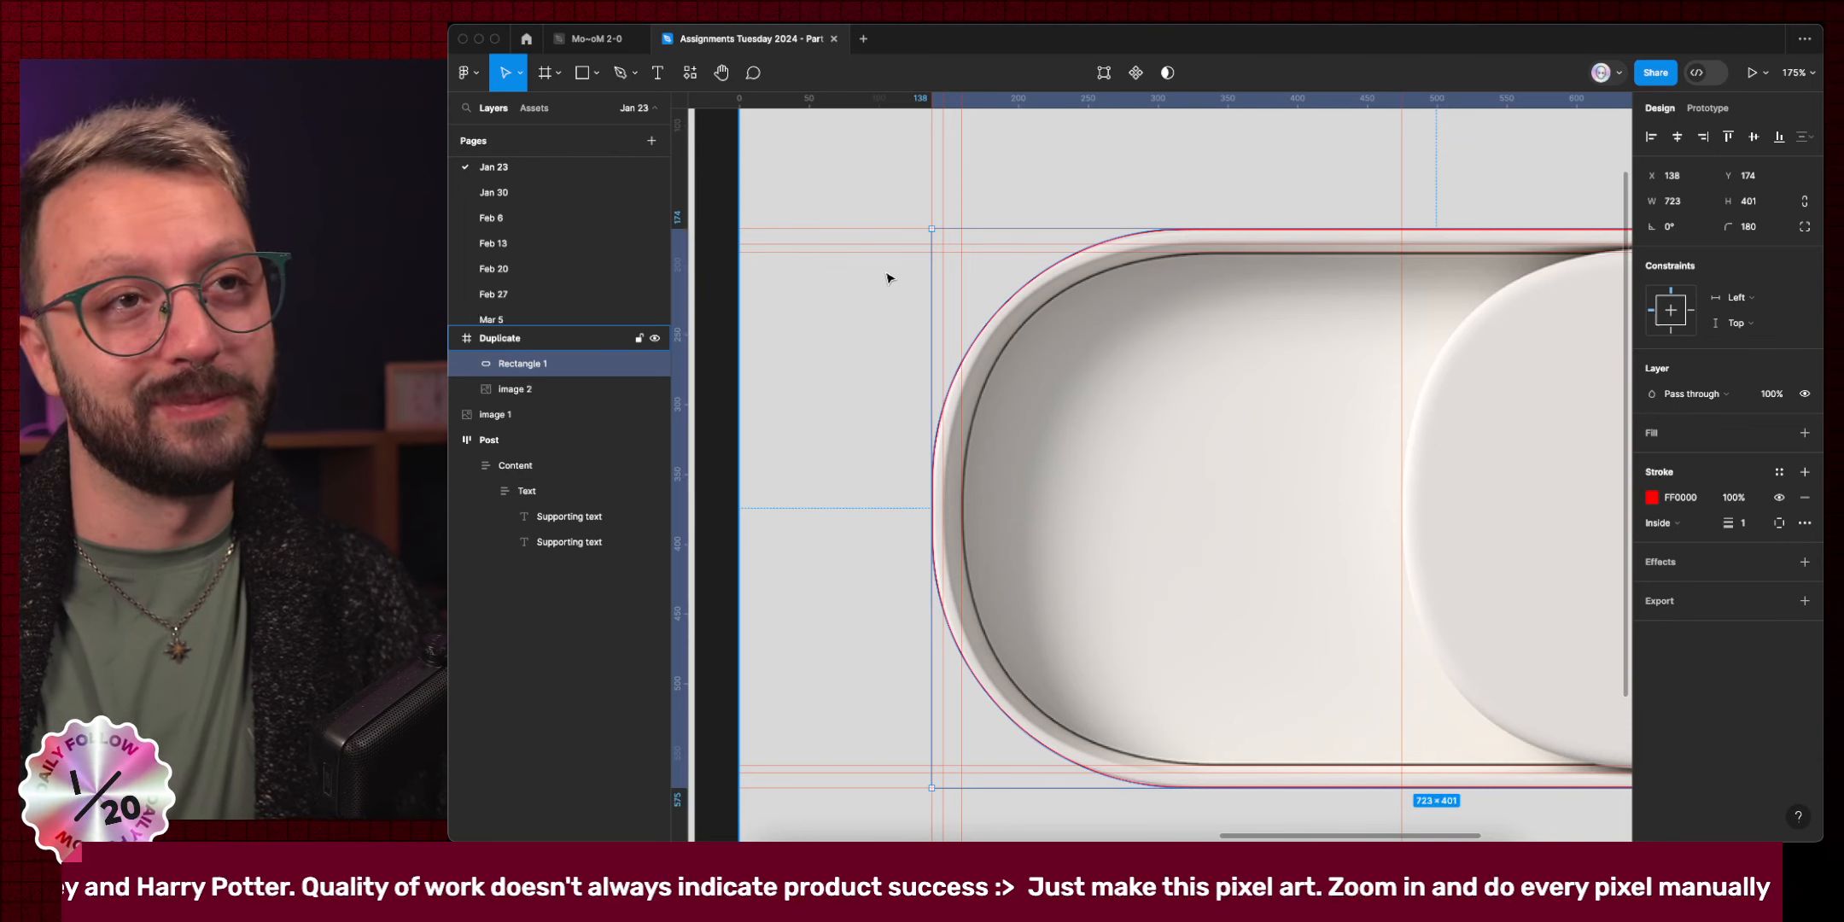
Duplicate Rectangle 1 and pull the copy's edges in to 691×368 along the inner rim.
key("Escape")
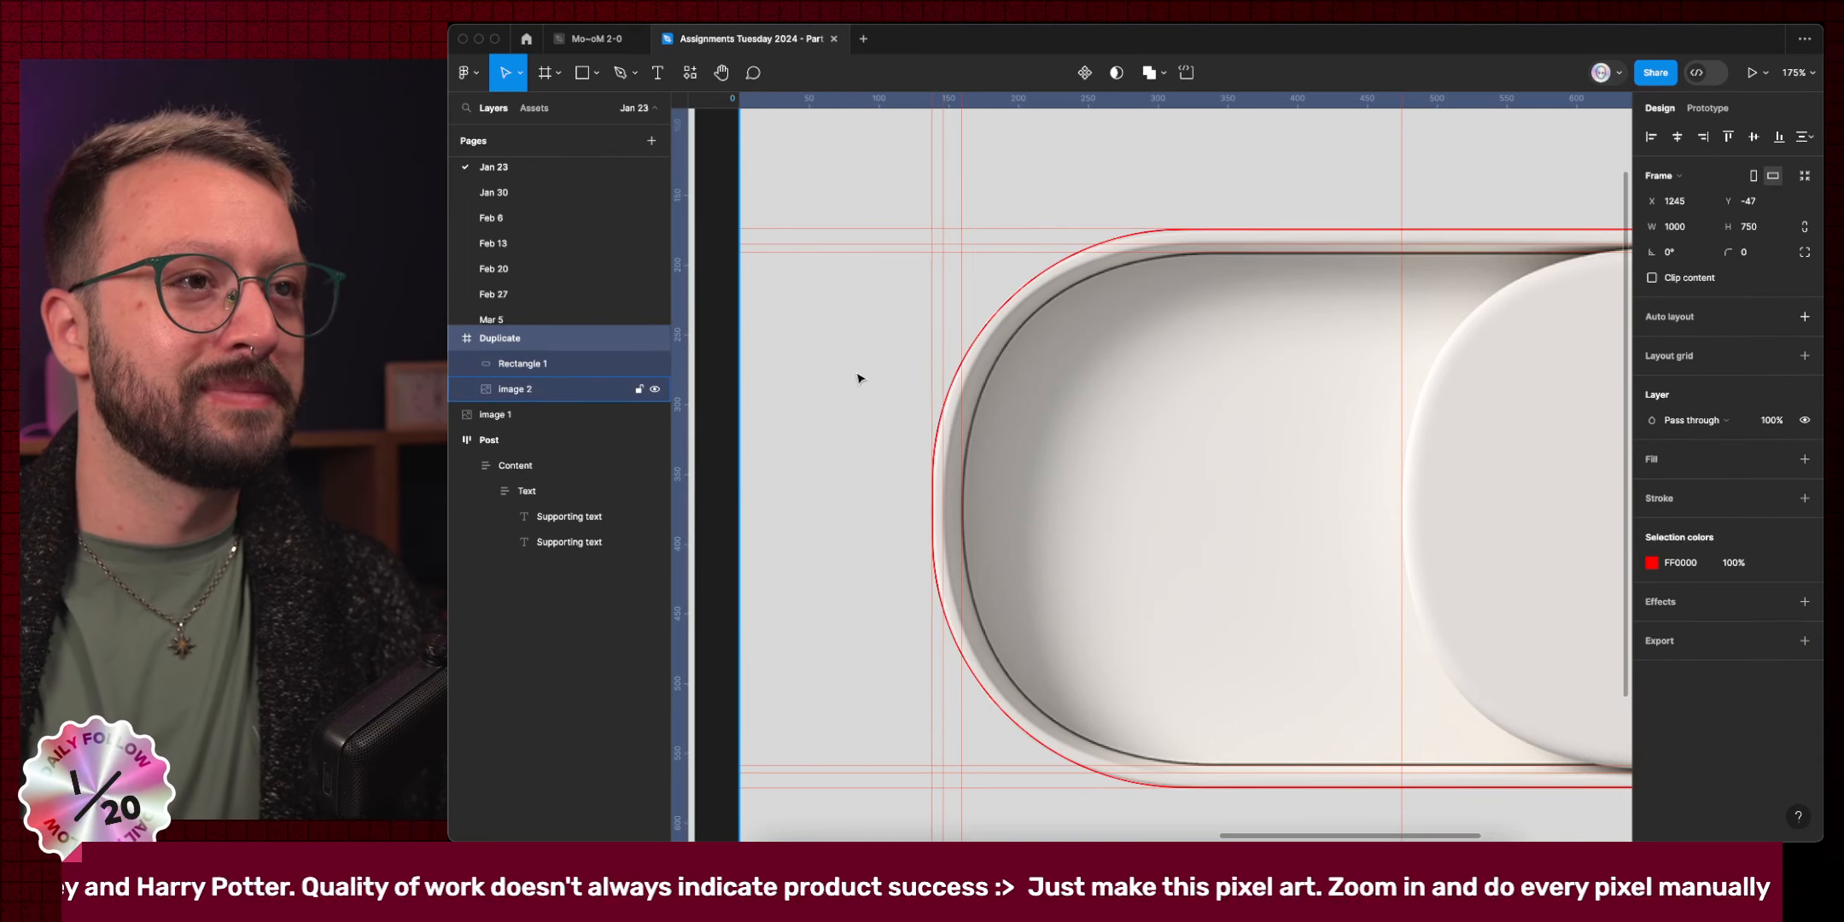
left_click(954, 386)
key("super+d")
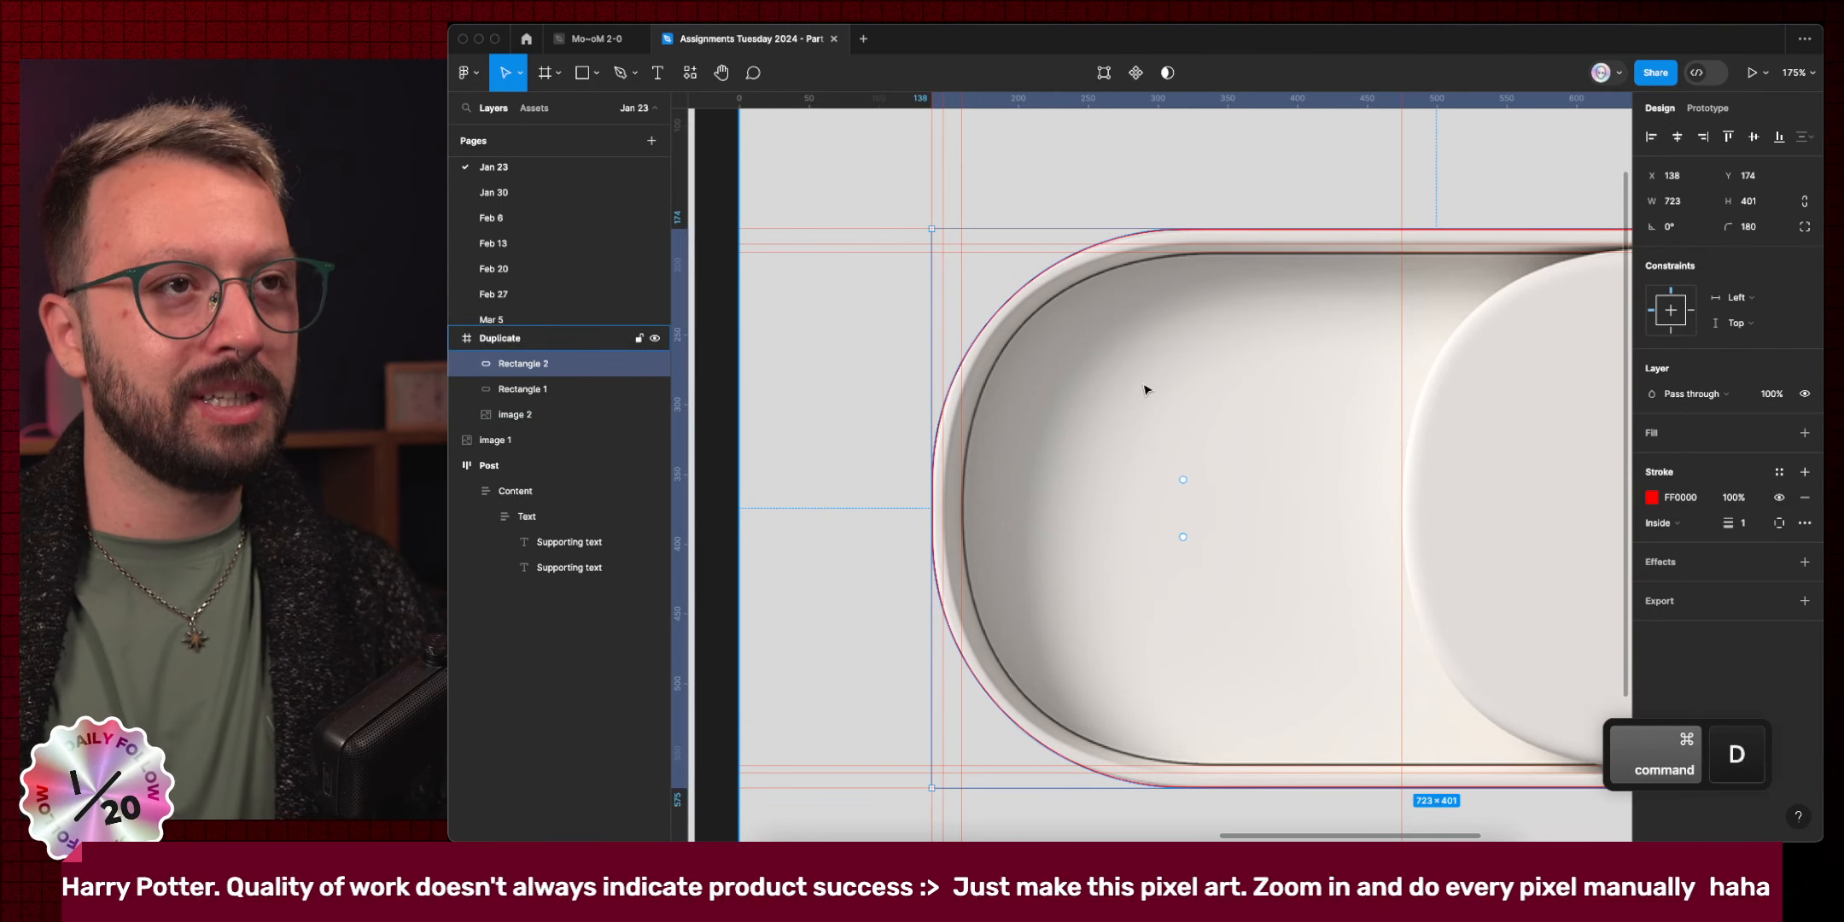
left_click_drag(1265, 230, 1265, 254)
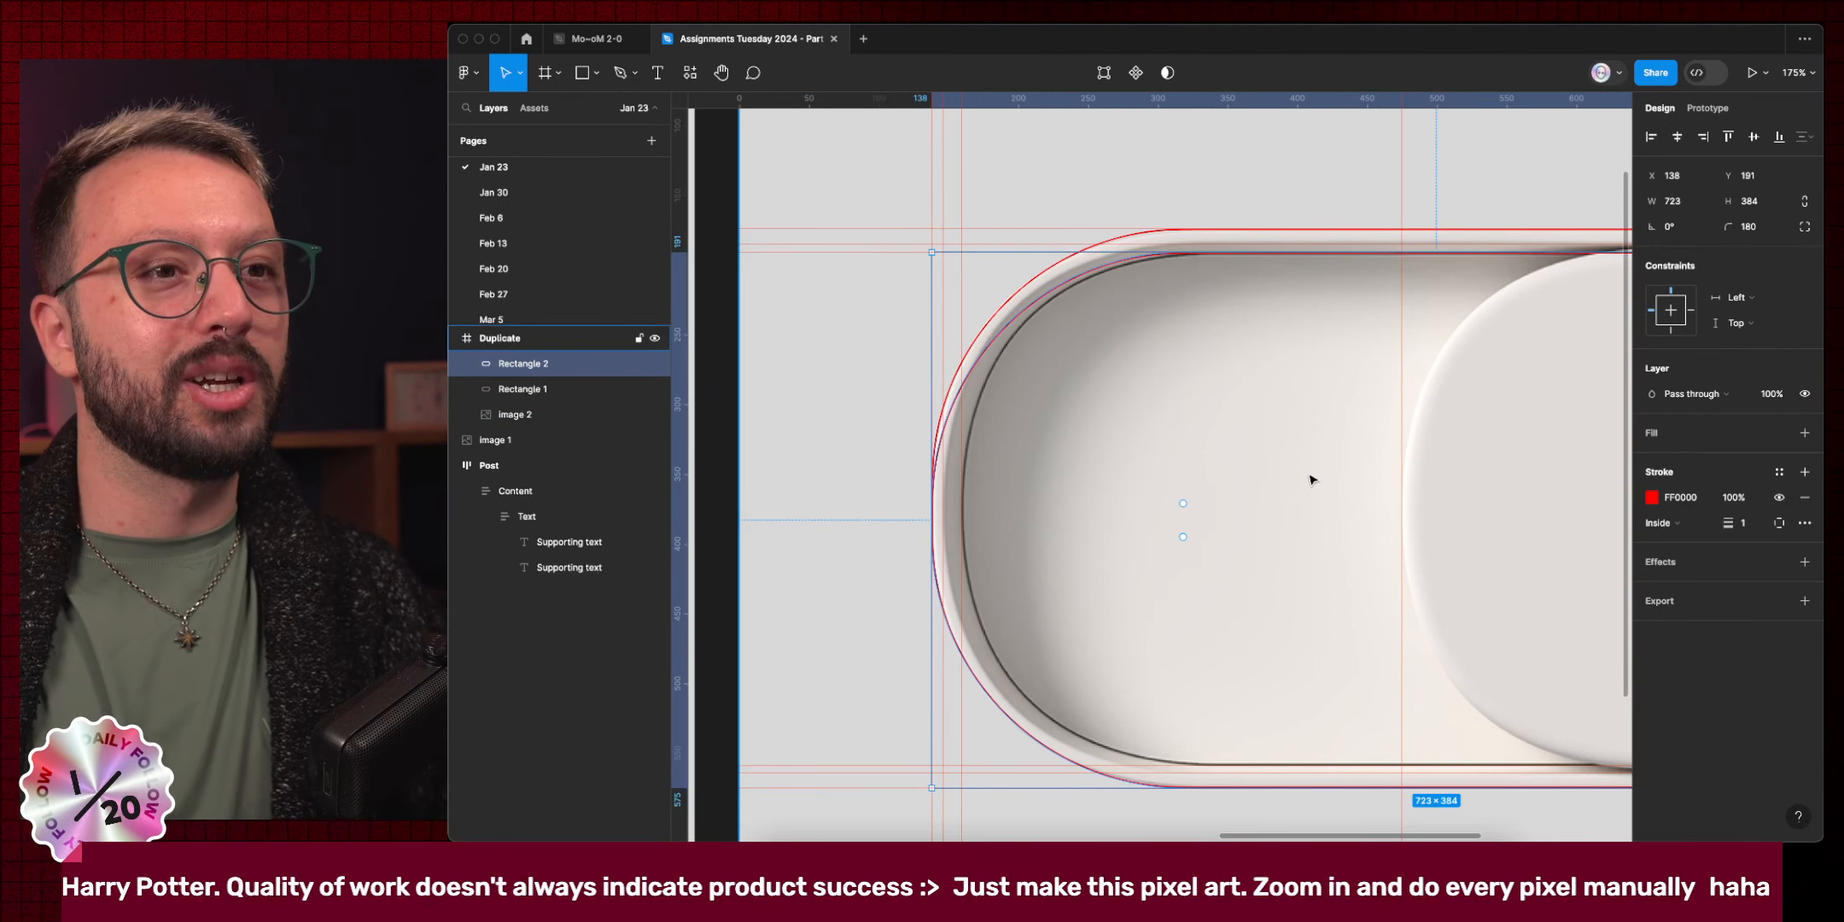
scroll(1309, 477, "down", 1)
left_click_drag(1377, 753, 1377, 731)
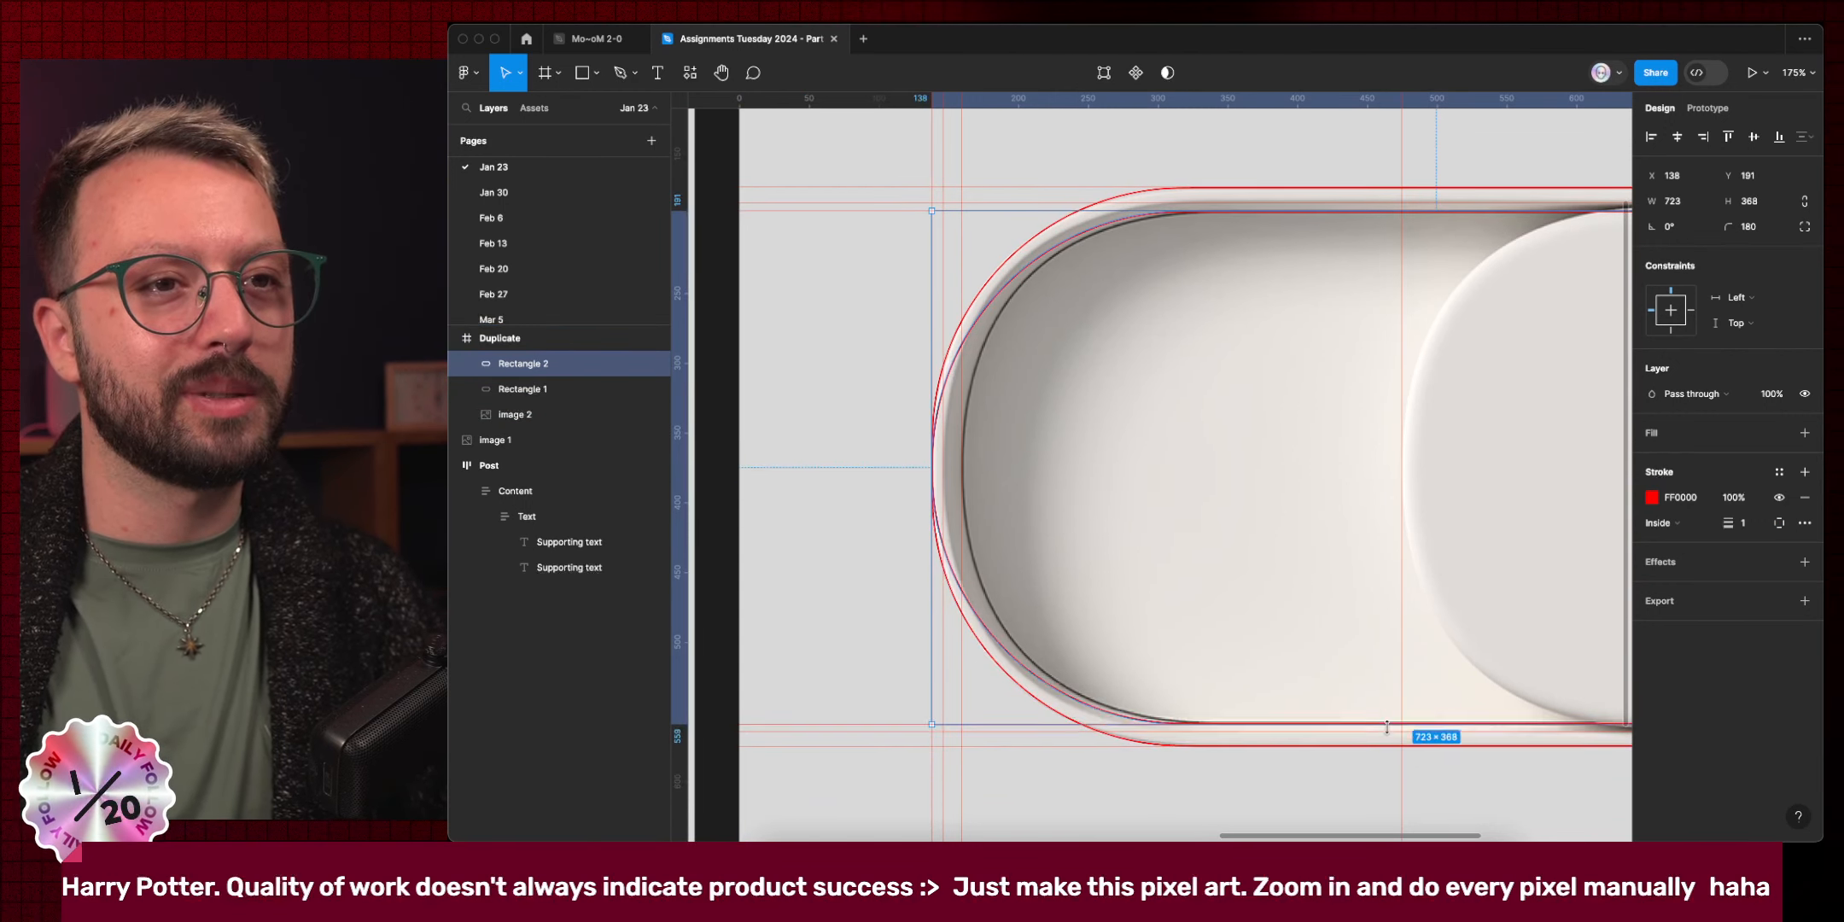
left_click_drag(946, 496, 961, 486)
scroll(1378, 362, "right", 3)
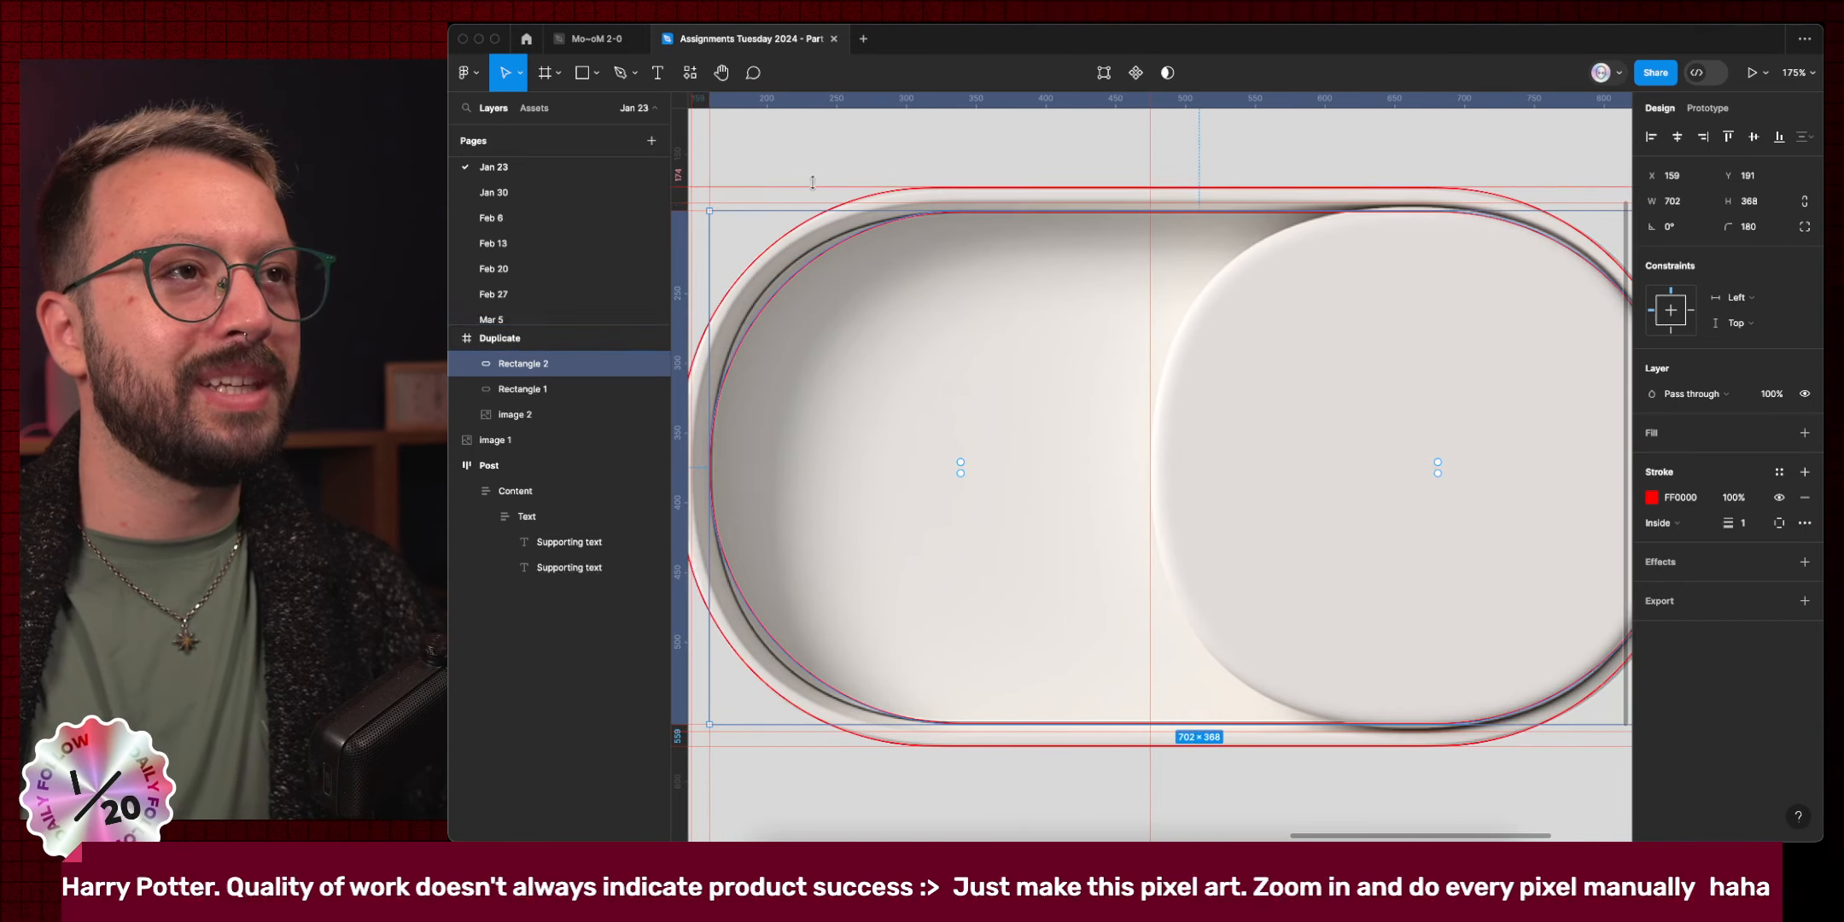
scroll(1449, 362, "right", 3)
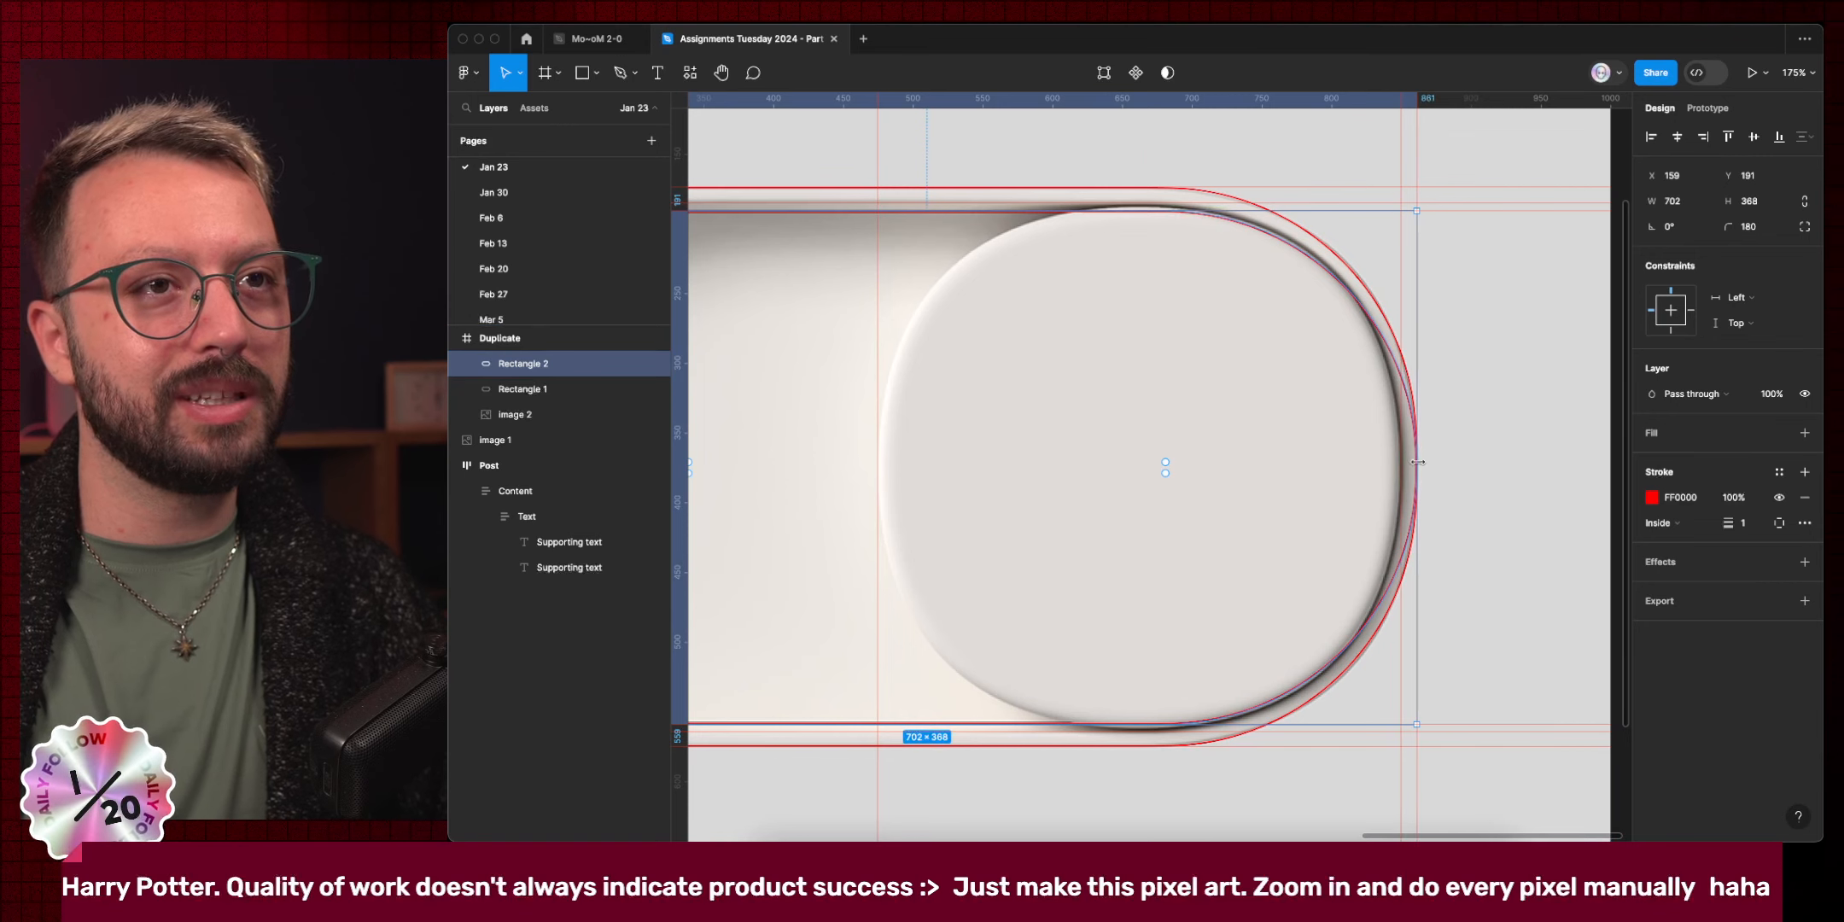
left_click_drag(1413, 450, 1403, 467)
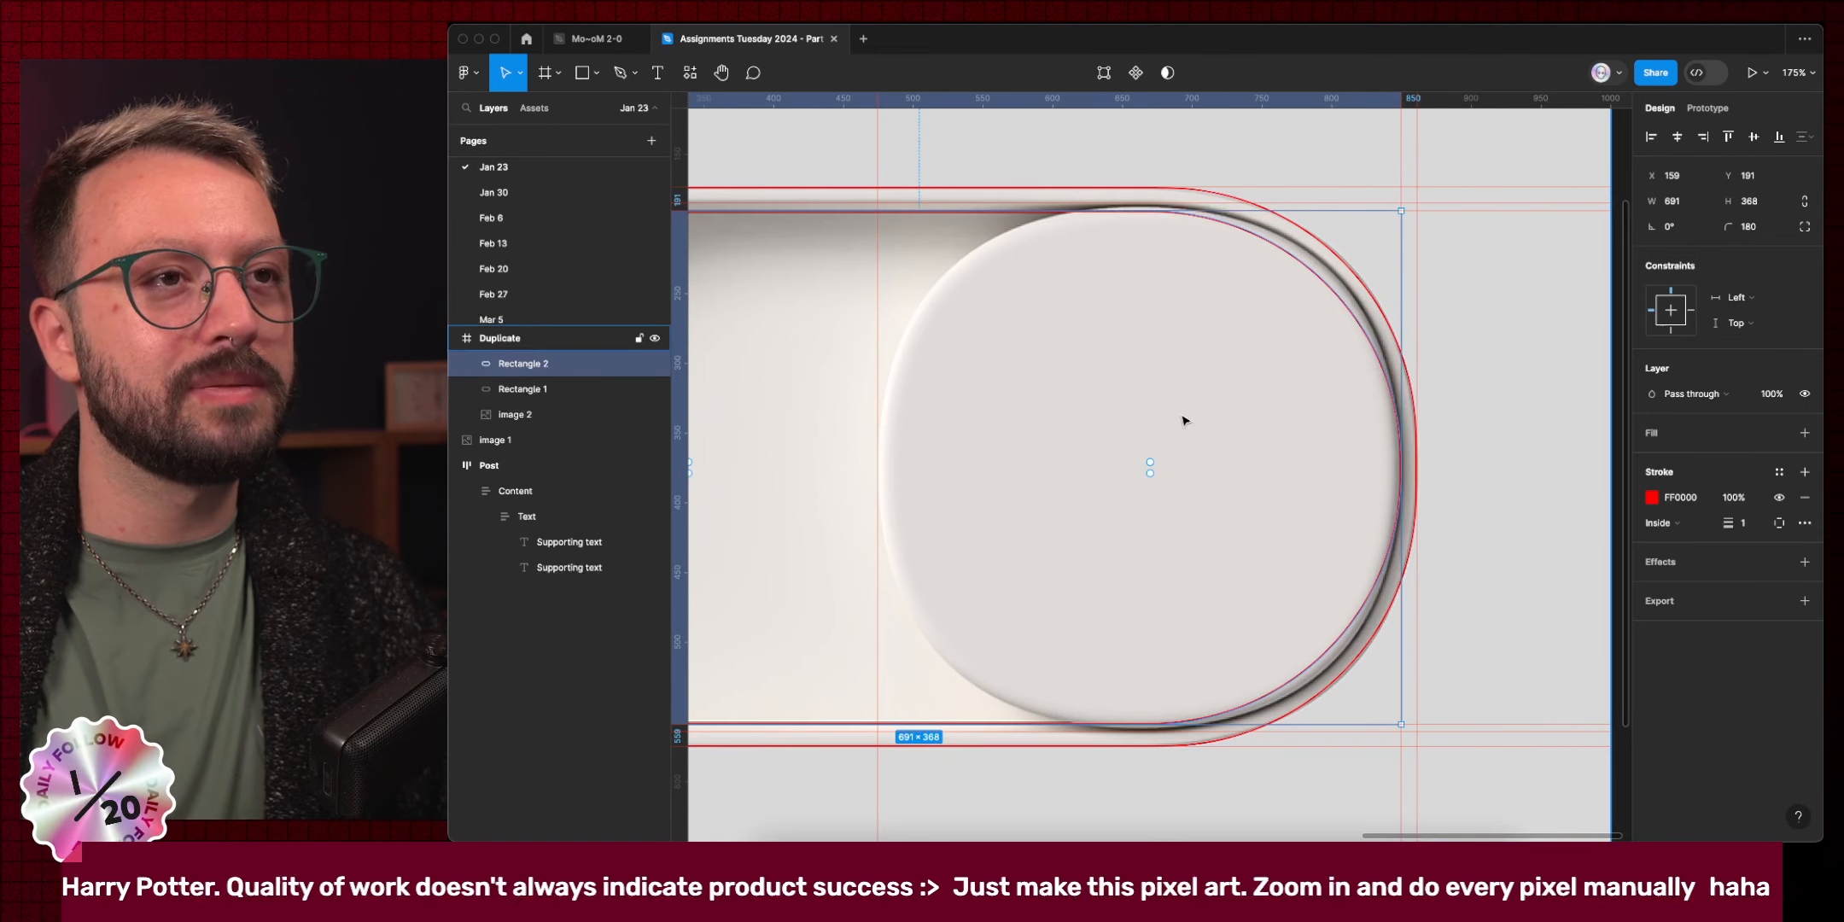
Raise Rectangle 2's corner radius to about 174 and adjust its corner smoothing.
left_click_drag(1155, 457, 1192, 431)
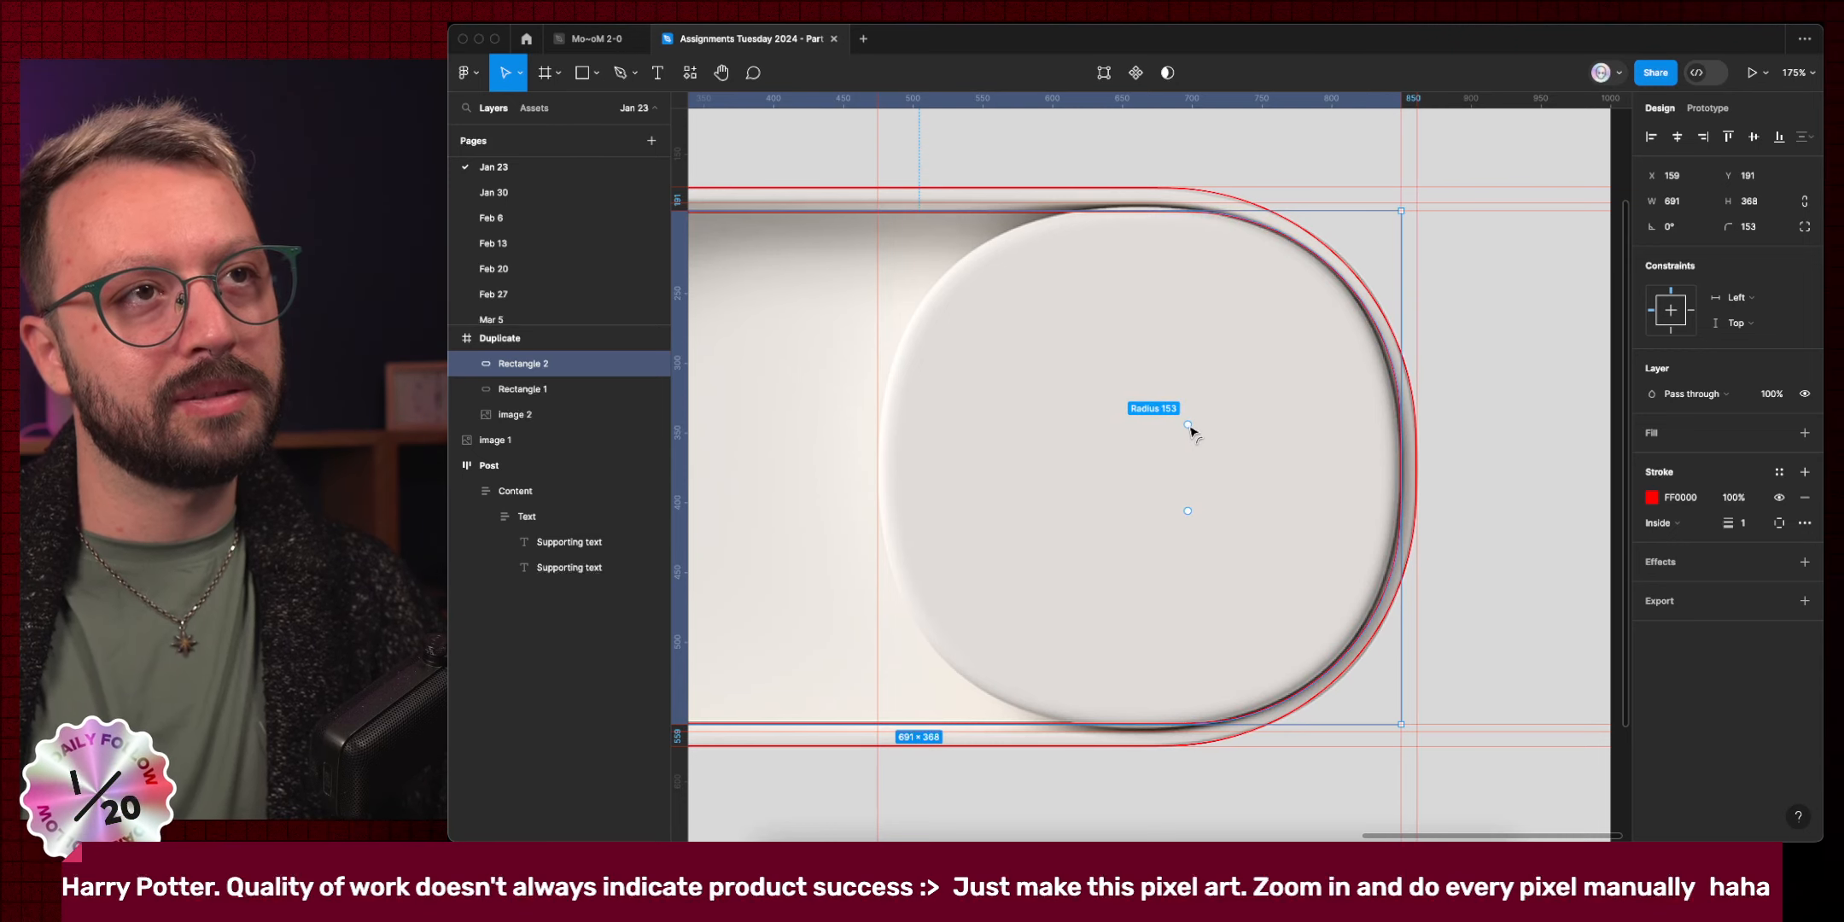
scroll(1192, 431, "left", 5)
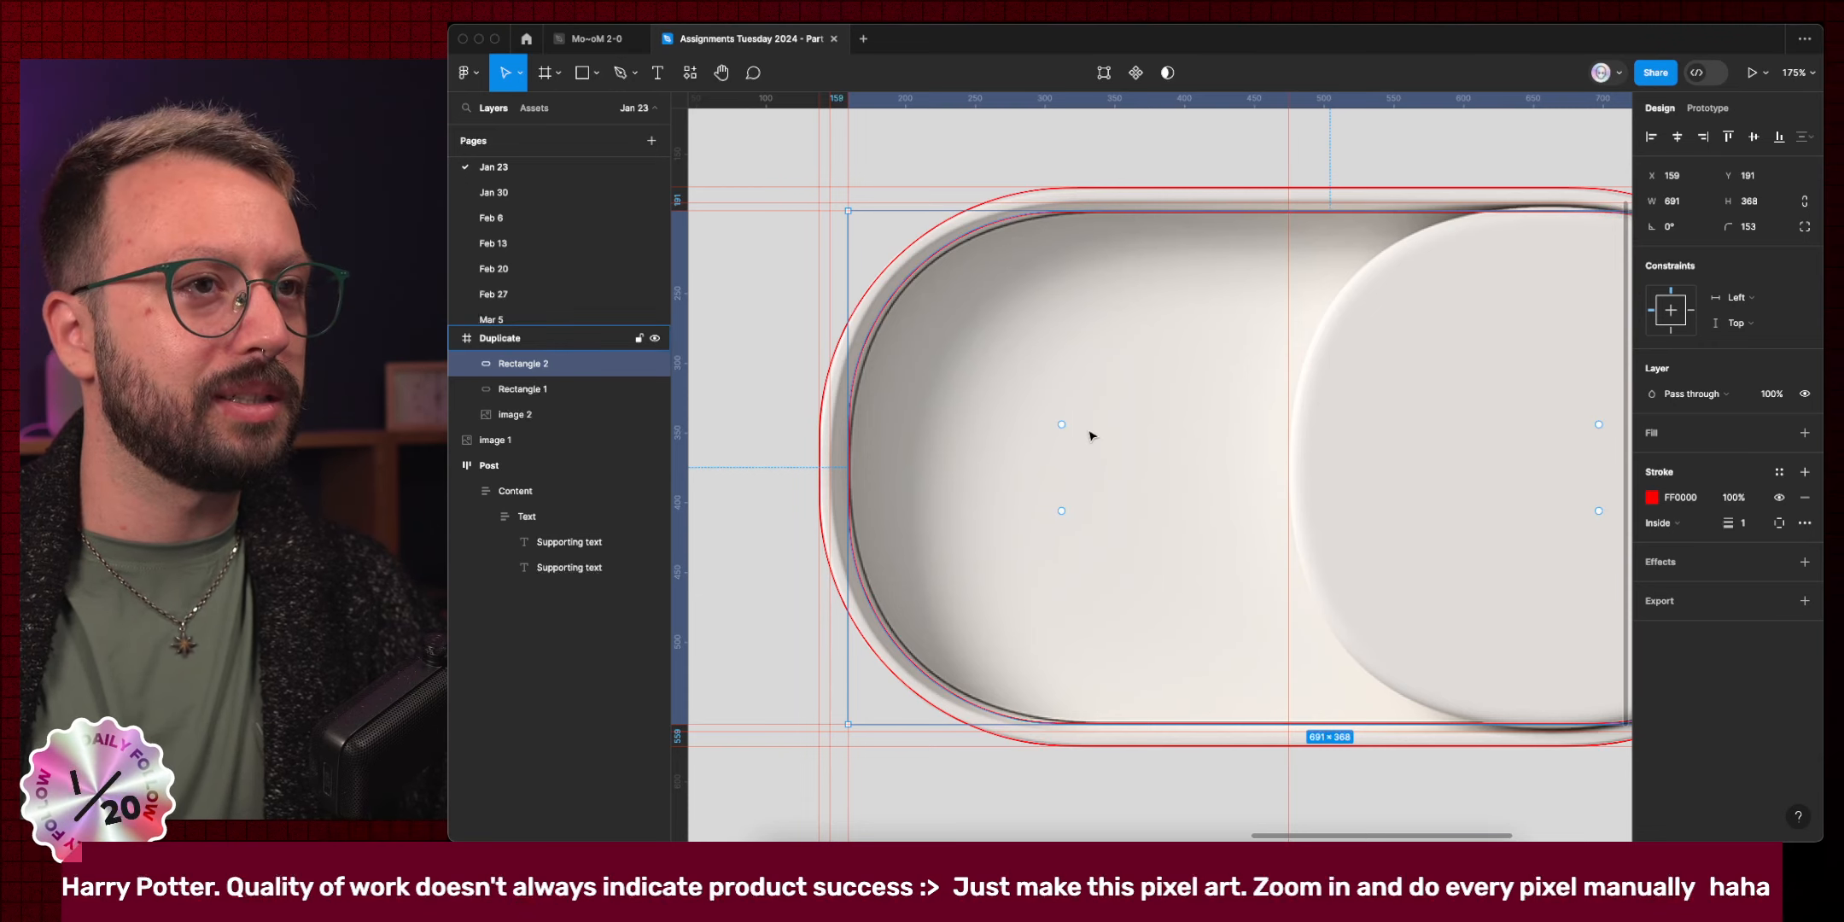
left_click_drag(1061, 425, 1074, 437)
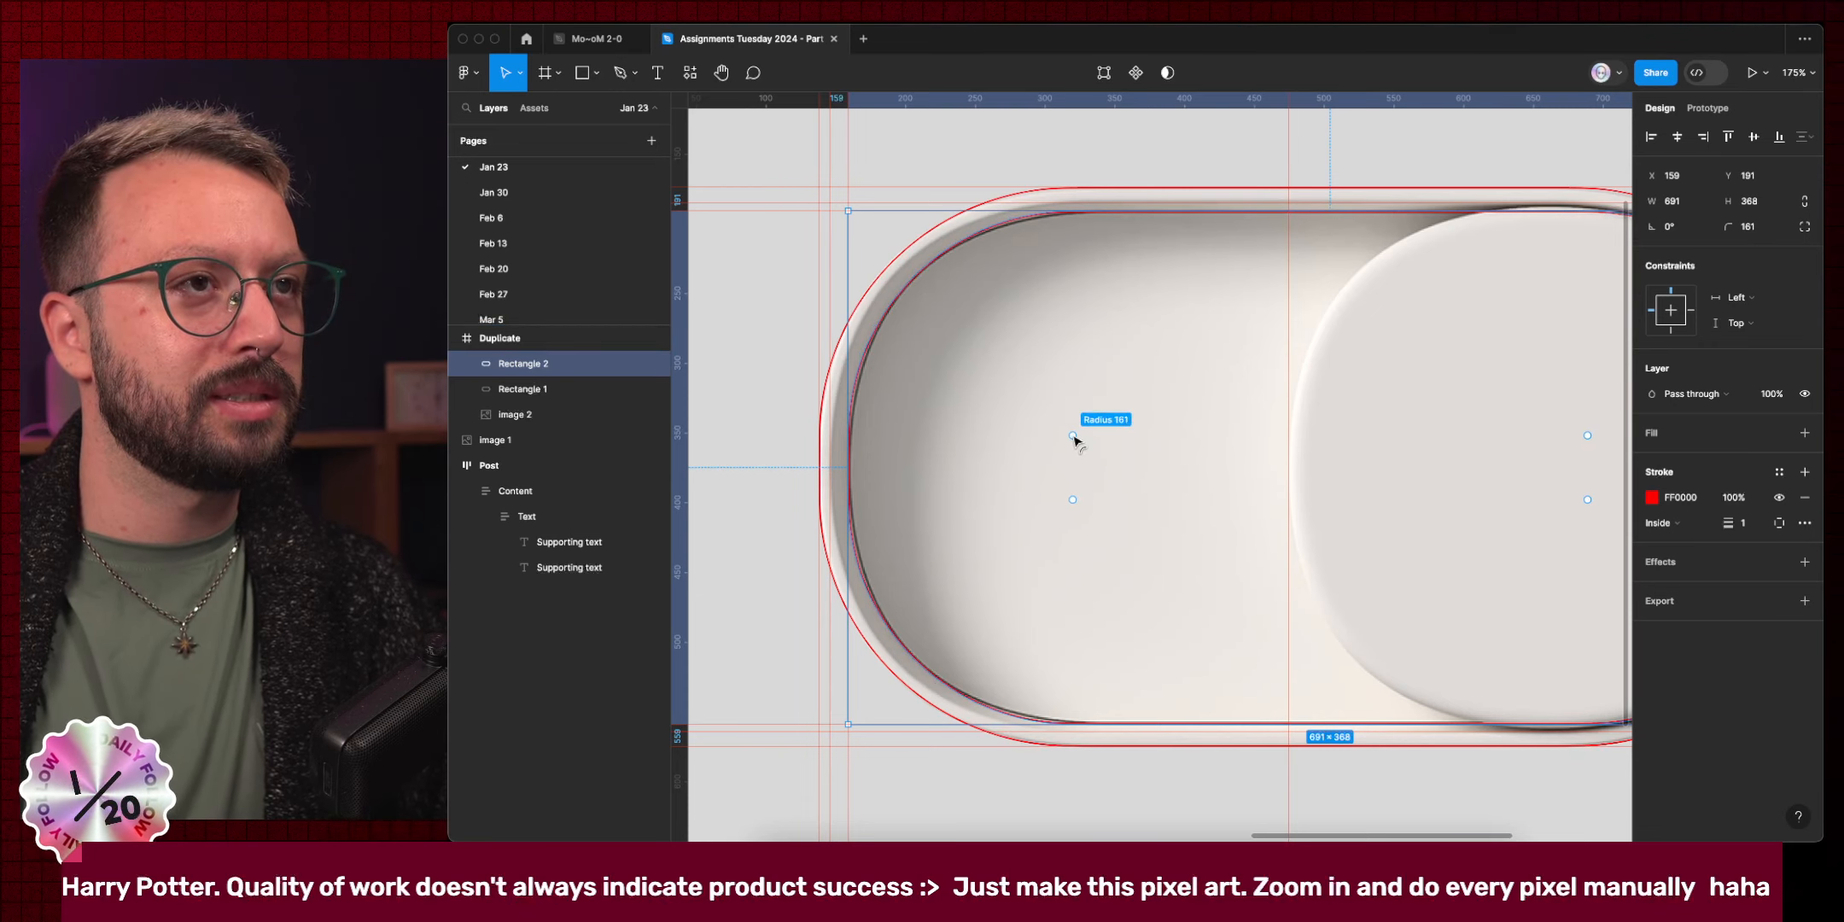
scroll(862, 550, "up", 6)
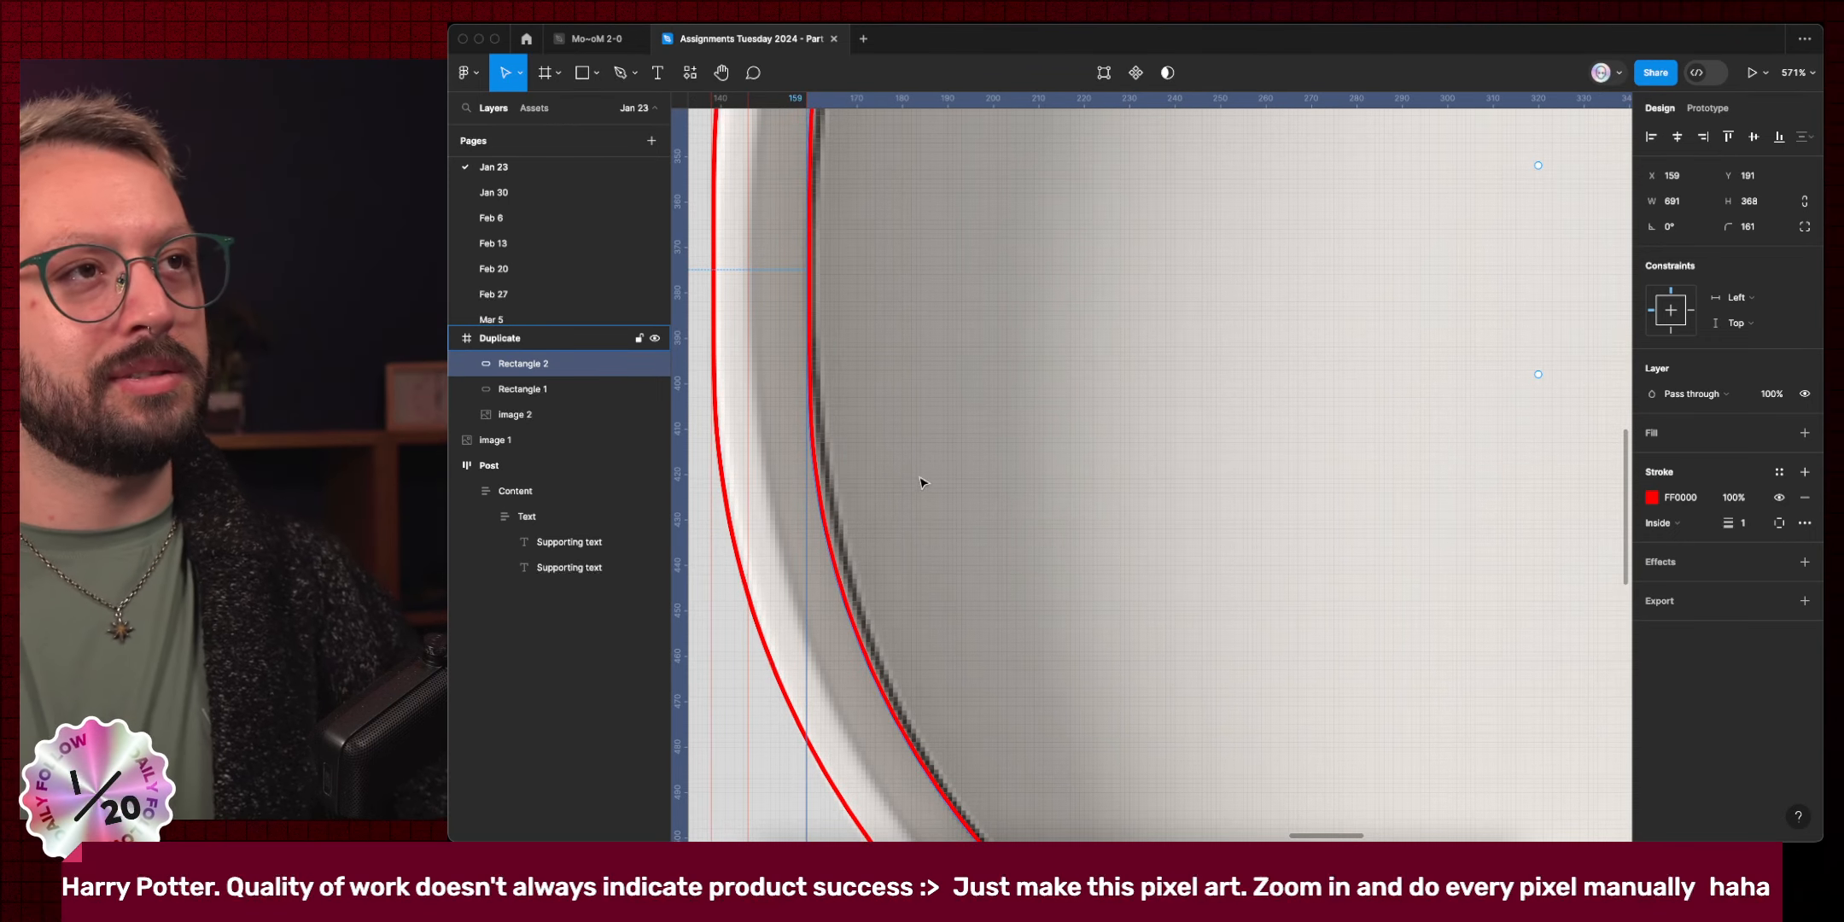
scroll(915, 442, "down", 3)
scroll(915, 442, "down", 1)
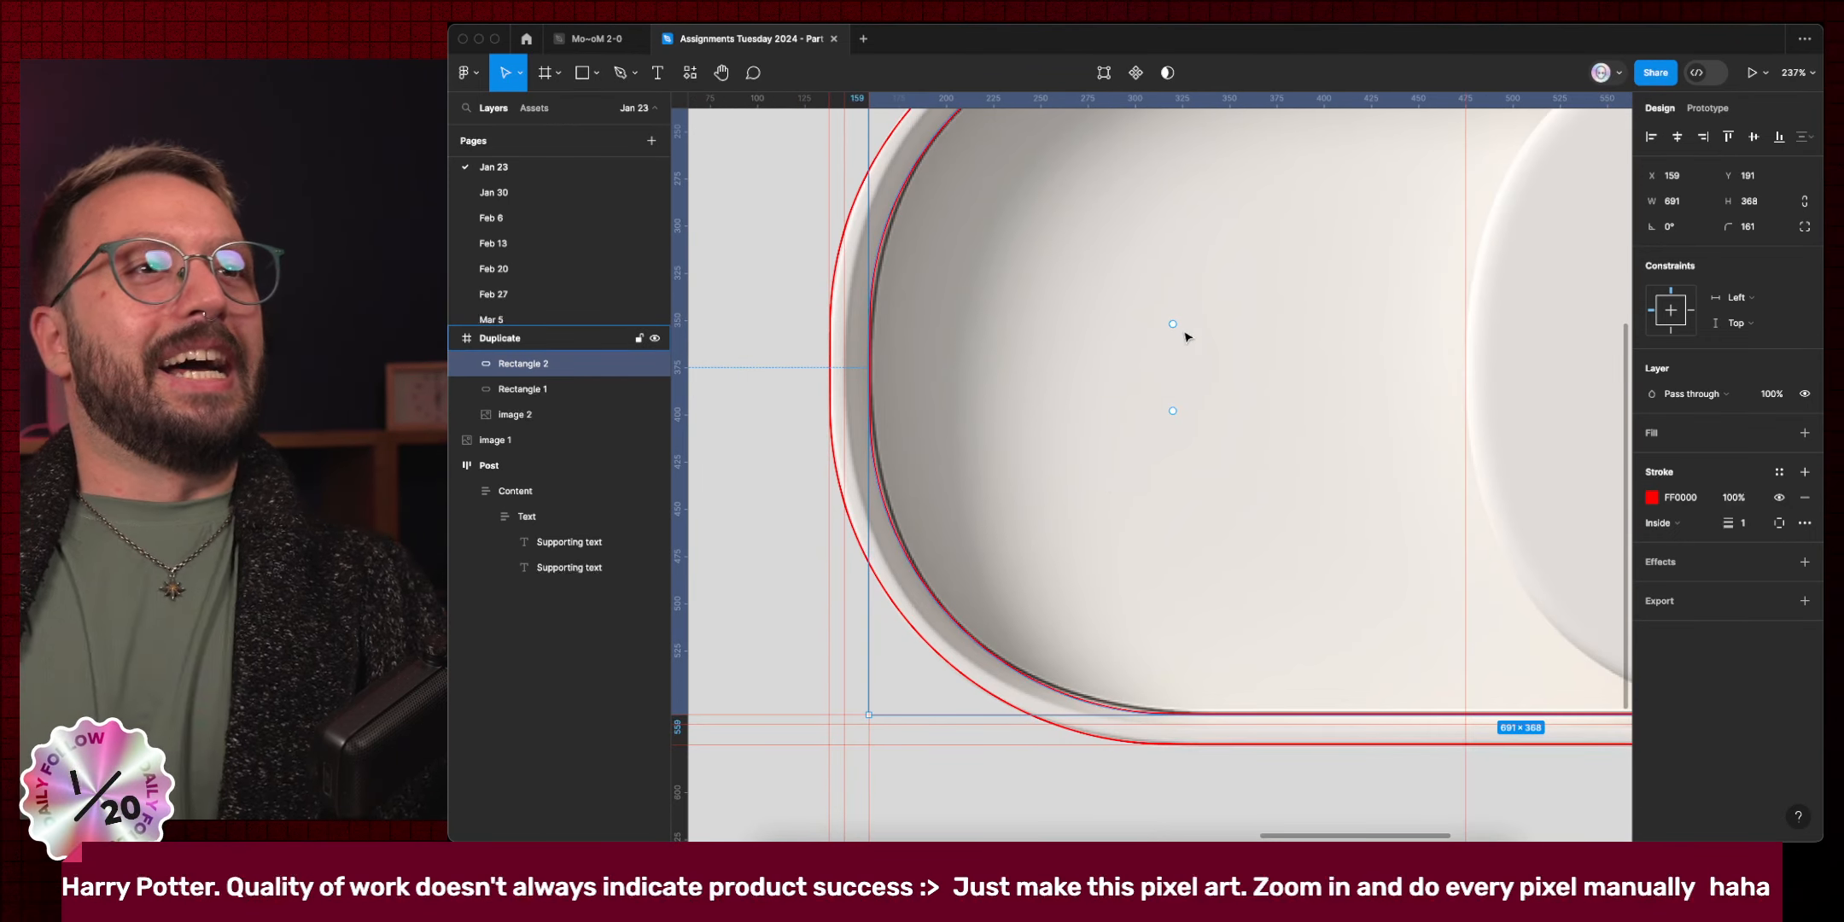
left_click_drag(1170, 325, 1215, 346)
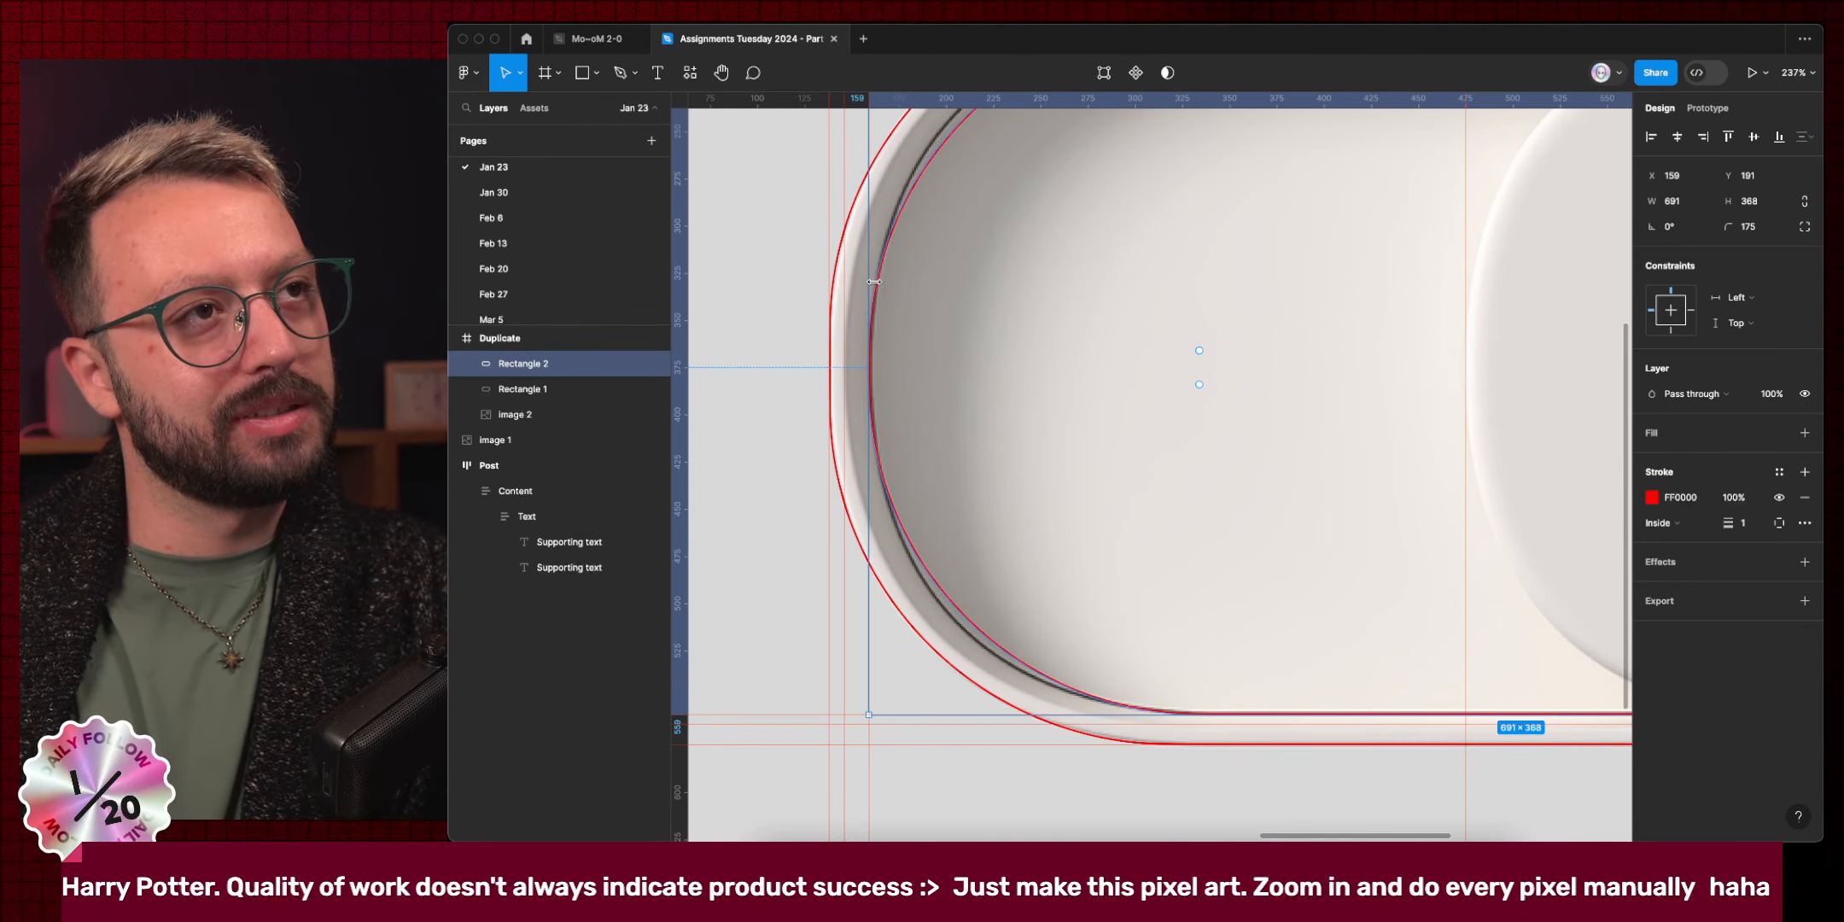
left_click(1805, 228)
left_click_drag(1567, 355, 1610, 378)
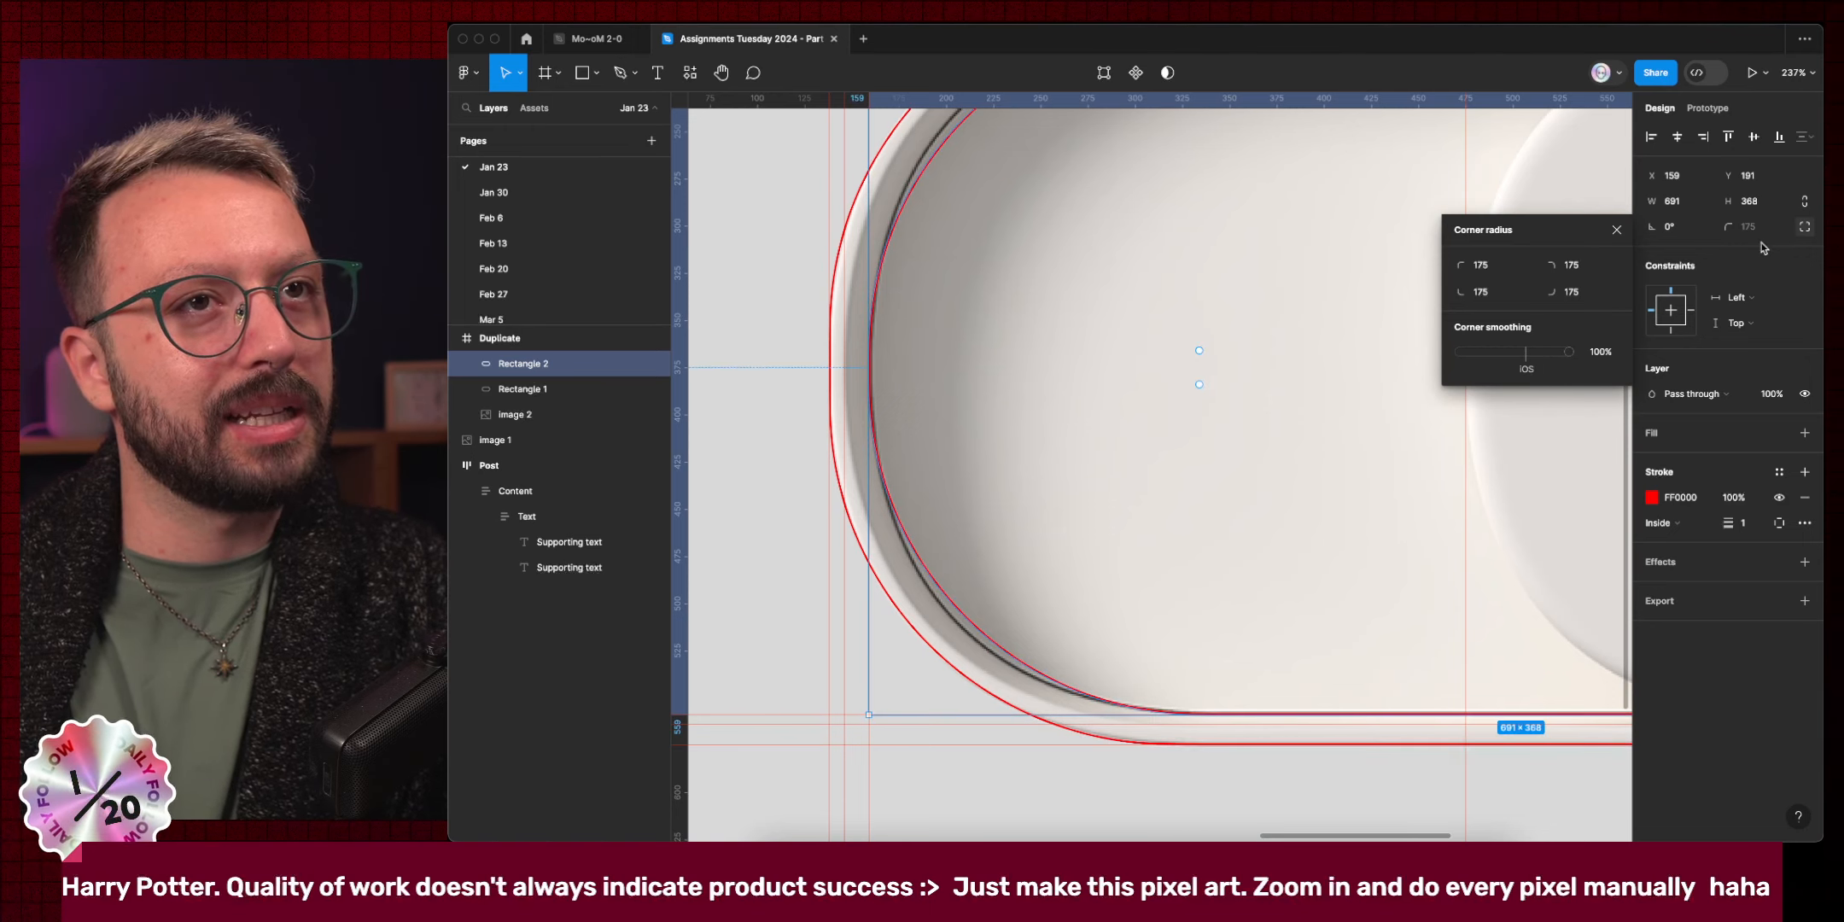
left_click(1807, 228)
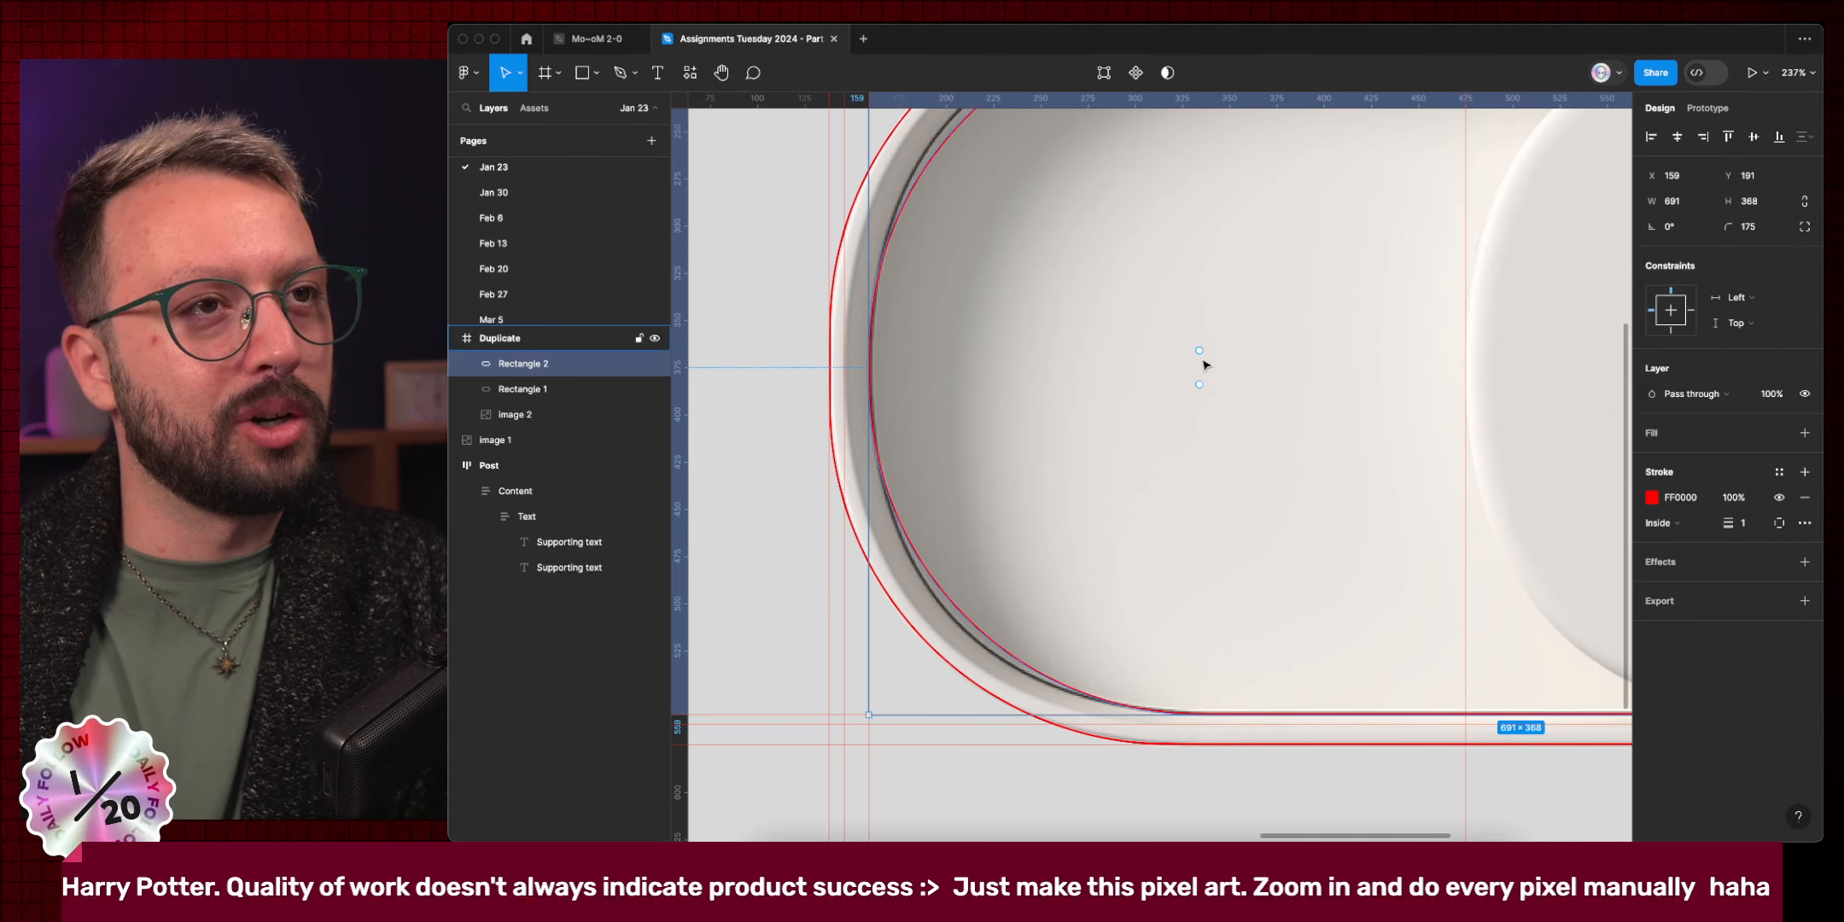
mouse_move(1199, 351)
left_mouse_down()
mouse_move(1186, 331)
mouse_move(1205, 350)
left_mouse_up()
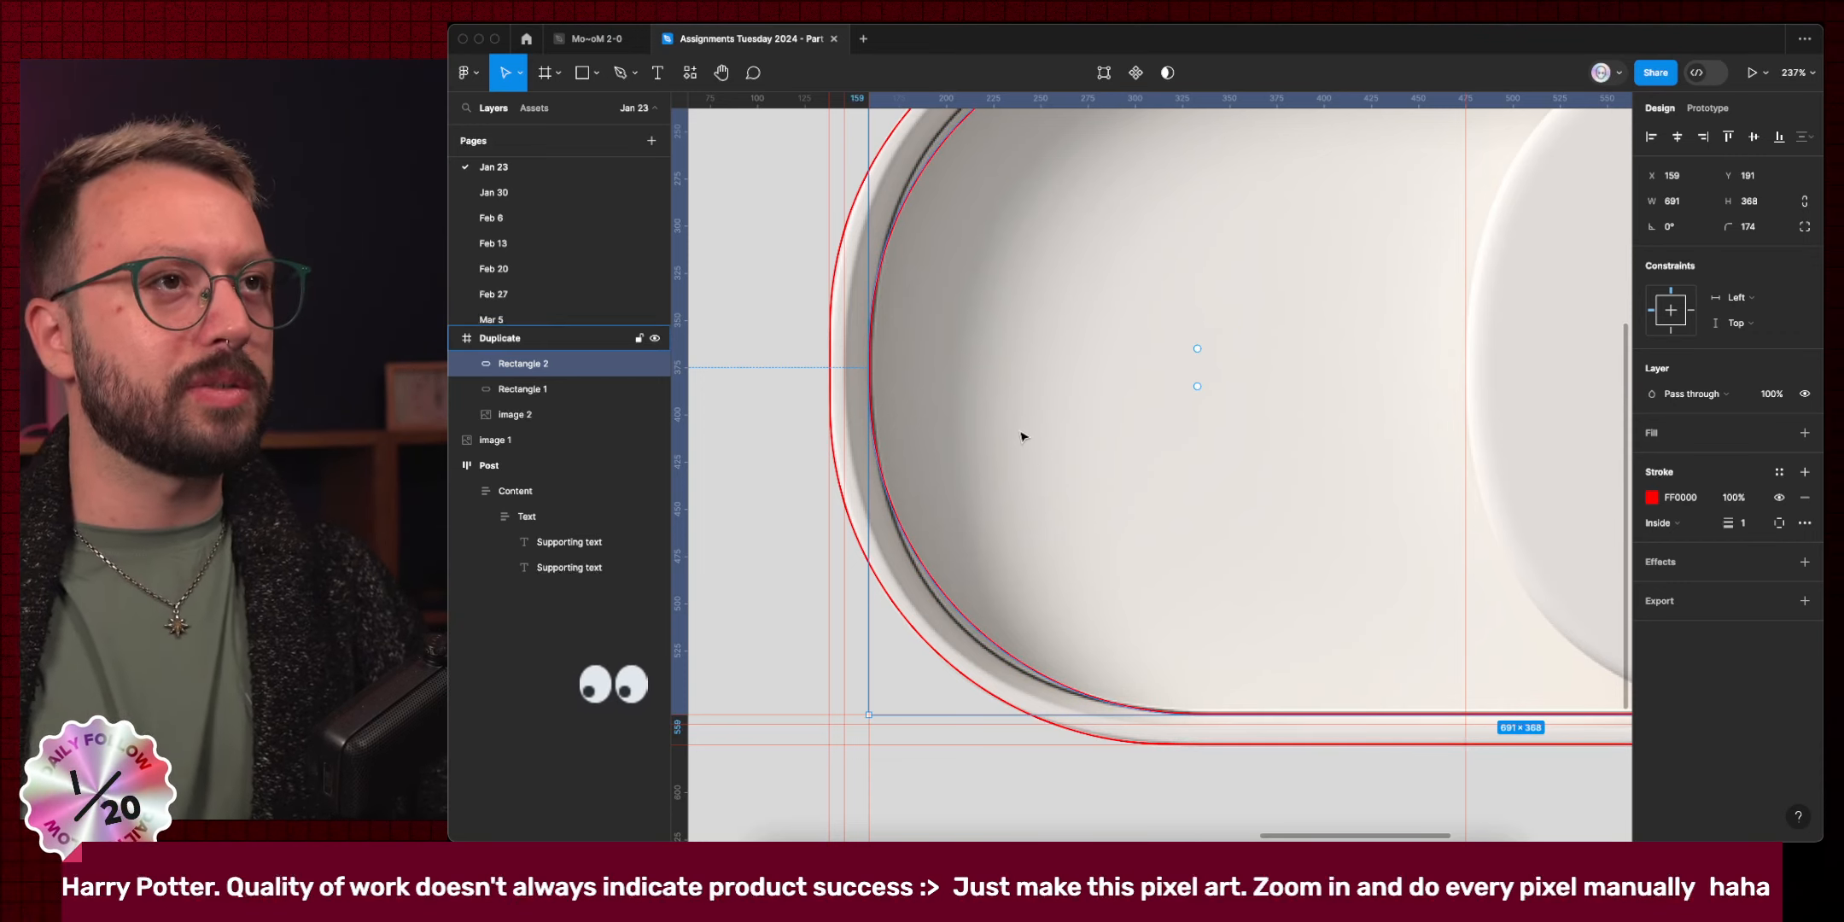
Nudge Rectangle 2's right edge until it is 681 wide, then duplicate it as Rectangle 3.
scroll(1020, 432, "down", 5)
scroll(1016, 424, "right", 1)
scroll(956, 338, "up", 4)
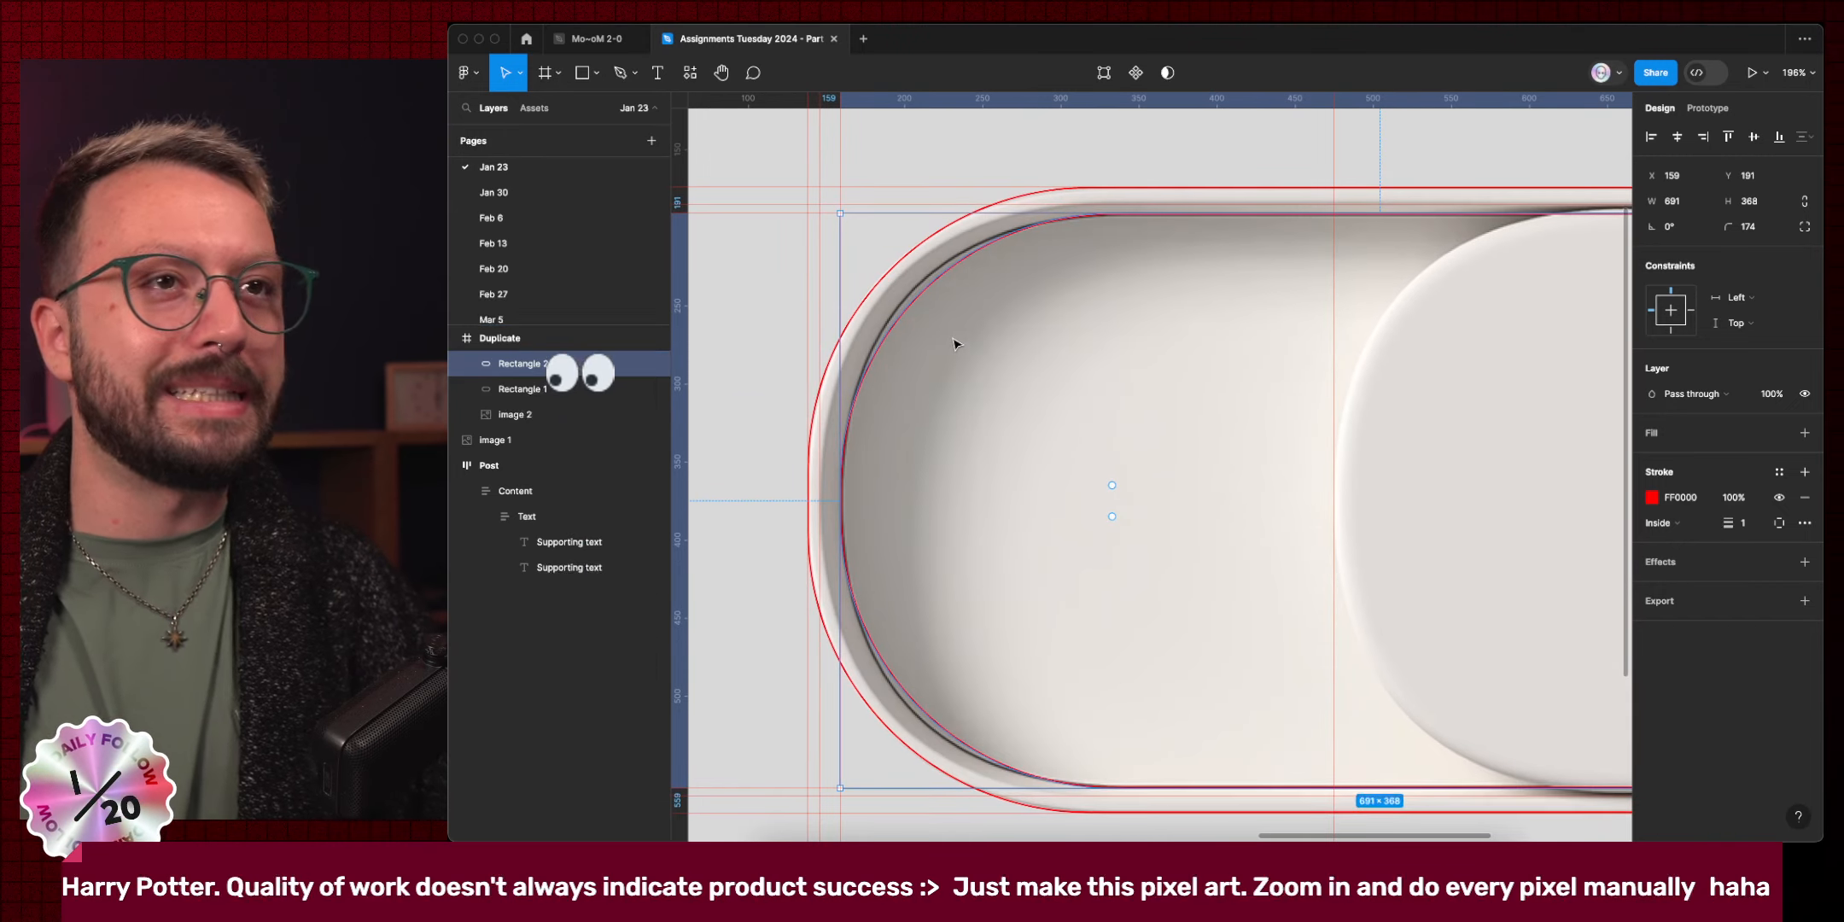
scroll(1073, 268, "right", 4)
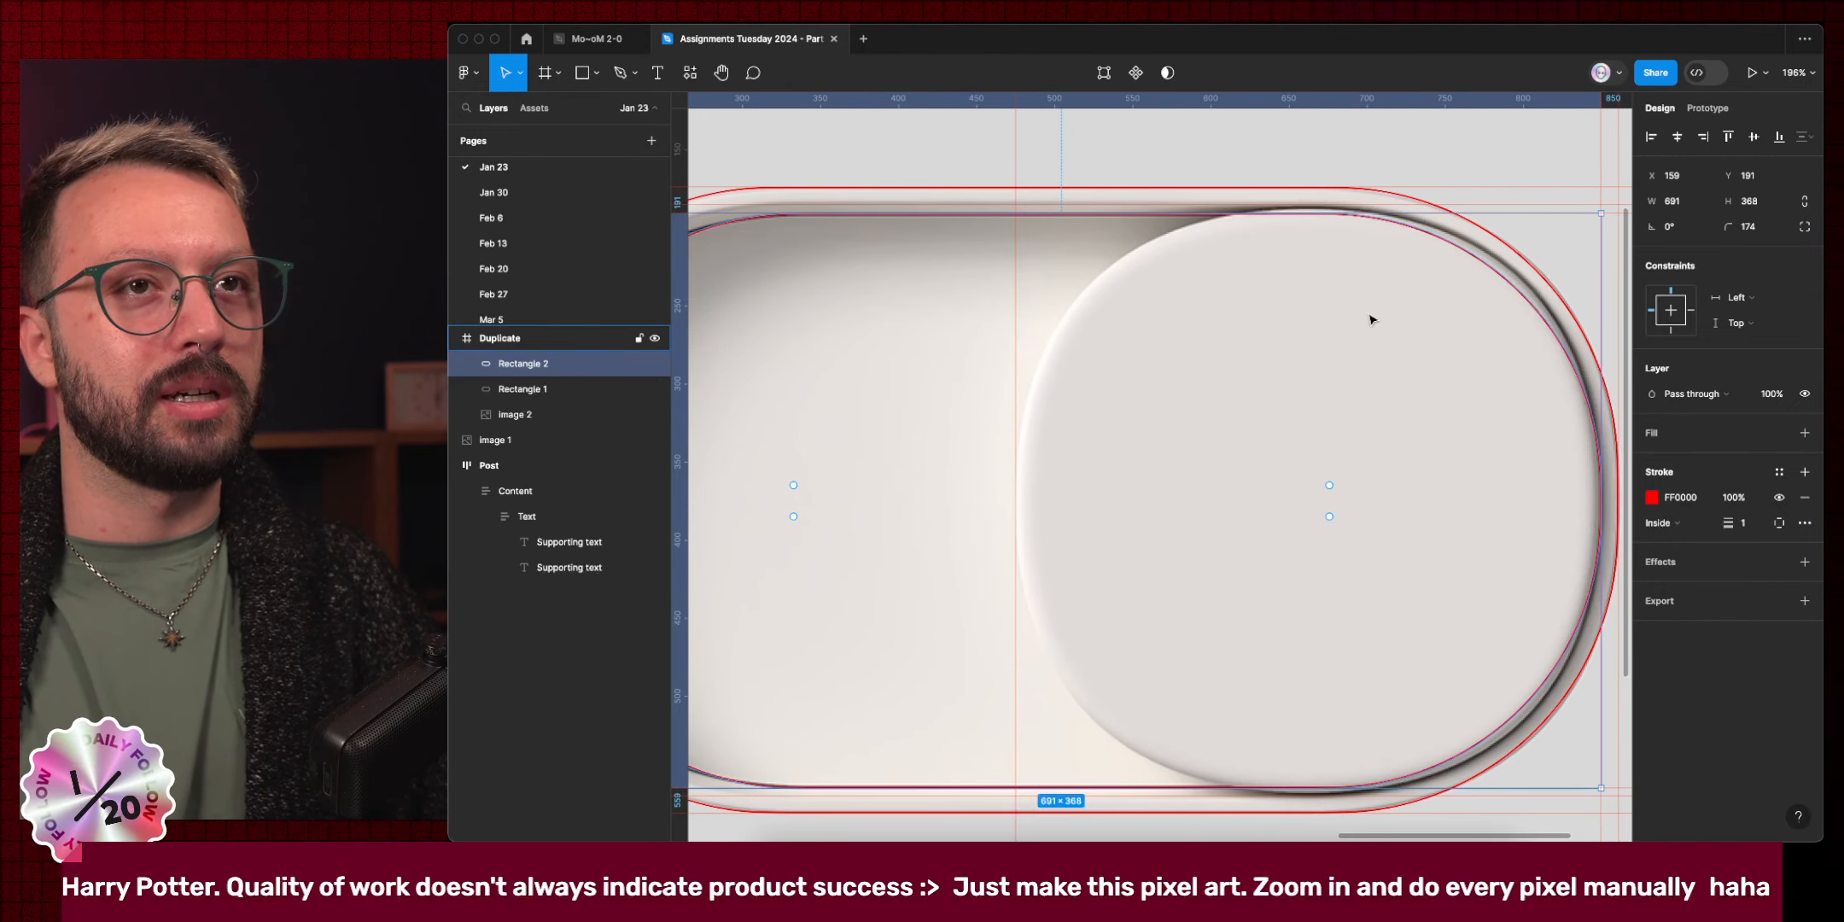
scroll(1372, 320, "left", 3)
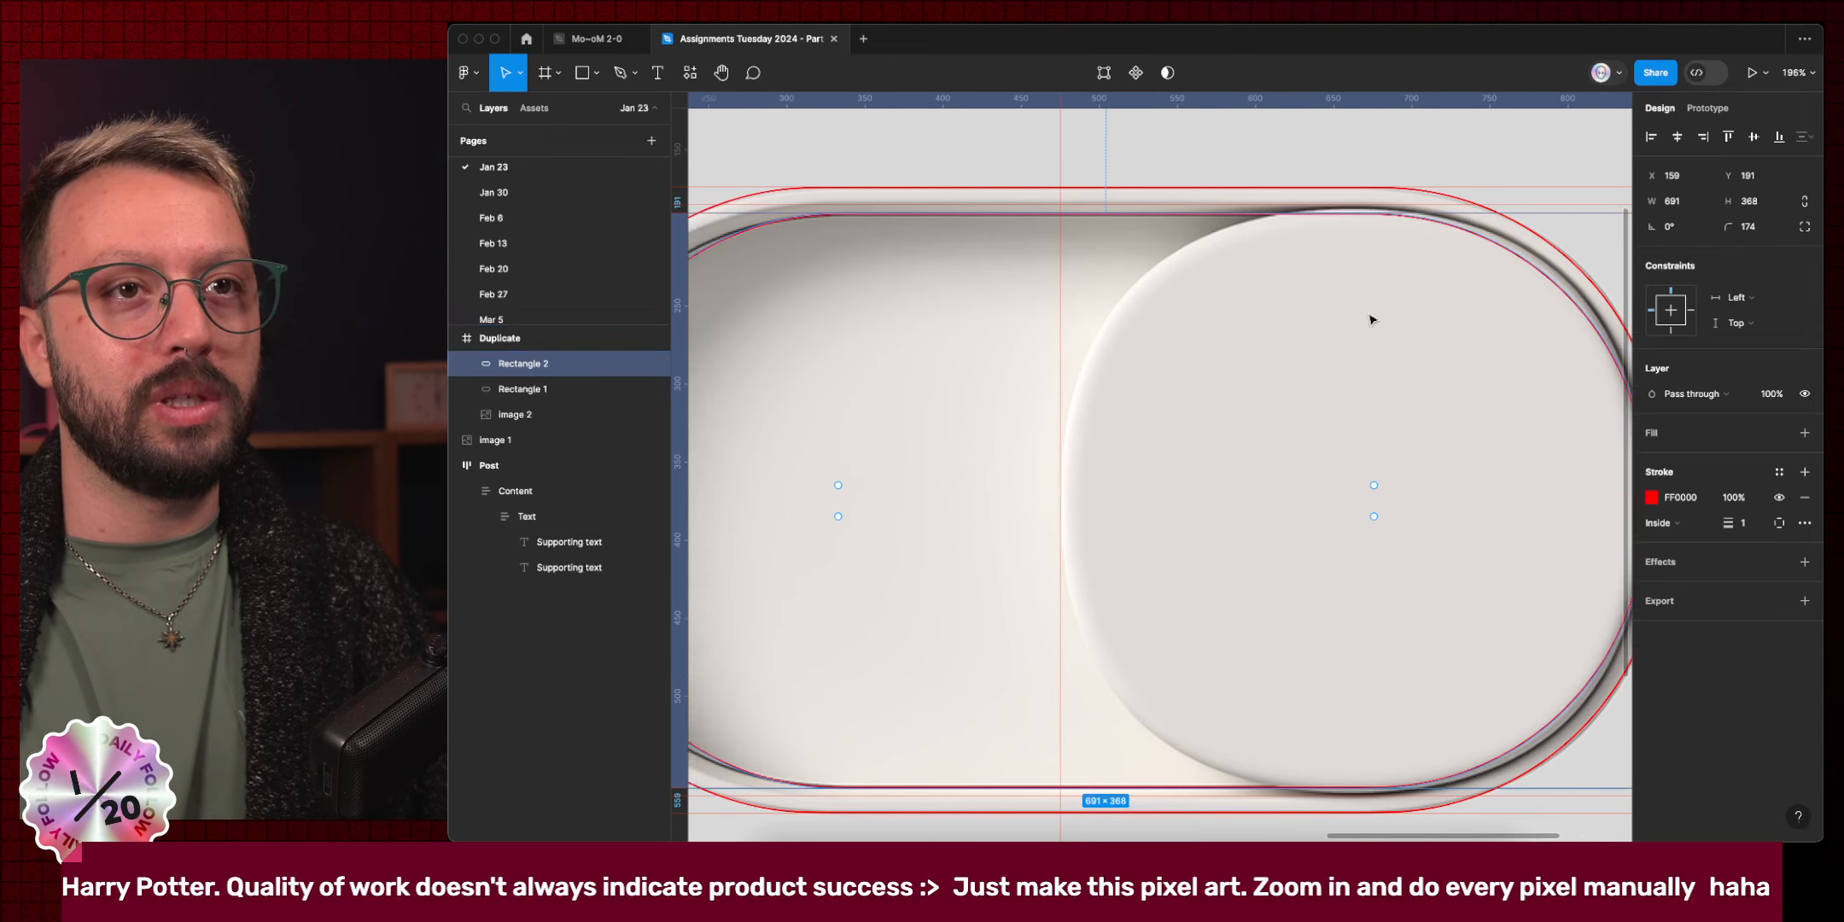
key("alt")
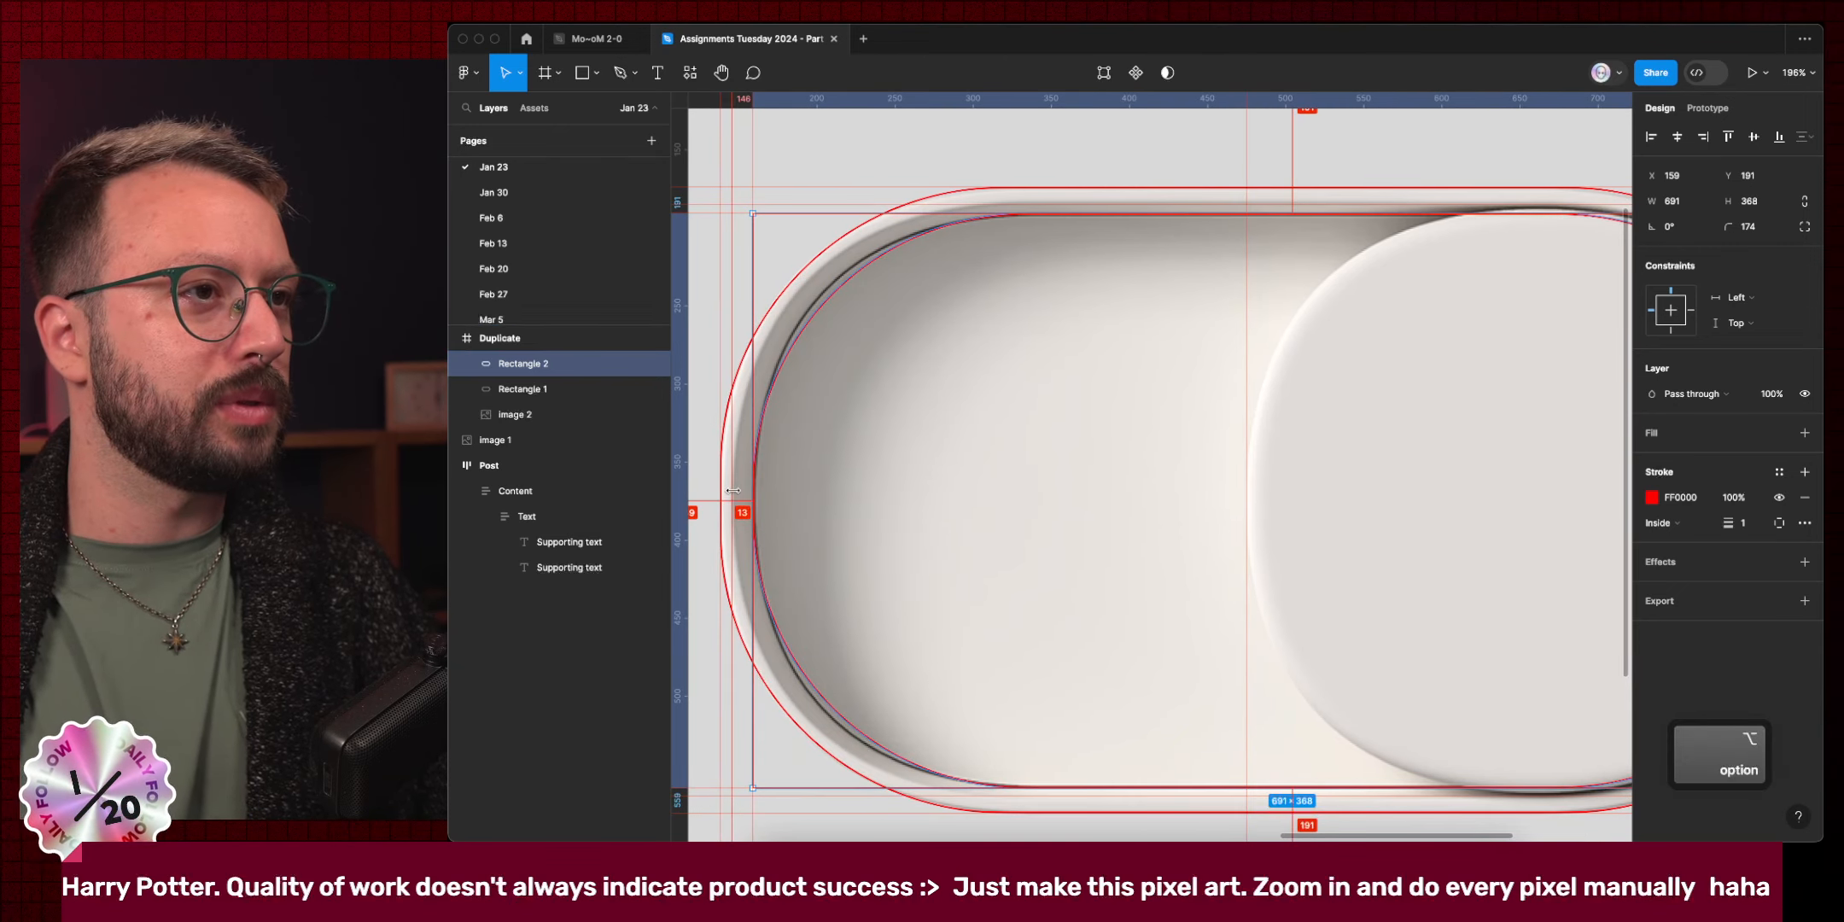
scroll(926, 527, "right", 4)
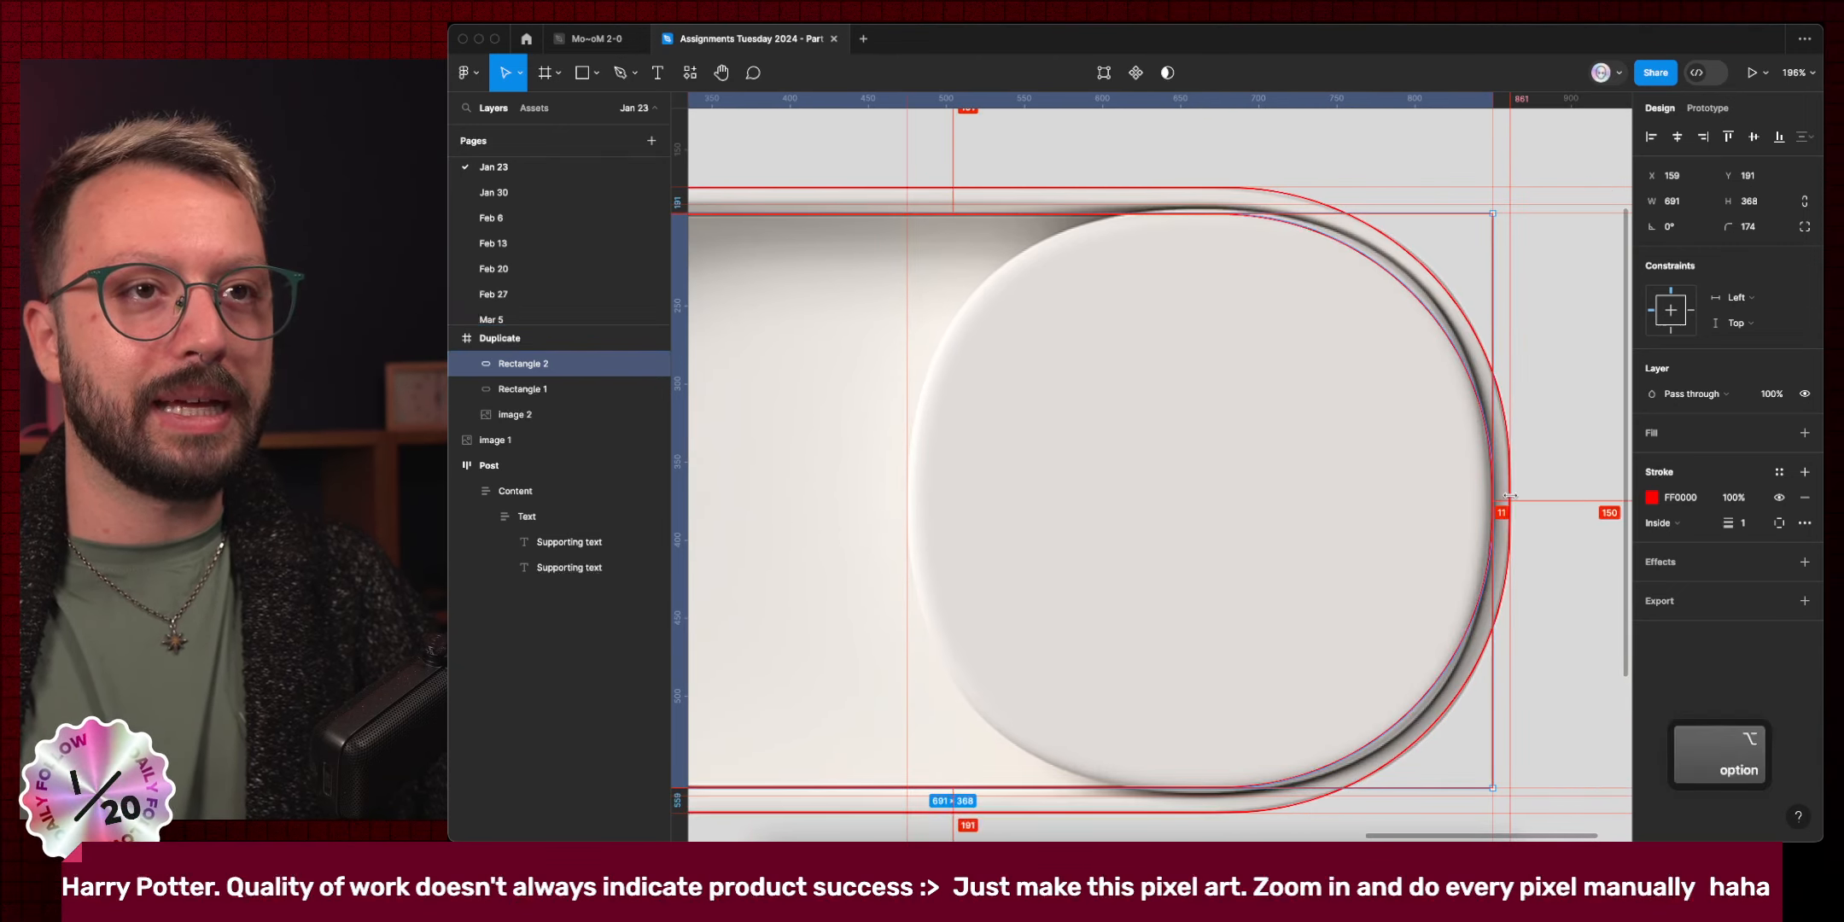
key("super+Left")
key("super+Left")
key("super+Left")
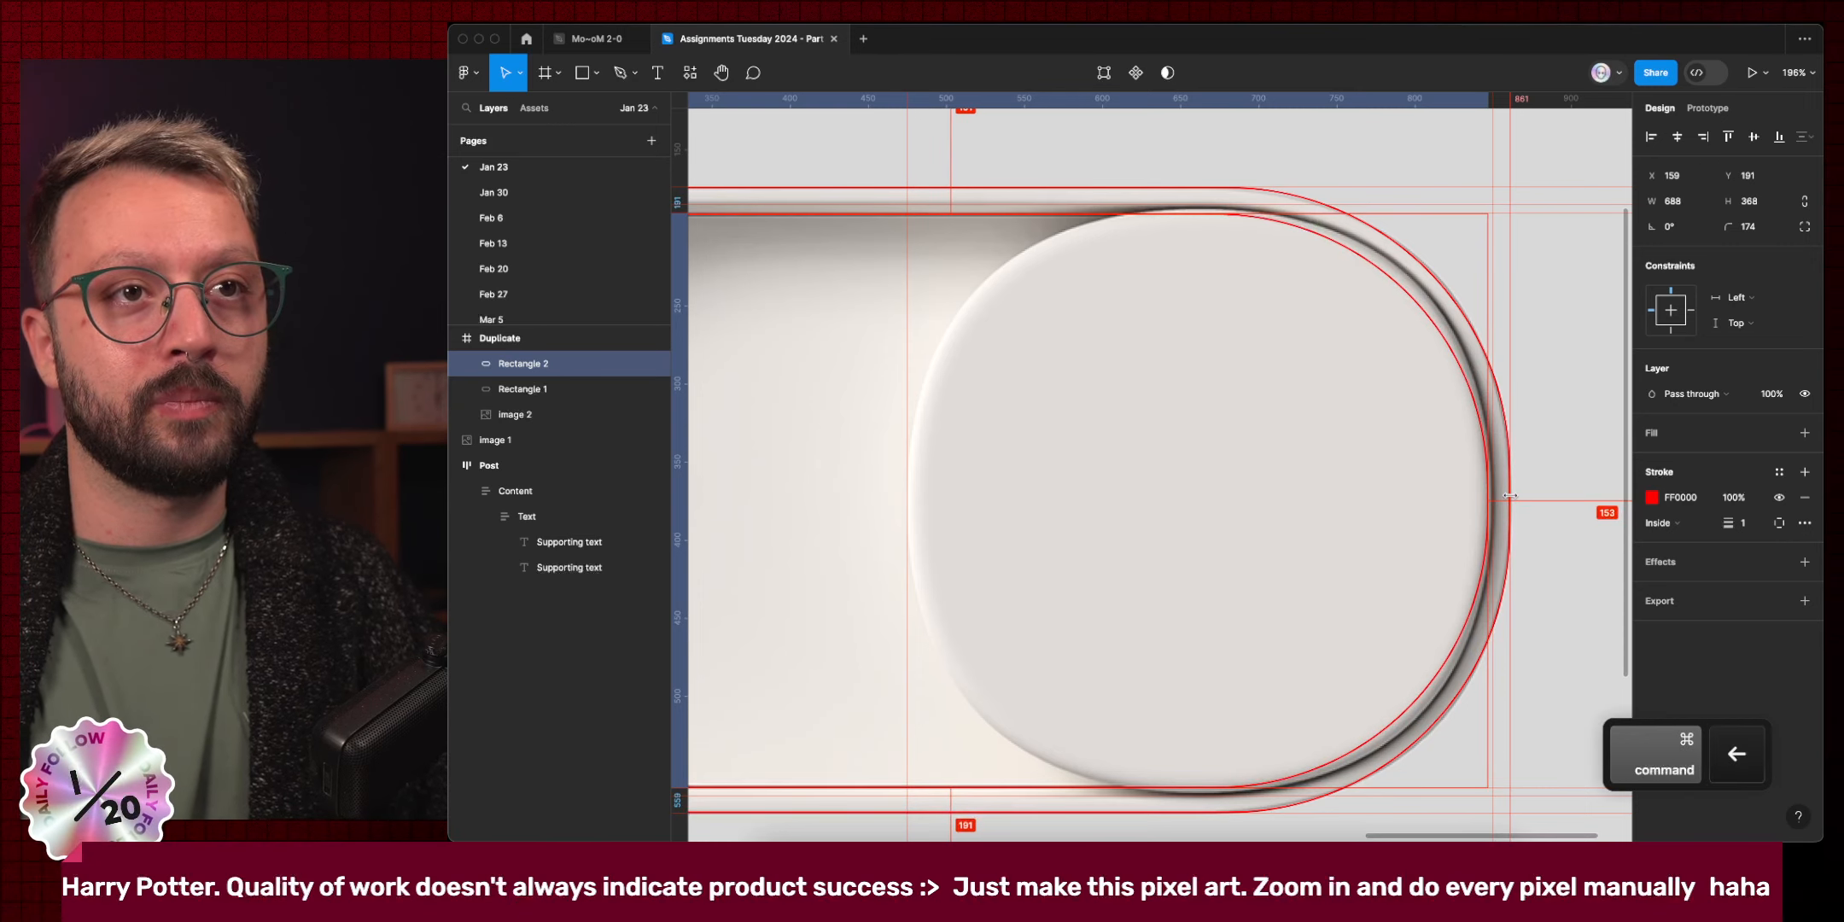
key("alt")
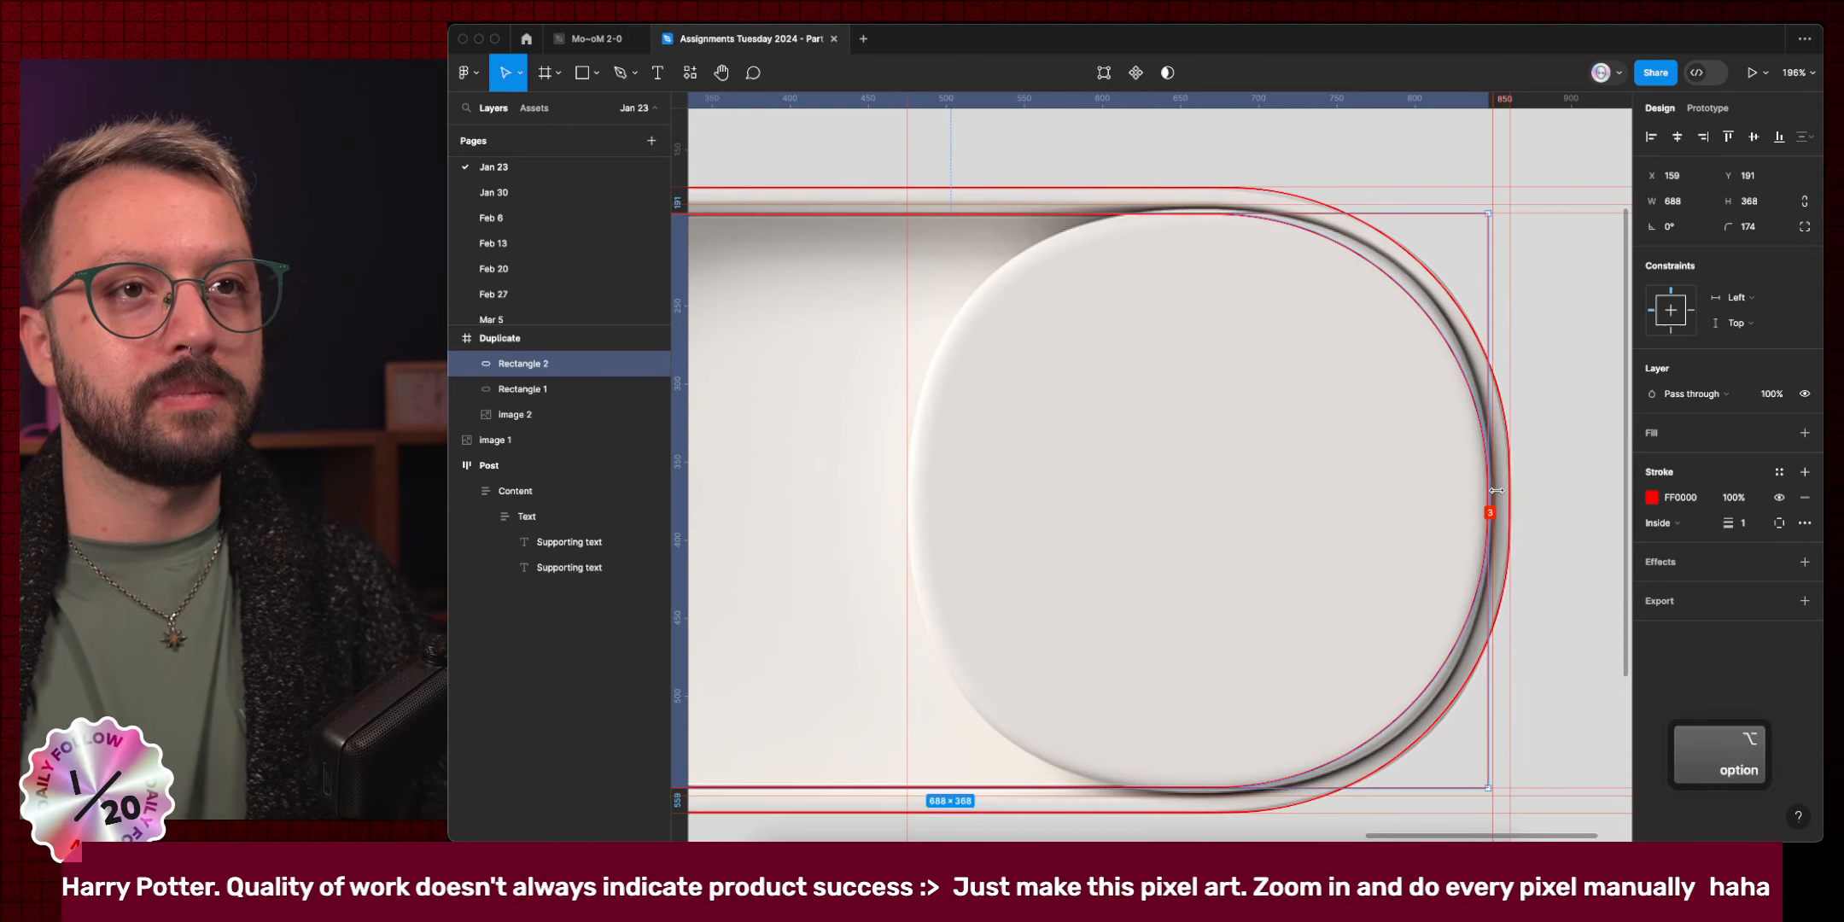
key("shift+super+Left")
key("alt")
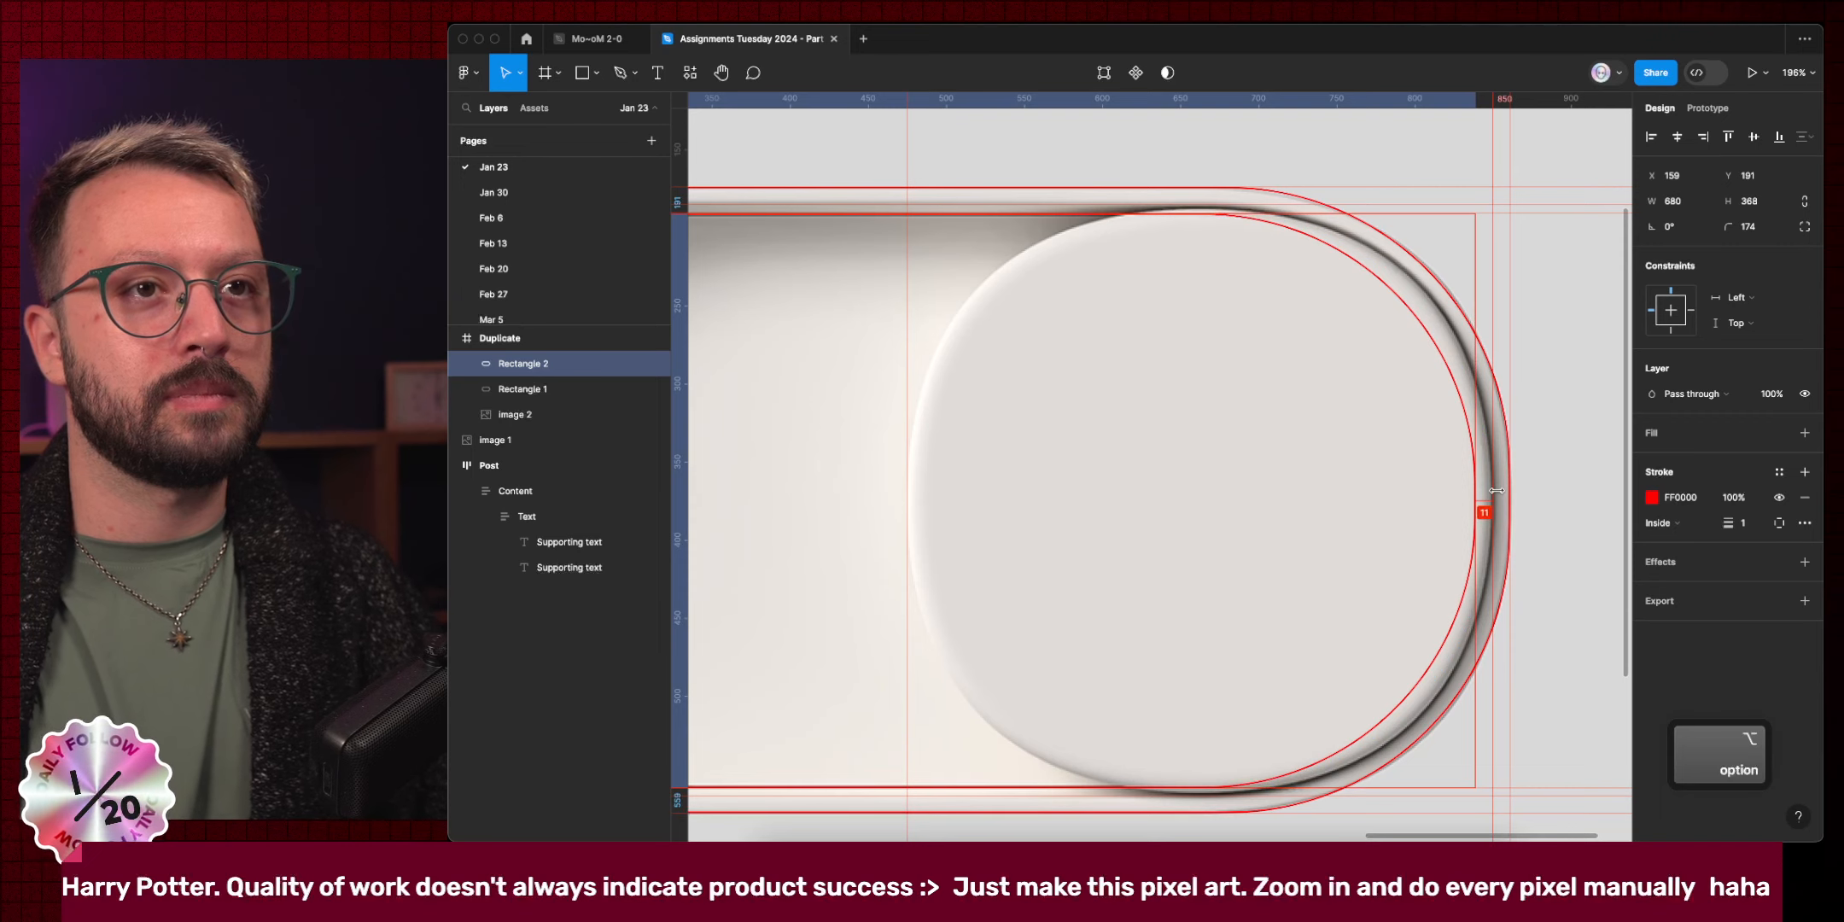
key("super+Left")
key("super+Left")
key("super+Left")
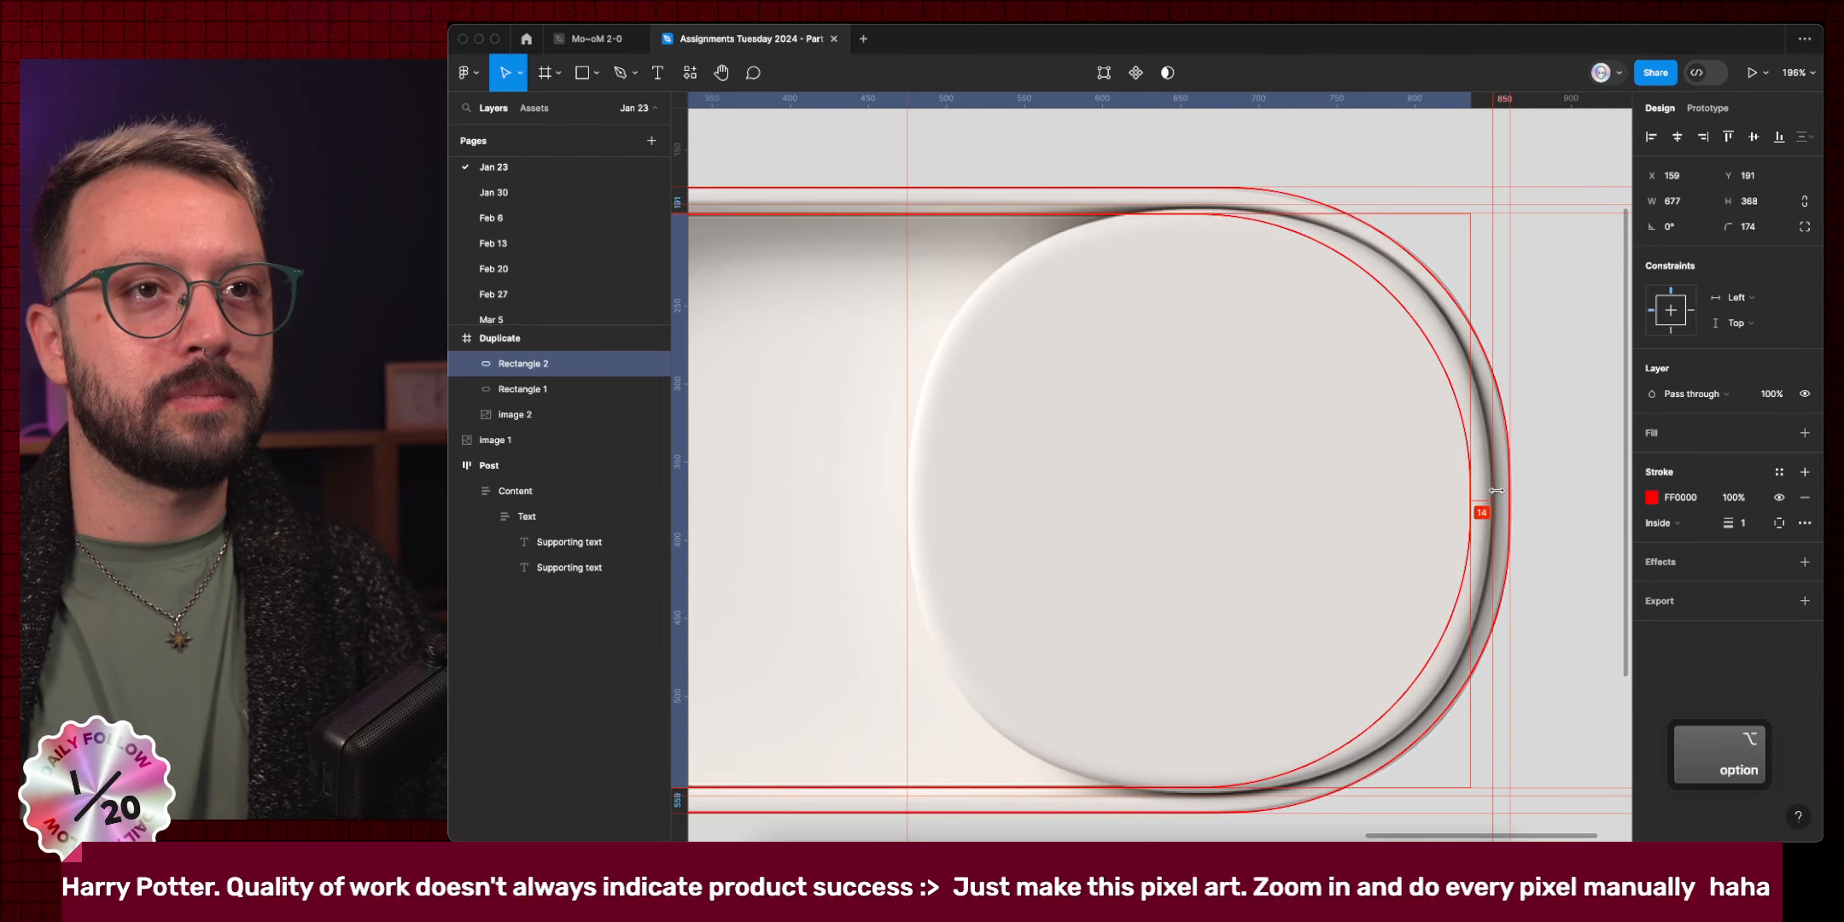
key("super+Right")
scroll(1275, 570, "down", 3)
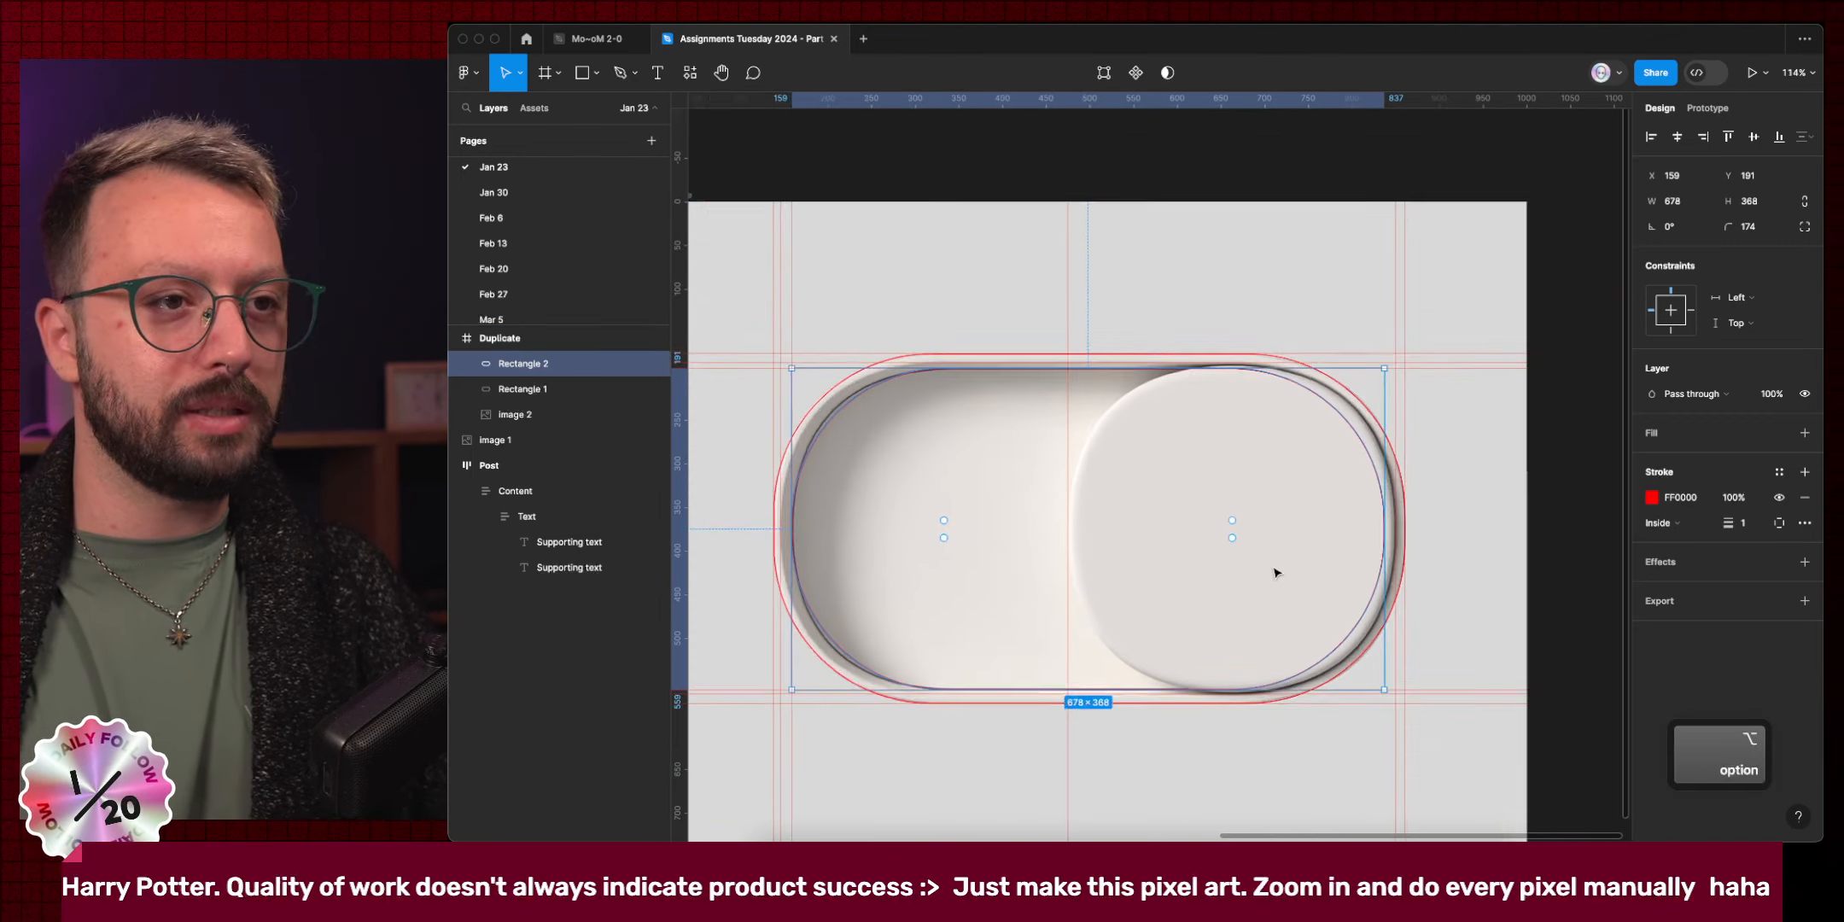
scroll(1275, 571, "down", 2)
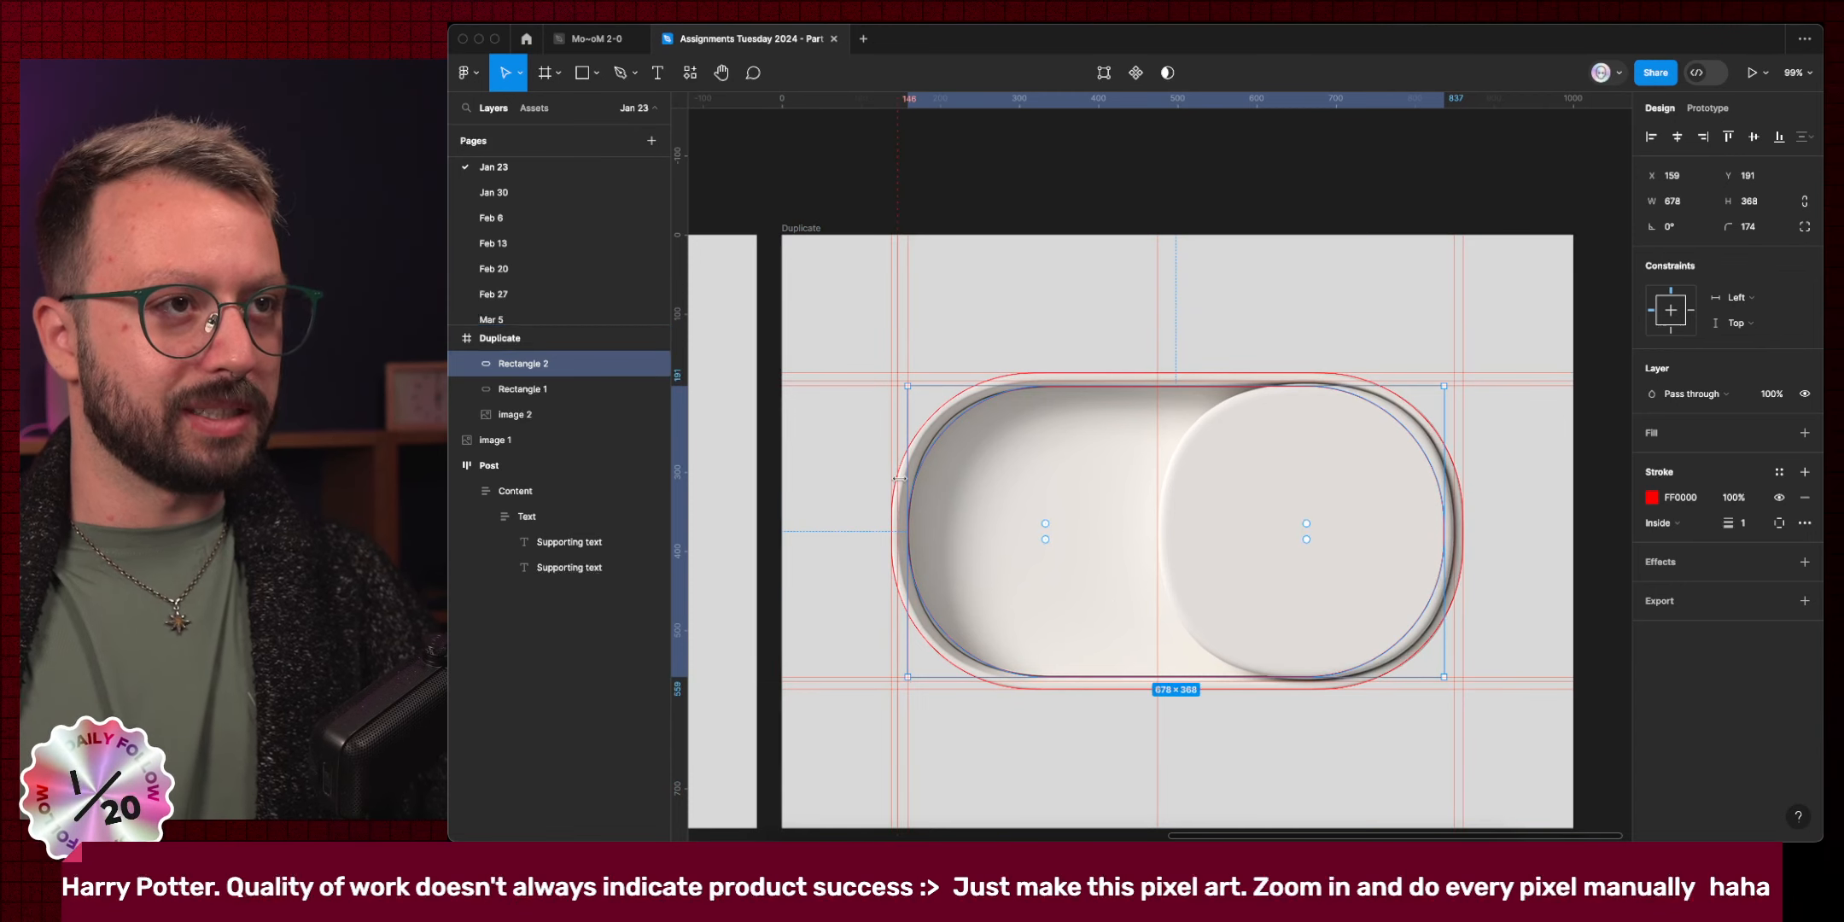
key("alt")
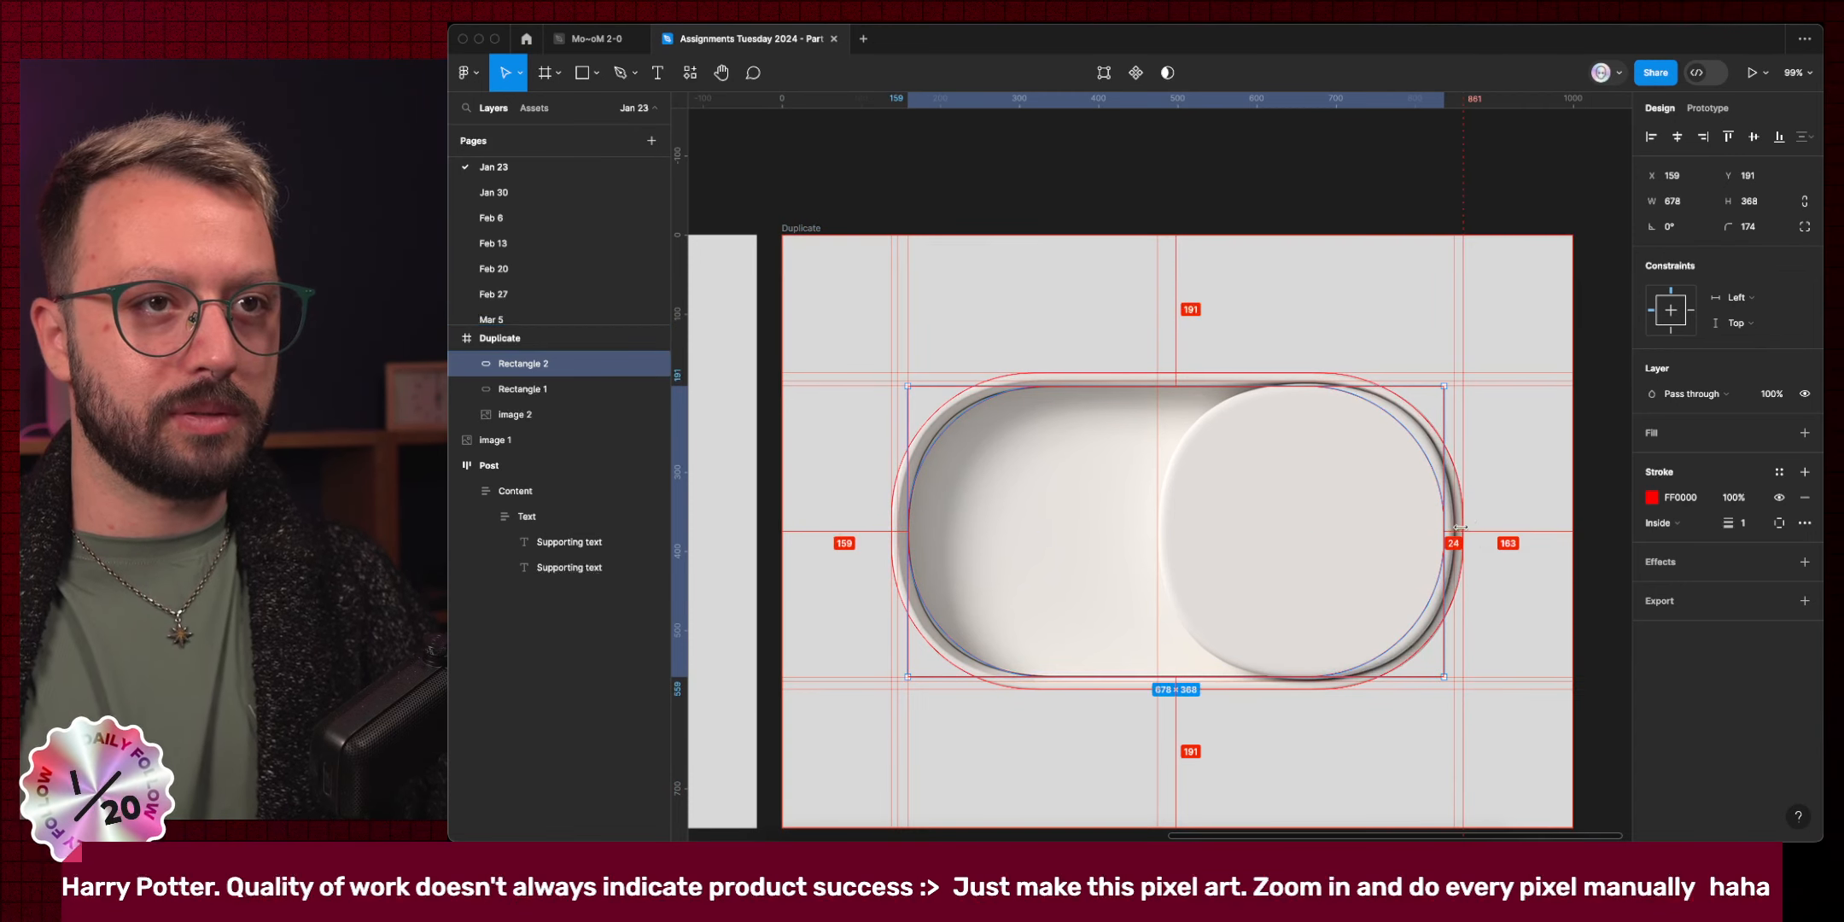
key("super+Right")
key("super+Right")
key("super+Right")
key("alt")
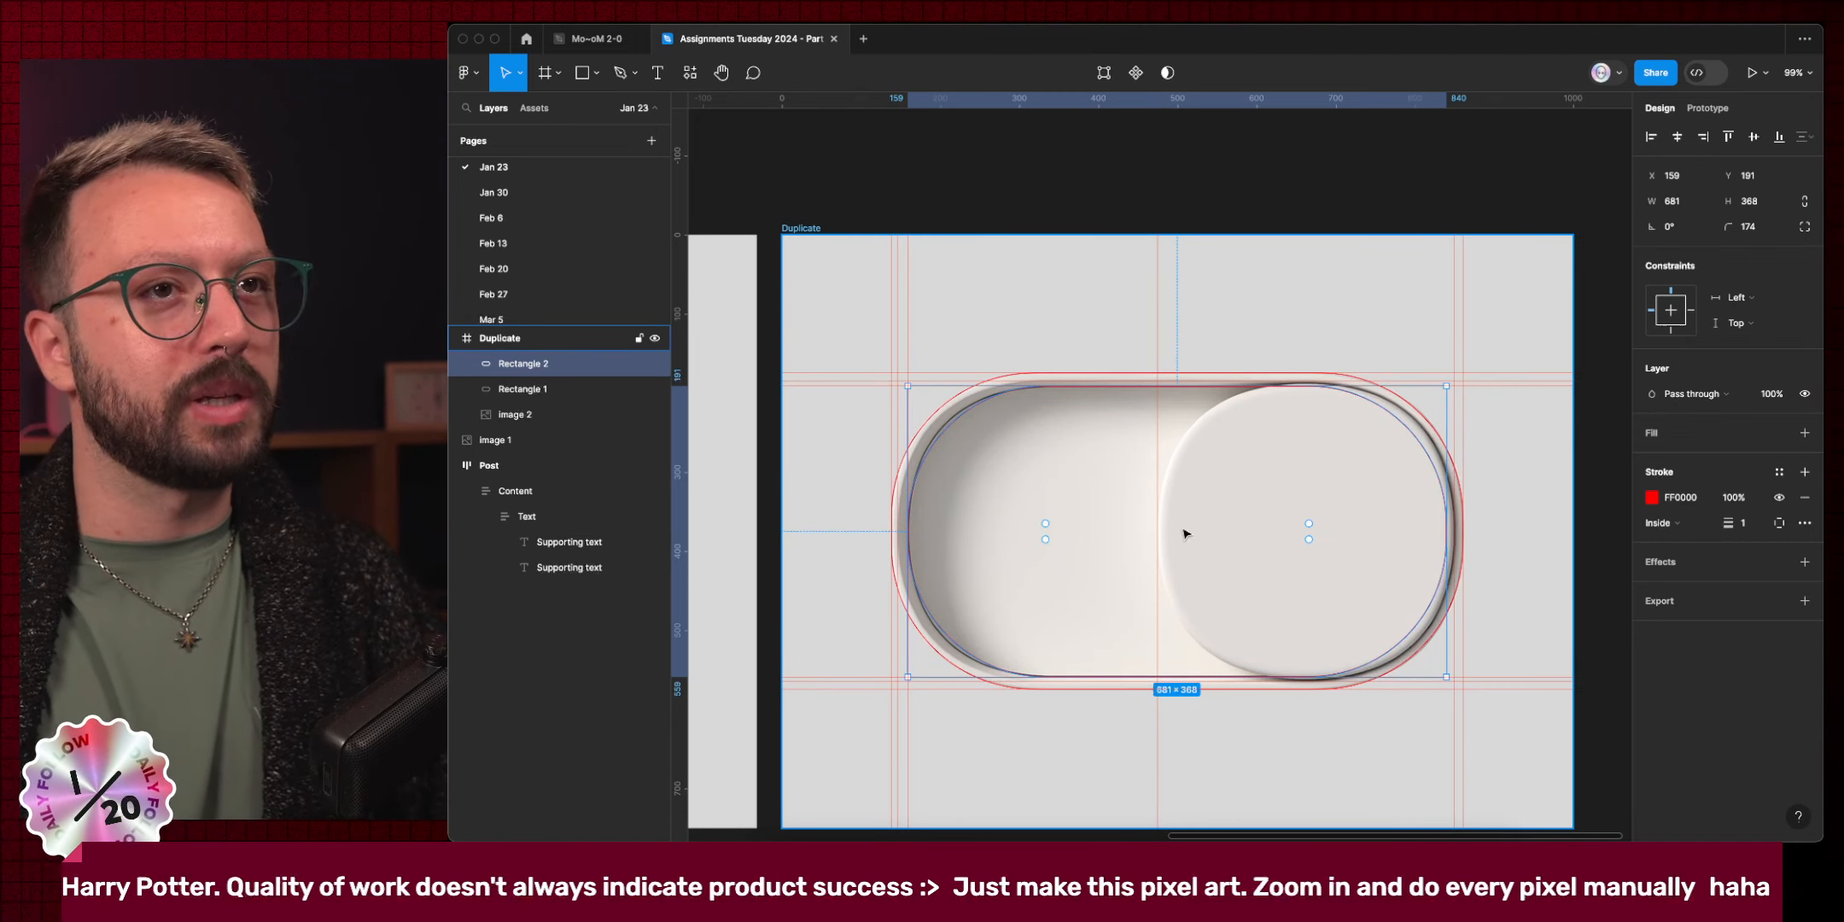
key("super+d")
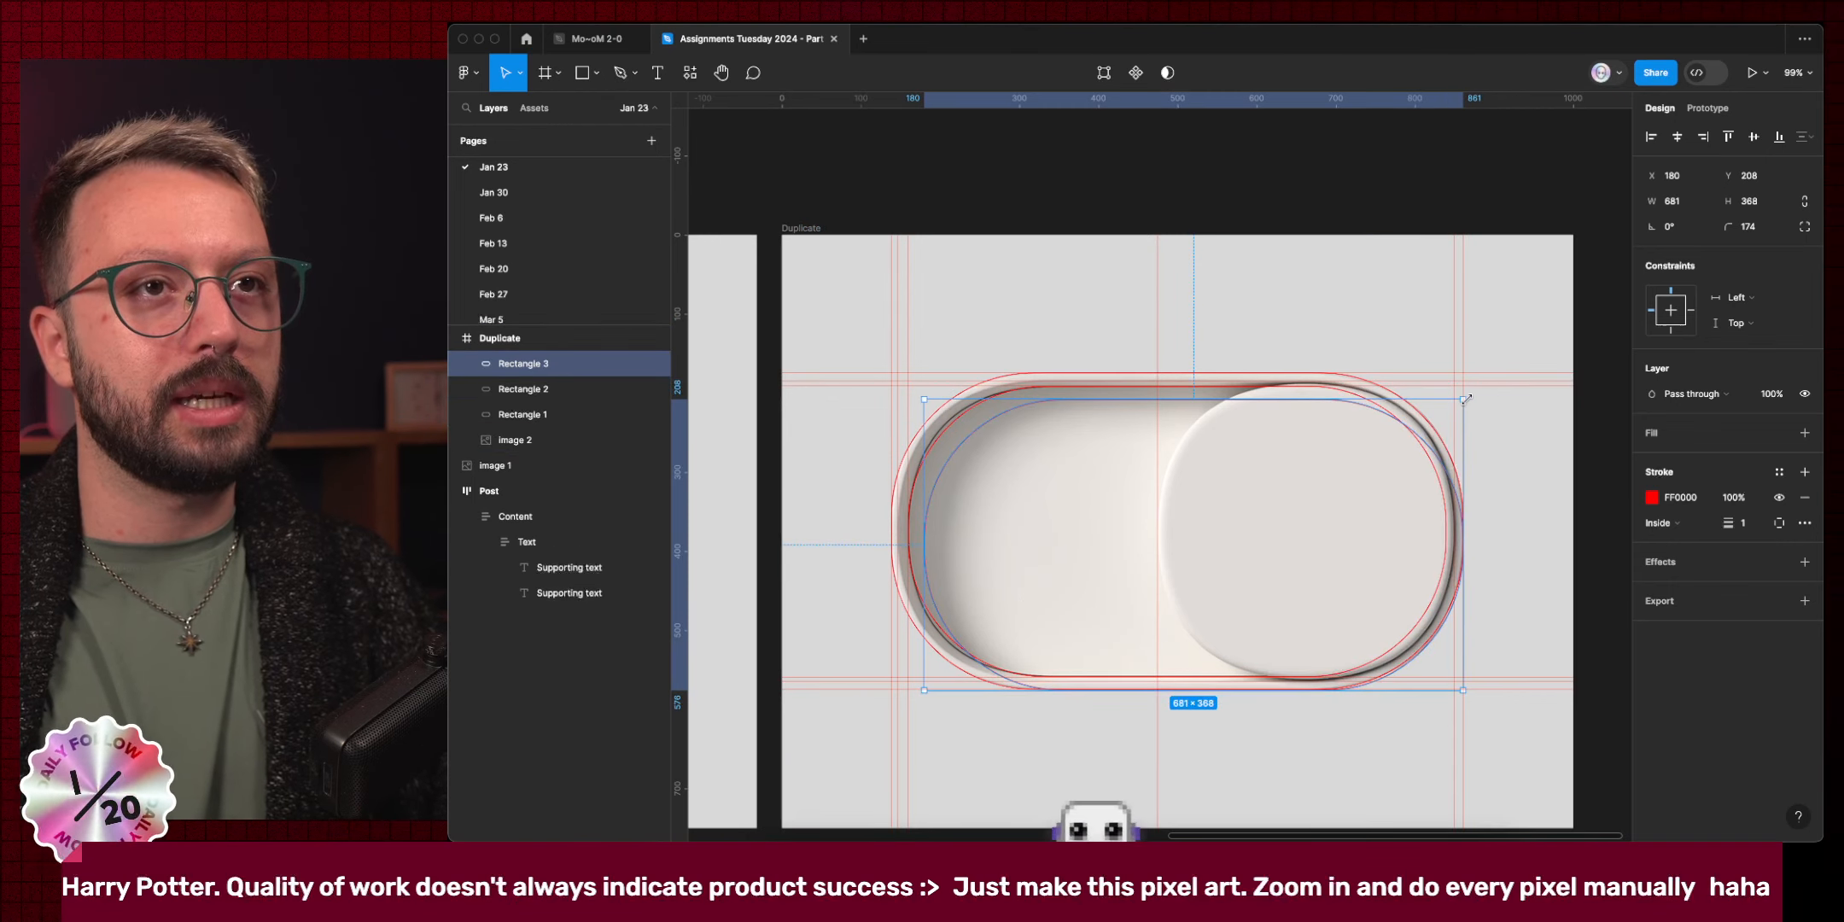
Shrink Rectangle 3 down over the knob and reduce its corner radius.
left_click_drag(1463, 398, 1454, 386)
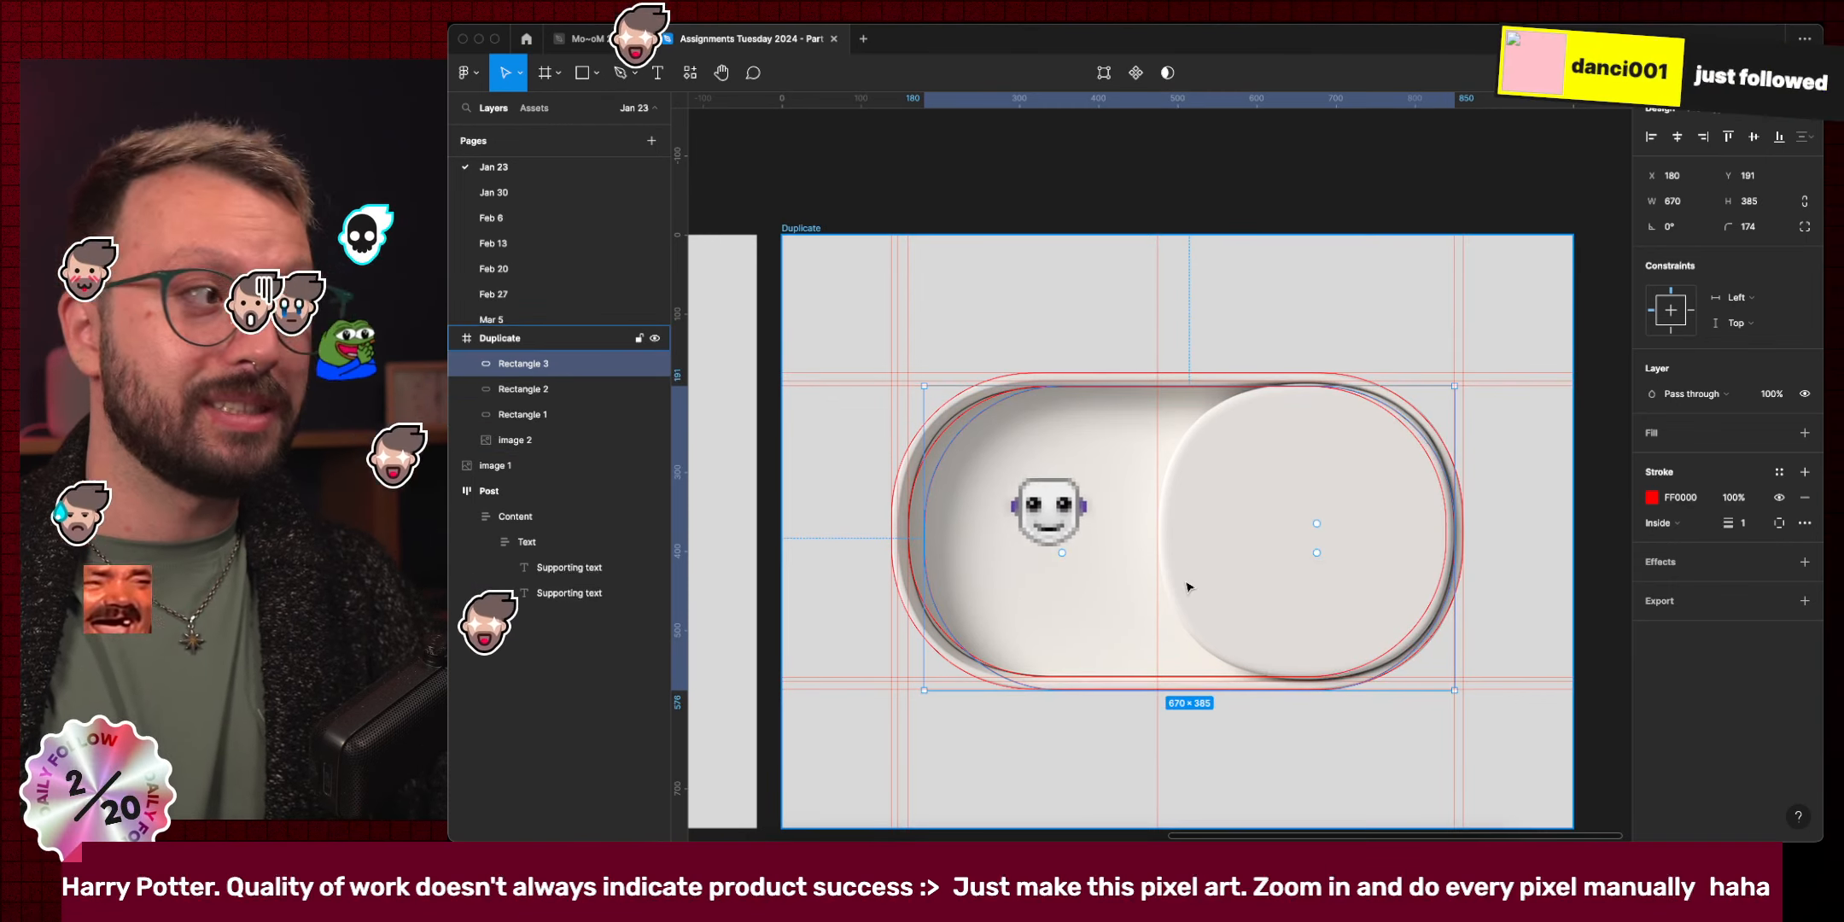
left_click_drag(925, 689, 1159, 676)
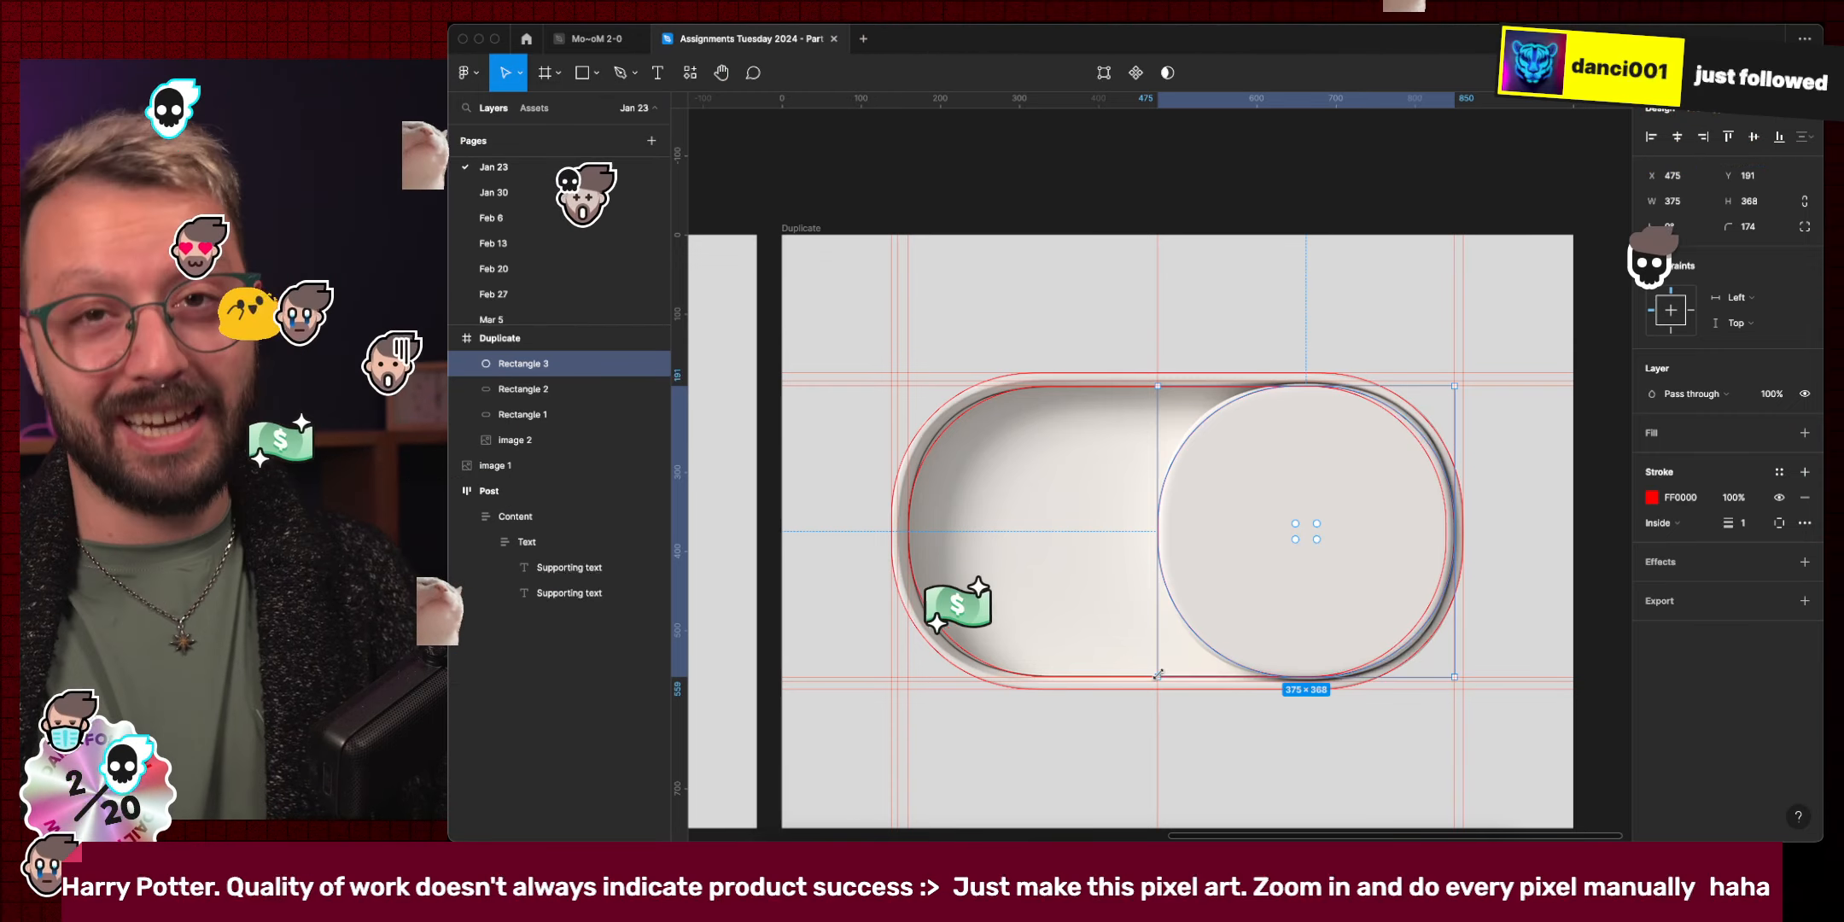
scroll(1317, 400, "up", 5)
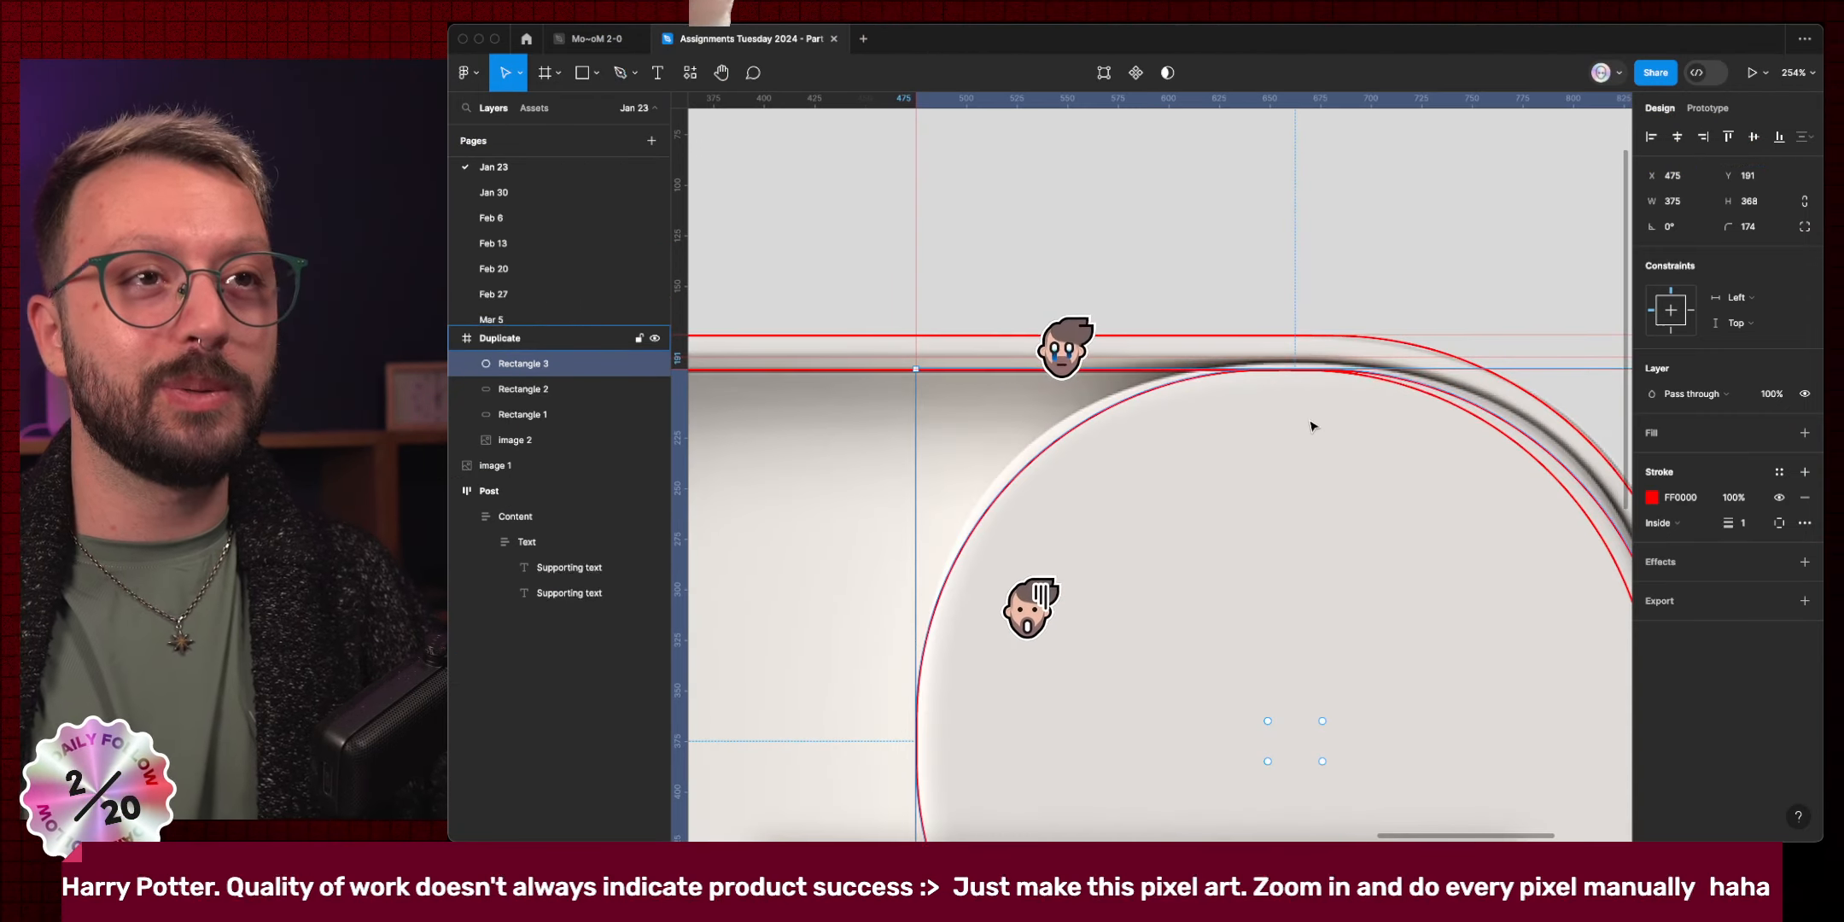
scroll(1212, 529, "down", 2)
scroll(1212, 529, "right", 2)
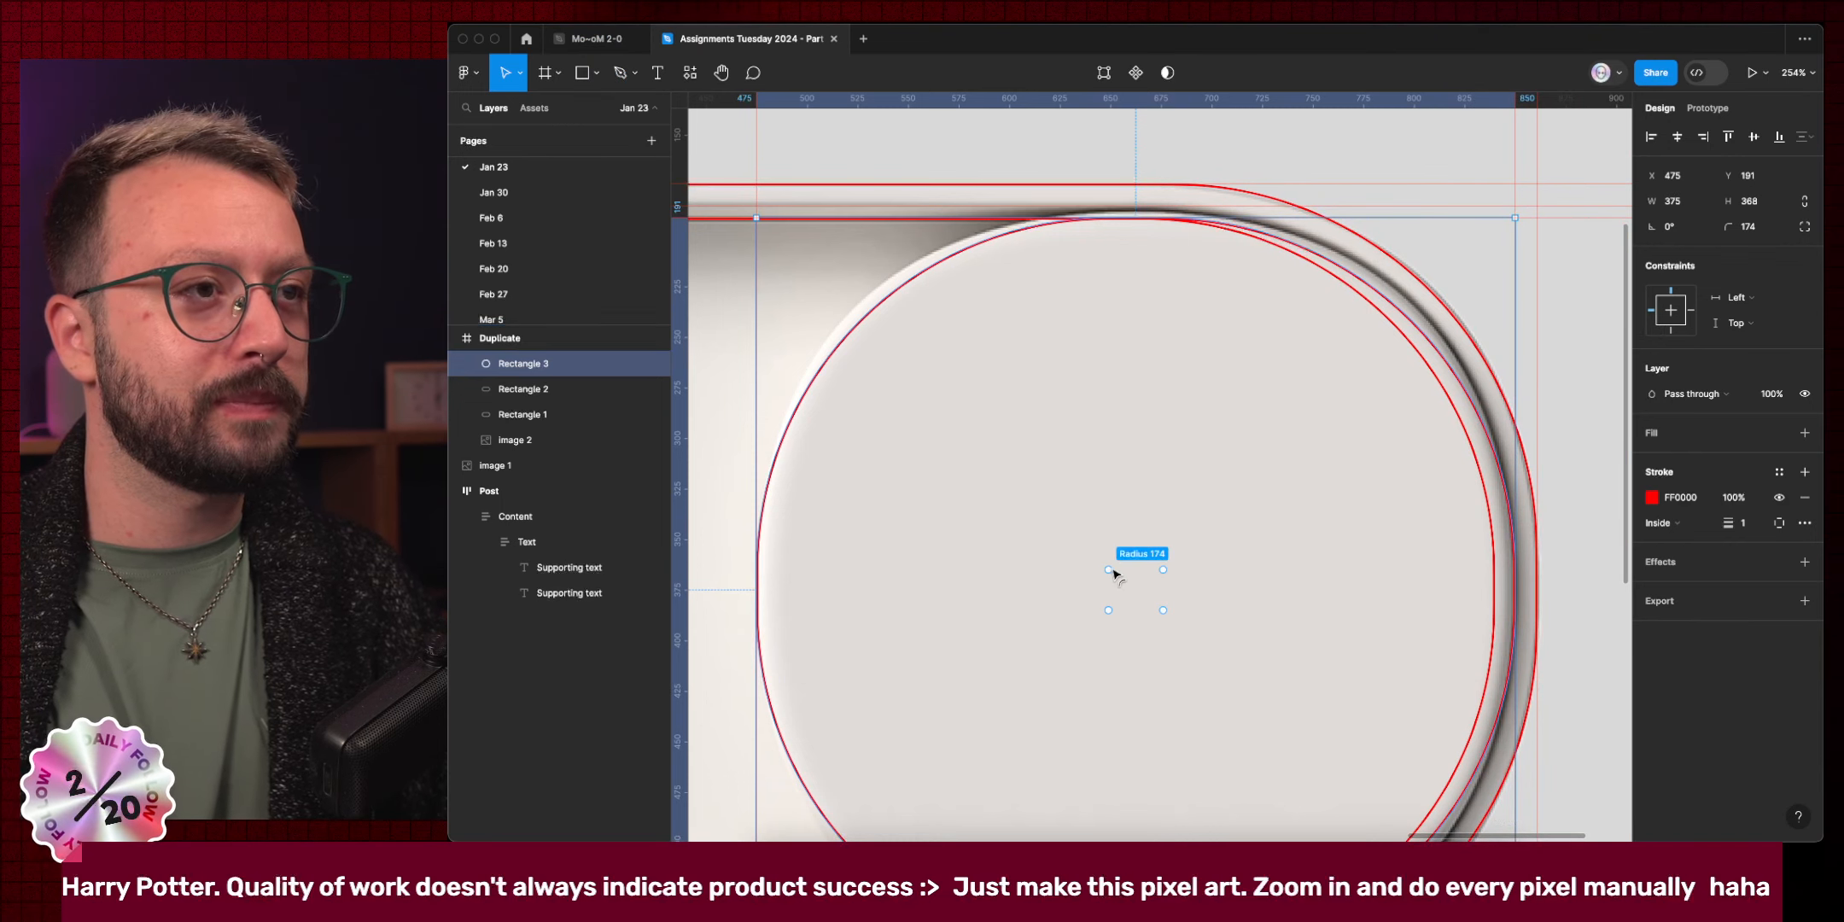
left_click_drag(1109, 569, 1084, 540)
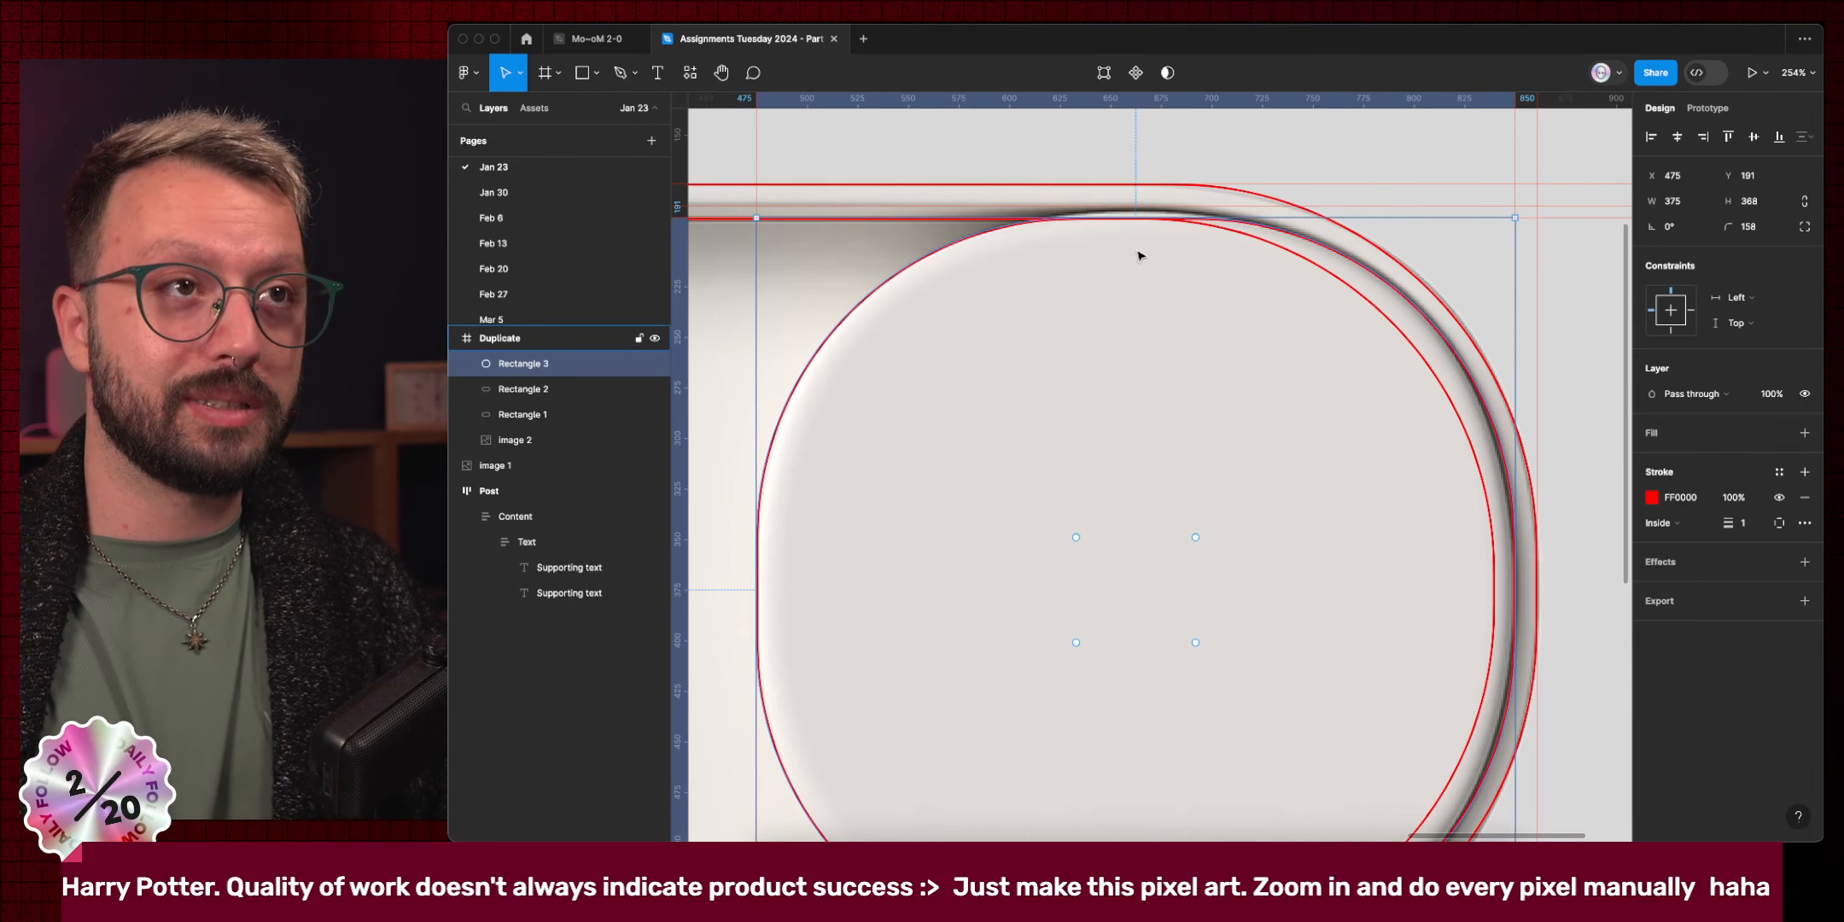
Align the knob outline's top edge and grow it to 375×374, keeping radius 166.
left_click_drag(1136, 213, 1136, 213)
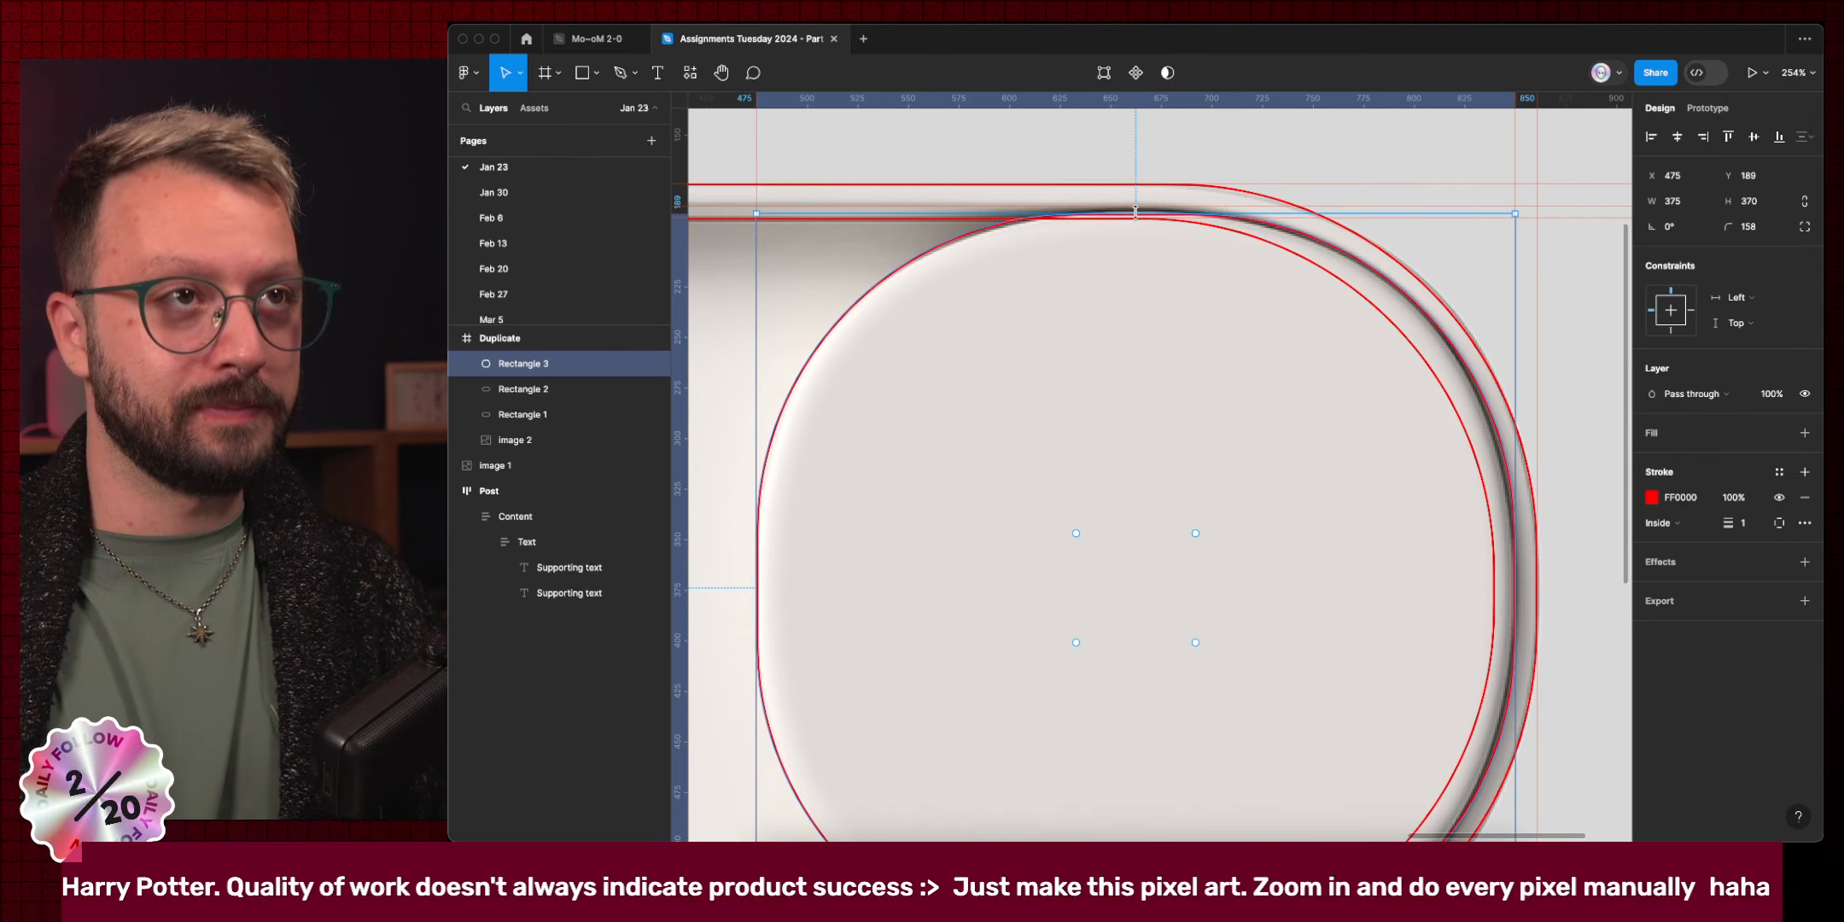
key("Up")
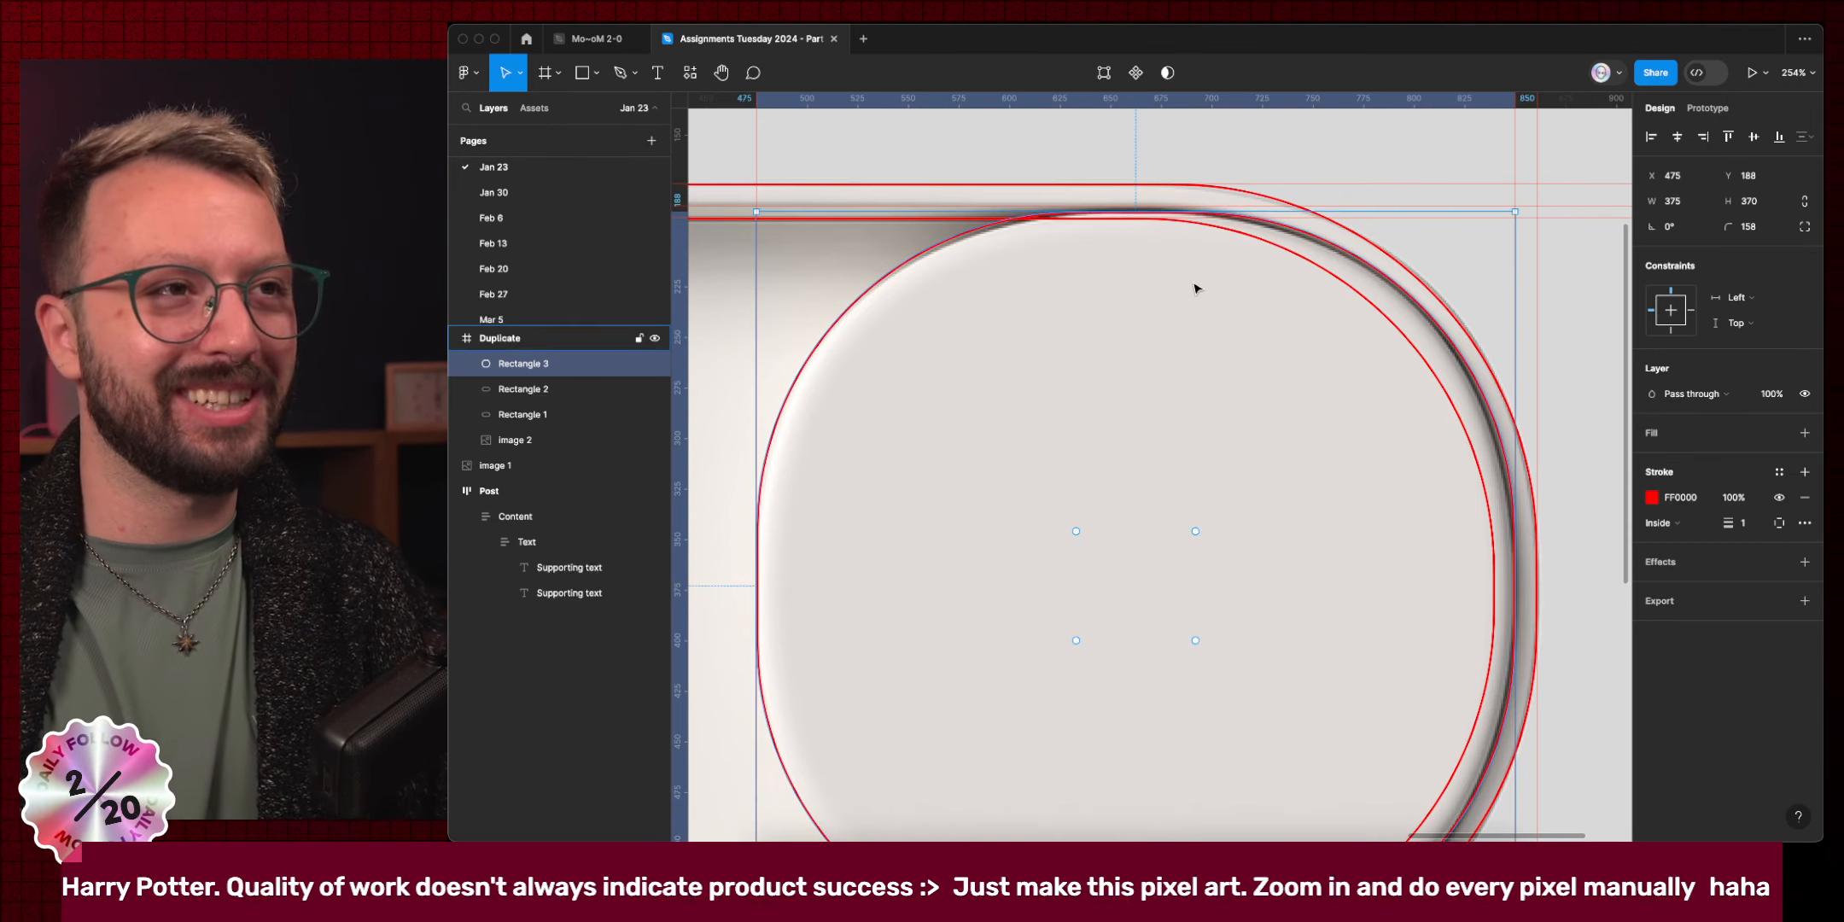
scroll(1193, 286, "down", 4)
key("super")
key("super+Up")
key("super+Up")
key("super+Up")
key("super+Up")
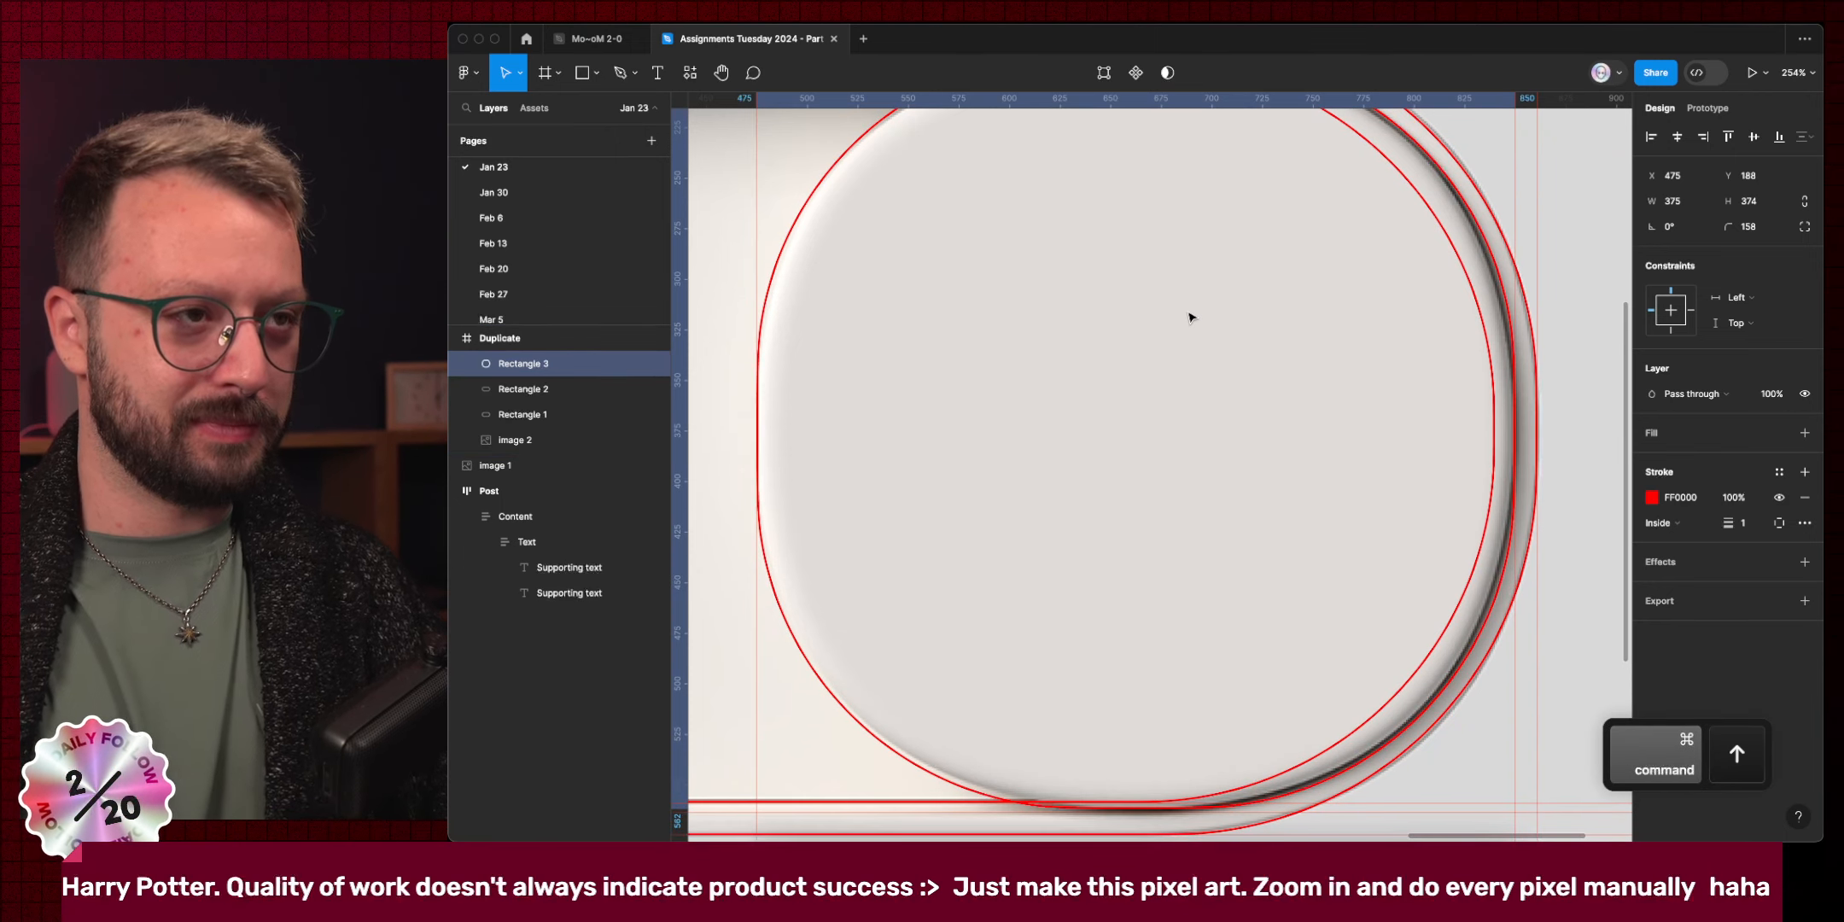
scroll(908, 403, "up", 5)
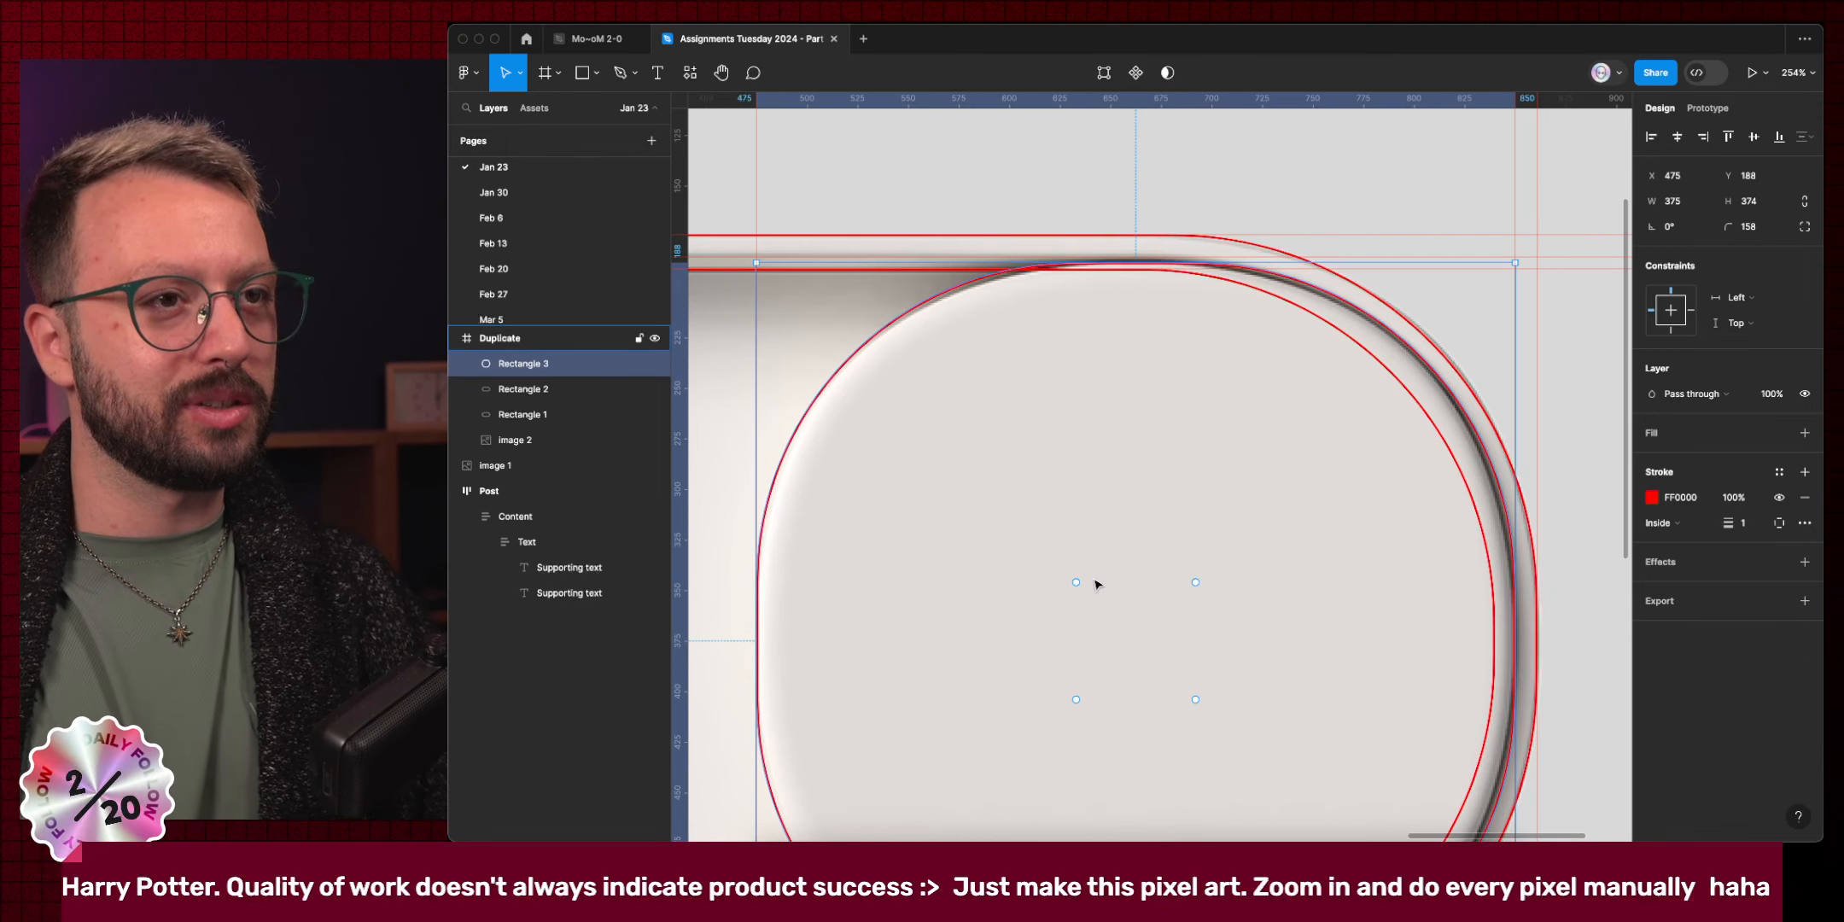
left_click_drag(1075, 584, 1093, 602)
key("super+z")
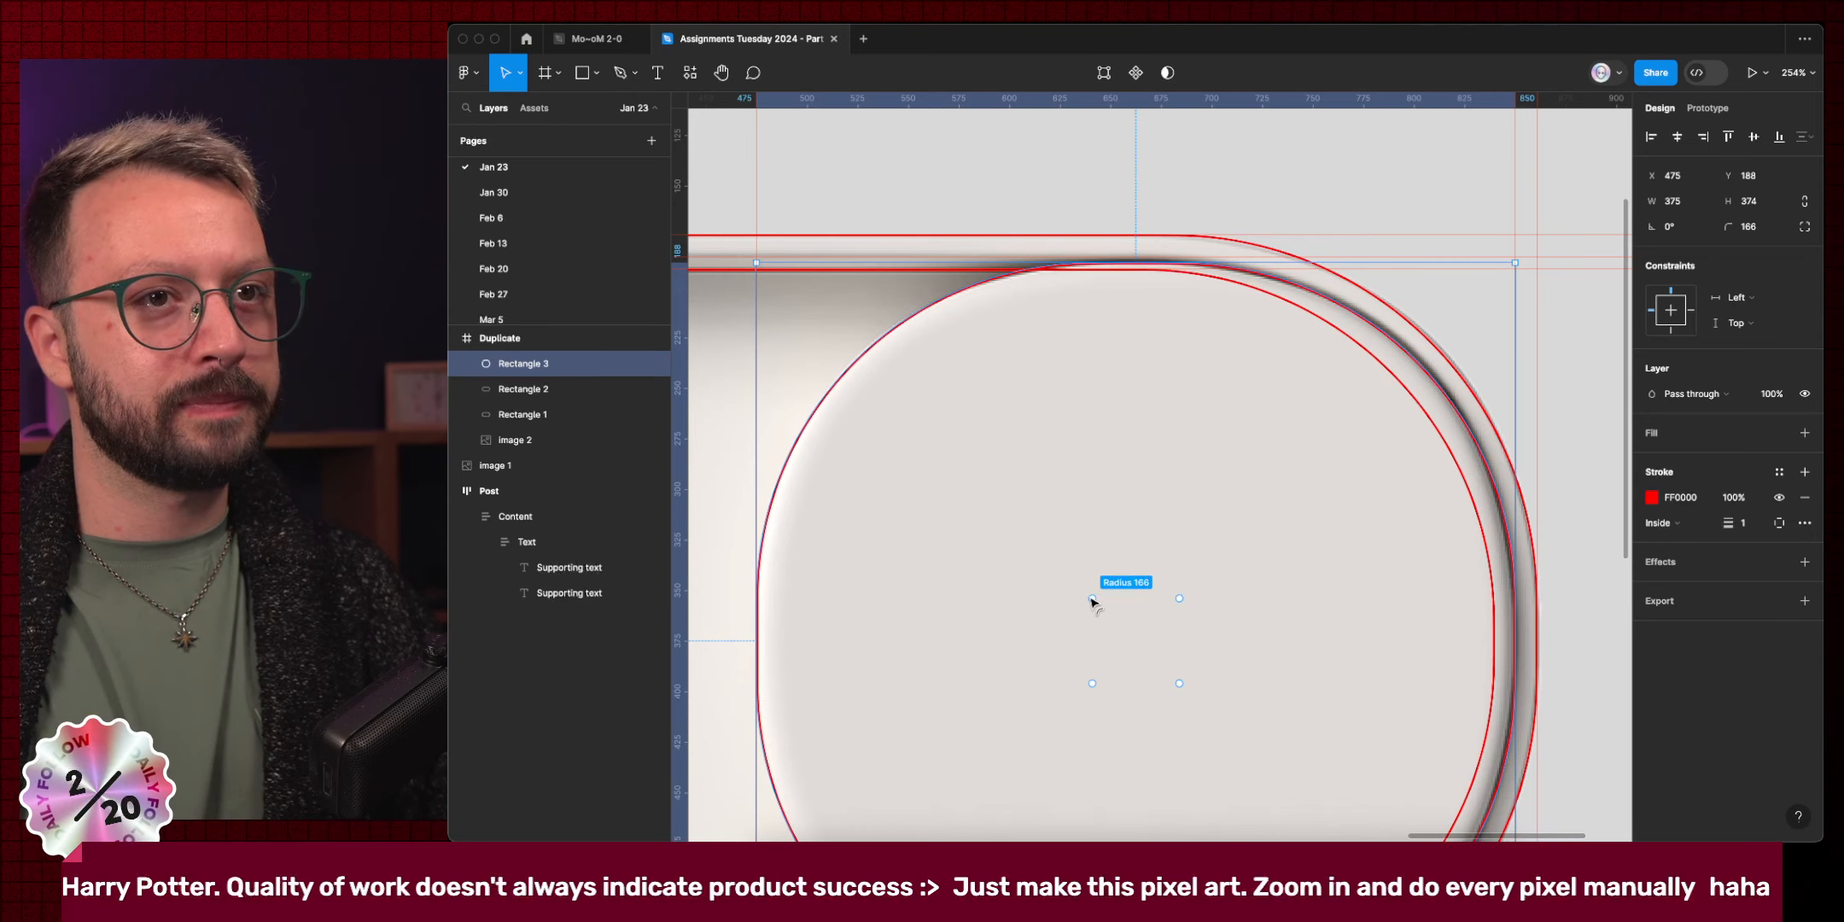
scroll(1092, 602, "down", 5)
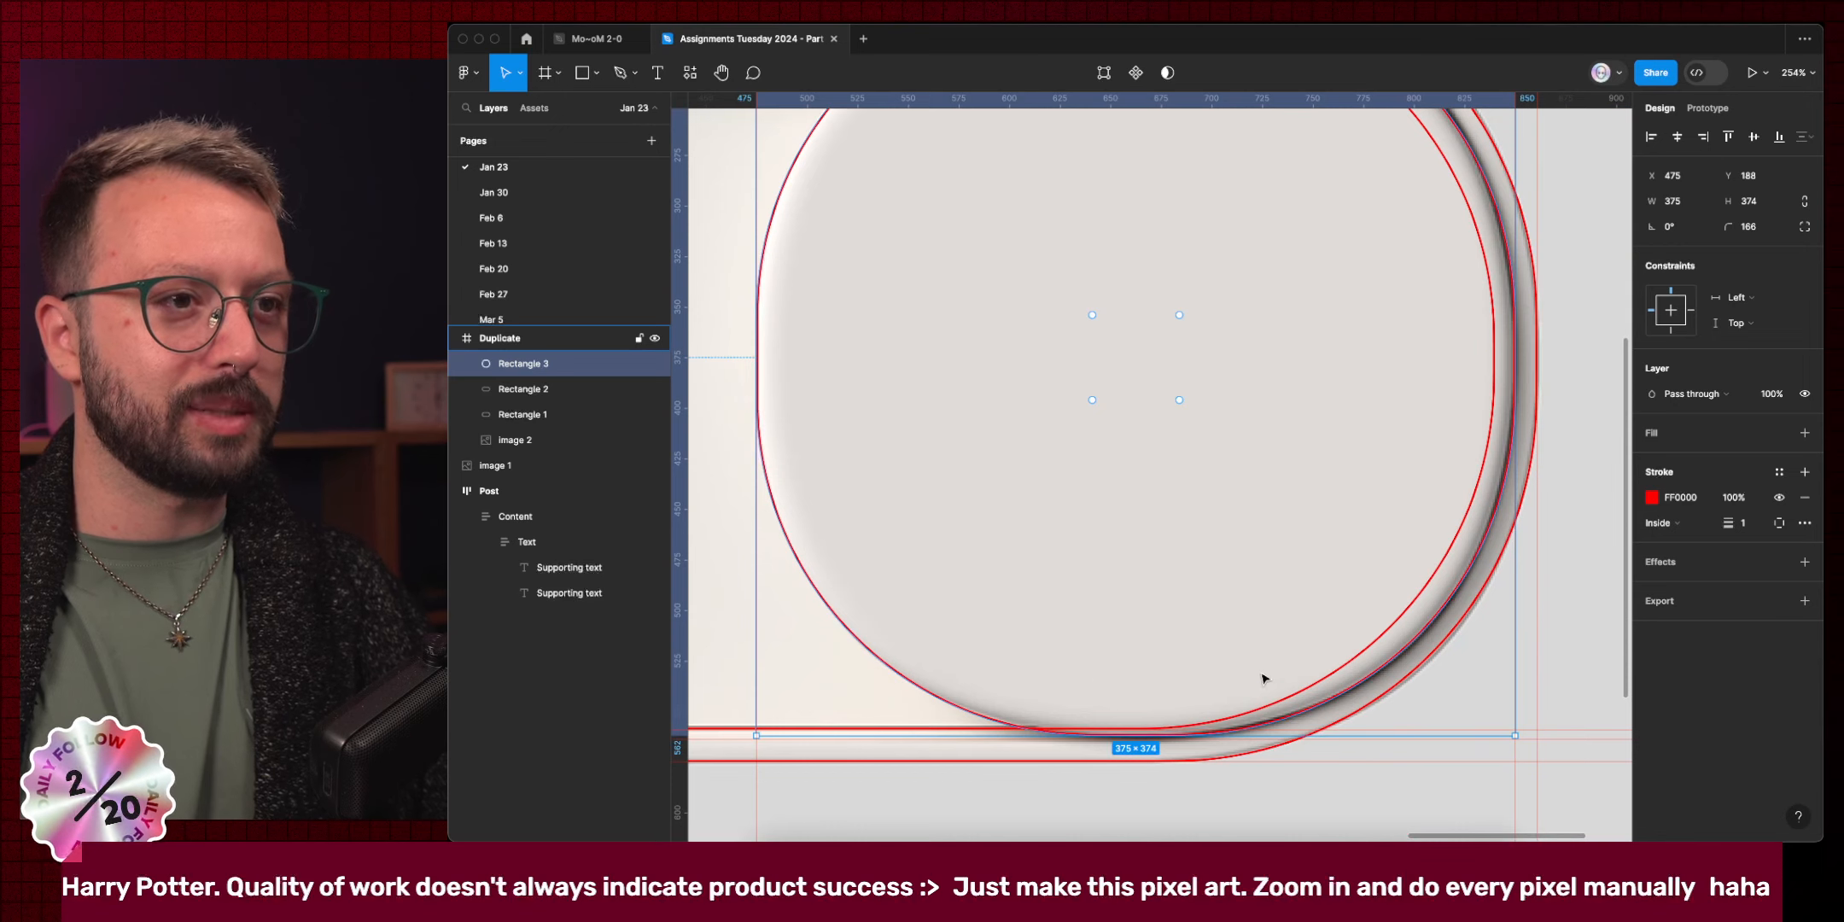
Change the knob outline's stroke from FF0000 to blue 0000FF.
left_click(1690, 497)
type("0")
key("Return")
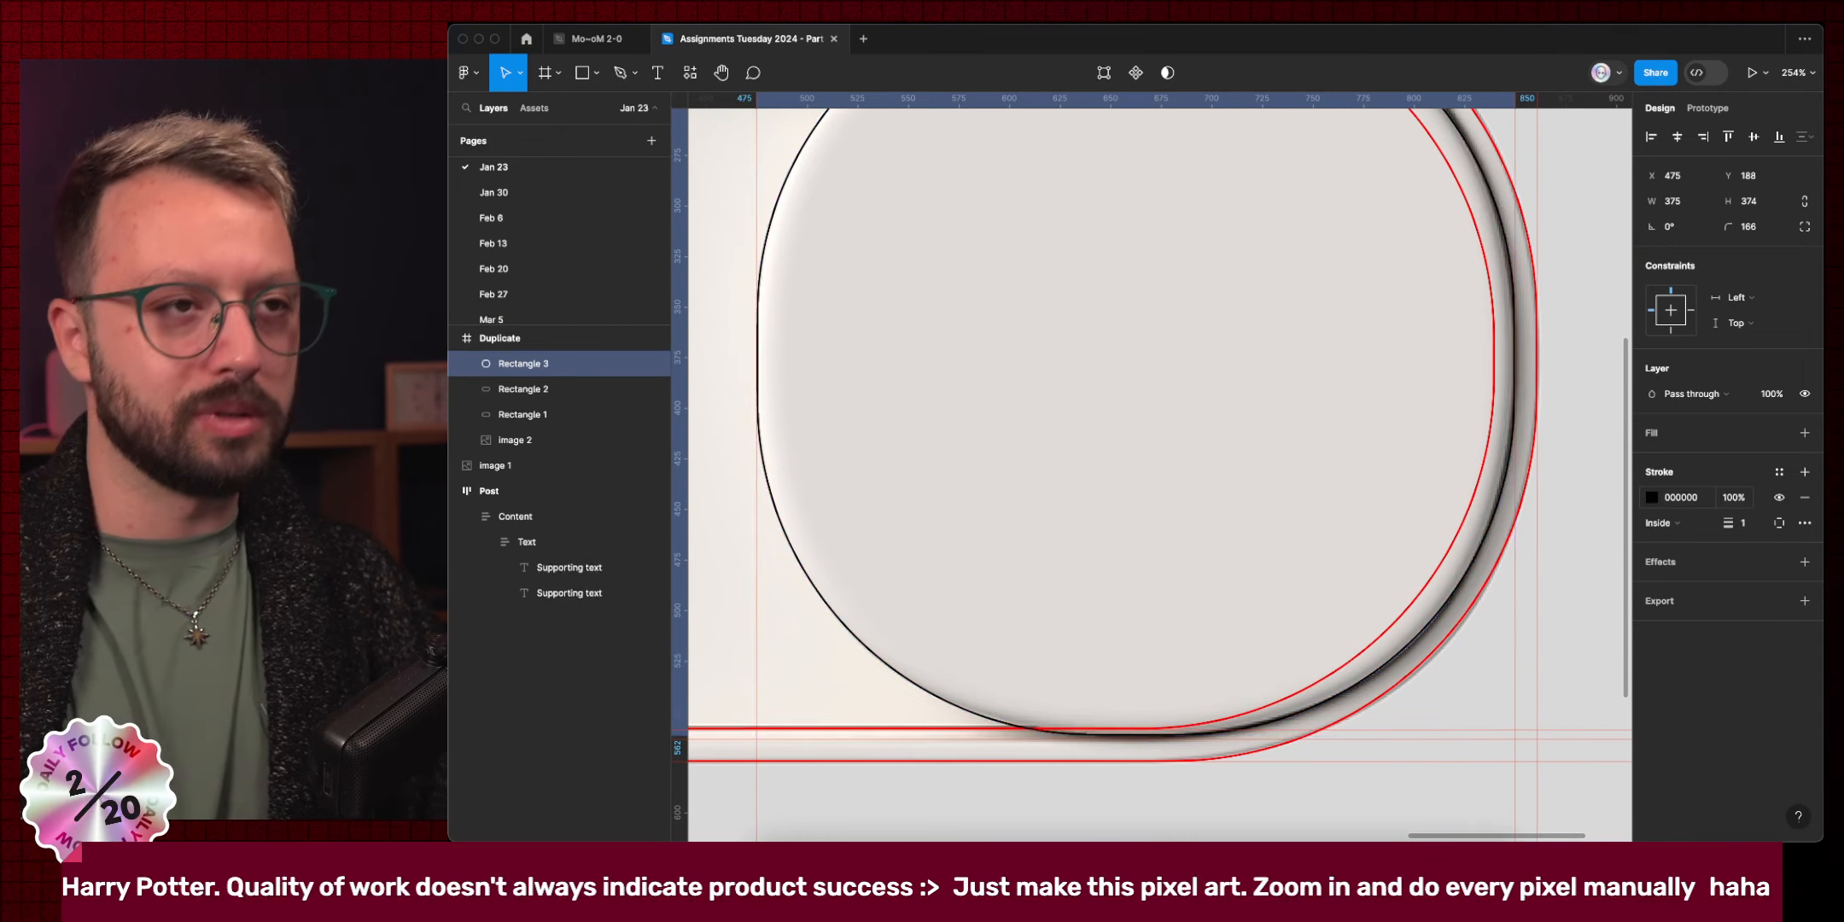
left_click(1692, 502)
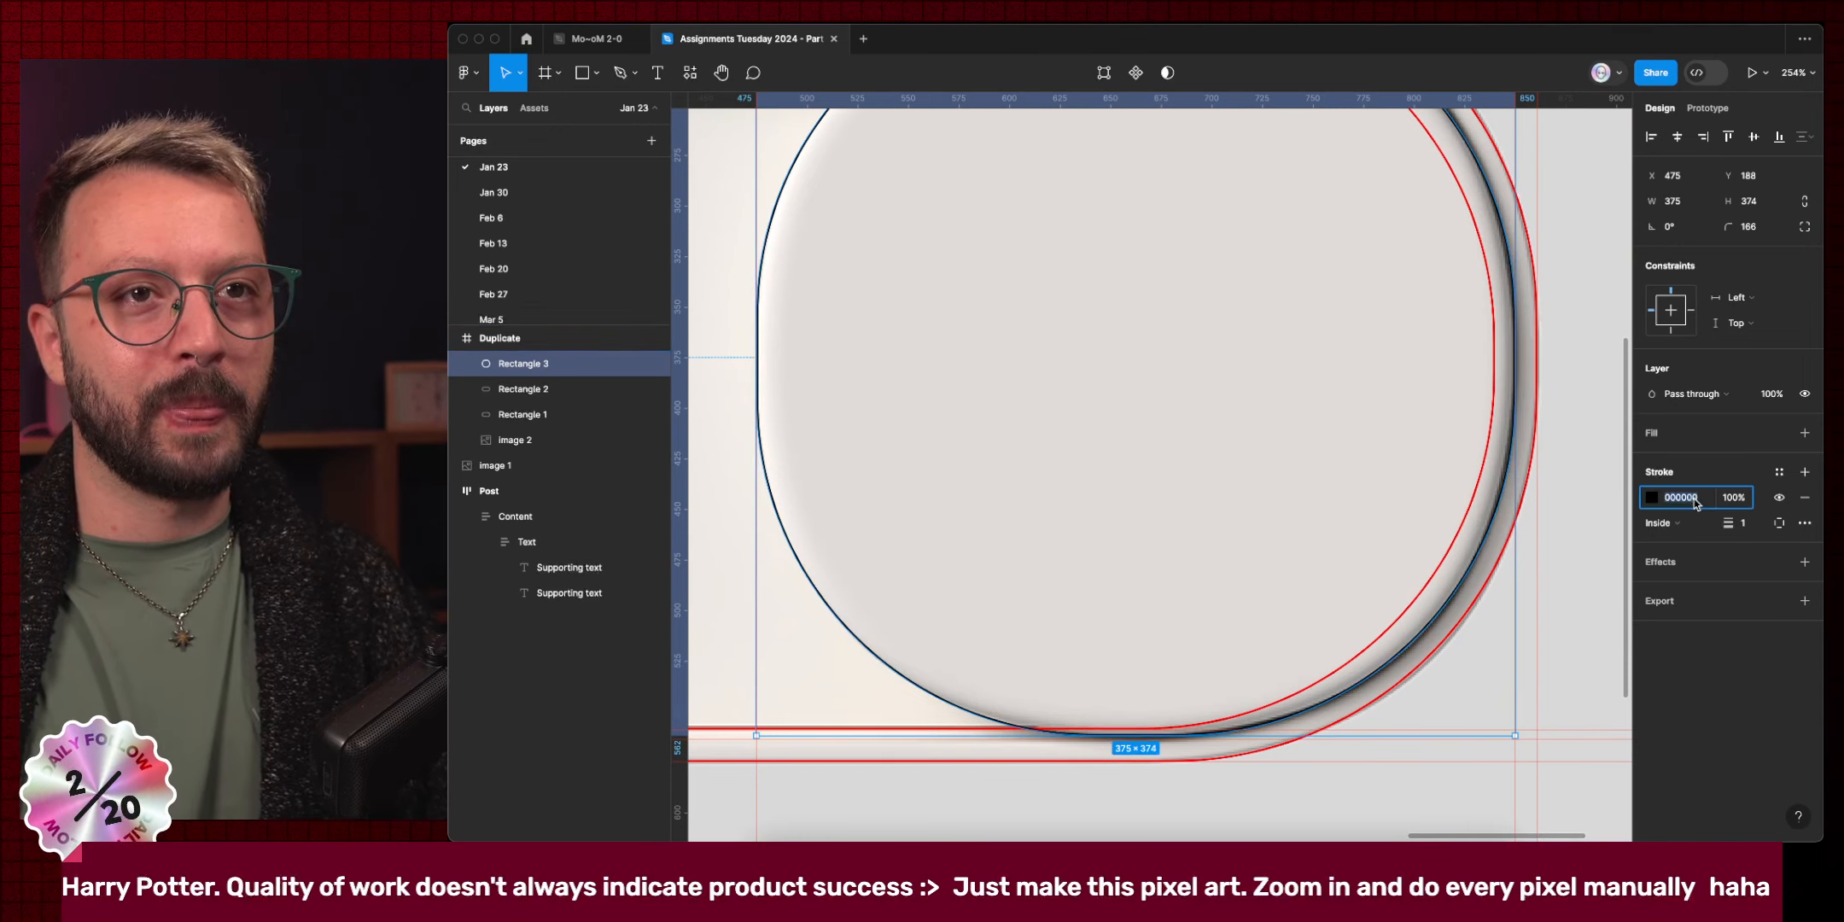
type("00f")
key("Return")
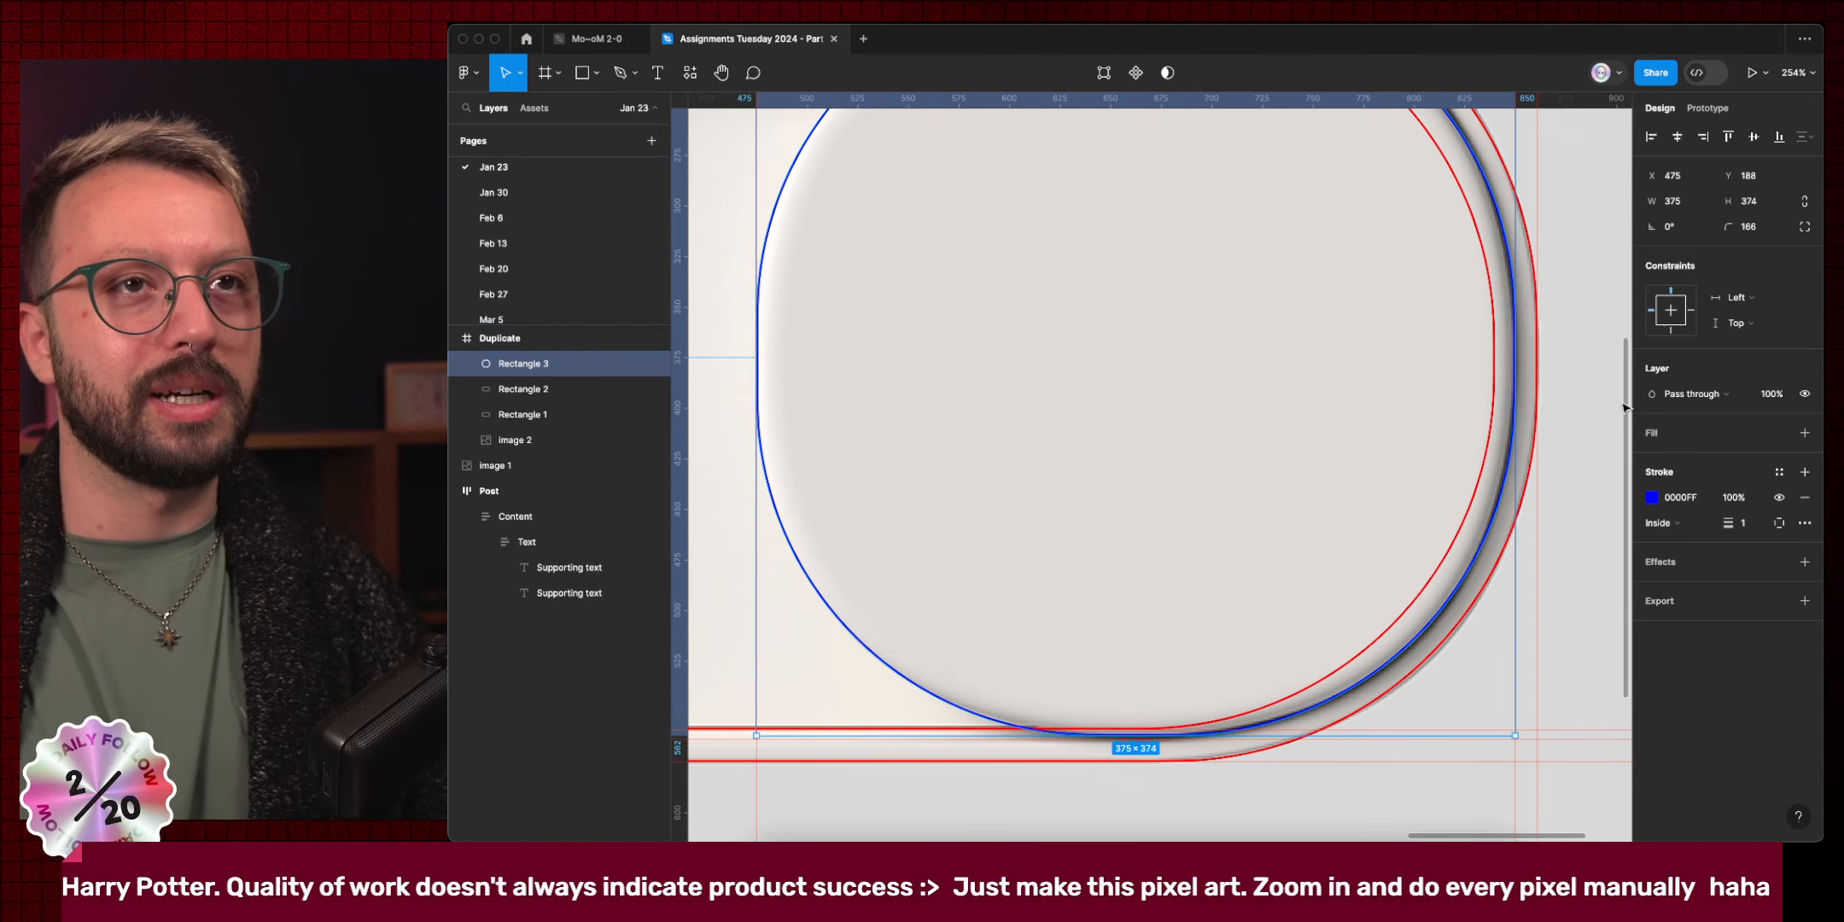
key("Escape")
Select Rectangle 2, the 681×368 inner floor outline.
scroll(1594, 398, "down", 3)
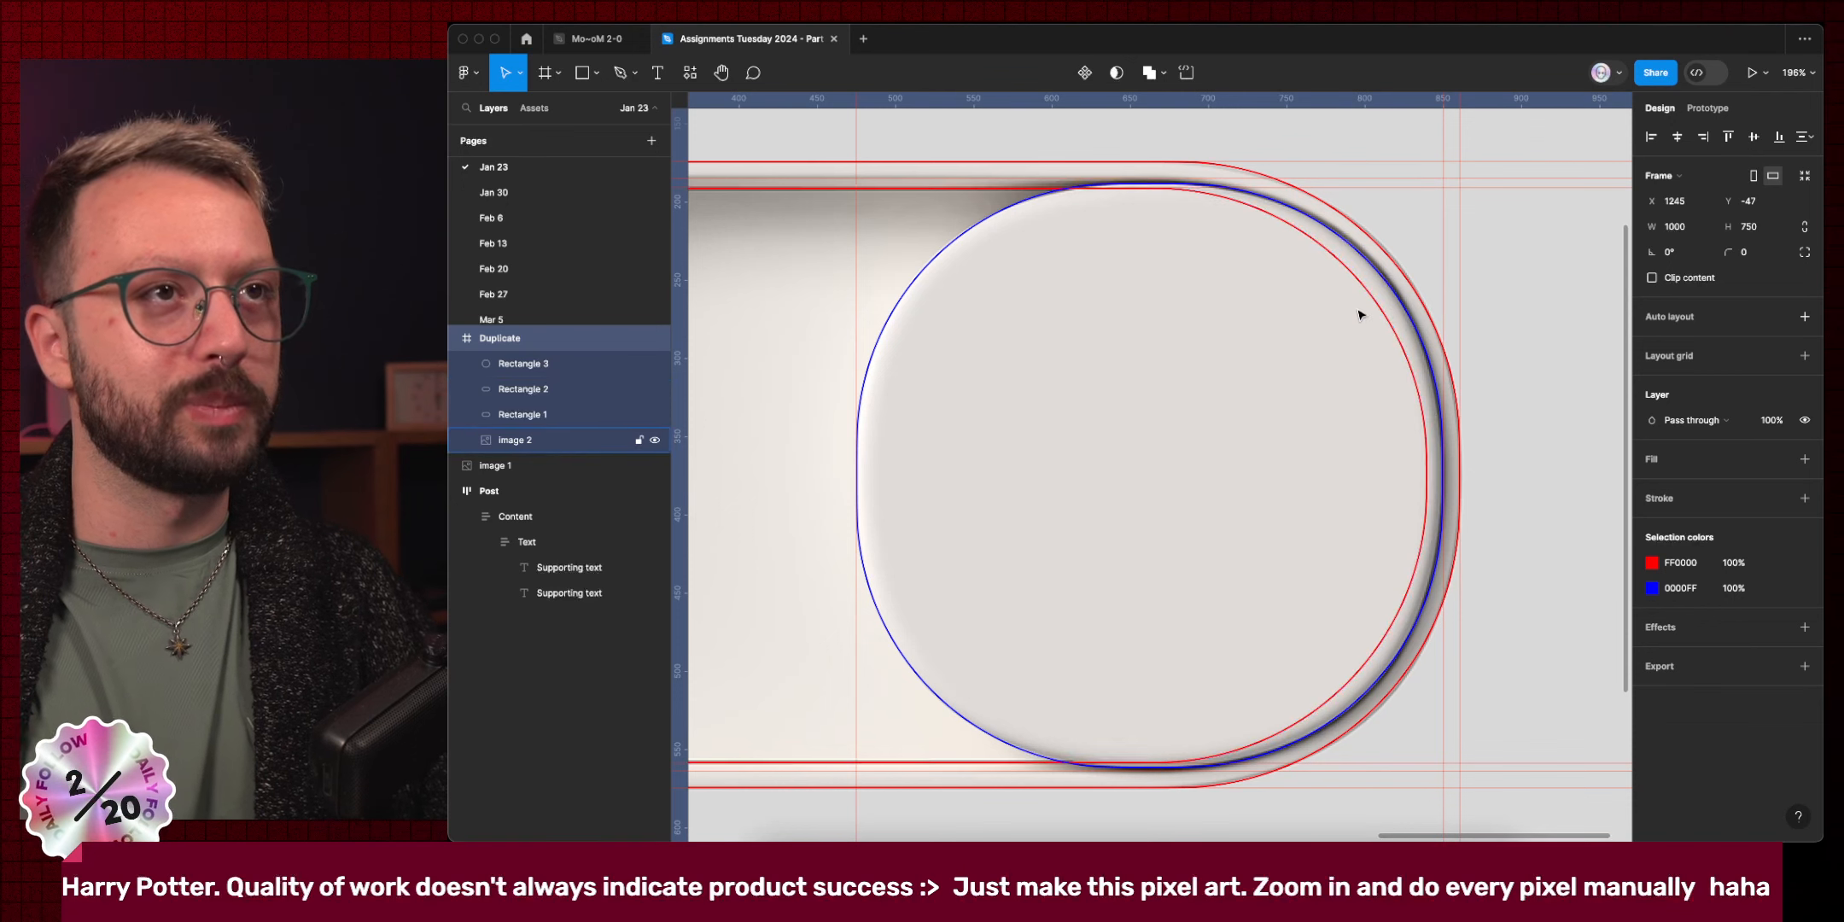
scroll(1145, 321, "left", 2)
scroll(1145, 320, "left", 10)
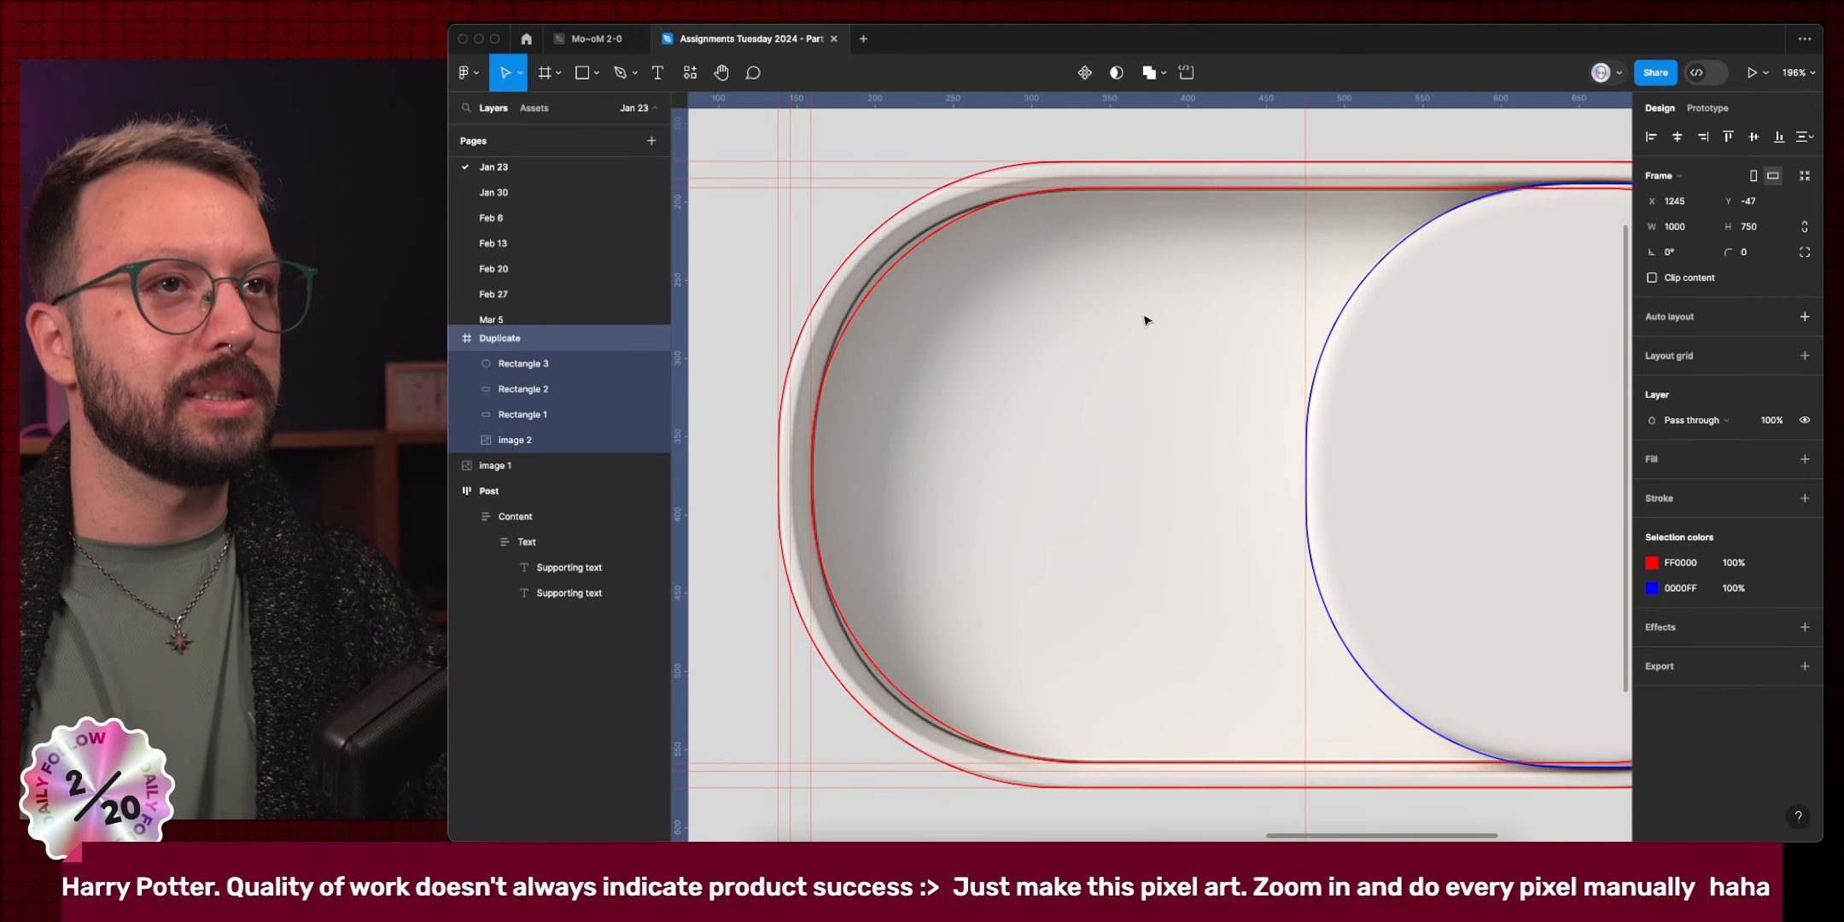
left_click(915, 250)
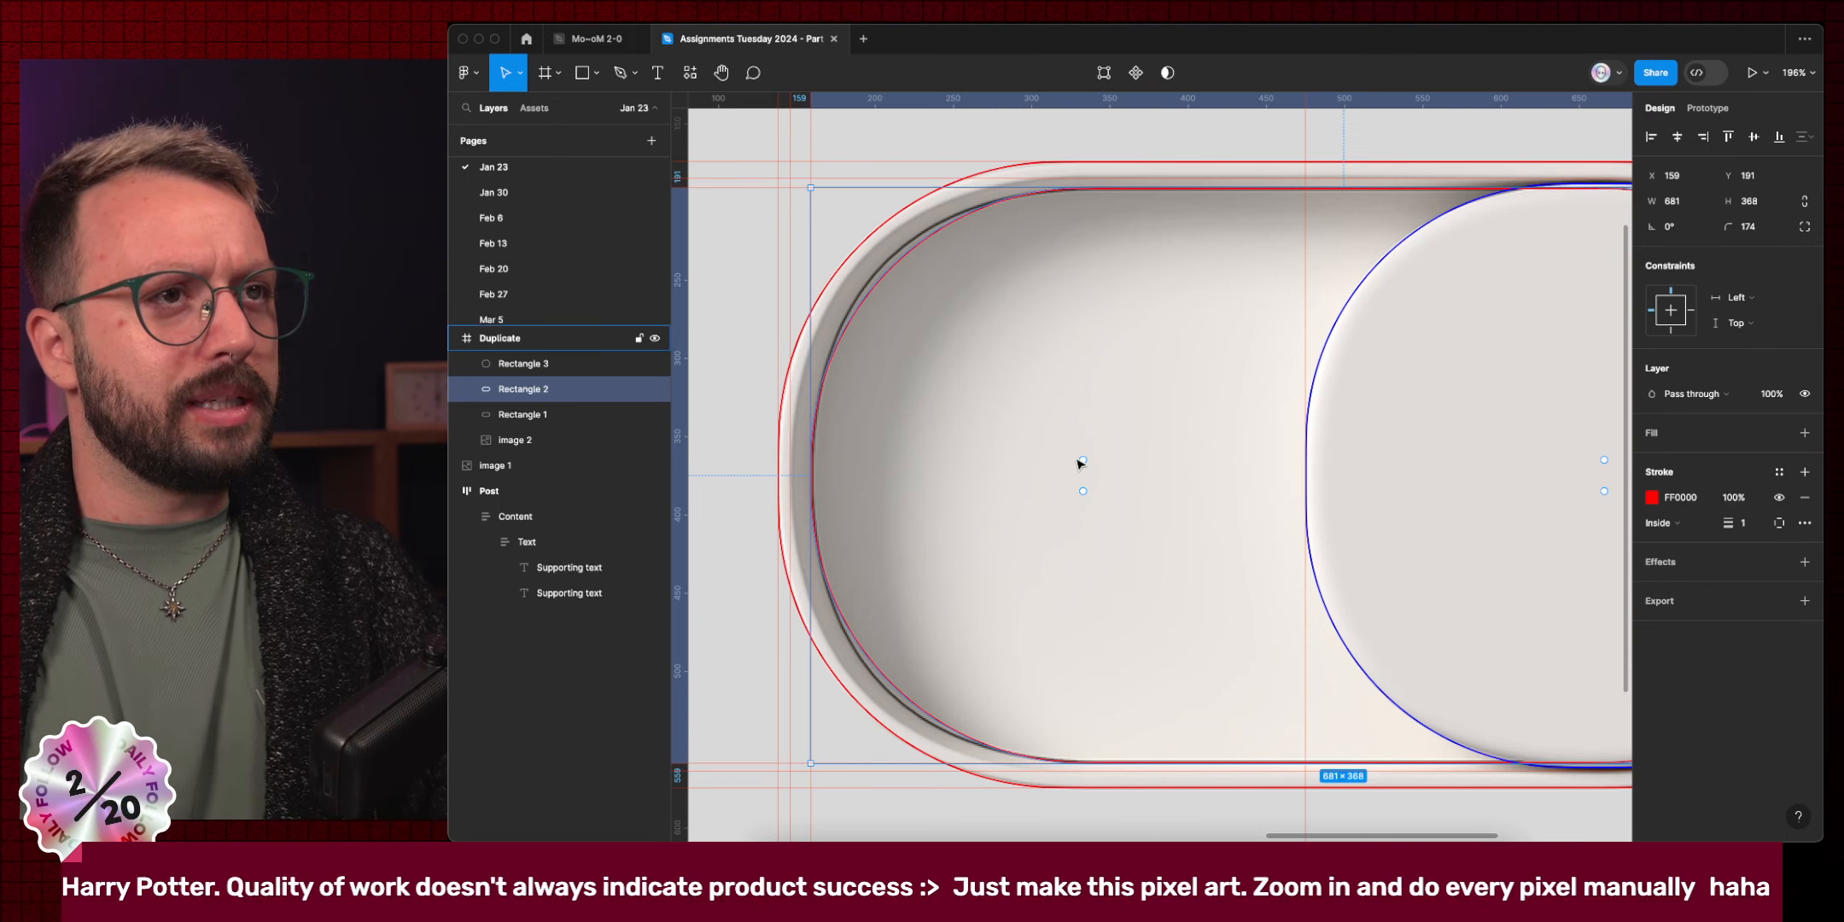
Undo the last edit and tighten Rectangle 2's corner radius to 163.
key("super+z")
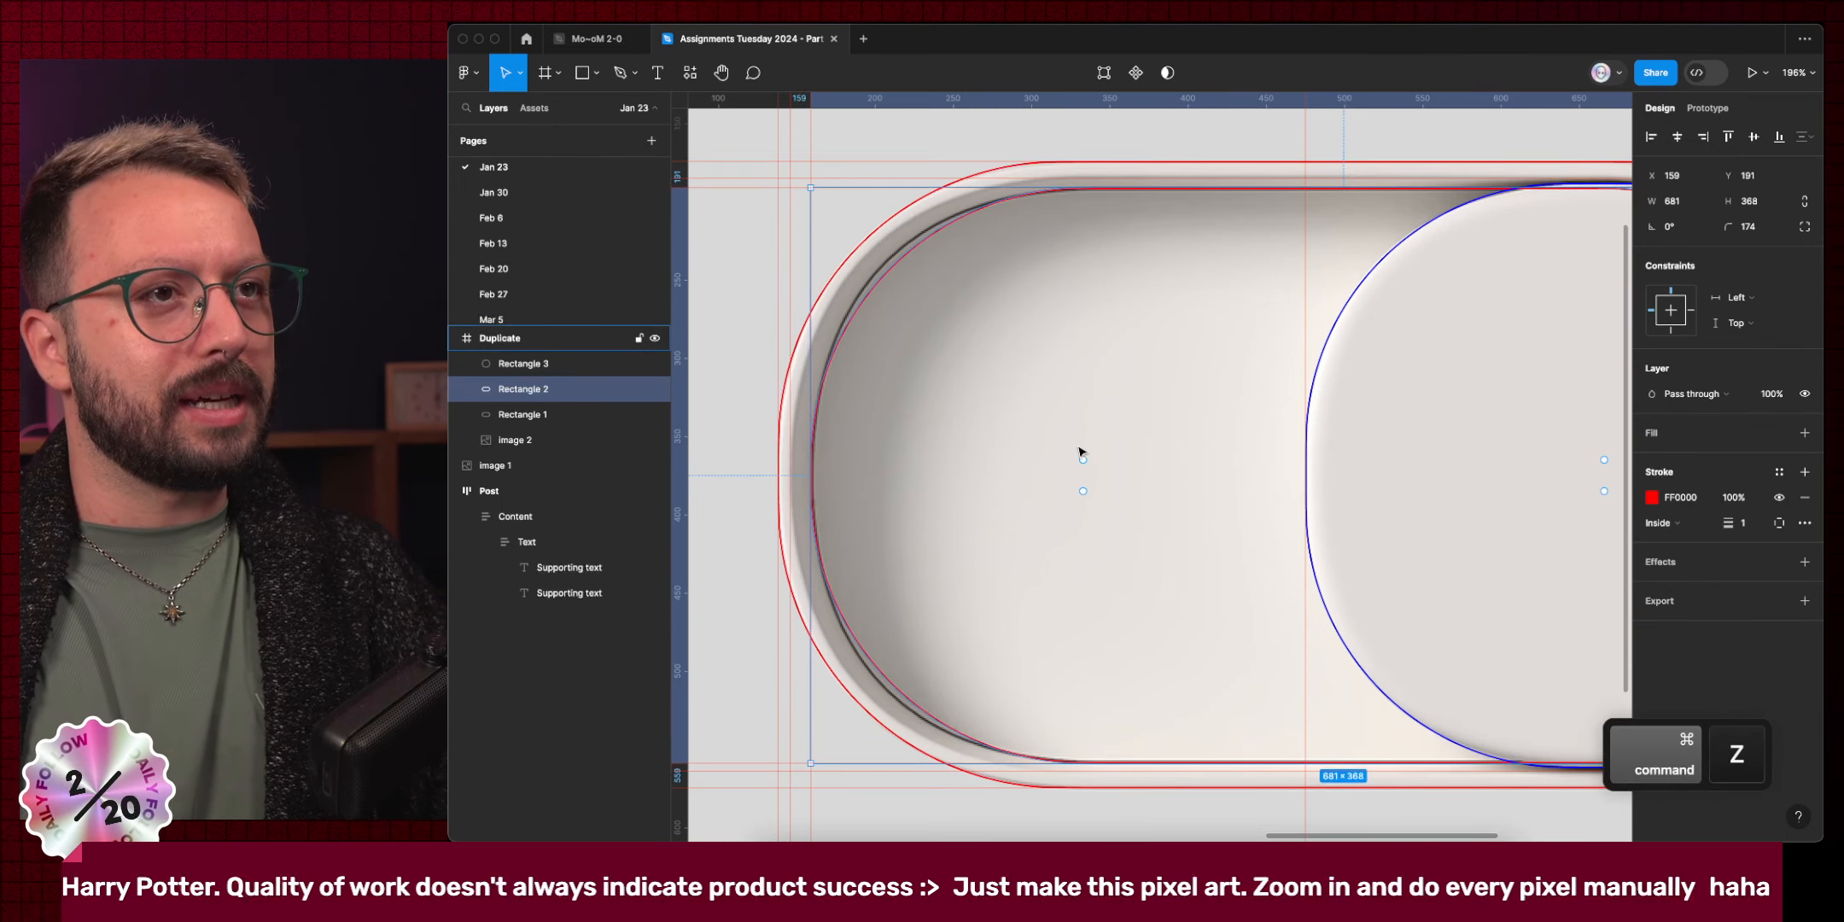
left_click_drag(1082, 462, 1084, 426)
scroll(1084, 426, "right", 10)
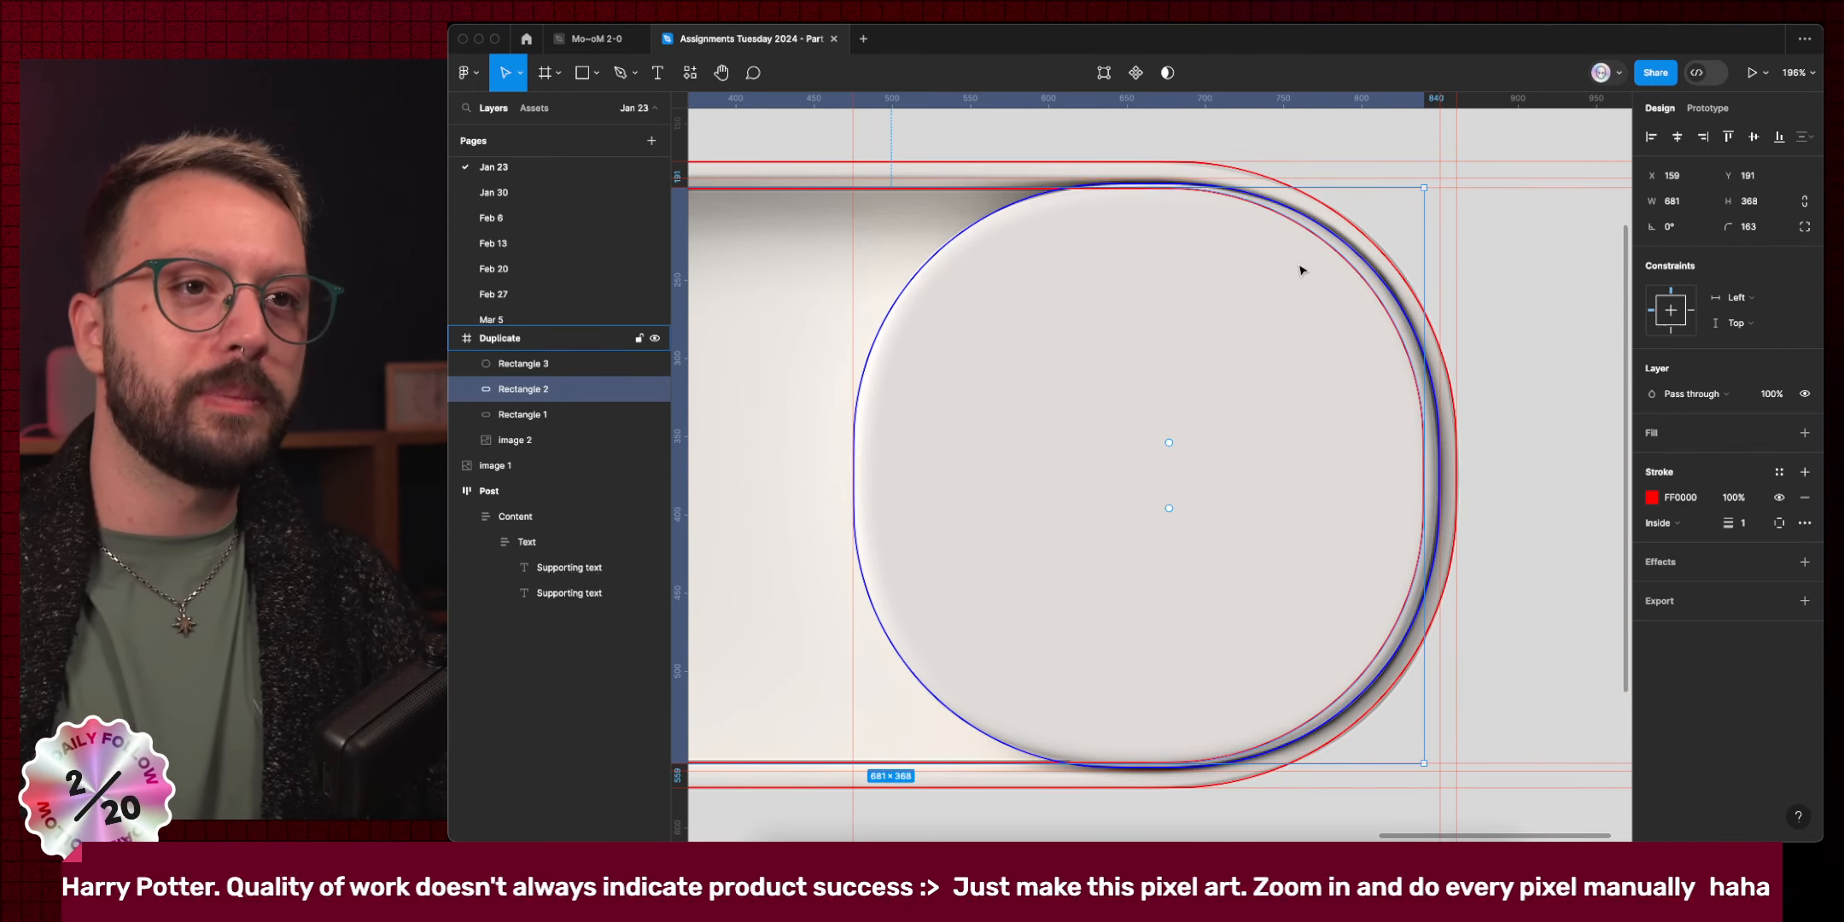
scroll(1299, 270, "down", 5)
scroll(1299, 270, "left", 5)
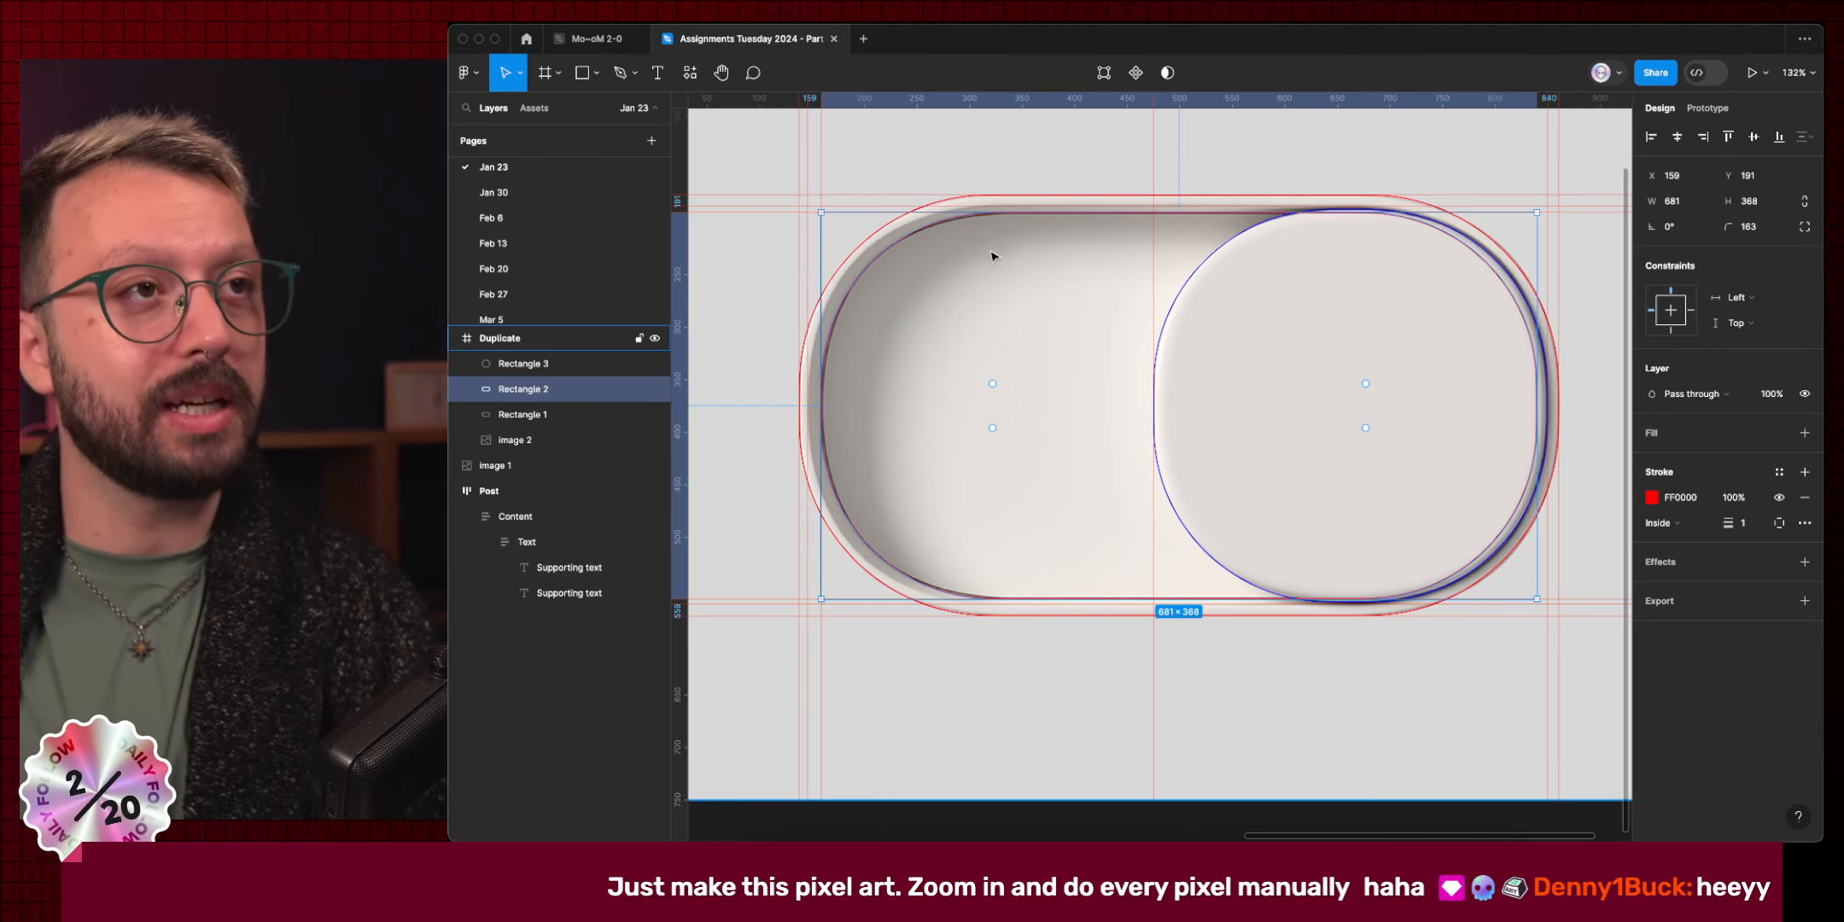
Delete the two left vertical guides (146, 138) and the three top horizontal guides.
scroll(1201, 417, "down", 3)
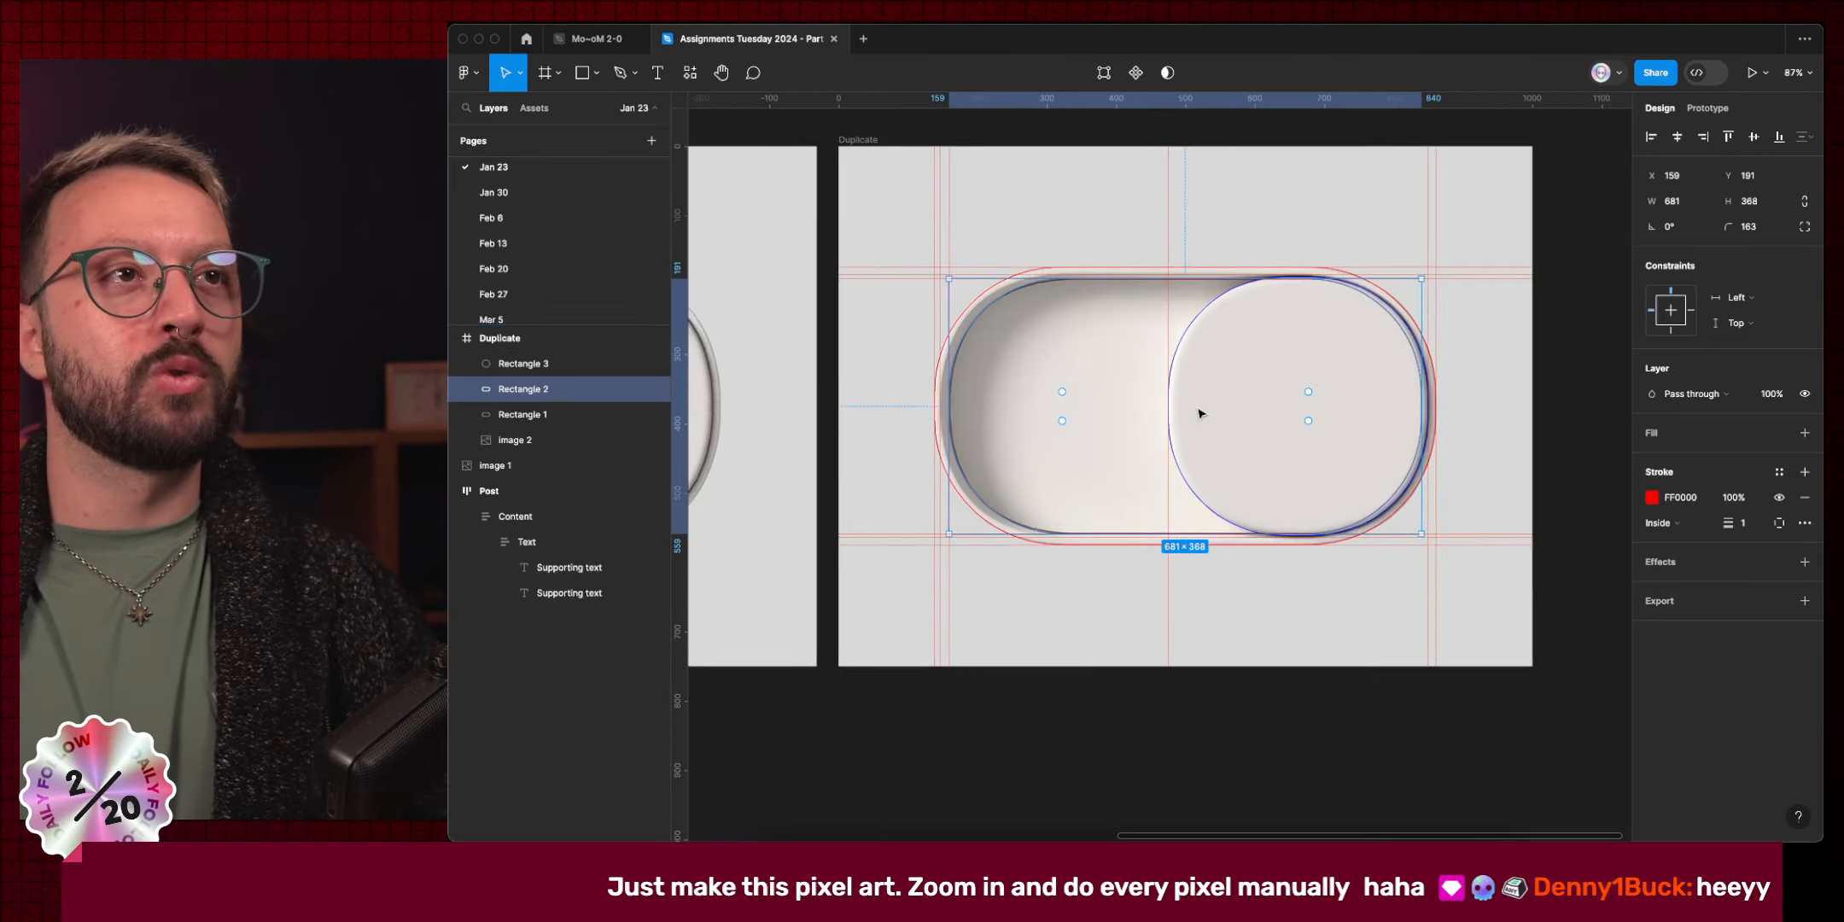
scroll(1201, 414, "up", 1)
left_click(976, 274)
key("BackSpace")
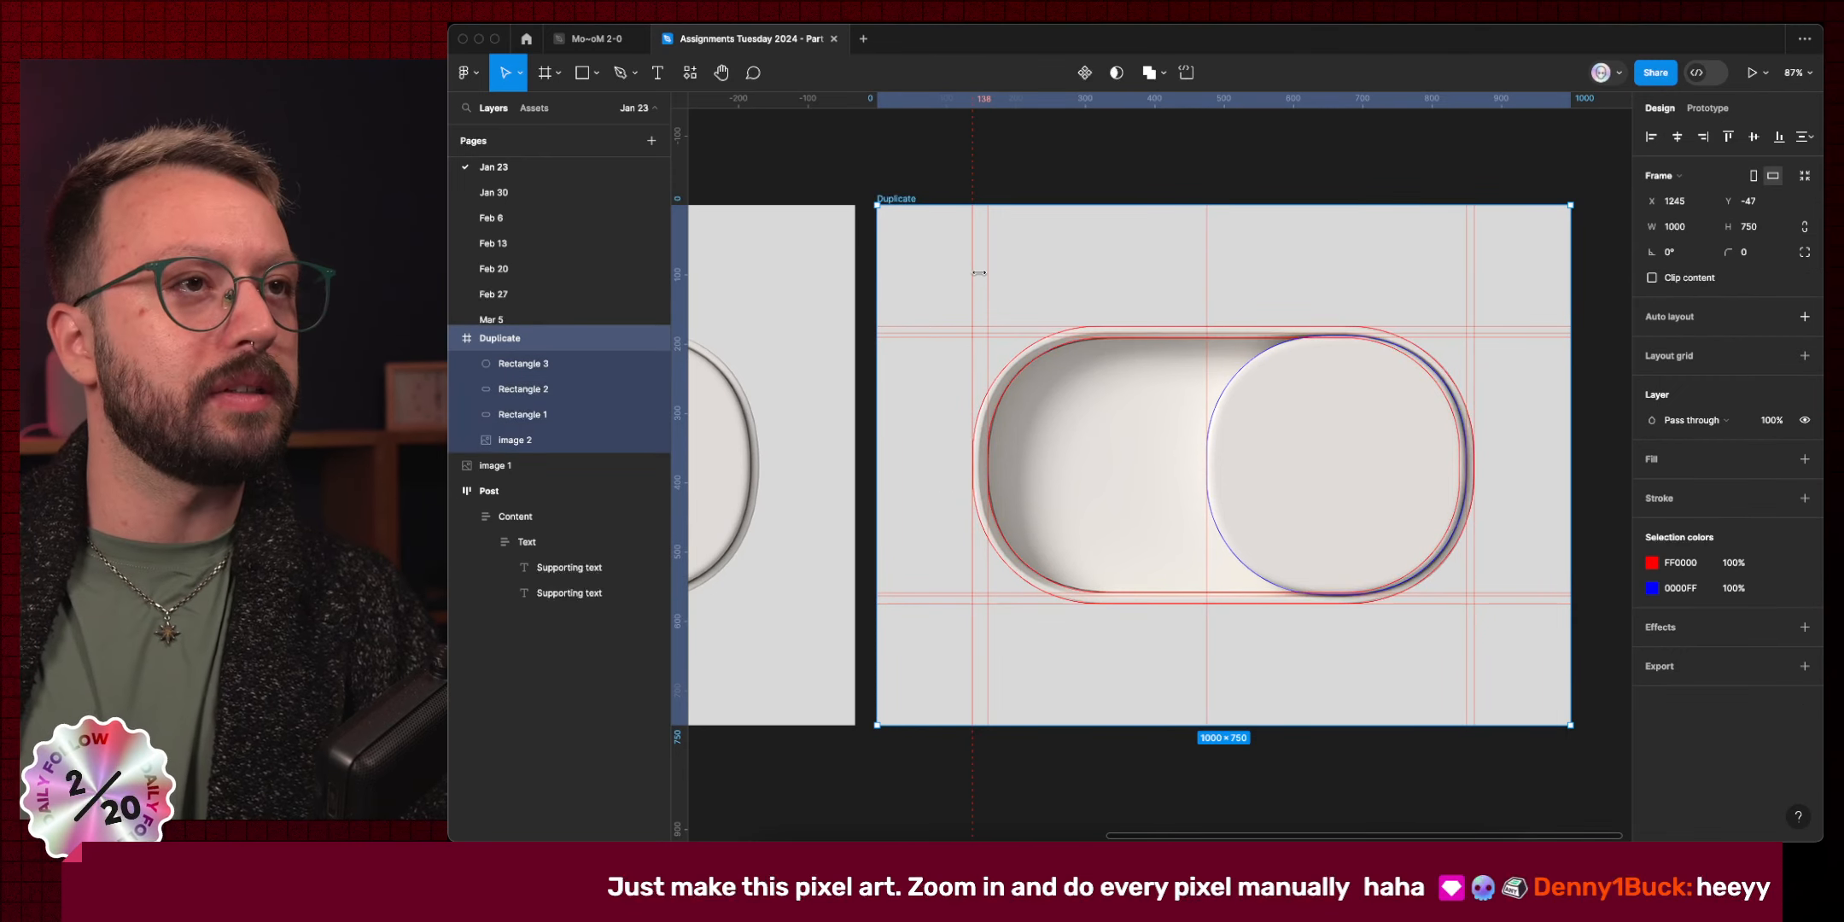
left_click(973, 275)
key("BackSpace")
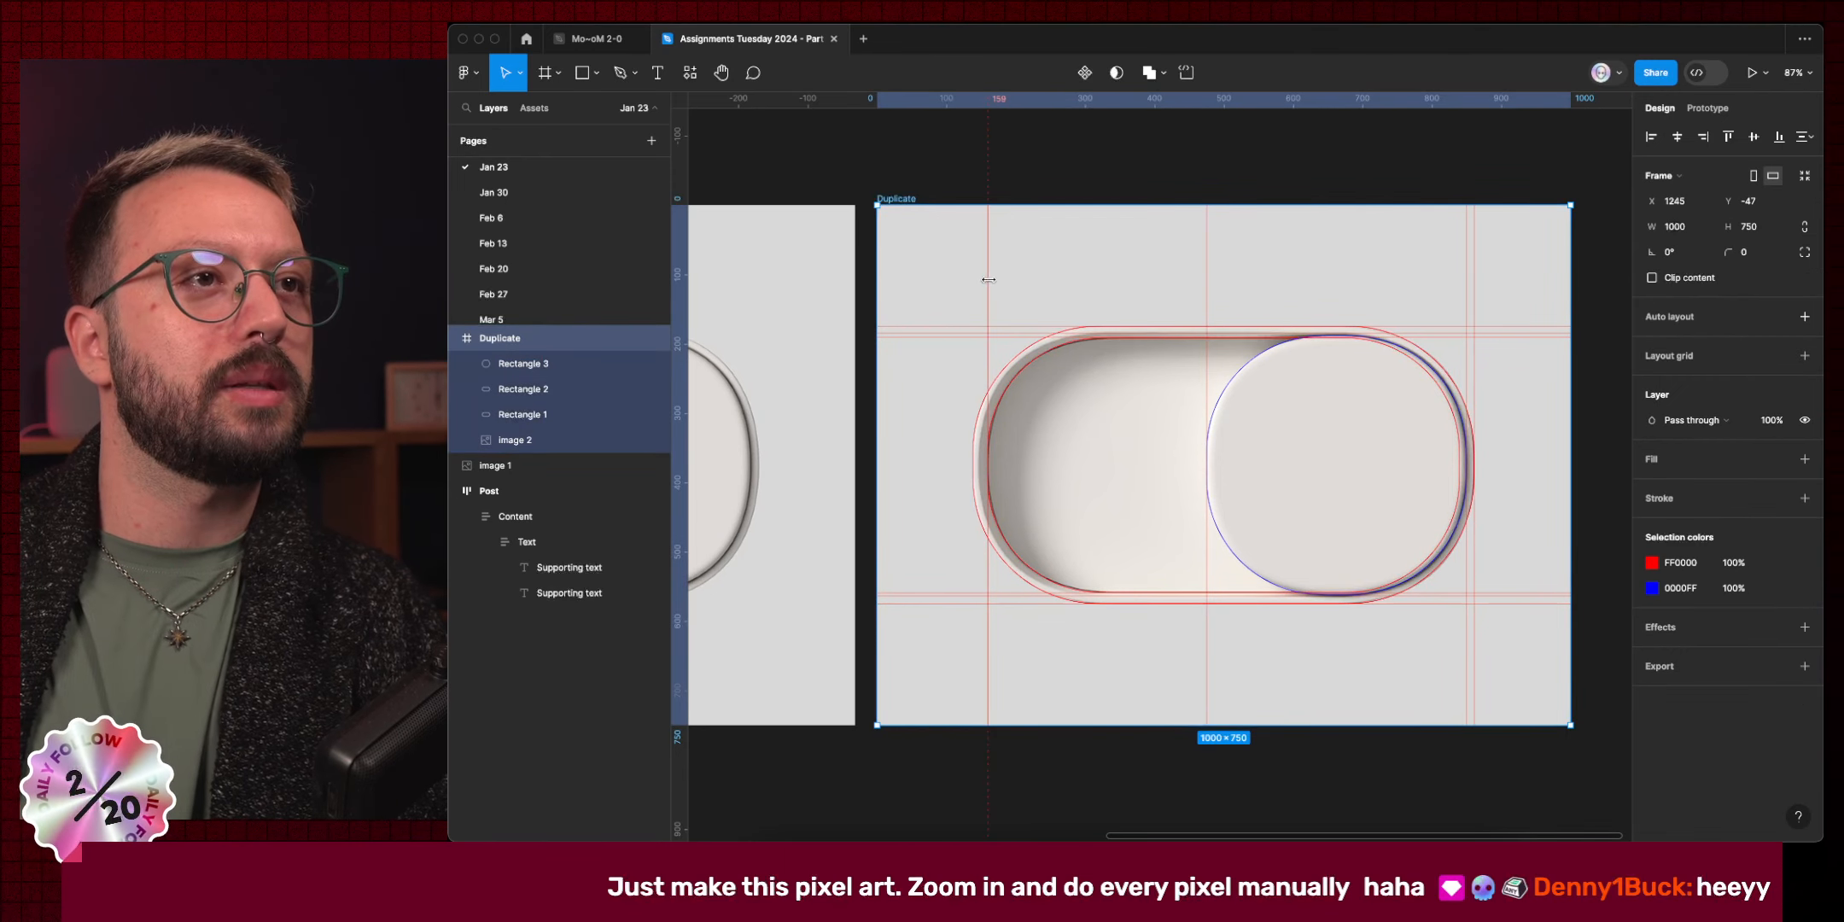
left_click(1022, 327)
key("BackSpace")
left_click(1023, 332)
key("BackSpace")
left_click(1009, 336)
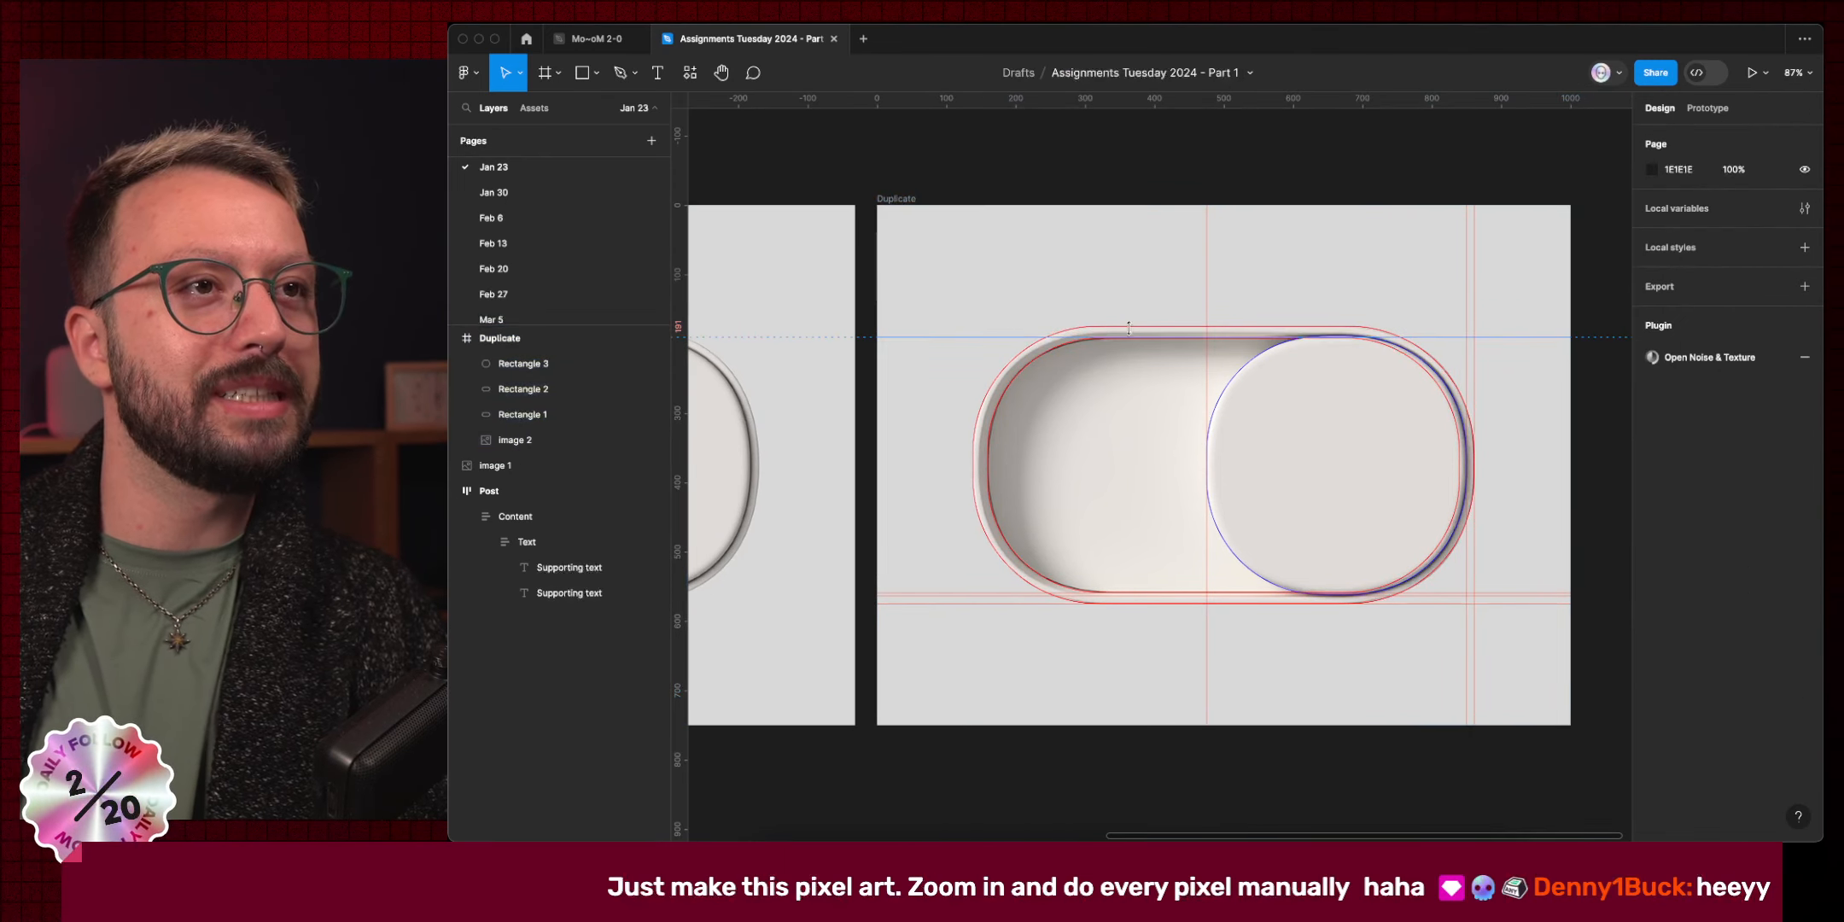
key("BackSpace")
Delete the two right vertical guides and the two guides along the lower edge.
left_click(1465, 298)
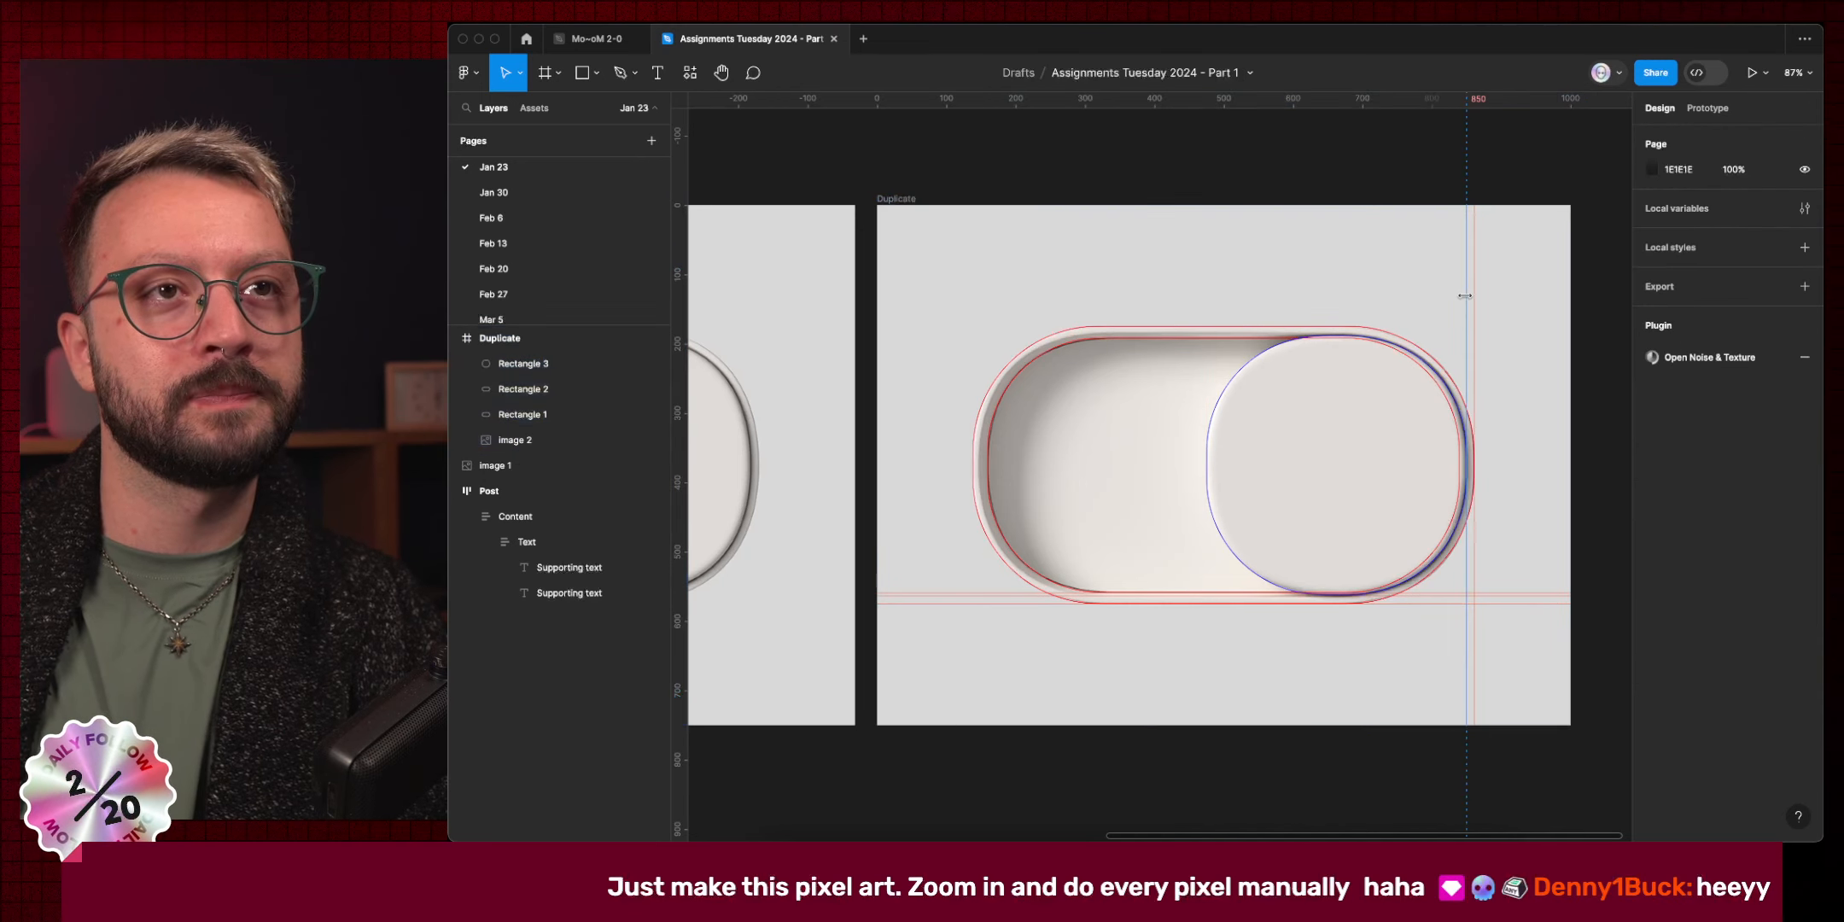
key("BackSpace")
left_click(1474, 298)
key("BackSpace")
left_click(1520, 594)
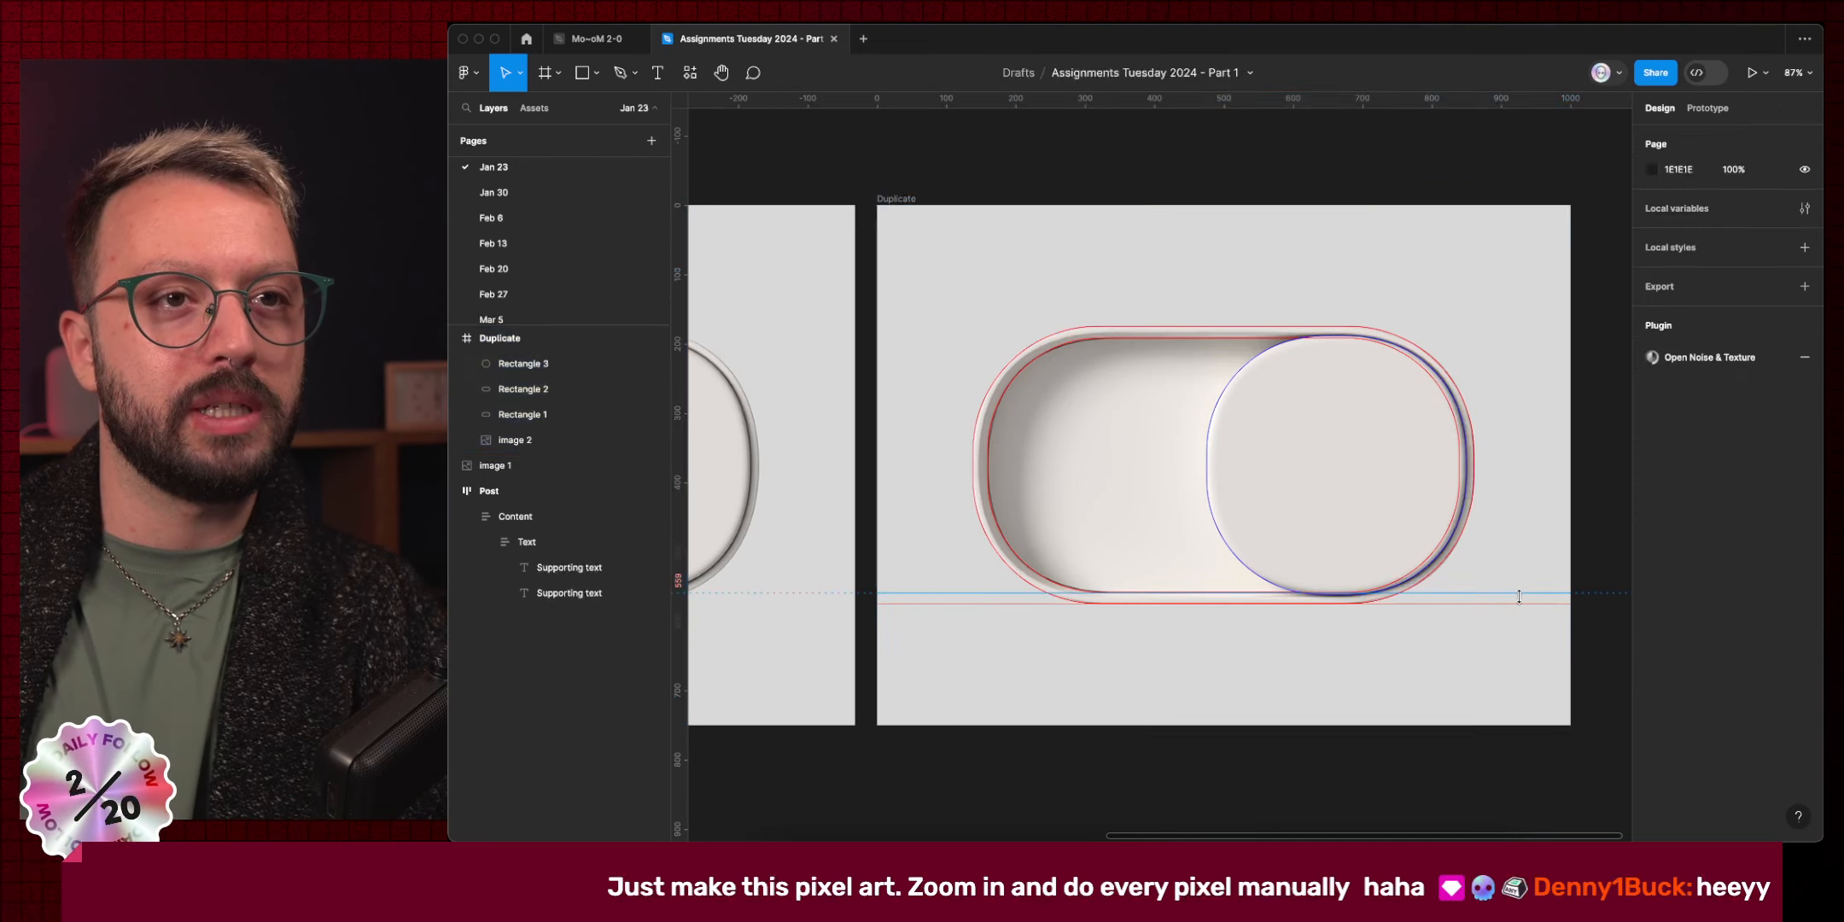
key("BackSpace")
left_click(1125, 602)
key("BackSpace")
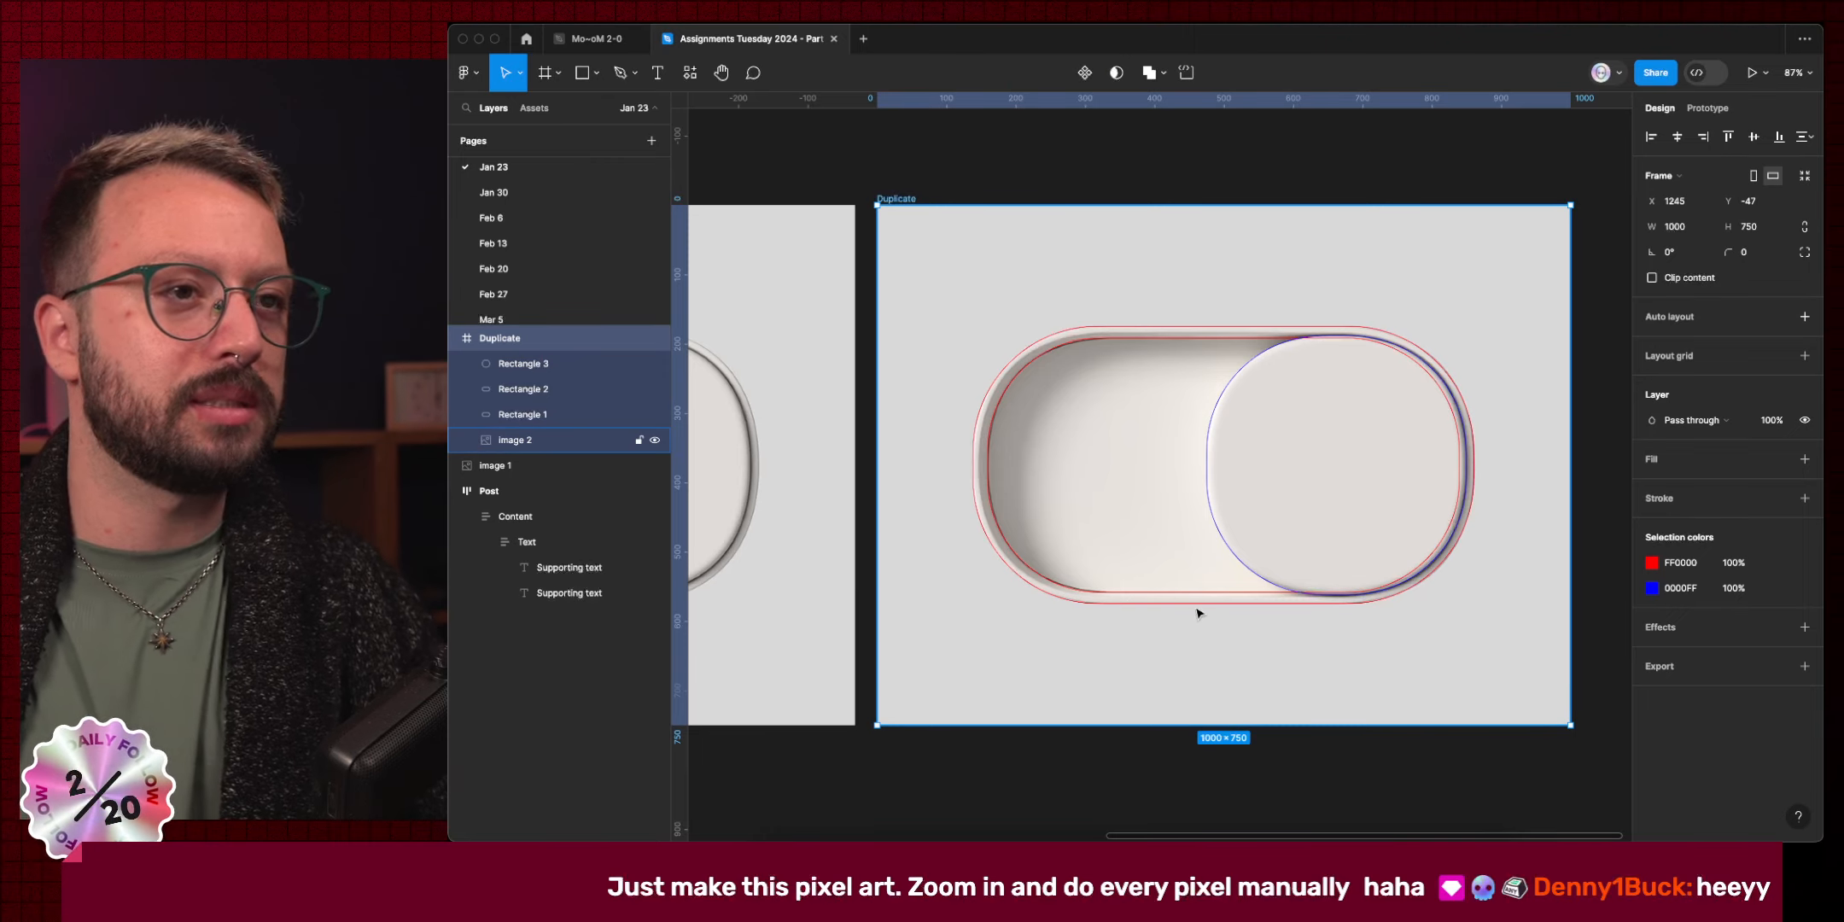
scroll(1135, 613, "up", 10)
scroll(1144, 602, "down", 10)
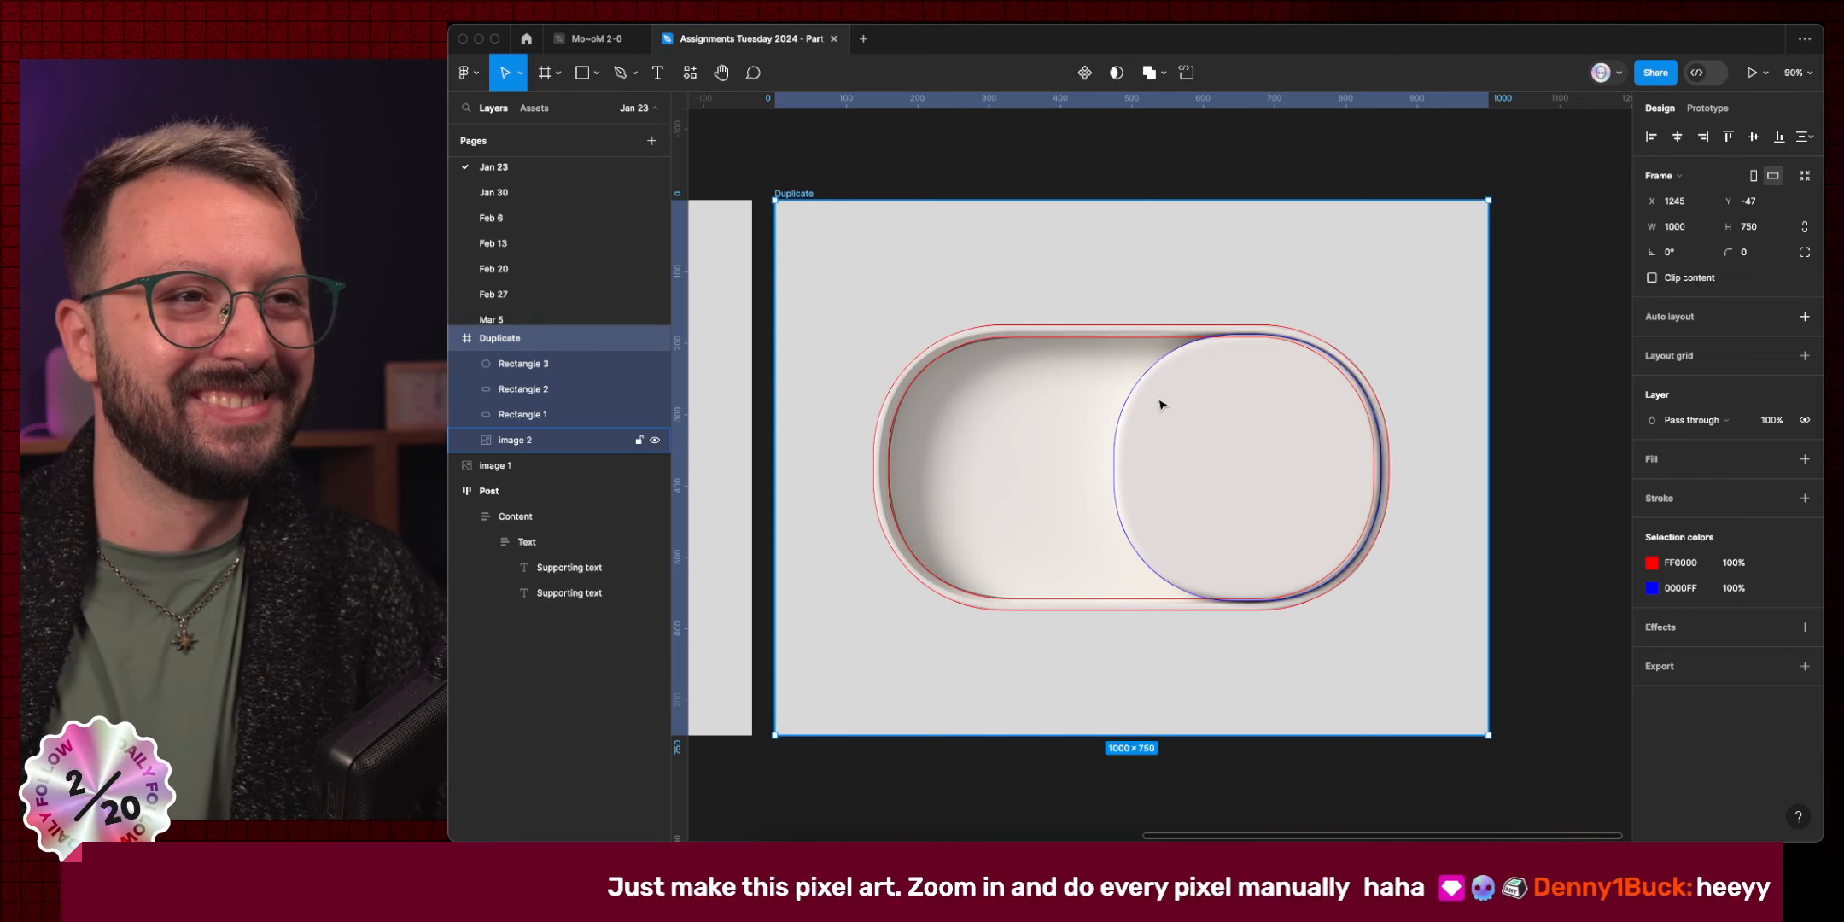
key("super")
left_click(1126, 405, "super")
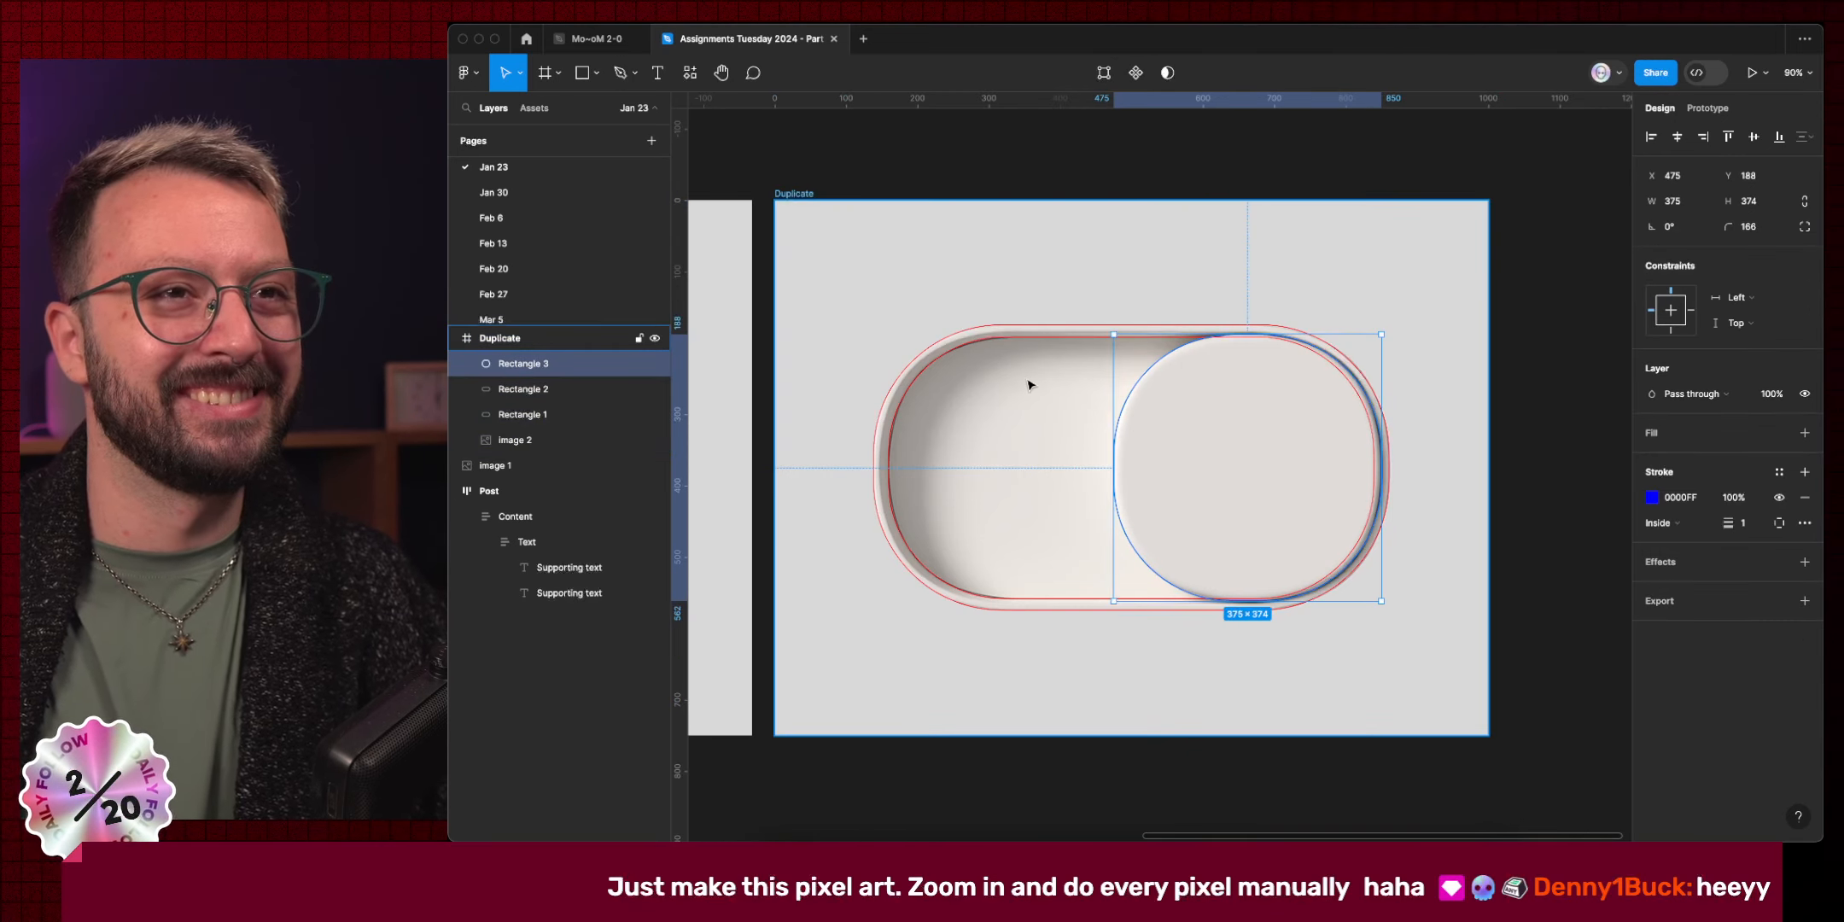
left_click(995, 357)
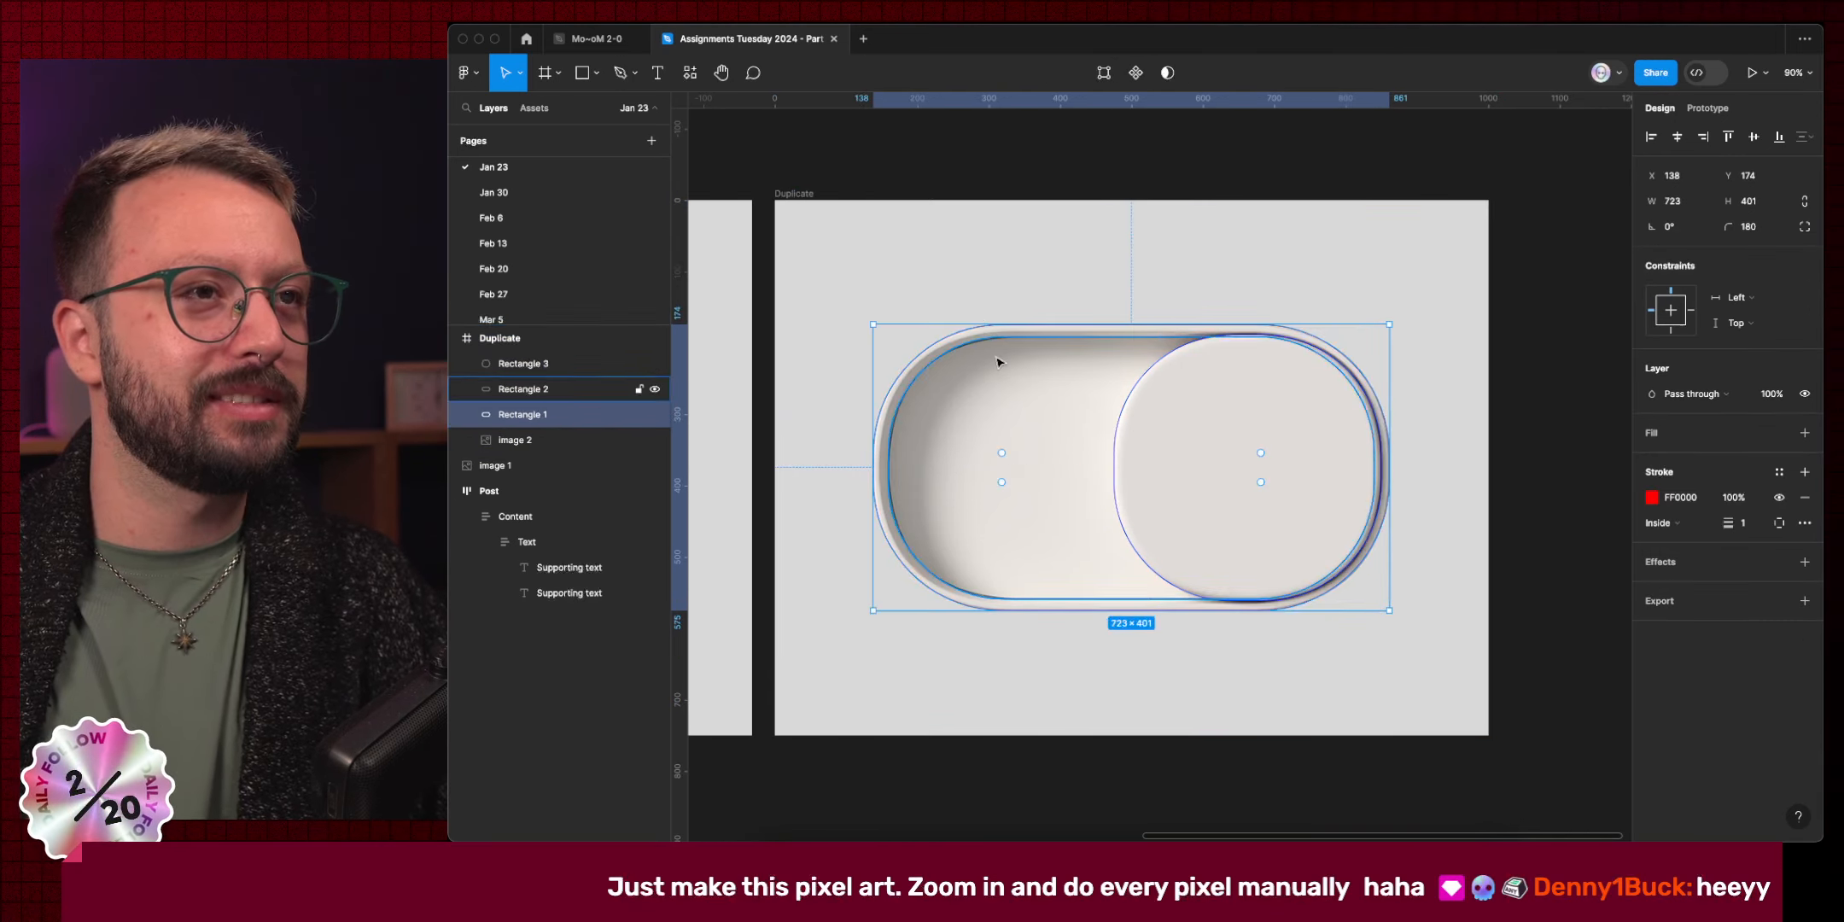
key("alt")
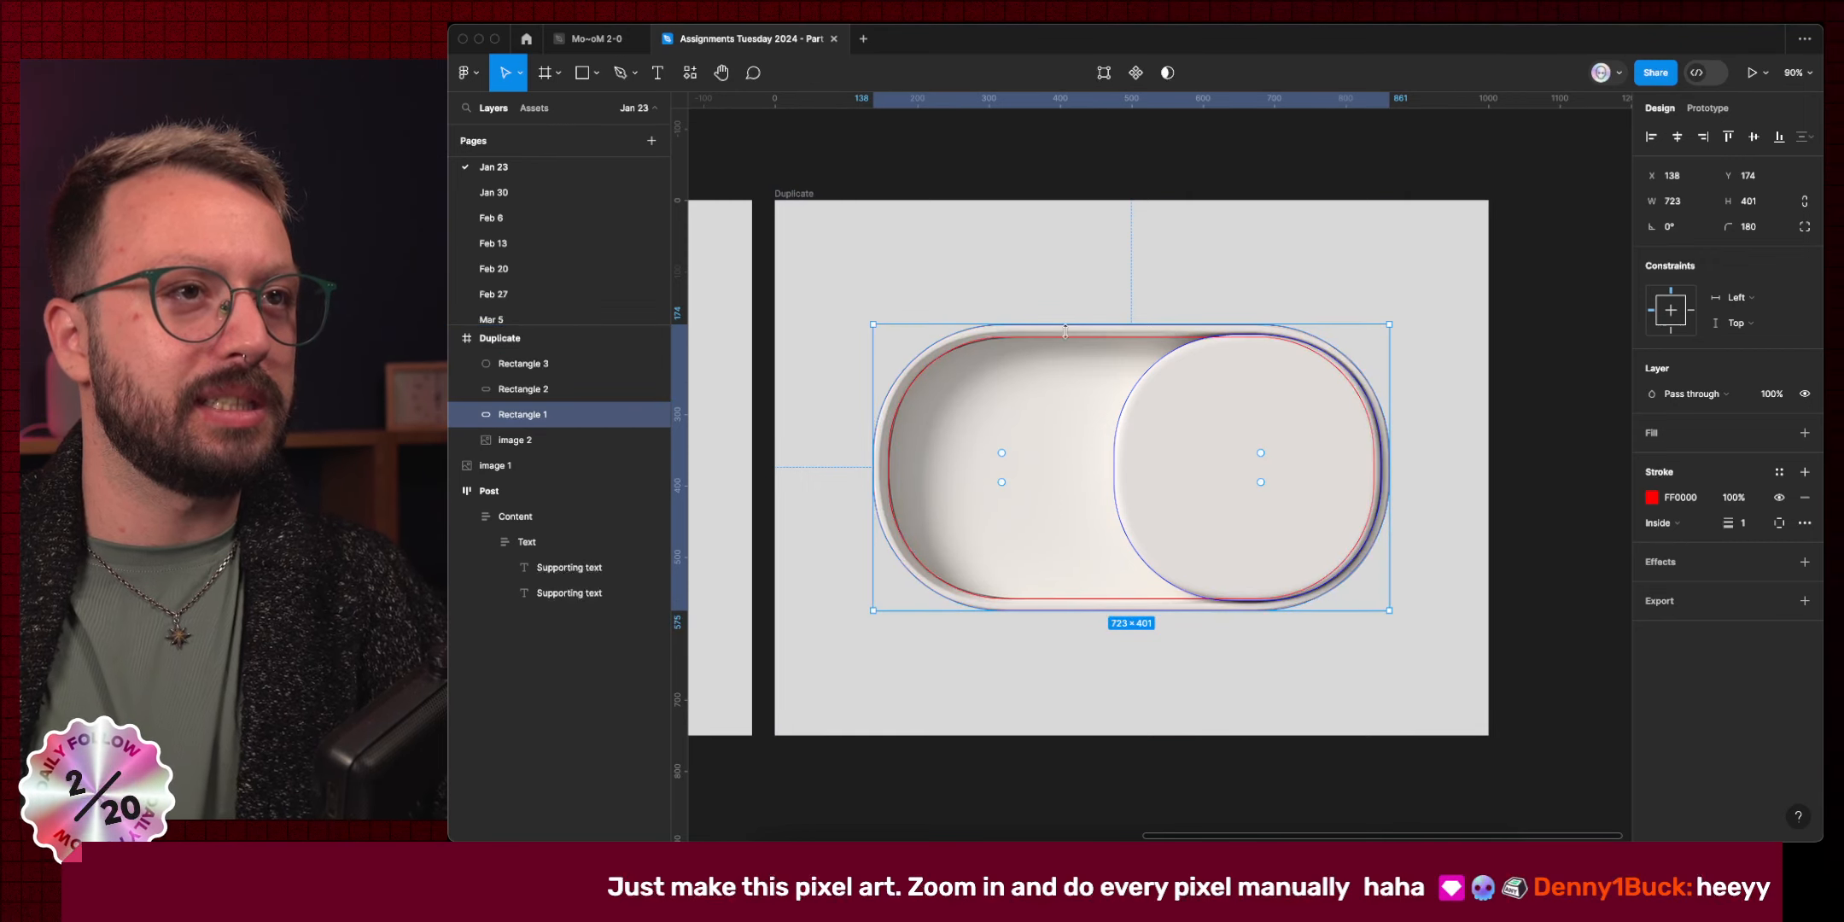
left_click(1095, 342)
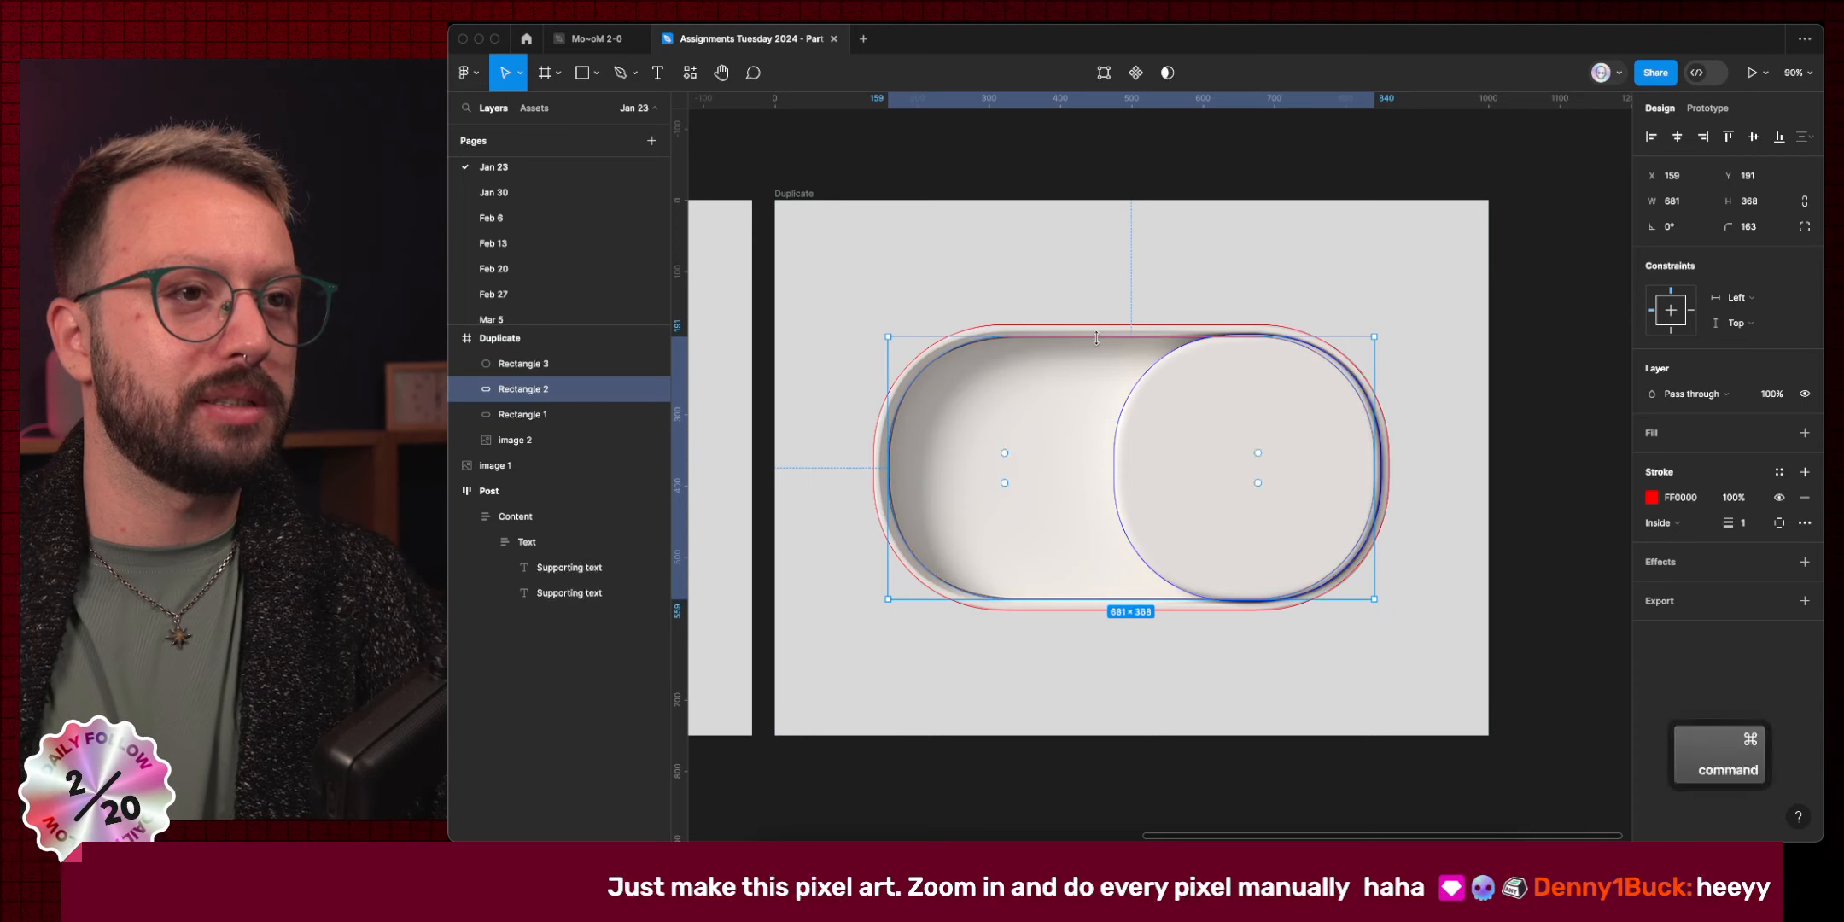
key("Down")
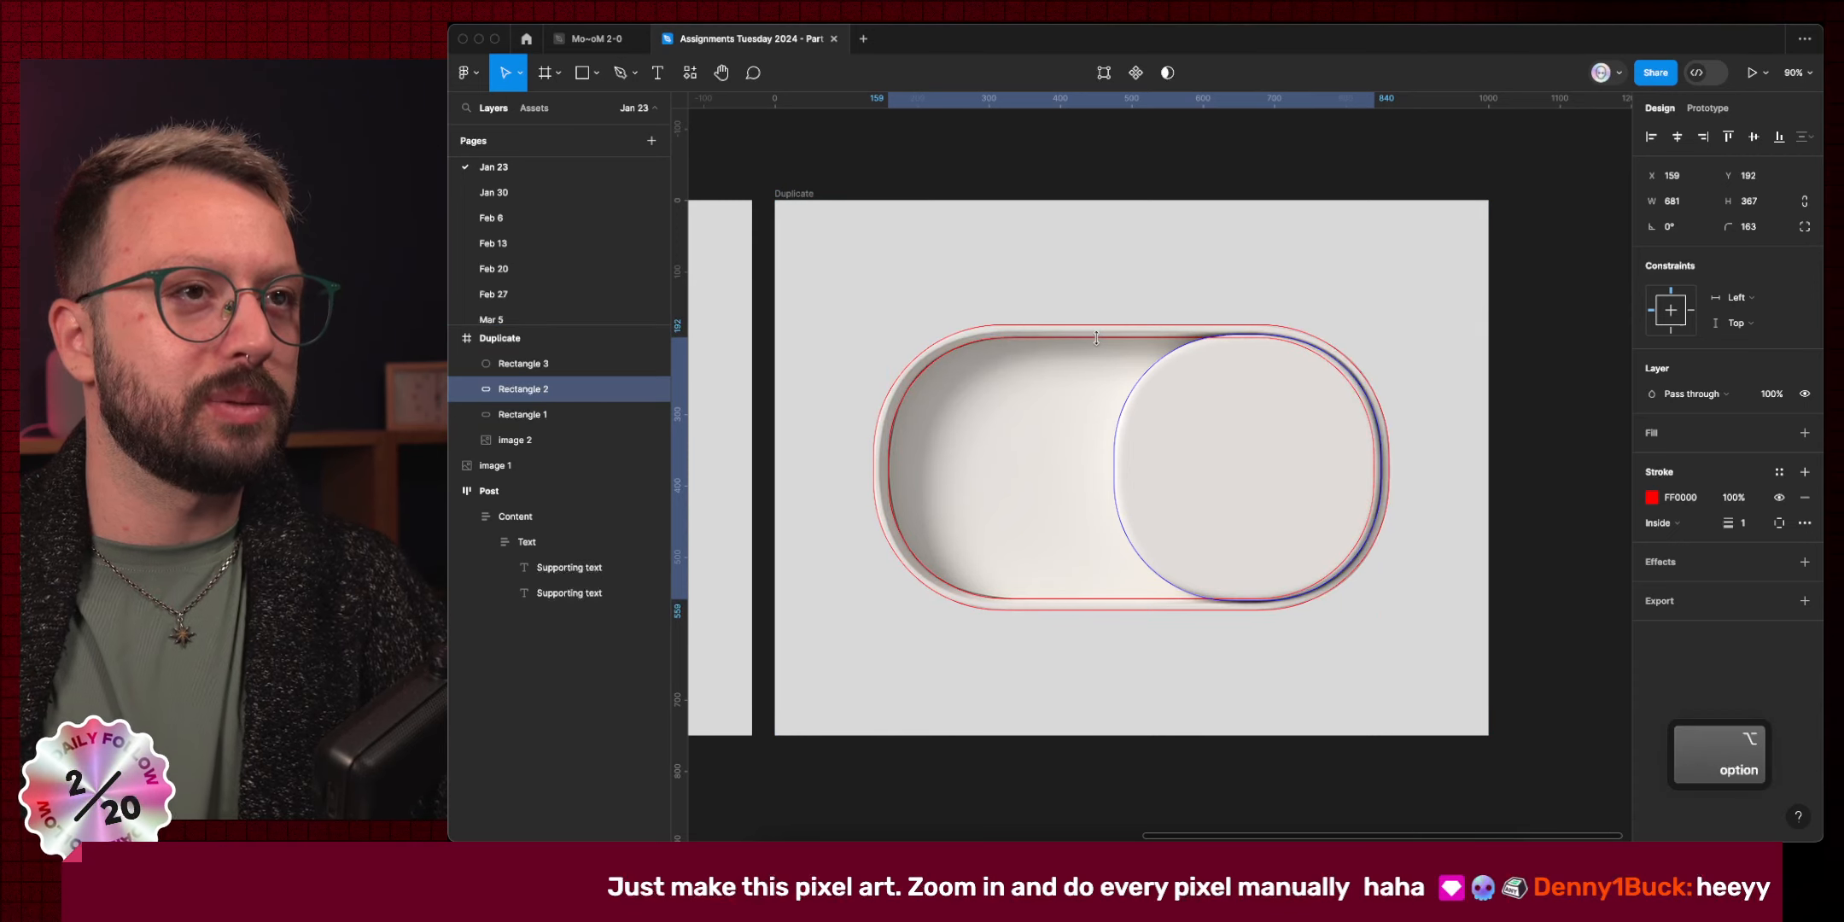
key("super+Down")
key("super+Down")
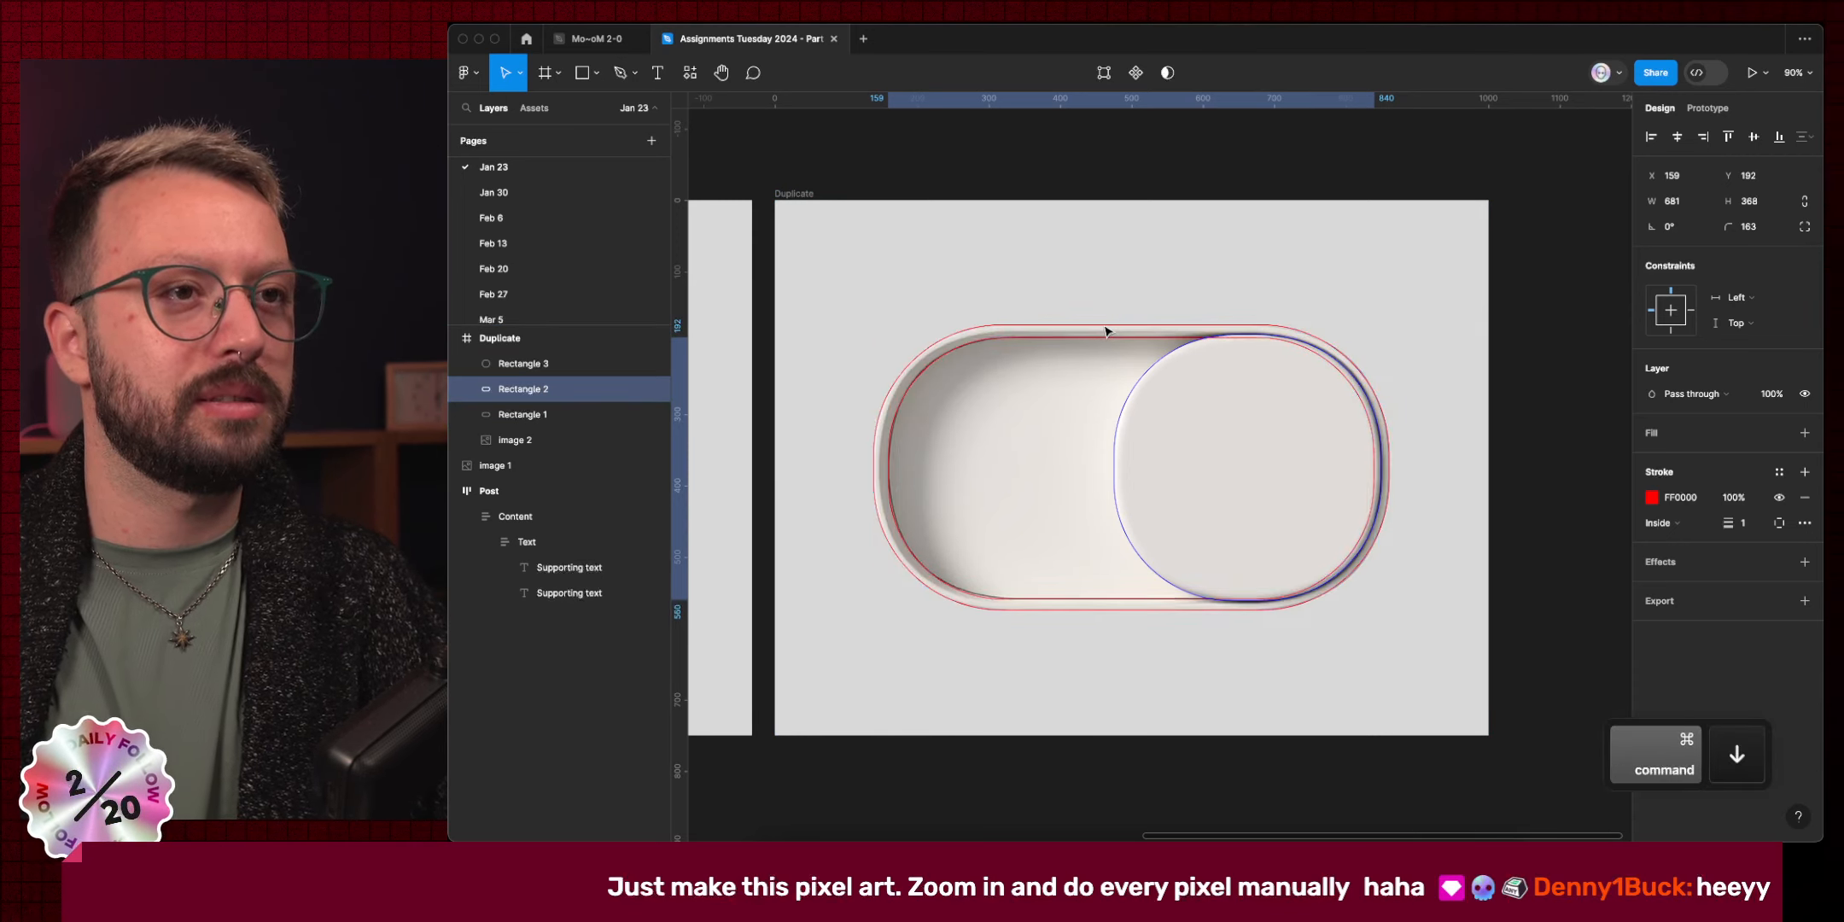
key("Up")
key("Up")
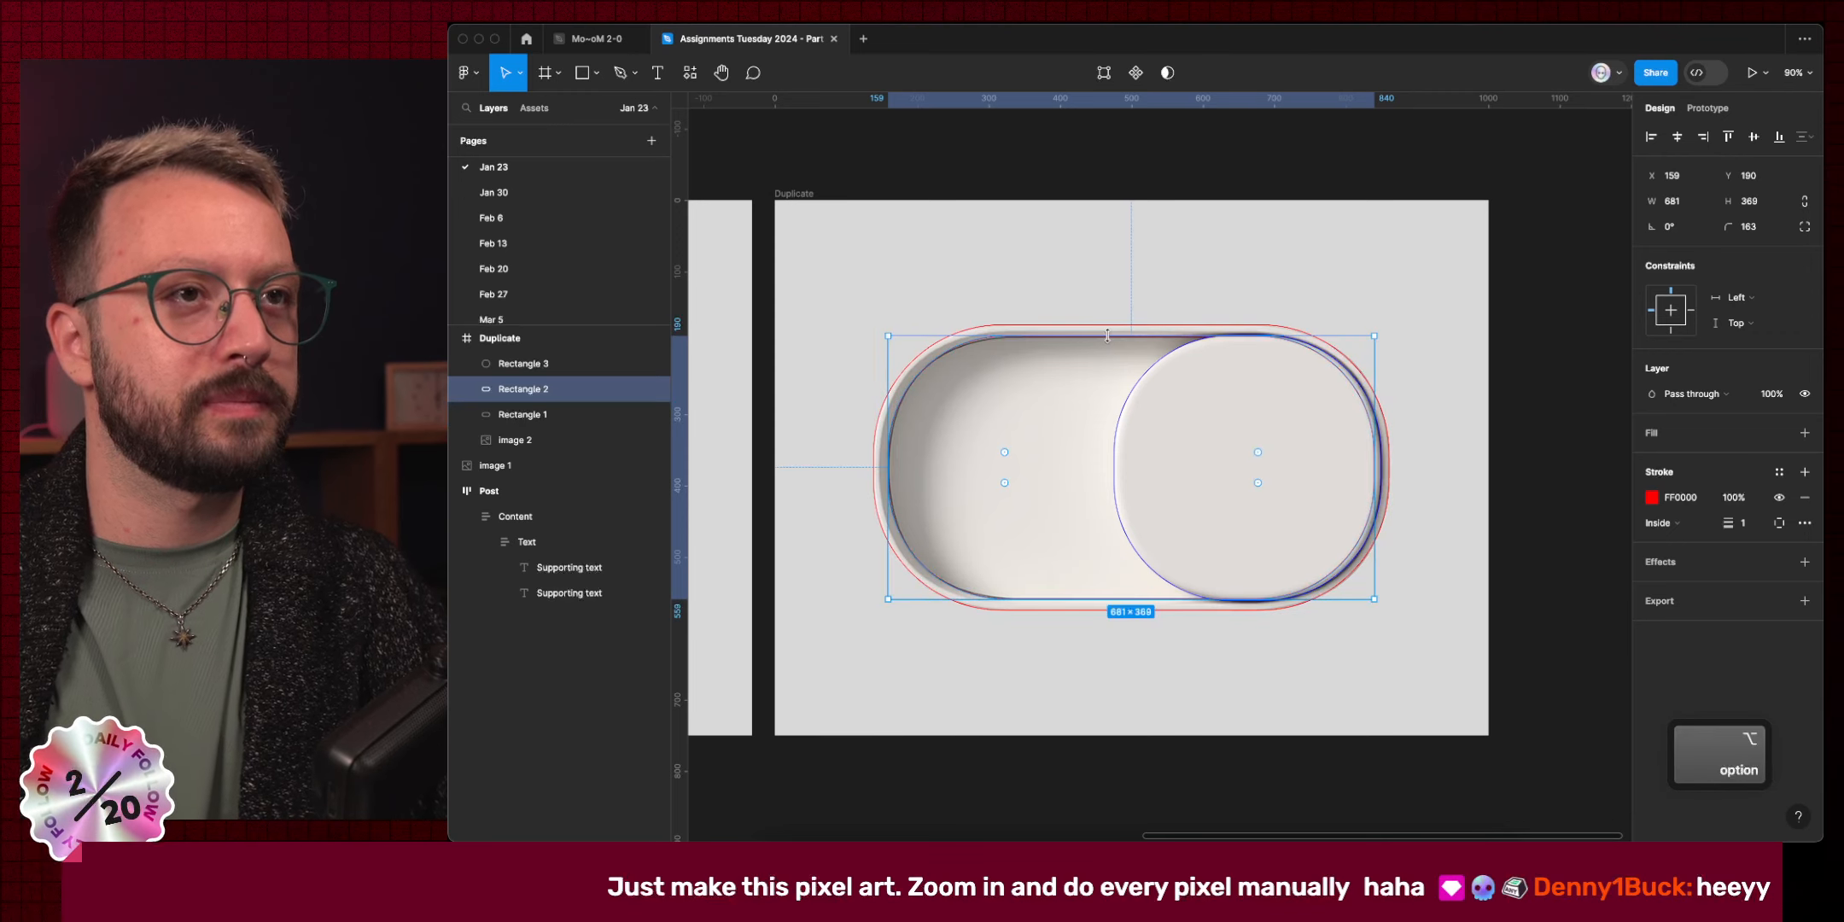
key("super+Up")
key("Down")
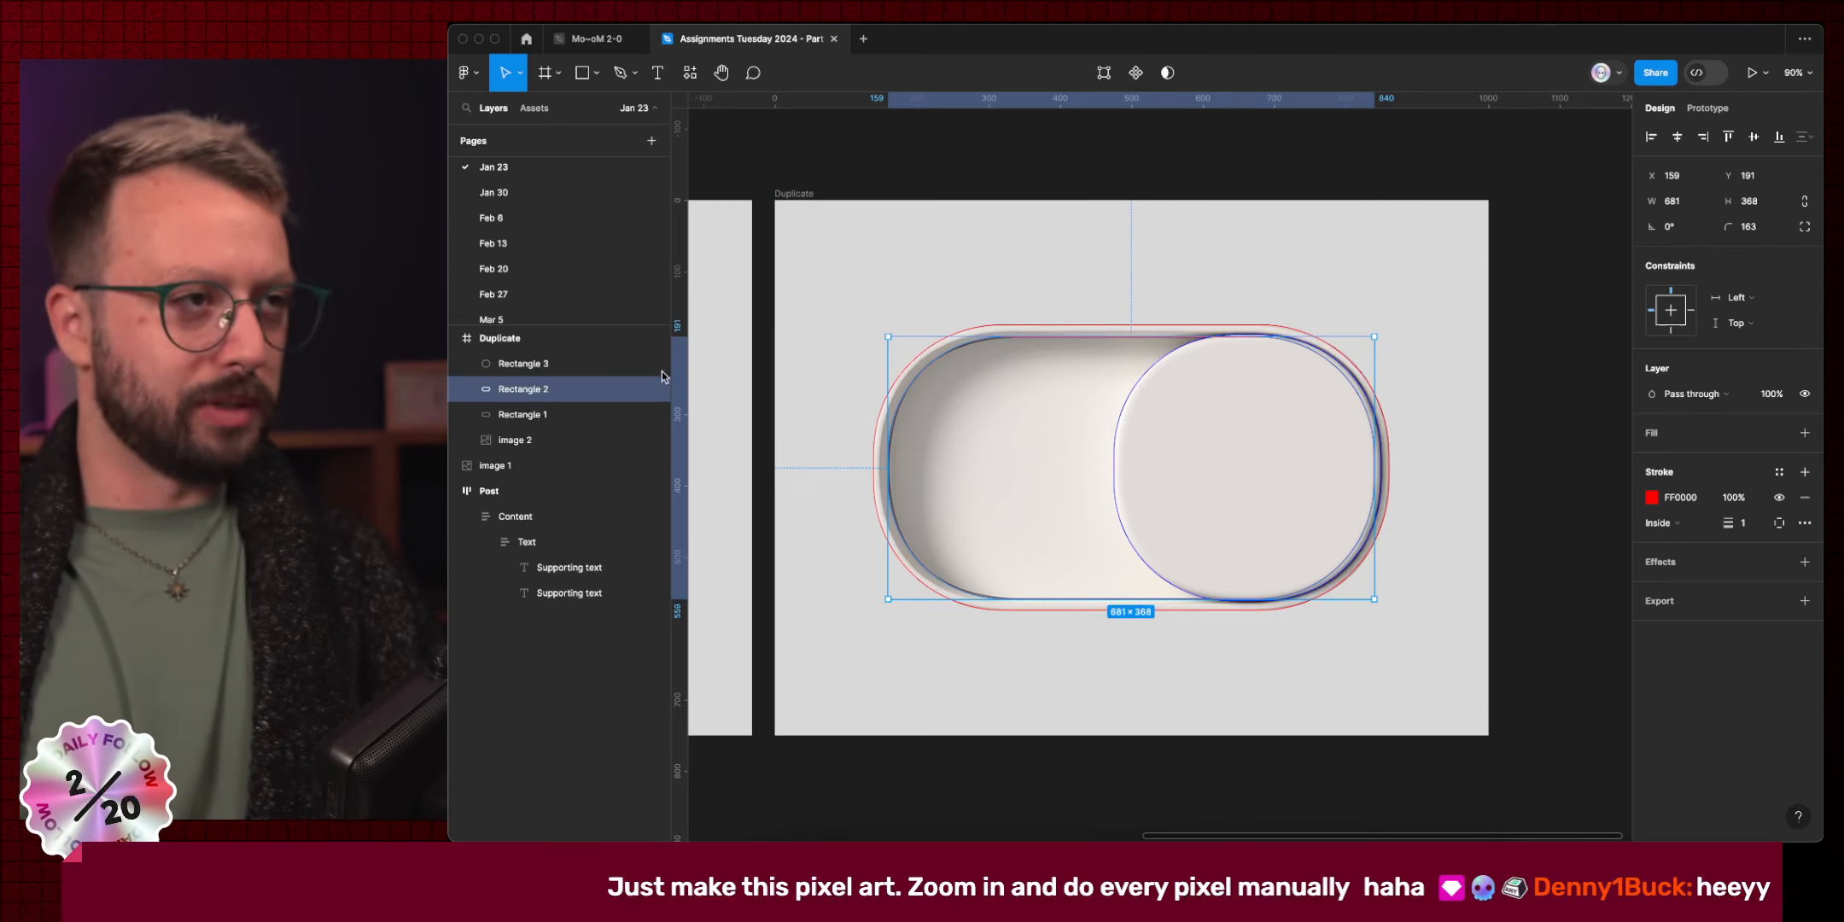
Rename the knob layer Rectangle 3 to 'Thumb'.
double_click(534, 367)
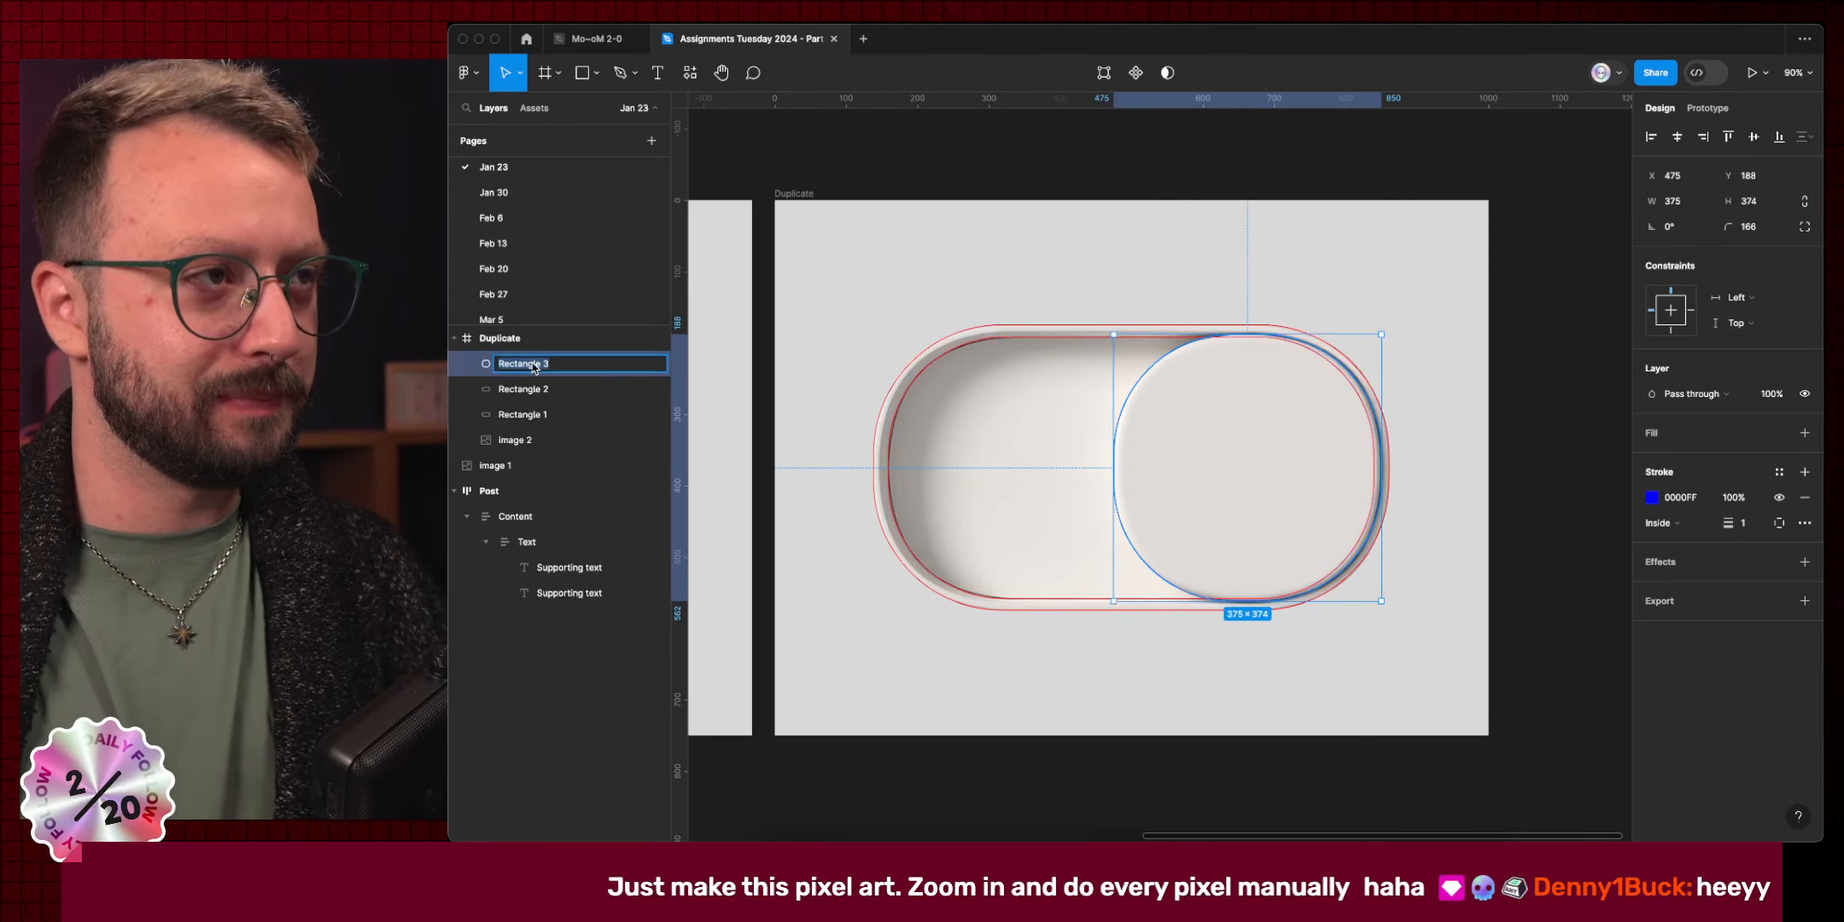
type("Nob")
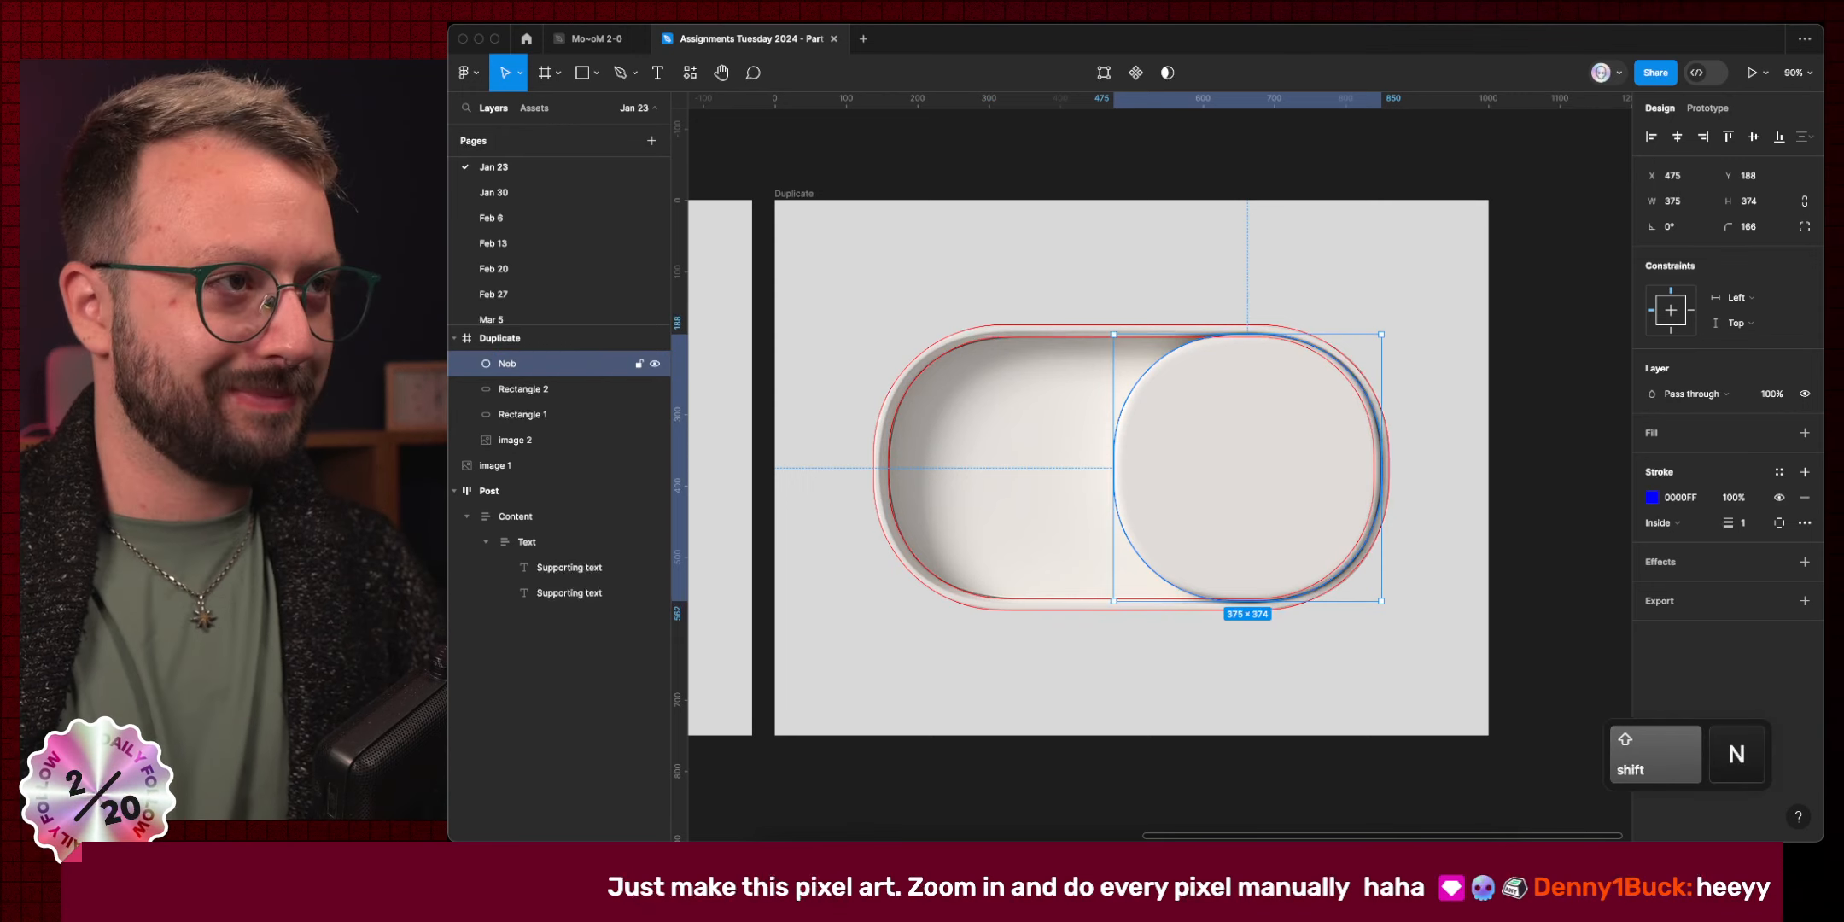
double_click(526, 361)
type("Thumb")
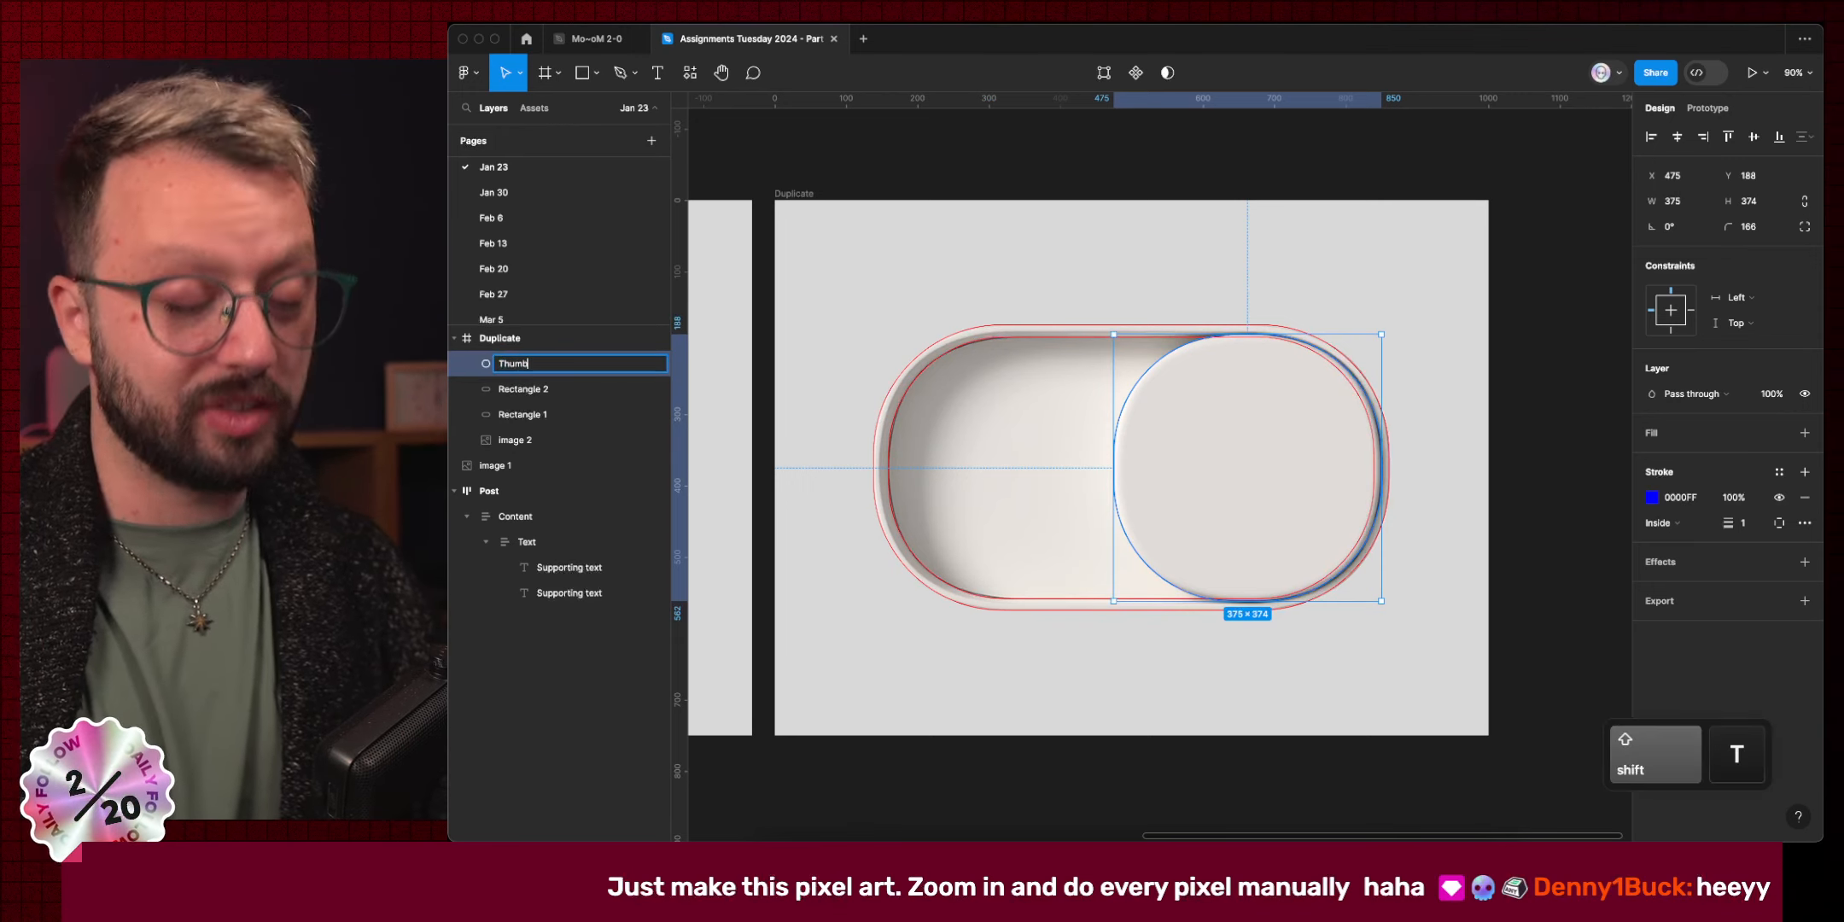
key("Return")
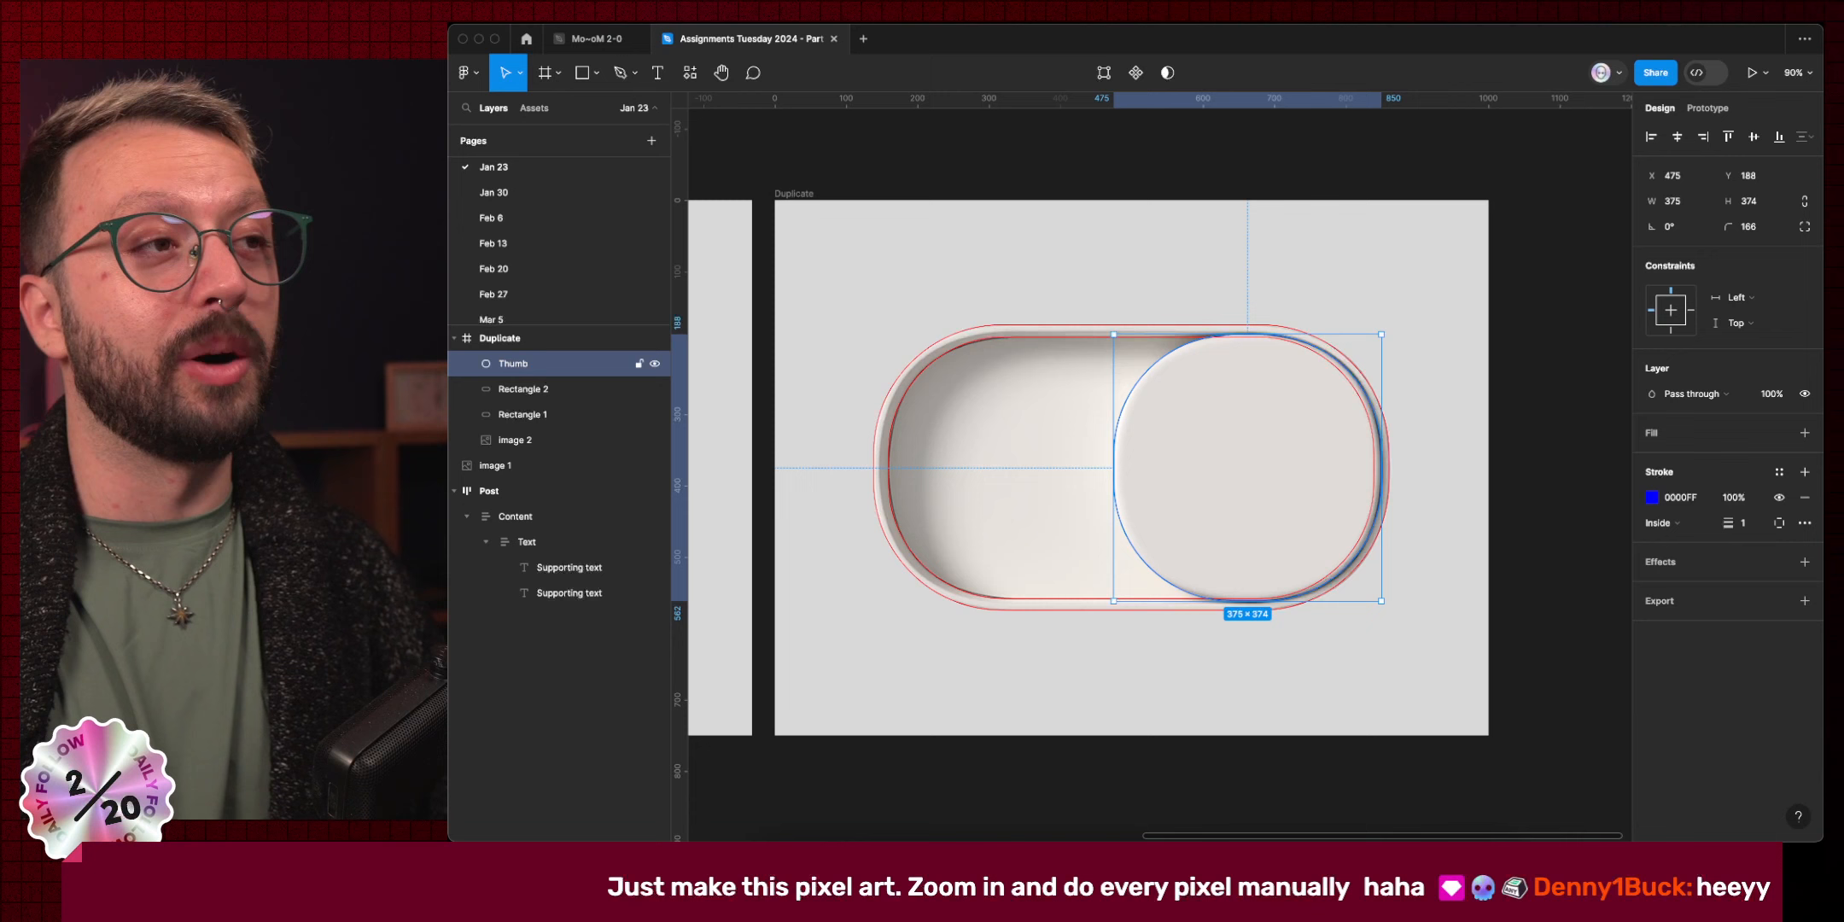
Rename Rectangle 2 to 'Floor' and Rectangle 1 to 'Rim'.
left_click(514, 391)
double_click(515, 391)
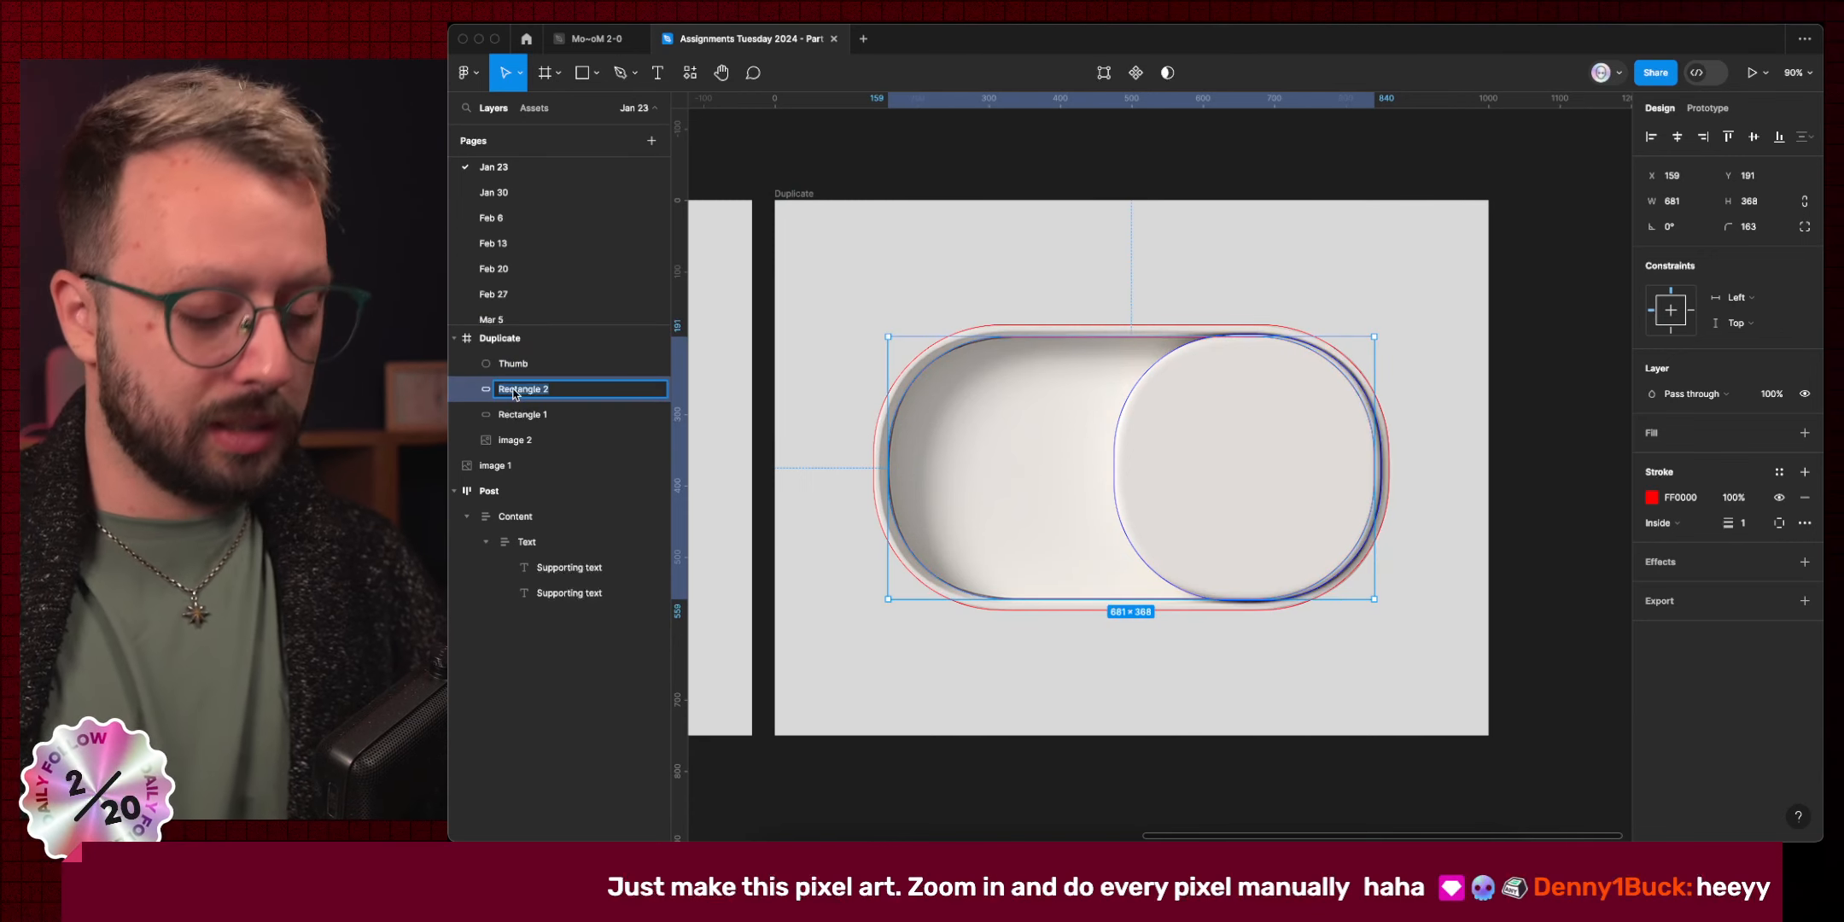
type("Floor")
key("Return")
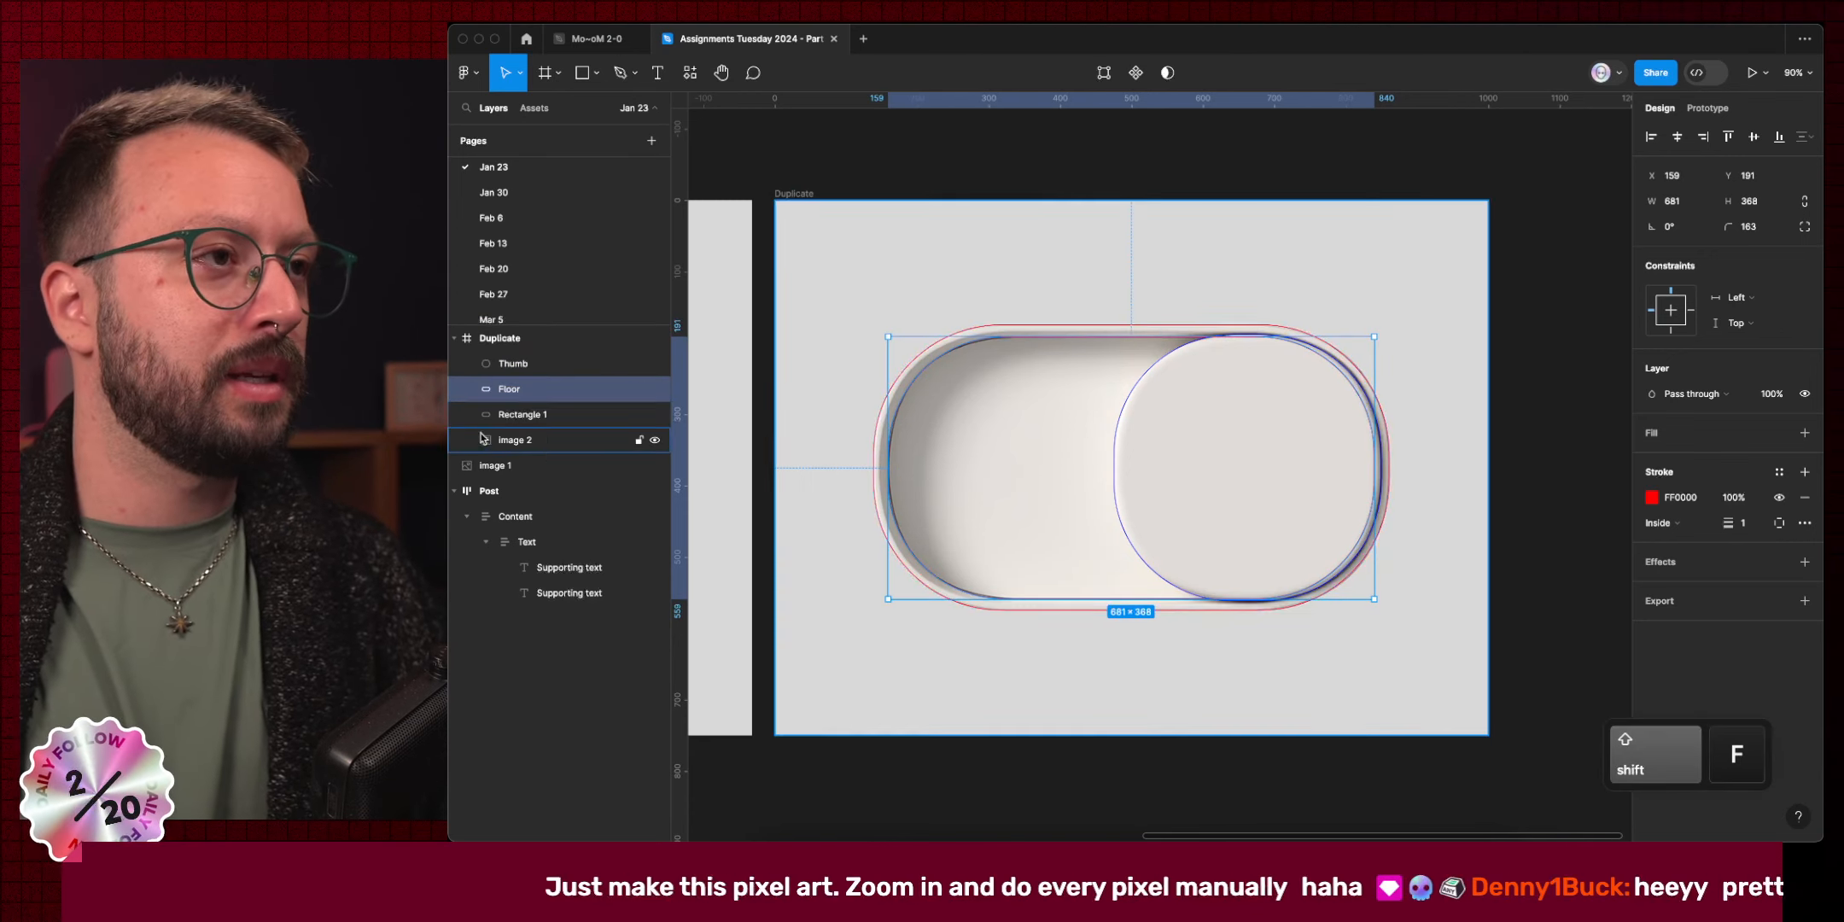
left_click(536, 414)
double_click(536, 414)
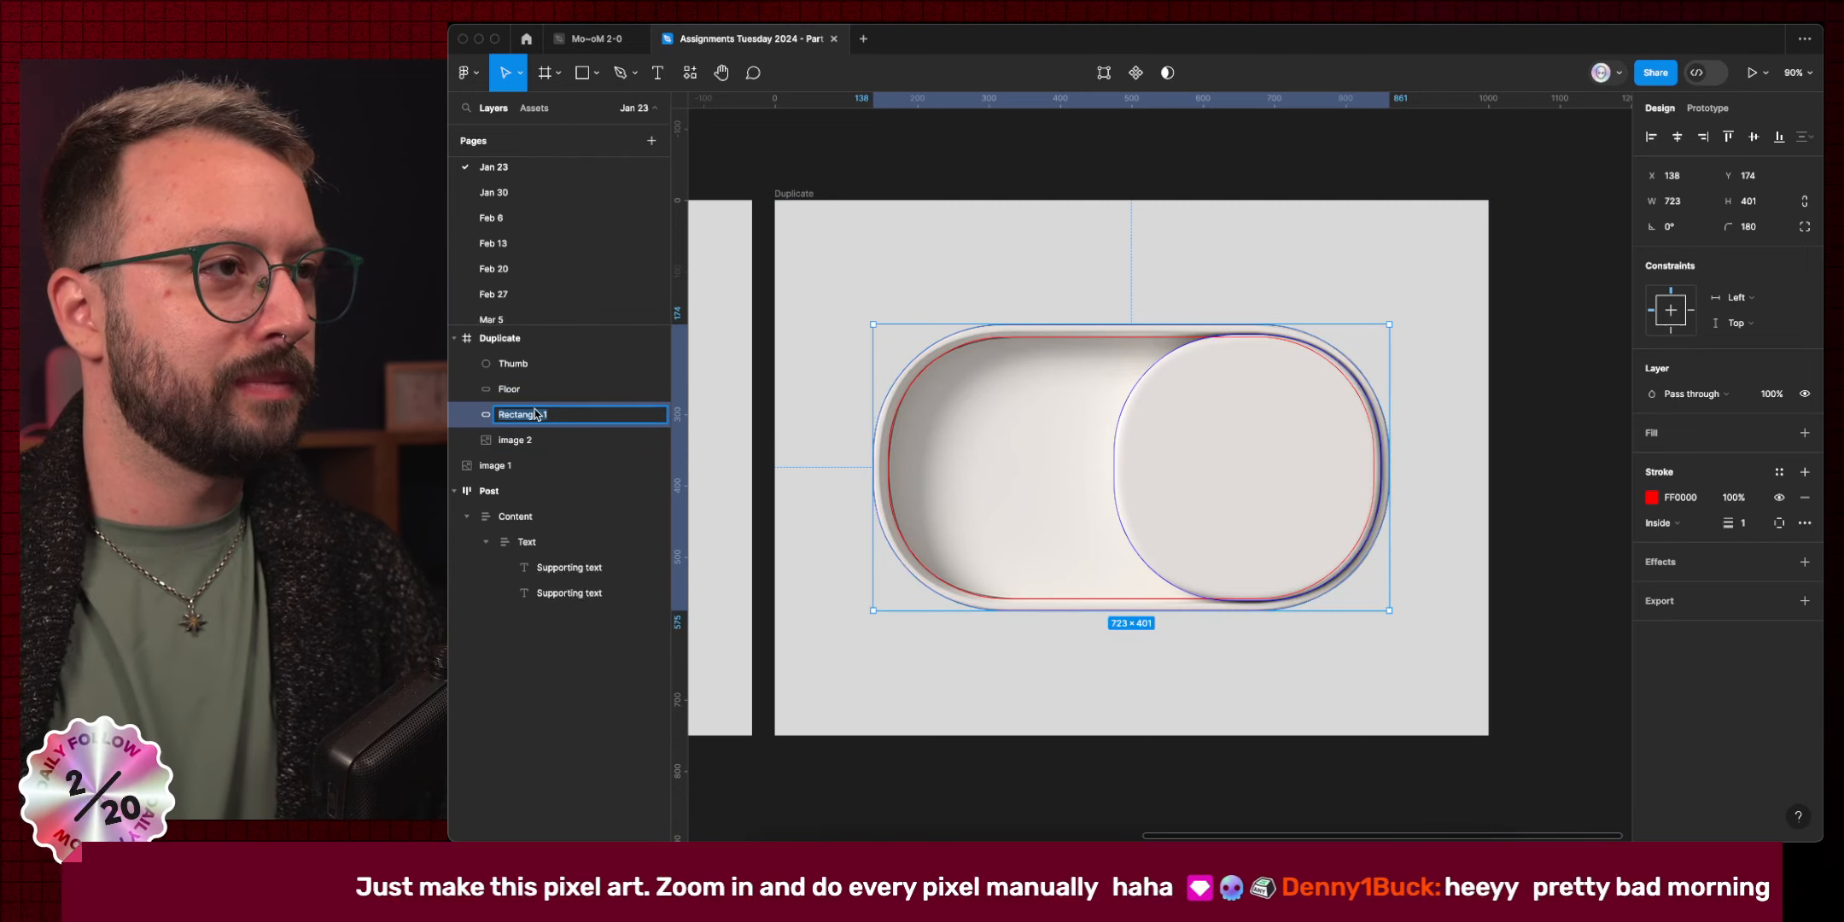
type("R")
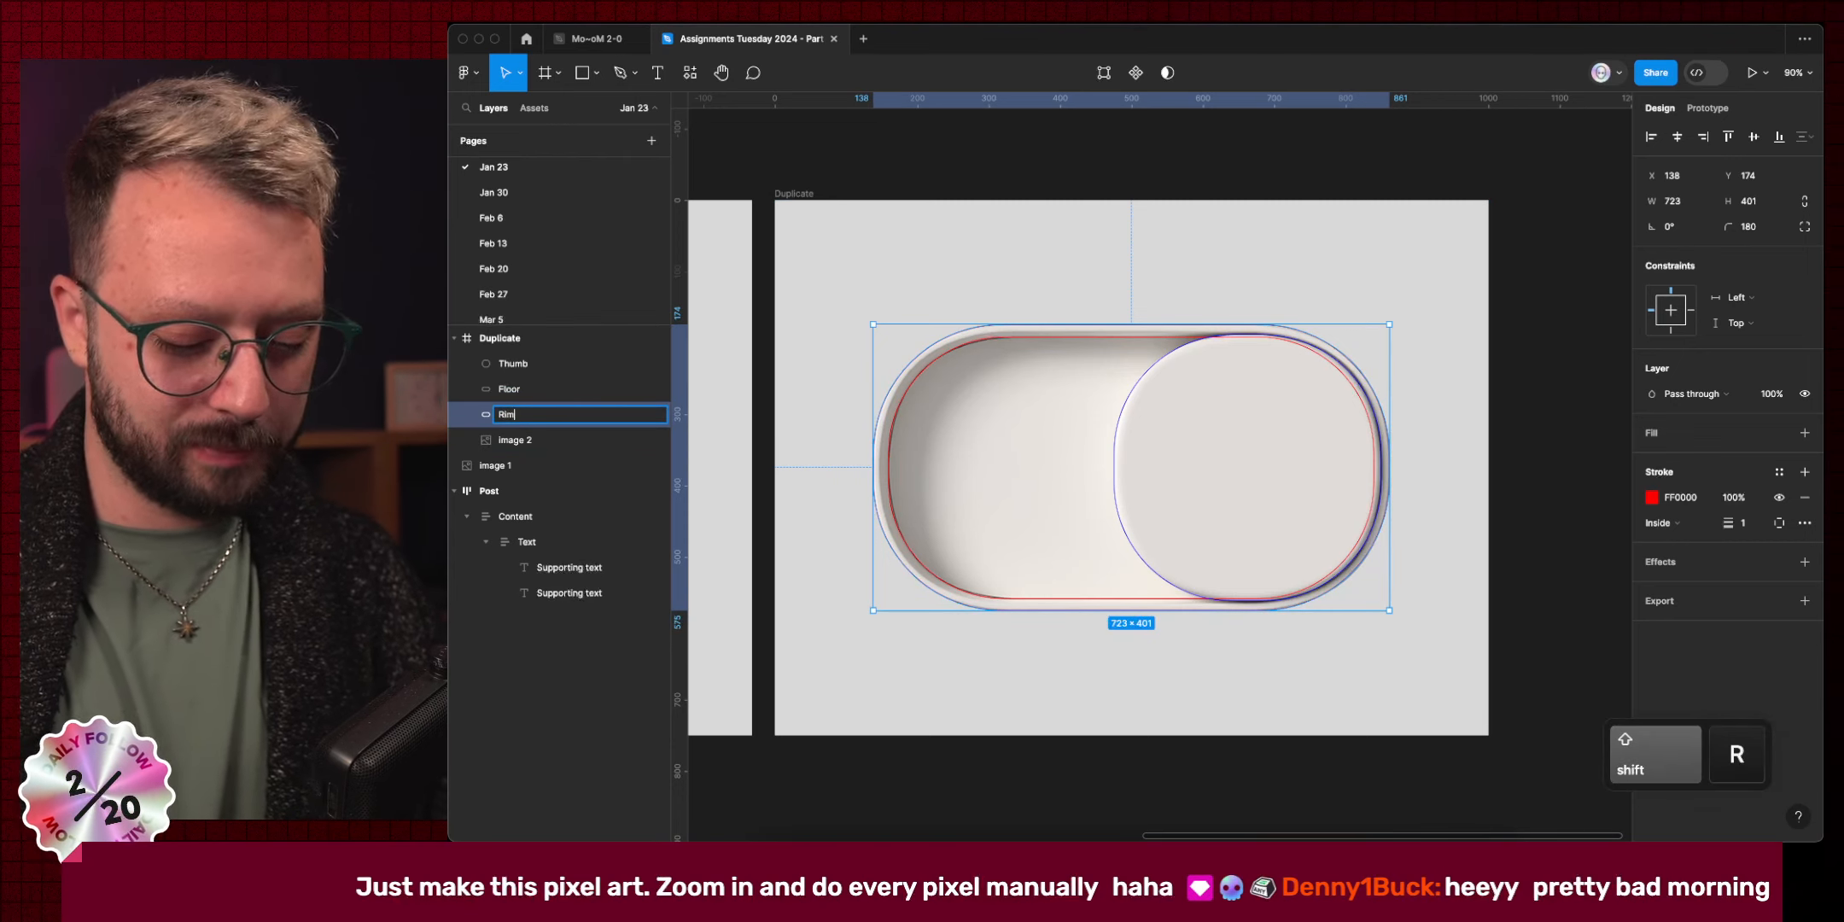
type("im")
key("Return")
Rename the toggle photo layer image 2 to 'Source'.
left_click(519, 441)
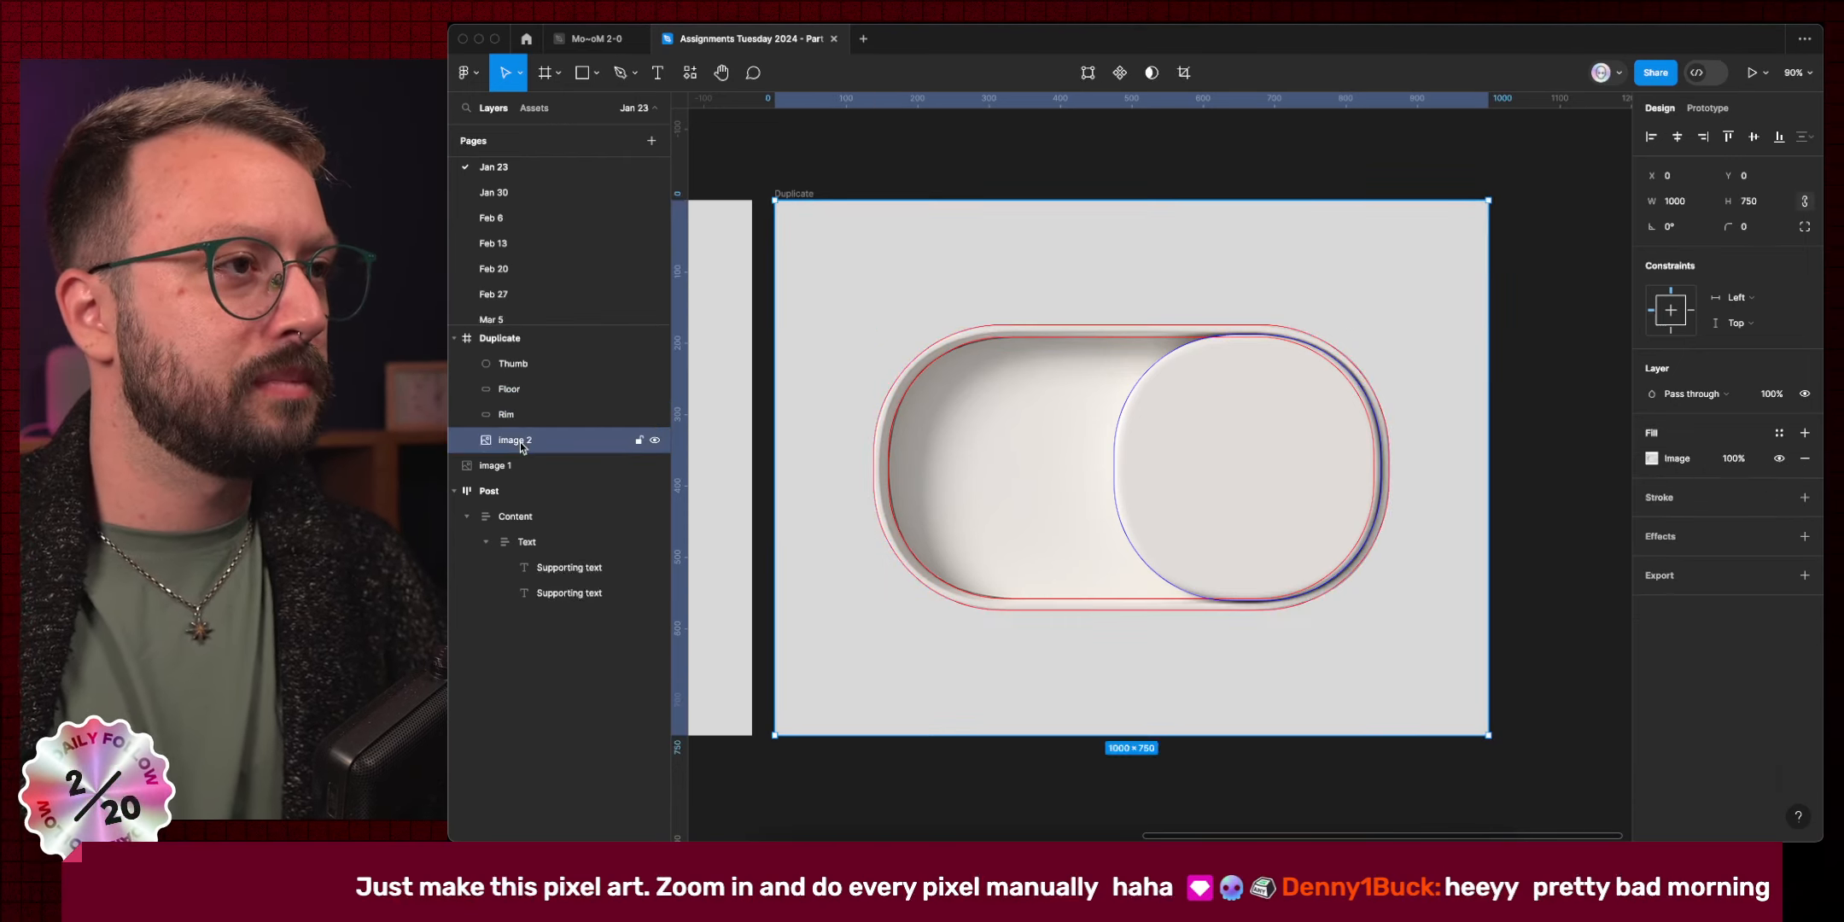
key("super+r")
type("Source")
key("Return")
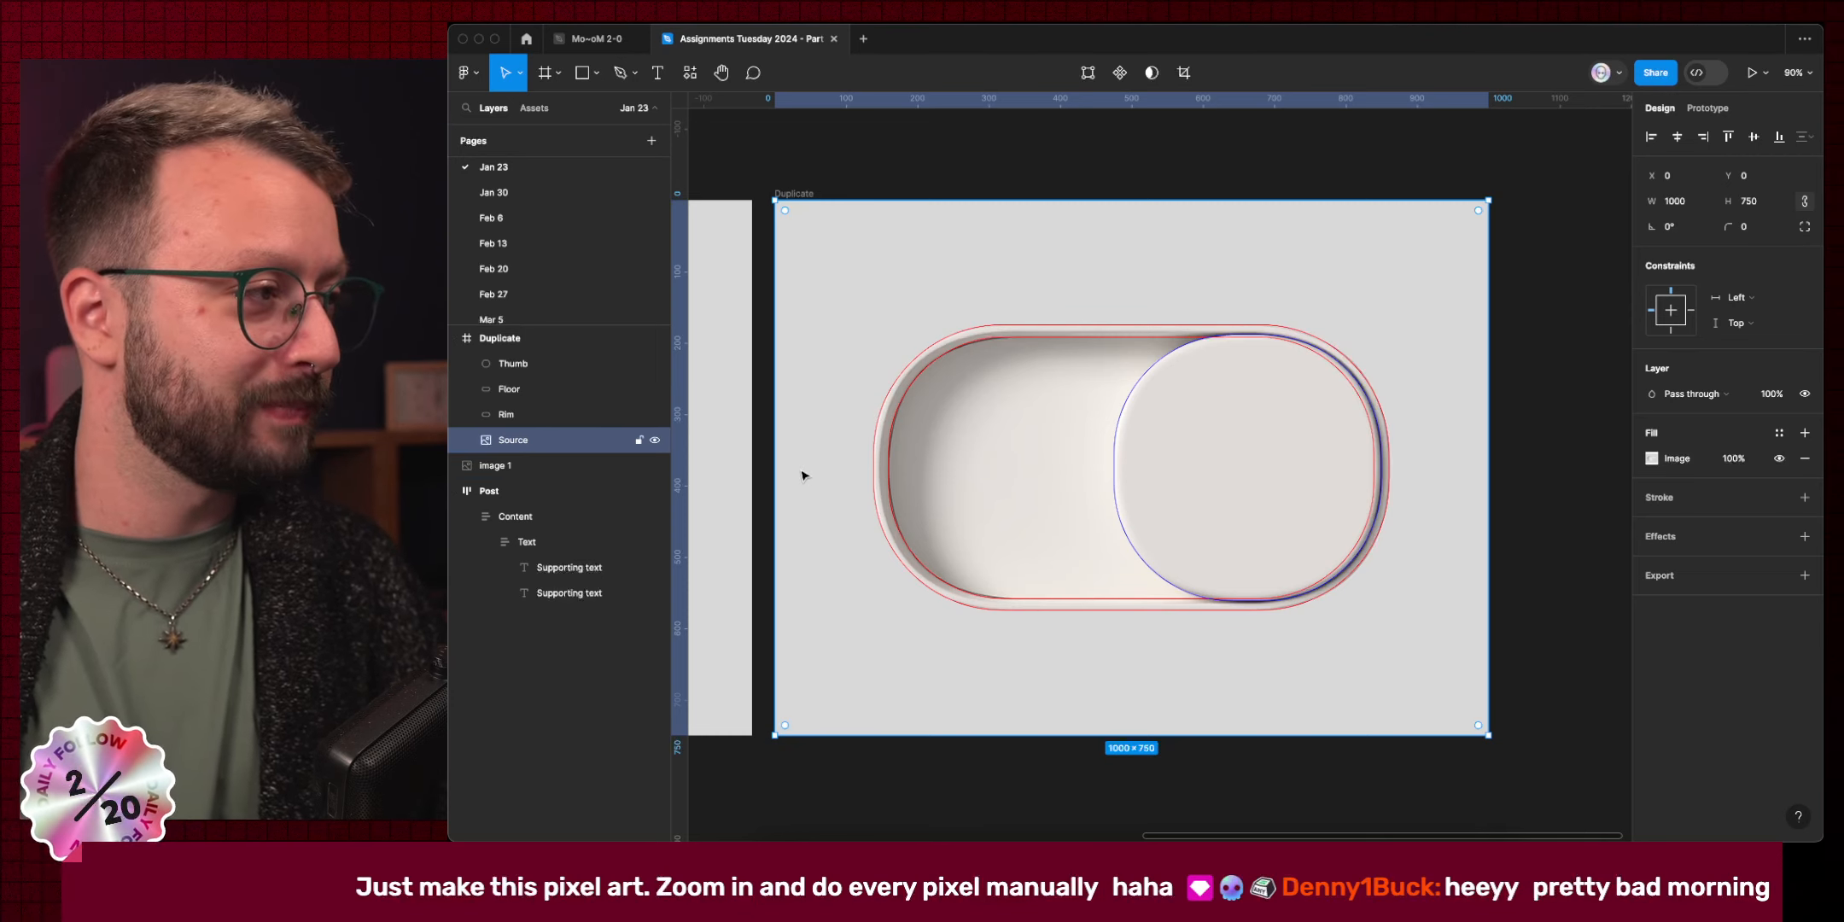
left_click(976, 350)
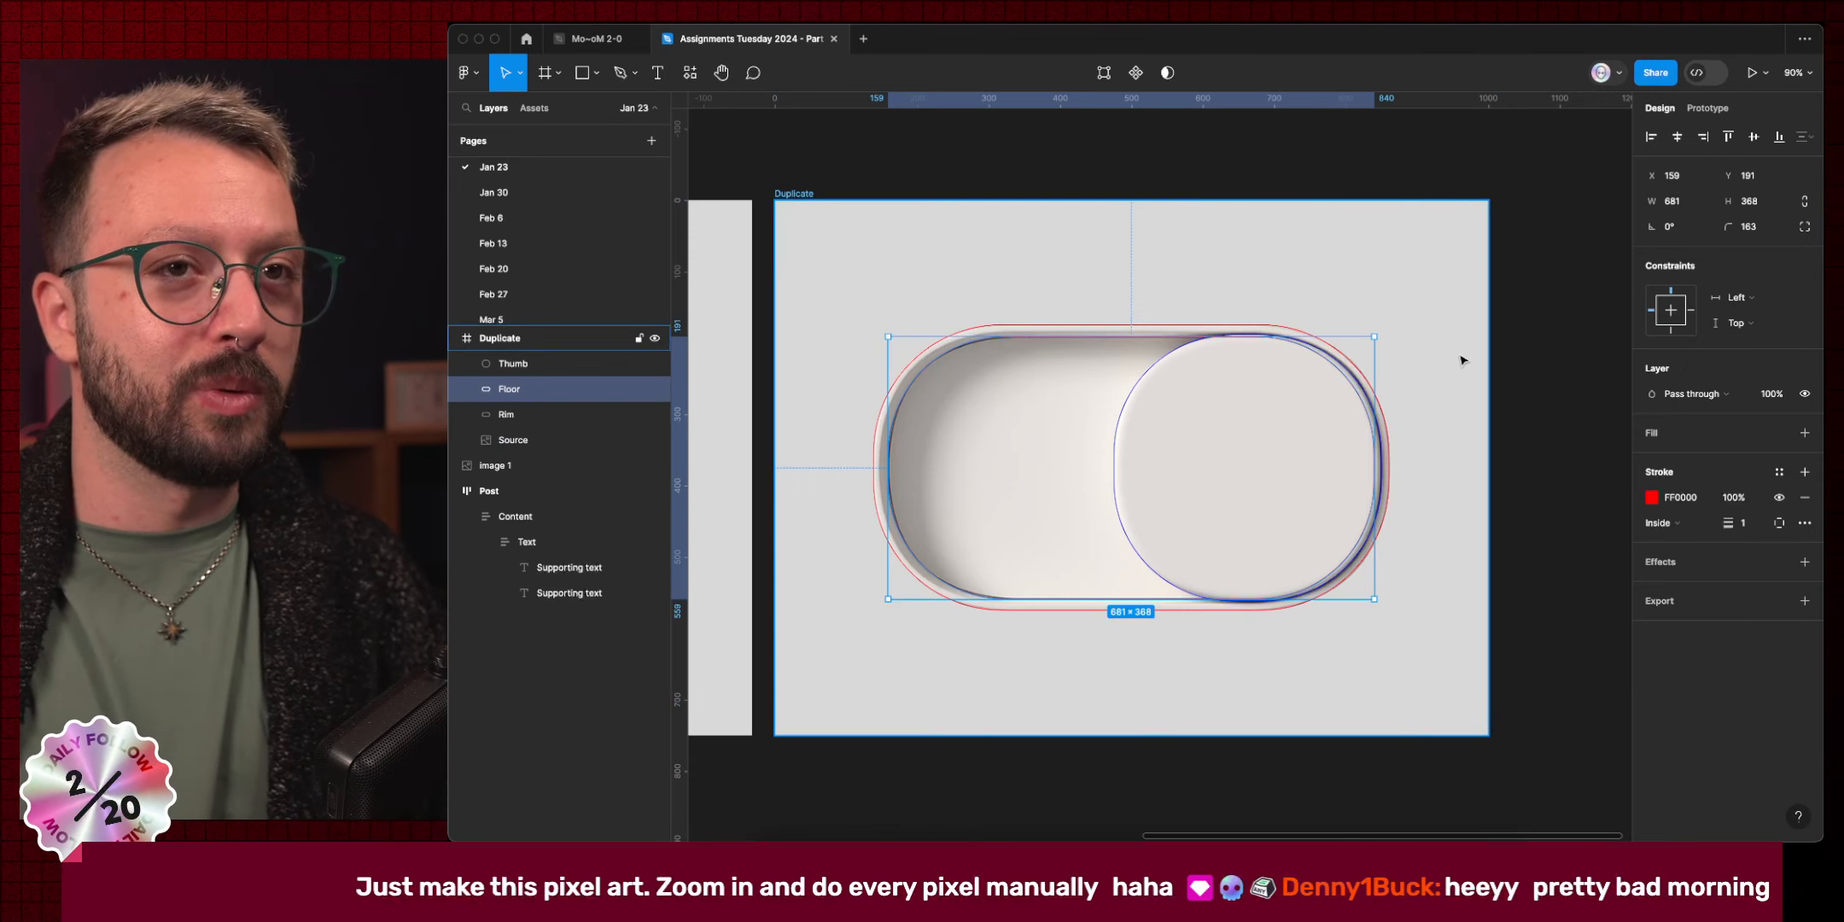
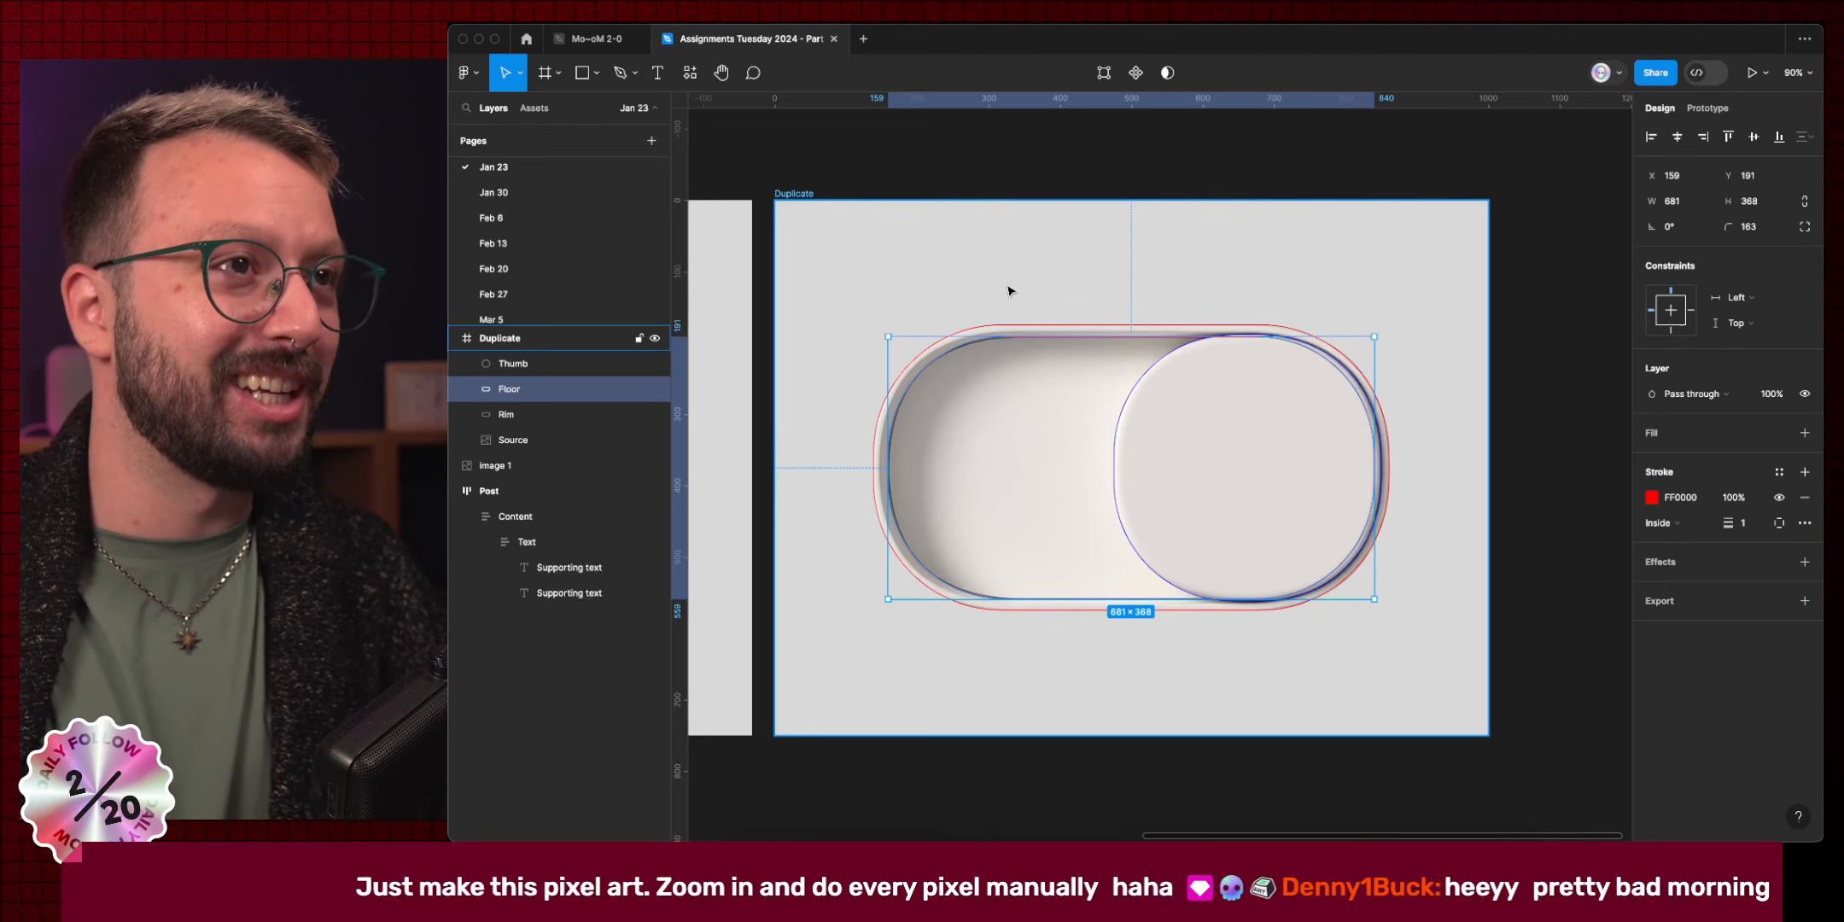
Fill the Duplicate frame with the canvas grey D9D9D9.
left_click(911, 257, "super")
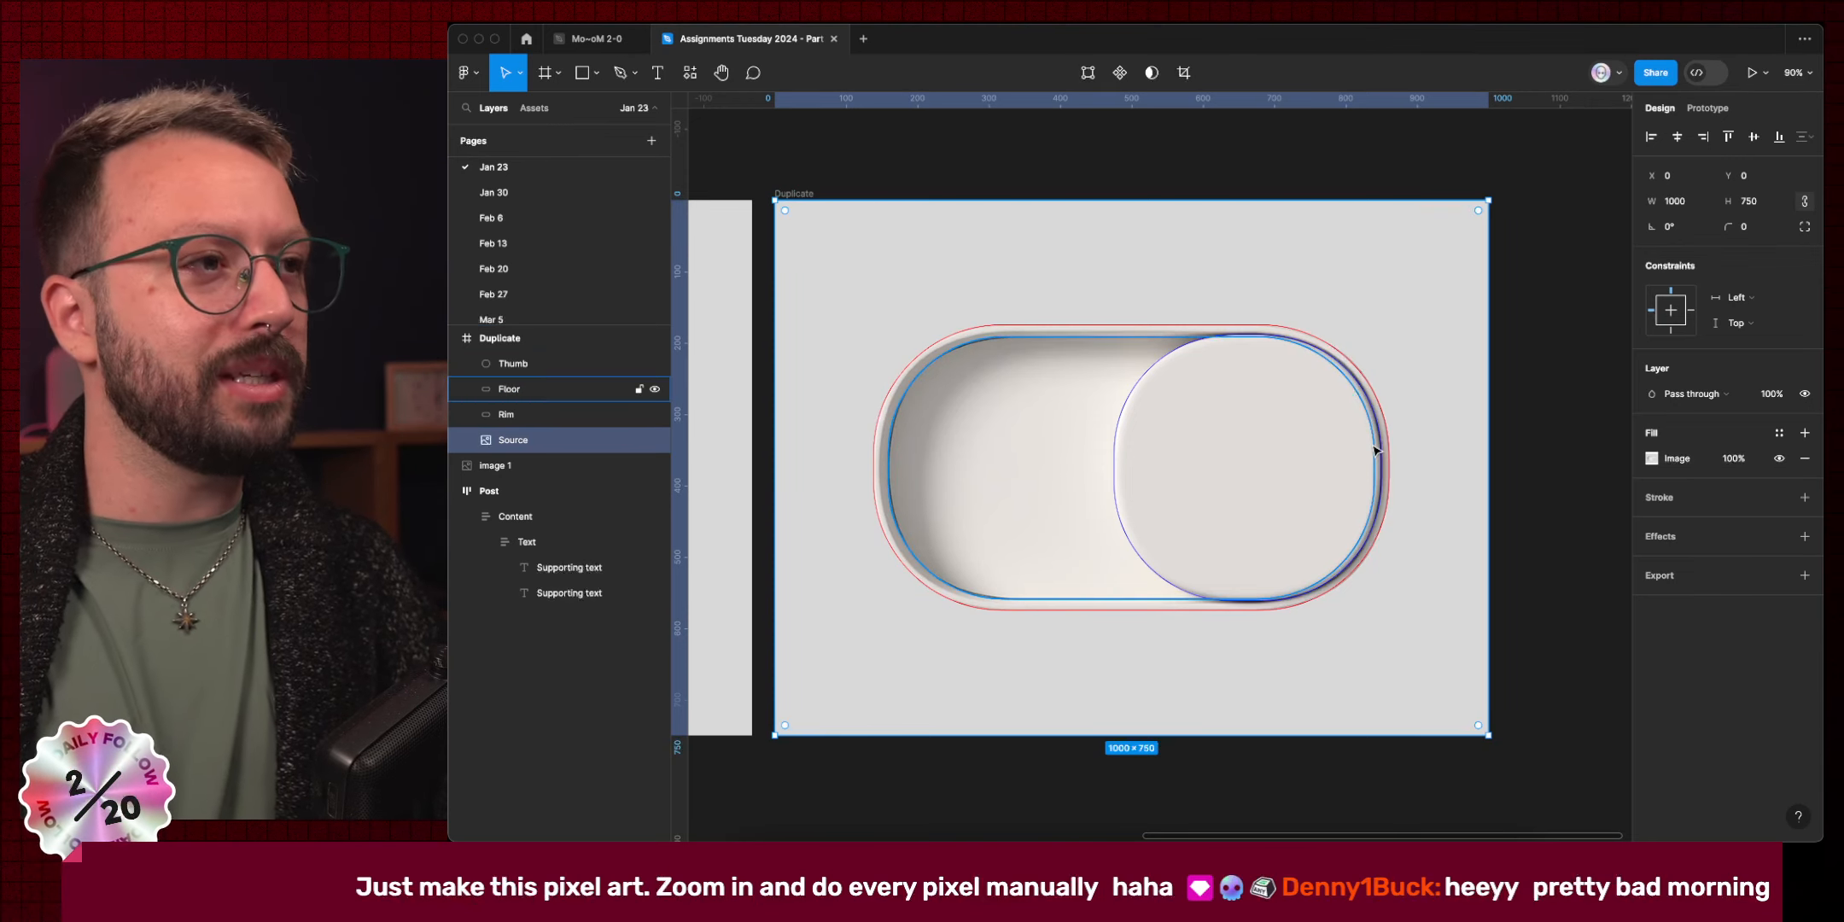
key("shift+Return")
key("ctrl+c")
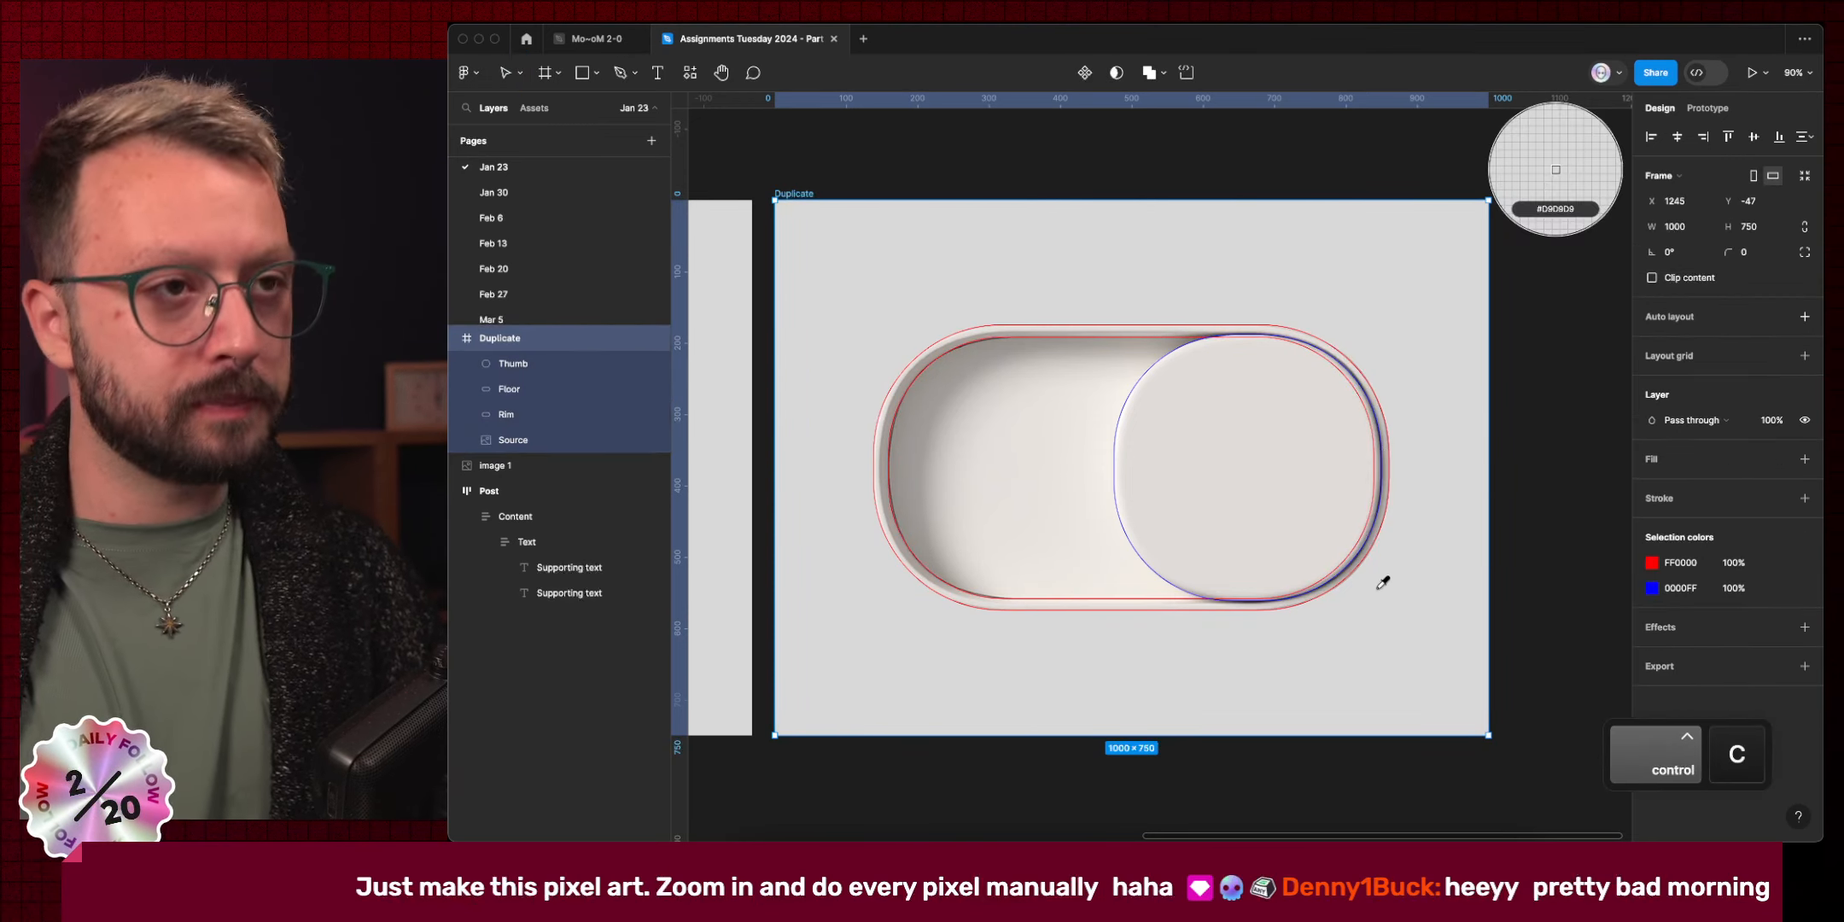
left_click(836, 236)
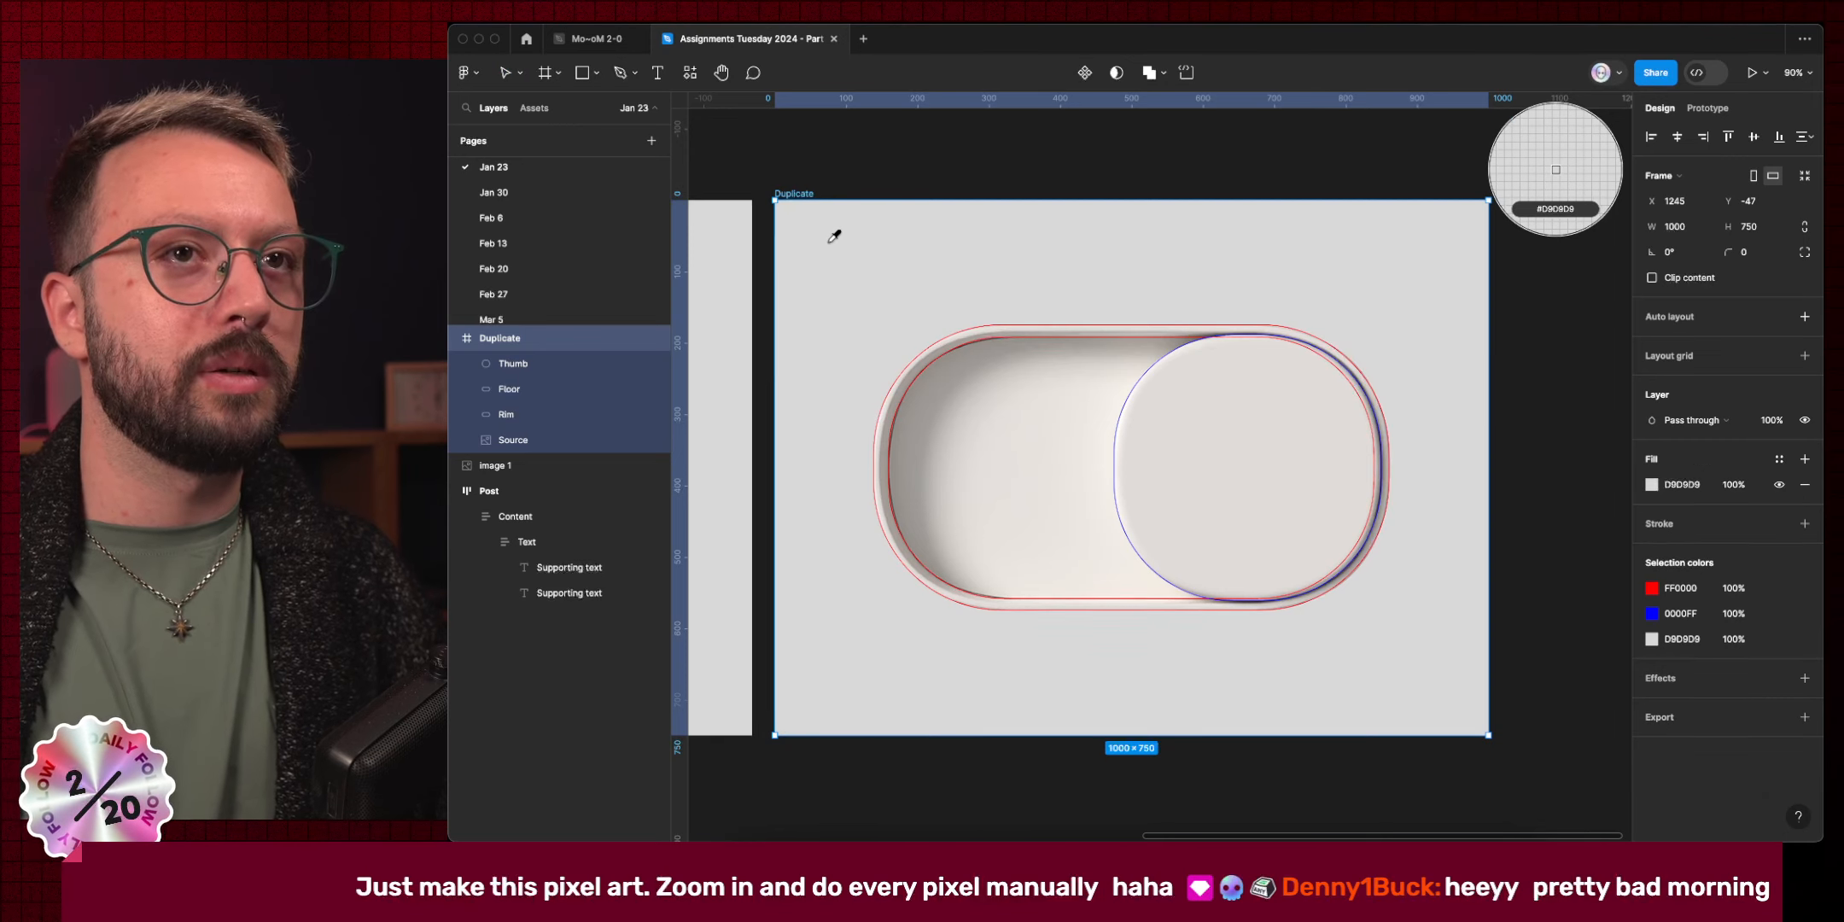
Delete the Source reference image and select the Thumb, Floor and Rim shapes together.
left_click(491, 442)
key("BackSpace")
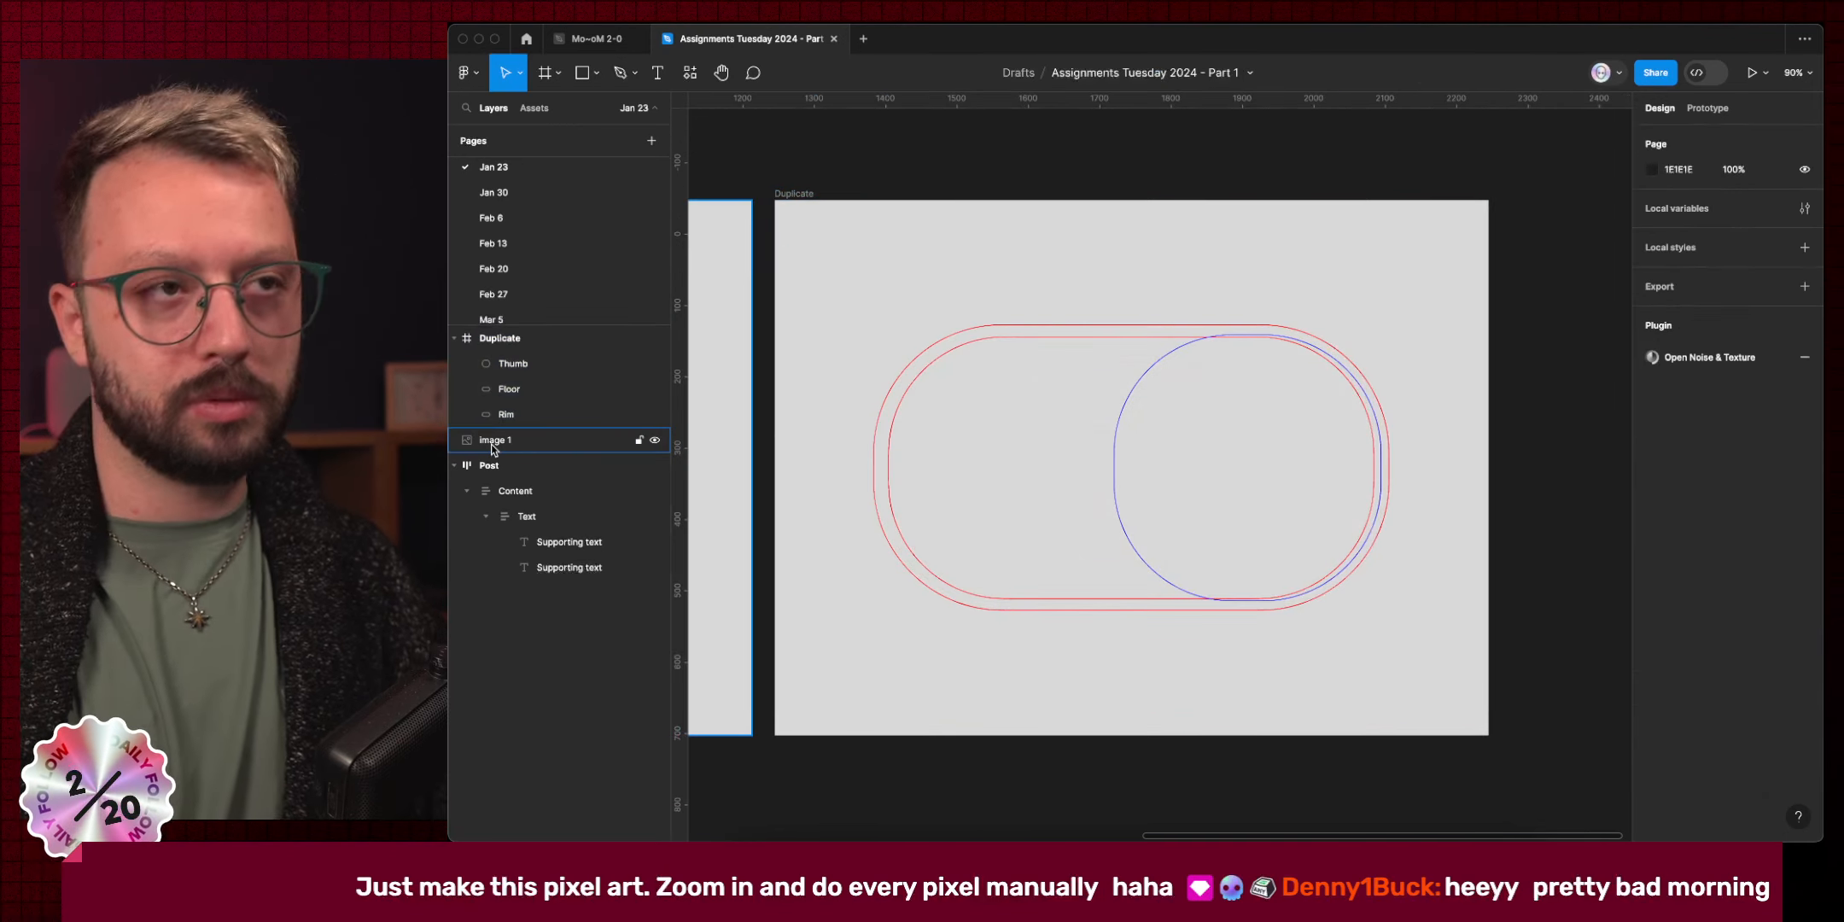
left_click(1055, 333)
key("shift+1")
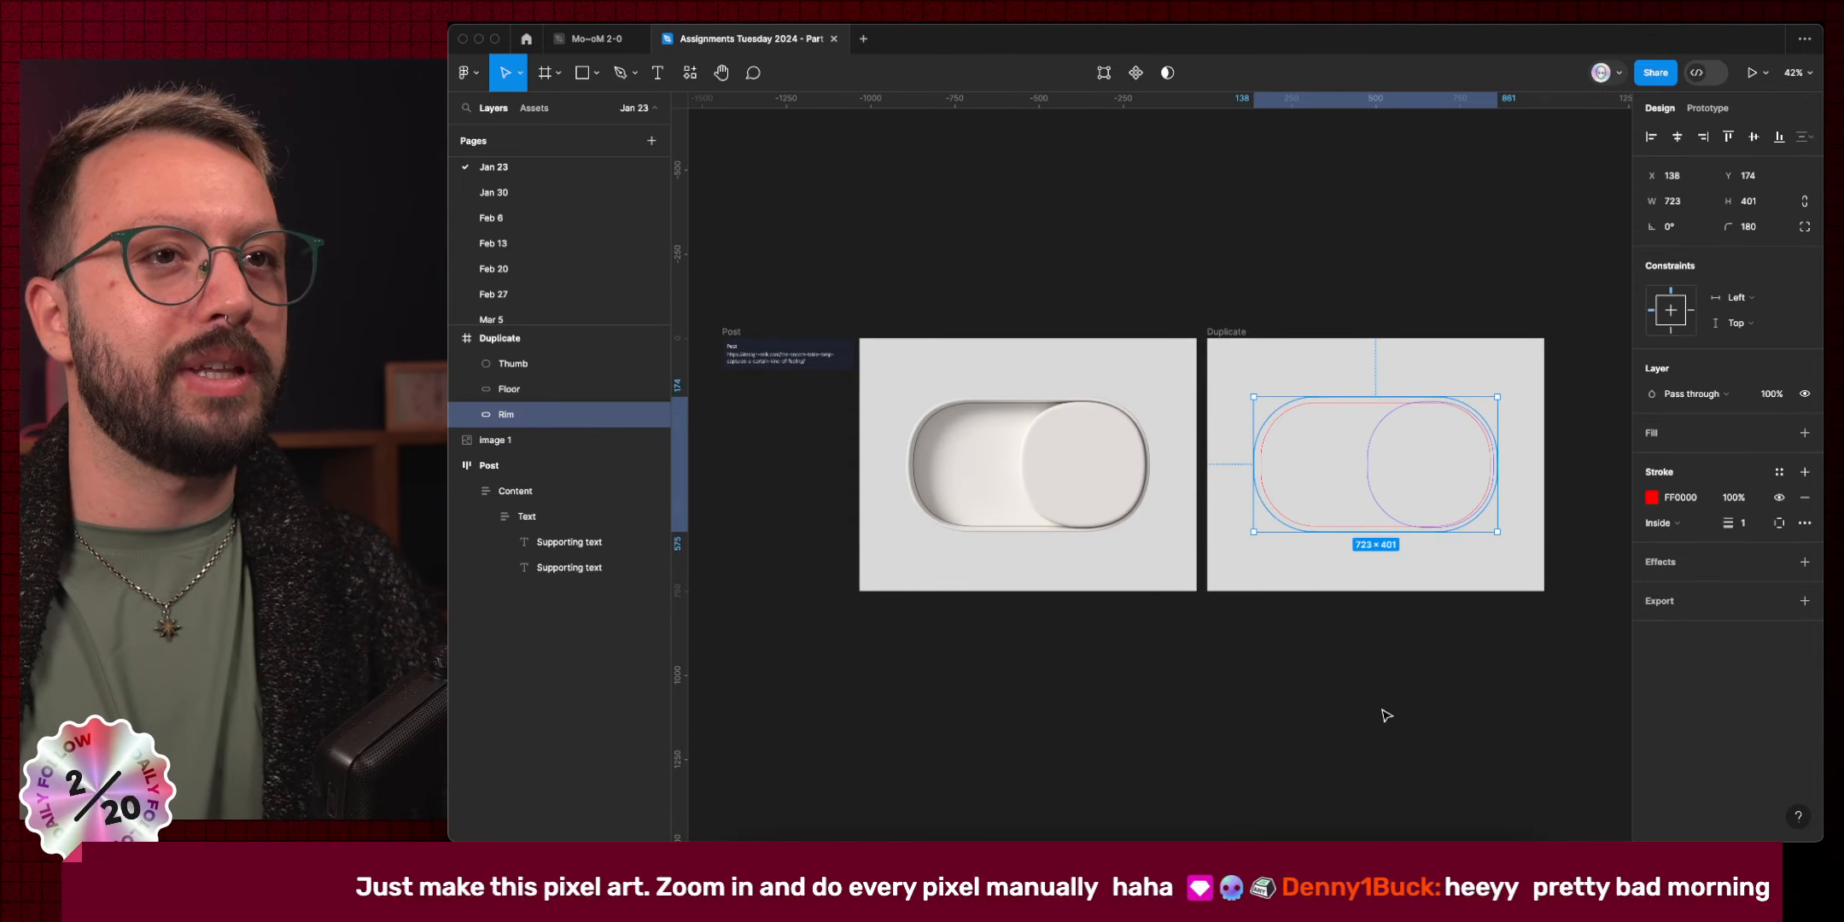
left_click_drag(1536, 724, 1407, 382)
Turn the traced outlines into solid fills and give the Floor the reference's off-white EFEBE5.
key("shift+x")
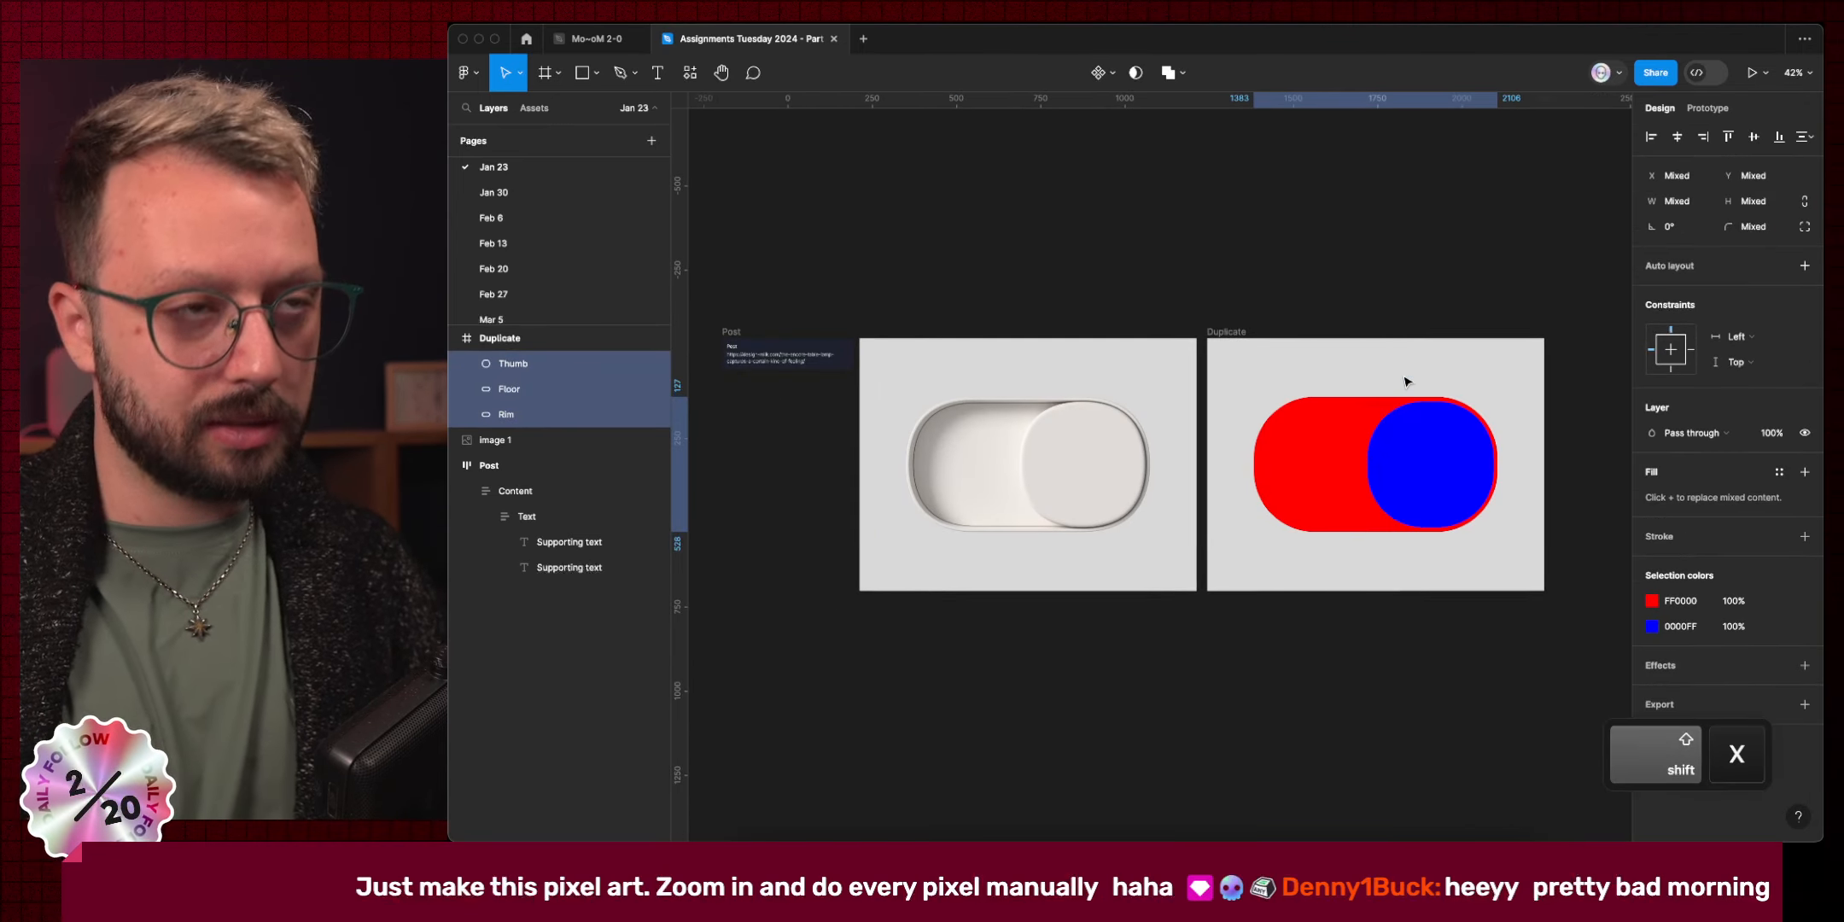
left_click(1342, 663)
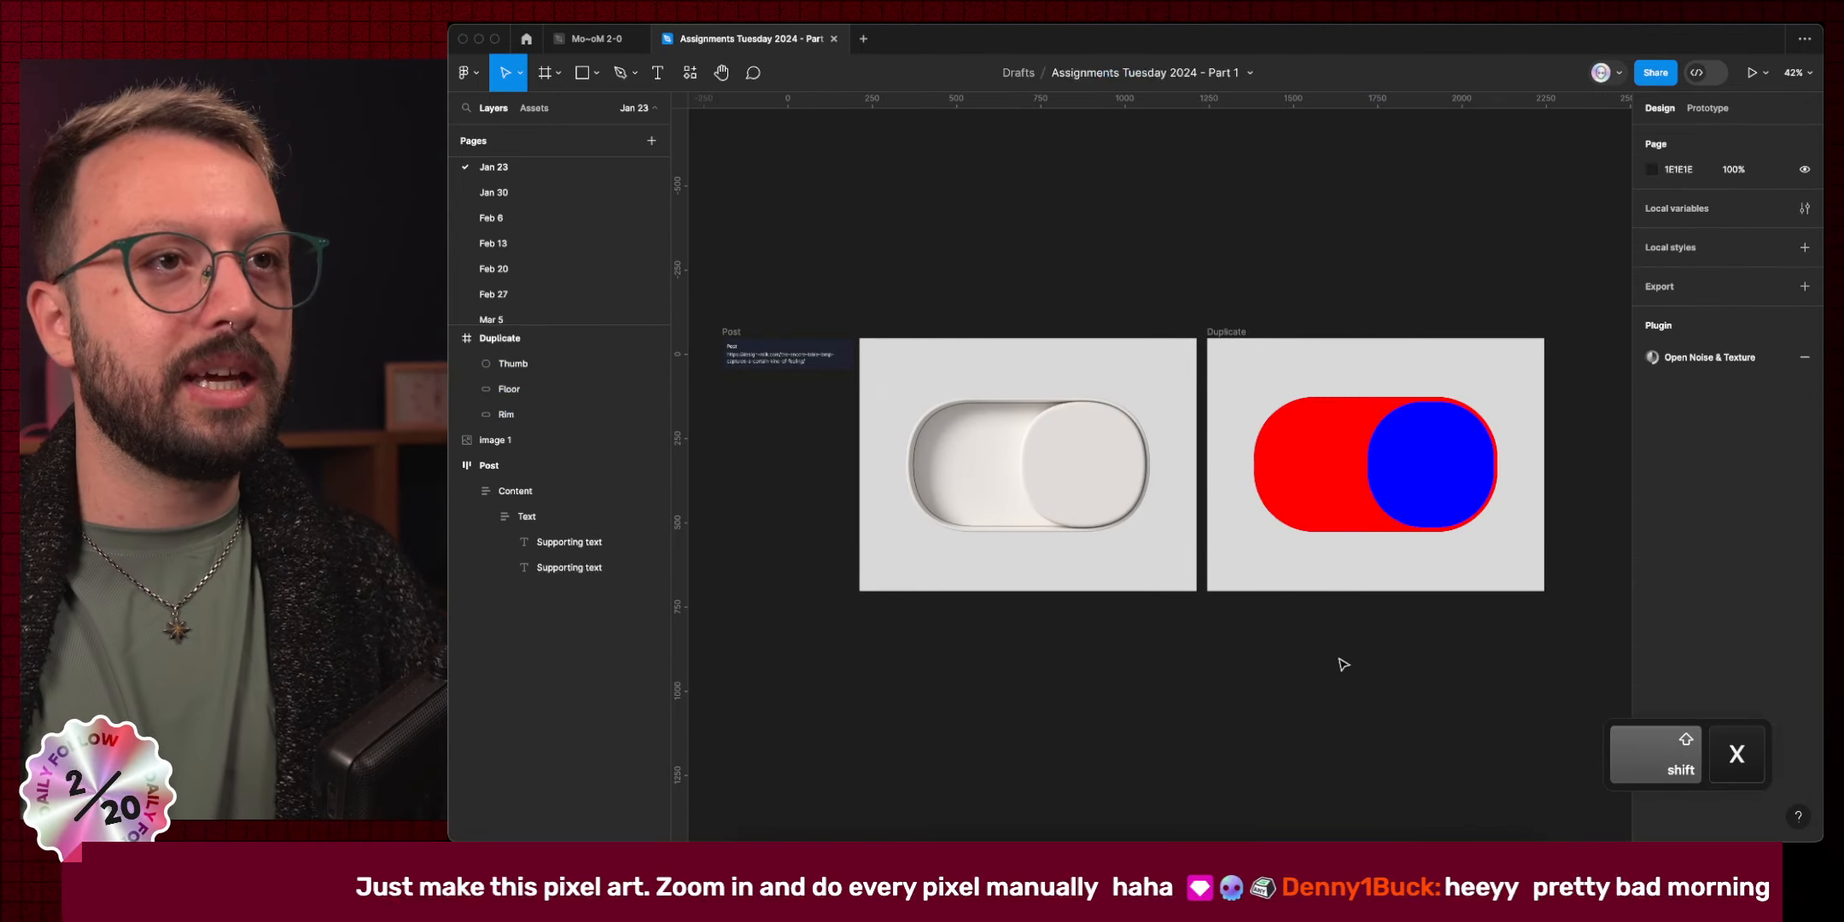
left_click(1267, 498, "ctrl")
key("ctrl+c")
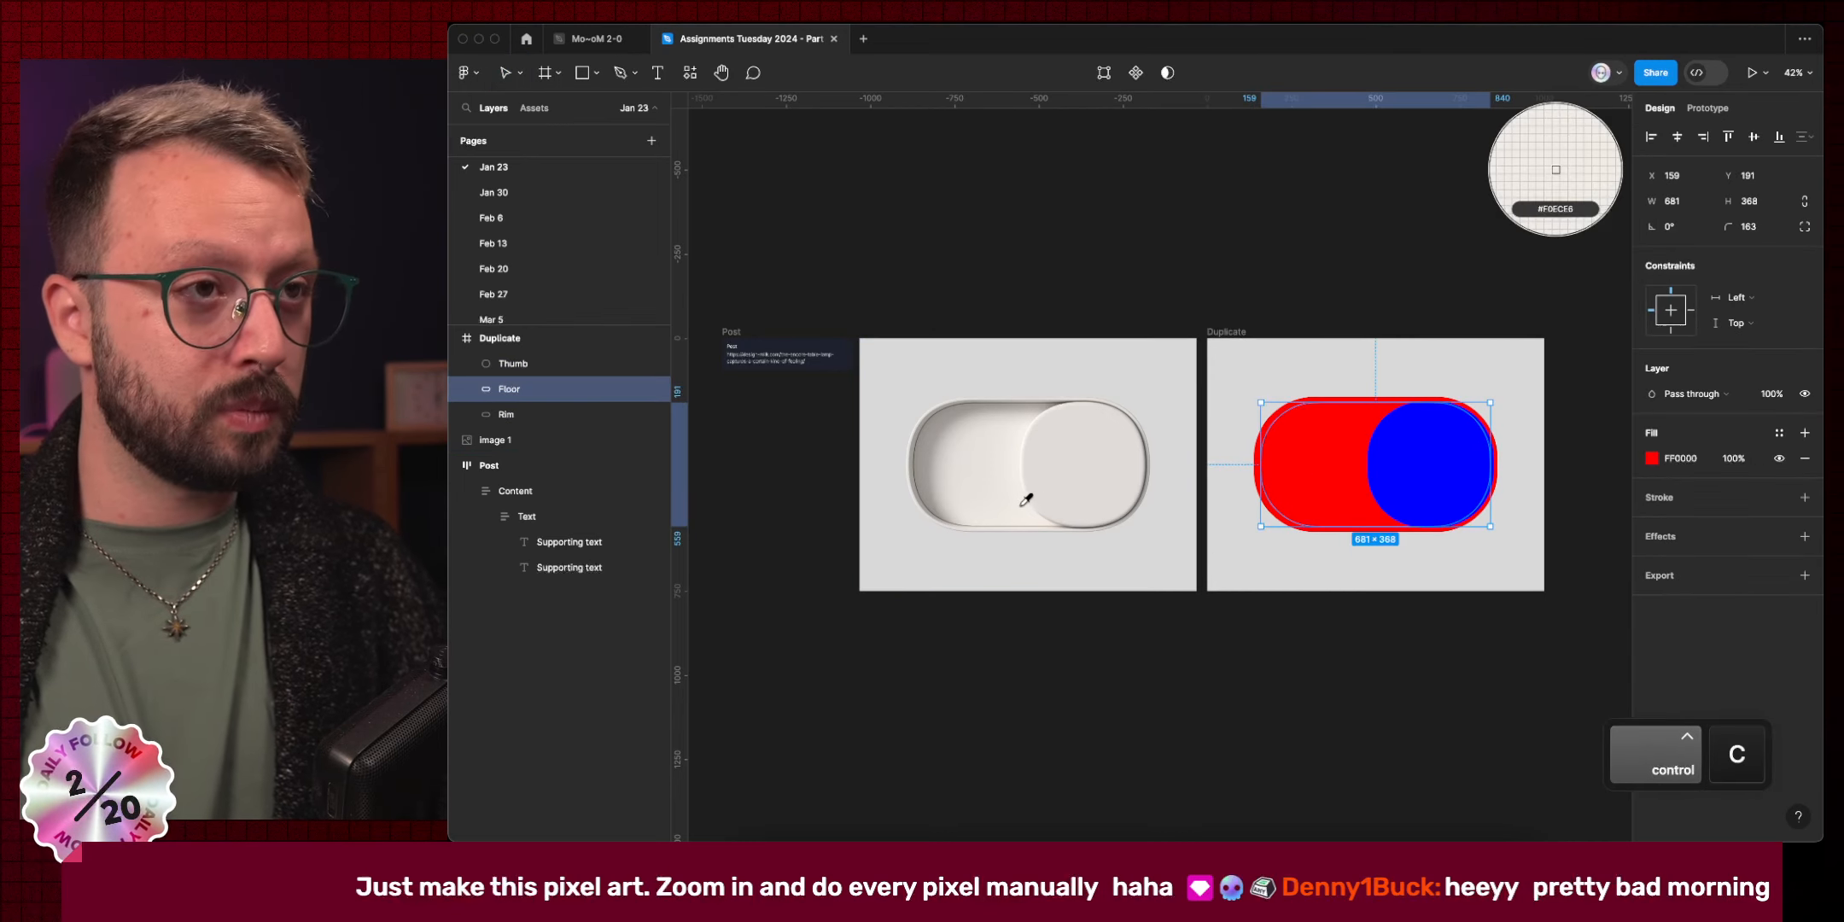
left_click(1022, 501)
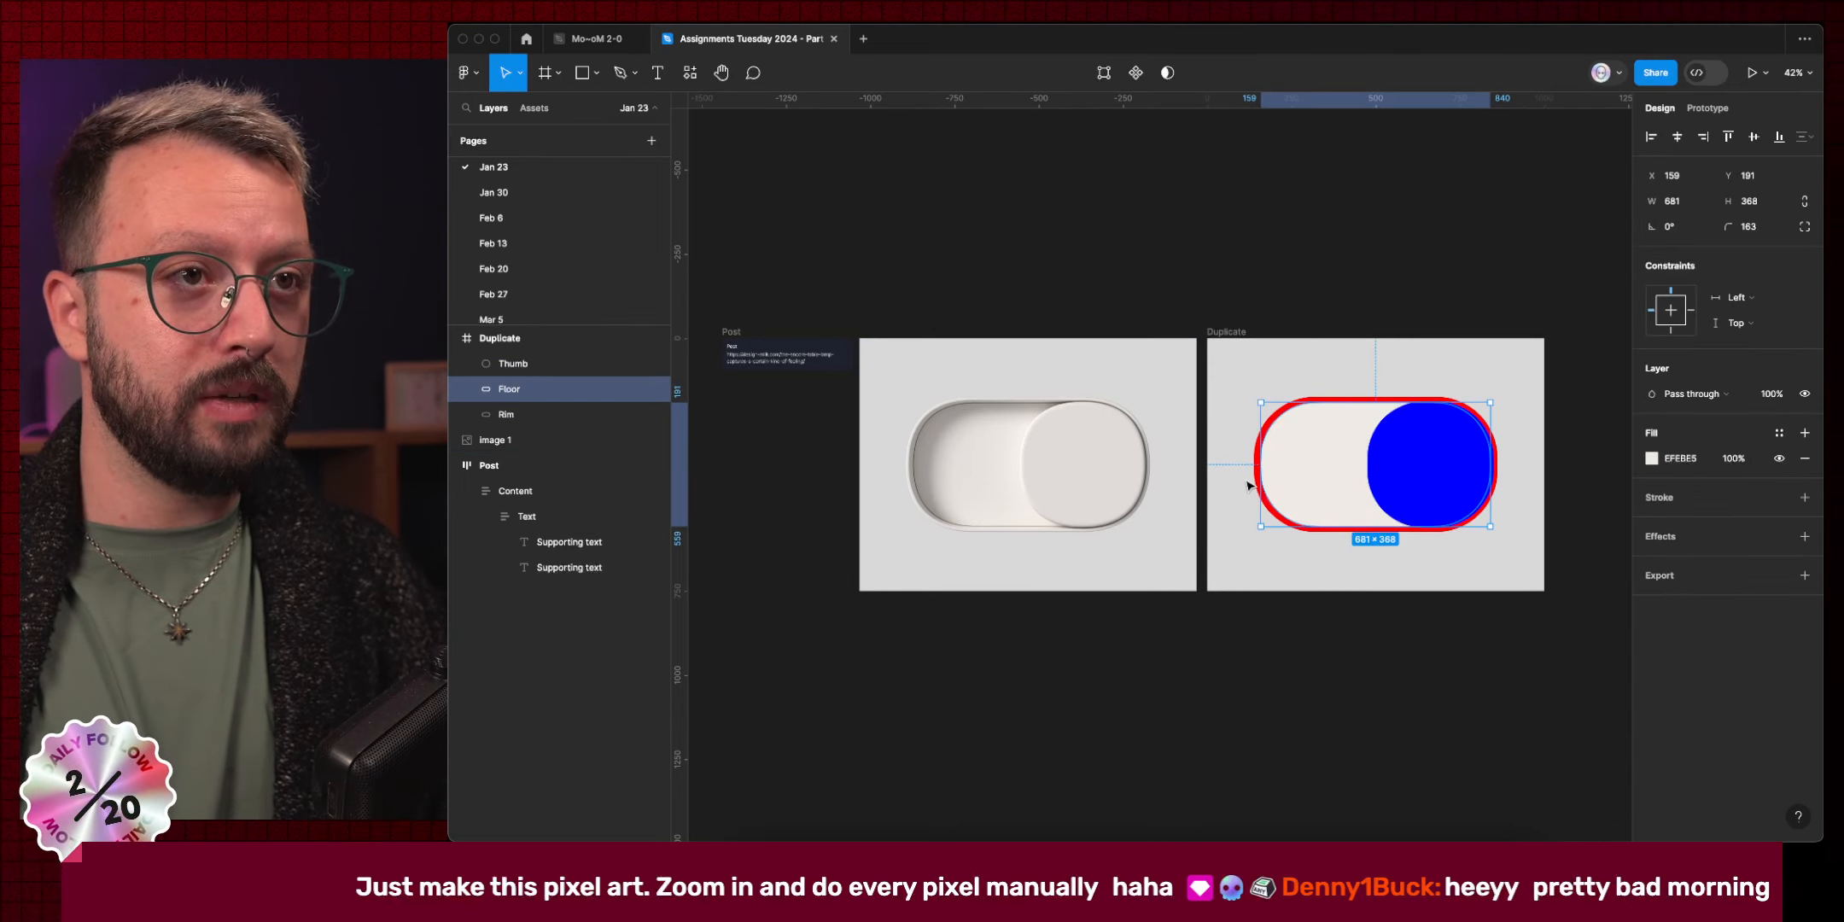
Give the Rim the reference rim's grey A09B96 and add a black inside stroke.
left_click(1255, 474)
key("ctrl+c")
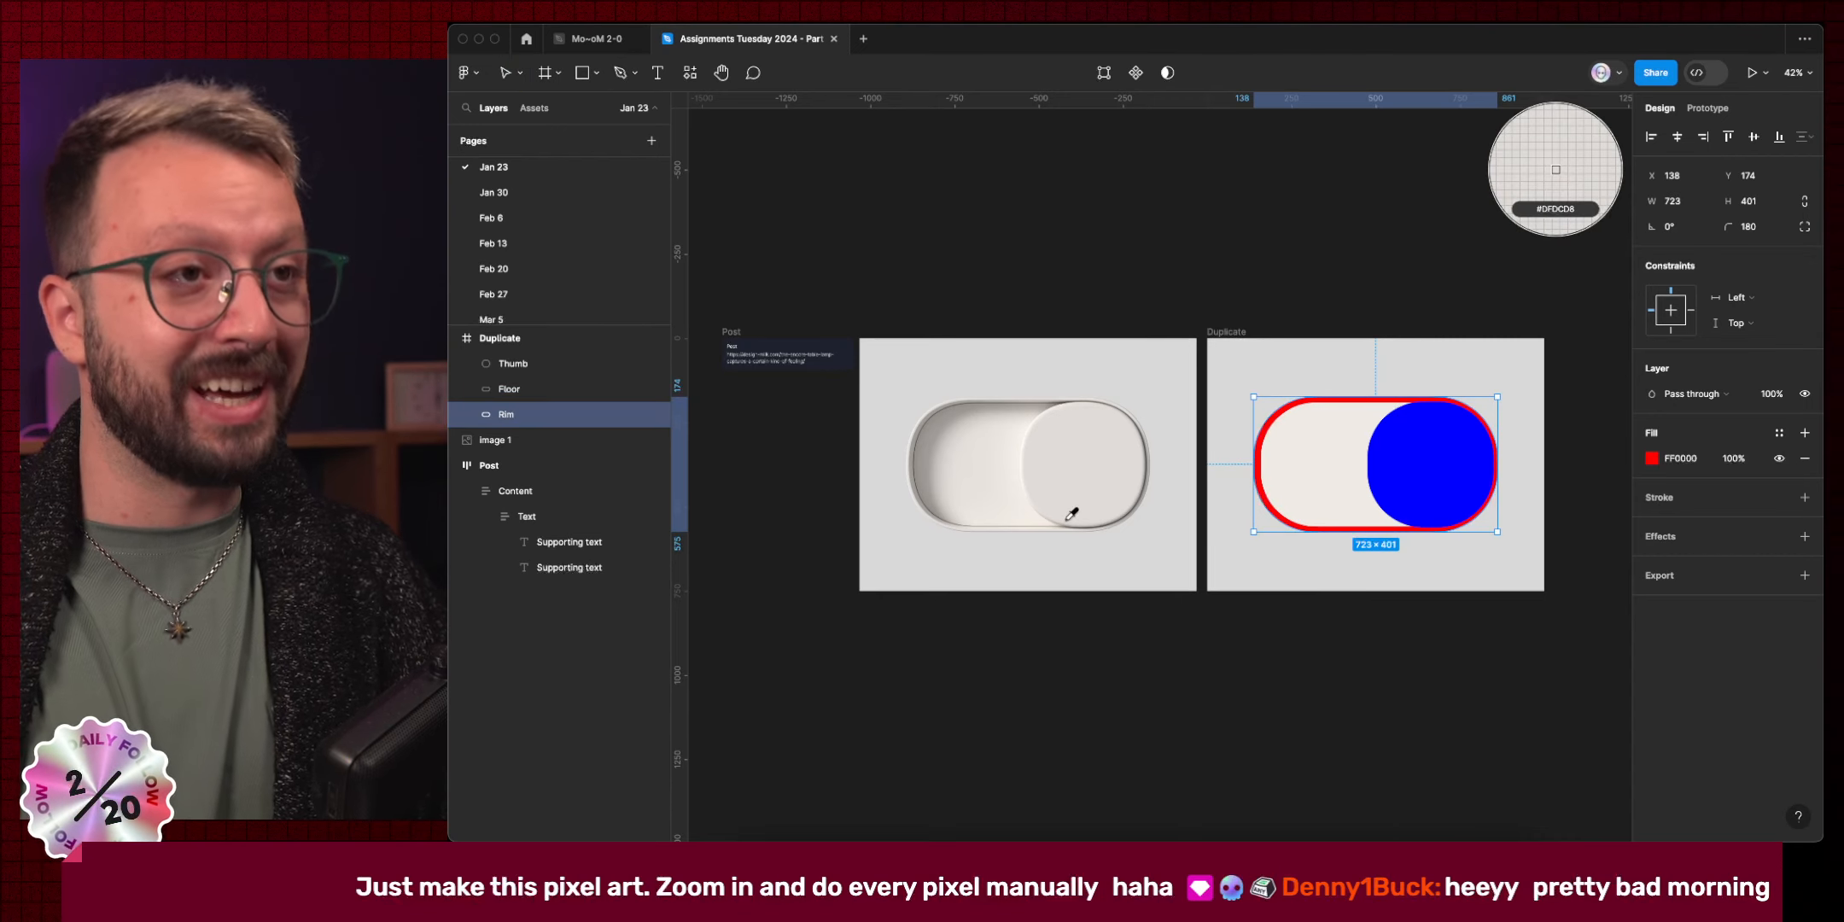
scroll(954, 481, "up", 10)
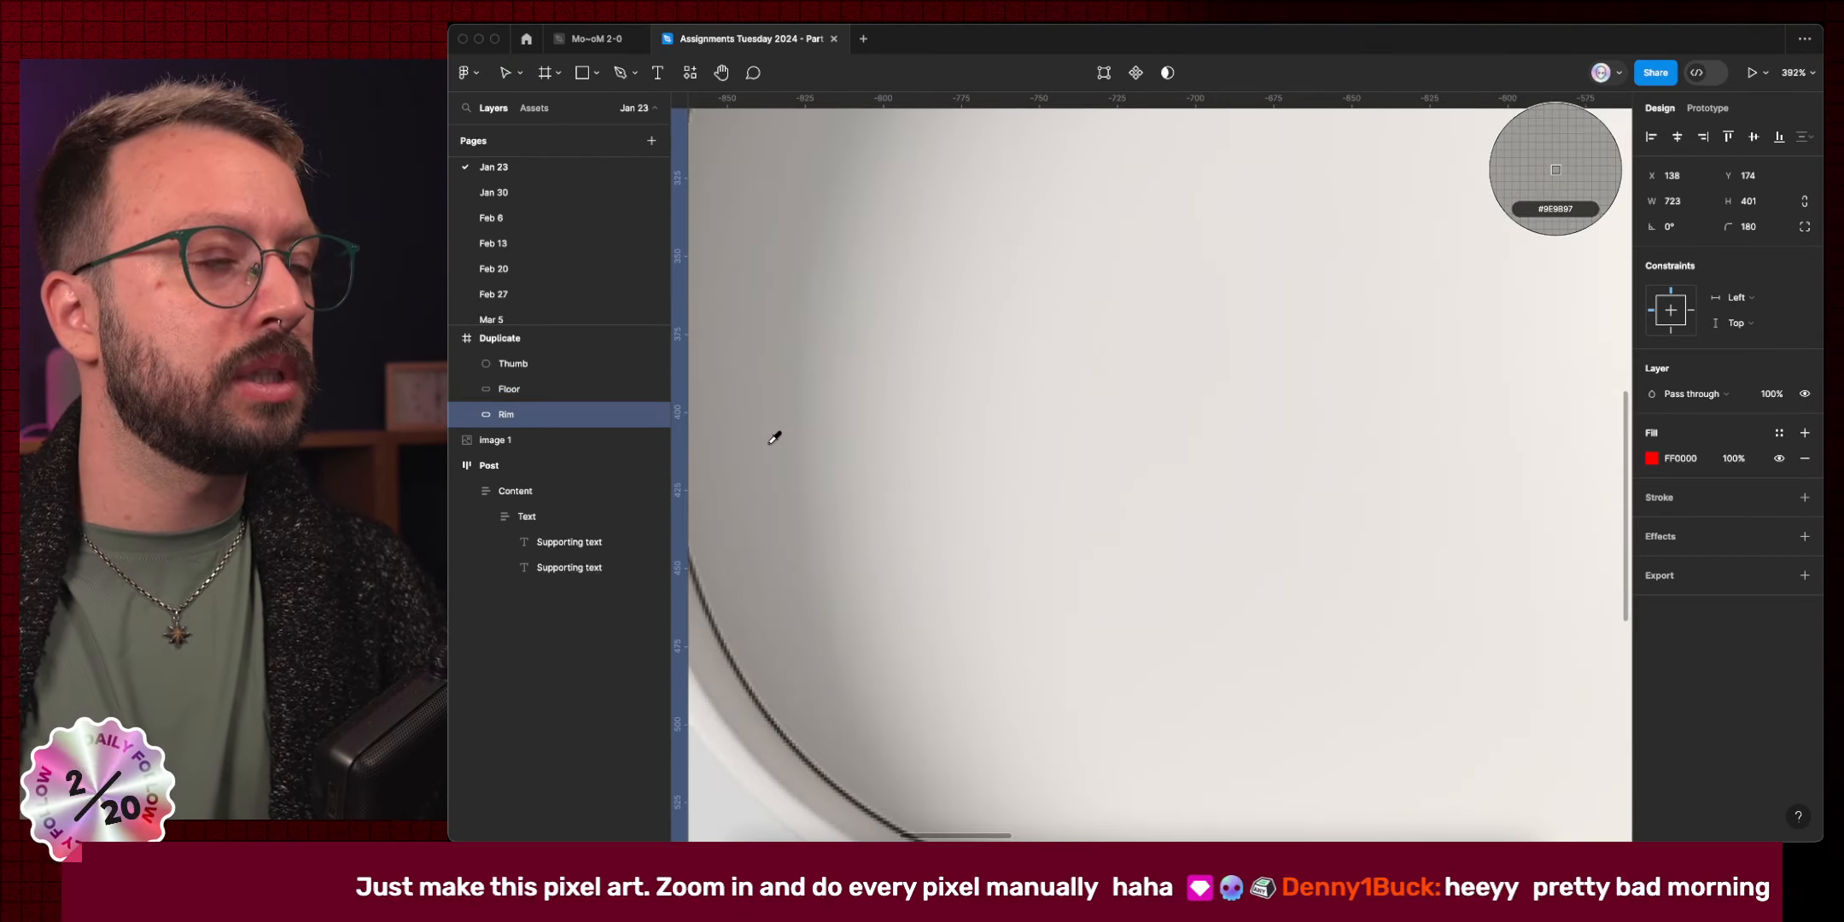
scroll(922, 411, "down", 5)
left_click(917, 309)
scroll(1170, 575, "down", 6)
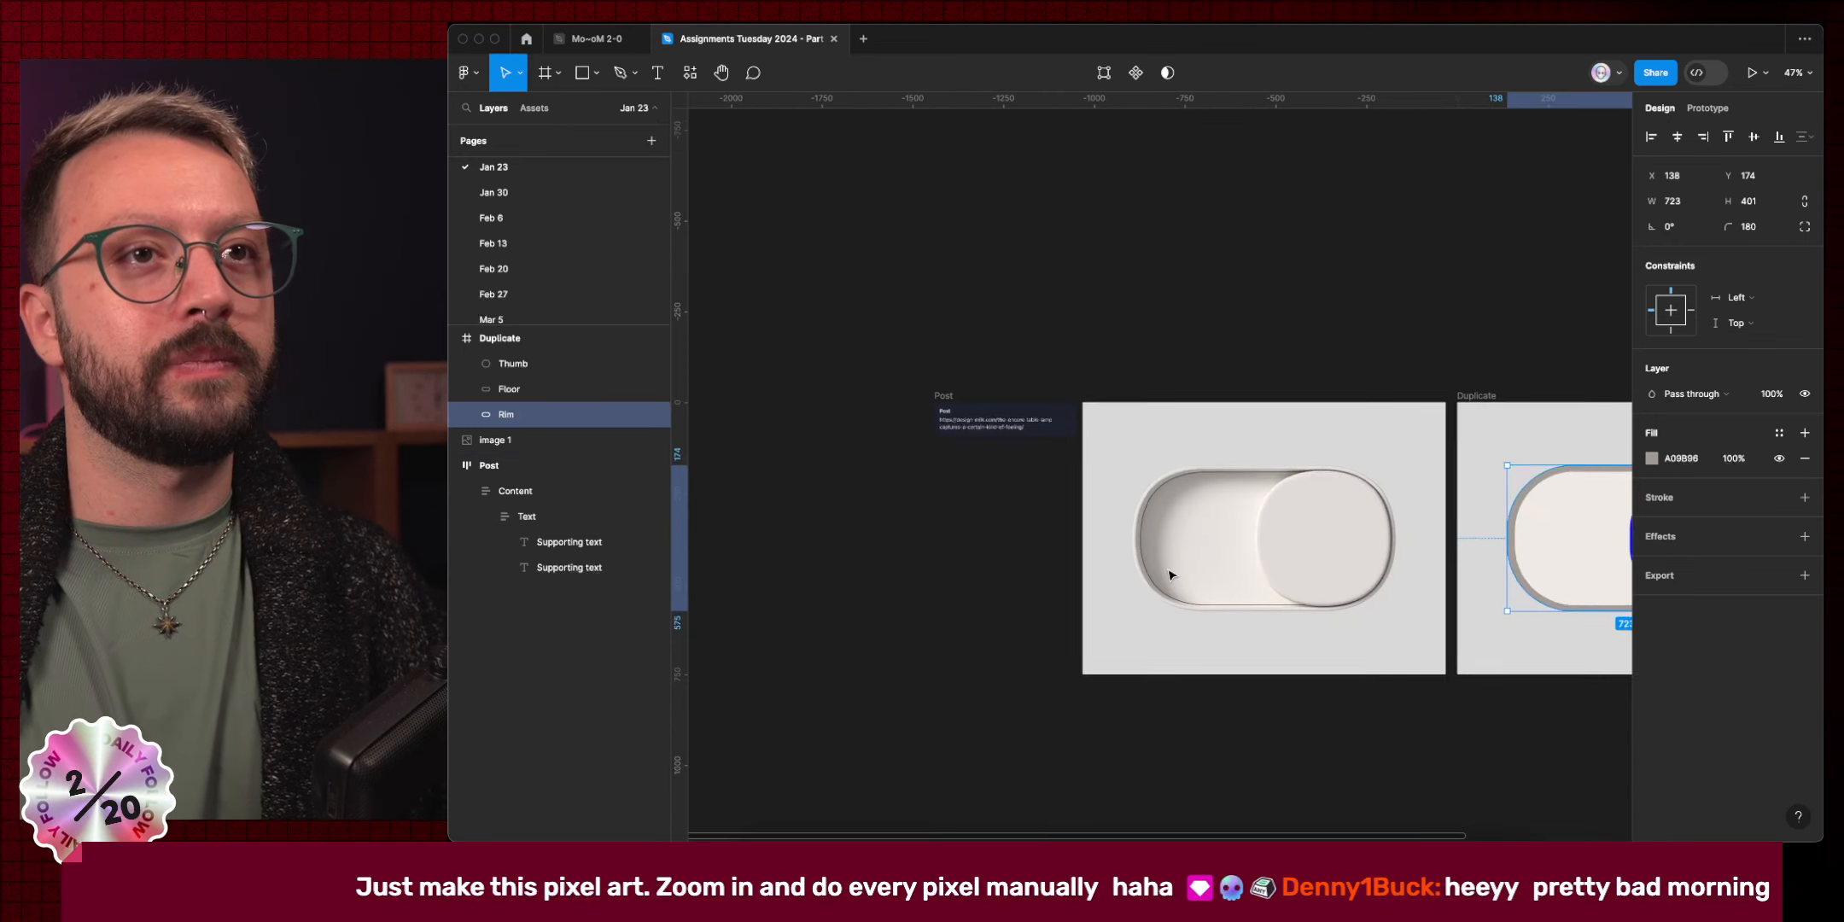
scroll(1170, 574, "down", 2)
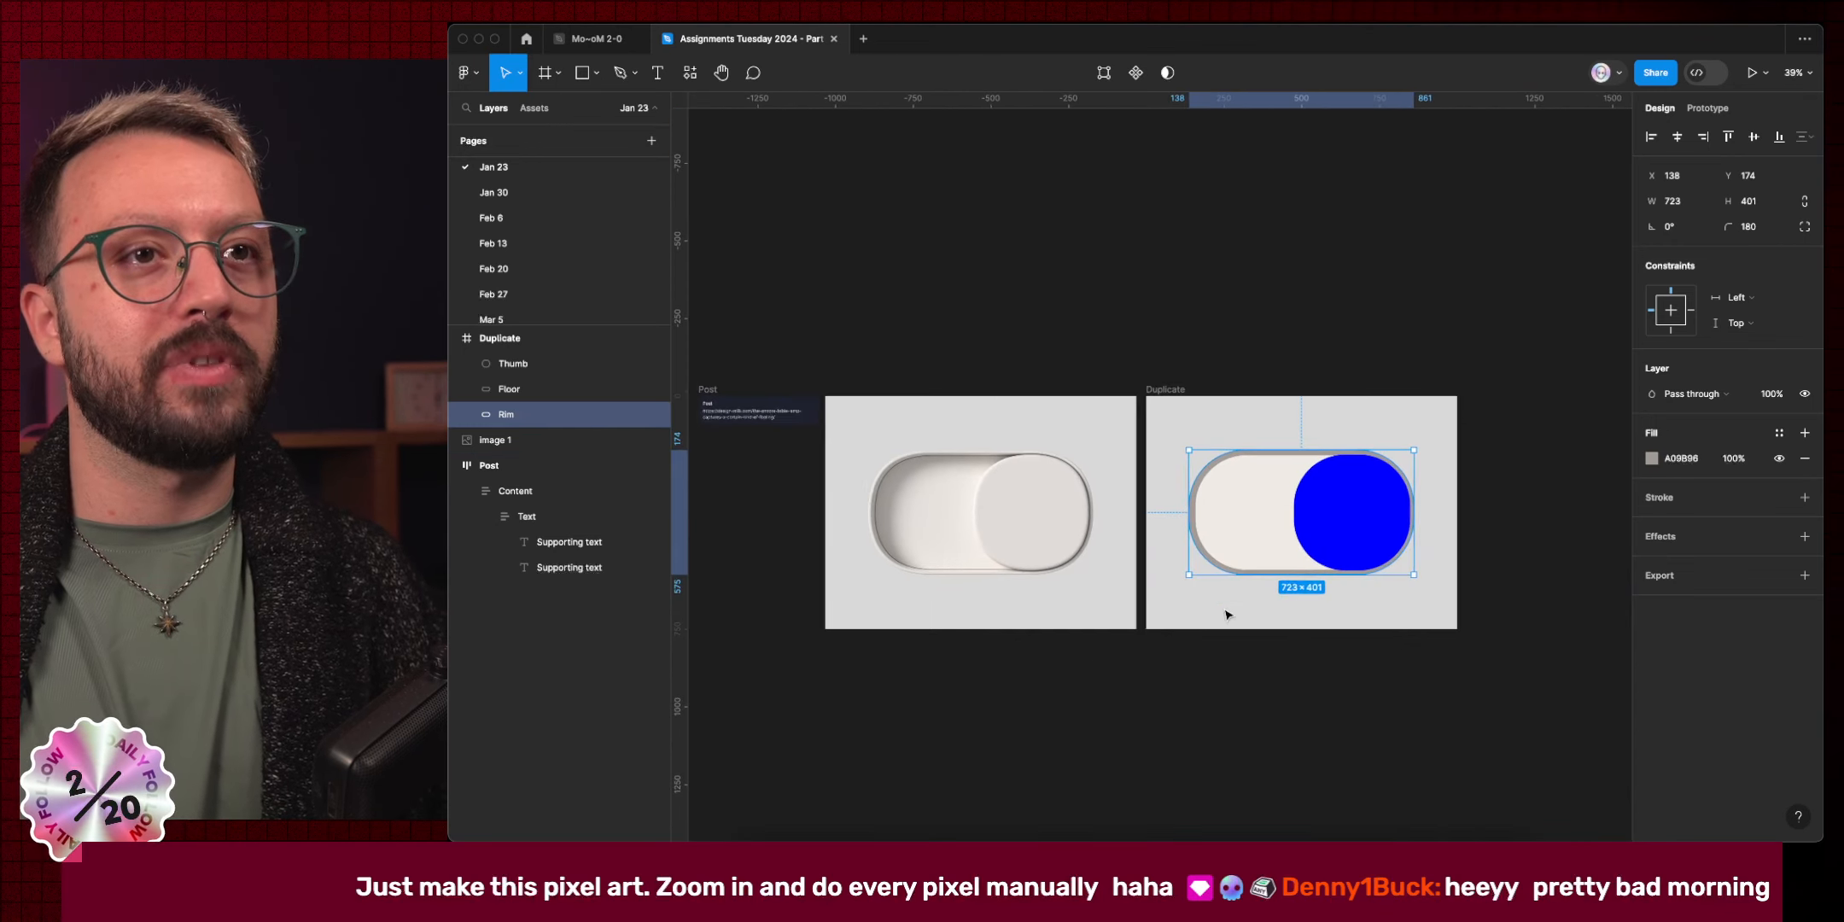
left_click(1673, 502)
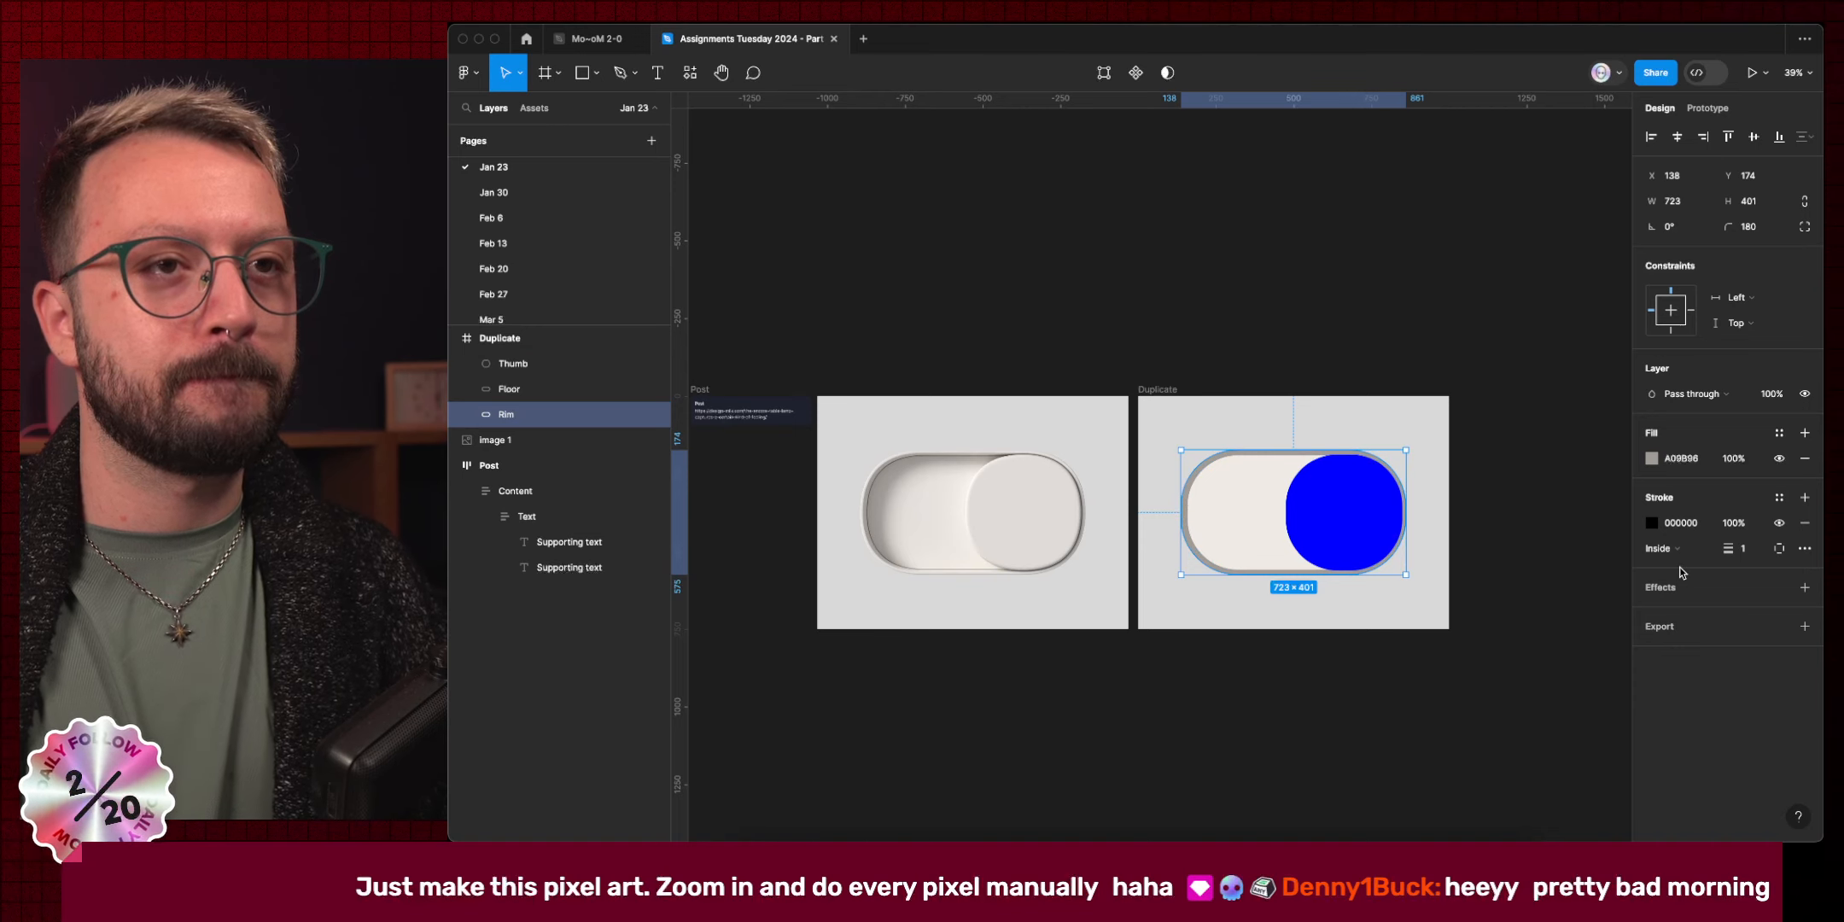
Thicken the Rim's stroke to 9 and colour it with the reference's light rim colour.
left_click(1748, 548)
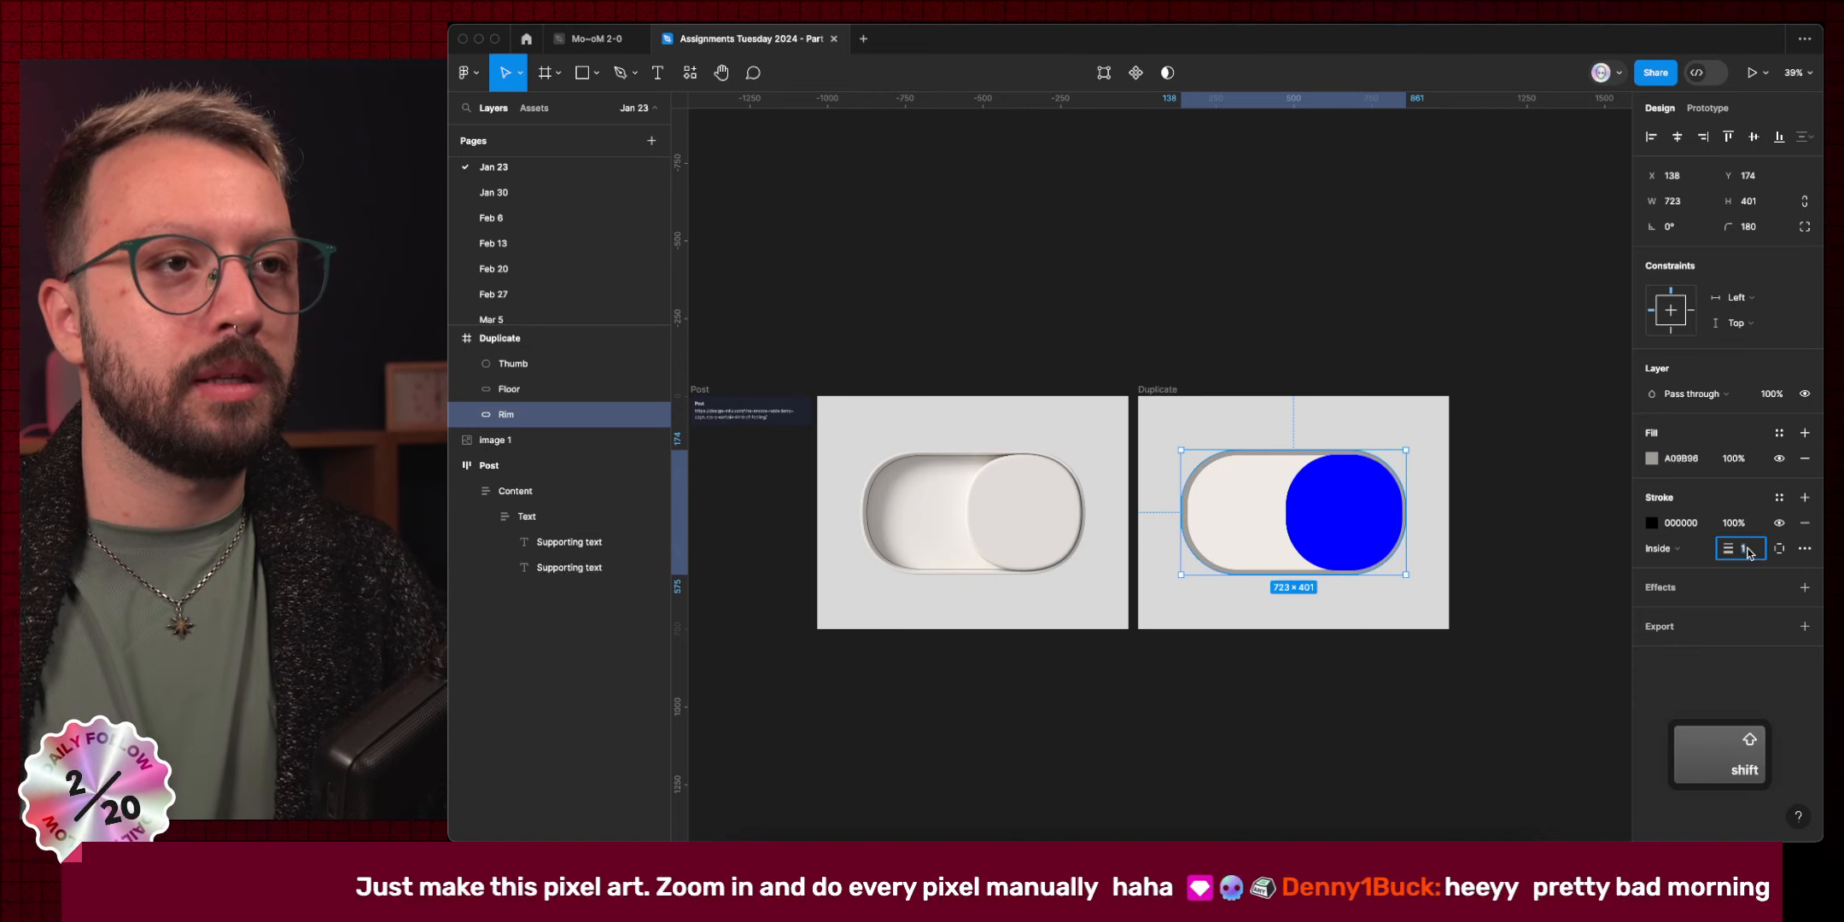
key("shift+Up")
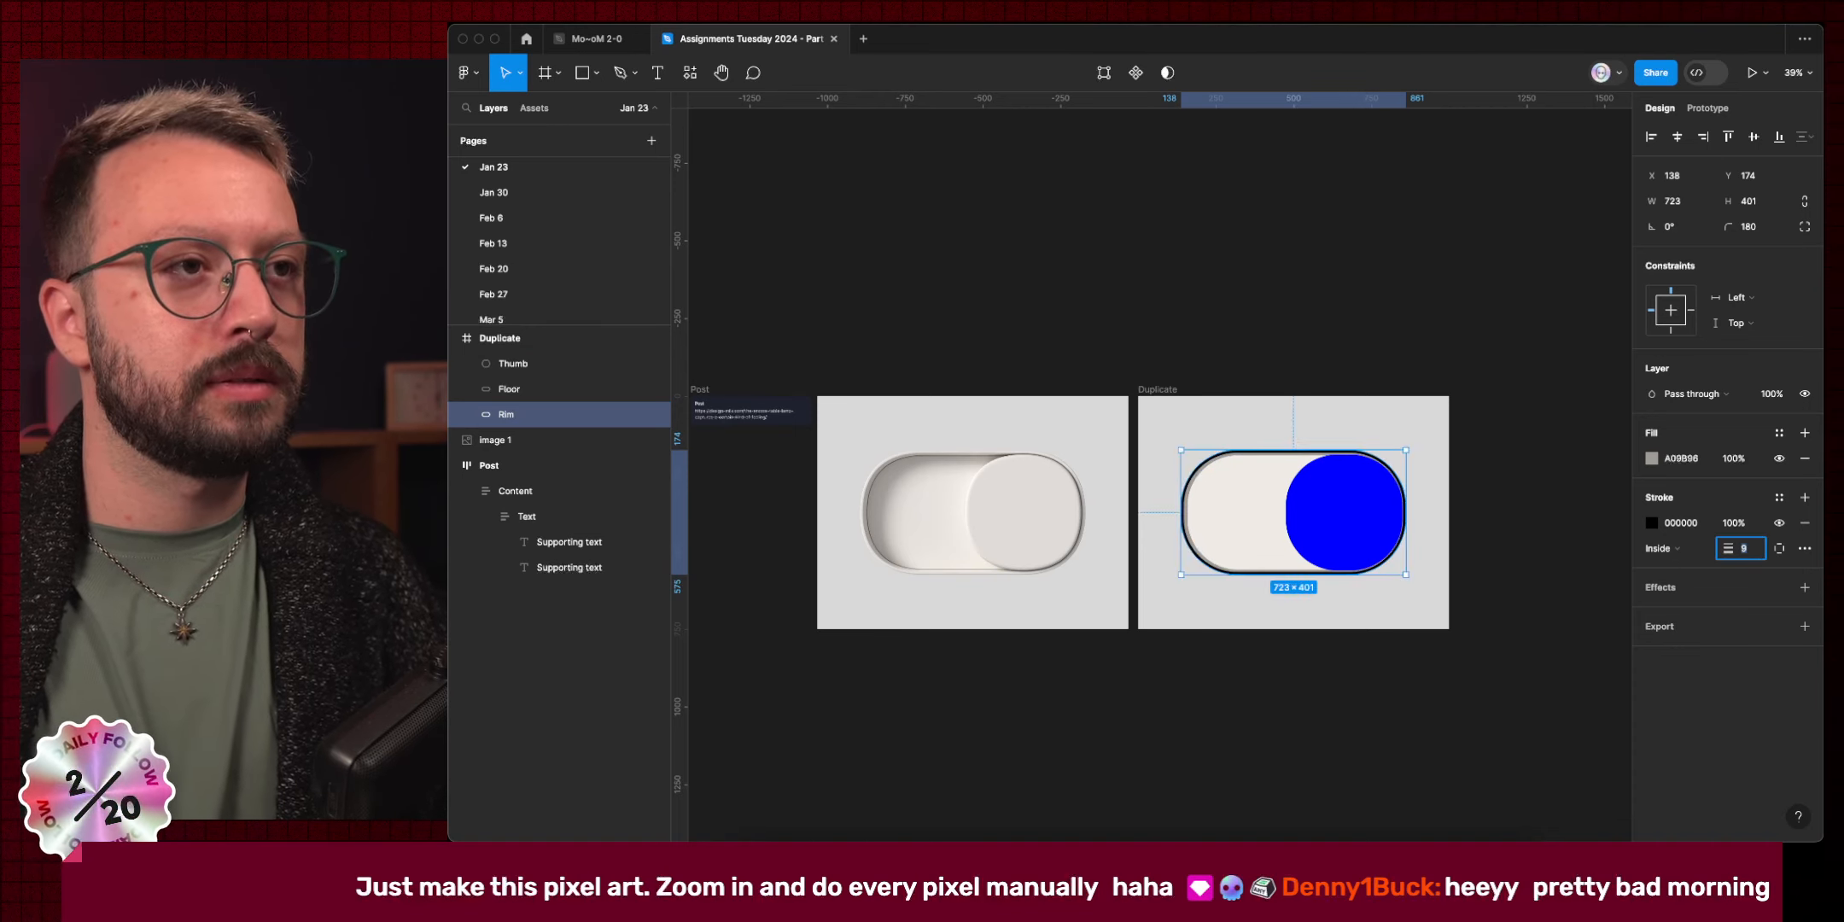
left_click(1651, 523)
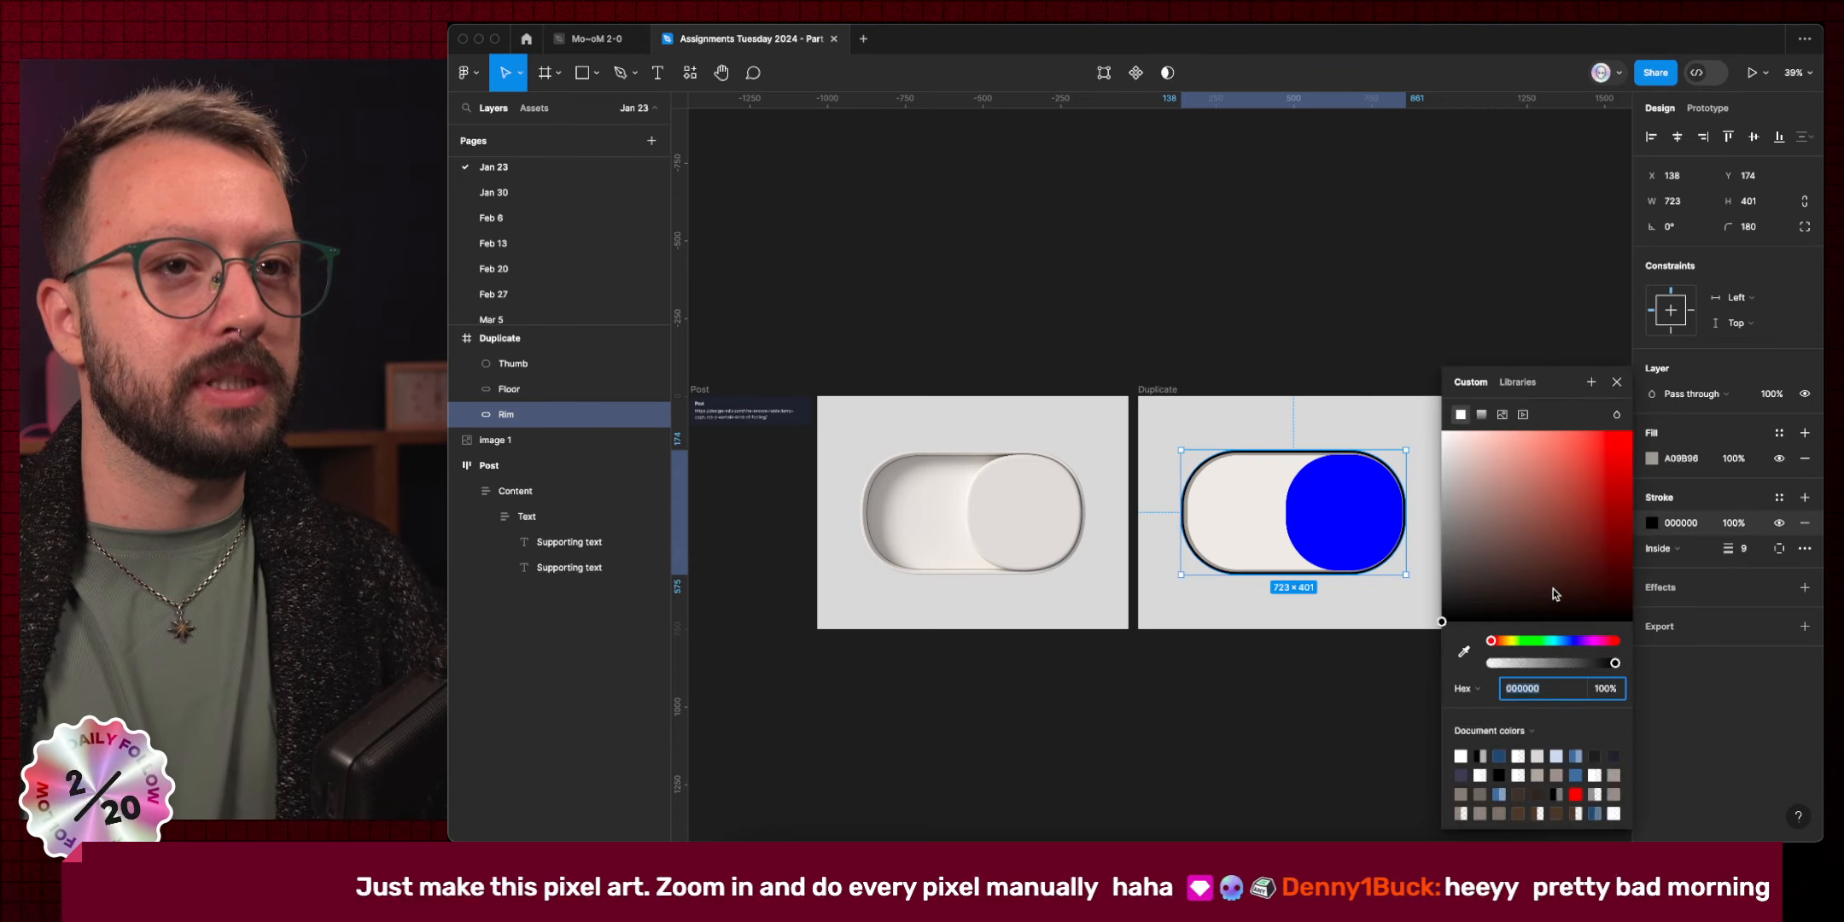
left_click(1463, 652)
scroll(854, 512, "up", 10)
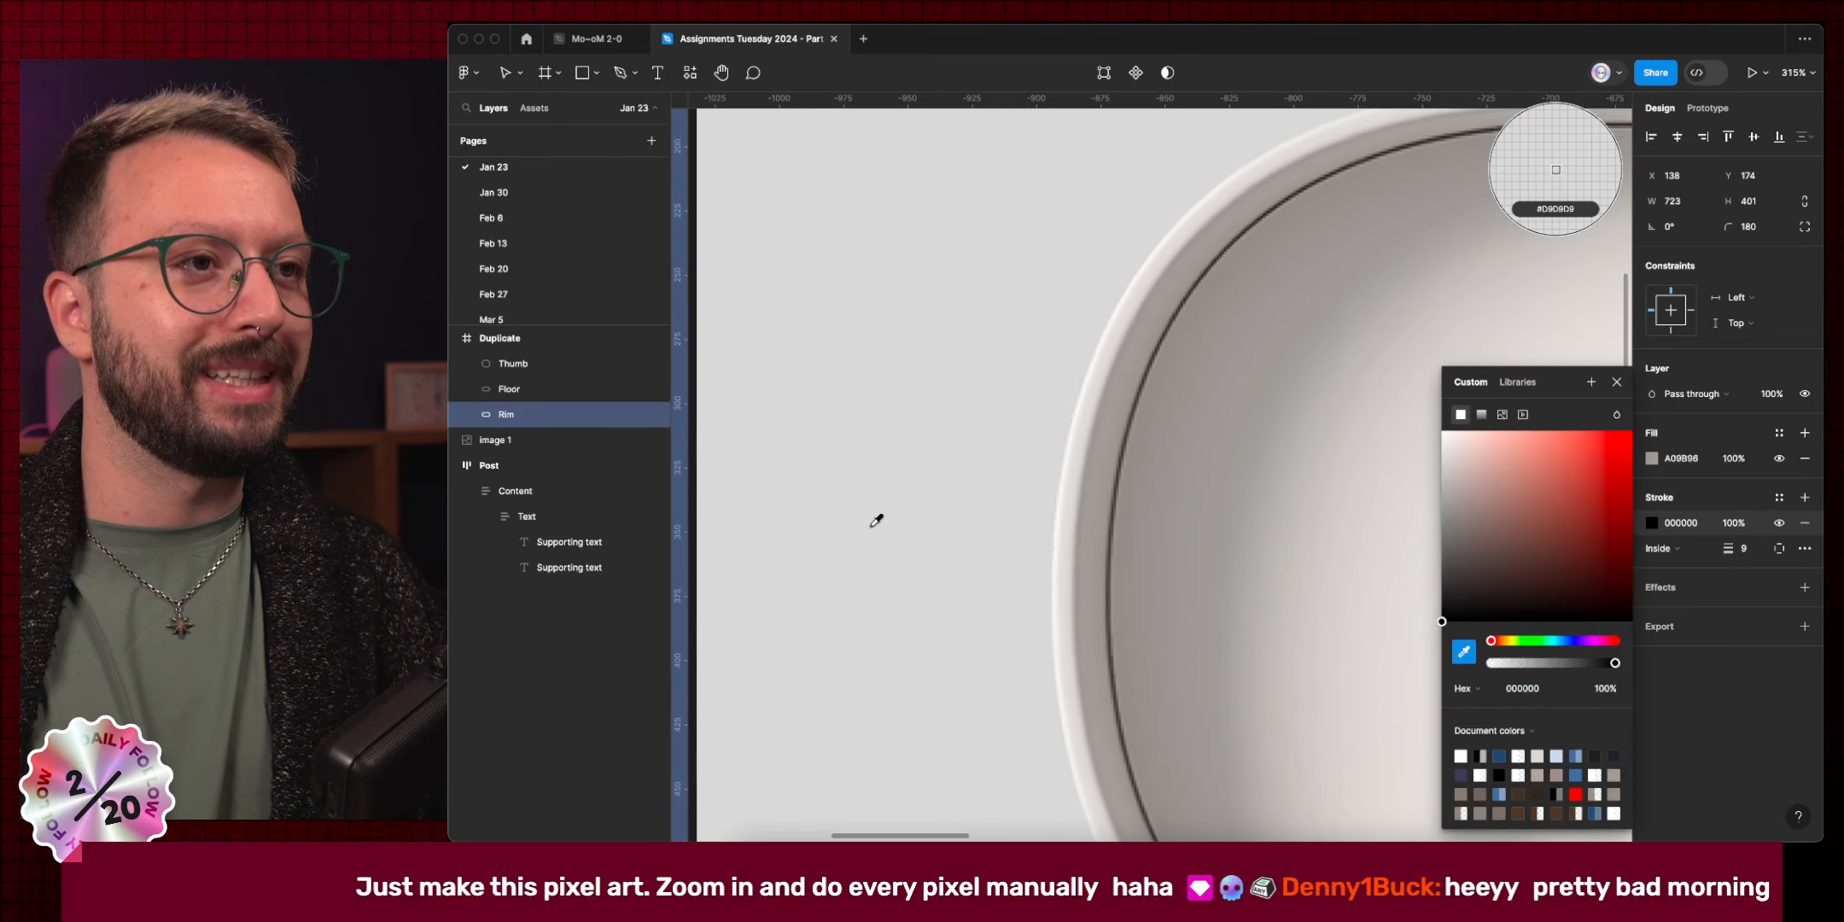
left_click(1071, 554)
scroll(1071, 639, "down", 10)
scroll(1072, 639, "right", 5)
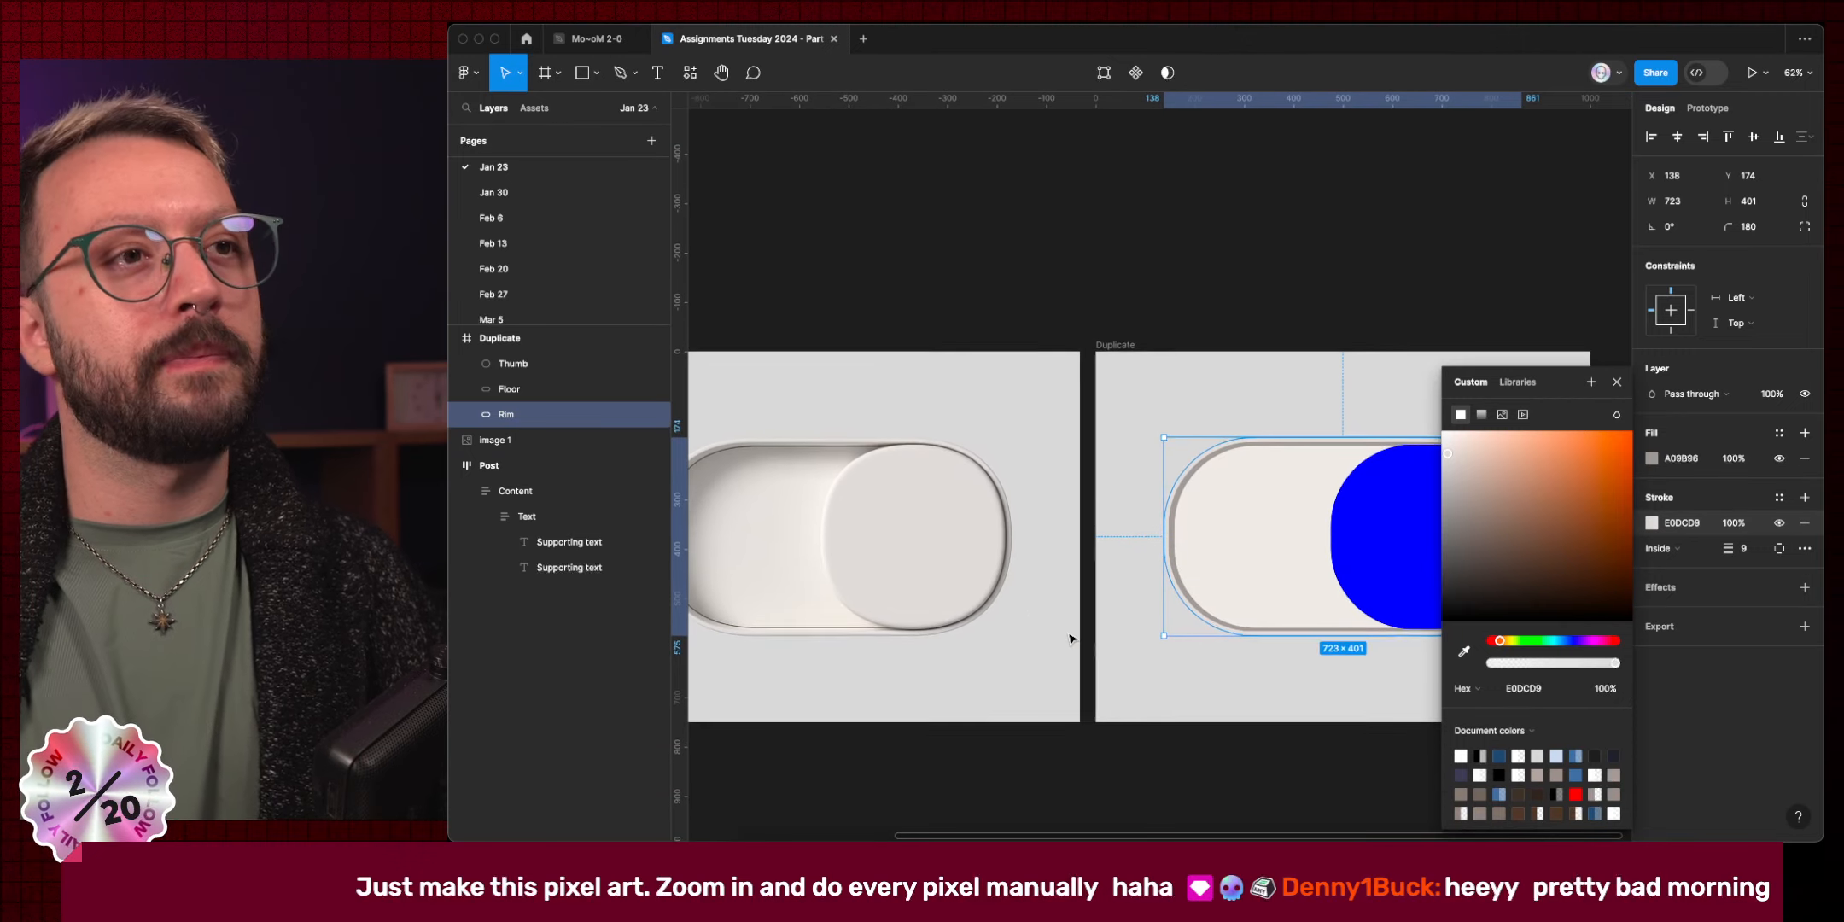
scroll(1225, 531, "up", 4)
scroll(1223, 533, "right", 3)
scroll(1223, 533, "down", 1)
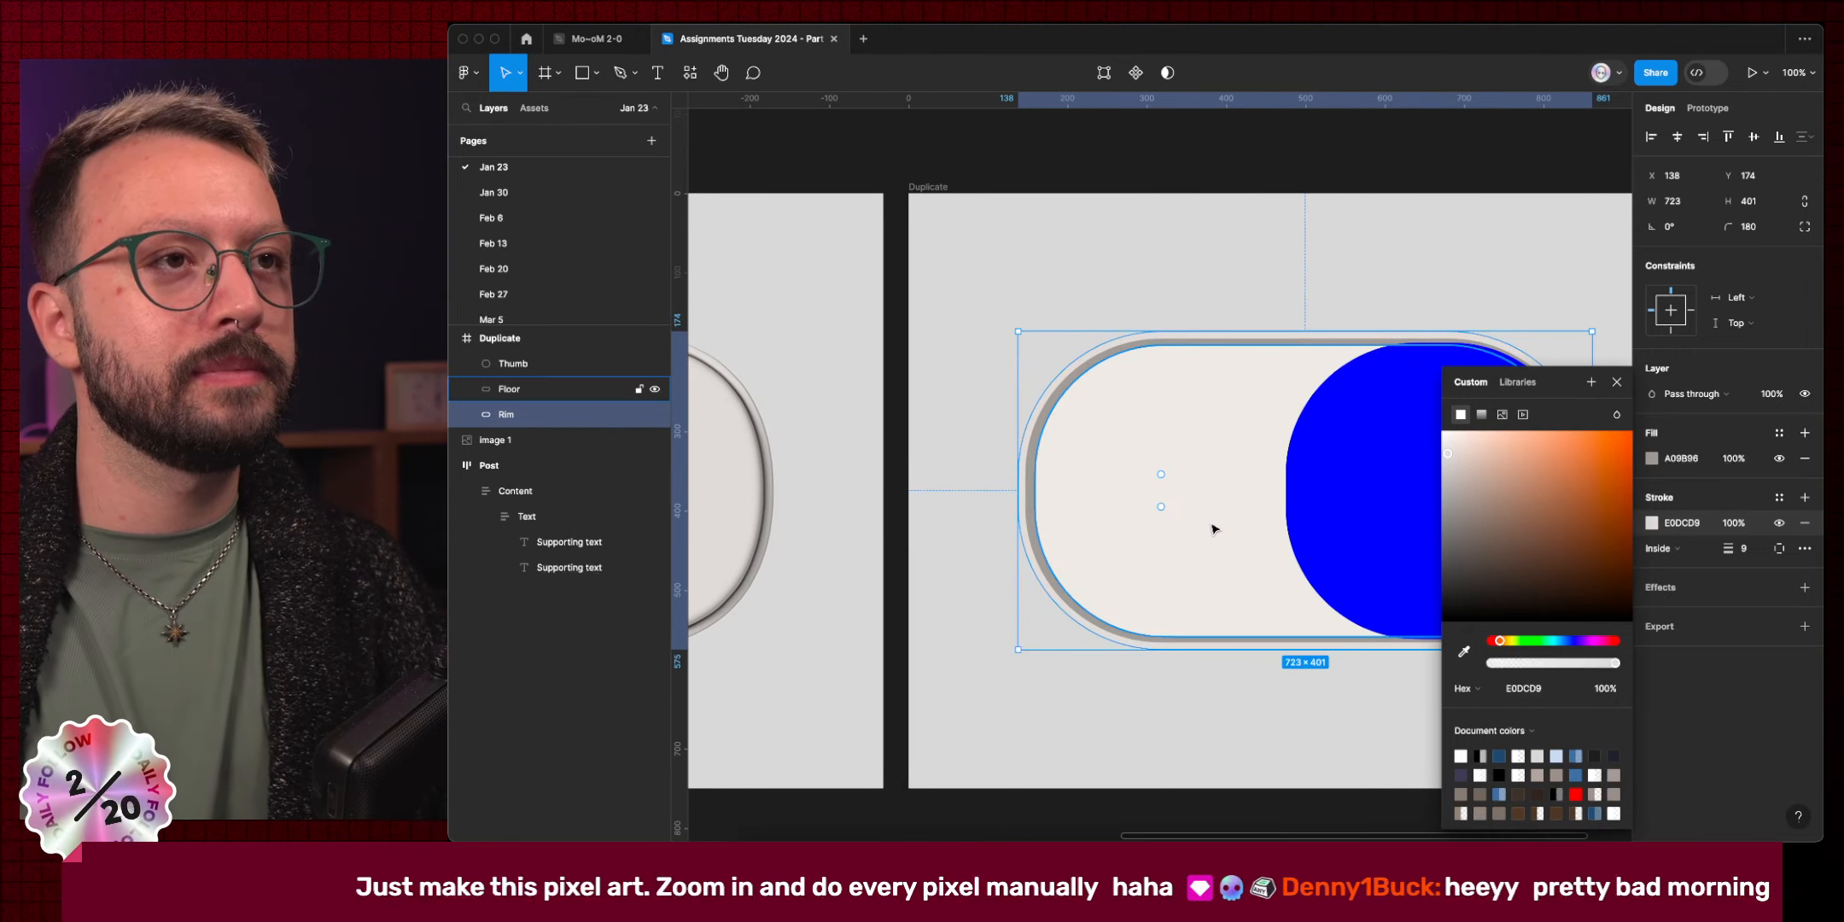
scroll(1214, 528, "left", 6)
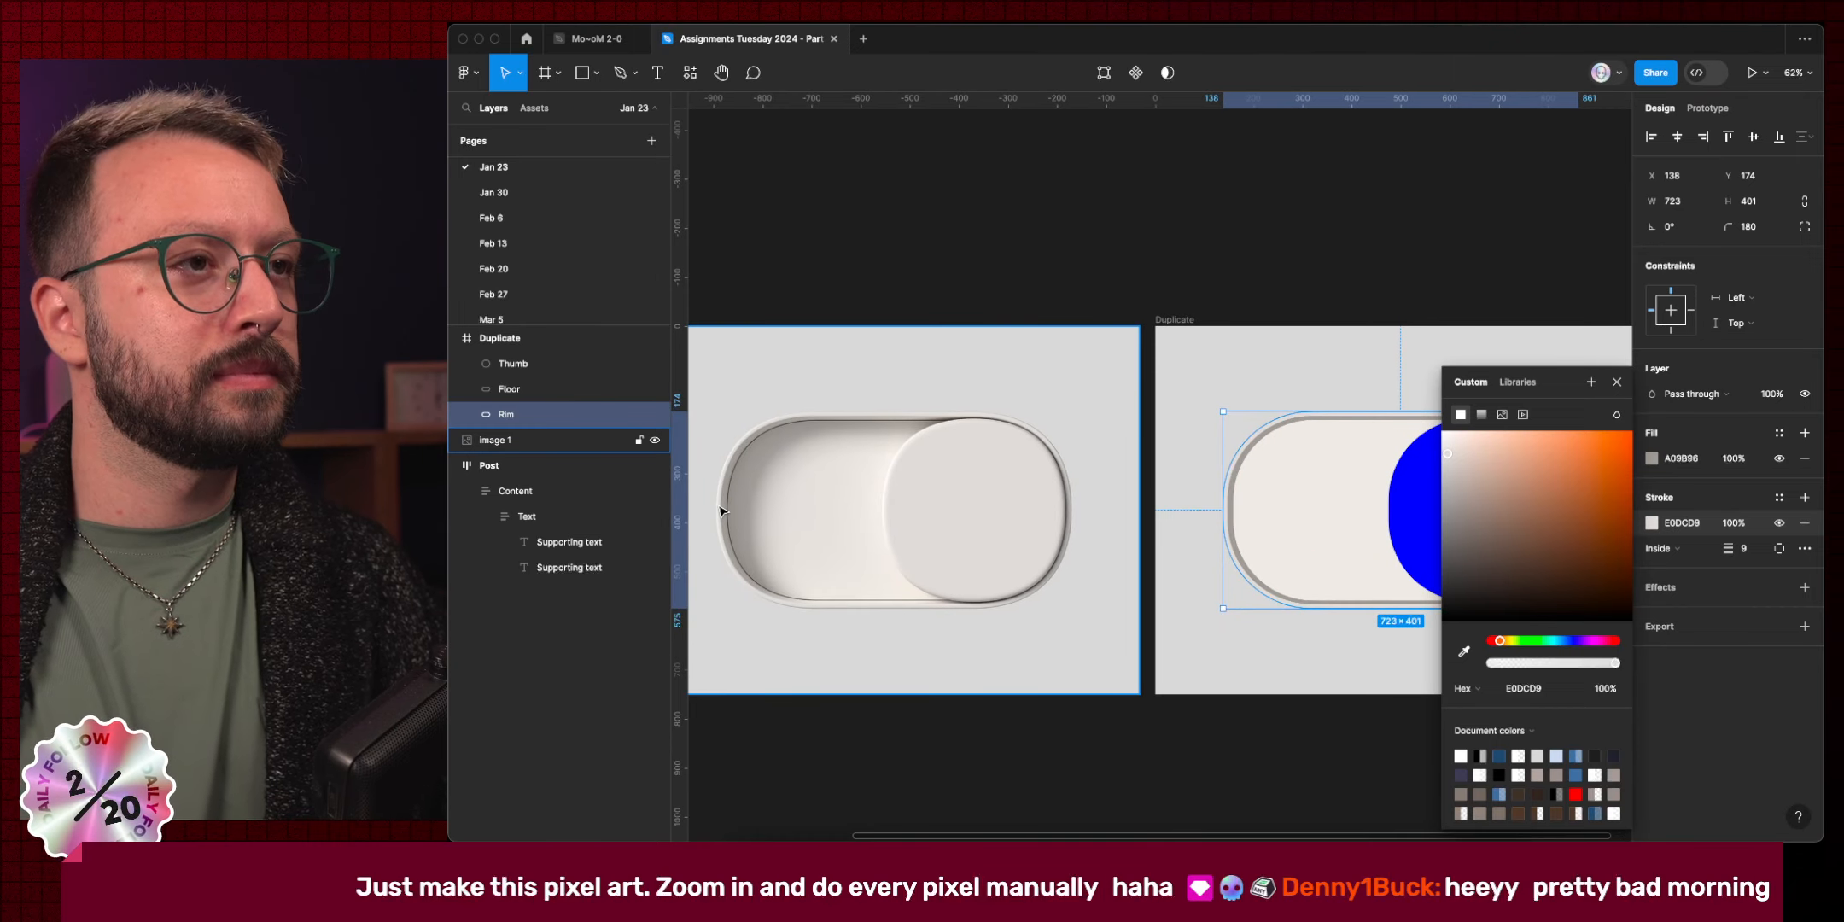
scroll(722, 510, "up", 10)
scroll(722, 511, "left", 3)
scroll(721, 510, "up", 1)
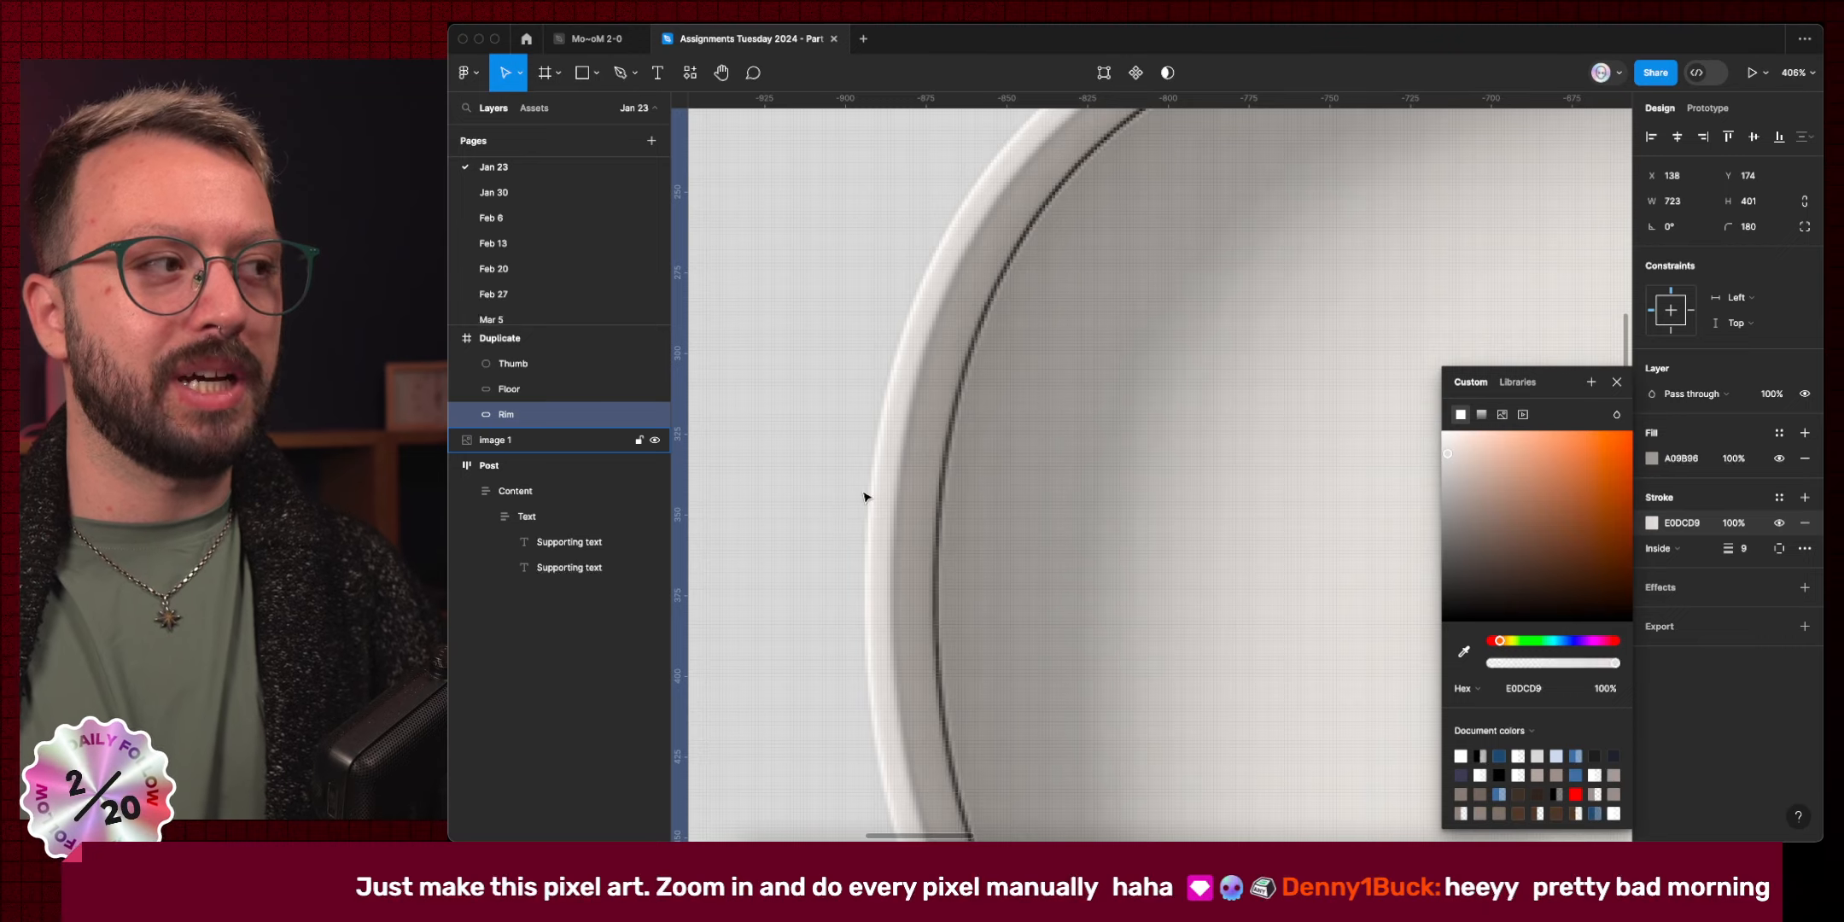
scroll(864, 497, "down", 10)
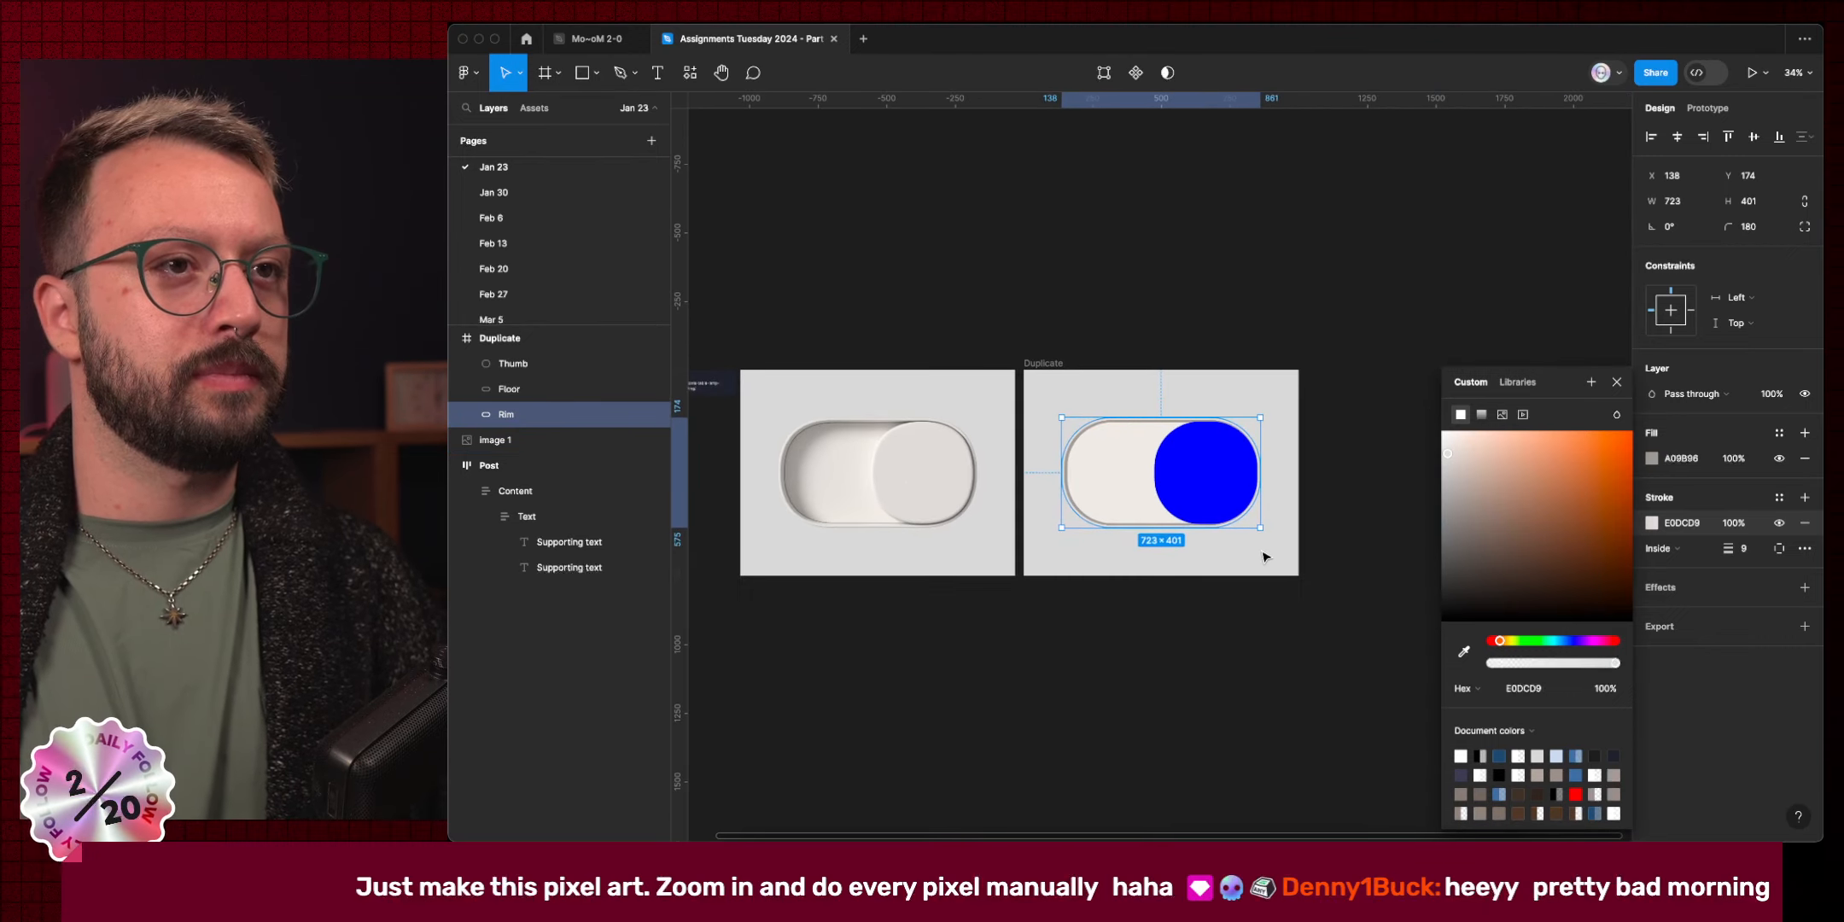
scroll(1118, 512, "up", 3)
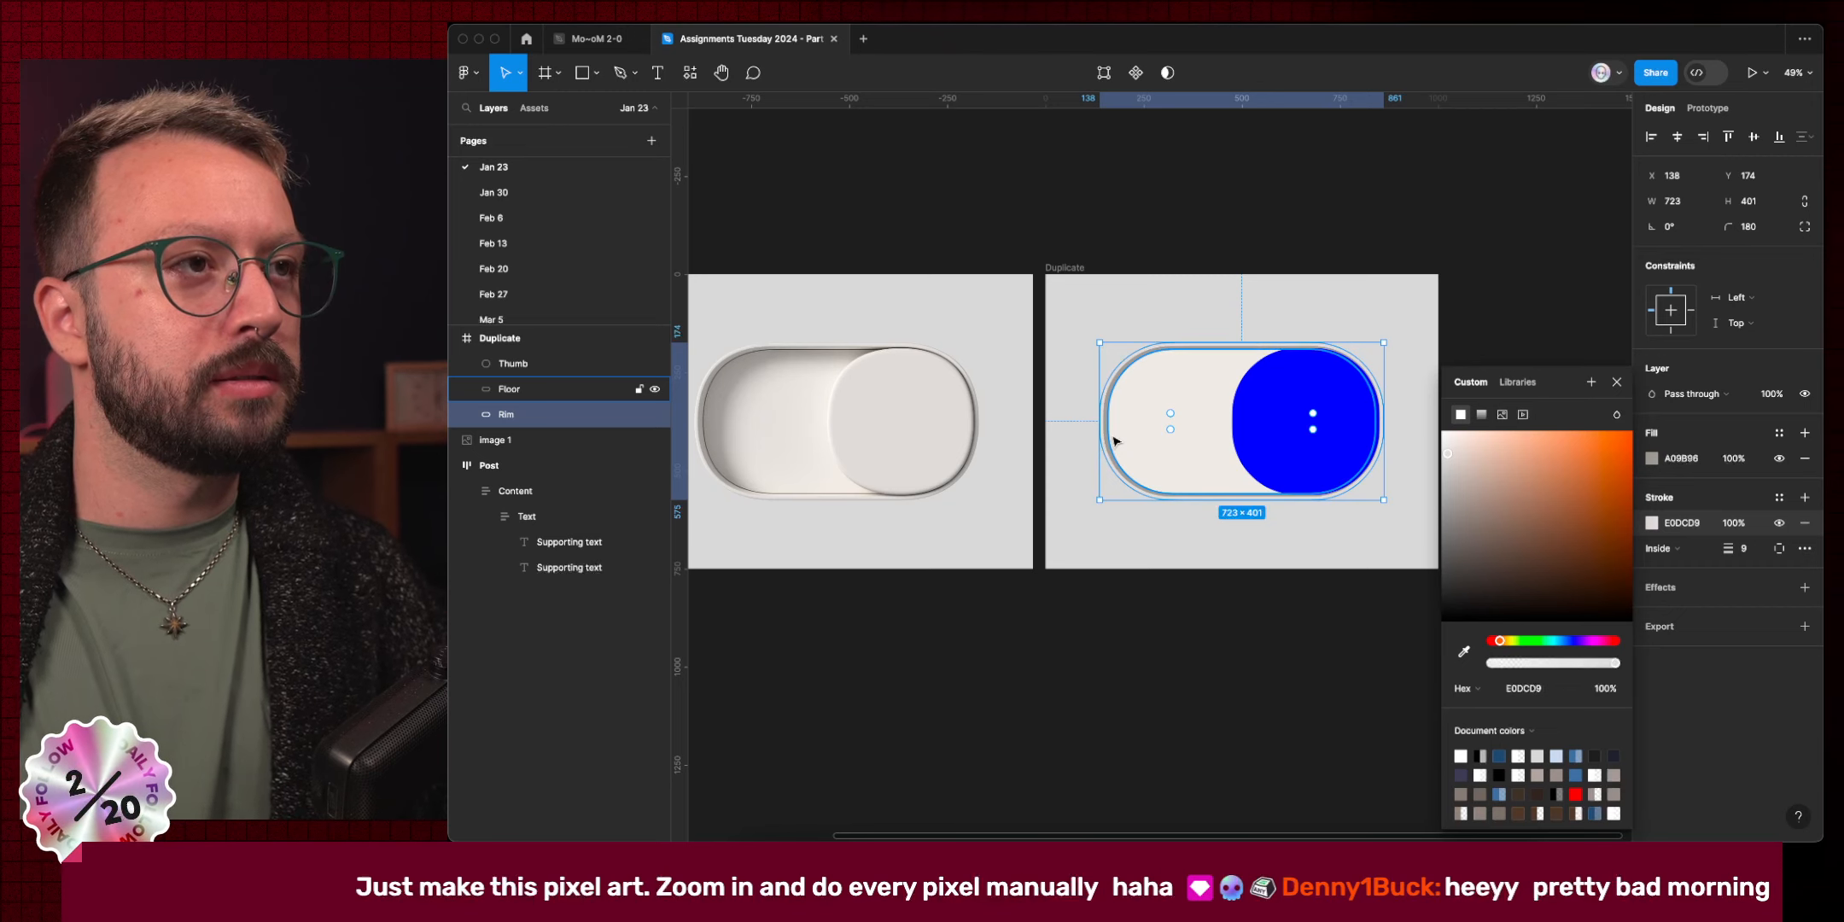
Give the Floor a dark grey 4E4843 outline sampled from the reference rim.
key("super")
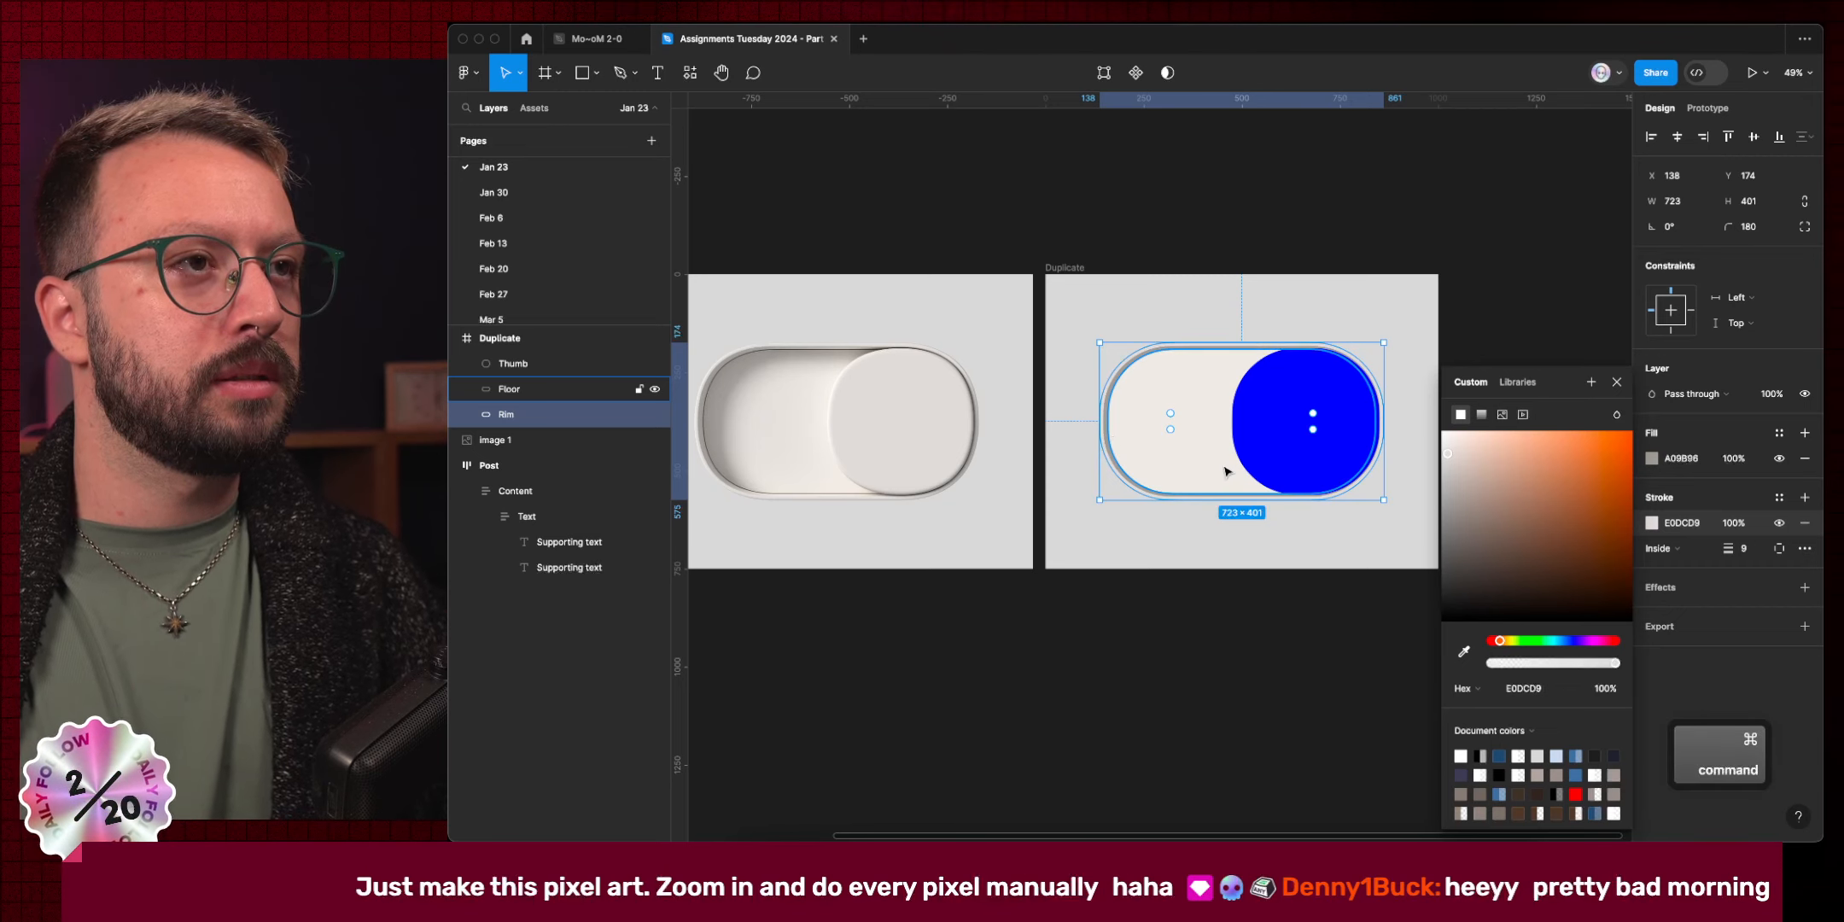
left_click(1226, 471, "super")
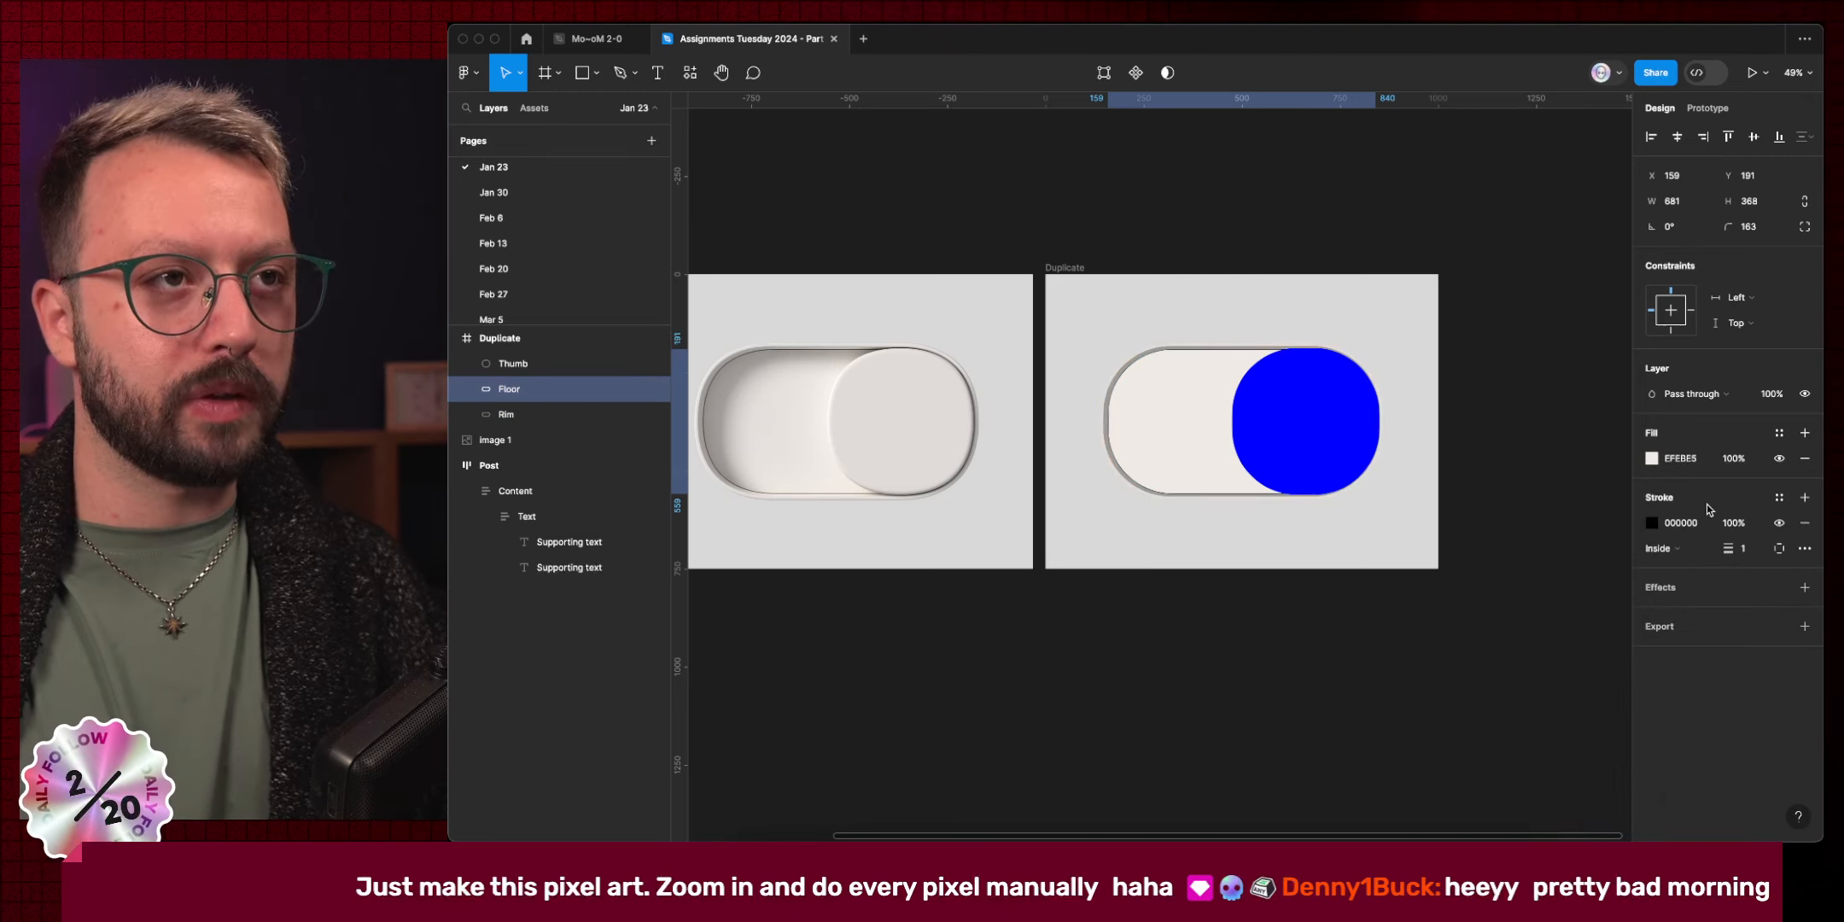
scroll(776, 502, "up", 10)
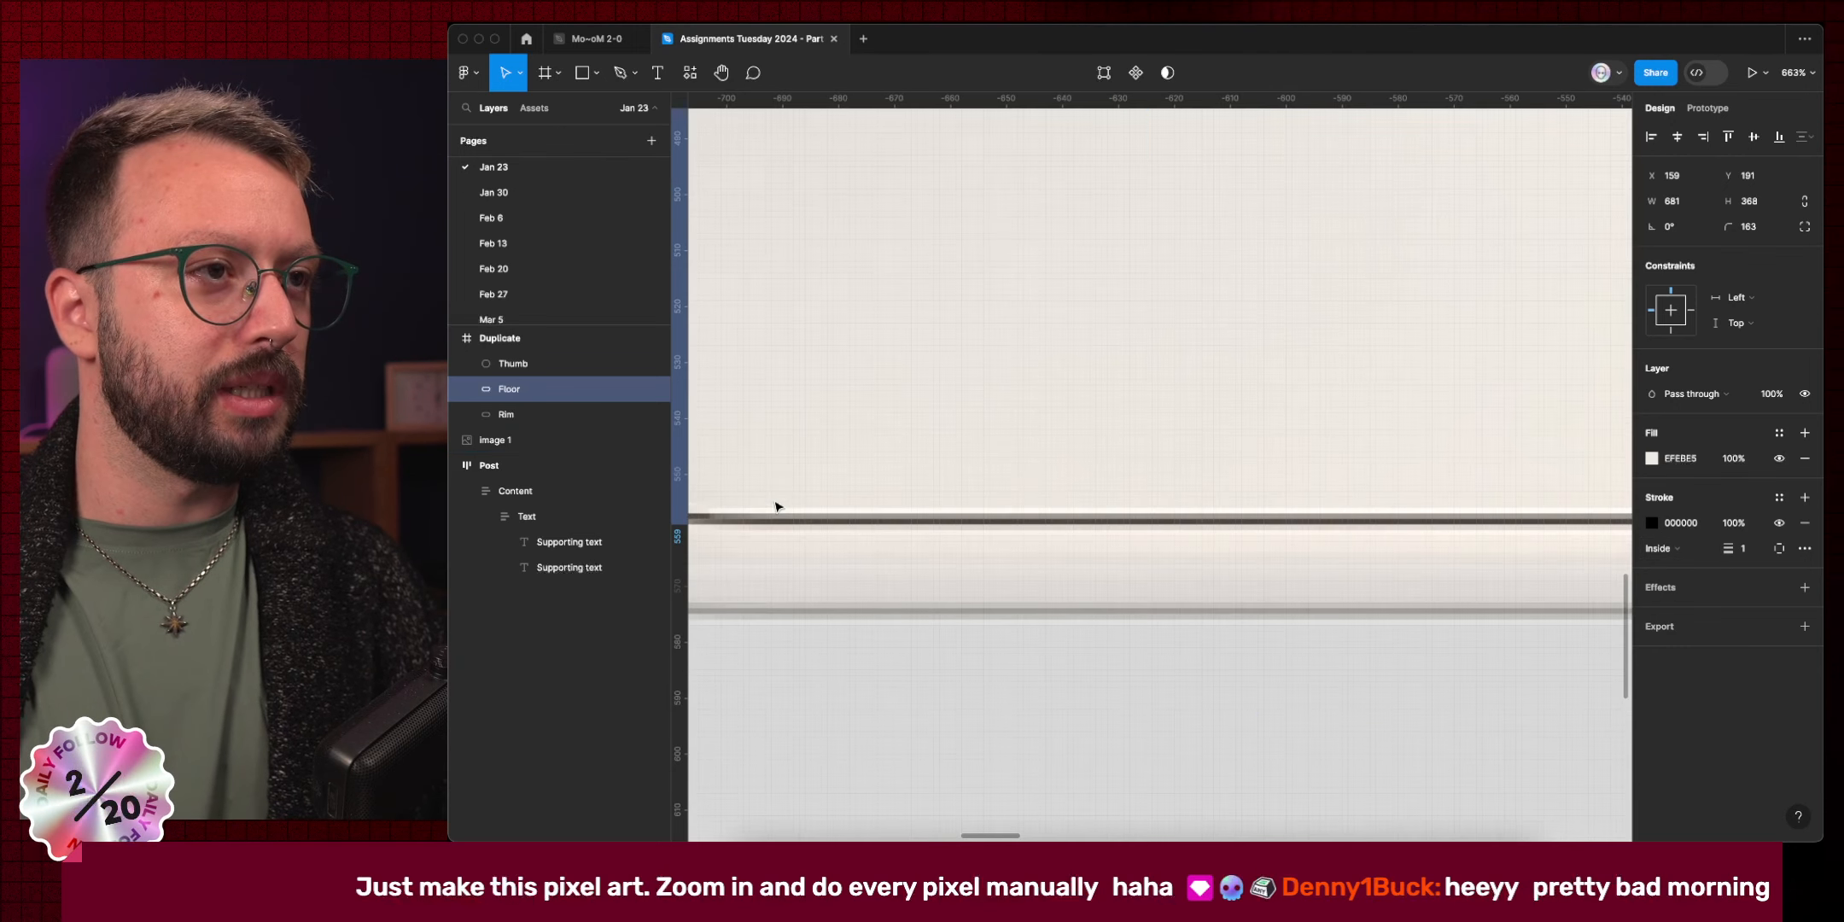
scroll(777, 506, "up", 1)
scroll(777, 506, "left", 3)
left_click(1653, 524)
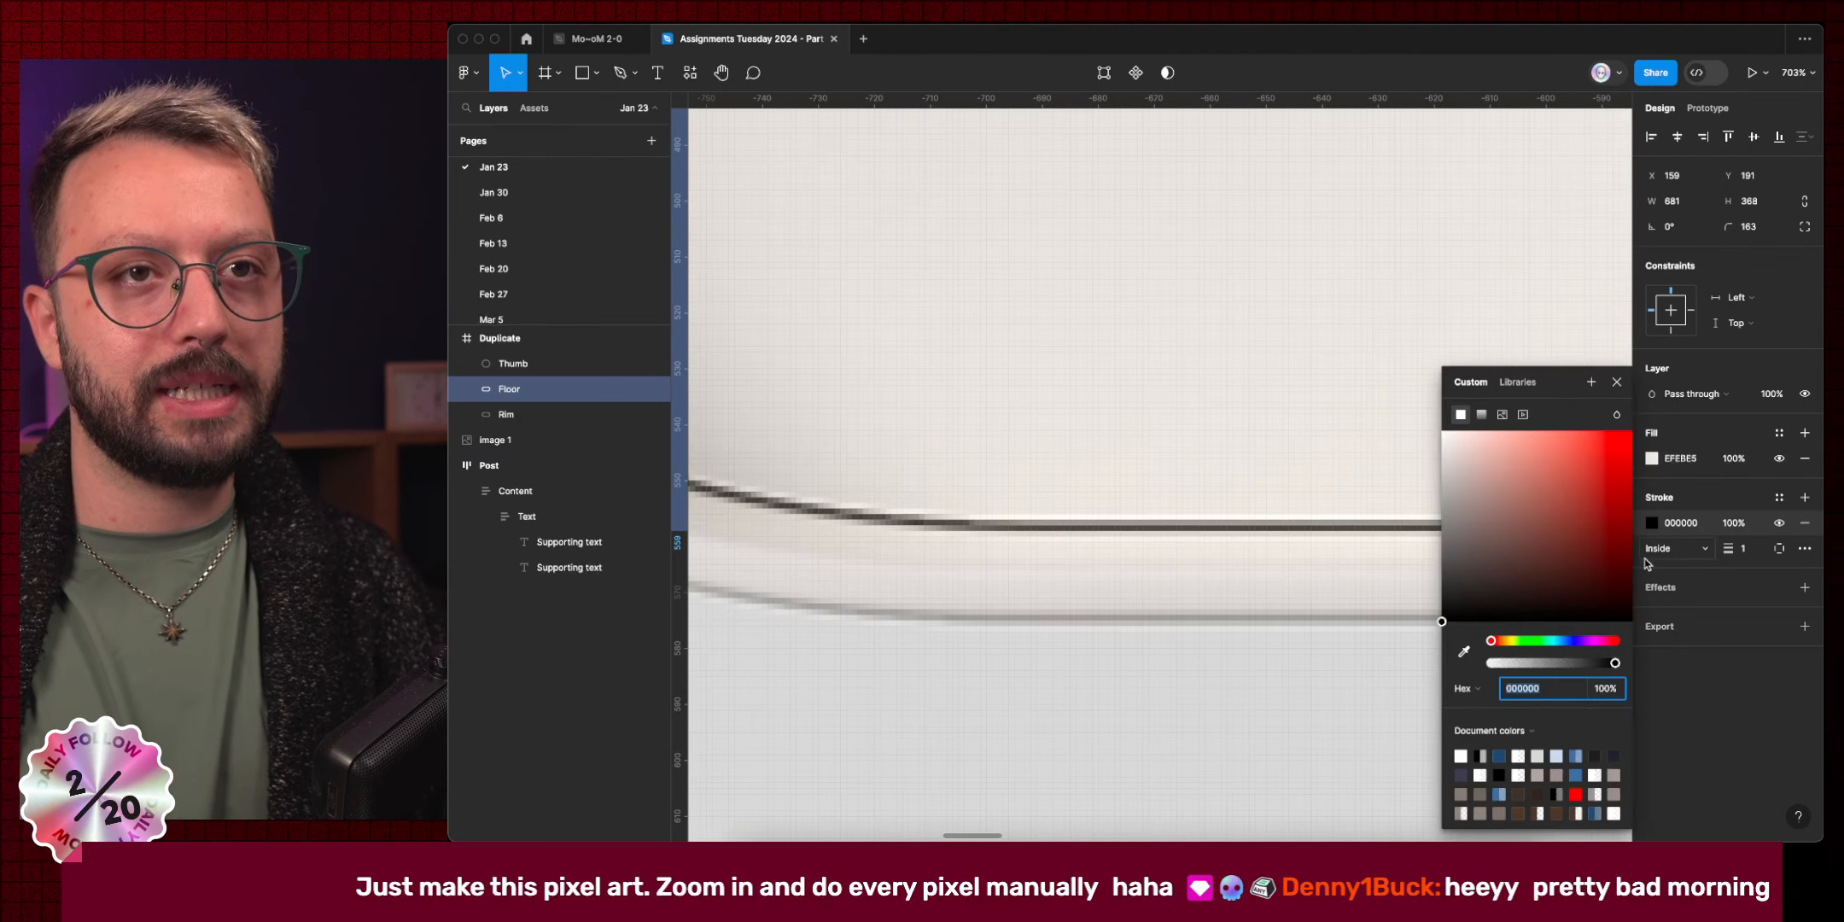
left_click(1463, 652)
left_click(1386, 521)
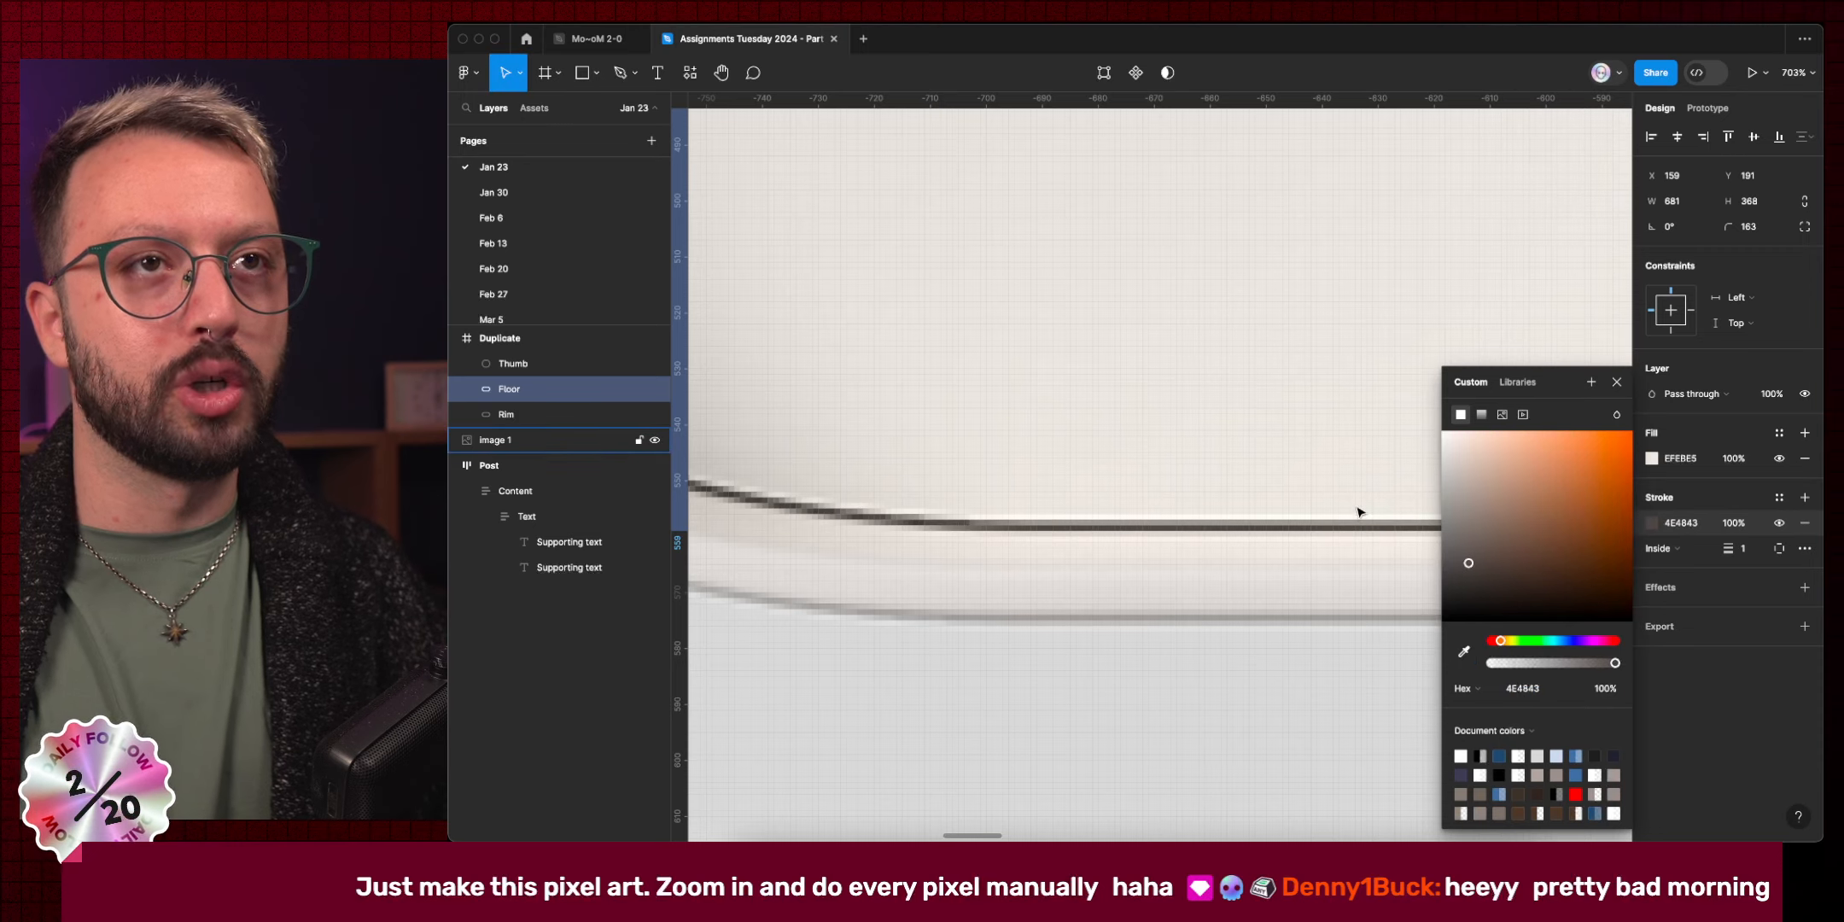
scroll(1358, 514, "down", 15)
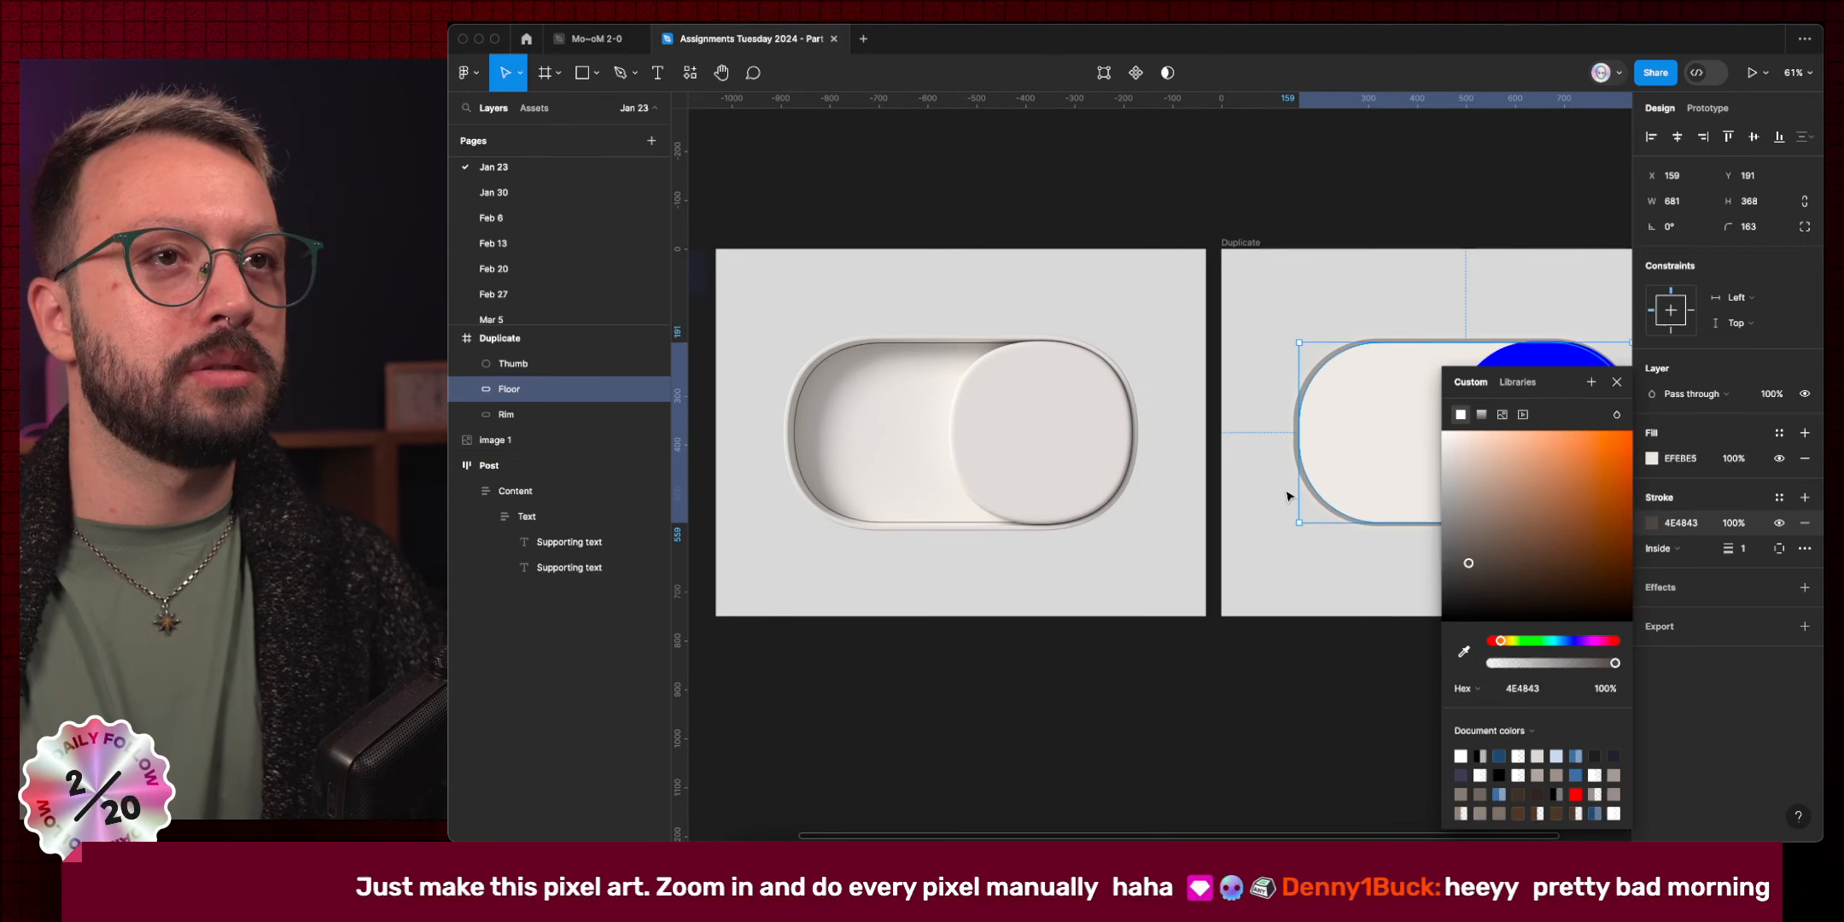
scroll(1246, 469, "down", 1)
scroll(1242, 463, "right", 4)
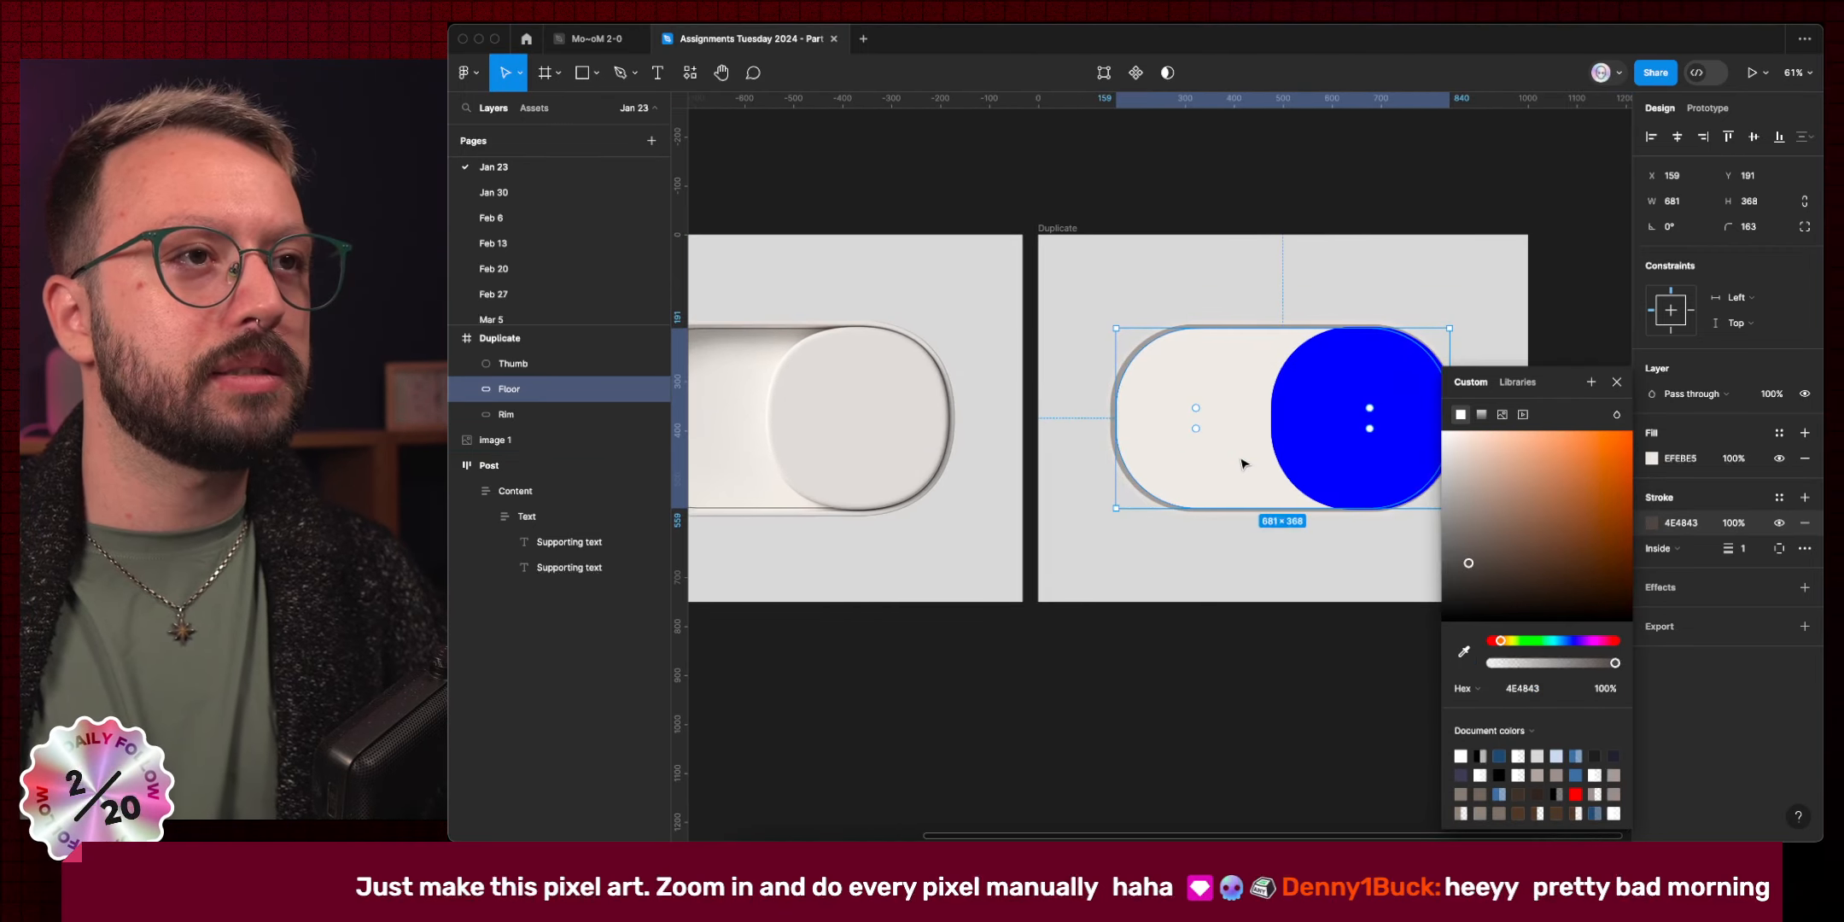
Select the blue Thumb and start picking its fill colour from the canvas.
left_click(1342, 454)
left_click(1657, 465)
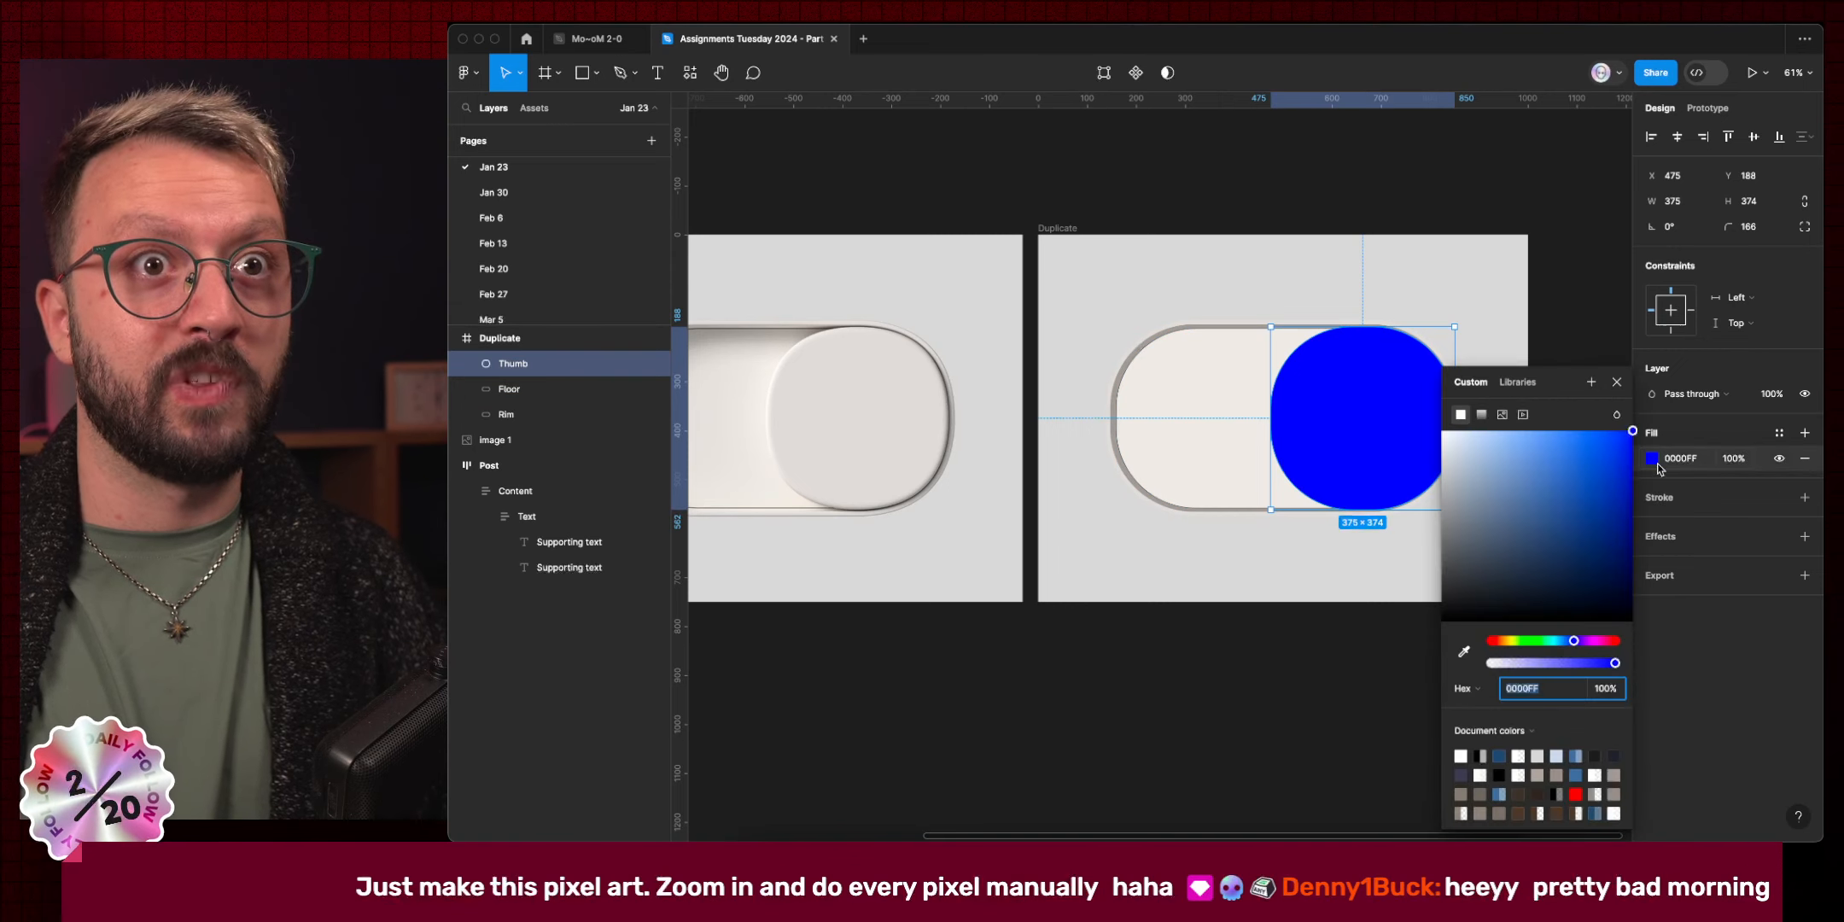
left_click(1464, 652)
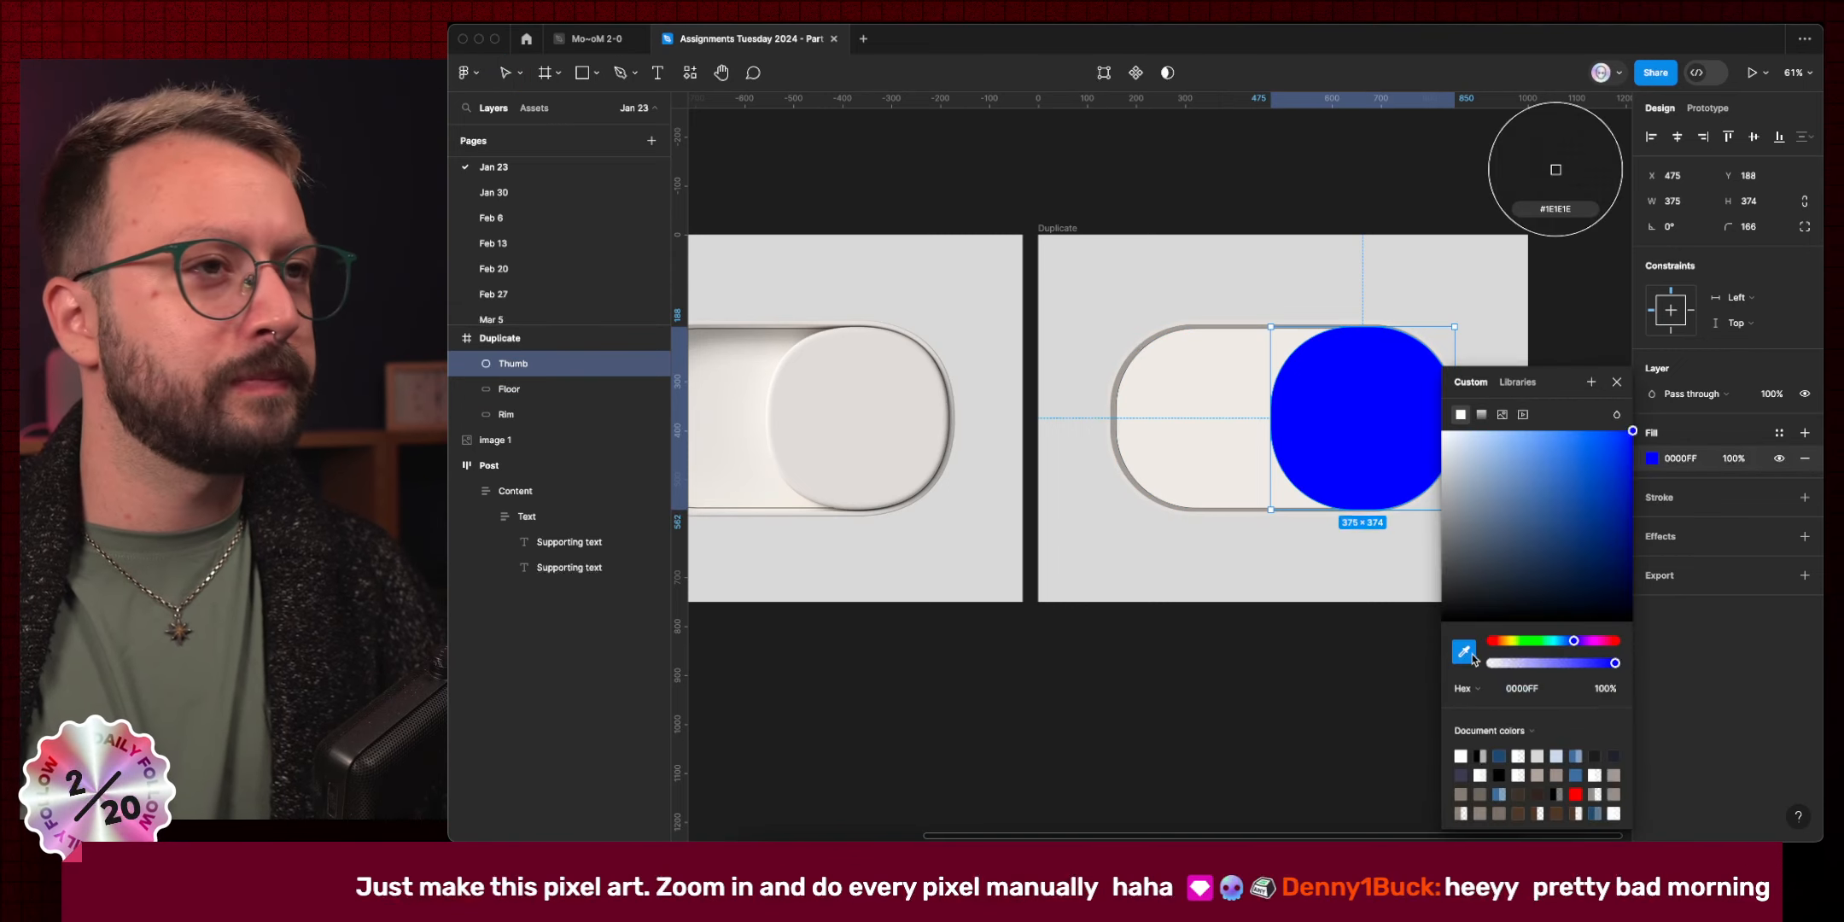
Swap the Thumb's blue fill for light grey DFDBD8 sampled from the reference thumb.
left_click(905, 413)
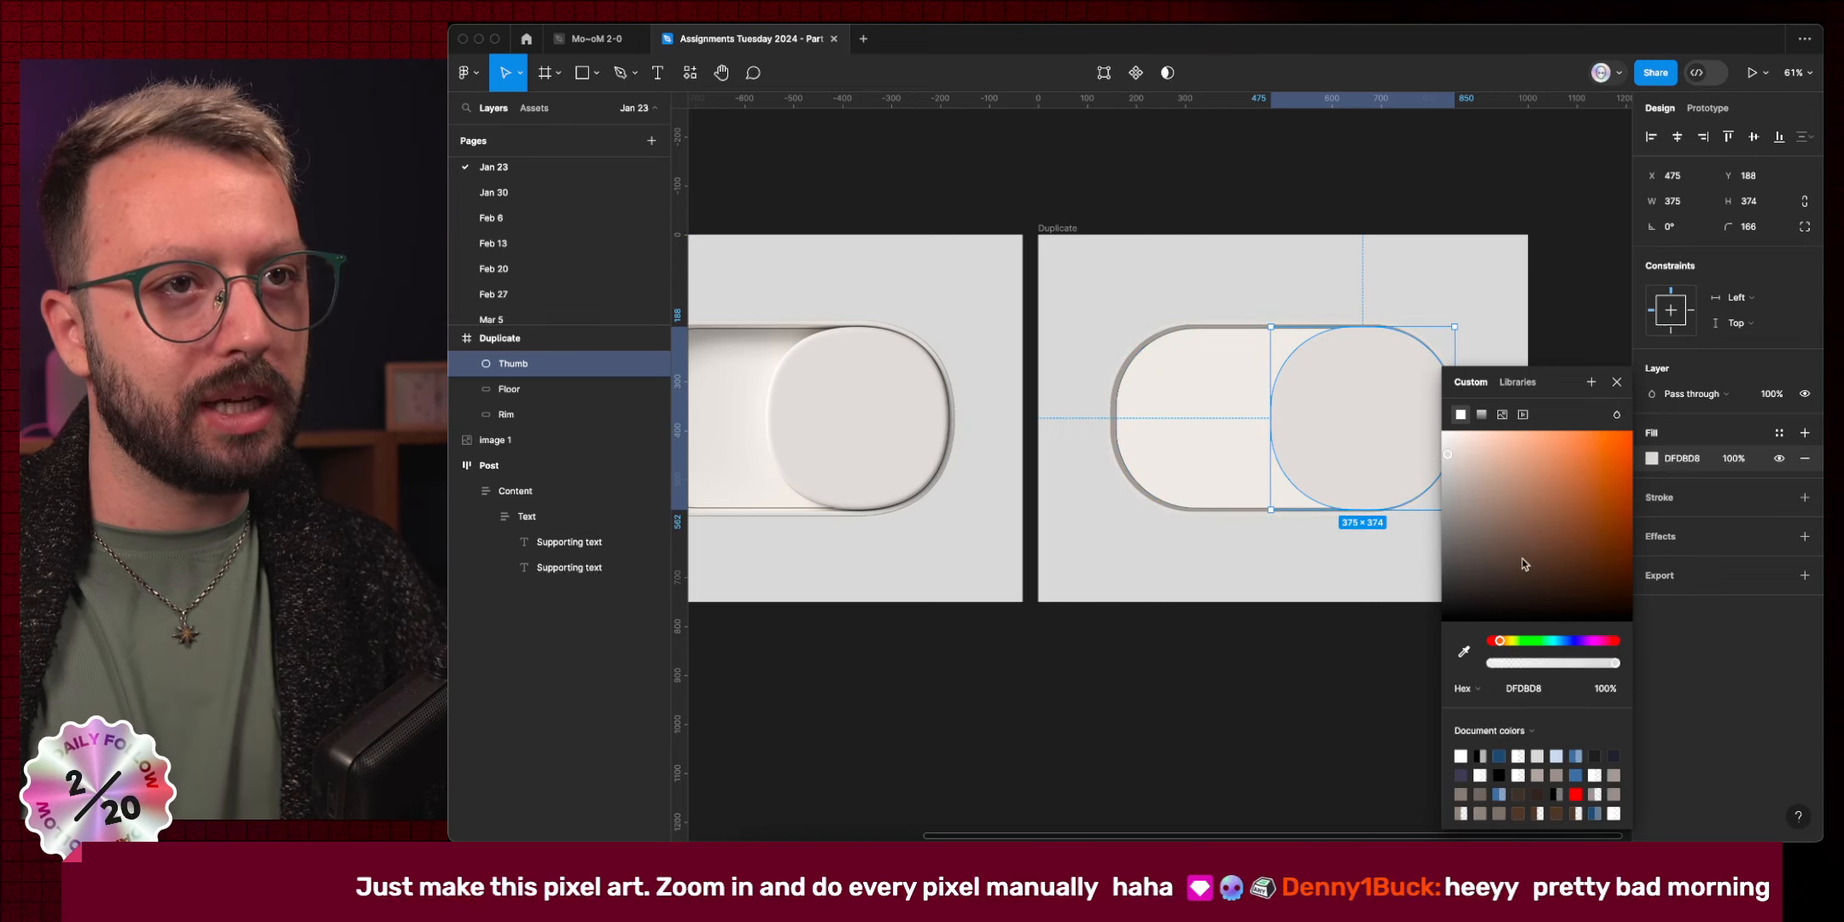
scroll(1197, 436, "right", 5)
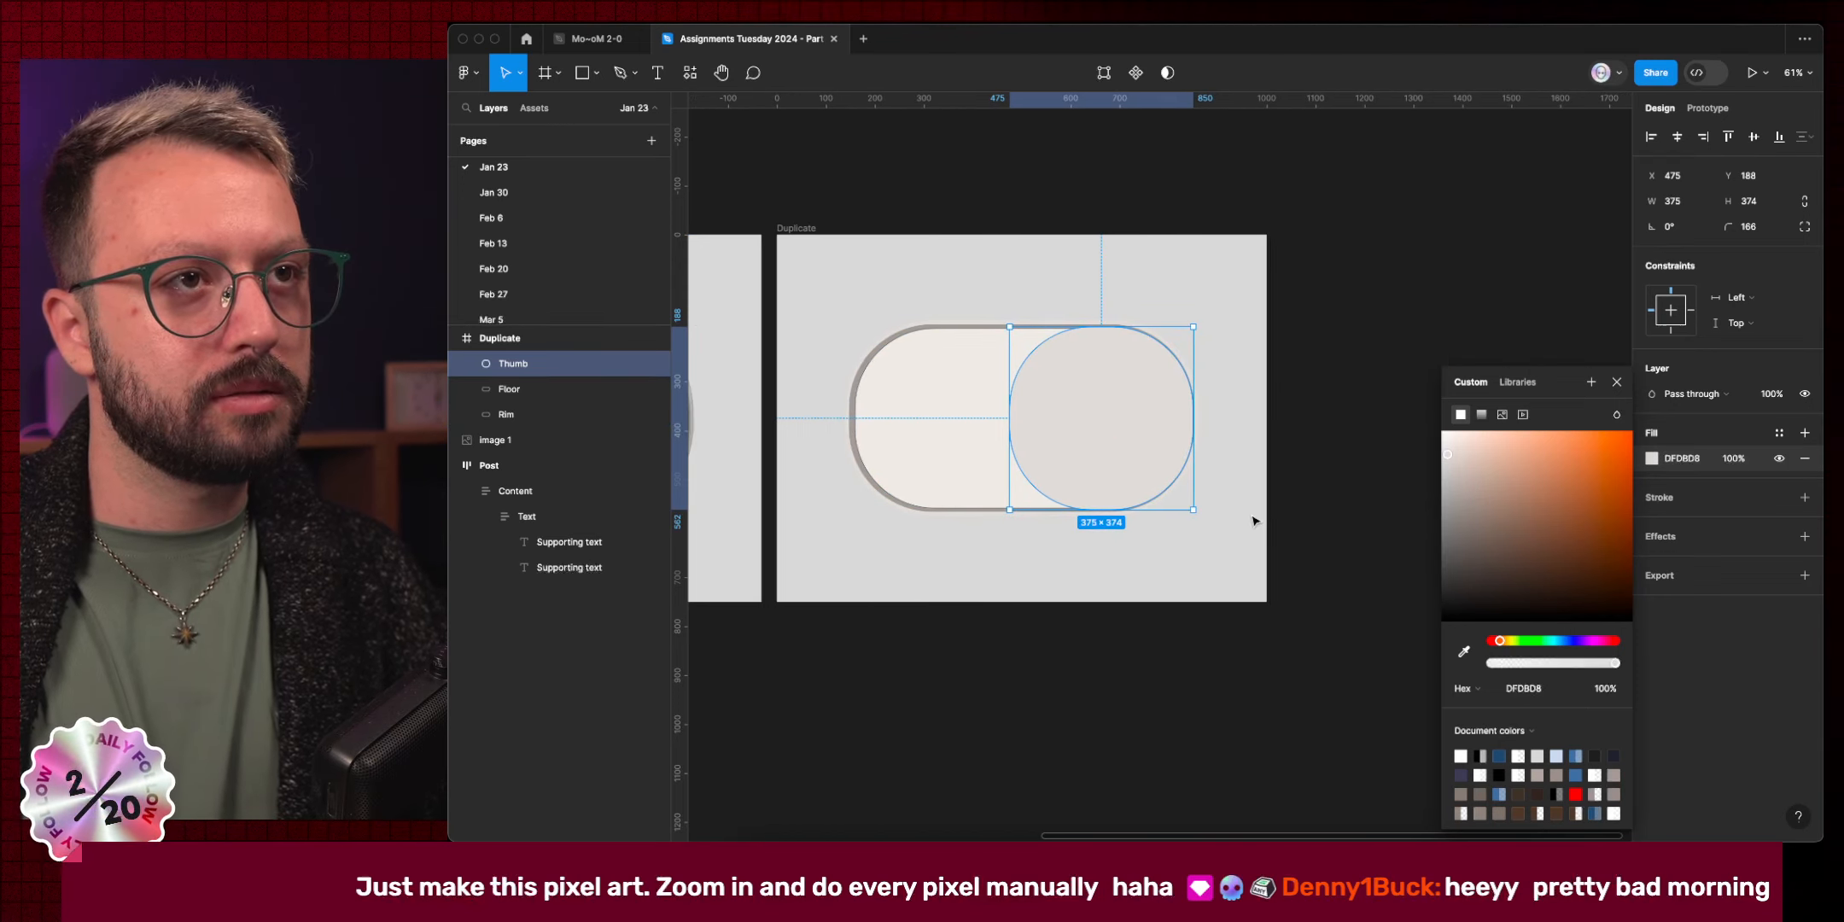
scroll(1236, 483, "left", 5)
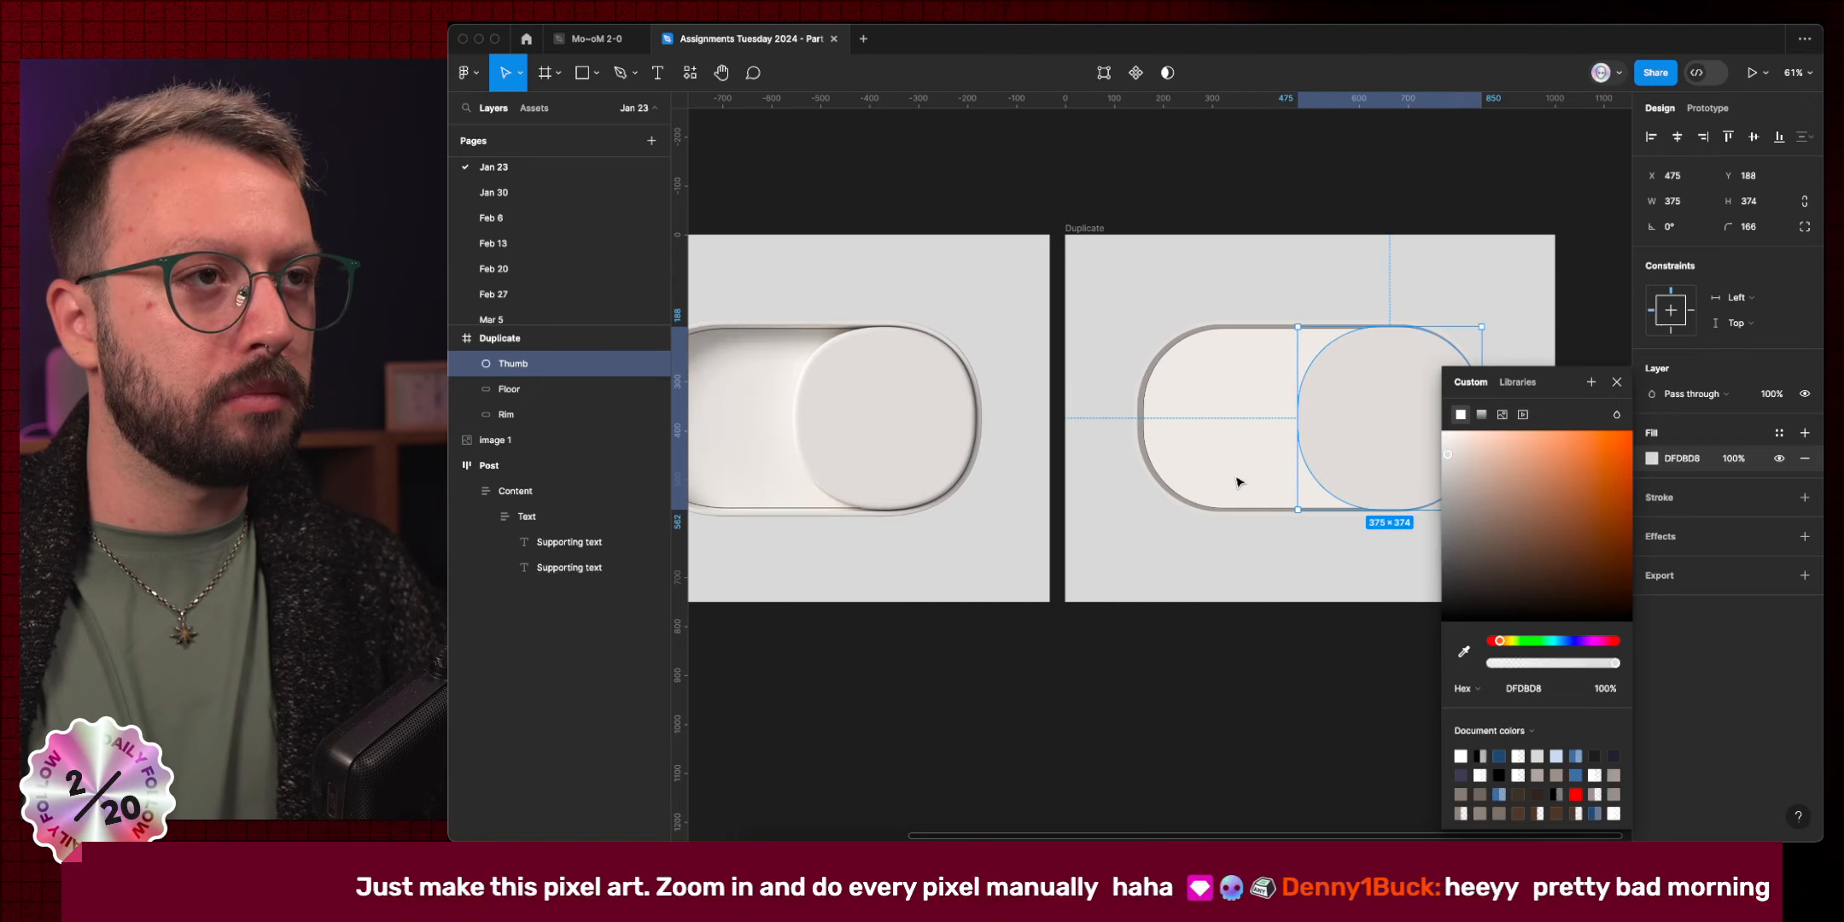
left_click(1618, 384)
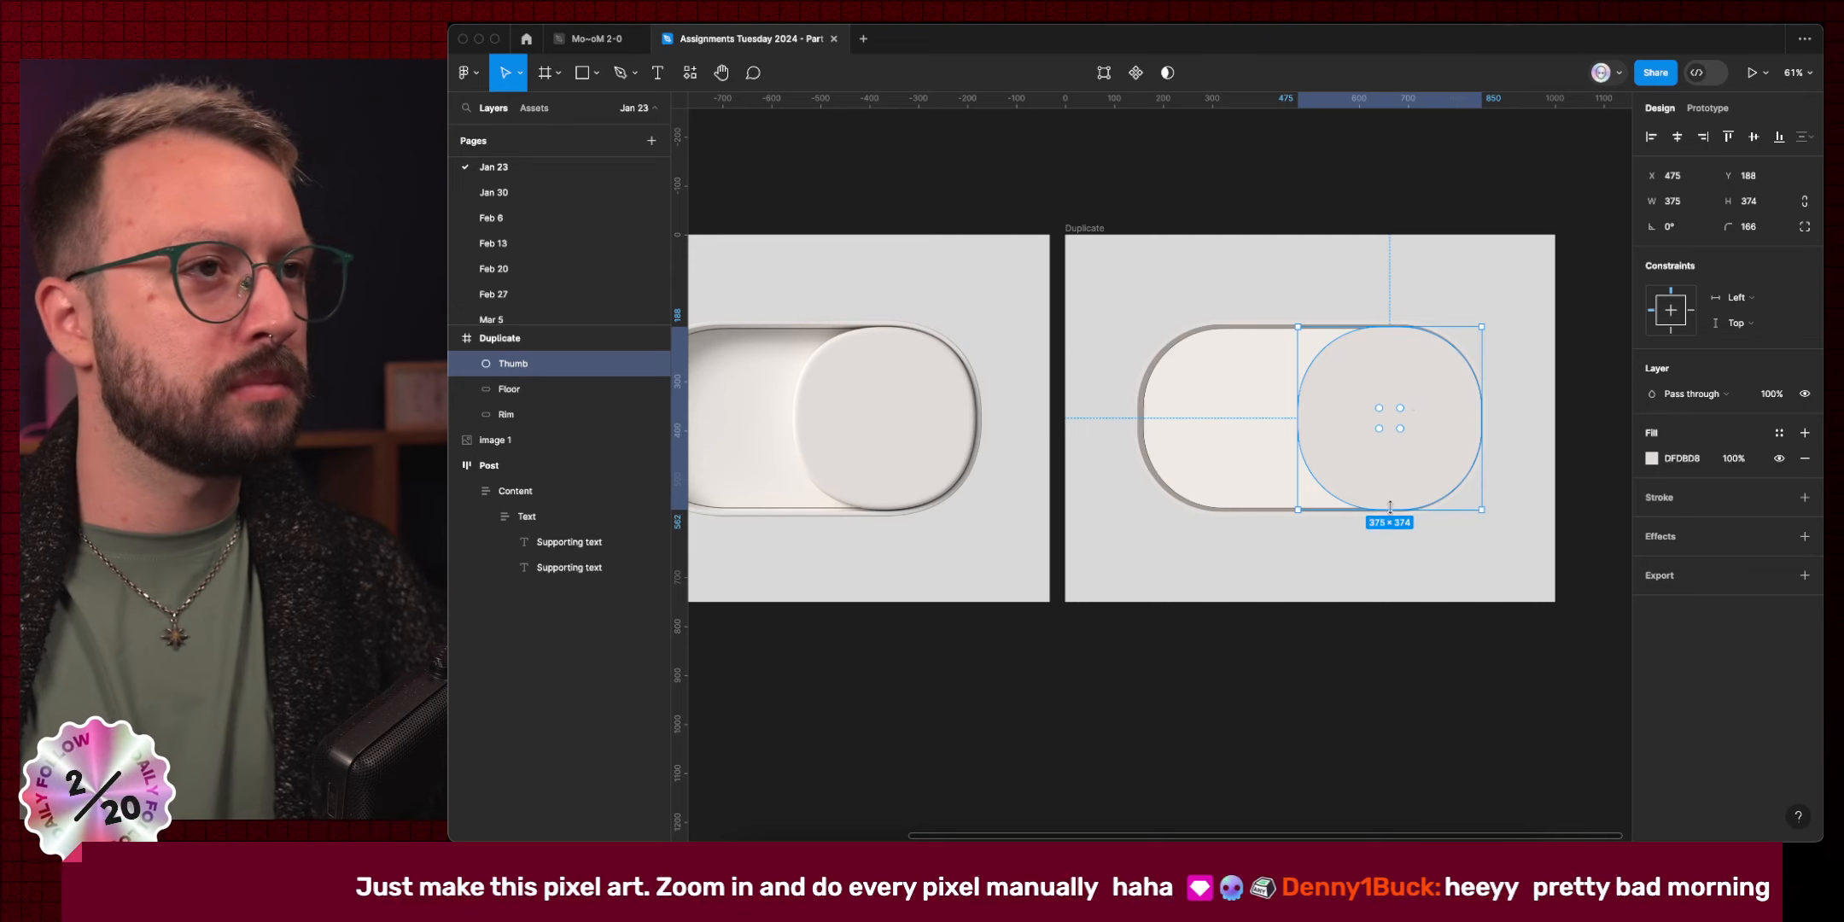
Add an inner shadow to the Thumb and raise its opacity to 55%.
left_click(1678, 541)
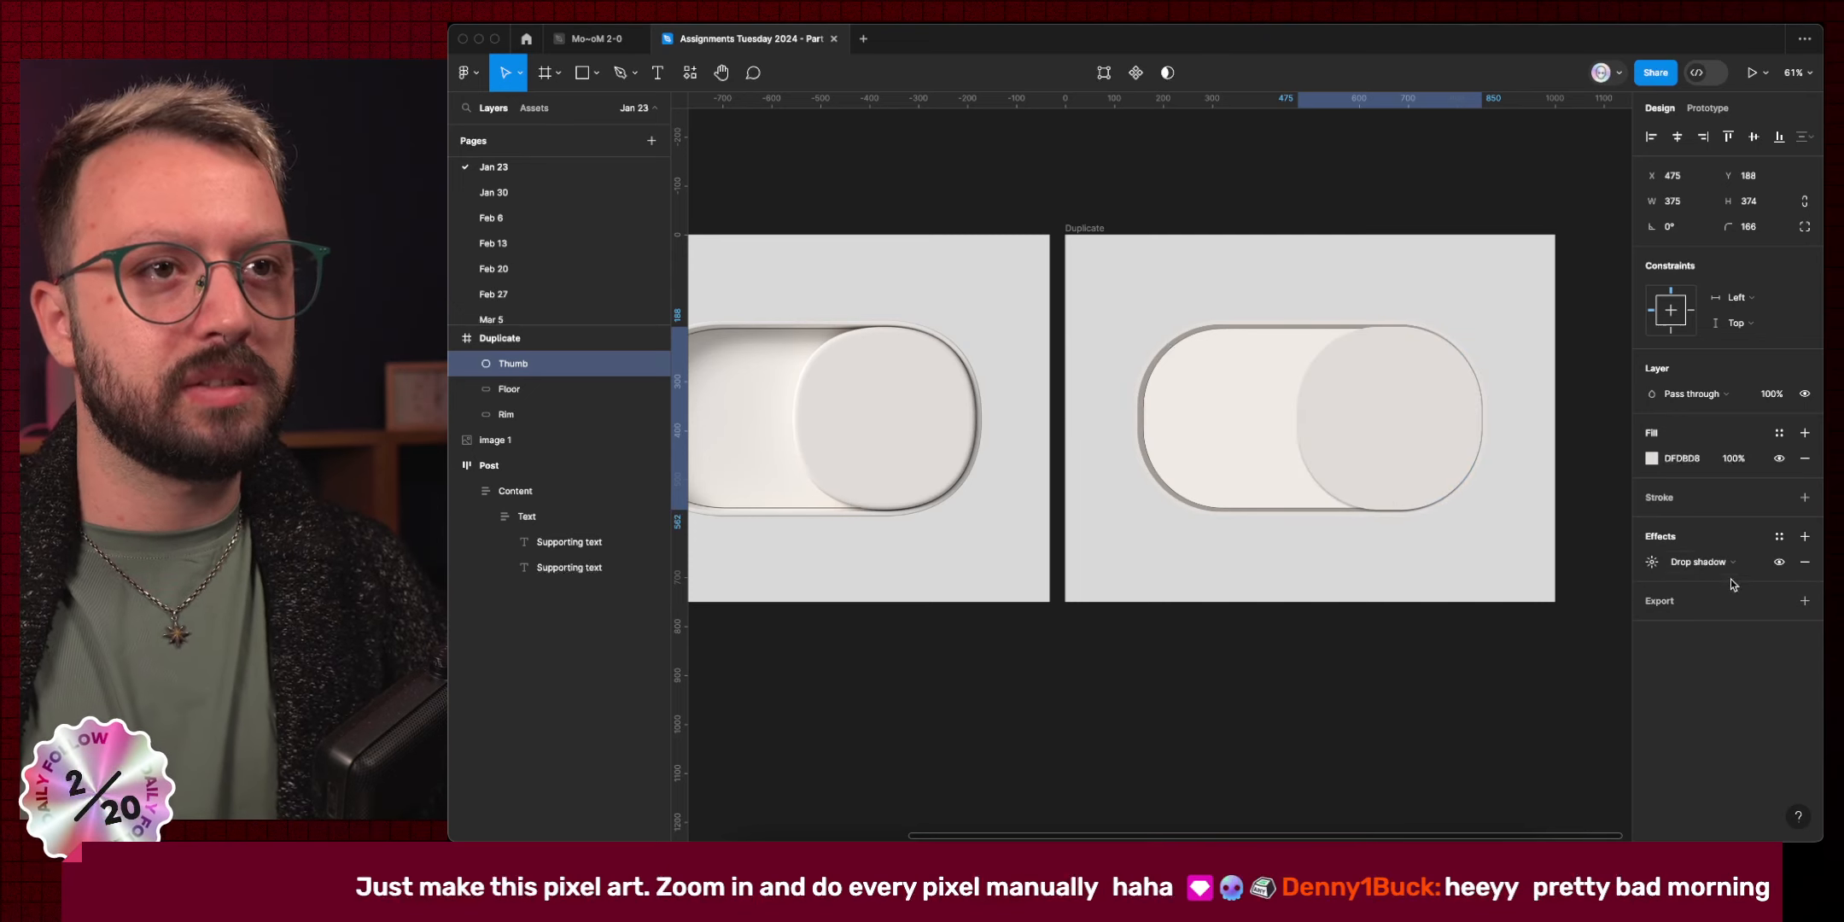
left_click(1708, 556)
left_click(1707, 534)
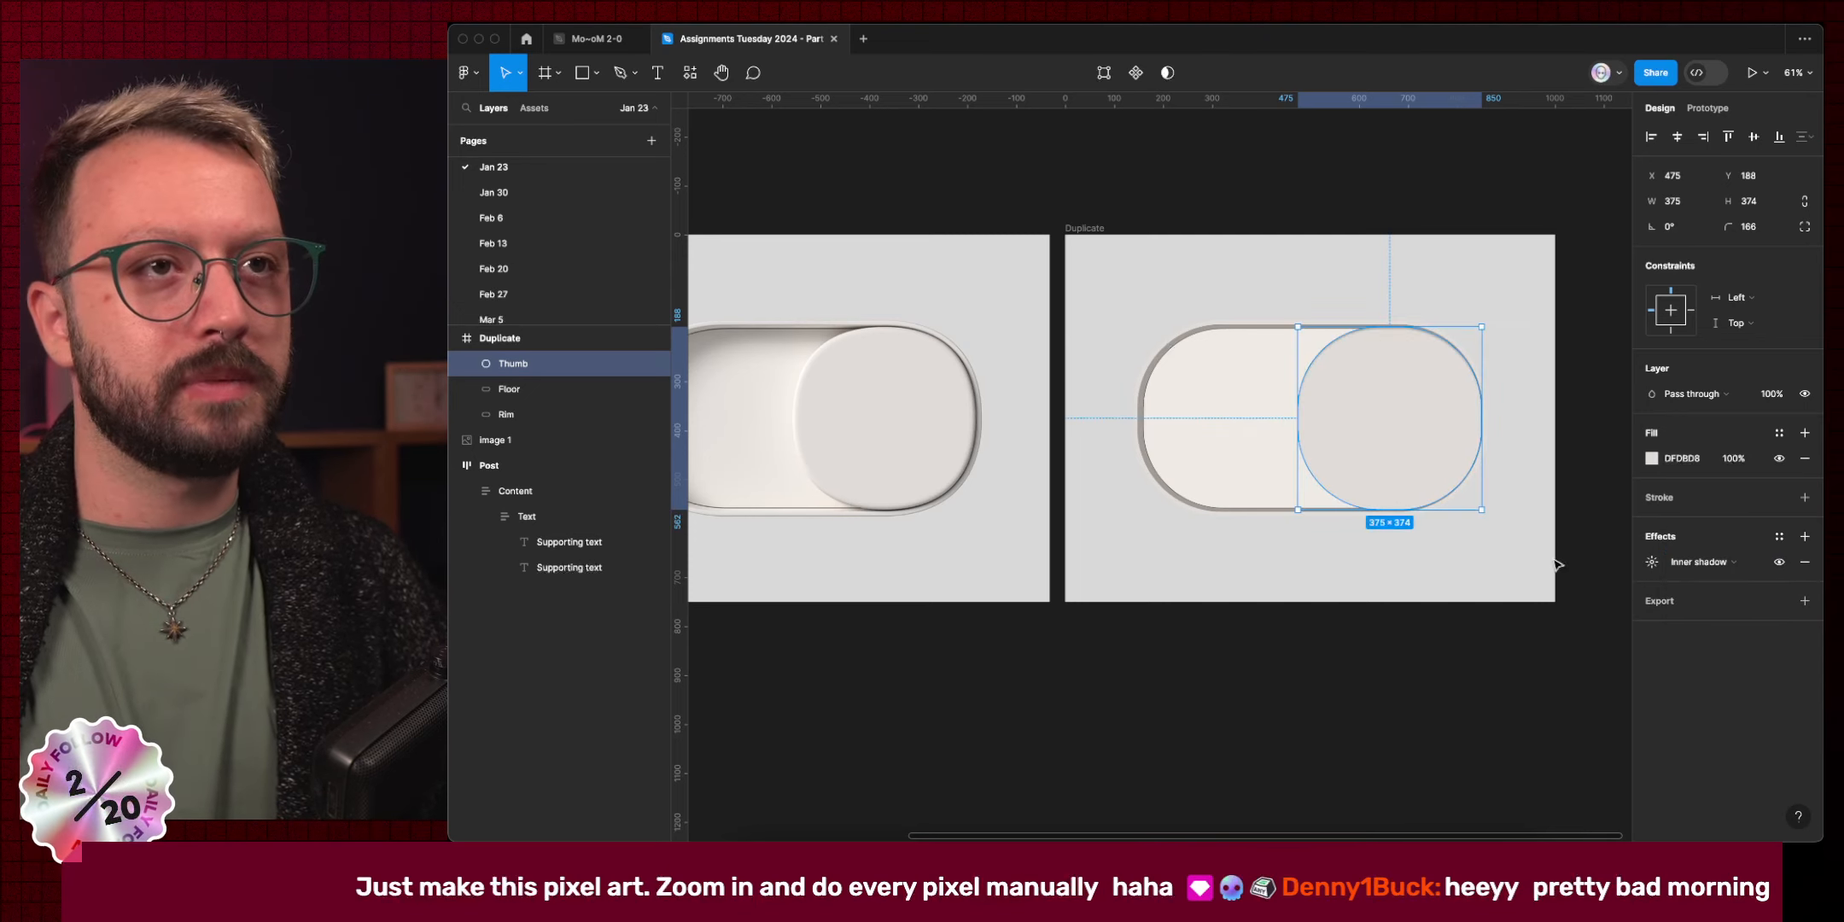
left_click(1653, 562)
left_click(1485, 652)
type("f")
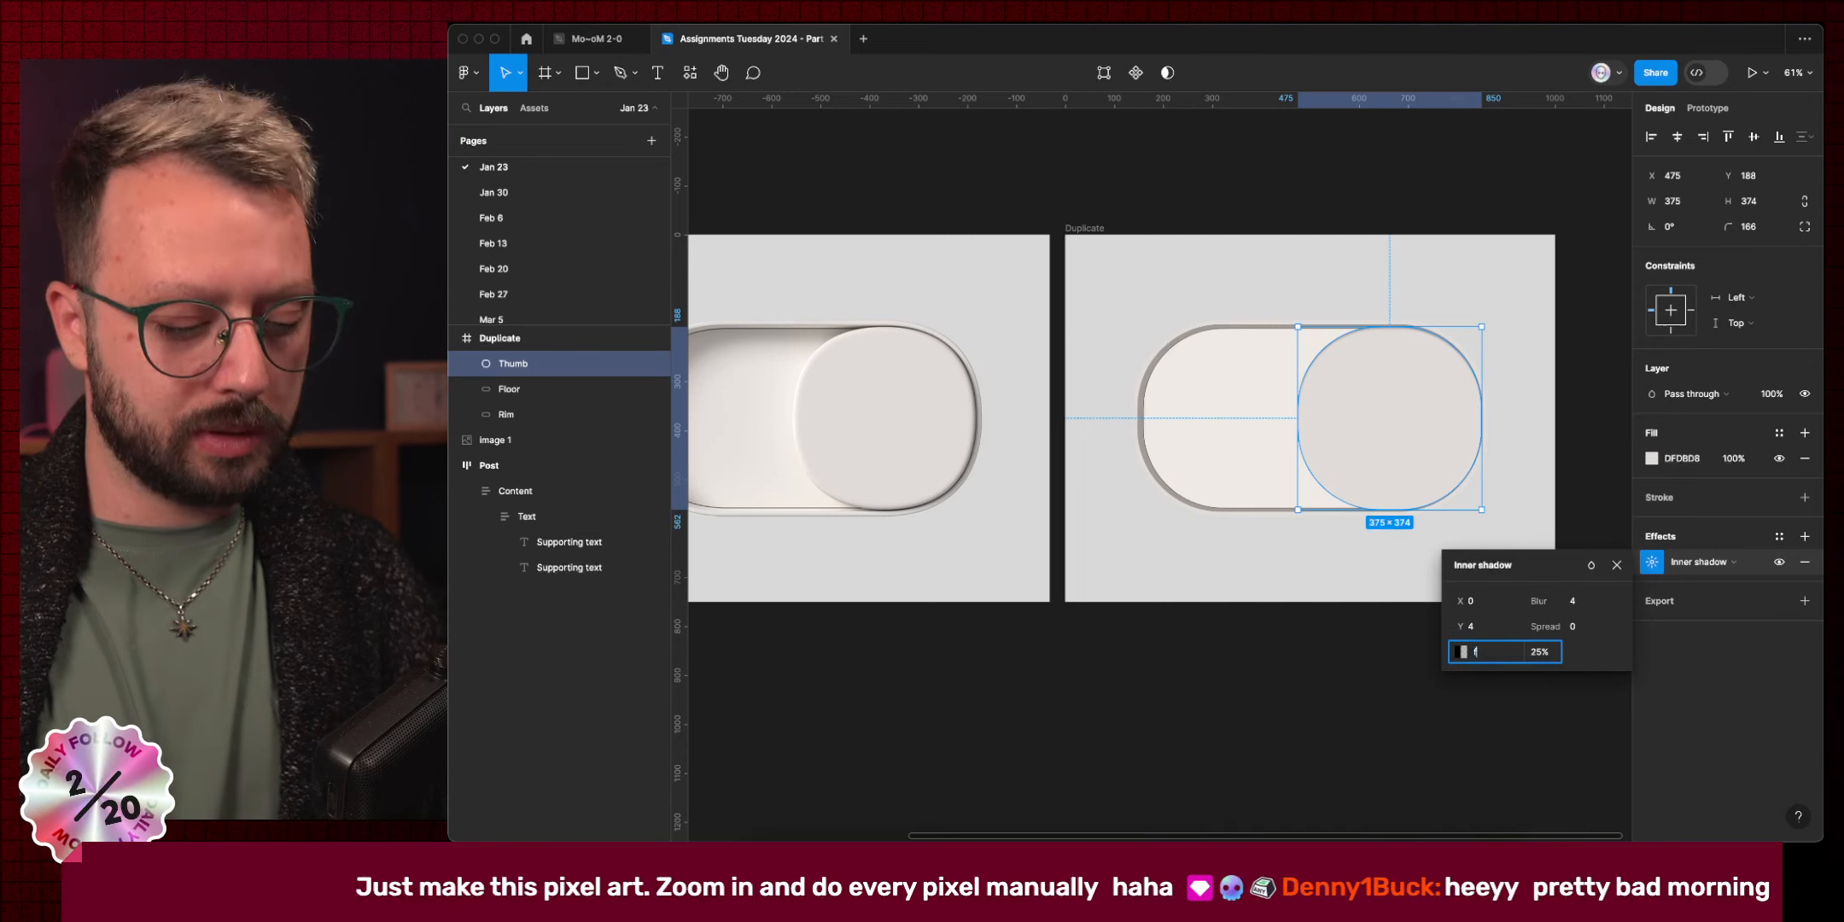
key("Tab")
key("shift+Up")
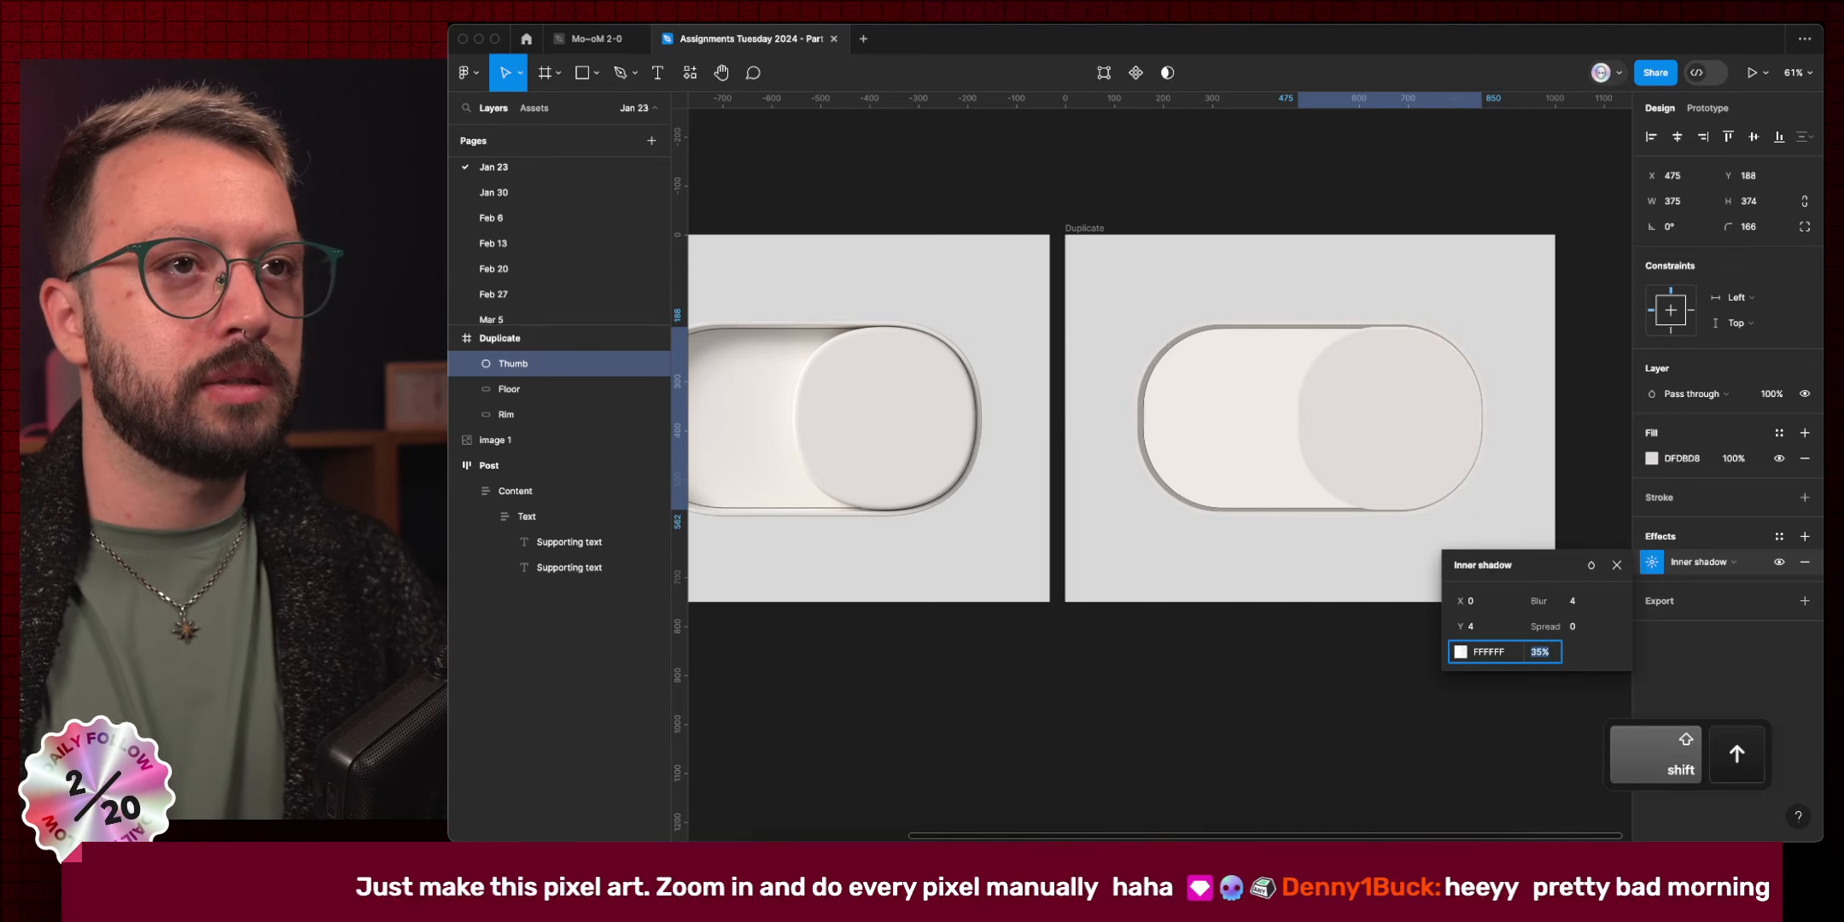
Make the inner shadow red FF0000 with offset X 8, Y 4 and blur 4.
left_click(1504, 627)
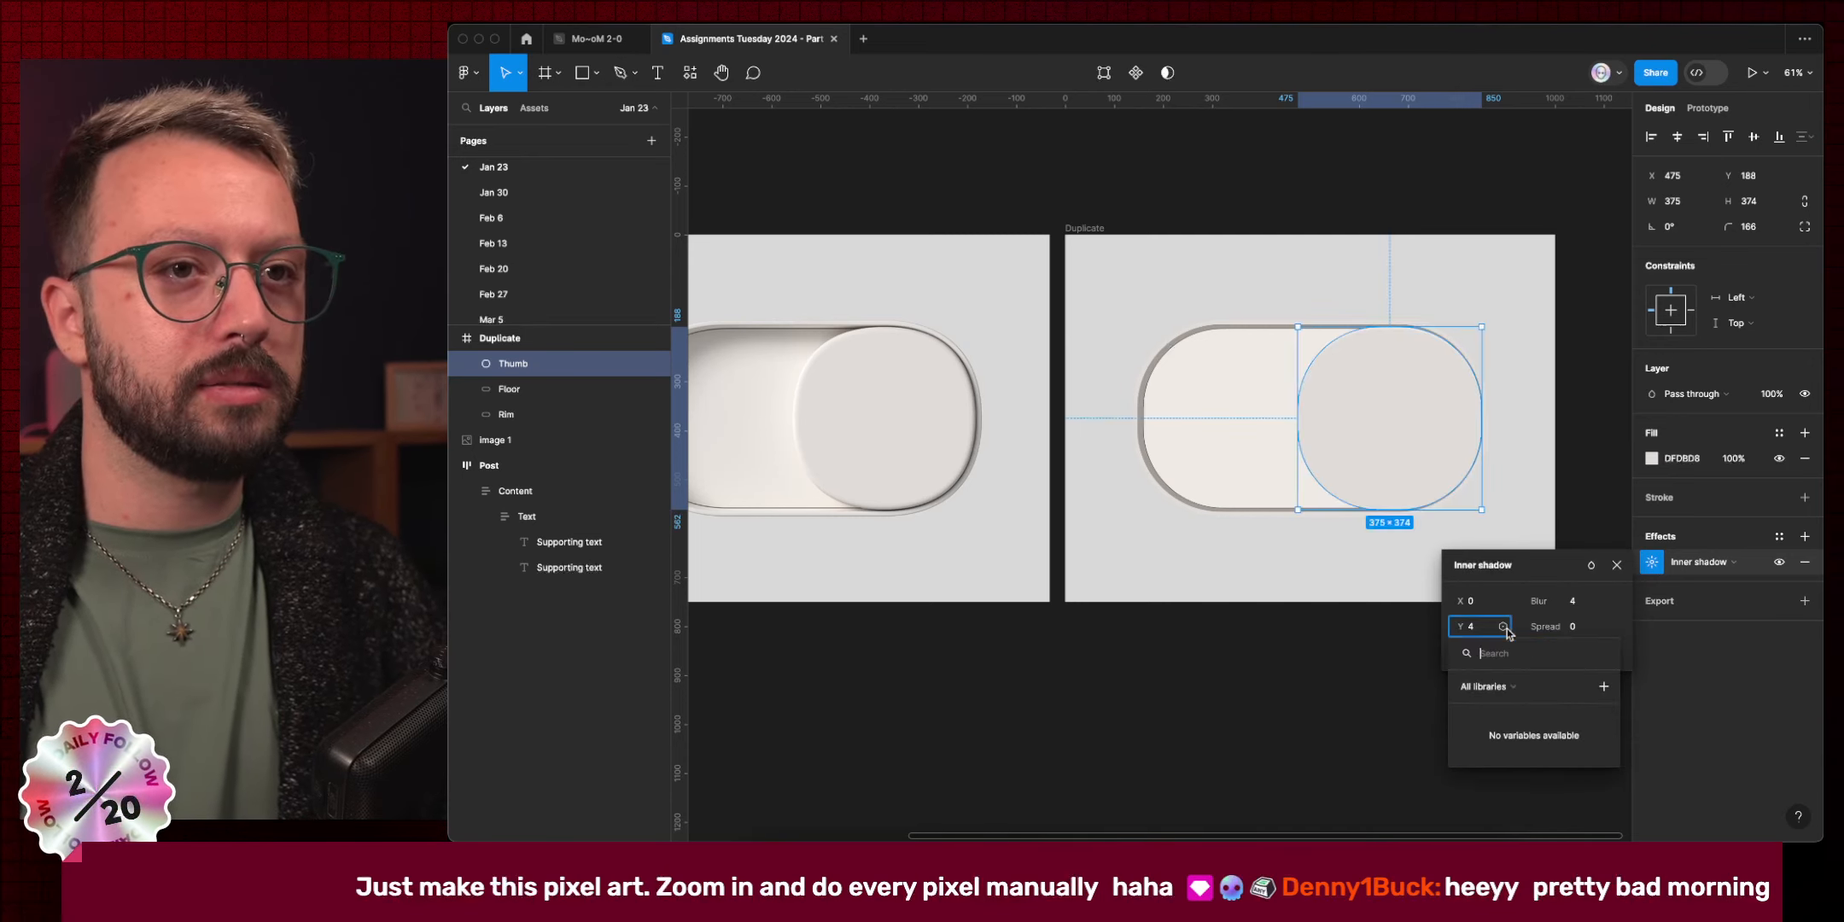
key("Escape")
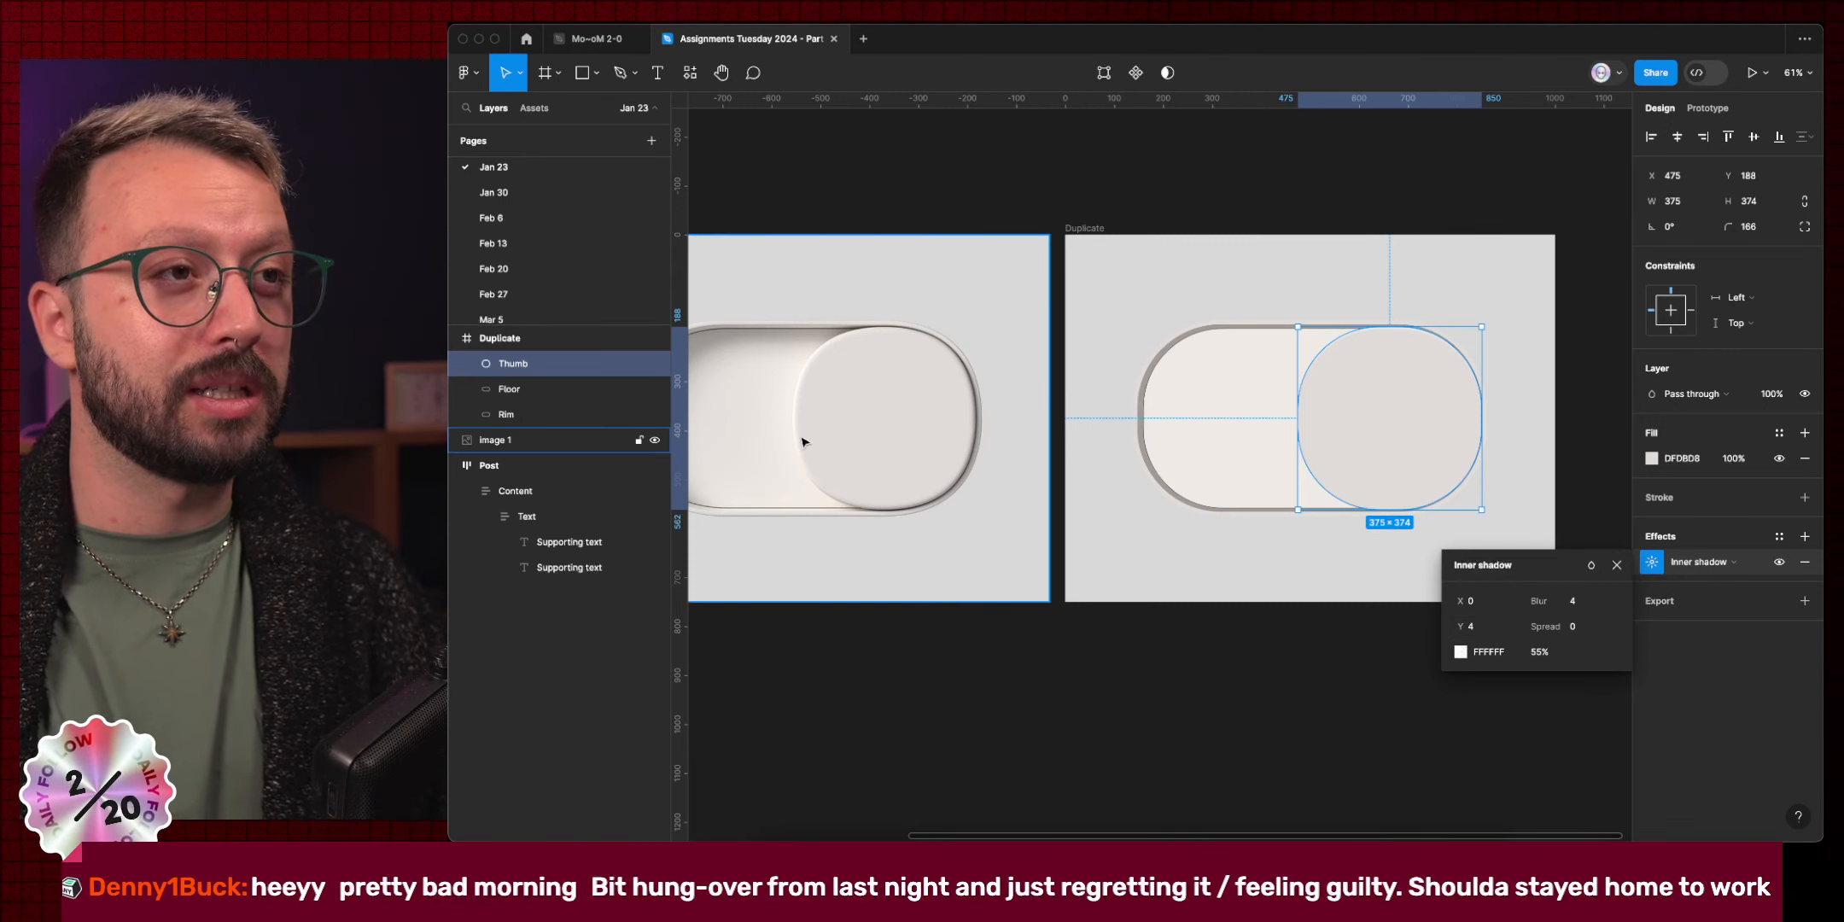
scroll(790, 445, "up", 5)
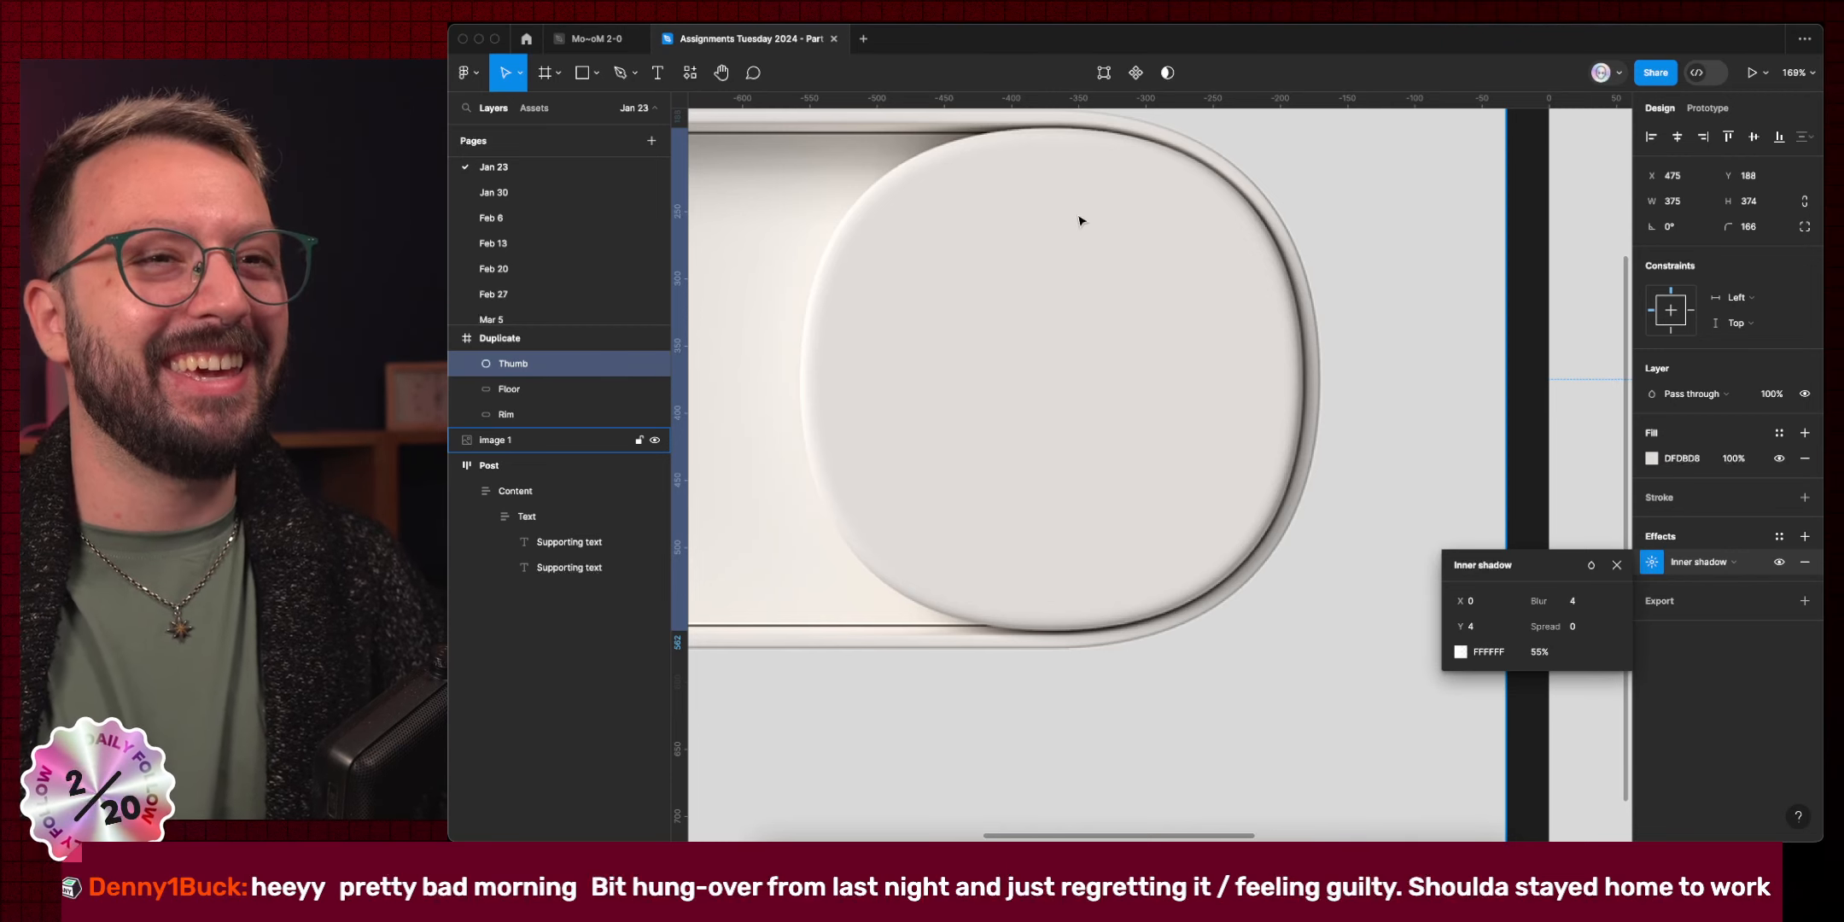
left_click(1481, 606)
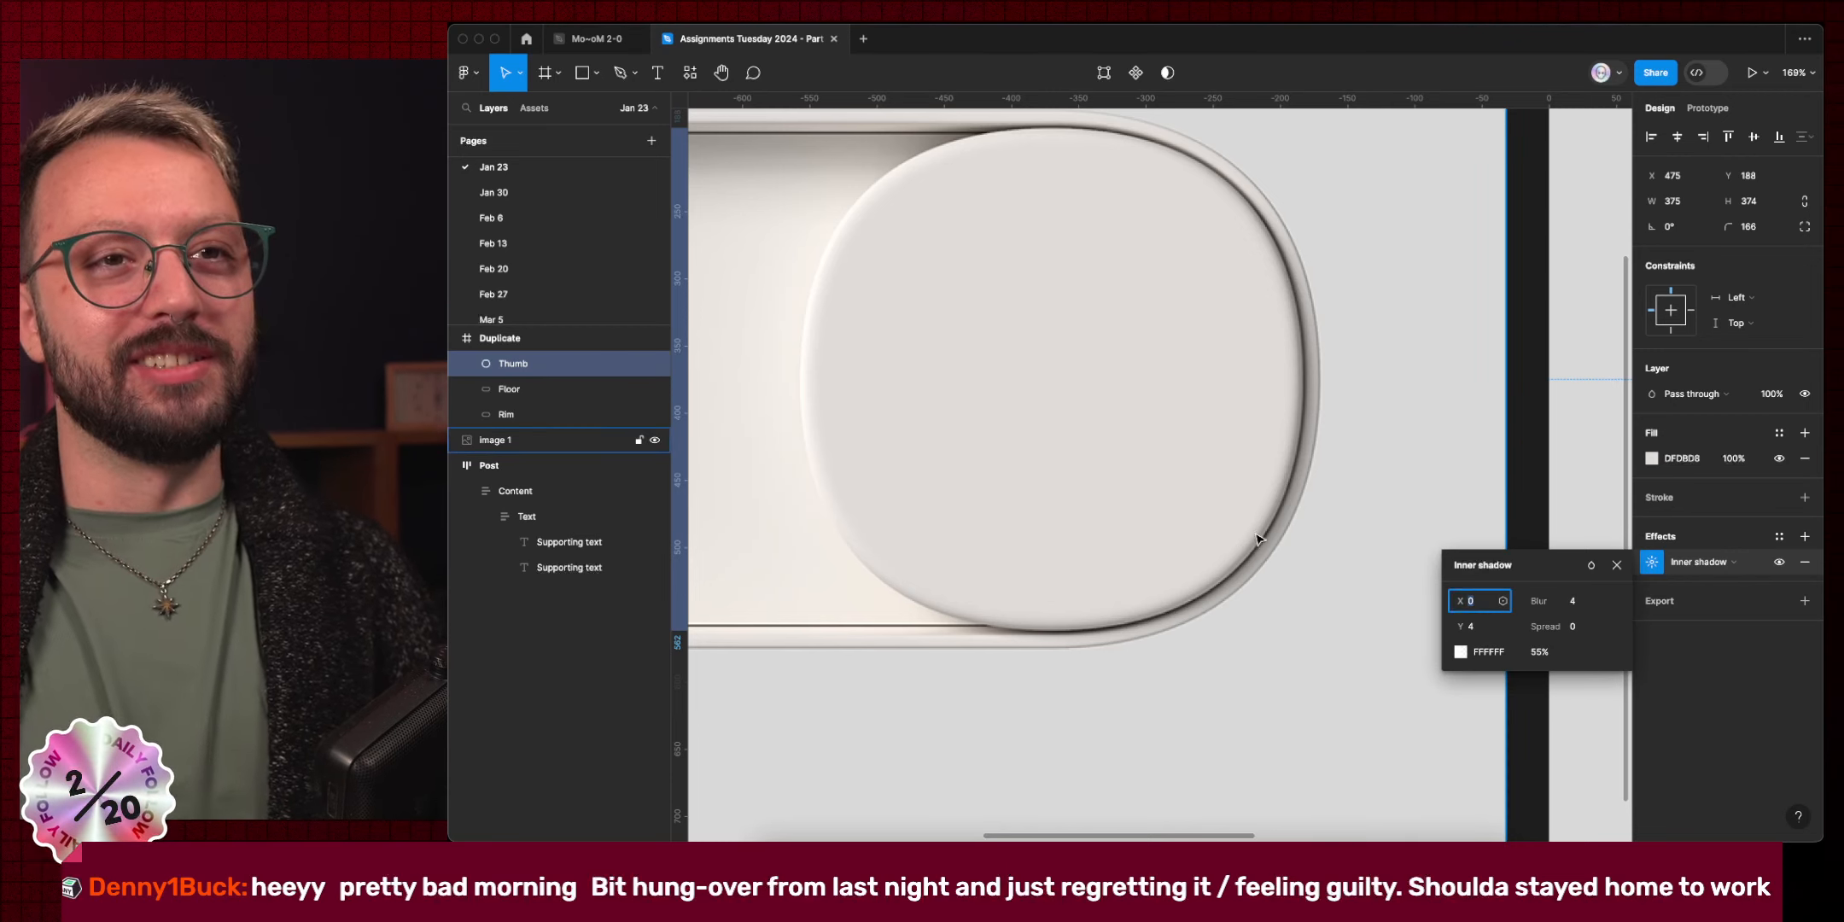
scroll(1253, 537, "down", 5)
scroll(1267, 546, "right", 3)
scroll(1283, 553, "right", 2)
scroll(1283, 553, "down", 1)
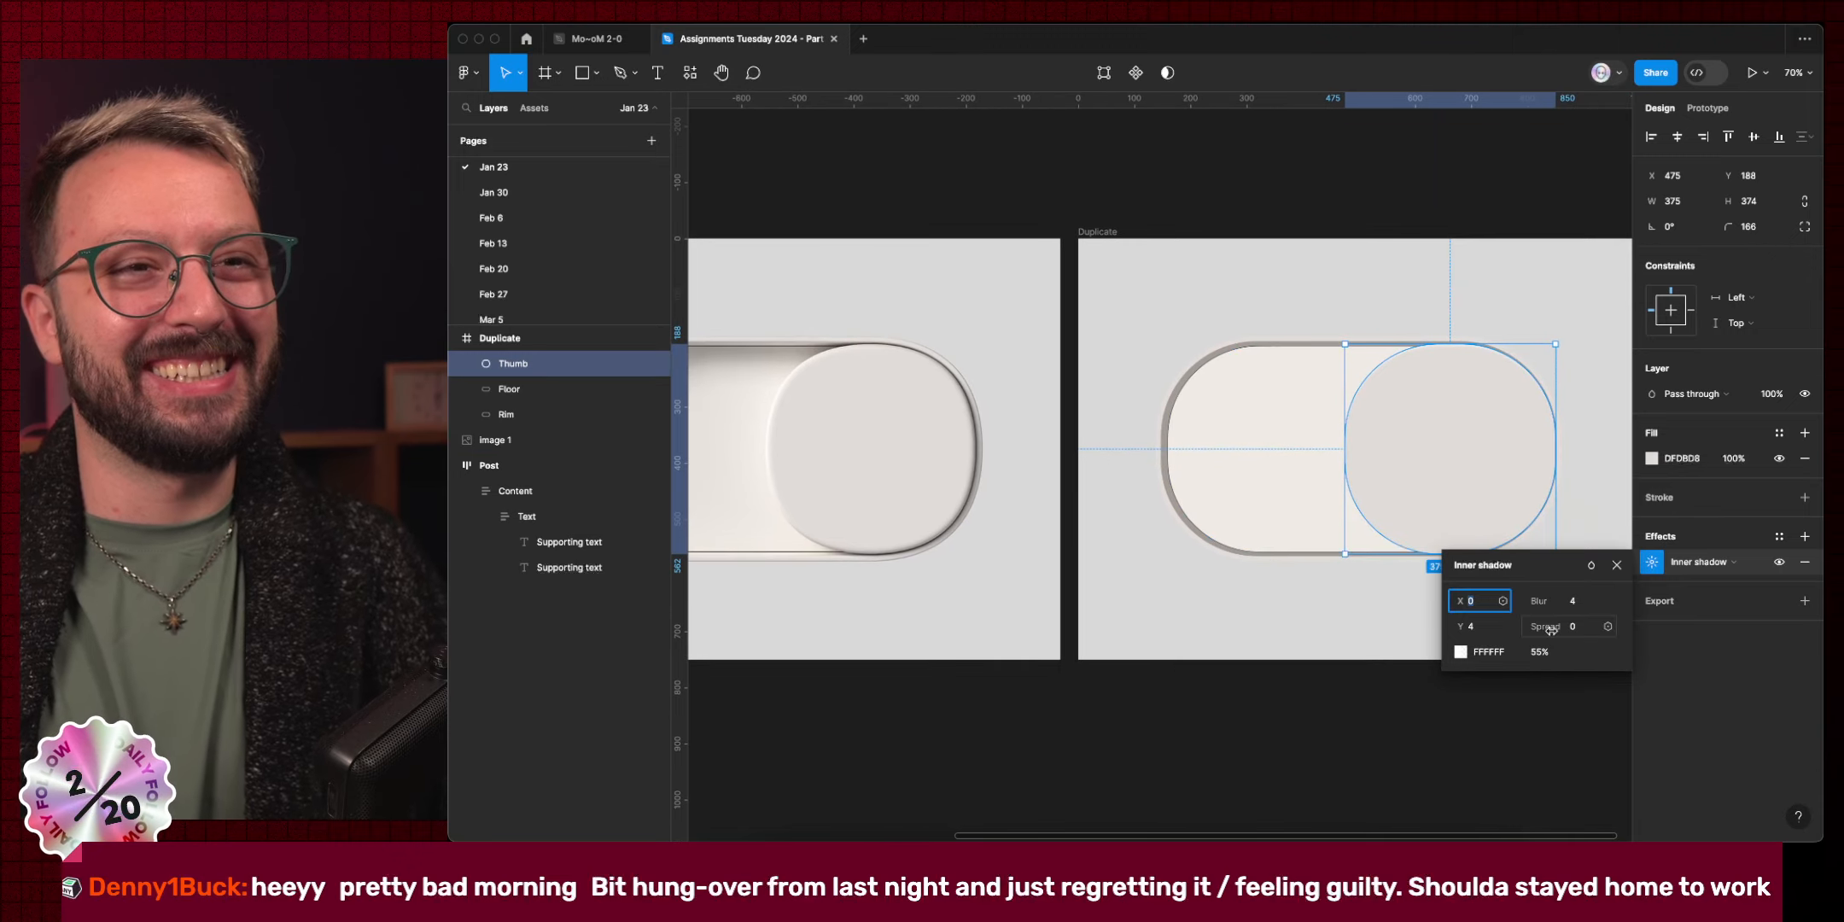
left_click(1490, 652)
type("red")
key("Return")
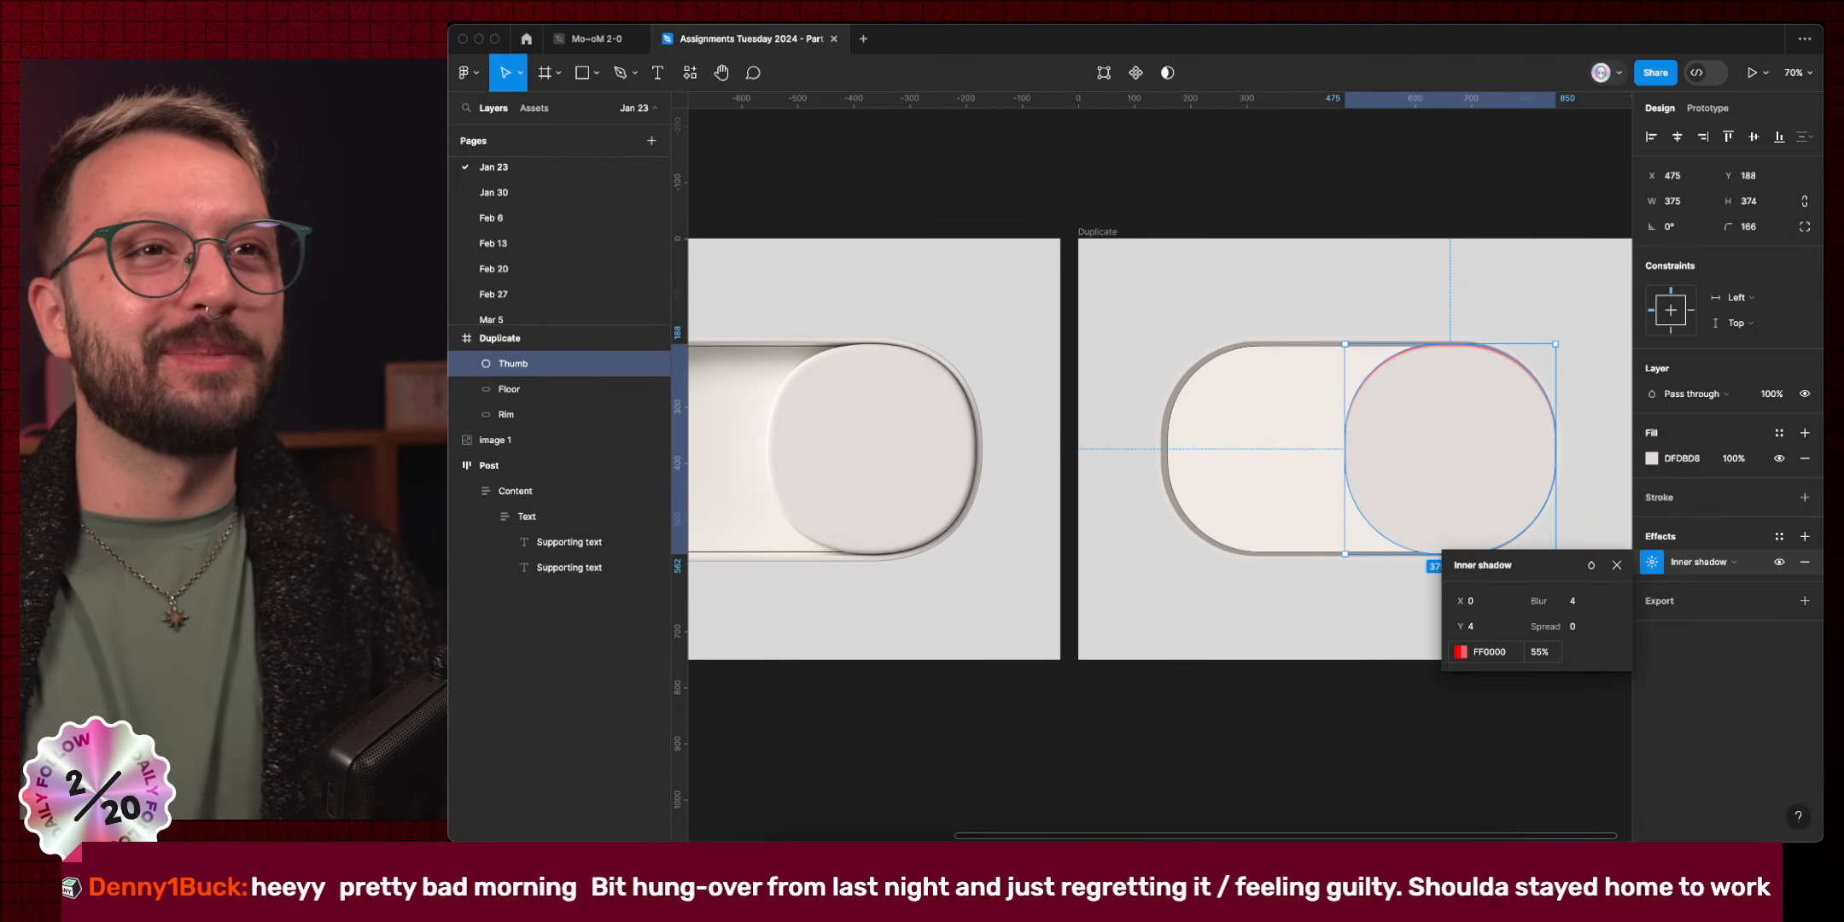
left_click(1485, 601)
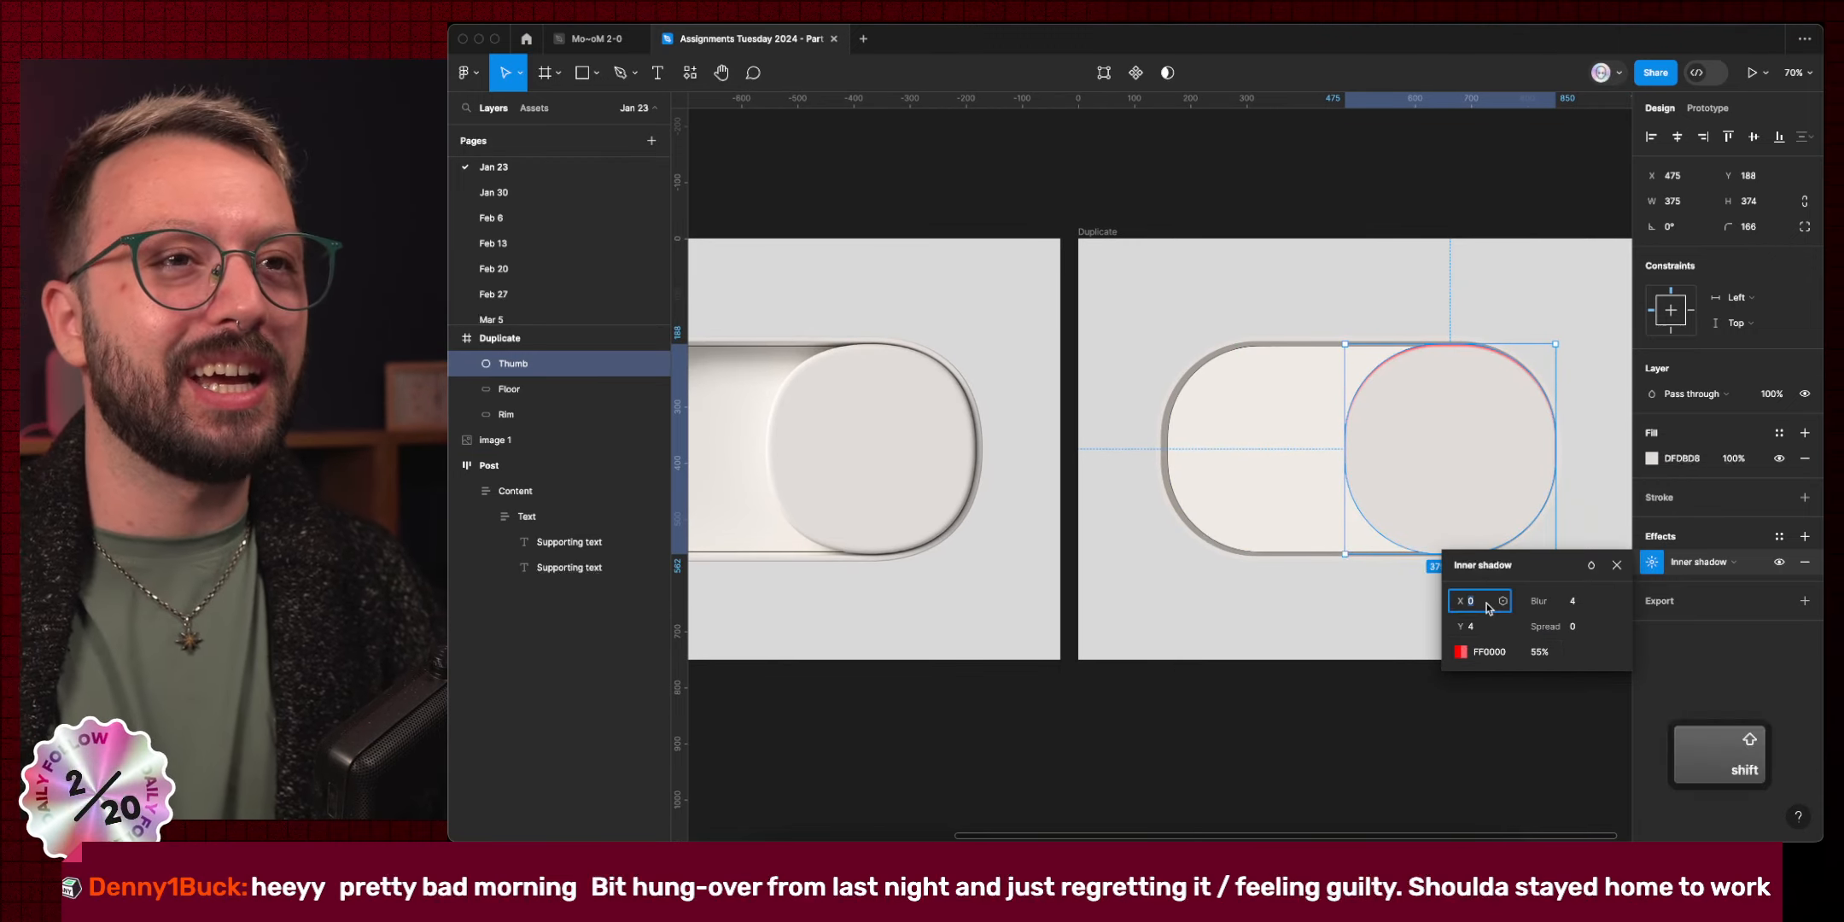
key("shift+Up")
key("shift+Up")
key("shift+Down")
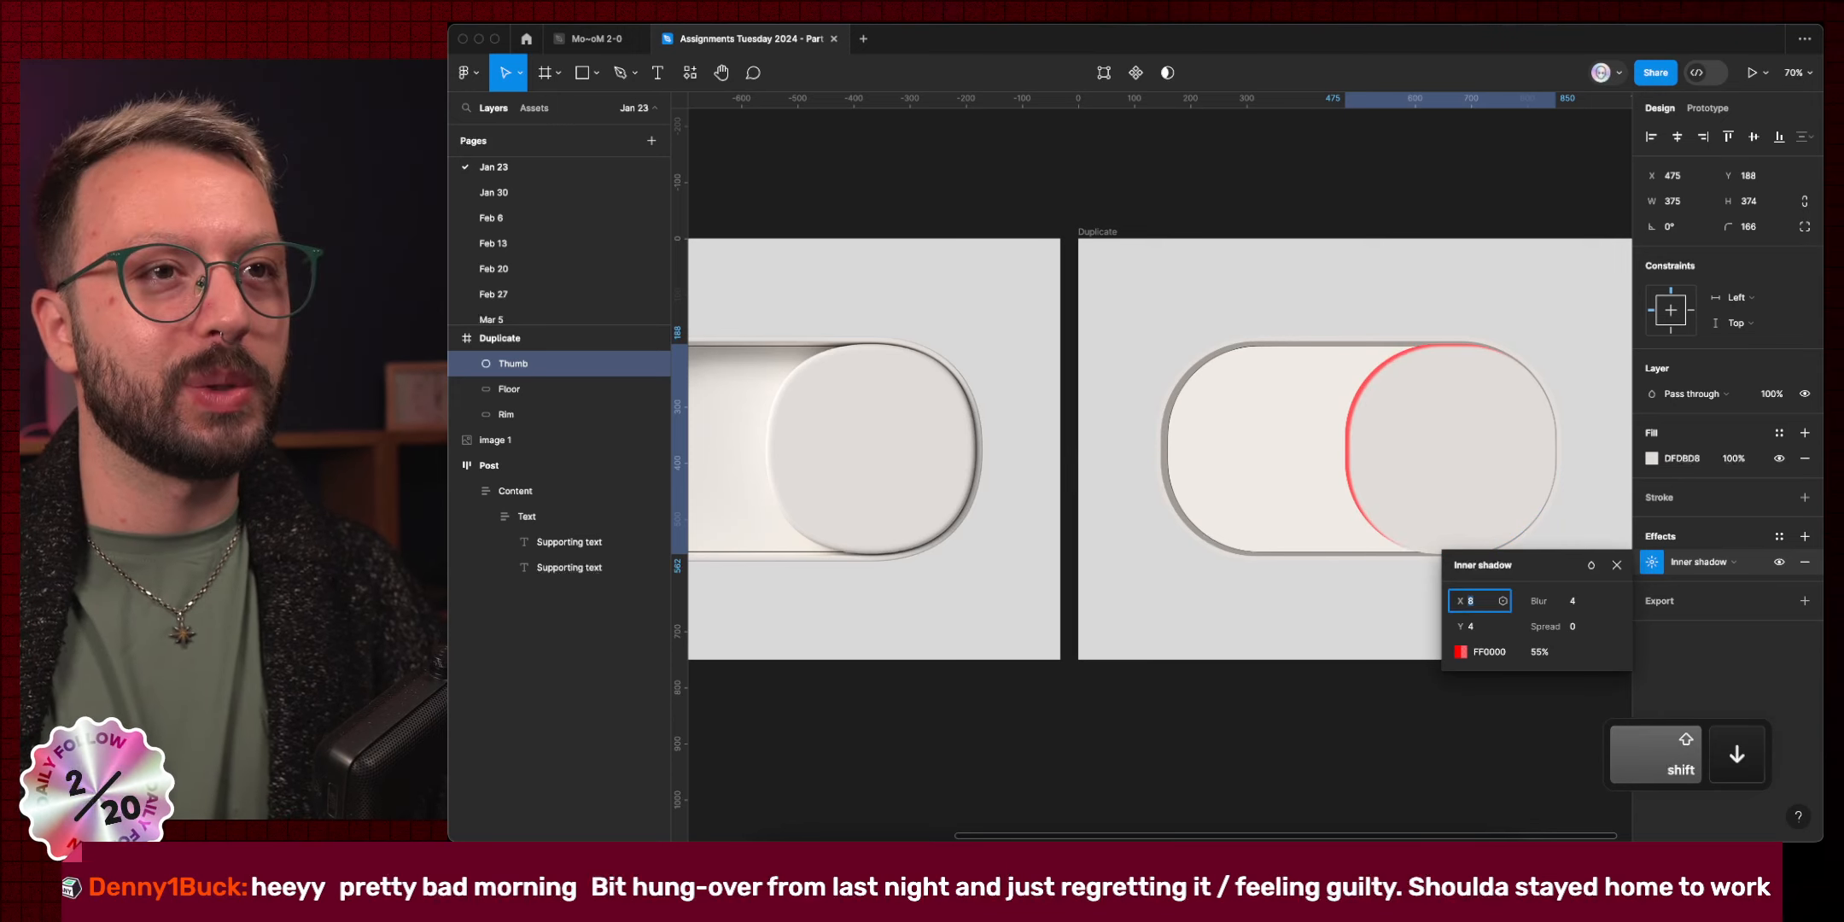
Raise the shadow blur to 20, recolour it white FFFFFF, and select the effect row.
left_click(1592, 602)
key("shift+Up")
key("shift+Up")
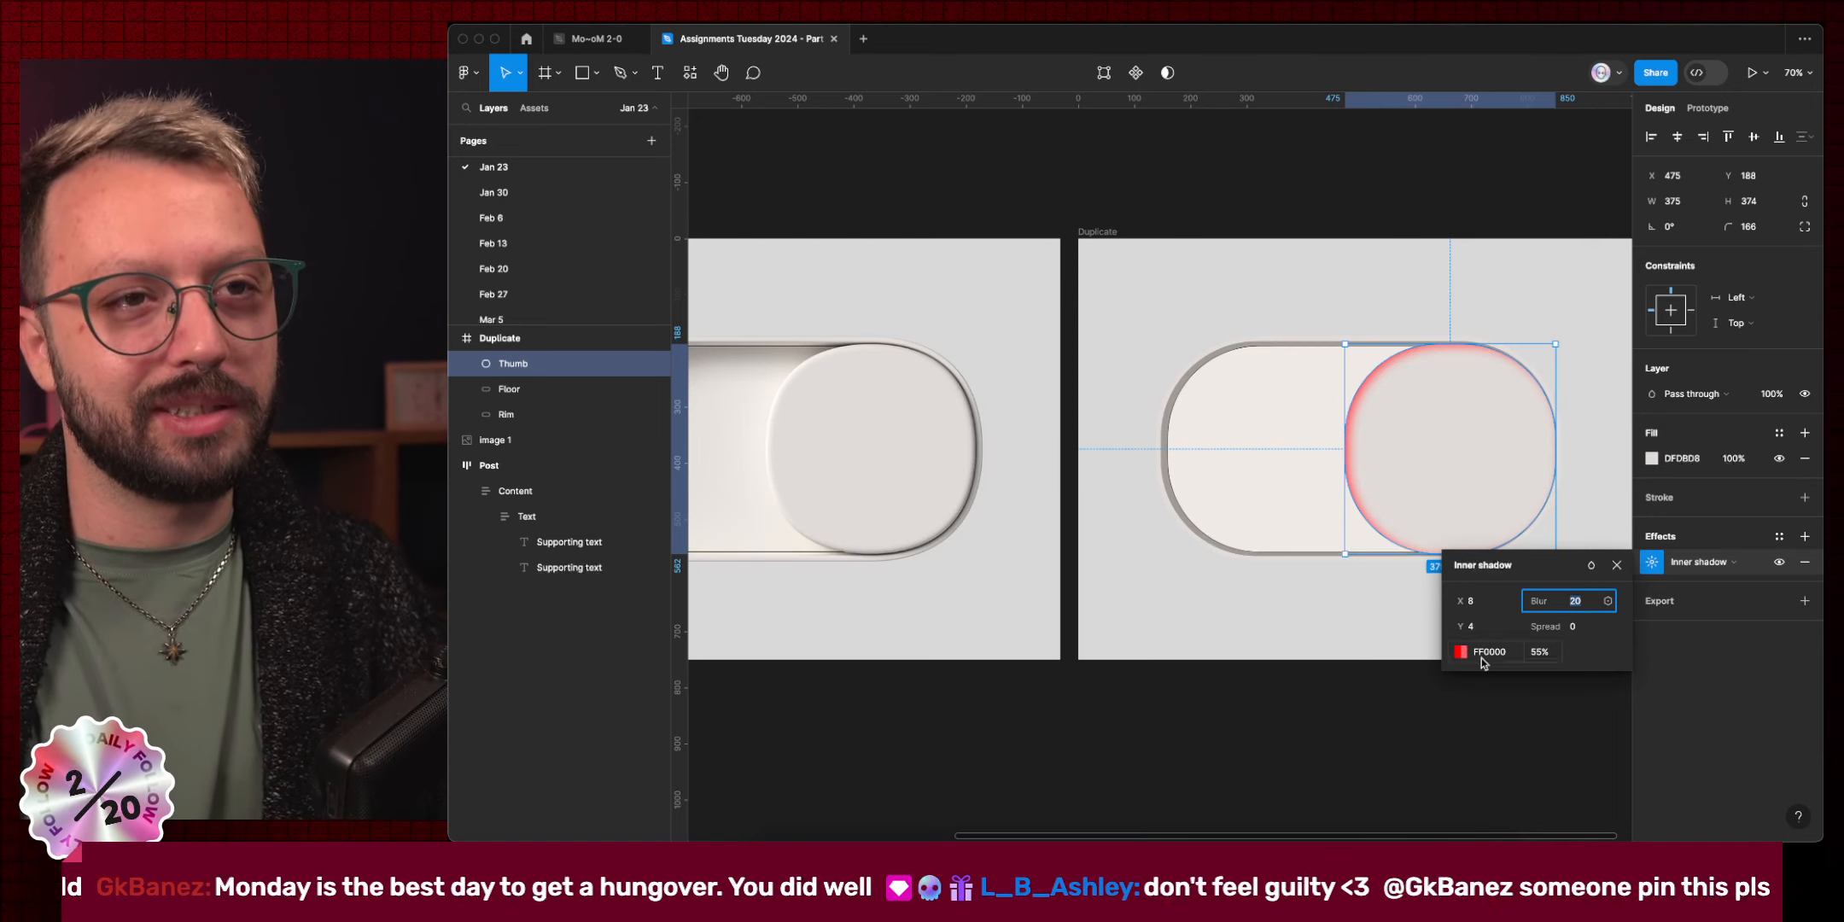
left_click(1481, 658)
type("ffffff")
key("Return")
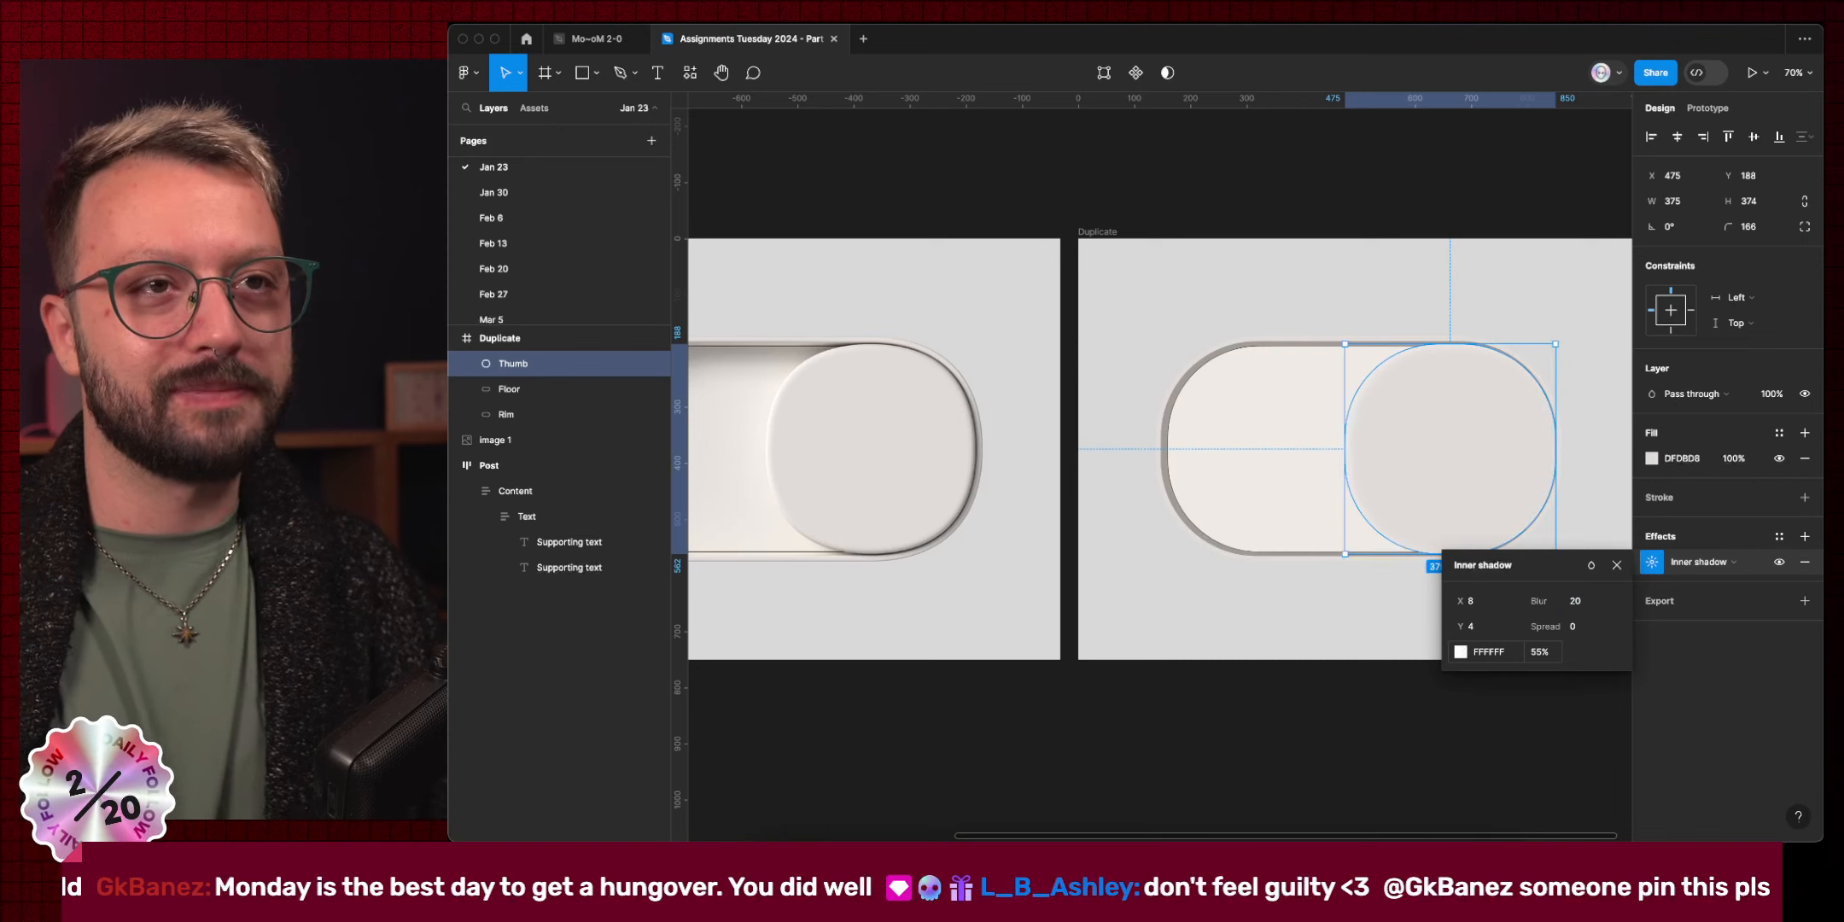
left_click(1731, 532)
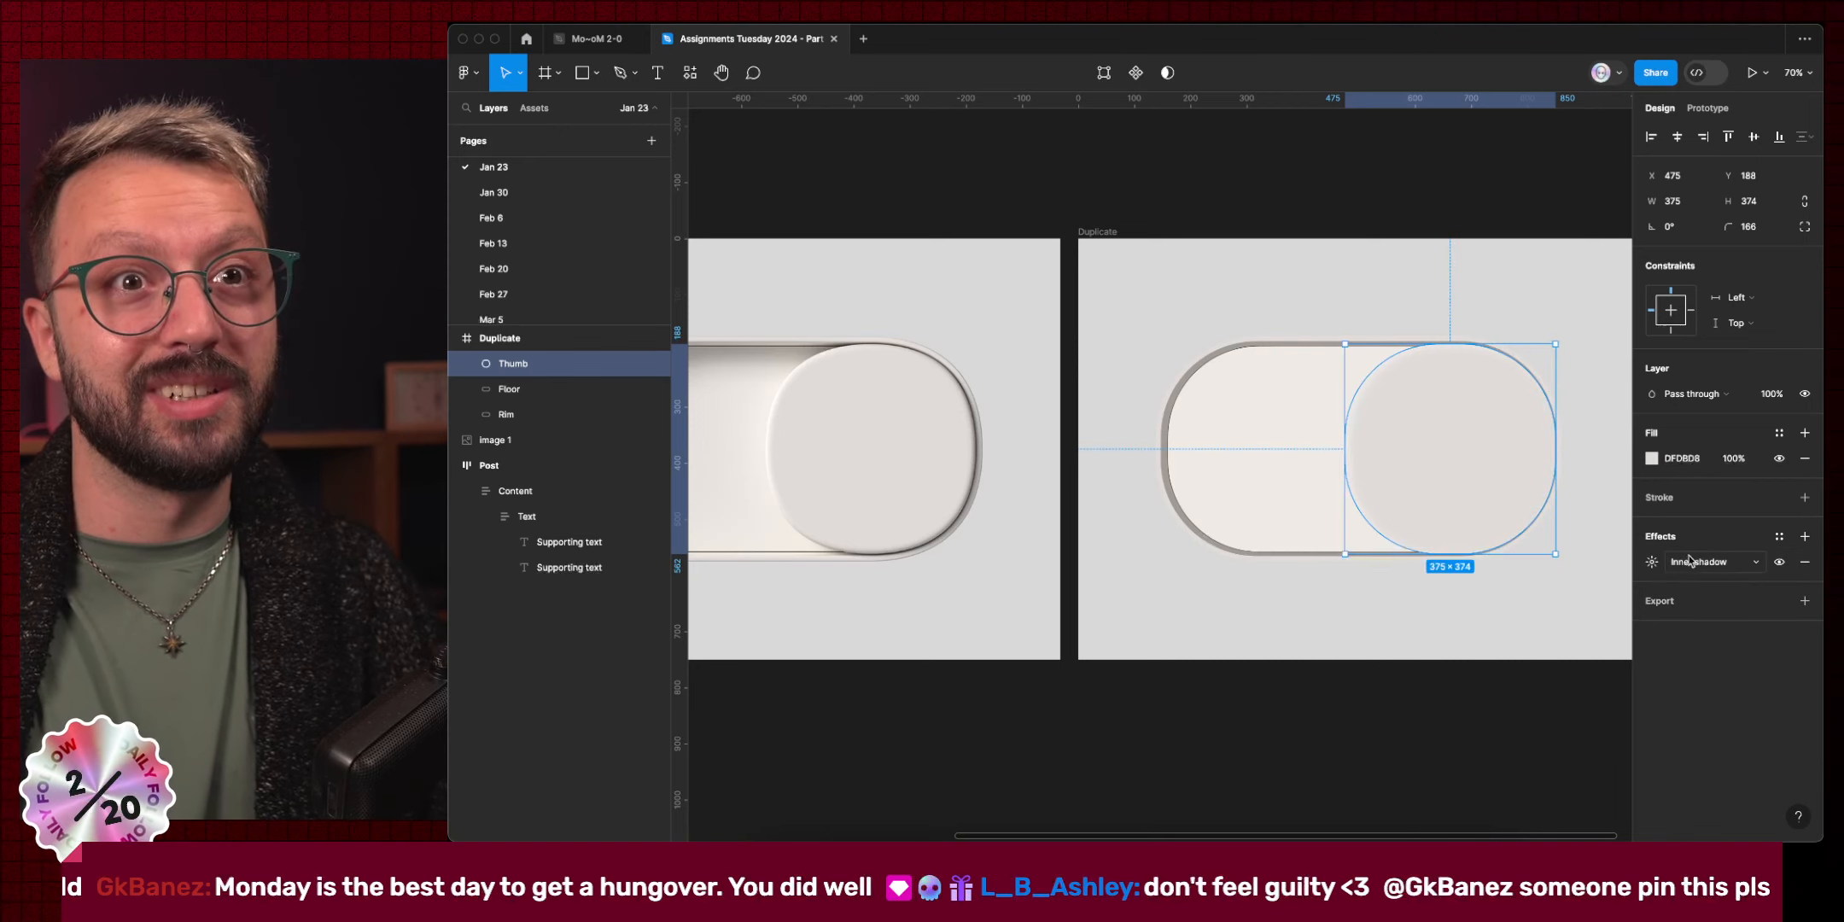
left_click(1638, 566)
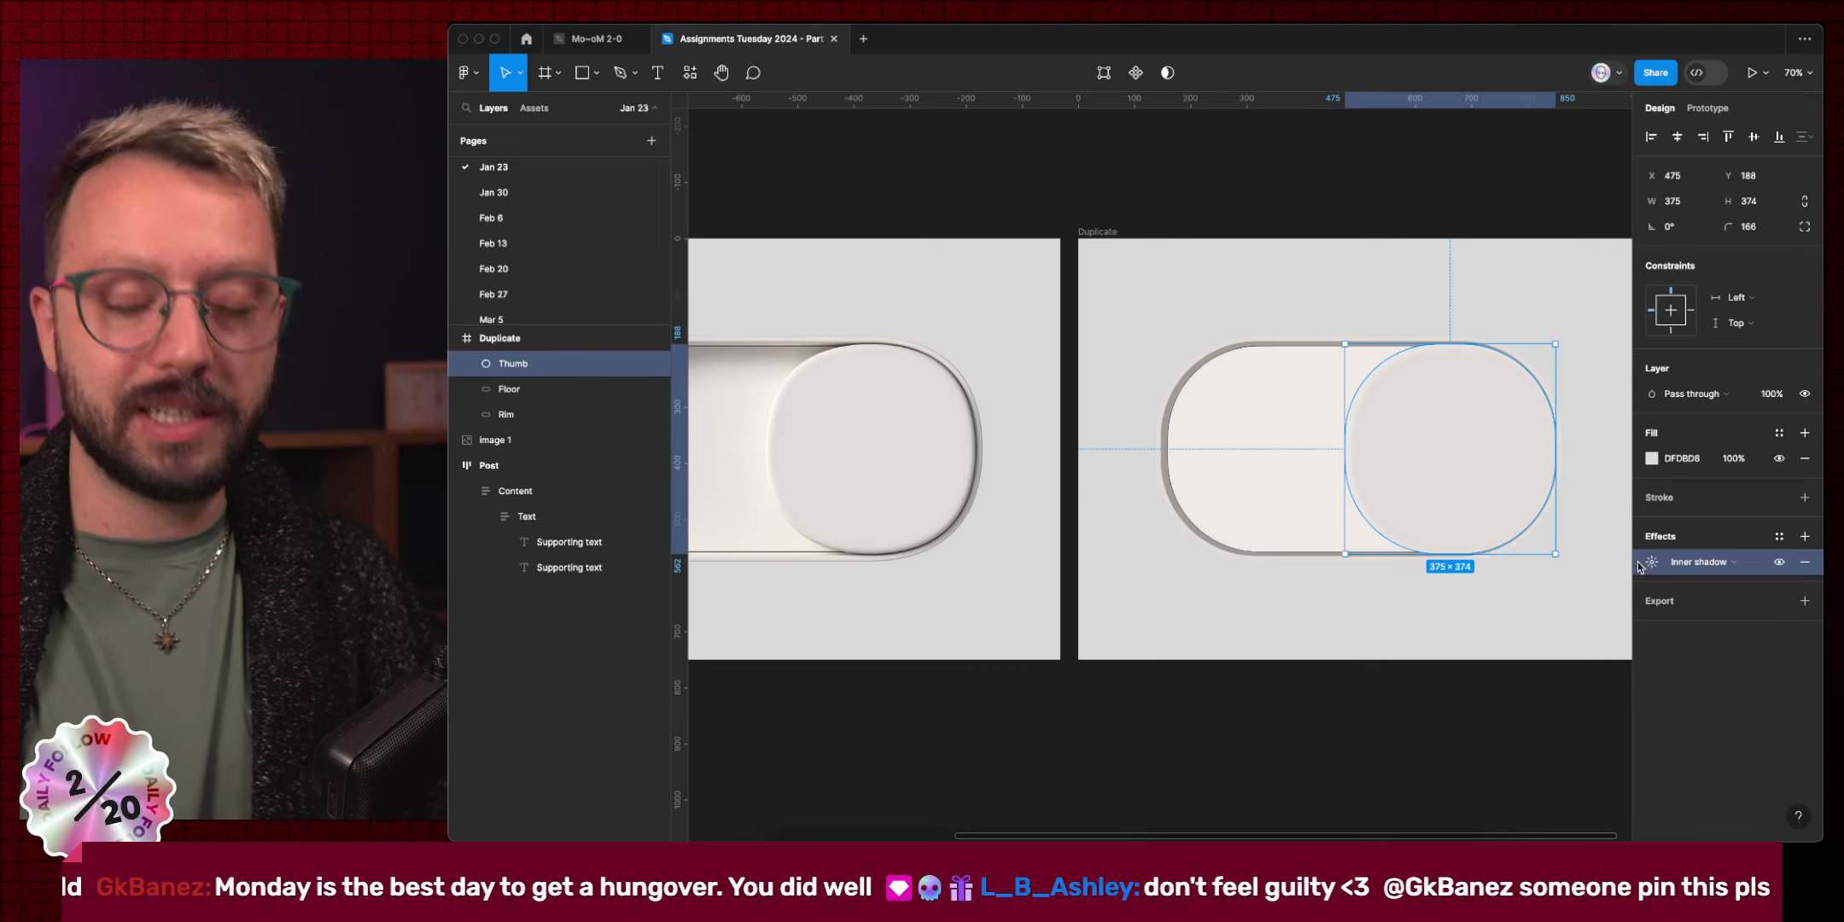
Duplicate the white inner shadow and set the copy to X 4, Y 4, blur 8.
key("ctrl+d")
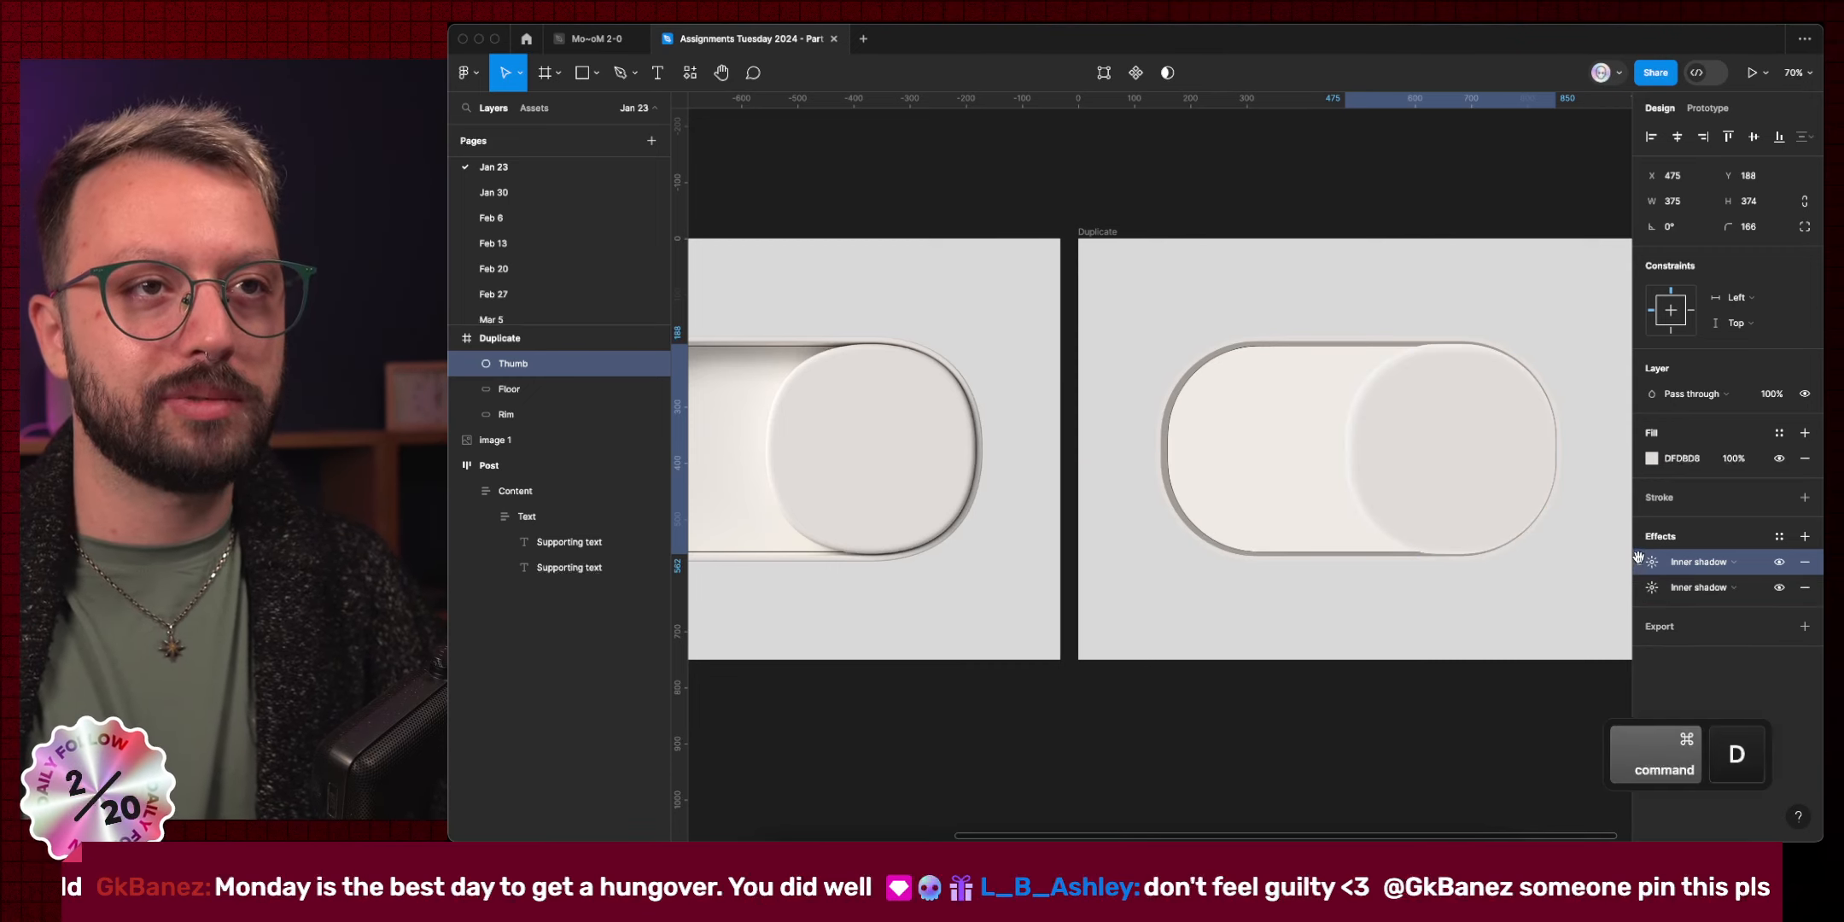
left_click(1652, 564)
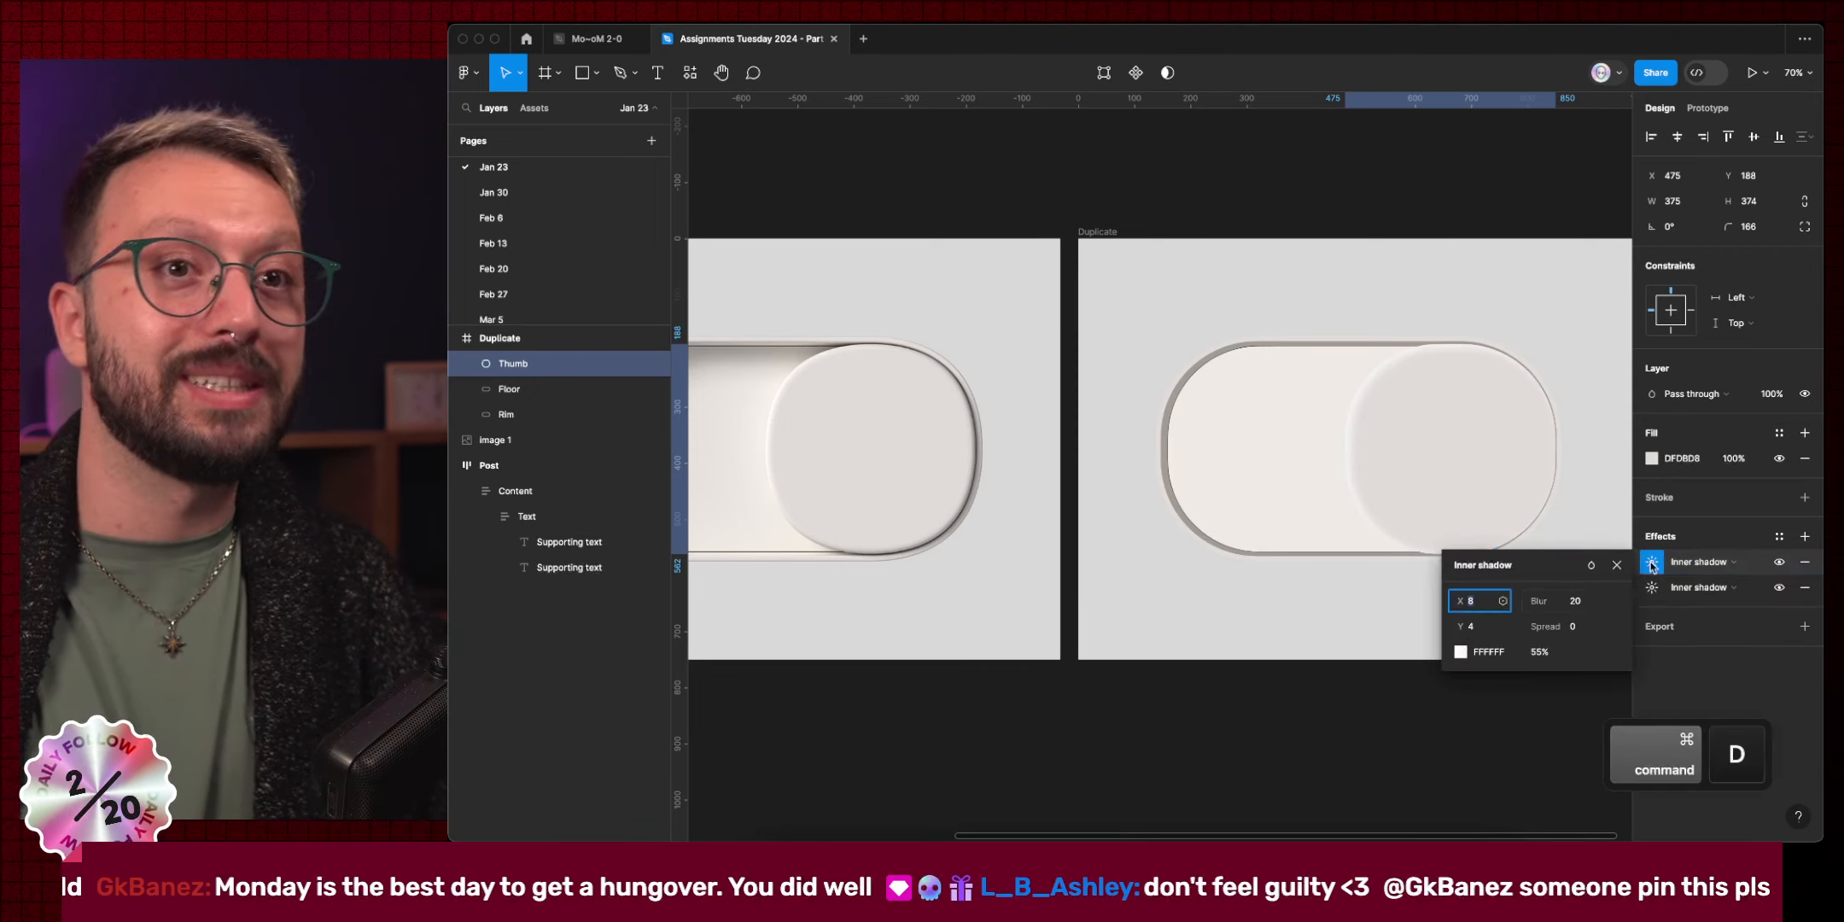
left_click(1490, 629)
type("2")
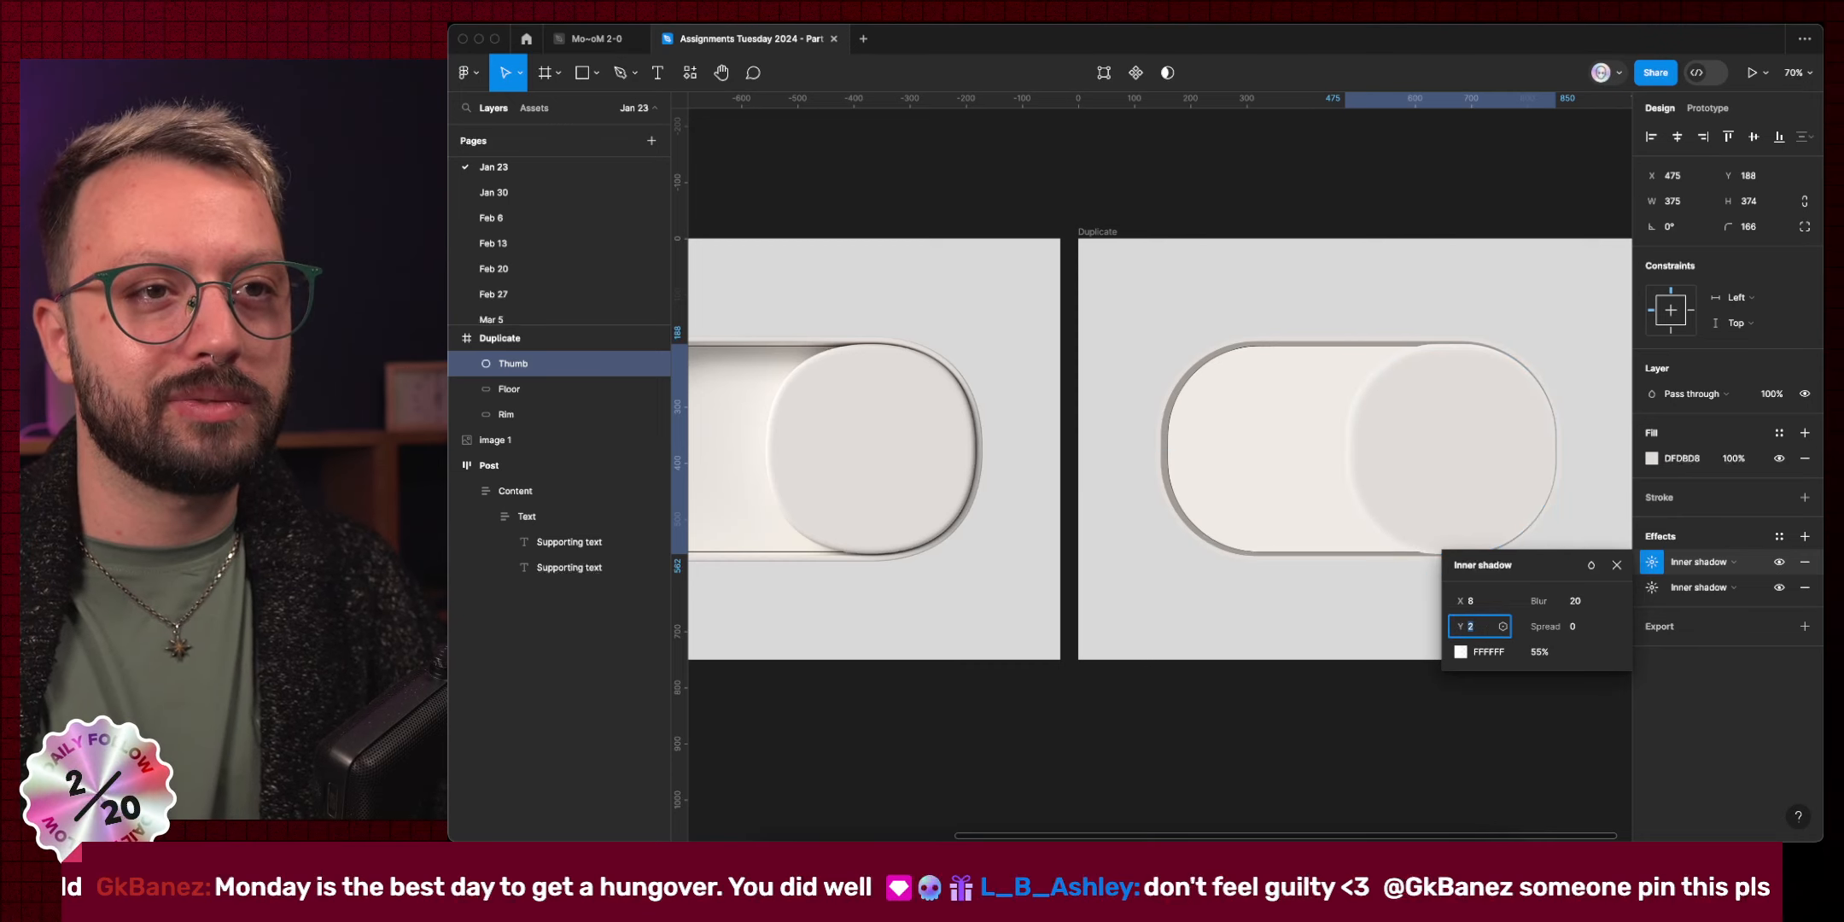
key("Up")
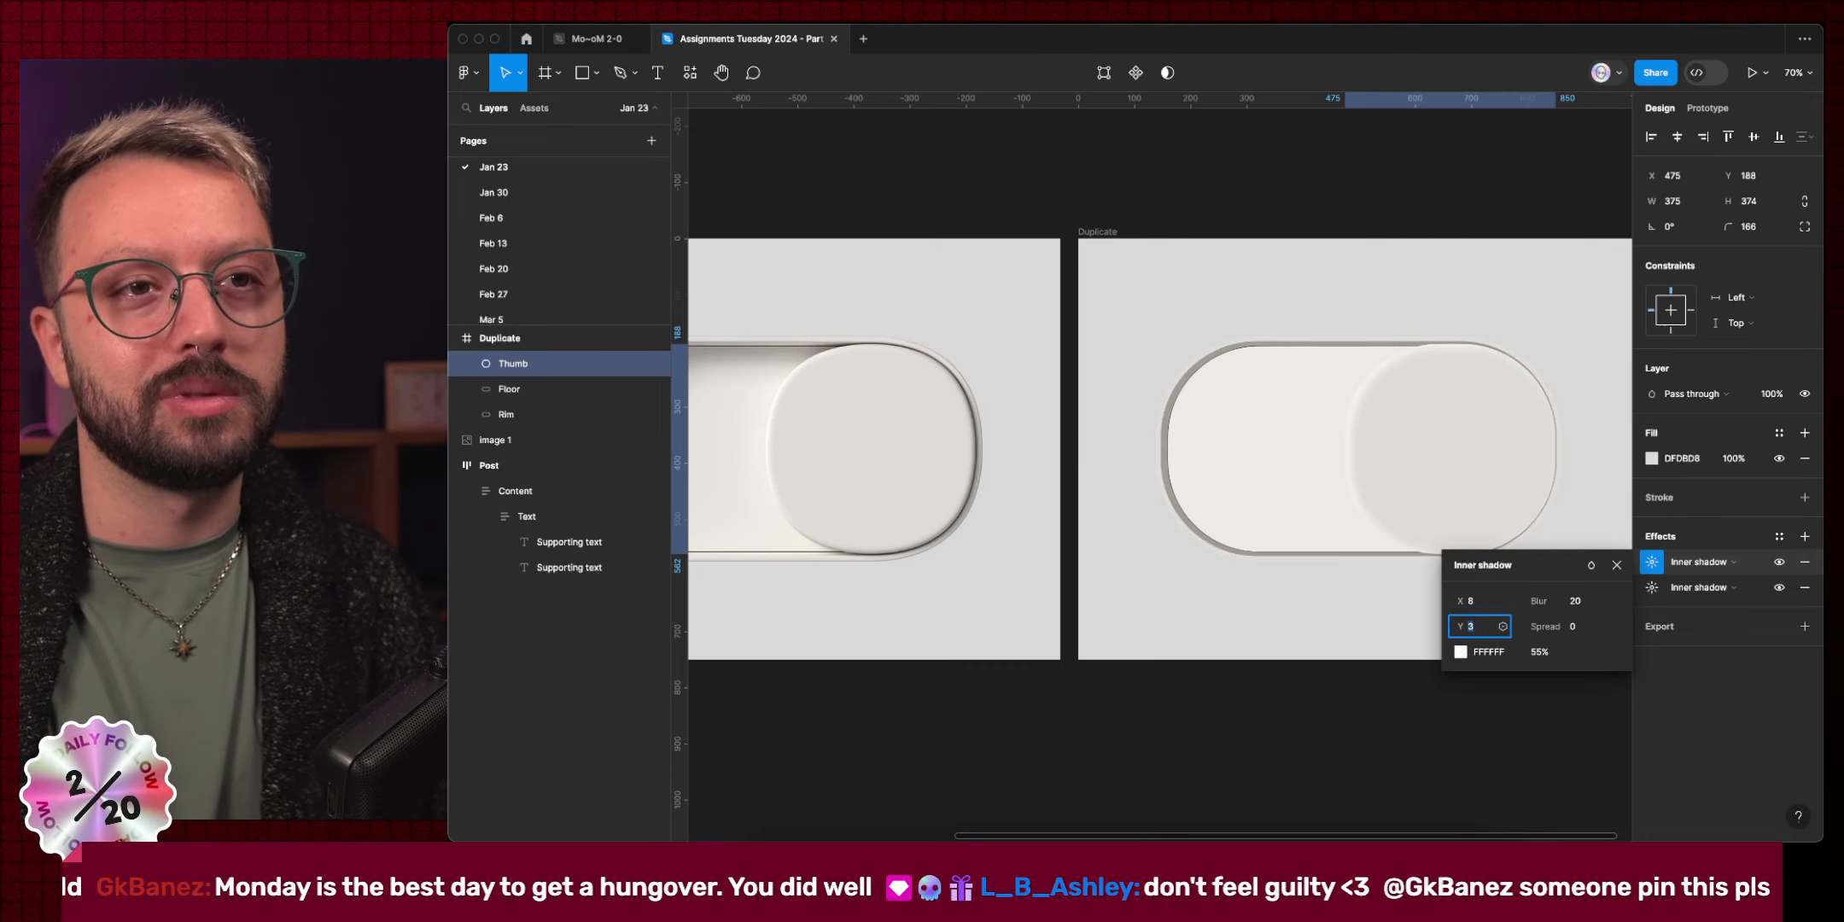
left_click(1490, 603)
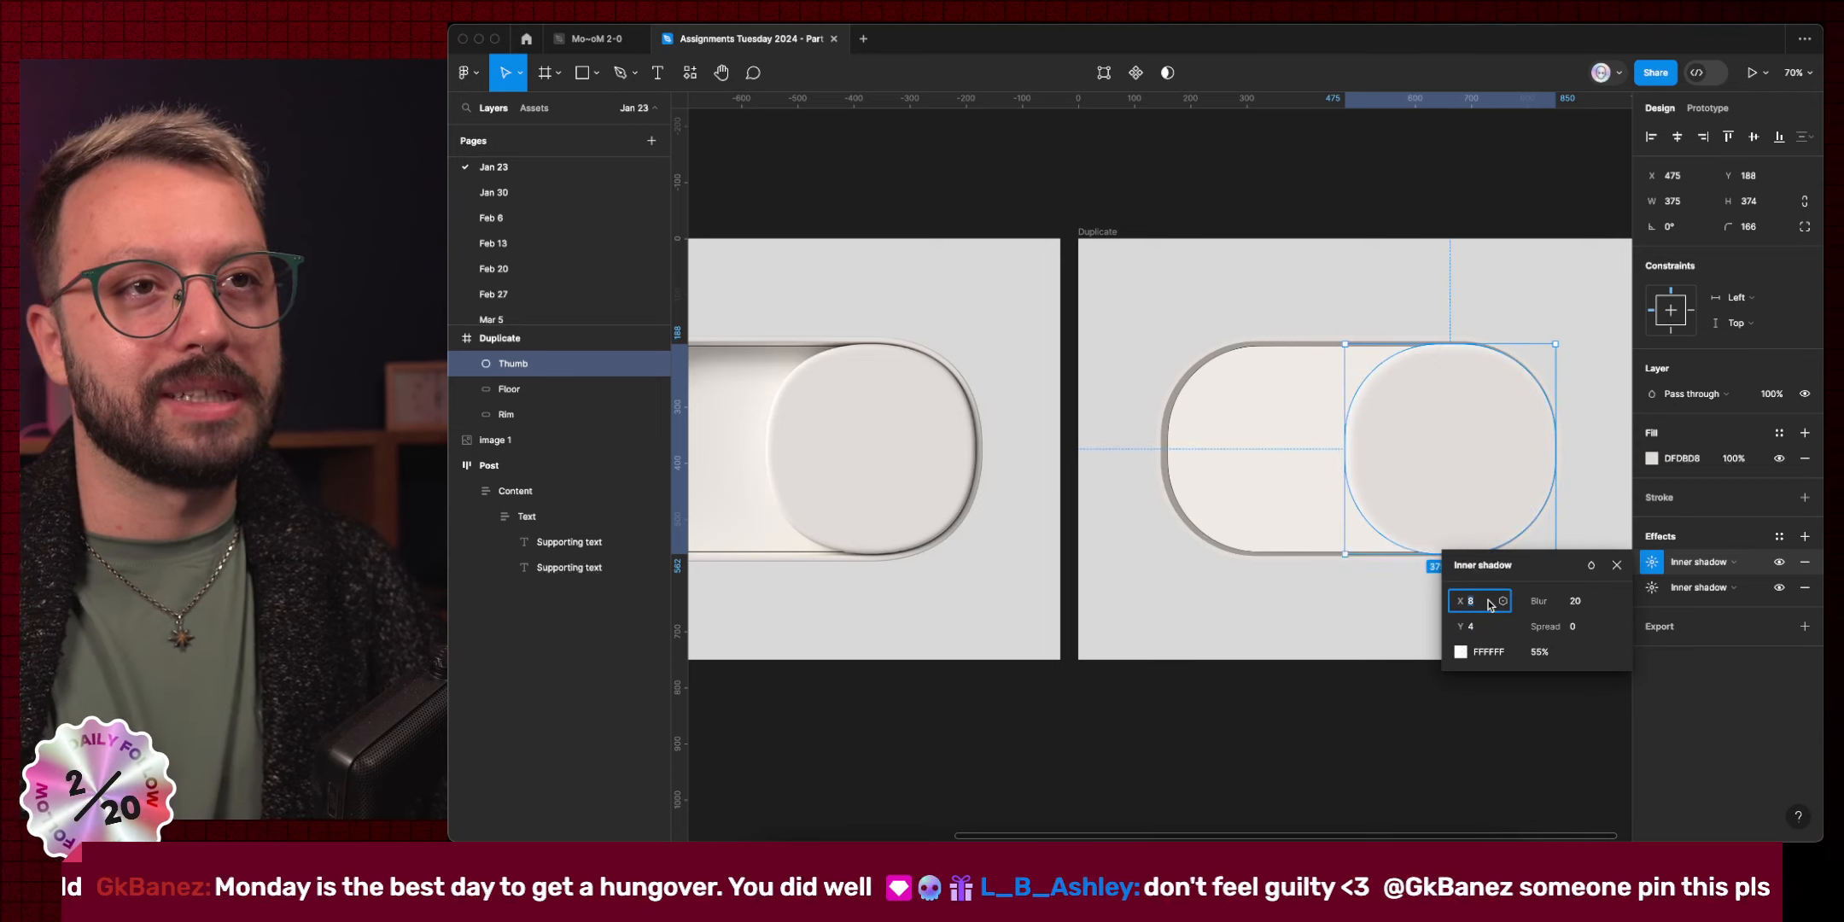
type("6")
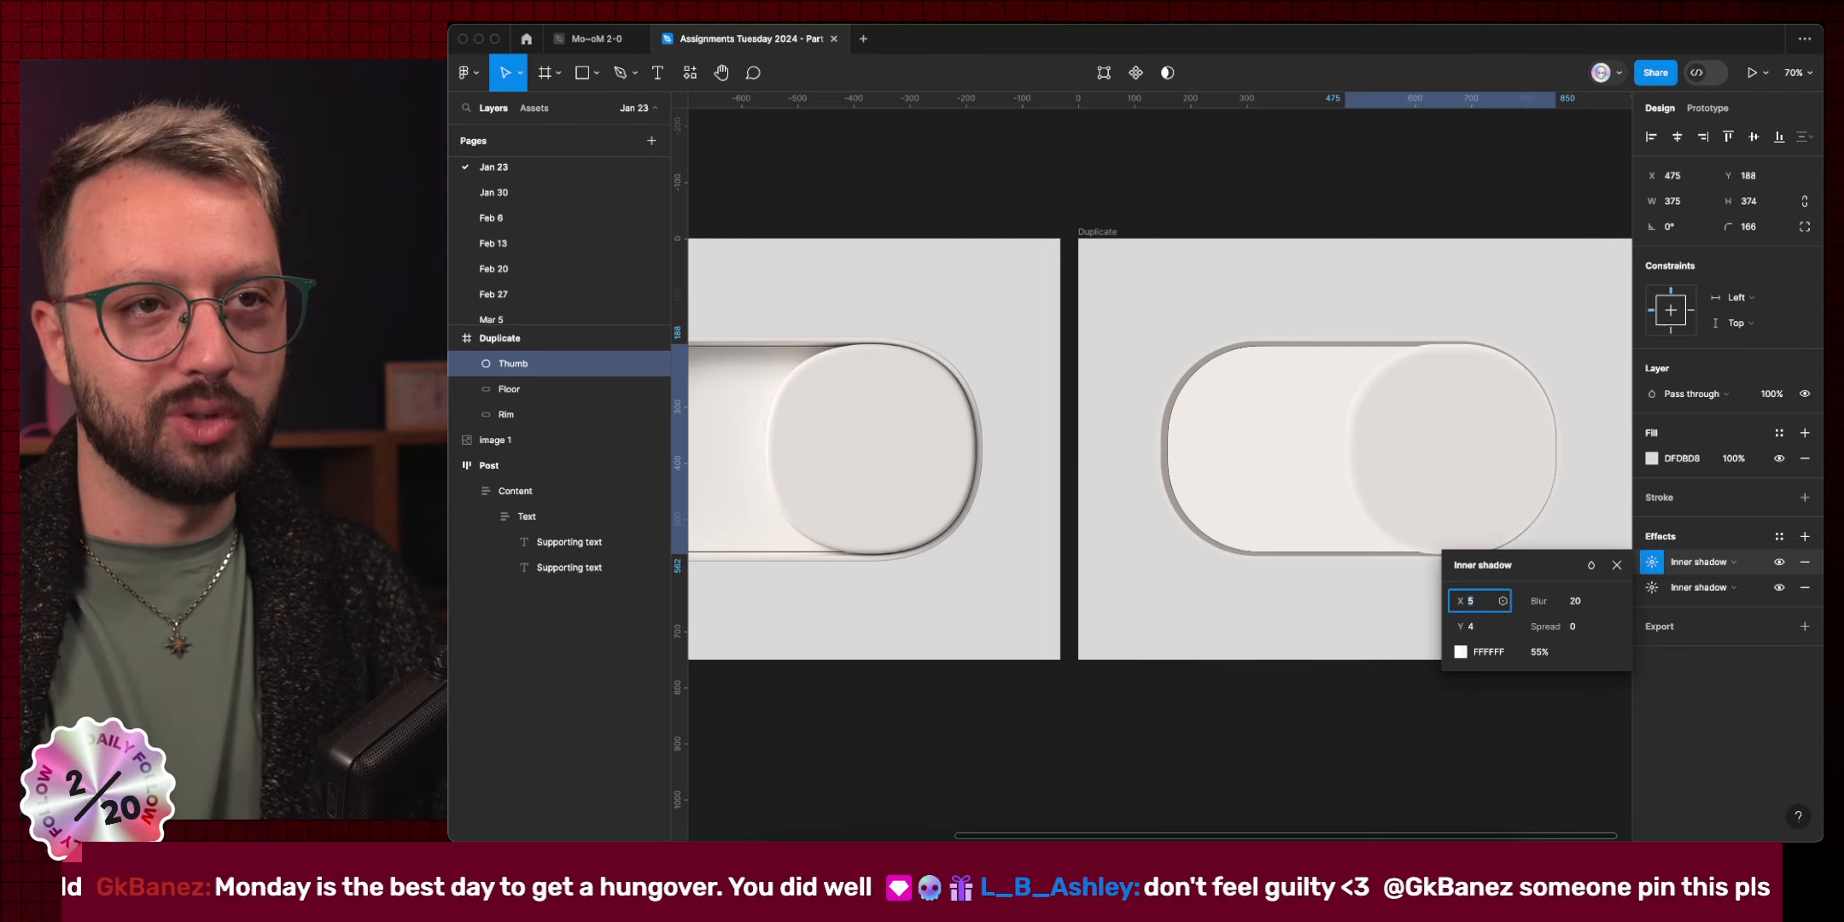
left_click(1590, 602)
key("Down")
key("Down")
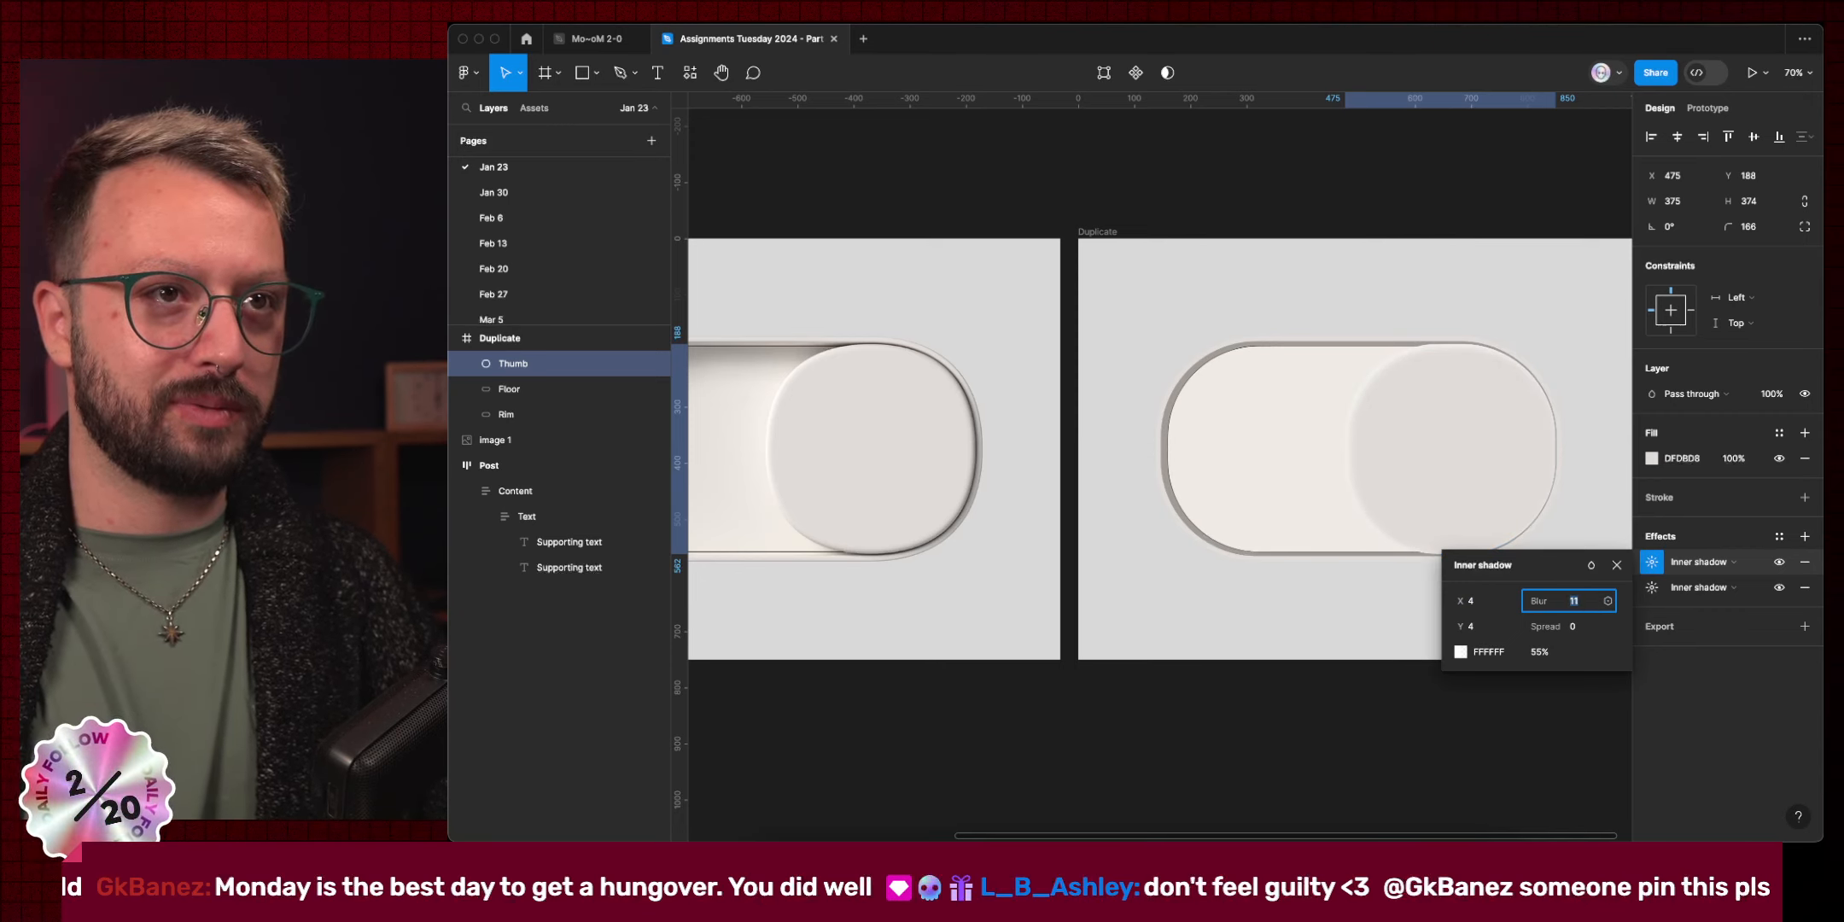
key("Down")
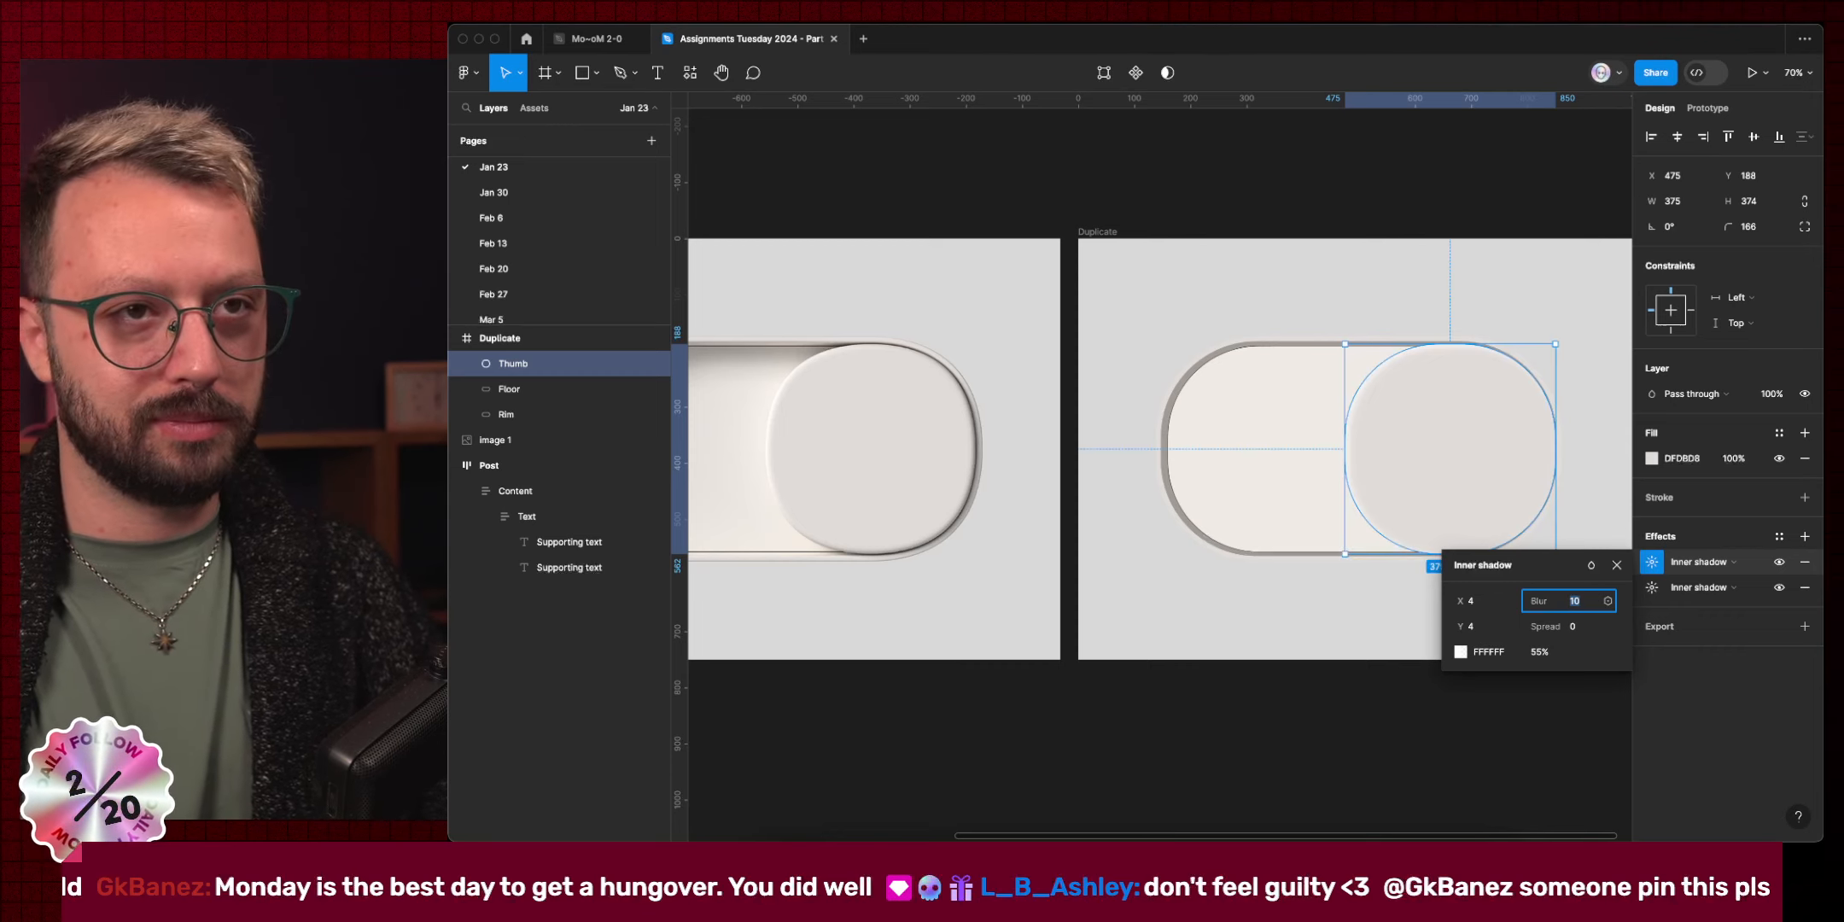
key("Down")
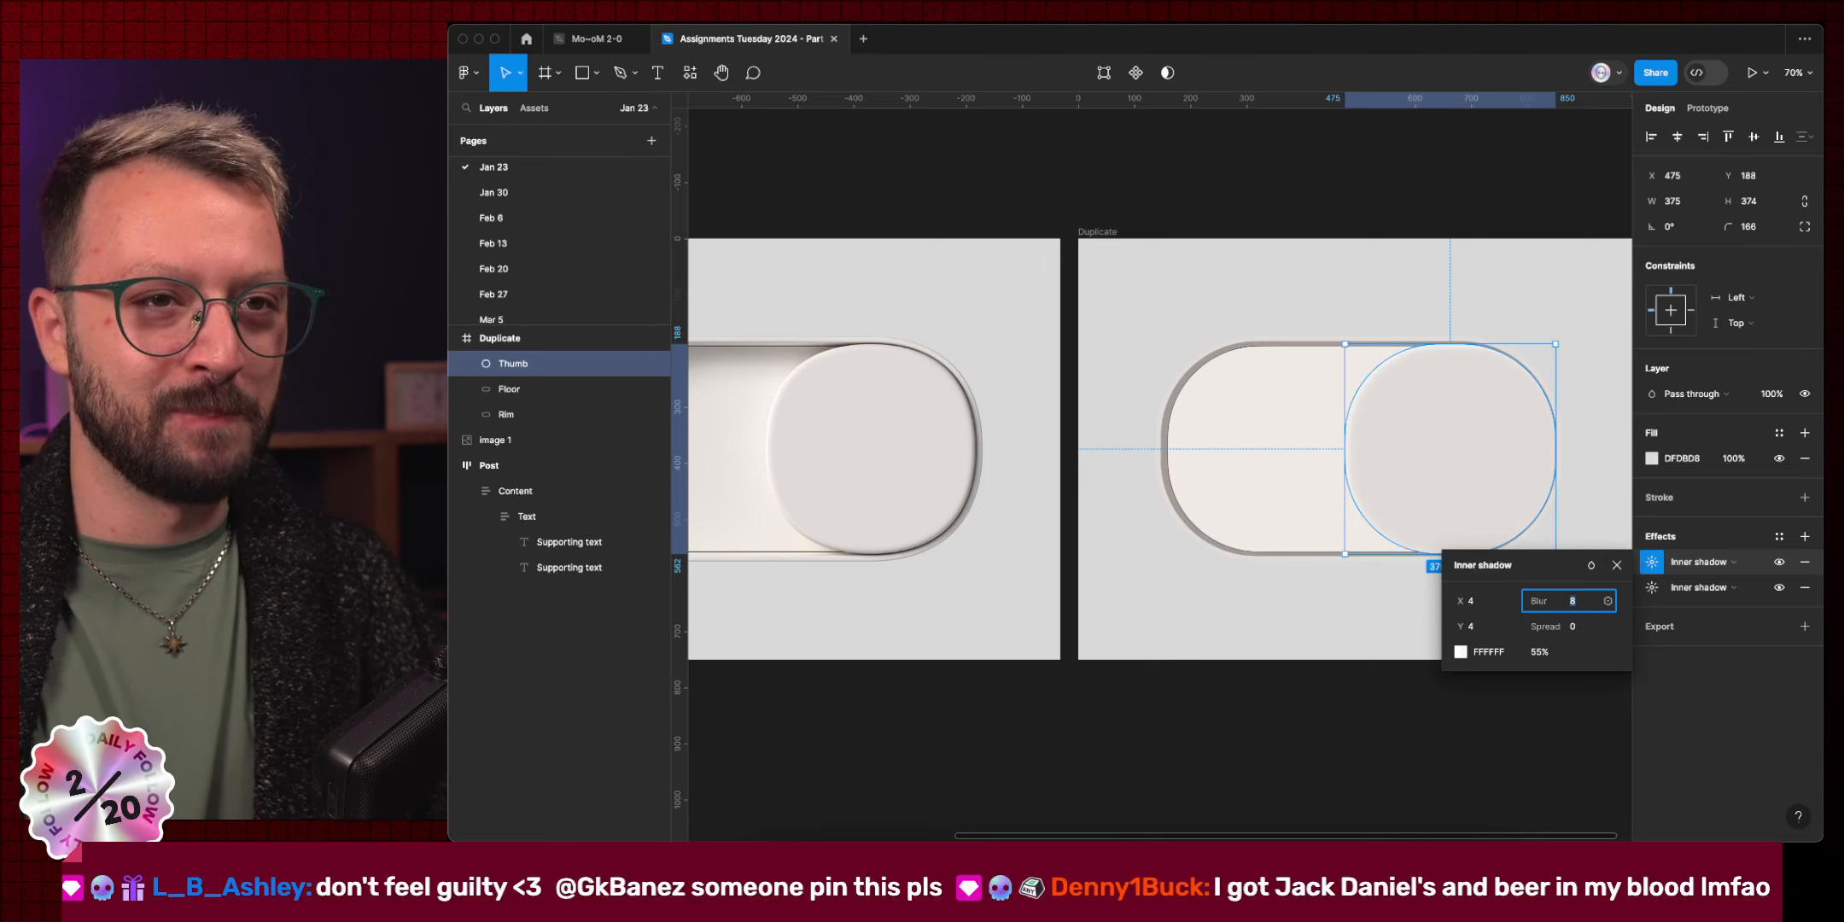
left_click(1357, 785)
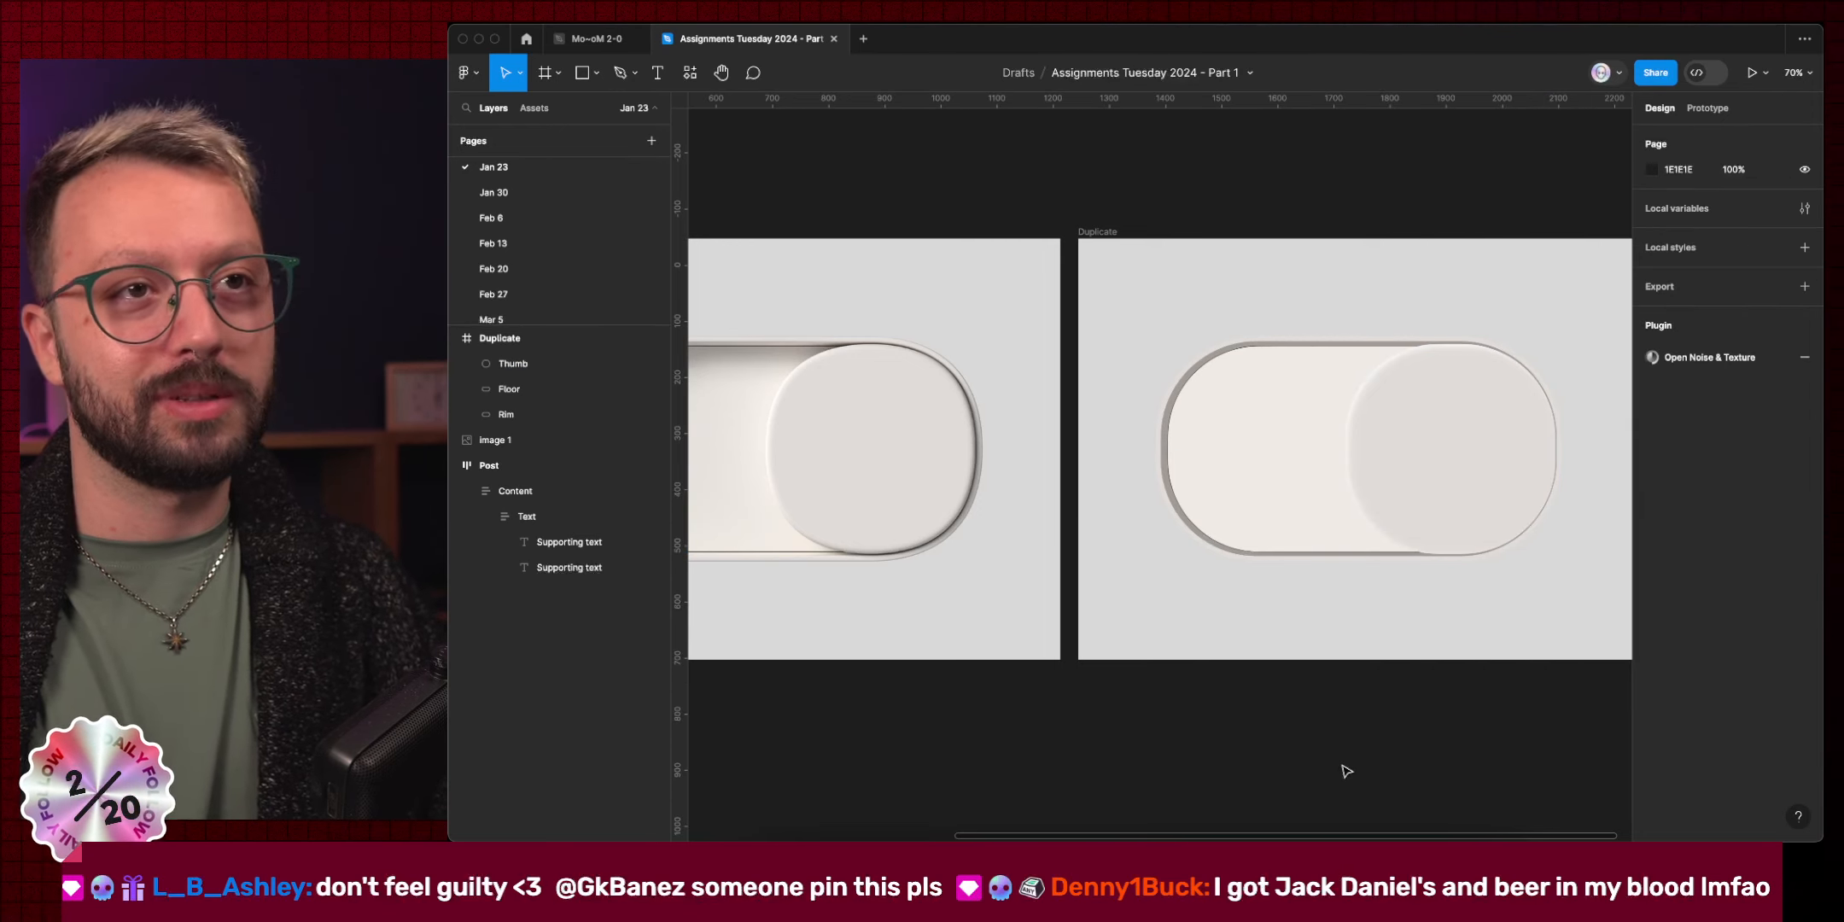
Add a trial inner shadow with -4 offsets on the Thumb, then delete it.
left_click(1432, 531)
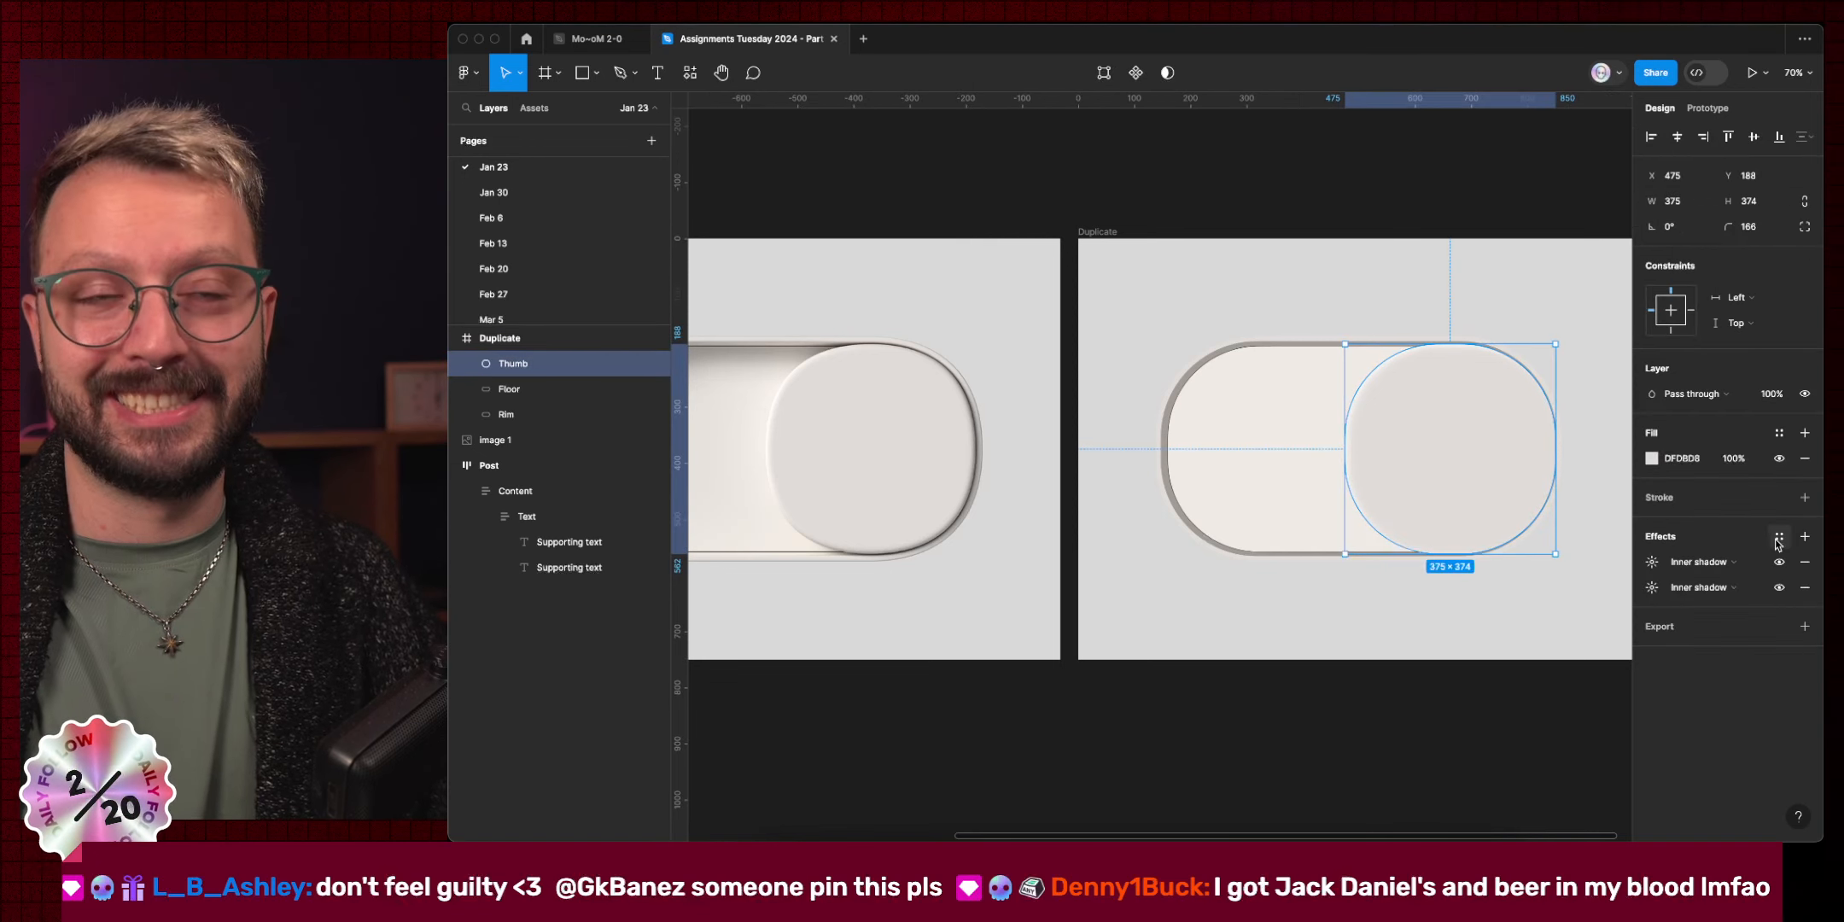
left_click(1803, 538)
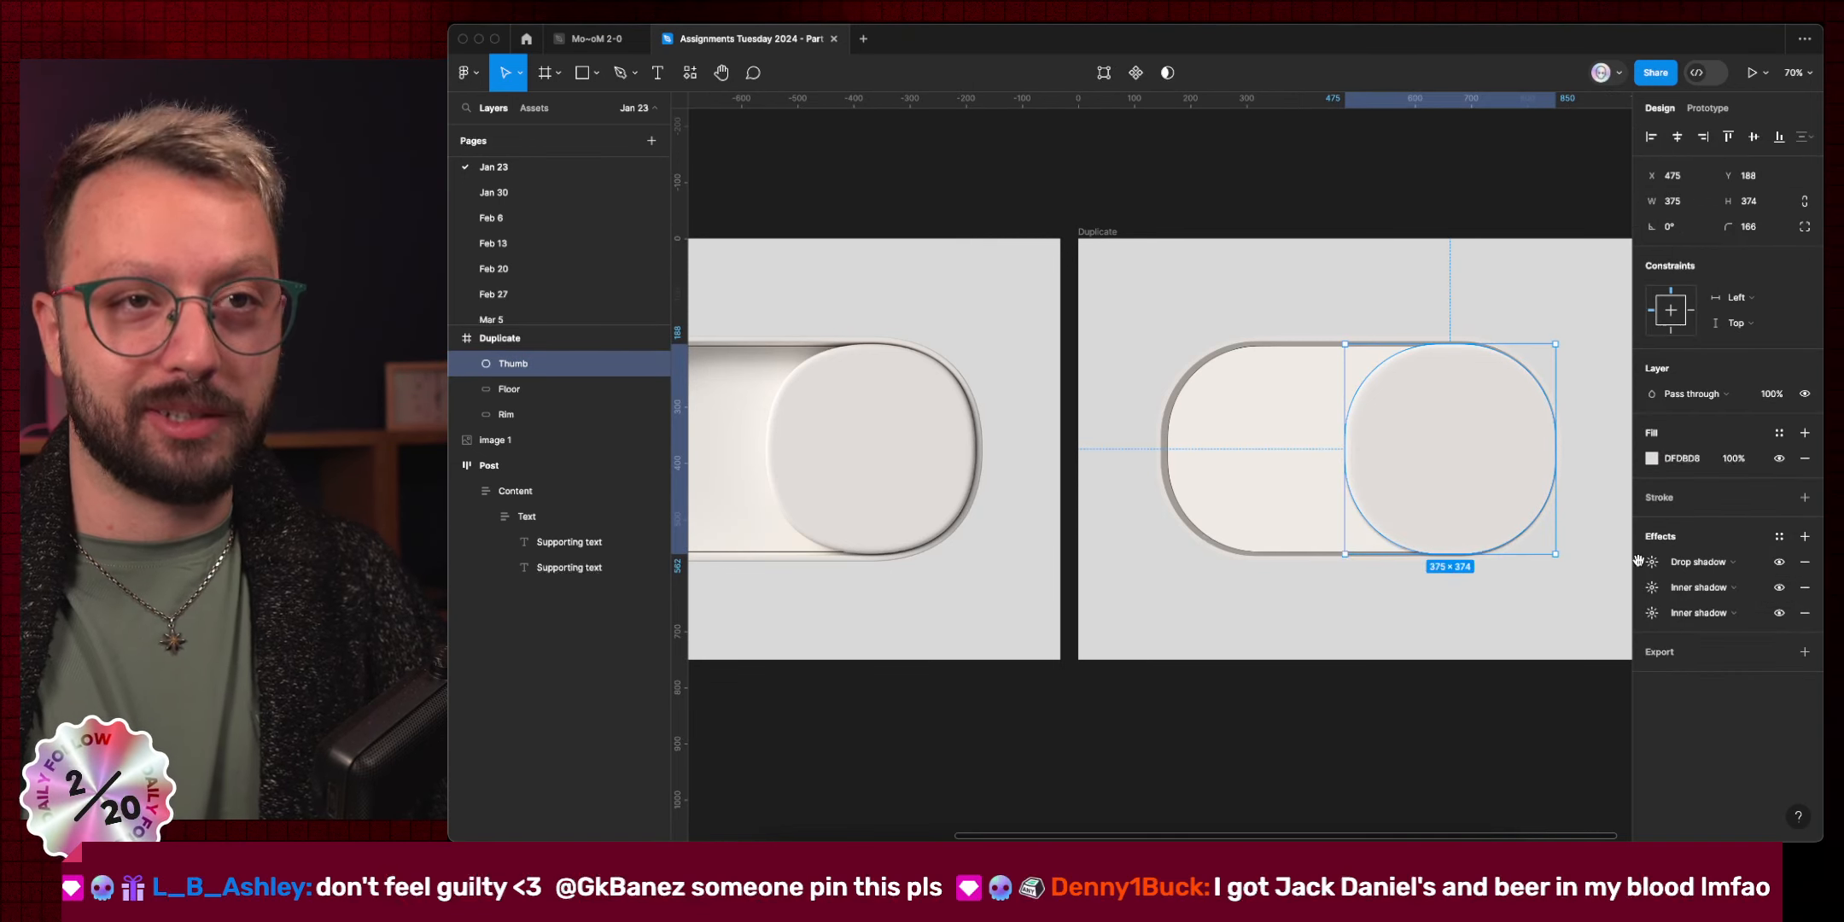
left_click(1694, 562)
left_click(1695, 547)
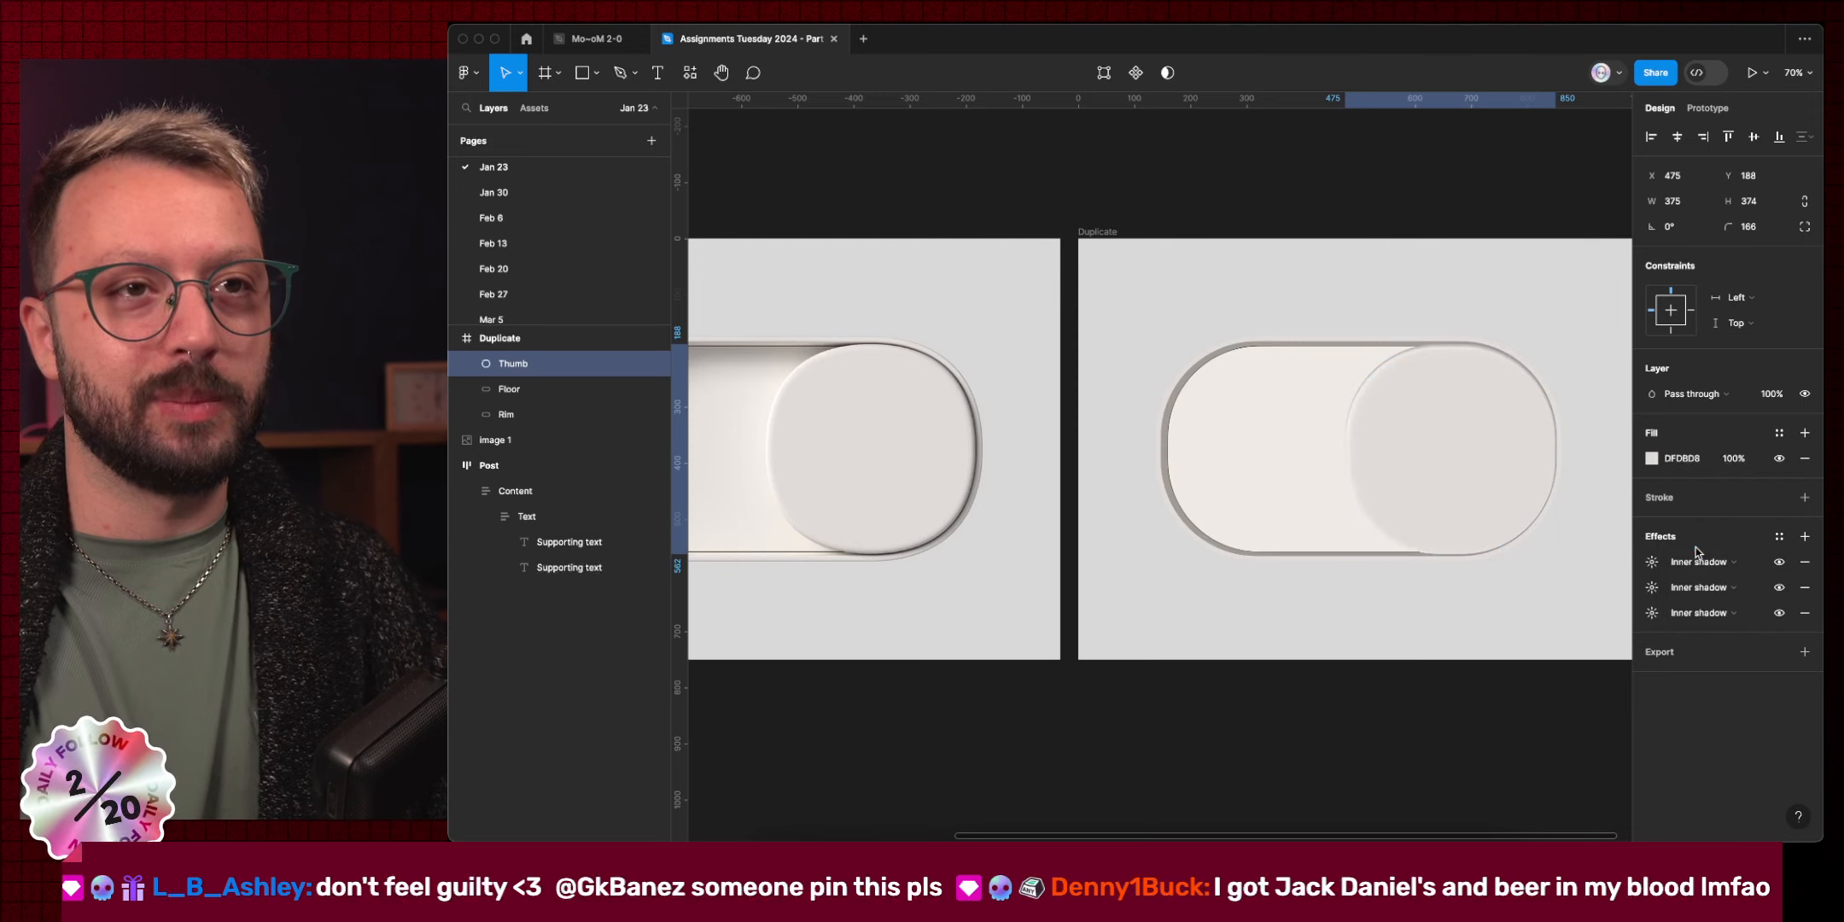
left_click(1652, 561)
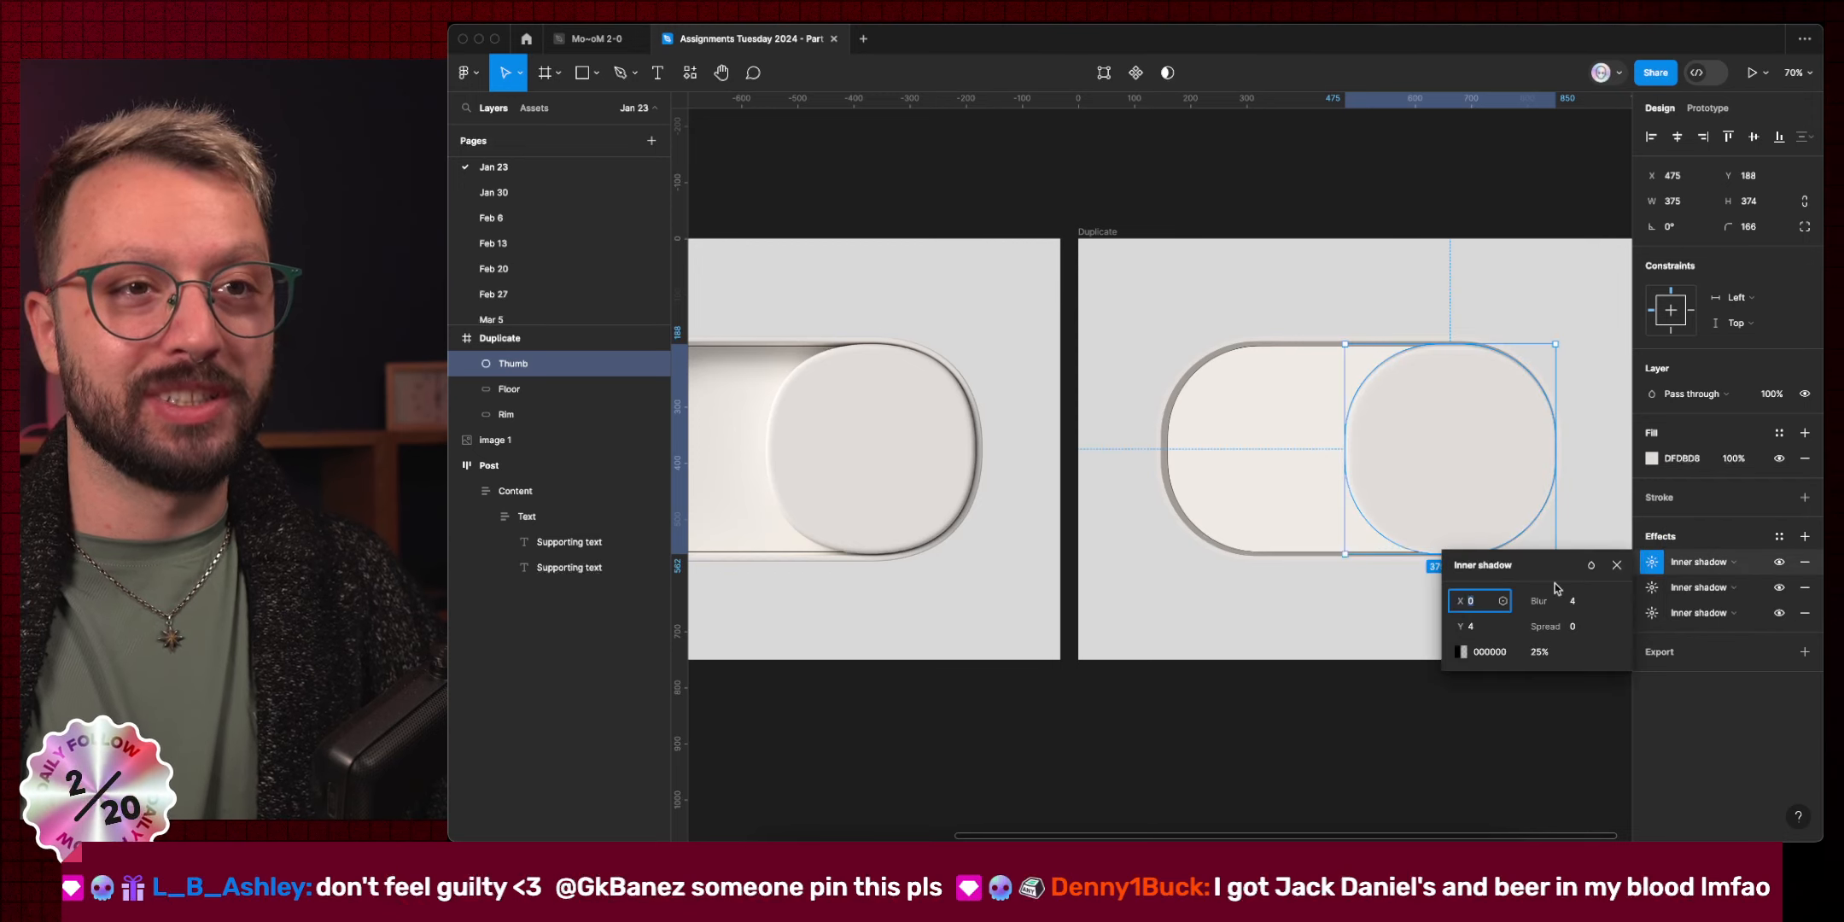
left_click(1486, 628)
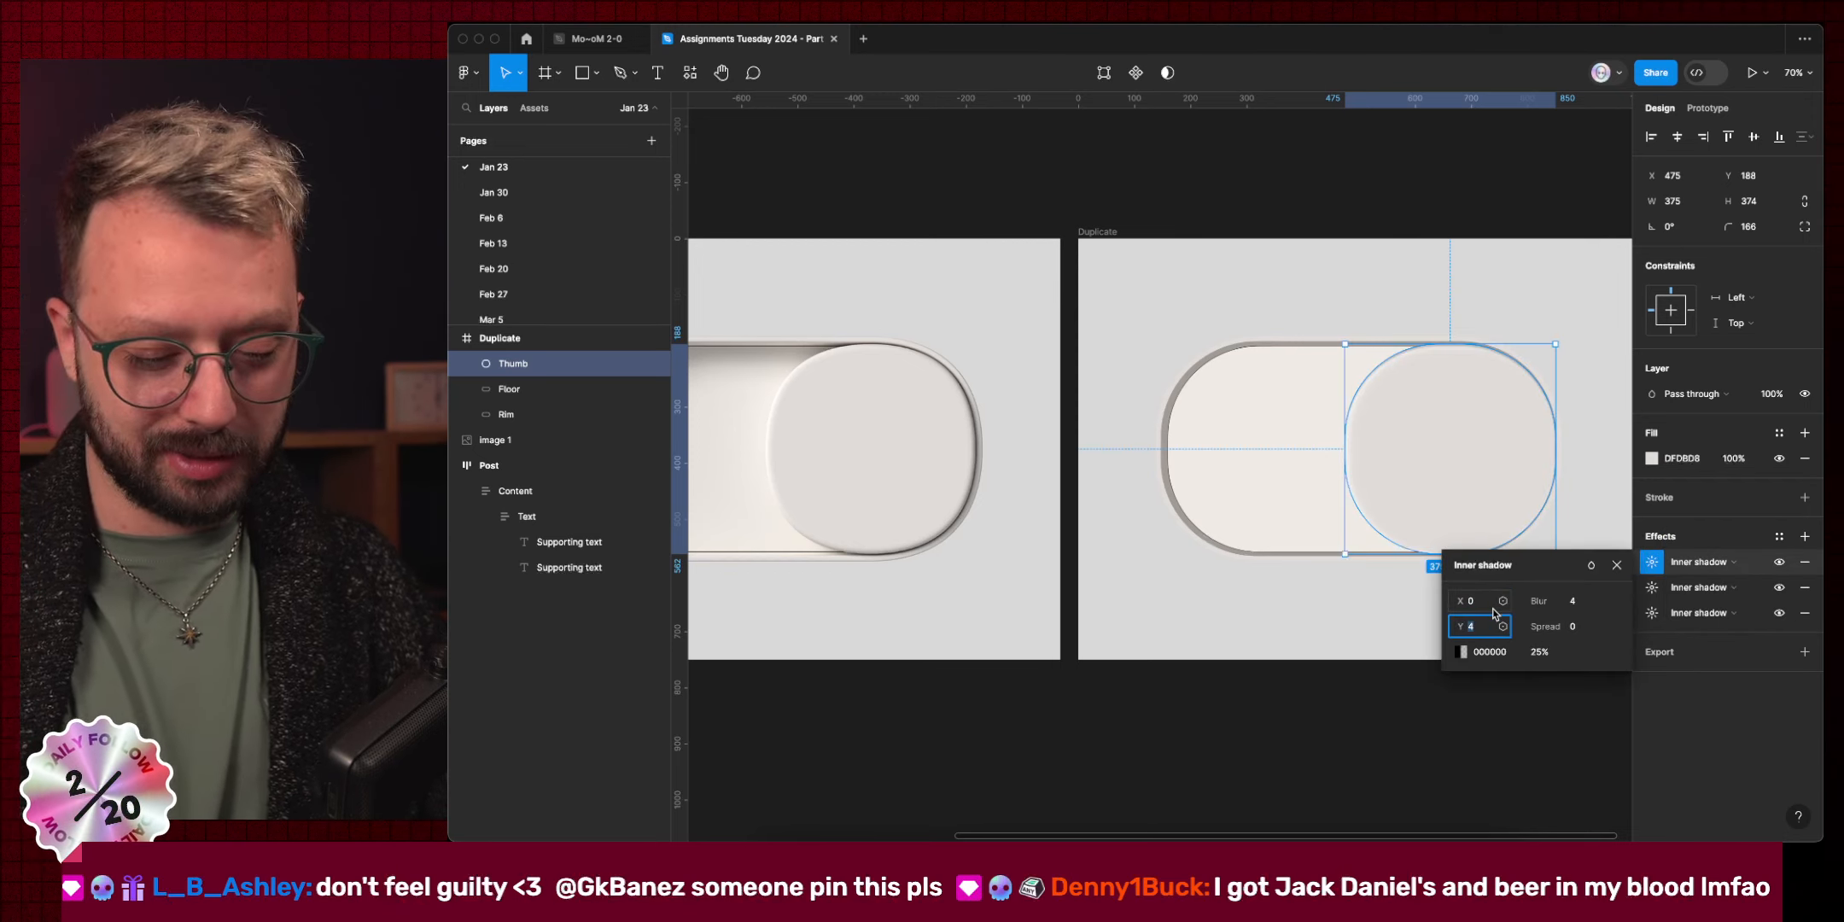
type("-")
key("shift+Tab")
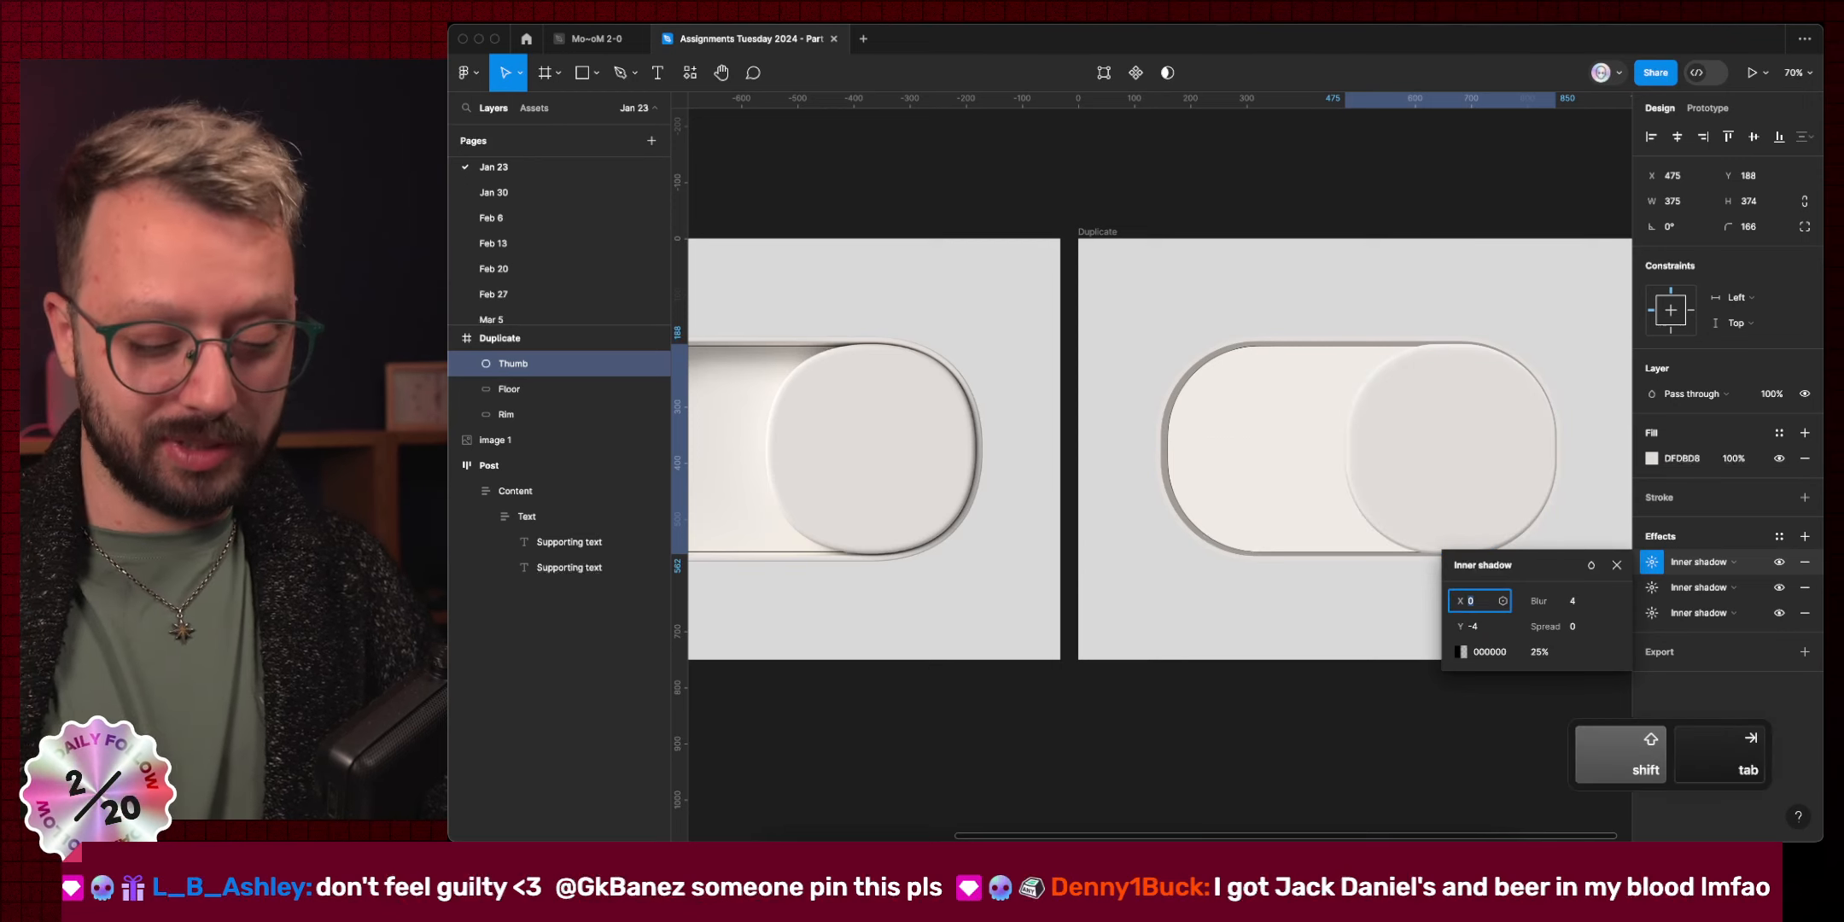
type("-4")
key("Return")
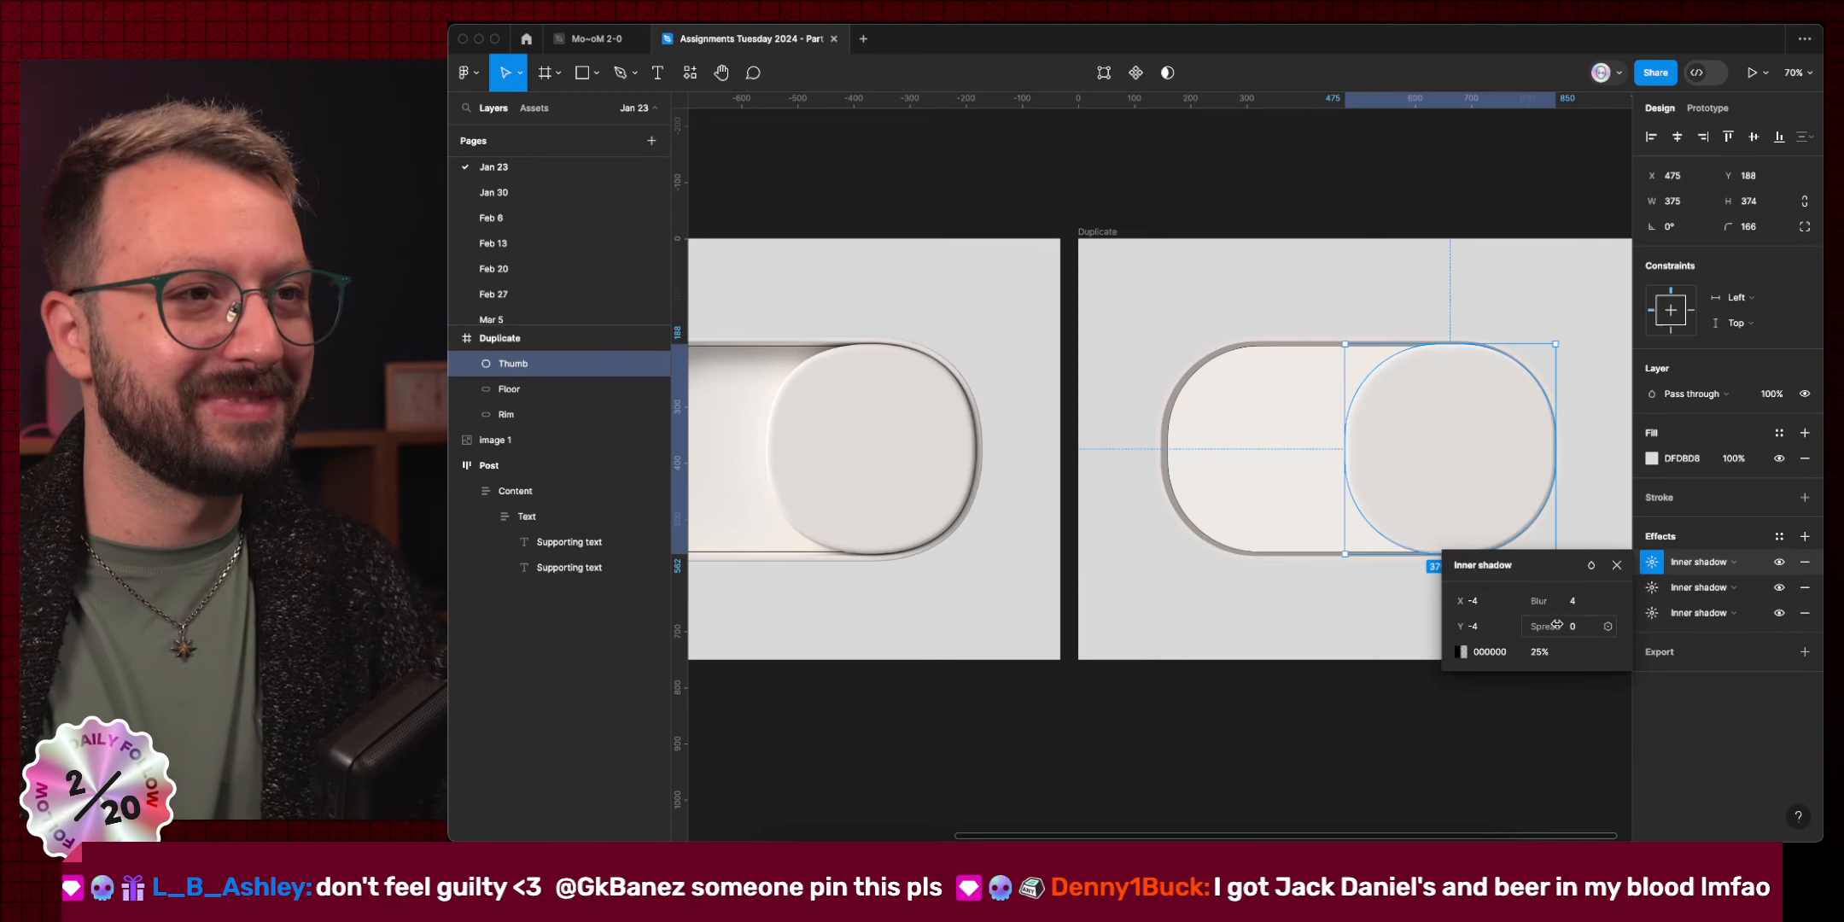
left_click(1616, 564)
left_click(1807, 563)
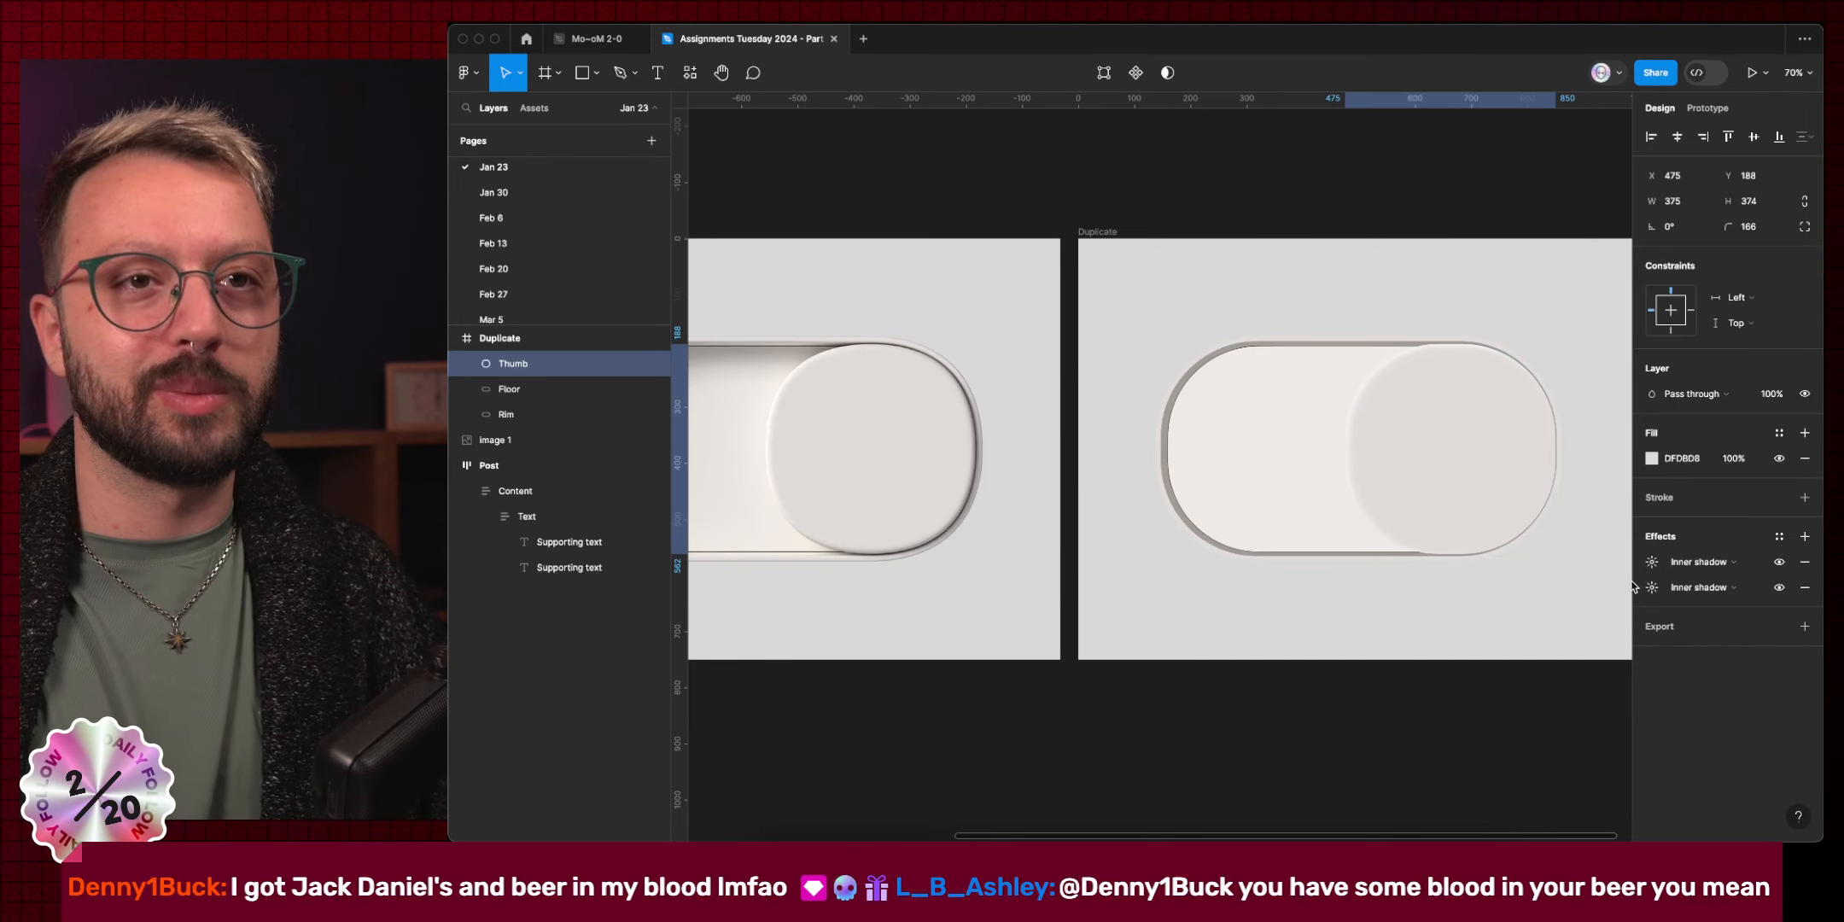
Copy both inner shadows and offset the fourth one to X -8, Y -4.
left_click(1637, 585)
left_click(1639, 561, "shift")
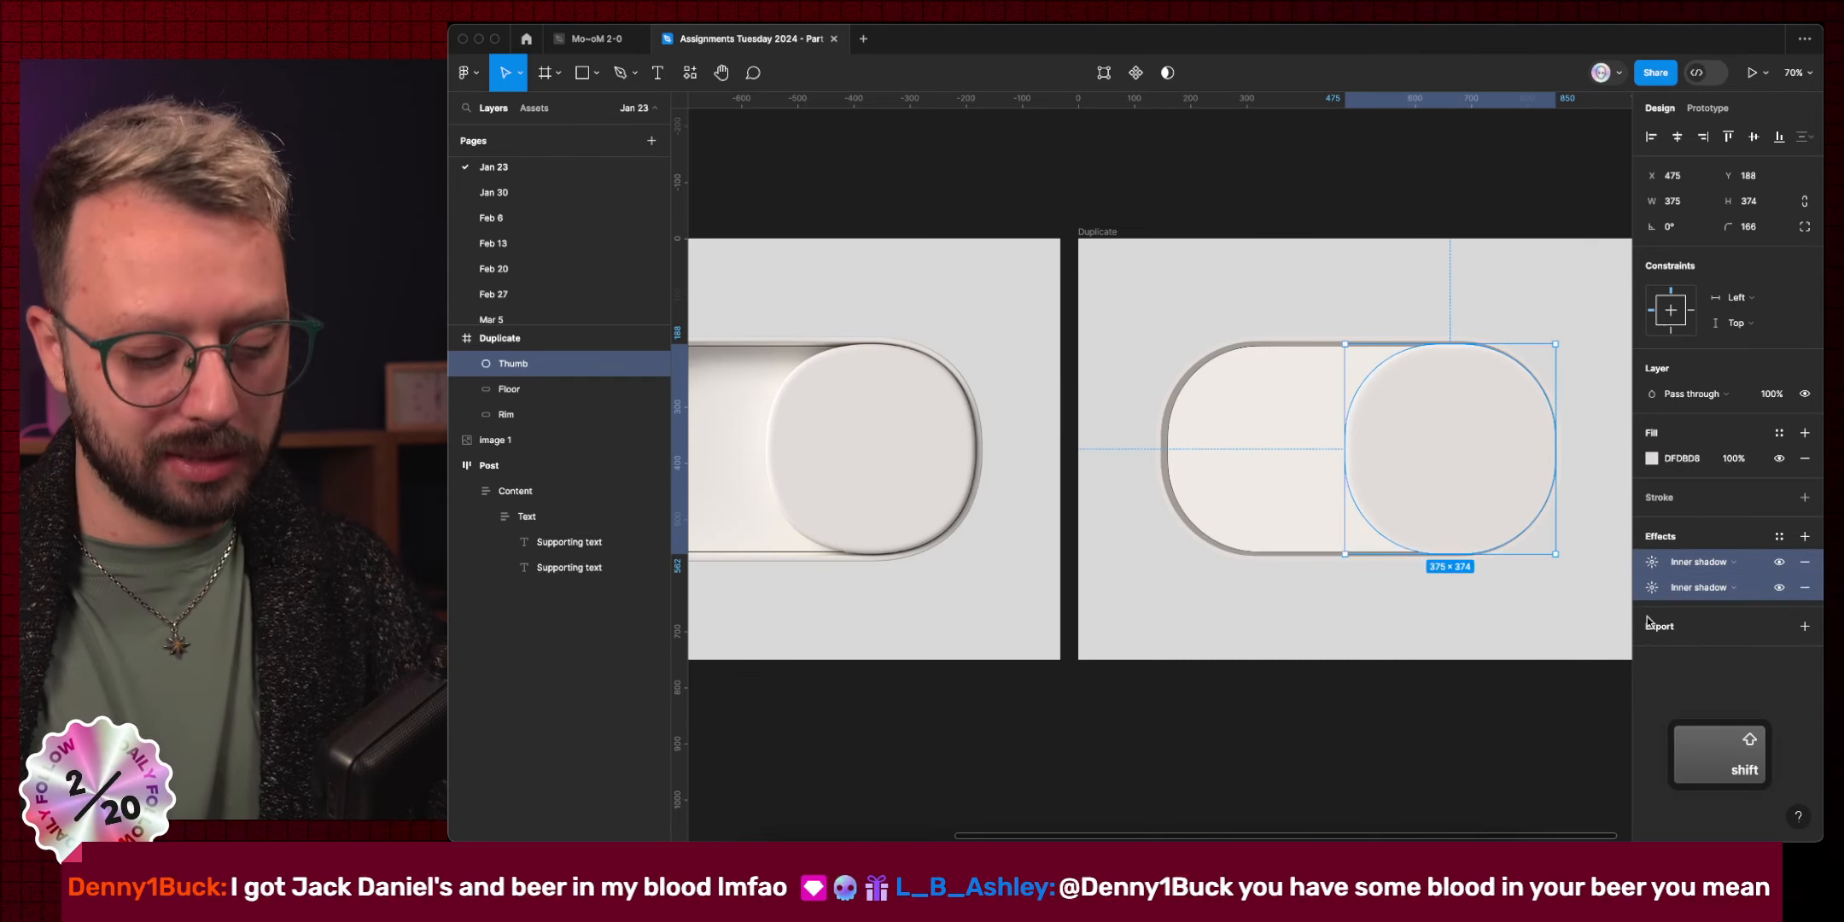
key("super+c")
key("super+v")
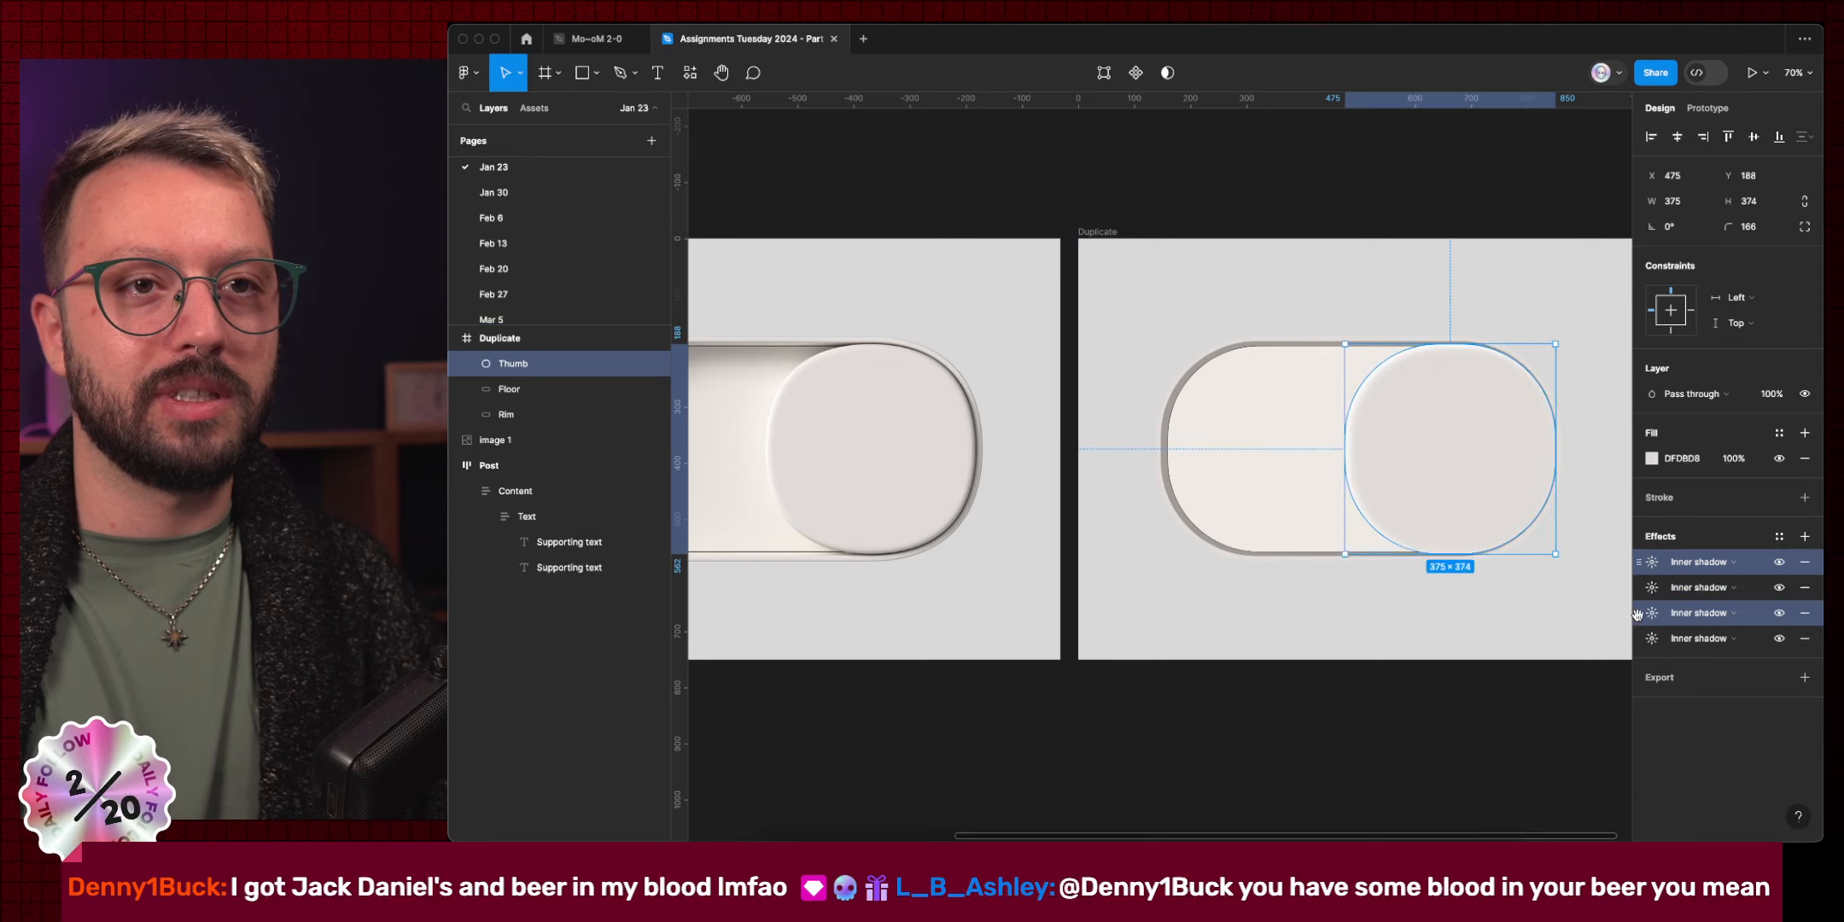
left_click(1641, 649)
left_click(1674, 641)
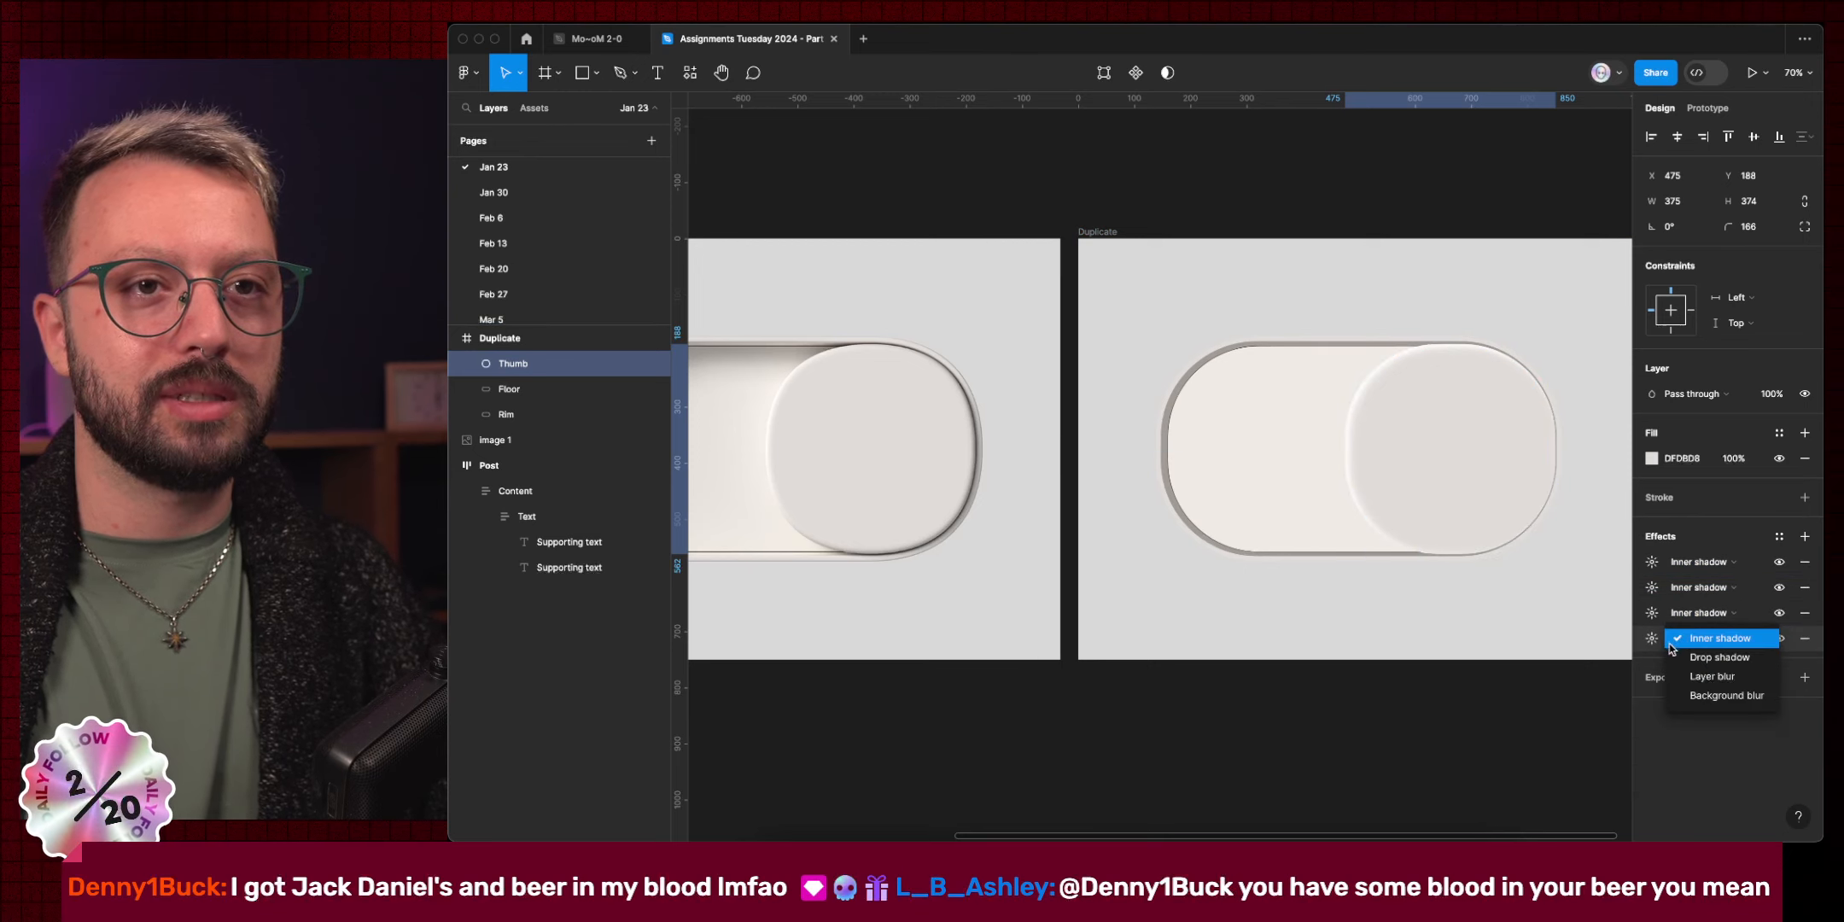
left_click(1672, 647)
left_click(1652, 639)
left_click(1488, 682)
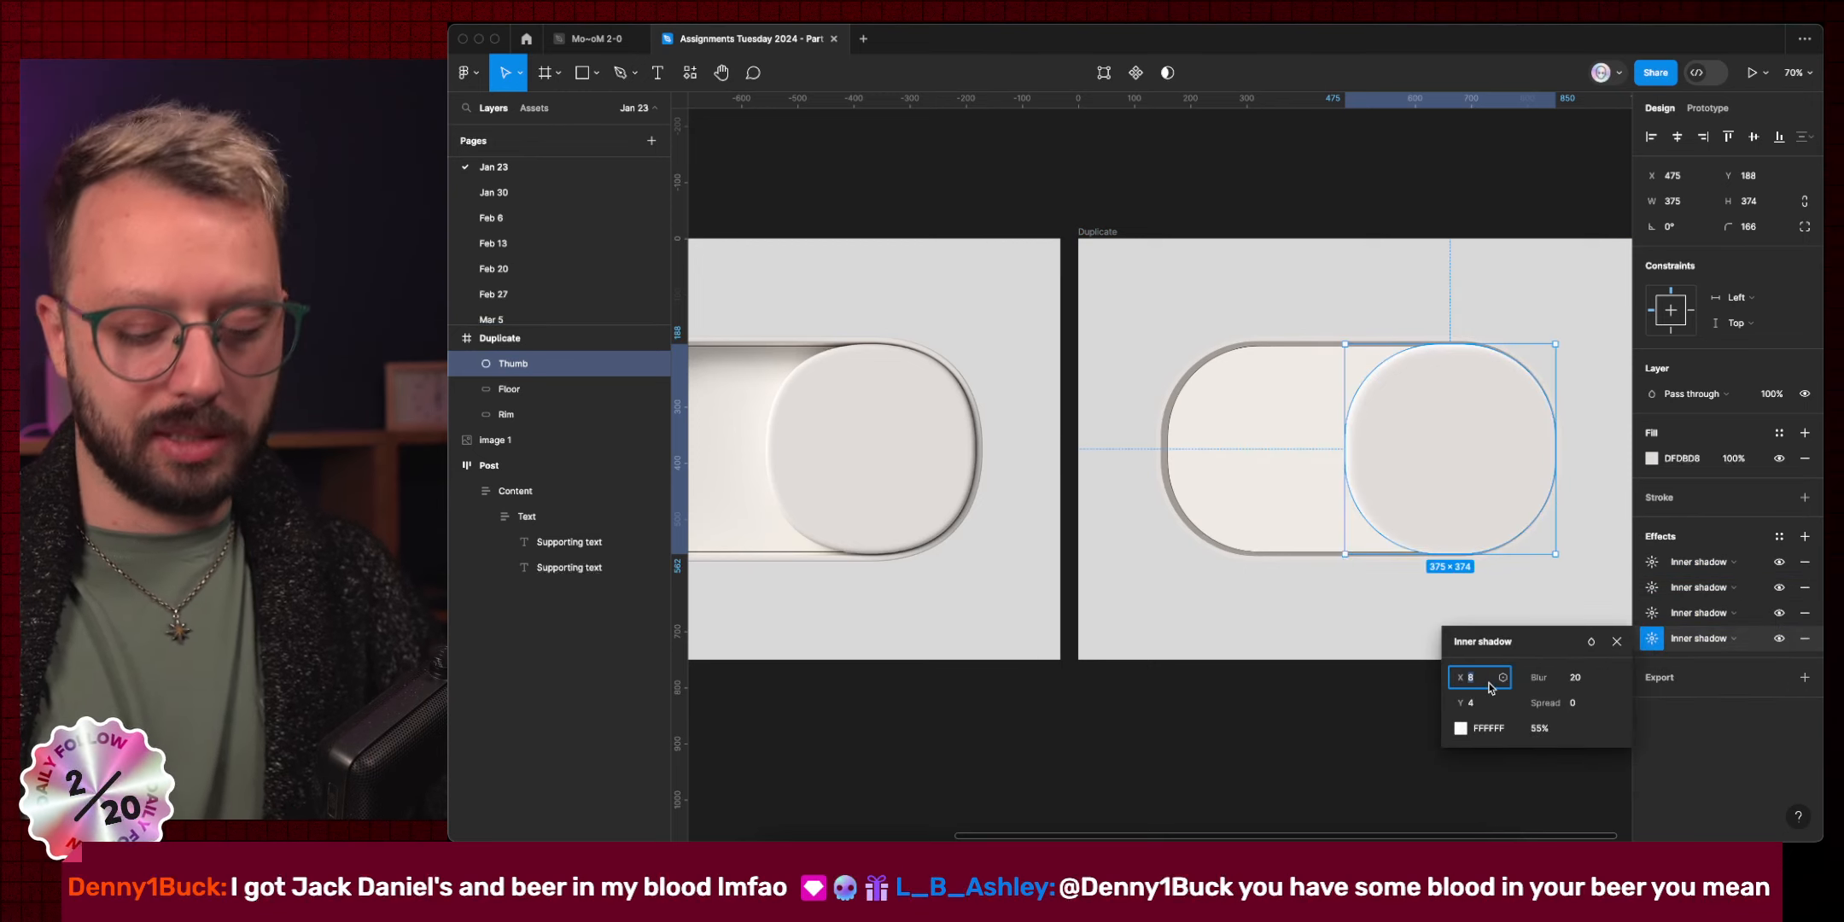
type("-8")
left_click(1478, 706)
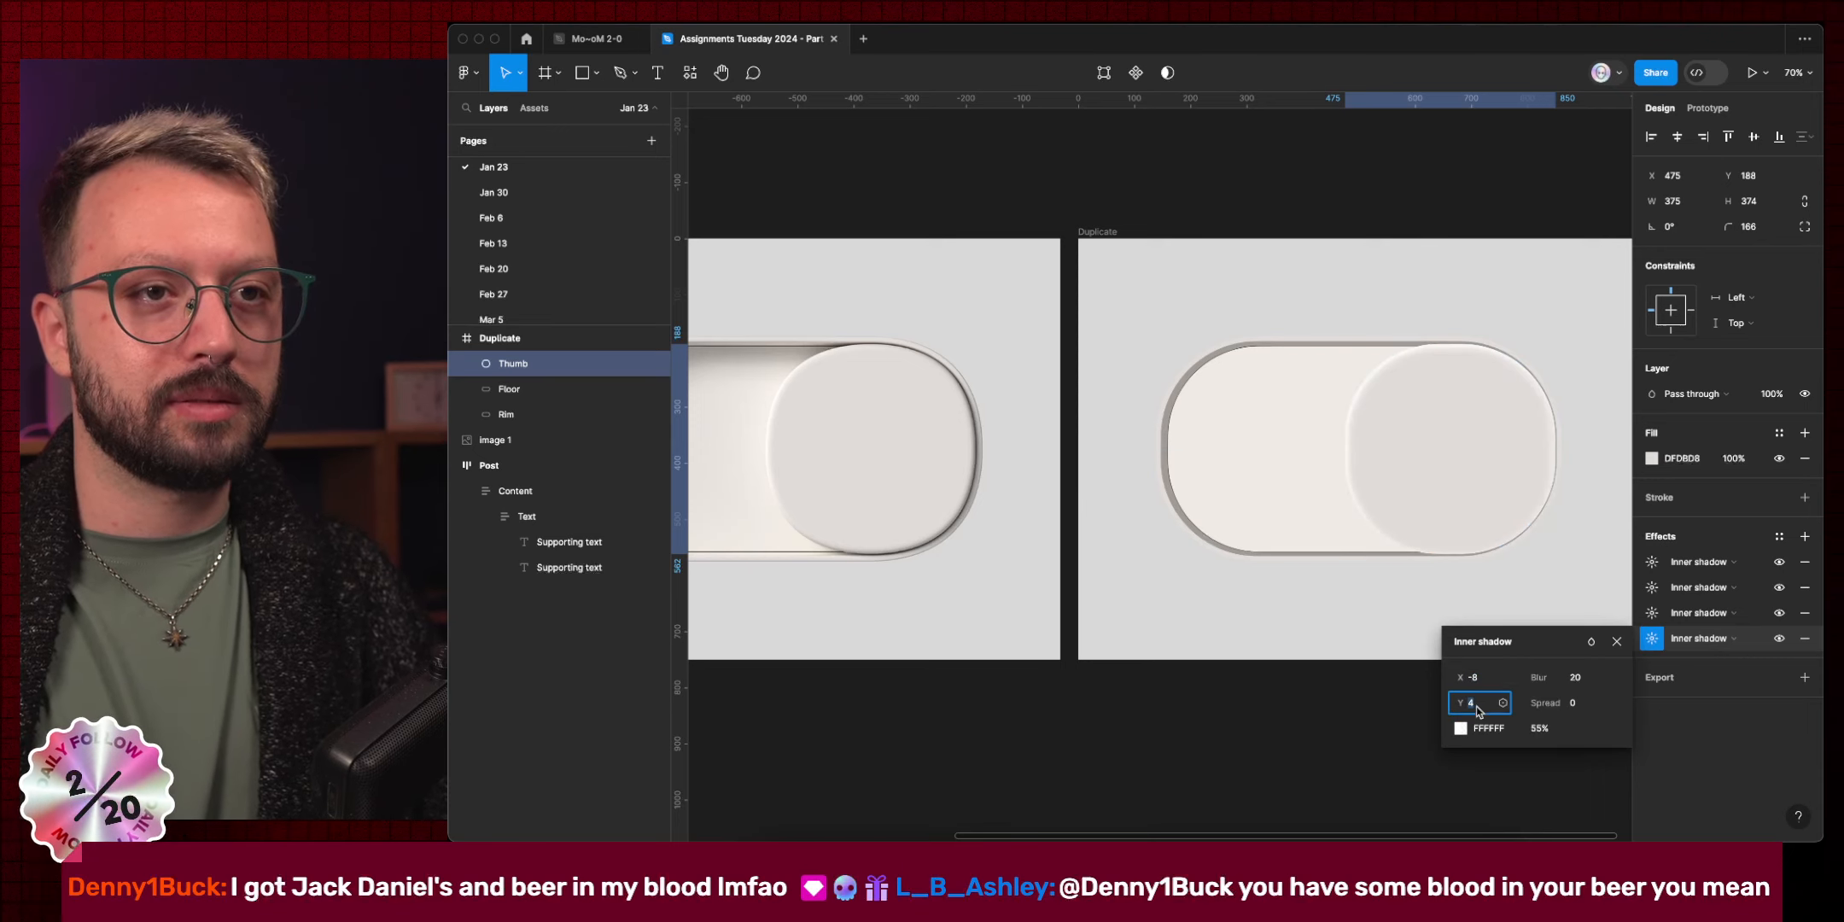
key("Return")
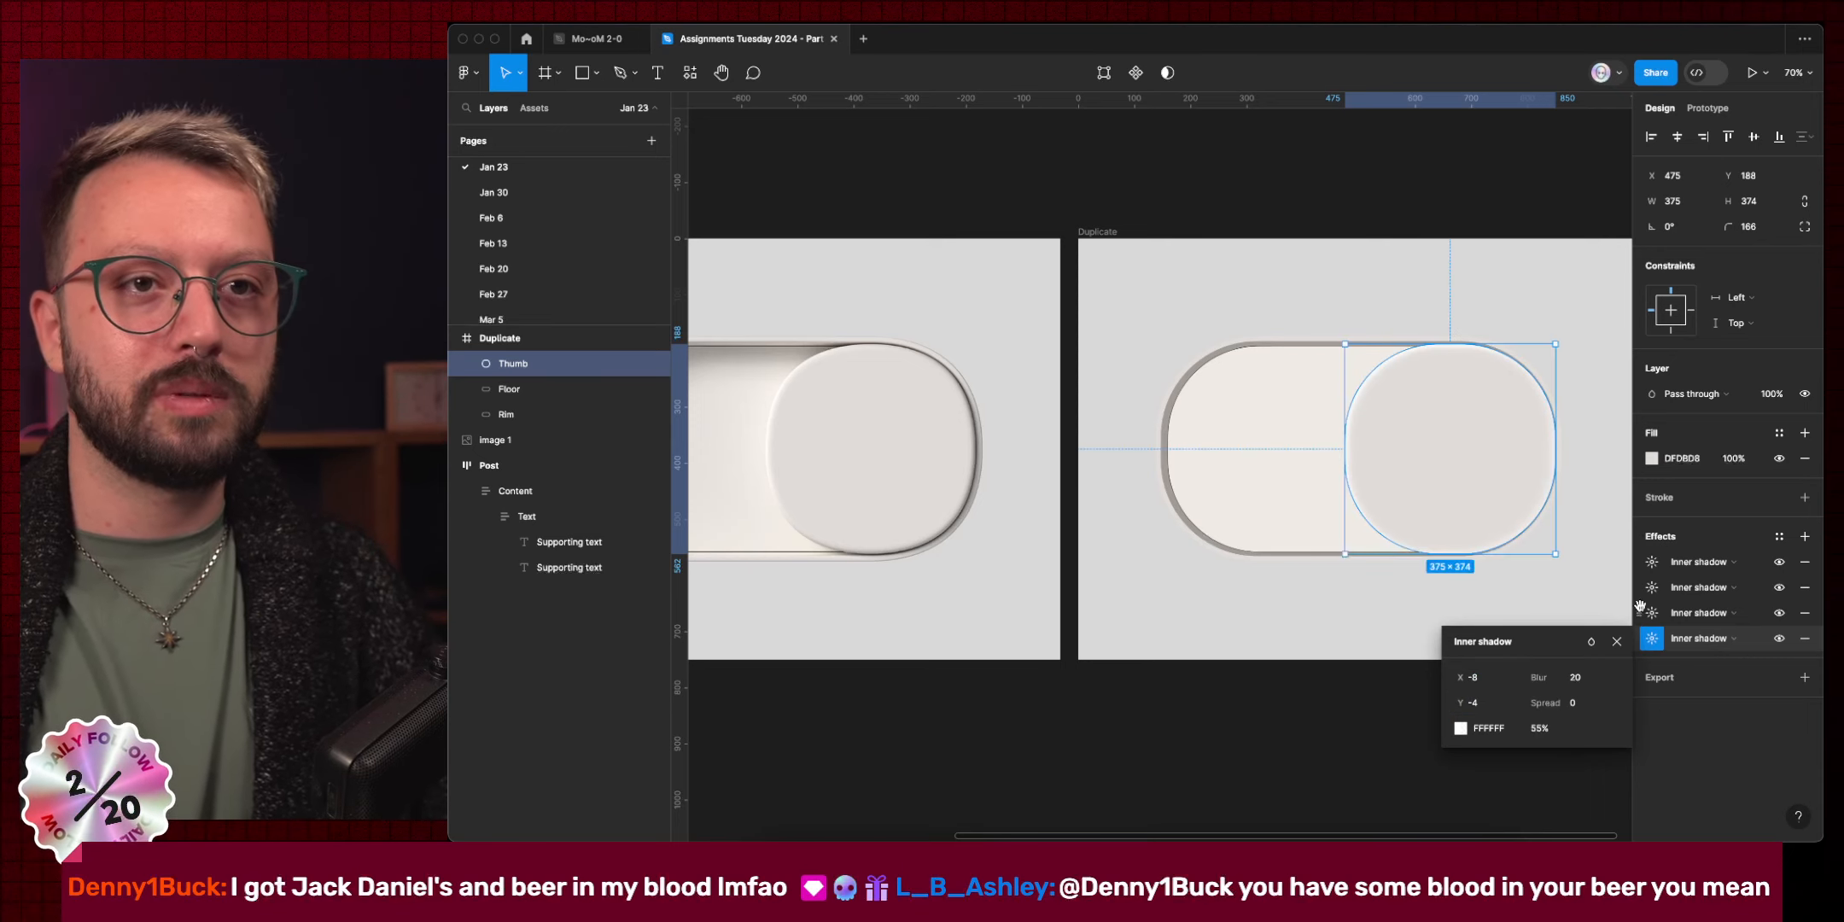
Offset the third inner shadow to X -4, Y -4 and change its colour.
left_click(1652, 614)
type("-4")
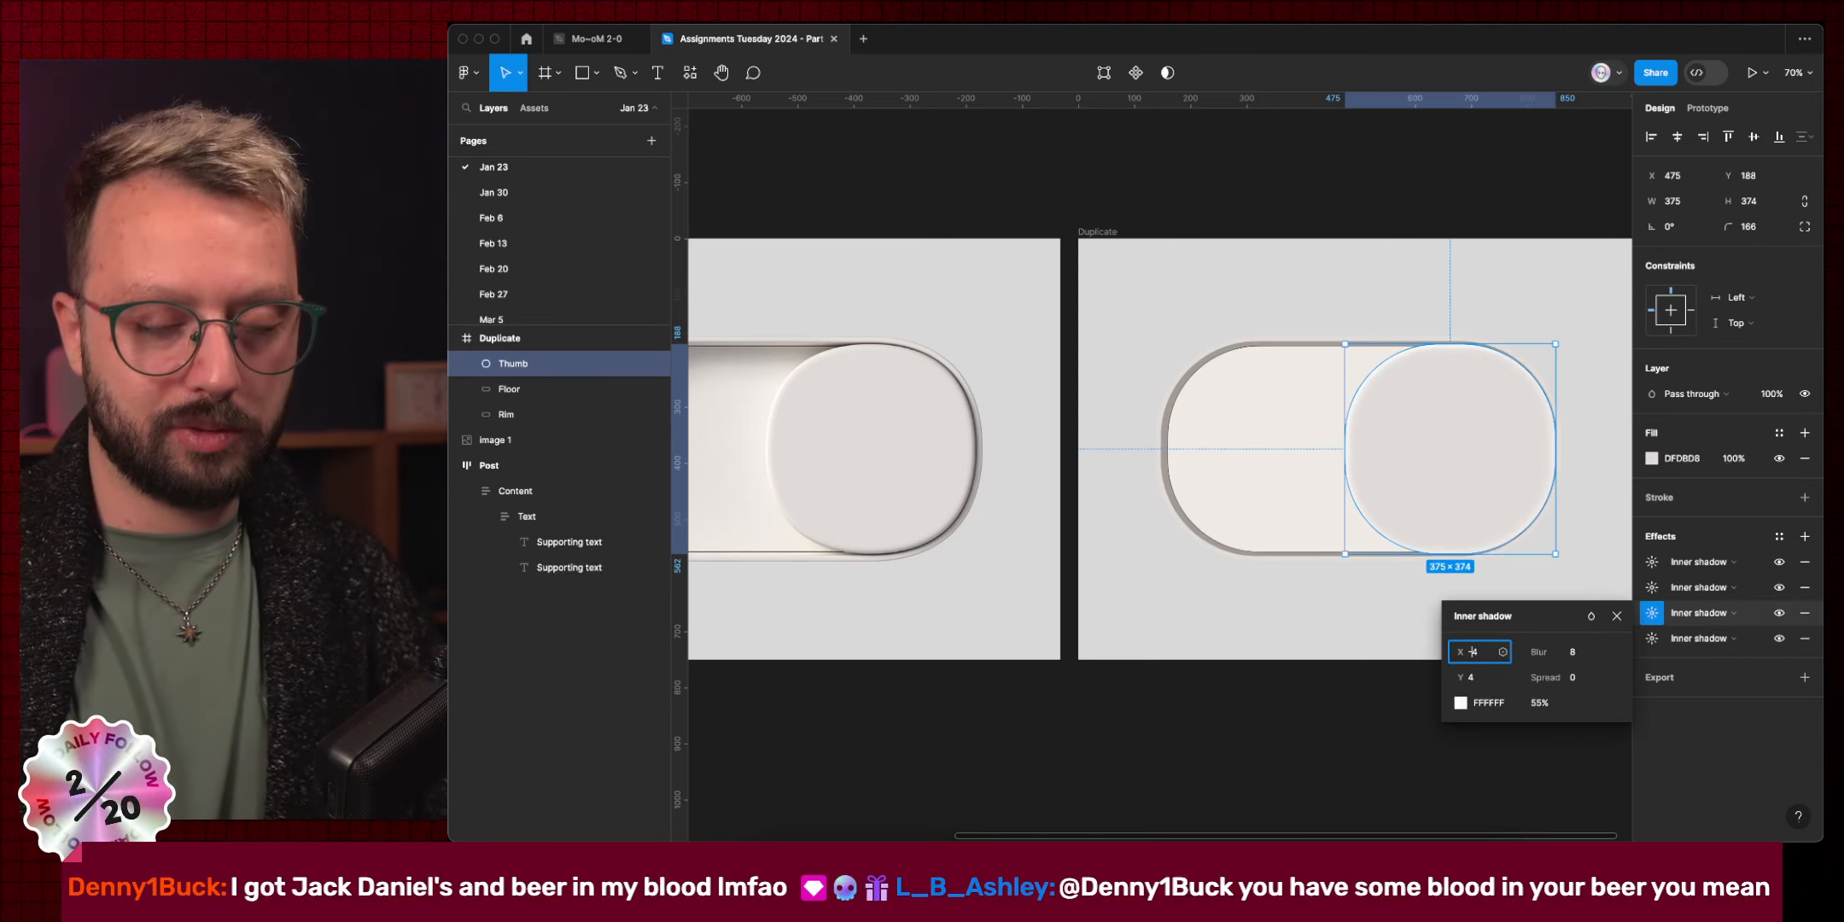
left_click(1472, 677)
type("-")
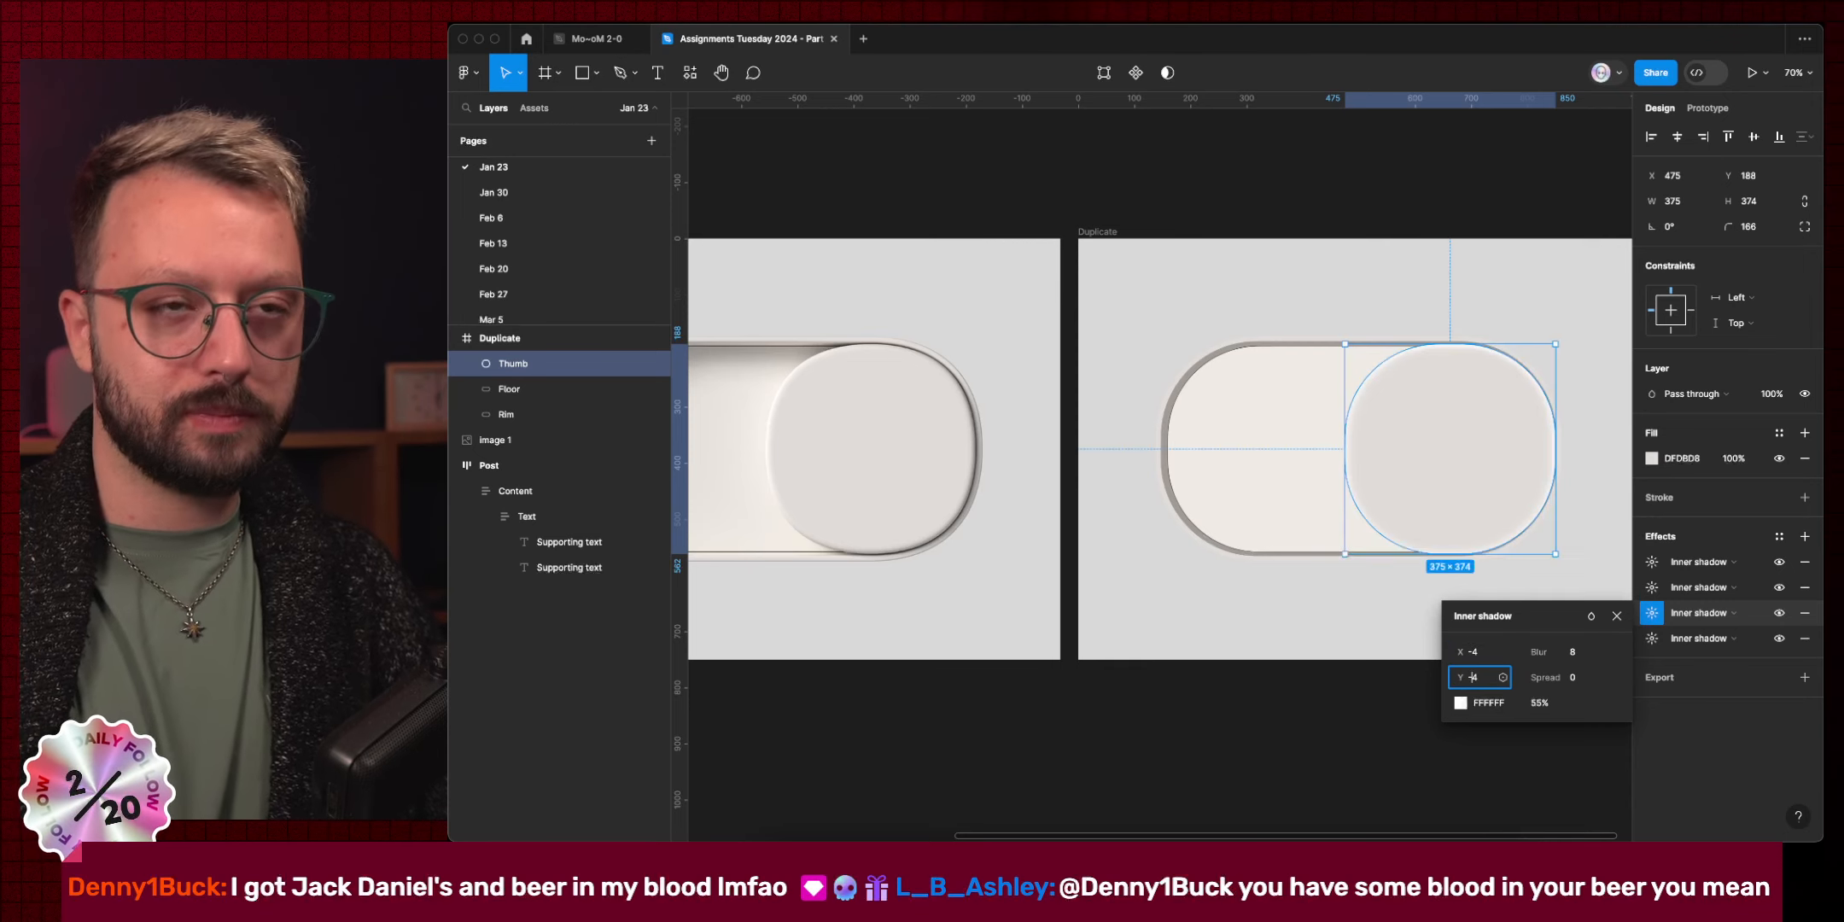
key("Return")
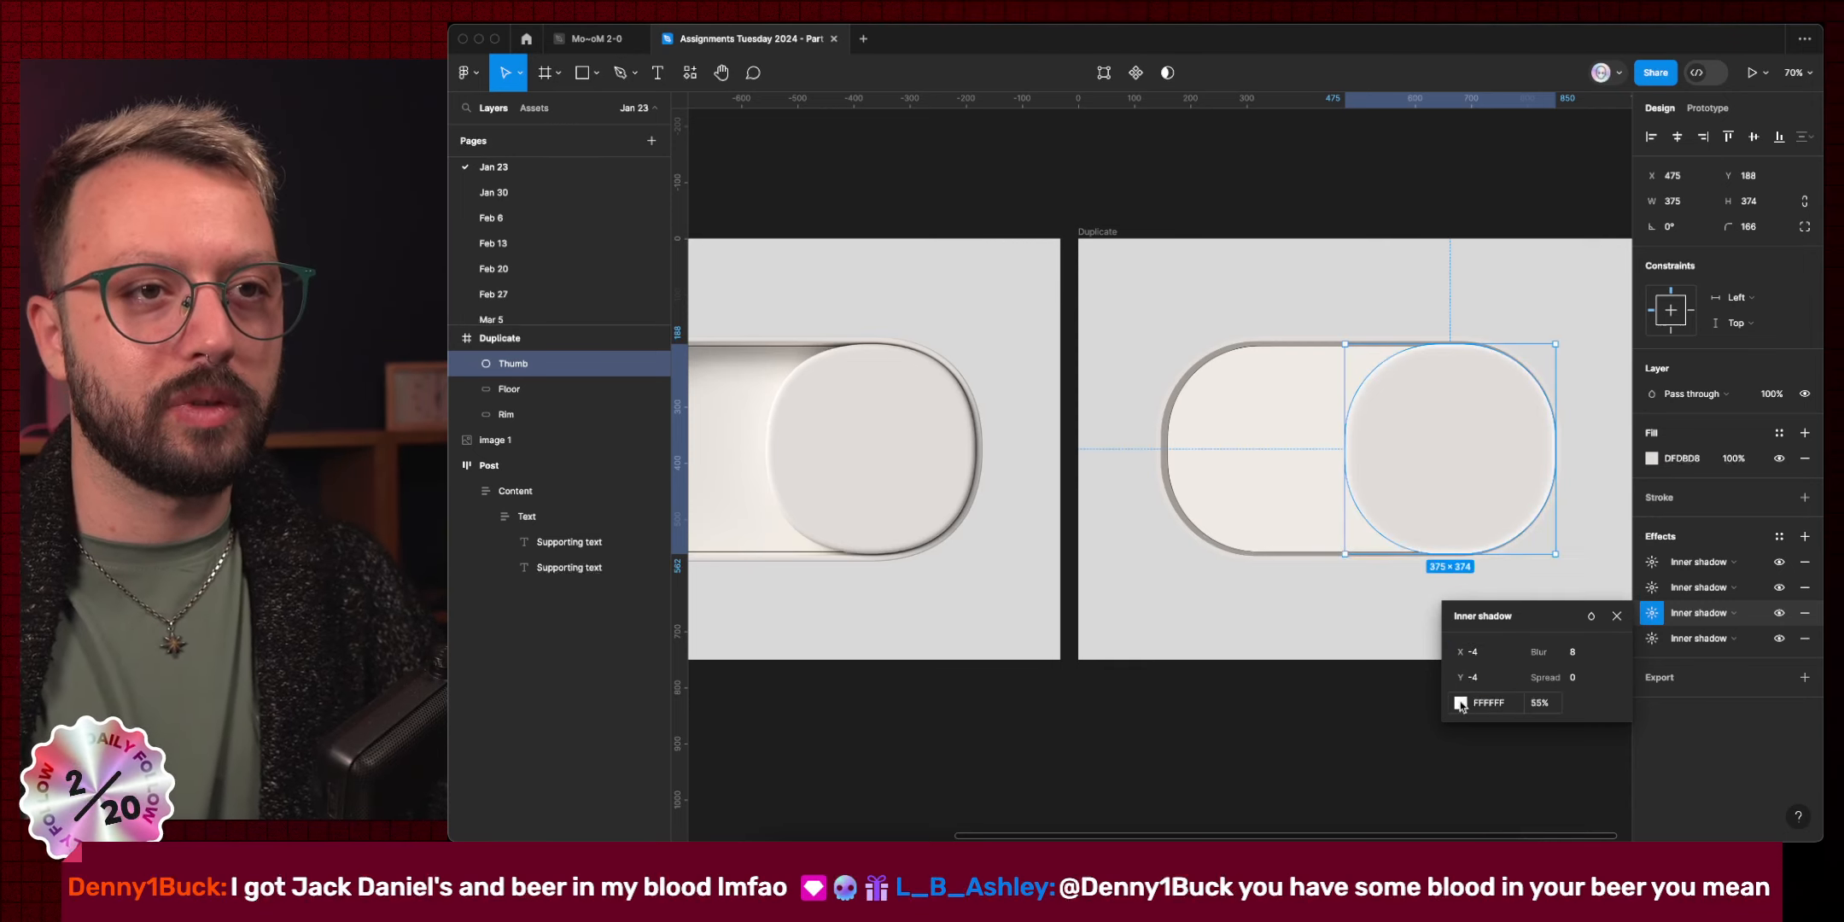
left_click(1486, 703)
key("Escape")
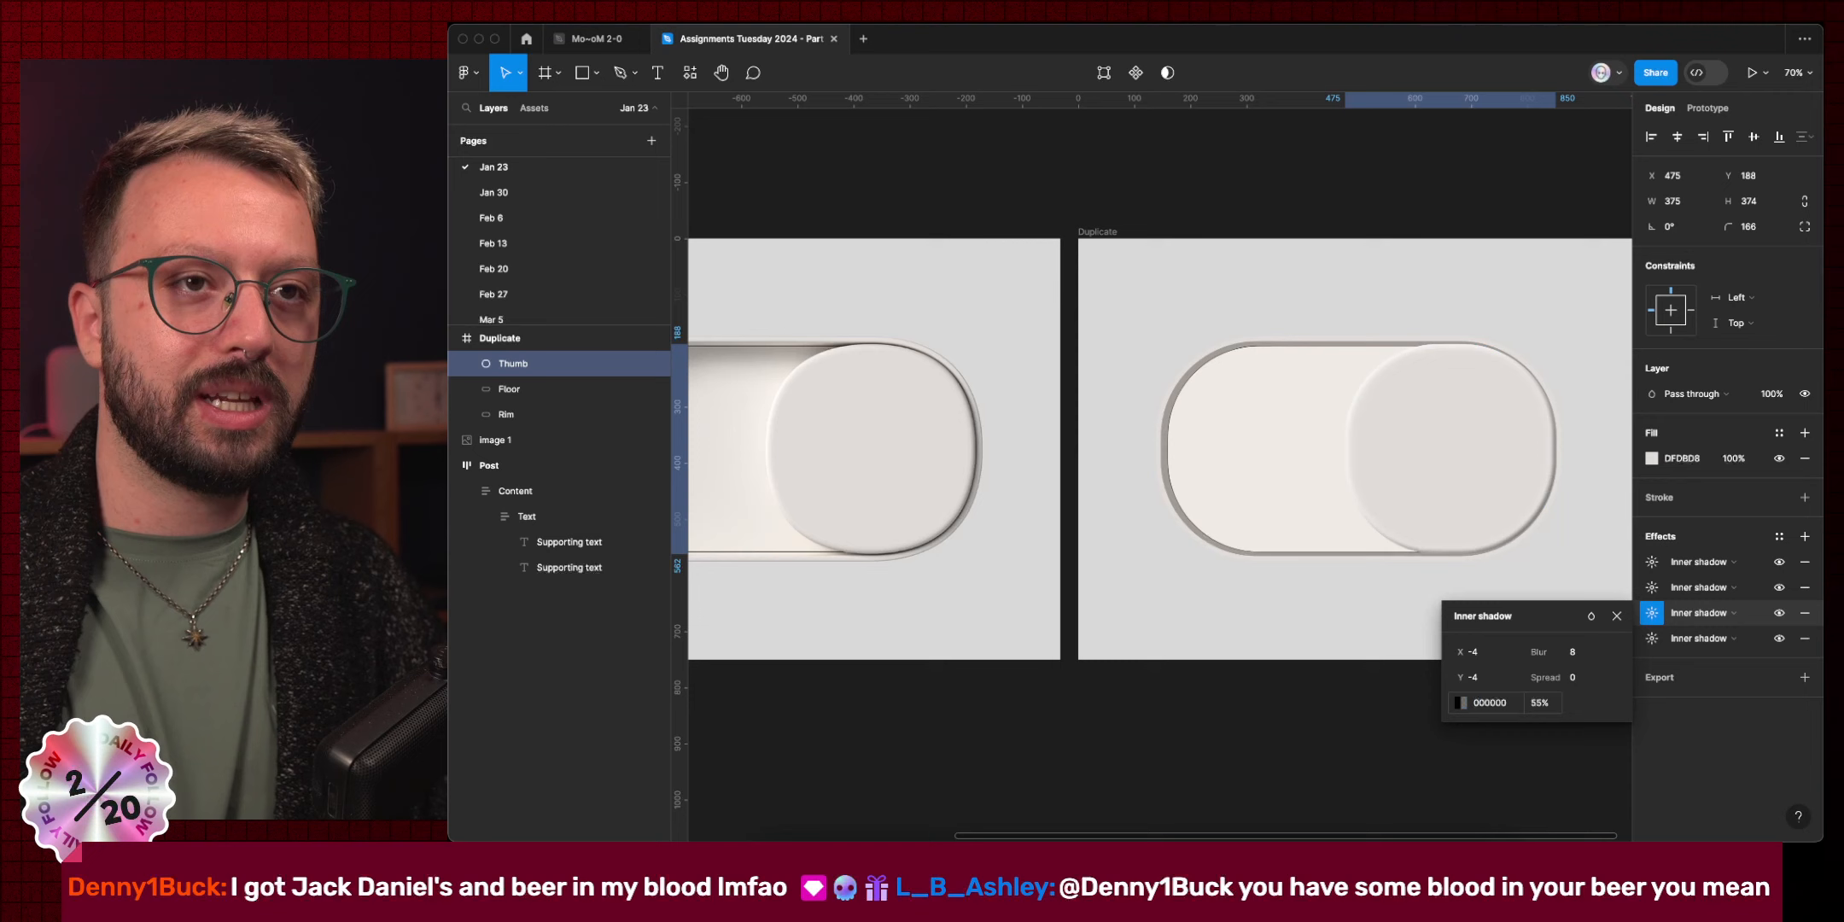
Make the fourth shadow black 000000 at 15% and lower the third to 35%.
left_click(1650, 638)
left_click(1511, 727)
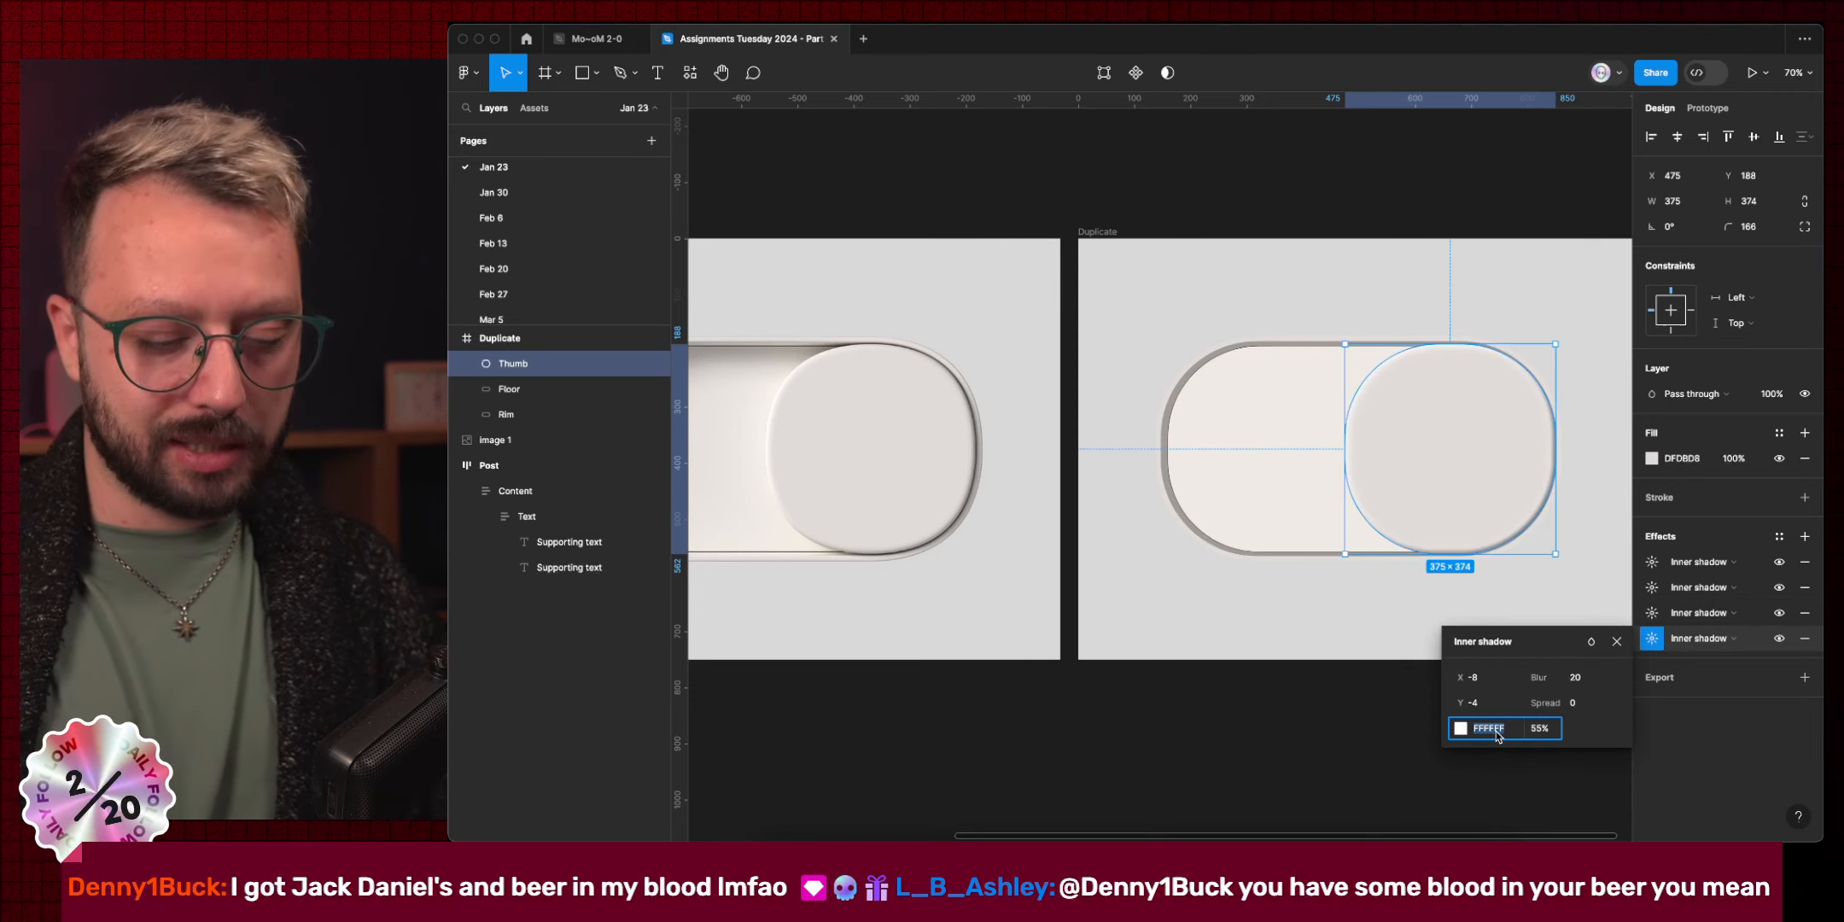
type("0")
key("Return")
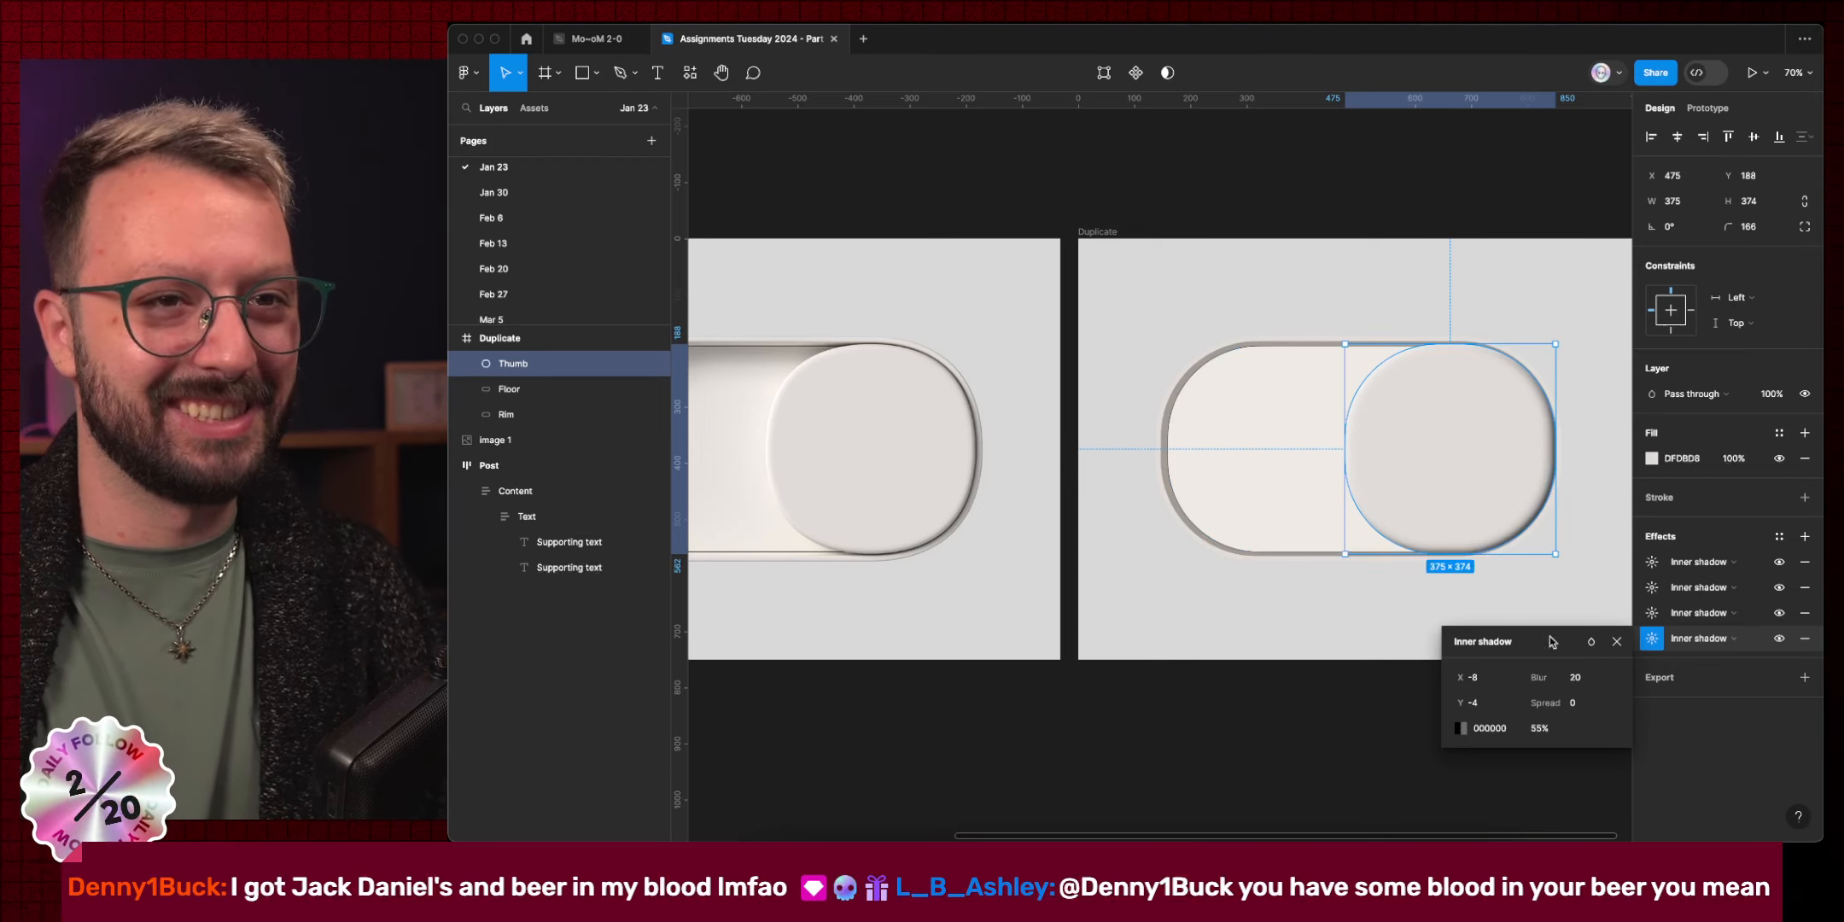
left_click(1539, 728)
key("shift+Down")
key("shift+Down")
key("shift+Down")
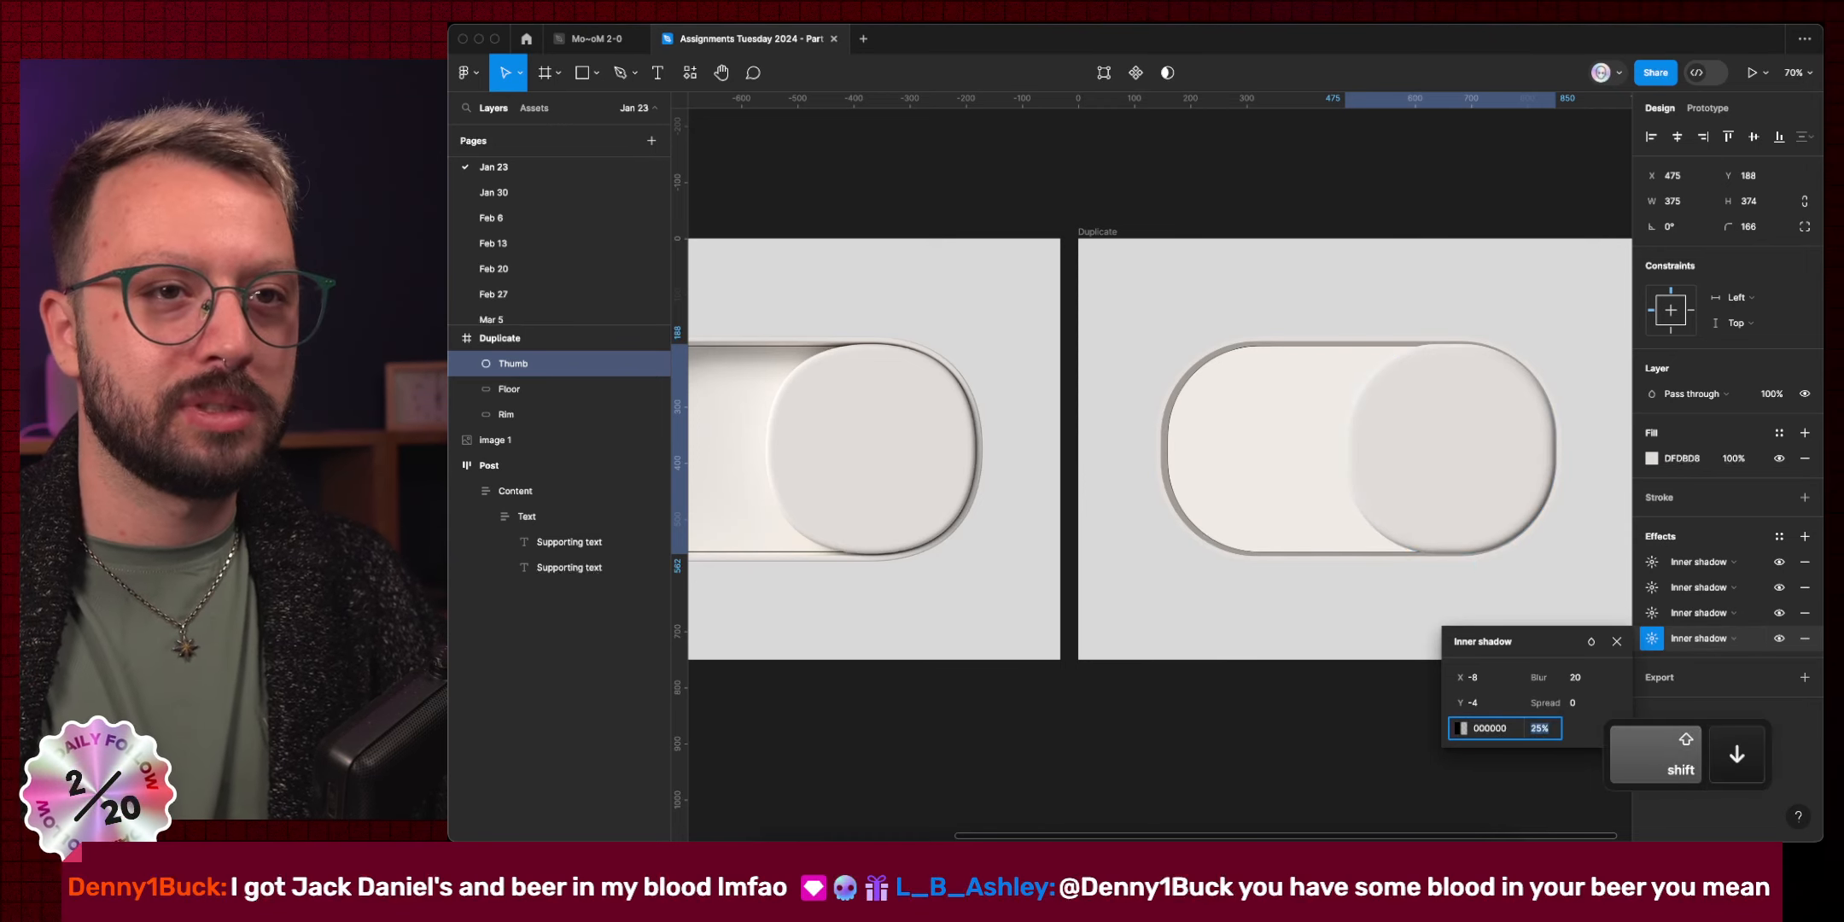
key("shift+Down")
key("shift+Down")
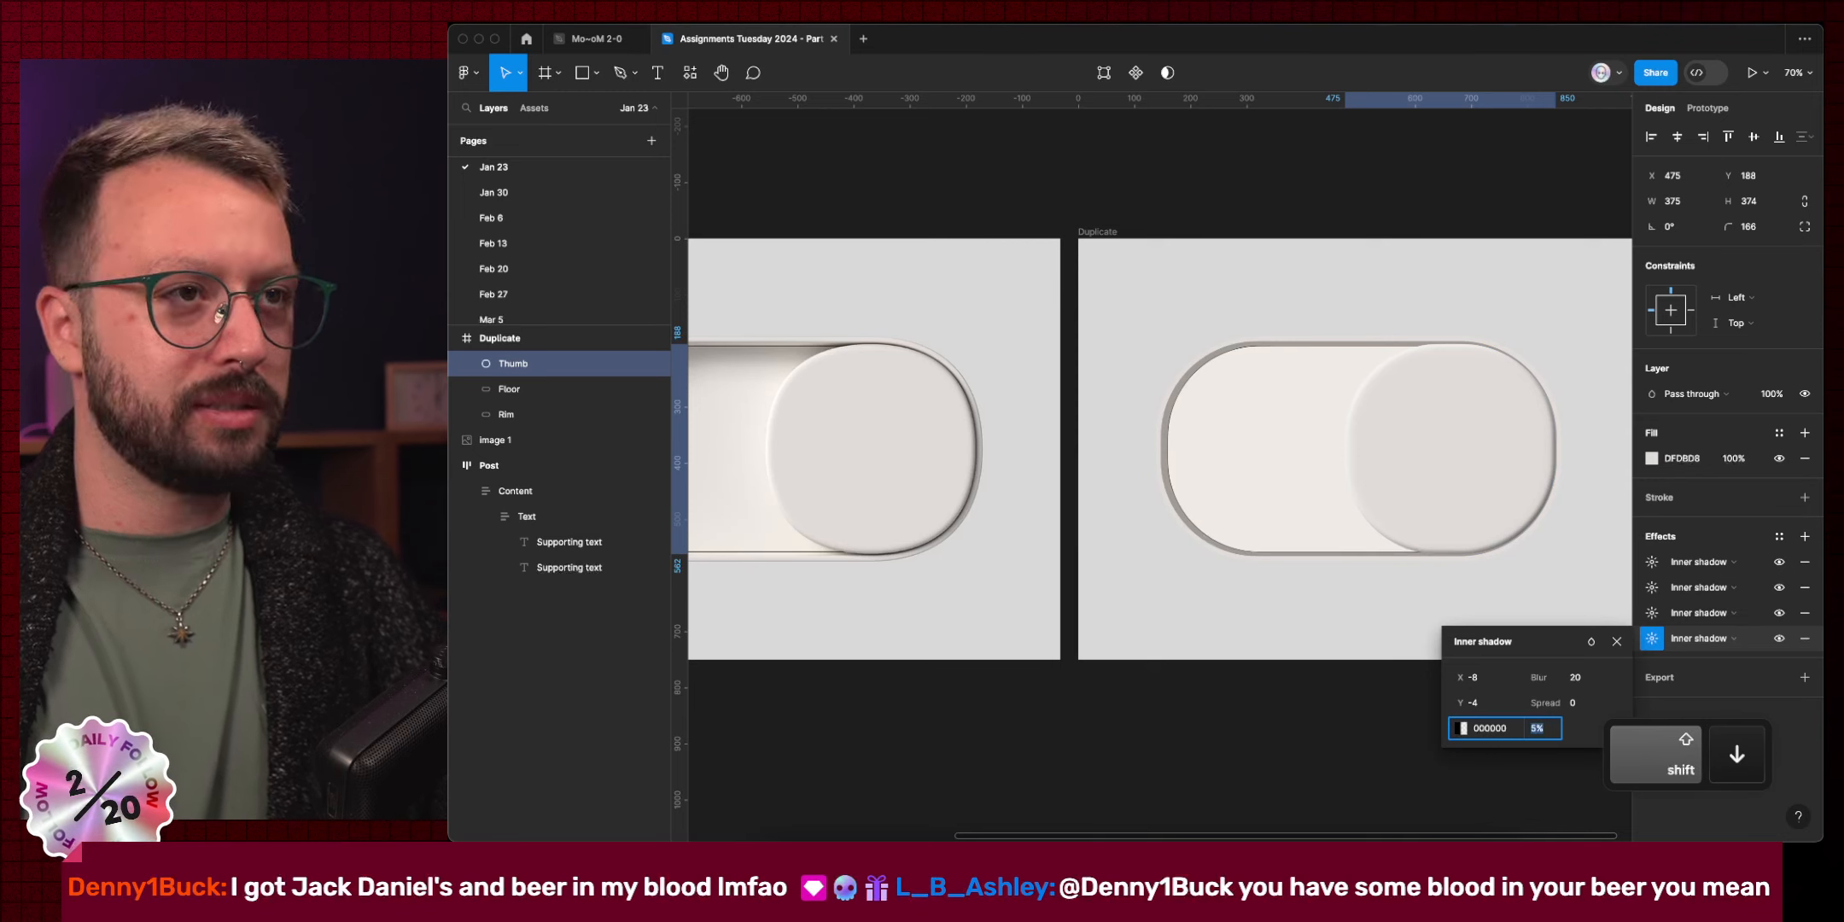
left_click(1651, 613)
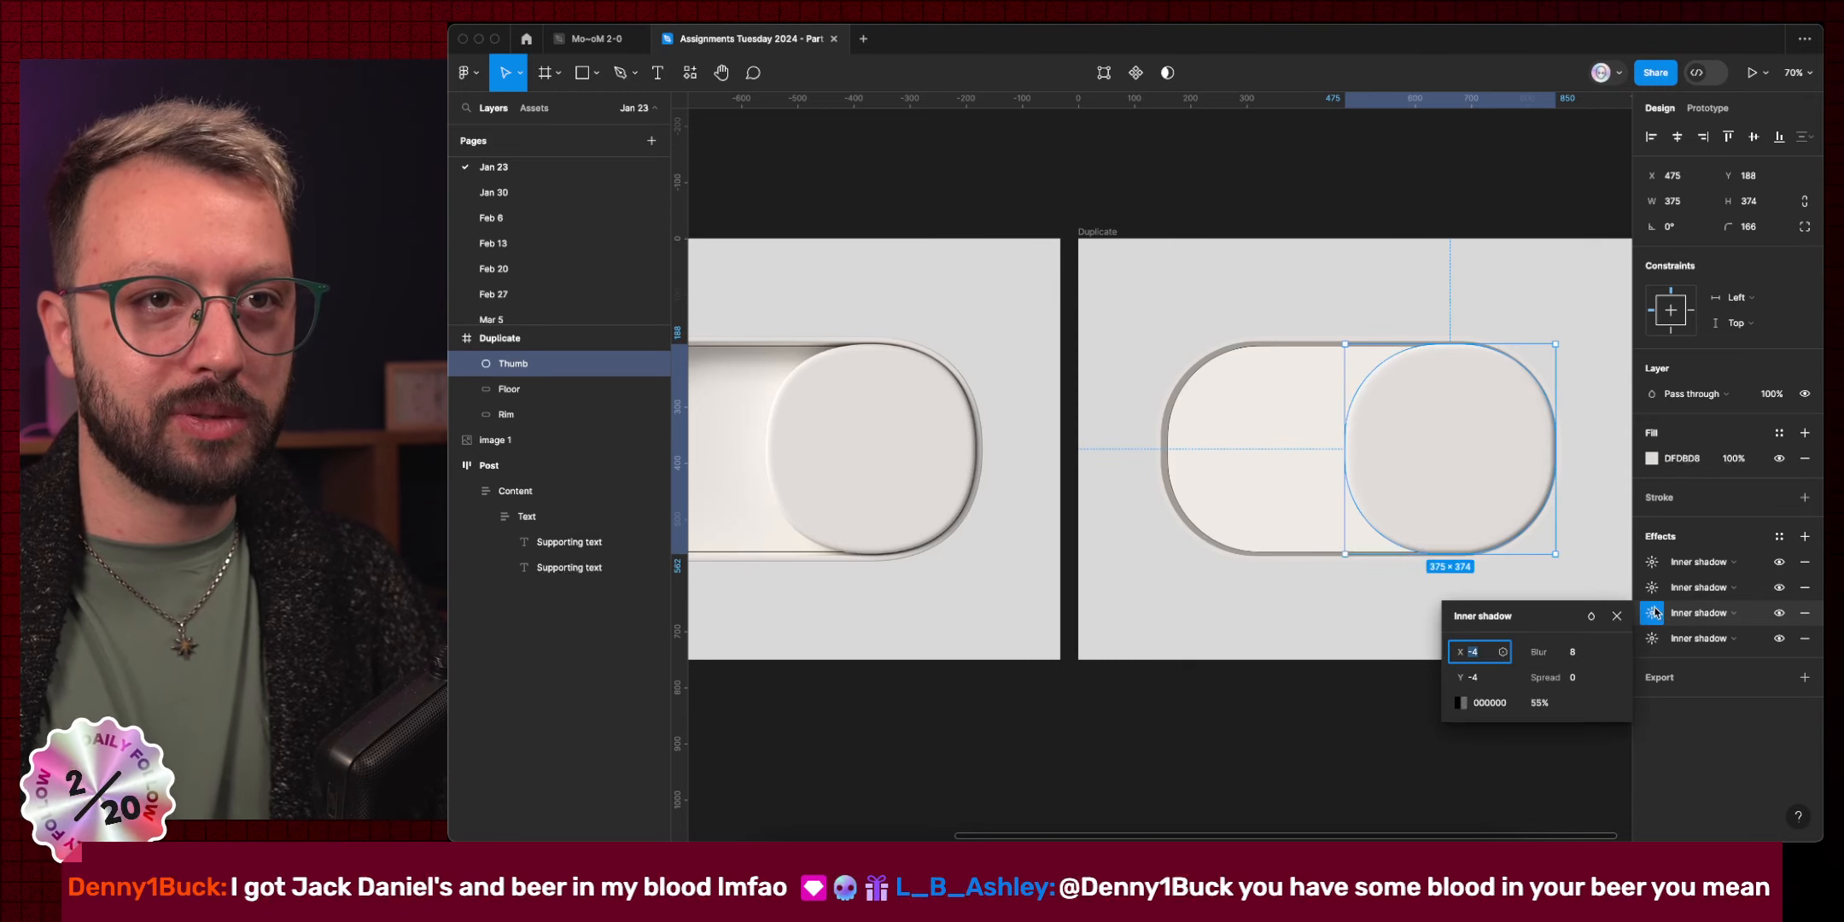
left_click(1539, 703)
key("shift+Down")
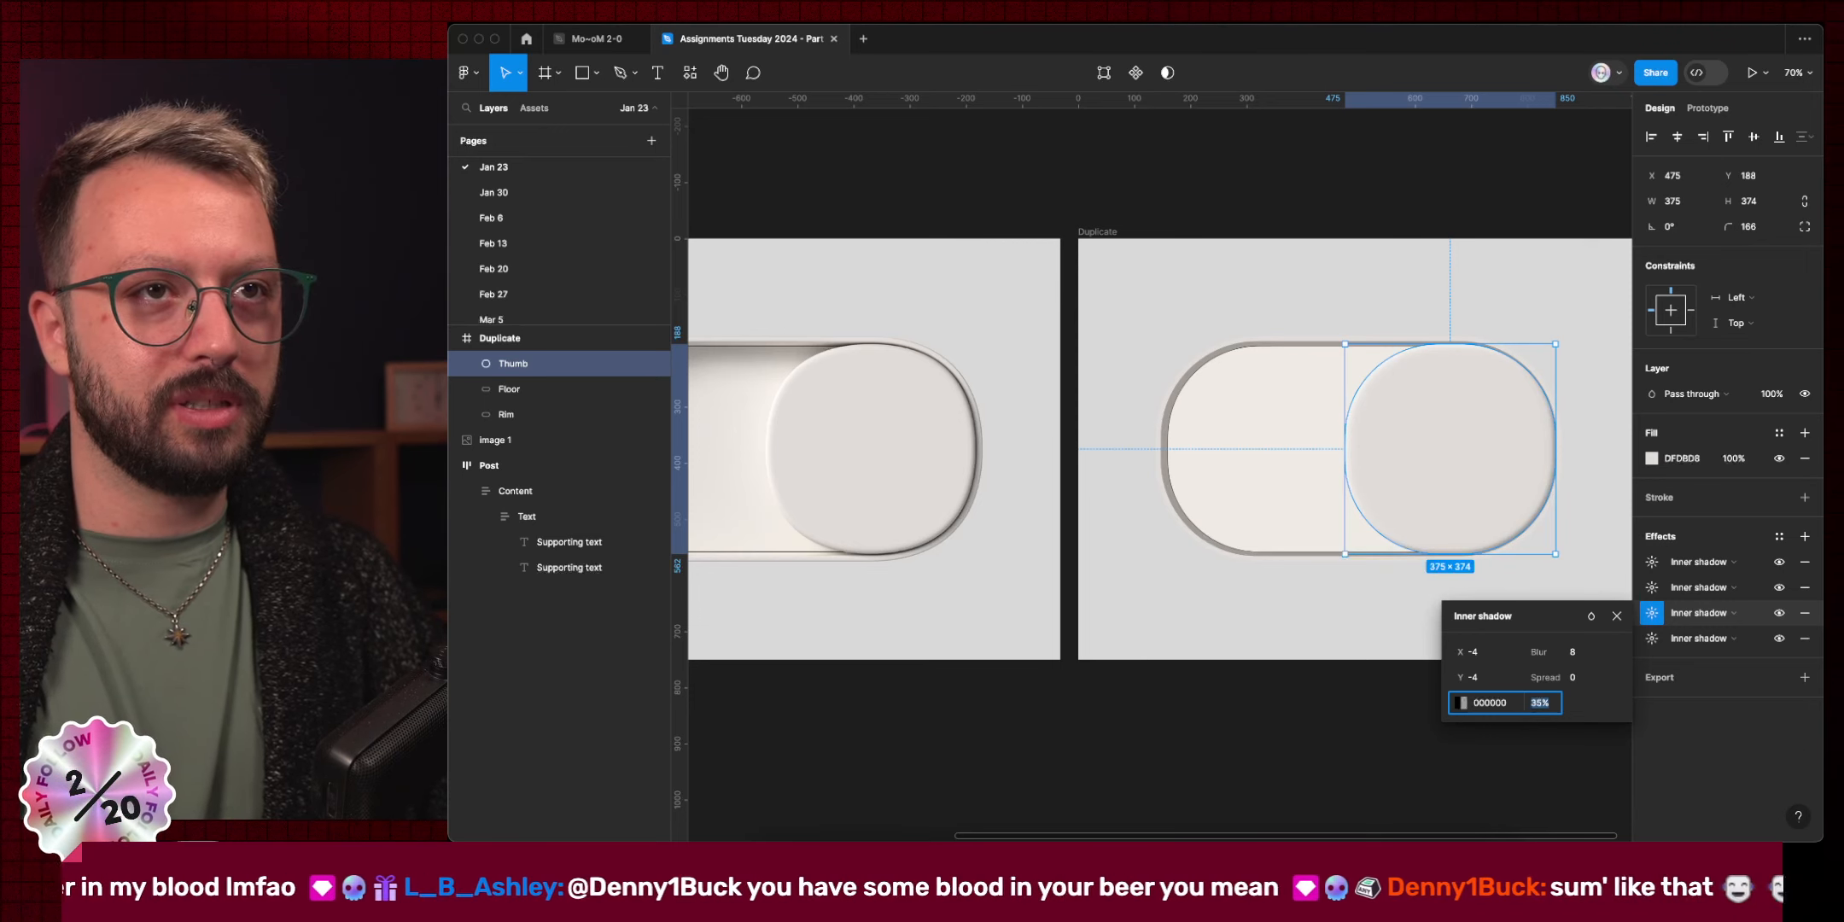
key("Escape")
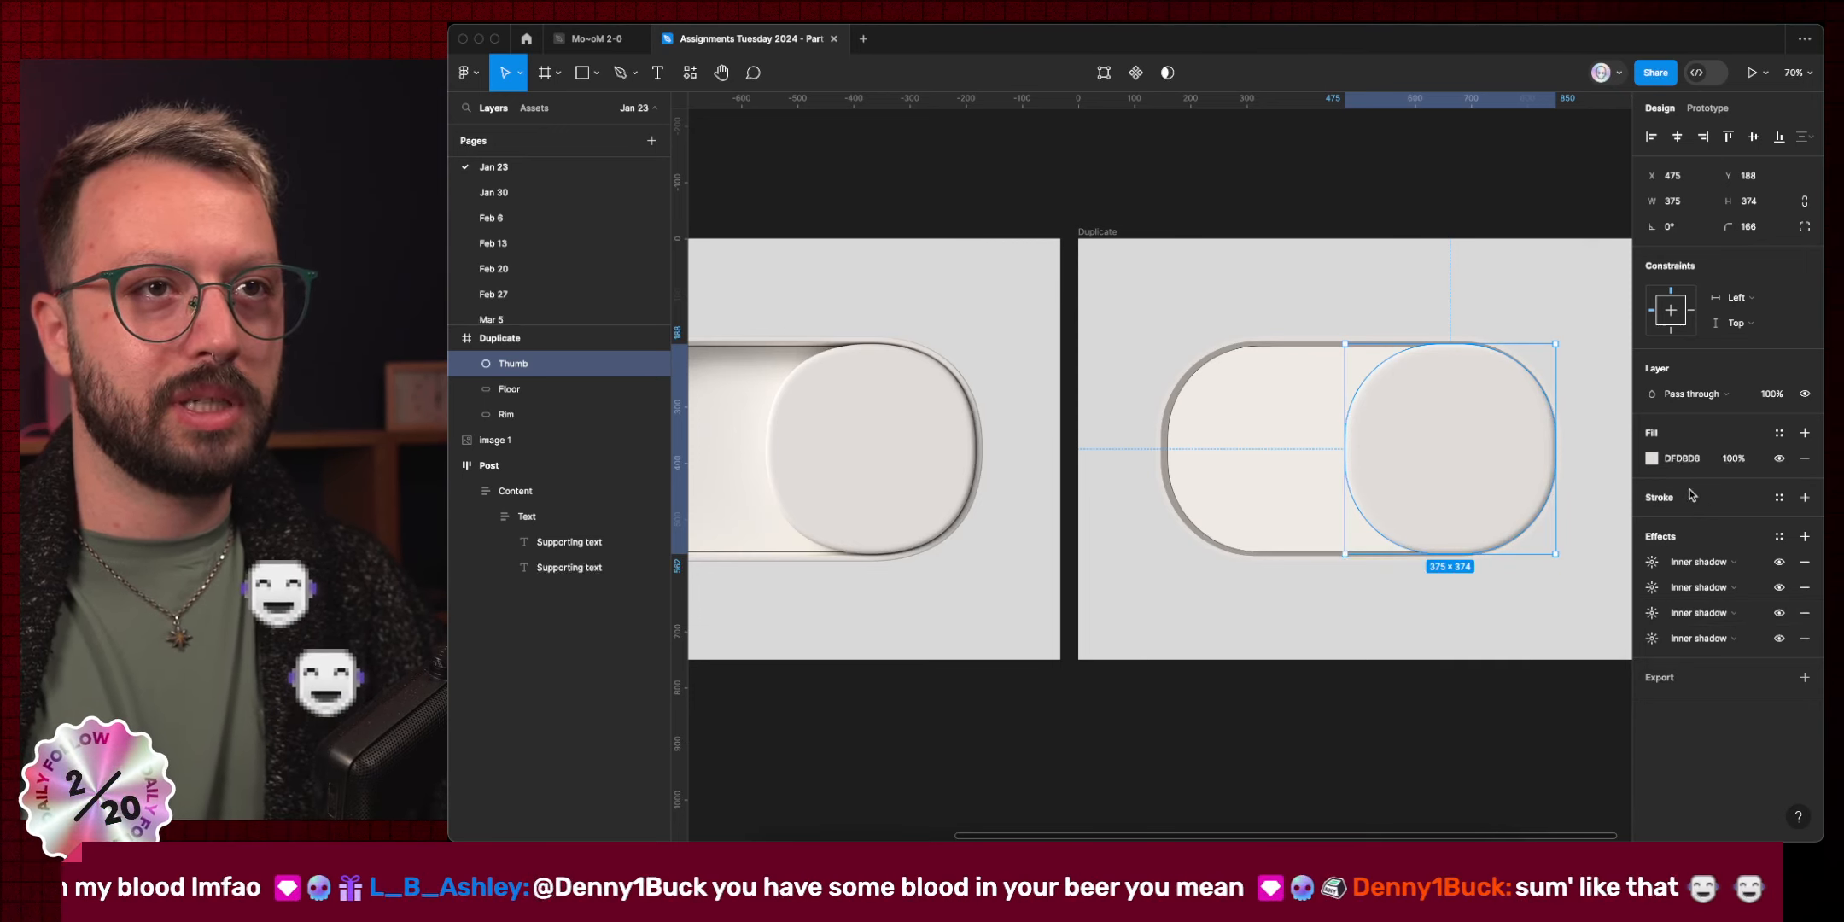
Add a 1 px inside stroke to the Thumb with a black linear gradient angled diagonally.
left_click(1689, 498)
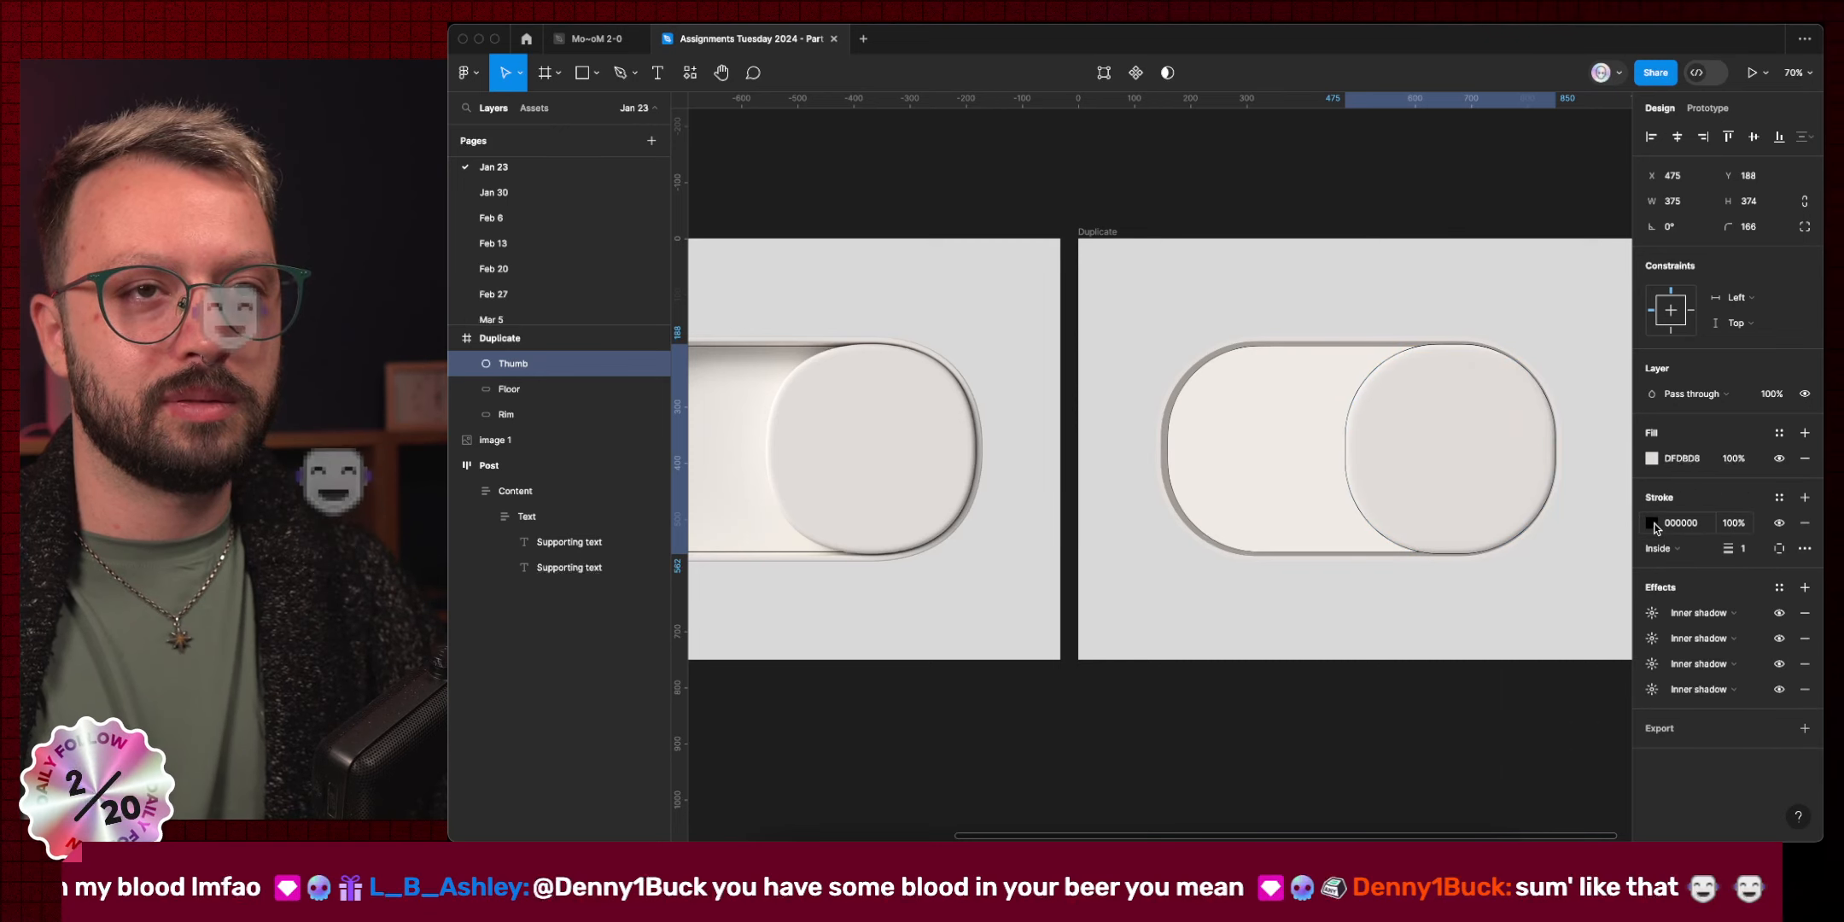
left_click(1652, 524)
left_click(1483, 409)
scroll(1383, 374, "right", 5)
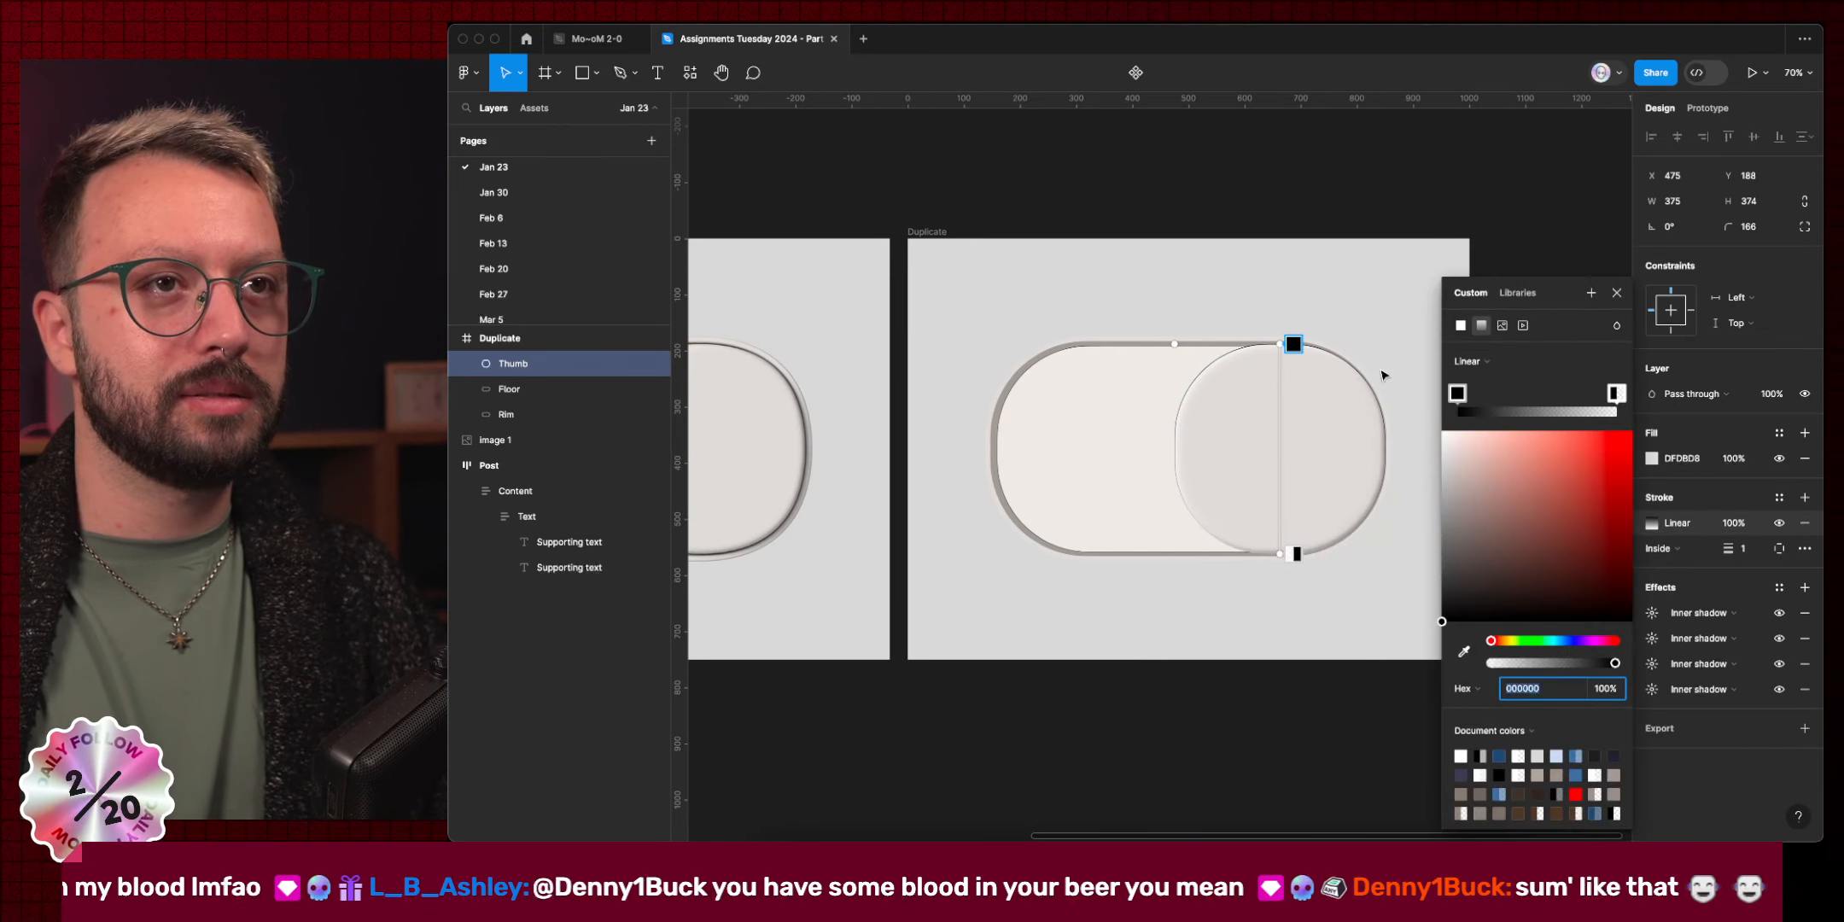
mouse_move(1294, 350)
left_mouse_down()
mouse_move(1366, 524)
mouse_move(1280, 550)
mouse_move(1260, 461)
mouse_move(1264, 483)
left_mouse_up()
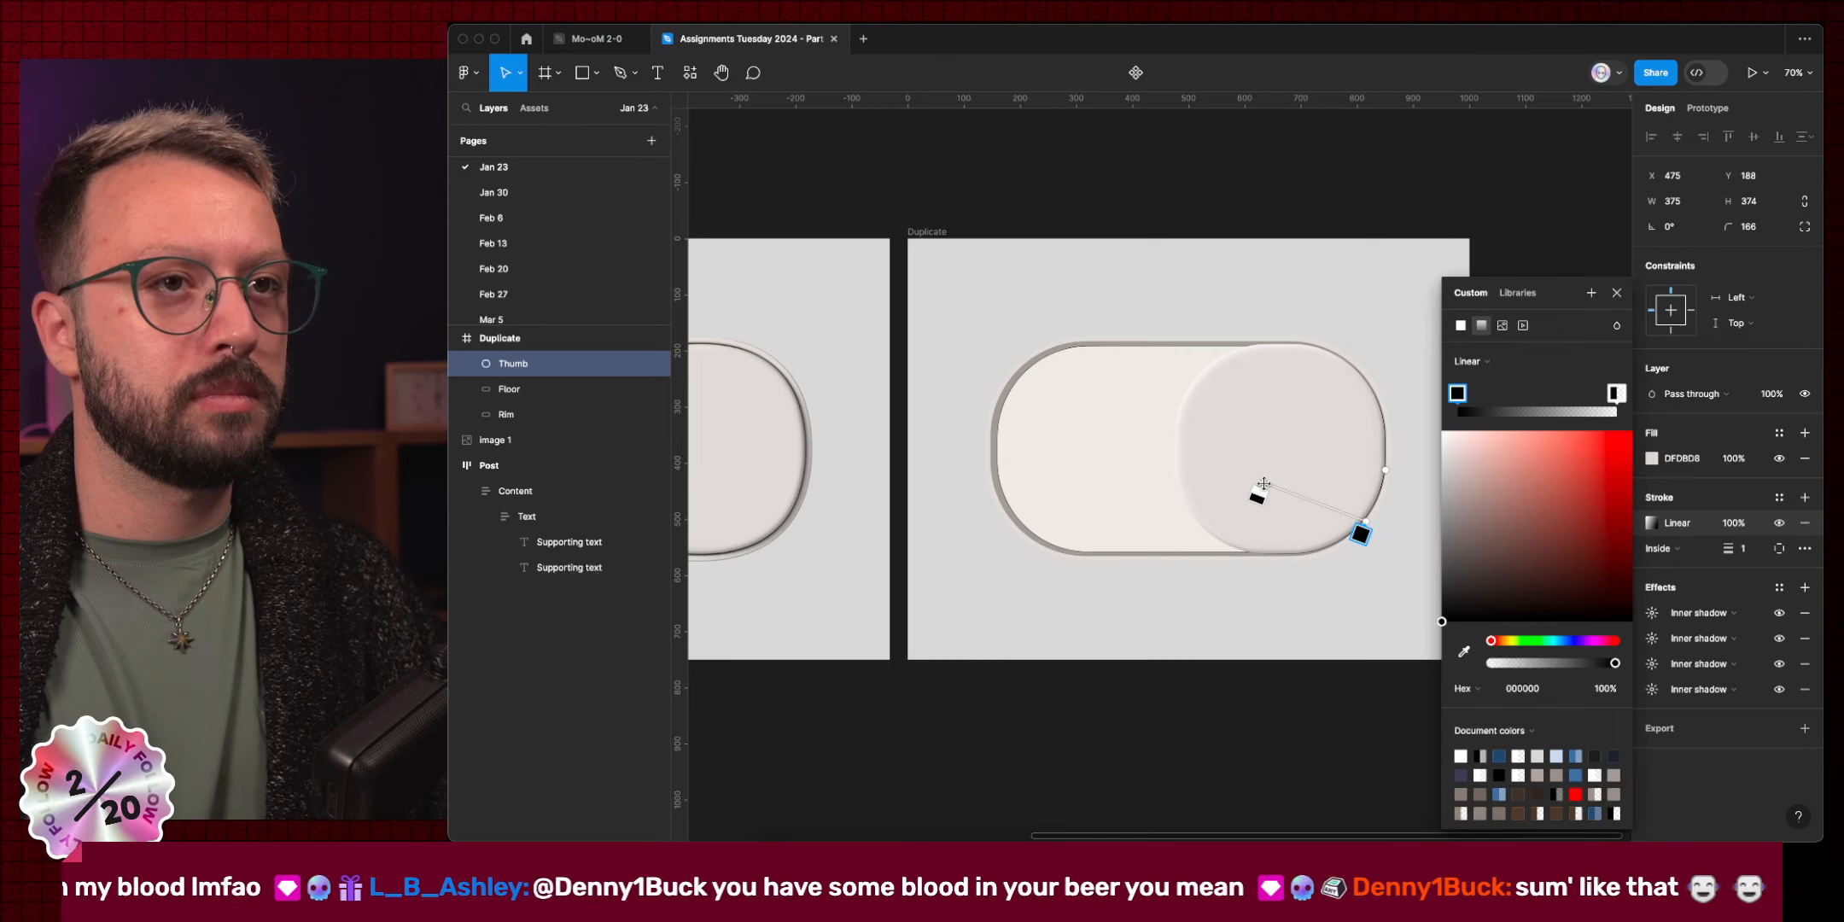
key("Escape")
left_click(1294, 787)
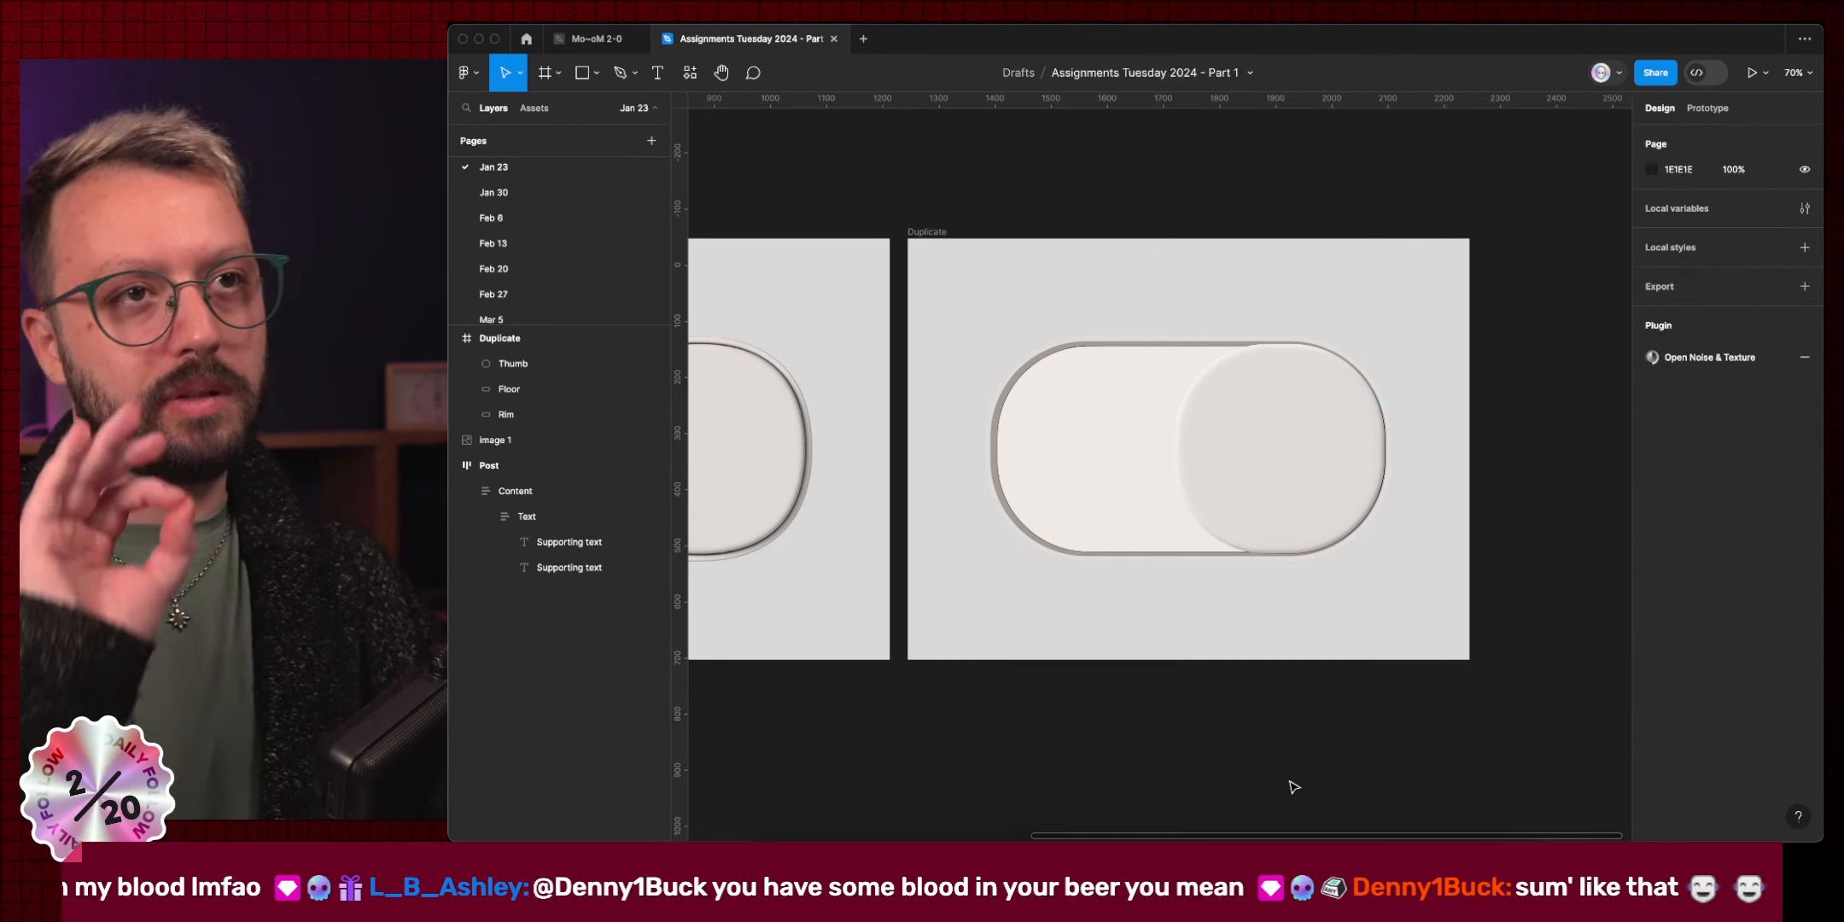
scroll(1293, 786, "left", 4)
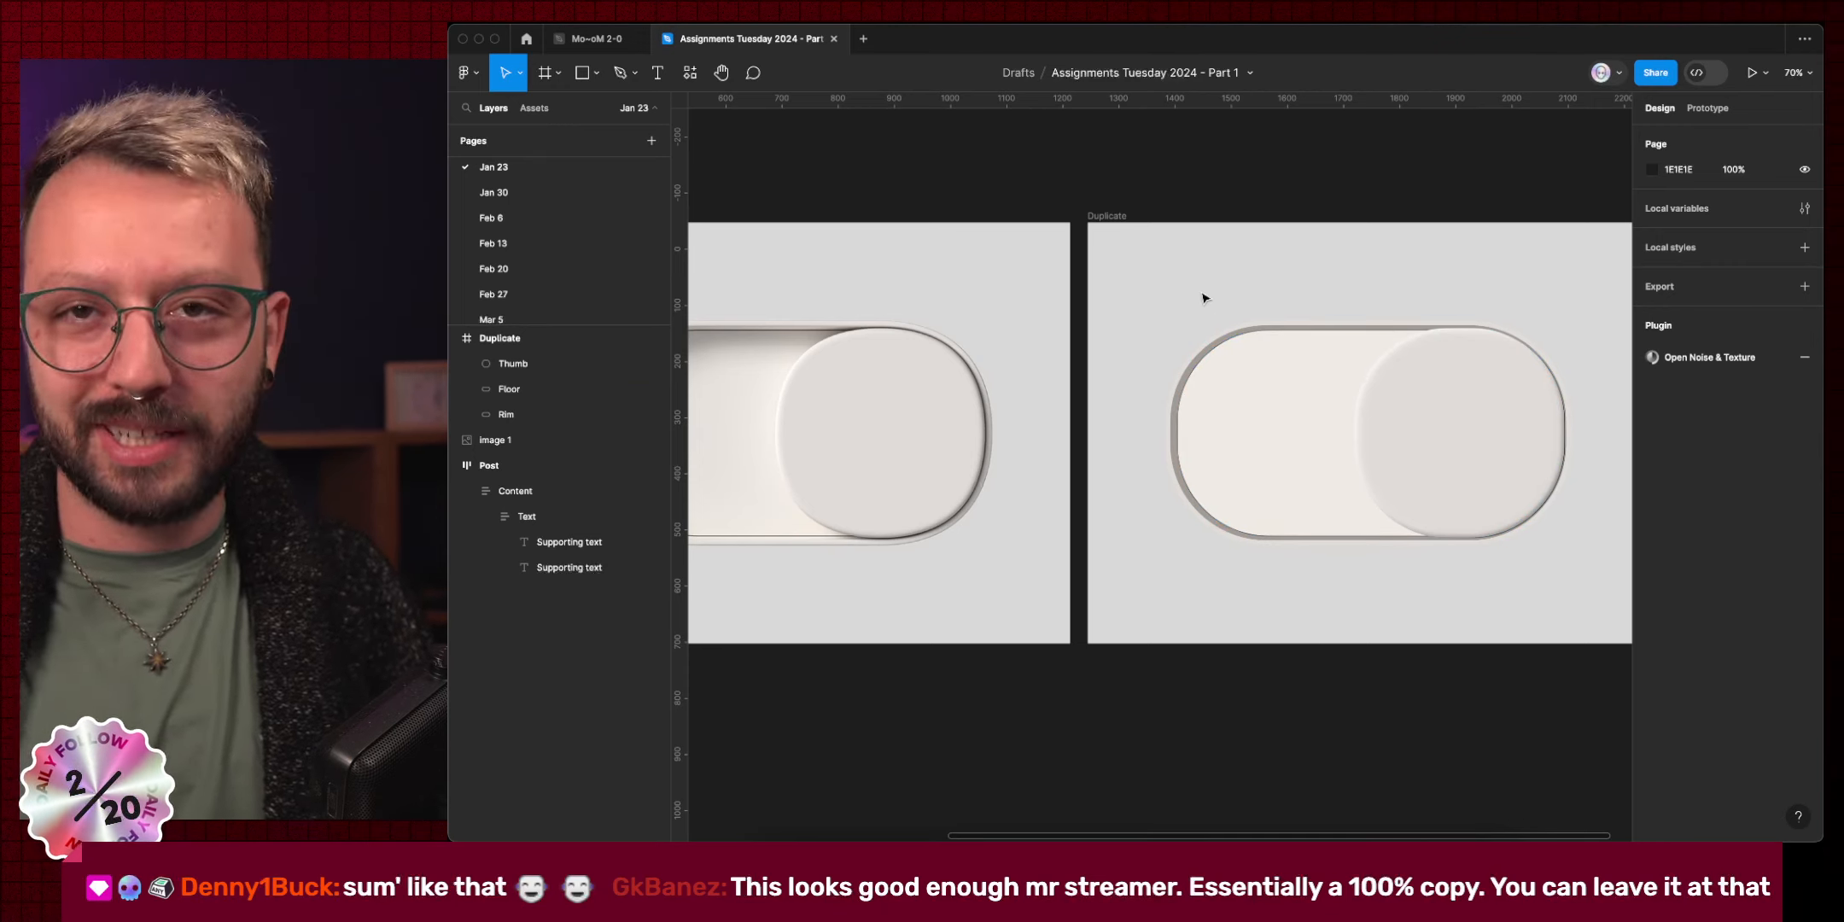
key("ctrl+Left")
Load the Instagram profile in a new Arc tab and open its Ultra Garlic chips post.
key("super+t")
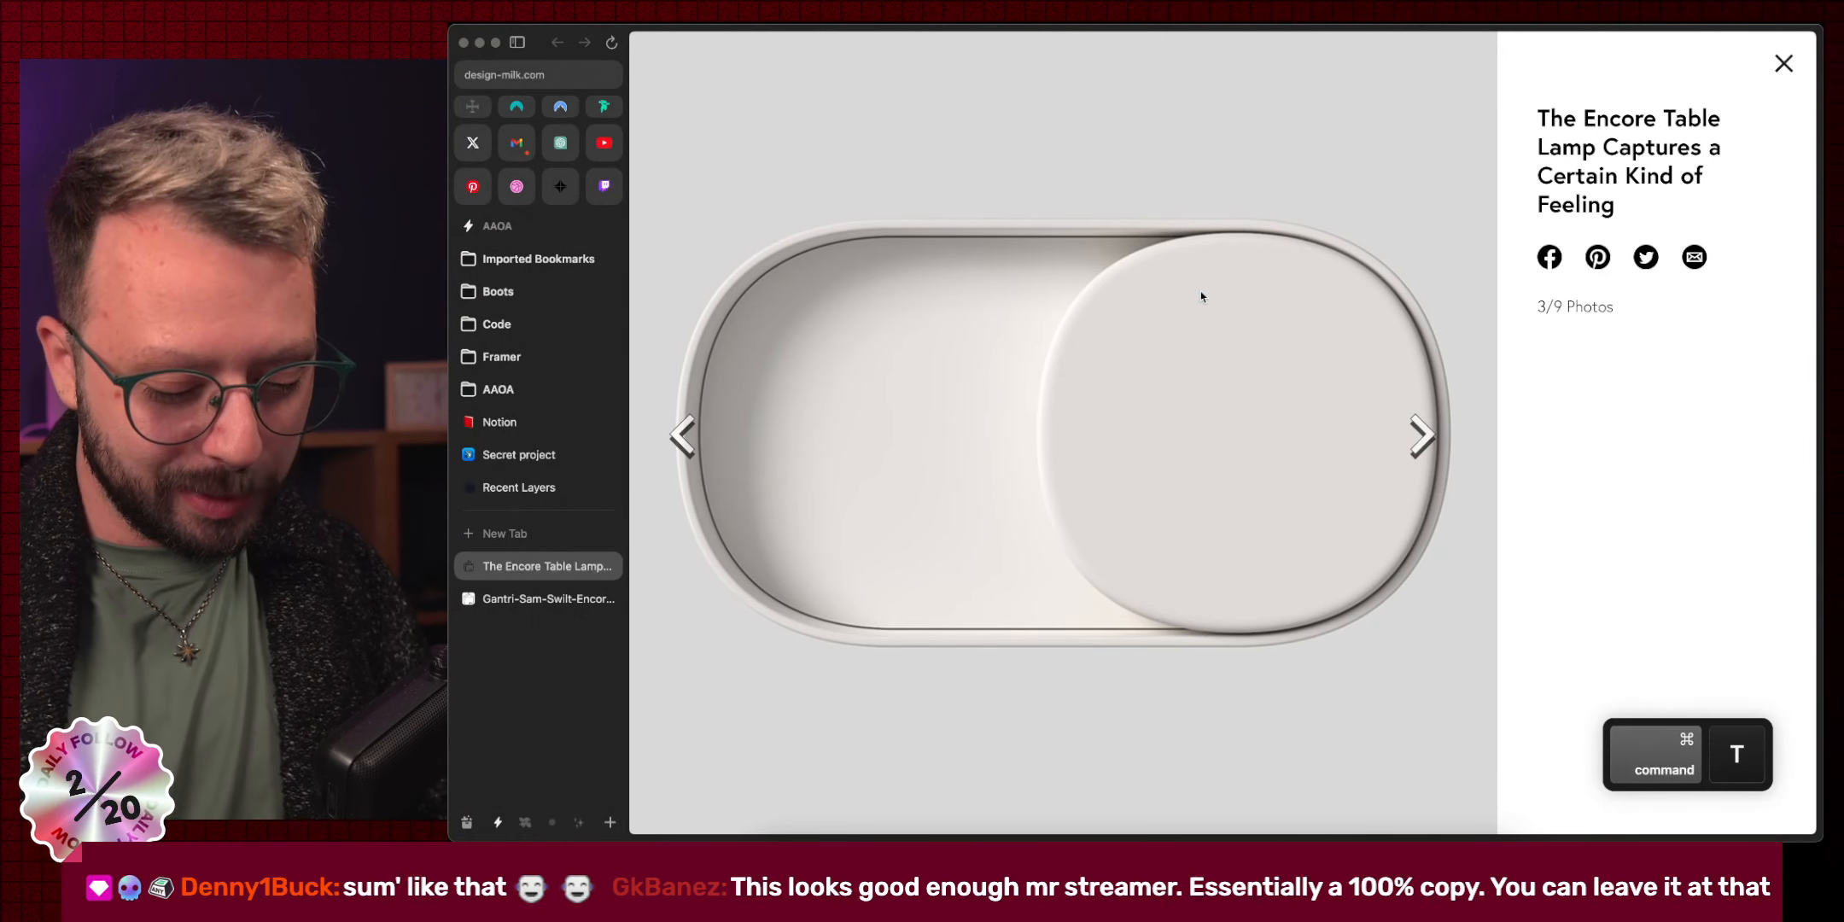
type("instagram.com")
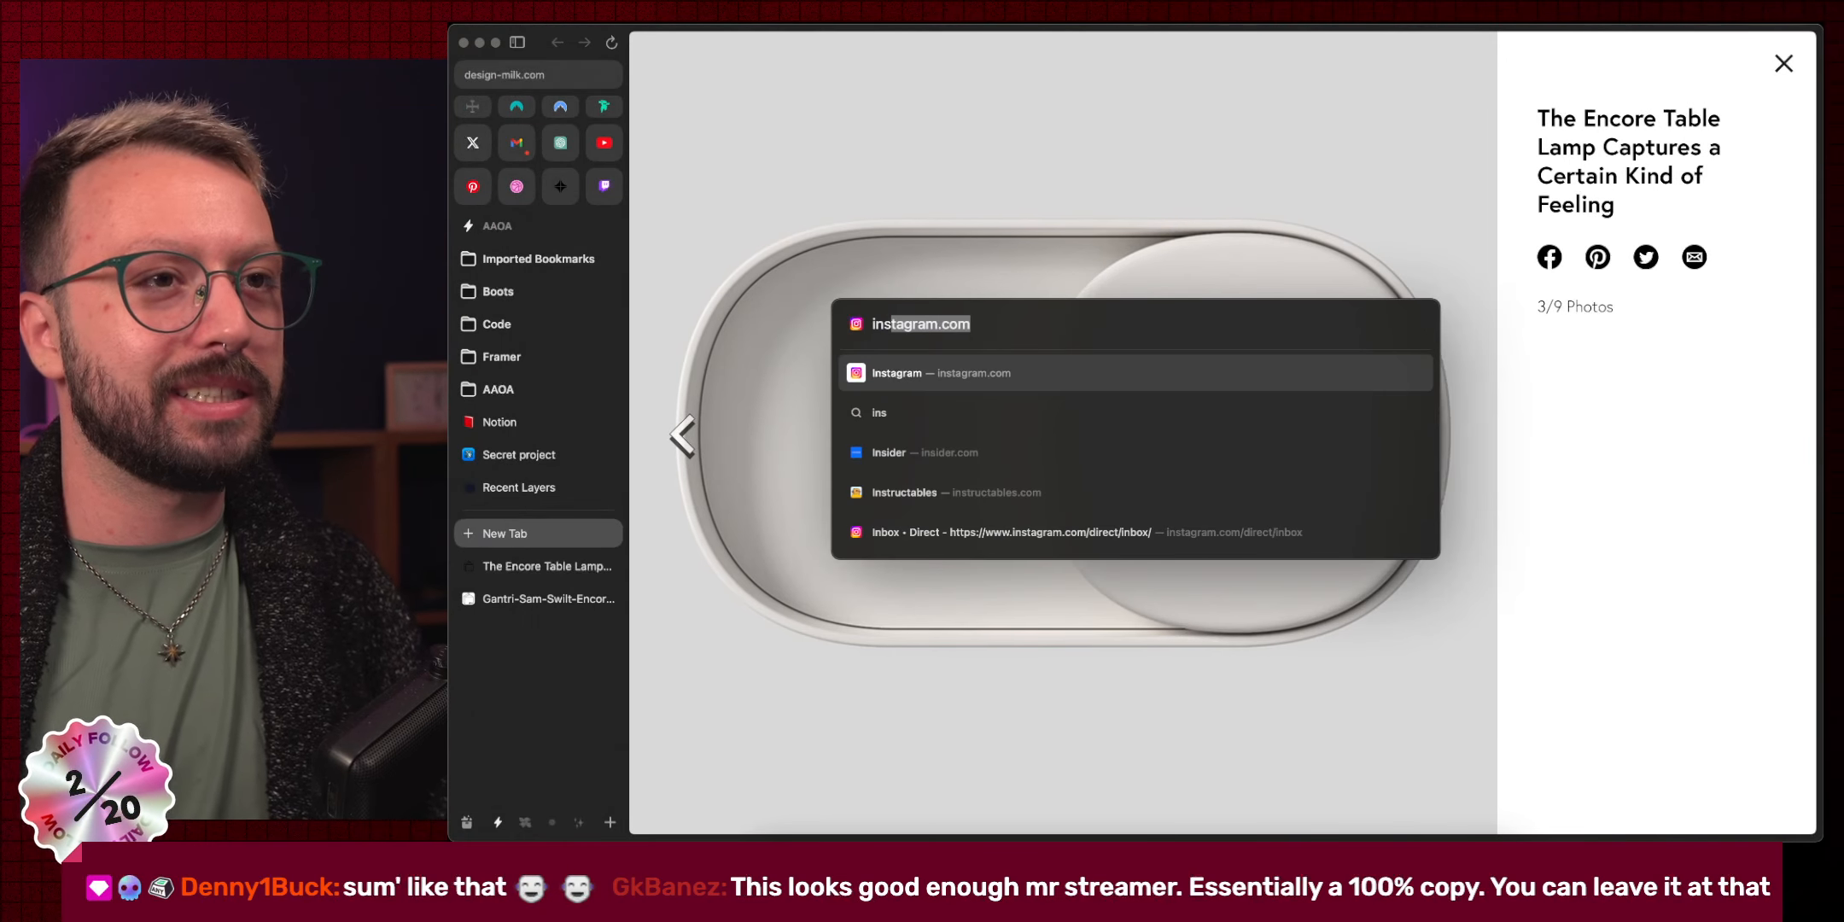
key("Right")
type("/an")
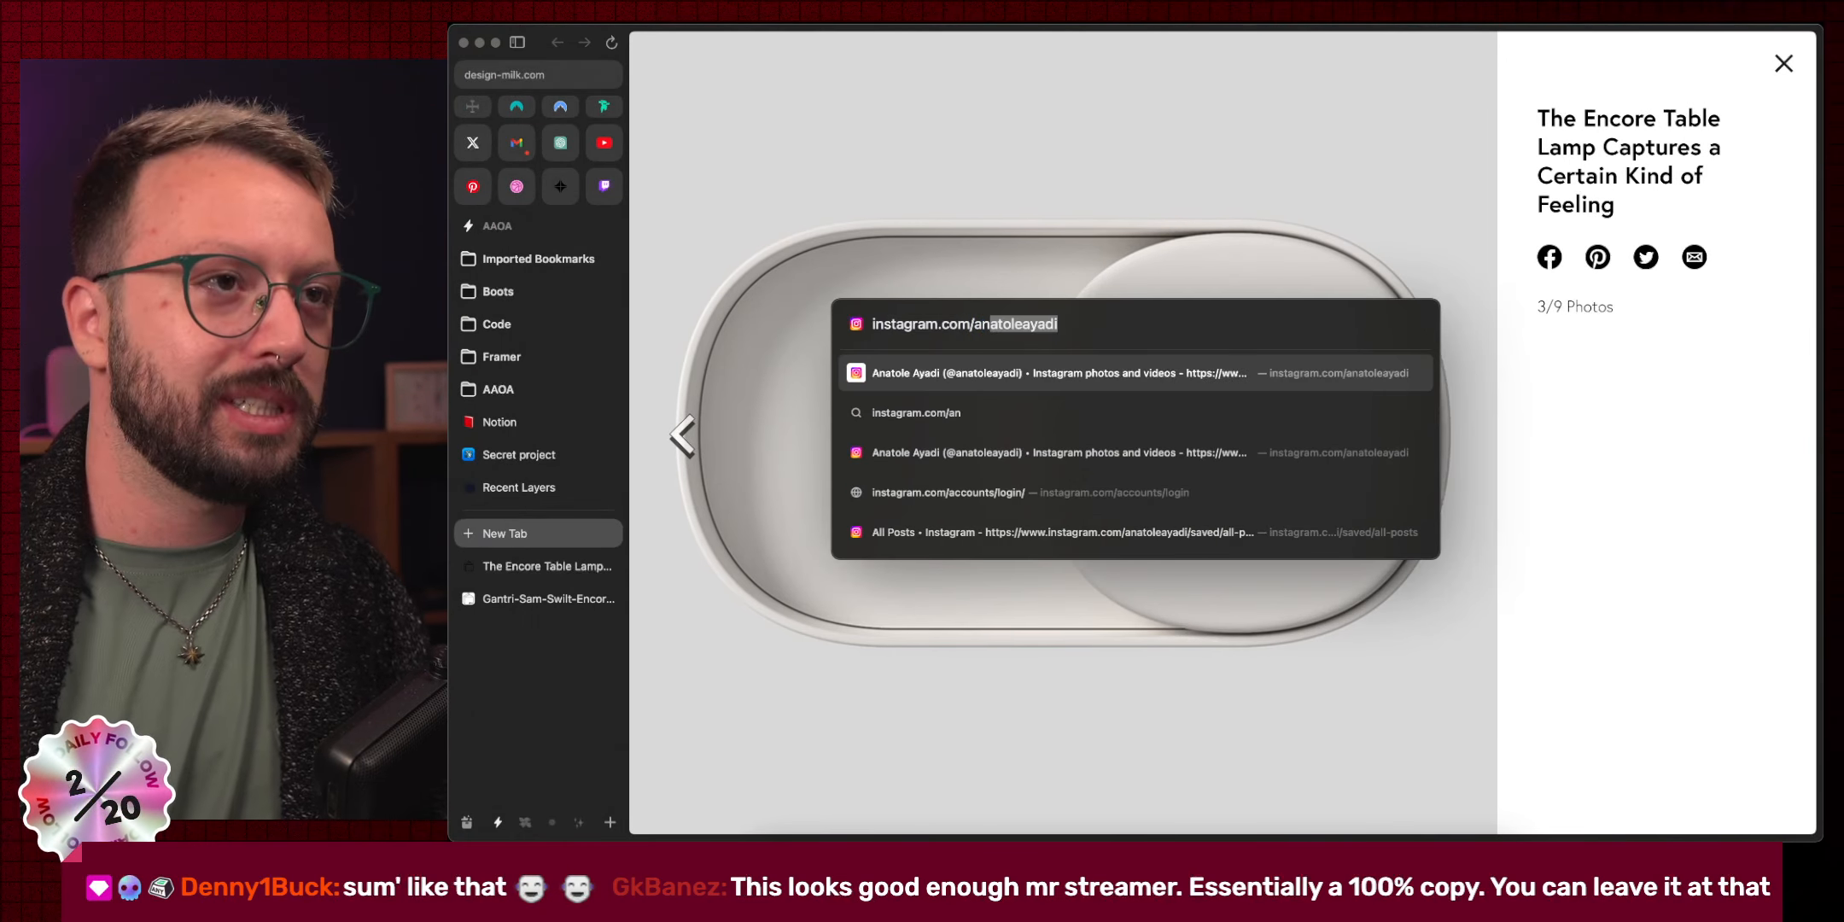
key("Return")
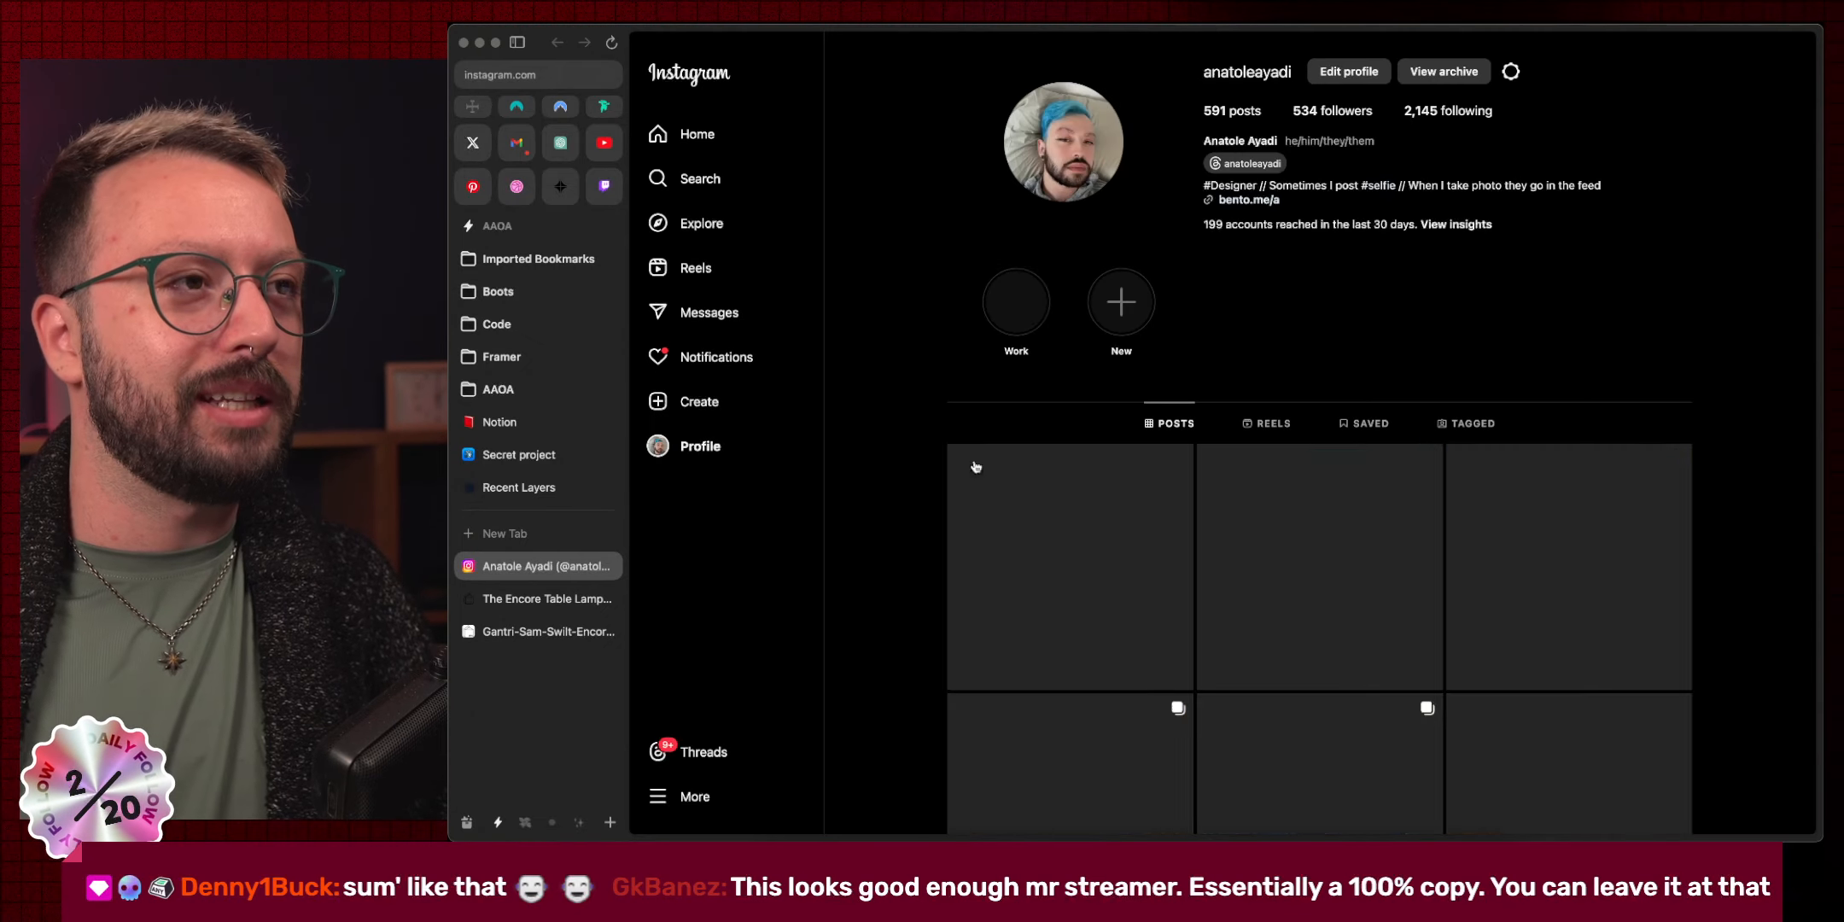
left_click(1009, 650)
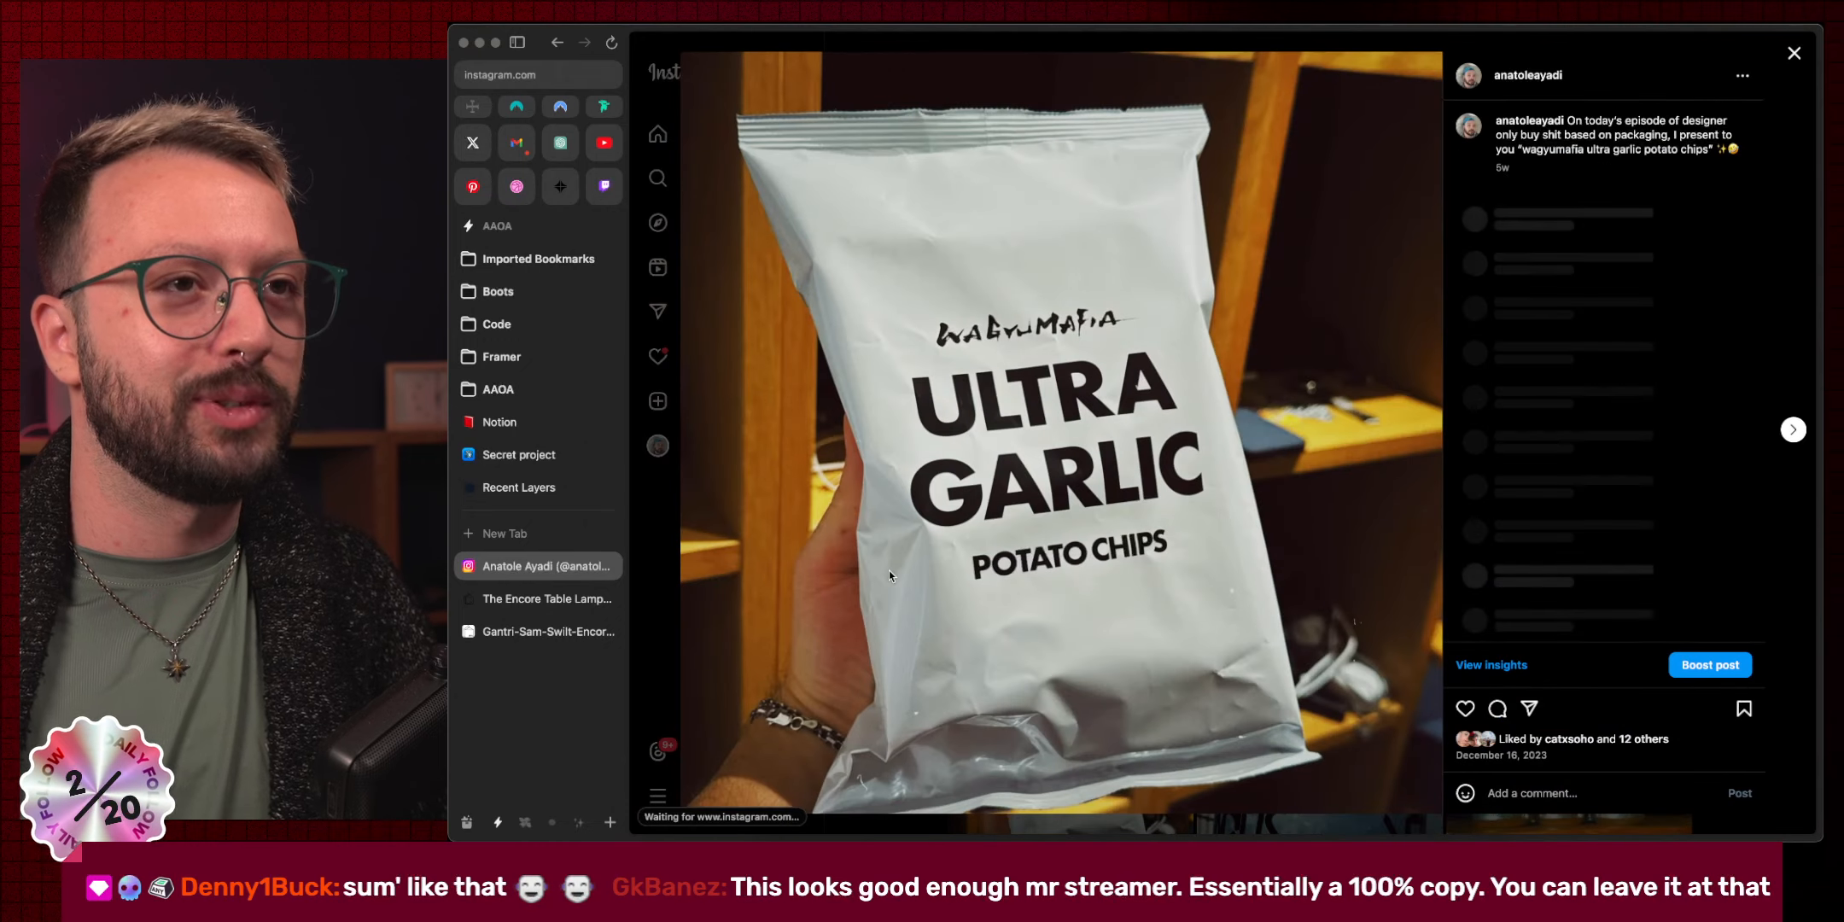
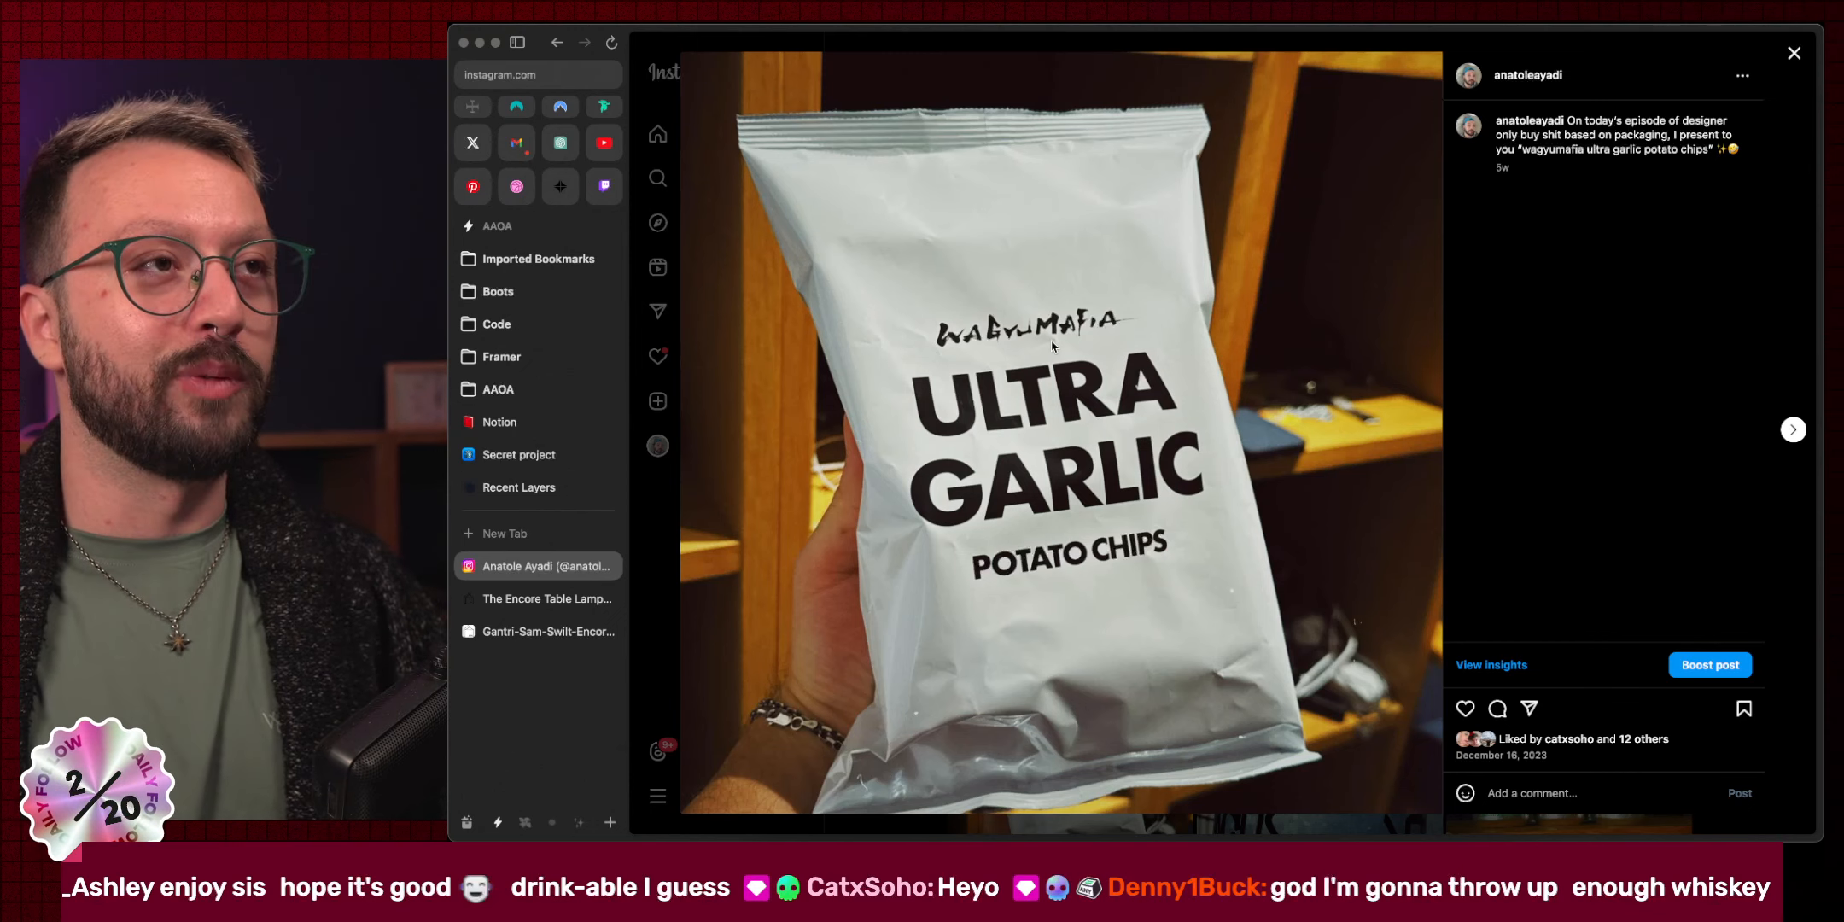
Close the Instagram post tab and return to the Figma toggle design.
key("super+w")
key("ctrl+Right")
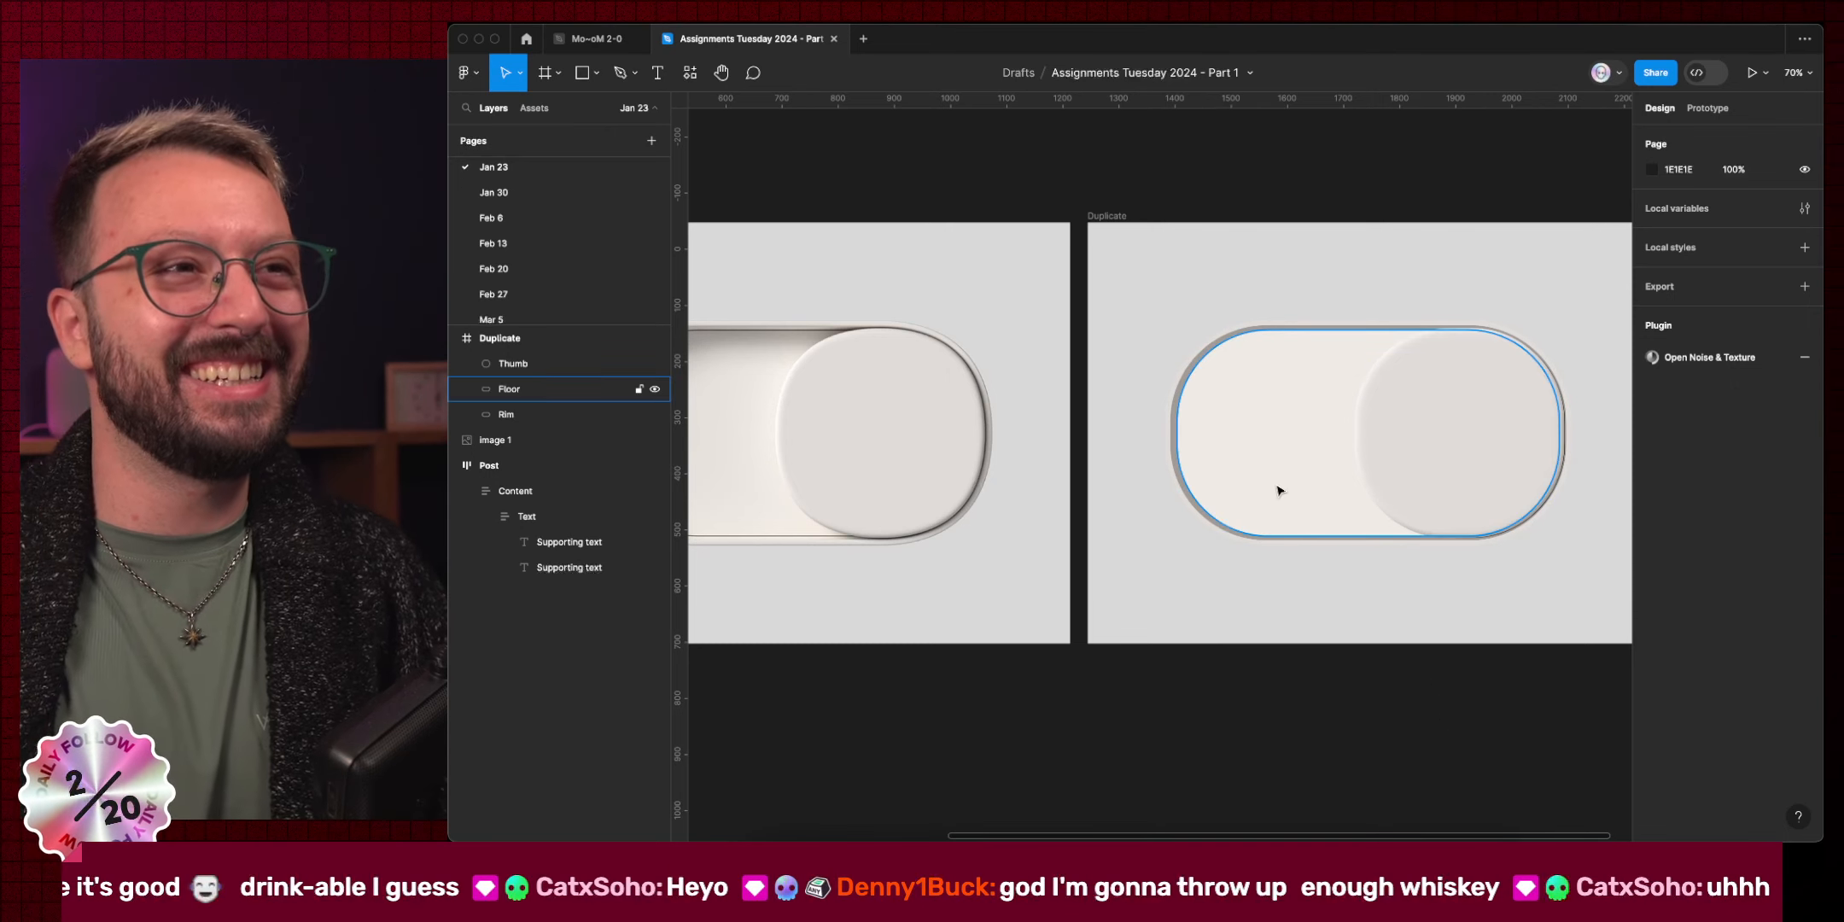
Add an inner shadow to the duplicate's Floor and push its Y offset down.
left_click(1255, 446)
scroll(1255, 446, "left", 6)
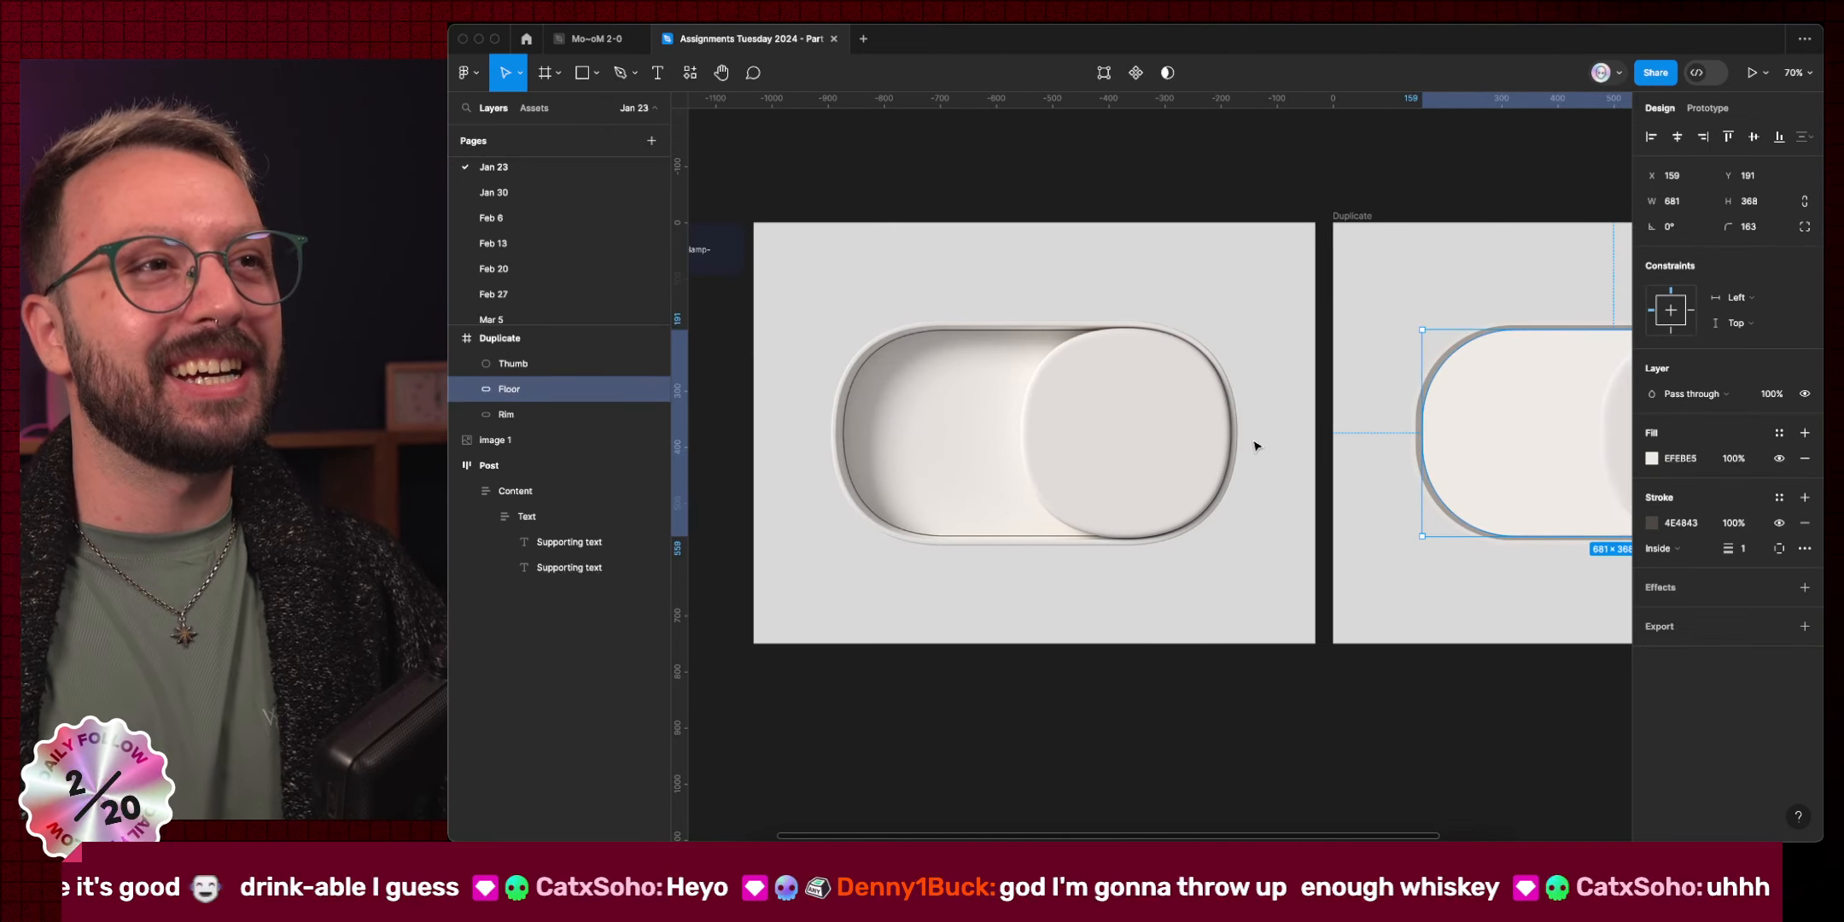
scroll(1255, 446, "right", 3)
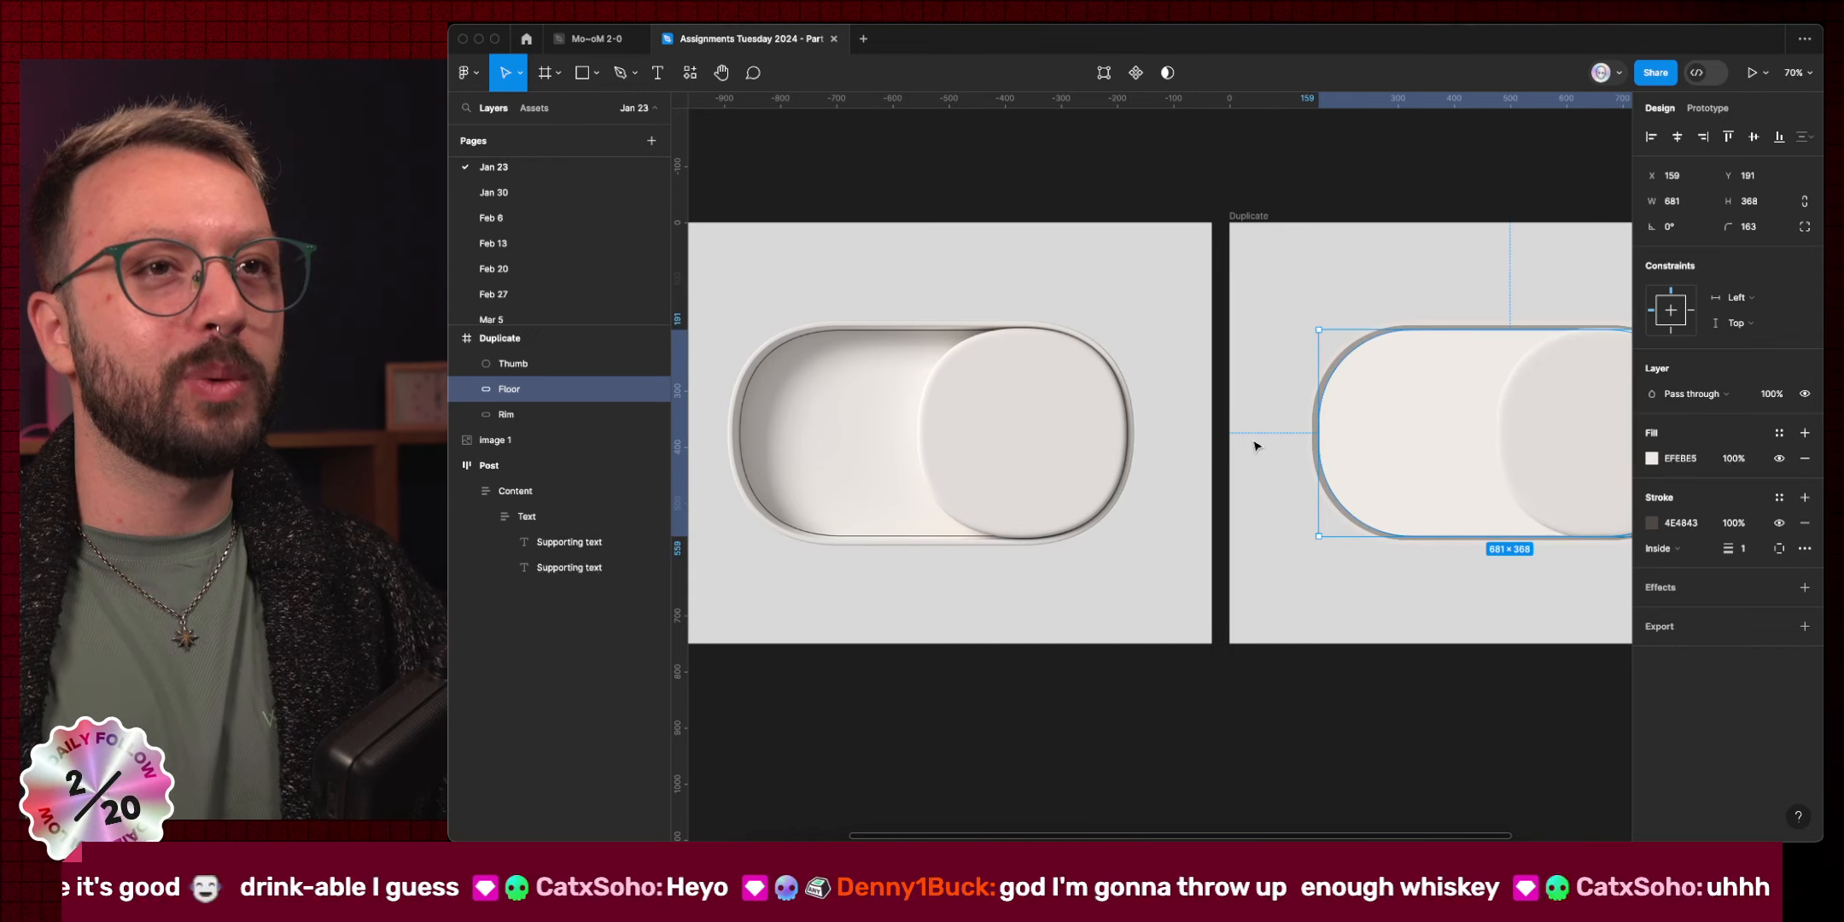
left_click(1671, 589)
left_click(1685, 612)
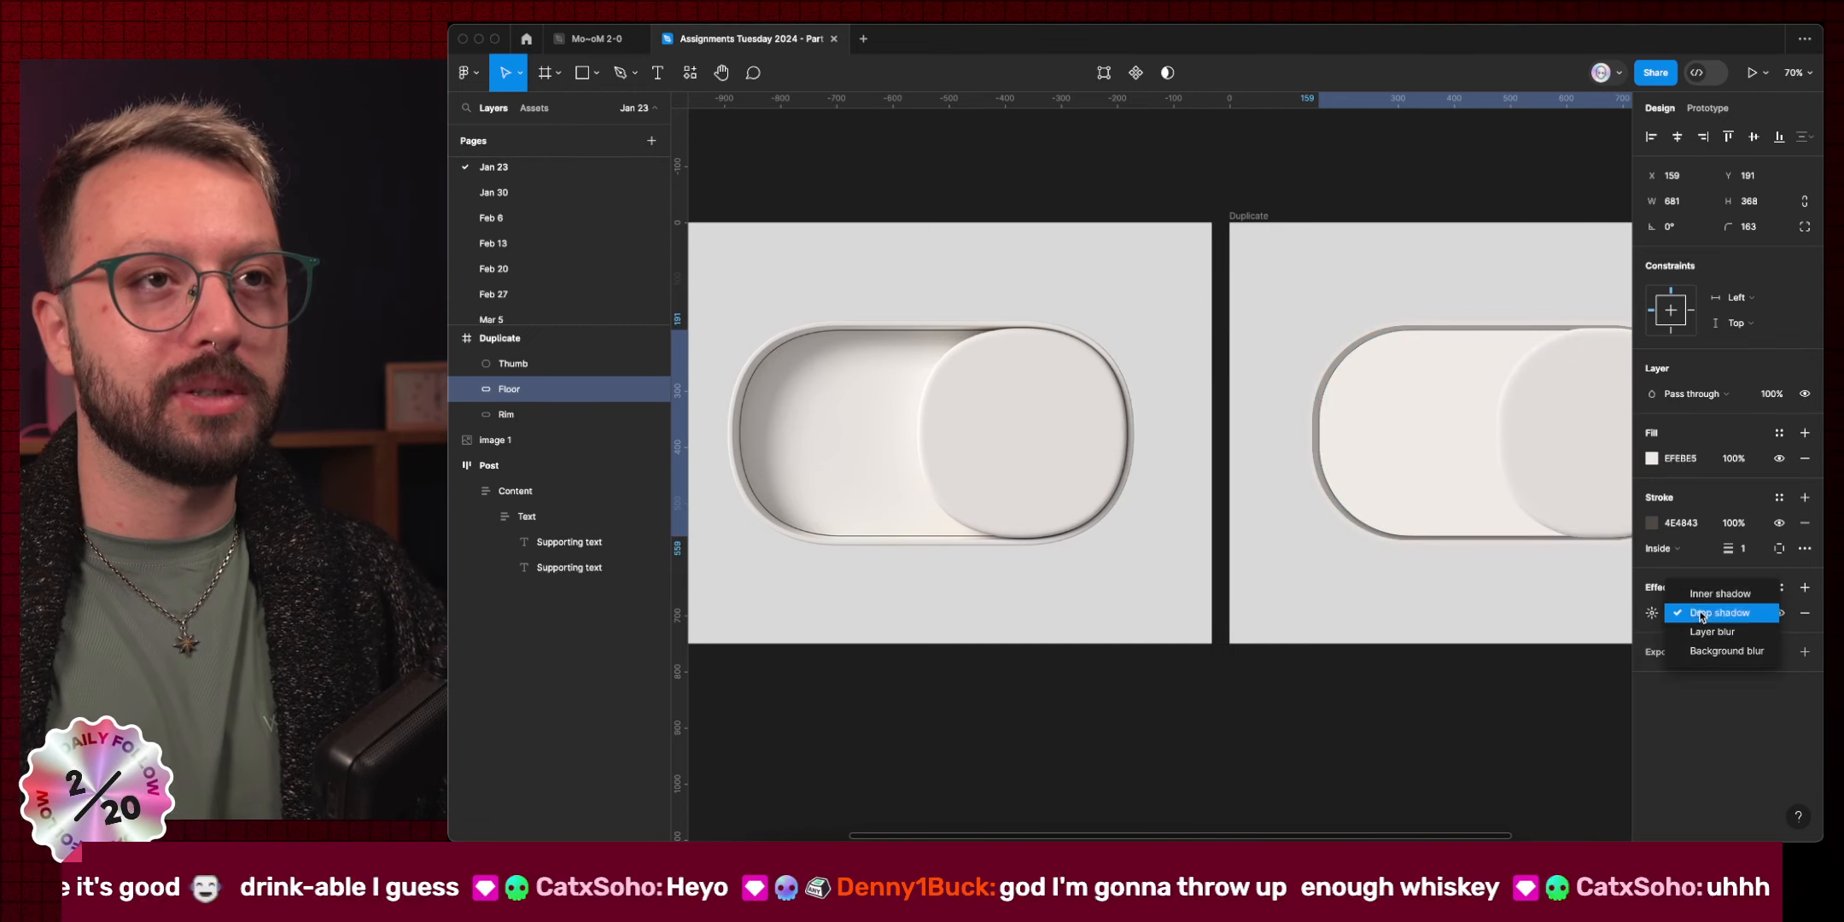
left_click(1699, 591)
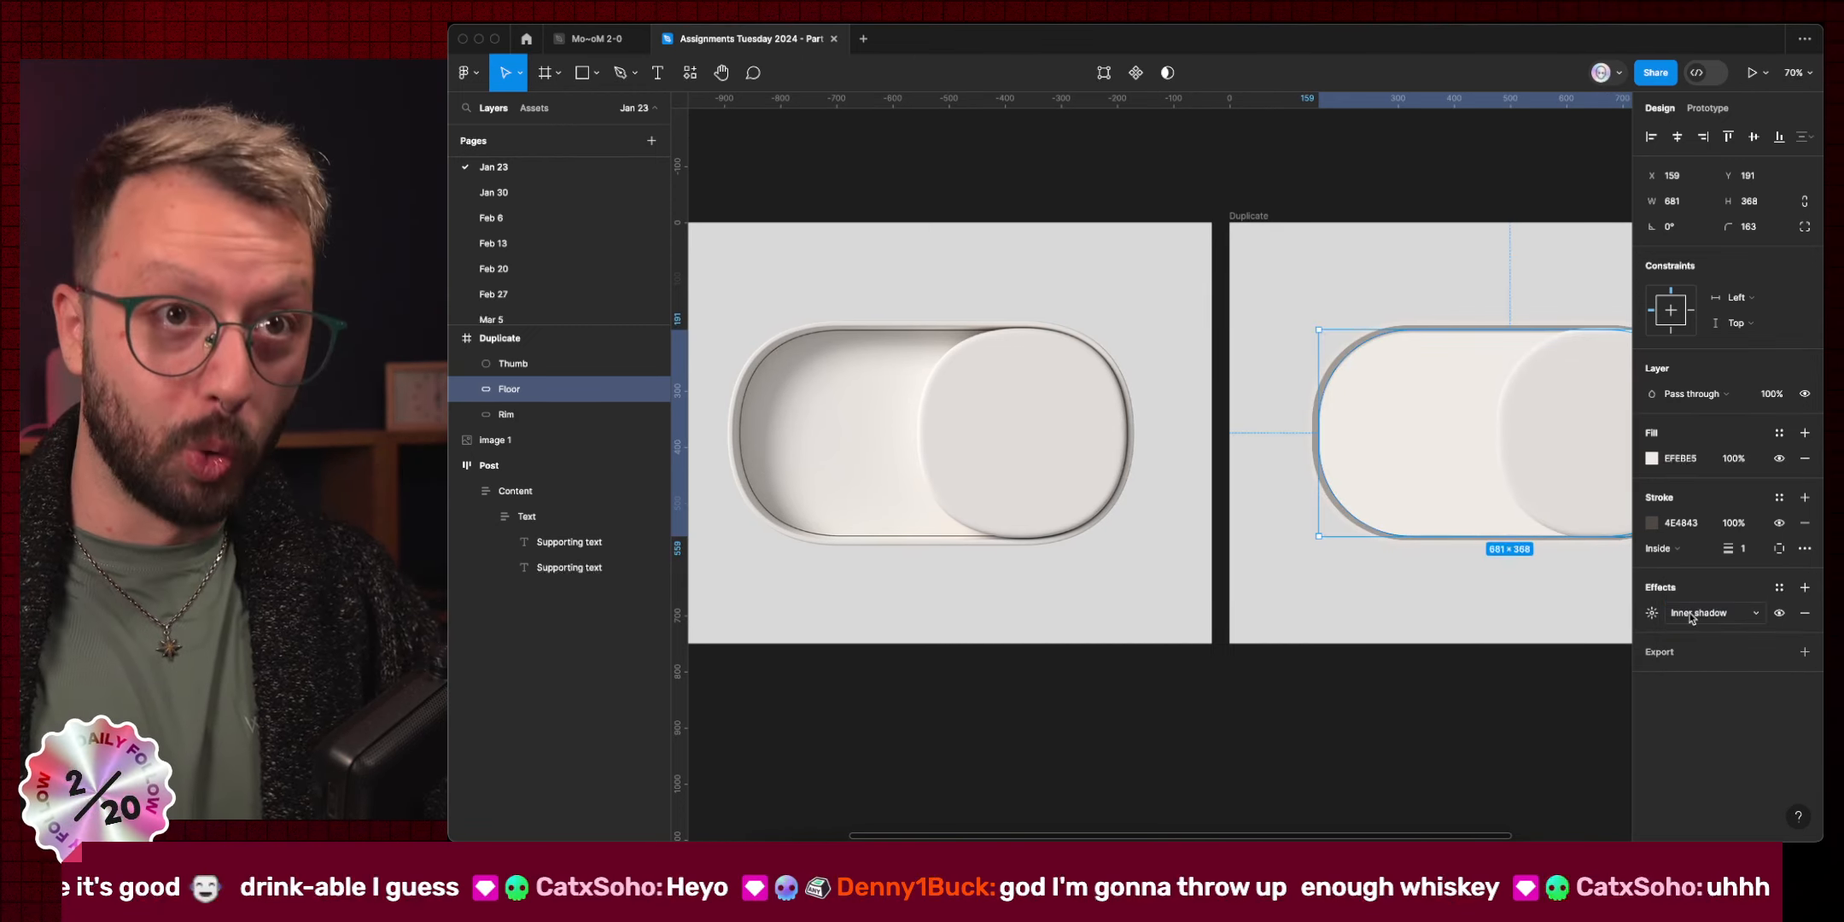
left_click(1652, 612)
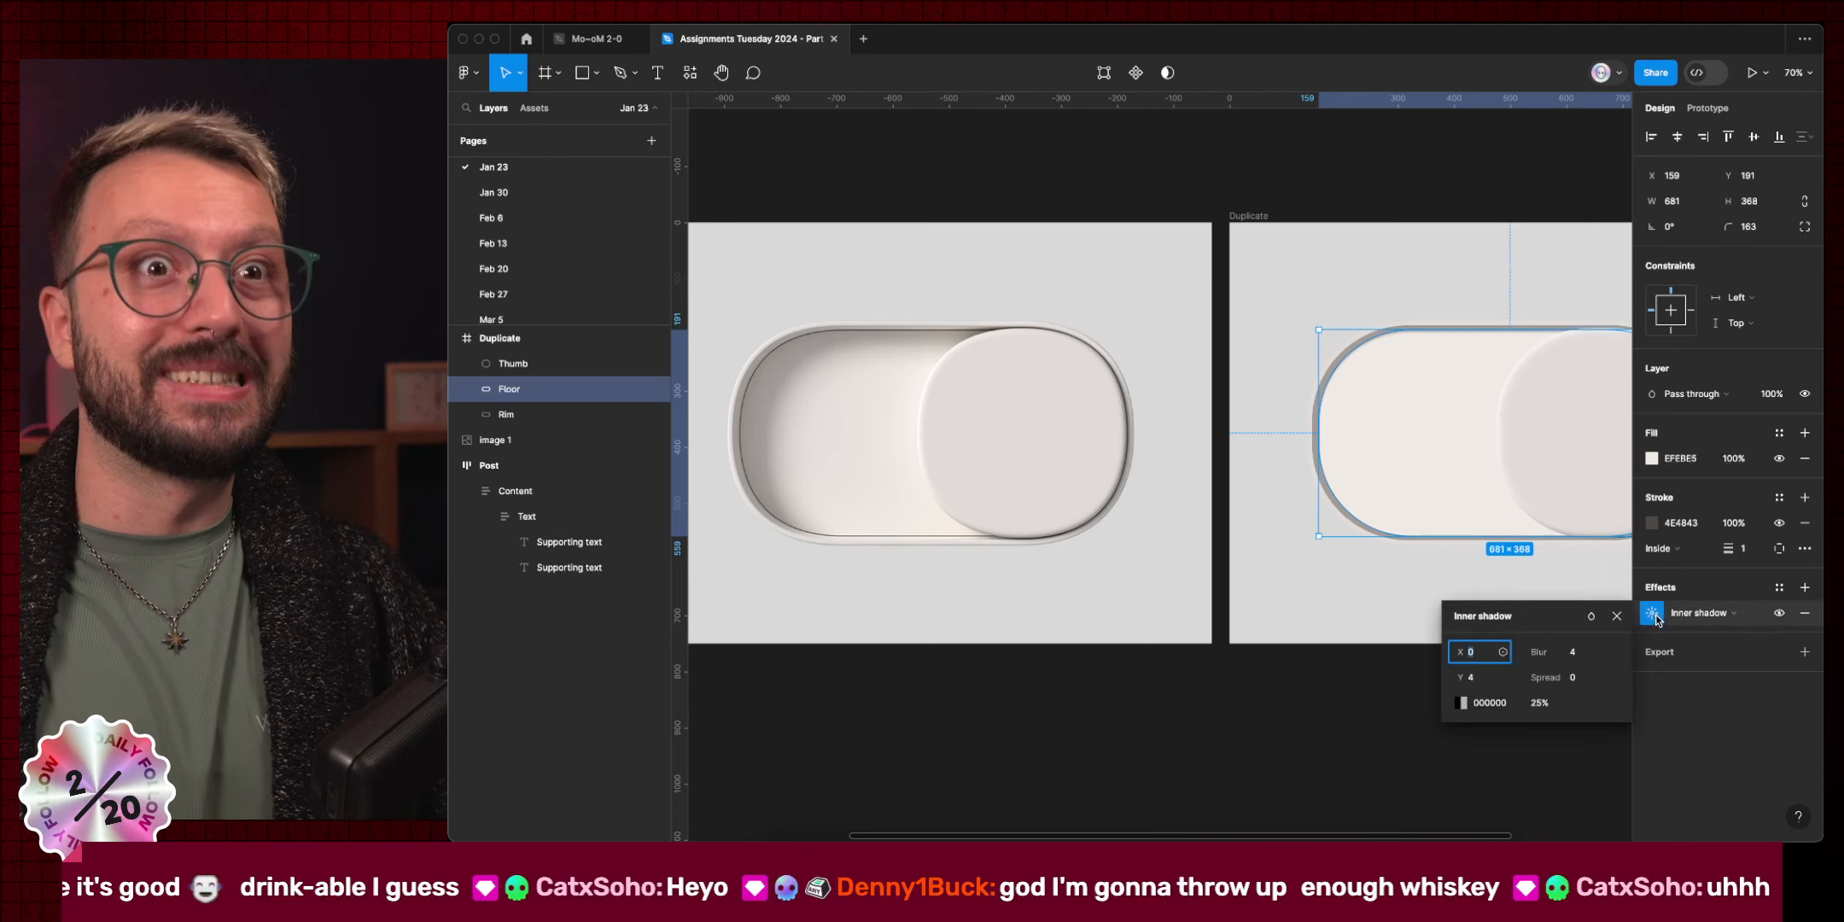
left_click(1481, 679)
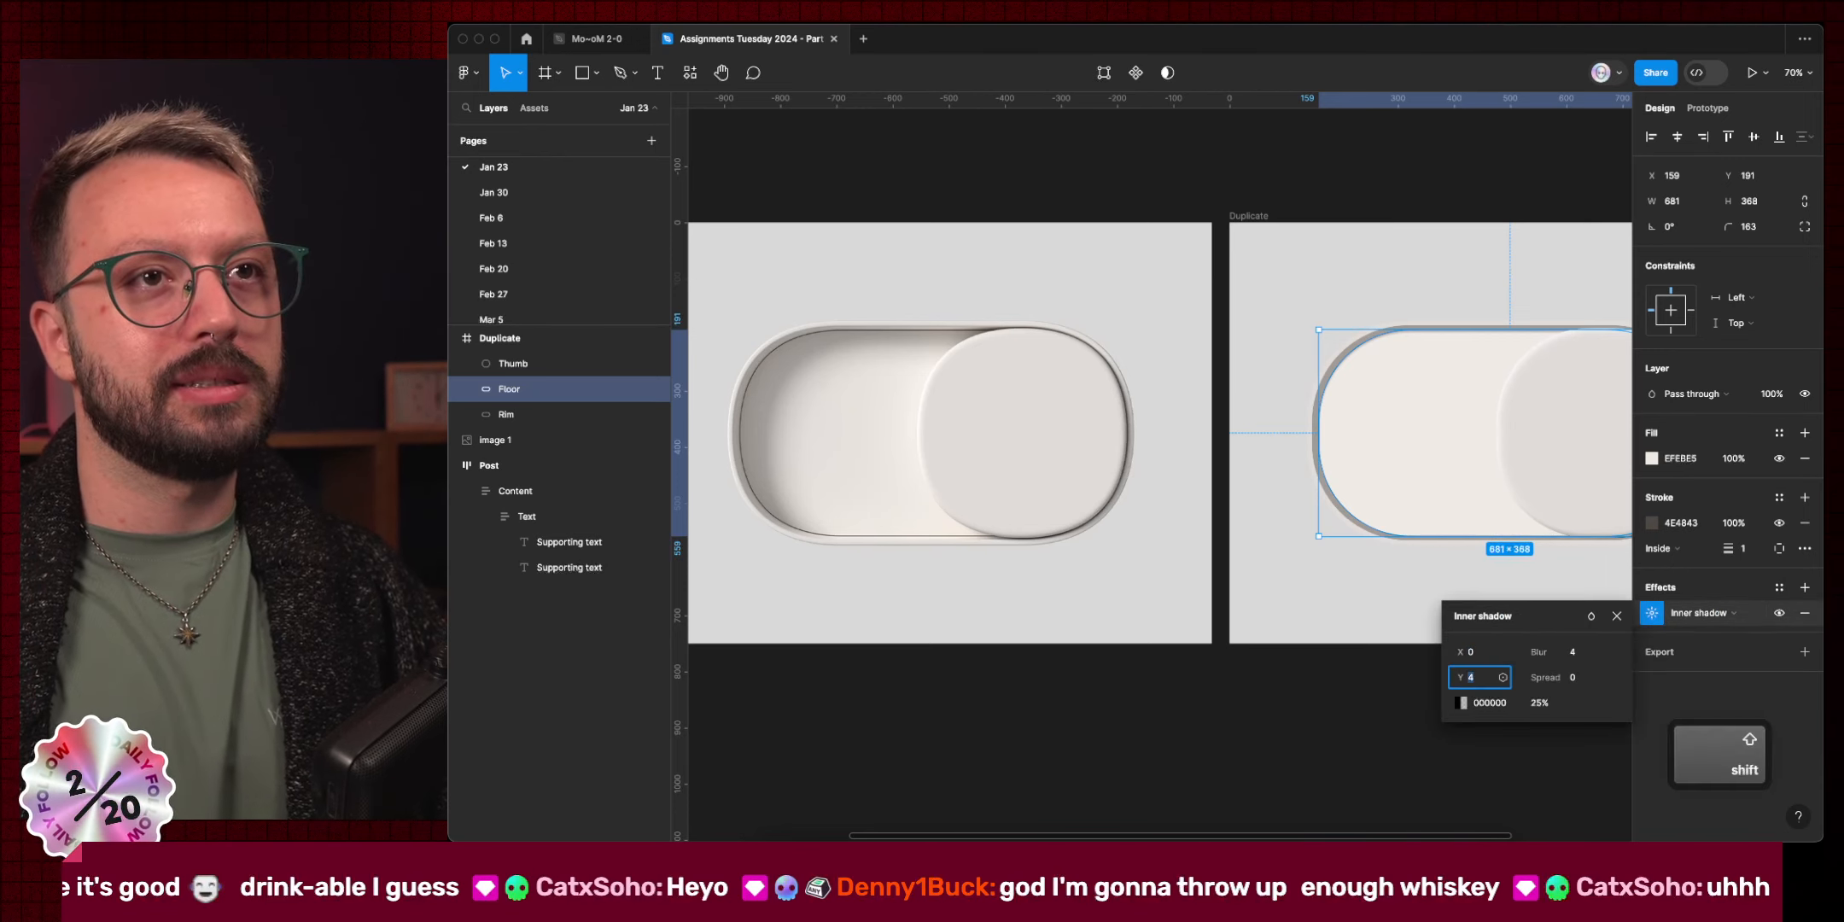
key("shift+Up")
key("shift+Up")
key("shift+Up")
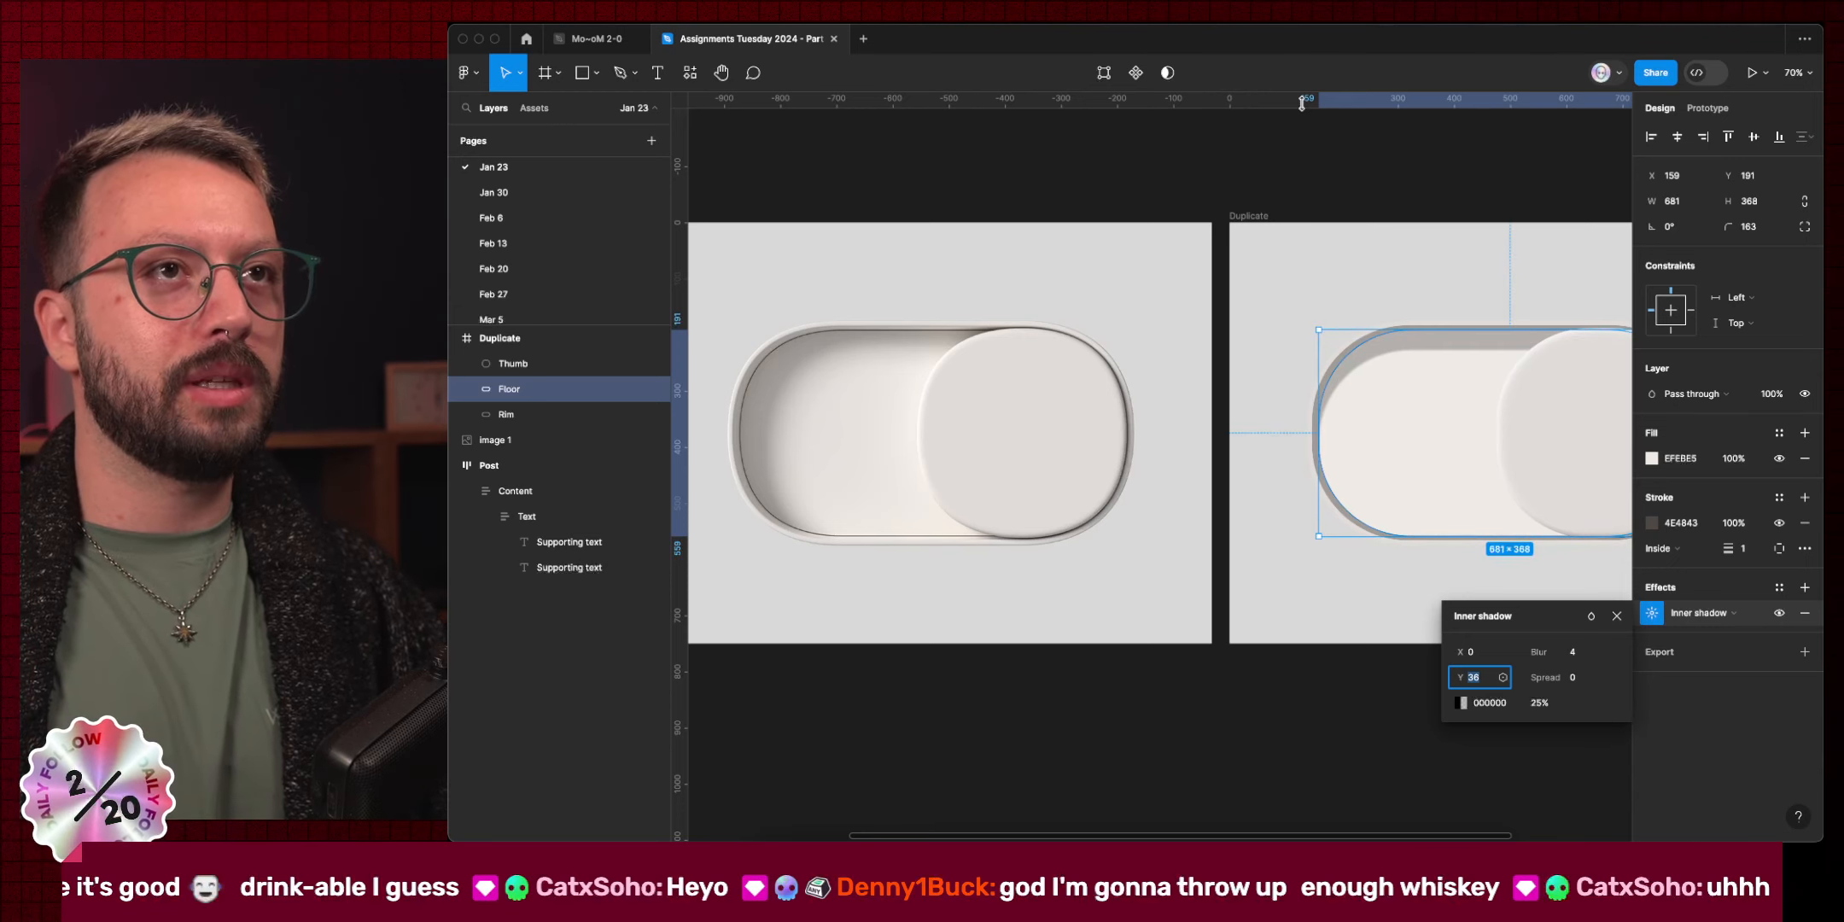
Drag a horizontal guide to the toggles' top edges, then undo back to the Floor selection.
left_click_drag(1301, 100, 1381, 350)
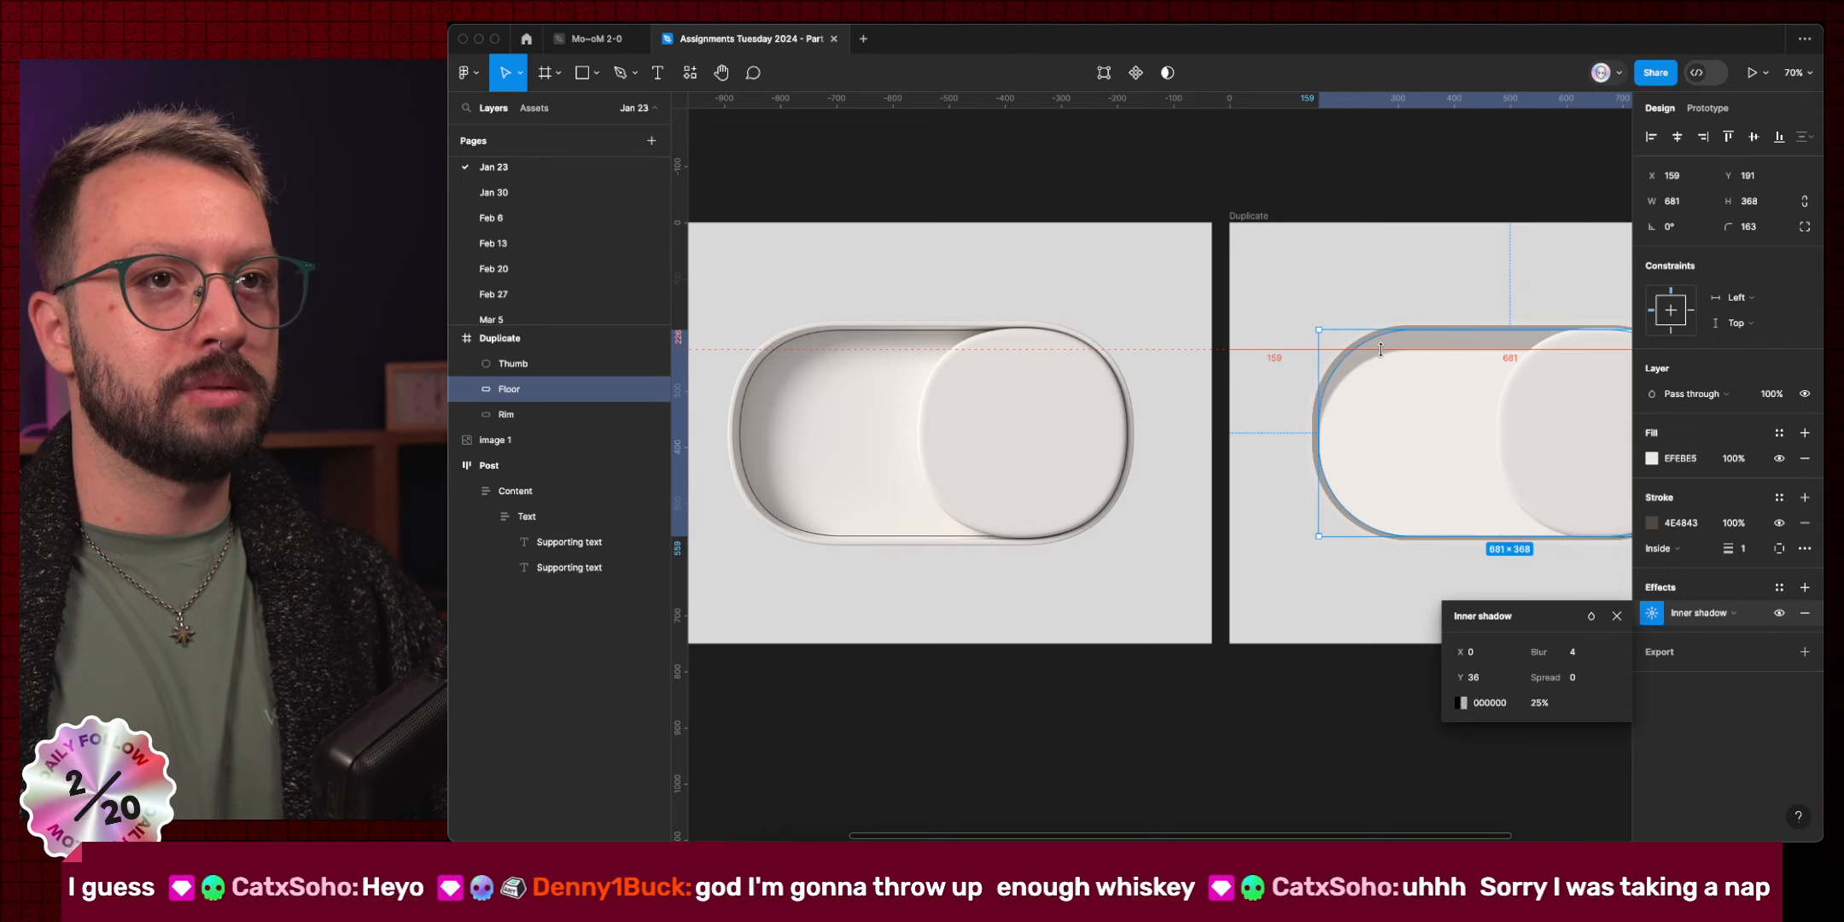
left_click_drag(1380, 349, 1380, 271)
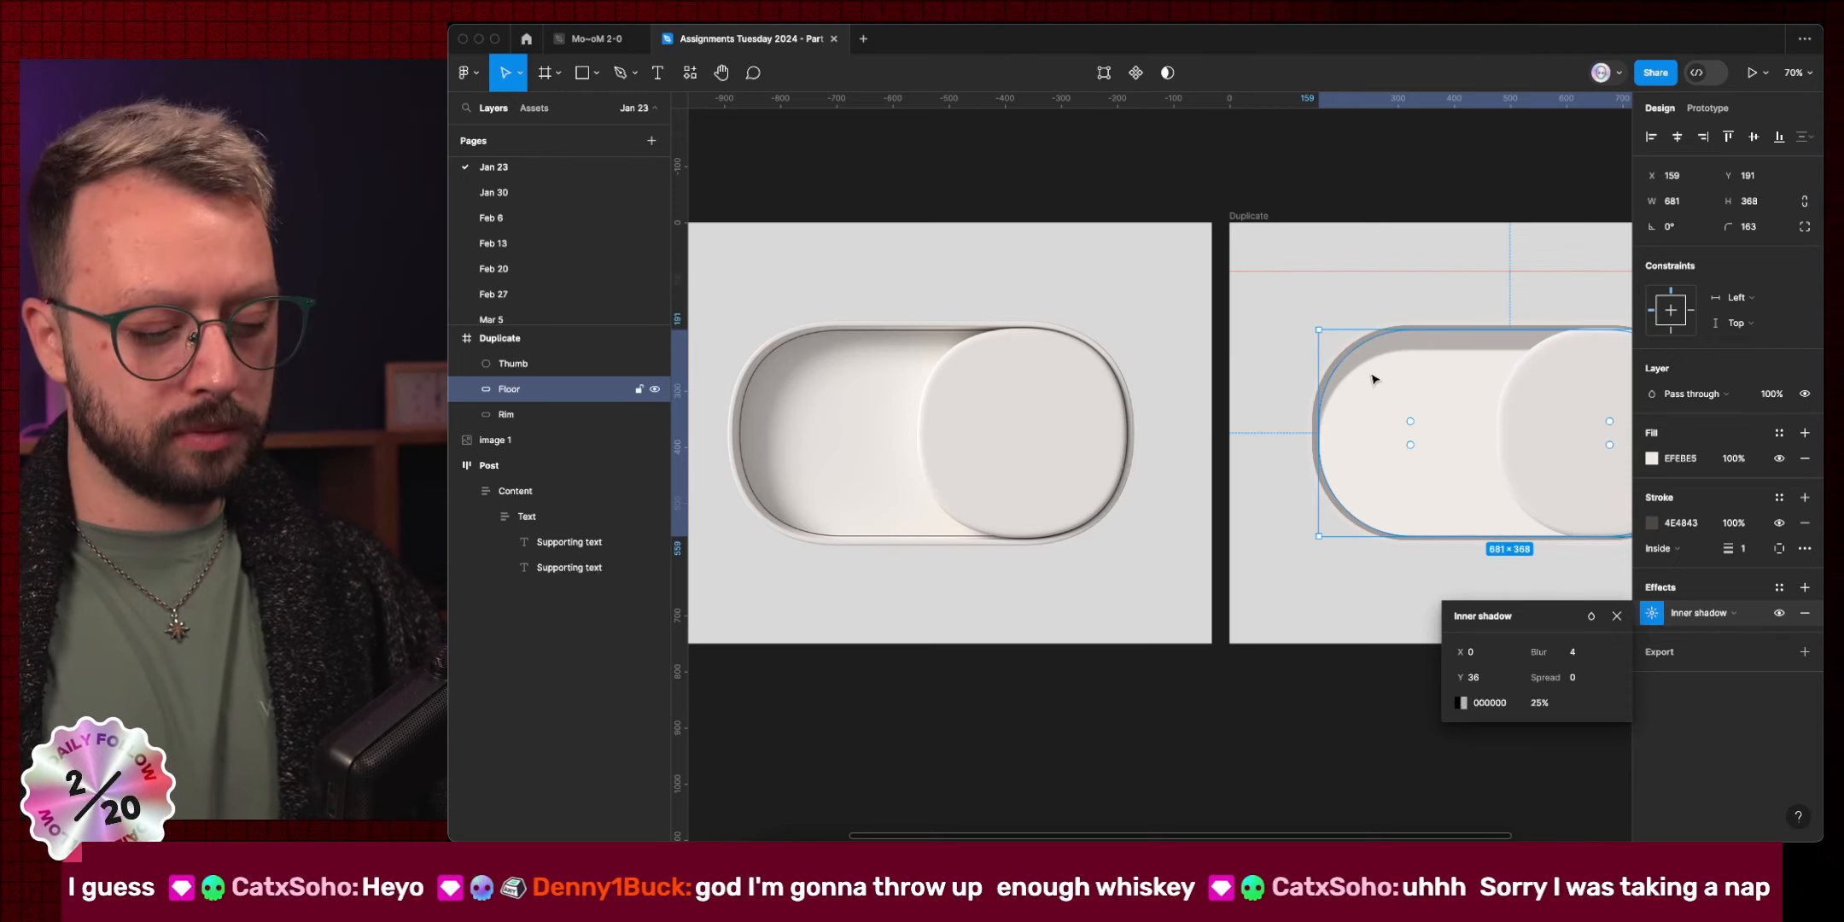
key("super+a")
key("super+z")
key("super+z")
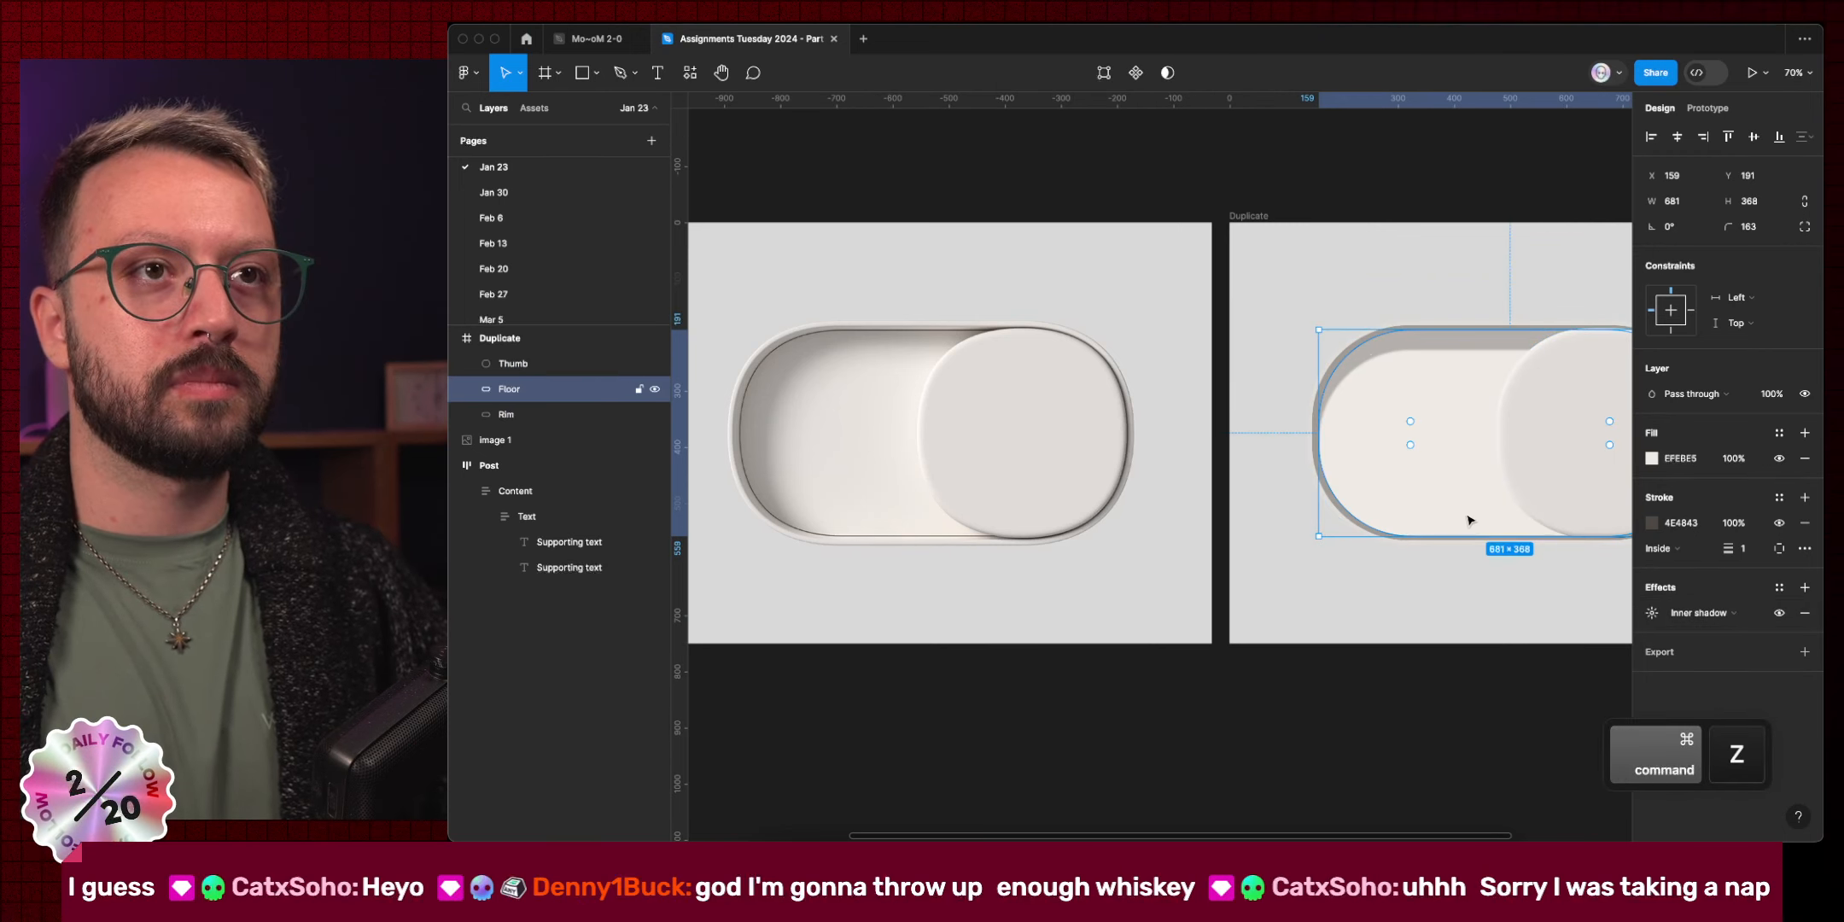
Set the Floor inner shadow's X offset to 64 and its blur to 36.
left_click(1652, 612)
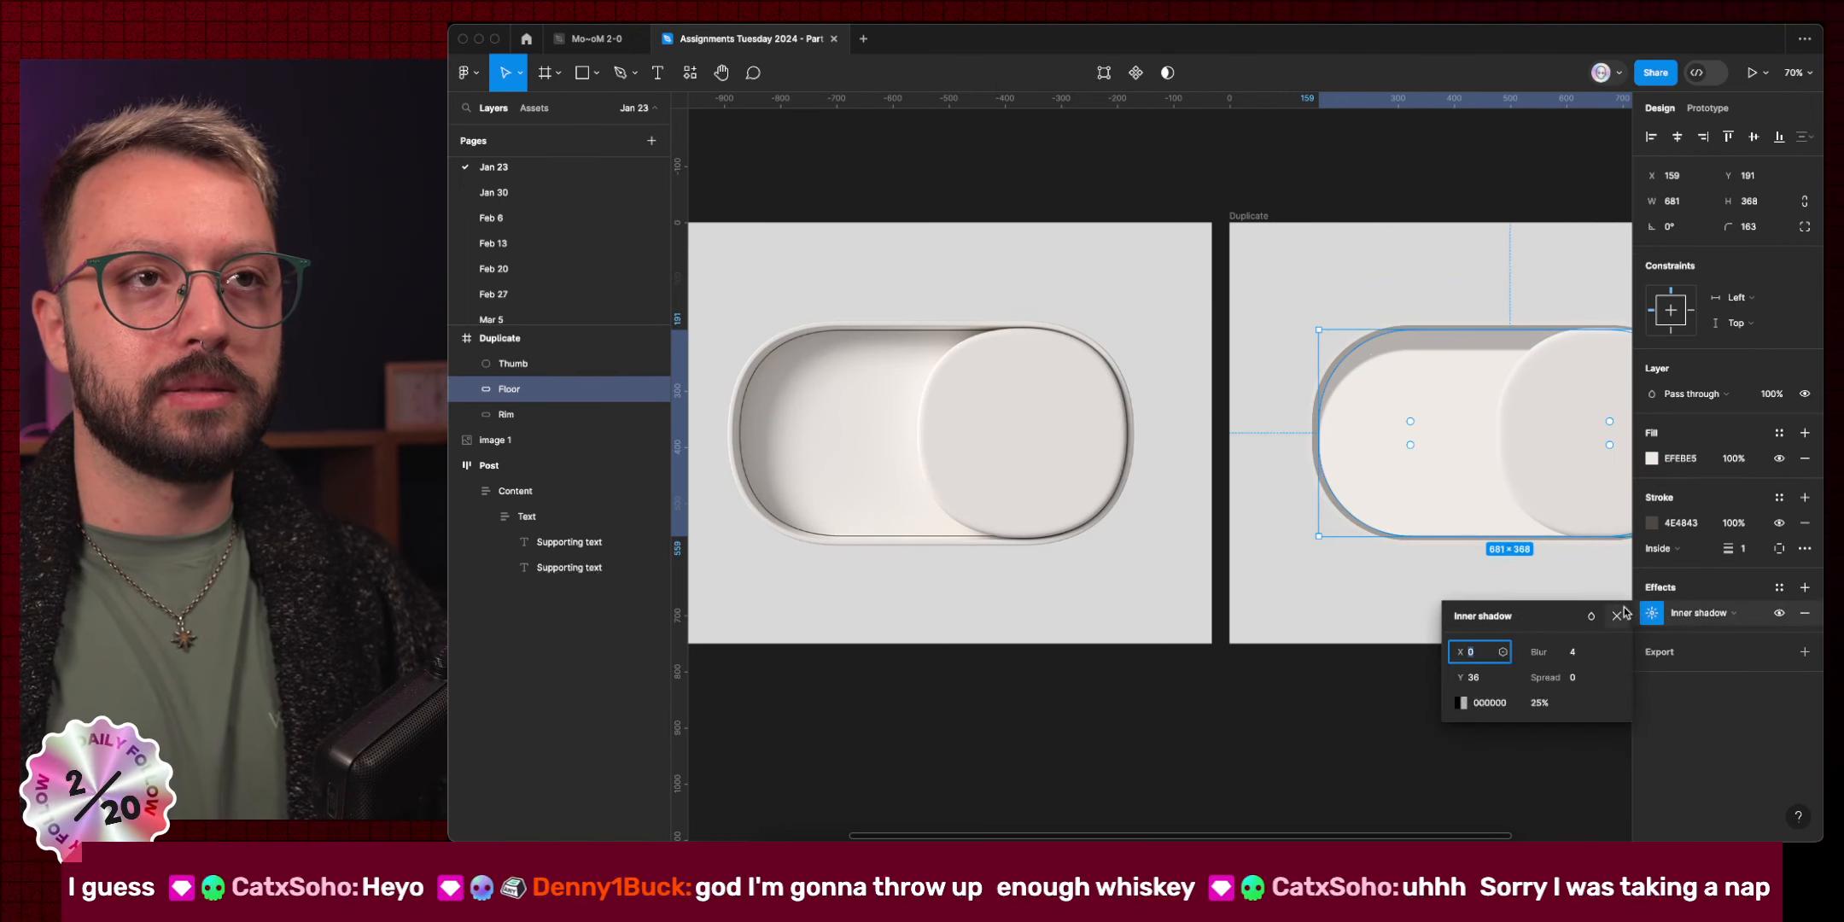
left_click(1480, 683)
left_click(1479, 650)
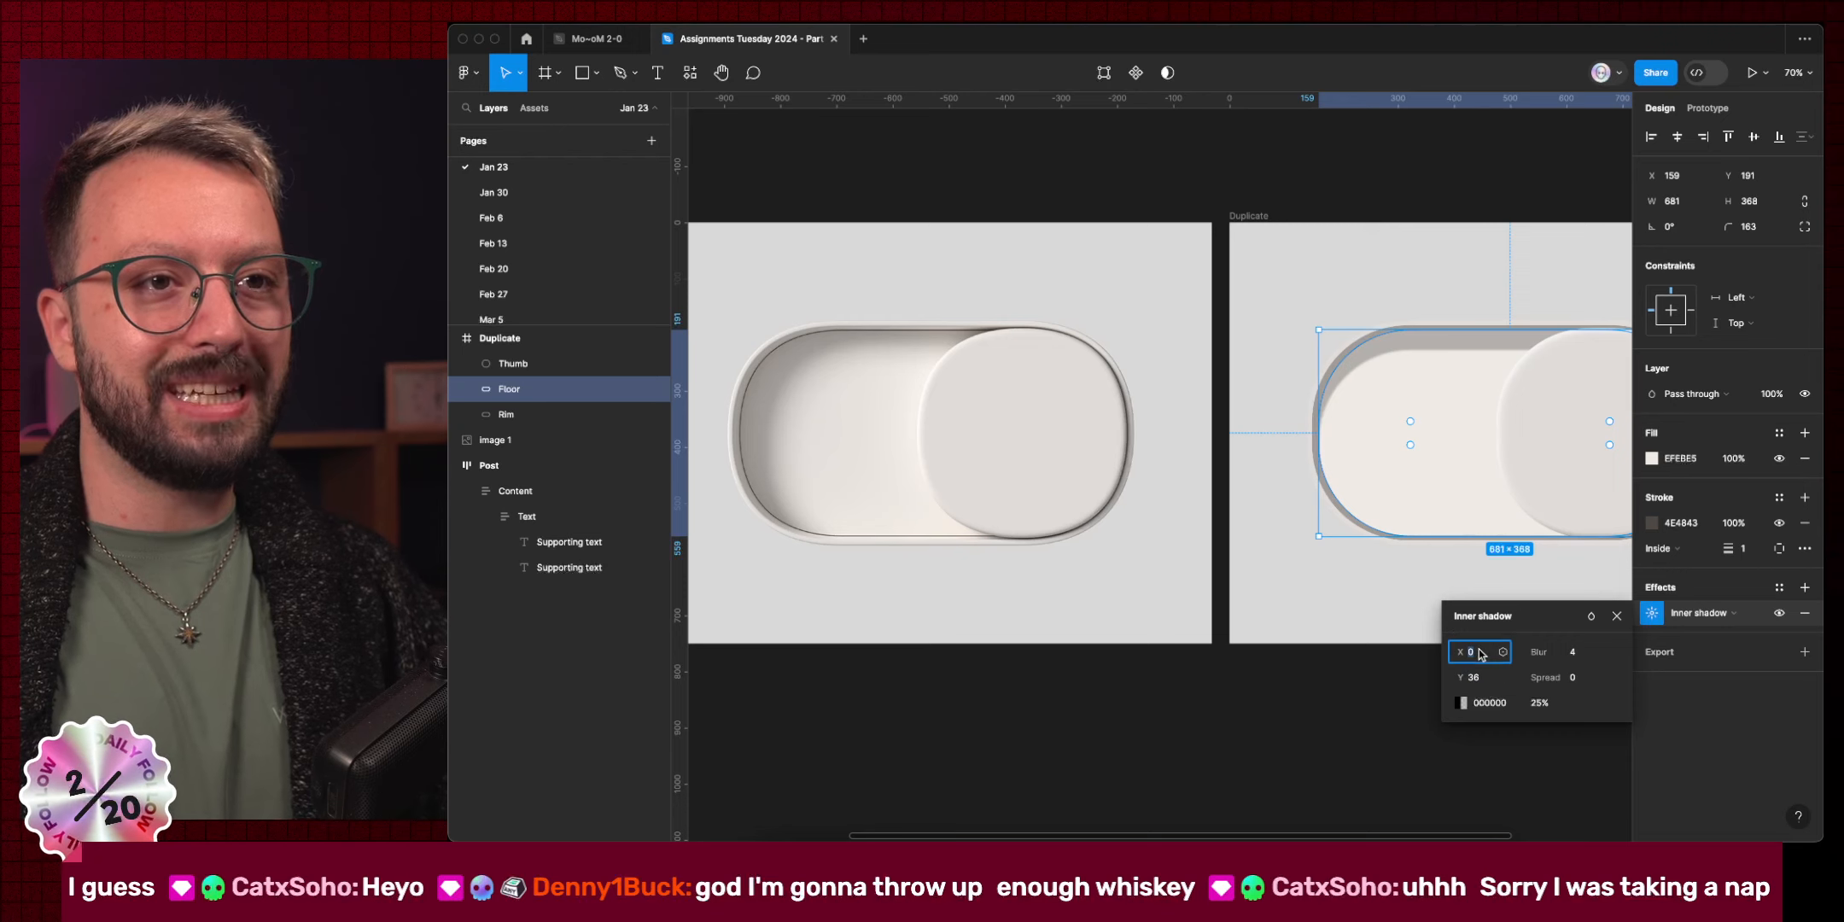
key("shift+Up")
key("shift+Up")
key("shift+Up")
key("shift+Up")
key("shift+Up")
key("shift+Up")
key("shift+Up")
key("shift+Up")
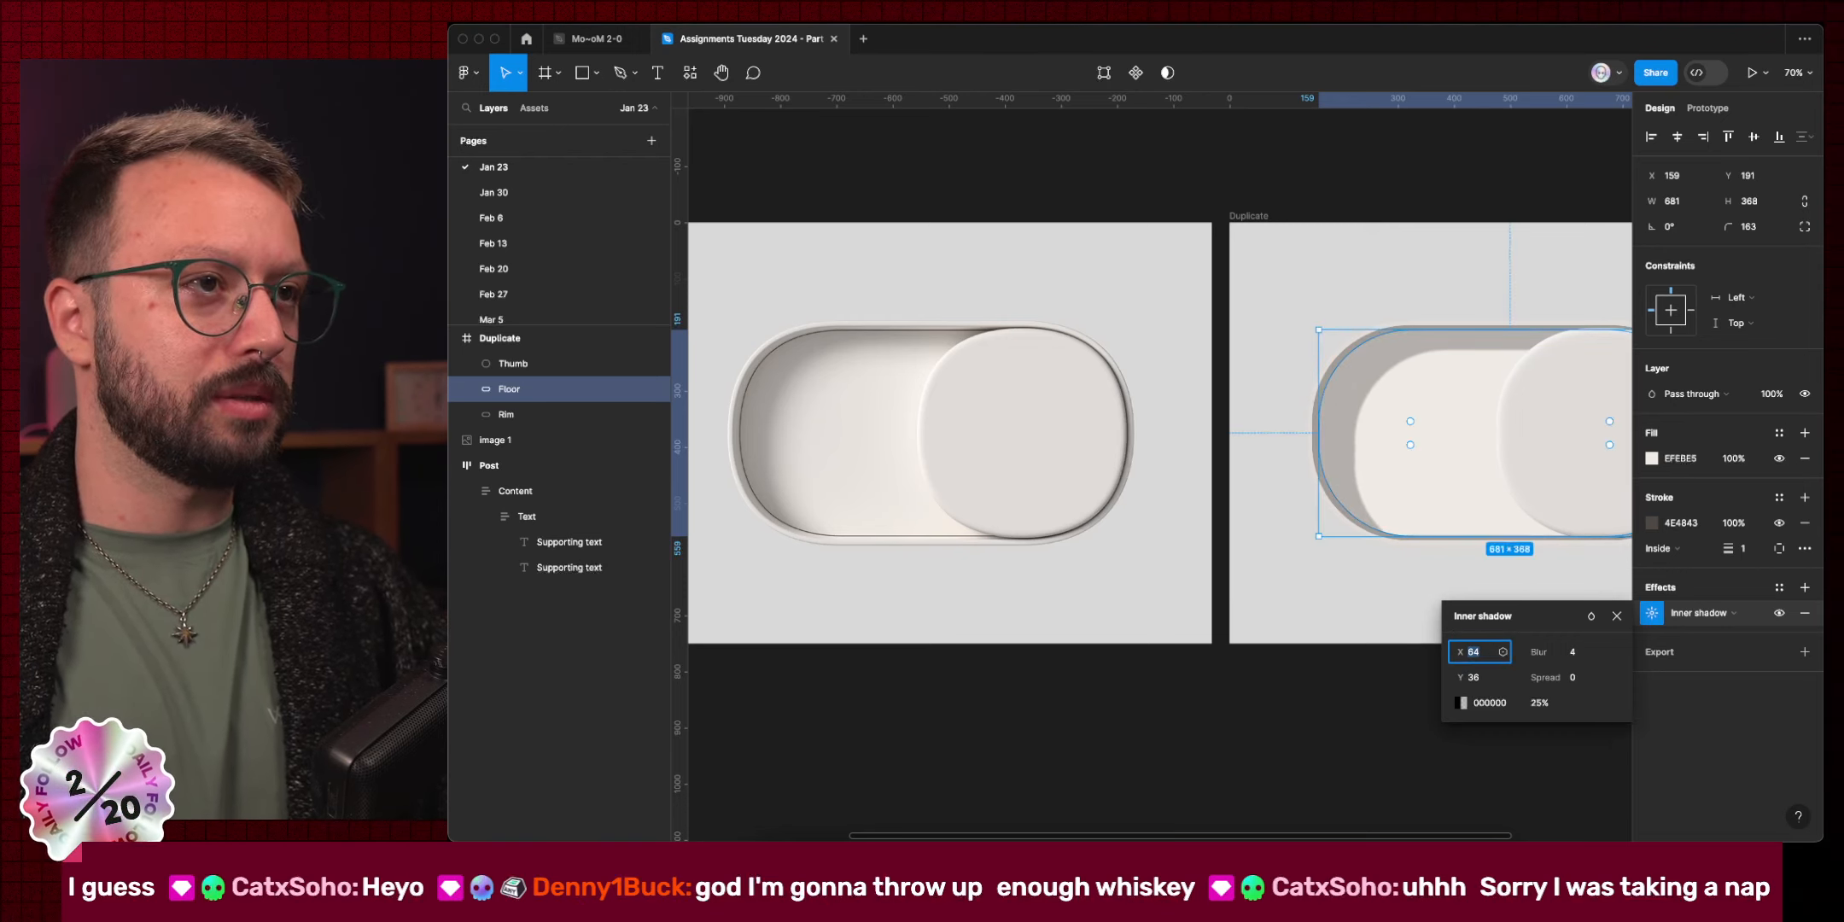
key("shift+Up")
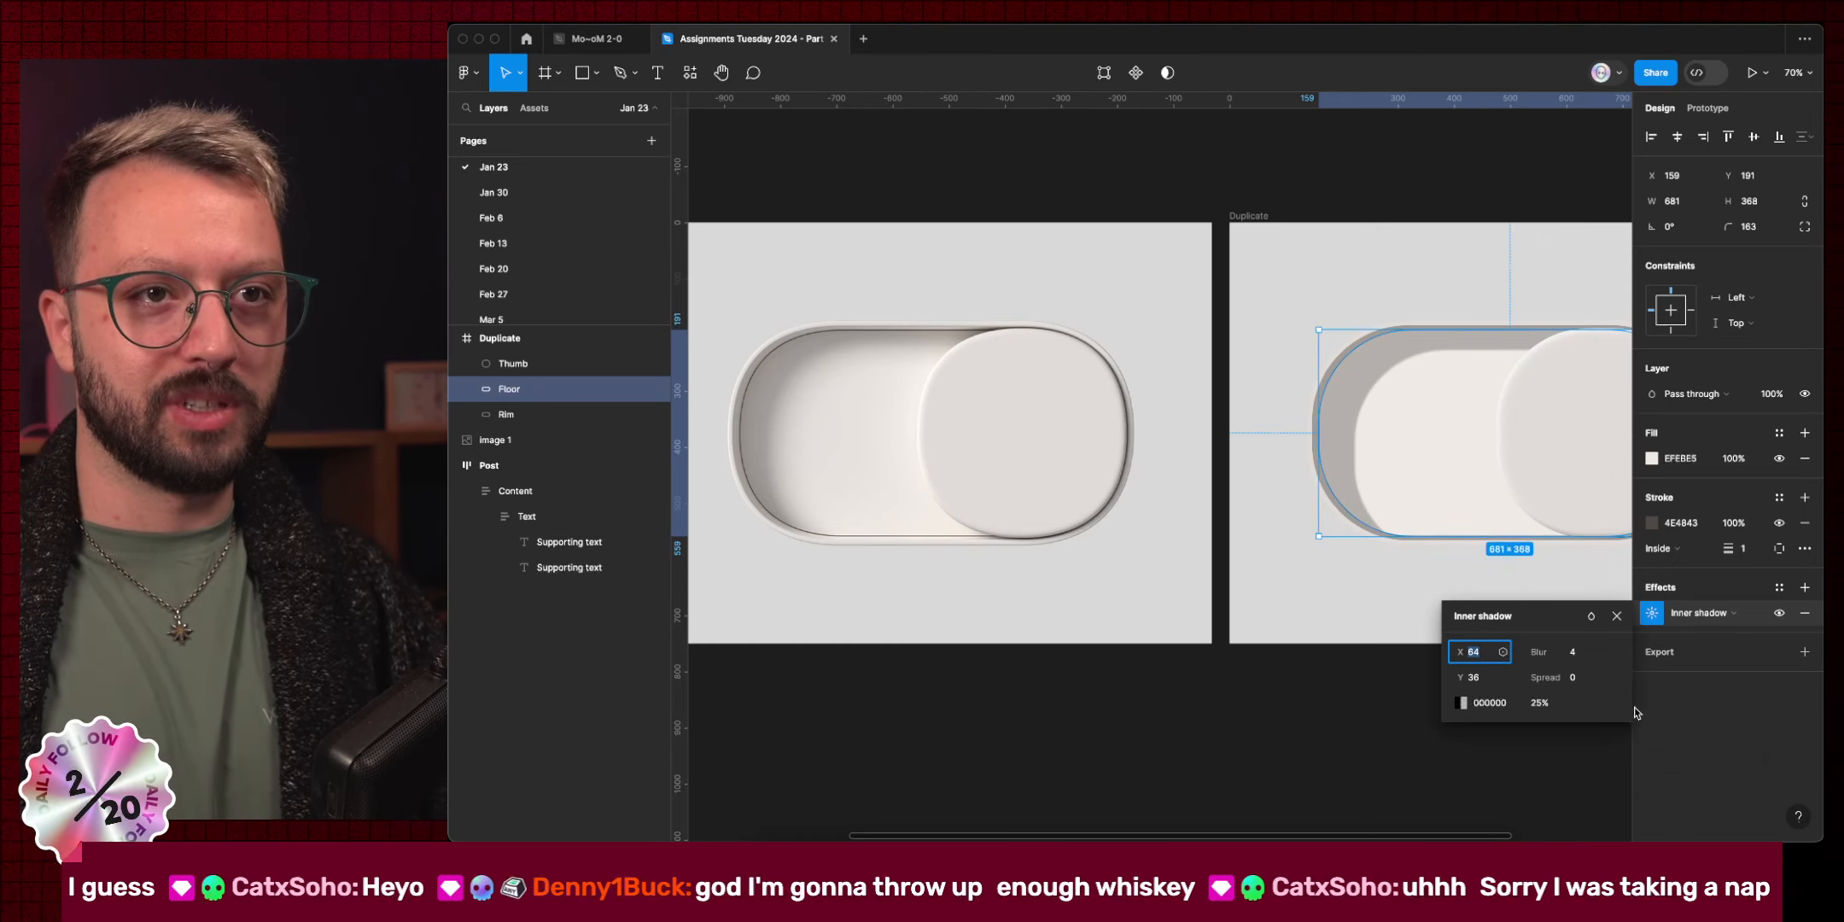
left_click(1580, 654)
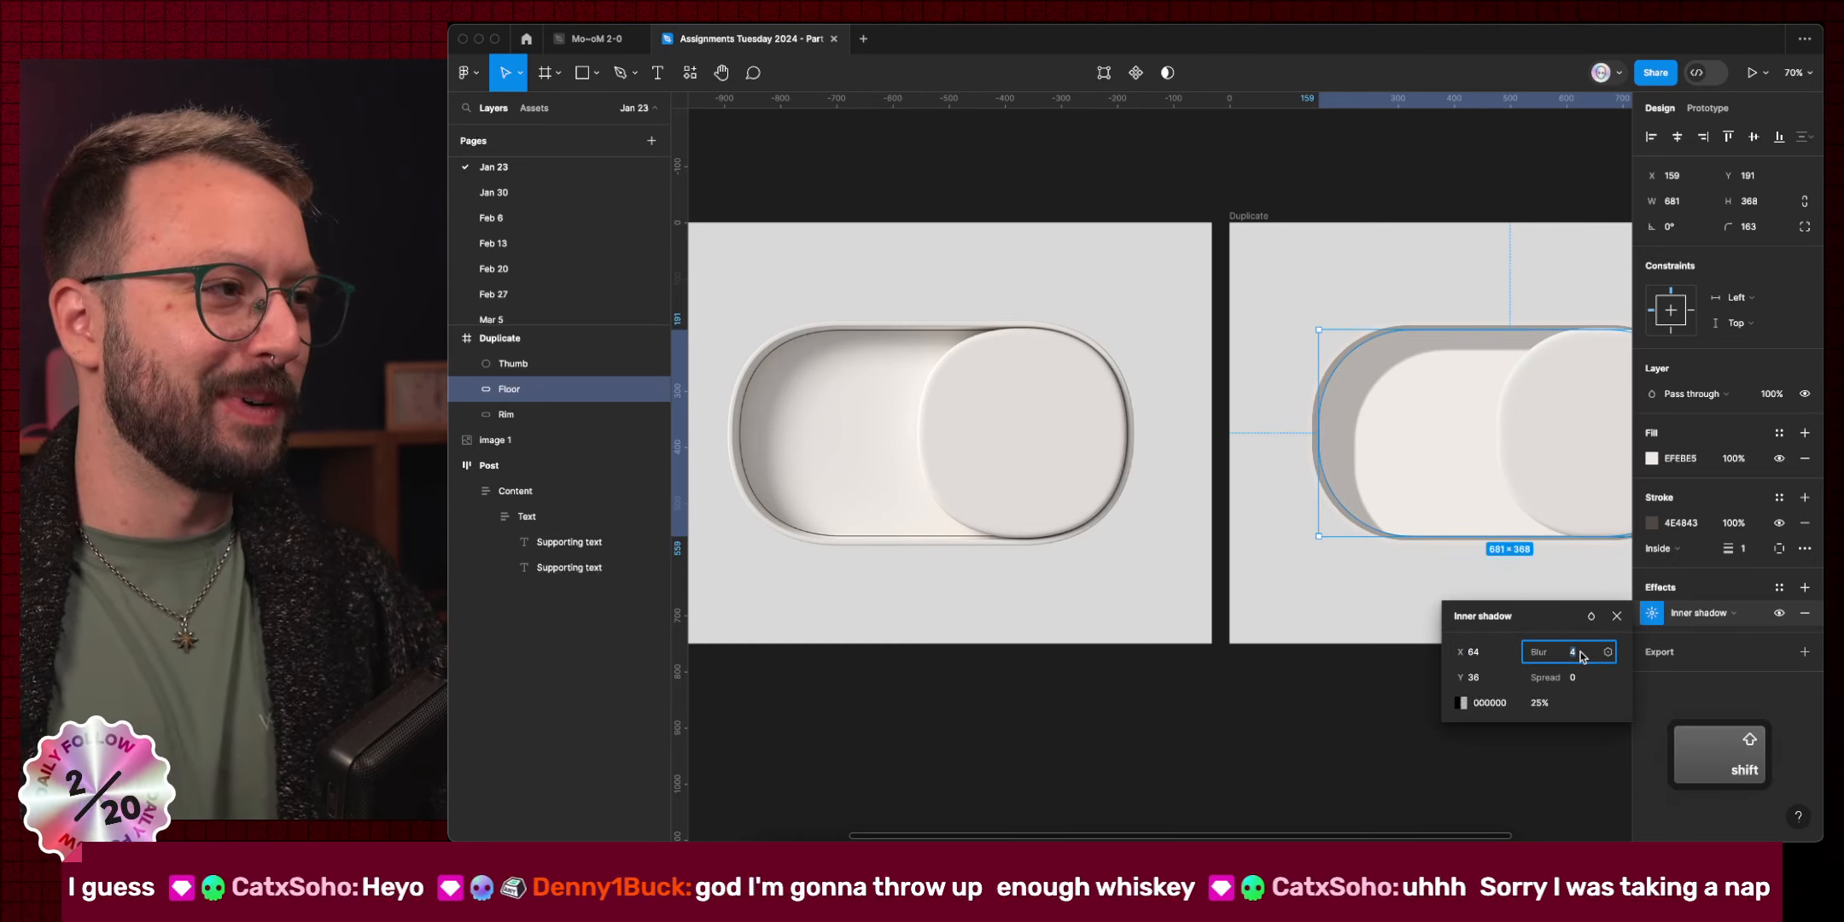
key("shift+Up")
key("shift+Up")
key("shift+Up")
key("shift+Up")
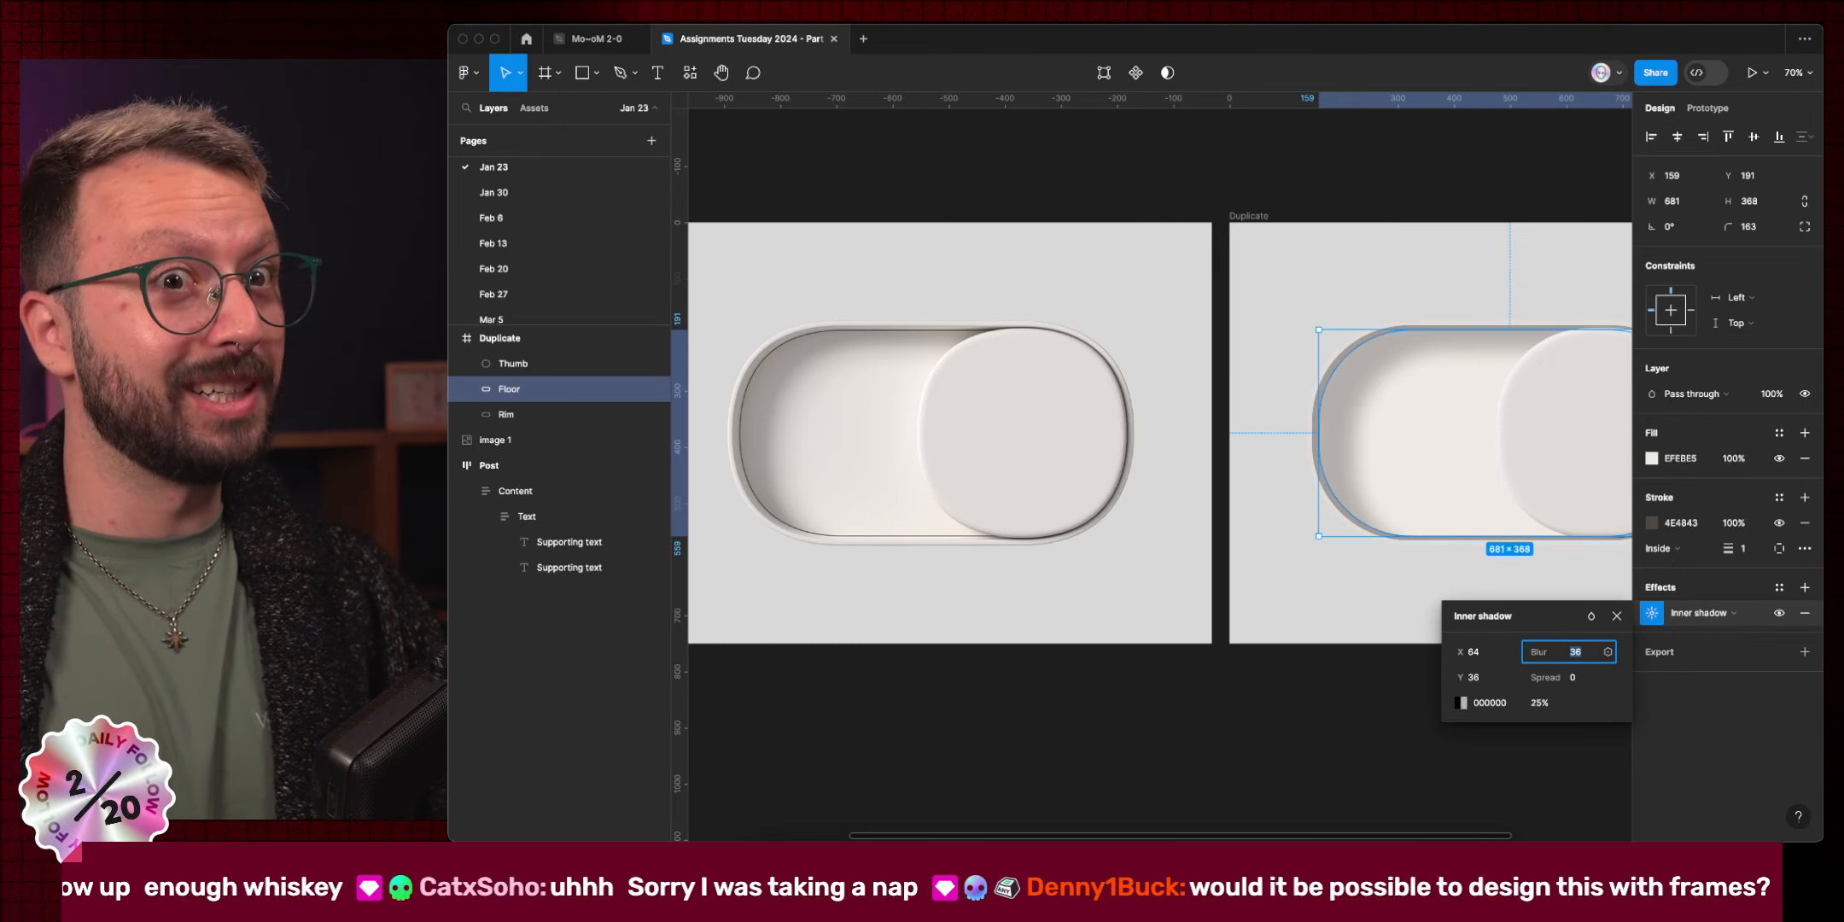
Eyedrop the reference toggle's shadow grey into the Floor inner shadow colour at 100%.
left_click(1462, 702)
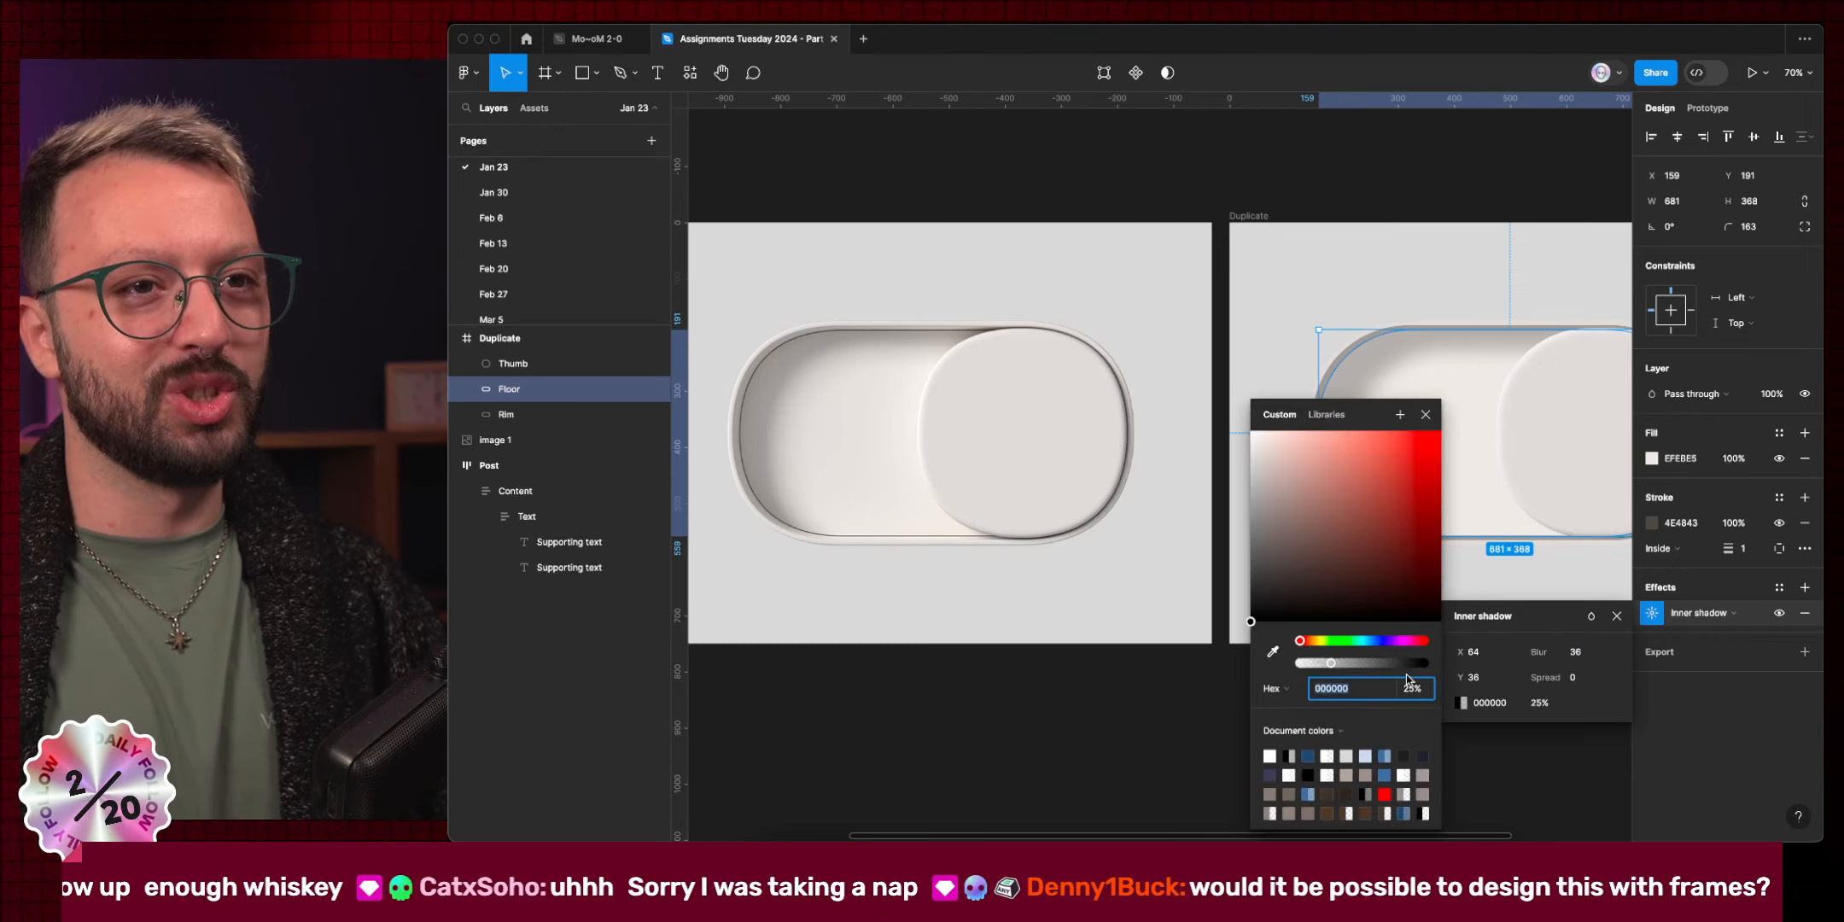
left_click(1272, 650)
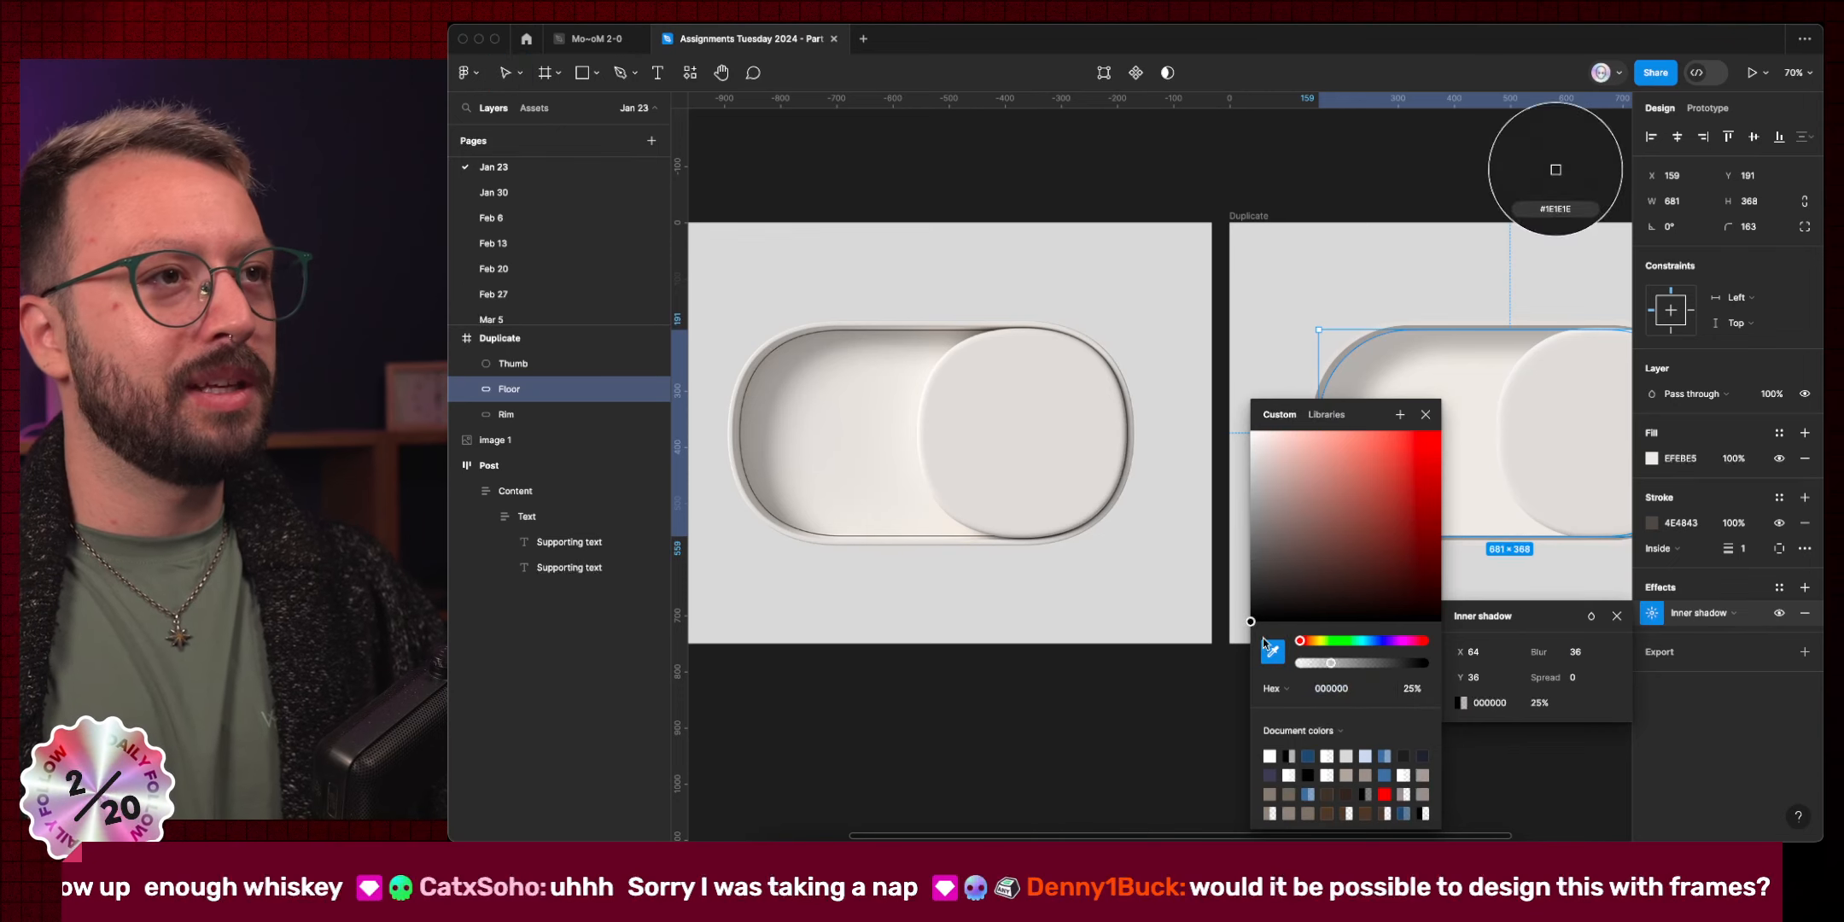
left_click(794, 346)
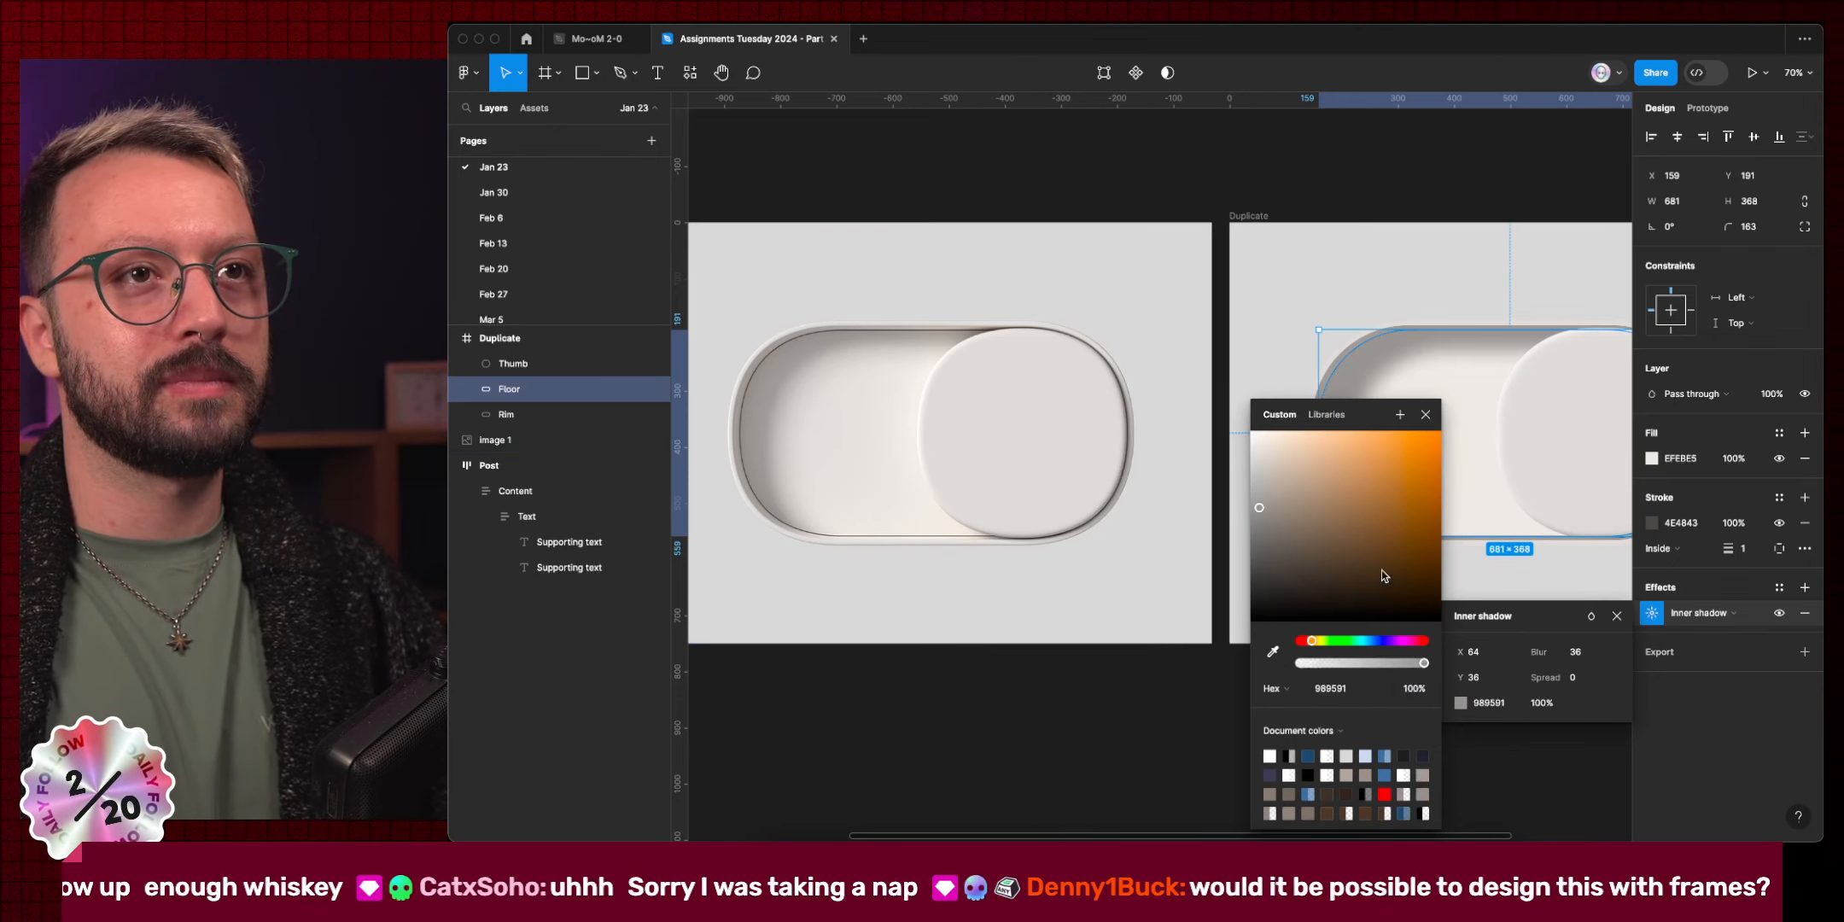
left_click(1425, 415)
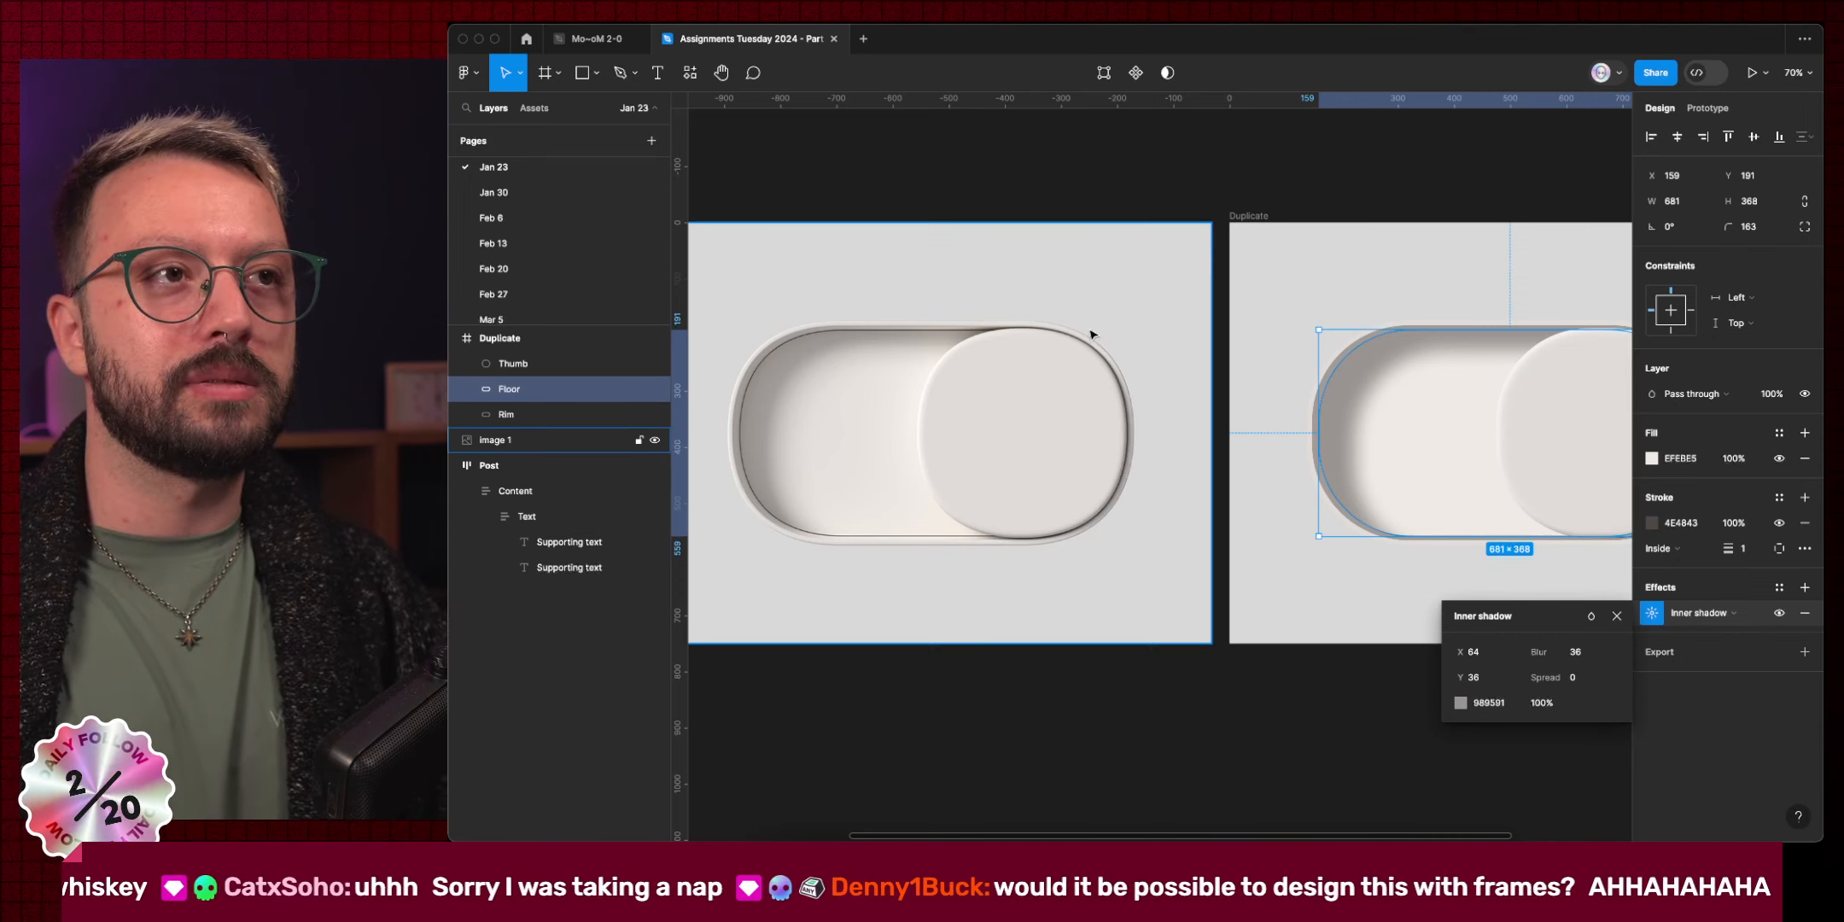
Zoom in to compare the reference rim, then check the Floor's per-corner radius settings.
scroll(737, 390, "up", 10)
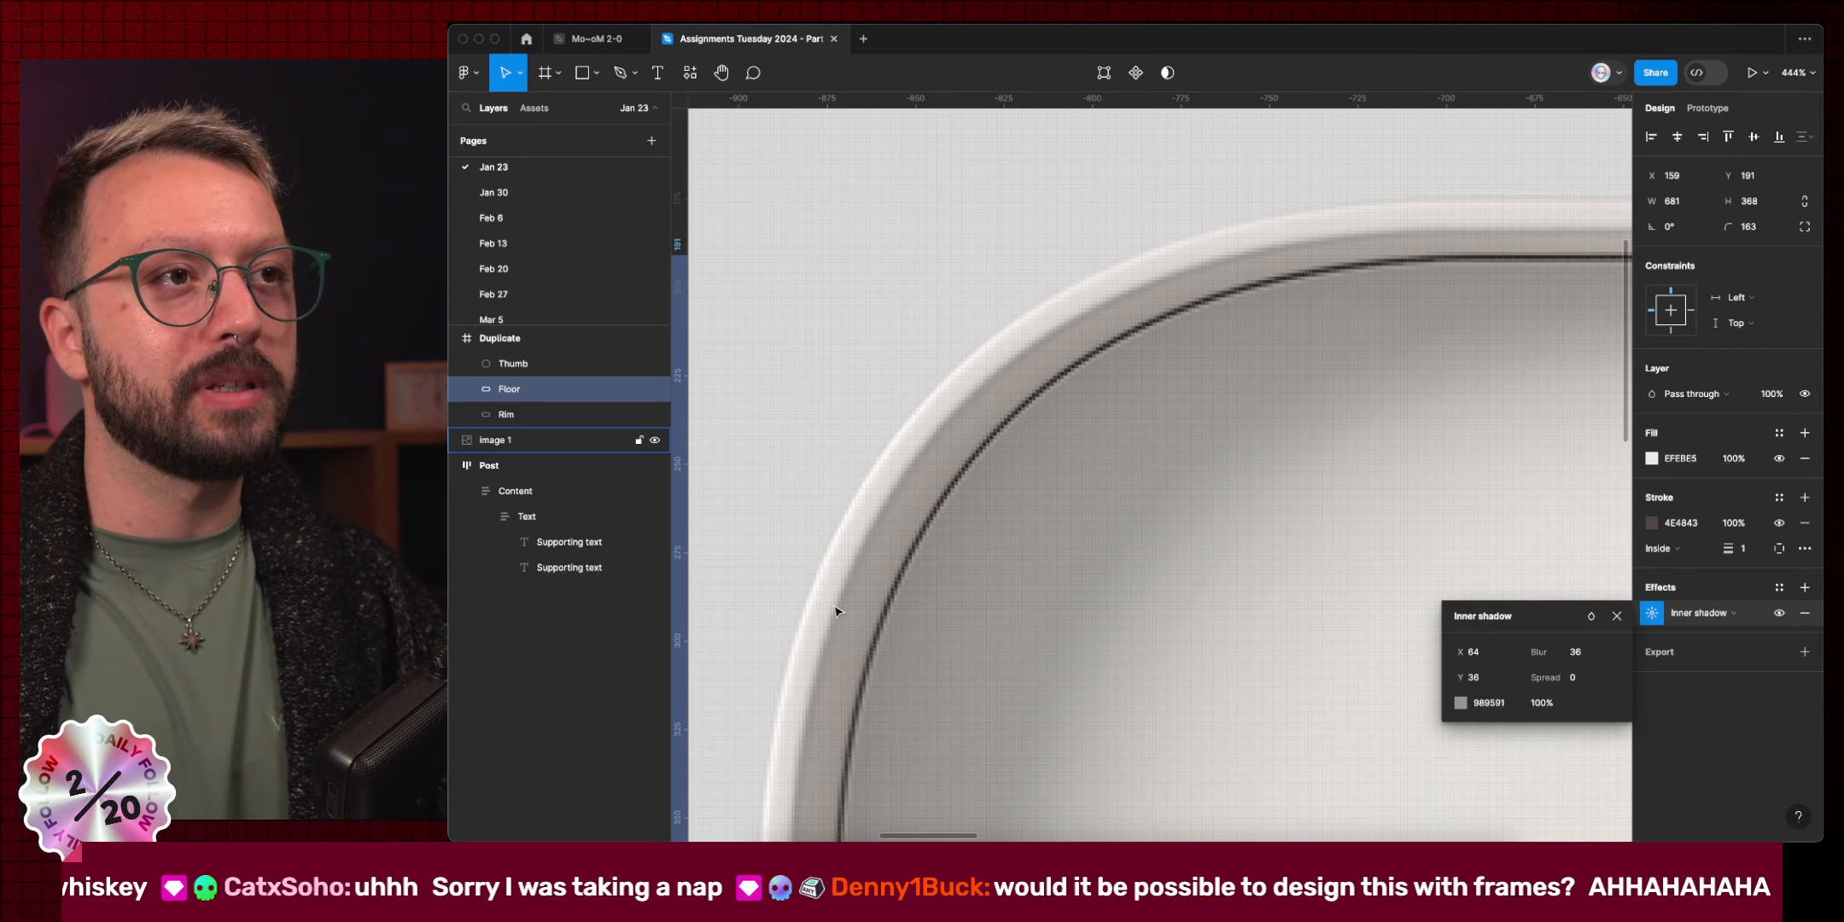
scroll(1329, 313, "down", 10)
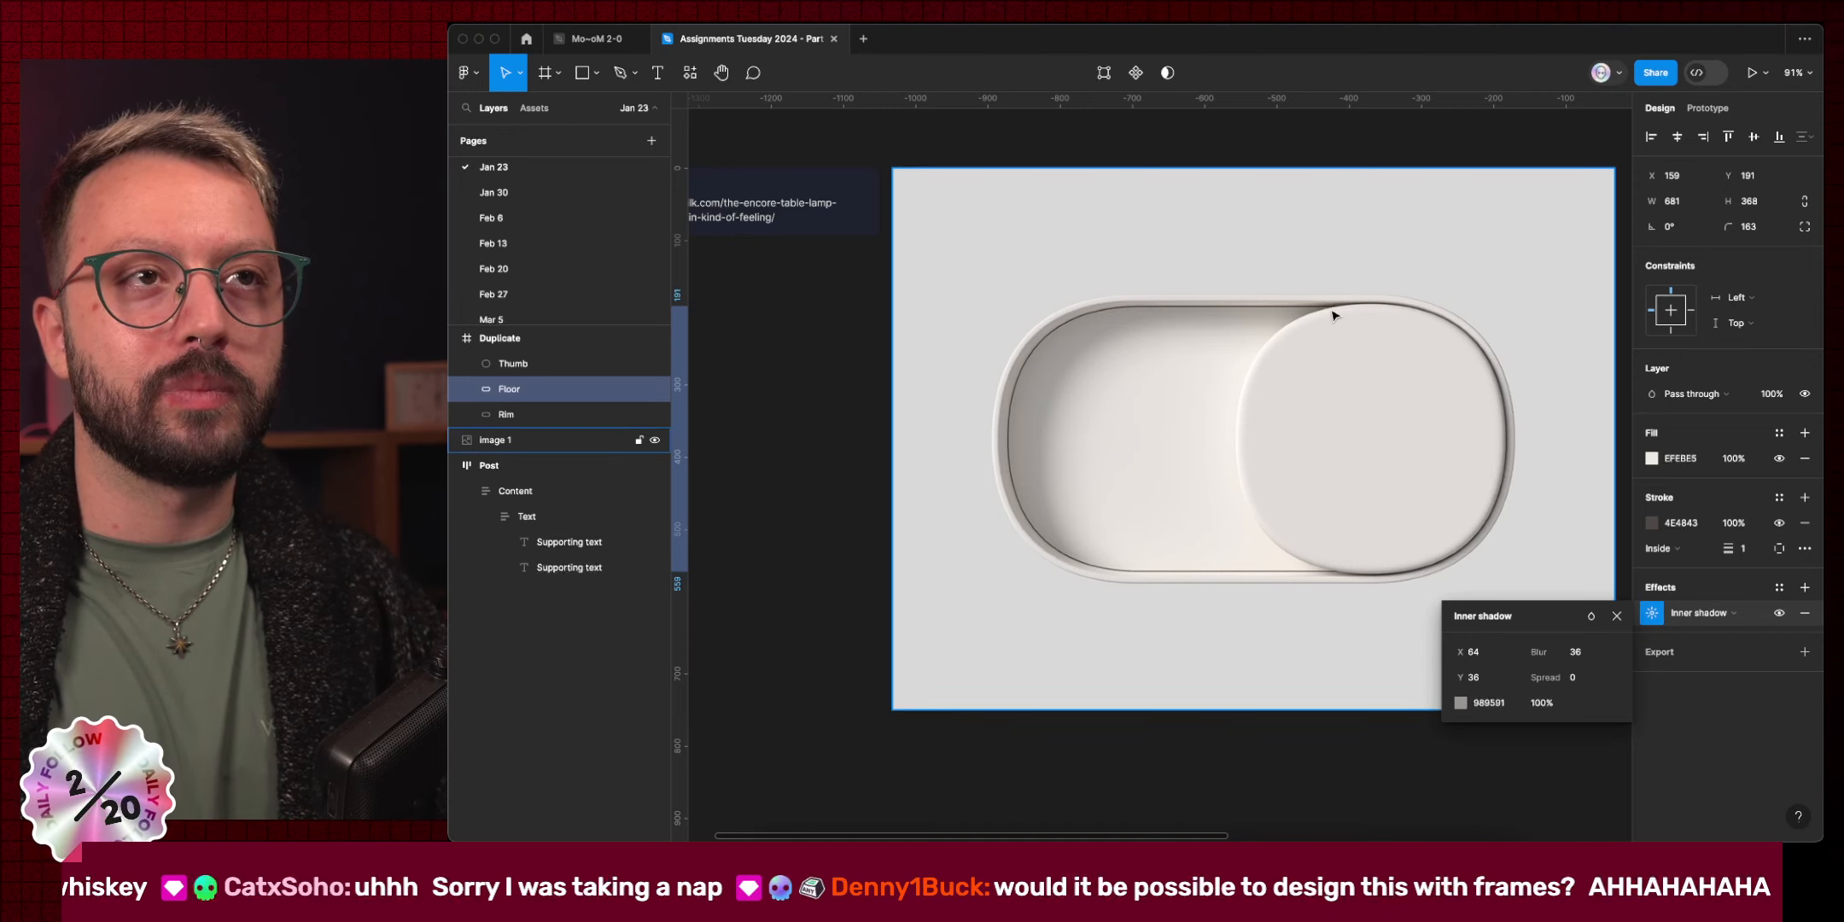
scroll(1333, 317, "right", 8)
scroll(1410, 354, "right", 1)
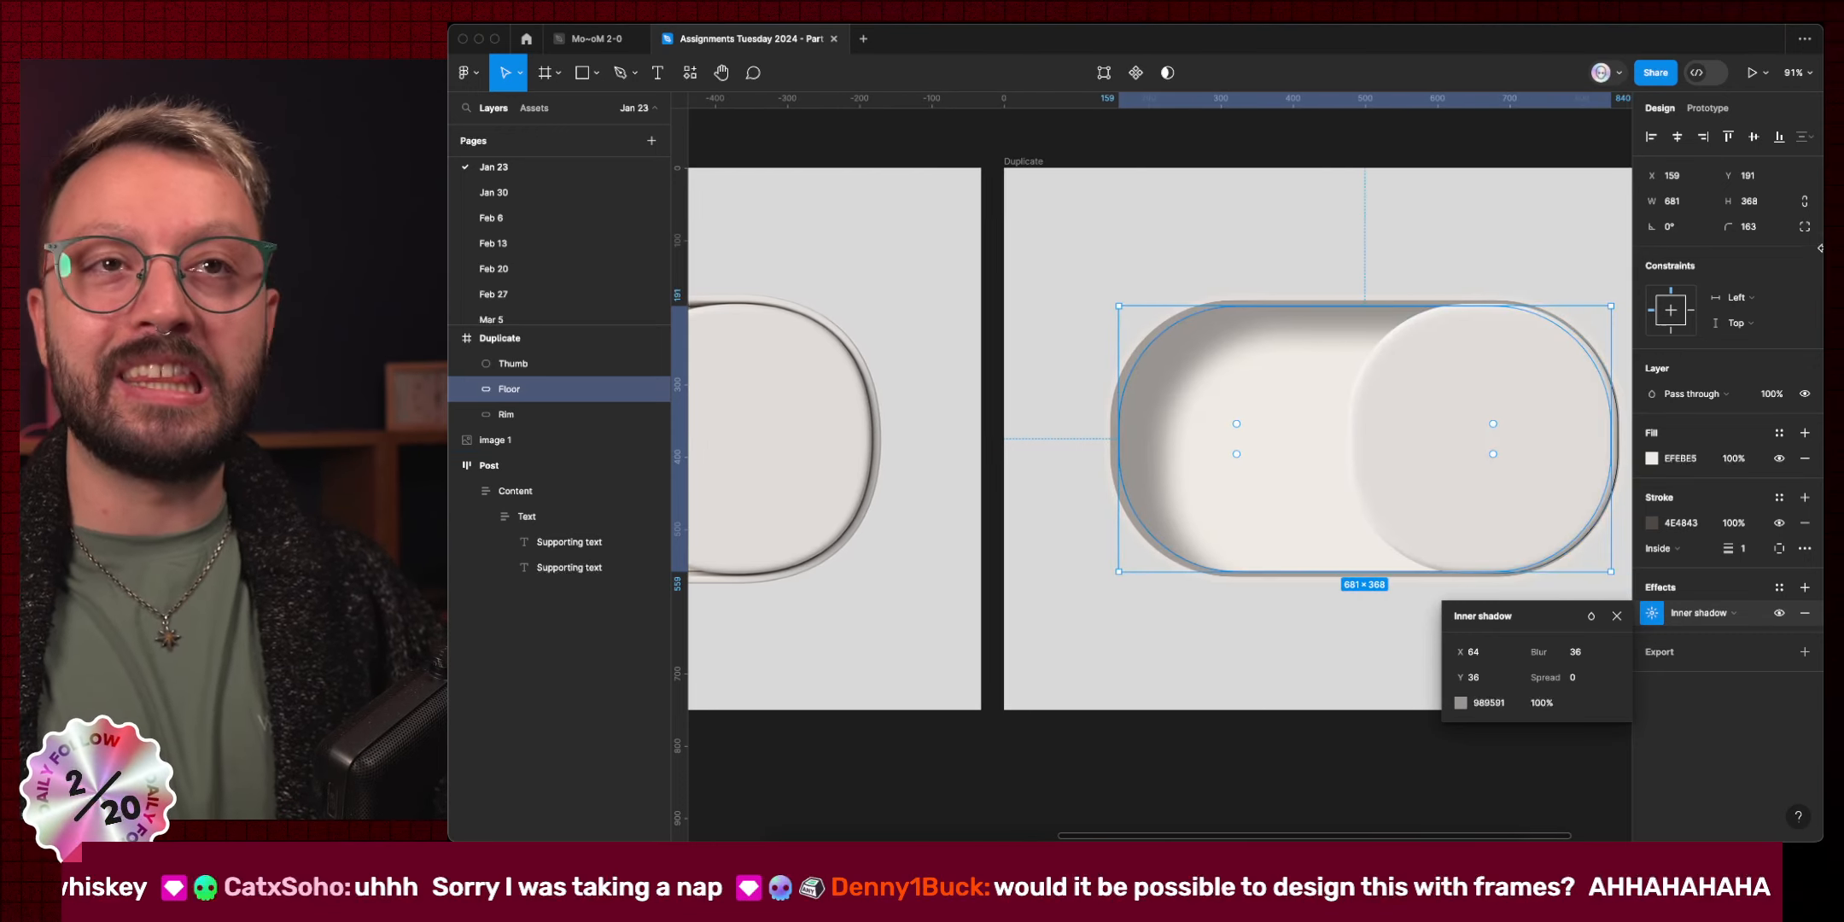
left_click(1804, 228)
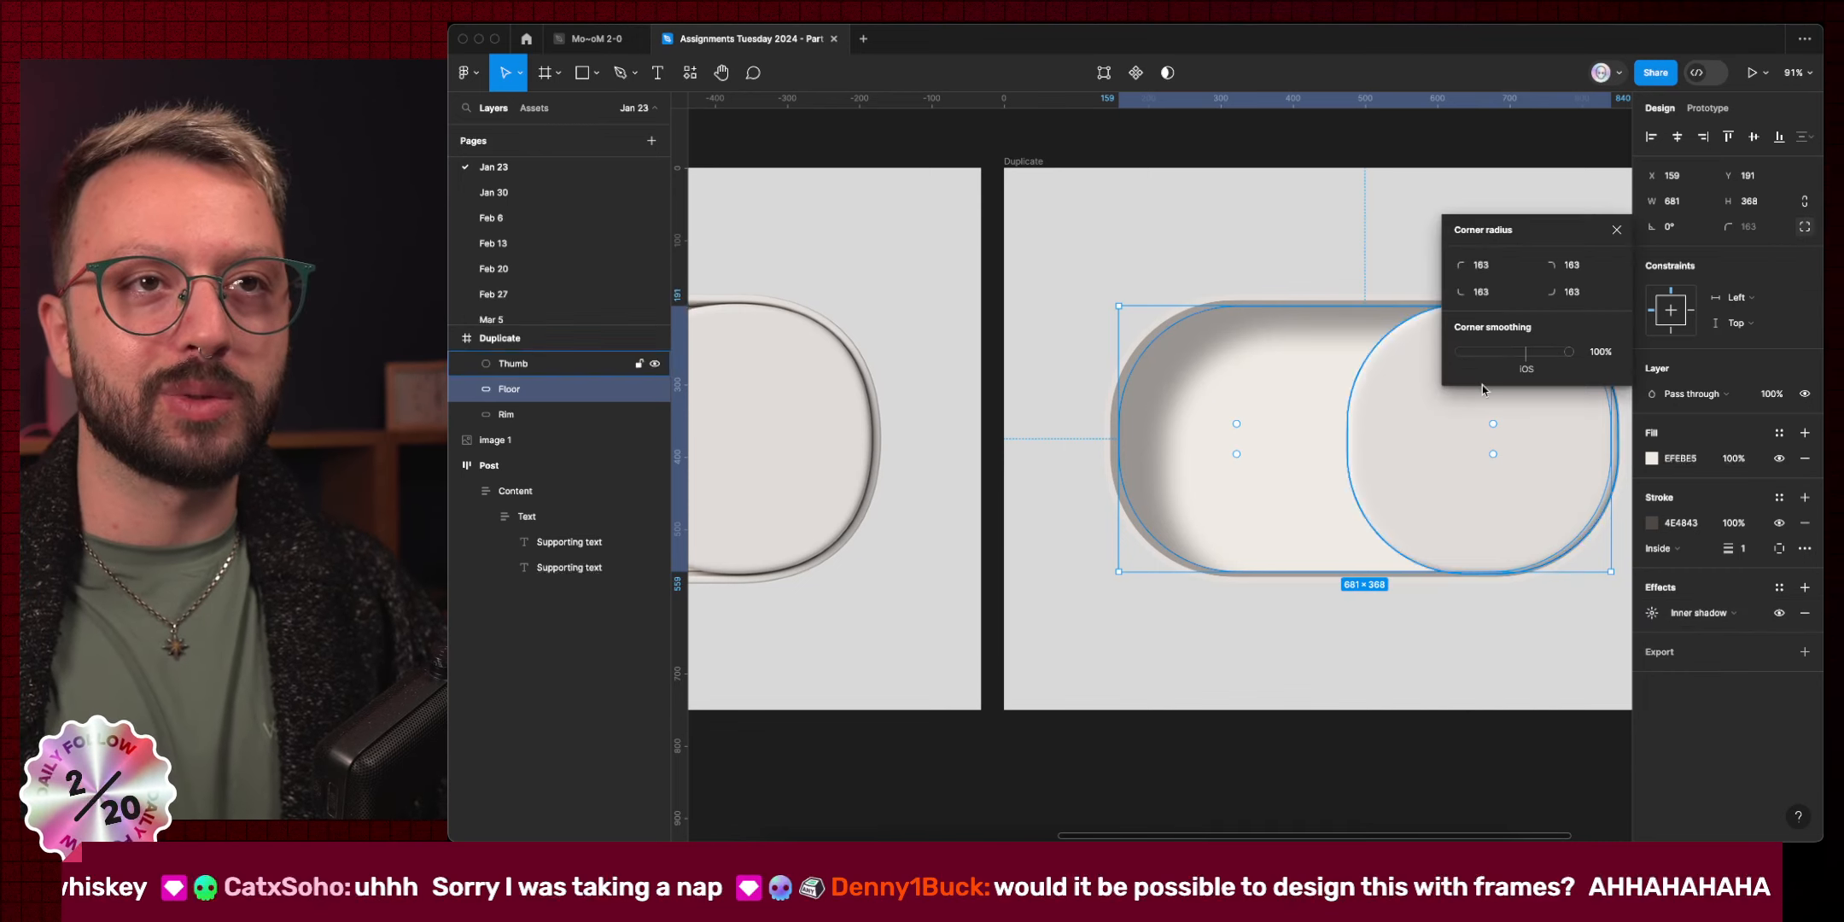
left_click(1617, 230)
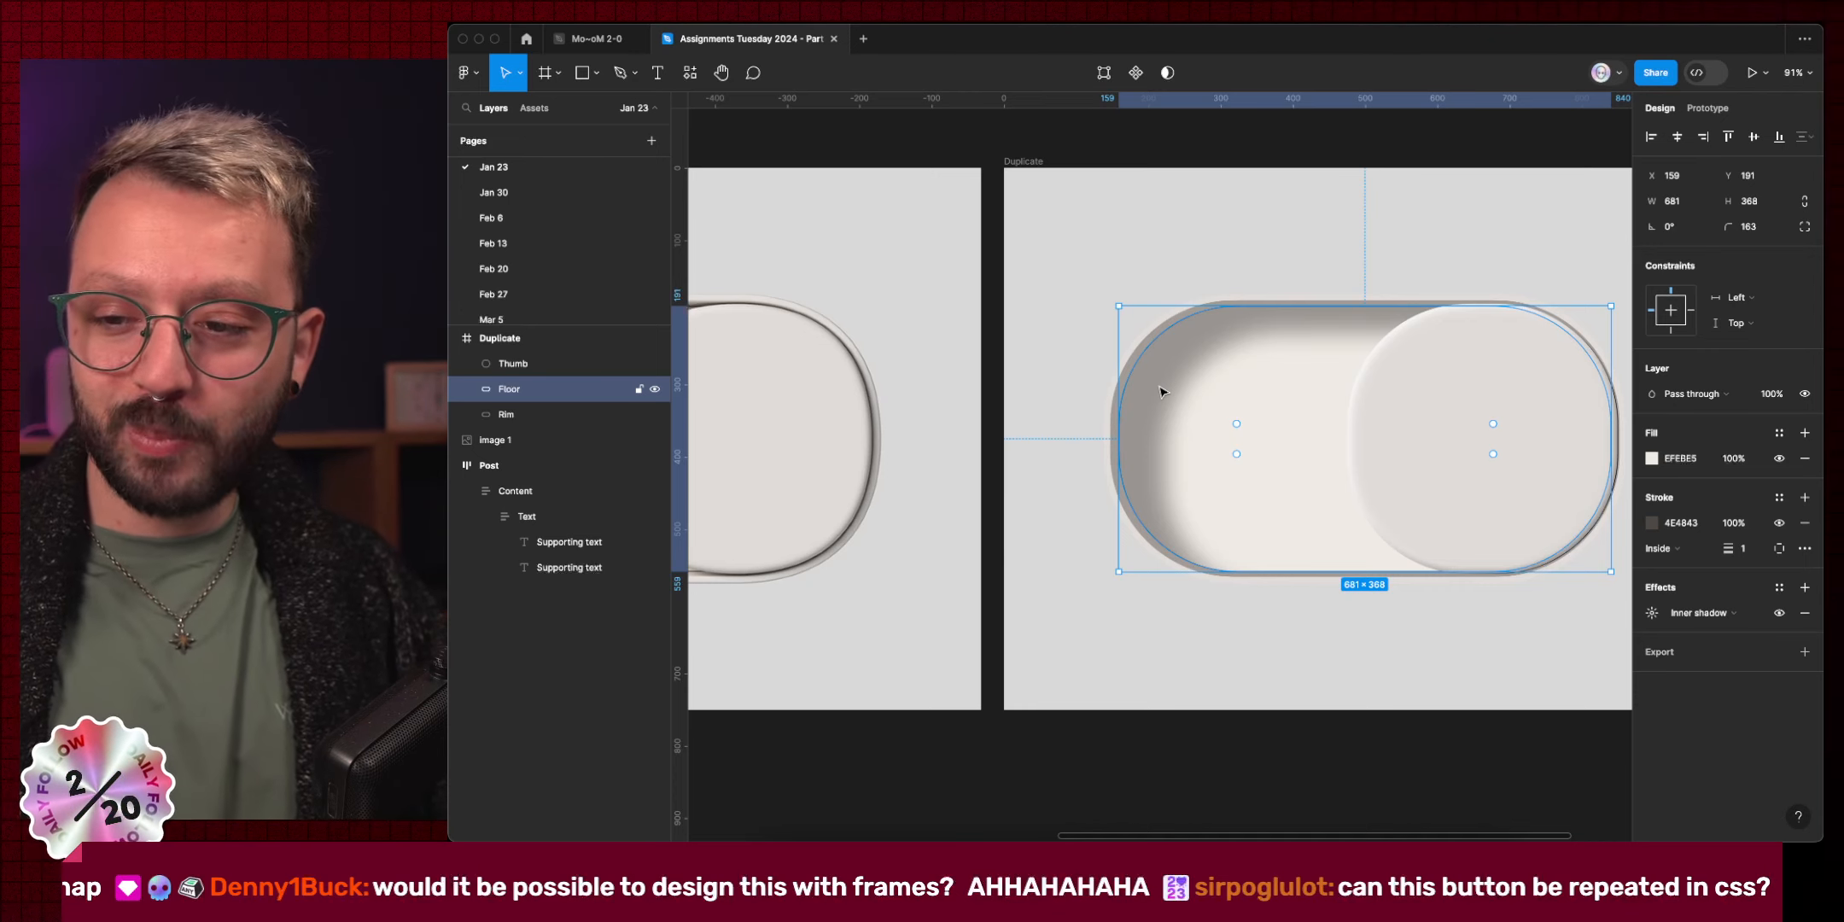
Page through the Encore Table Lamp reference photos in Arc, then return to Figma.
key("ctrl+Left")
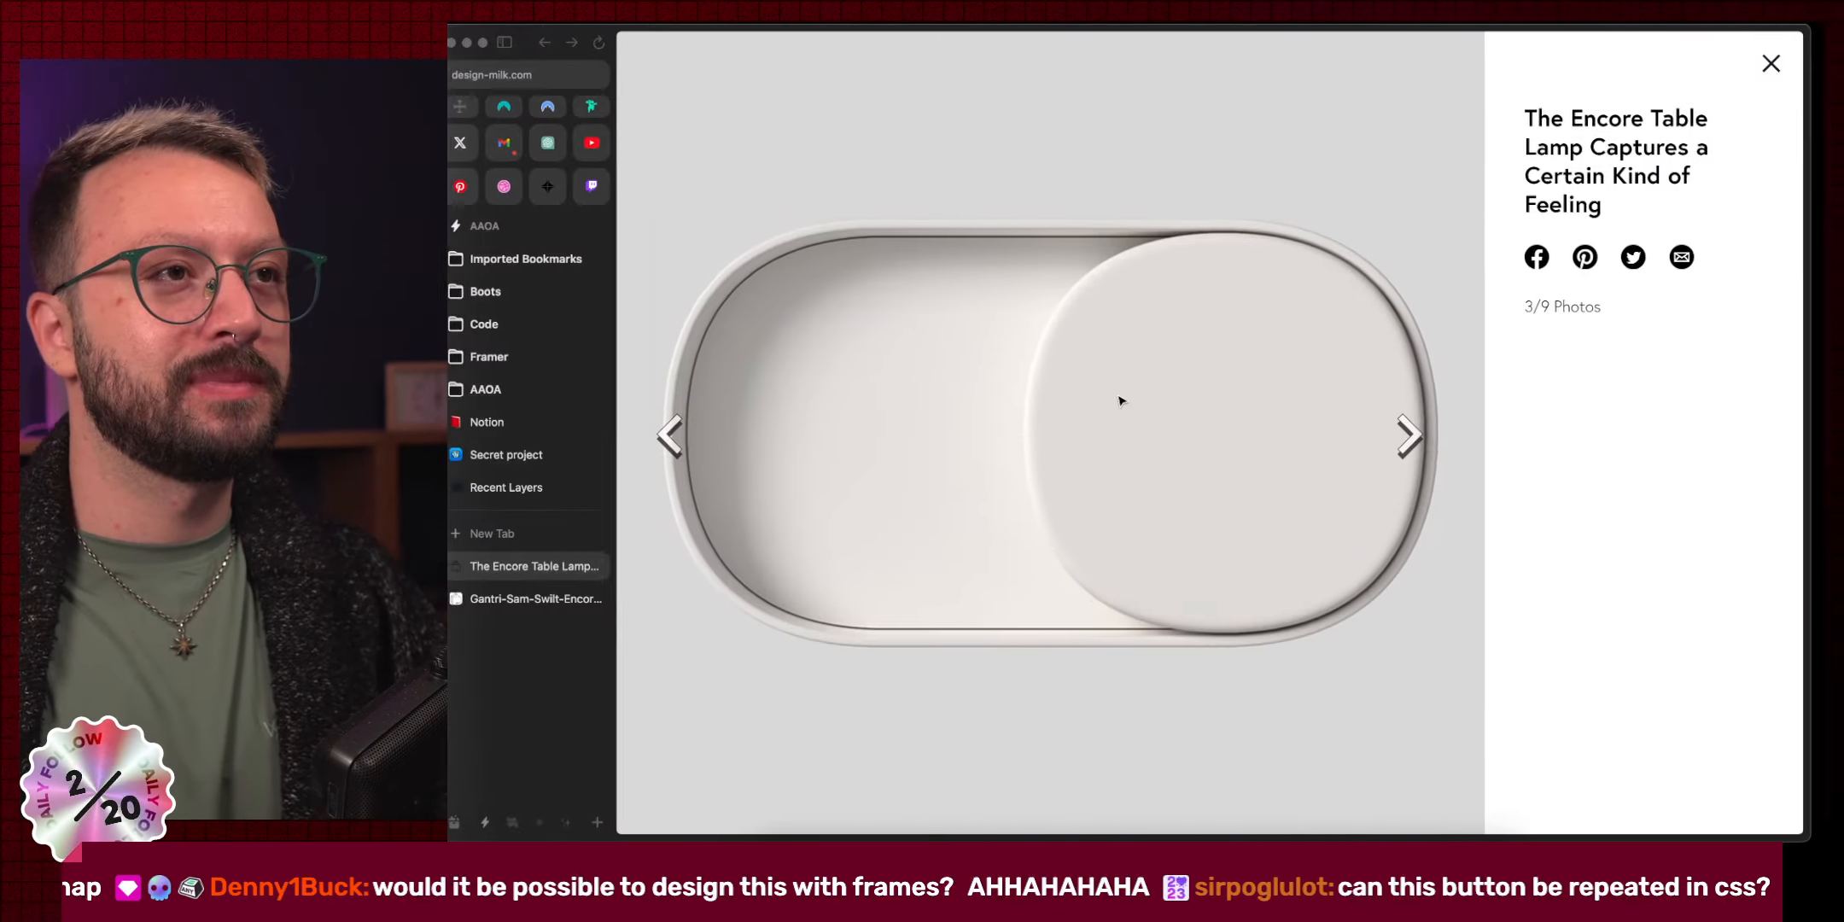
left_click(1420, 437)
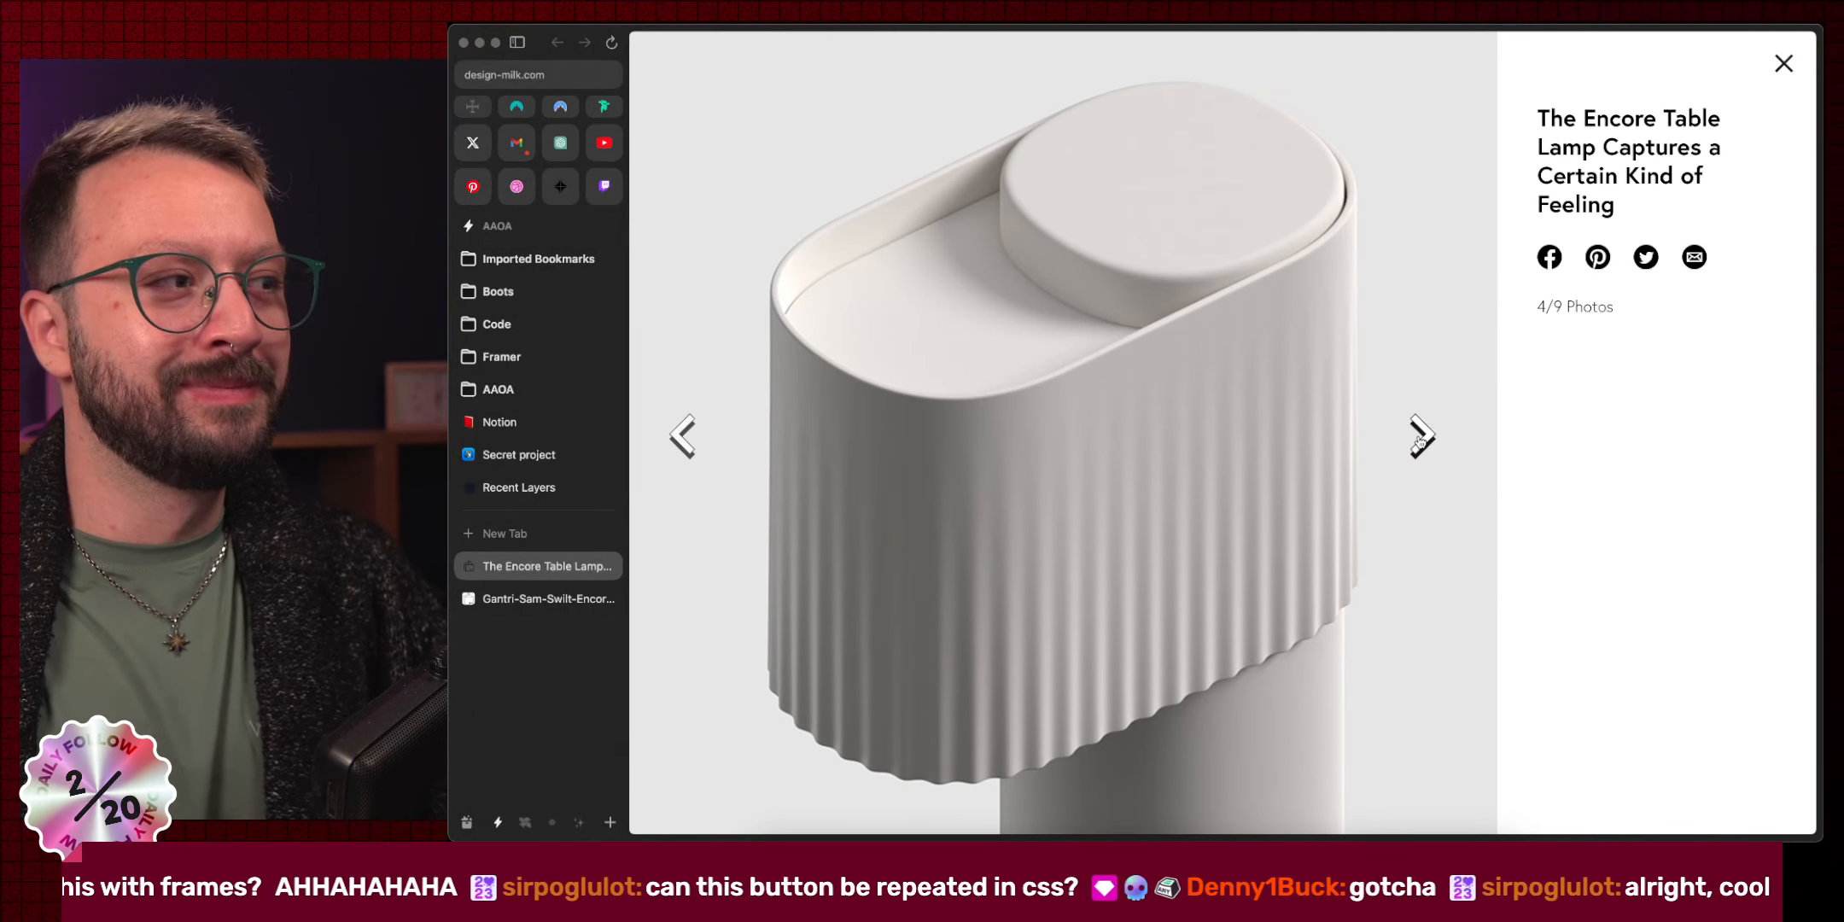
left_click(1419, 437)
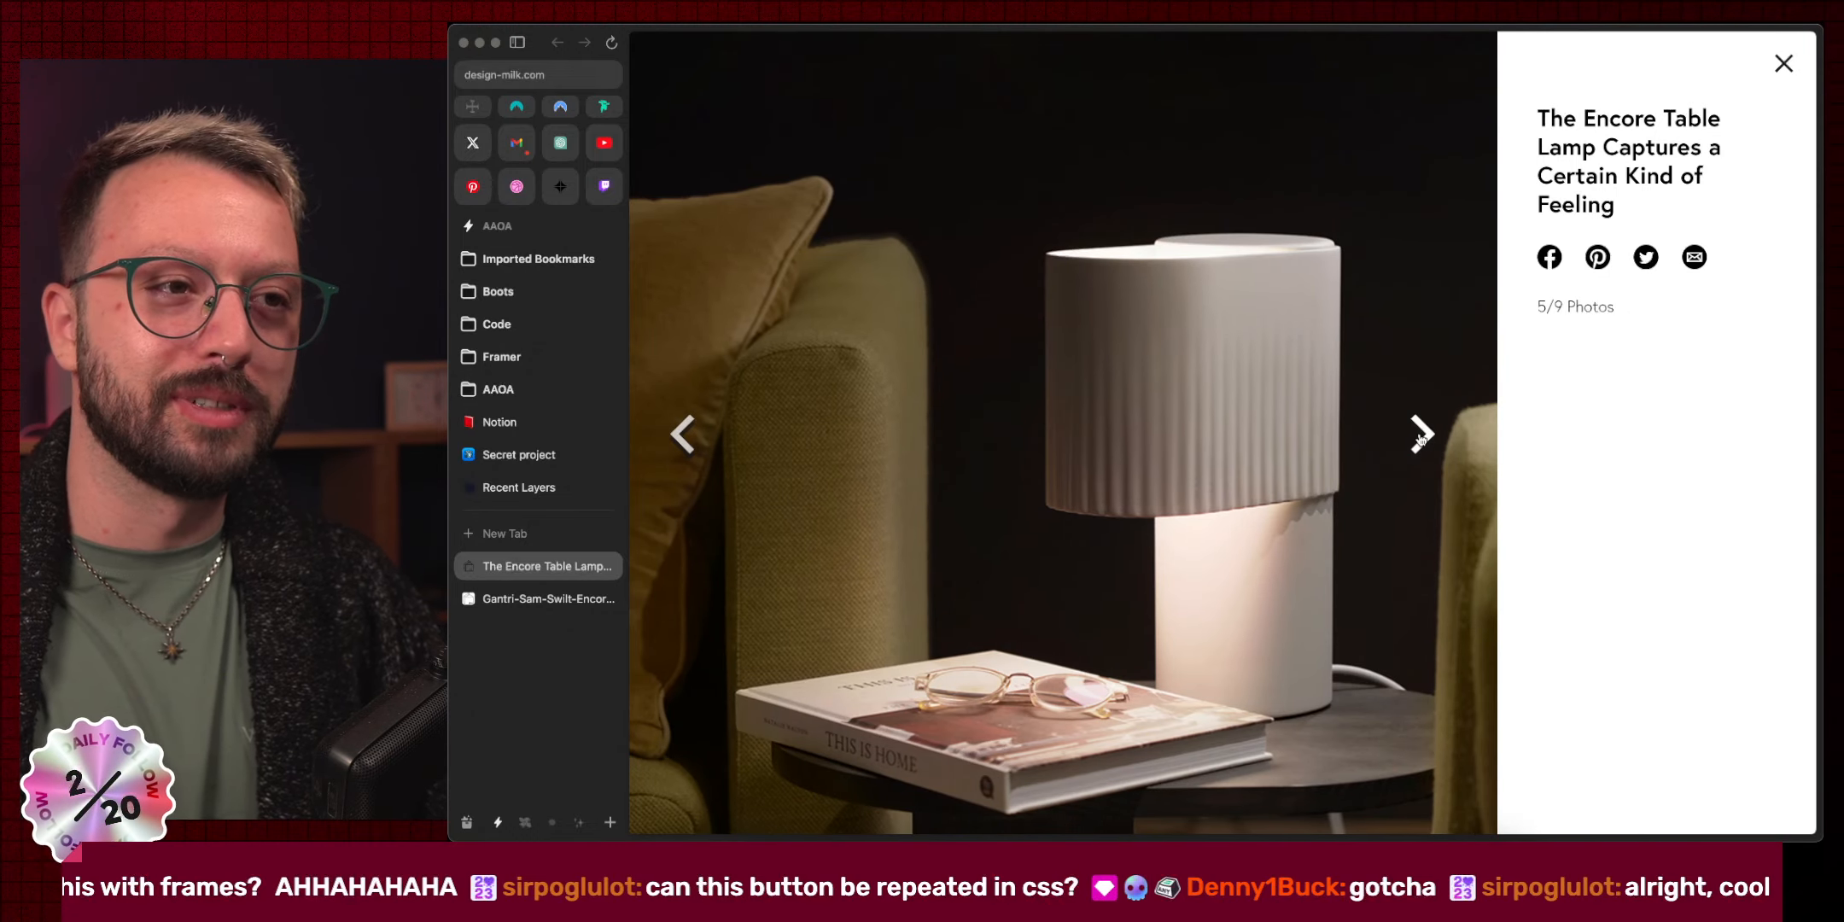
left_click(1420, 437)
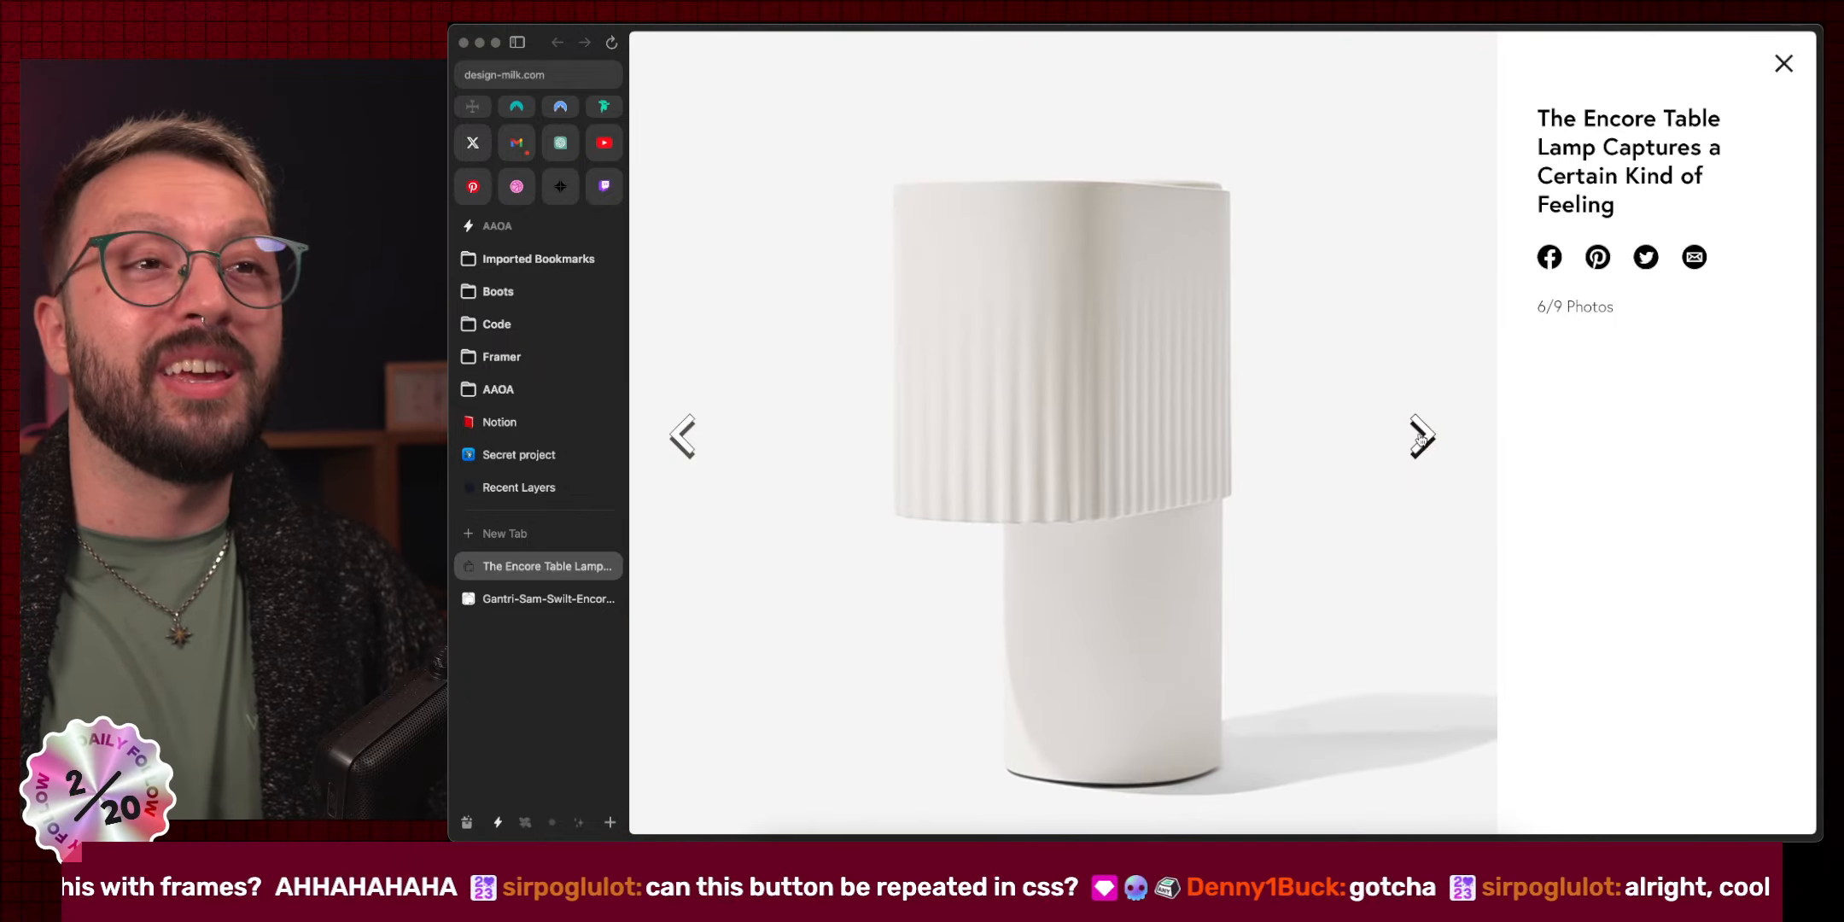
left_click(1419, 437)
left_click(1420, 437)
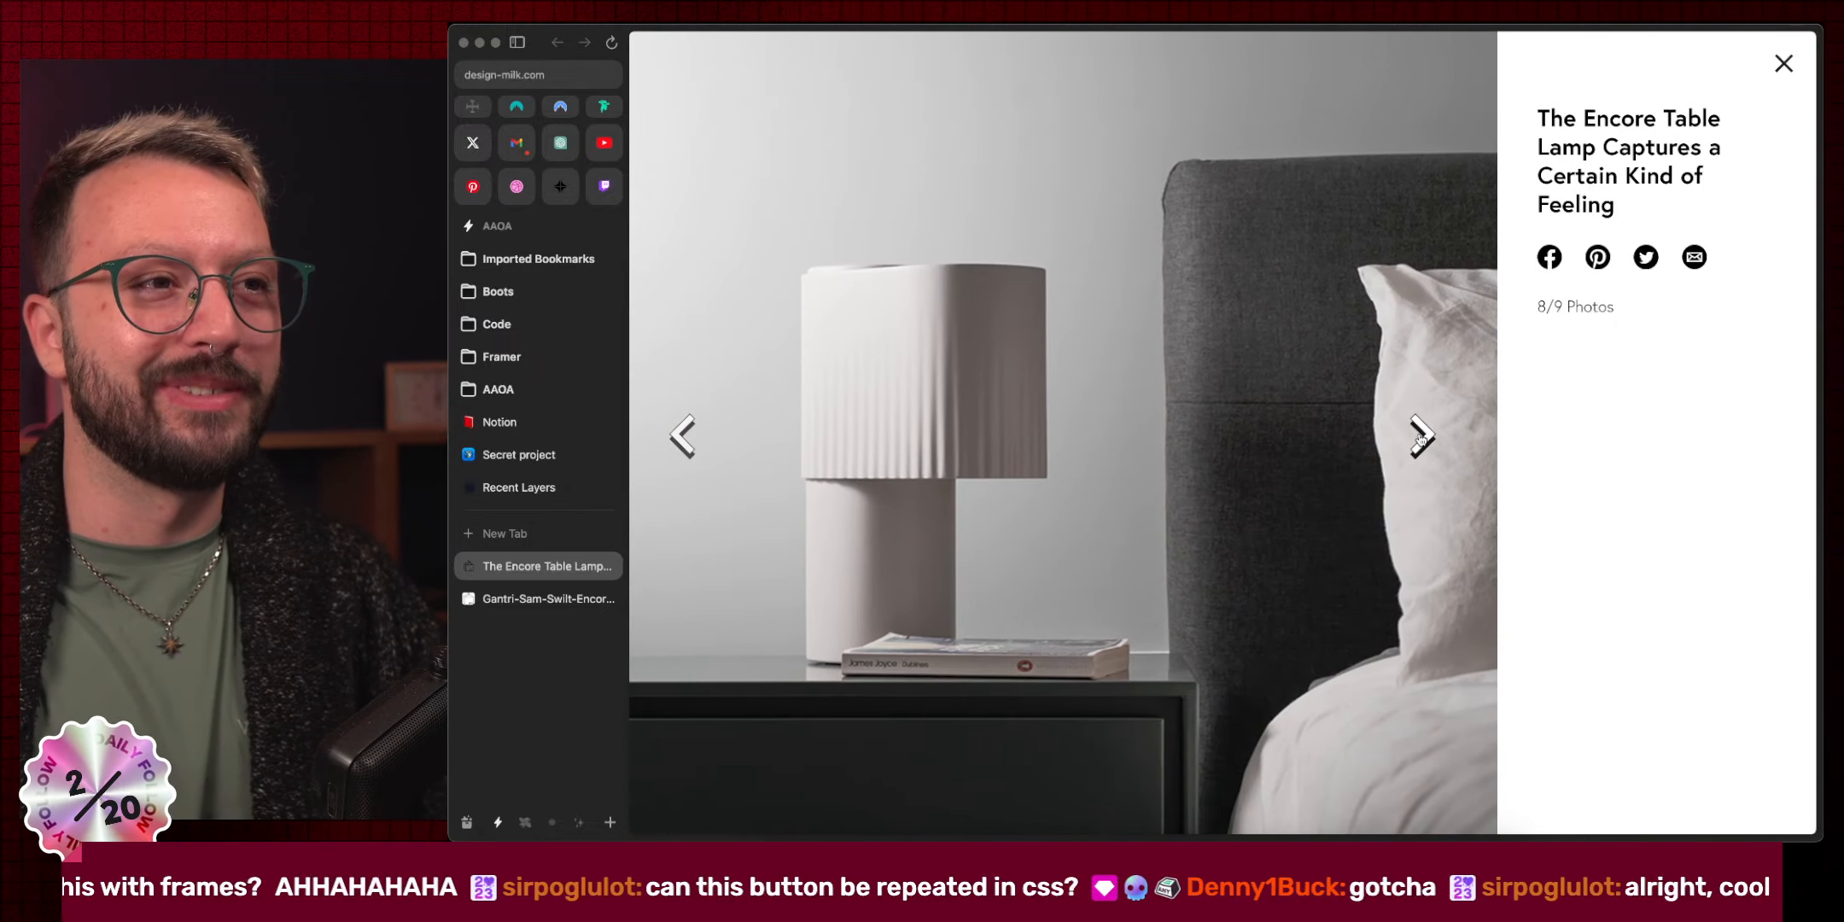
left_click(1419, 437)
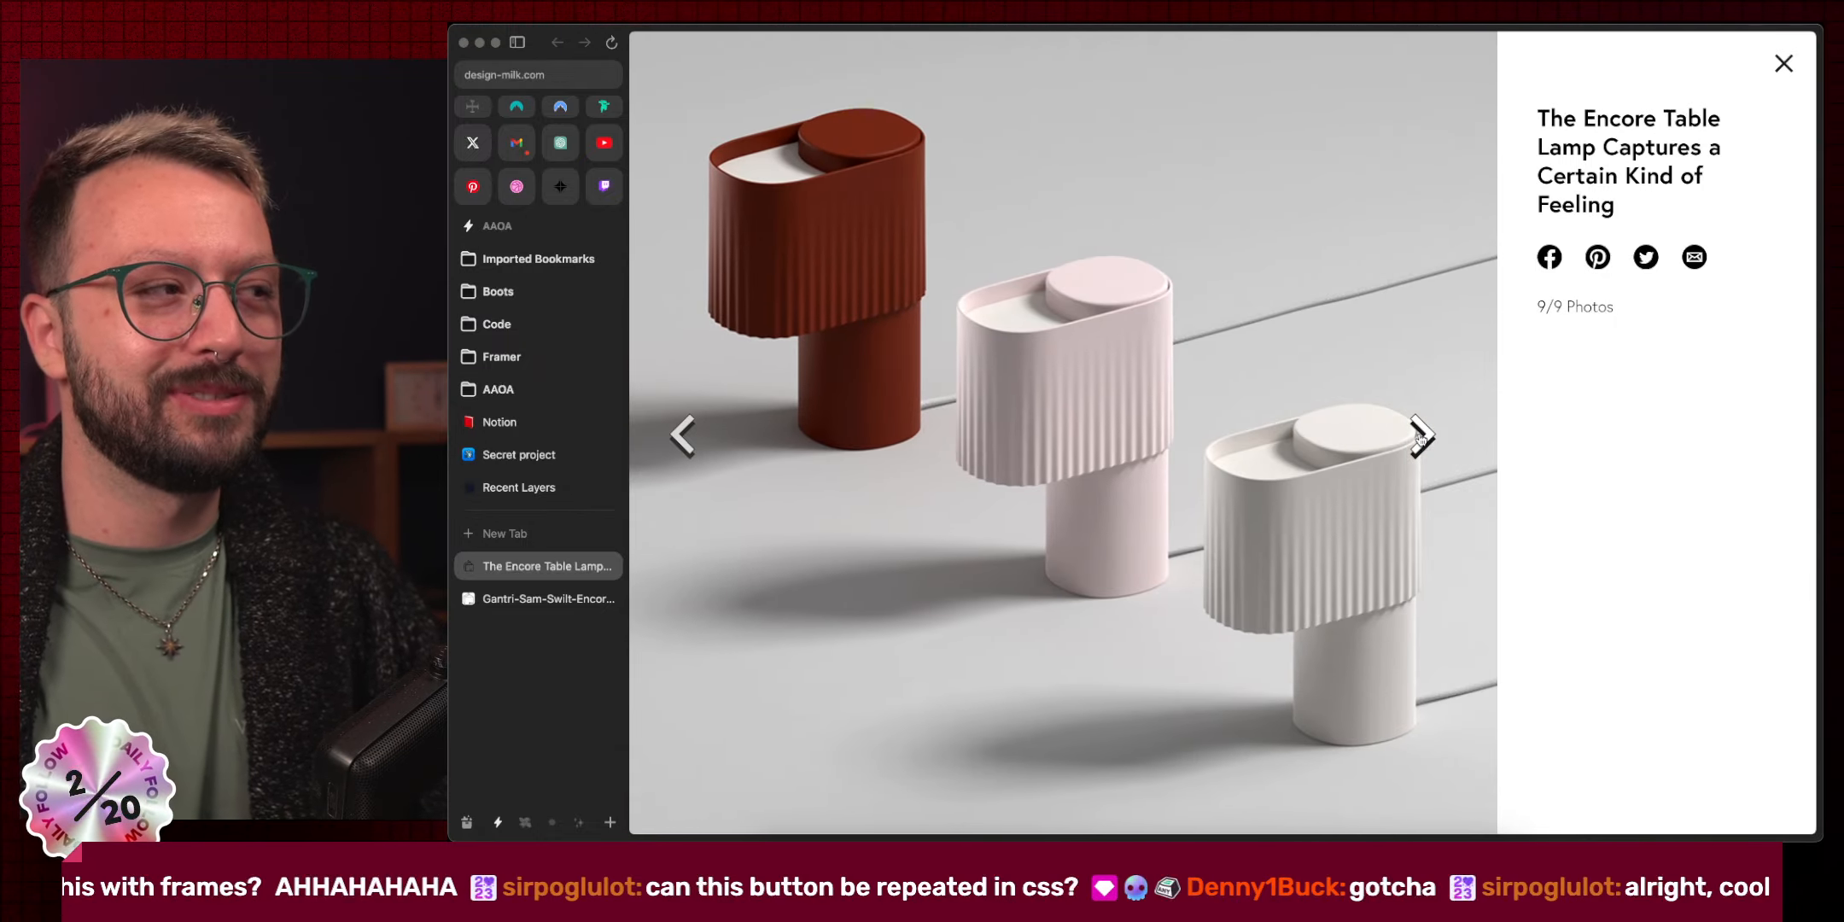
left_click(1420, 437)
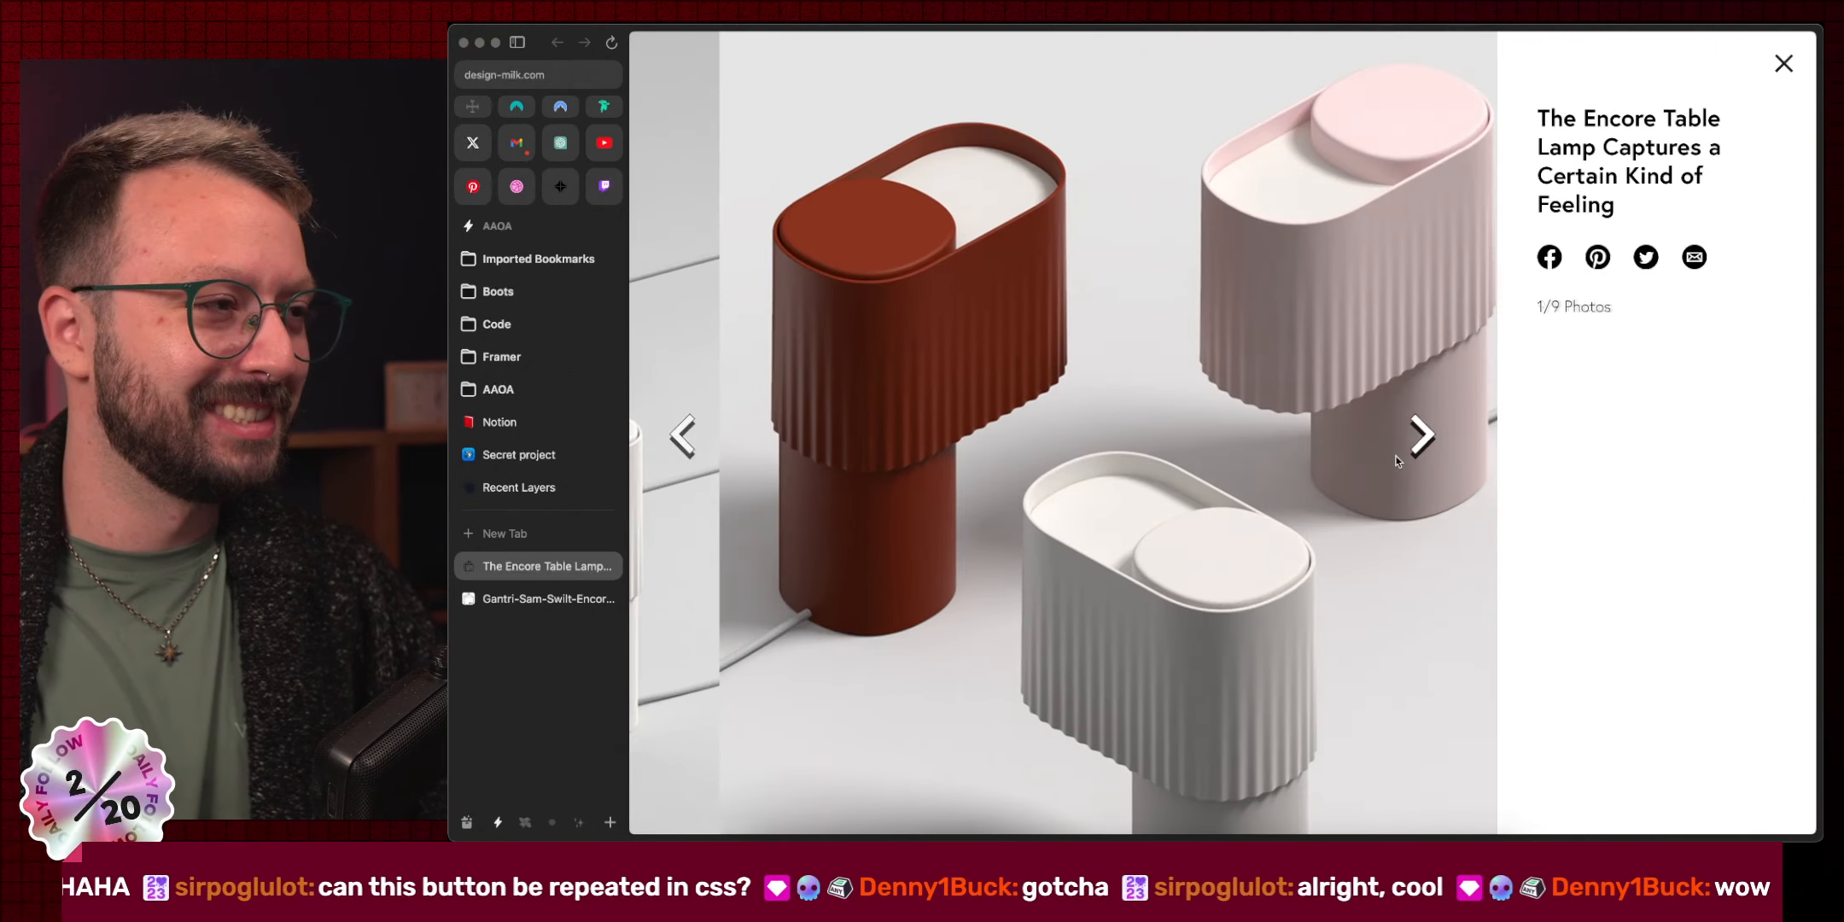
key("super+Tab")
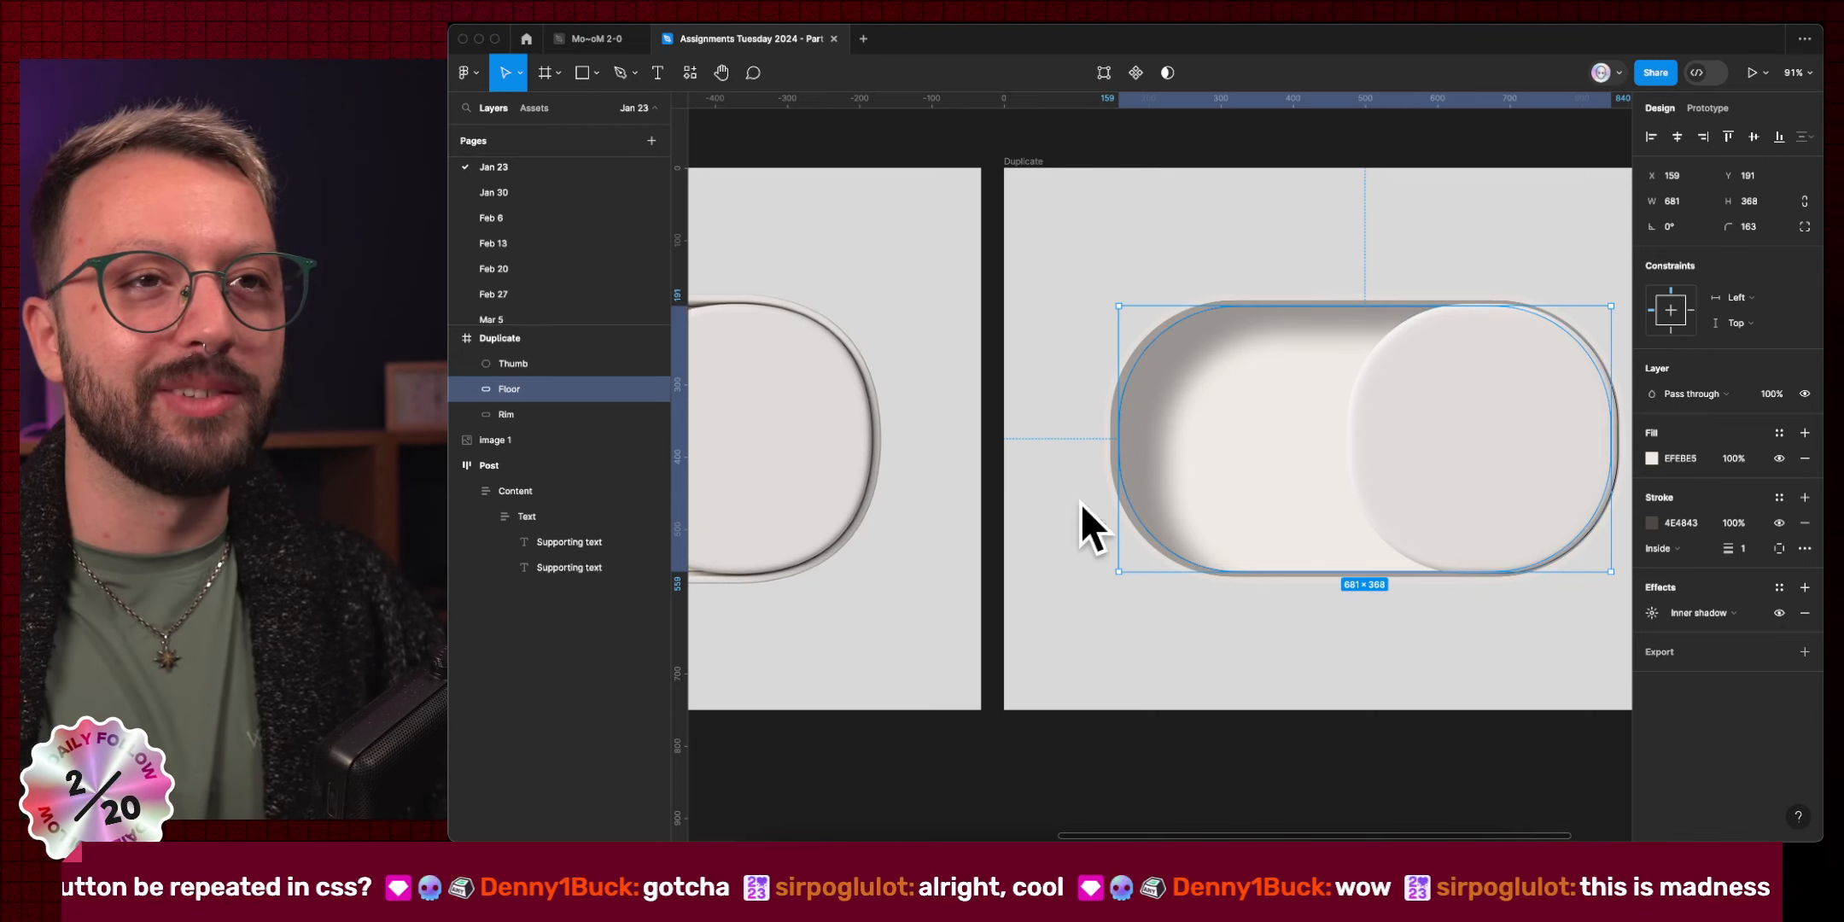
Reduce the Floor inner shadow's X and Y offsets, bringing Y down toward 24.
scroll(1102, 487, "left", 10)
scroll(1218, 485, "right", 6)
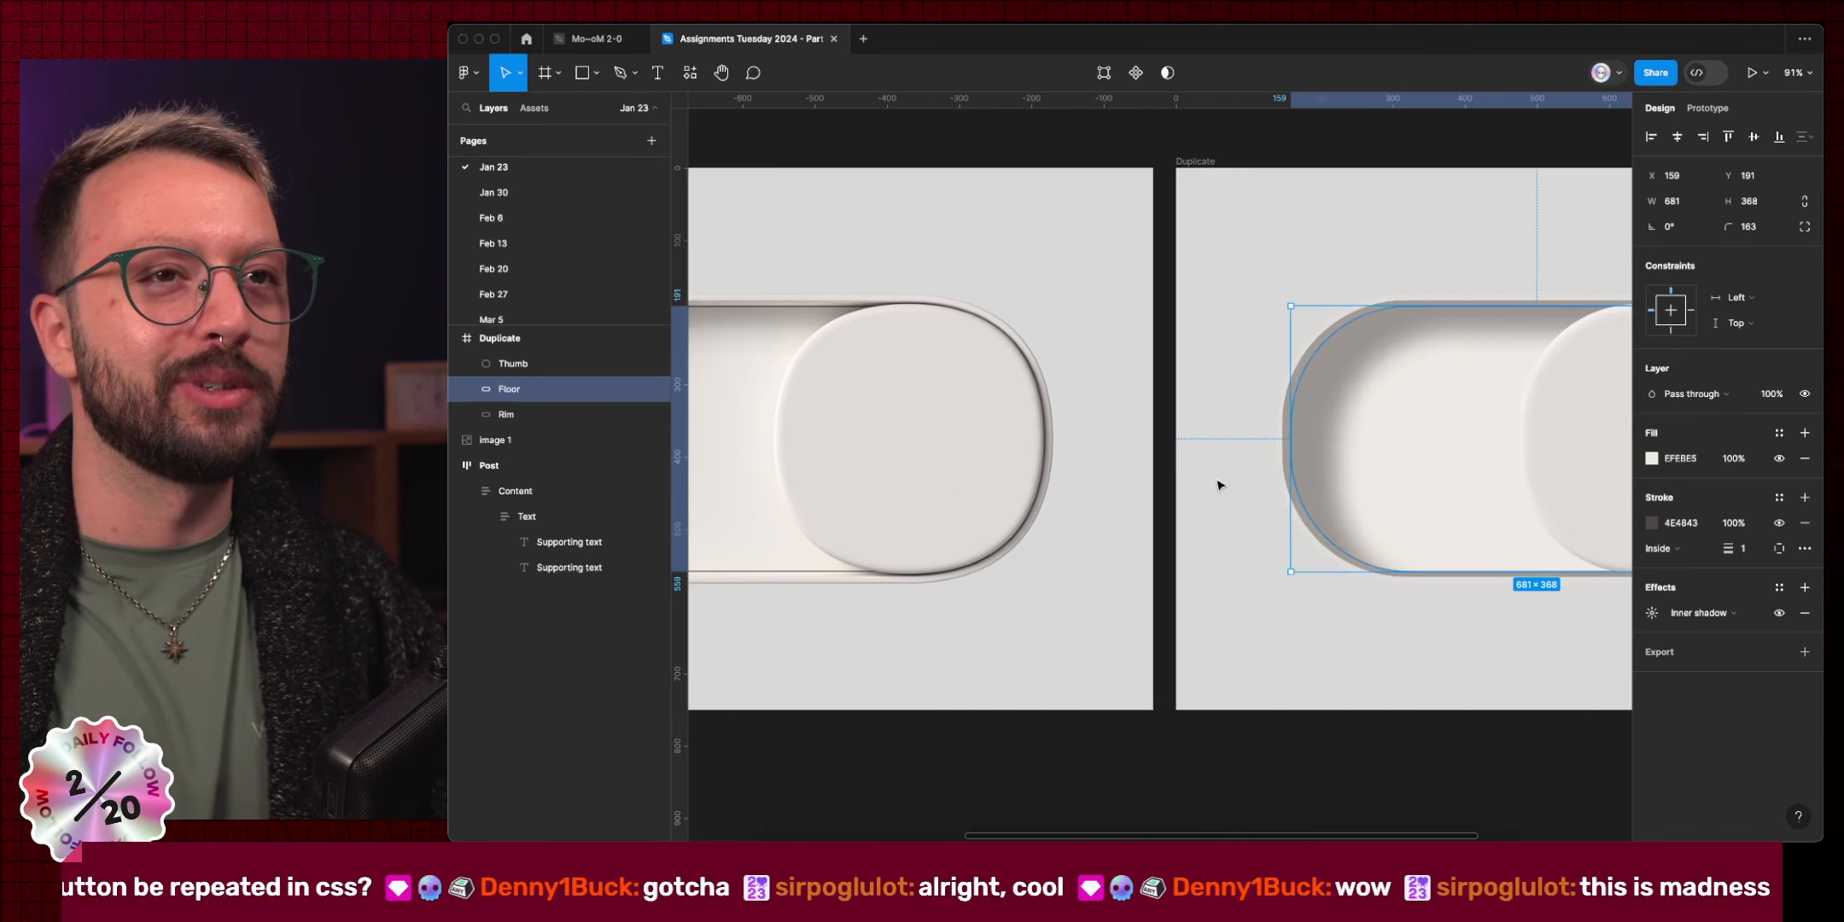
scroll(1217, 485, "left", 4)
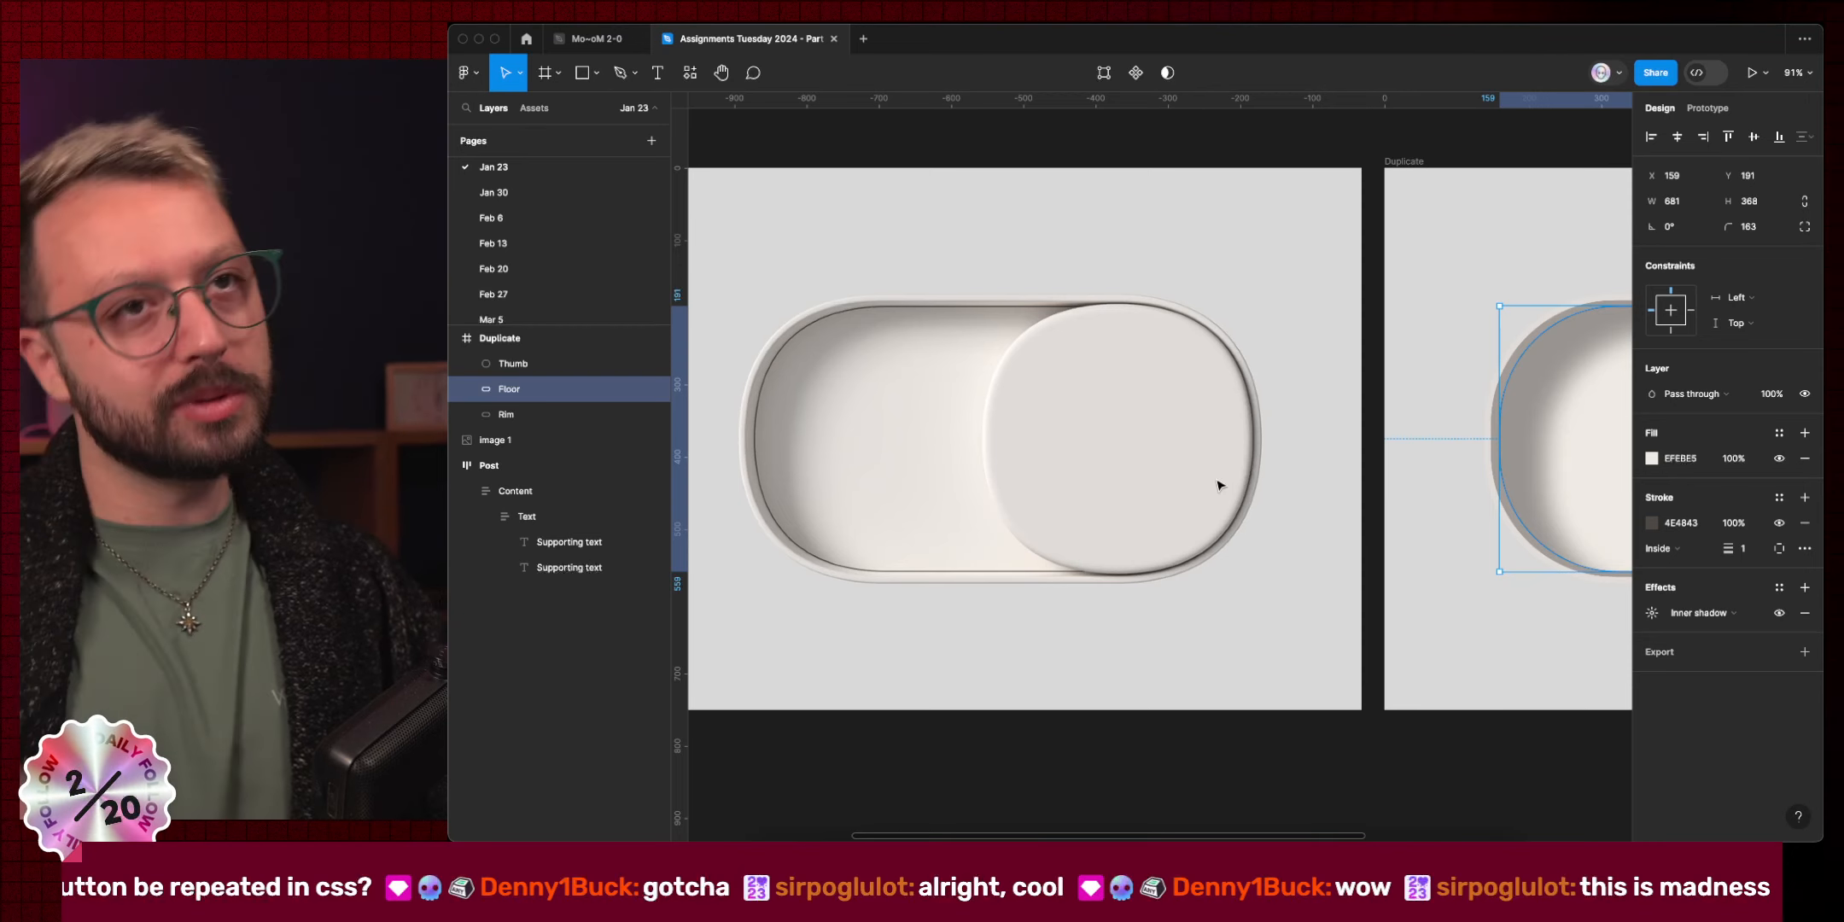
key("super")
scroll(1584, 414, "right", 3)
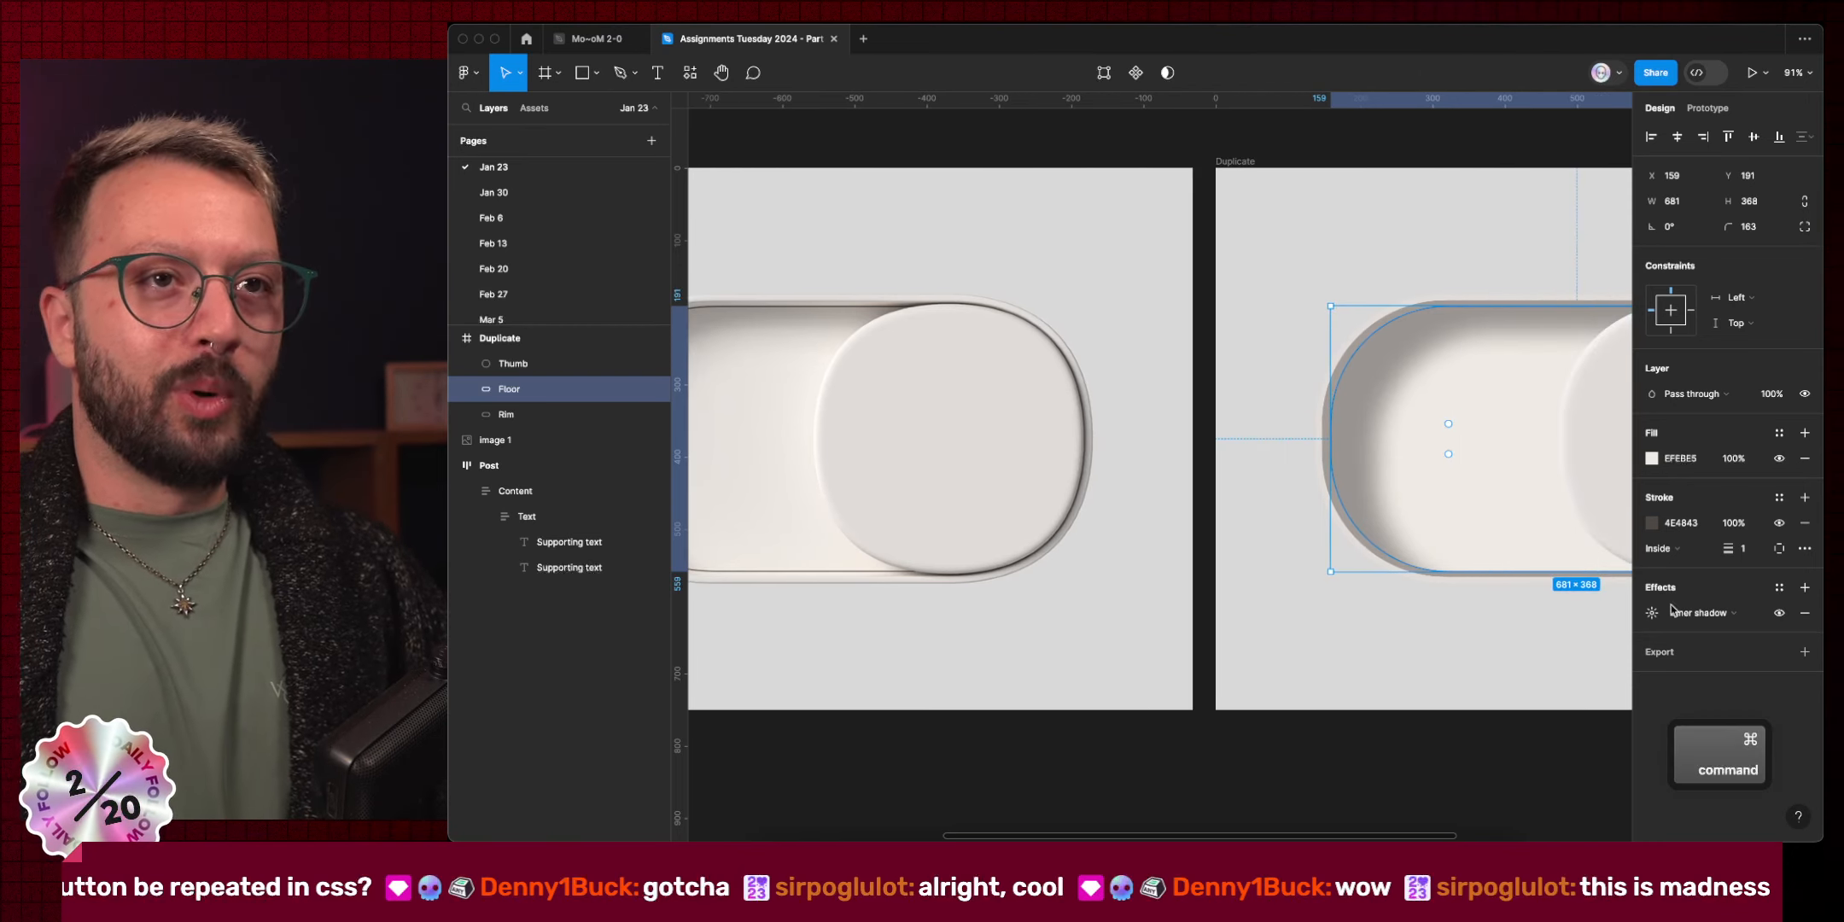
left_click(1651, 612)
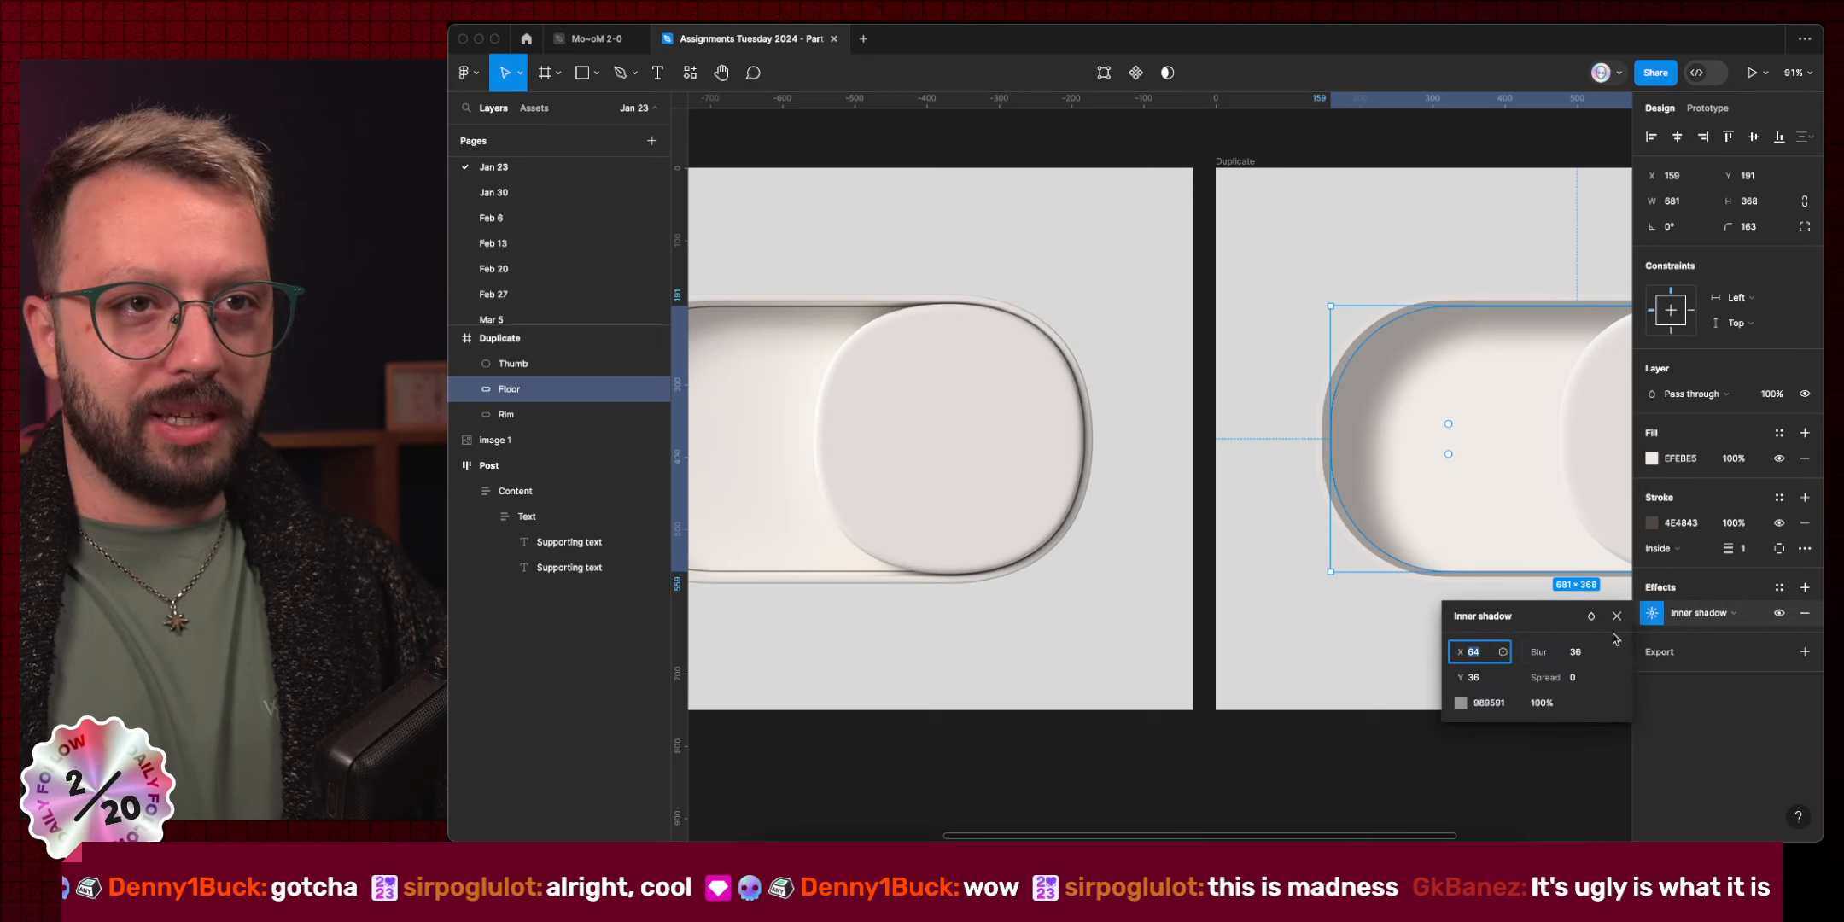
left_click(1574, 653)
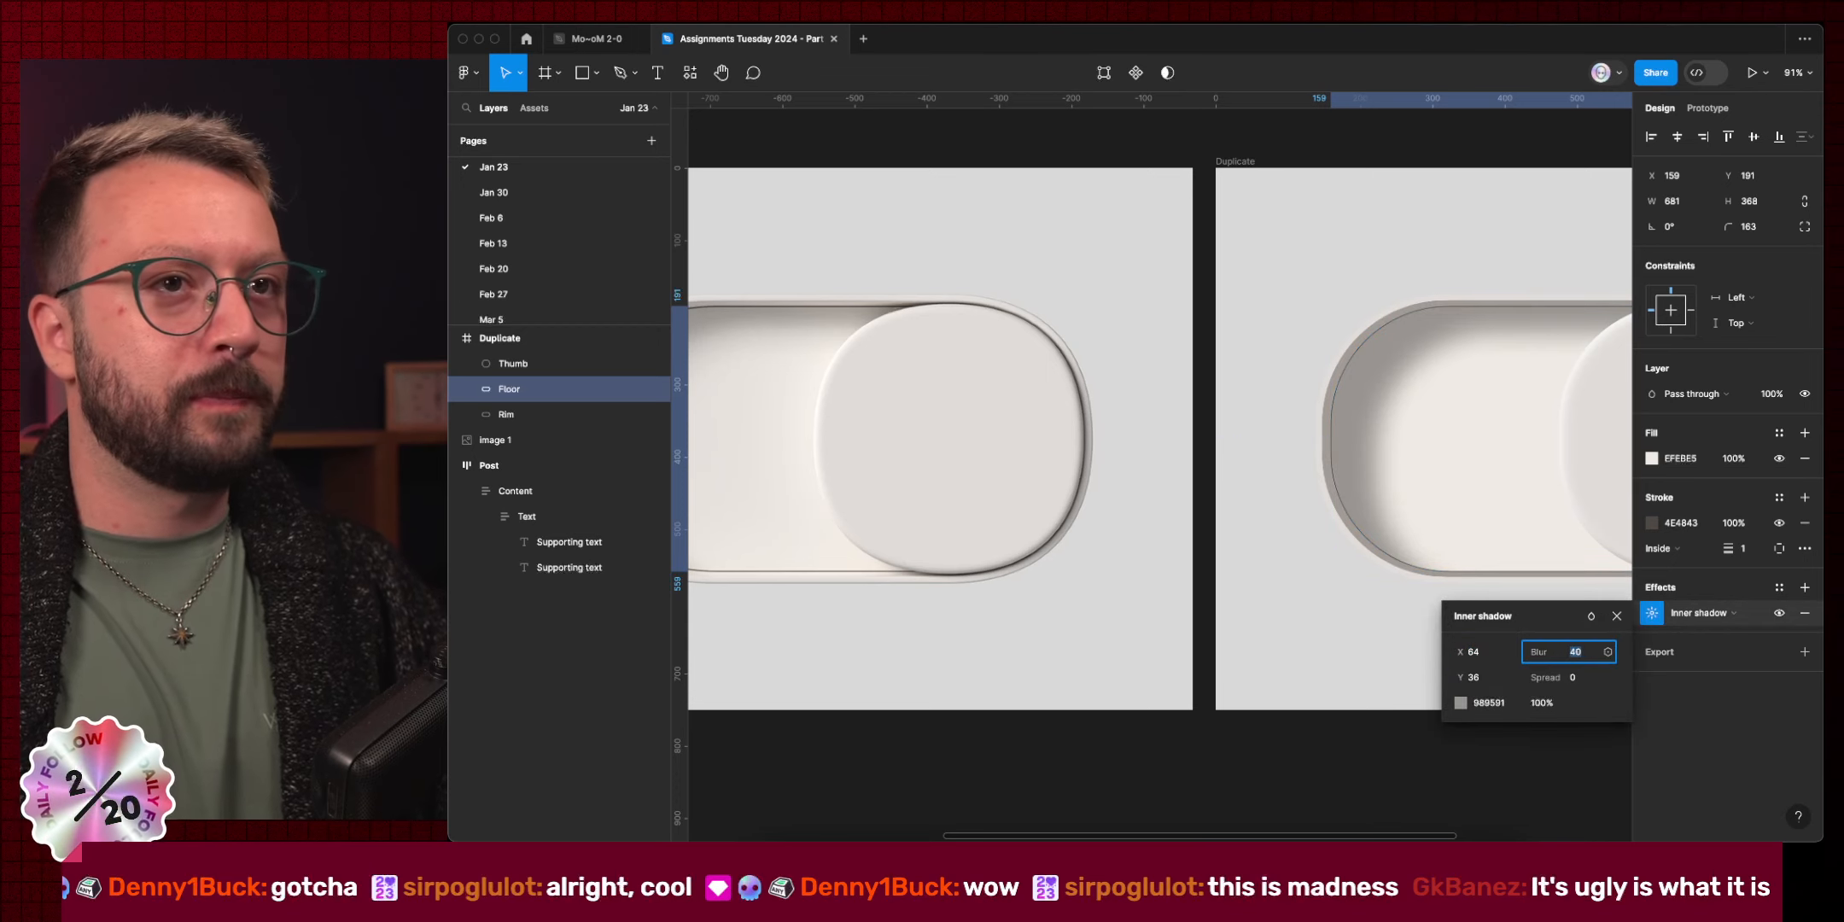
left_click(1483, 653)
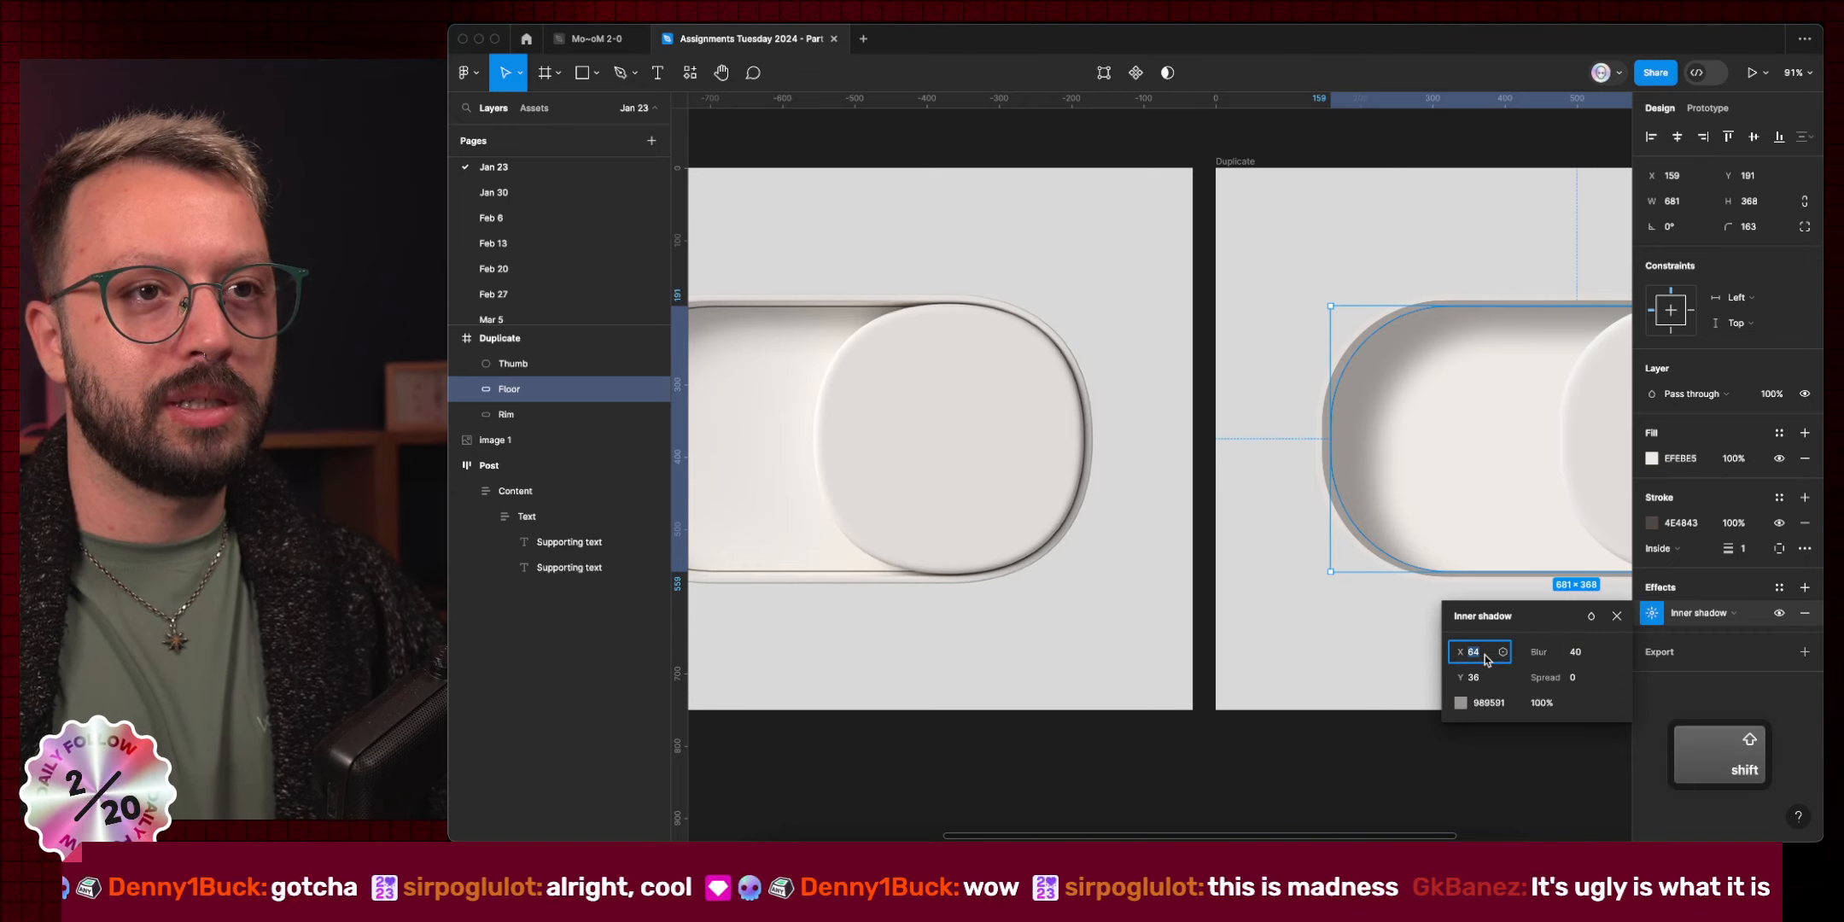
key("shift+Down")
left_click(1485, 683)
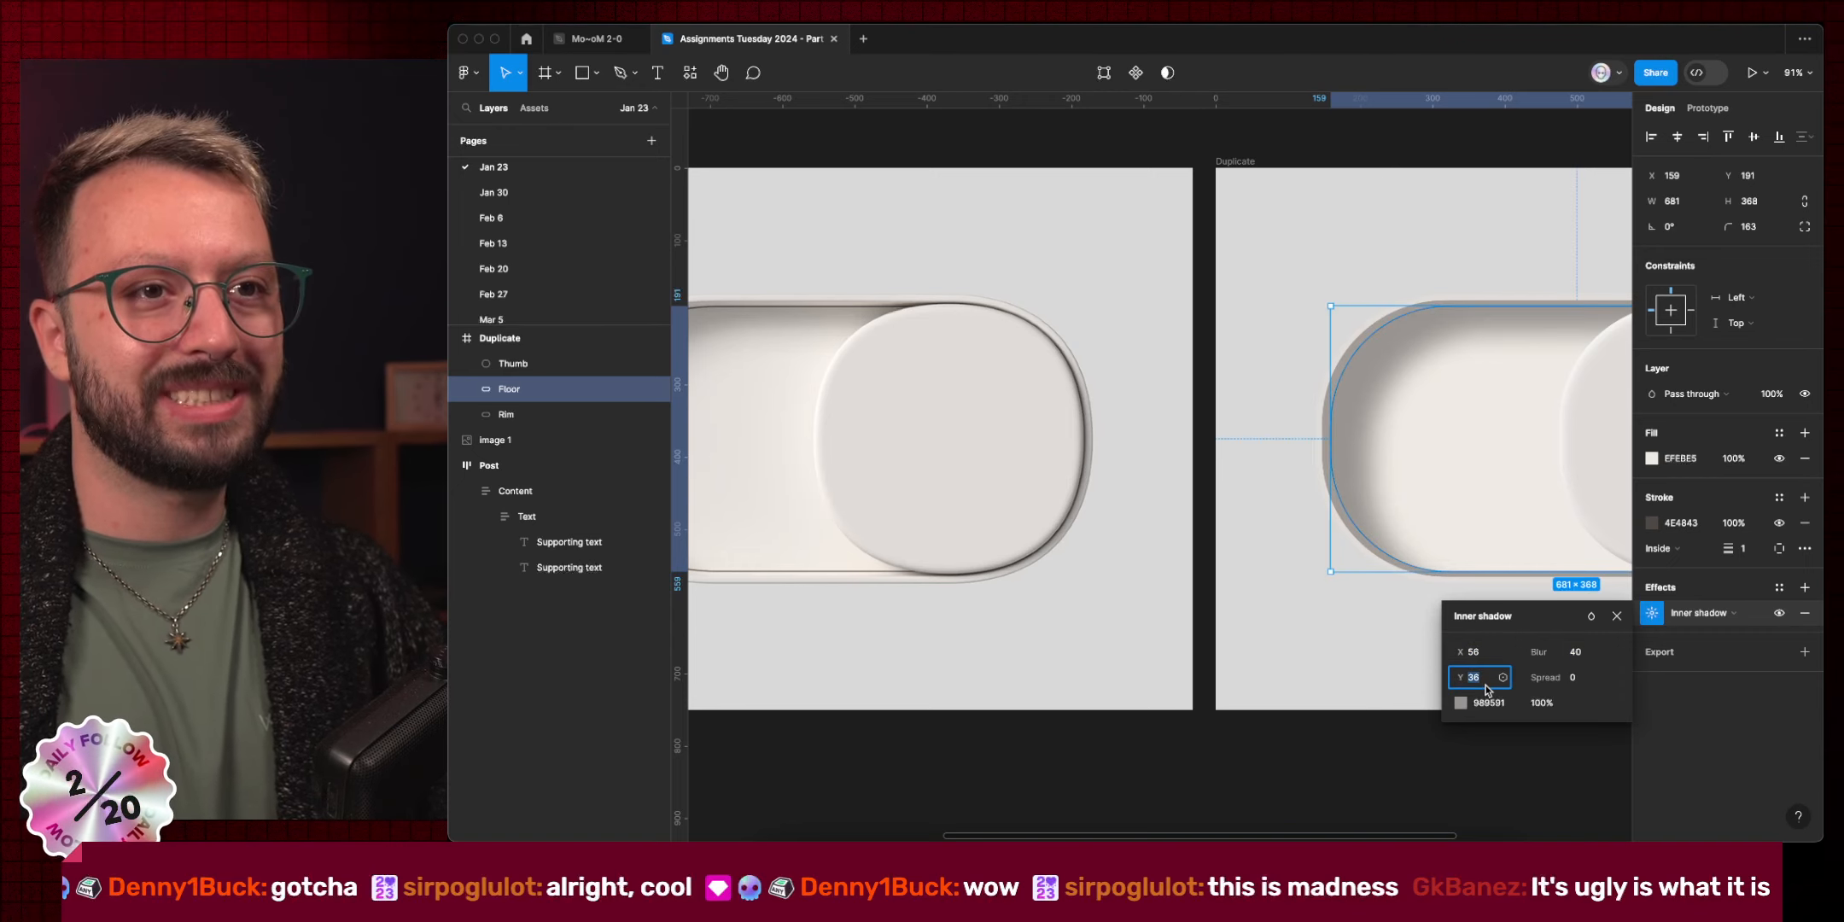
key("shift+Down")
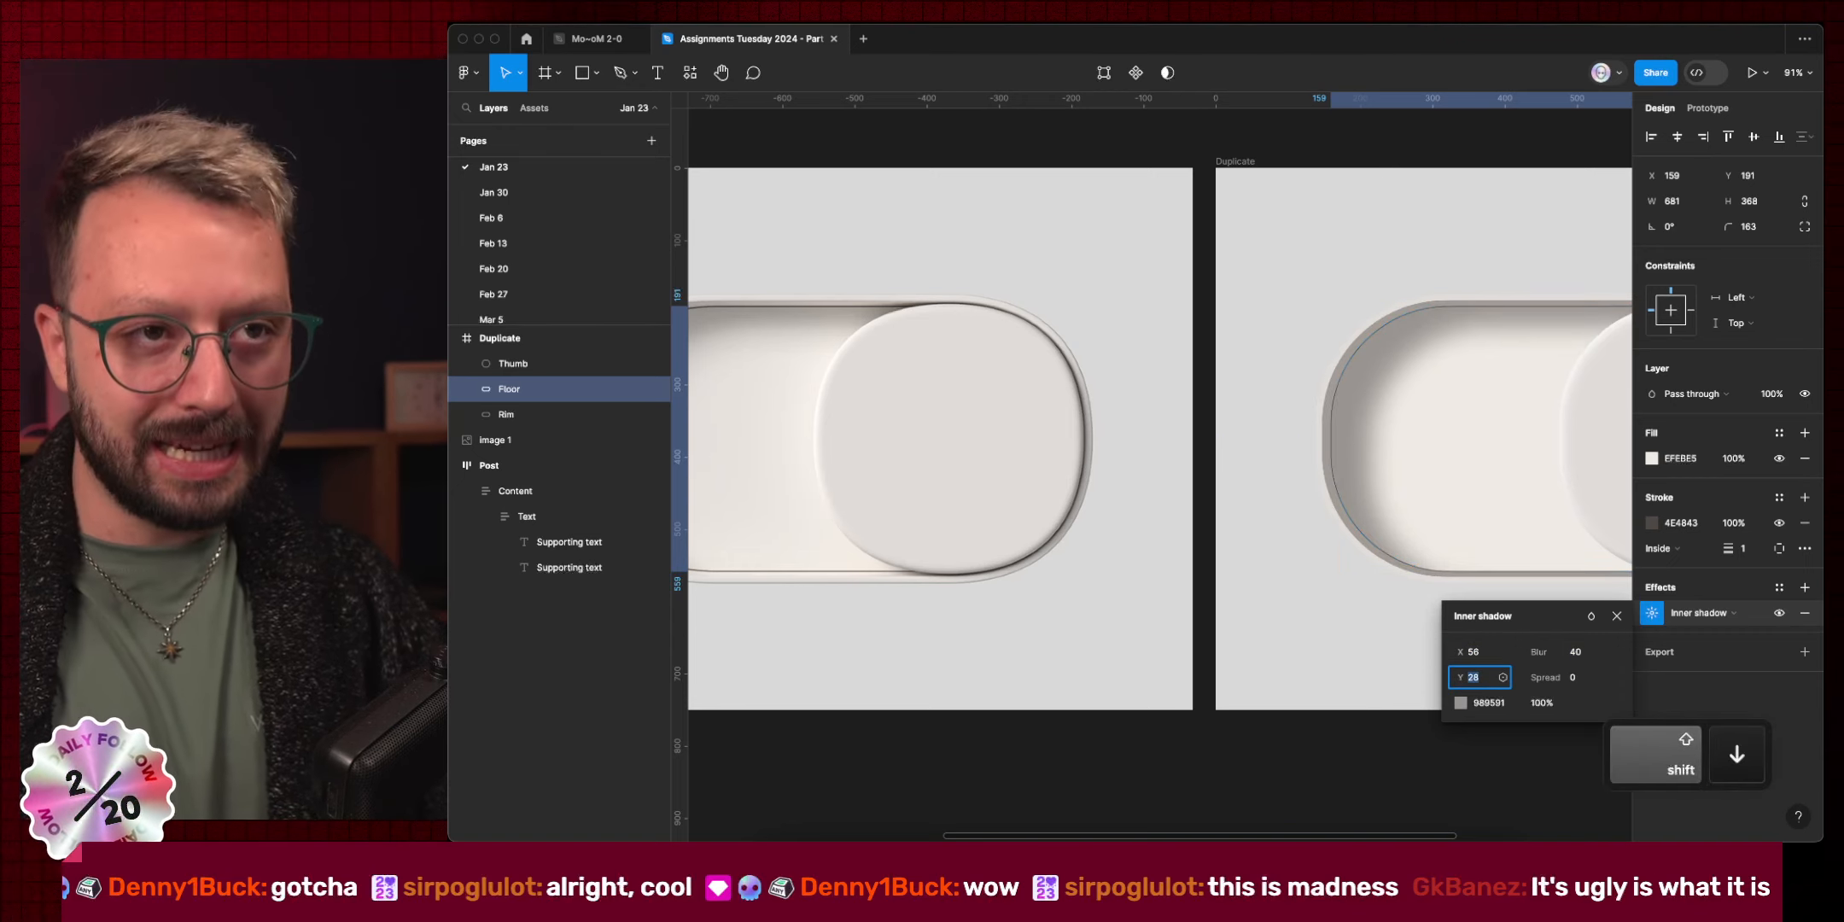
key("Down")
key("Down")
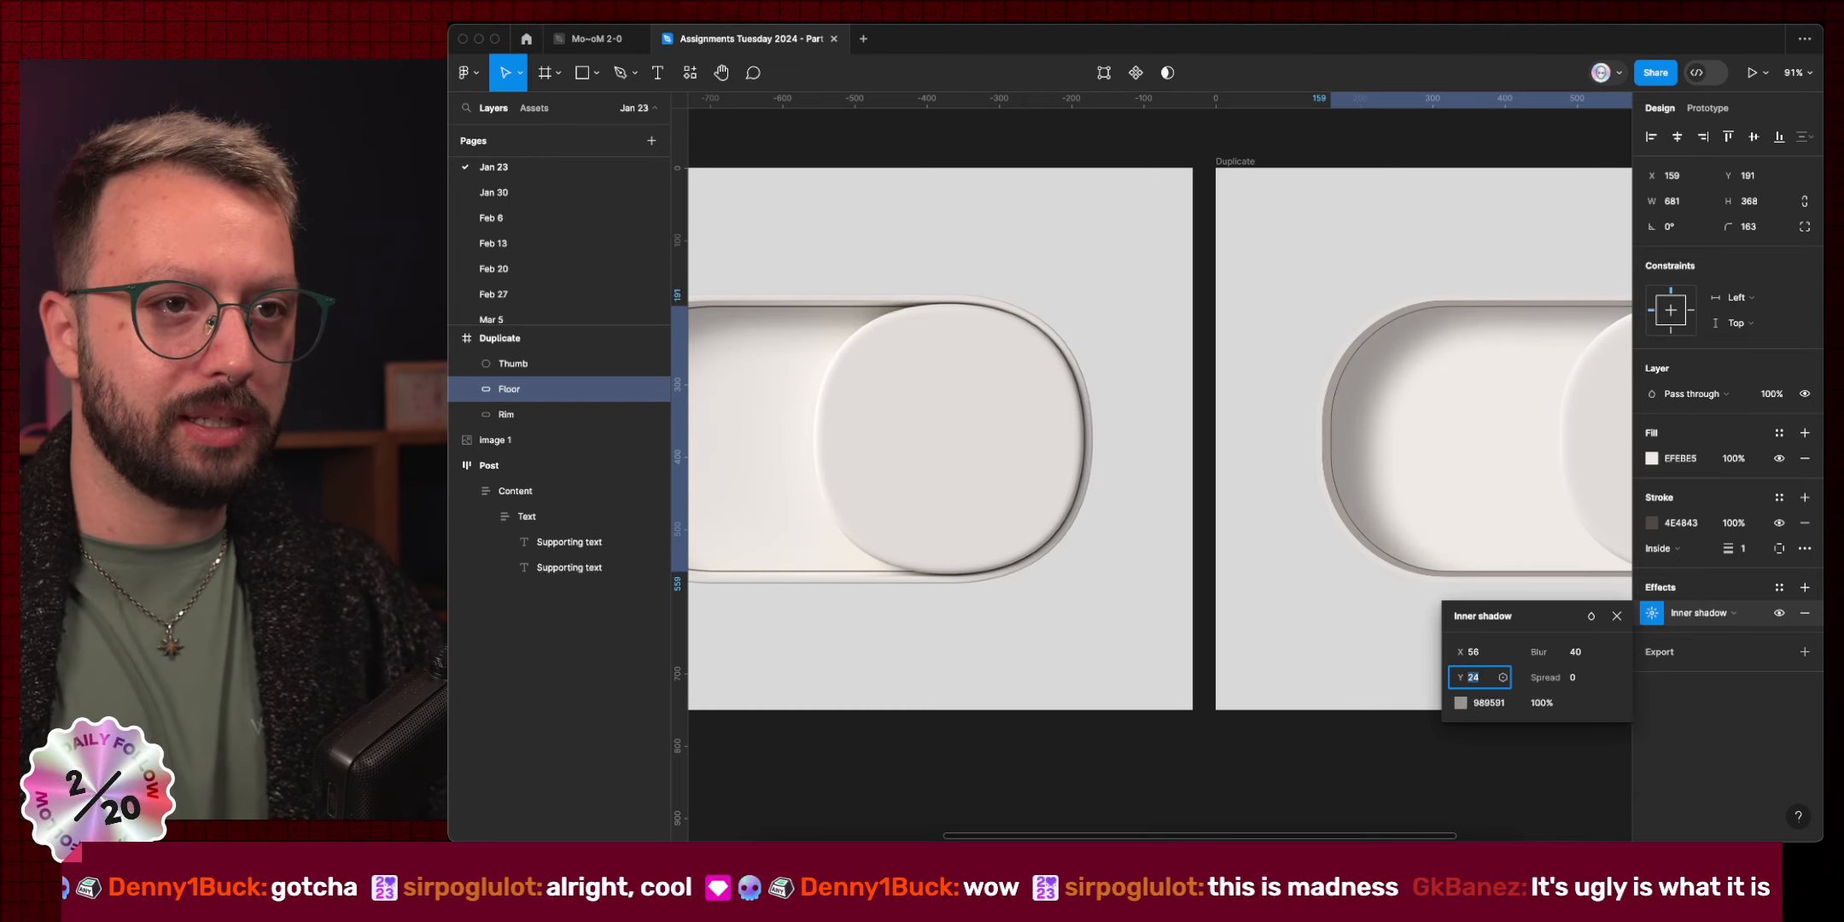
Finish the inner shadow at X 48, Y 24 with a blur of 56.
key("shift+Tab")
key("shift+Down")
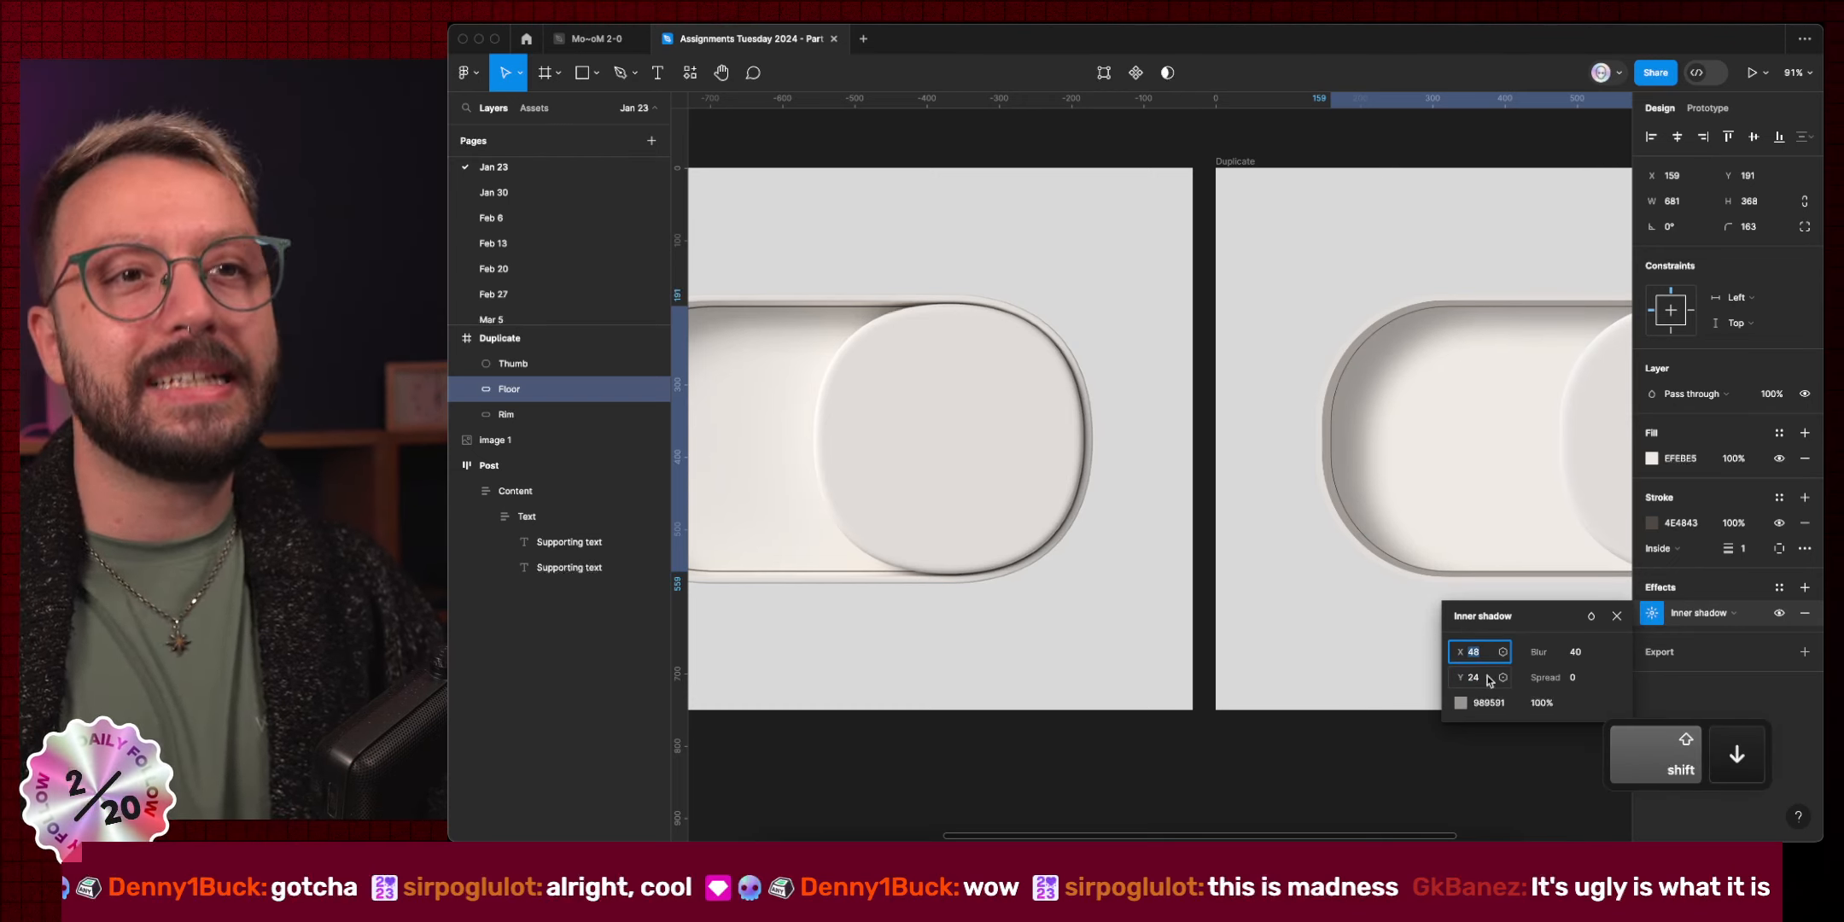
left_click(1574, 651)
key("shift+Up")
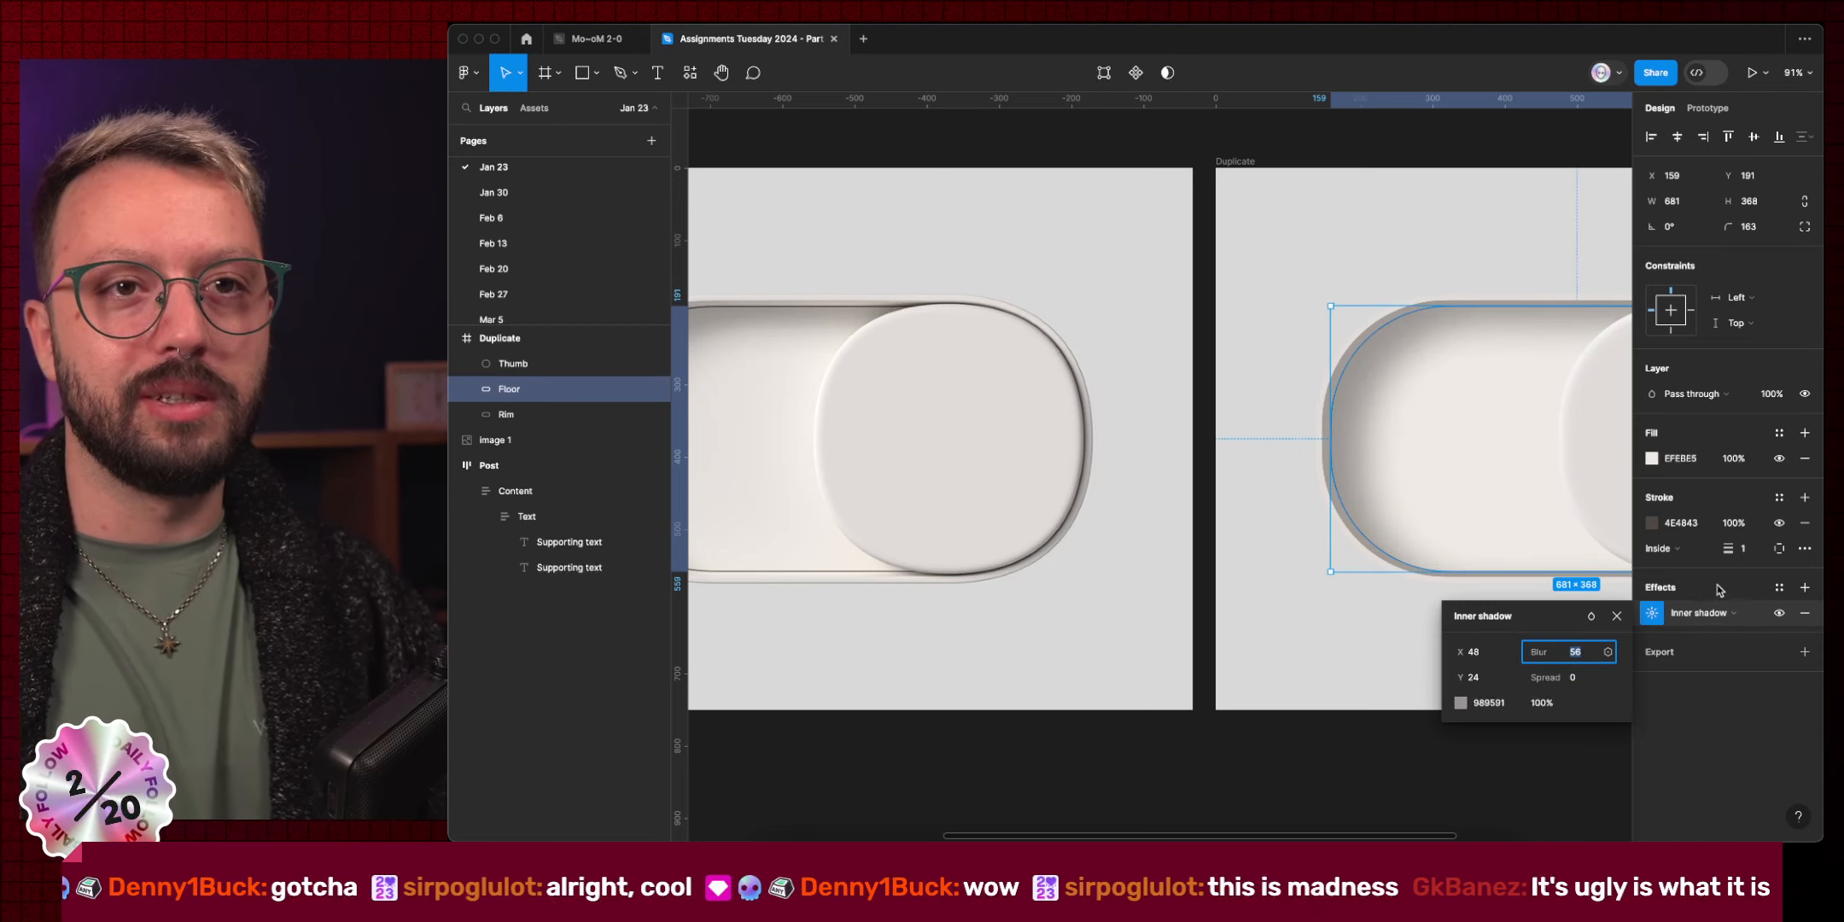
left_click(1652, 613)
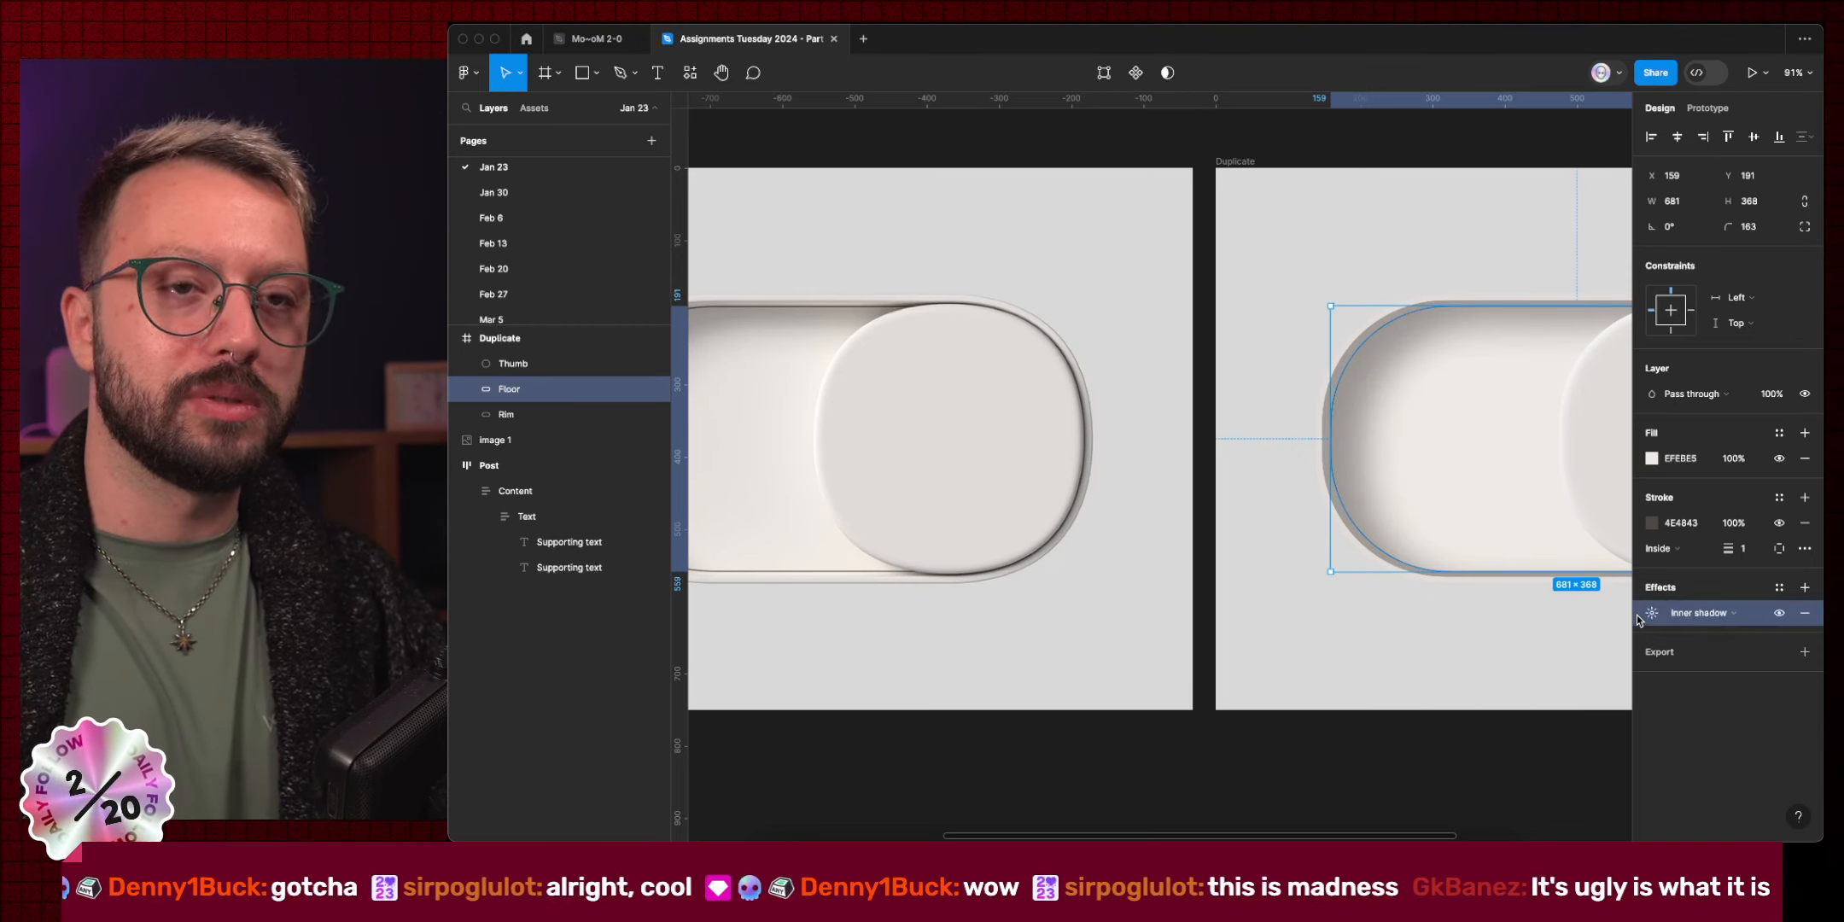
Duplicate the inner shadow and lower the top copy's blur to 48.
key("super+d")
left_click(1652, 613)
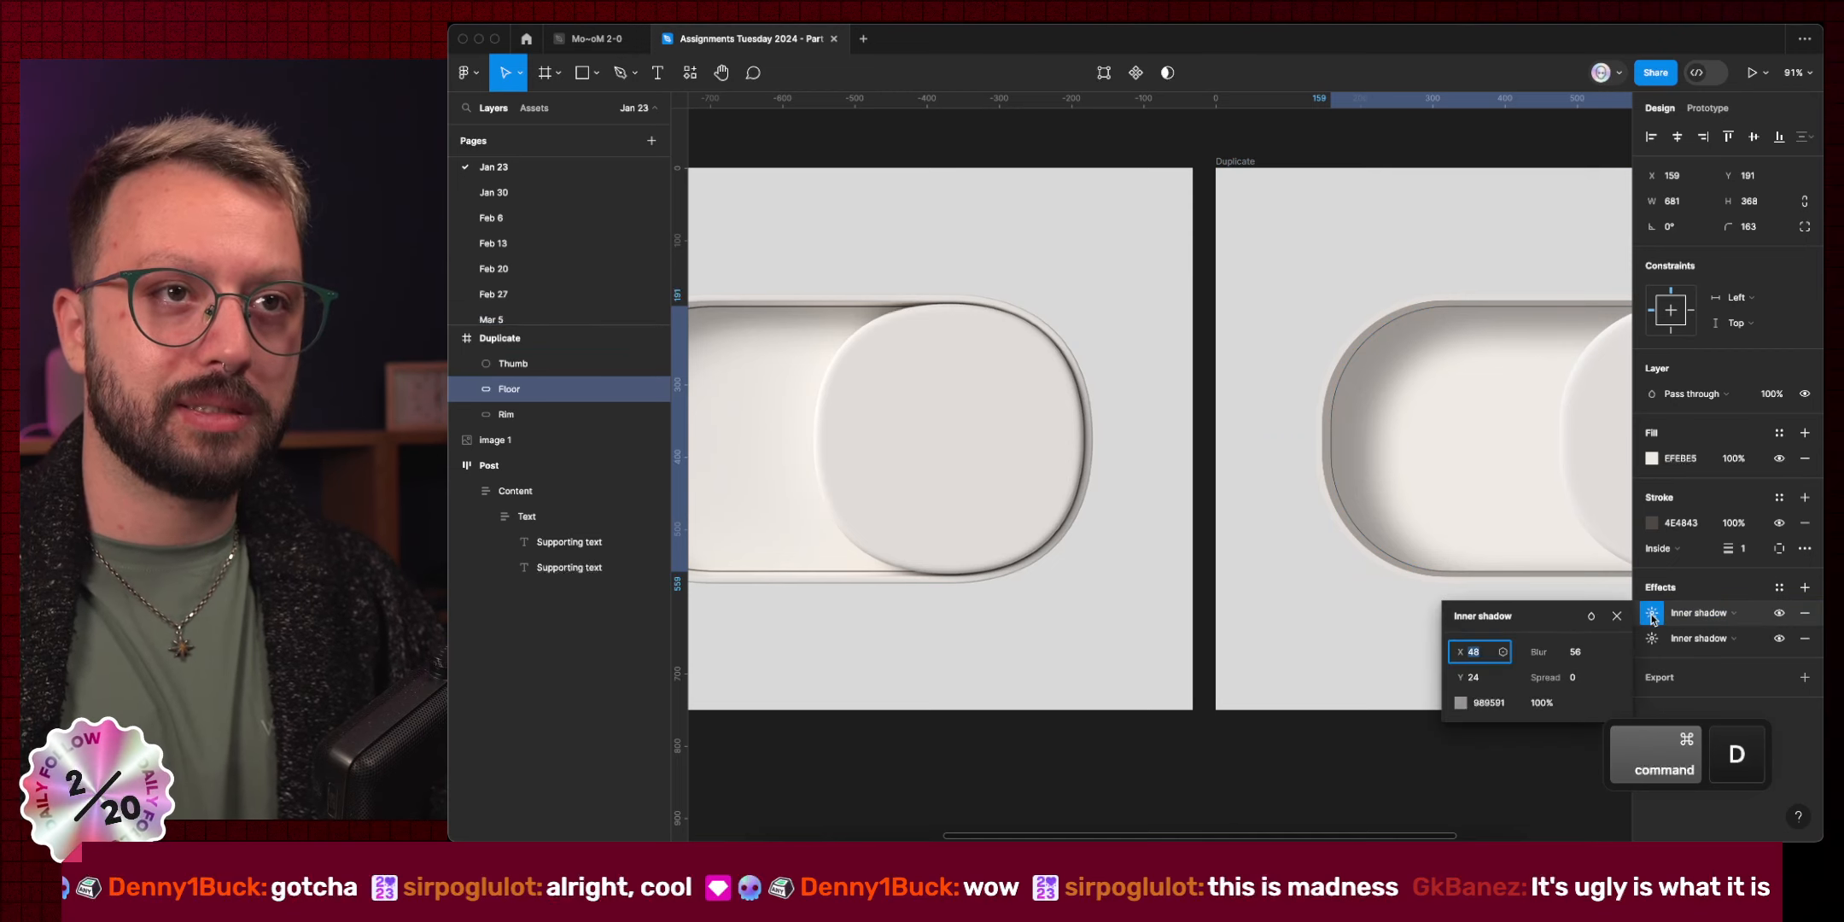
left_click(1577, 658)
key("shift+Down")
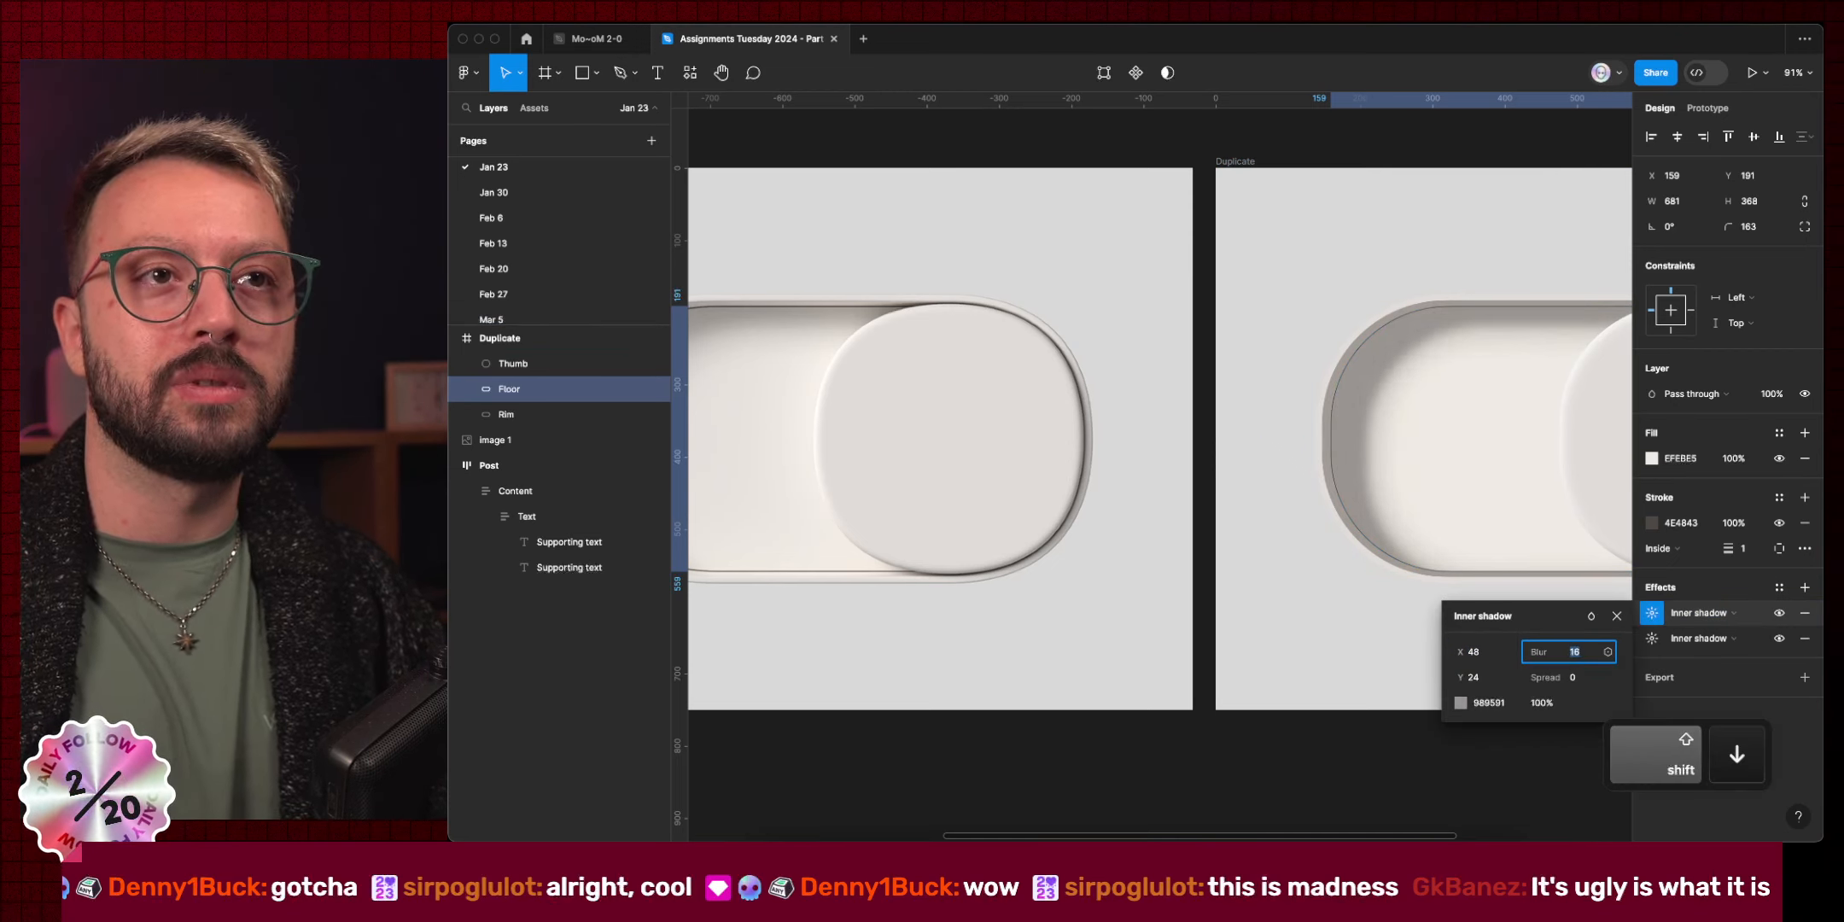
scroll(1468, 486, "down", 5)
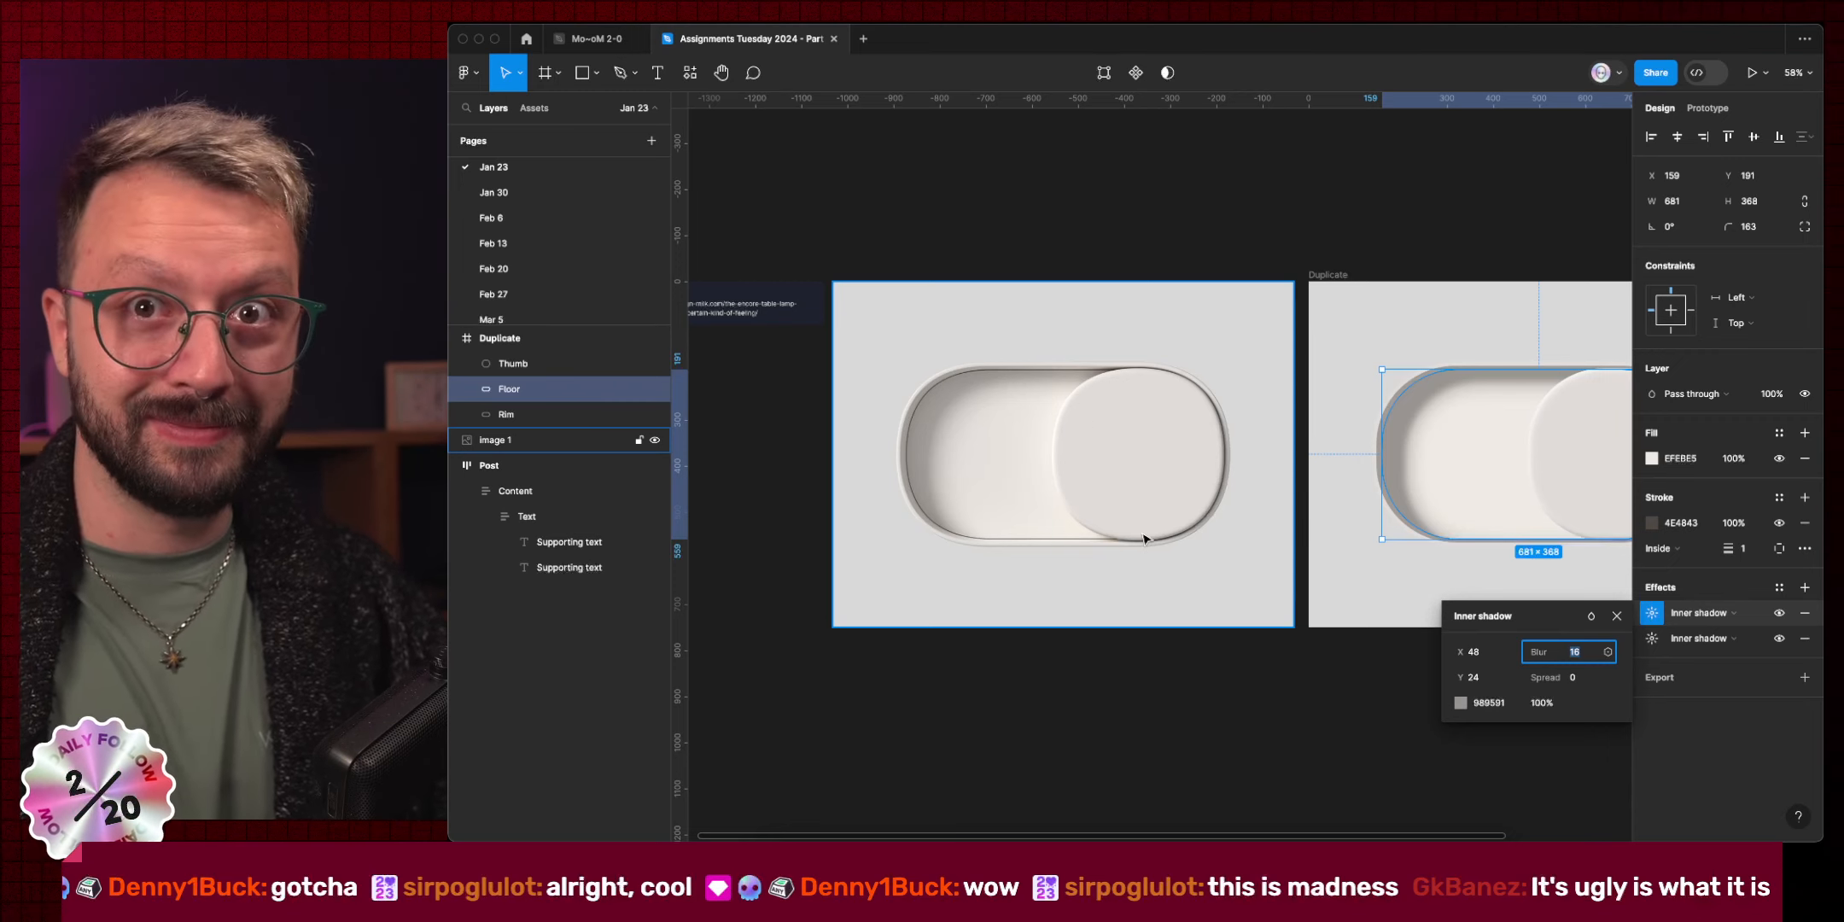
left_click(1183, 700)
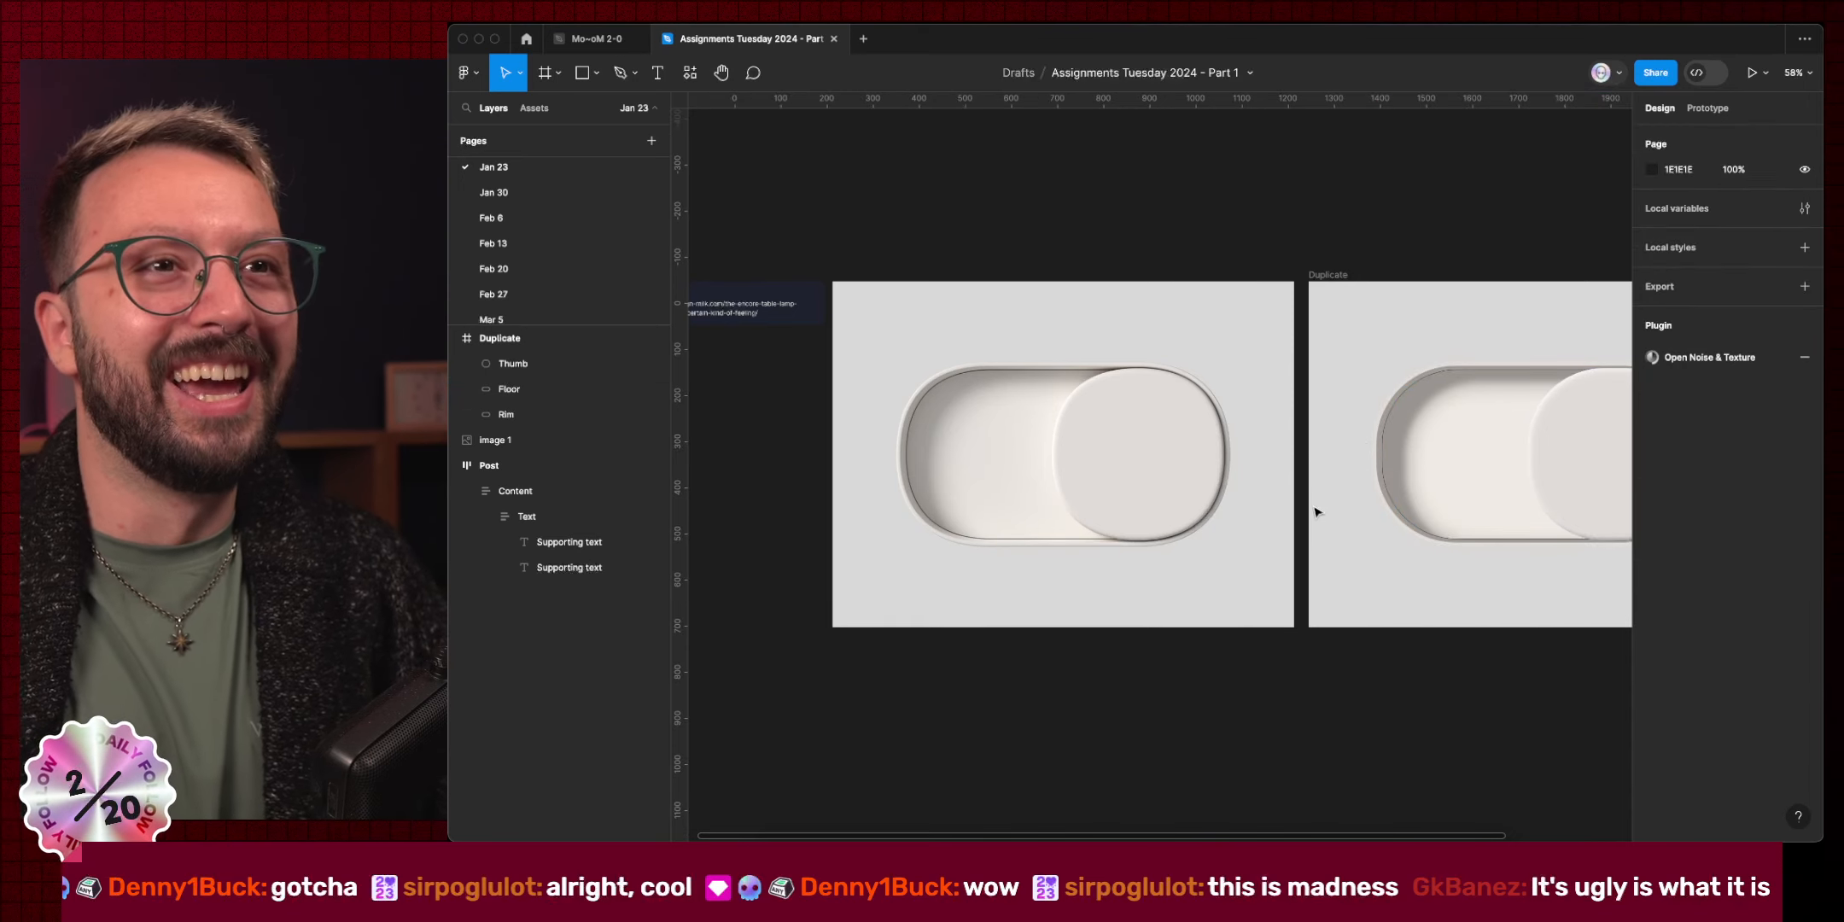
left_click(1389, 403, "super")
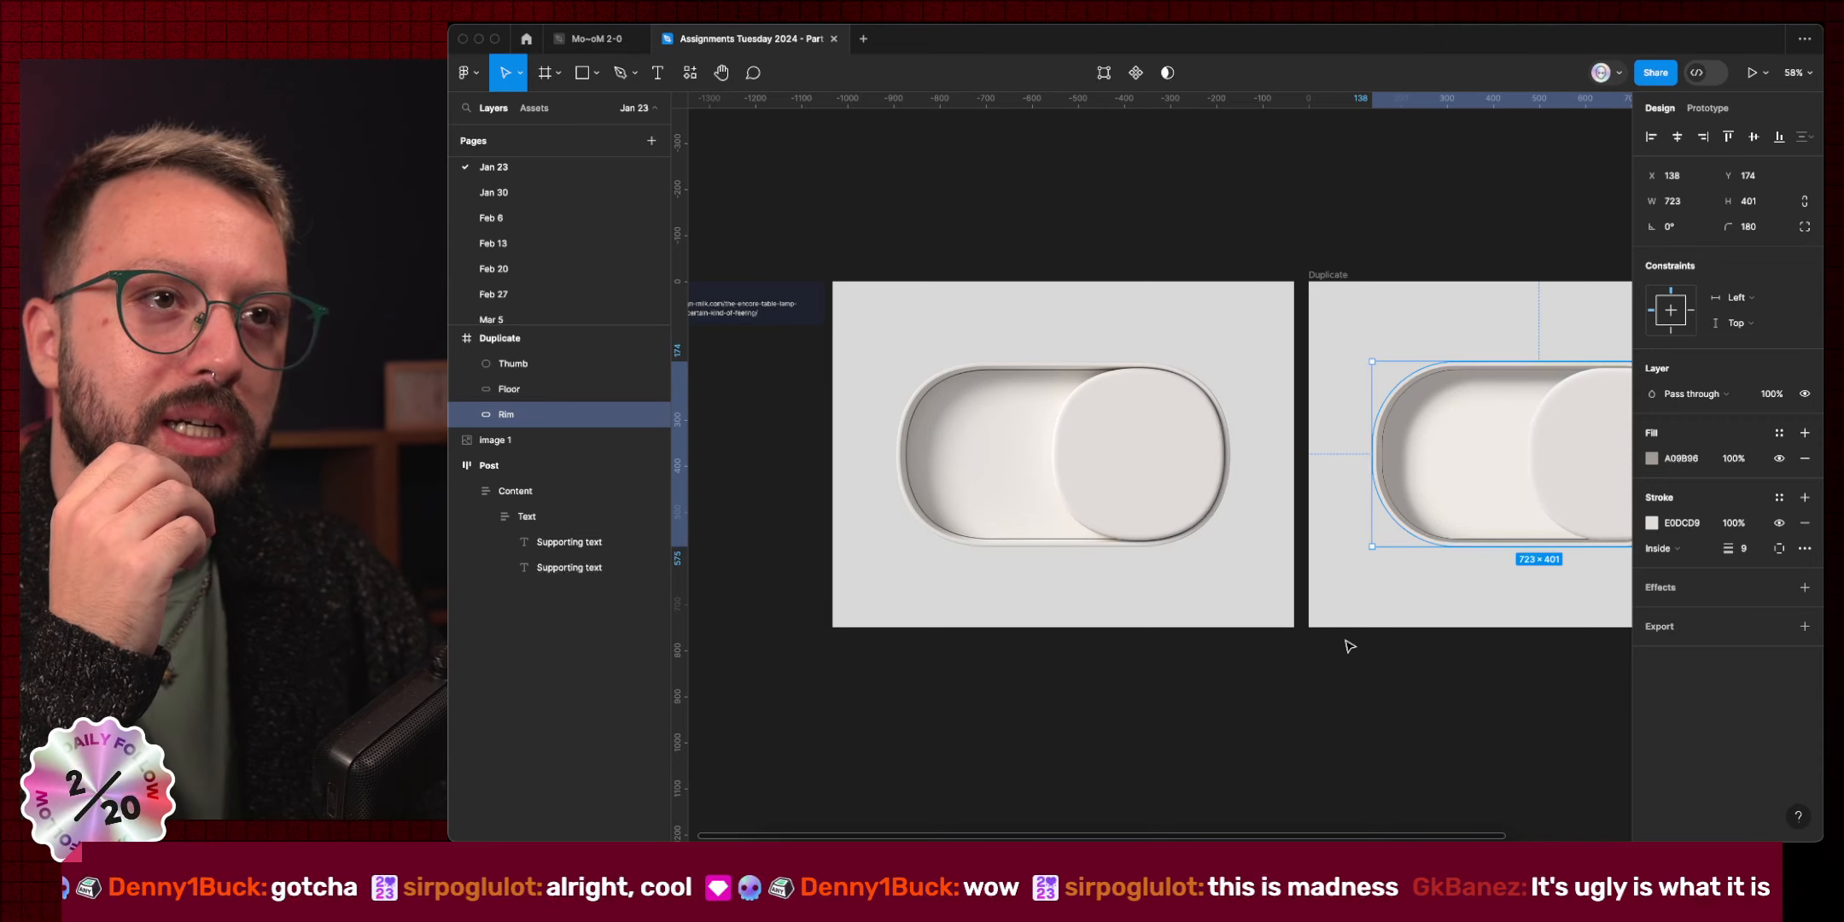
scroll(901, 445, "up", 10)
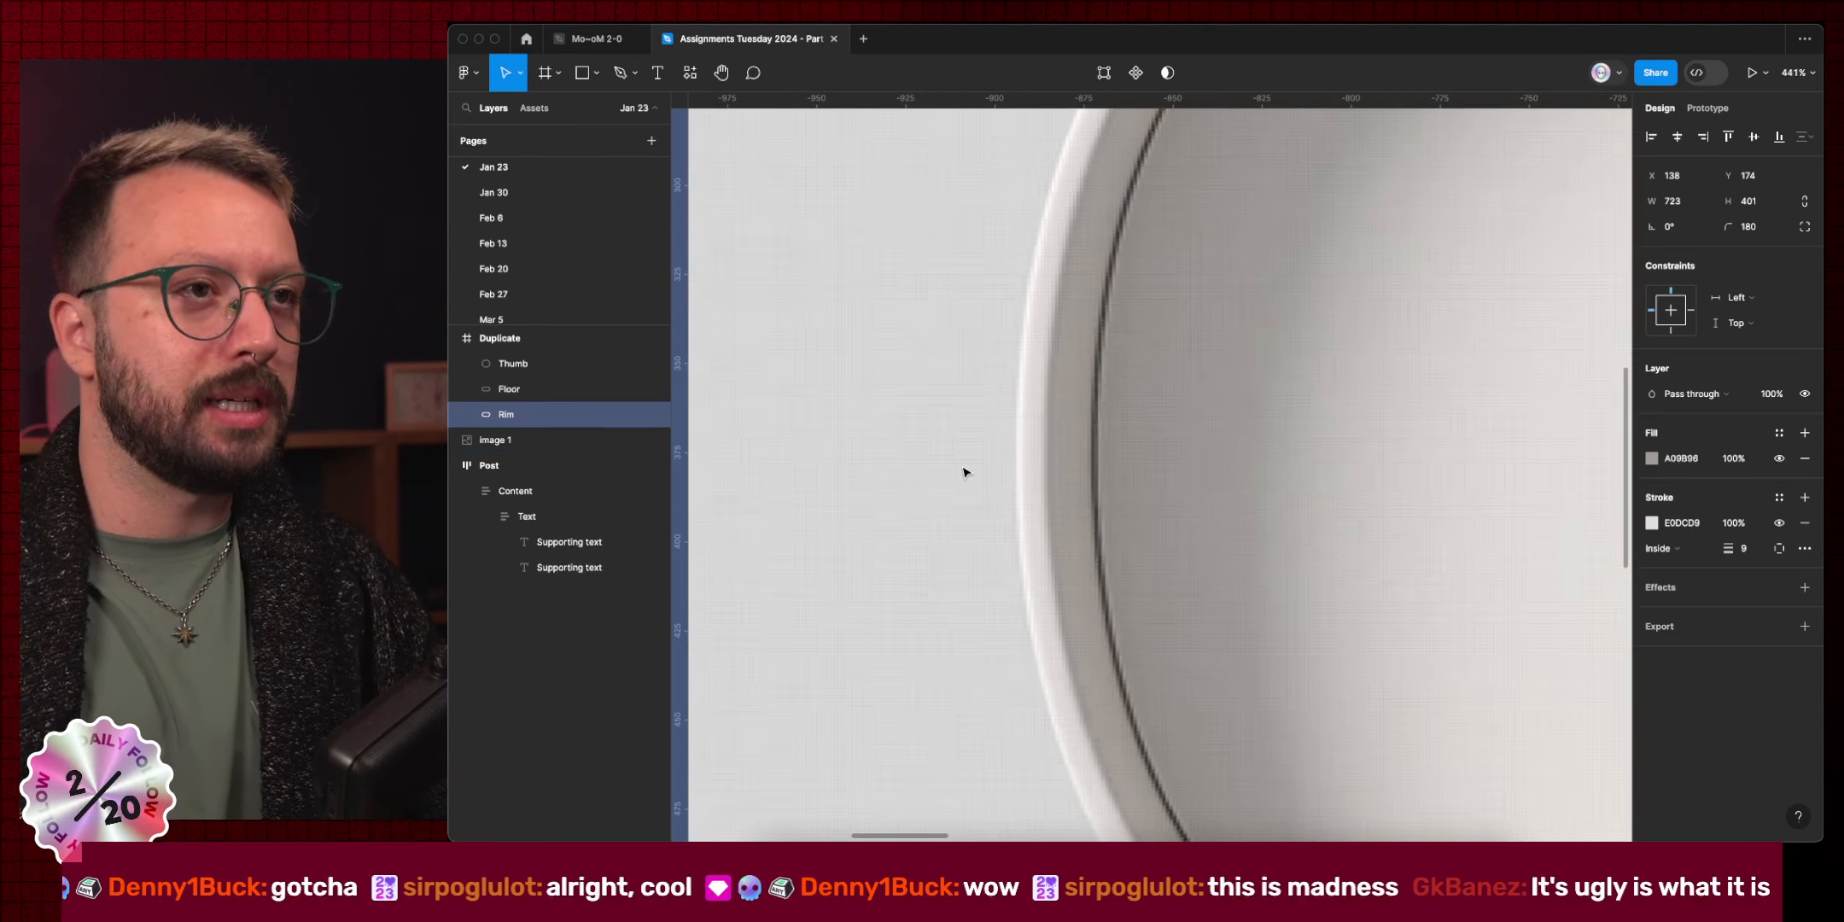
scroll(1024, 408, "down", 10)
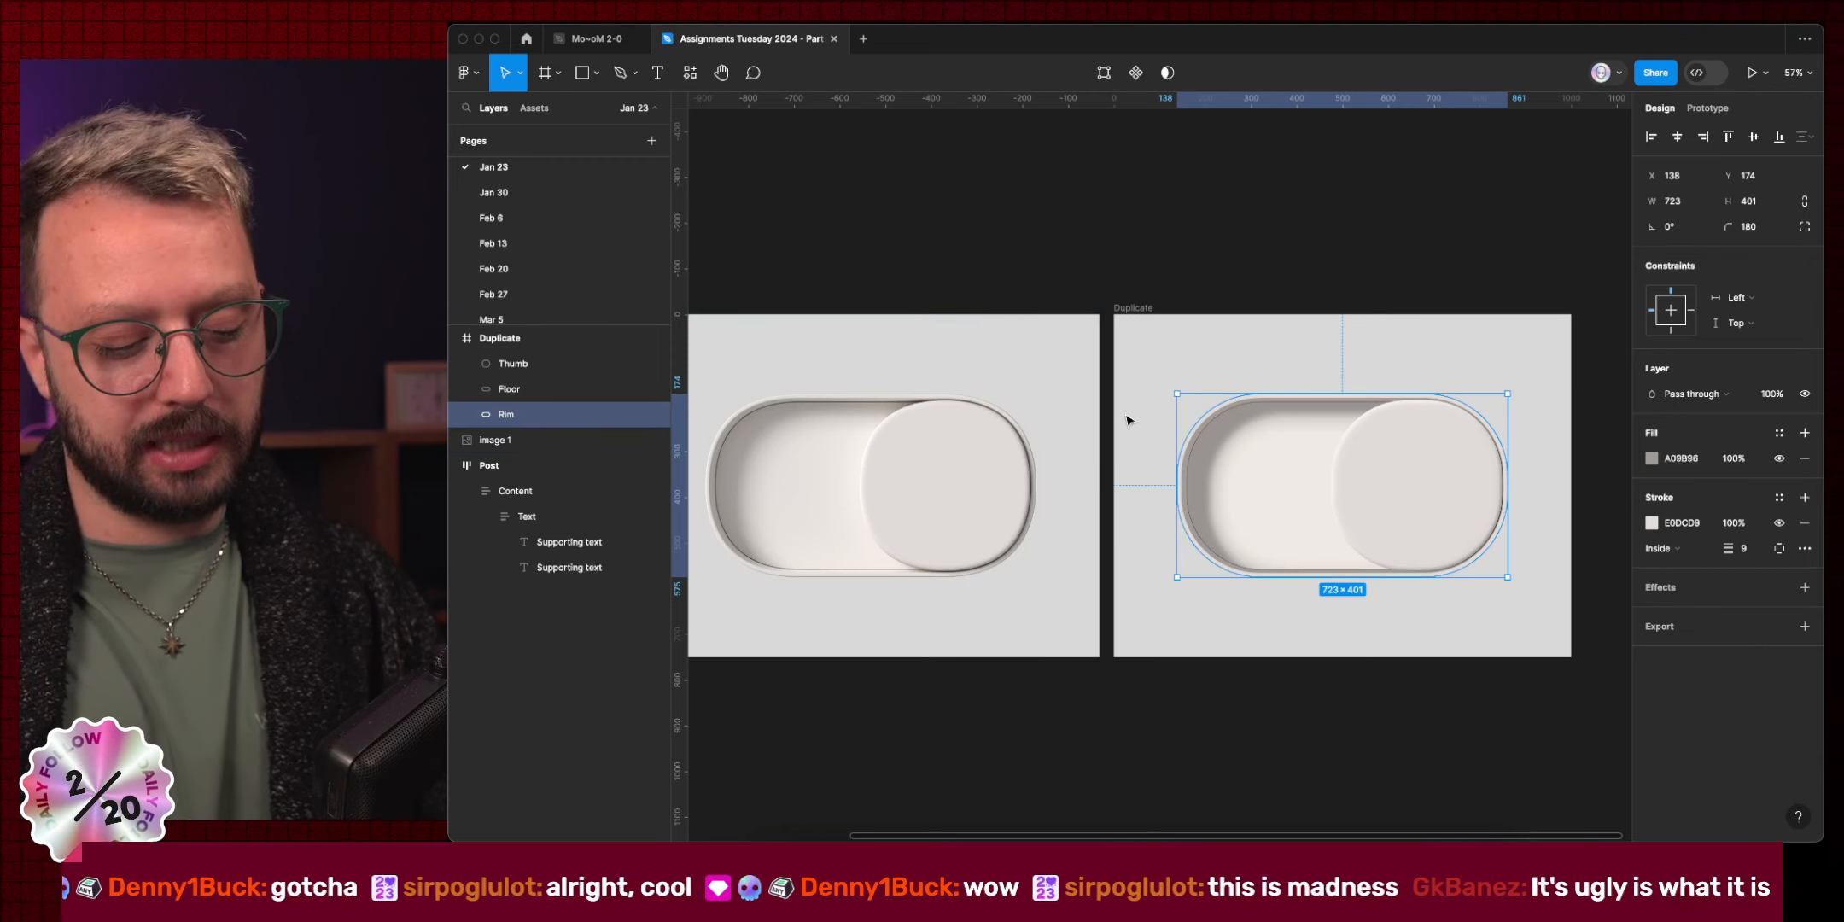
Duplicate the Rim, remove the copy's fill and make its stroke white FFFFFF.
key("super+d")
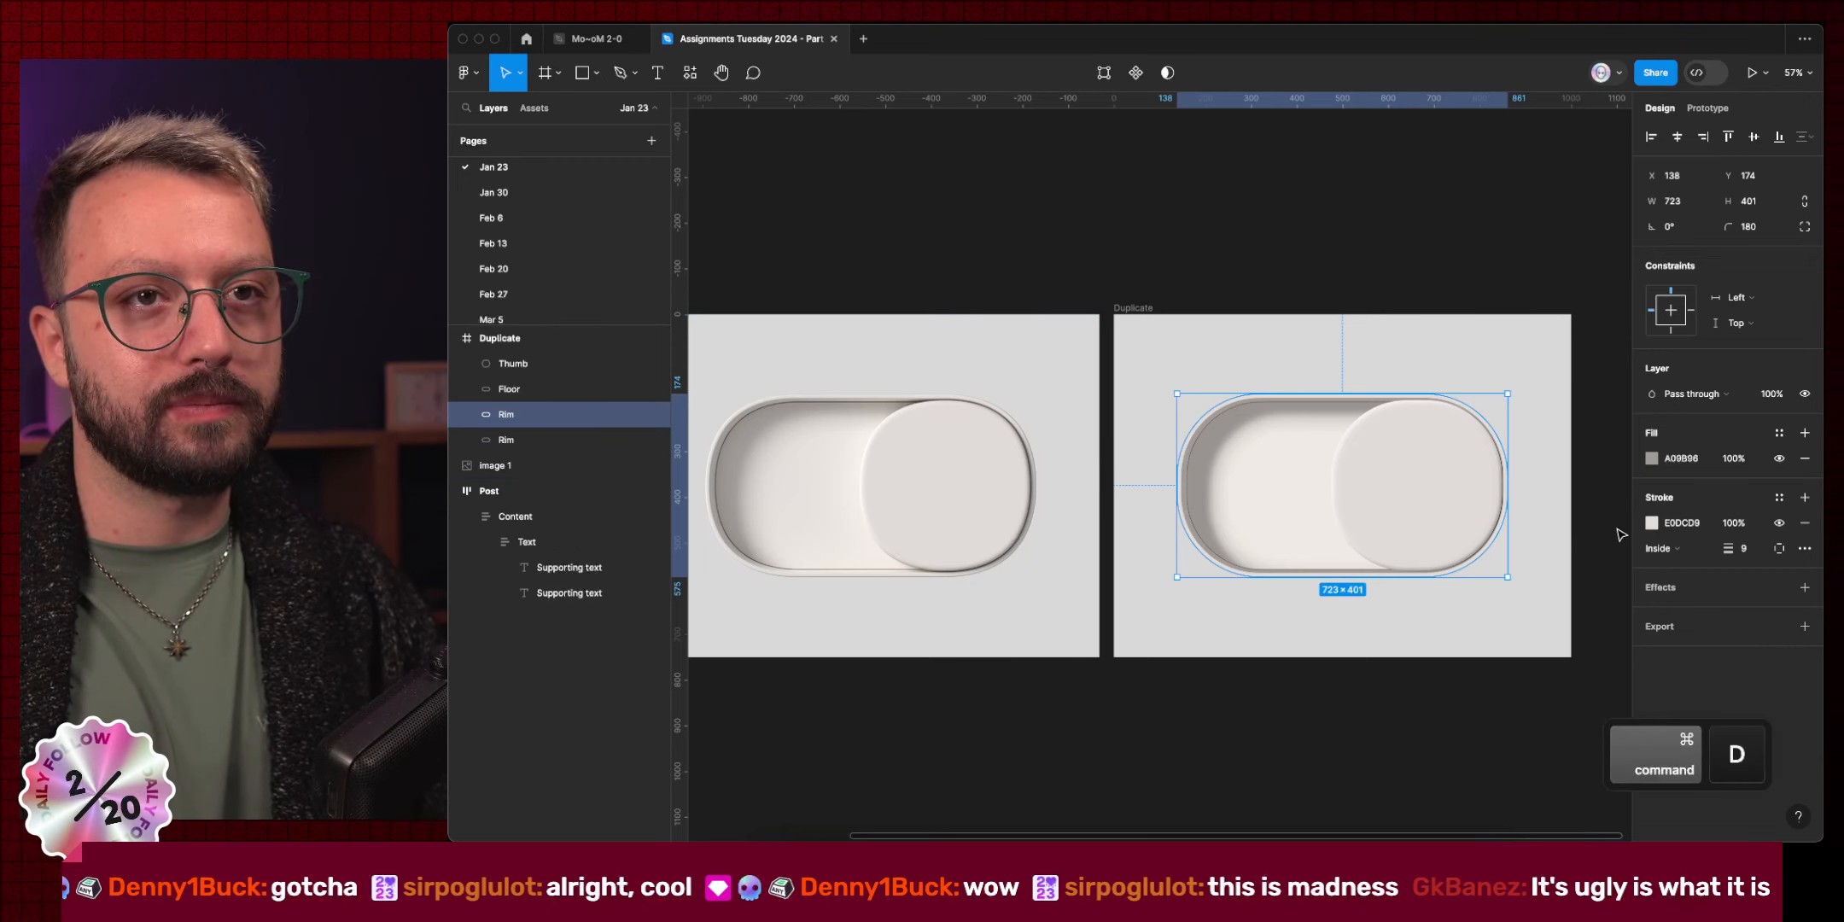
left_click(1805, 458)
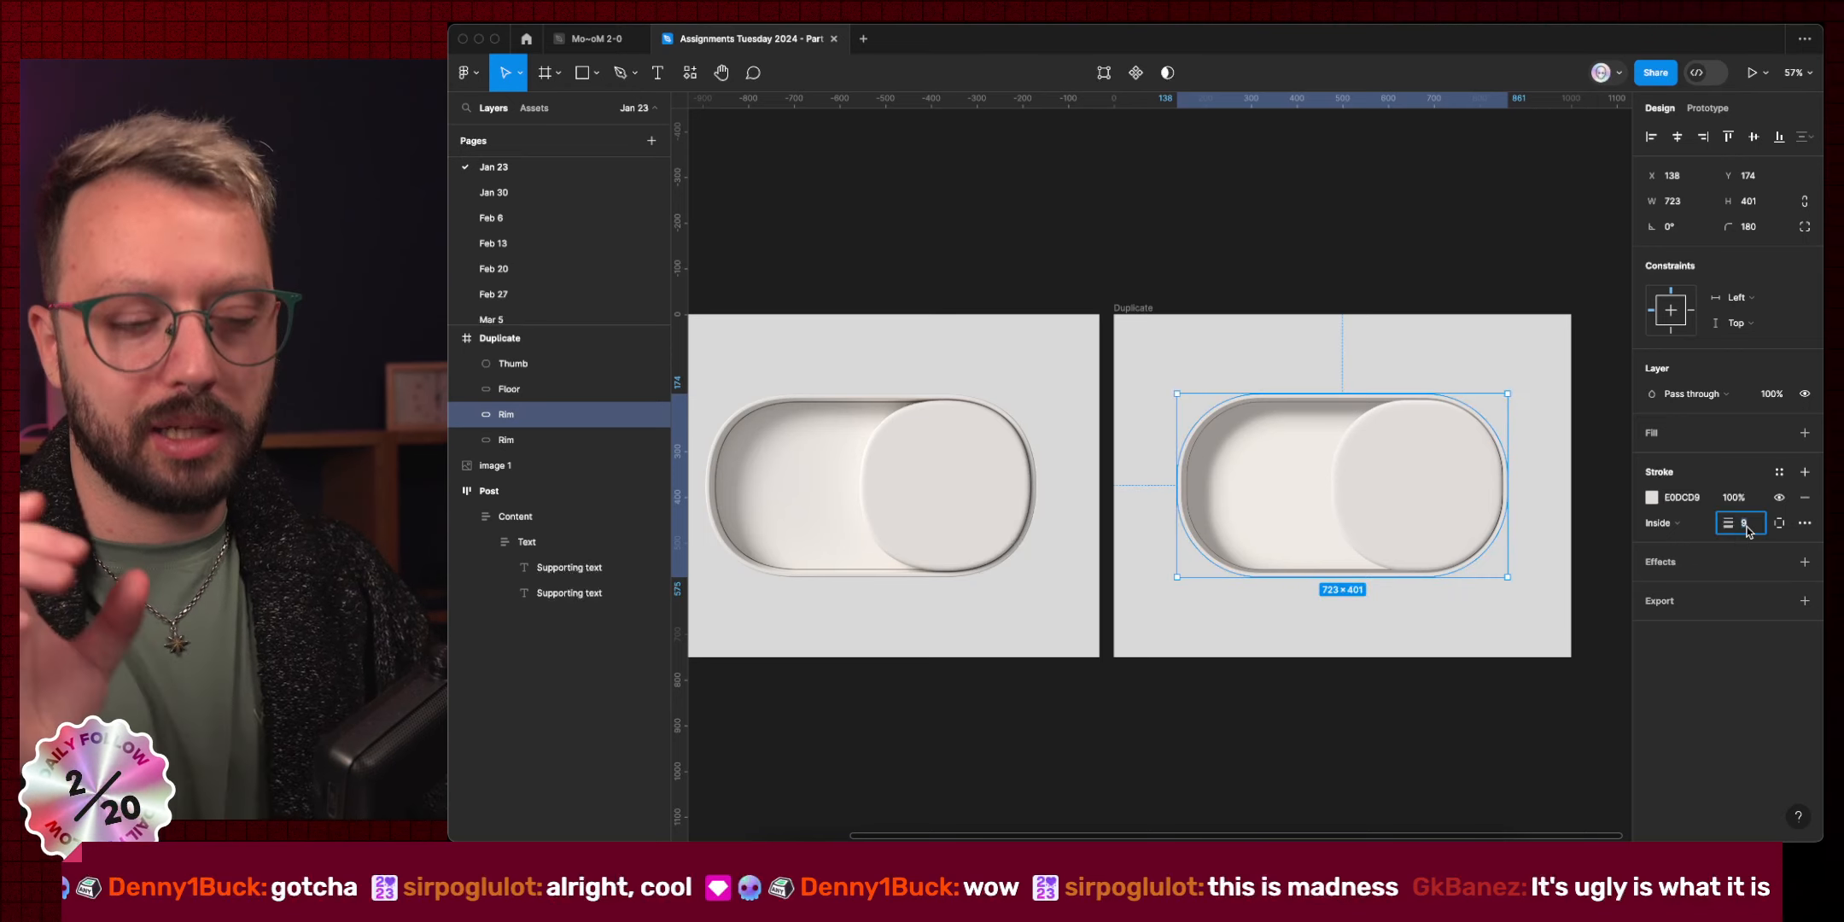
left_click(1684, 498)
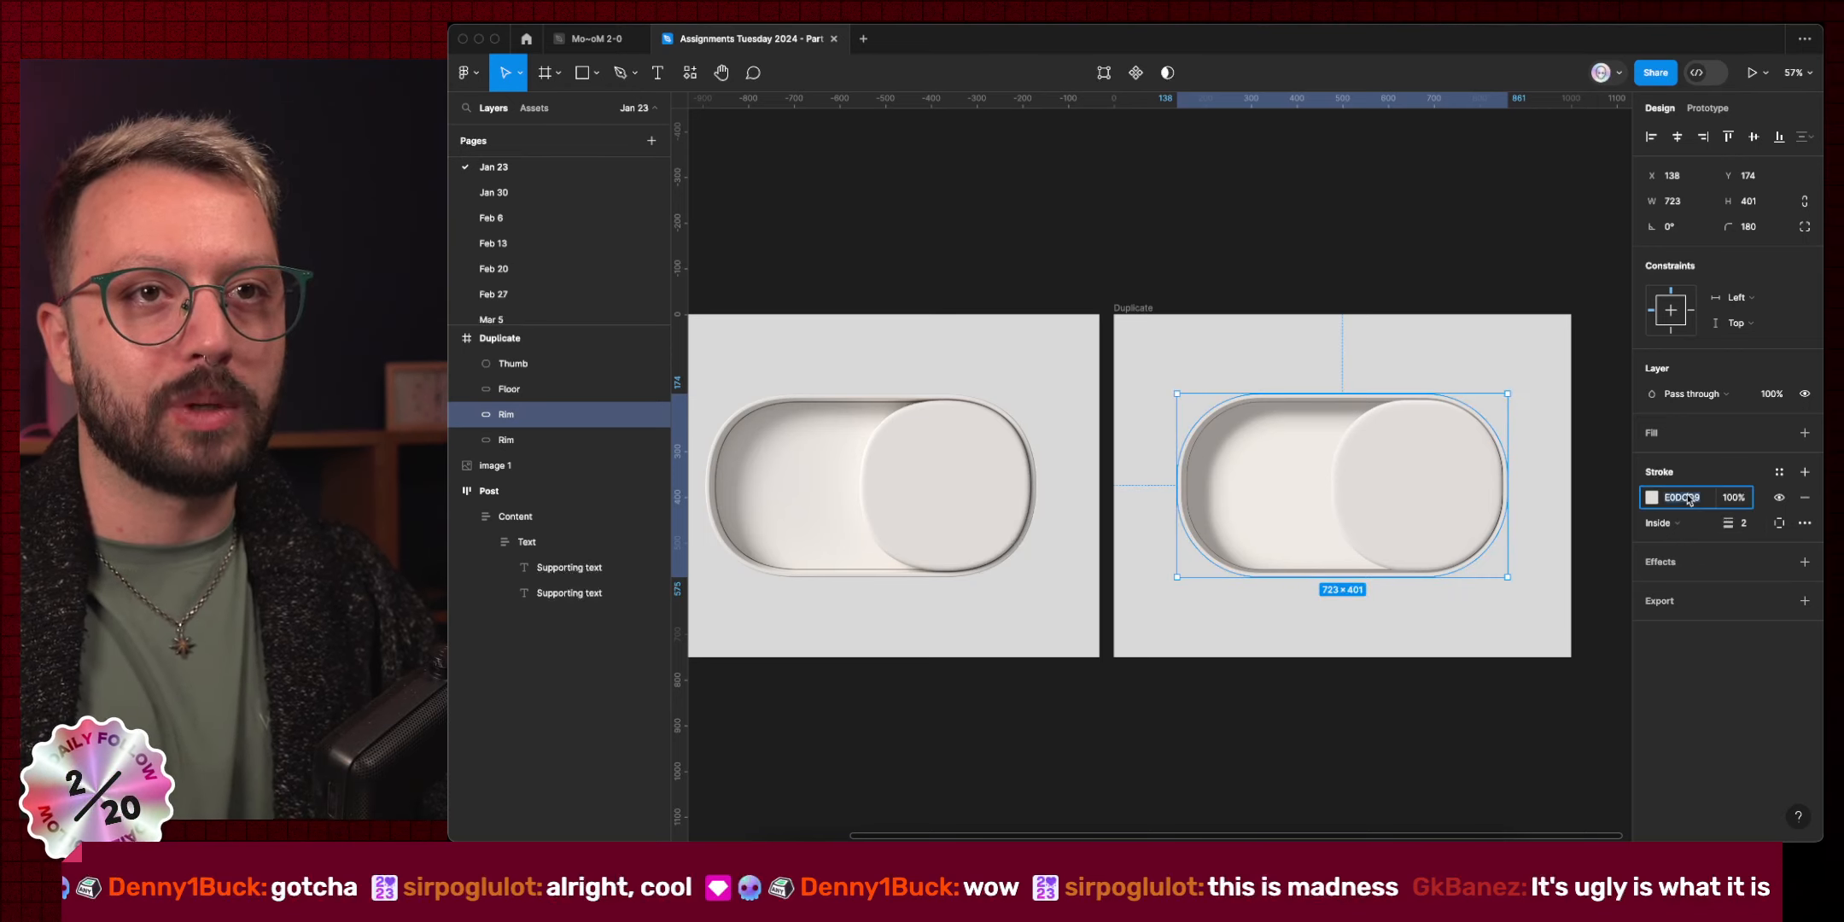
type("FFFFFF")
key("Return")
Set the Rim copy's inside stroke weight to 1 px.
scroll(1127, 453, "up", 5)
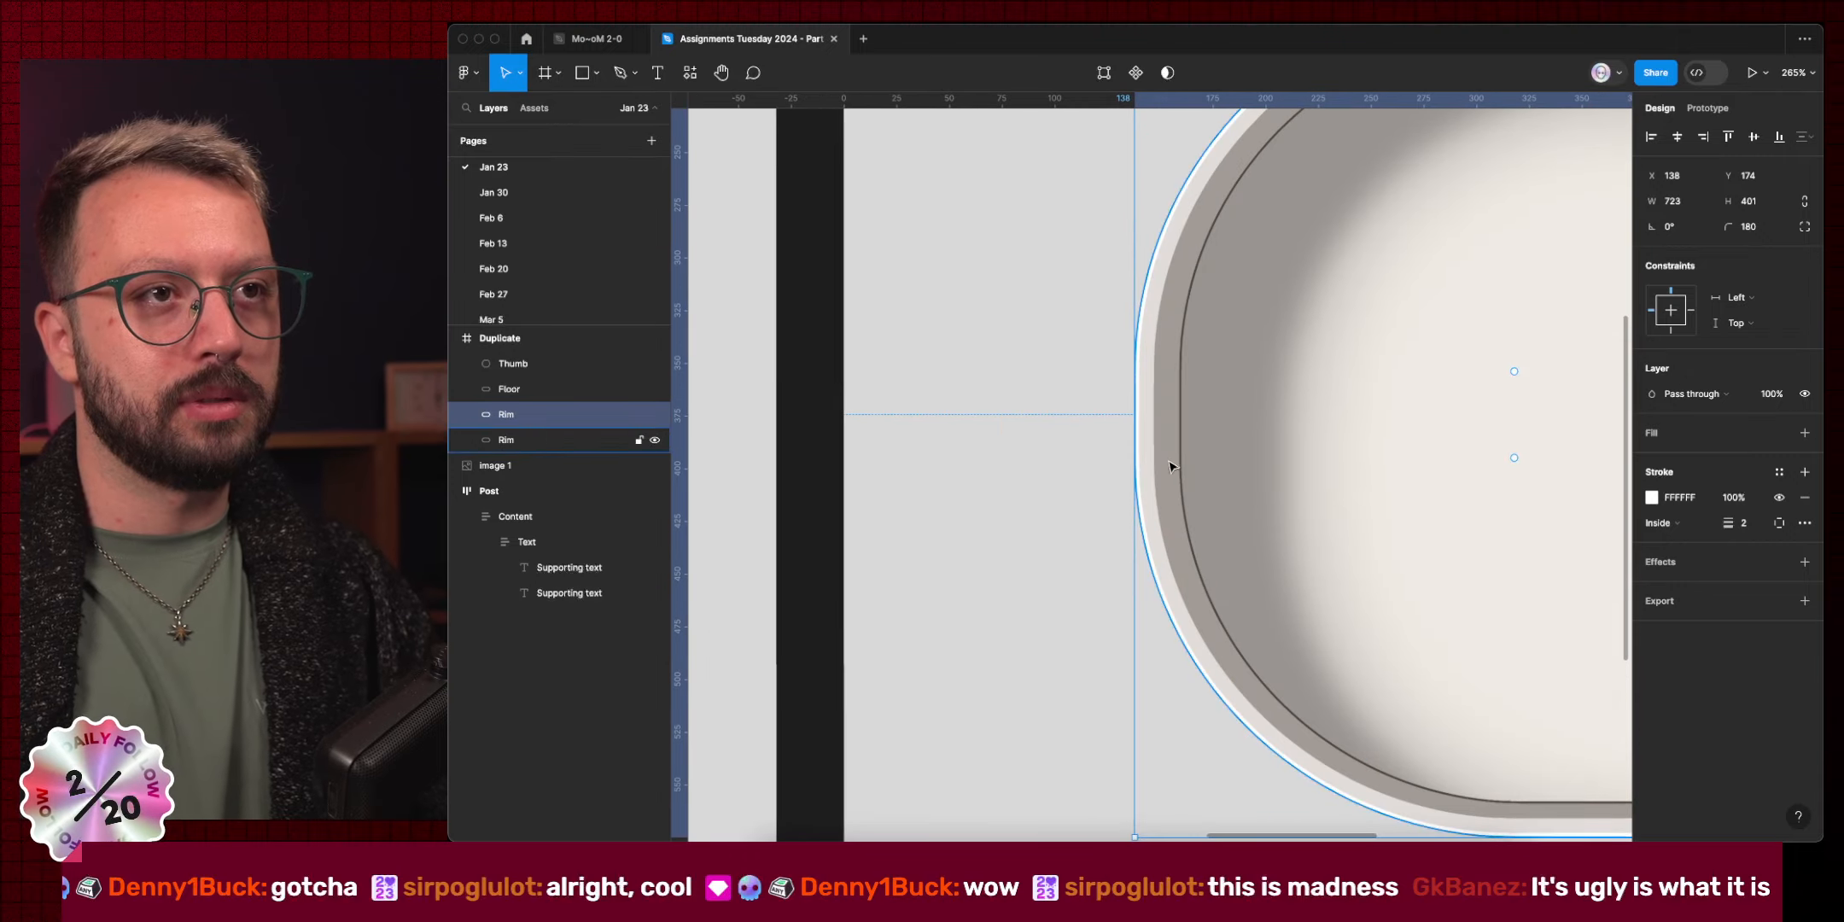
scroll(1173, 467, "down", 5)
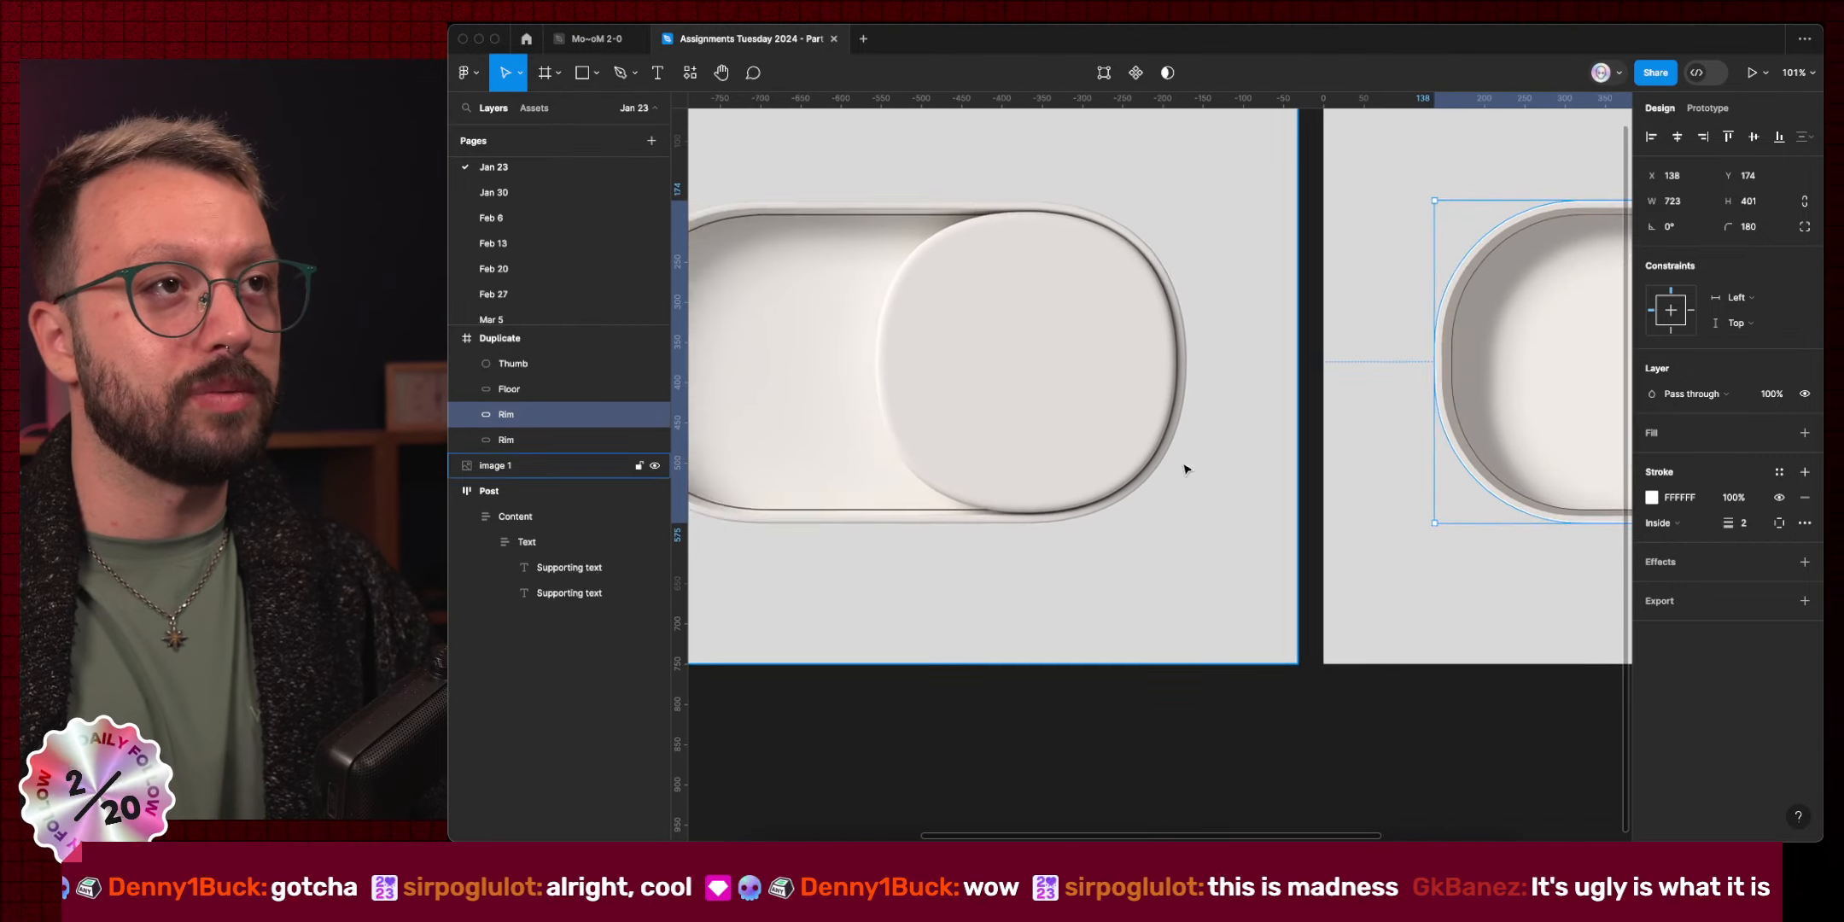
scroll(1087, 408, "up", 4)
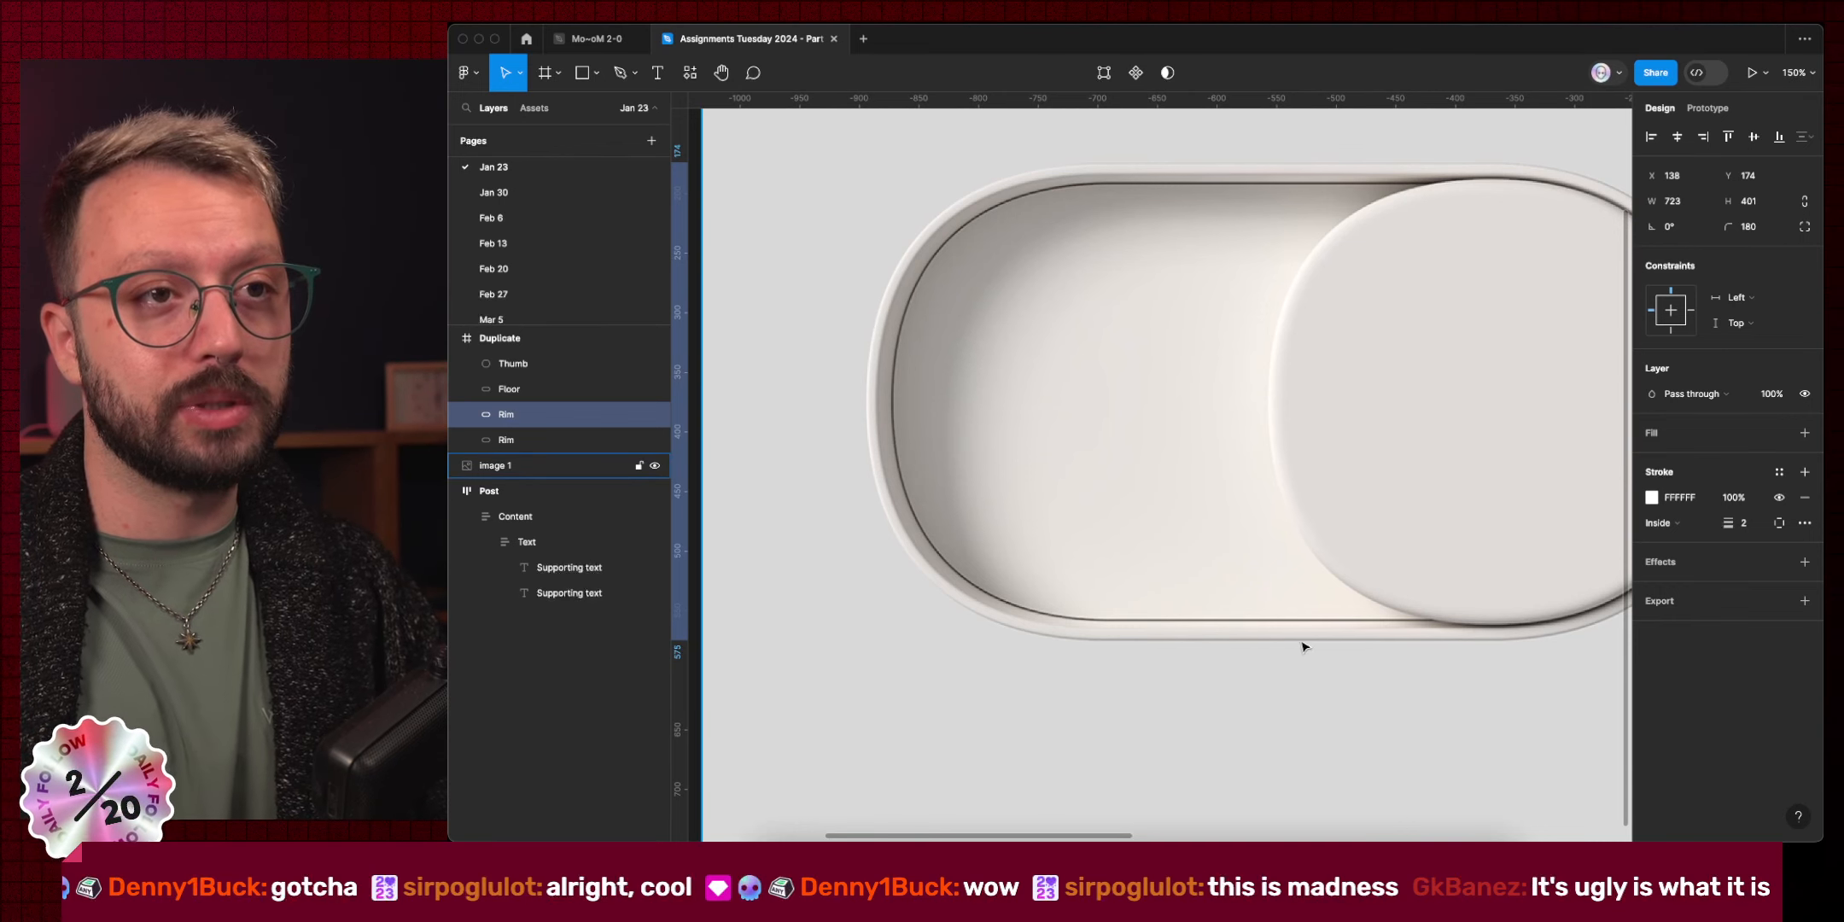
scroll(1300, 642, "up", 5)
scroll(1350, 652, "down", 10)
scroll(1349, 653, "right", 3)
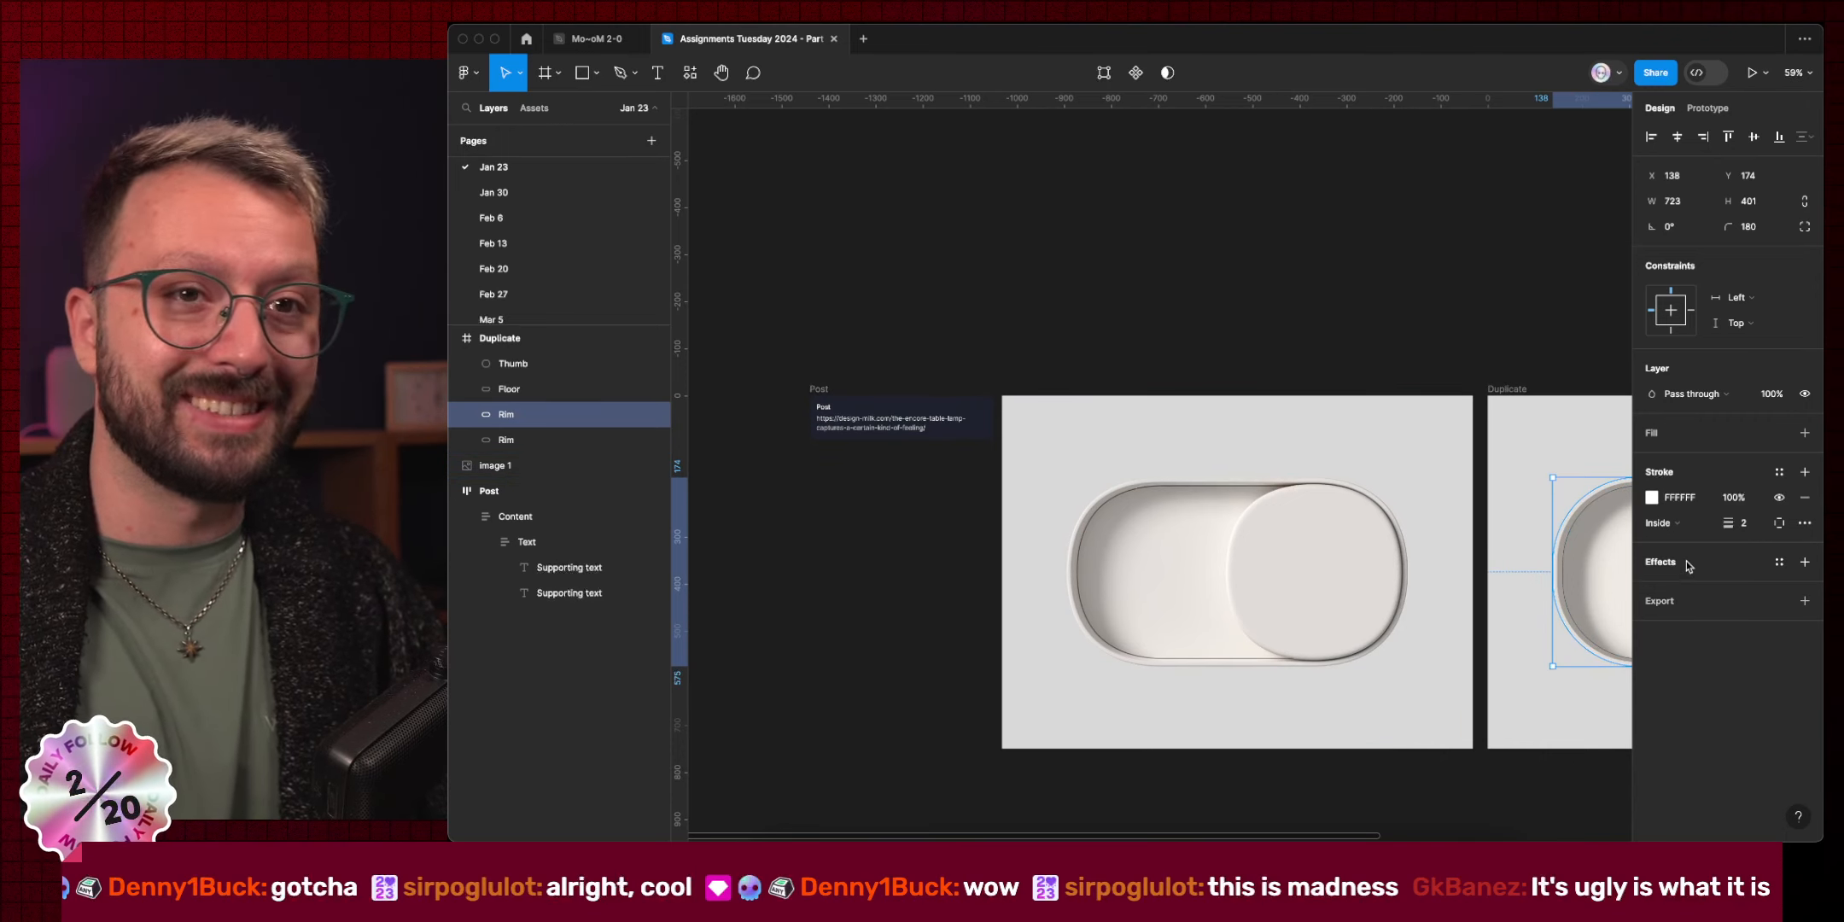
left_click(1751, 528)
type("1")
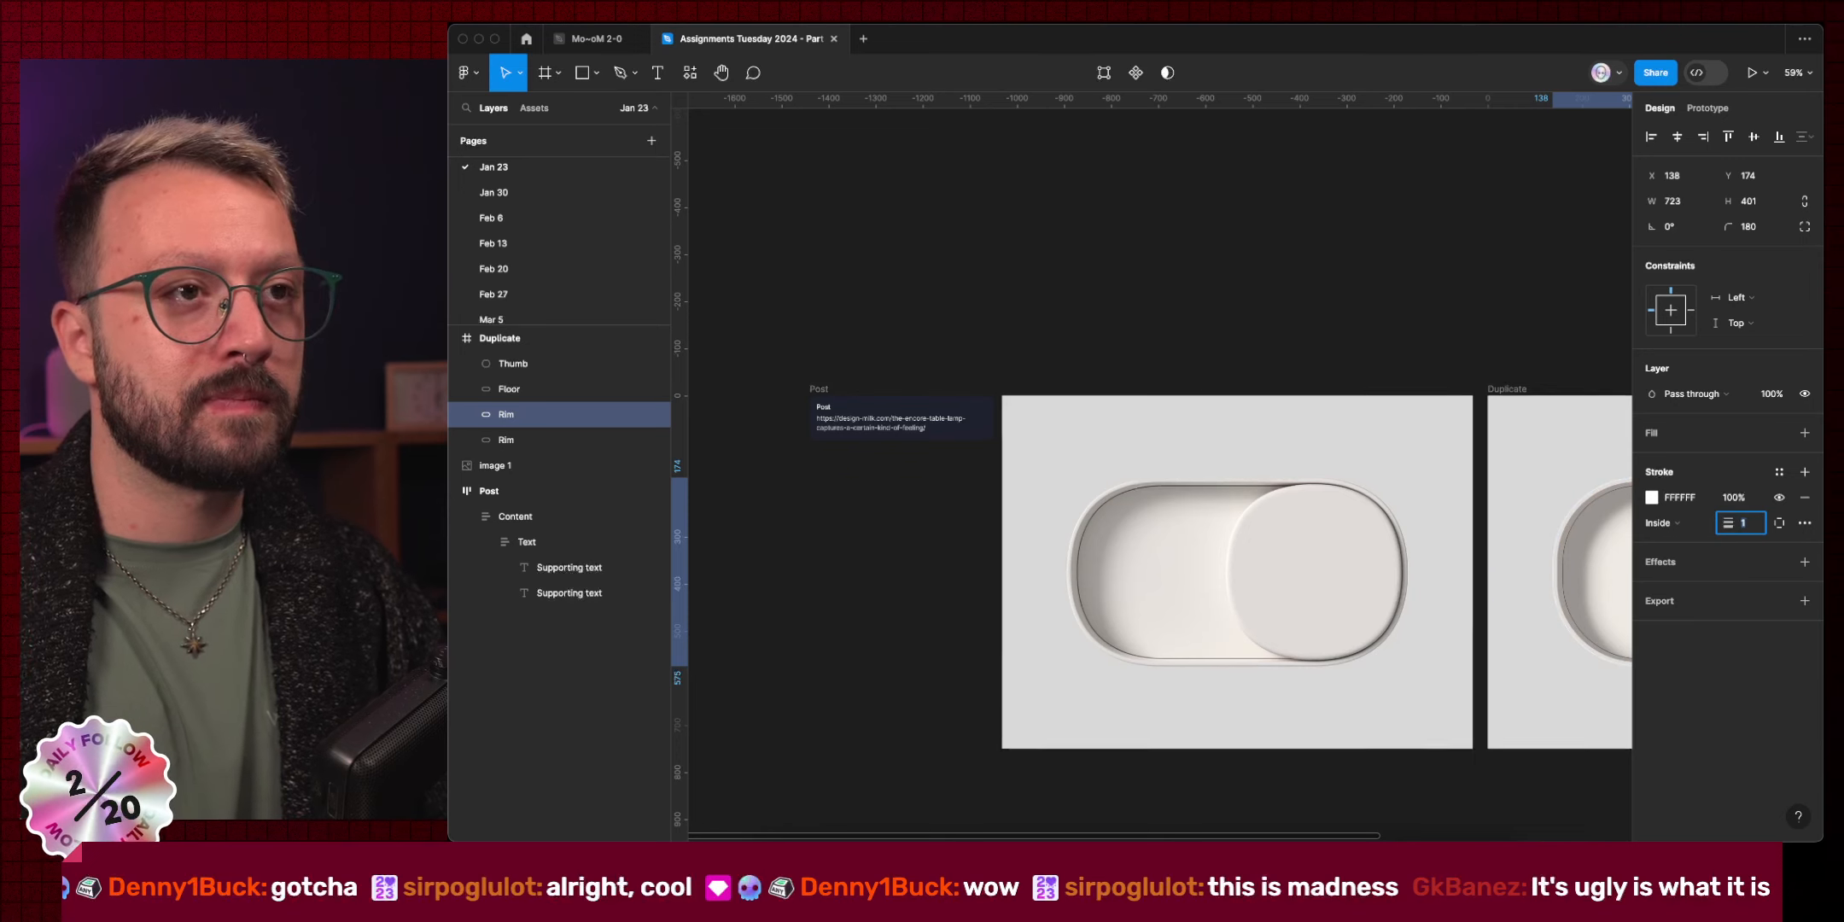
scroll(1451, 529, "right", 3)
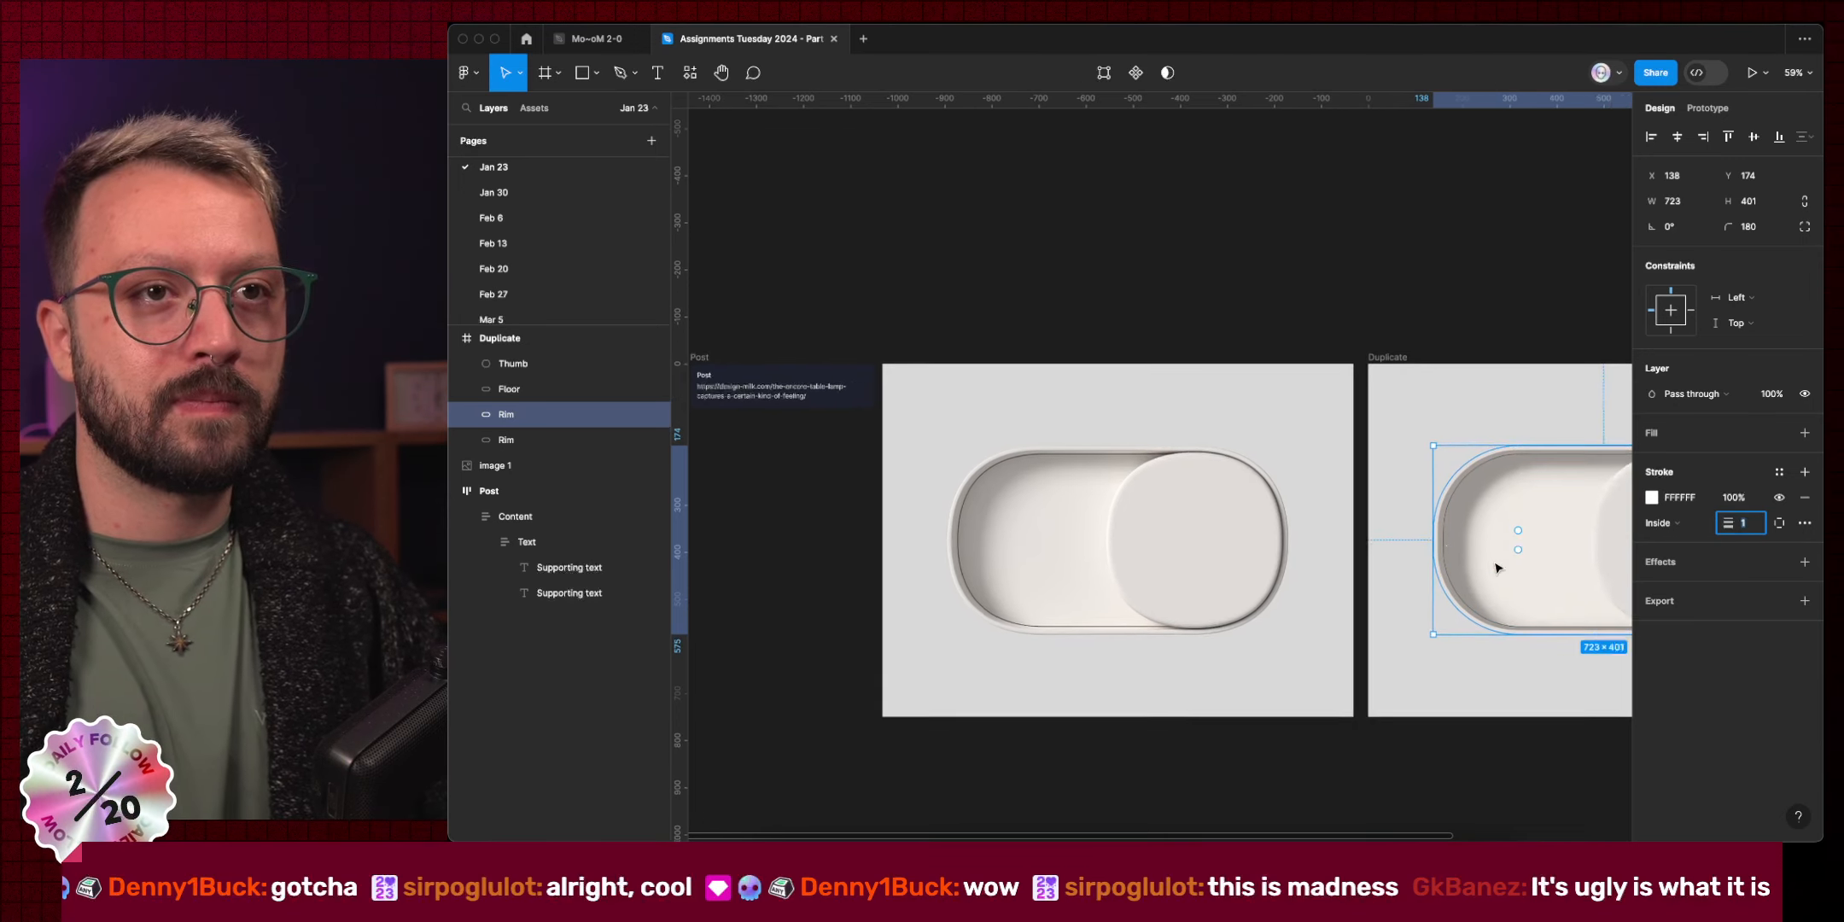
Make the Rim copy's stroke a white linear gradient fading to transparent mid-rim.
left_click(1652, 498)
left_click(1482, 415)
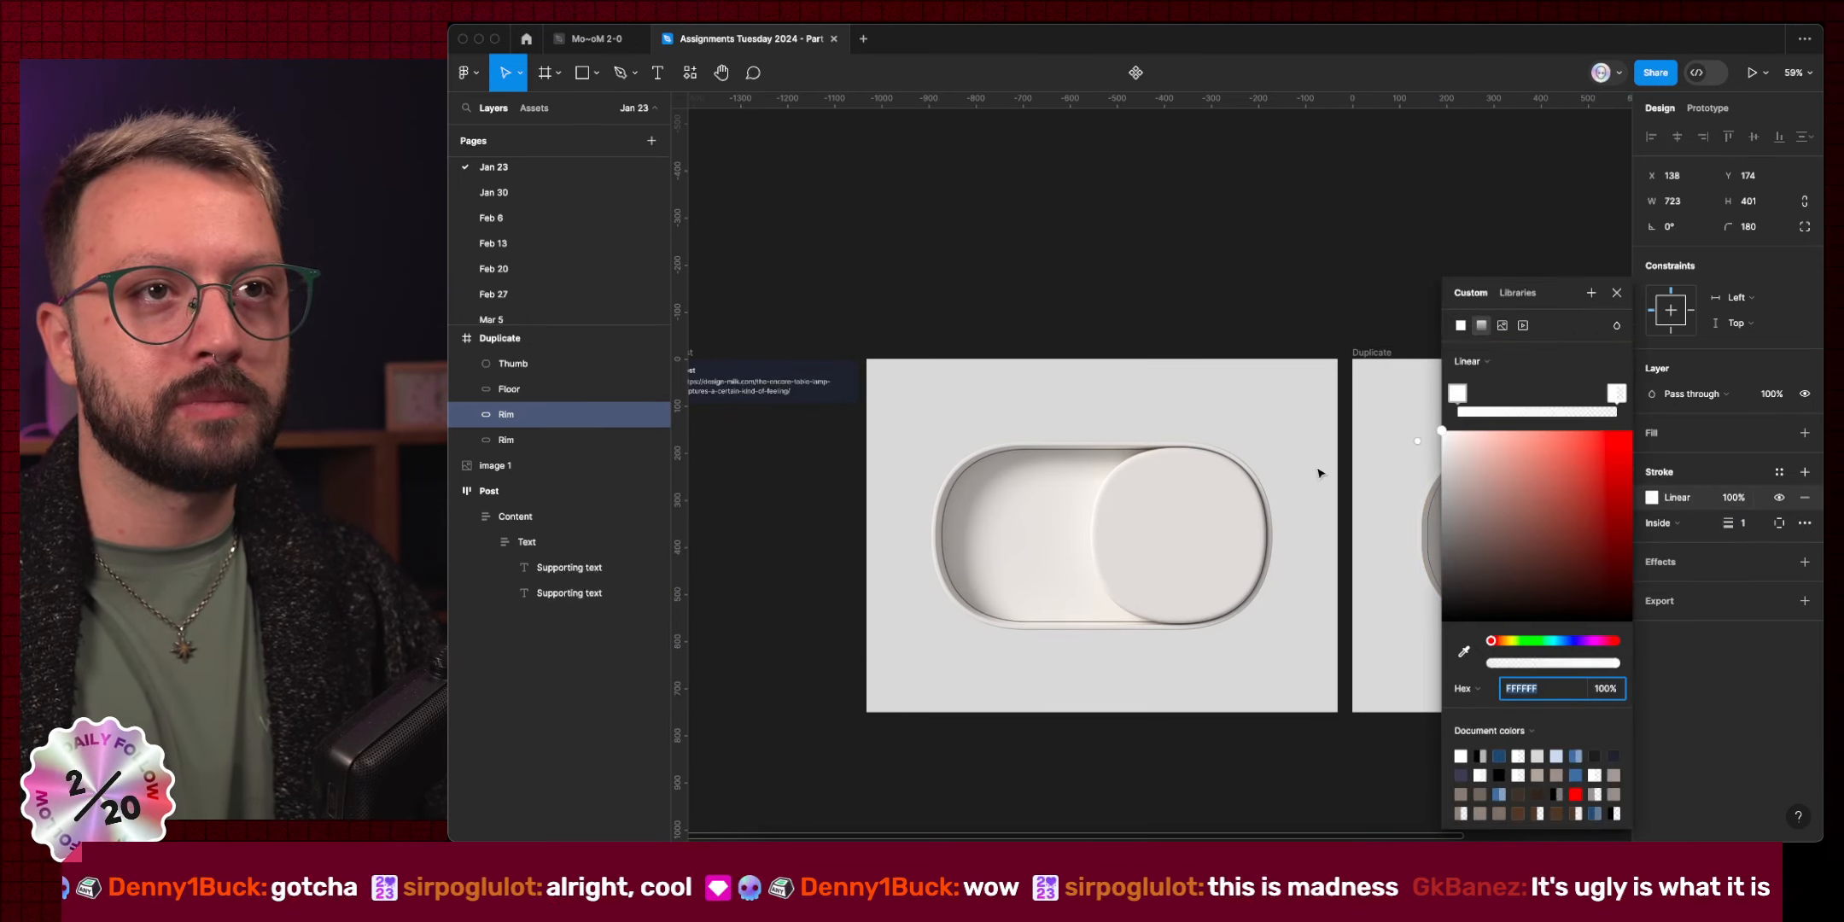
scroll(1317, 465, "right", 6)
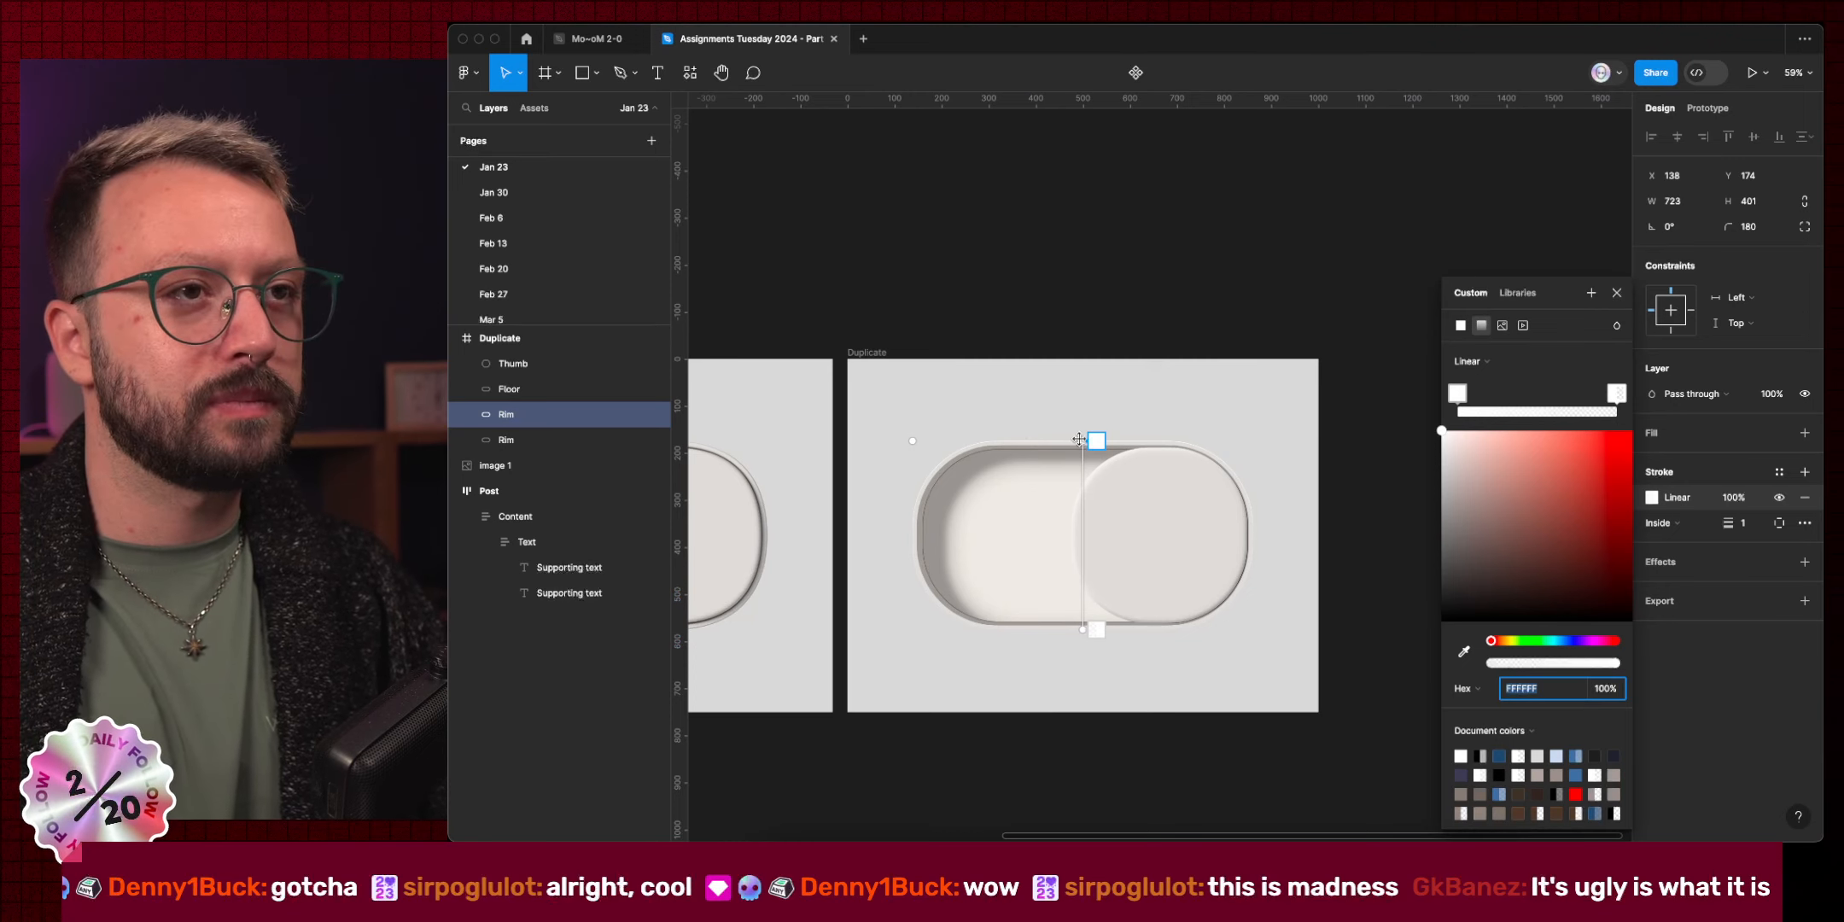
left_click_drag(1094, 440, 914, 535)
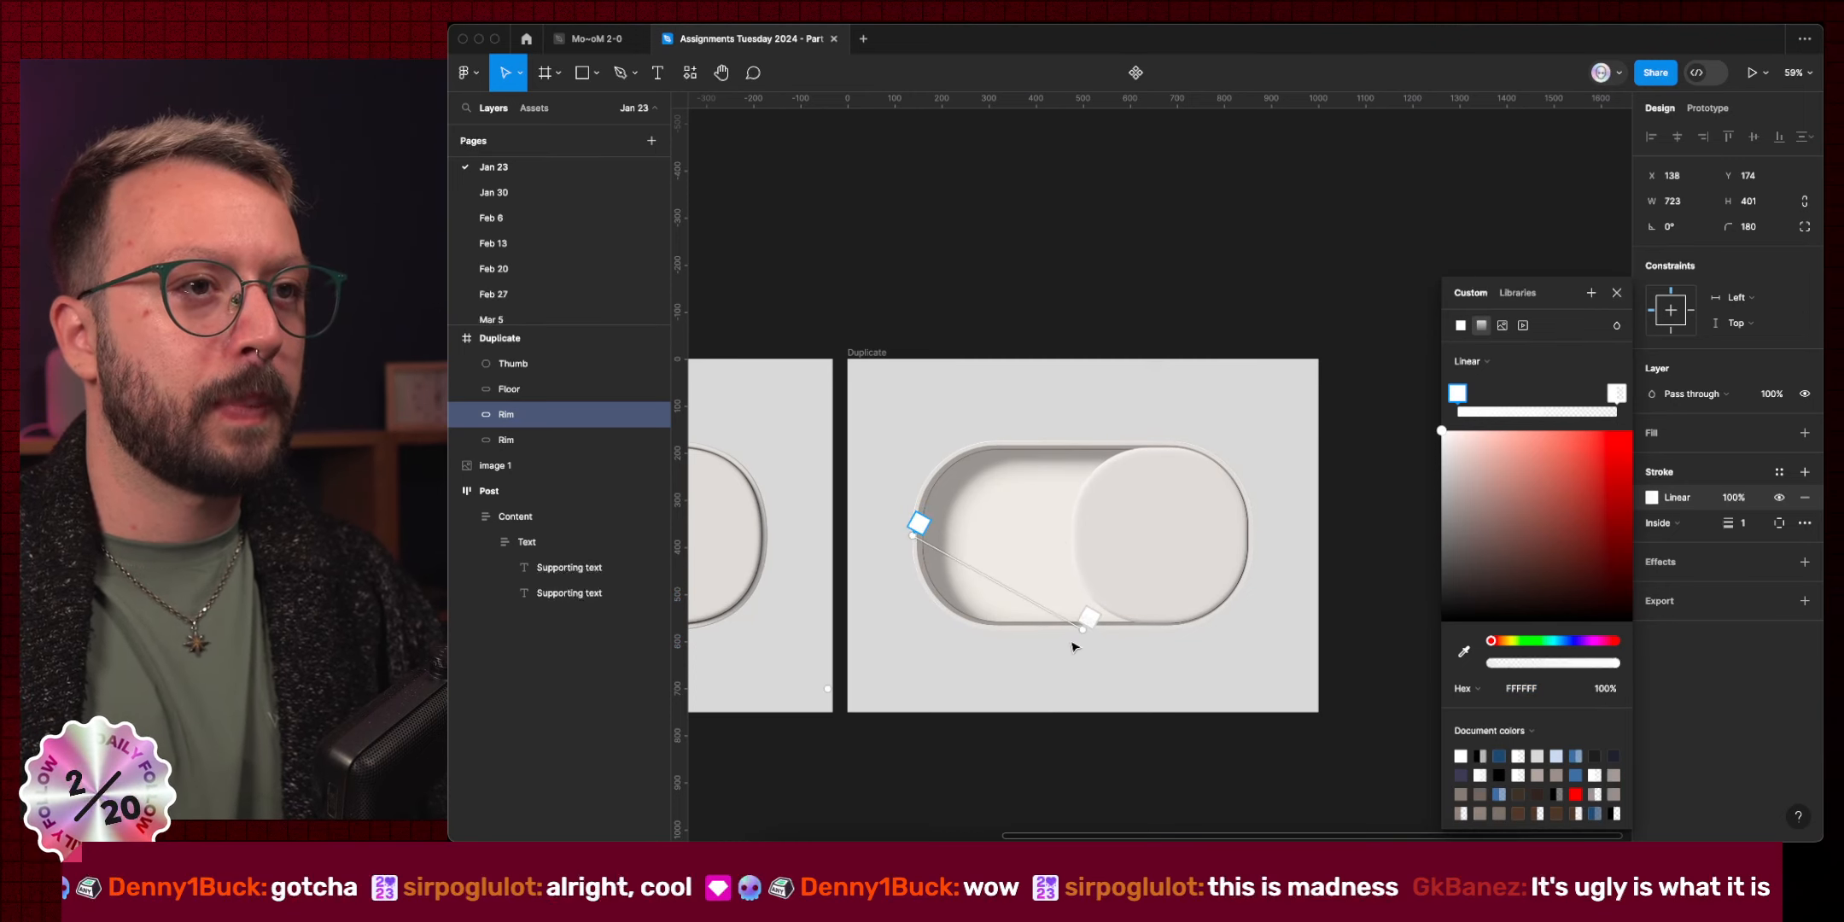
left_click_drag(1086, 620, 1113, 542)
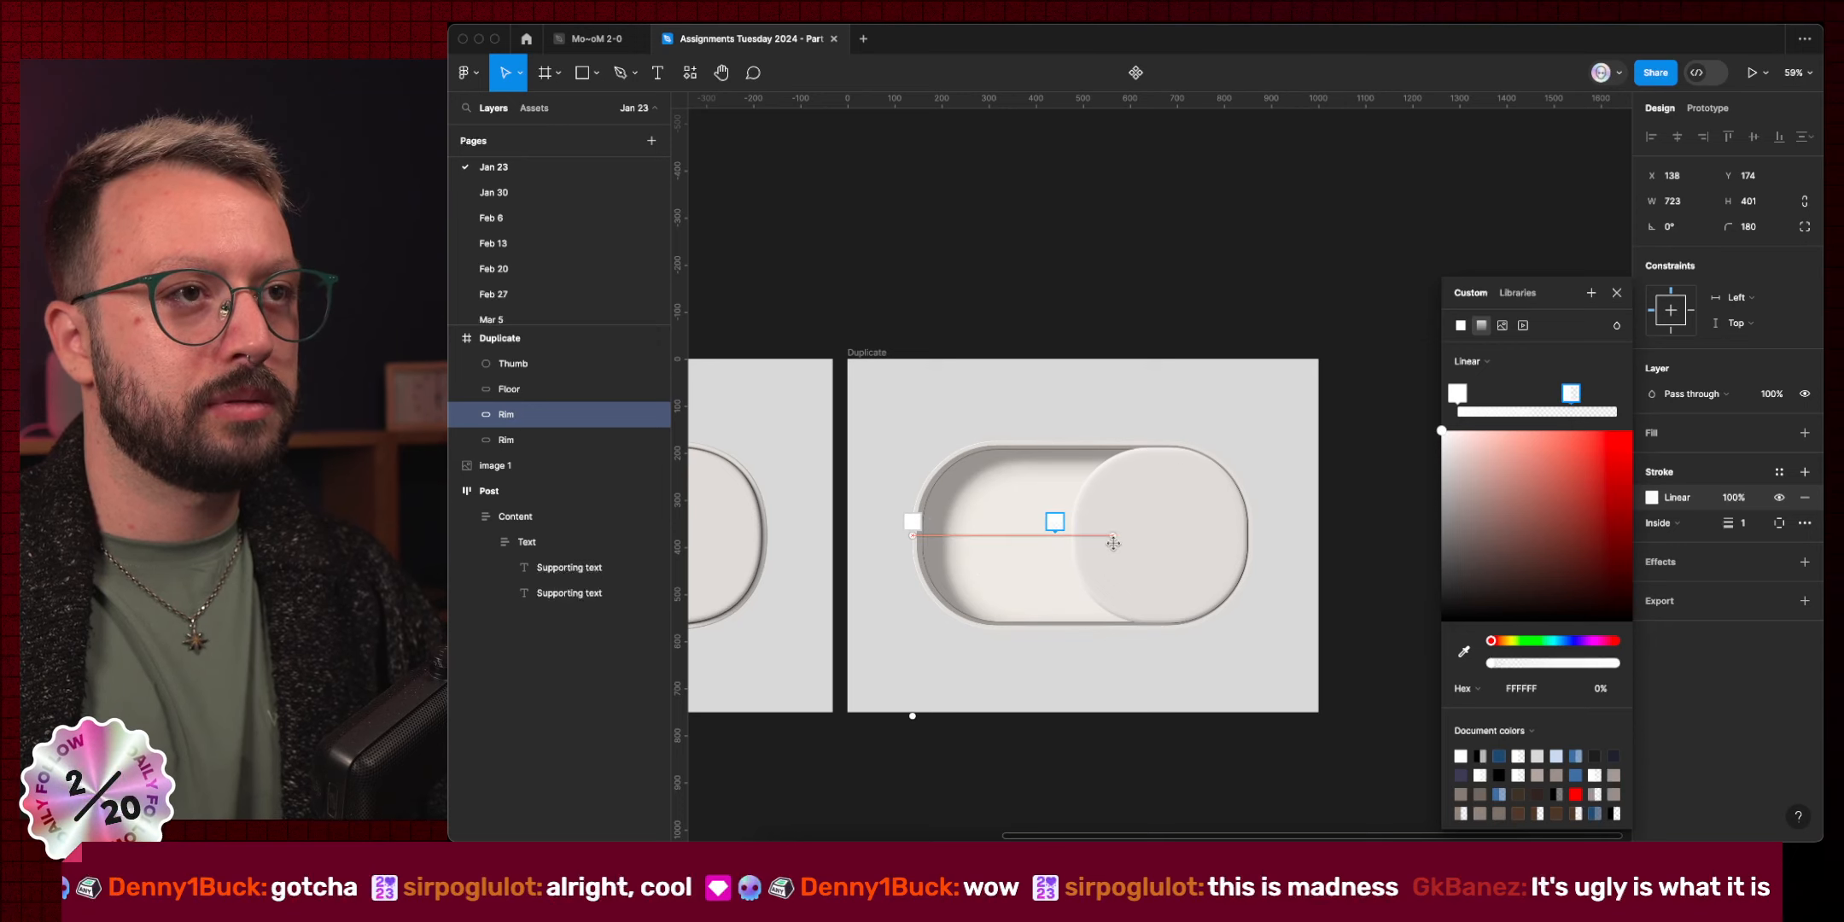
scroll(1113, 542, "left", 10)
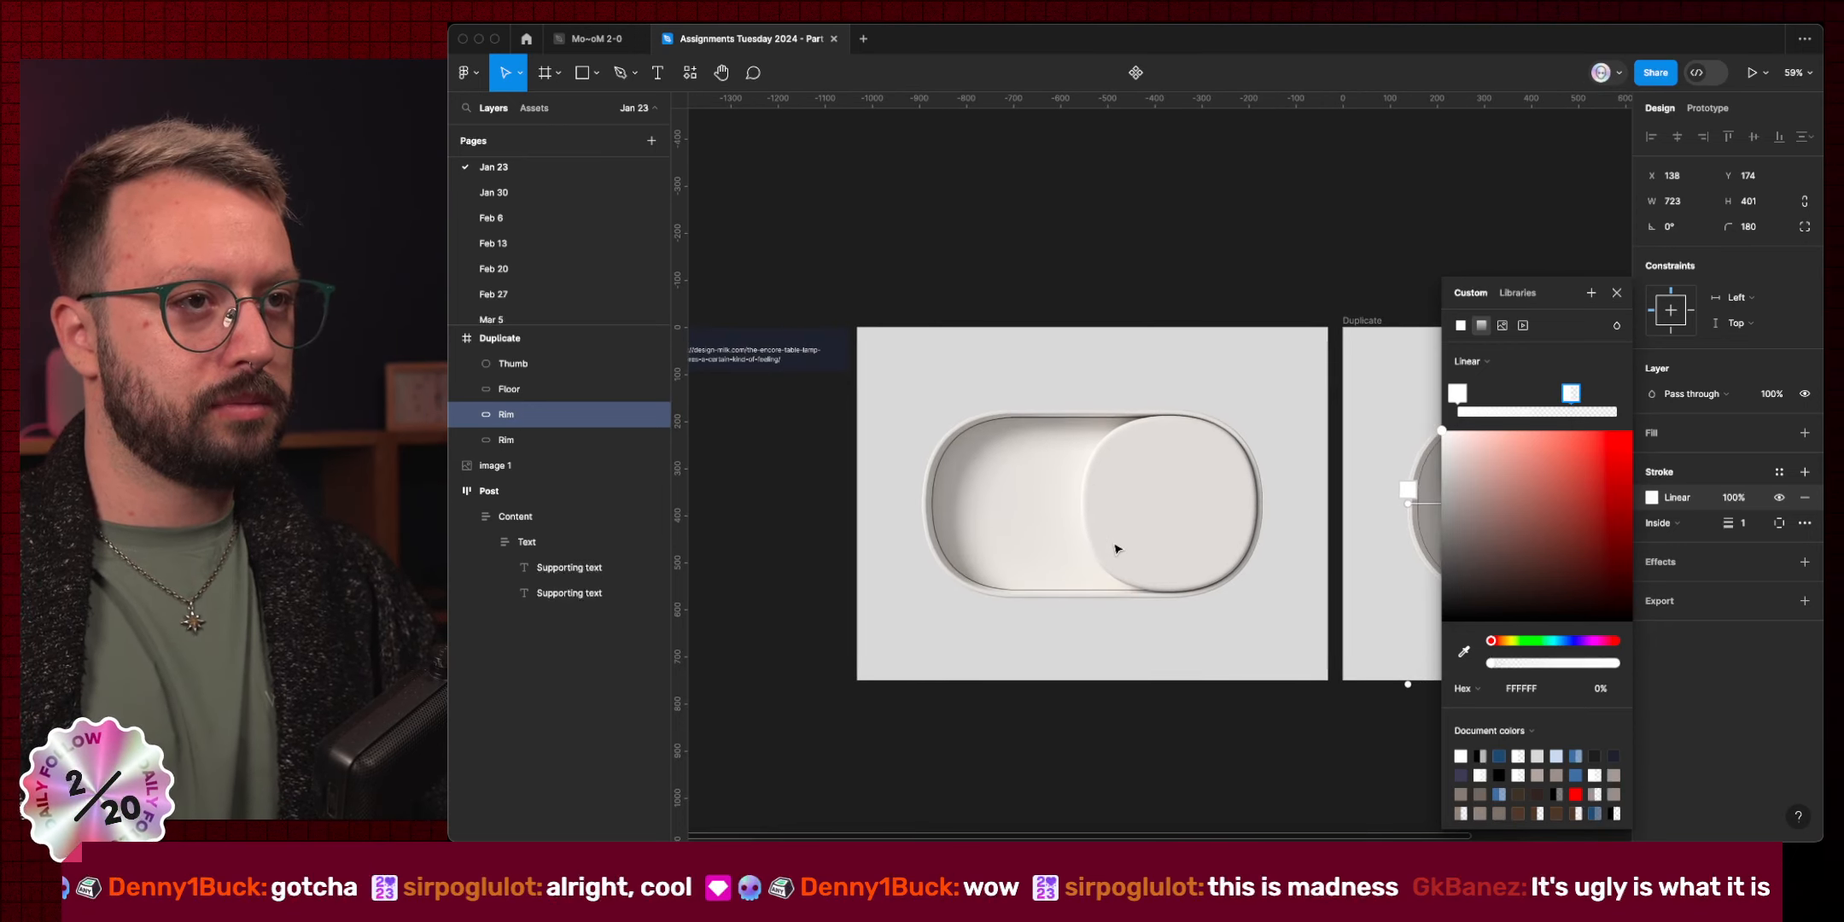
scroll(1115, 547, "right", 1)
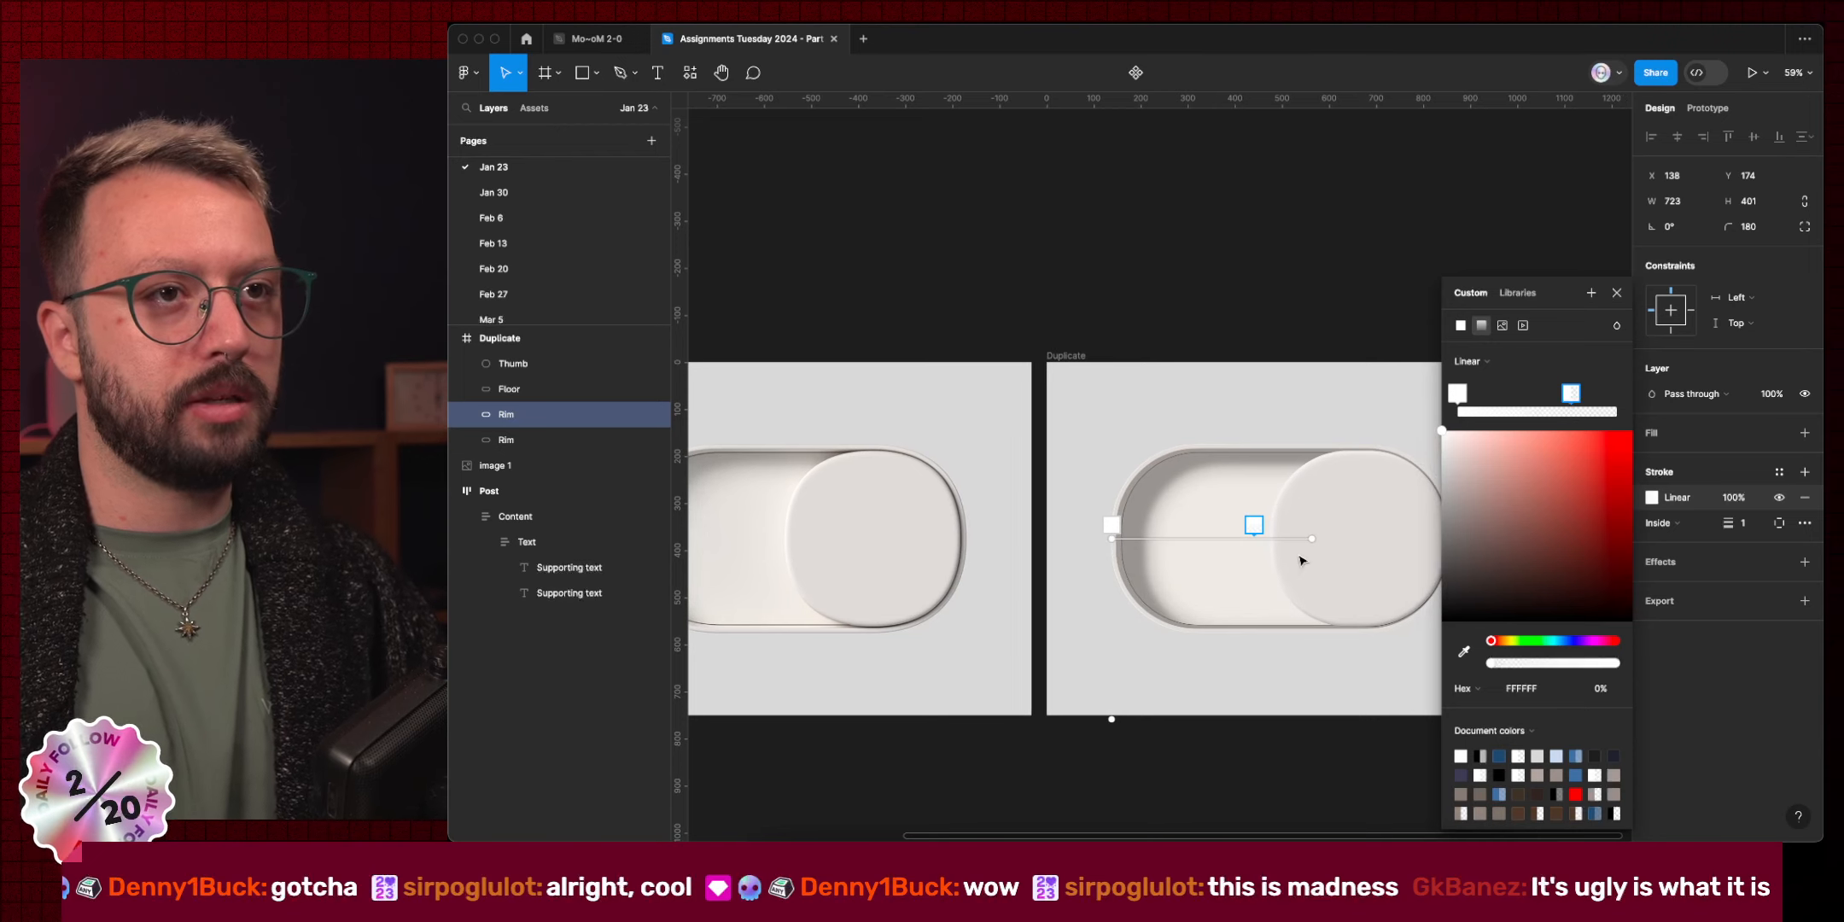
left_click_drag(1312, 538, 1311, 563)
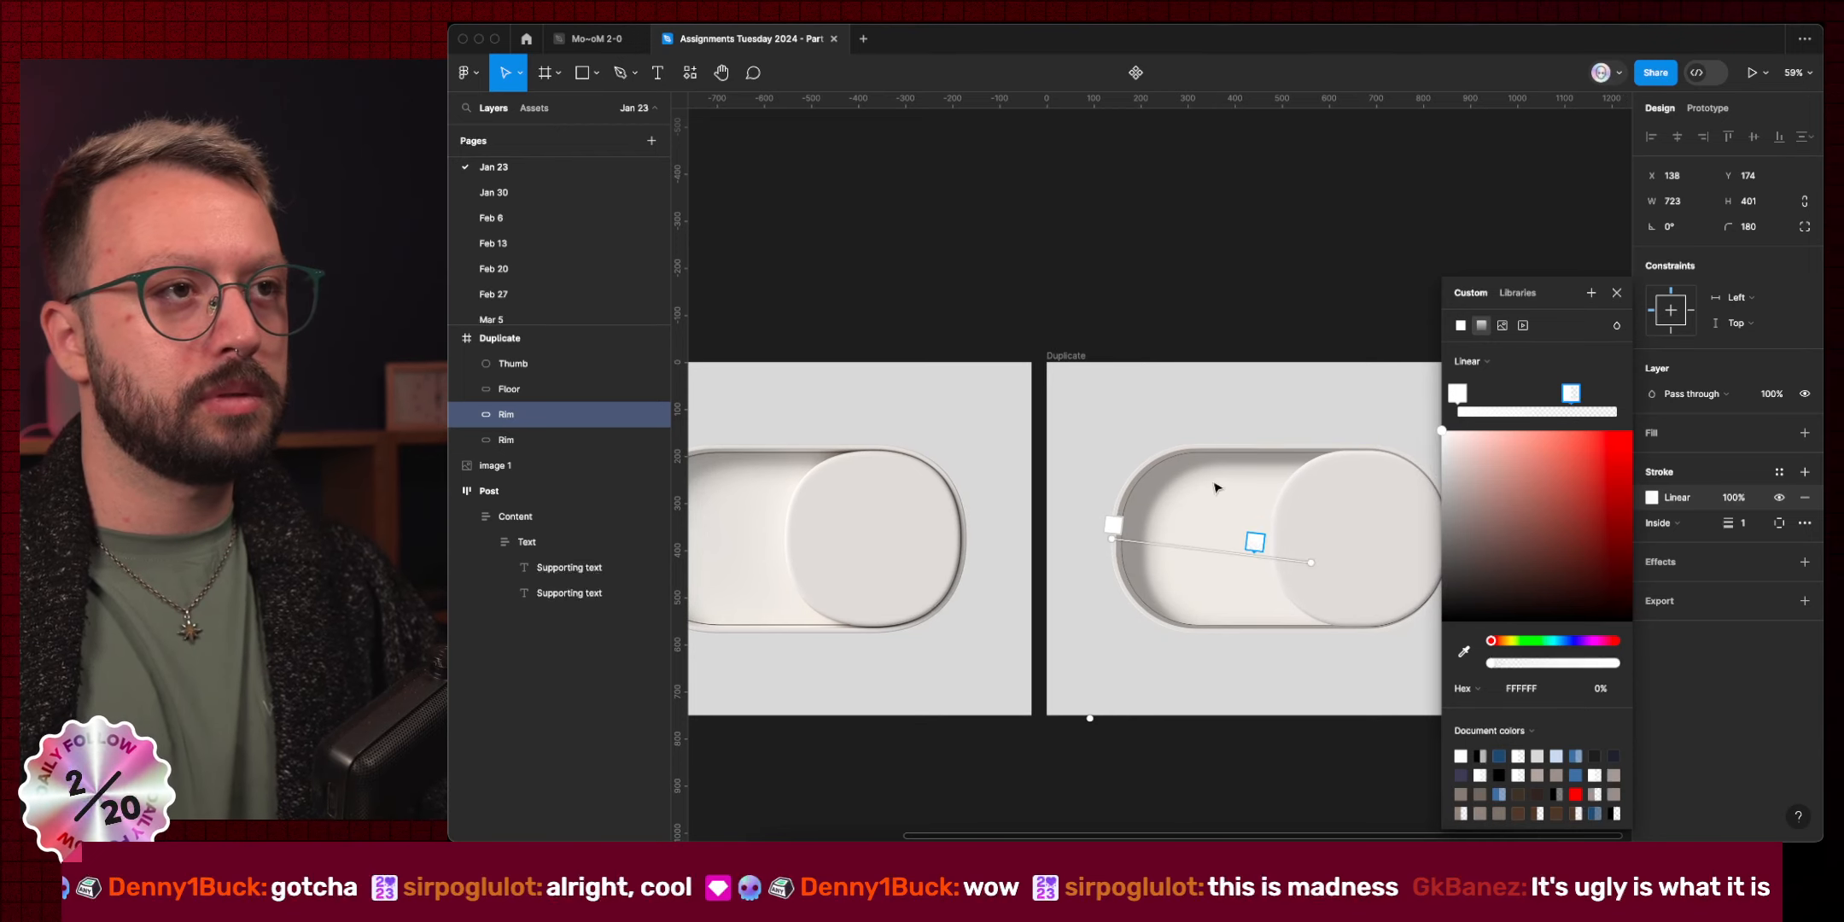
left_click(1616, 292)
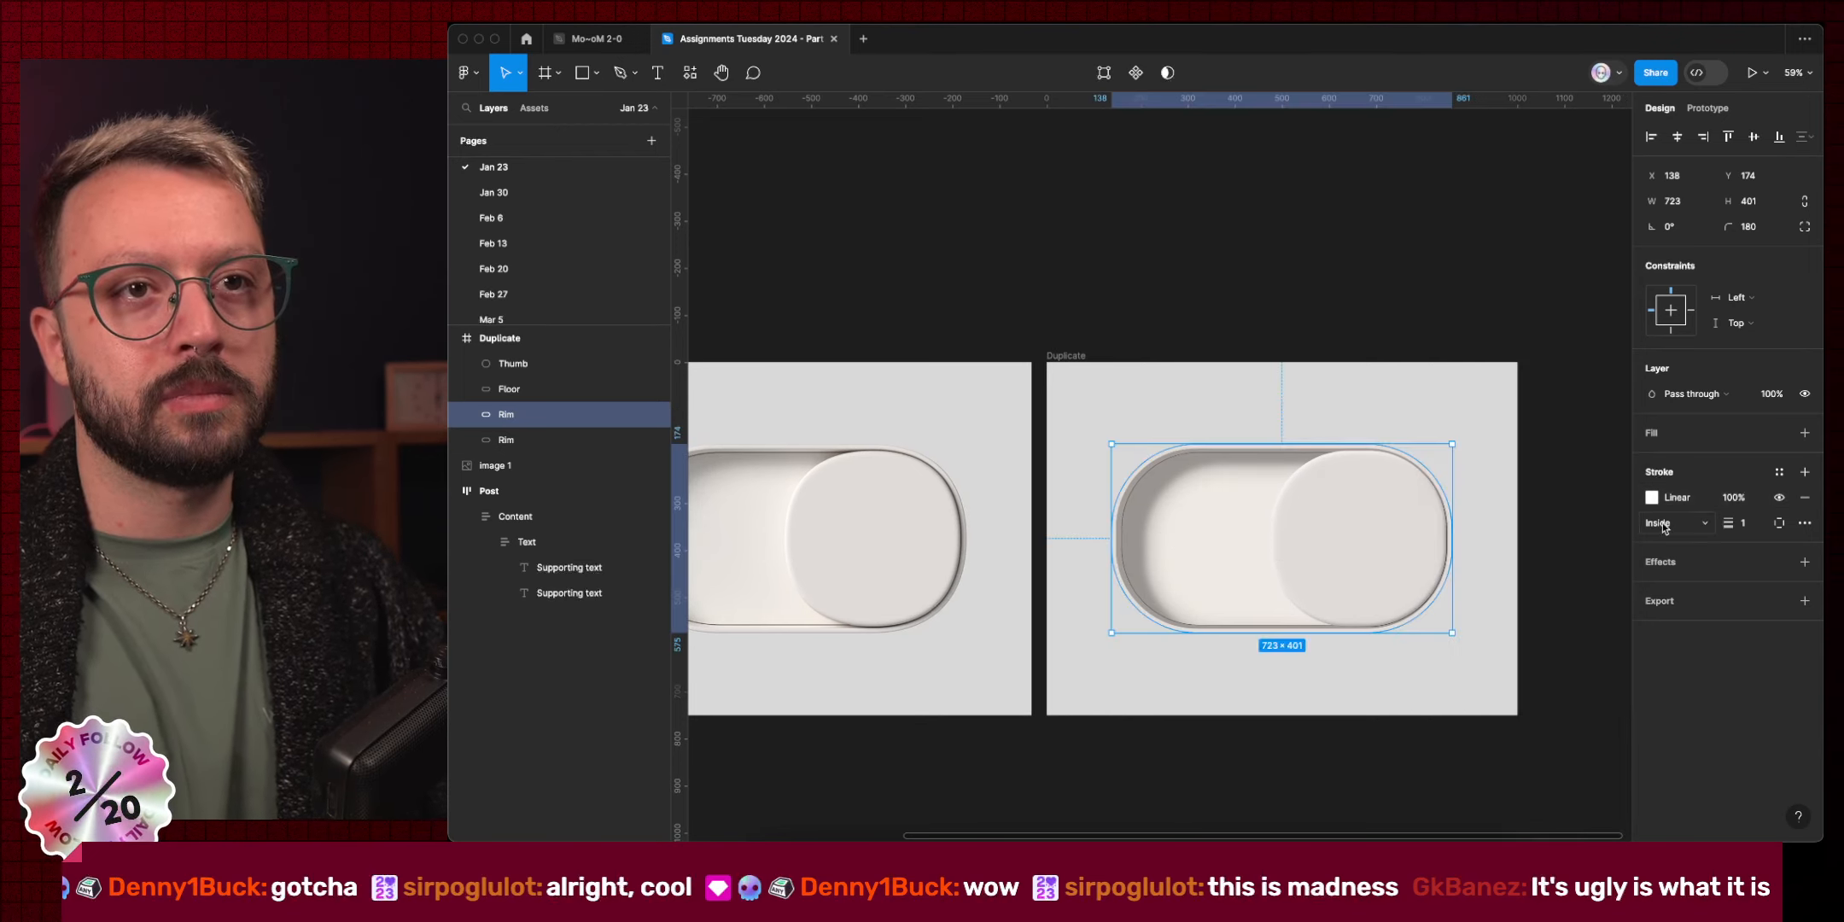
left_click(1642, 498)
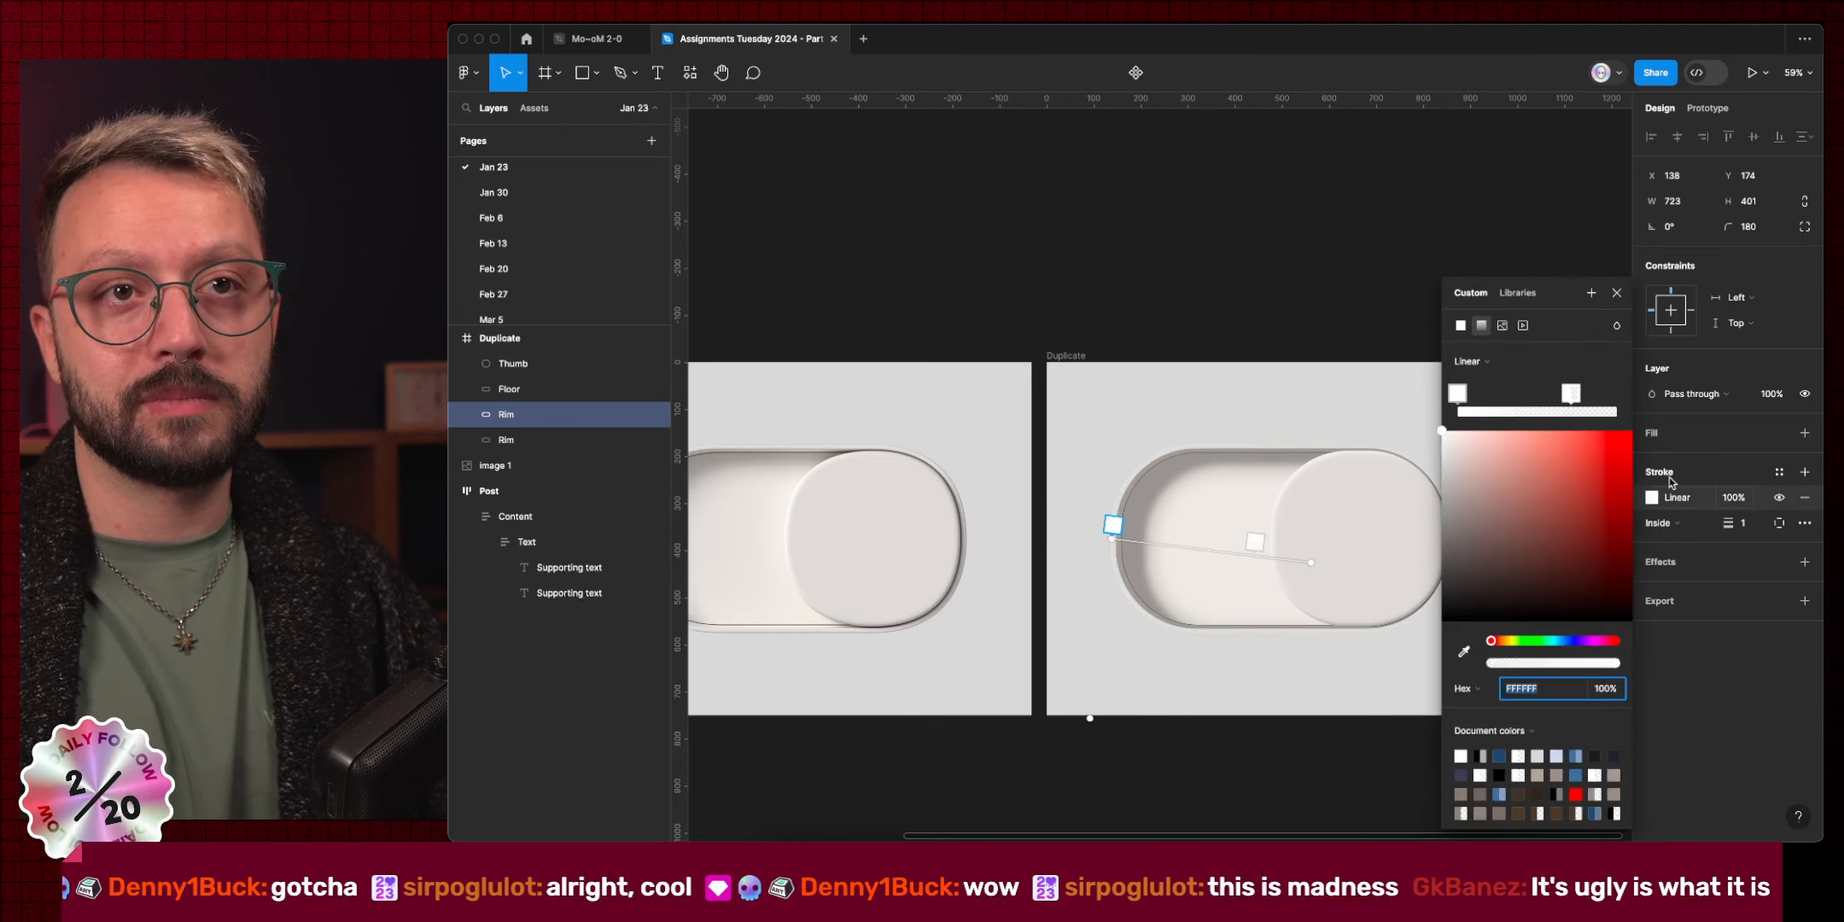
left_click(1638, 502)
left_click(1632, 503)
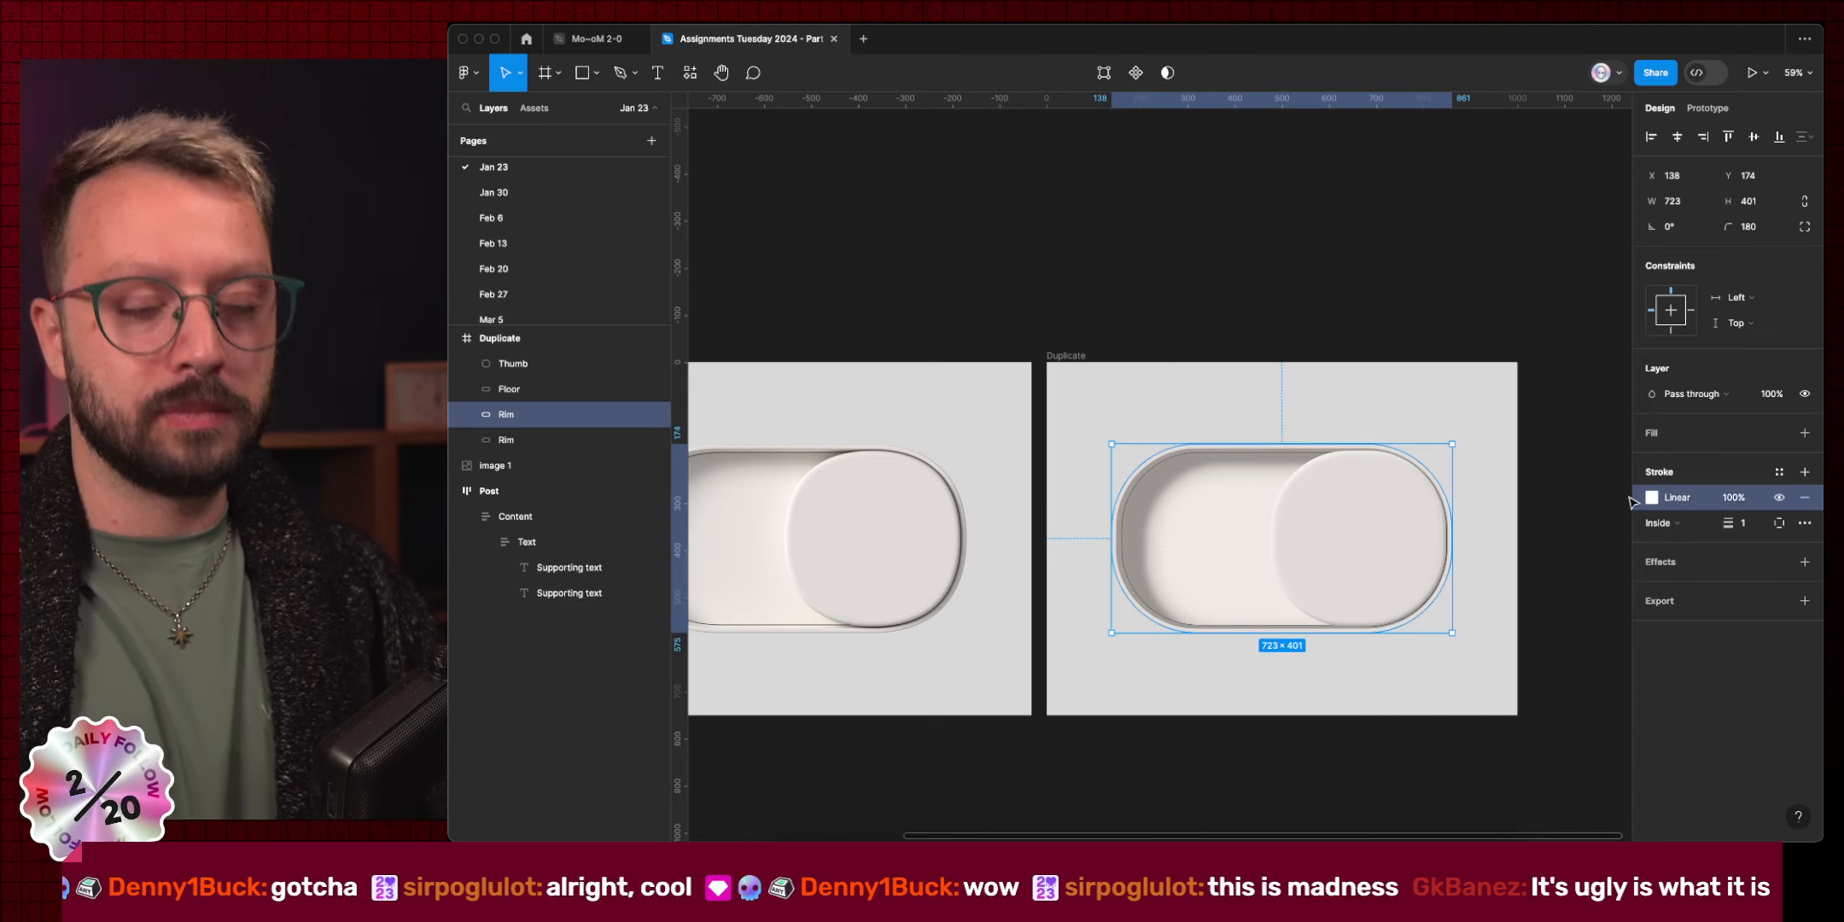
Duplicate the gradient stroke and angle the copy diagonally from the top-left to lower right.
key("super+d")
left_click(1653, 523)
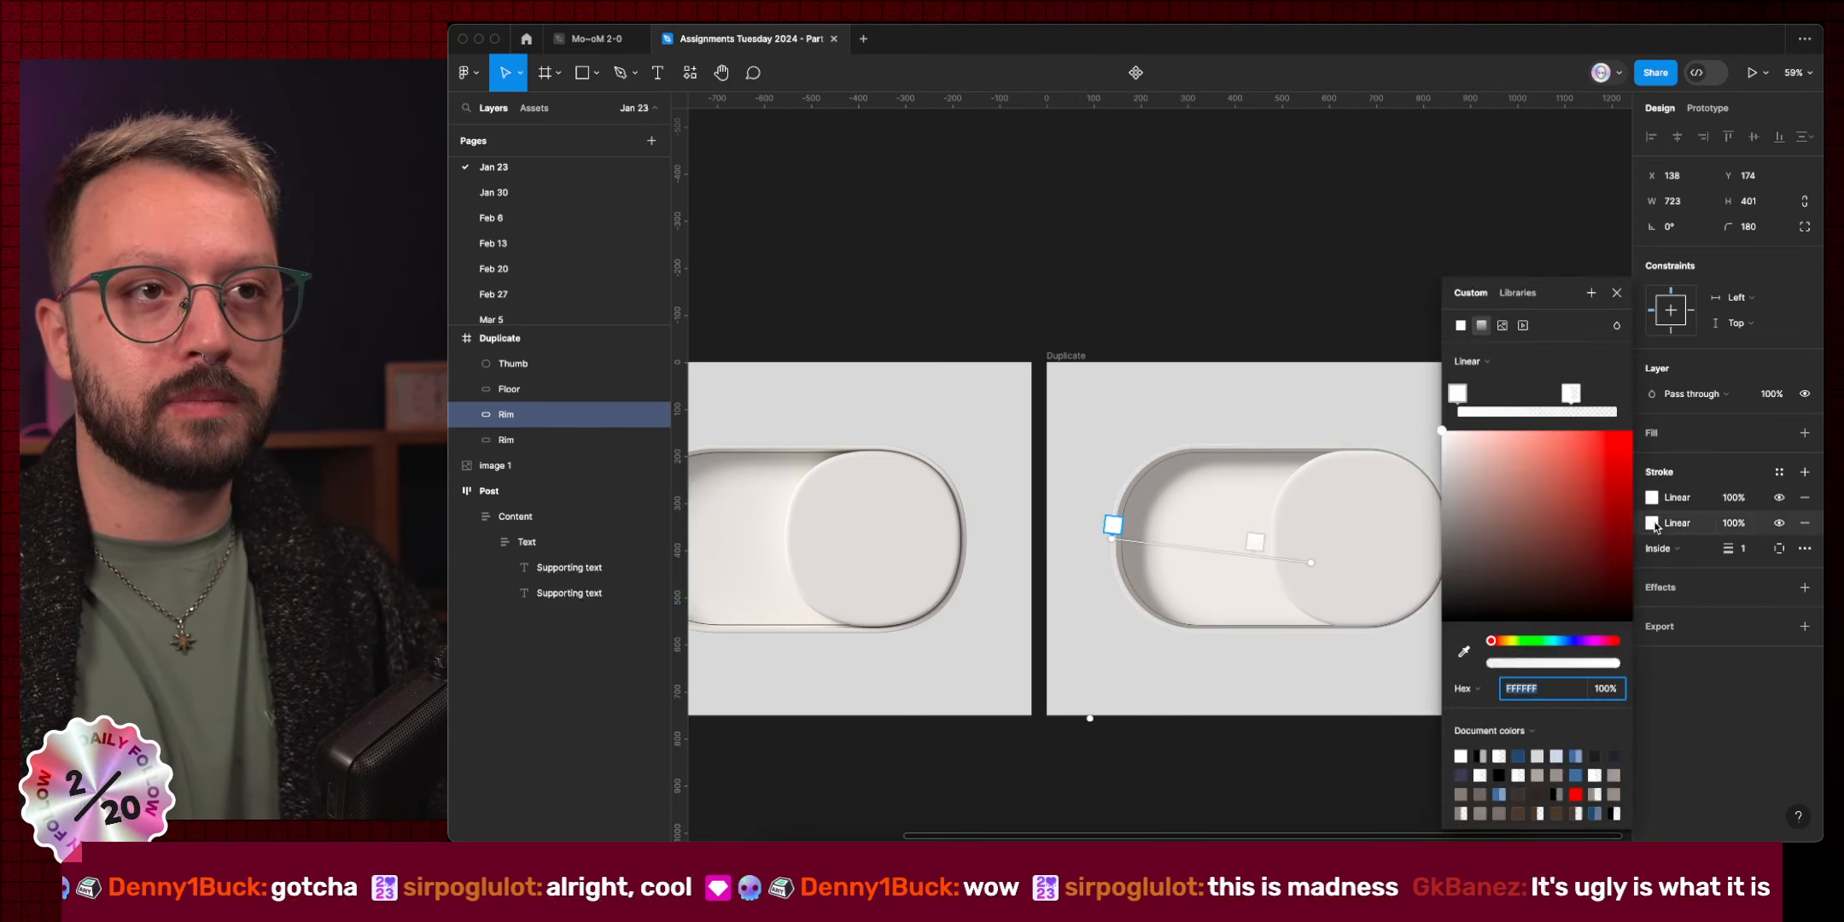
mouse_move(1112, 534)
left_mouse_down()
mouse_move(1256, 474)
mouse_move(1419, 645)
mouse_move(1430, 615)
mouse_move(1451, 622)
left_mouse_up()
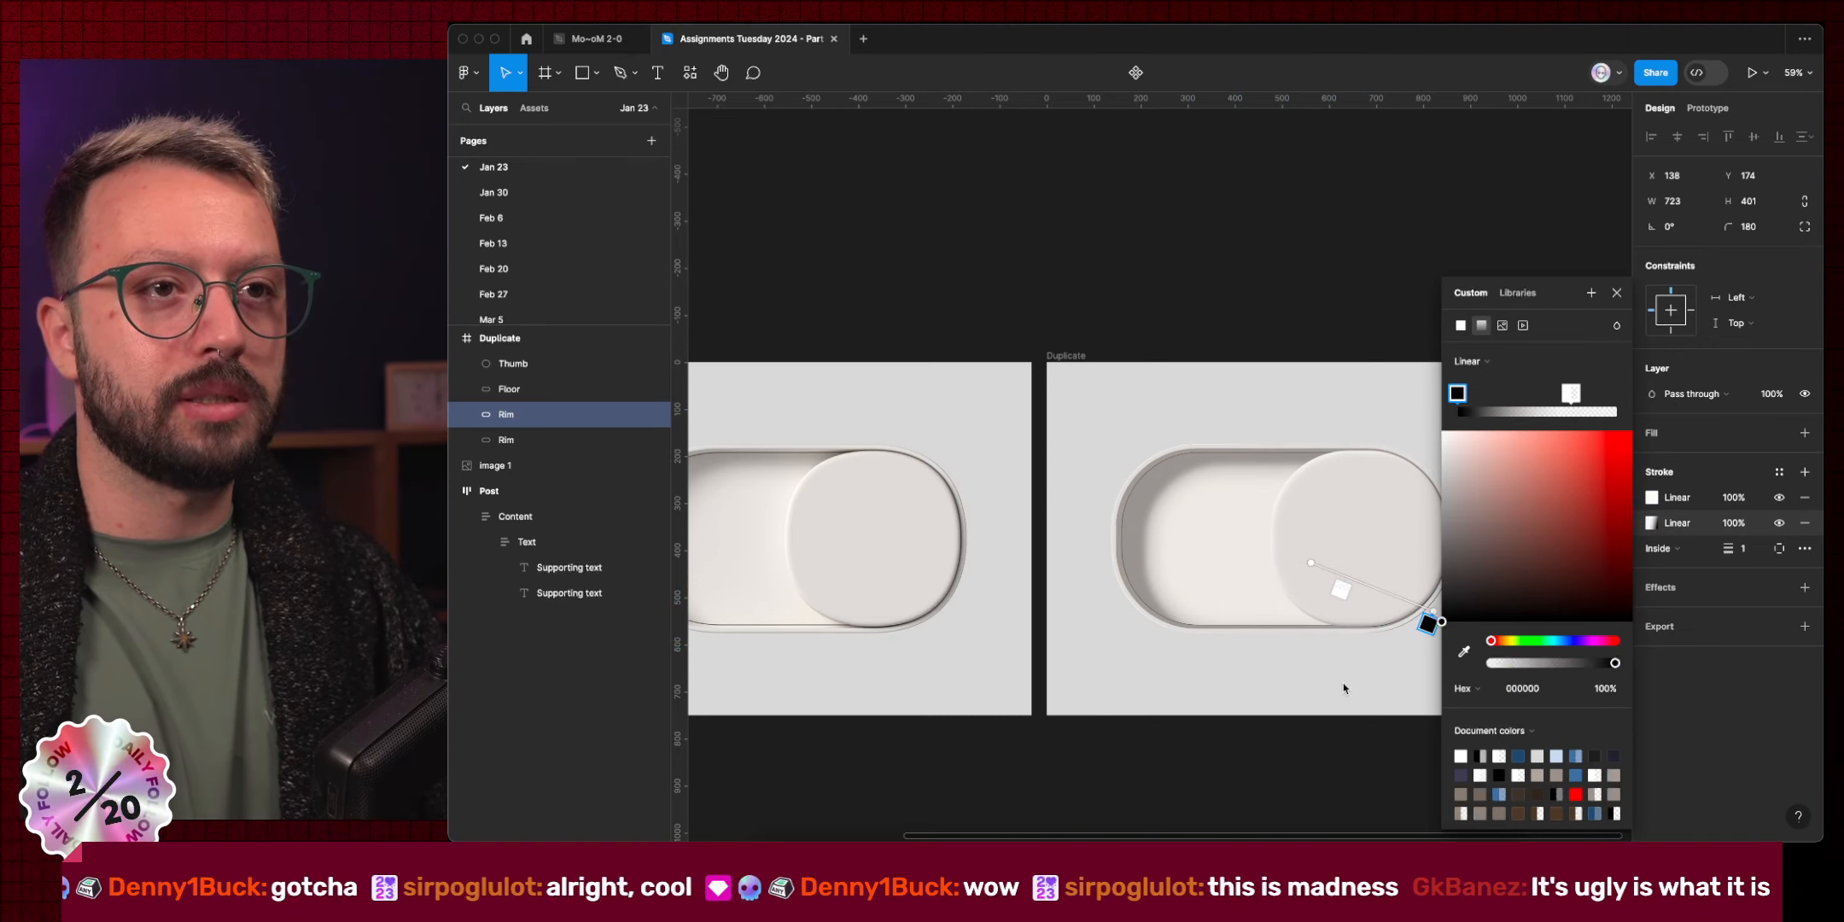
left_click(1578, 395)
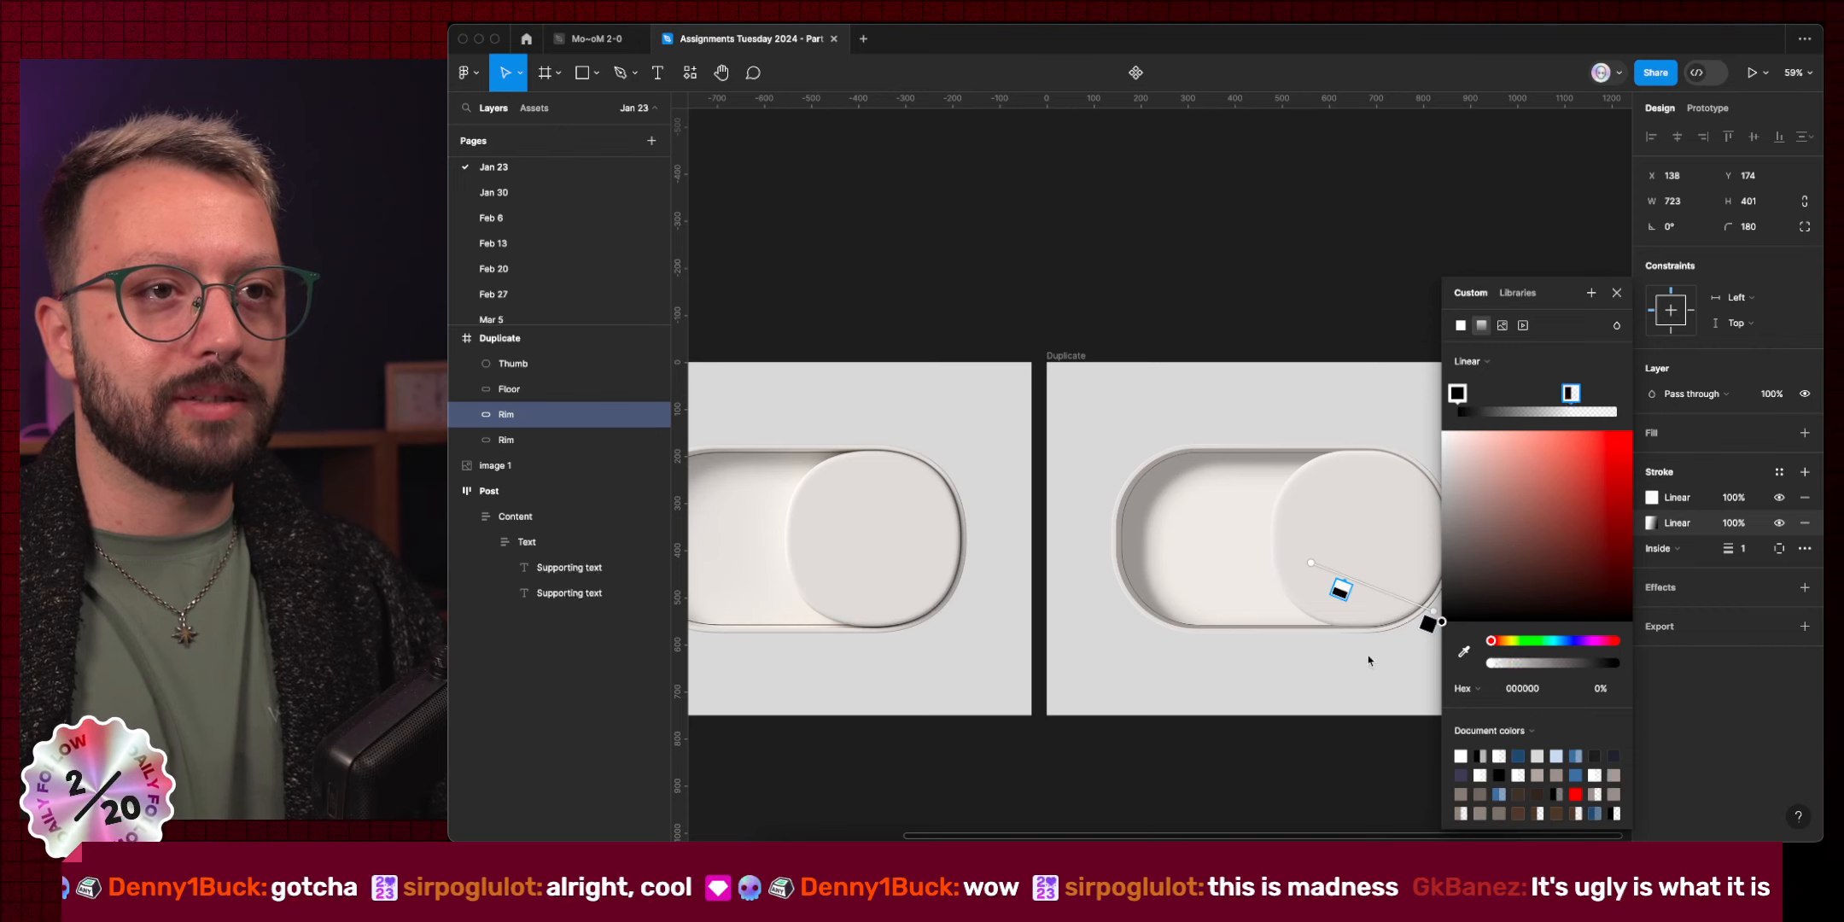
scroll(976, 601, "up", 10)
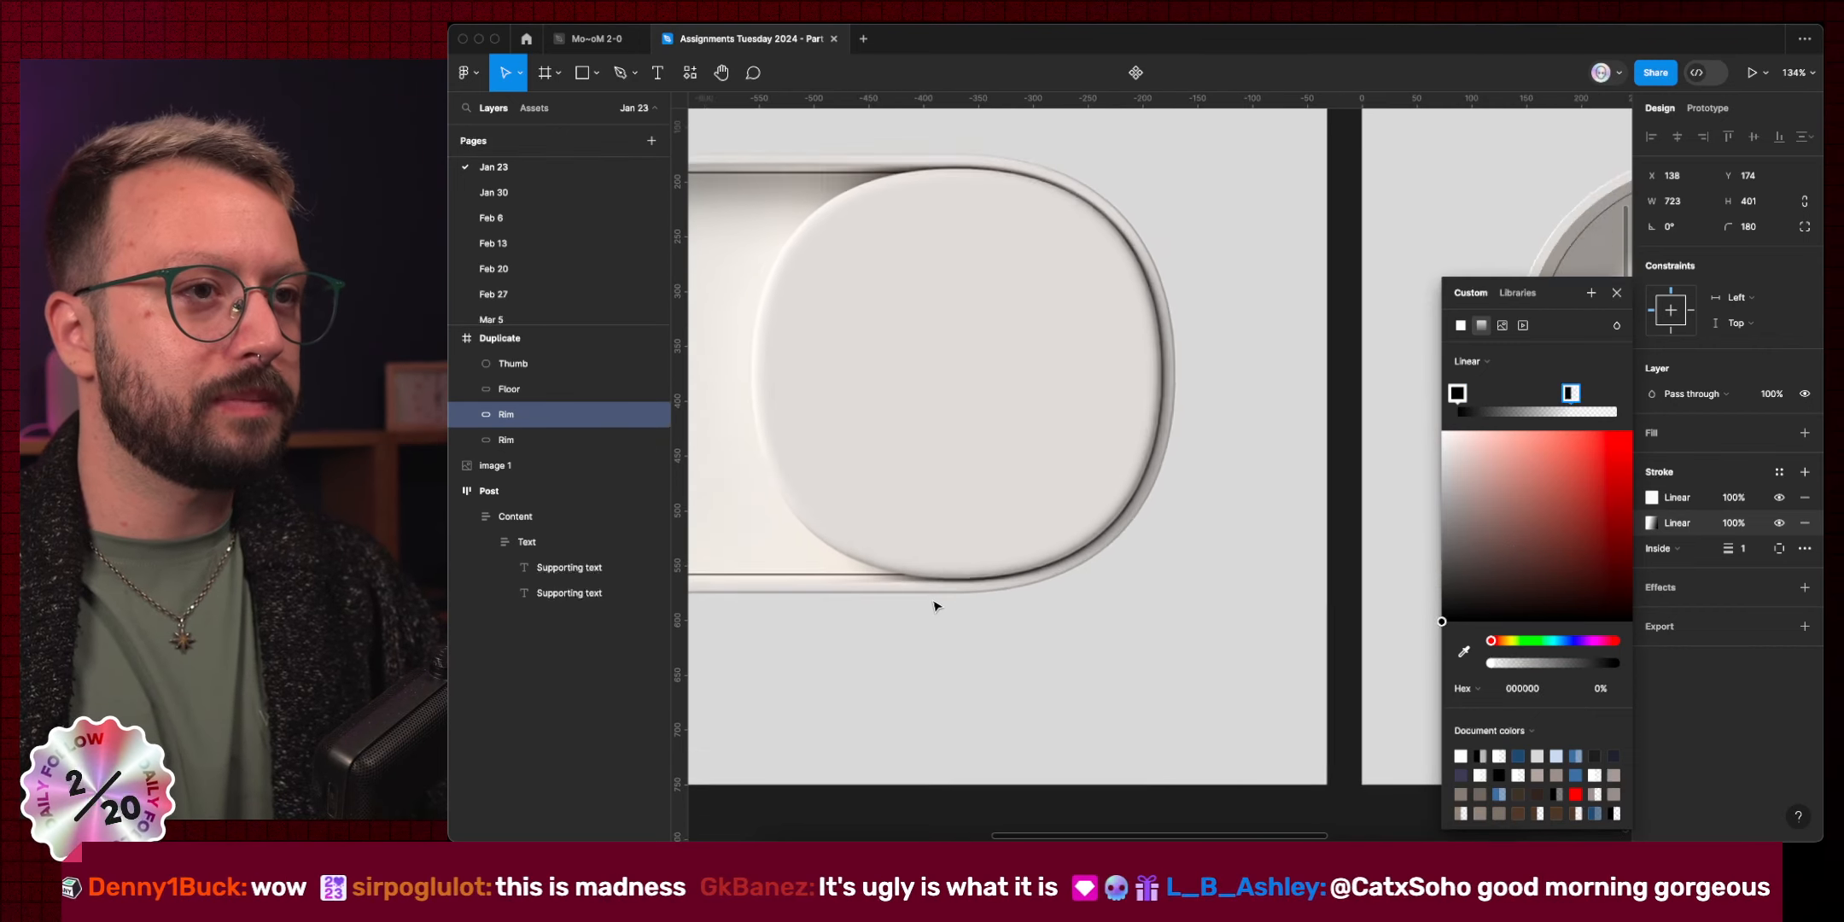
scroll(936, 606, "down", 6)
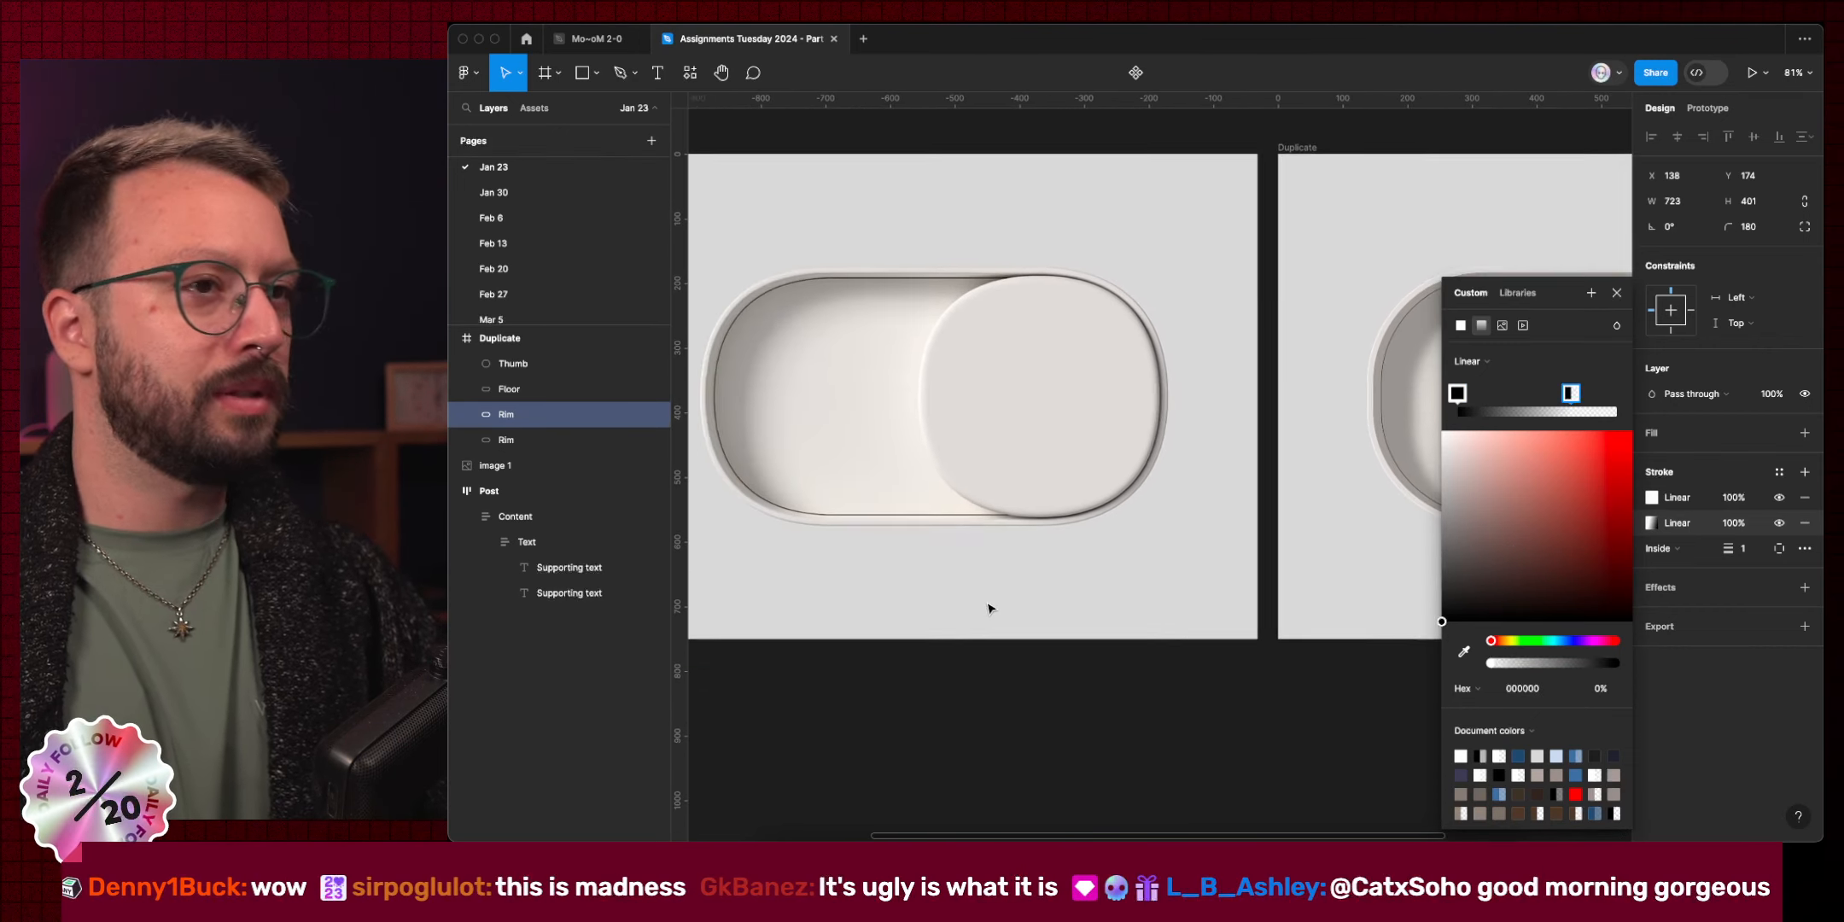
scroll(1008, 540, "down", 4)
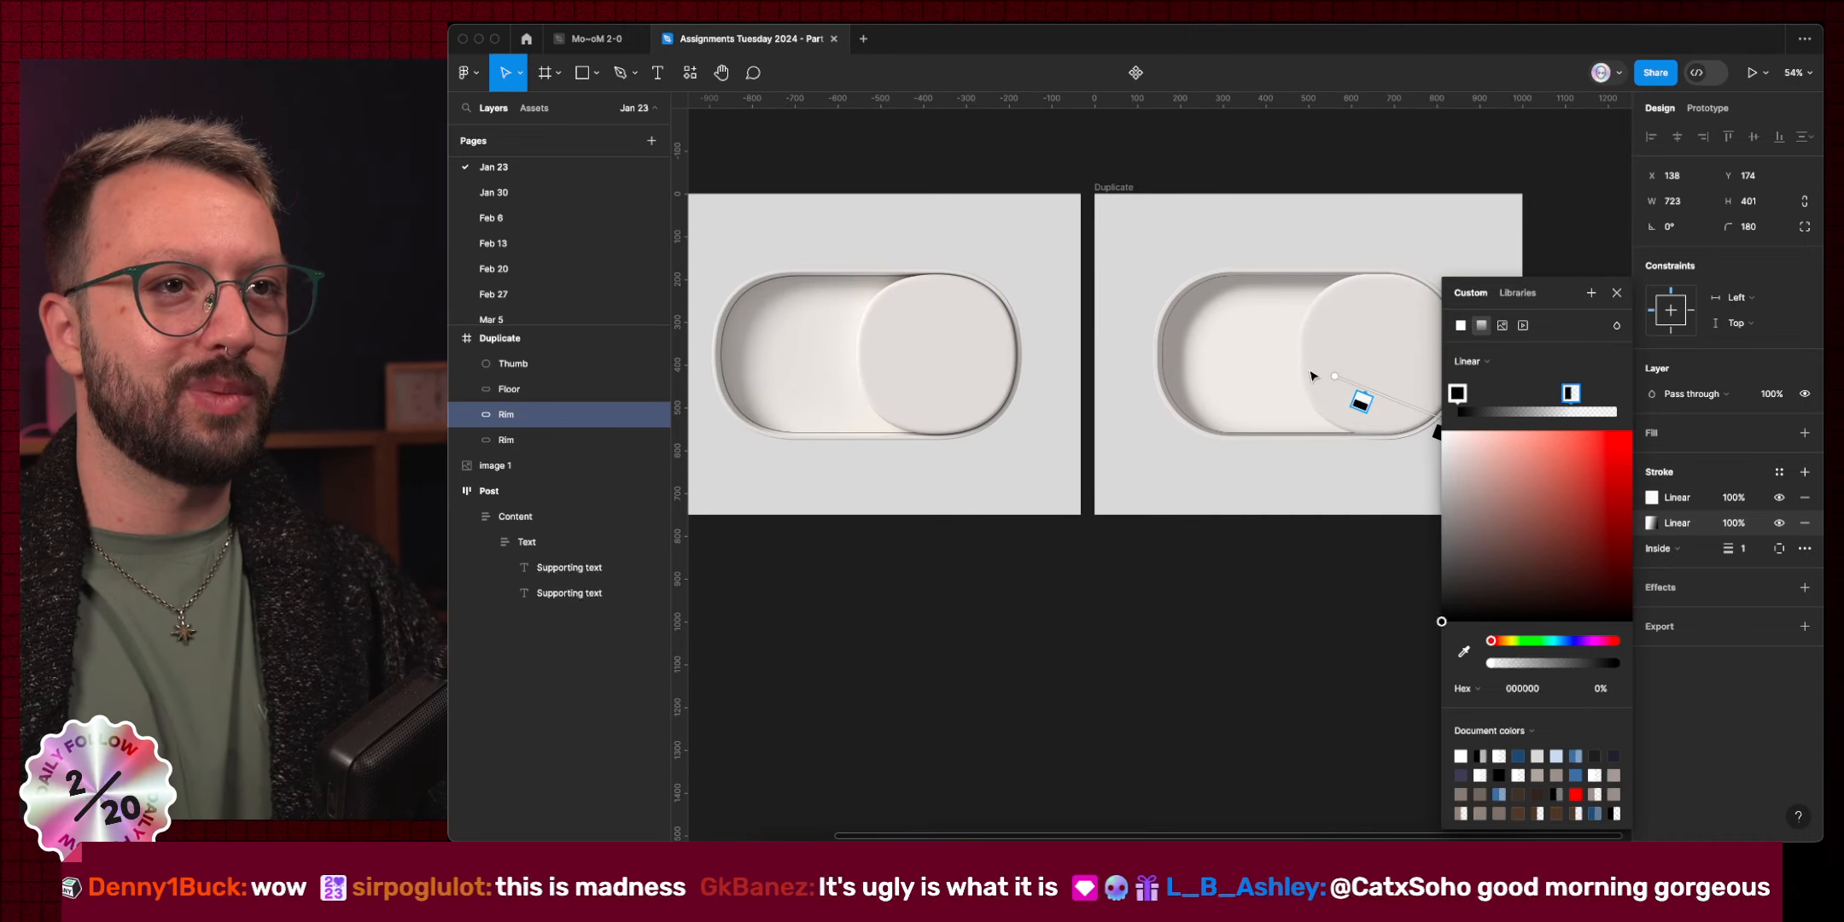
left_click_drag(1331, 374, 1210, 316)
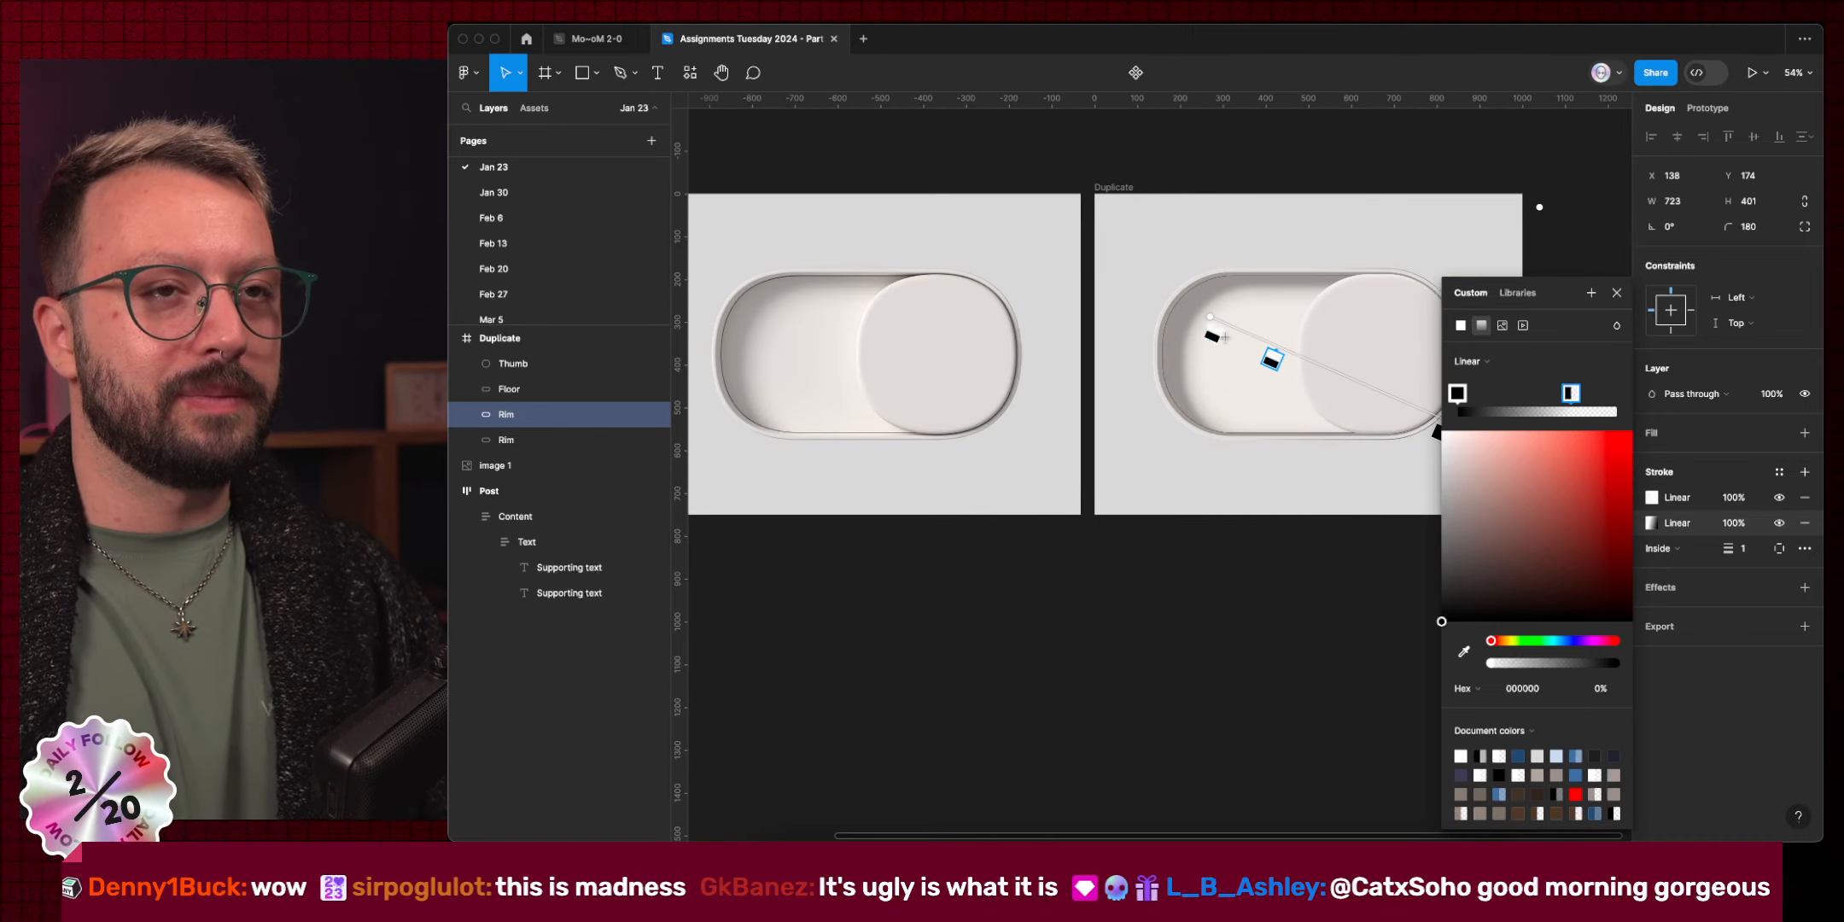
scroll(1287, 412, "right", 5)
left_click_drag(1248, 422, 1184, 439)
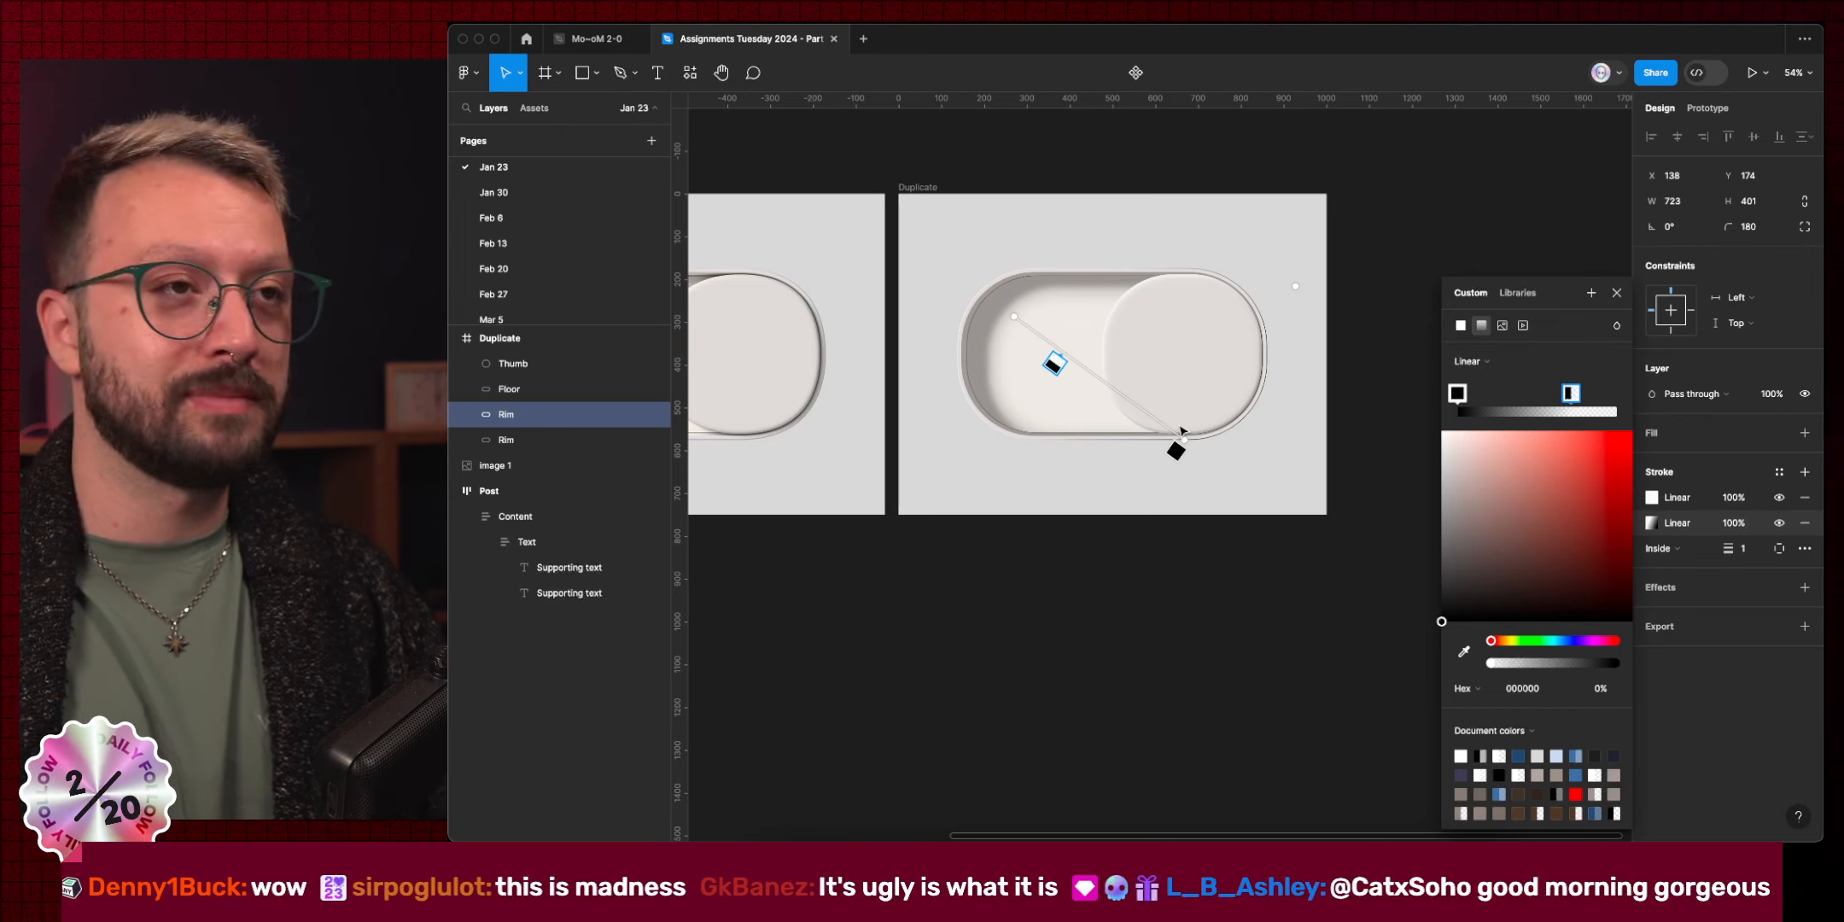
scroll(1180, 431, "left", 4)
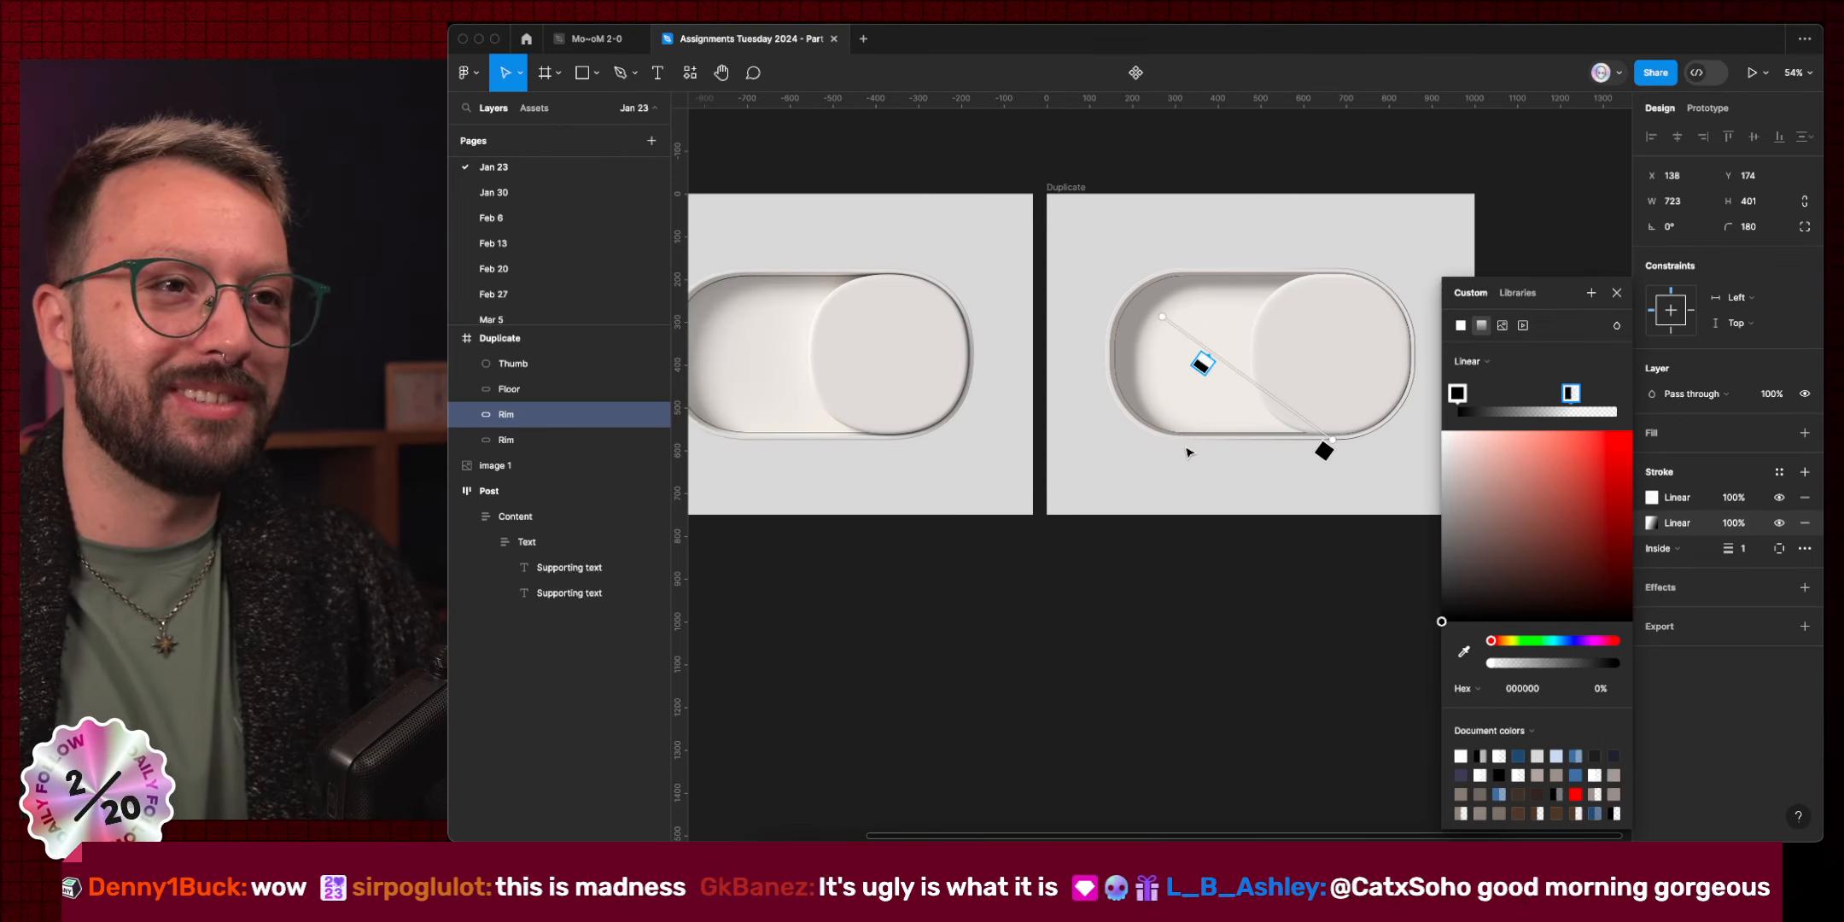
left_click_drag(1201, 365, 1150, 287)
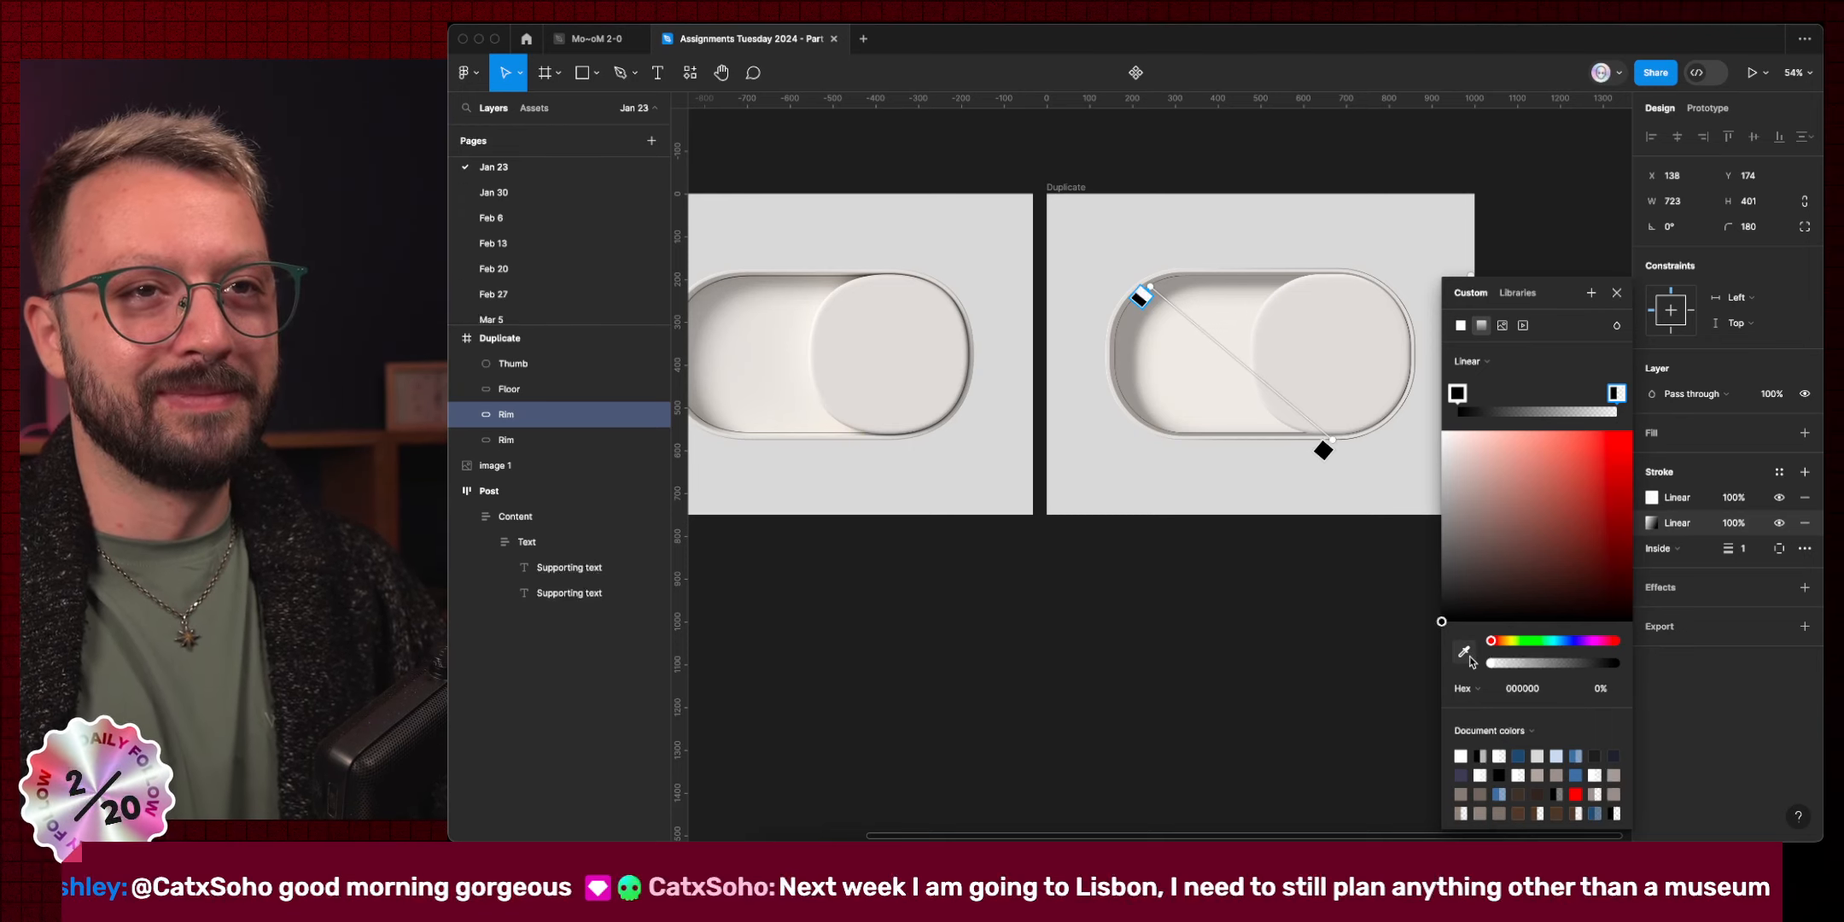
Sample a grey from the rim edge for the left gradient stop.
left_click(1457, 393)
left_click(1463, 652)
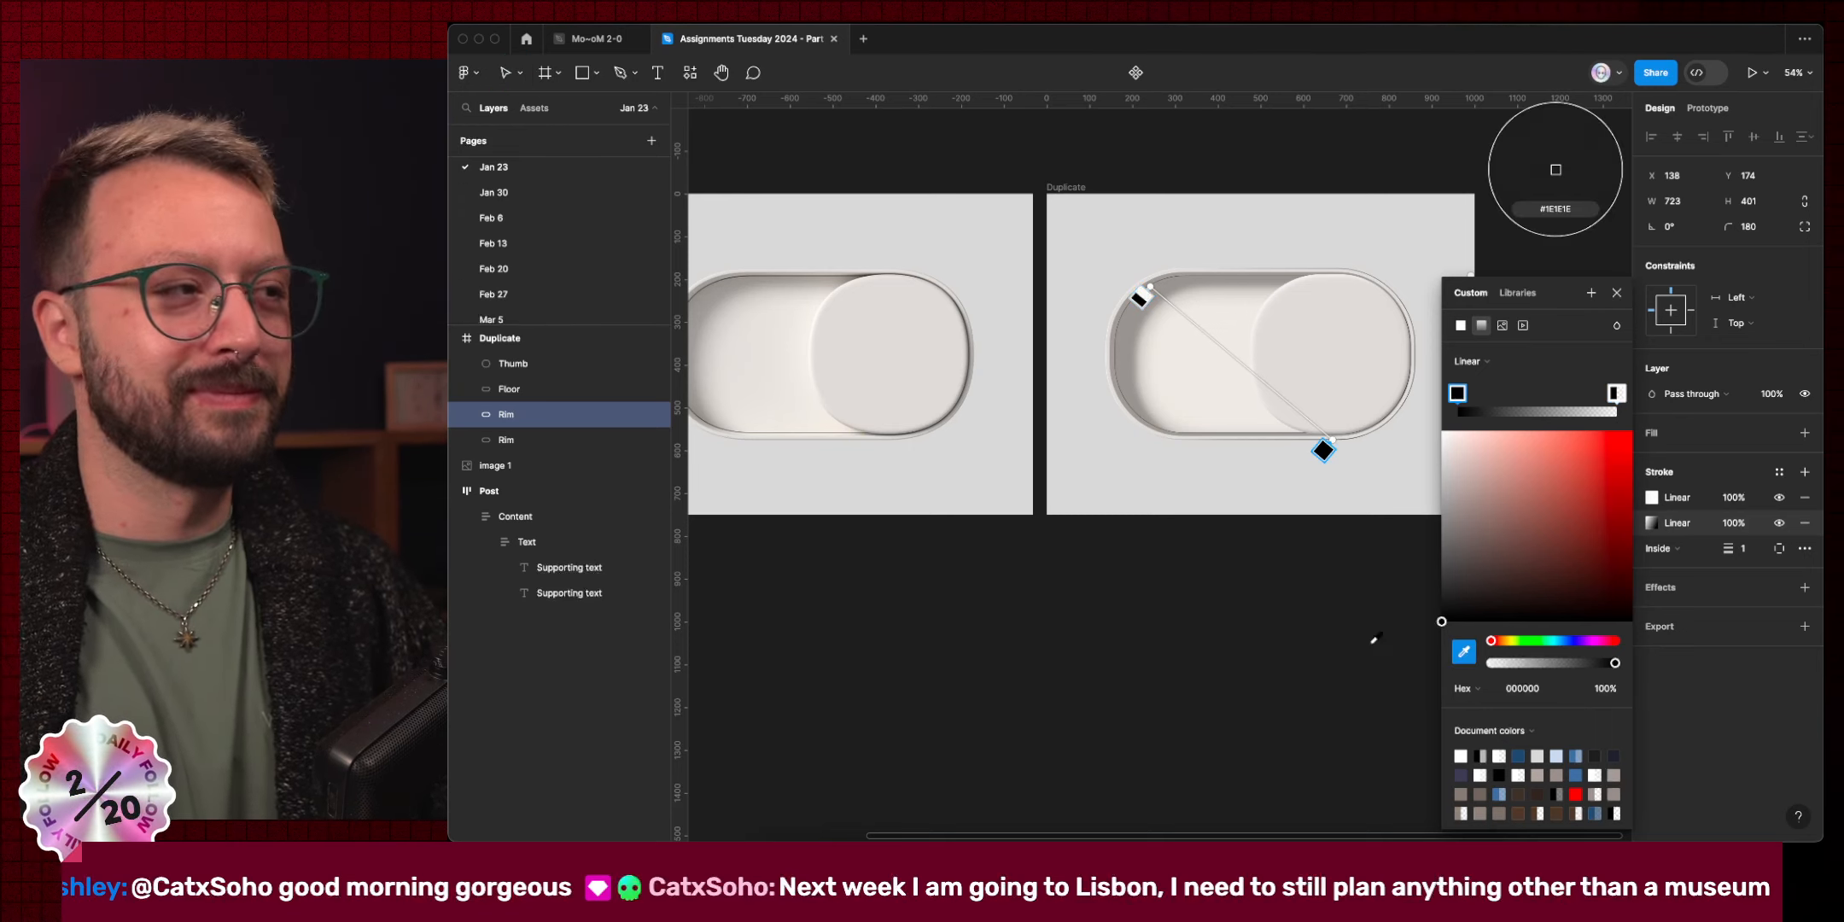
scroll(899, 444, "up", 10)
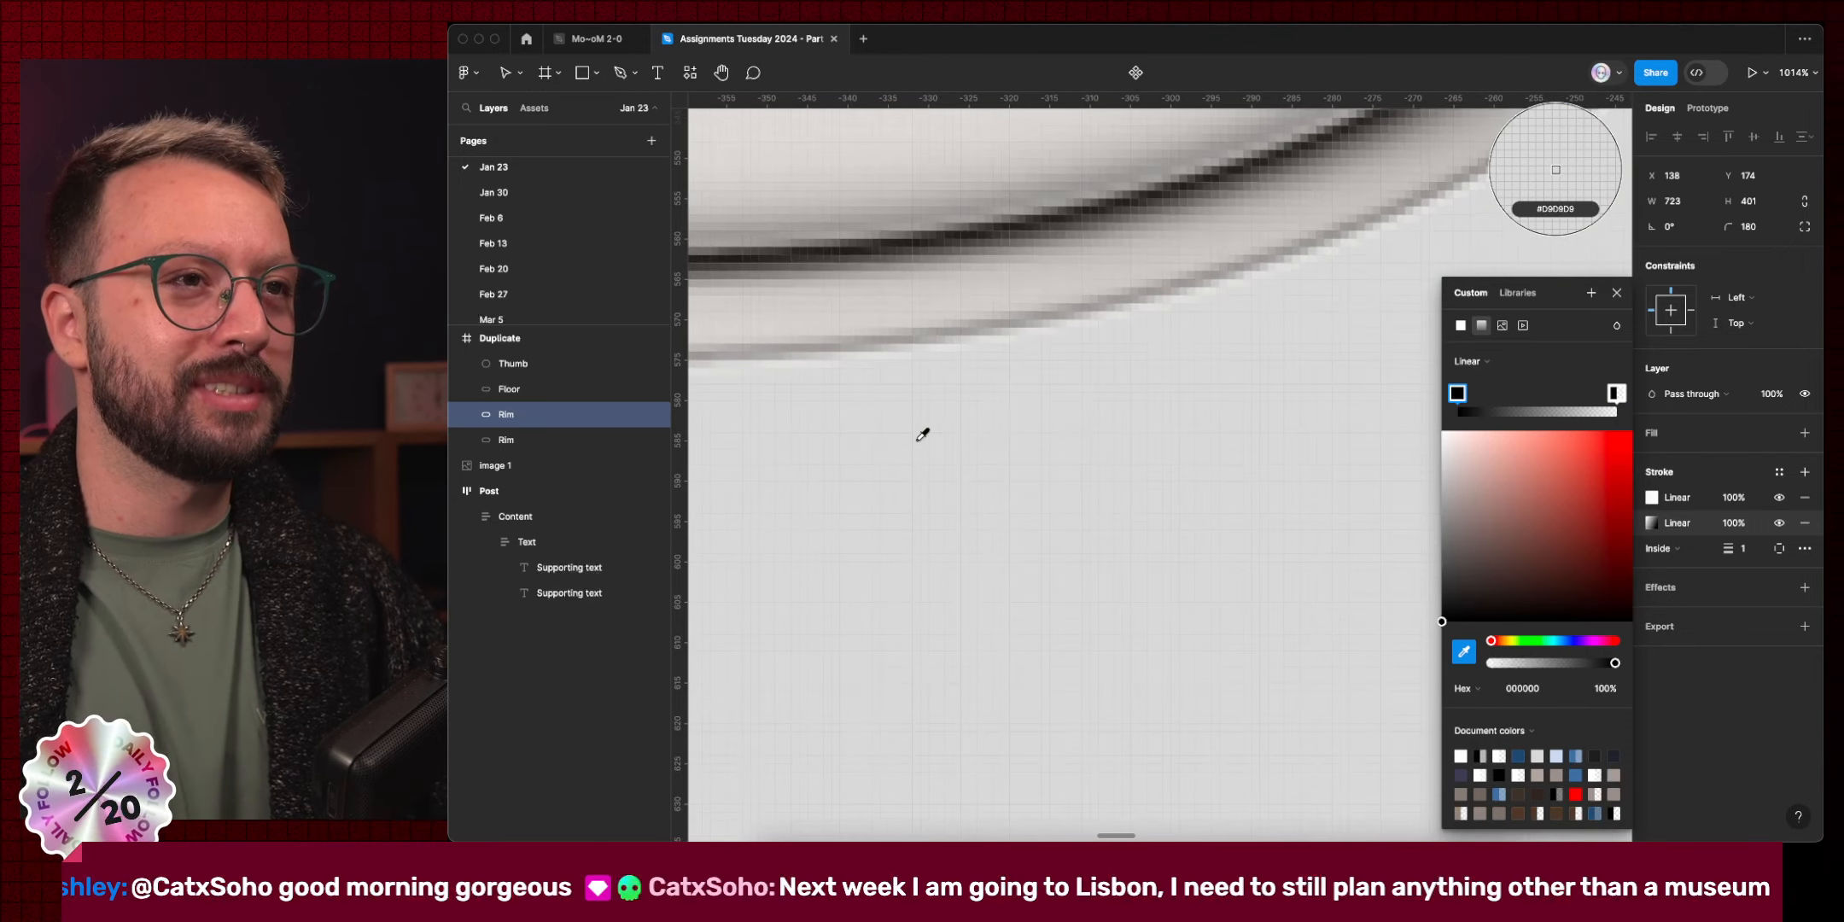
left_click(1054, 307)
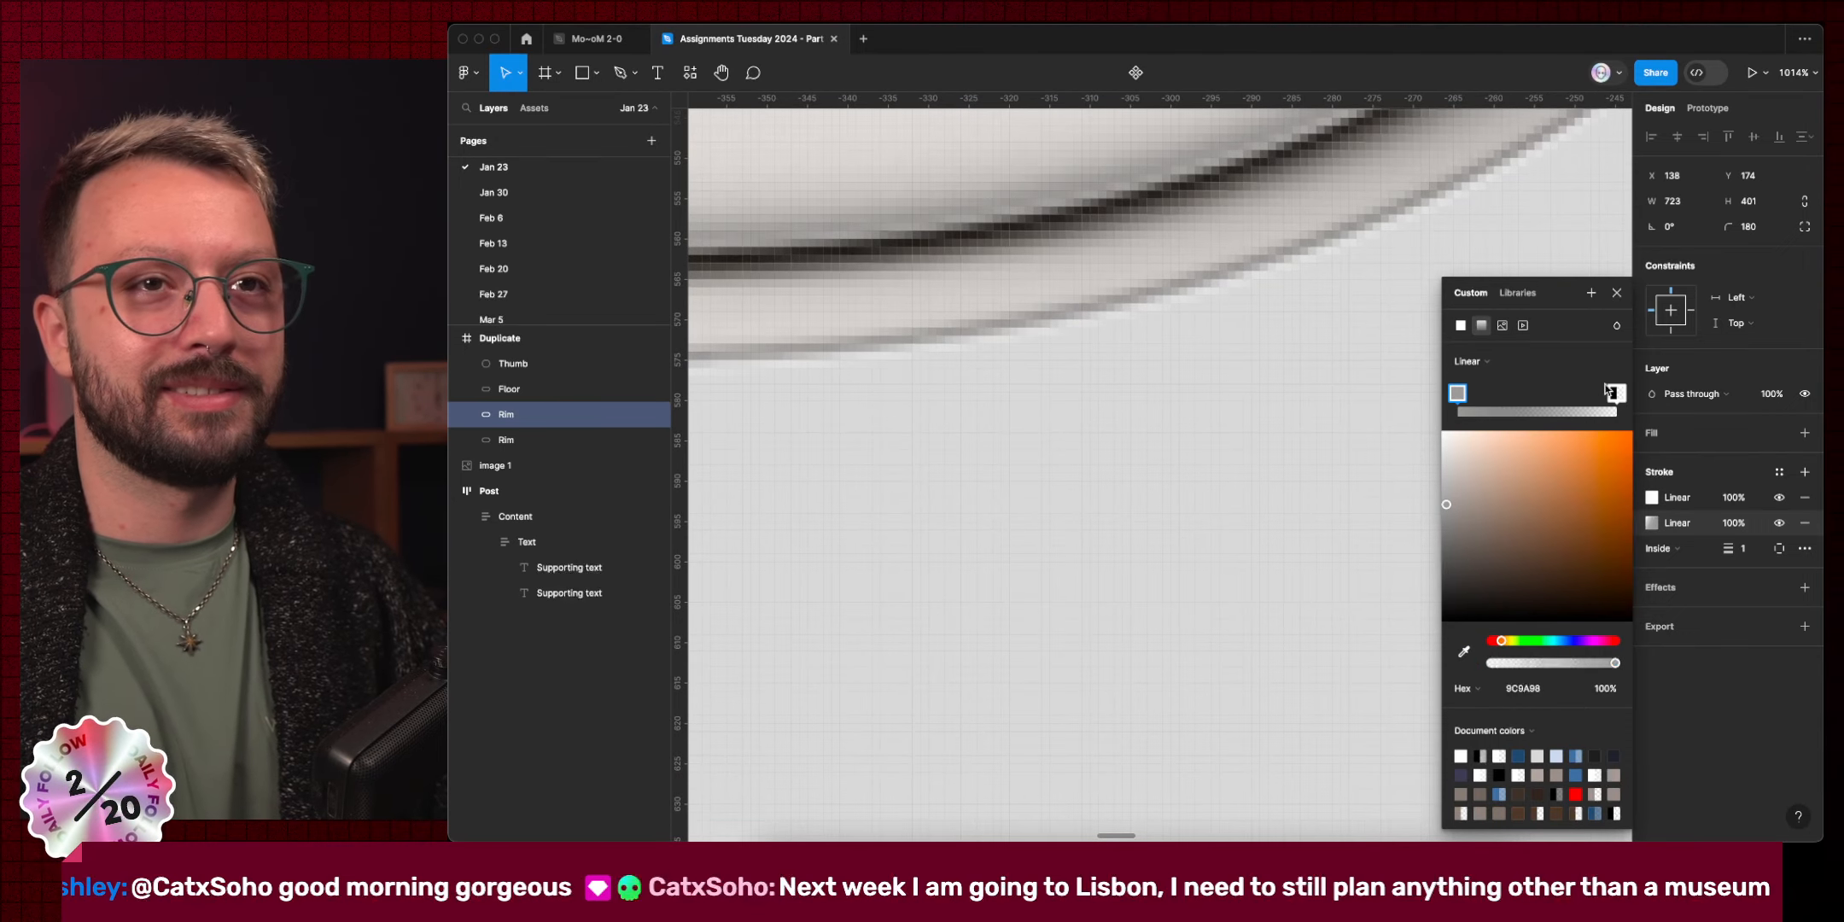
Give the right gradient stop a sampled grey 989593 at 0% opacity.
left_click(1615, 394)
left_click(1463, 652)
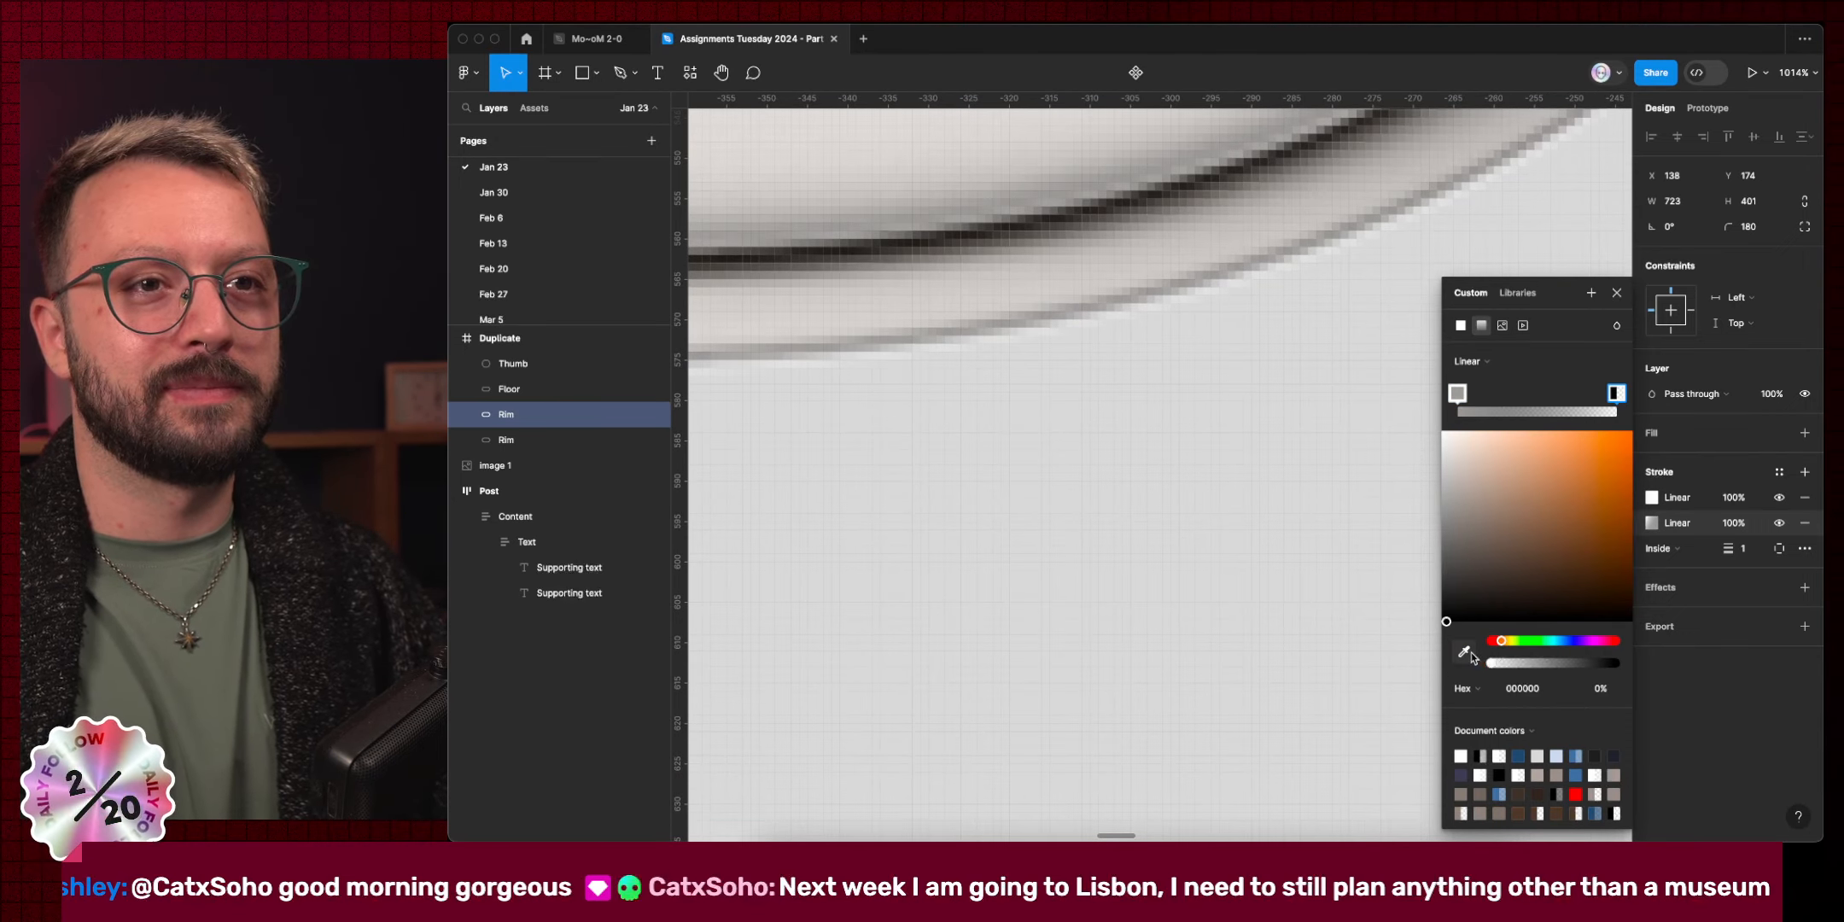
left_click(1421, 238)
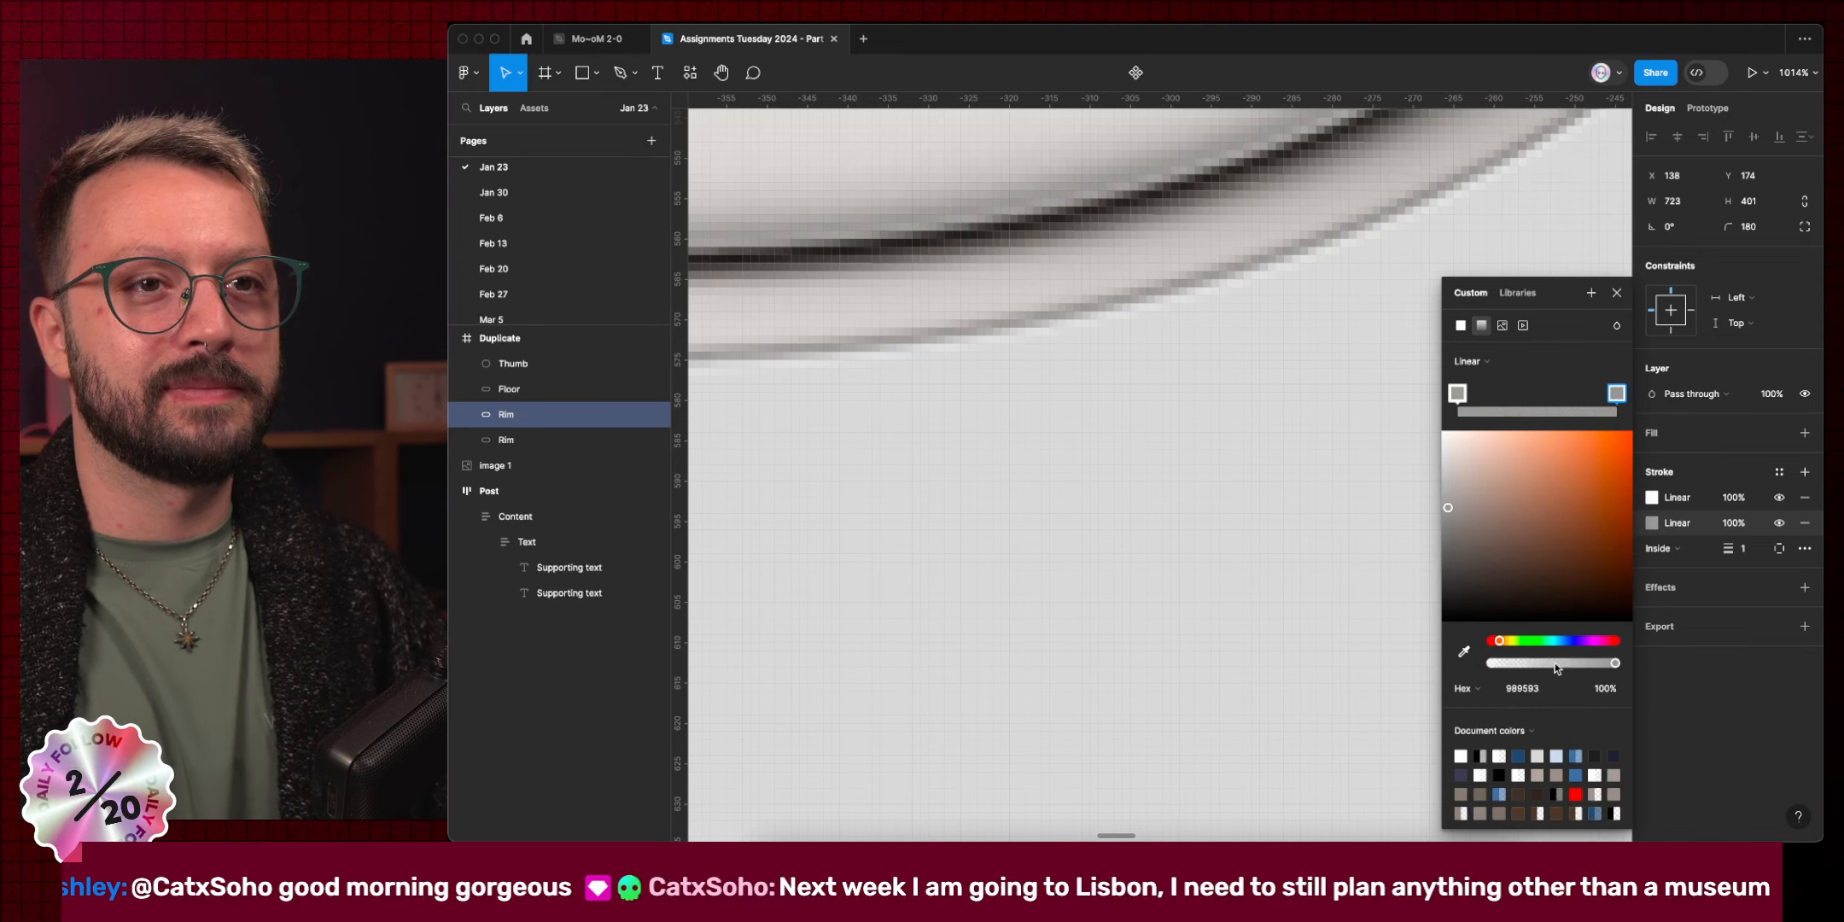
left_click_drag(1615, 663, 1242, 638)
scroll(1310, 643, "down", 10)
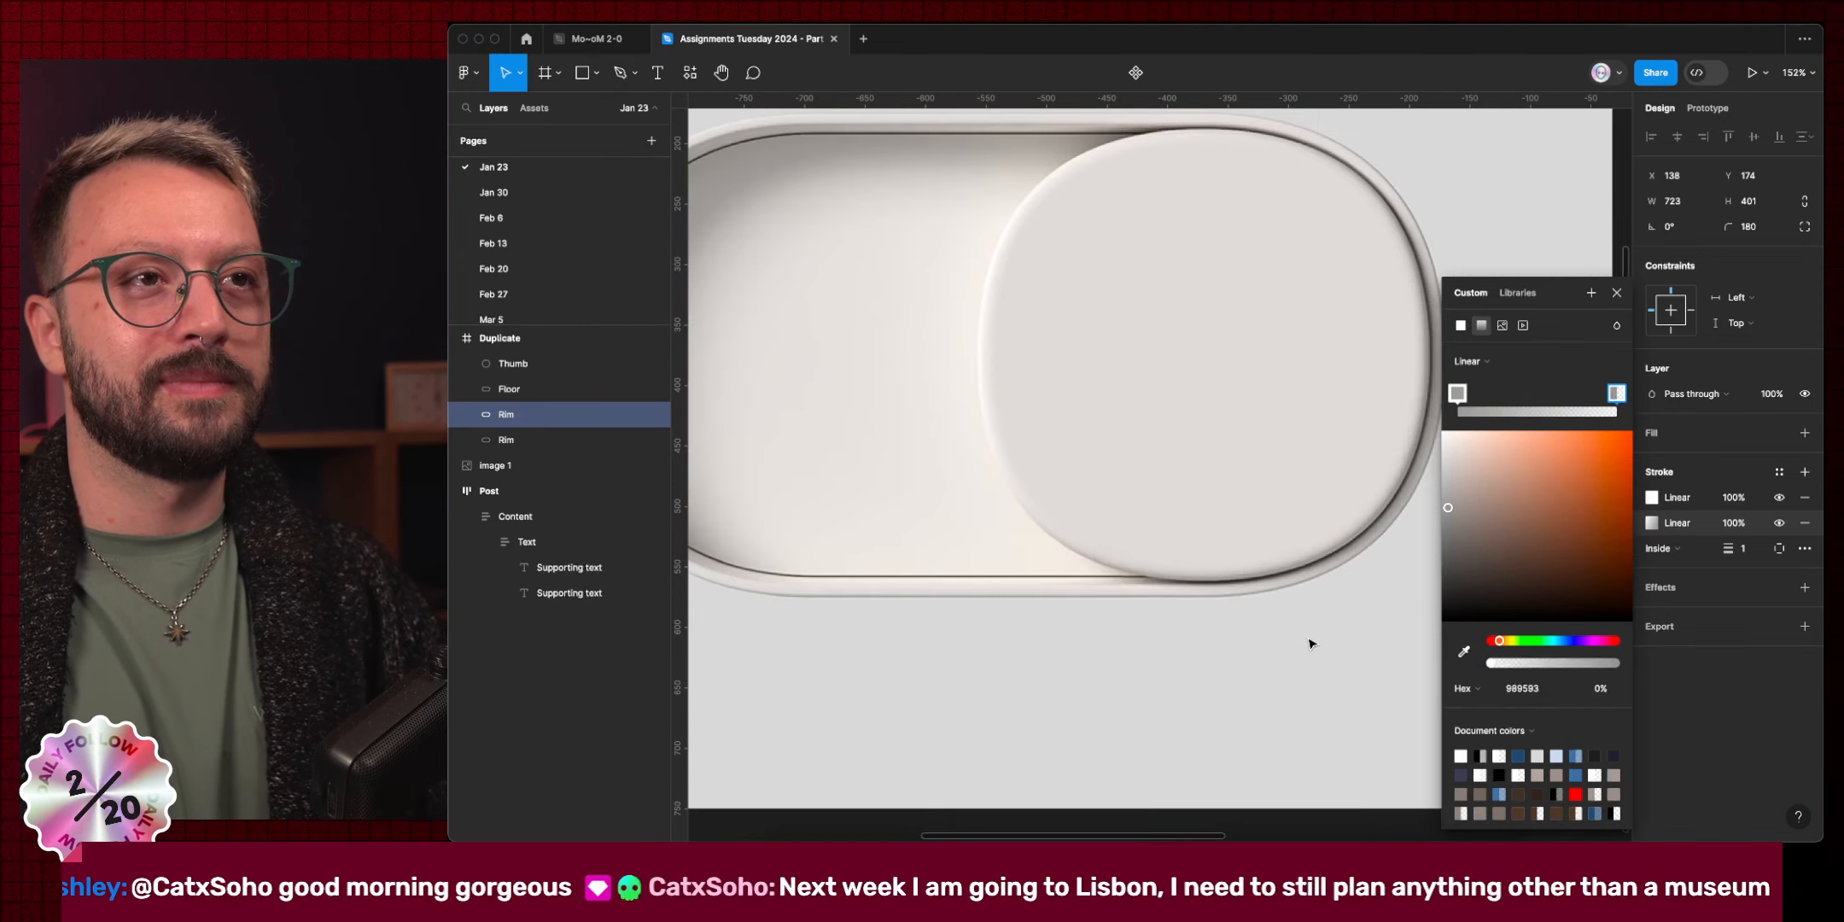
scroll(1309, 643, "right", 8)
scroll(1309, 643, "down", 1)
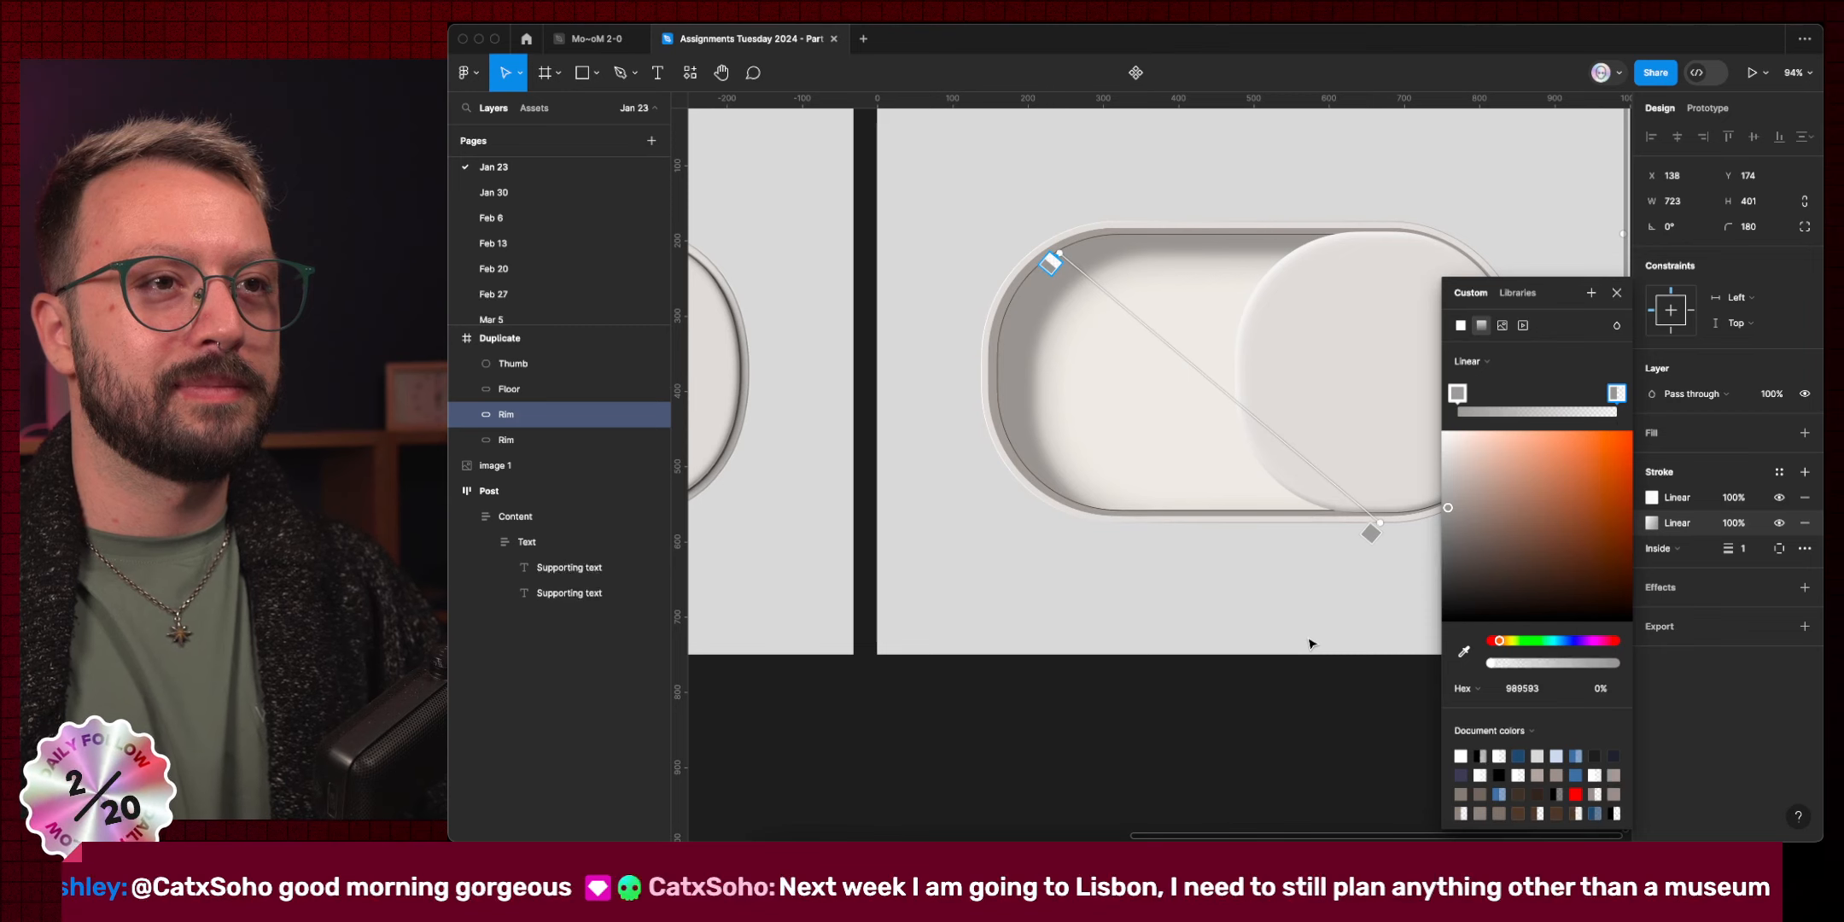
scroll(1309, 642, "down", 3)
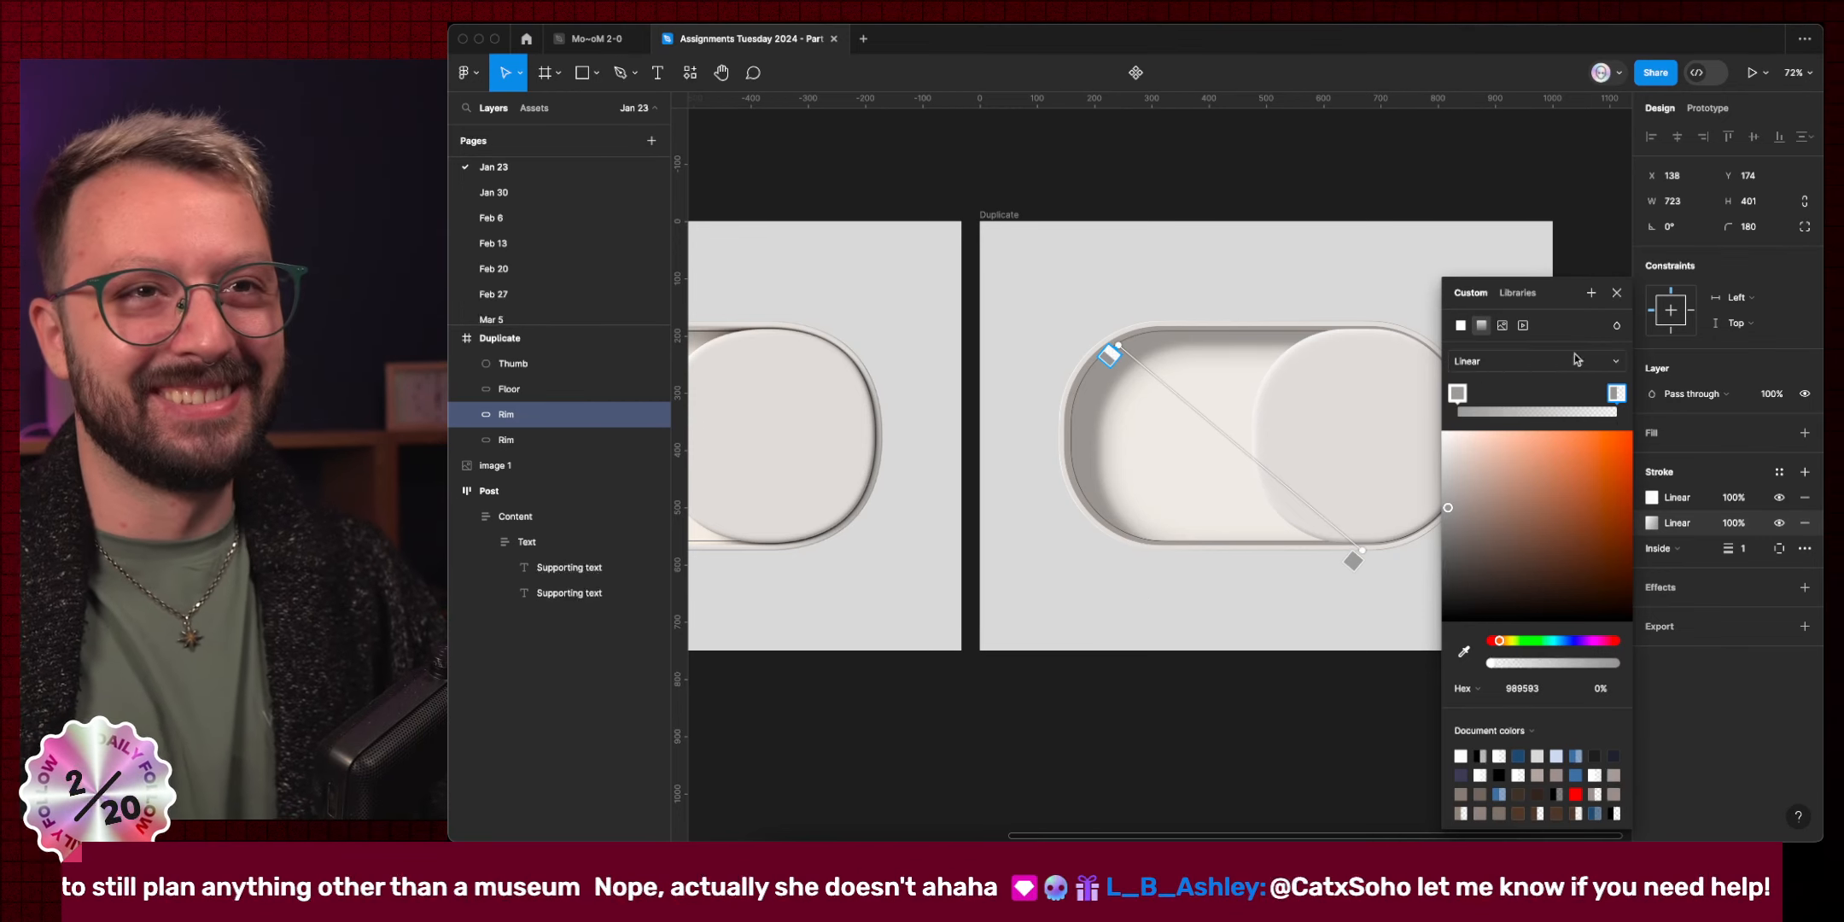
left_click(1615, 293)
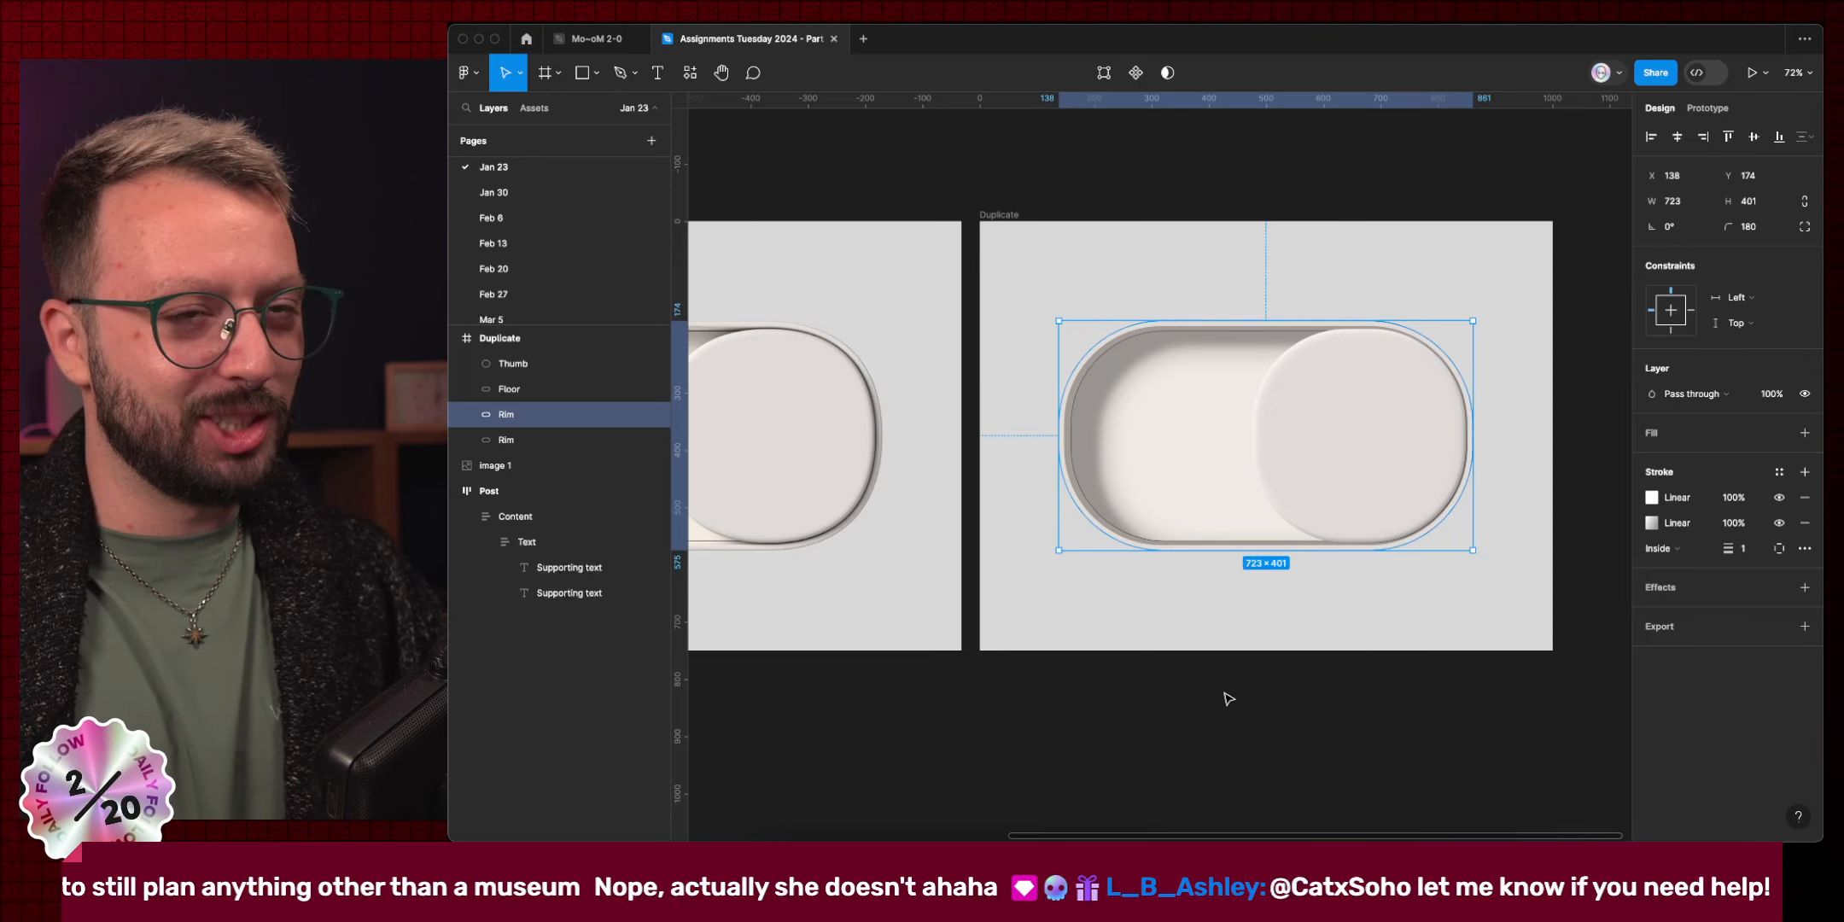
Add a Layer blur effect to the Rim and clear its existing blur amount.
scroll(1229, 696, "left", 5)
scroll(1229, 696, "down", 2)
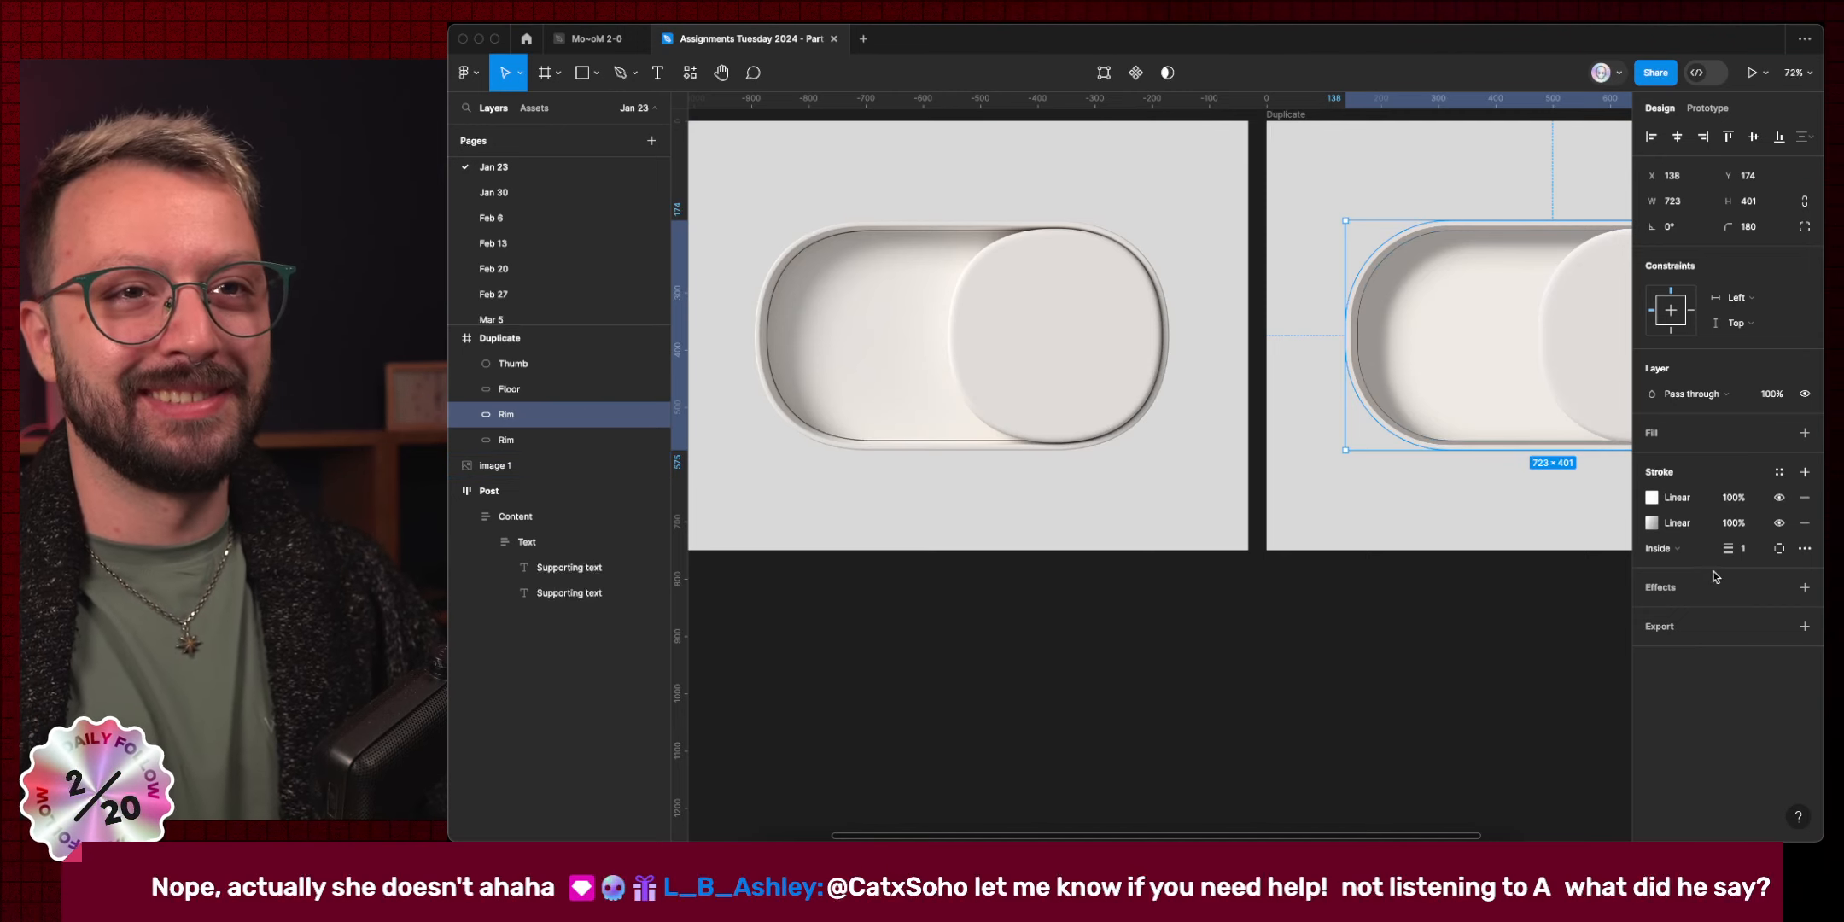
left_click(1735, 589)
left_click(1710, 615)
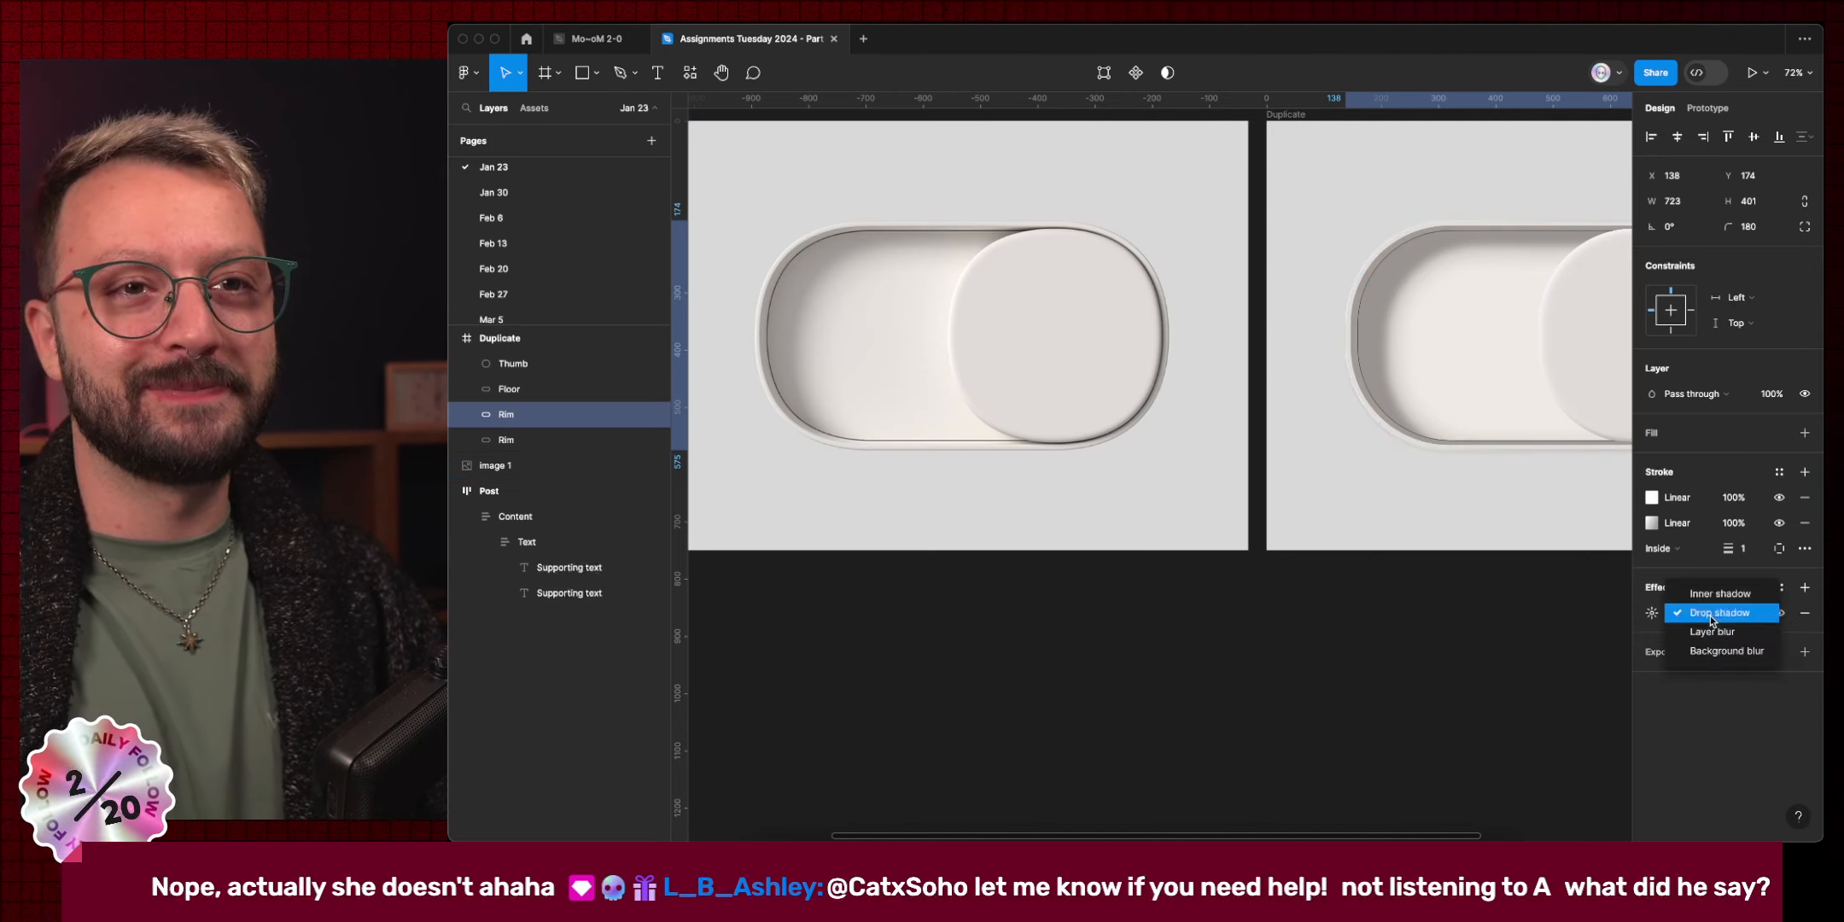
left_click(1713, 605)
scroll(1365, 367, "up", 5)
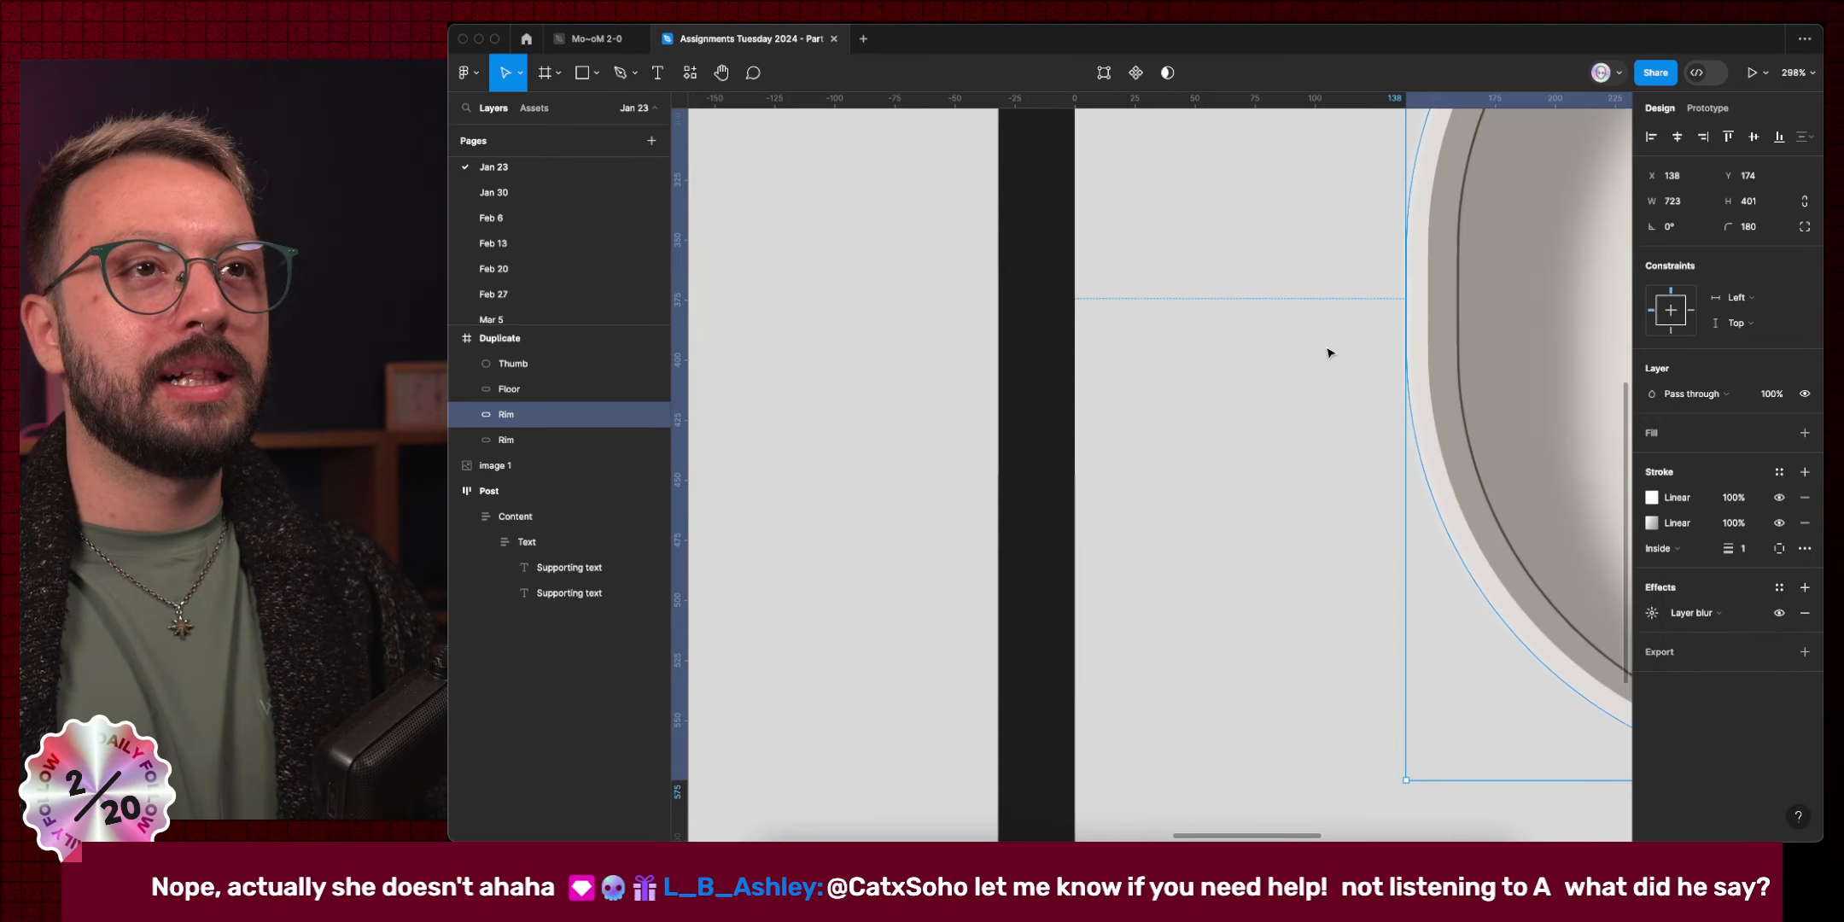
left_click(1653, 613)
key("BackSpace")
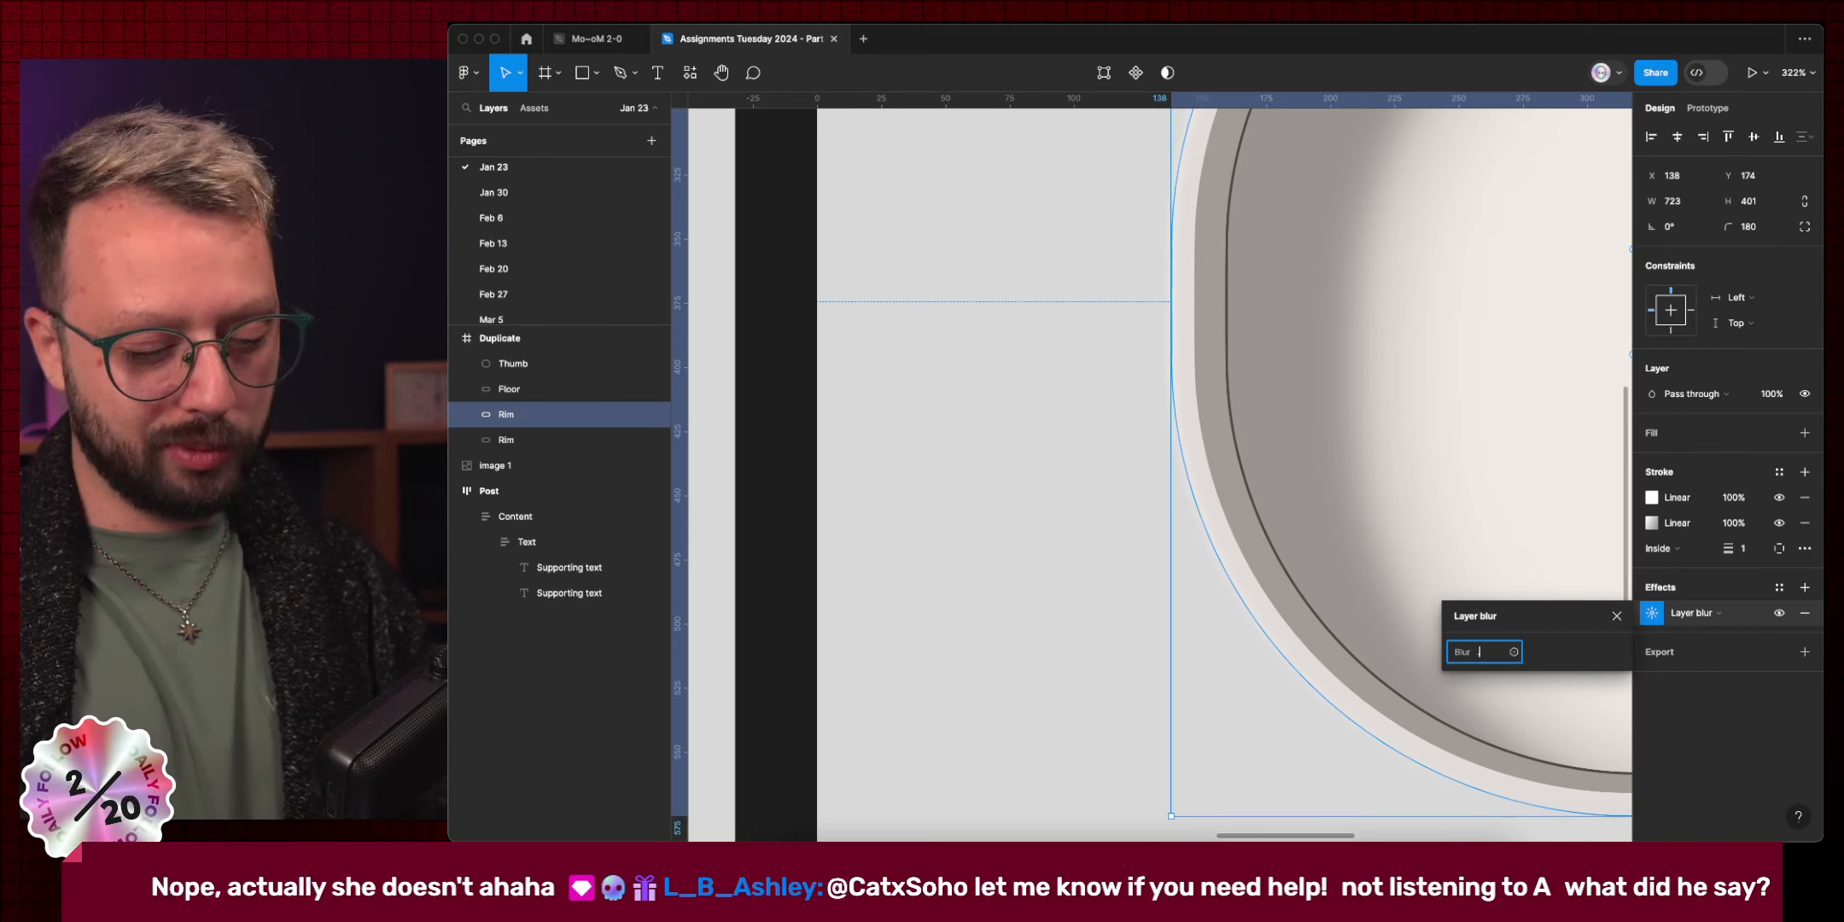
Set the Rim's layer blur to 0.5 and deselect everything.
type(".5")
key("Escape")
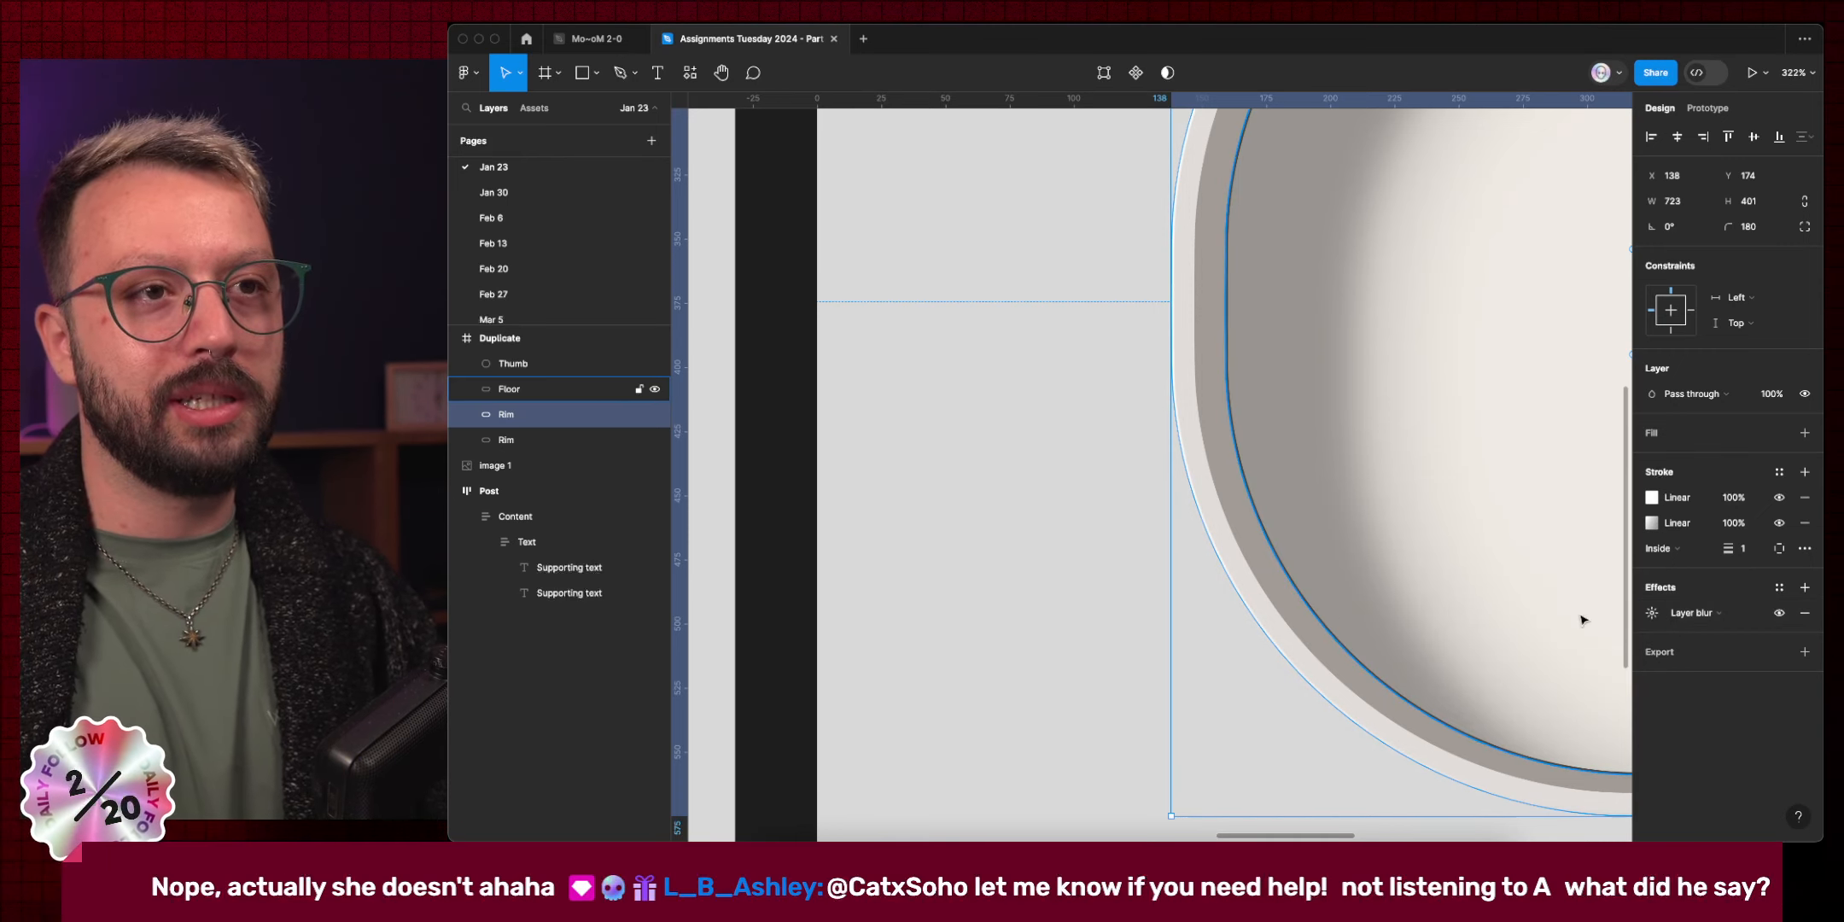
left_click(1065, 567)
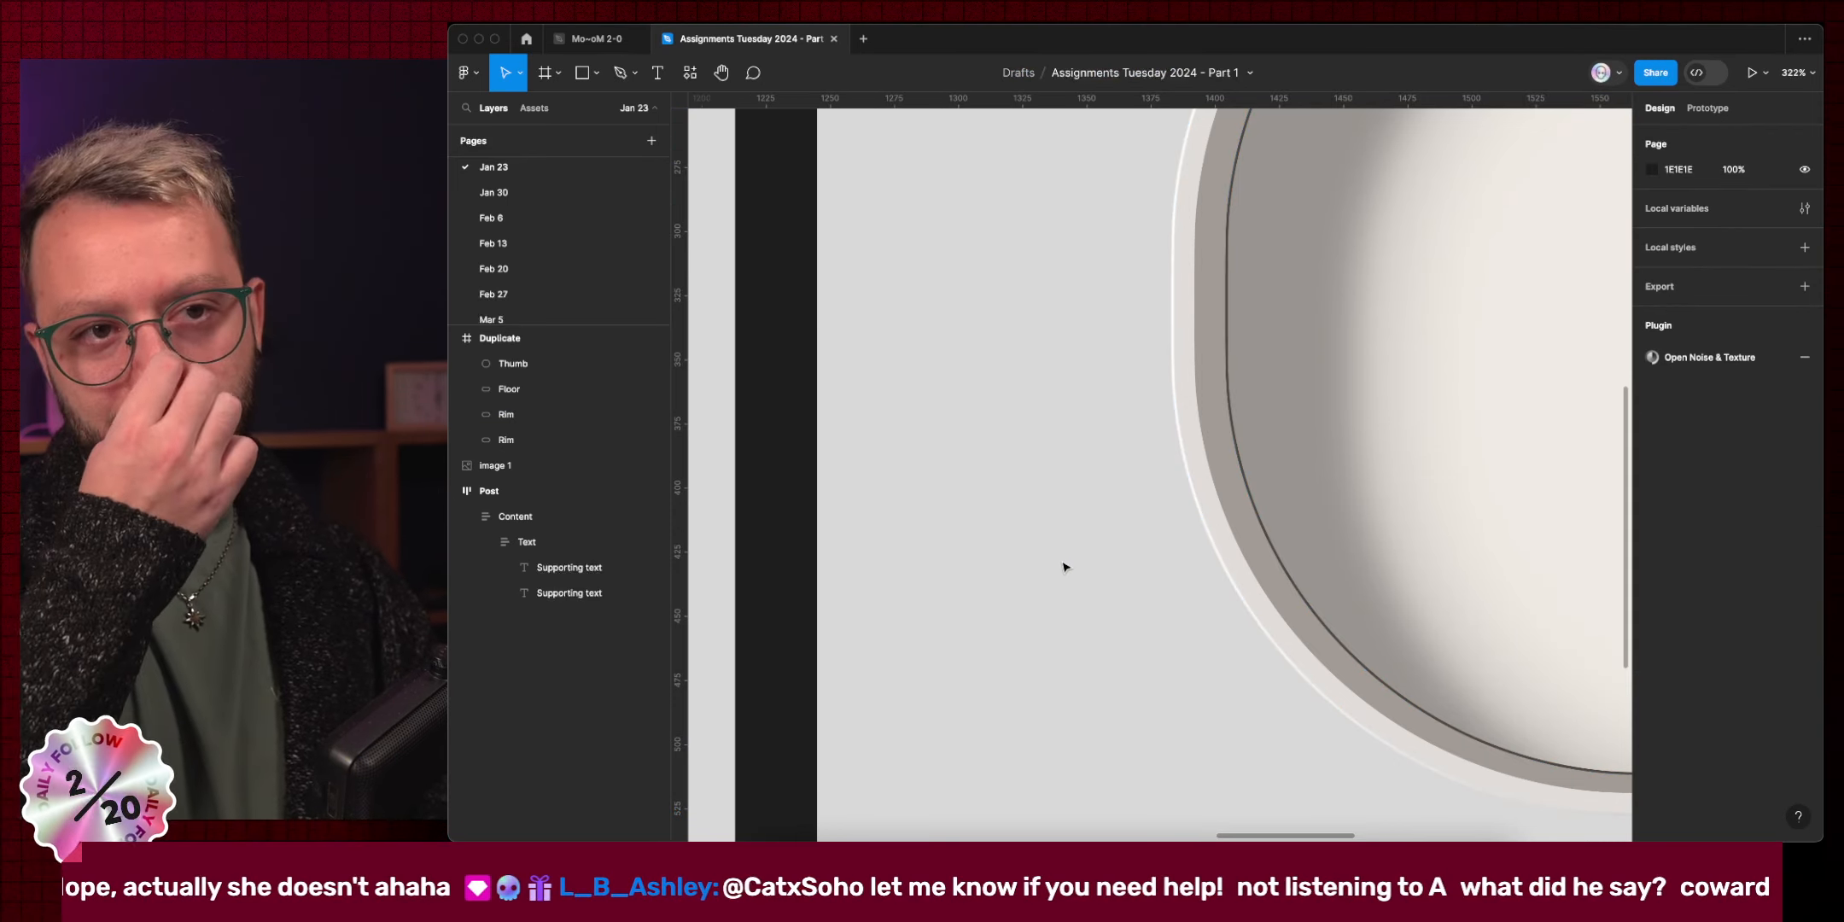
Zoom in to compare the rim edge with the reference image, then select the second Rim.
scroll(1064, 567, "up", 6)
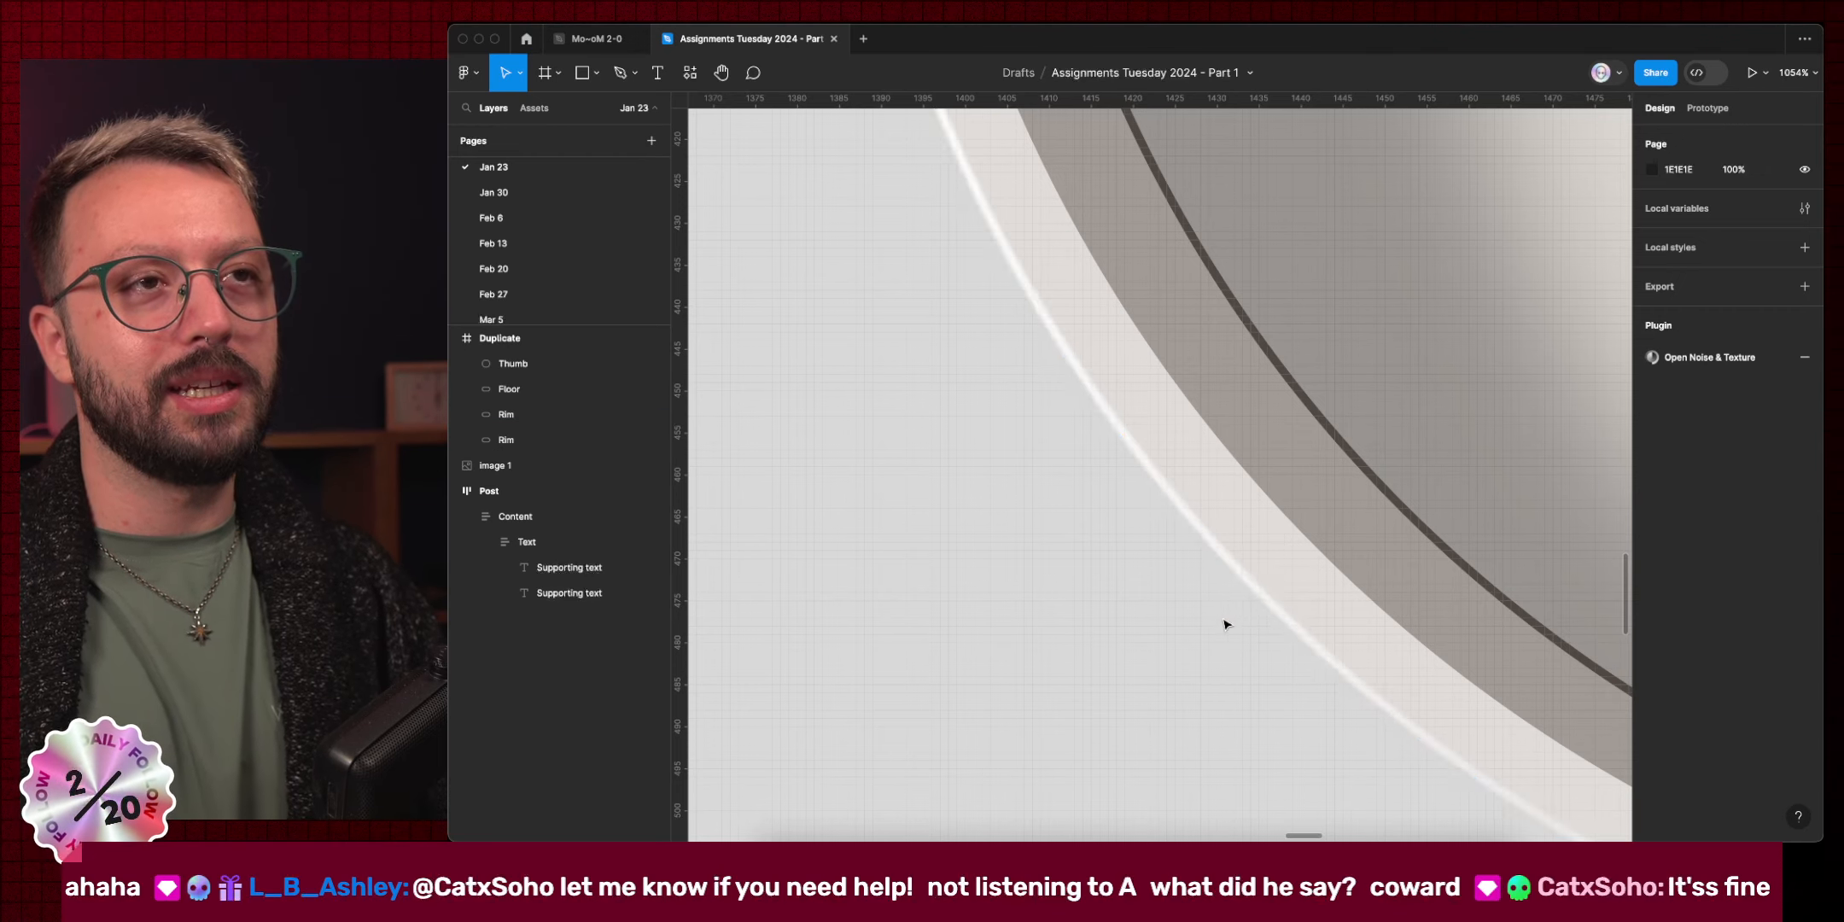
scroll(1227, 625, "down", 5)
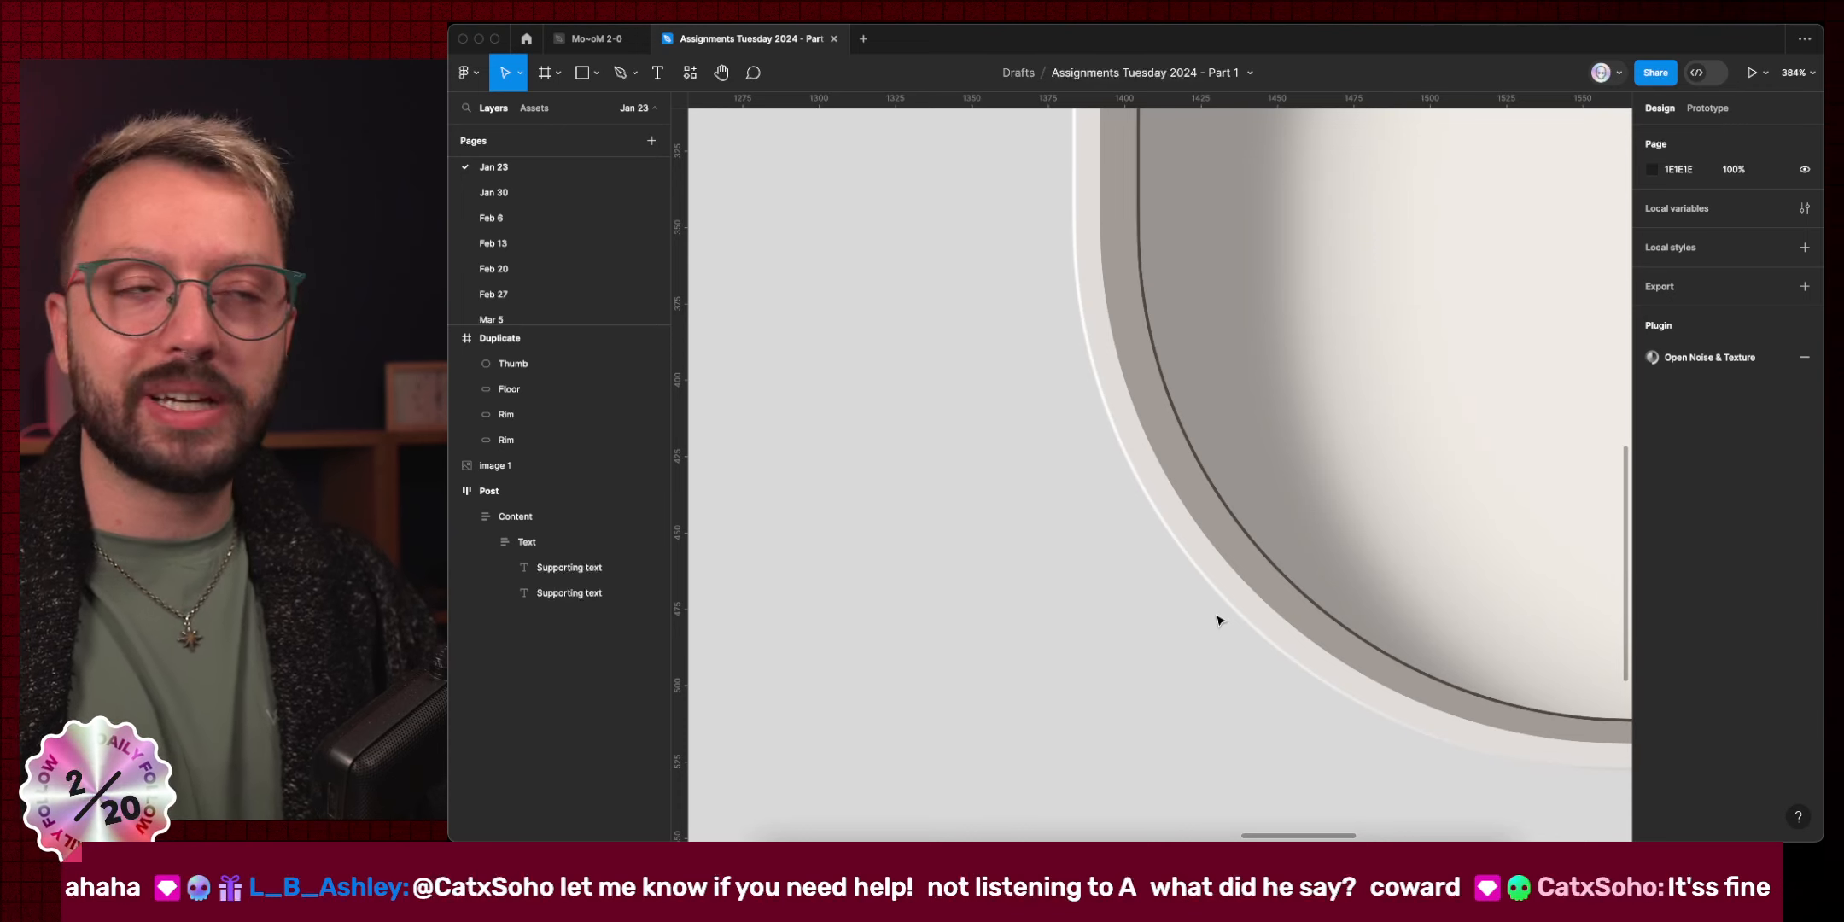
scroll(1218, 620, "down", 6)
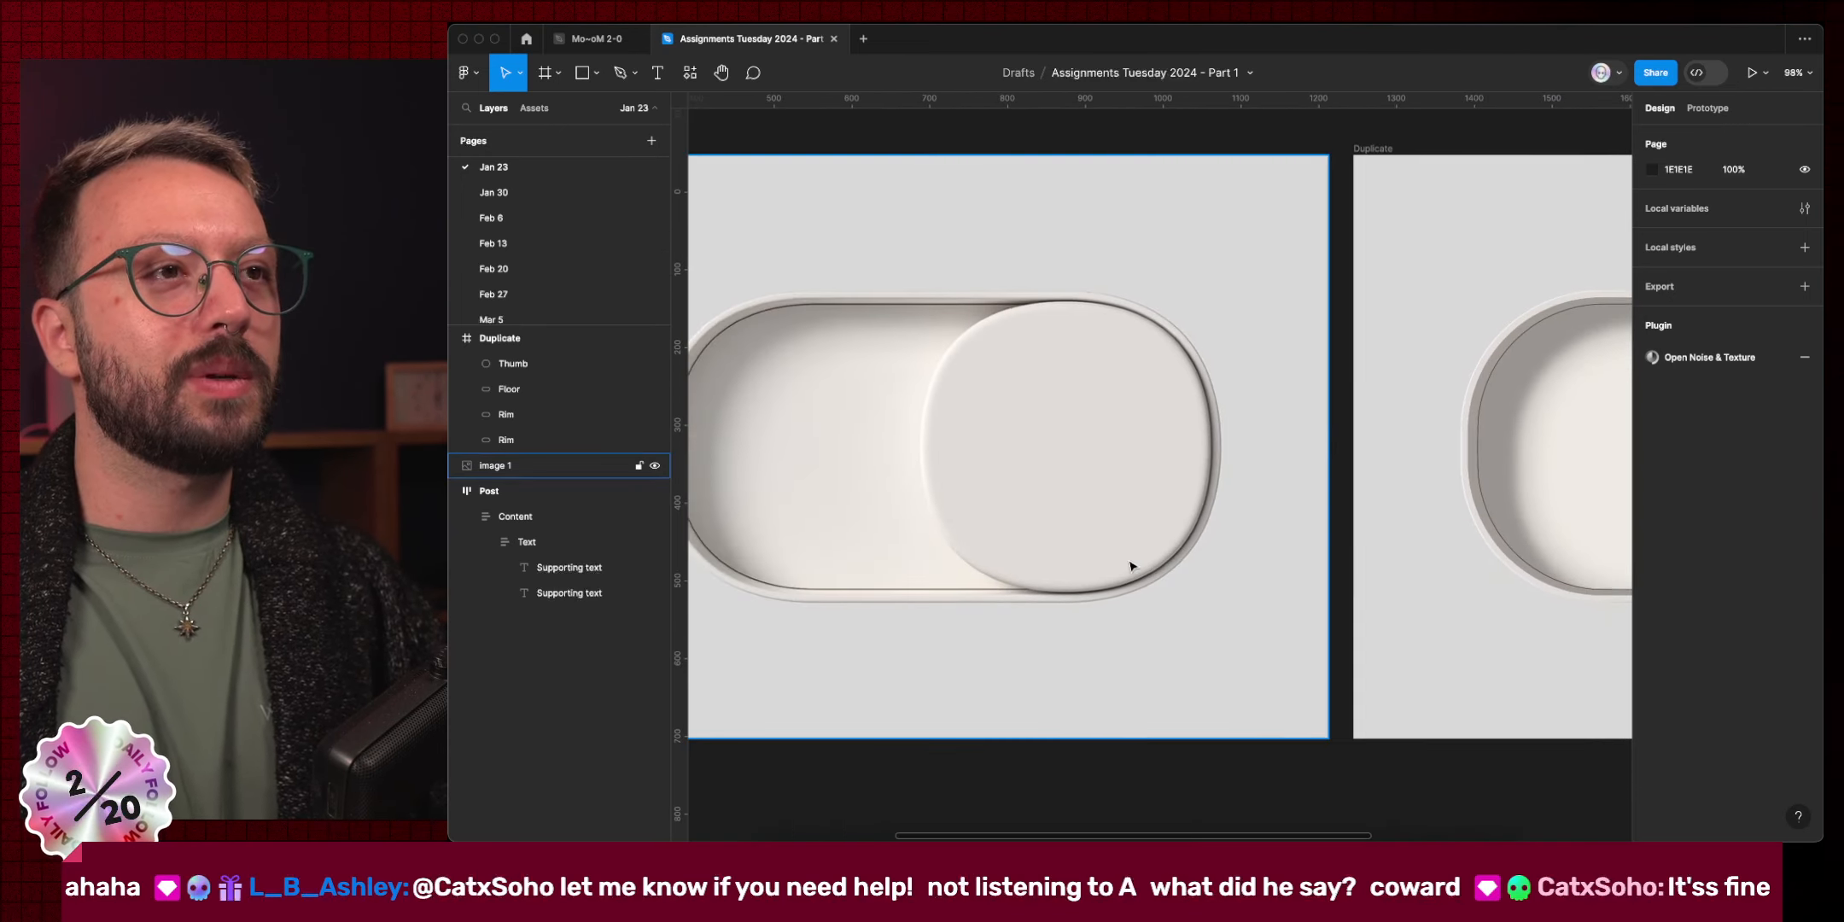
scroll(1063, 638, "up", 5)
scroll(1121, 594, "up", 8)
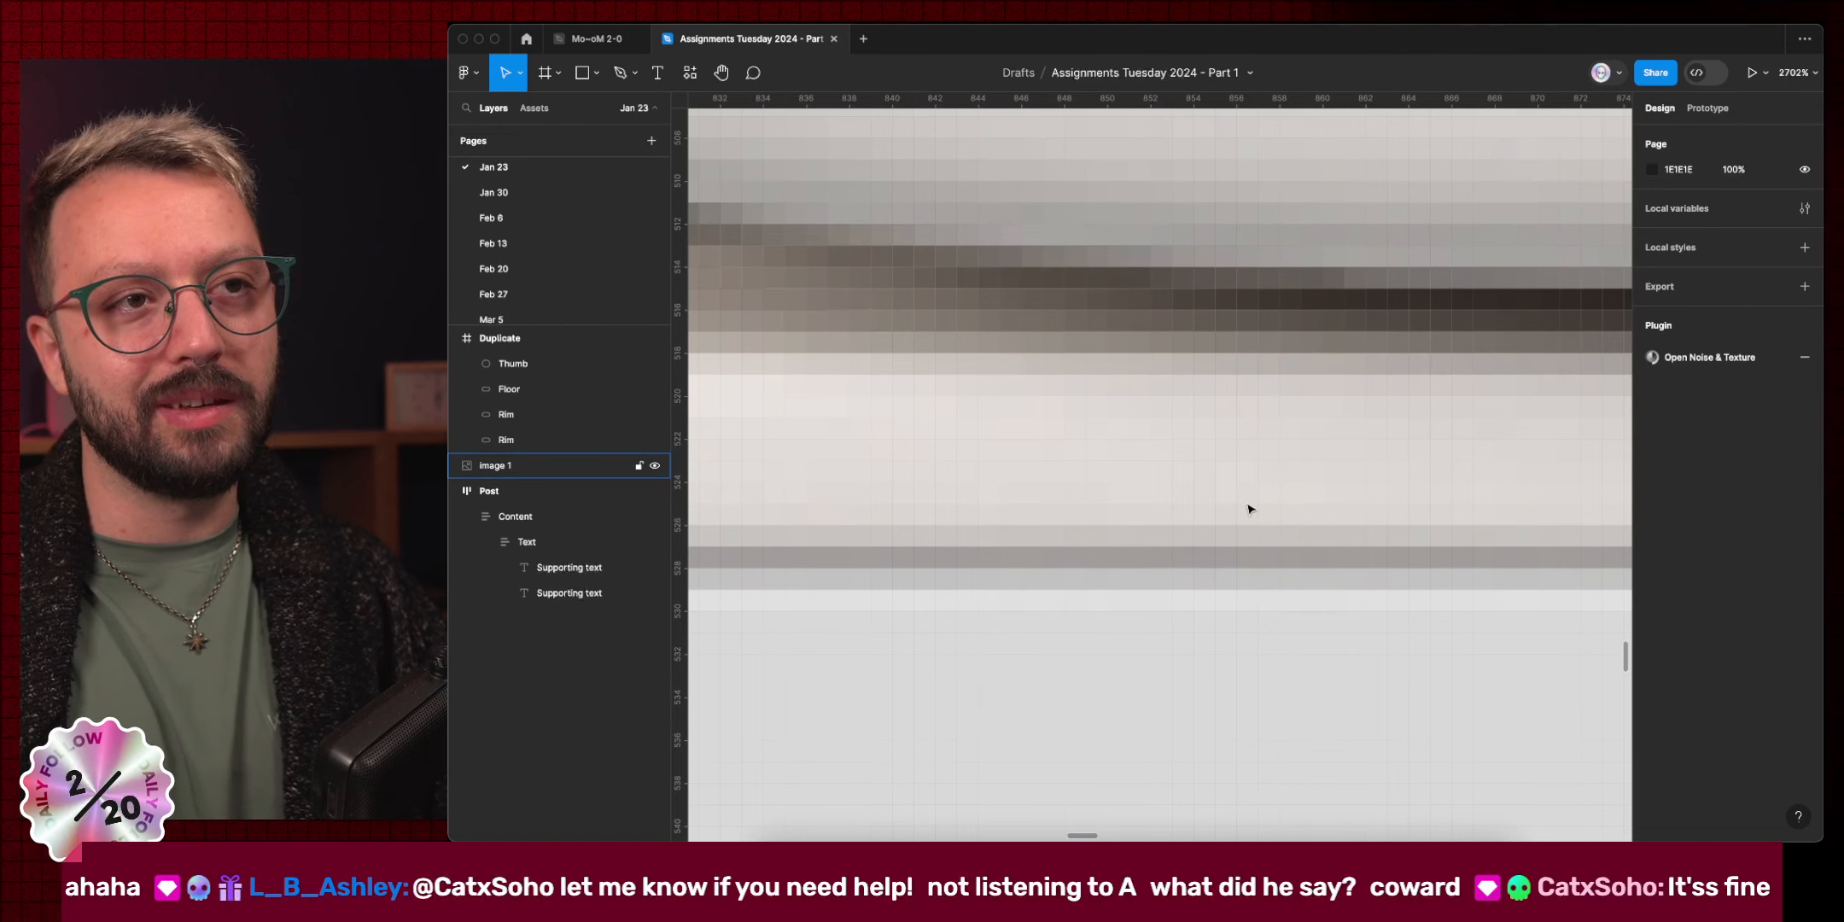
scroll(1131, 533, "down", 10)
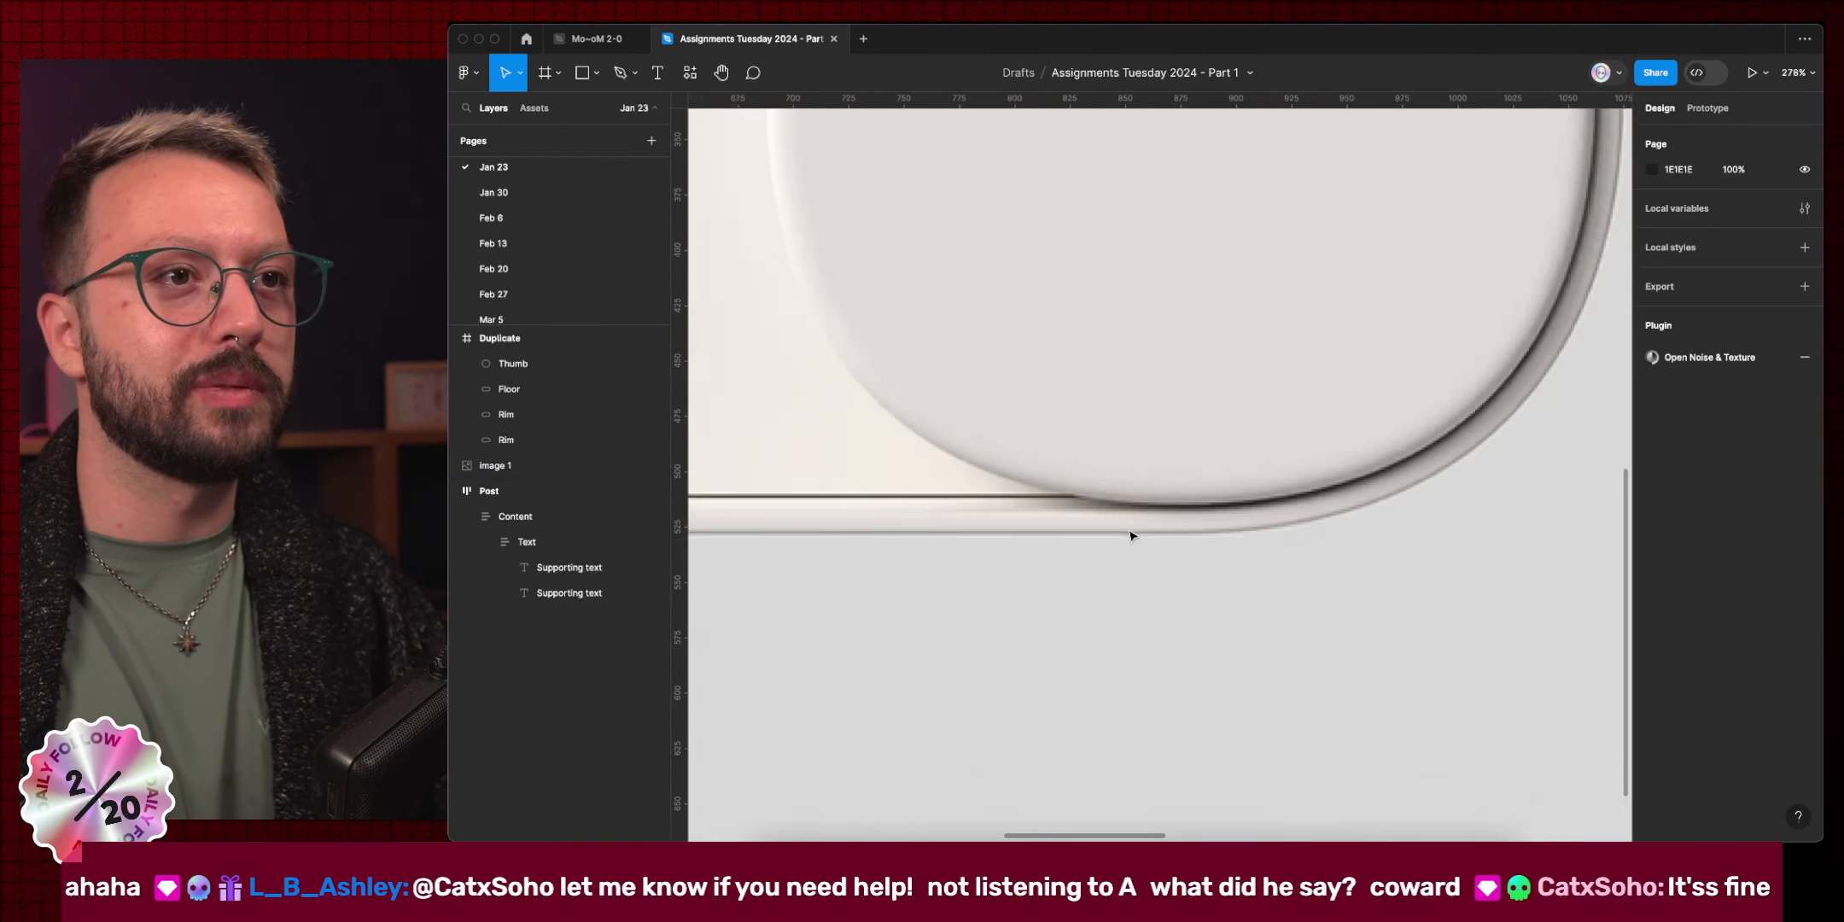
scroll(1145, 249, "up", 2)
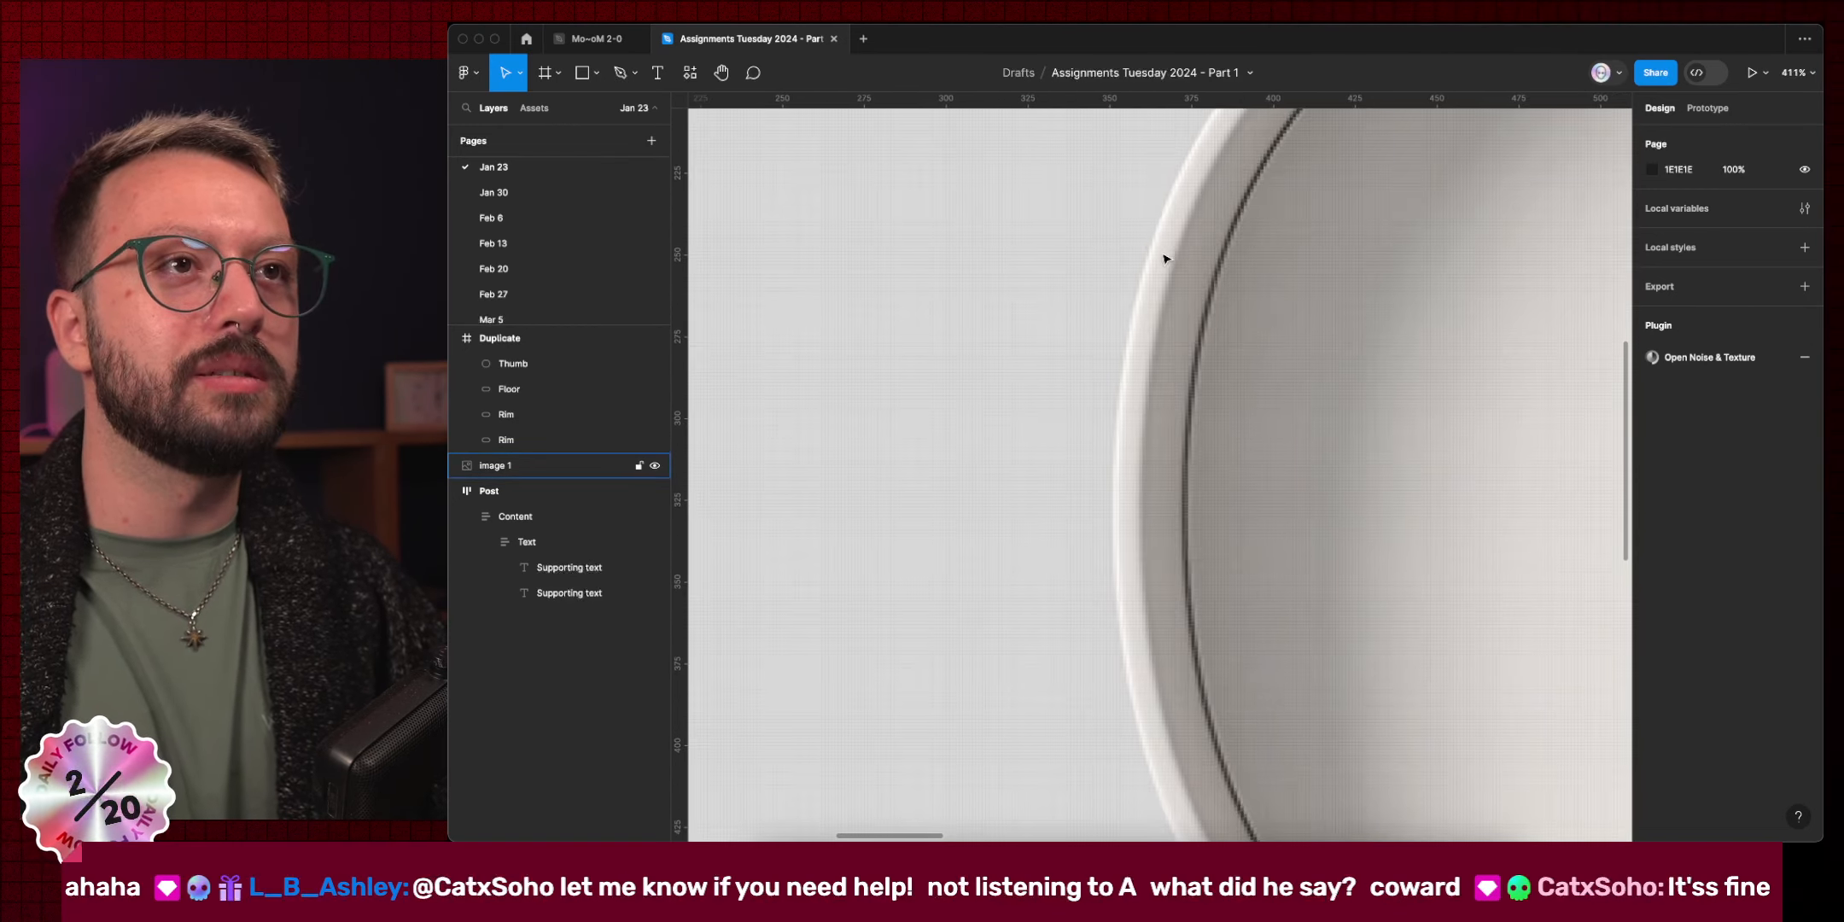
scroll(1189, 472, "down", 5)
scroll(1227, 579, "right", 2)
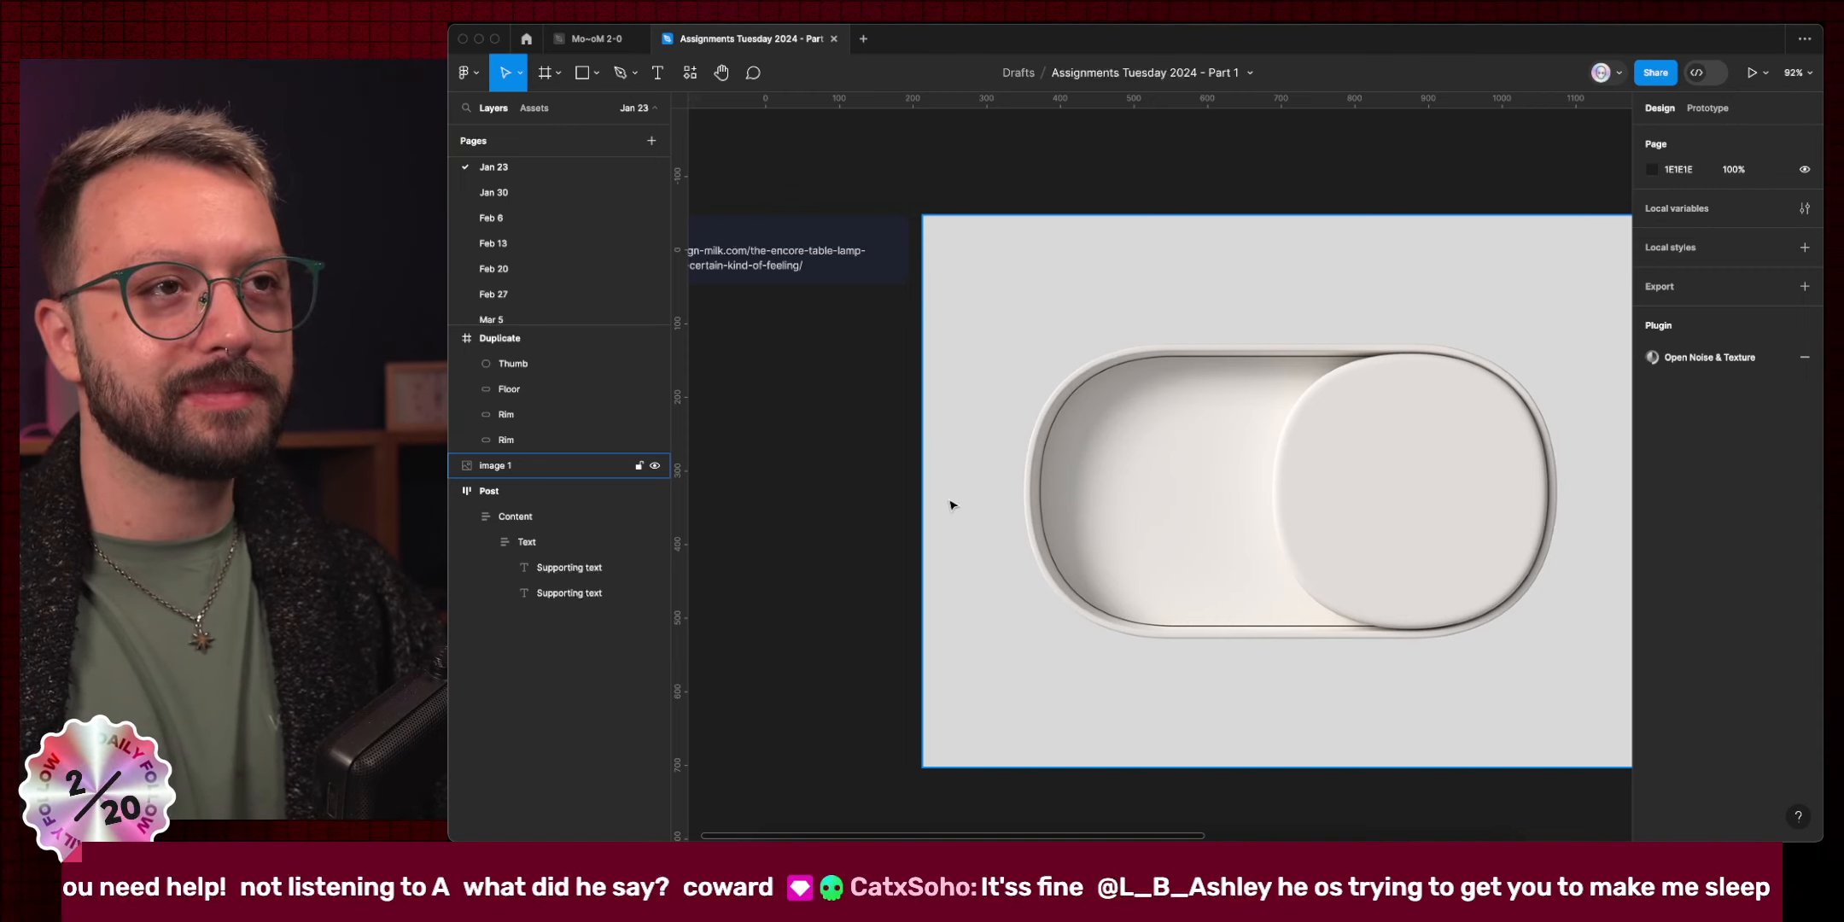
scroll(1089, 511, "right", 10)
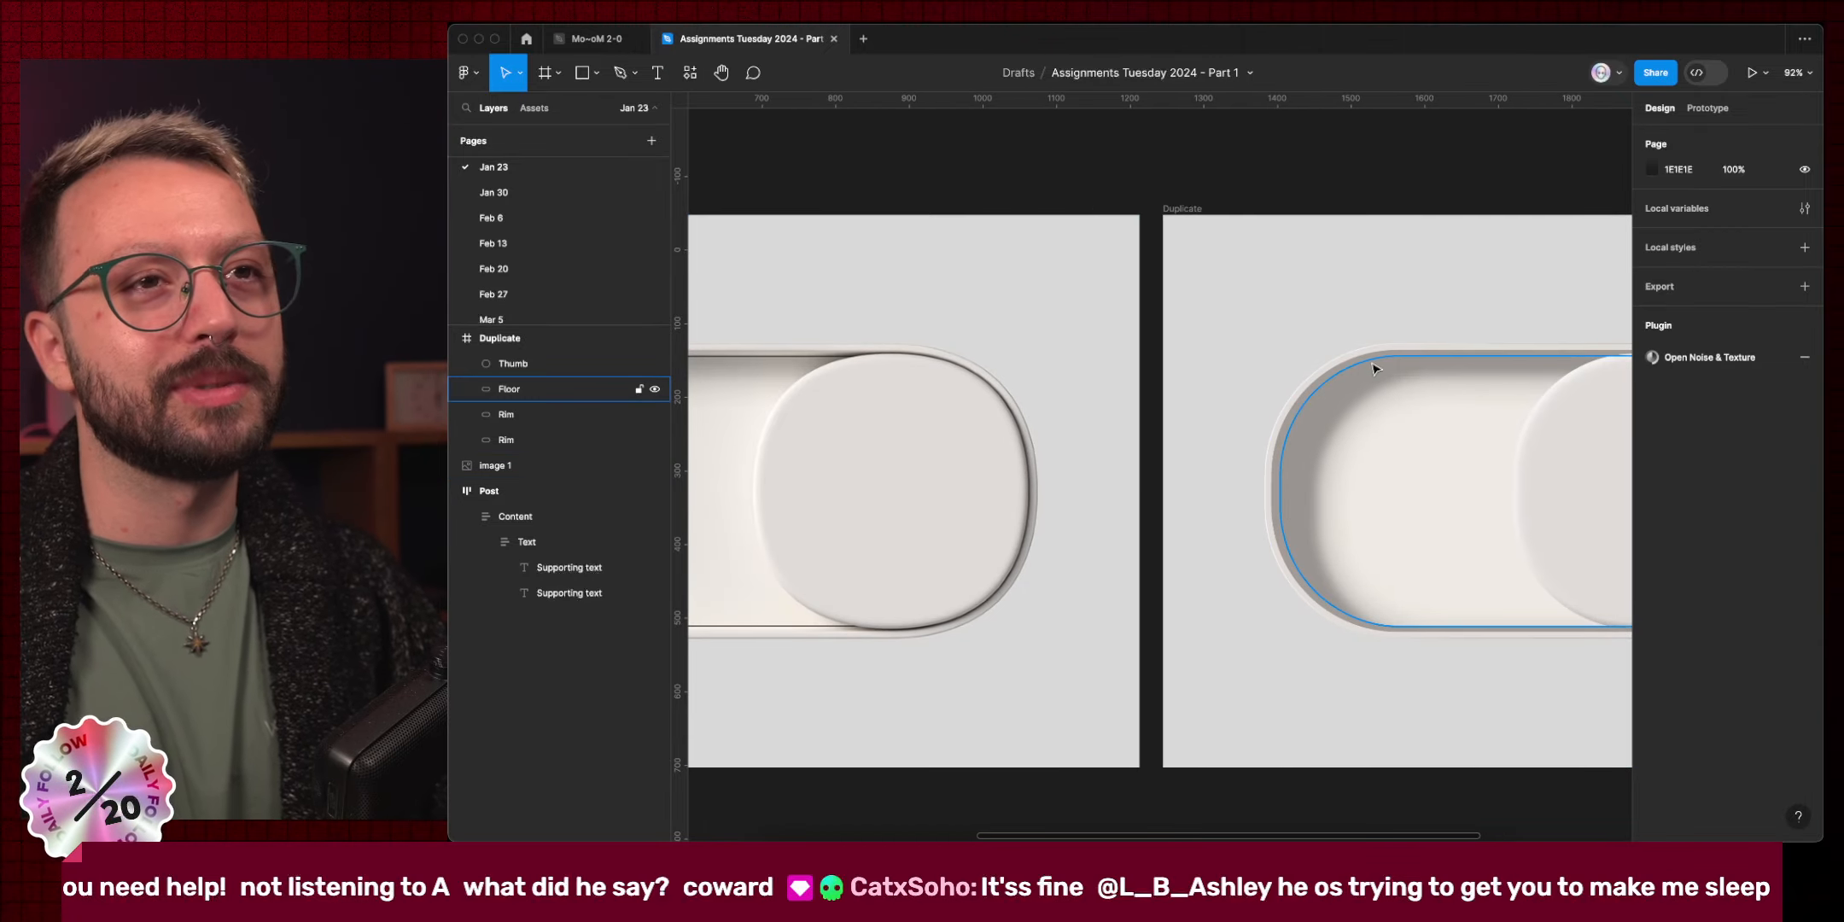
key("super")
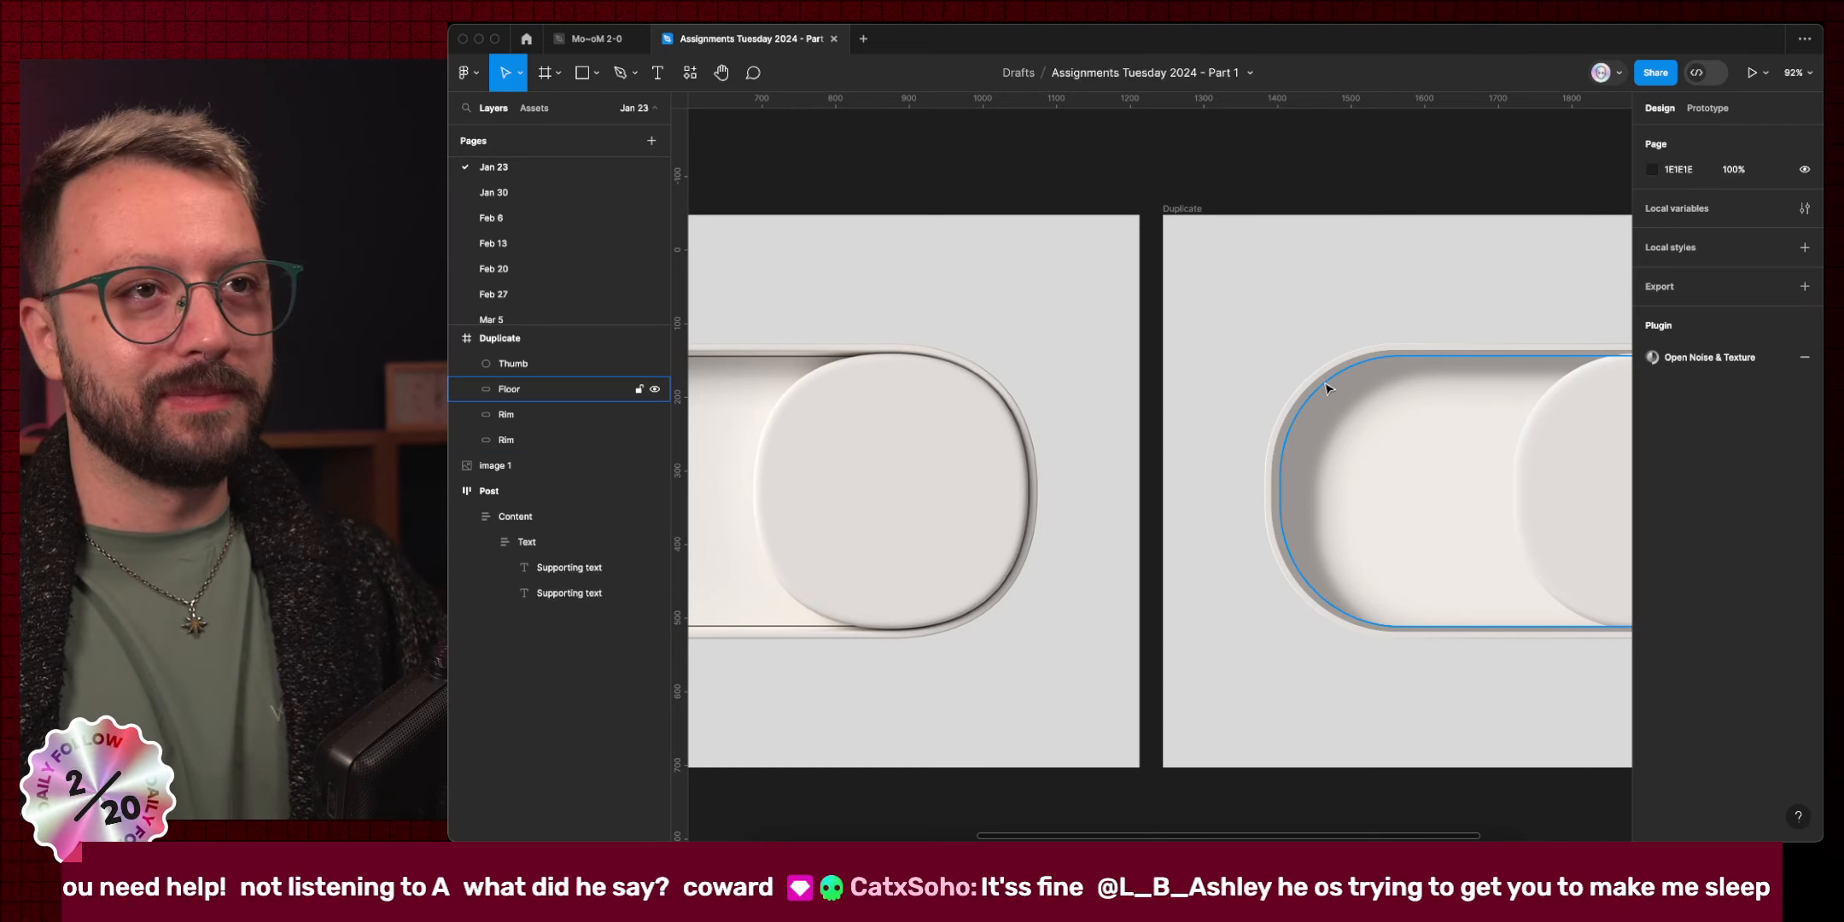
left_click(1329, 382)
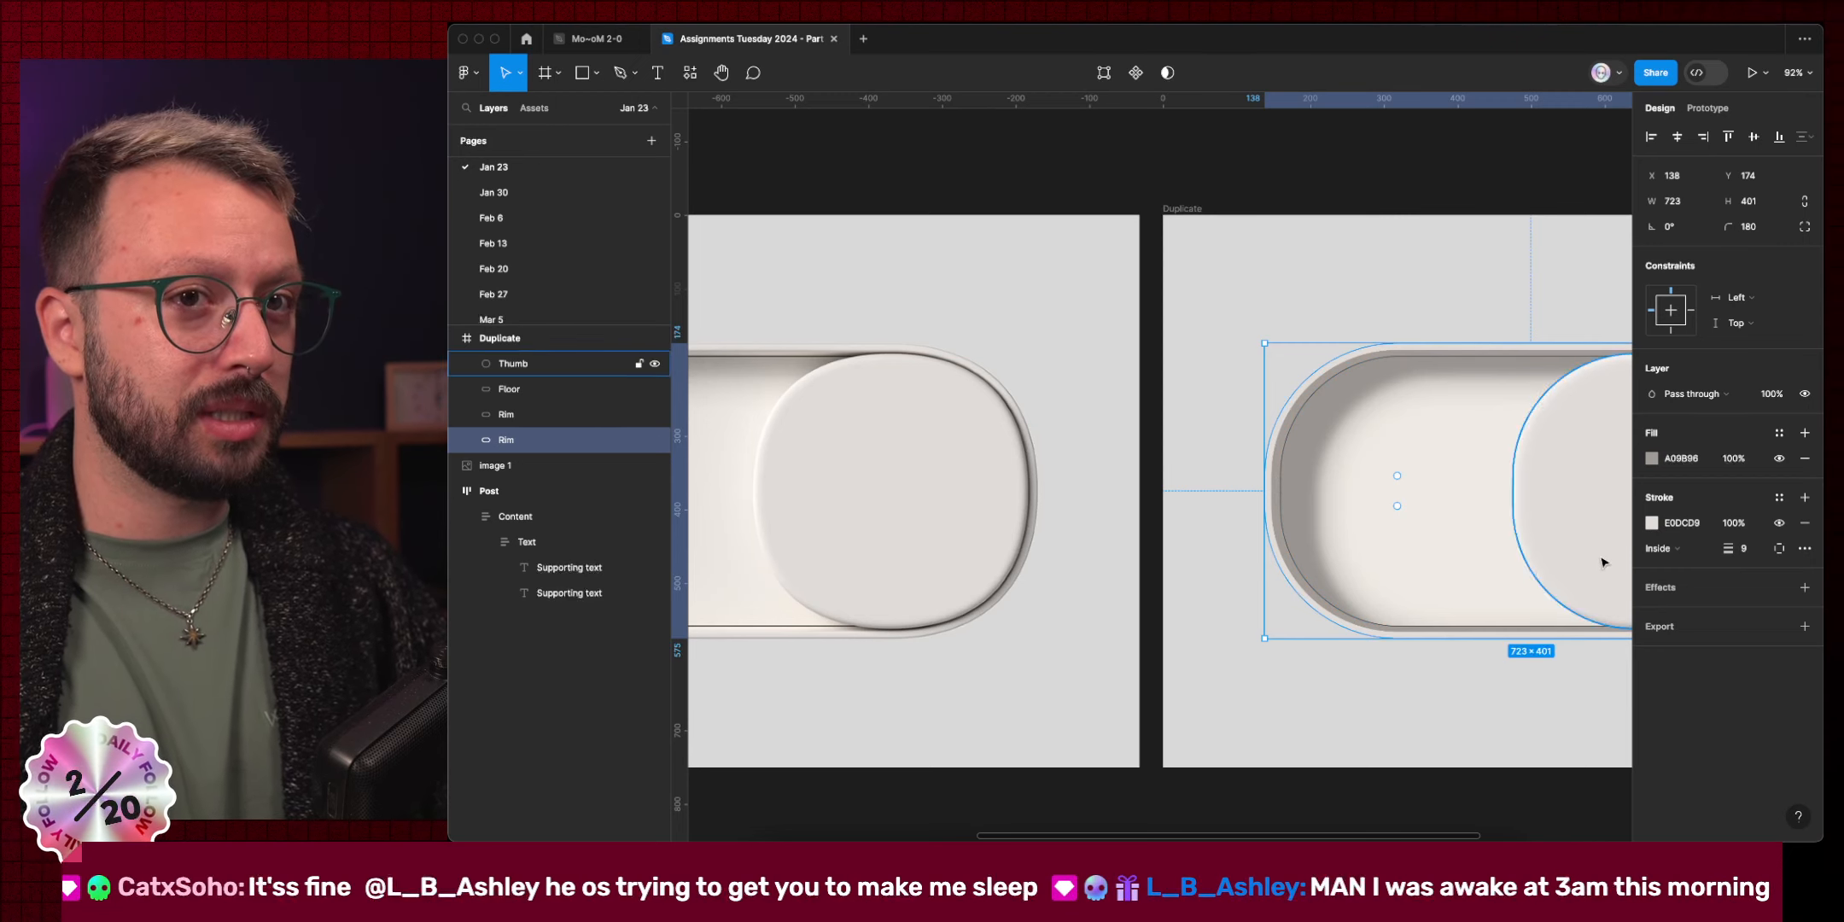
Give the second Rim an inner shadow (X 0, Y 4, blur 4, black 25%) with spread 8.
left_click(1660, 589)
left_click(1712, 615)
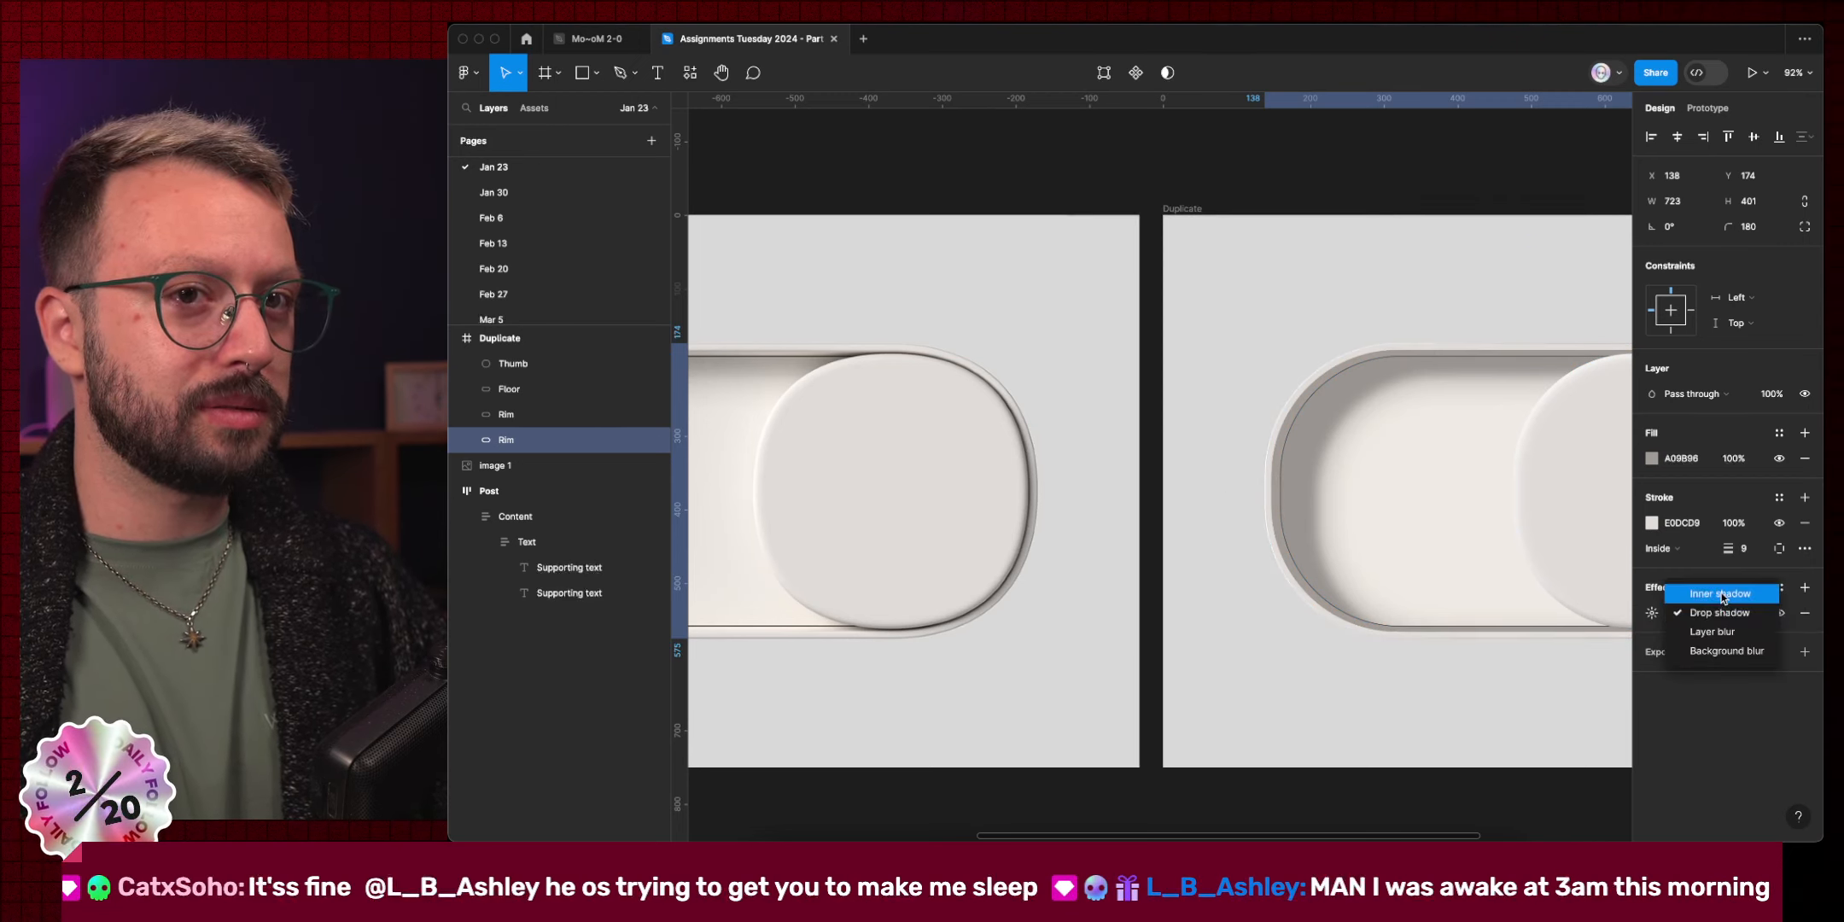
left_click(1722, 592)
left_click(1652, 613)
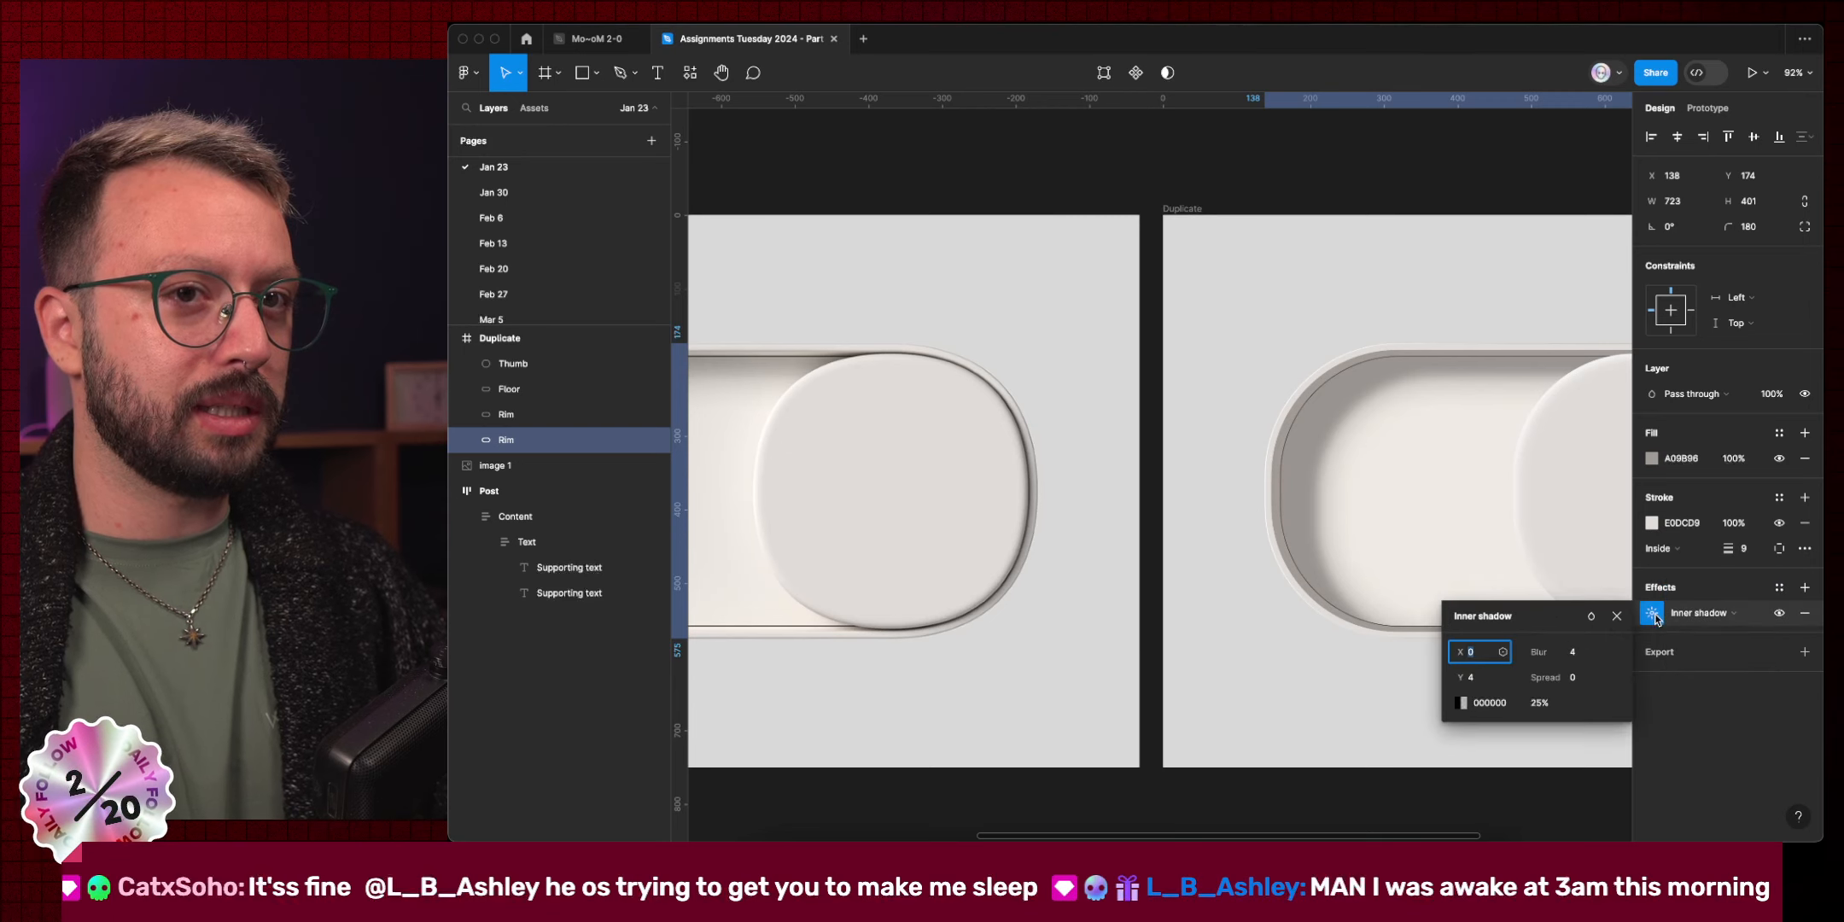
left_click(1591, 680)
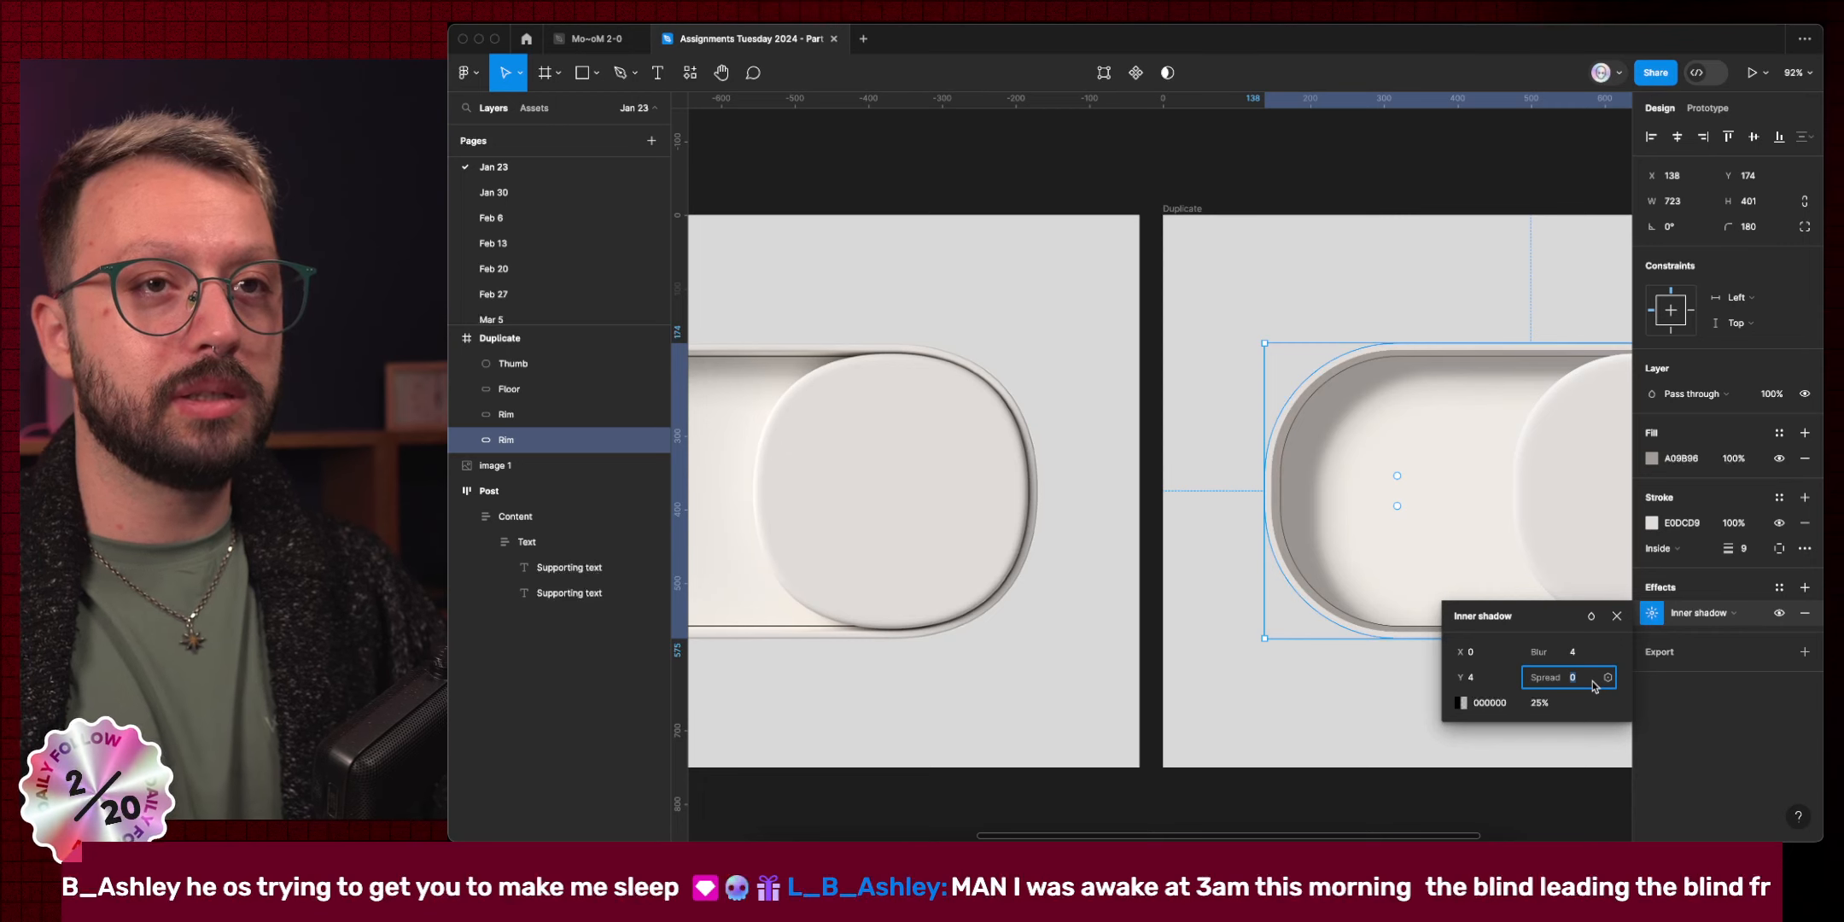
key("shift+Down")
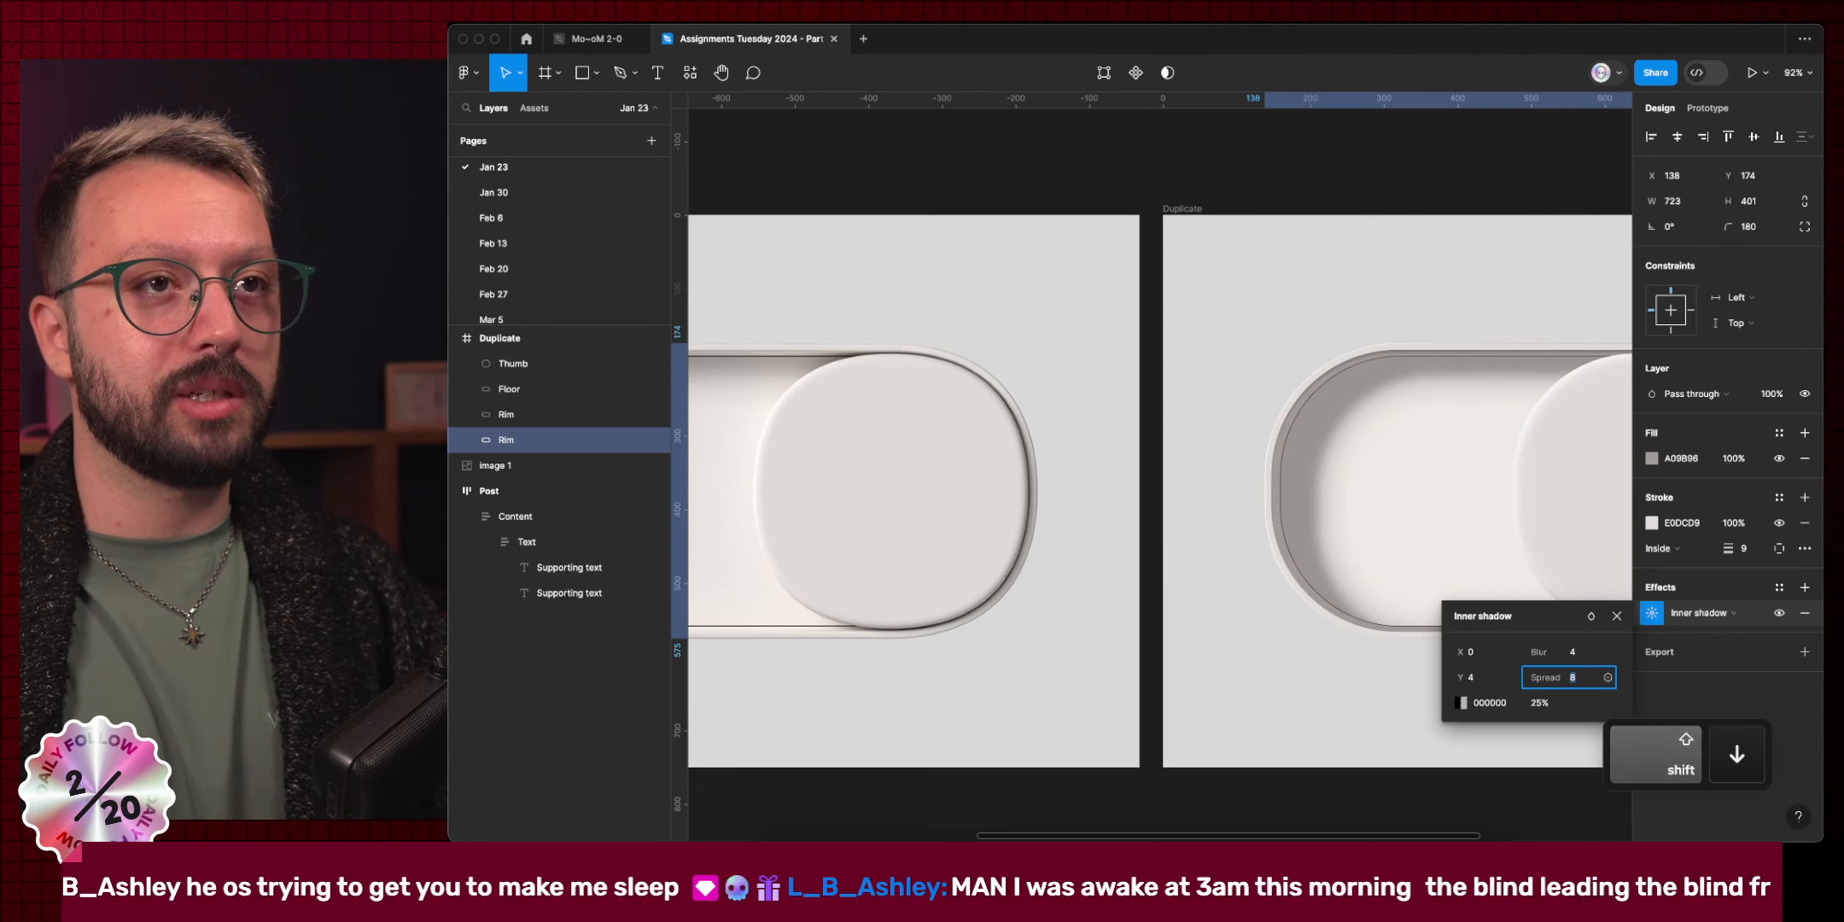
scroll(1346, 387, "up", 5)
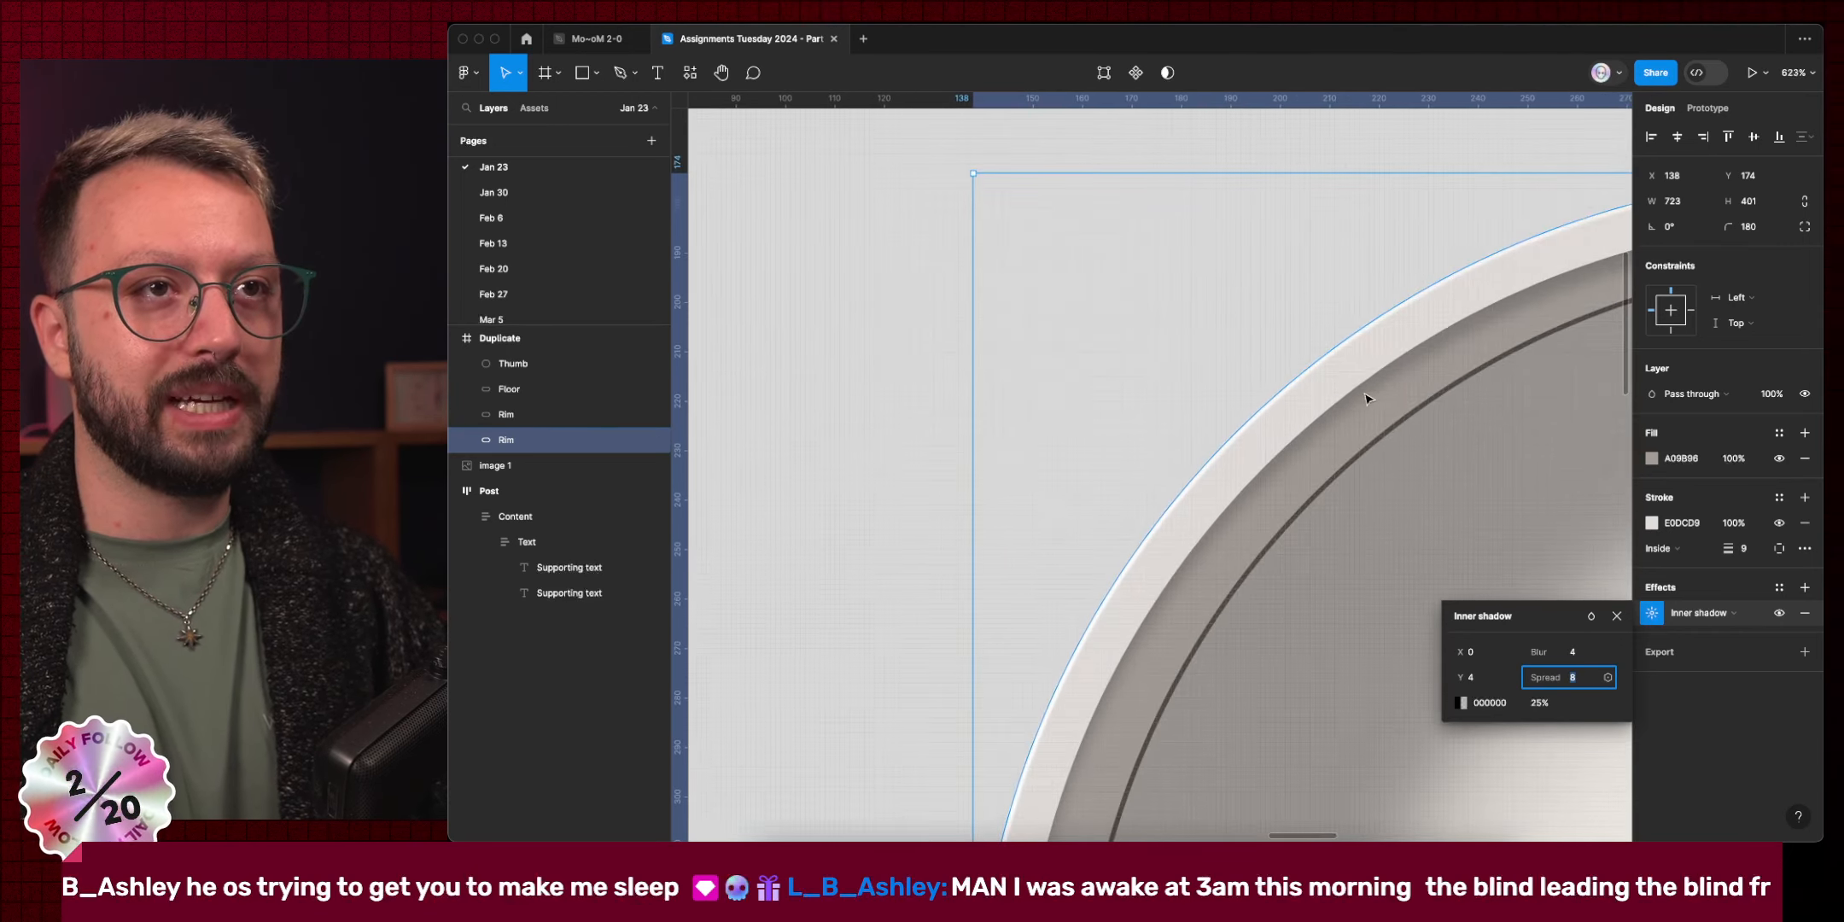
scroll(1358, 384, "down", 6)
scroll(1195, 427, "left", 3)
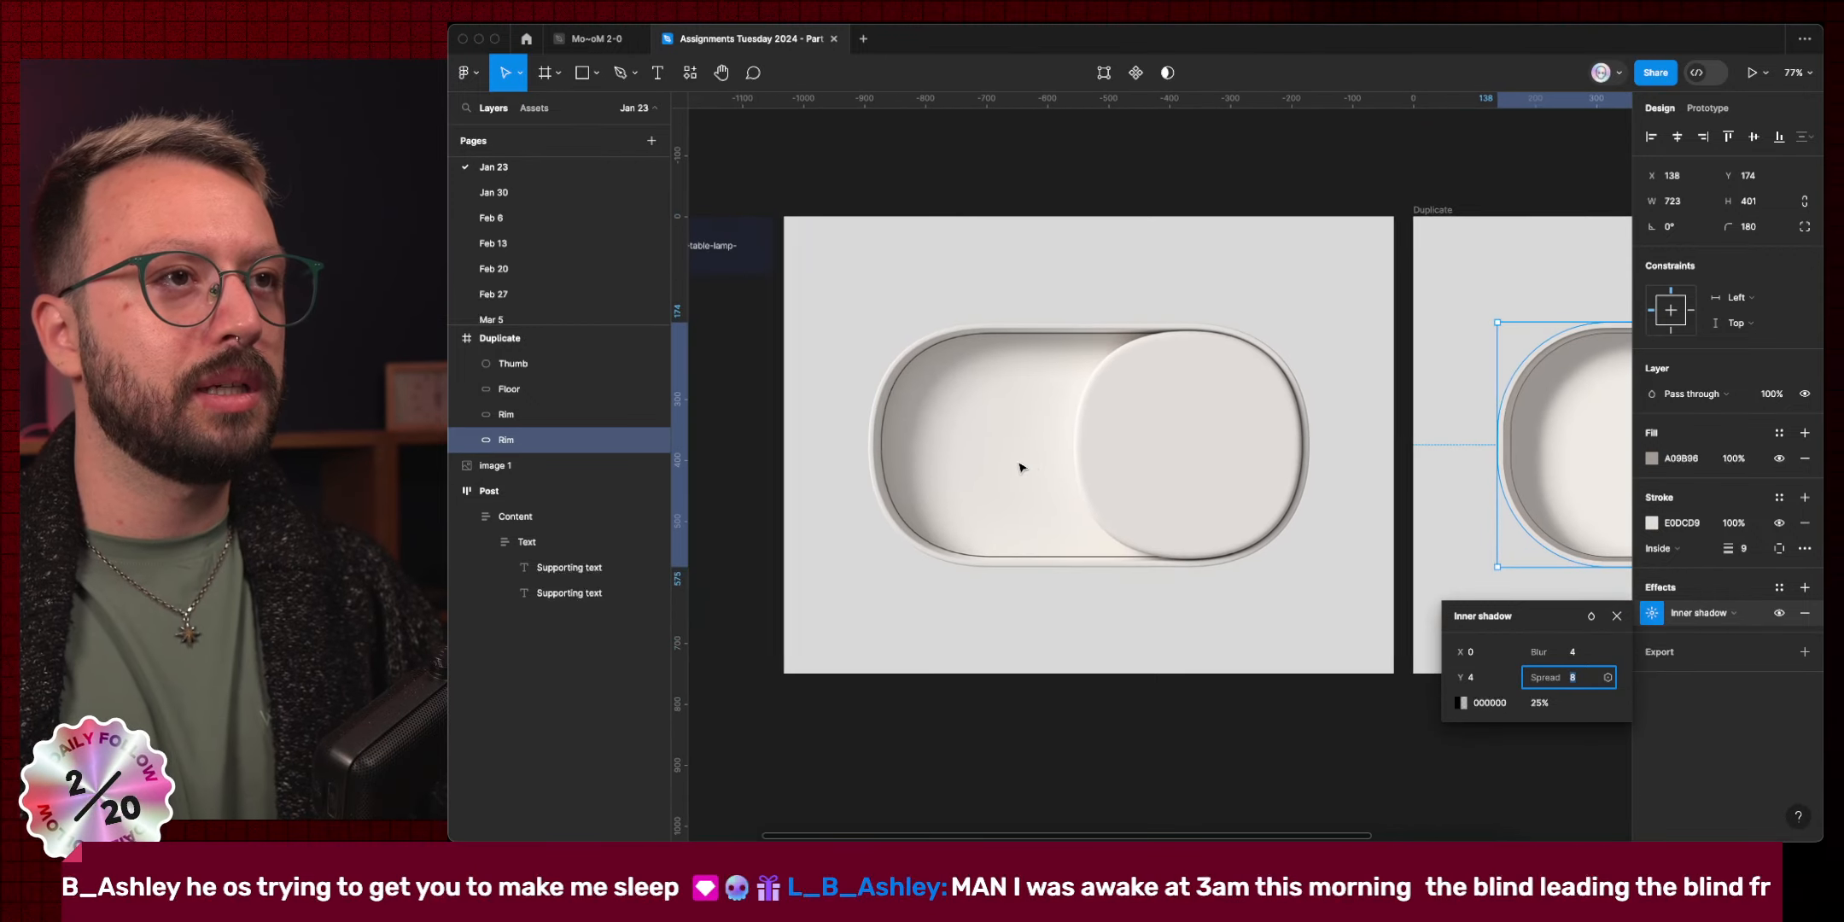
scroll(914, 399, "up", 5)
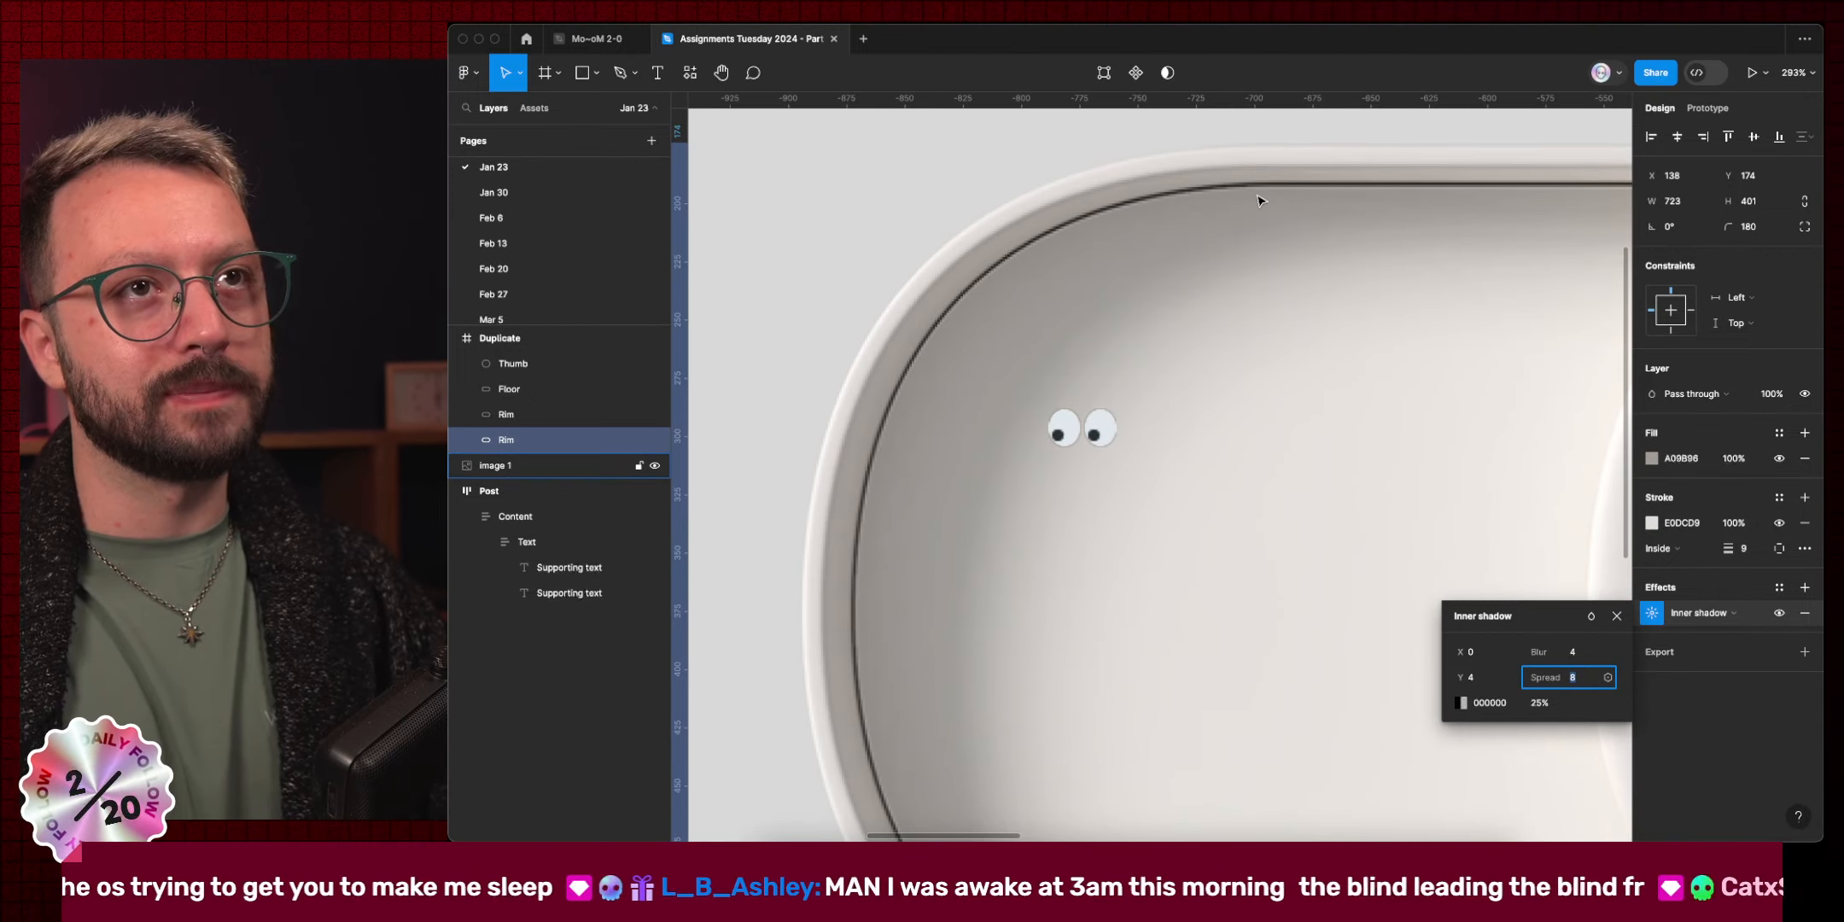
scroll(1260, 200, "right", 8)
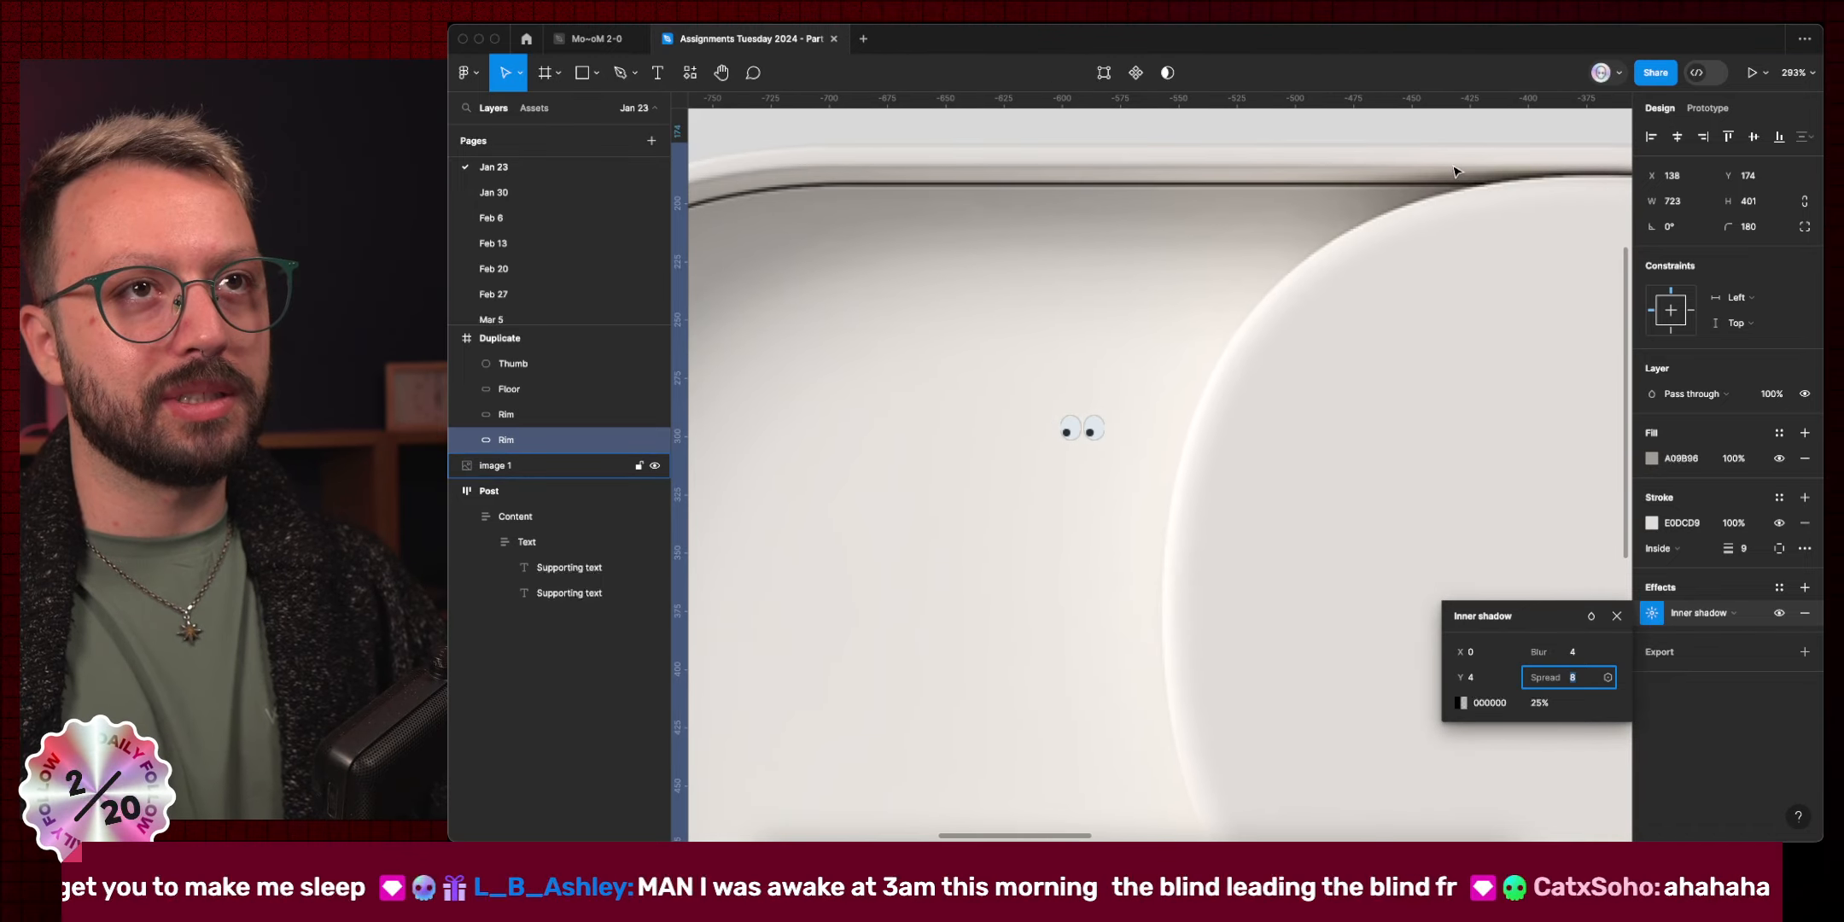
scroll(1234, 222, "down", 6)
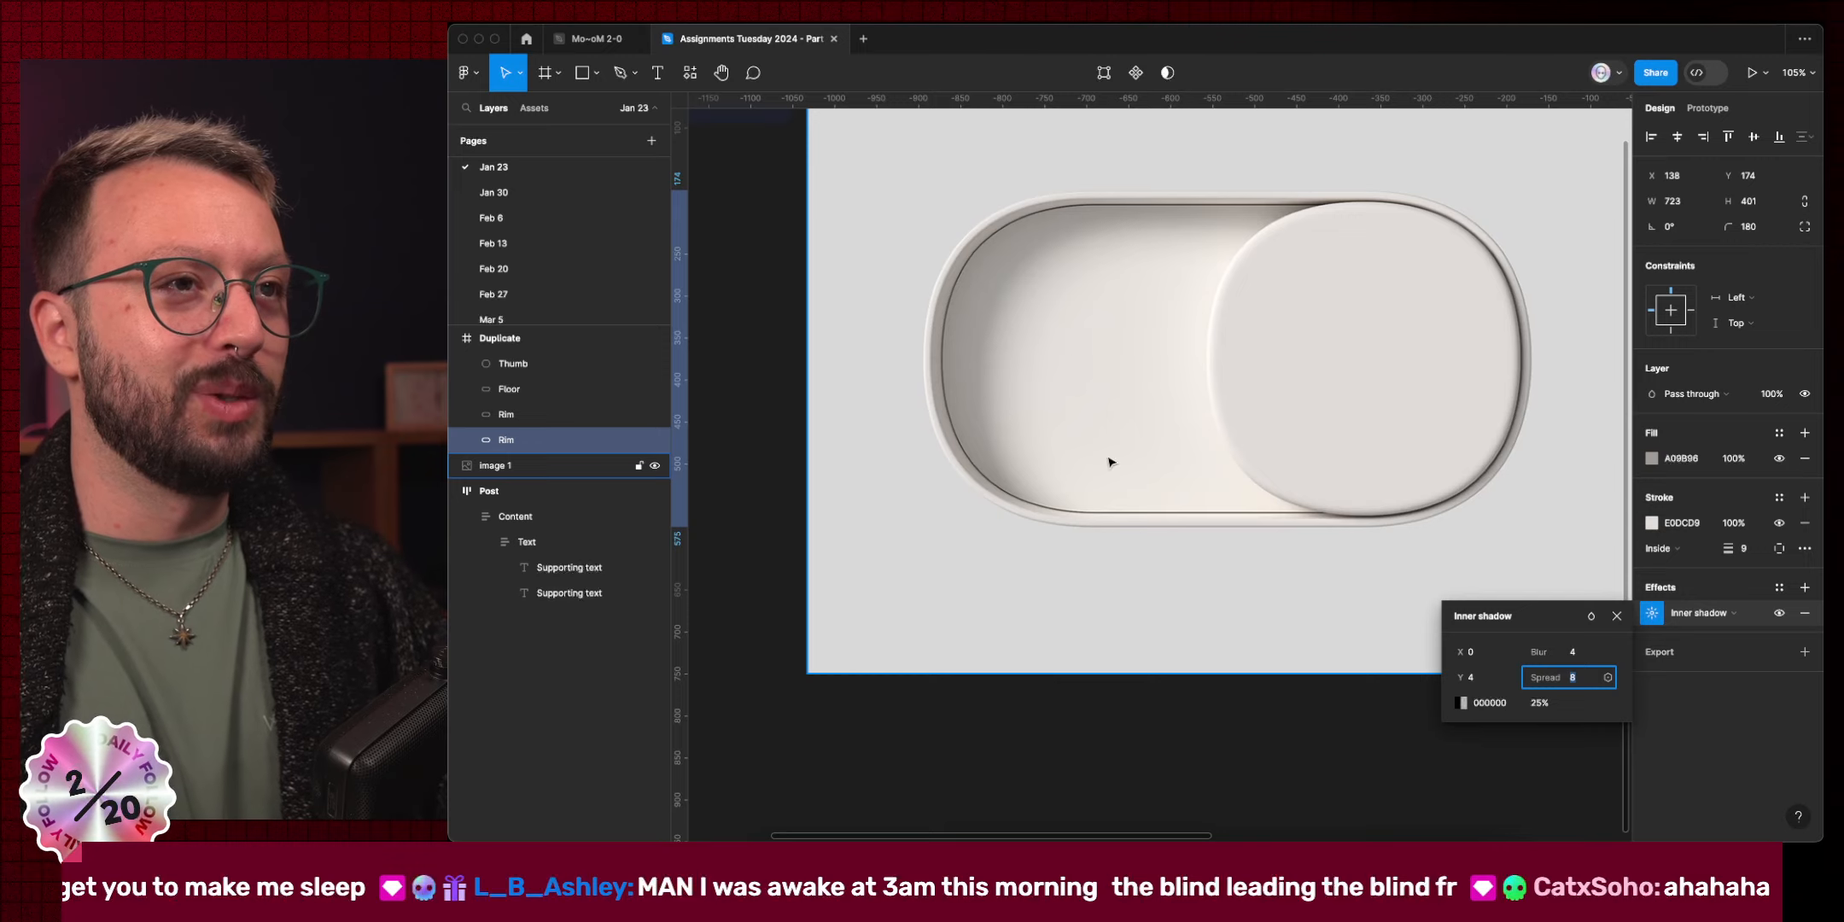
scroll(1110, 462, "right", 6)
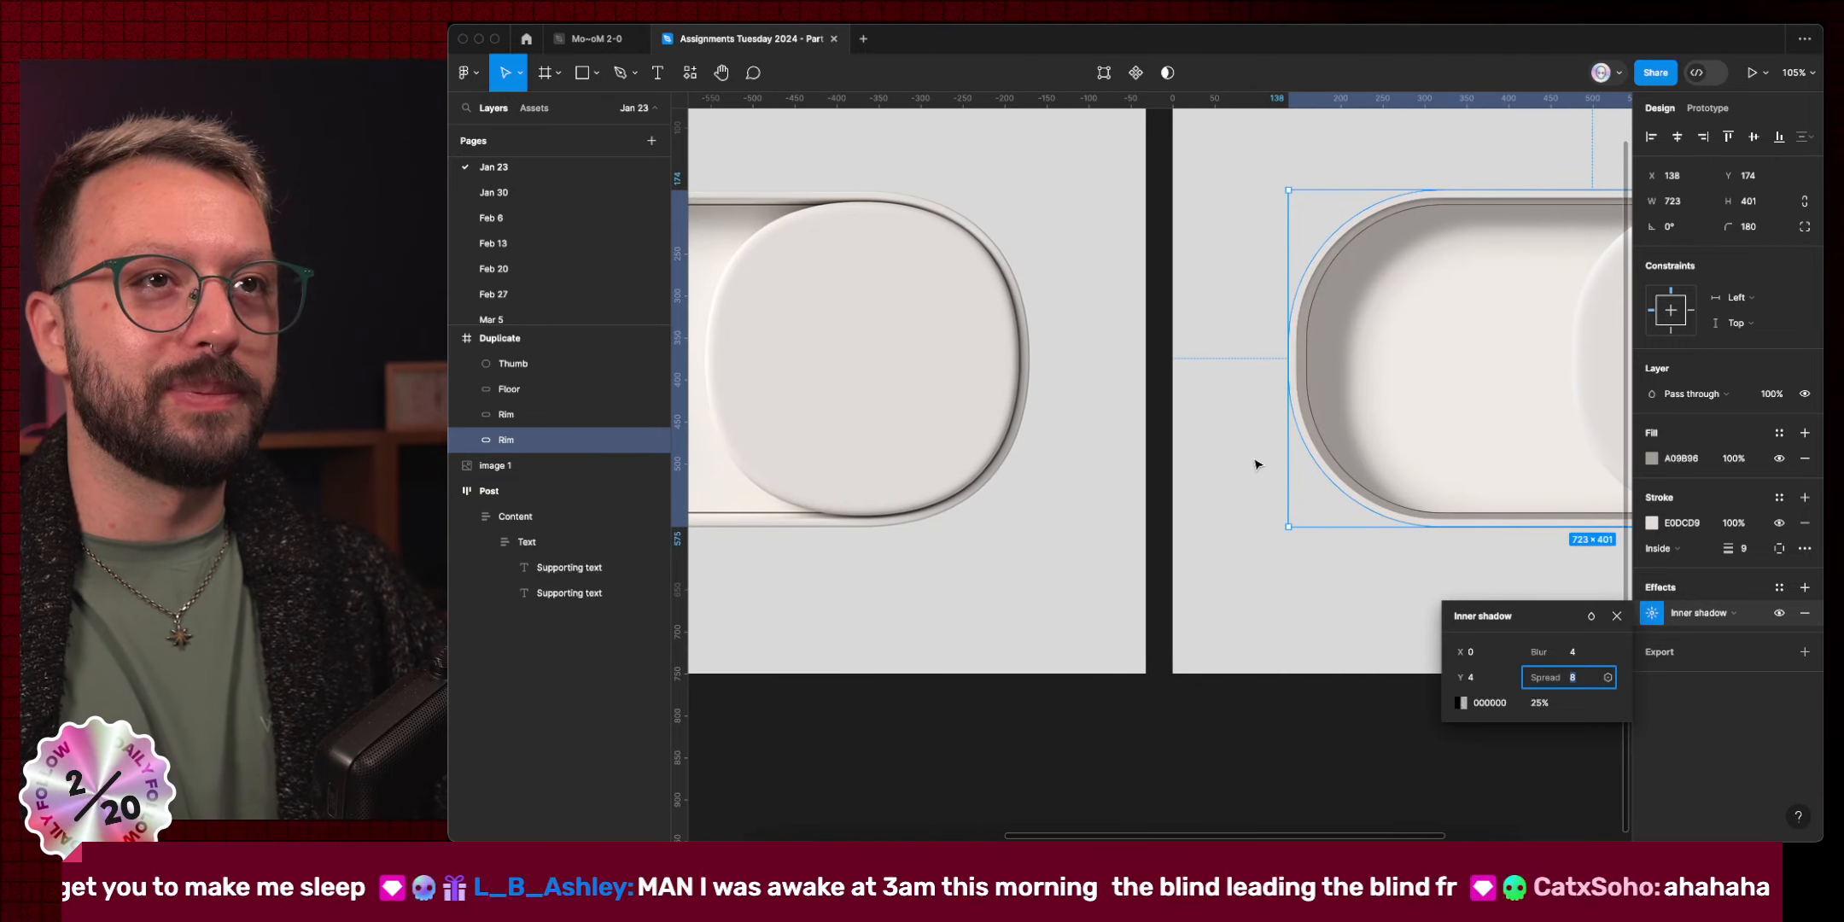
Set the Rim inner shadow's offset to X 2 and Y 0.
left_click(1492, 659)
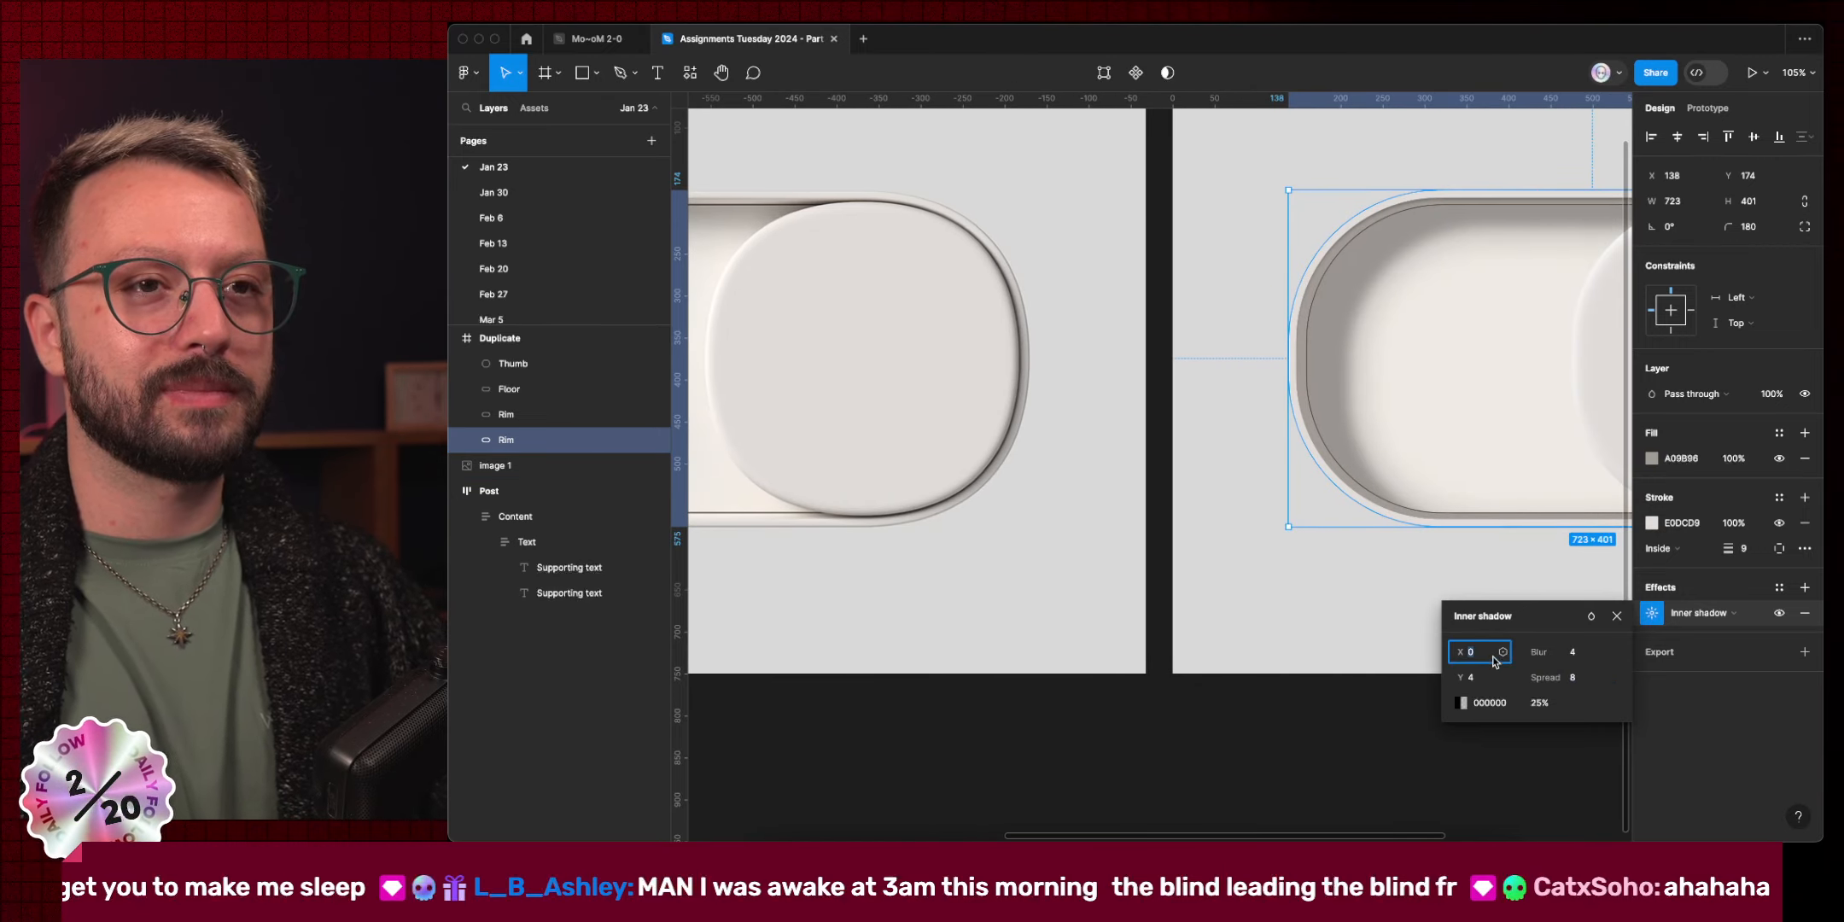
key("shift+Up")
key("Tab")
key("shift+Down")
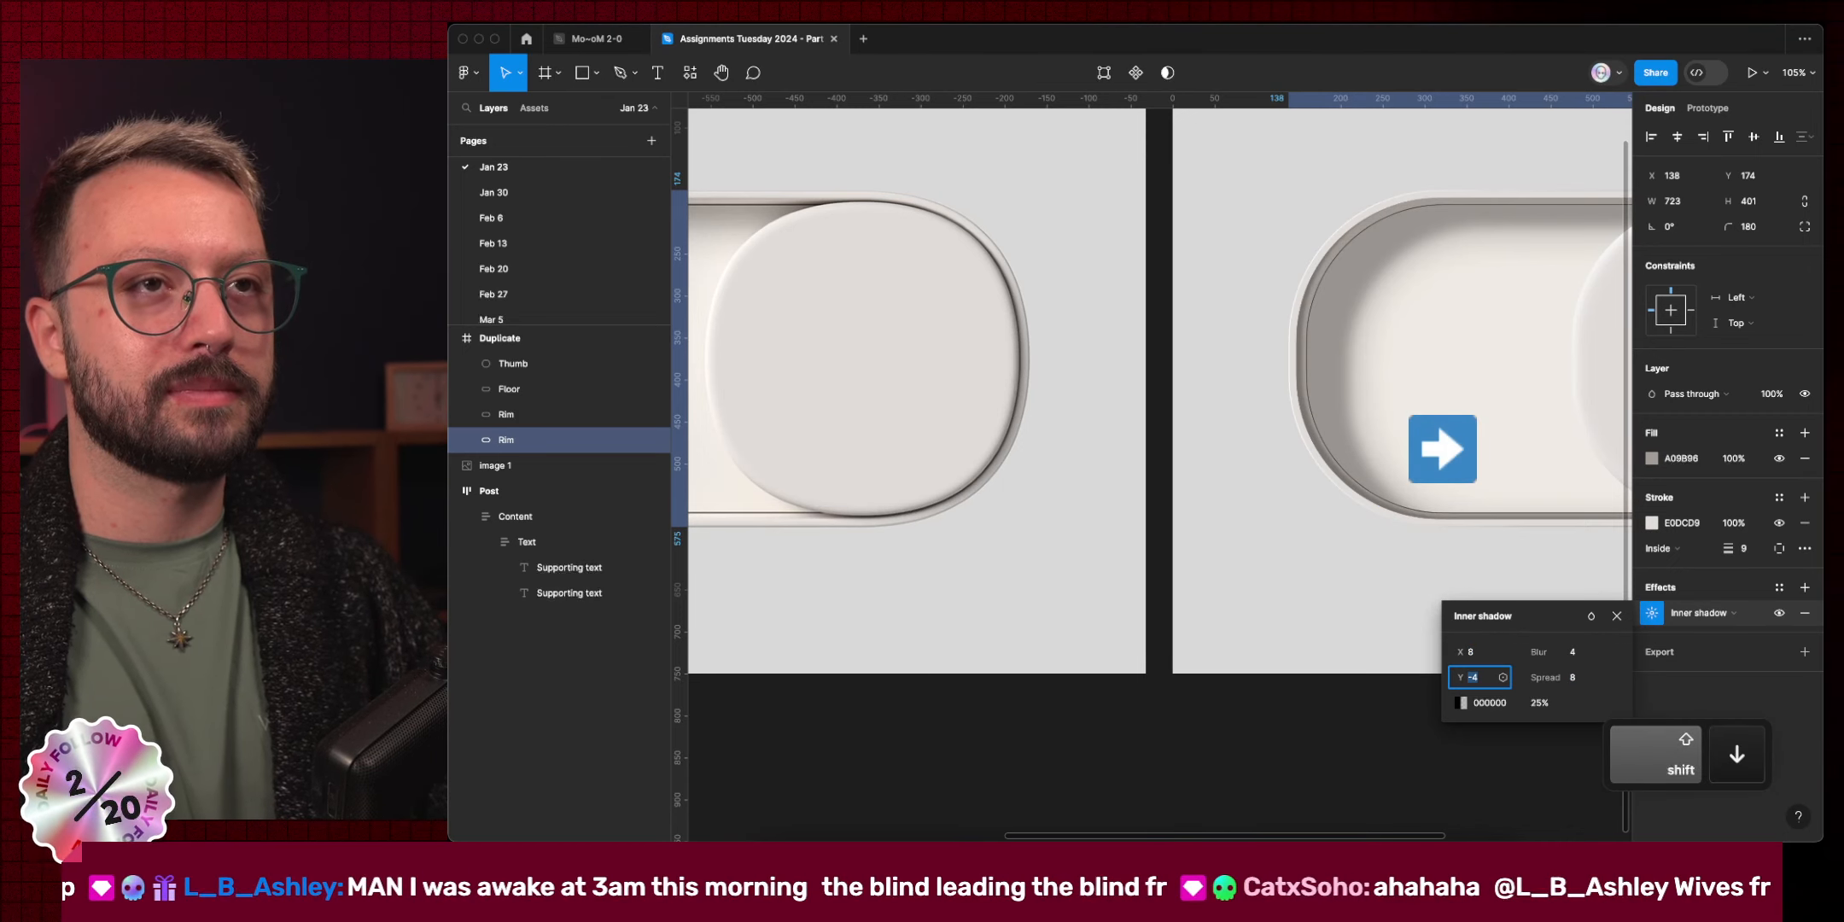
key("Down")
key("Down")
key("Down")
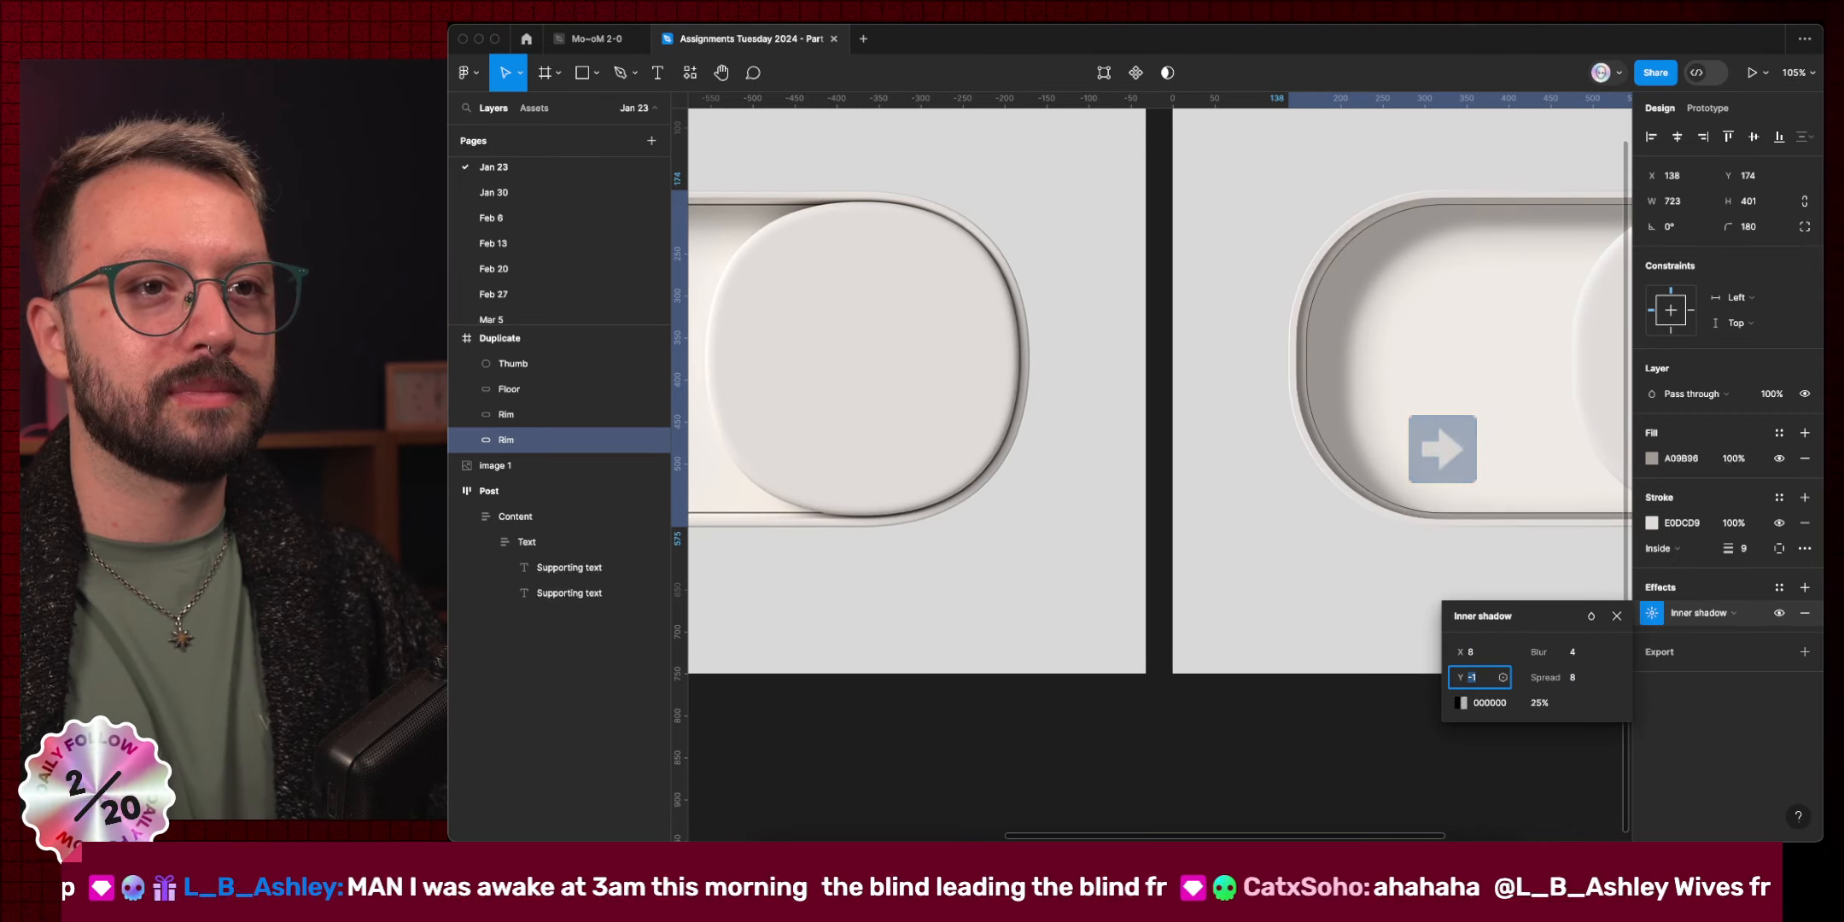
type("0")
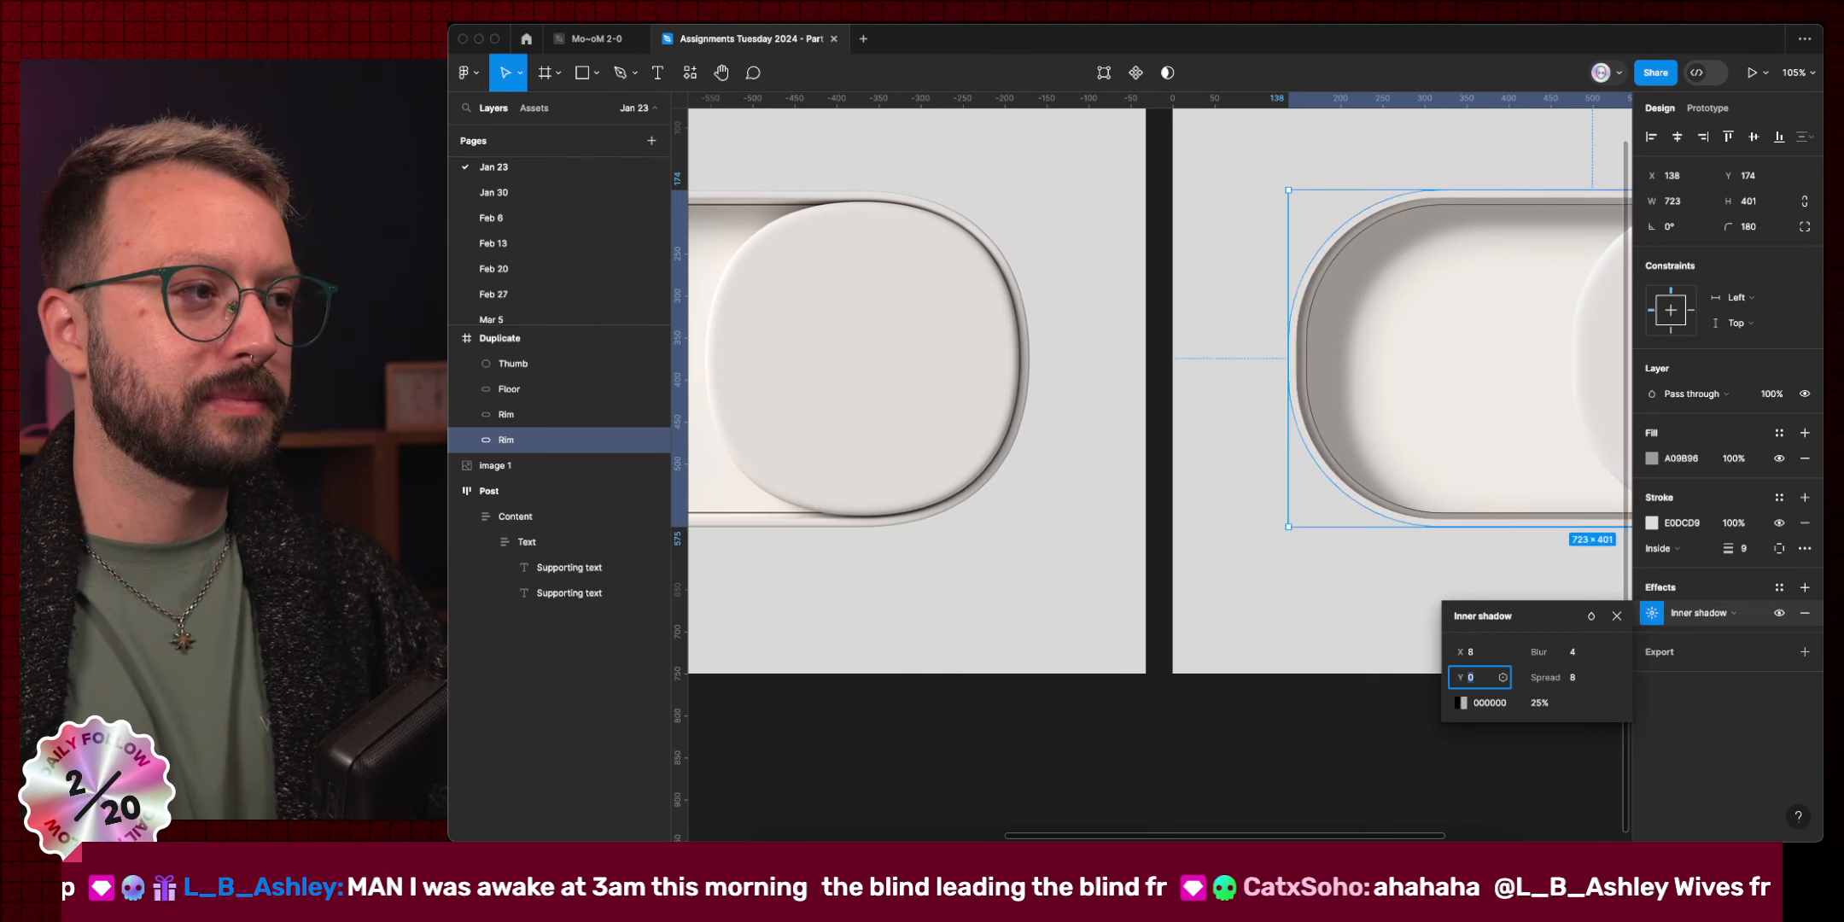
scroll(1204, 581, "left", 5)
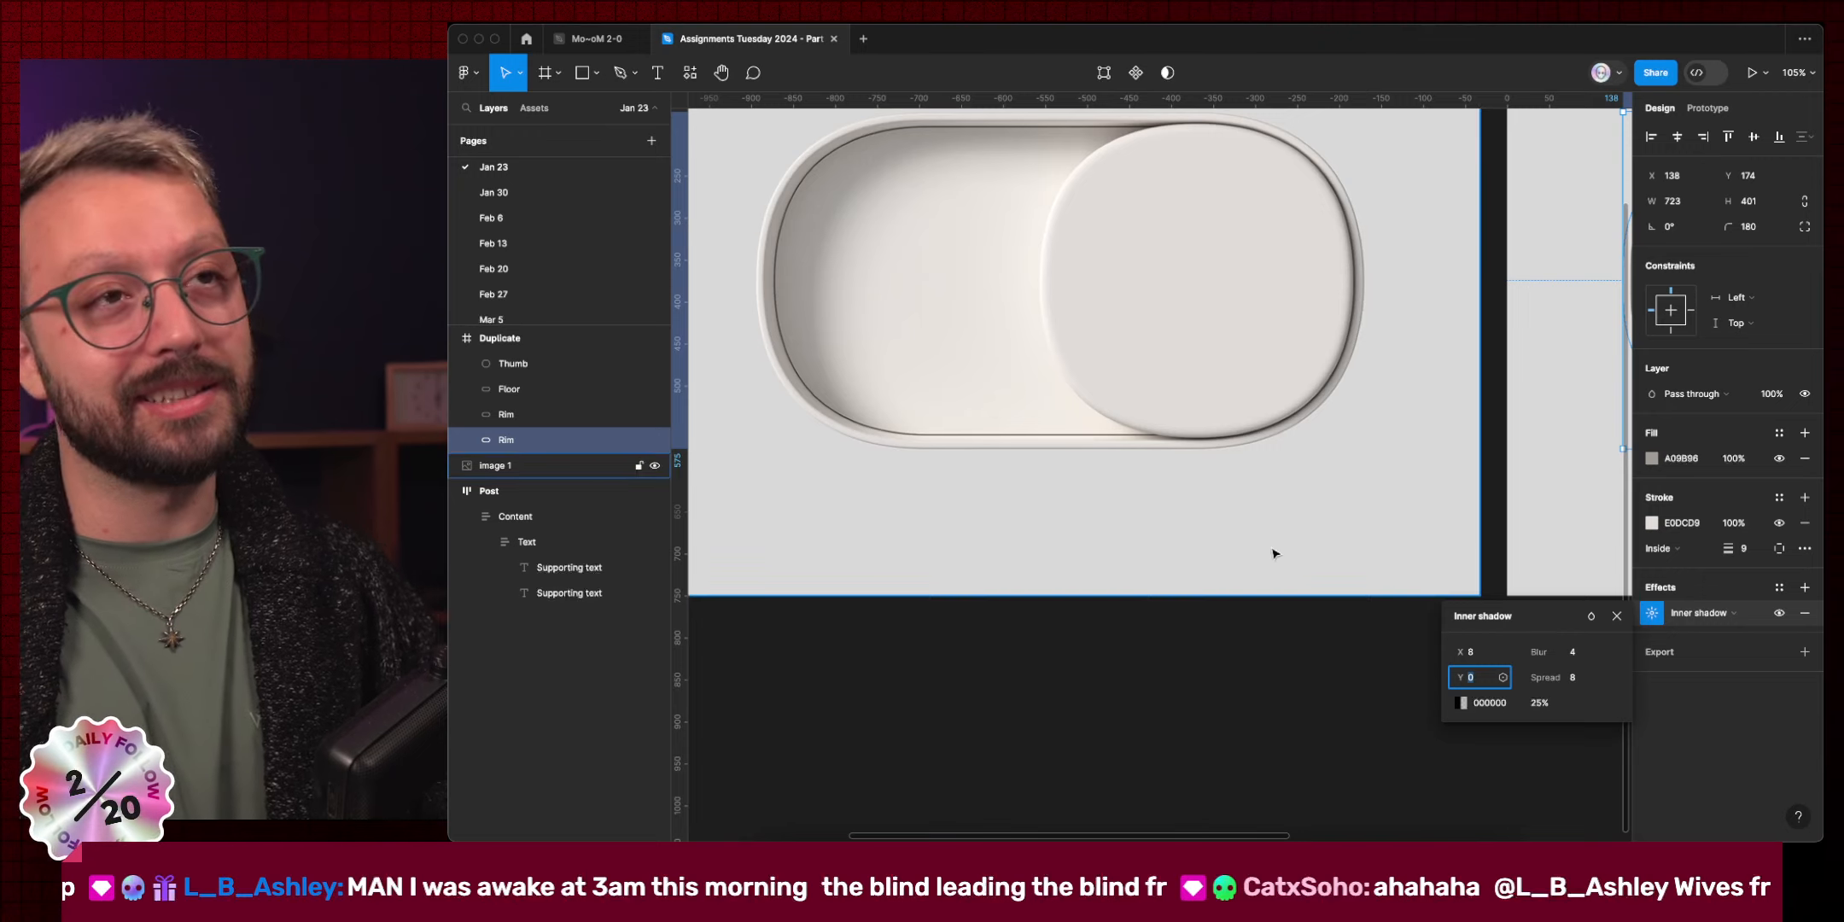
scroll(1272, 548, "right", 10)
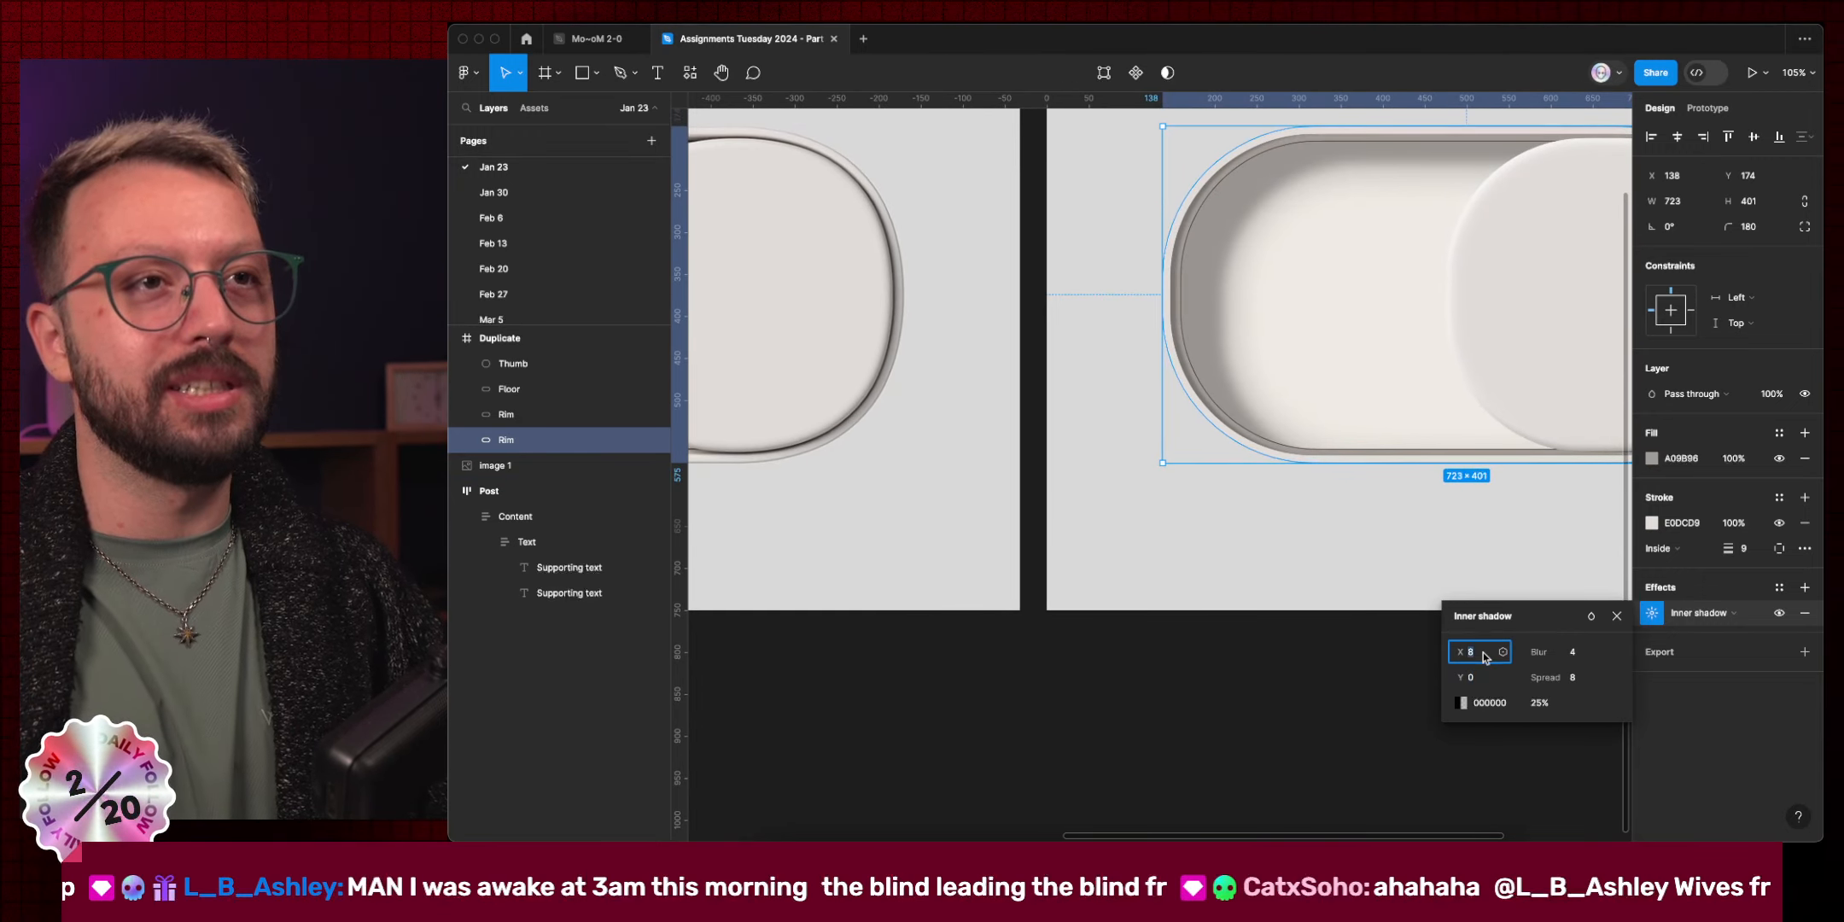
key("shift+Down")
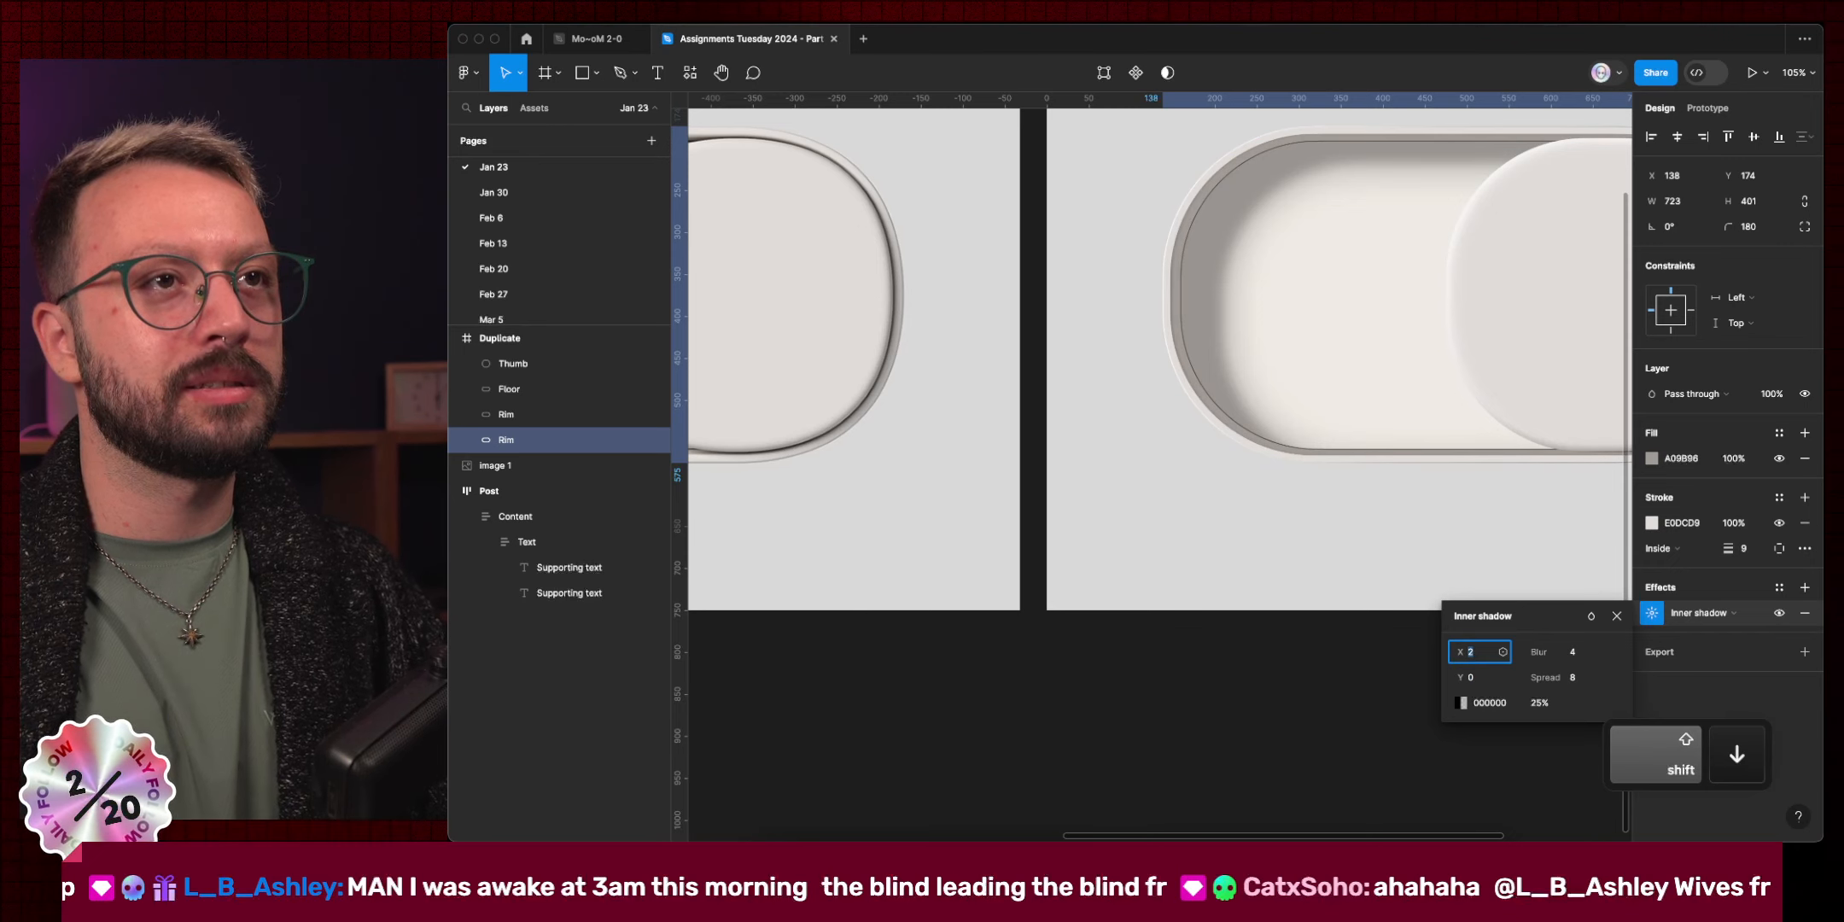
Sample the grey 9C9894 from the reference rim as the inner shadow colour.
left_click(1461, 703)
scroll(1001, 498, "up", 3)
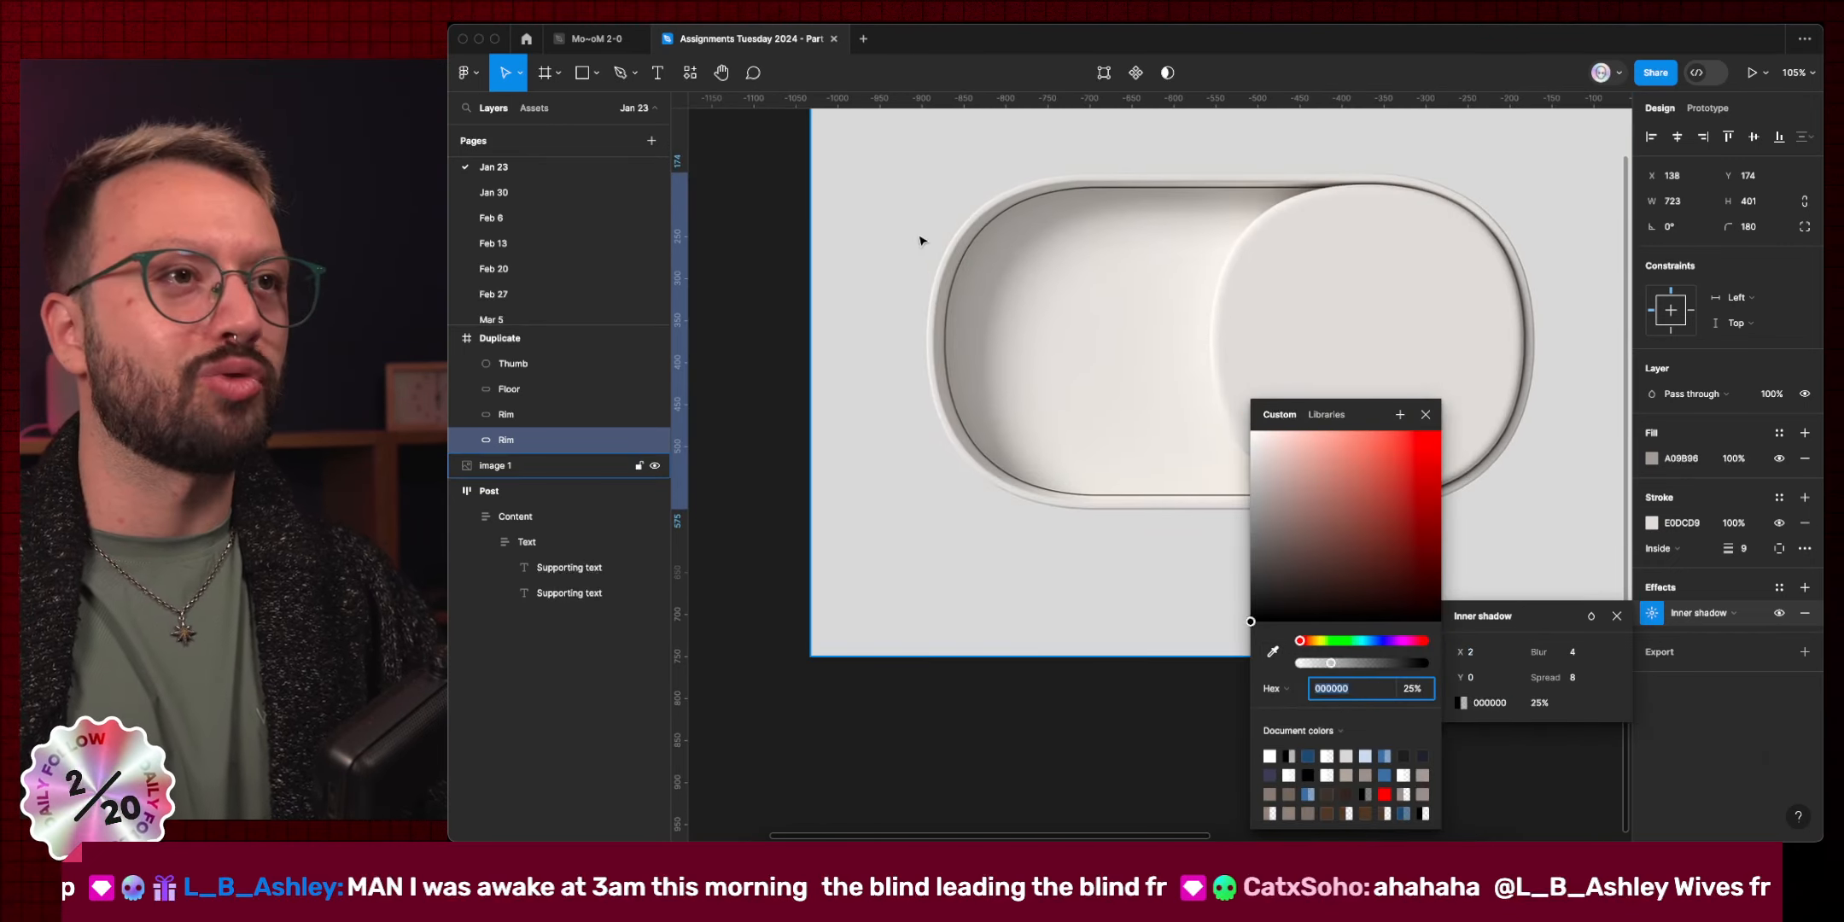
scroll(947, 490, "up", 10)
left_click(1273, 651)
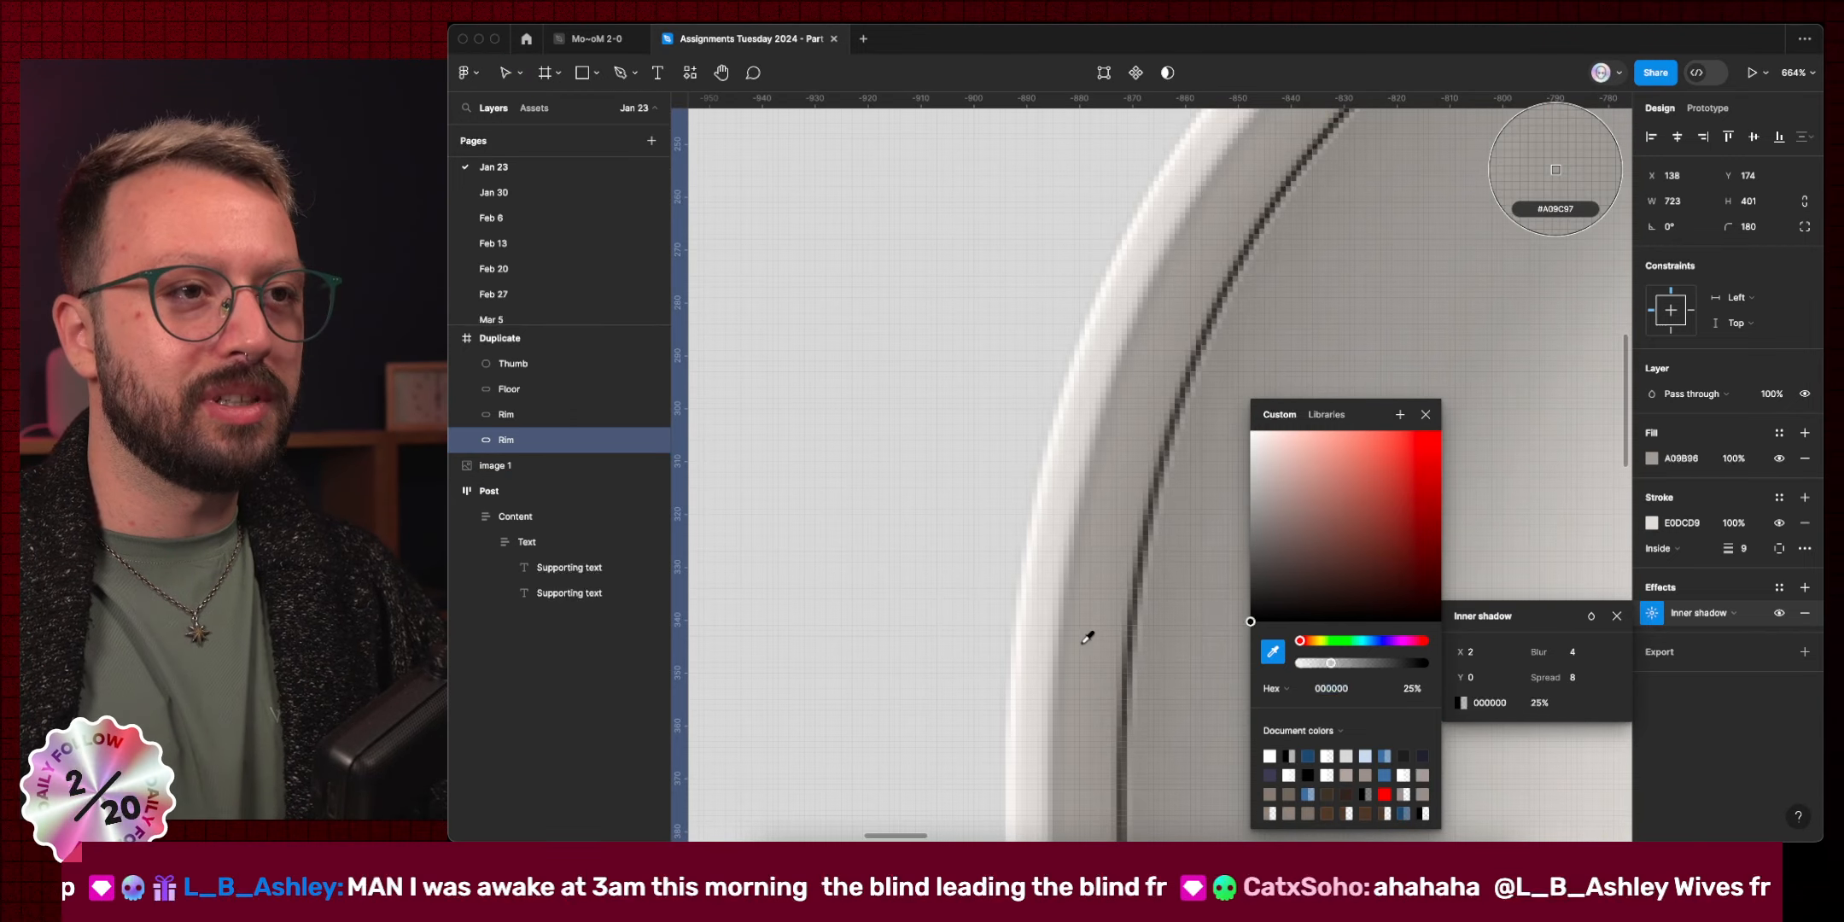
left_click(1071, 644)
scroll(1094, 585, "down", 13)
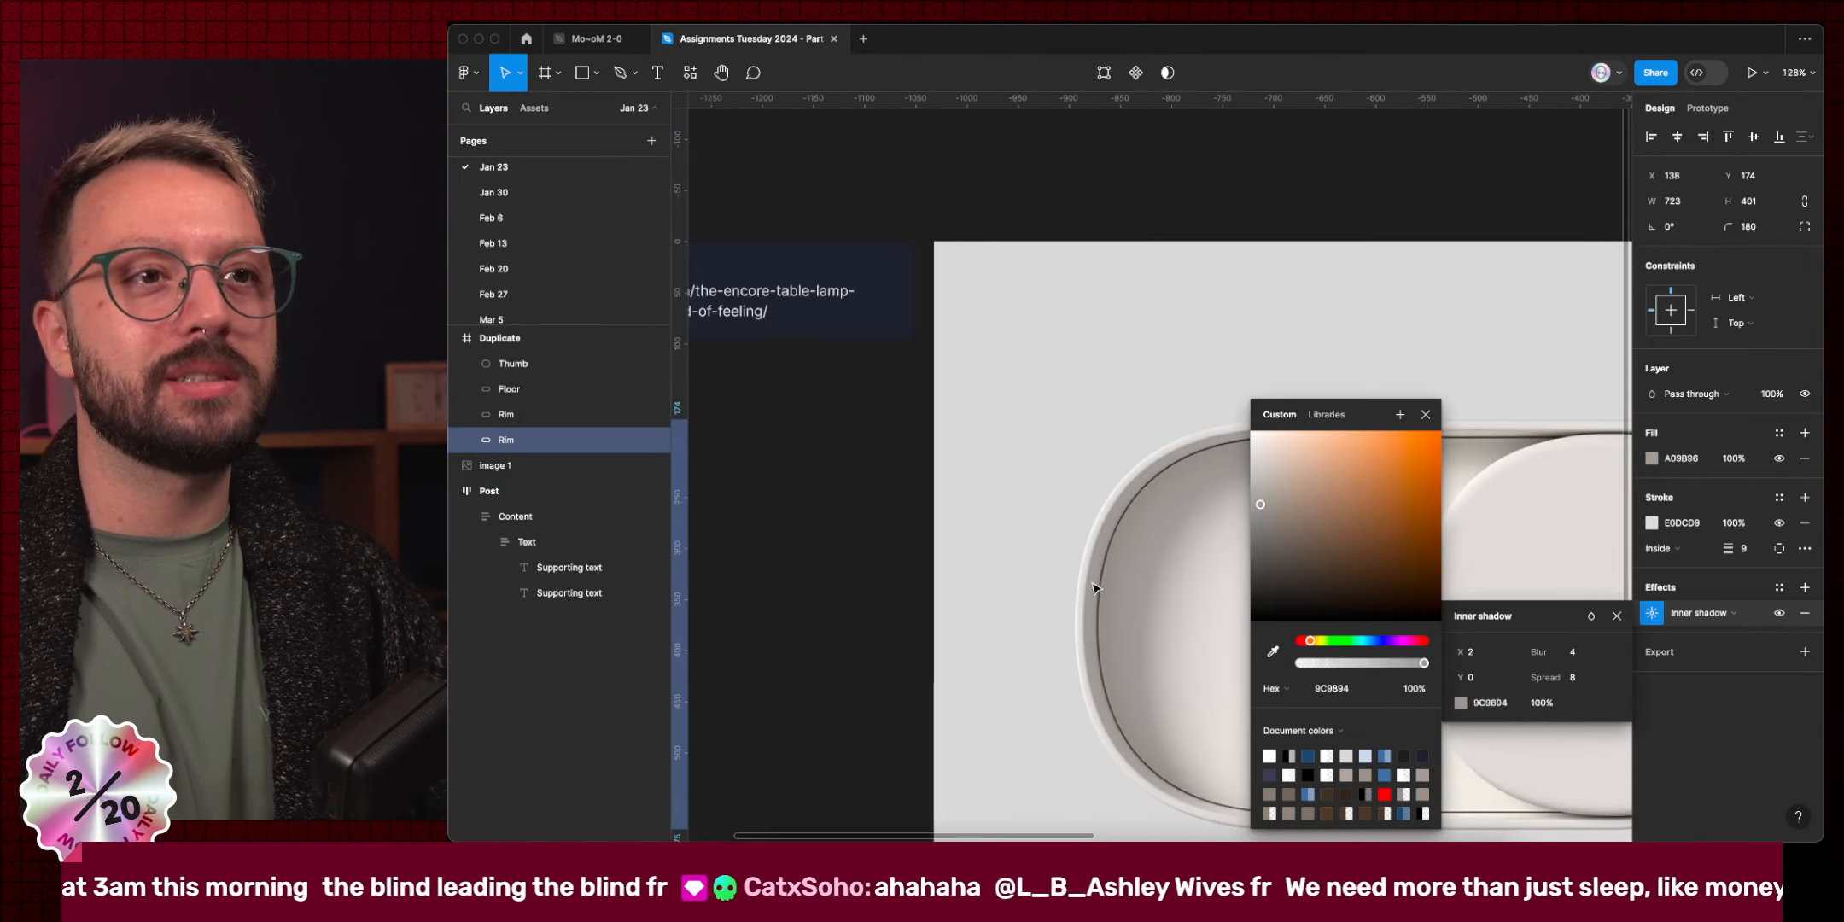
scroll(892, 483, "up", 5)
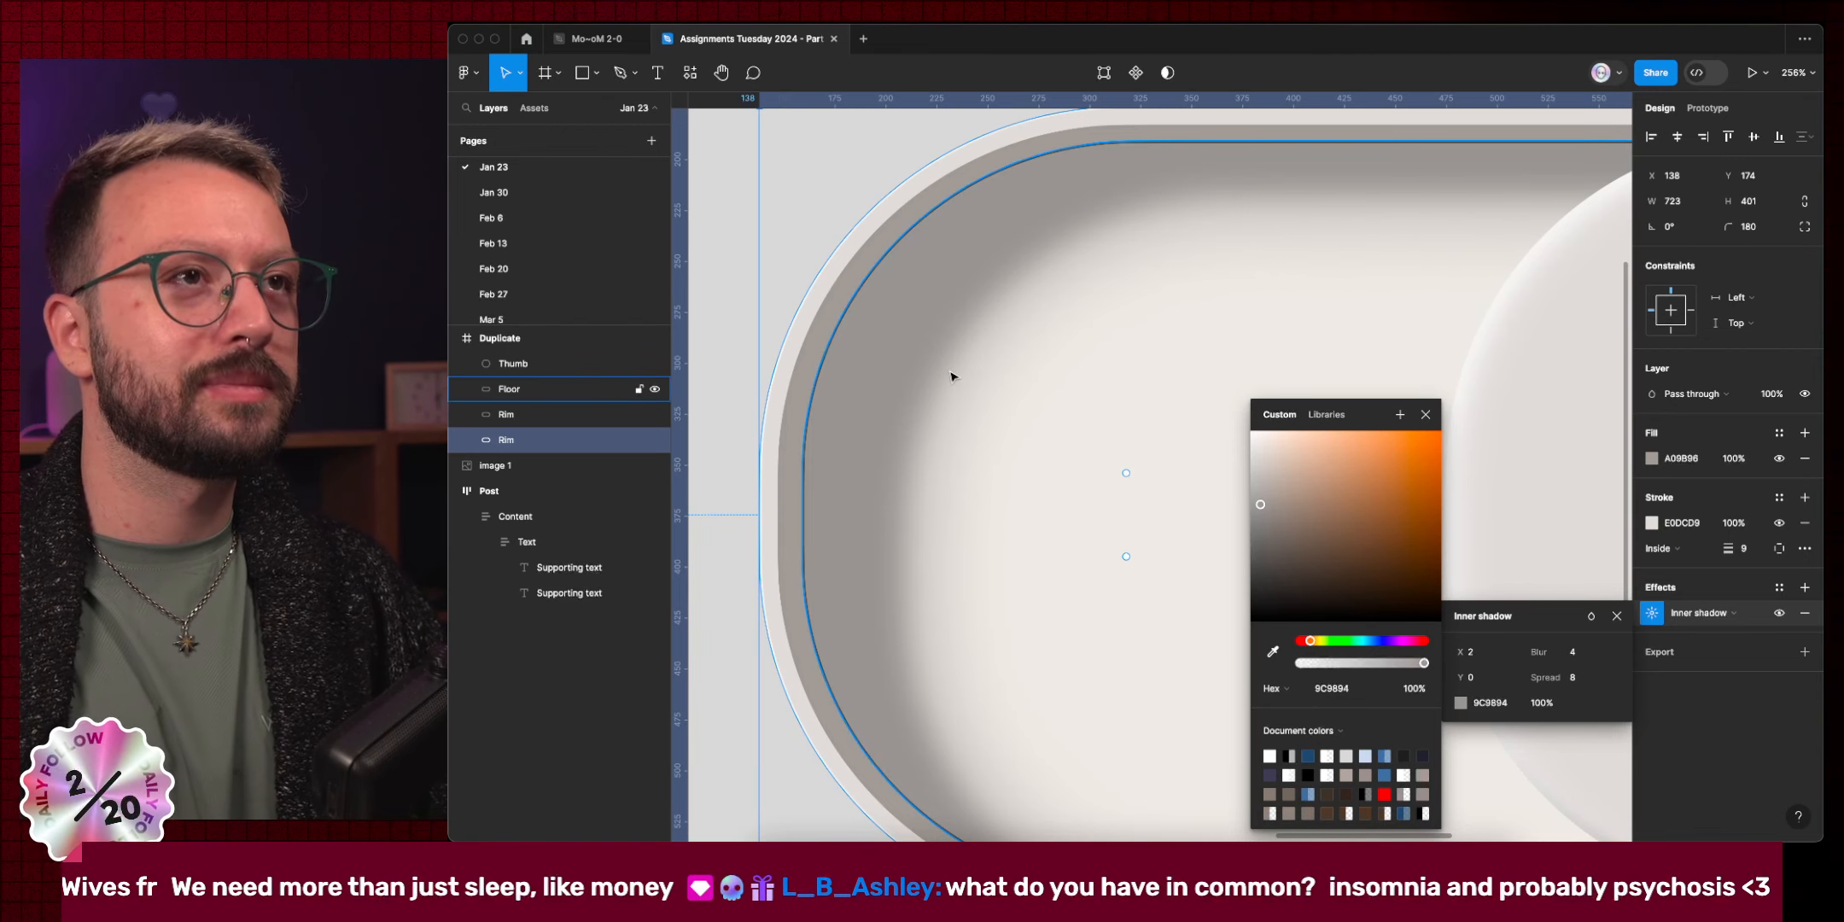
scroll(951, 377, "down", 10)
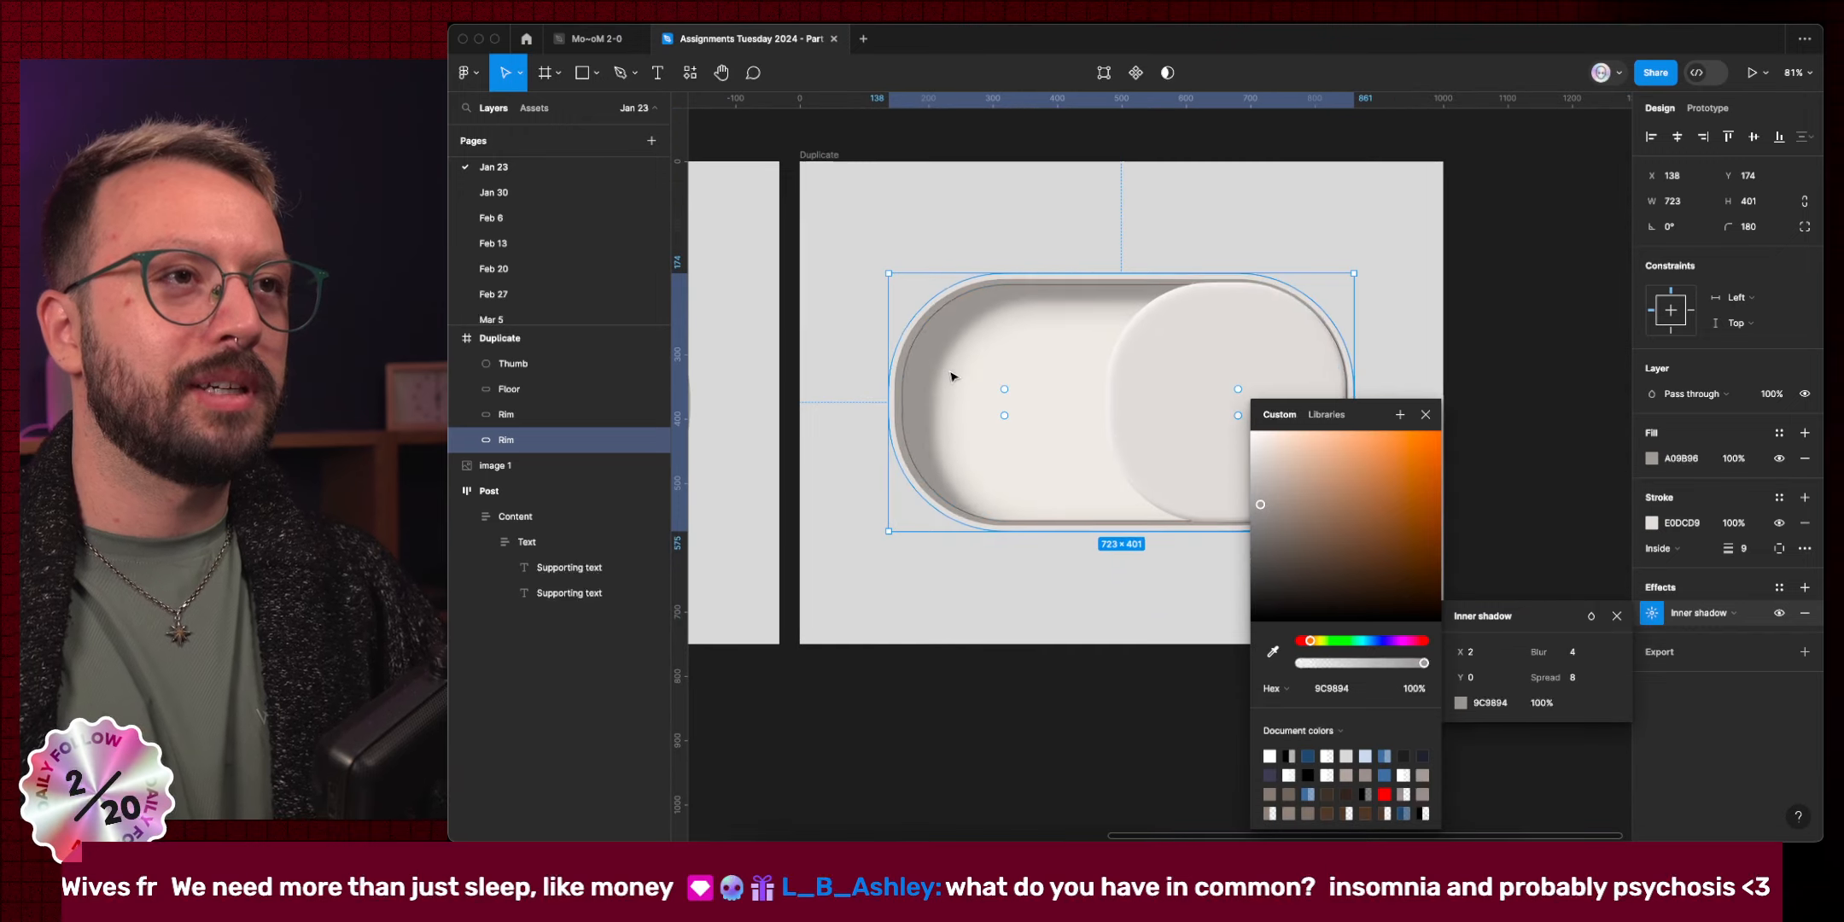
Close the shadow colour editors and pan between the reference and Duplicate frames.
left_click(978, 671)
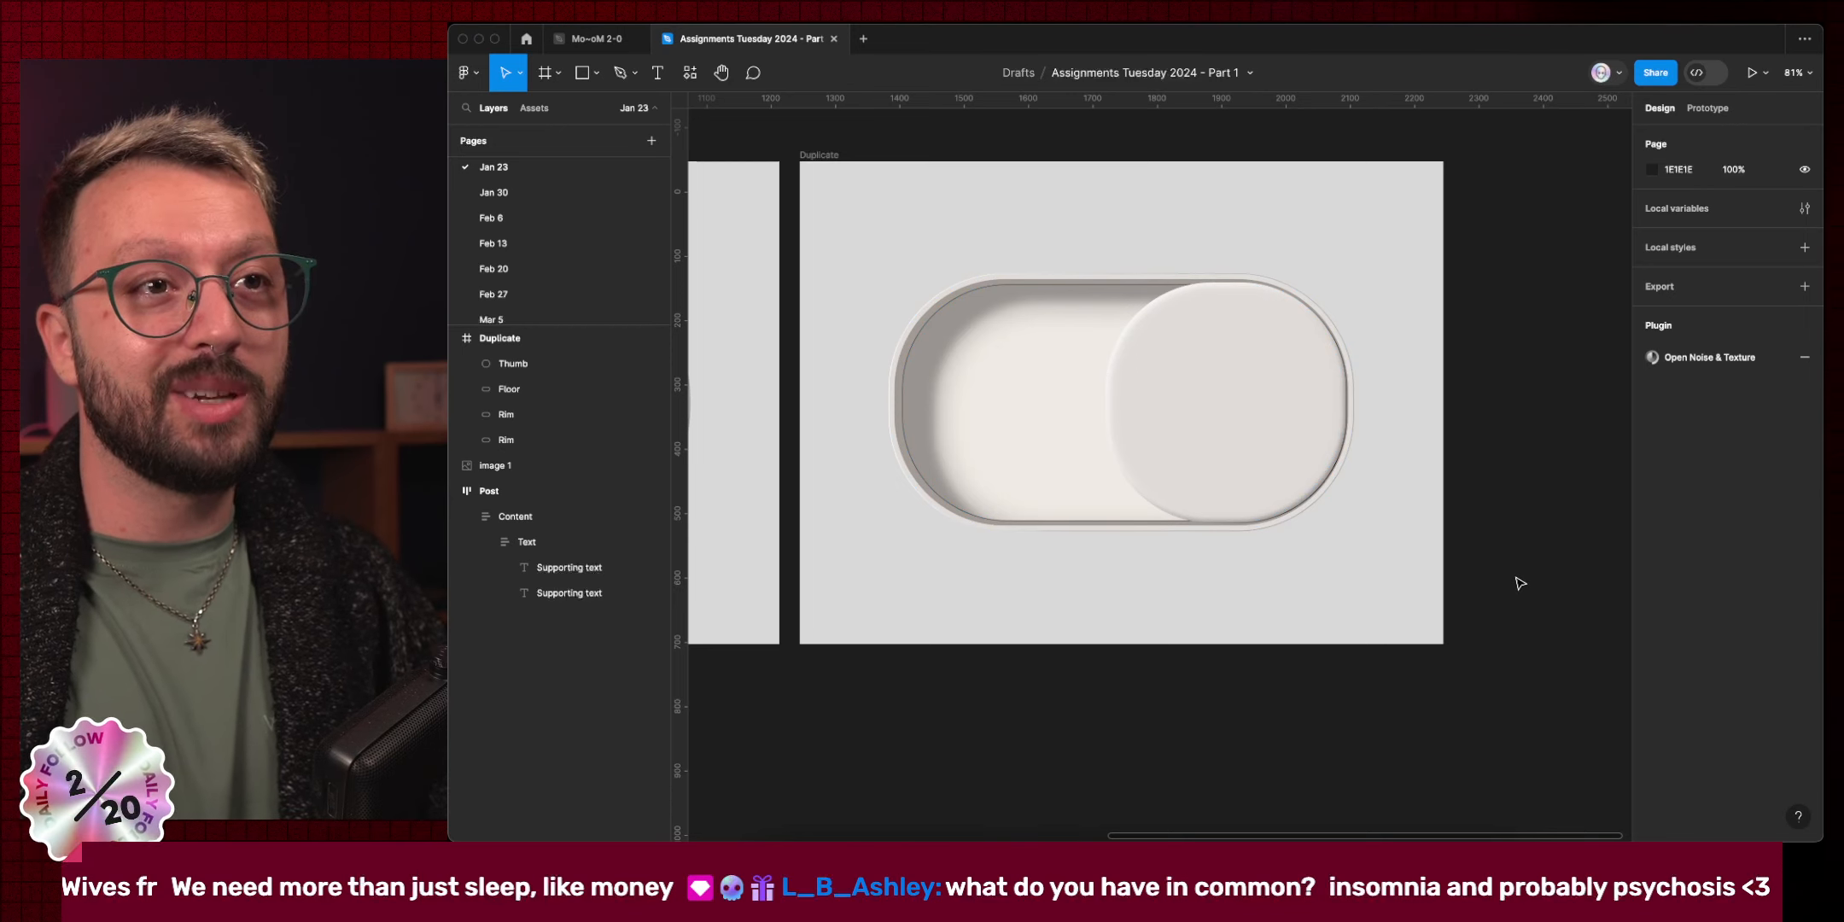
scroll(1519, 583, "left", 5)
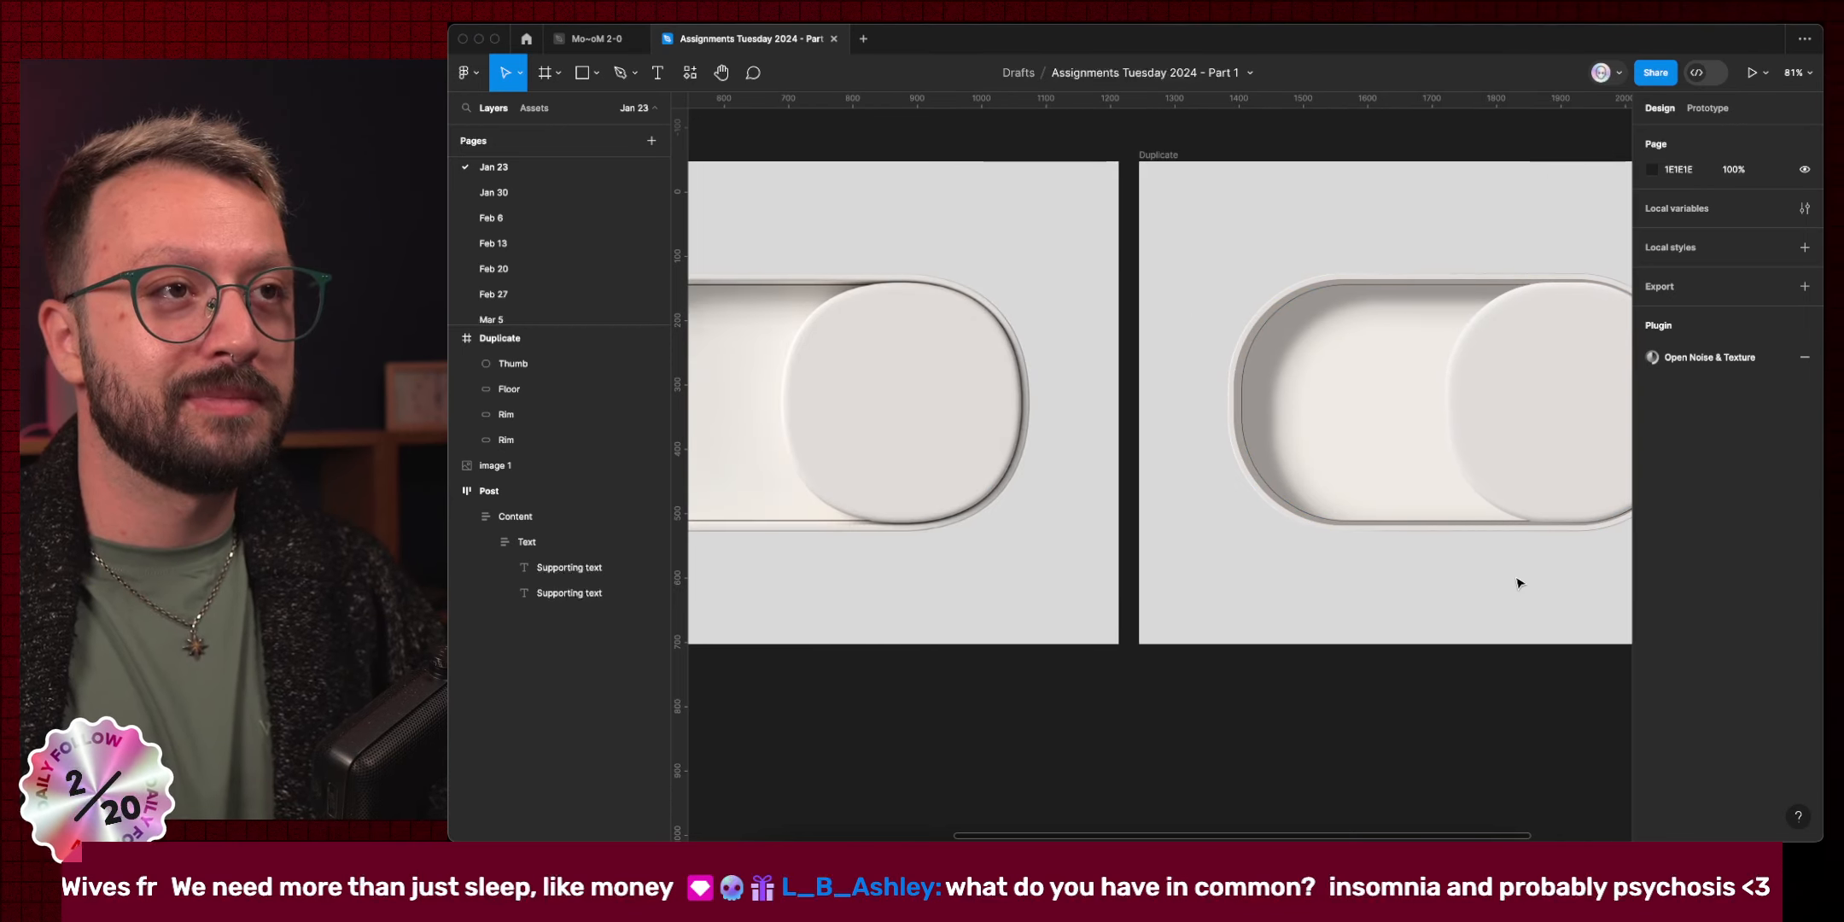
scroll(1519, 583, "right", 4)
scroll(1520, 583, "left", 3)
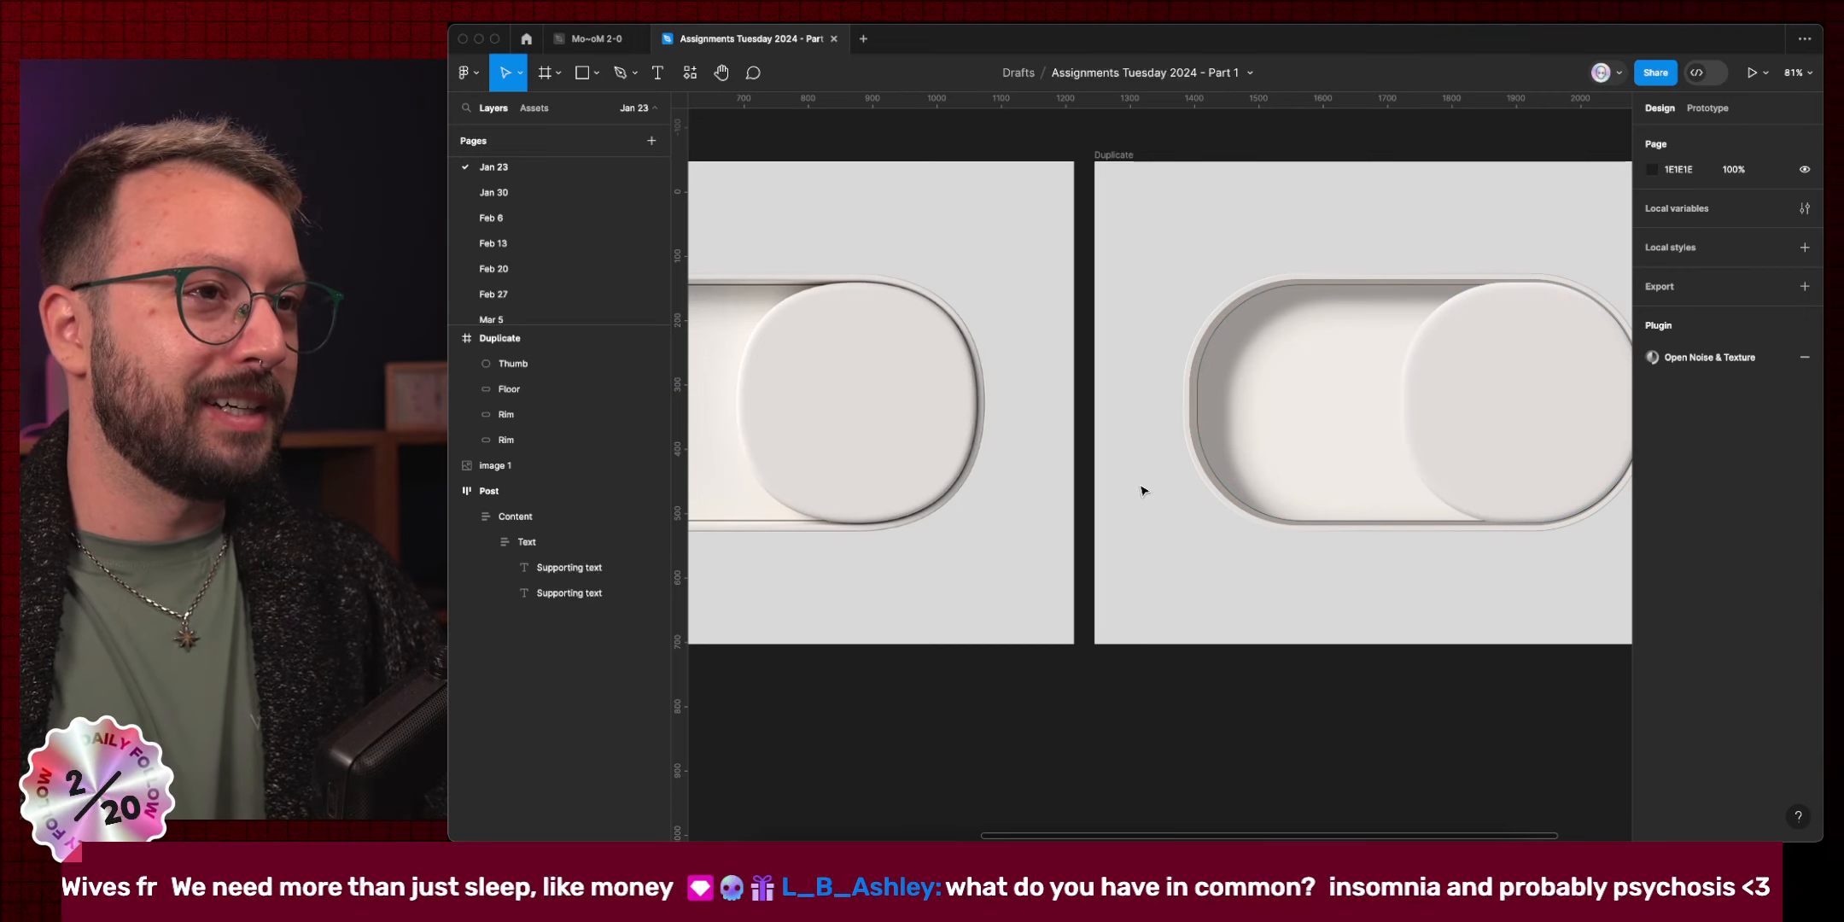
scroll(1143, 490, "left", 5)
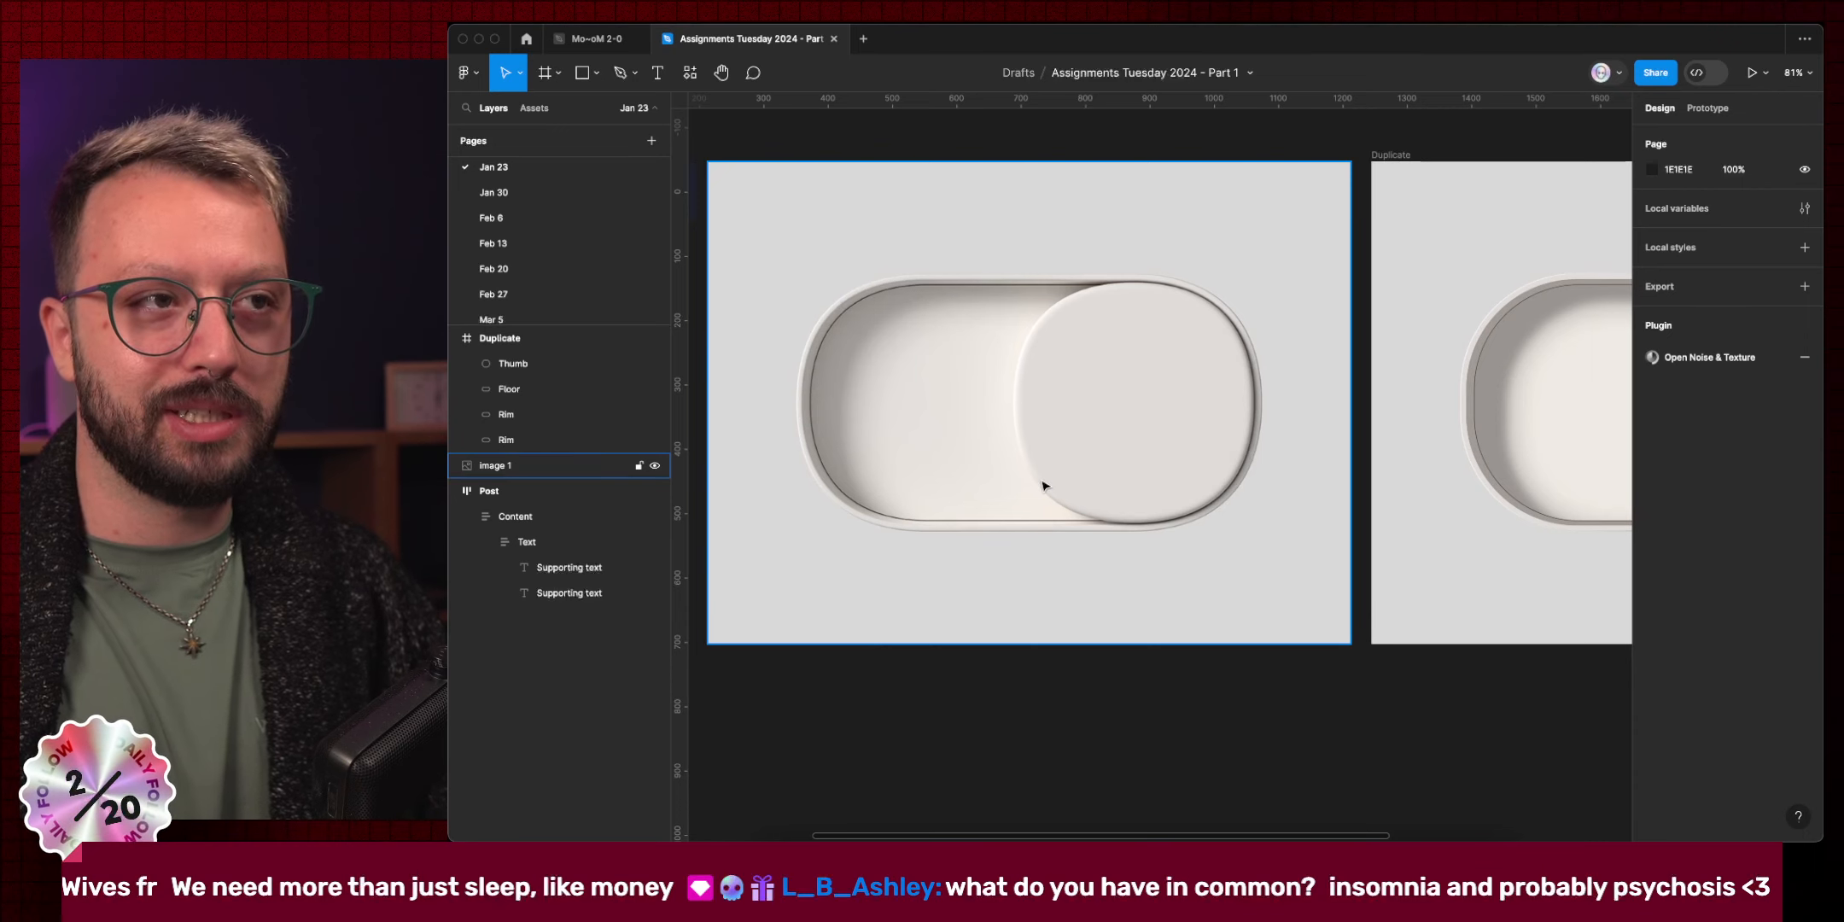
Select the Floor shape in the Duplicate frame to show its fill and two inner shadows.
left_click(1481, 480, "super")
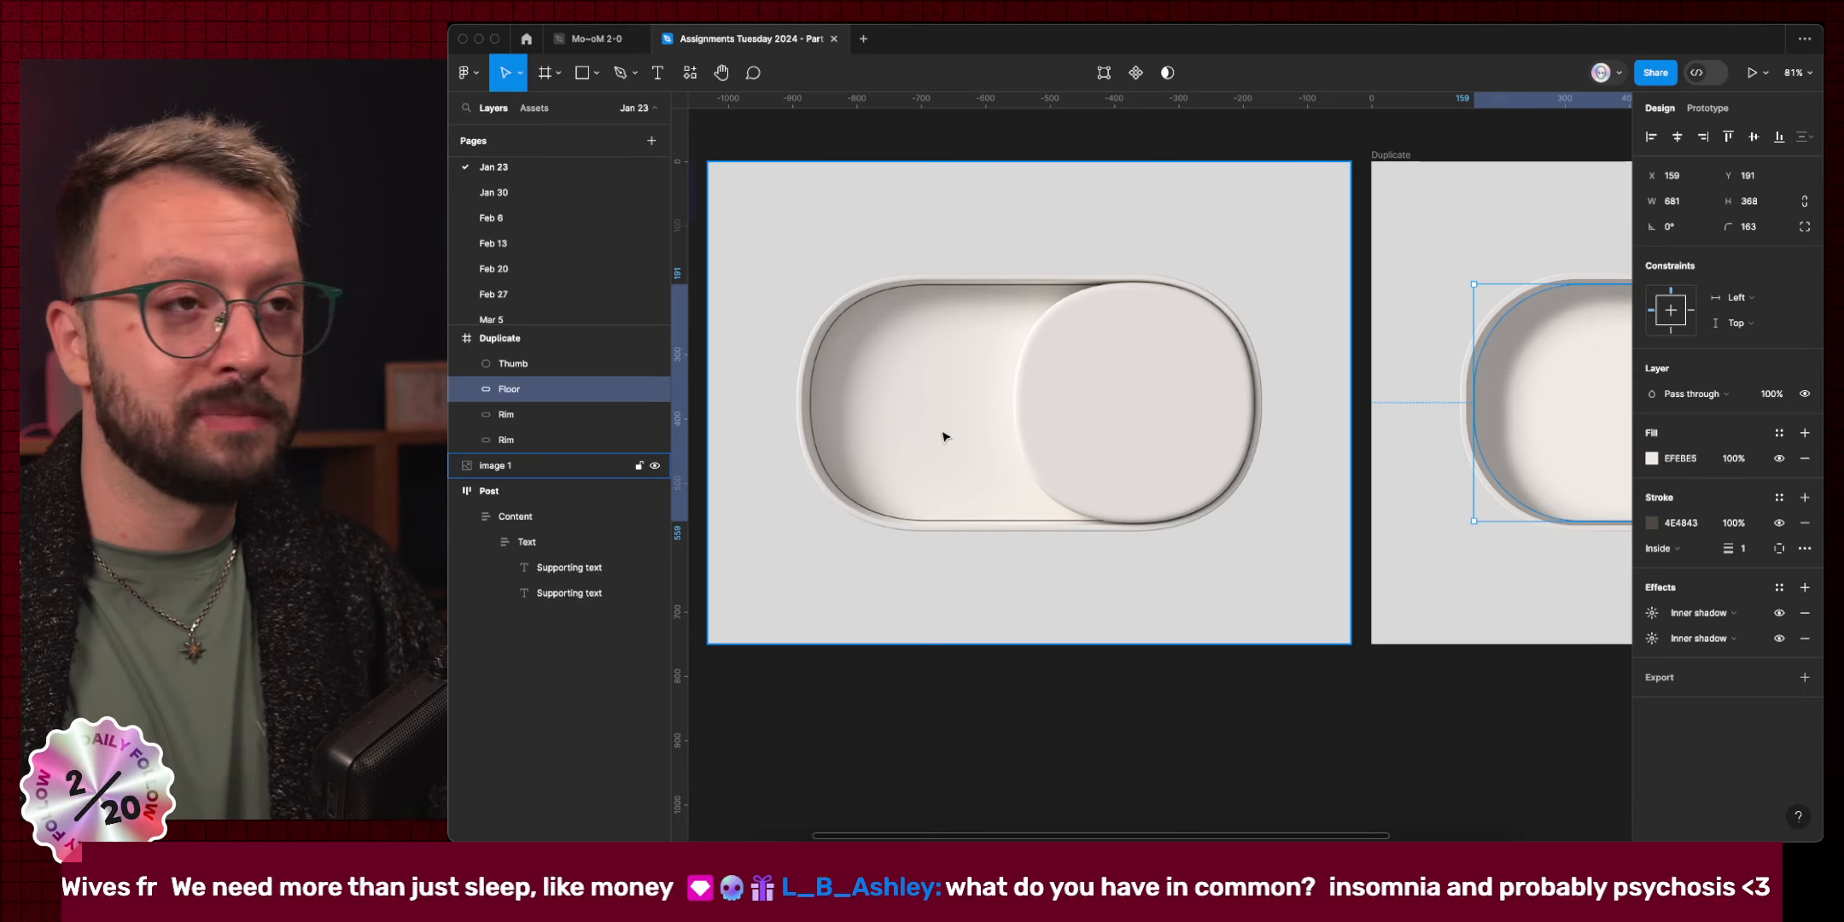
key("super")
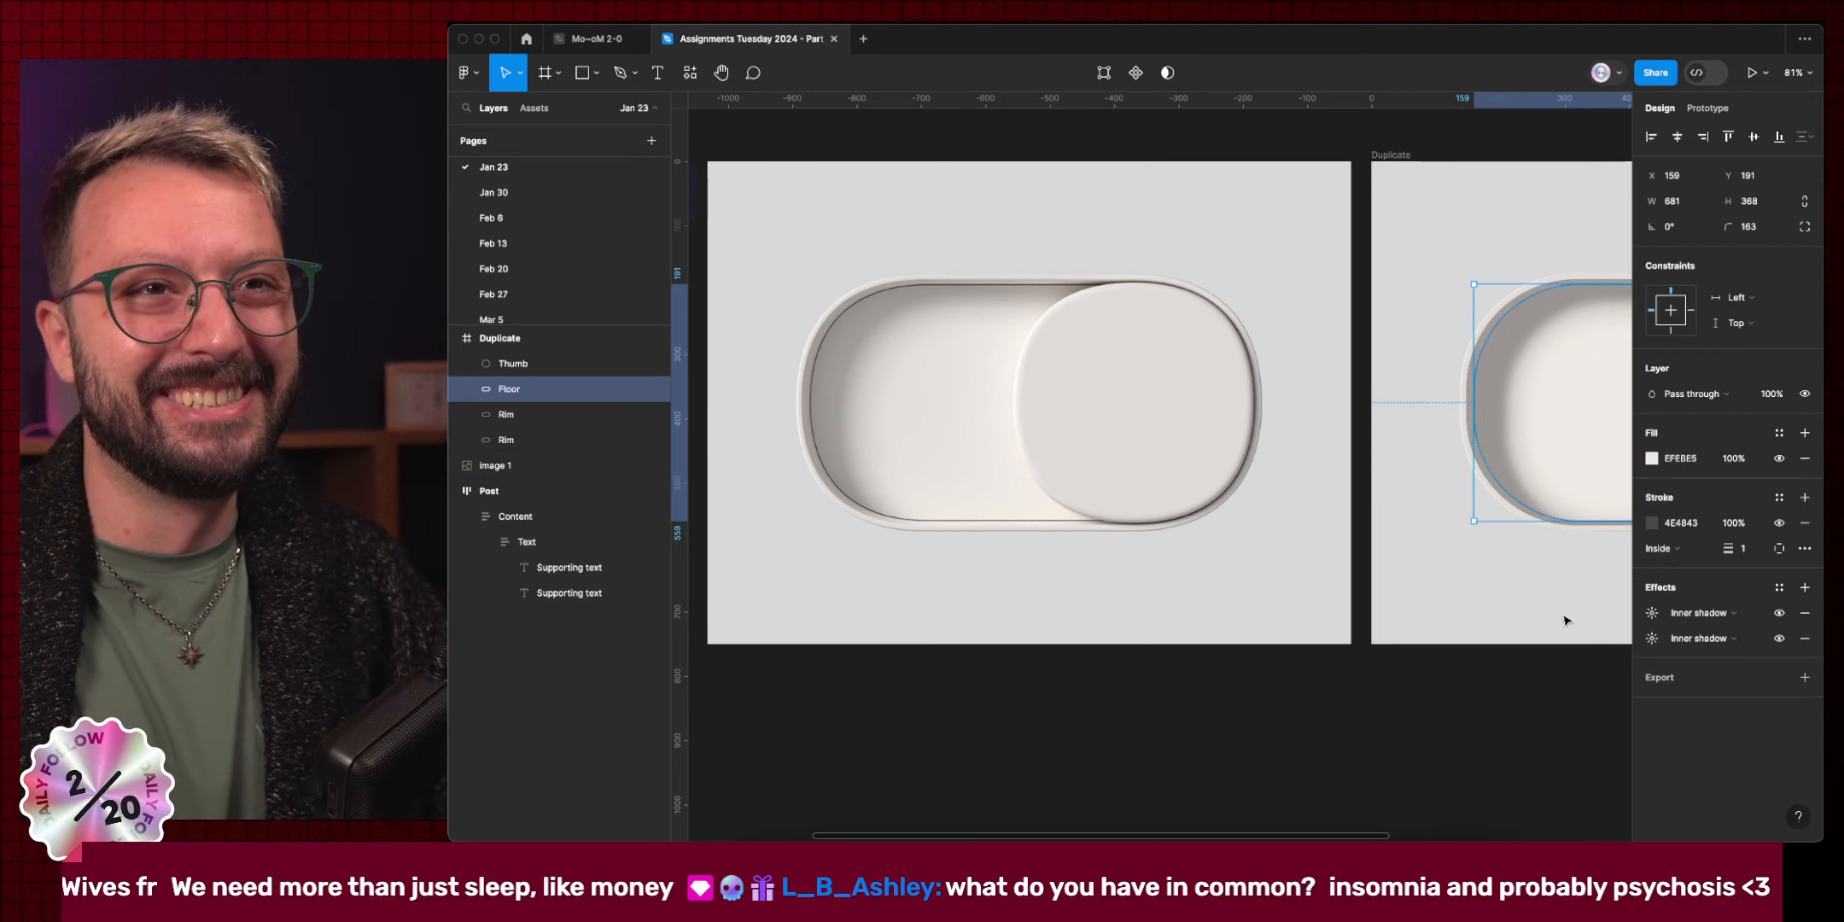
scroll(1365, 487, "right", 5)
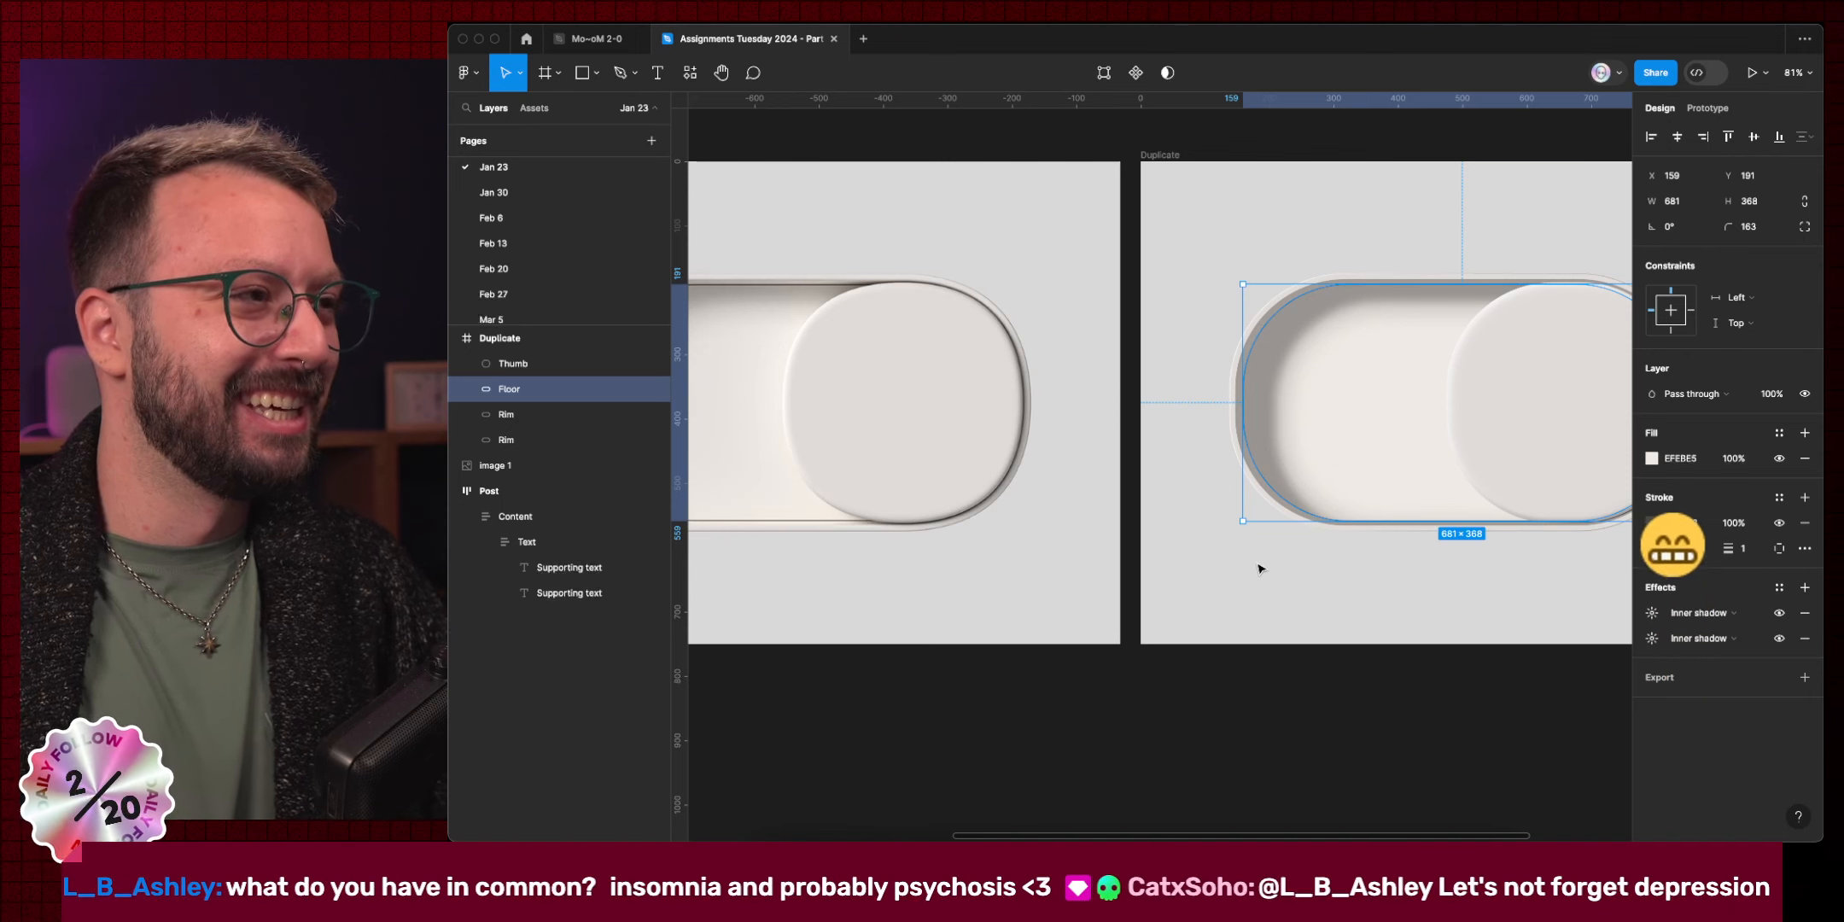
scroll(1260, 529, "left", 5)
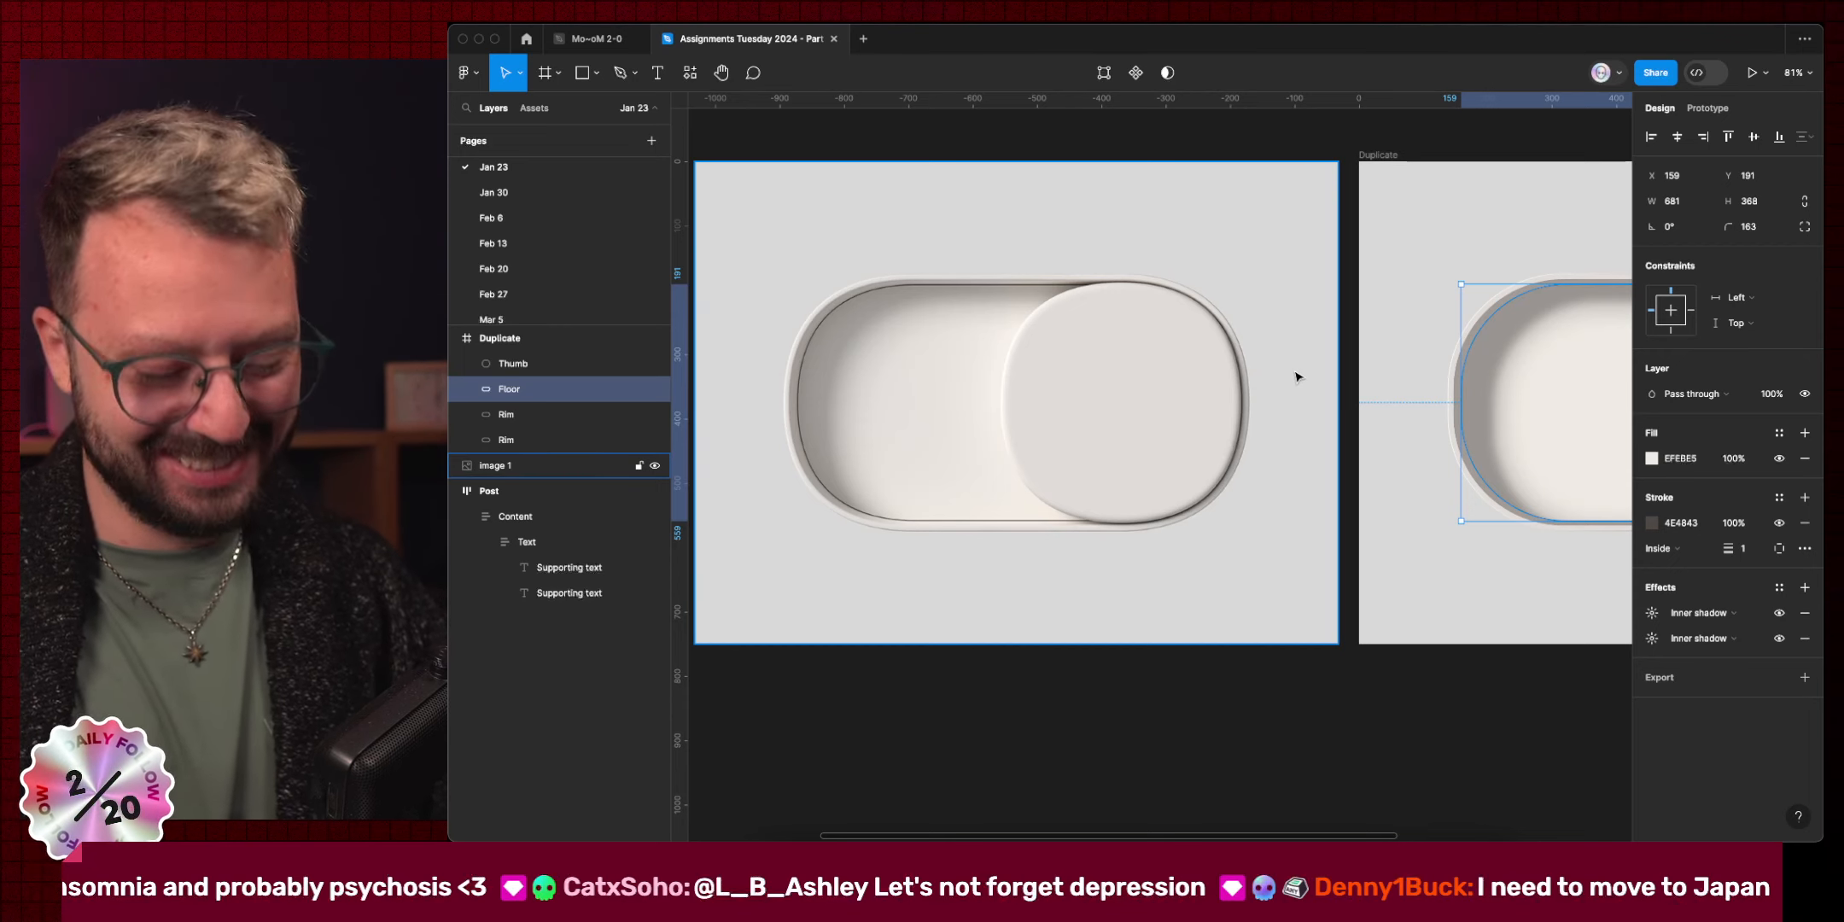
Duplicate the Floor and strip the copy of both inner shadows and its fill.
key("super+d")
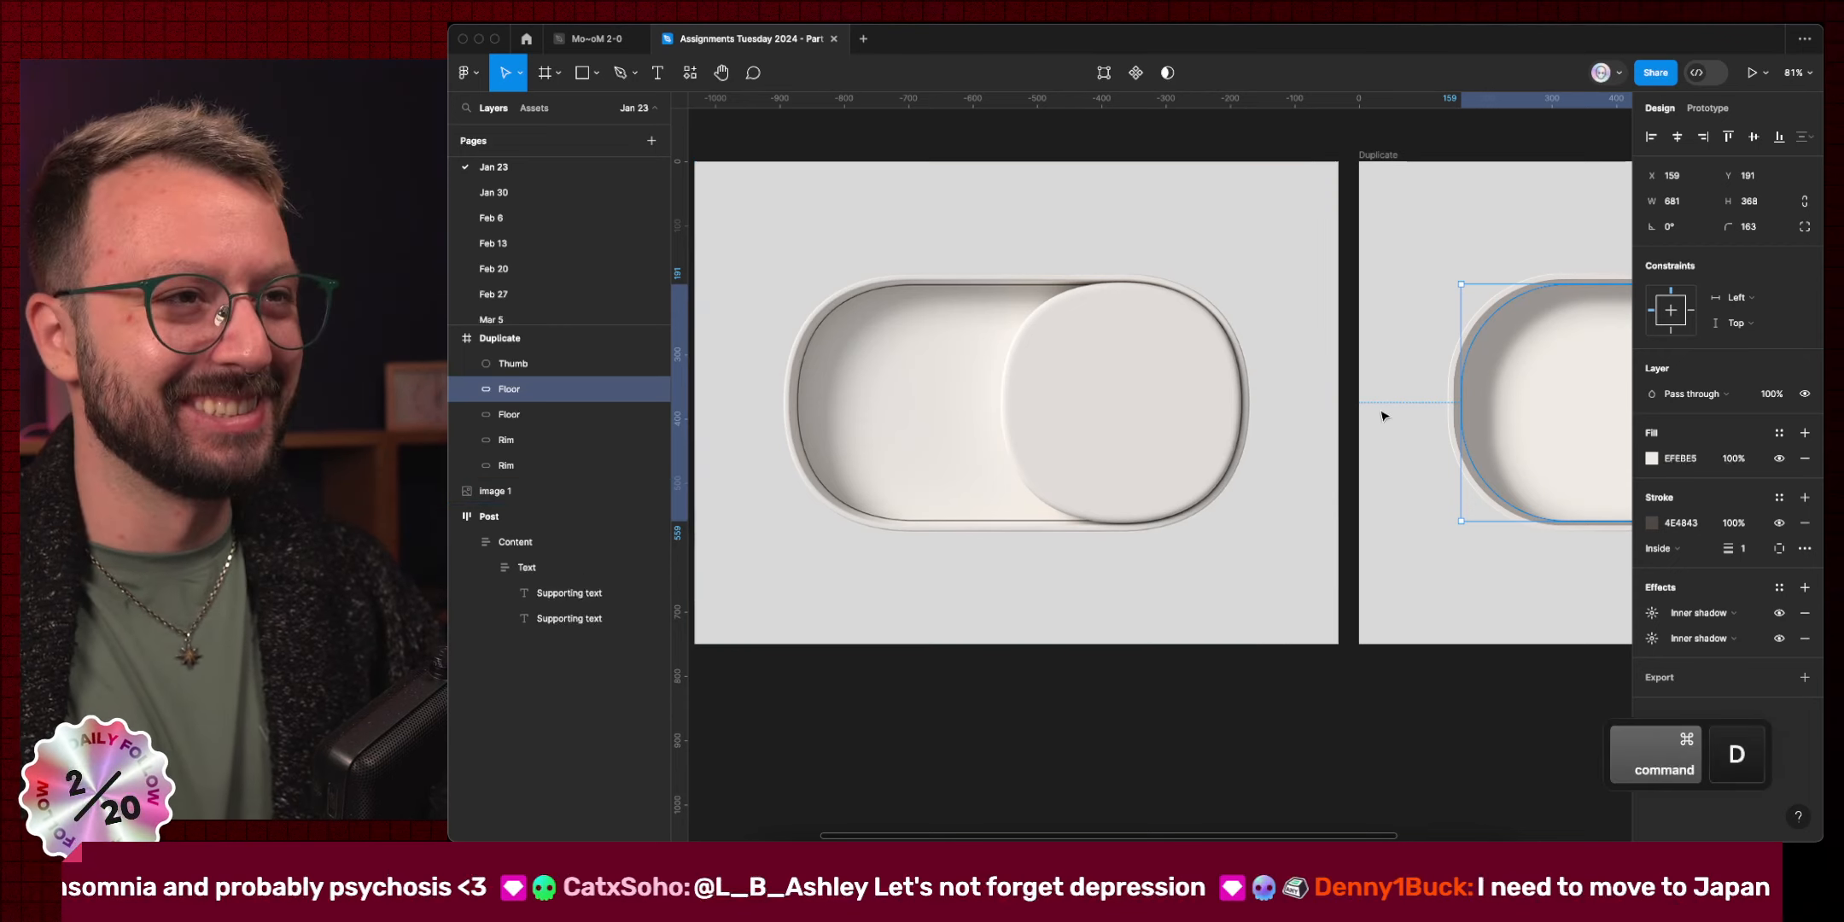
left_click(1806, 613)
left_click(1806, 614)
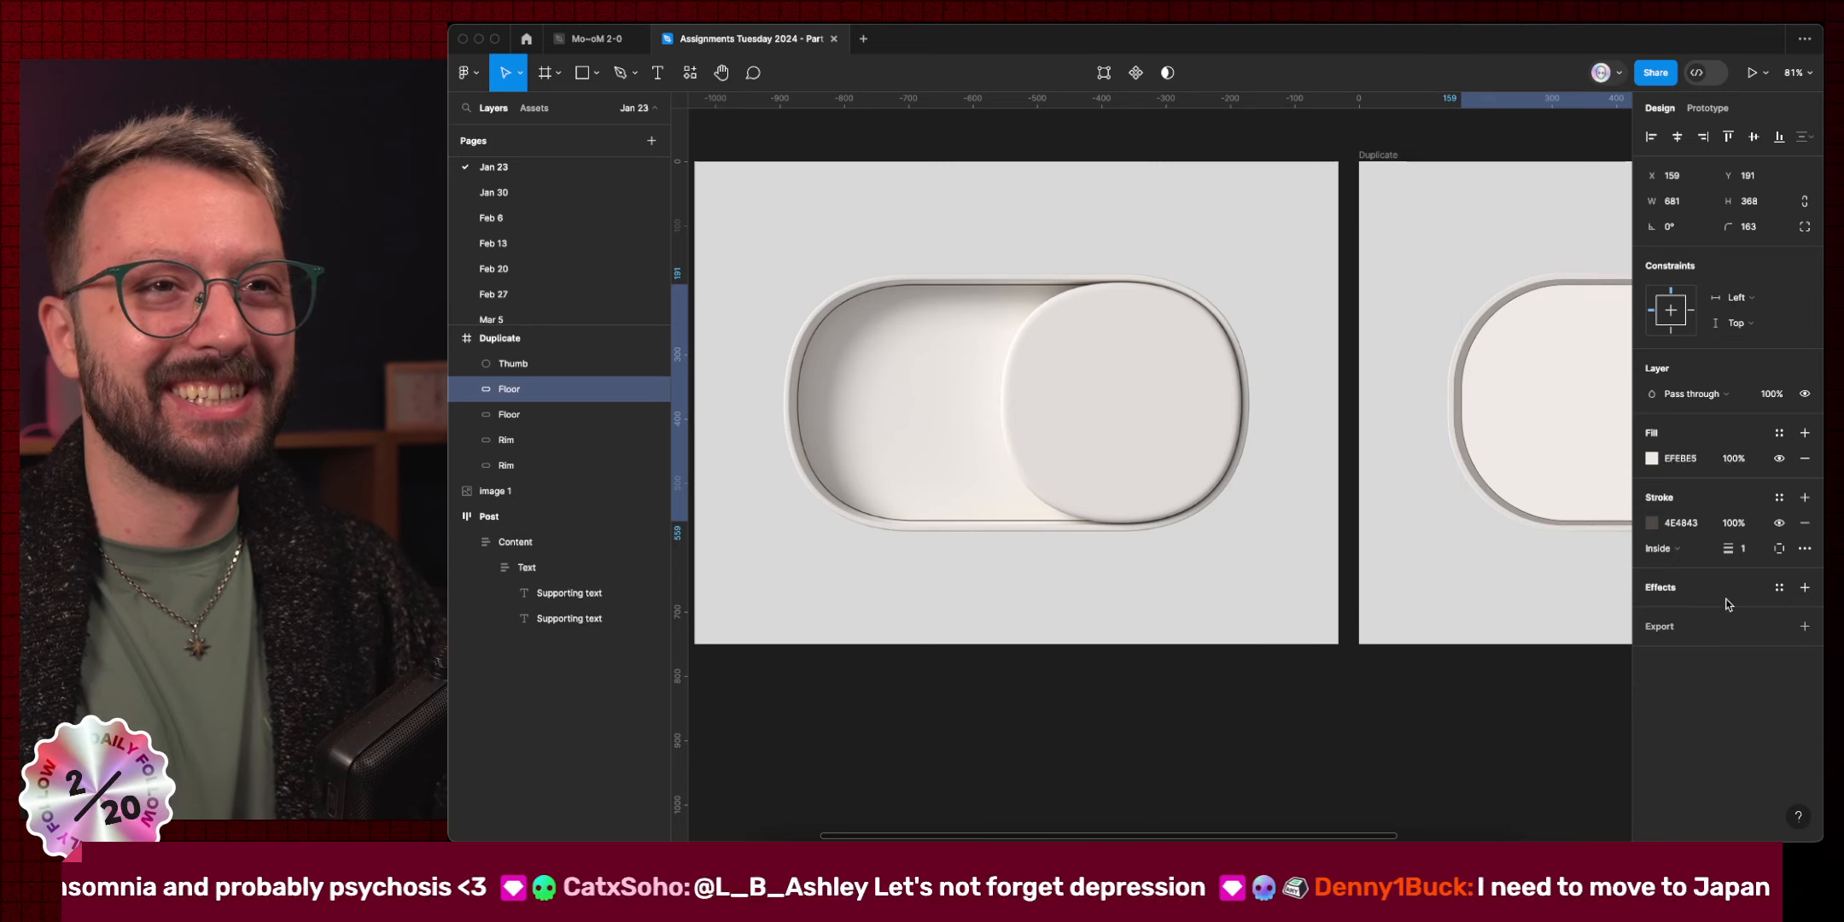
left_click(1804, 459)
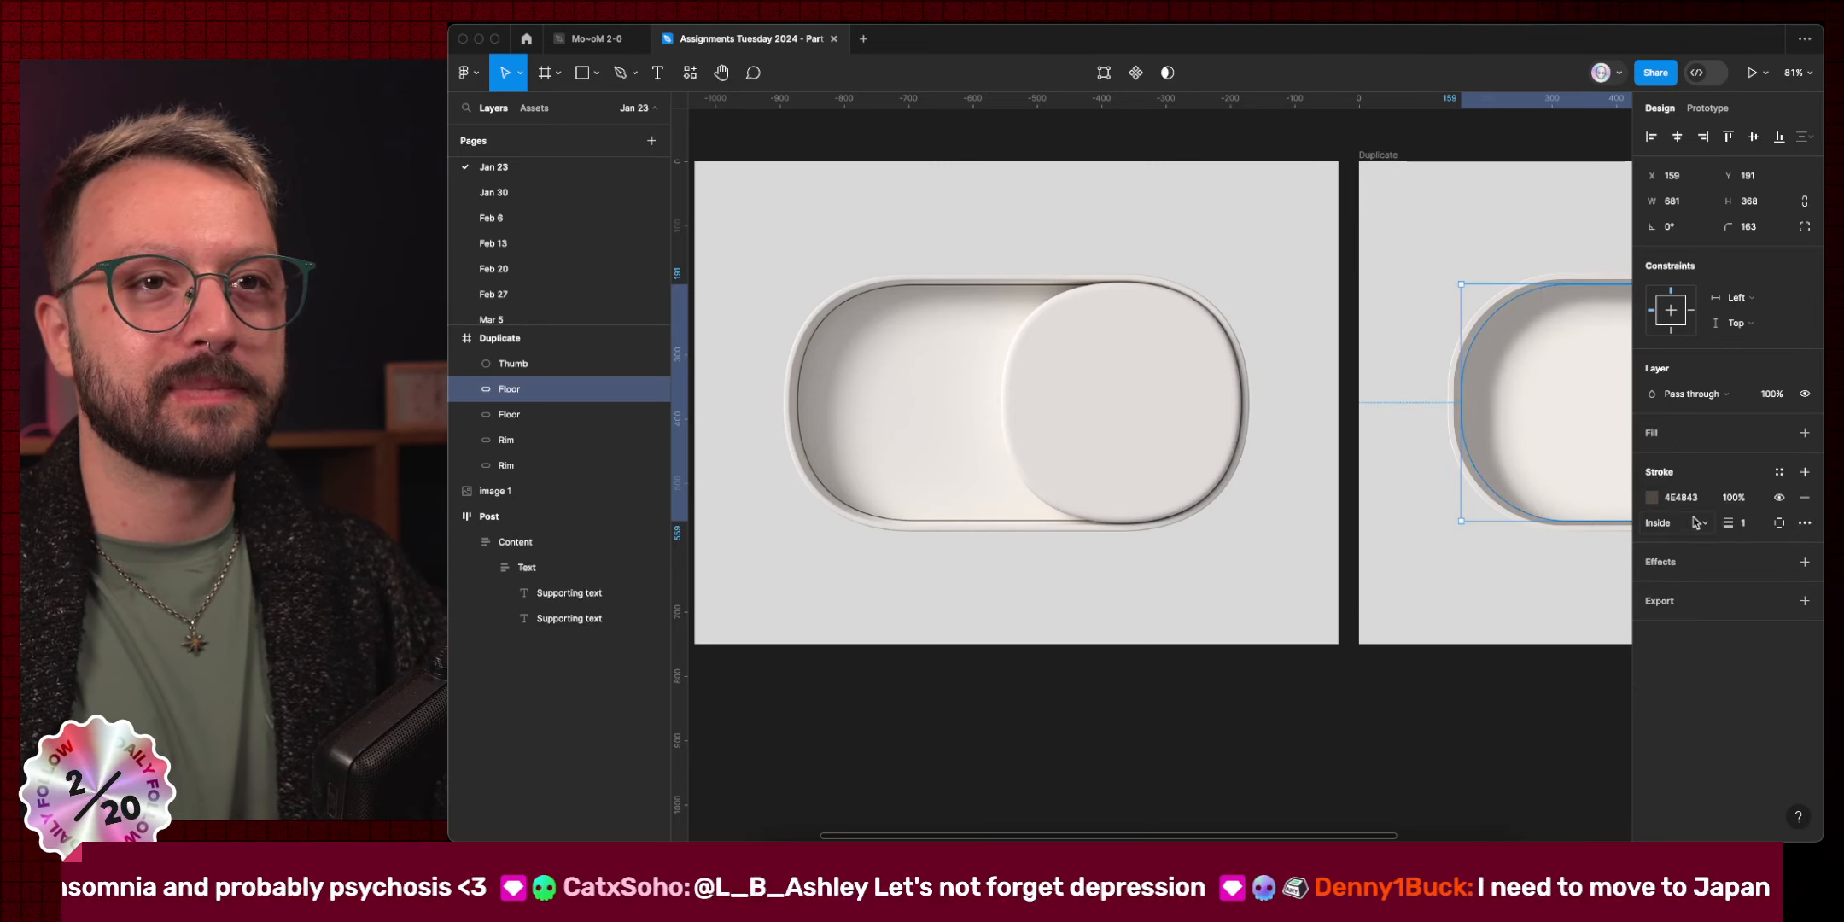
Add a Layer blur effect to the Floor copy.
left_click(1804, 562)
left_click(1733, 588)
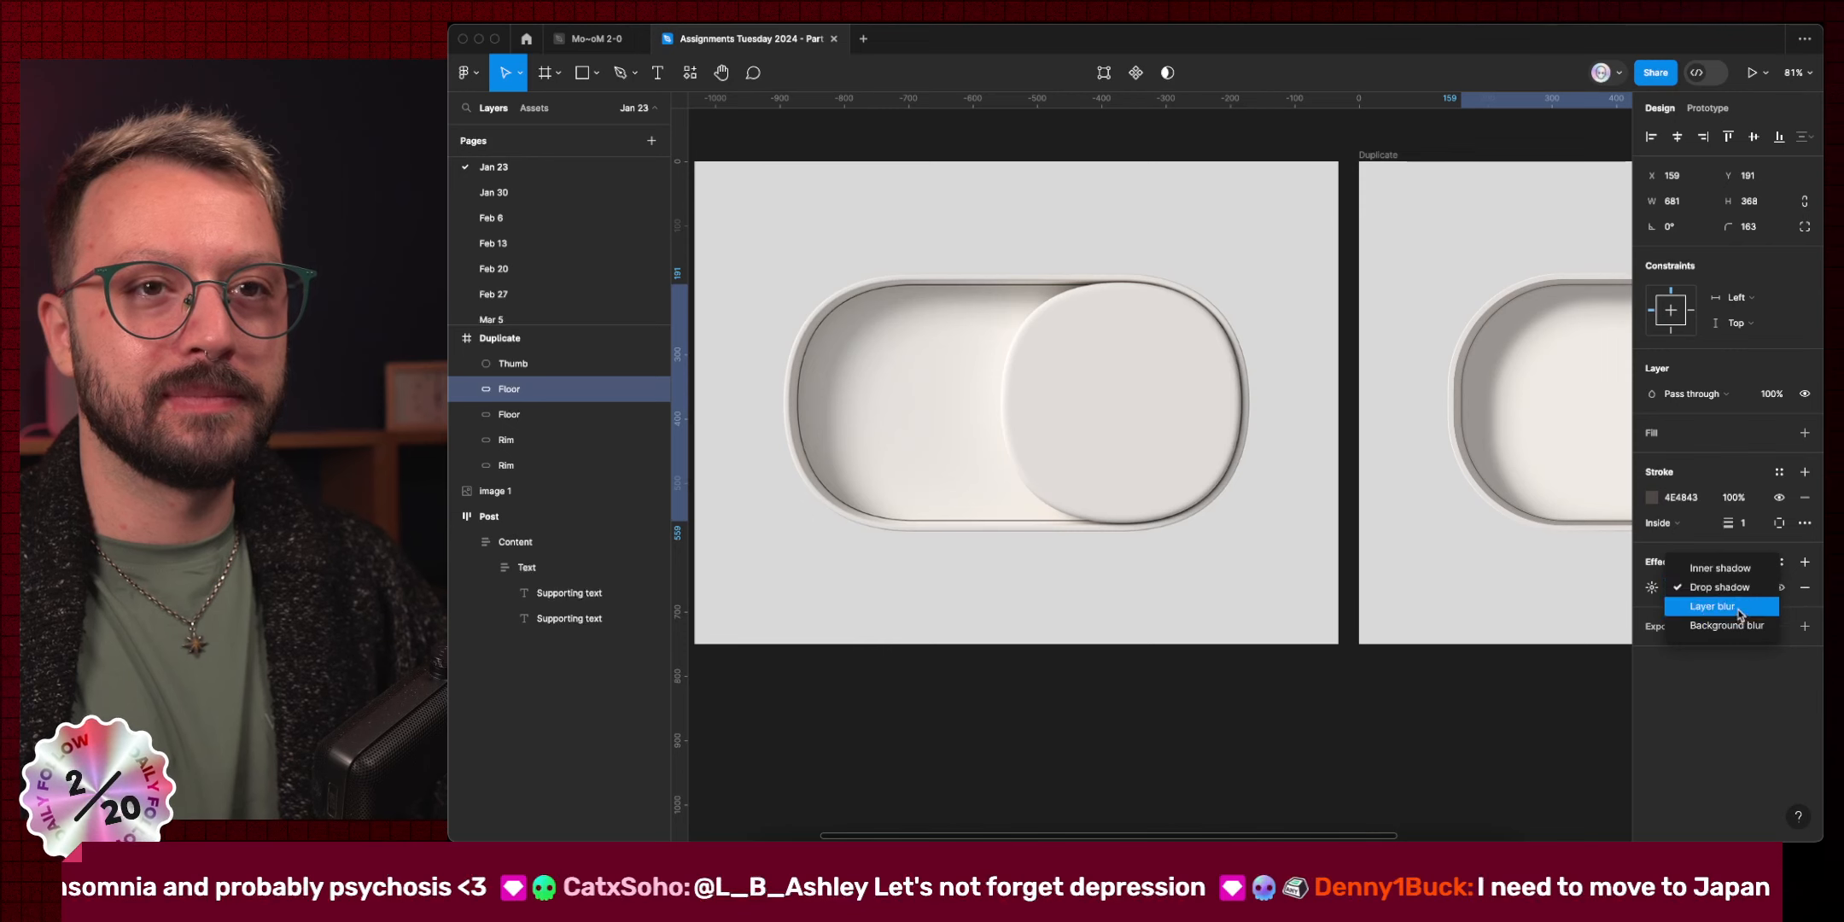
left_click(1711, 606)
scroll(1462, 398, "up", 10)
scroll(1462, 398, "up", 1)
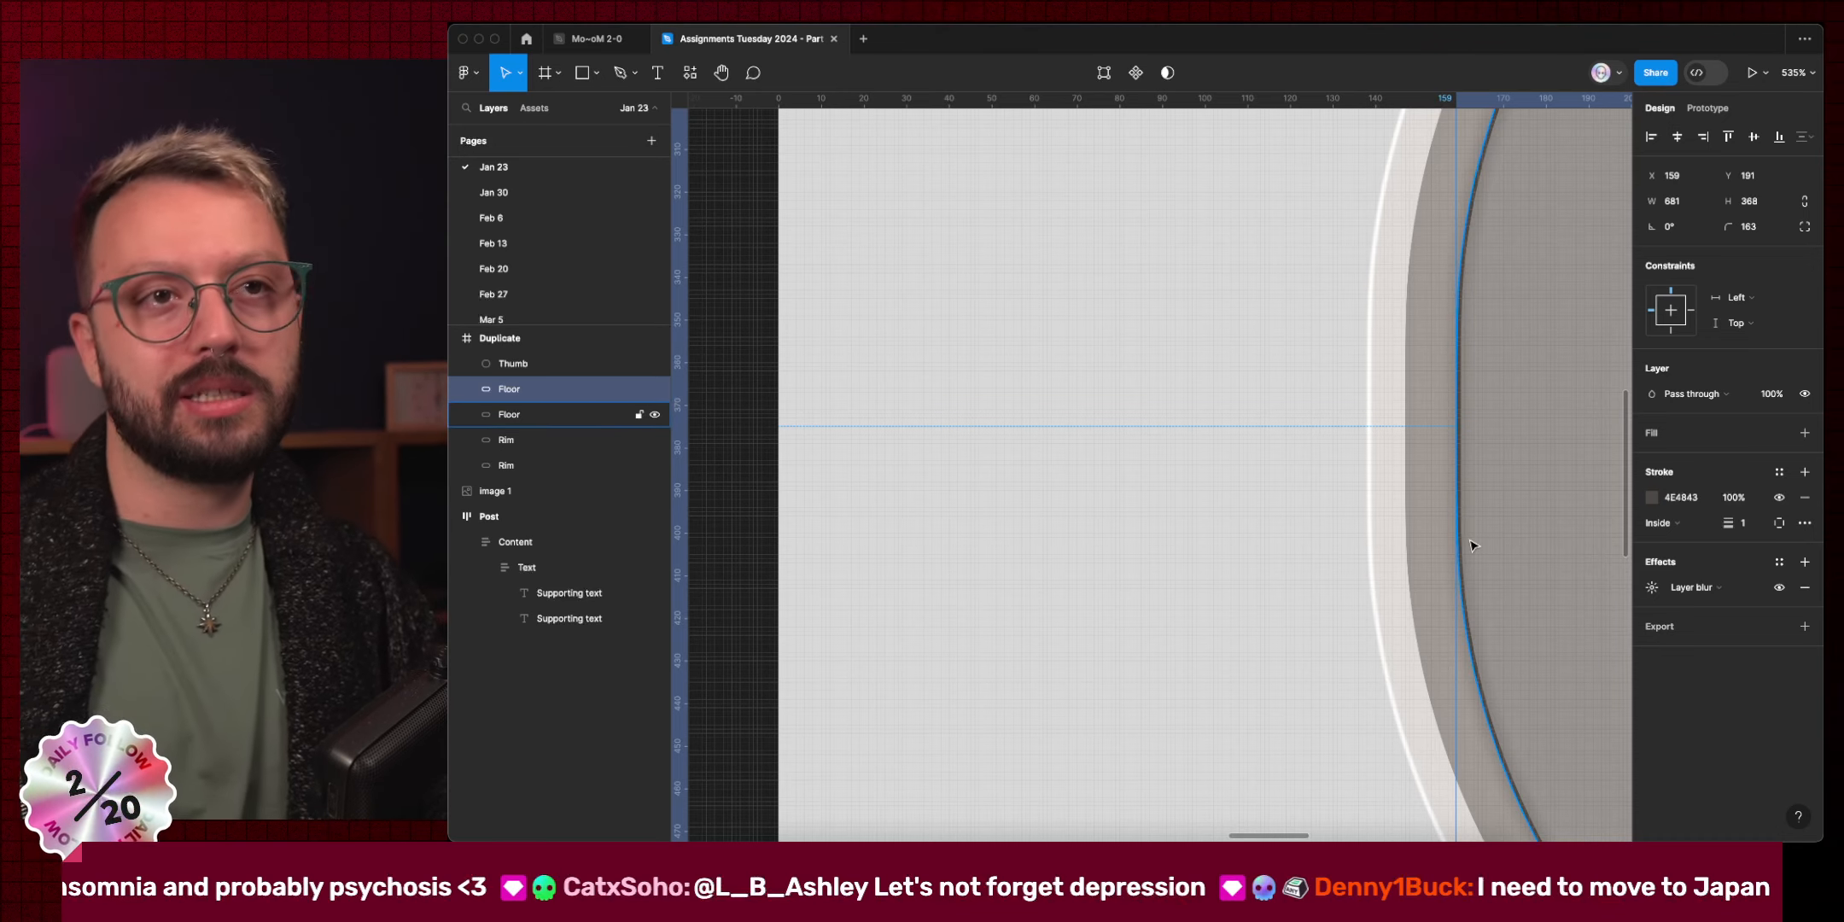
scroll(1049, 716, "down", 5)
scroll(1124, 551, "up", 8)
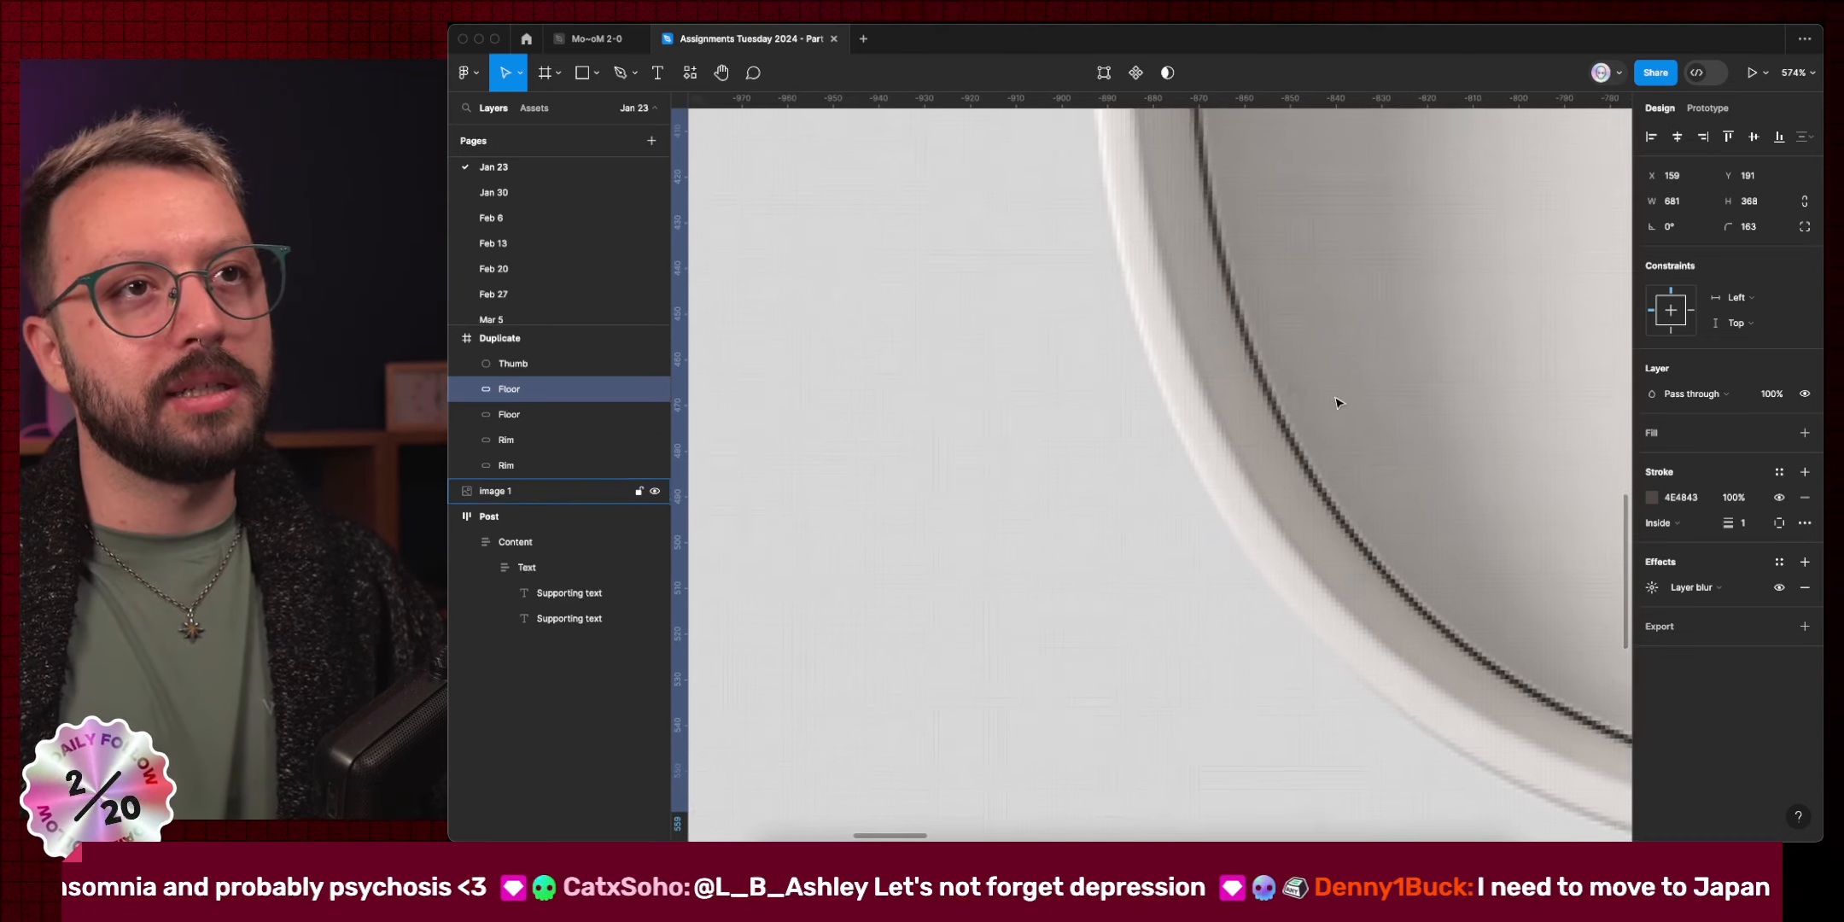
scroll(1264, 443, "down", 8)
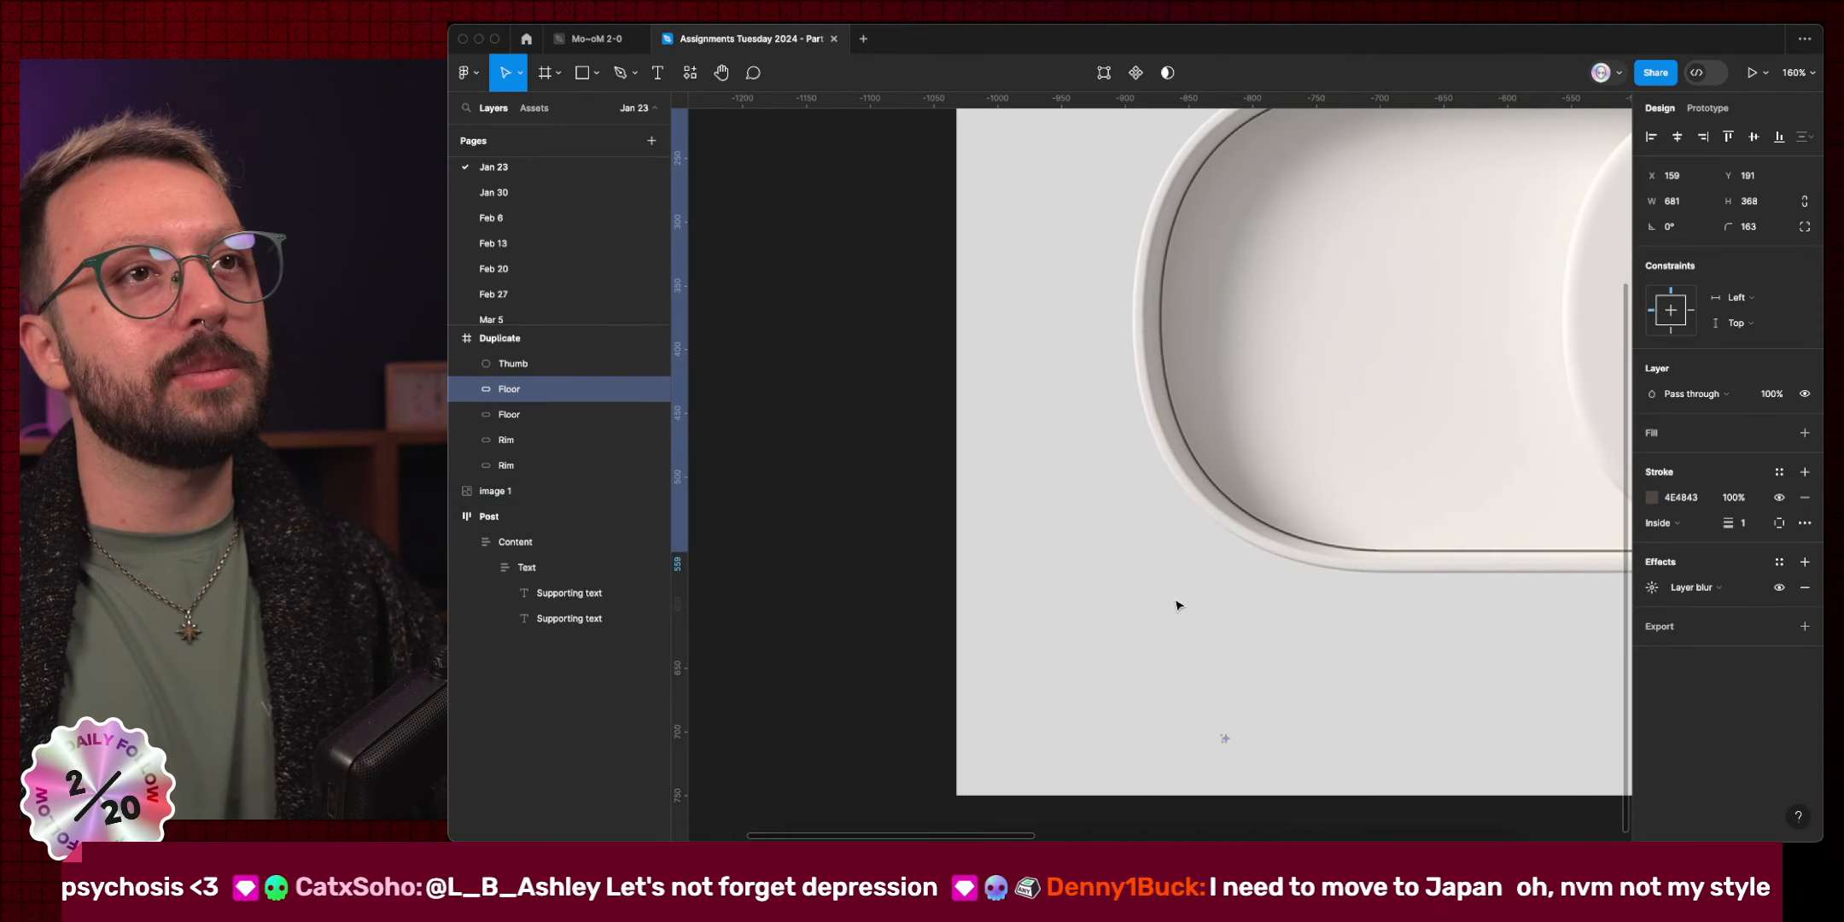
scroll(1176, 605, "up", 9)
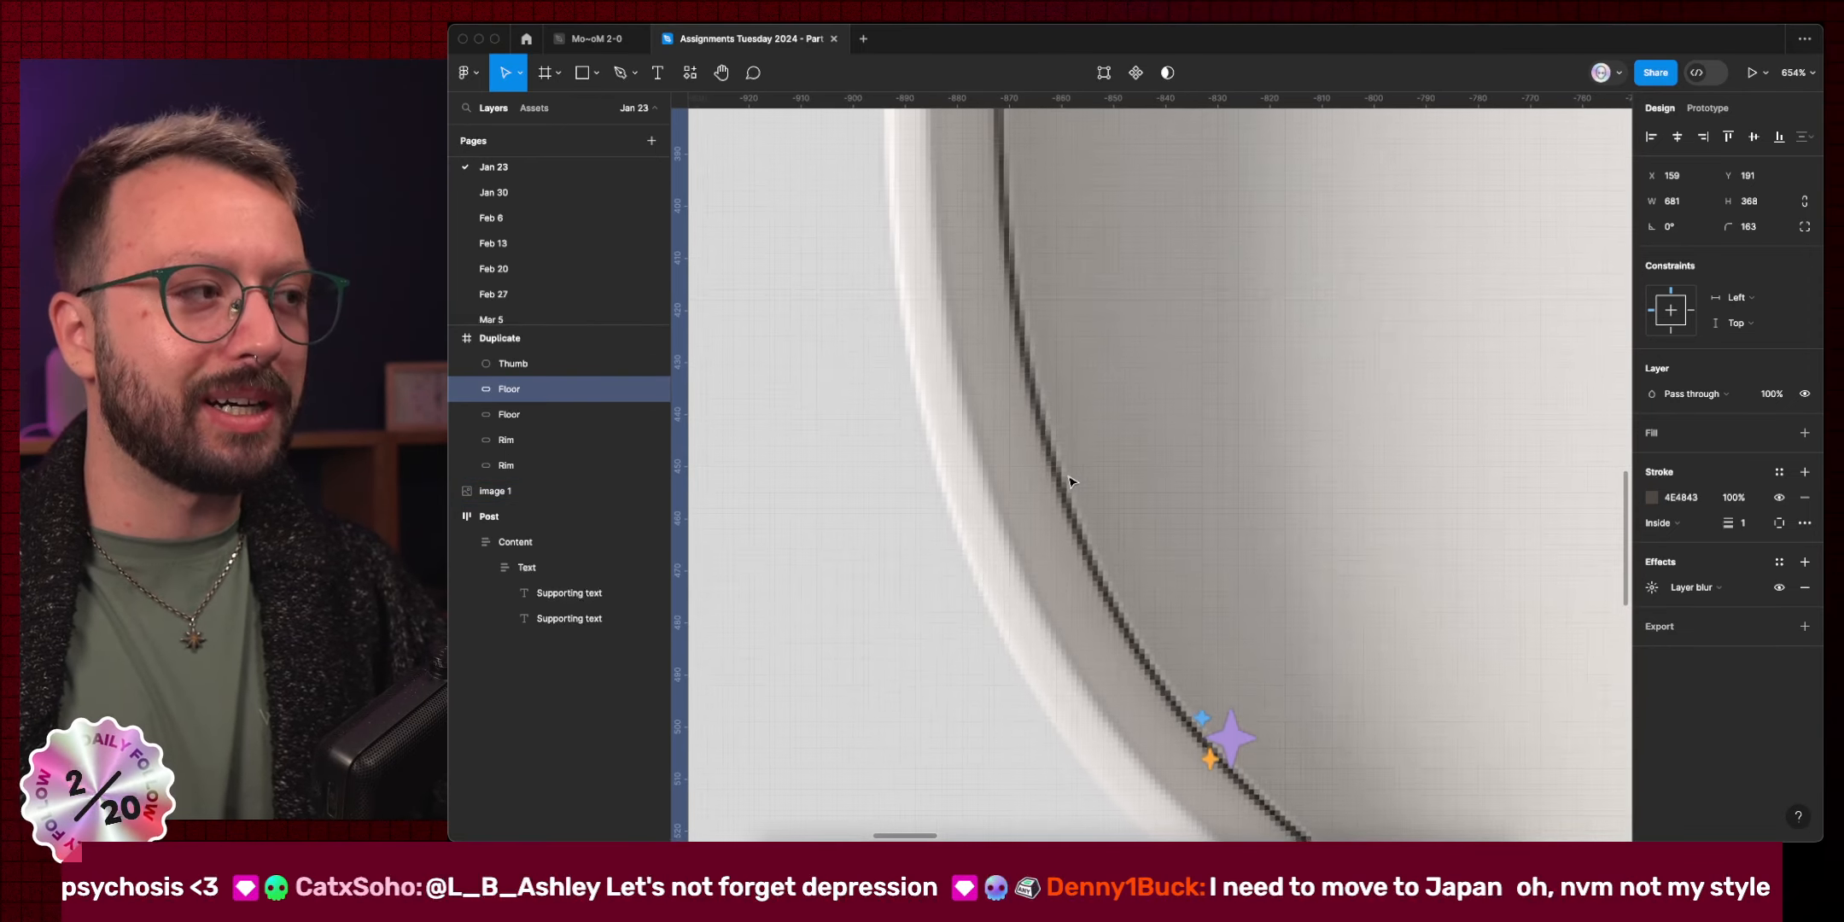
scroll(1072, 482, "down", 10)
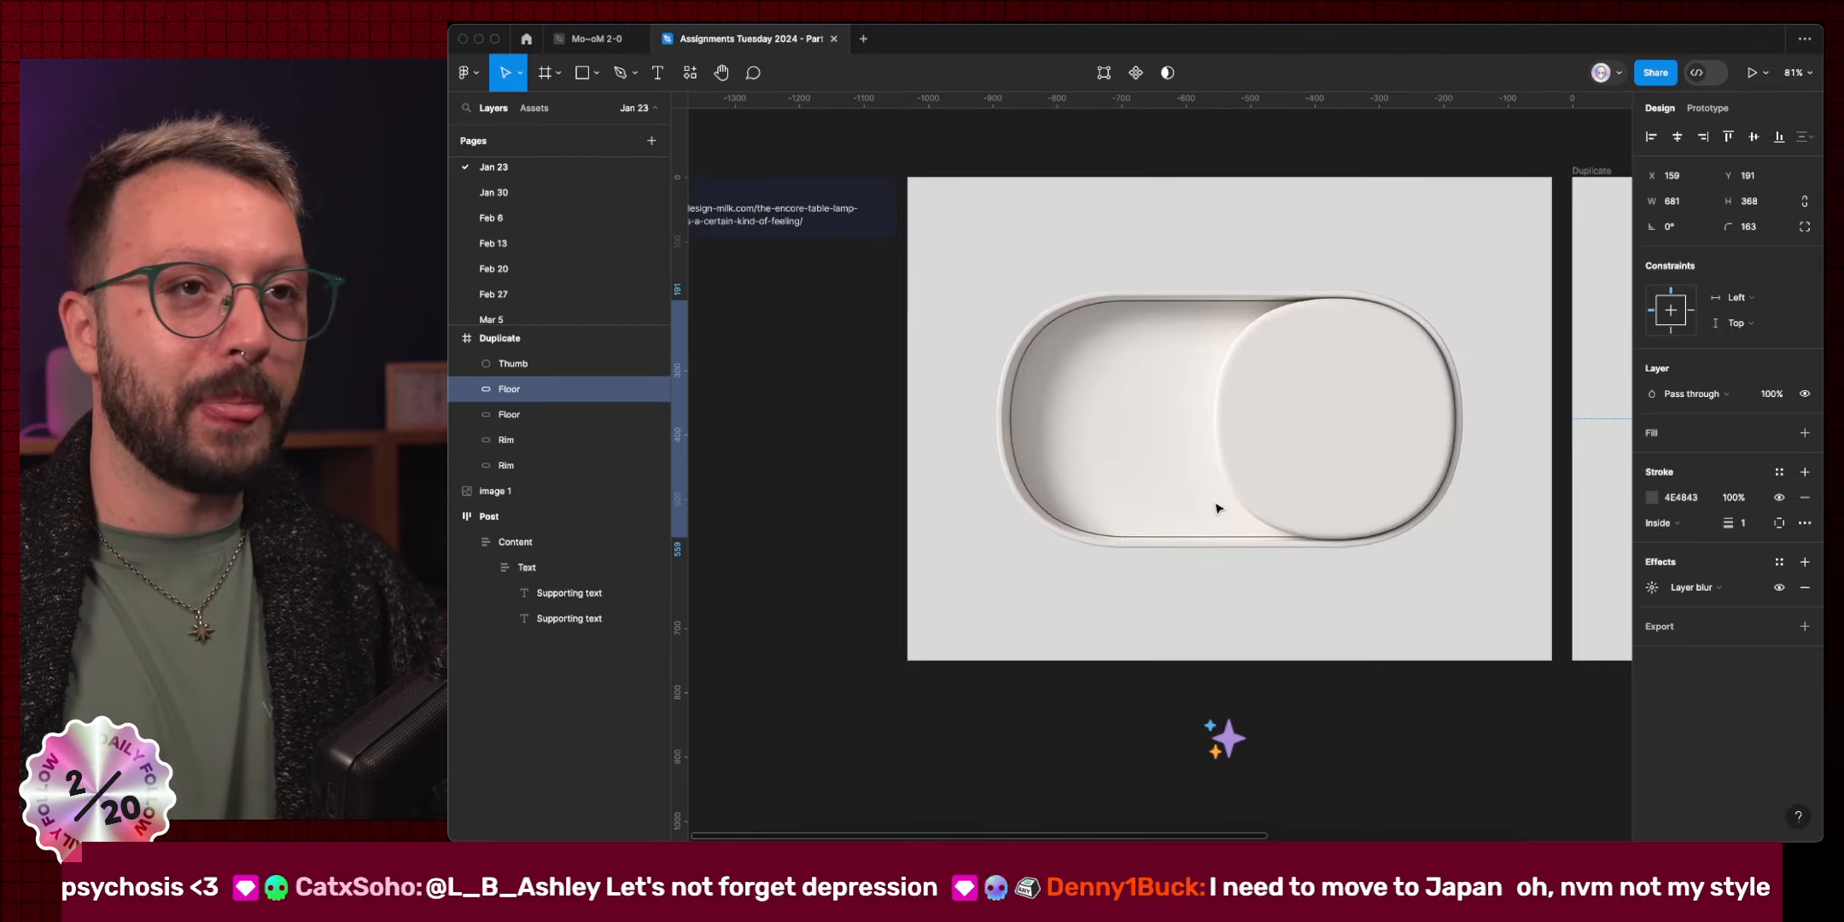
scroll(1216, 509, "right", 6)
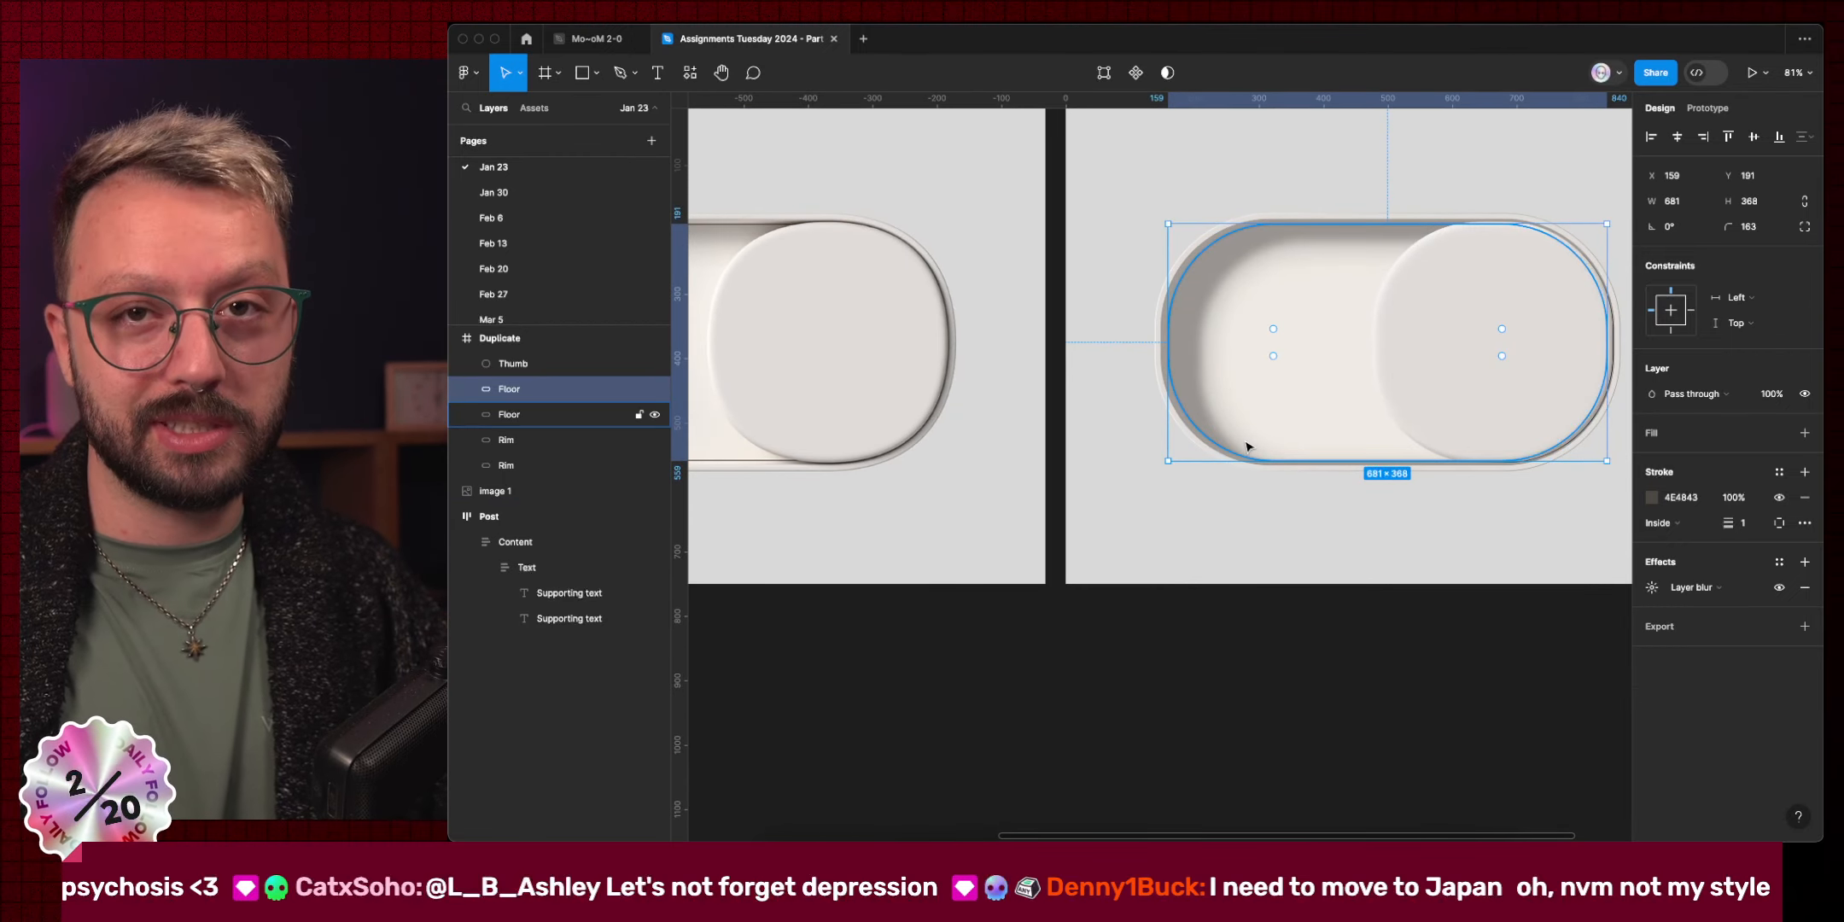
Enter the Floor copy's blur amount and close the blur settings.
left_click(1652, 588)
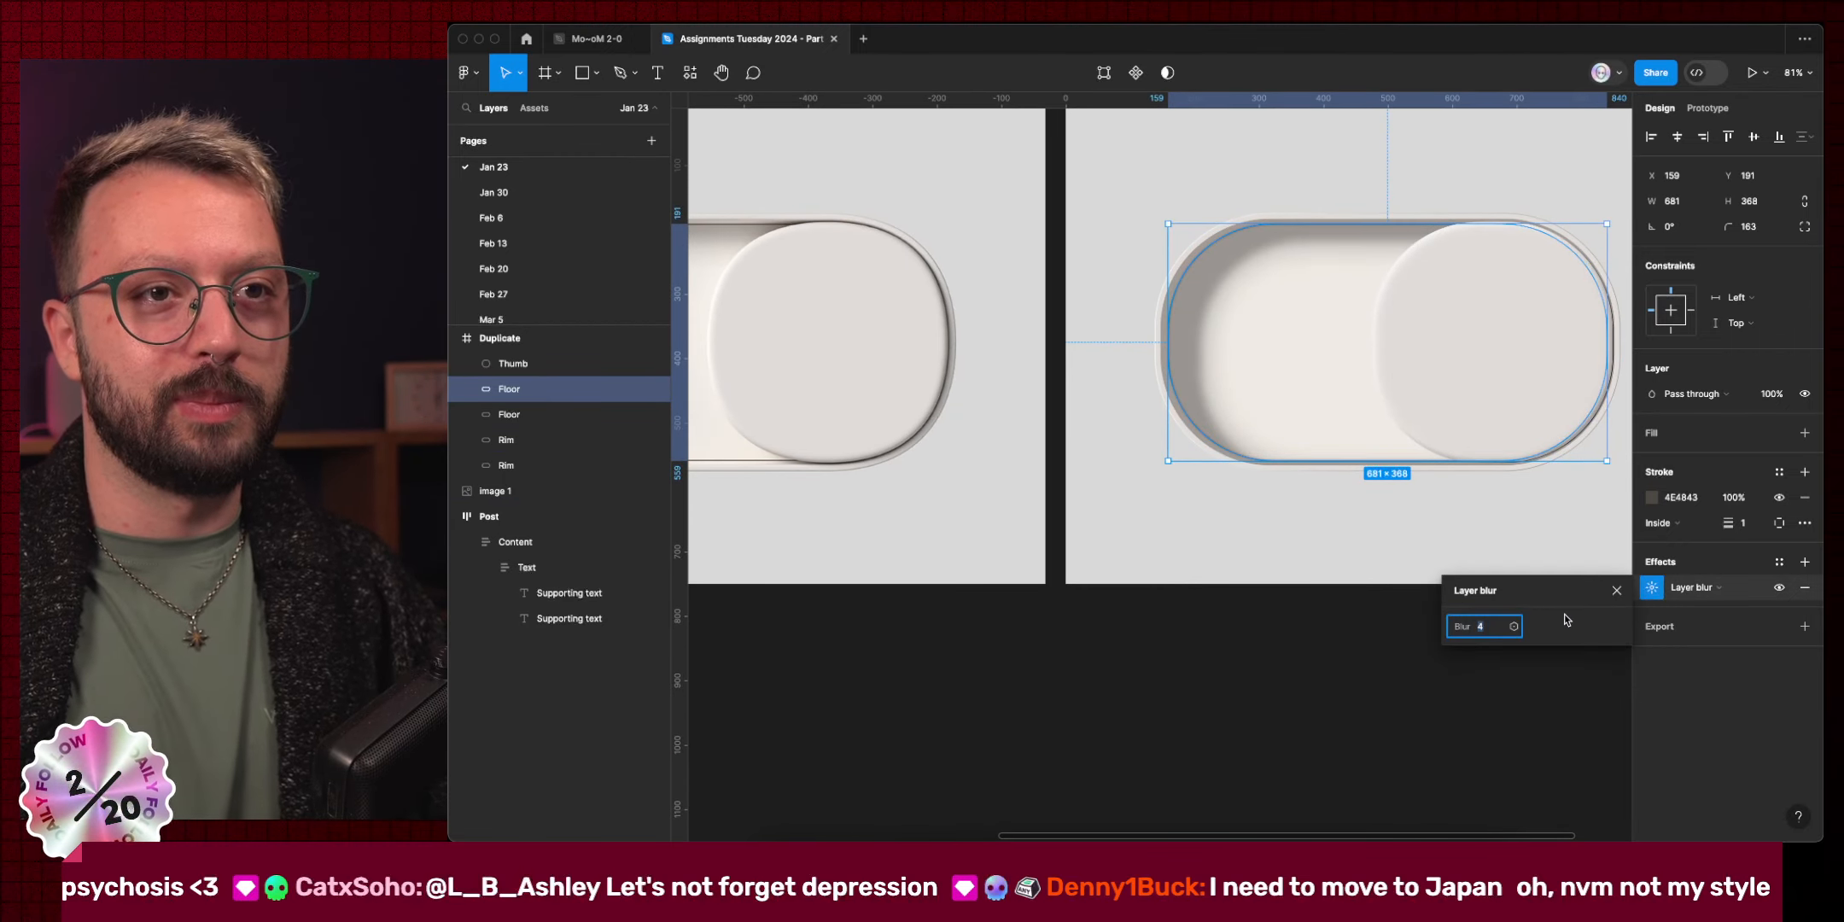
type("3")
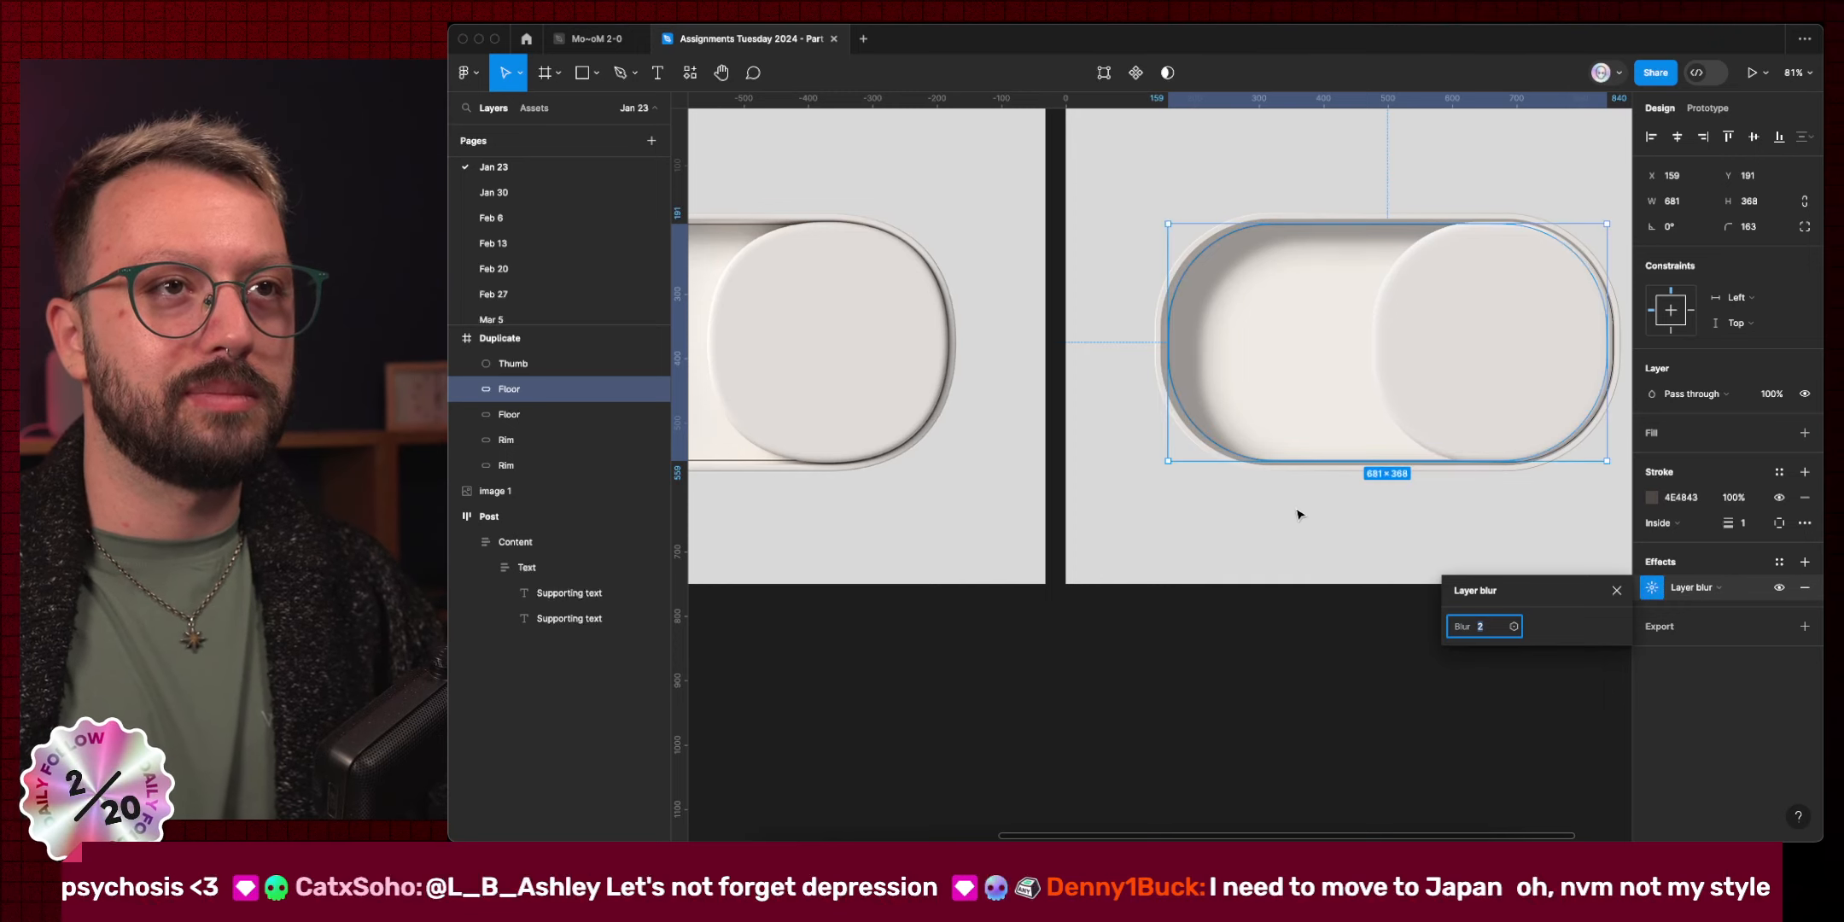
left_click(1193, 536)
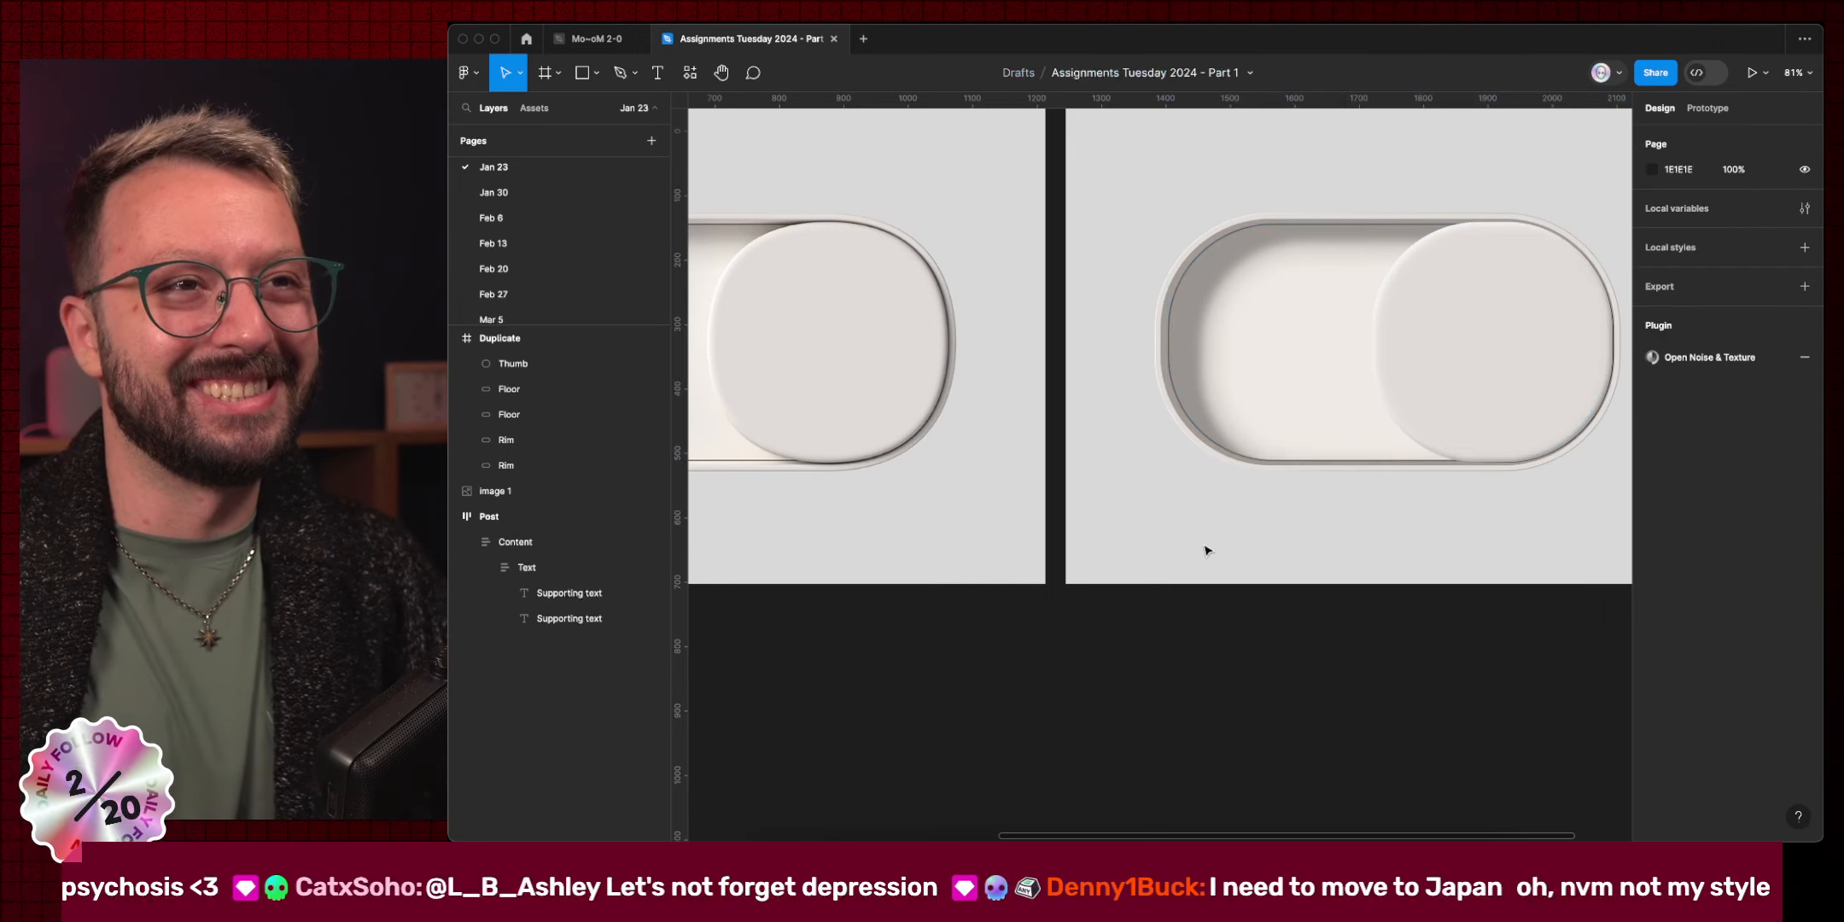
left_click(1170, 362)
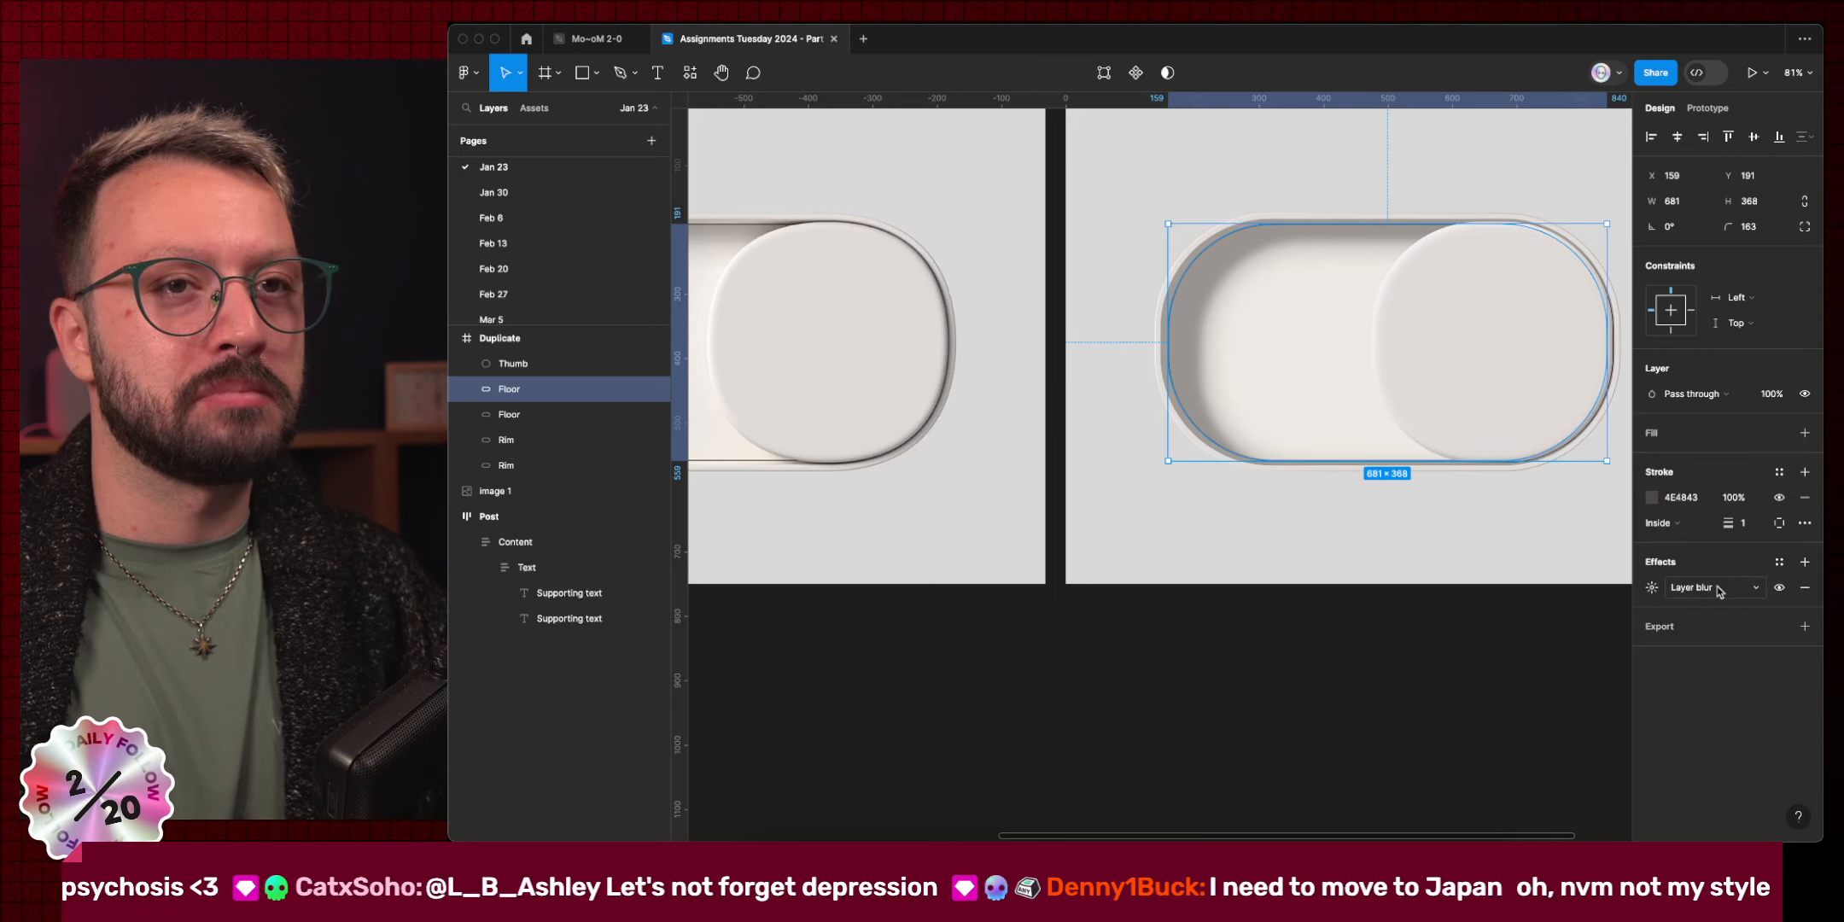
left_click(1284, 565)
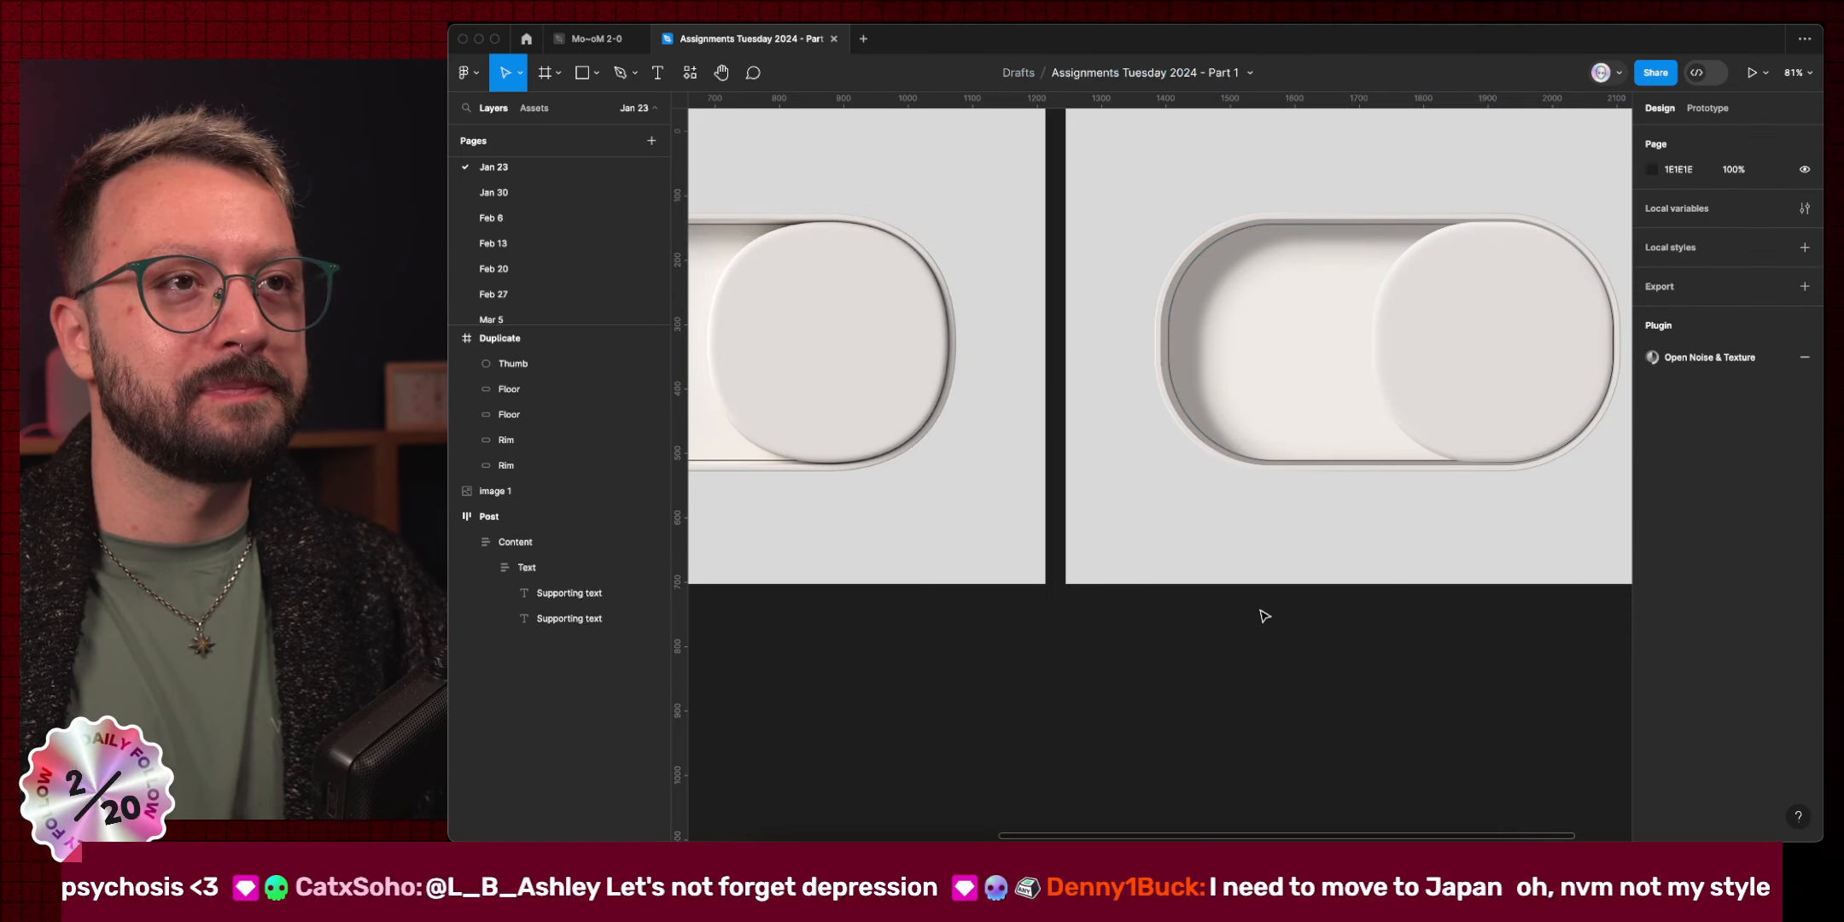
scroll(1264, 618, "left", 5)
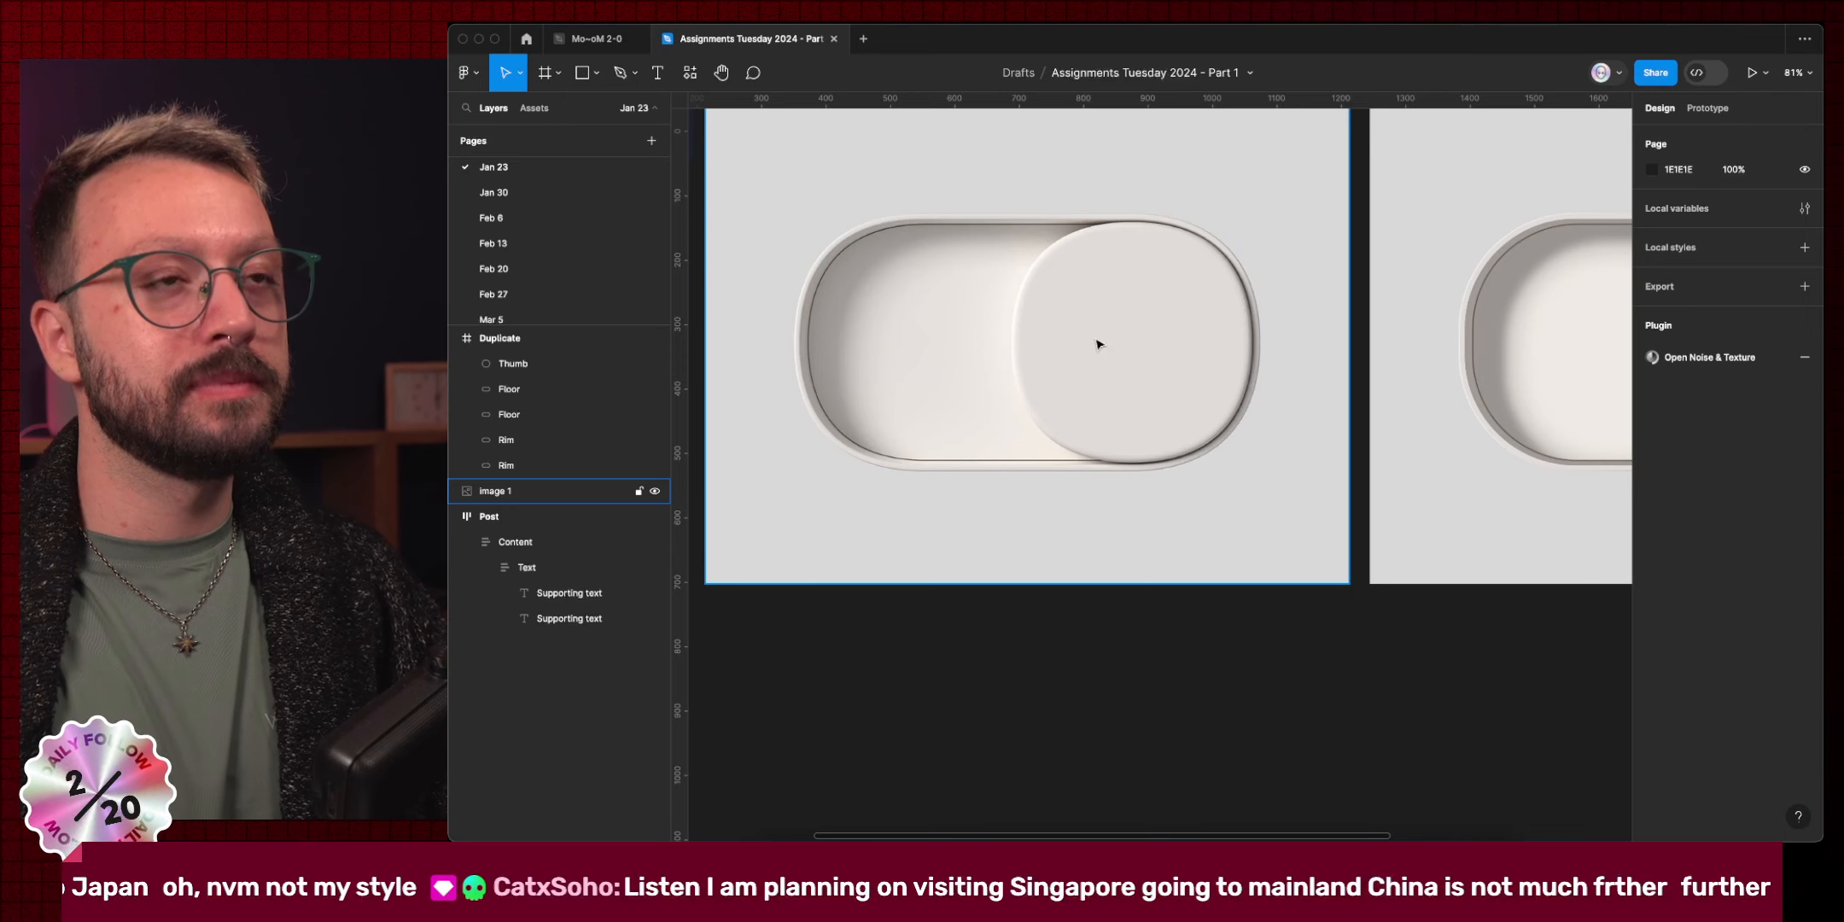
scroll(1272, 341, "right", 2)
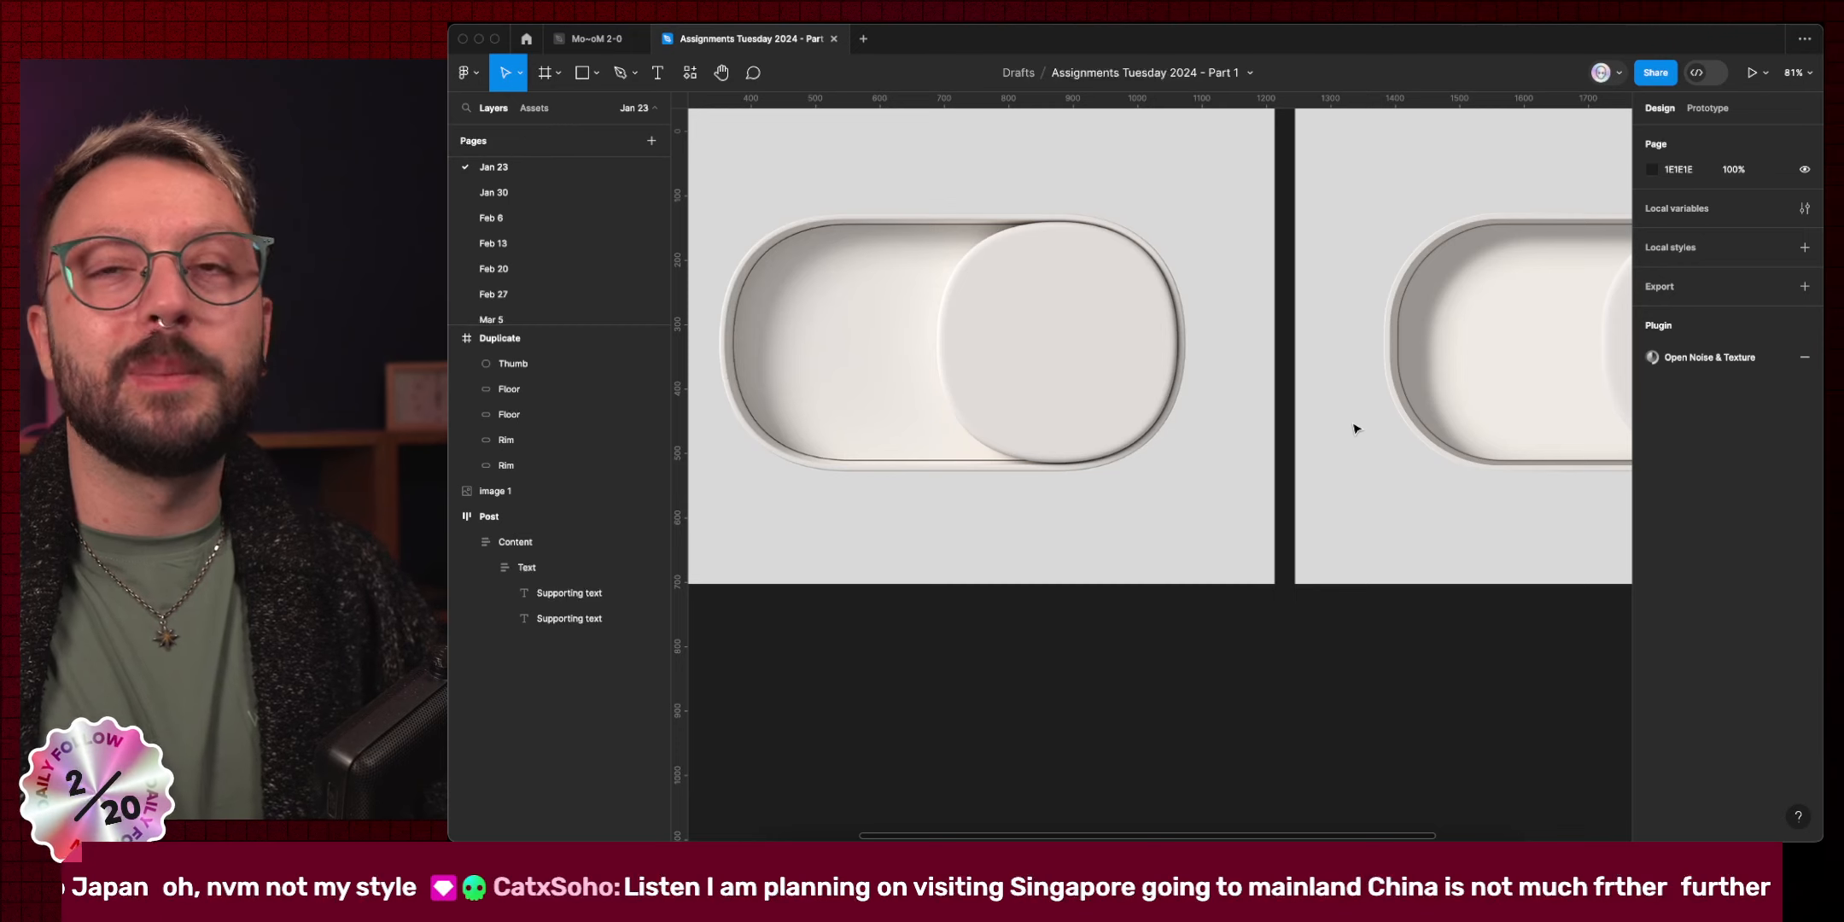
scroll(1365, 414, "right", 3)
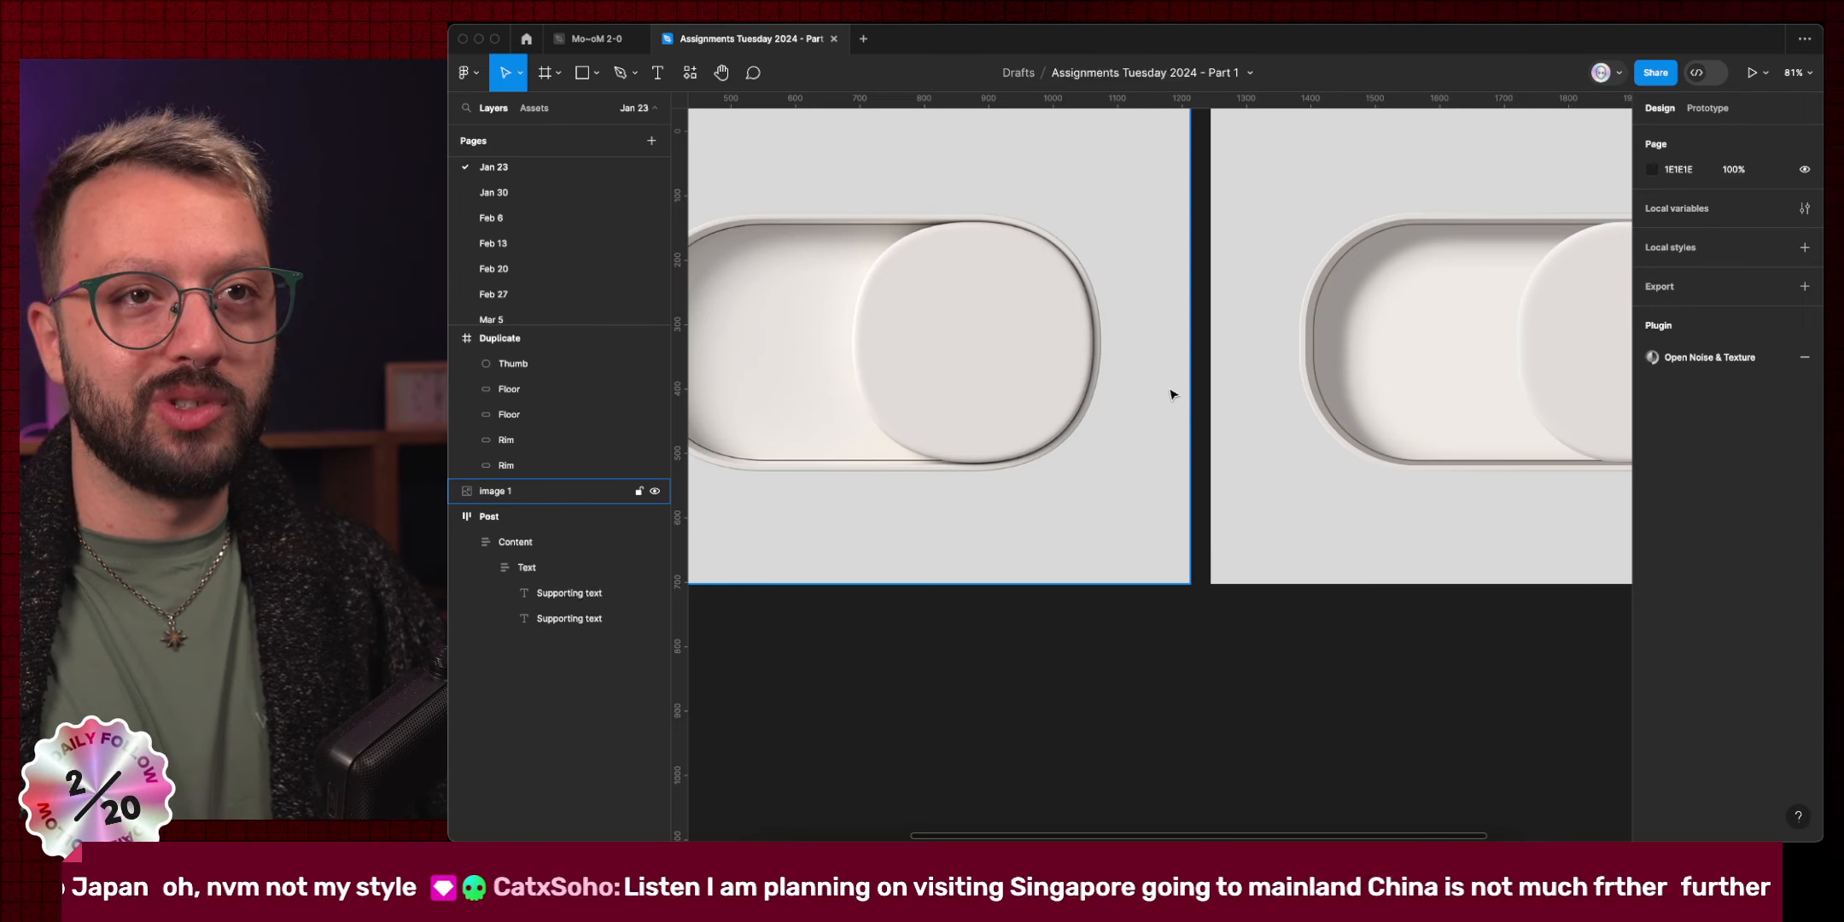
scroll(1171, 394, "right", 5)
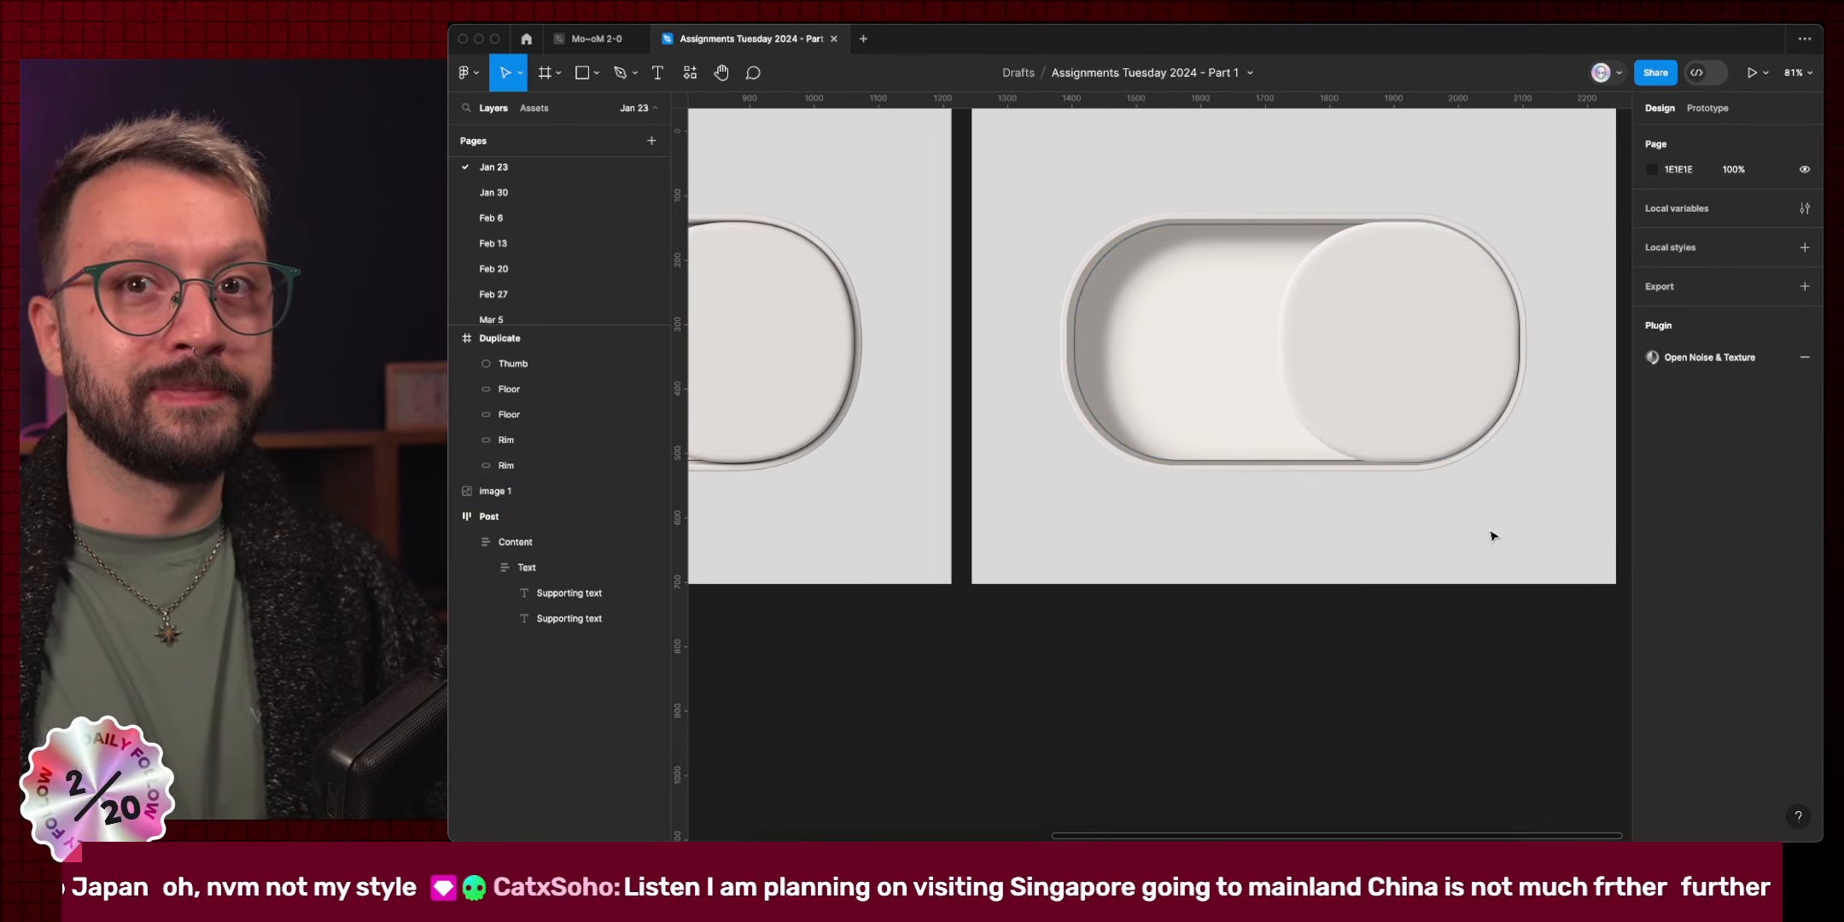
scroll(1489, 533, "left", 1)
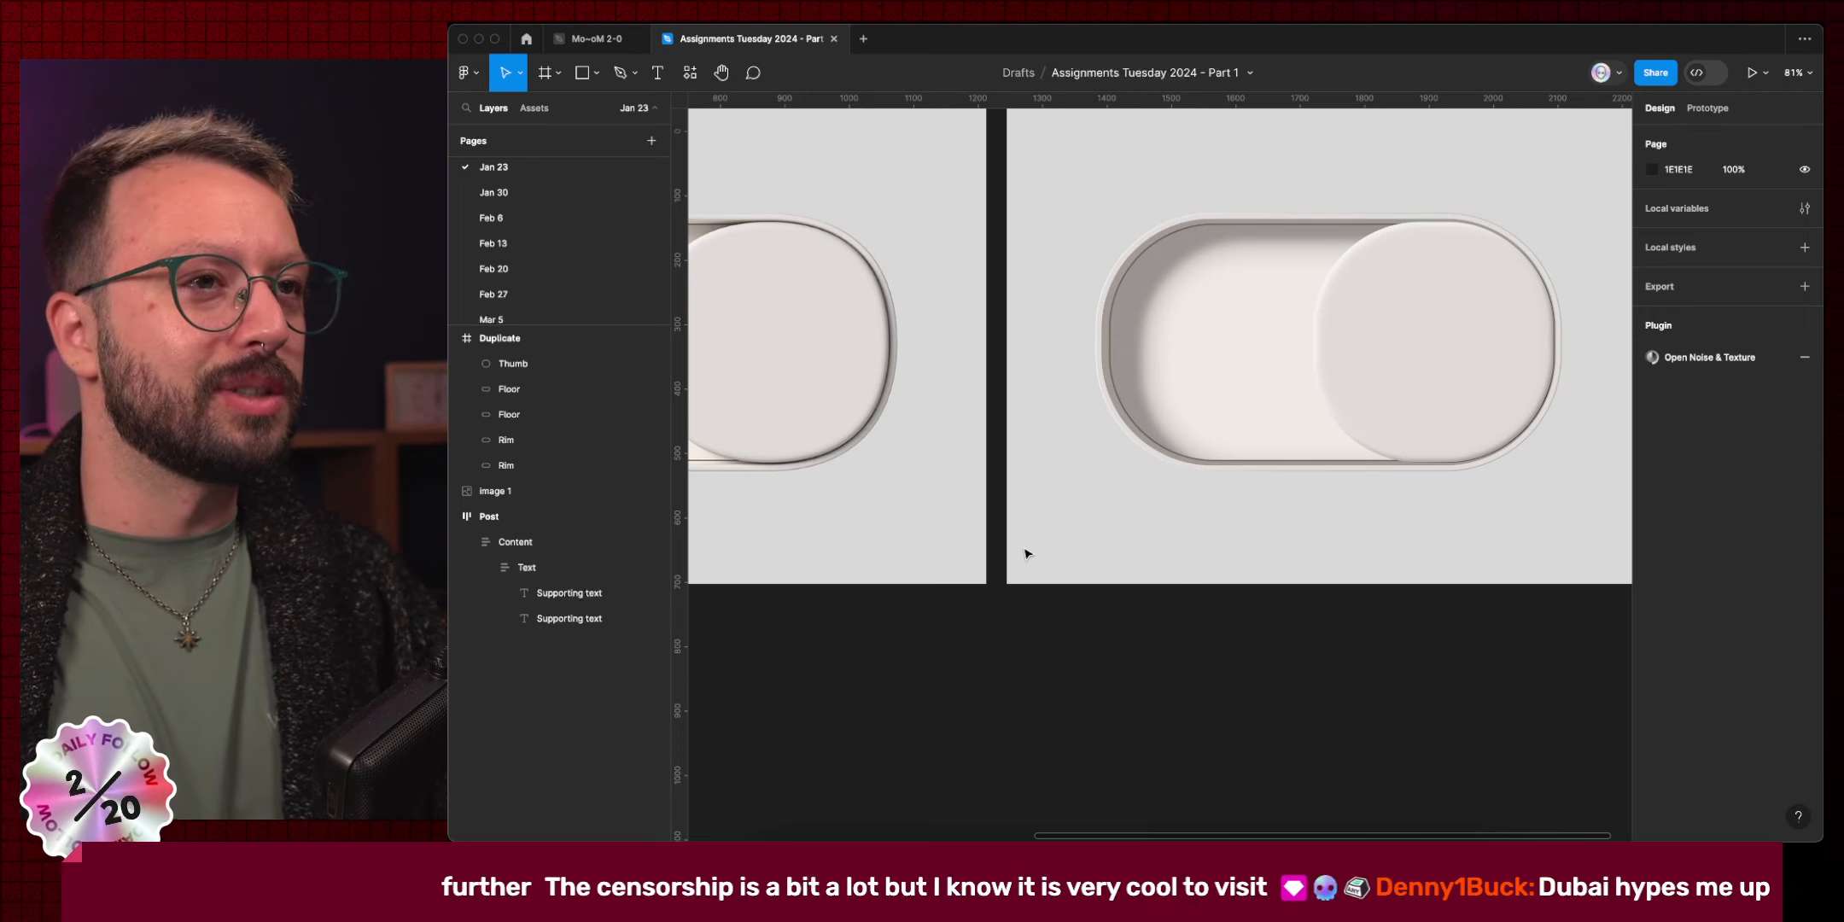
scroll(1027, 553, "left", 5)
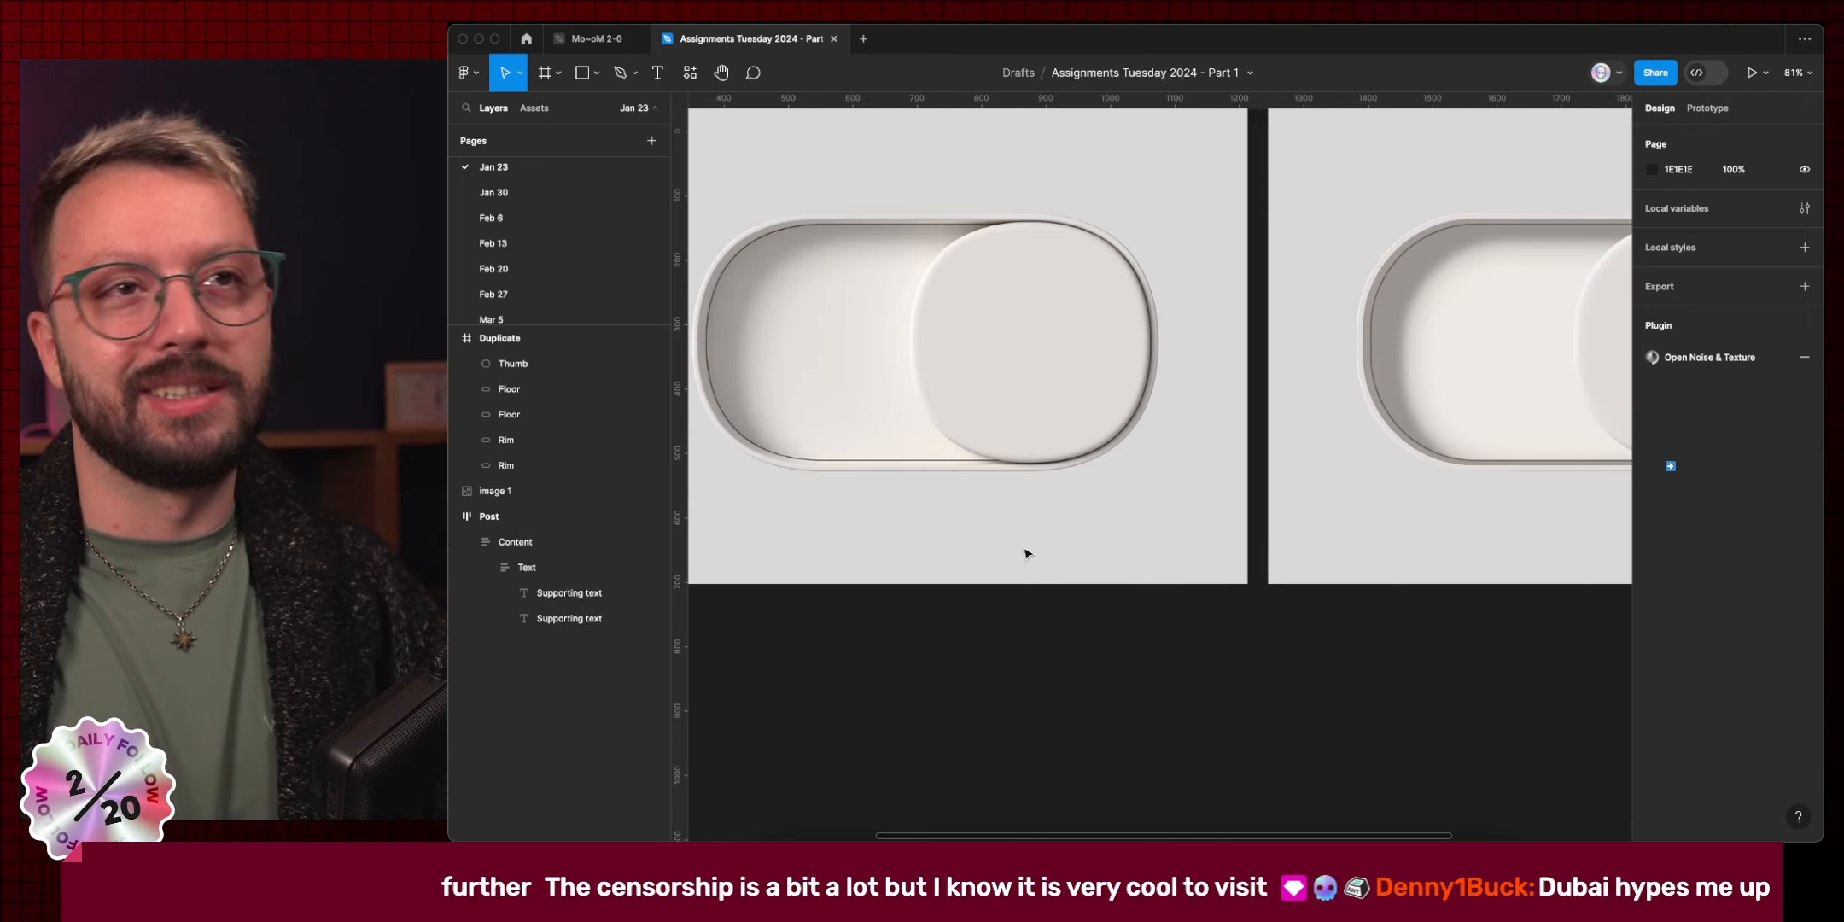
Edit the Rim's points and nudge its top-left corner point 8 px inward.
double_click(1366, 356)
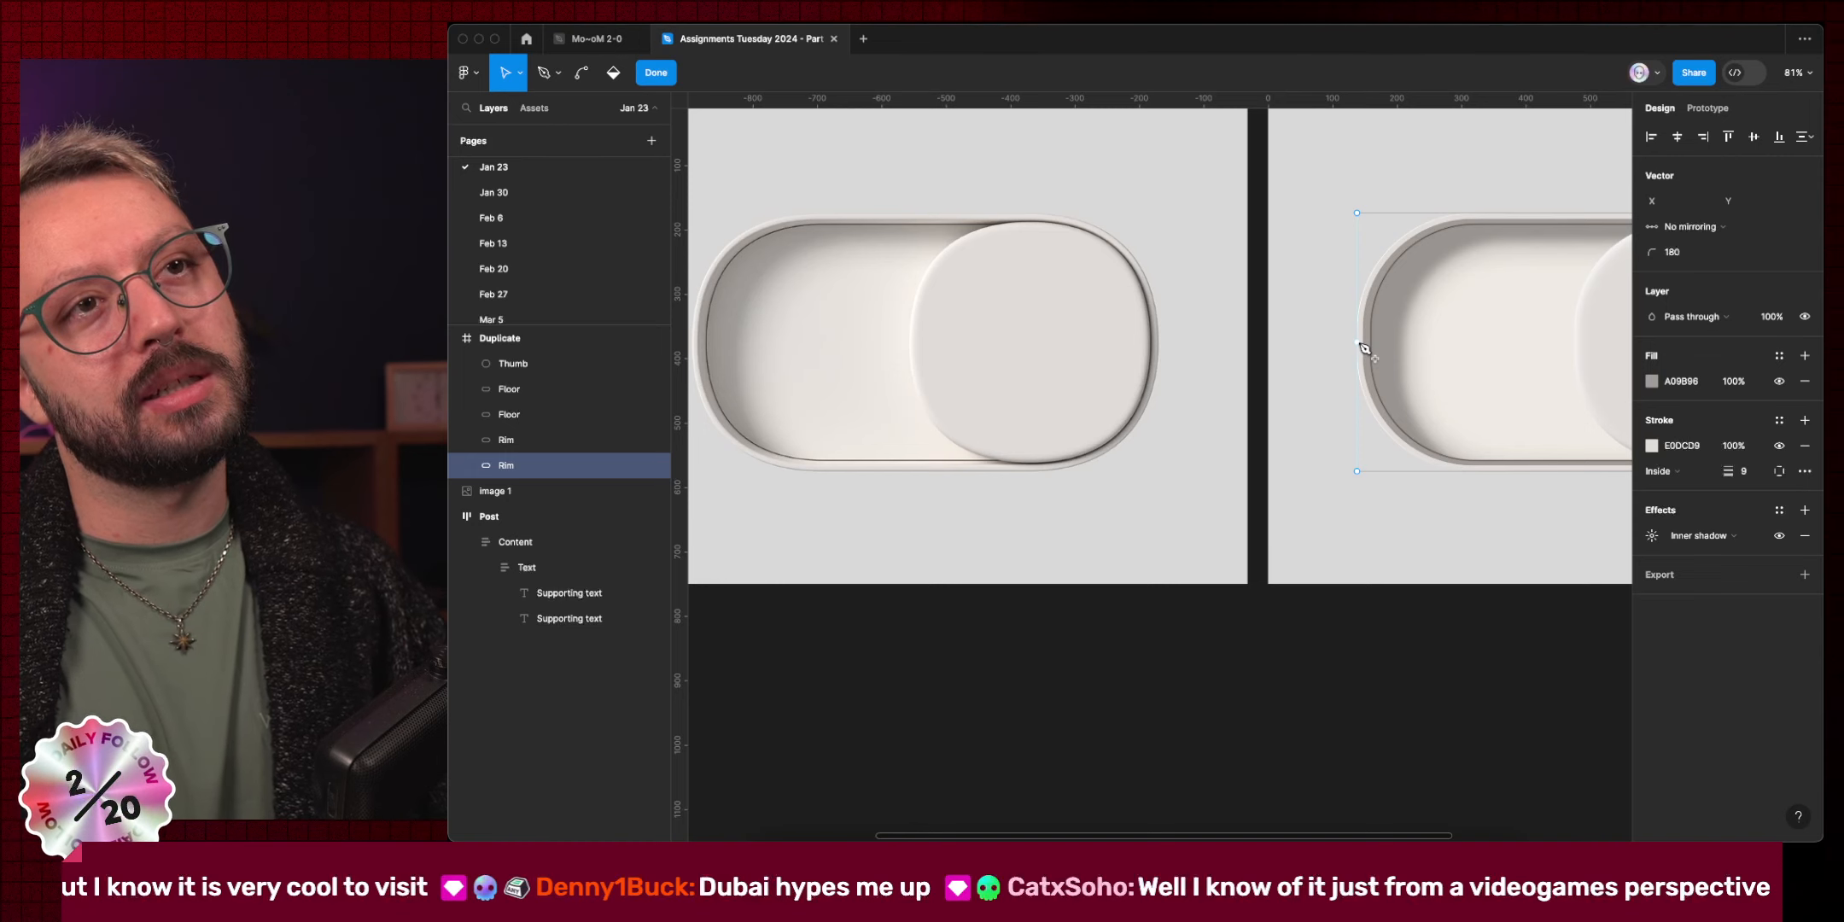
left_click(1359, 344)
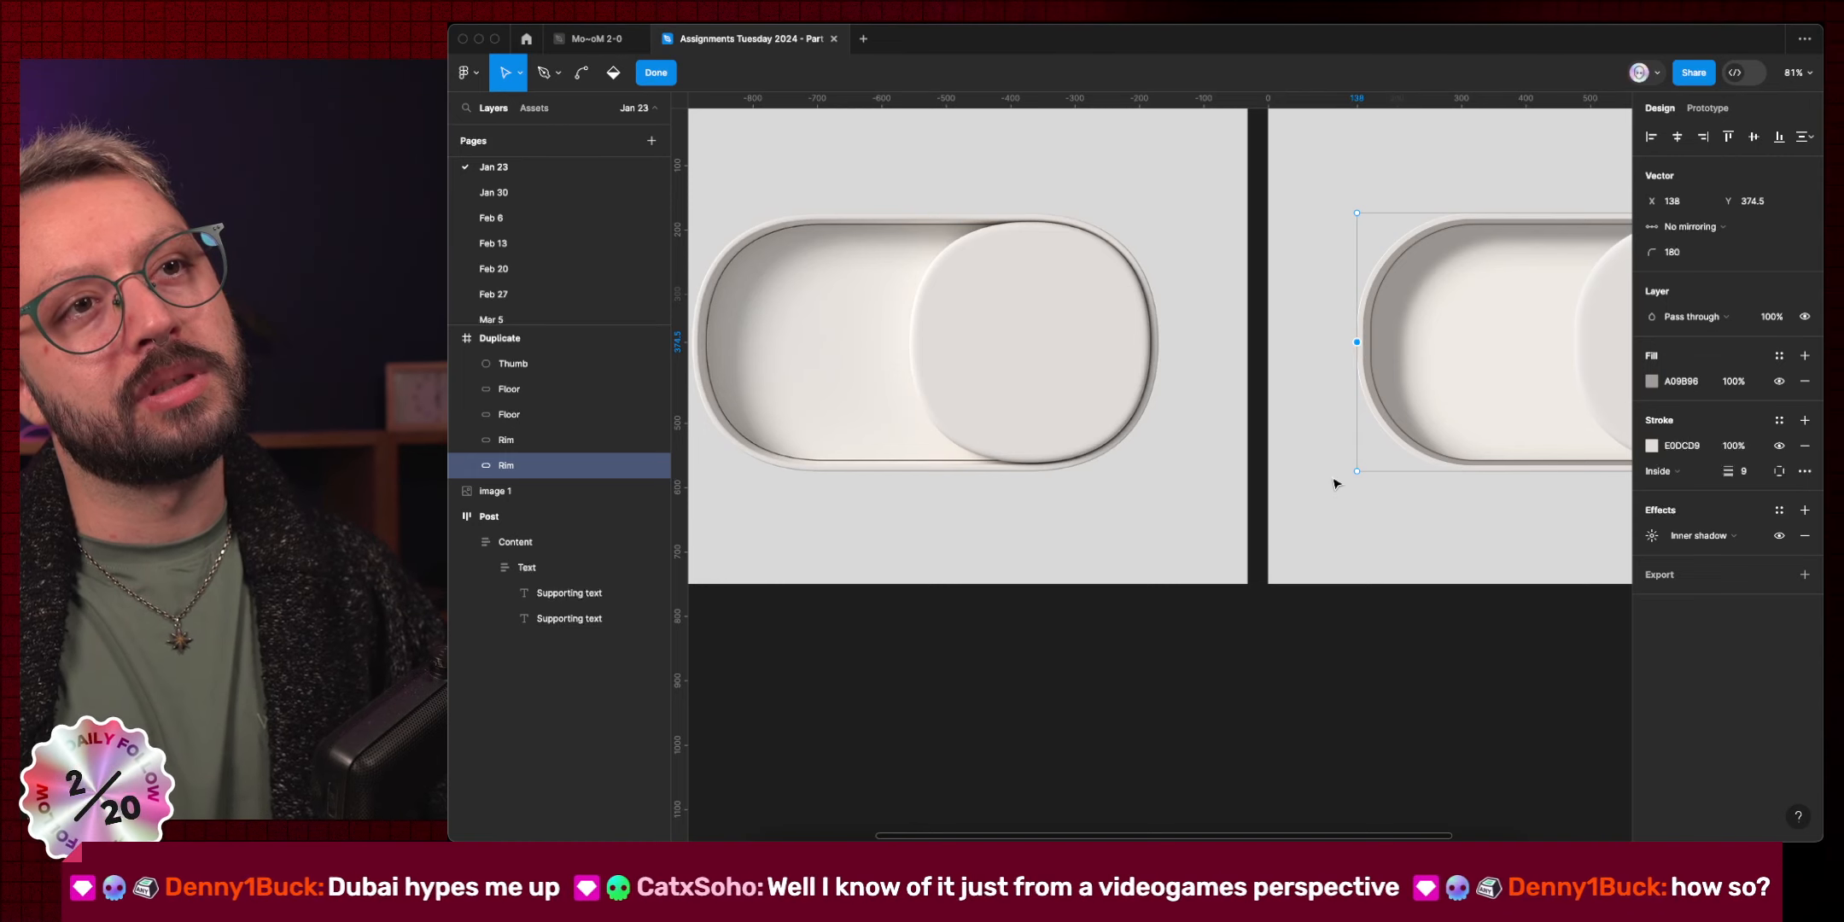
scroll(1334, 481, "right", 5)
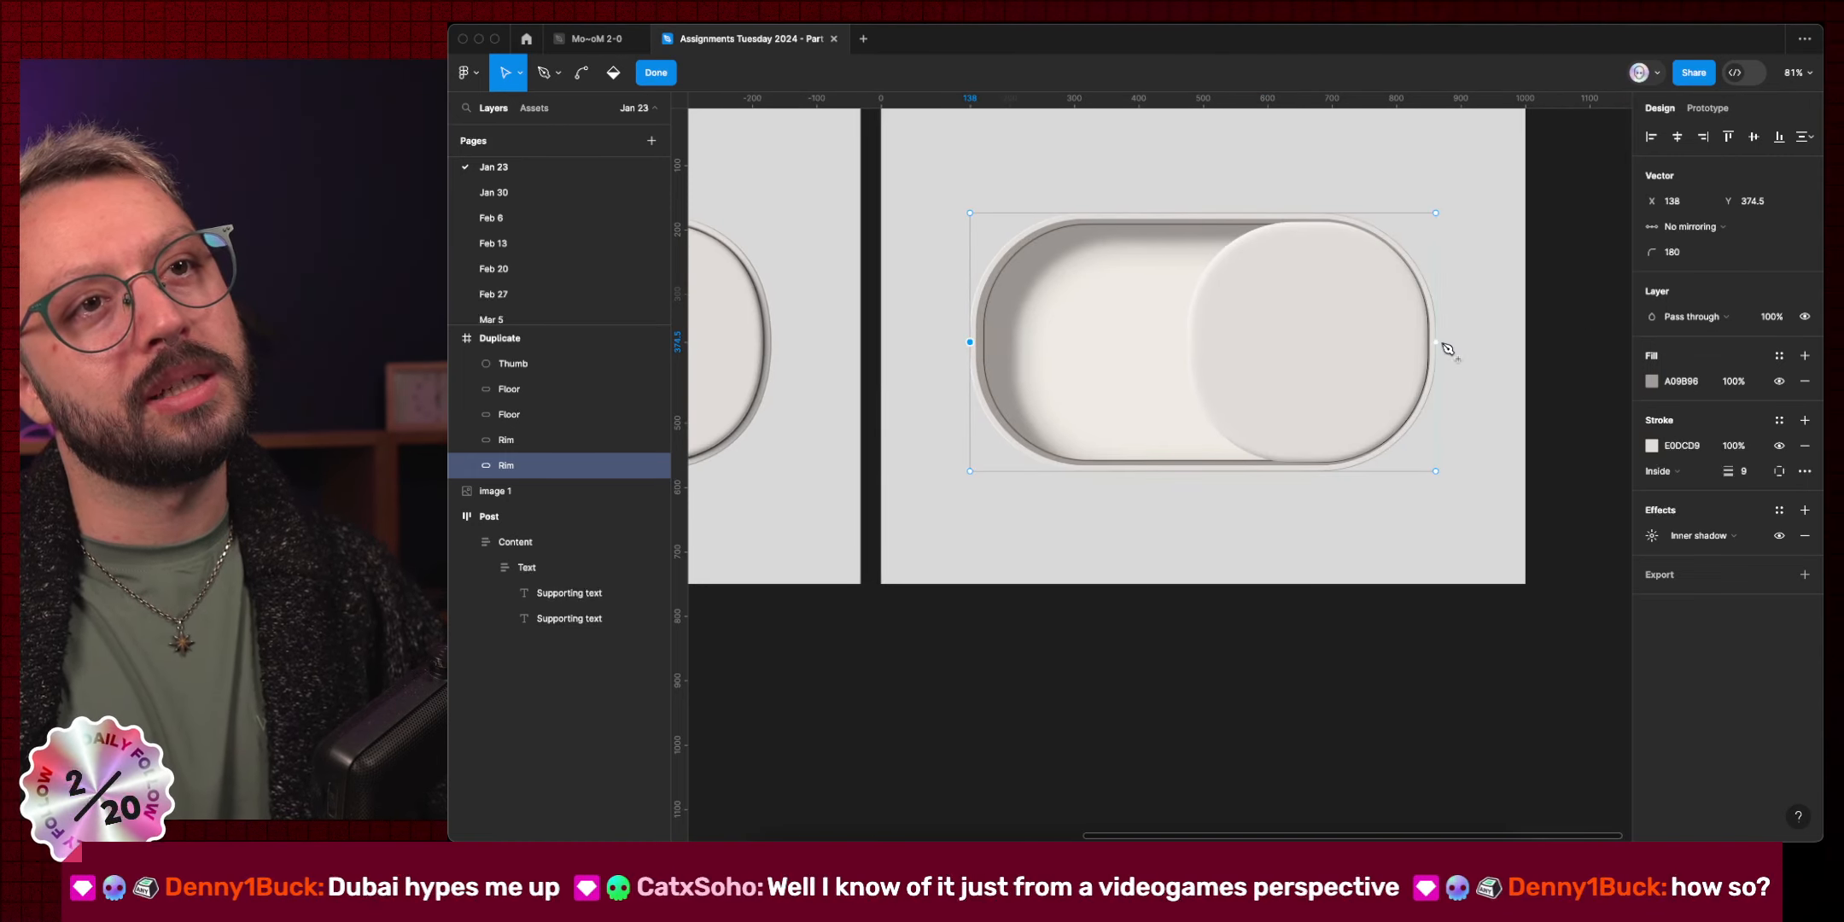
left_click(1437, 343)
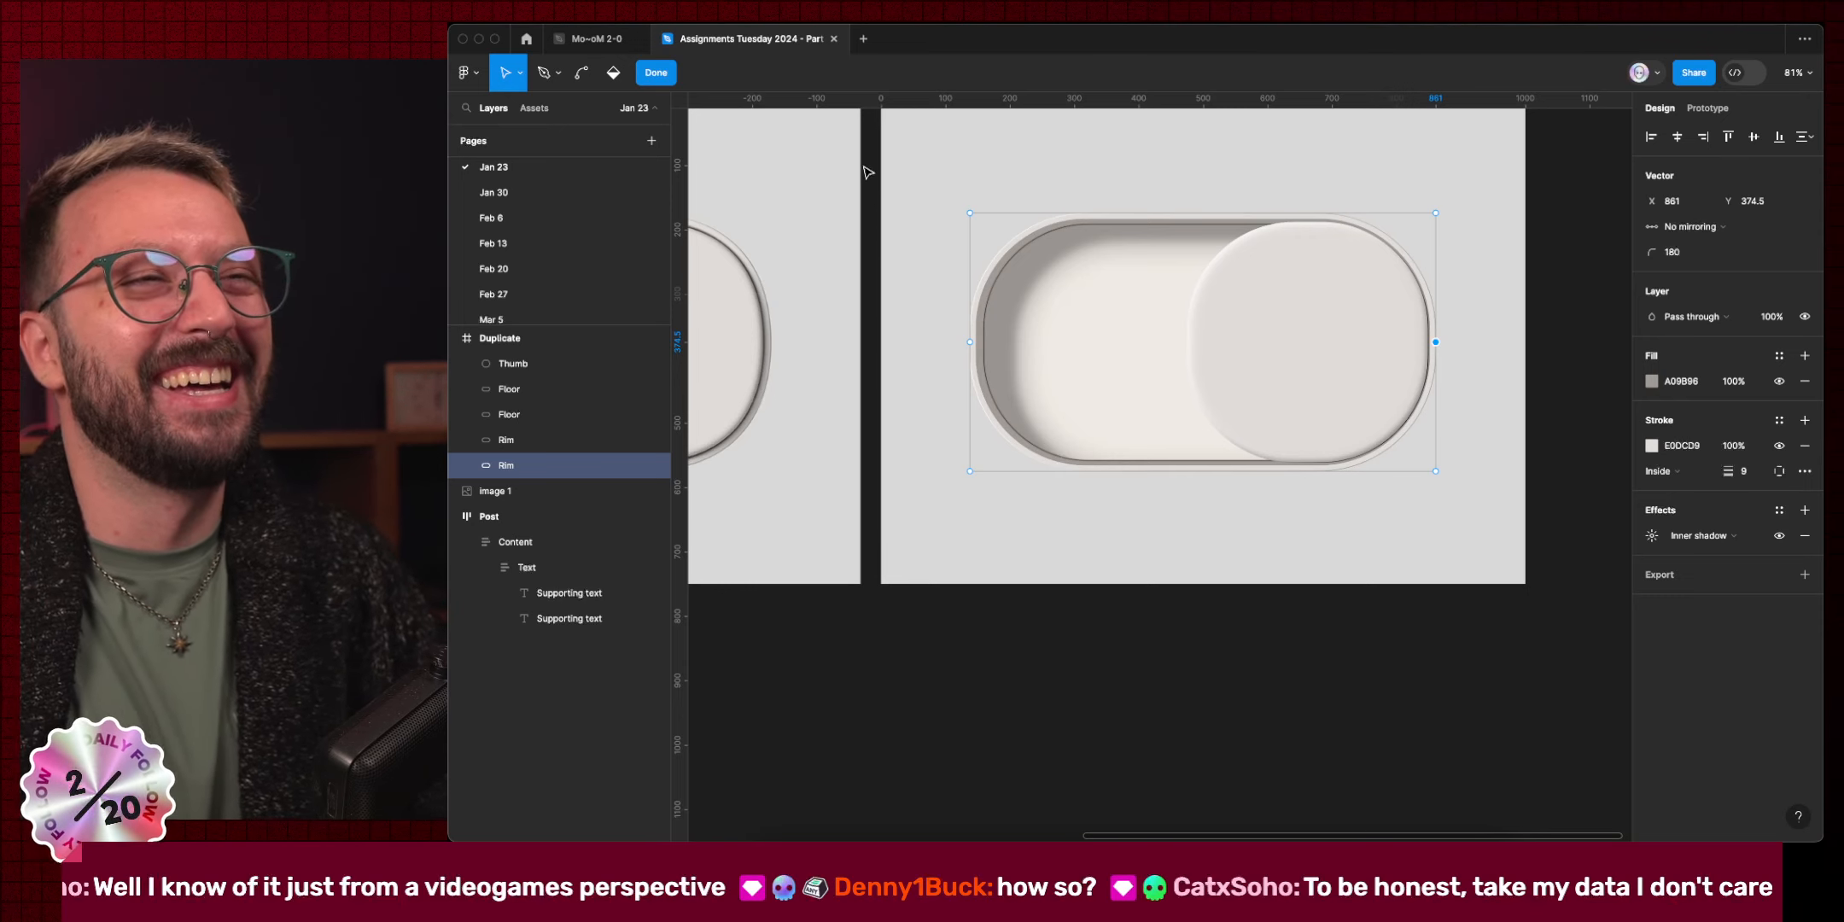
left_click_drag(902, 161, 1046, 248)
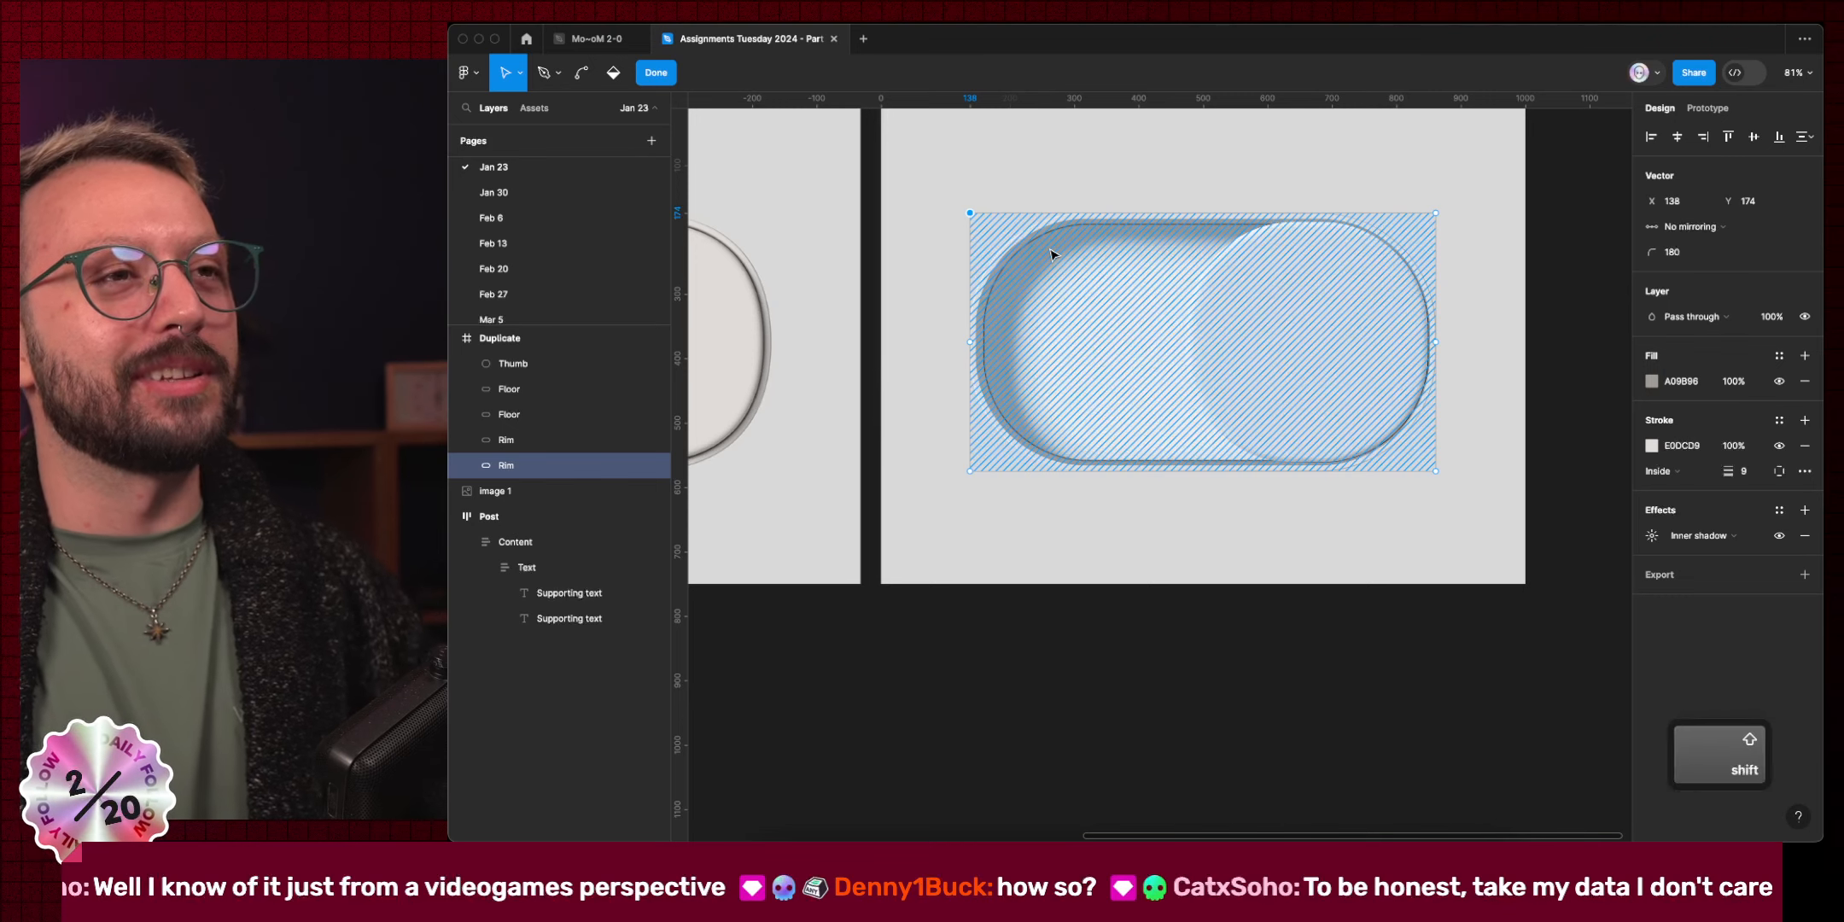
key("shift+Right")
left_click(938, 498)
left_click_drag(914, 440, 1067, 545)
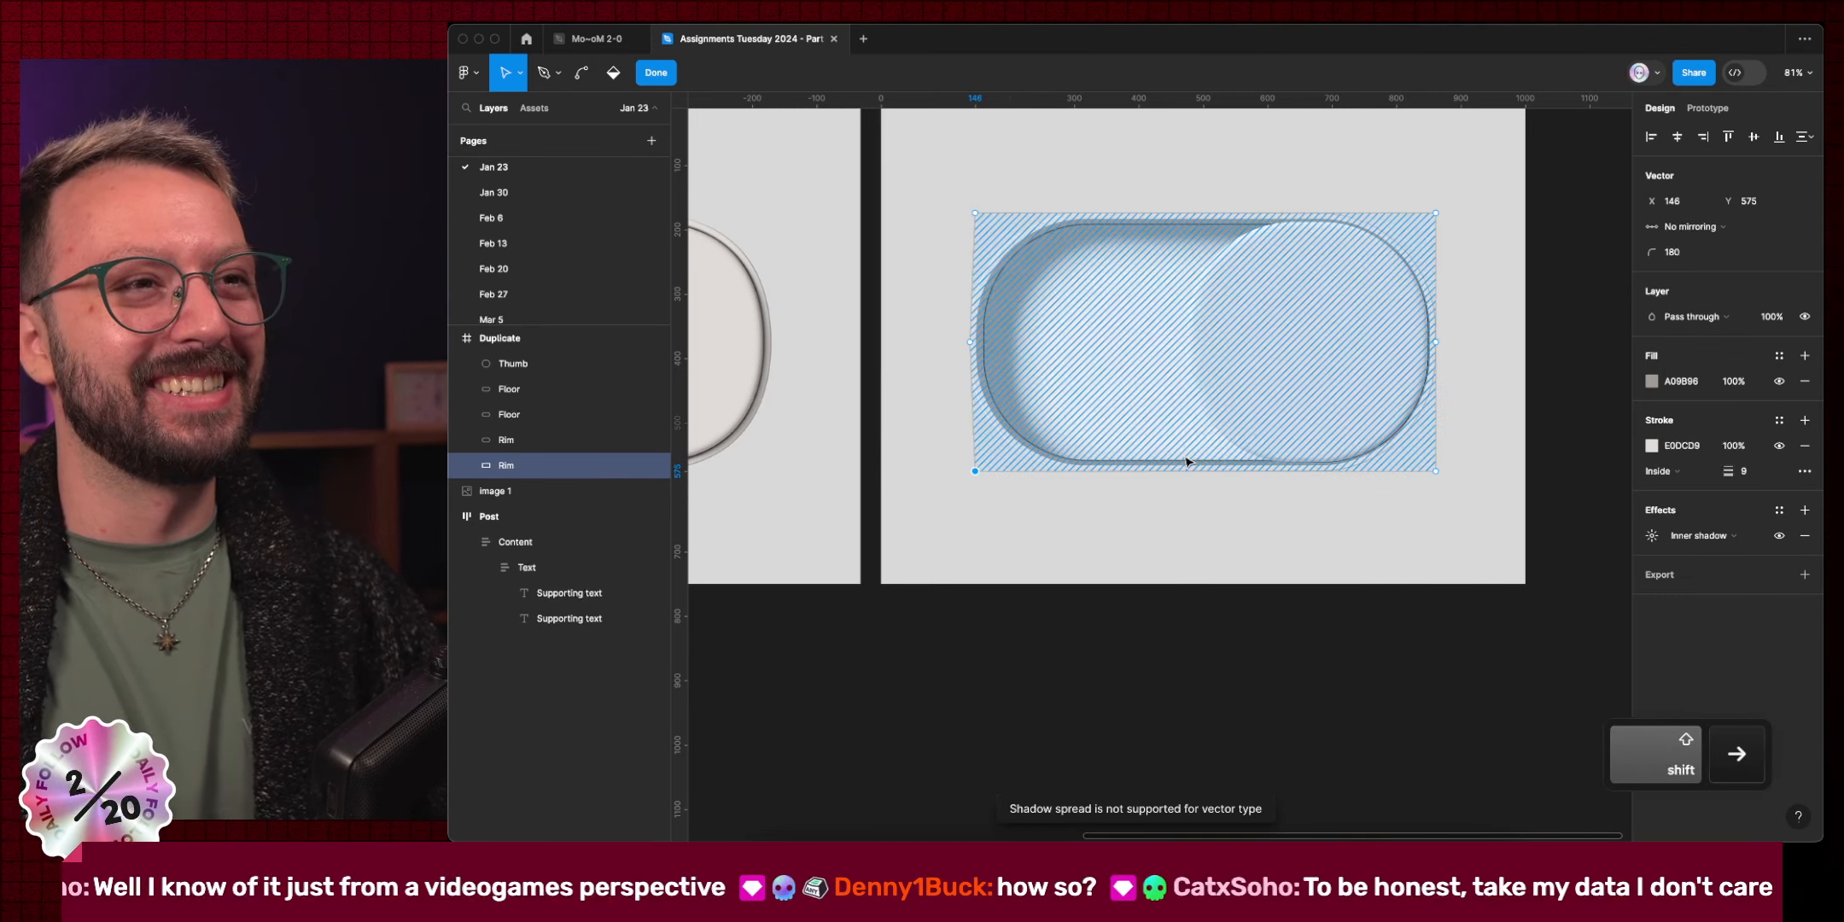
Nudge the Rim's top-right and bottom-right corner points 8 px inward and exit editing.
left_click_drag(1406, 167, 1547, 309)
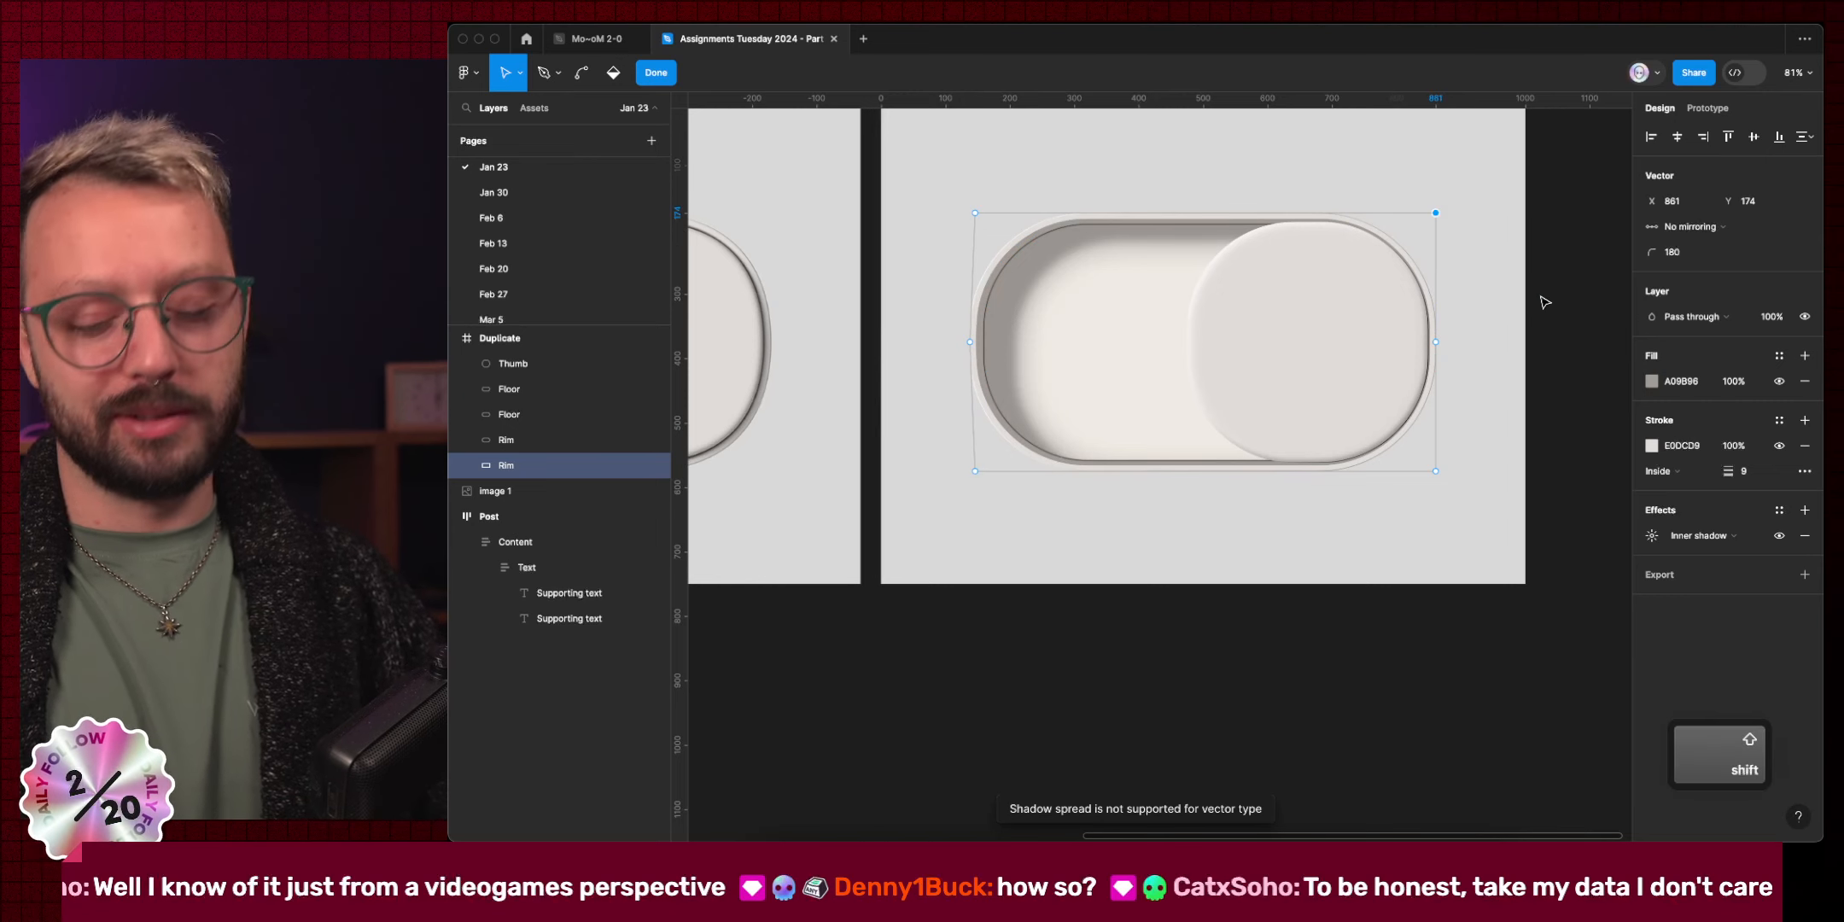
key("shift+Left")
left_click_drag(1493, 522, 1415, 444)
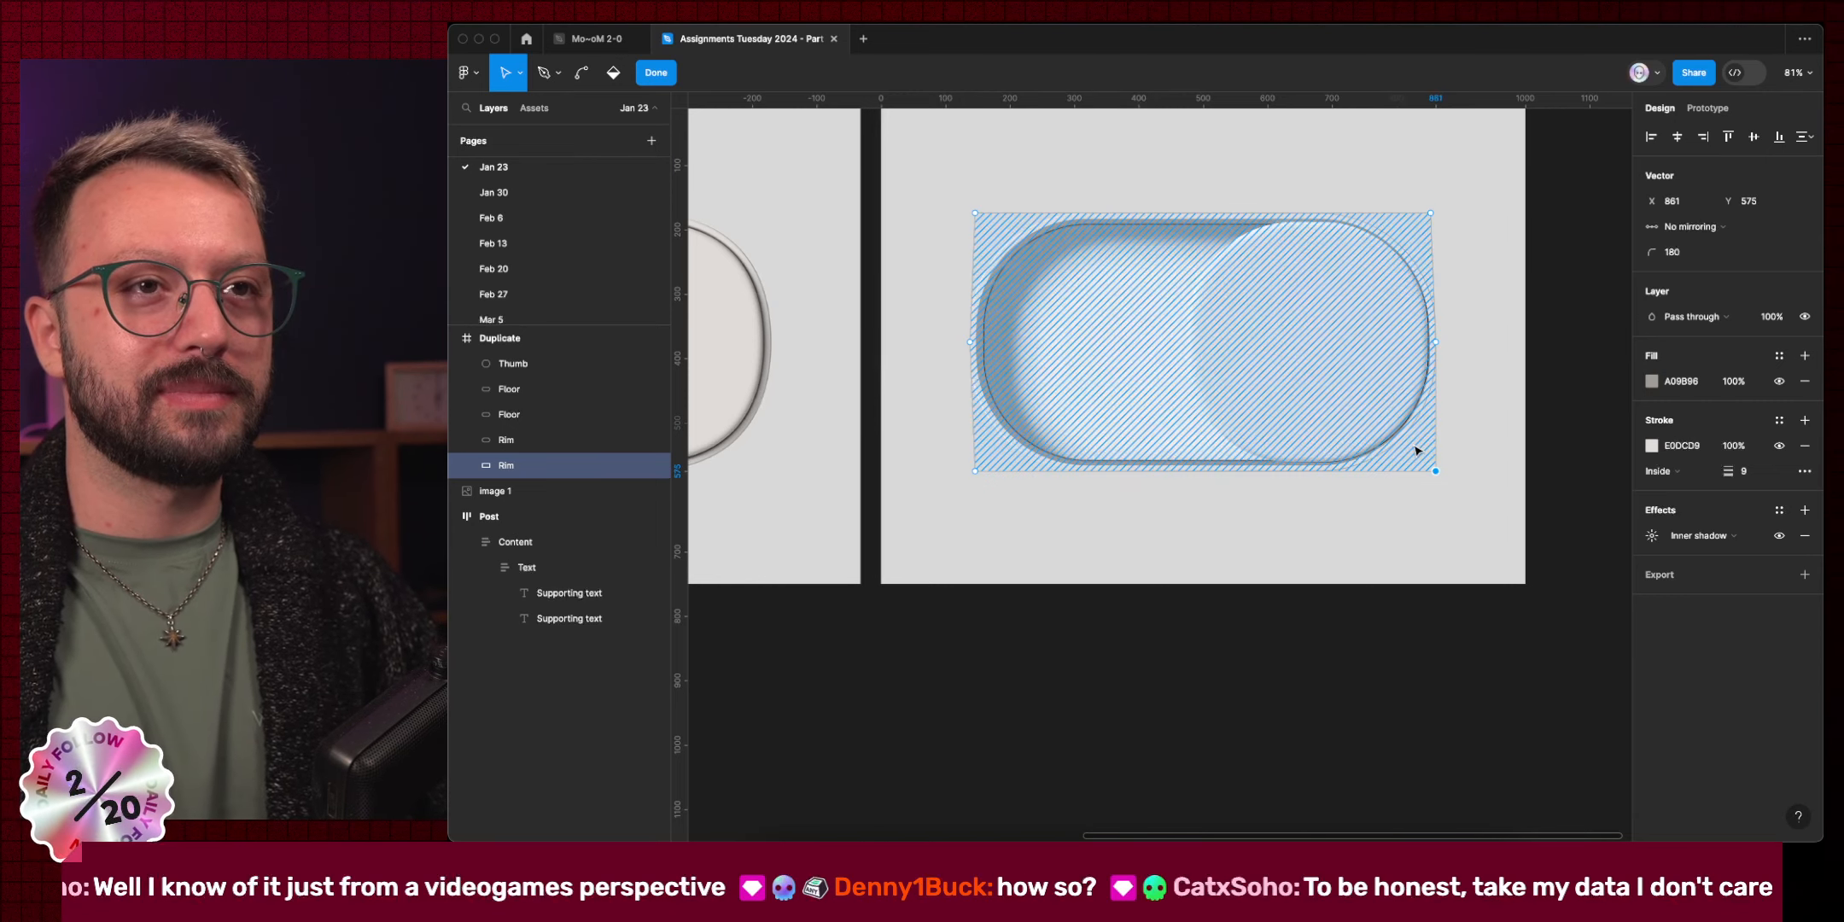
key("shift+Left")
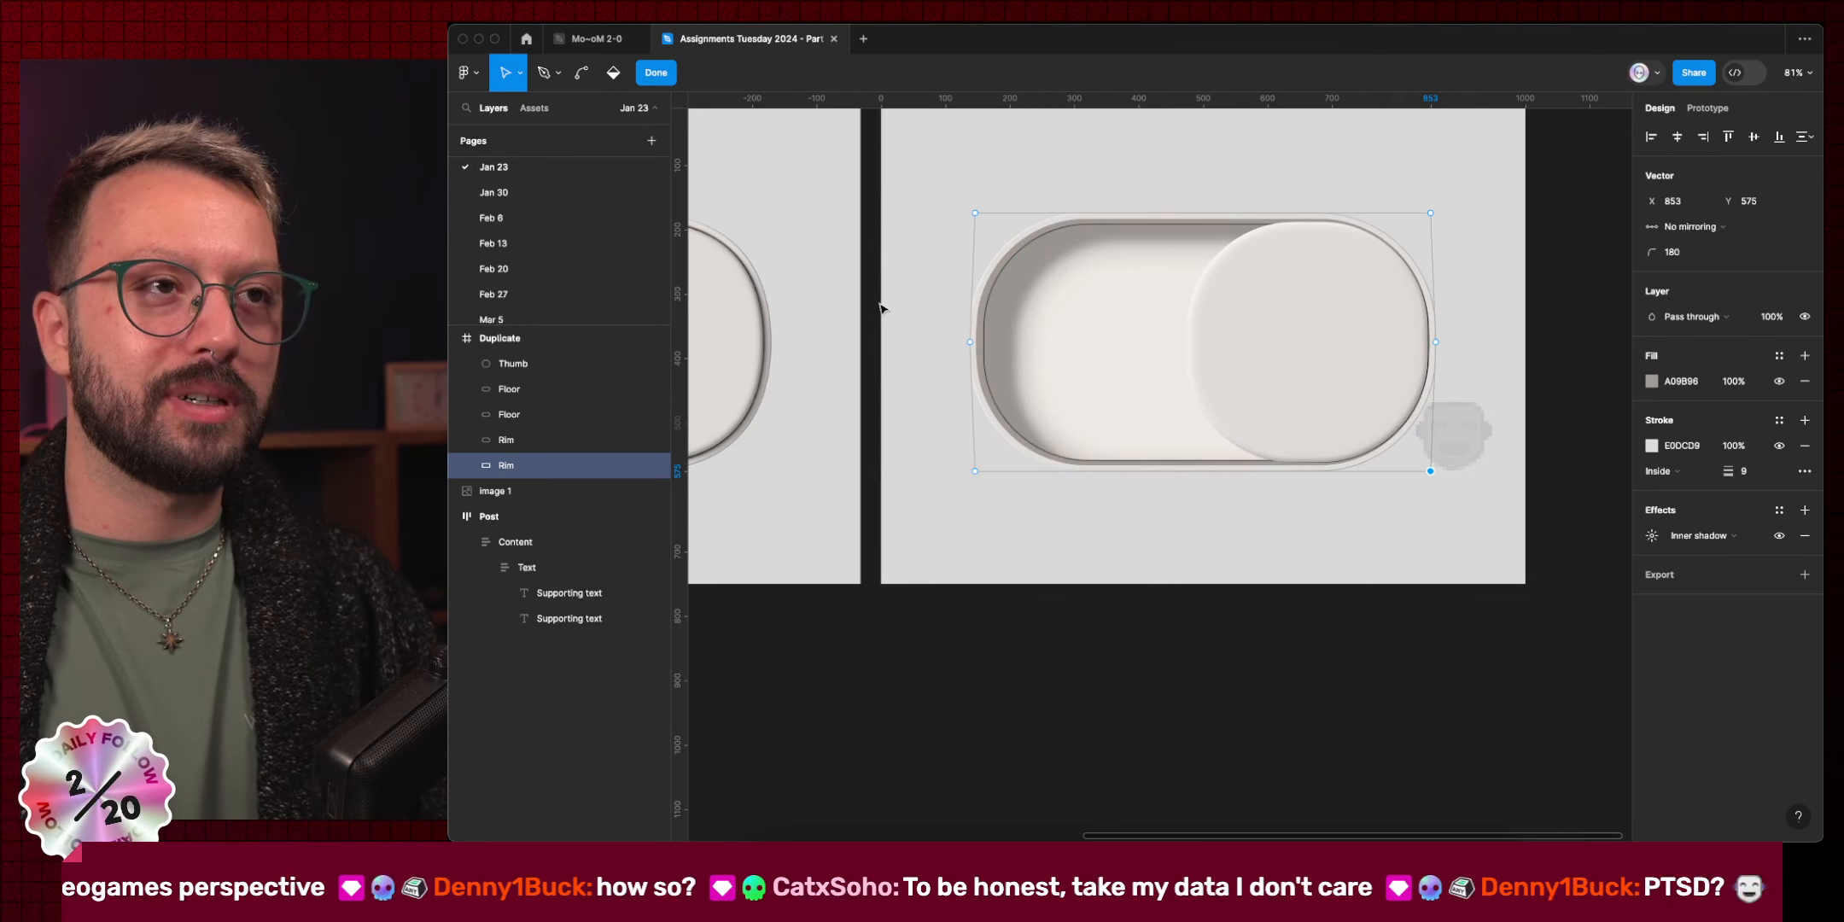
left_click_drag(879, 303, 1475, 387)
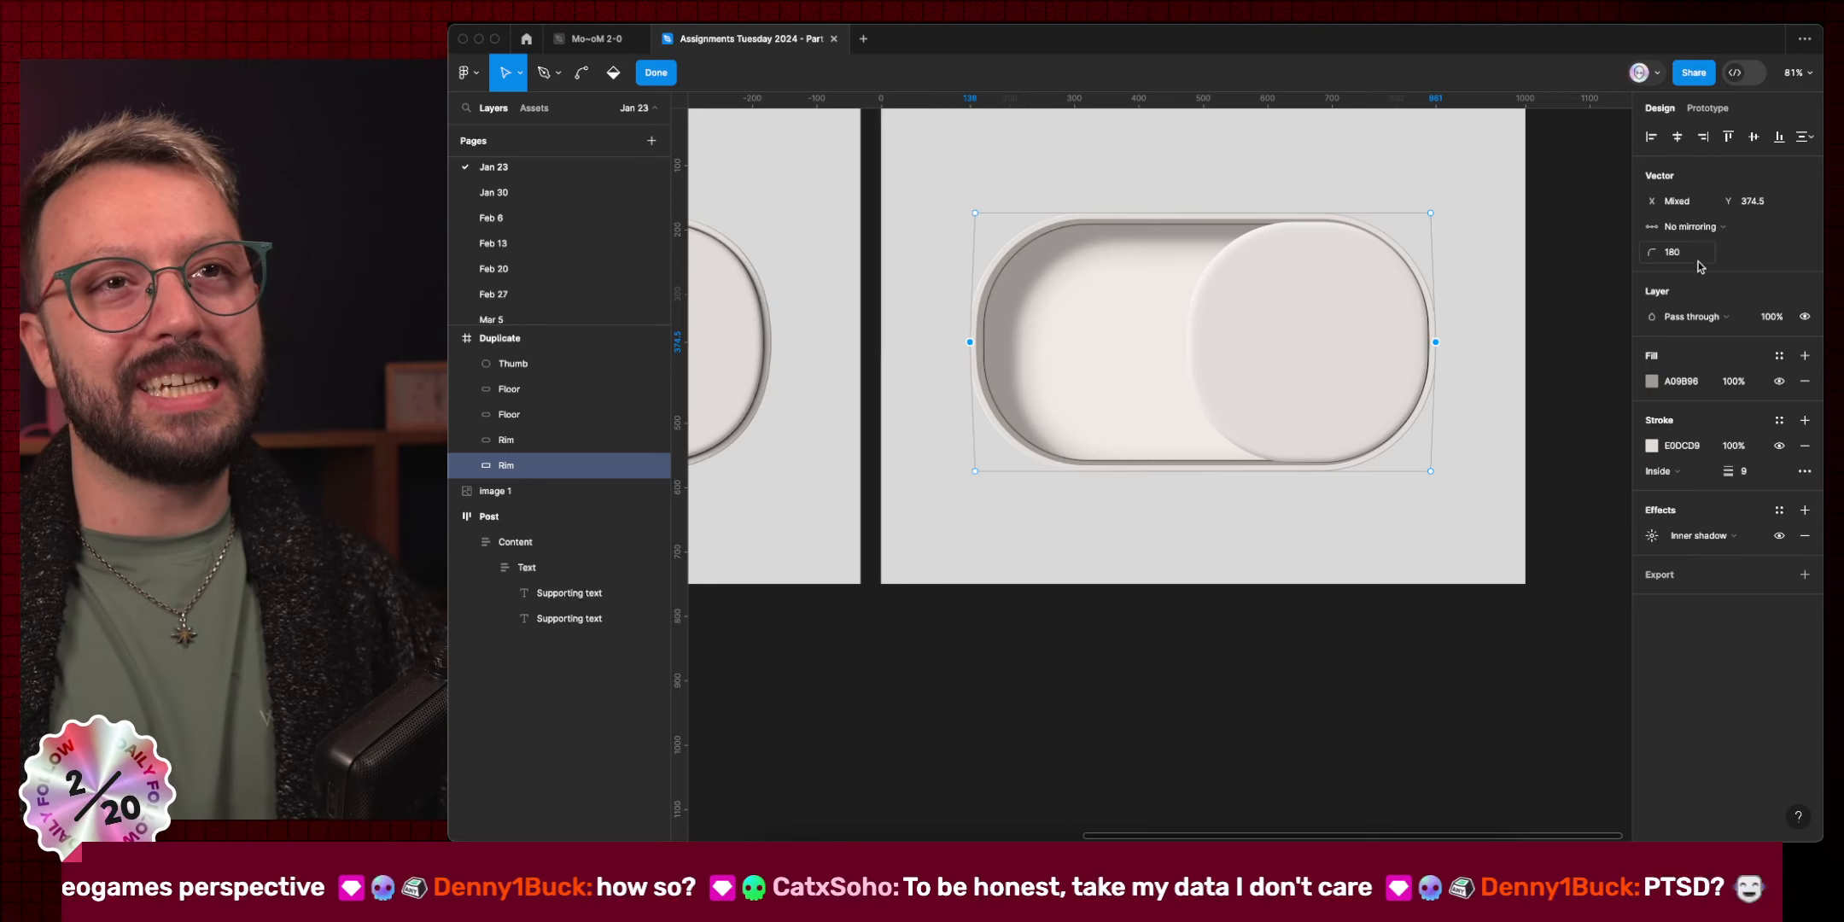
left_click(1143, 570)
key("Escape")
left_click(1082, 563)
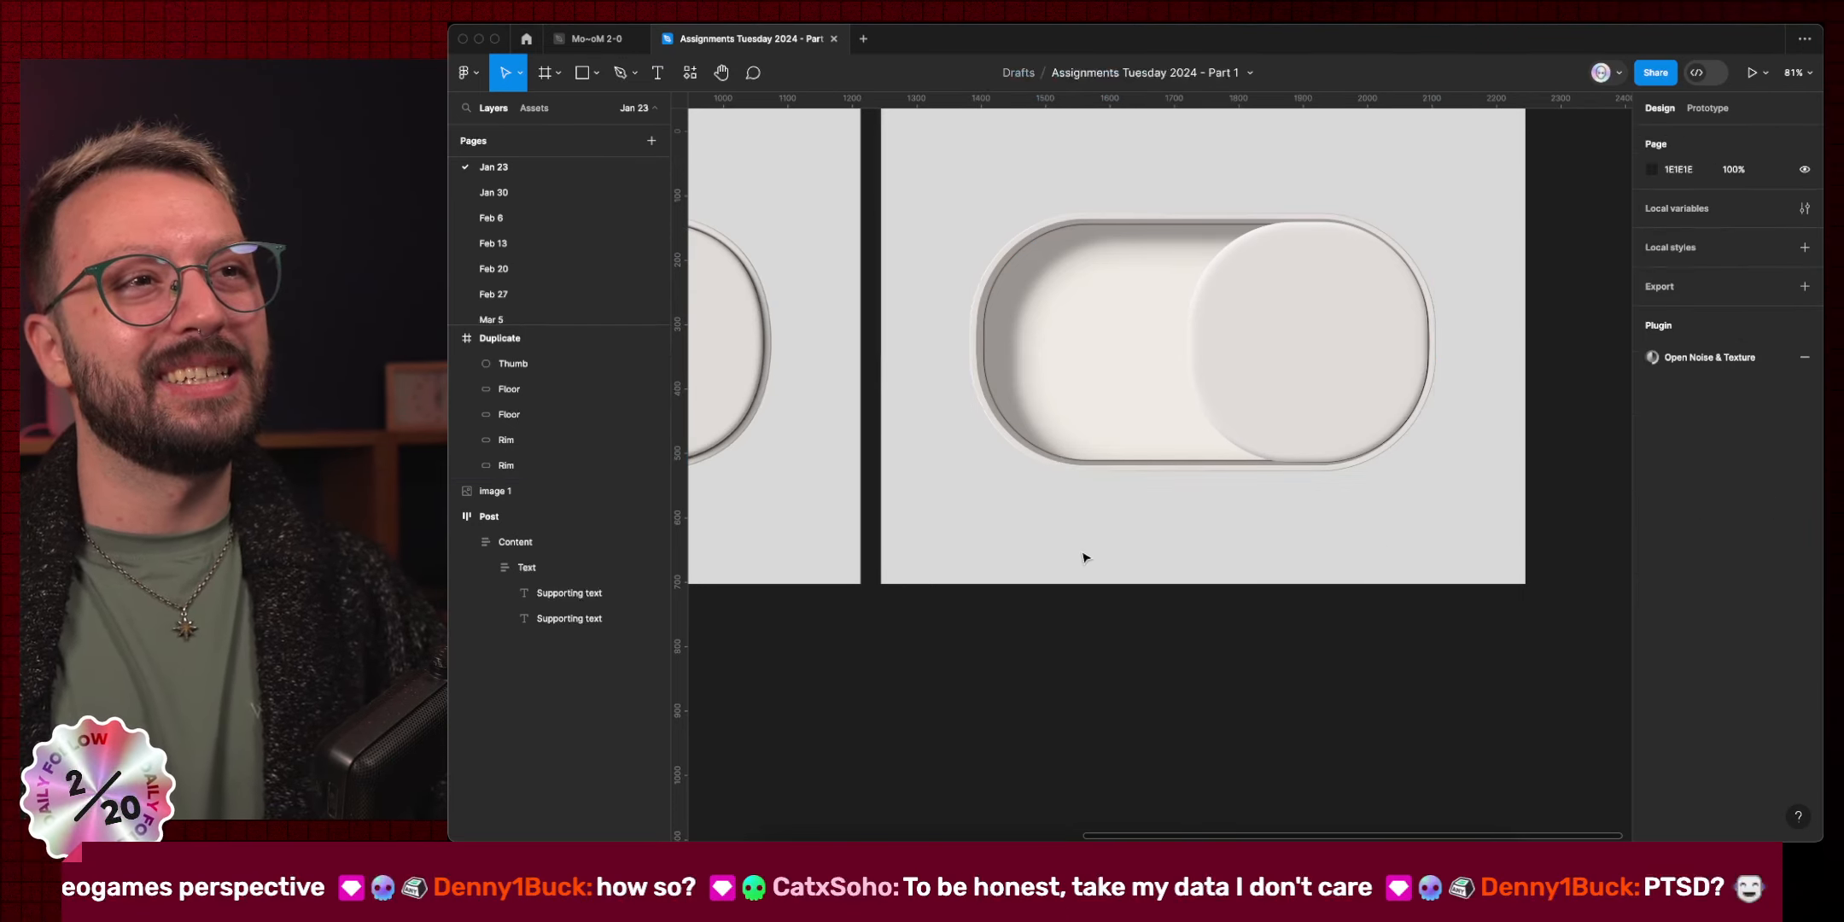
scroll(1081, 559, "down", 4)
scroll(1082, 551, "left", 5)
scroll(1083, 550, "down", 2)
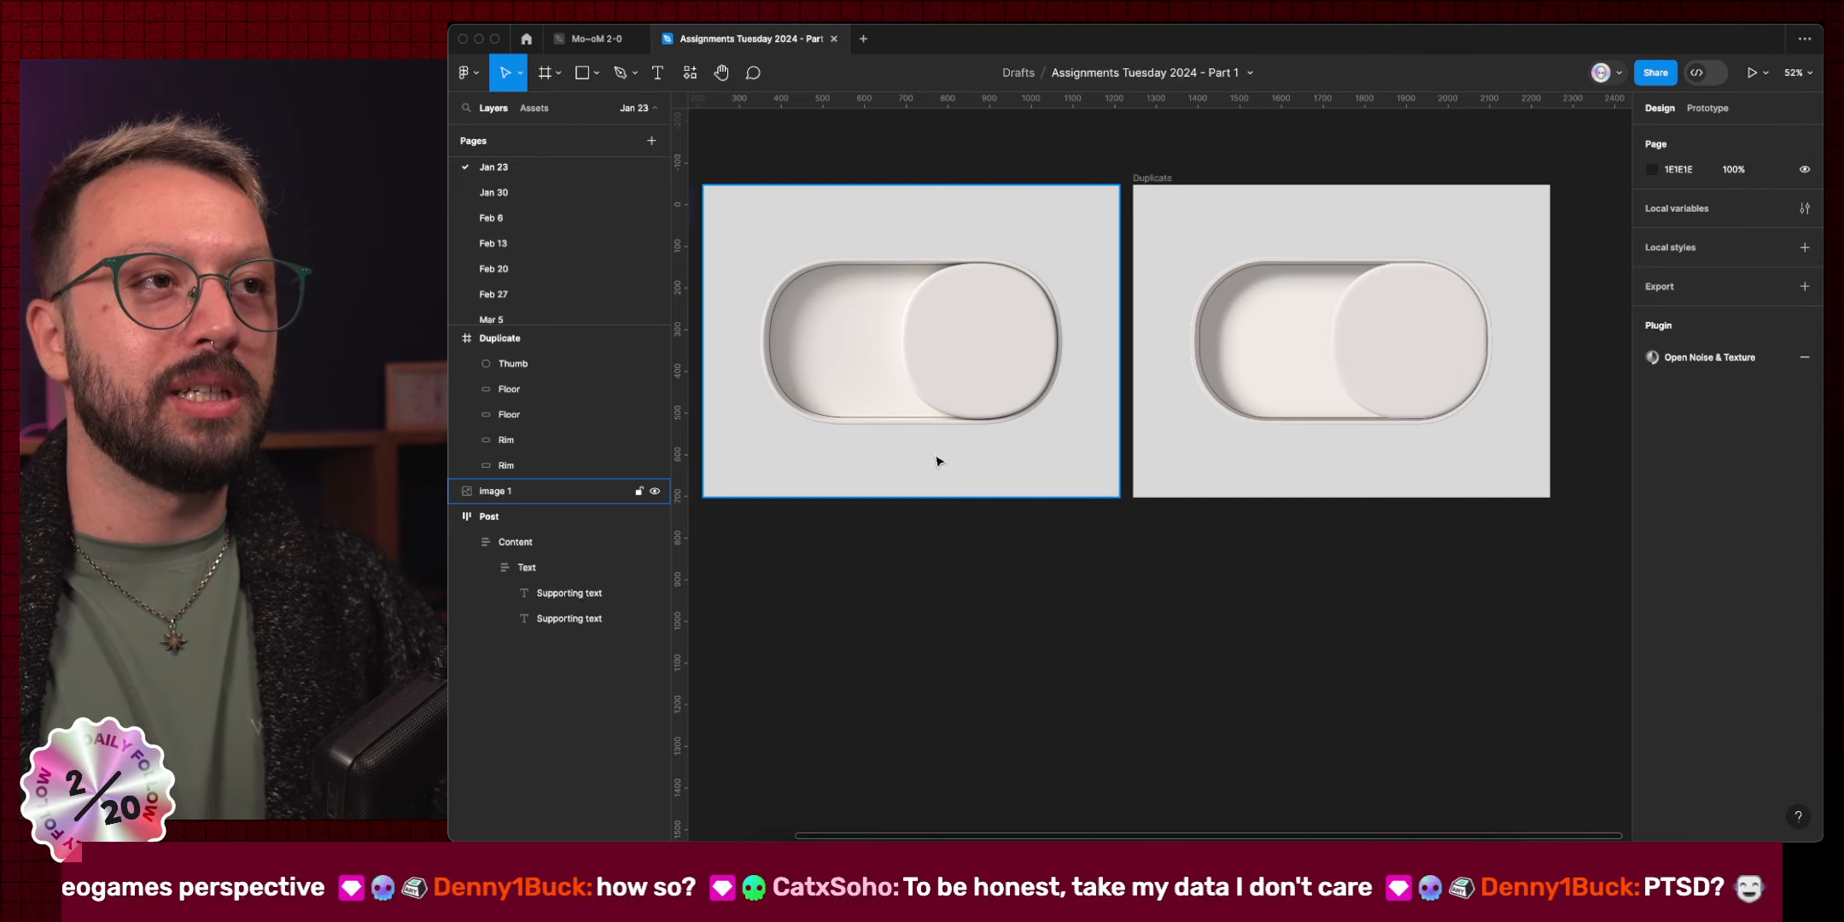
left_click(1218, 409)
double_click(1218, 408)
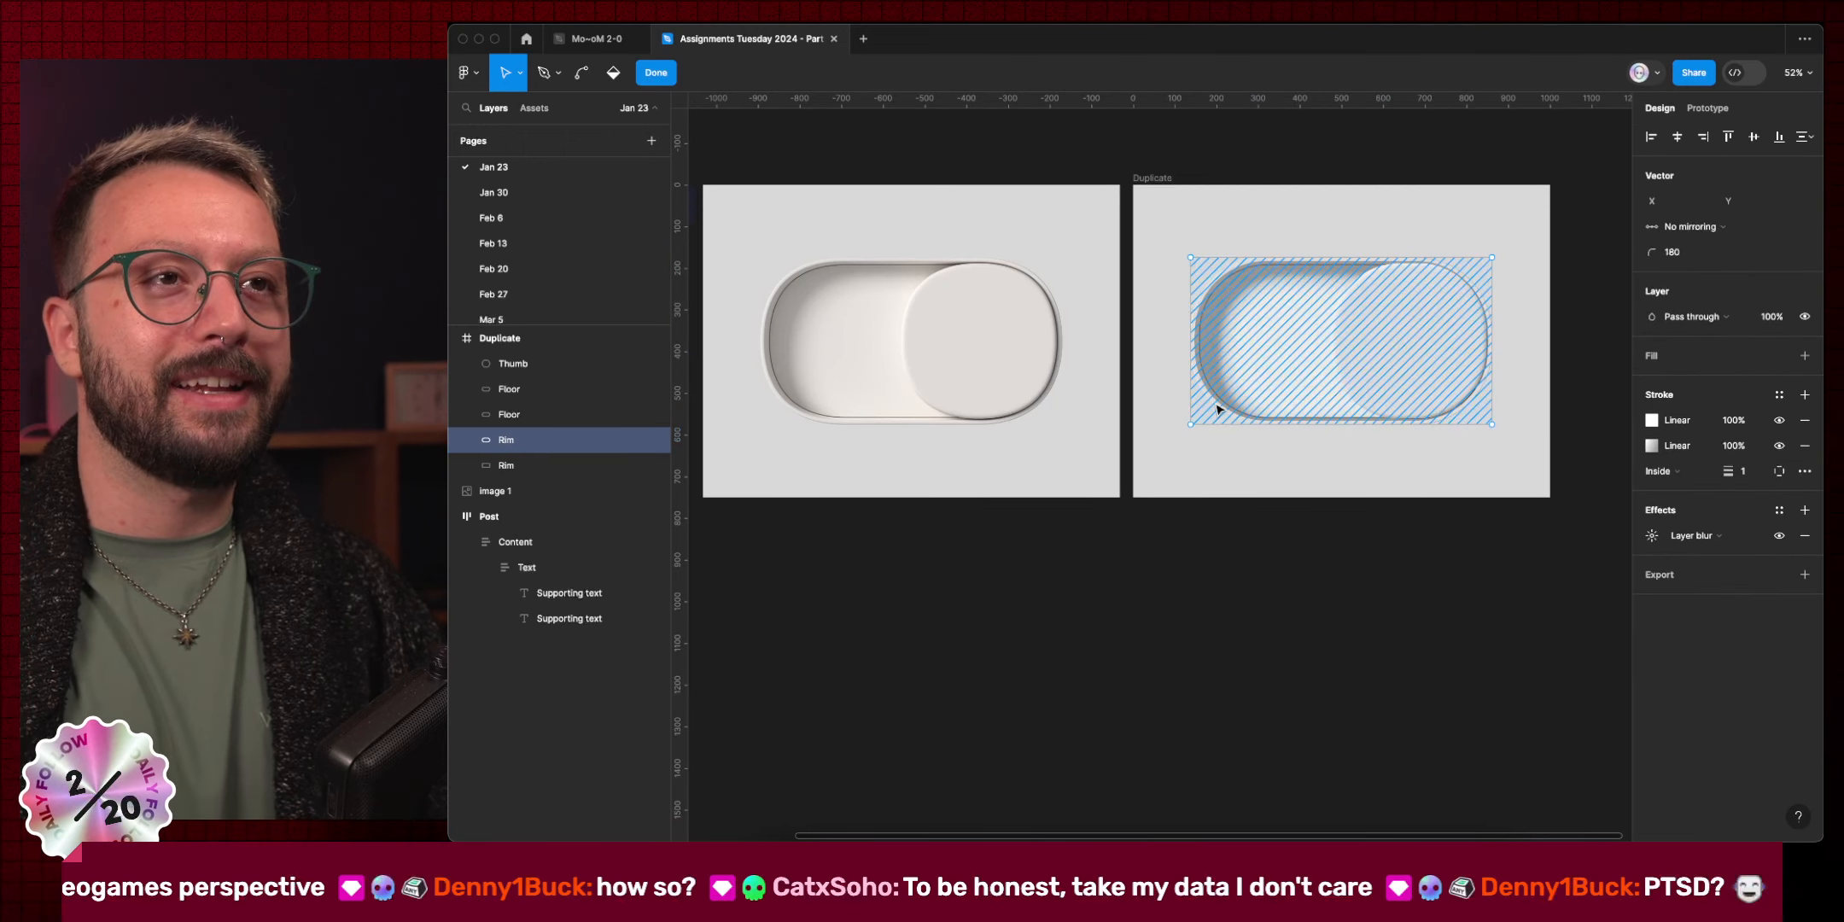
left_click_drag(1139, 224, 1252, 274)
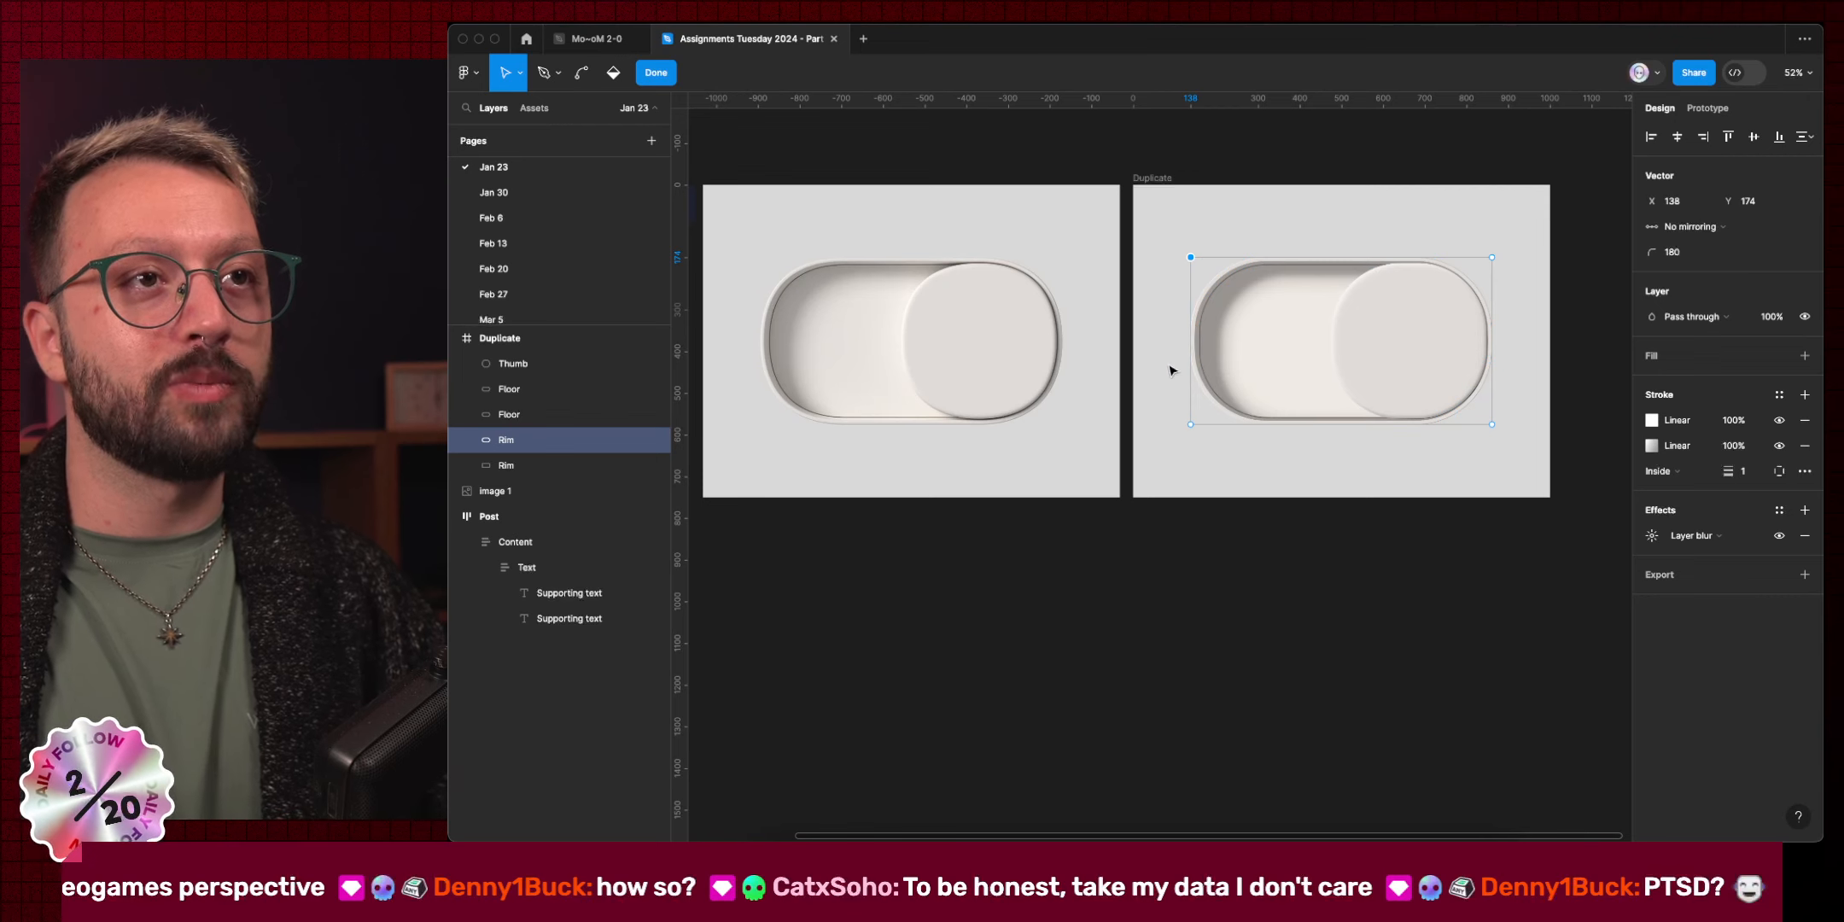
scroll(1187, 366, "up", 5)
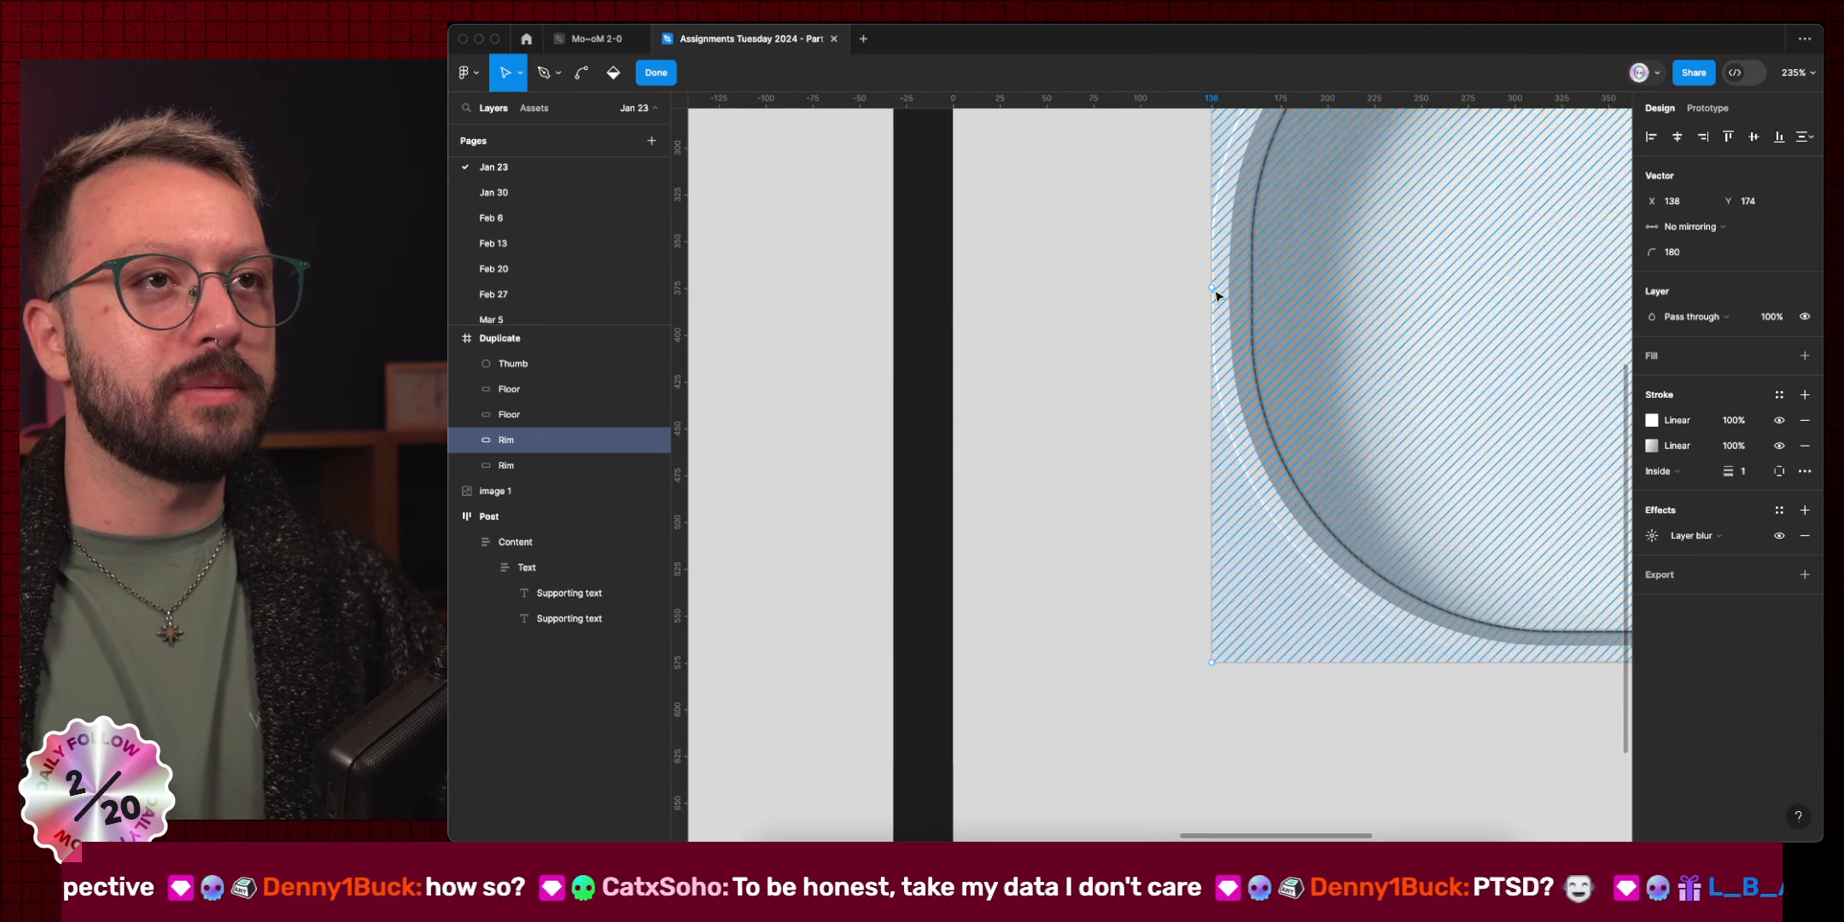
left_click(1099, 531)
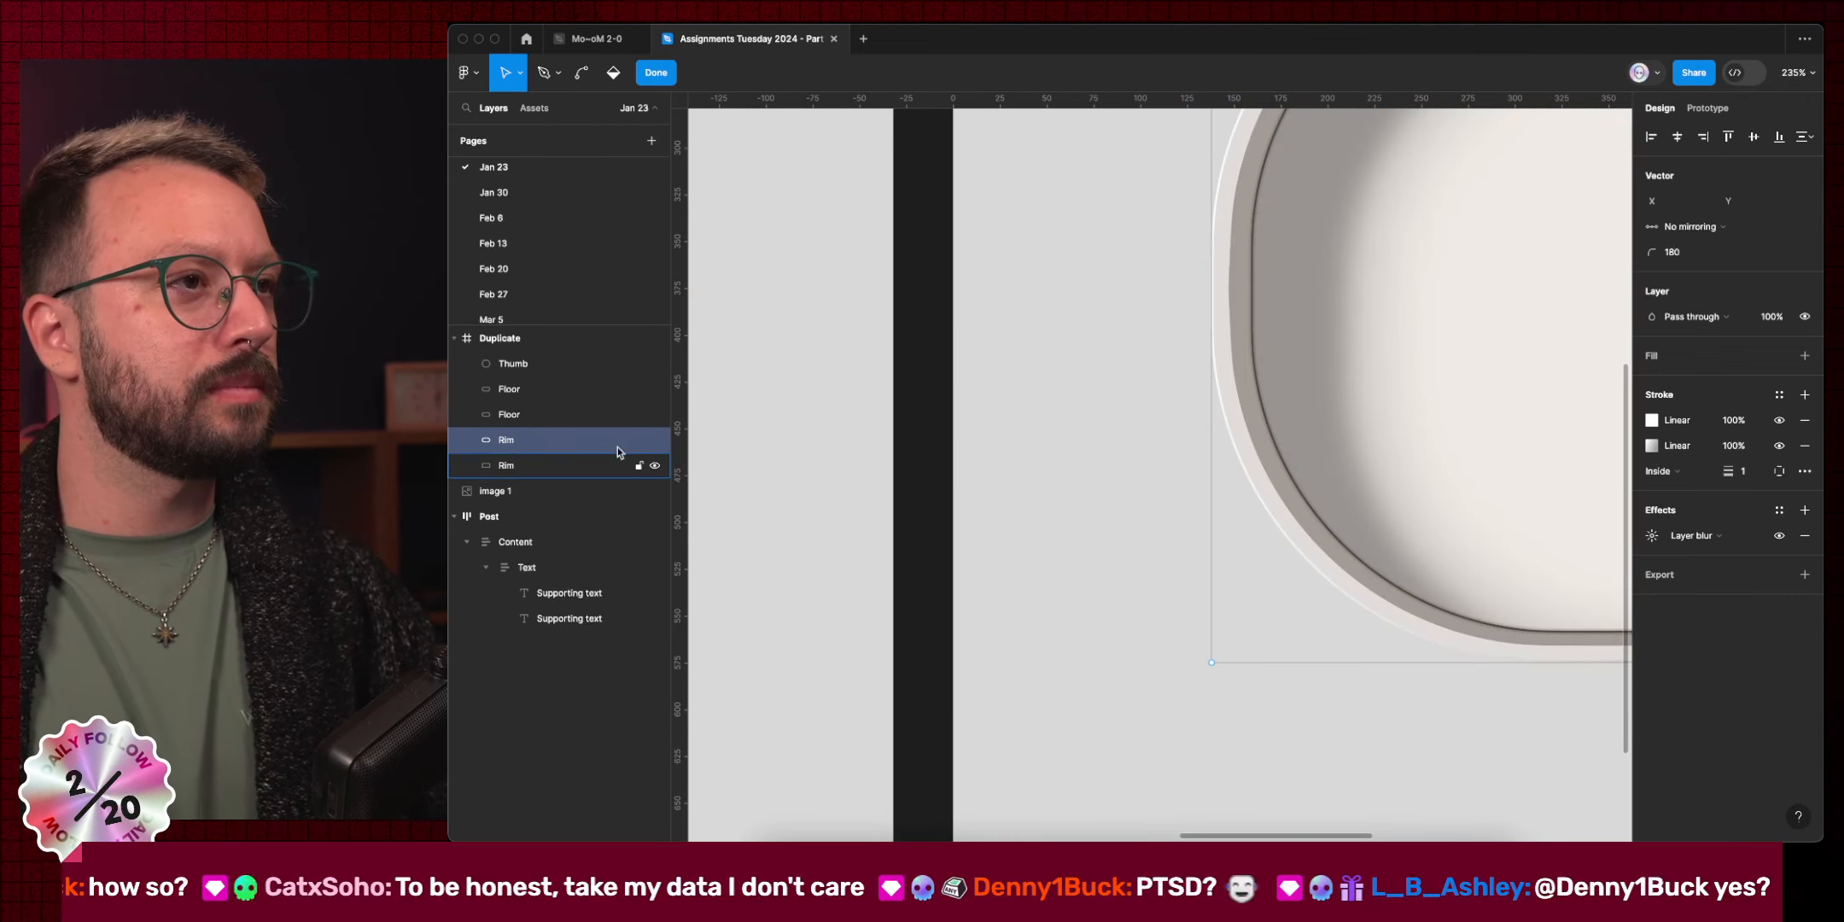
left_click(577, 414)
left_click(573, 465)
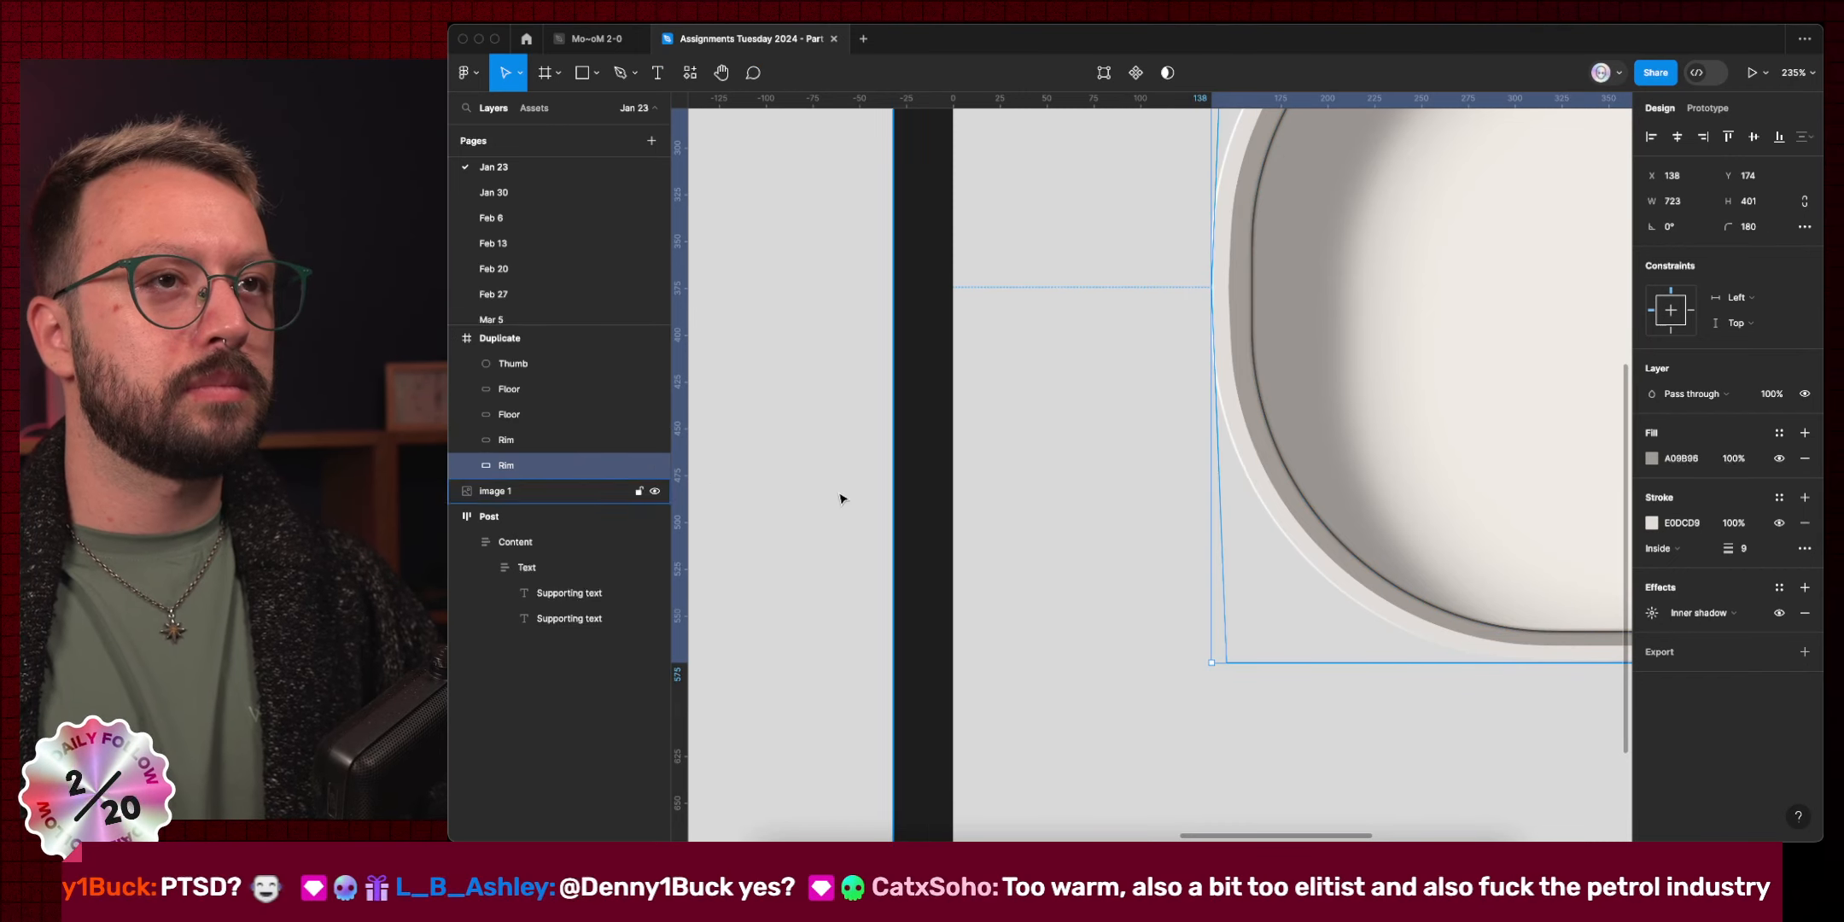
scroll(1255, 473, "down", 5)
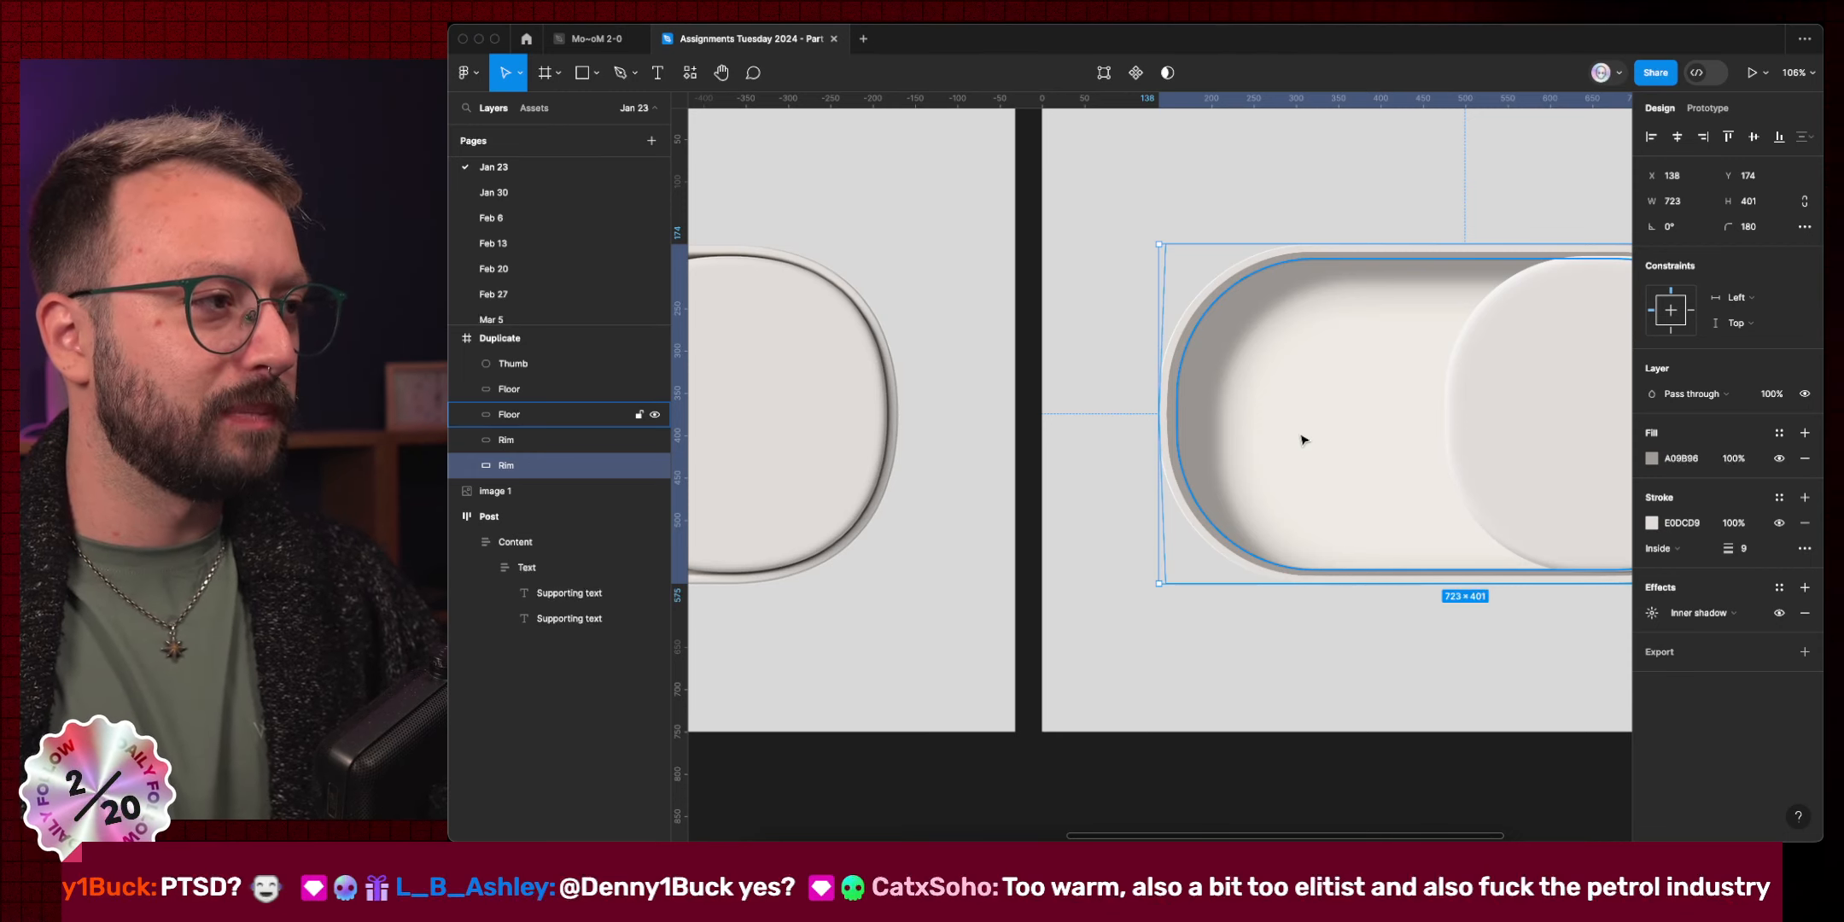
Taper the second Rim by nudging its left and right corner points 8 px inward.
key("Return")
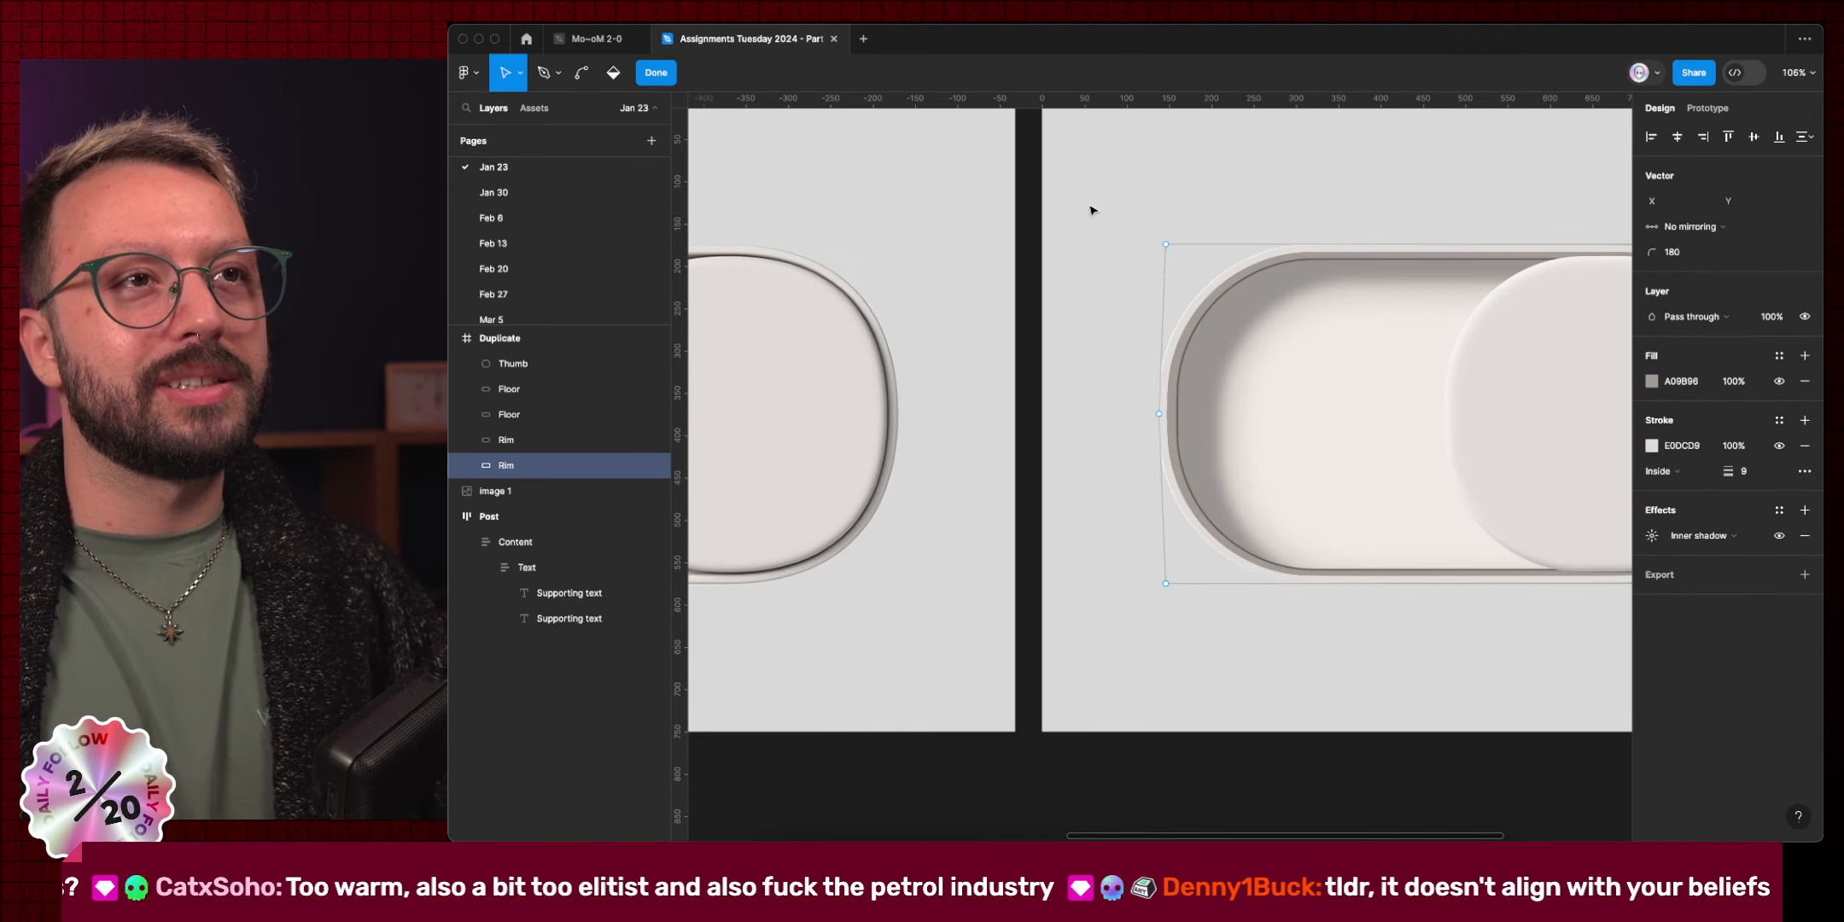
left_click_drag(1087, 201, 1187, 259)
left_click_drag(1101, 536, 1180, 625)
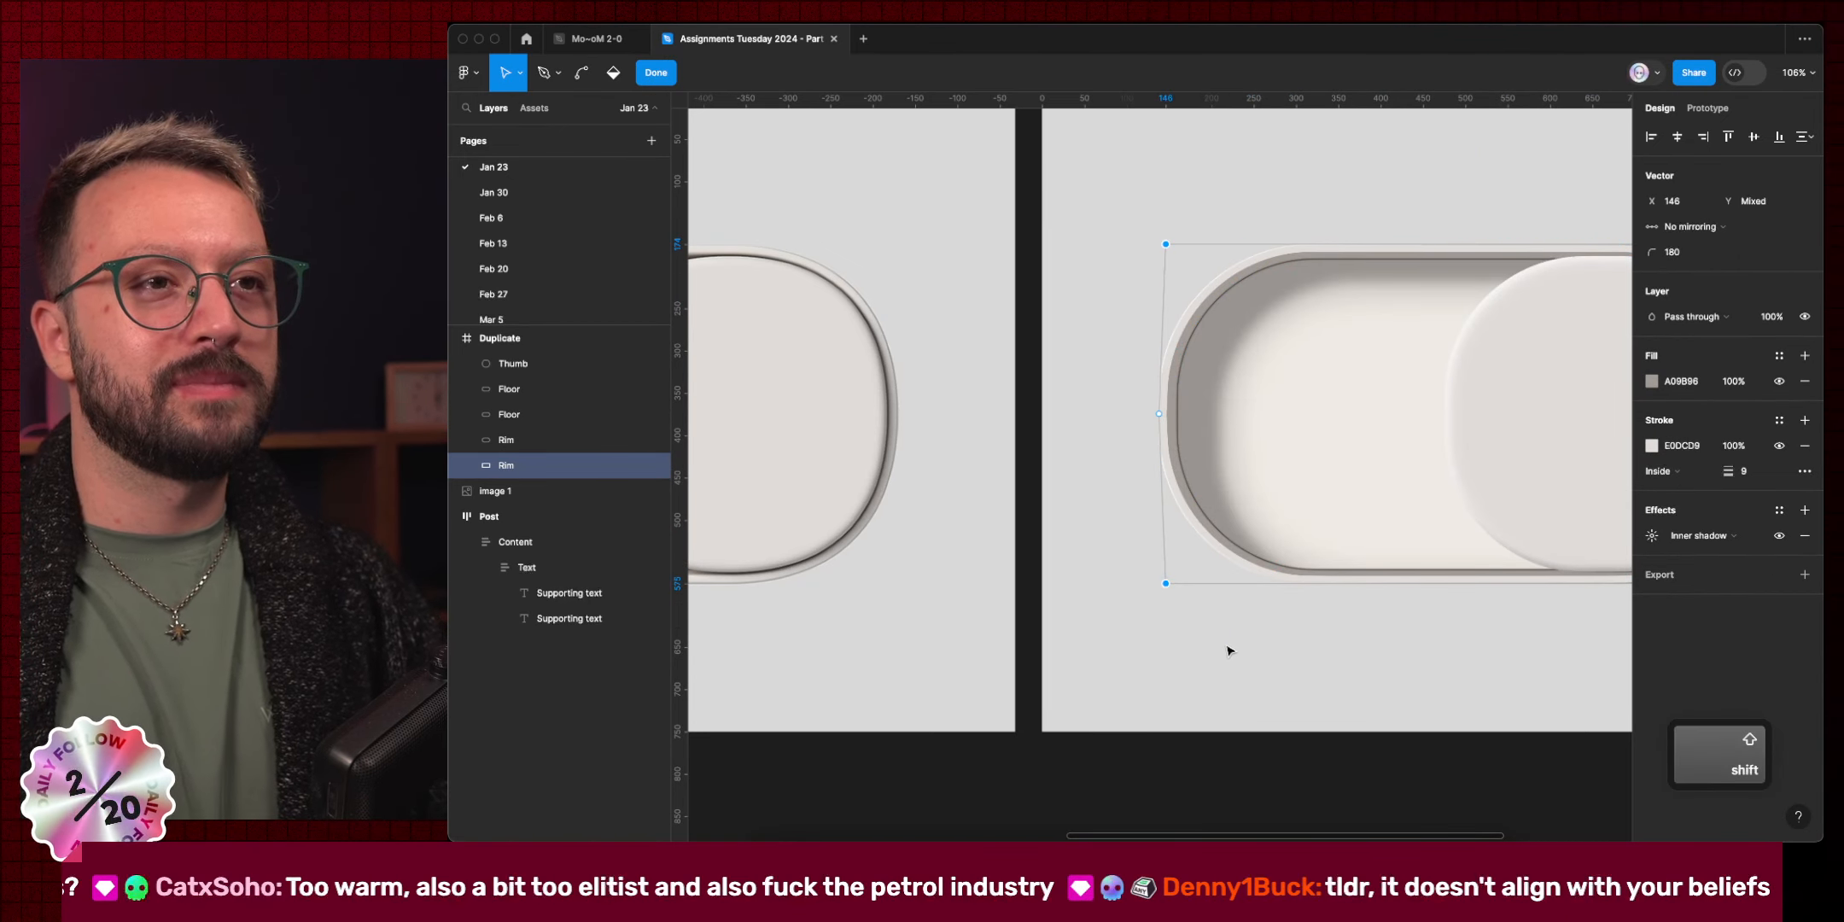
key("shift+Right")
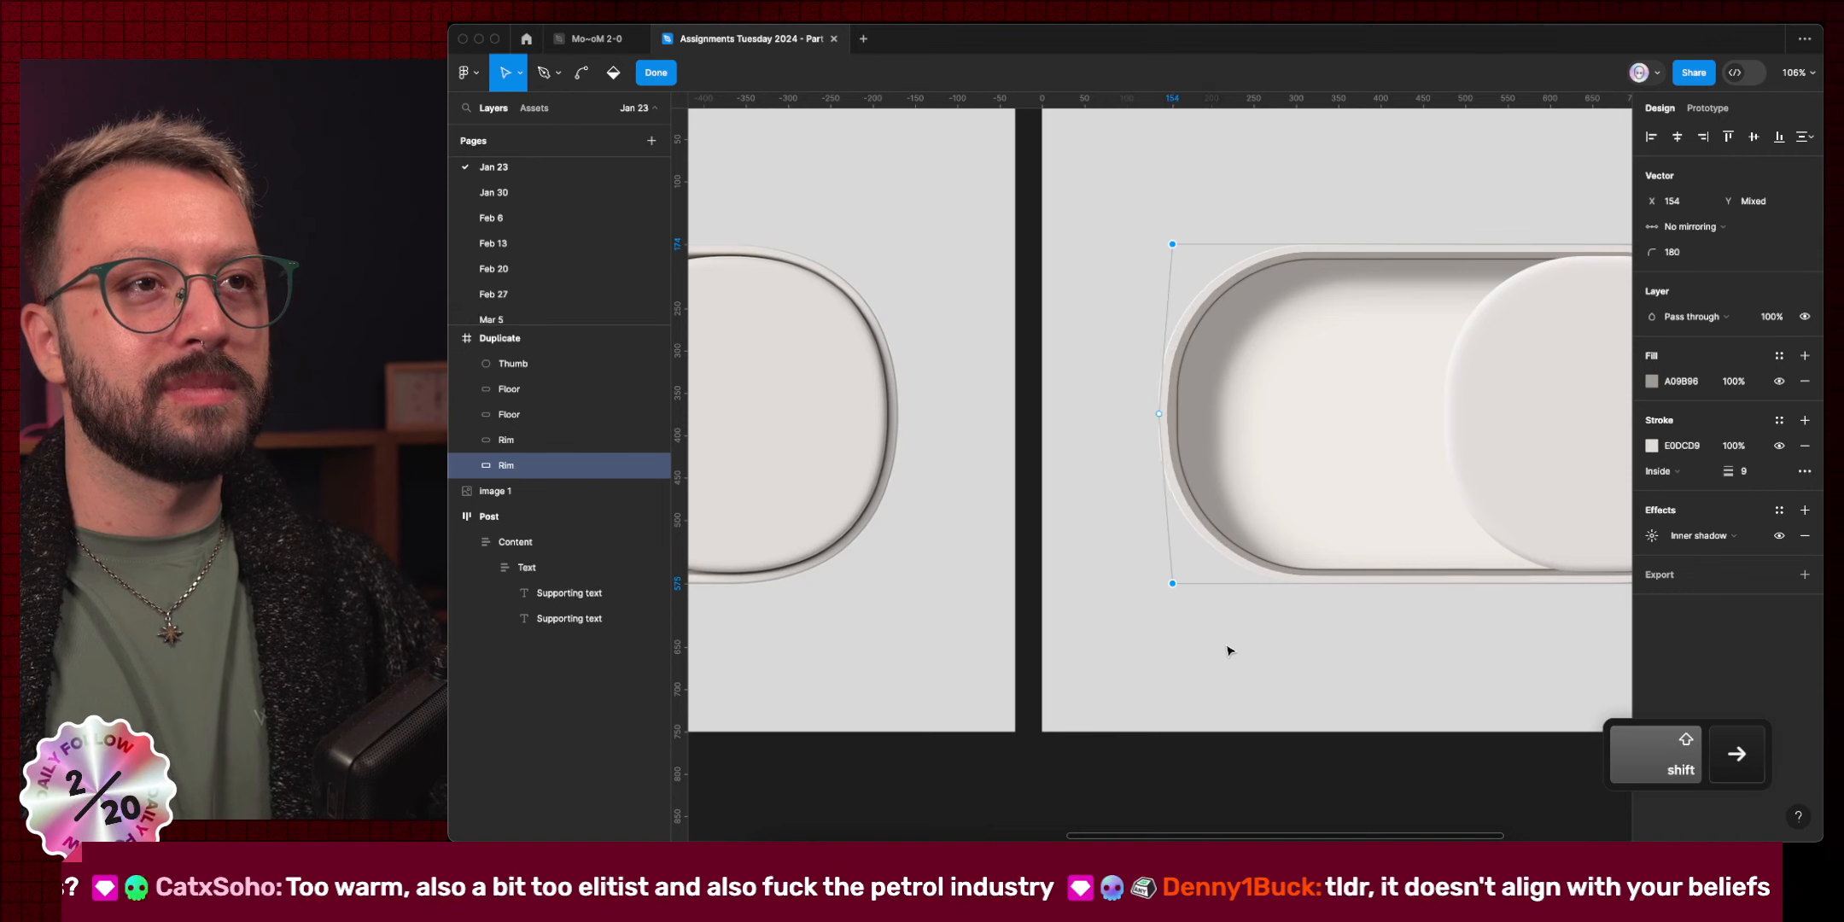
left_click(1111, 501)
scroll(1112, 502, "right", 10)
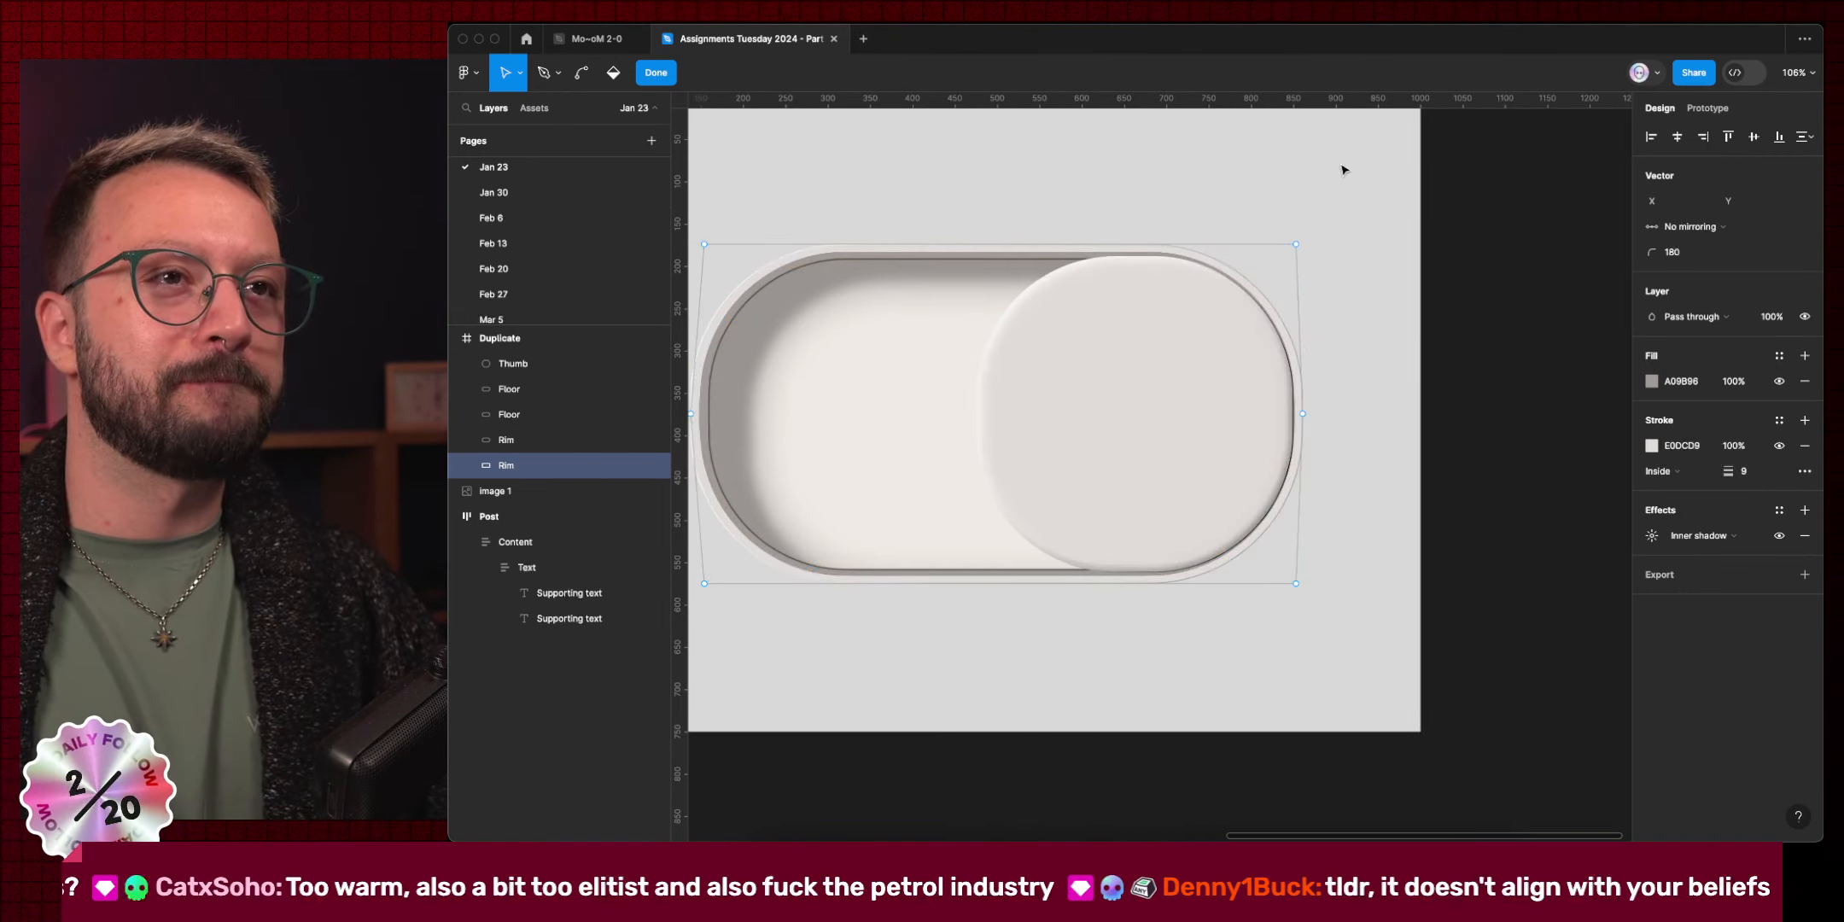
left_click_drag(1271, 172, 1405, 325)
left_click_drag(1406, 724, 1246, 583)
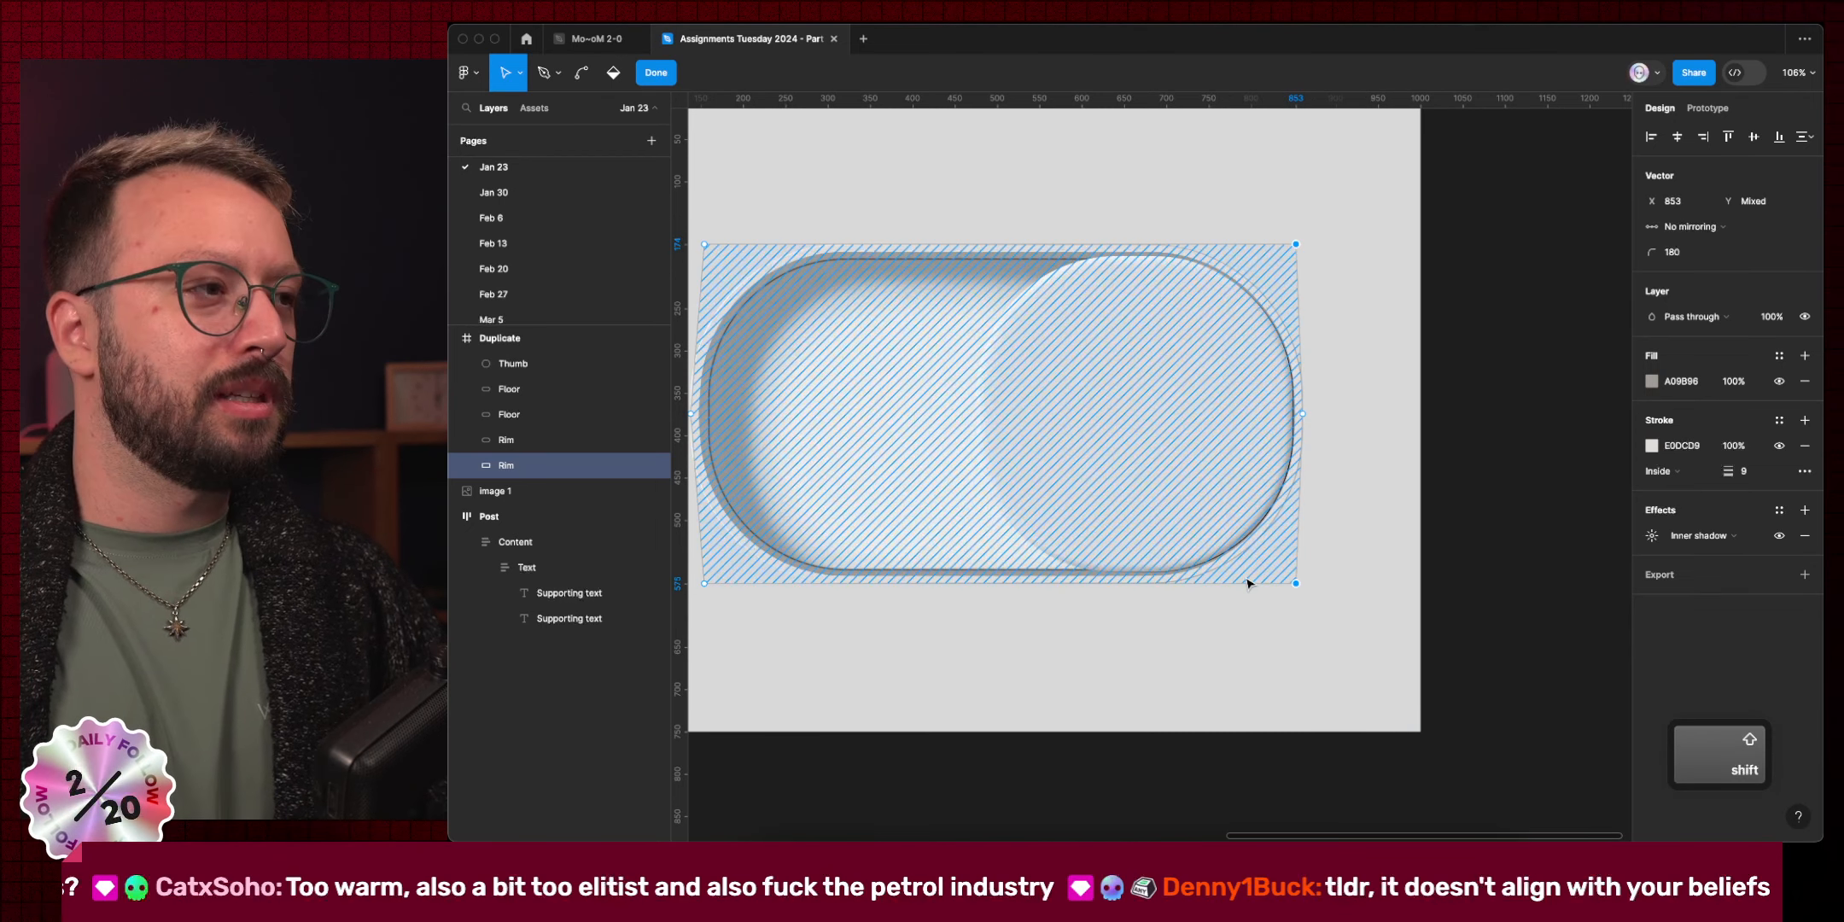
key("shift+Left")
left_click(1107, 534)
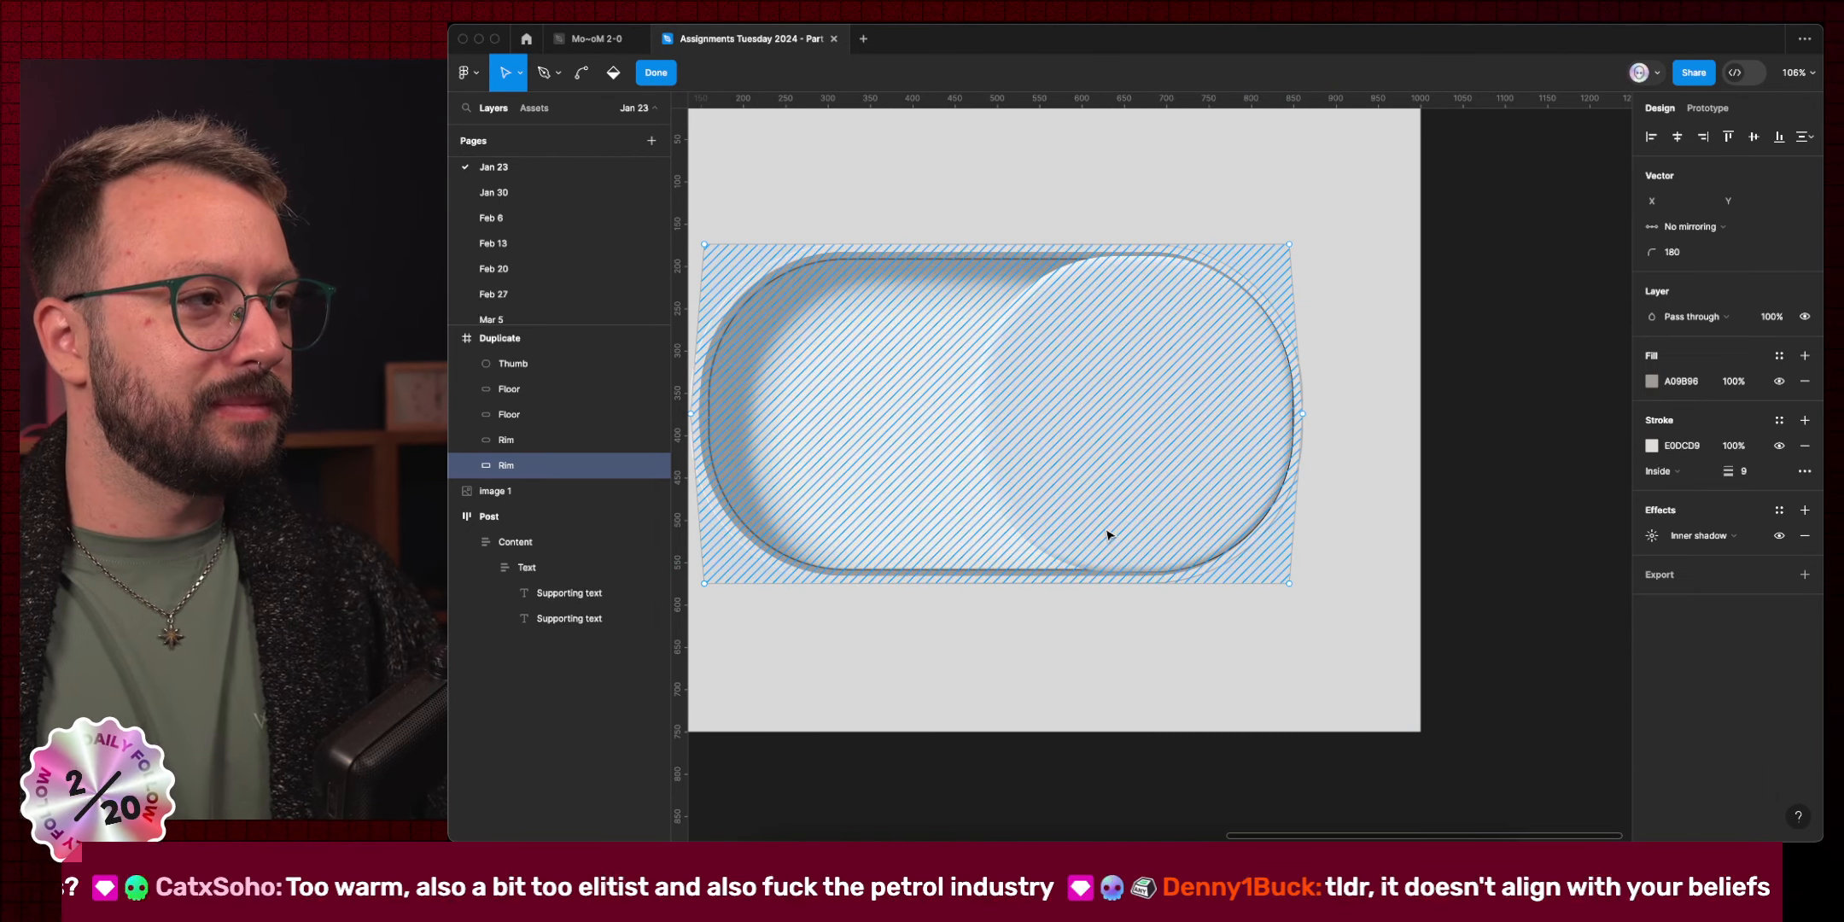
double_click(1342, 618)
left_click(1348, 547)
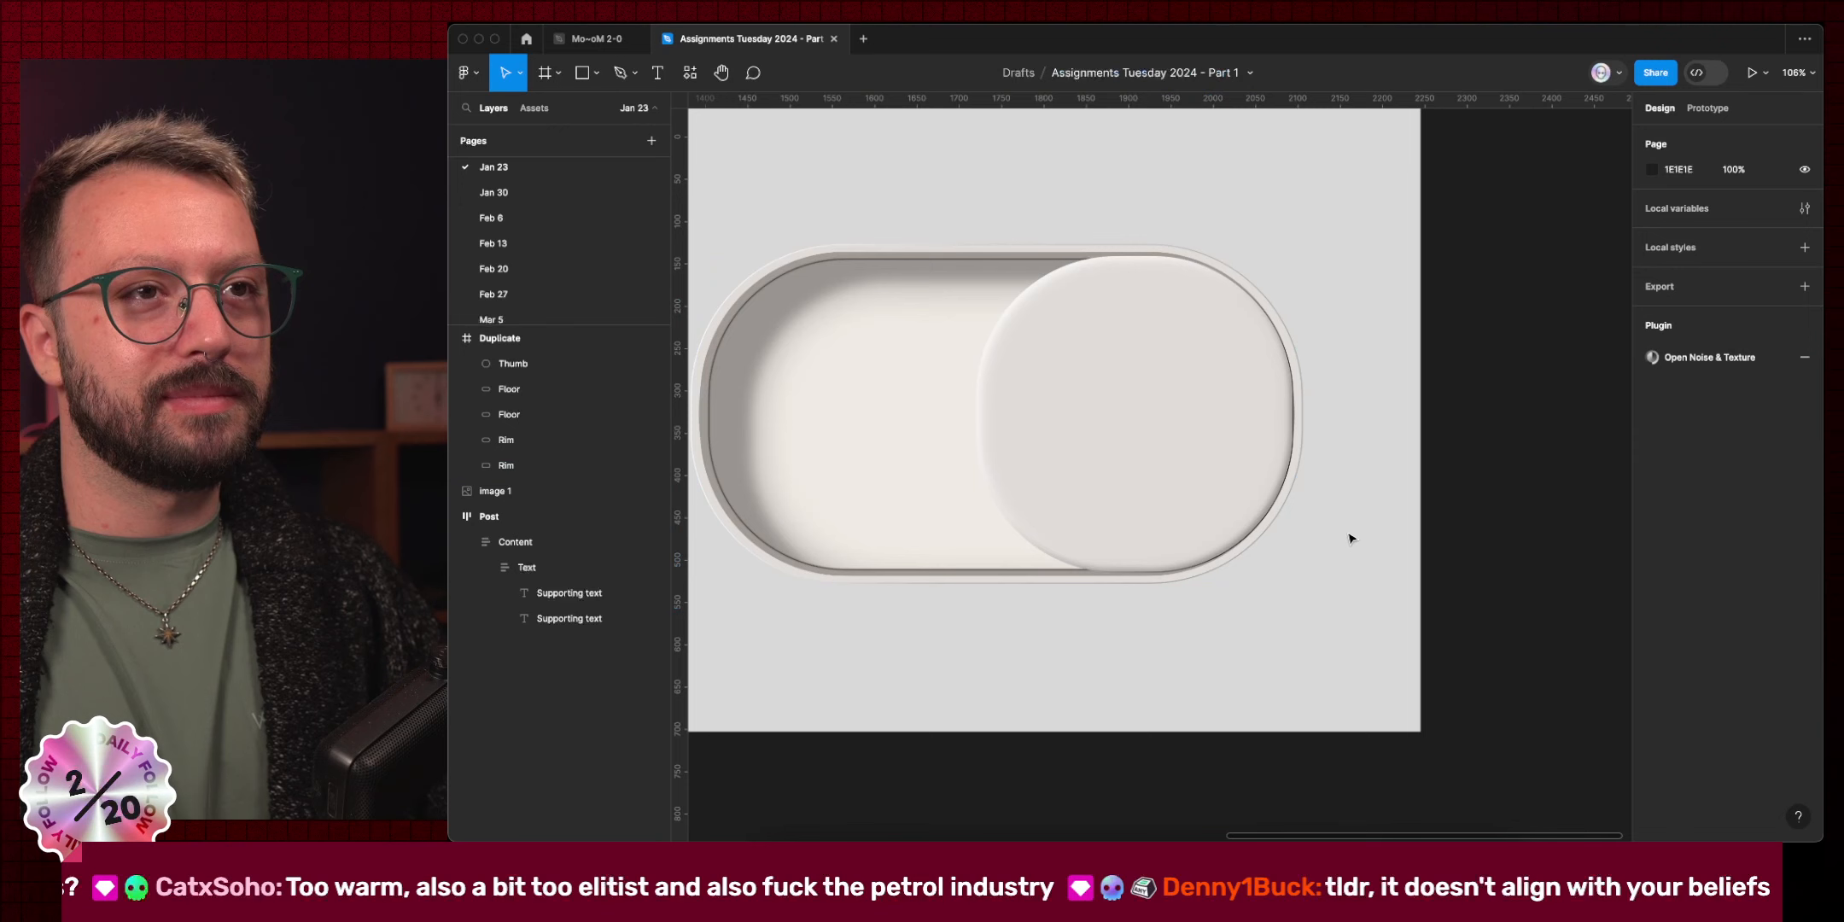
Taper the other Rim, moving its left corners from X 138 to 154 and right corners to X 845.
left_click(1301, 514)
key("Return")
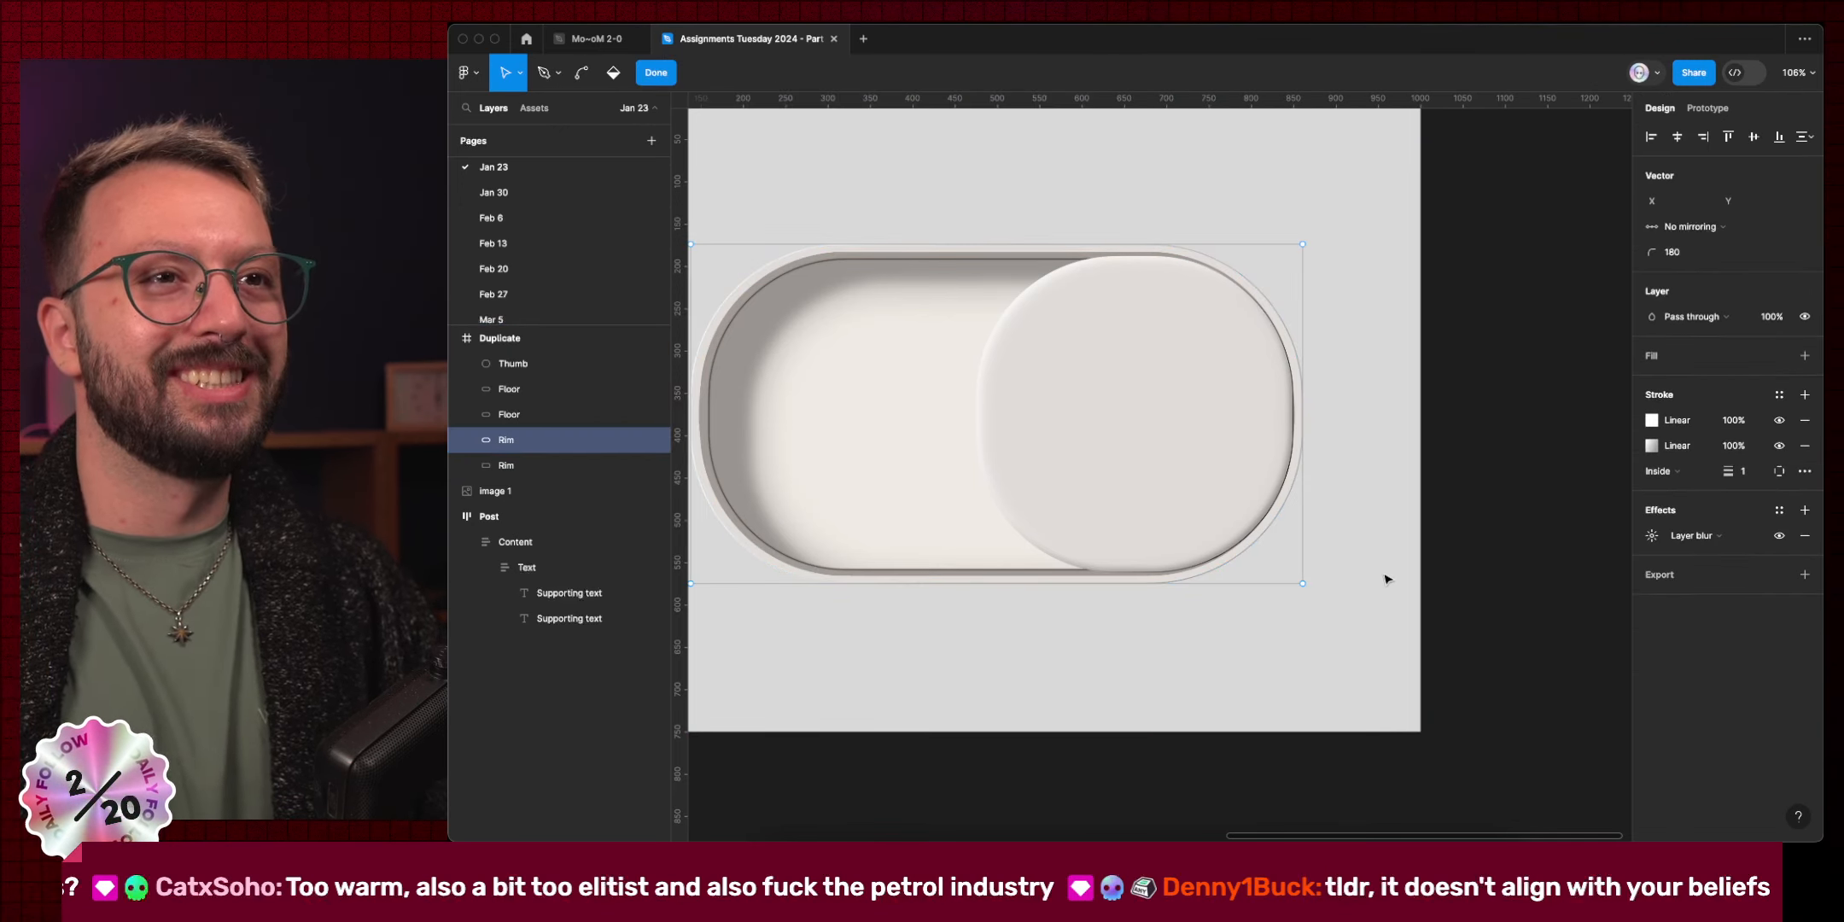
left_click(1303, 413)
scroll(1308, 411, "left", 5)
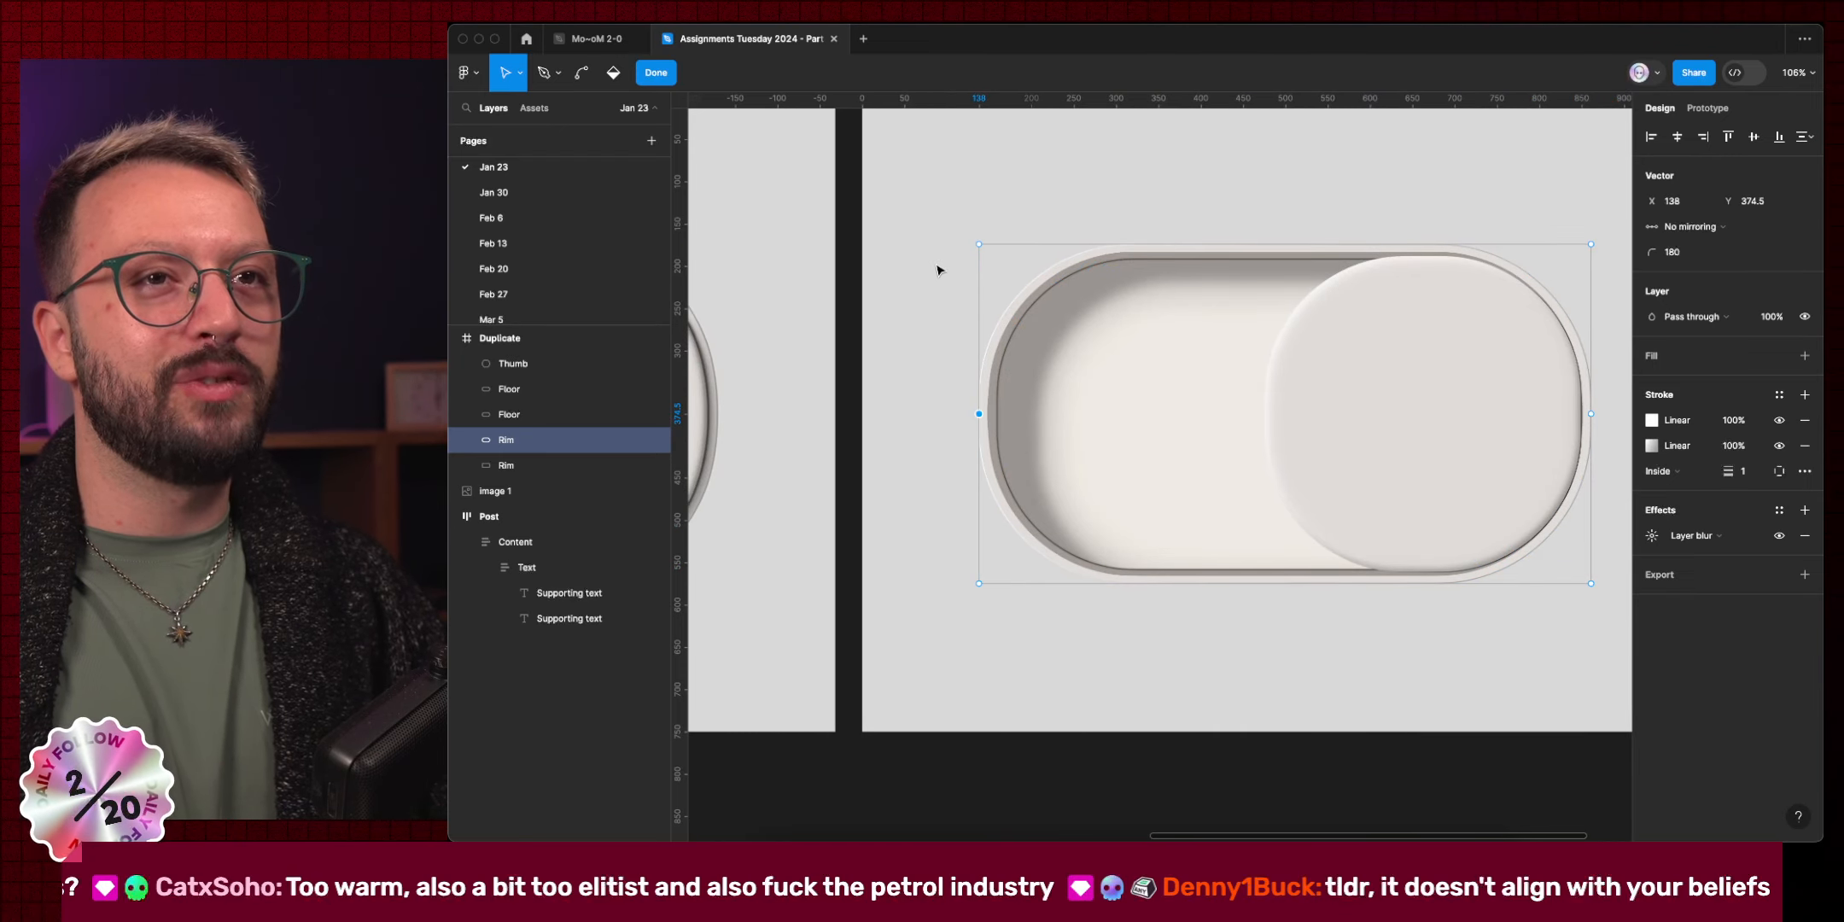
left_click_drag(913, 206, 1067, 290)
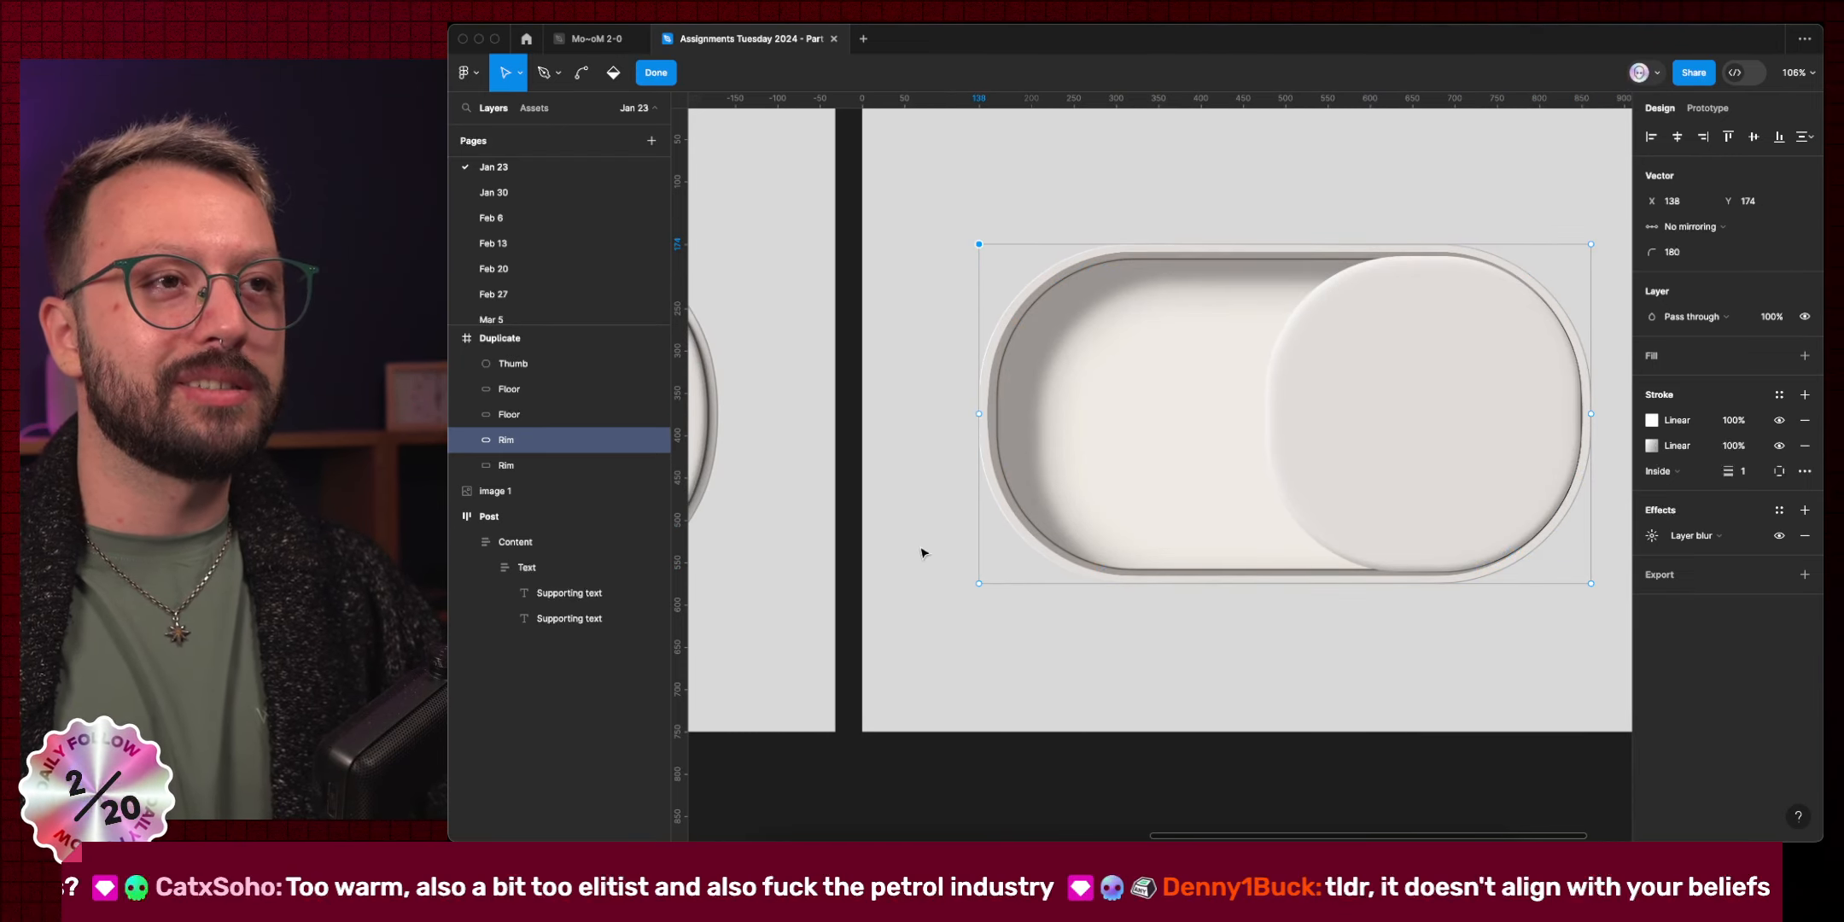
left_click_drag(911, 538, 1074, 604)
key("shift+Right")
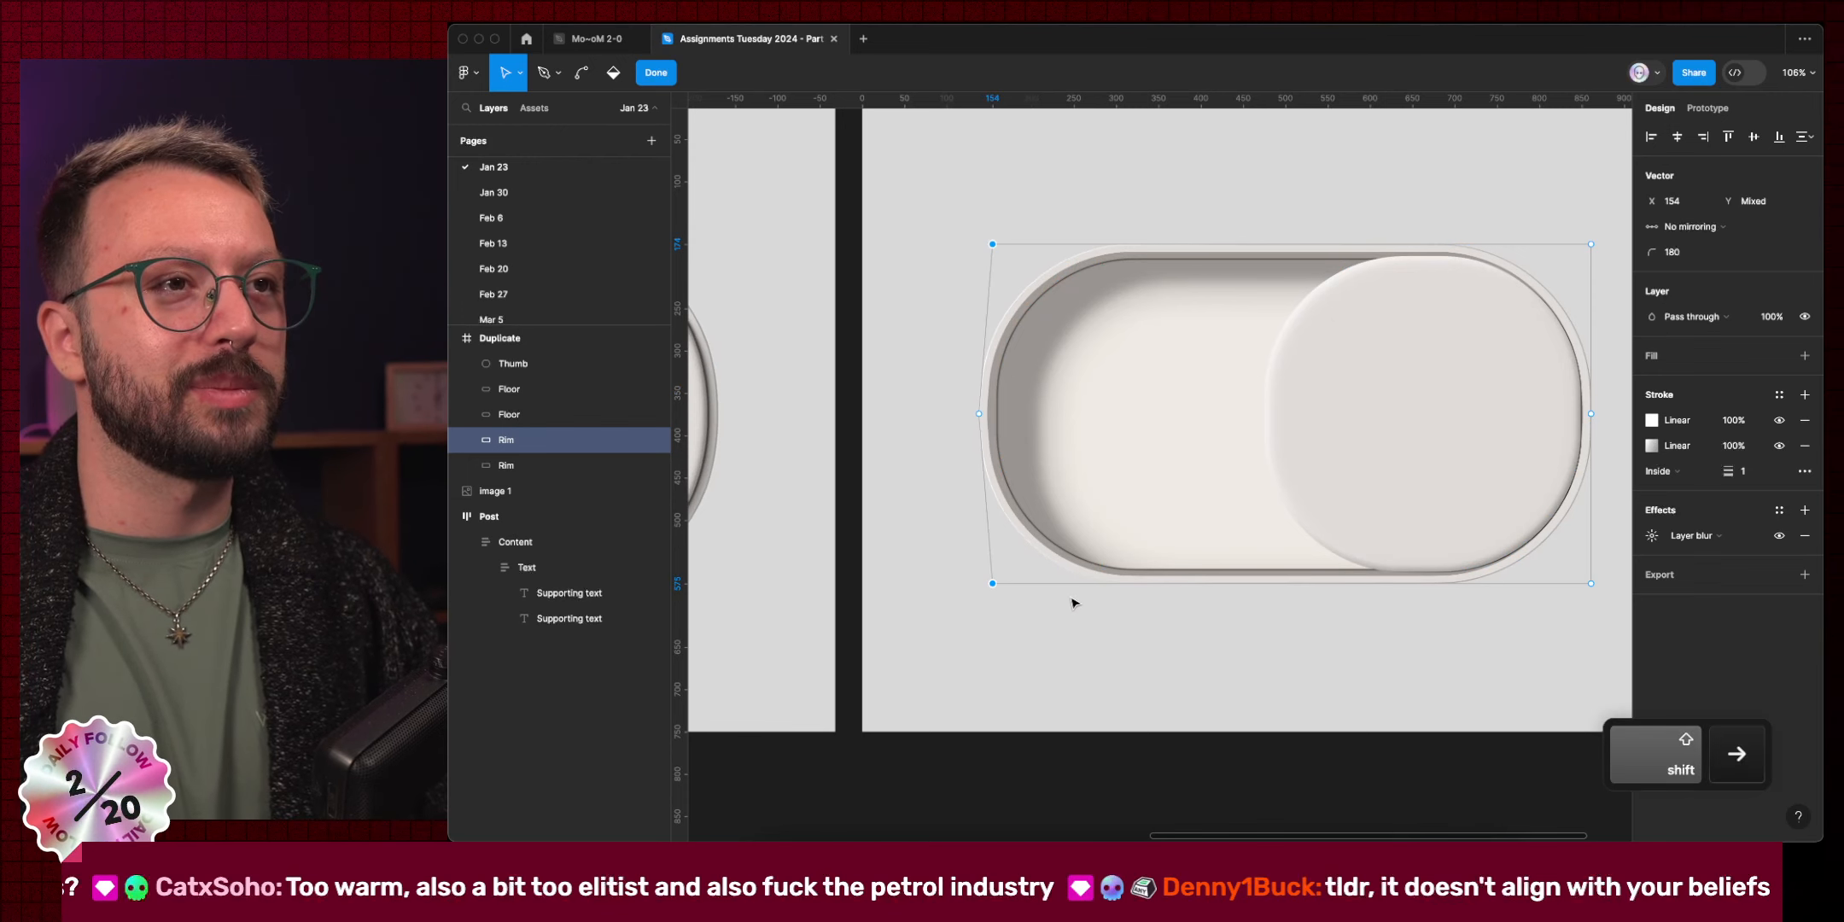
scroll(965, 478, "right", 4)
left_click_drag(1356, 207, 1404, 256)
left_click_drag(1494, 646, 1415, 560)
key("shift+Left")
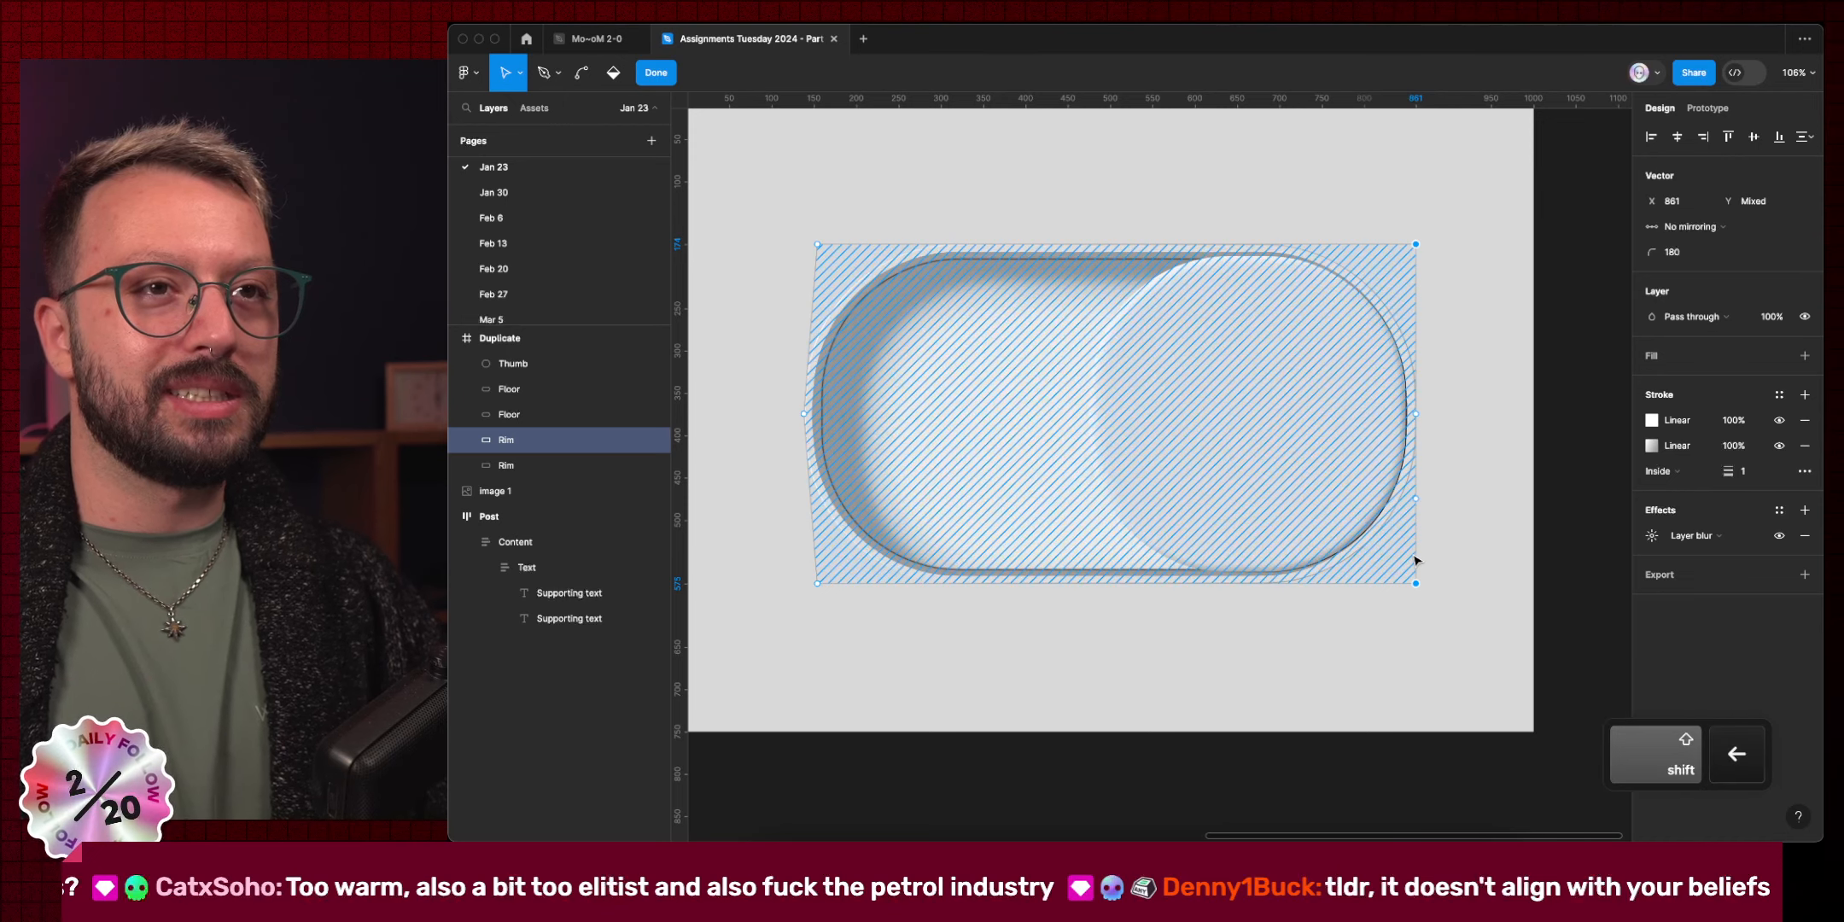
key("shift+Left")
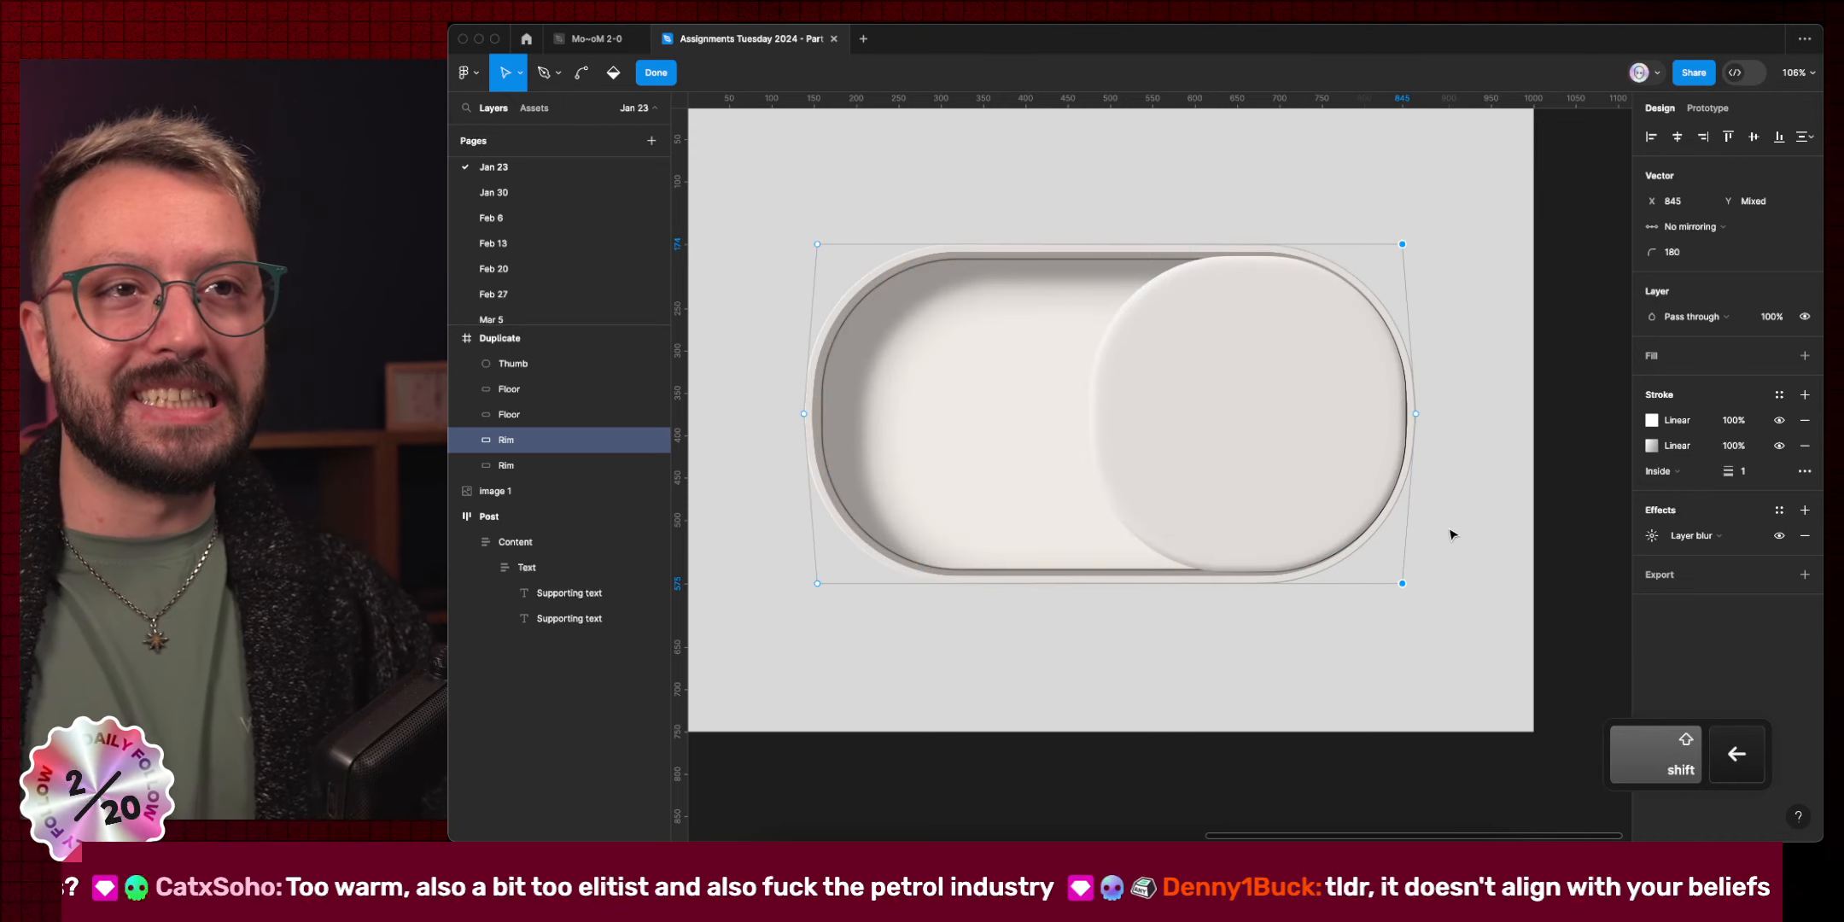
key("Escape")
key("Escape")
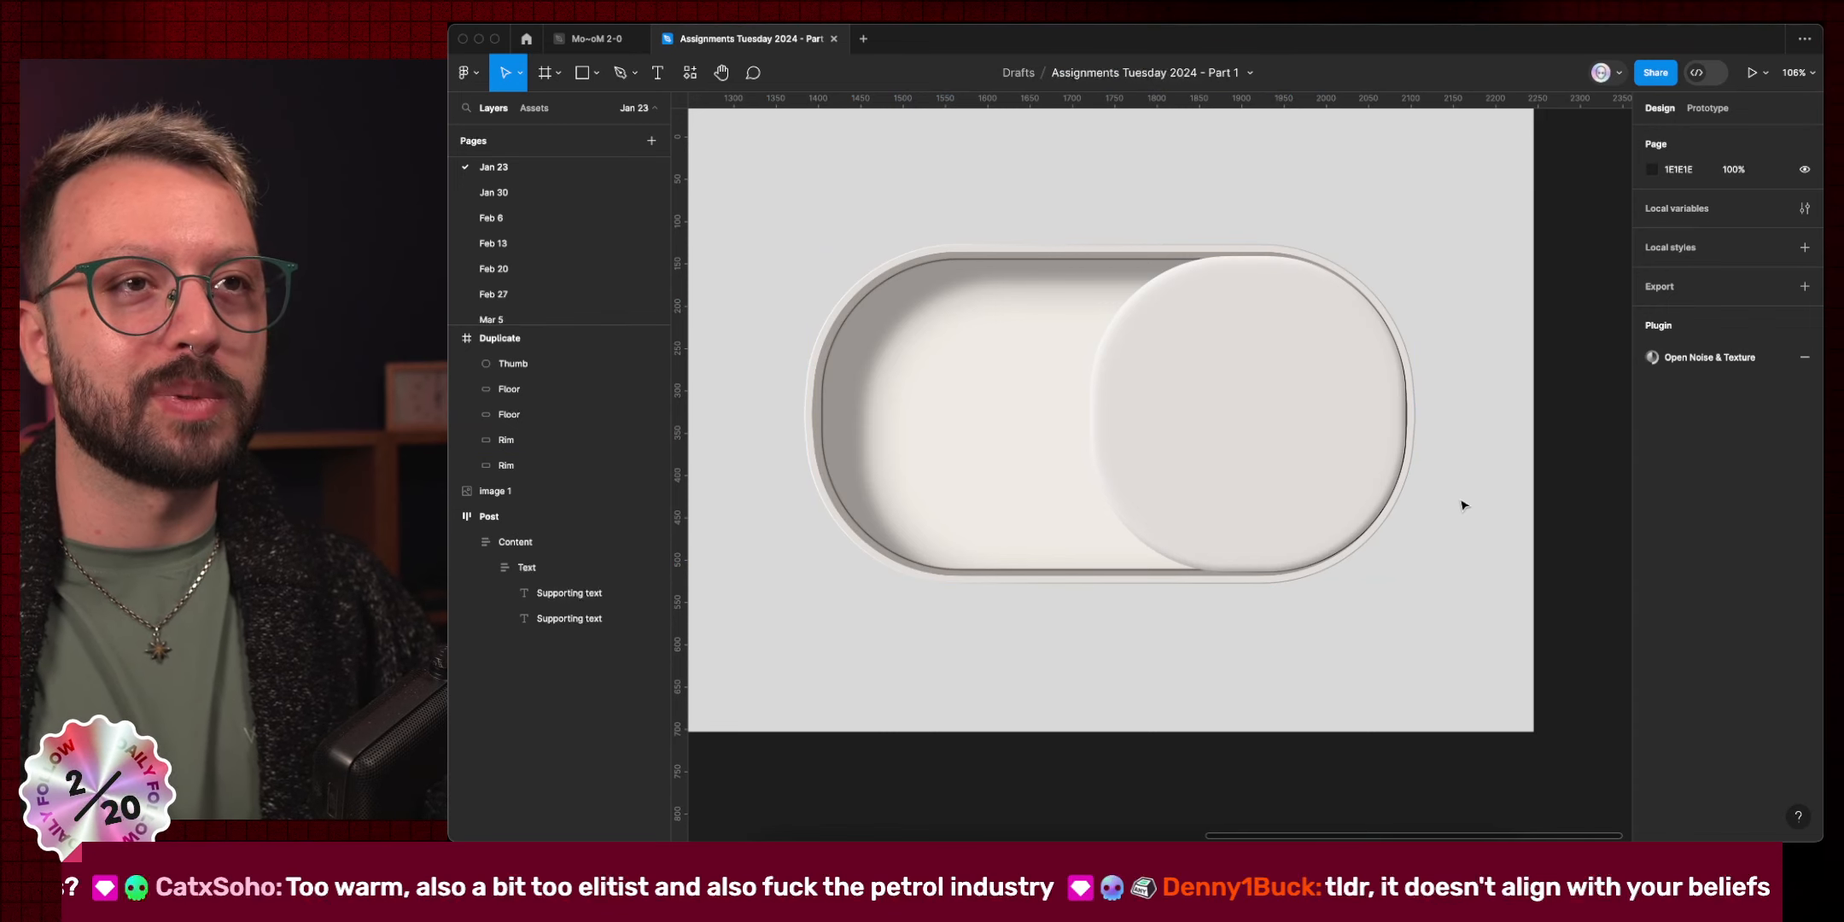
left_click(1337, 398)
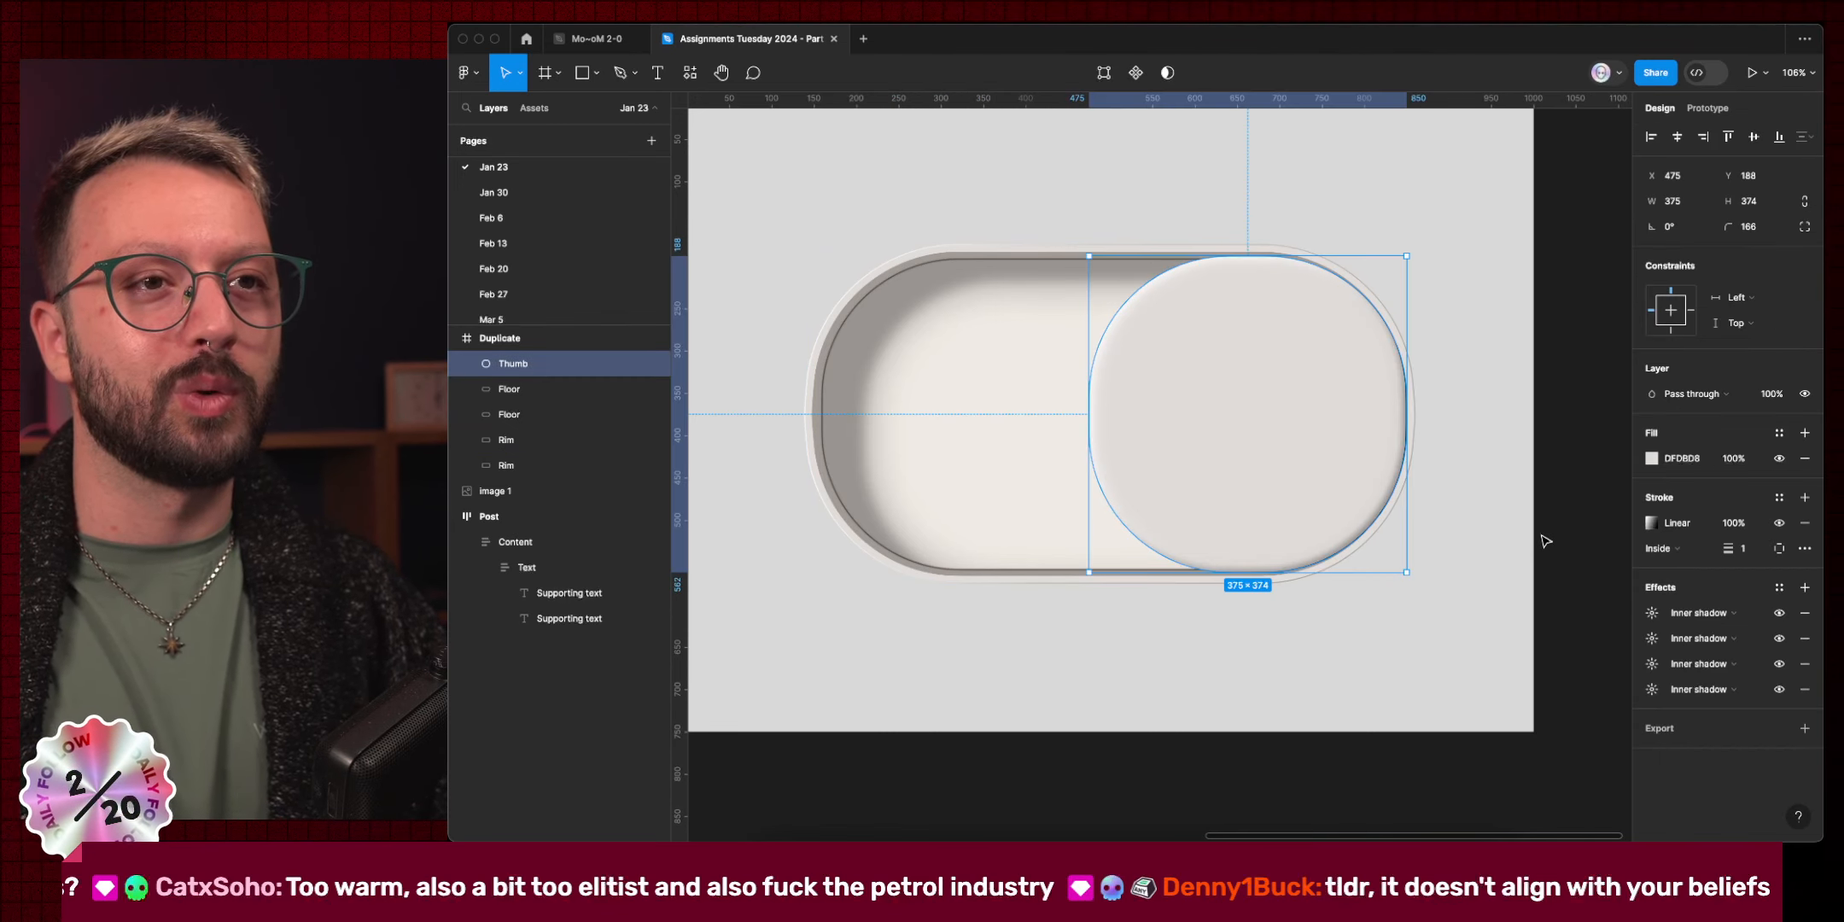
Nudge the first Floor's top-left and bottom-left points from X 159 to 167.
scroll(1545, 538, "left", 5)
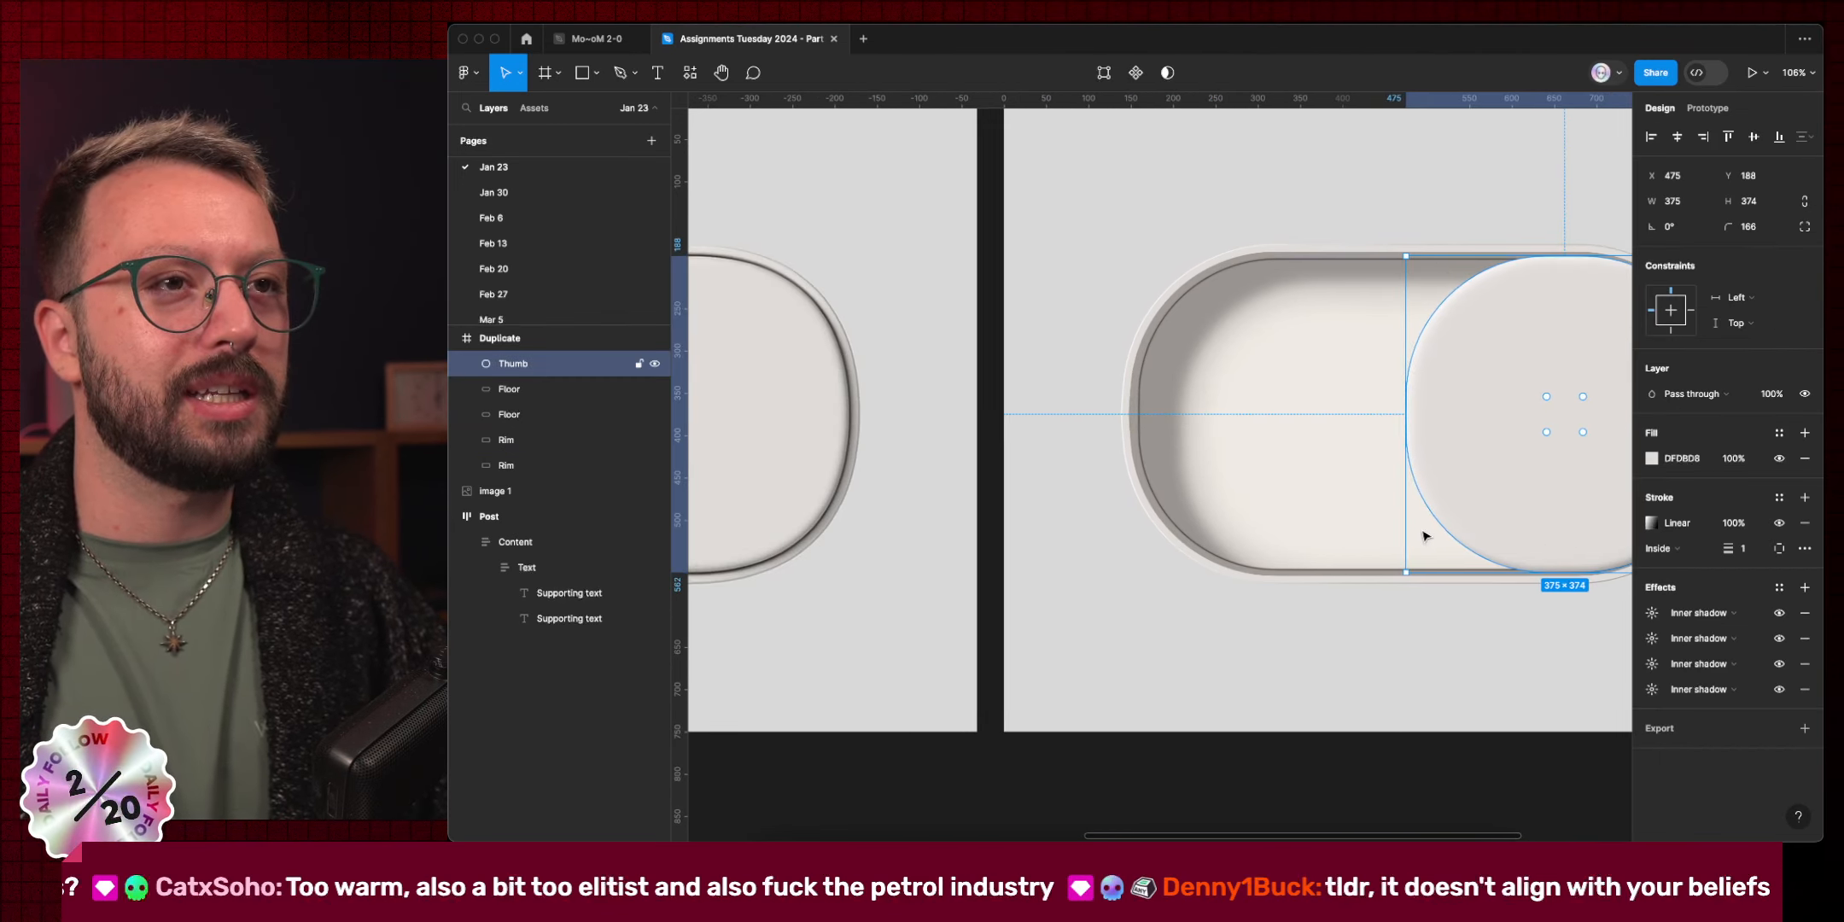
left_click(1168, 485)
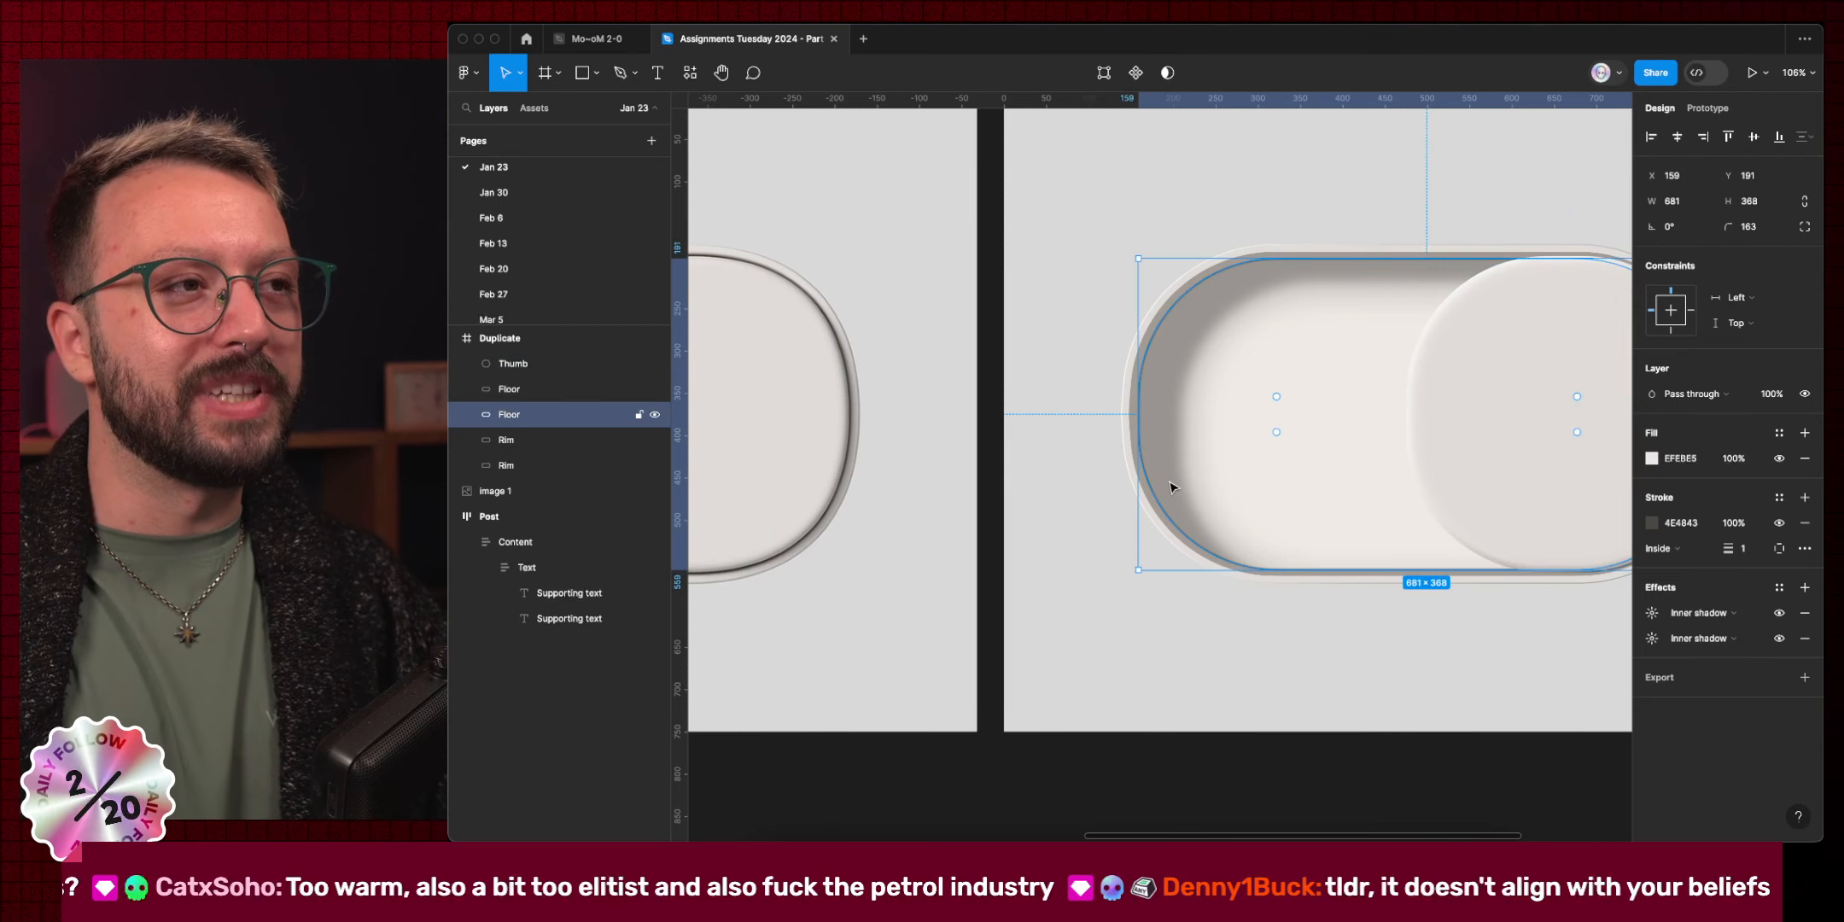
double_click(1170, 487)
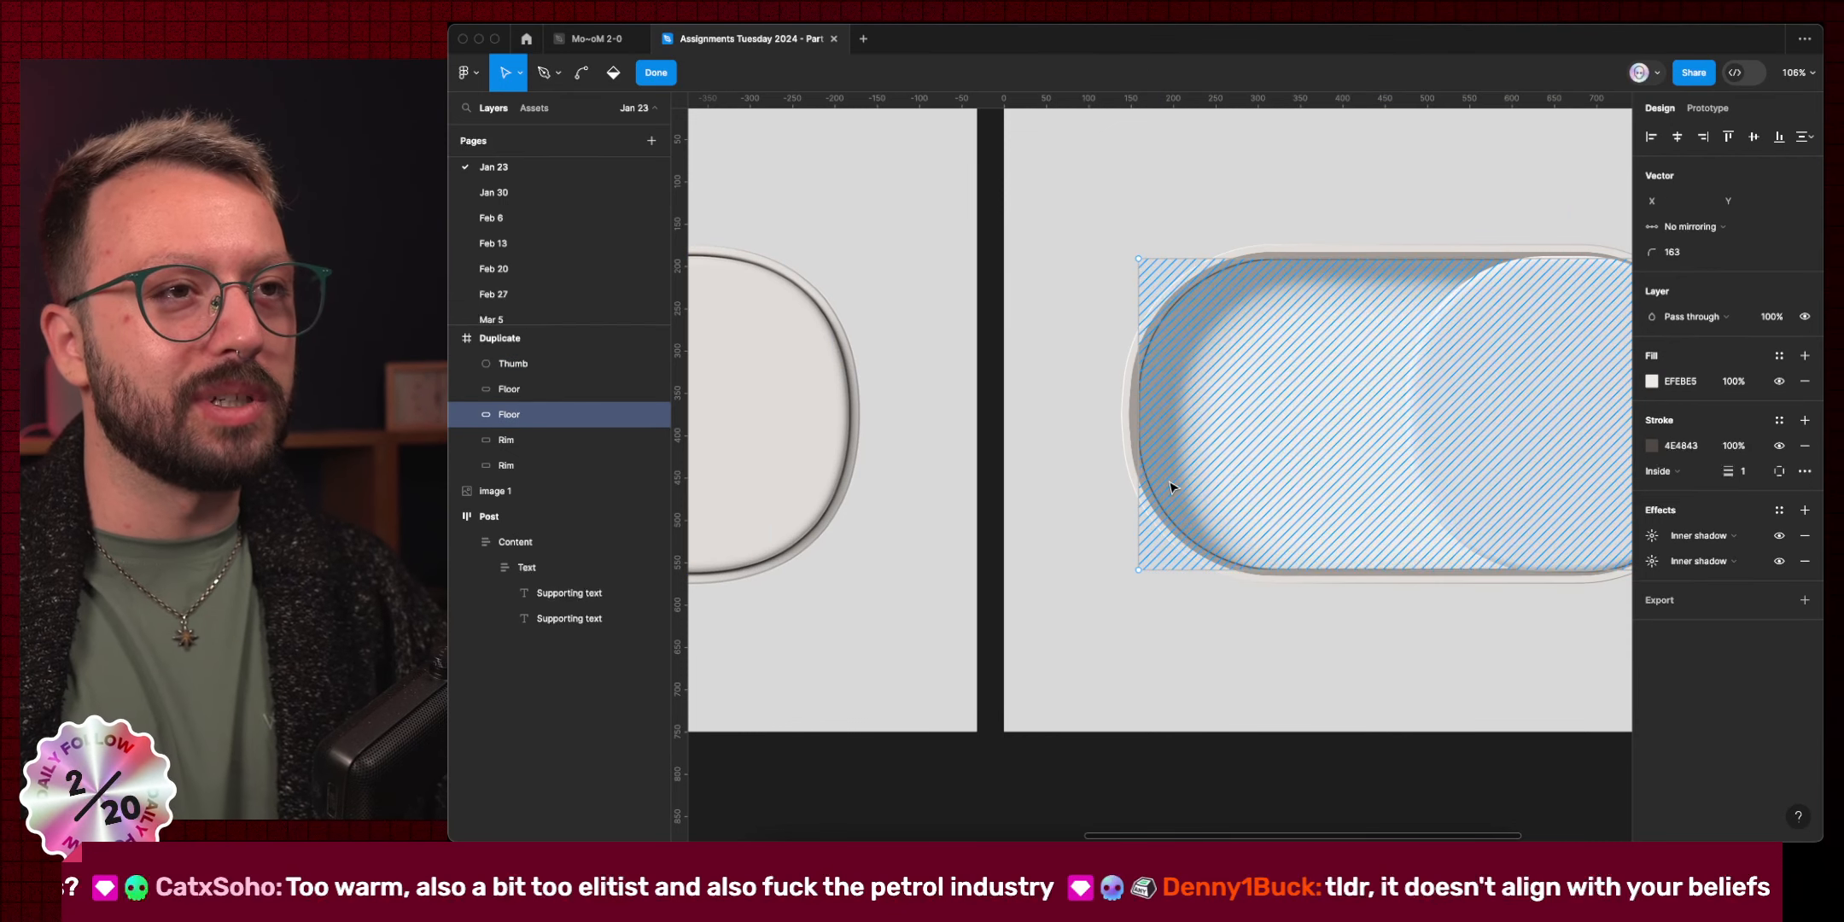
left_click(1139, 414)
left_click_drag(1093, 210, 1226, 309)
left_click_drag(1035, 524, 1204, 646)
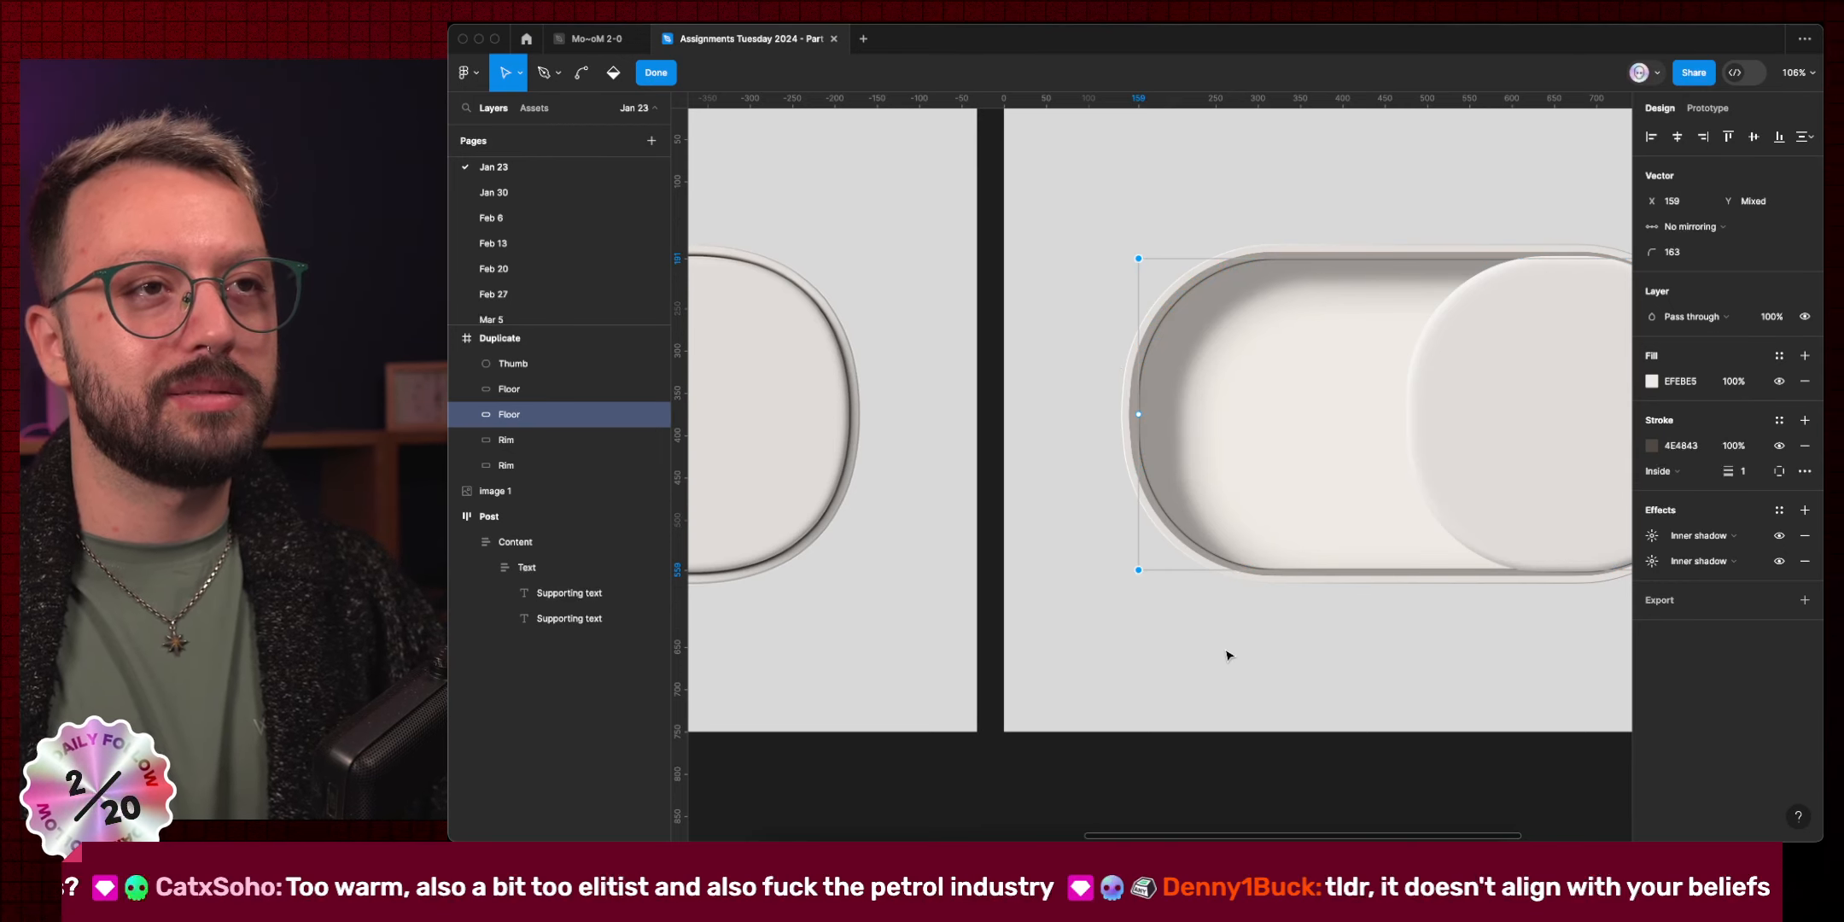
key("shift+Right")
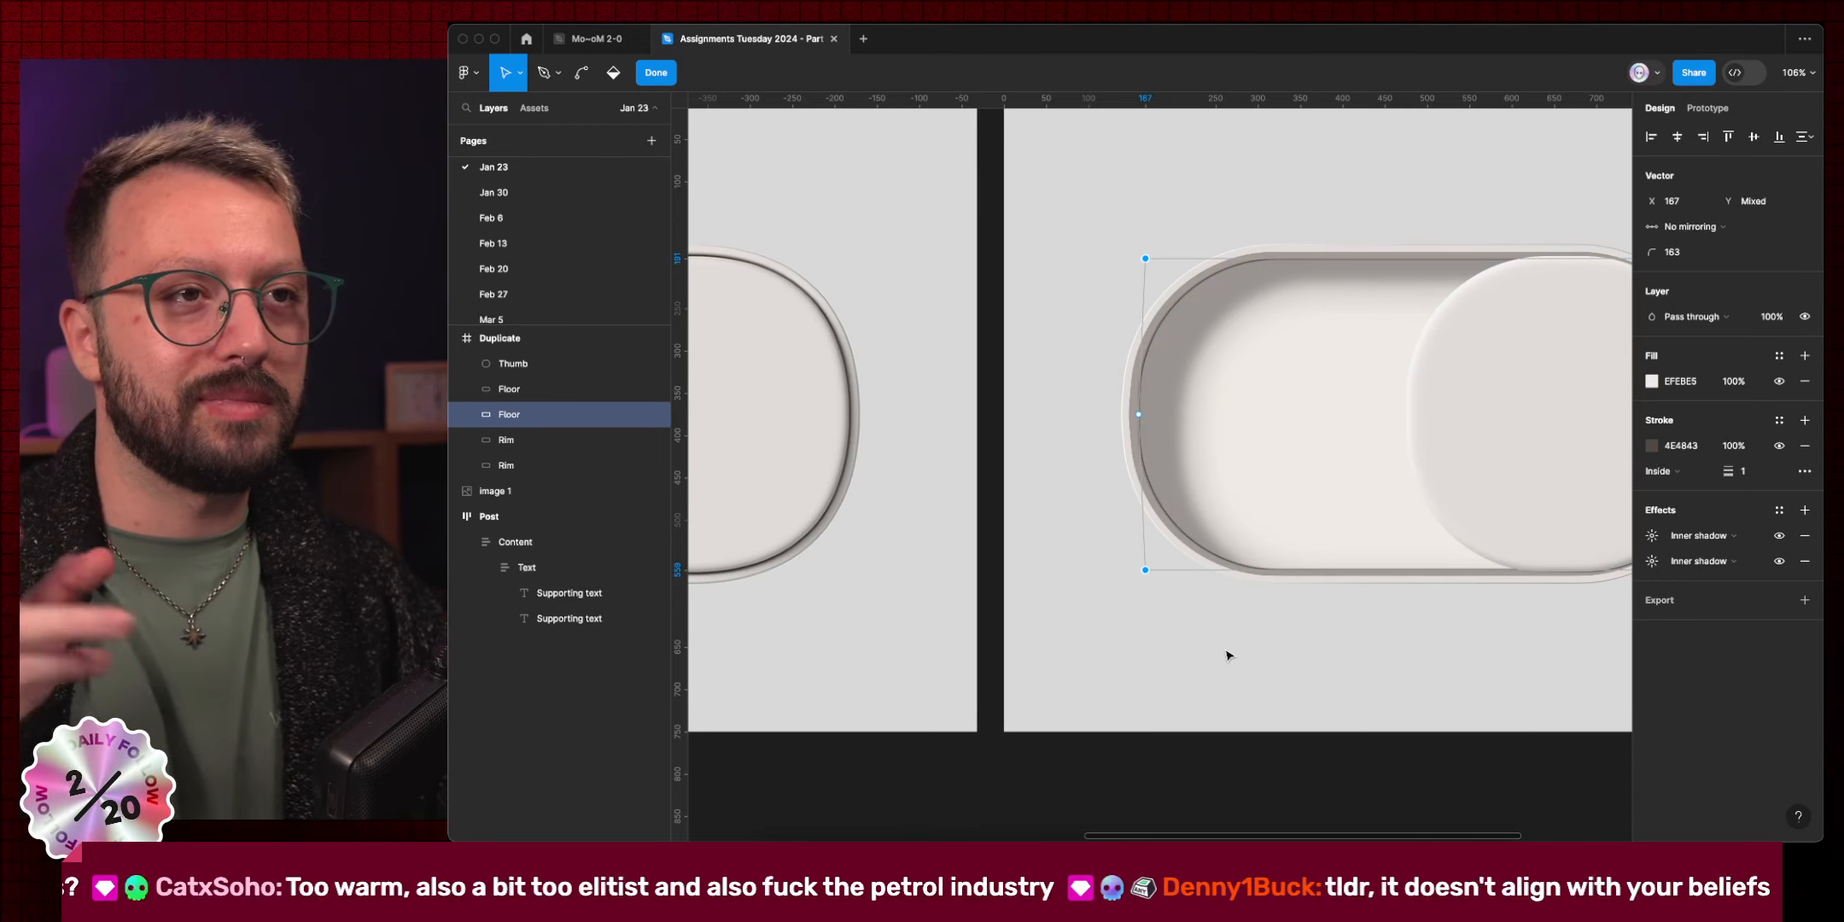
scroll(1212, 644, "right", 5)
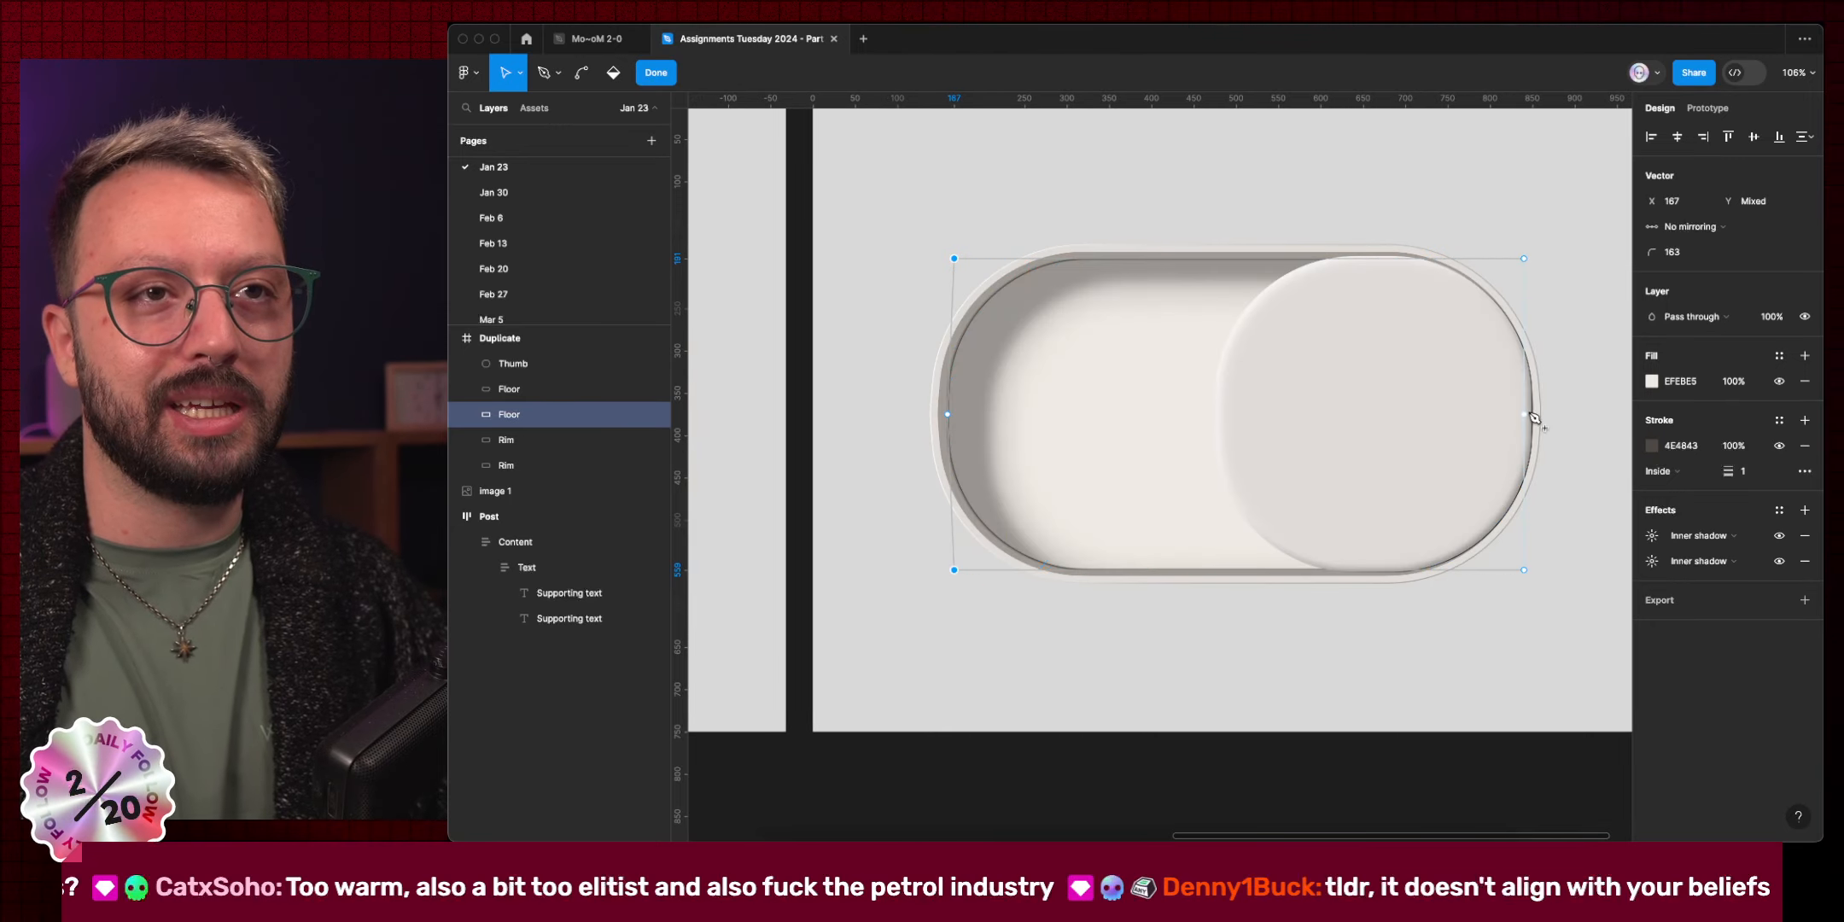
left_click(1481, 525)
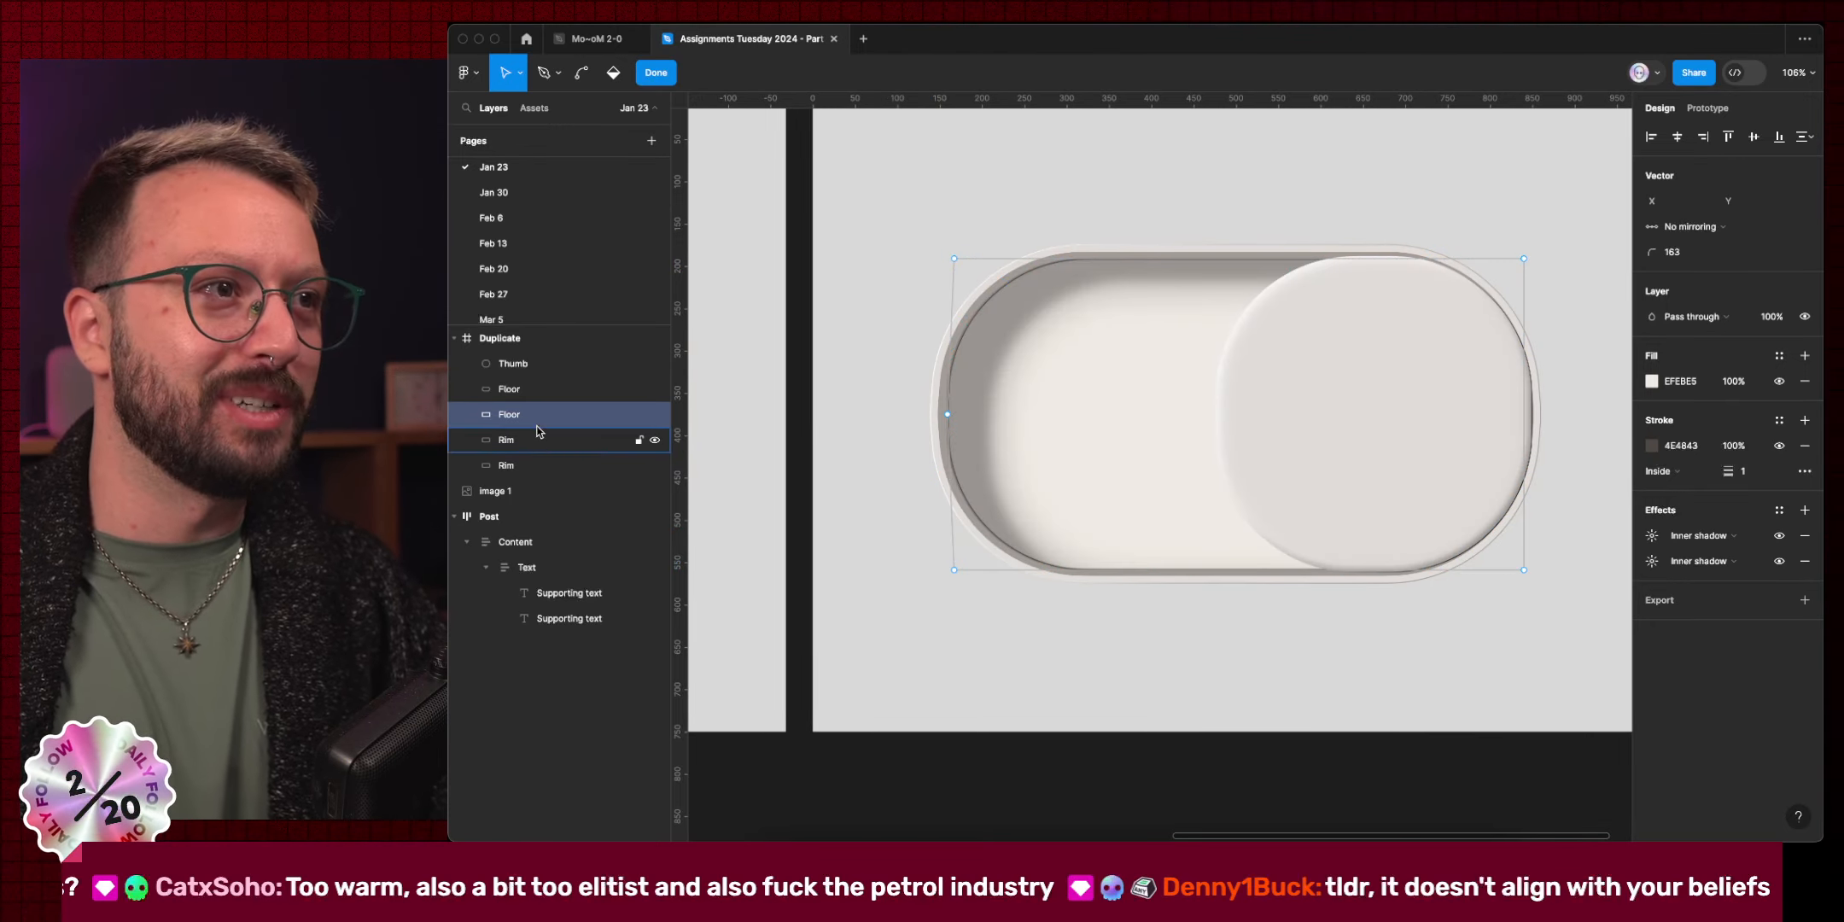
Move the other Floor's left corner points from X 159 to 167 as well.
left_click(623, 389)
key("Return")
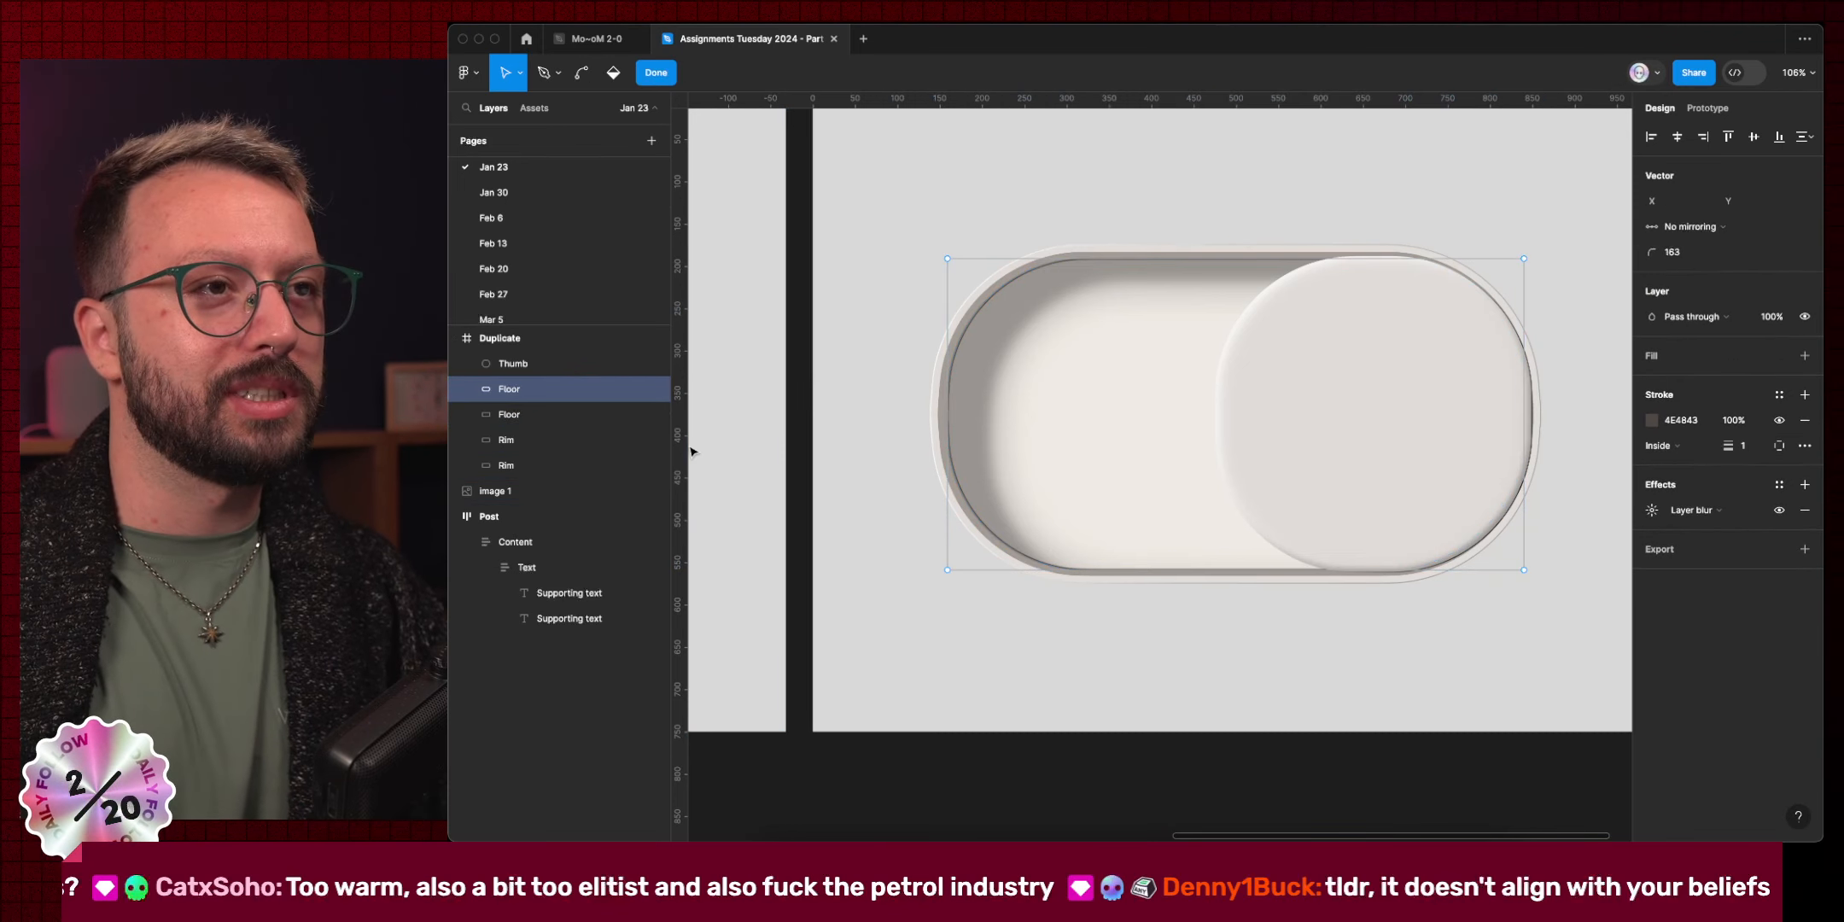
left_click(947, 414)
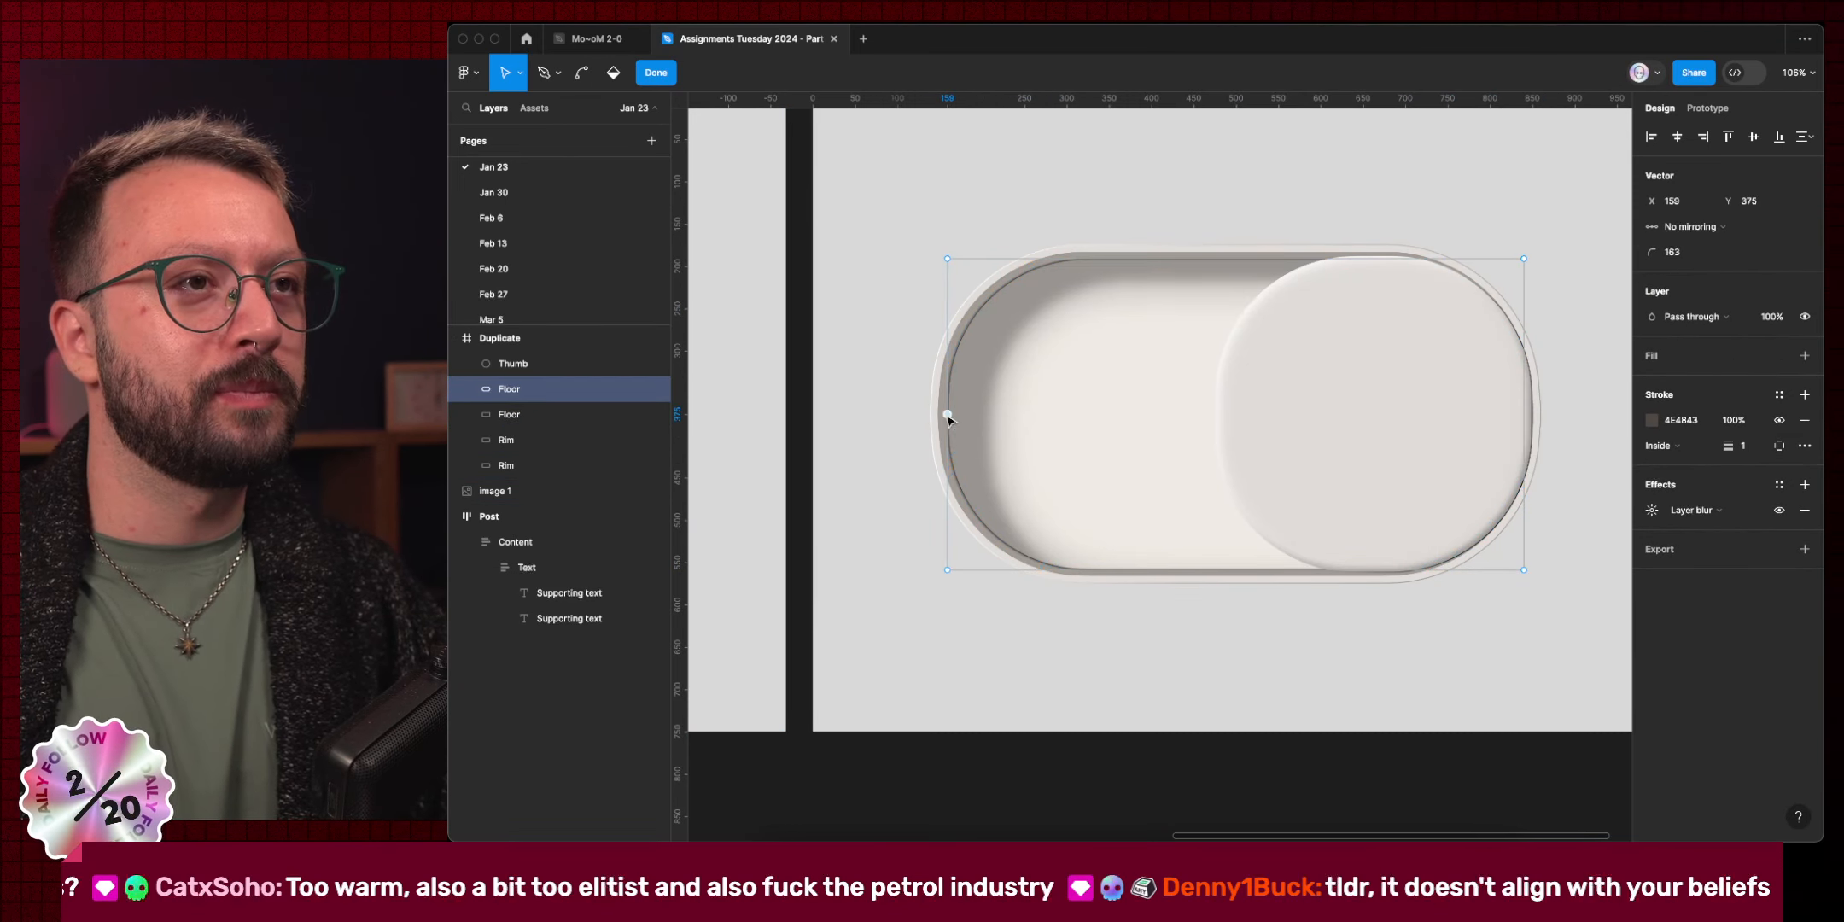
left_click_drag(863, 226, 981, 287)
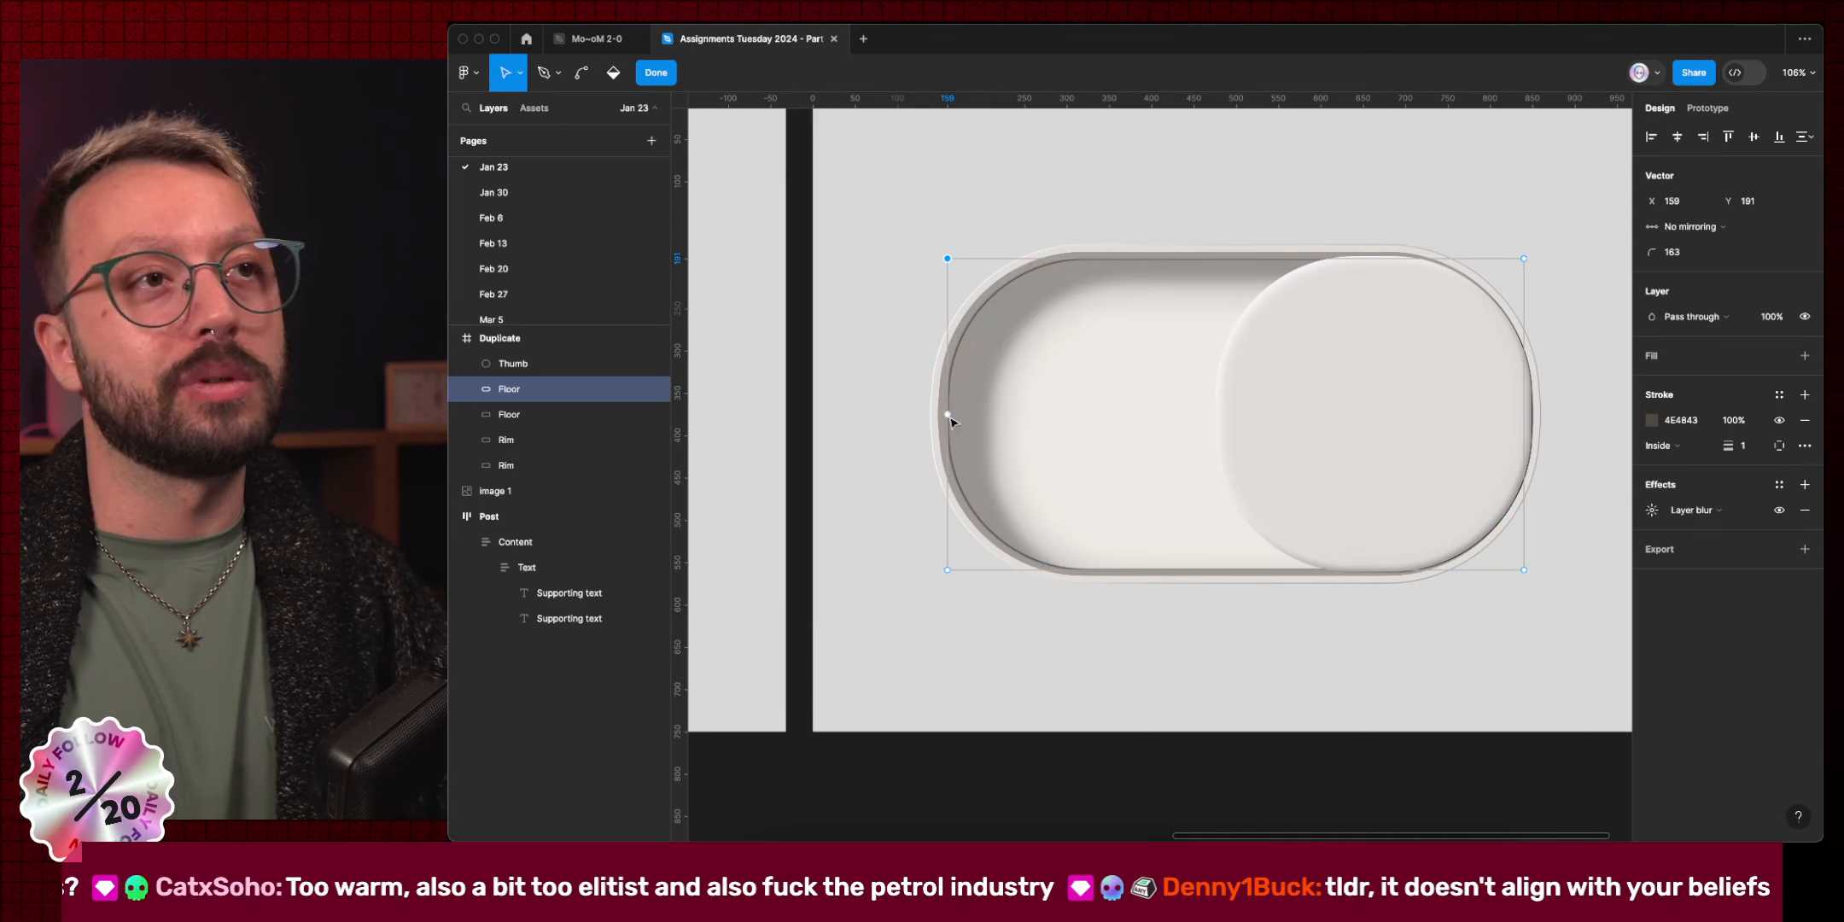
left_click_drag(884, 528, 1095, 671)
key("shift+Right")
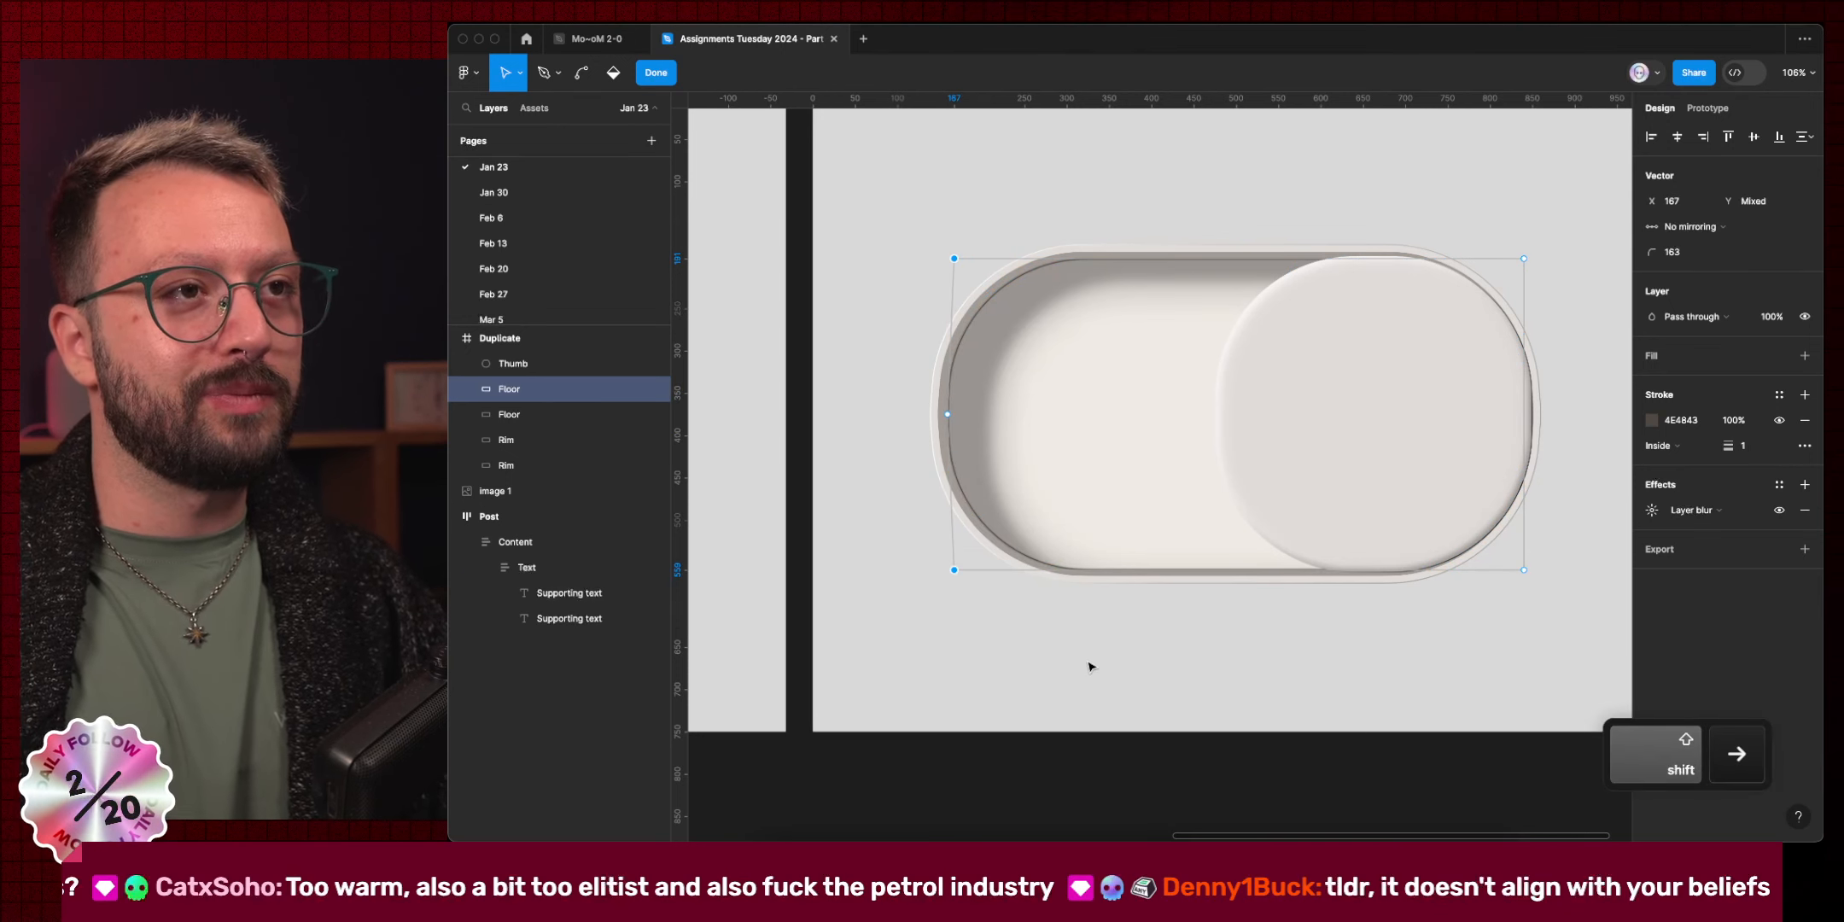
double_click(825, 420)
left_click(872, 493)
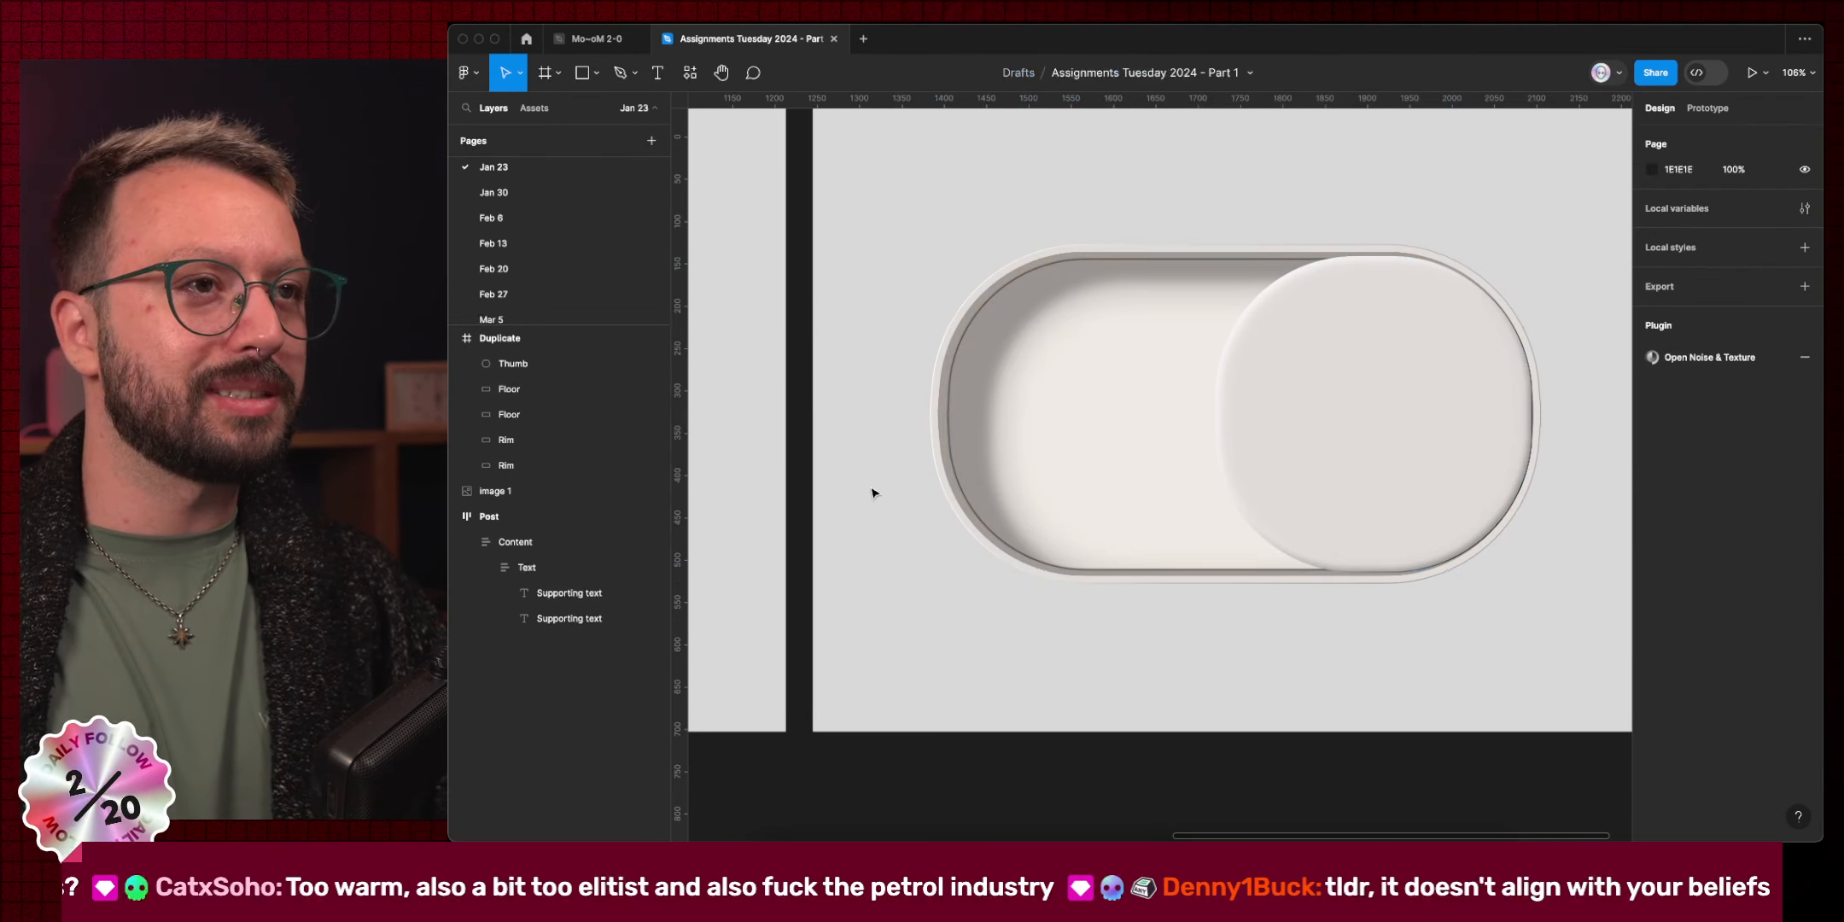
Taper the Thumb by nudging its left corners right and its right corners in to X 842.
scroll(873, 492, "down", 5)
scroll(873, 492, "left", 3)
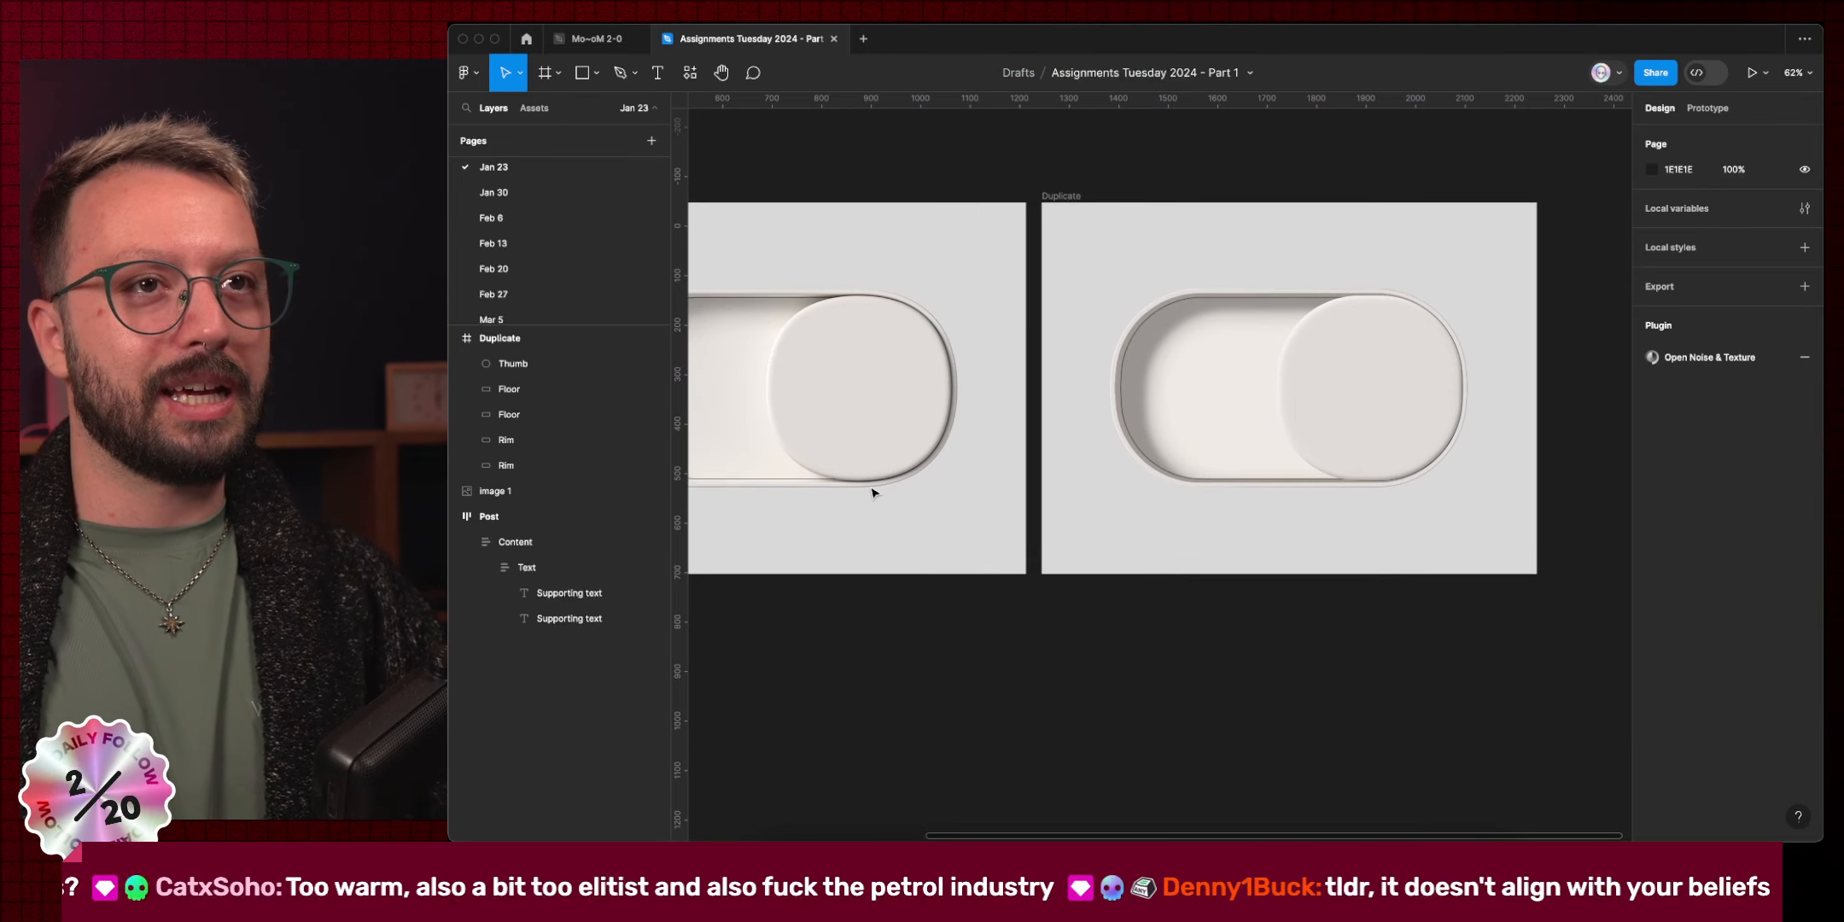
left_click(1321, 416, "super")
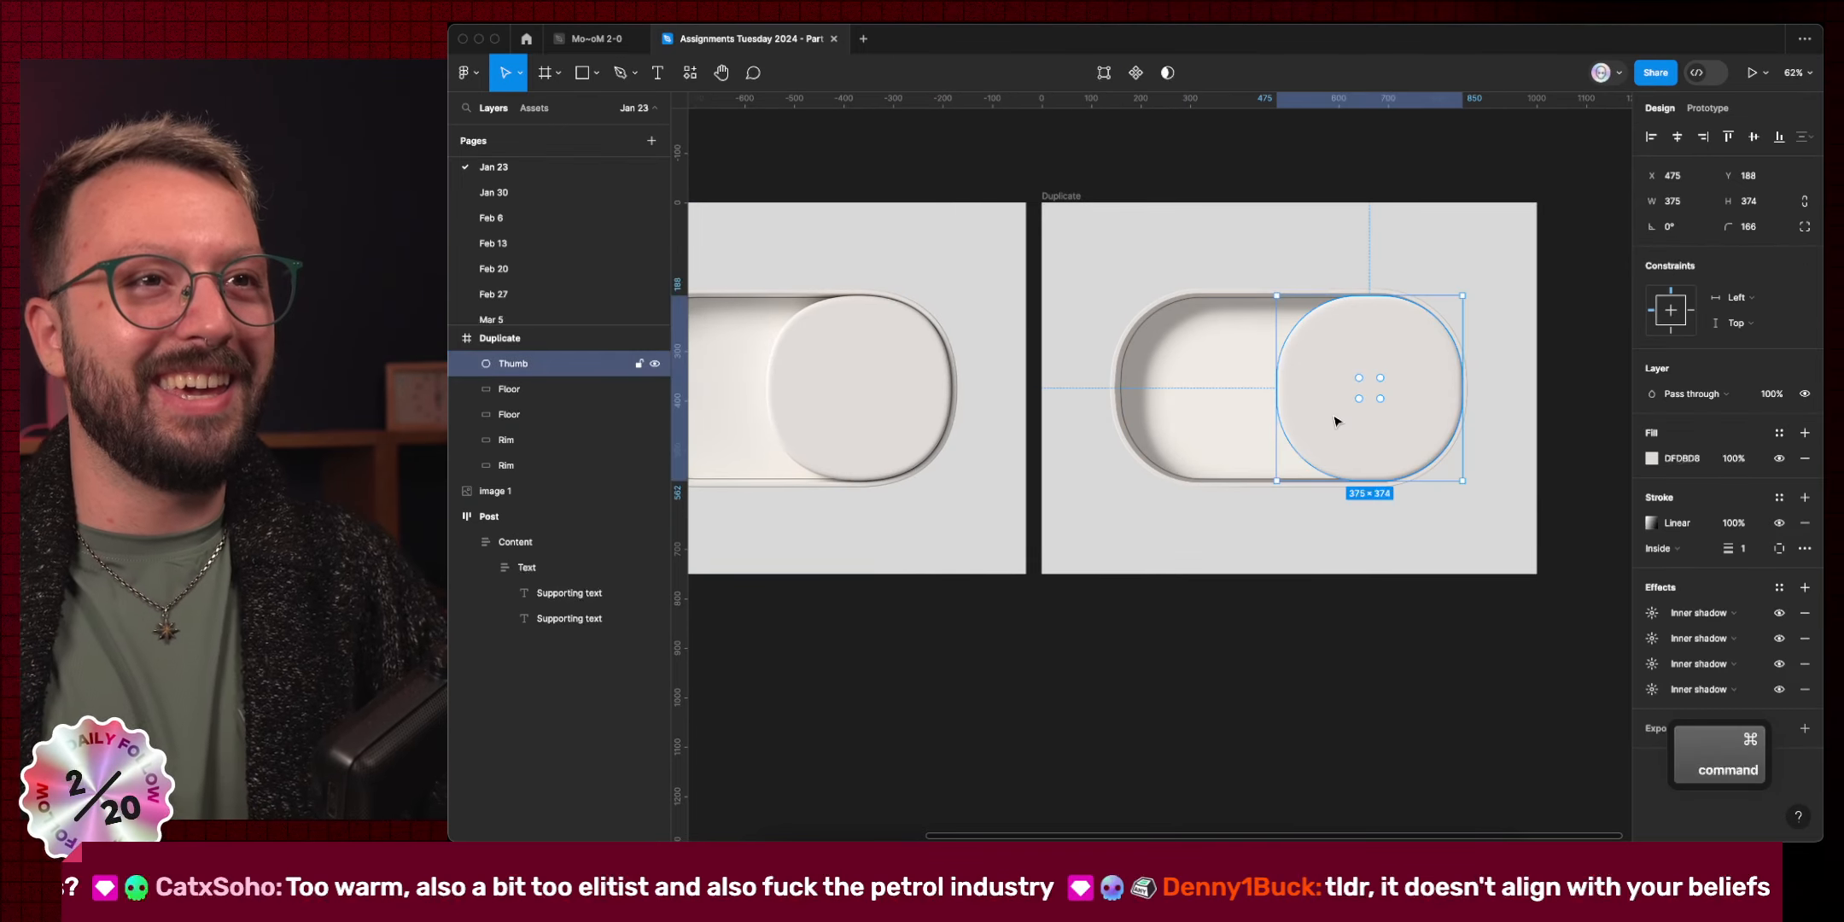
double_click(1336, 420)
scroll(1337, 420, "up", 5)
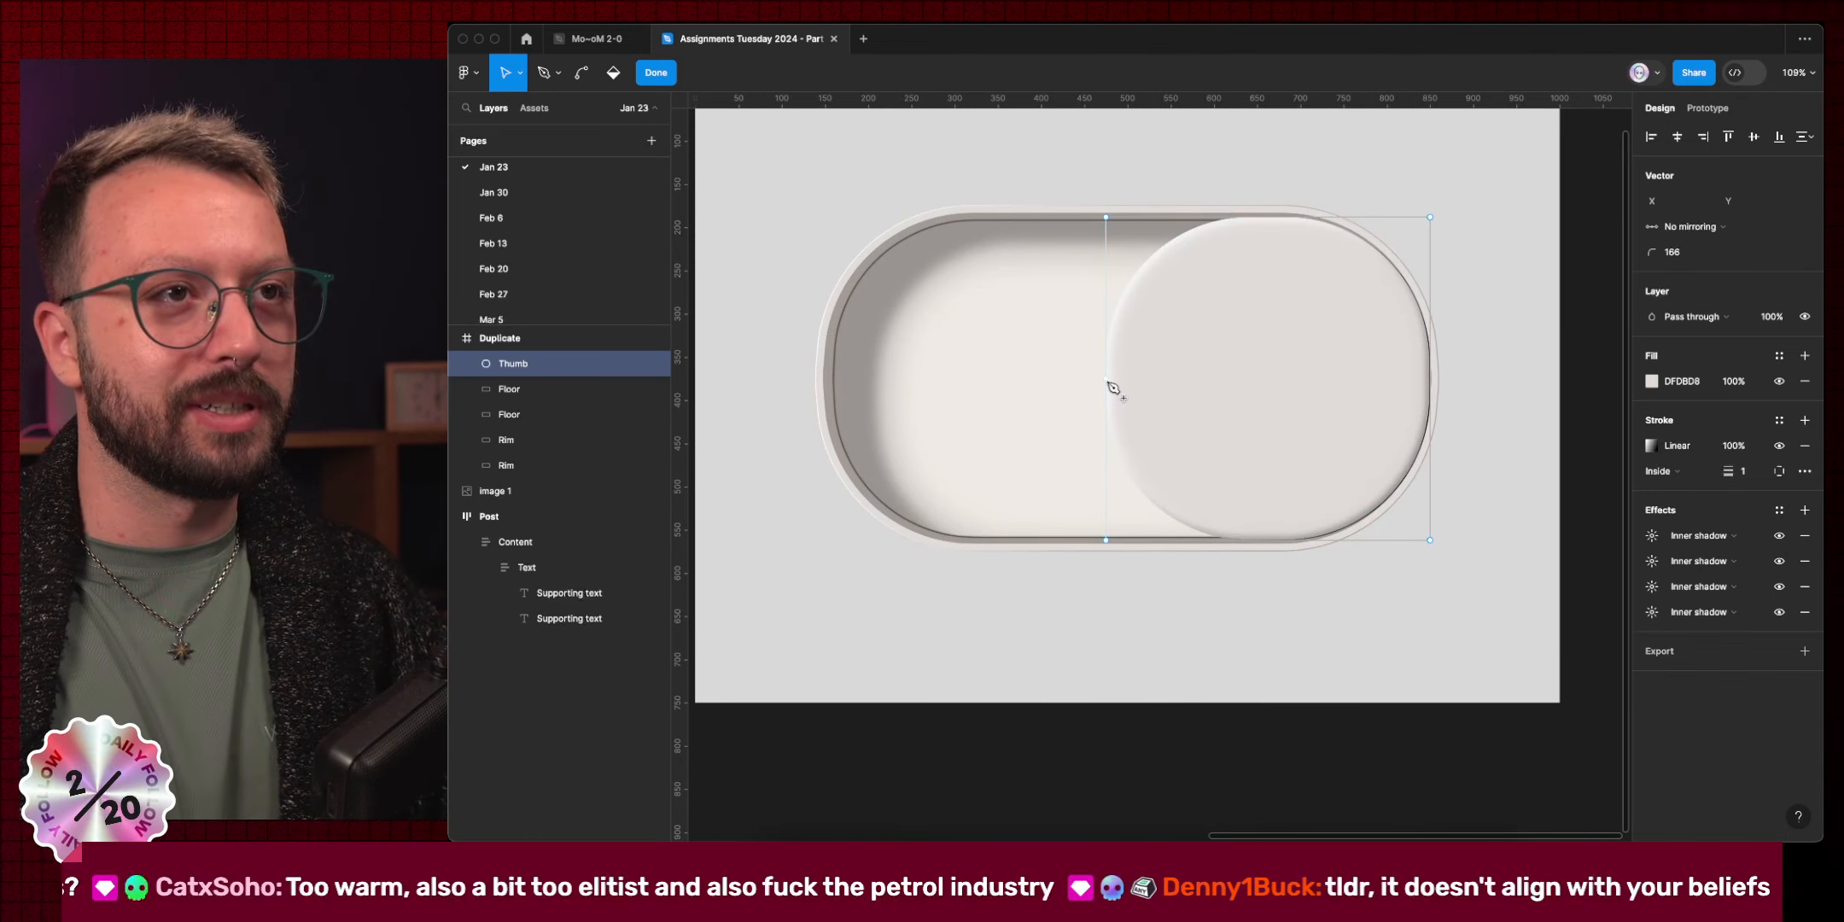
left_click(1430, 379)
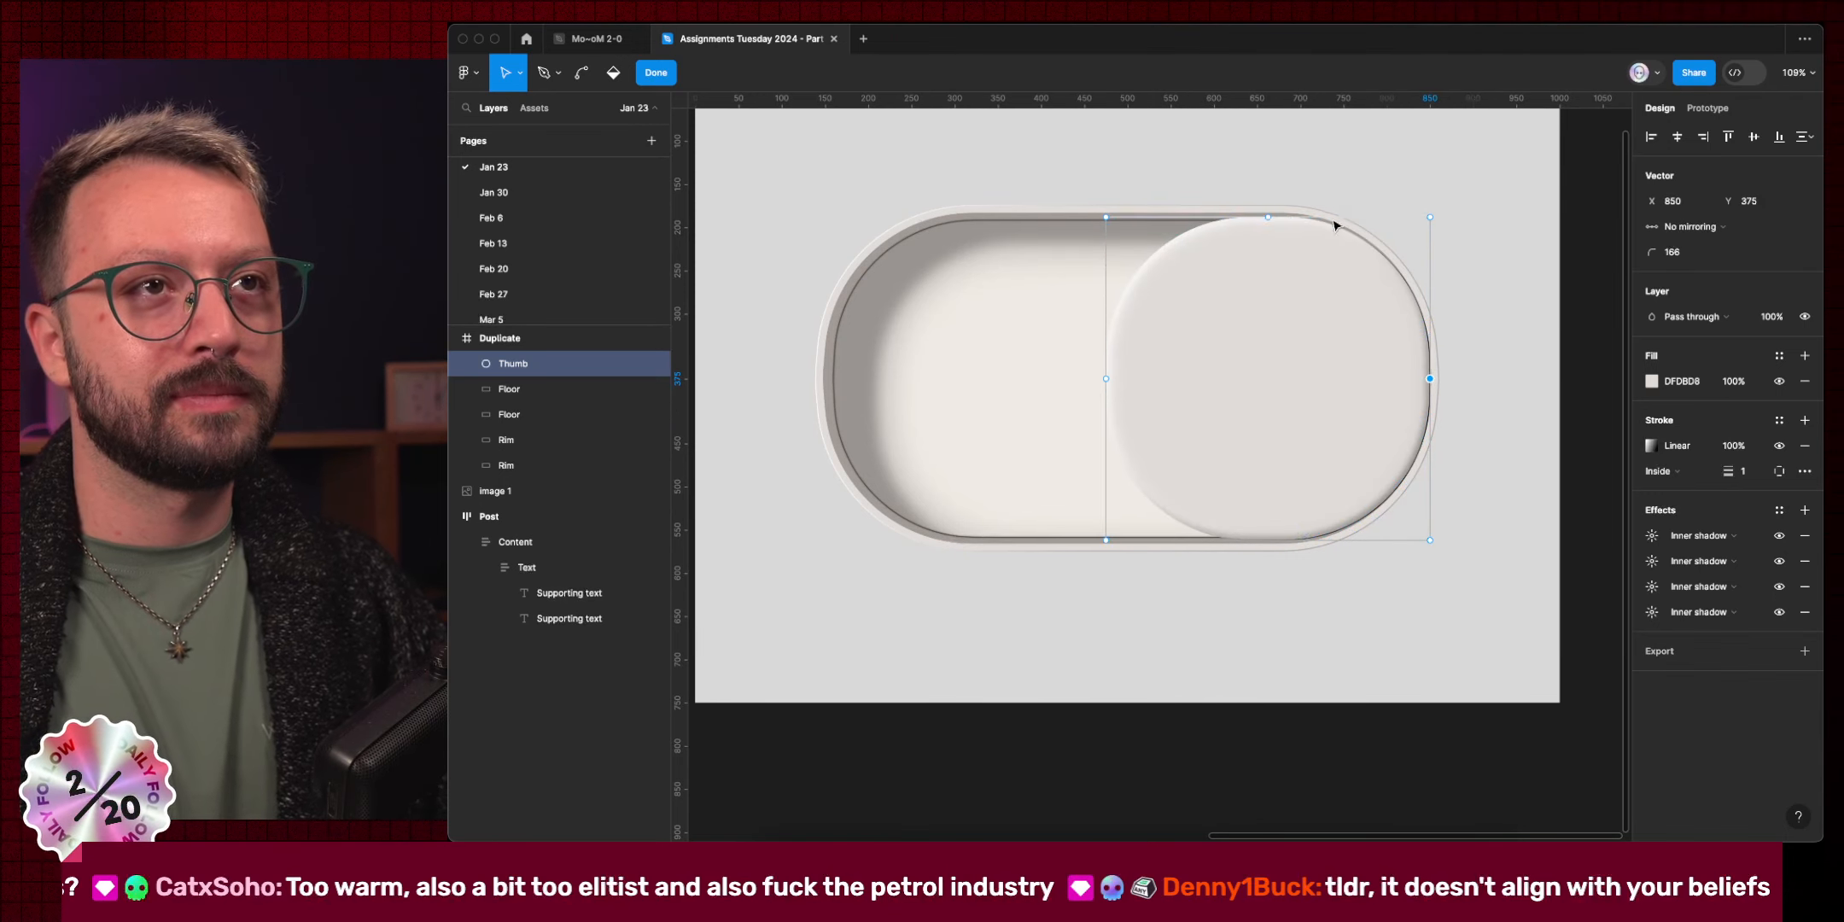
left_click(1268, 218)
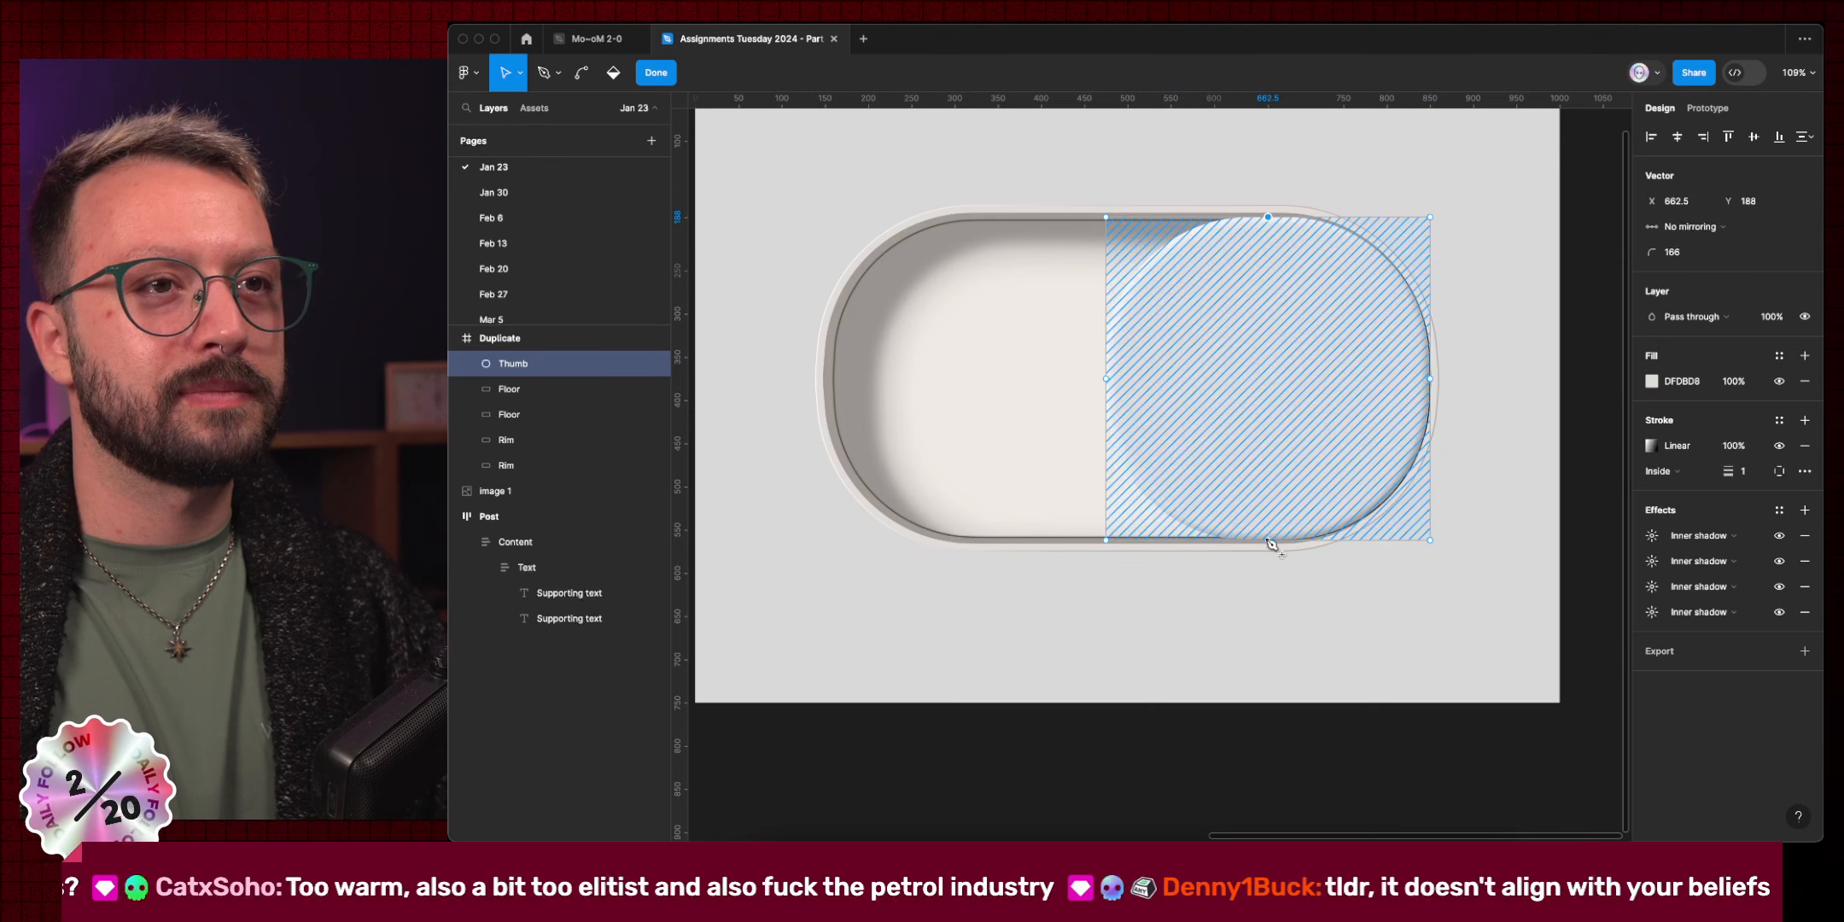
left_click_drag(1029, 522, 1143, 596)
left_click_drag(1020, 155, 1189, 301)
key("shift+Right")
left_click_drag(1402, 170, 1487, 283)
left_click_drag(1453, 617, 1399, 518)
key("shift+Left")
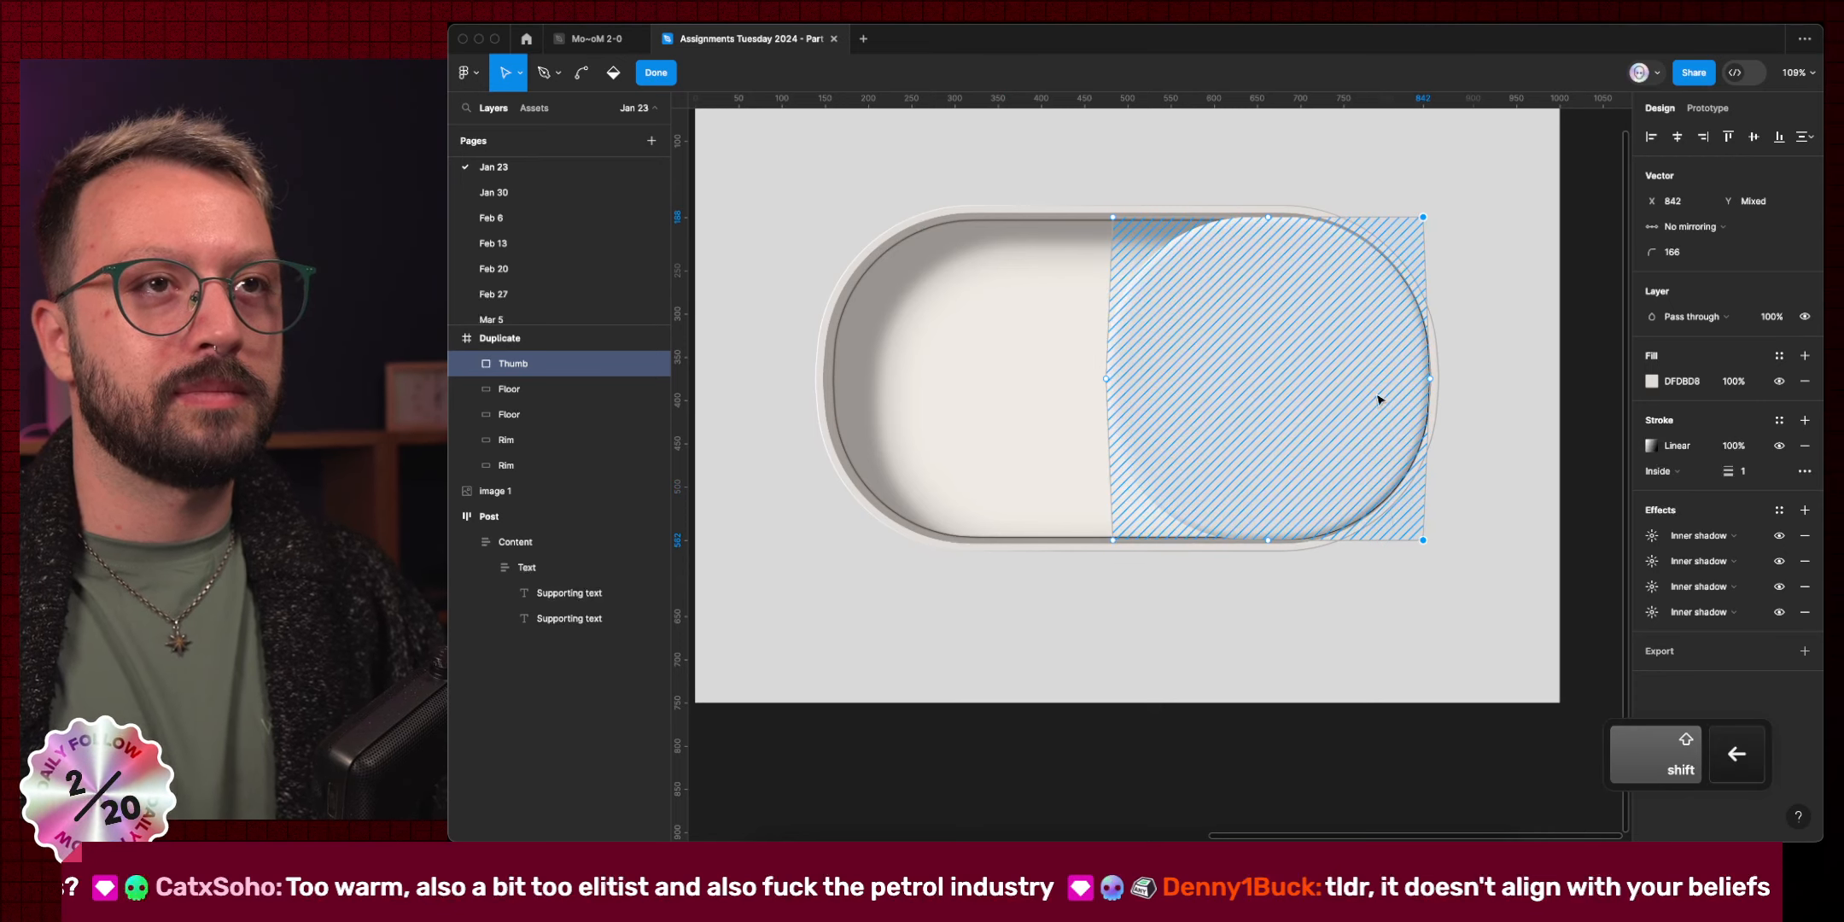
Shorten the Thumb by nudging its top points down and bottom points up to Y 554.
left_click_drag(1043, 122, 1184, 279)
left_click_drag(1351, 145, 1476, 244)
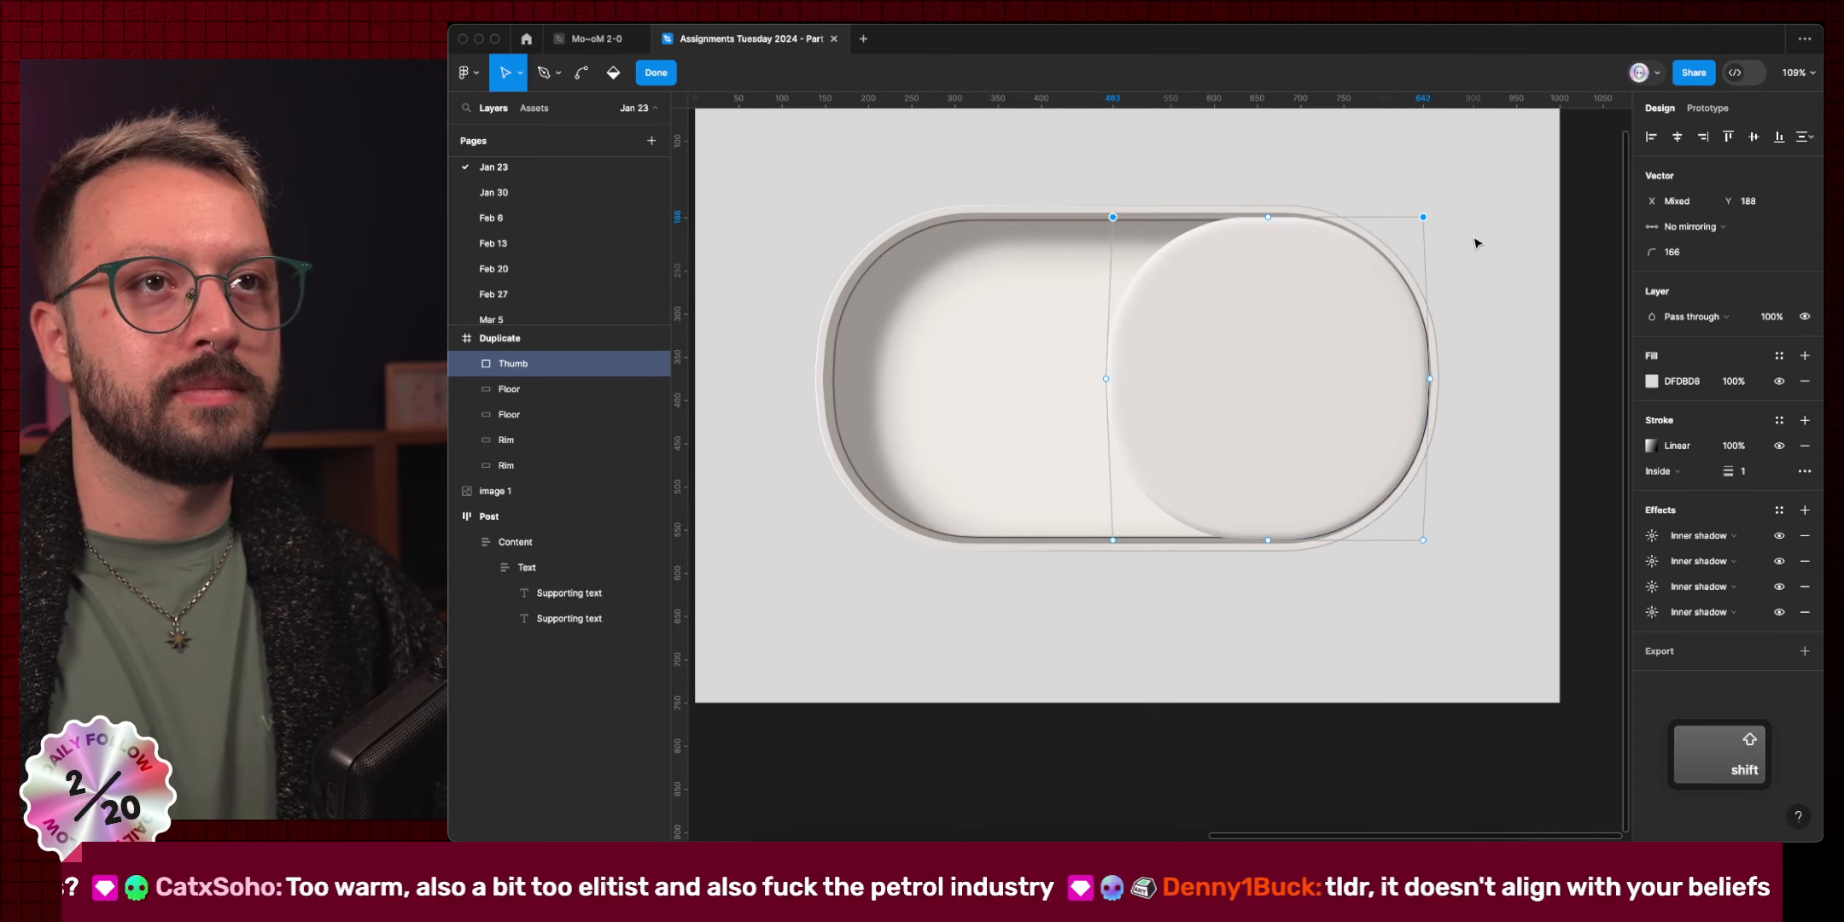
key("shift+Down")
left_click_drag(1481, 609, 1397, 480)
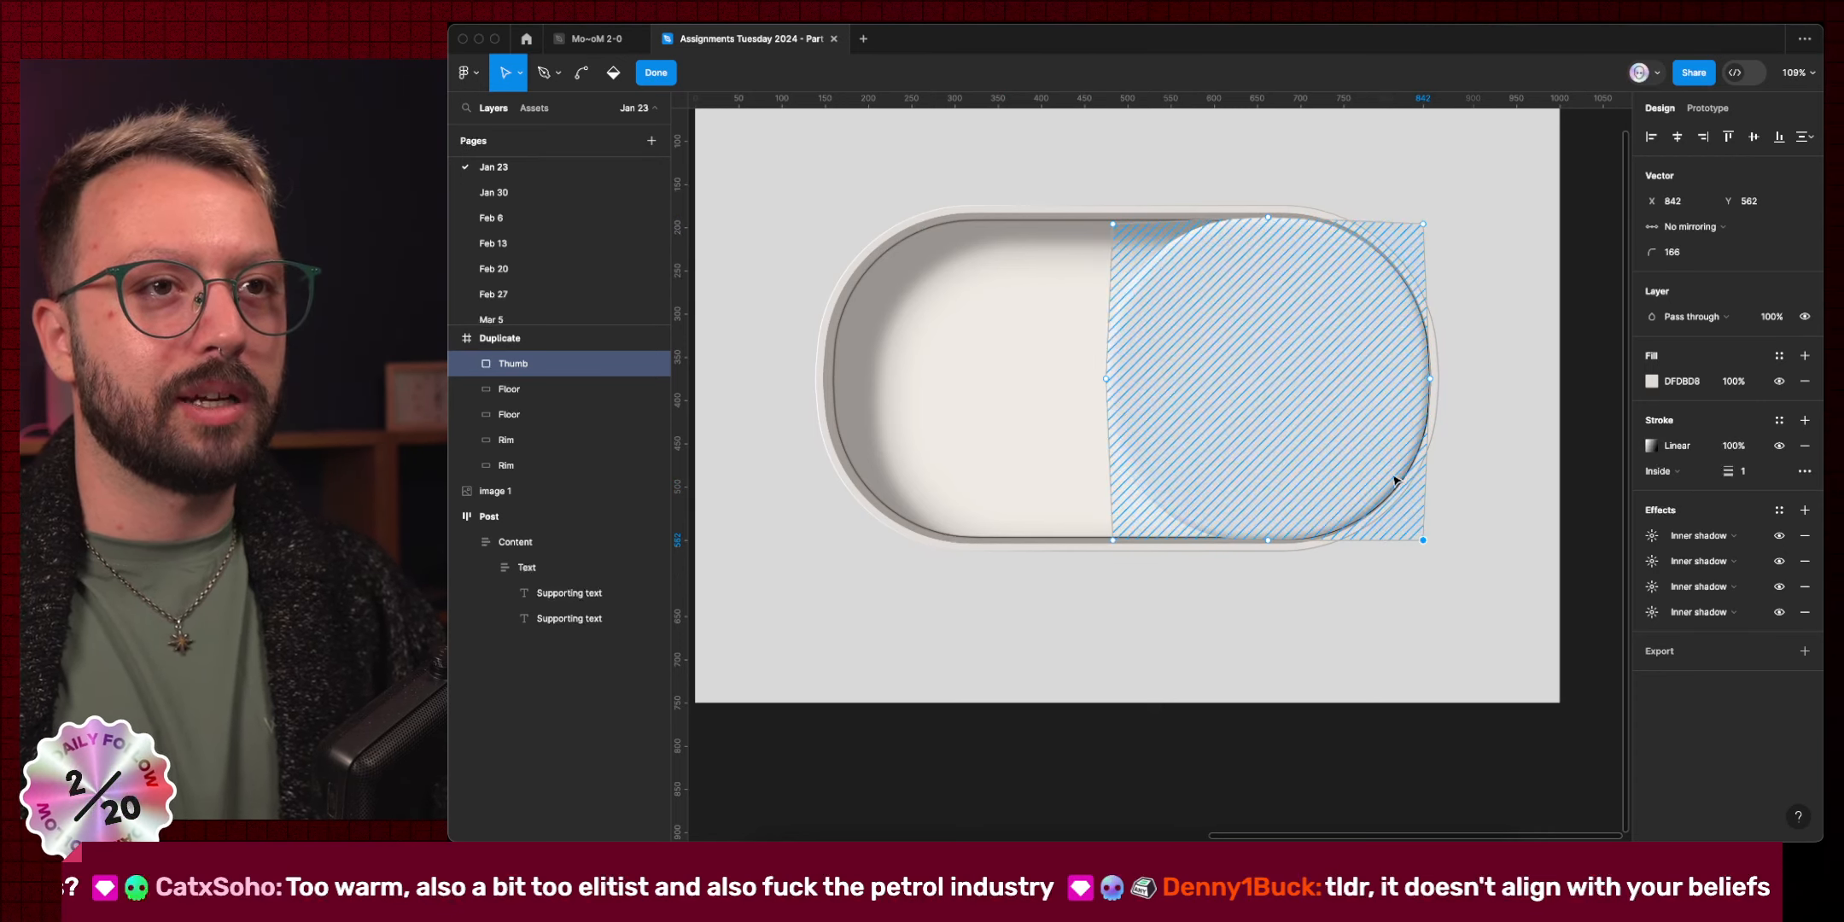
left_click_drag(1148, 580, 1094, 521)
key("shift+Up")
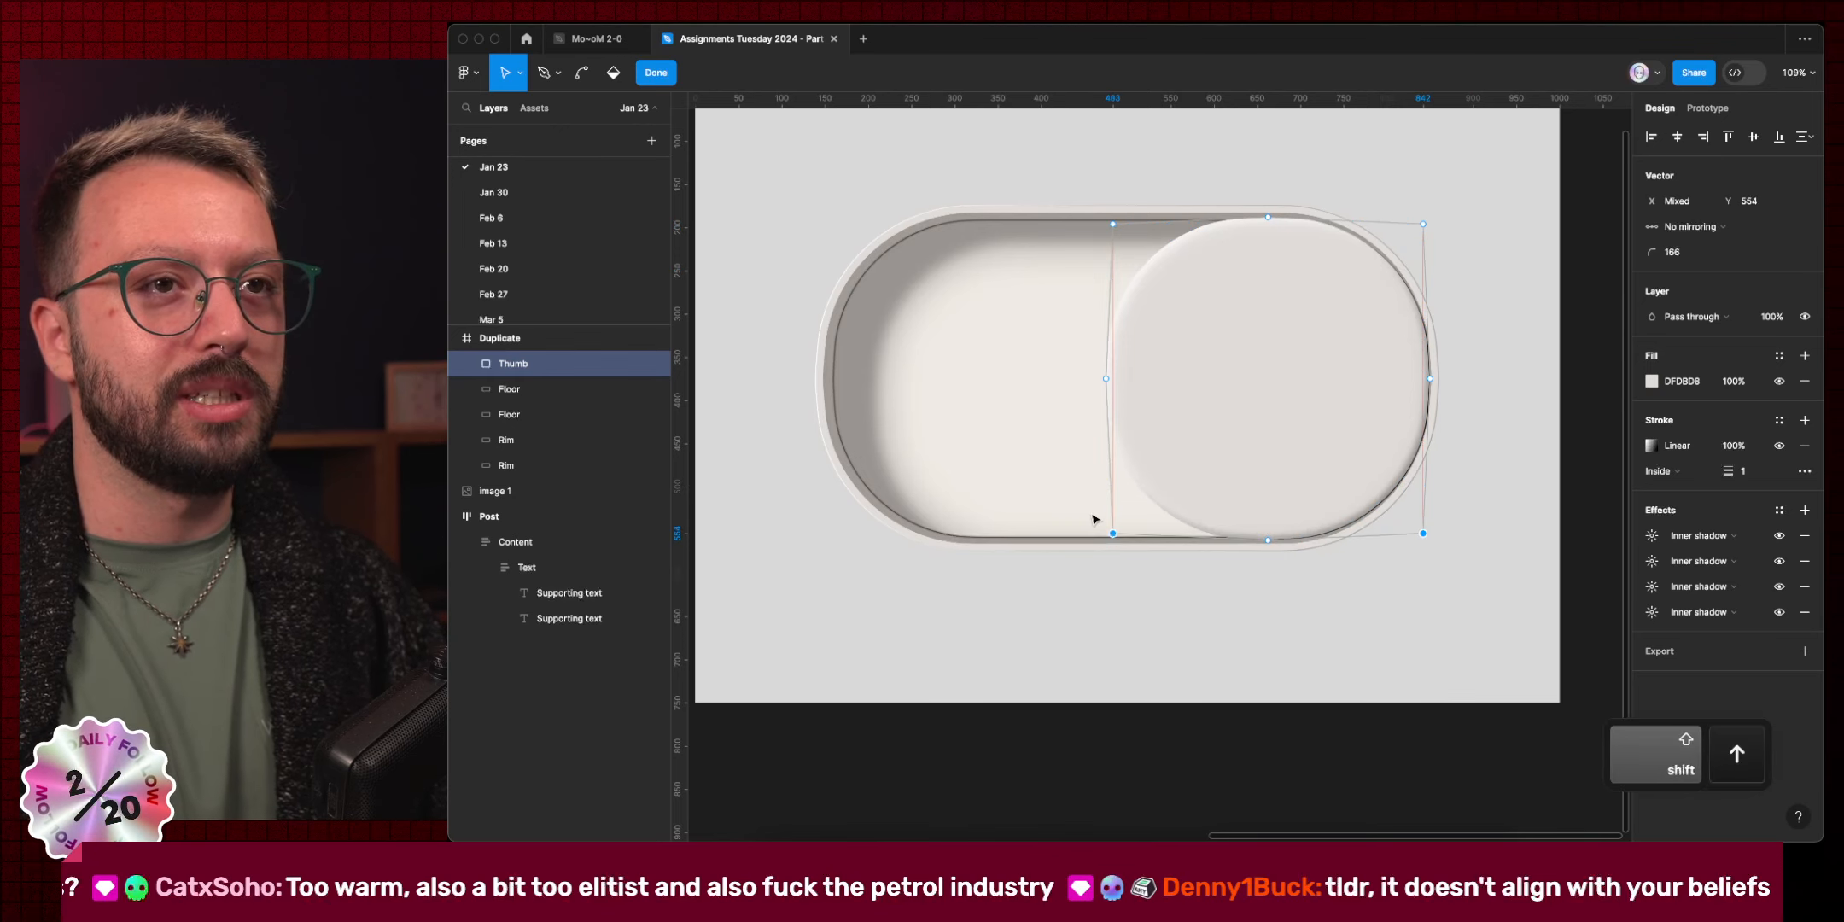
key("Escape")
left_click(1253, 616)
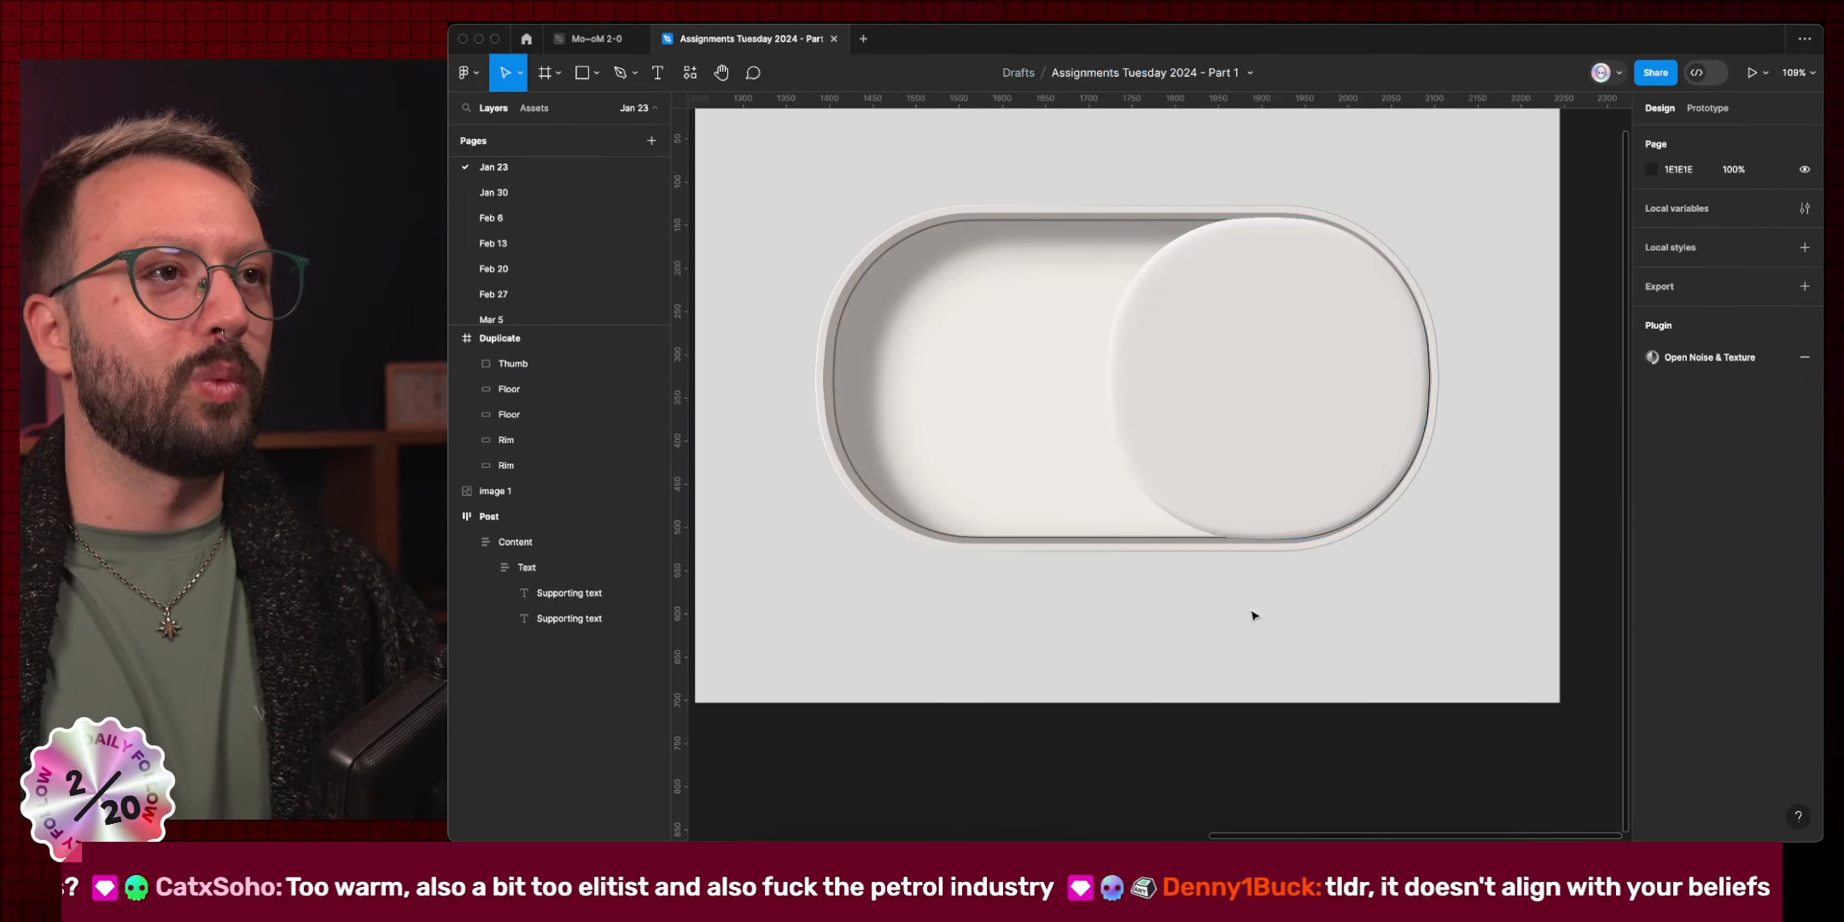
Resample the Floor's first inner shadow colour from the original toggle with the eyedropper.
scroll(1253, 616, "down", 5)
scroll(1253, 615, "left", 2)
scroll(1253, 615, "down", 2)
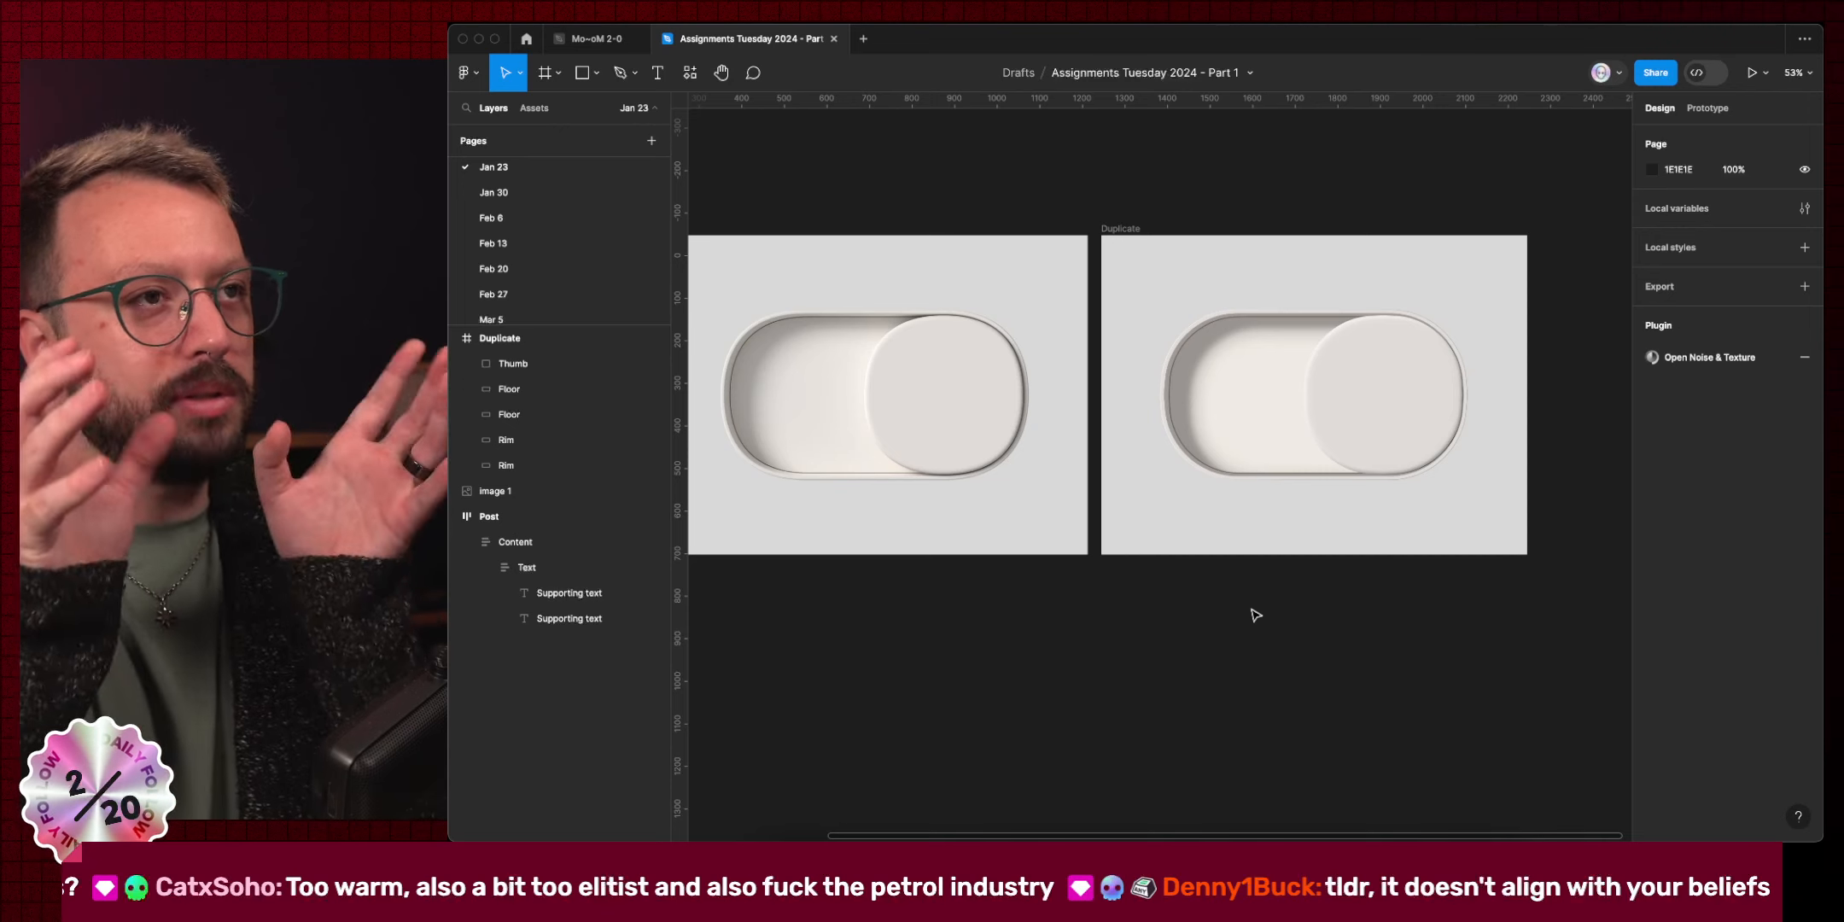
left_click(1375, 408)
left_click(1256, 564)
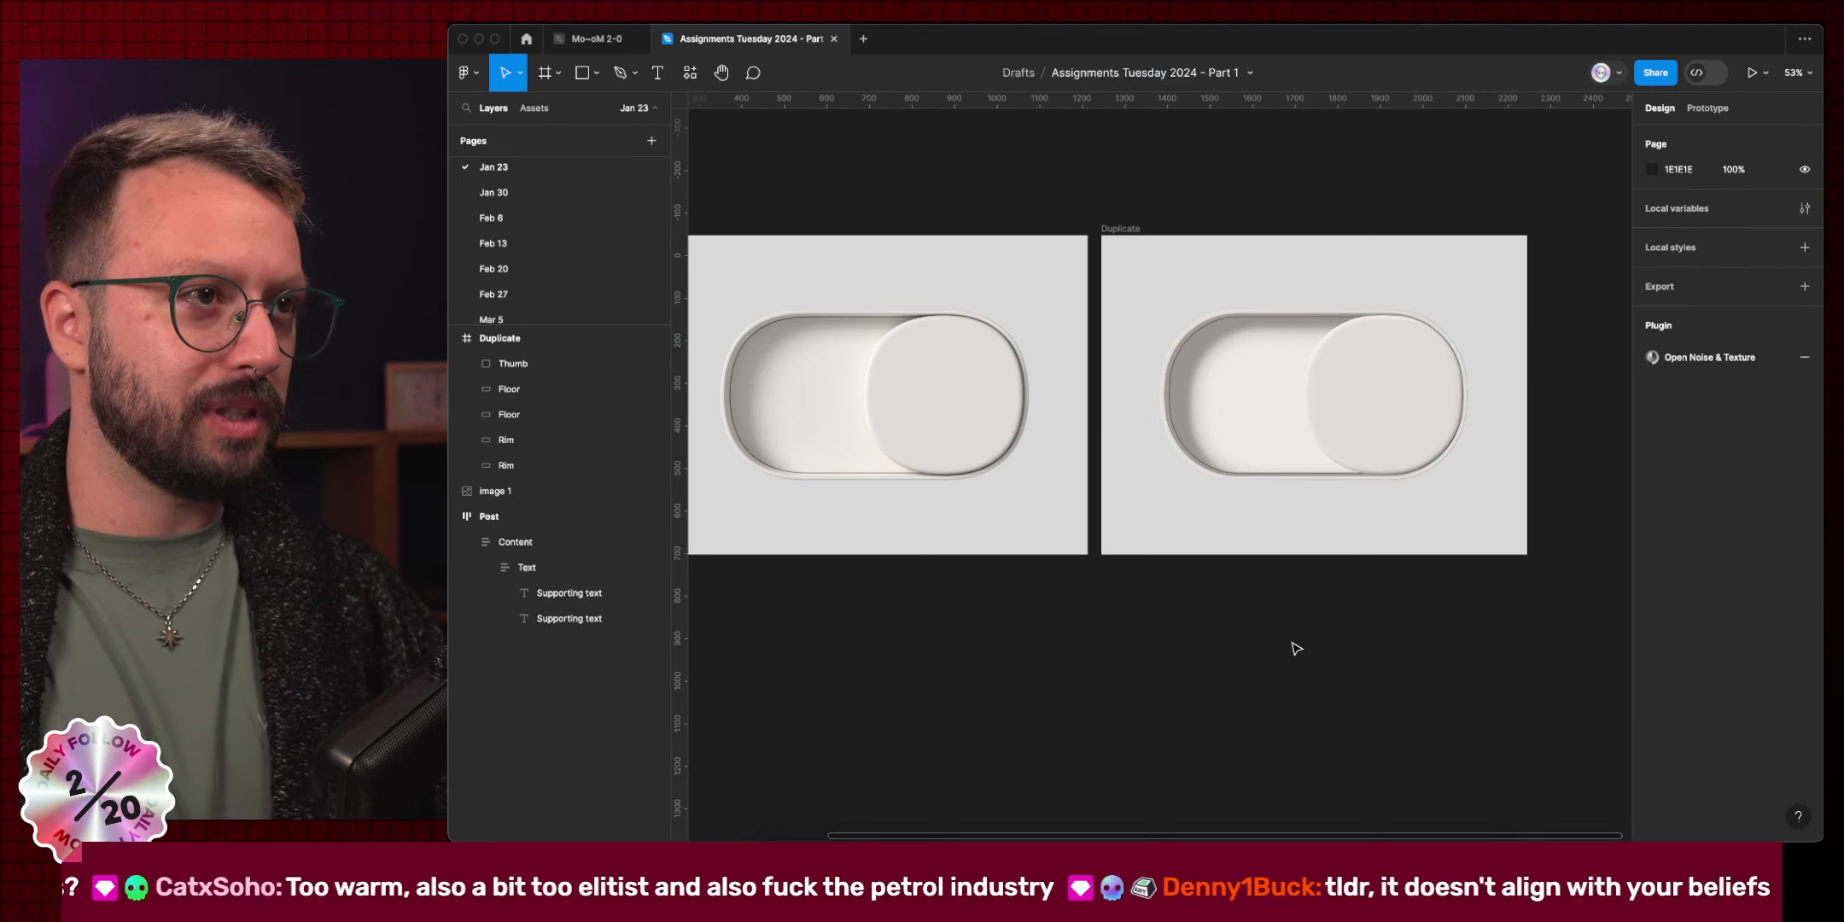
left_click(1232, 393, "super")
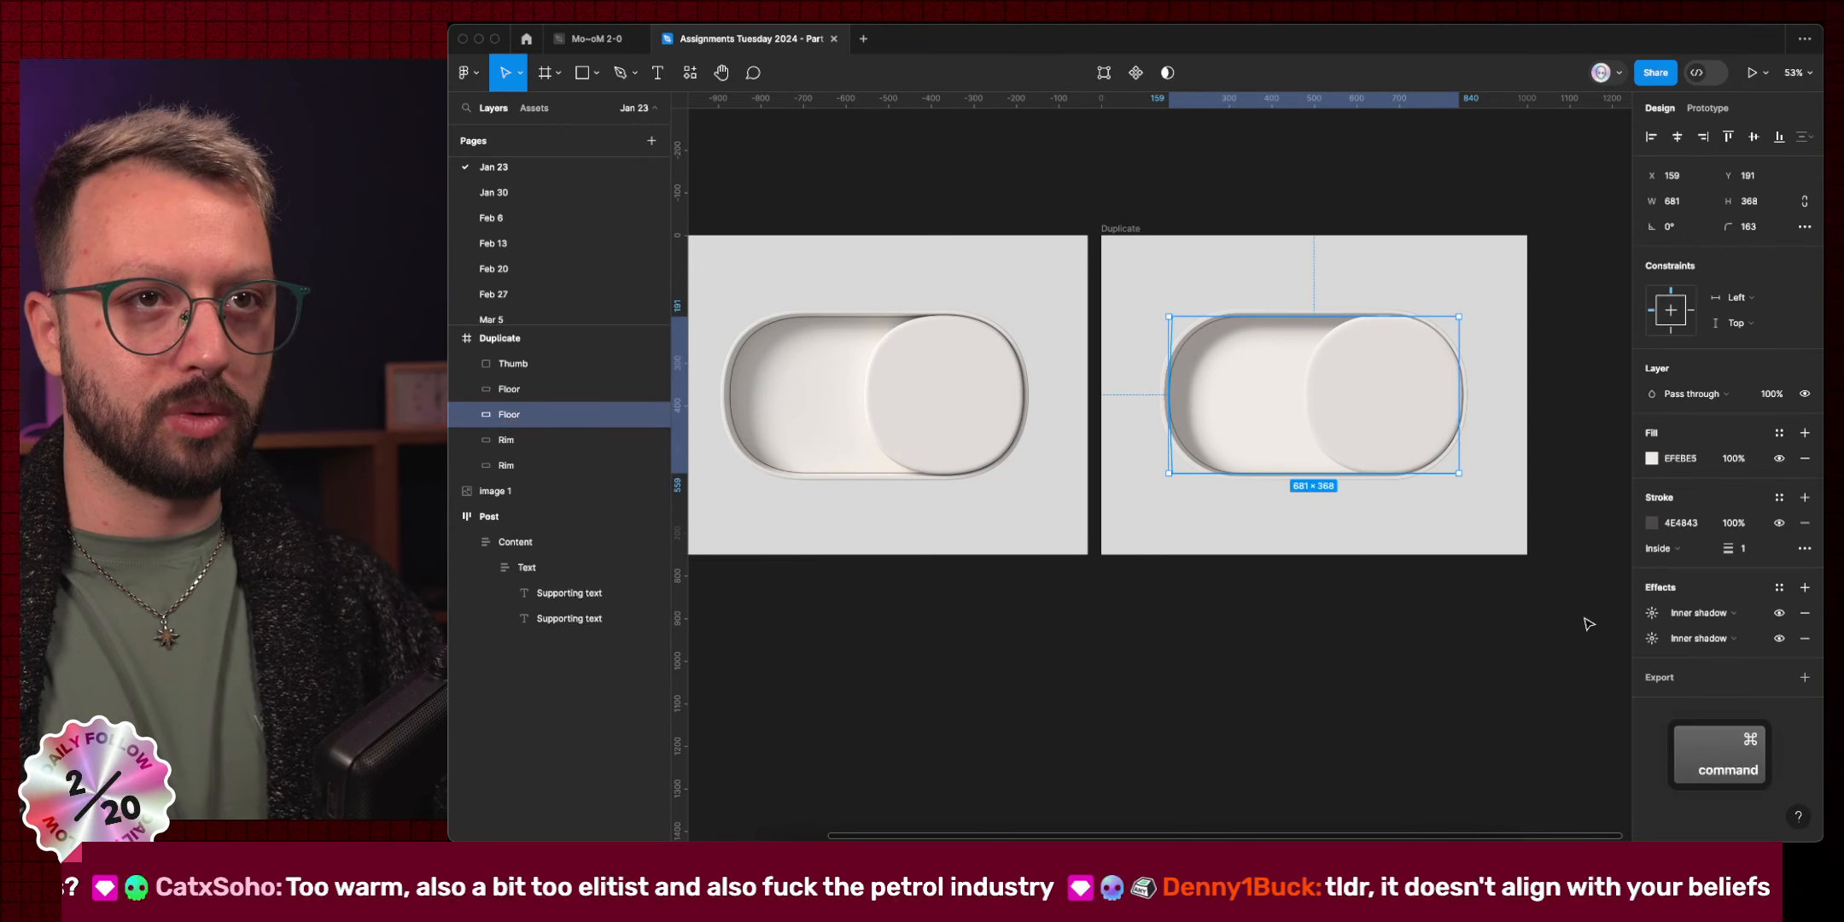
left_click(1651, 612)
left_click(1460, 702)
left_click(1272, 651)
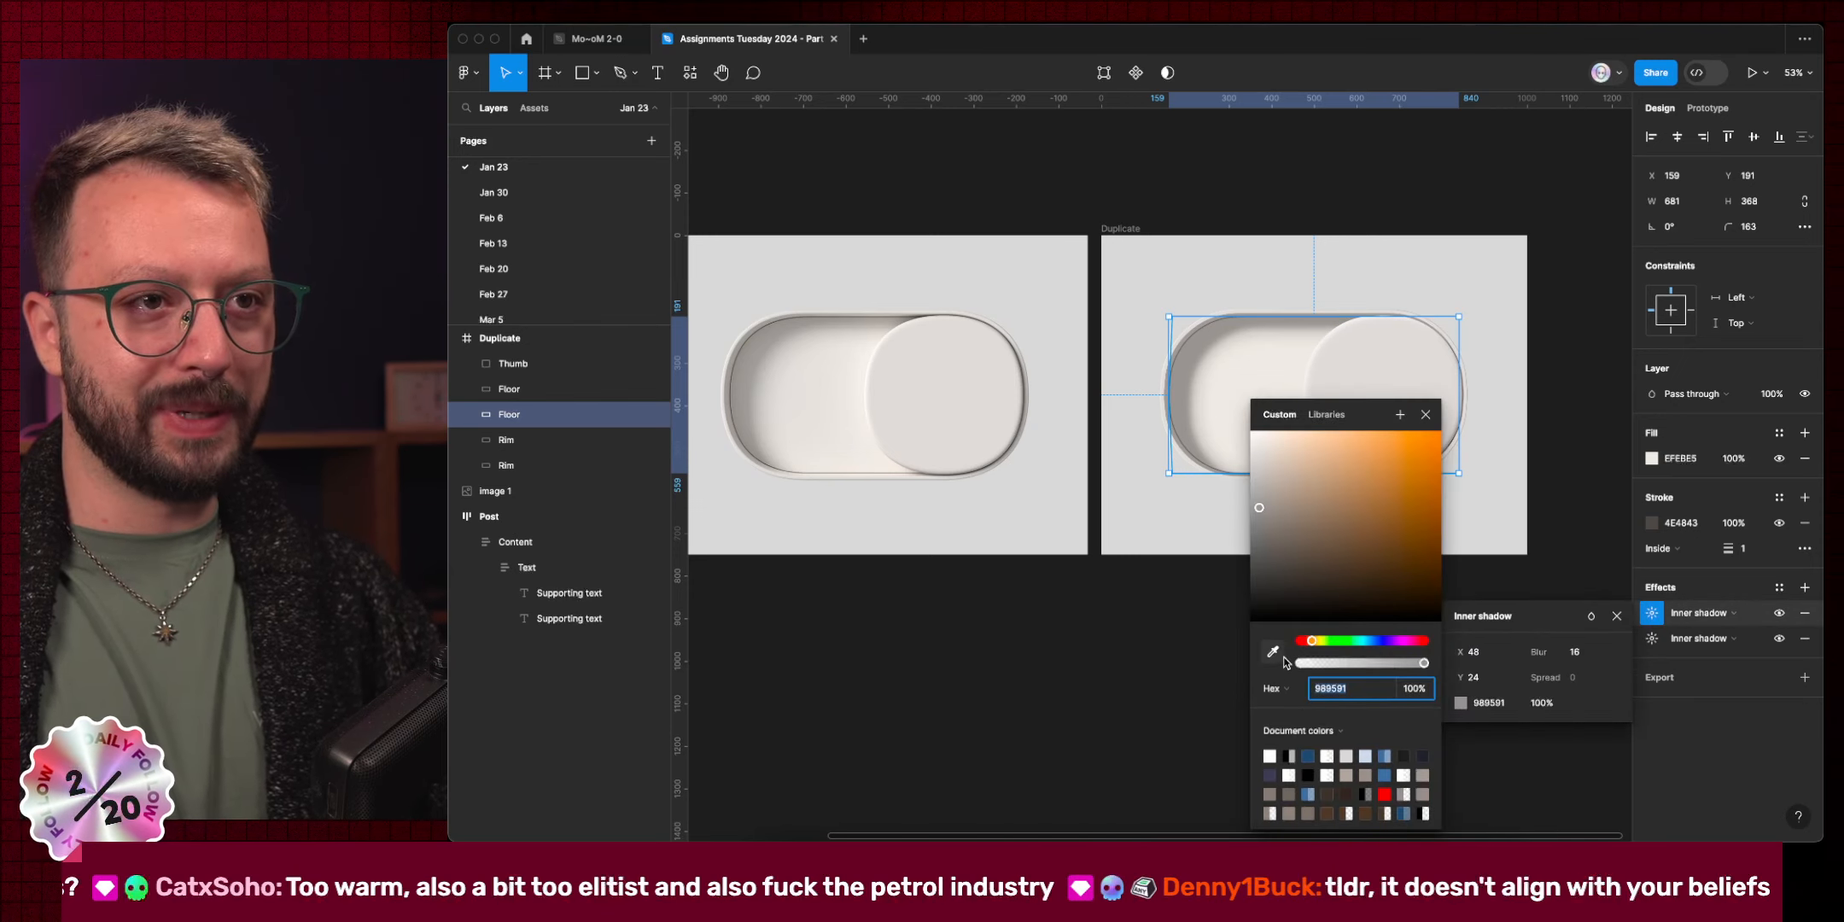
left_click(739, 408)
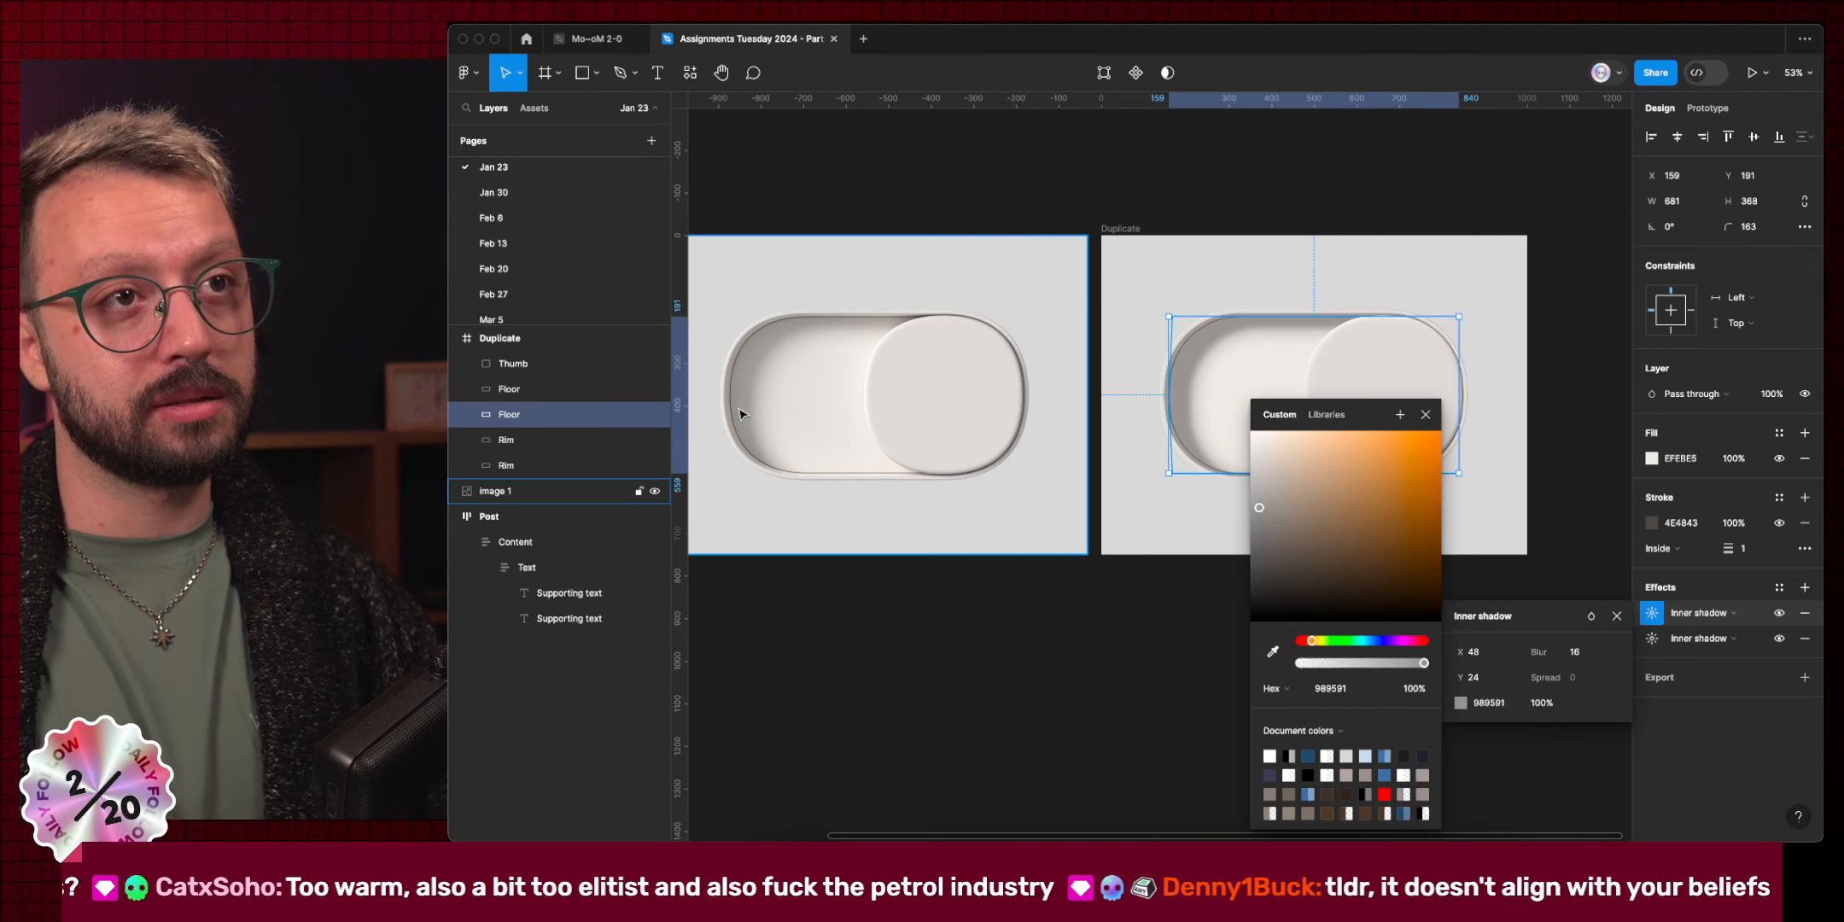
Sample 999691 from the original toggle for the Floor's second inner shadow colour.
left_click(1660, 645)
left_click(1460, 728)
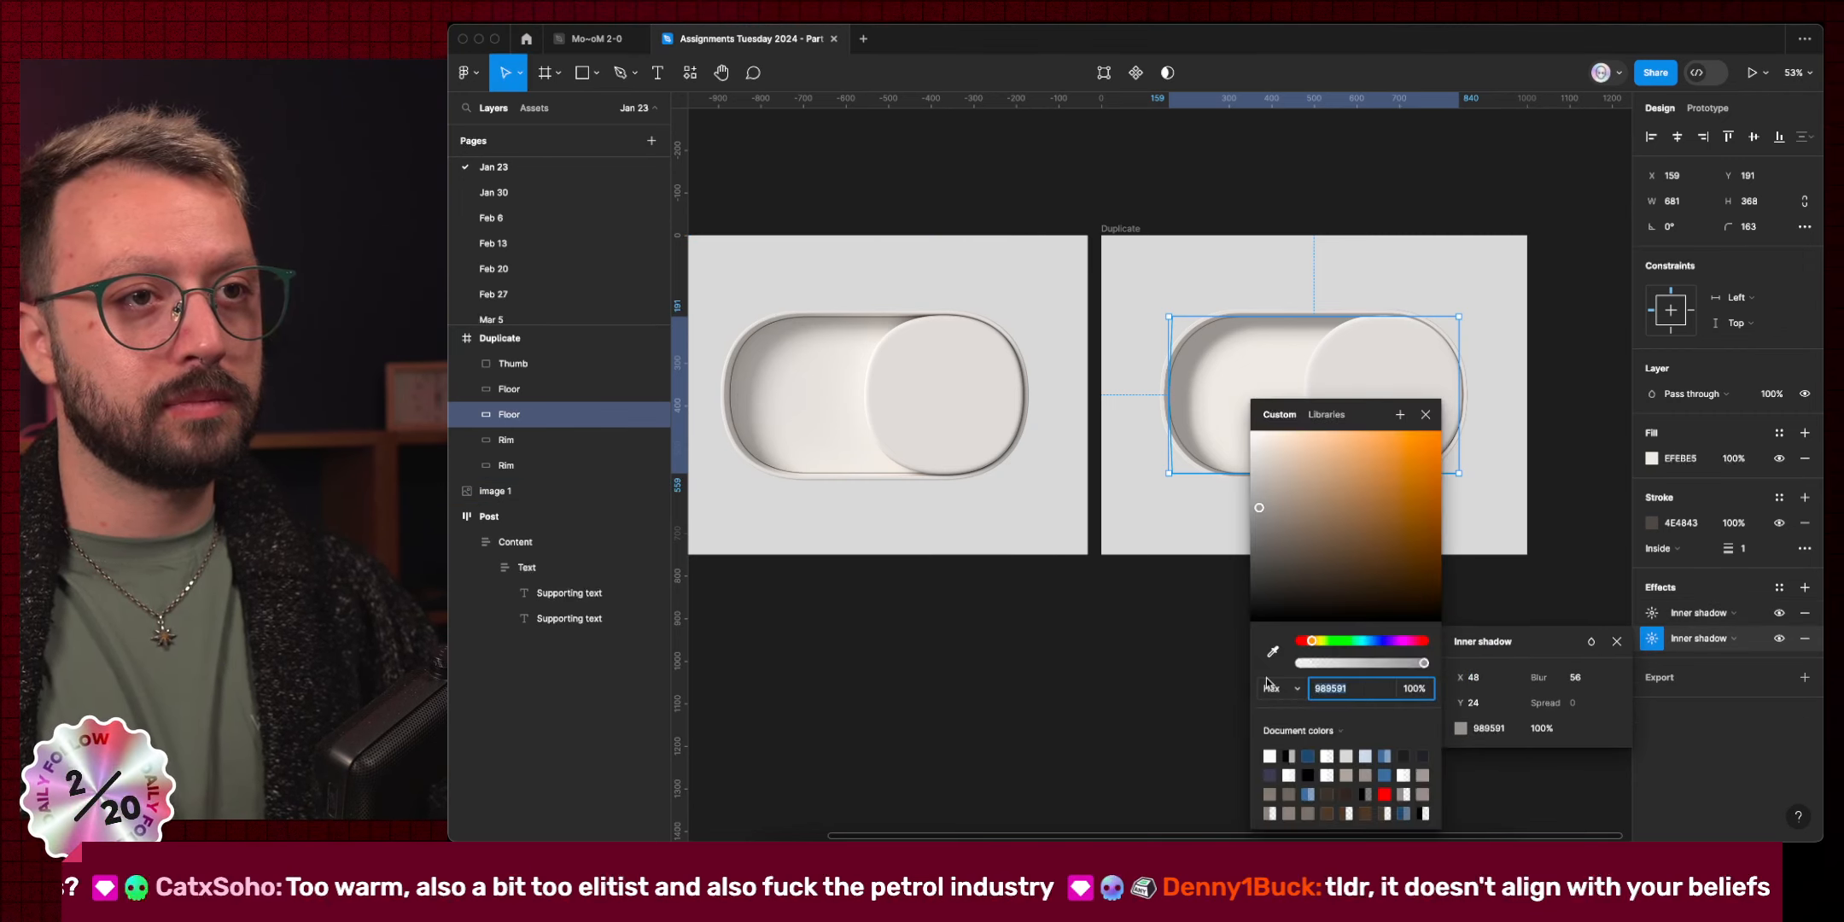
left_click(1272, 651)
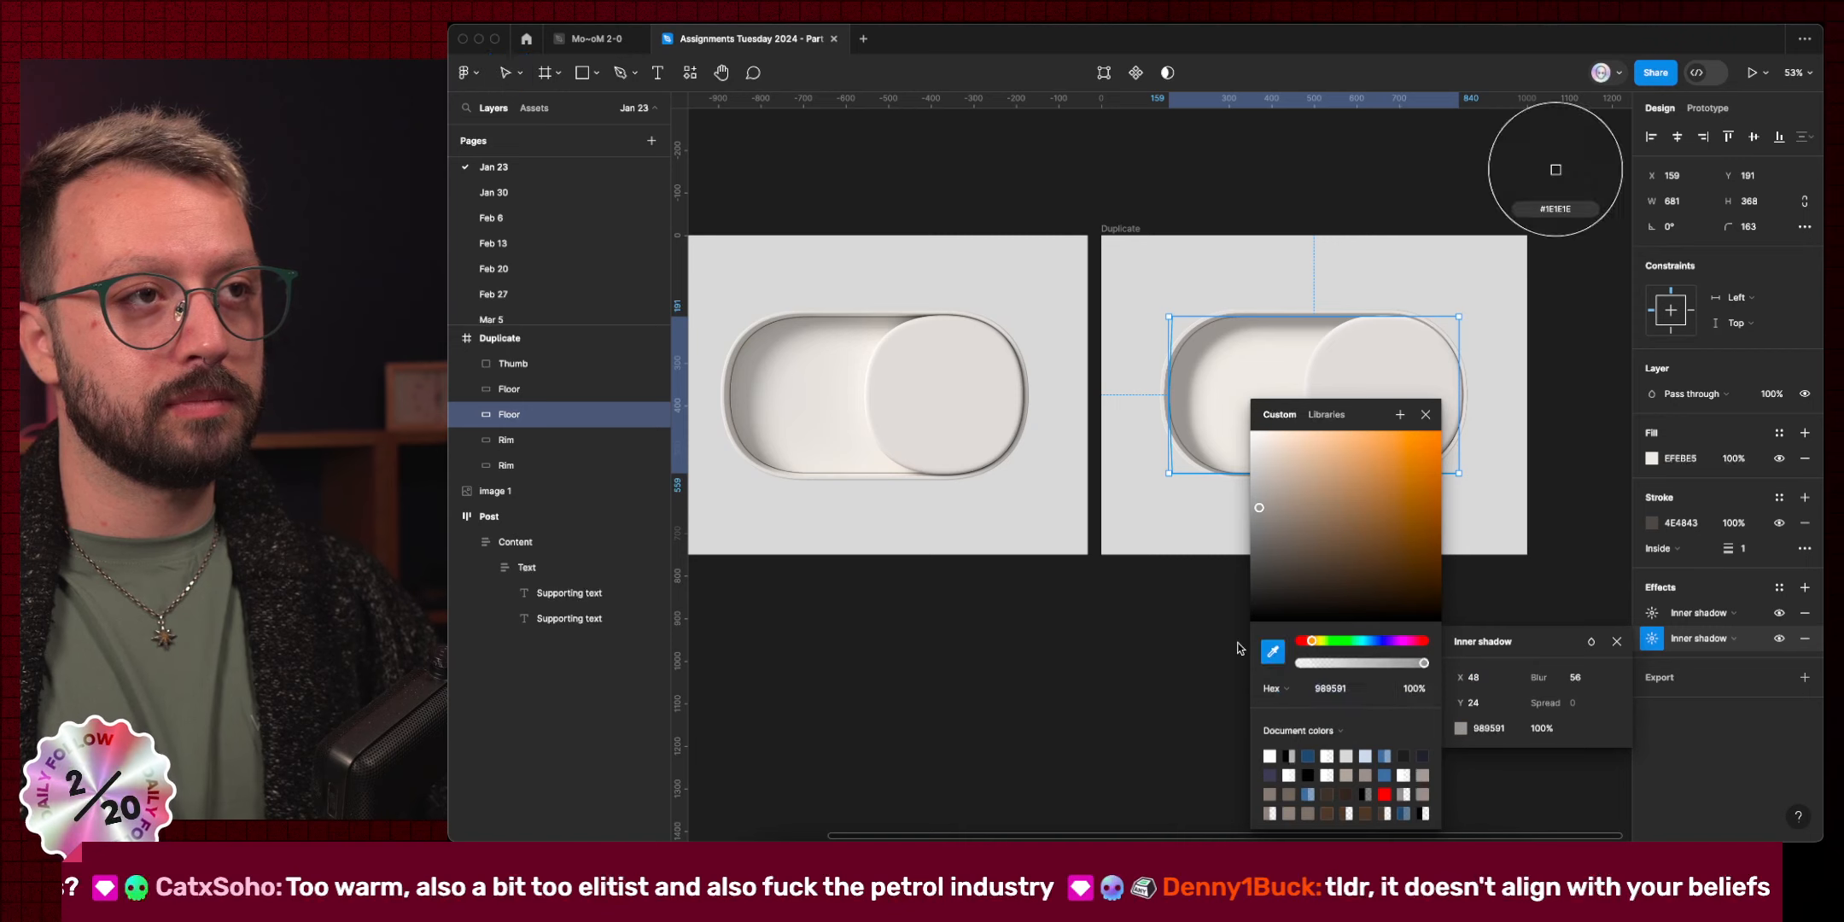
left_click(756, 445)
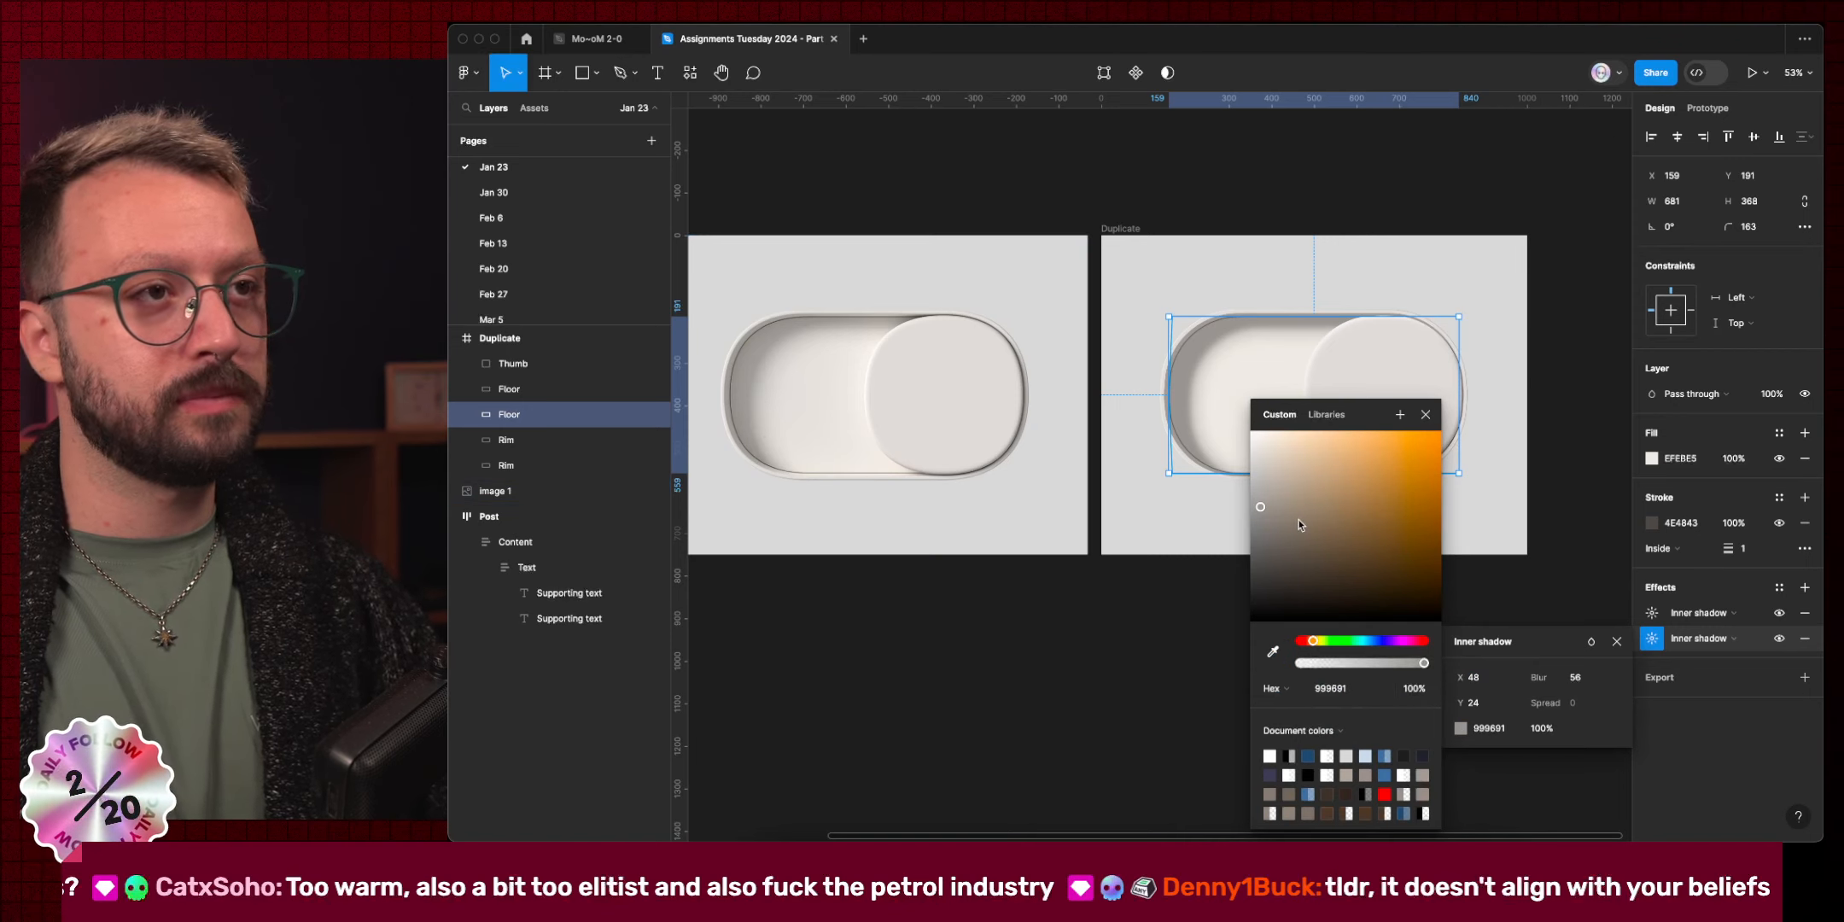
left_click(1425, 416)
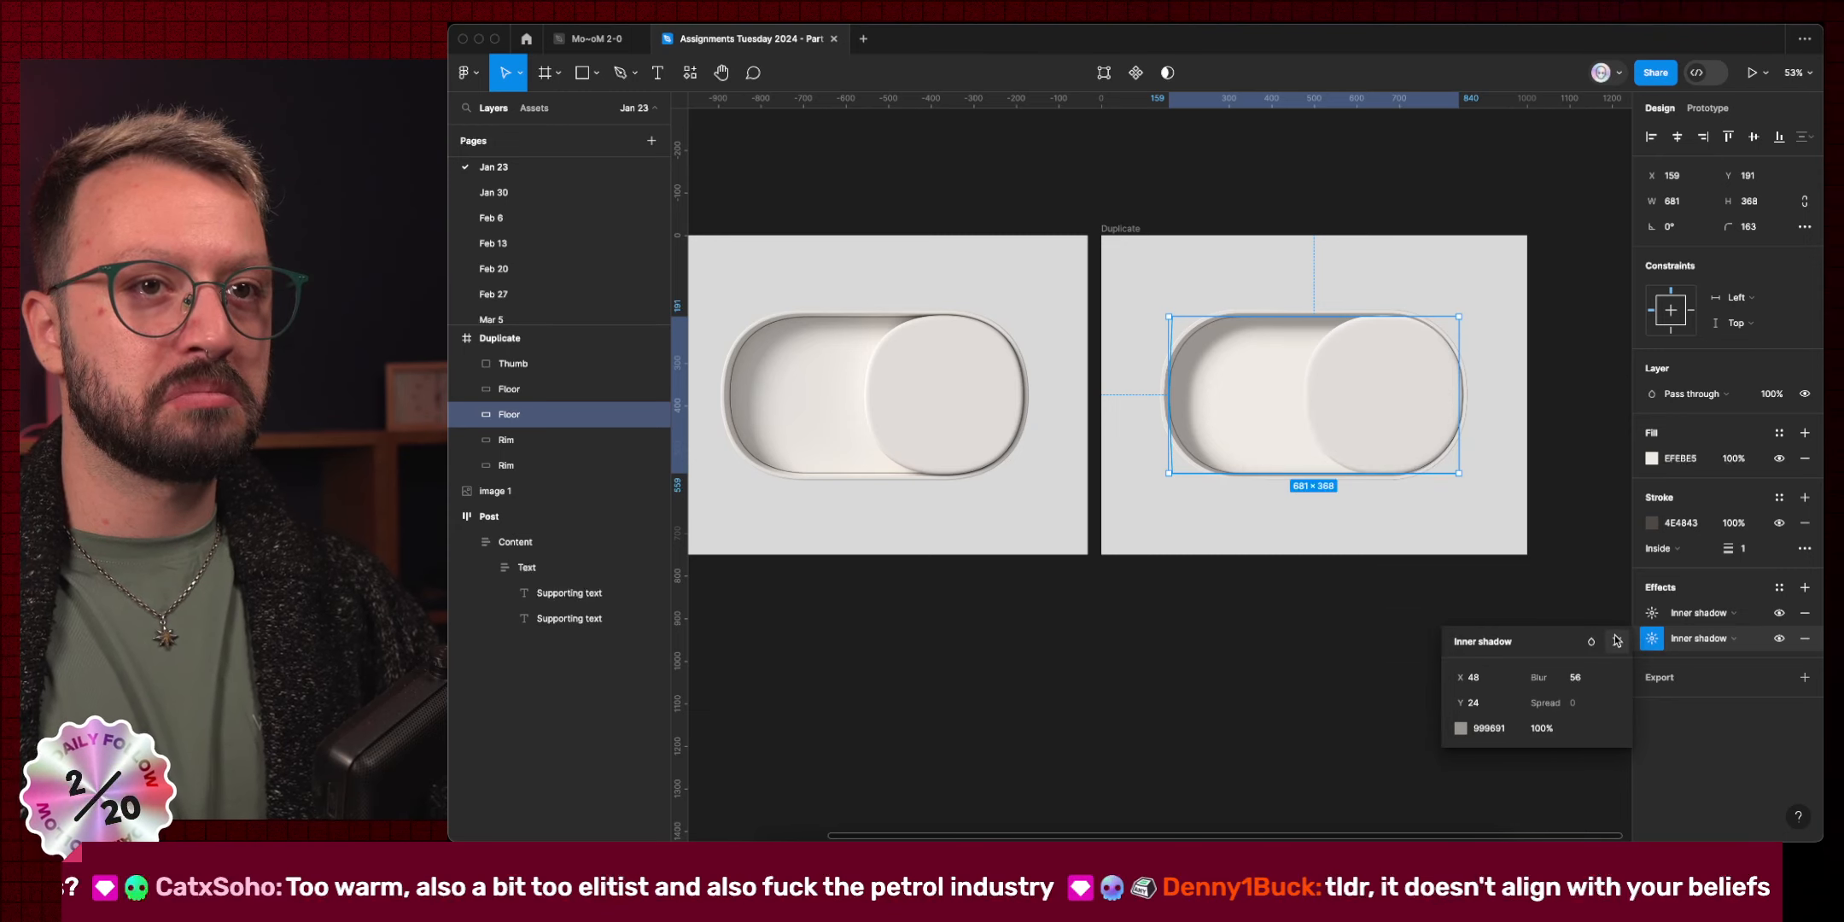
left_click(1404, 647)
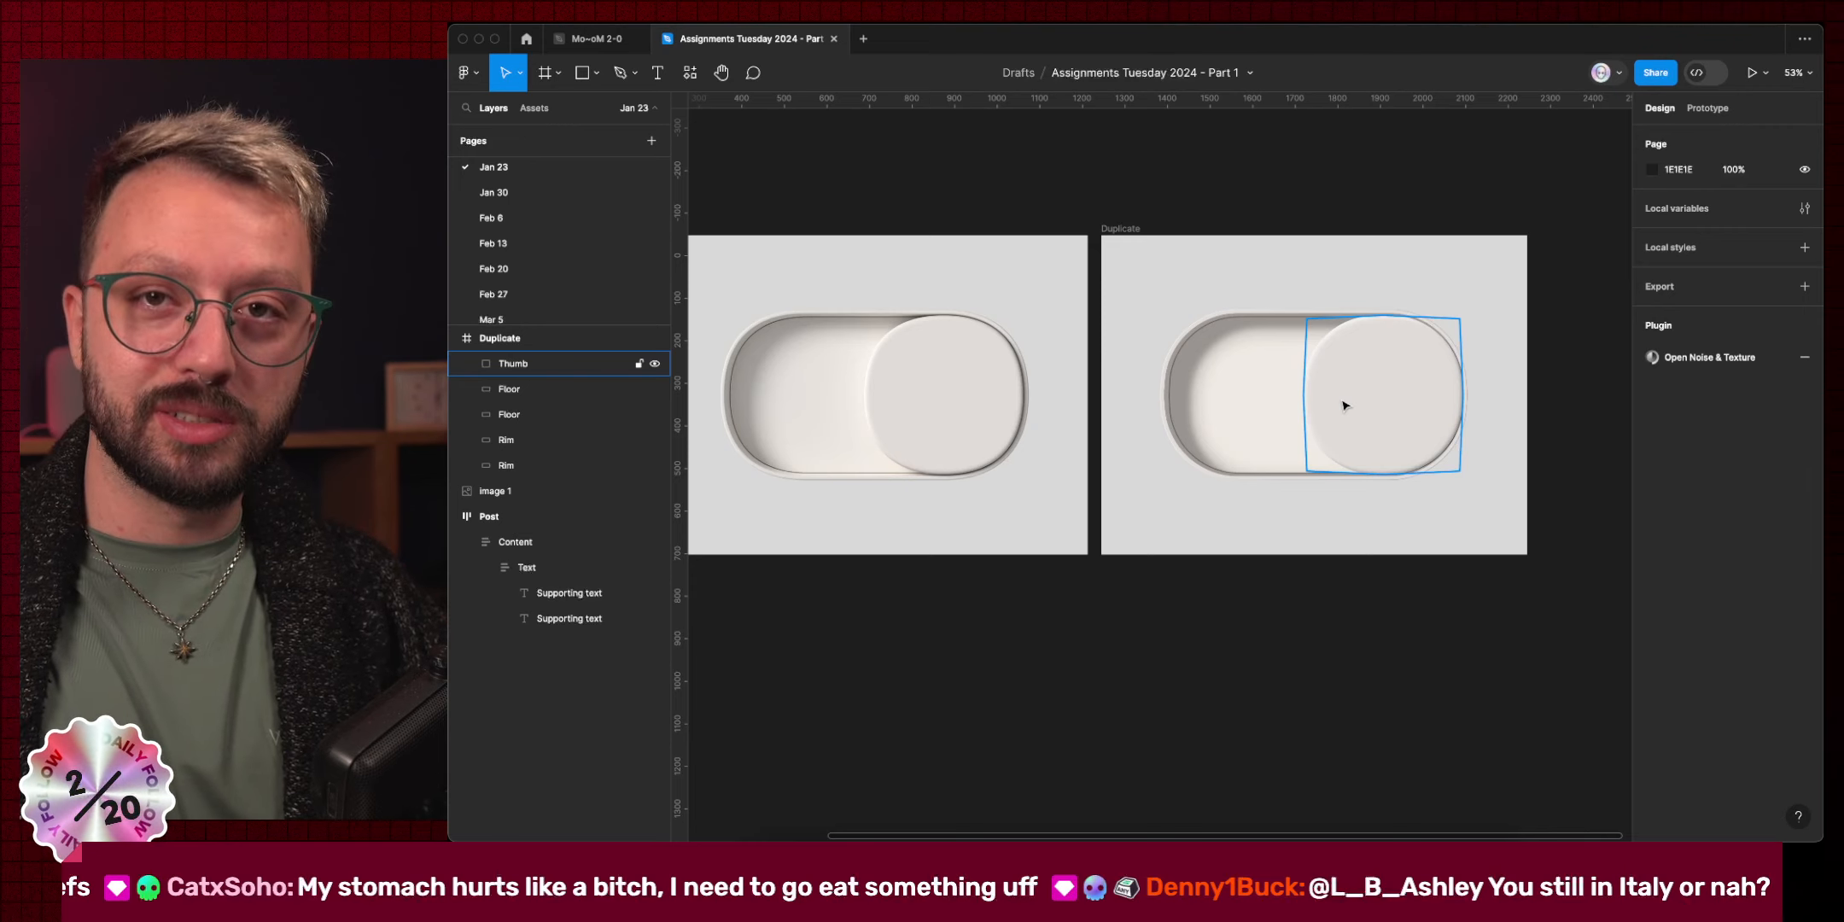
Zoom in on the right-hand toggle and select its Rim layer.
left_click(1300, 539)
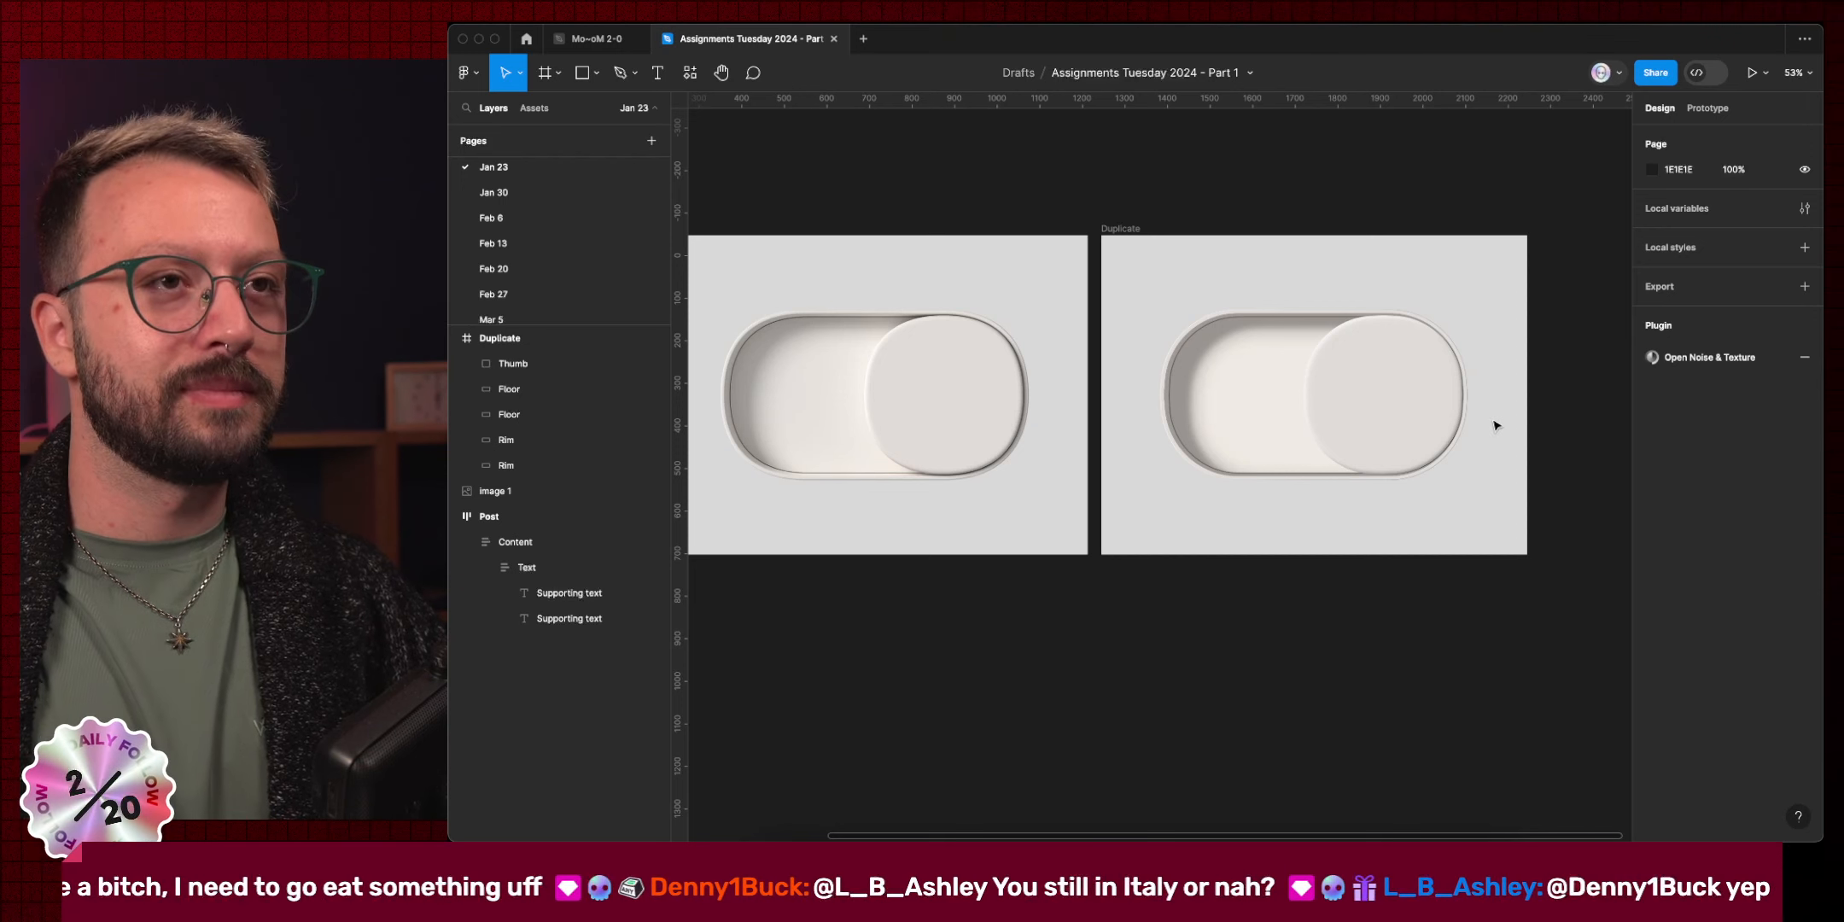
scroll(1510, 342, "up", 5)
scroll(1510, 342, "left", 8)
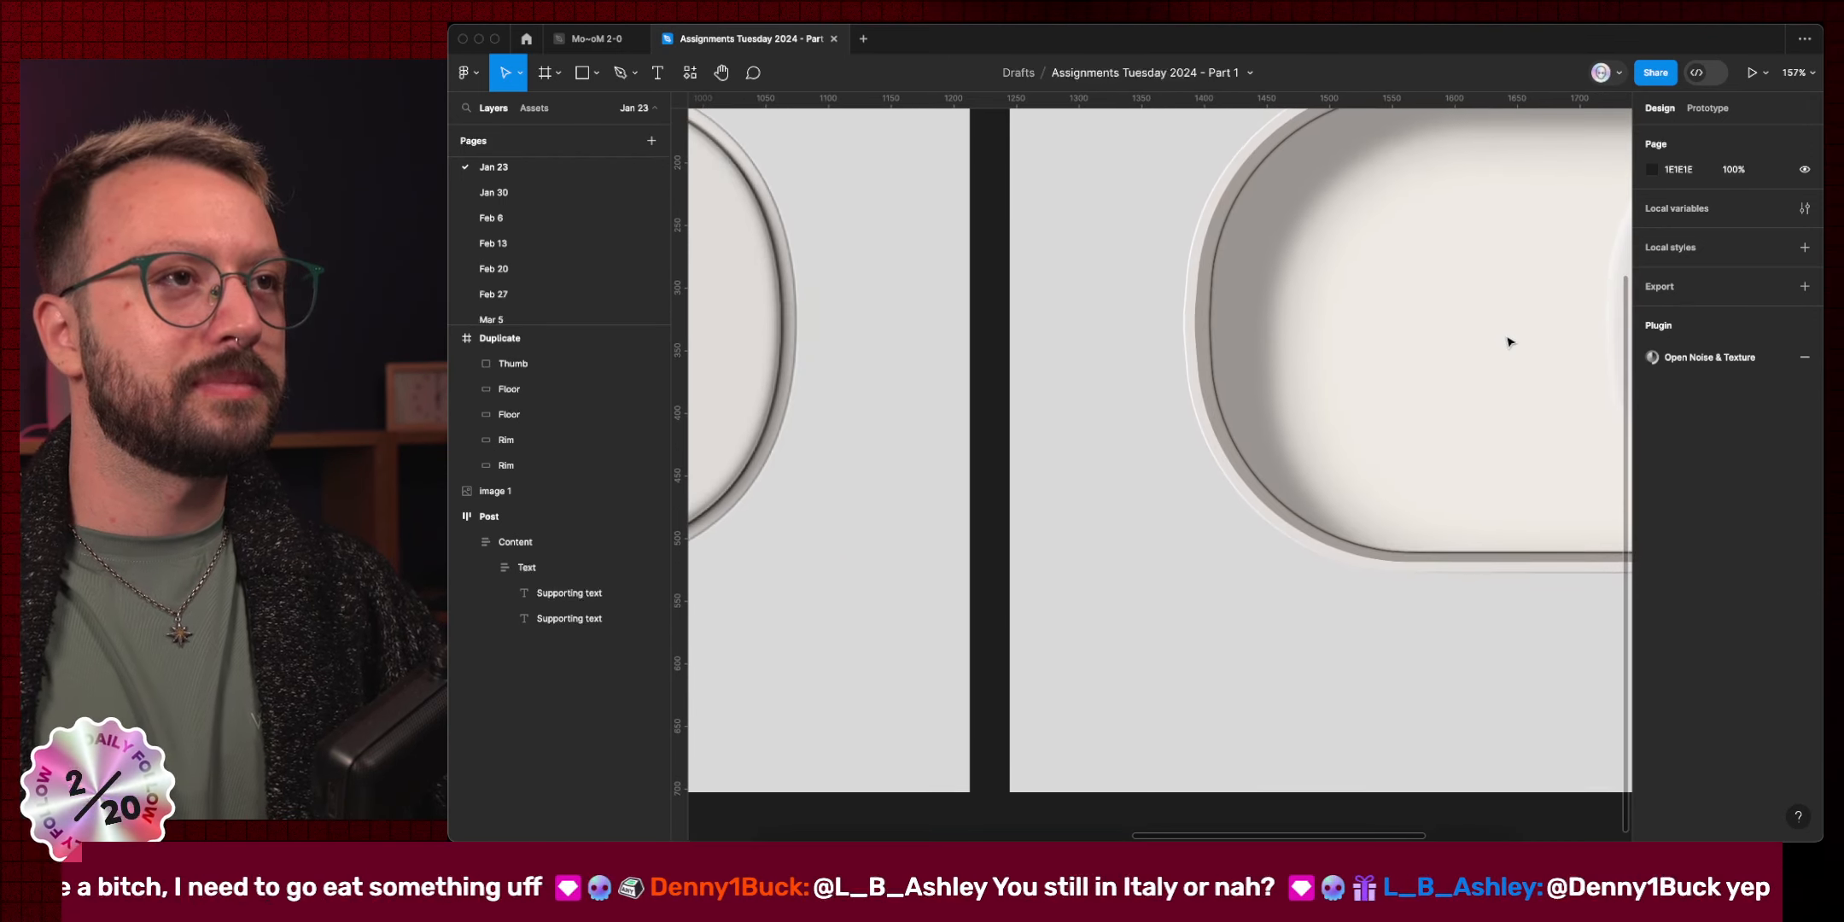
scroll(1510, 342, "left", 8)
scroll(1510, 342, "up", 3)
scroll(1510, 343, "right", 15)
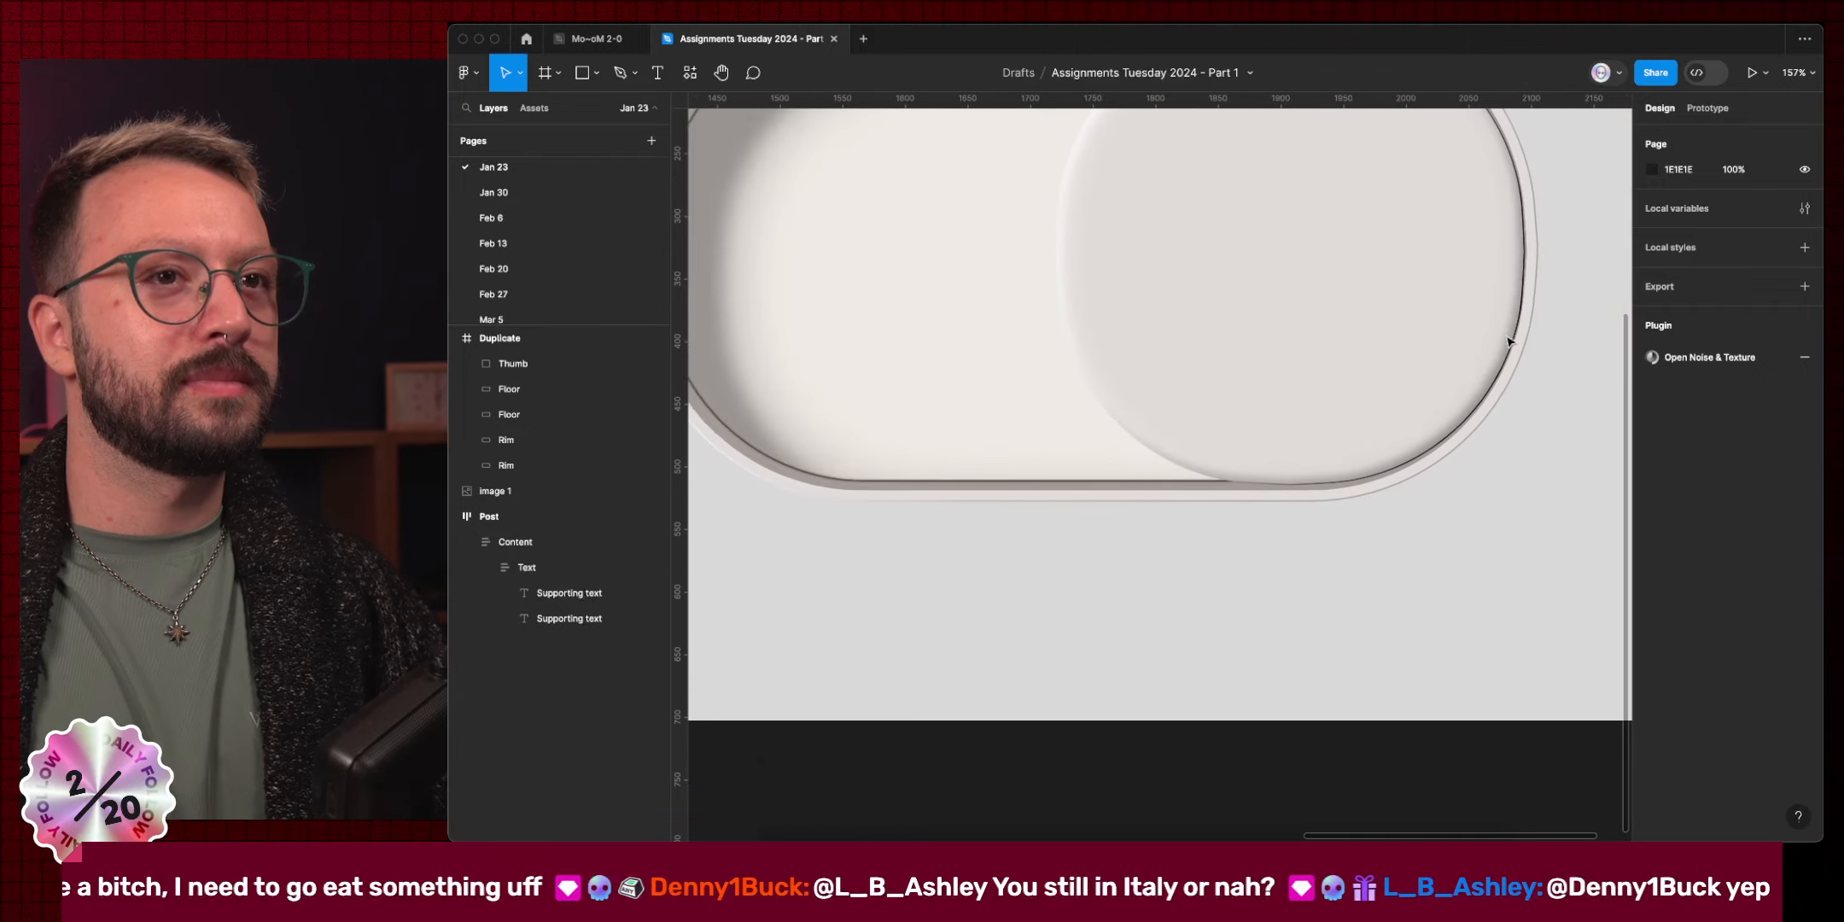
scroll(1510, 342, "down", 2)
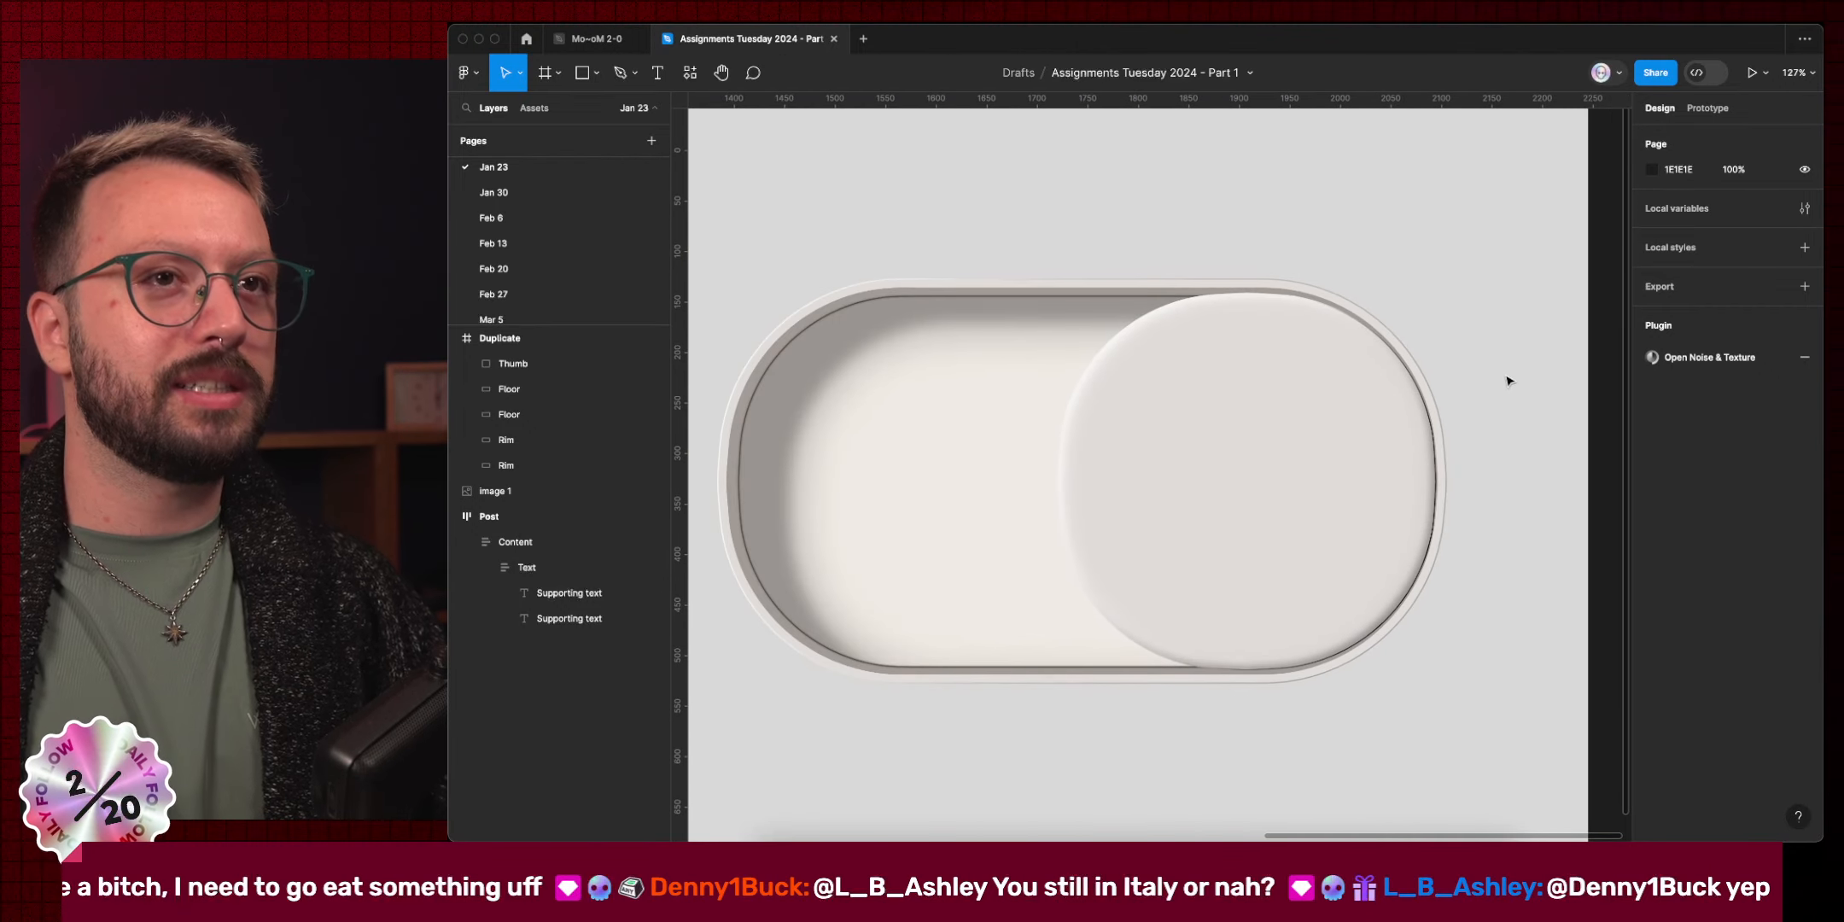
left_click(1449, 458, "super")
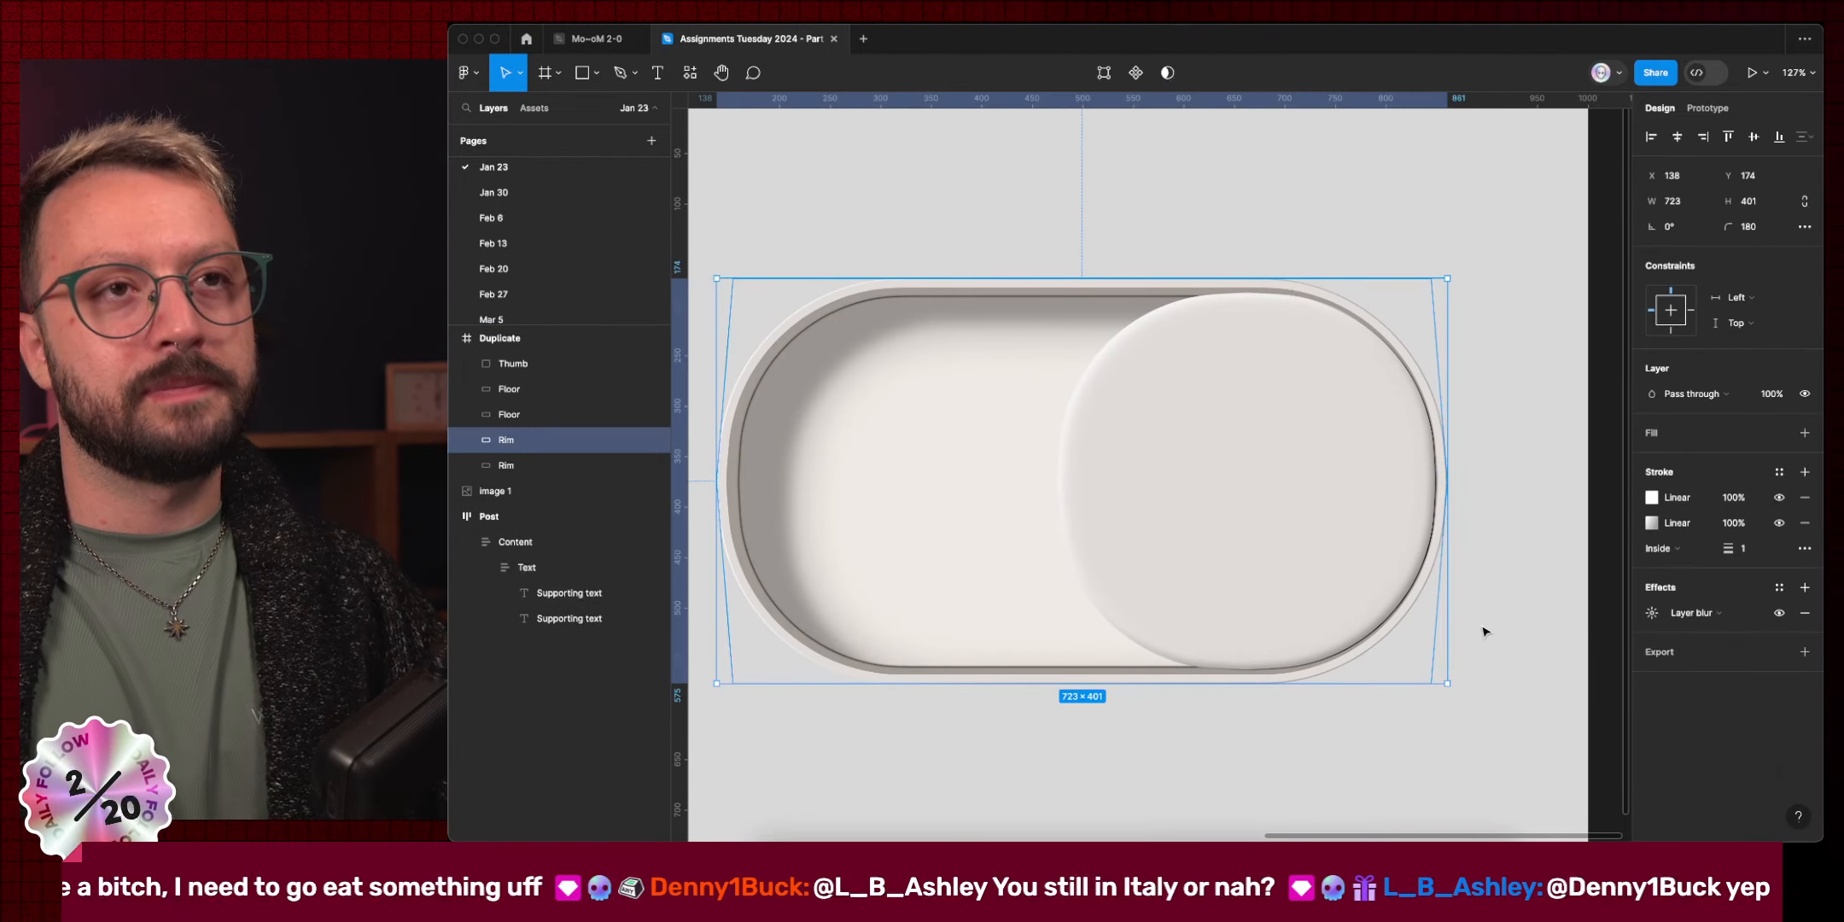
Drag the Rim's second stroke's transparent 989593 gradient stop from the top-left toward the middle.
scroll(1482, 630, "down", 3)
scroll(1482, 630, "up", 1)
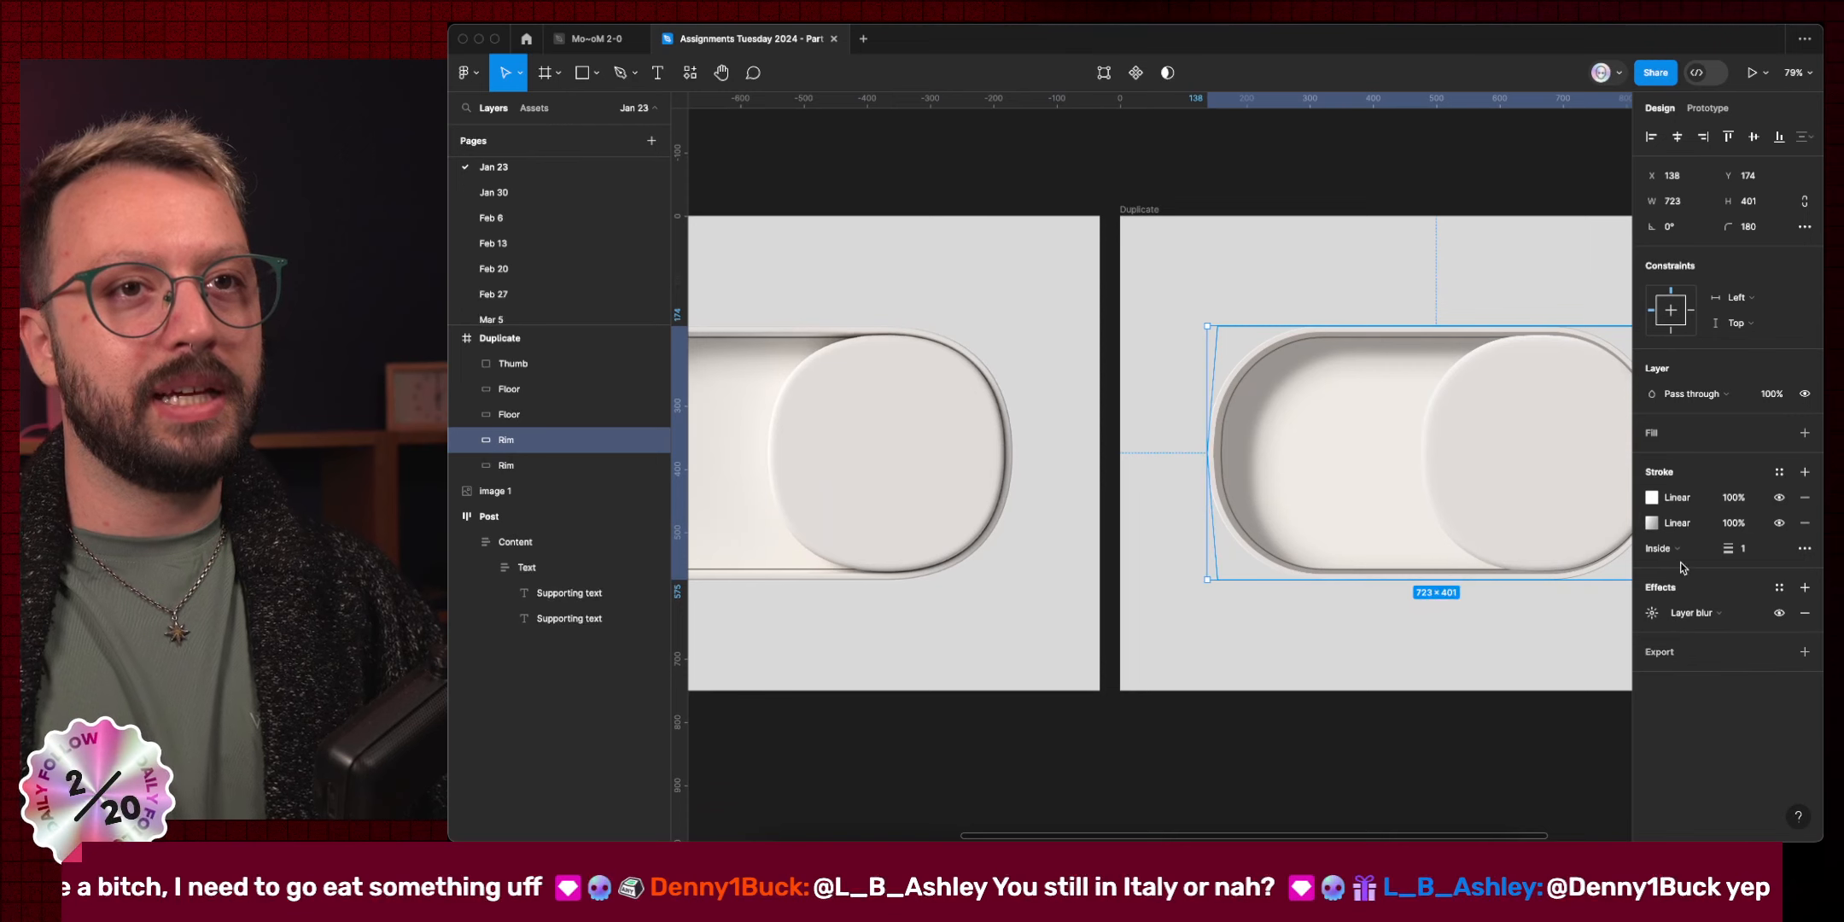
left_click(1652, 522)
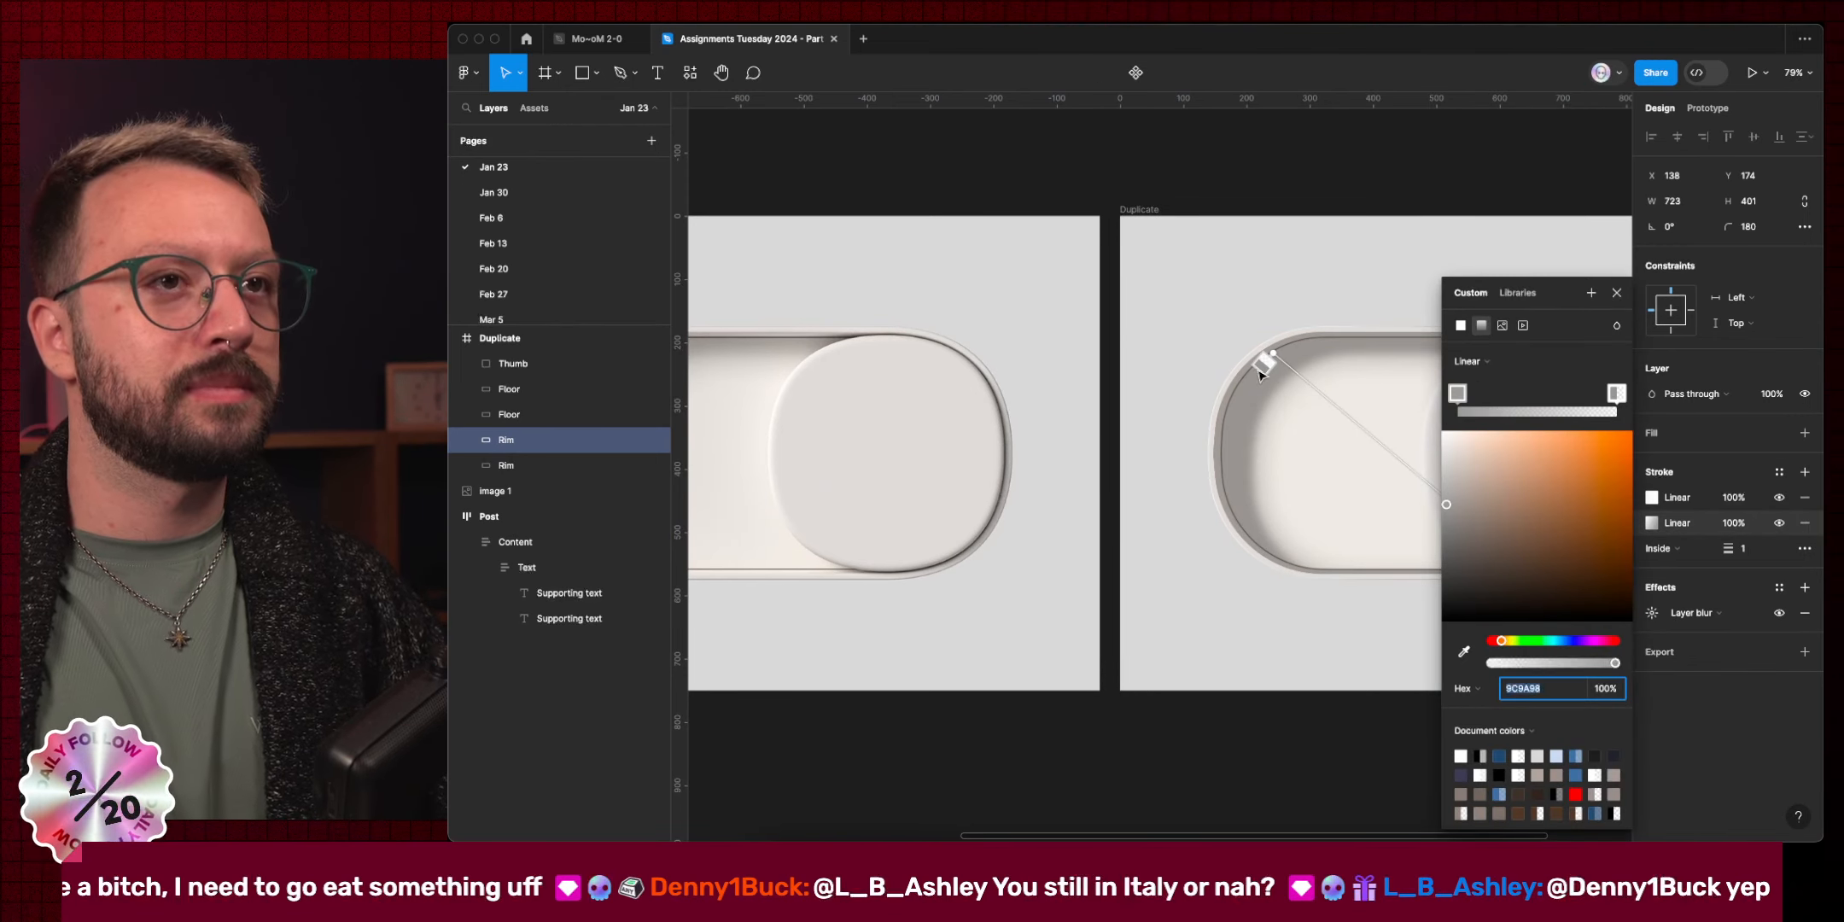
left_click_drag(1260, 374, 1337, 457)
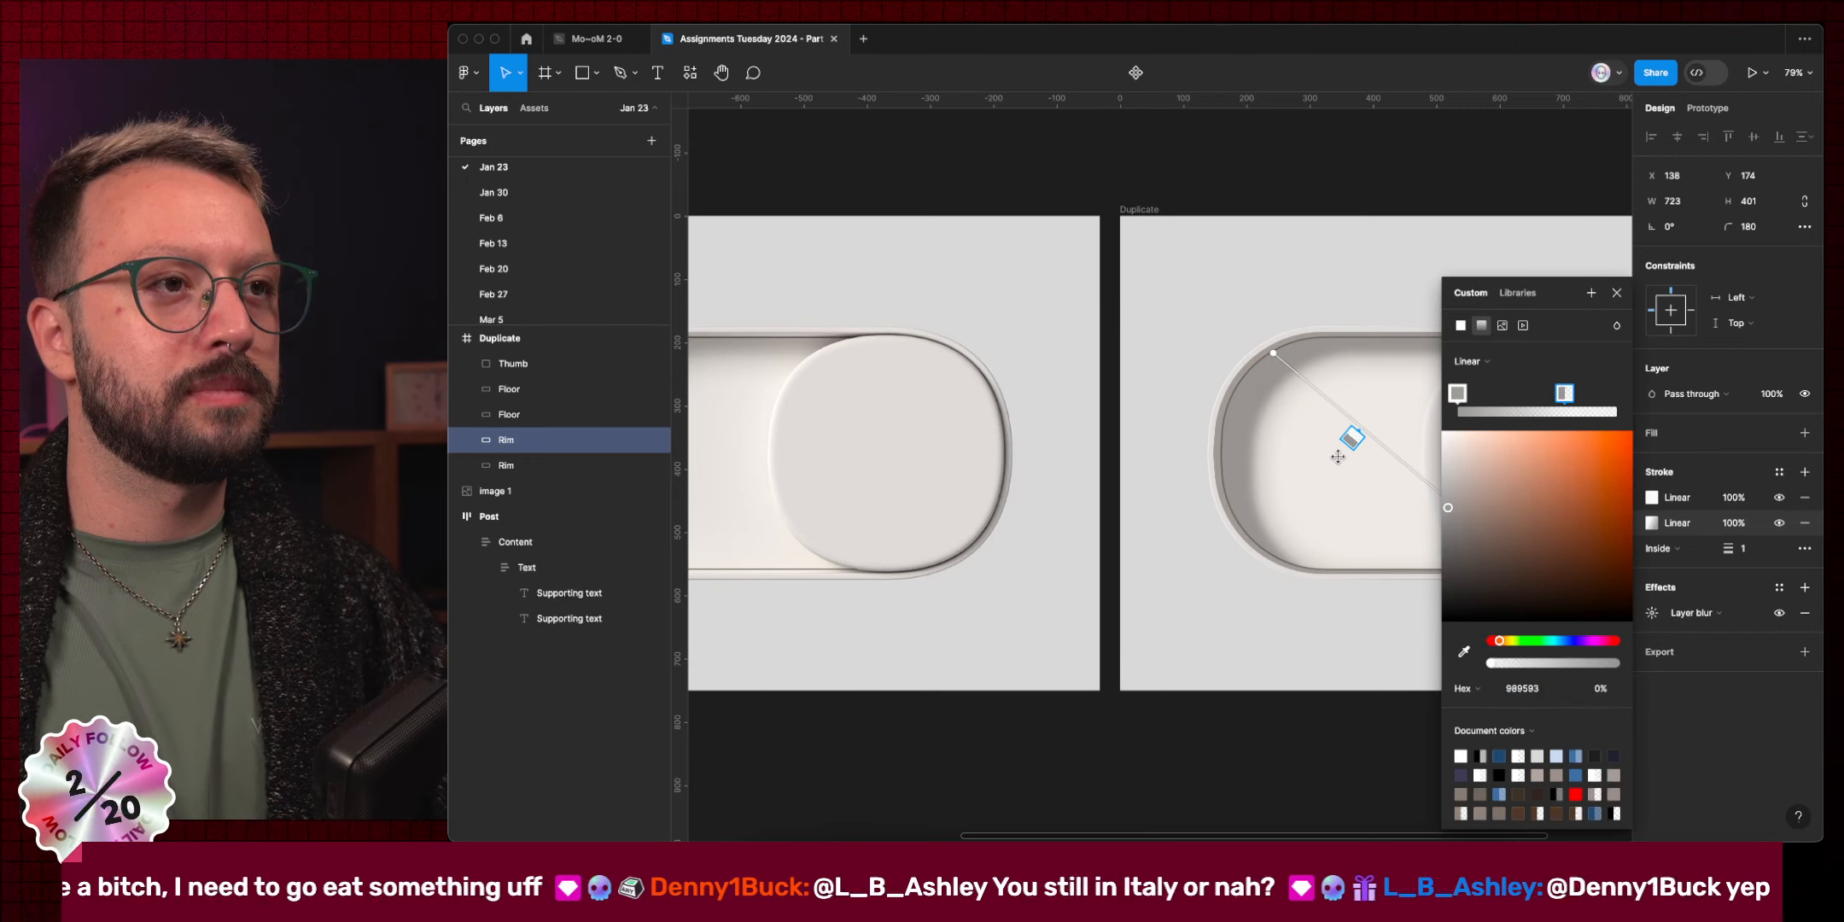
scroll(1340, 463, "right", 5)
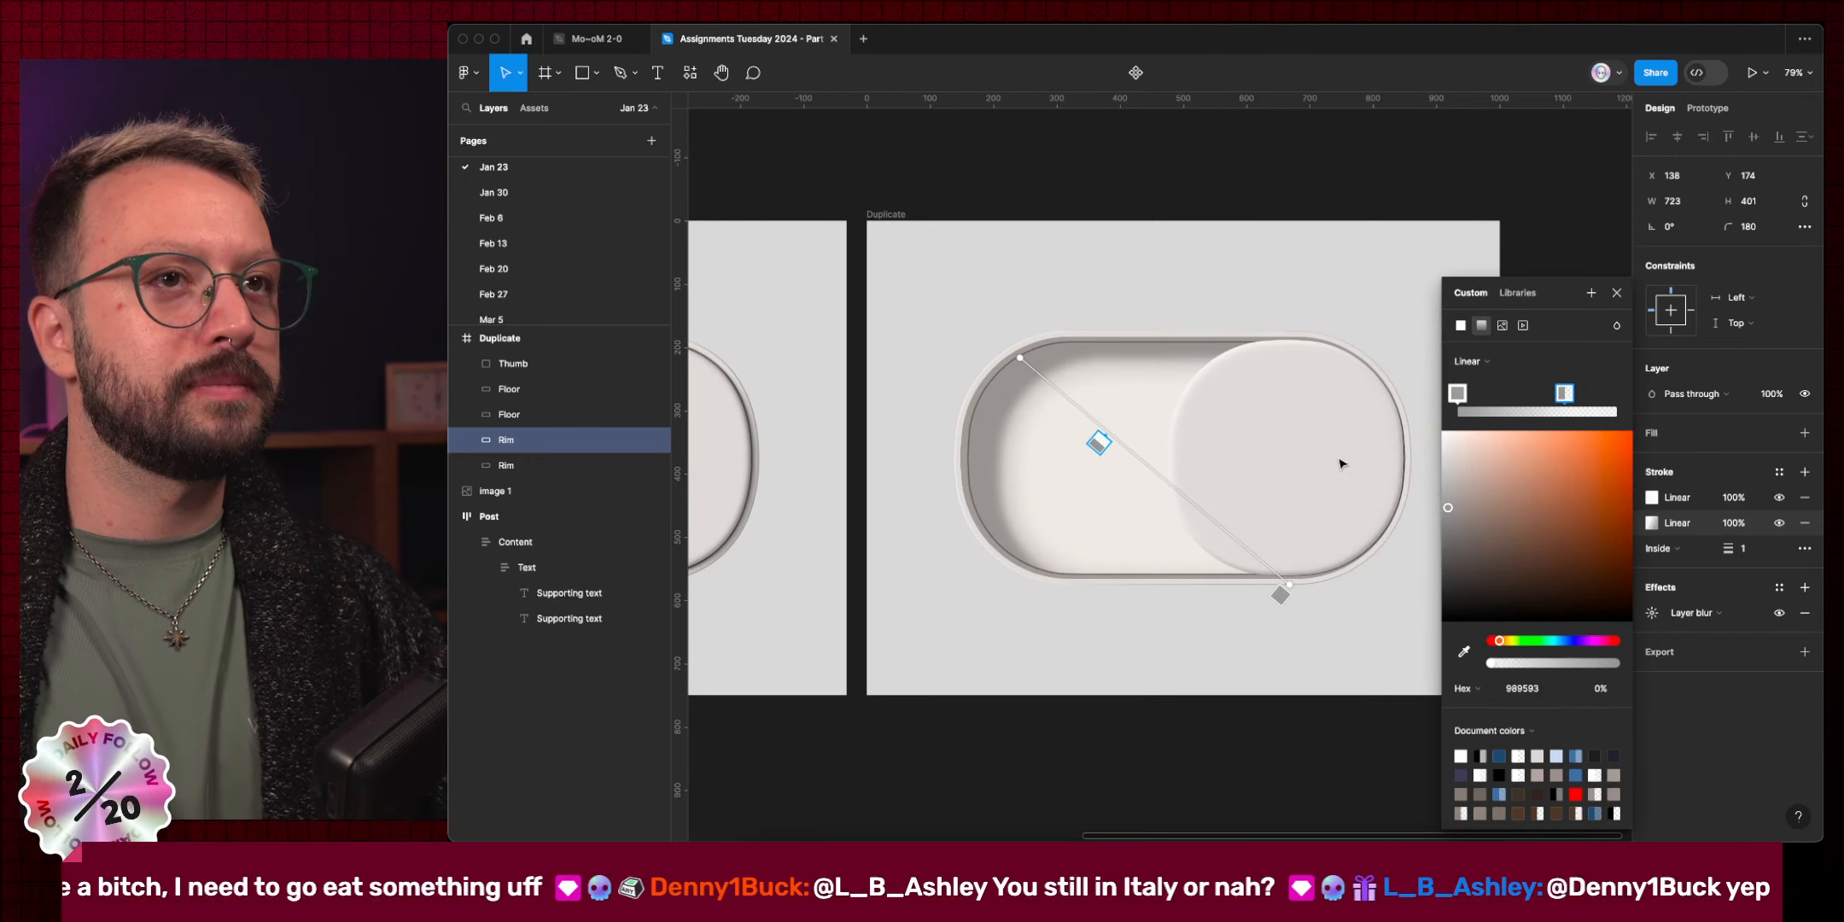
scroll(1340, 463, "up", 1)
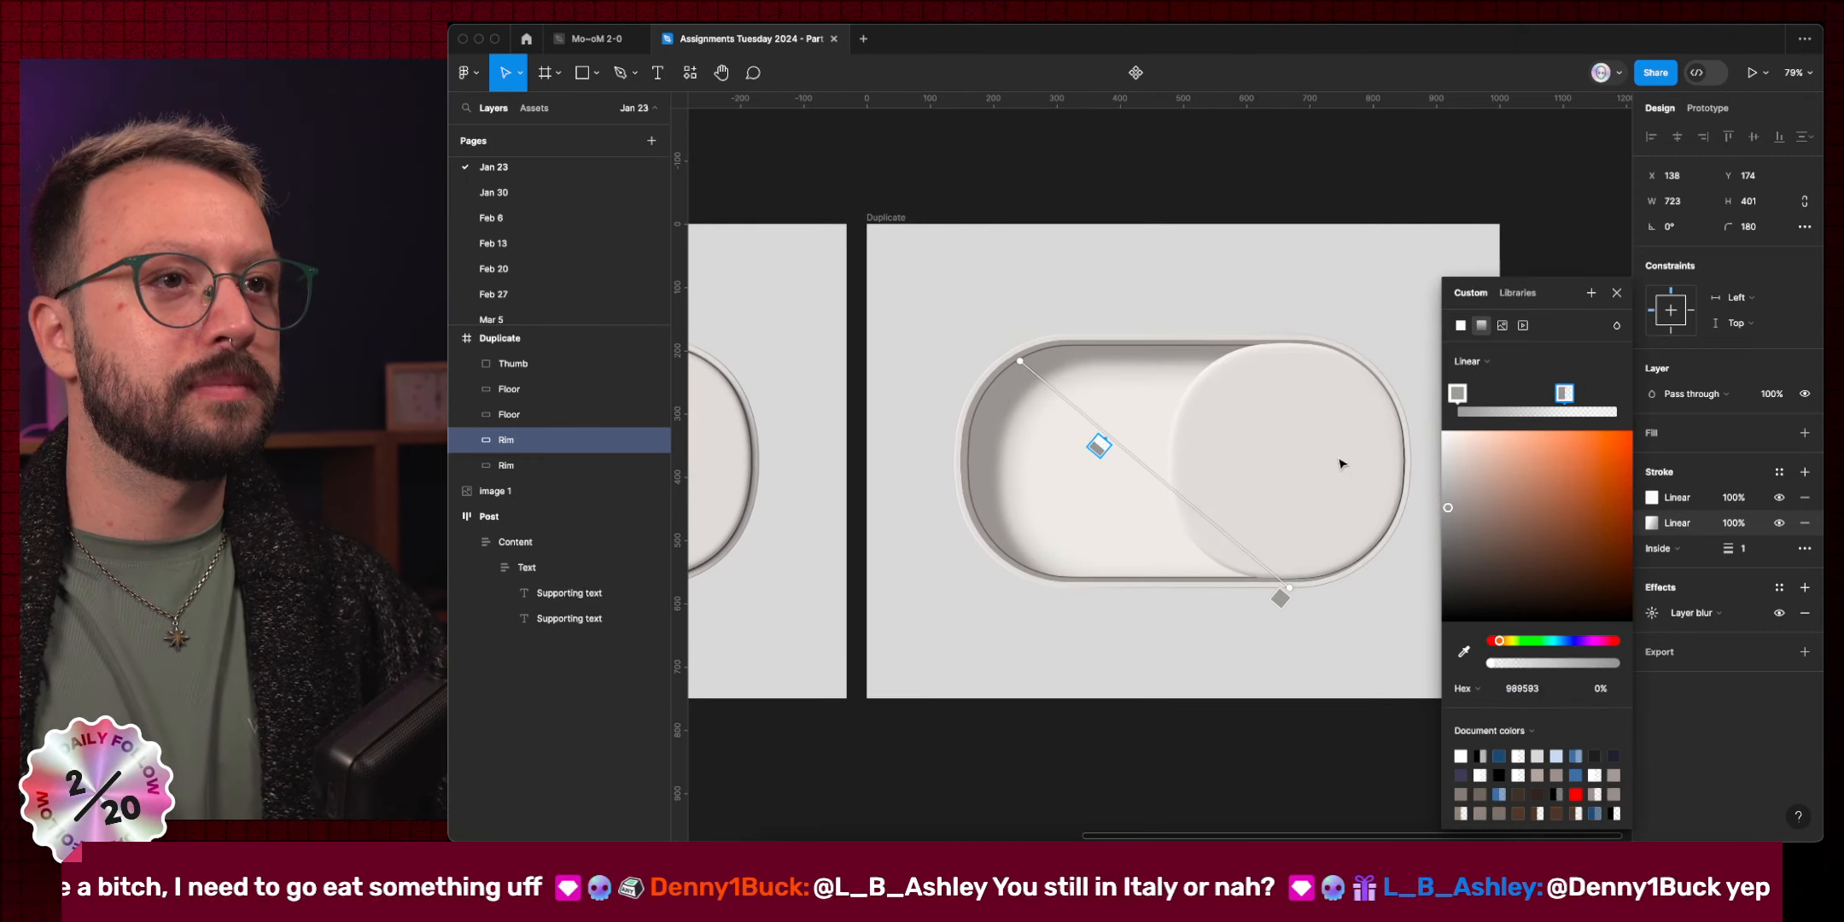
left_click(1610, 300)
left_click(1611, 300)
Select the Thumb in the right toggle to inspect its fill, stroke and inner shadows.
scroll(1177, 646, "down", 5)
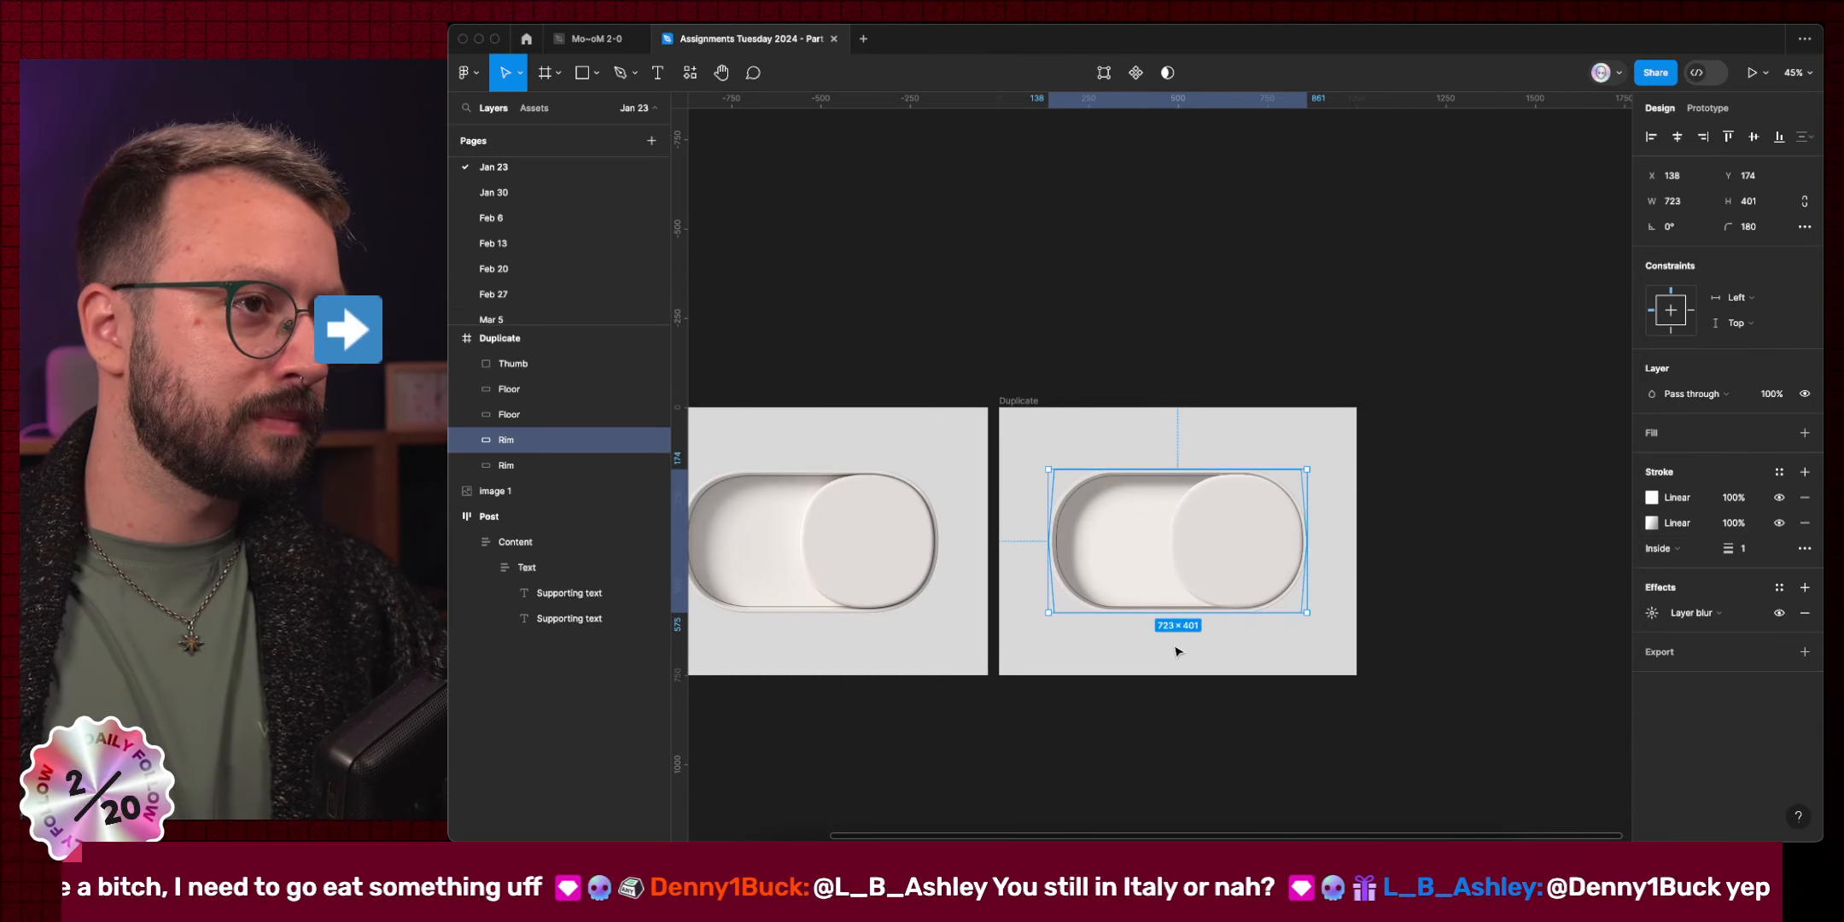
left_click(1139, 753)
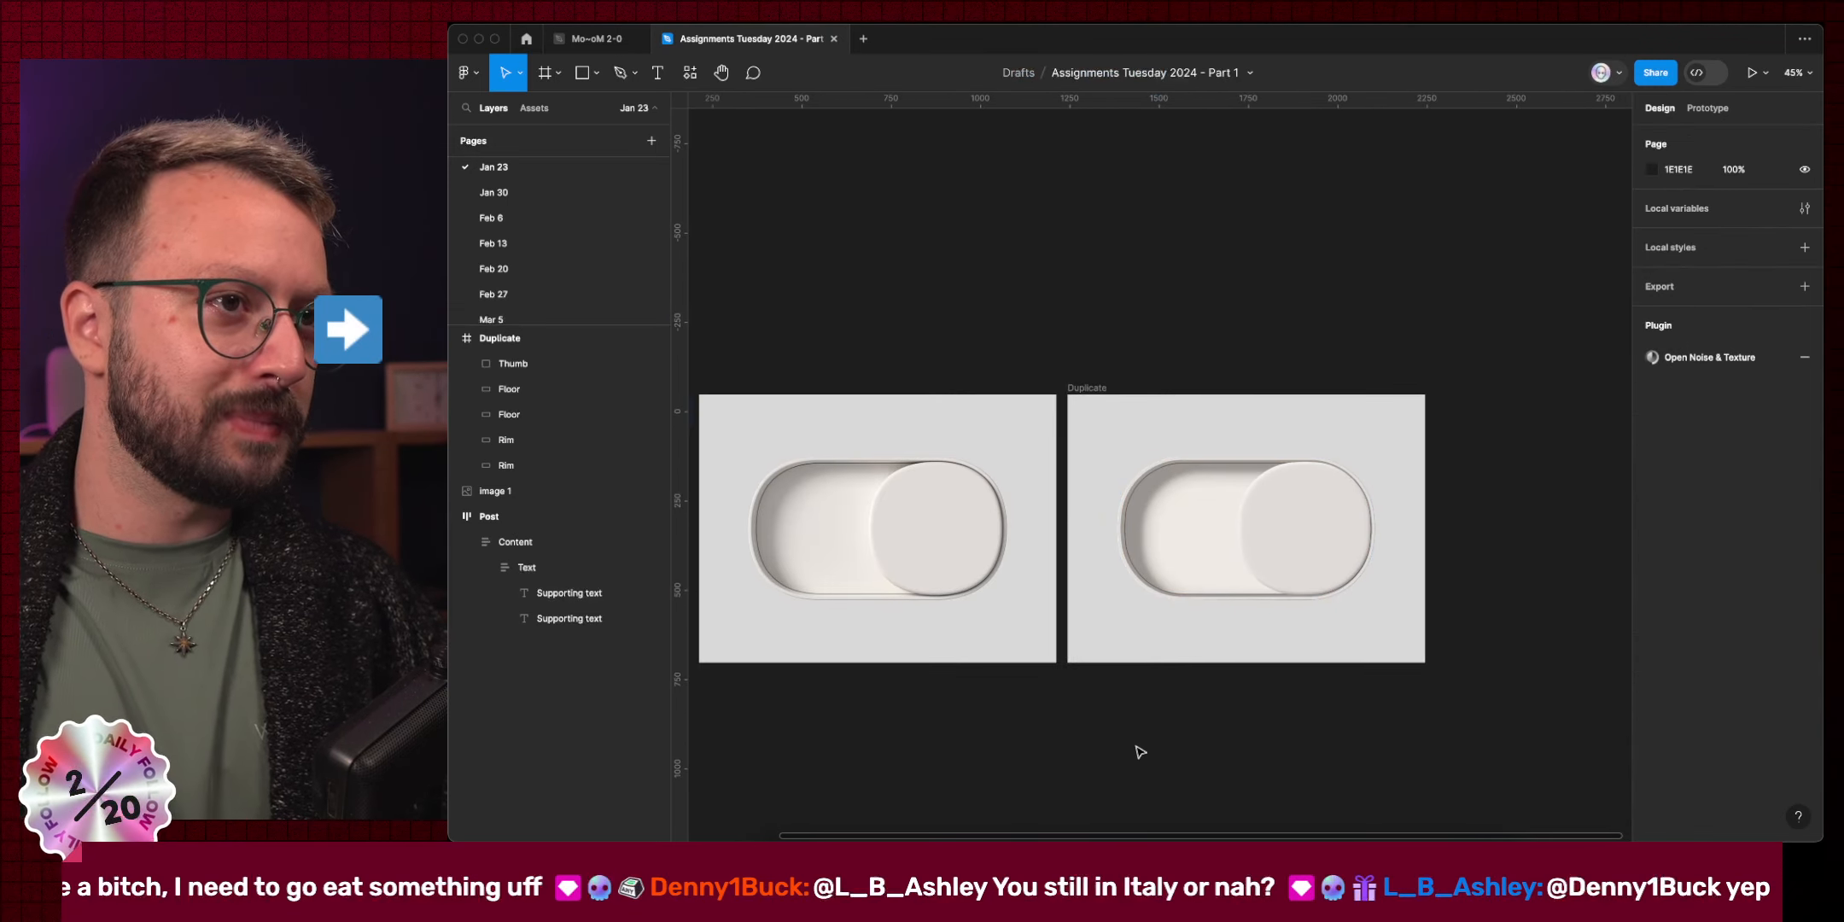
left_click(1290, 561, "super")
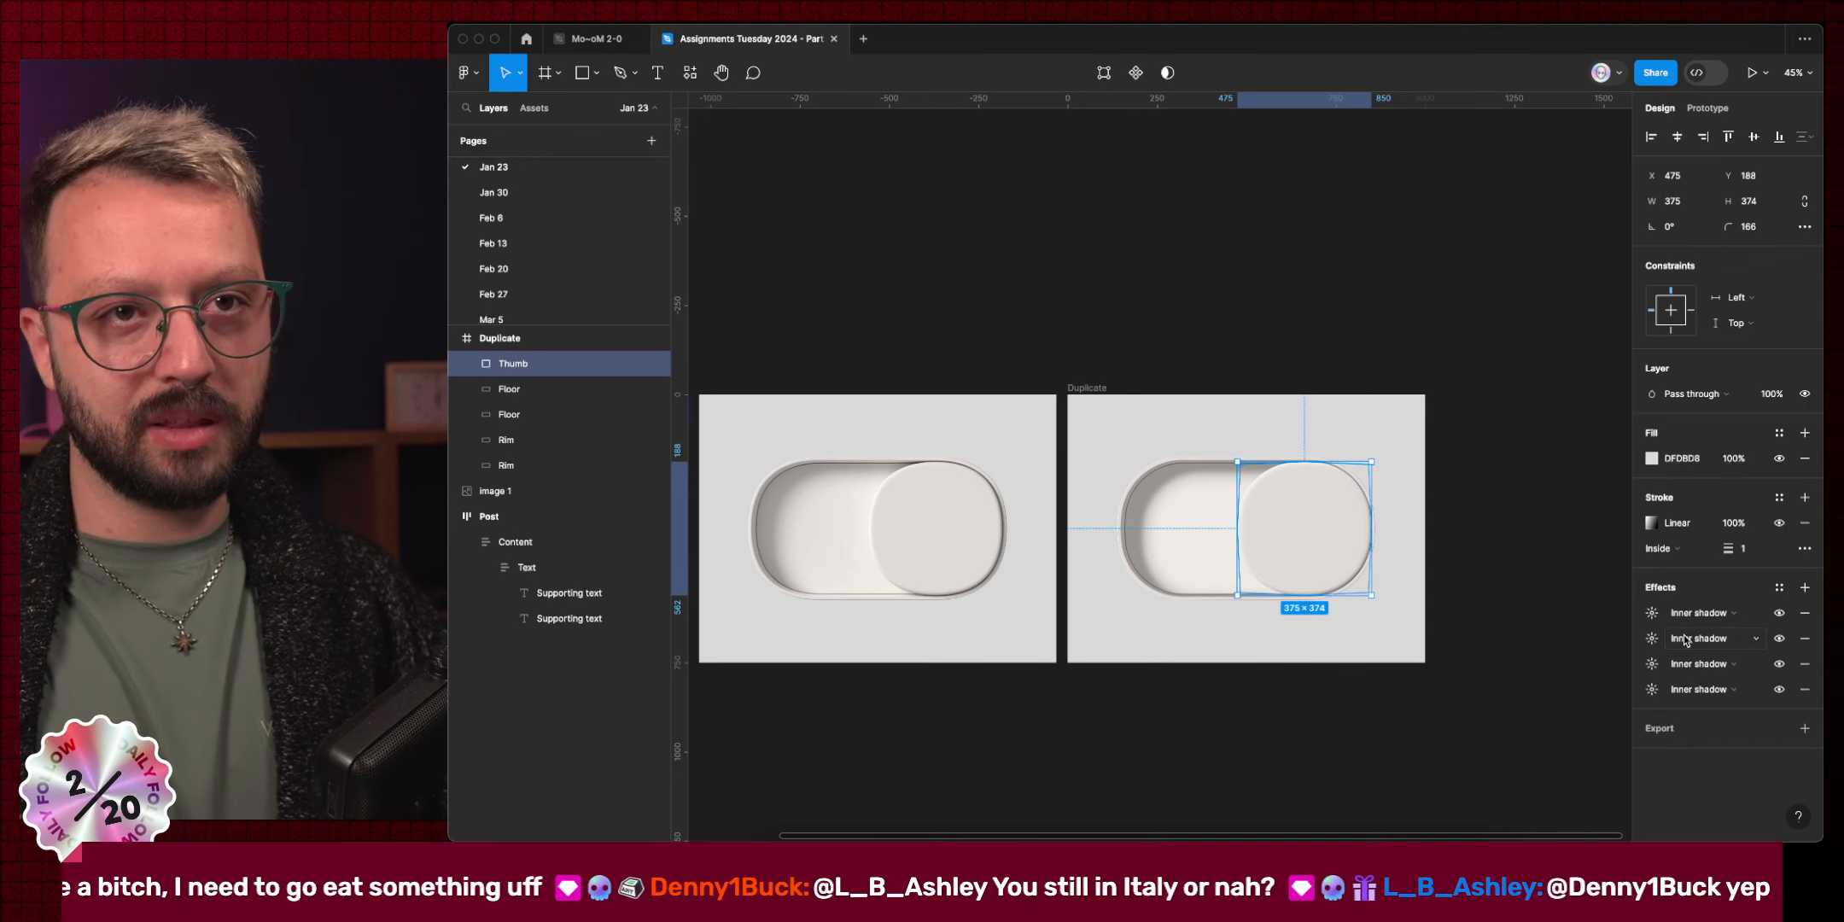
scroll(927, 581, "up", 8)
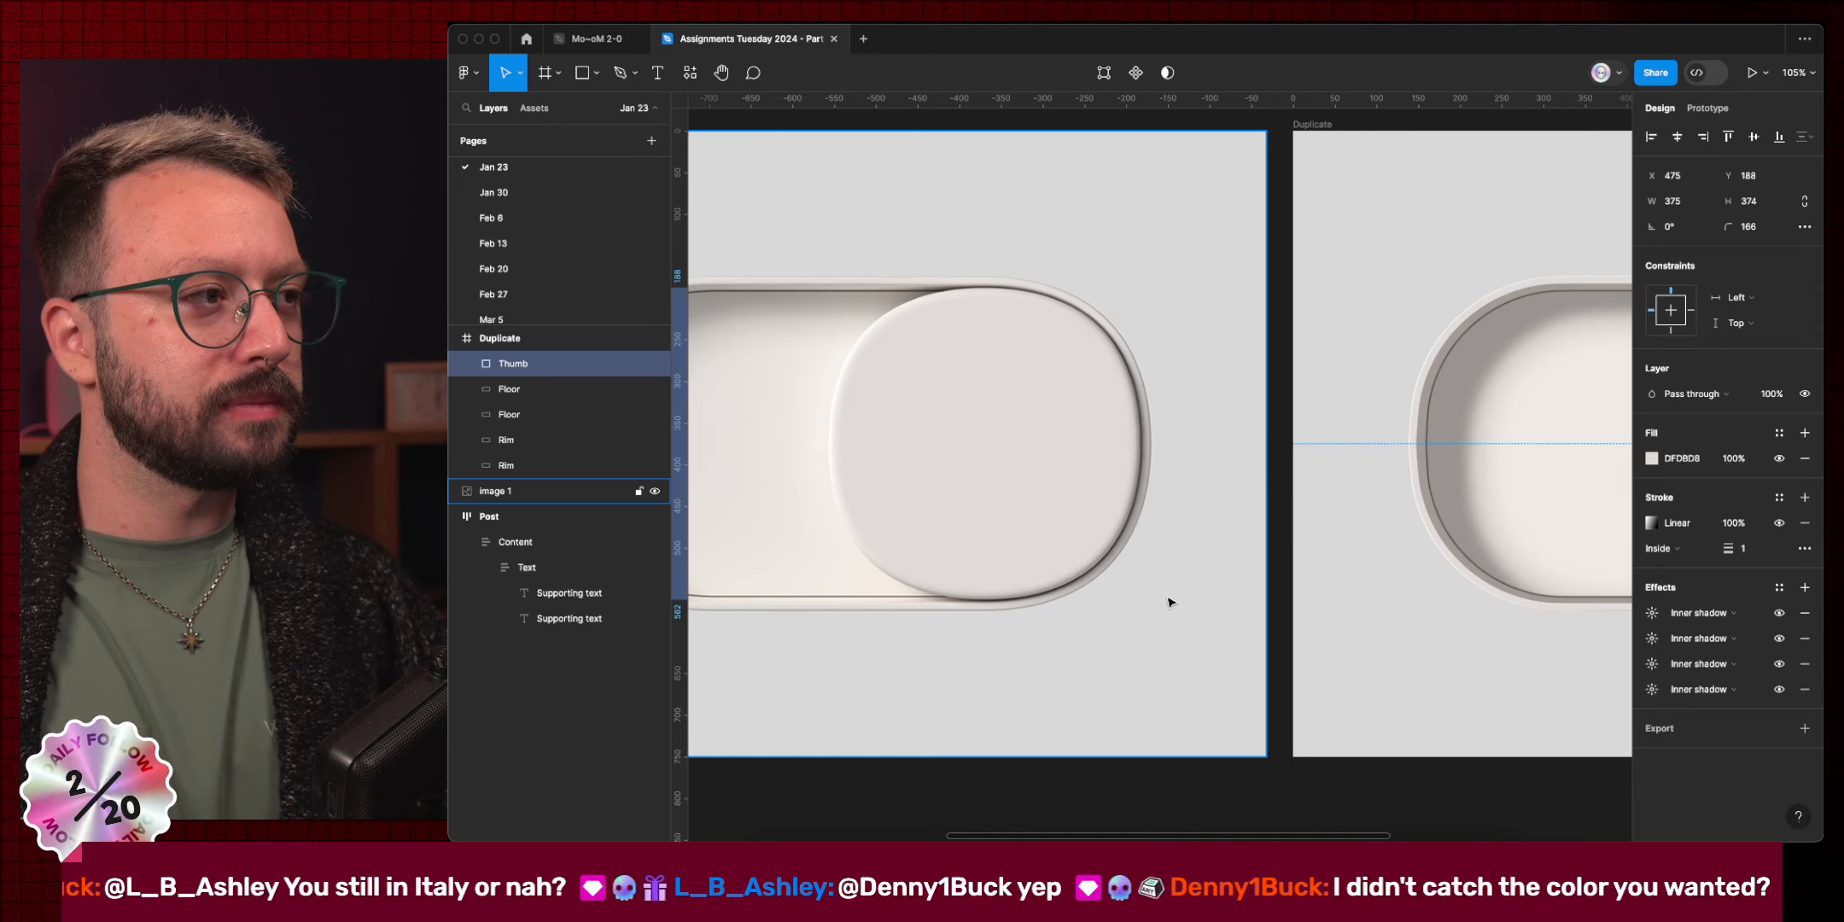
scroll(1142, 608, "down", 5)
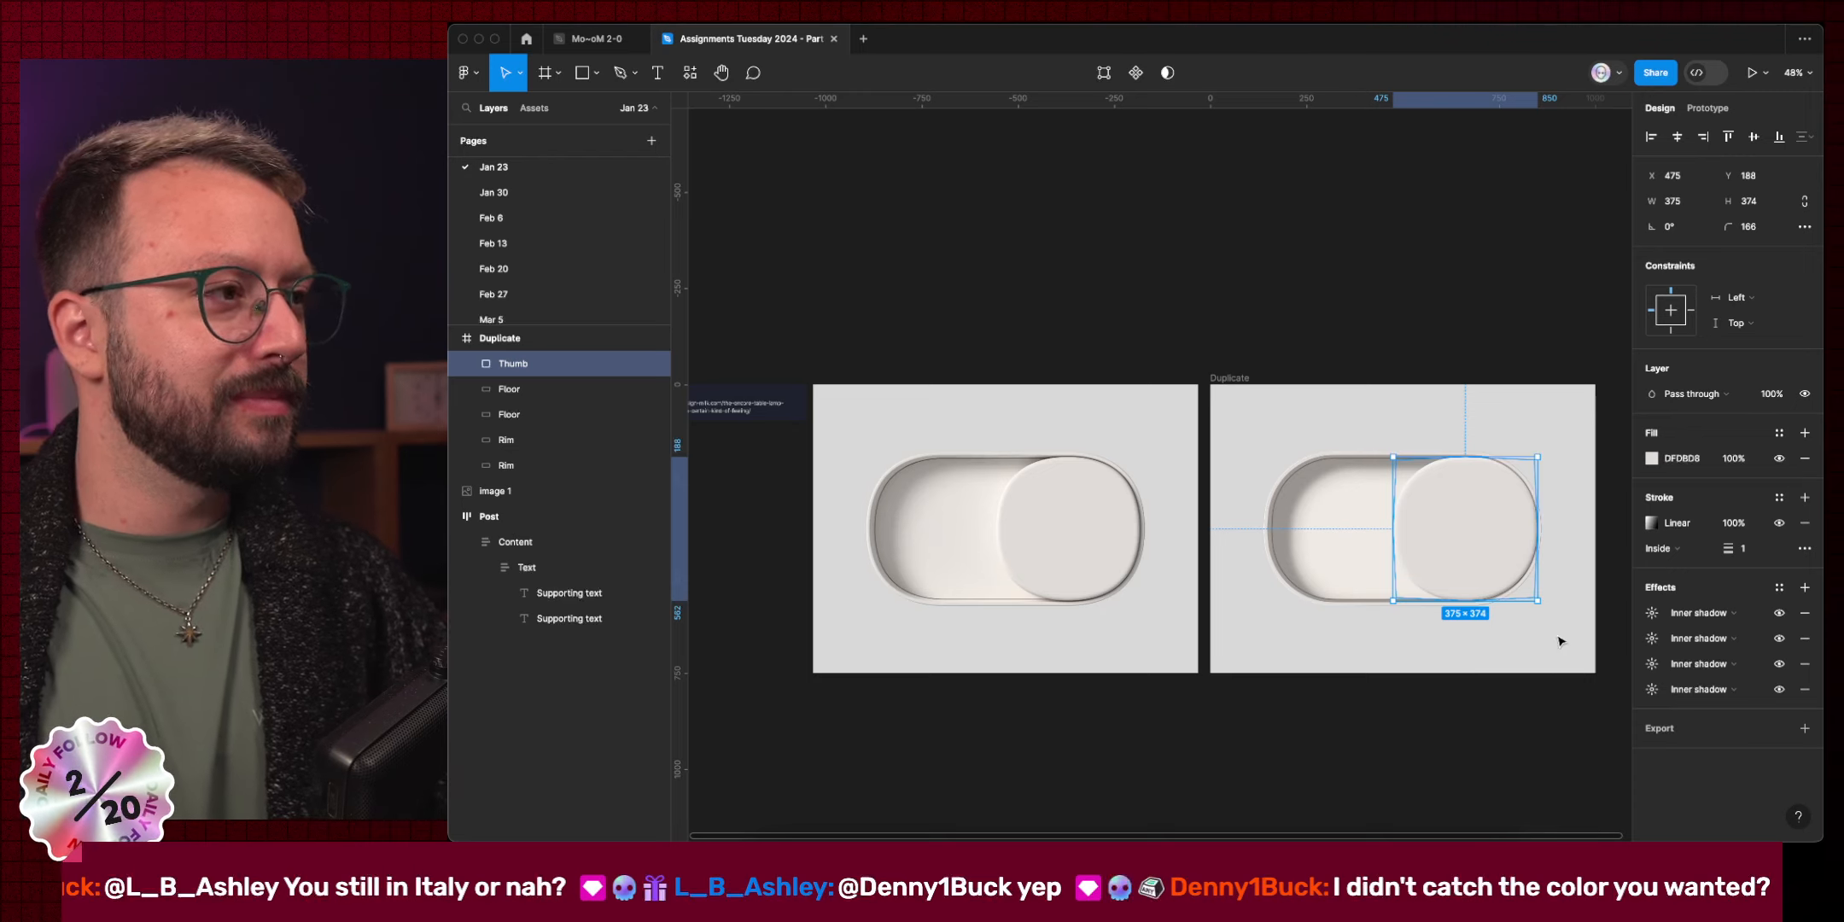
scroll(1529, 670, "up", 5)
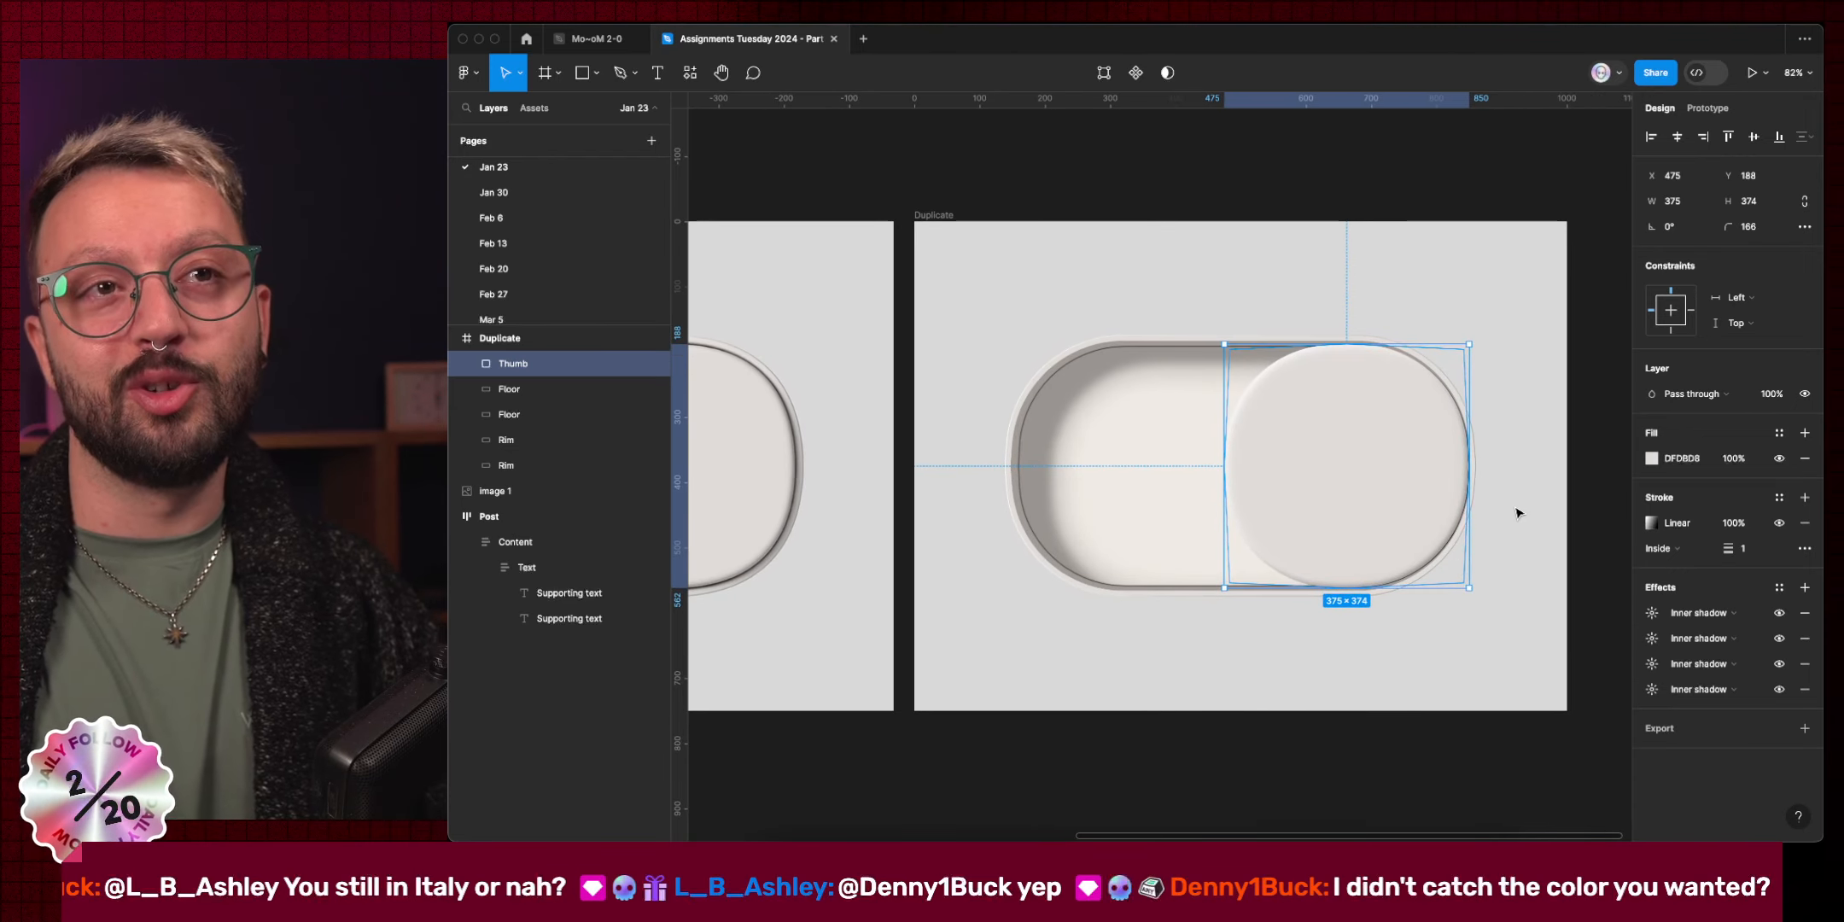
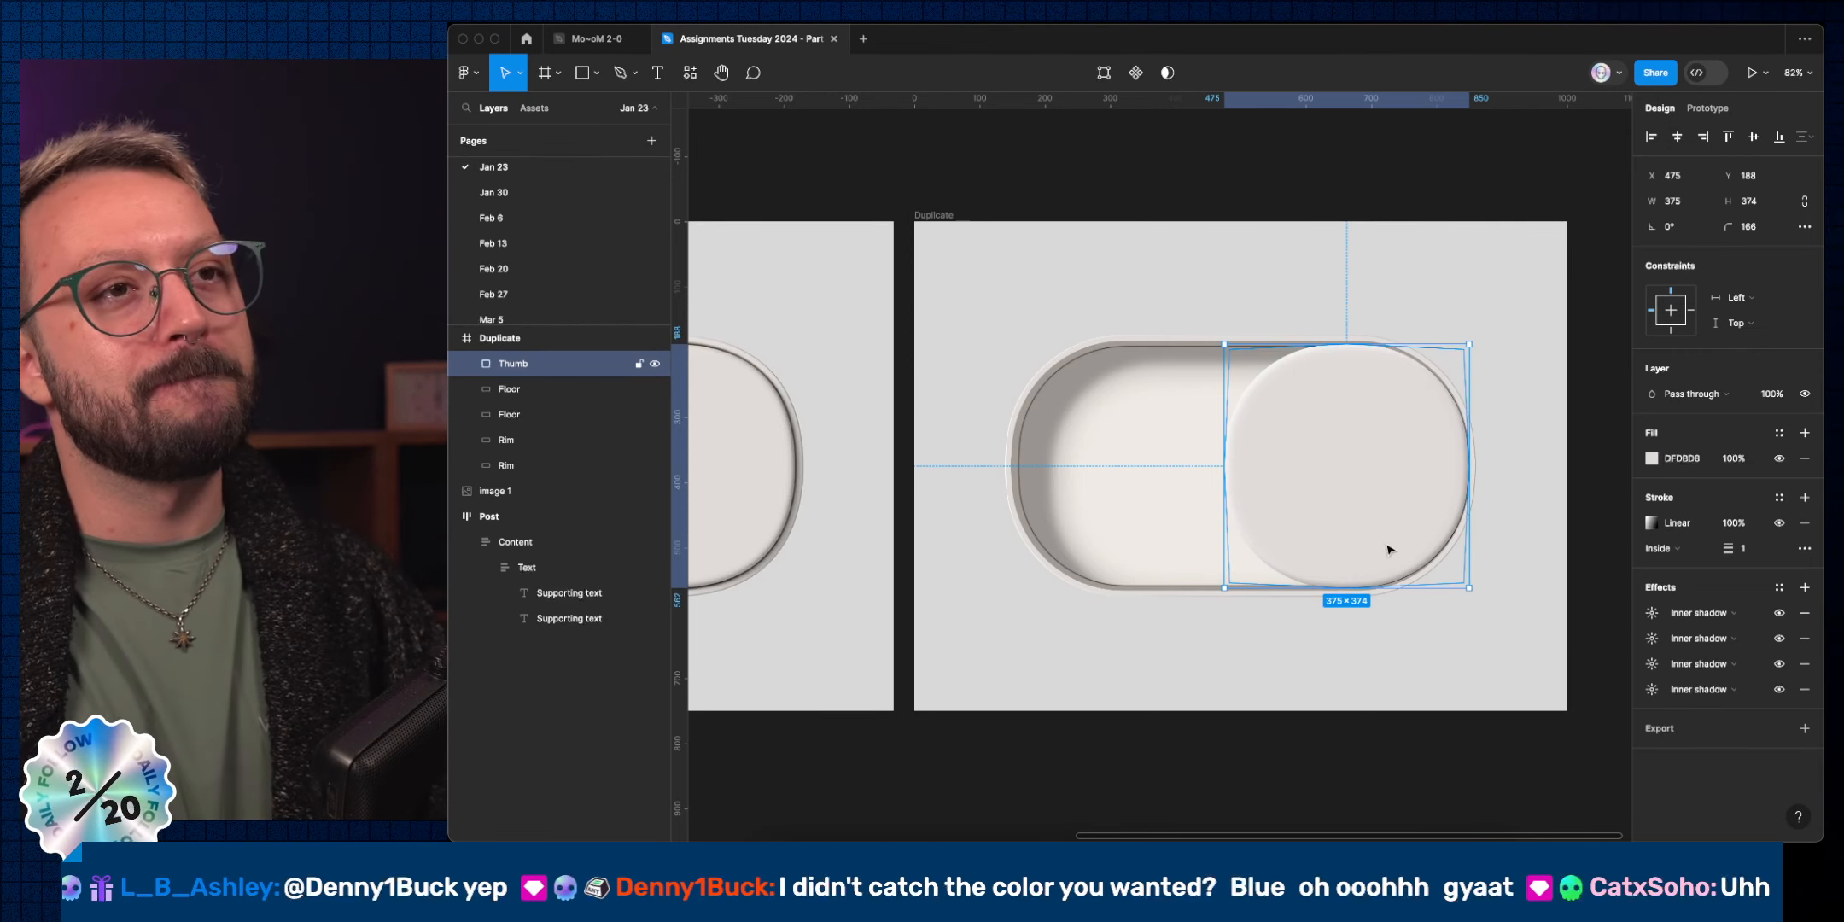
Select the Thumb knob in the right-hand toggle.
left_click(1436, 759)
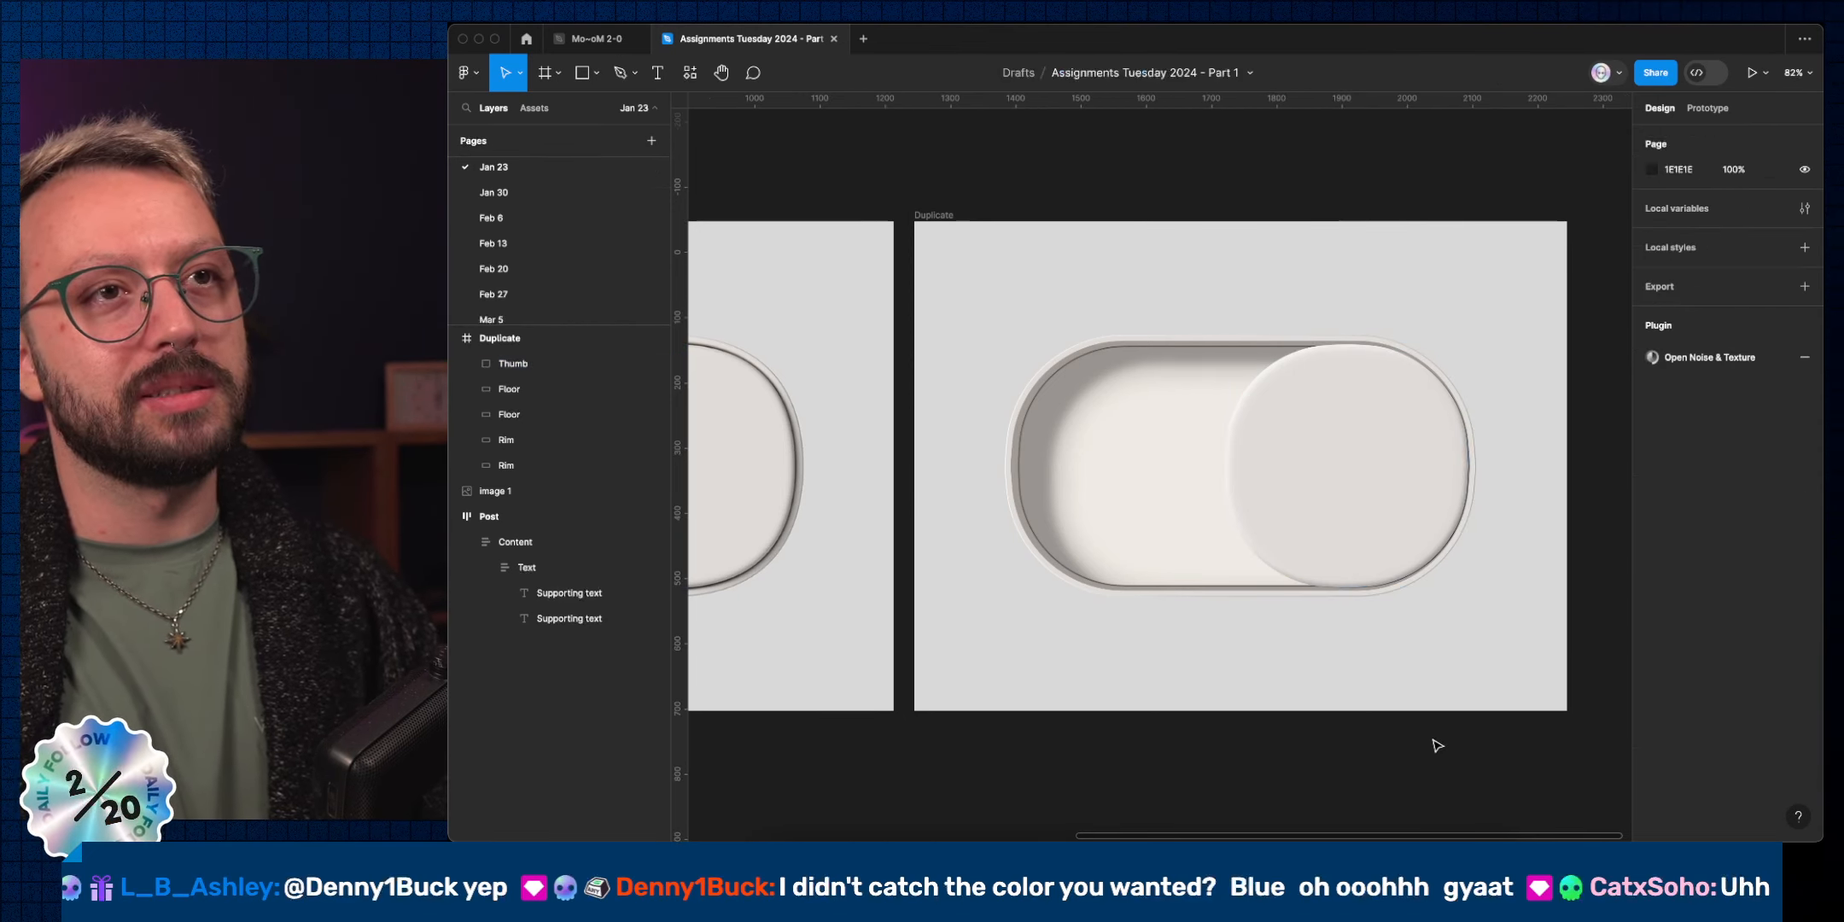
scroll(1441, 724, "down", 5)
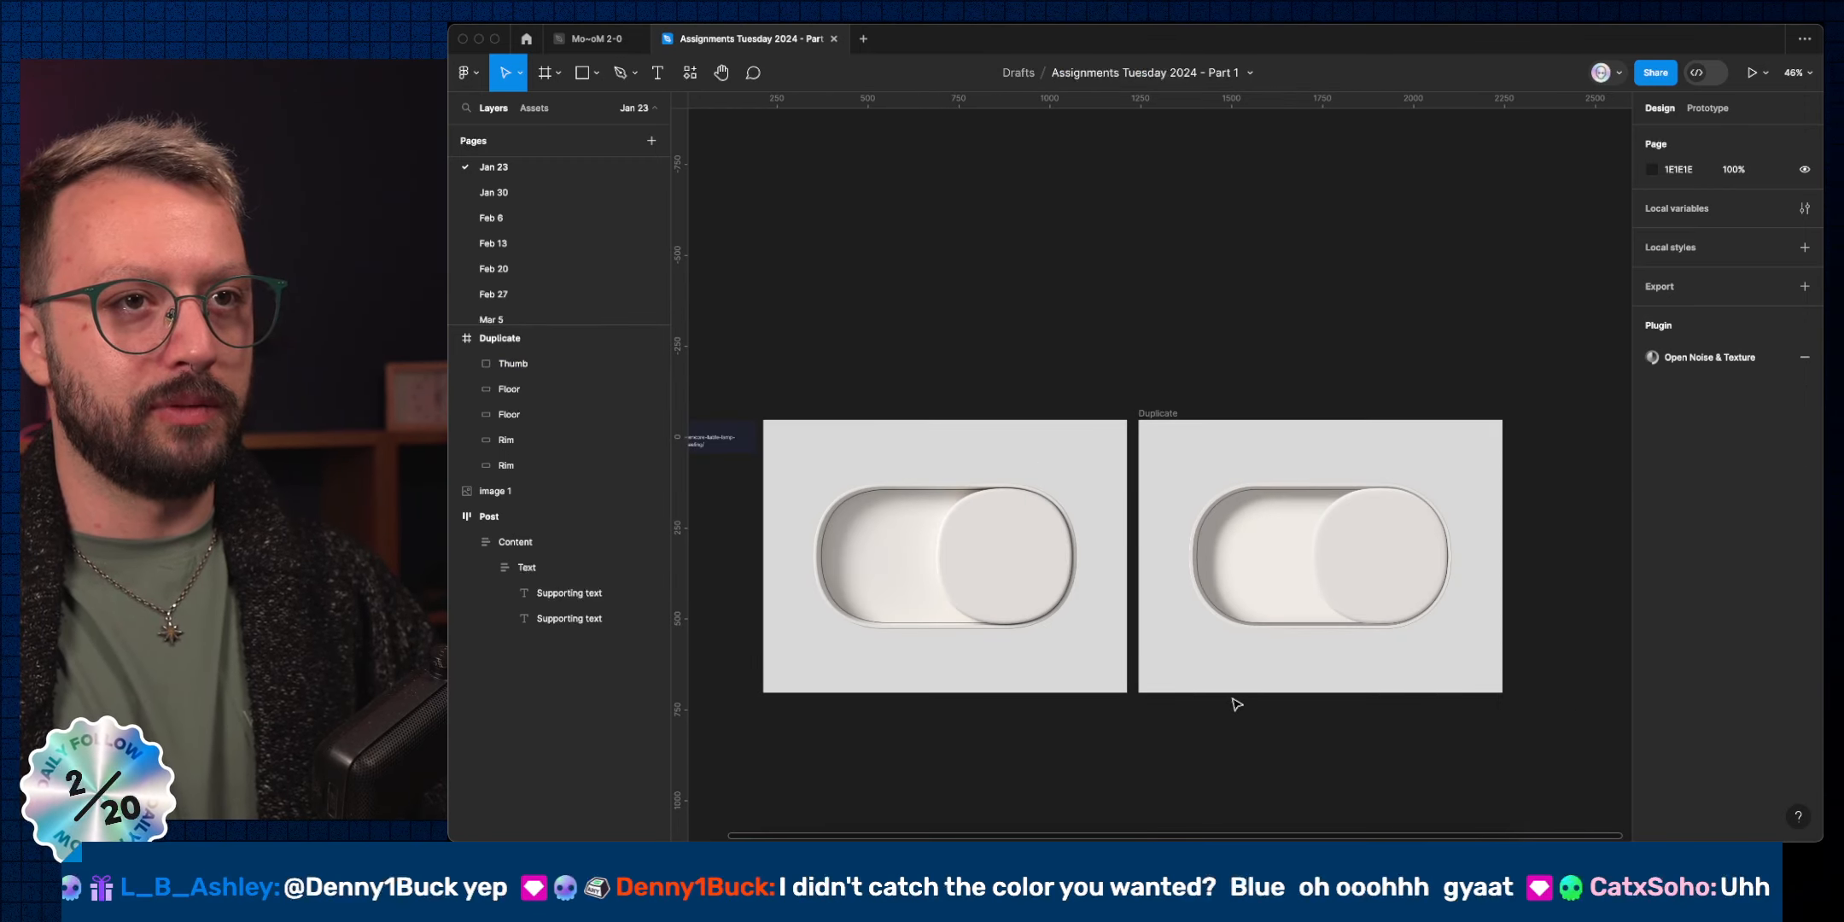
scroll(1403, 548, "up", 5)
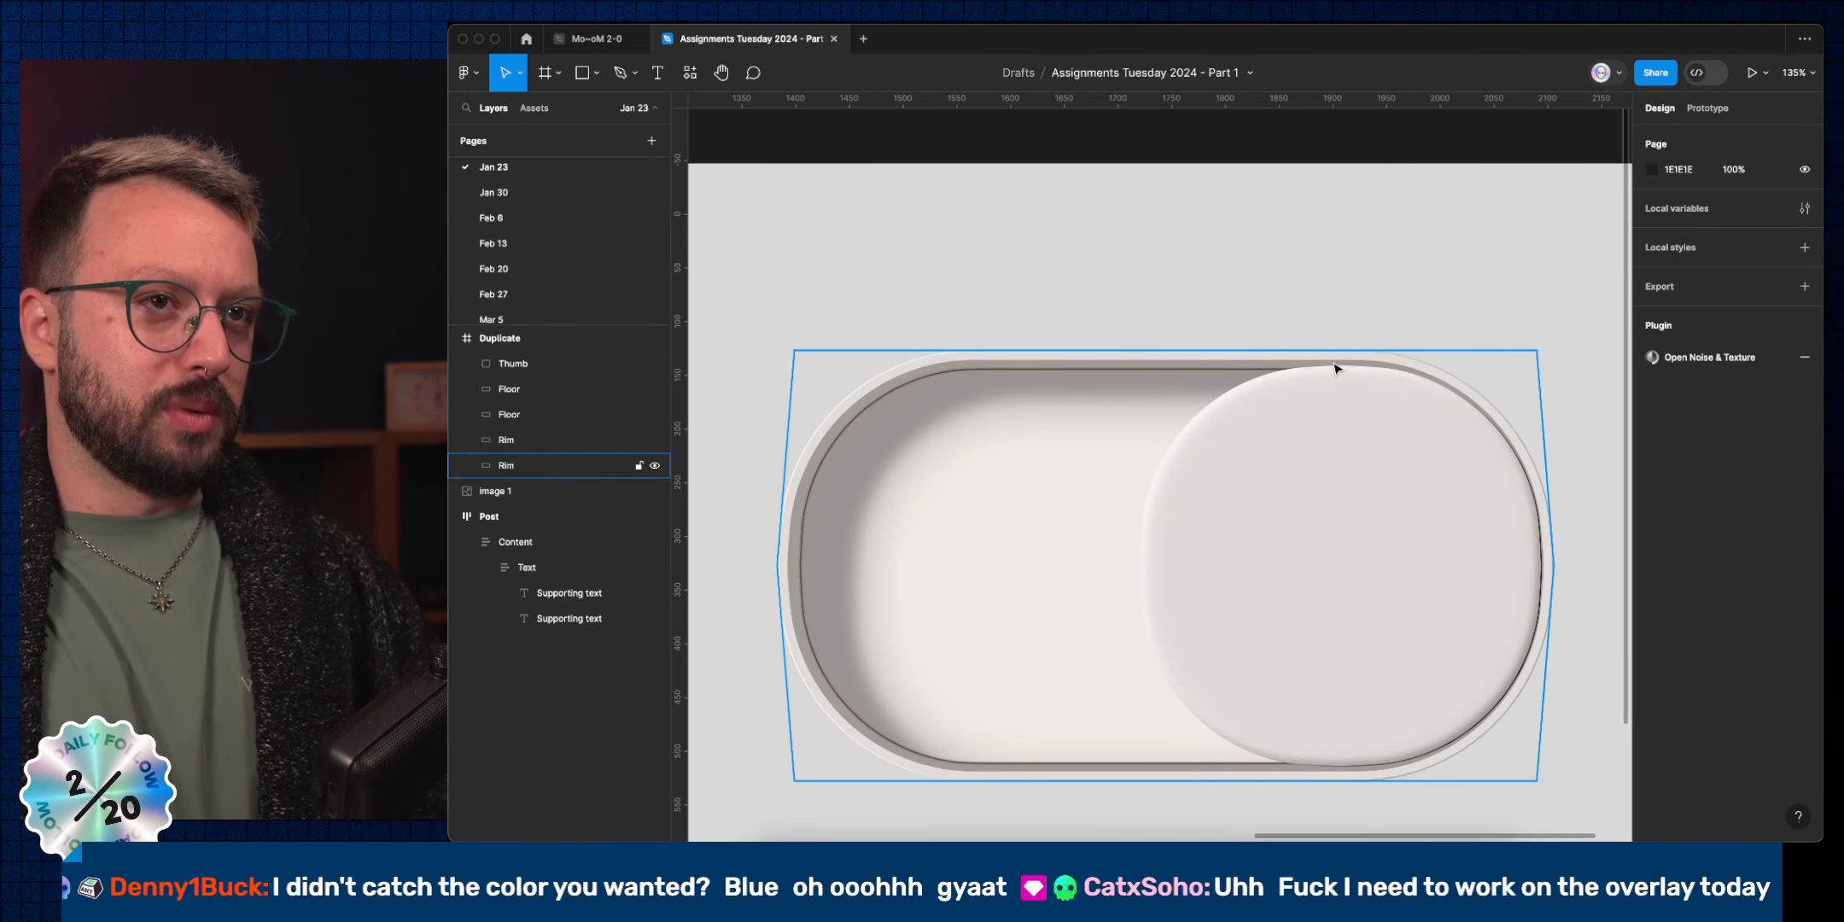
left_click(1340, 393)
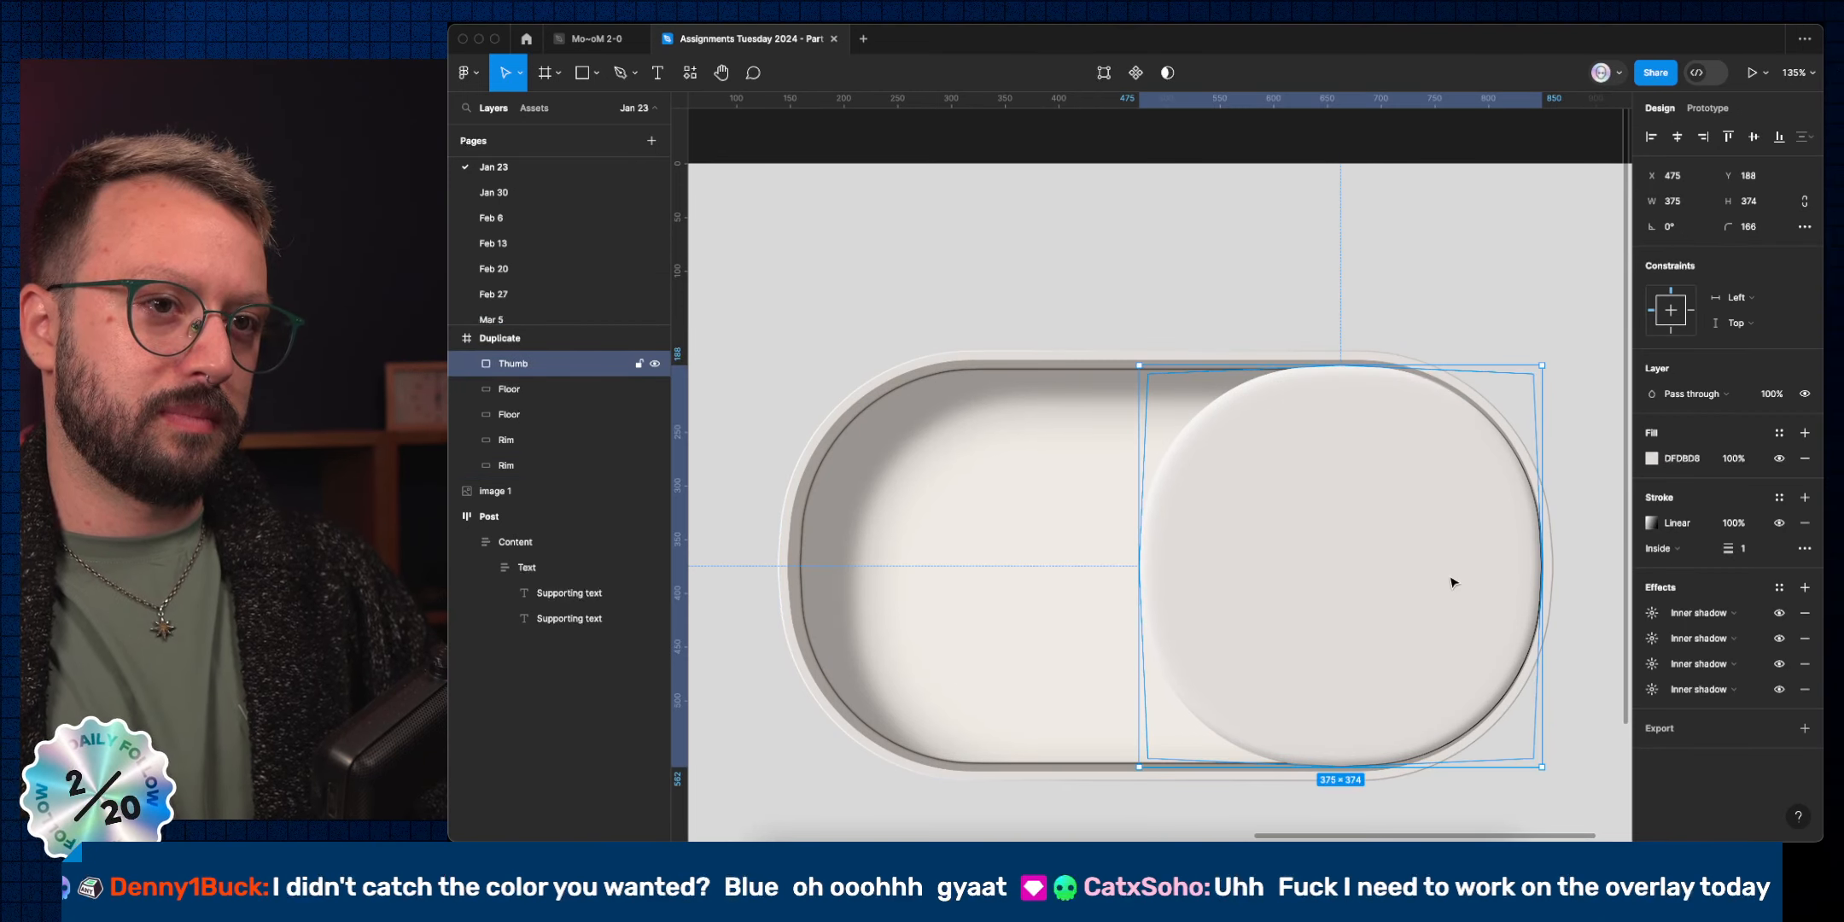
scroll(1452, 583, "down", 5)
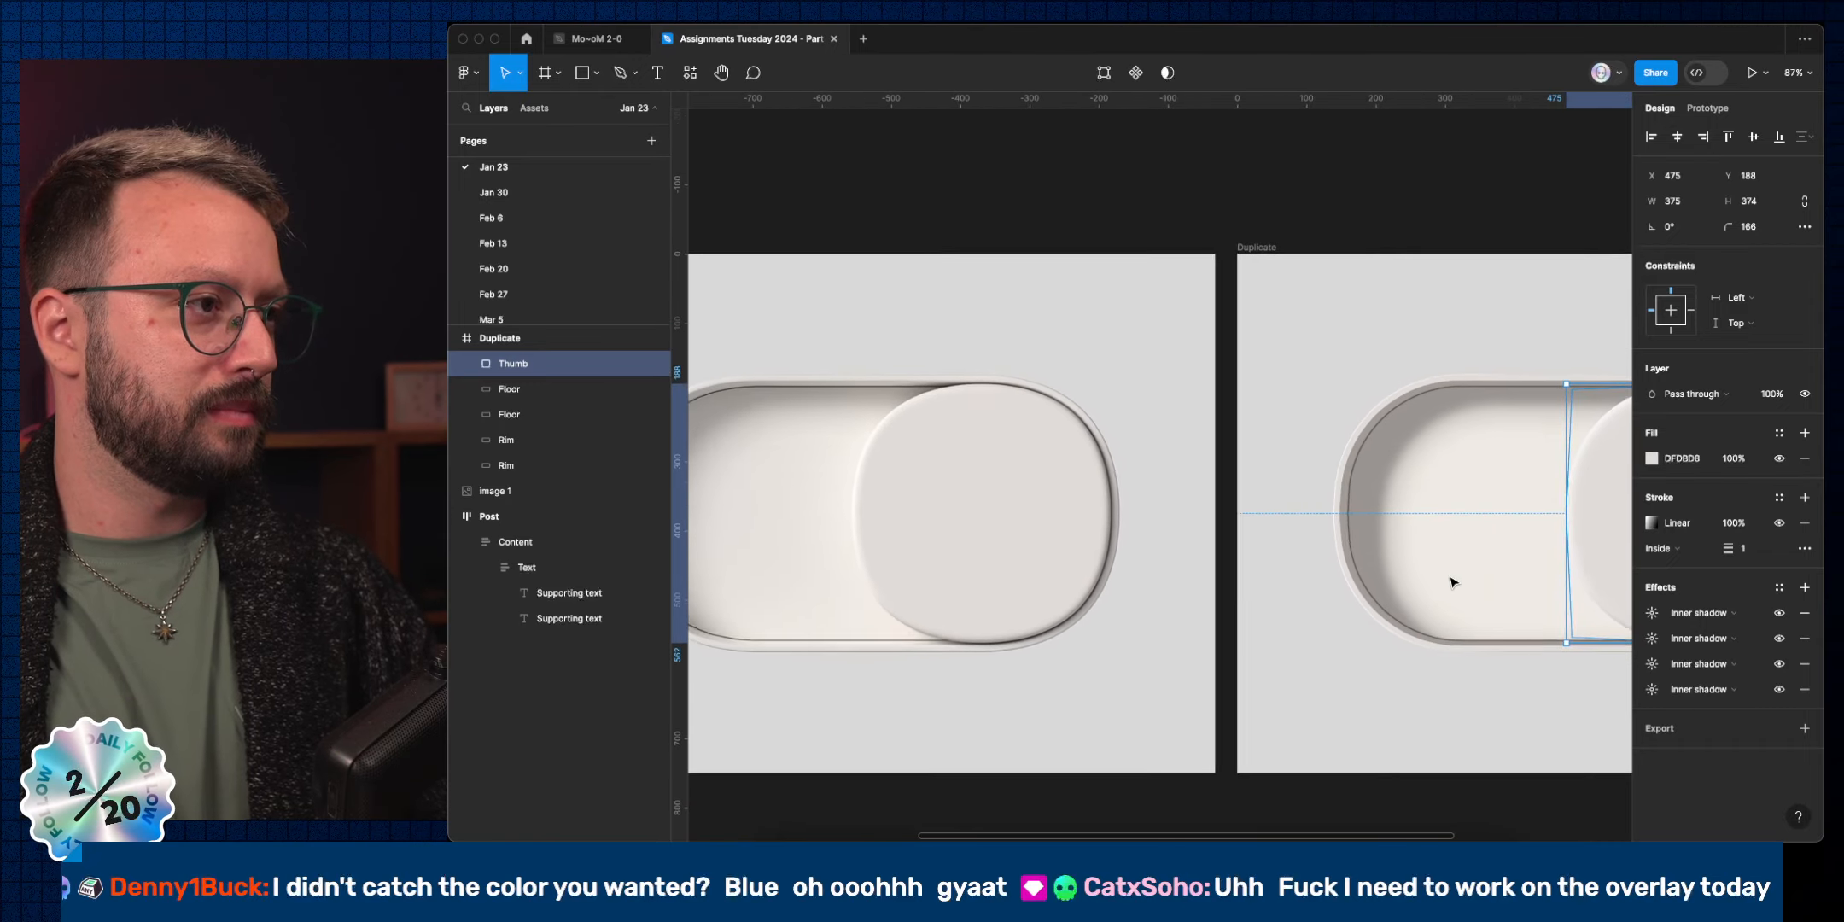
scroll(1454, 583, "right", 5)
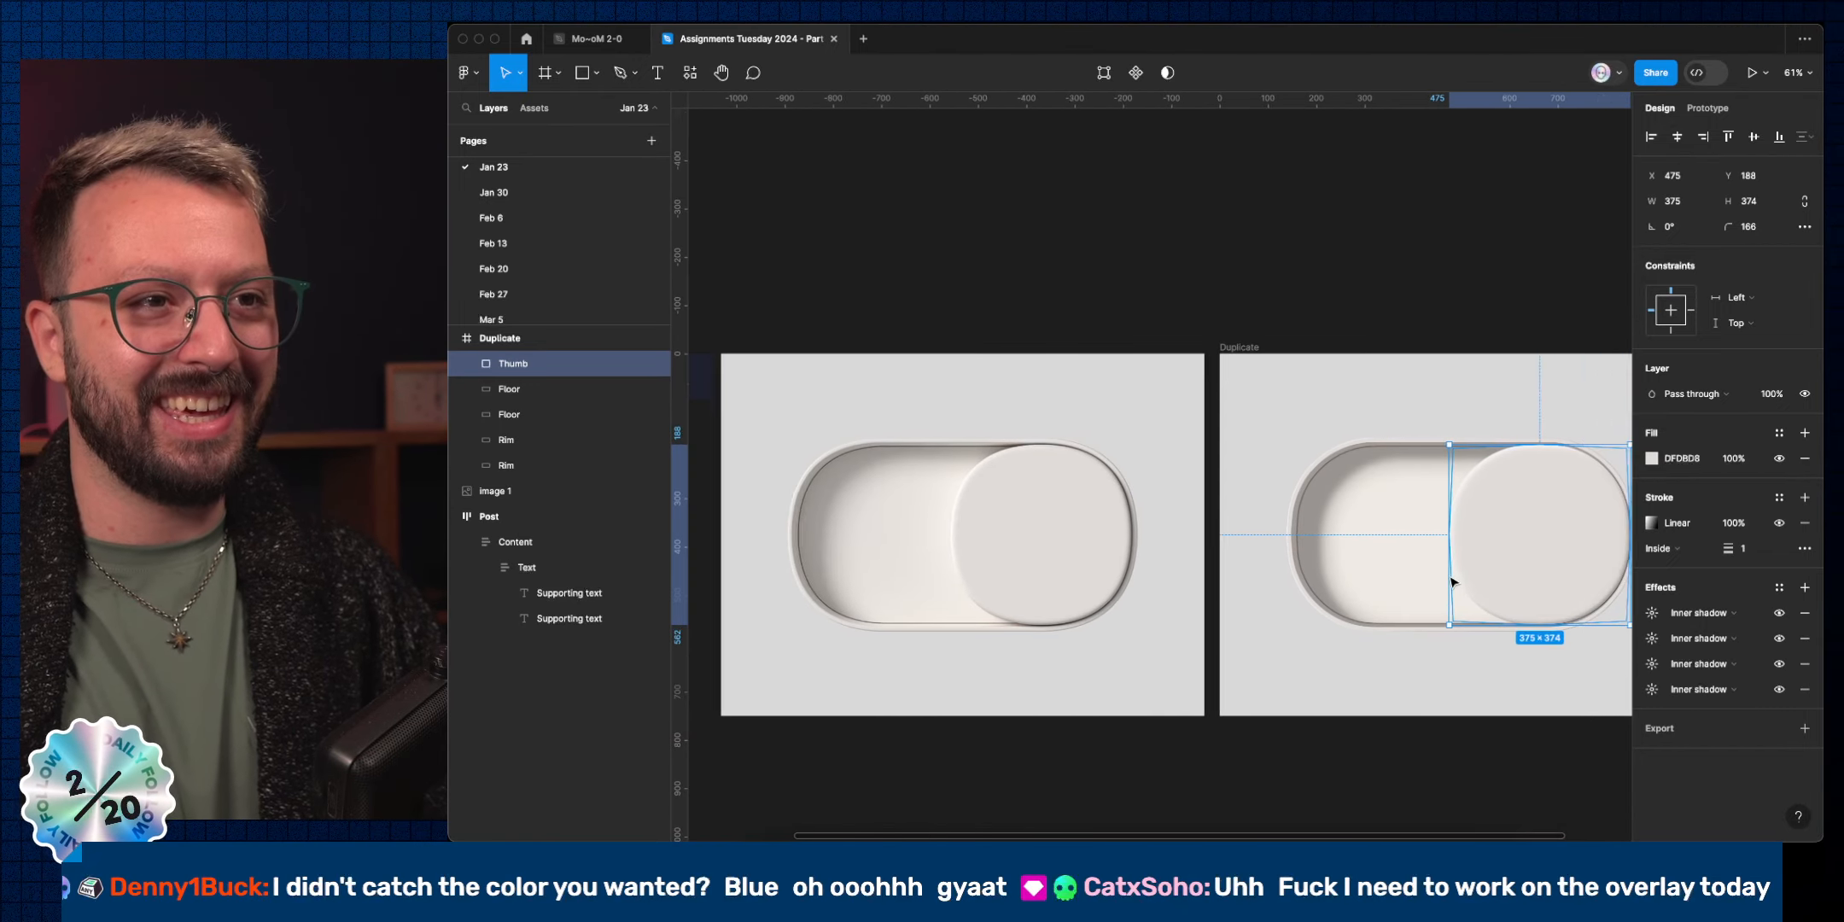
scroll(1347, 627, "up", 5)
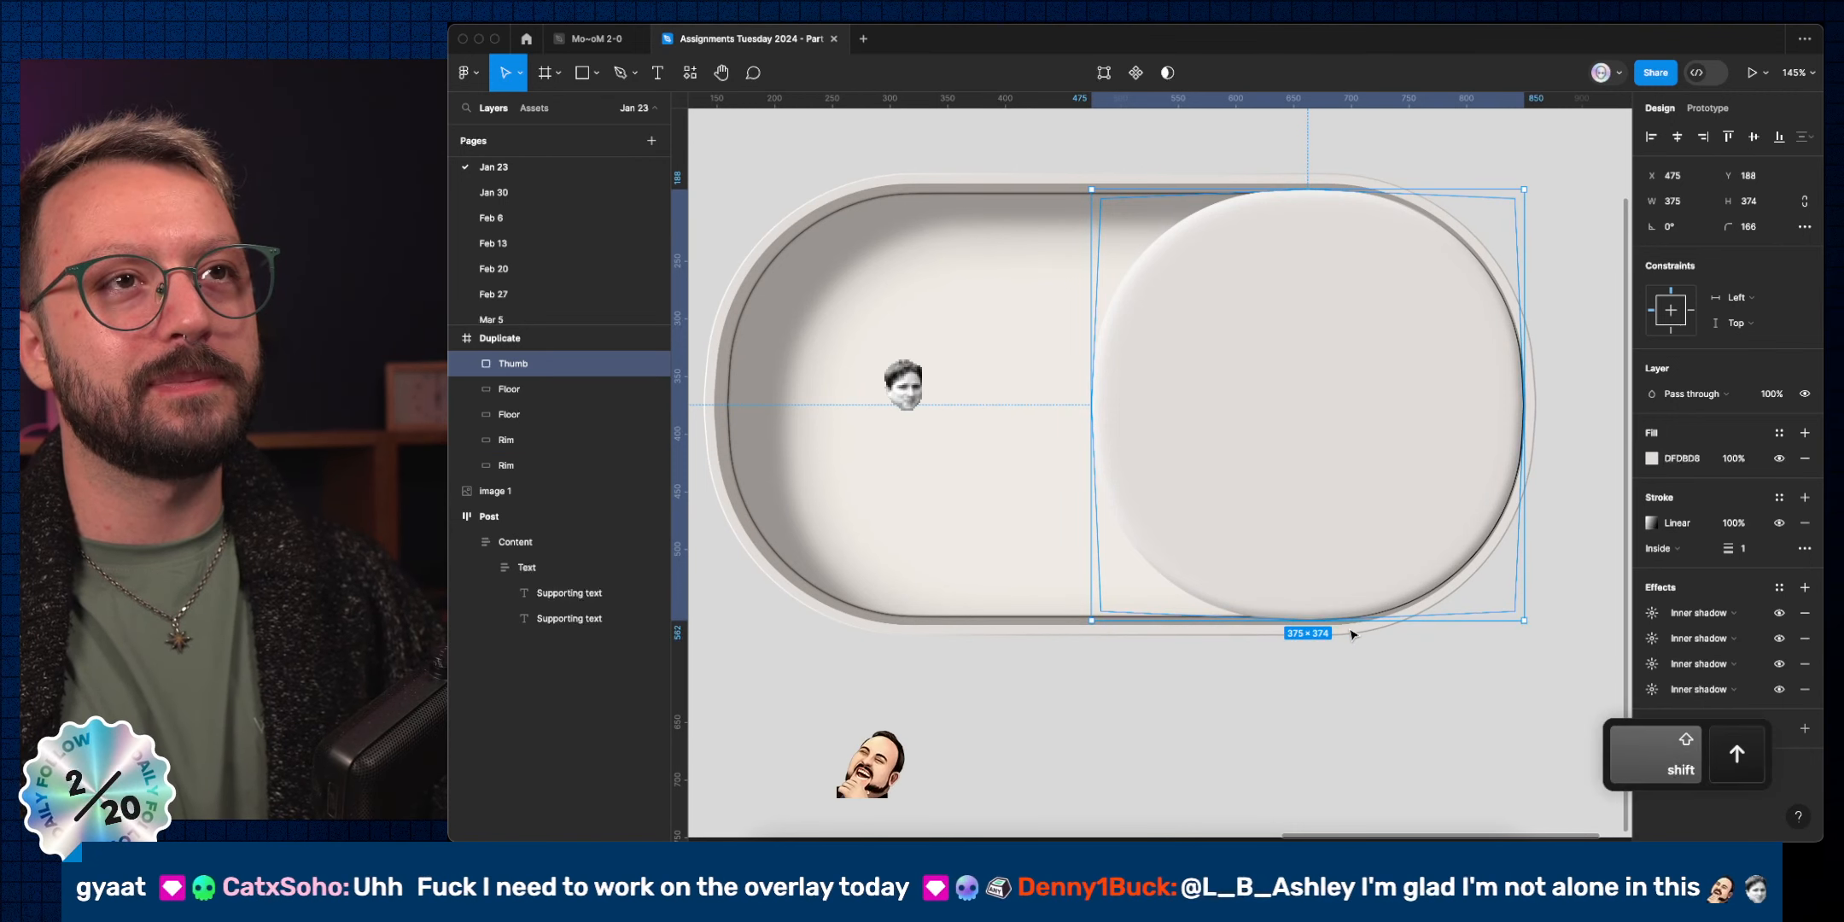
Nudge the Thumb up and resize it to 382×382 at X 467, Y 184.
key("shift+Up")
key("Down")
key("Down")
key("Down")
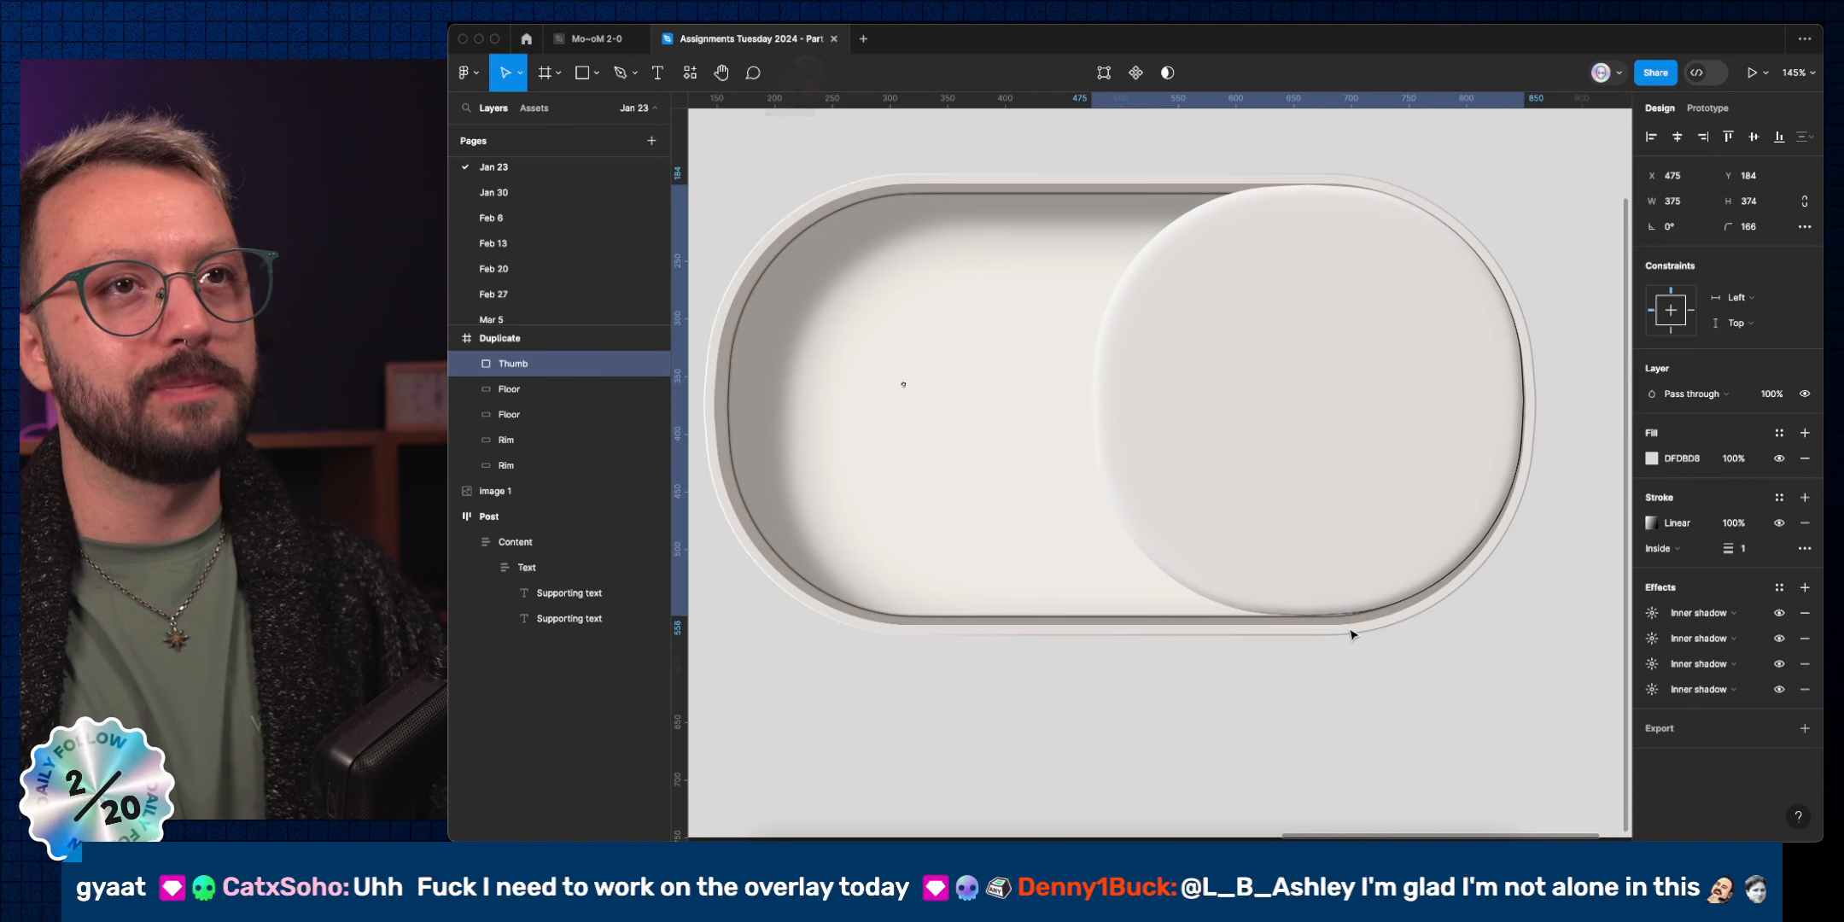
key("super")
key("super+shift+Down")
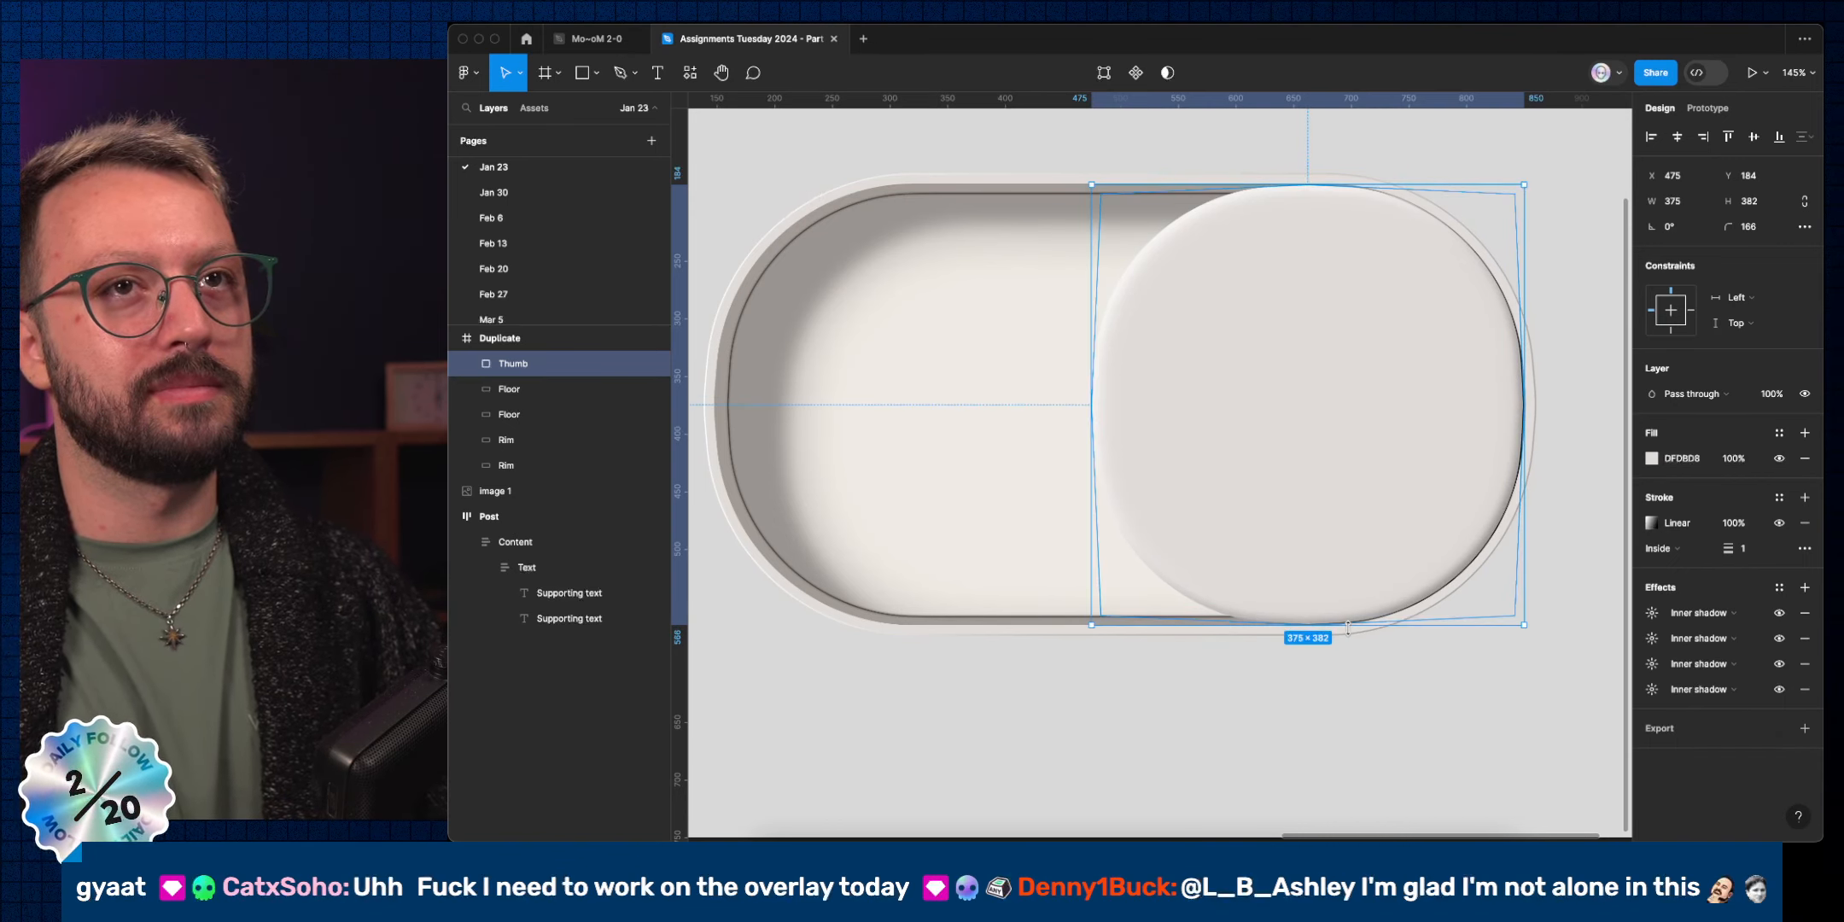
key("super+shift+Right")
key("shift+Left")
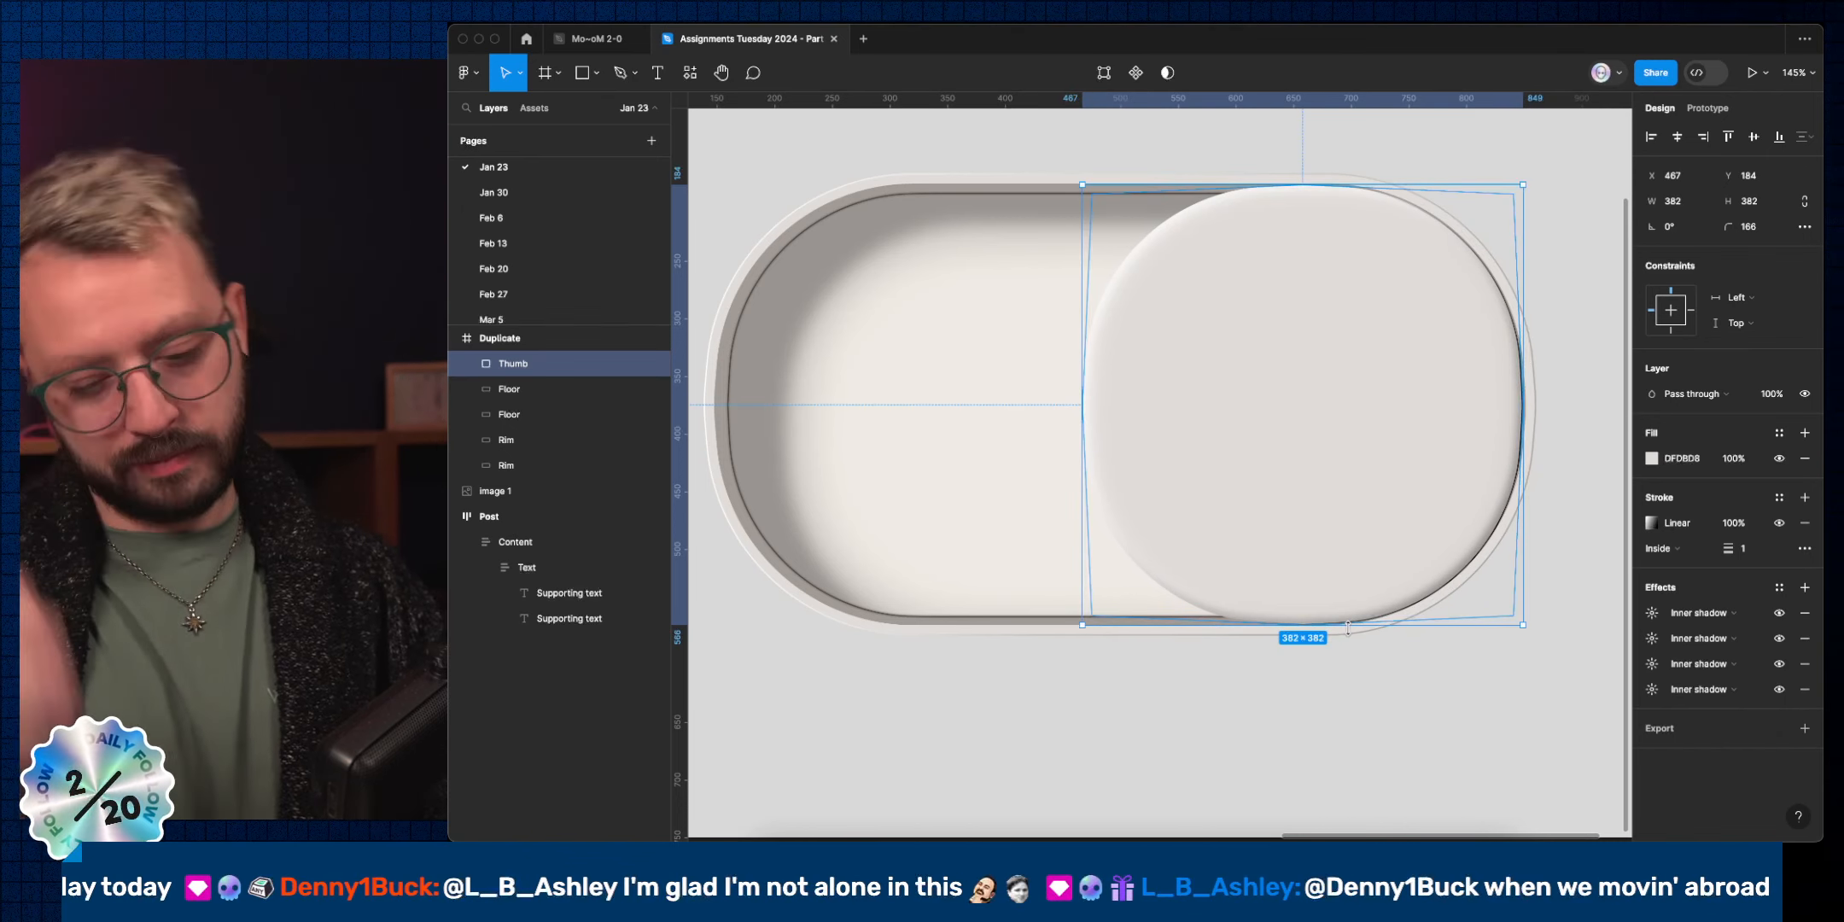
Give the Thumb's path points a 1000 corner radius and nudge the knob right to X 470.
double_click(1348, 625)
left_click(1302, 183)
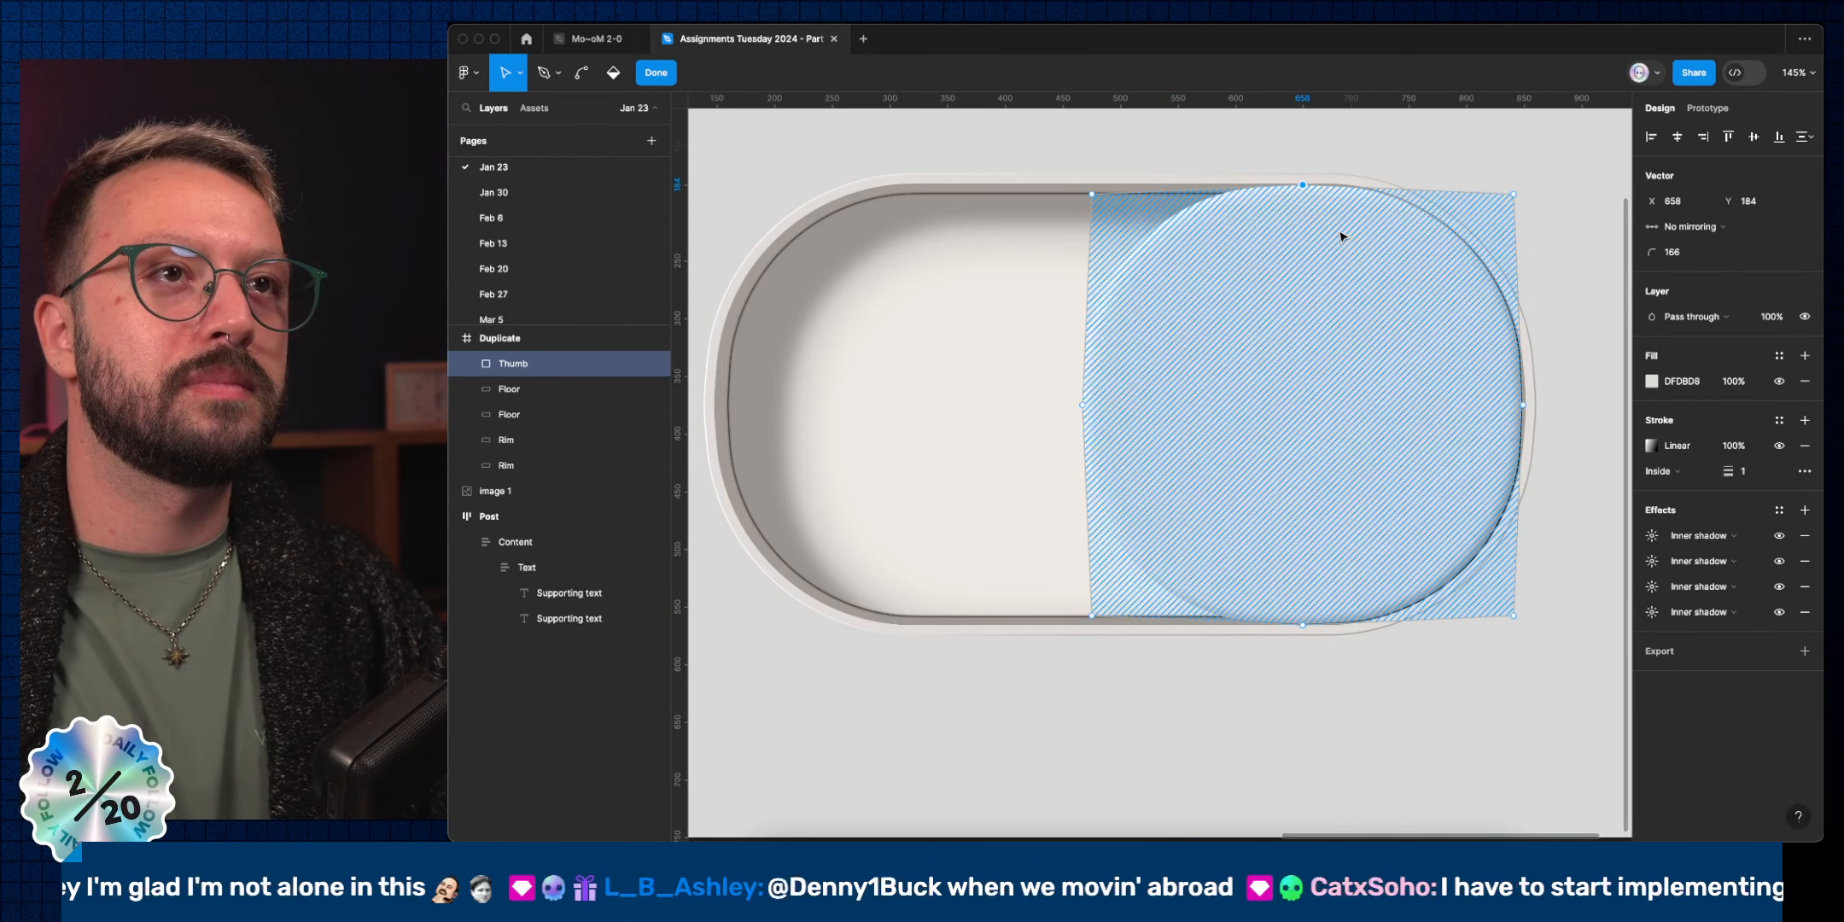
left_click_drag(993, 373, 1538, 424)
left_click_drag(1362, 745, 1270, 565)
left_click(1678, 252)
key("shift+Up")
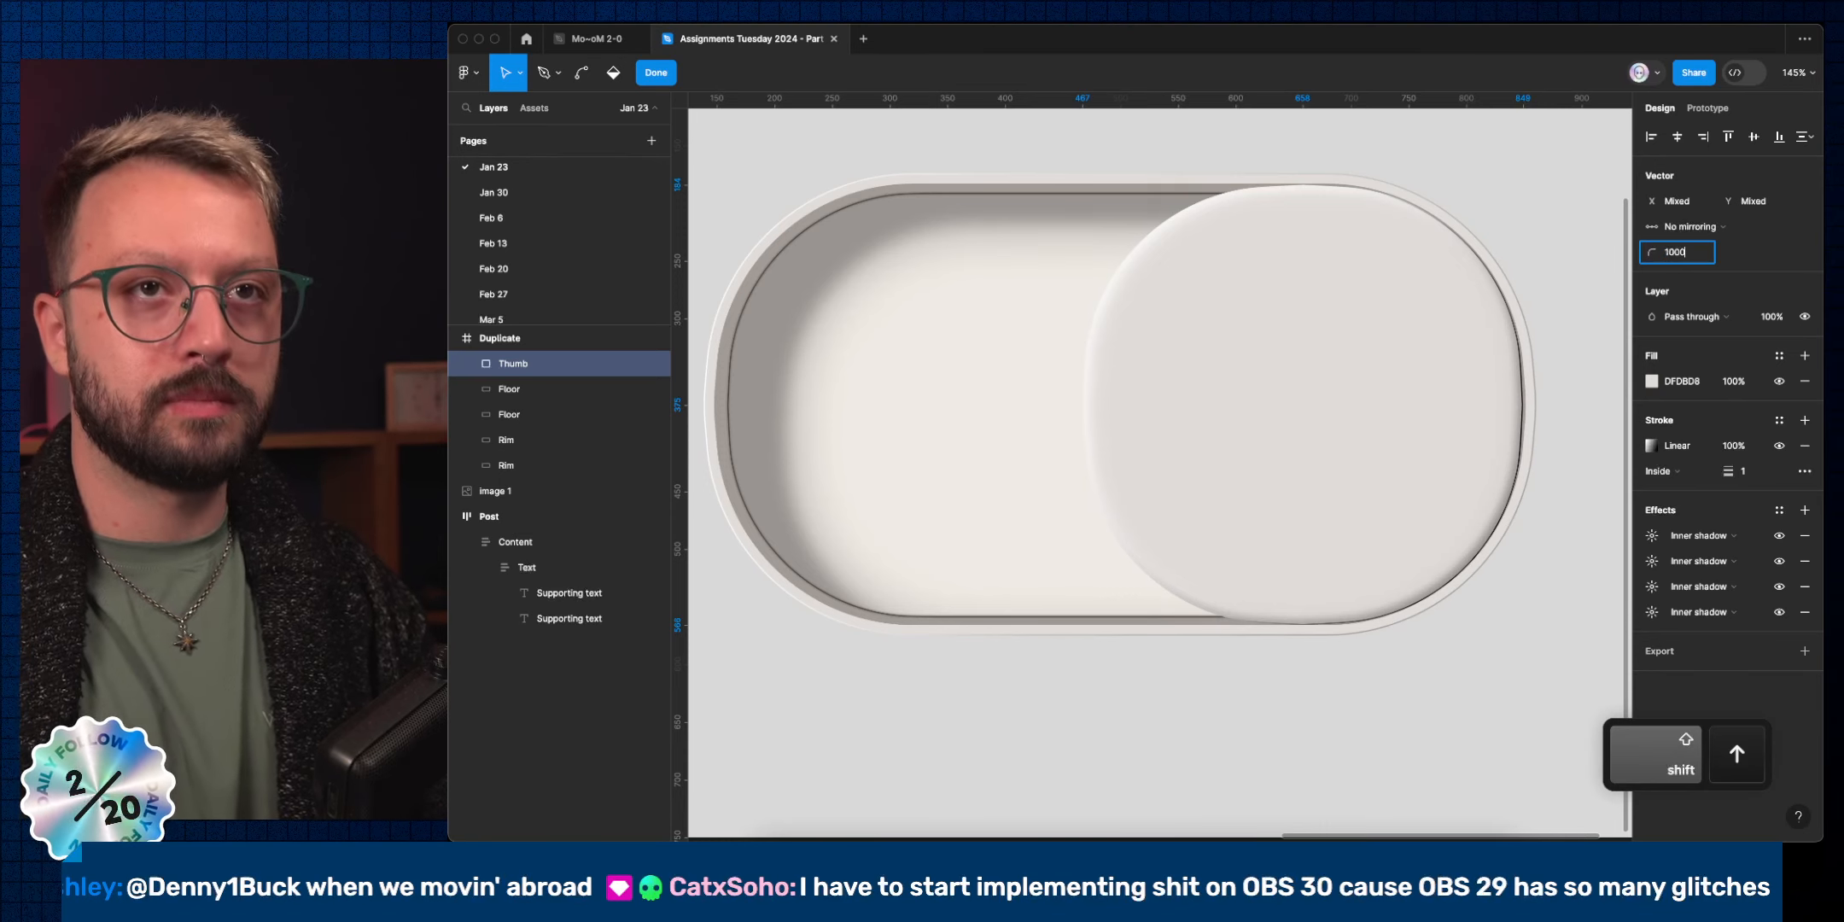
key("Return")
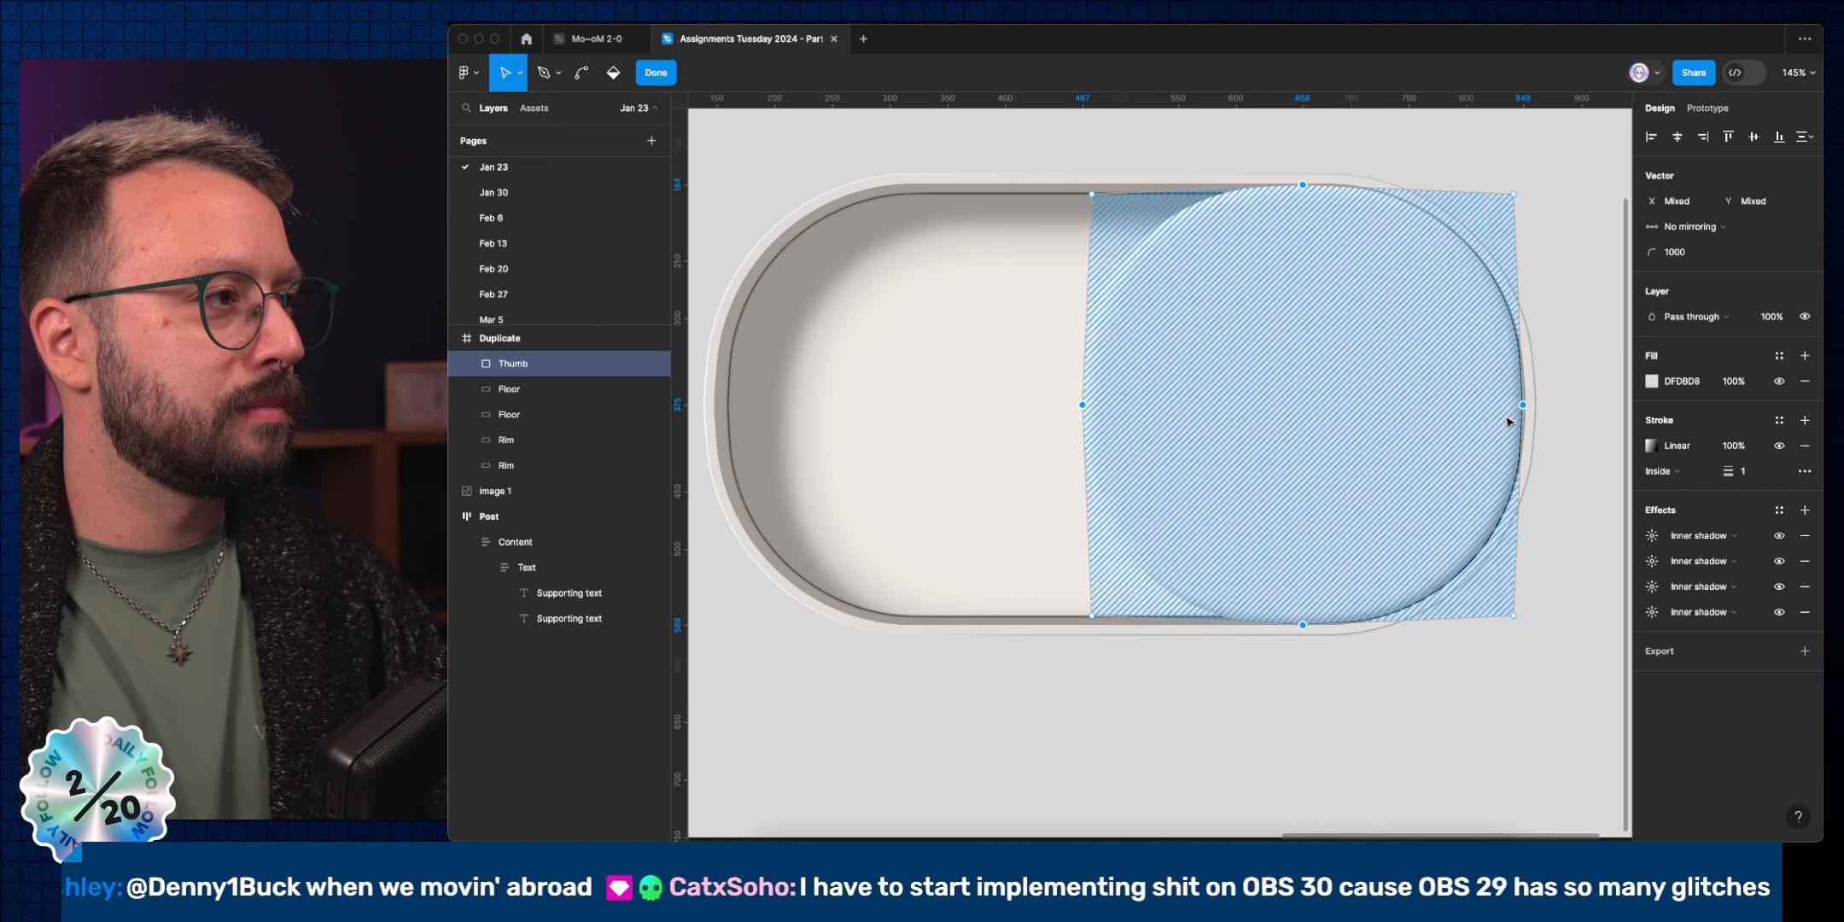
key("Escape")
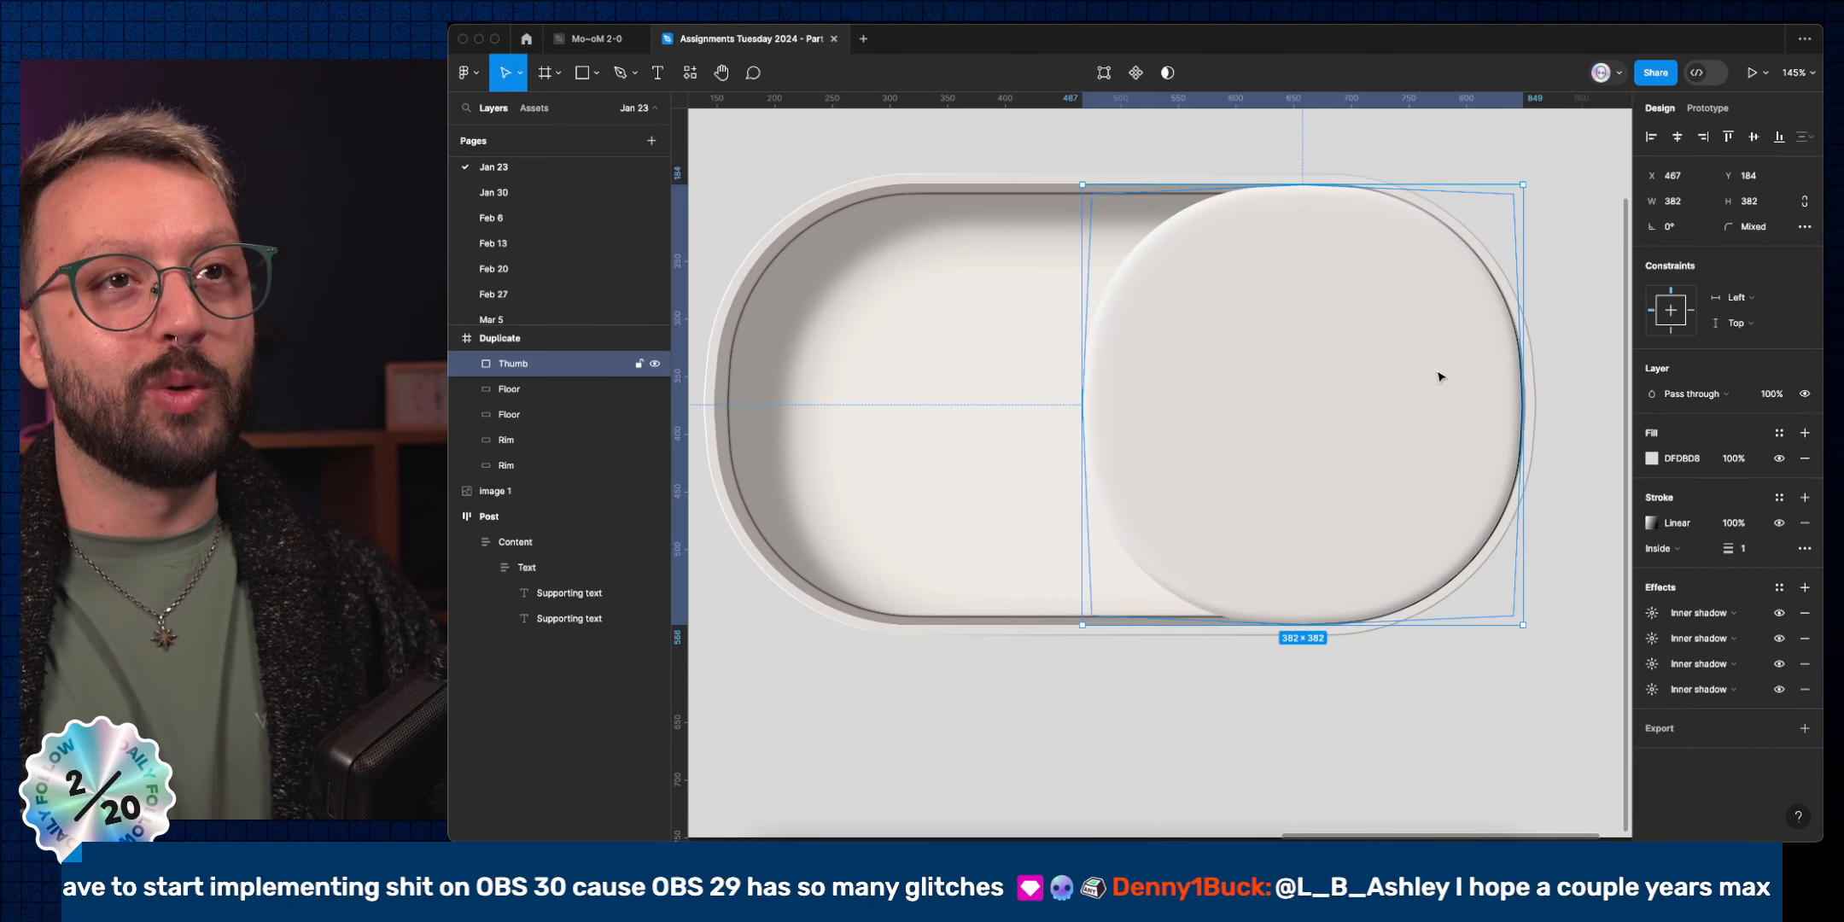
key("Right")
key("Right")
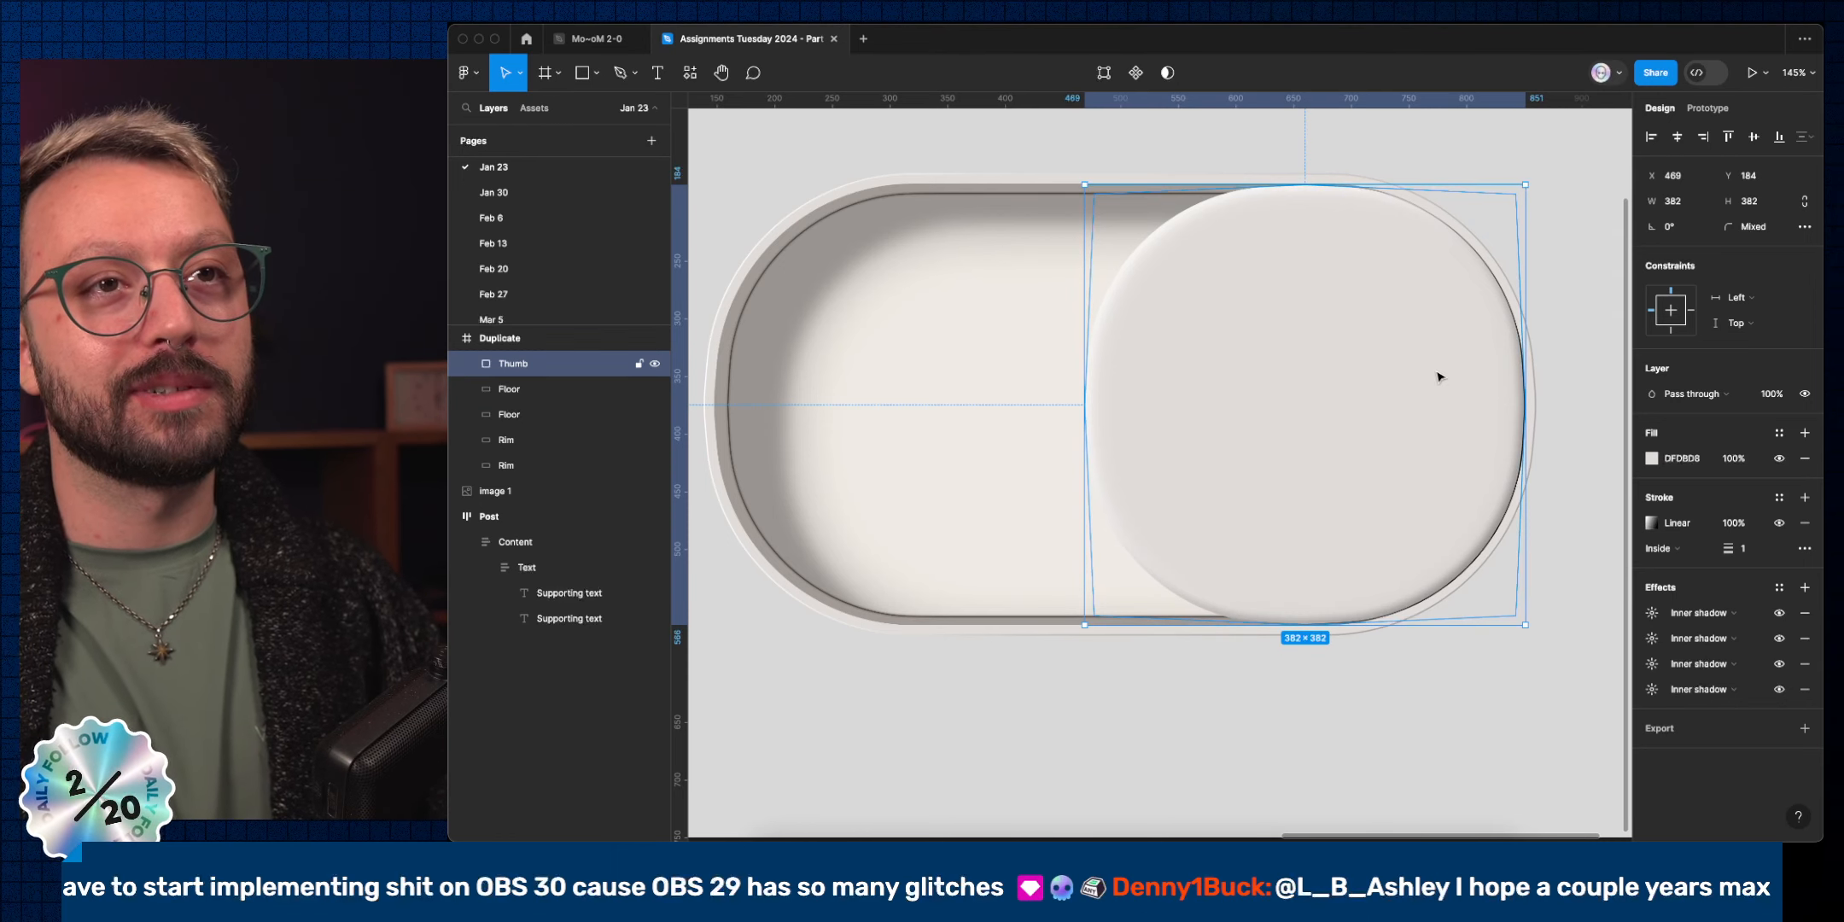
key("Right")
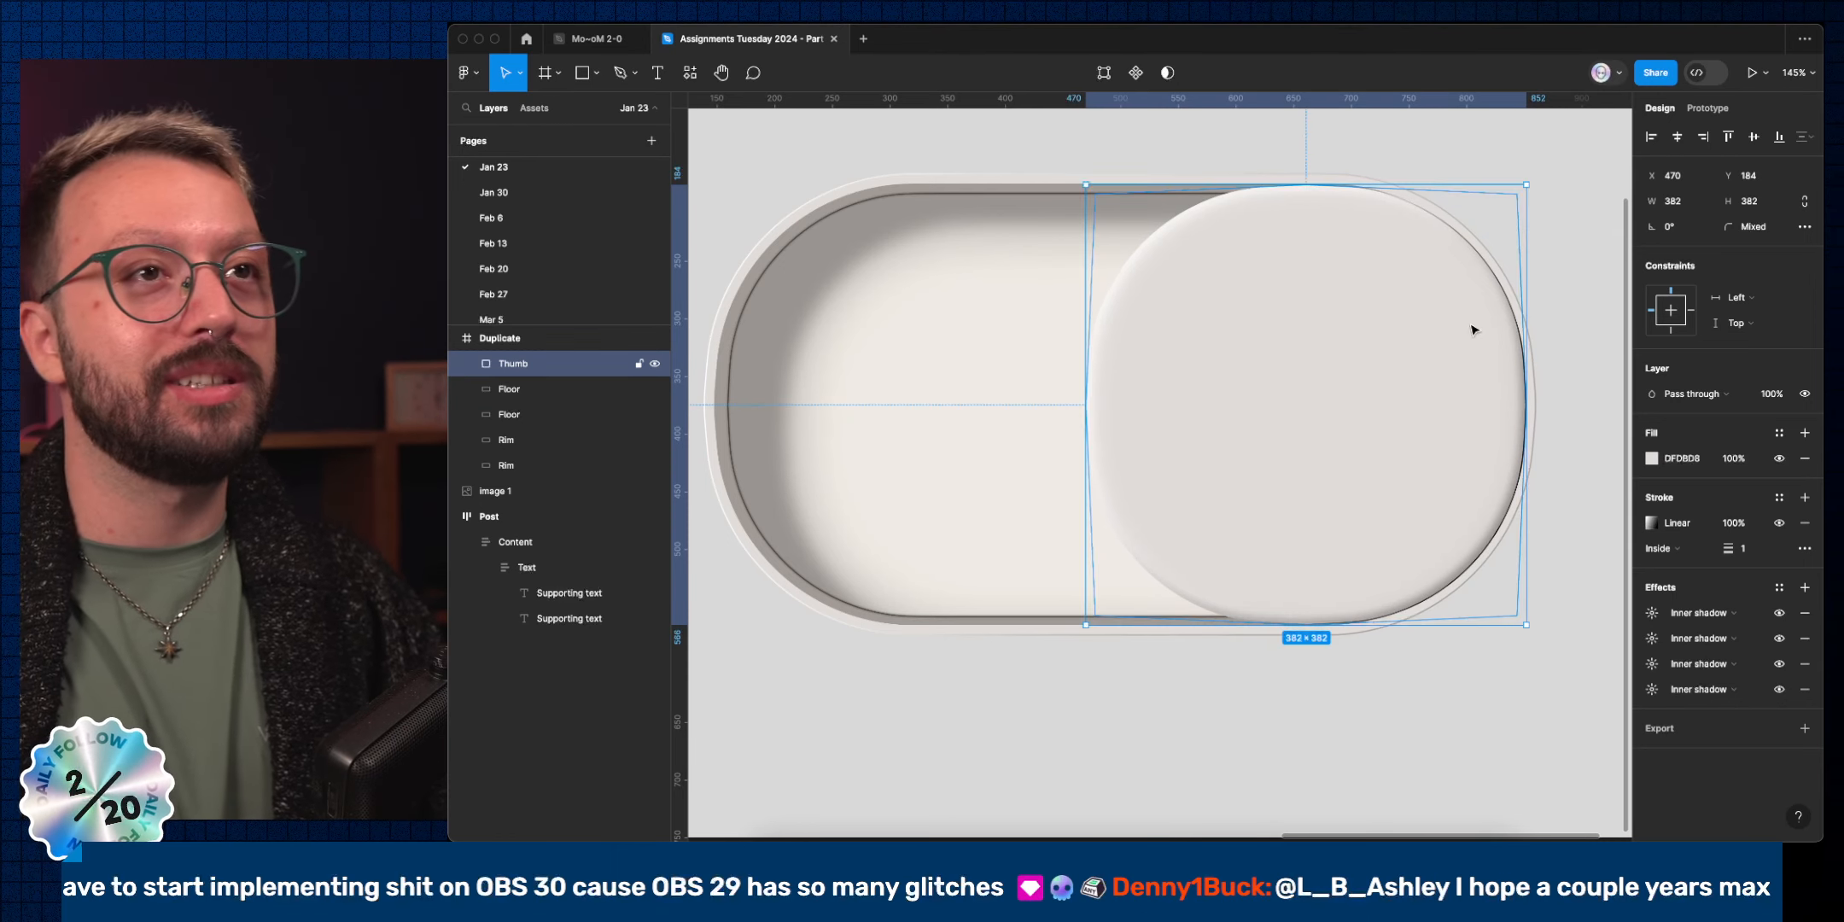
Re-enter the Thumb's path editing to reselect its four points, then exit.
left_click(1463, 158)
scroll(1547, 350, "down", 5)
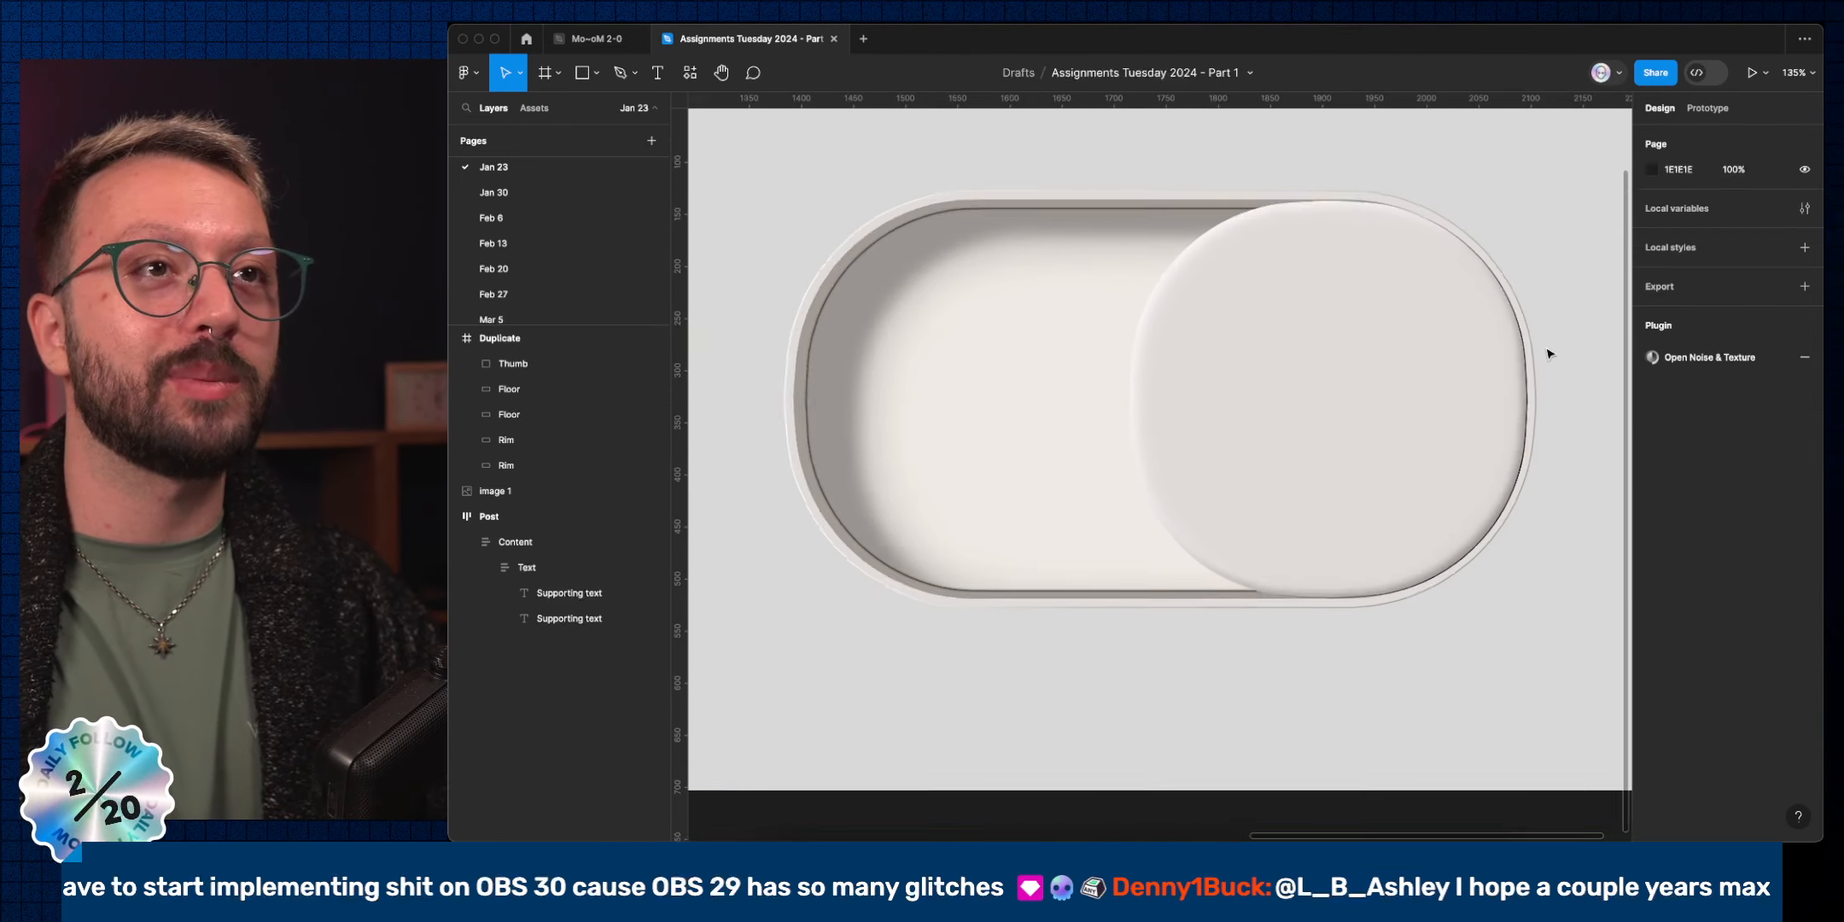
left_click(1524, 418)
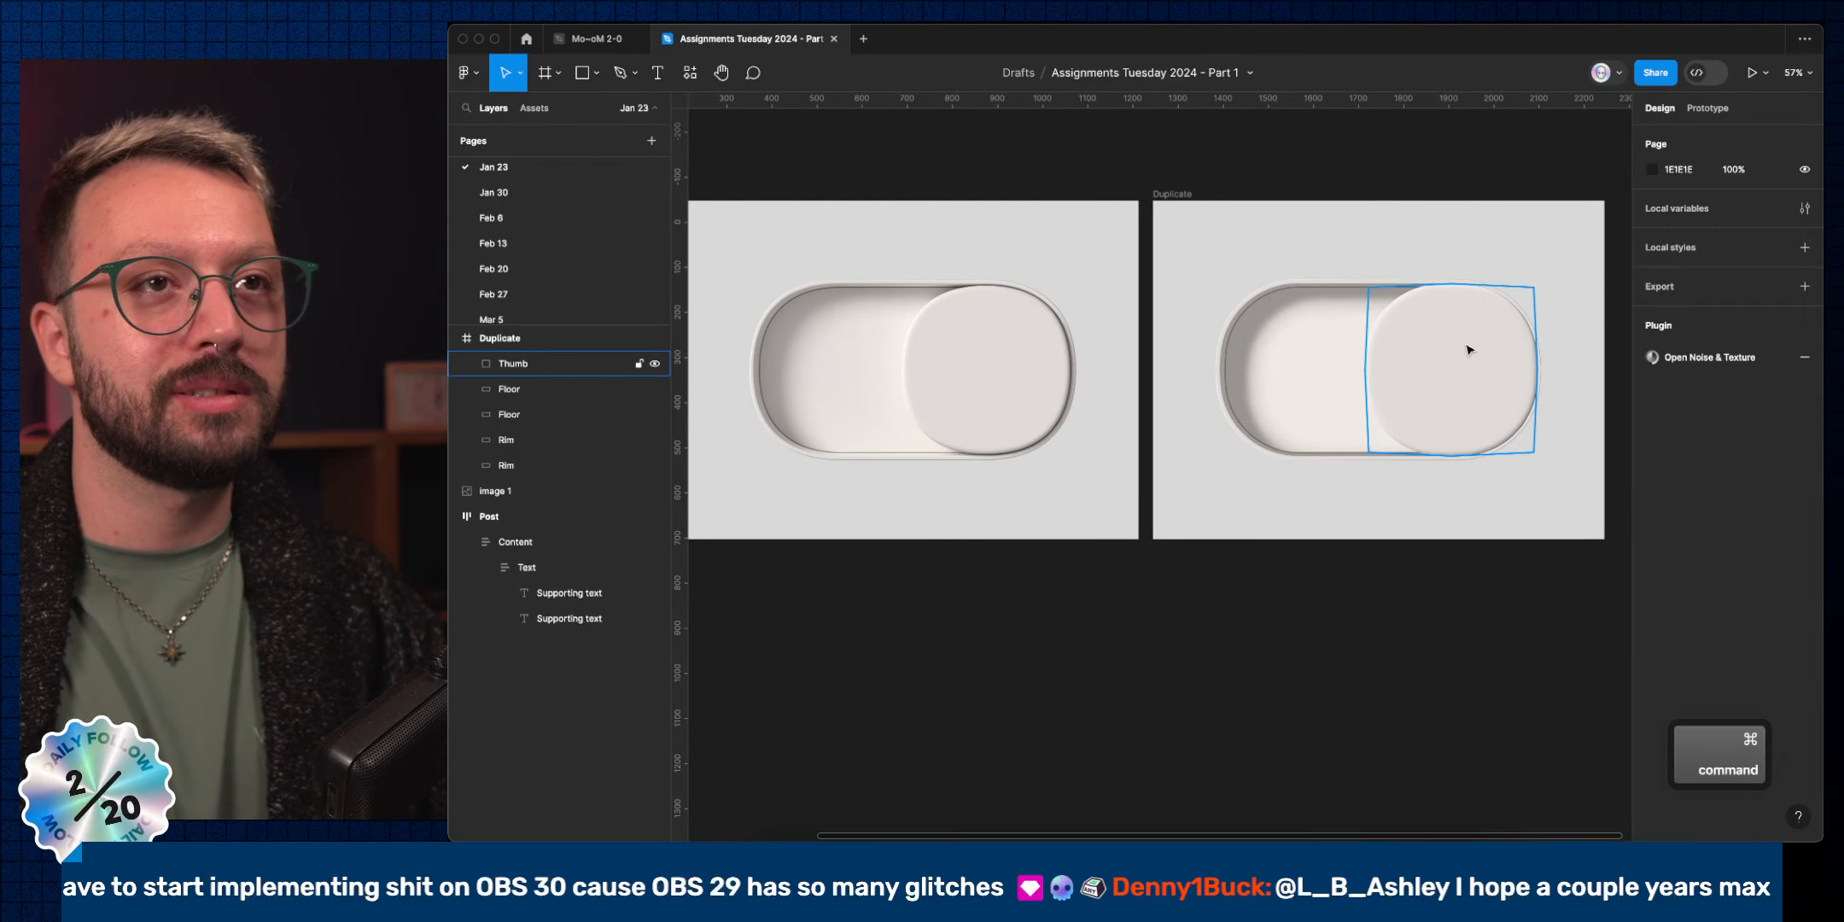
double_click(1529, 400)
left_click(1451, 285, "super")
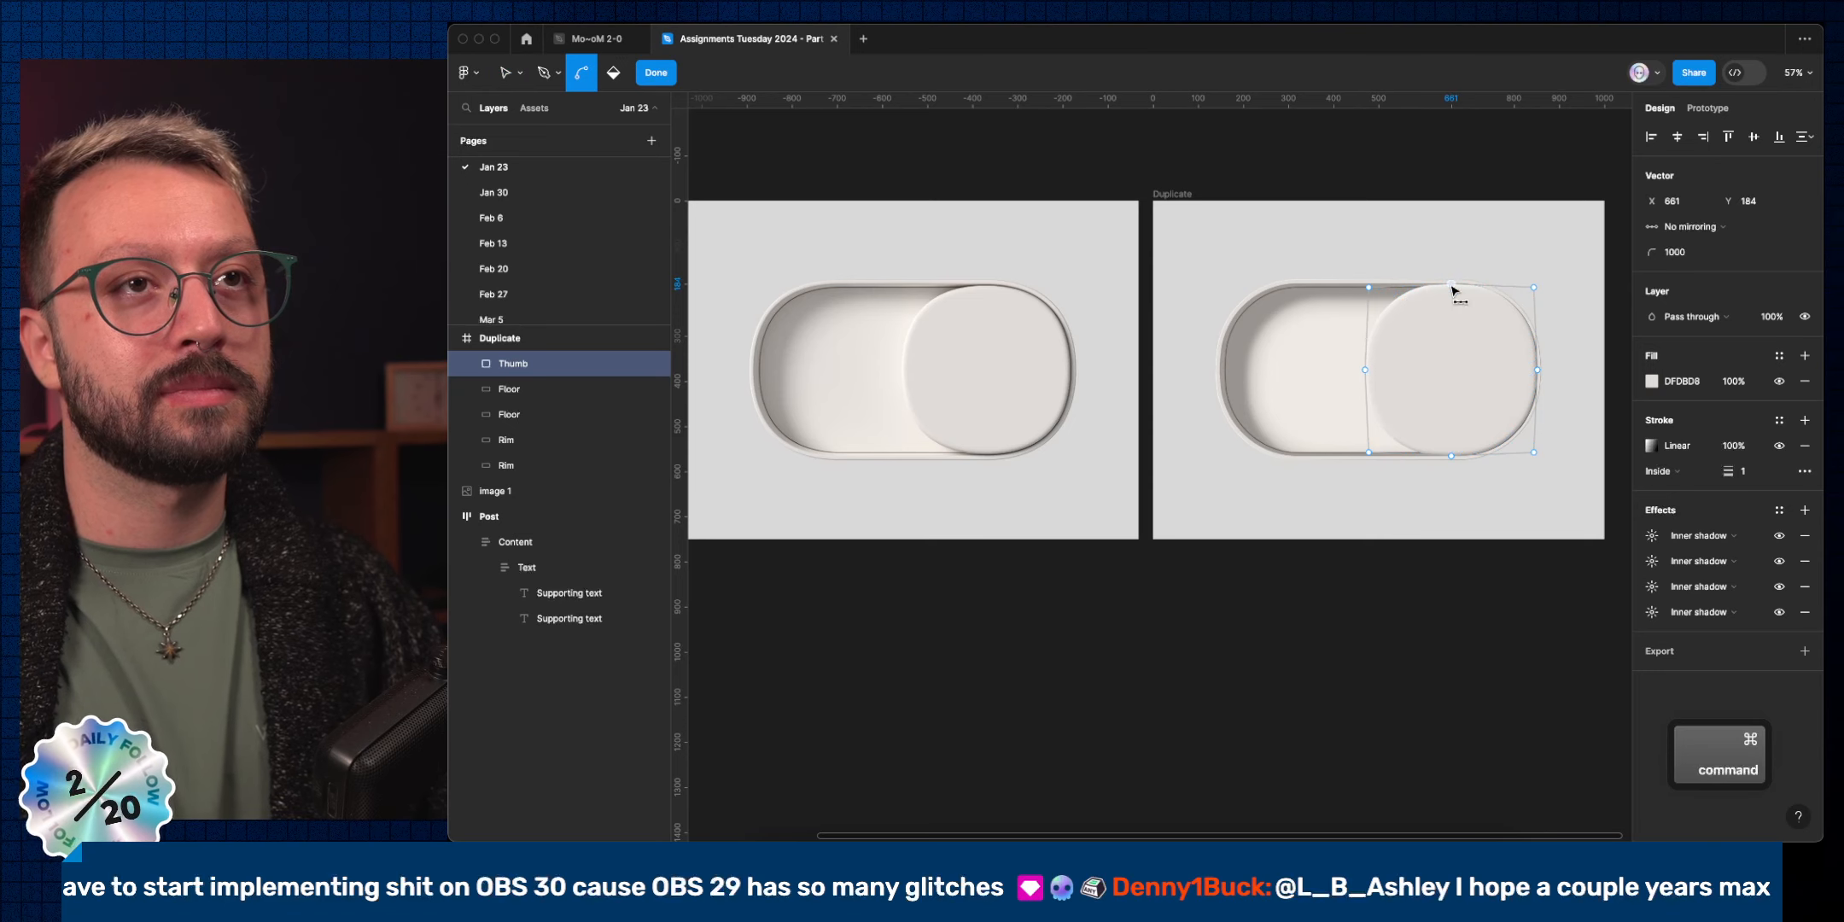
left_click(1537, 370)
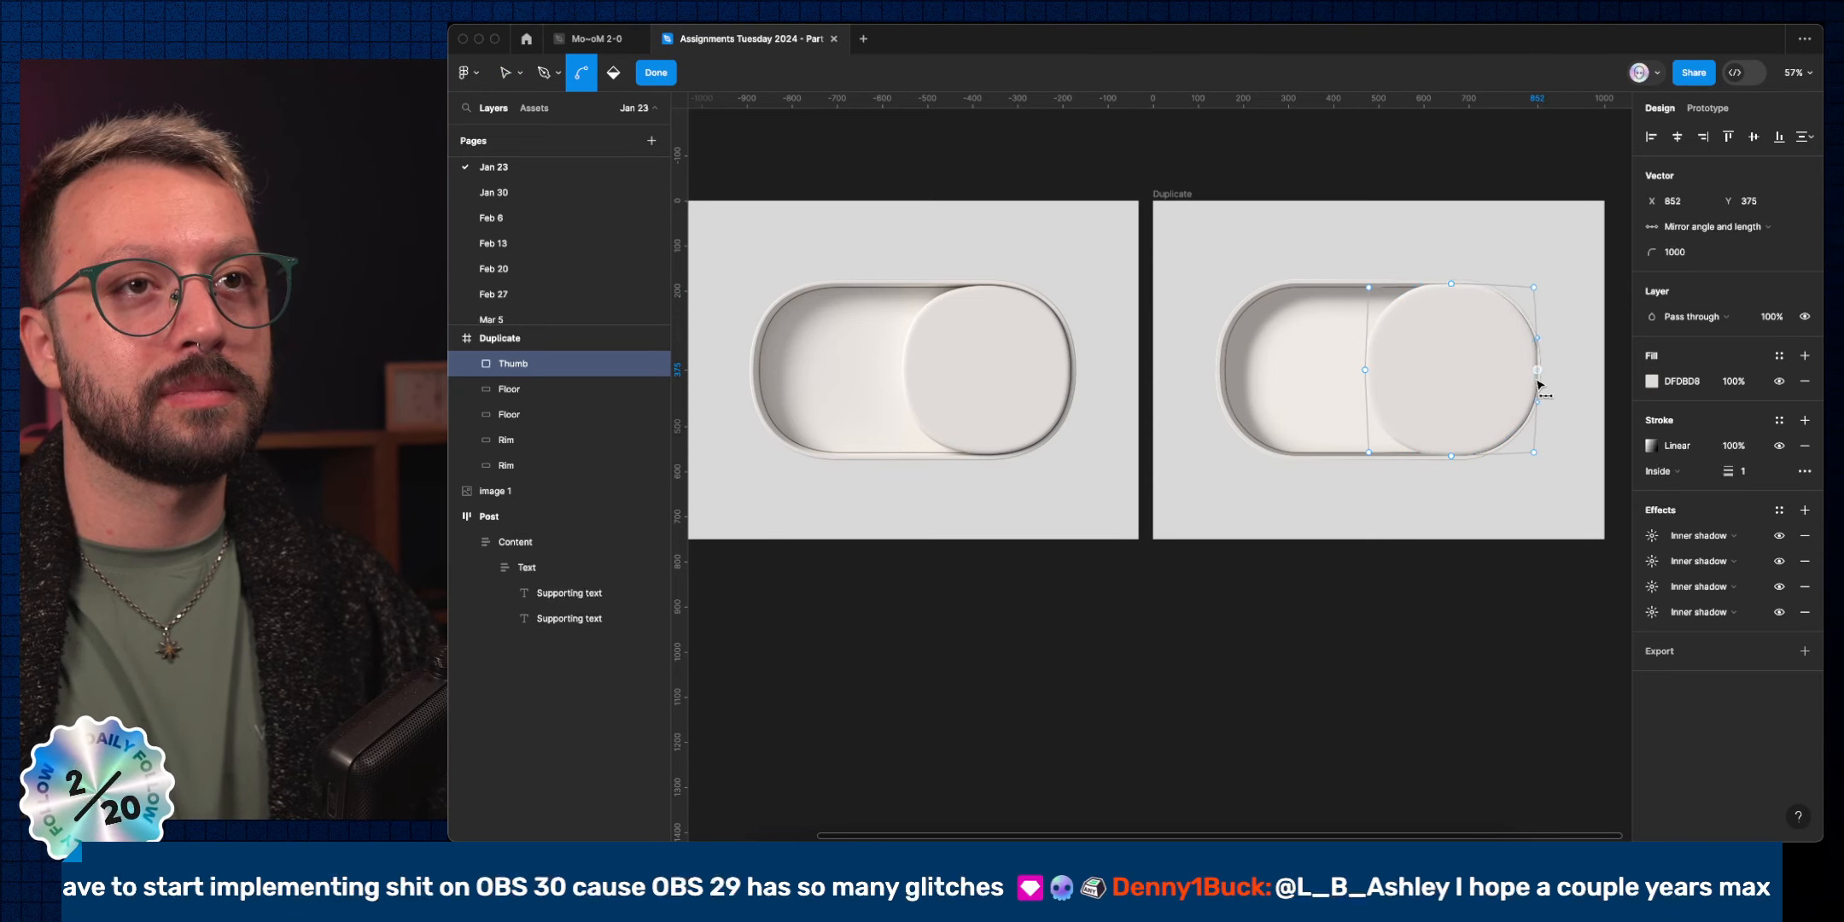
key("super+a")
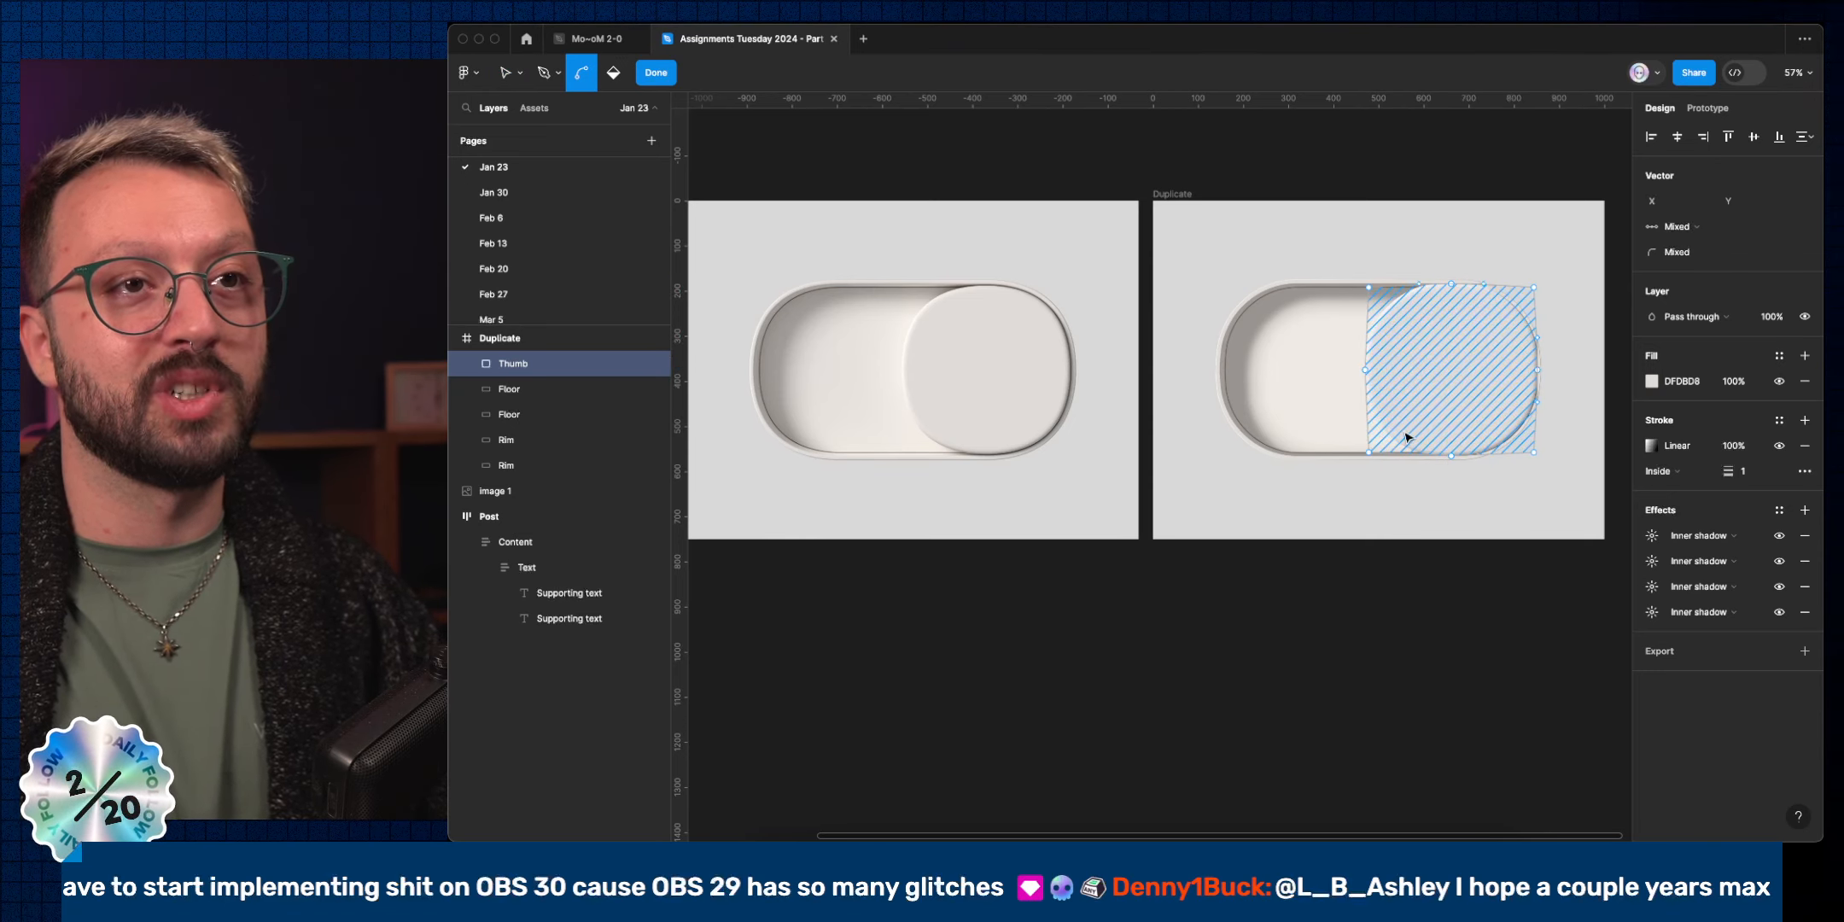
left_click(1451, 456)
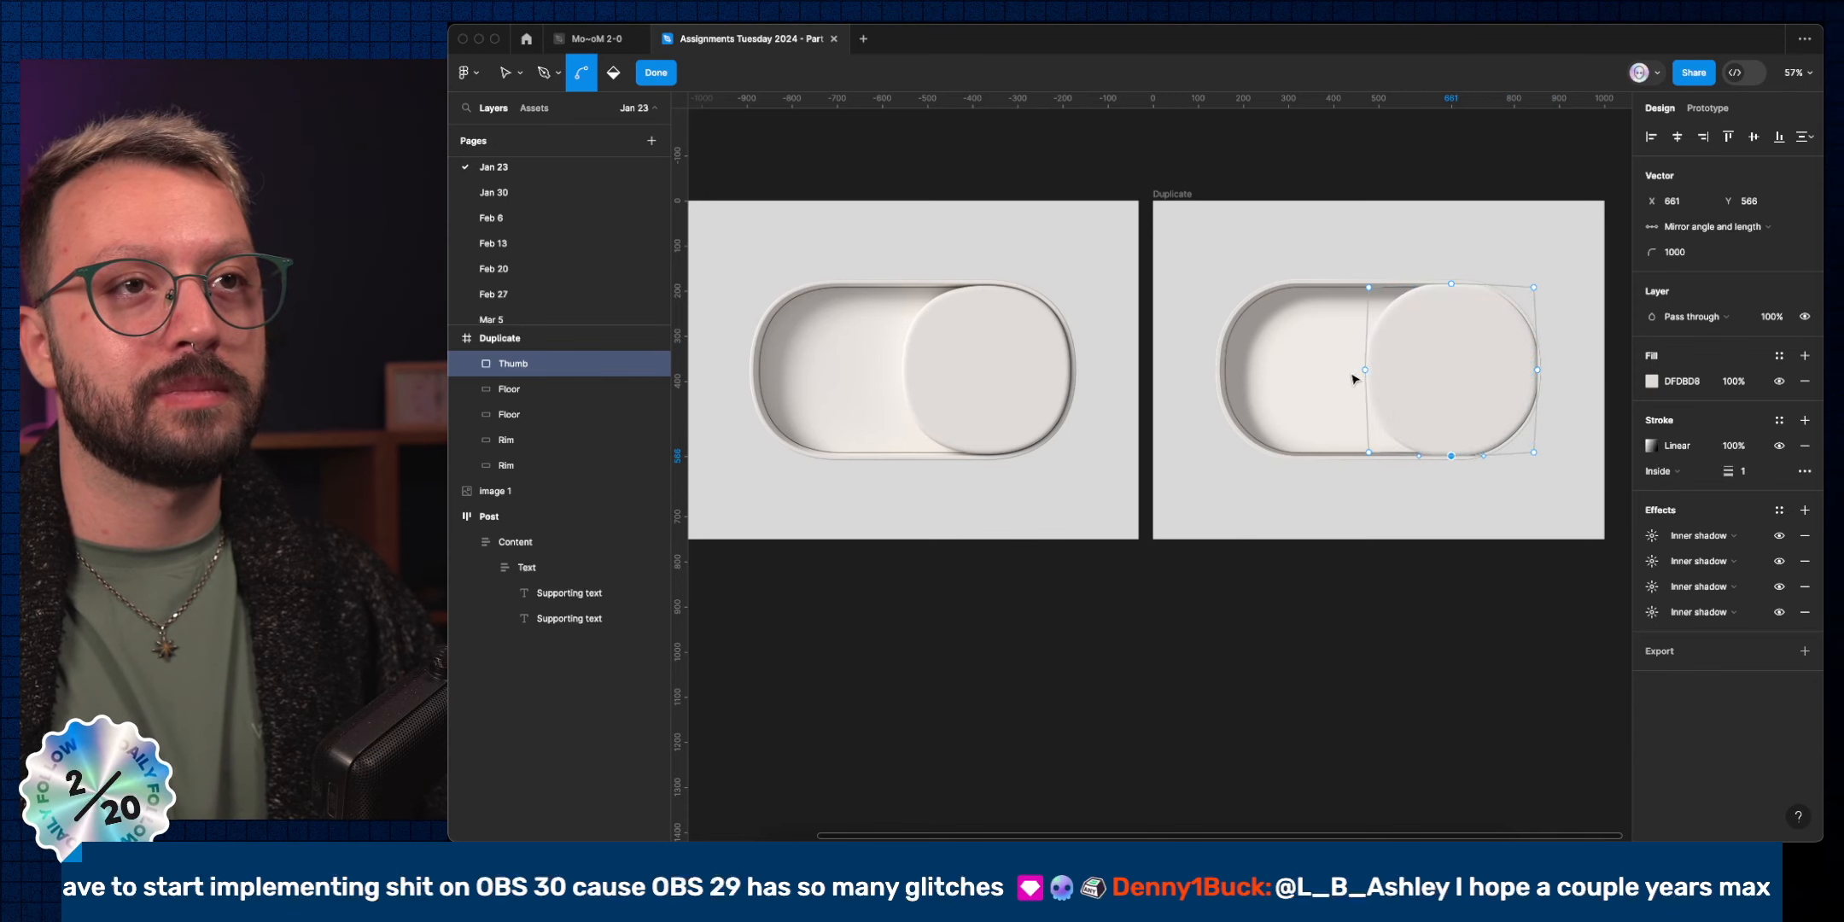
left_click(1365, 370)
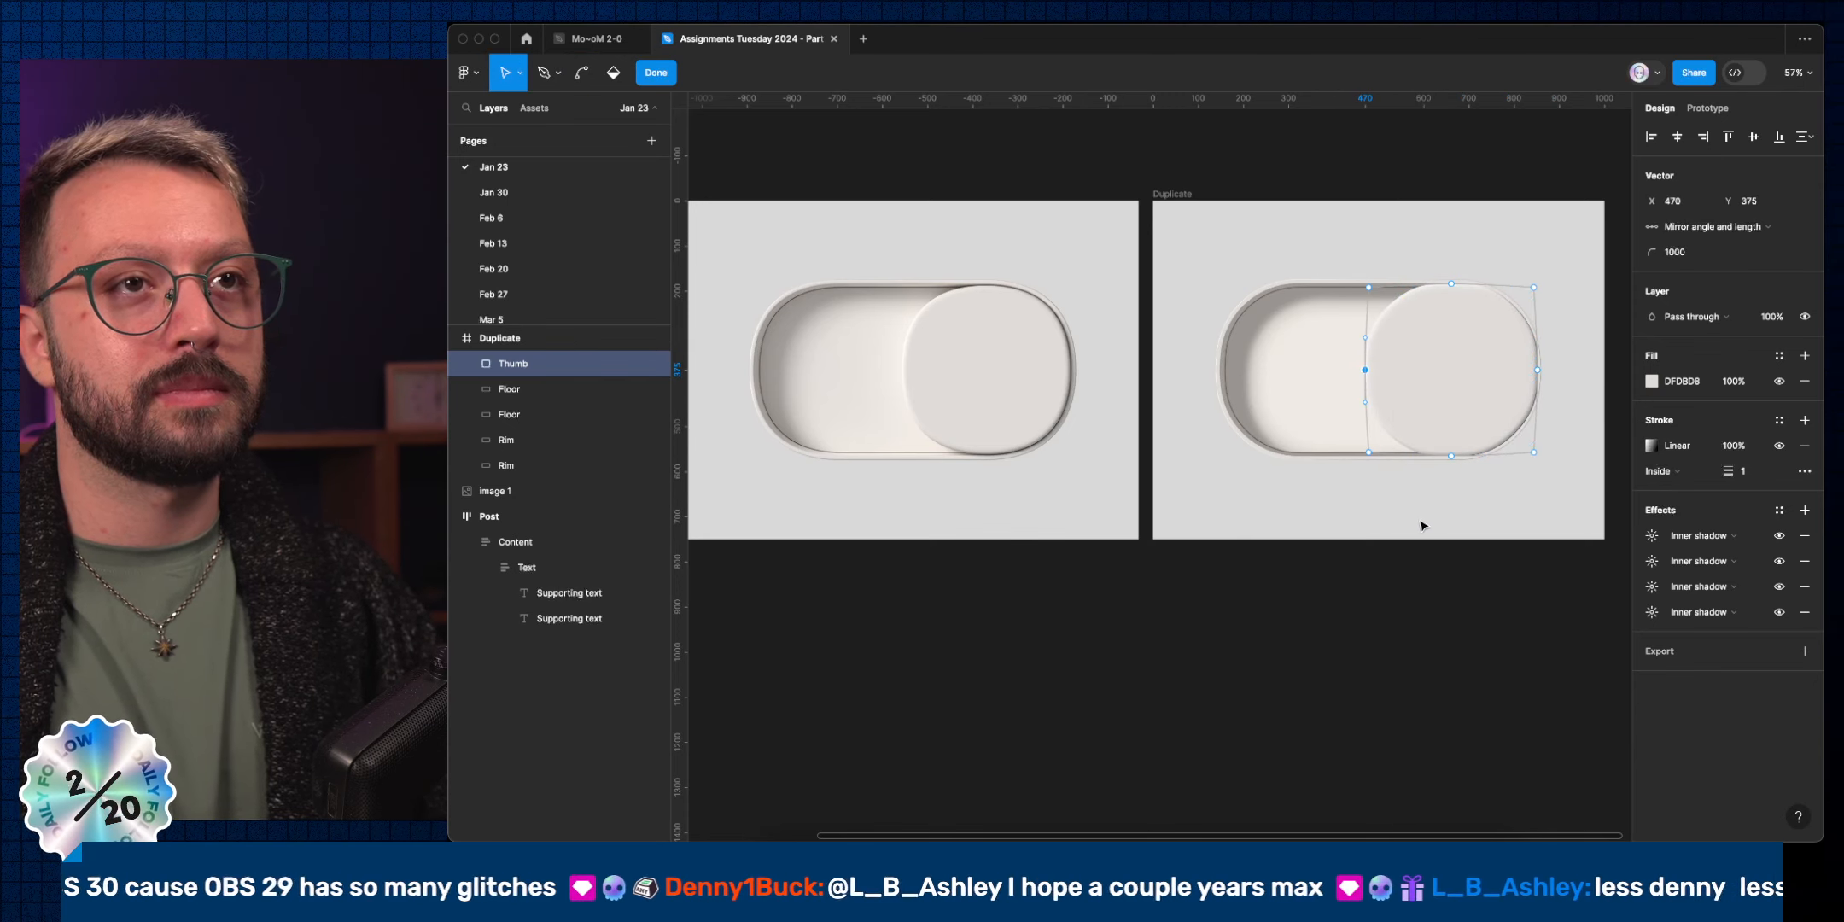
key("Escape")
key("Escape")
key("Escape")
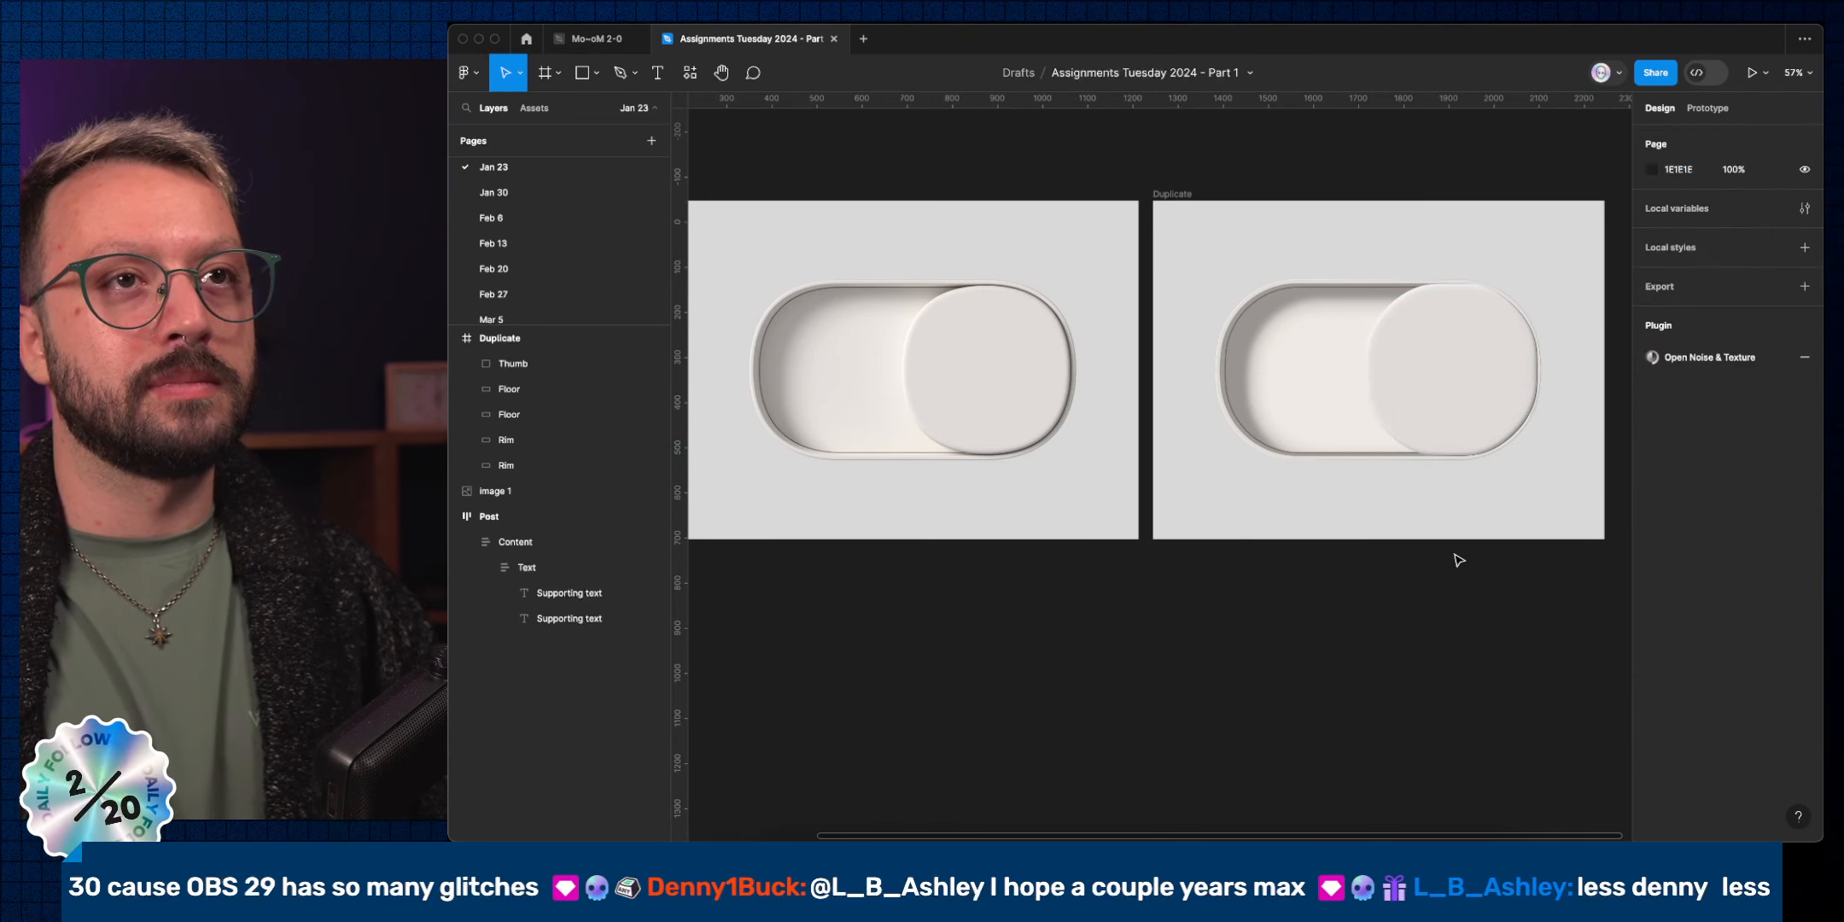
Lower the corner radius of the Thumb's four path points from 1000 to 0.
left_click(1444, 415)
scroll(1444, 416, "up", 5)
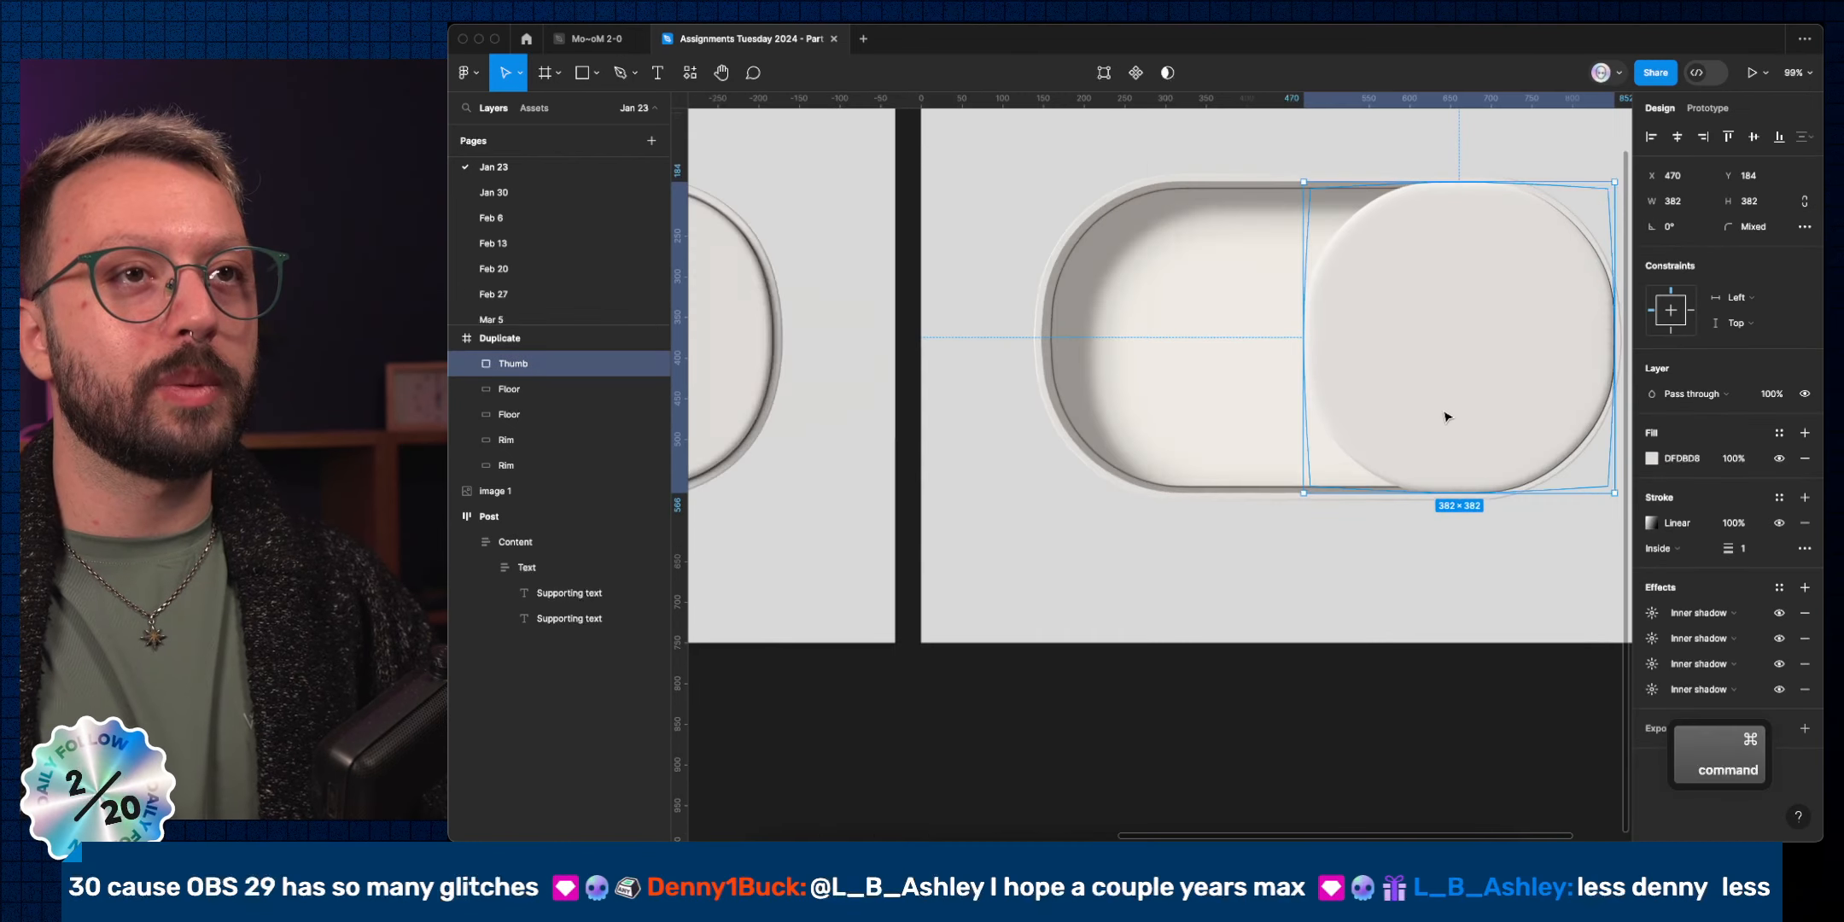
scroll(1444, 416, "right", 2)
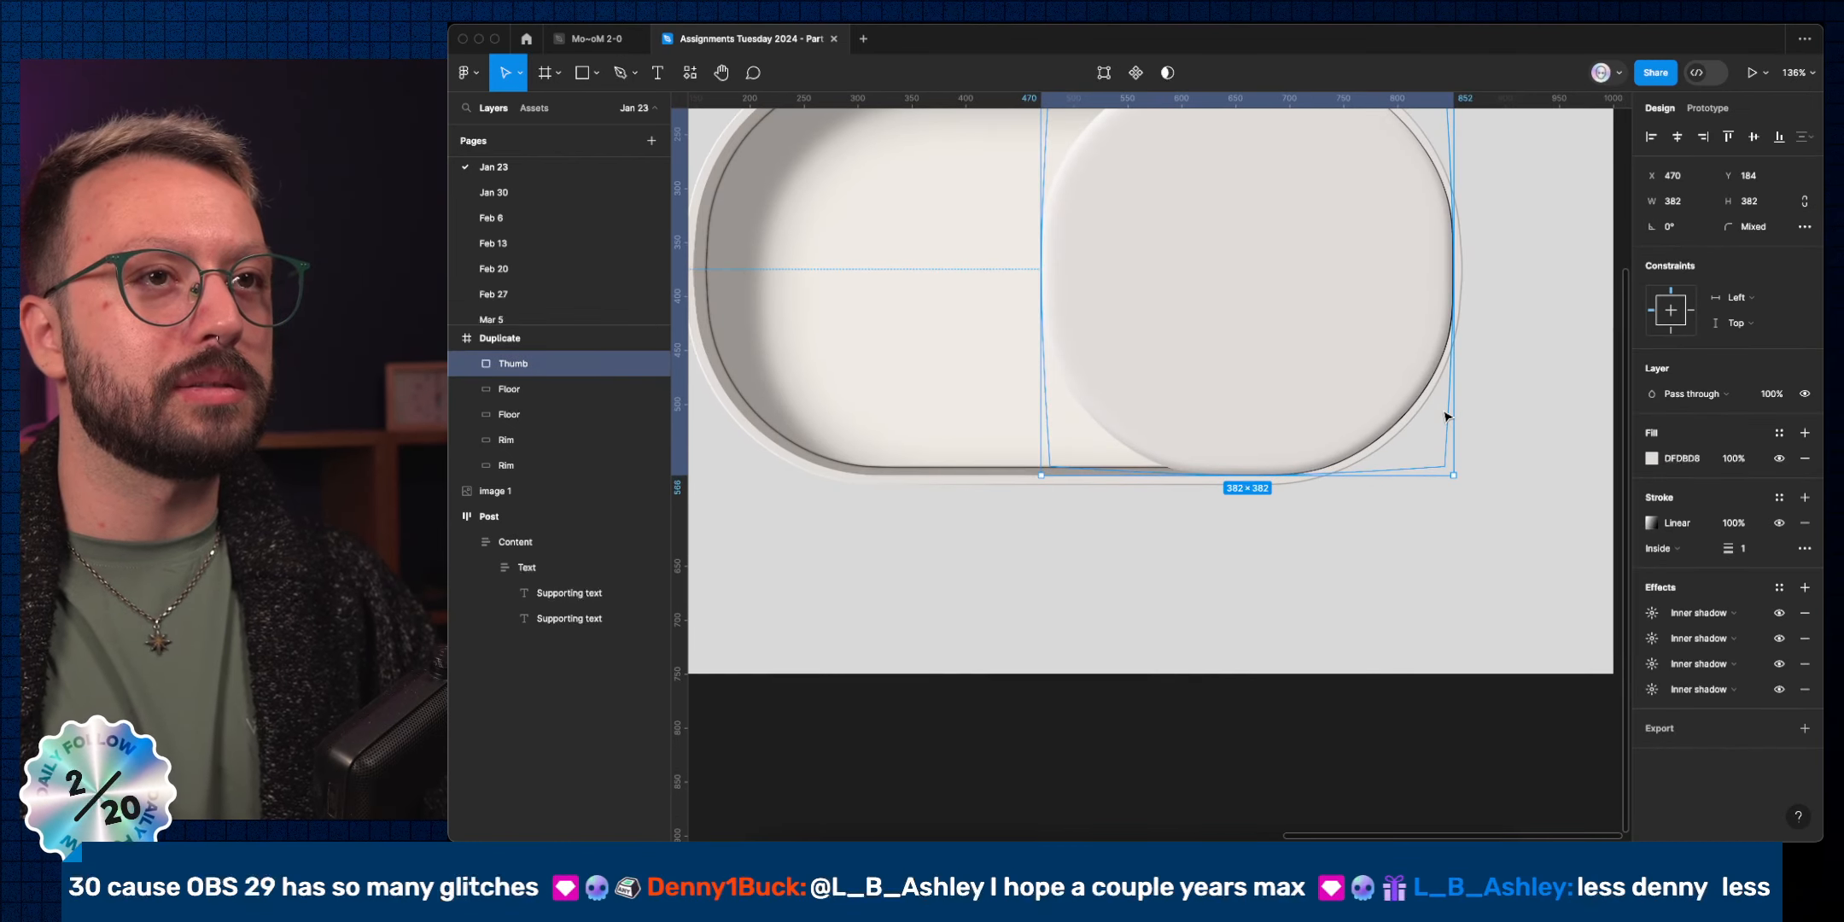
double_click(1350, 440)
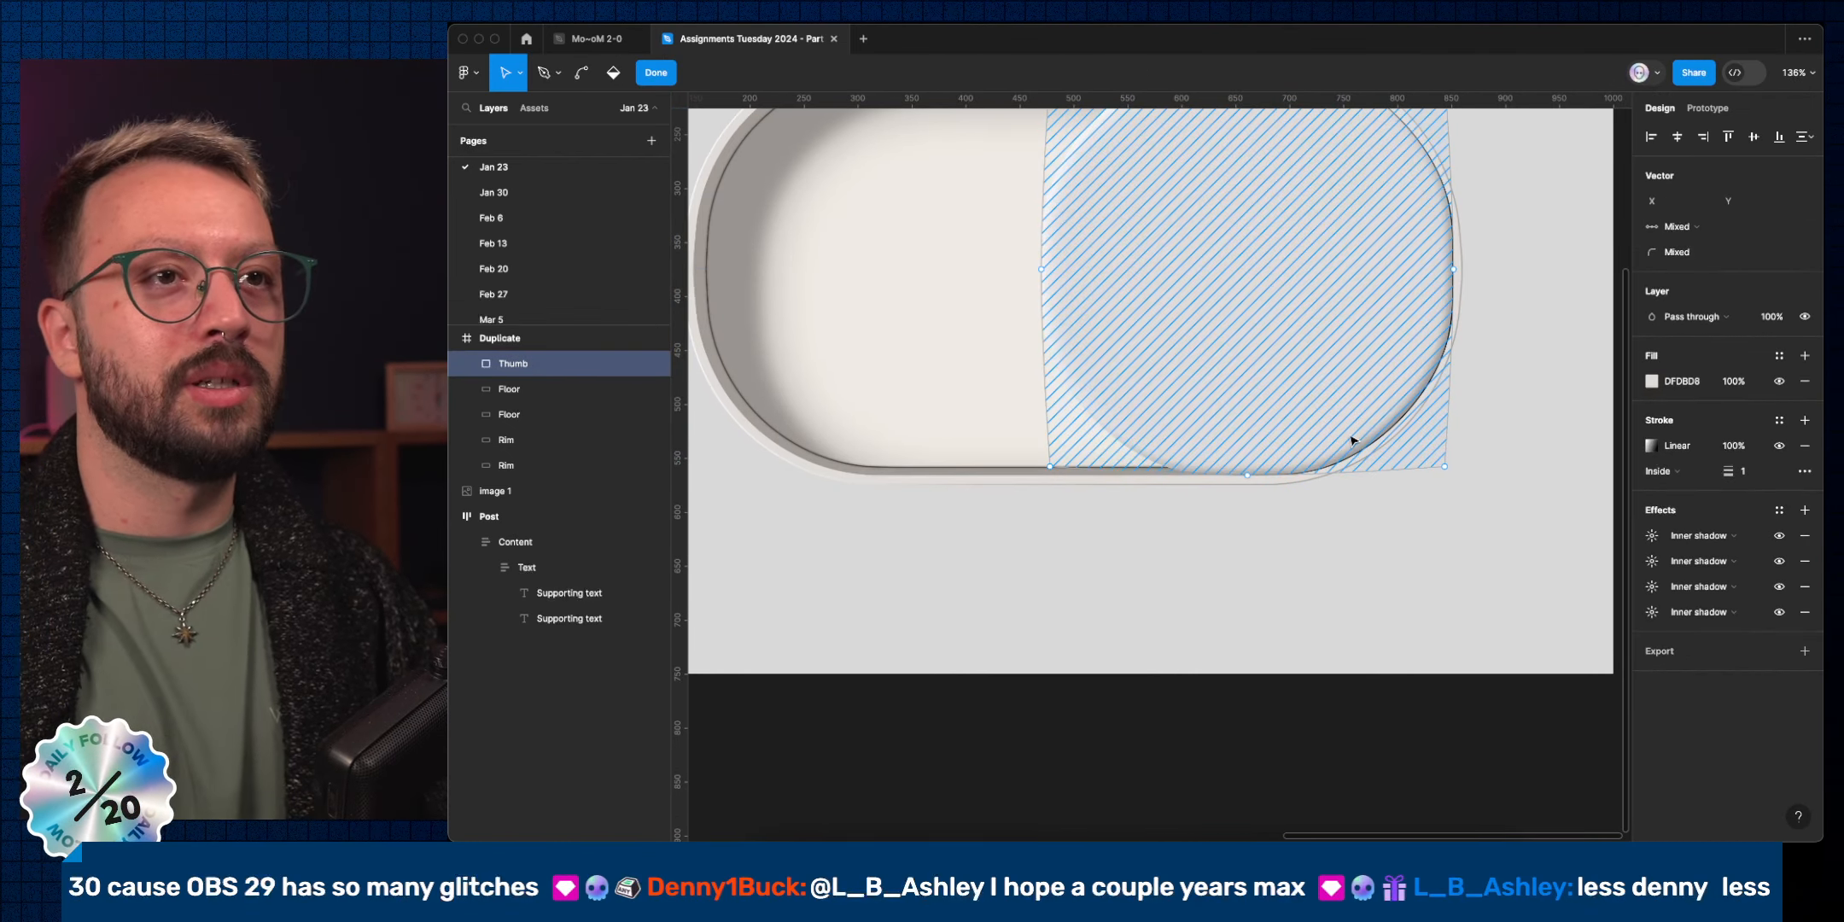
left_click(1248, 476)
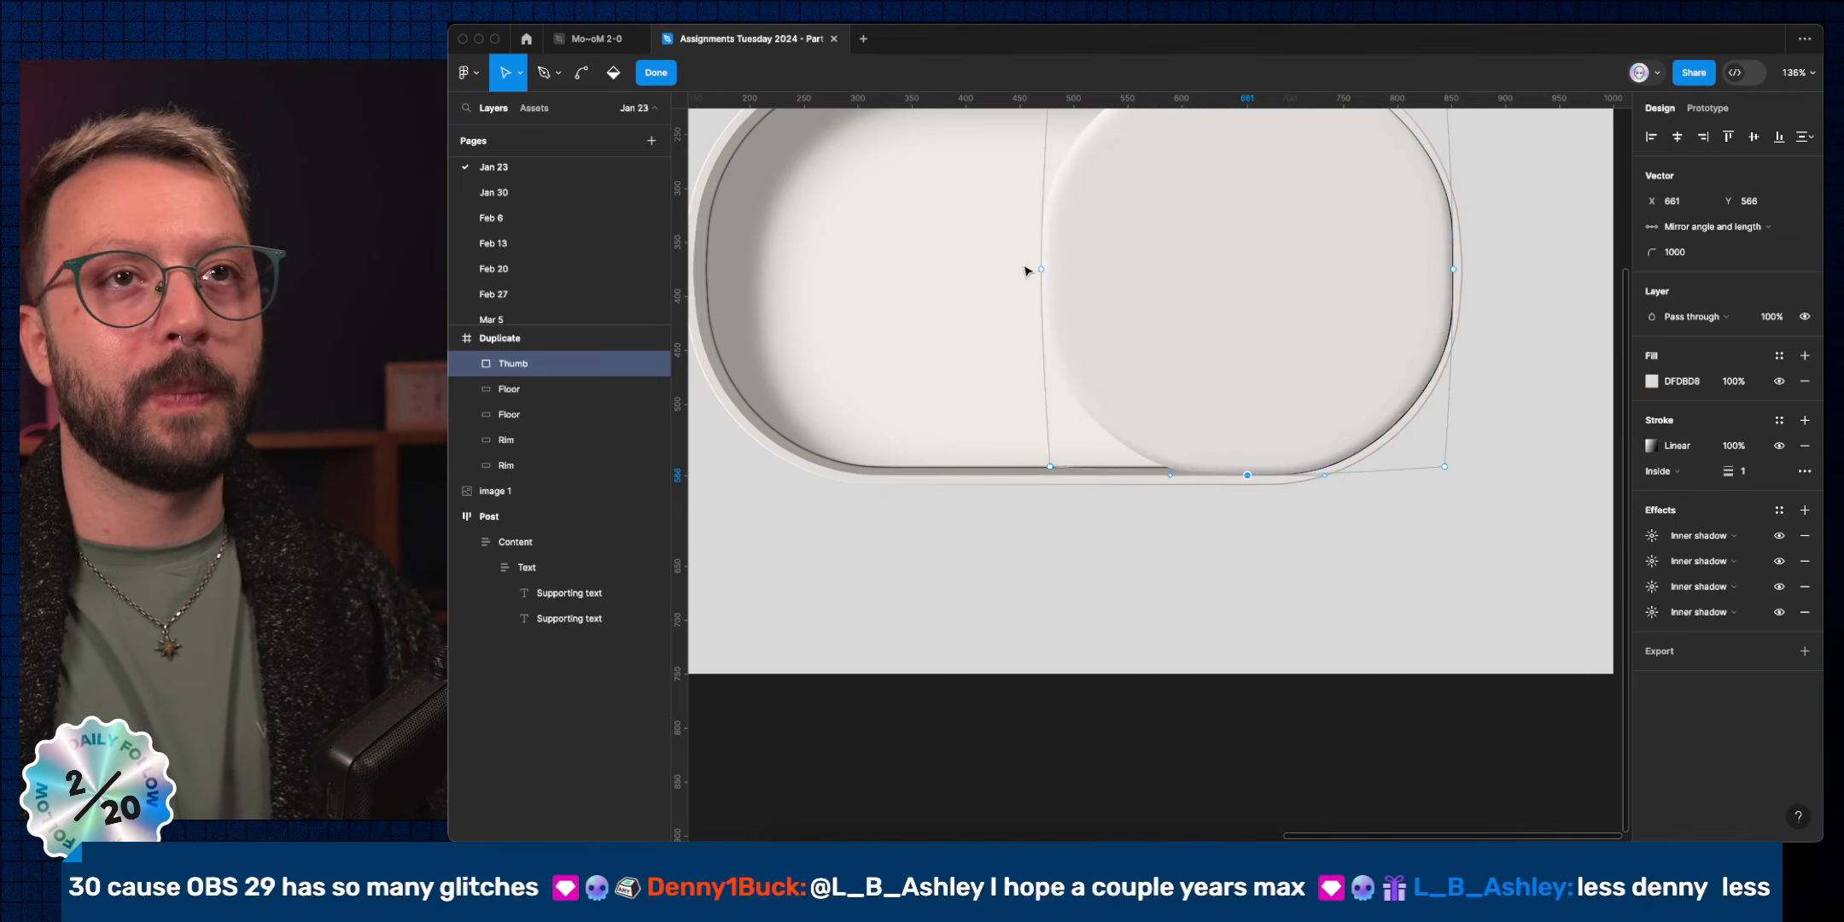
key("shift")
left_click_drag(982, 254, 1528, 280)
scroll(1451, 282, "up", 2)
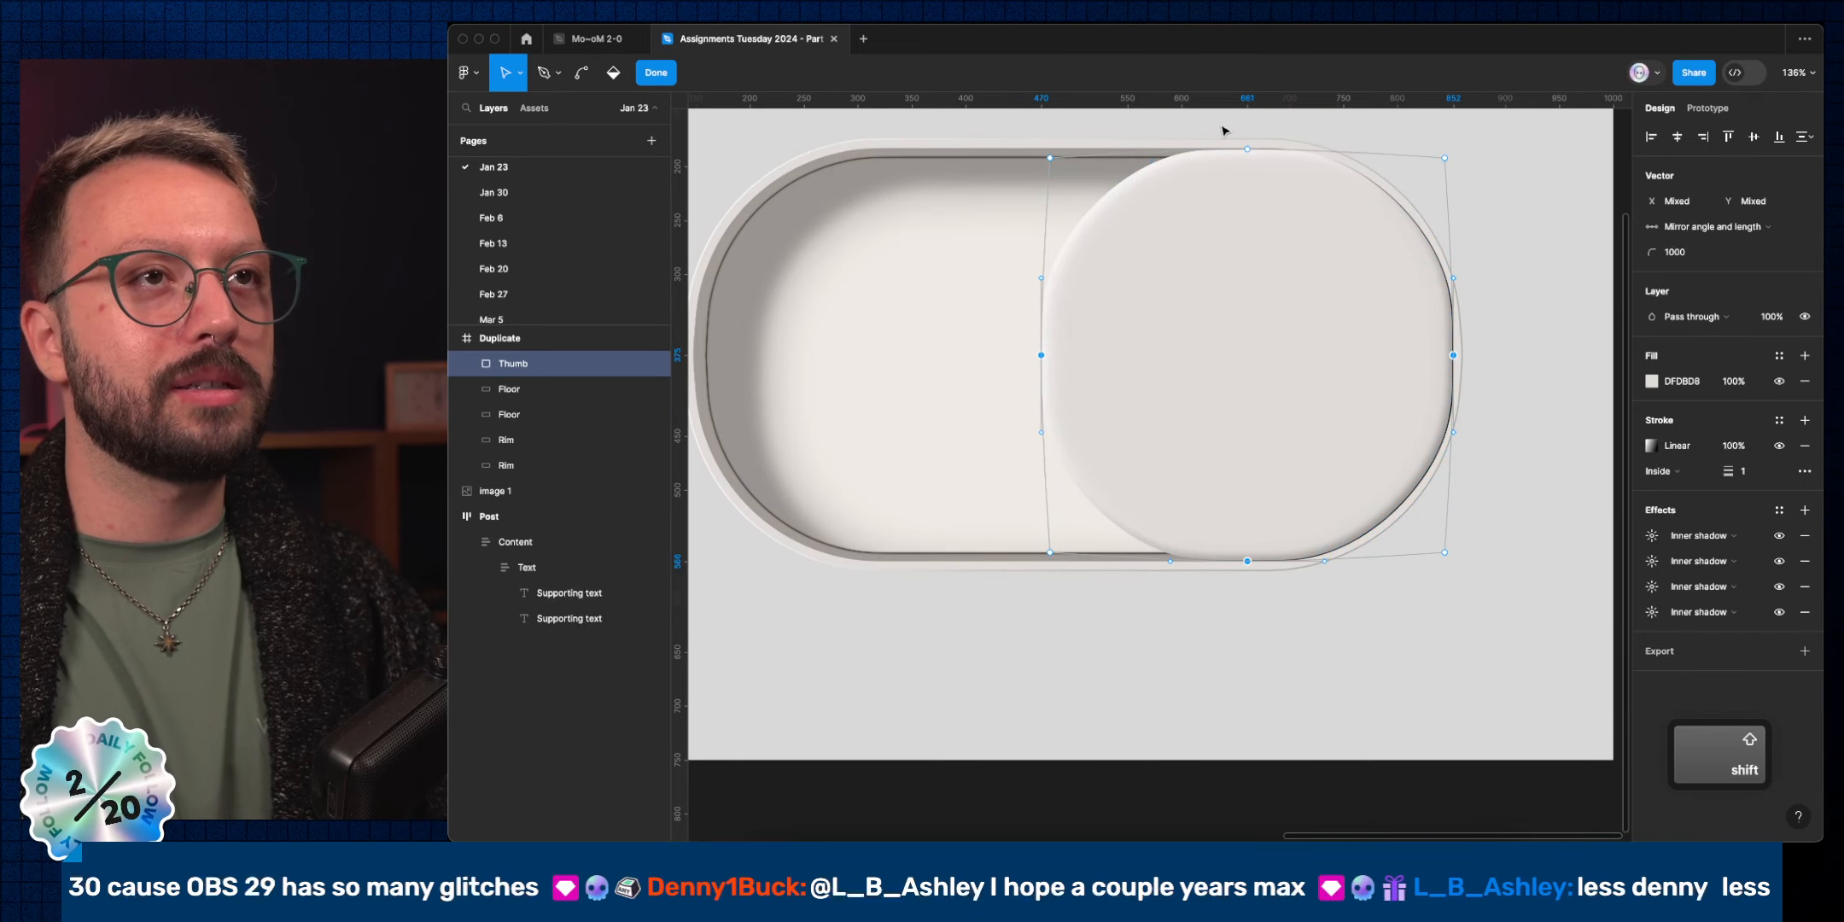
left_click(1247, 149, "shift")
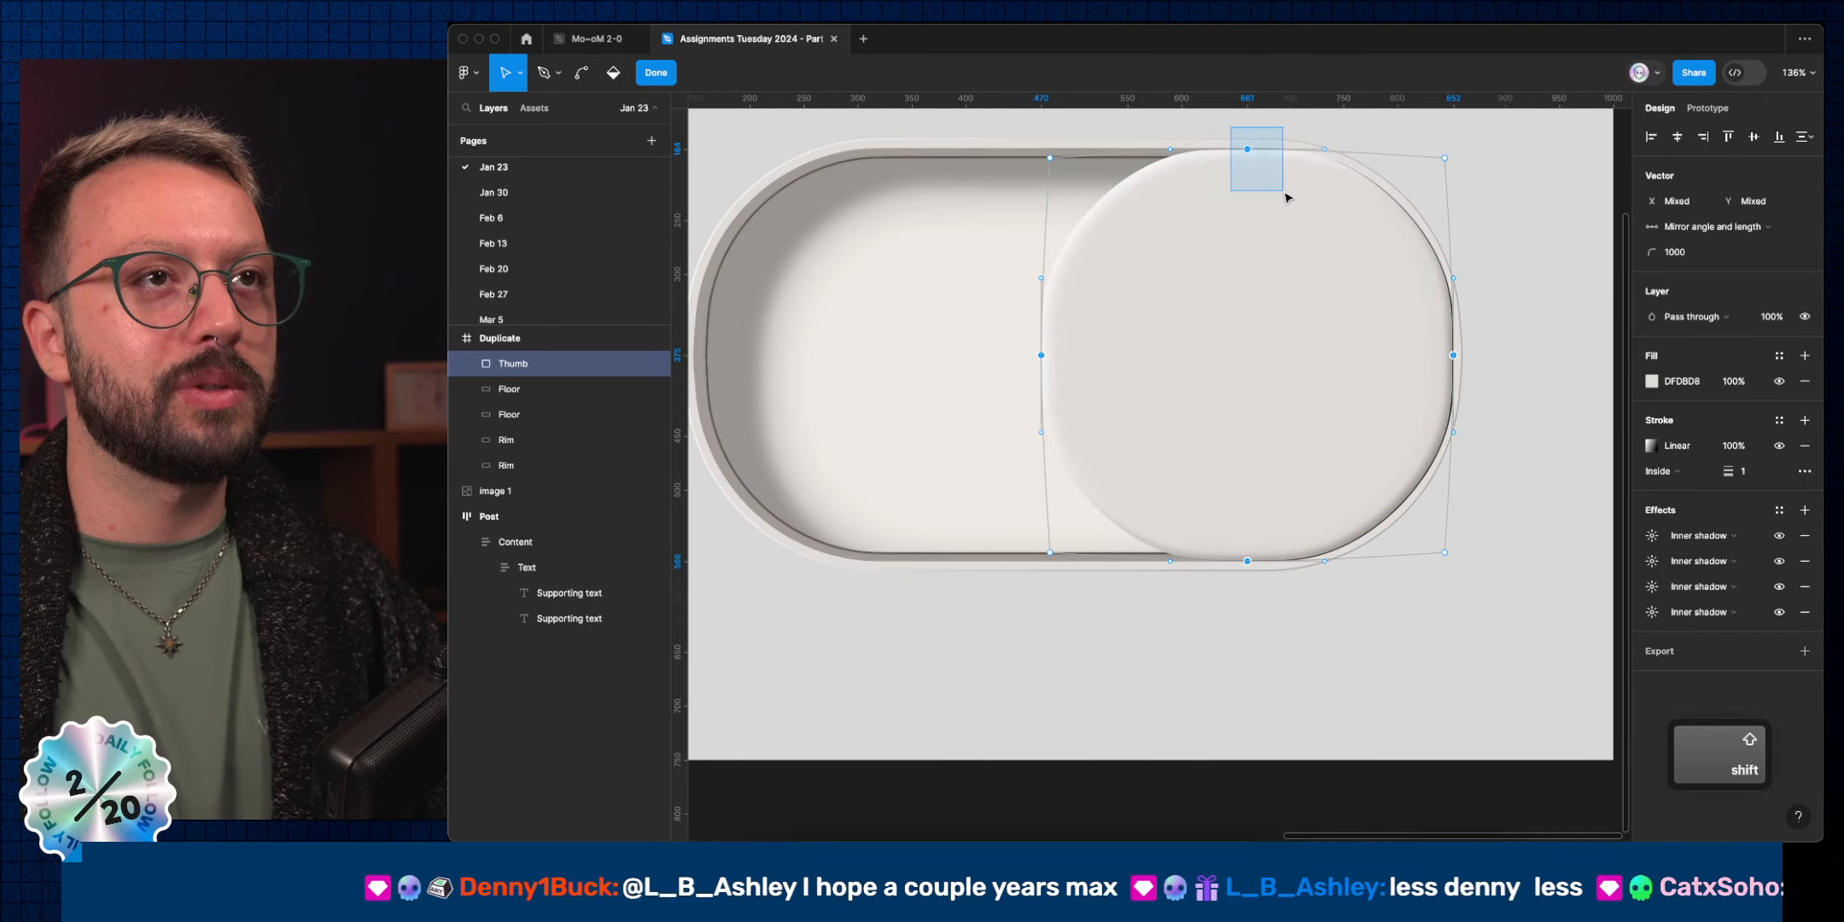
left_click(1676, 254)
key("shift")
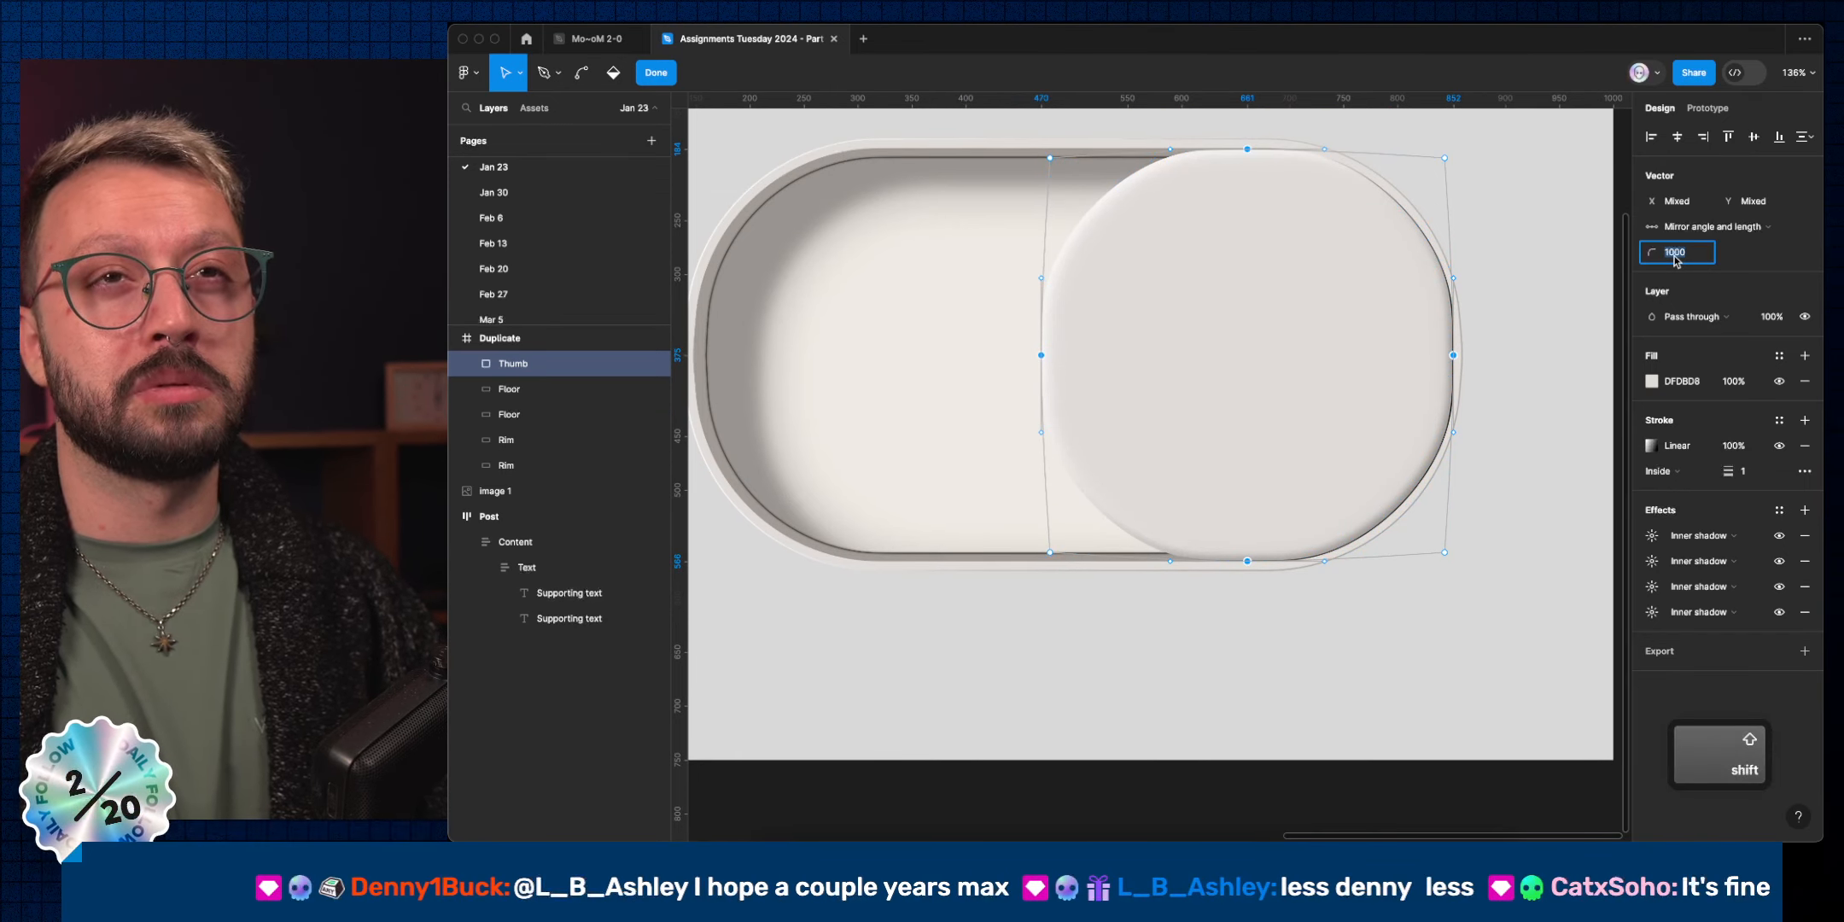
key("shift+Down")
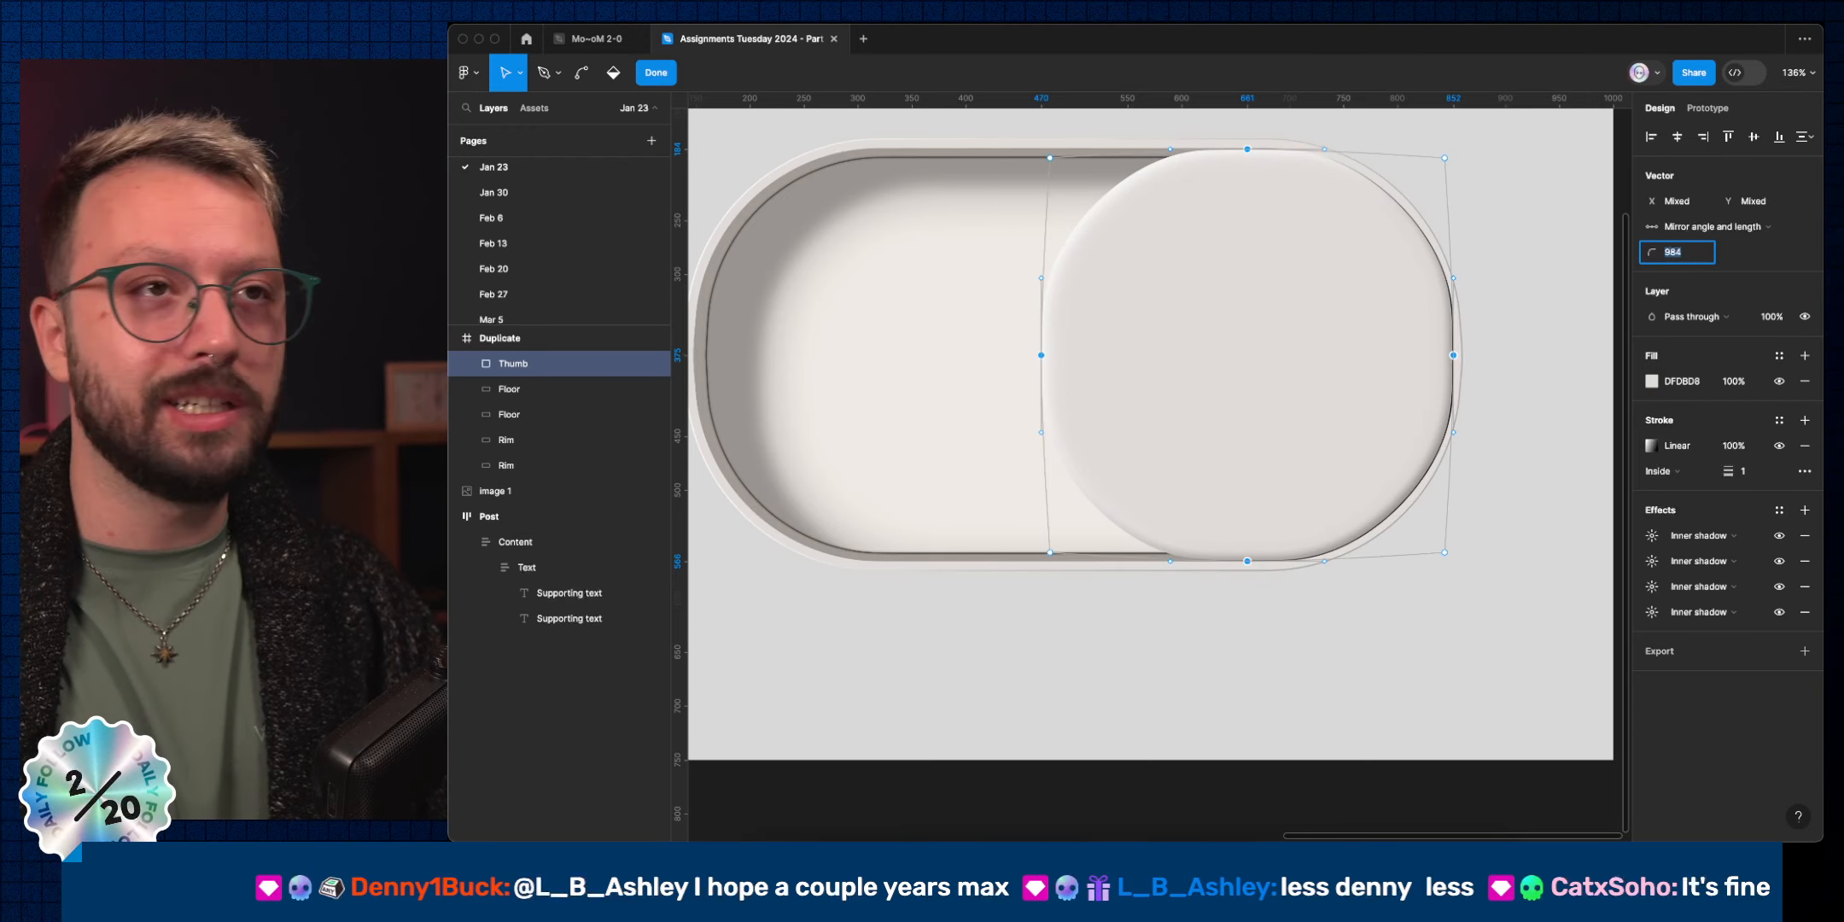
key("shift+Down")
key("shift+Down")
key("shift+Down")
key("shift+Down")
key("shift+Down")
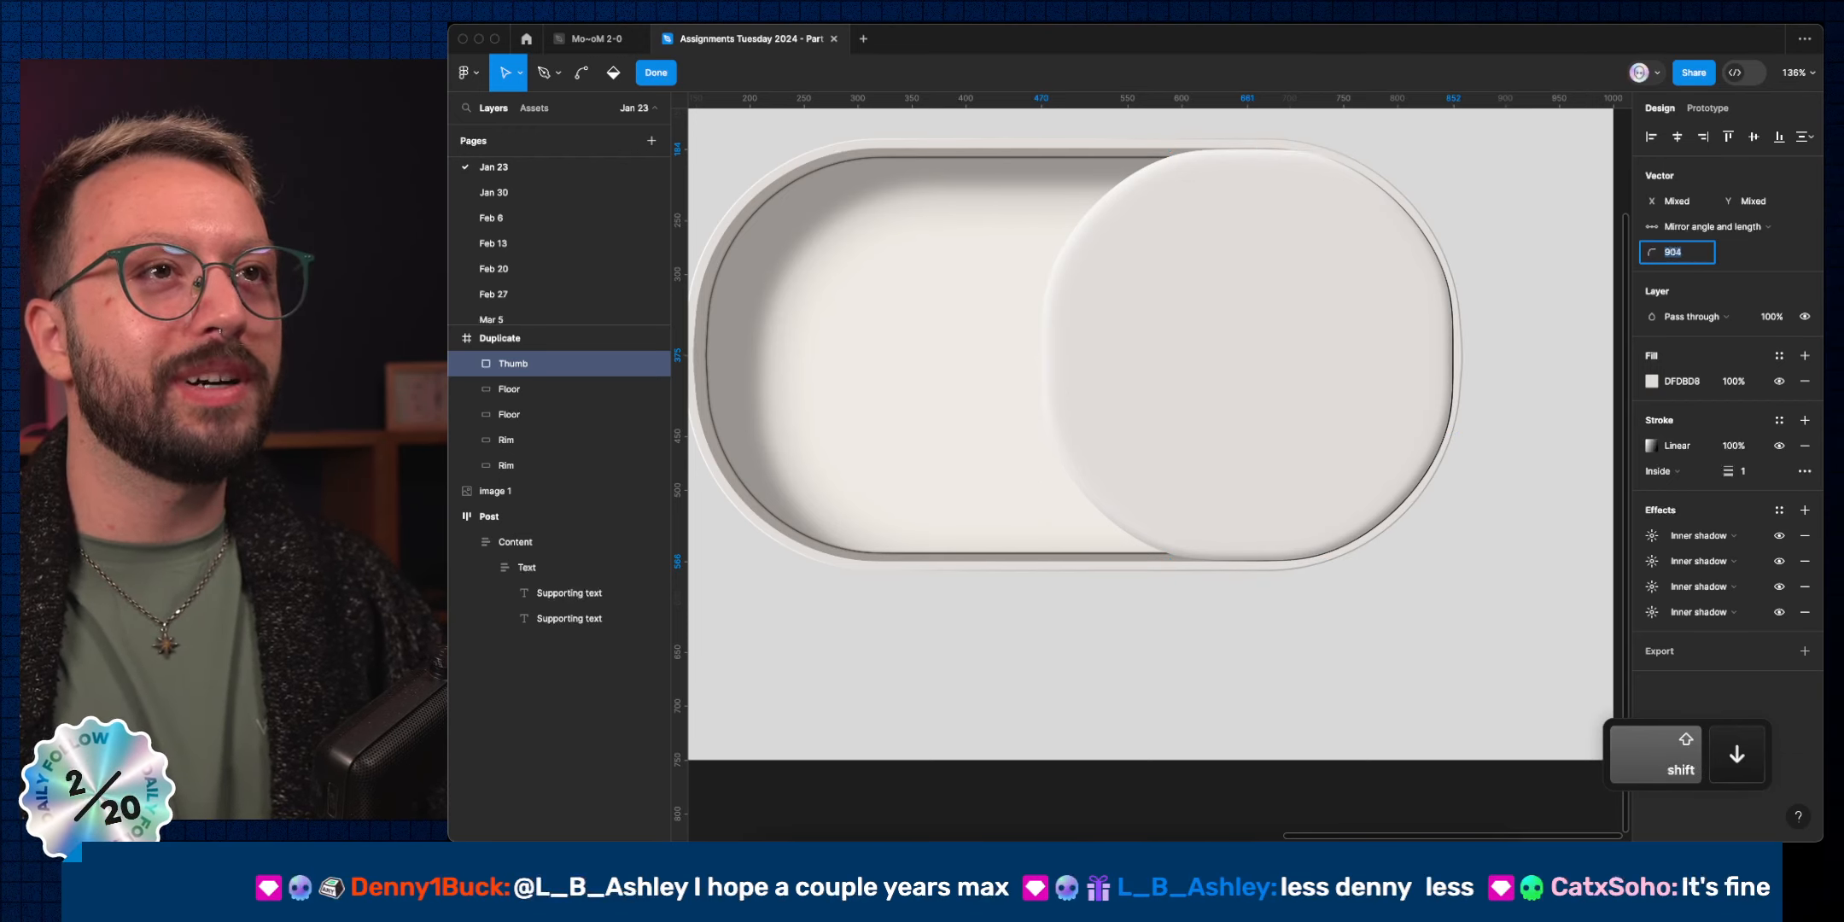
type("0")
key("Return")
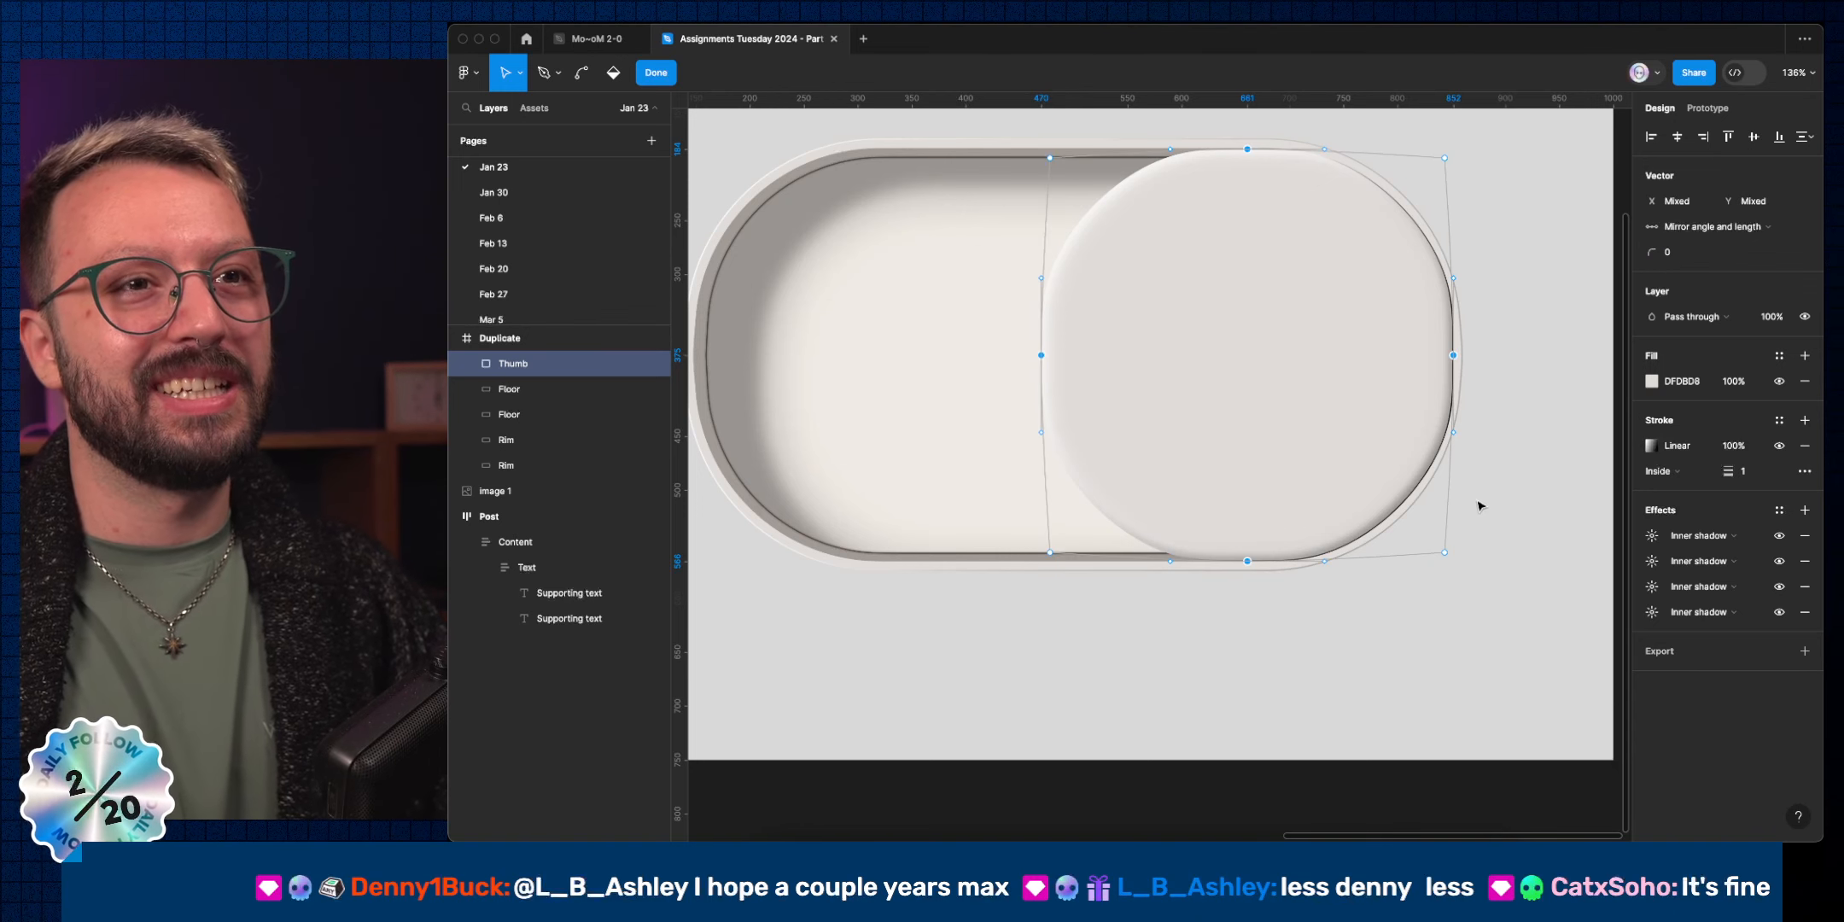
Try corner radii between 164 and 174 on the bottom-right and top-left points.
left_click(1445, 553)
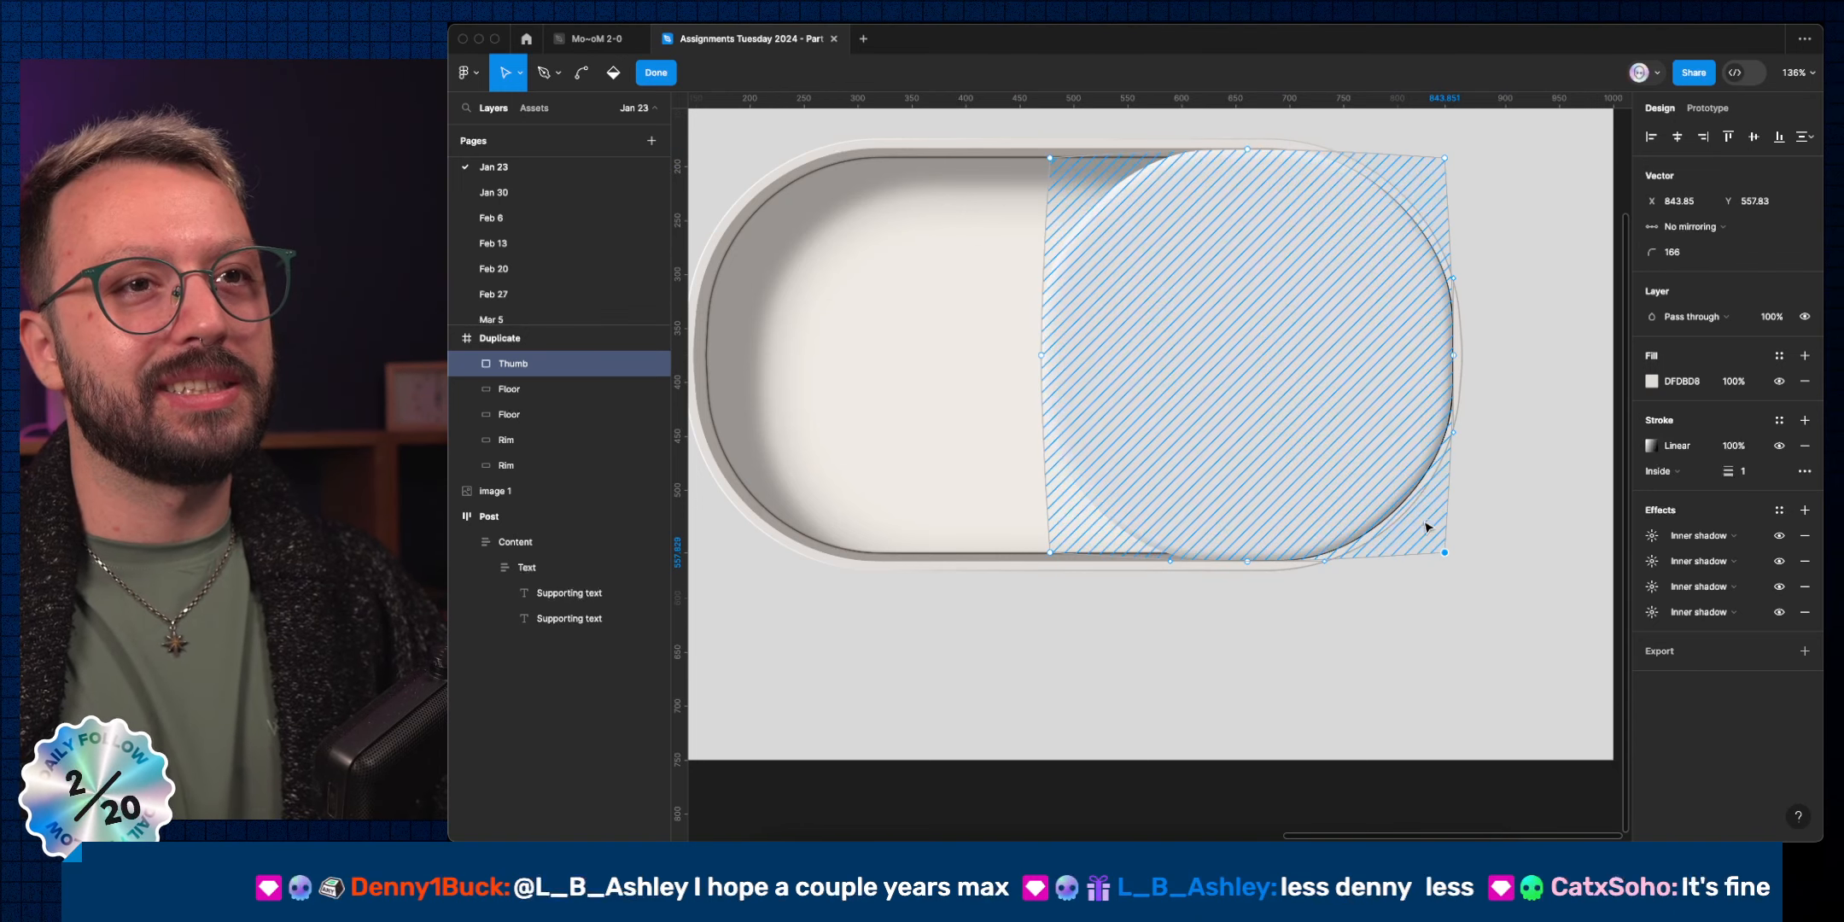
left_click(1050, 158, "shift")
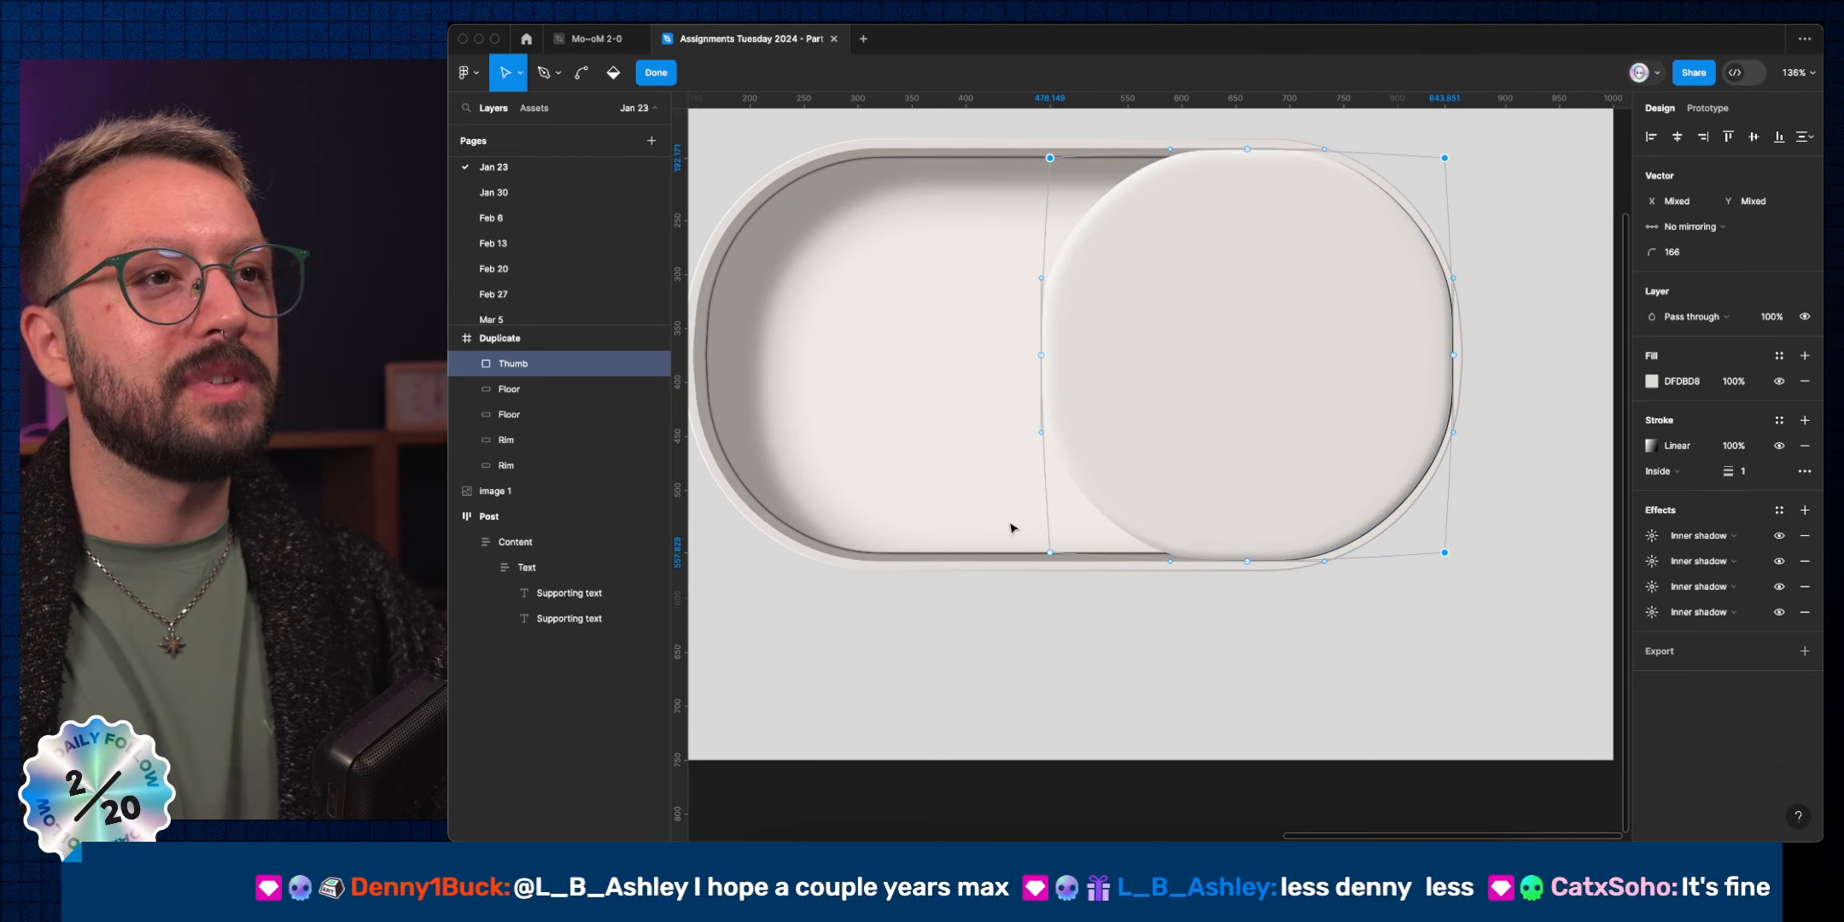
left_click(1694, 253)
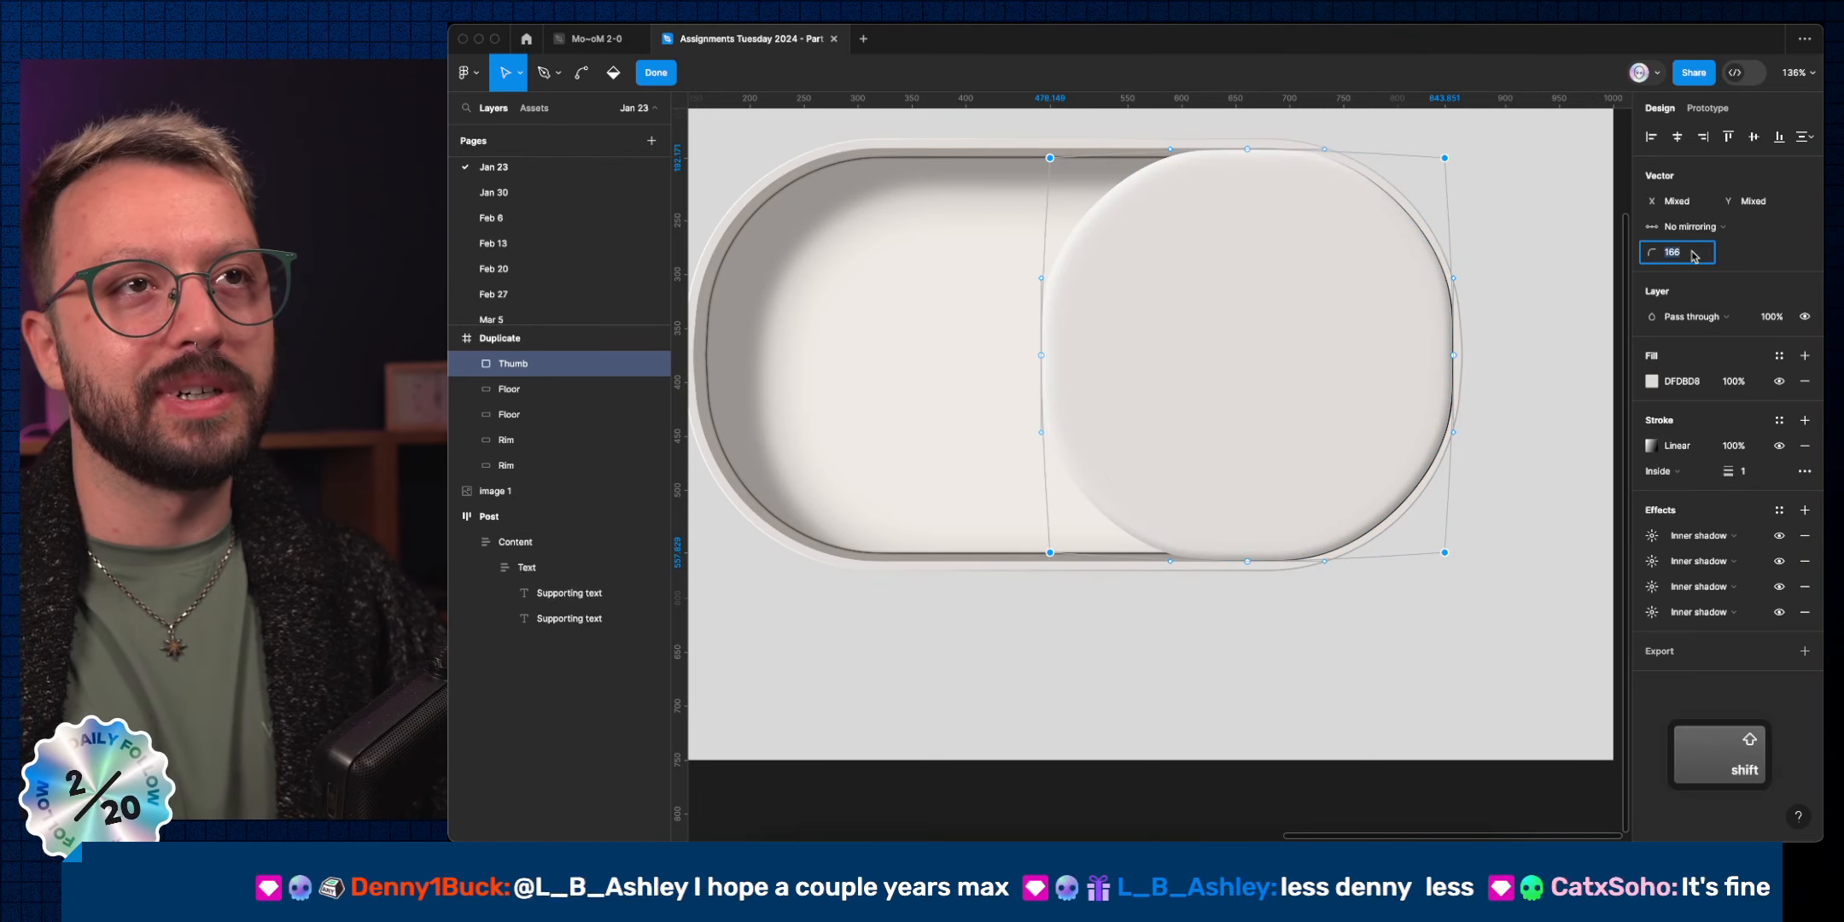
key("shift+Up")
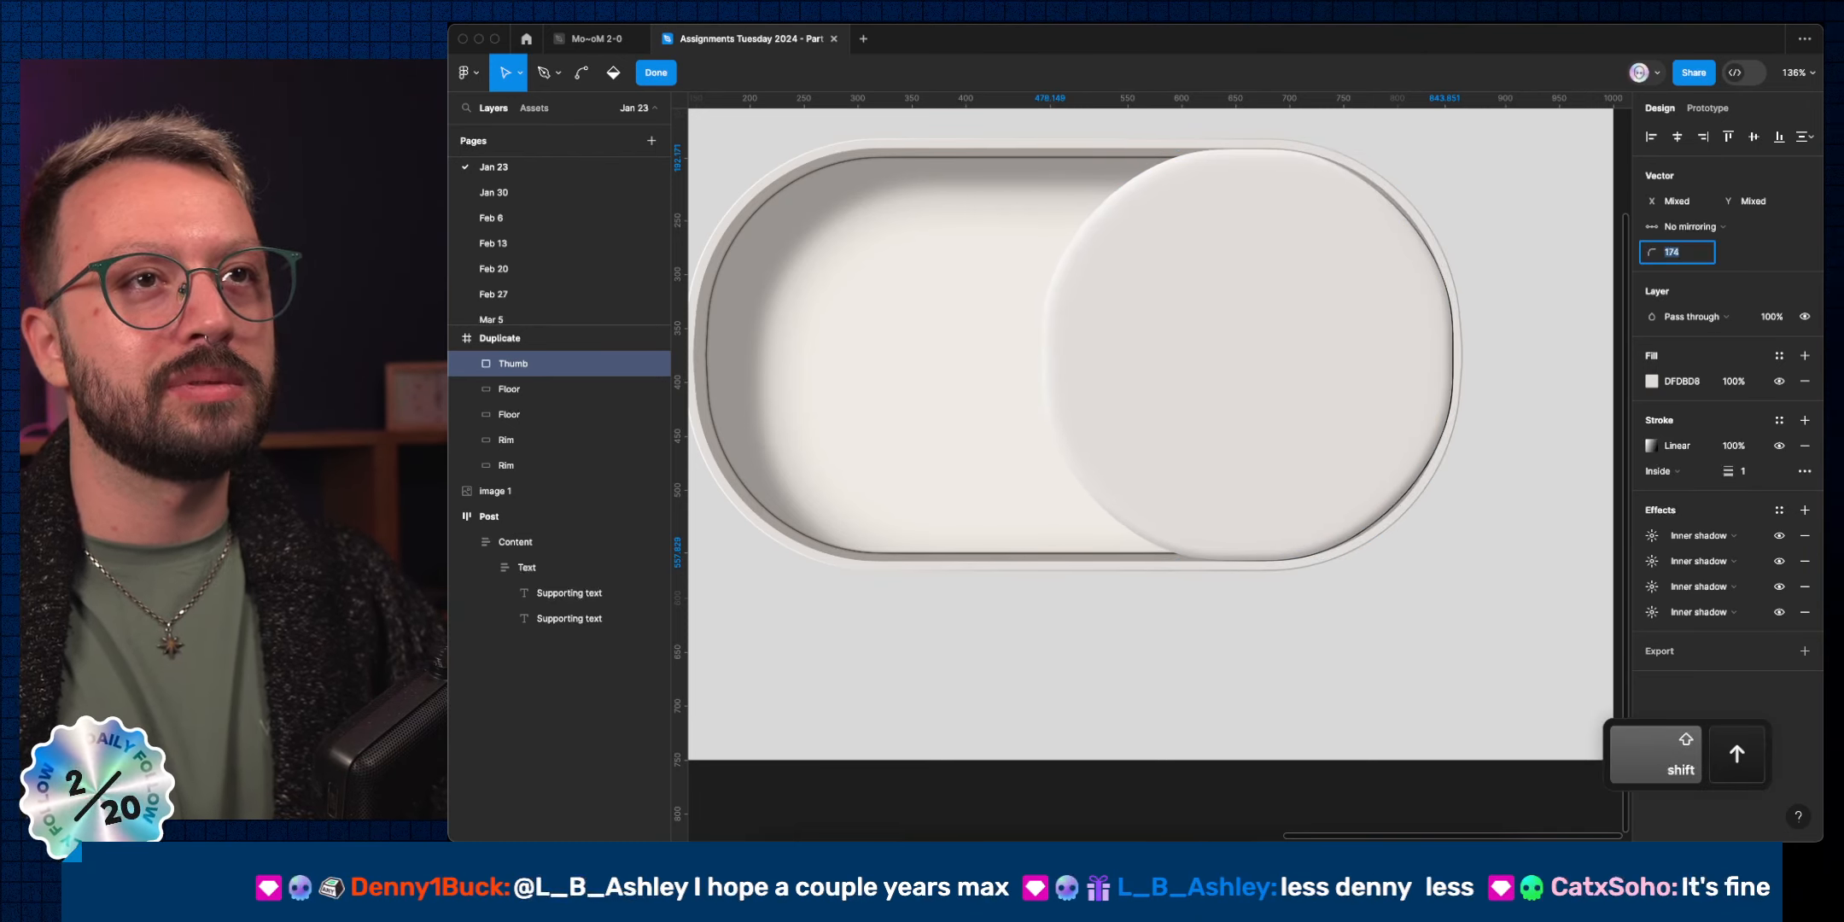
key("Down")
key("Down")
key("Down")
key("Down")
key("Down")
key("Down")
key("Down")
key("Down")
key("Down")
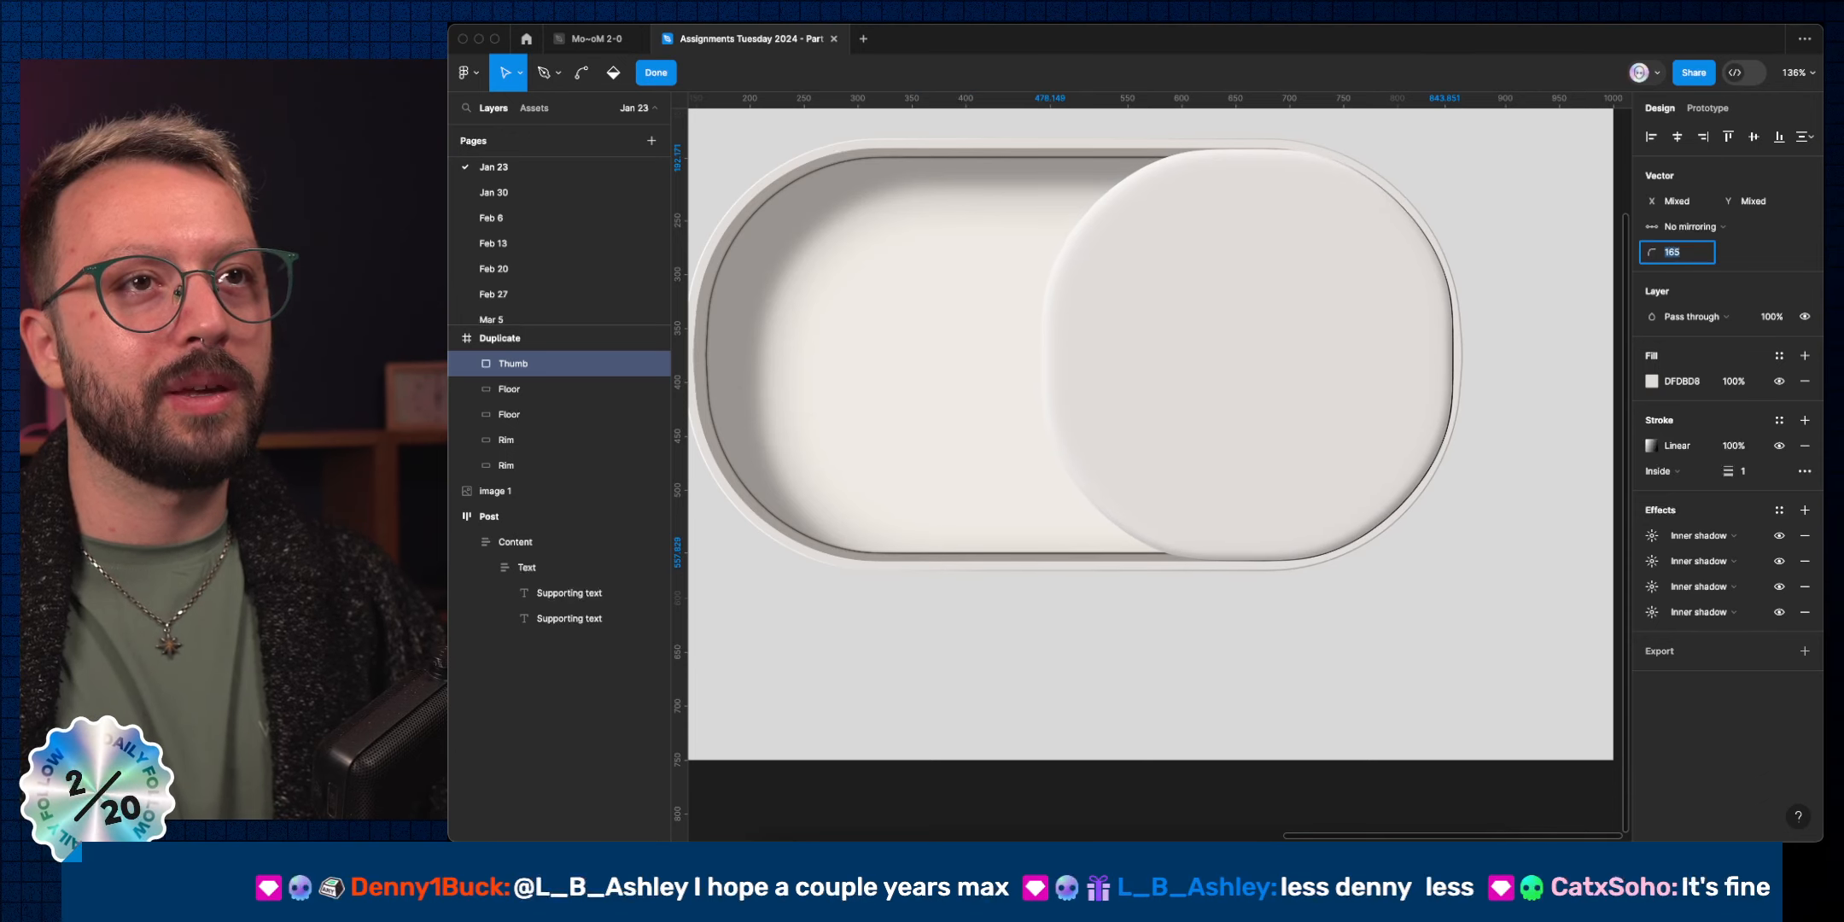
key("Down")
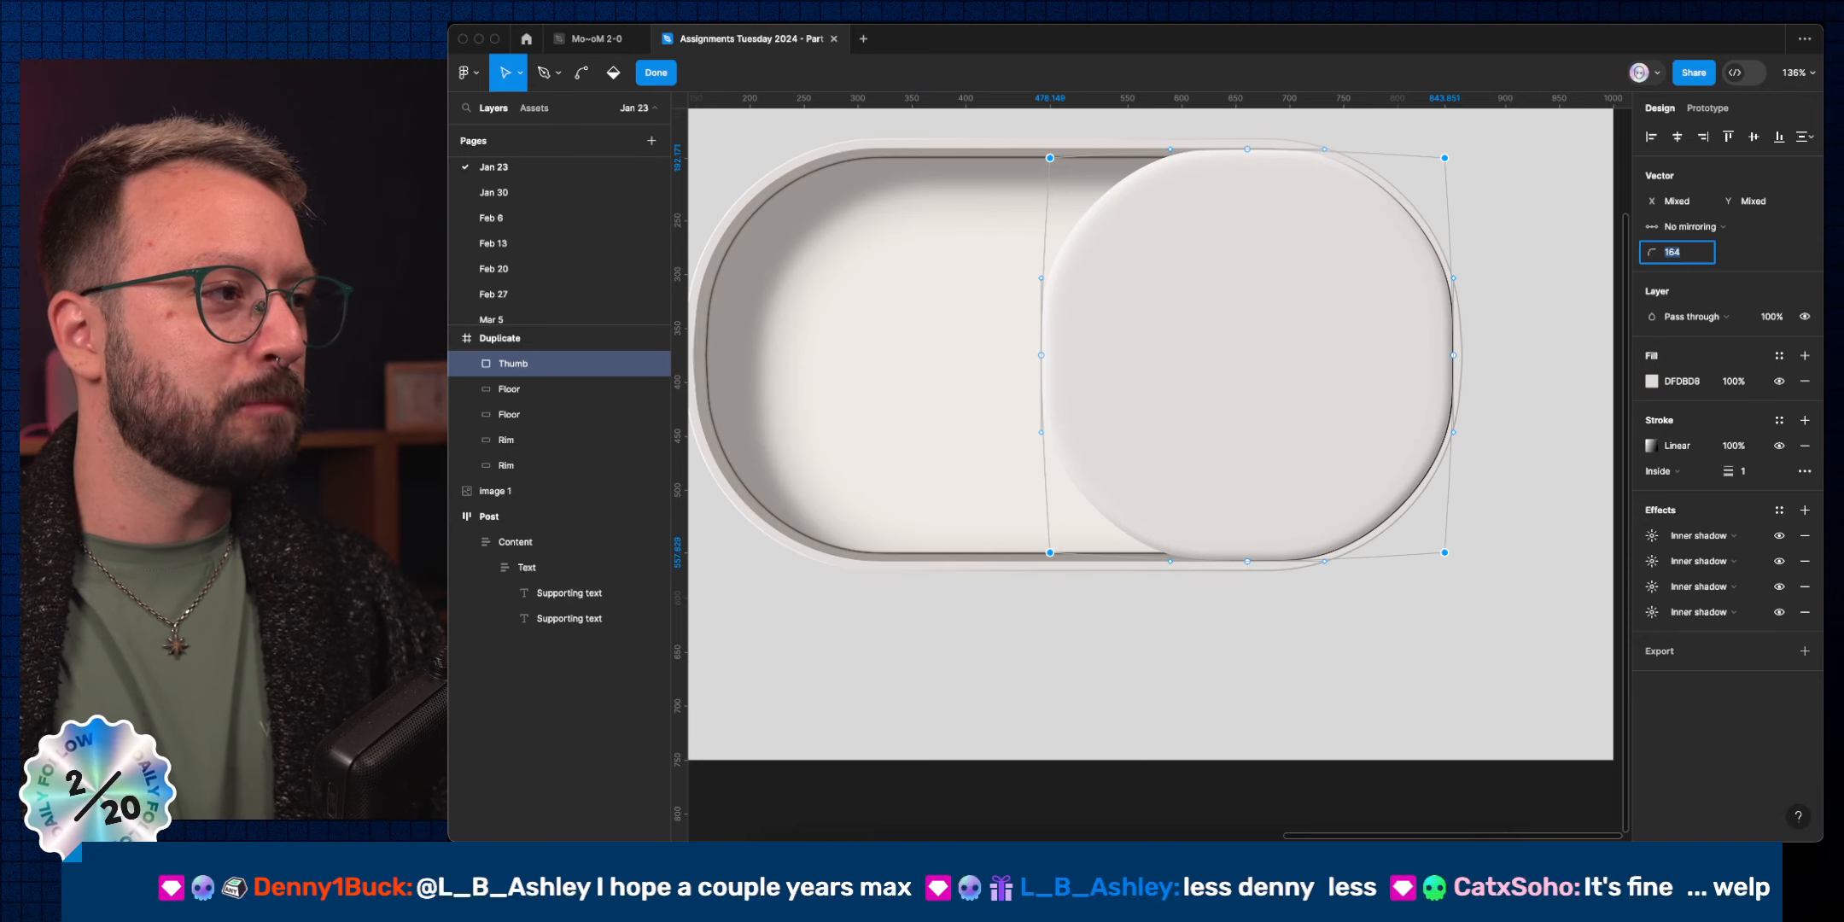
key("Up")
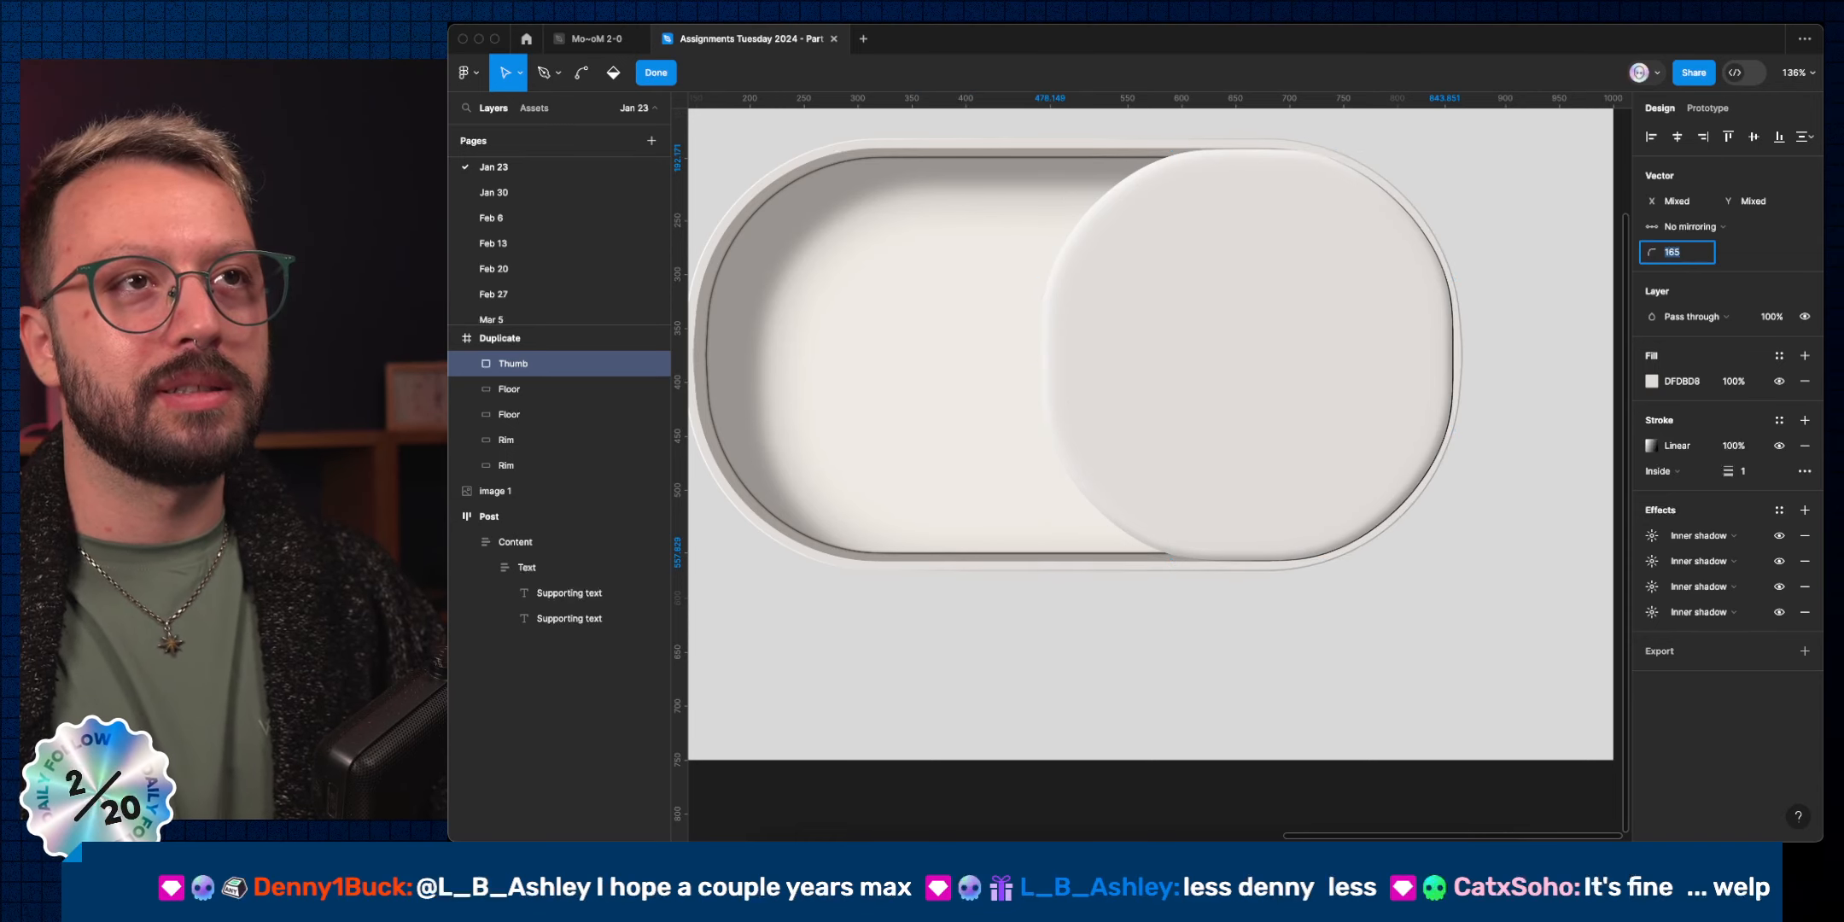
key("Up")
key("Up")
key("Up")
key("Up")
key("Up")
key("Up")
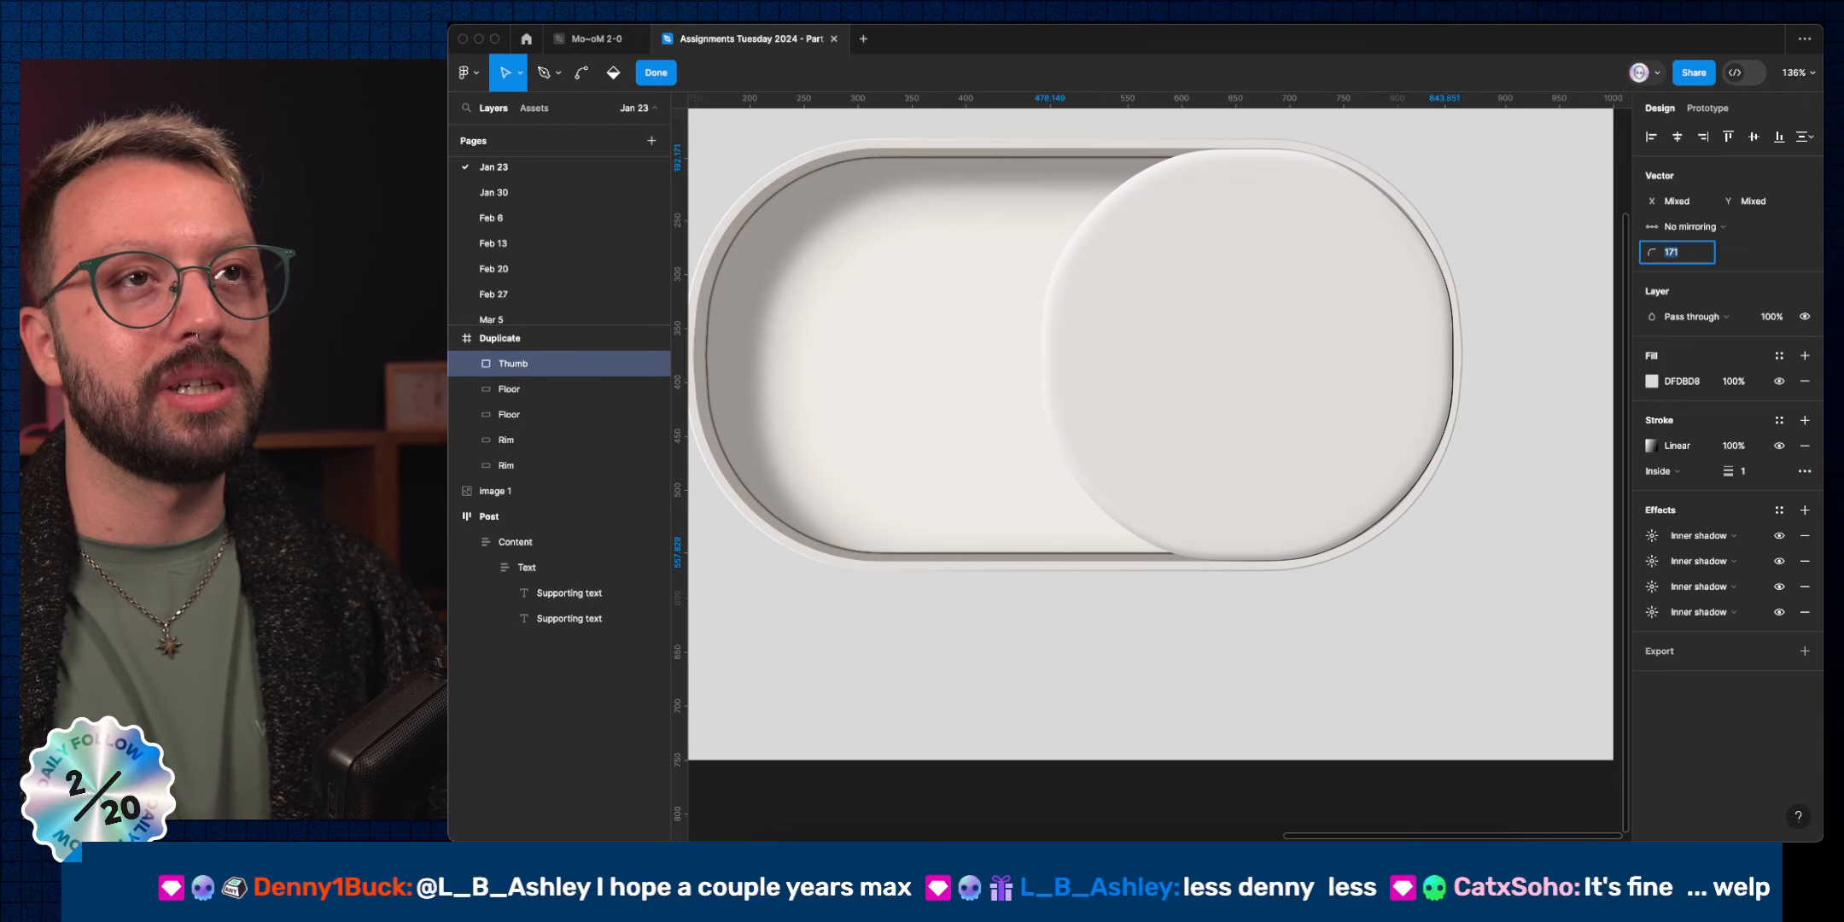
Undo the path edits back to the 375×374 knob with radius 166.
key("super+z")
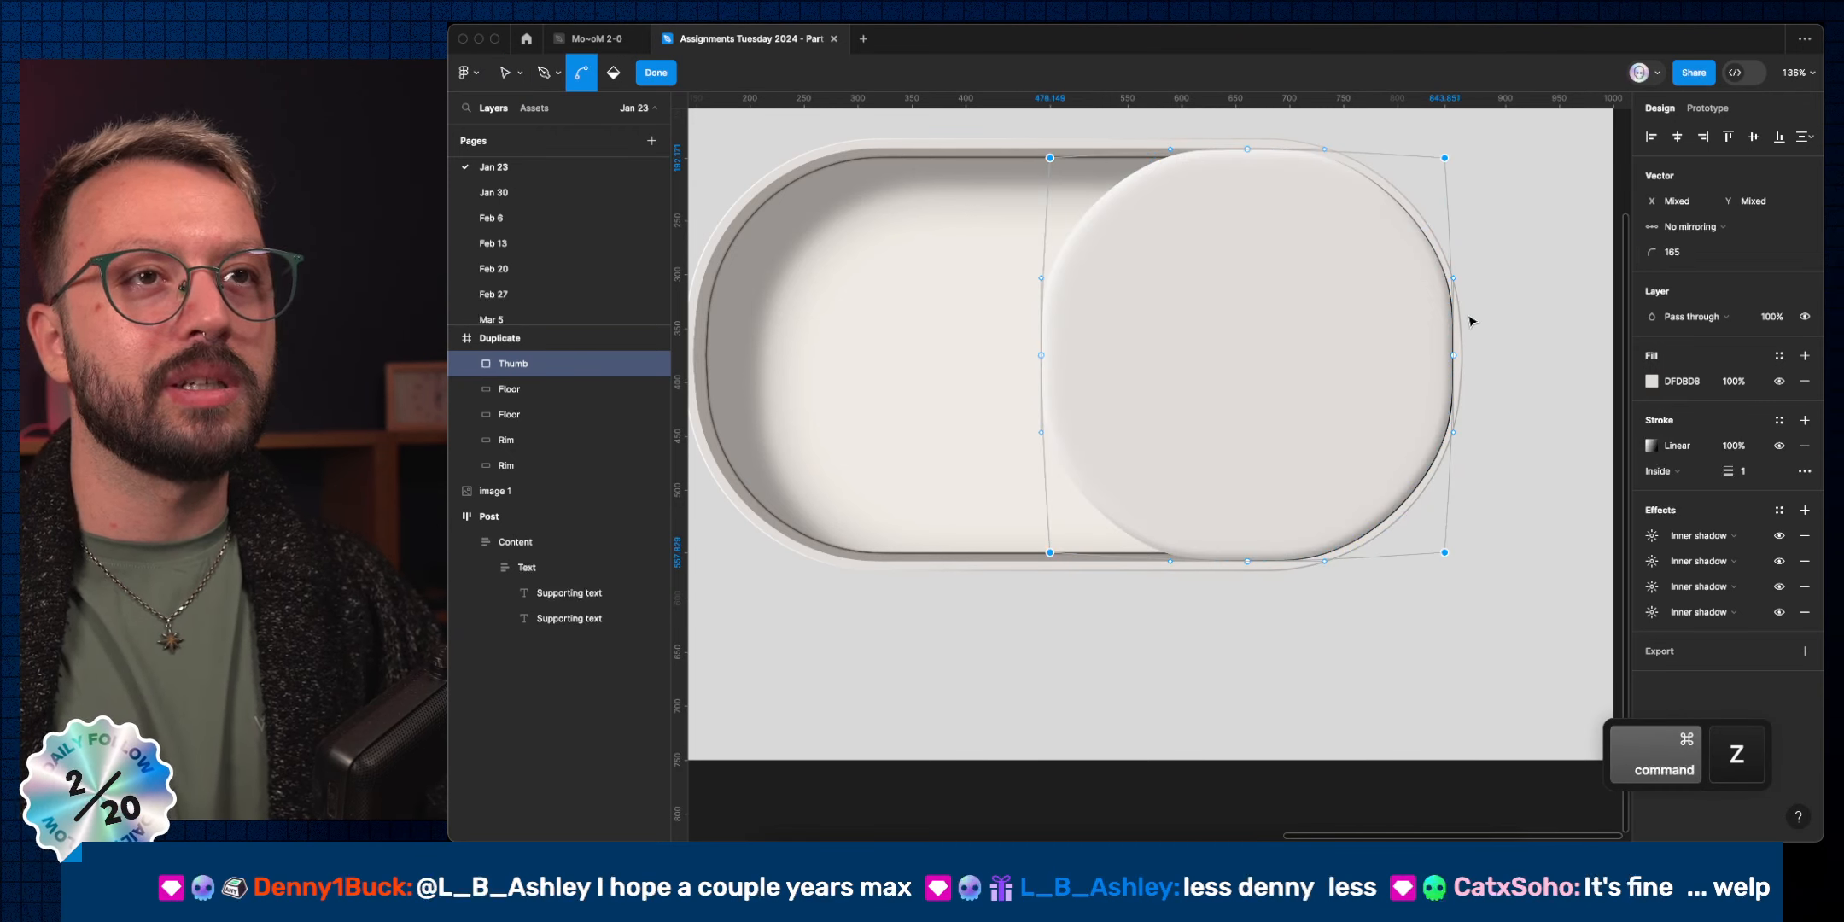
key("super+z")
key("super+z")
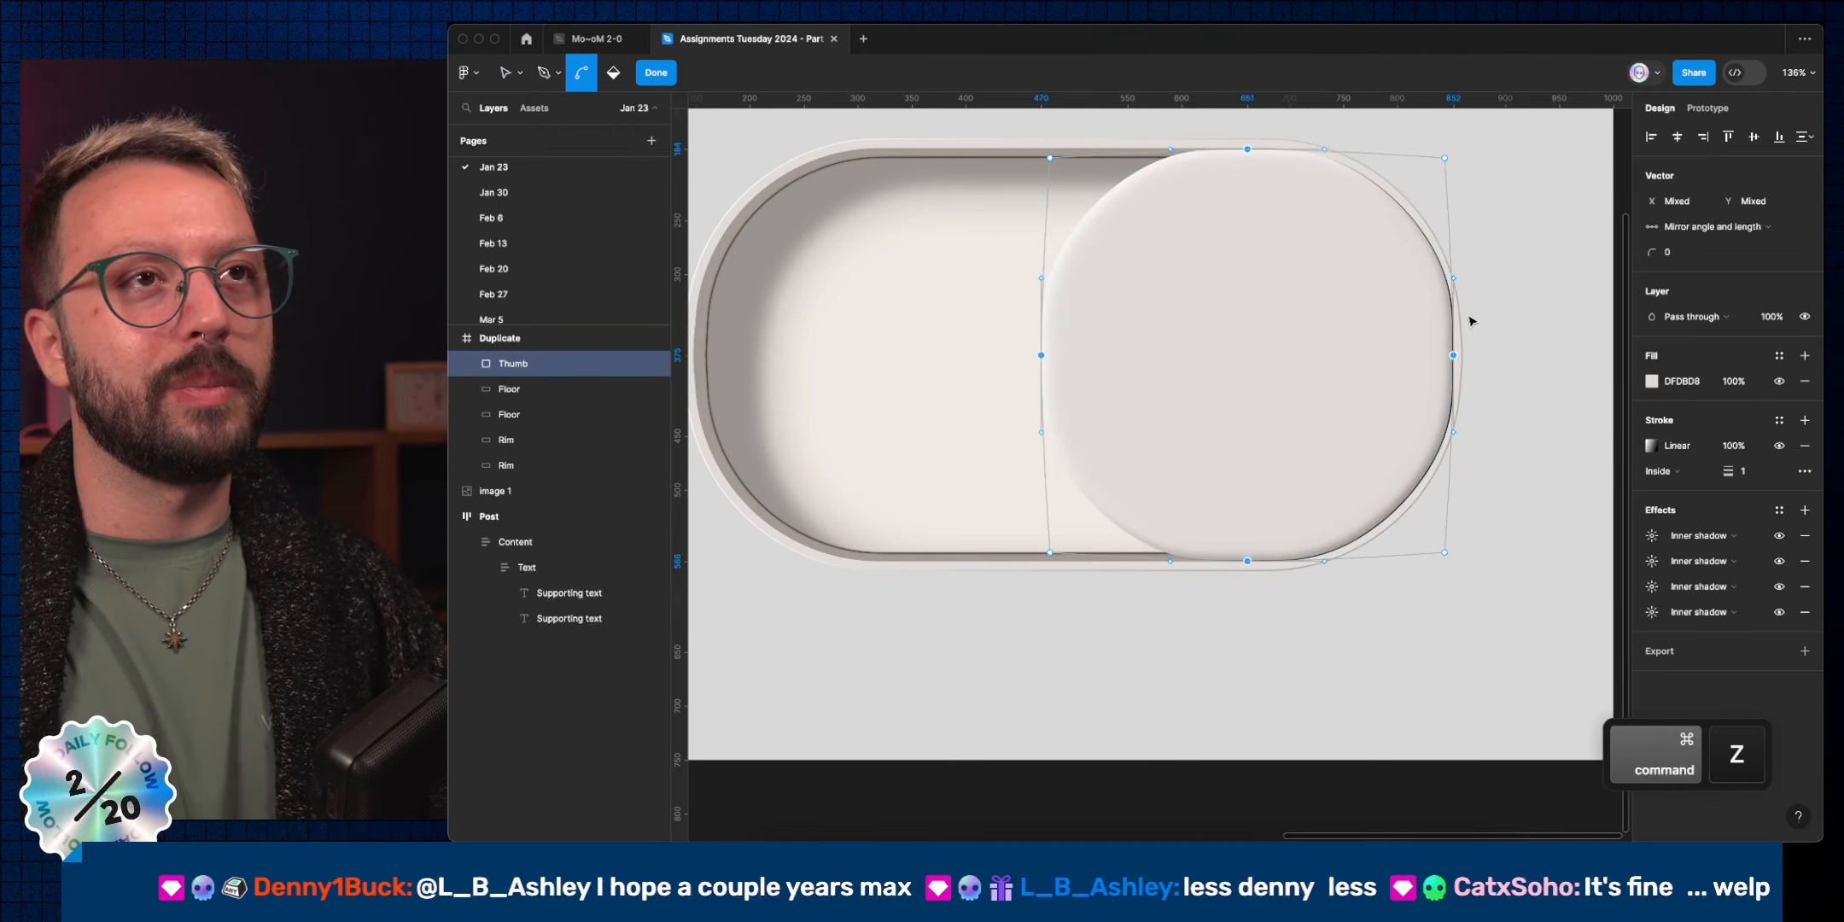
key("super+z")
key("super+z")
key("super+z")
key("super+z")
key("super+z")
key("super+z")
key("super+z")
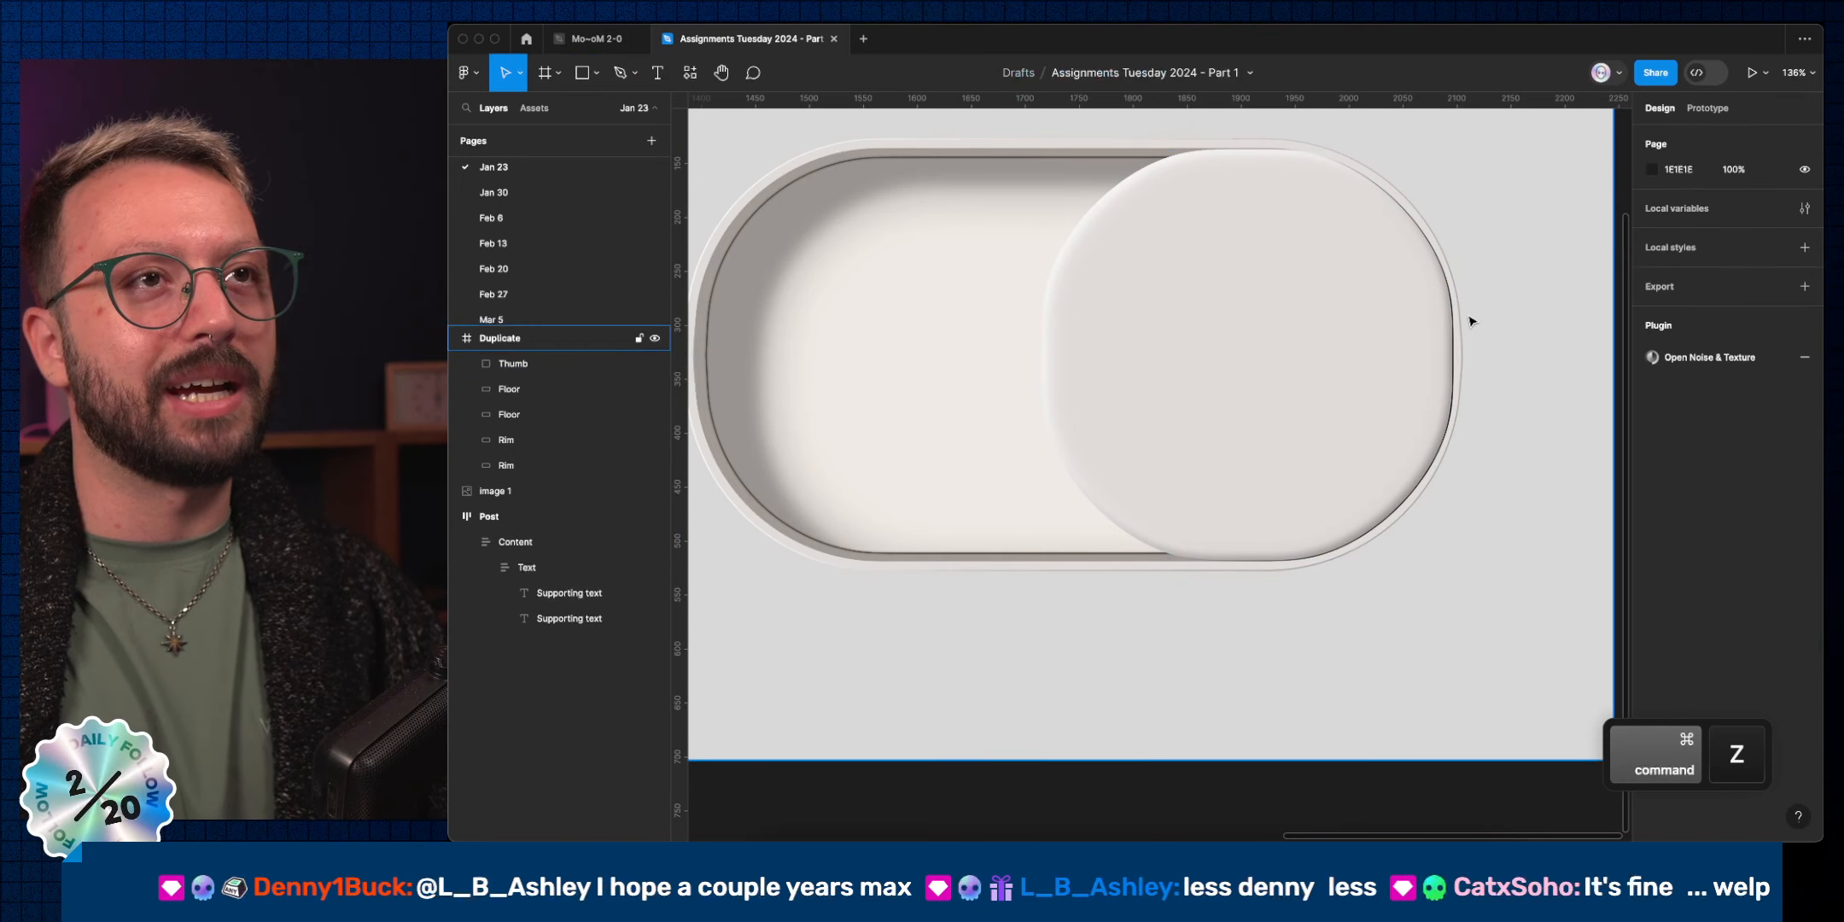
key("super+z")
key("super+z")
key("super+z")
key("super+z")
key("super+z")
key("super+z")
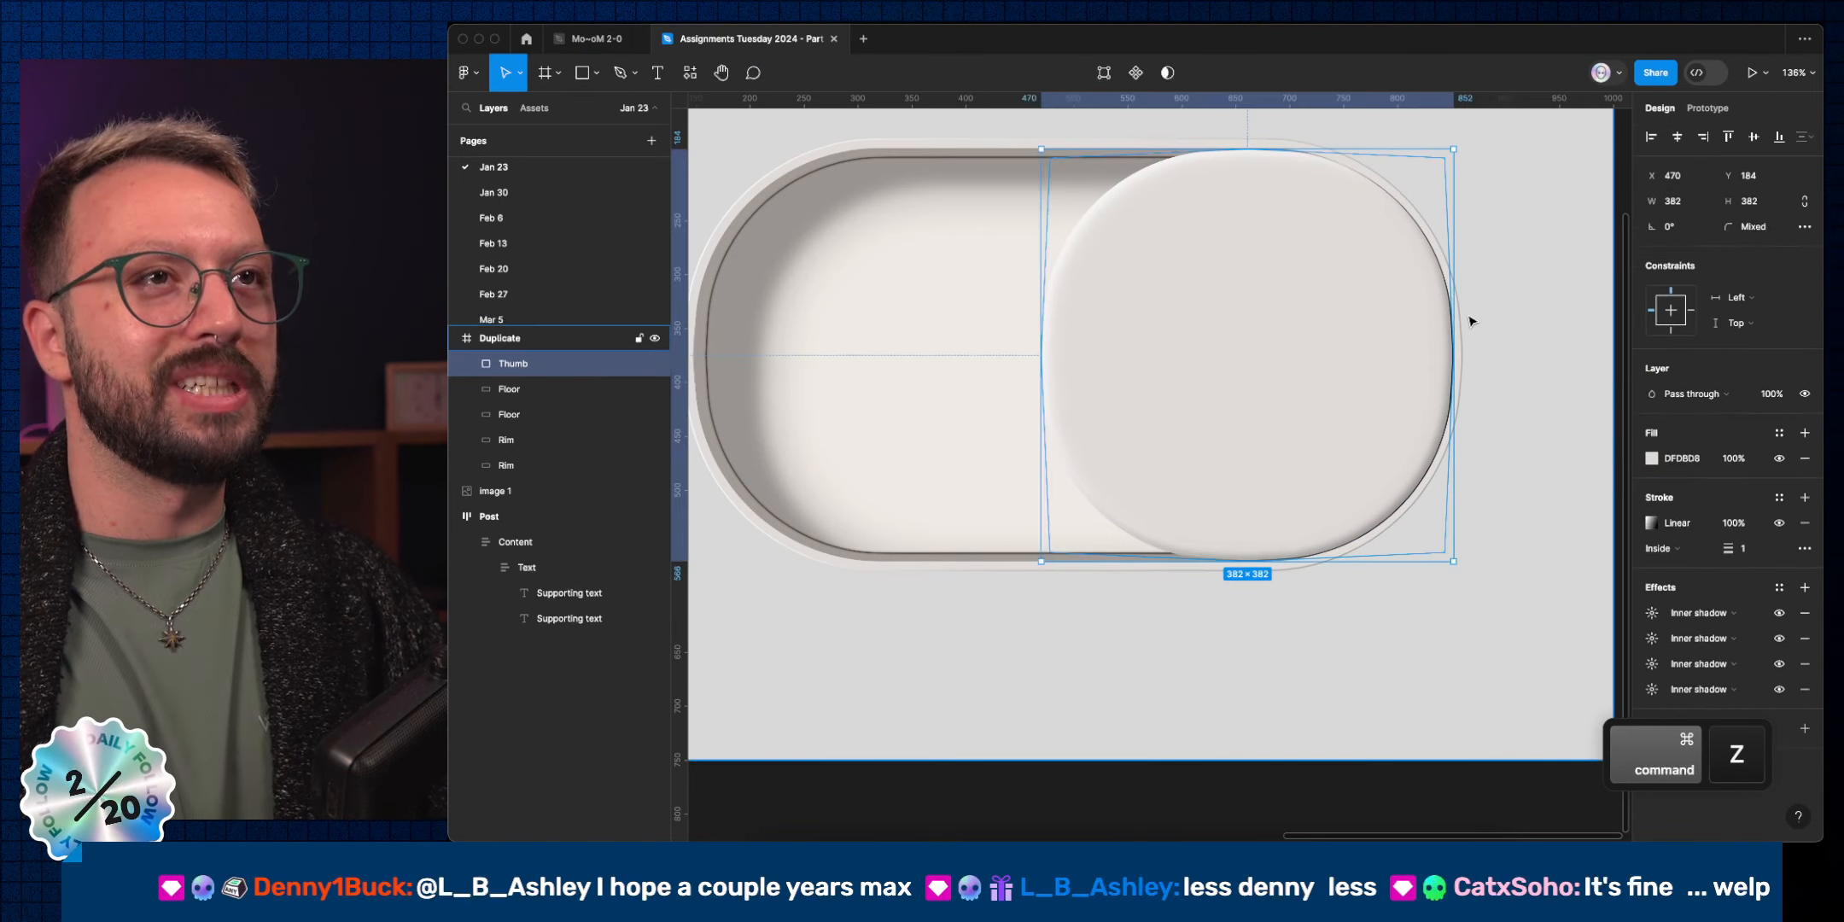
key("super+z")
key("super+z")
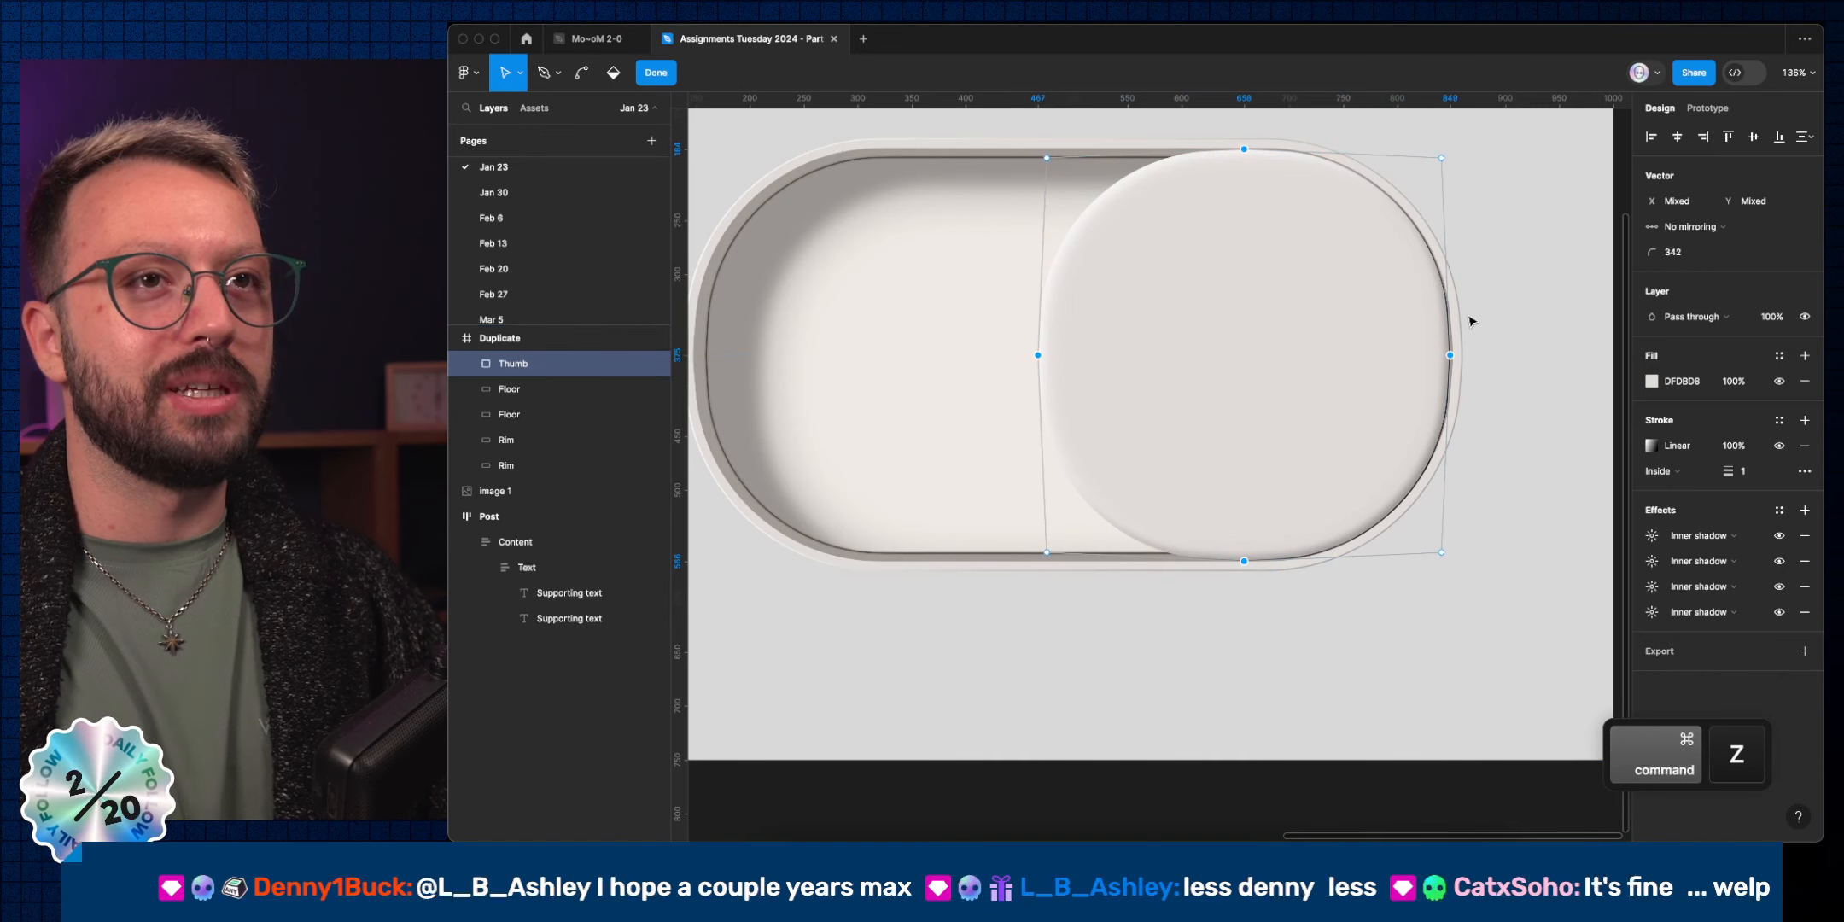
key("super+z")
key("super+z")
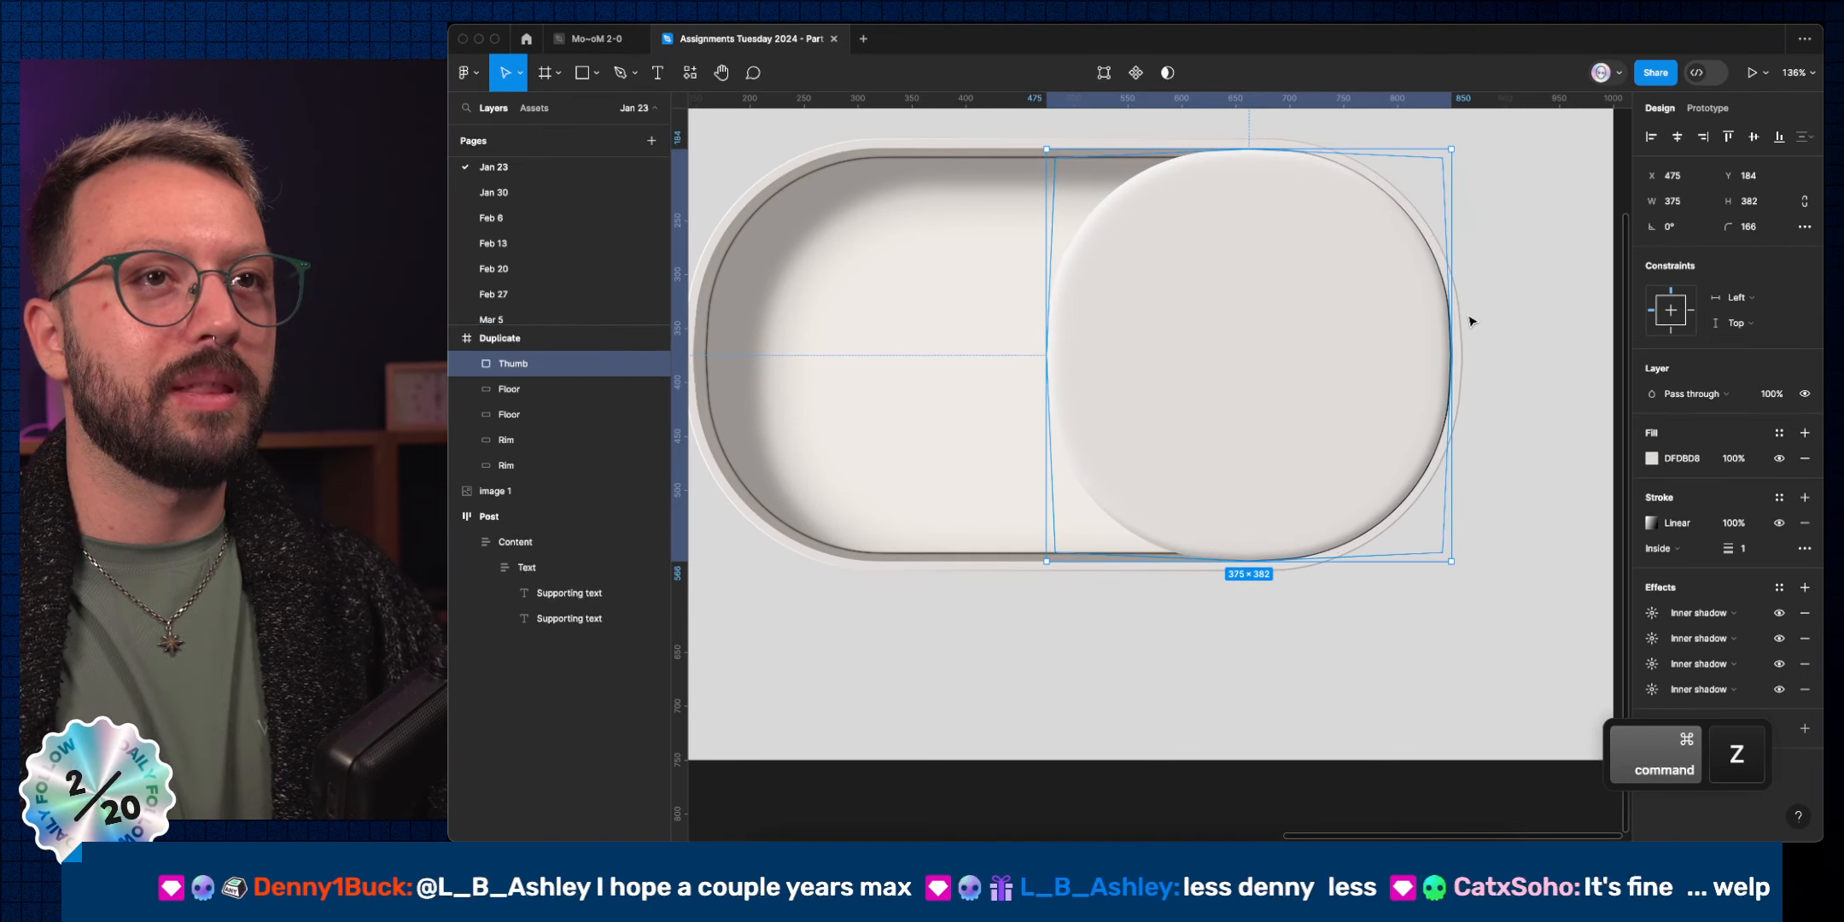
key("super+z")
key("super+z")
key("super+z")
key("super+z")
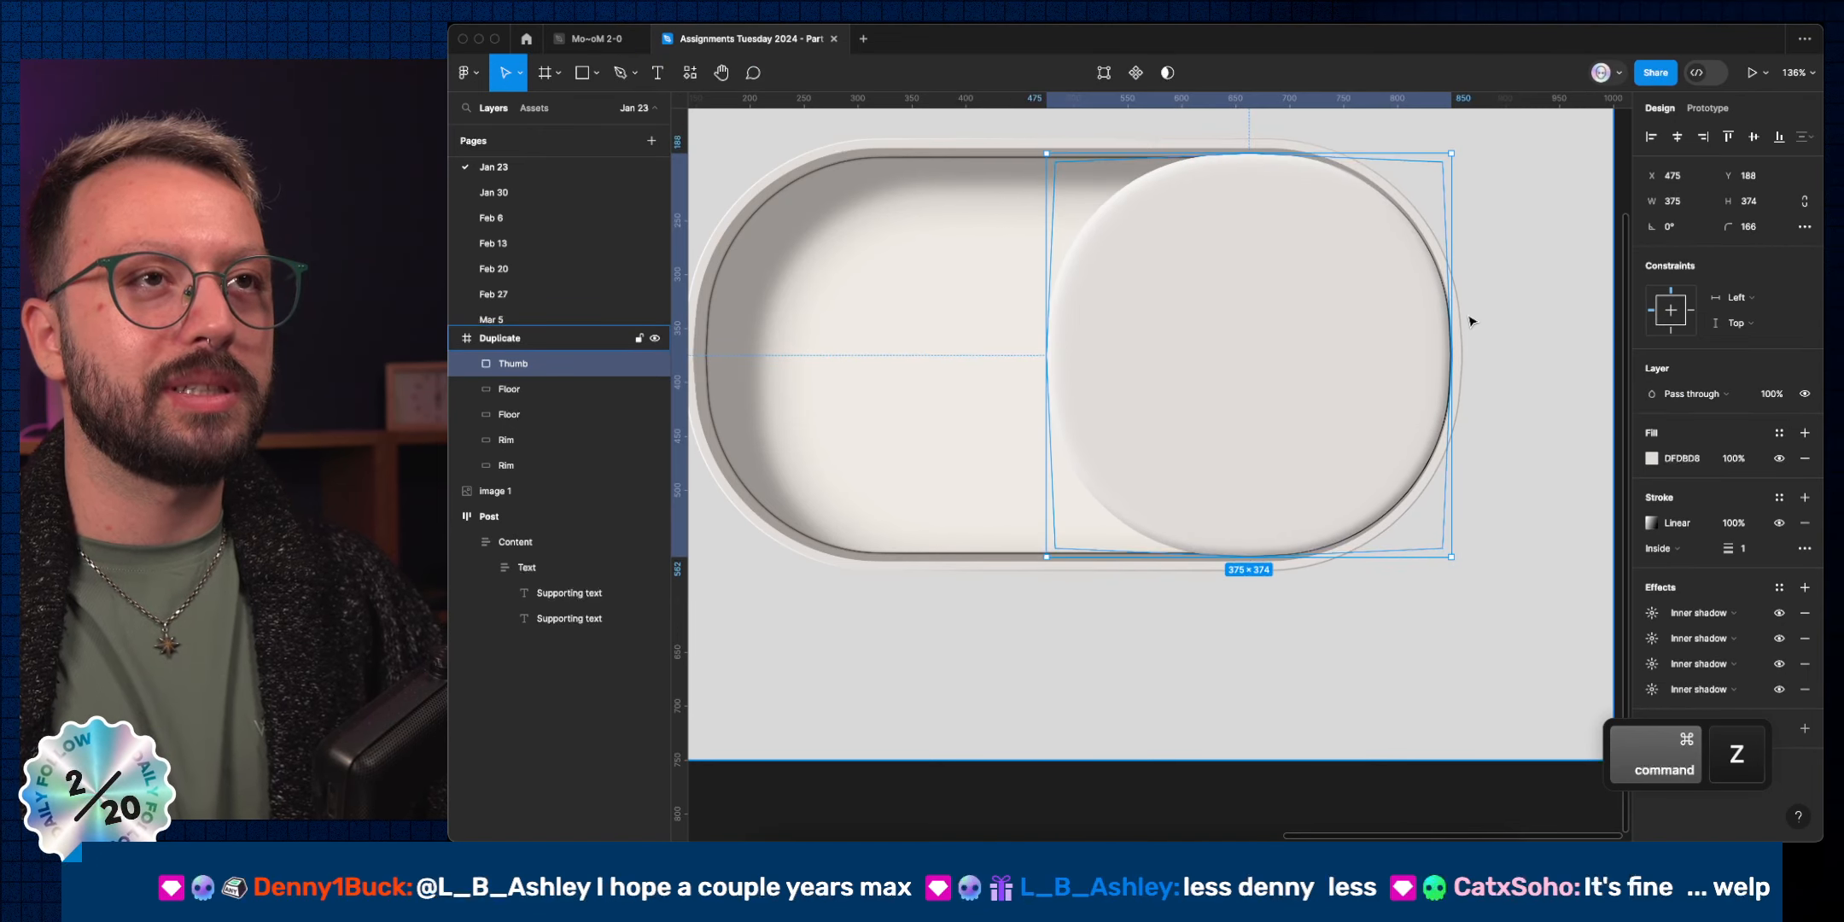
key("super+z")
key("super+z")
key("super+z")
key("super+z")
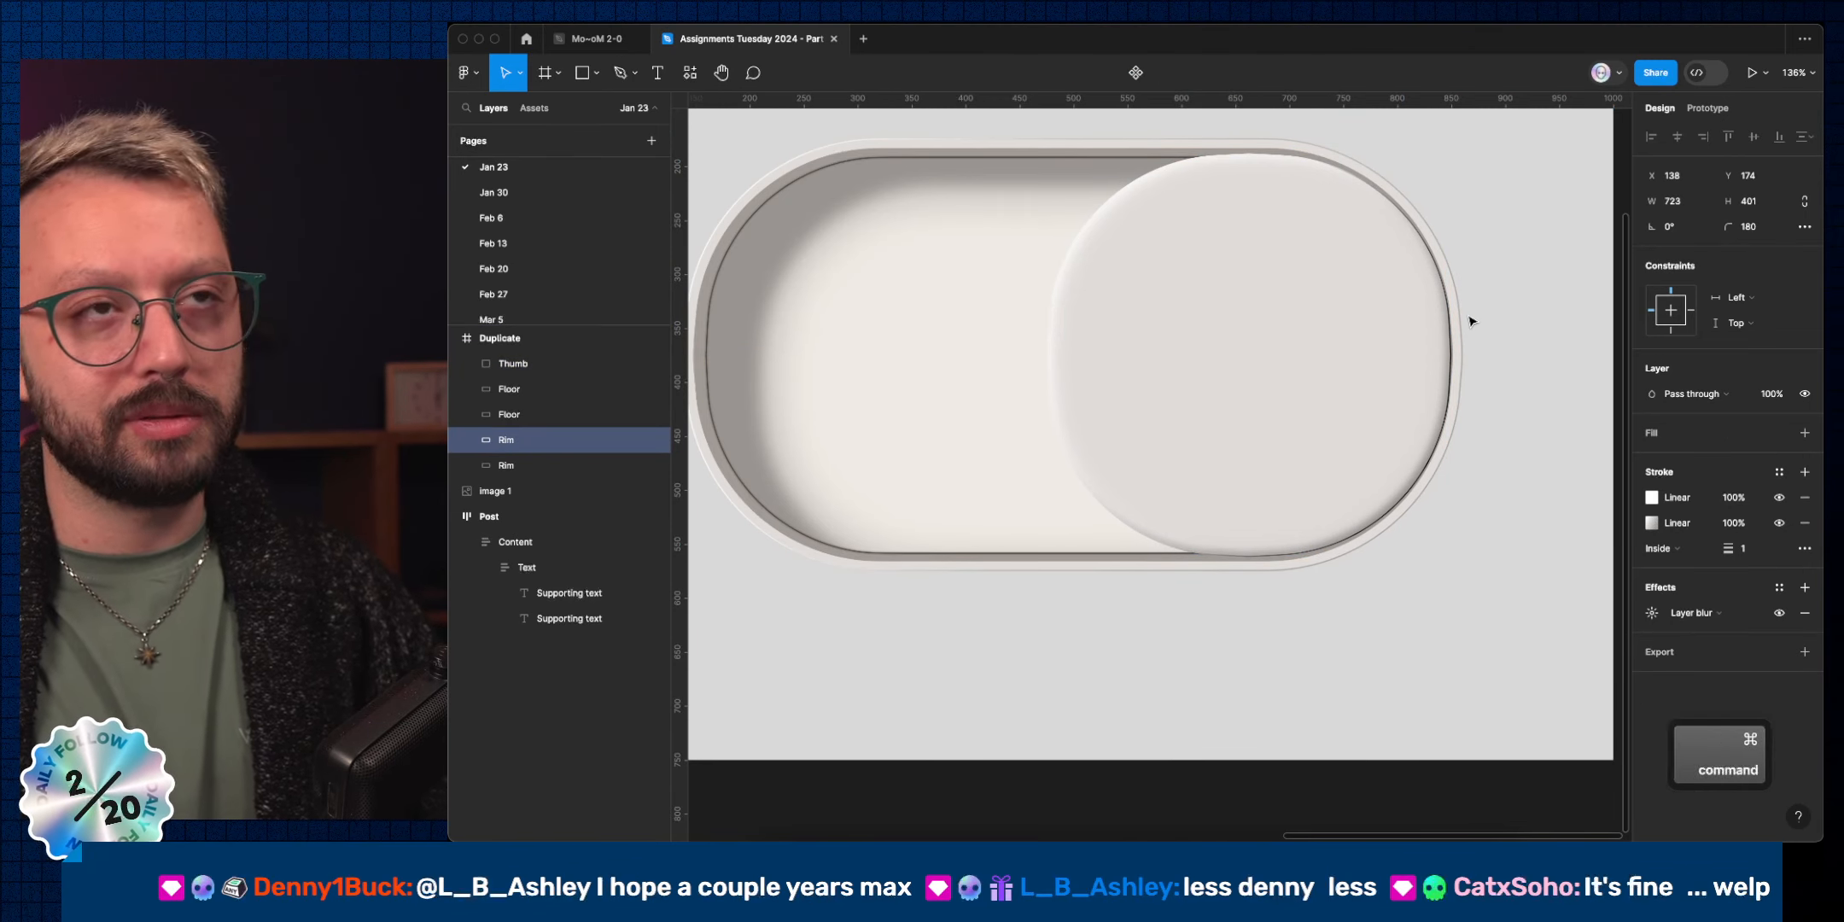
key("super+z")
key("super+z")
key("super+z")
key("super+z")
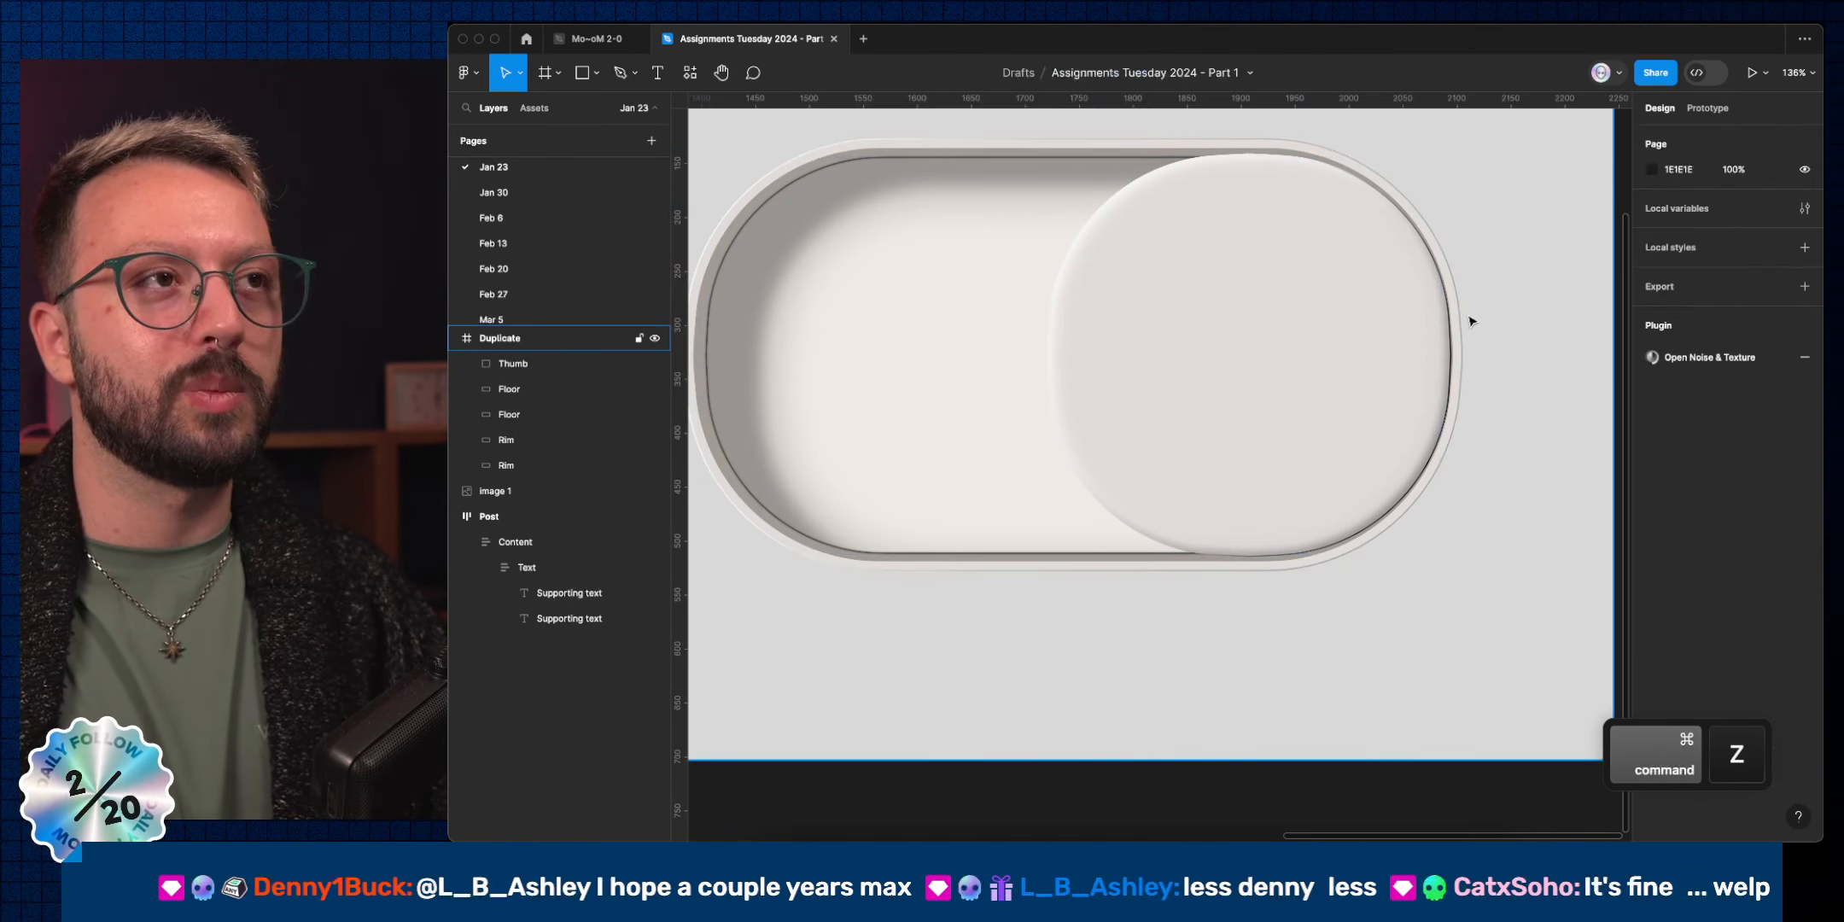
key("super+z")
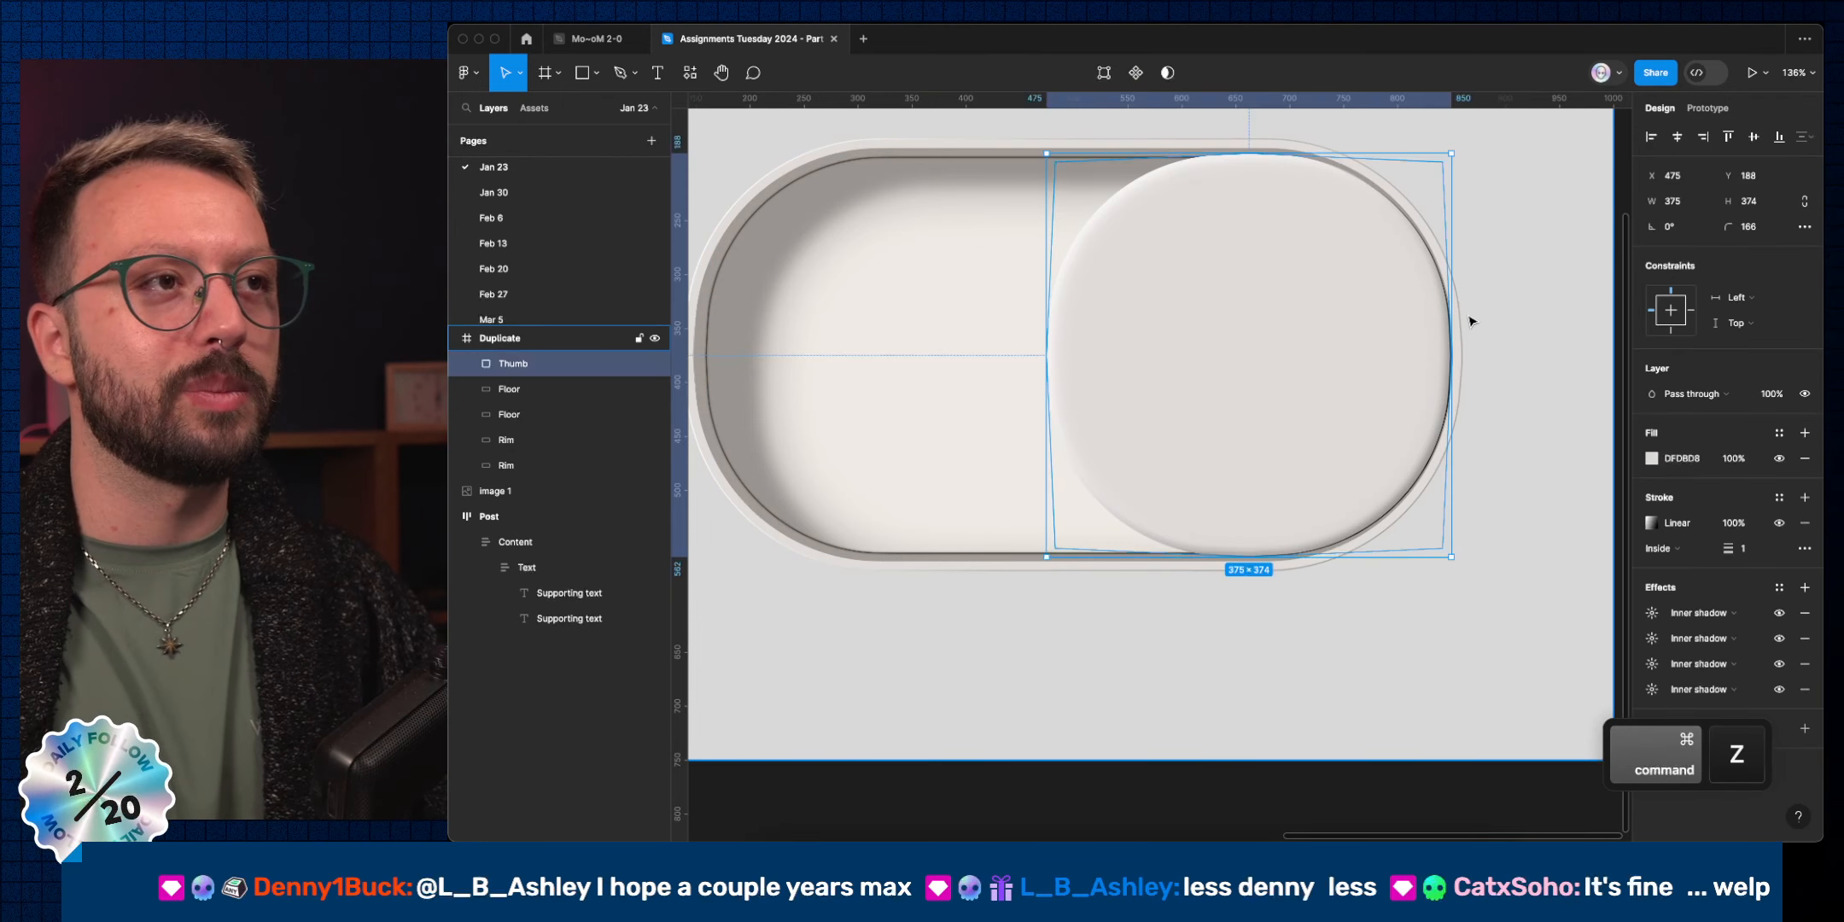
key("super+z")
key("super+z")
key("super+z")
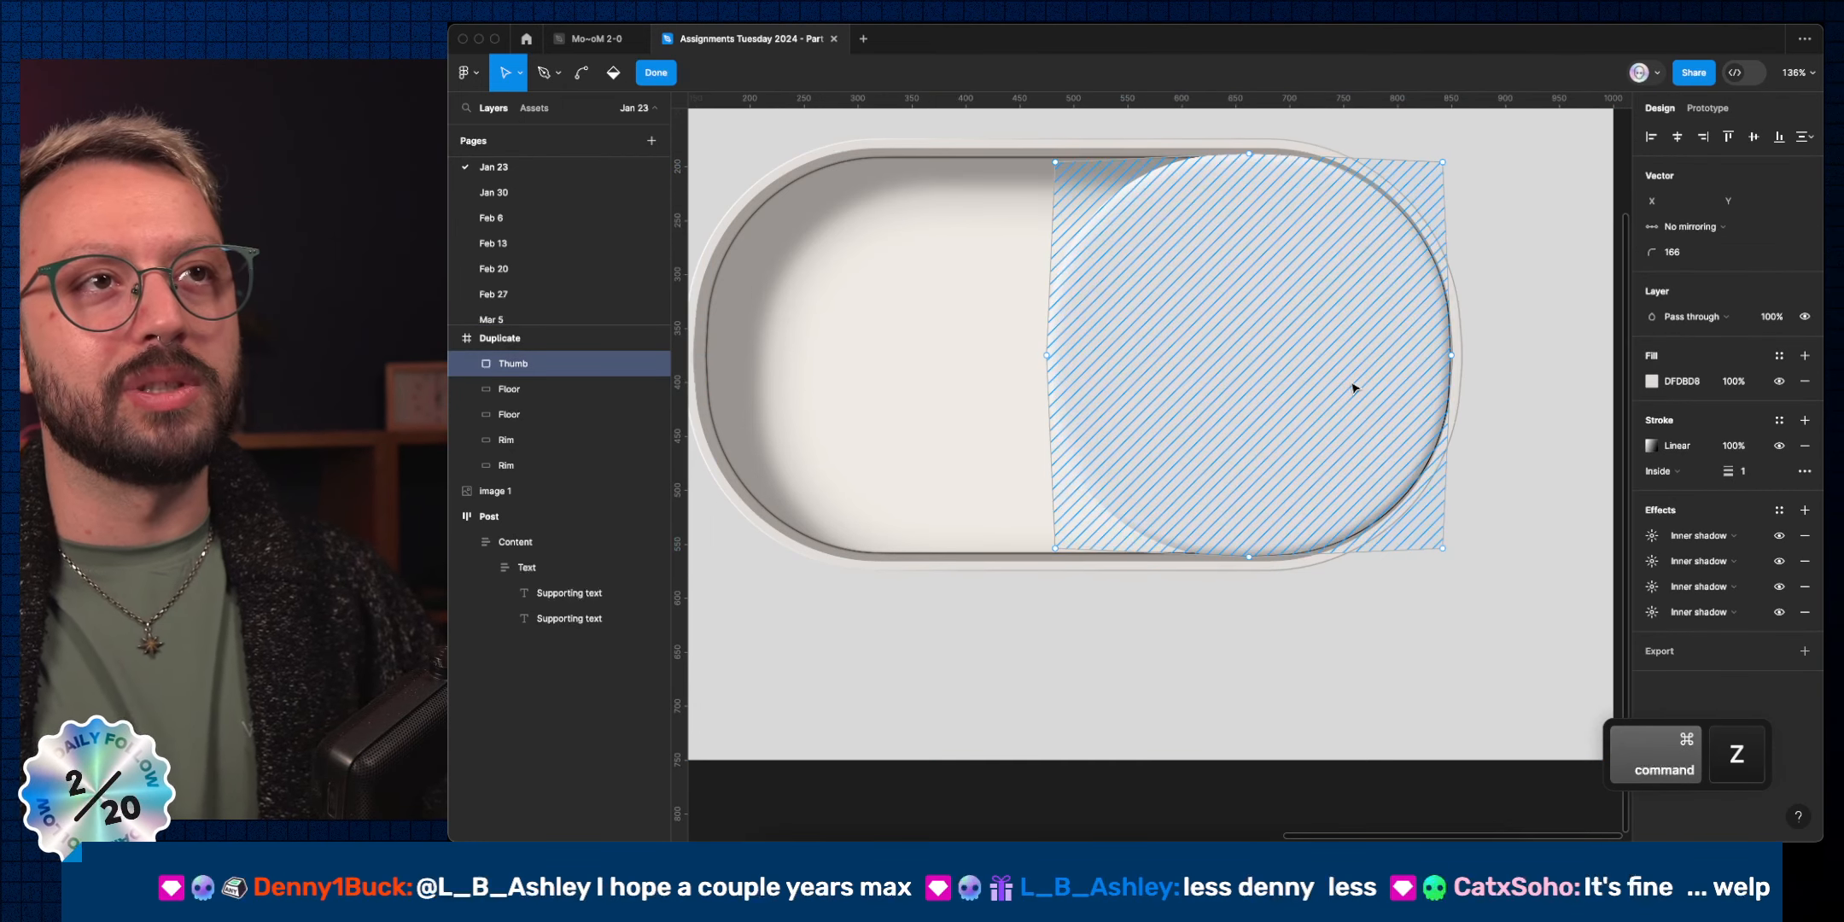
key("super+z")
key("super+z")
key("super+z")
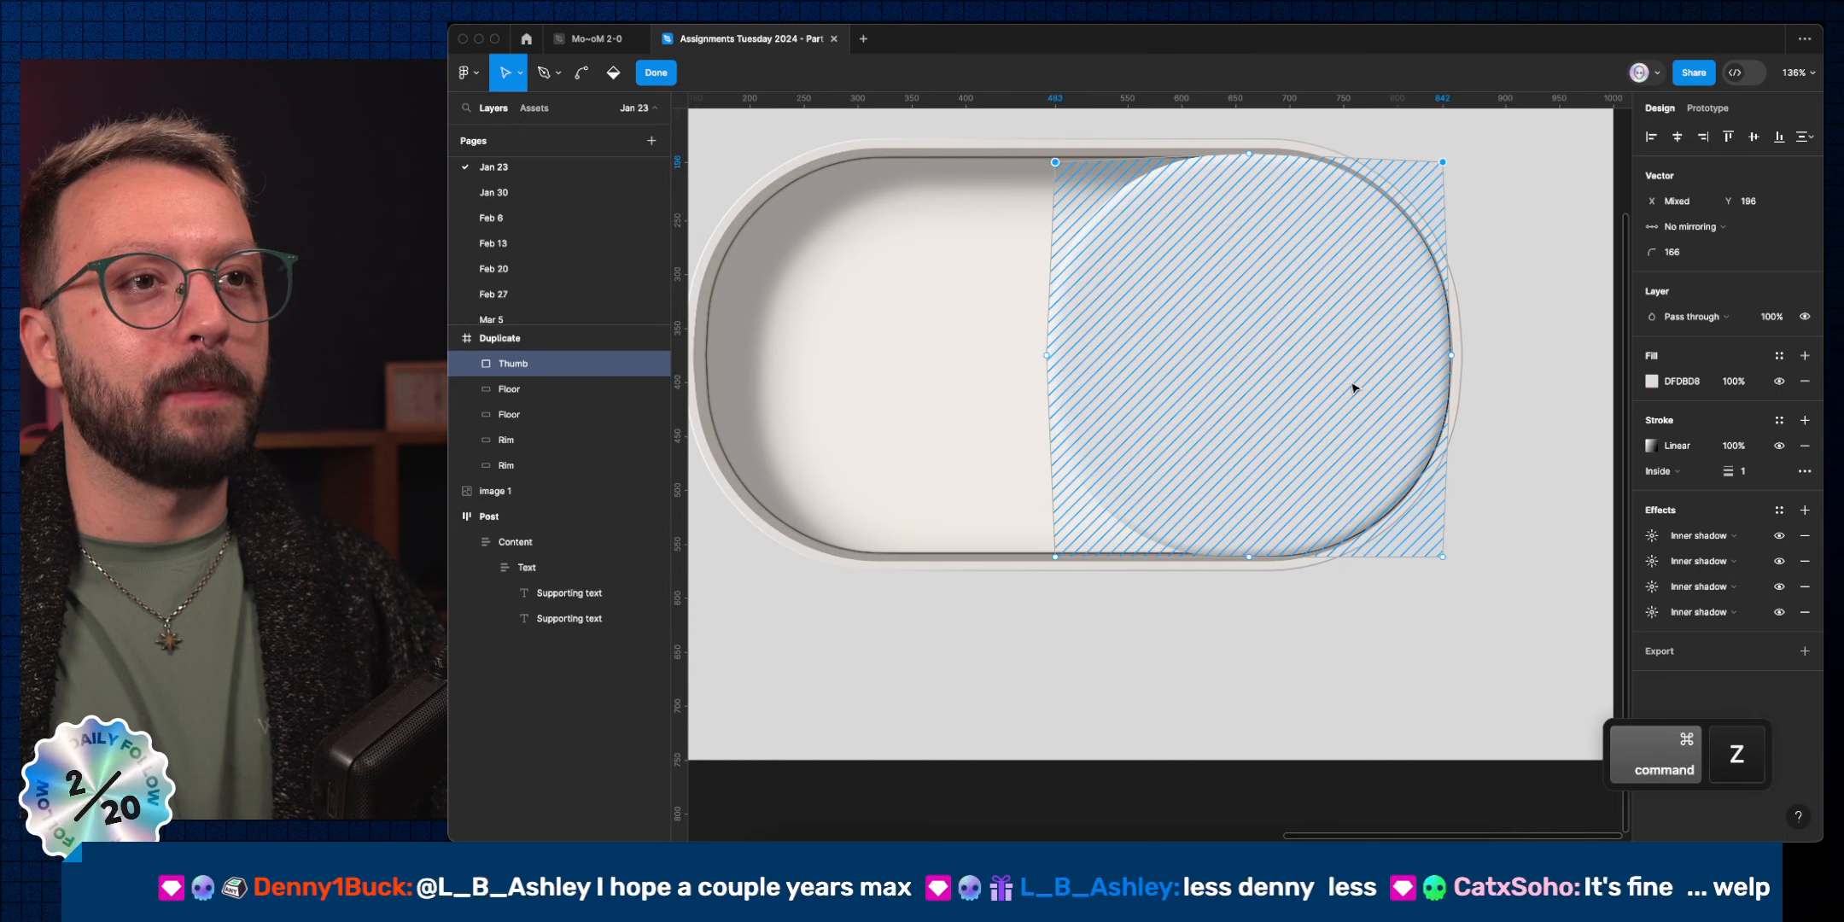
key("super+z")
key("super+z")
key("super+z")
key("super+z")
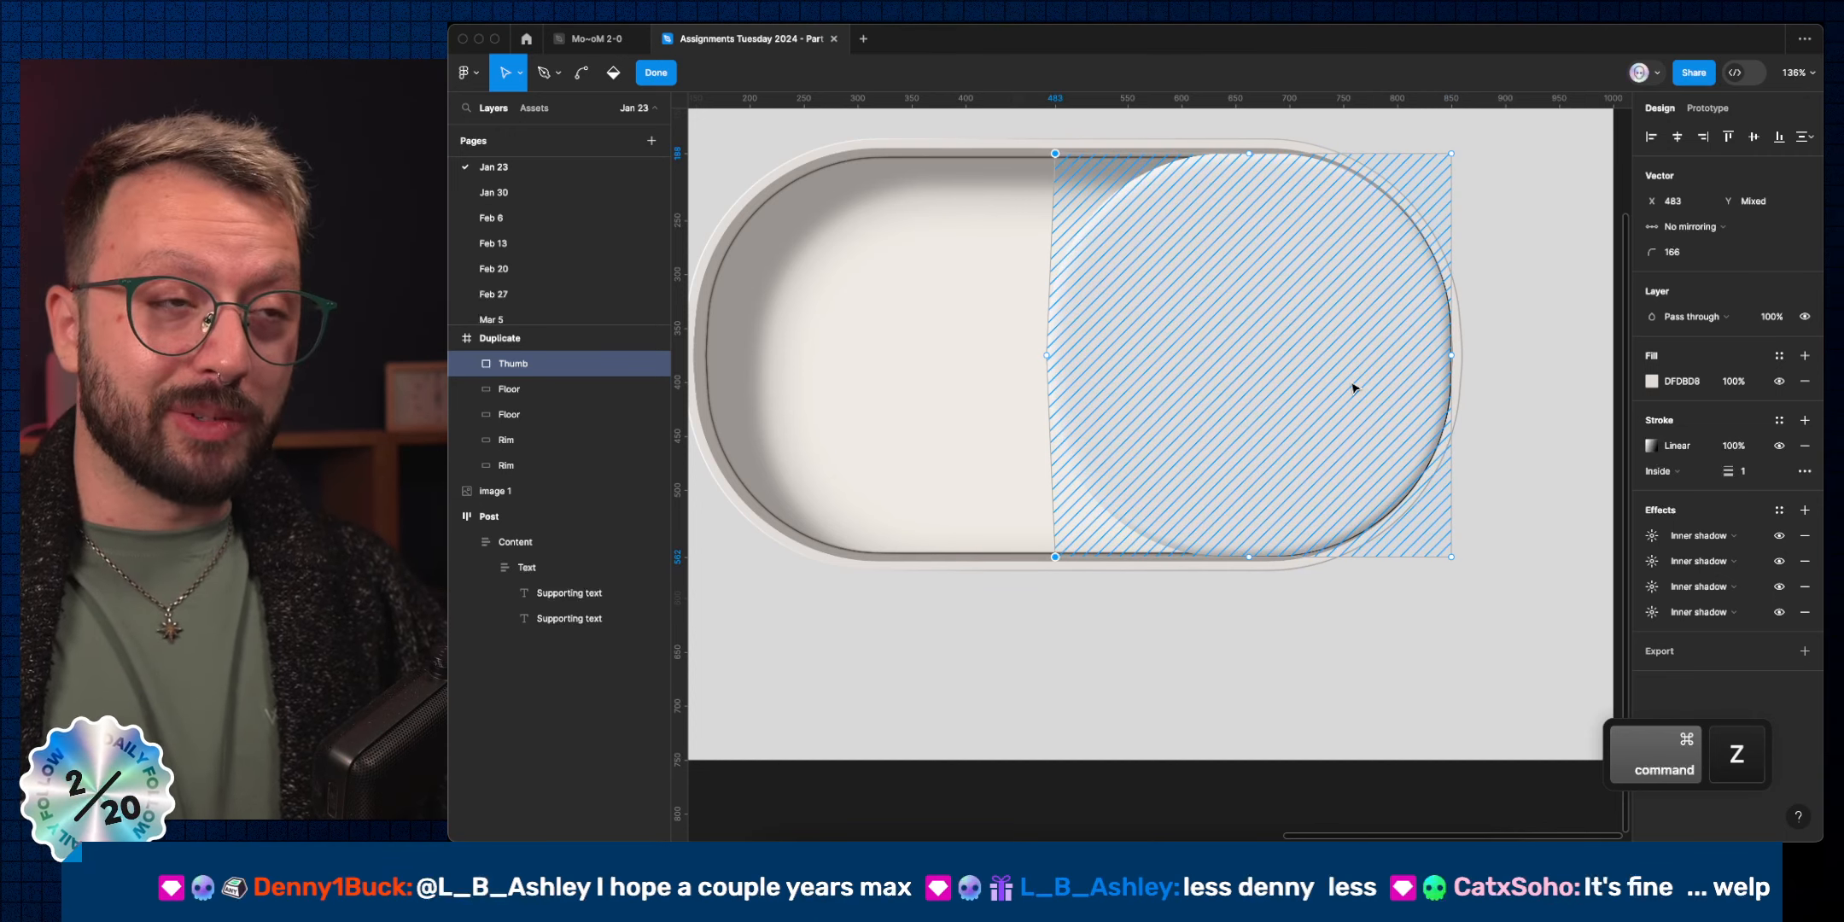
key("super+z")
key("super+z")
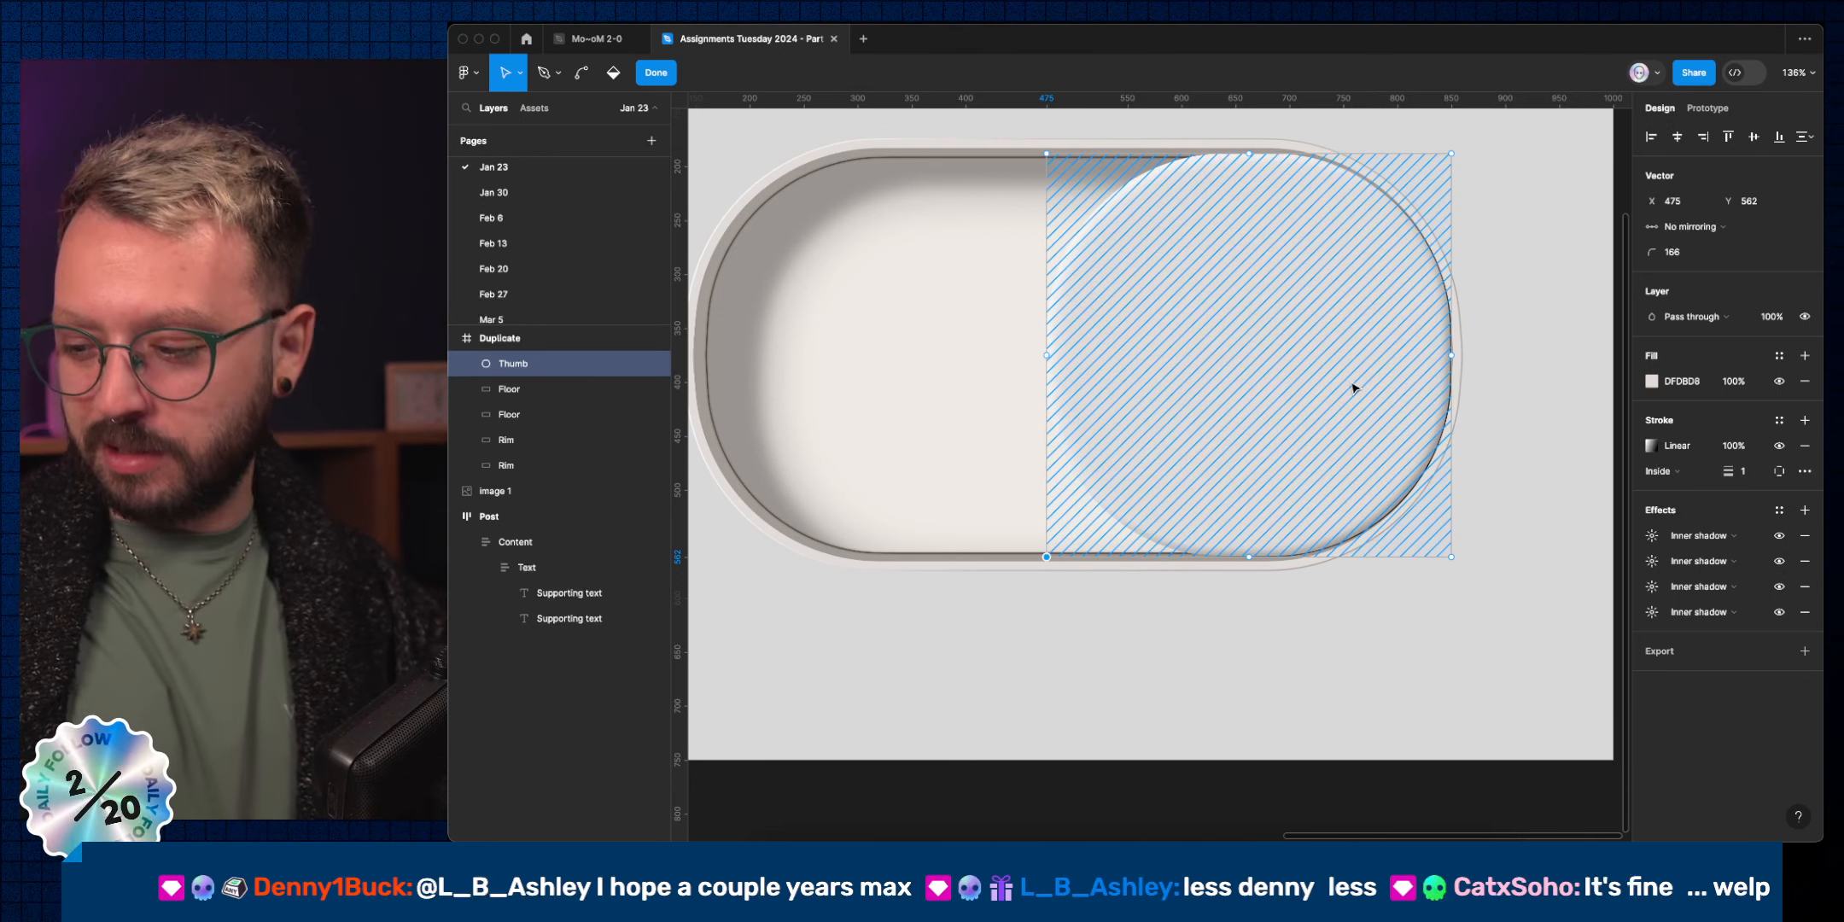
key("super+z")
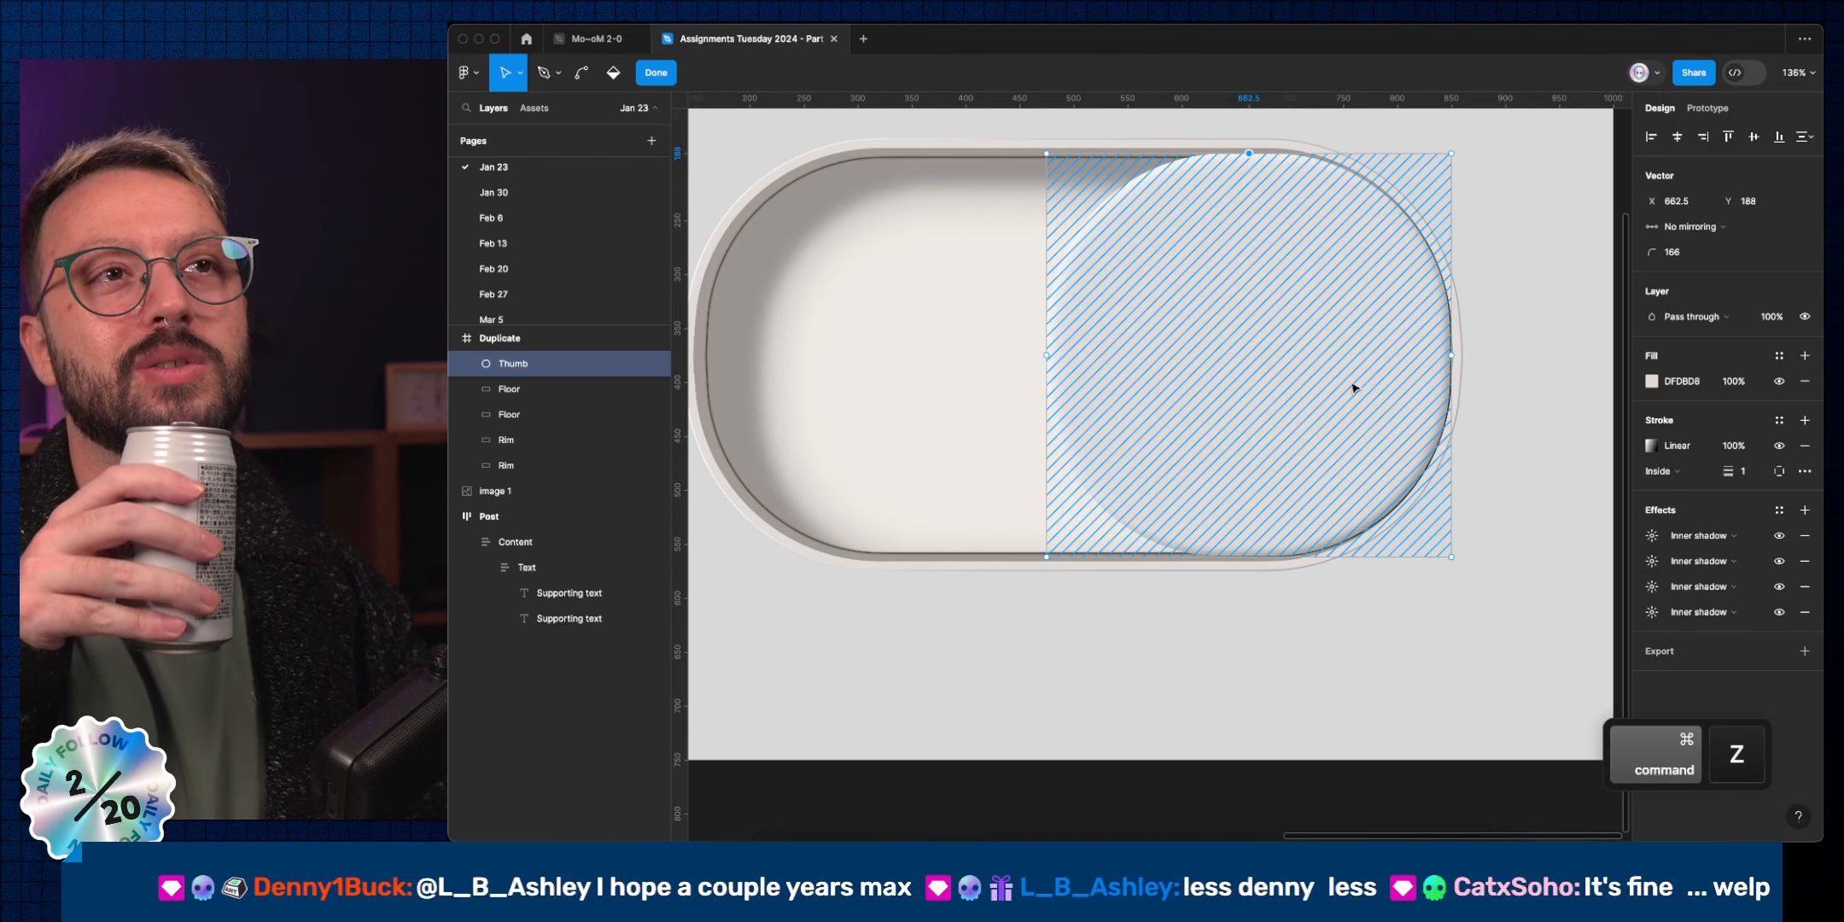
key("super+z")
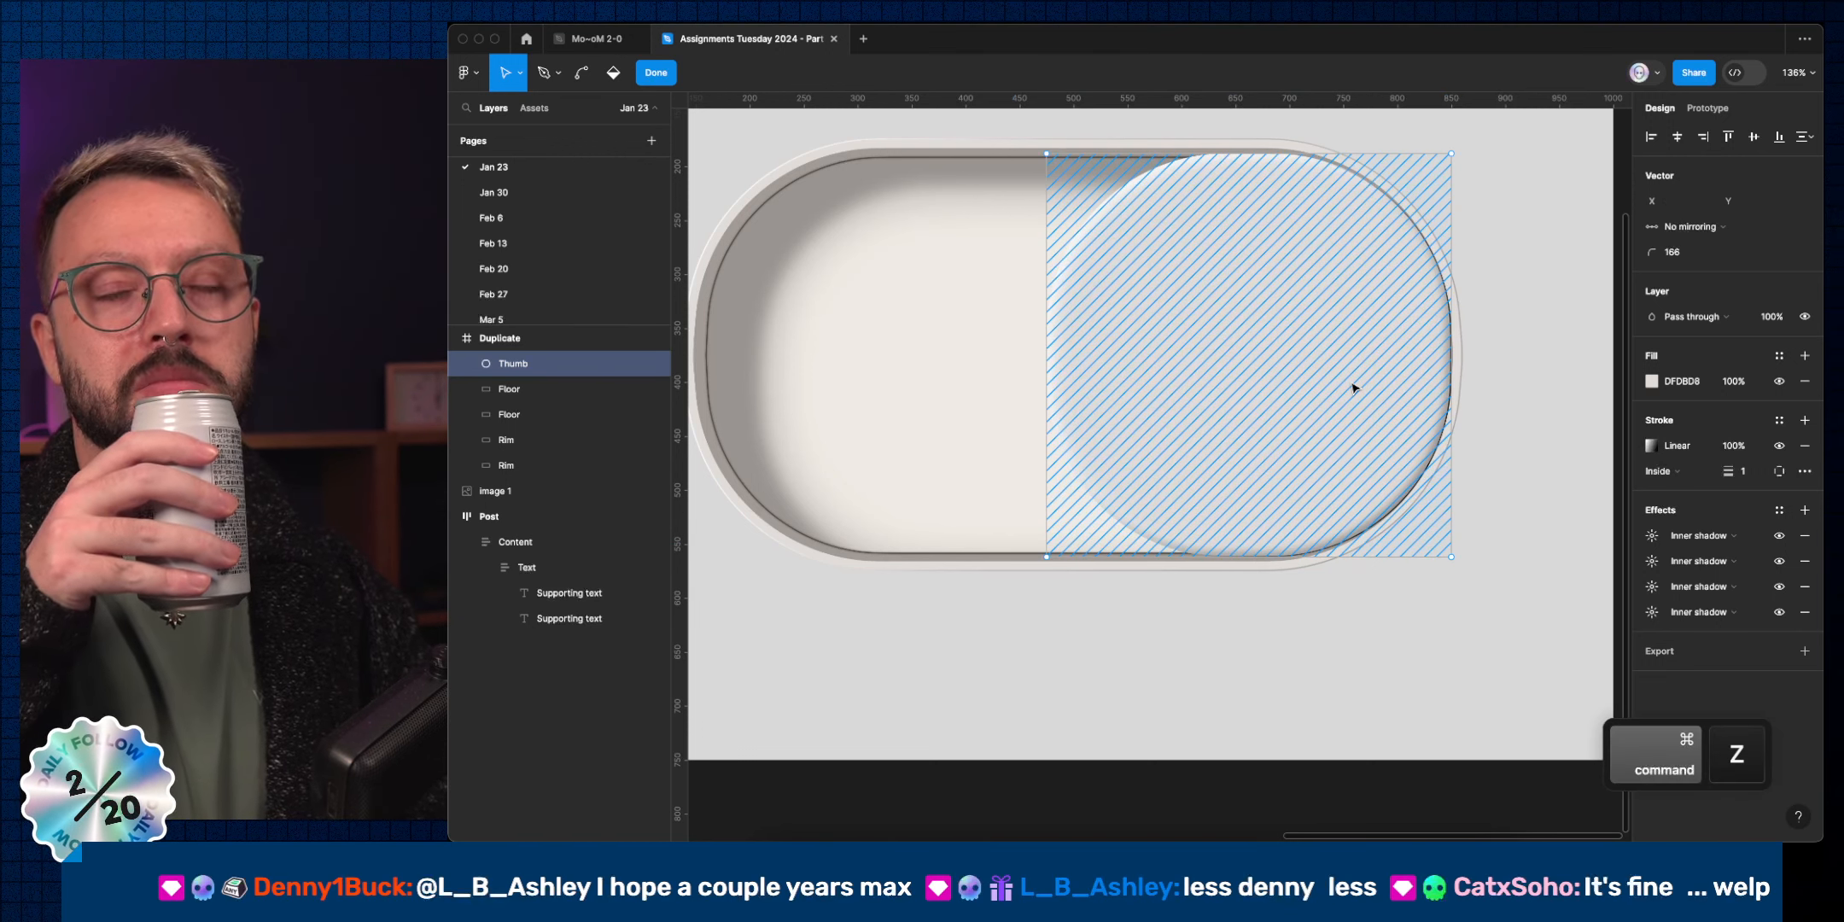
key("Escape")
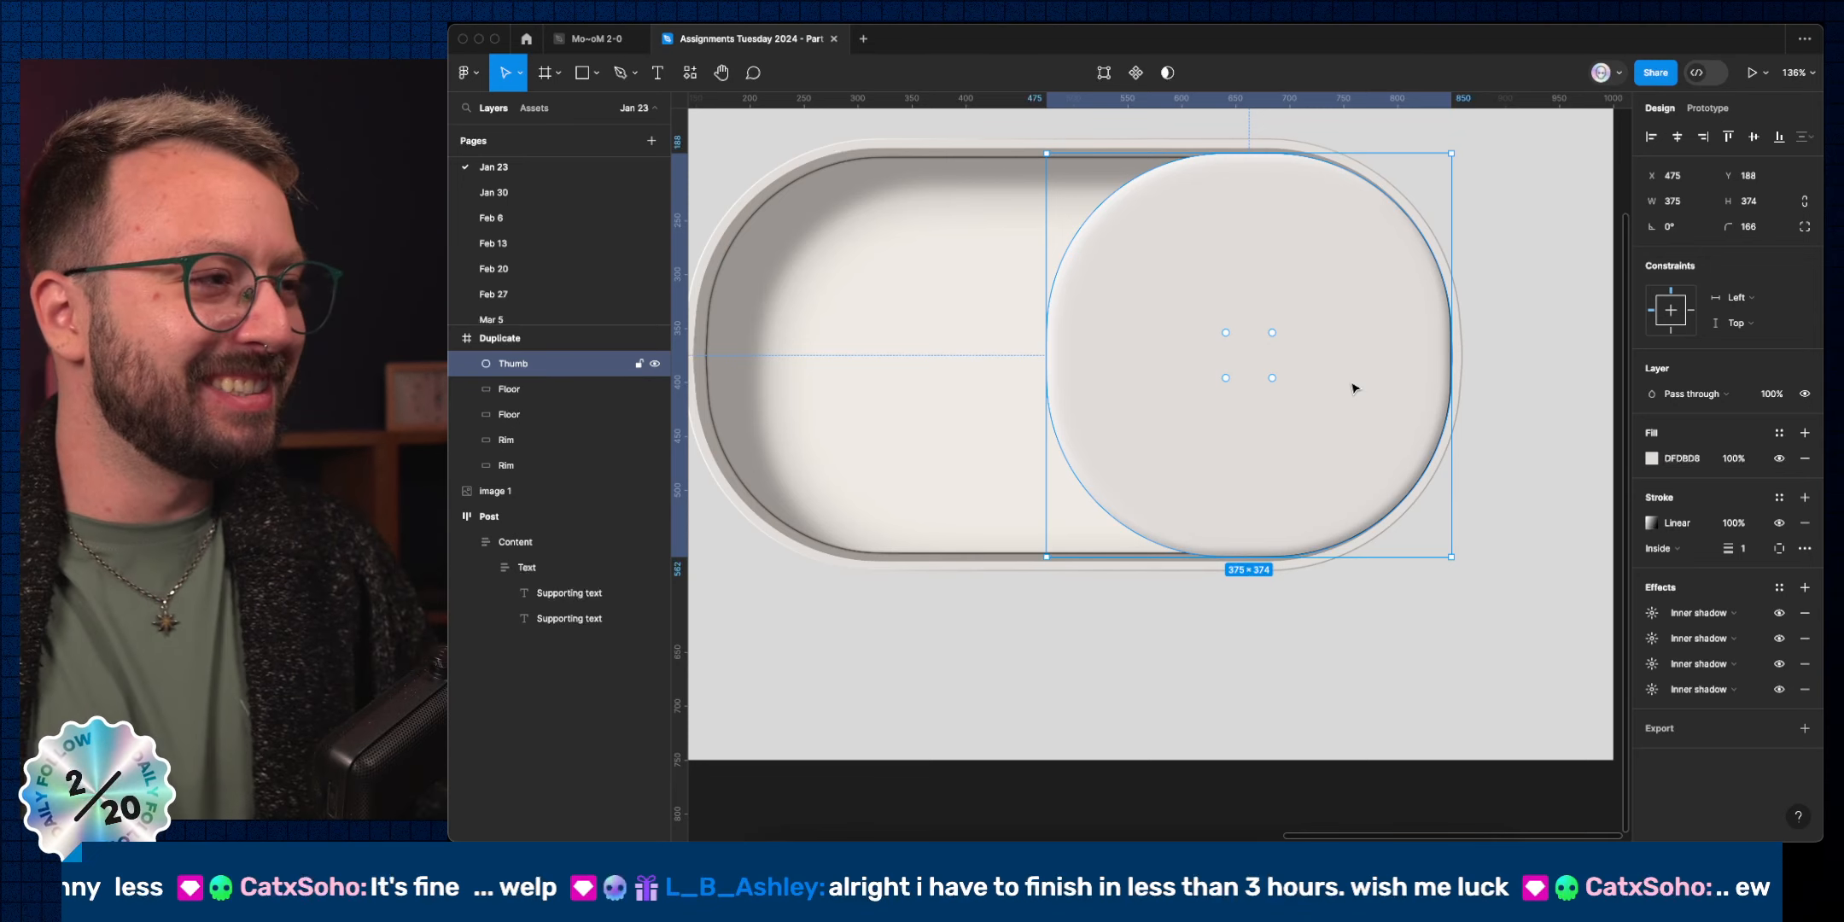
left_click(1571, 459)
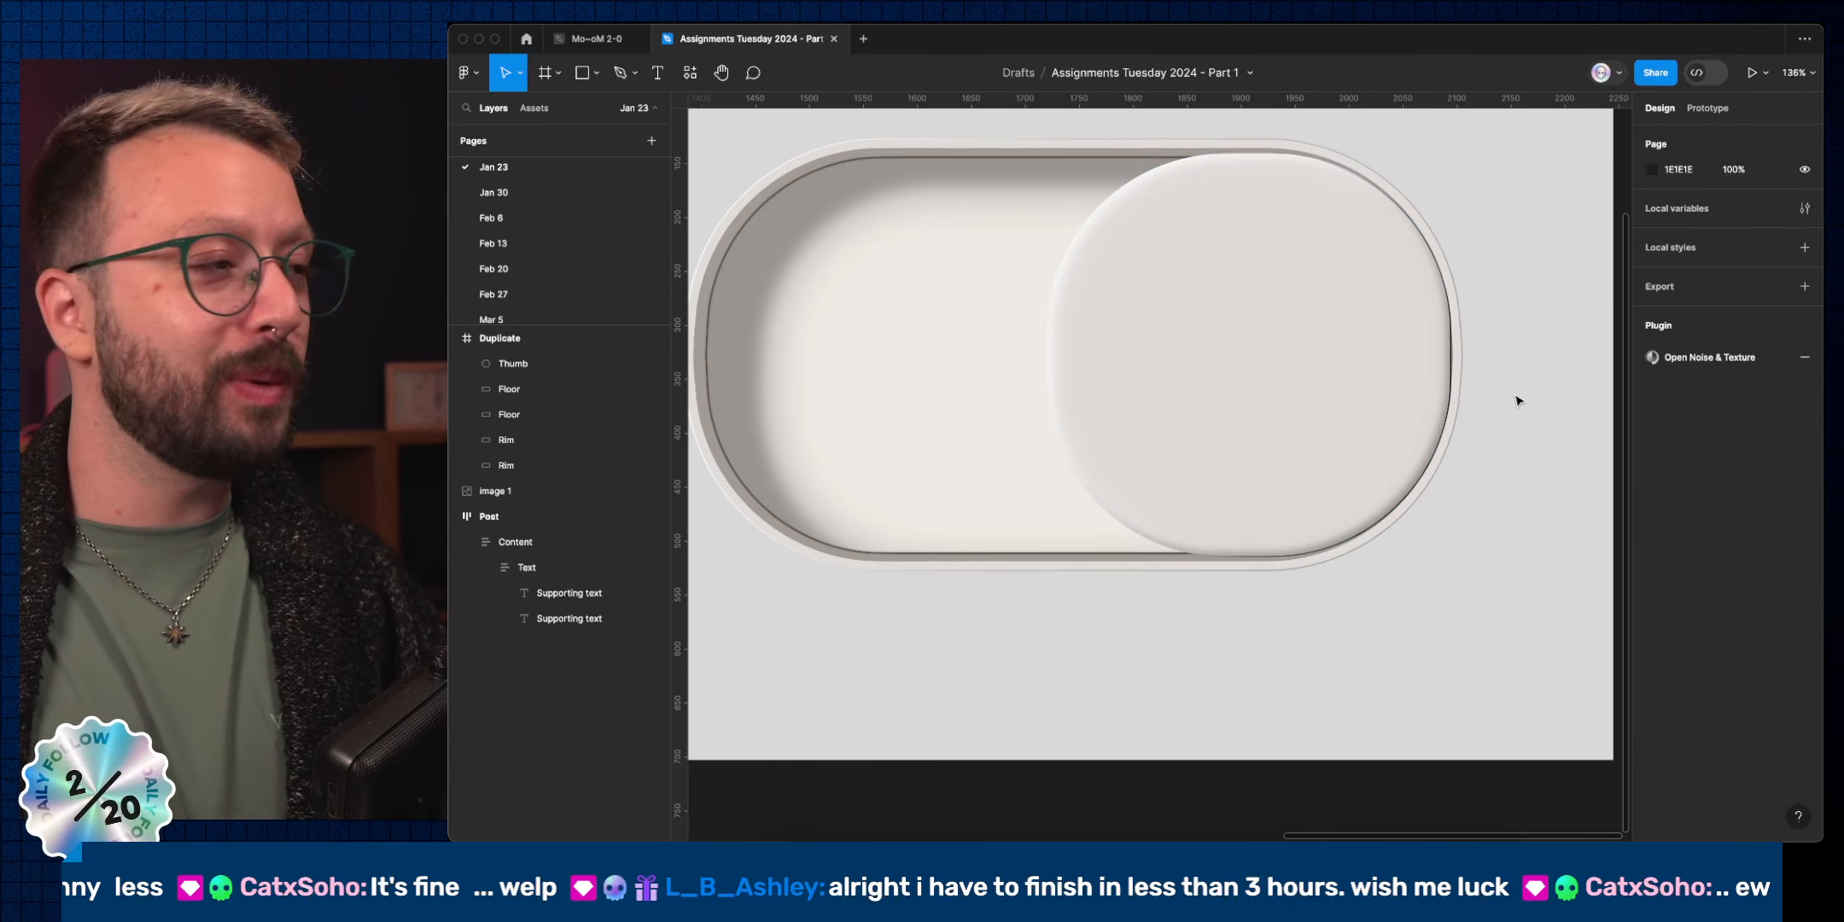
Select the duplicate toggle's Thumb knob and edit its 166 corner radius field.
scroll(1521, 393, "down", 5, "ctrl")
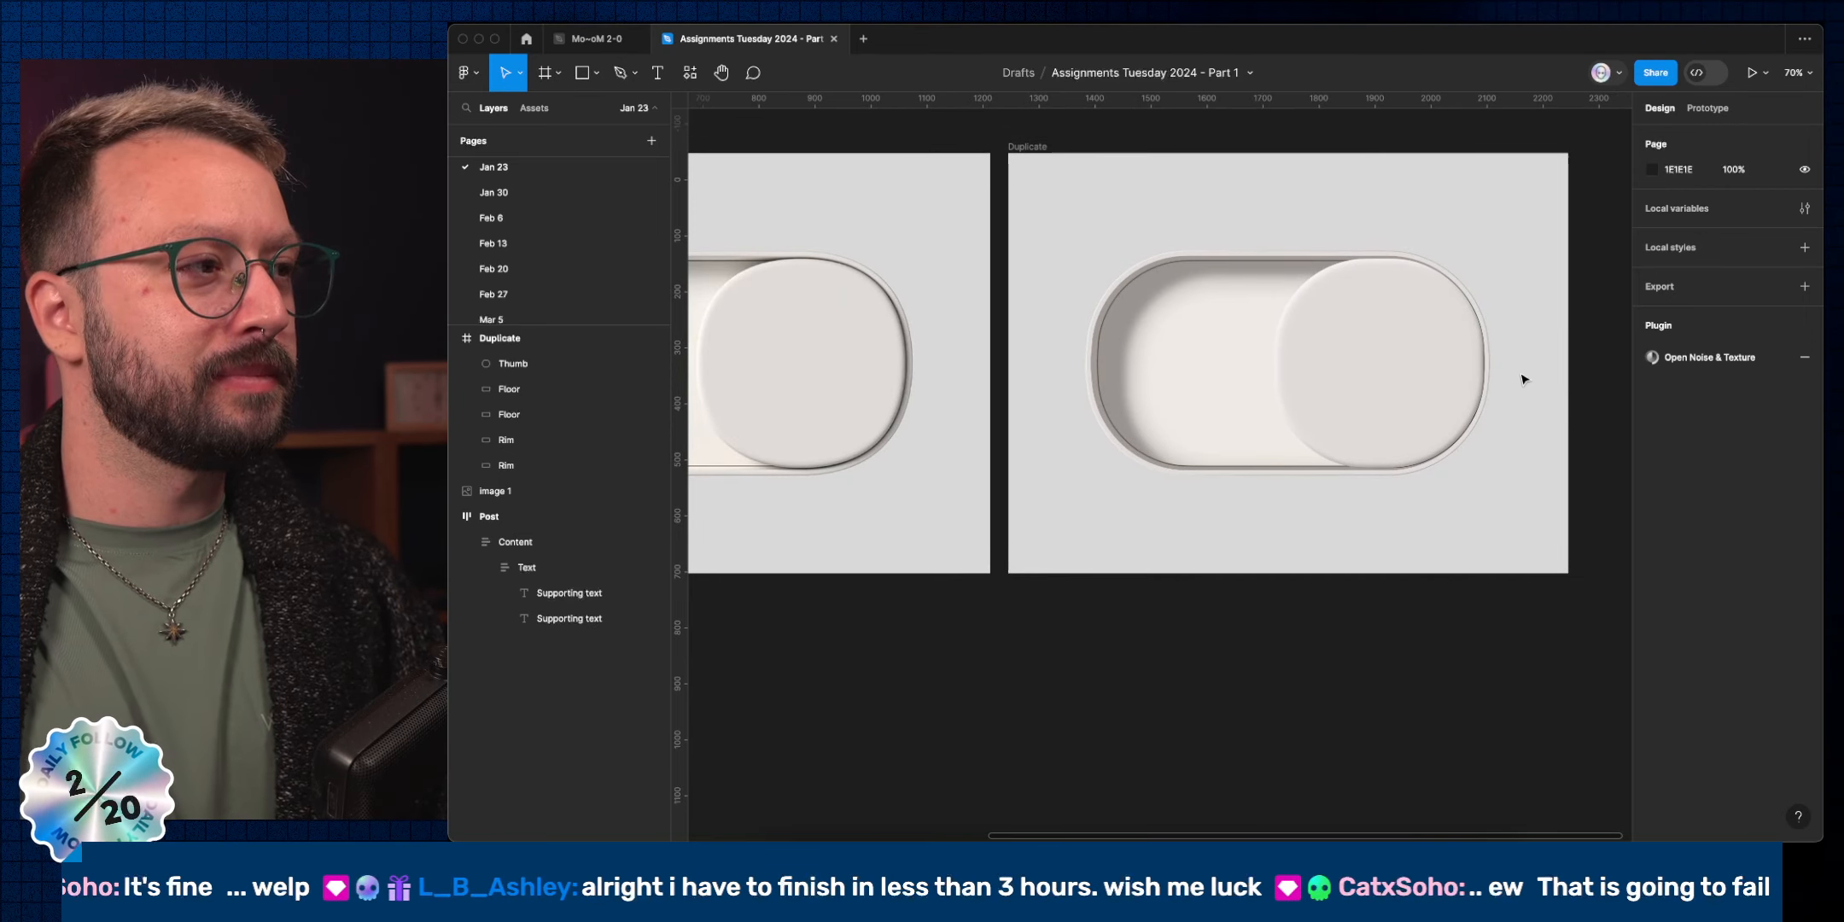
scroll(1502, 380, "left", 3)
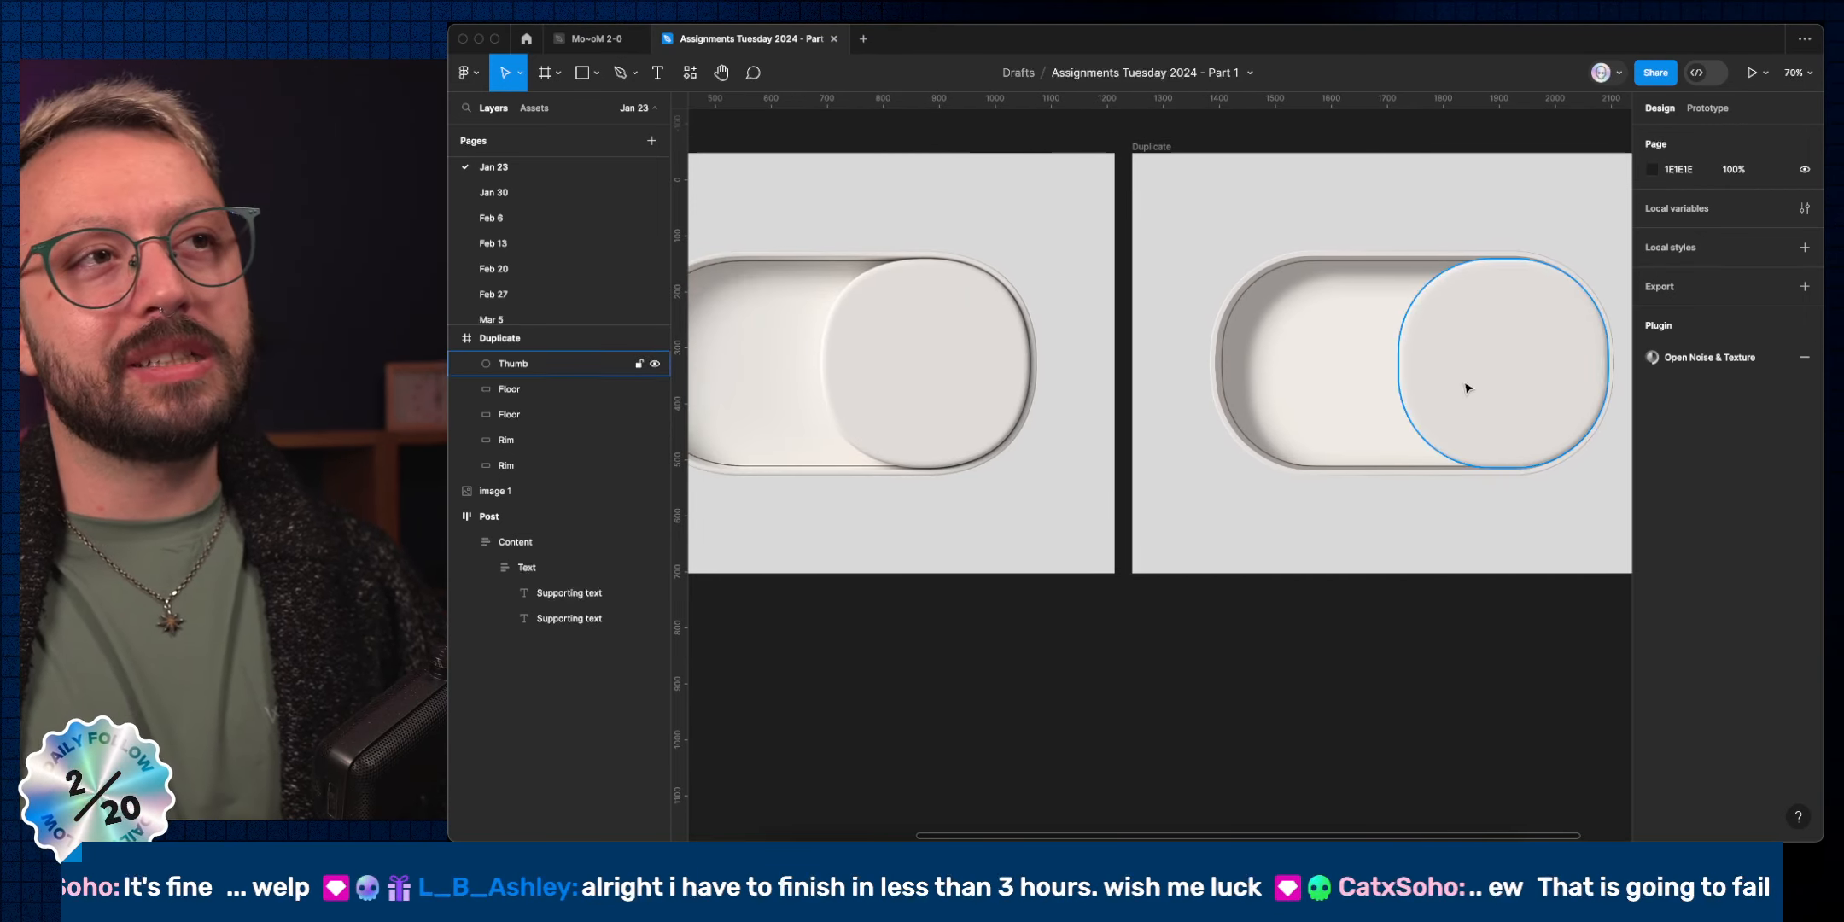
left_click(1474, 368)
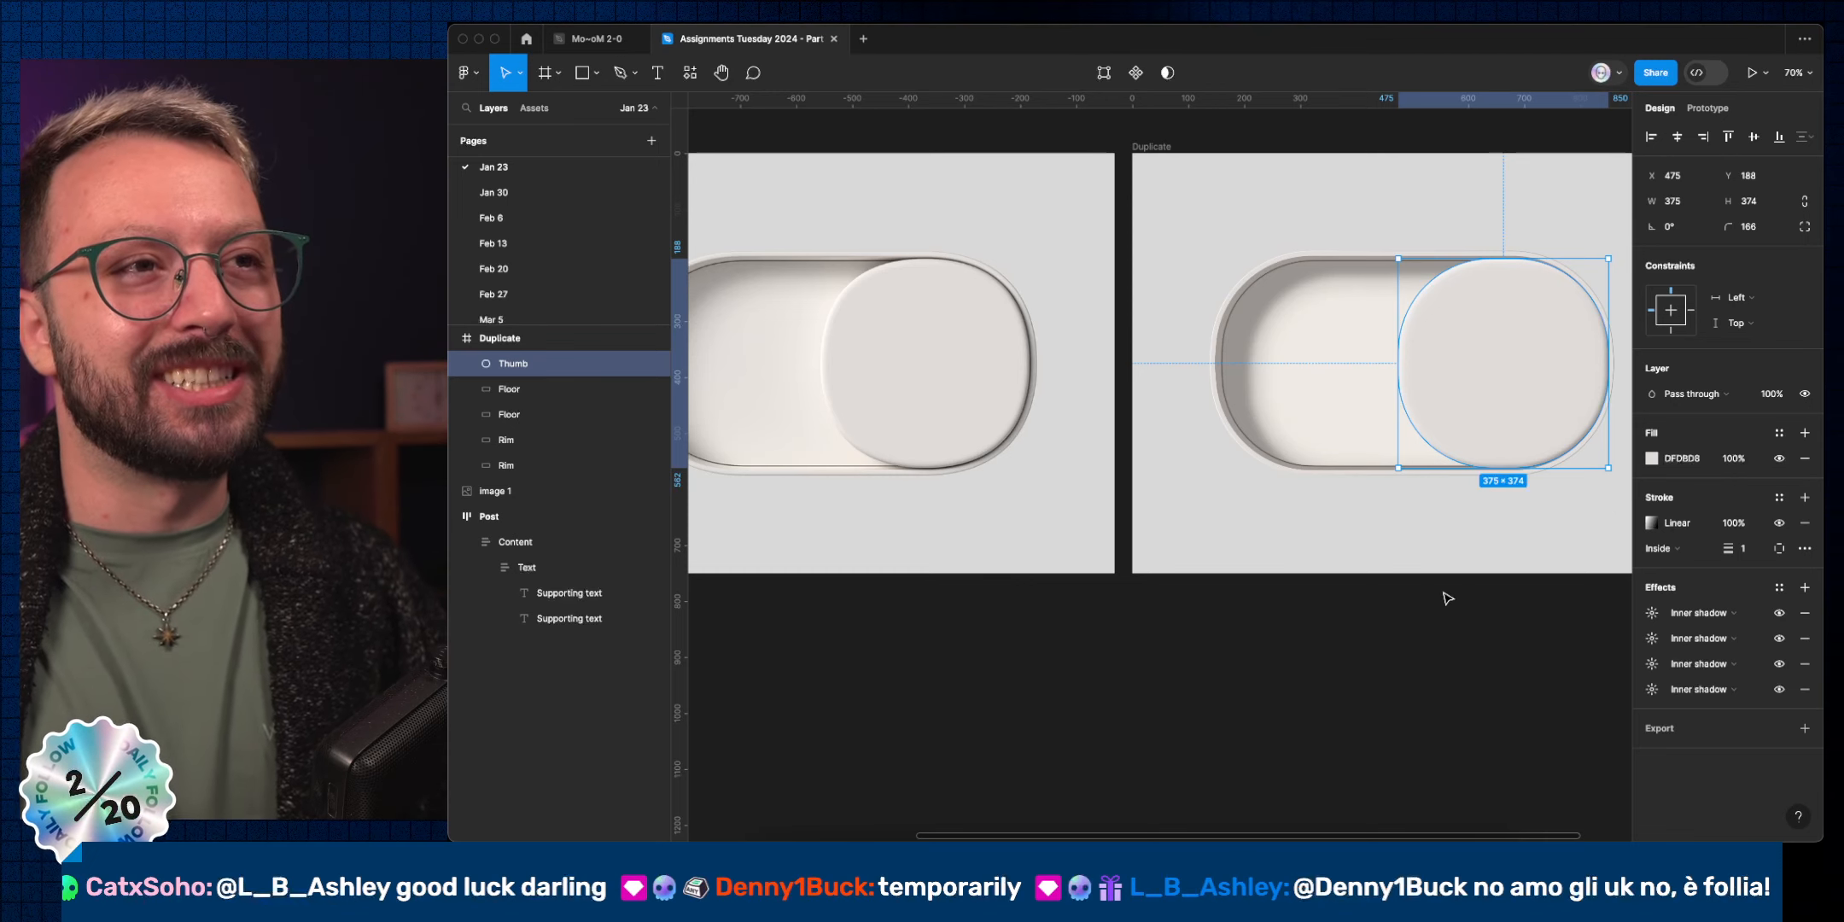
left_click(1498, 645)
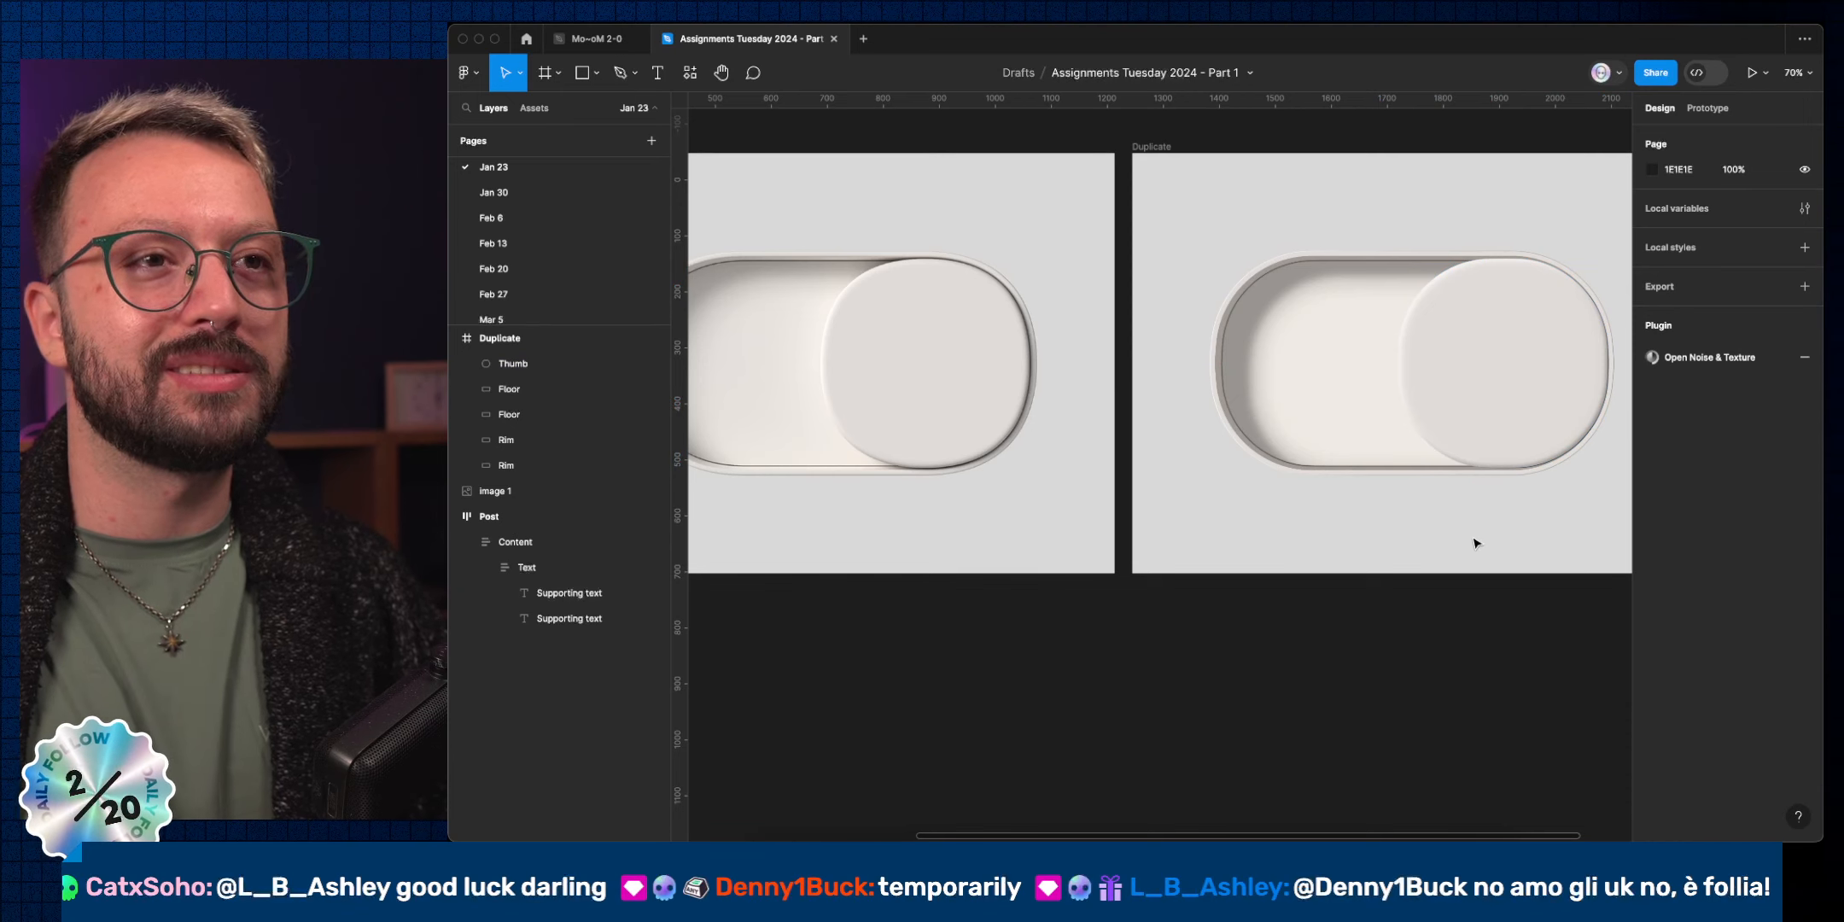
left_click(1507, 468)
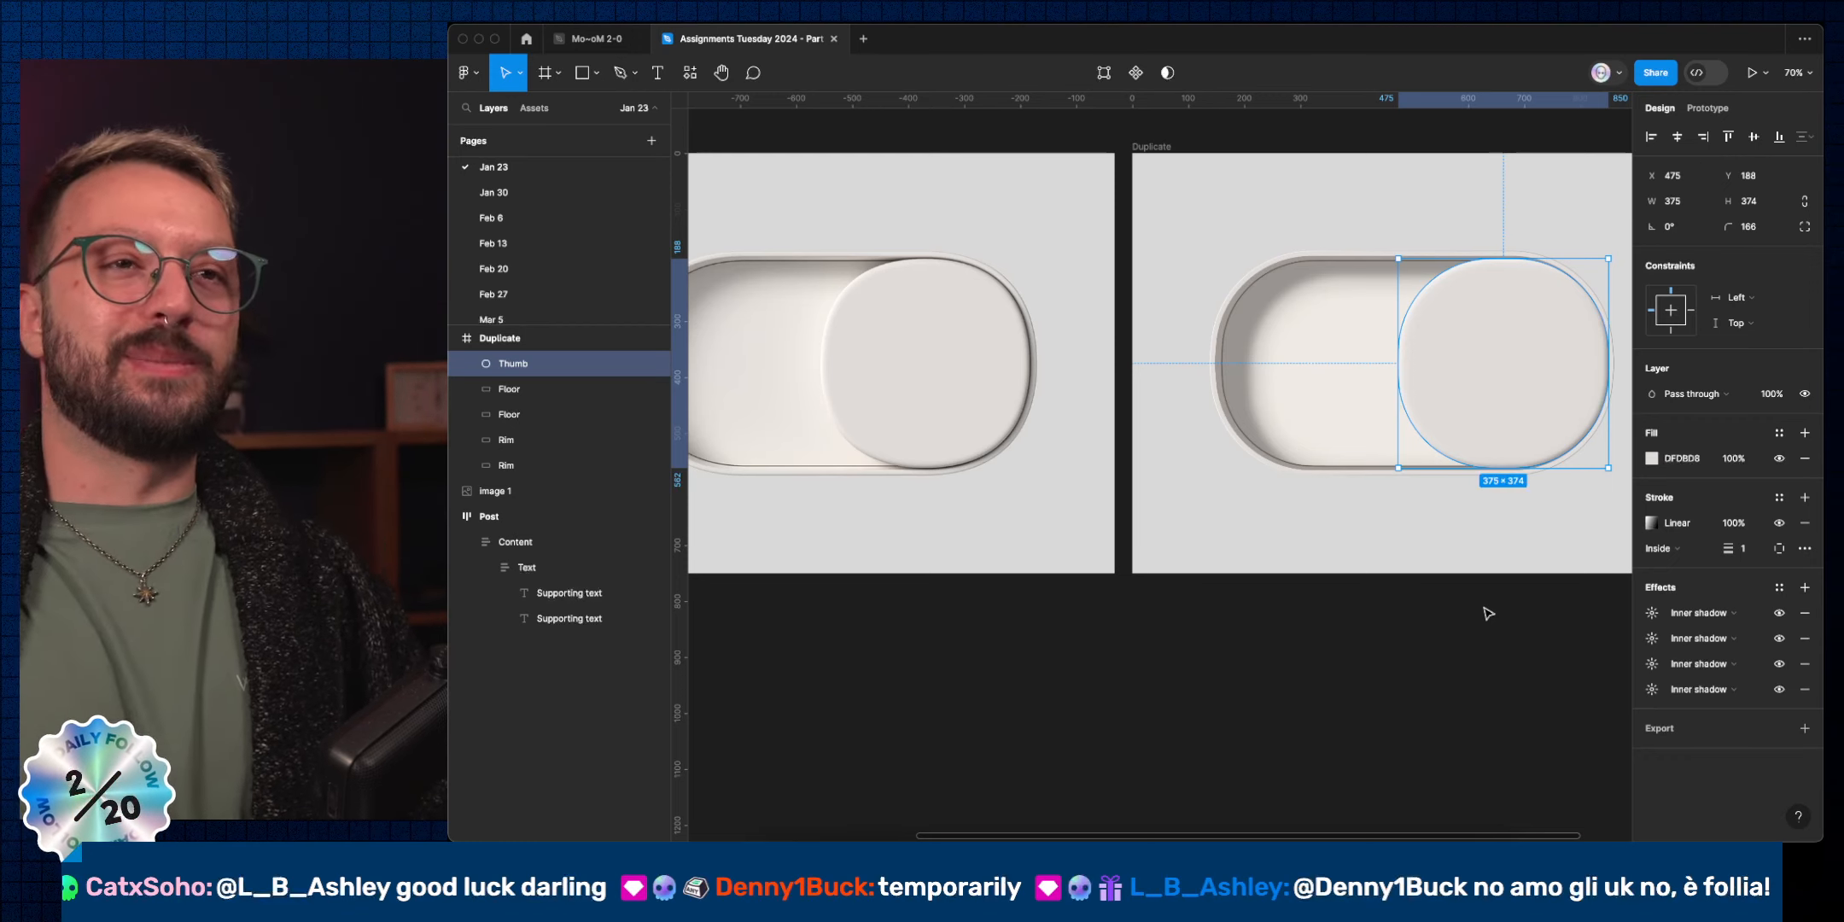
left_click(1766, 230)
Set the Thumb's corner radius to 0 and move its two left corner points inward.
type("0")
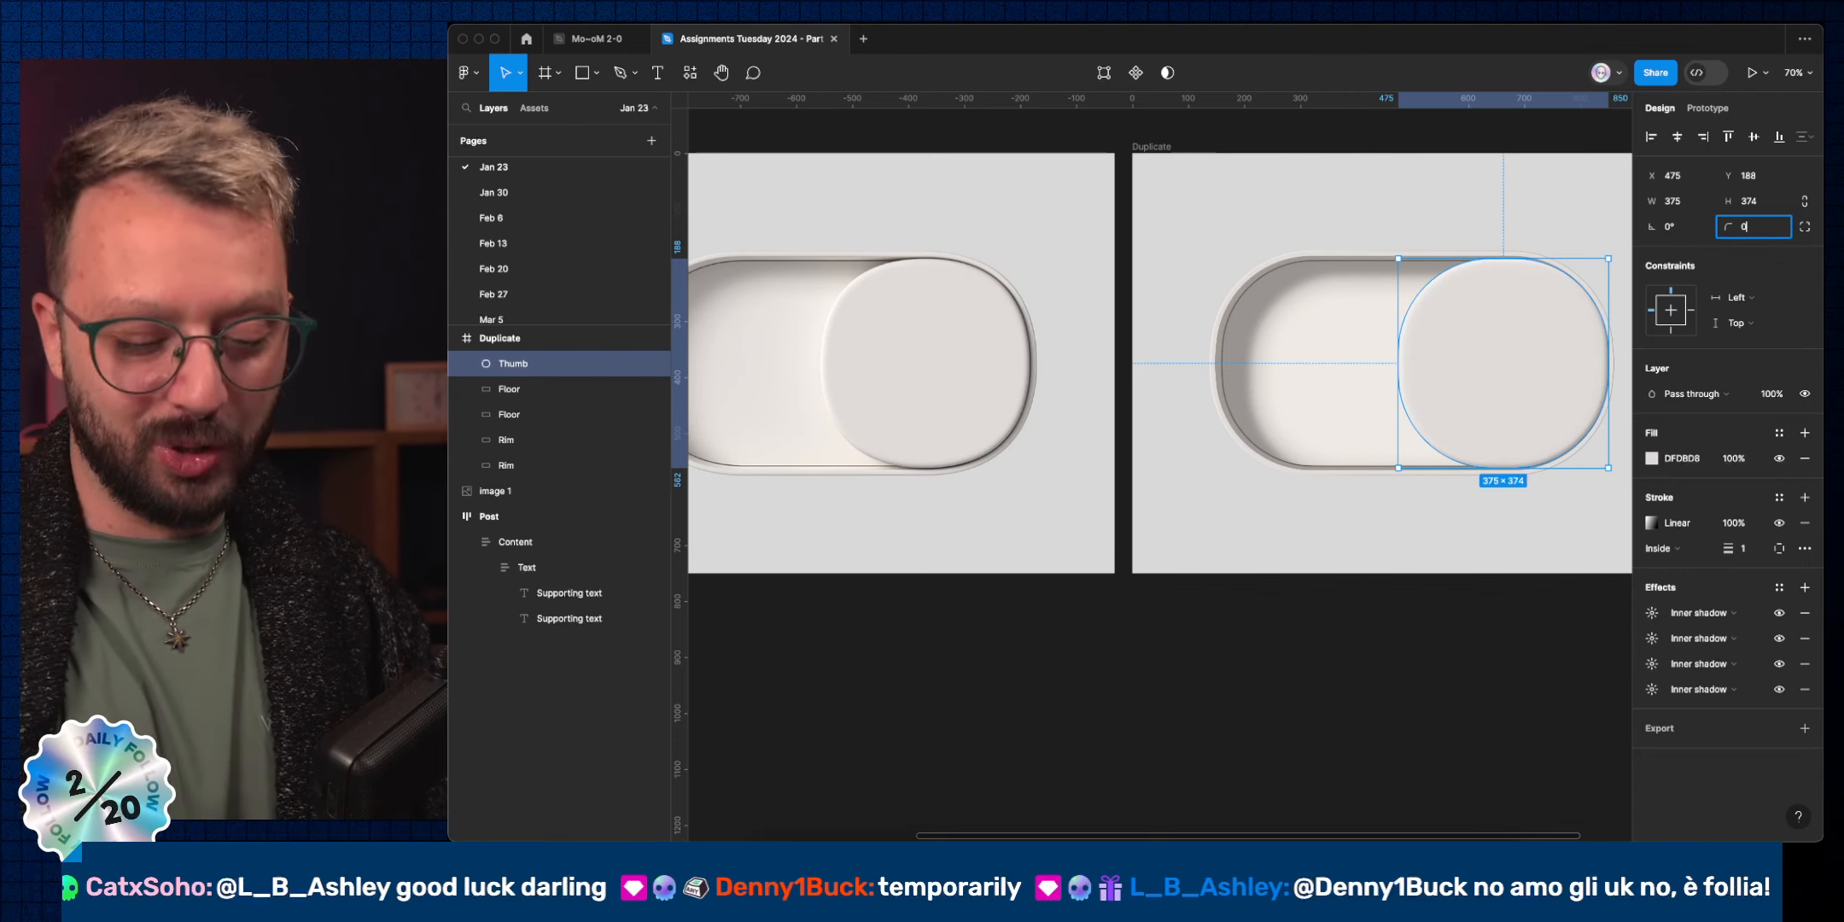
key("Return")
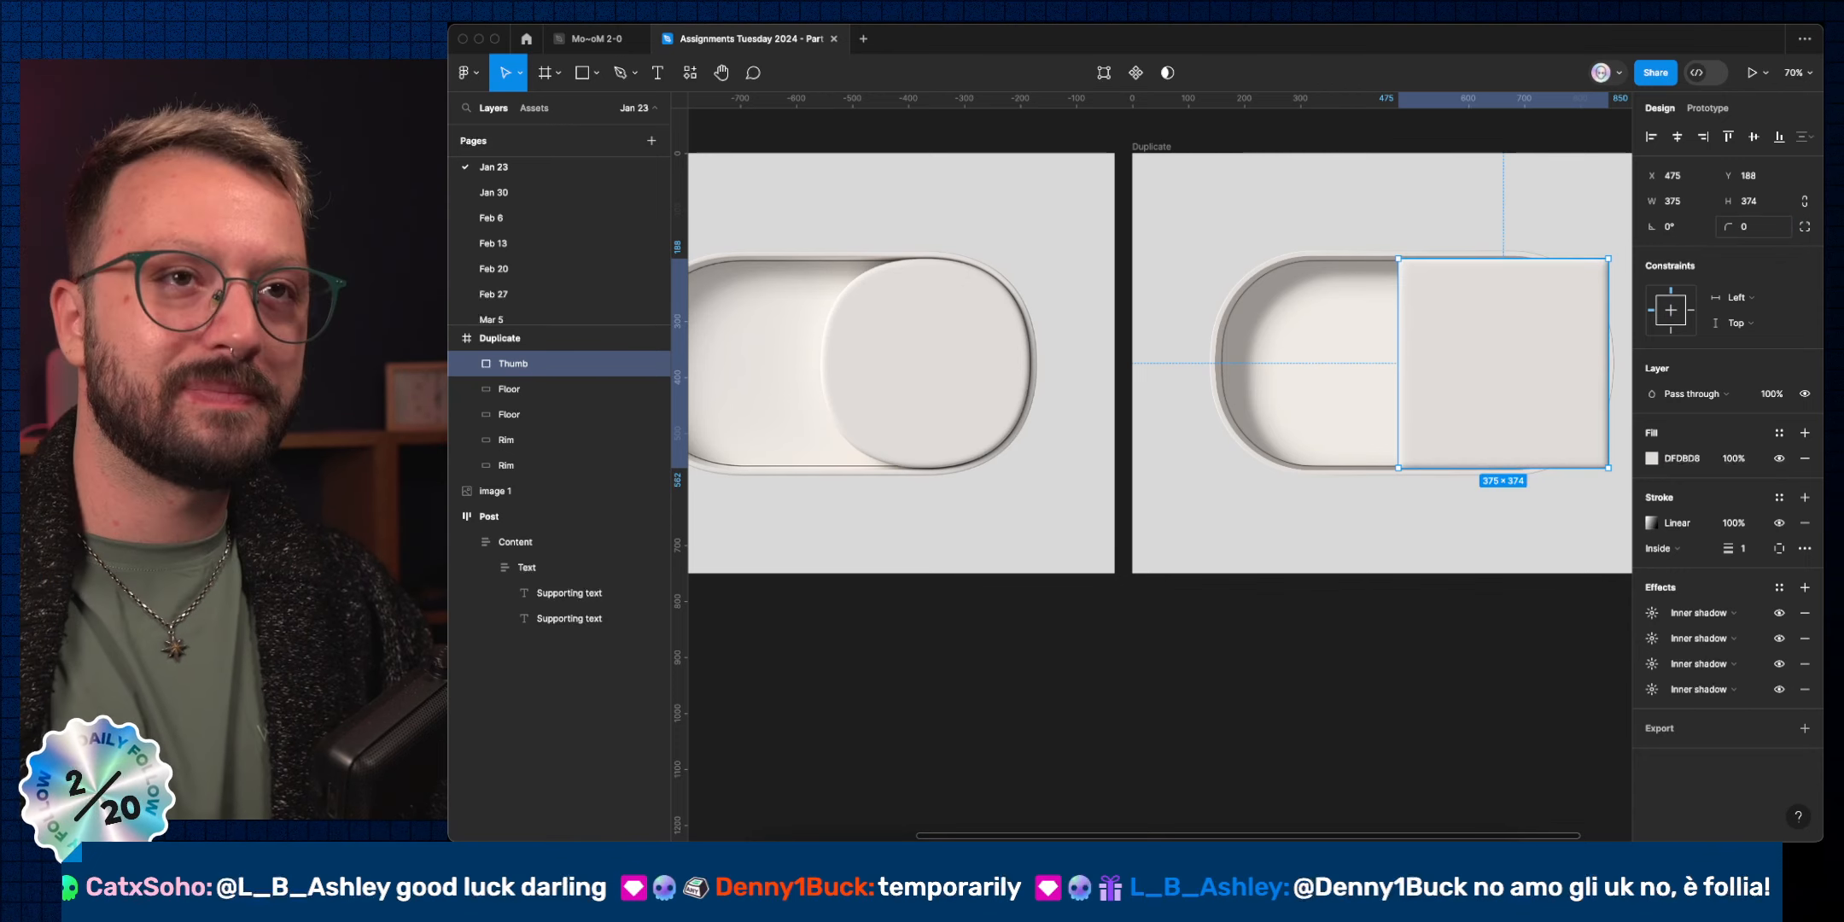
double_click(1513, 326)
left_click(1503, 257)
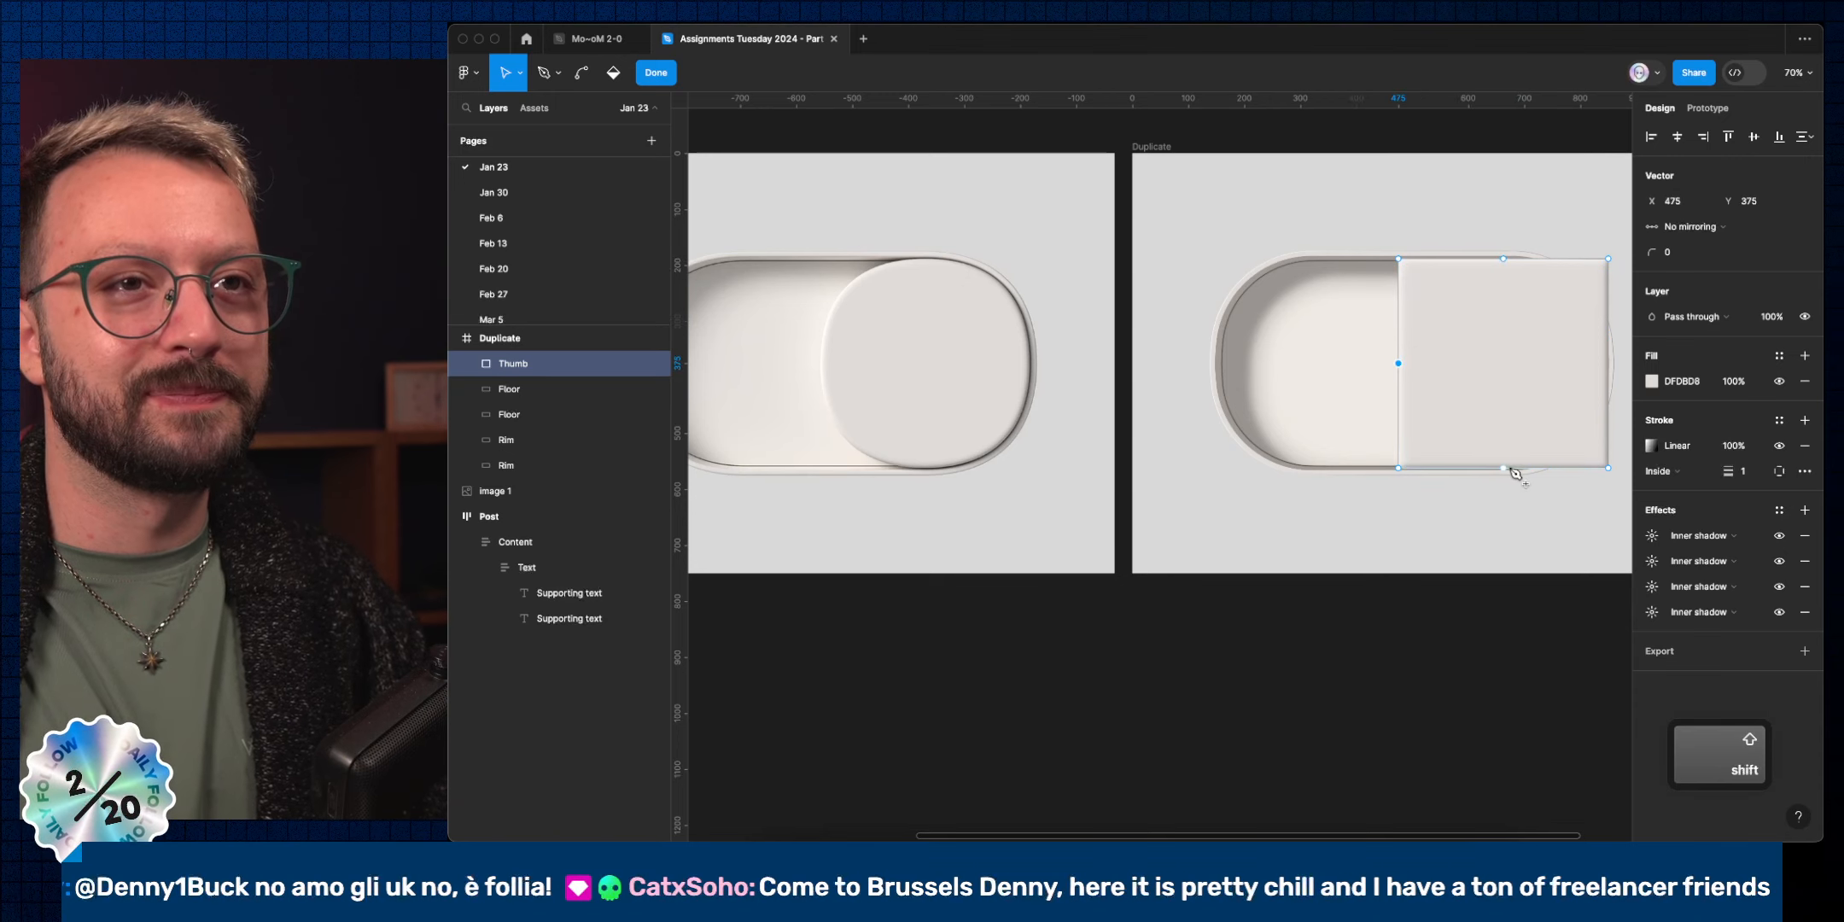
left_click(1503, 468)
left_click(1608, 363)
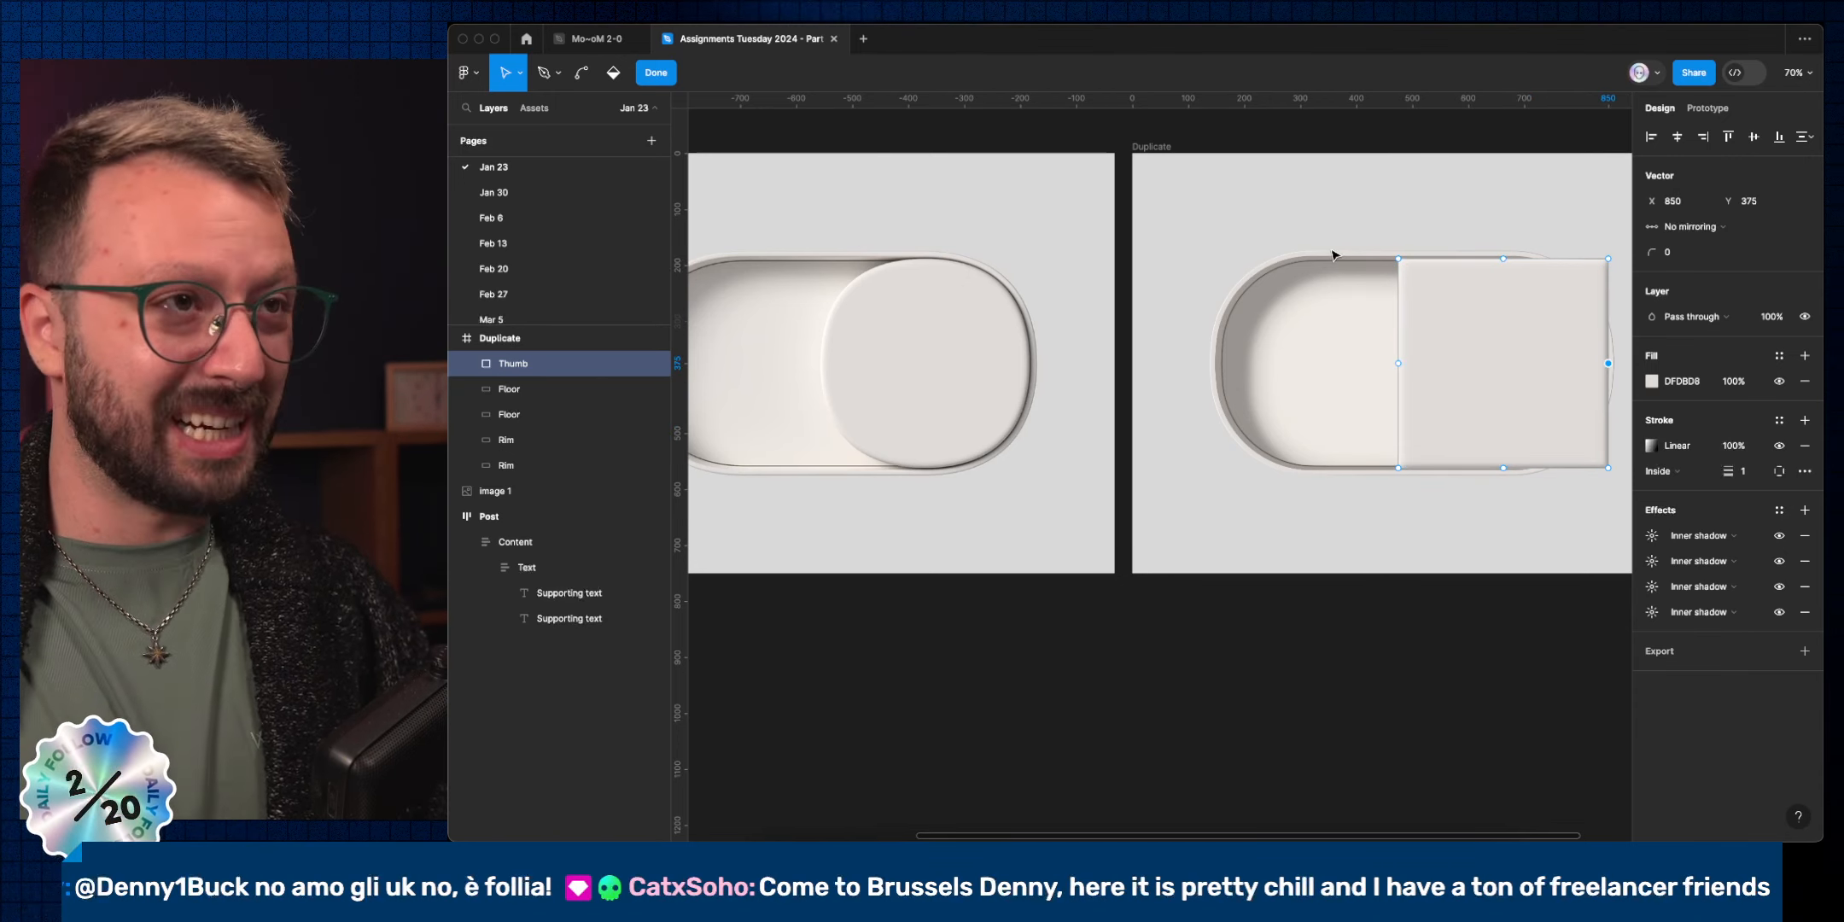
left_click(1503, 260)
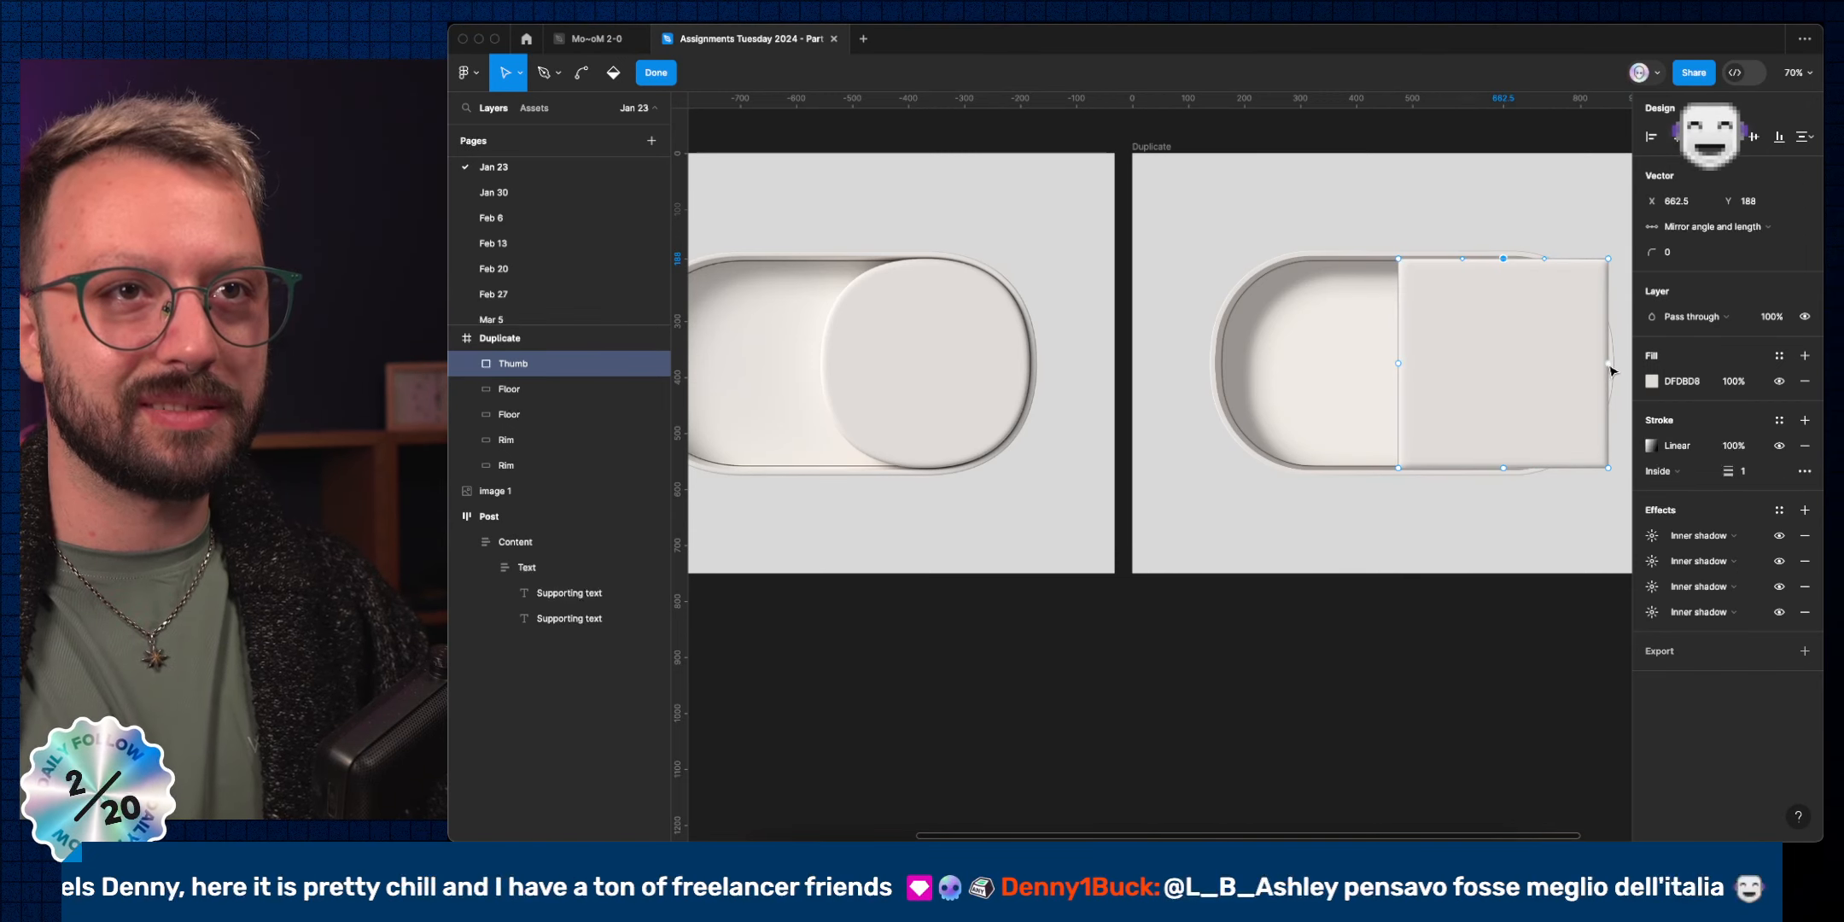
left_click(1608, 364)
left_click(1504, 467)
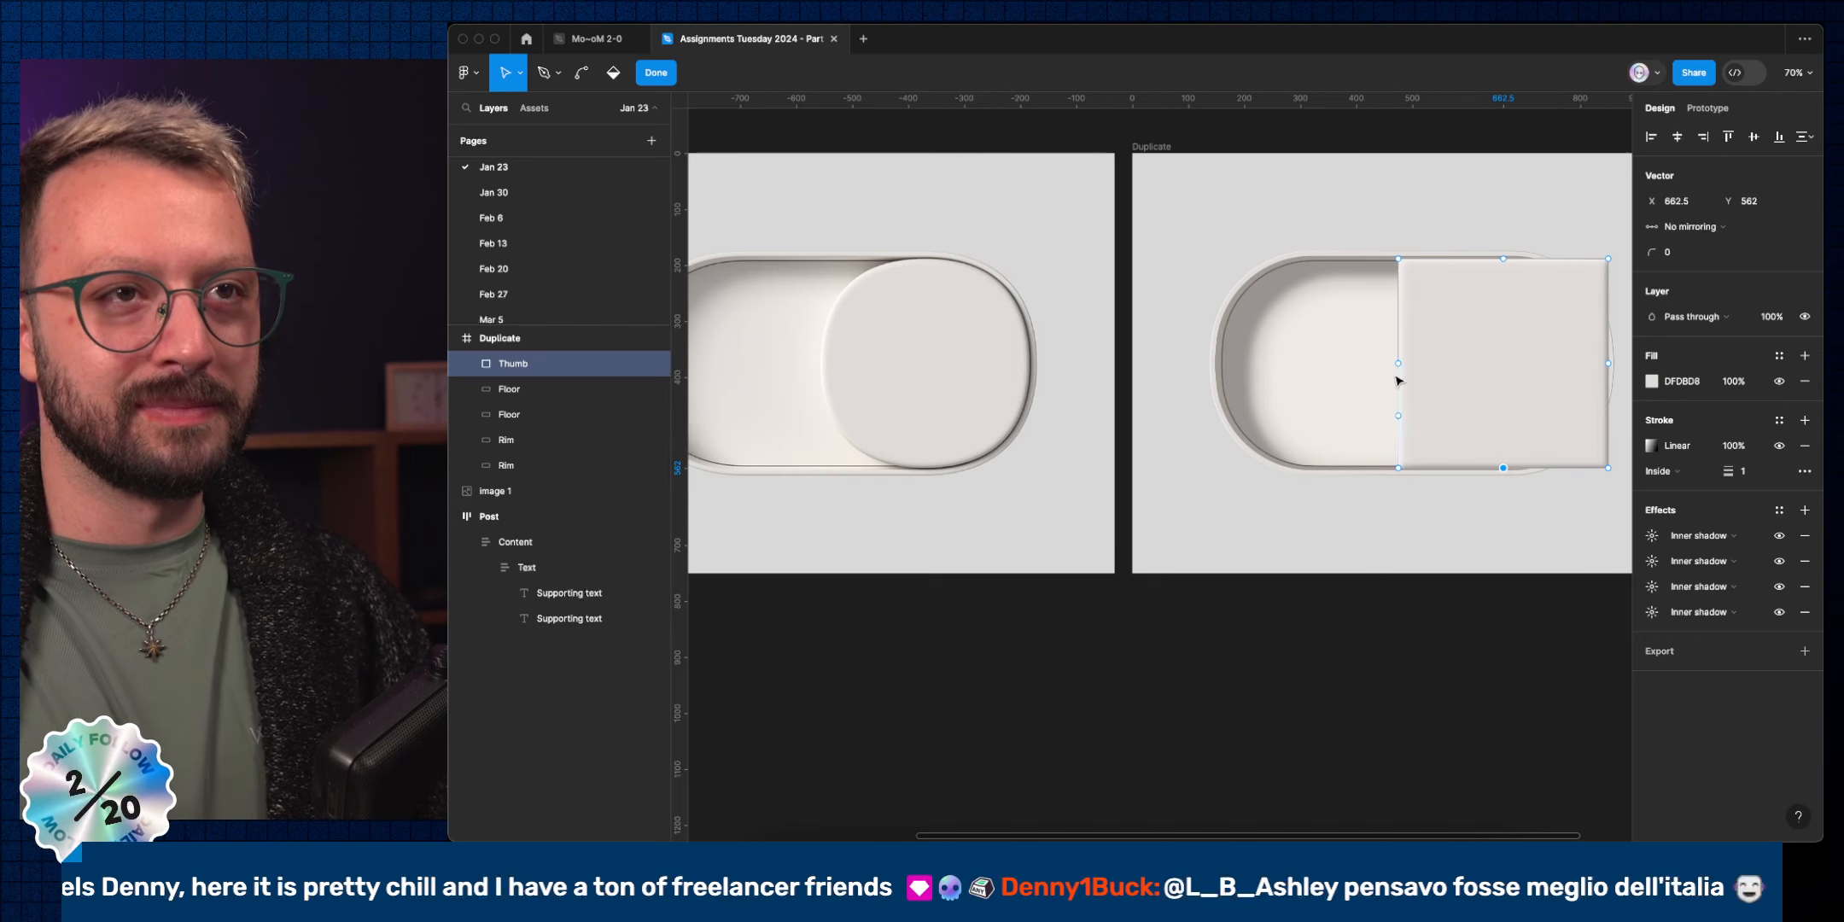
left_click_drag(1370, 235, 1441, 314)
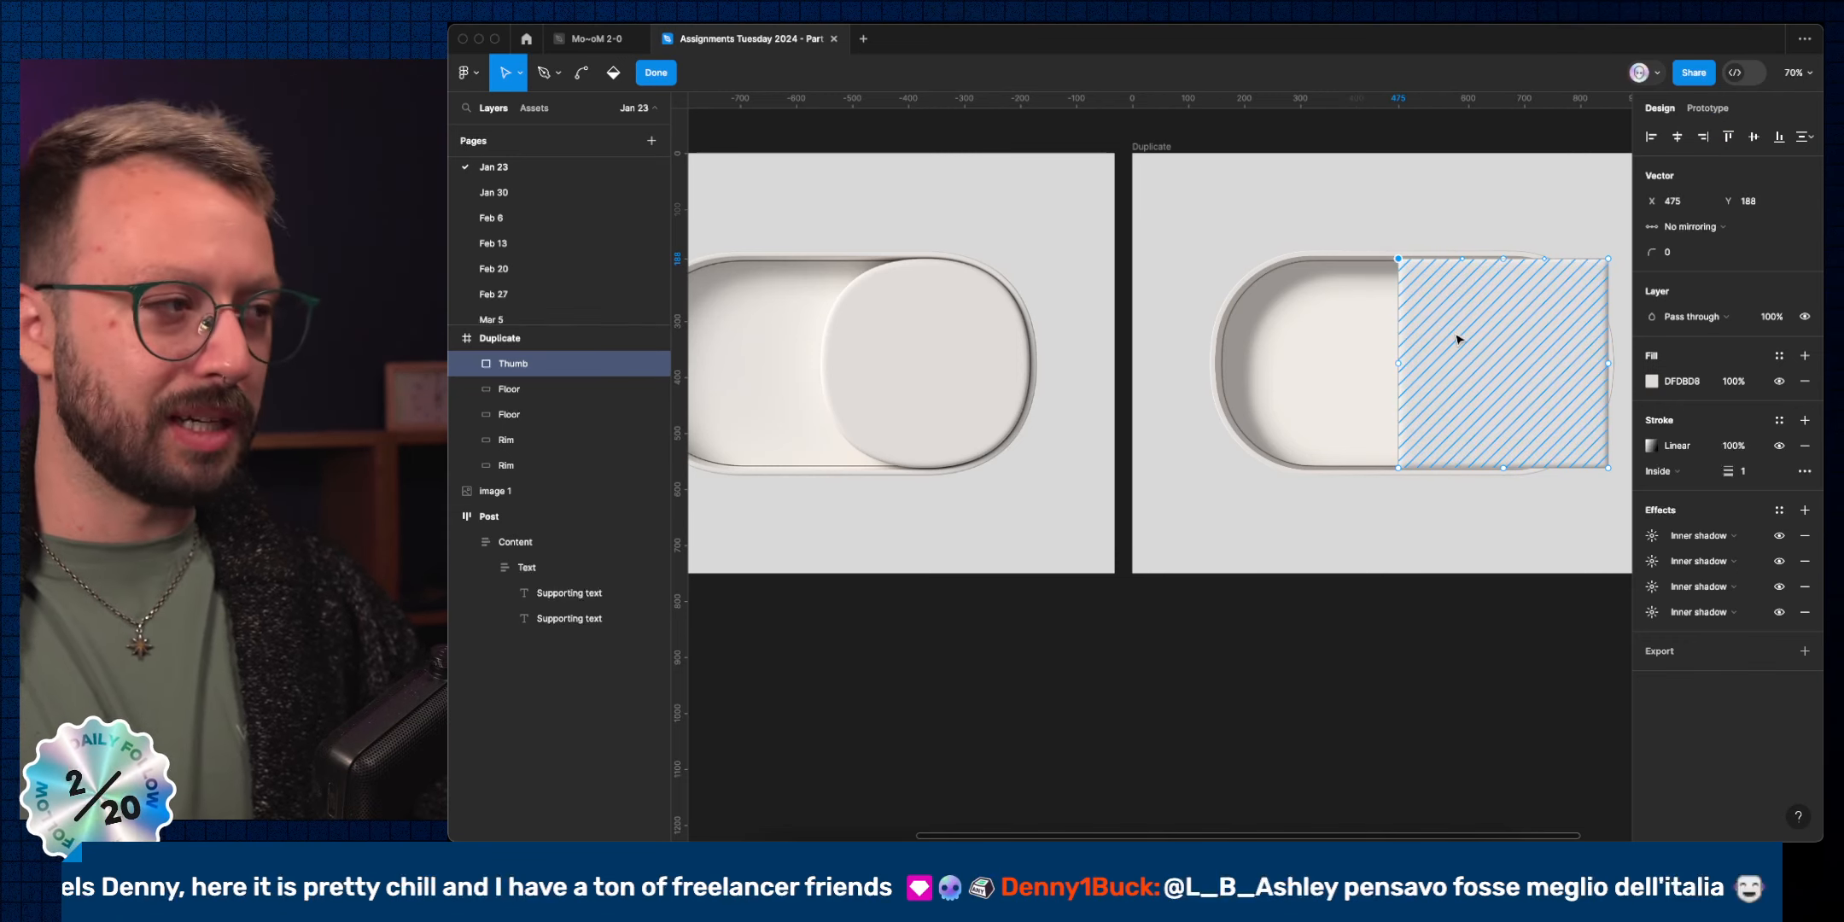
key("shift")
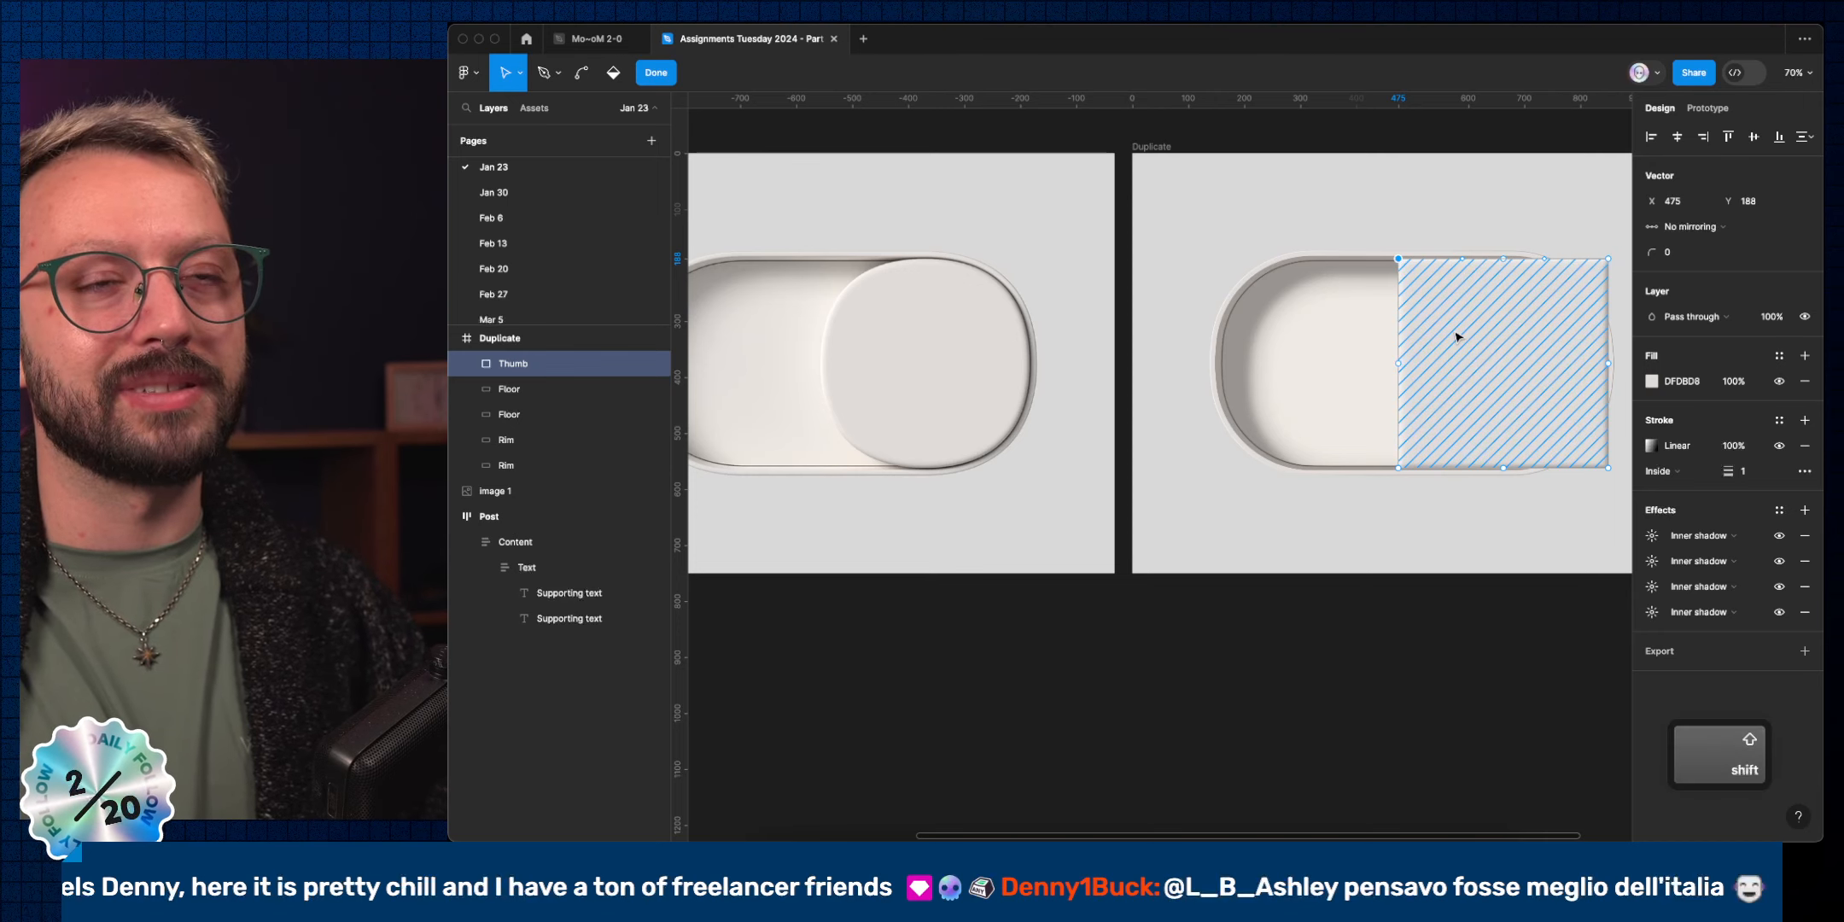
left_click_drag(1377, 449, 1461, 511)
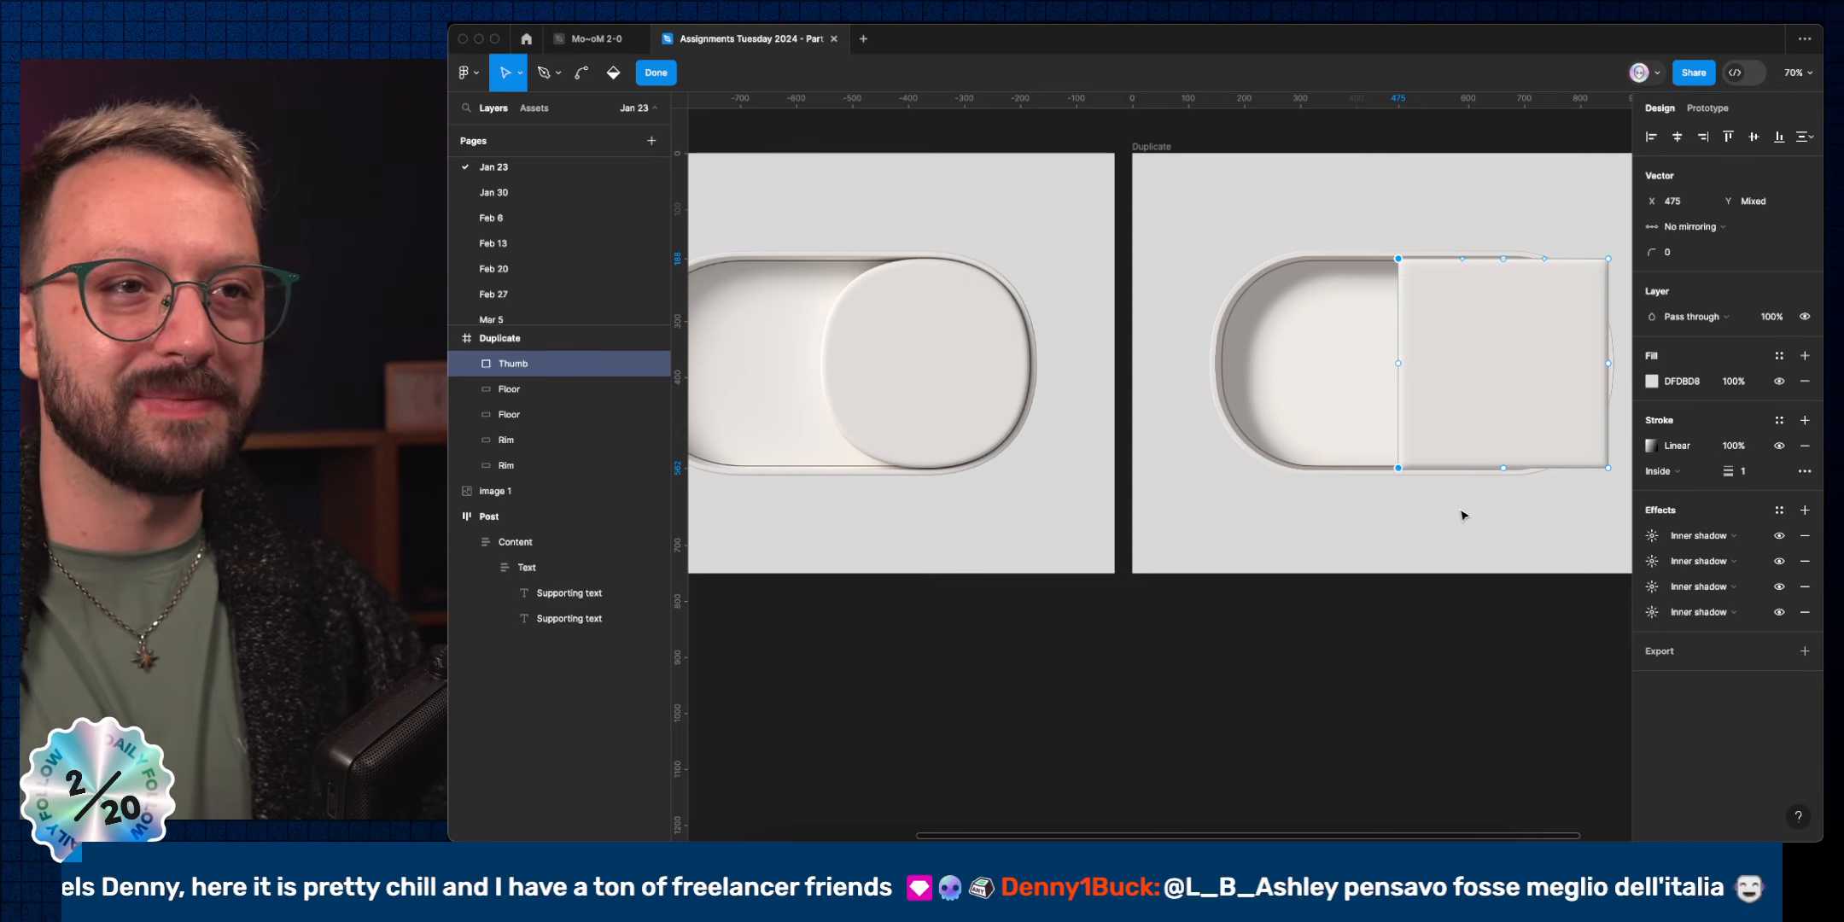
key("shift+Right")
key("shift+Right")
key("shift+Right")
key("shift+Right")
key("shift+Right")
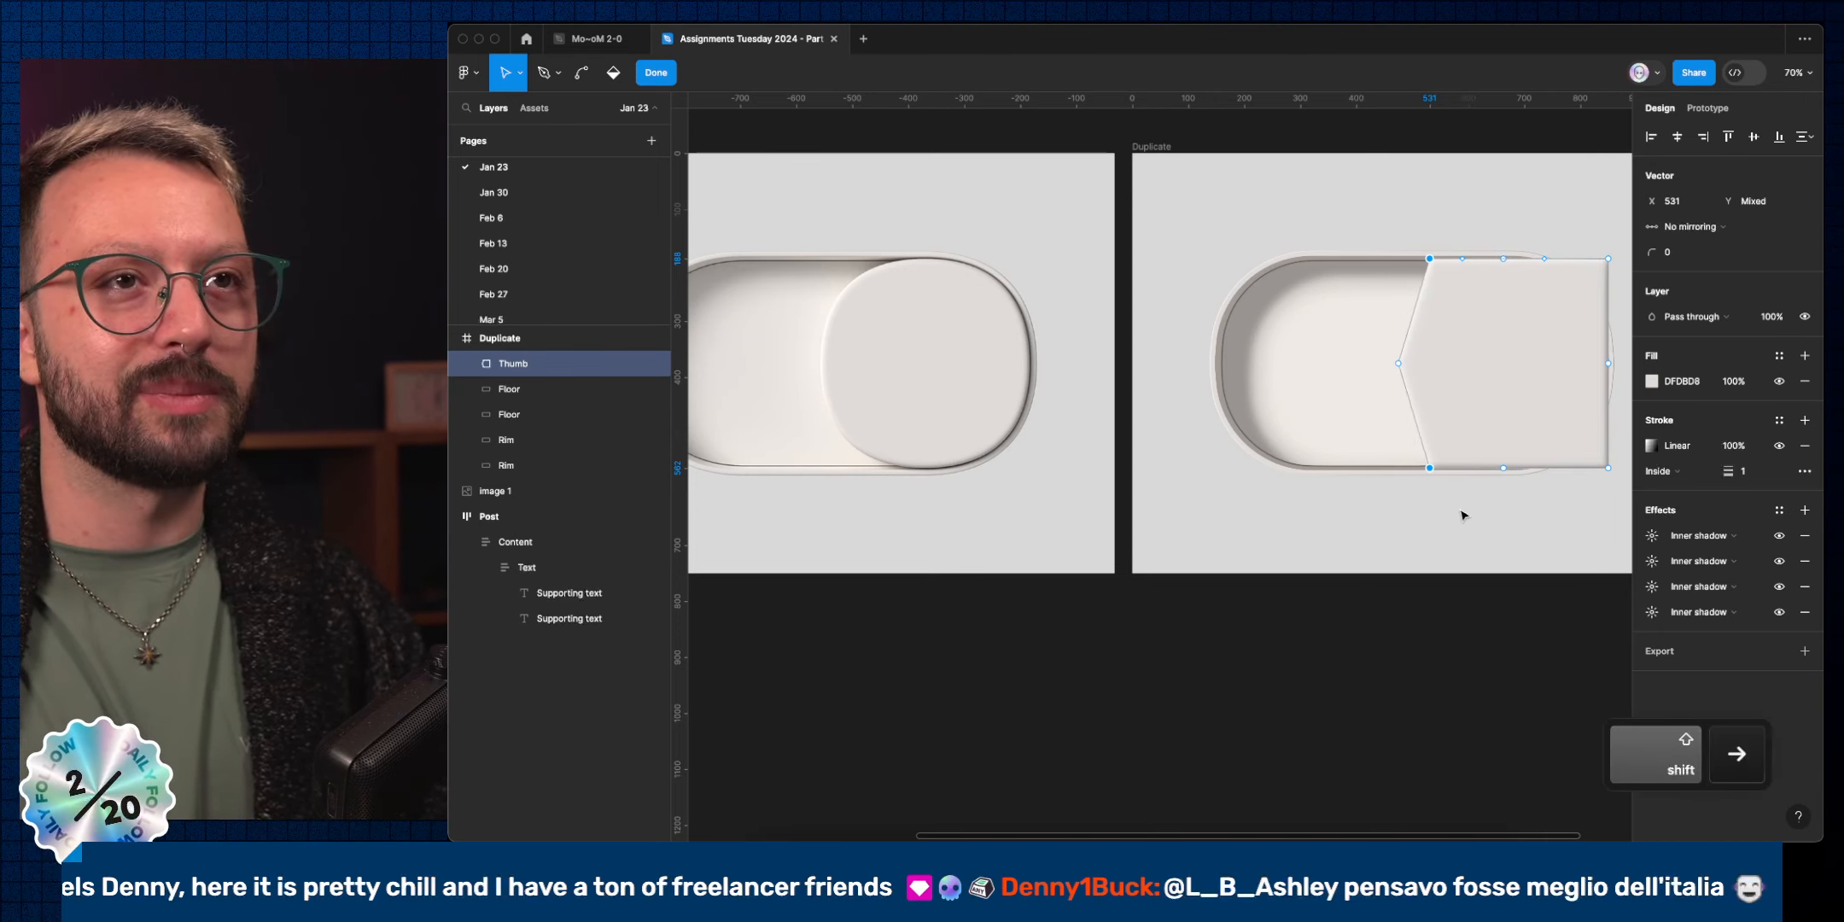
Shift the right-edge points left and lower the two top corner points.
left_click(1608, 258)
scroll(1566, 538, "right", 2)
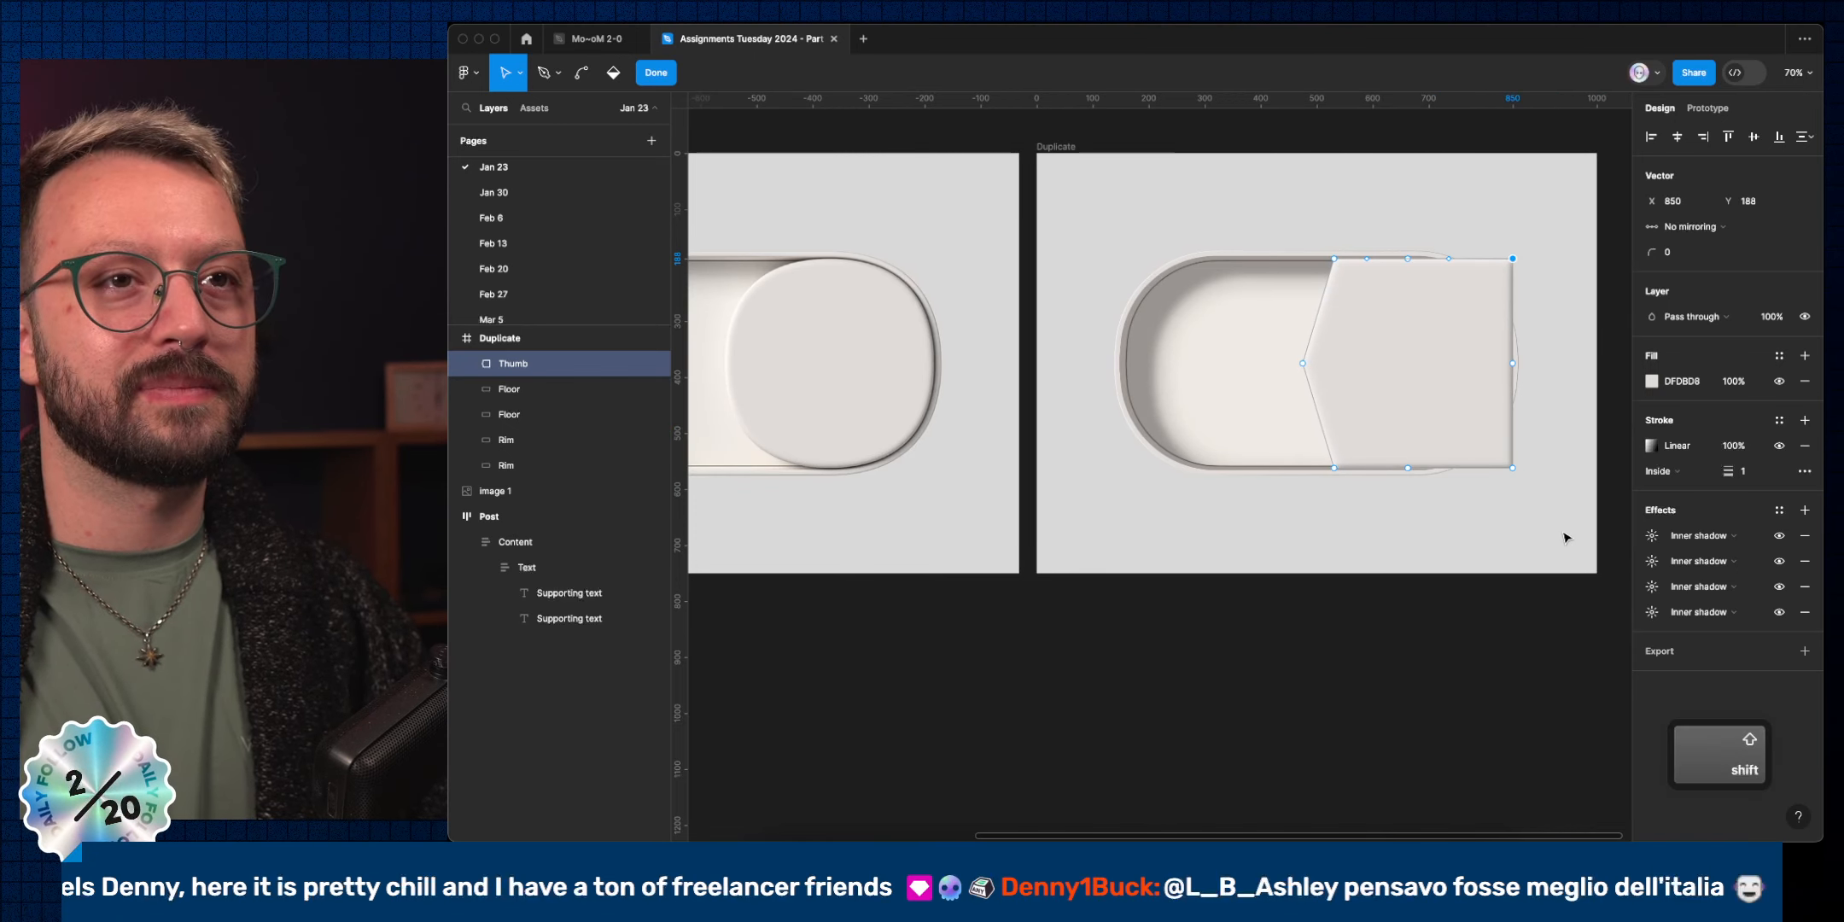
left_click(1504, 418)
key("shift+Up")
key("shift+Up")
key("shift+Up")
key("shift+Up")
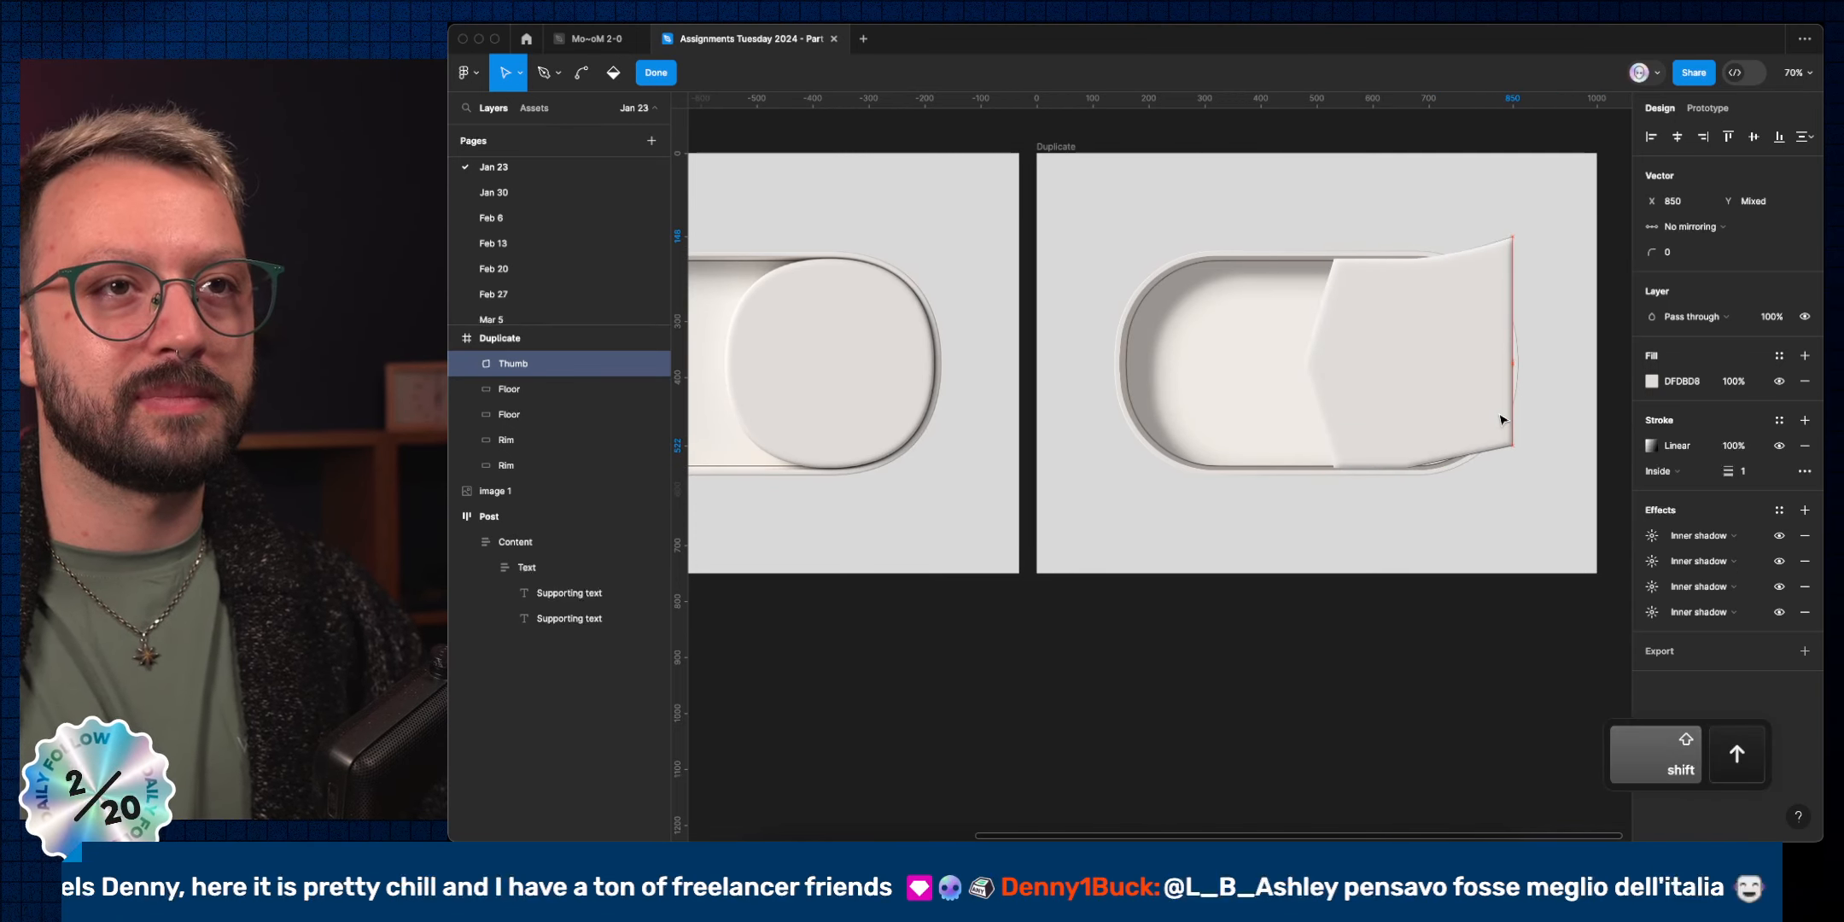
key("super+z")
key("shift+Left")
key("shift+Left")
key("shift+Left")
key("shift+Left")
key("shift+Left")
key("shift+Left")
key("shift+Left")
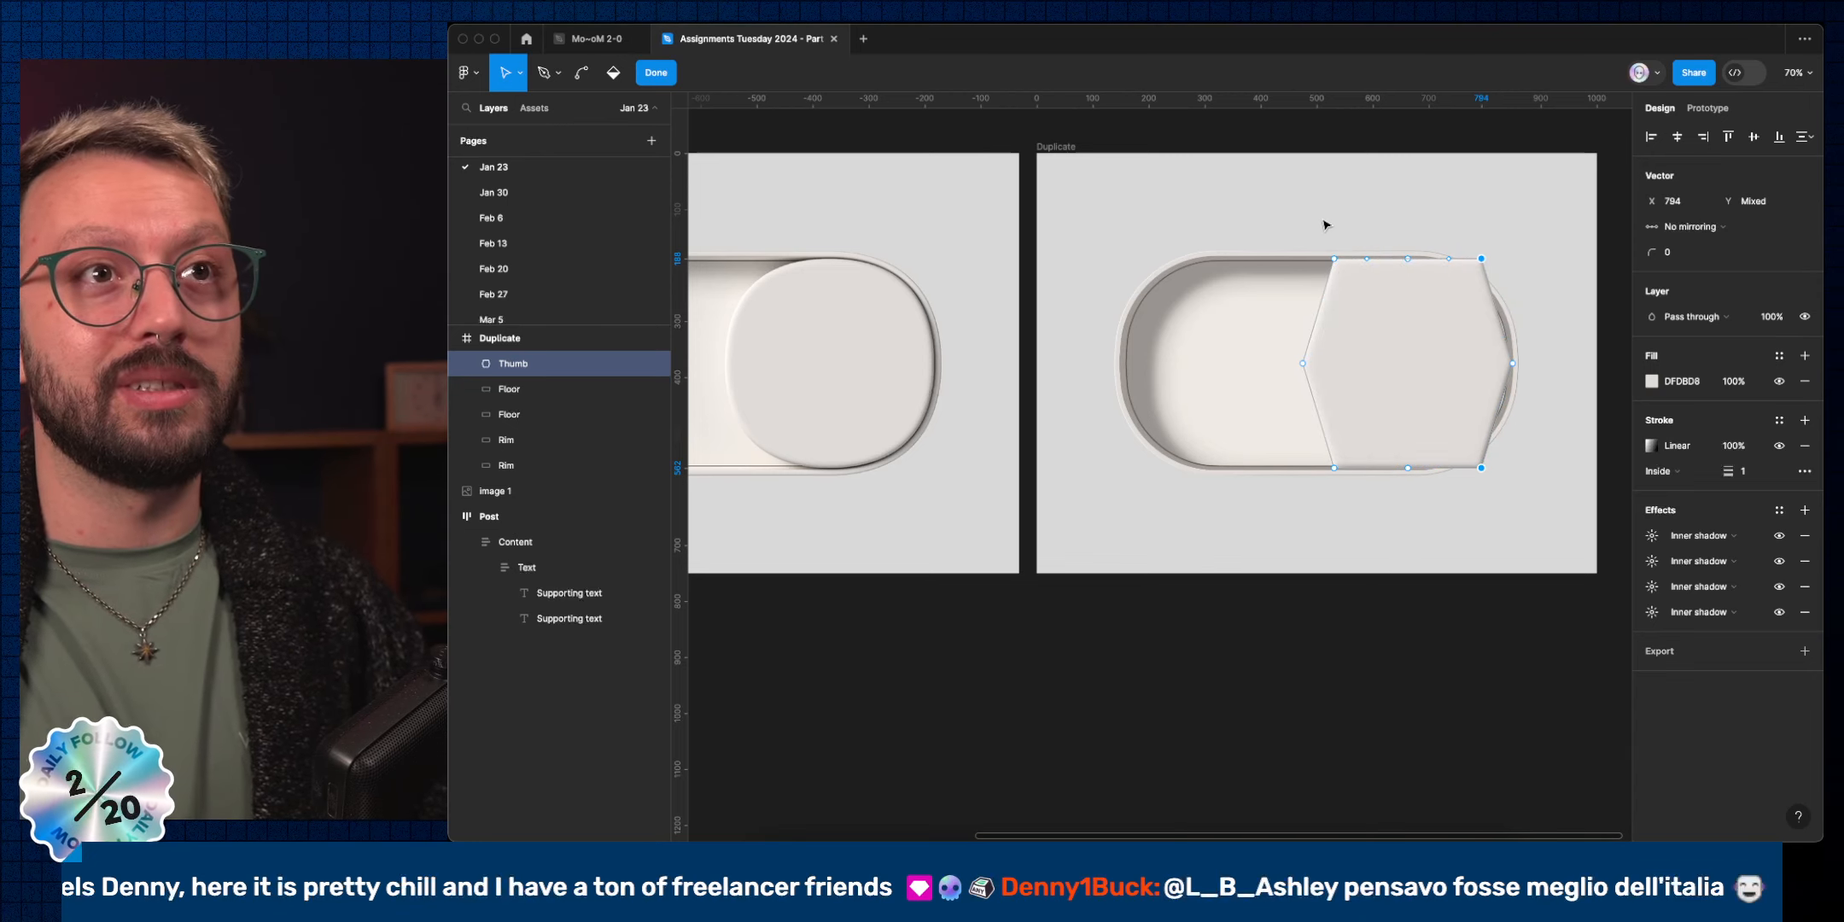
left_click_drag(1296, 223, 1365, 296)
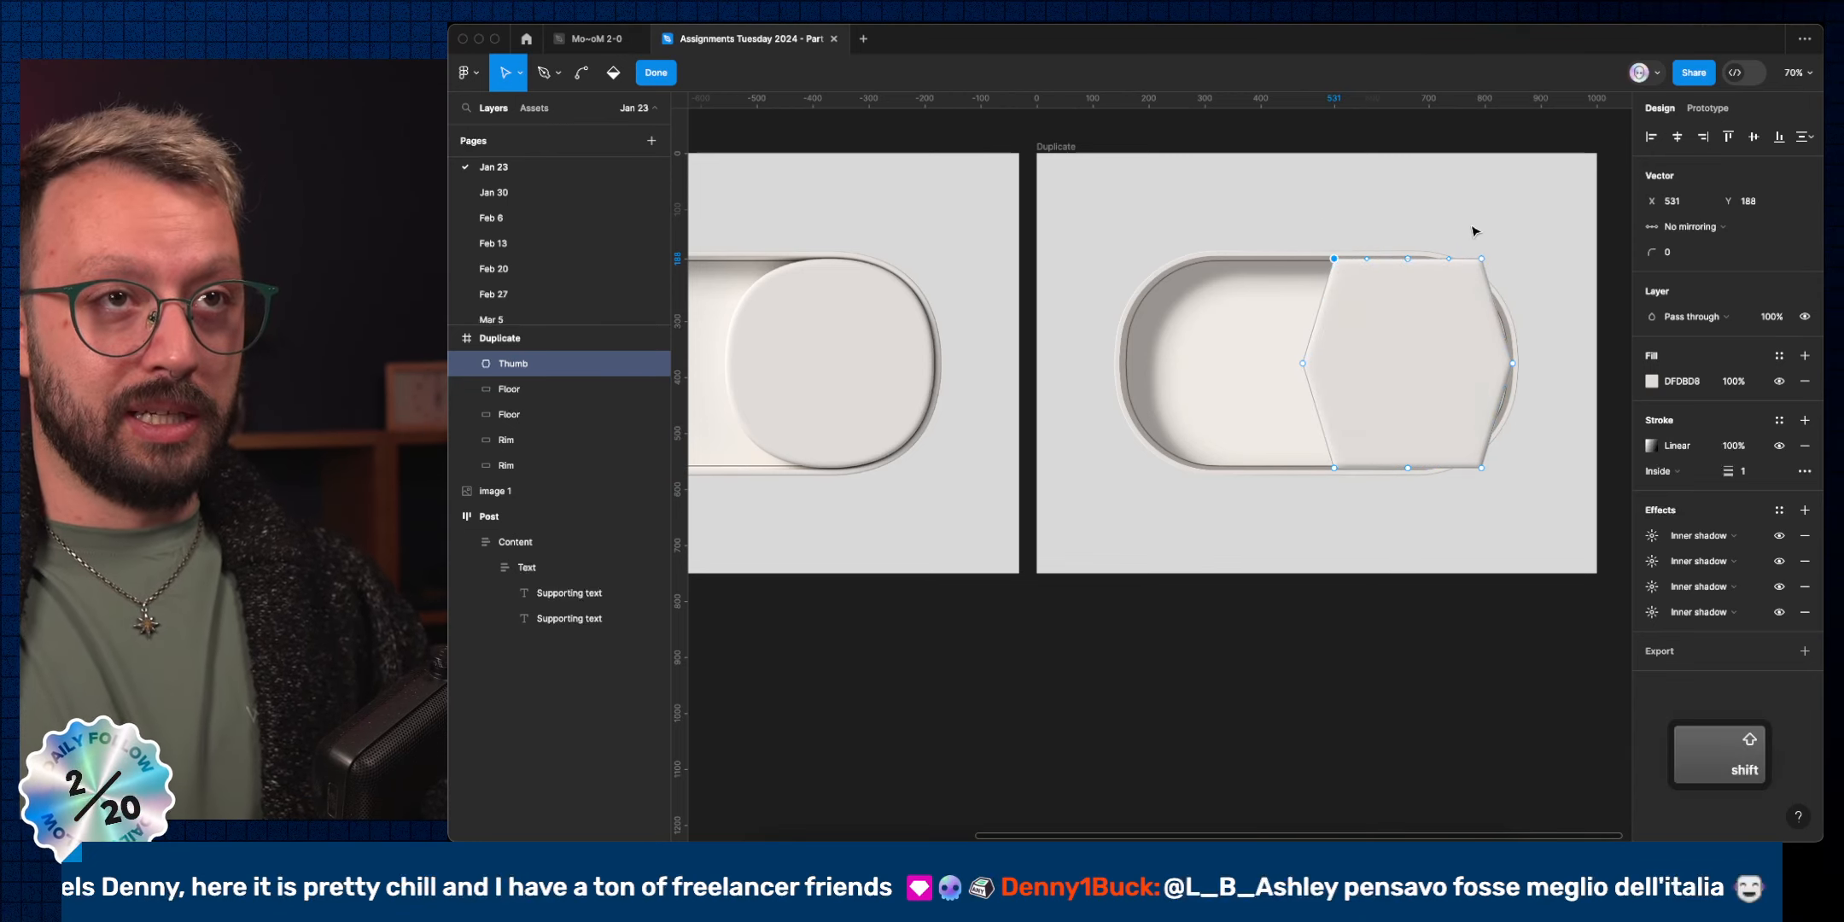
key("shift+Down")
key("shift+Down")
key("shift+Down")
key("shift+Down")
key("shift+Down")
key("shift+Down")
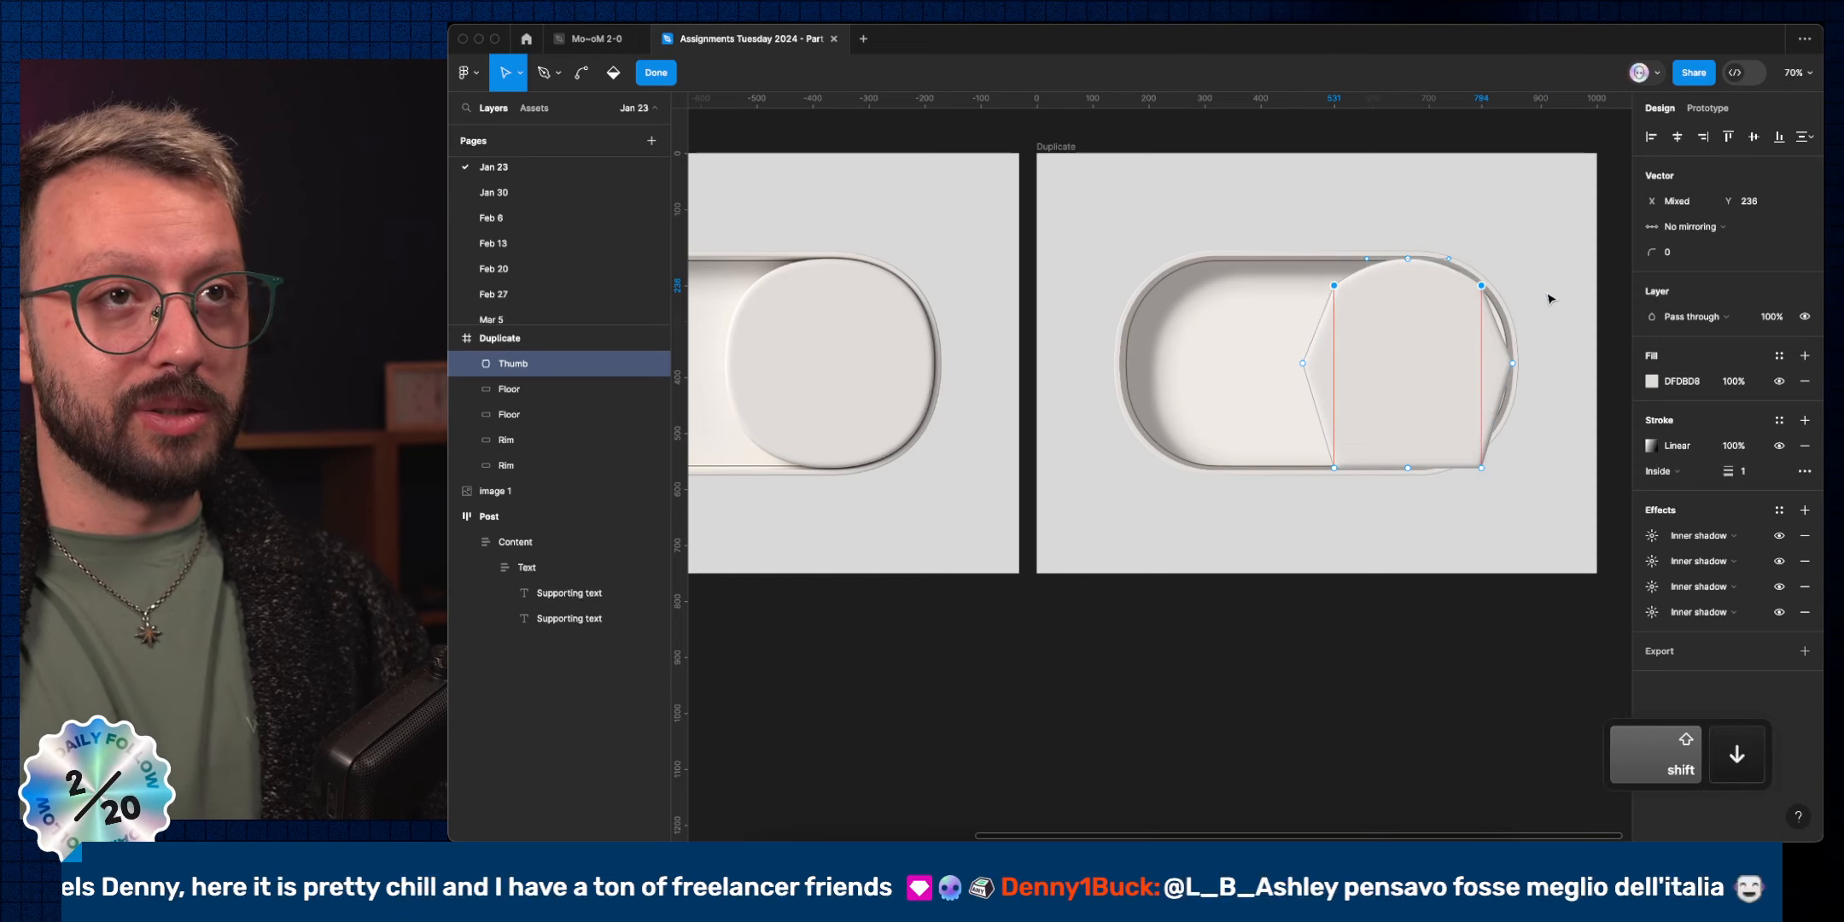
key("shift+Down")
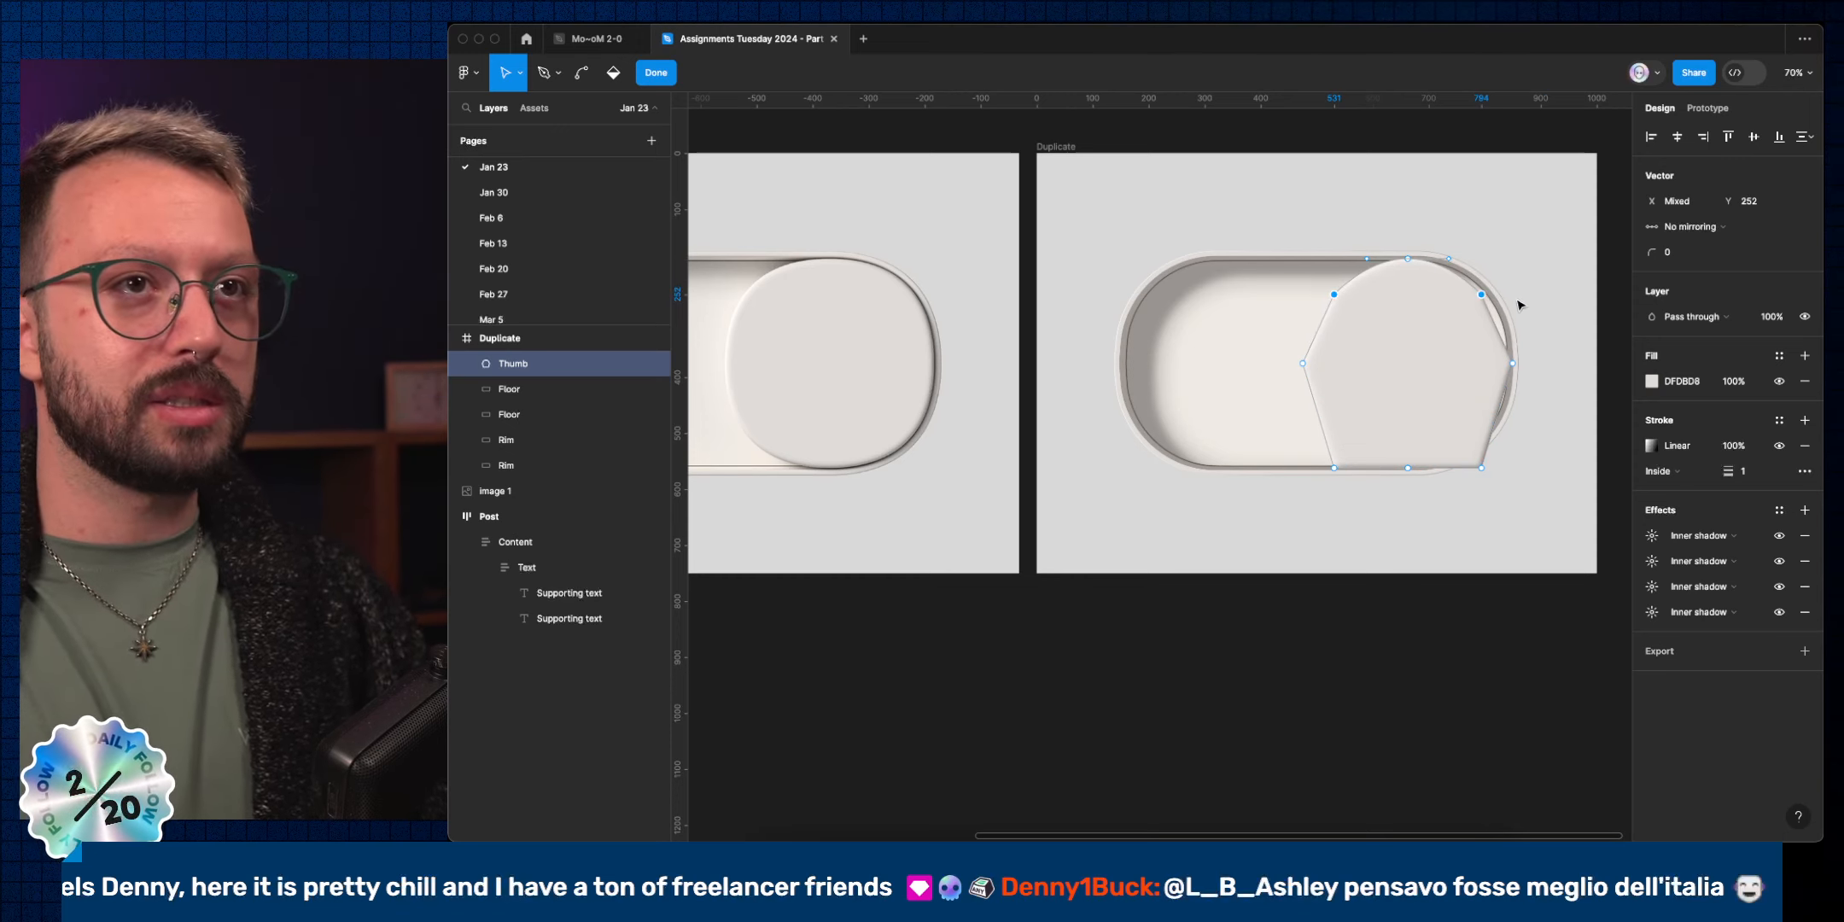
Bend the four corner points into smooth curves, adjust them, then undo the reshaping.
left_click(1481, 295, "super")
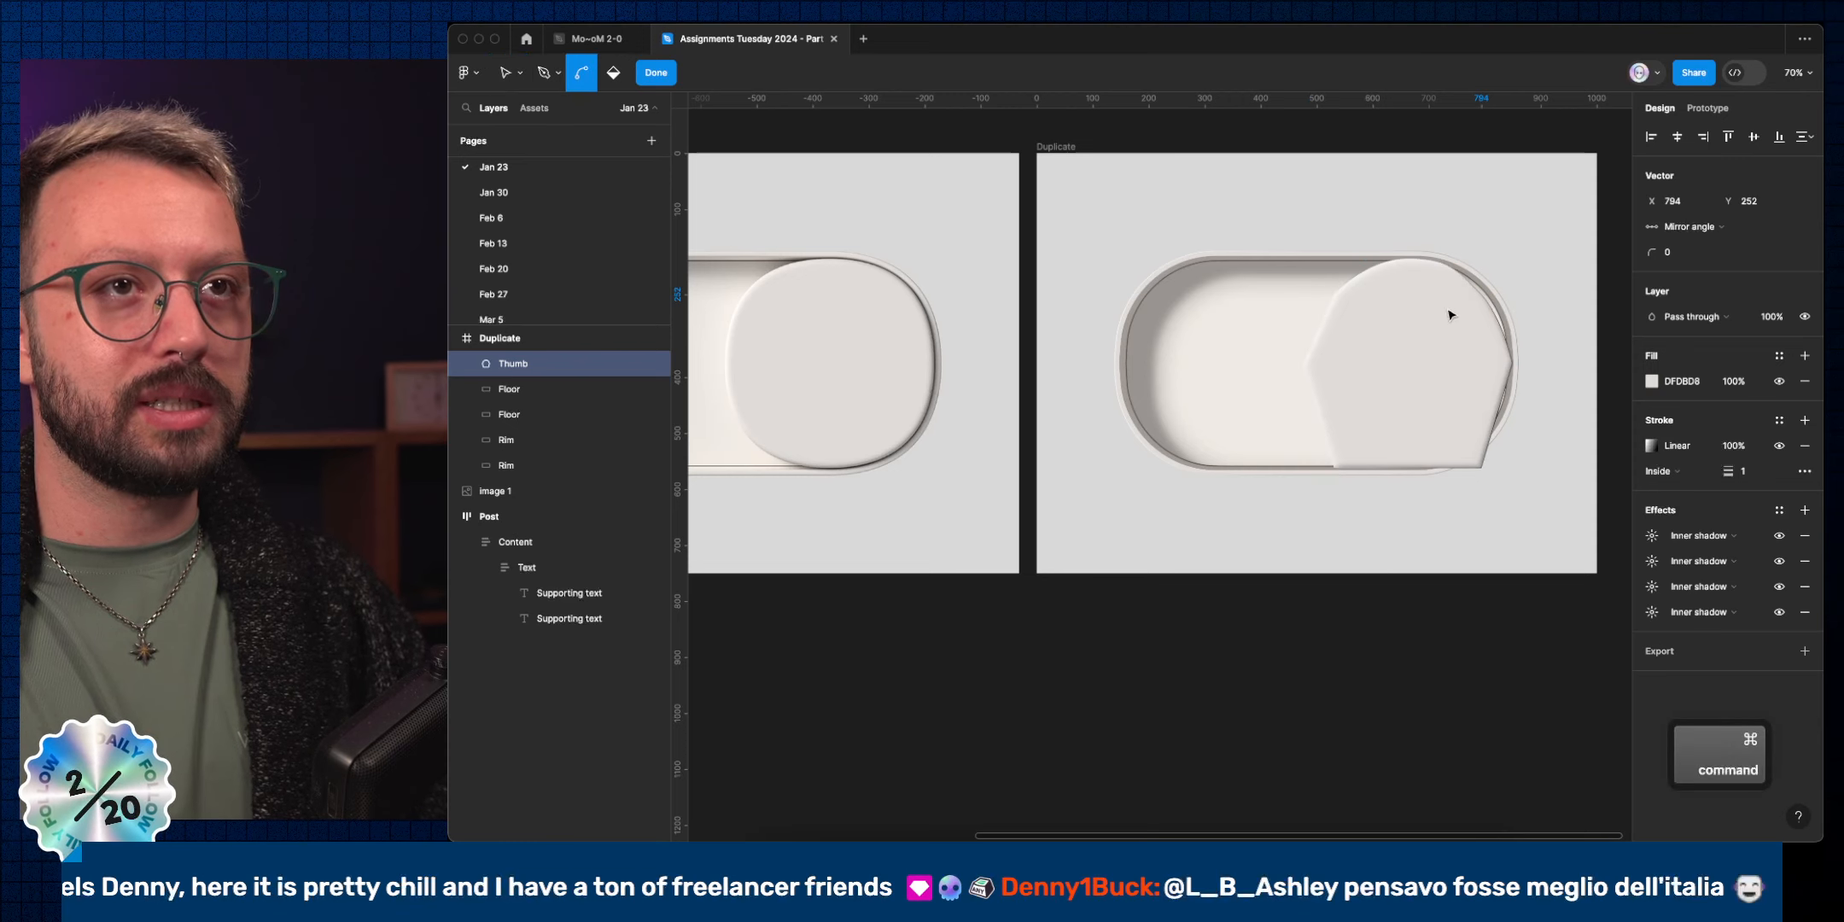
left_click(1333, 296, "super")
left_click(1335, 470, "super")
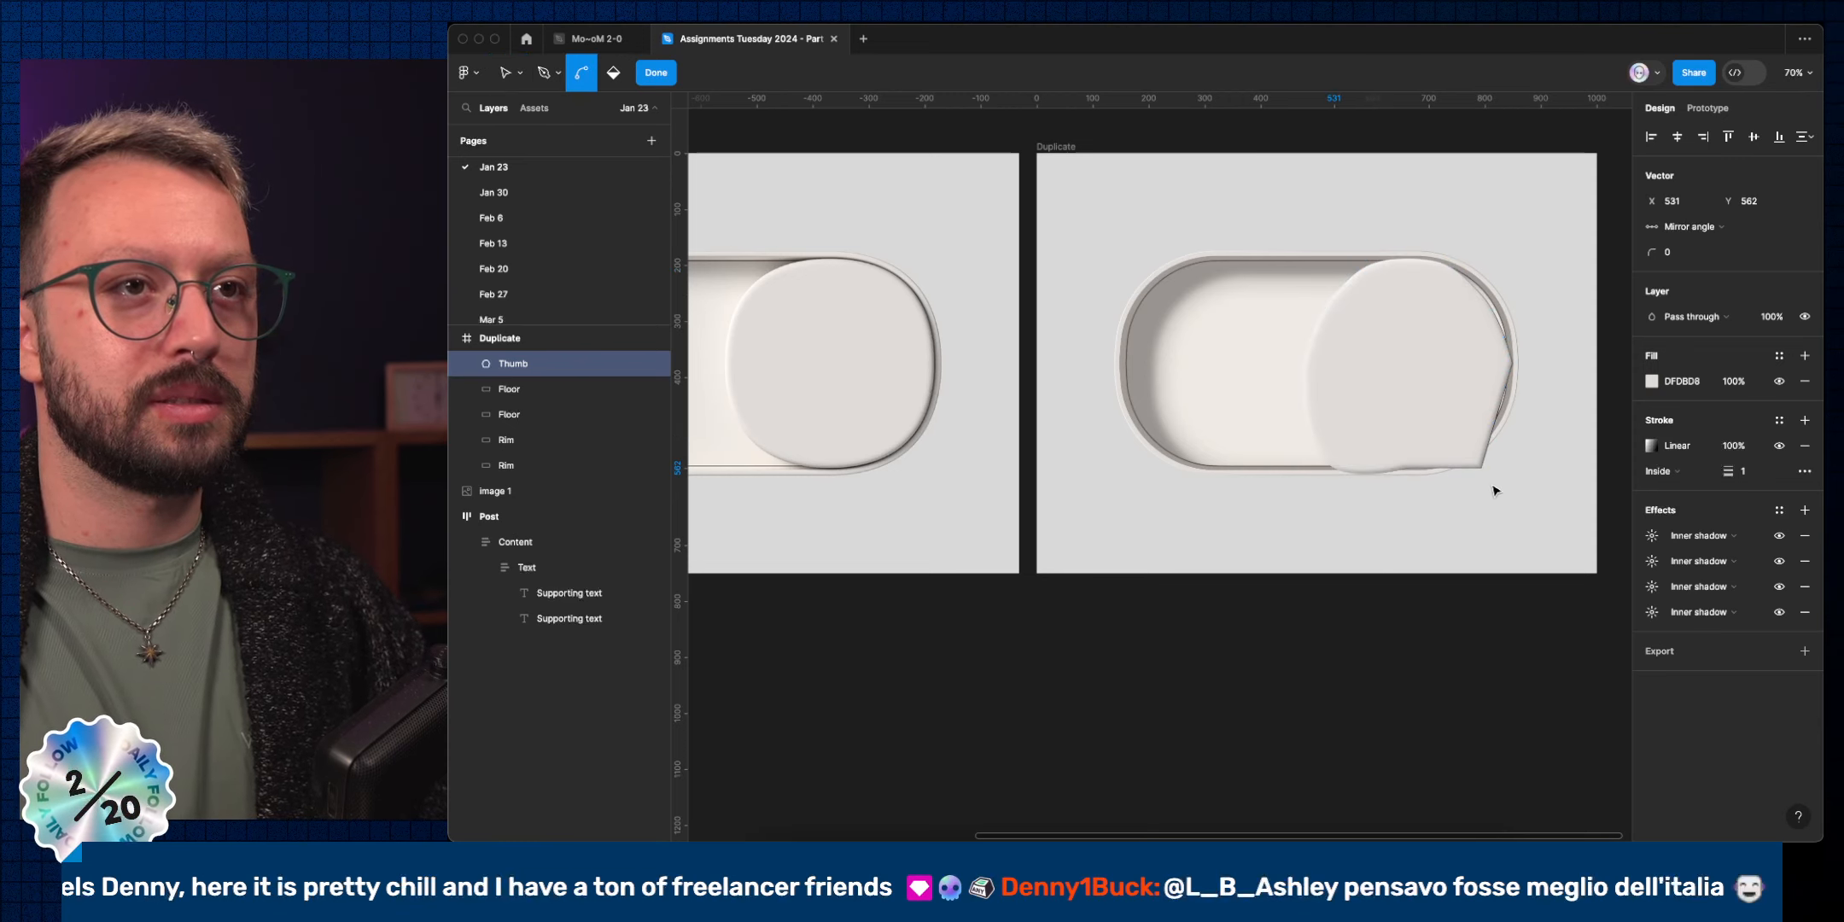
left_click(1485, 472, "super")
left_click(1495, 492)
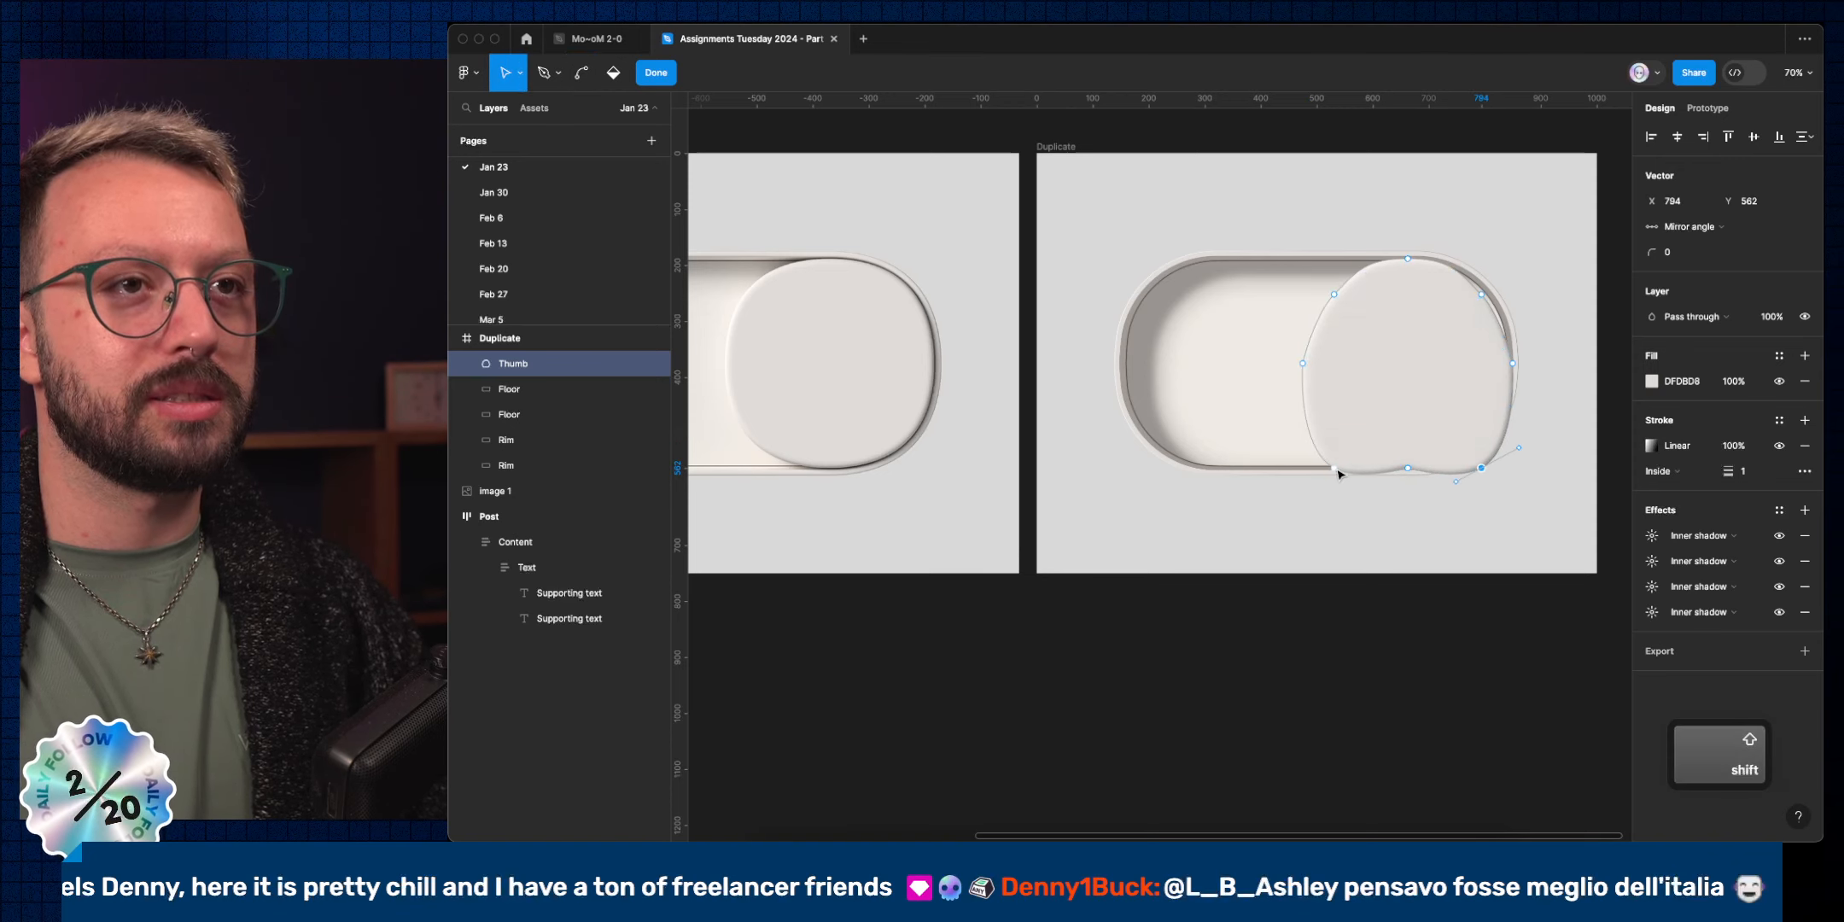
key("super+z")
key("super+z")
key("super+z")
key("super+z")
key("super+z")
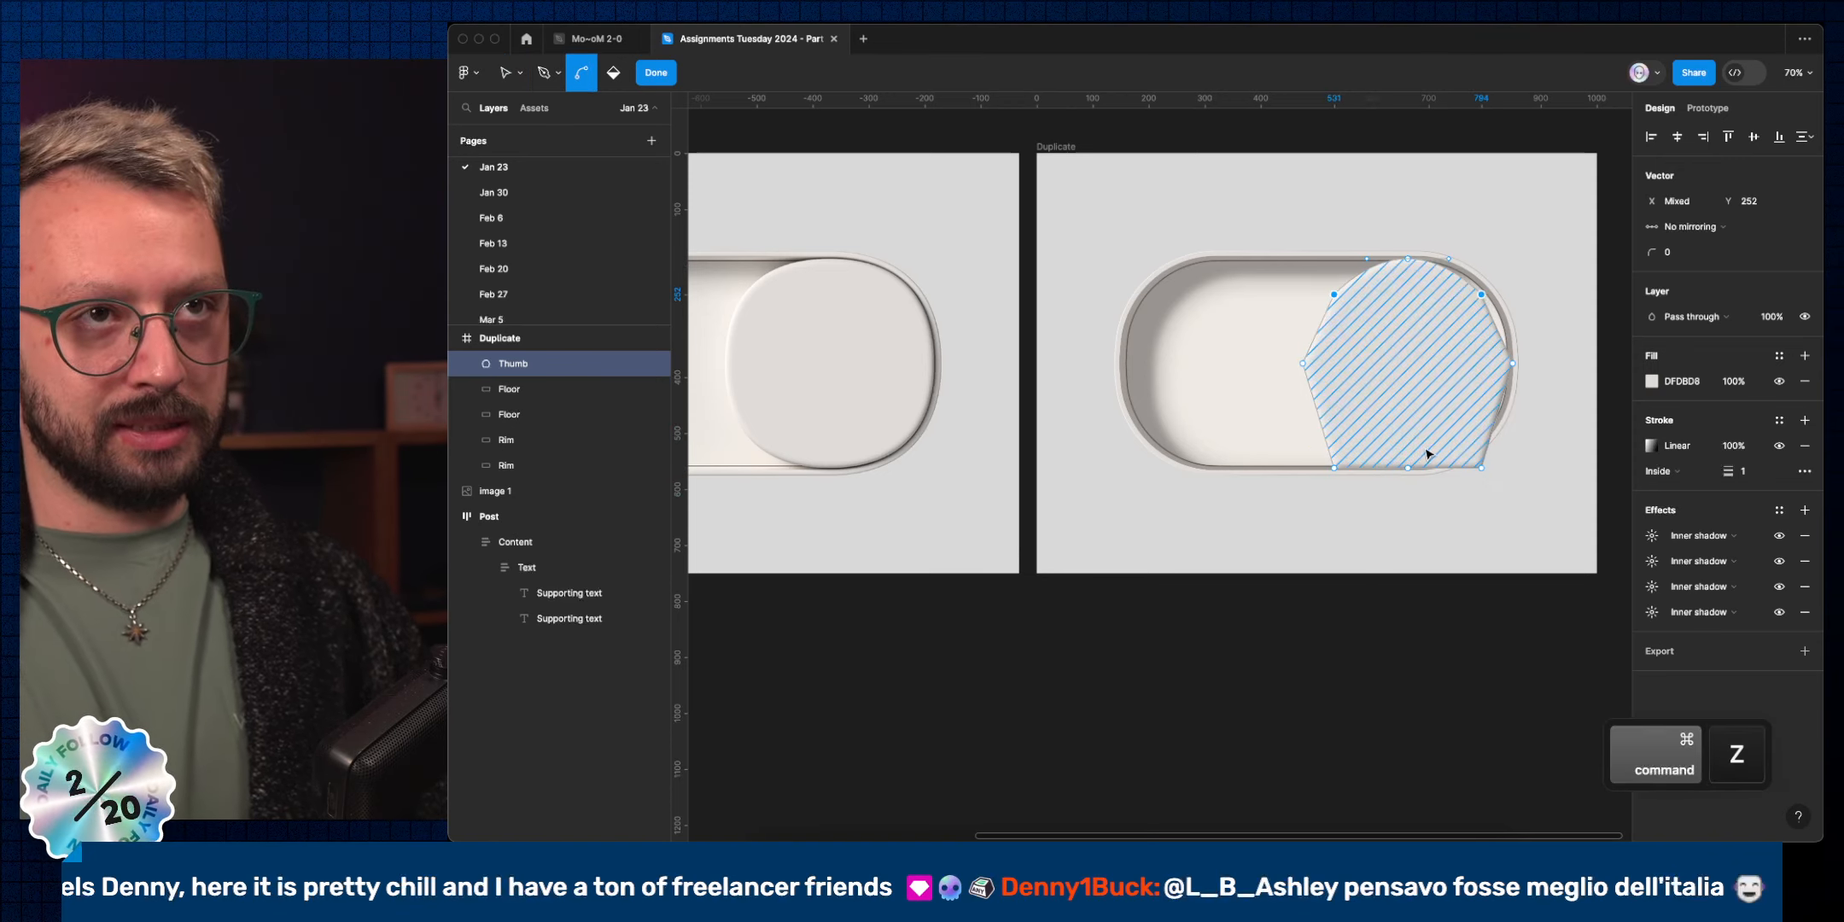
key("shift+Down")
key("shift+Down")
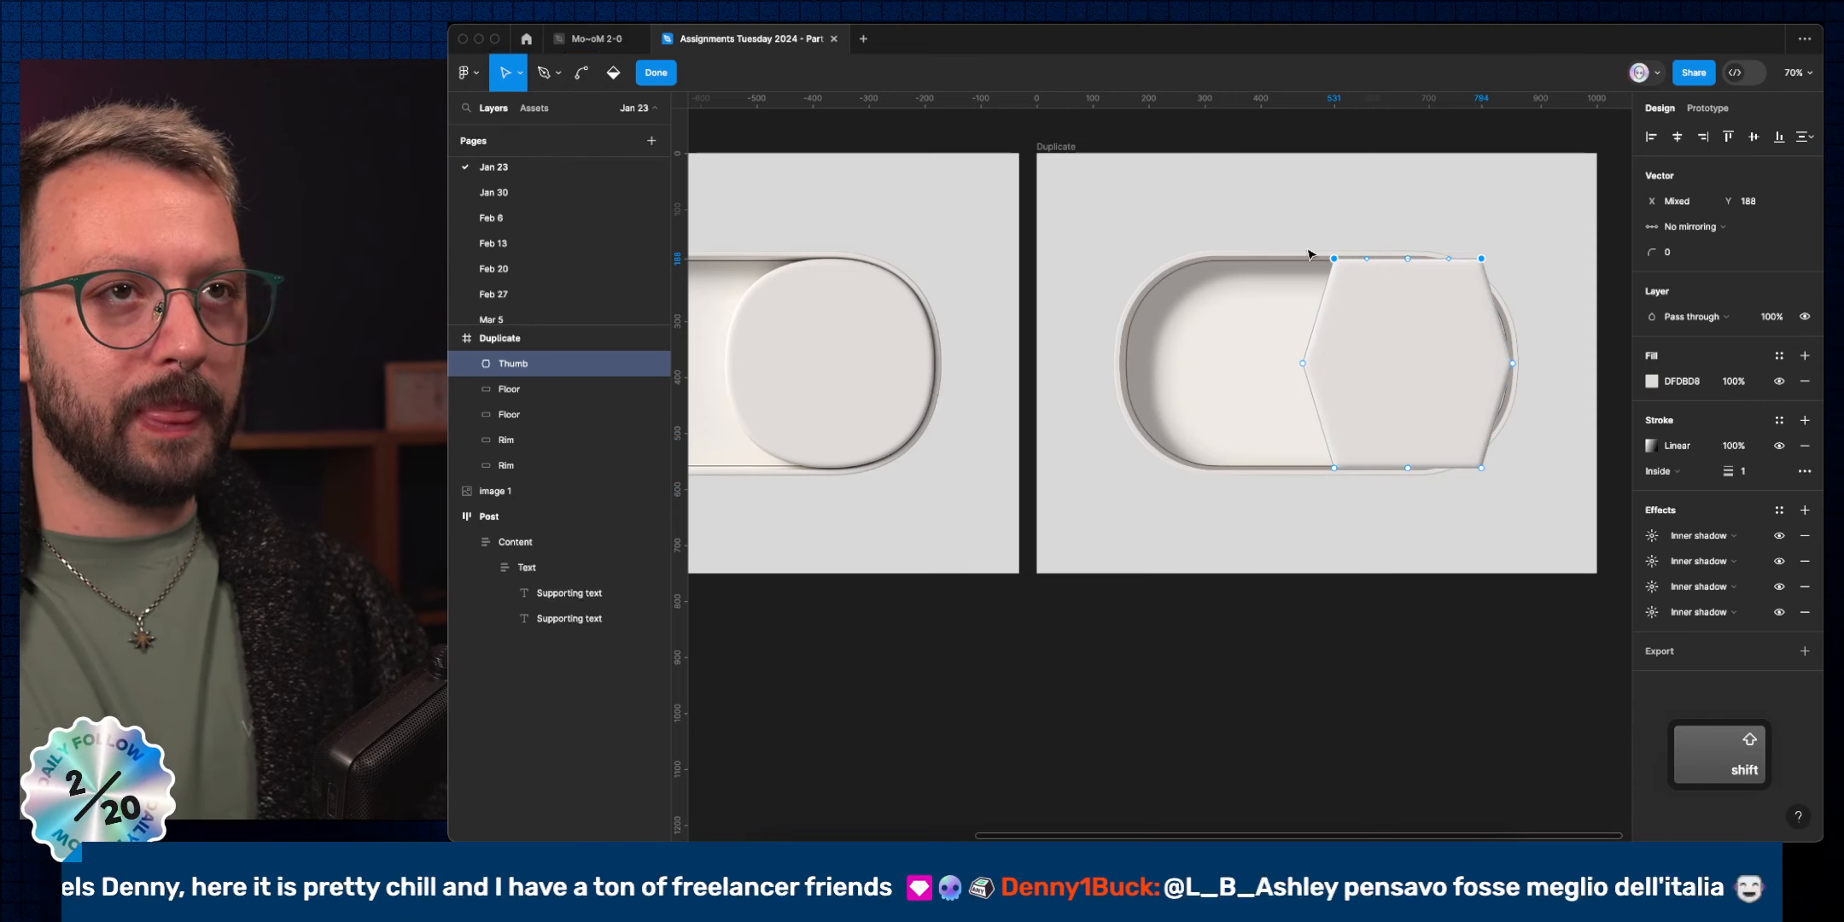
key("shift+Down")
key("shift+Down")
key("shift+Down")
key("shift+Down")
key("shift+Down")
key("shift+Down")
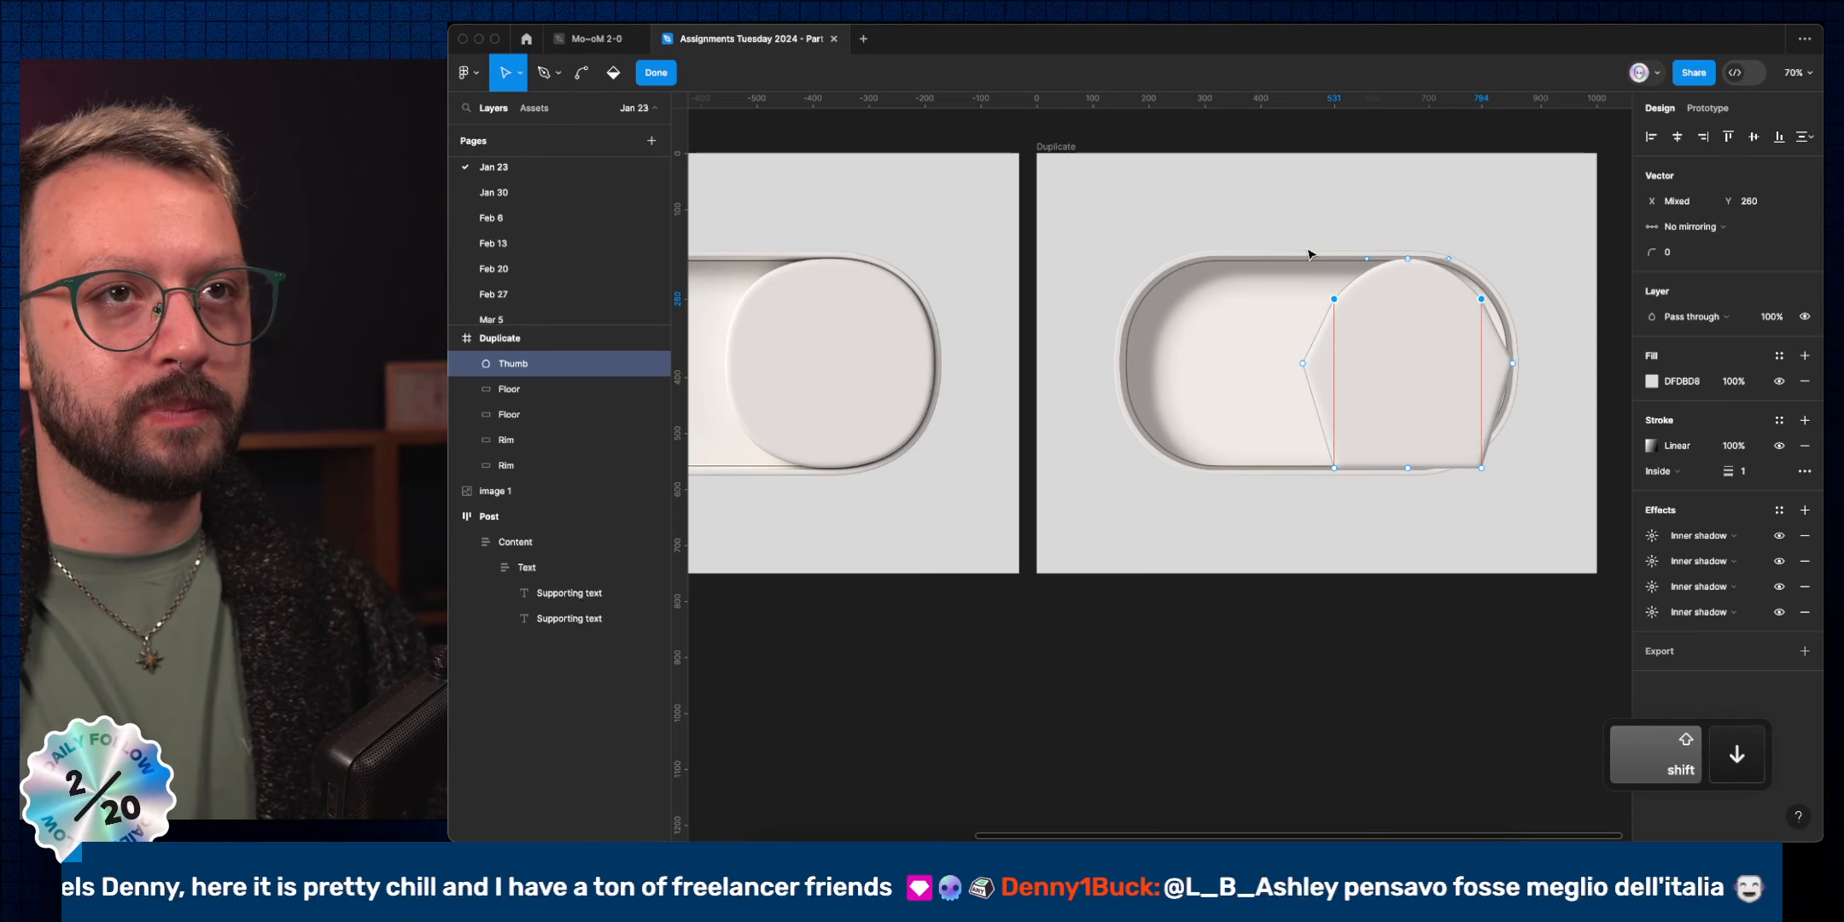
key("shift+Down")
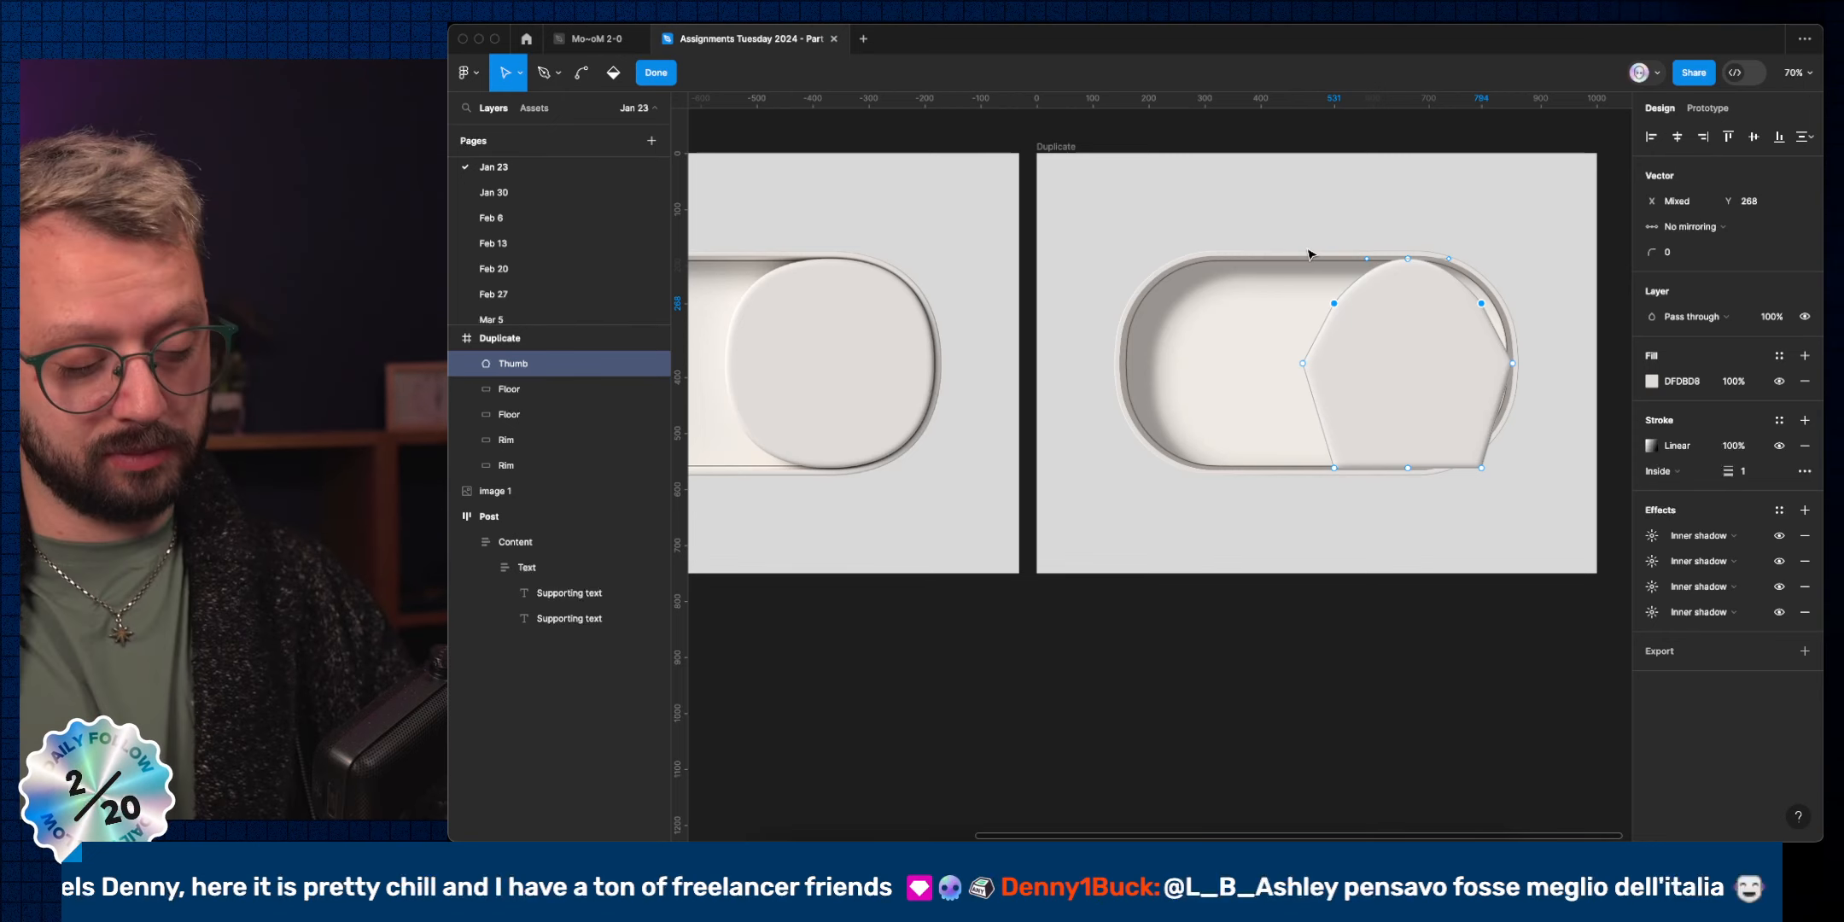
key("super+z")
key("super+z")
key("super+z")
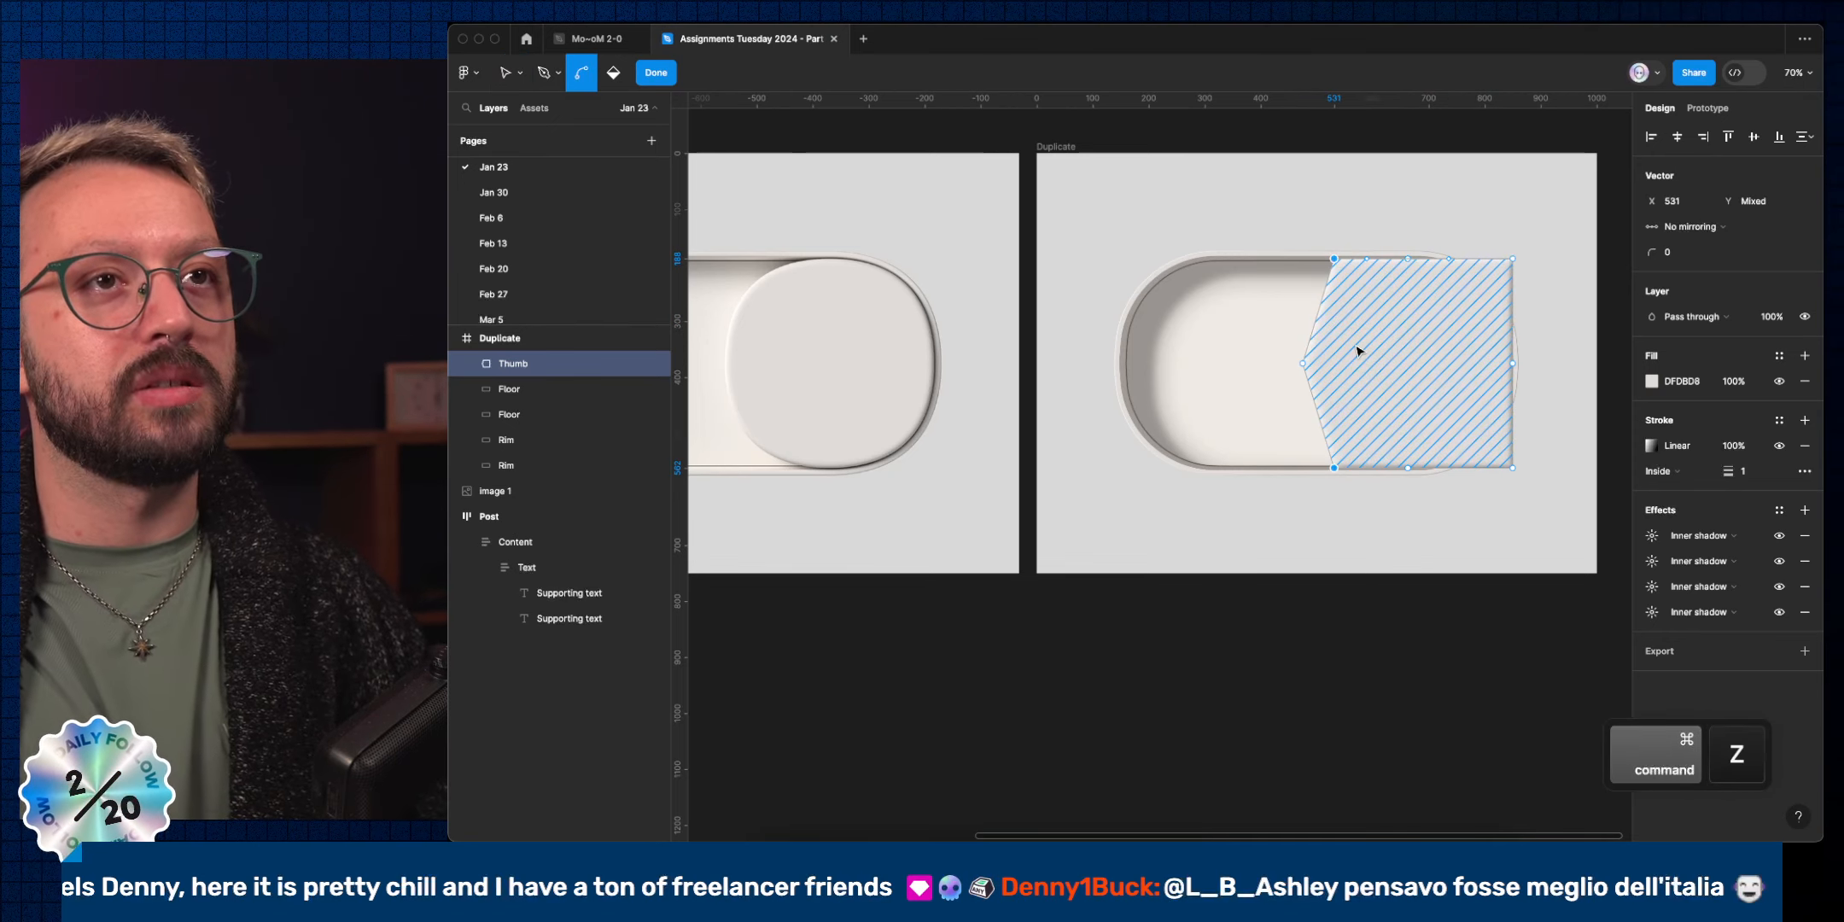
key("super+z")
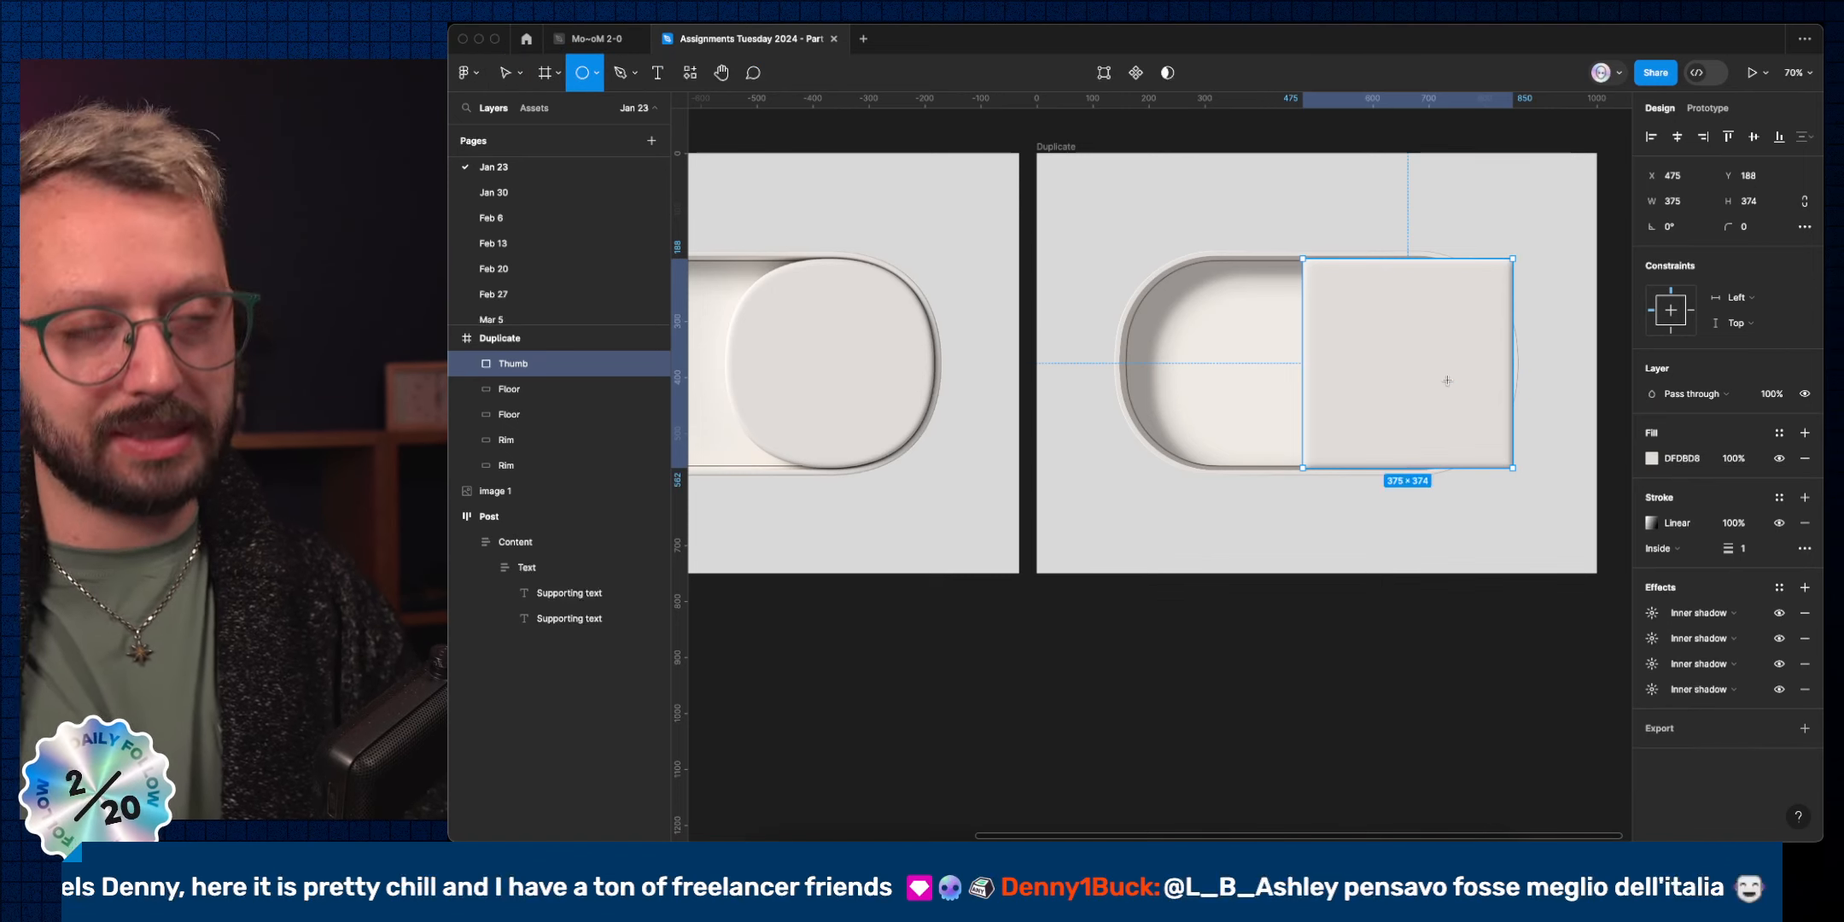
Draw a 371×371 circle over the knob and paste the Thumb's fill, stroke and effects onto it.
left_click_drag(1395, 363, 1491, 468)
left_click_drag(1499, 257, 1499, 258)
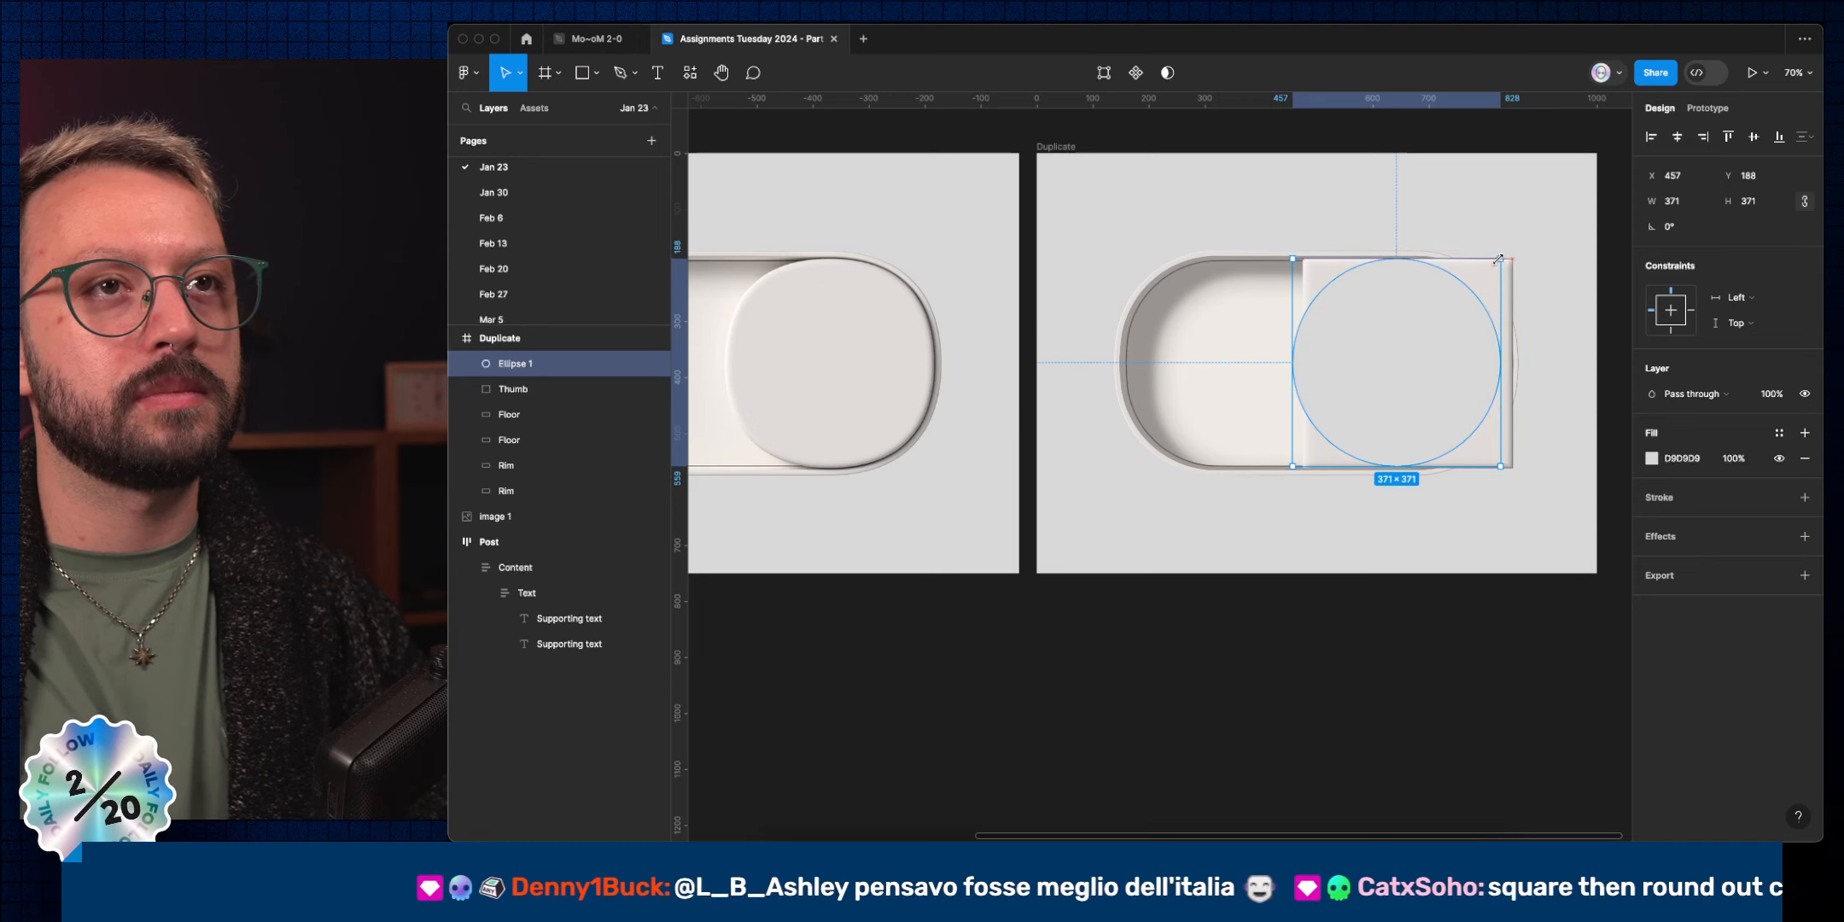
left_click(1511, 282)
key("alt+super+c")
left_click(1451, 313)
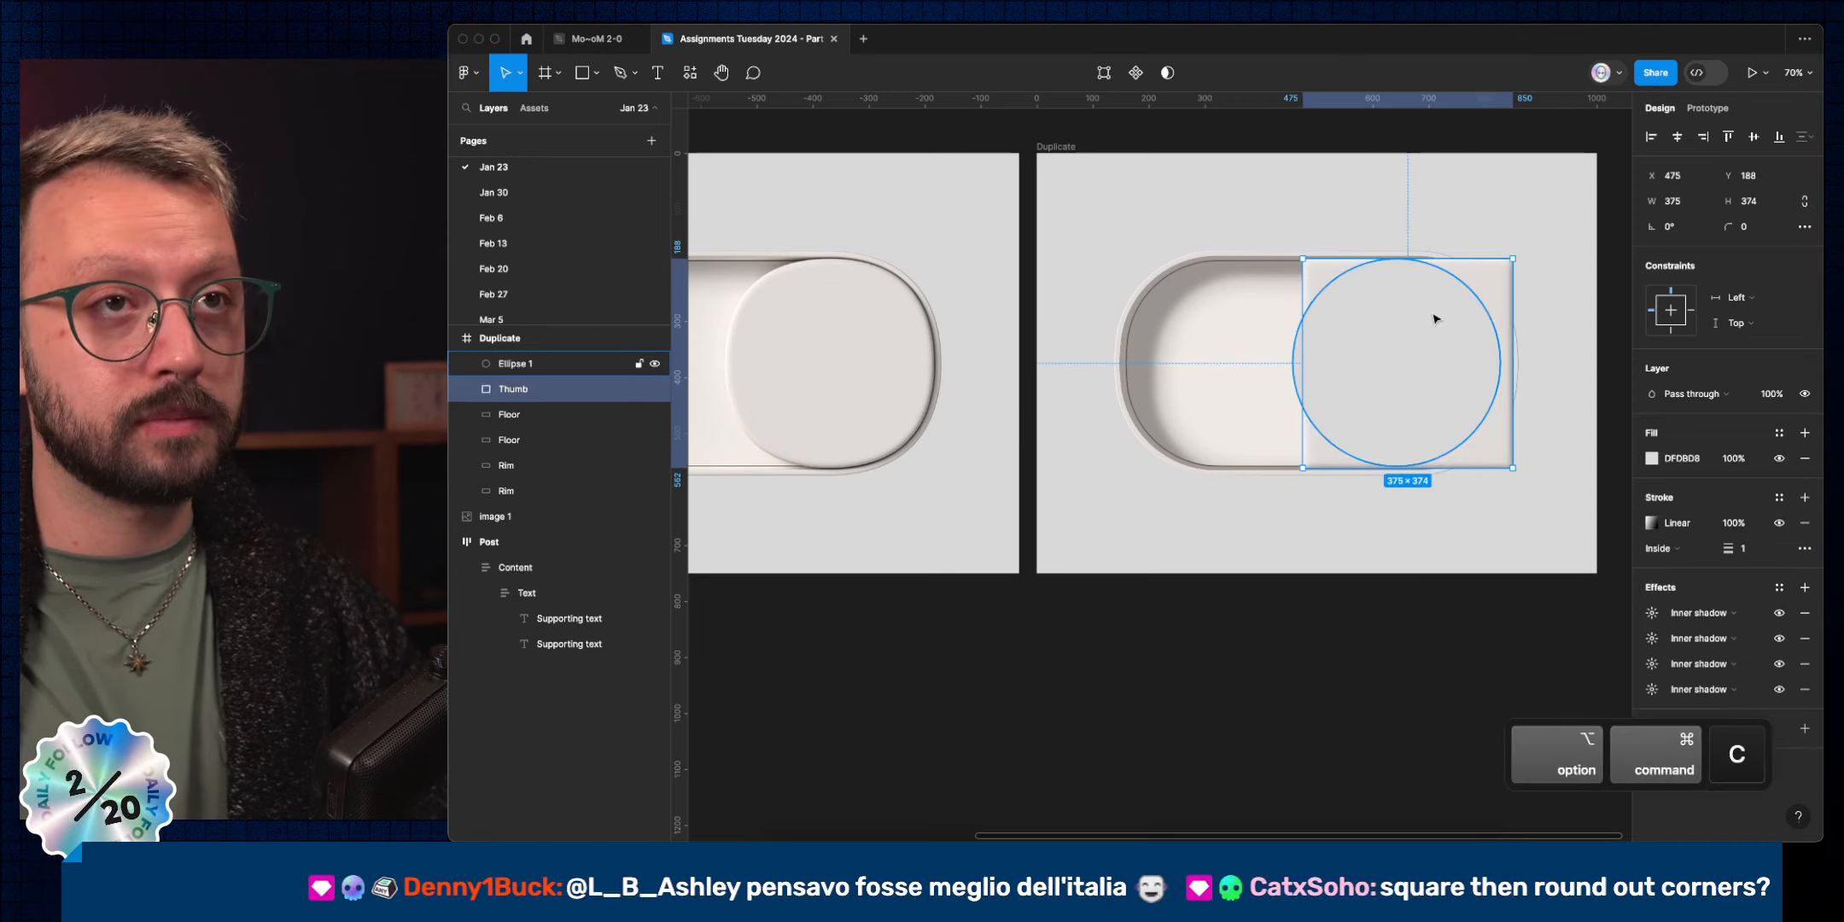
key("alt+super+v")
Delete the old Thumb layer and nudge Ellipse 1 right to X 468.
left_click(1510, 275)
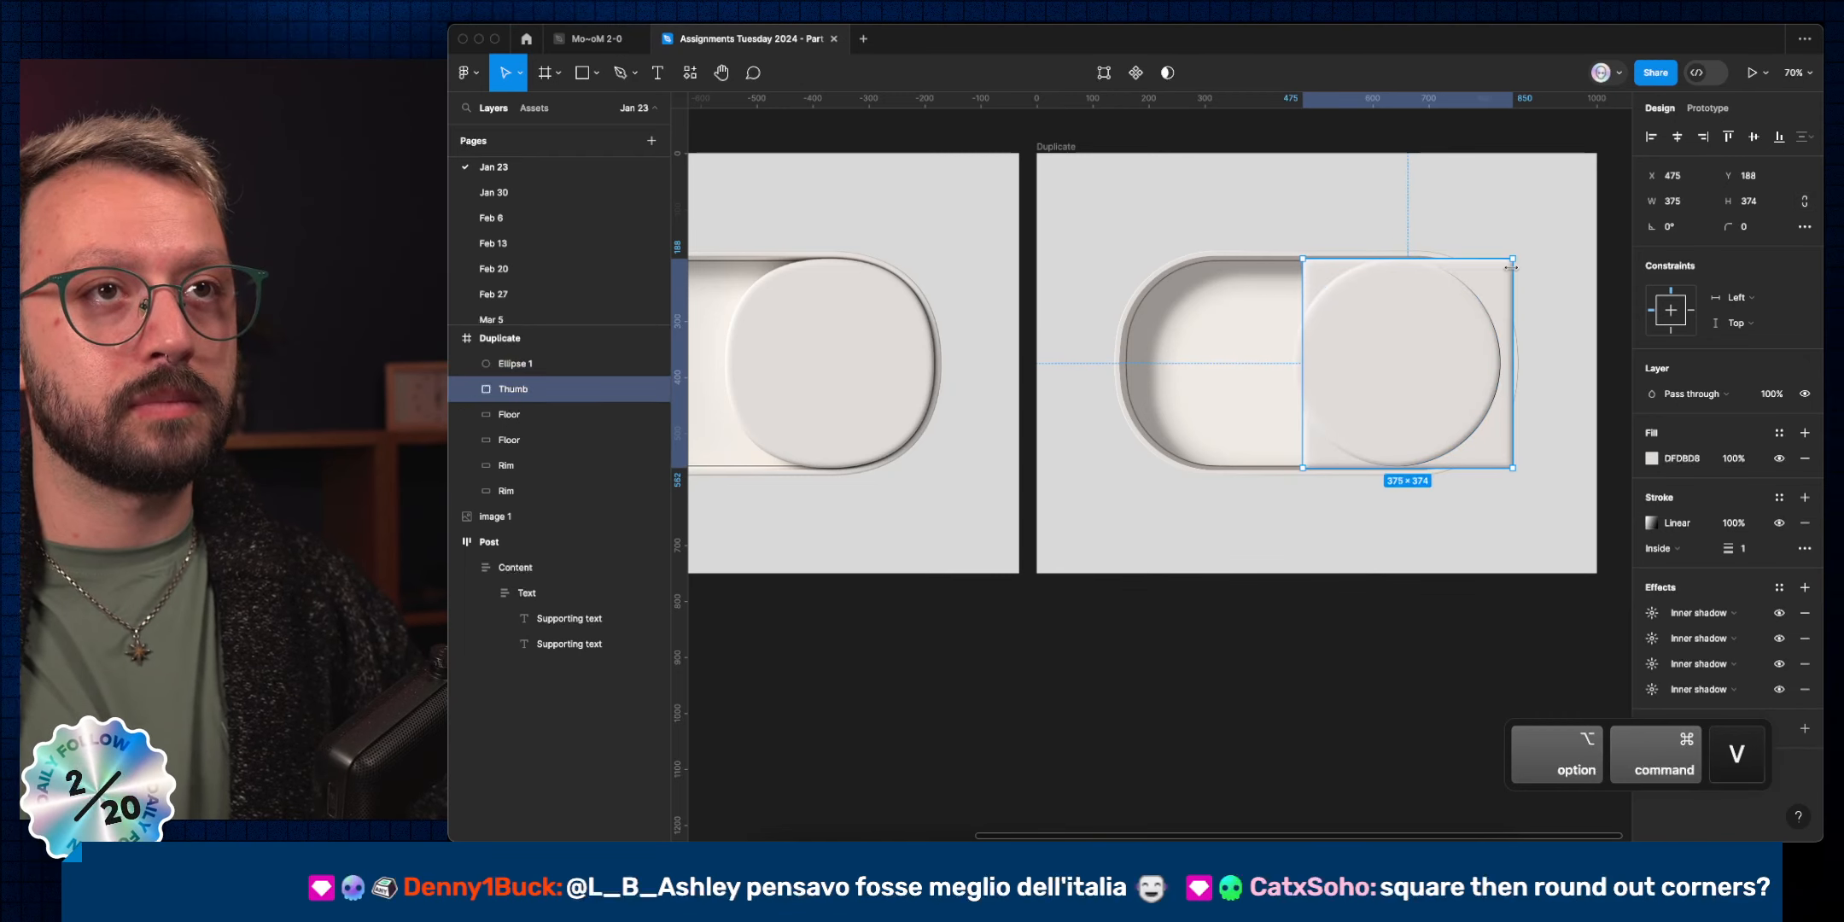
key("Delete")
left_click(1440, 312, "super")
key("shift+Right")
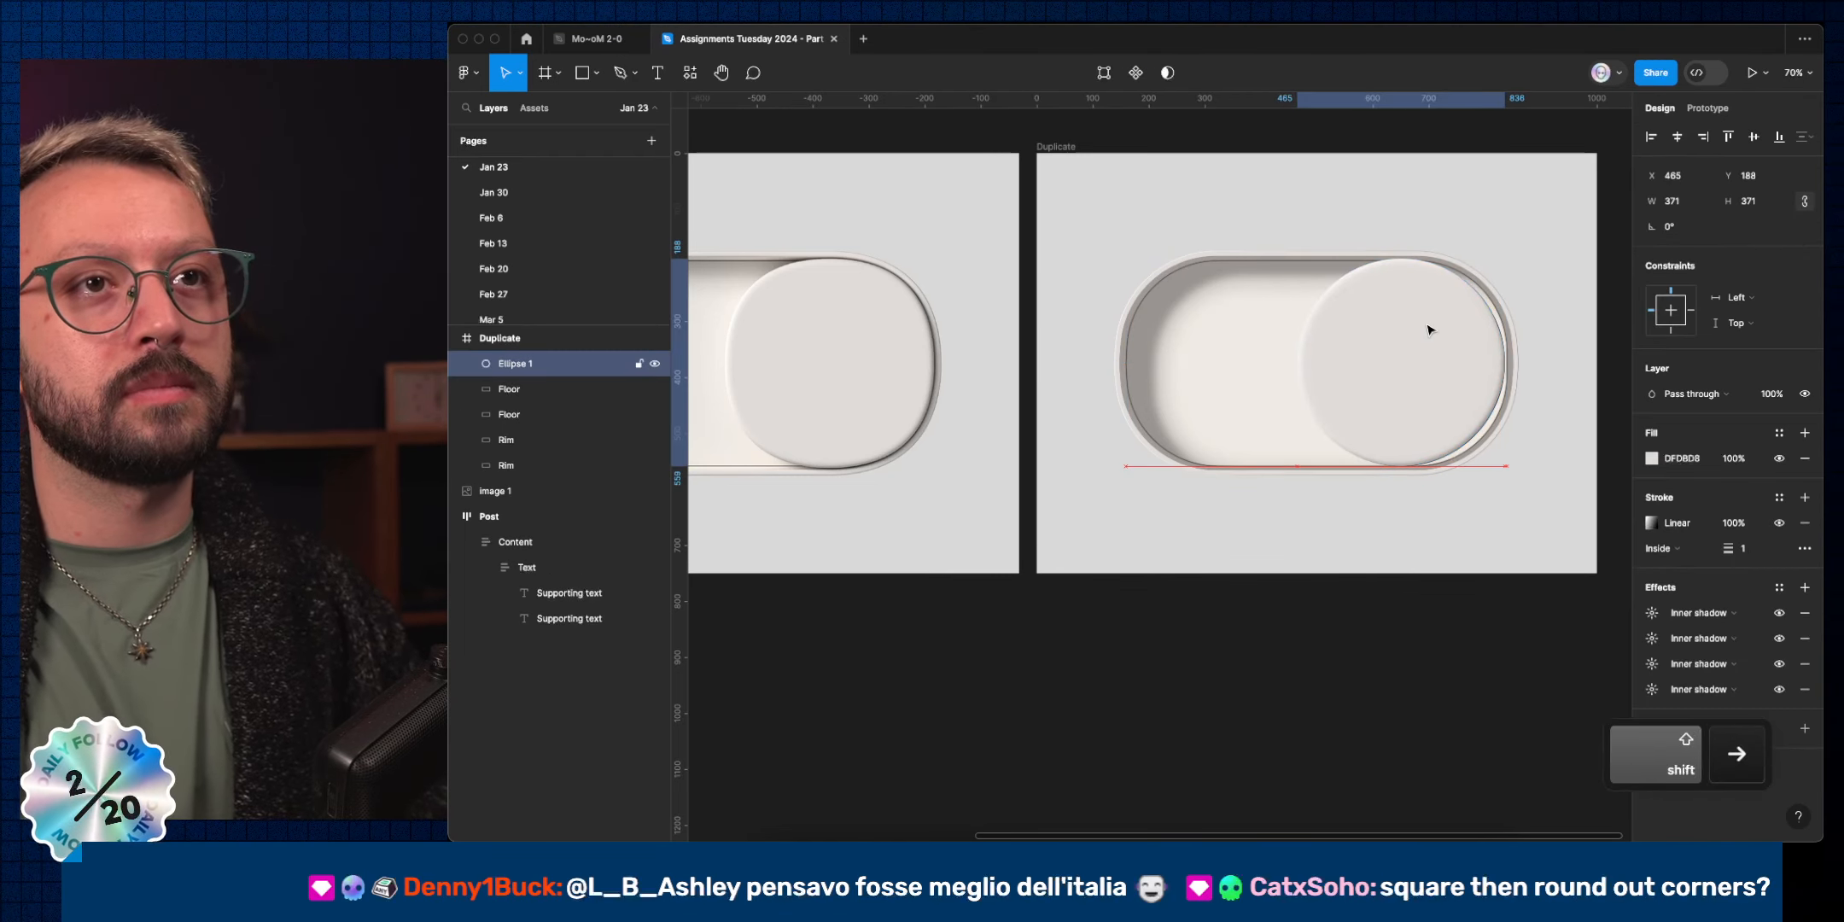
key("Right")
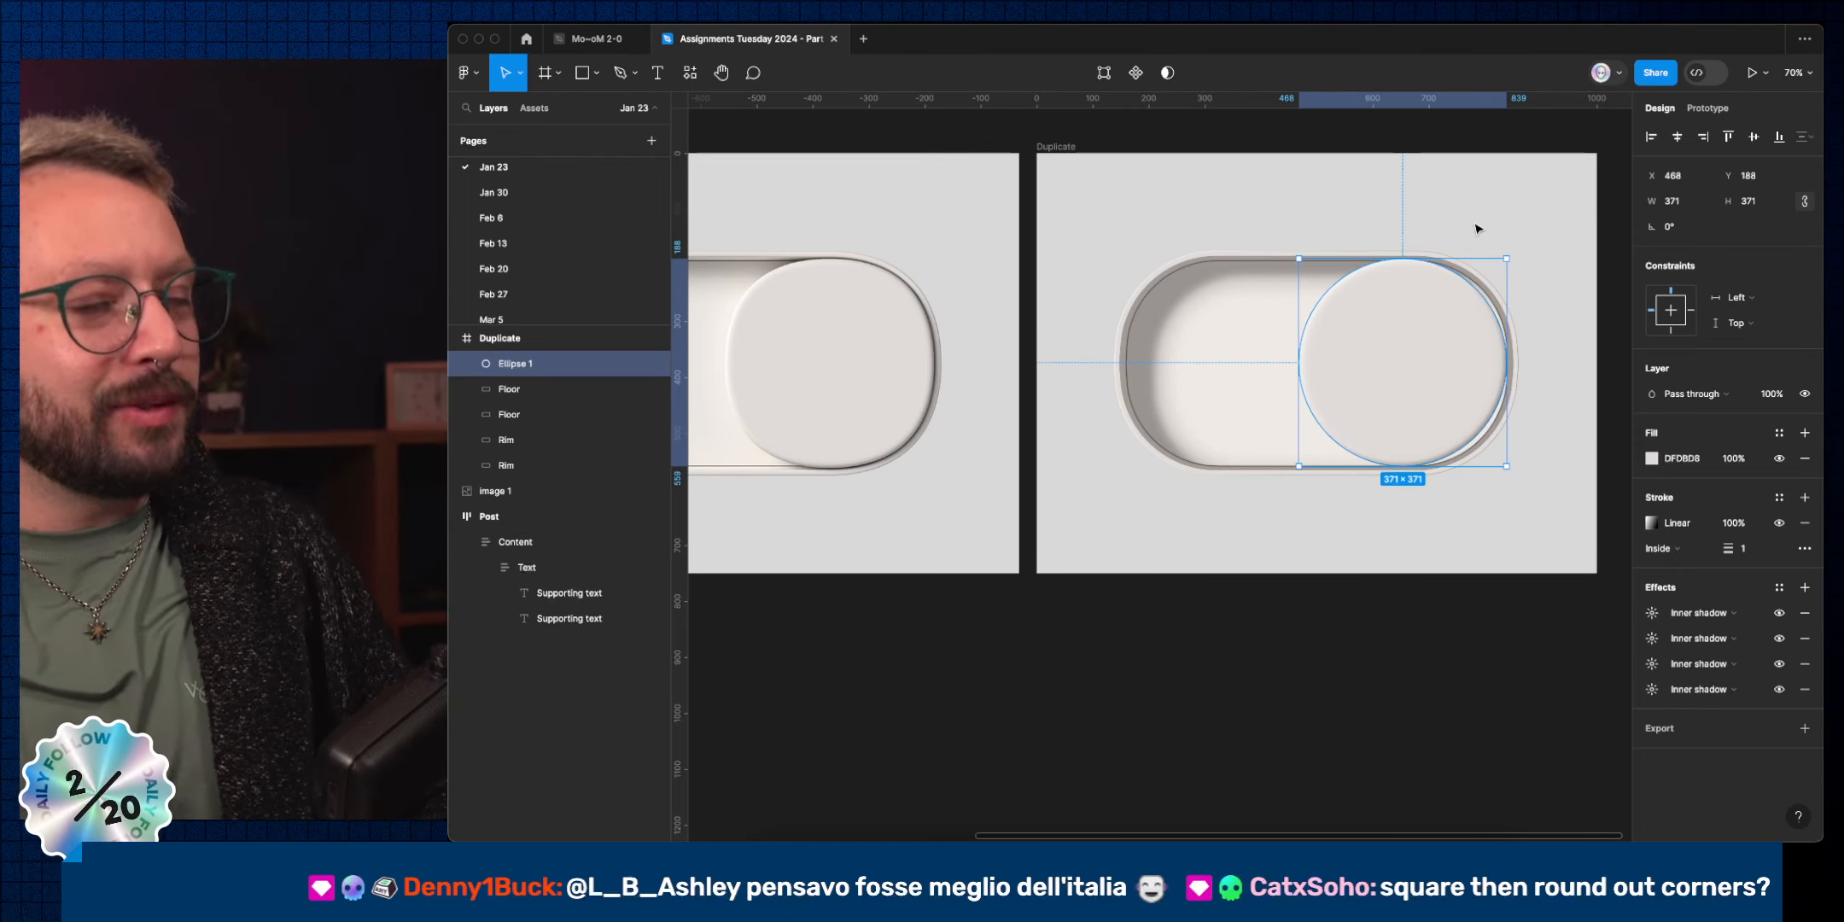
scroll(1474, 320, "up", 5)
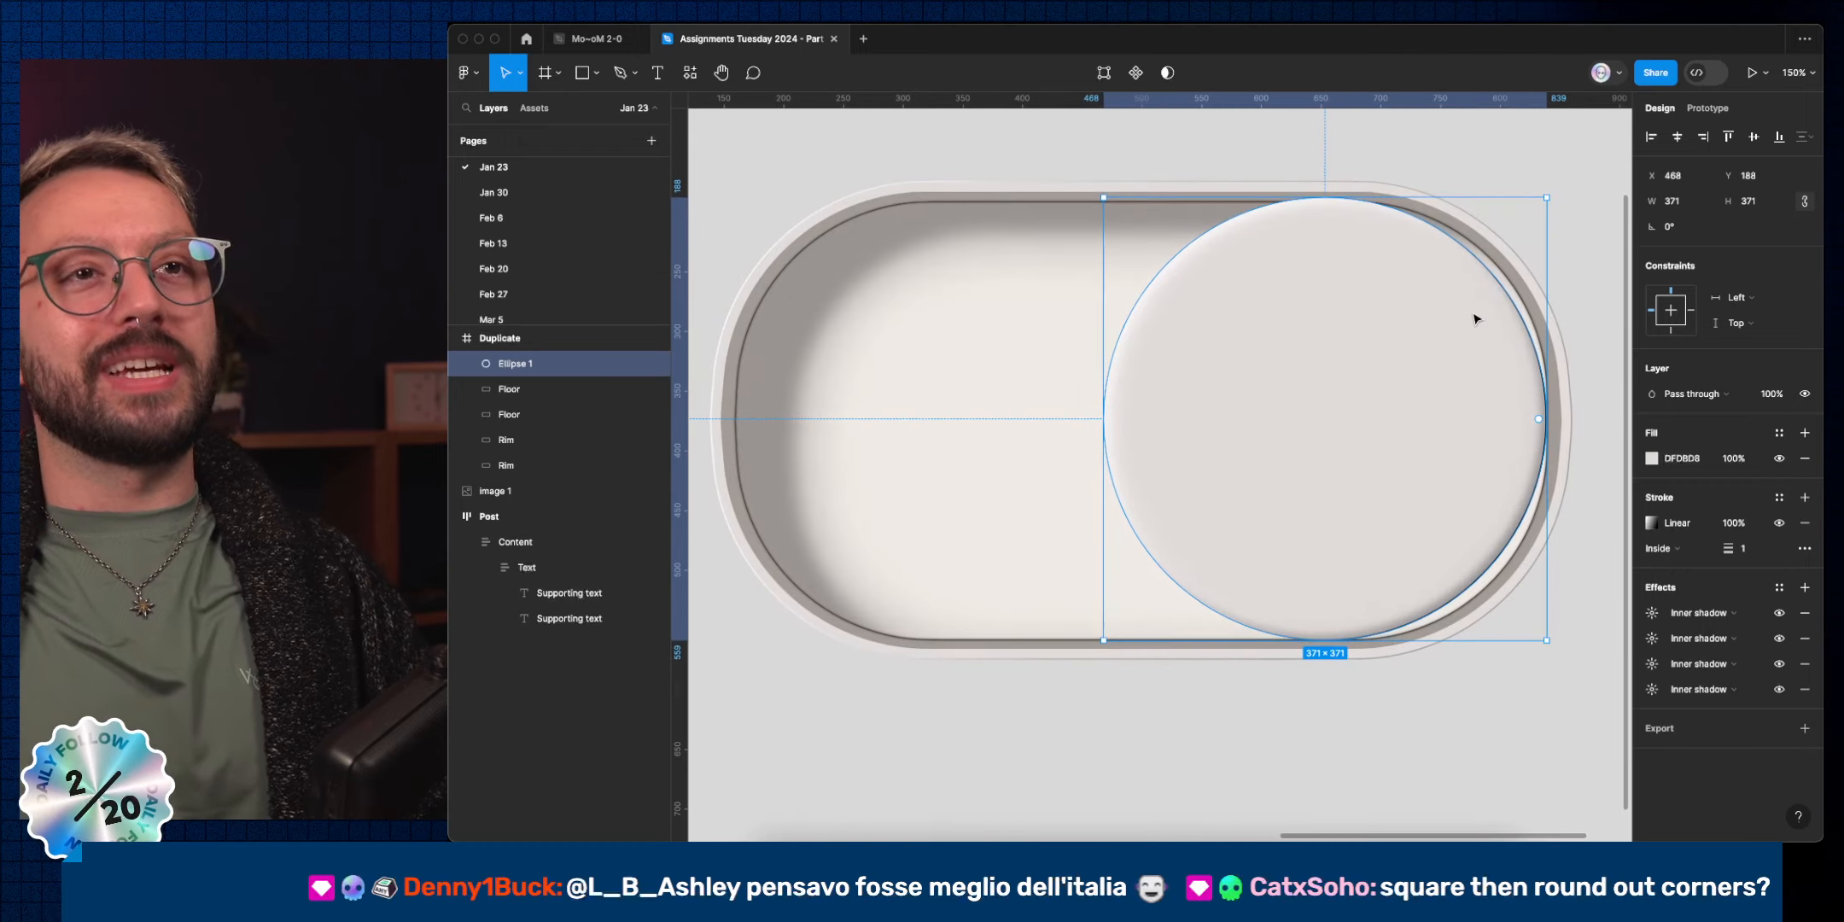
scroll(1037, 386, "left", 10)
scroll(918, 377, "left", 3)
scroll(918, 376, "up", 2)
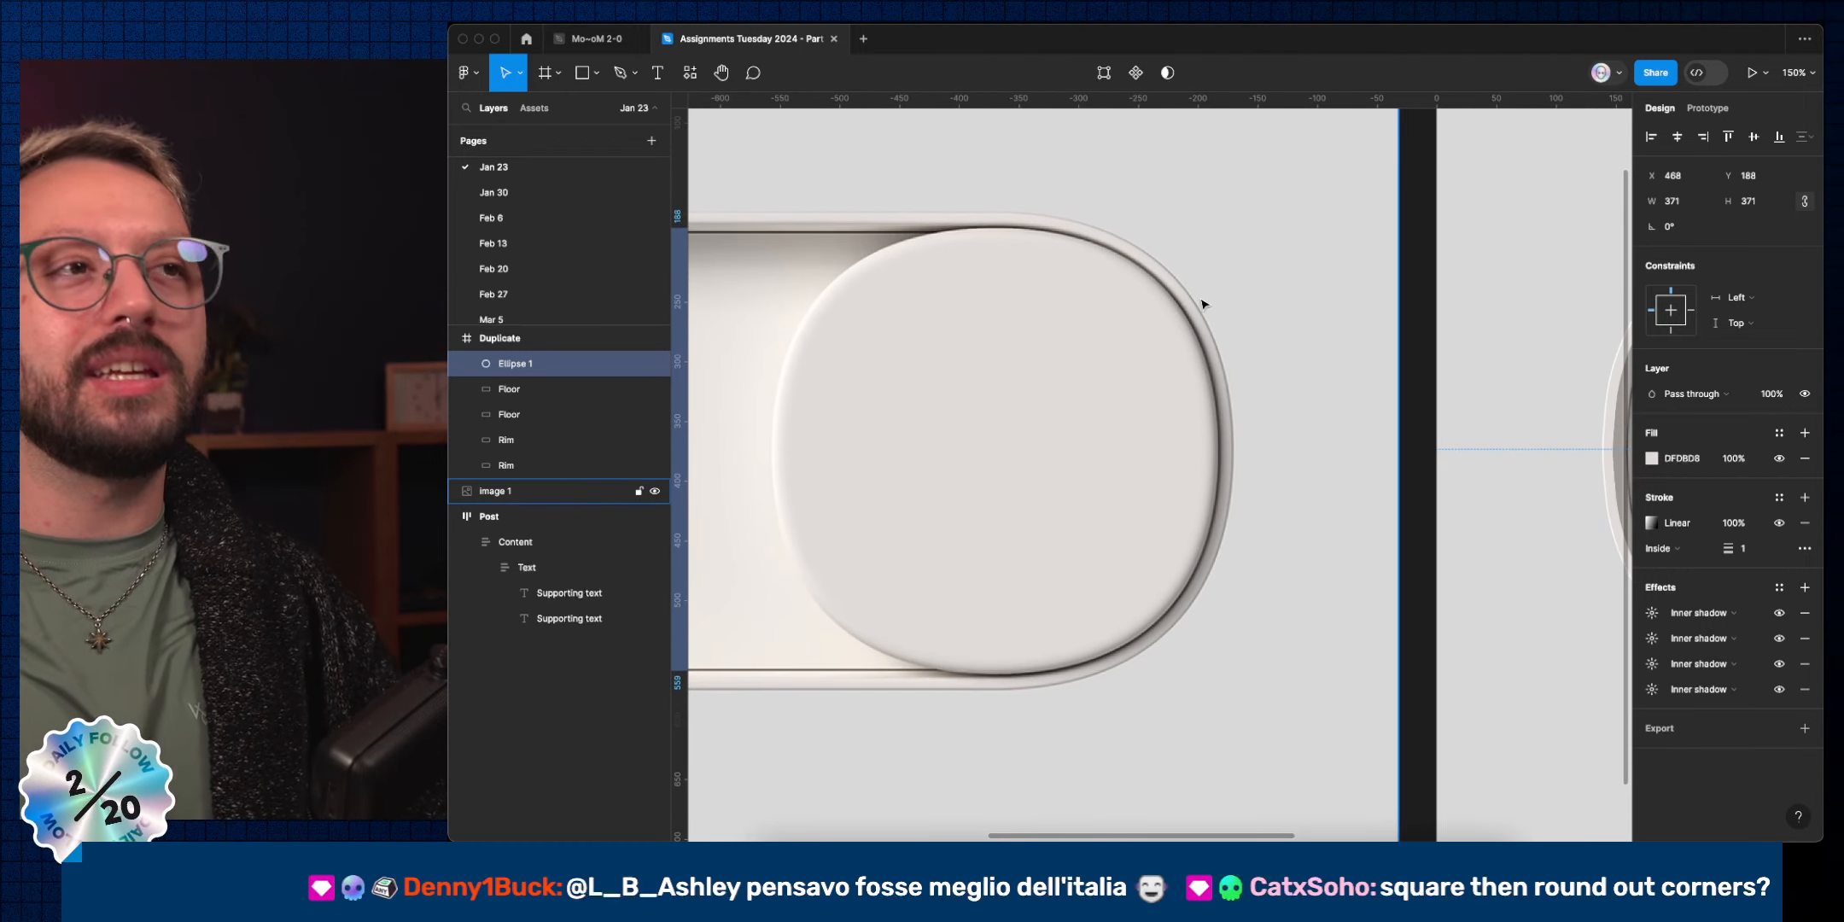
scroll(1203, 303, "right", 15)
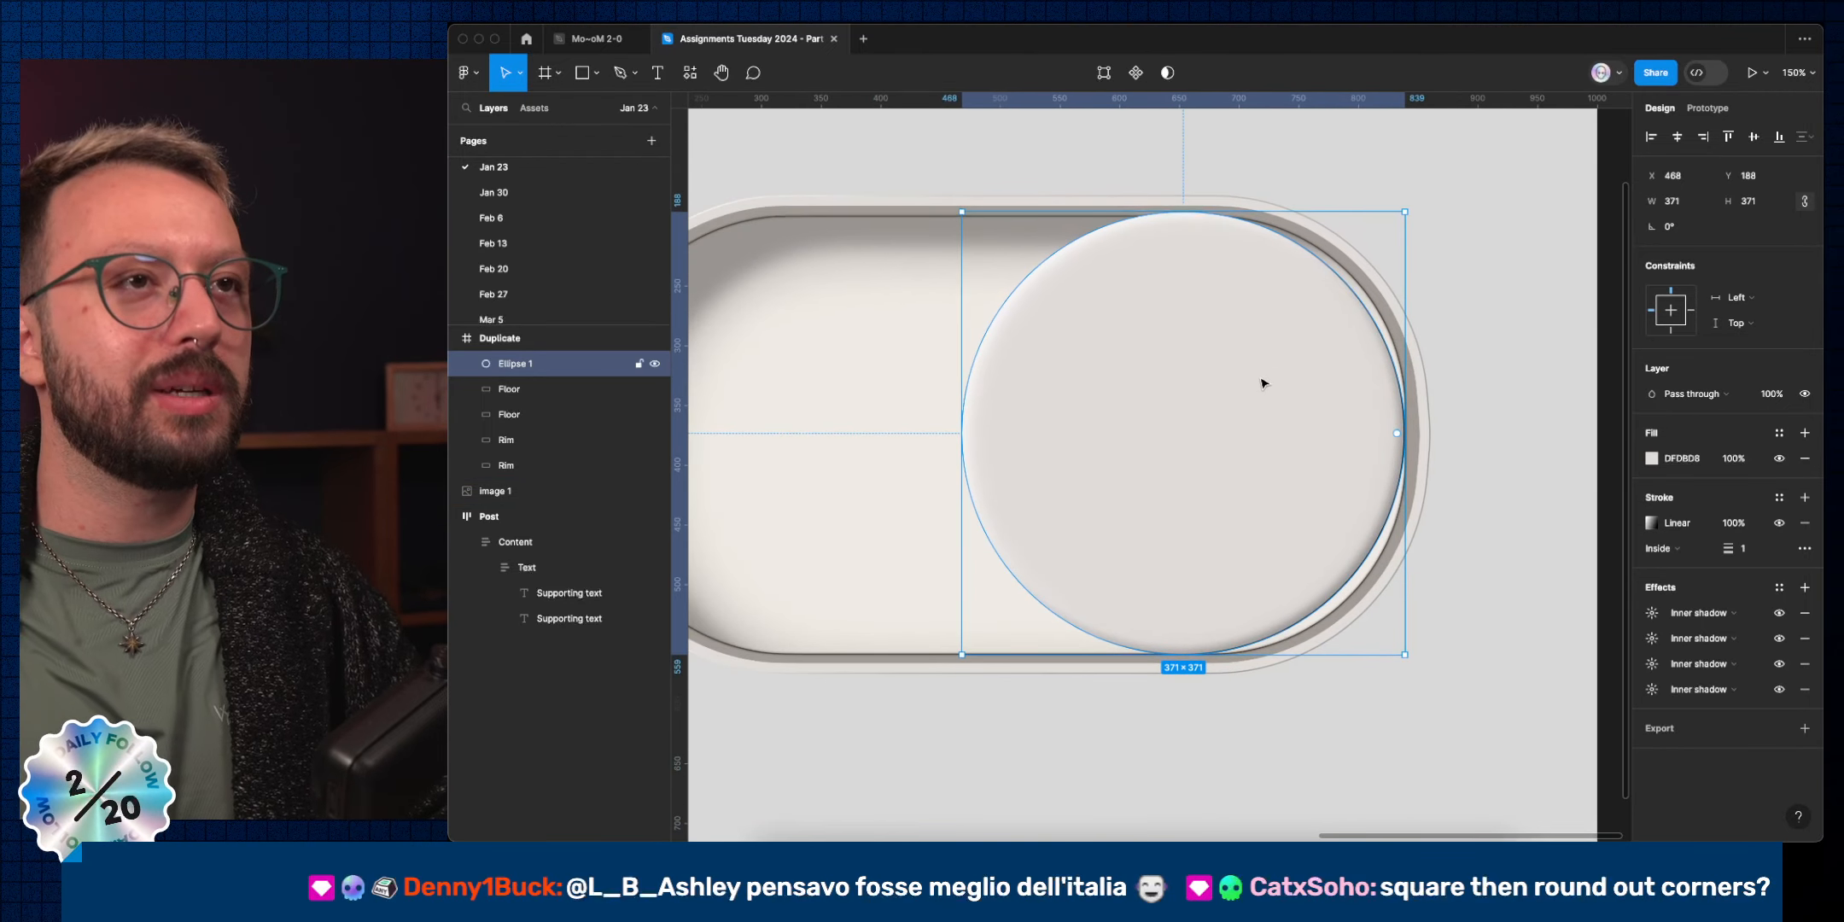
Select all four anchor points of Ellipse 1 and set handle mirroring to Mirror angle and length.
double_click(1263, 383)
left_click(1183, 210)
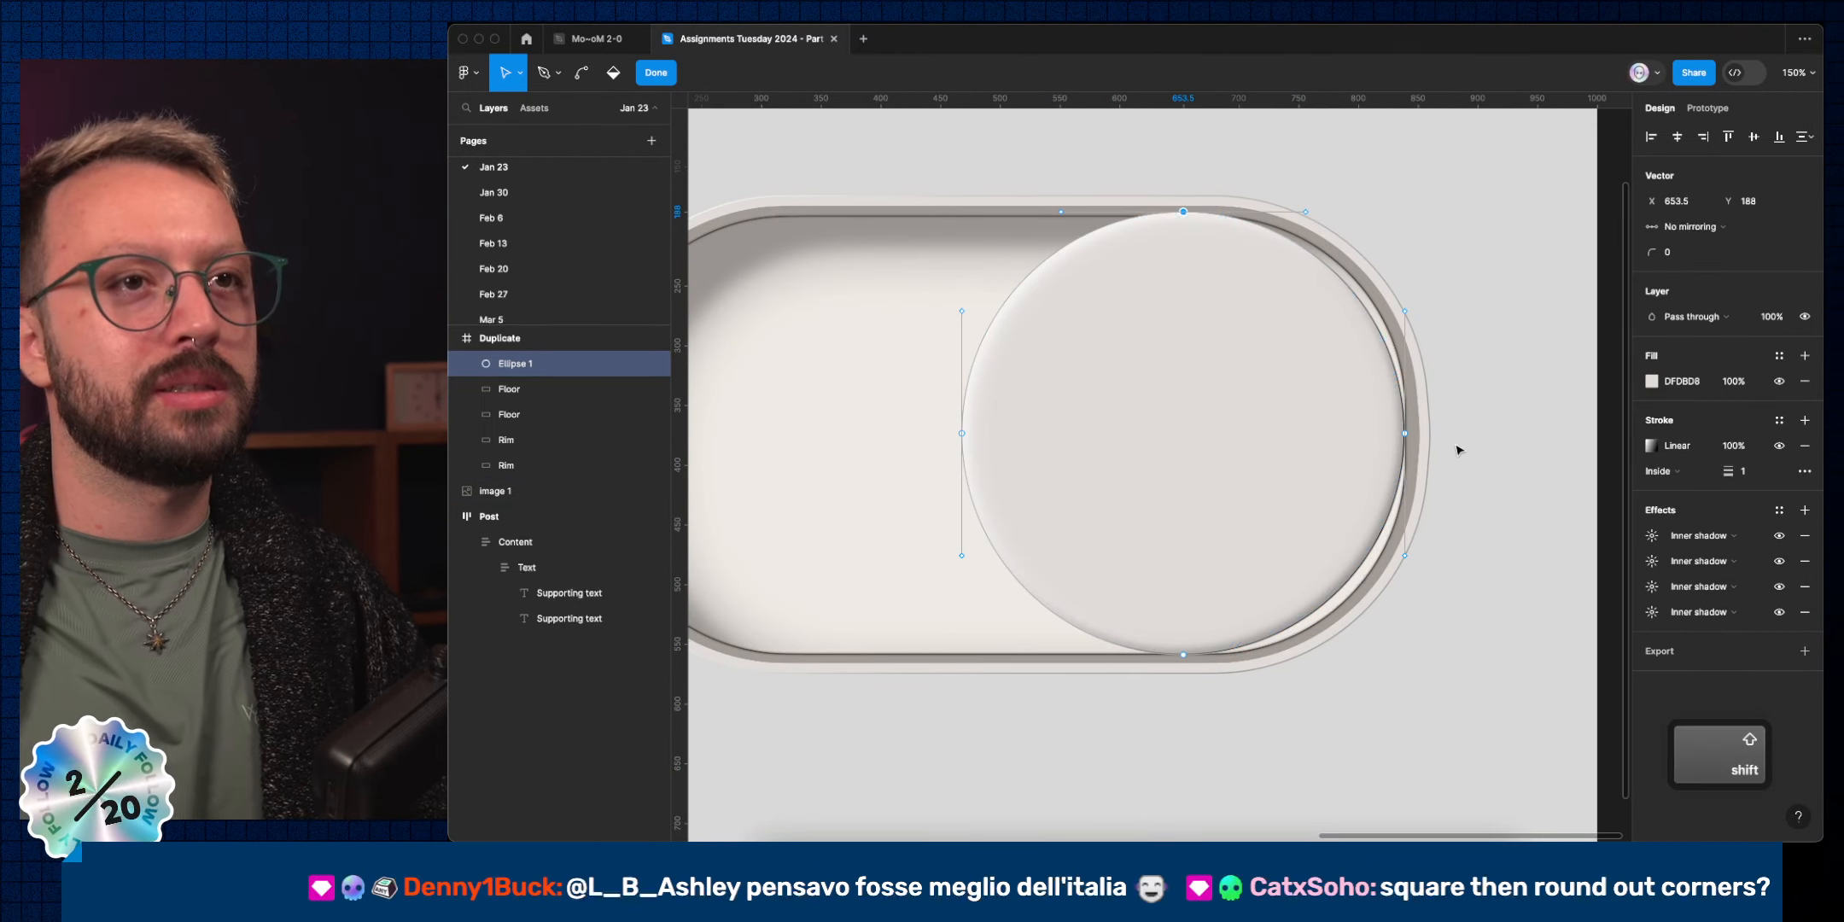
left_click(1404, 432, "shift")
left_click(962, 432, "shift")
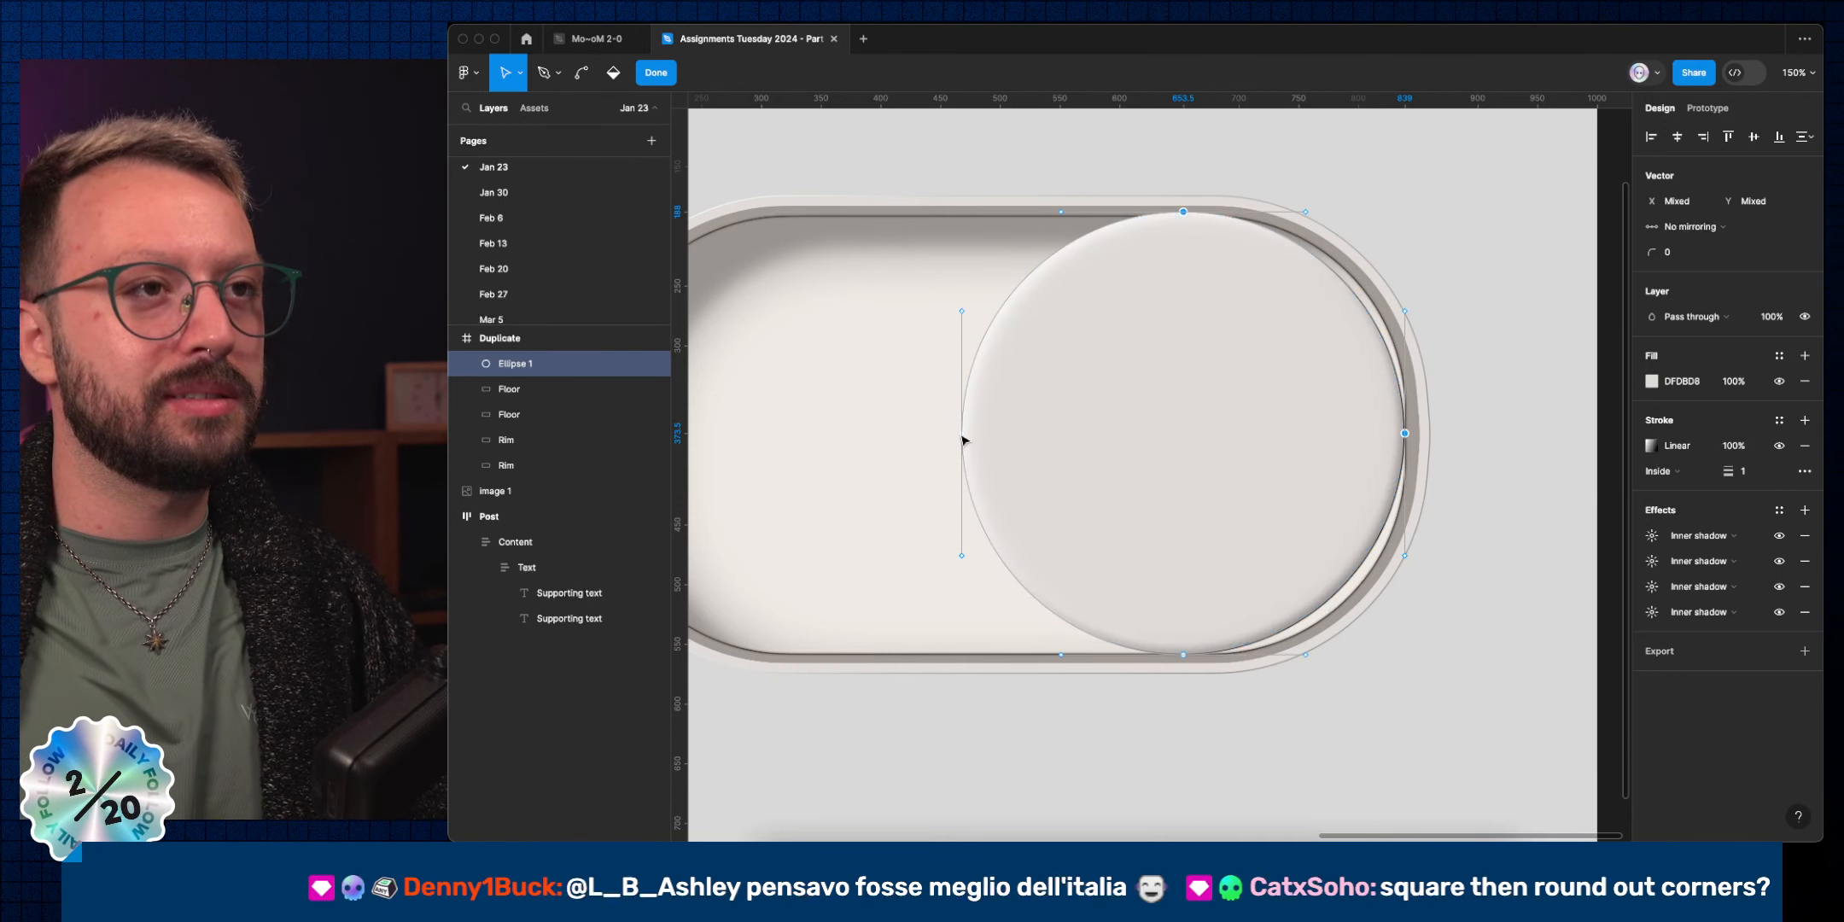
left_click(1183, 655, "shift")
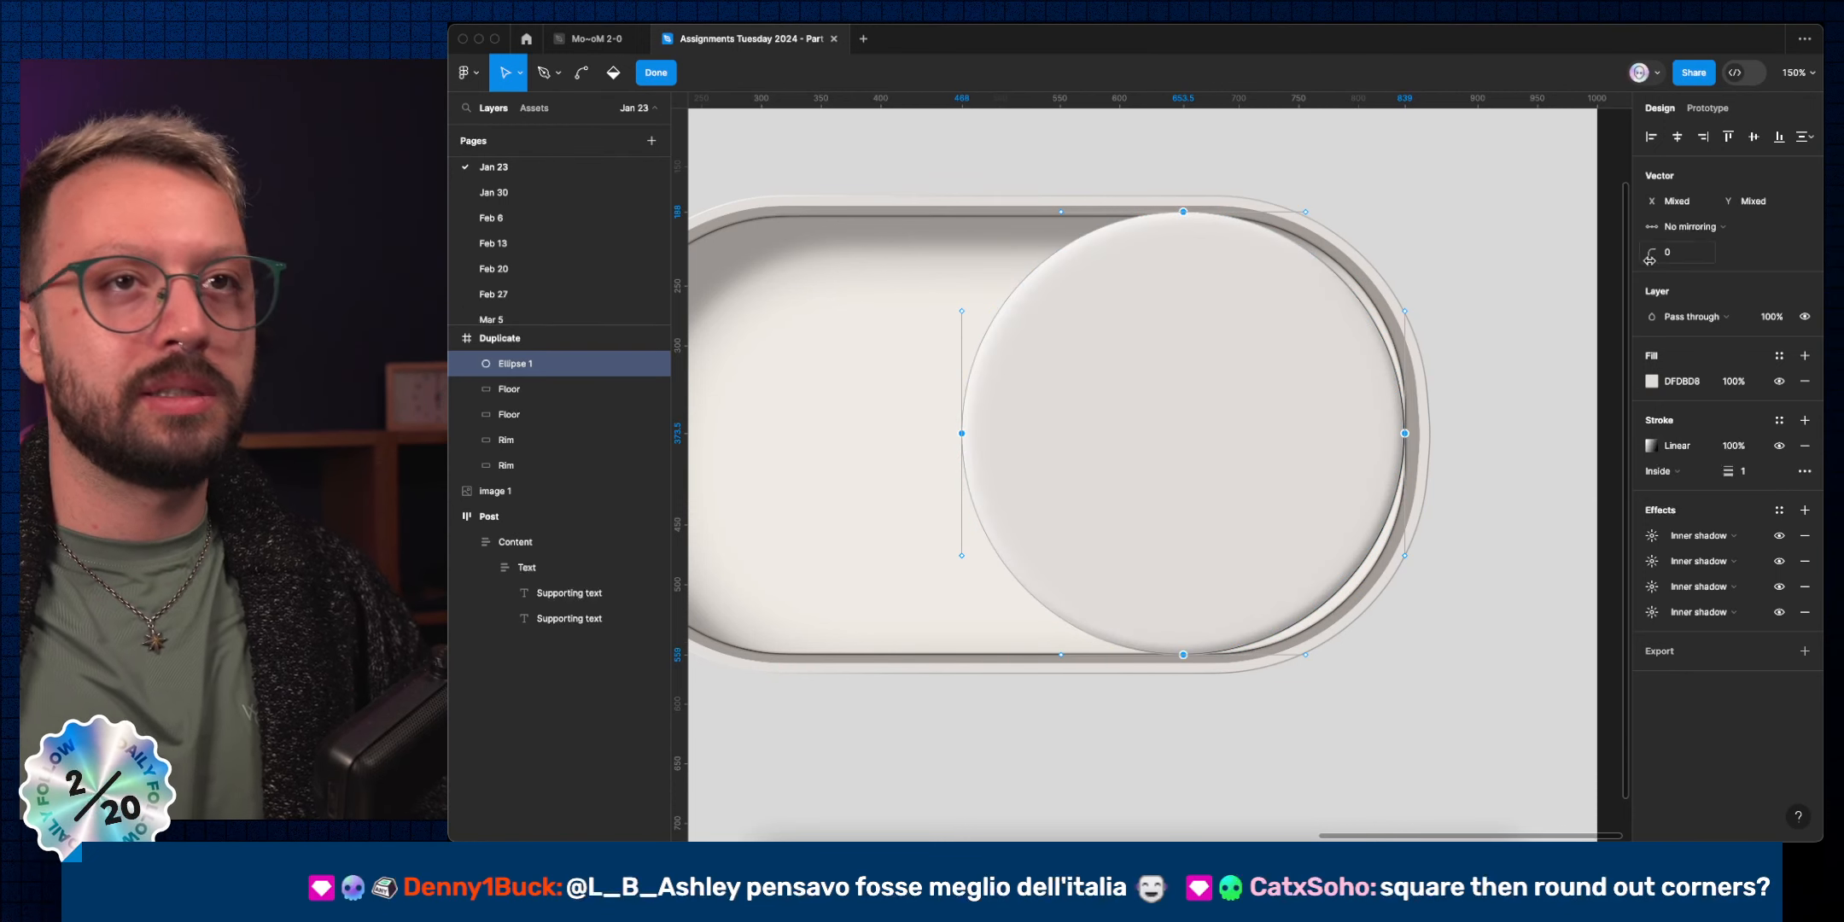
left_click(1692, 226)
left_click(1710, 265)
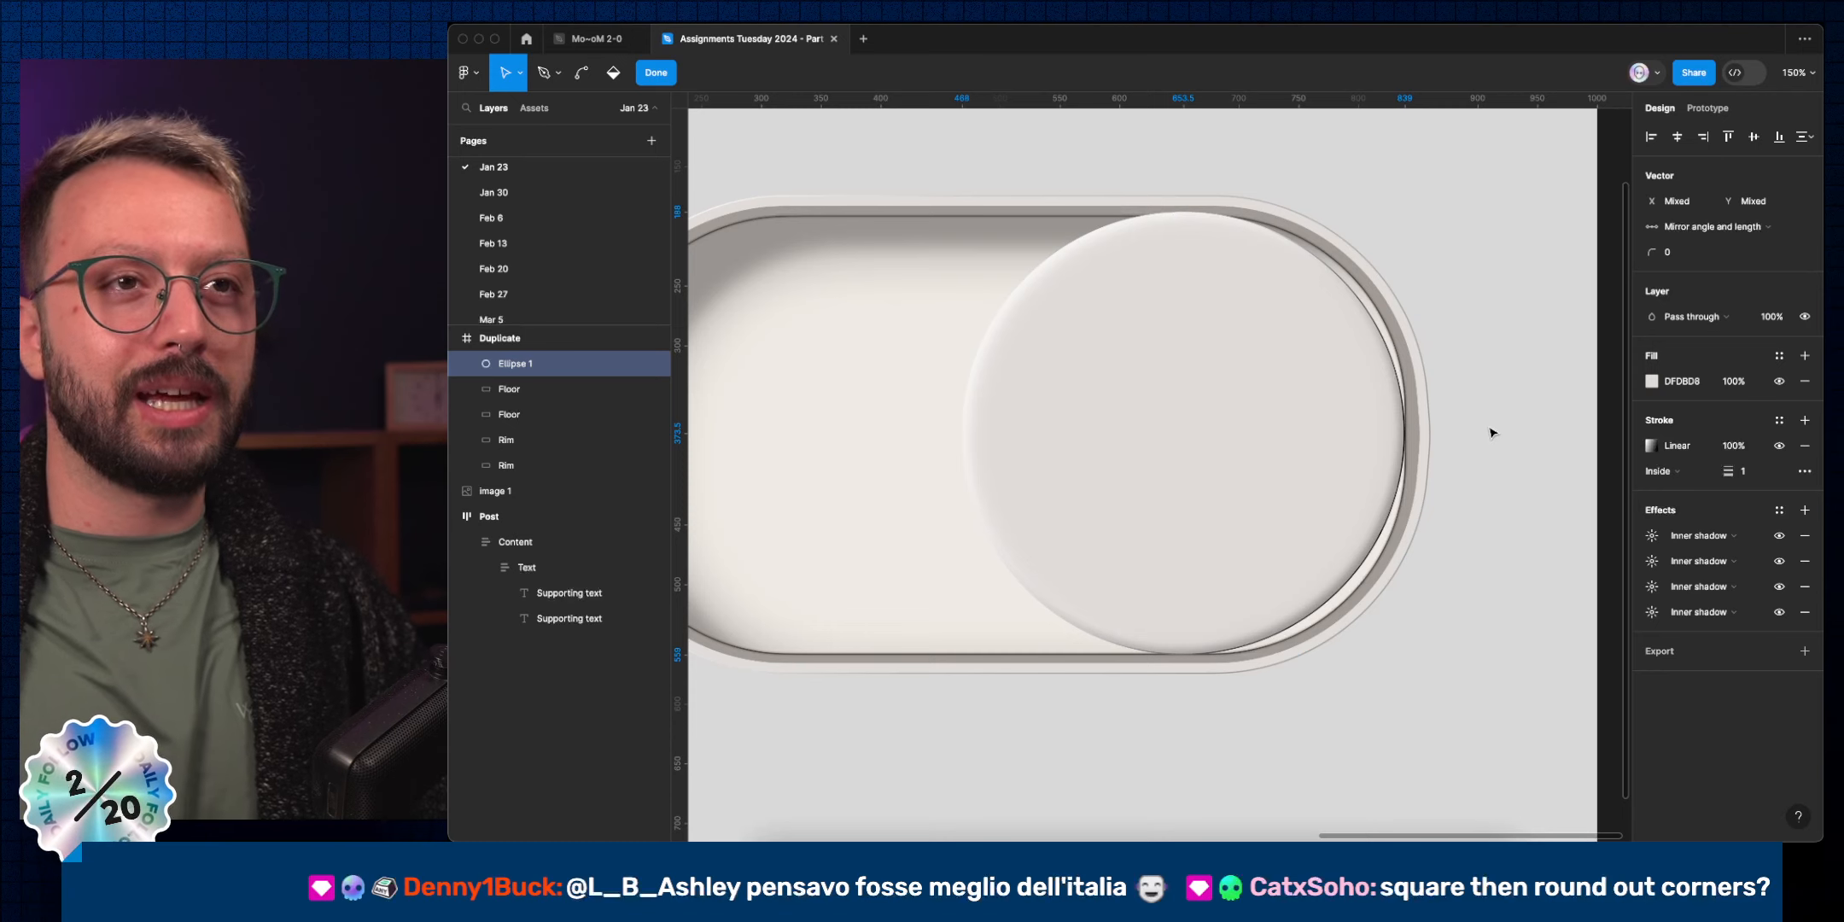
left_click(1492, 433)
Lengthen the top, right, bottom and left anchors' handles with Shift+arrow nudges.
left_click(1183, 213)
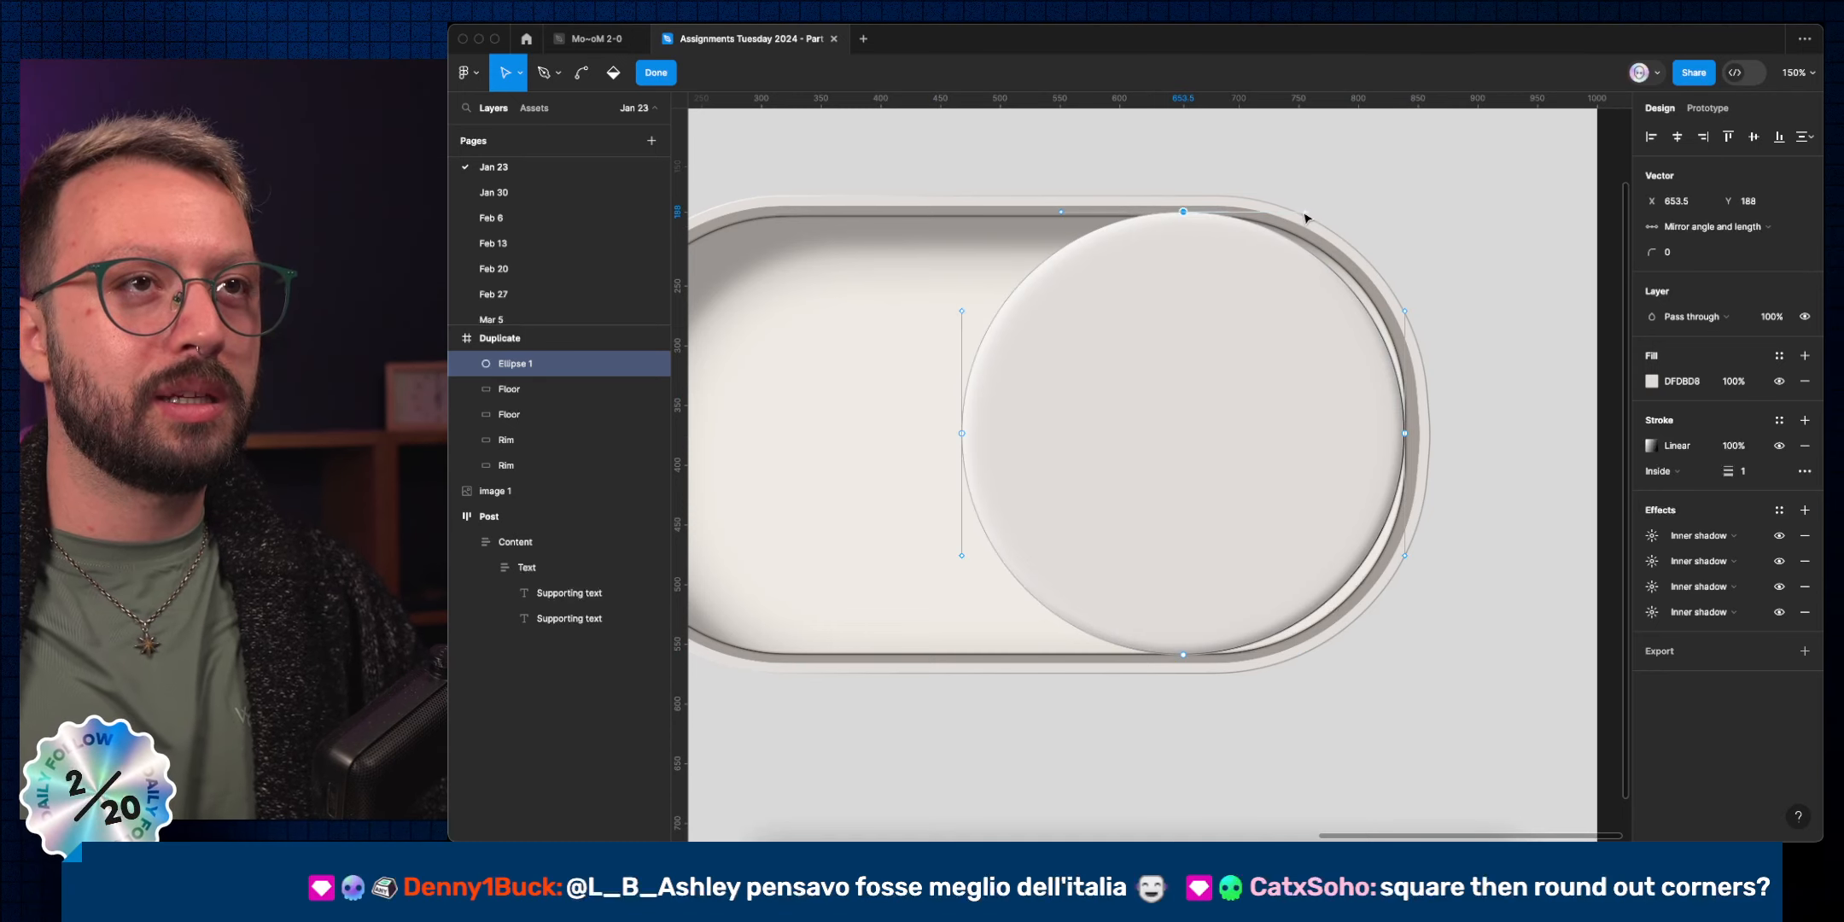
left_click(1305, 212)
key("shift+Right")
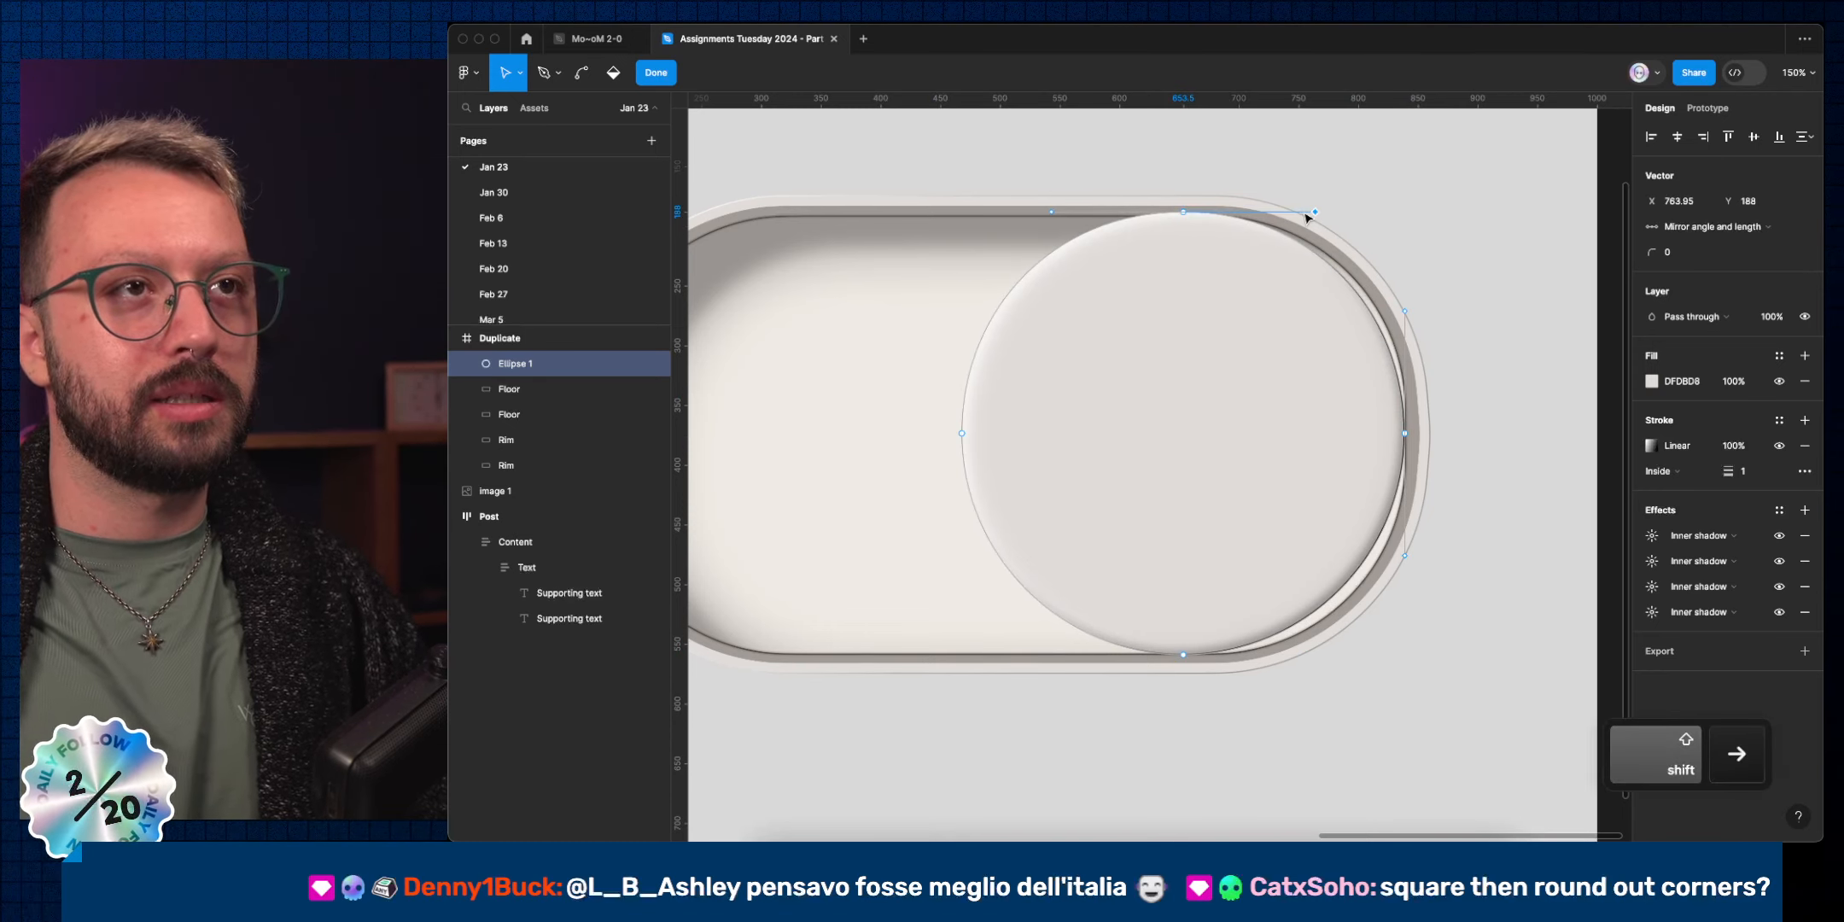
key("shift+Right")
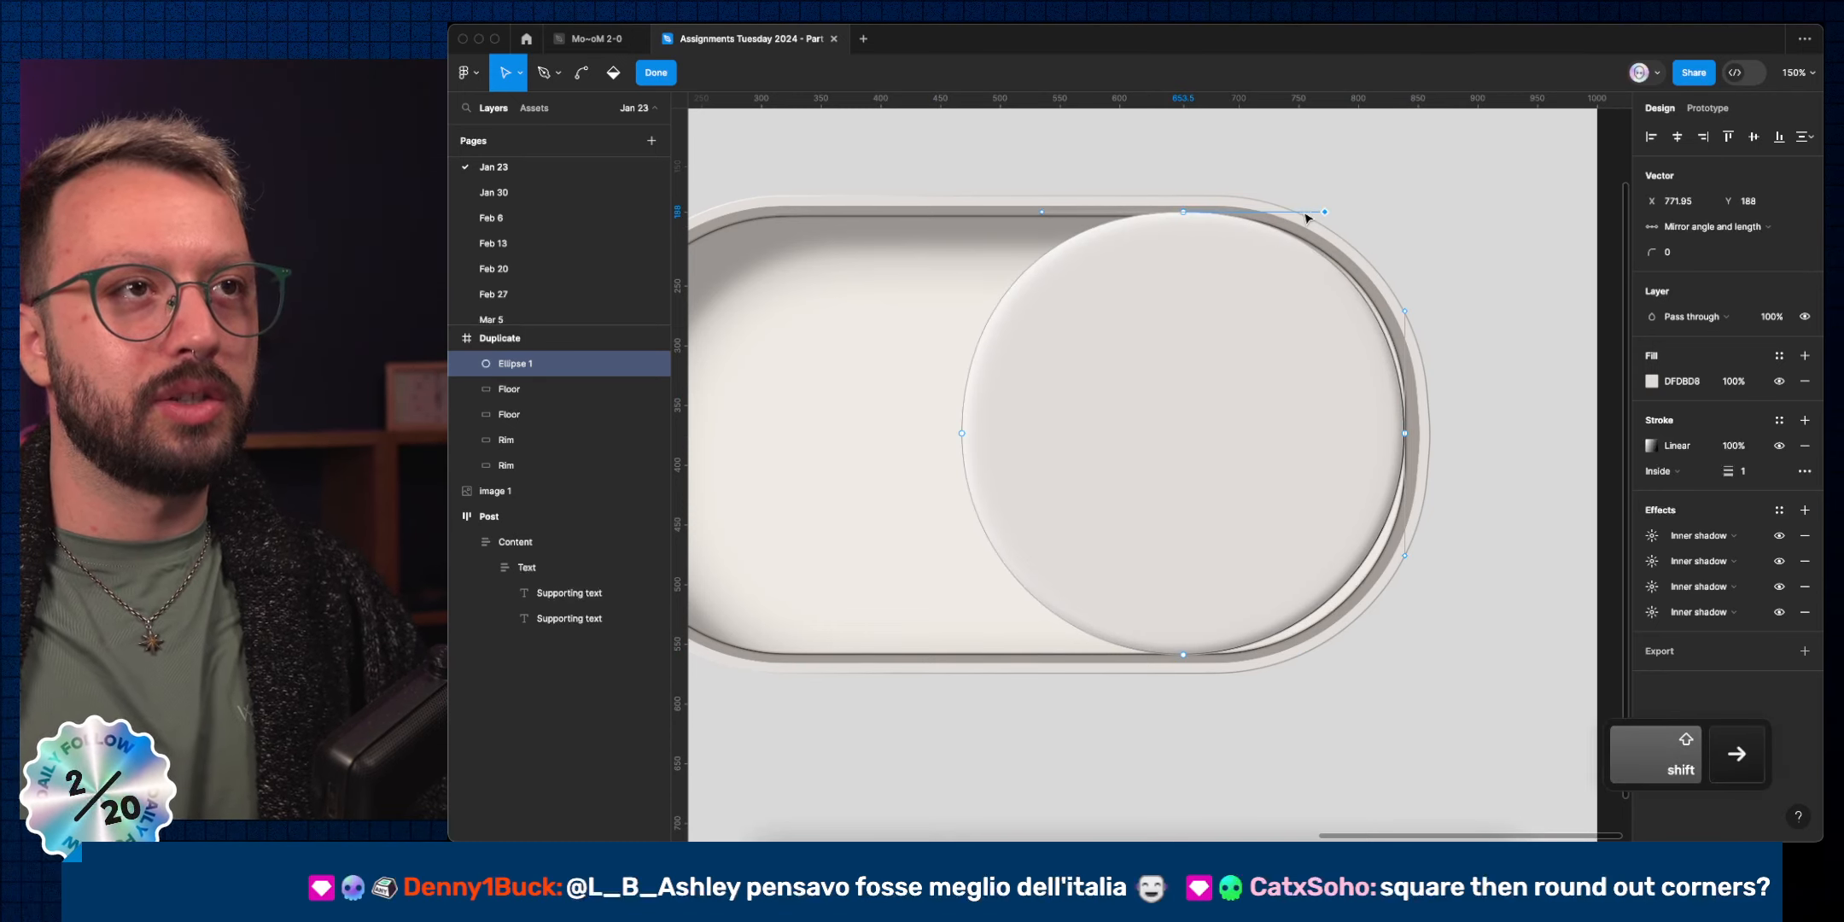
left_click(1404, 312)
key("shift+Up")
key("shift+Up")
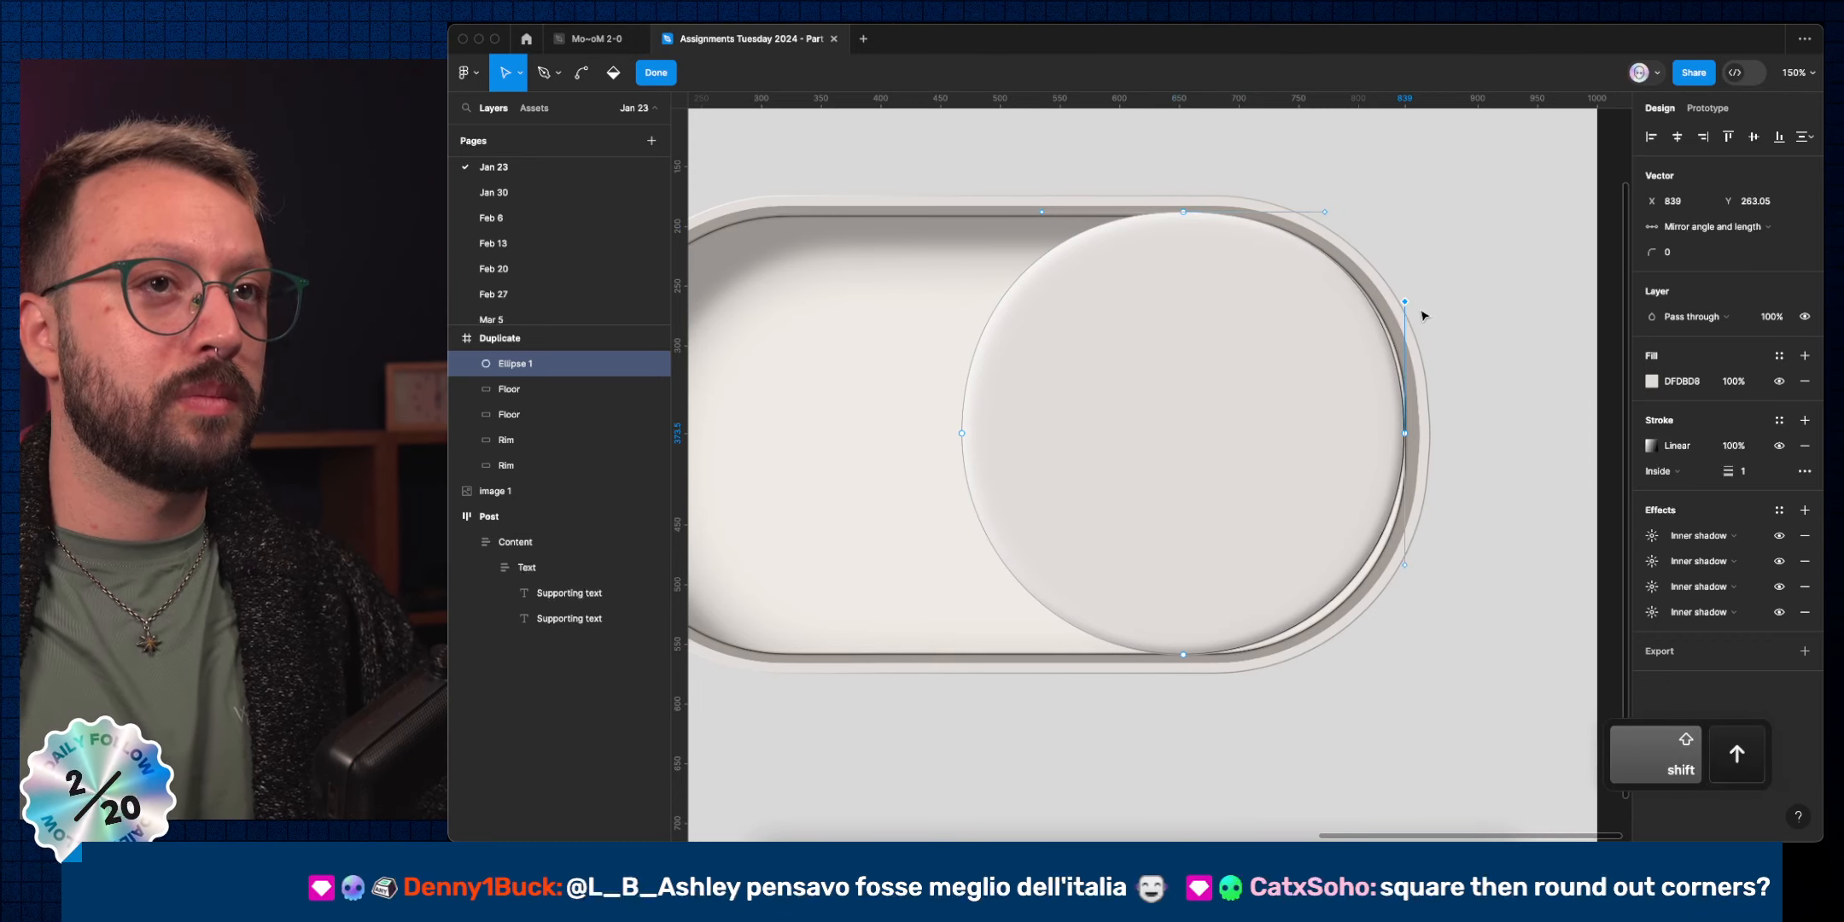
left_click(1183, 654)
left_click(1306, 655)
key("shift+Right")
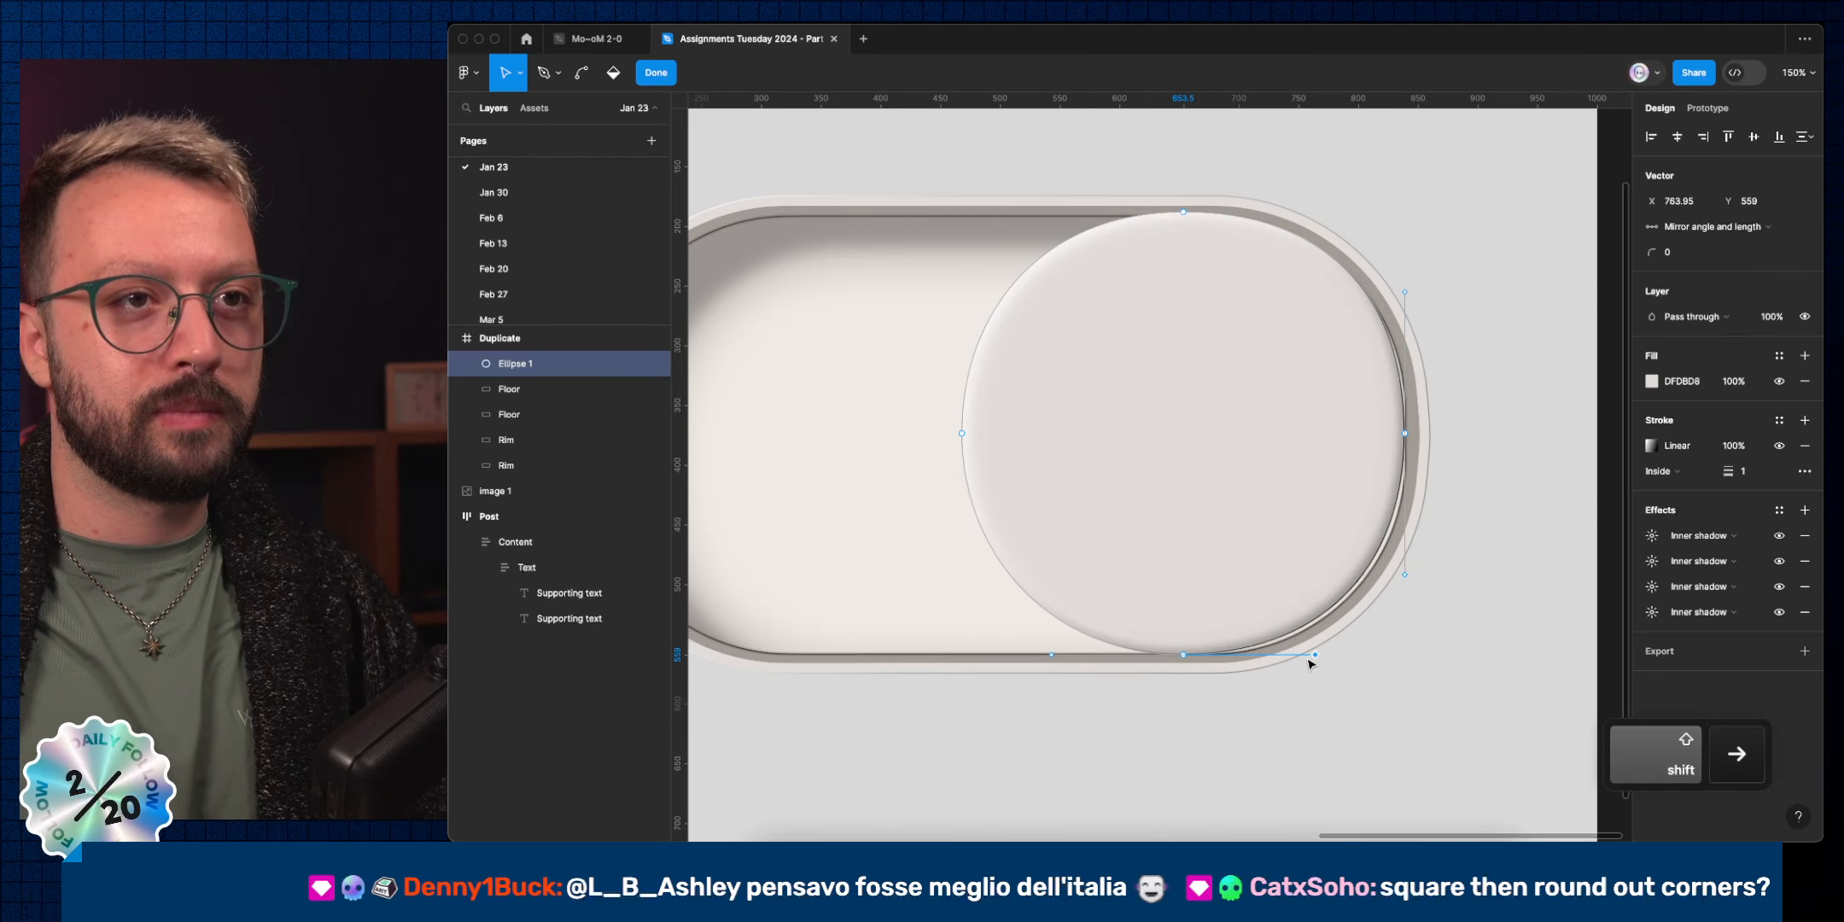
left_click(962, 434)
left_click(962, 312)
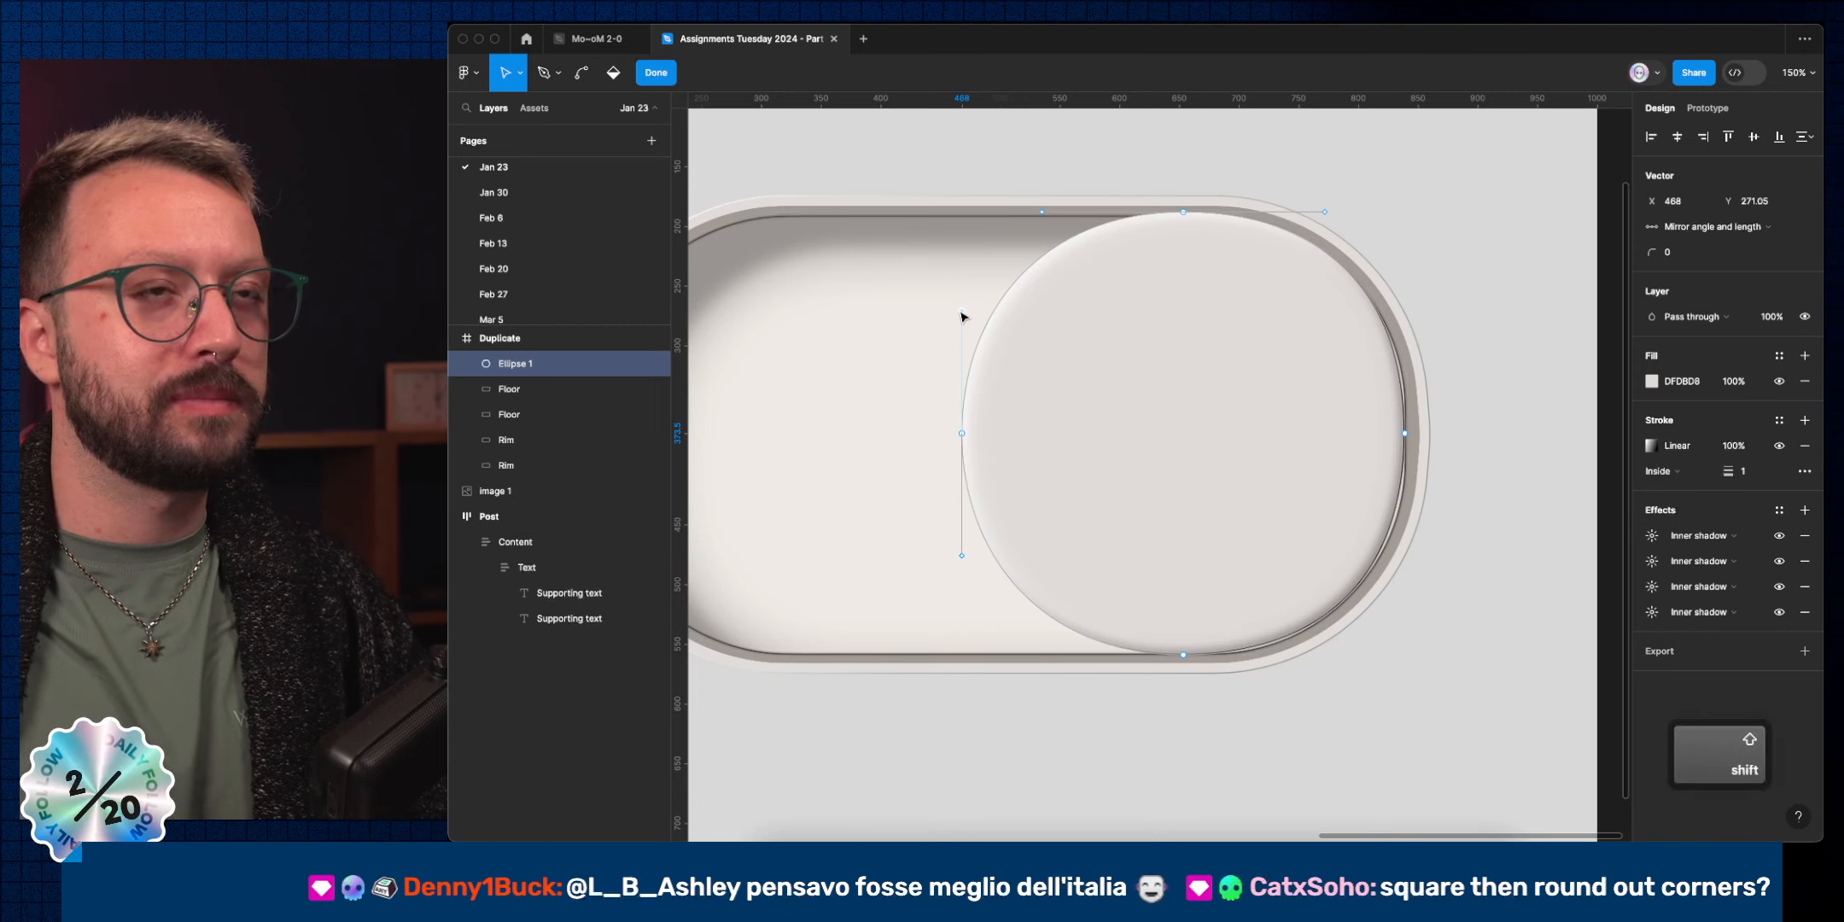
key("shift+Up")
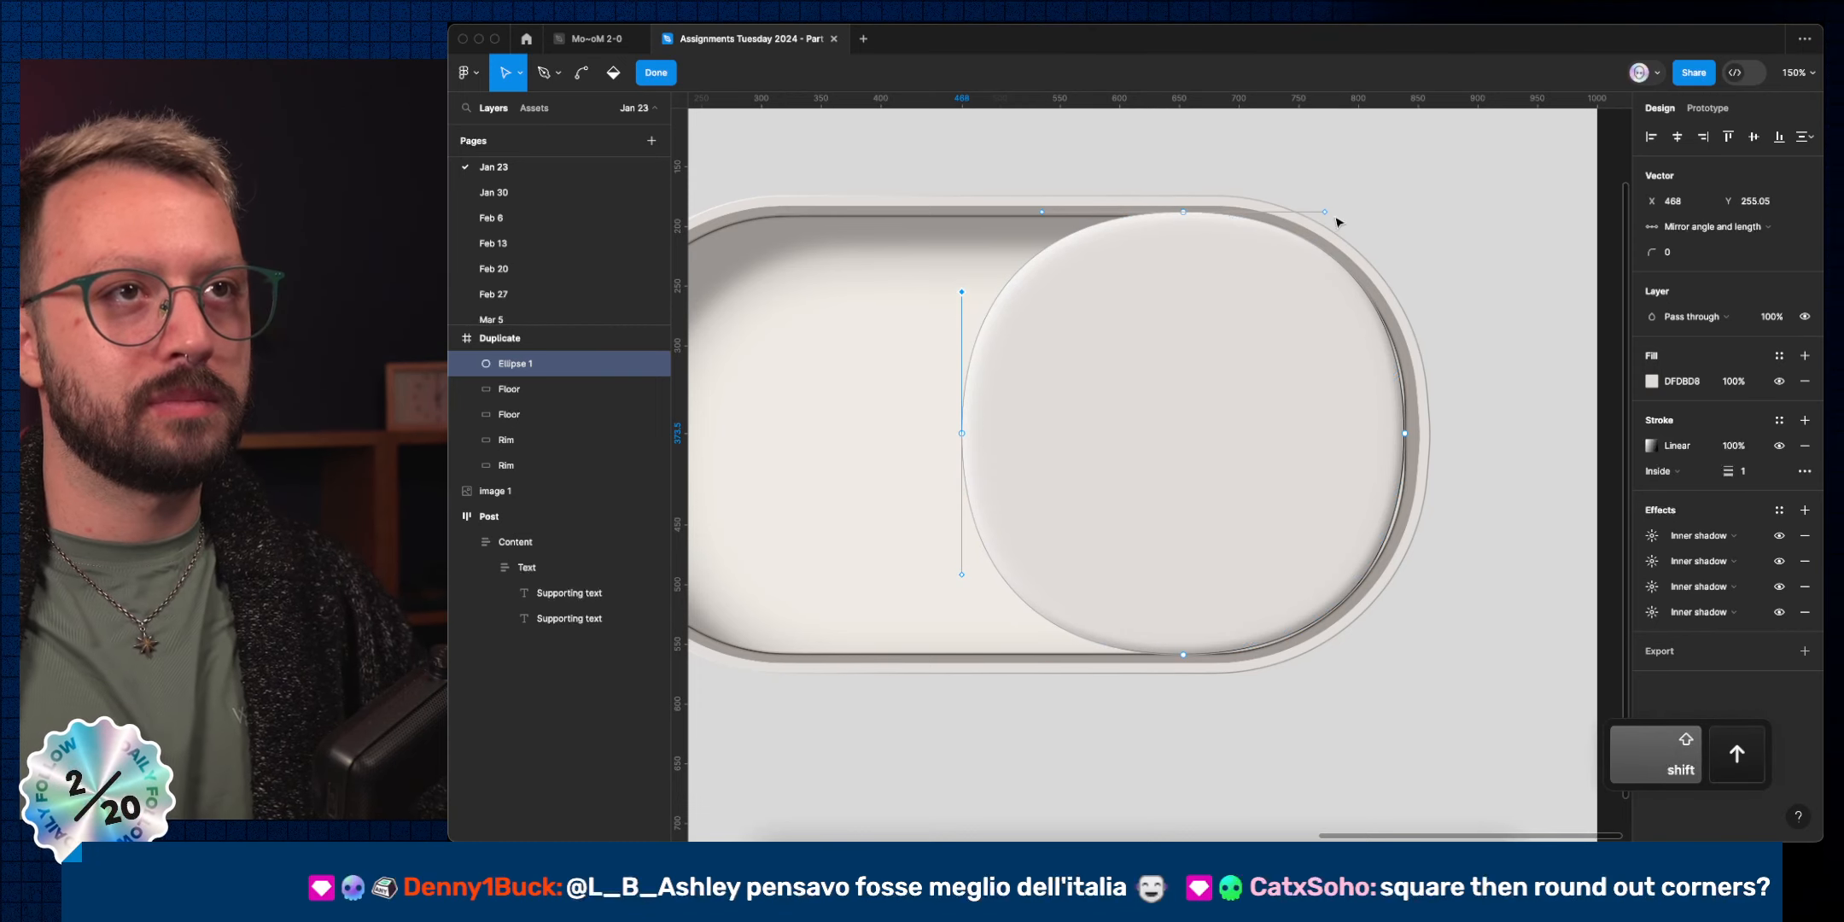
Extend each anchor's handles once more to push the knob into a squircle shape.
left_click(1325, 211)
key("shift+Right")
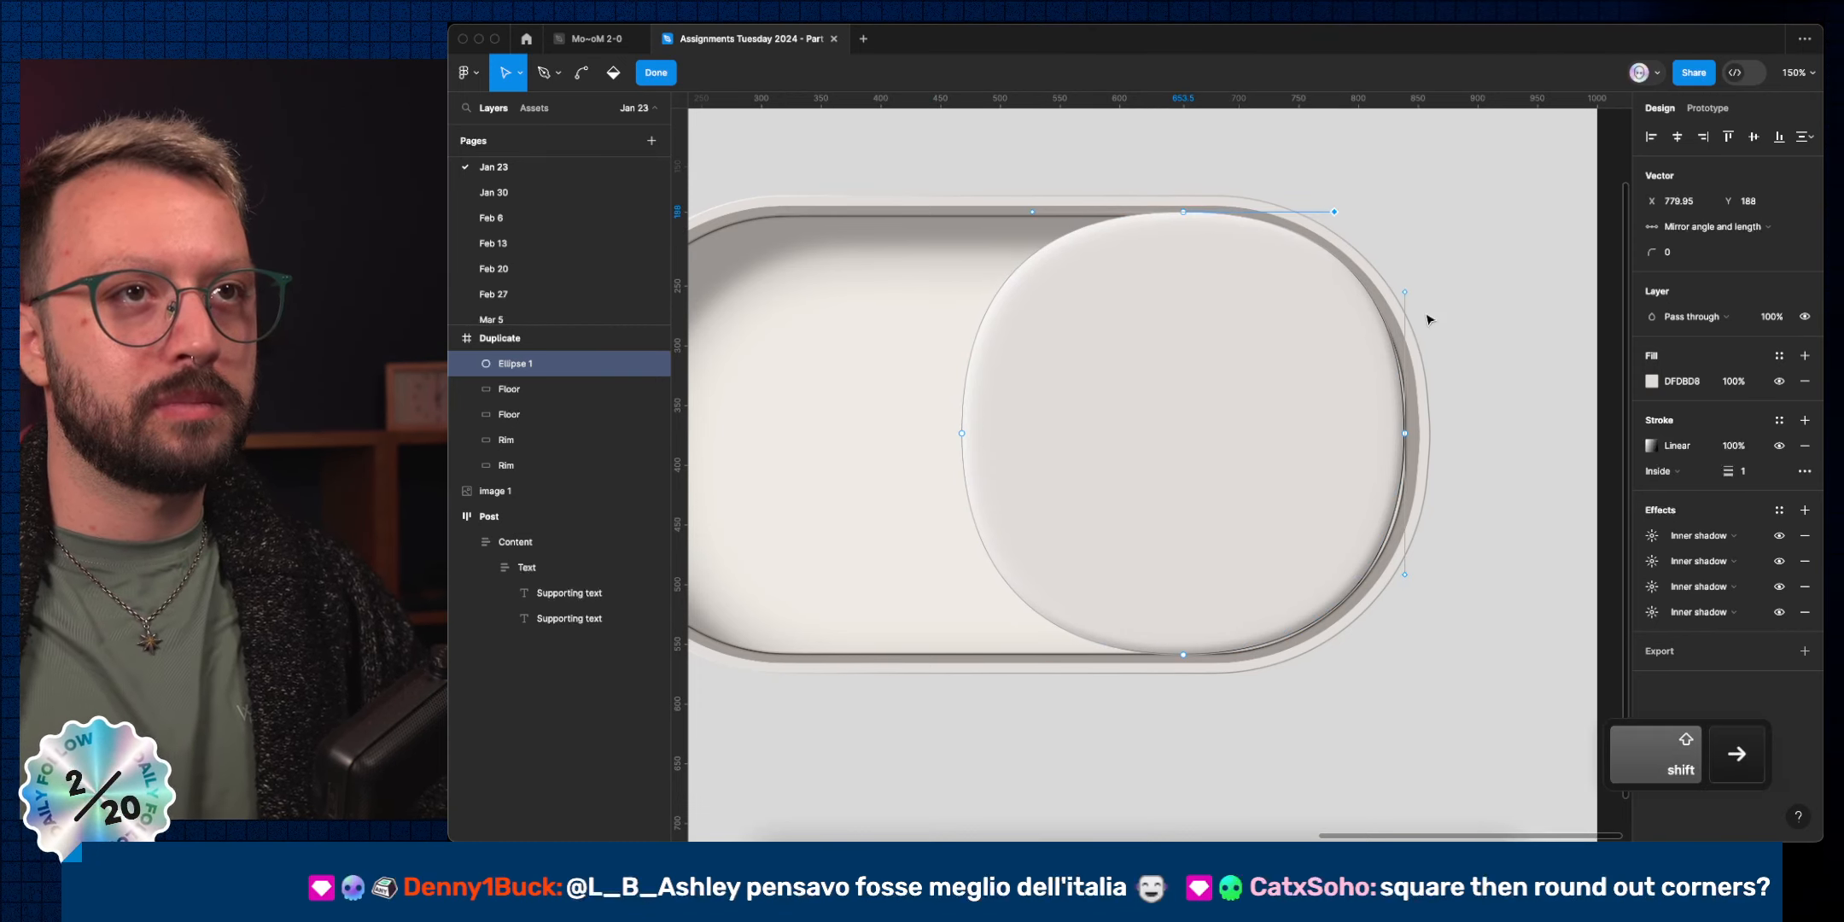
left_click(1404, 433)
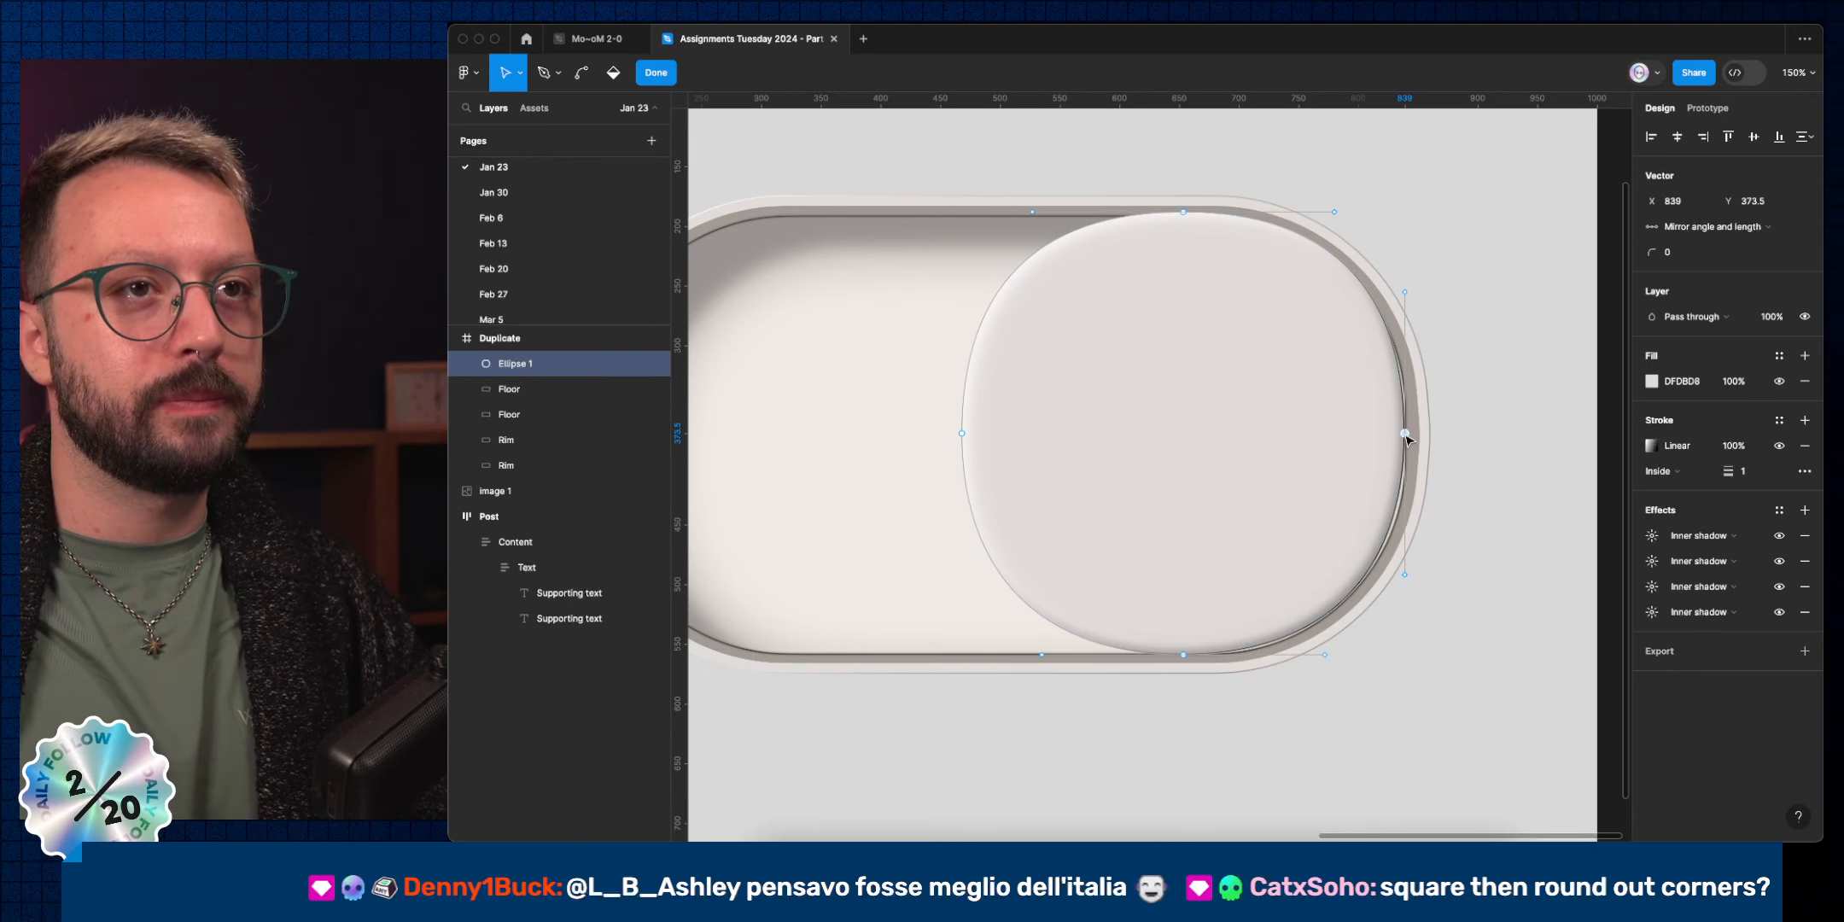
left_click(1405, 292)
key("shift+Up")
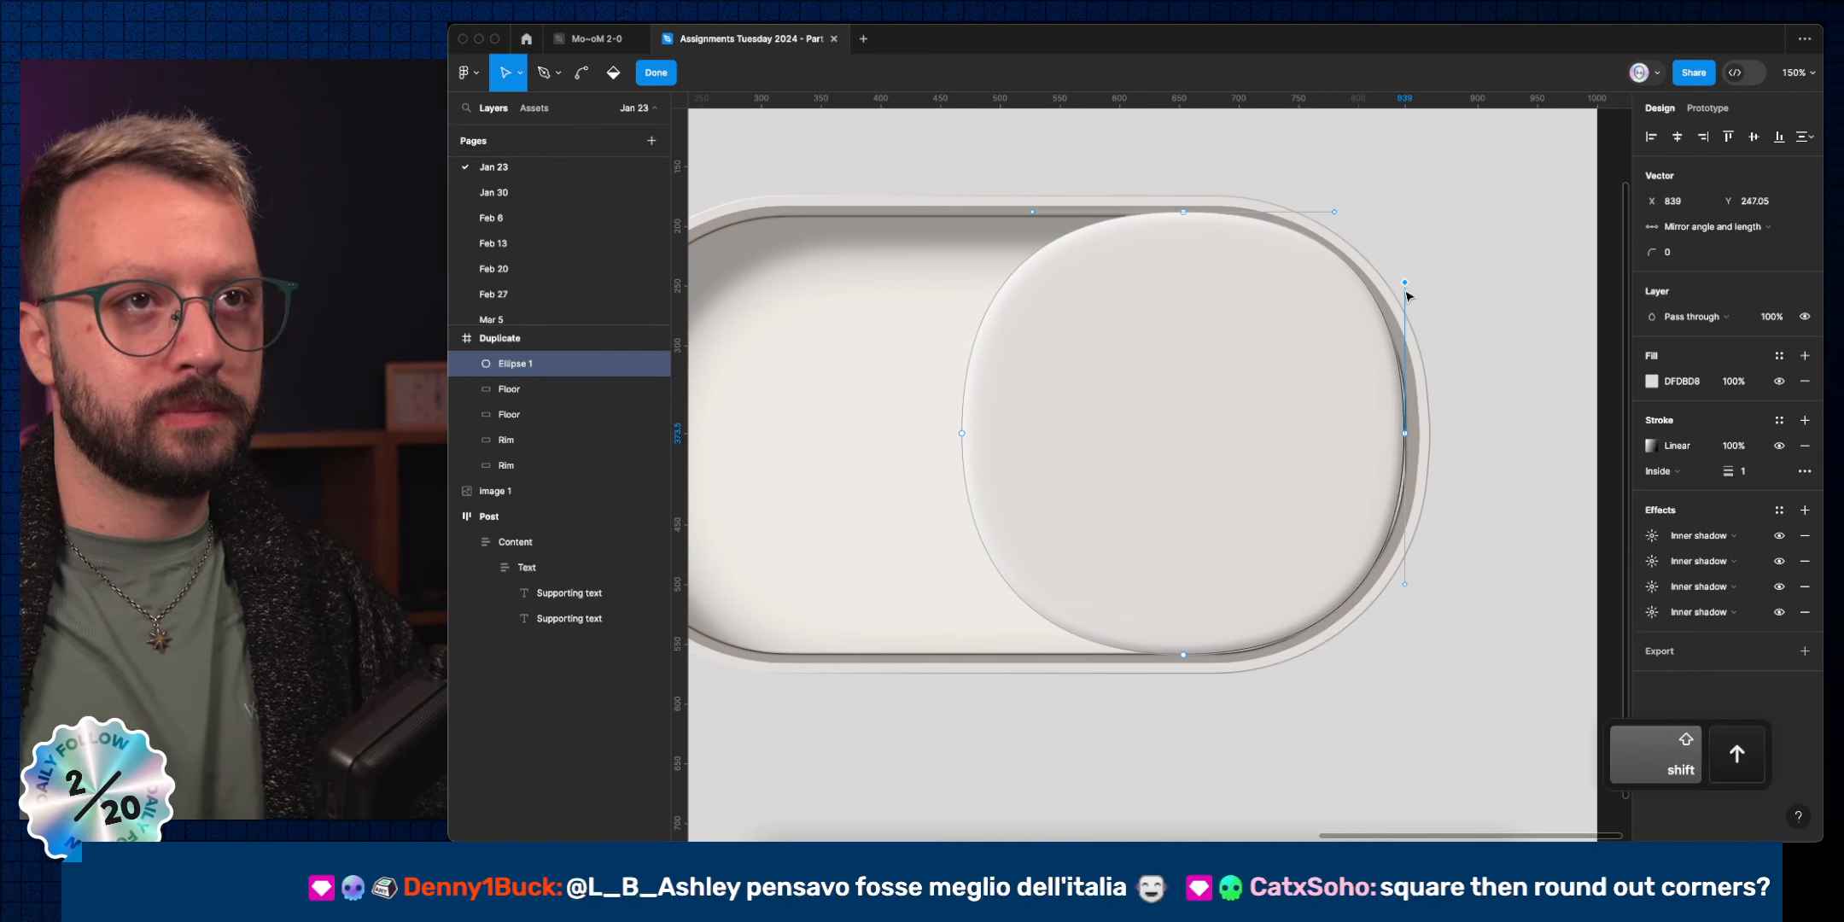
left_click(1183, 655)
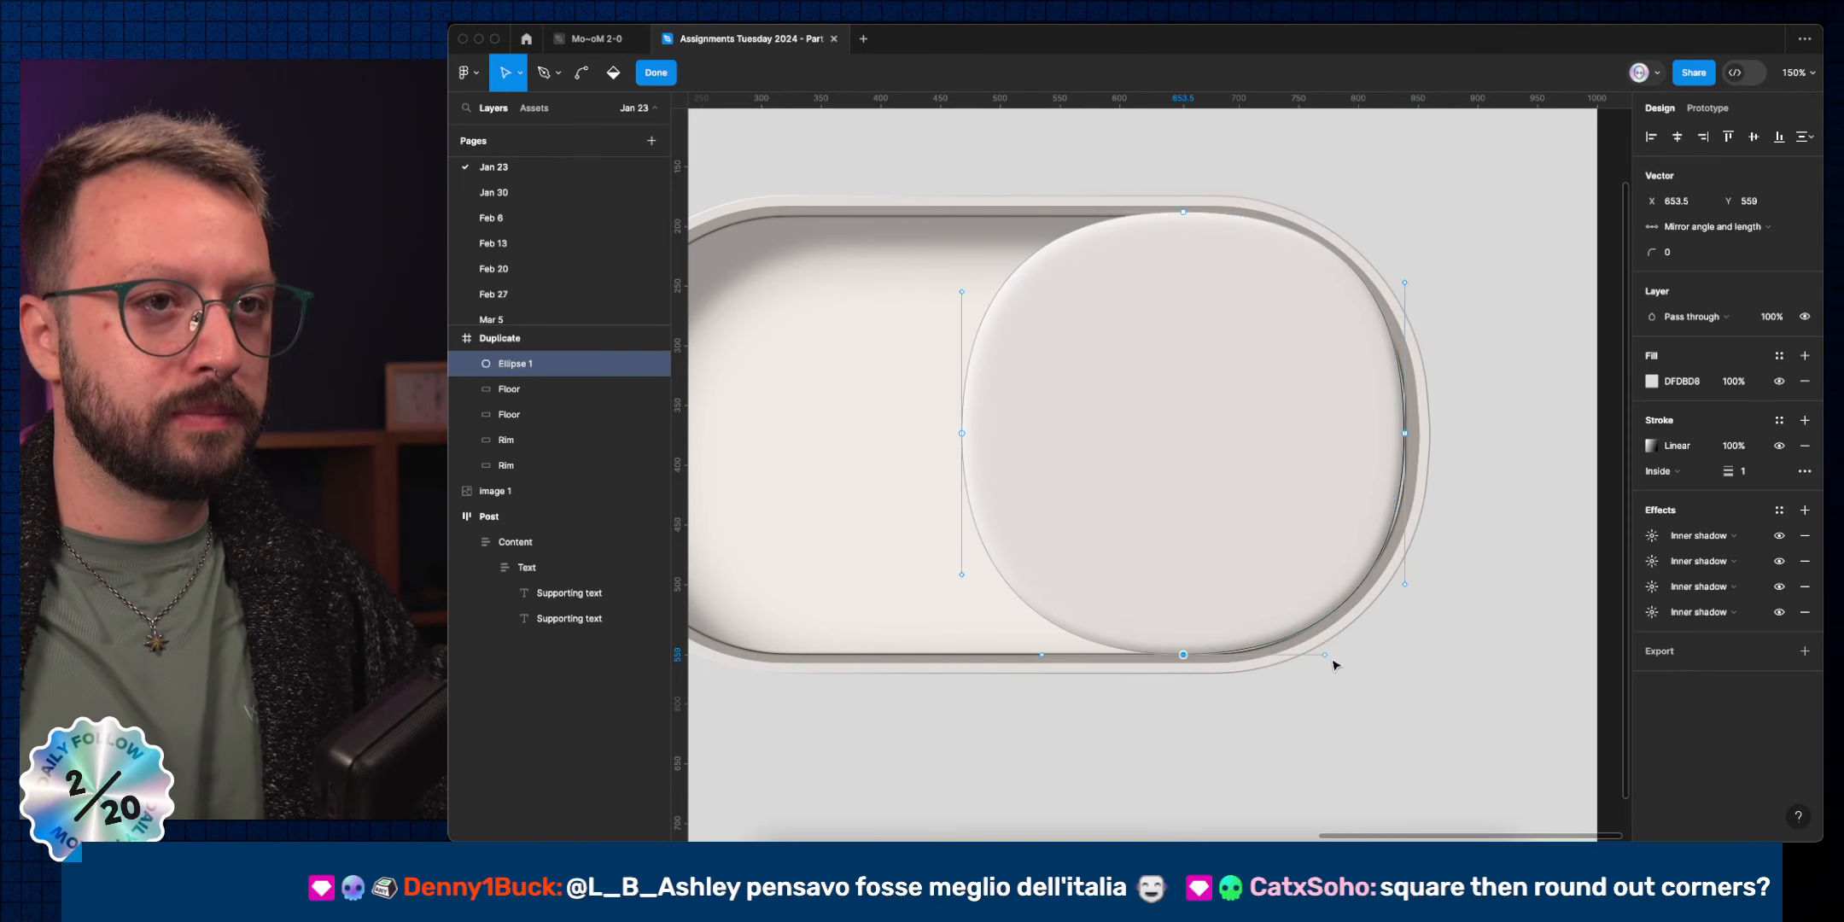
left_click(1325, 656)
key("shift+Right")
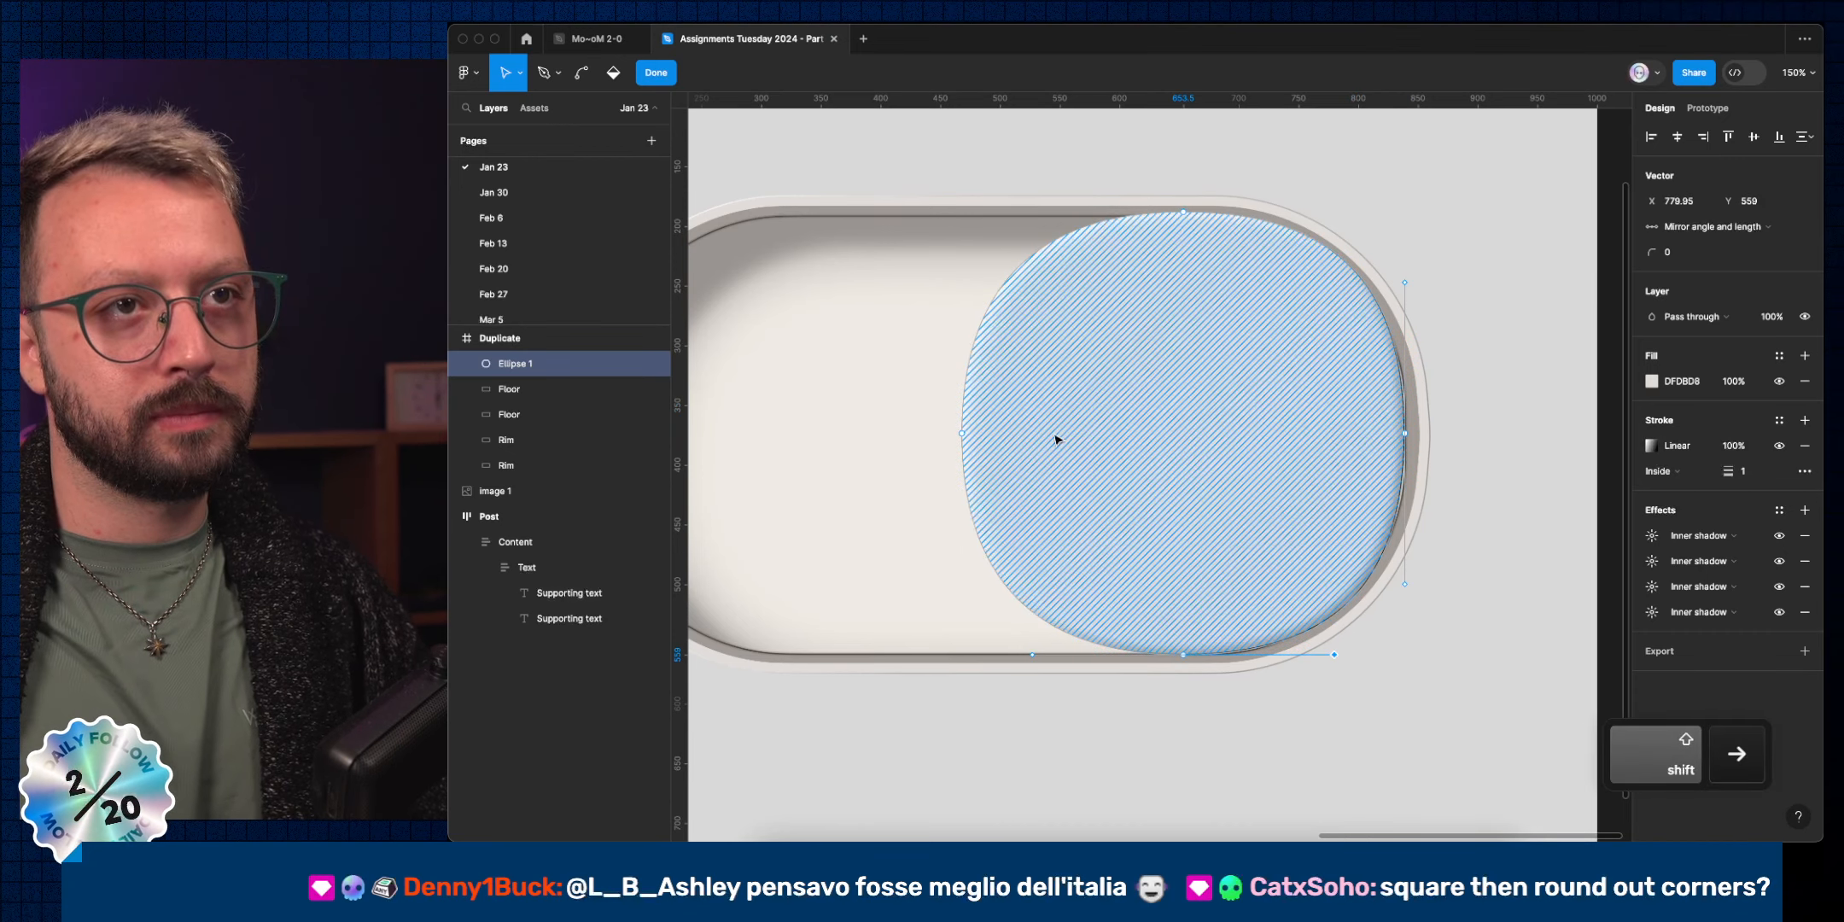
left_click(960, 434)
left_click(961, 575)
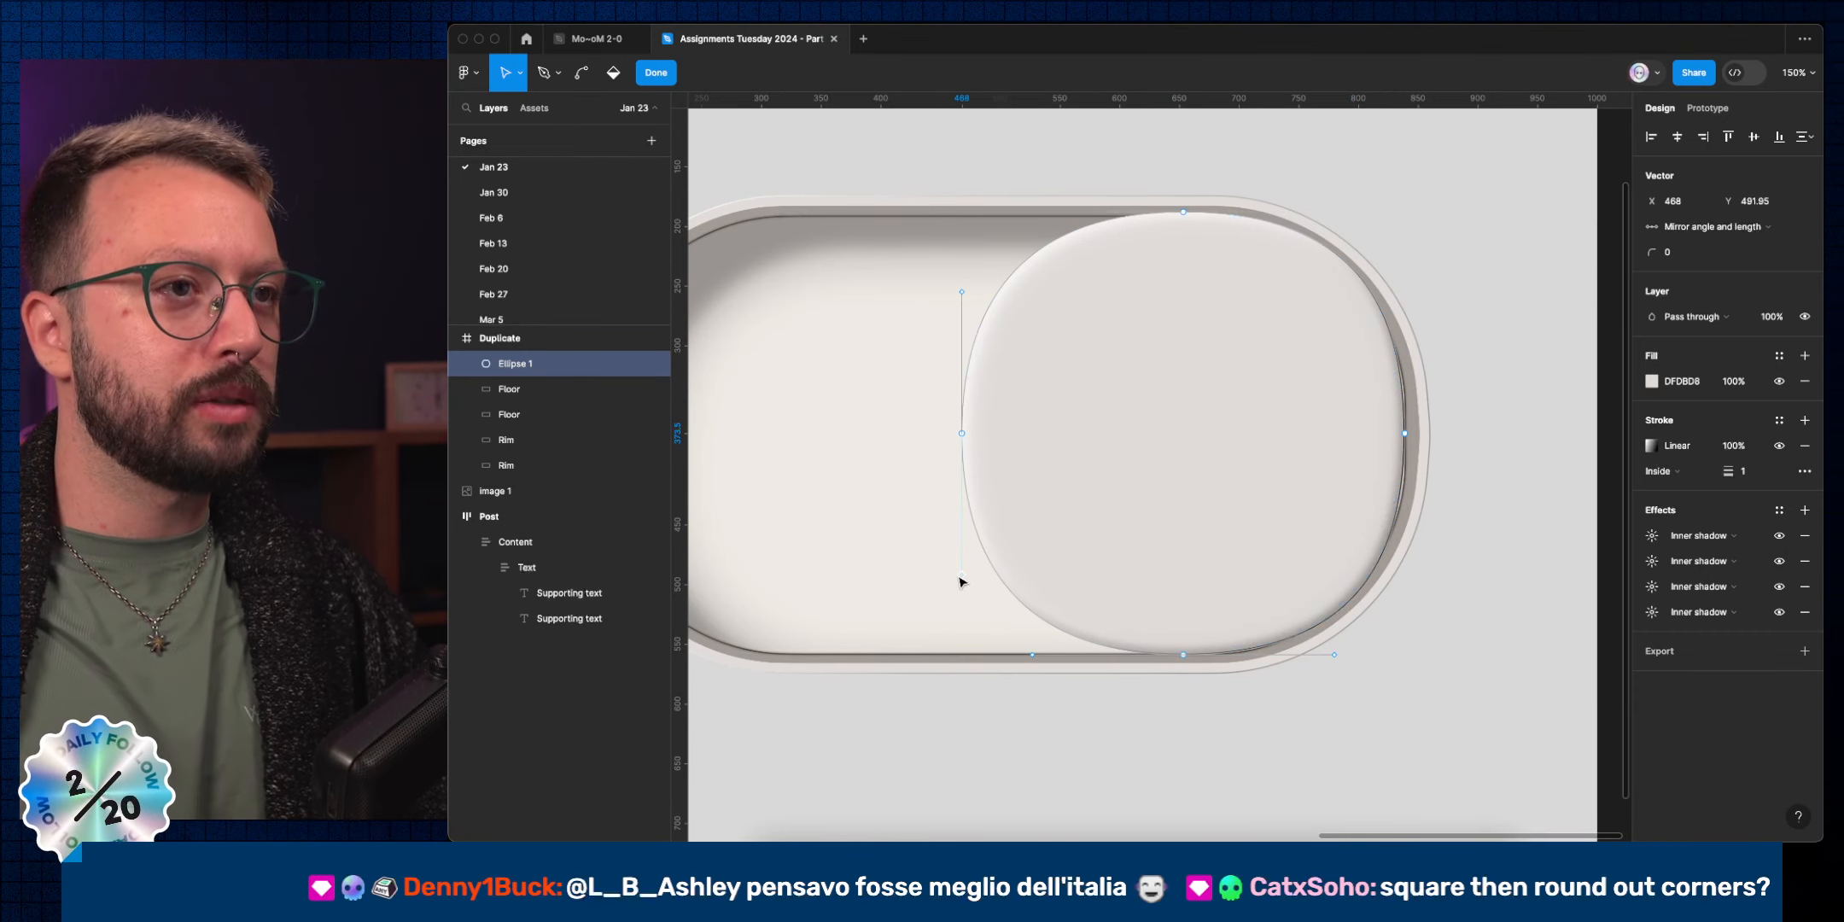
key("shift+Down")
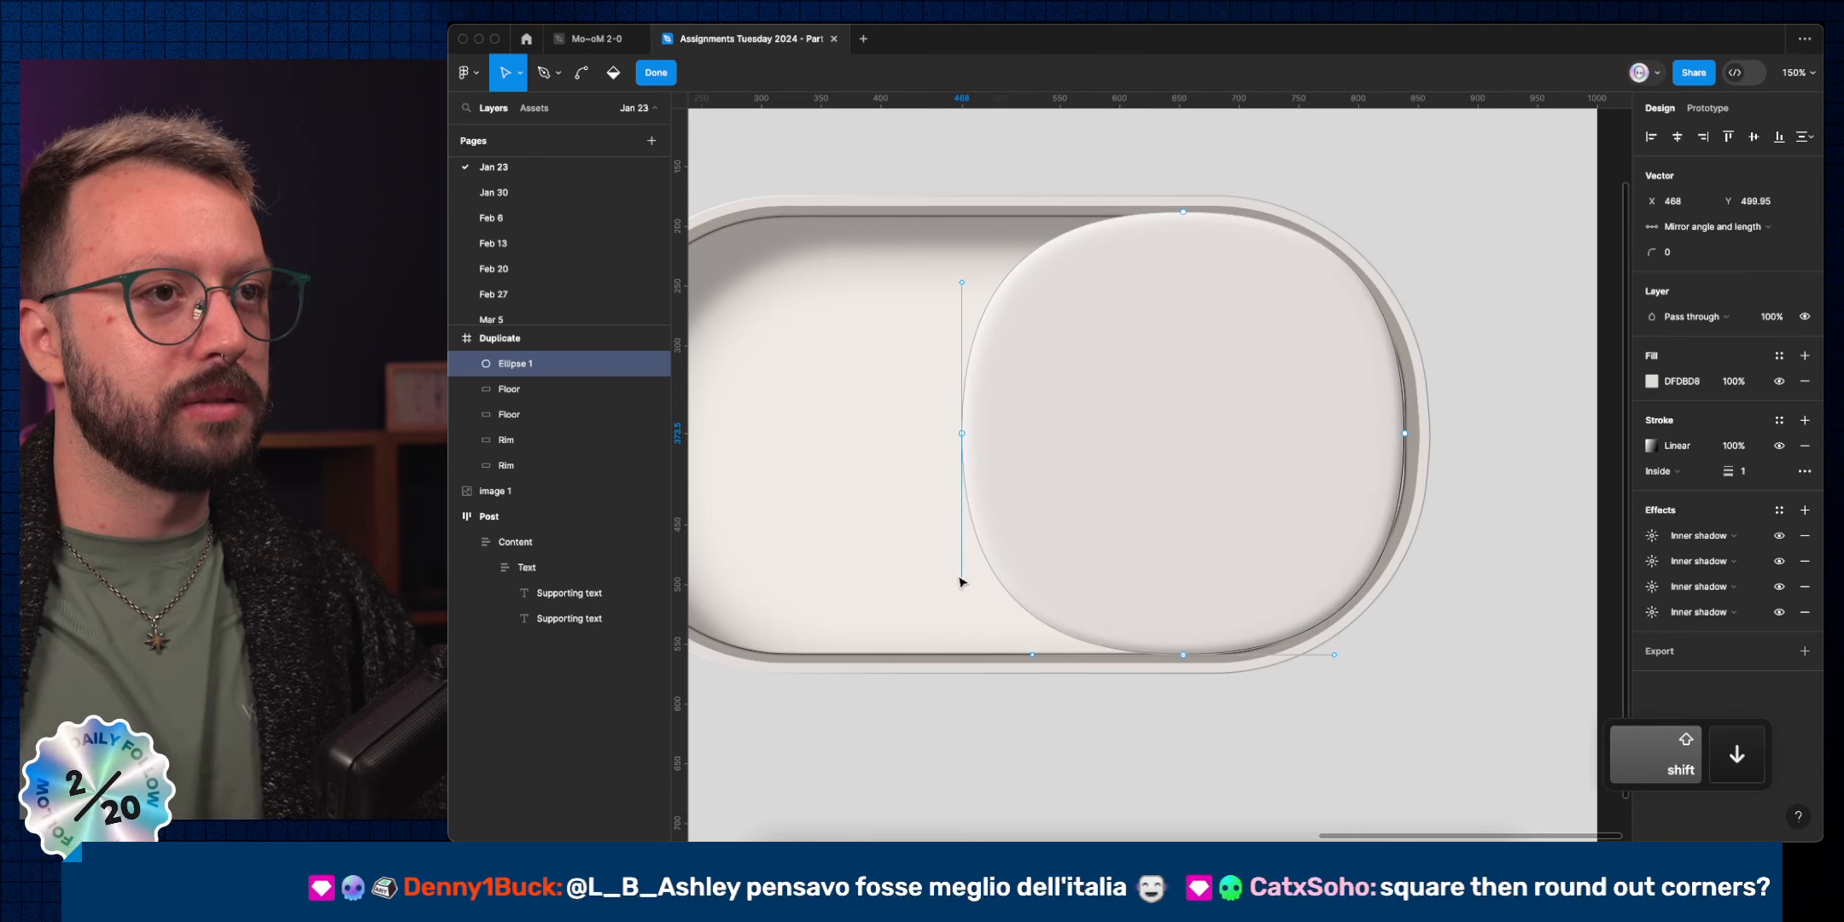
left_click(1528, 352)
Add a horizontal guide at Y 188 along the pill's top edge.
scroll(1504, 343, "down", 2)
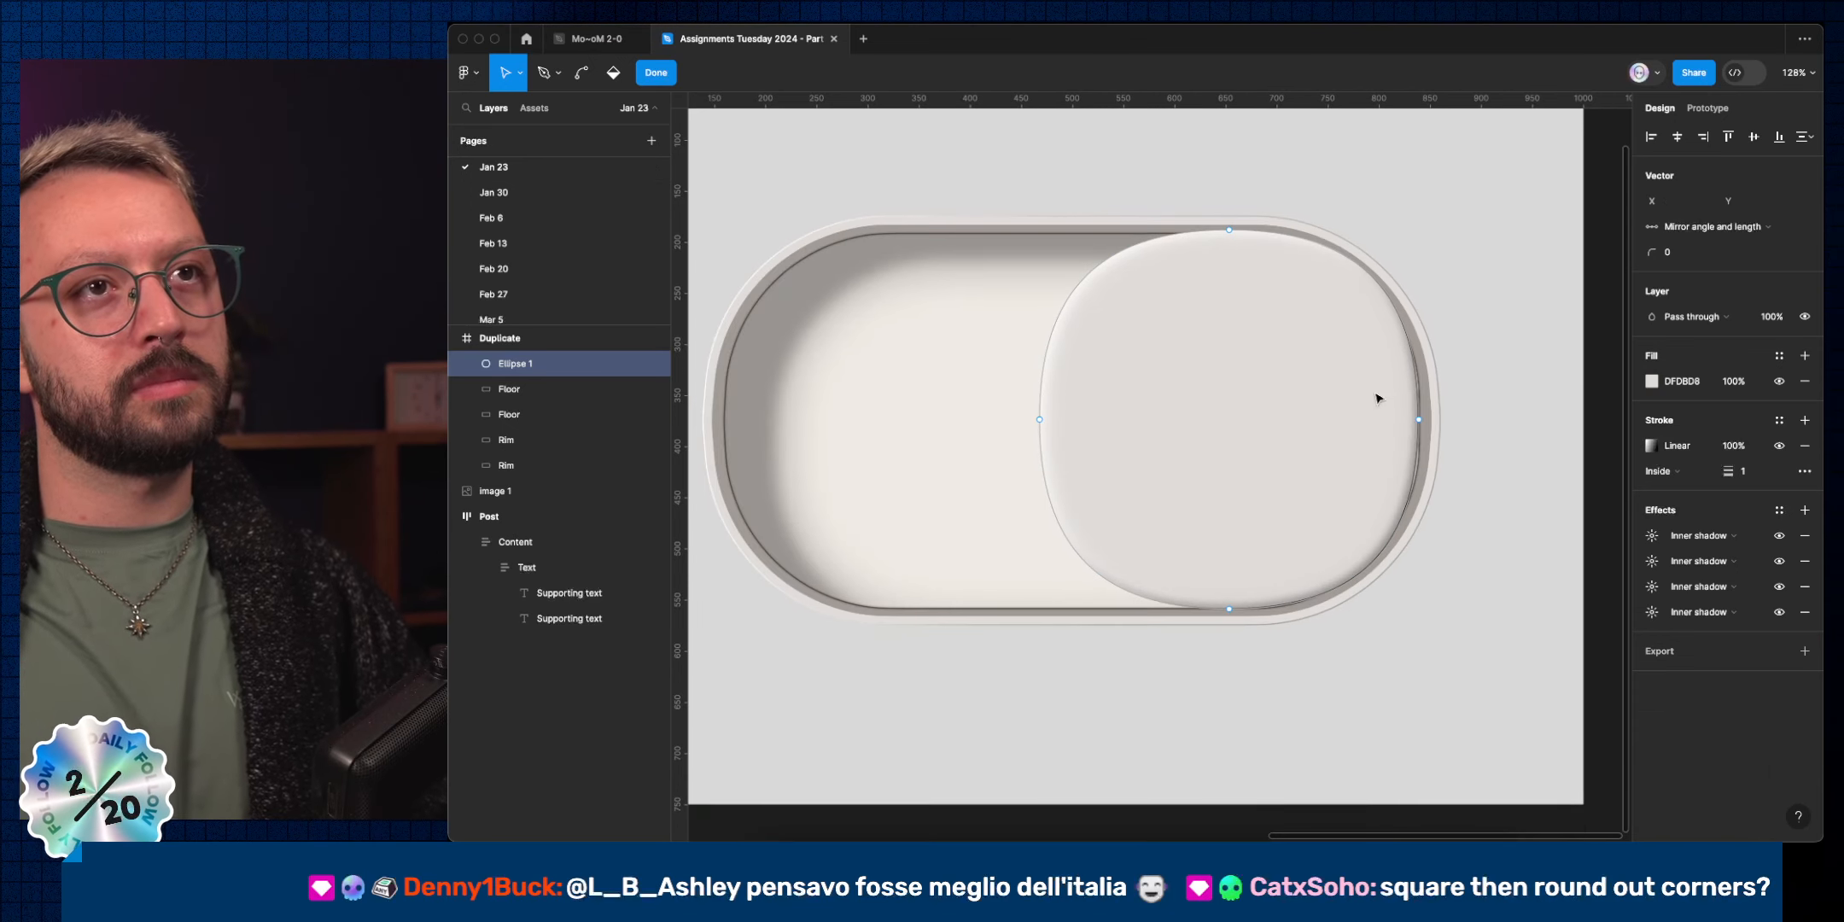
scroll(1317, 430, "down", 5)
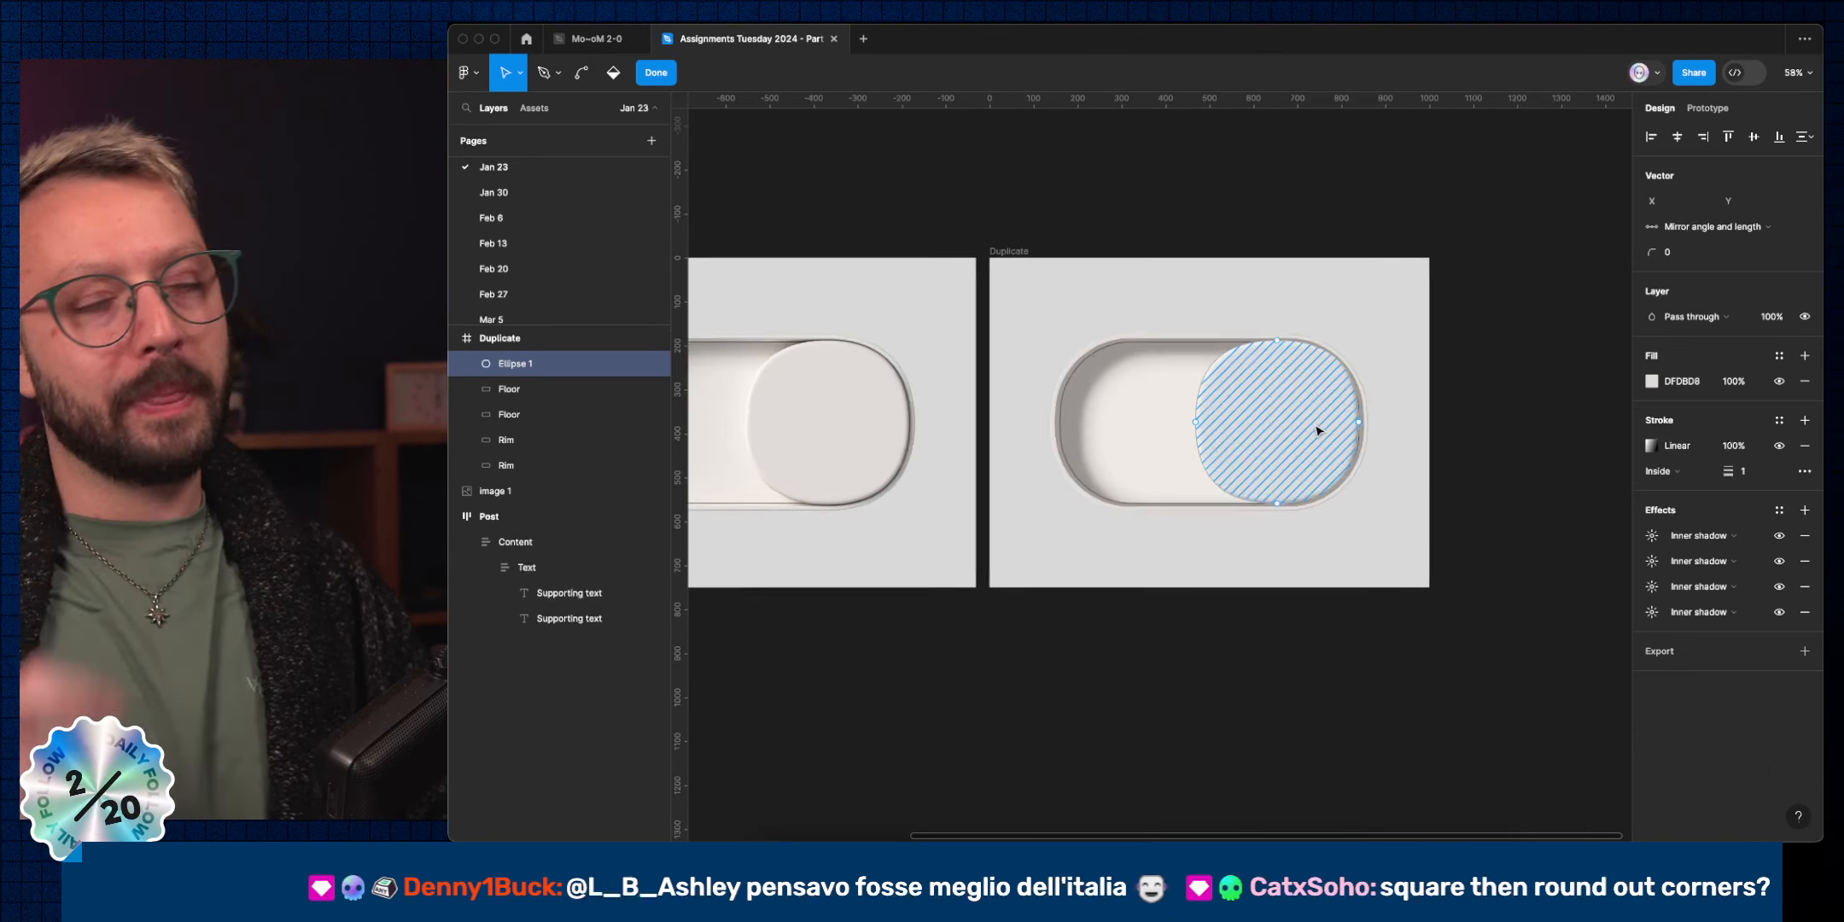
scroll(1304, 428, "right", 1)
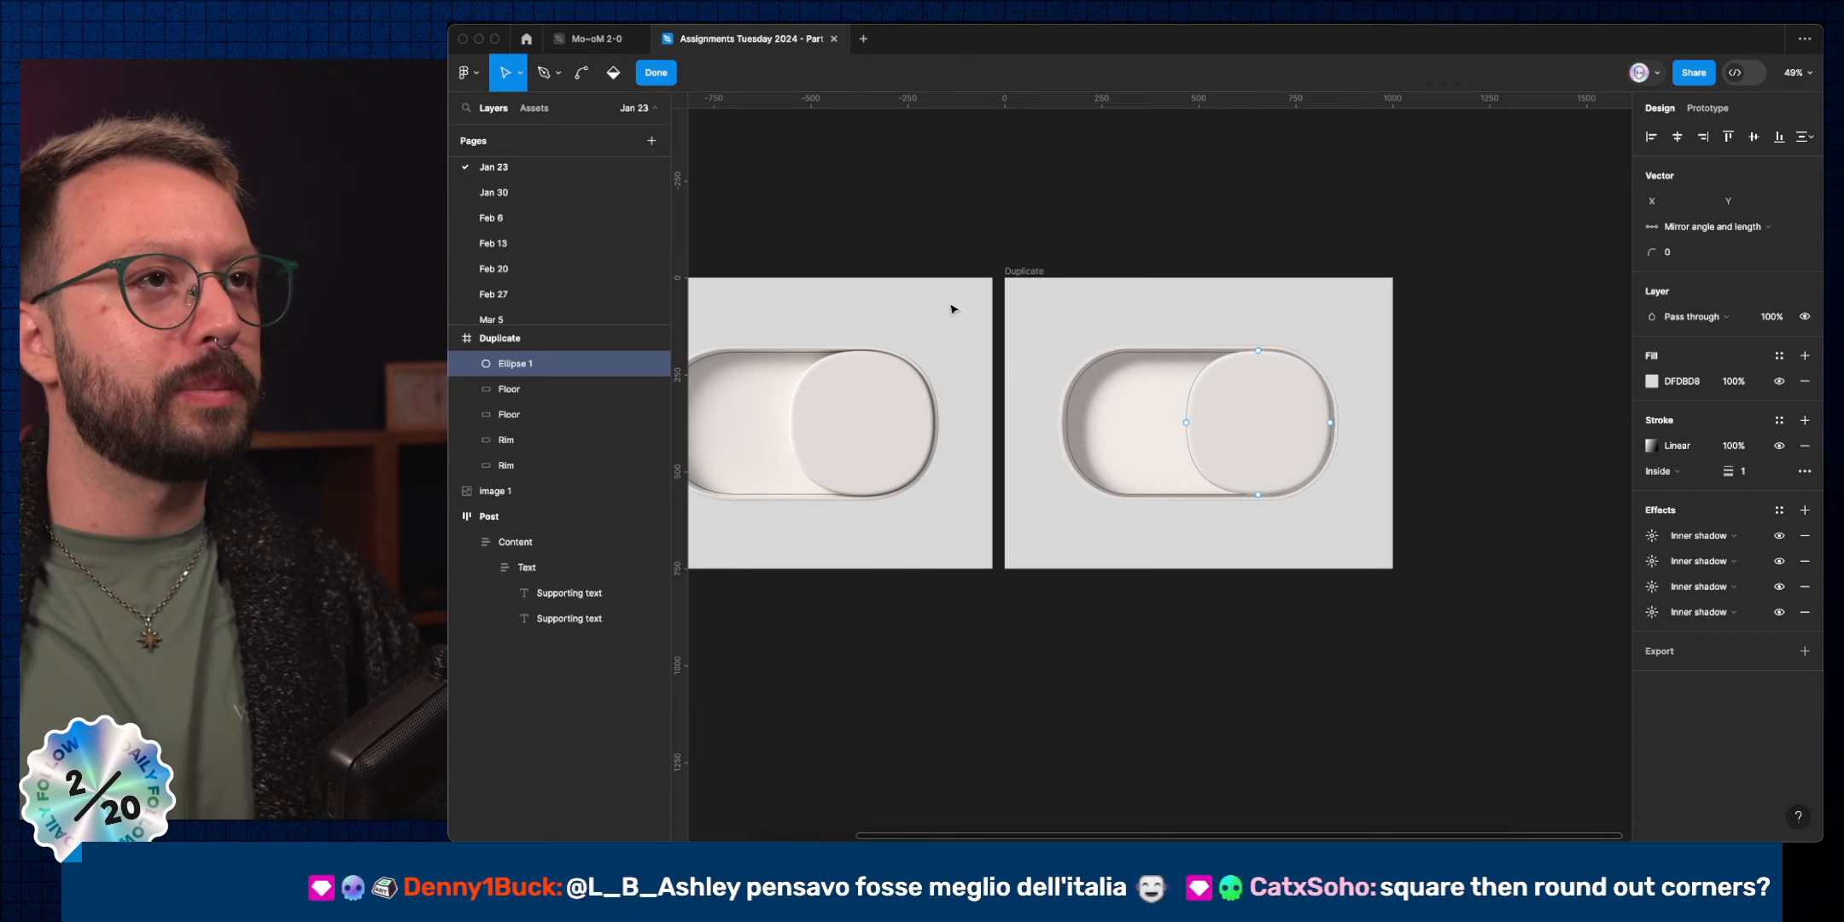
scroll(1108, 150, "up", 2)
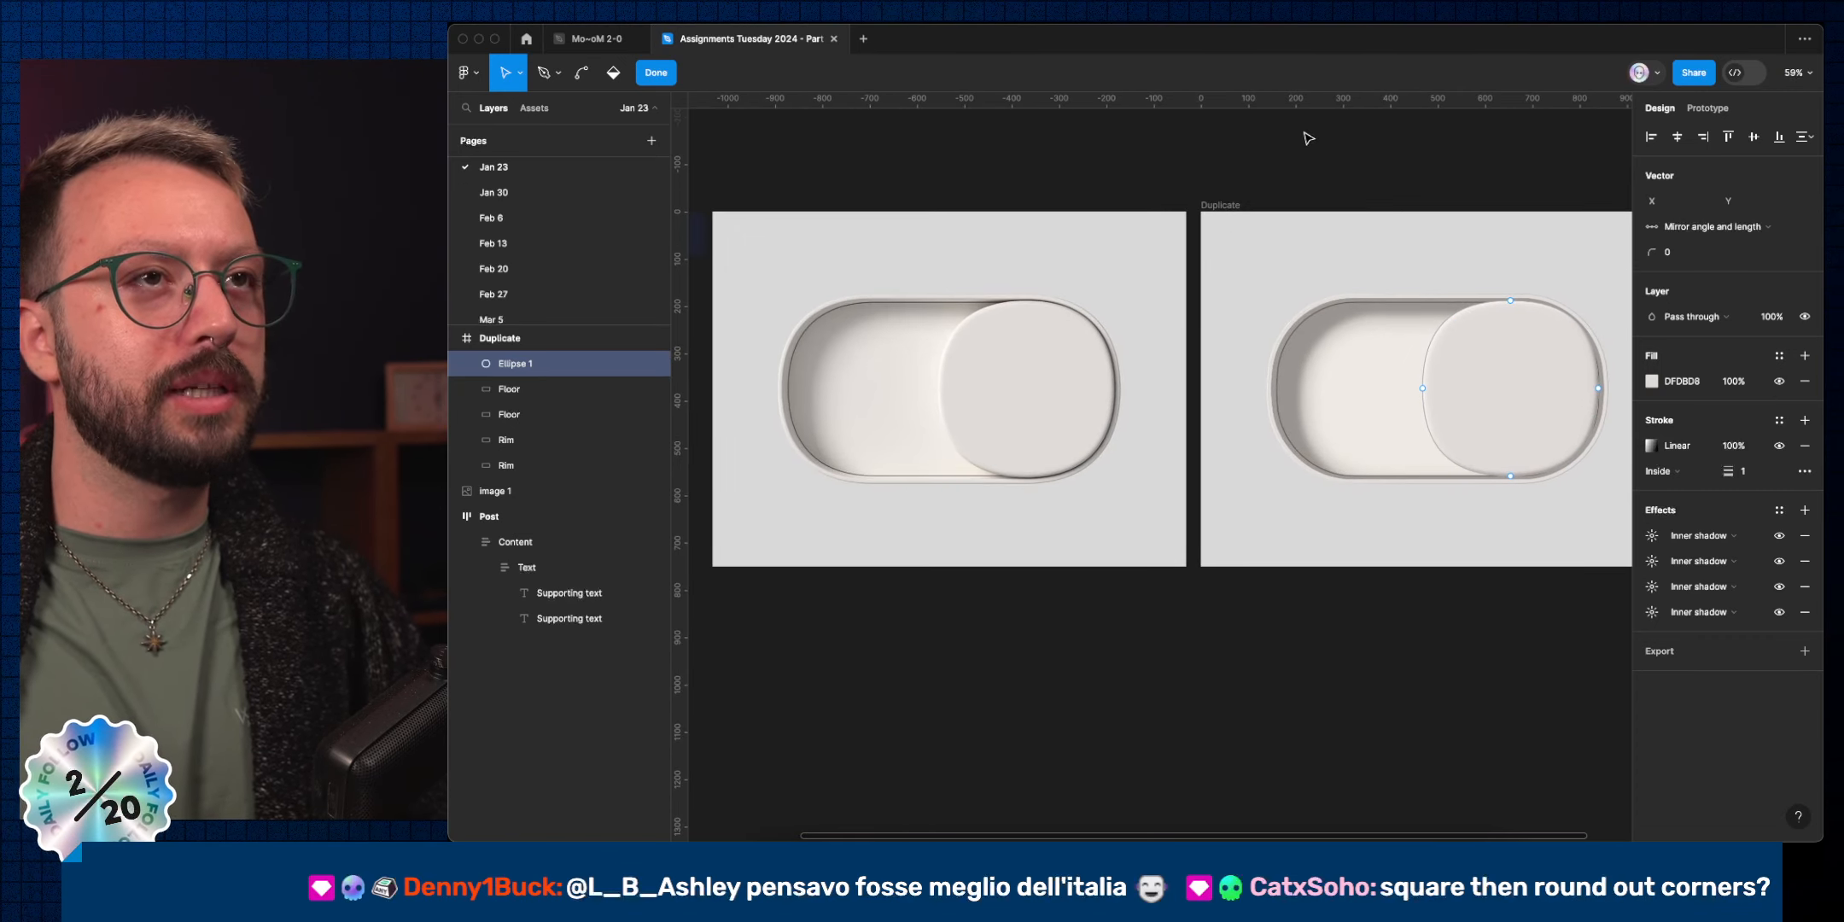
scroll(1315, 136, "up", 4)
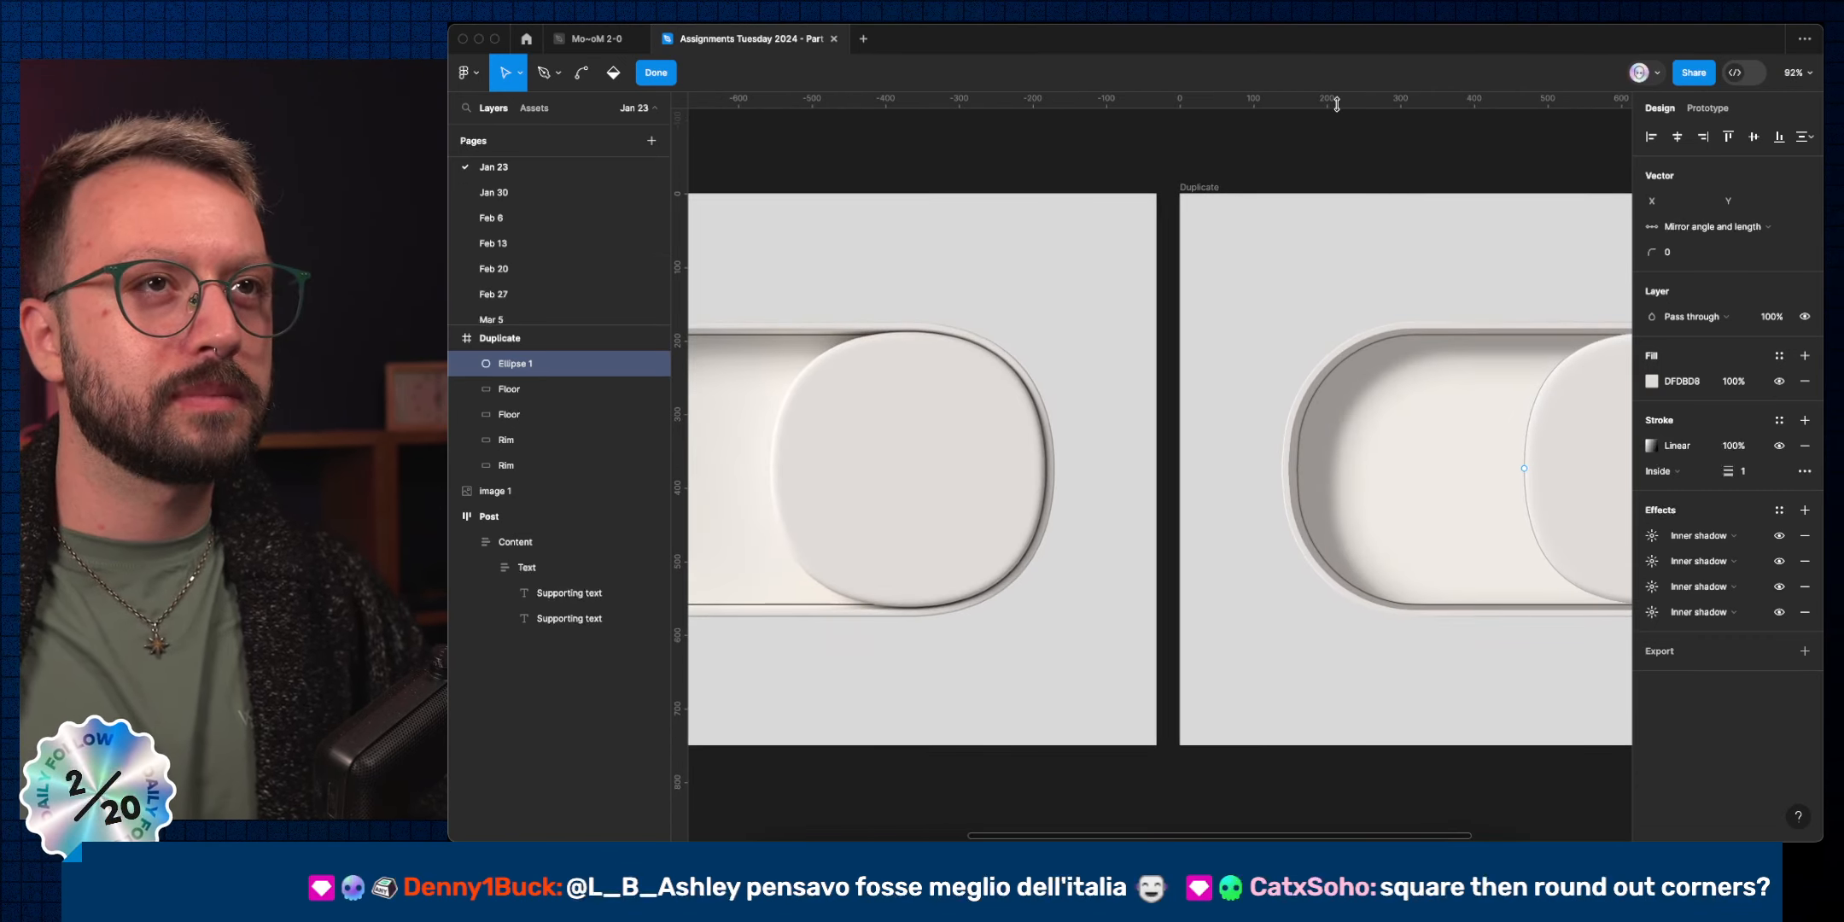
left_click_drag(1337, 103, 1339, 333)
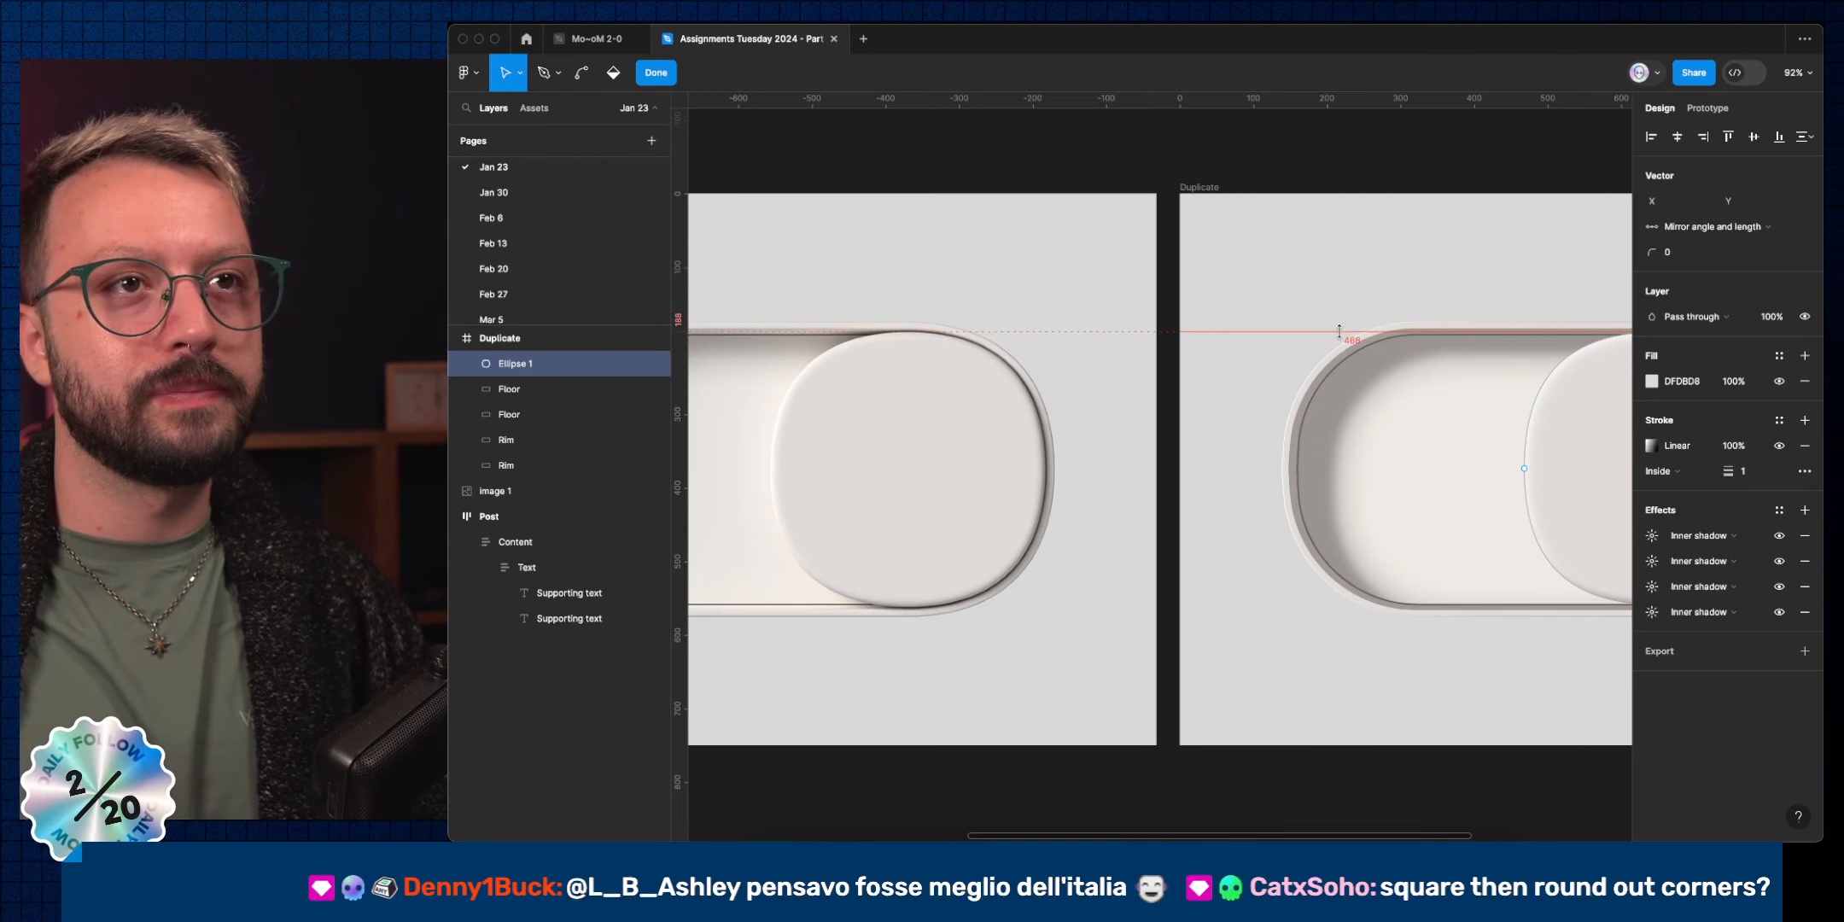
left_click_drag(1338, 331, 1339, 331)
Exit point editing on Ellipse 1, committing the squircle knob.
scroll(1331, 297, "right", 5)
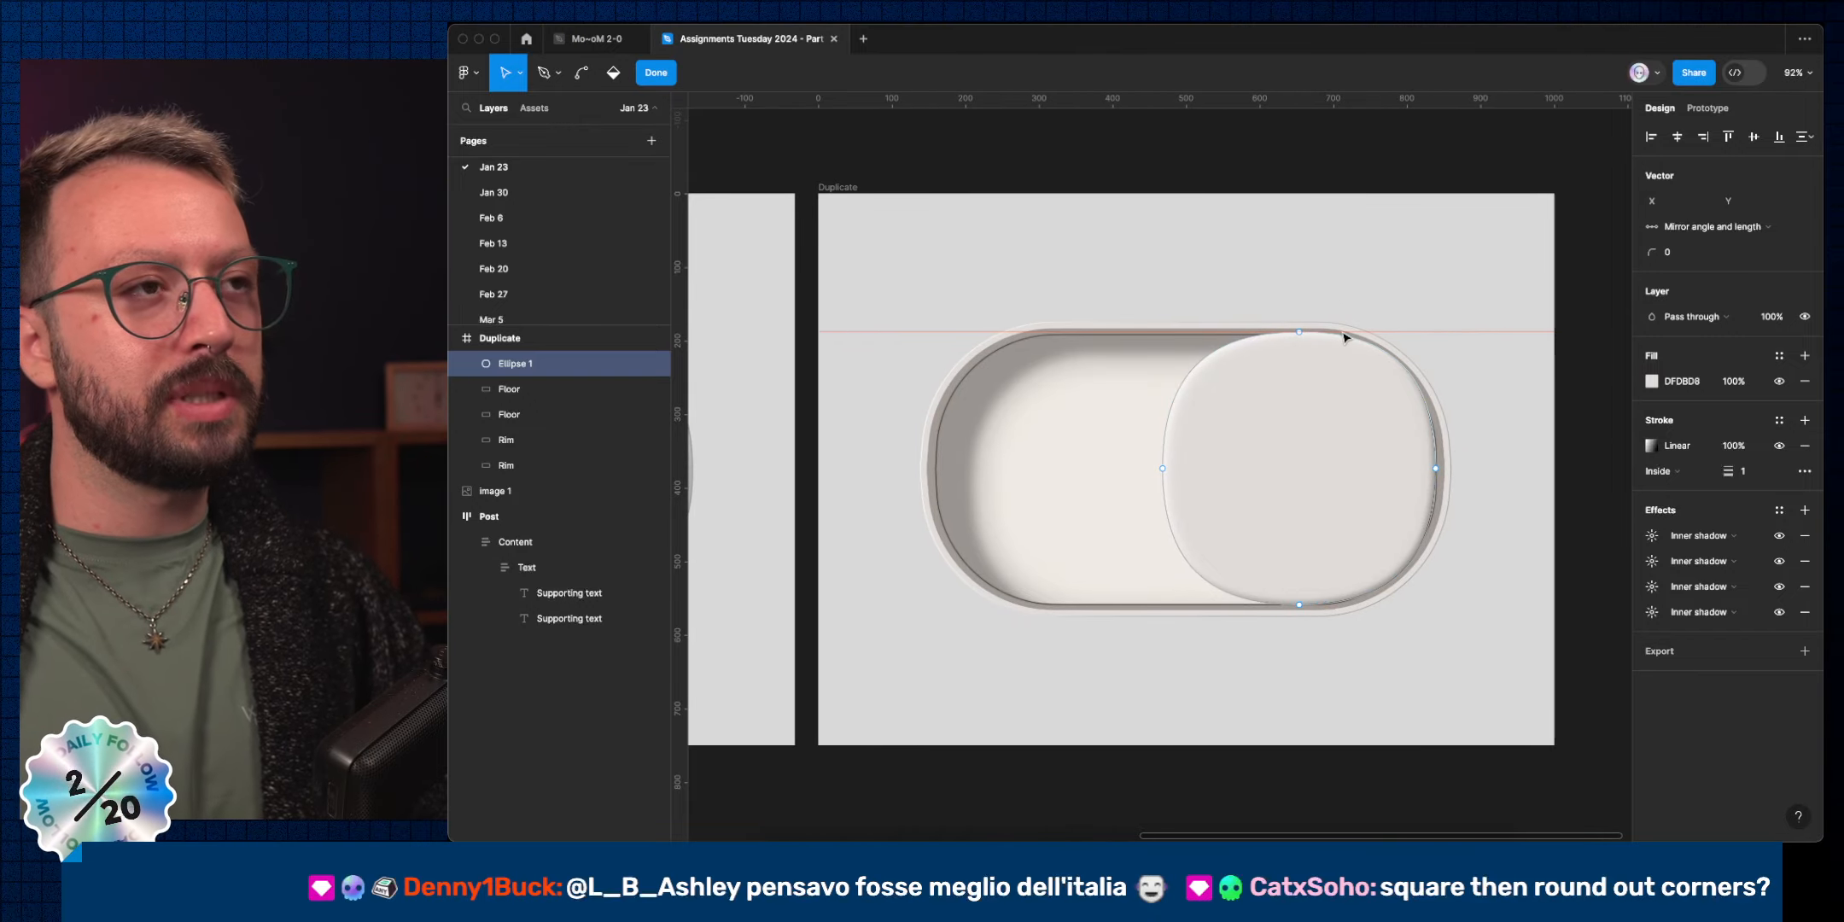
scroll(1242, 312, "left", 5)
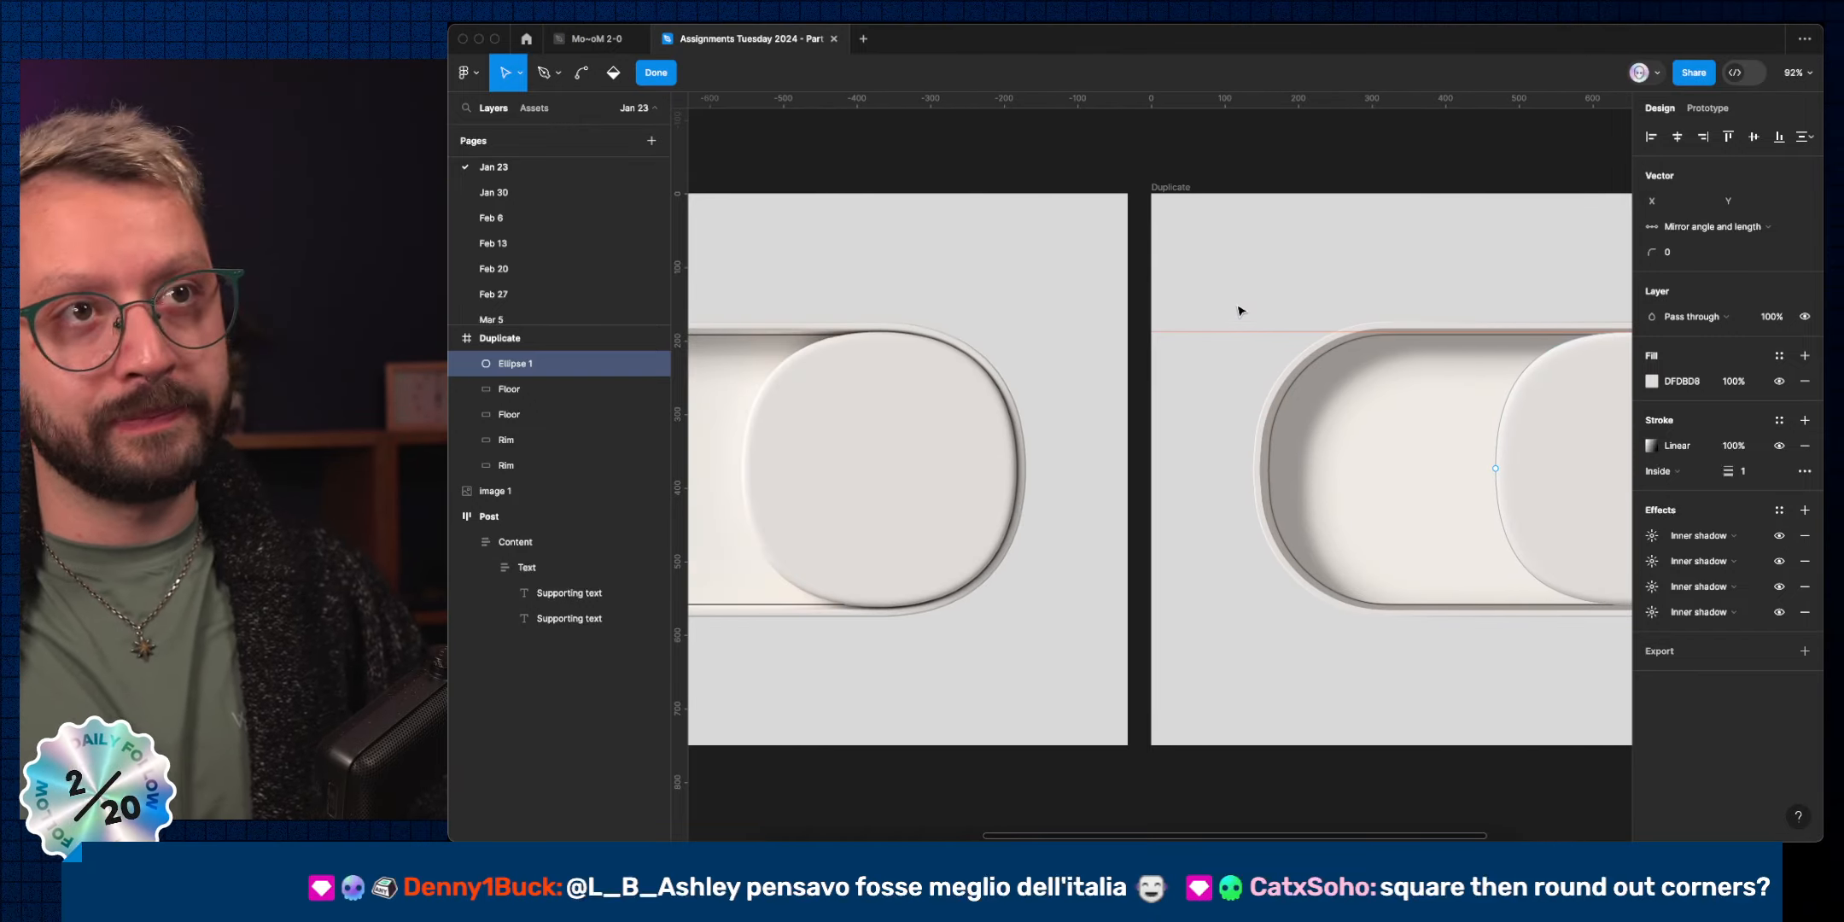
scroll(1229, 298, "right", 4)
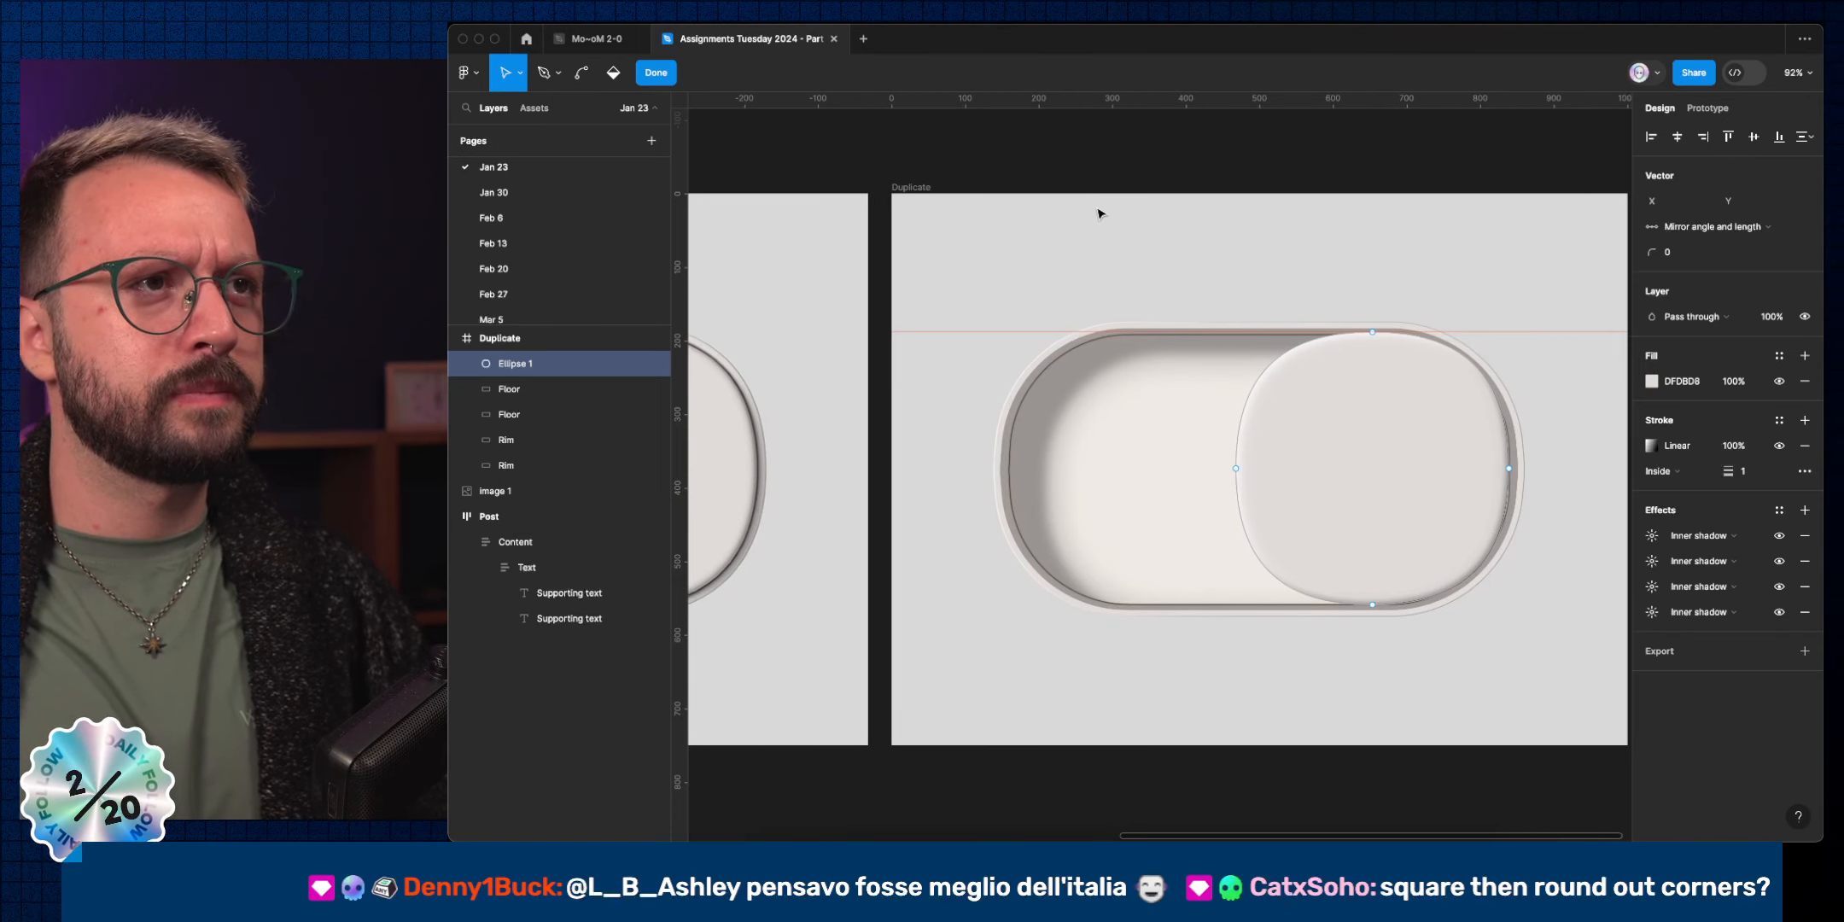
key("Escape")
key("Escape")
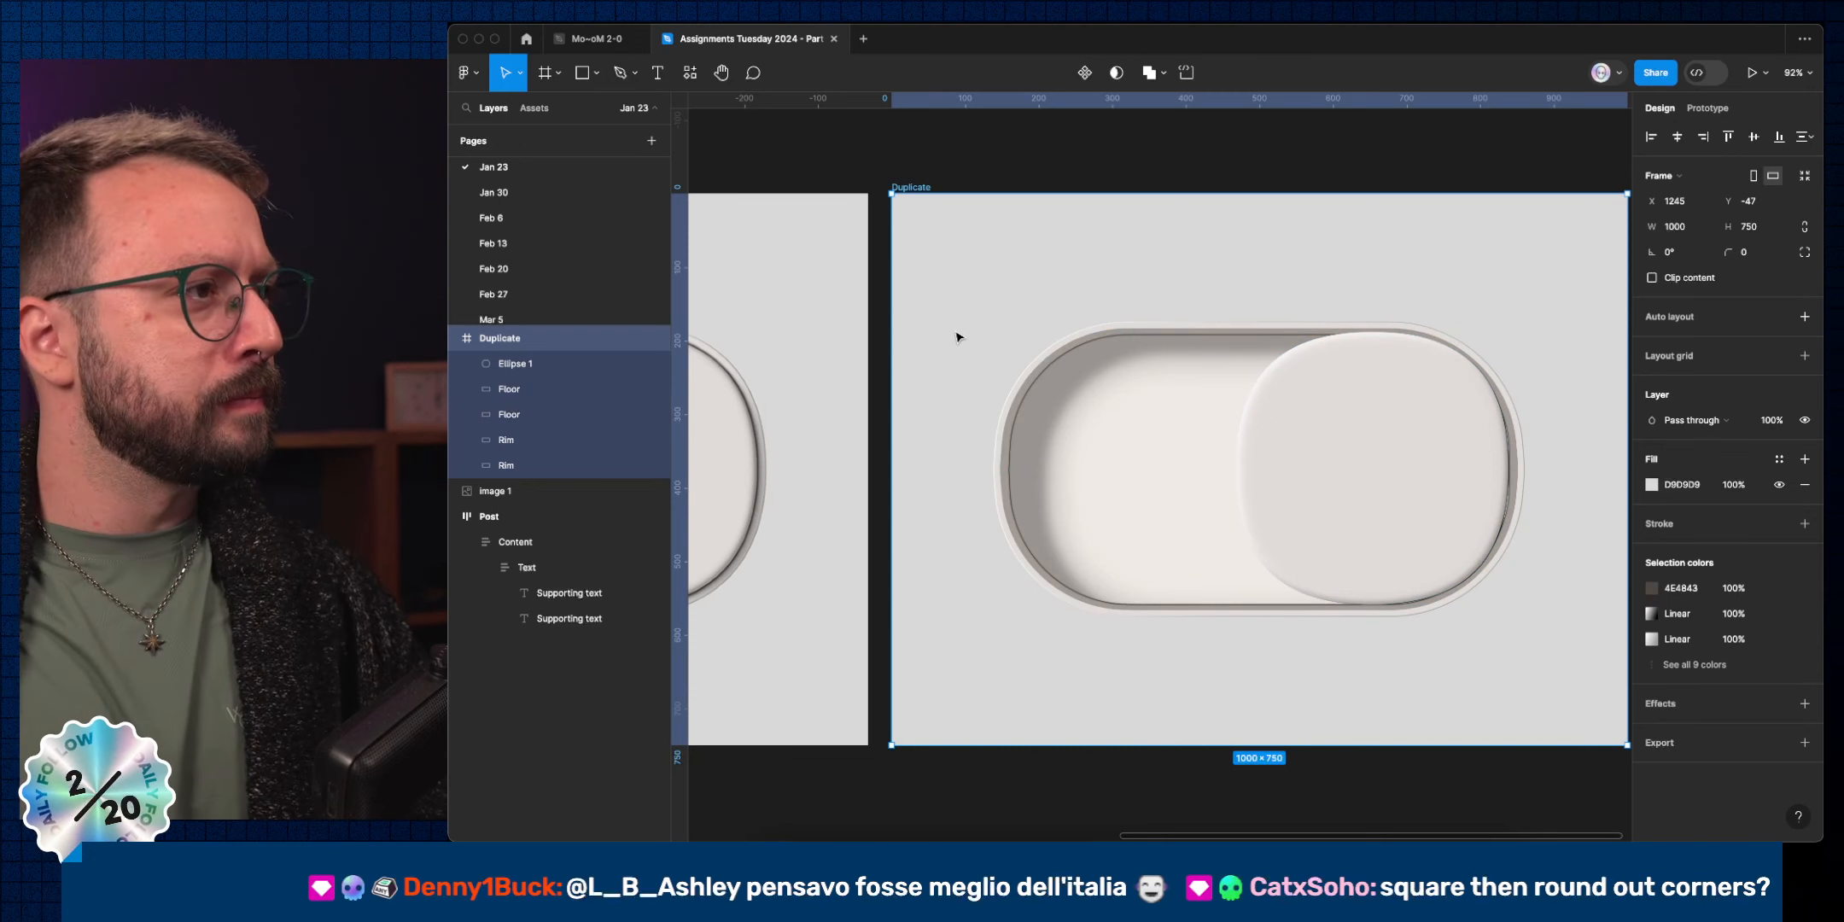
Paste a copy of image 1 into the Duplicate frame at 40% opacity and lock it.
scroll(988, 369, "left", 3)
scroll(989, 370, "down", 1)
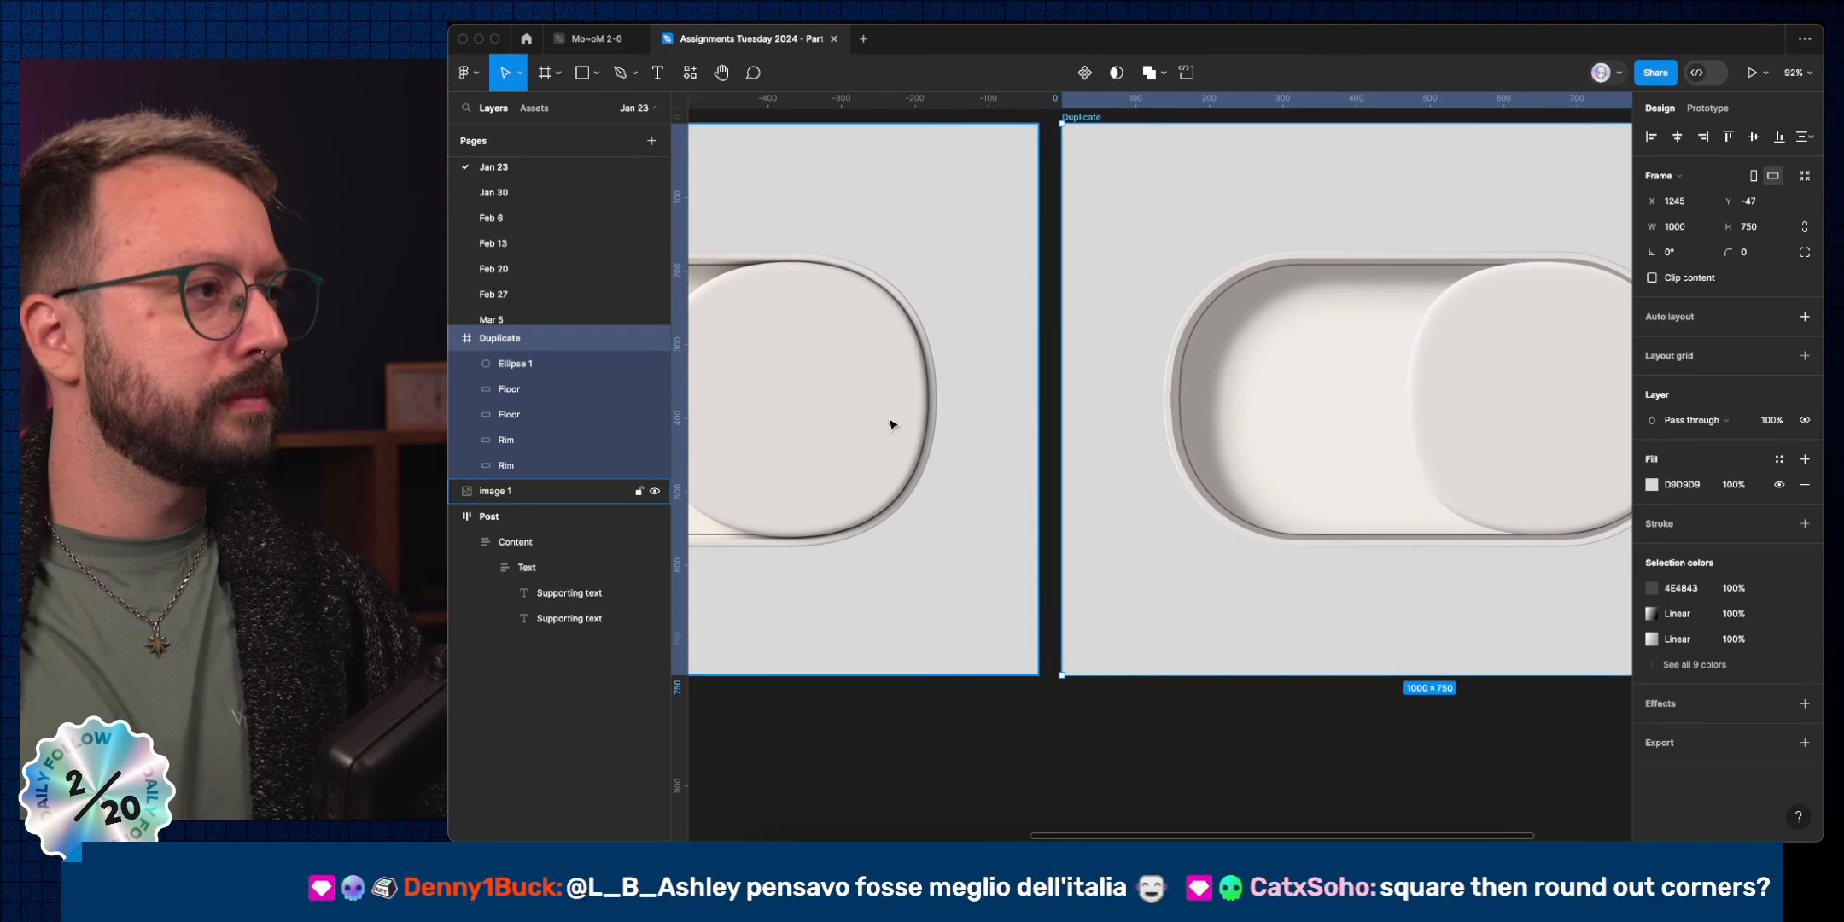
left_click(839, 372, "super")
scroll(843, 282, "right", 3)
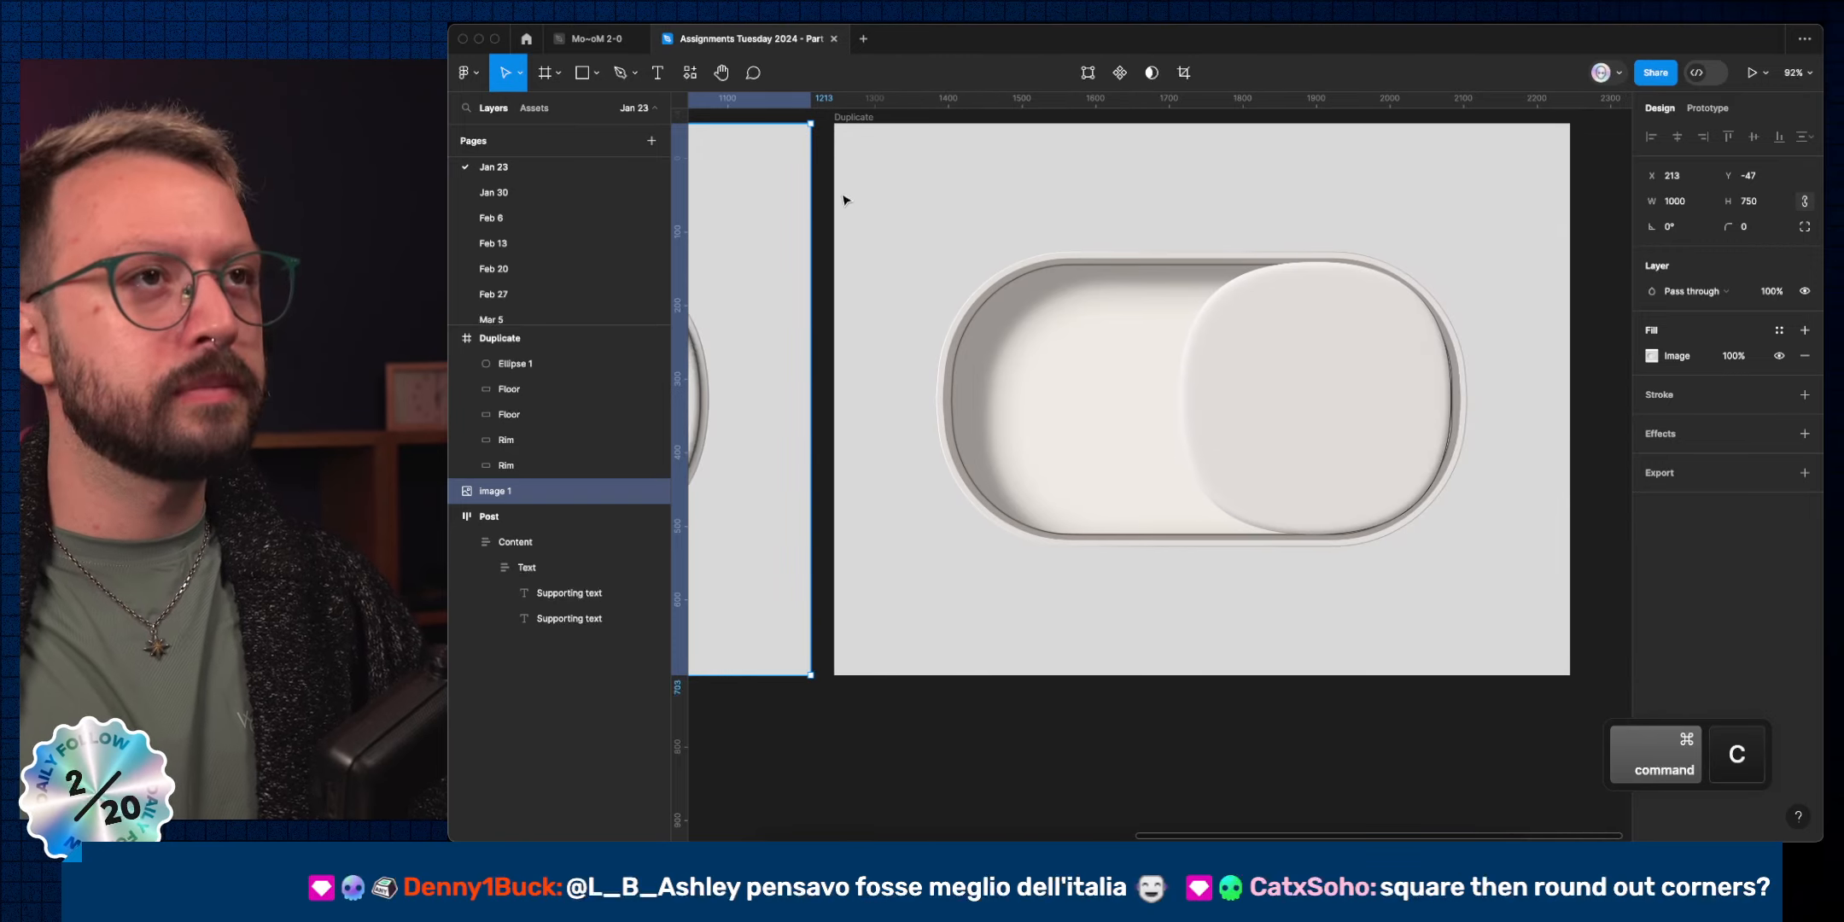
left_click(866, 120)
key("super+v")
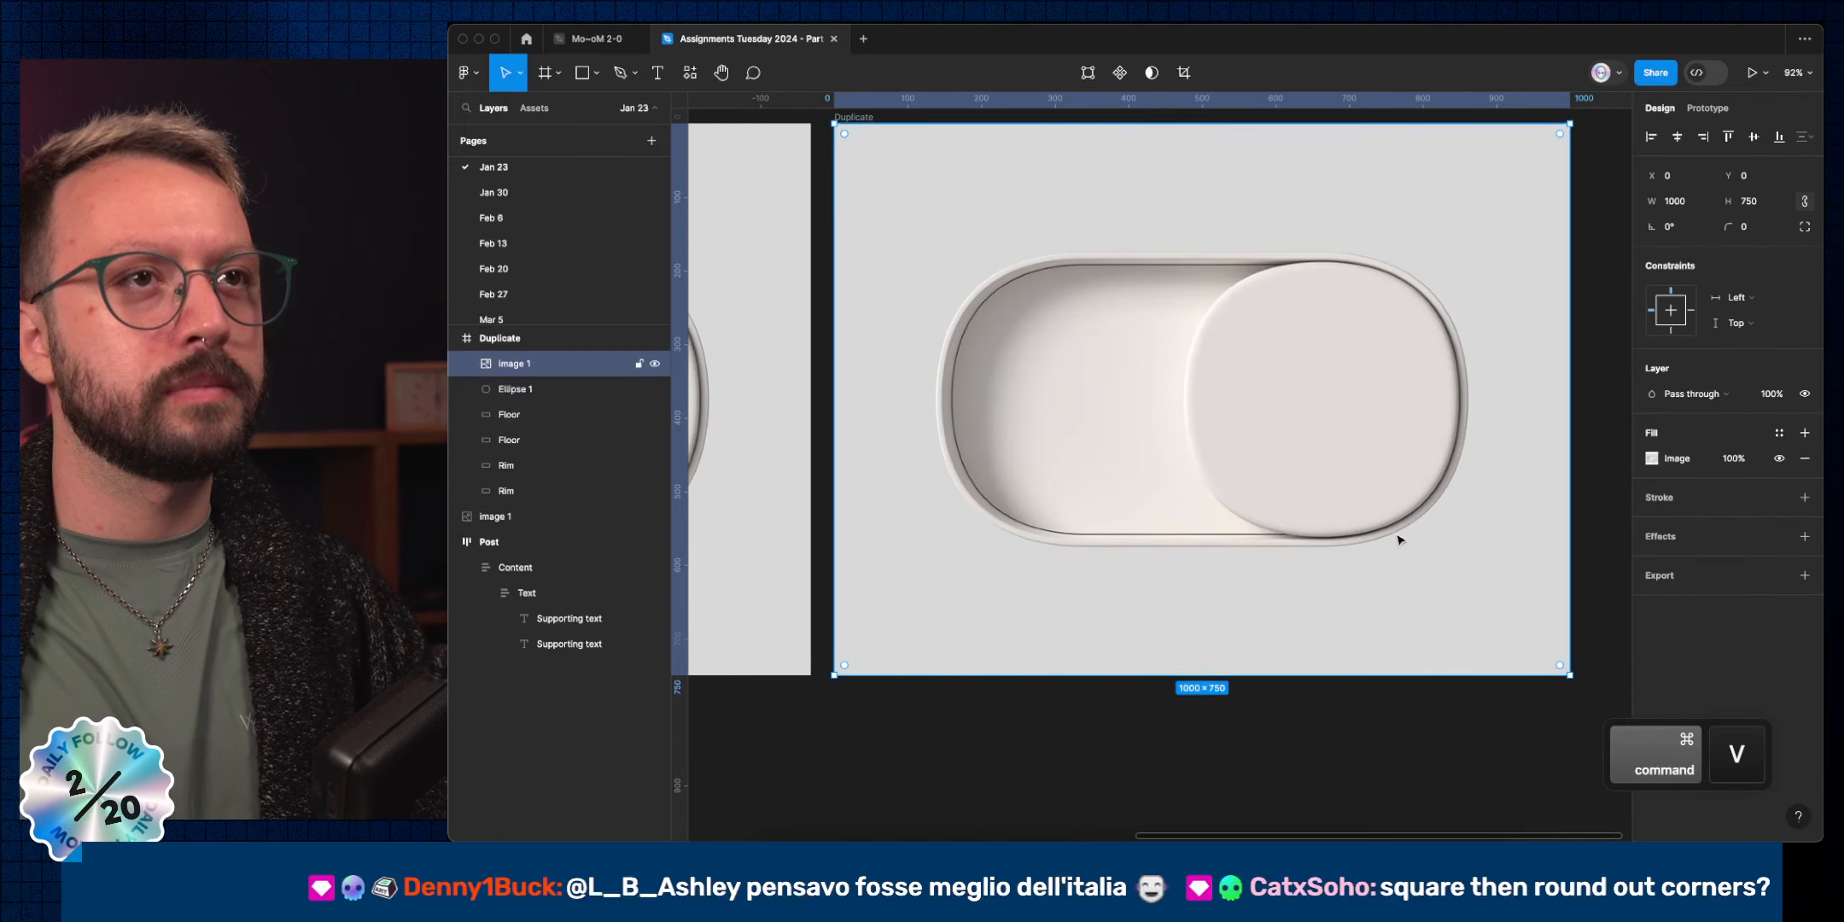
key("4")
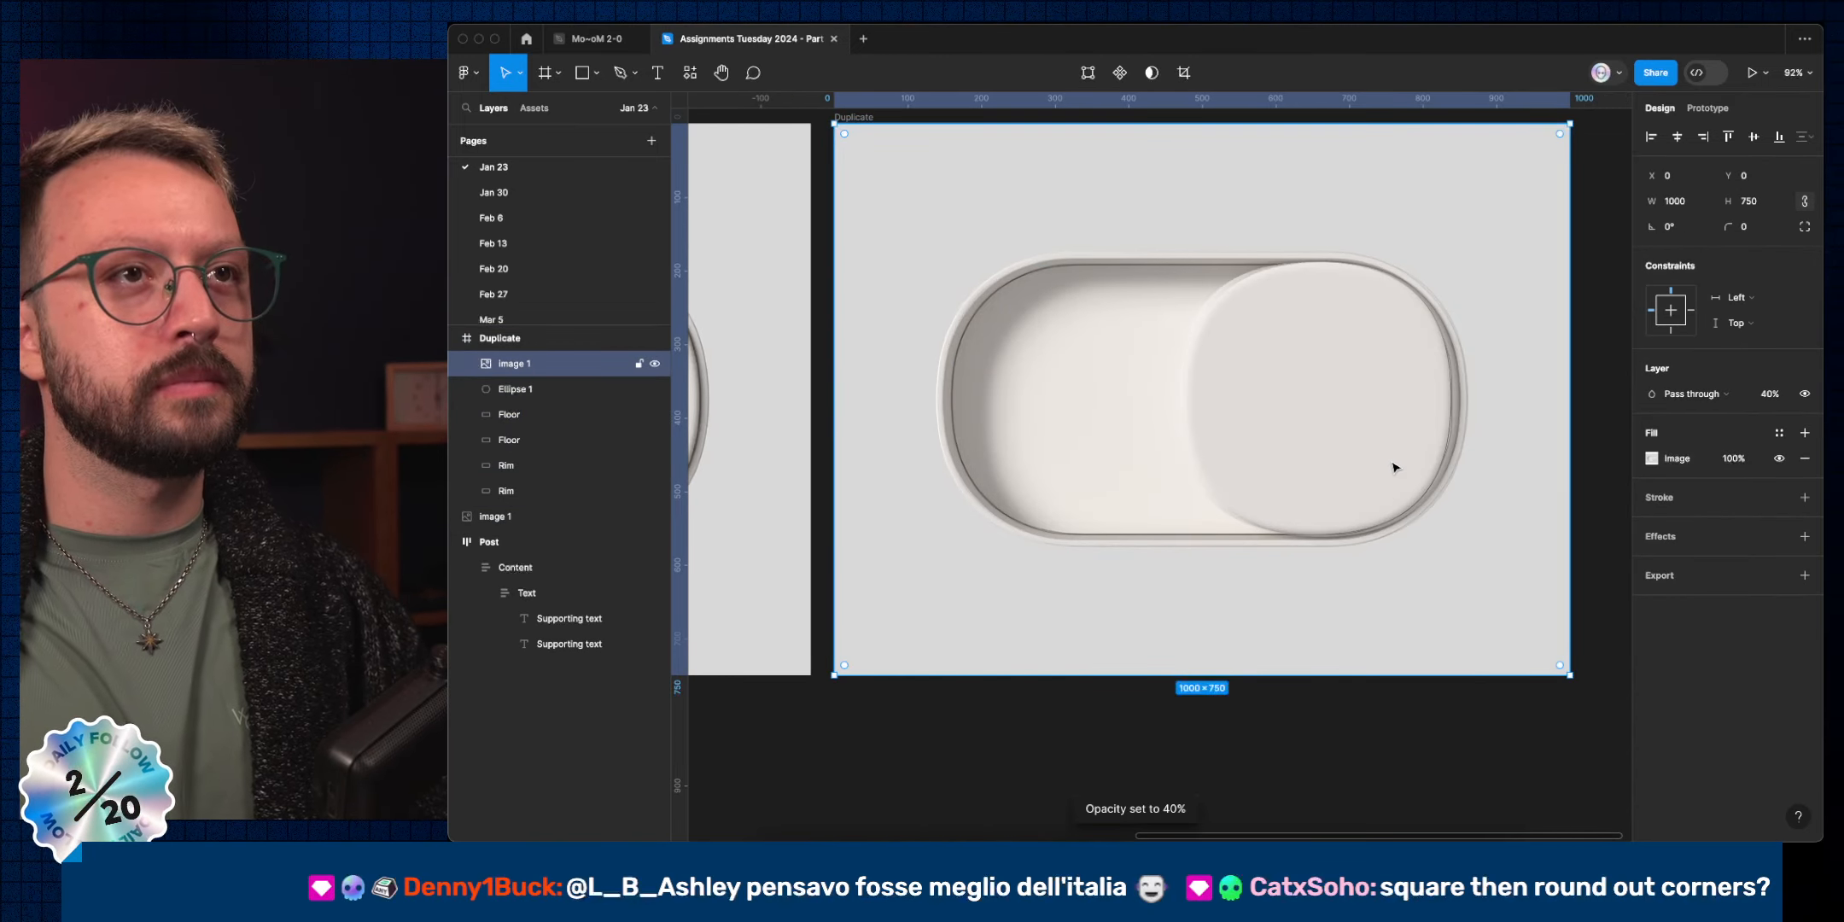
scroll(1396, 467, "up", 5)
key("shift+super+l")
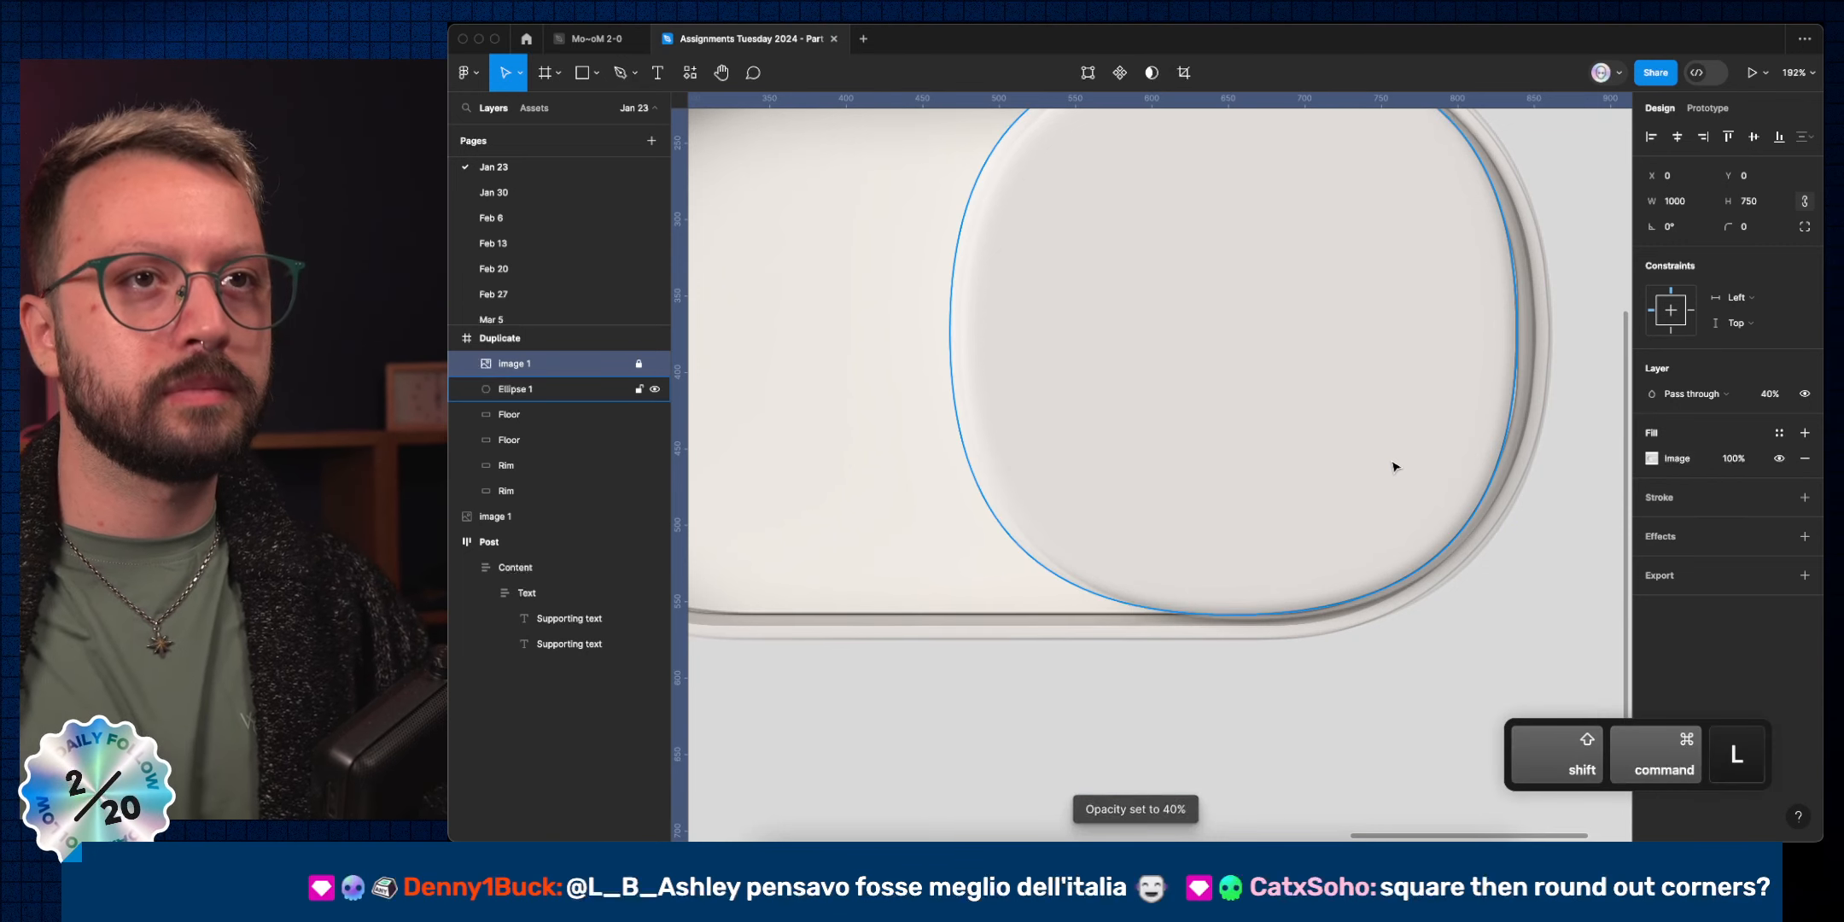
scroll(1391, 461, "down", 3)
left_click(1302, 395)
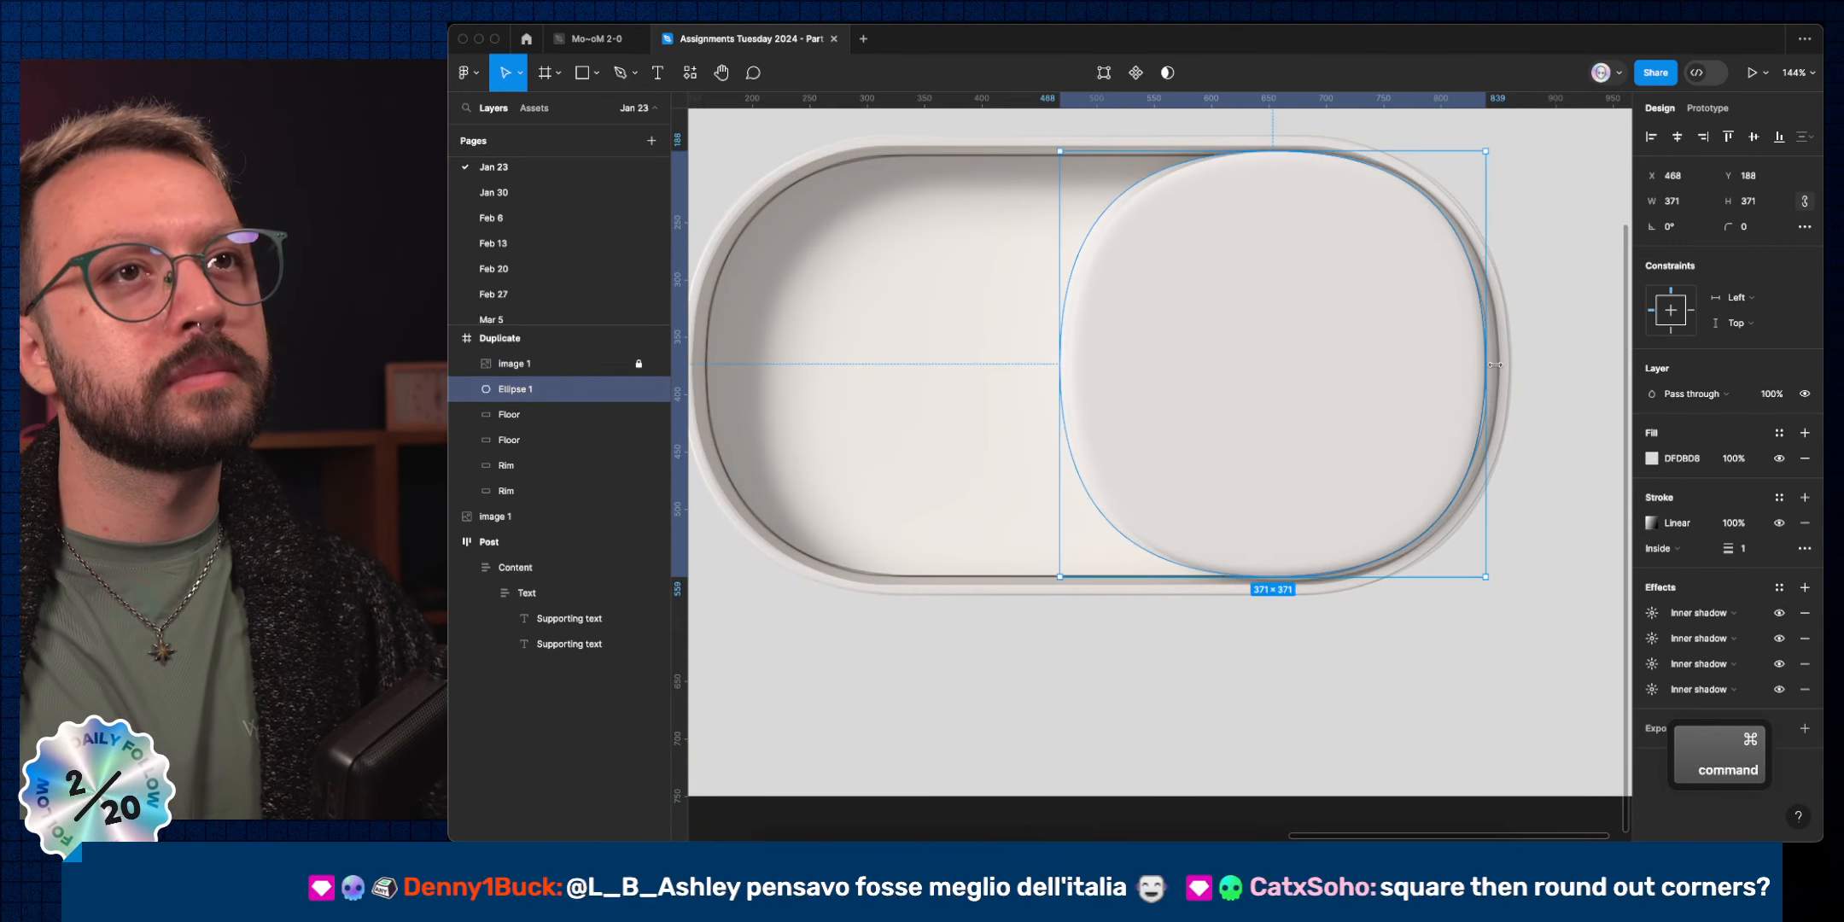
Nudge Ellipse 1 right and stretch its bottom and left edges to 375×375 at X 476, Y 188.
scroll(1510, 377, "up", 3)
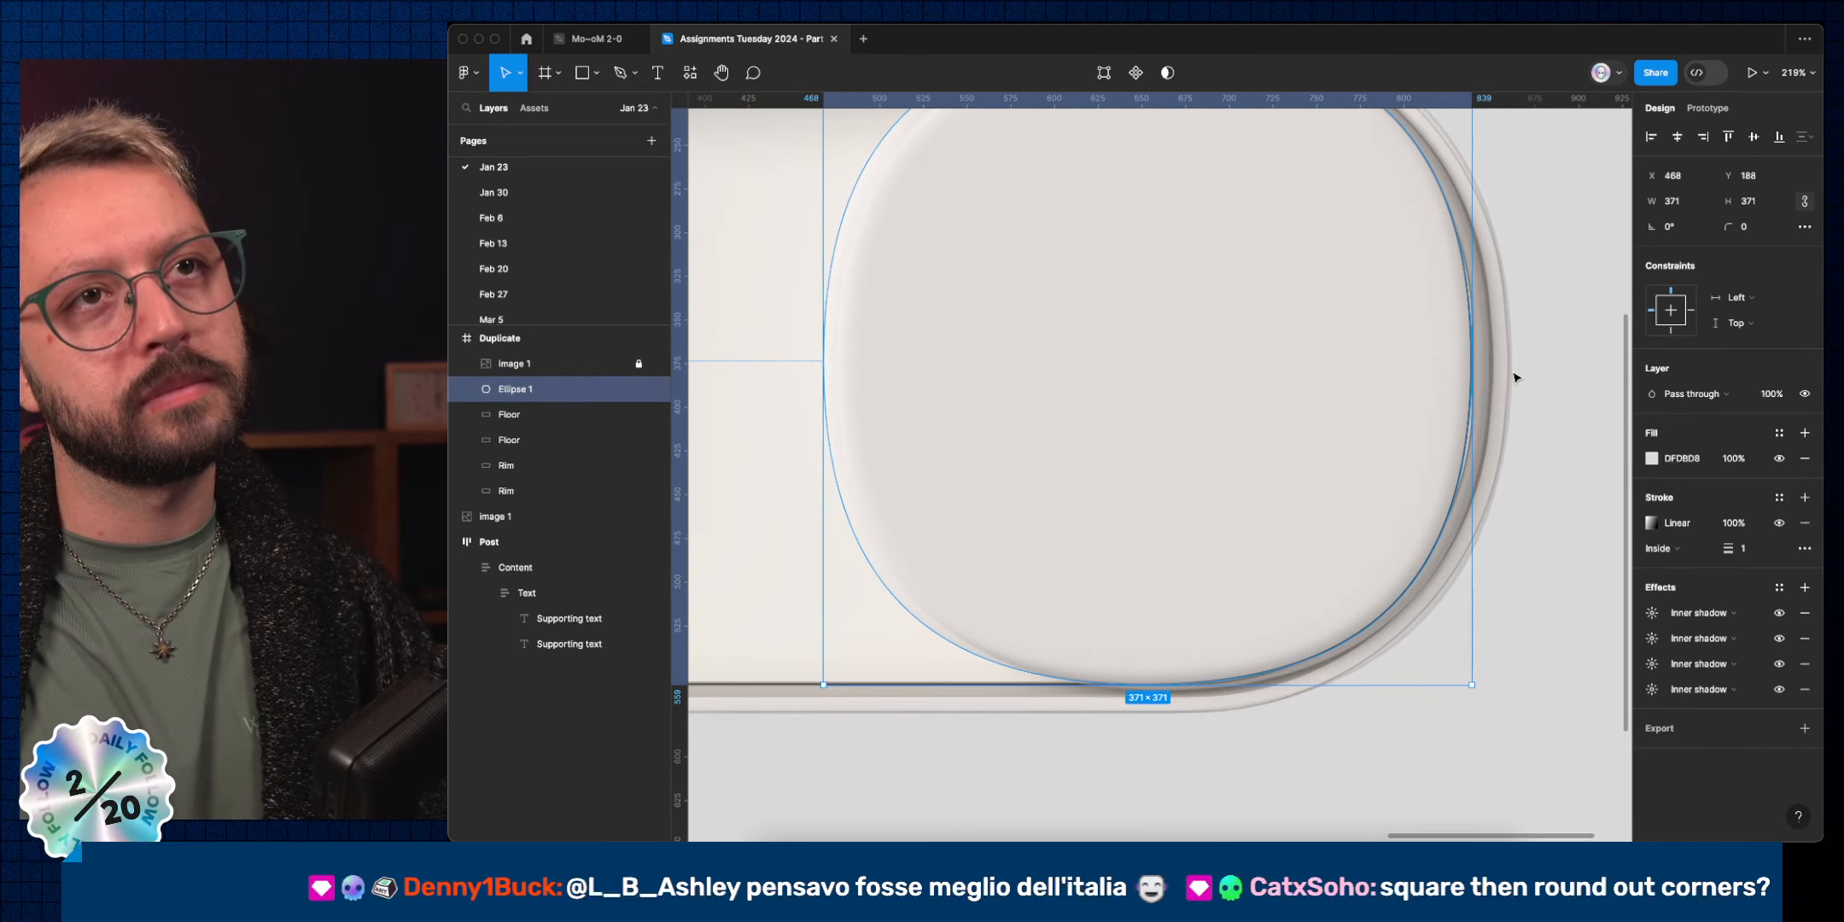
key("shift+Right")
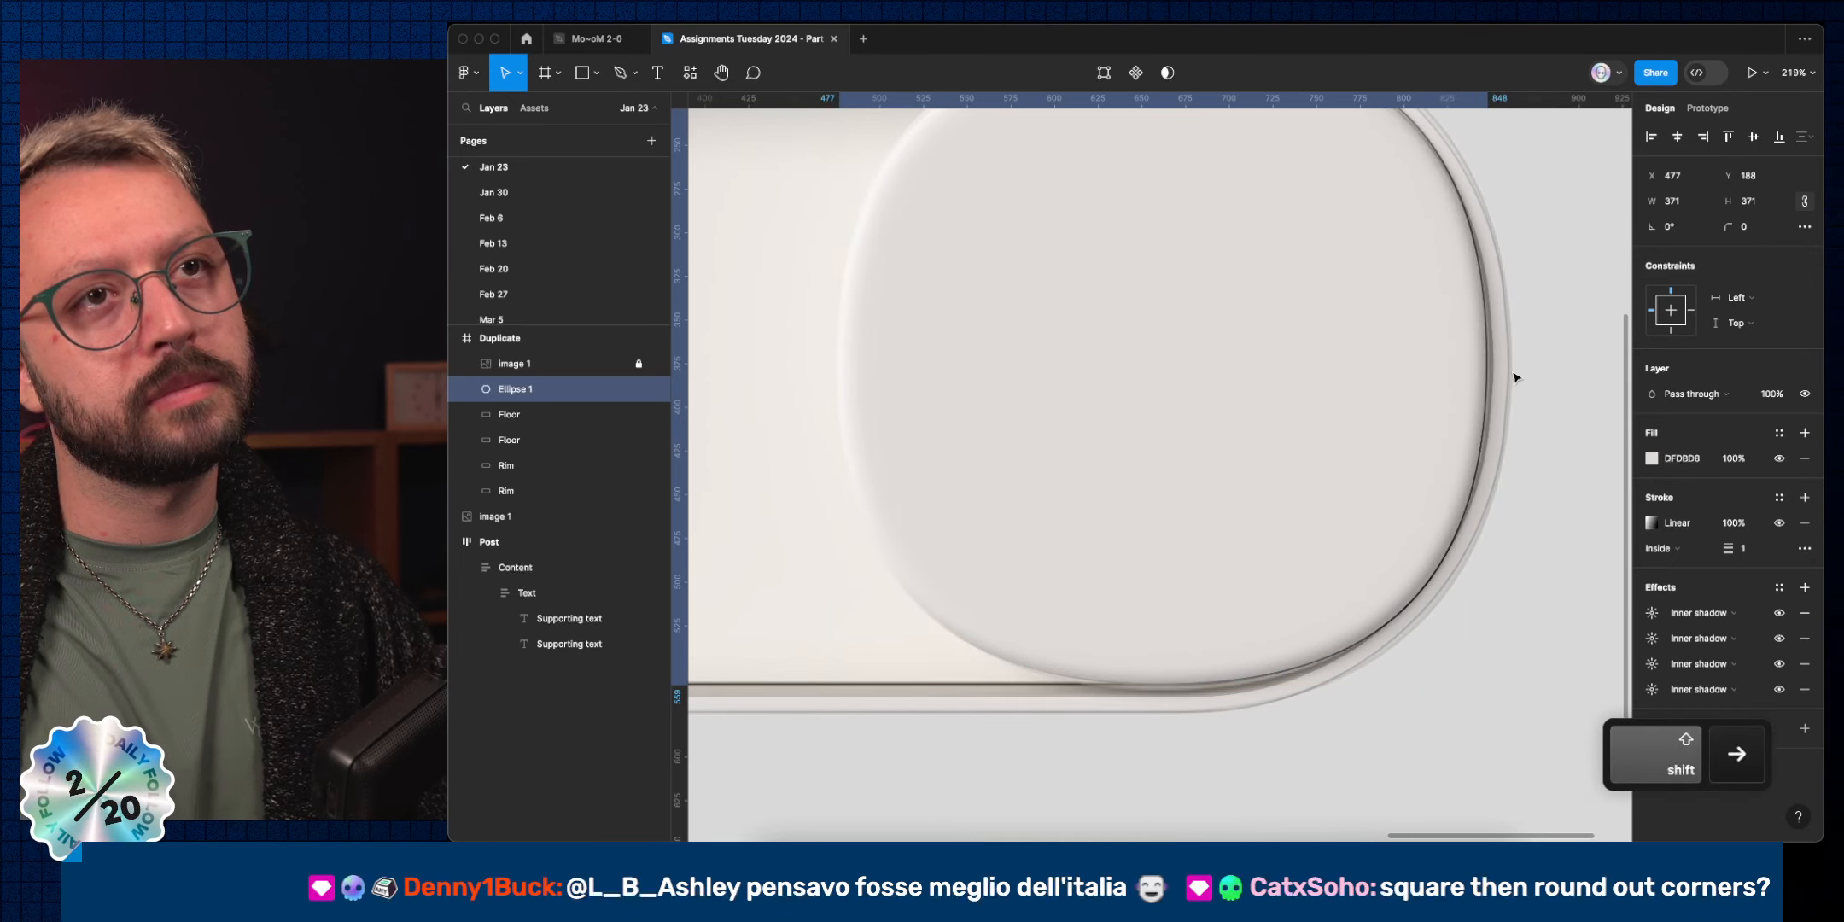
key("Right")
key("Right")
key("Right")
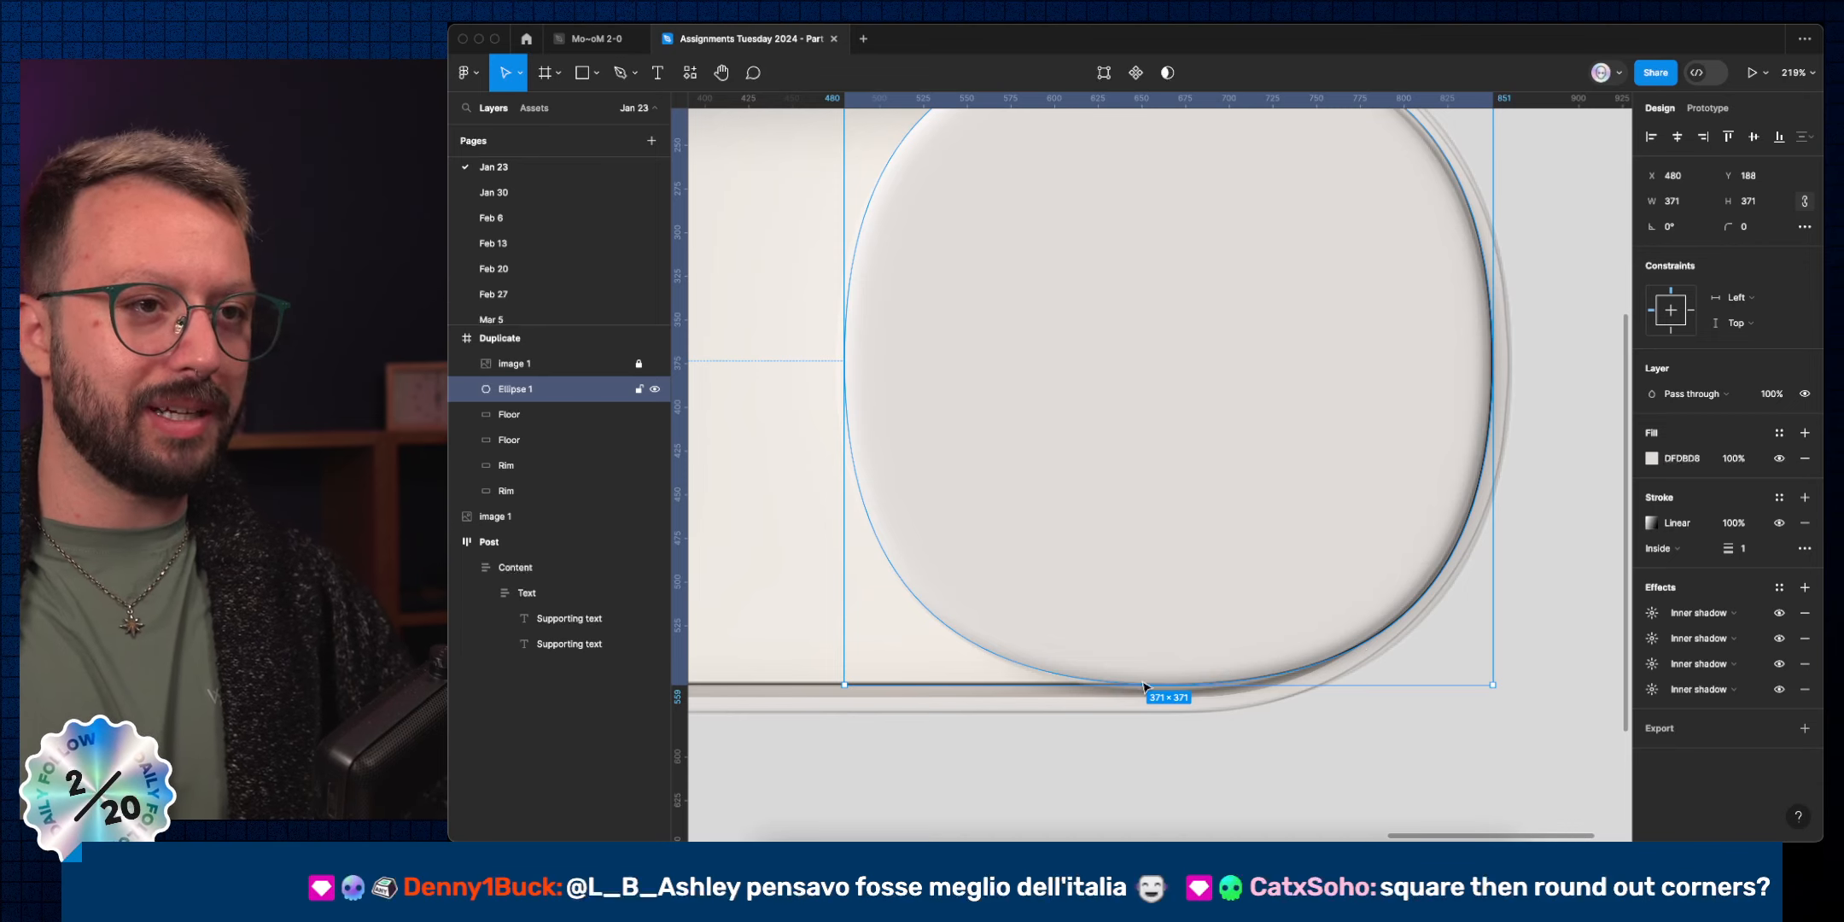
scroll(1144, 686, "up", 5)
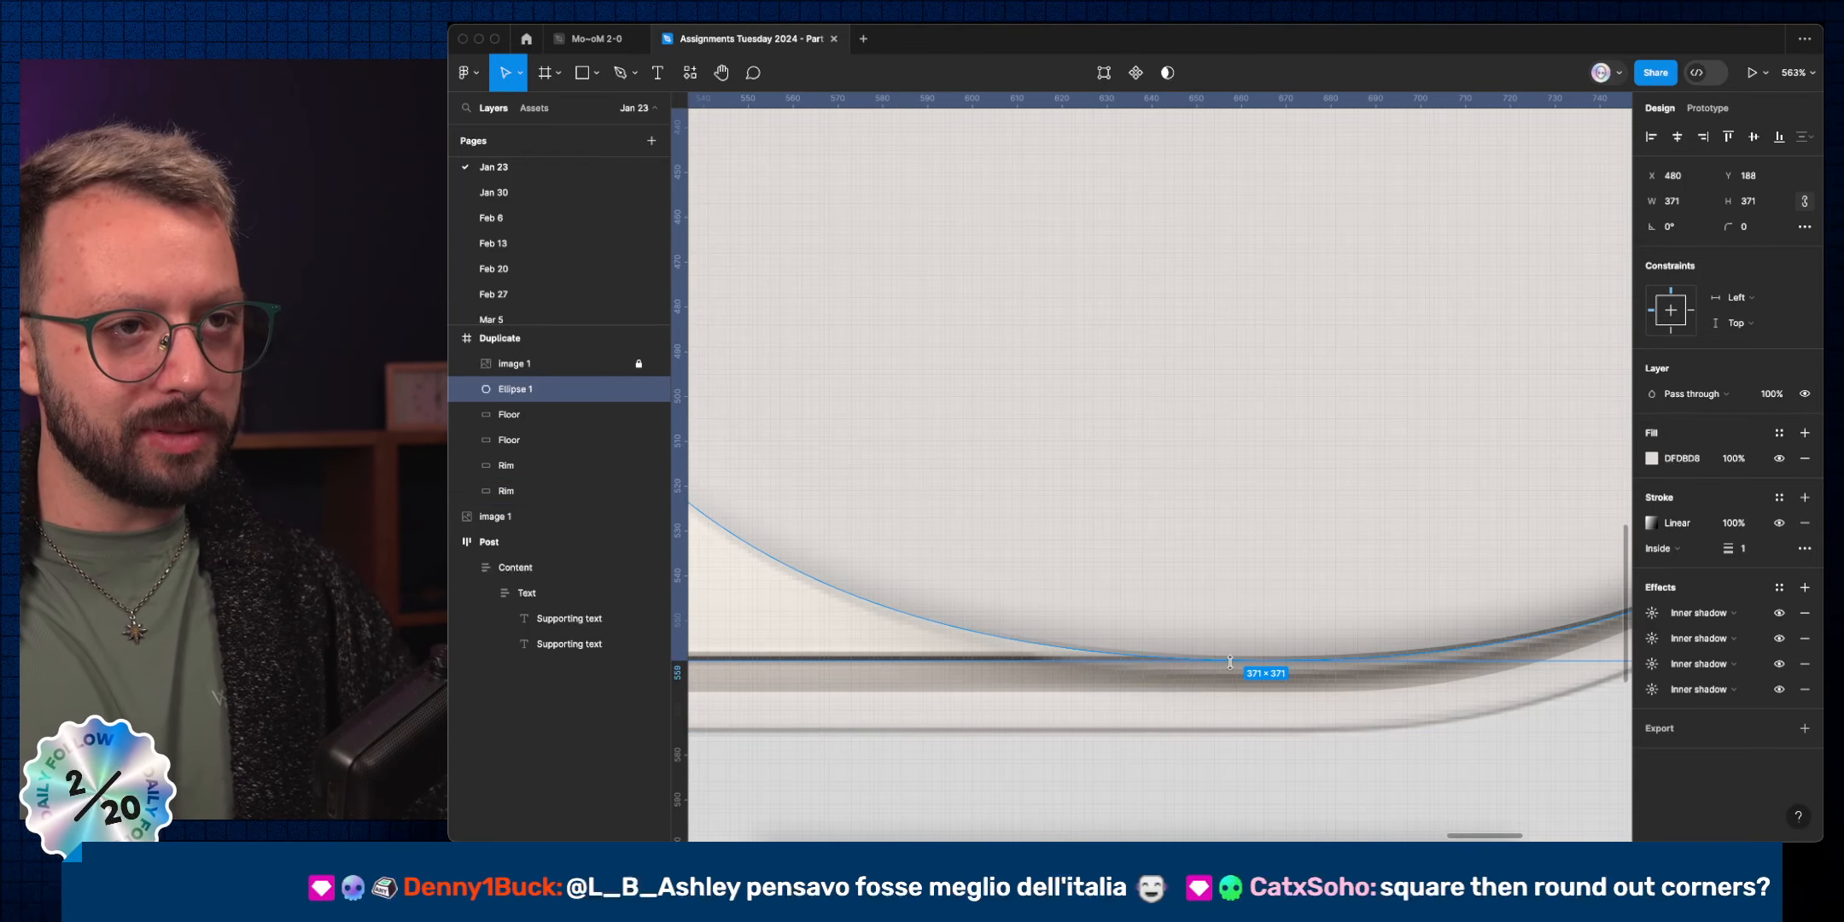
left_click_drag(1229, 661, 1230, 676)
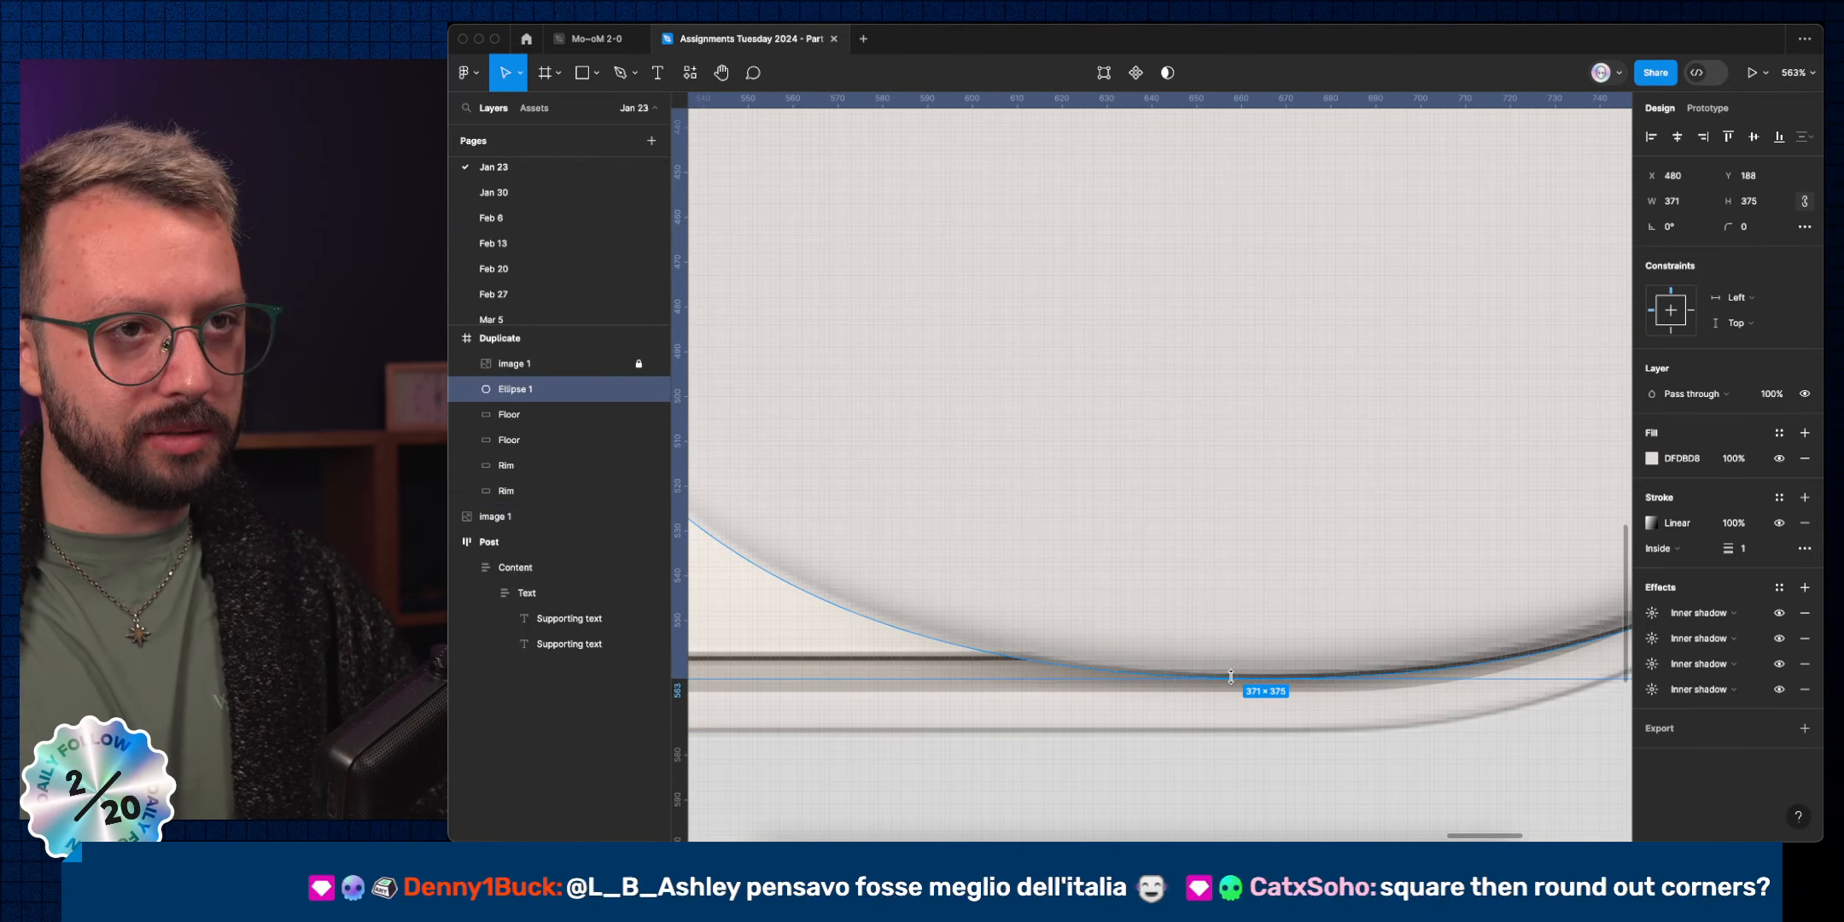
scroll(1206, 606, "down", 5)
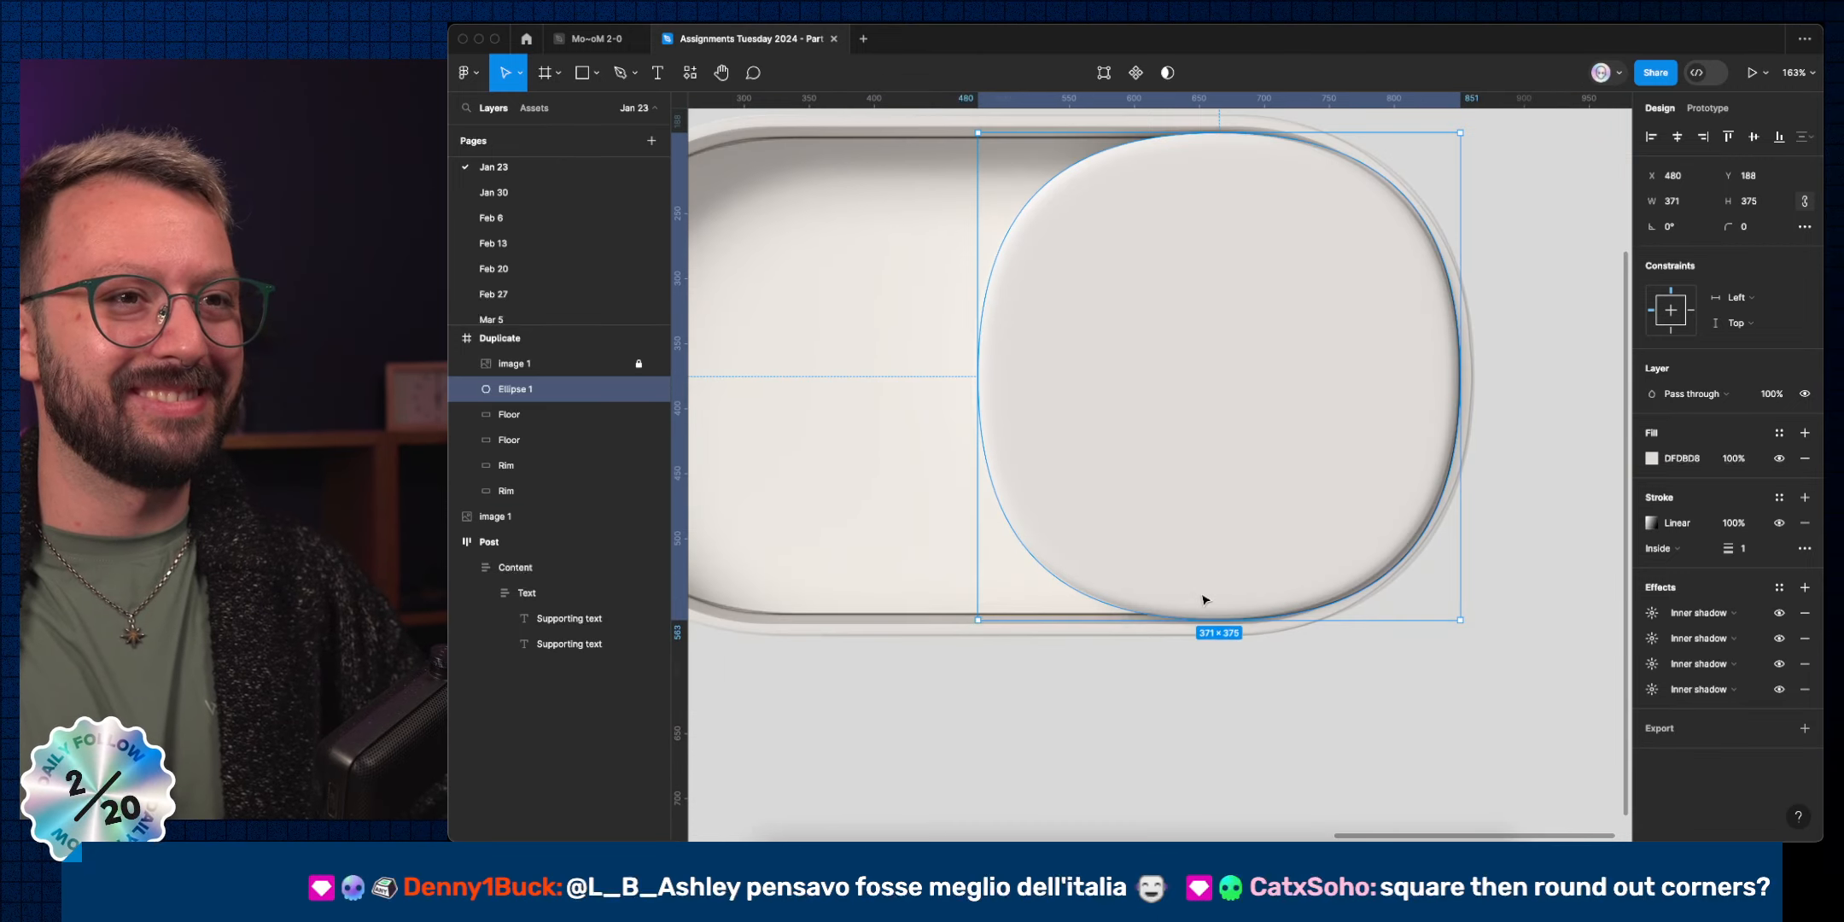
scroll(1001, 527, "up", 8)
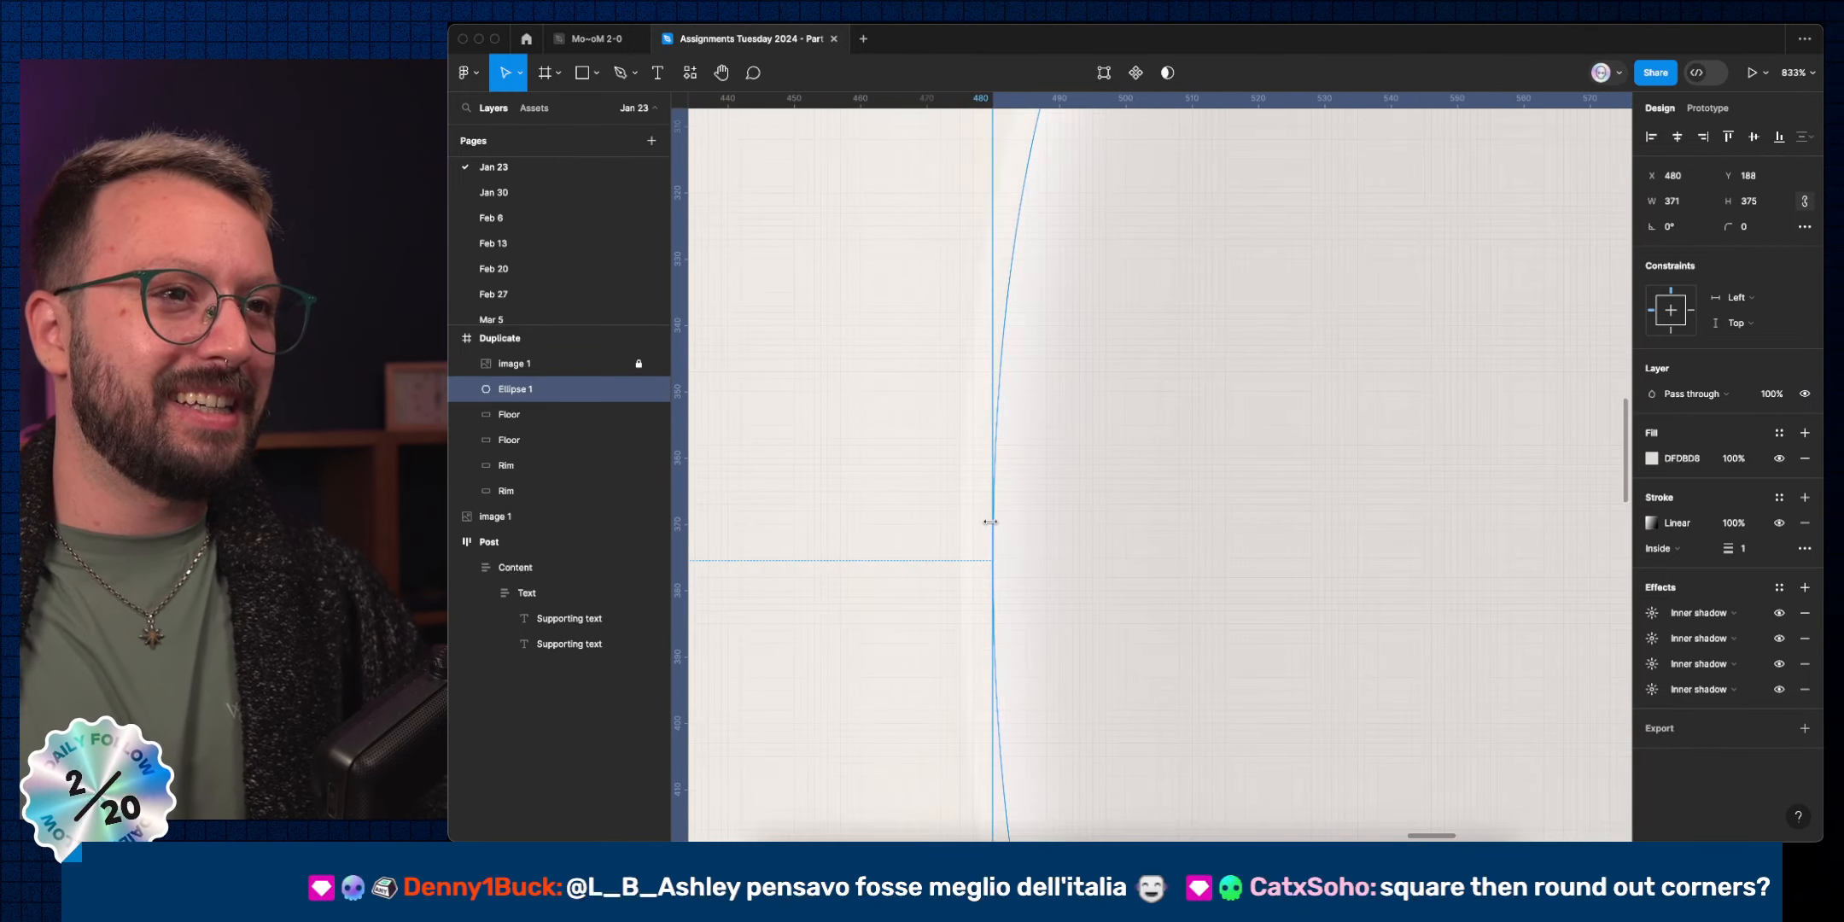
left_click_drag(956, 529, 964, 524)
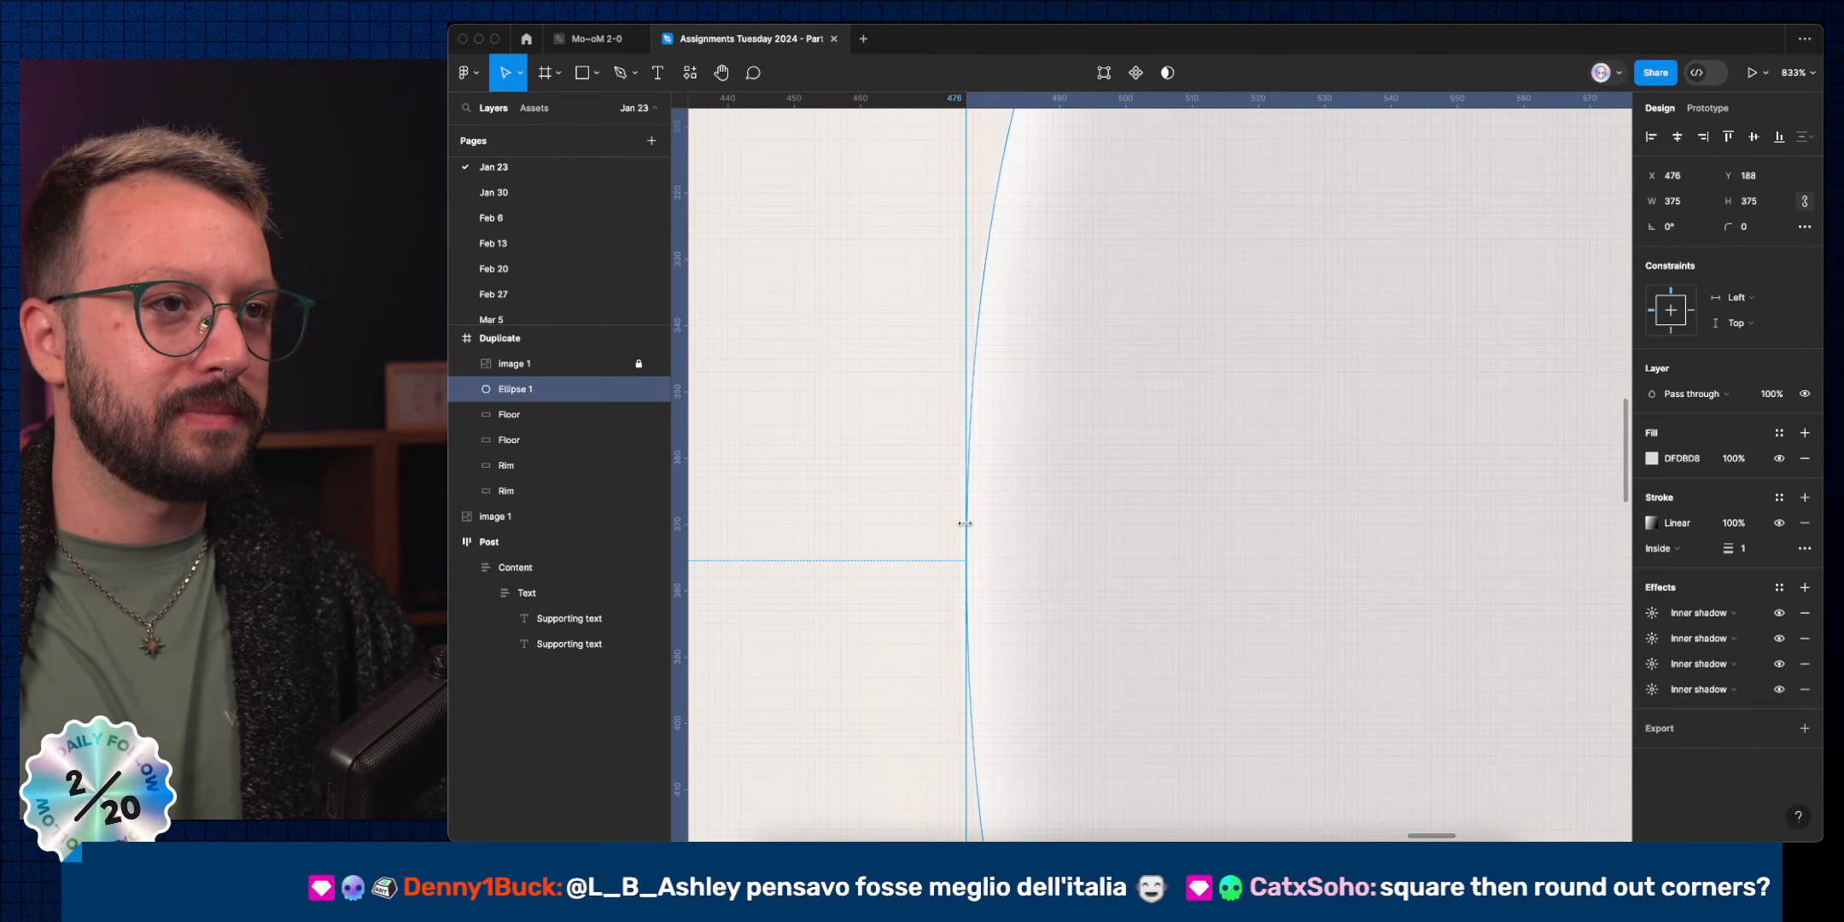
scroll(1247, 581, "down", 5)
Shorten Ellipse 1's right, left and bottom curve handles to about 120 px for a squarer knob.
scroll(1189, 481, "up", 5)
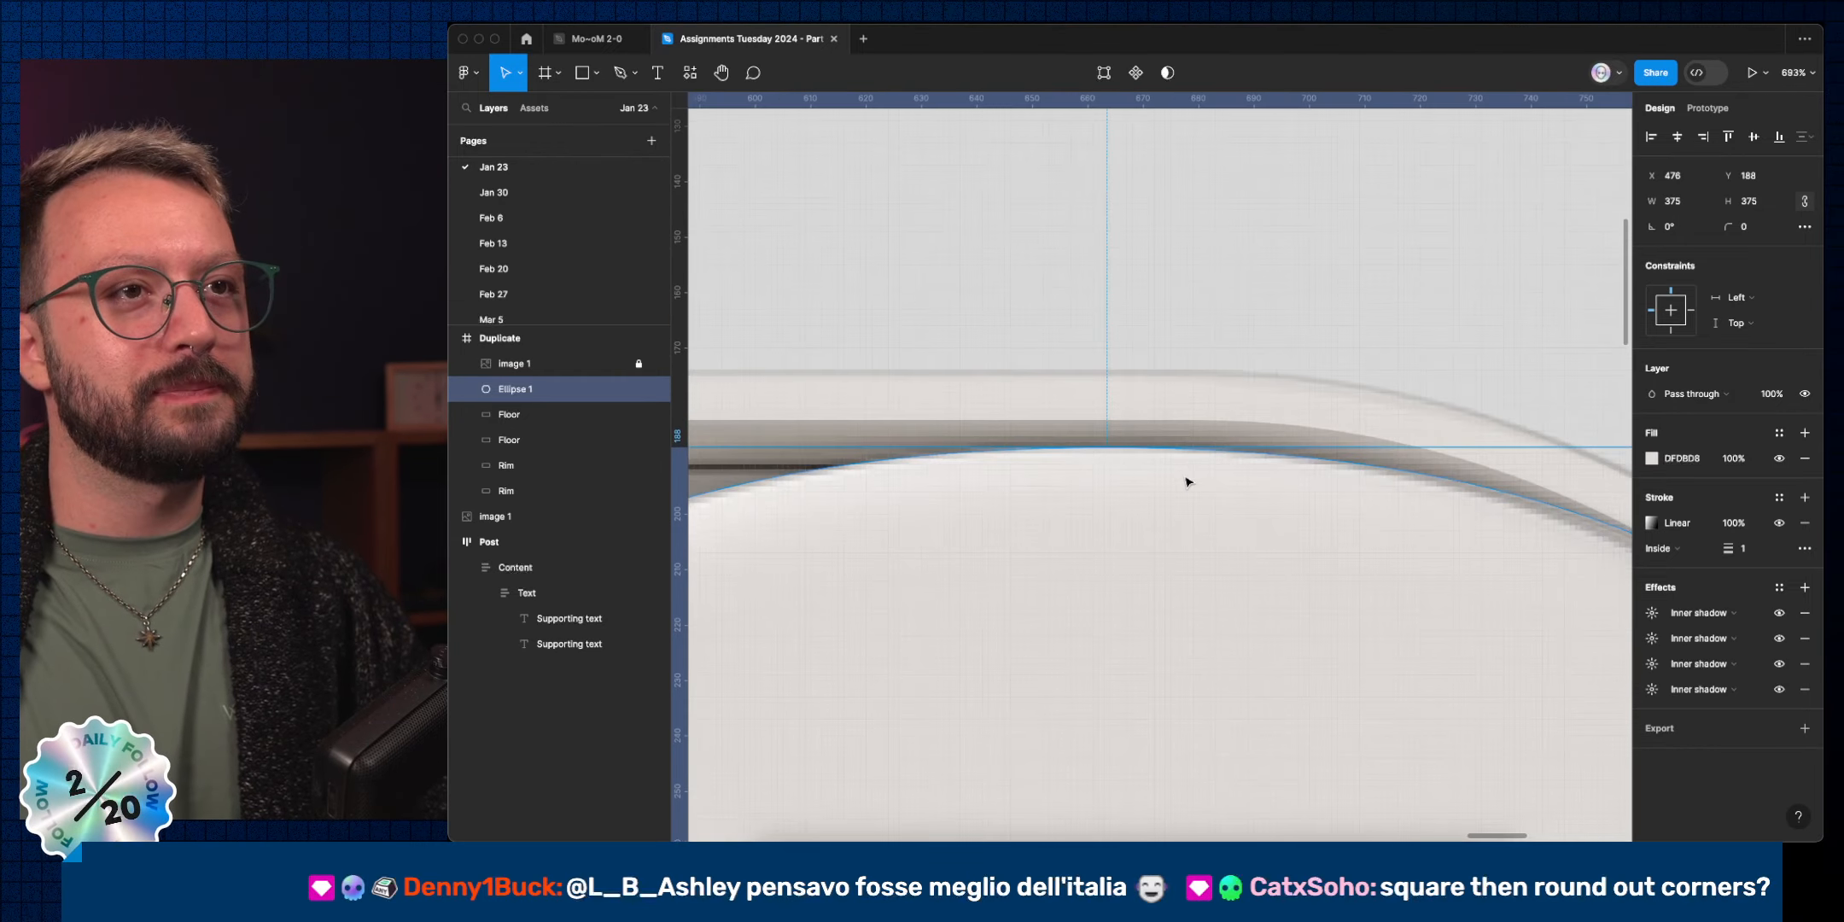
scroll(1189, 482, "down", 10)
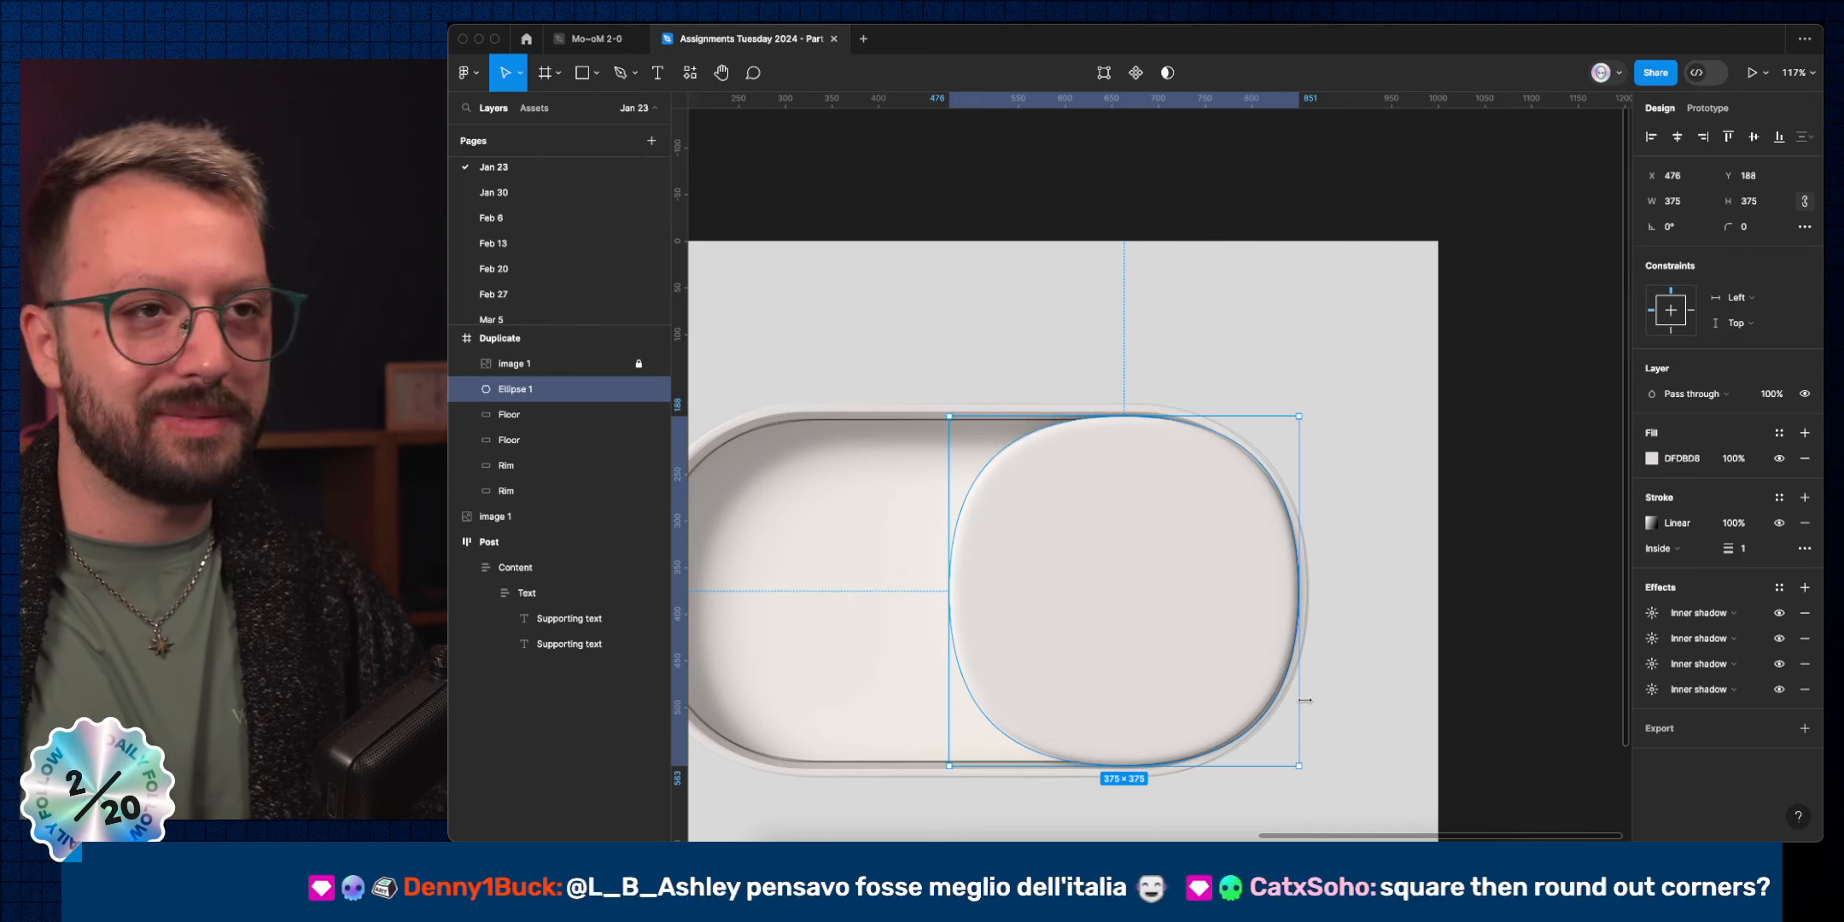
key("Return")
left_click(1298, 591)
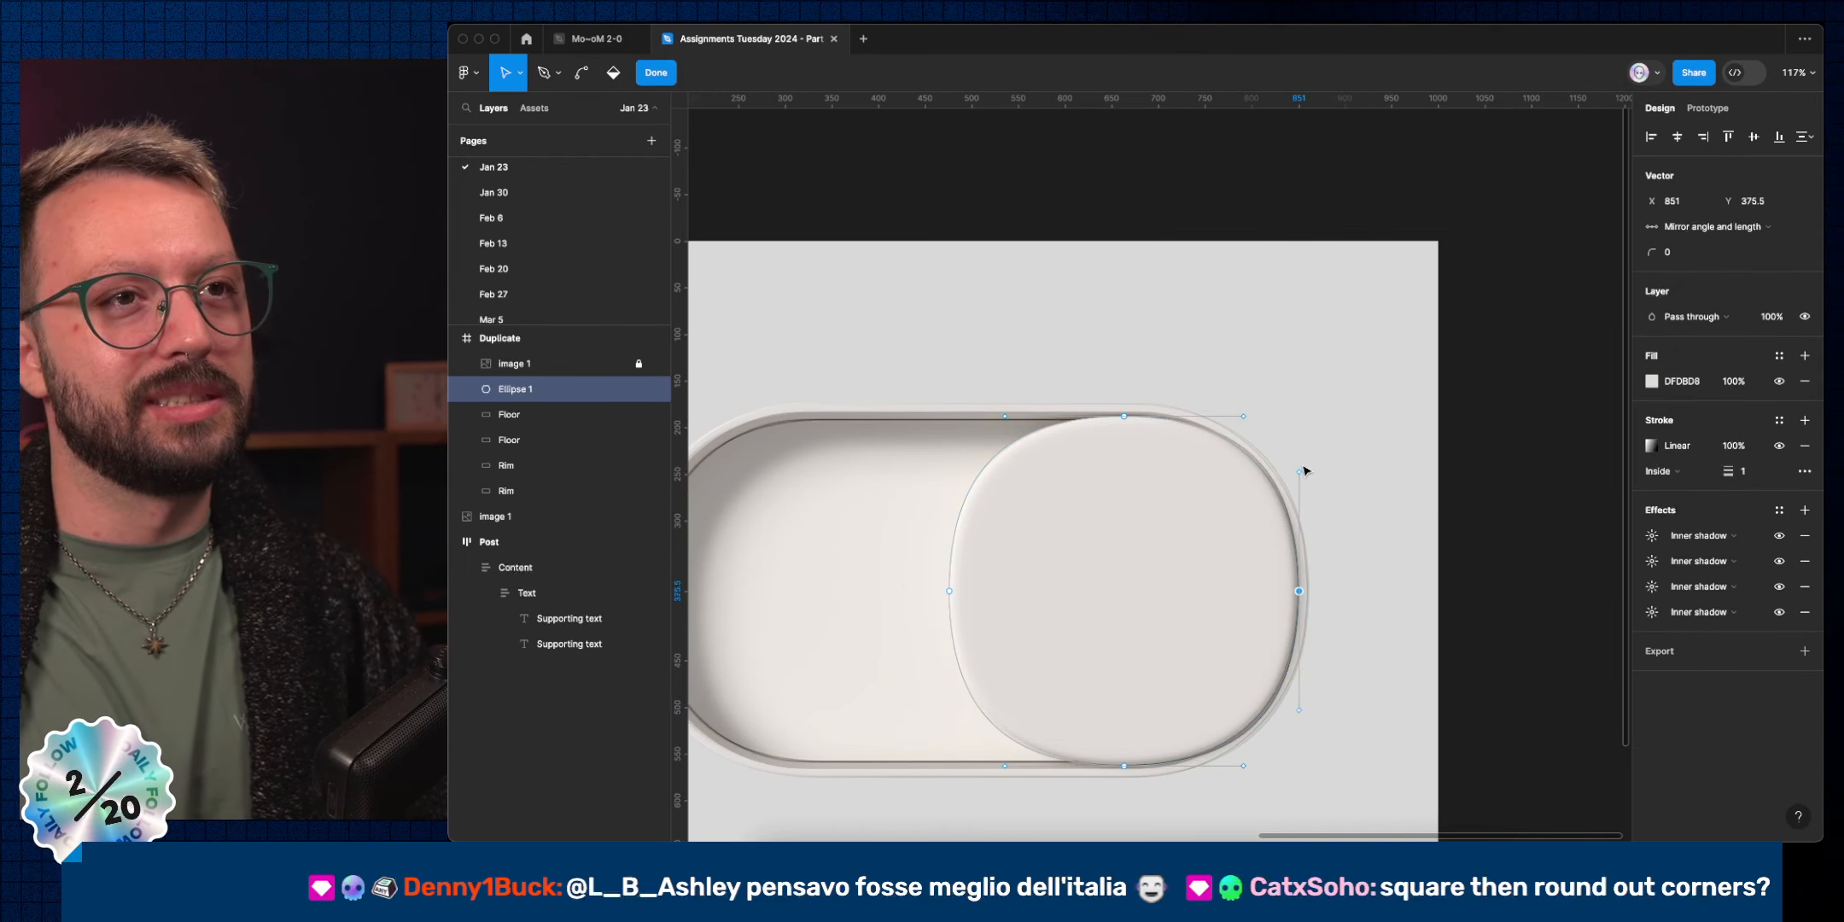
left_click(1301, 472)
key("shift+Down")
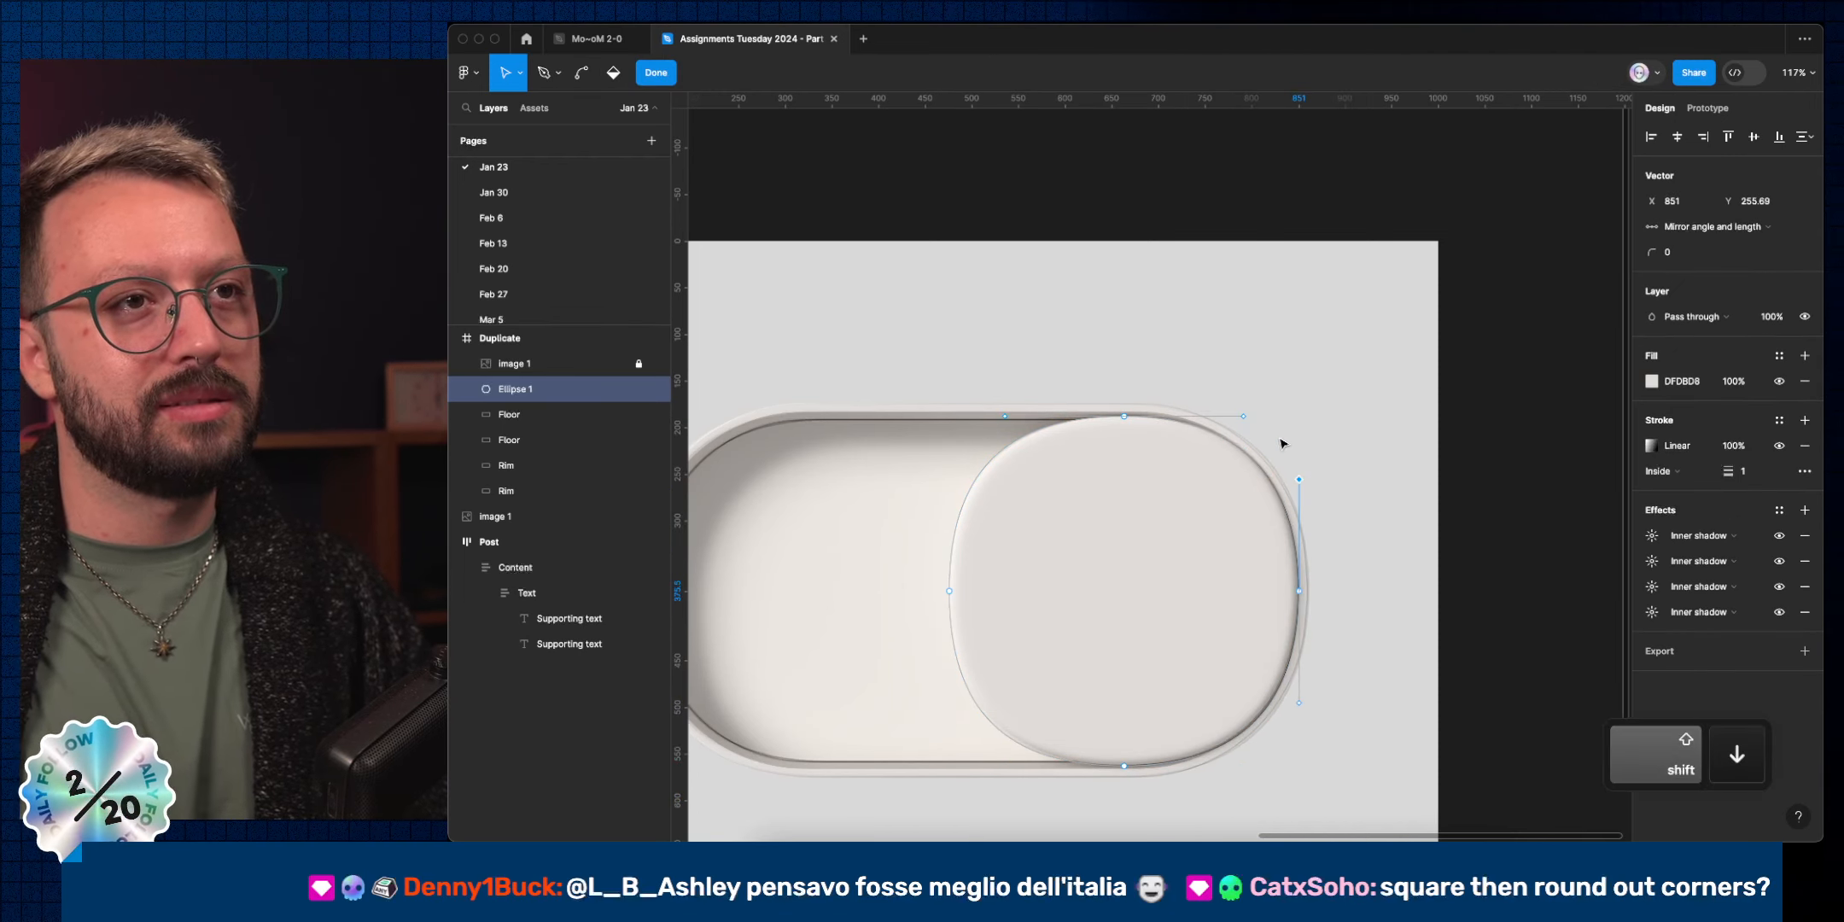
left_click(1243, 417)
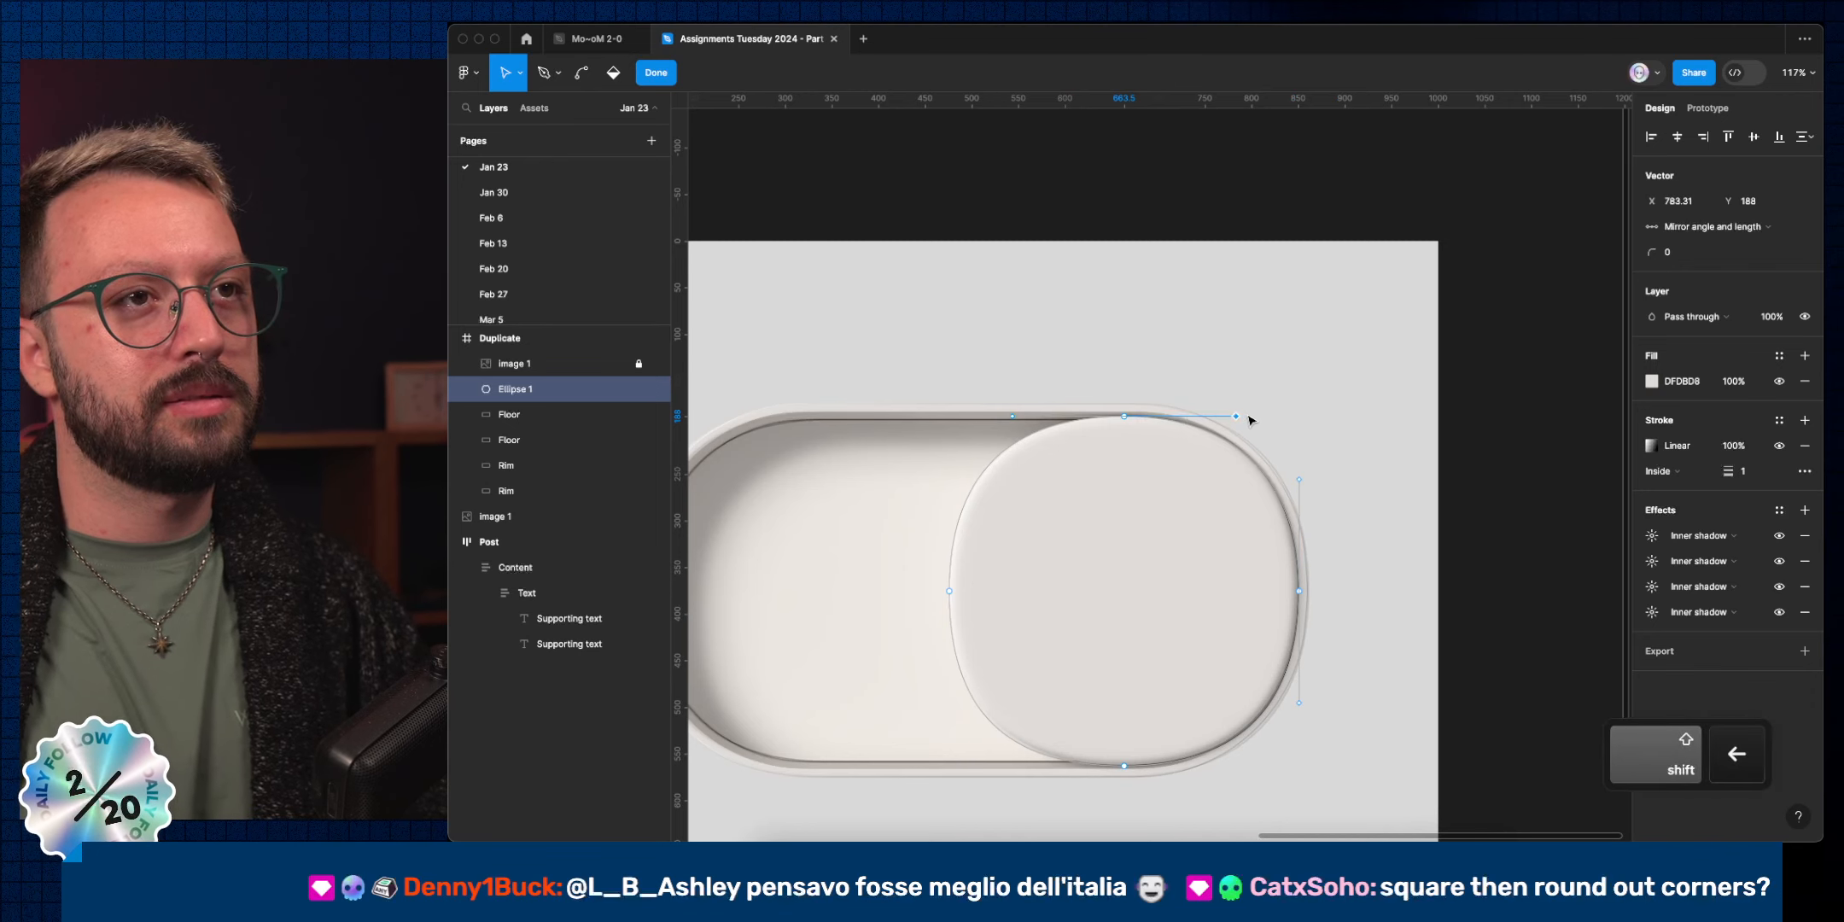
left_click(950, 590)
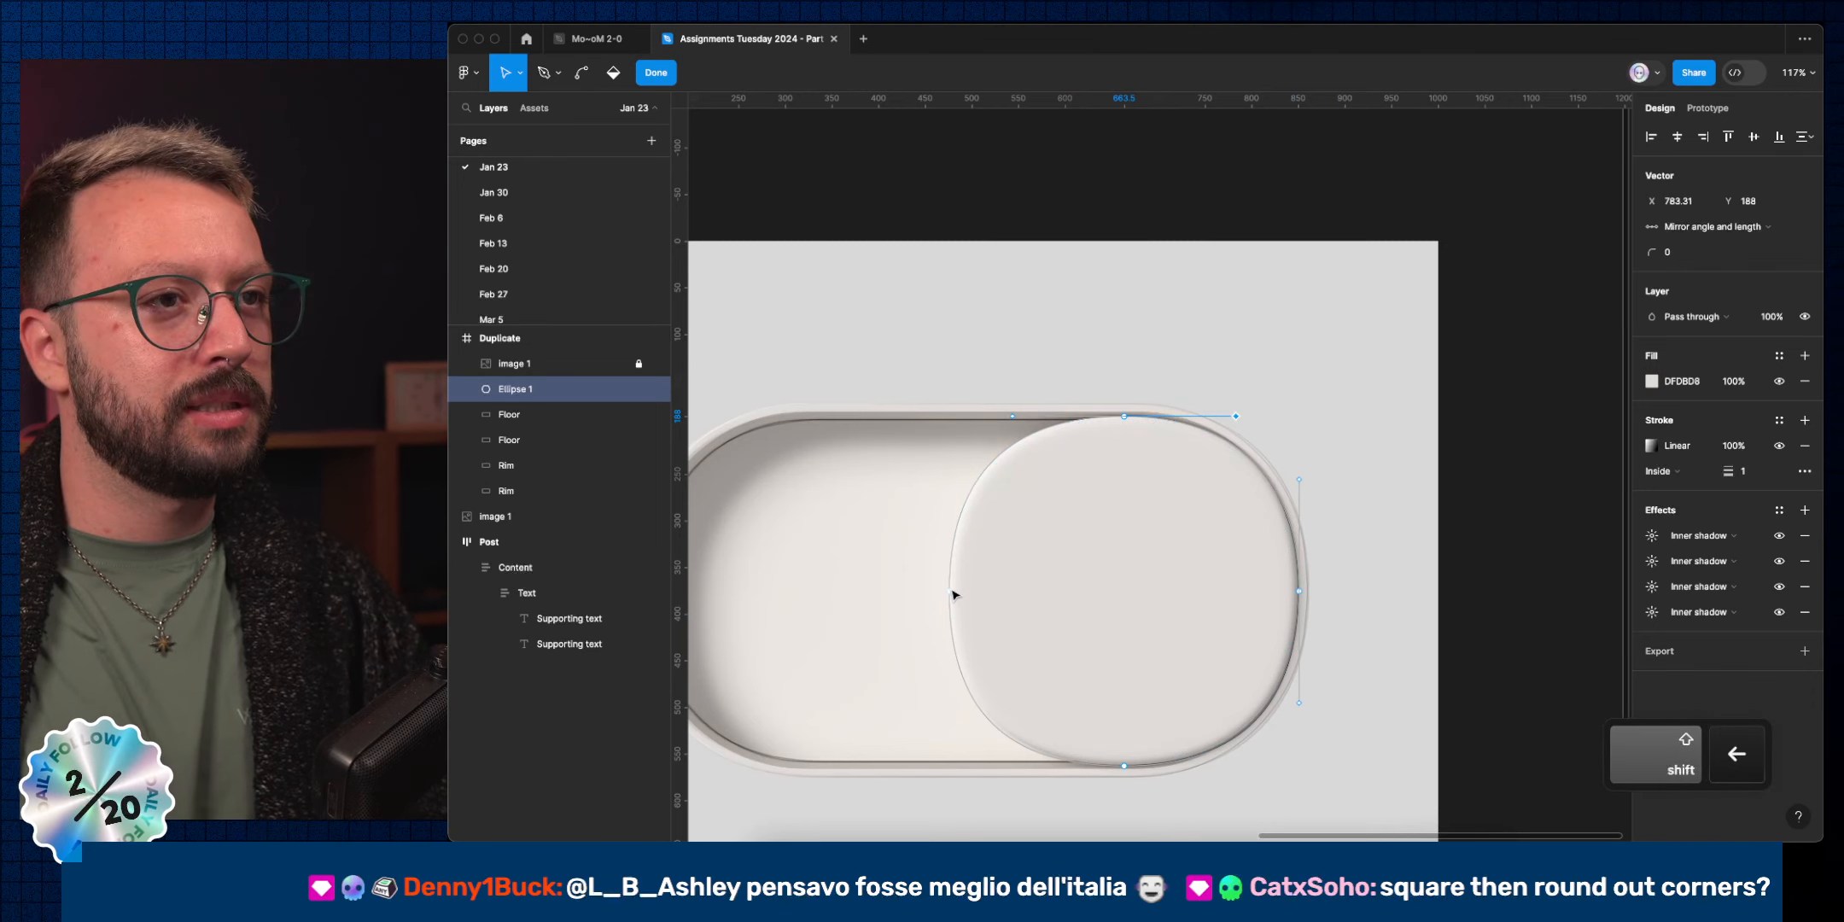
left_click(949, 472)
key("shift+Down")
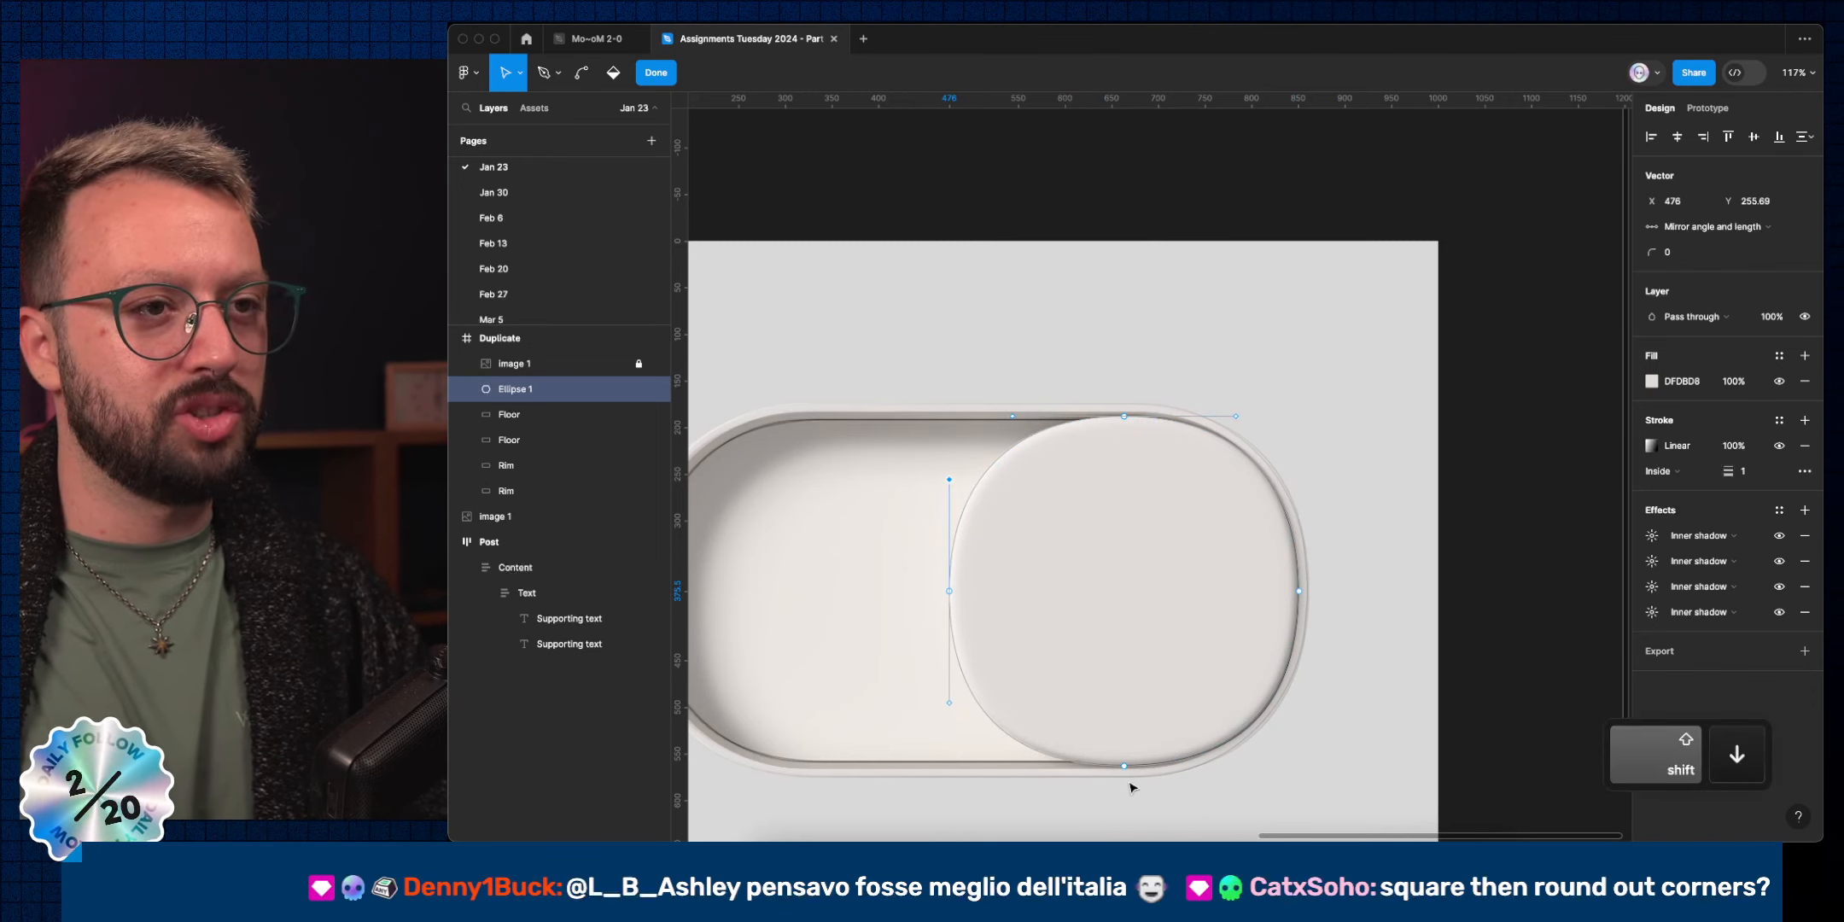
key("super+a")
left_click(1245, 767)
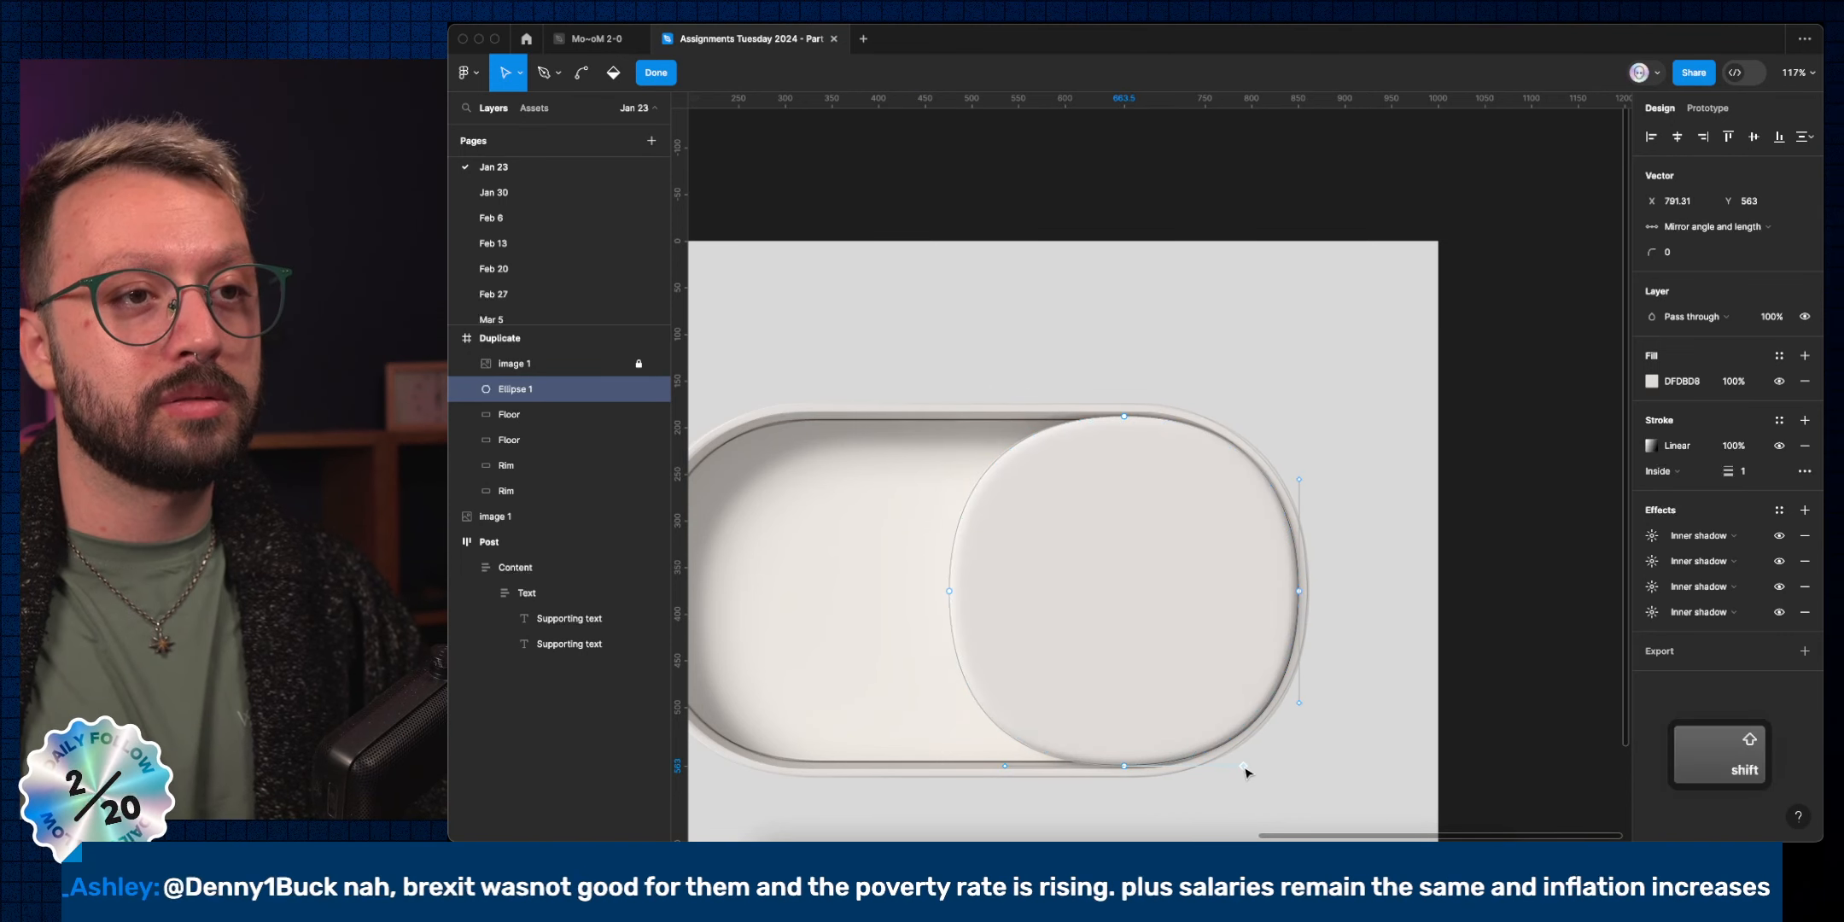
key("shift+Left")
key("Escape")
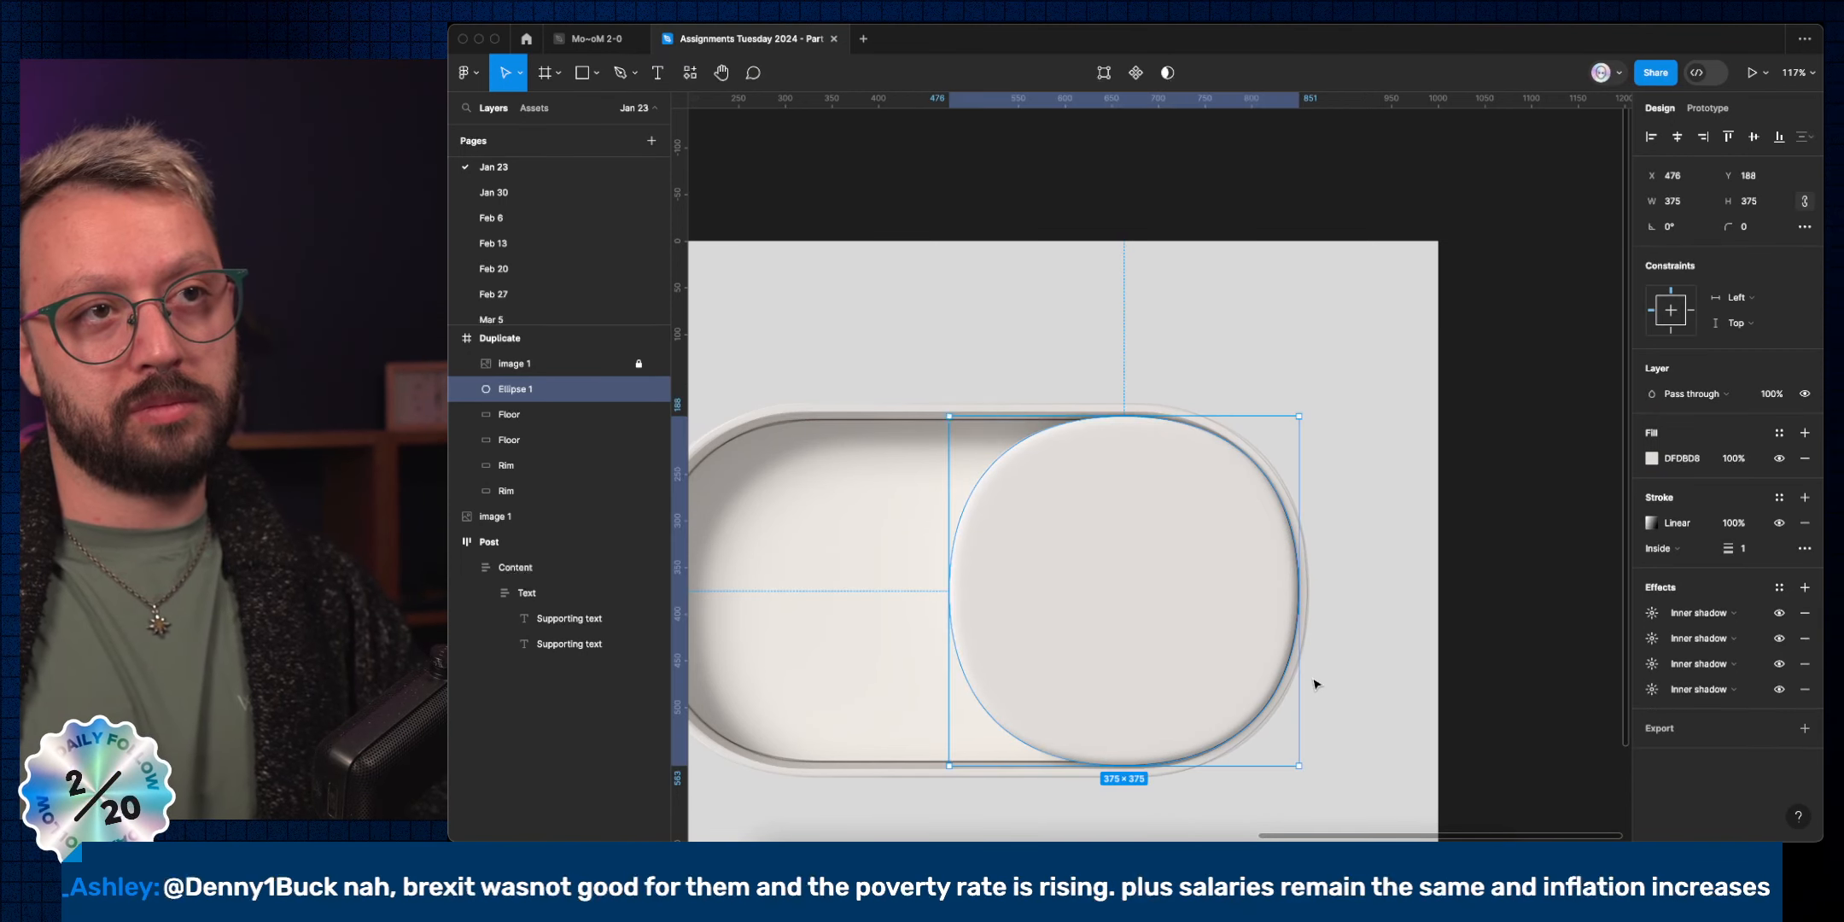
left_click(1353, 512, "super")
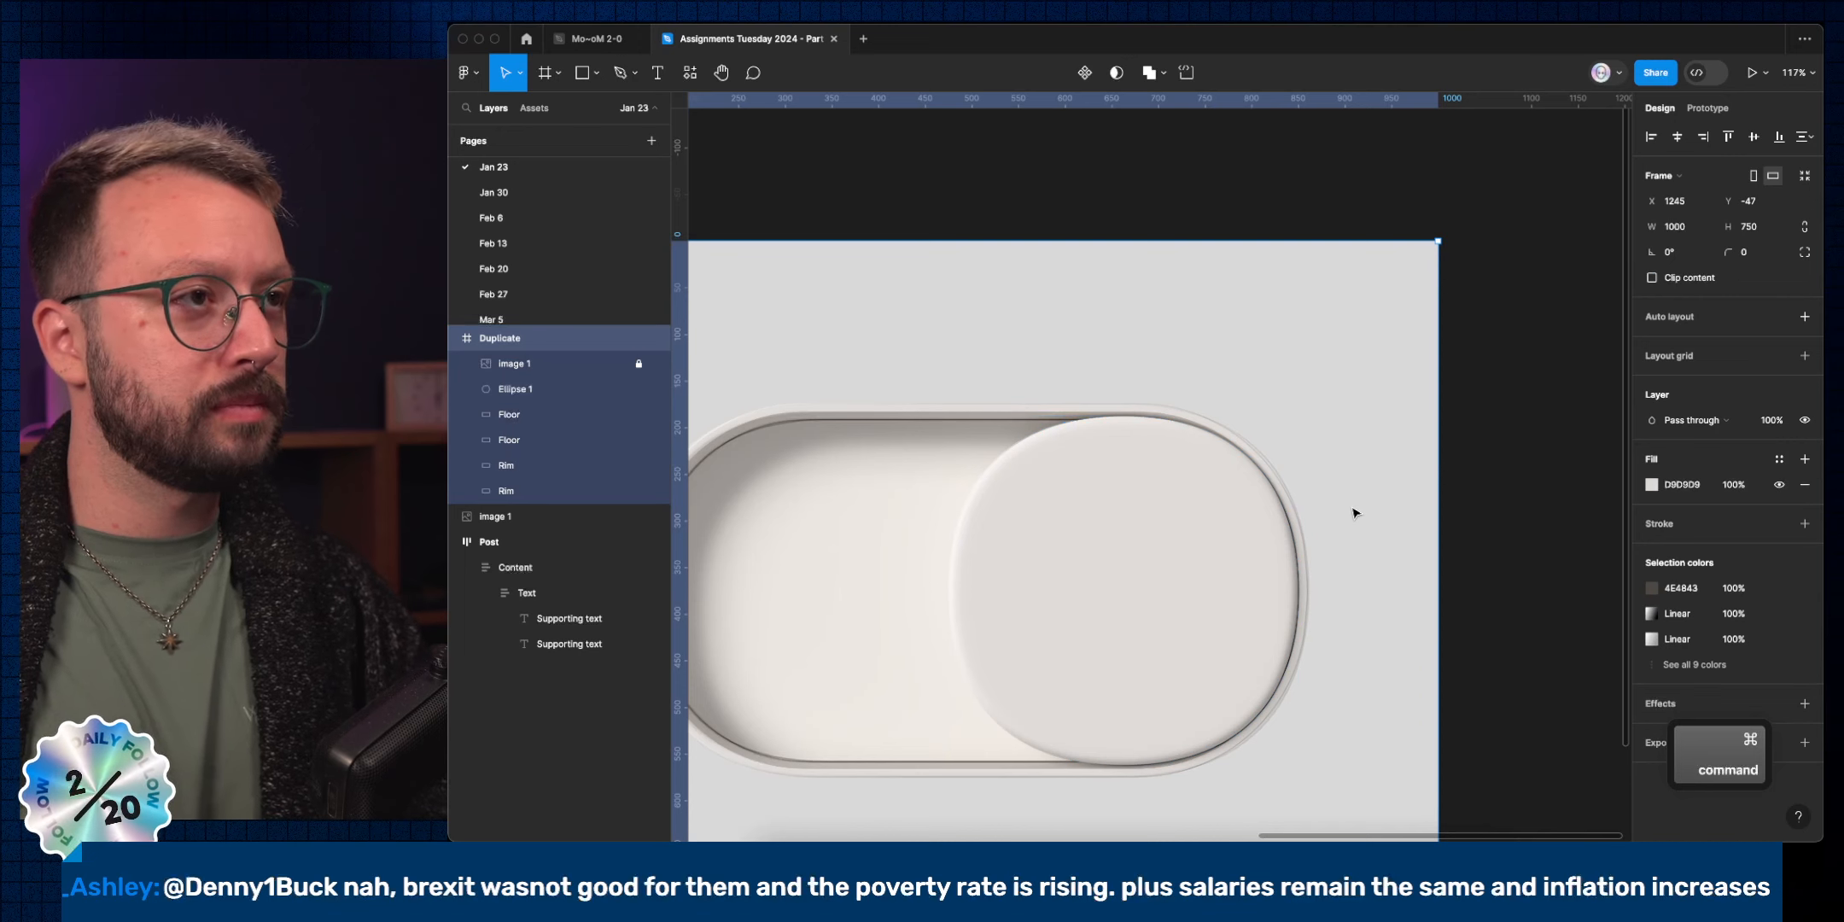
left_click(654, 364)
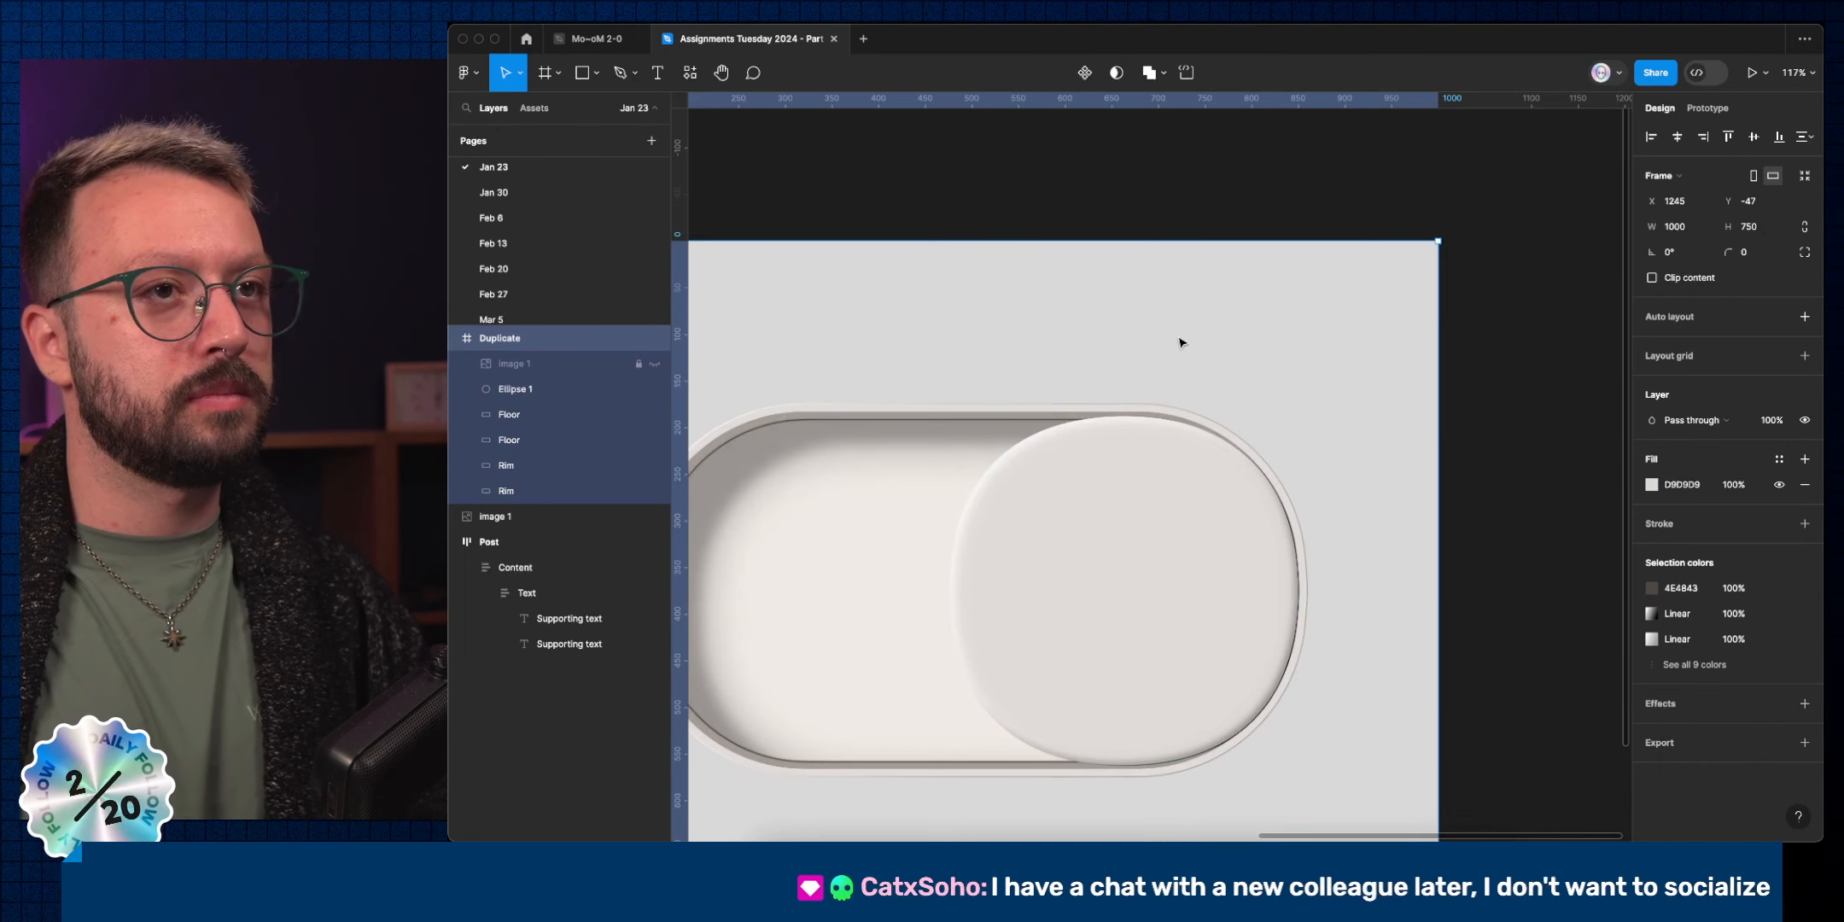
scroll(1180, 342, "down", 3)
scroll(1263, 529, "left", 6)
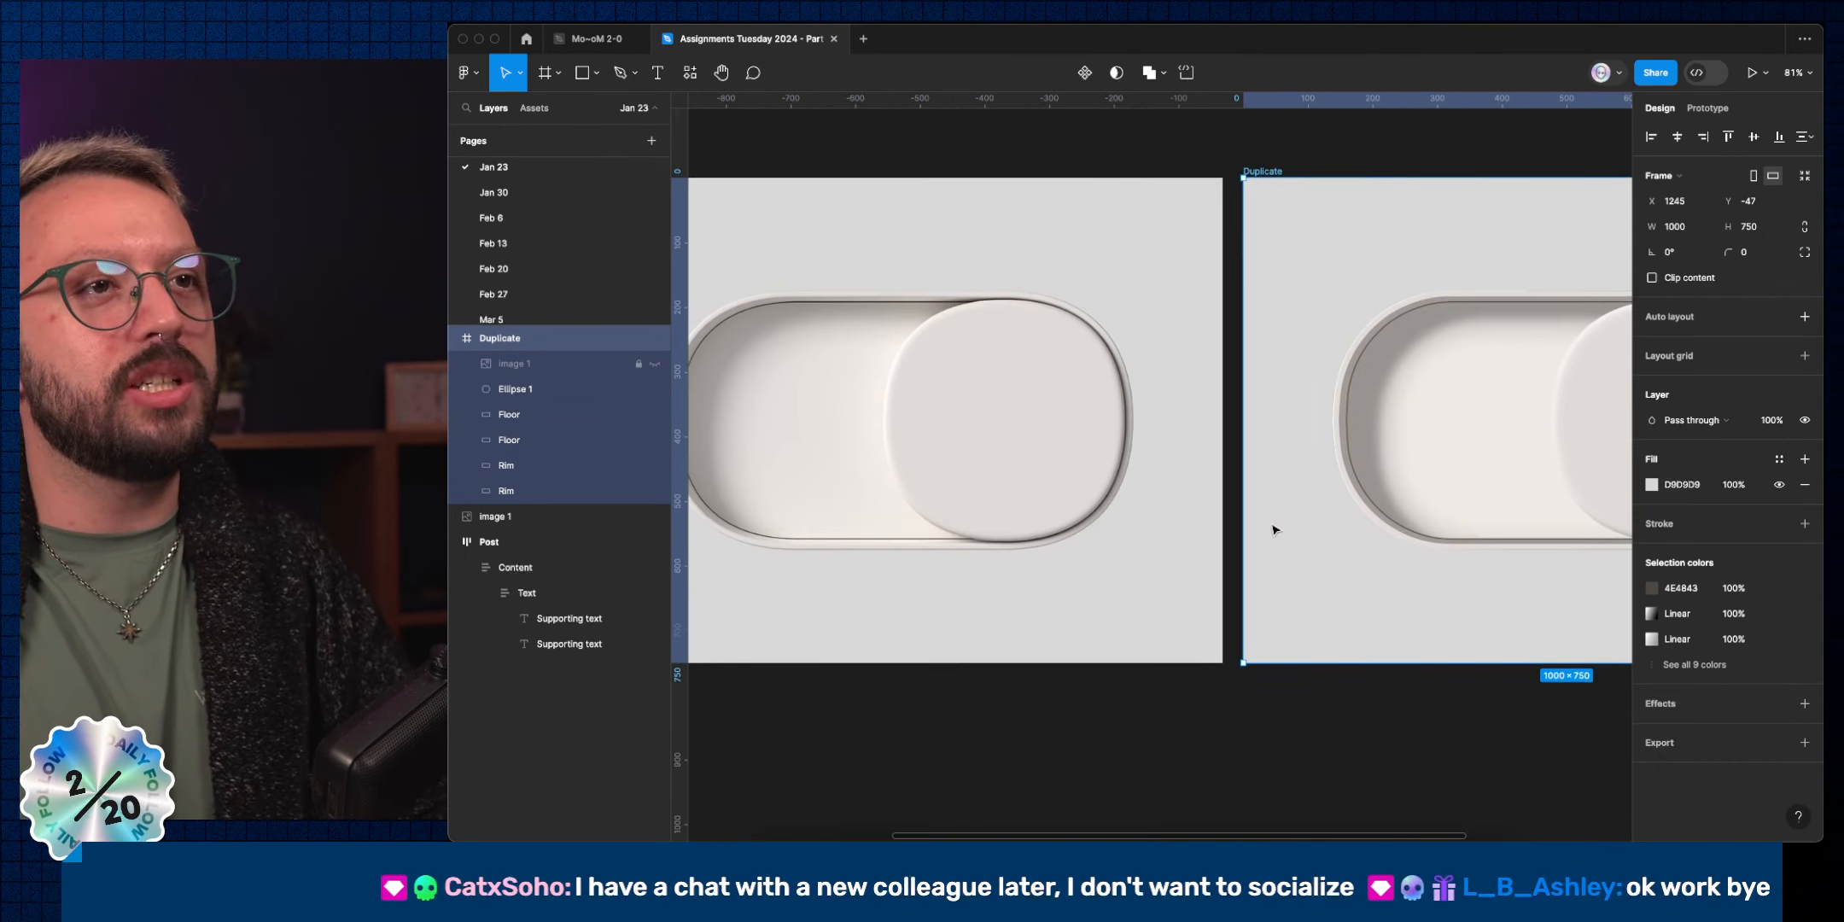
scroll(1270, 525, "right", 2)
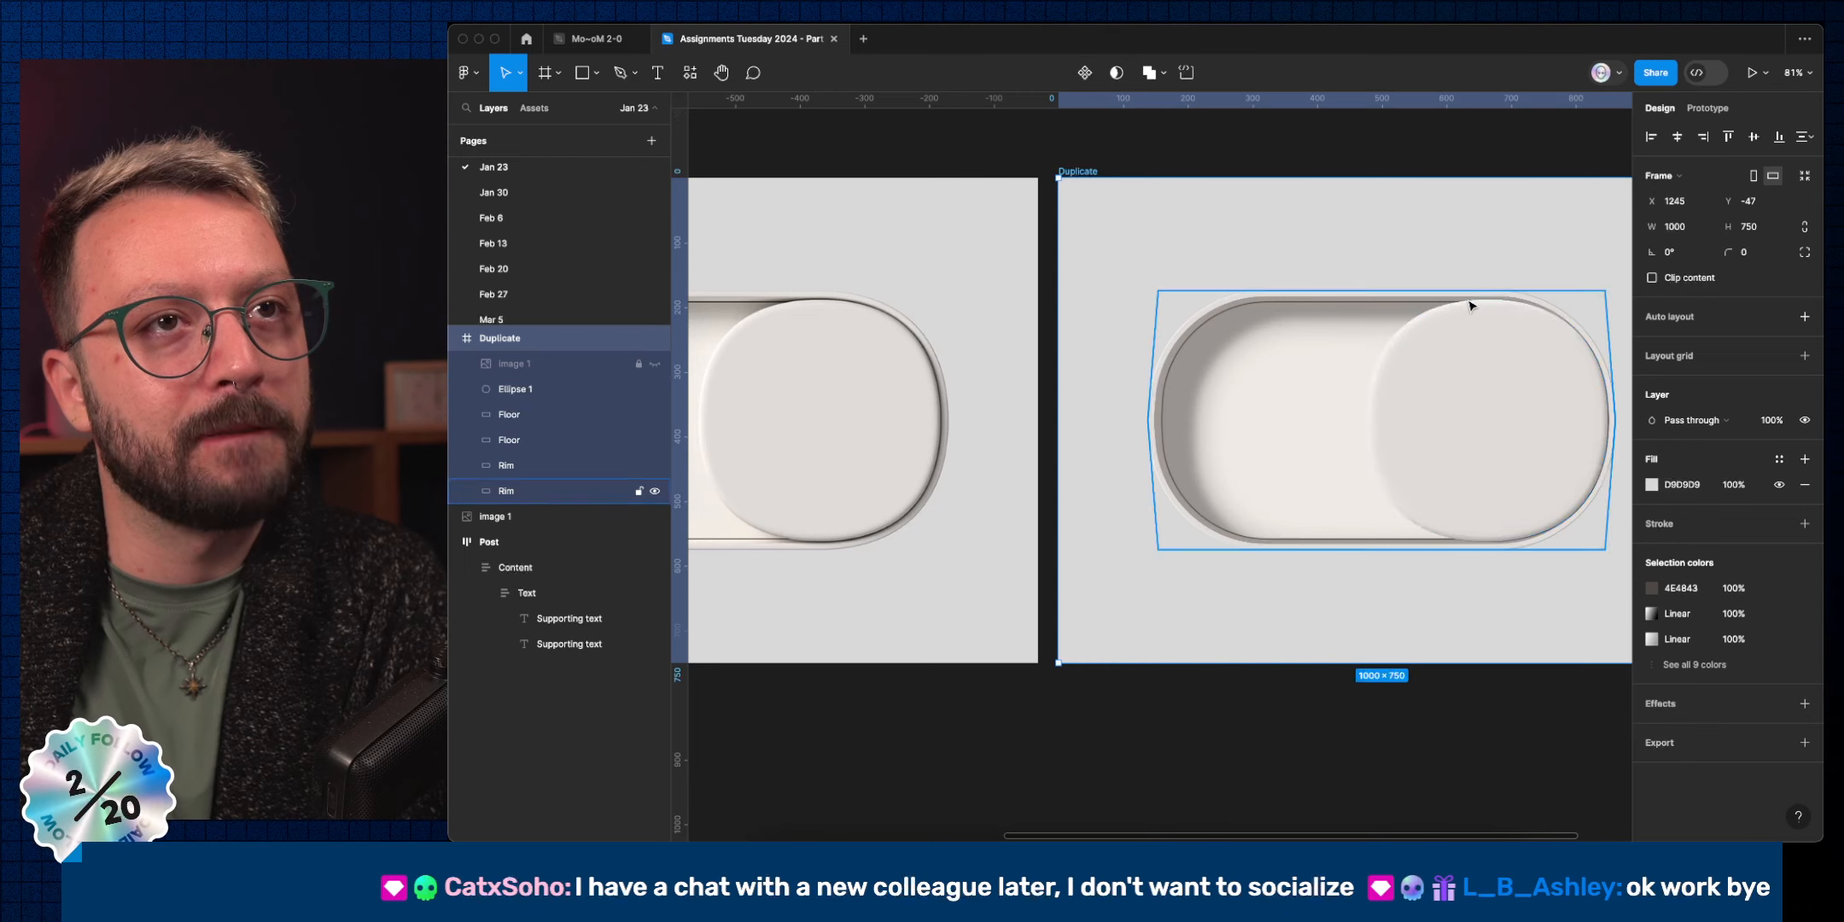
left_click(1559, 362)
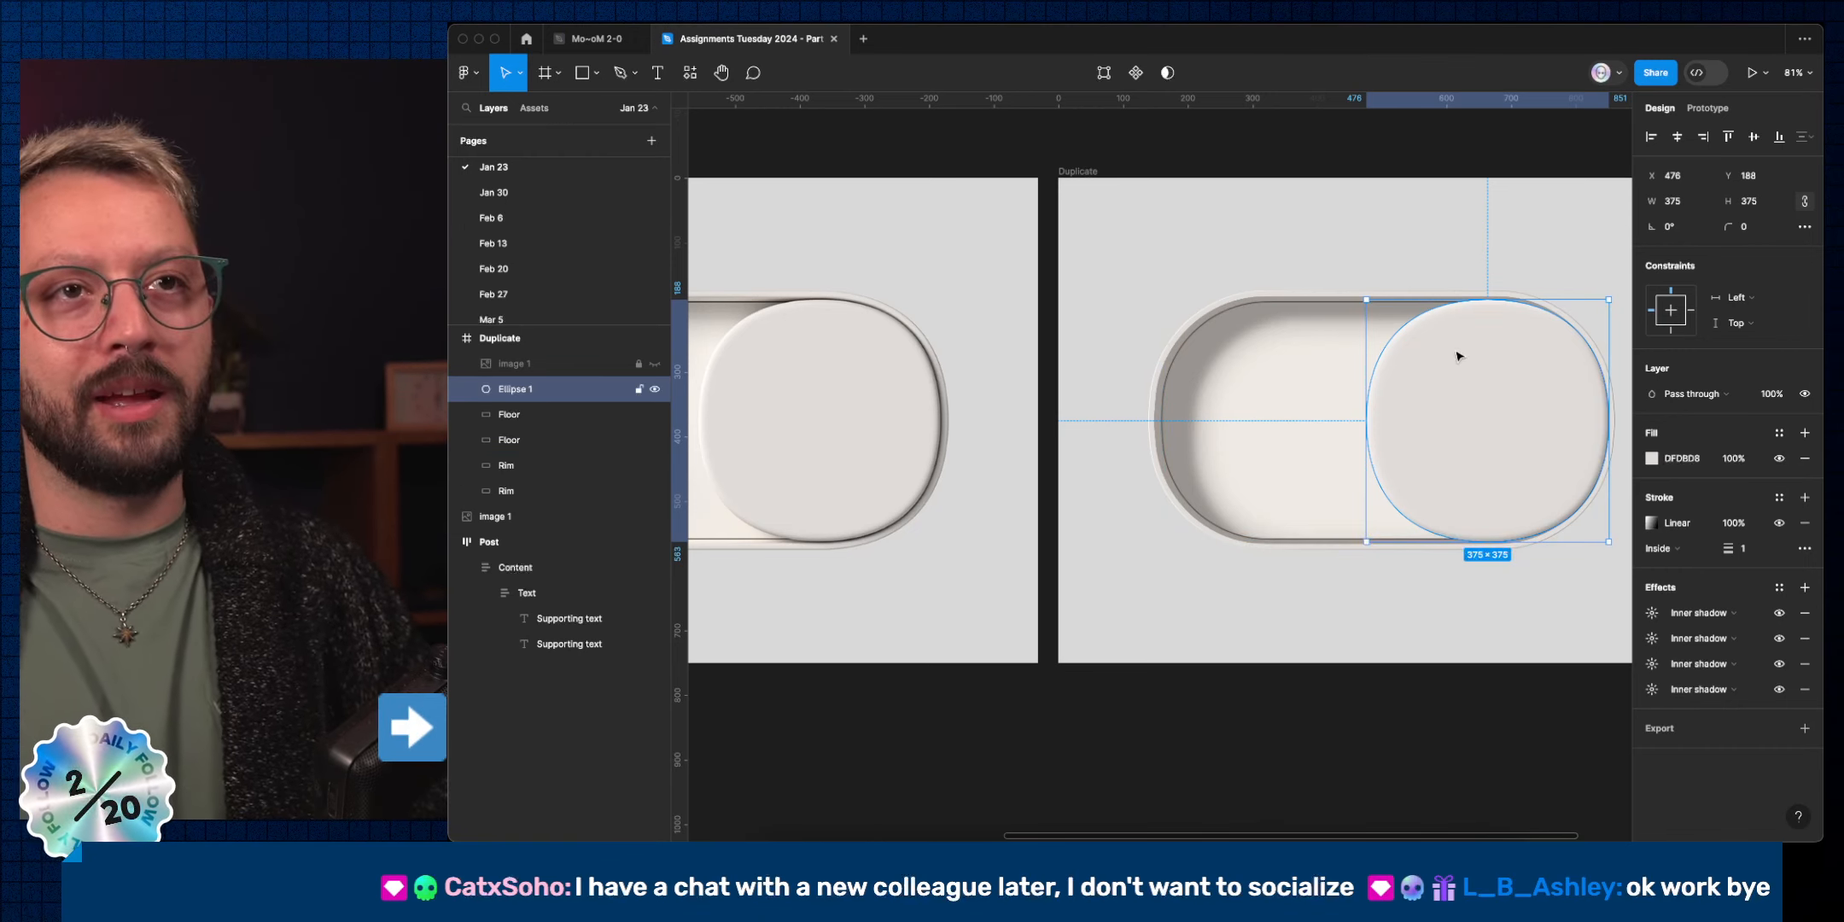
left_click(1433, 255)
scroll(1438, 255, "right", 3)
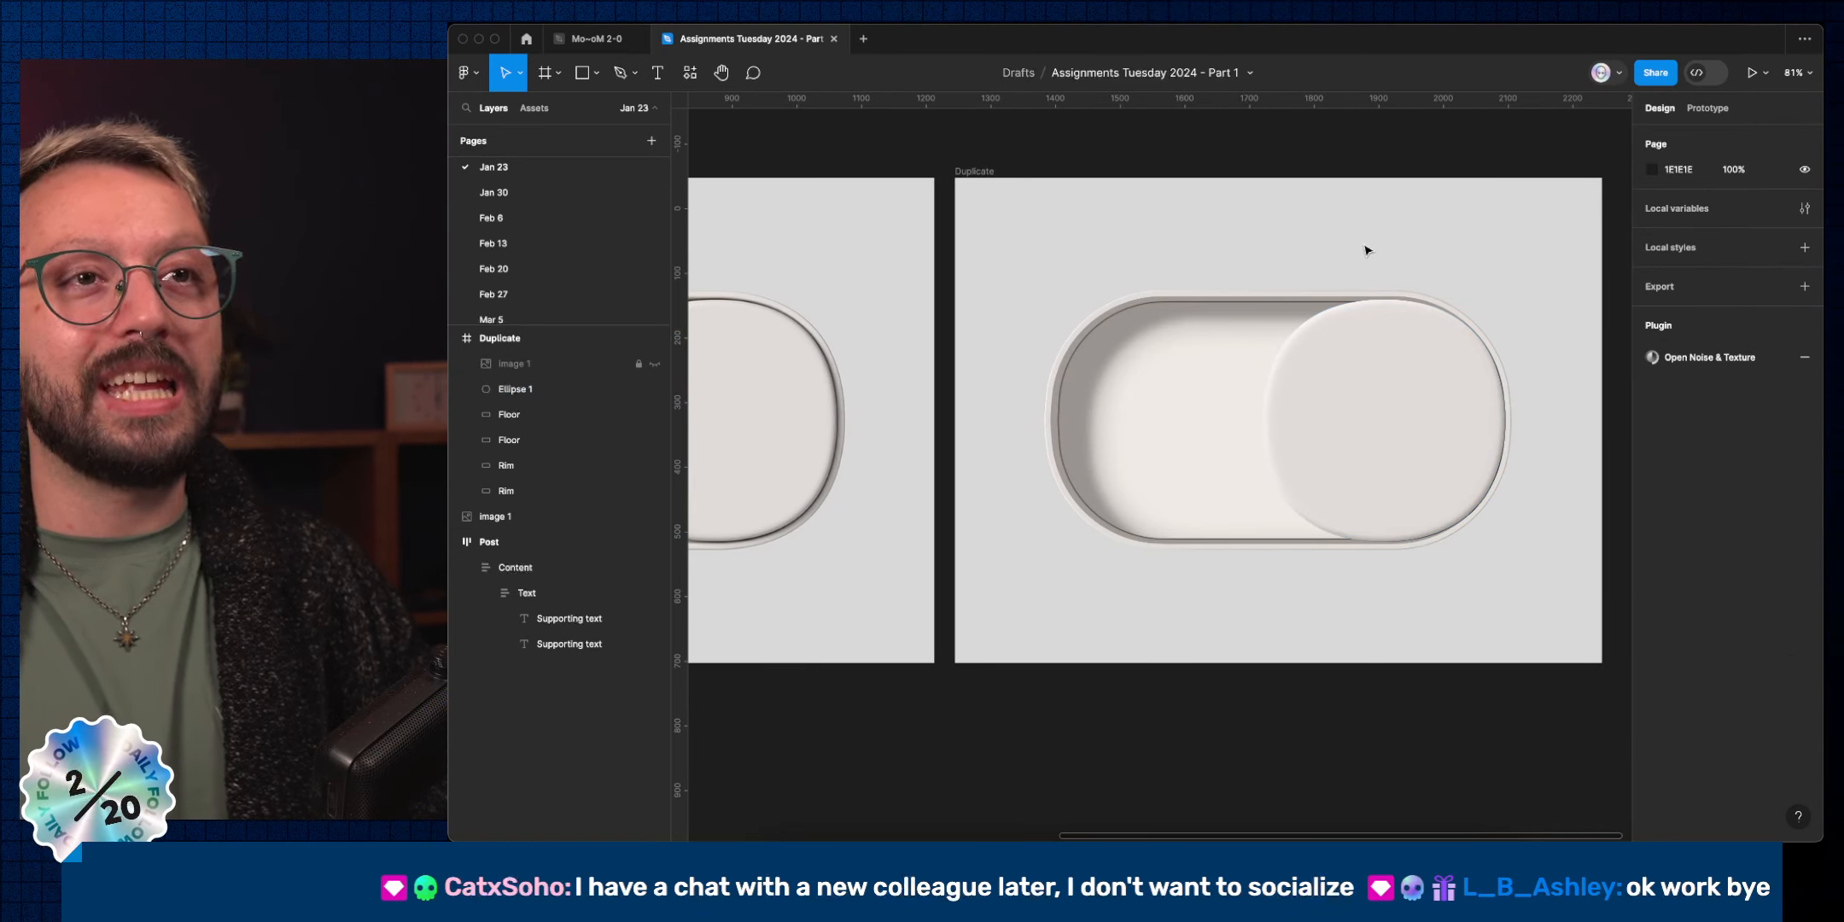
Select the 375×375 Ellipse 1 knob at X 476, Y 188.
left_click(1417, 426)
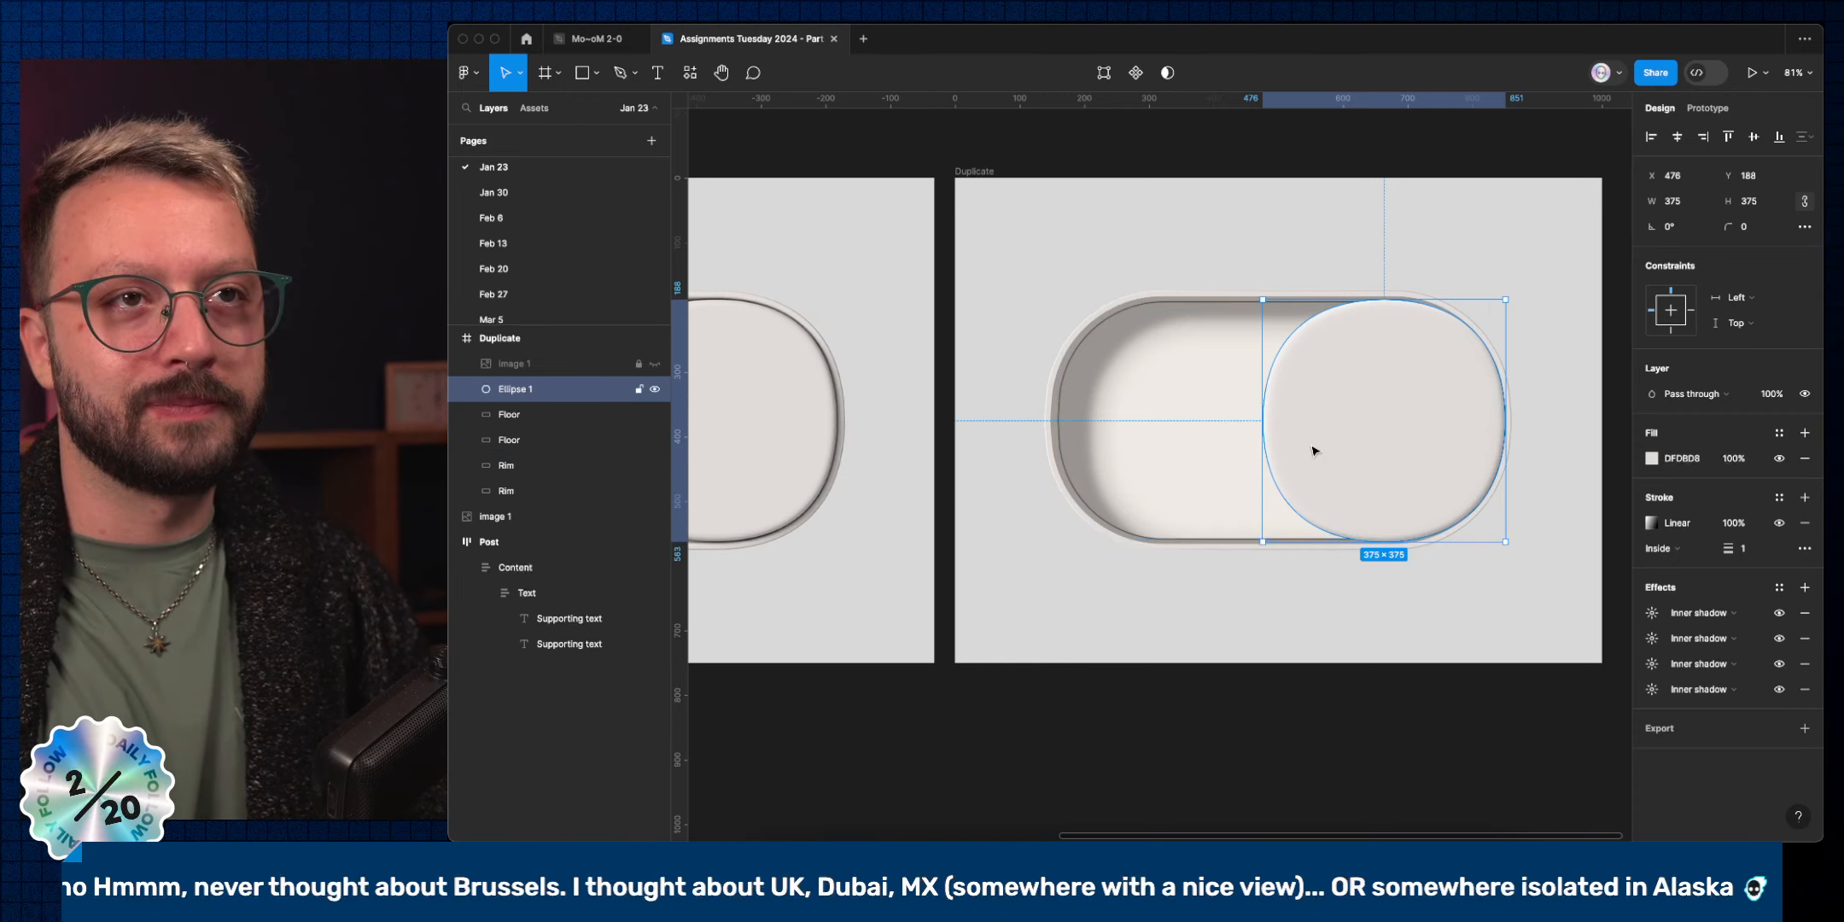
Nudge the knob 2 px left to X 474 and copy its full outline path.
key("Left")
key("Left")
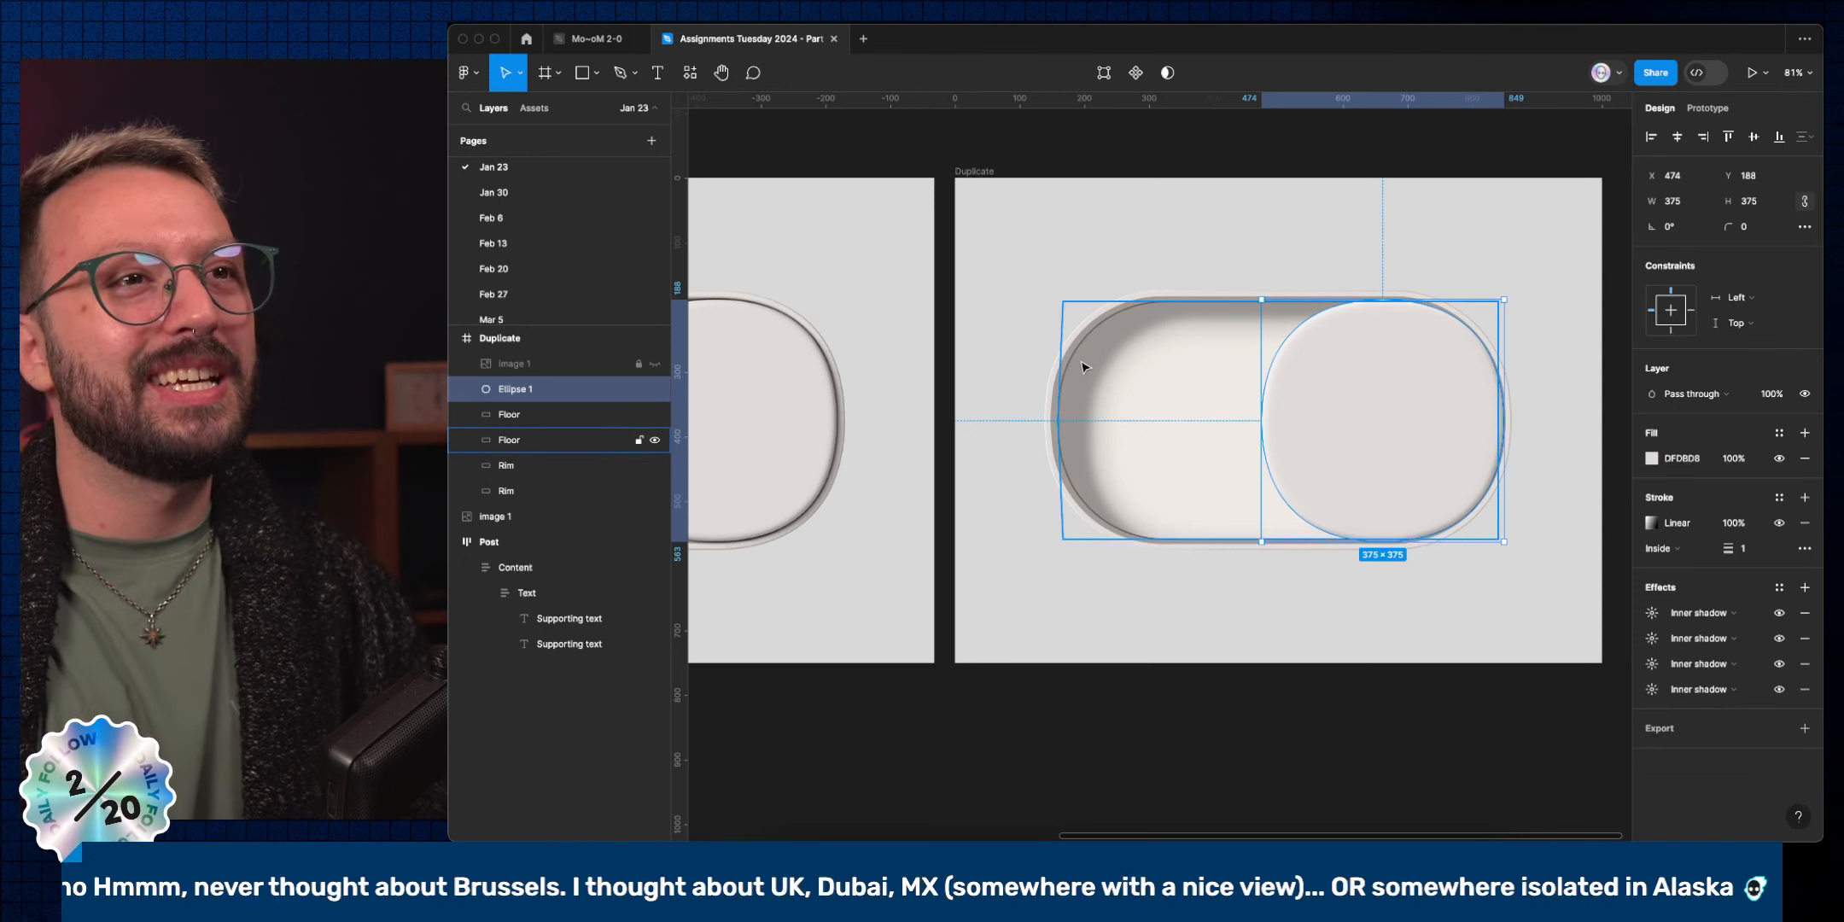
key("super")
left_click(1151, 300, "super")
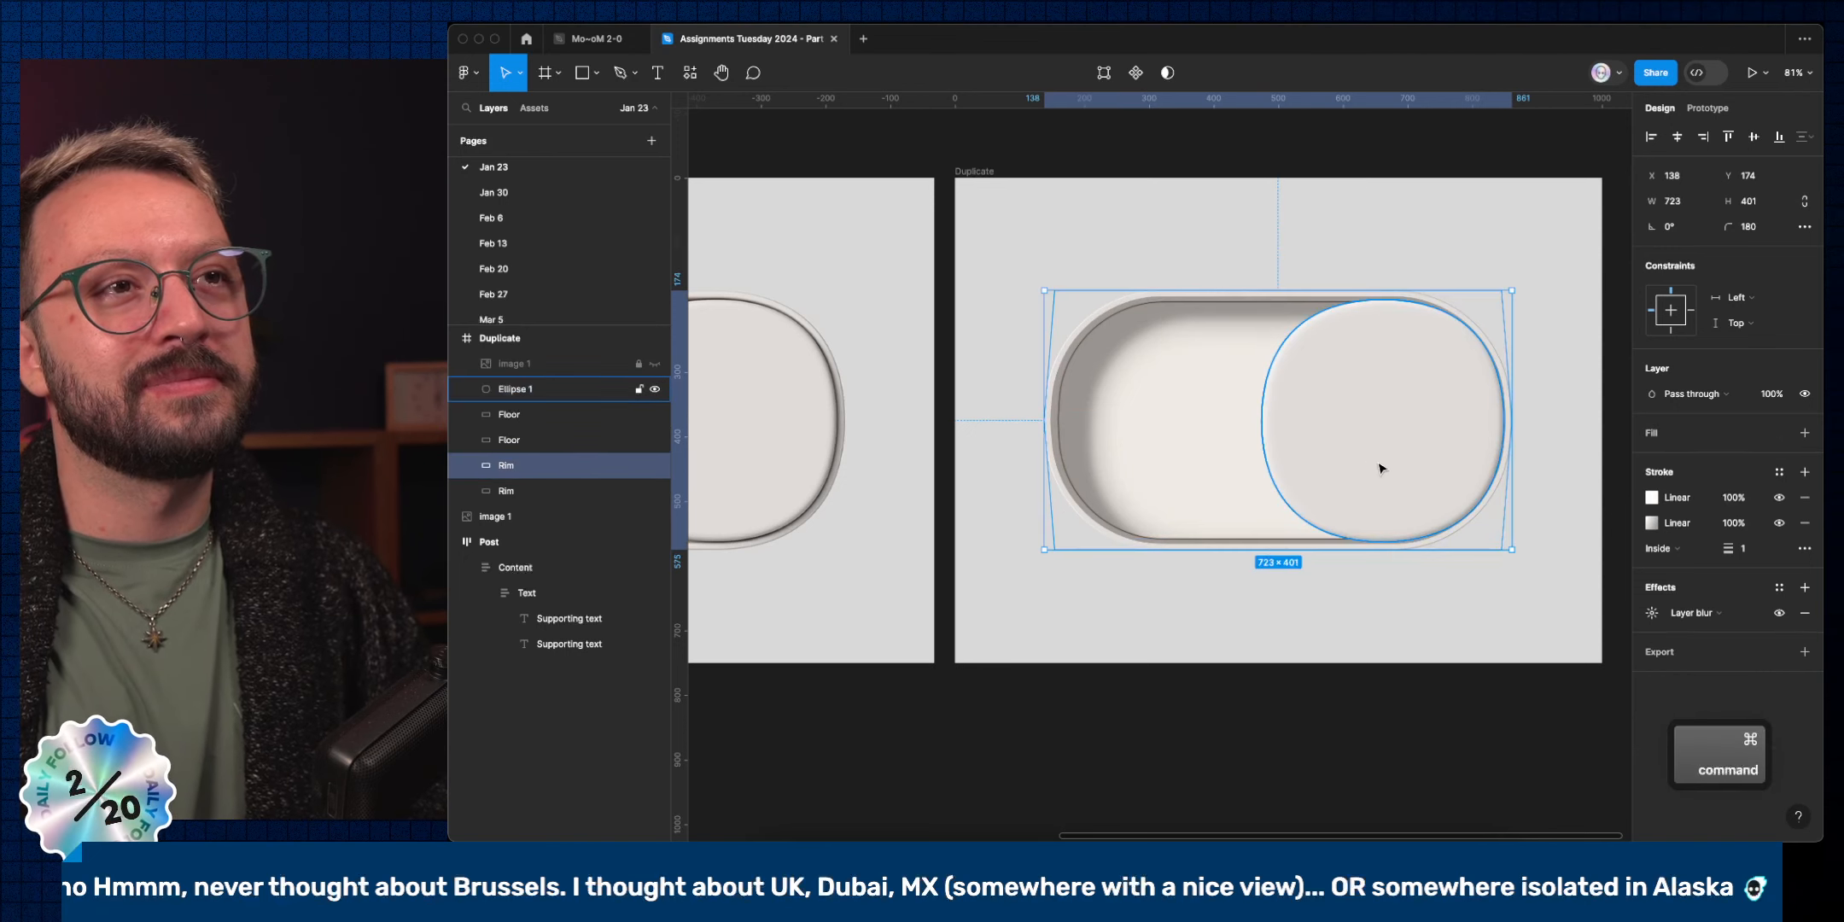
left_click(1384, 465)
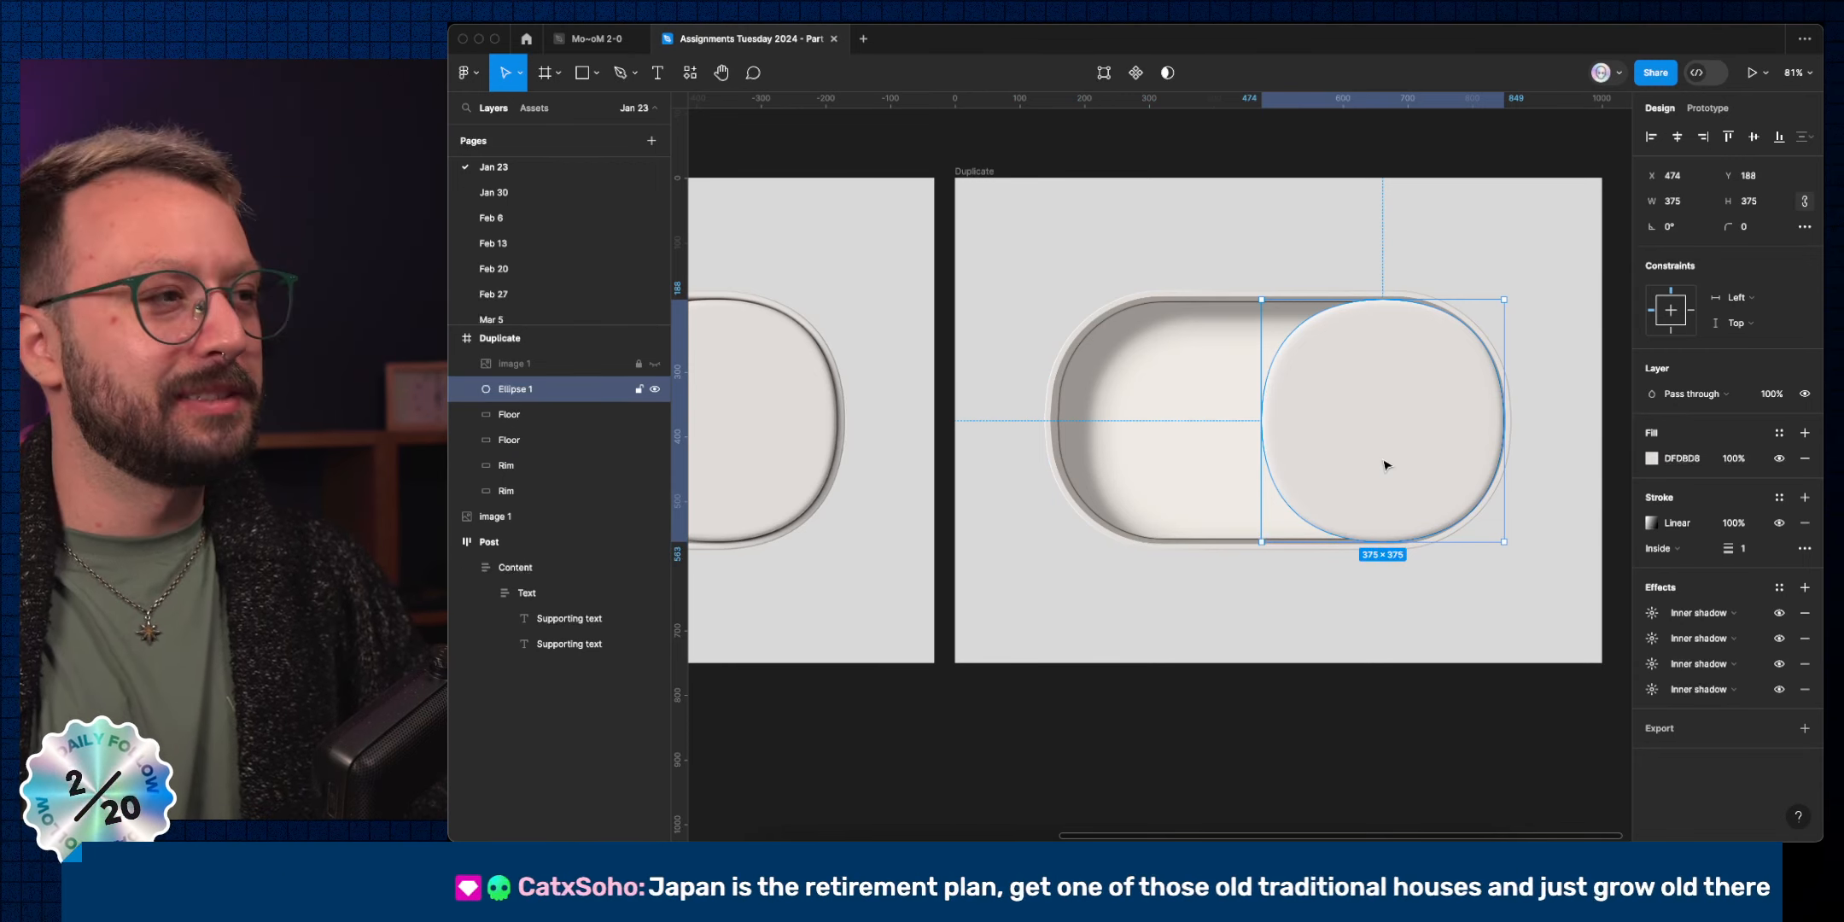
double_click(1385, 465)
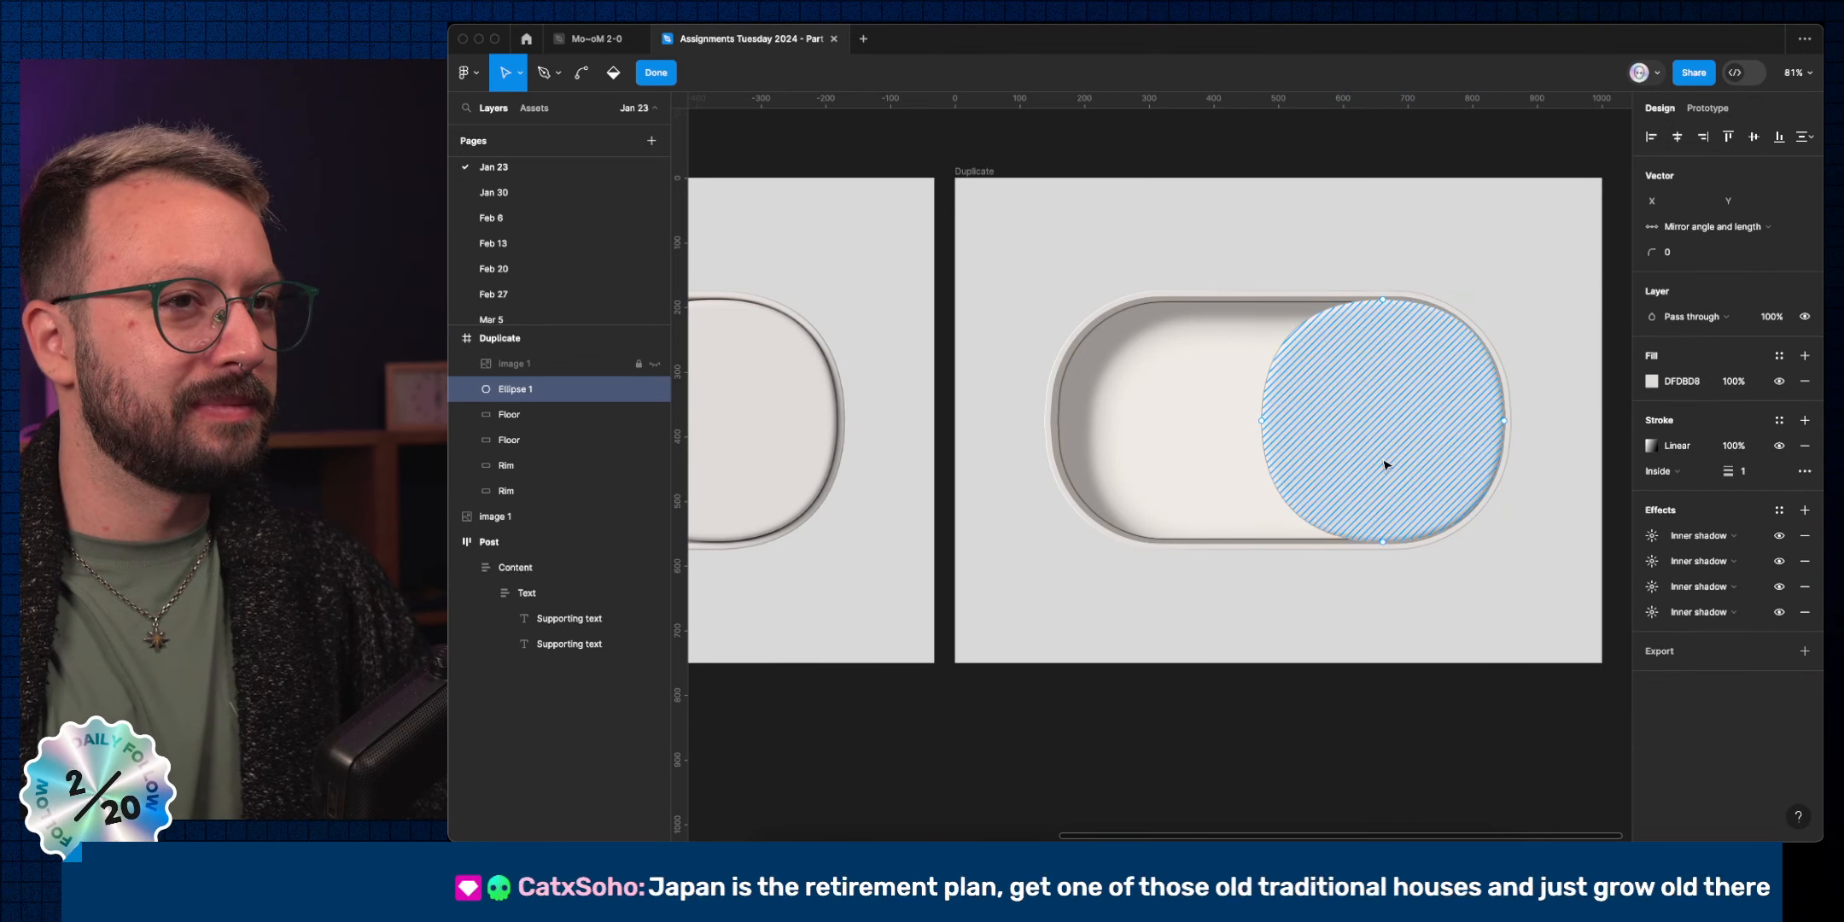
key("super+a")
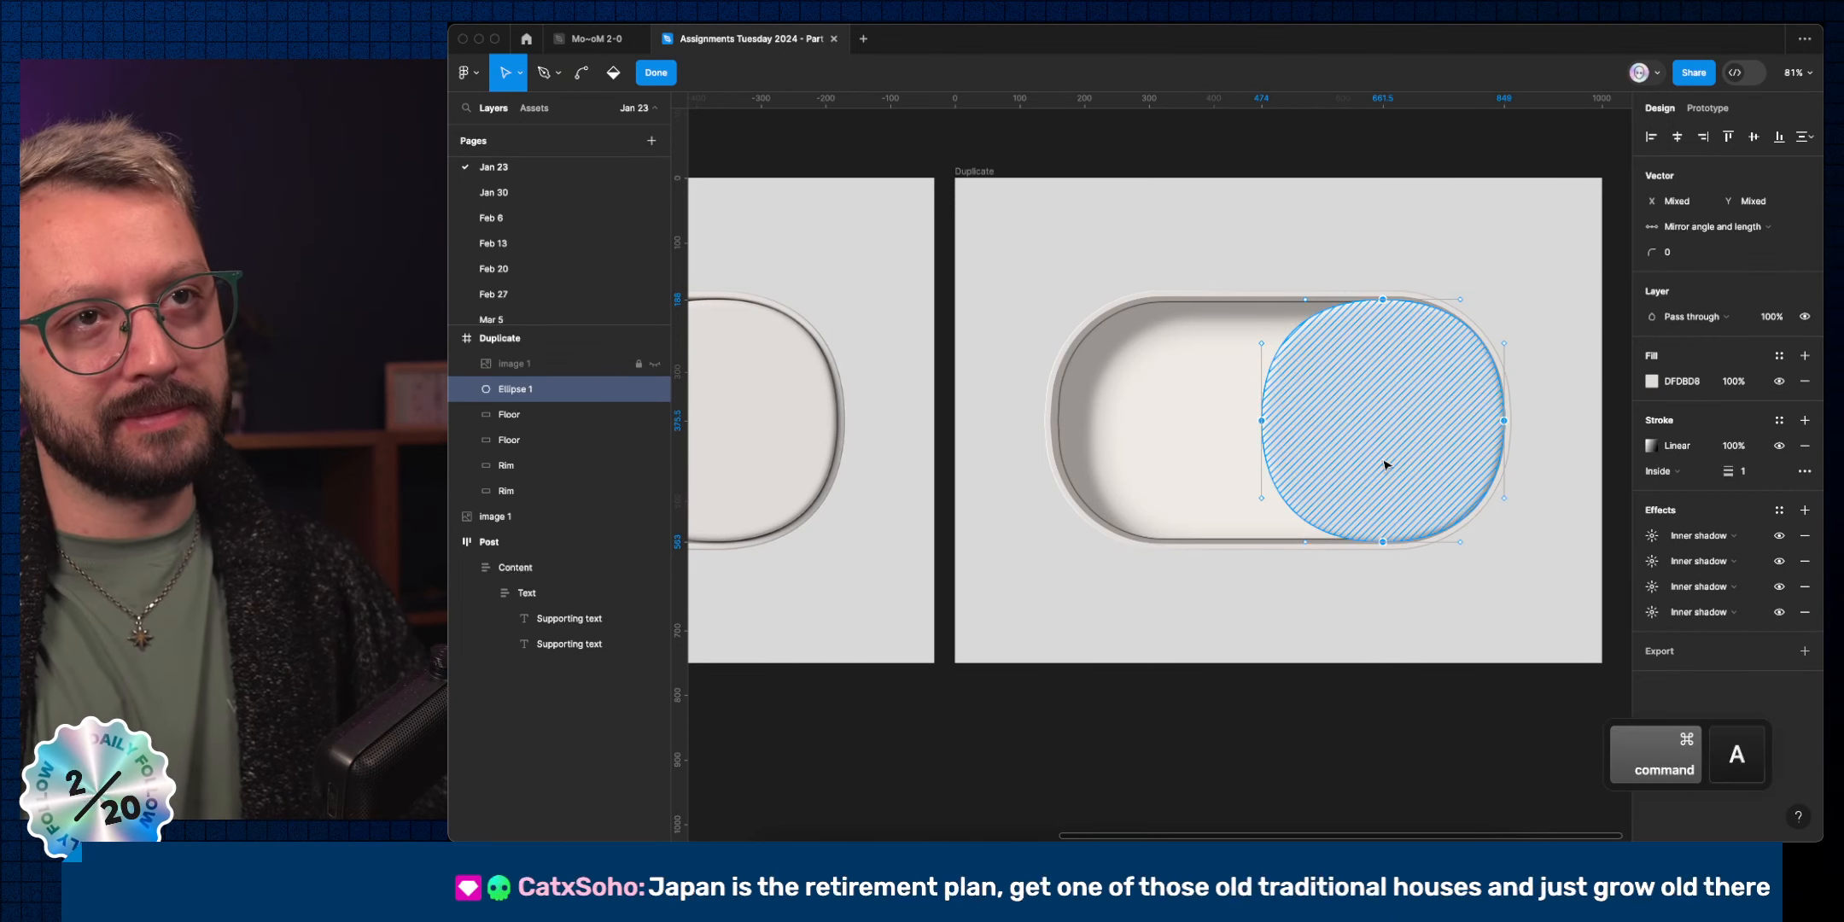
key("super+c")
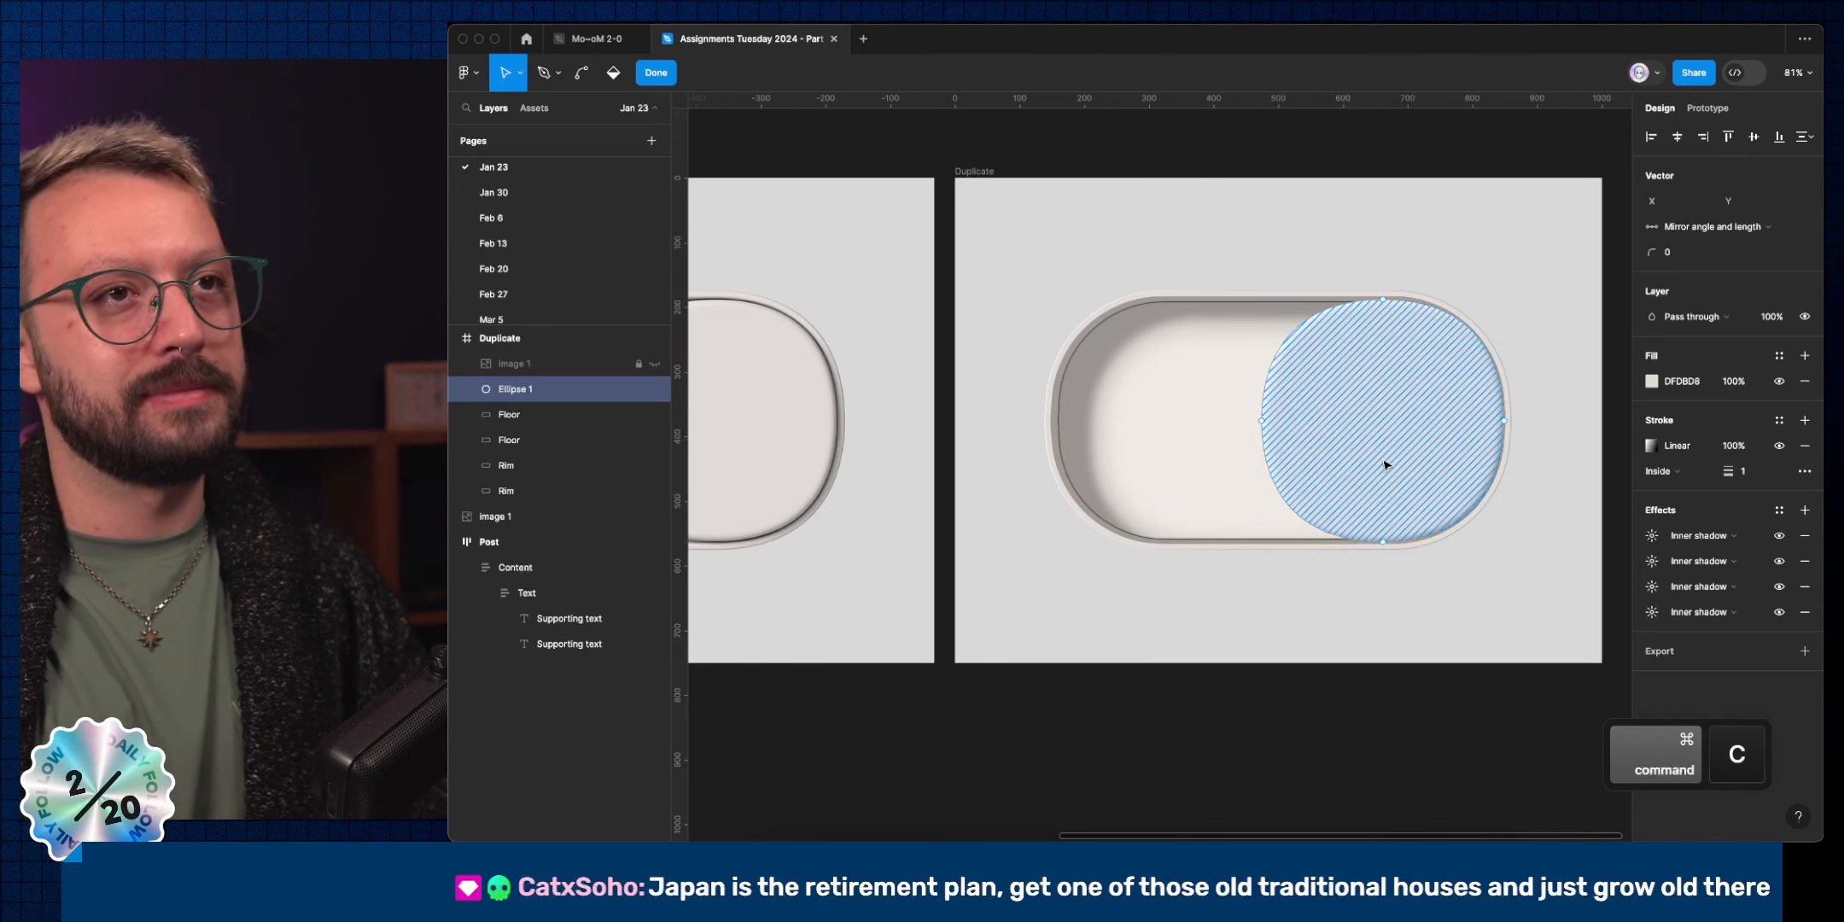
key("Escape")
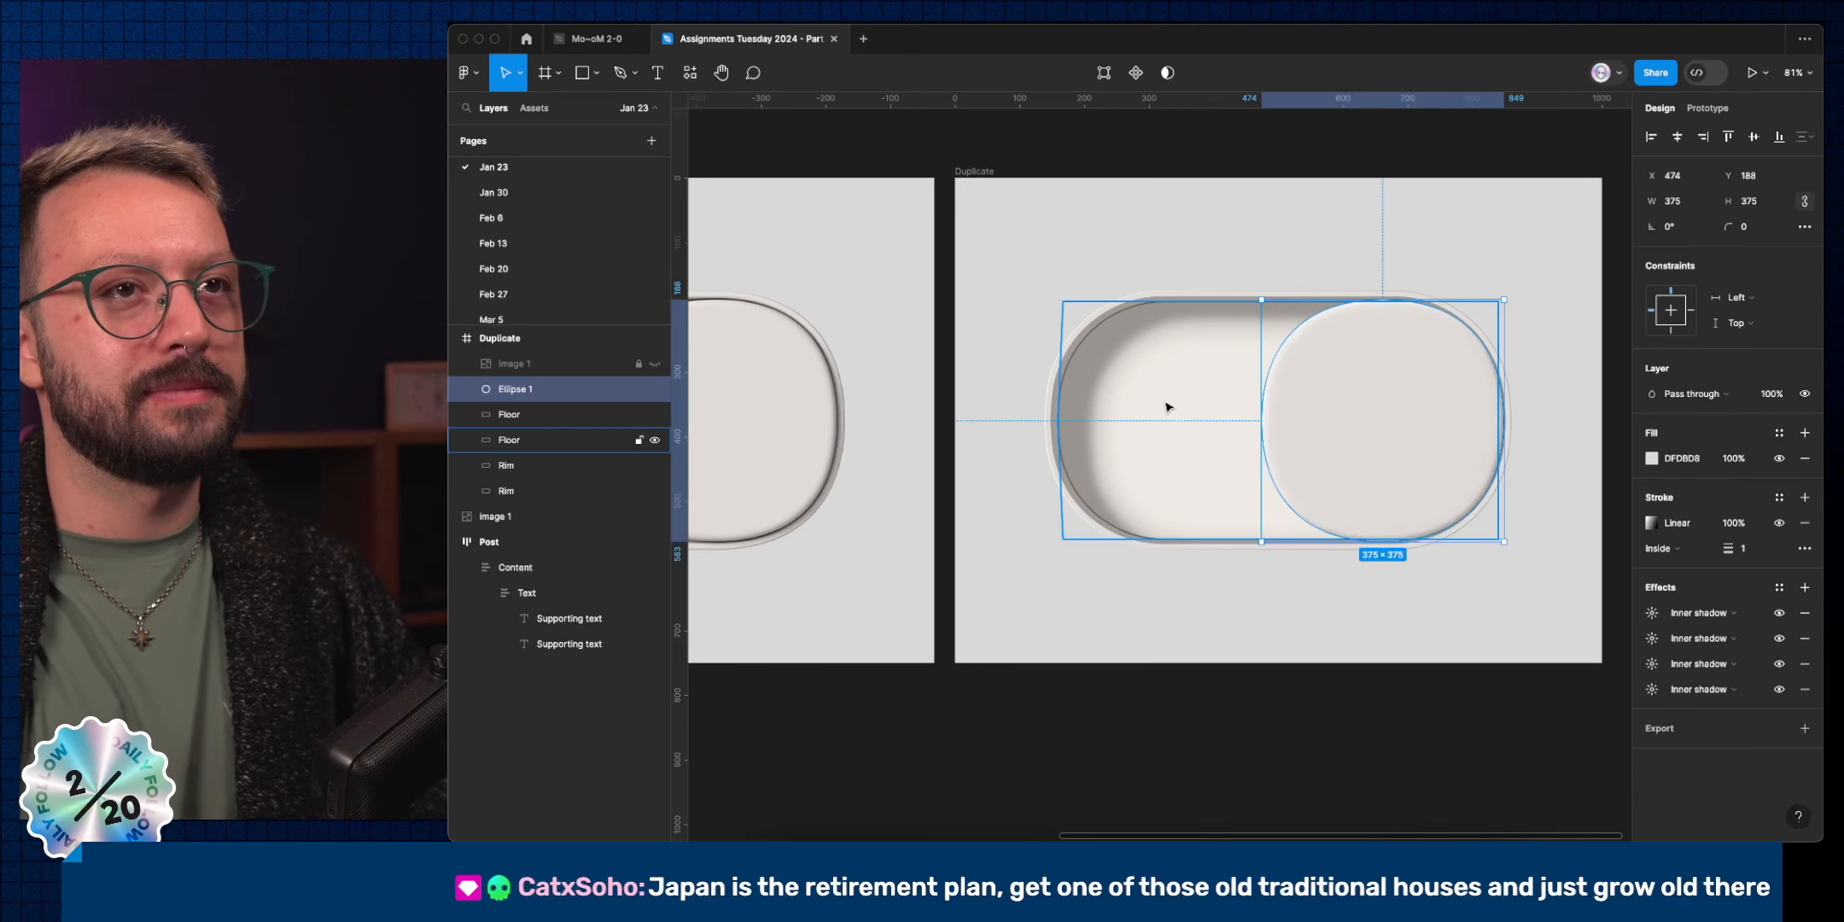
Paste the knob outline into the Rim path, delete its right and bottom points, and drag the arc left.
left_click(1133, 303, "super")
double_click(1134, 304)
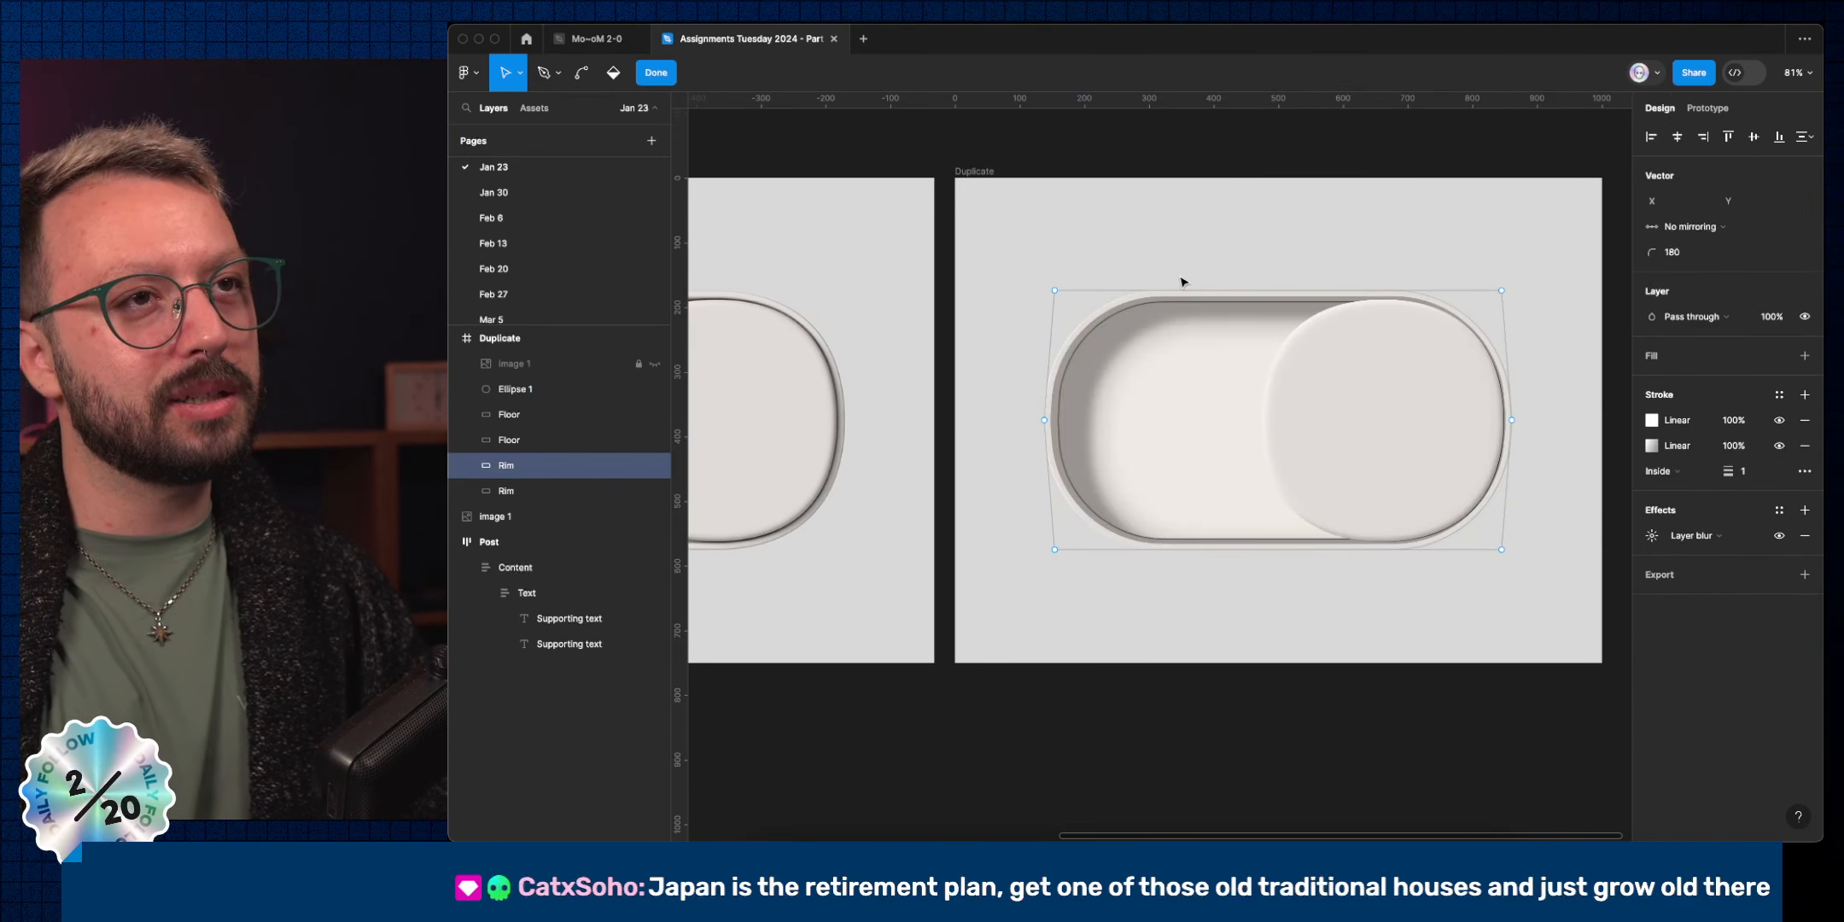
key("super+v")
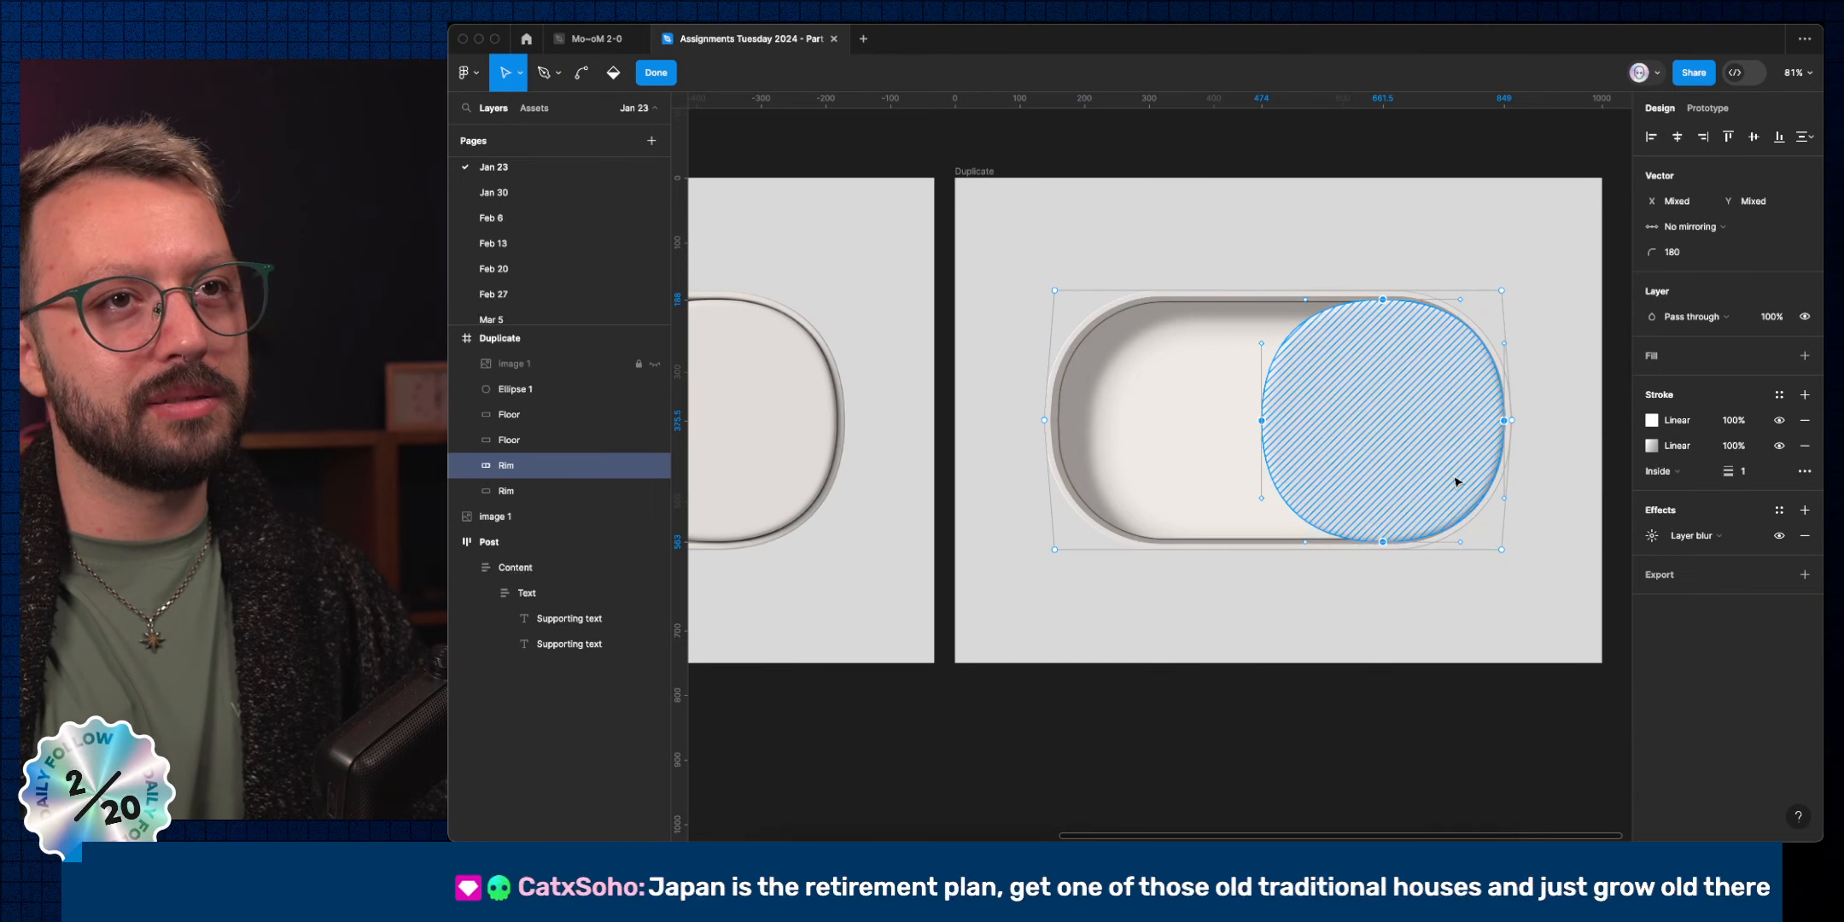
left_click(1504, 420)
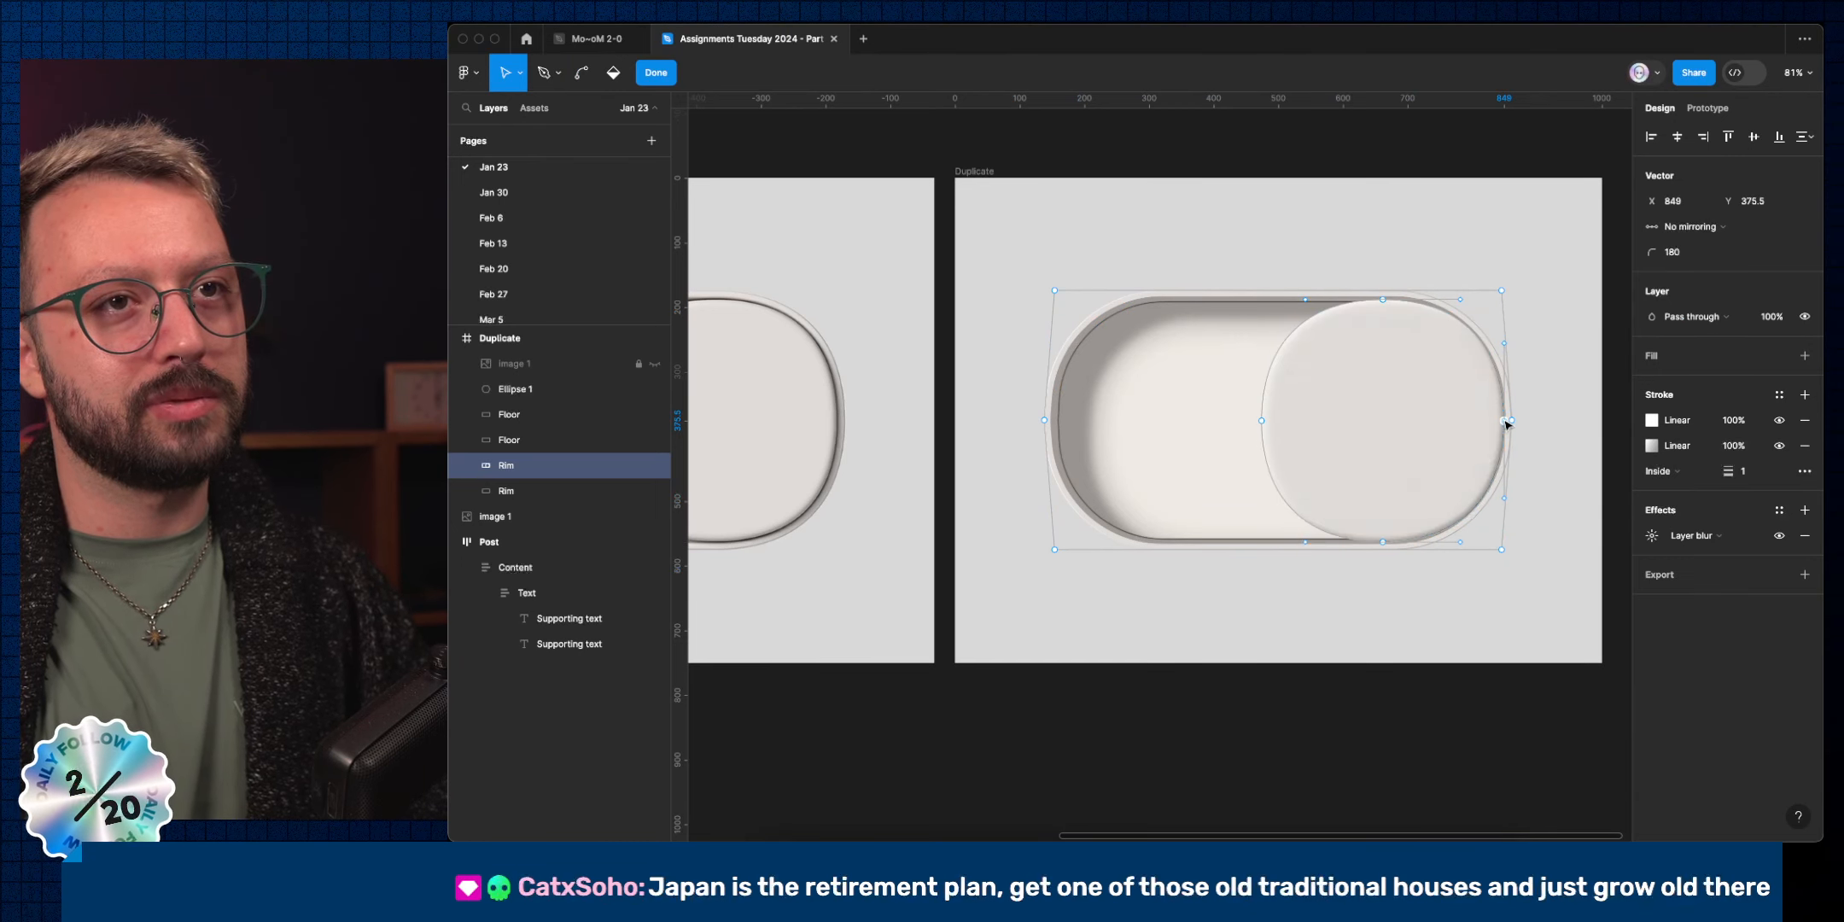
left_click(1383, 542, "shift")
key("BackSpace")
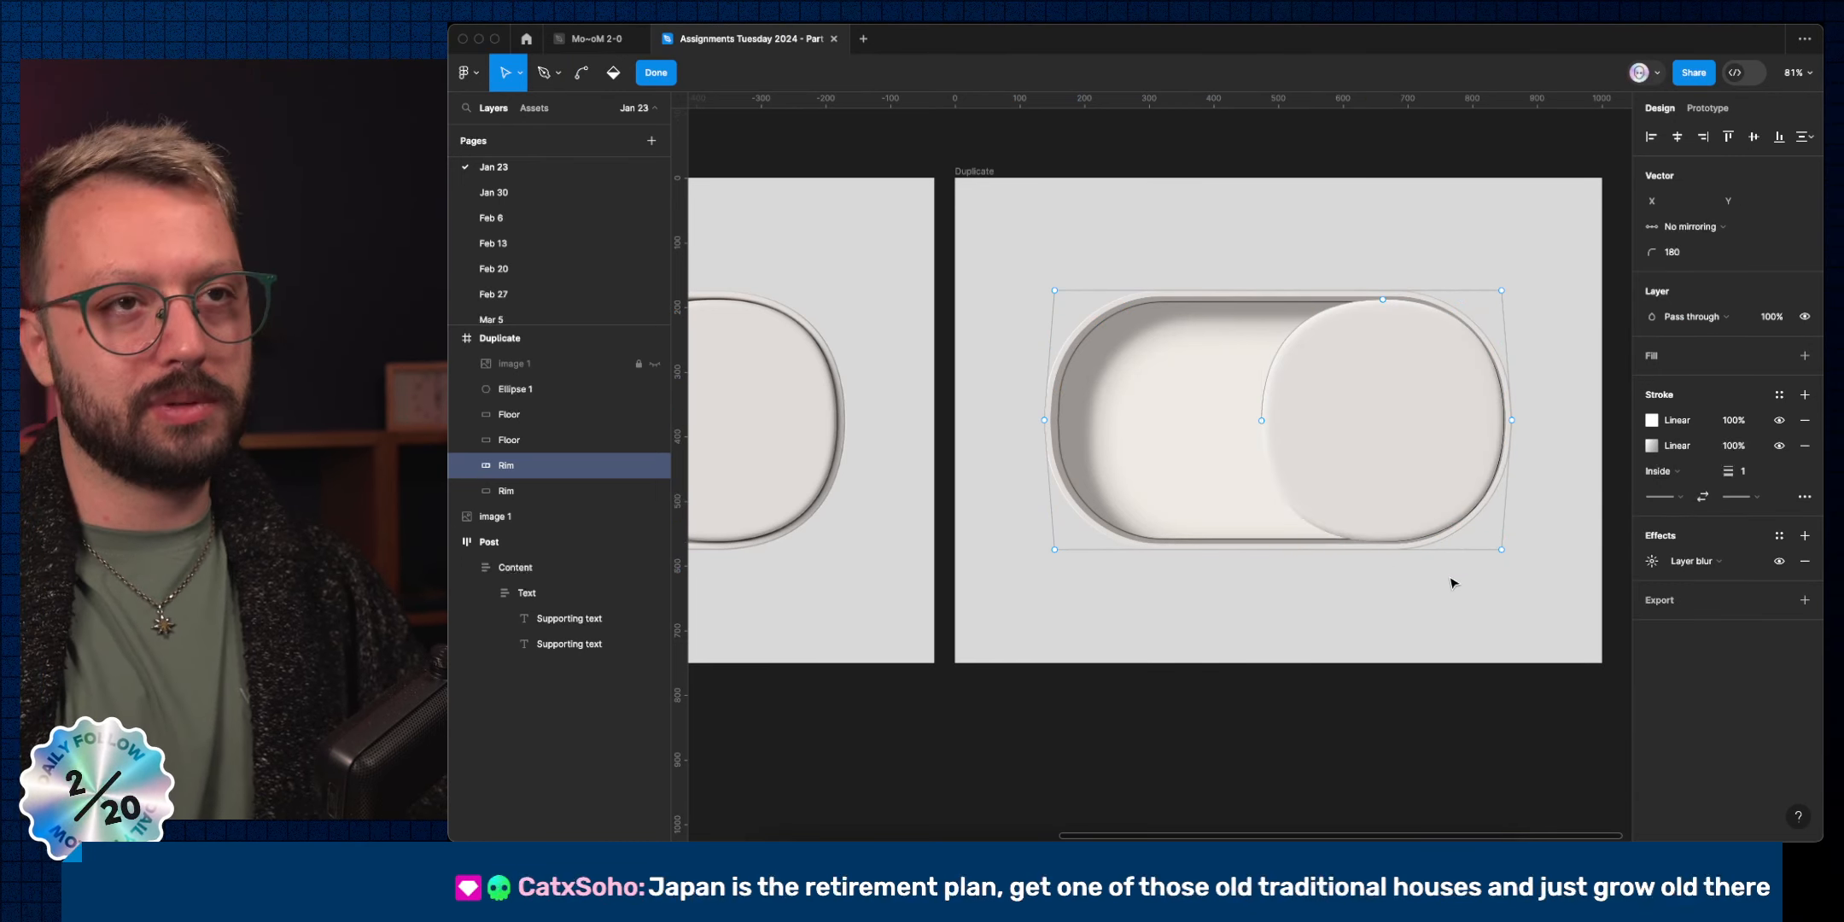
mouse_move(1305, 329)
left_mouse_down()
mouse_move(1219, 354)
mouse_move(1049, 315)
mouse_move(1066, 326)
mouse_move(1090, 305)
left_mouse_up()
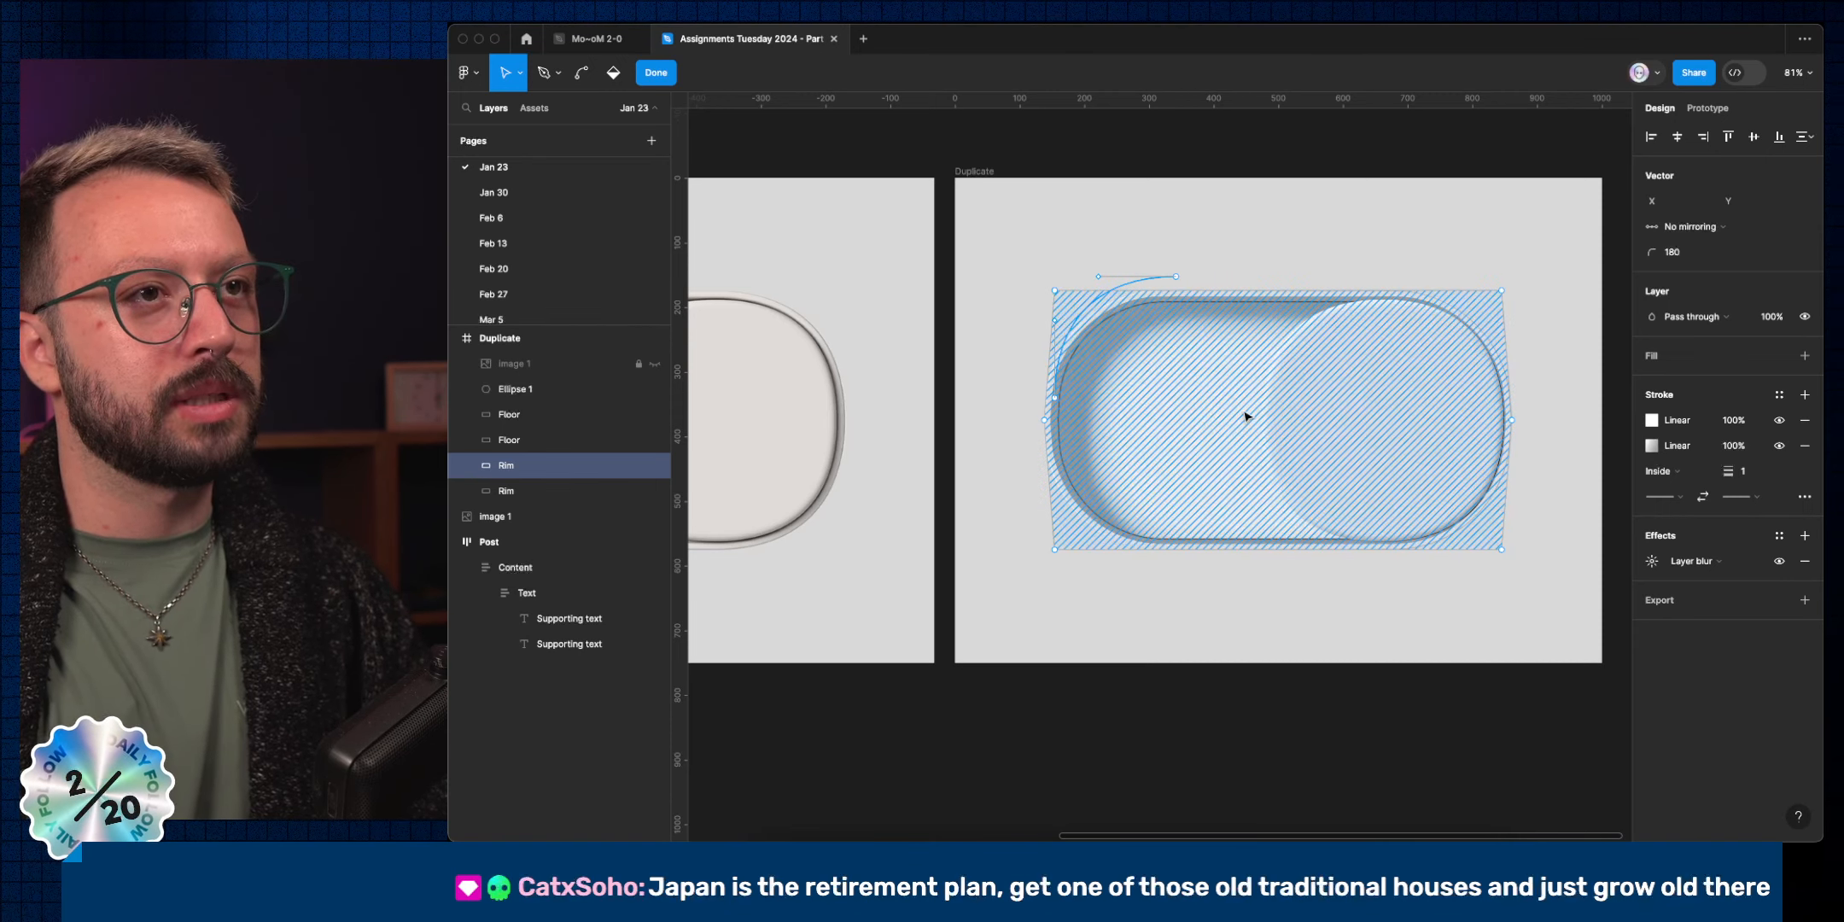
scroll(1086, 332, "up", 3)
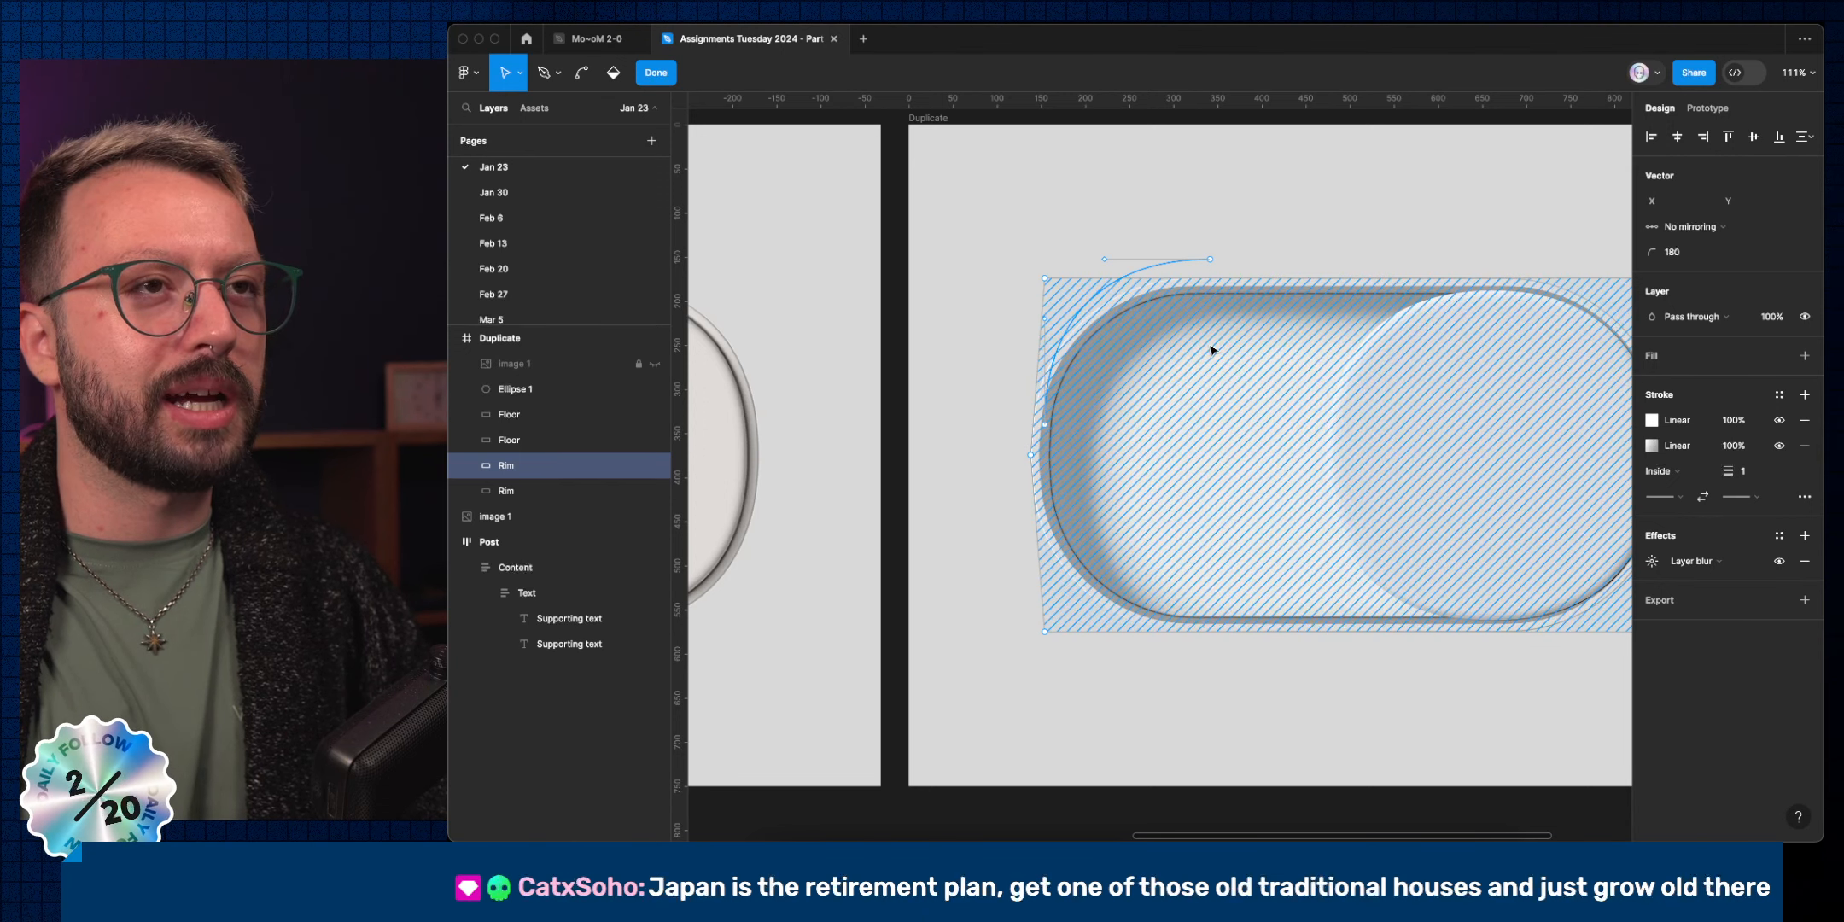
left_click(1216, 264)
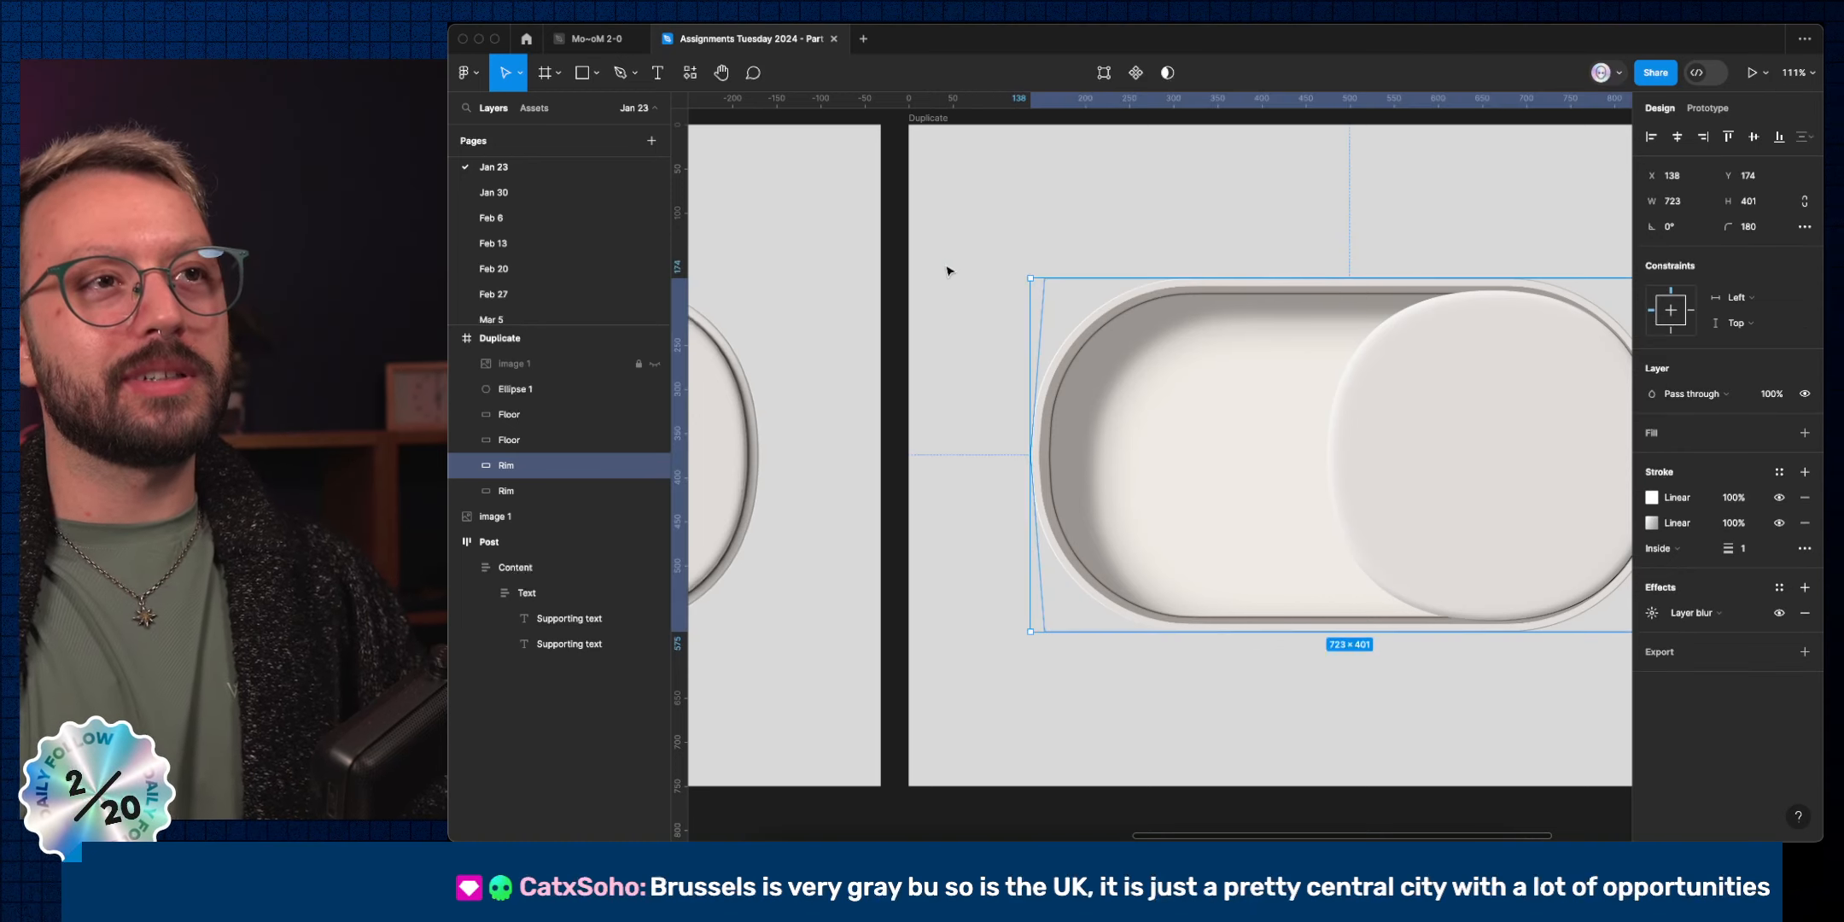
Finish editing the Rim path and leave the toggle deselected.
left_click(991, 448)
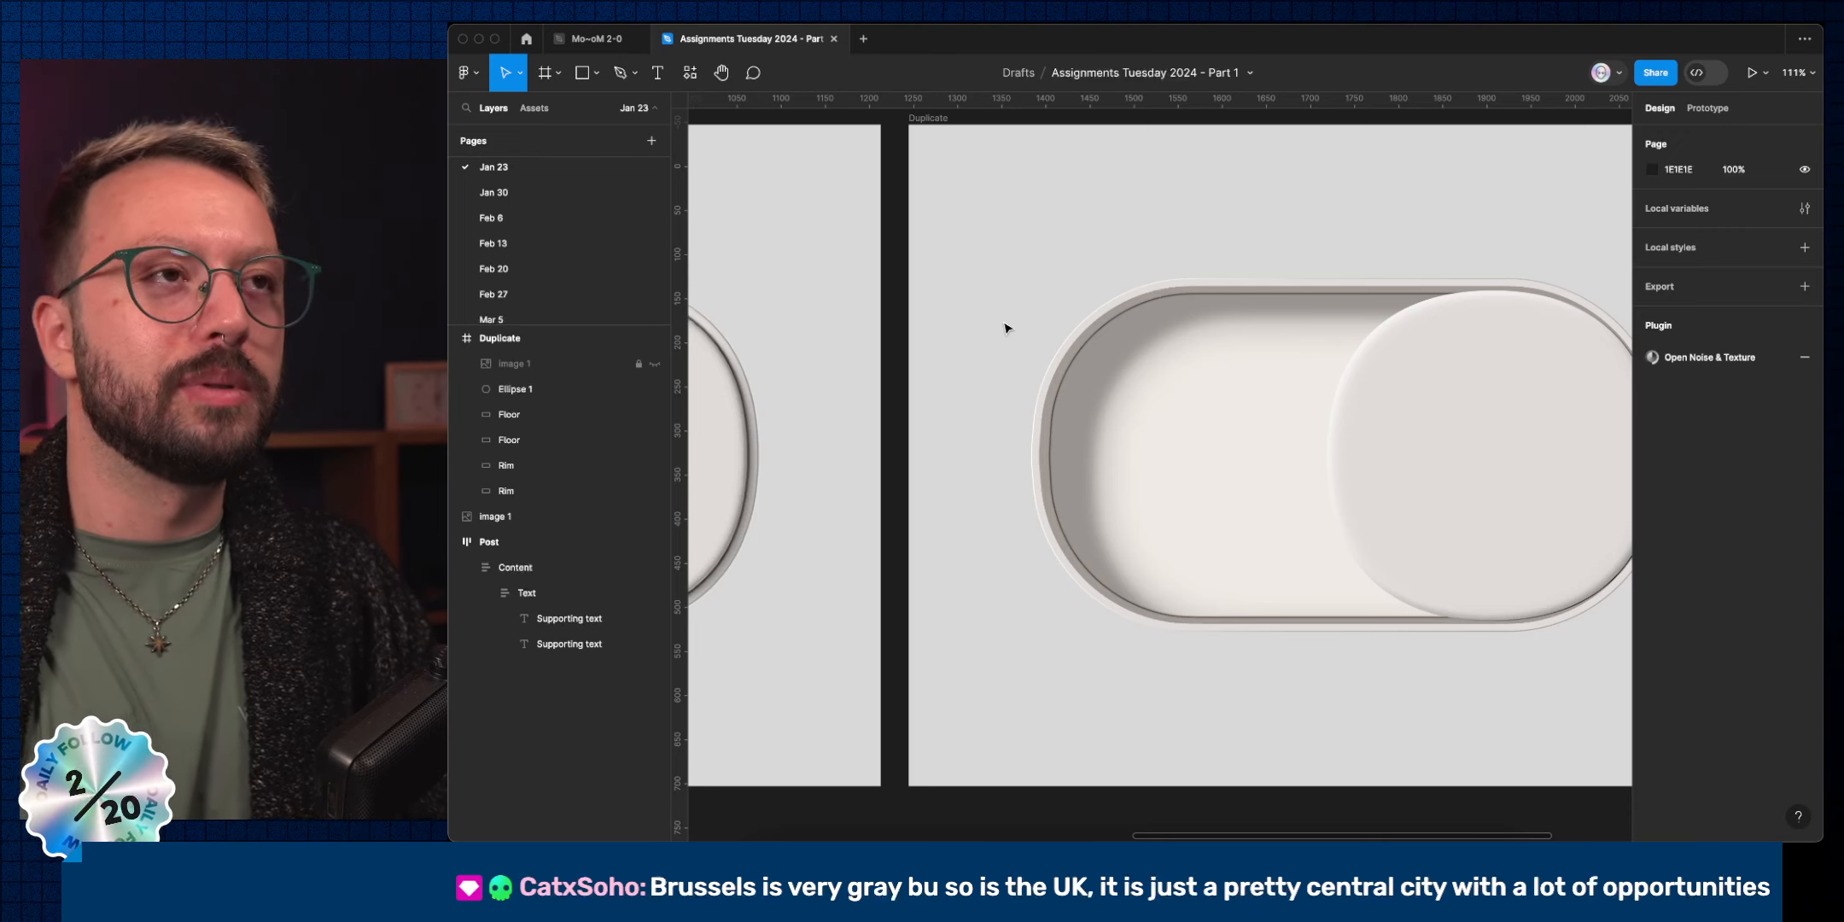
Open the photographer's Instagram profile in a new Arc tab.
key("ctrl+Left")
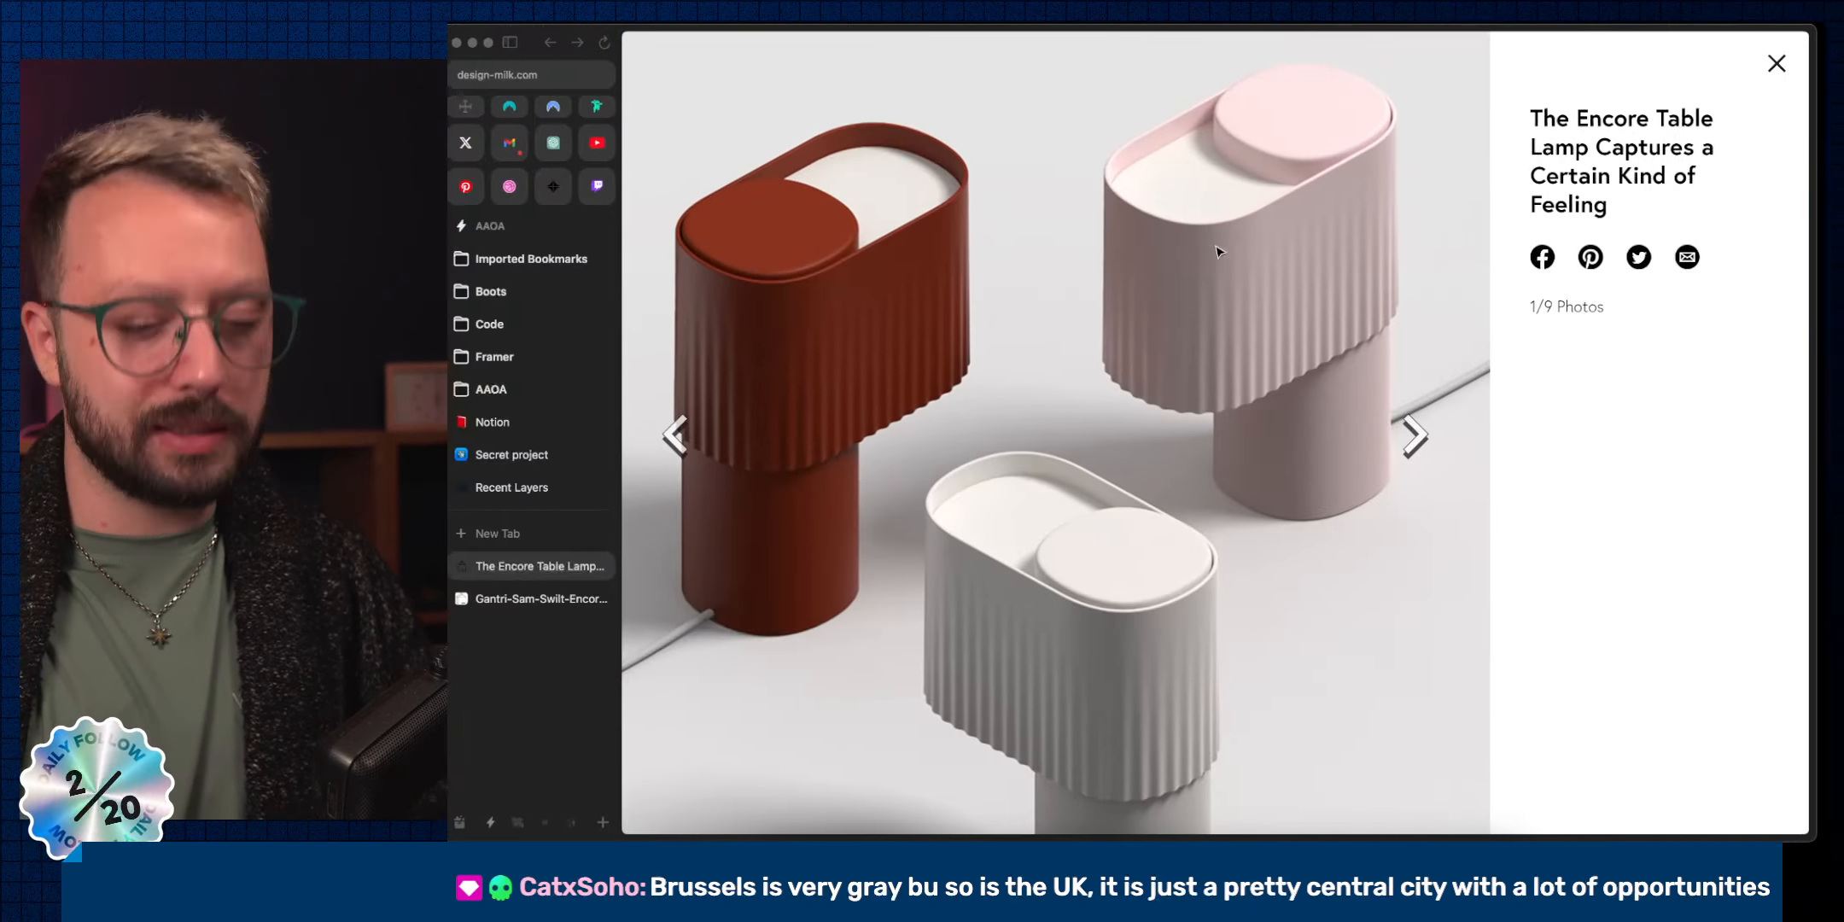
key("super+t")
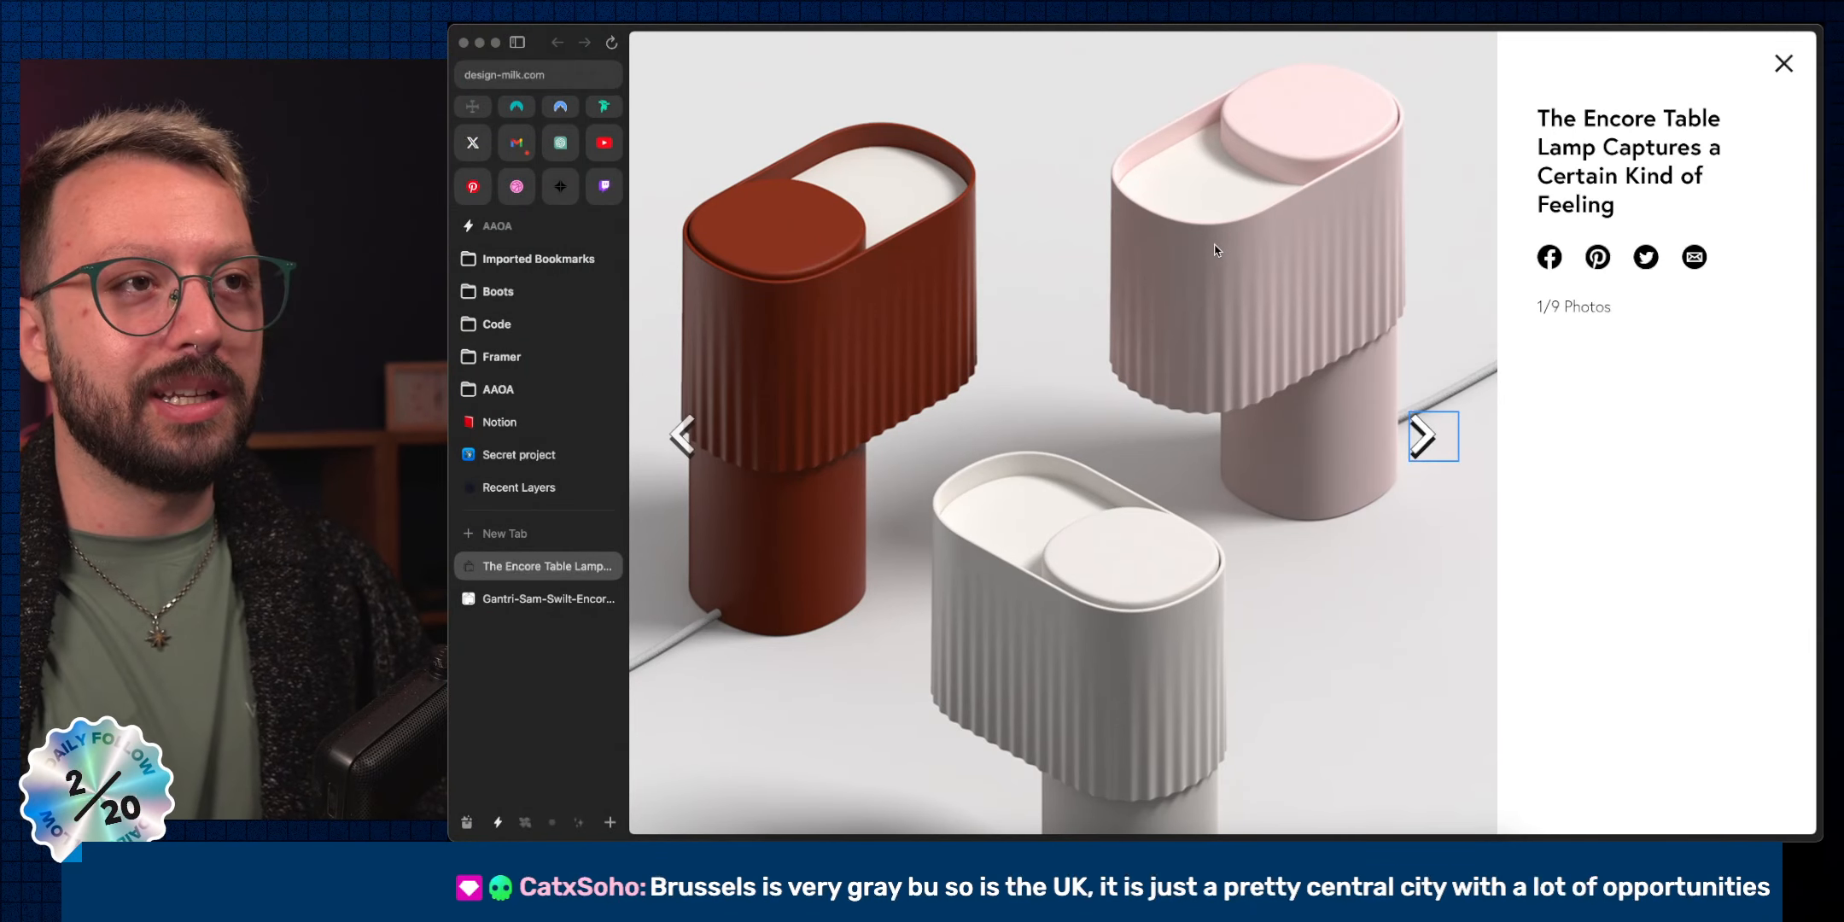
key("super+t")
type("instagram.com")
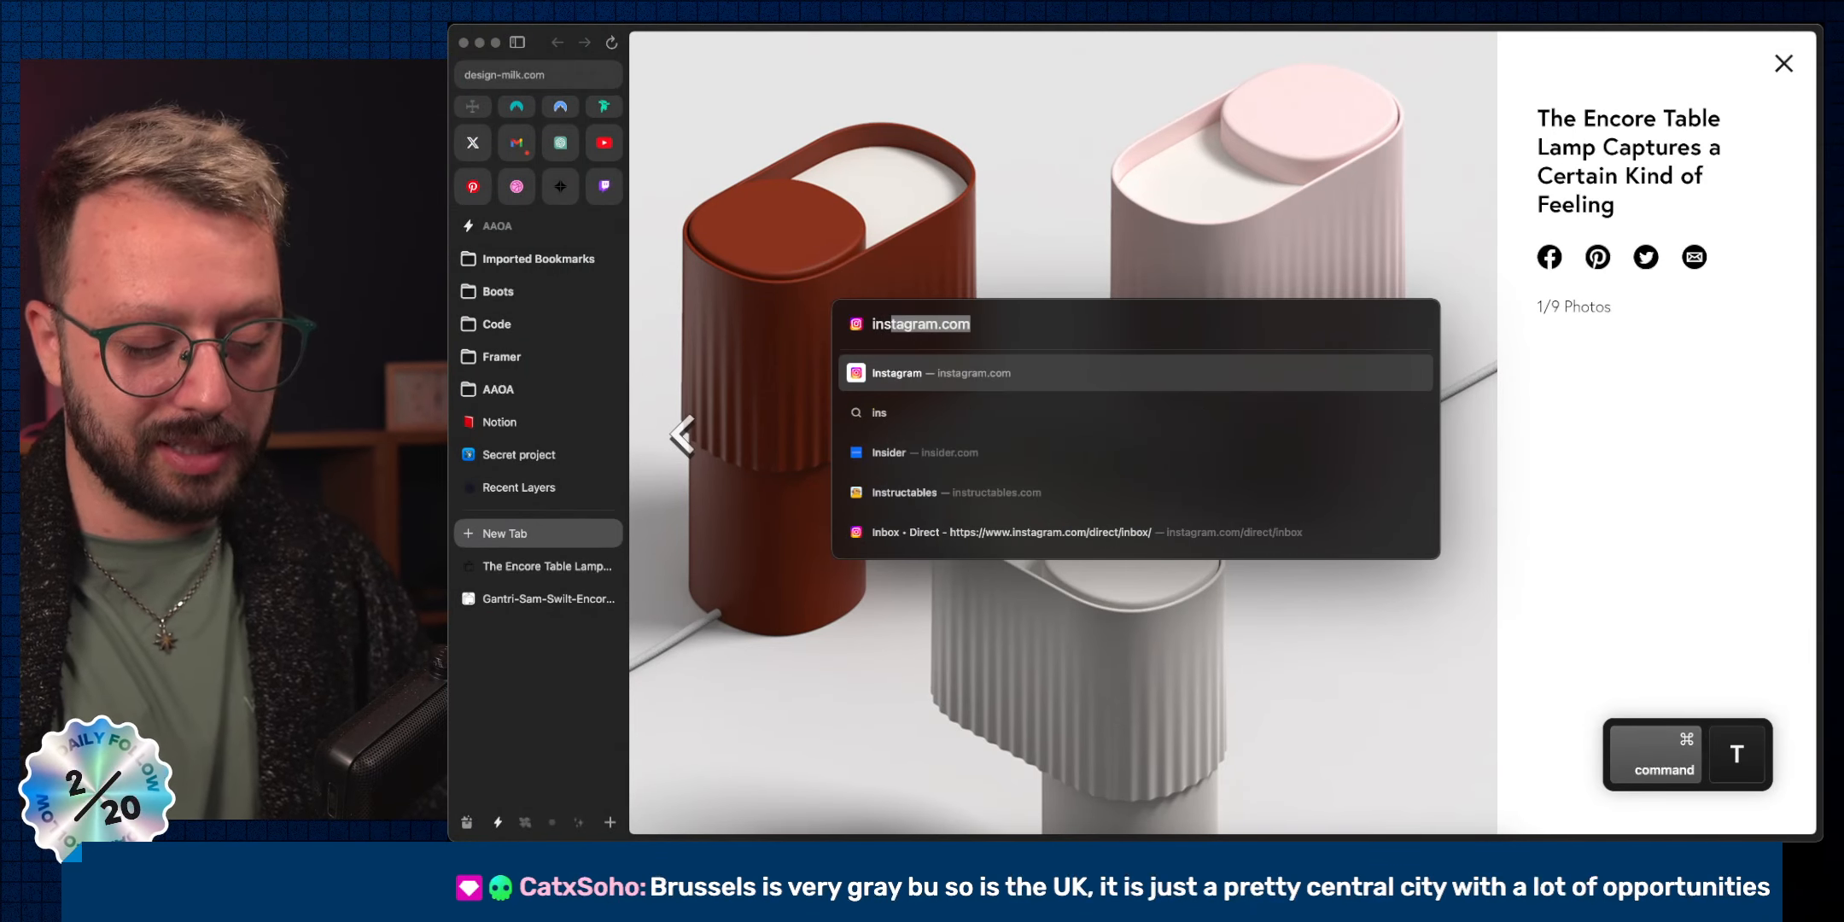
key("Right")
type("/")
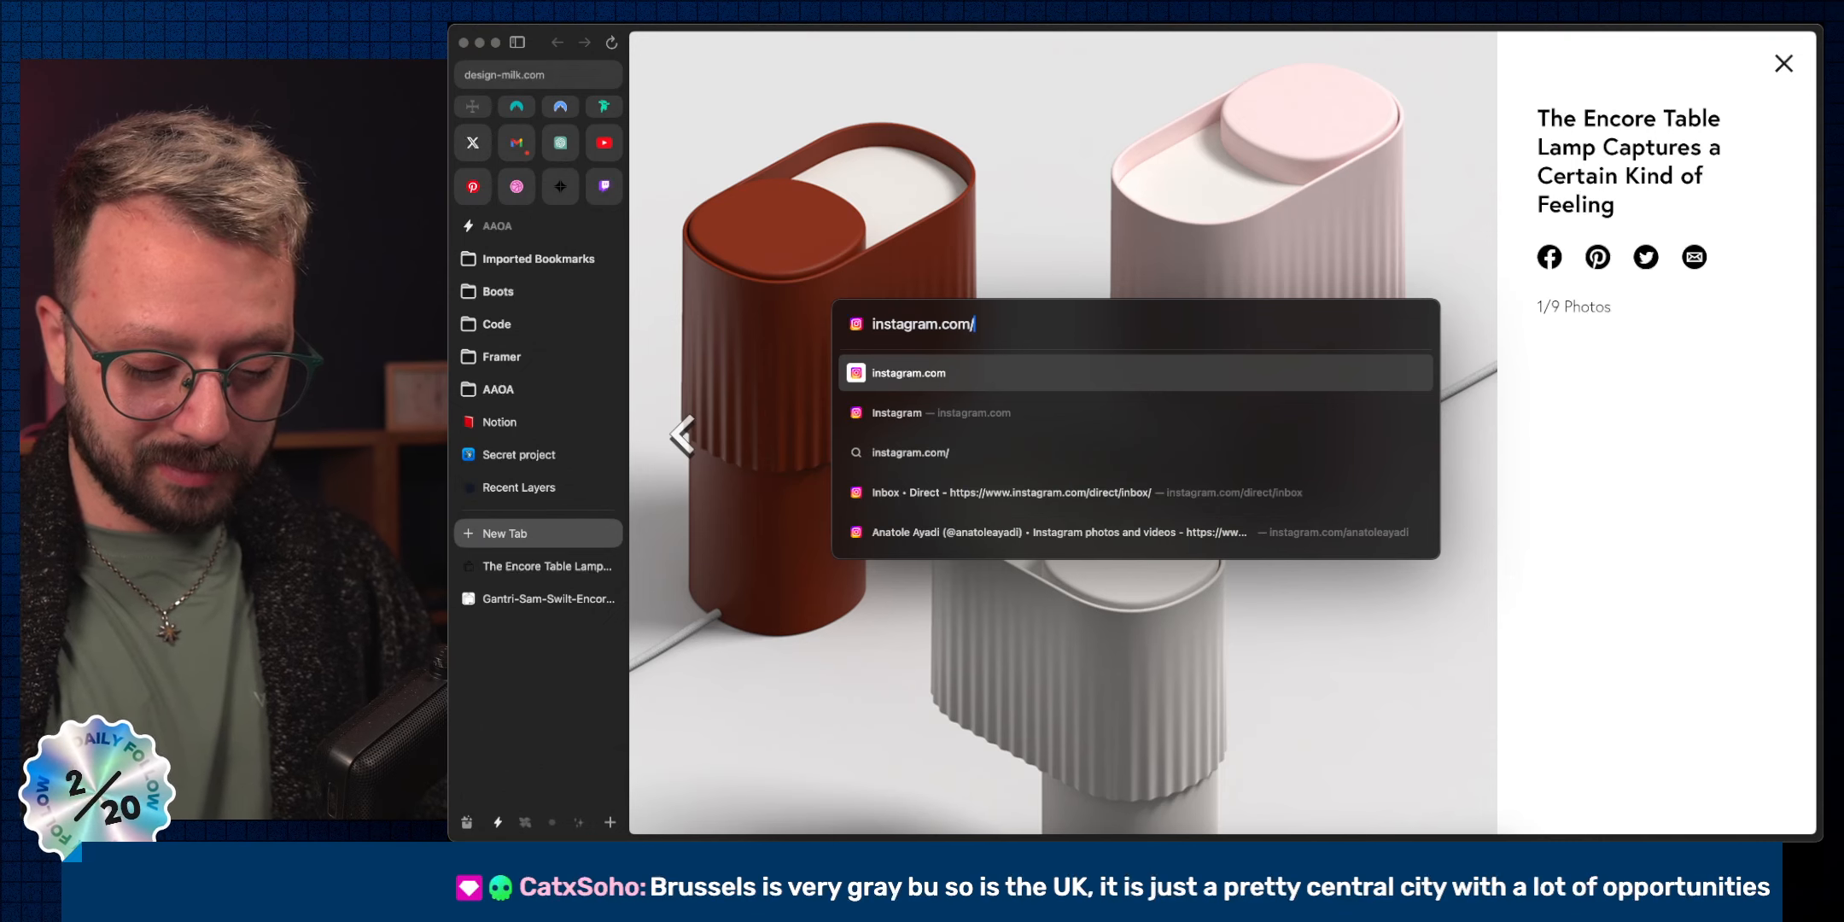
type("bi")
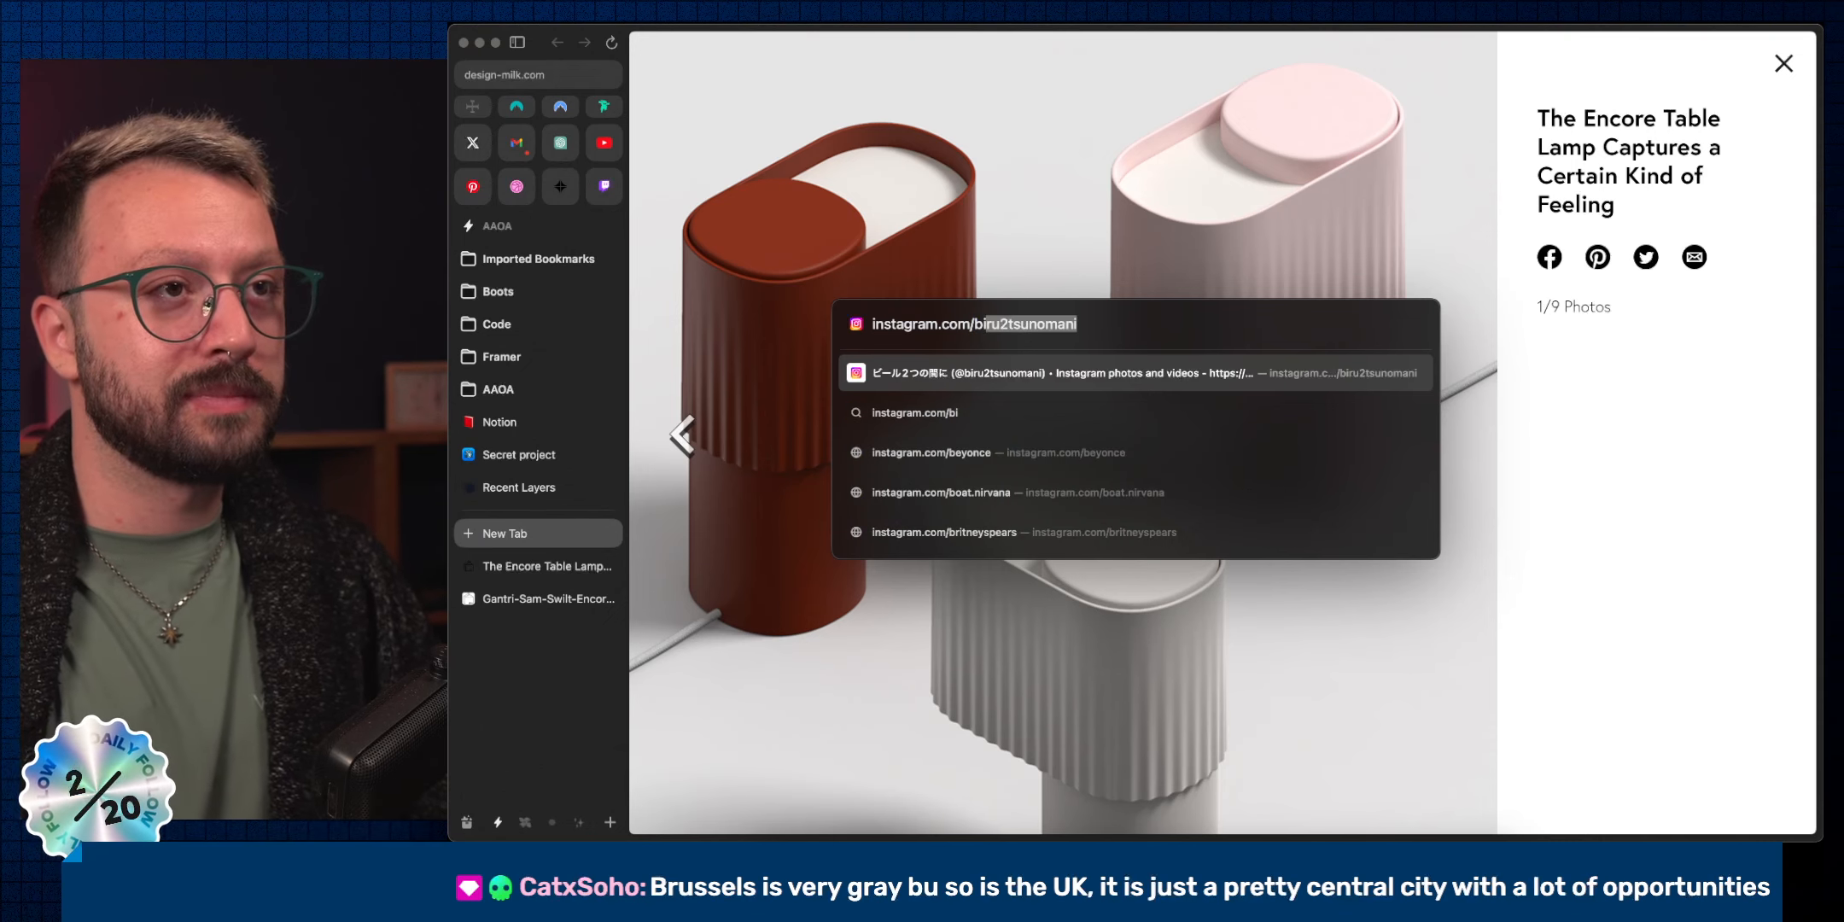
key("Return")
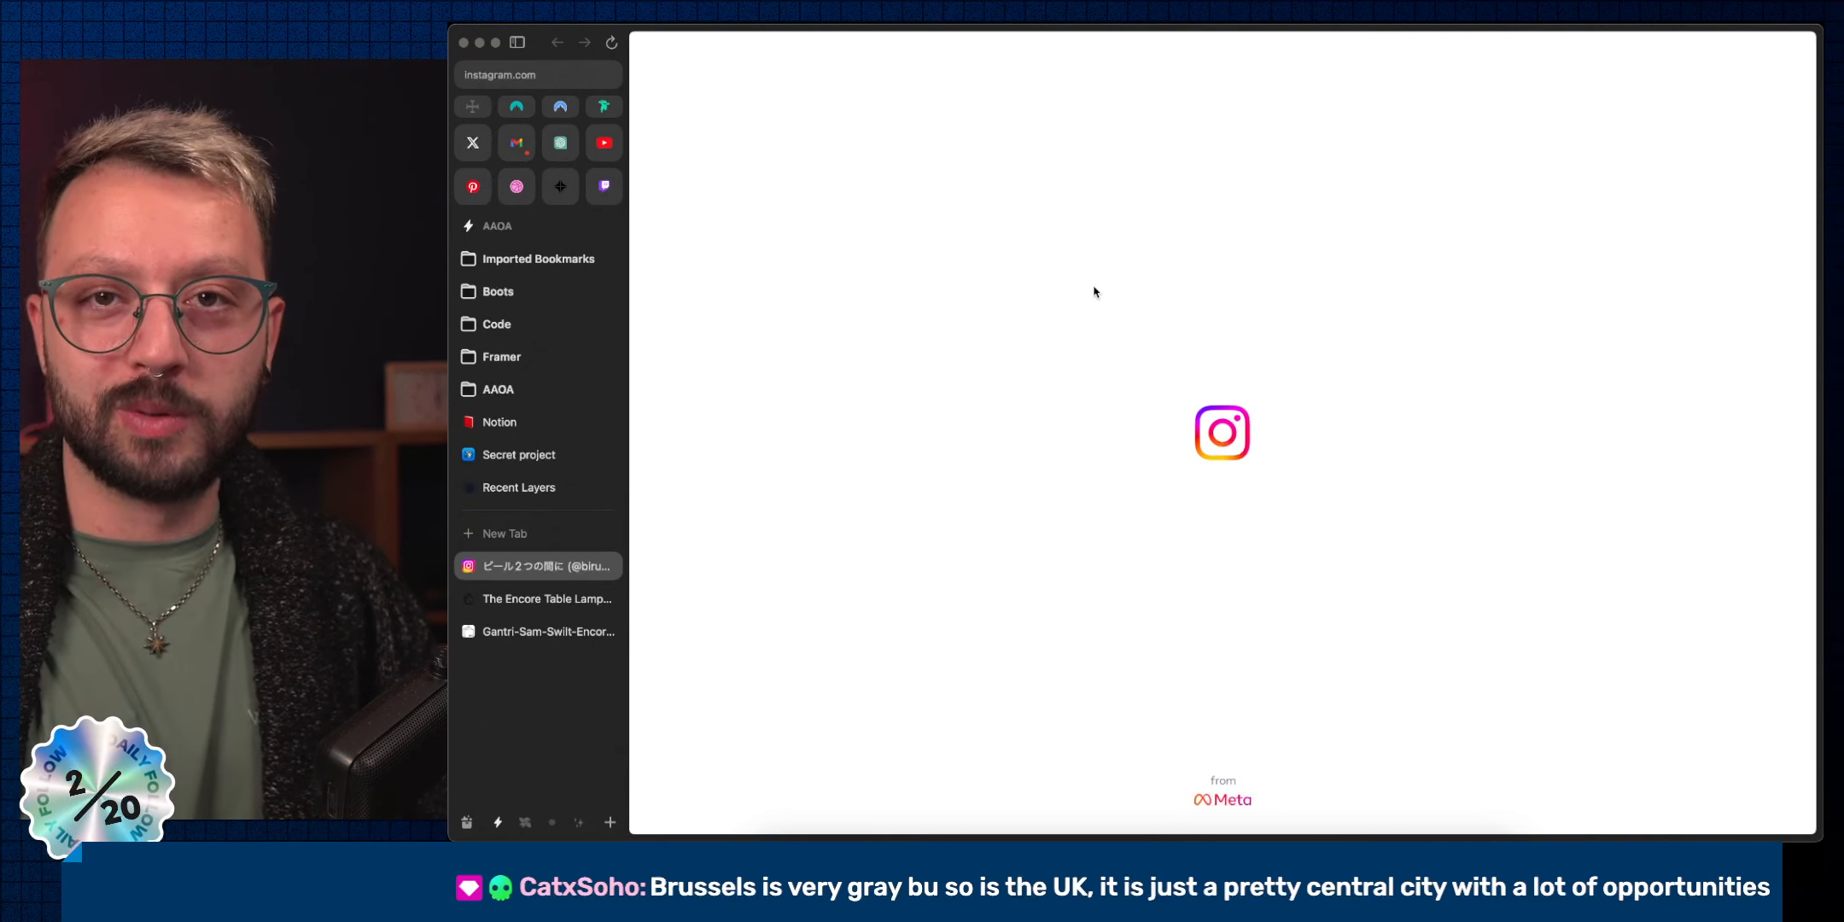
Scroll the Instagram photo grid and view the stop-sign post.
scroll(1650, 433, "down", 1)
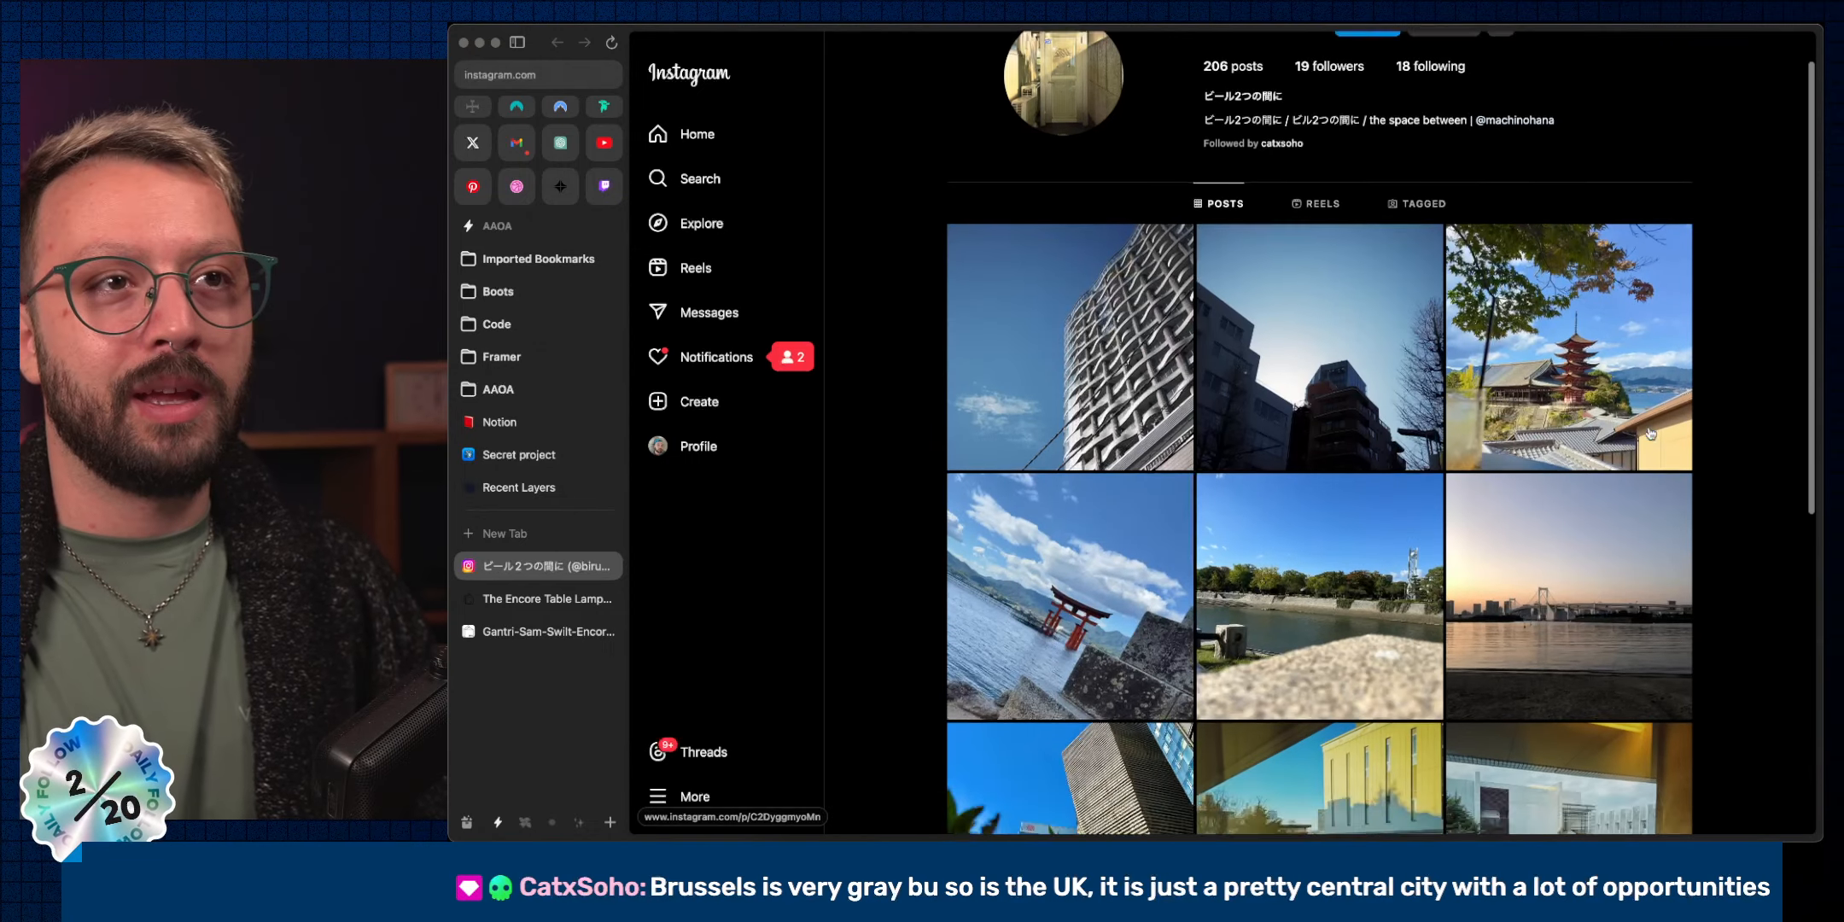
scroll(1650, 433, "down", 10)
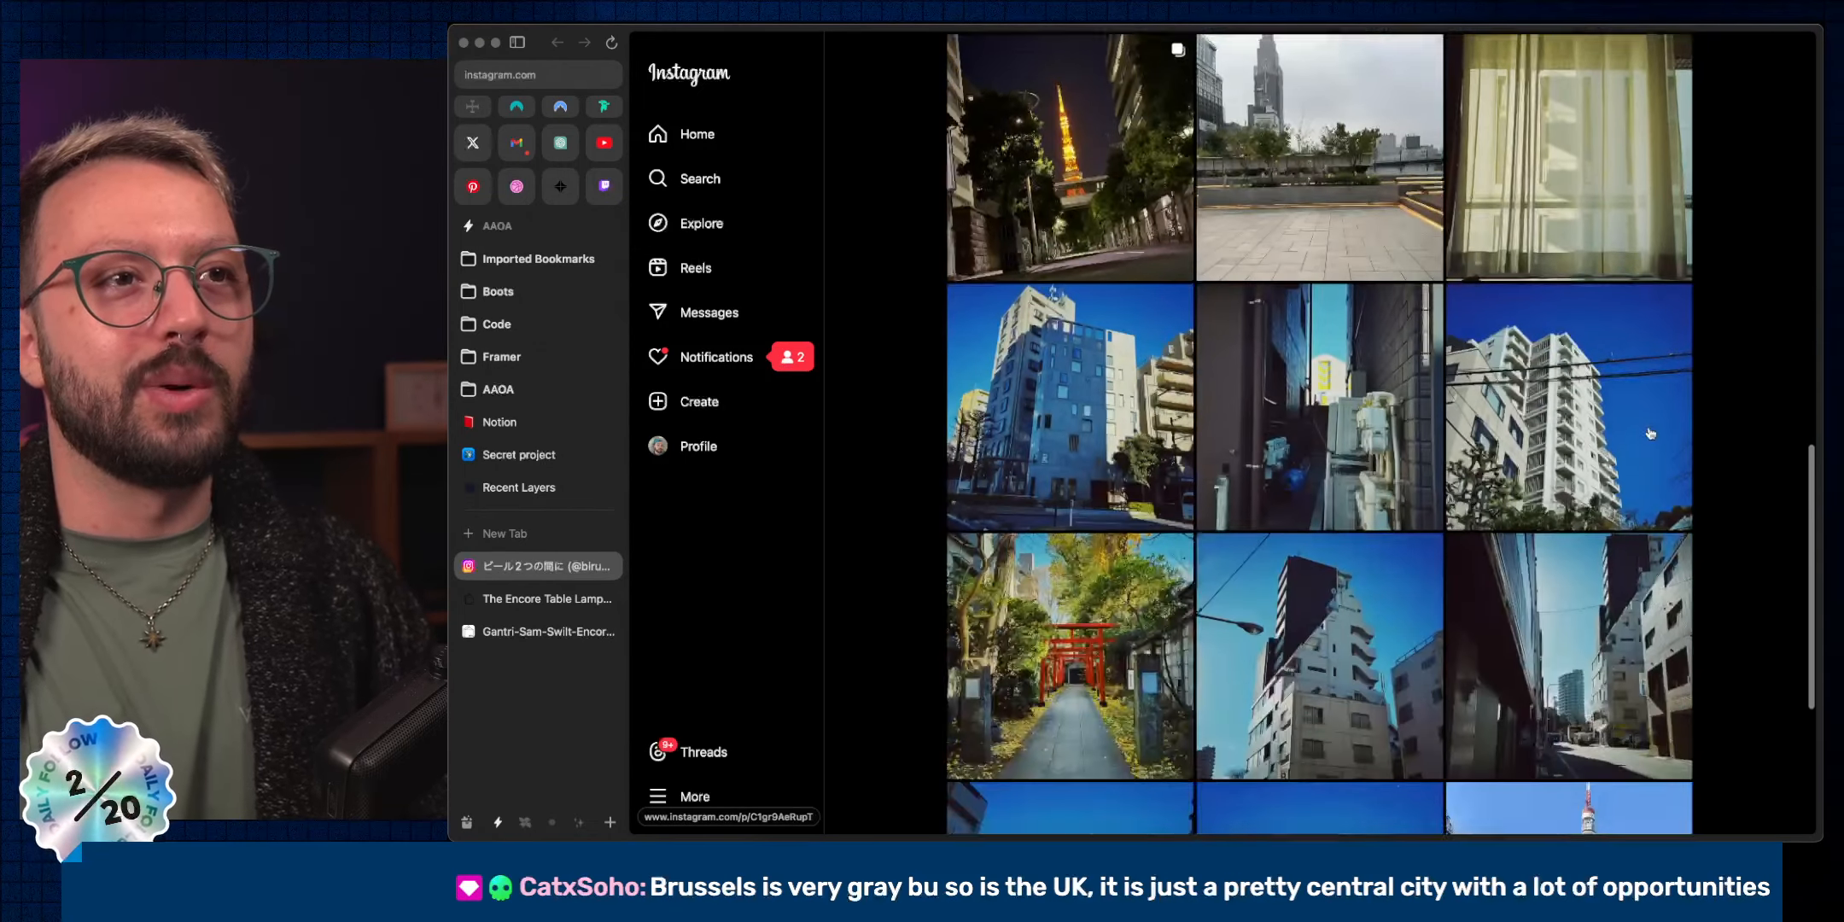
scroll(1650, 433, "down", 10)
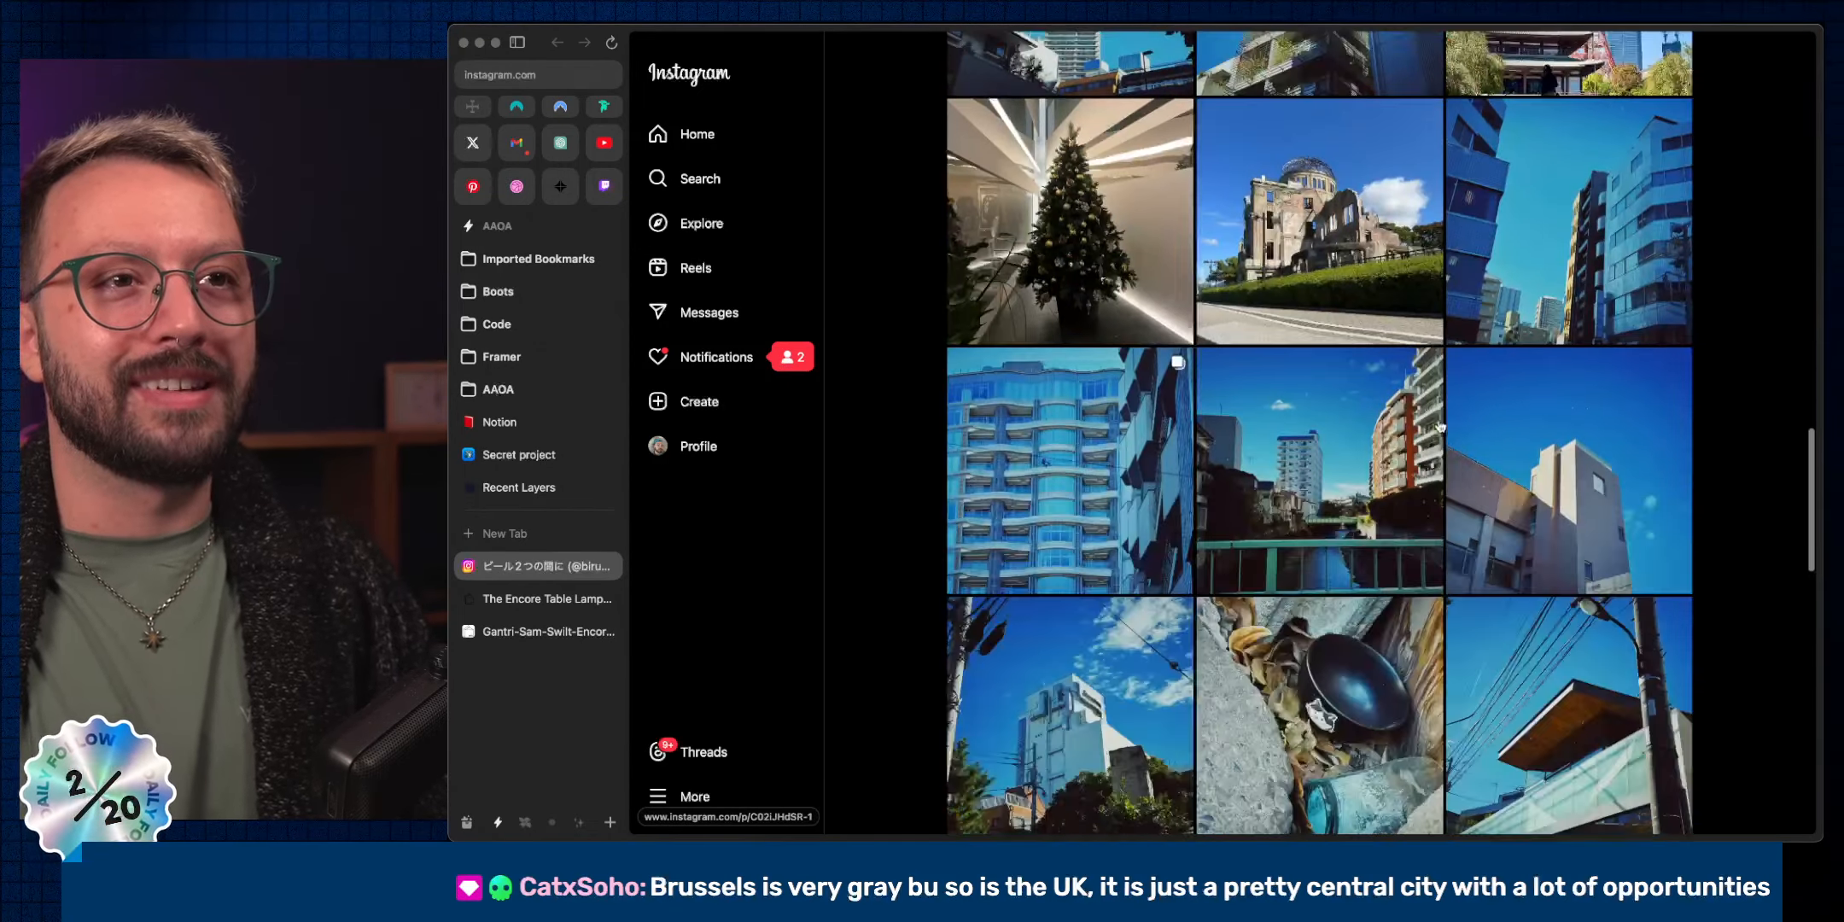
scroll(1440, 427, "down", 10)
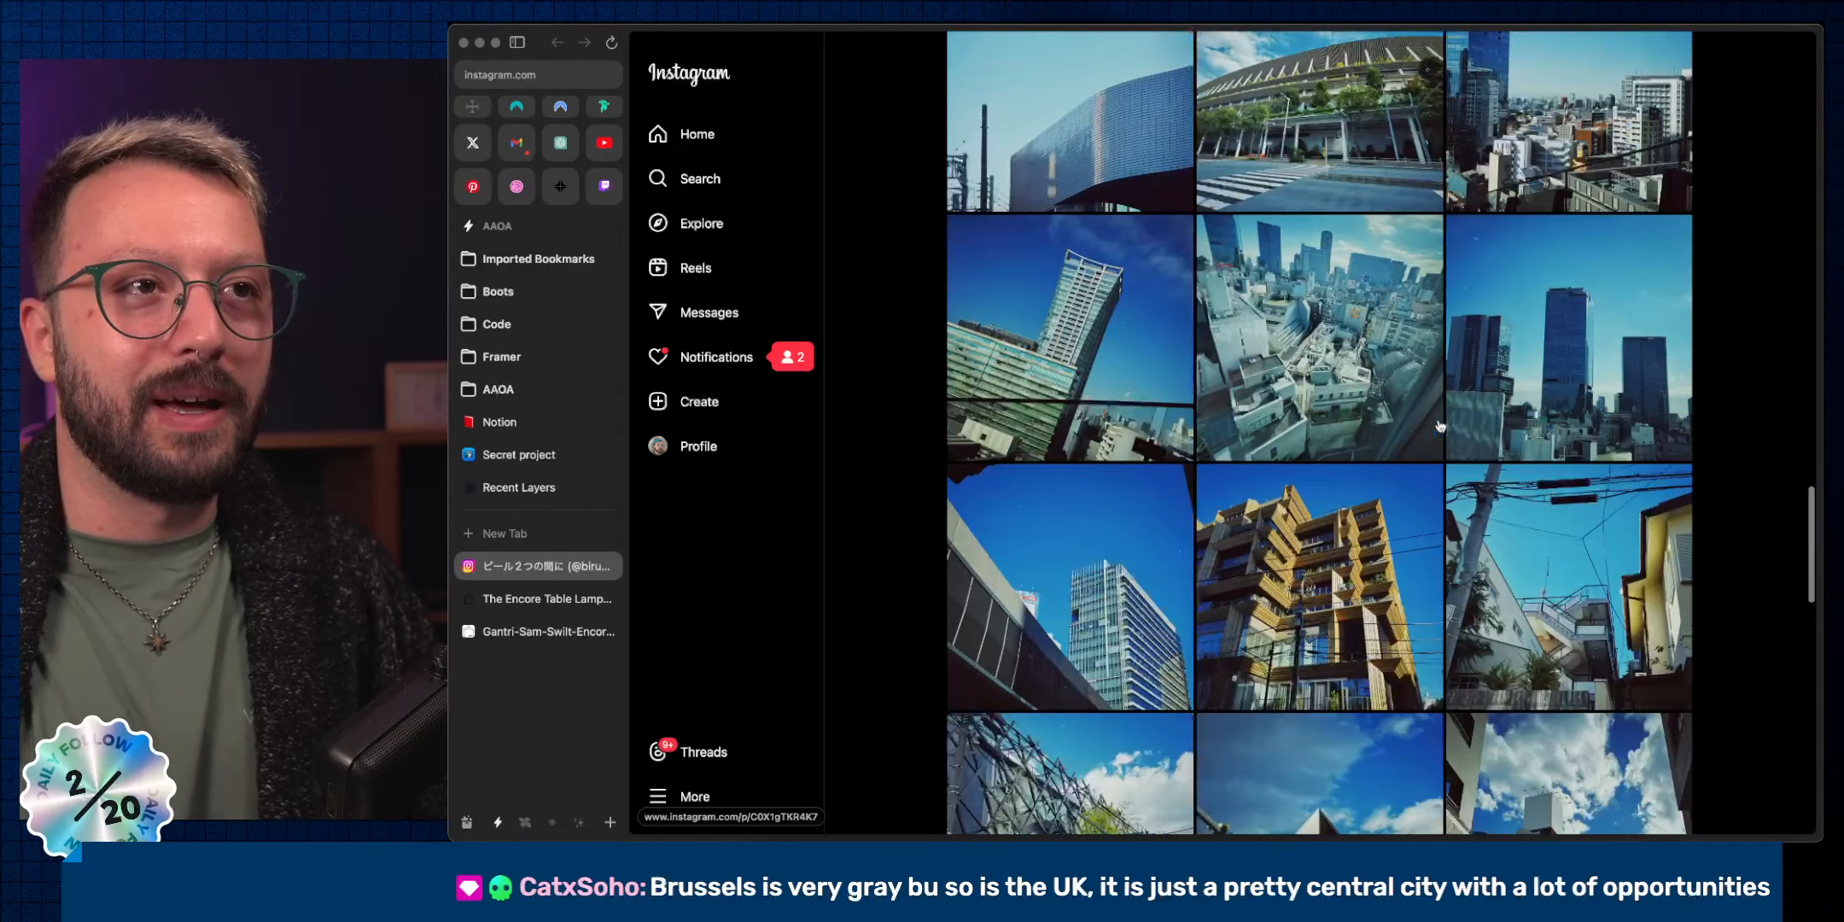
scroll(1440, 427, "down", 10)
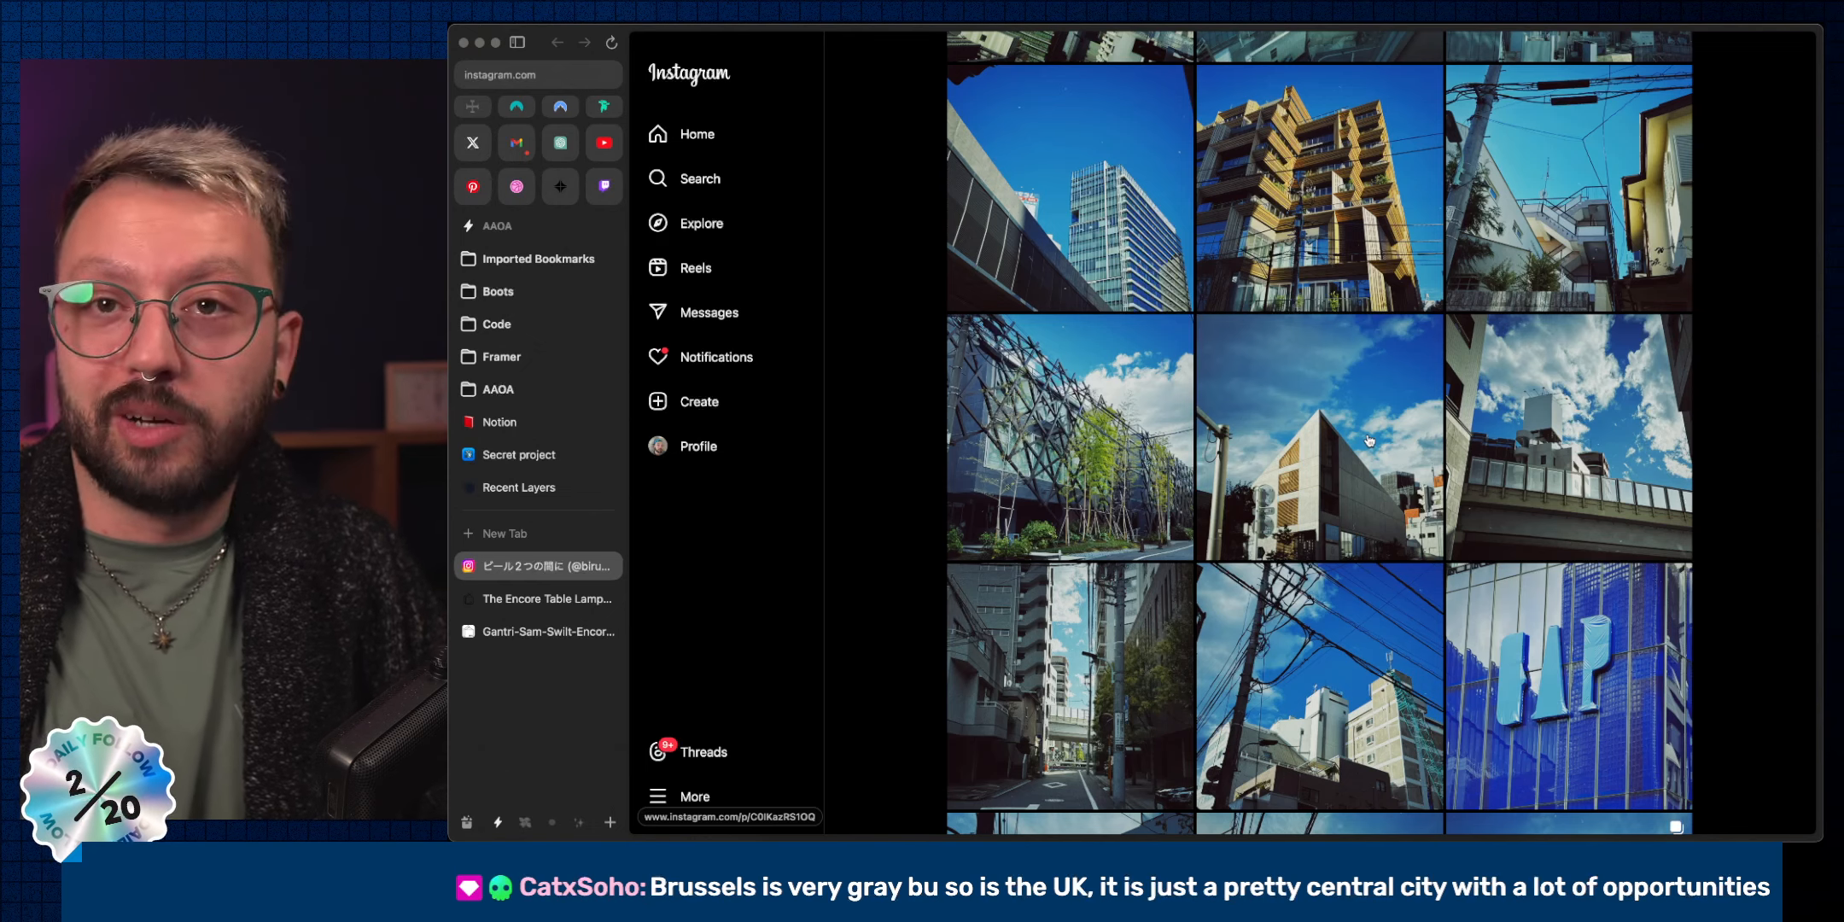
scroll(1368, 441, "down", 10)
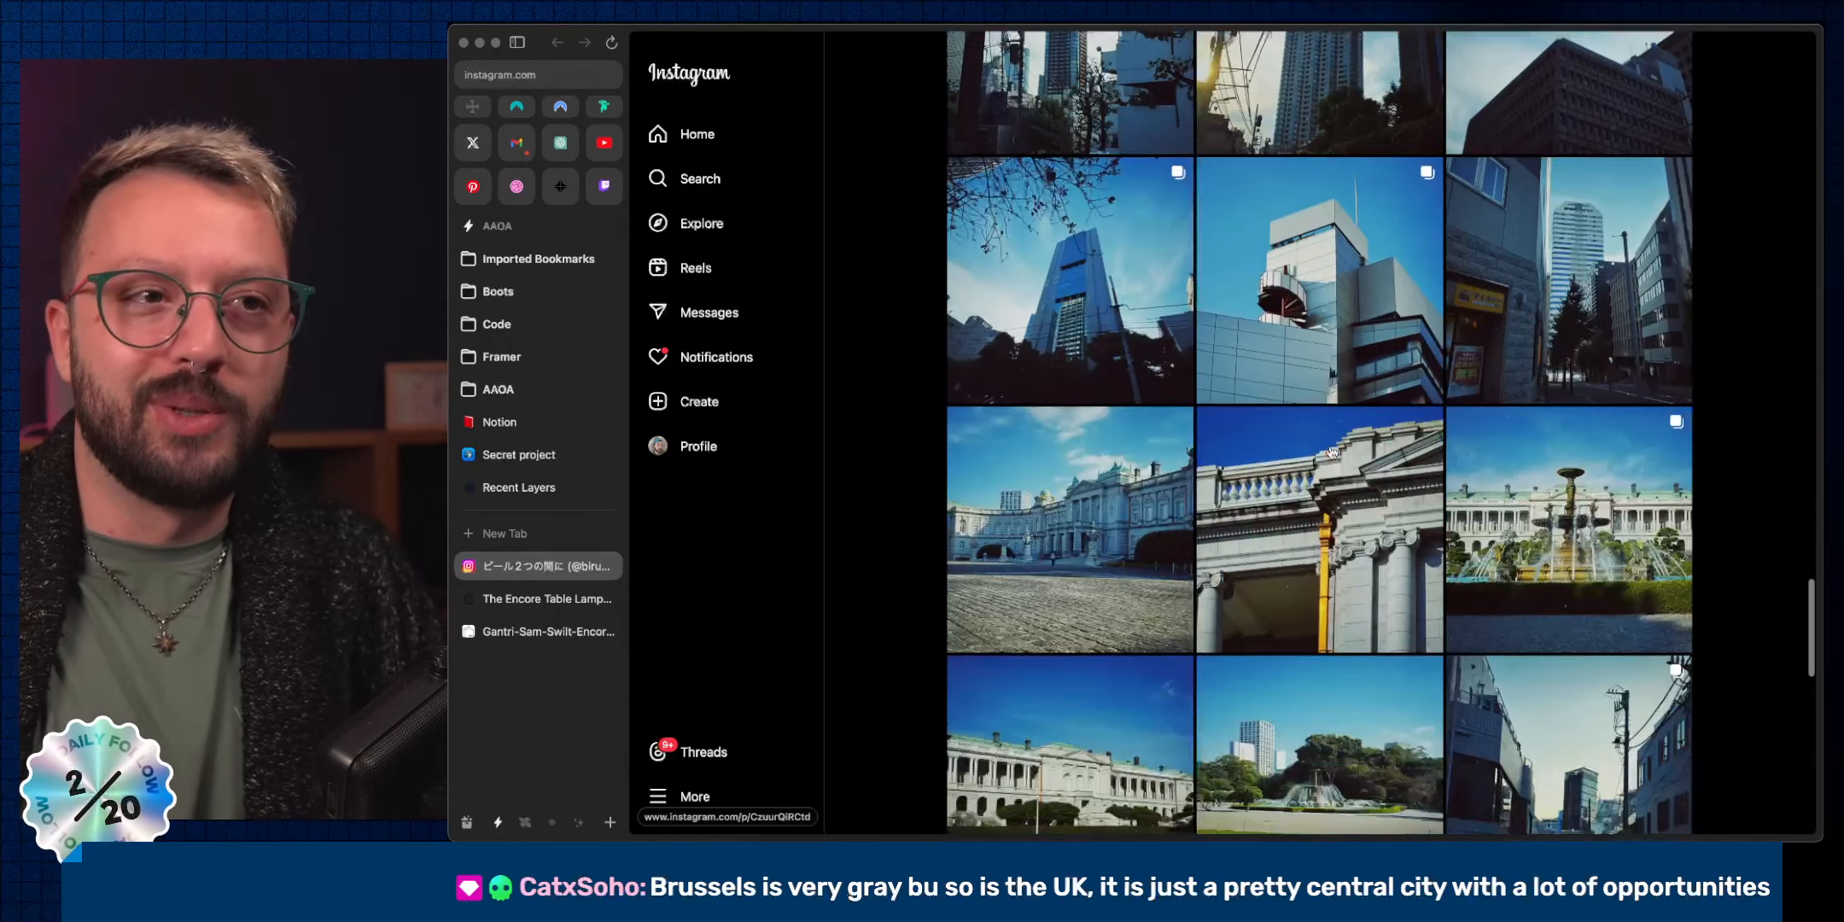
scroll(1331, 452, "down", 5)
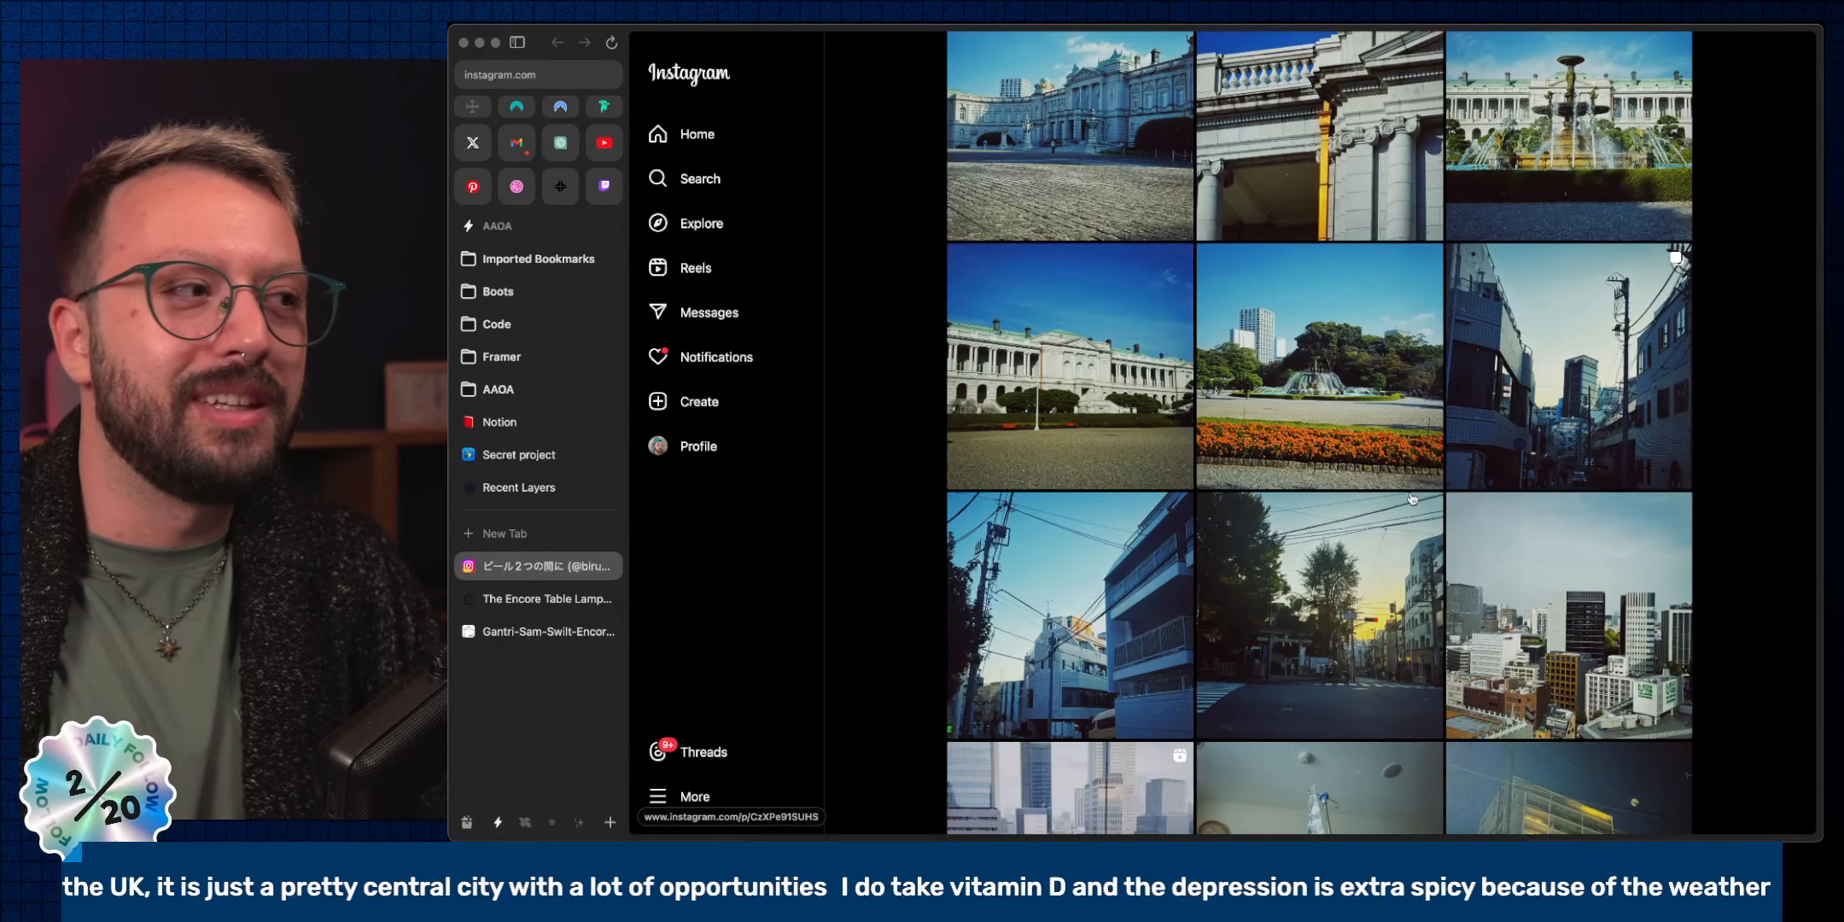
scroll(1411, 500, "down", 5)
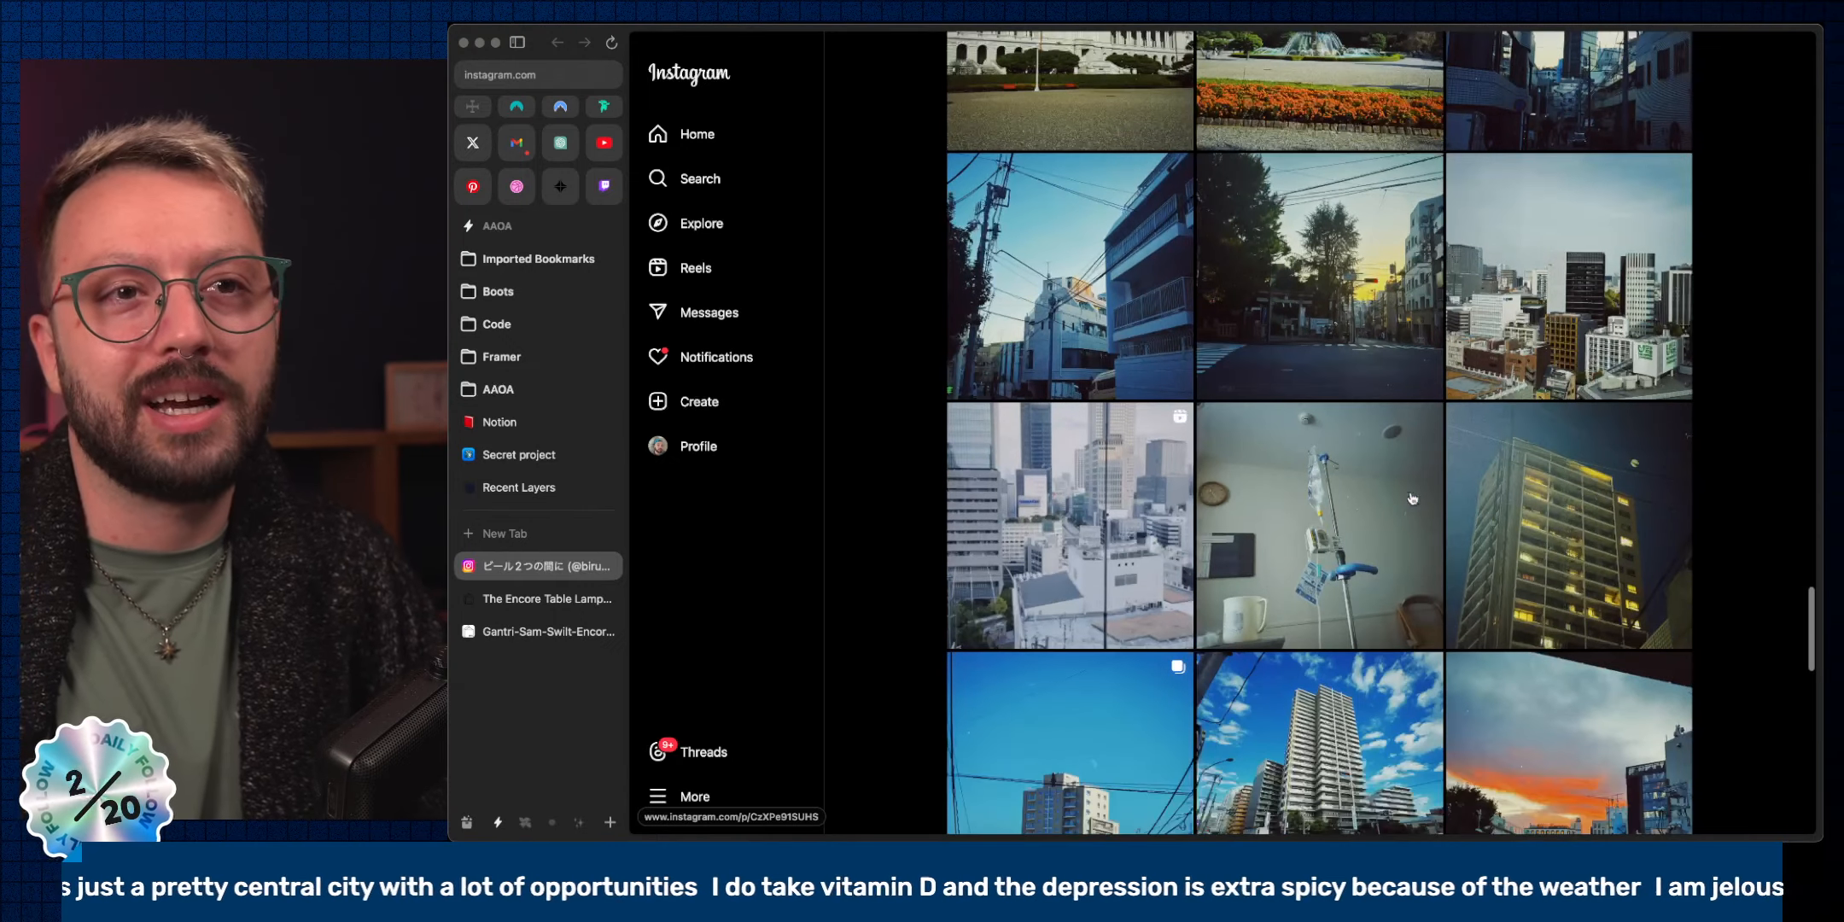
scroll(1412, 500, "down", 3)
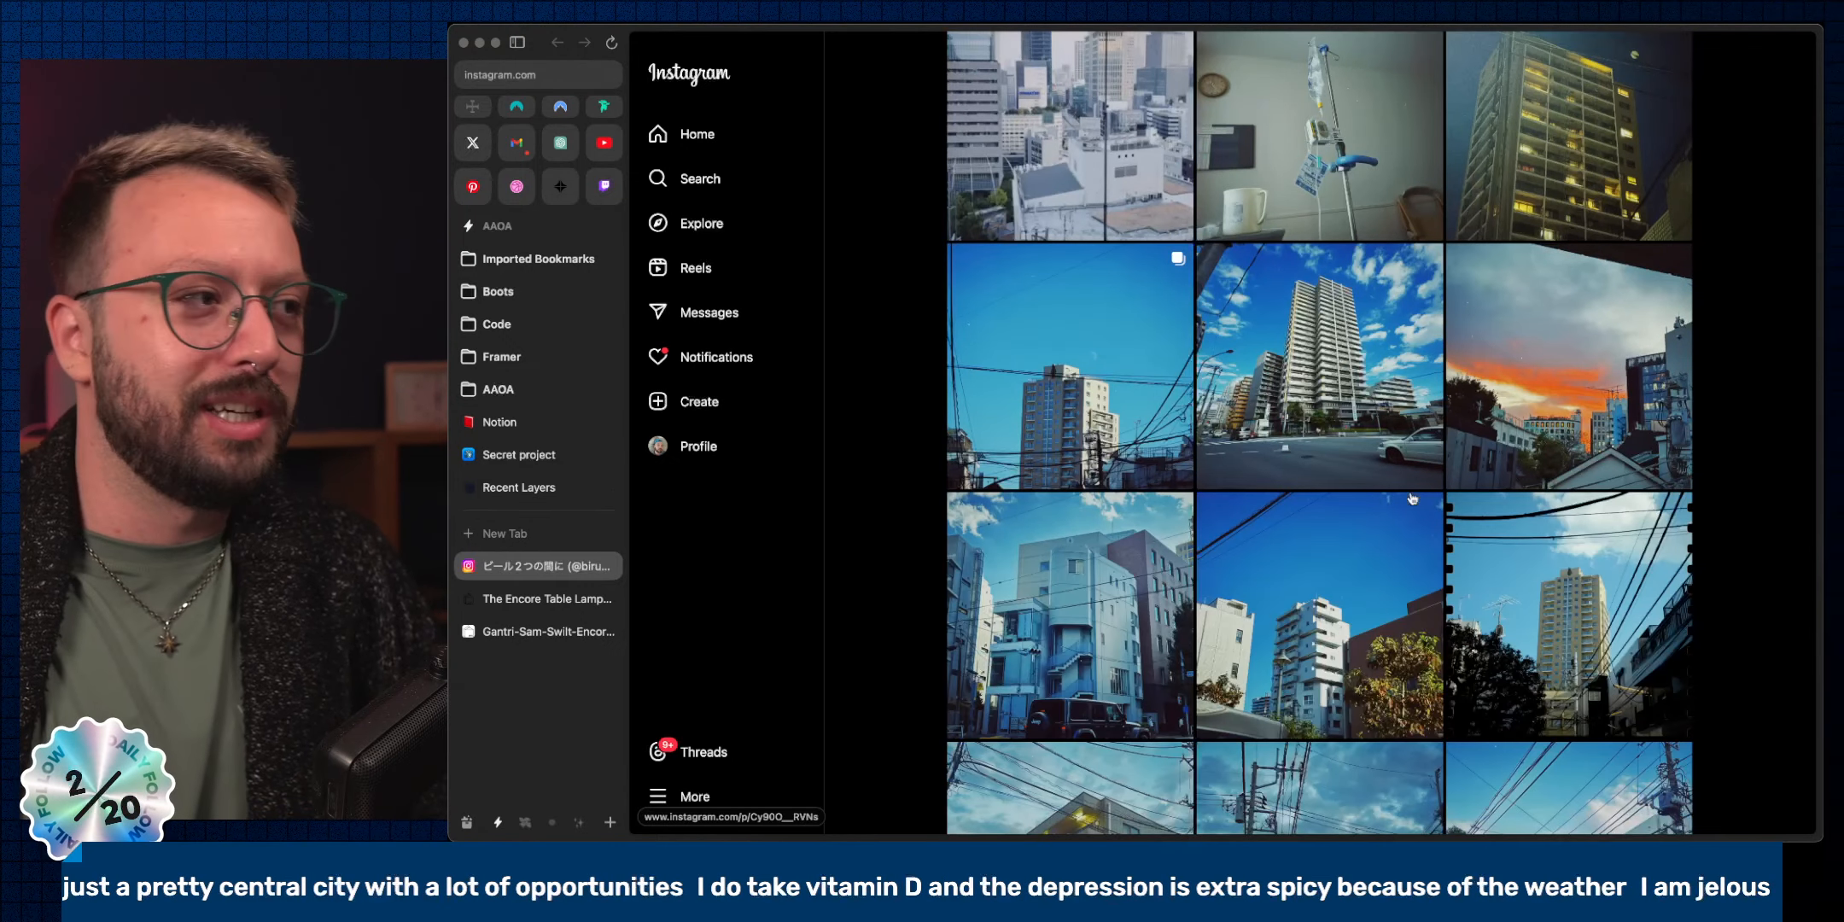
scroll(1410, 493, "down", 3)
scroll(1410, 490, "down", 4)
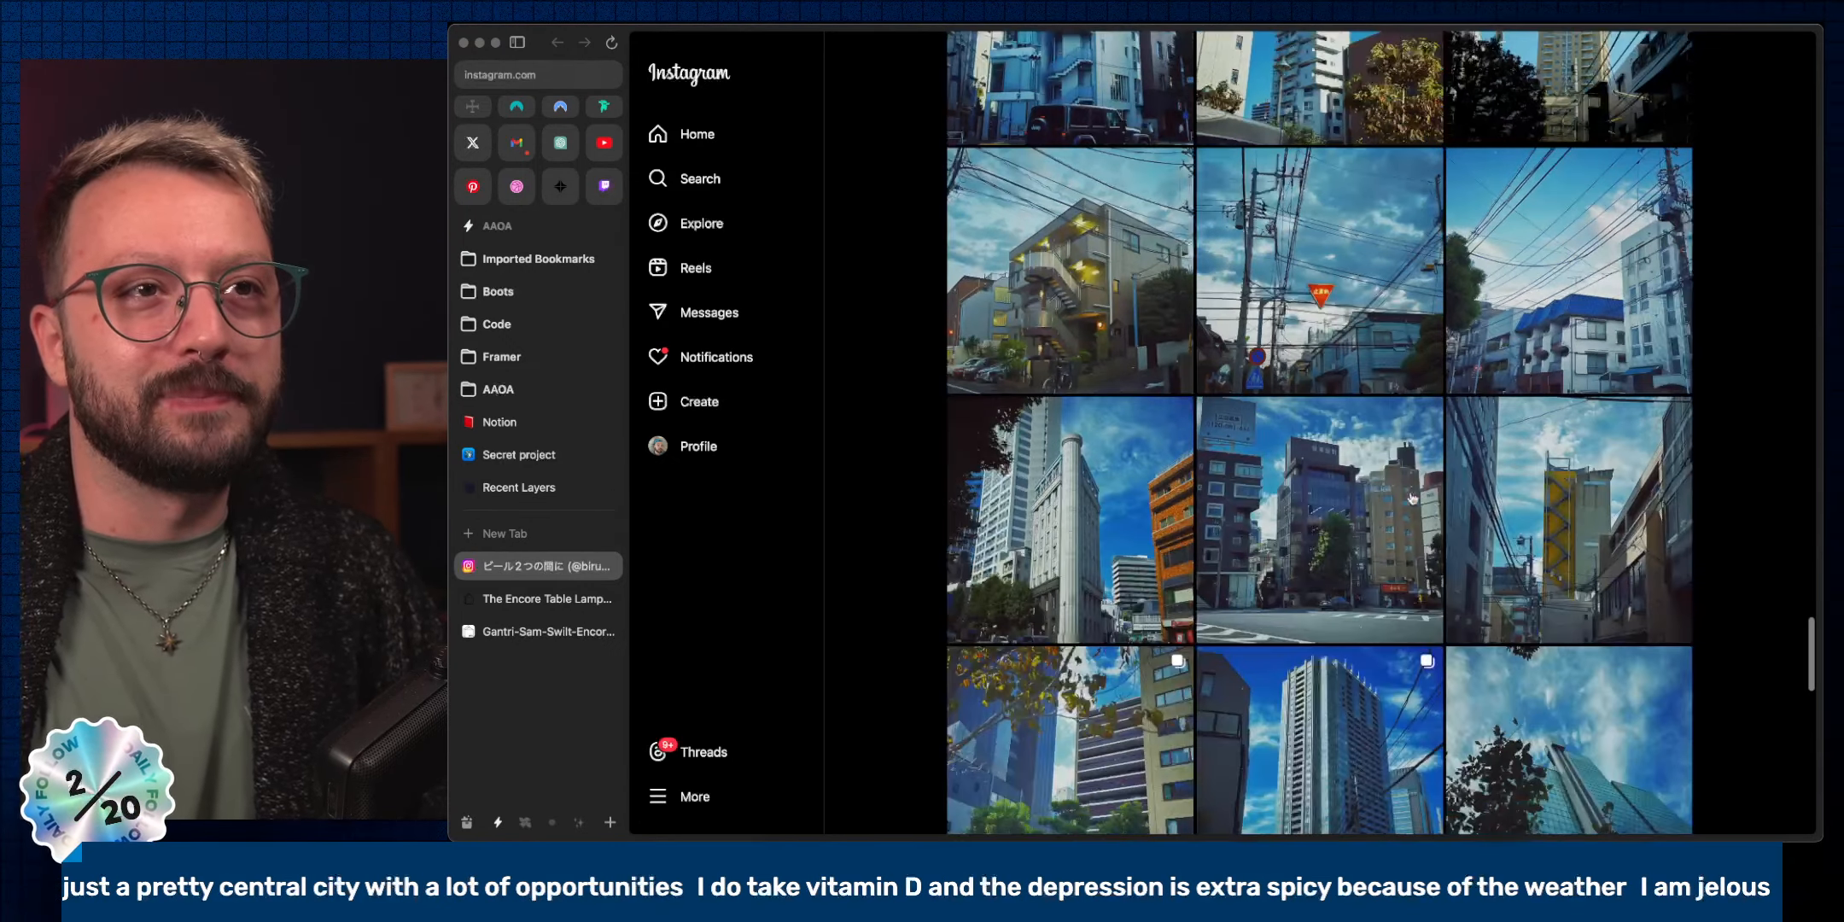
left_click(1351, 318)
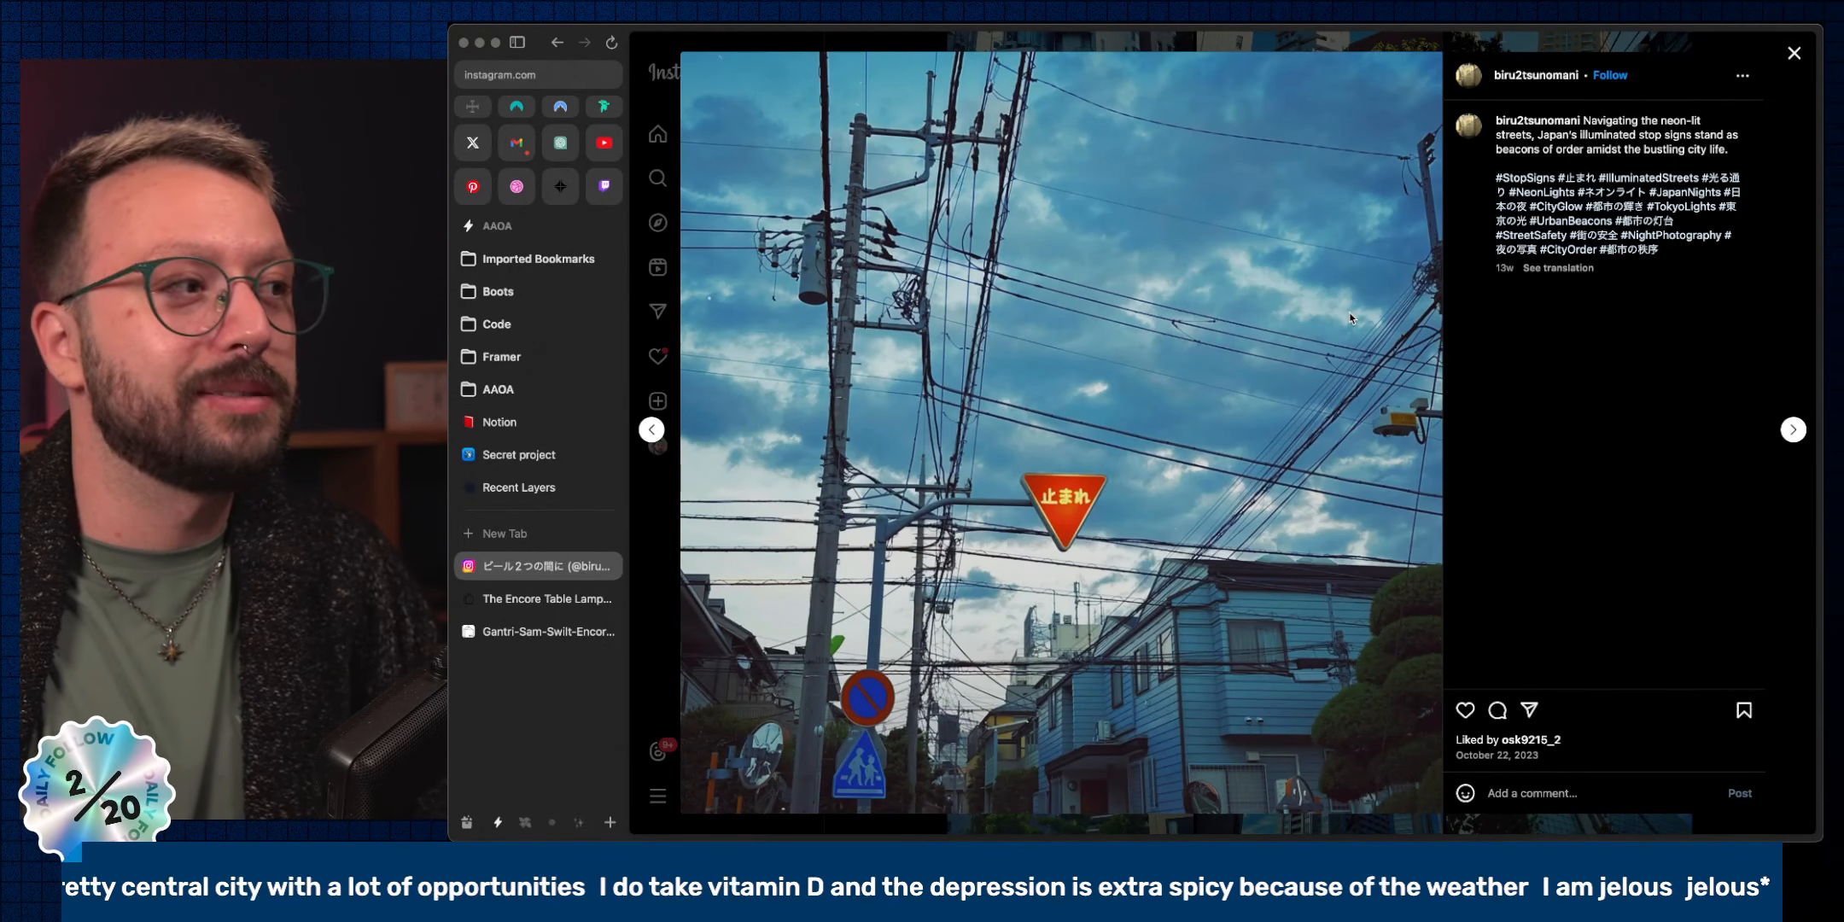
key("Escape")
Browse the rest of the grid, then close the Instagram tab and return to Figma.
scroll(1449, 452, "down", 12)
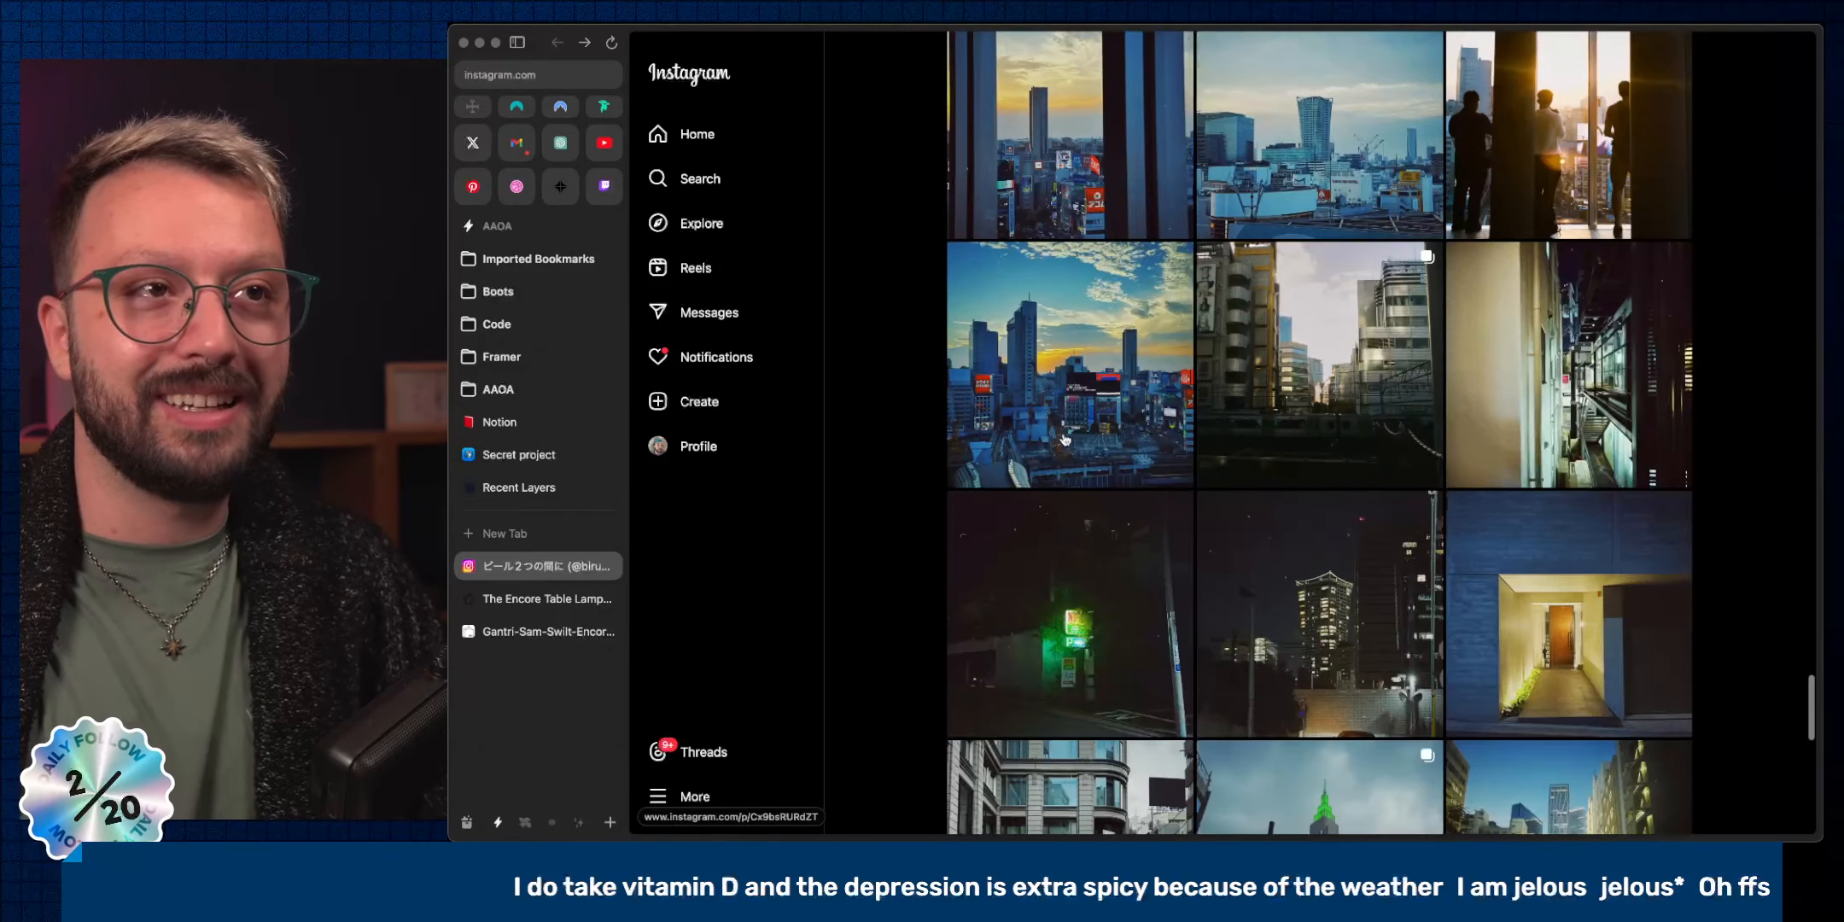
scroll(1268, 483, "down", 12)
scroll(1267, 483, "down", 12)
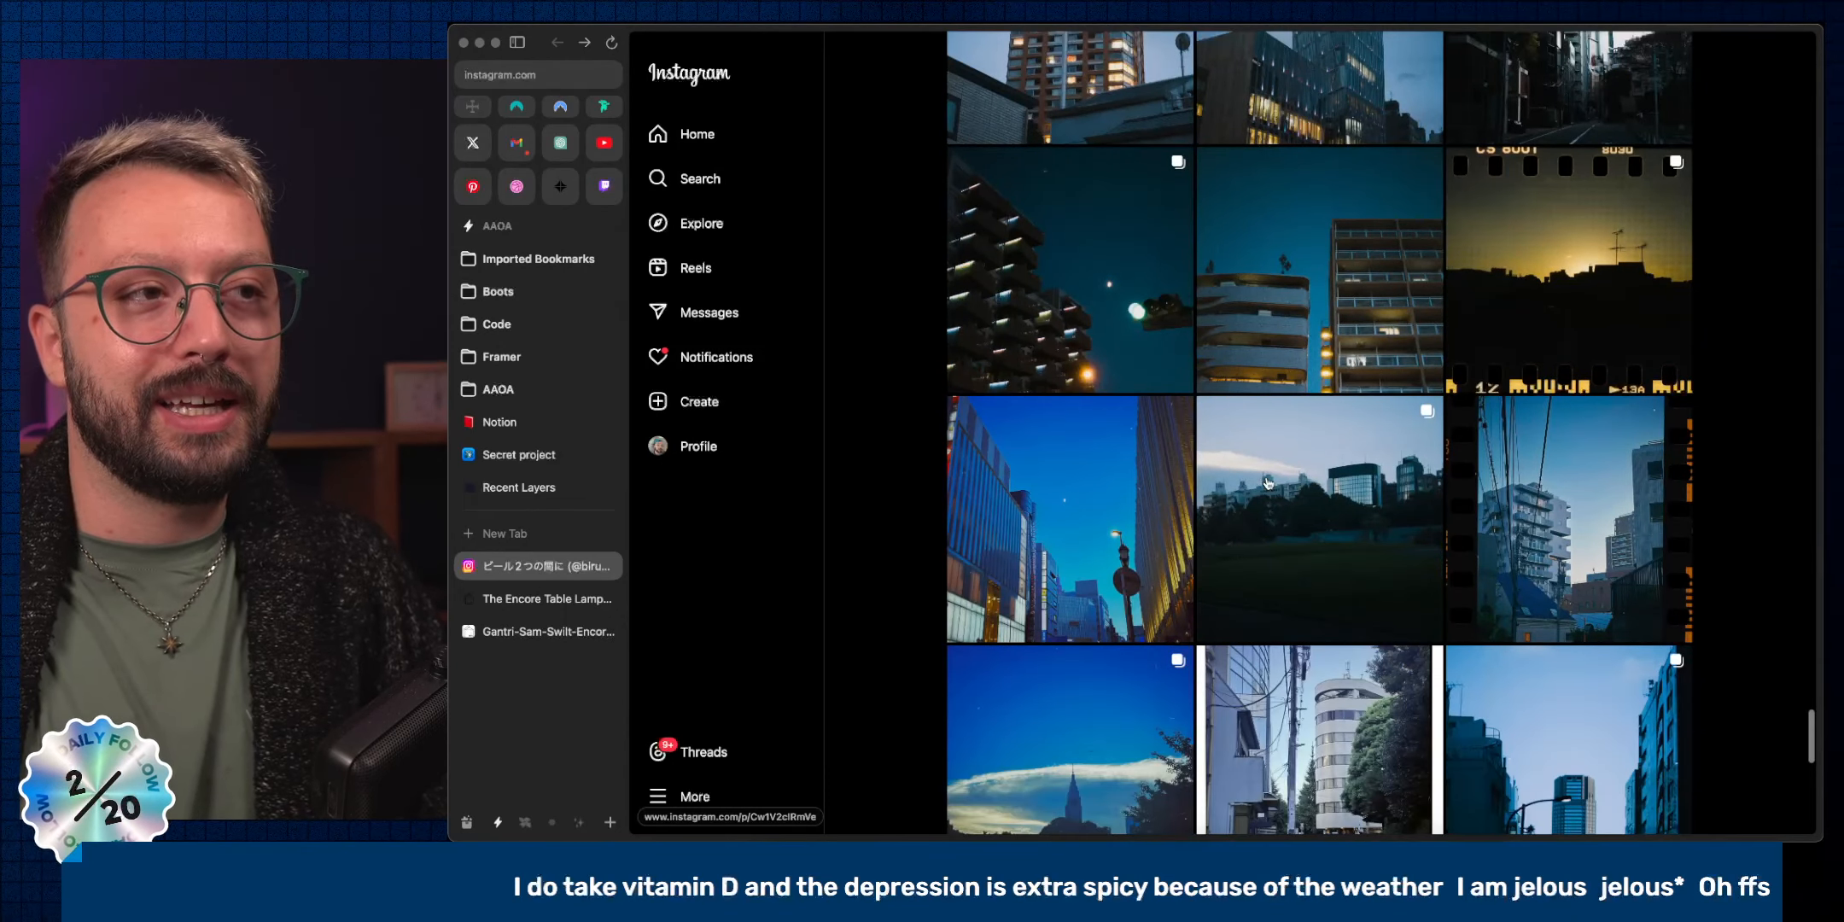
scroll(1267, 481, "down", 9)
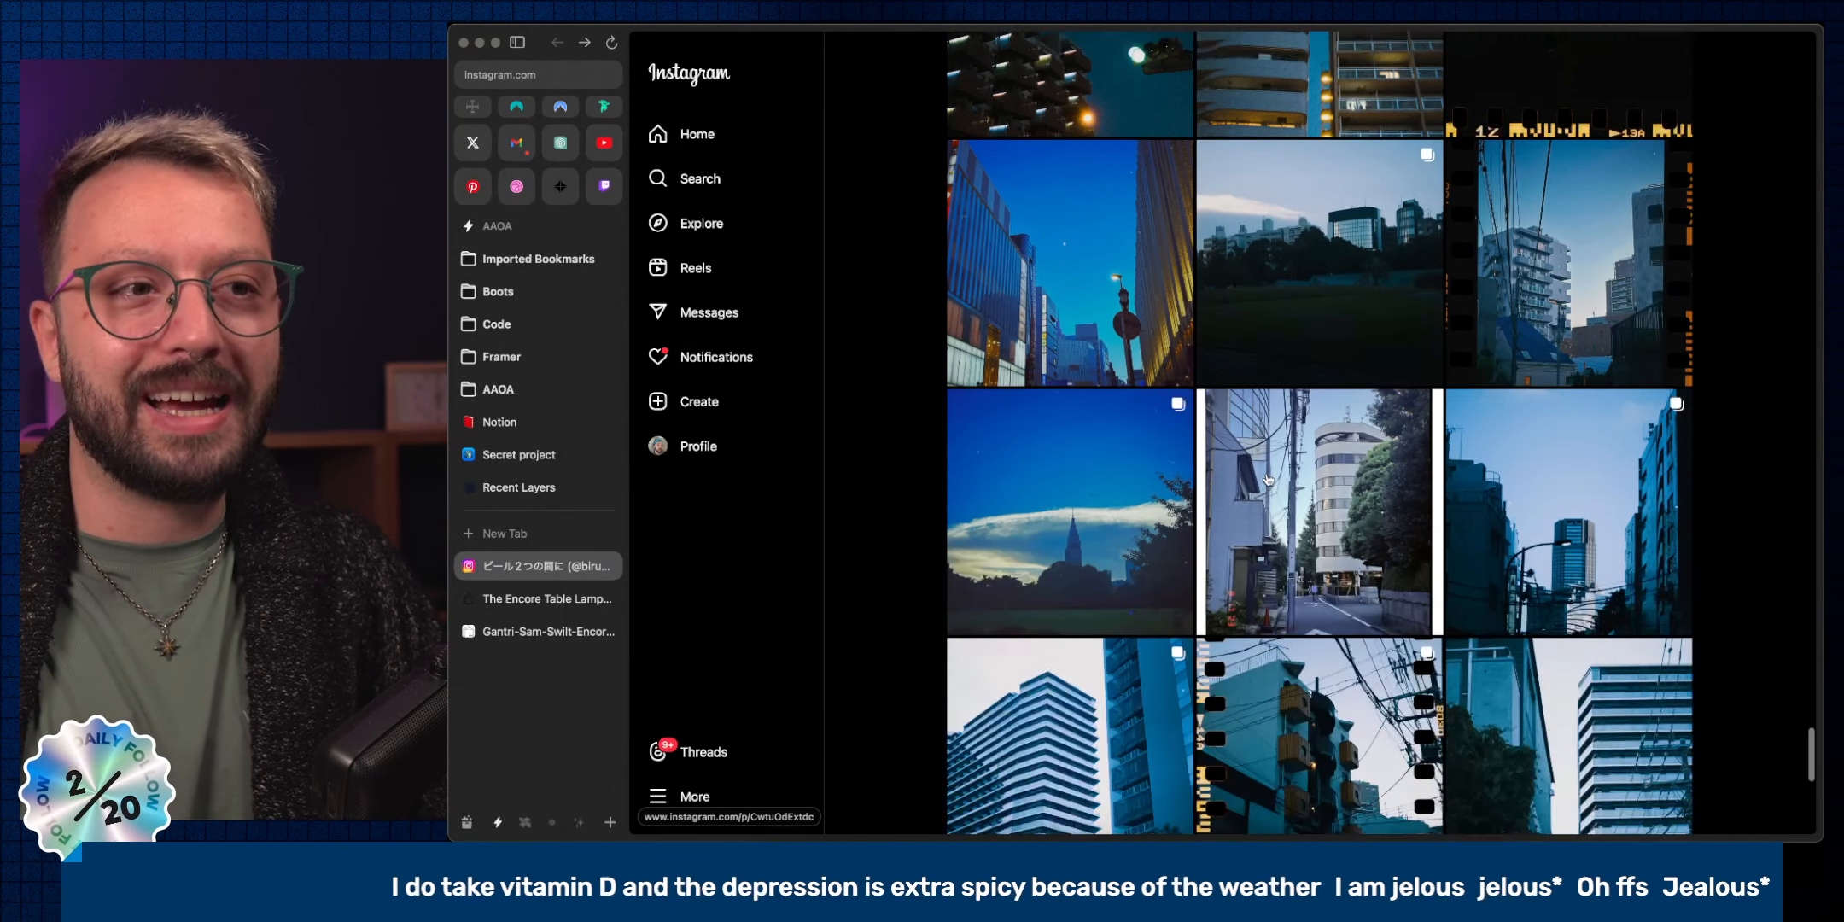
scroll(1268, 480, "down", 7)
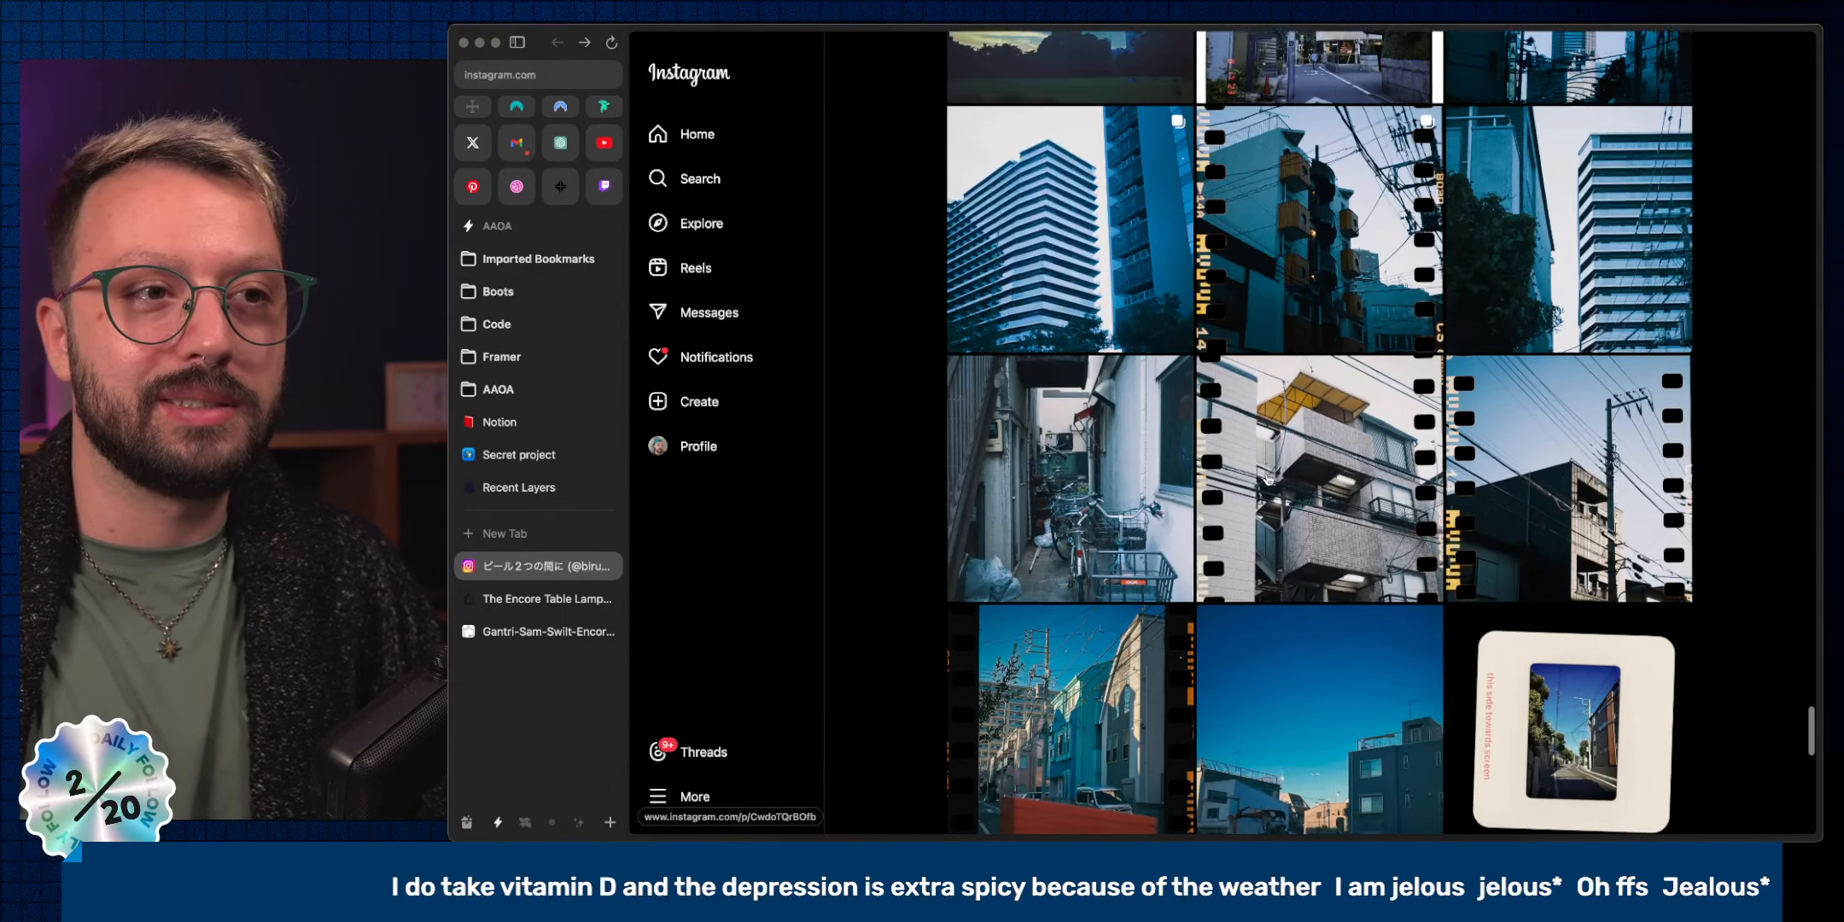
scroll(1268, 480, "down", 4)
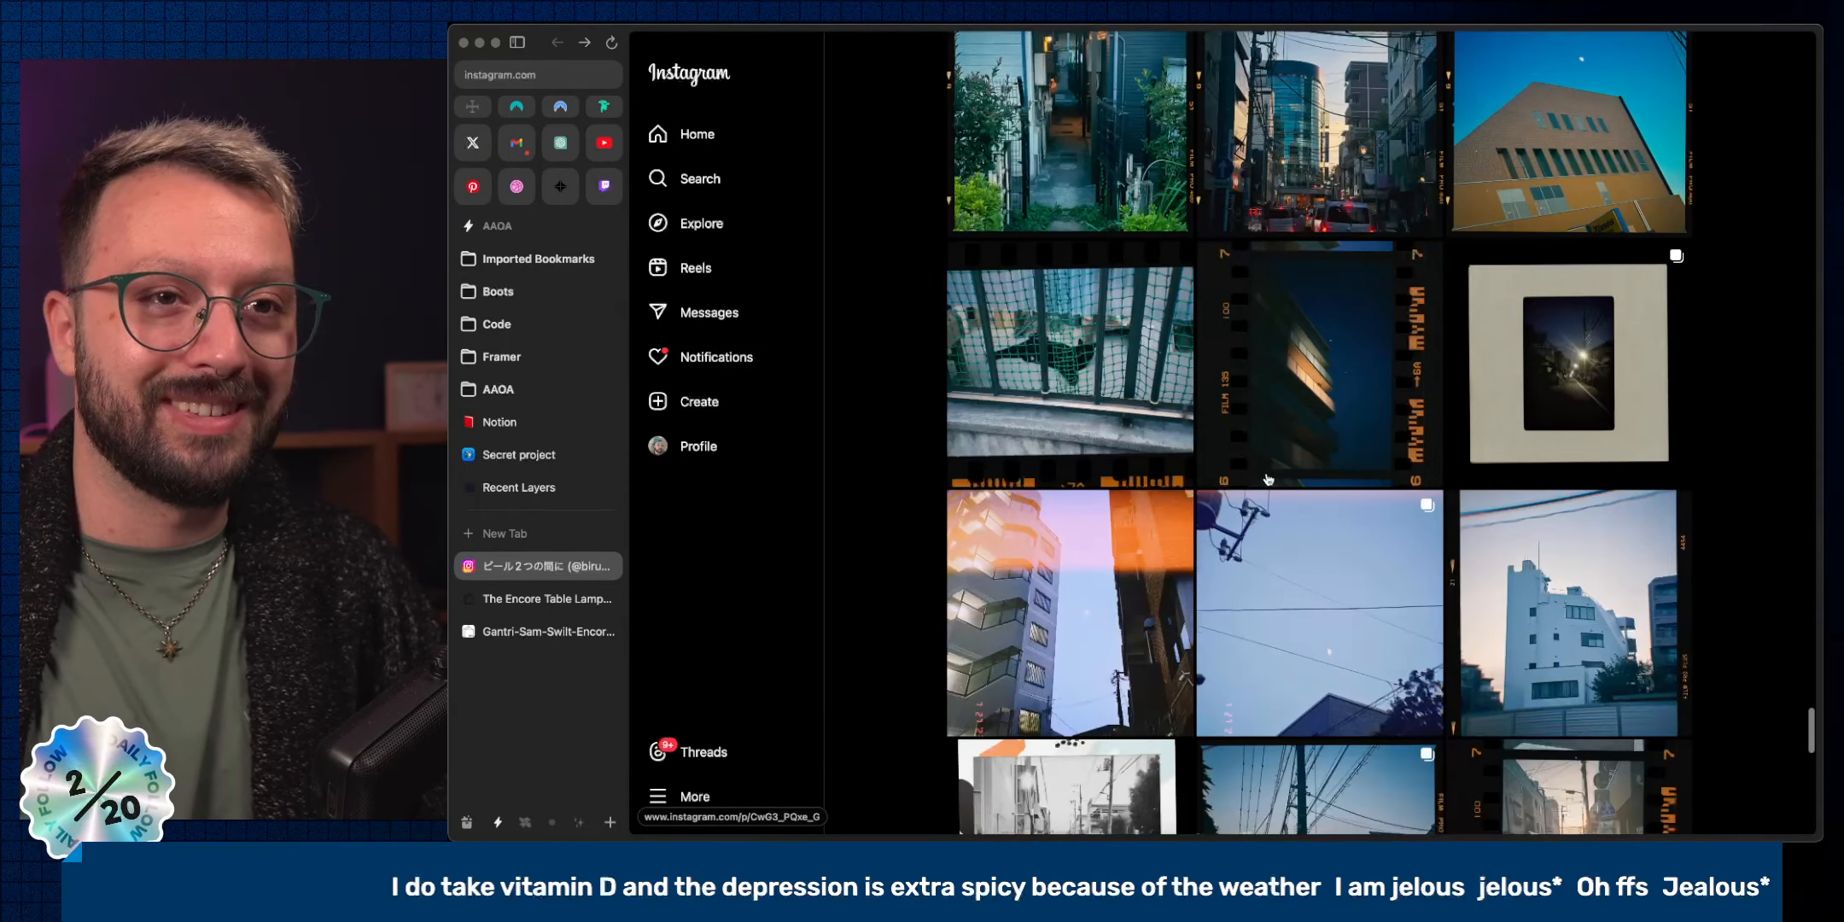
scroll(1268, 480, "down", 5)
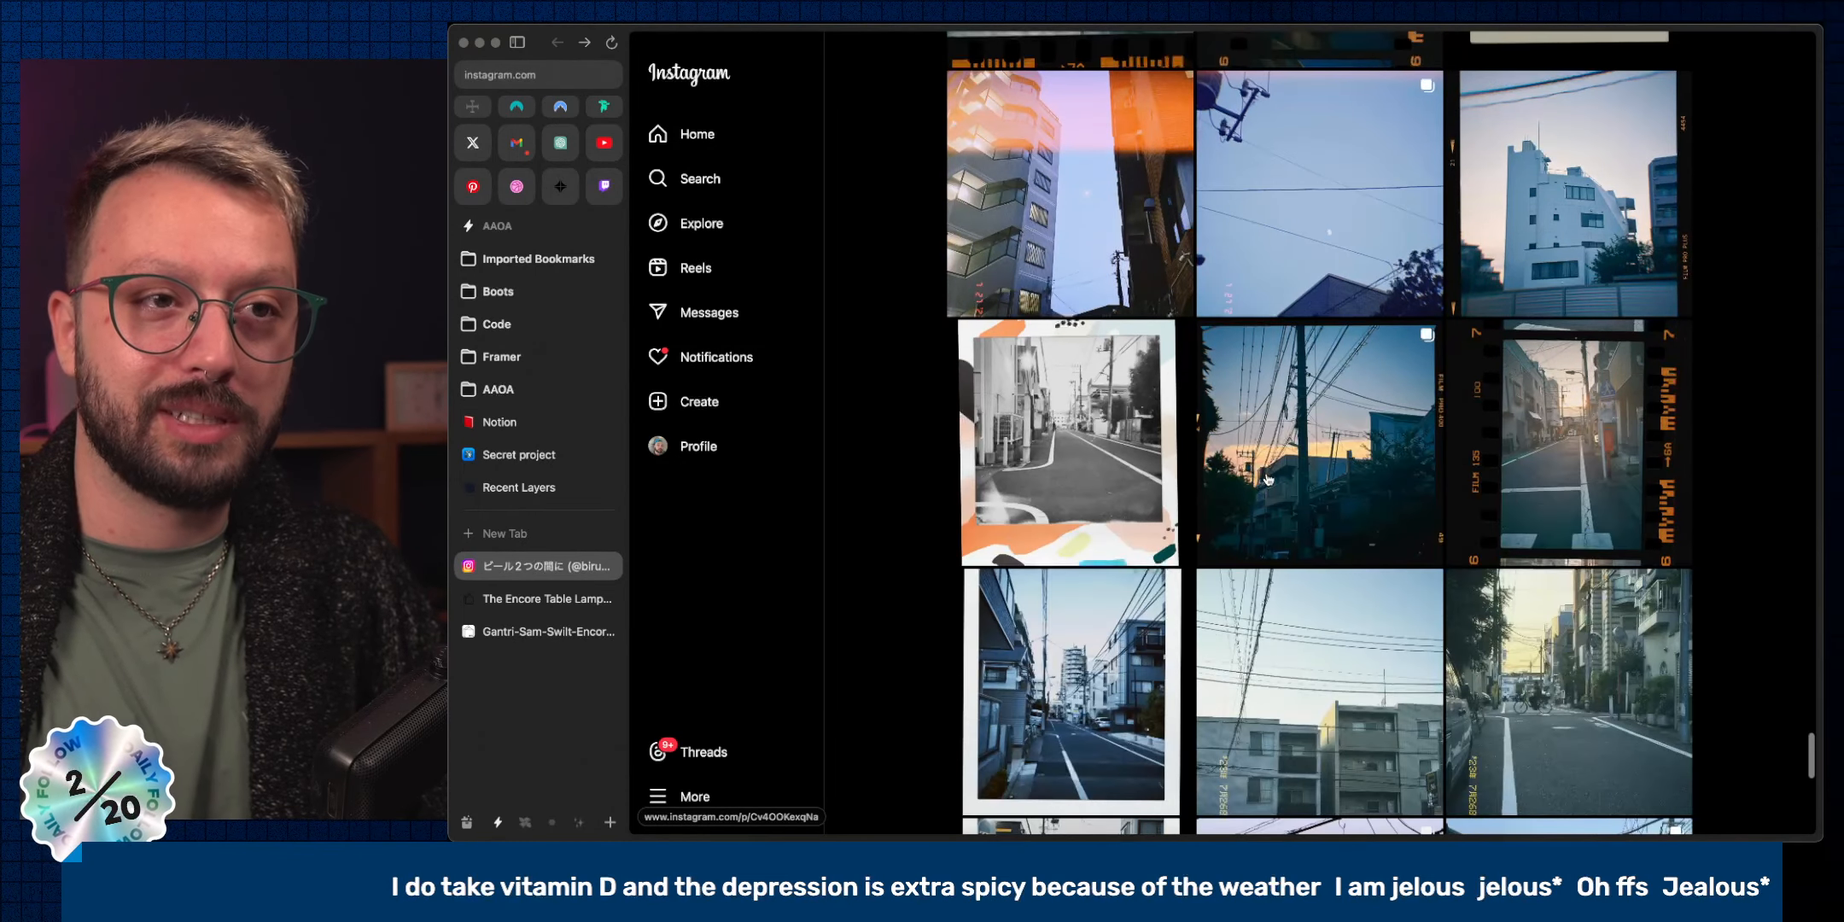
scroll(1267, 480, "down", 4)
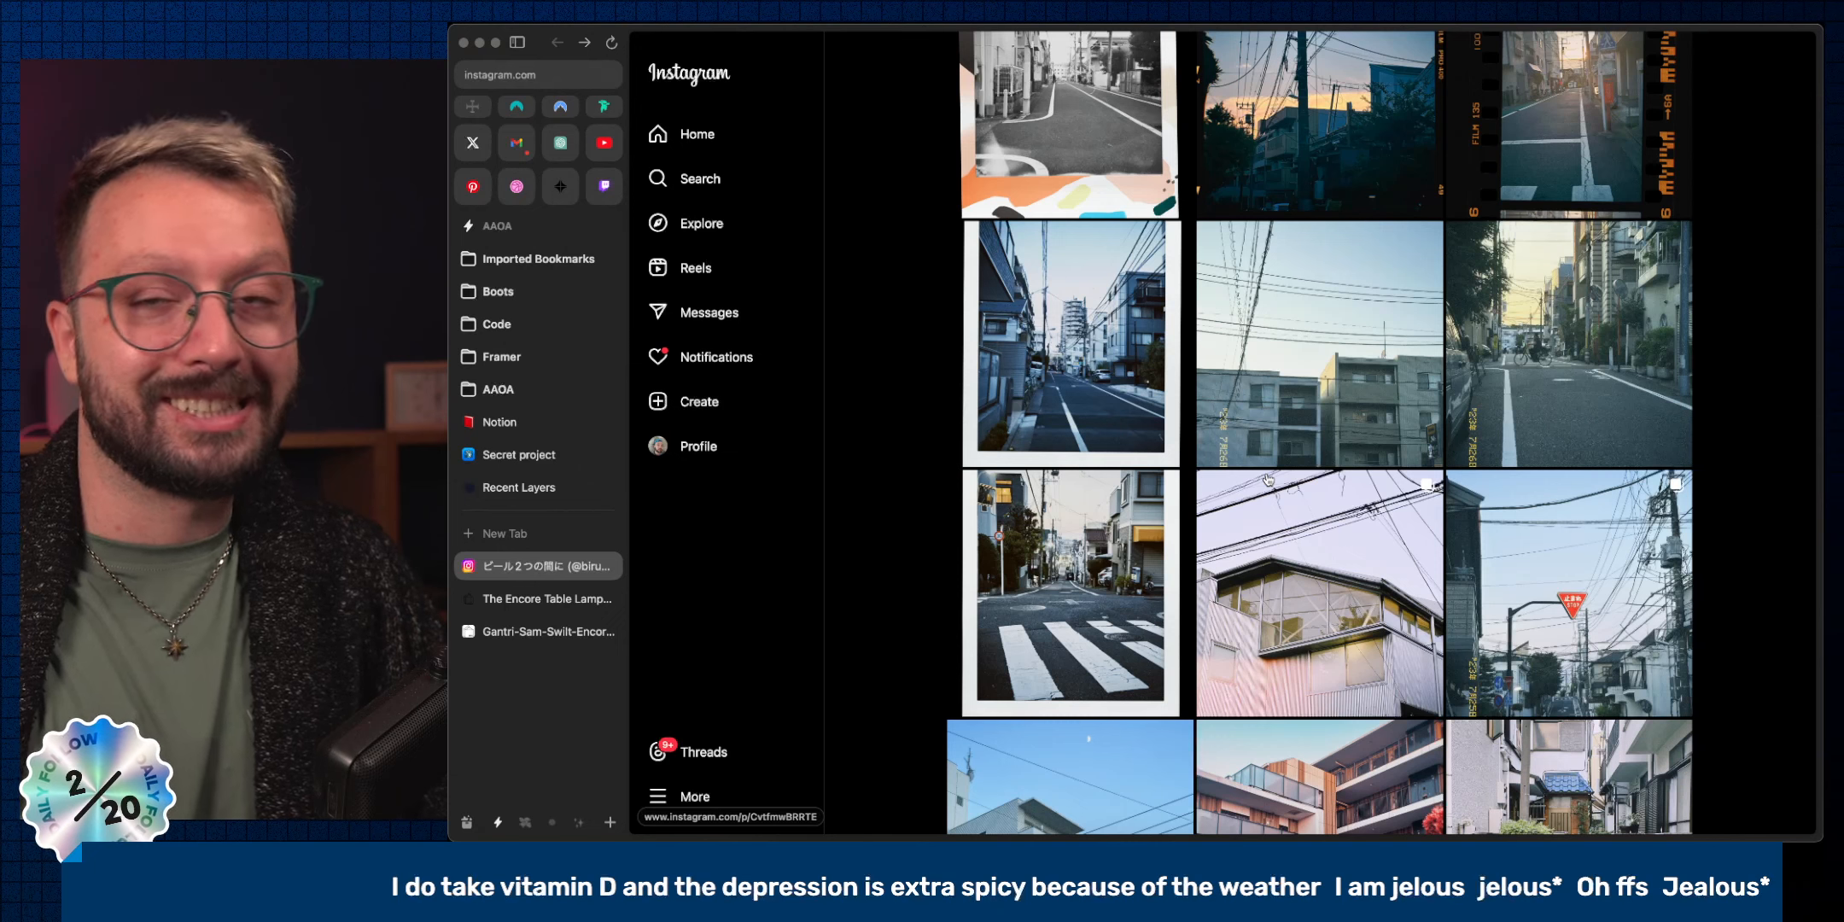
scroll(1267, 480, "down", 4)
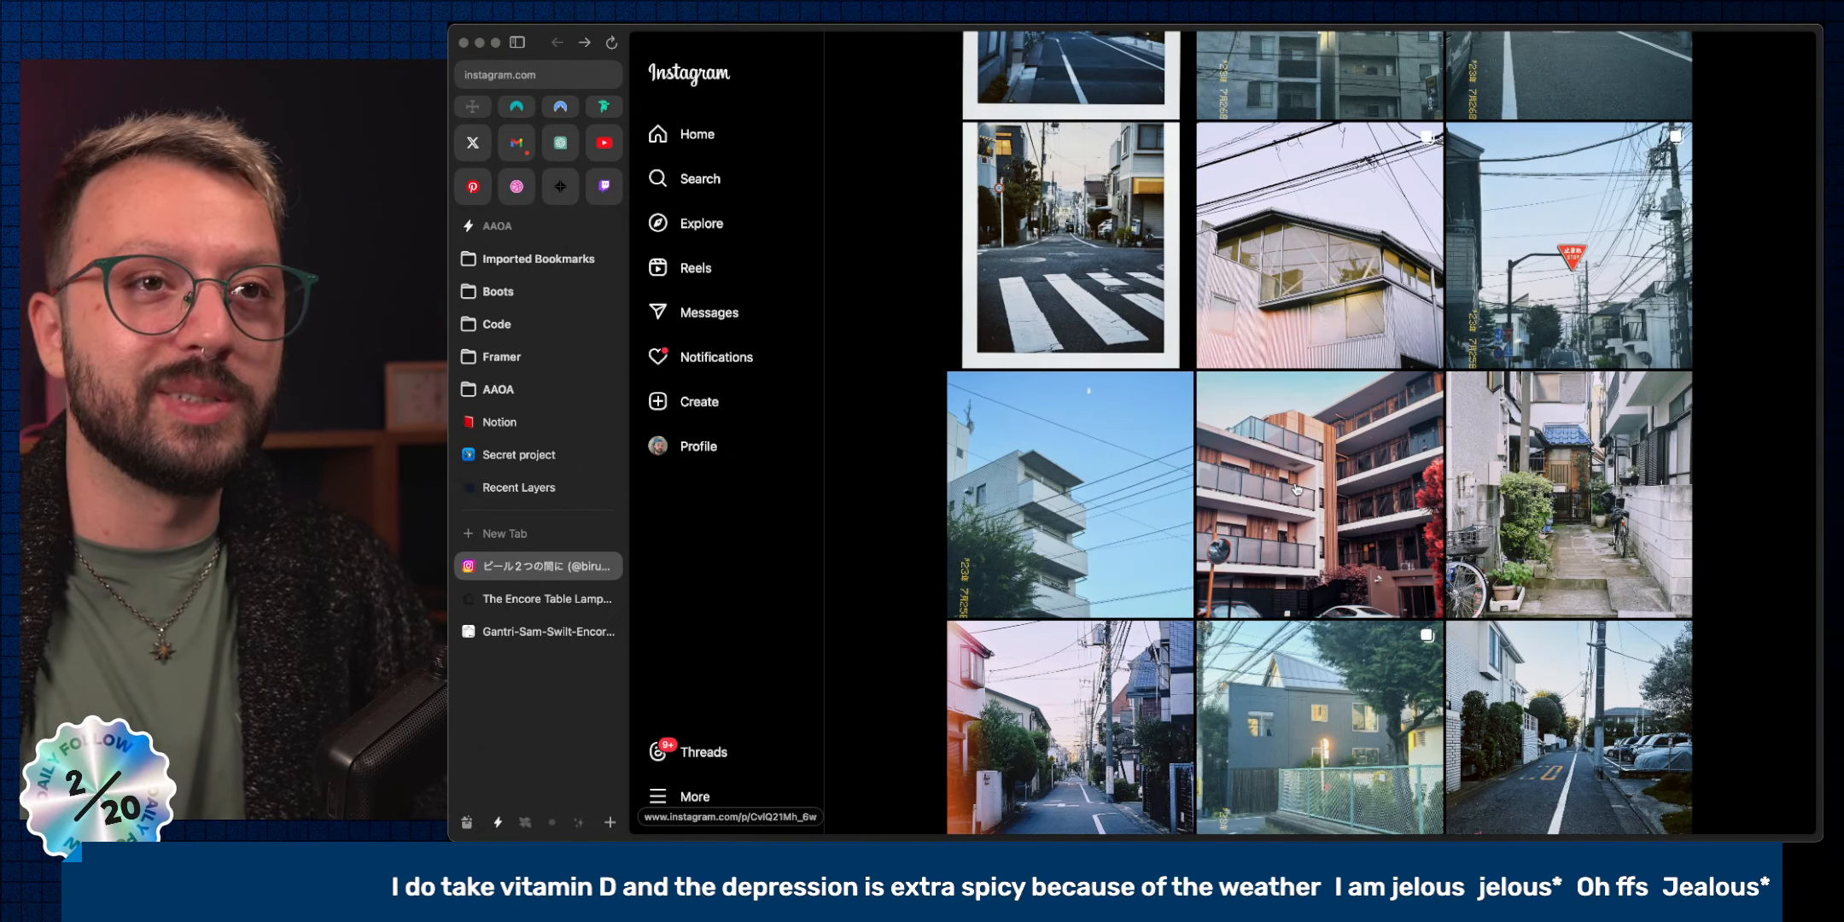
scroll(1296, 489, "down", 10)
scroll(1296, 490, "down", 4)
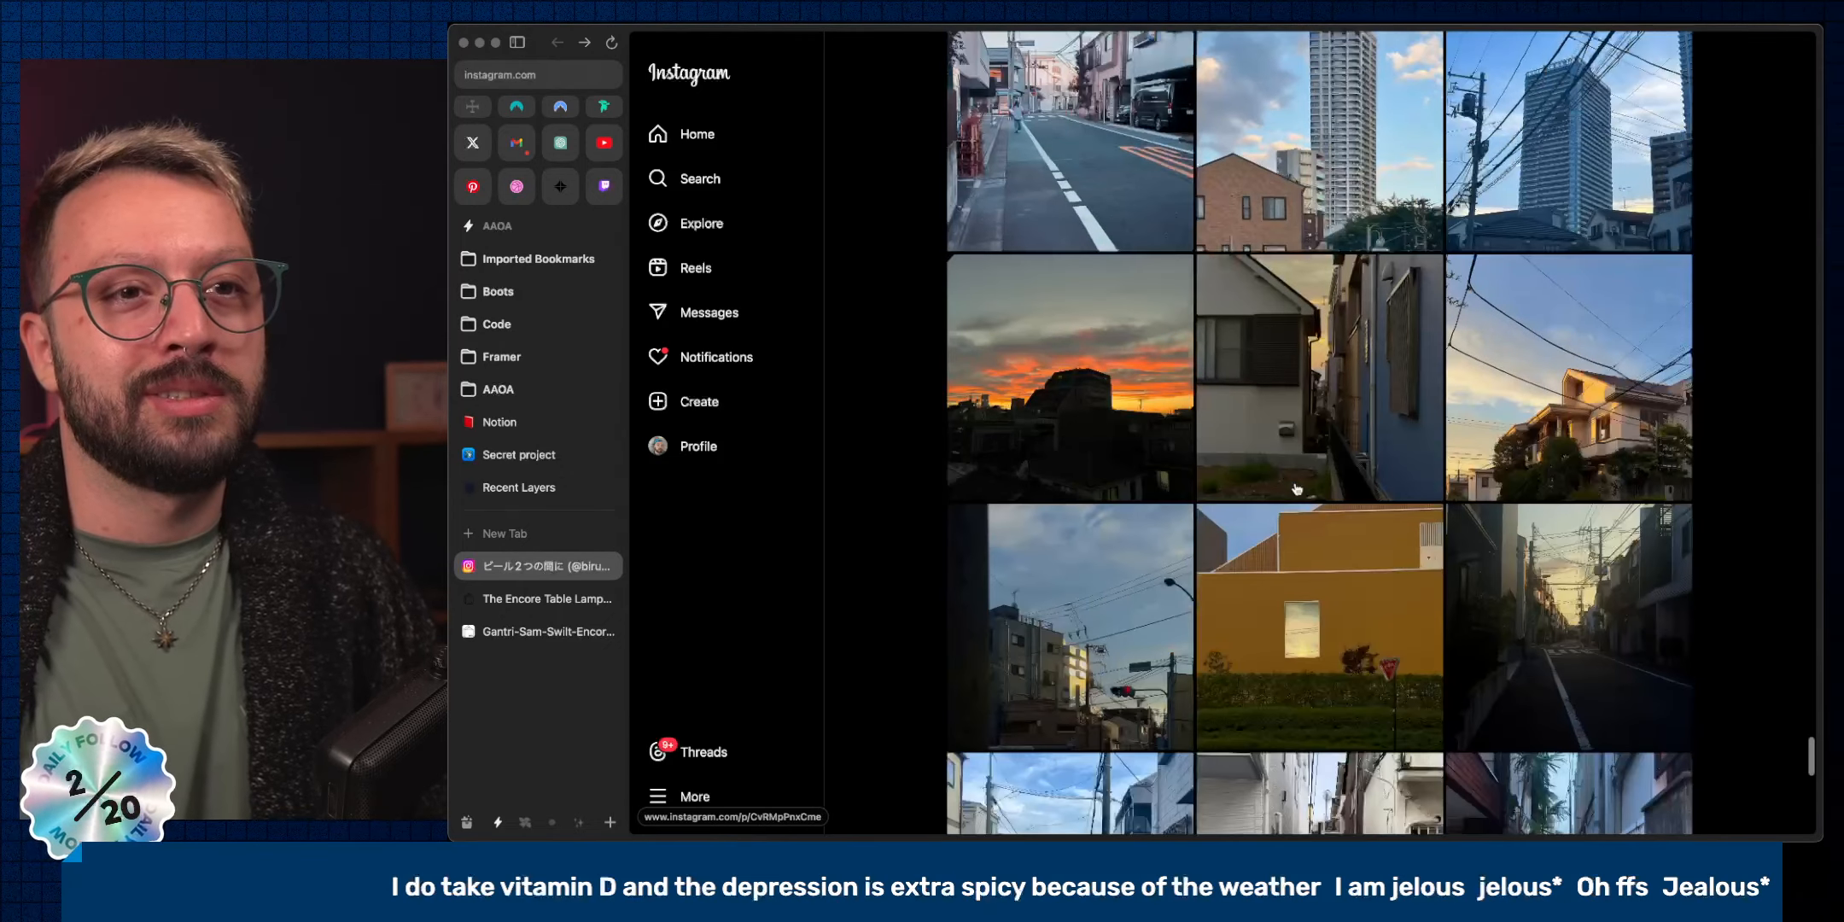
scroll(1295, 490, "down", 3)
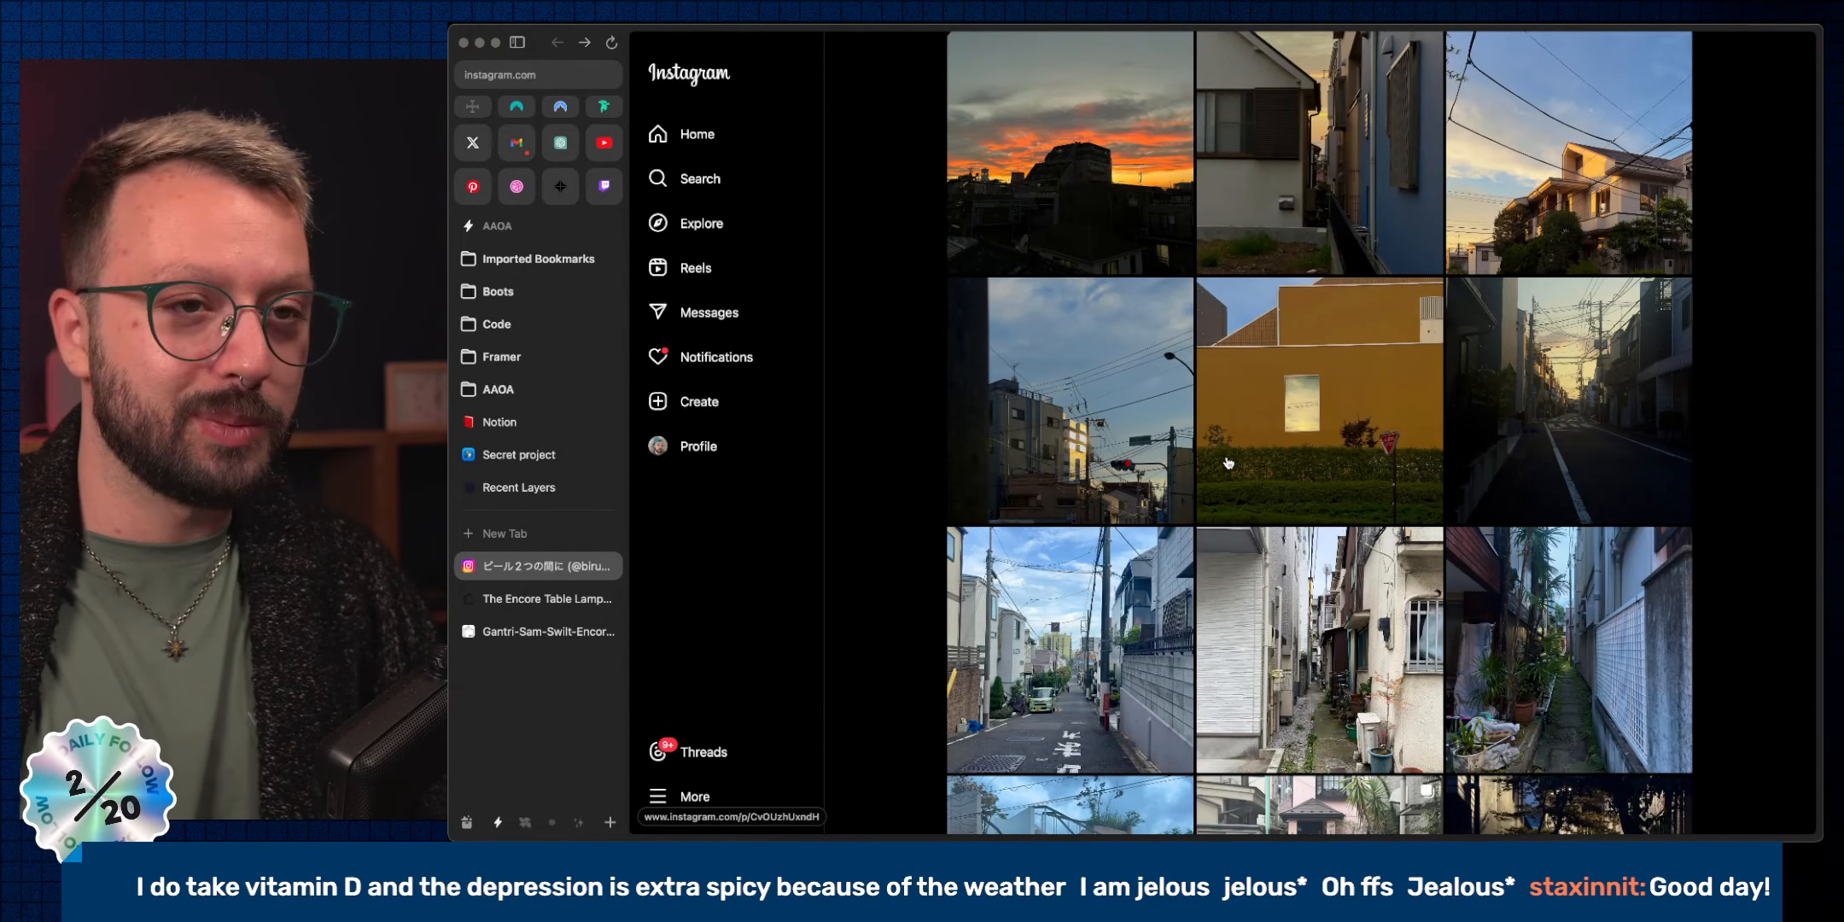
key("super+w")
key("ctrl+Right")
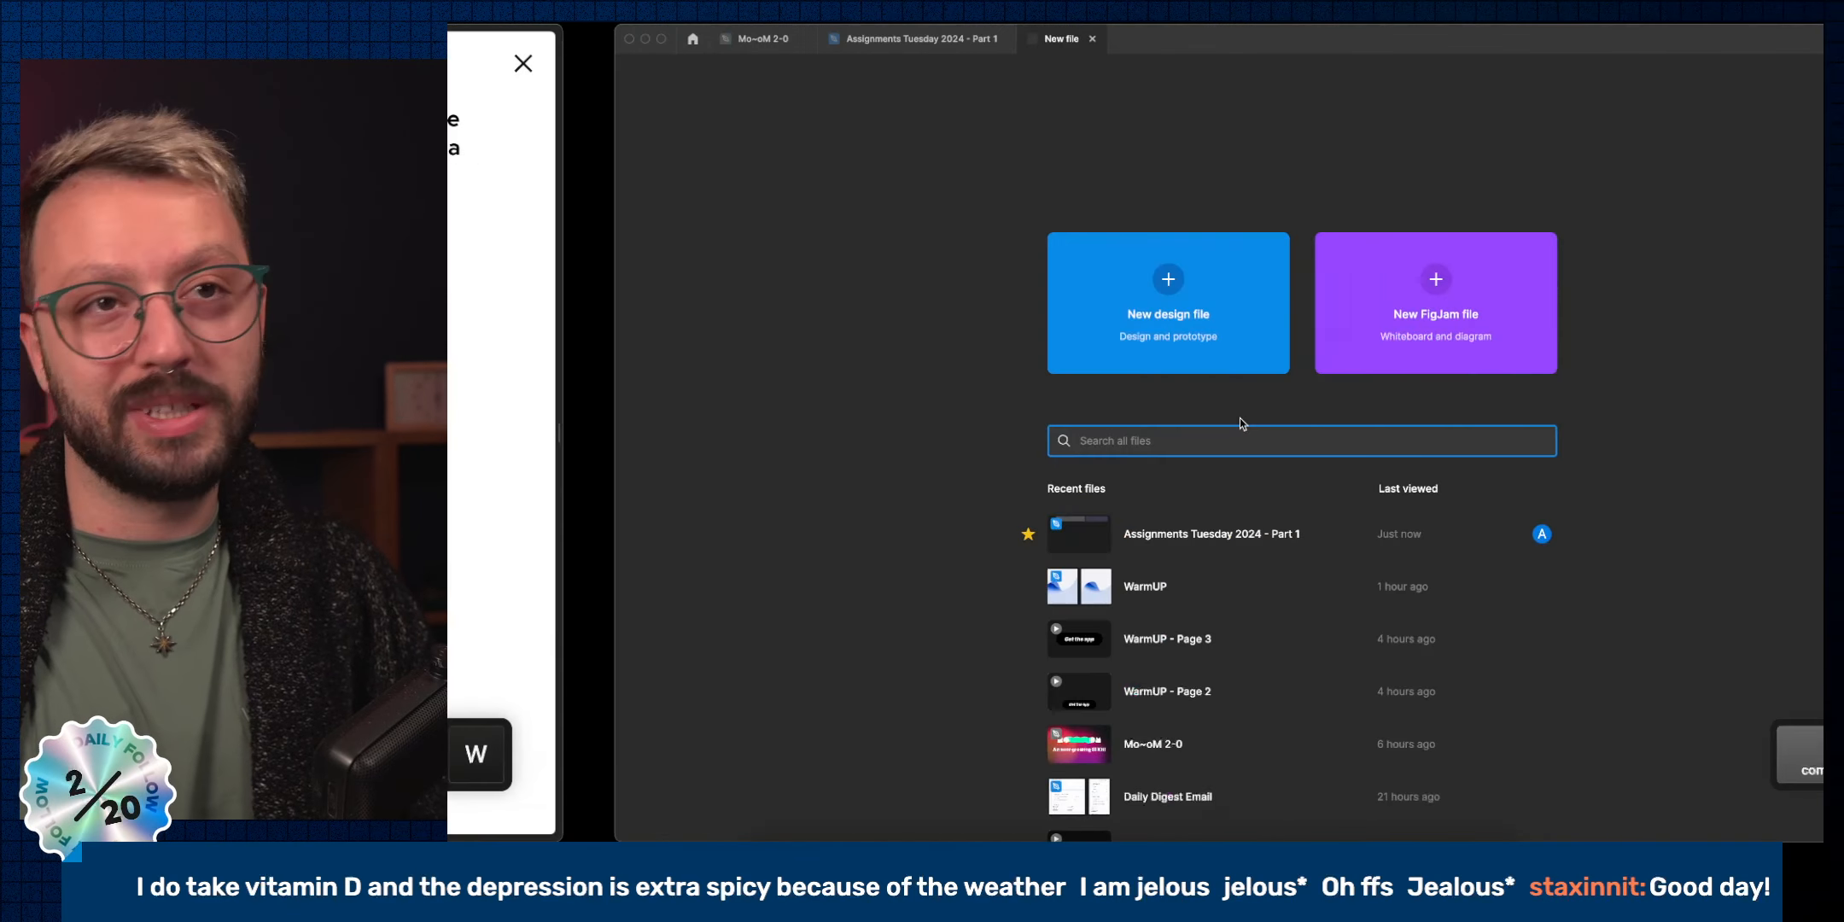
Duplicate the right frame's knob ellipse as Ellipse 2 and resize it to 357×357 over the original.
key("super+w")
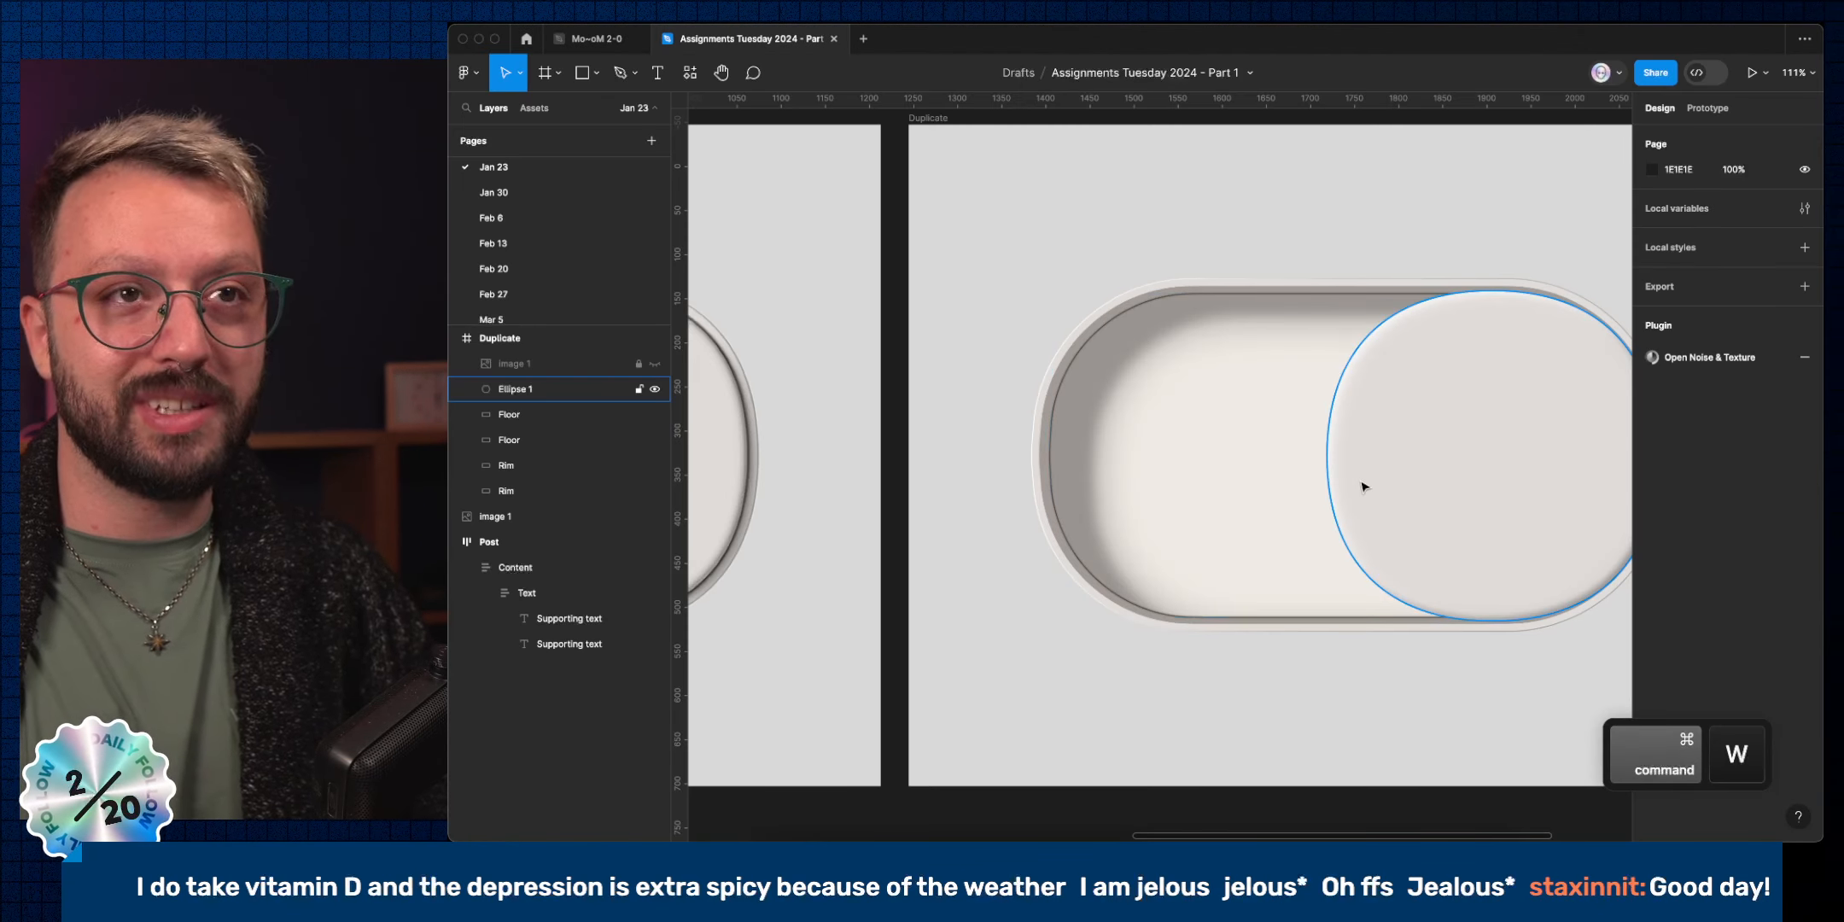
scroll(1358, 481, "down", 5)
left_click(1475, 465)
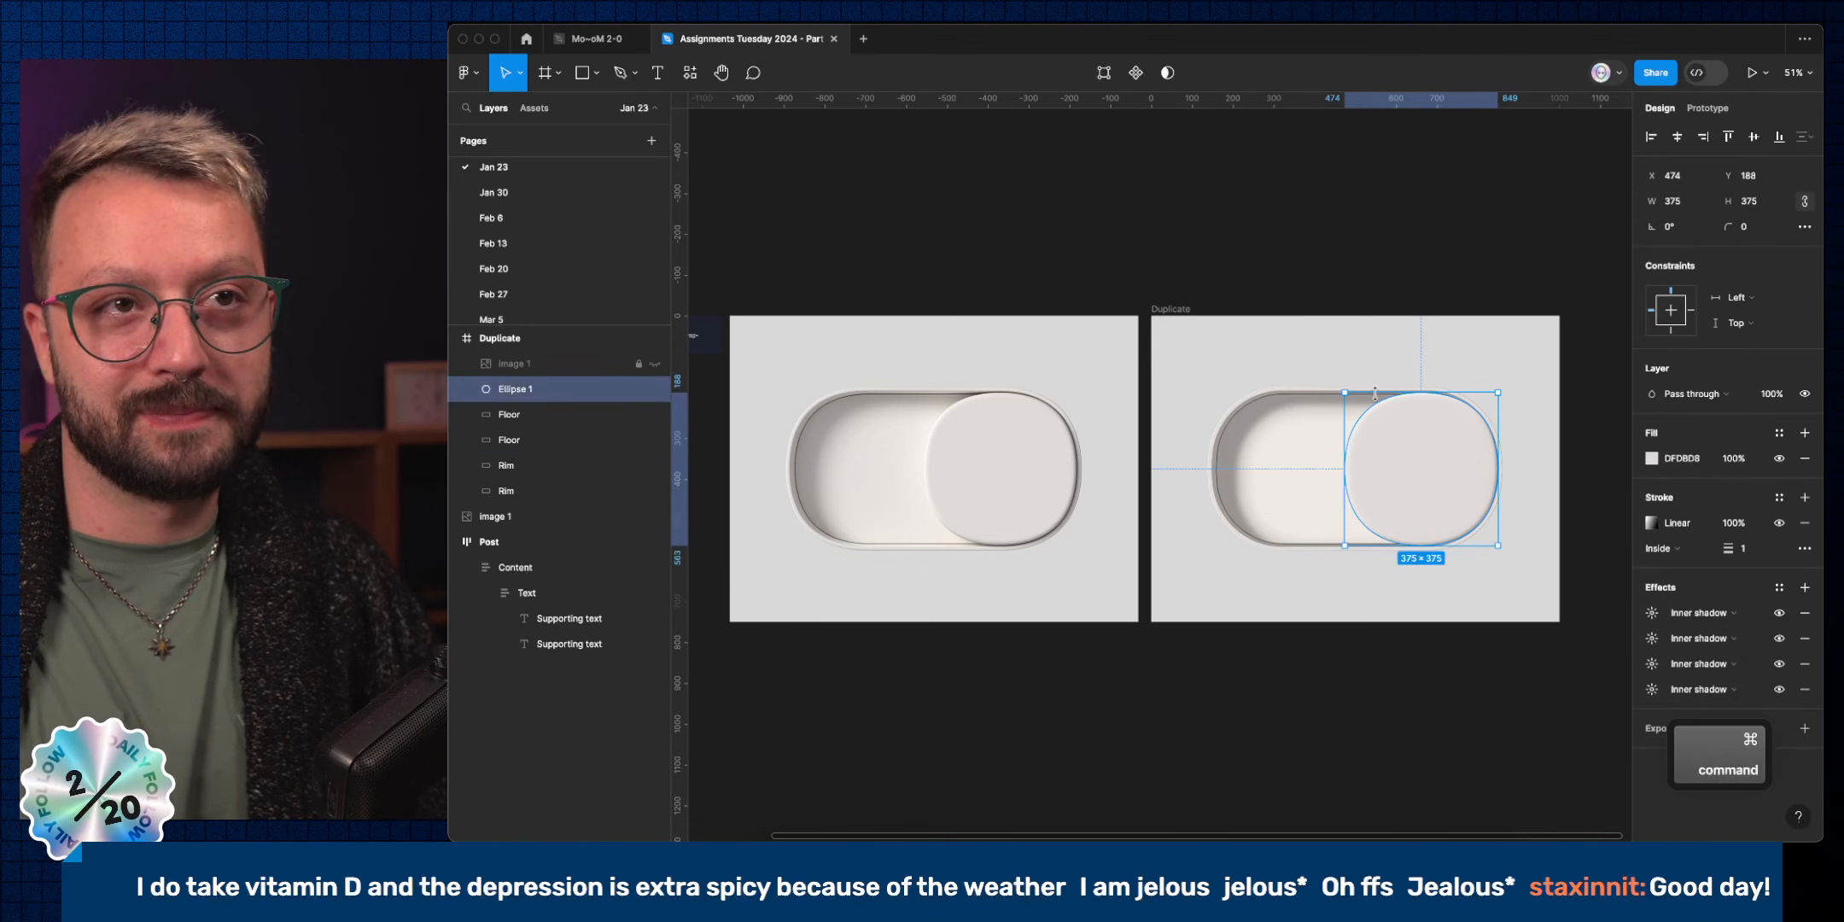
scroll(1268, 407, "up", 5)
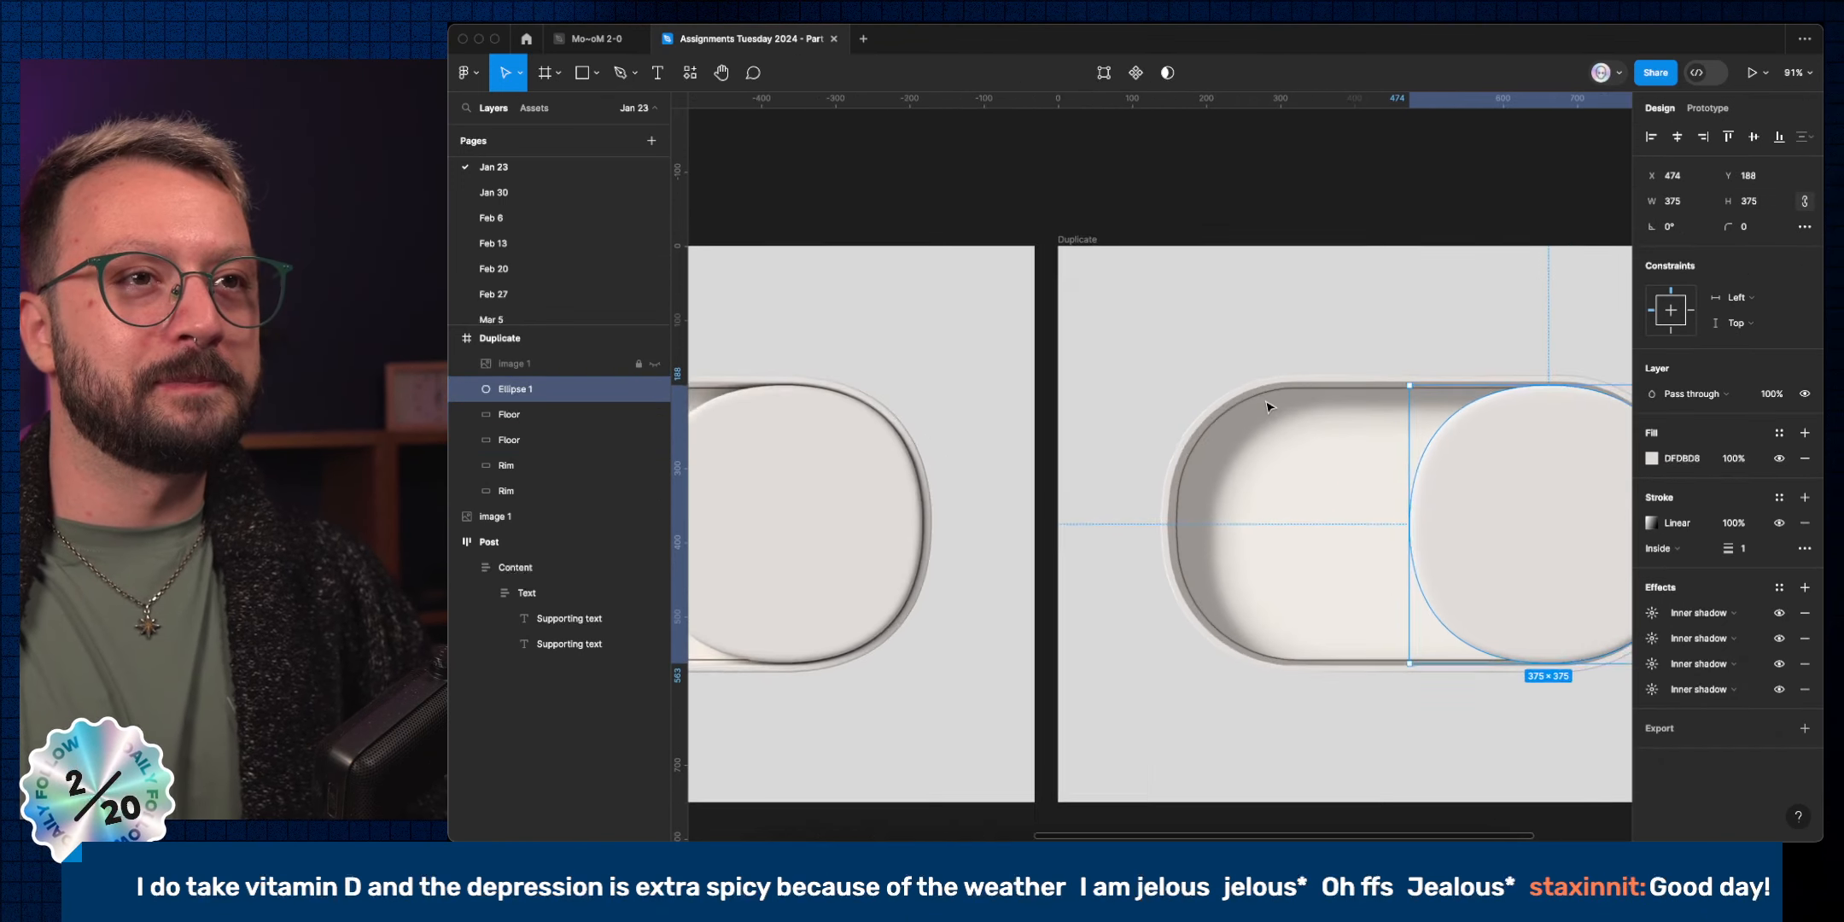
scroll(1268, 407, "right", 1)
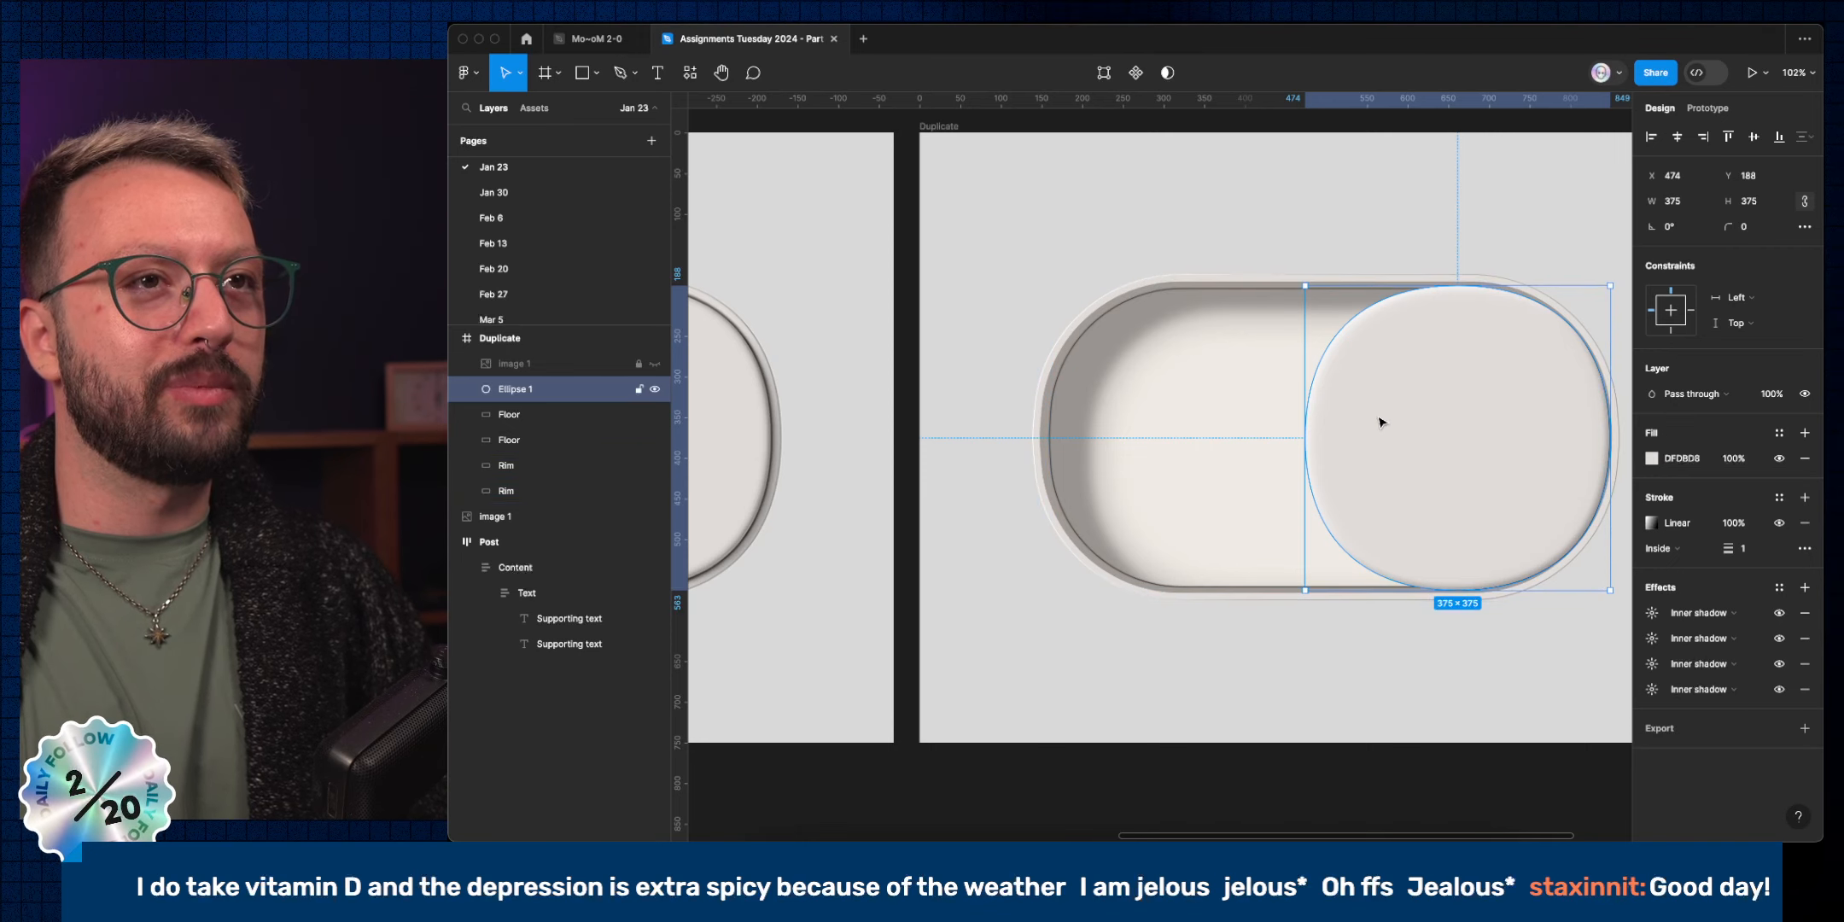
key("alt")
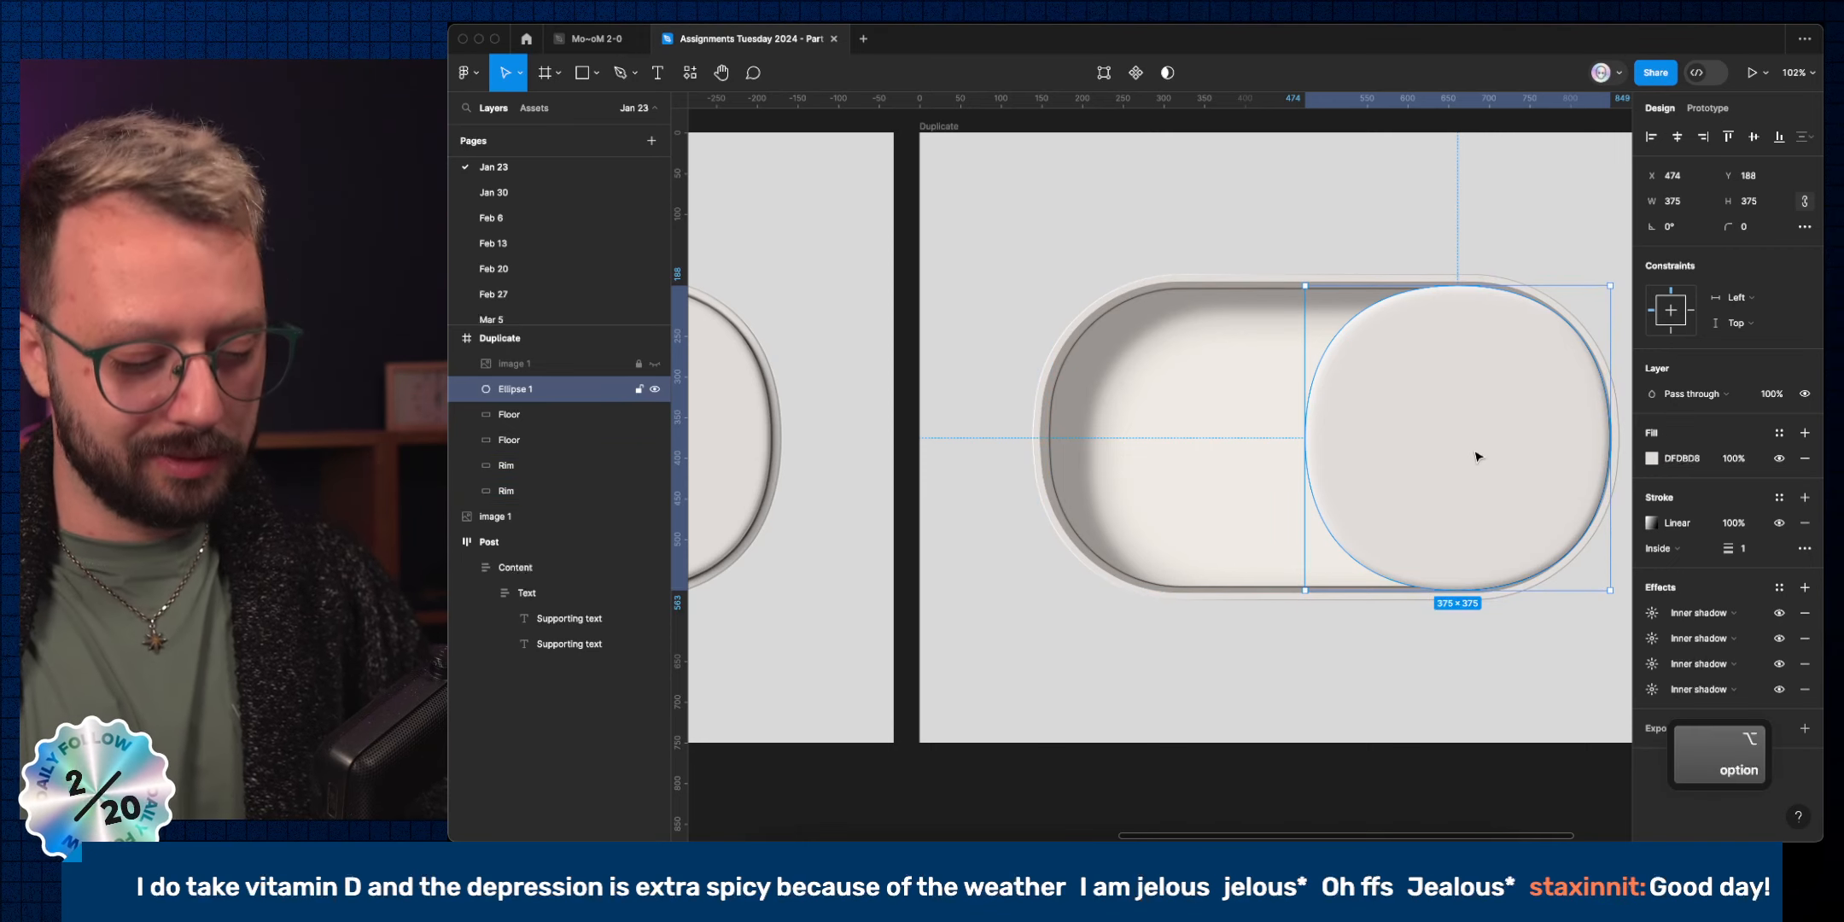
key("super+d")
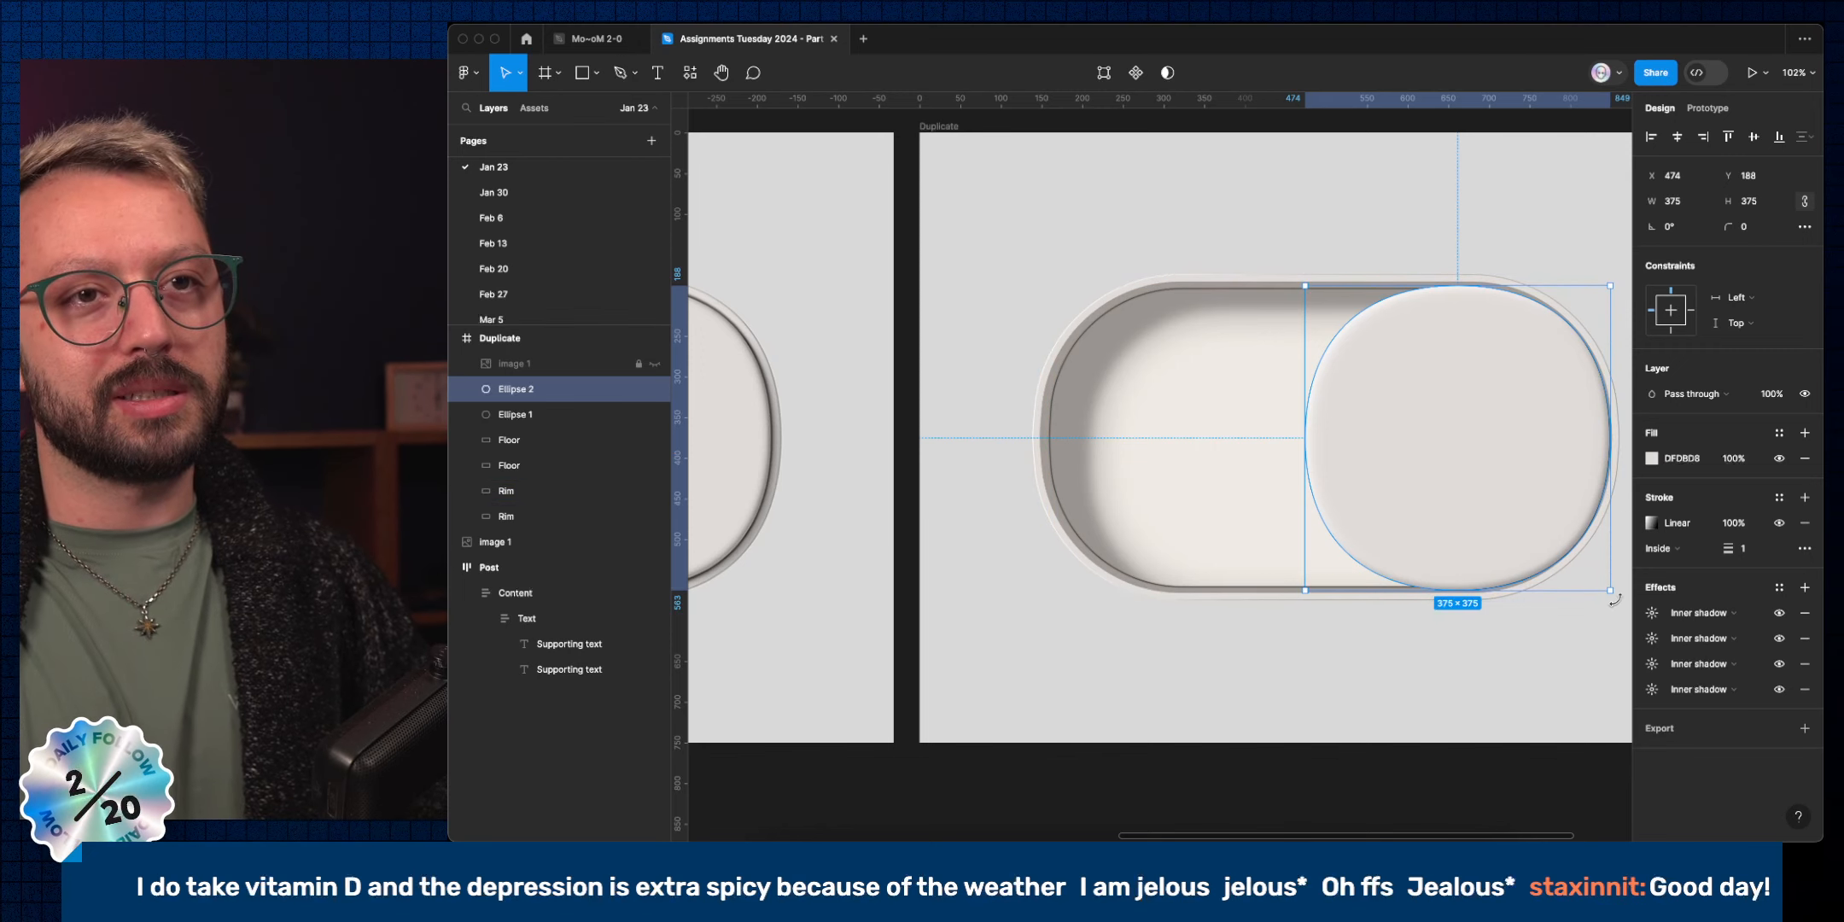
left_click_drag(1611, 591, 1581, 580)
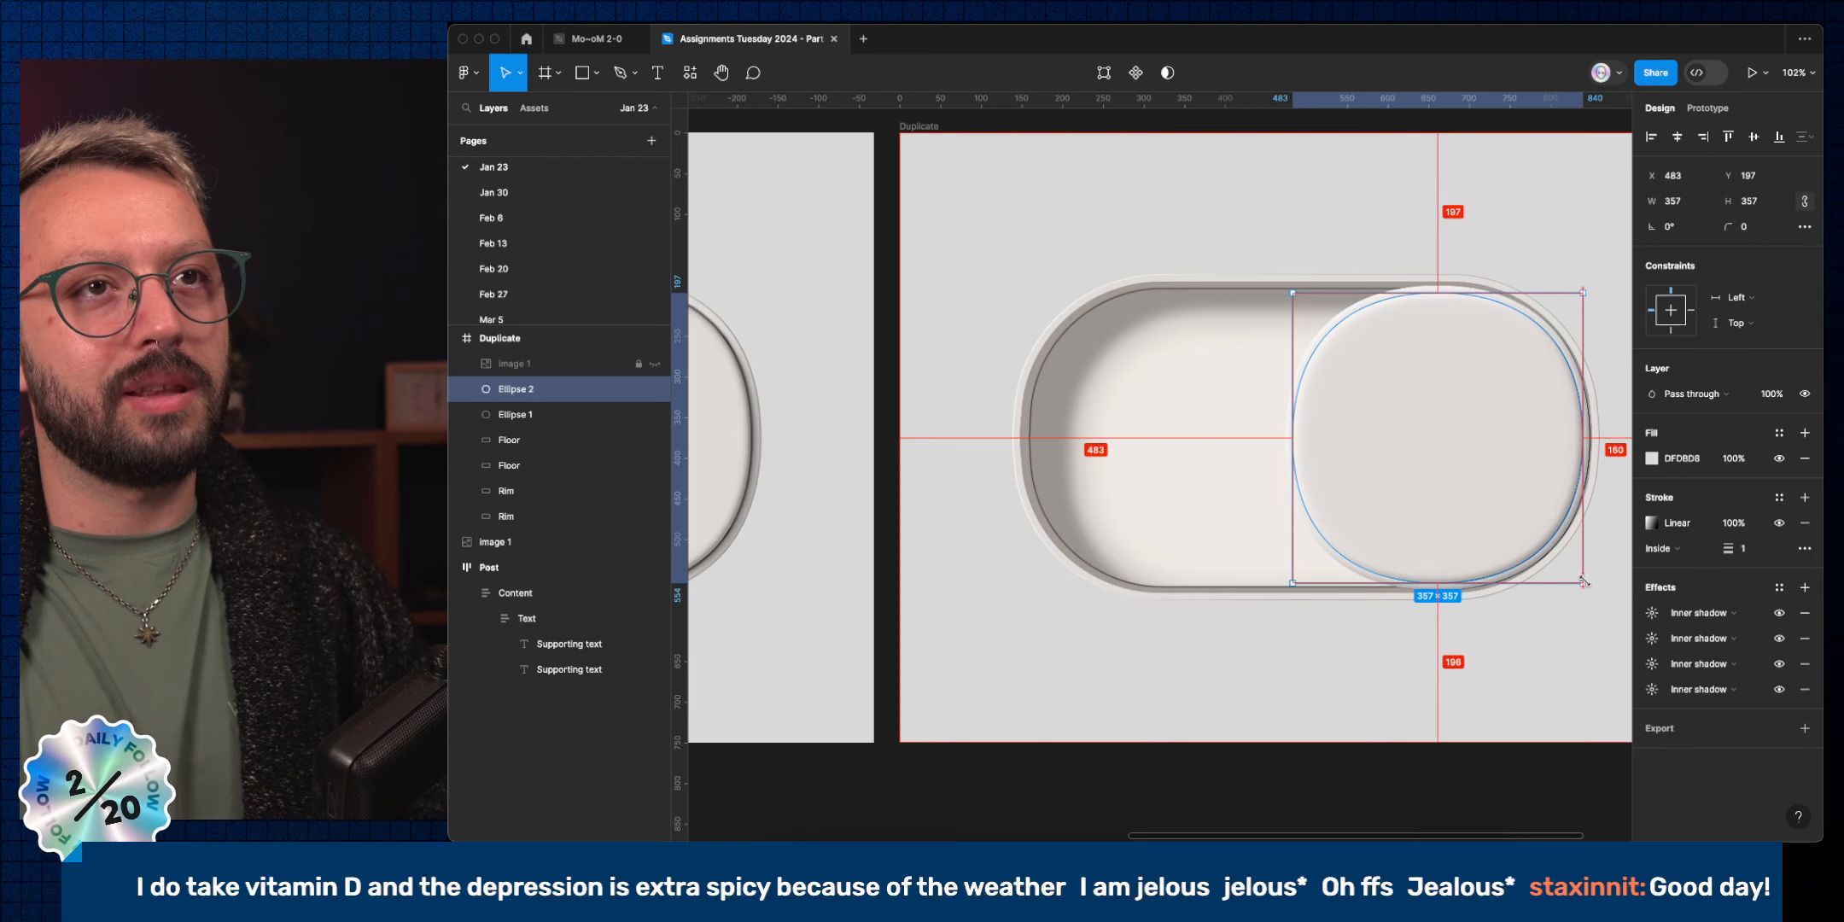
Scale the knob copy proportionally to 401×401 and move it below-right of the toggle.
key("super+z")
key("k")
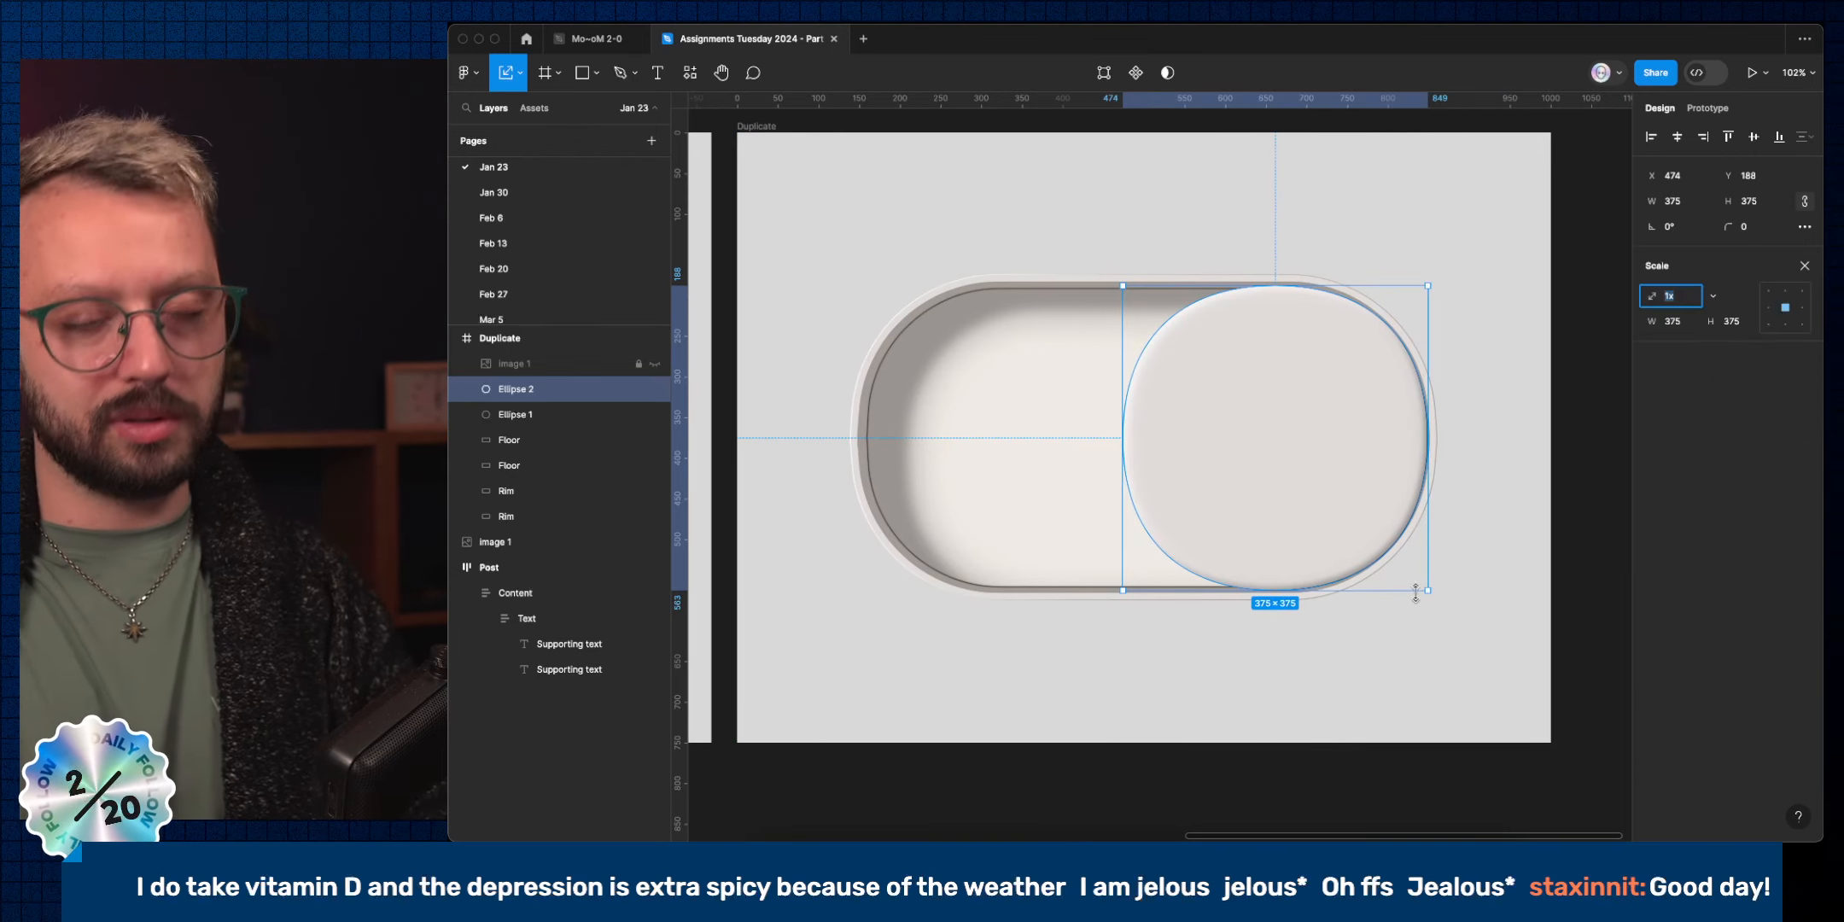
left_click_drag(1427, 589, 1437, 600)
left_click_drag(1123, 286, 1108, 274)
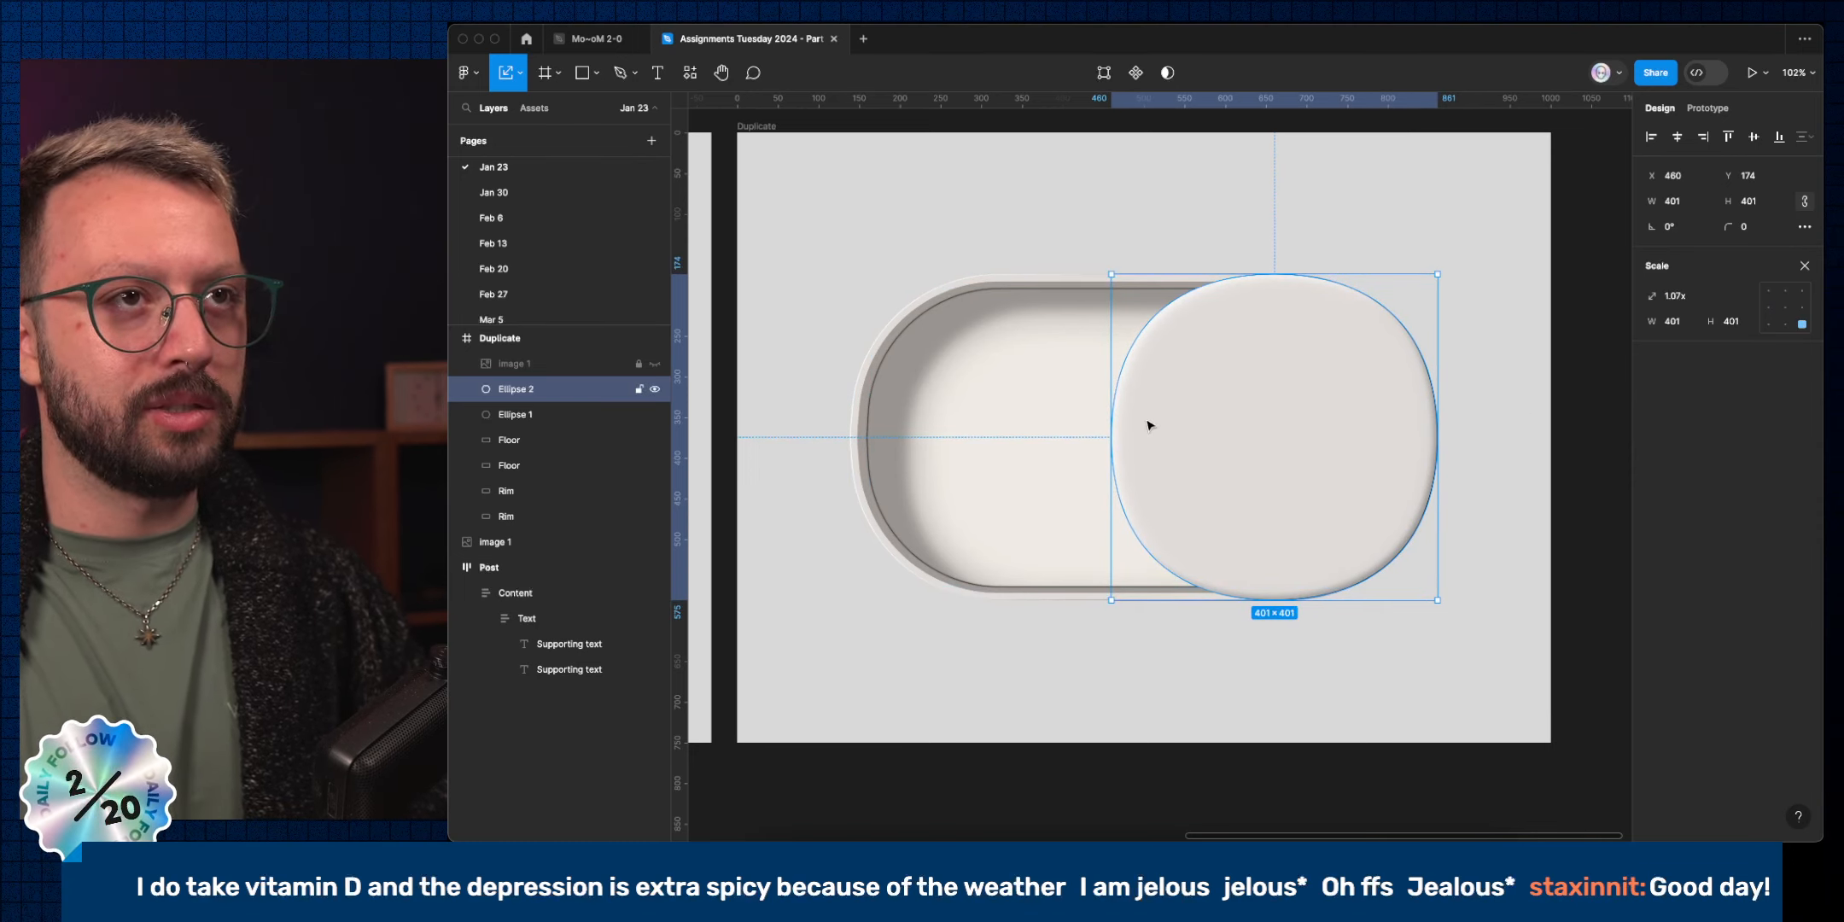
left_click_drag(1285, 448, 1459, 578)
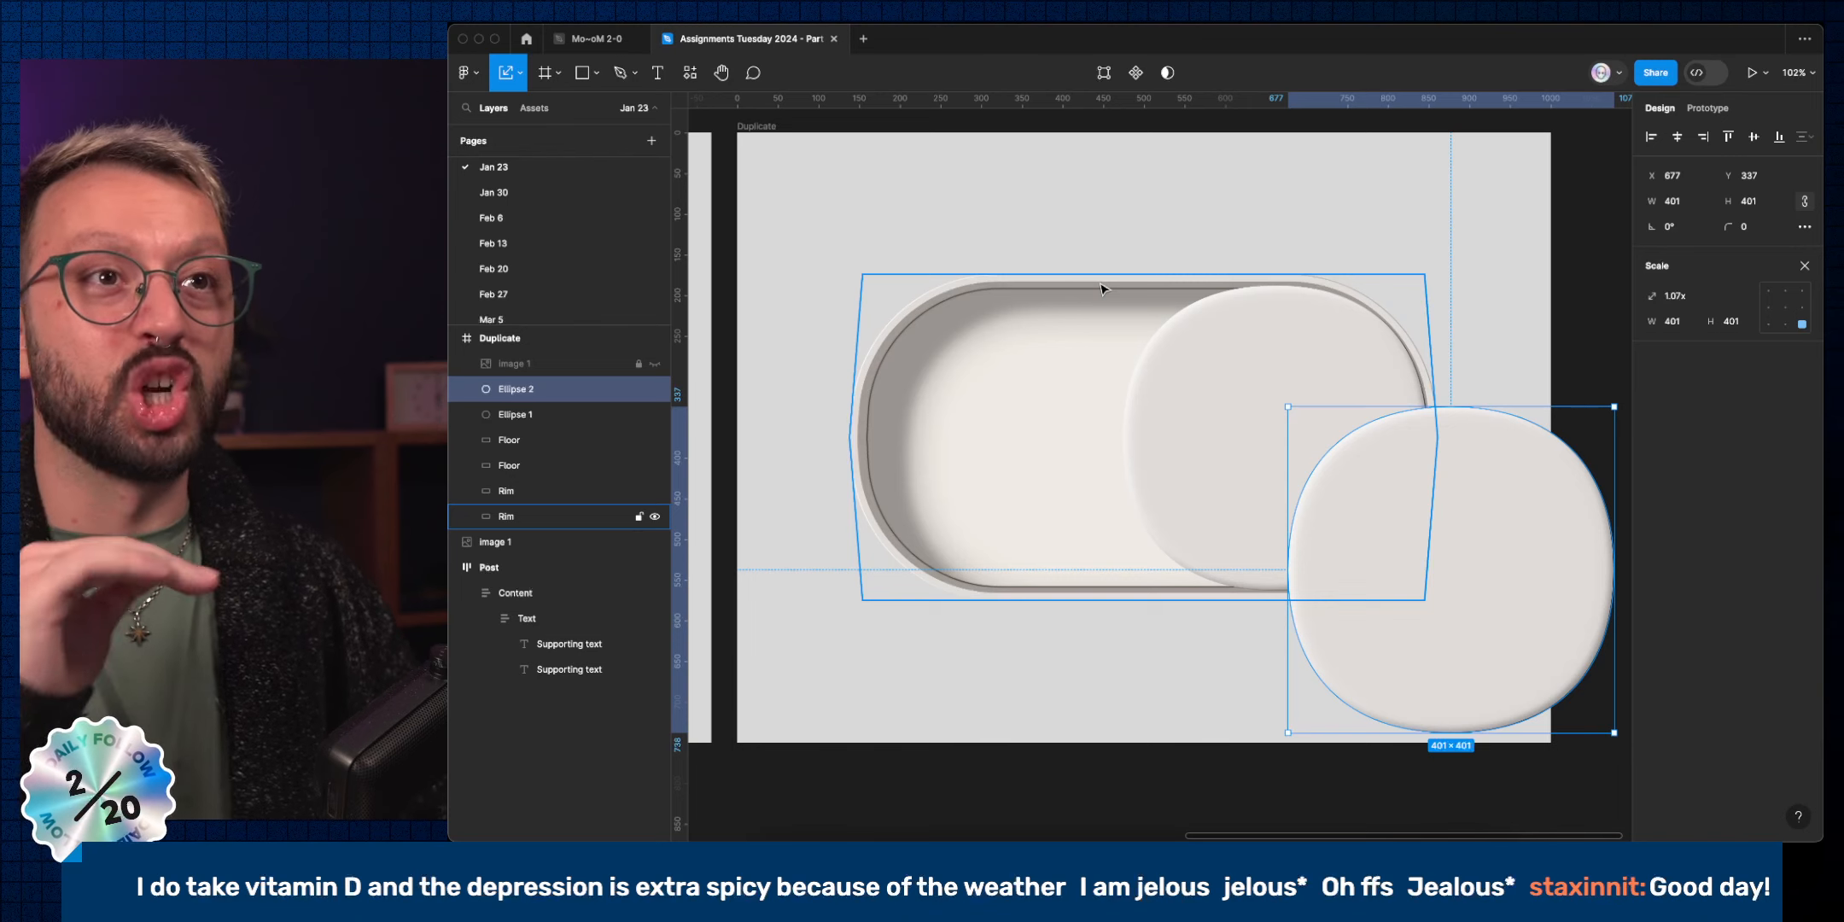
Give Ellipse 2 the Rim's styling and duplicate it as Ellipse 3.
left_click(992, 277, "super")
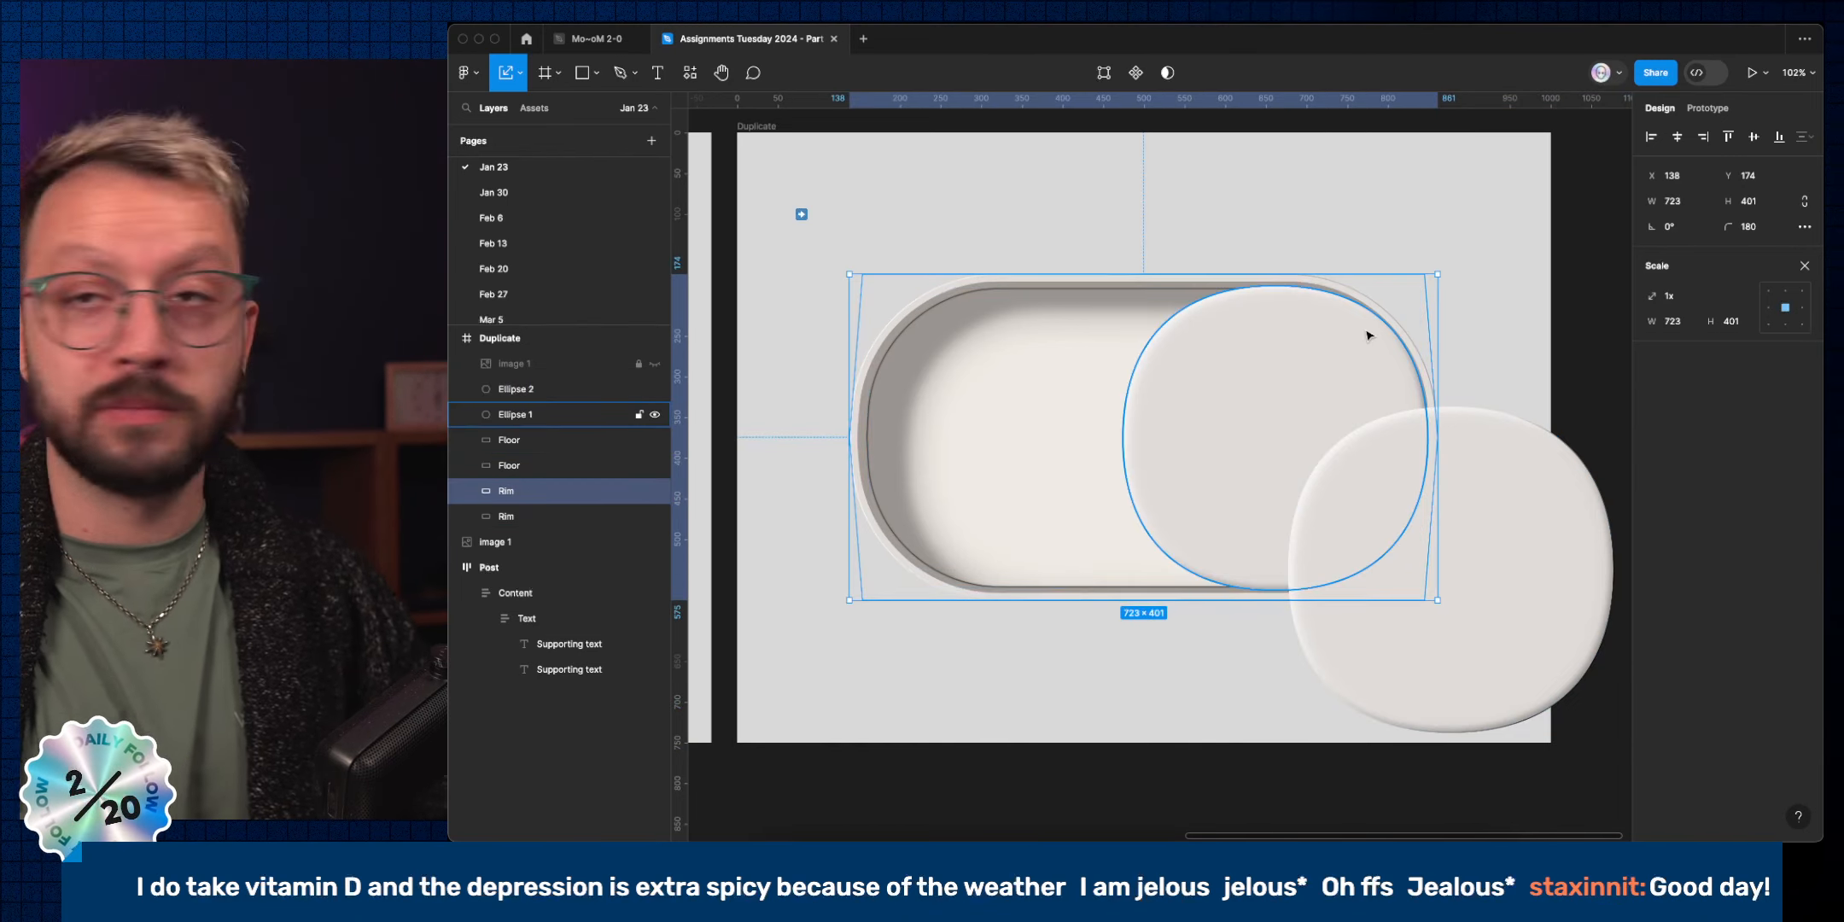
key("super+alt+c")
left_click(1533, 498)
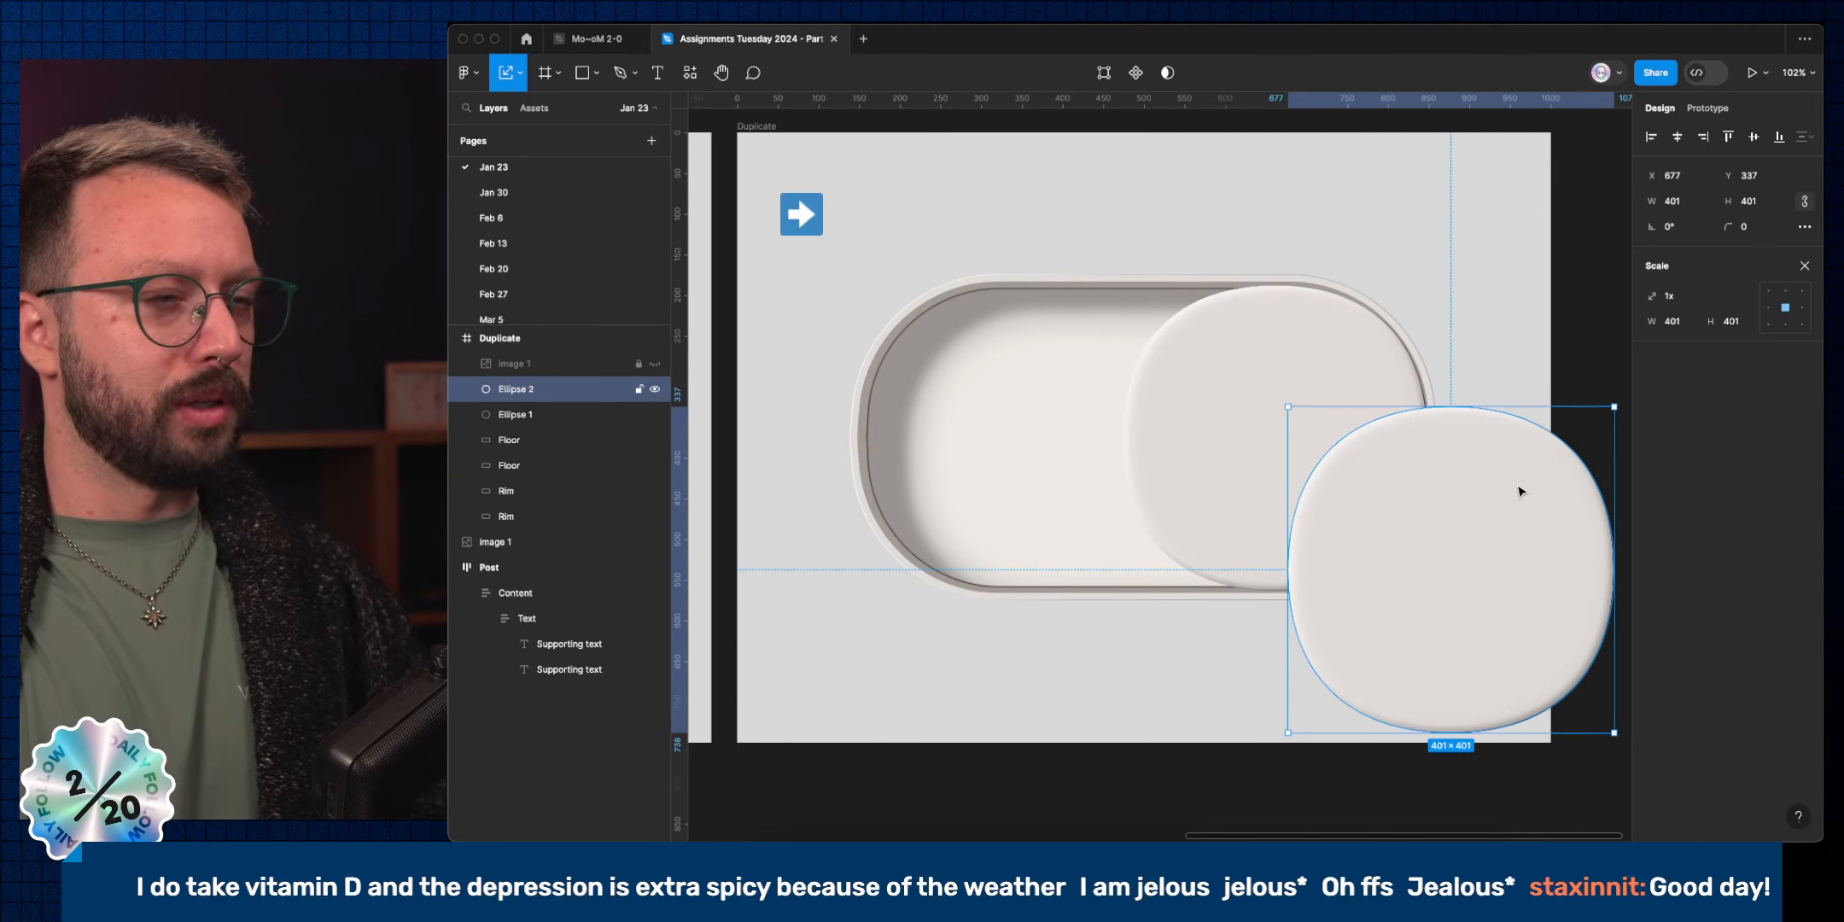
key("super+alt+v")
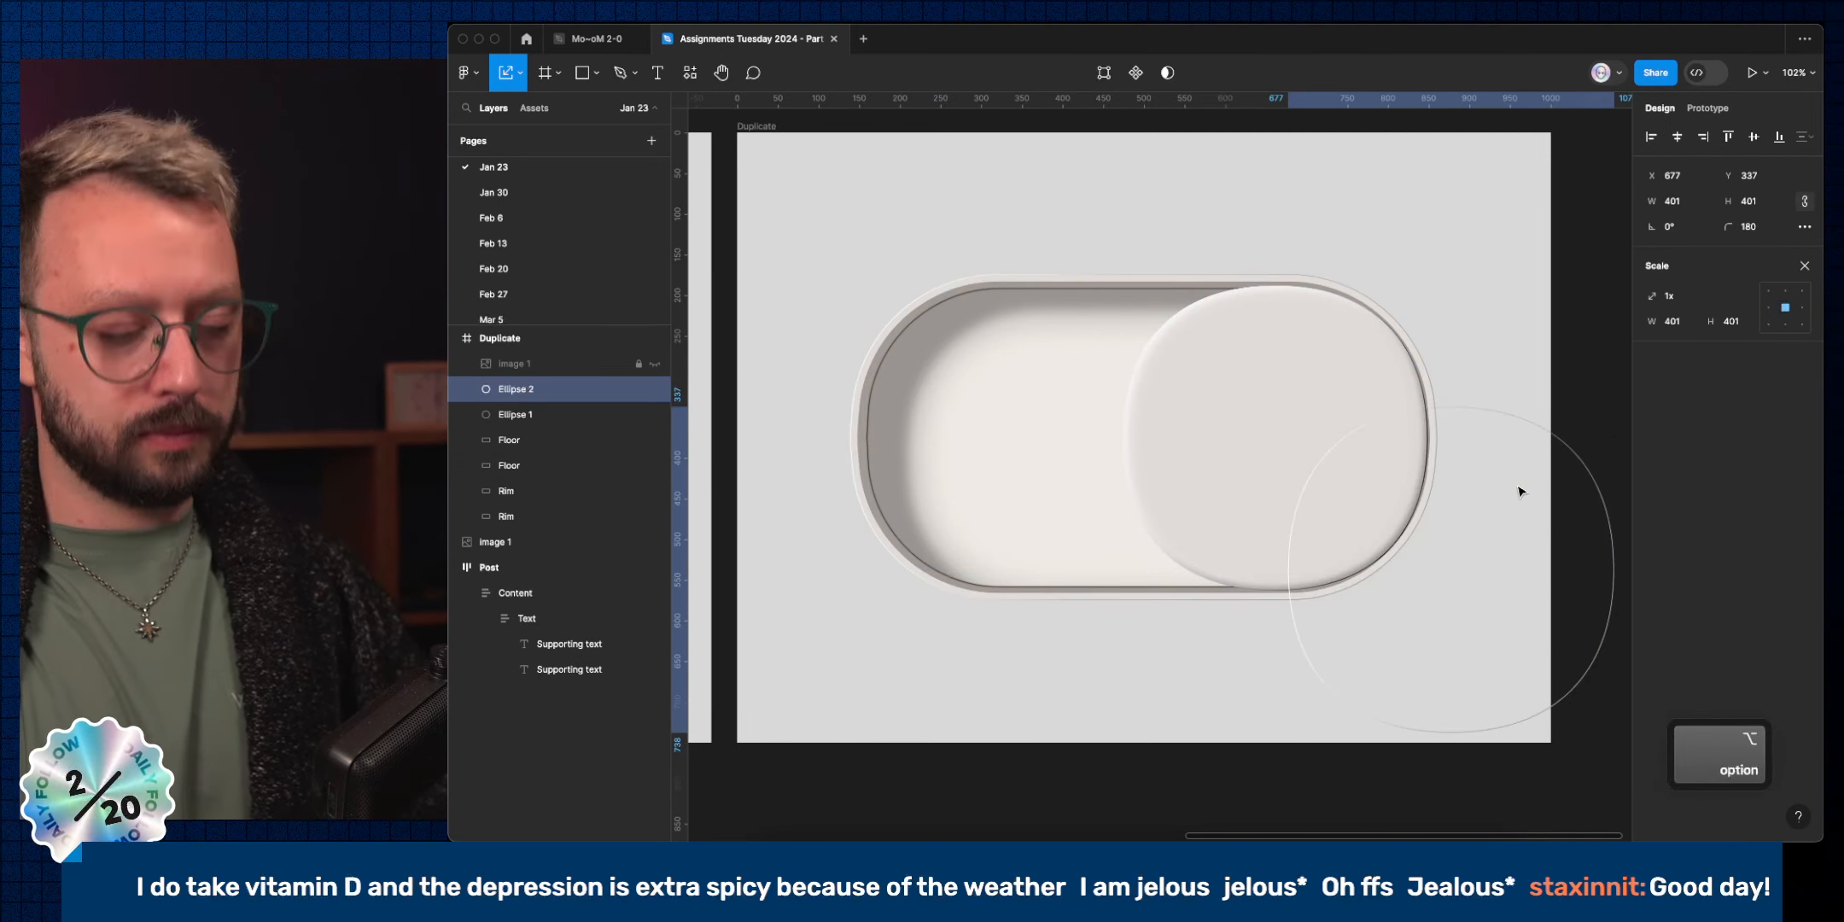
key("super+d")
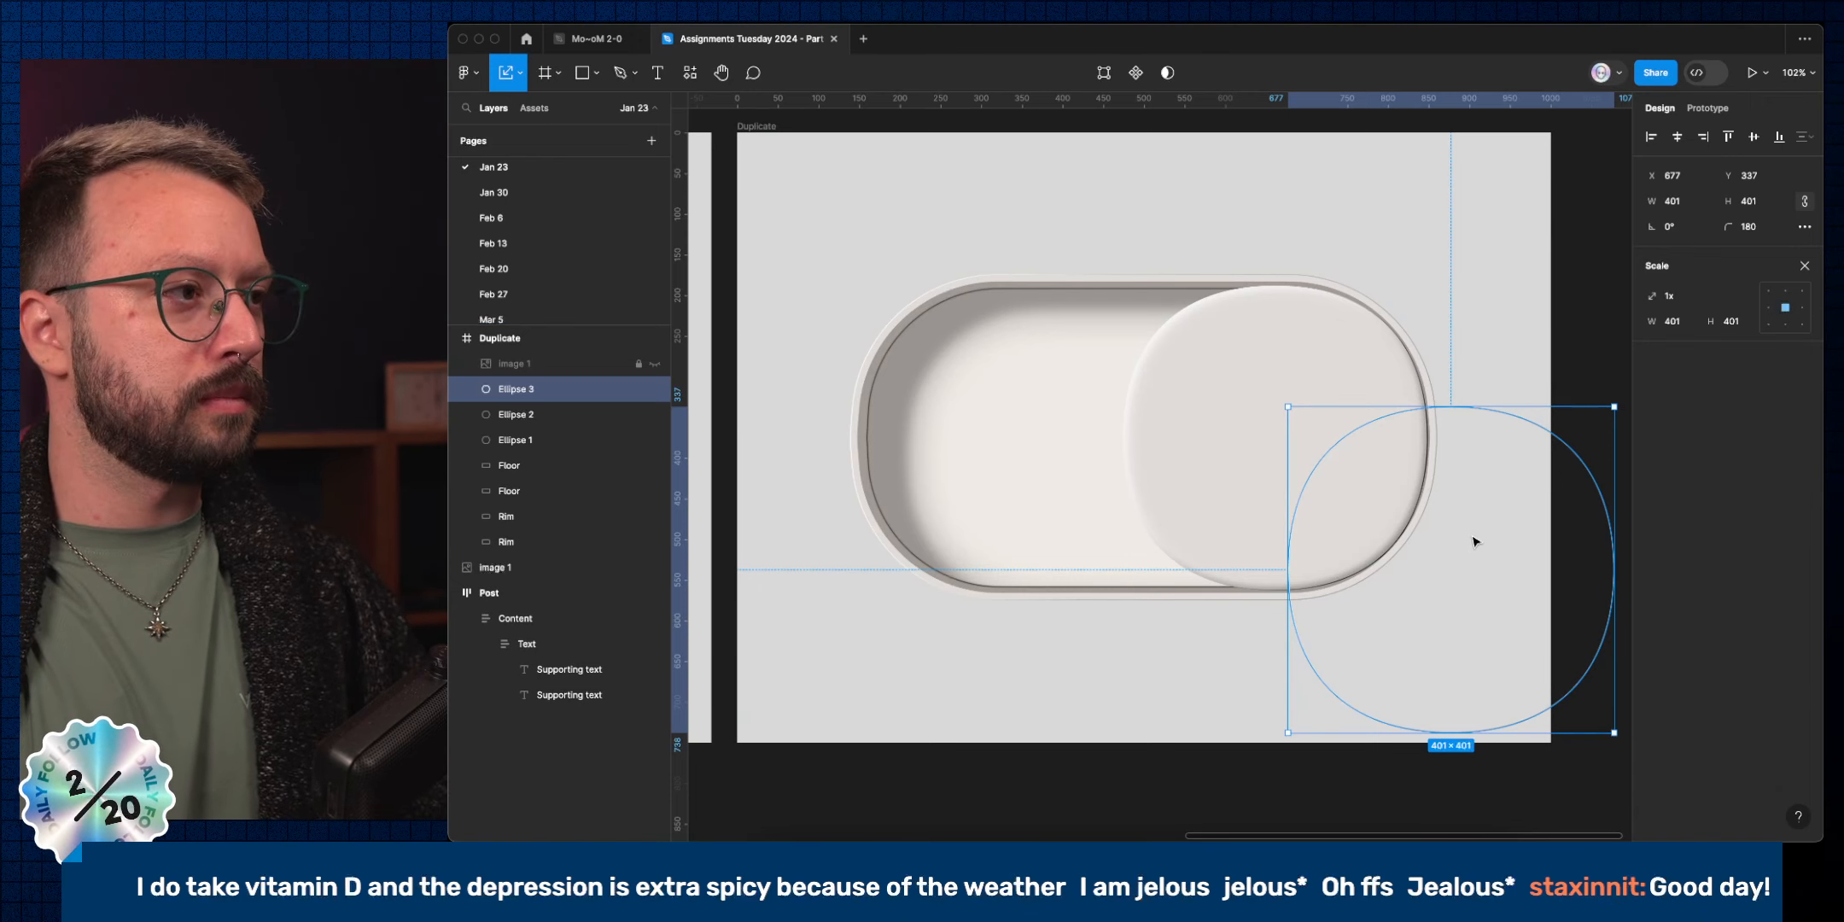
Paste the lower Rim's styling onto Ellipse 2.
scroll(1195, 555, "right", 2)
left_click(583, 549)
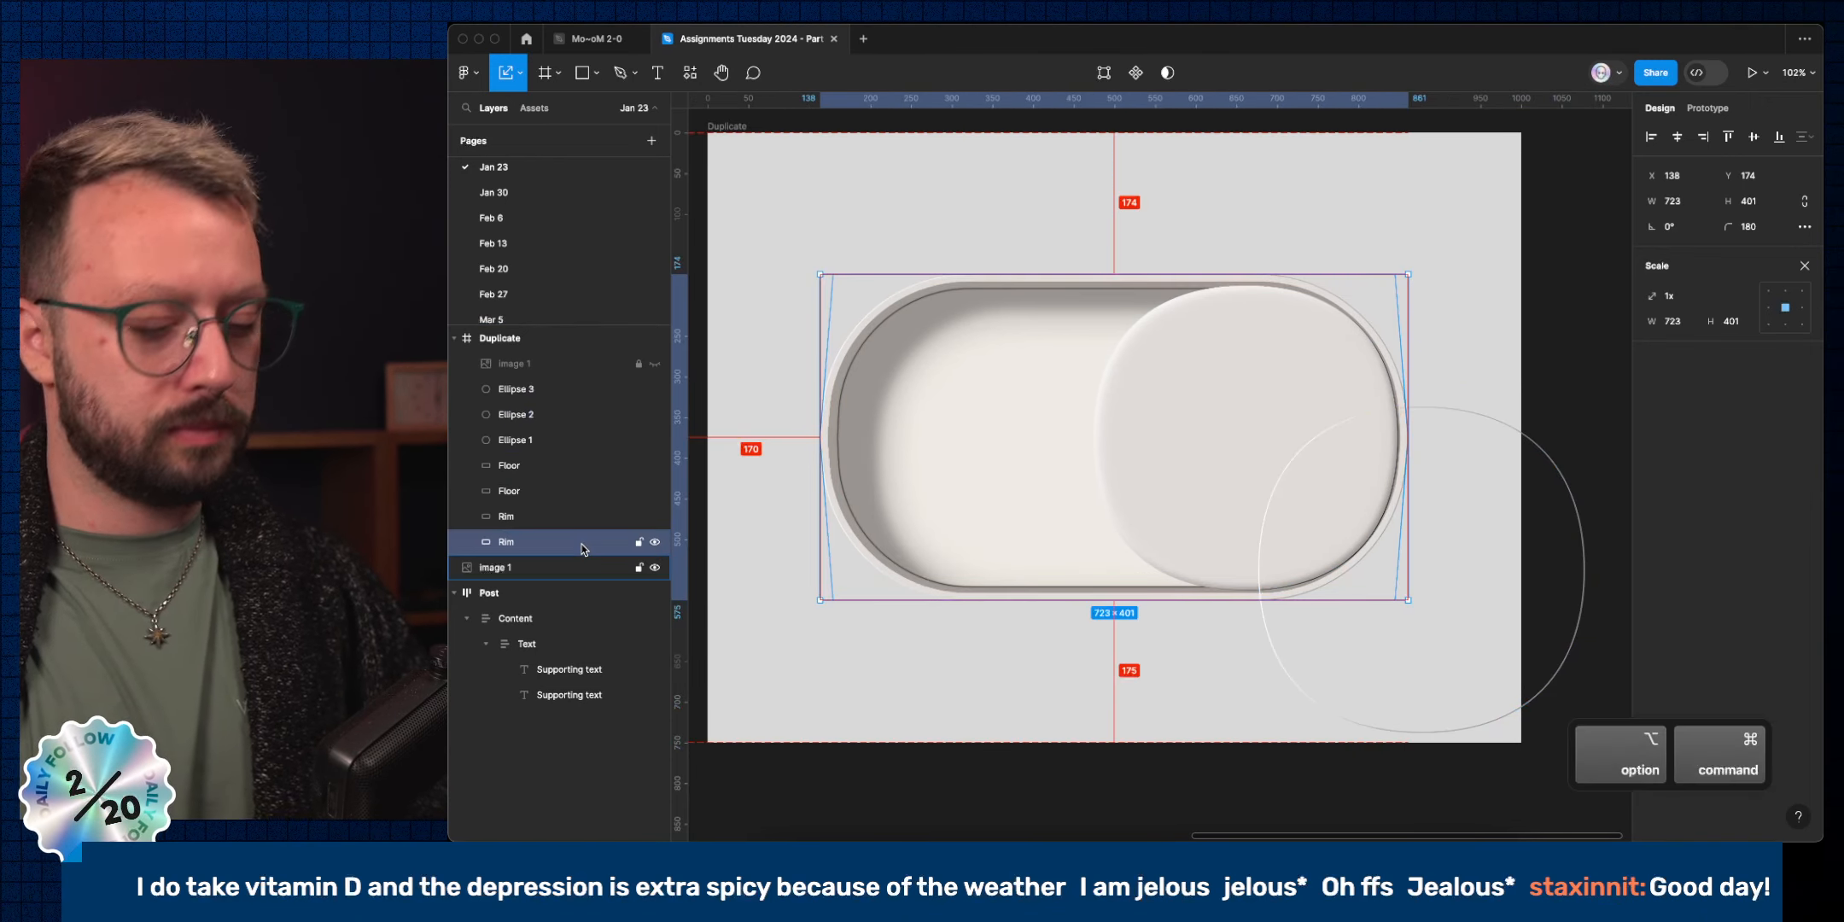
key("super+alt+c")
left_click(564, 415)
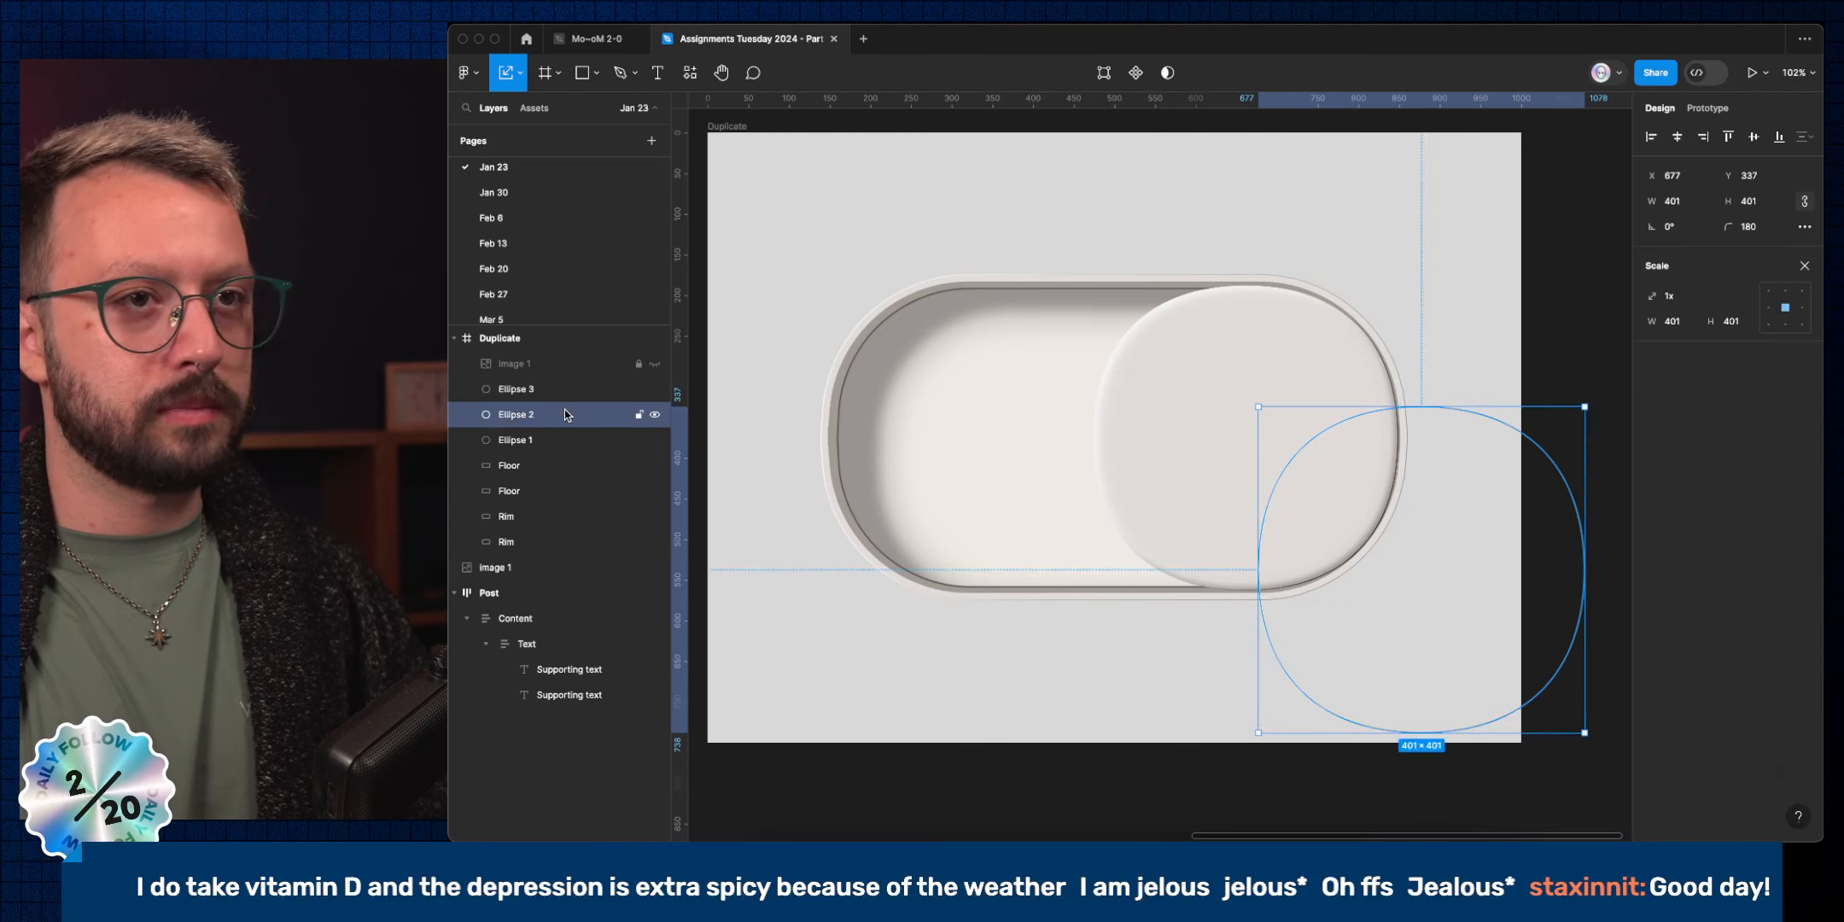
key("super+alt+v")
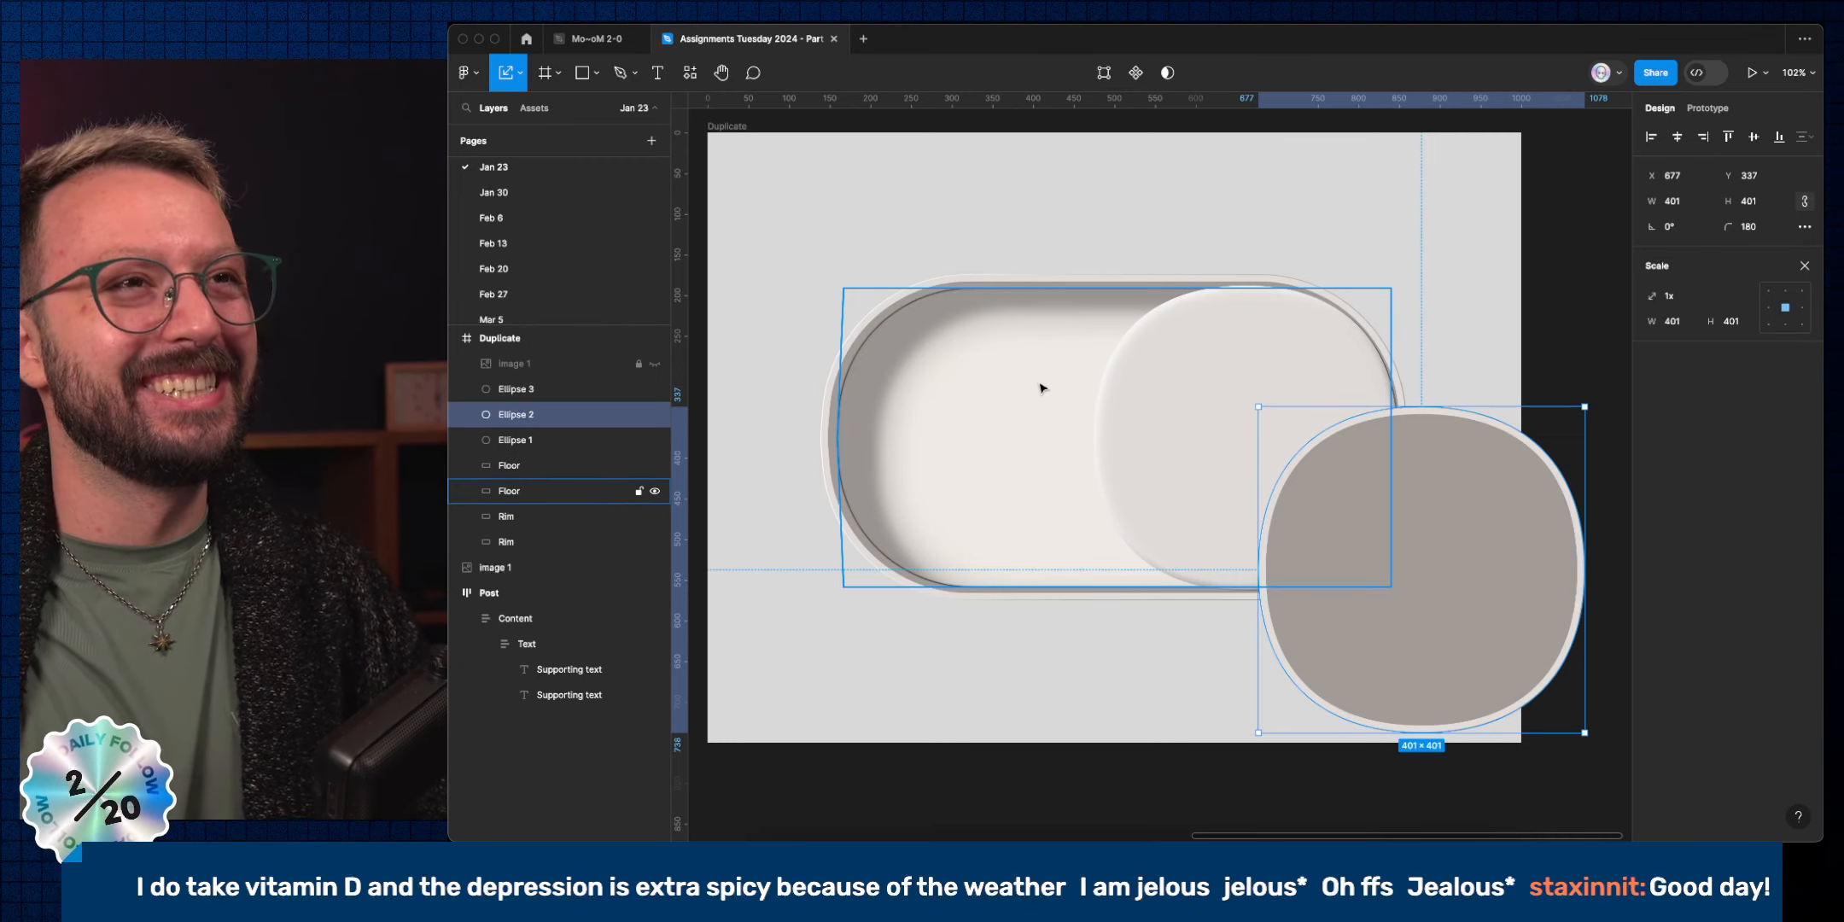
Move the stacked Ellipse 2 and Ellipse 3 out of the Duplicate frame to X 2494, Y 404.
scroll(1048, 408, "right", 3)
scroll(1194, 583, "down", 4)
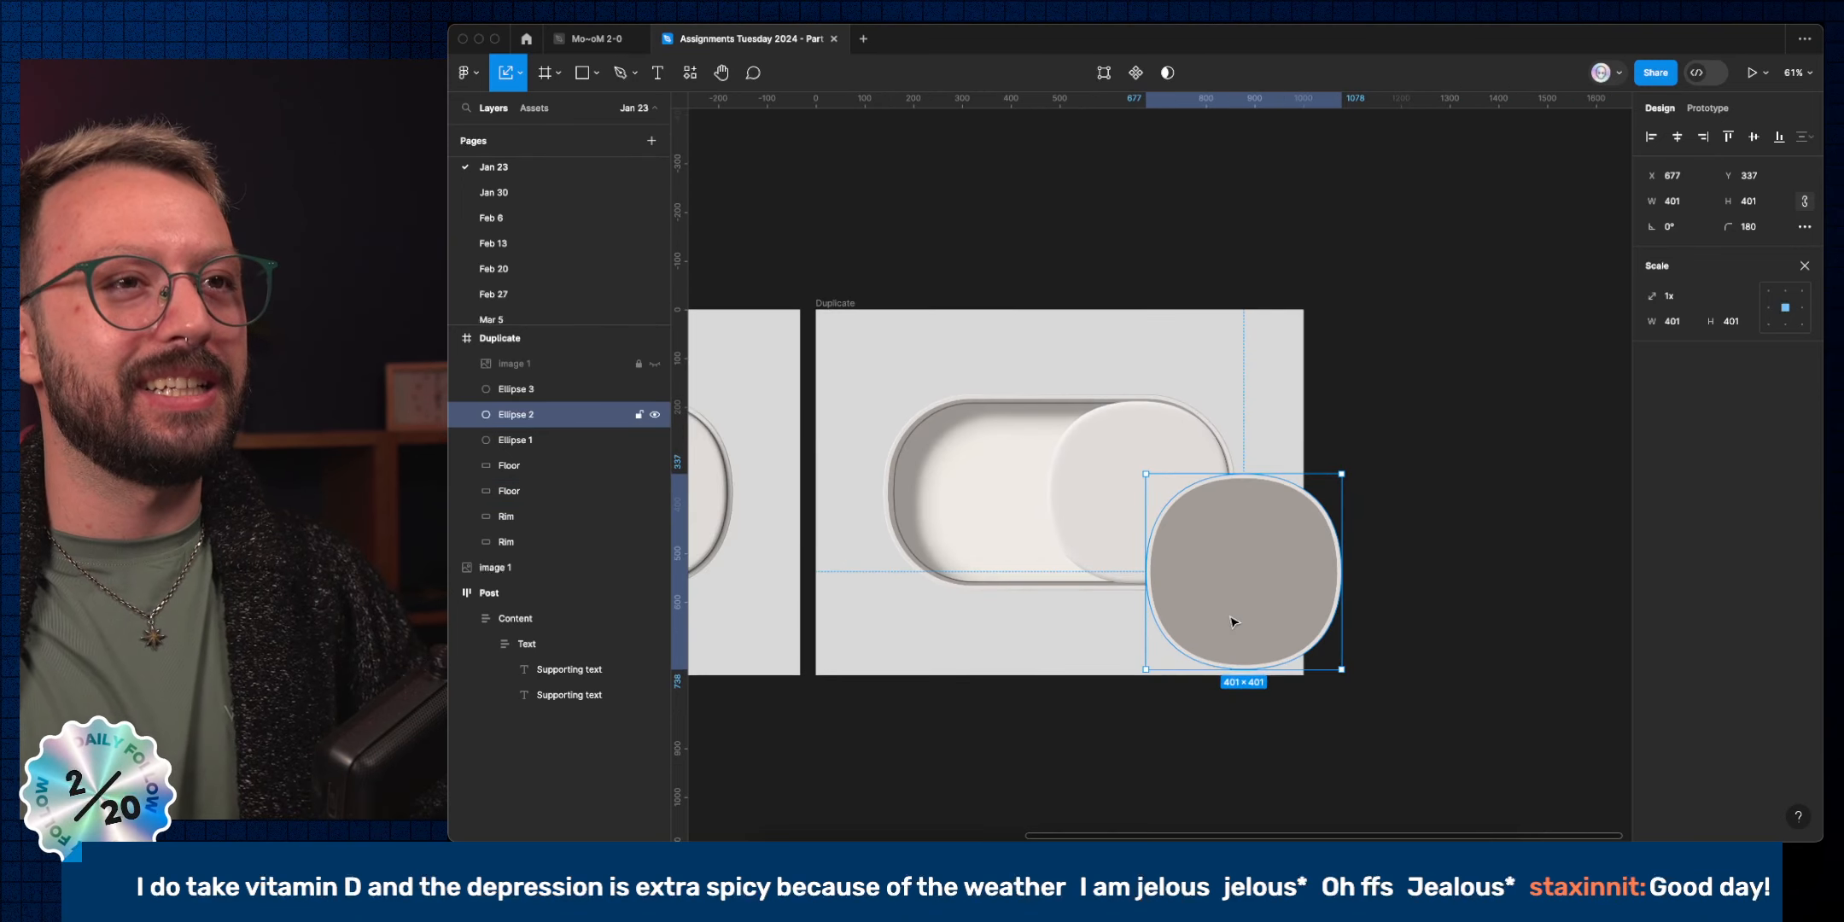
left_click_drag(1381, 709, 1555, 638)
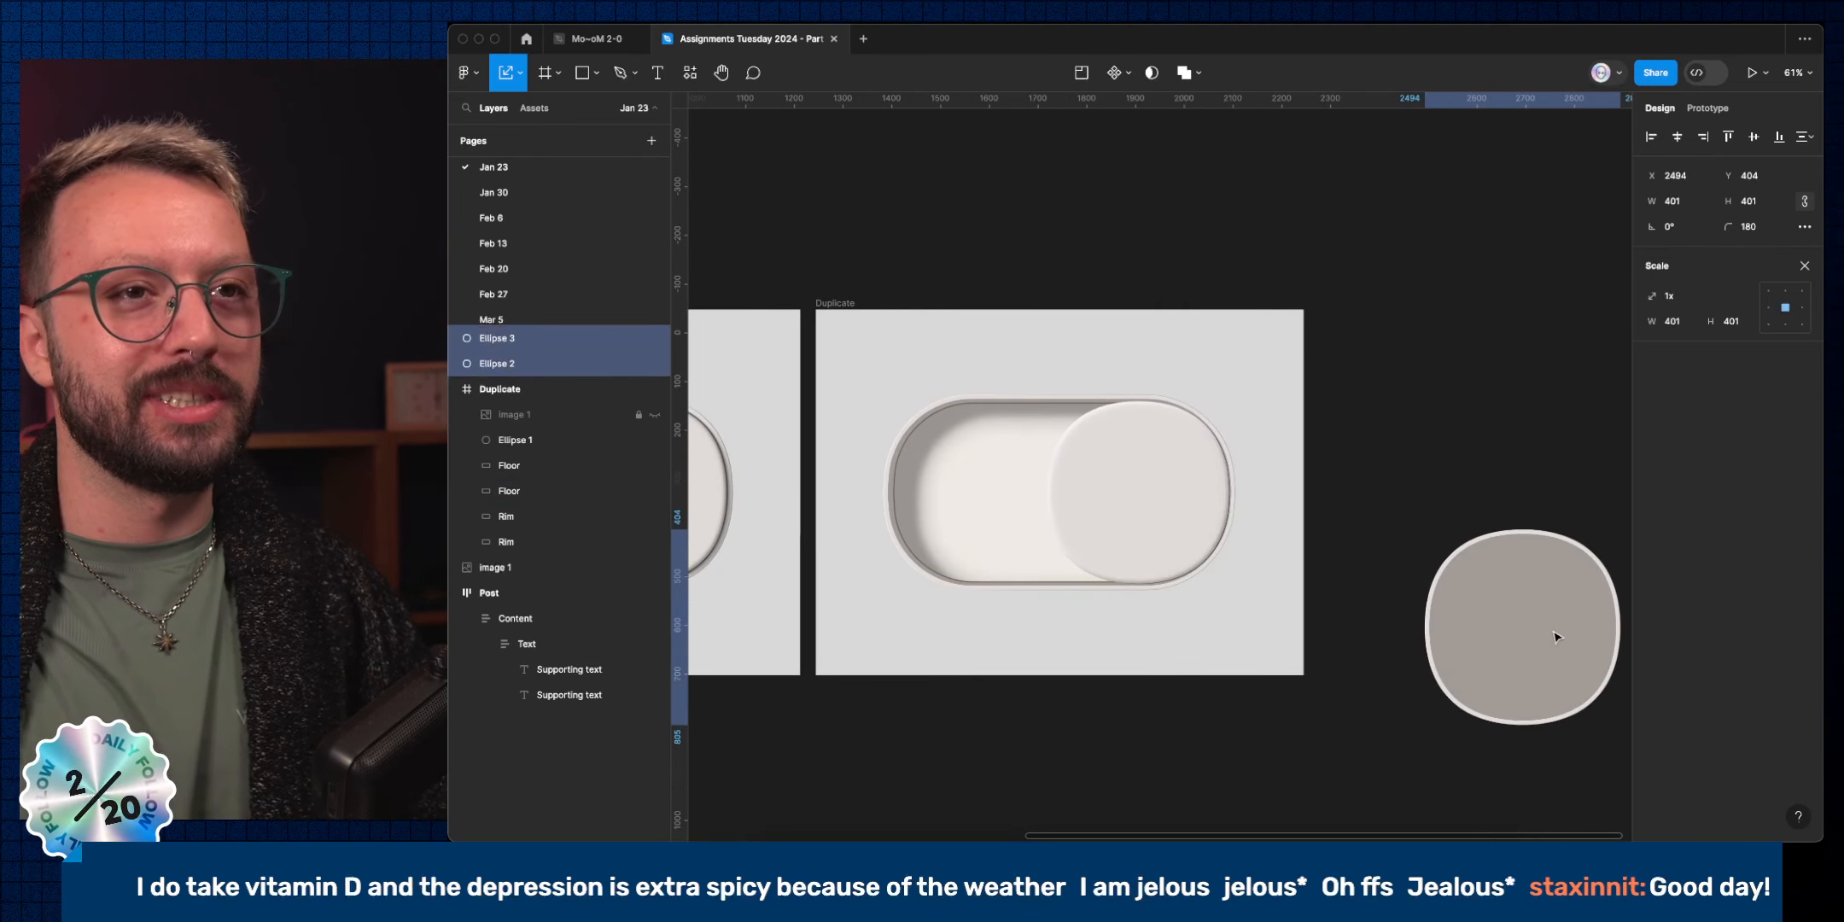
scroll(1547, 638, "right", 5)
scroll(1453, 690, "down", 3)
key("Escape")
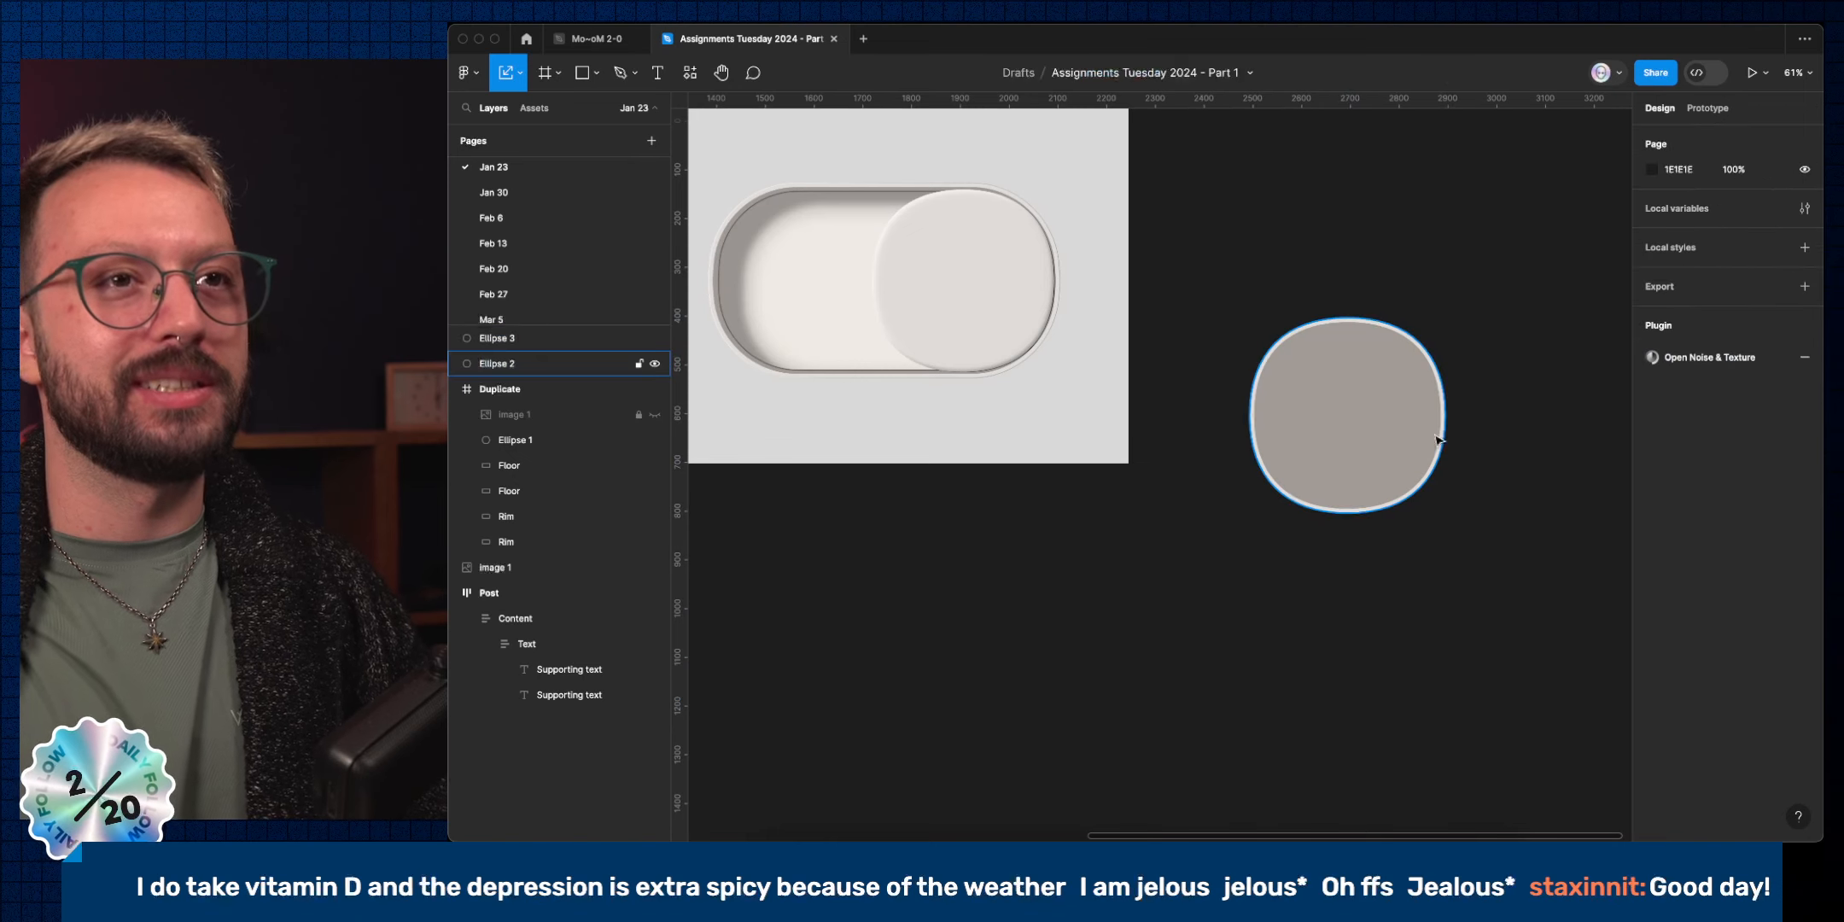
Delete the extra Ellipse 3 copy, keeping the grey squircle Ellipse 2.
left_click(1388, 415)
key("Delete")
key("super+z")
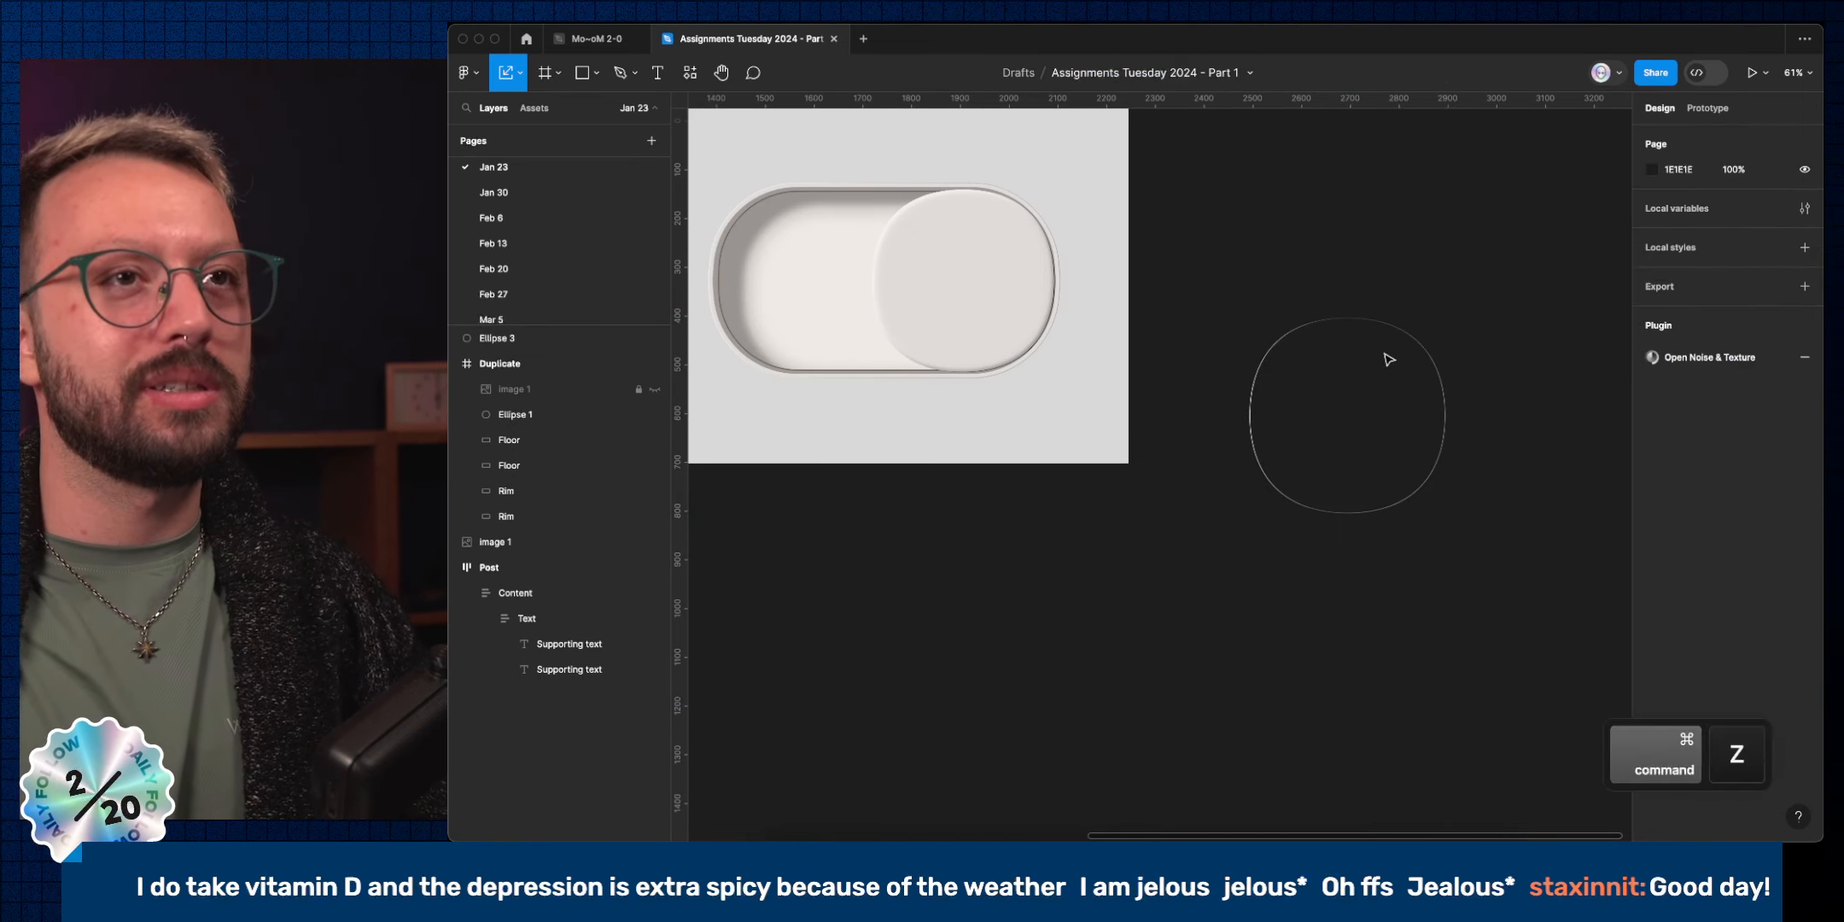
left_click(578, 333)
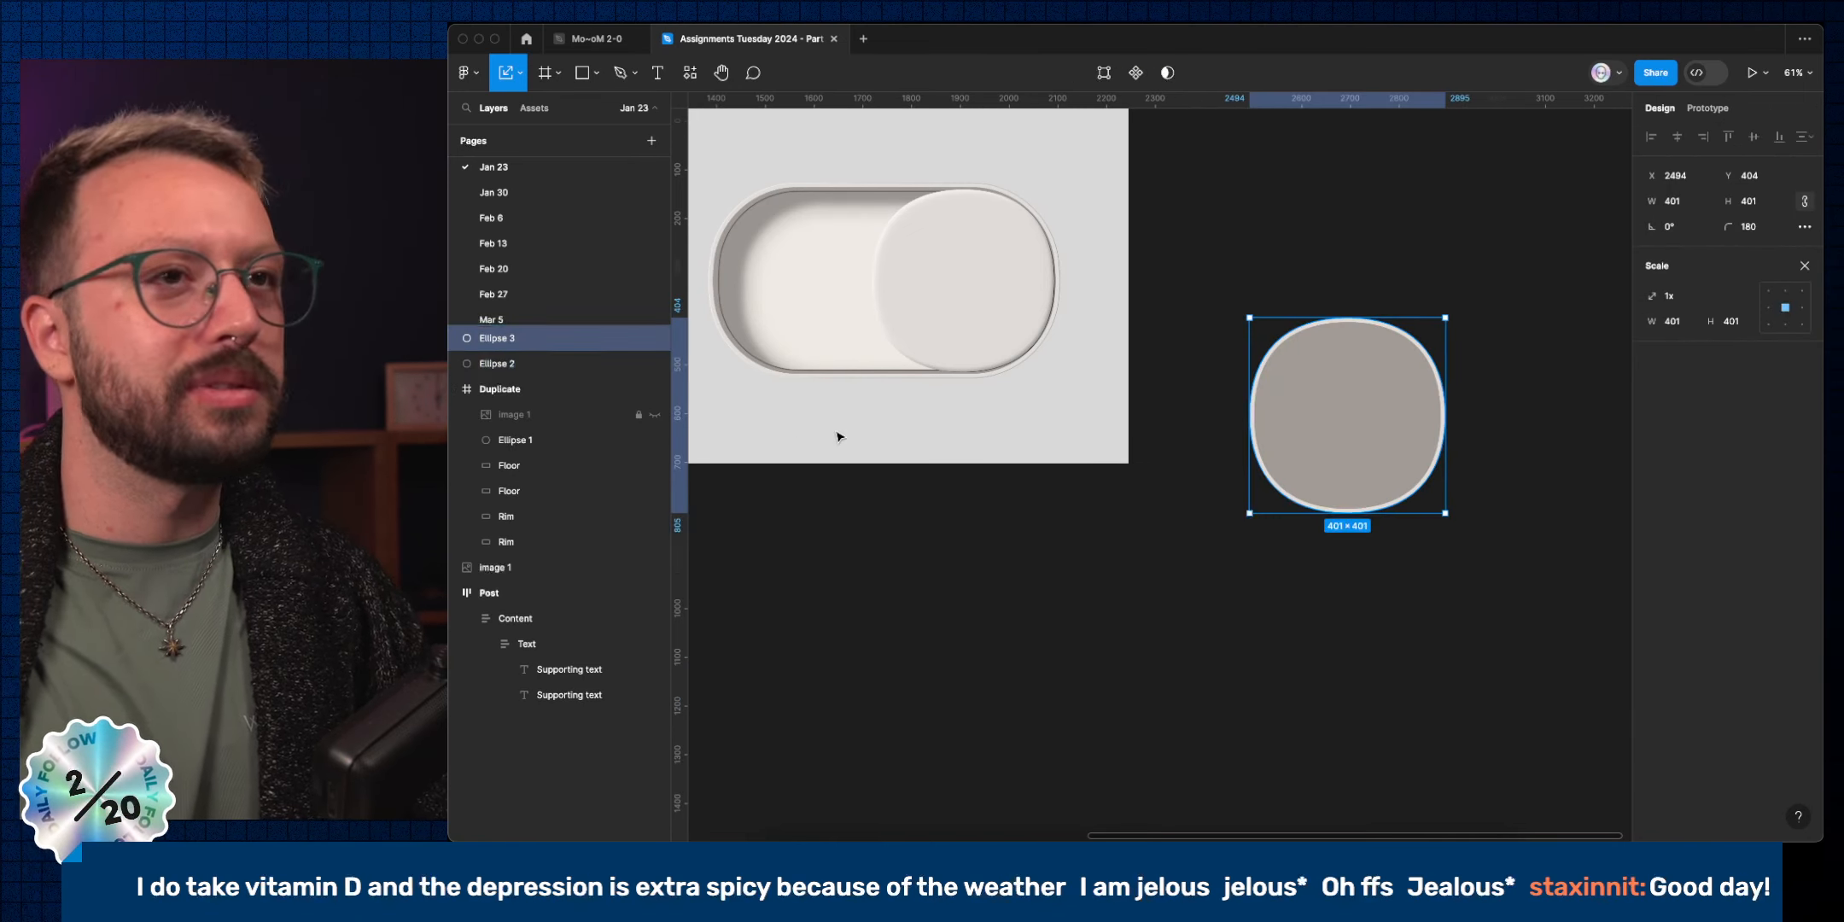
key("Delete")
Duplicate the squircle and delete its right anchor, leaving a left half-arc.
left_click(1392, 413)
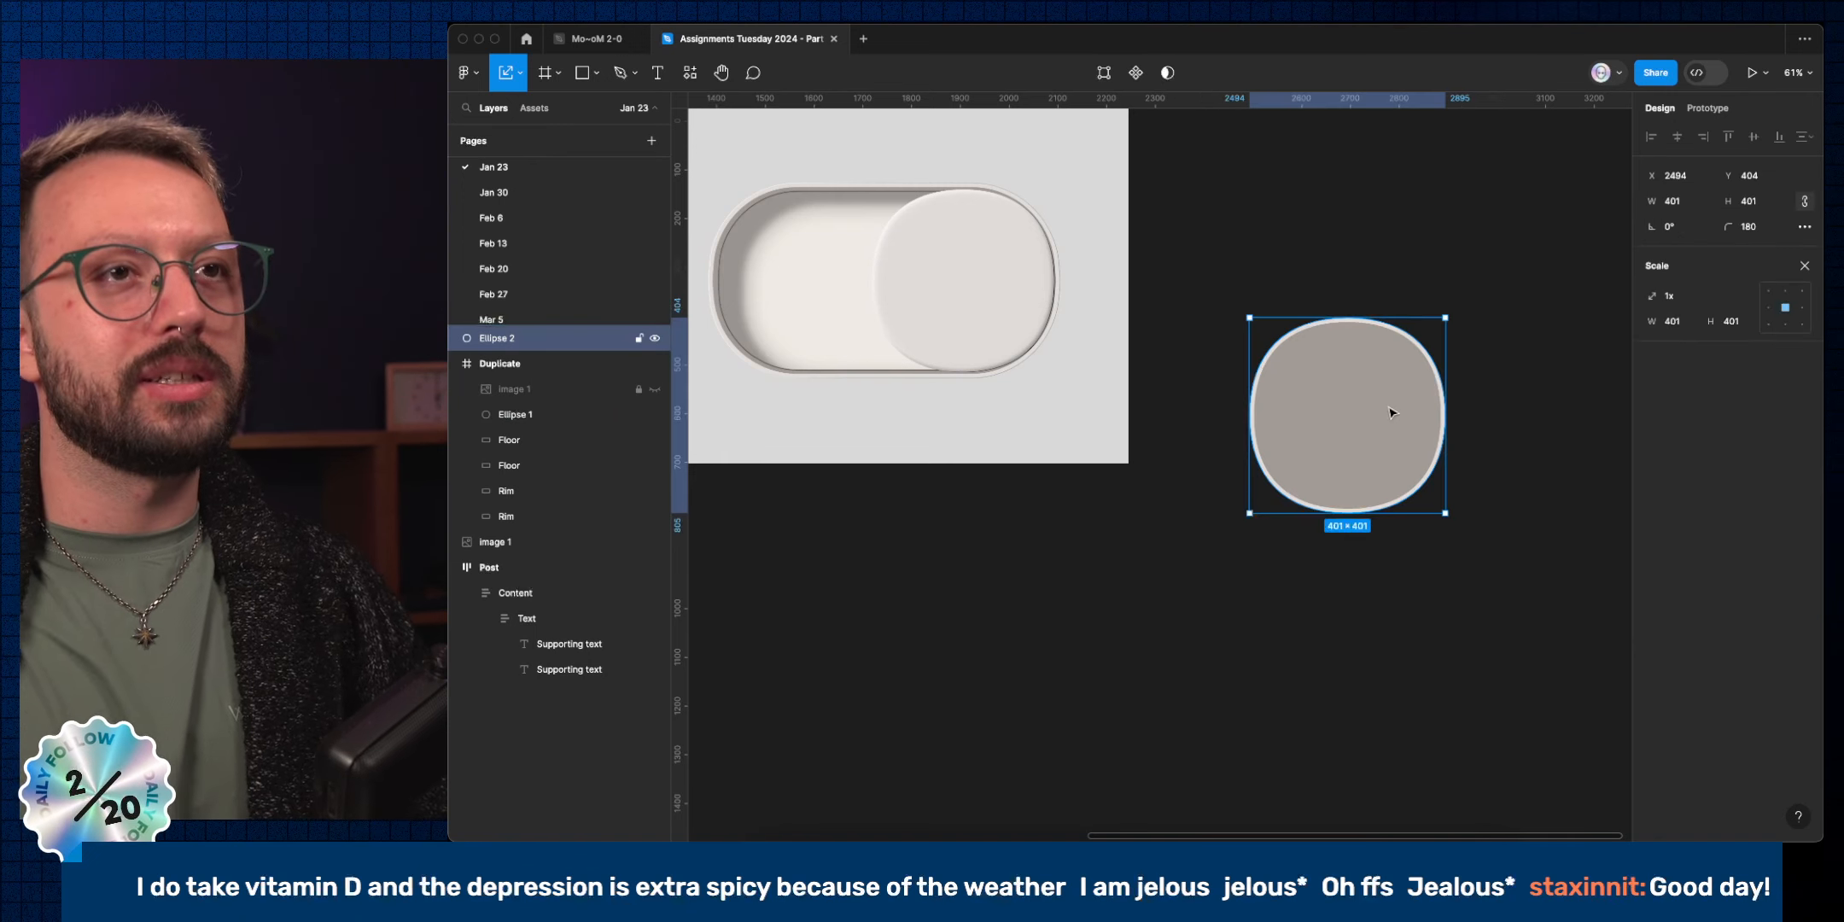
key("super+d")
key("Return")
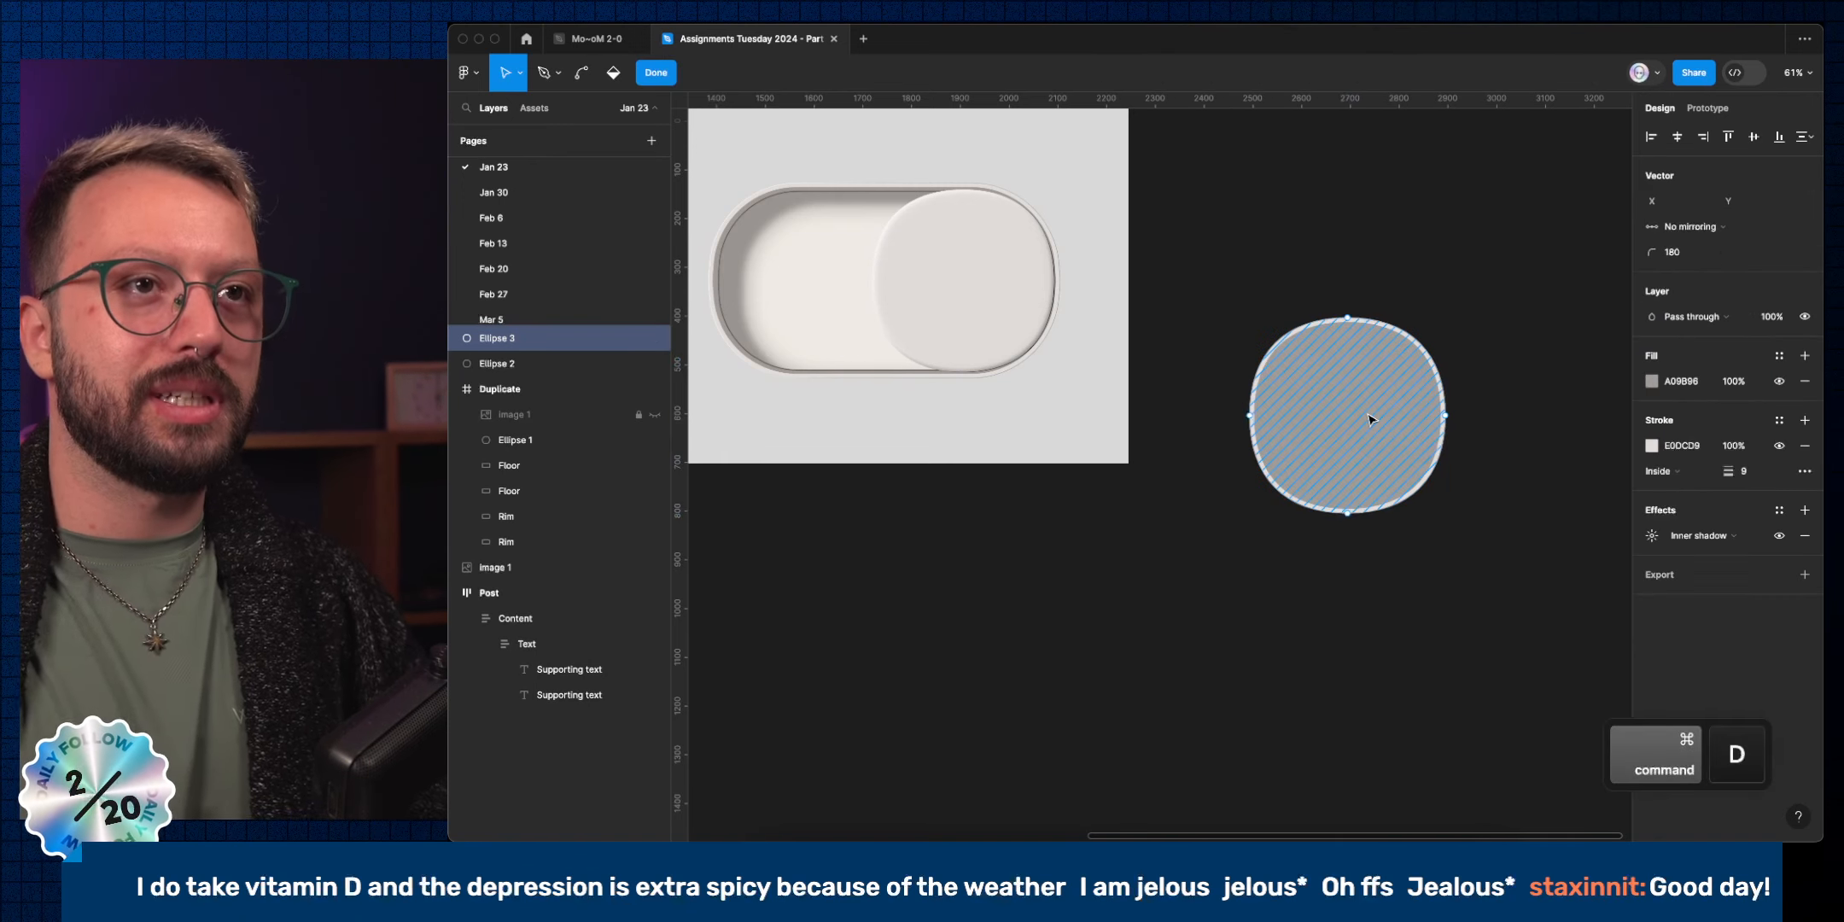
left_click_drag(1519, 519, 1440, 365)
key("Delete")
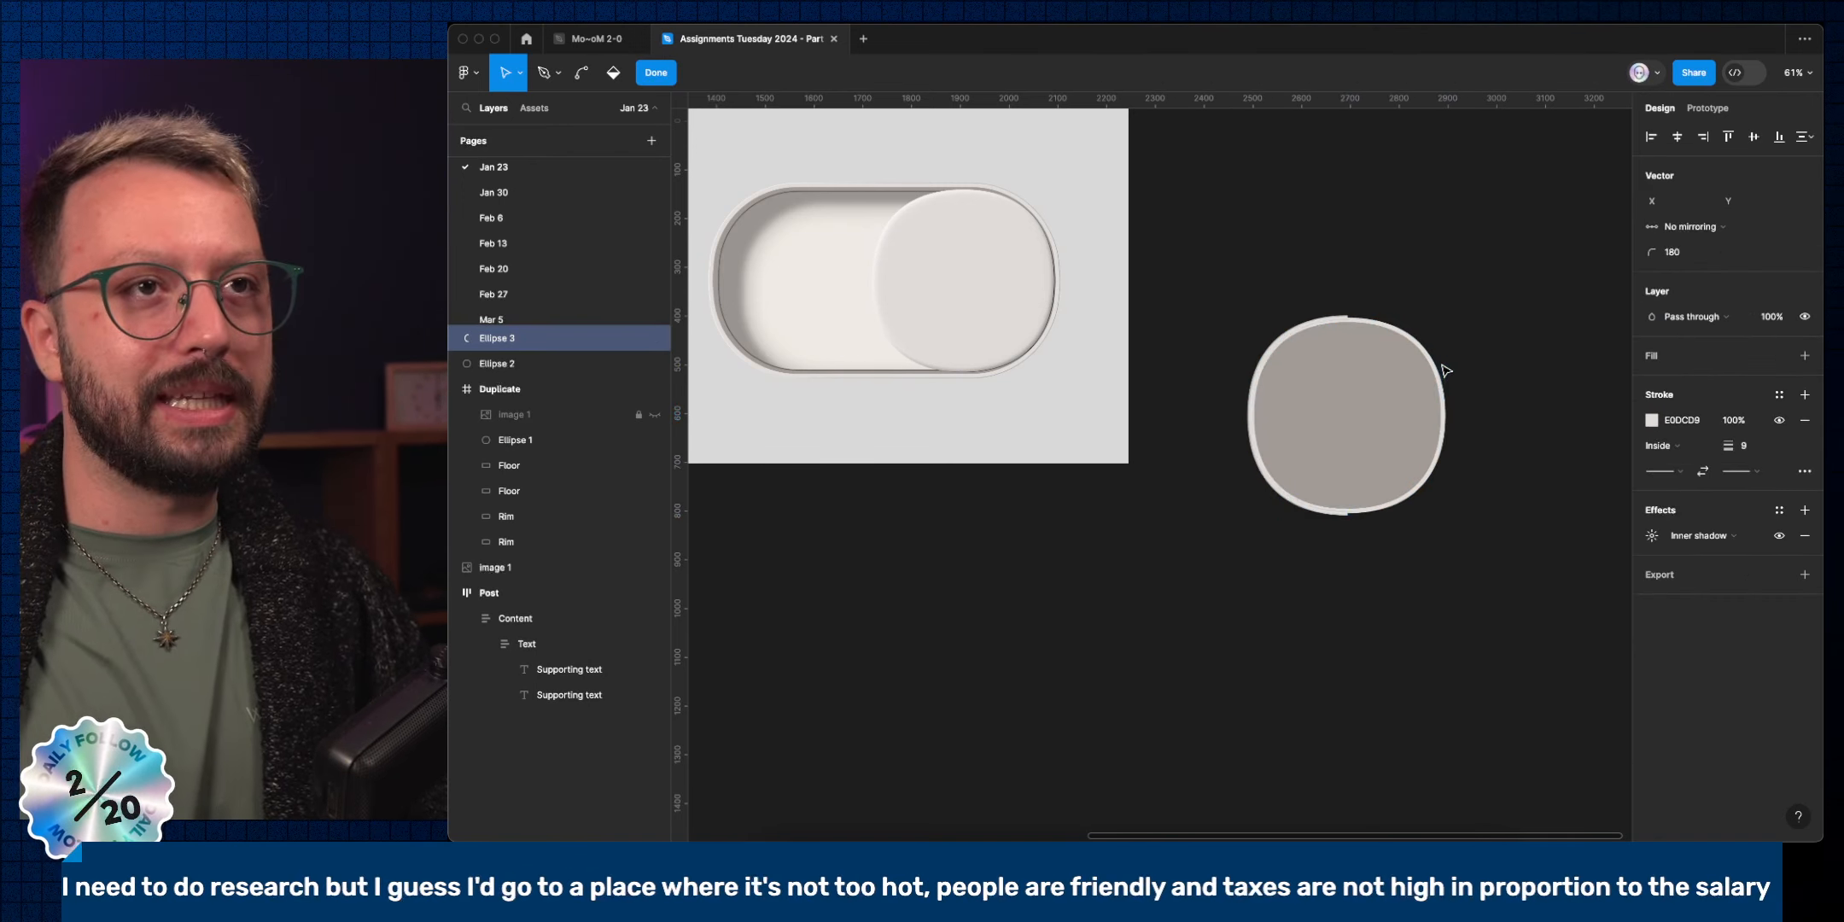
key("Escape")
Remove the original's fill, delete its left half, and shift the left arc away to leave a gap.
left_click(1411, 395)
key("Return")
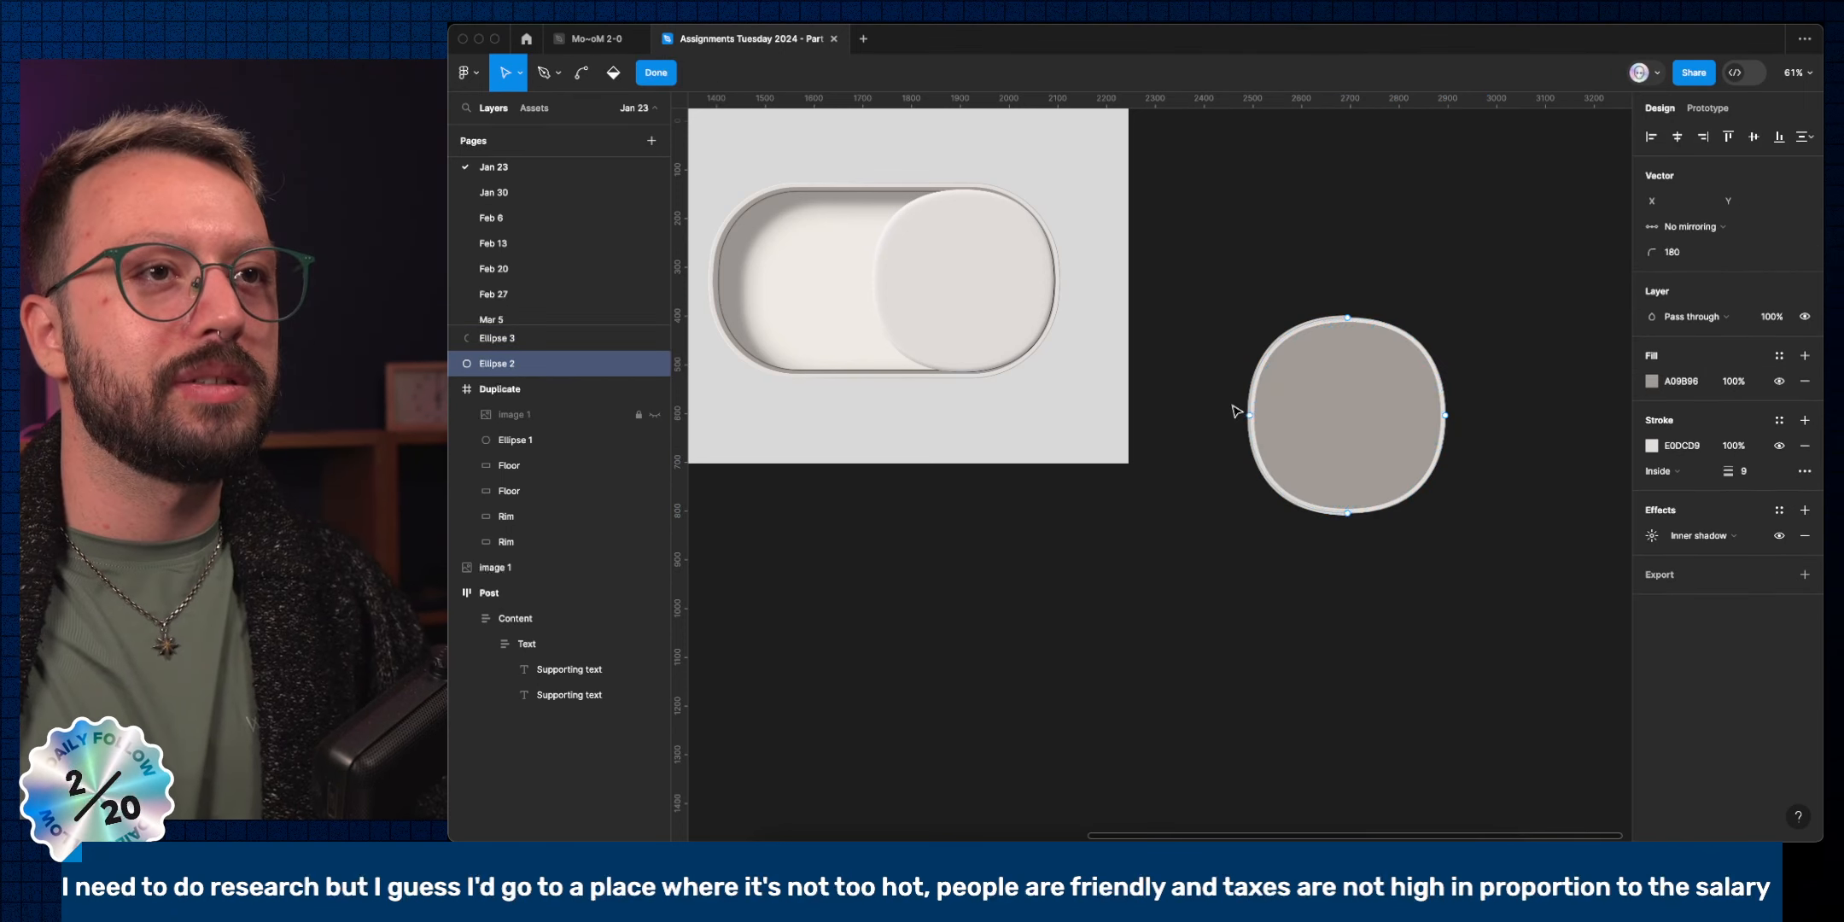
left_click(1289, 437)
key("Delete")
key("Escape")
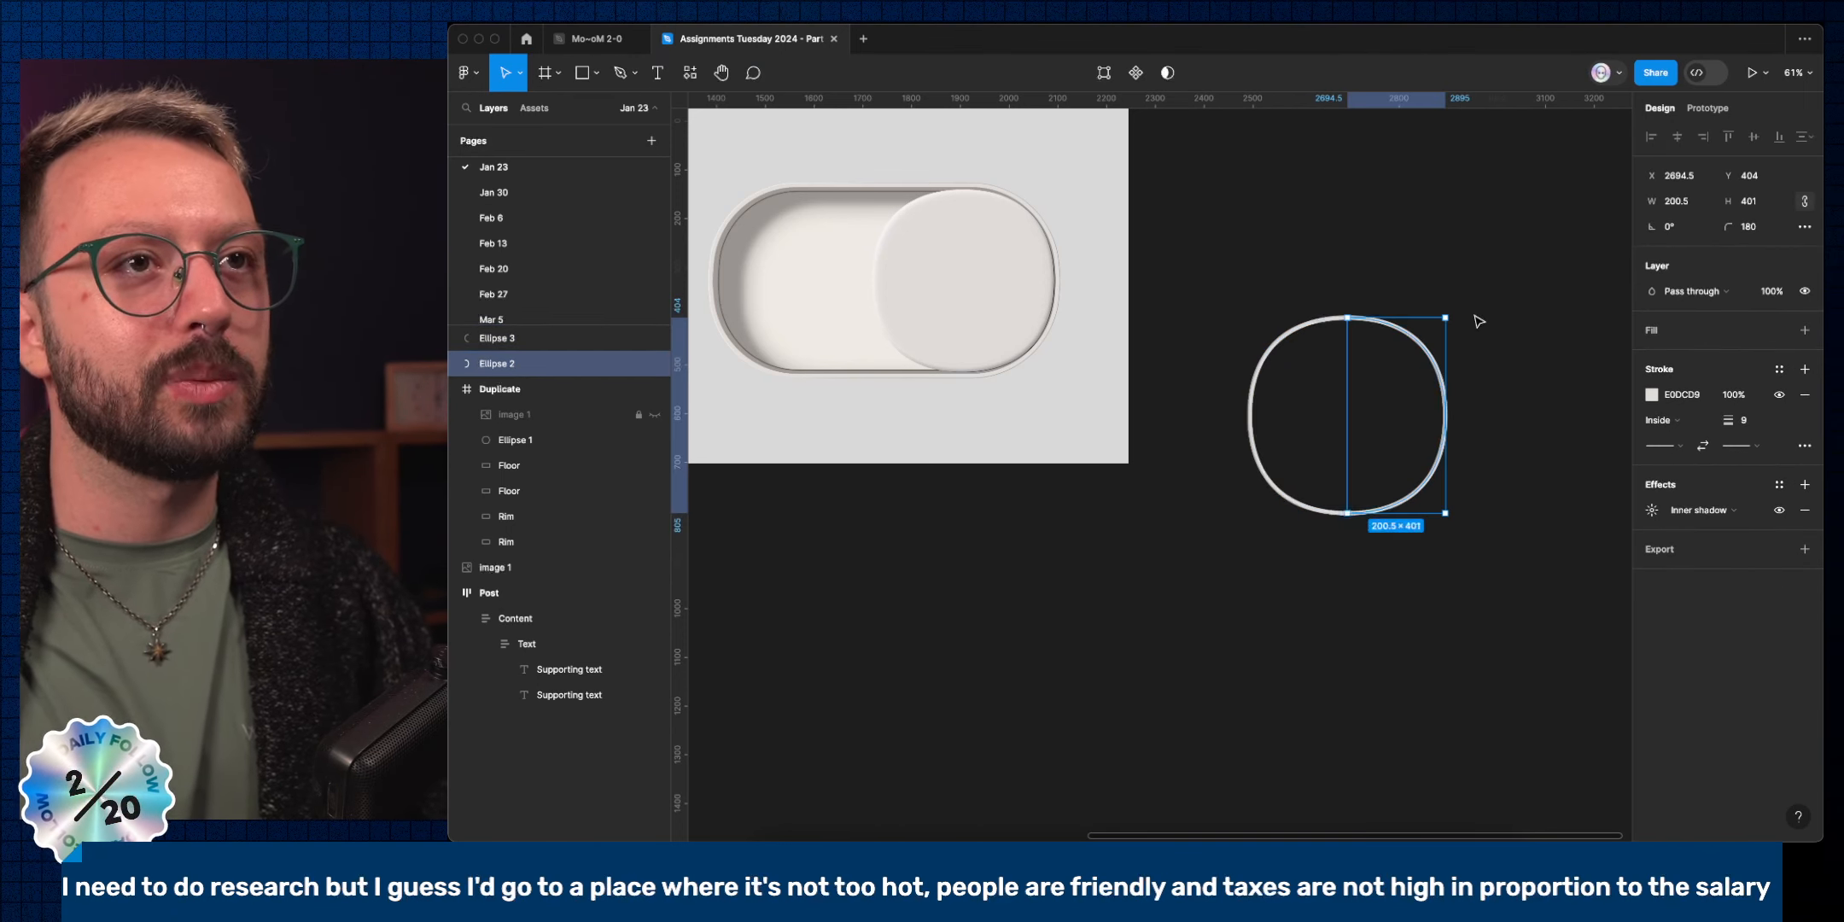
left_click(1264, 382)
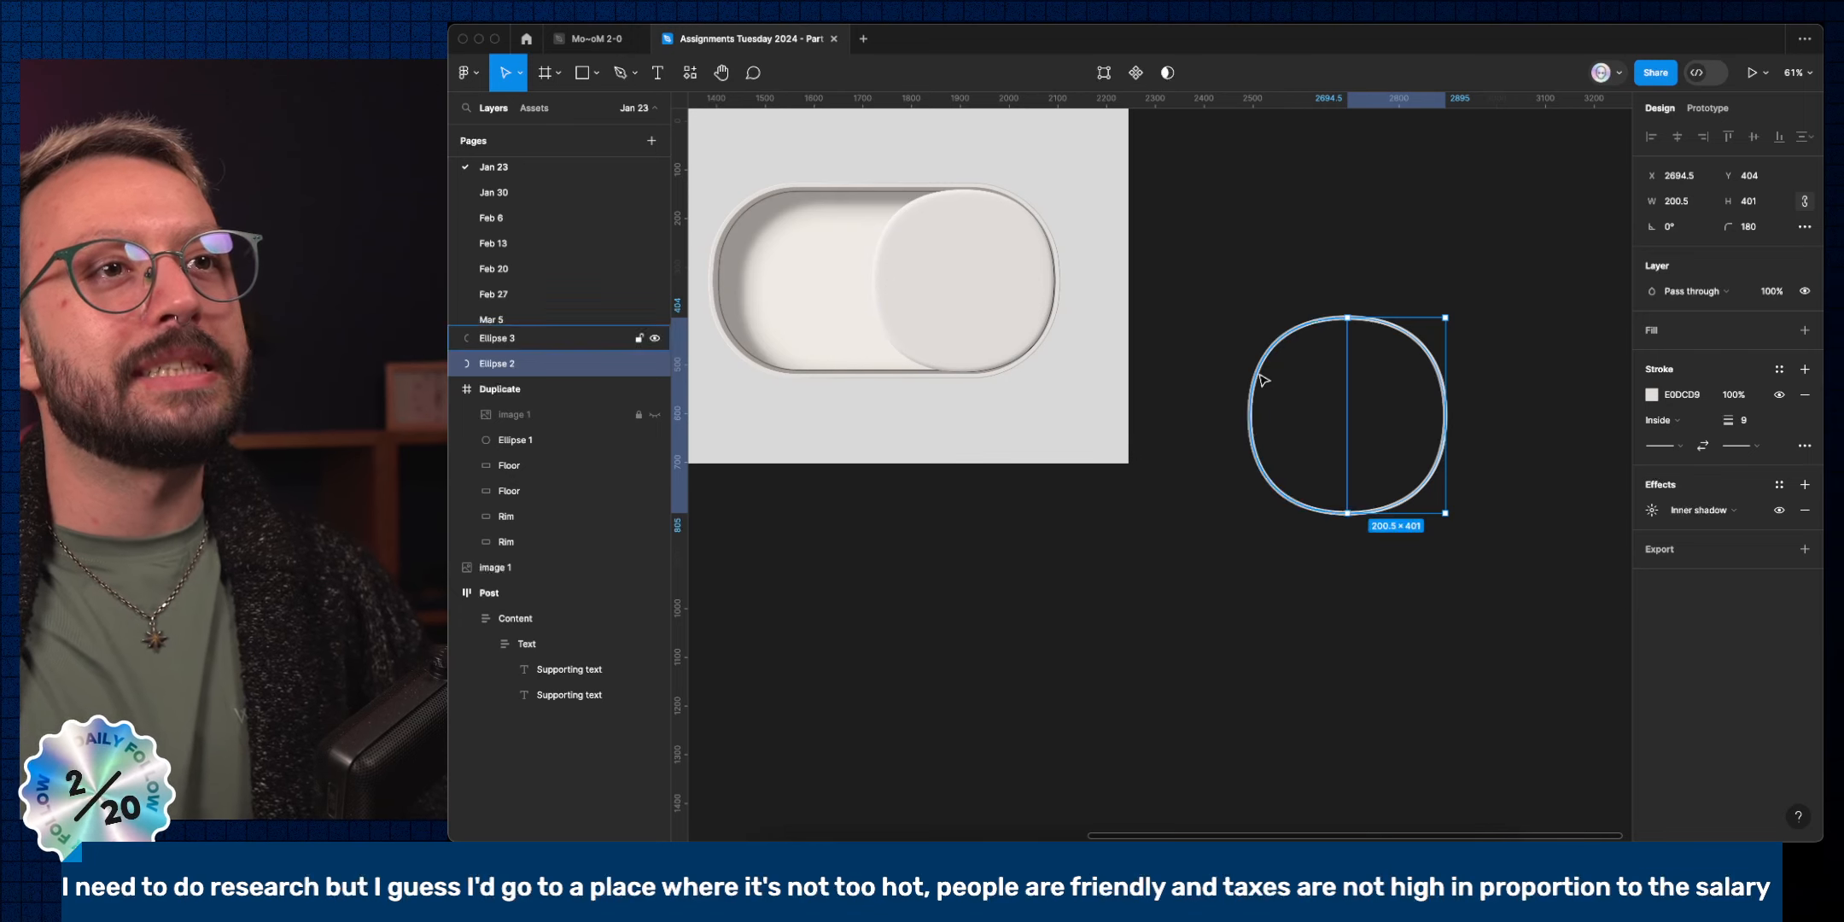
left_click_drag(1264, 384, 1211, 384)
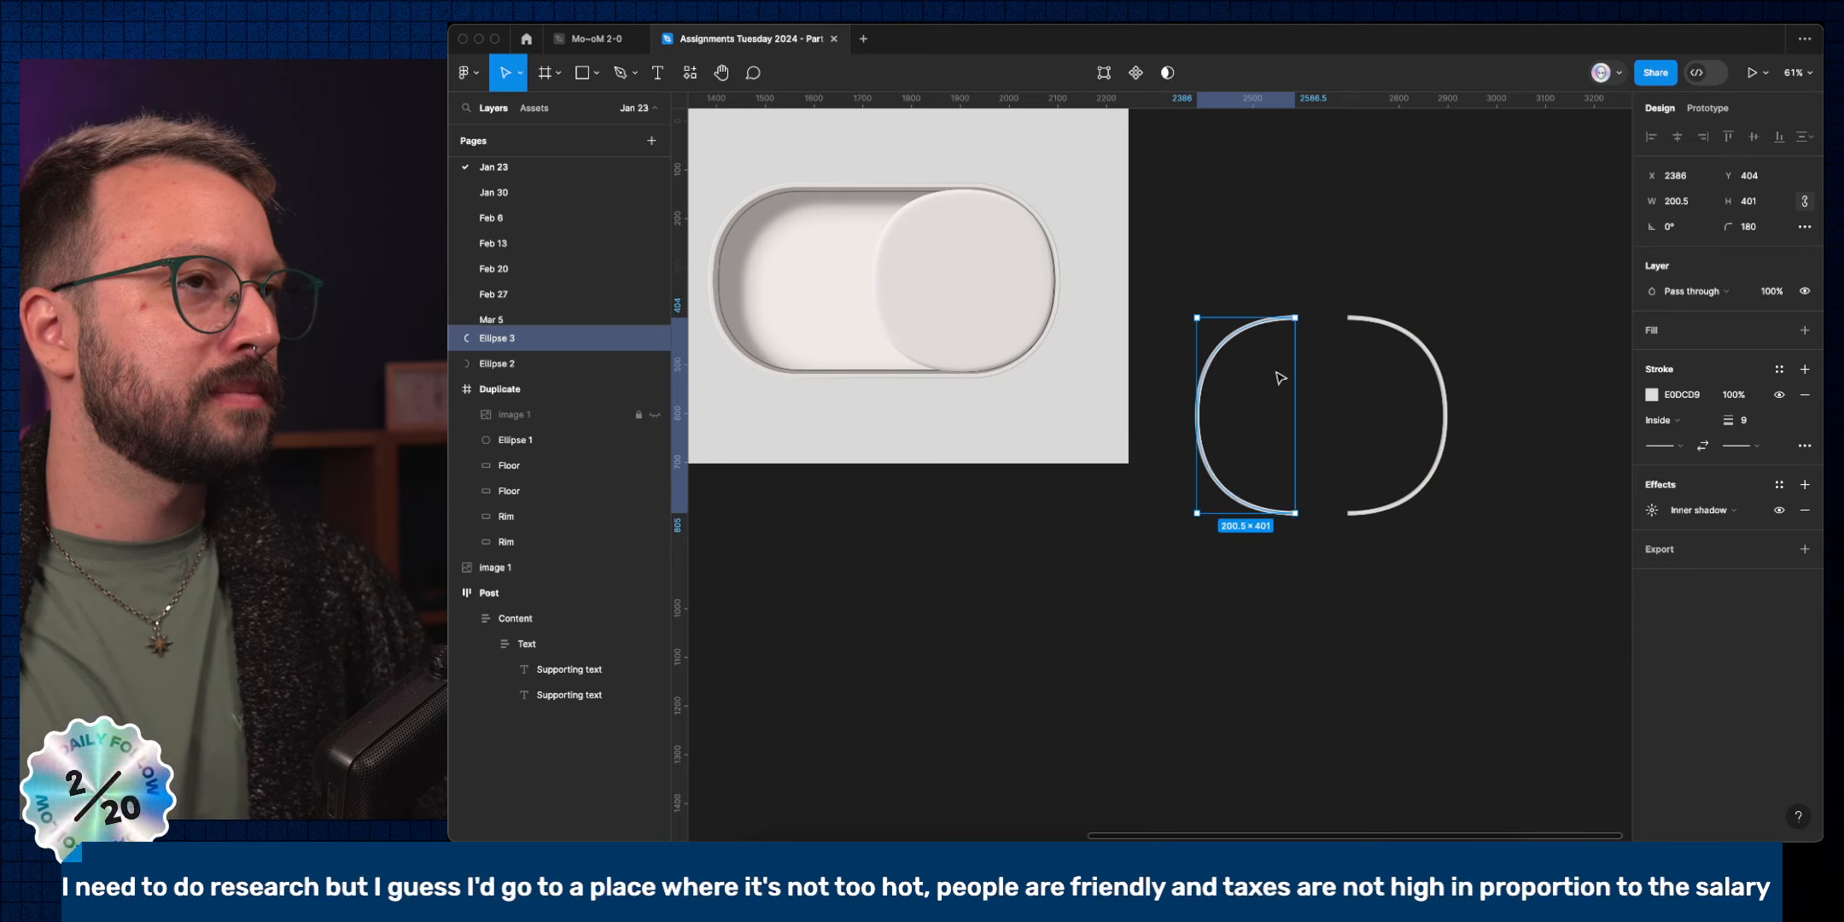
Move both half-arcs into the Duplicate frame below the toggle and flatten them into one vector.
left_click_drag(1216, 254, 1509, 422)
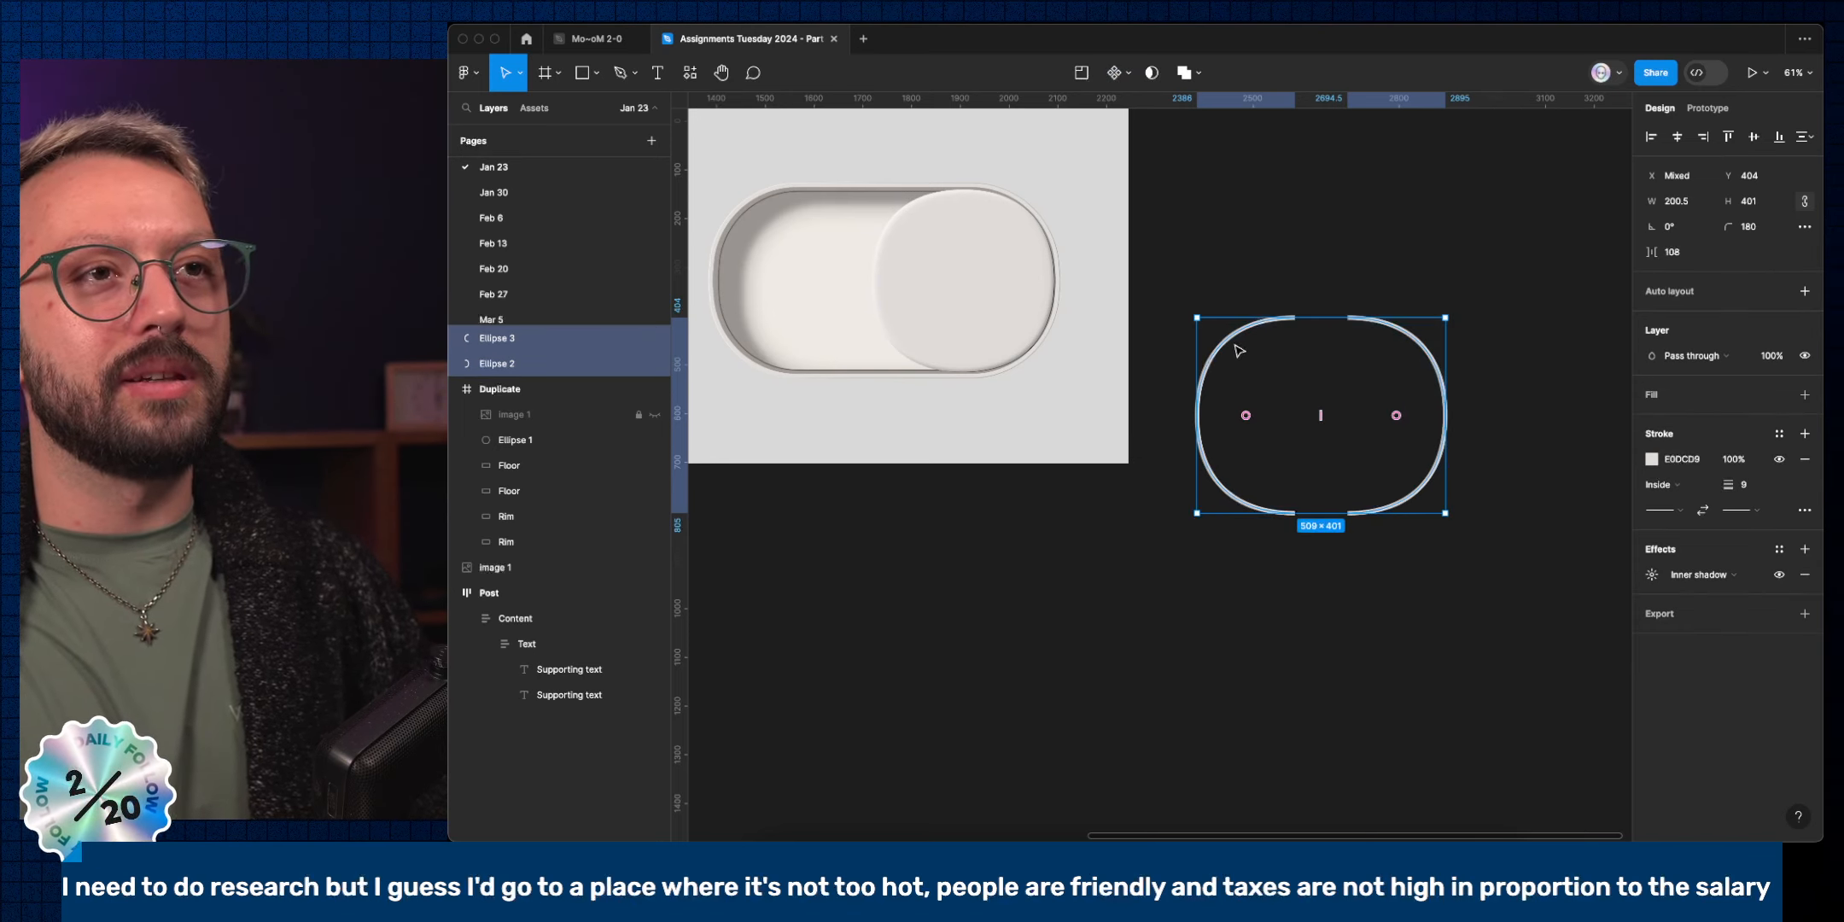
left_click_drag(1239, 350, 755, 412)
left_click(926, 408)
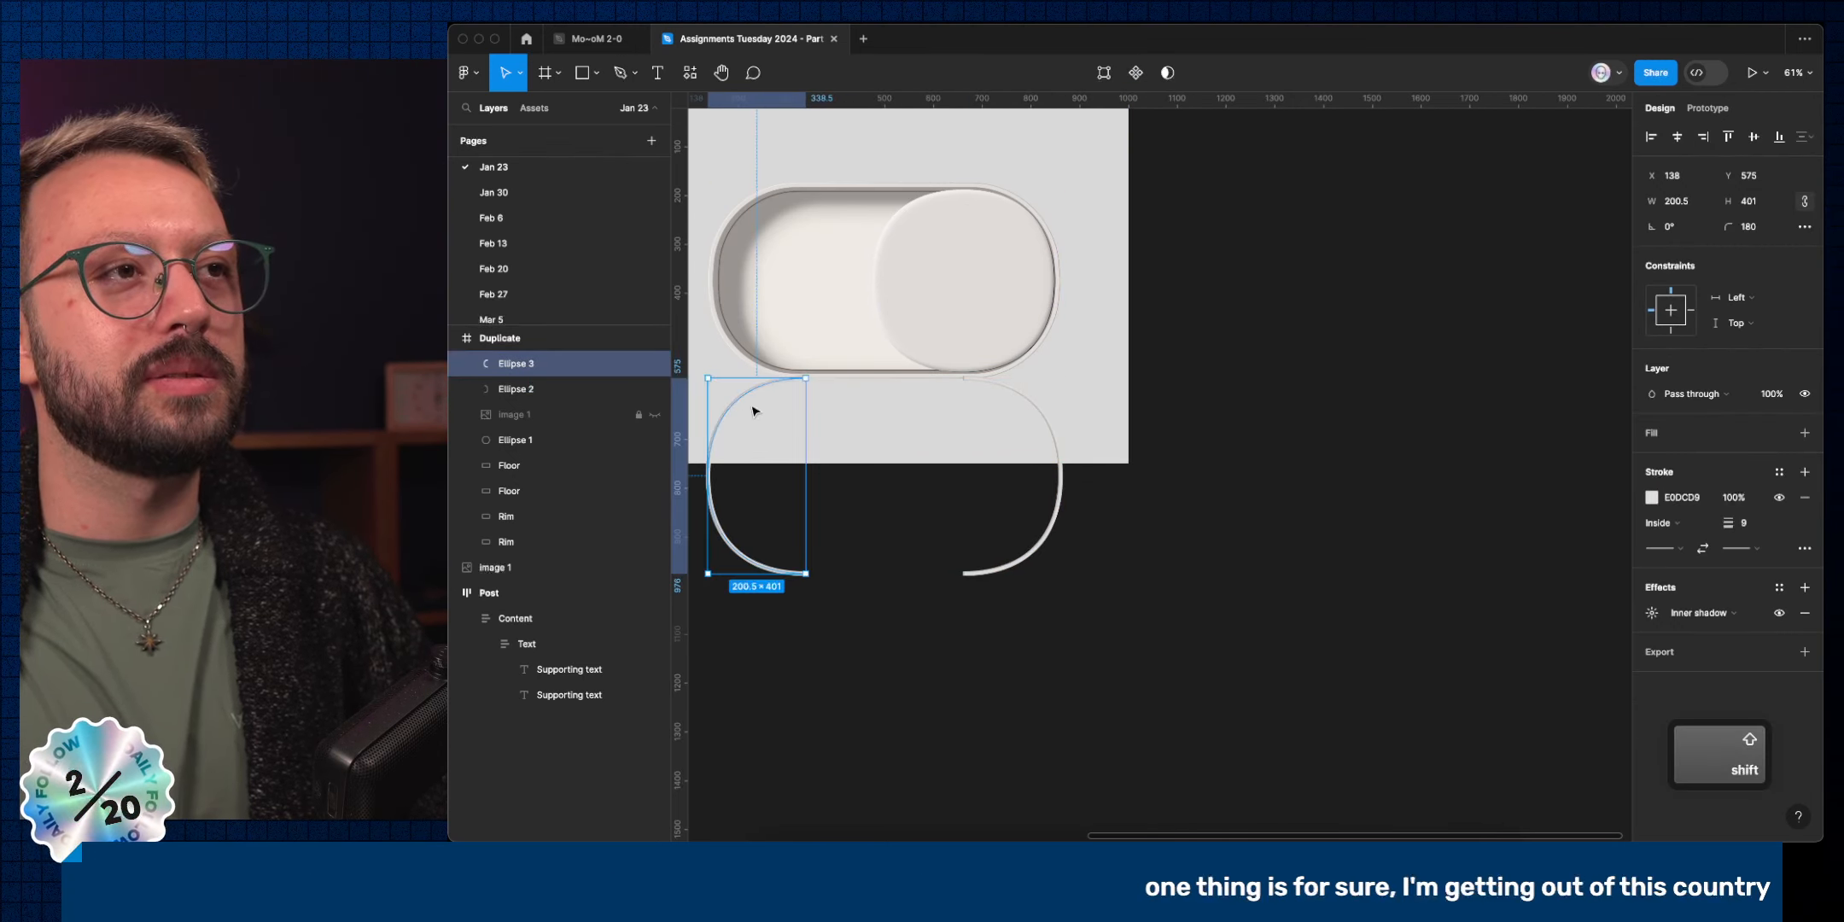
left_click(1045, 416, "shift")
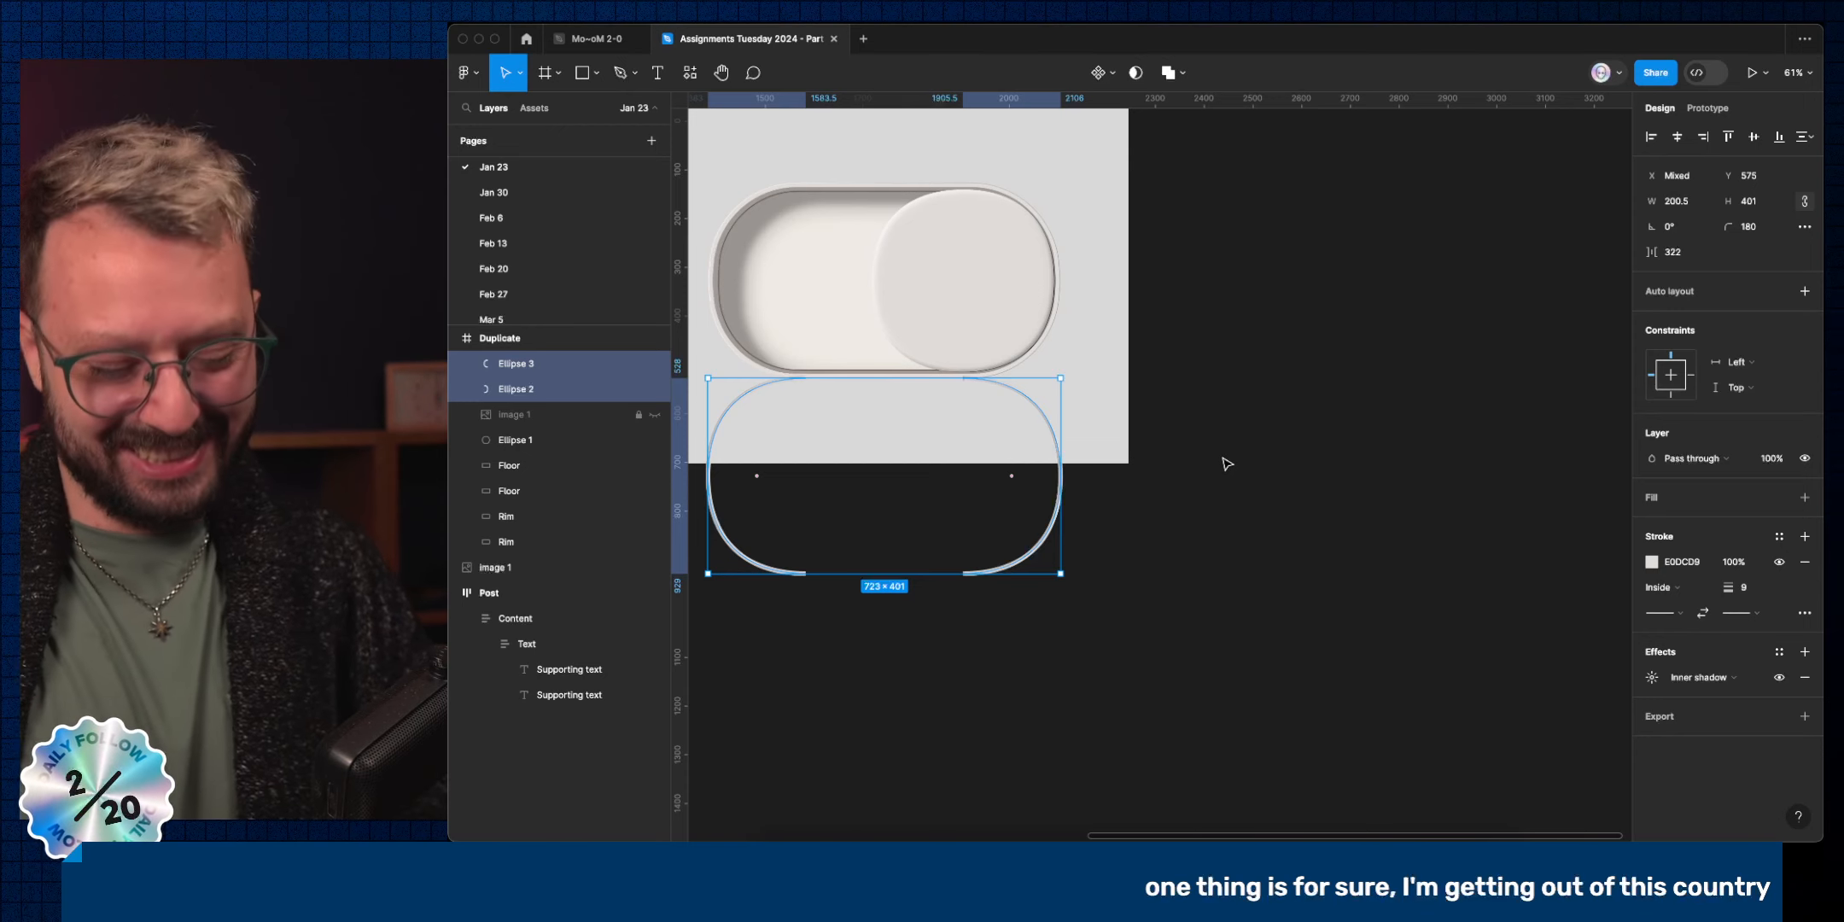
key("super+e")
Connect the top and bottom endpoints with the Pen tool to close the 723×401 pill outline.
key("Return")
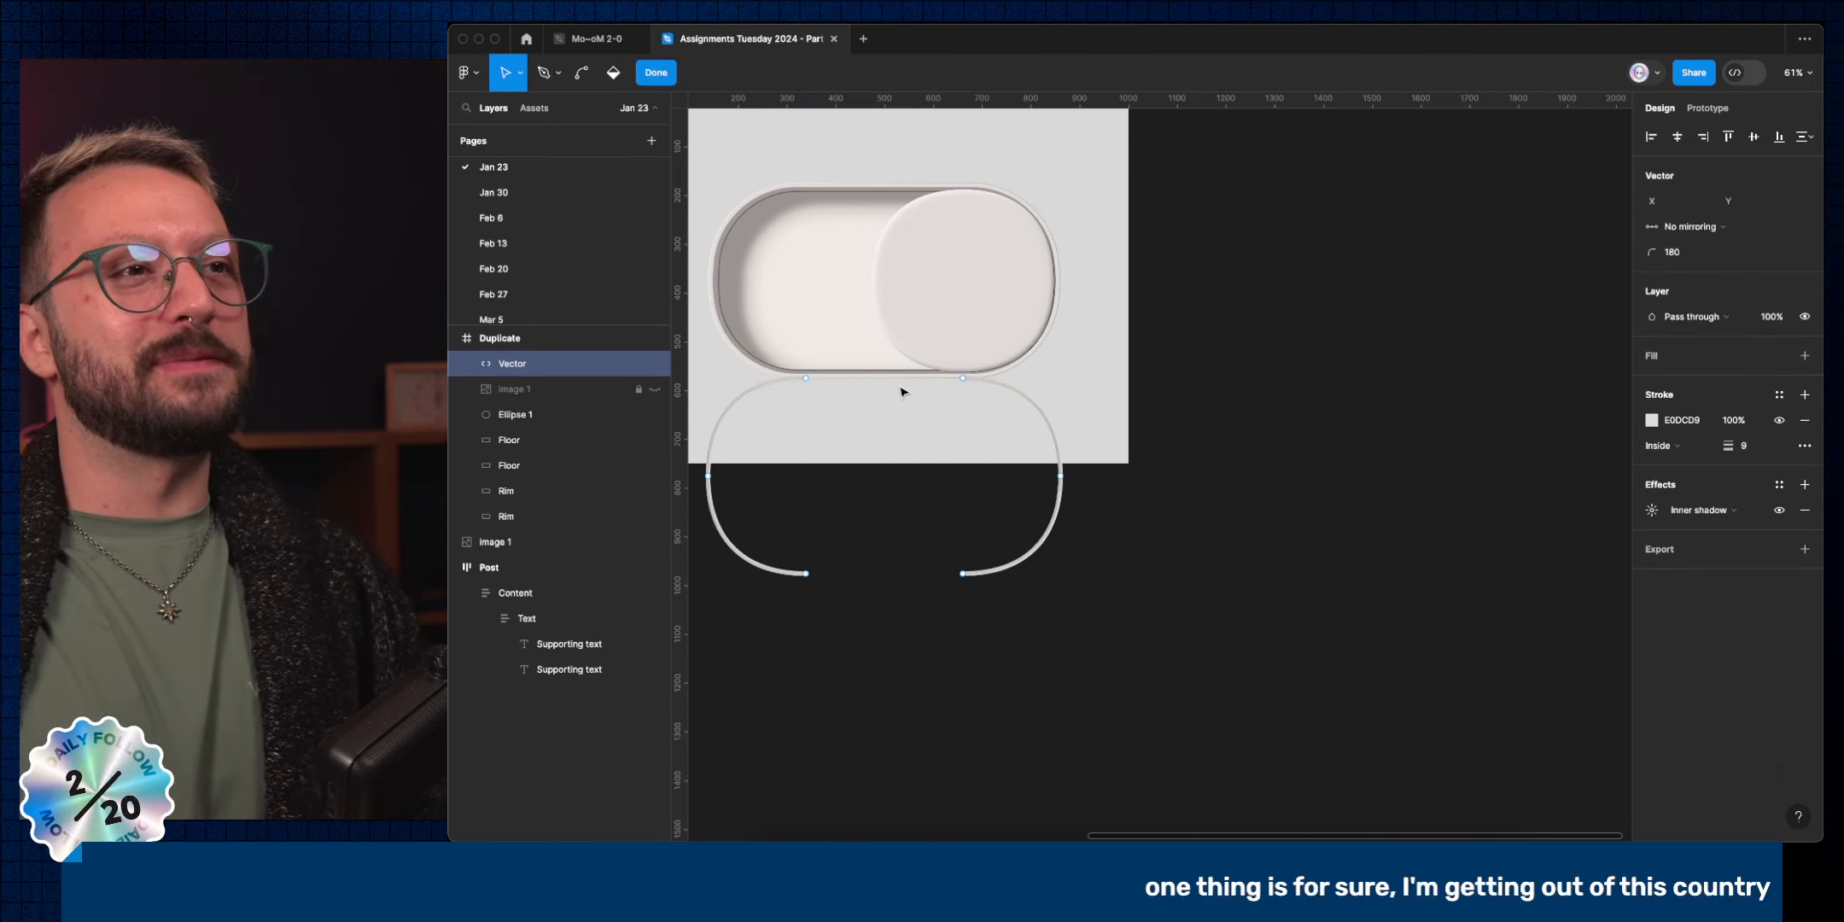
scroll(757, 387, "up", 5)
left_click(881, 375)
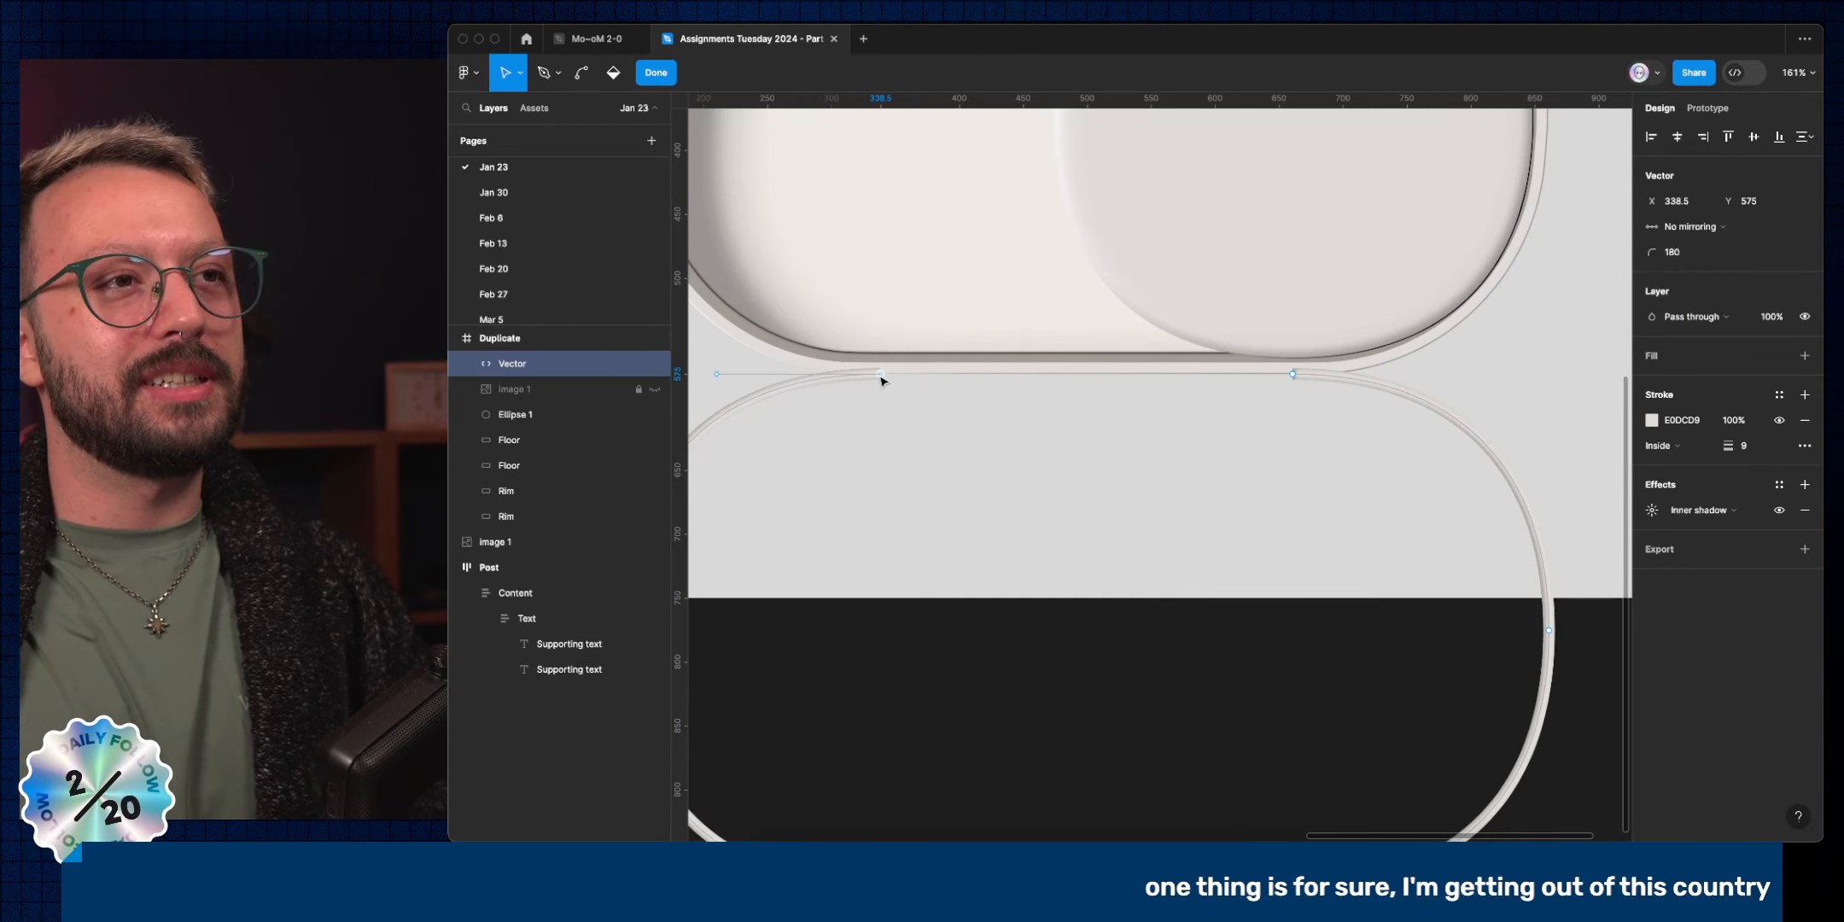
key("p")
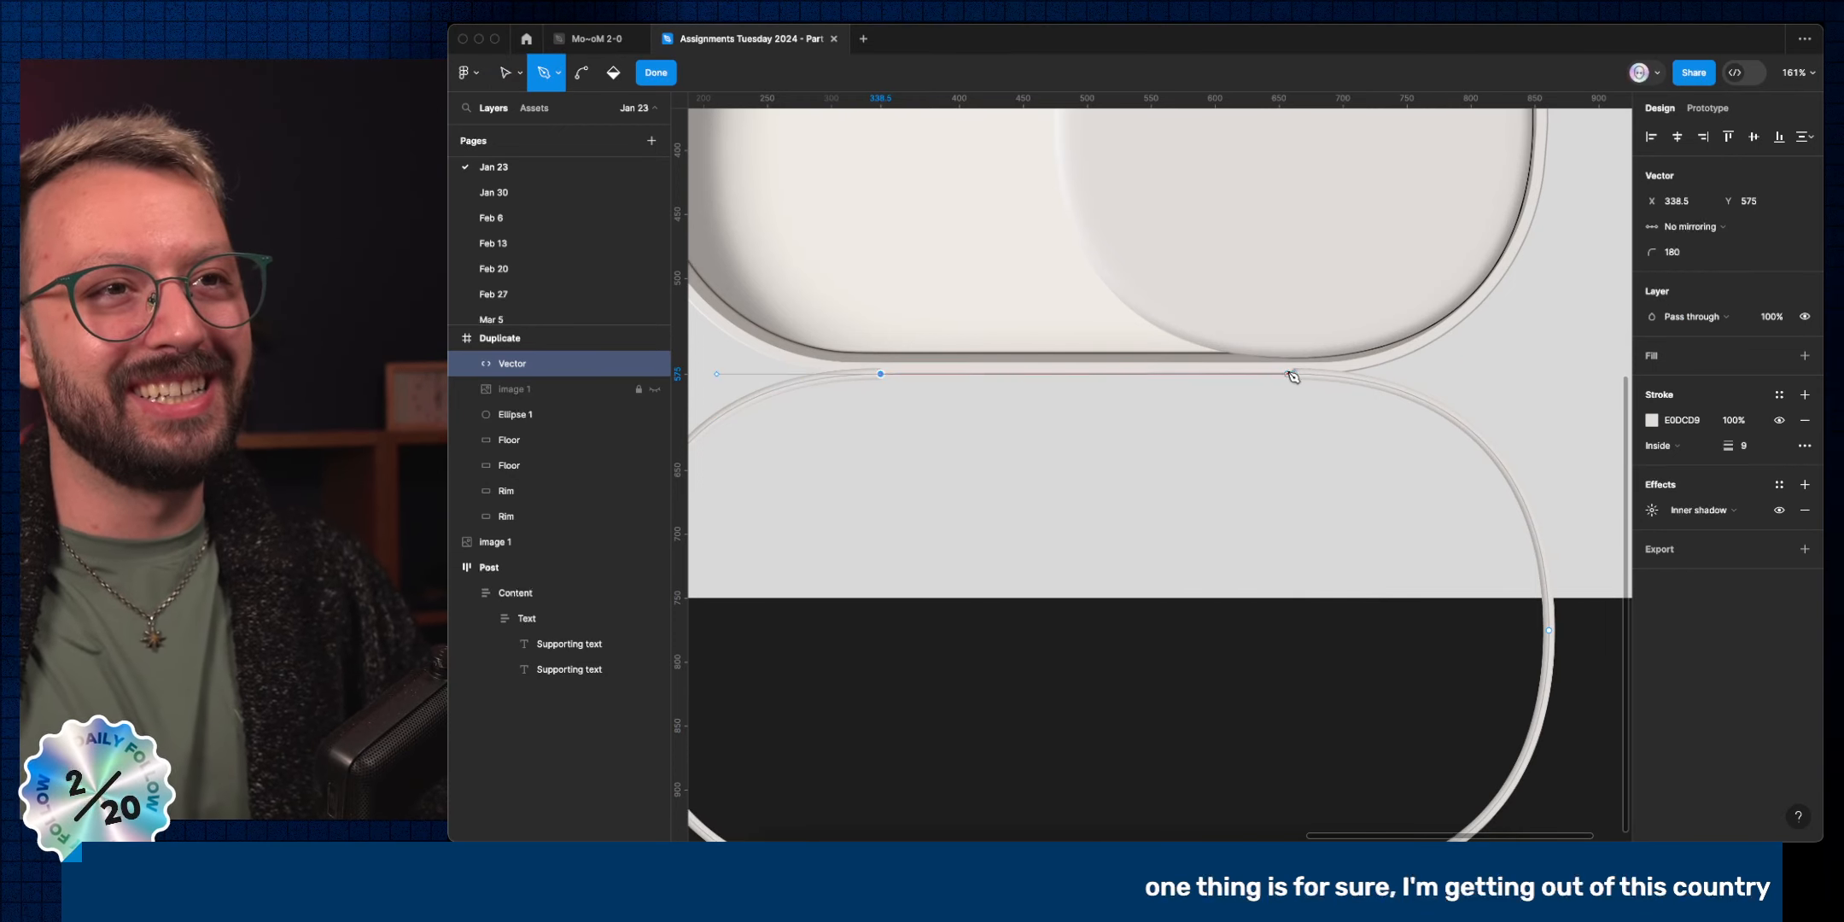
left_click(1294, 374)
scroll(1314, 379, "down", 5)
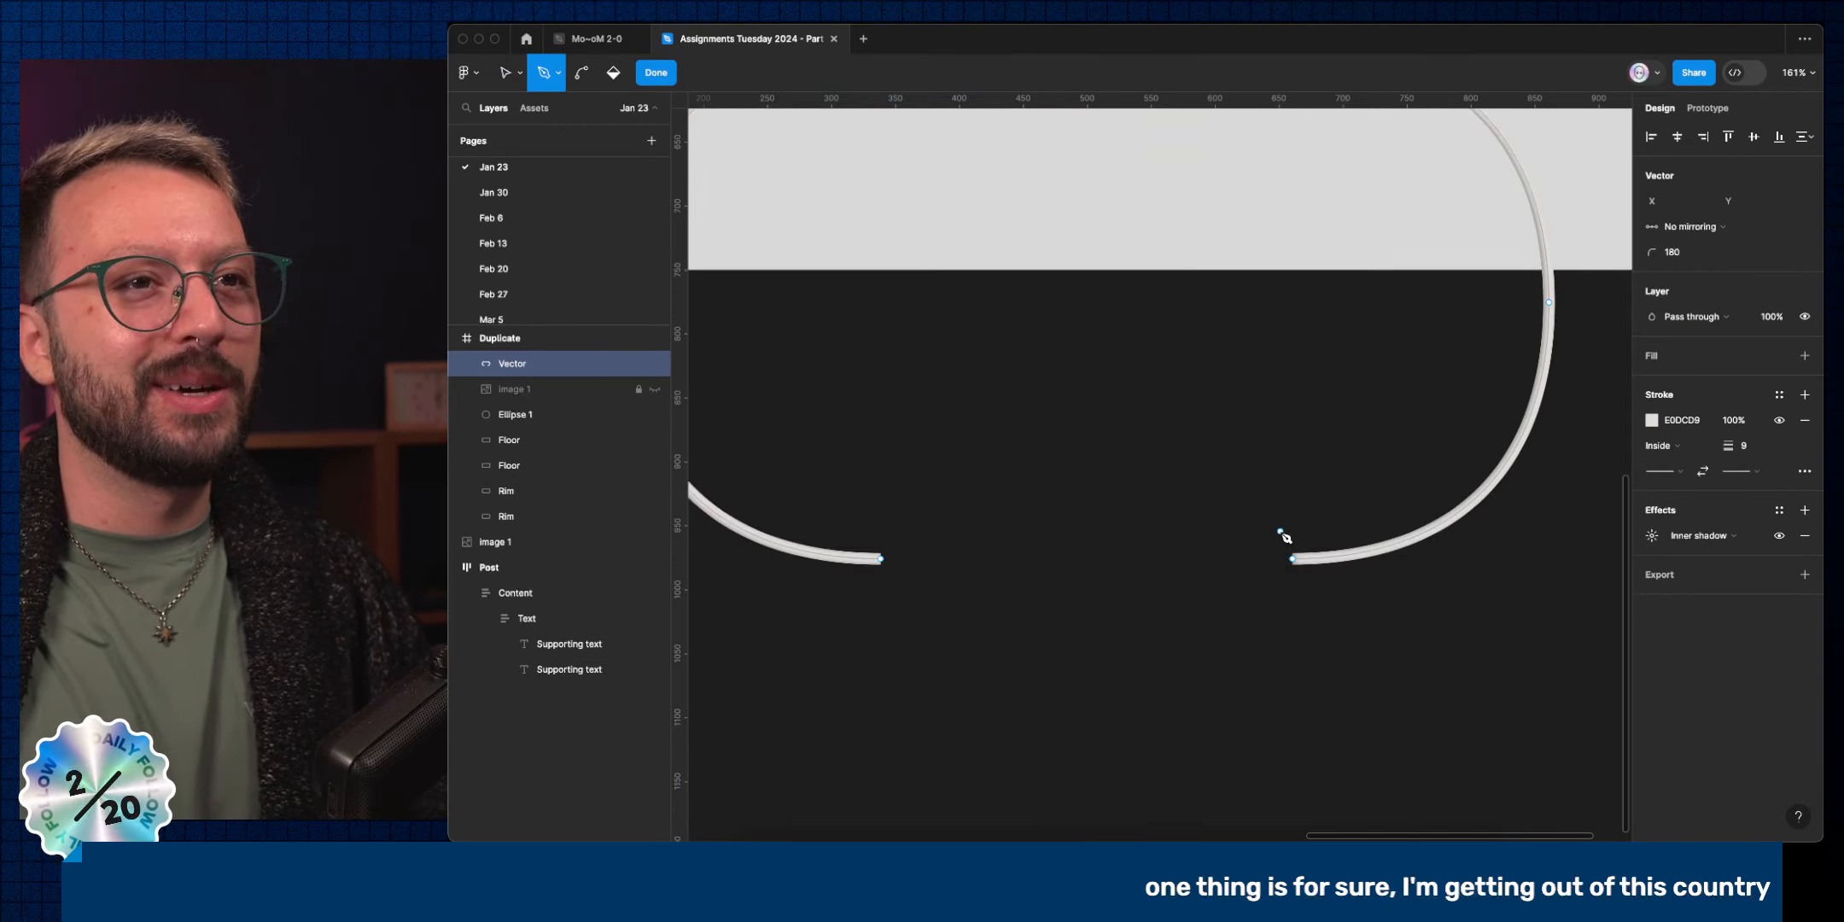
left_click(1292, 559)
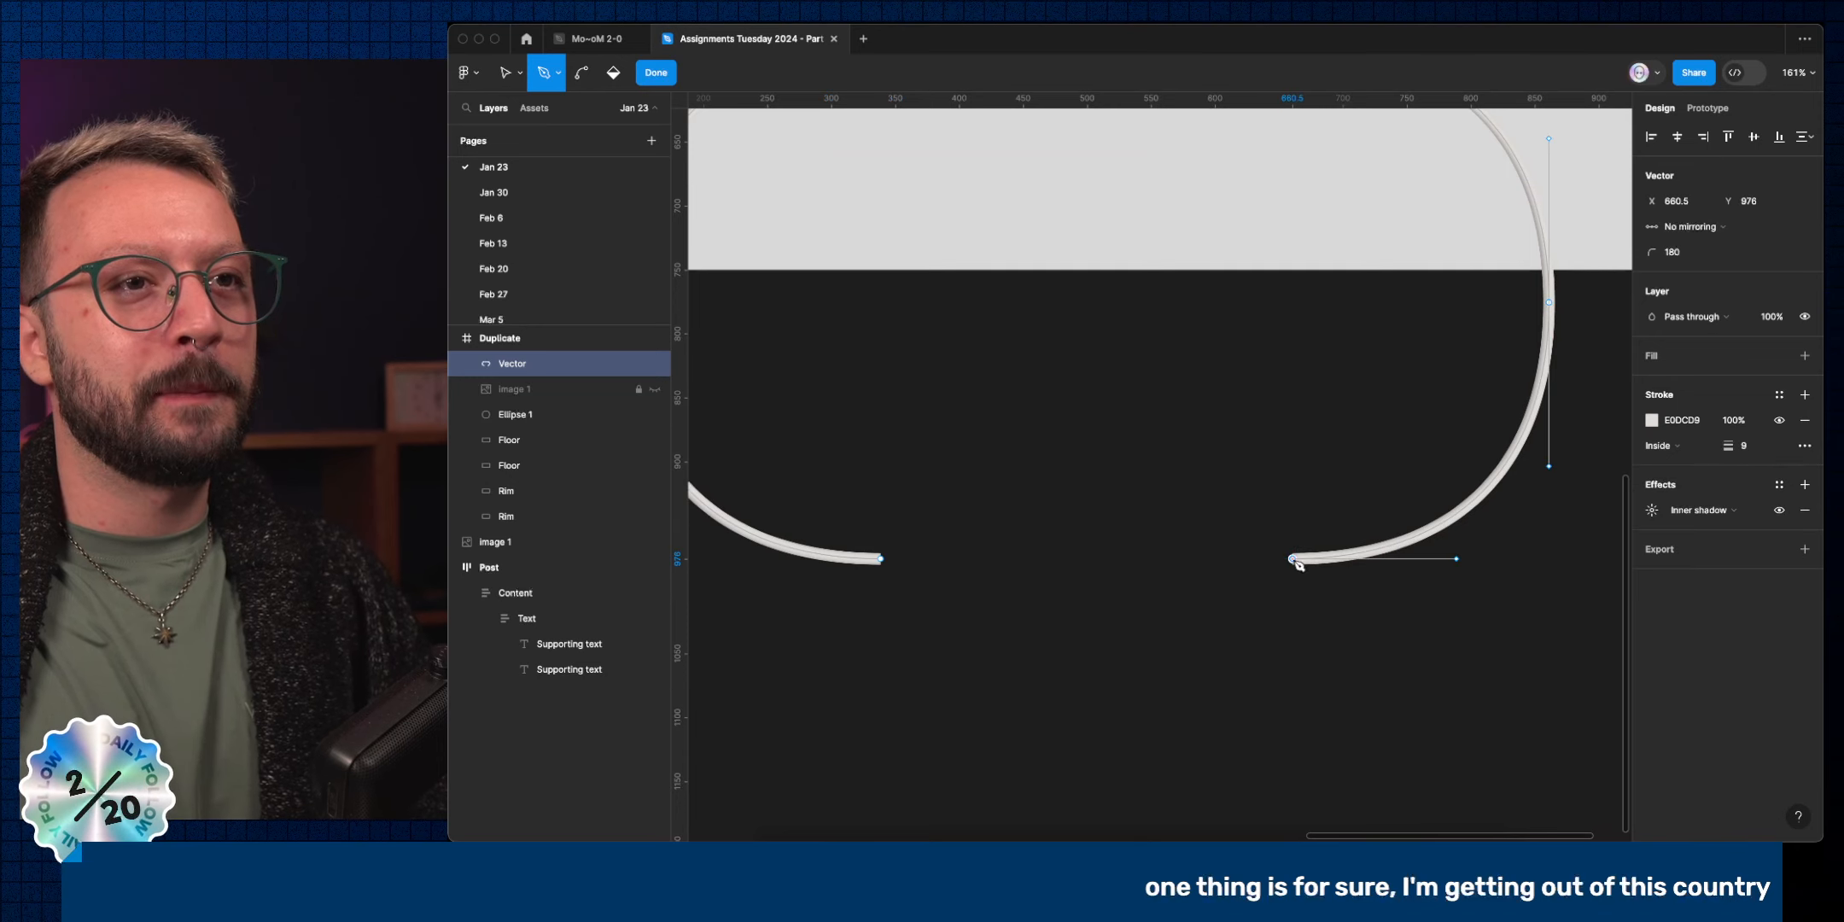
left_click(880, 559)
scroll(1149, 255, "down", 6)
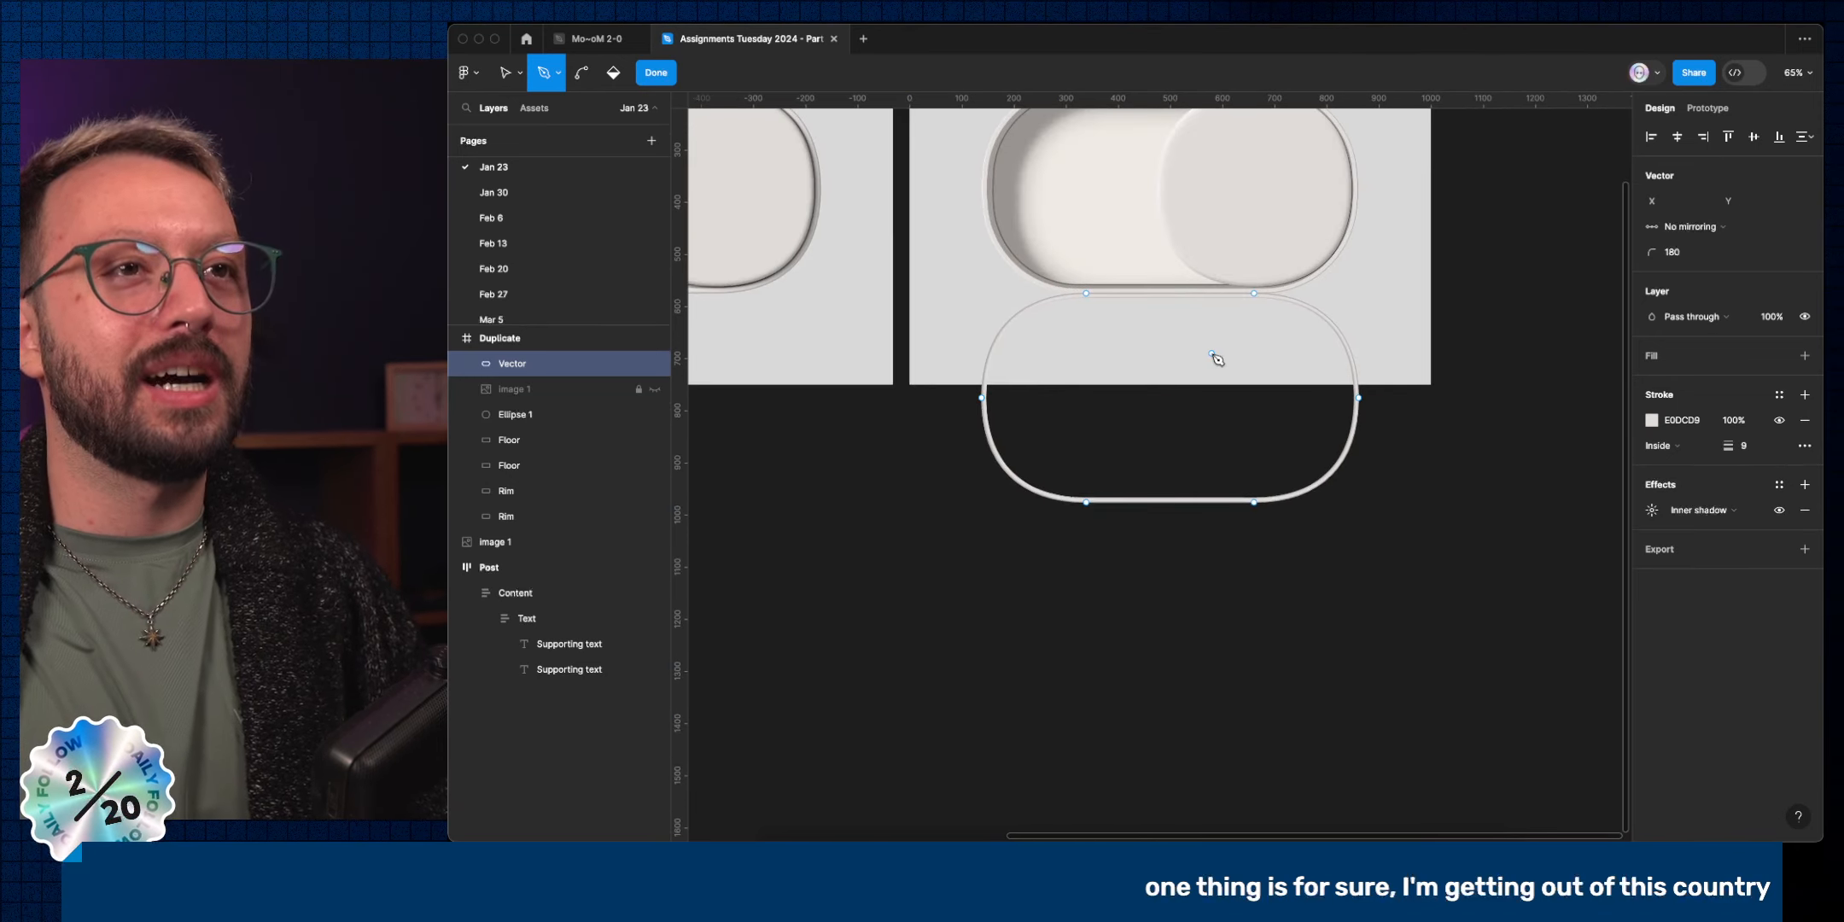
key("Escape")
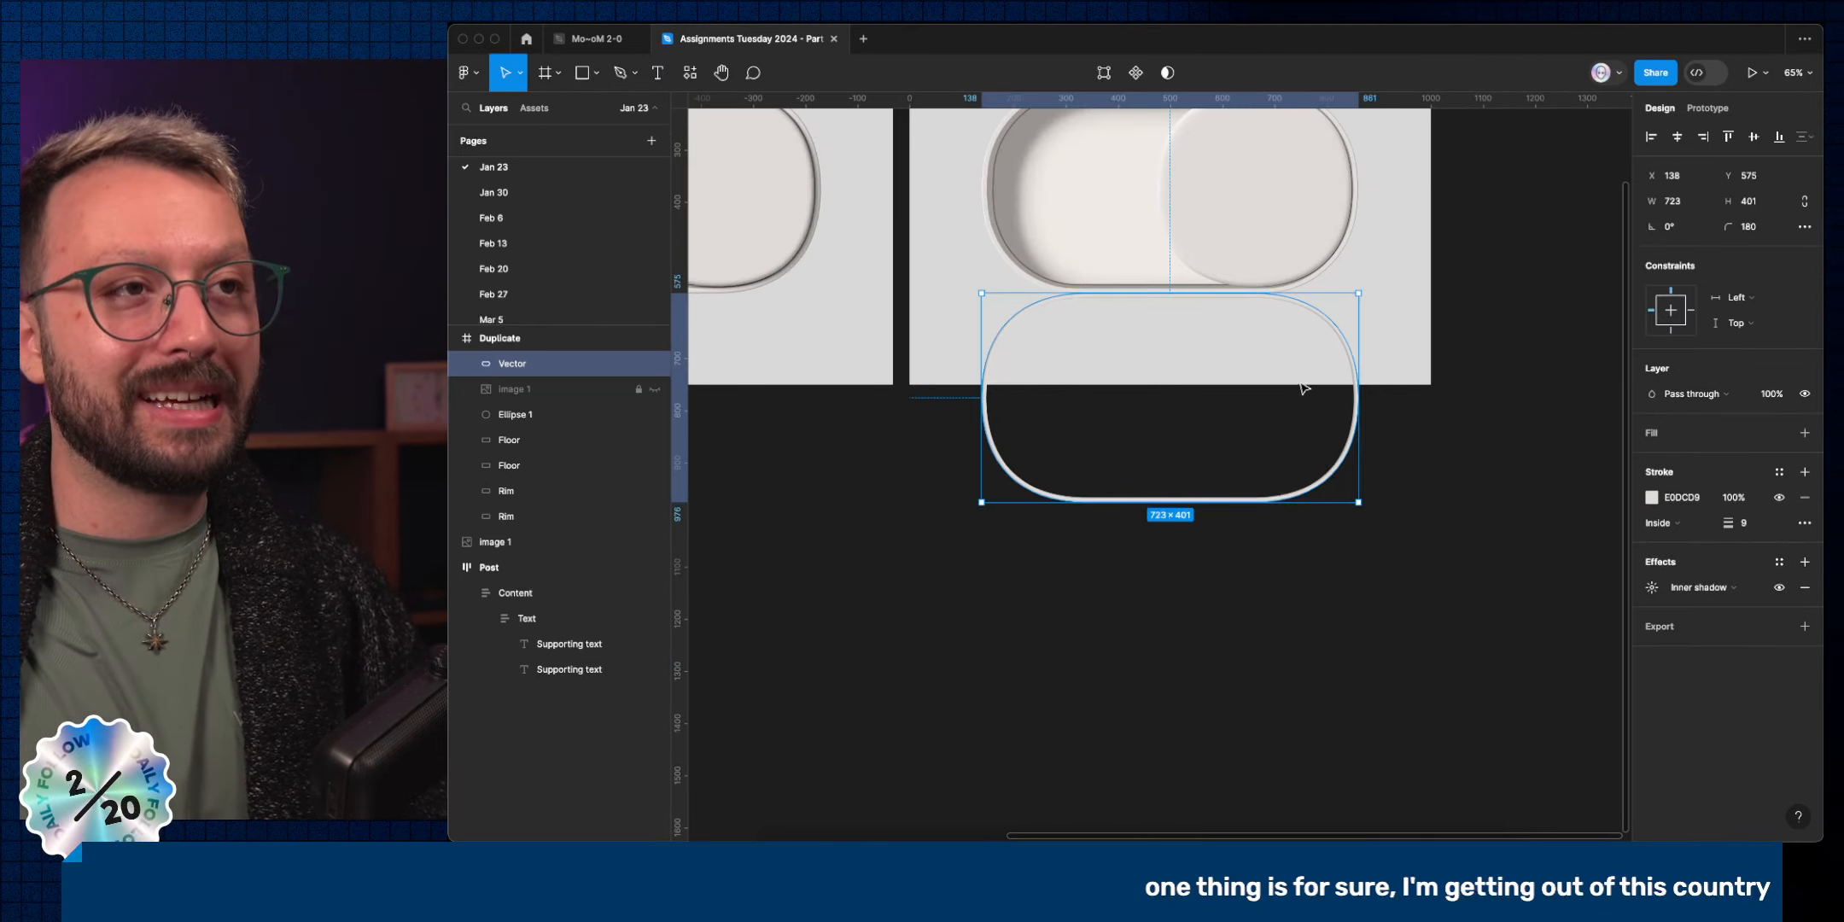
Apply the Rim's grey A09898 fill, stroke and inner shadow to the pill vector.
left_click(986, 221, "super")
left_click(527, 523)
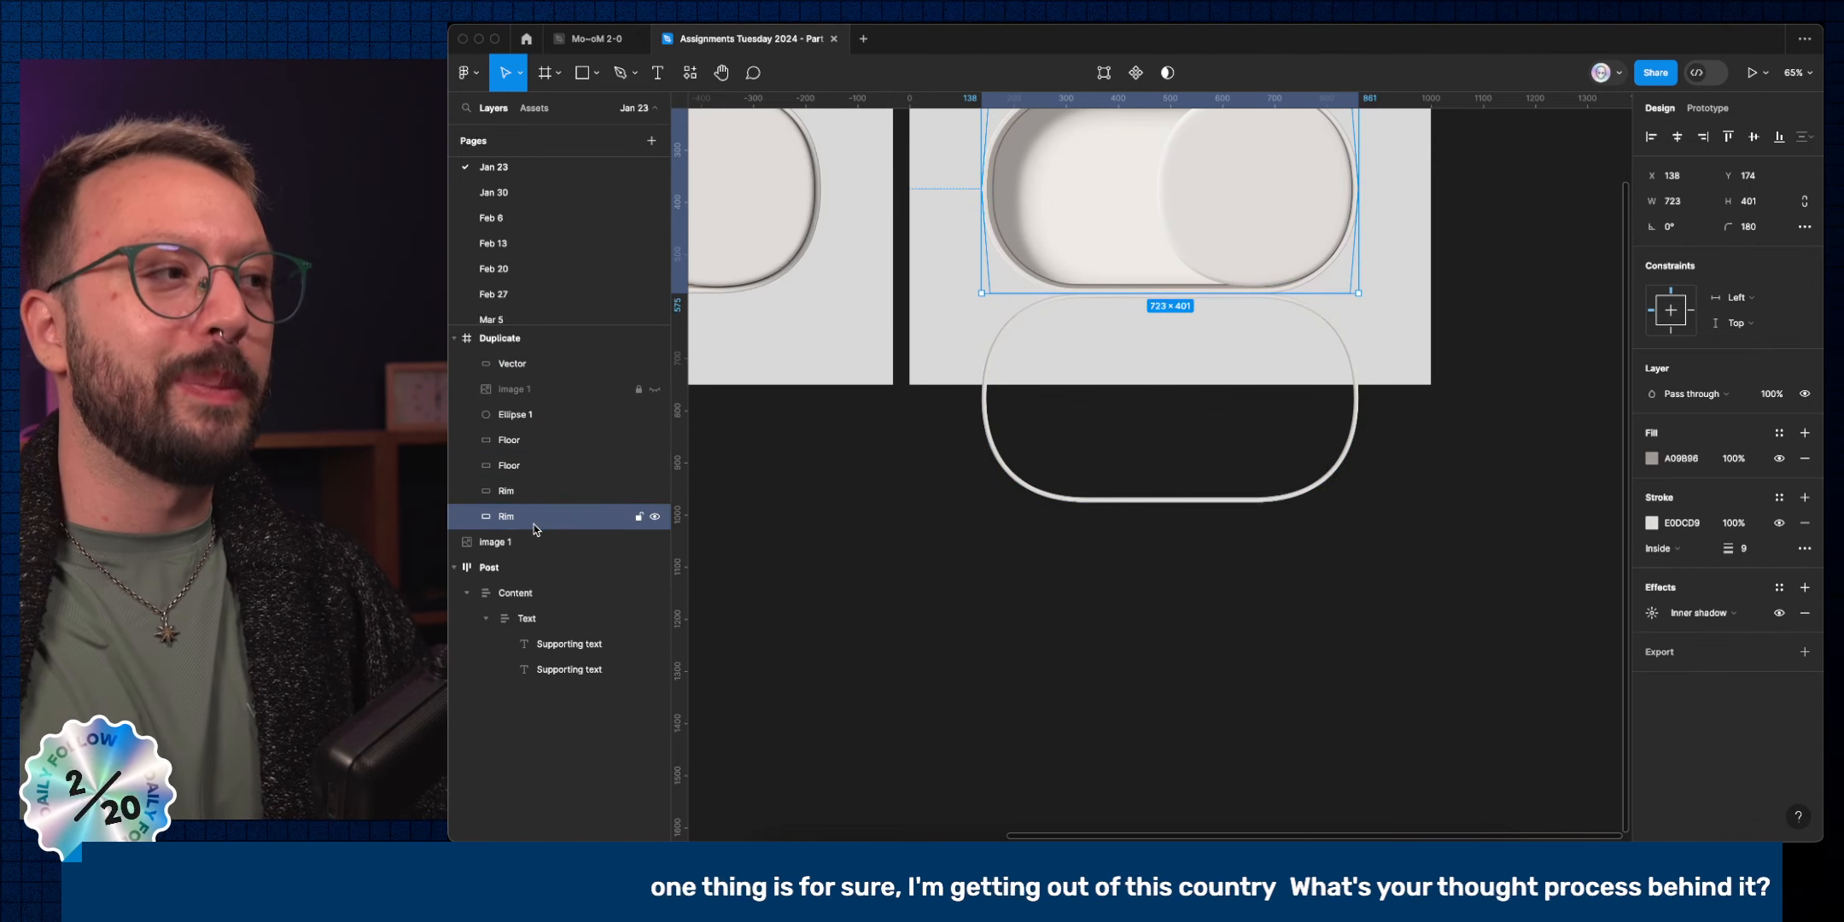
key("super+alt+c")
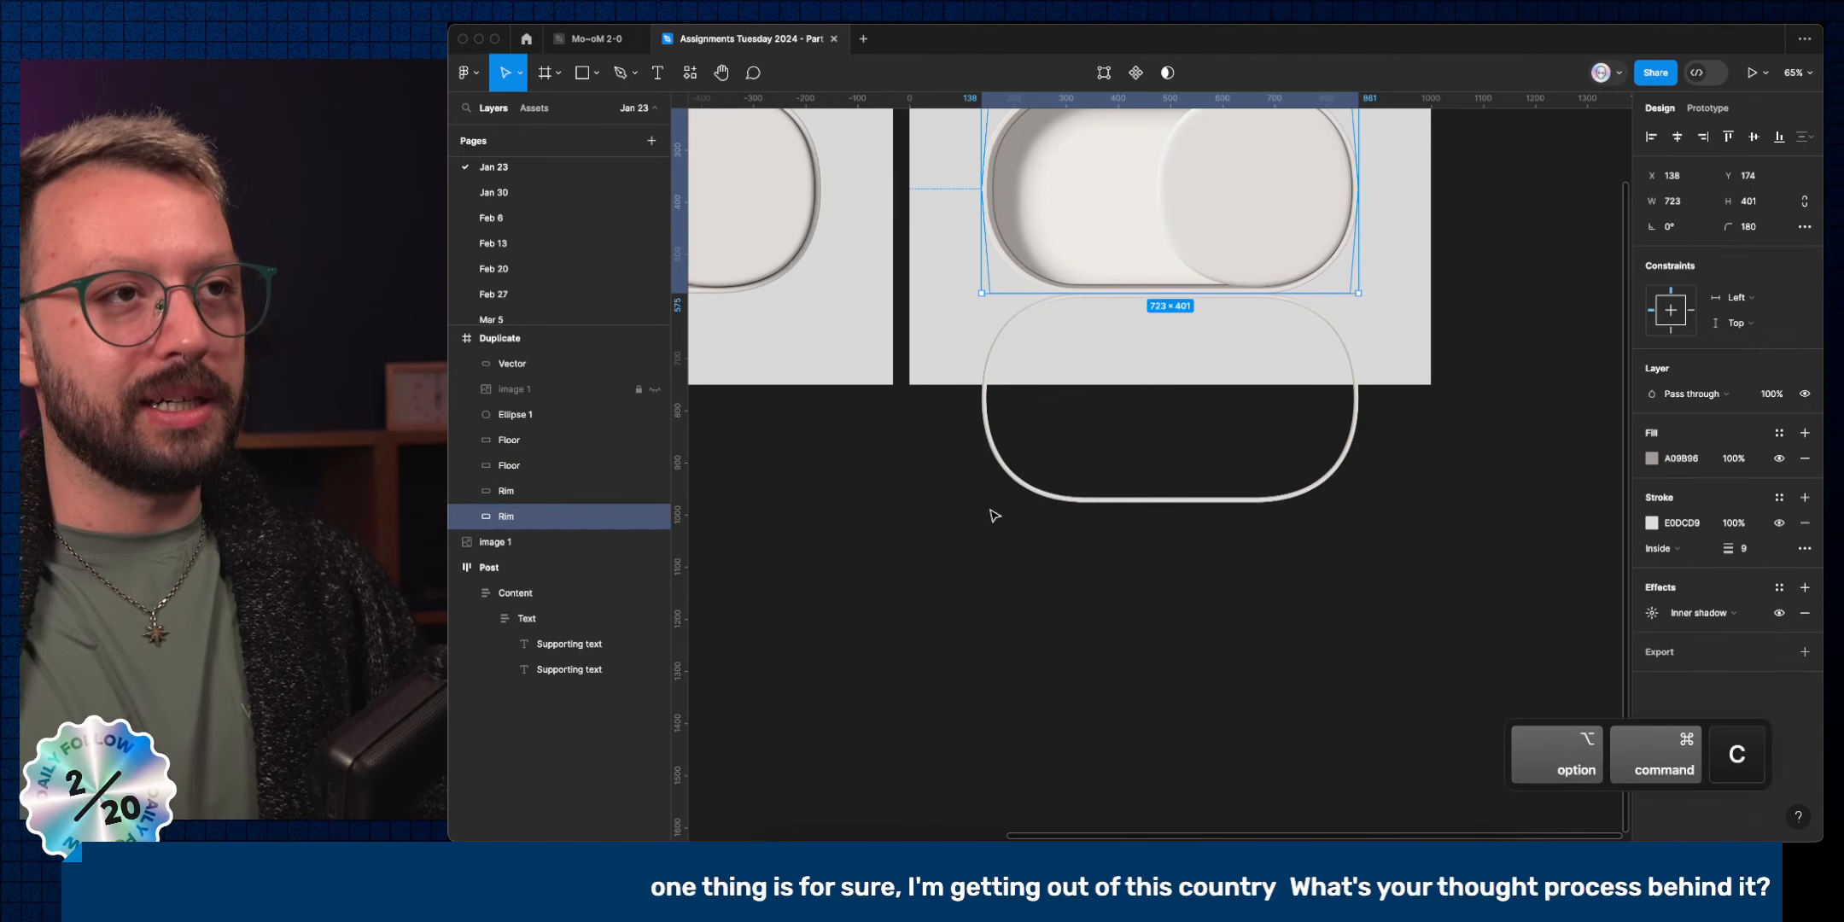
left_click(1058, 501)
key("super+alt+v")
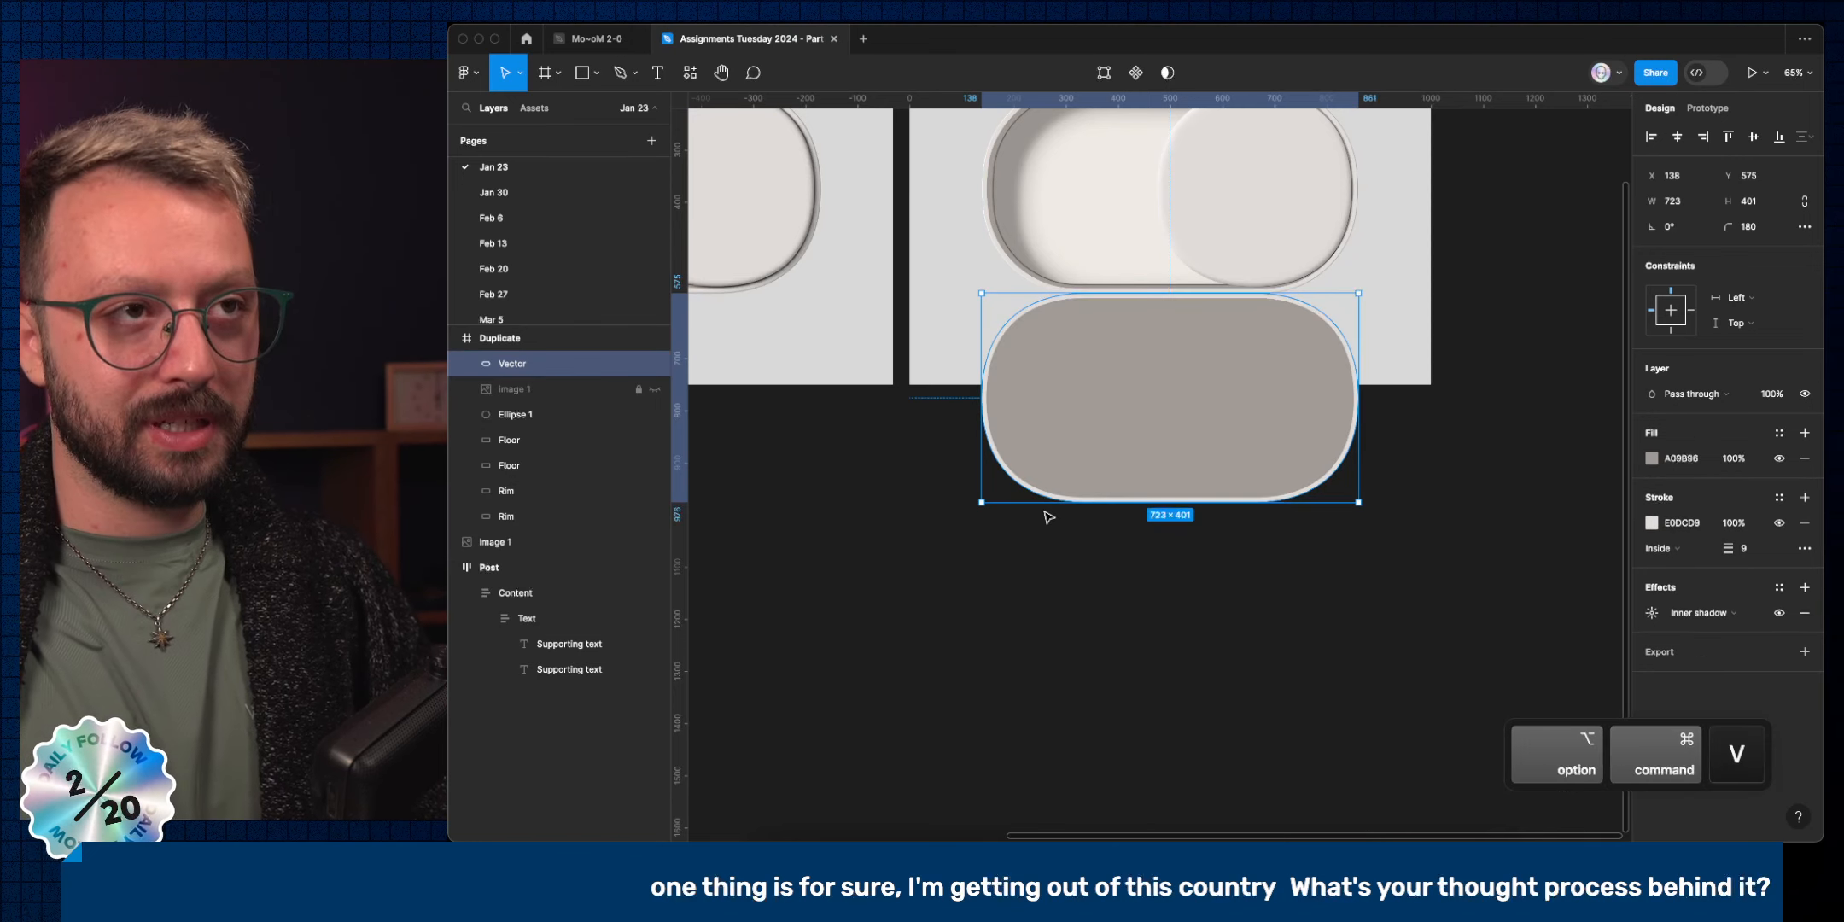
Move the pill vector up over the toggle to Y 174 and send it back behind a Floor layer.
left_click(1250, 579)
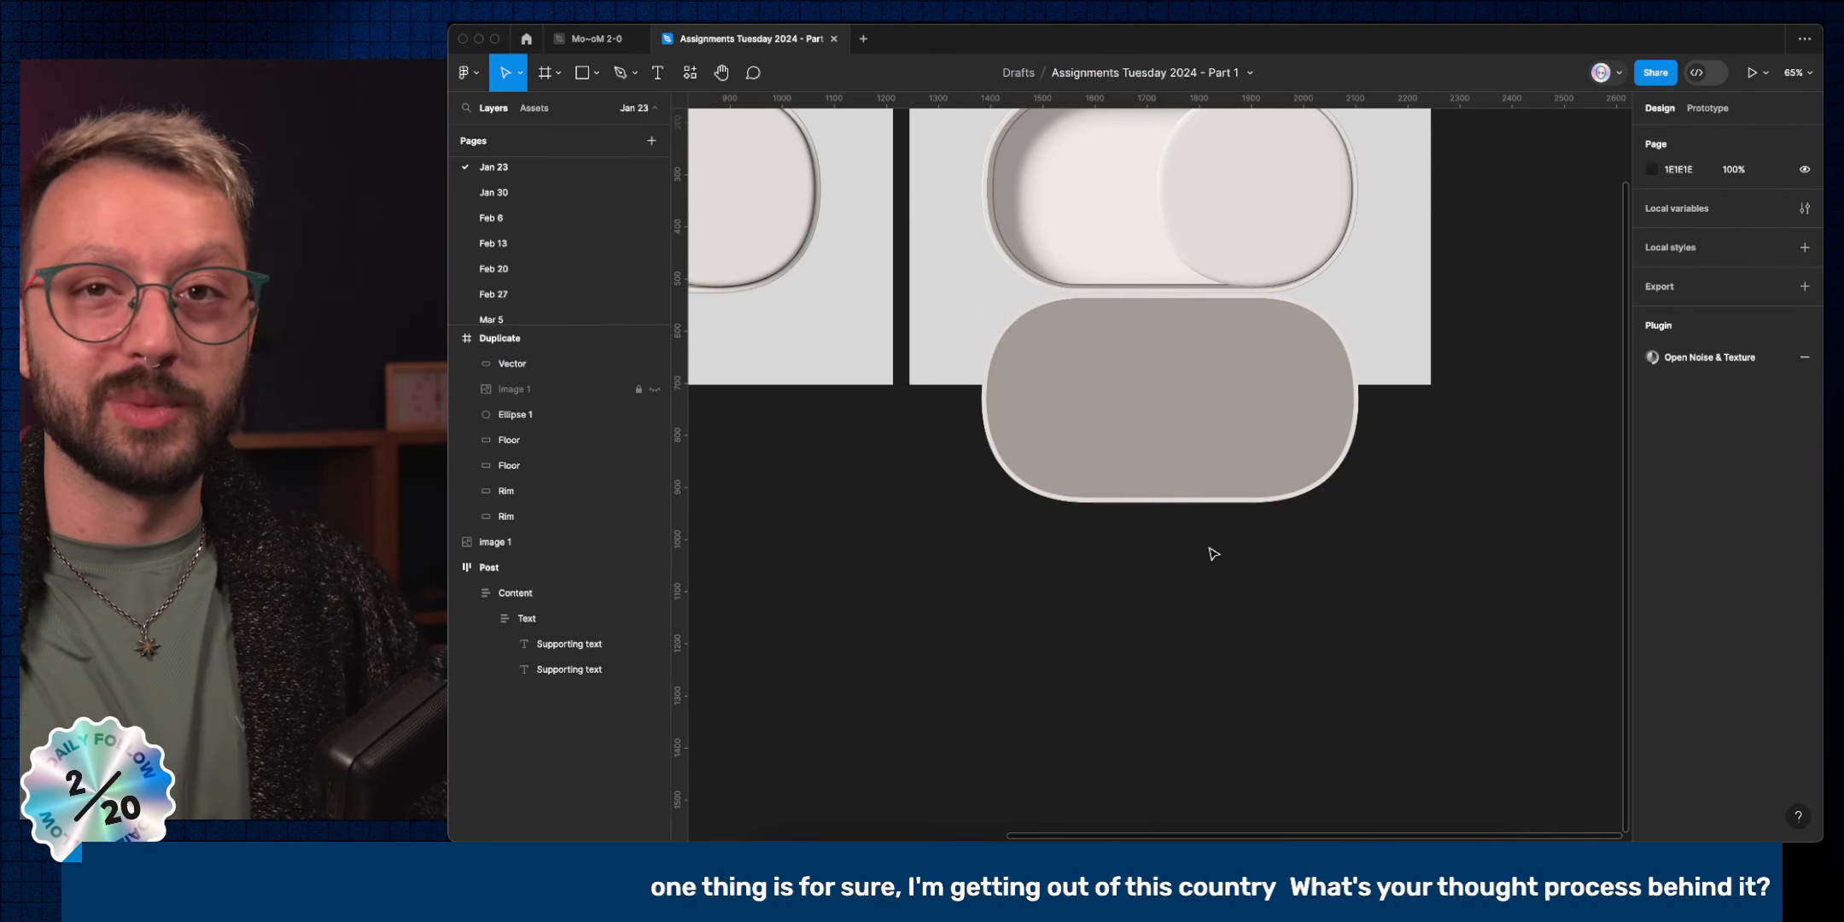
left_click(1050, 392)
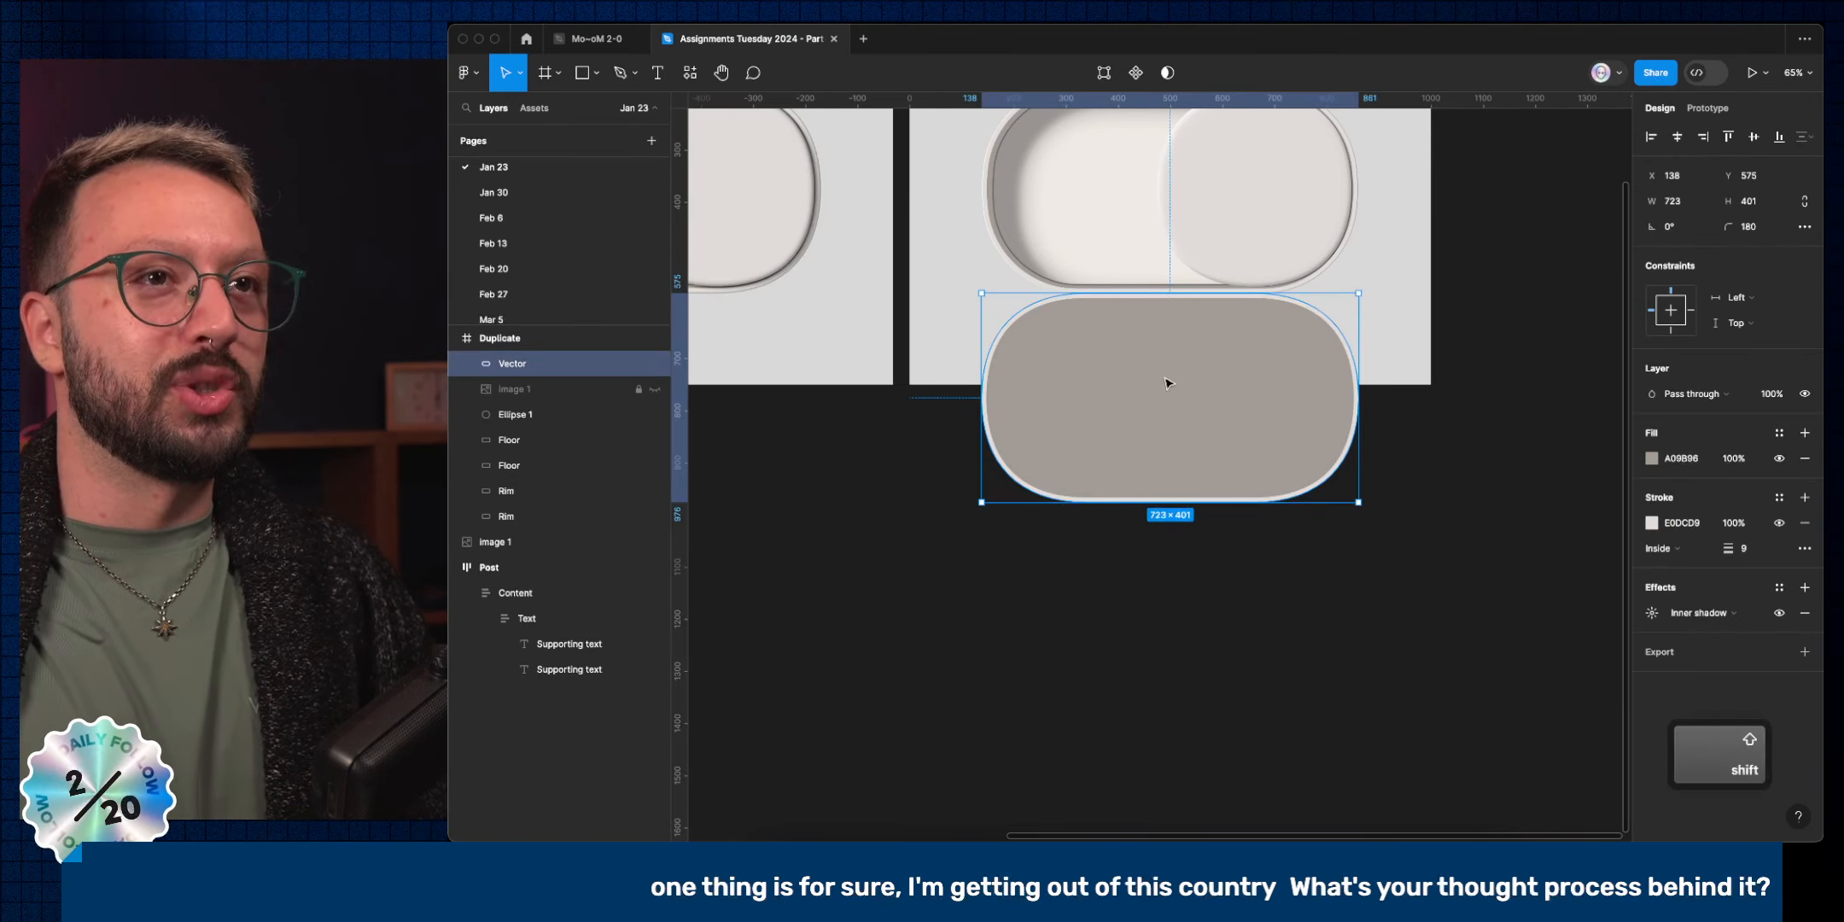
left_click_drag(1168, 383, 1166, 173)
key("alt+super+Down")
key("alt+super+Down")
key("alt+super+Down")
key("alt+super+Down")
key("alt+super+Down")
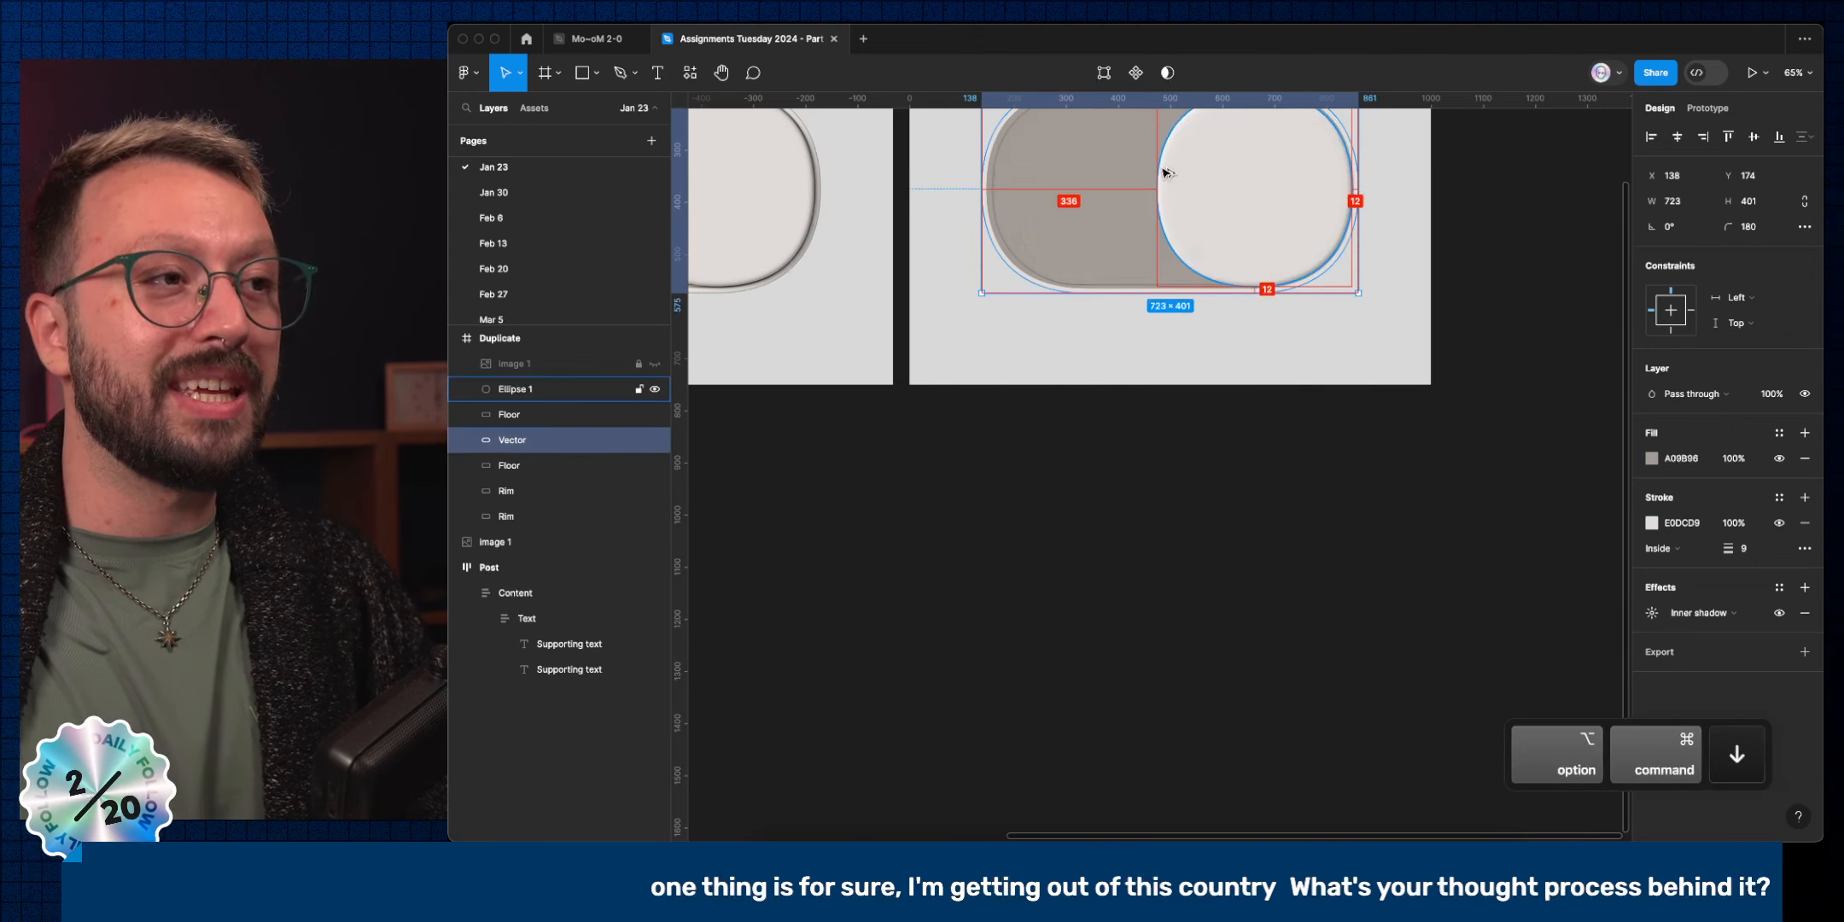
key("alt+super+Down")
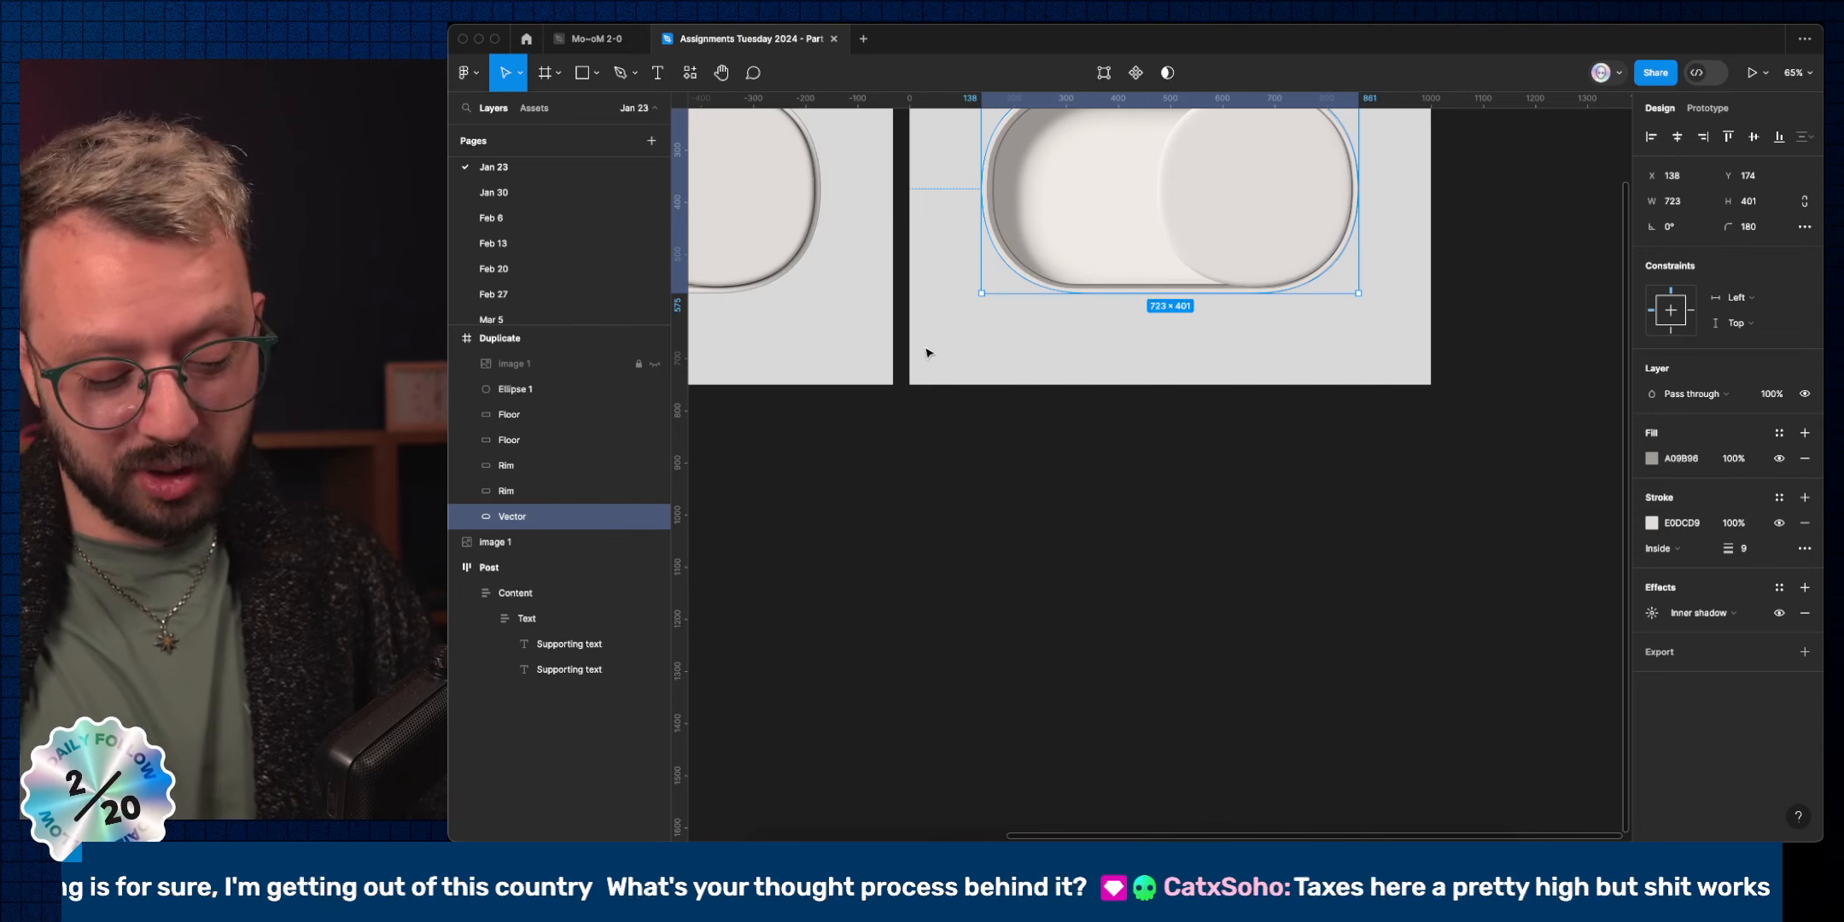
Duplicate the pill vector and paste the Rim's styling onto the Vector path.
key("super+d")
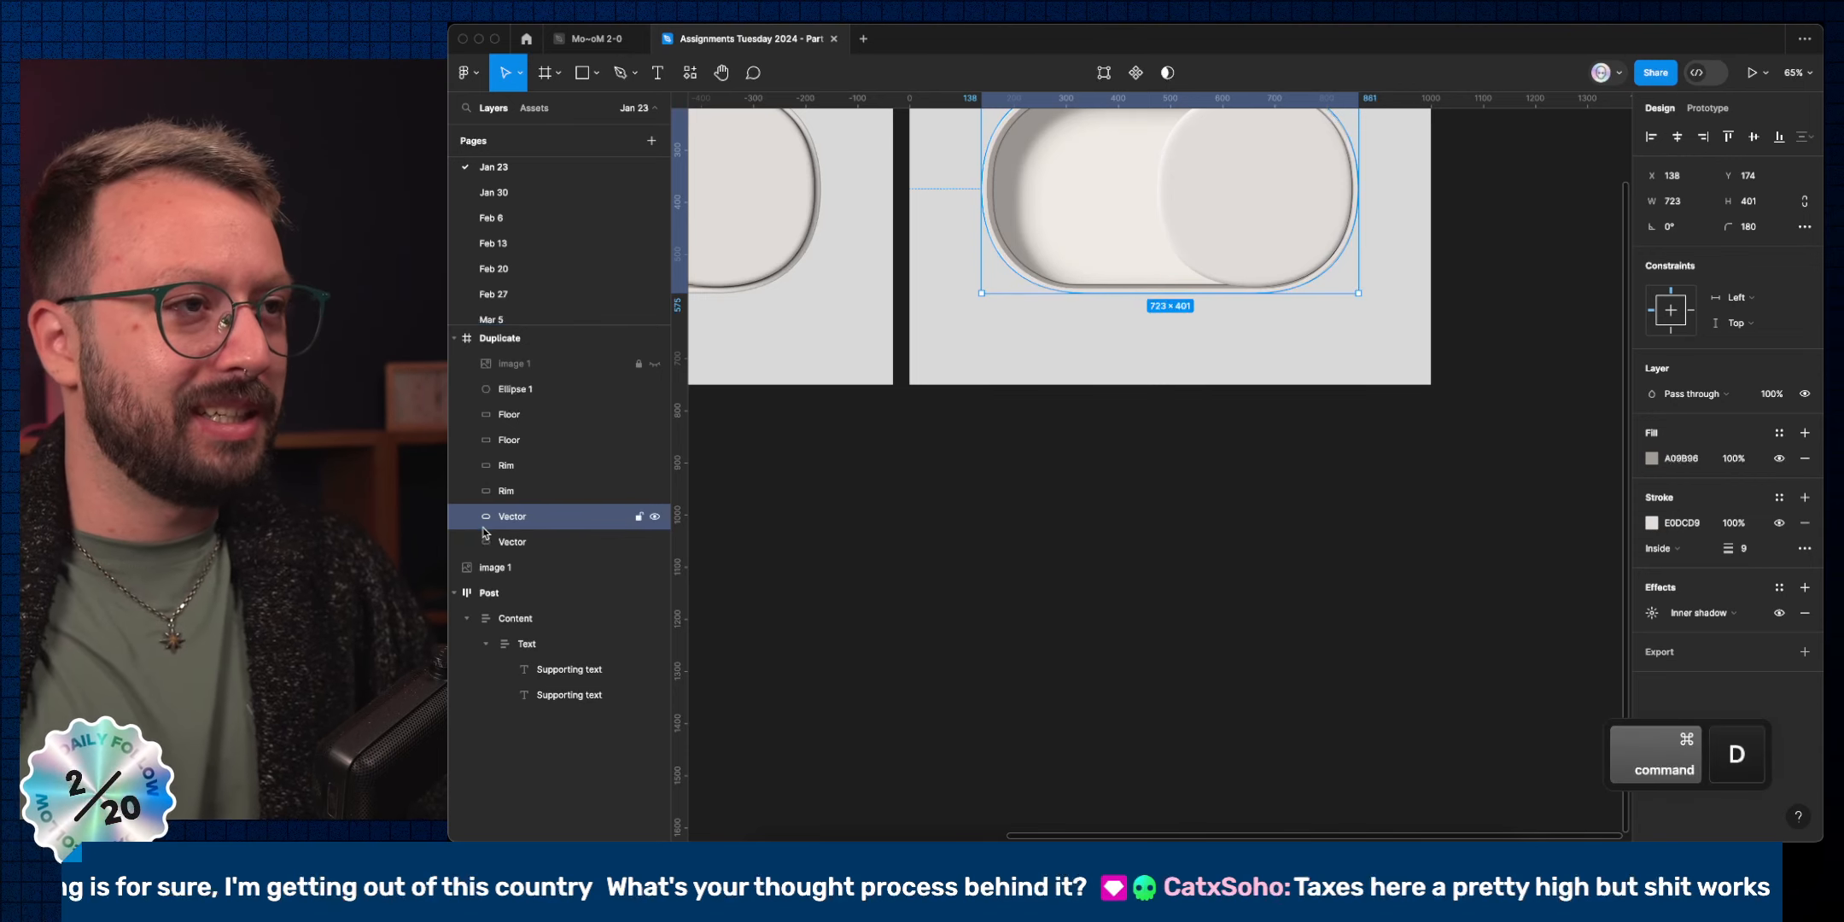
left_click(507, 464)
key("alt+super+c")
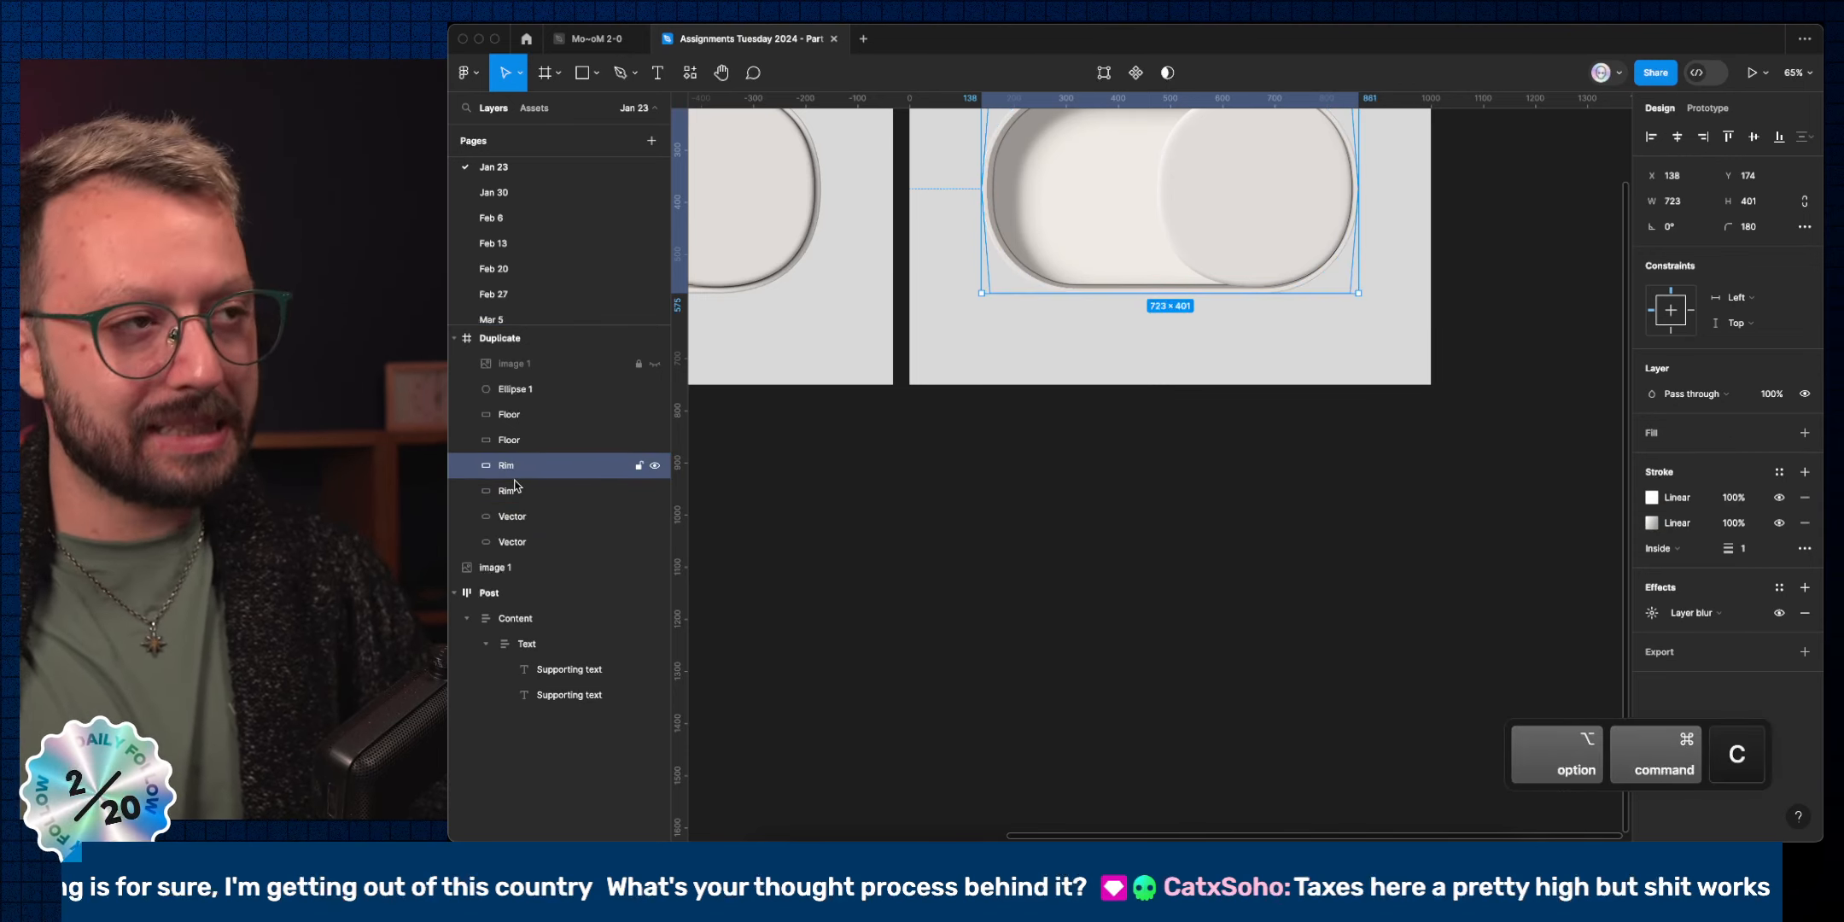
left_click(517, 514)
key("alt+super+v")
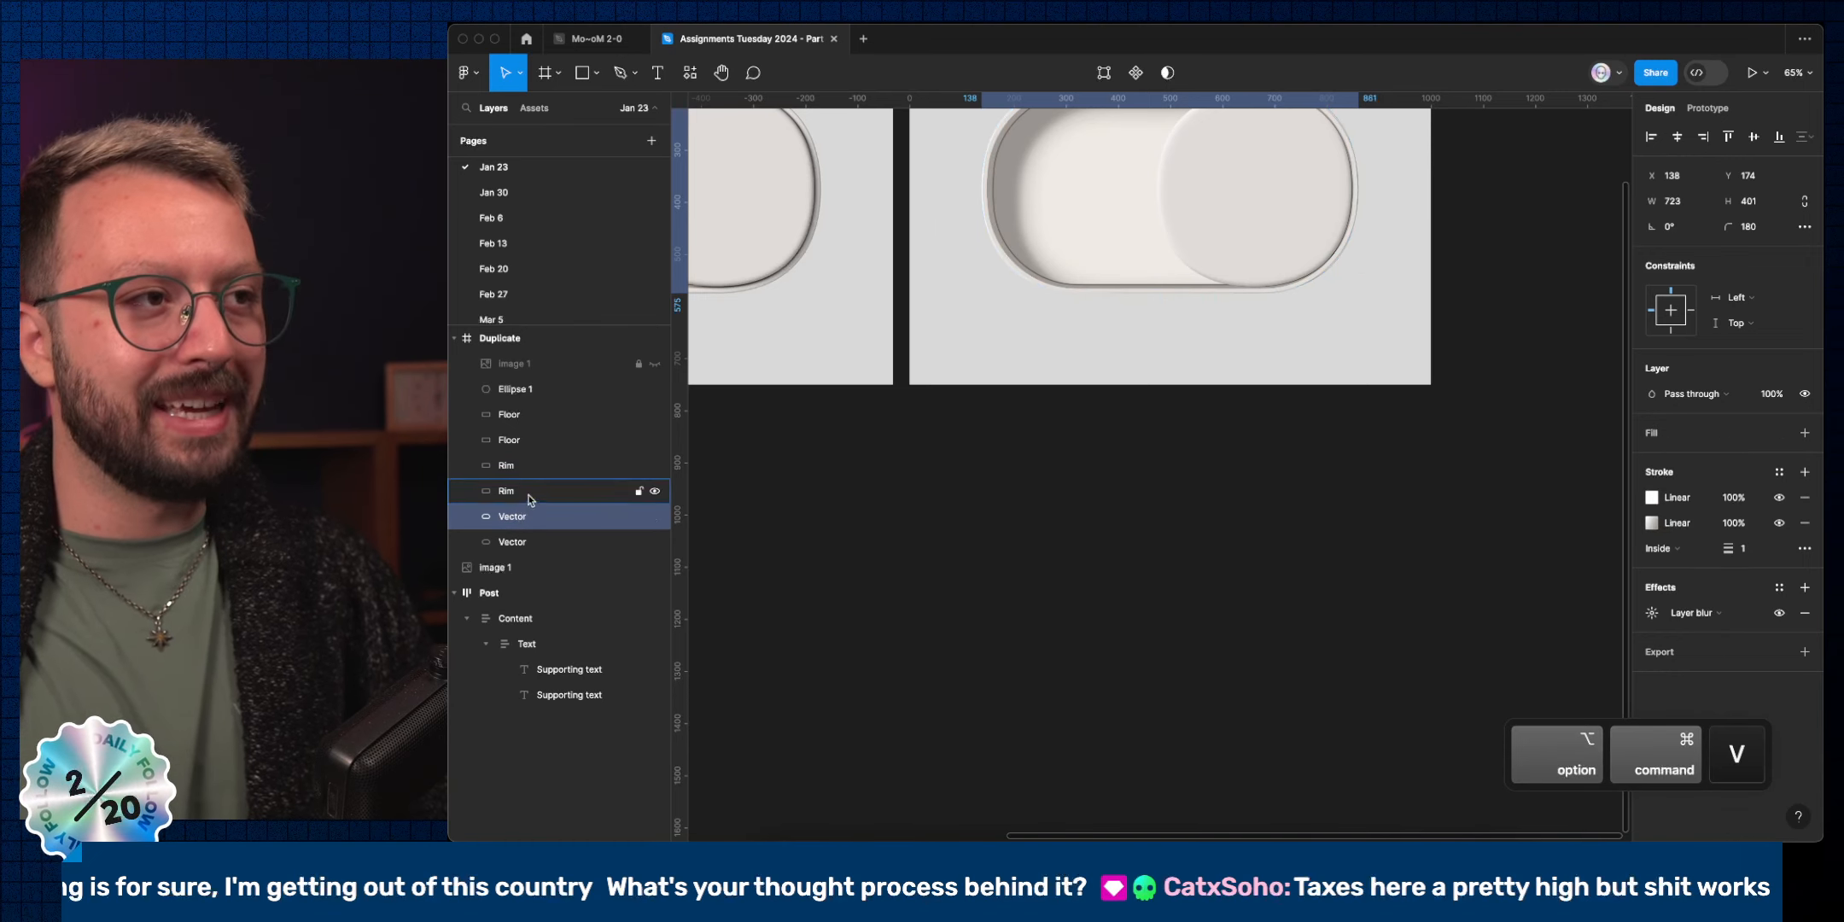
Delete both Rim layers and select the 375×375 Ellipse 1 knob.
left_click(529, 490)
left_click(527, 465, "shift")
key("BackSpace")
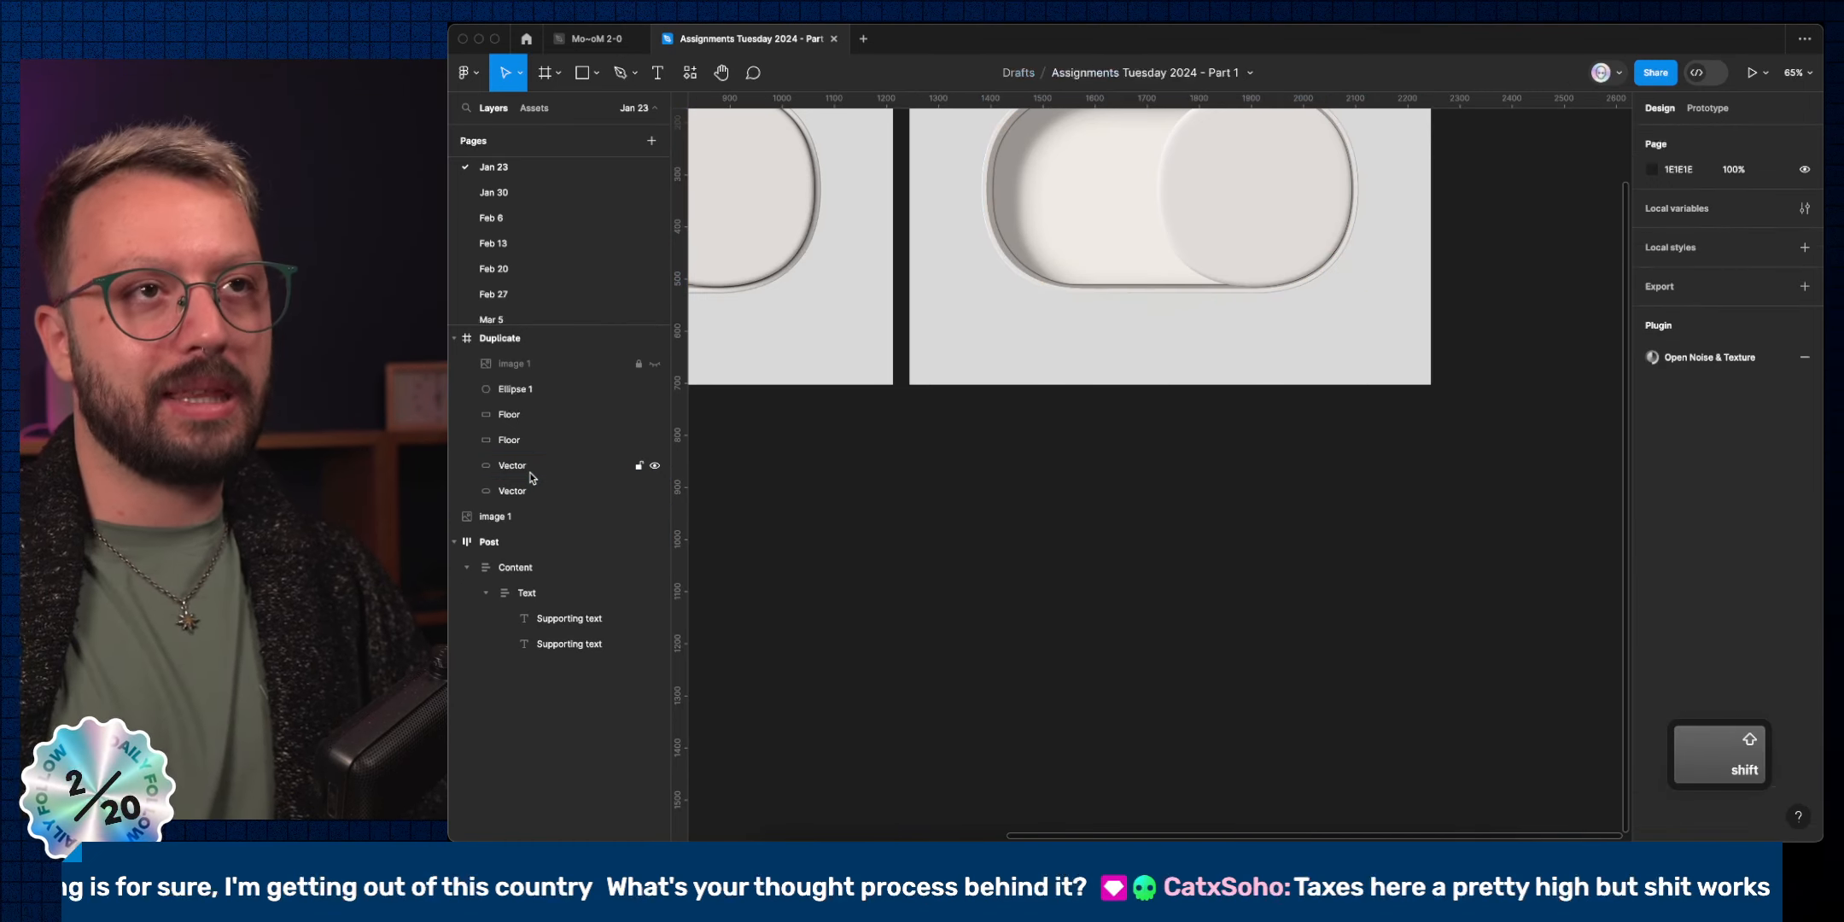
scroll(1163, 348, "up", 5)
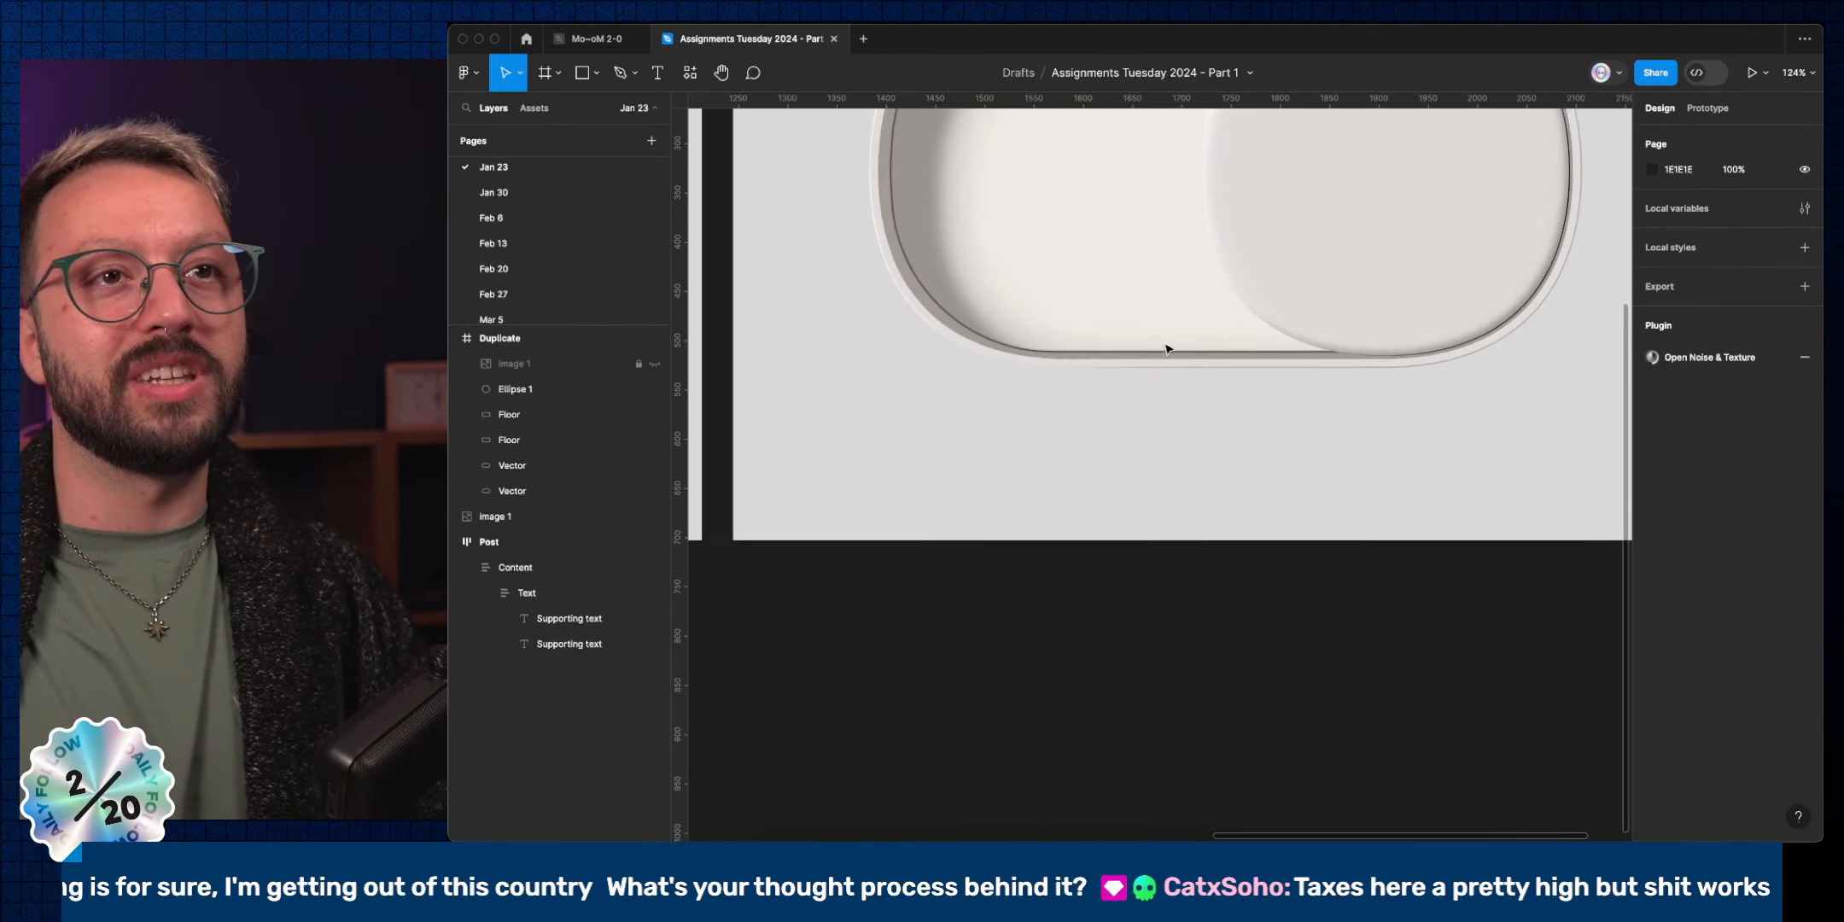
scroll(1169, 350, "up", 2)
scroll(1168, 350, "right", 2)
left_click(1330, 292)
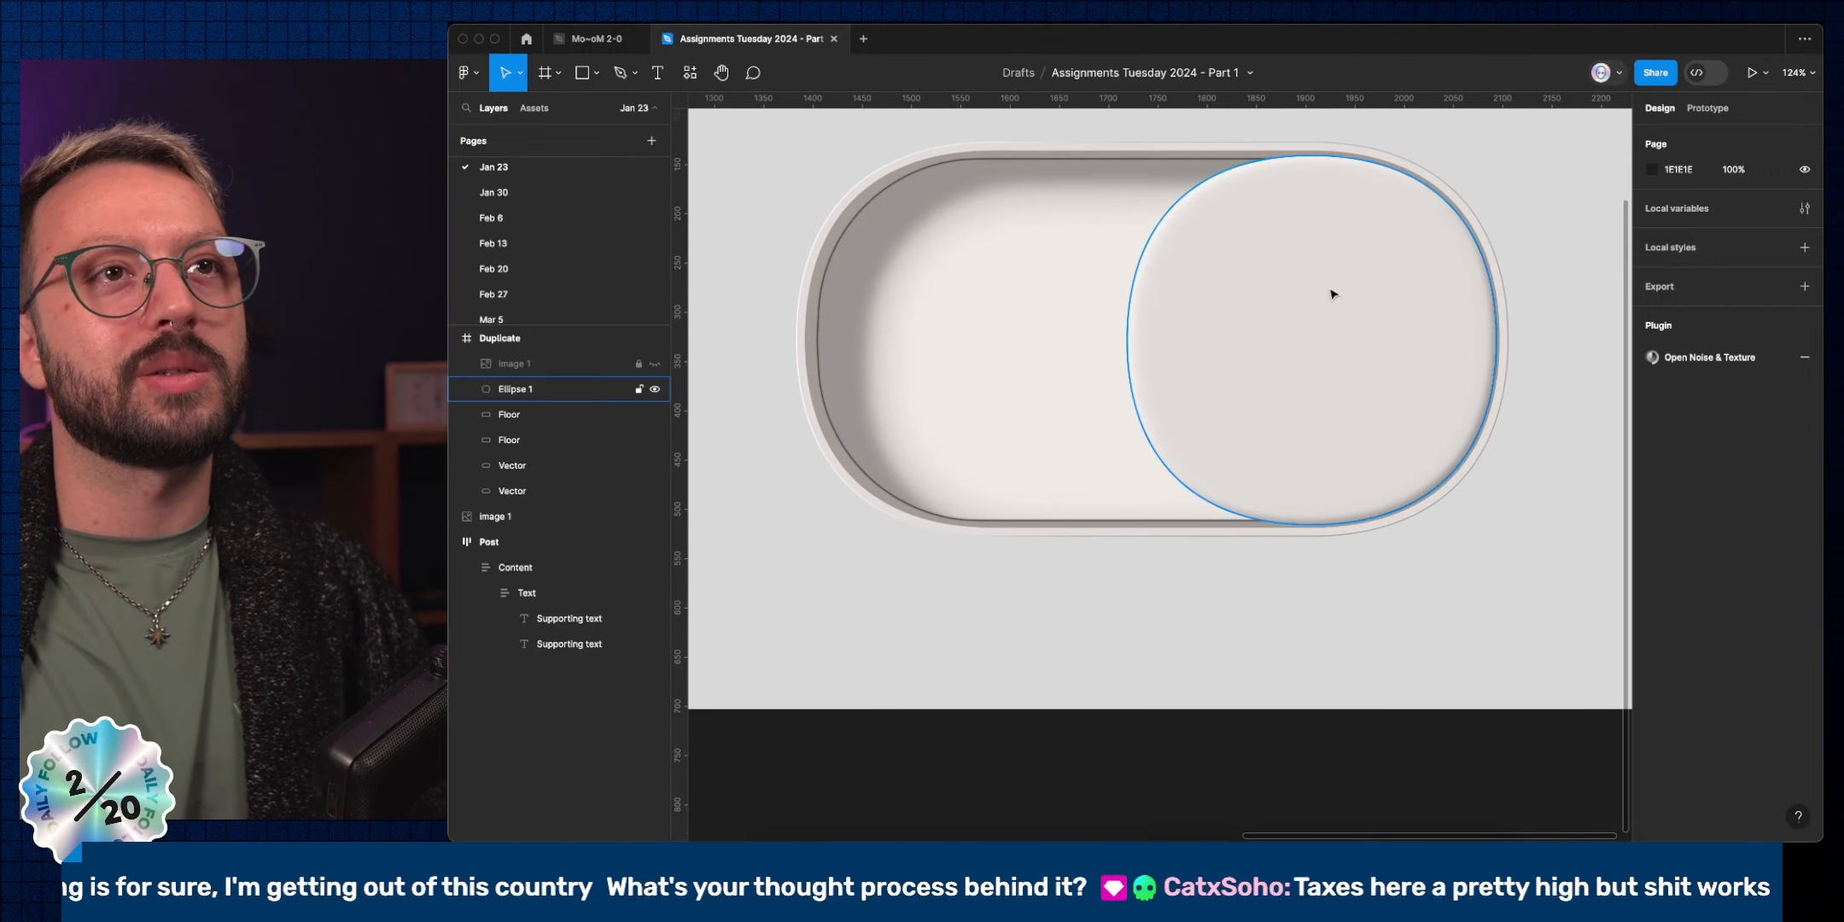
left_click(1354, 227)
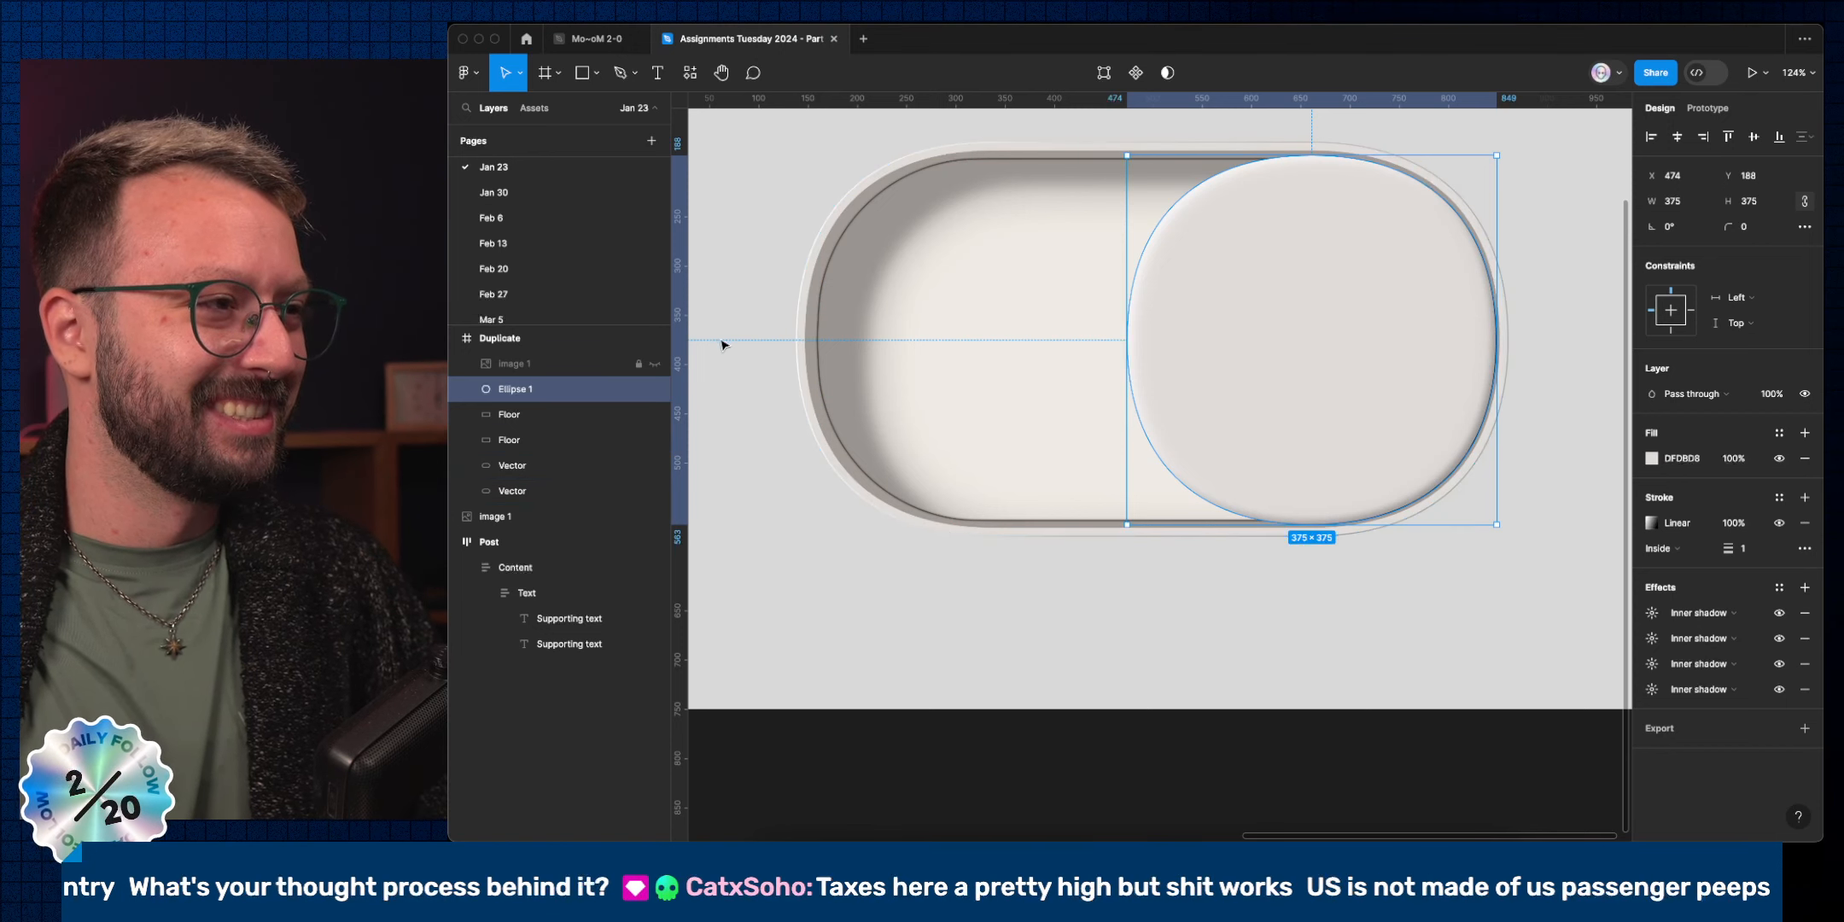
Shrink both Vector pill outlines from 723×401 to 717×397 so they fit inside the rim.
left_click(547, 465)
left_click(644, 494, "shift")
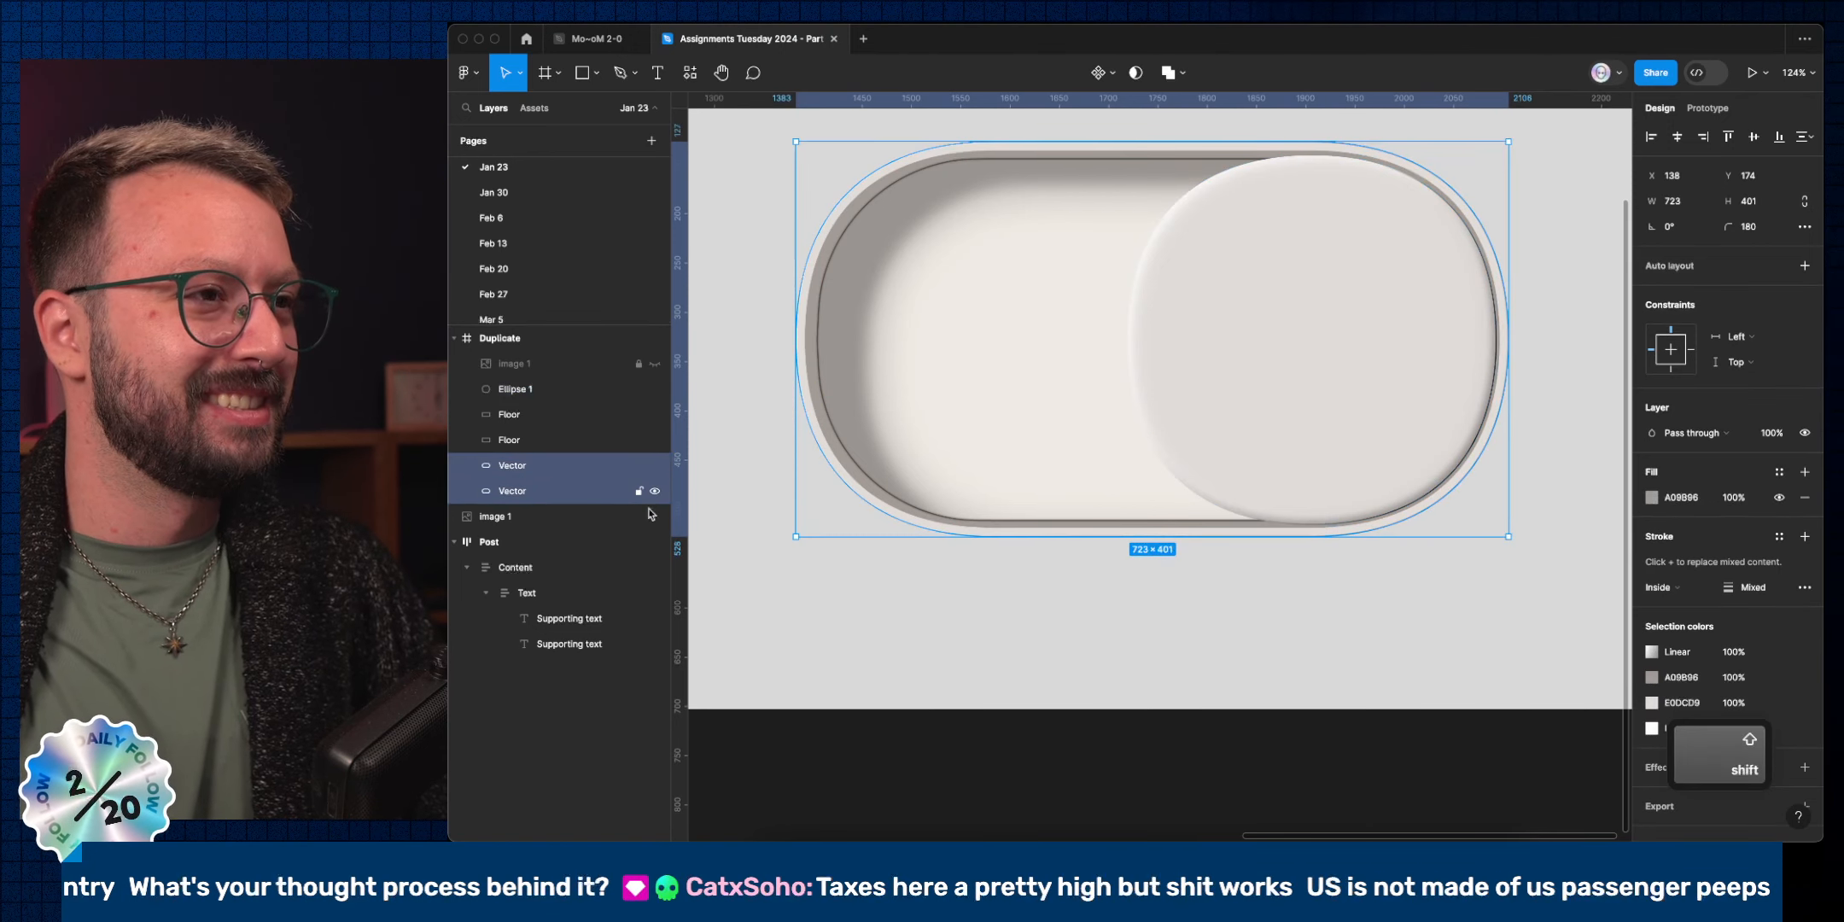
scroll(1536, 547, "up", 5)
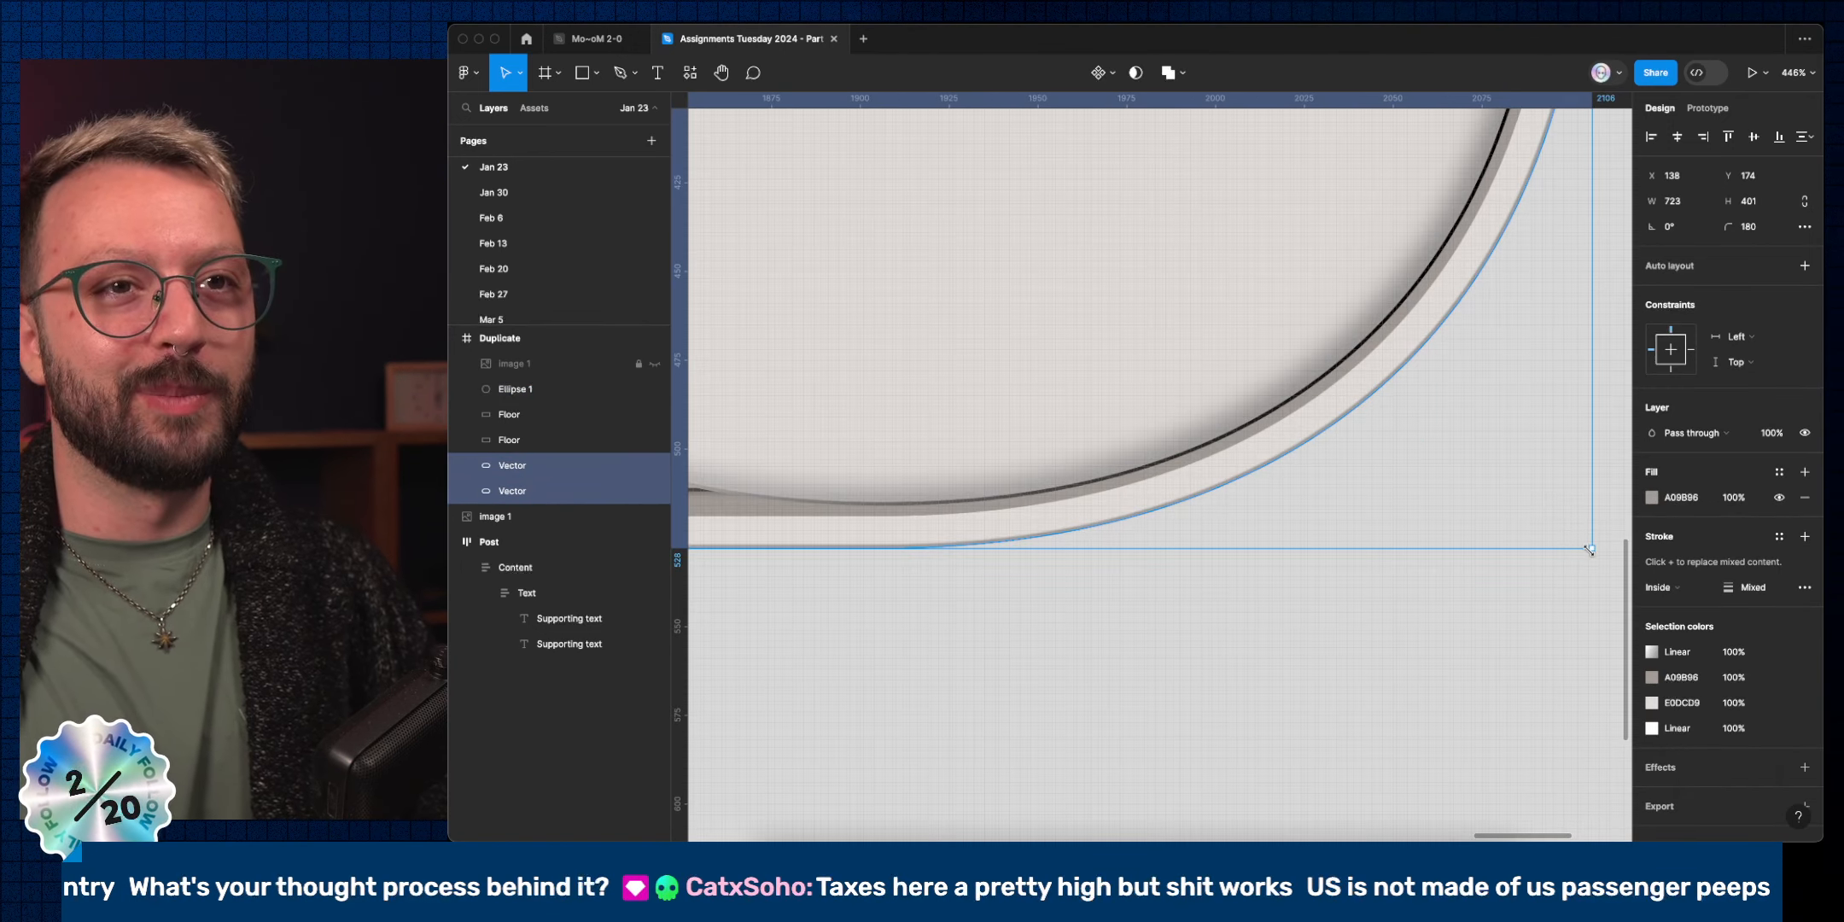
left_click_drag(1589, 549, 1585, 544)
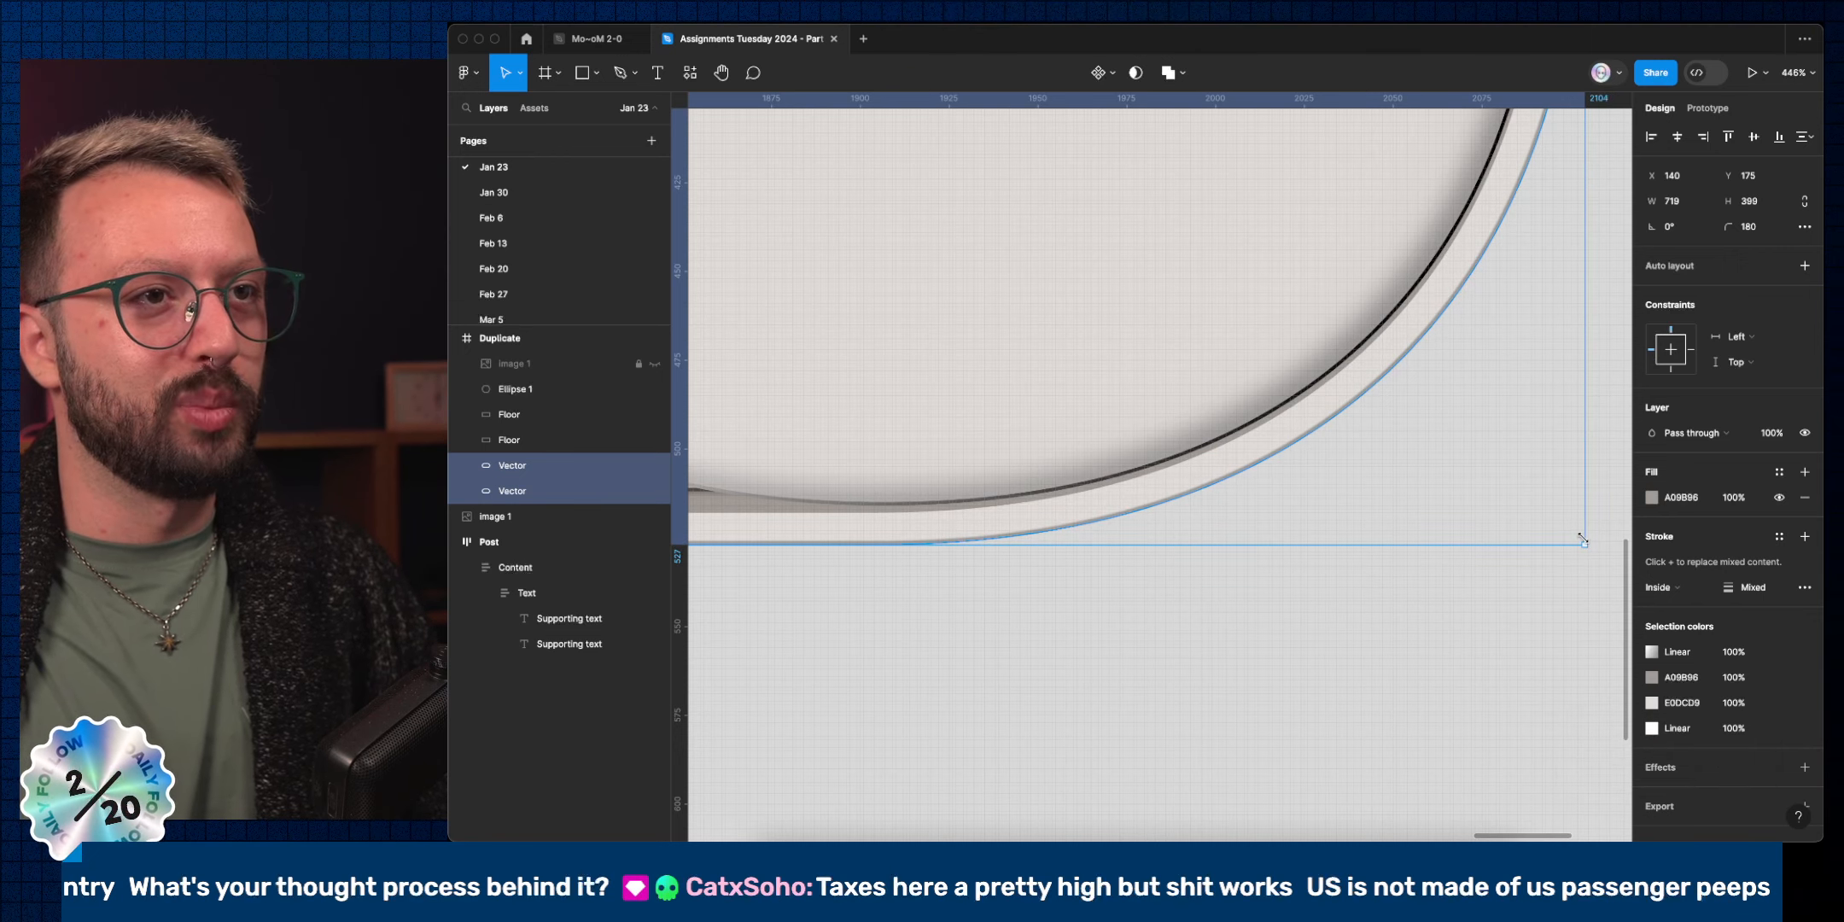
left_click_drag(1581, 538, 1576, 534)
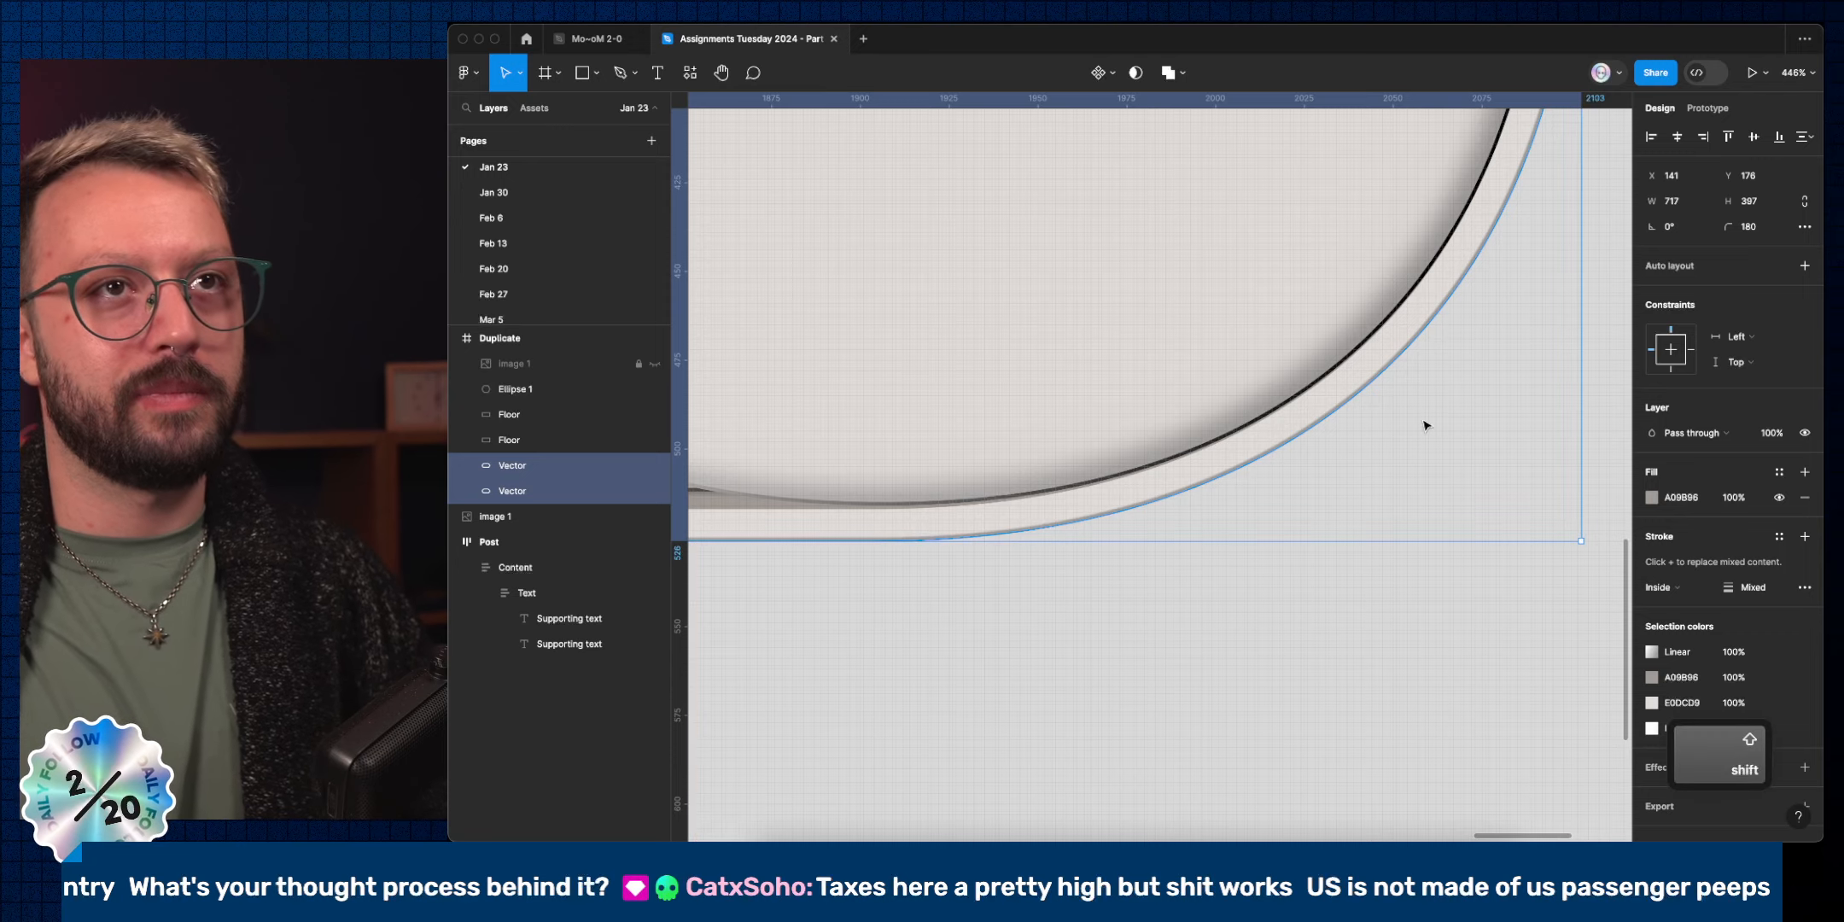
scroll(1424, 420, "down", 5)
scroll(1423, 427, "down", 4)
left_click(1402, 557)
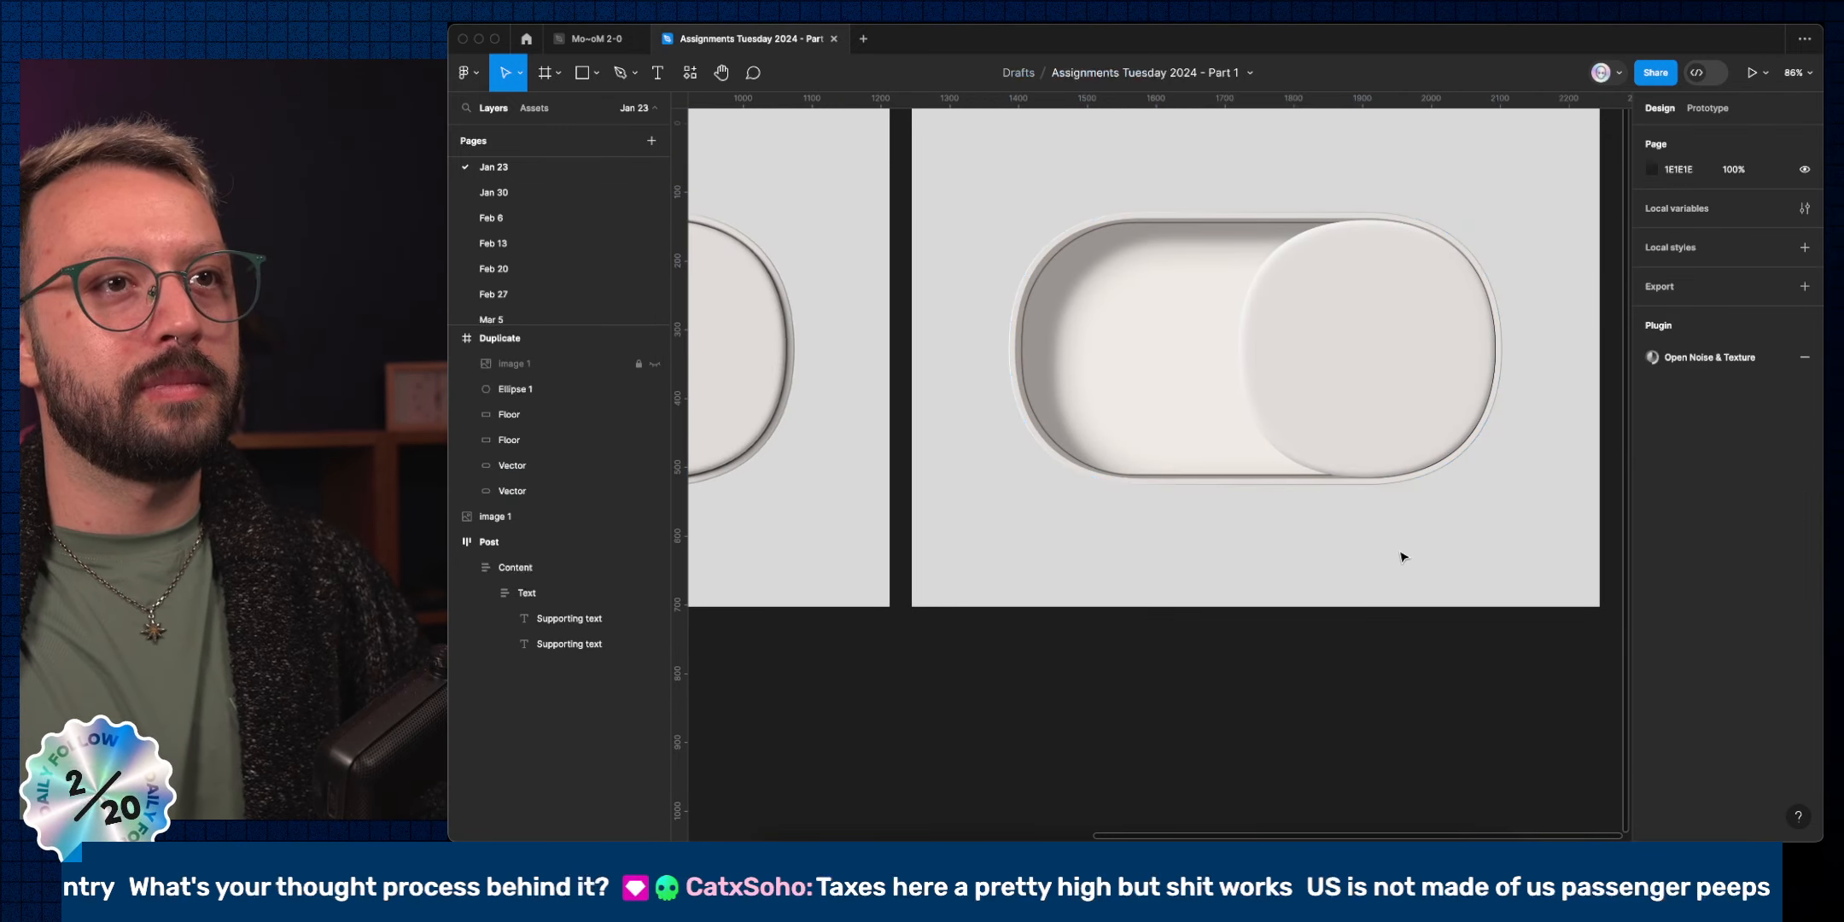
scroll(1403, 557, "left", 3)
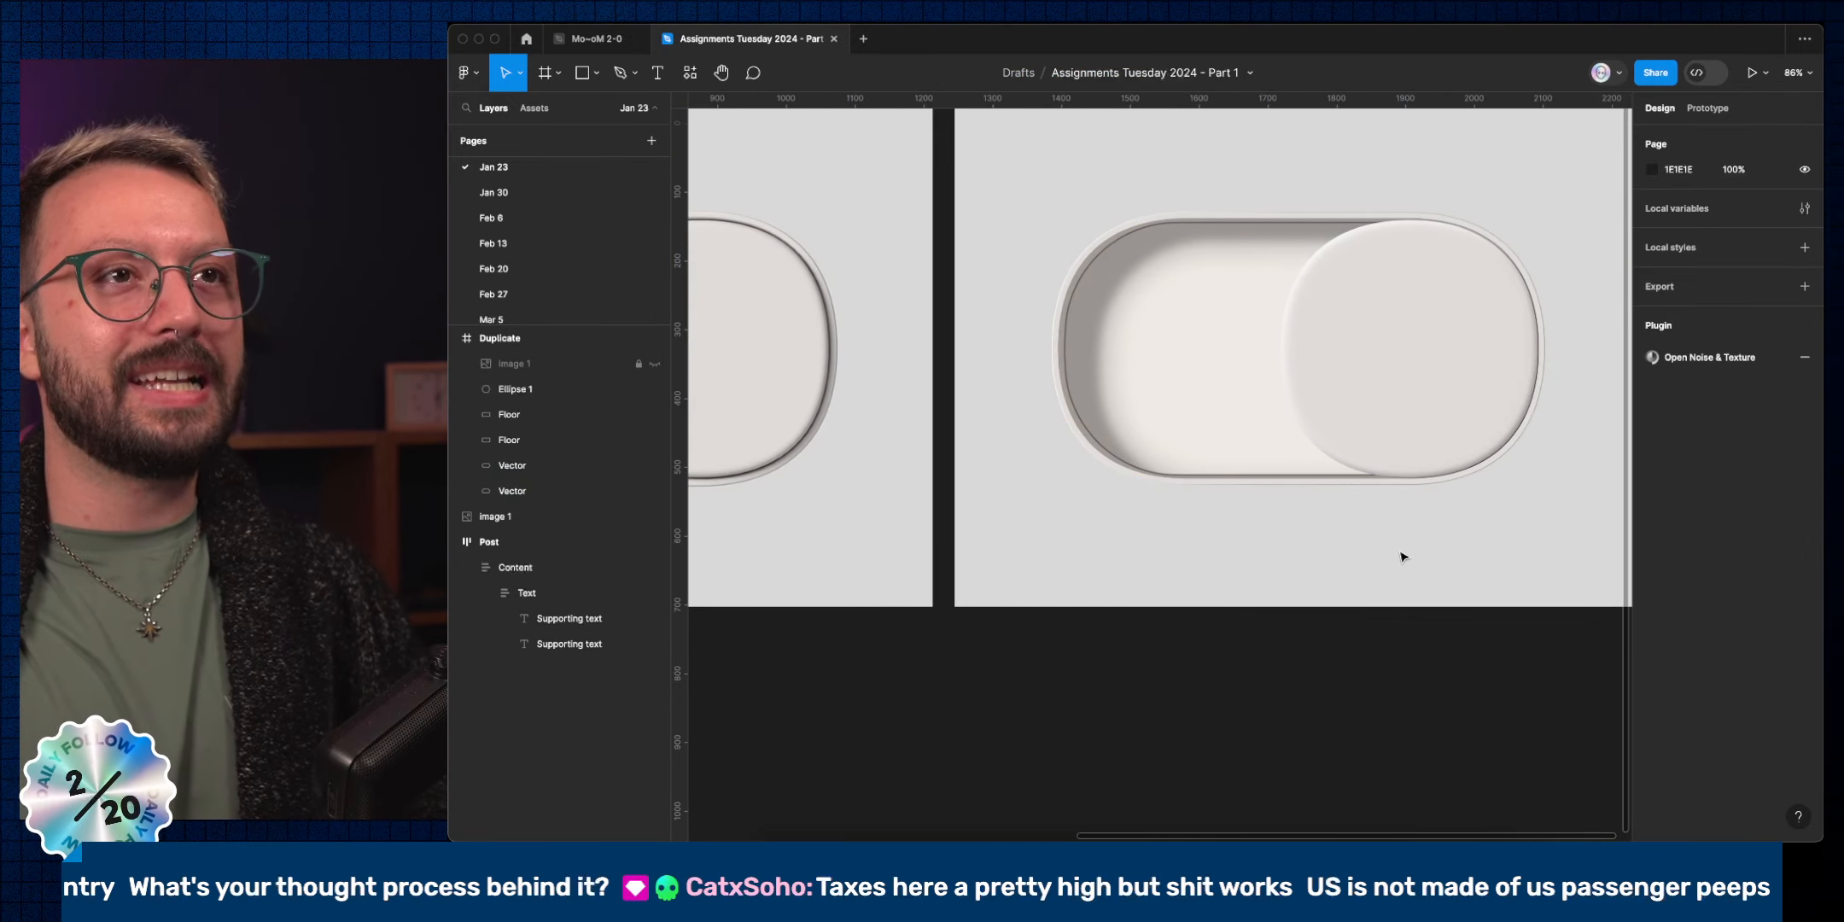
left_click(1156, 305)
Move the Floor shape straight down below the toggle.
left_click(1103, 243, "super")
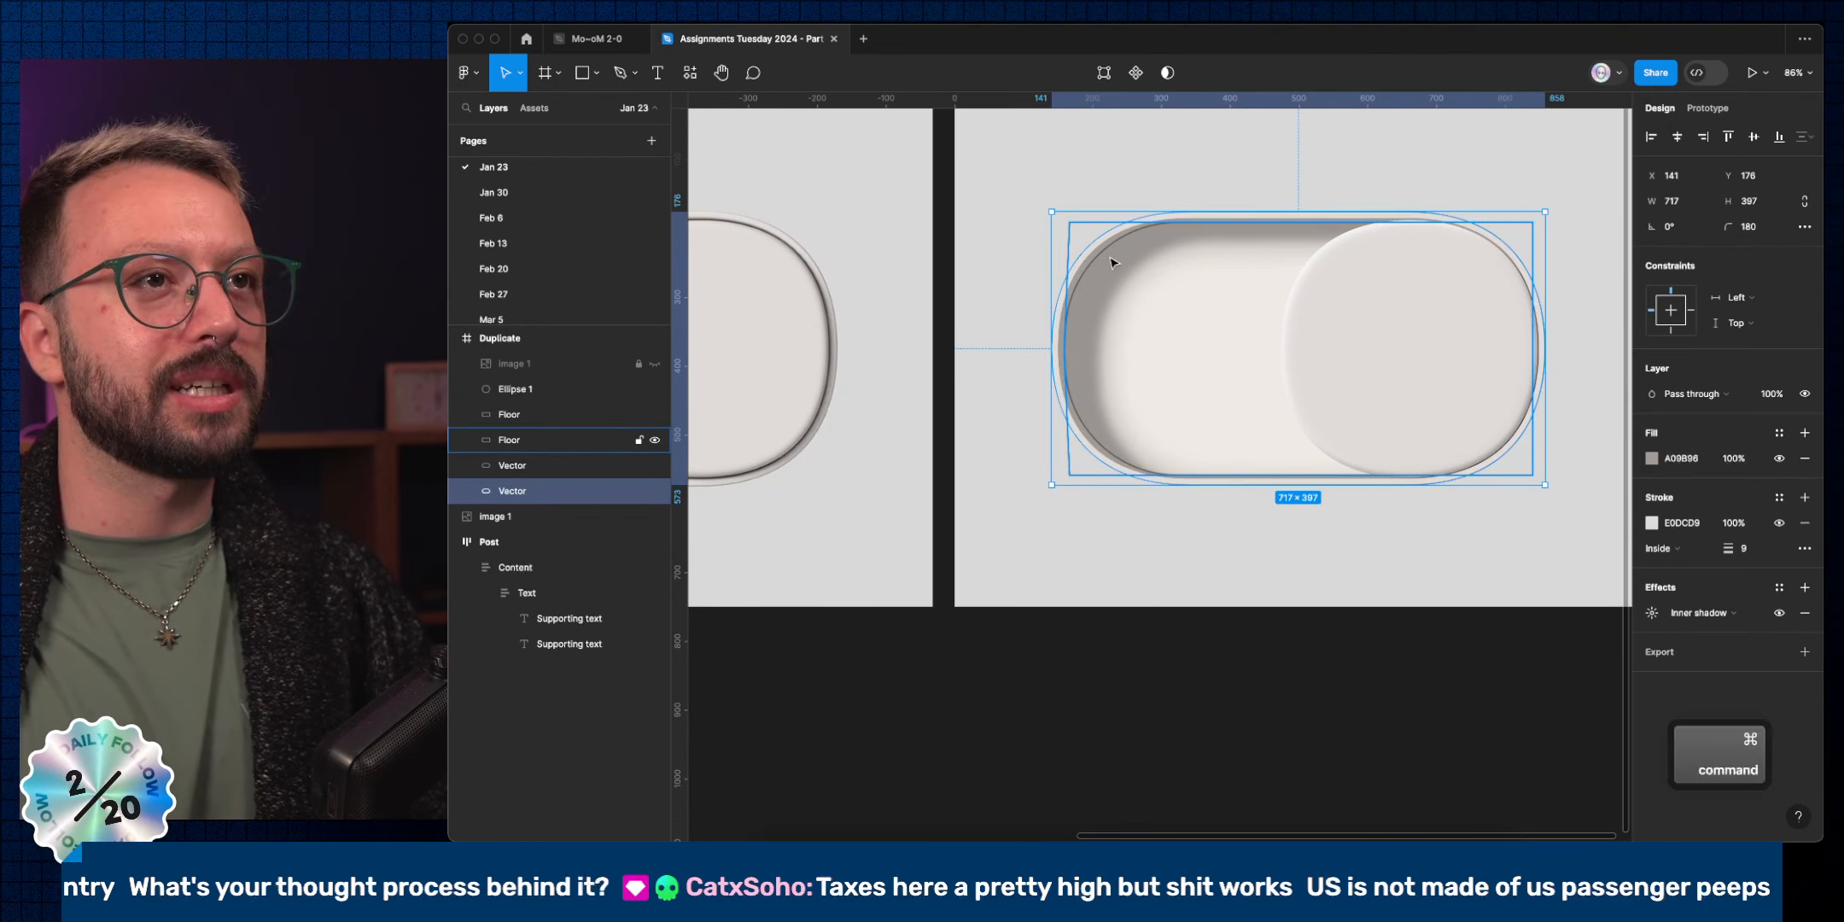
left_click(1173, 287)
left_click_drag(1182, 271, 1146, 566)
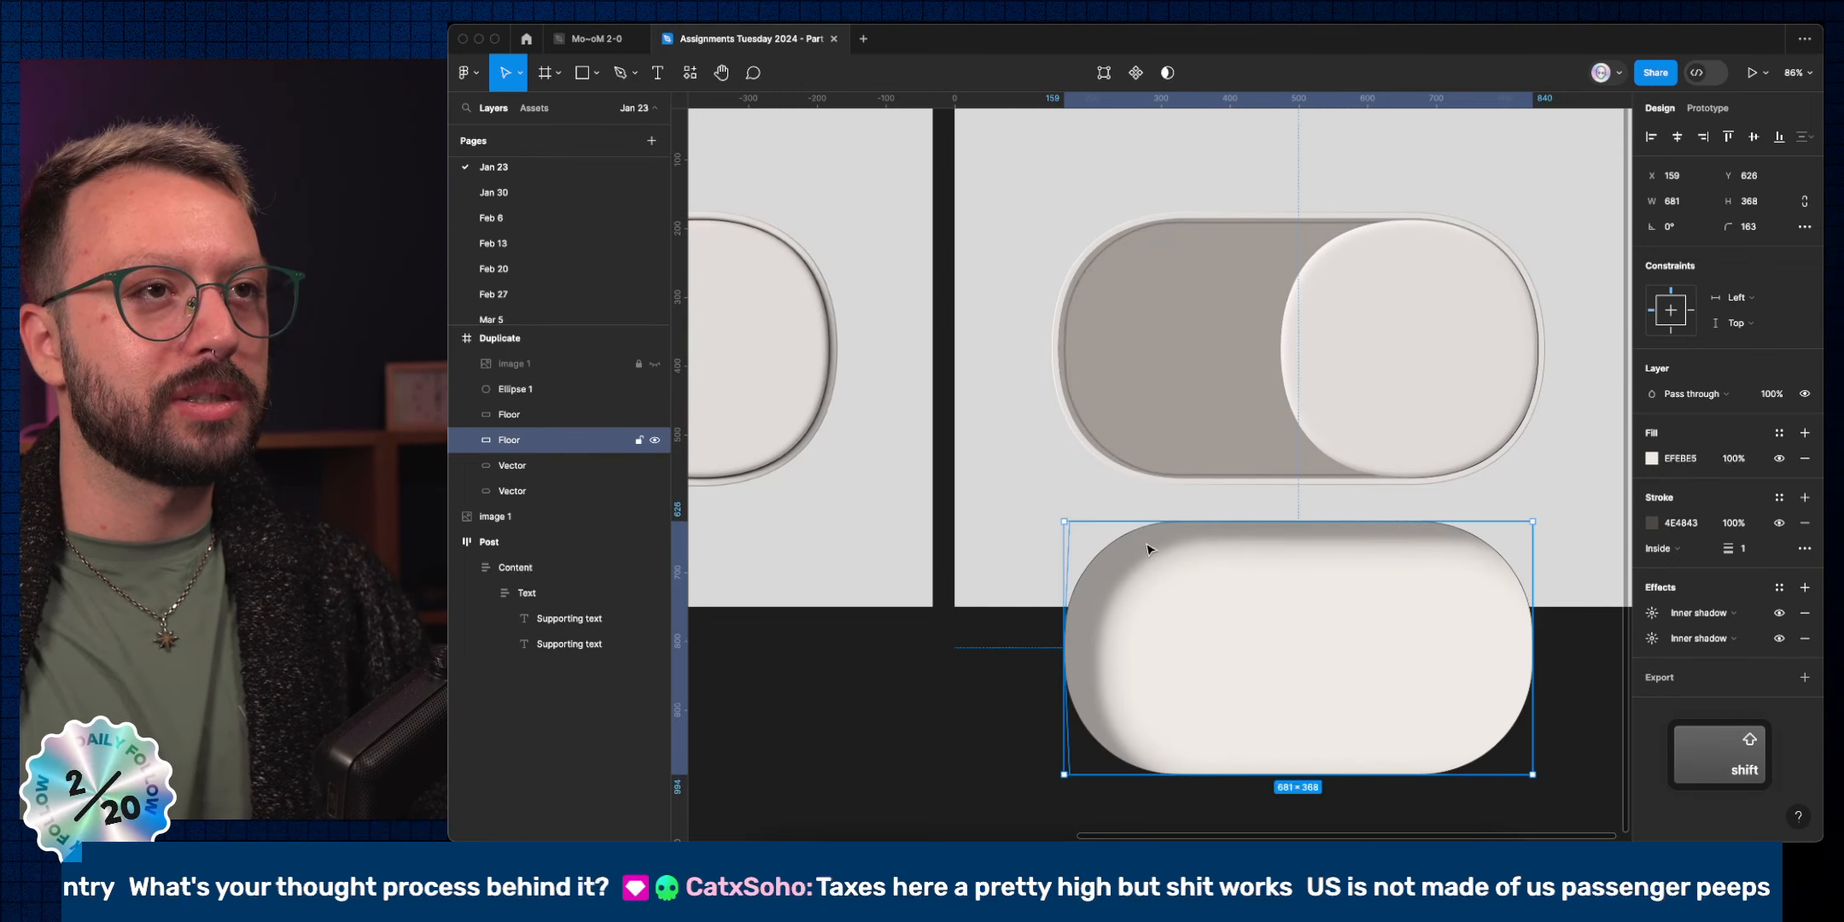
Duplicate the Vector track, scale it to 666.43×369, and nudge it centred inside the rim.
left_click(1112, 273, "super")
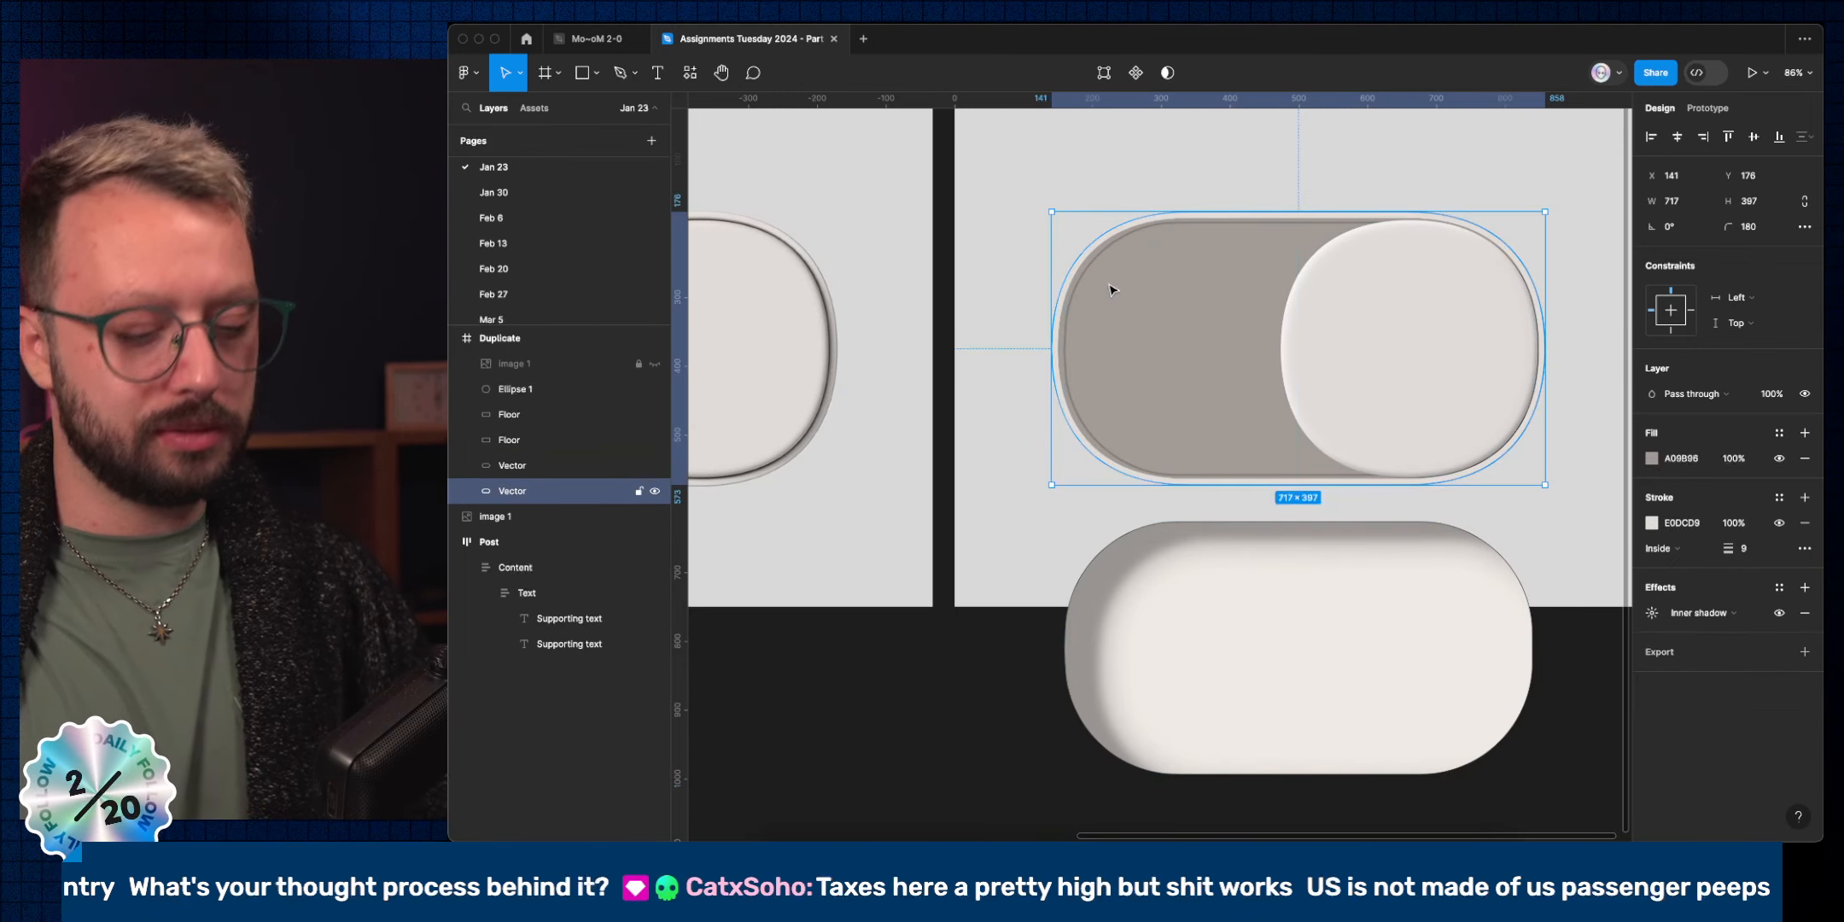
key("super+d")
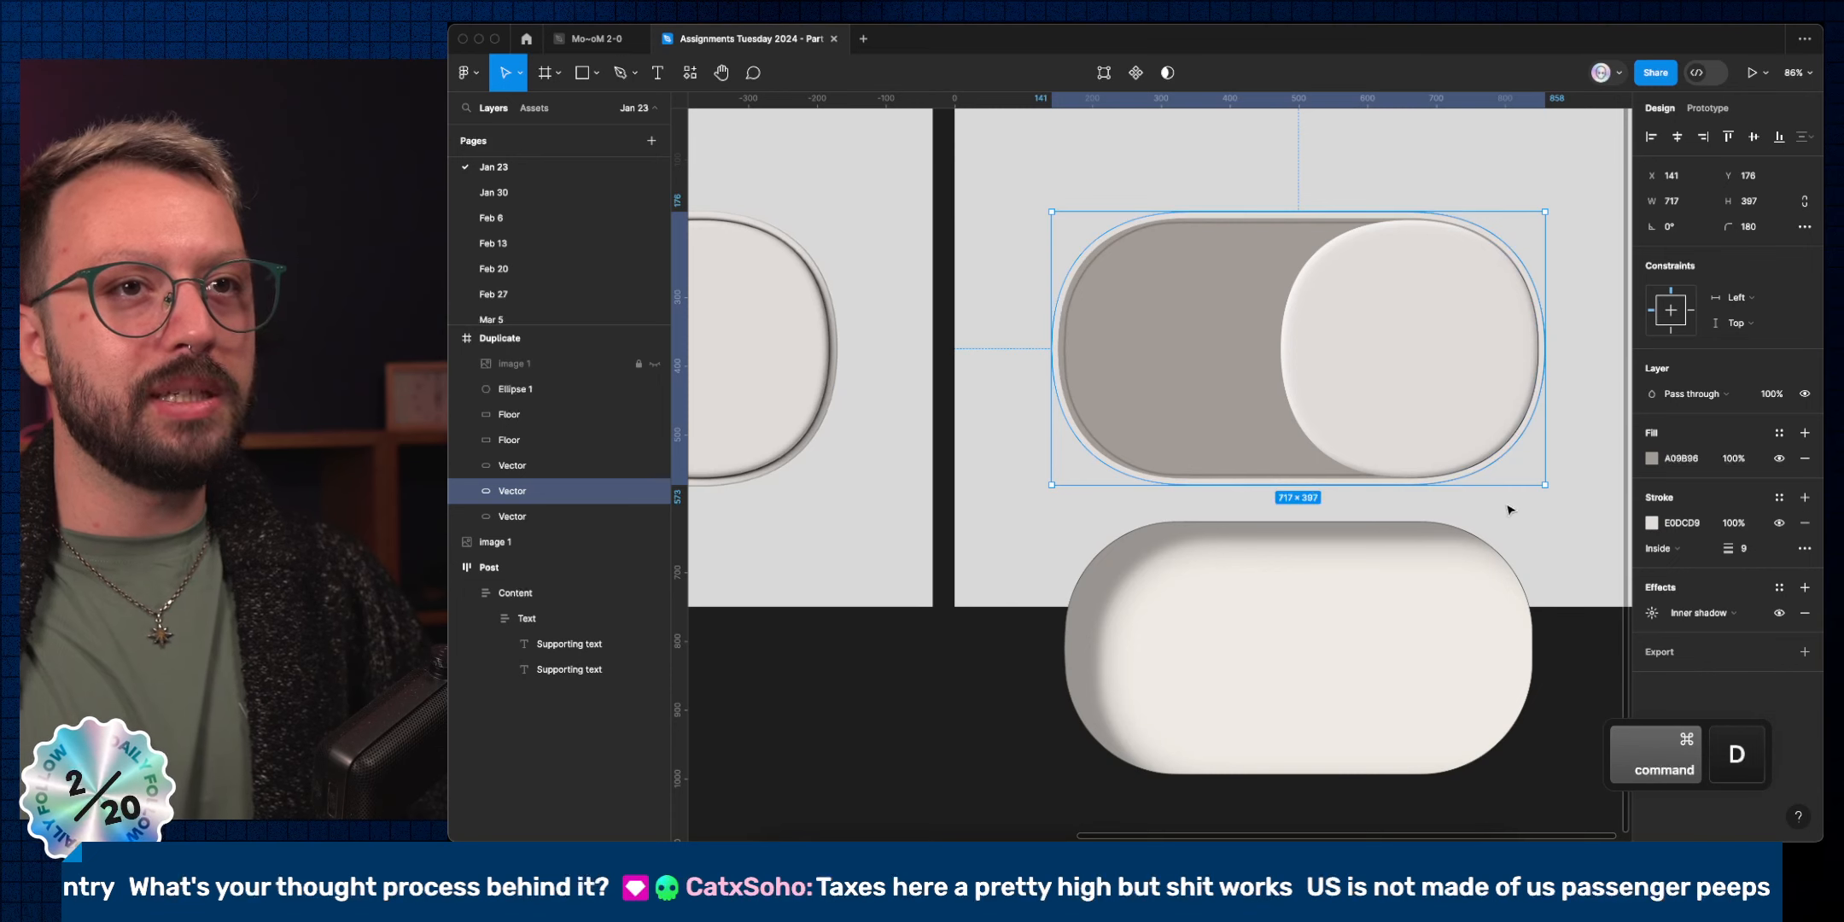
key("shift+alt")
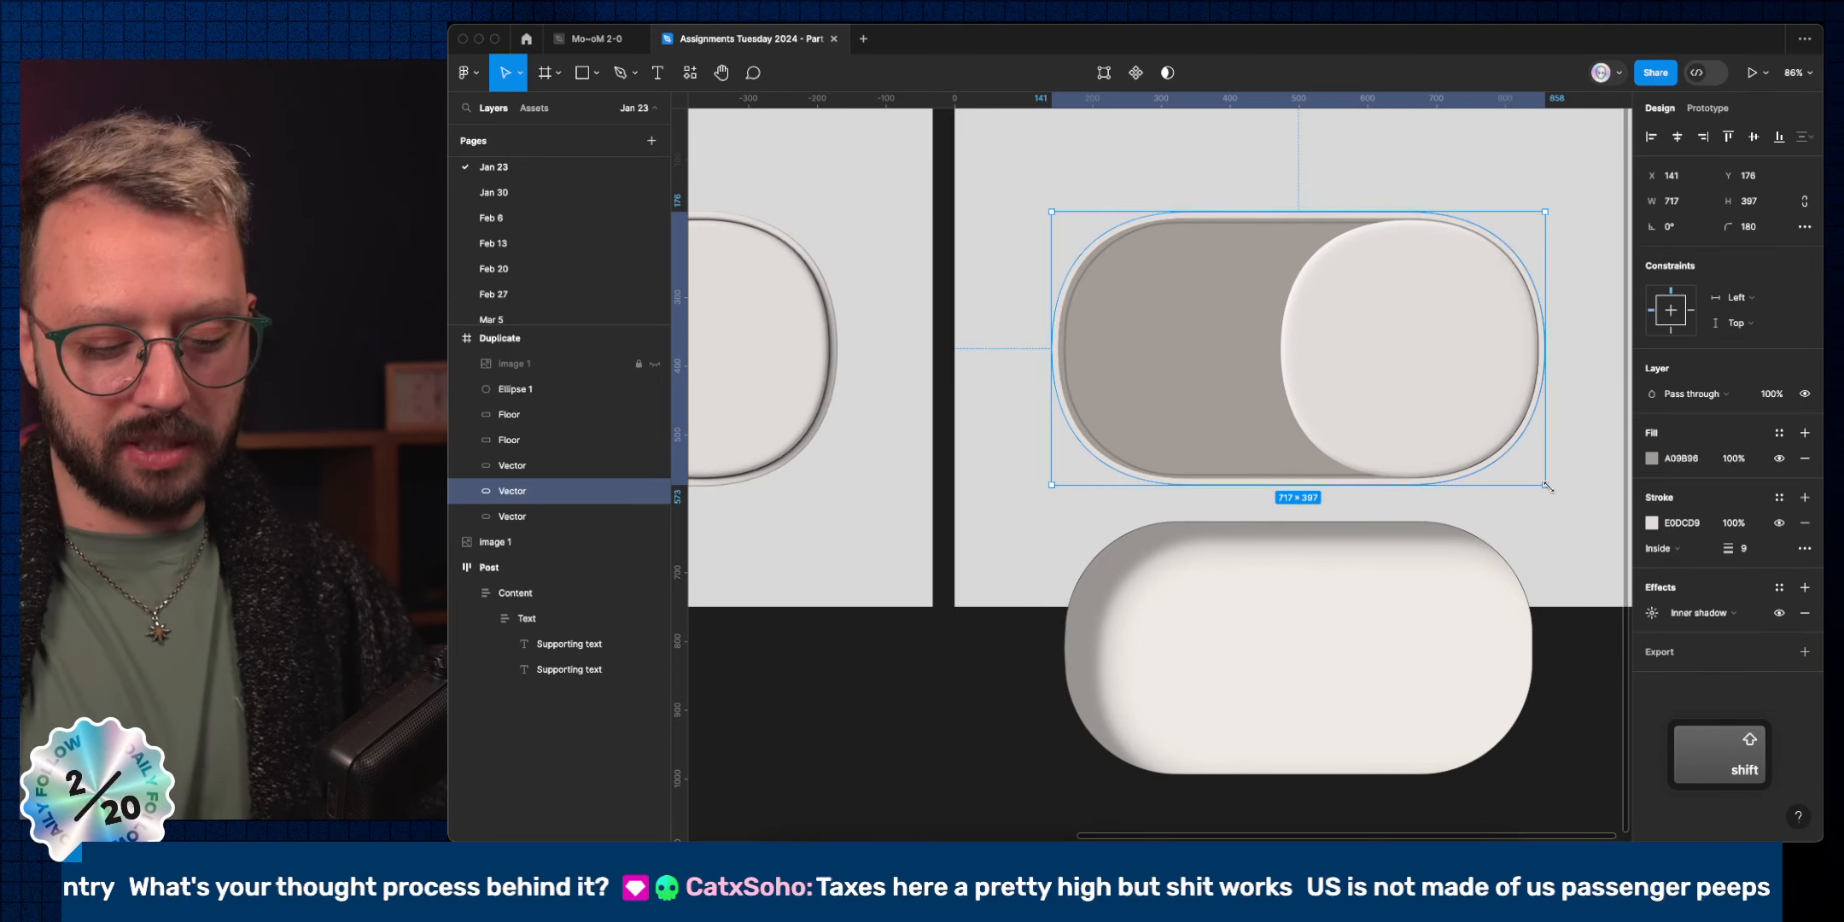
key("k")
left_click_drag(1545, 487, 1523, 479)
key("alt")
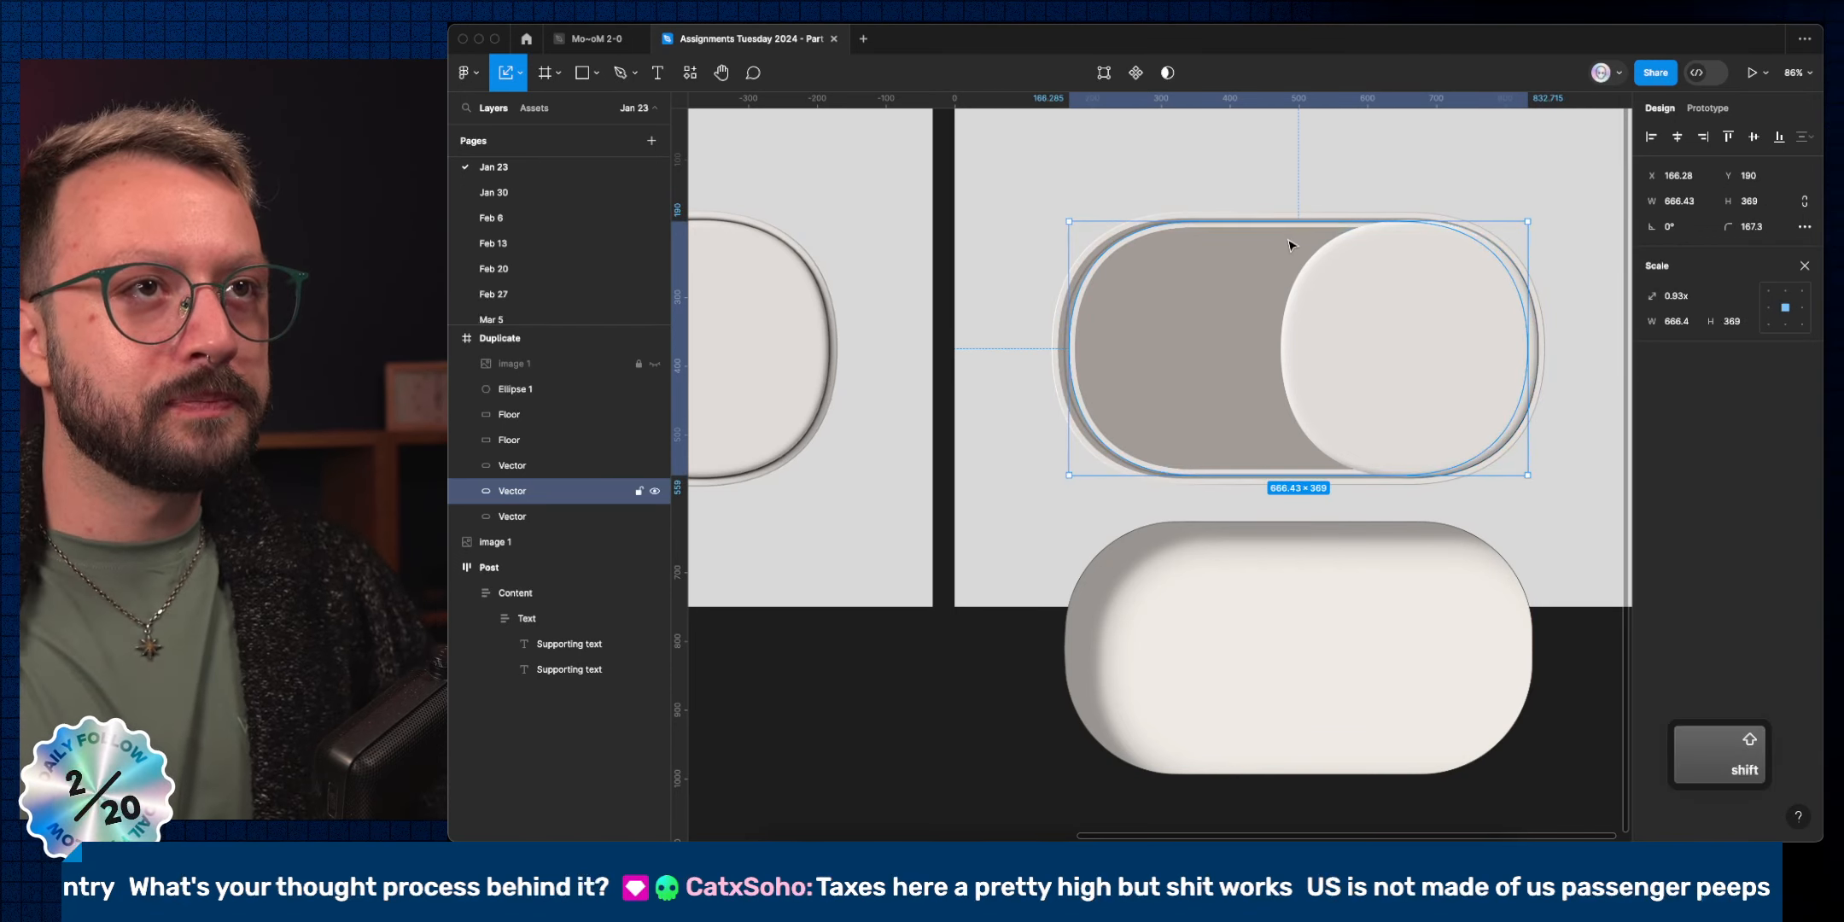
scroll(1293, 241, "up", 5)
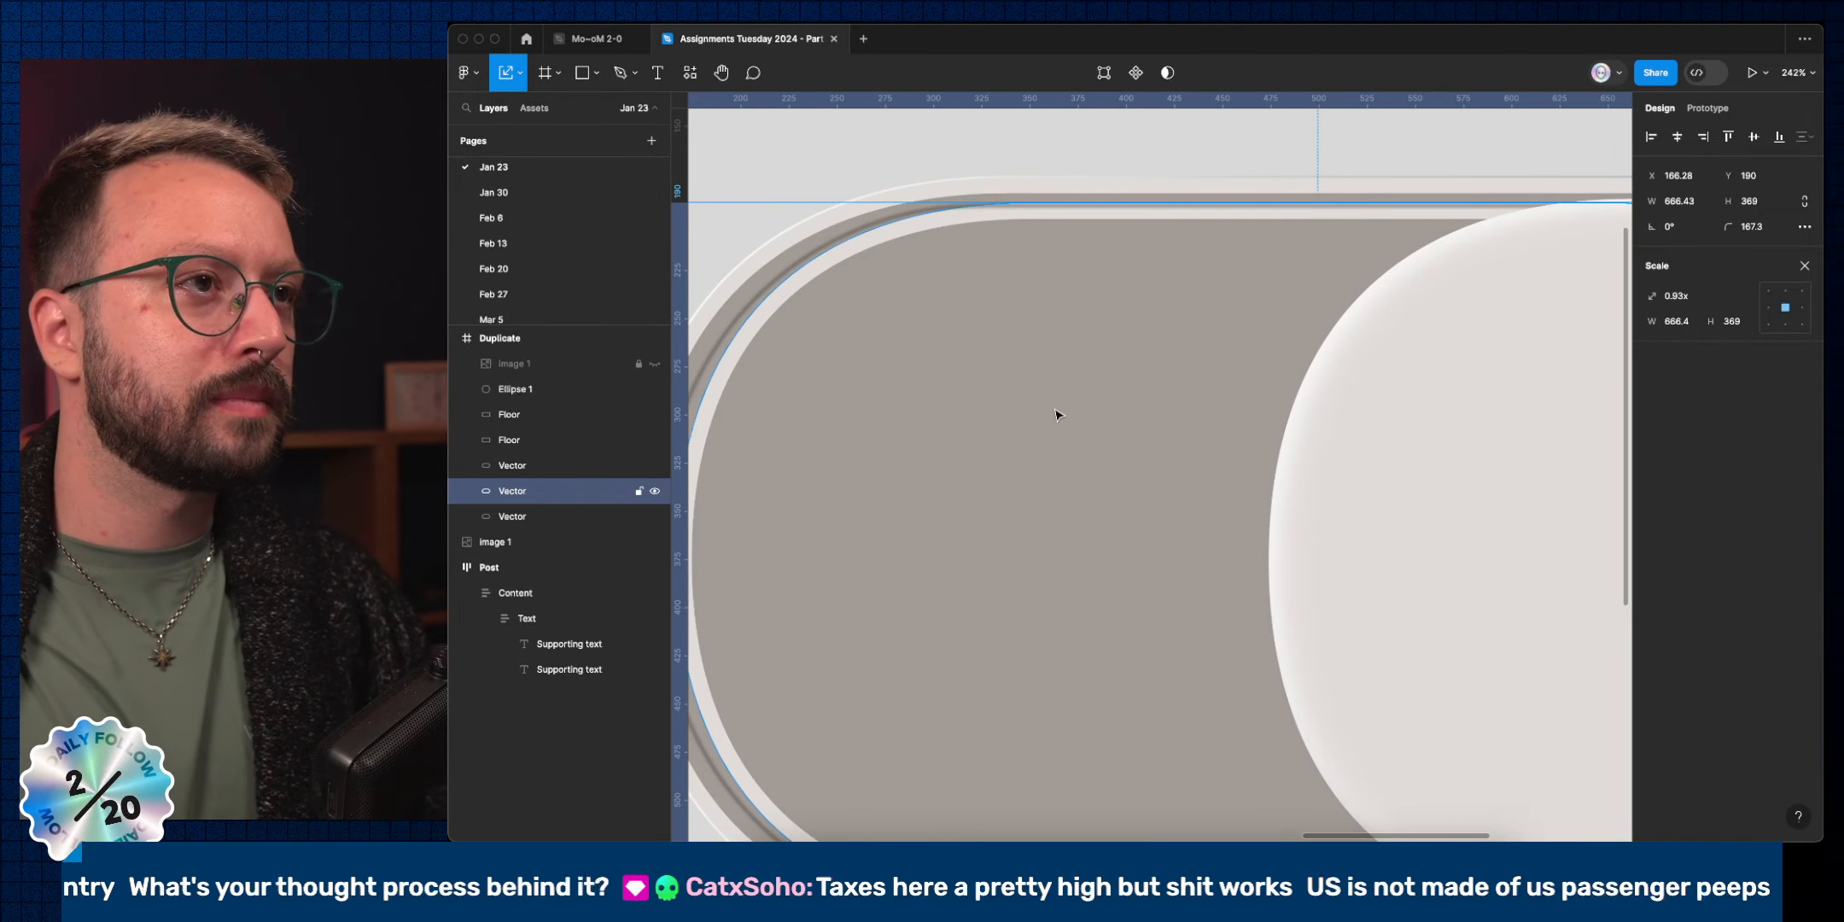
scroll(1057, 415, "left", 4)
scroll(1057, 415, "down", 1)
key("shift+Left")
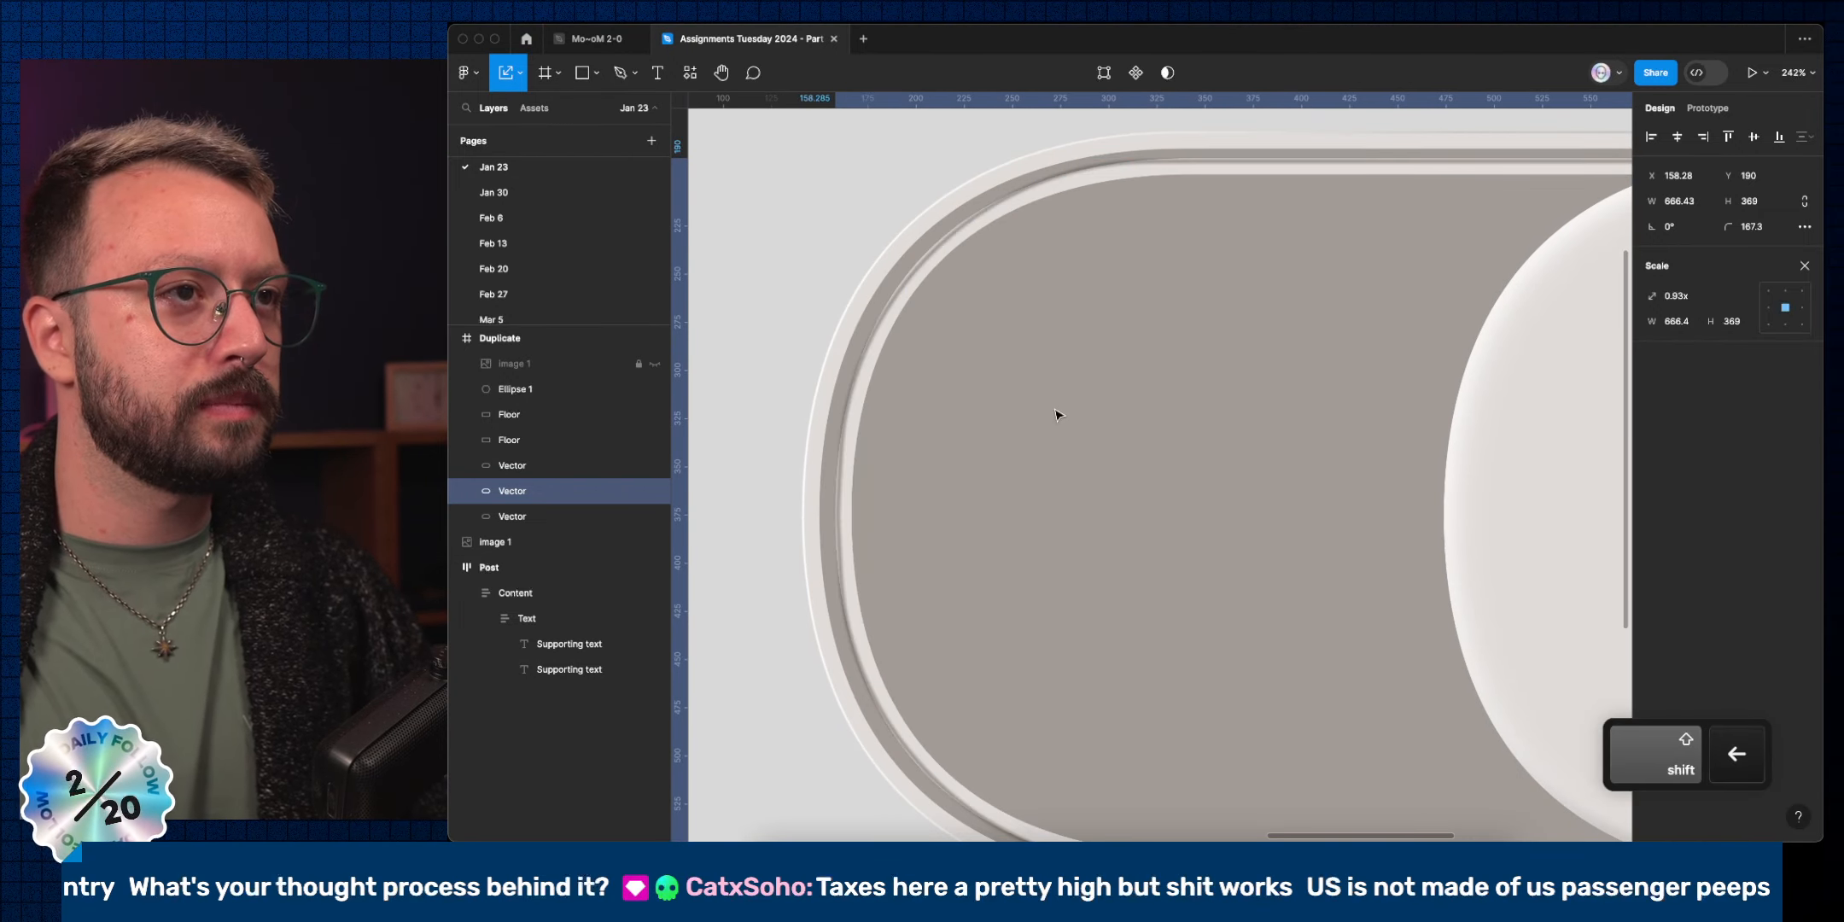
key("Right")
scroll(1075, 400, "down", 5)
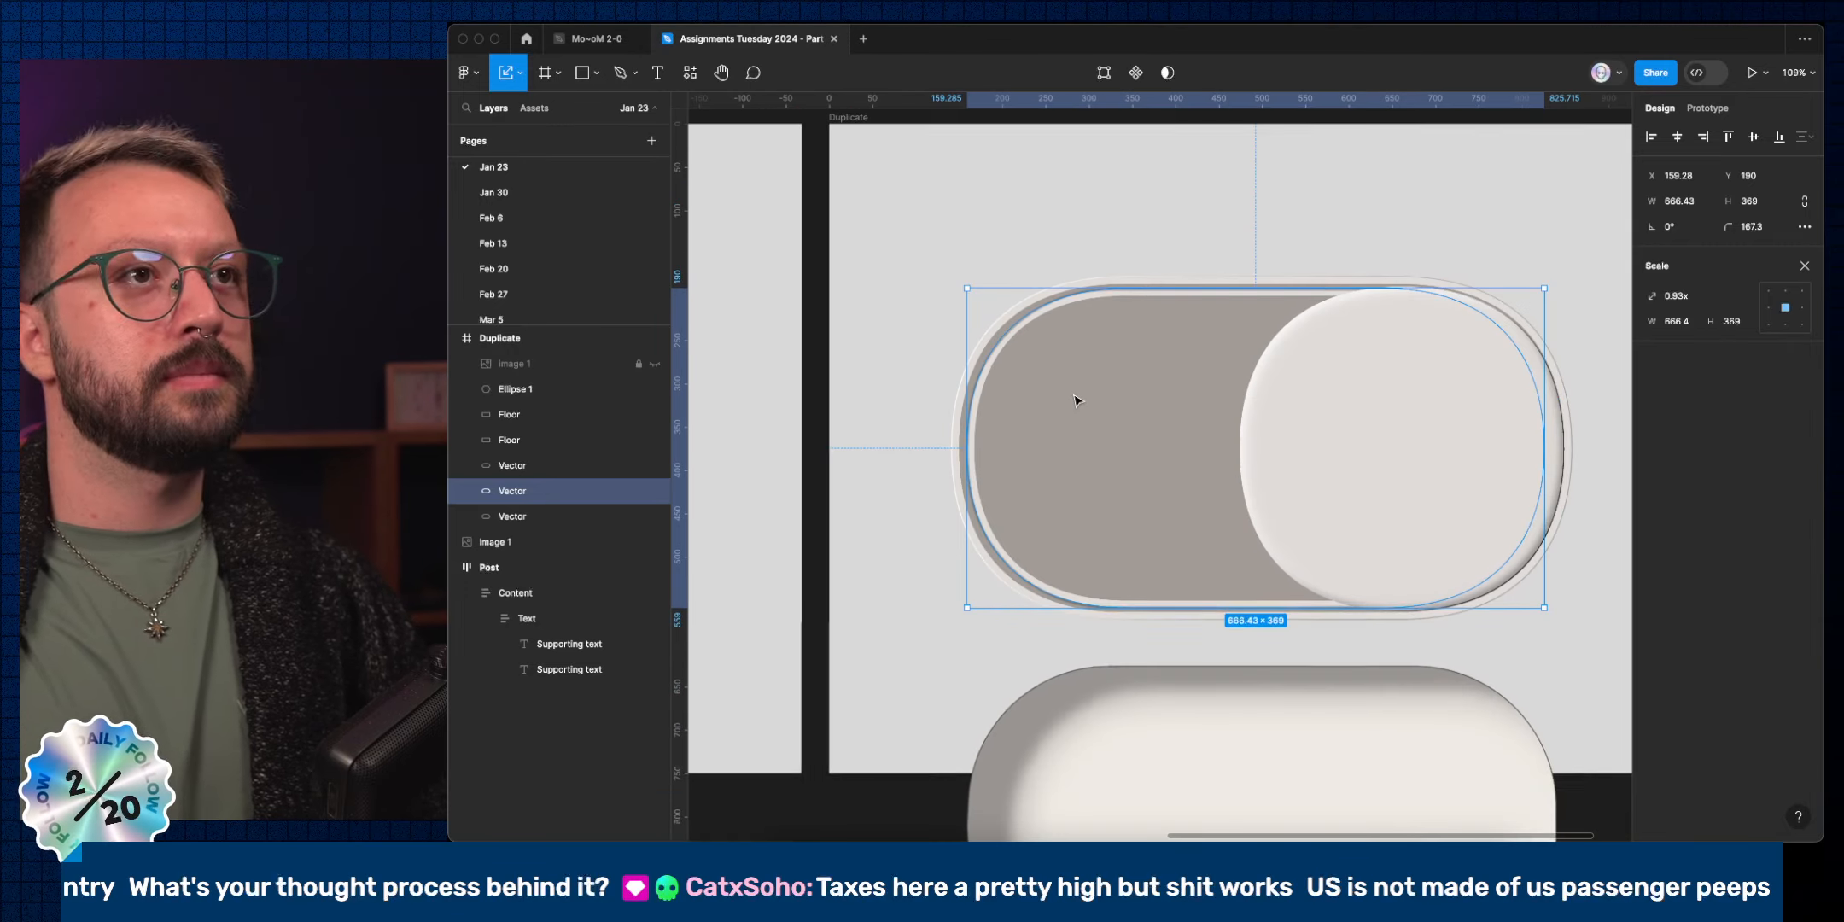
scroll(1076, 399, "down", 3)
Paste the lower Floor's styling onto the inner Vector track, then delete that Floor shape.
left_click(1123, 642, "super")
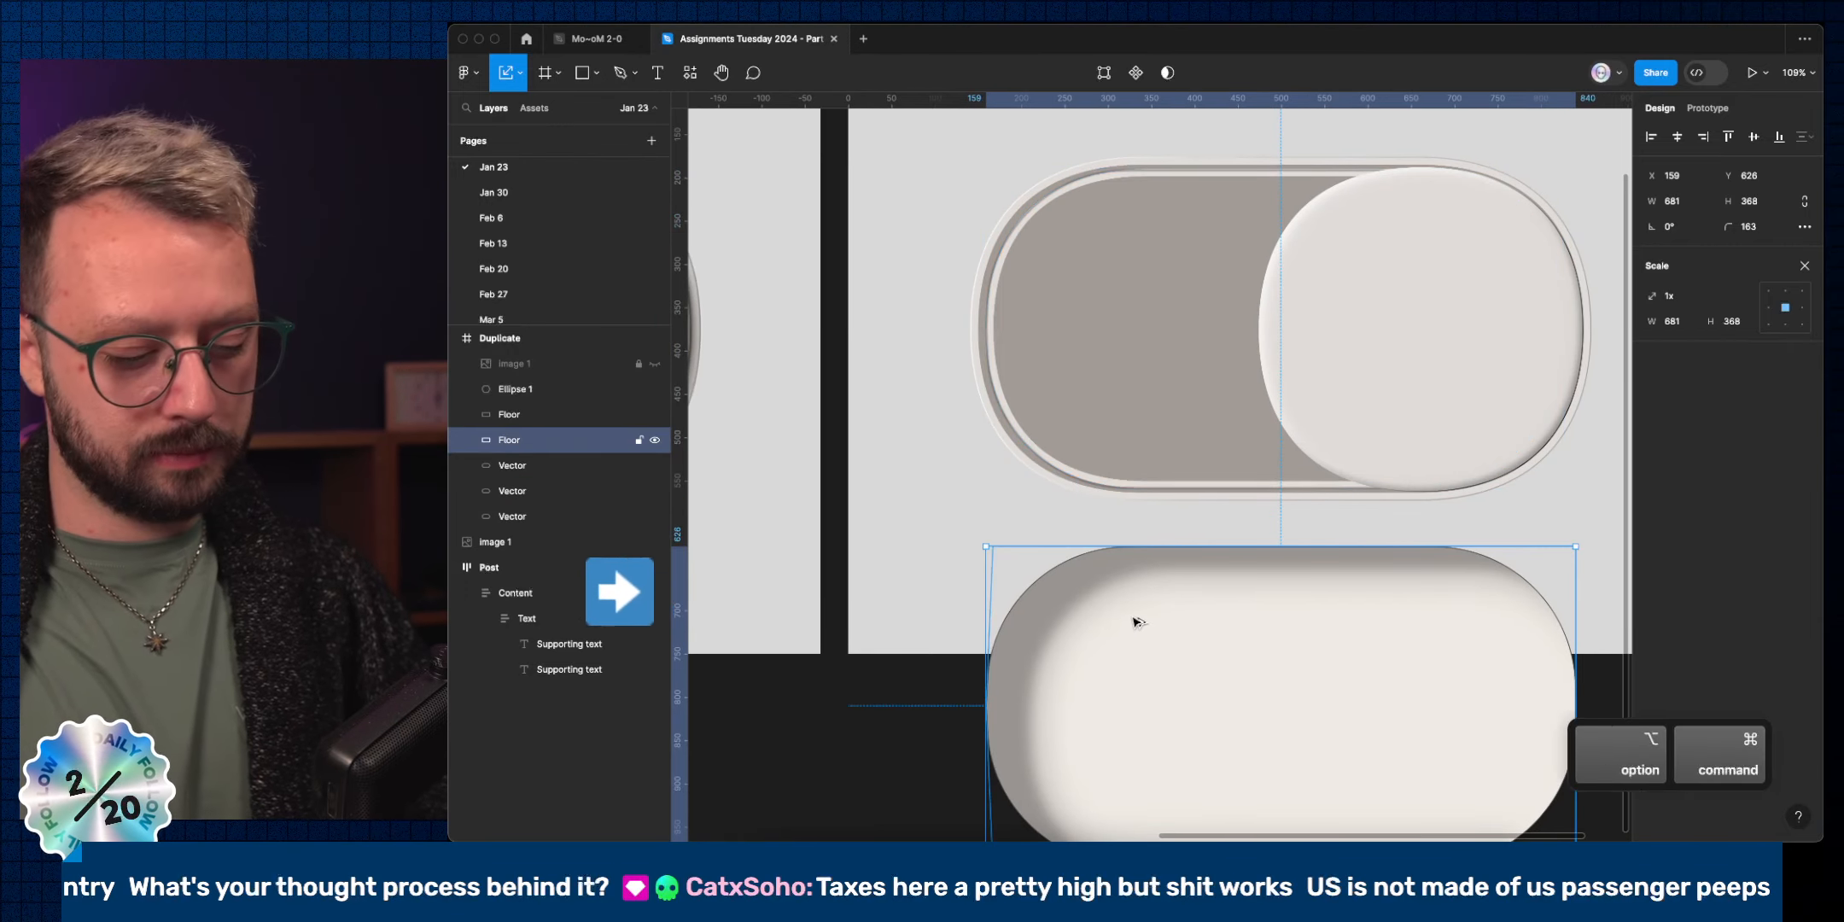
key("super+alt+c")
left_click(1059, 461, "super")
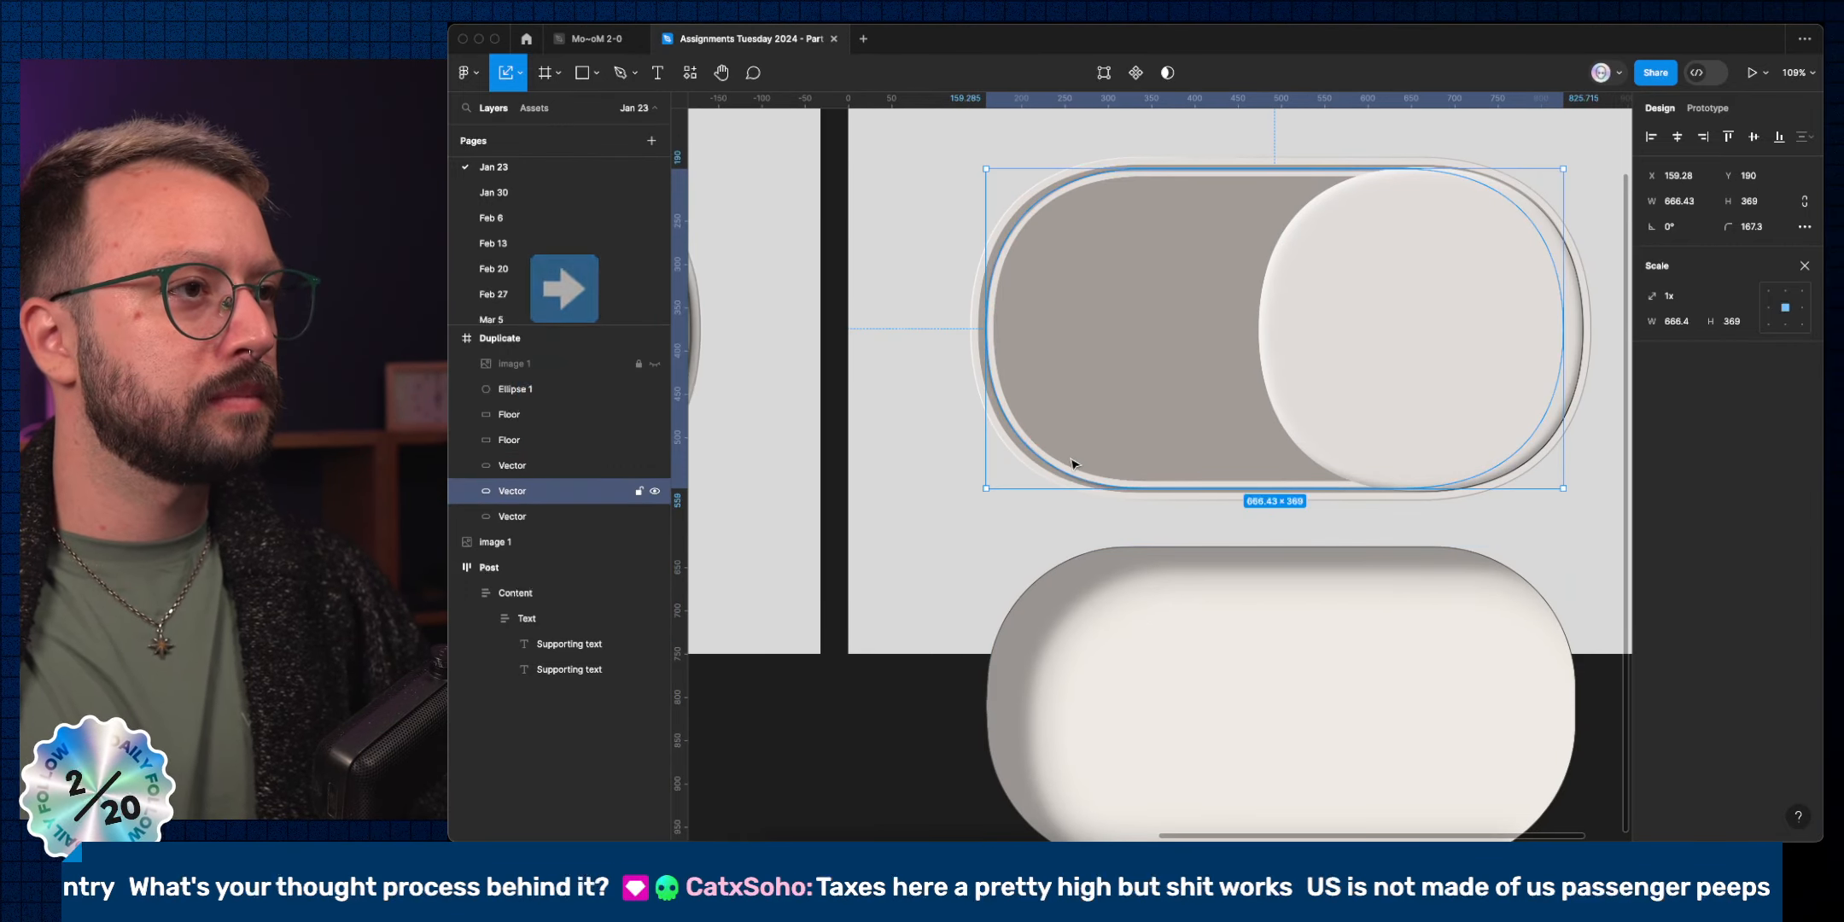
key("super+alt+Up")
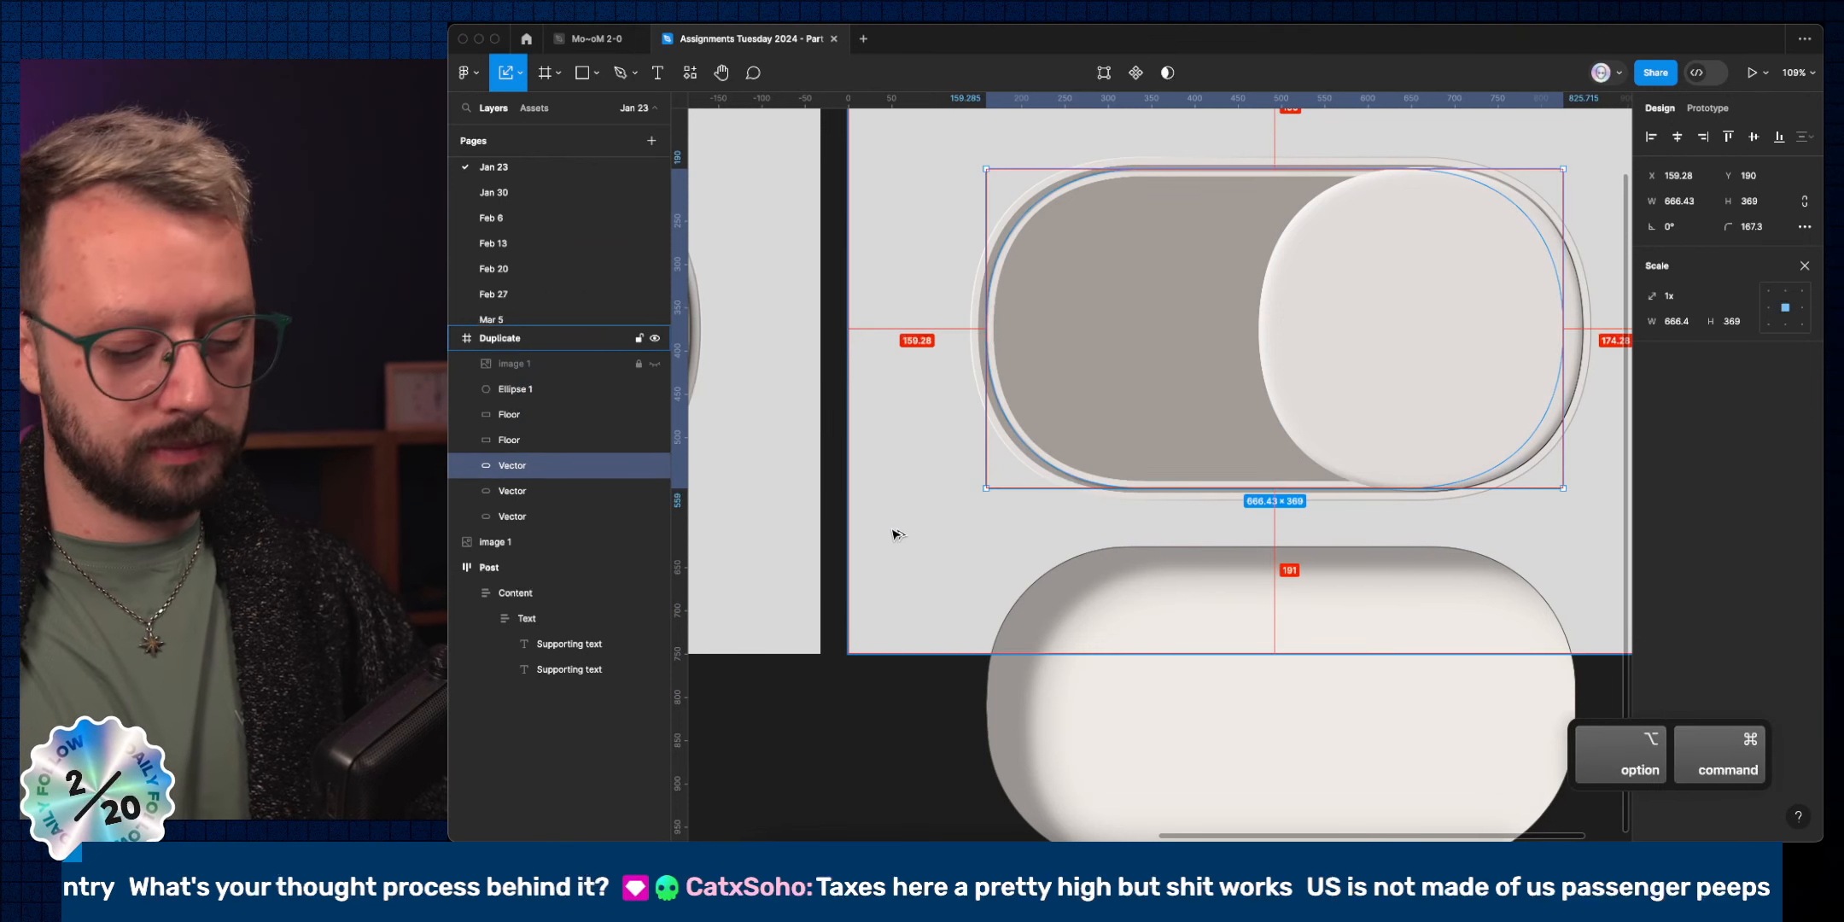
key("super+alt+v")
left_click(1082, 617, "super")
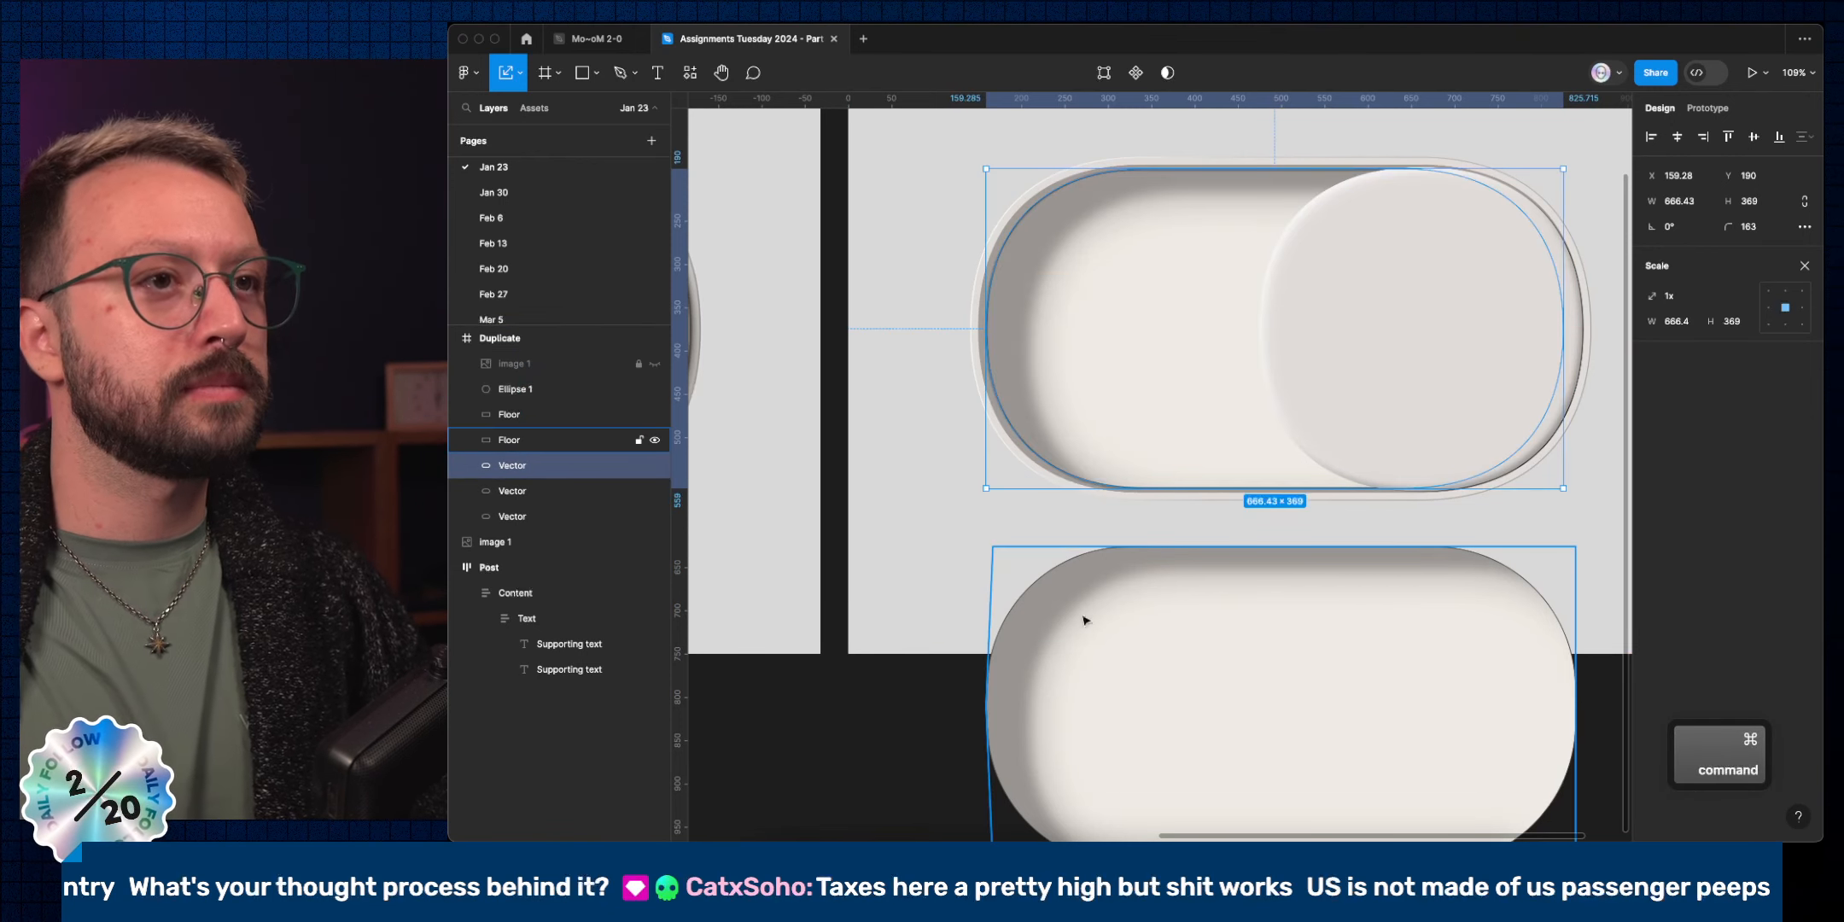
key("Delete")
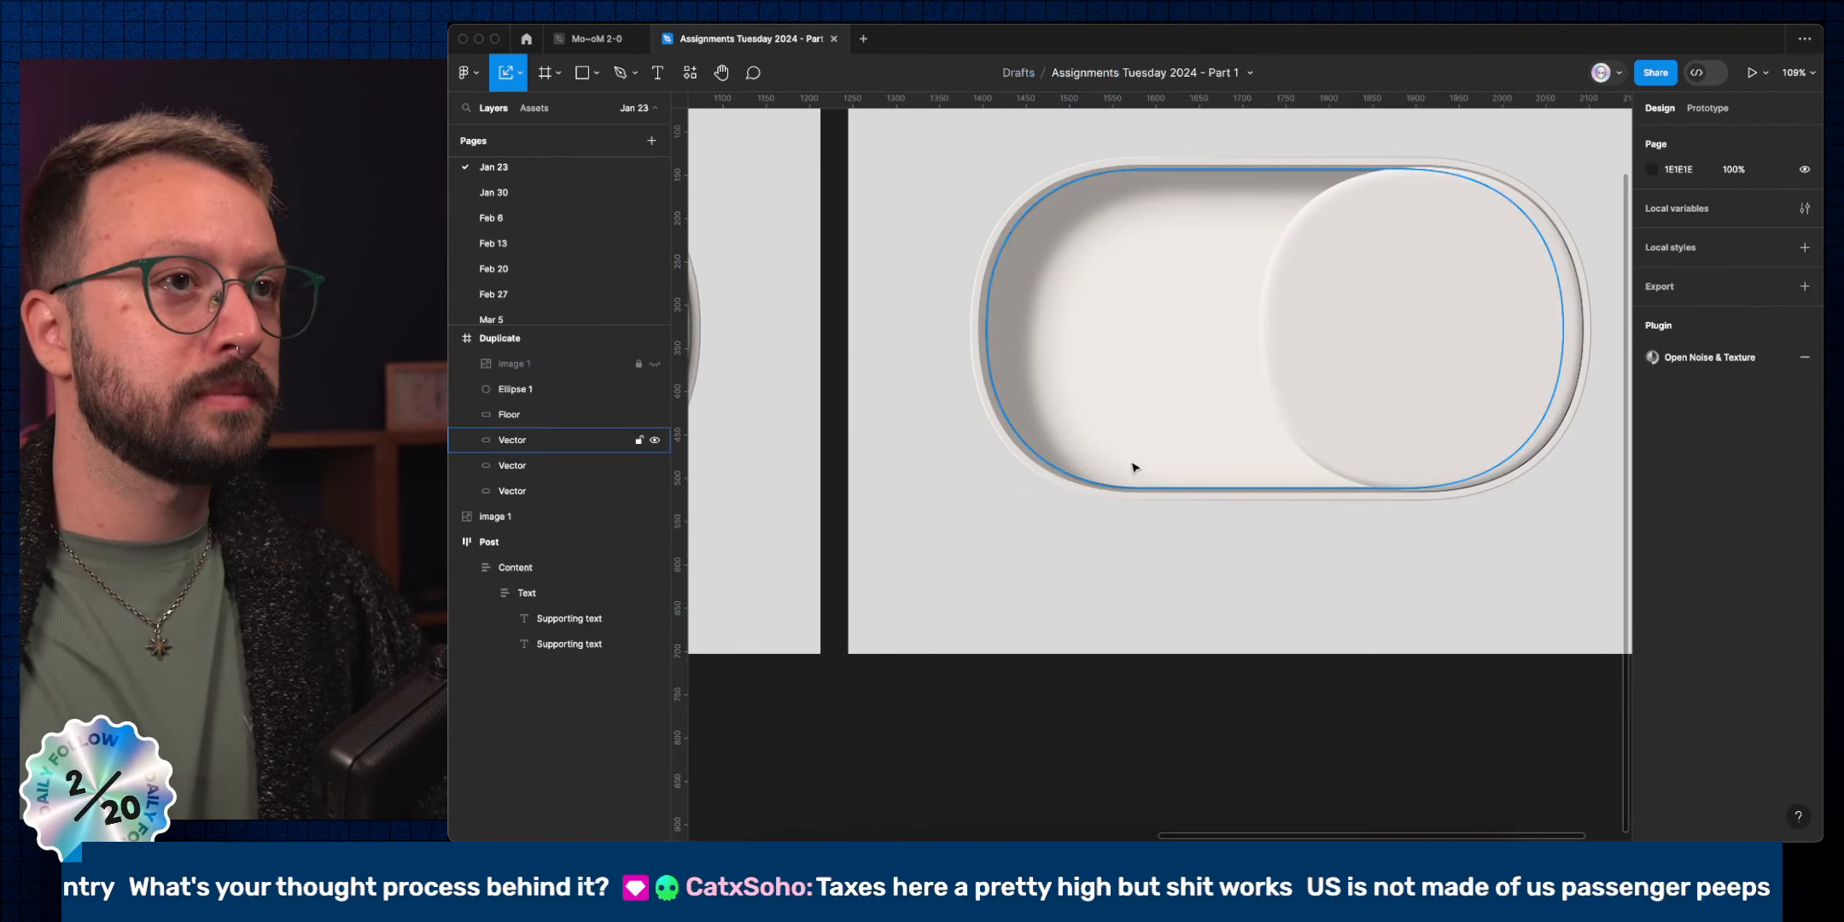
Apply the remaining Floor layer's styling to the inner track and delete that Floor layer.
left_click(1007, 417, "super")
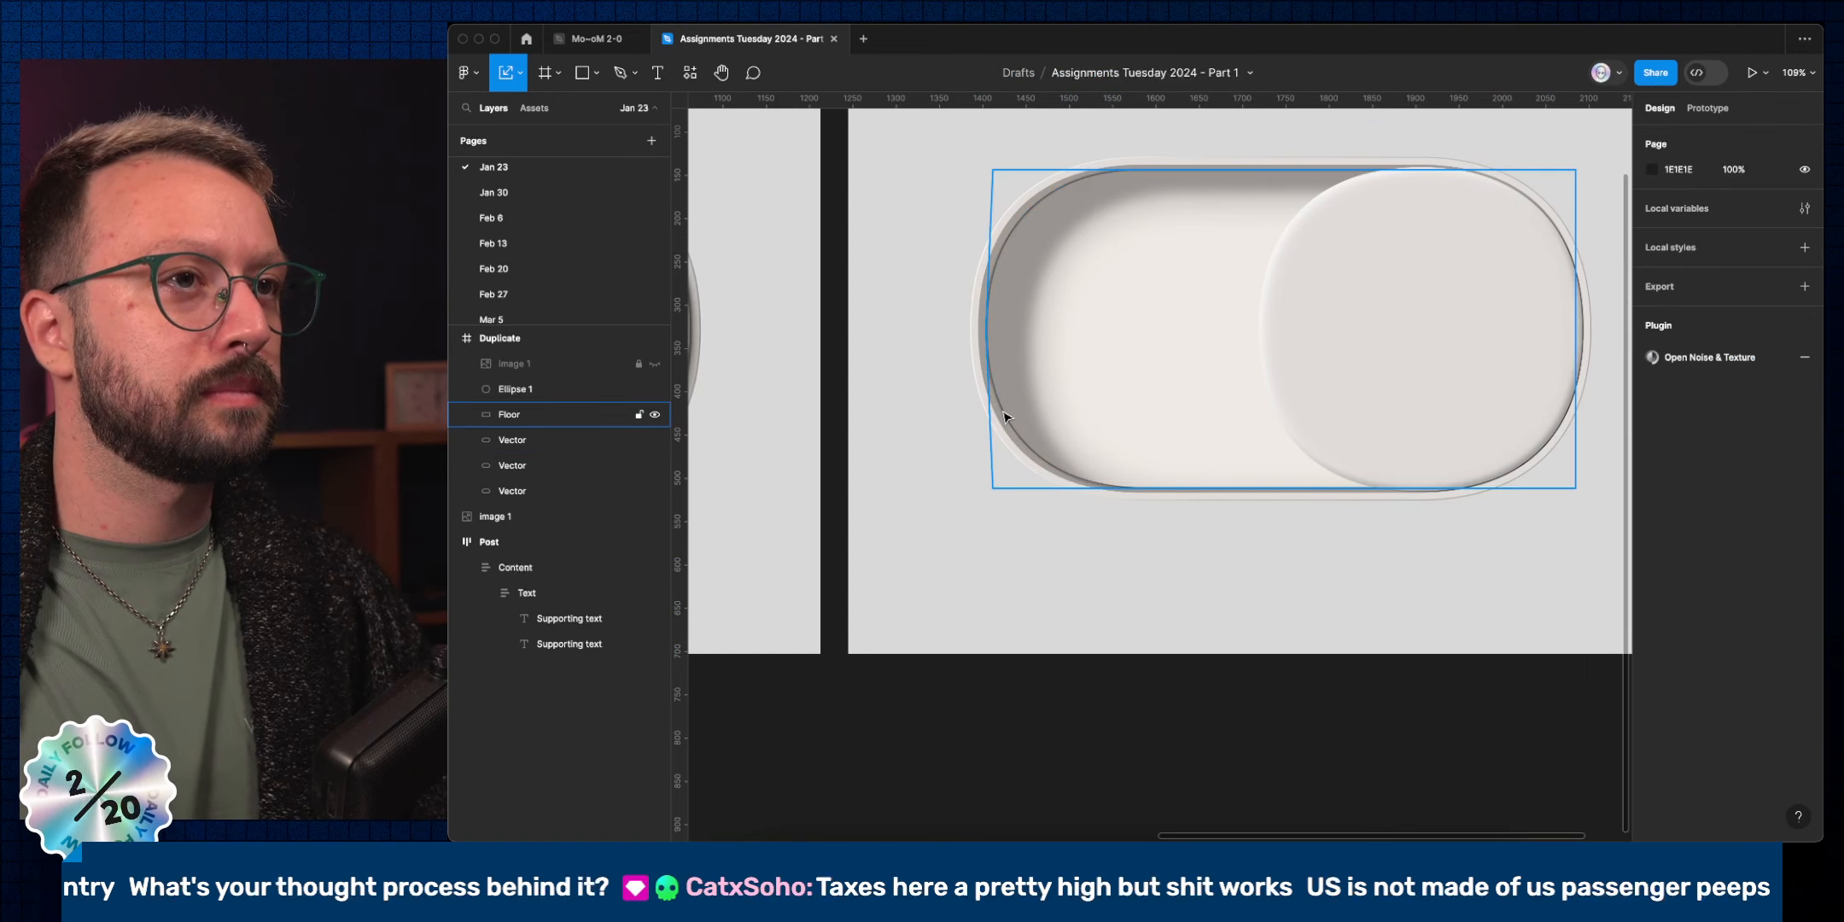
key("super+alt+c")
left_click(1110, 403, "super")
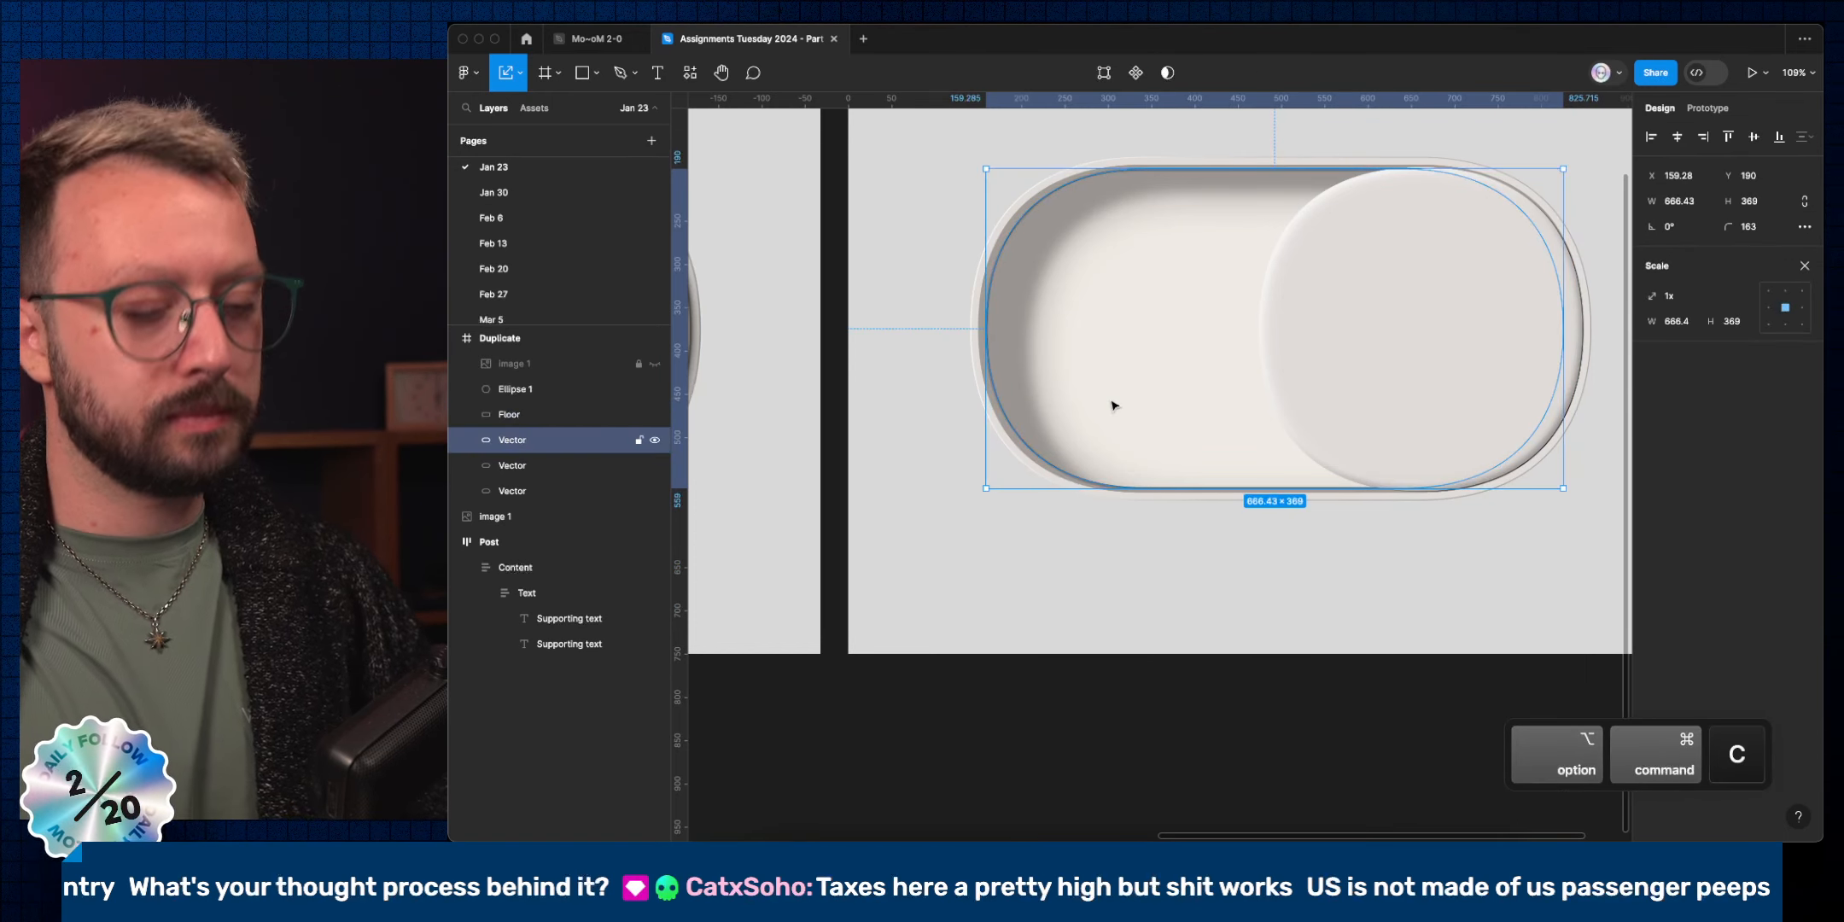
key("super+alt+v")
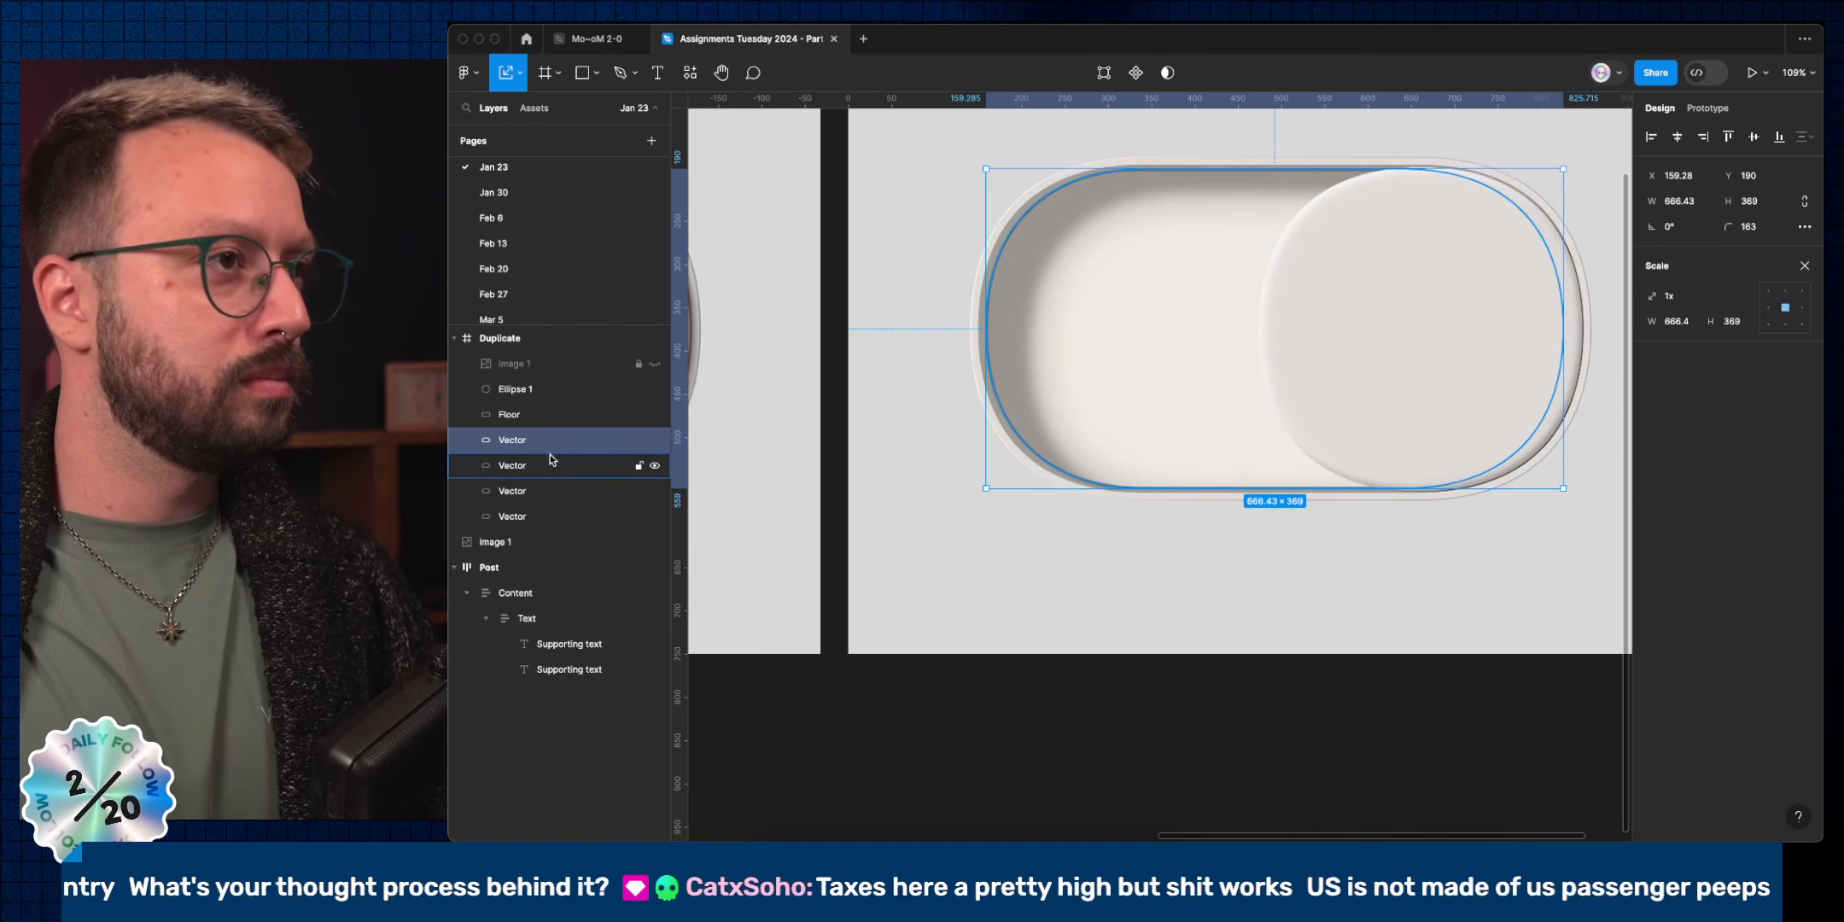
left_click(546, 390)
left_click(550, 416)
key("Delete")
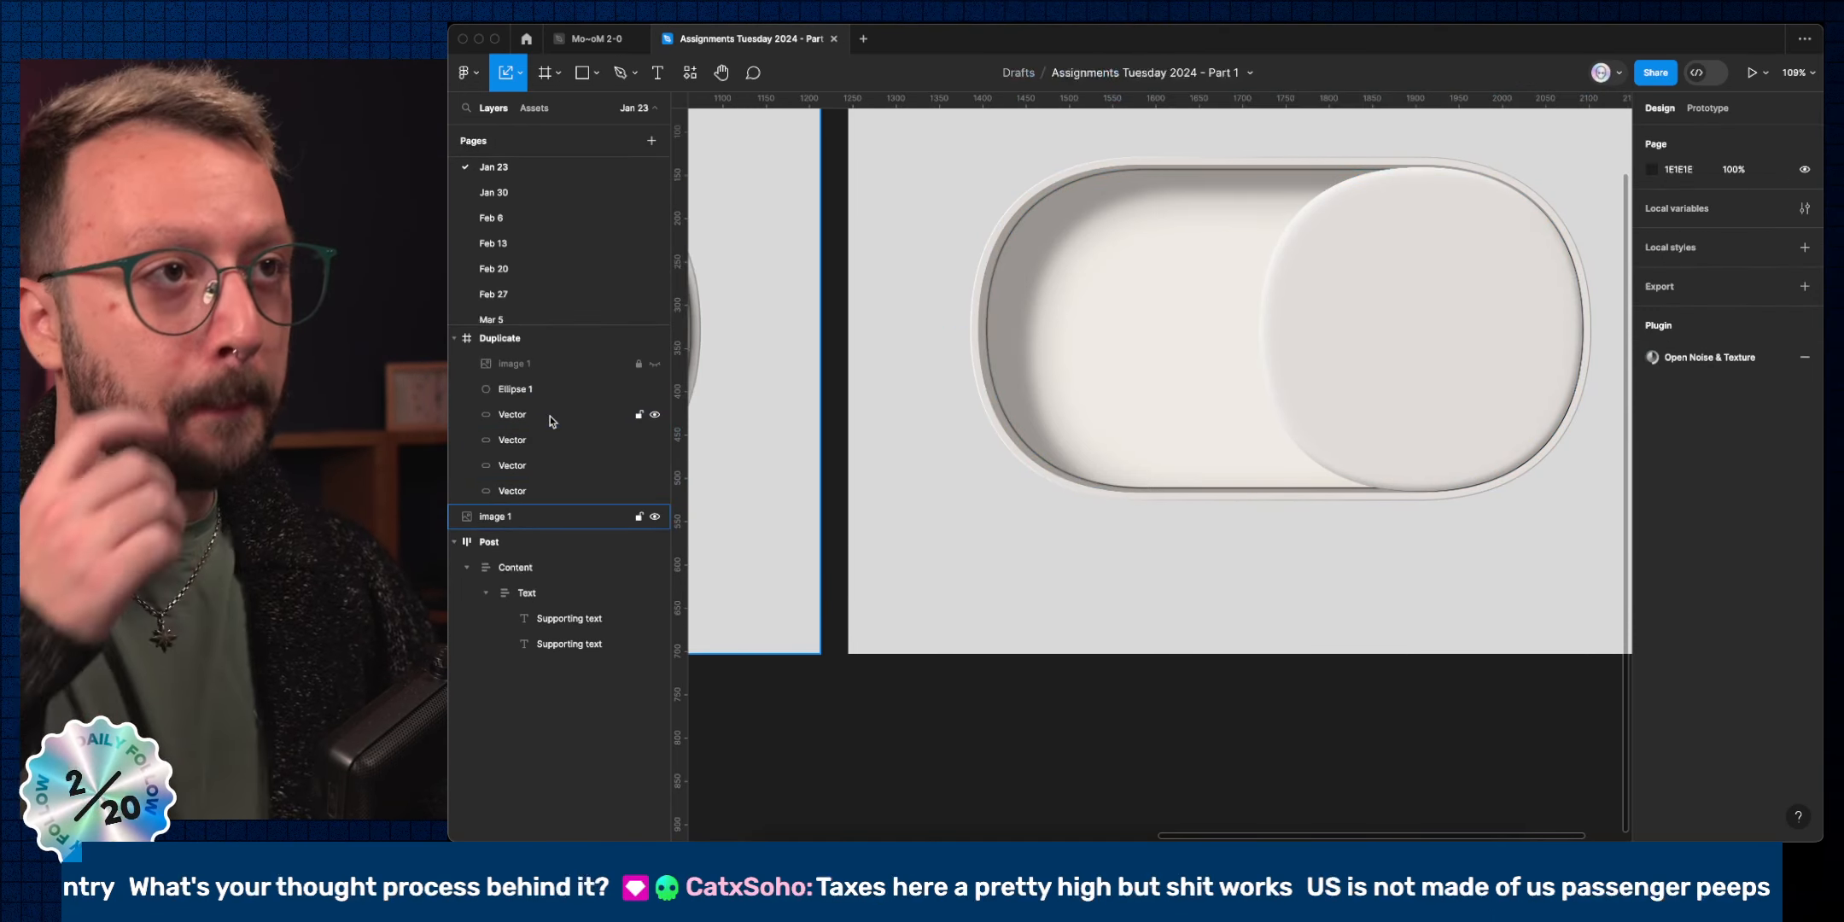
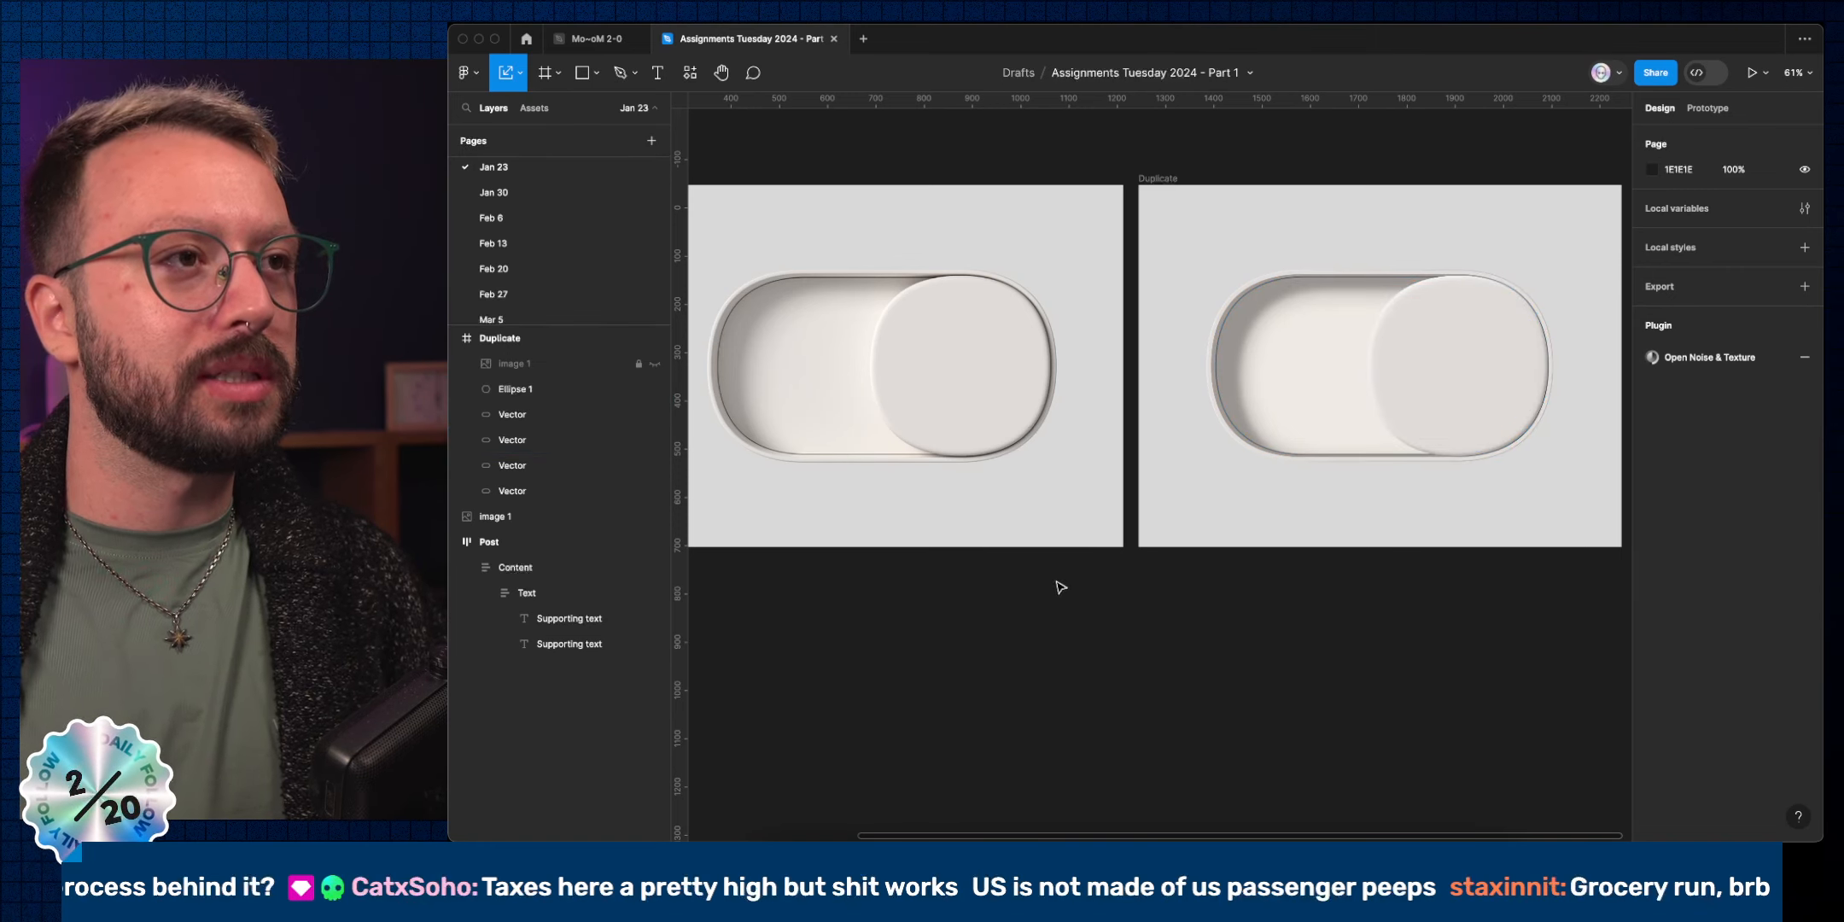
Rename the two outer Vector layers to Rim and Rim.
scroll(750, 461, "up", 8)
scroll(764, 461, "up", 10)
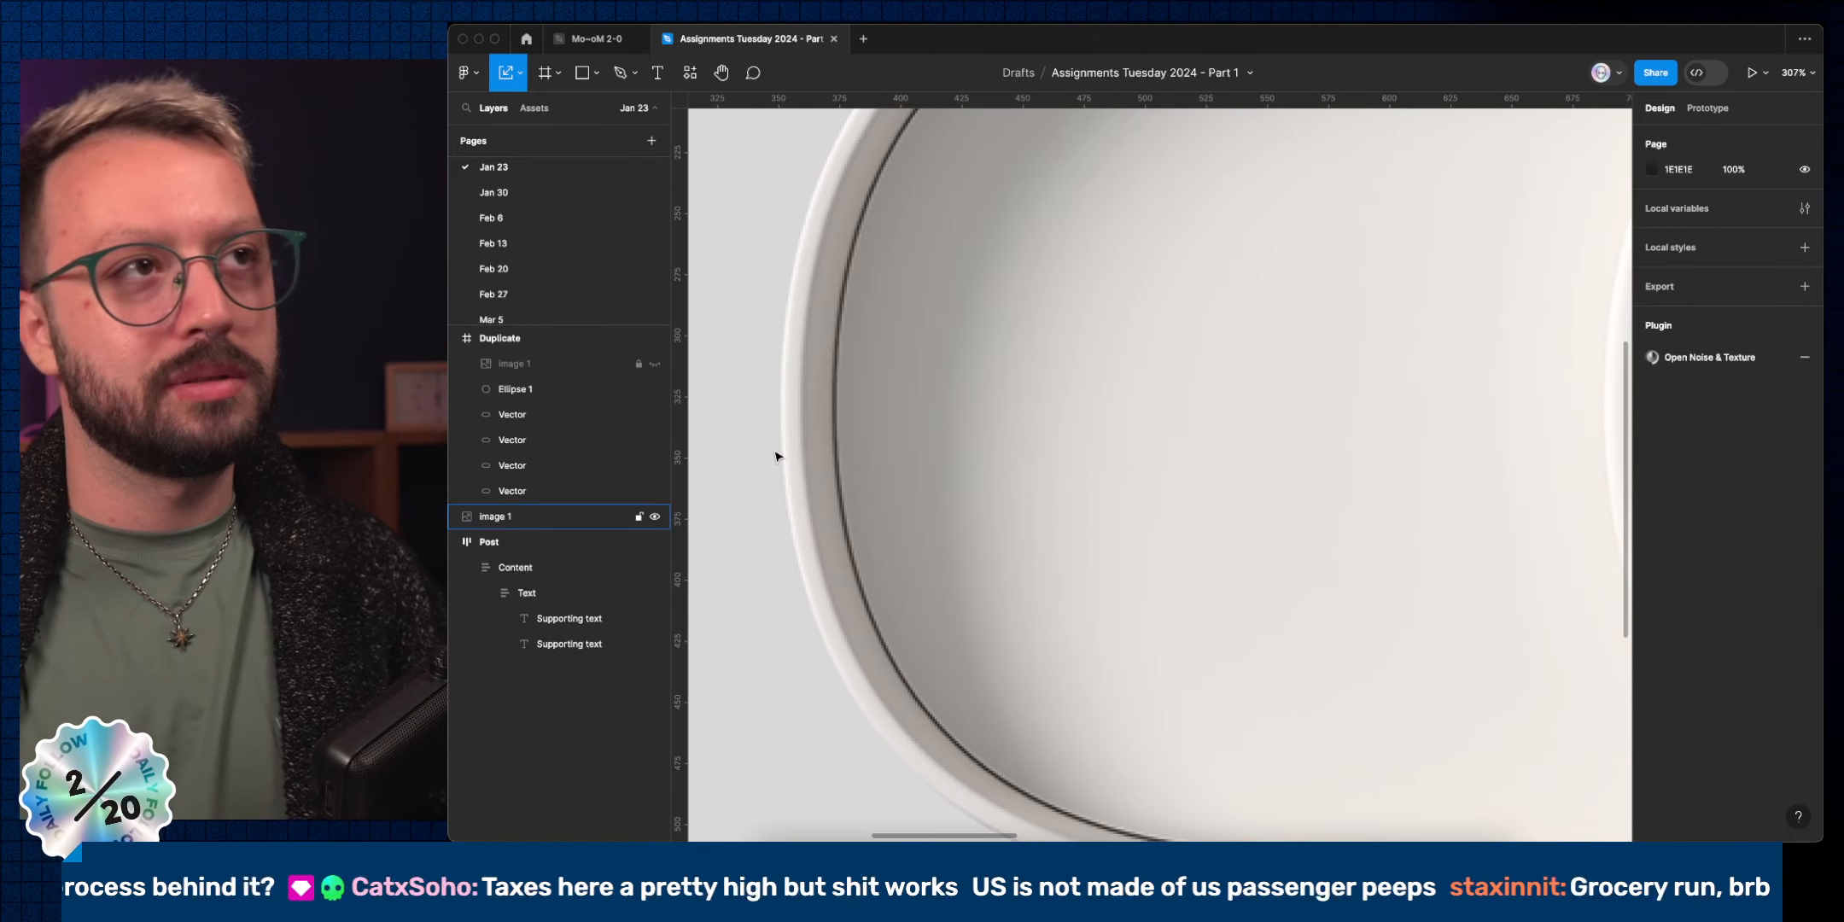
scroll(879, 474, "down", 8)
scroll(1156, 440, "right", 6)
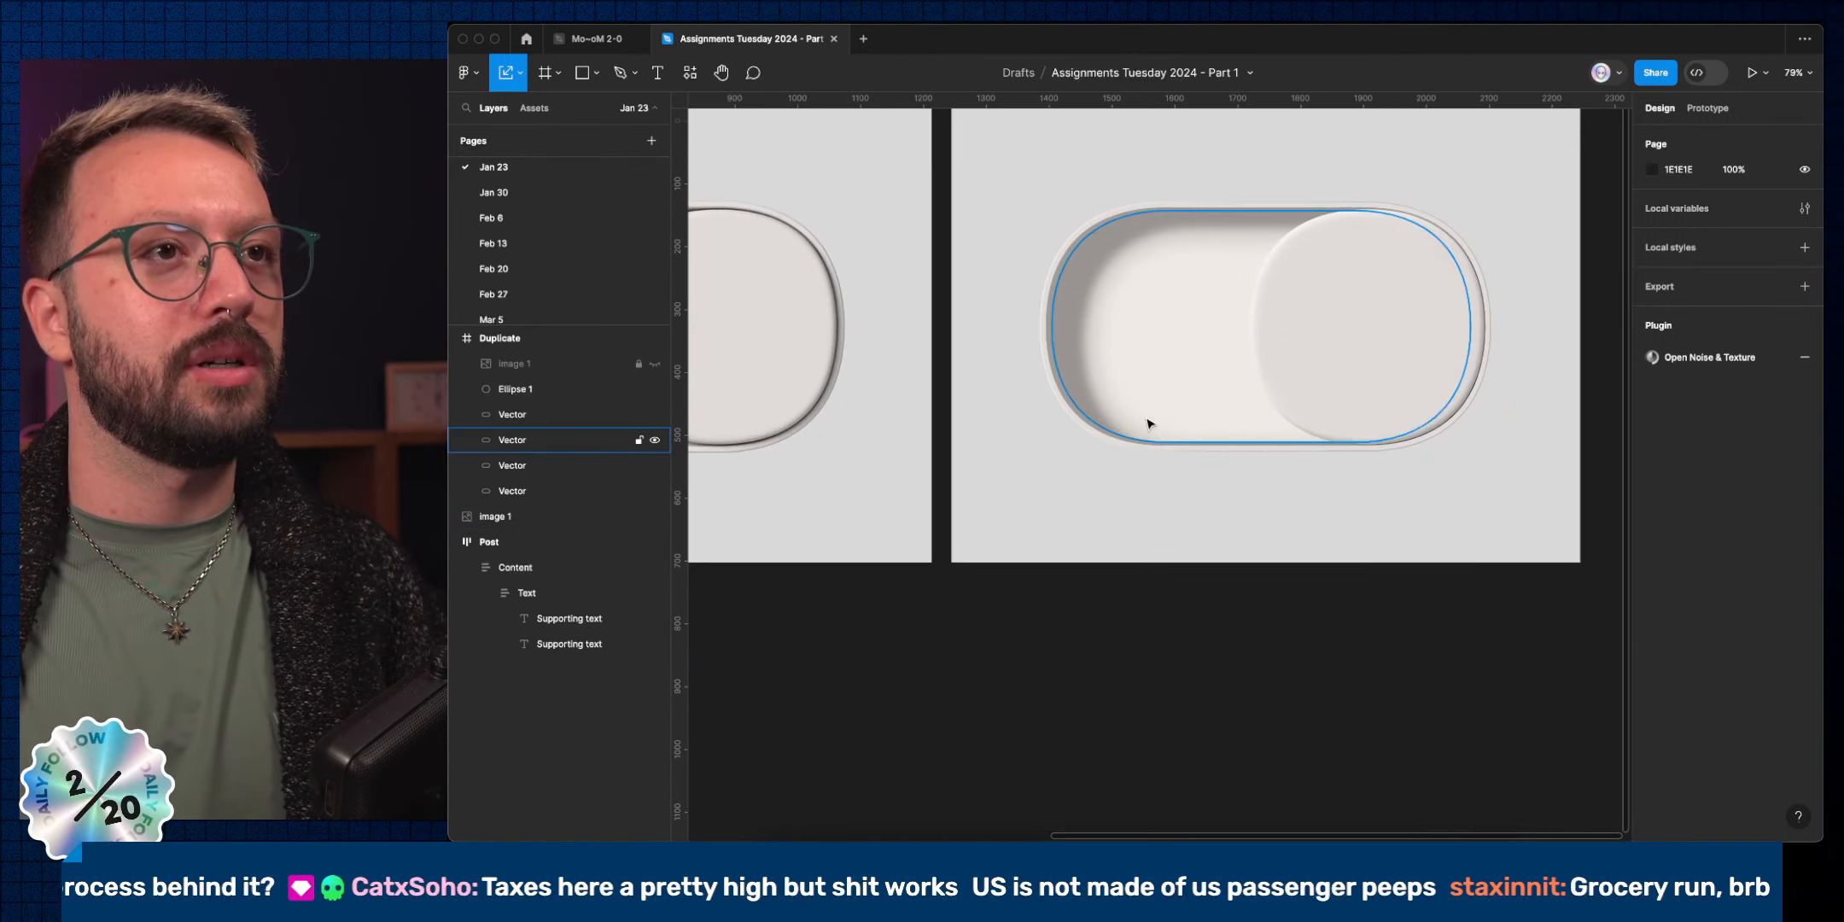
scroll(1044, 345, "up", 8)
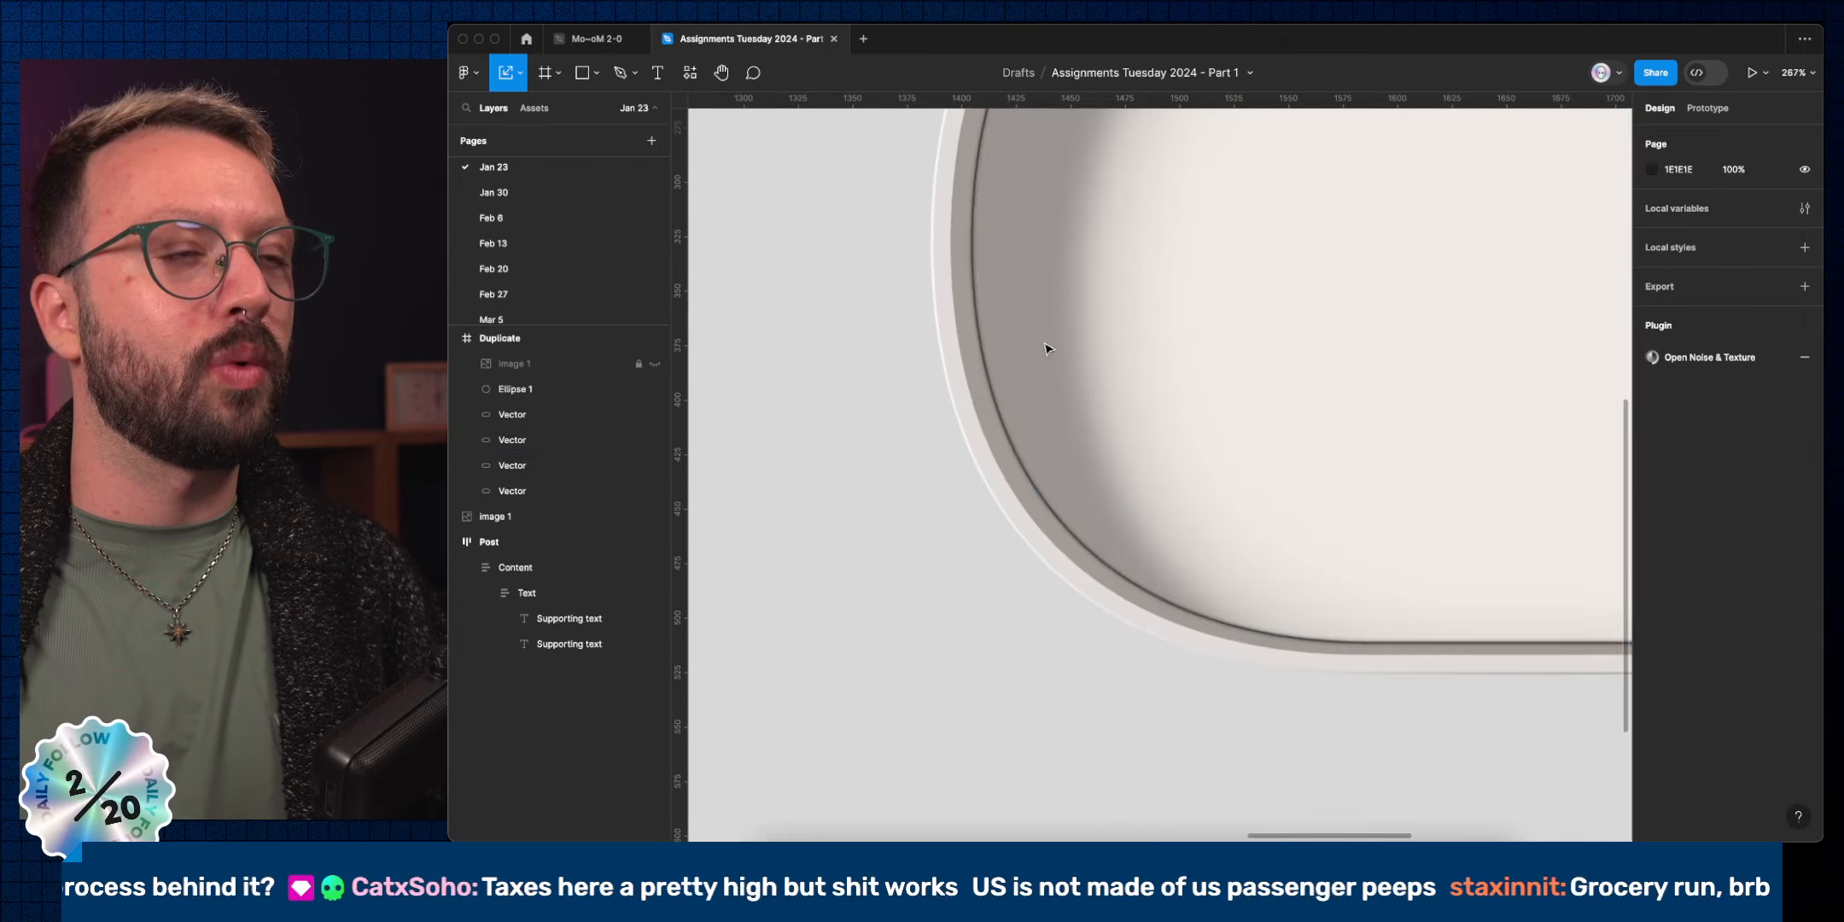
left_click(988, 384, "super")
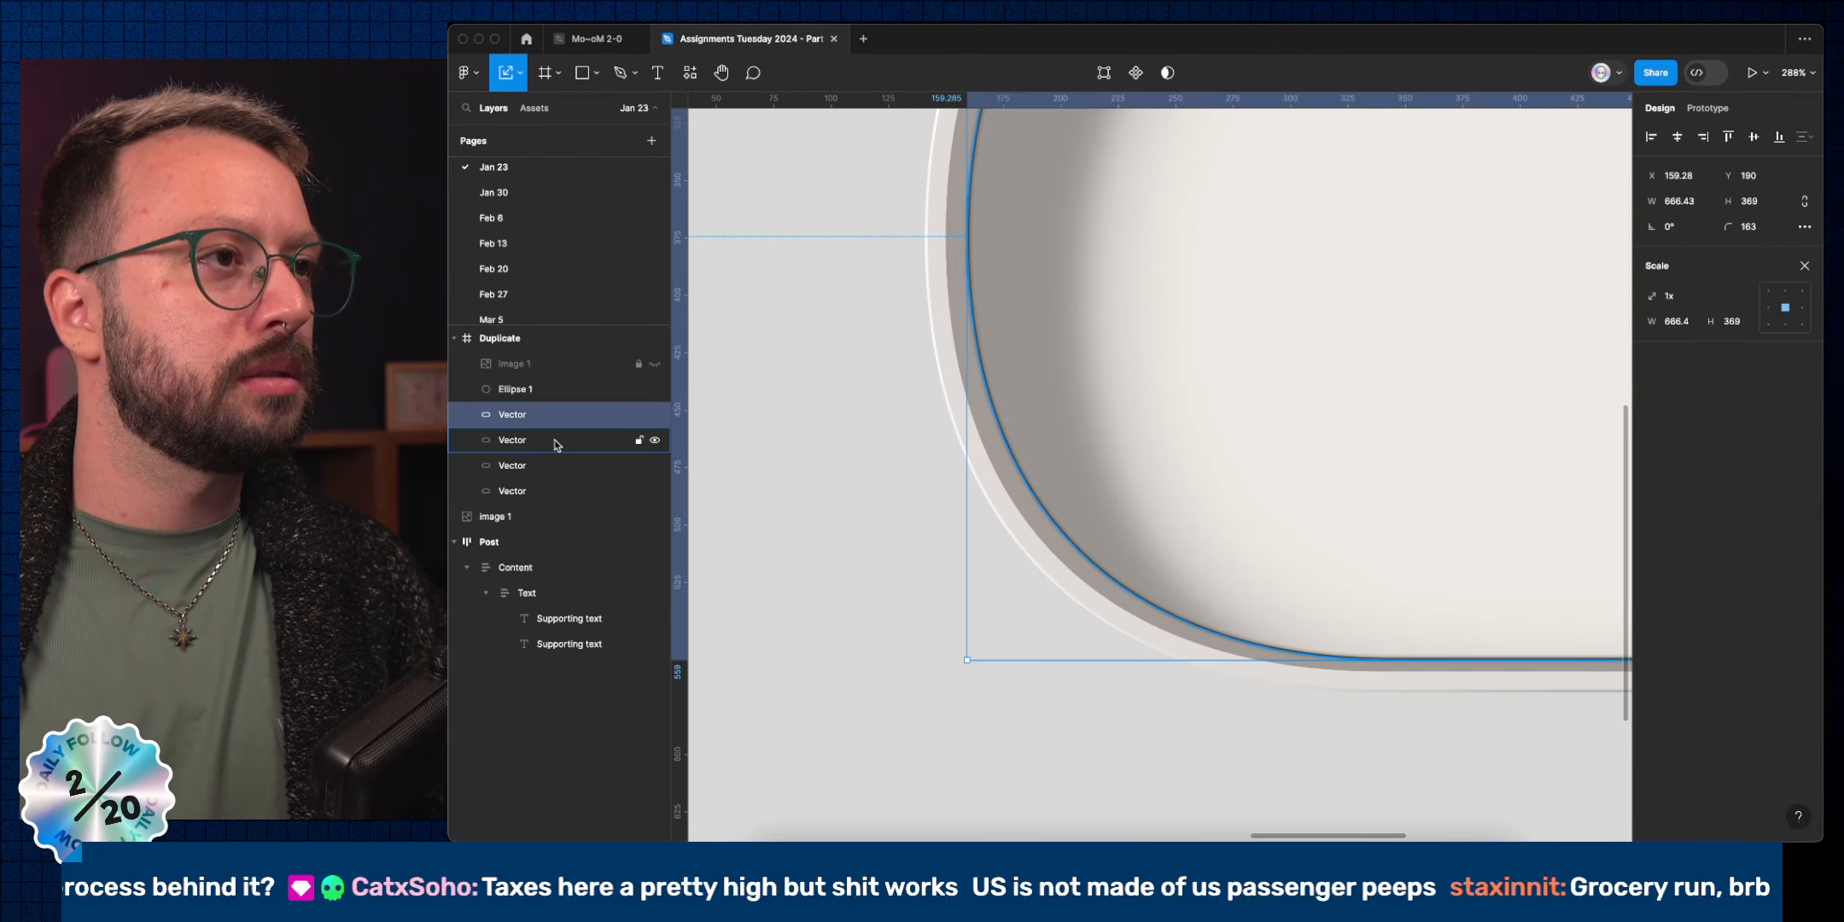
left_click(550, 491)
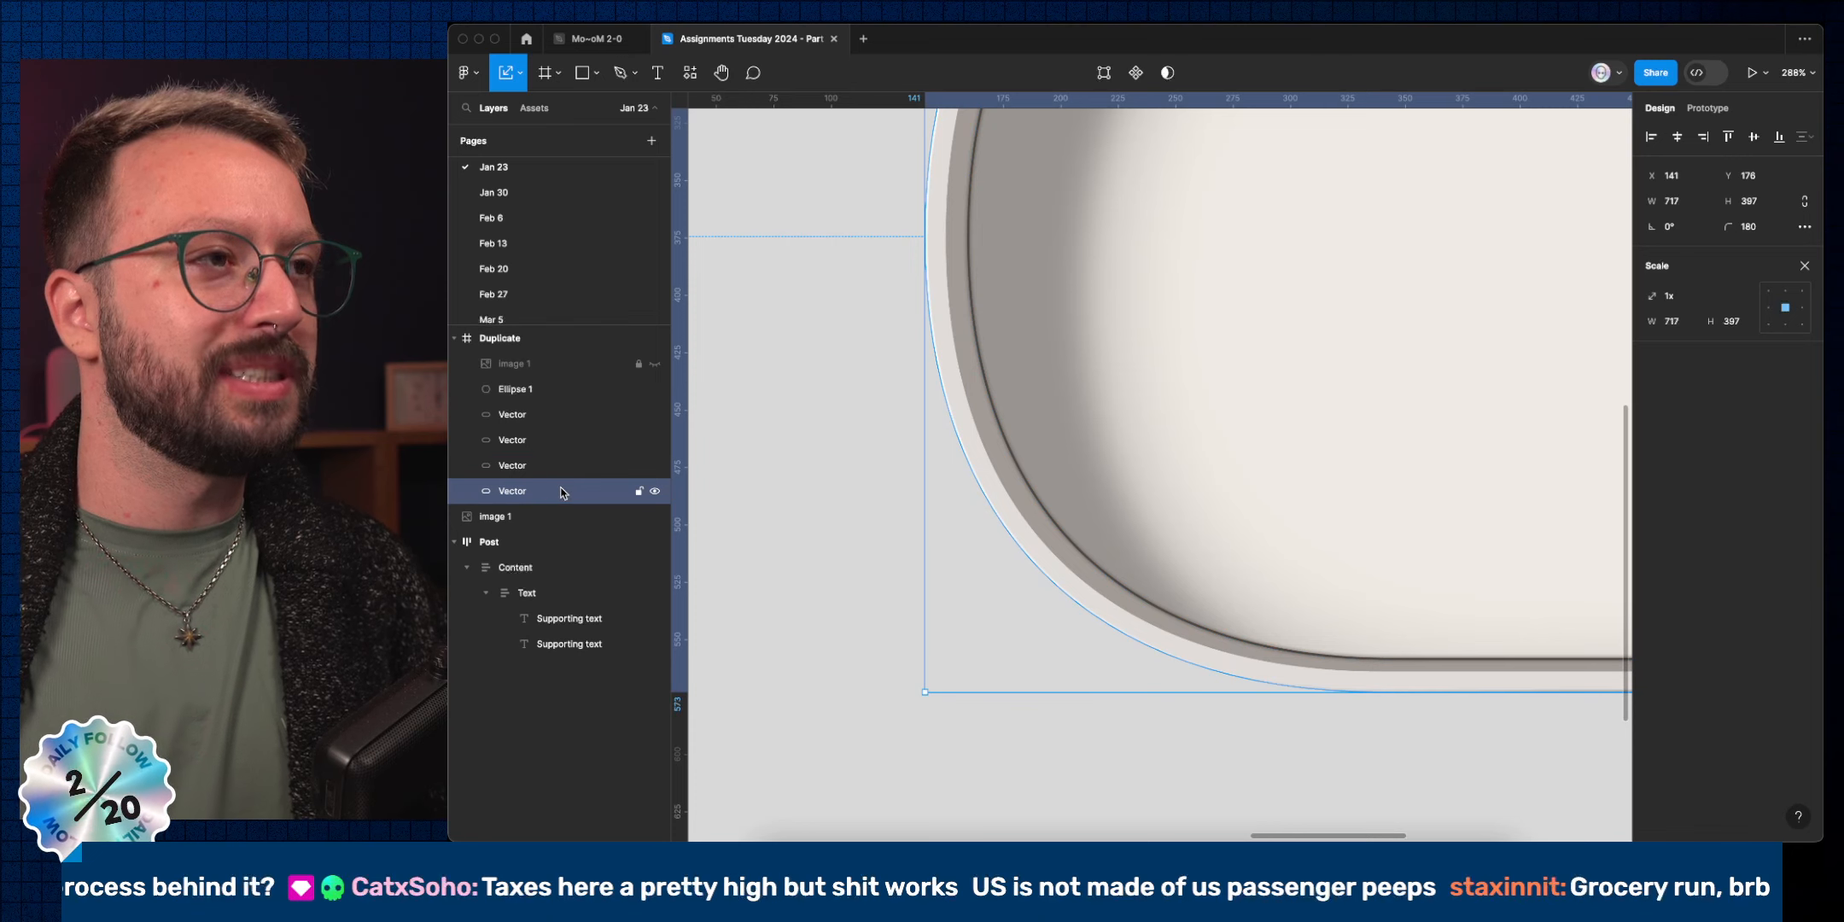
key("super+r")
type("Rim")
key("Return")
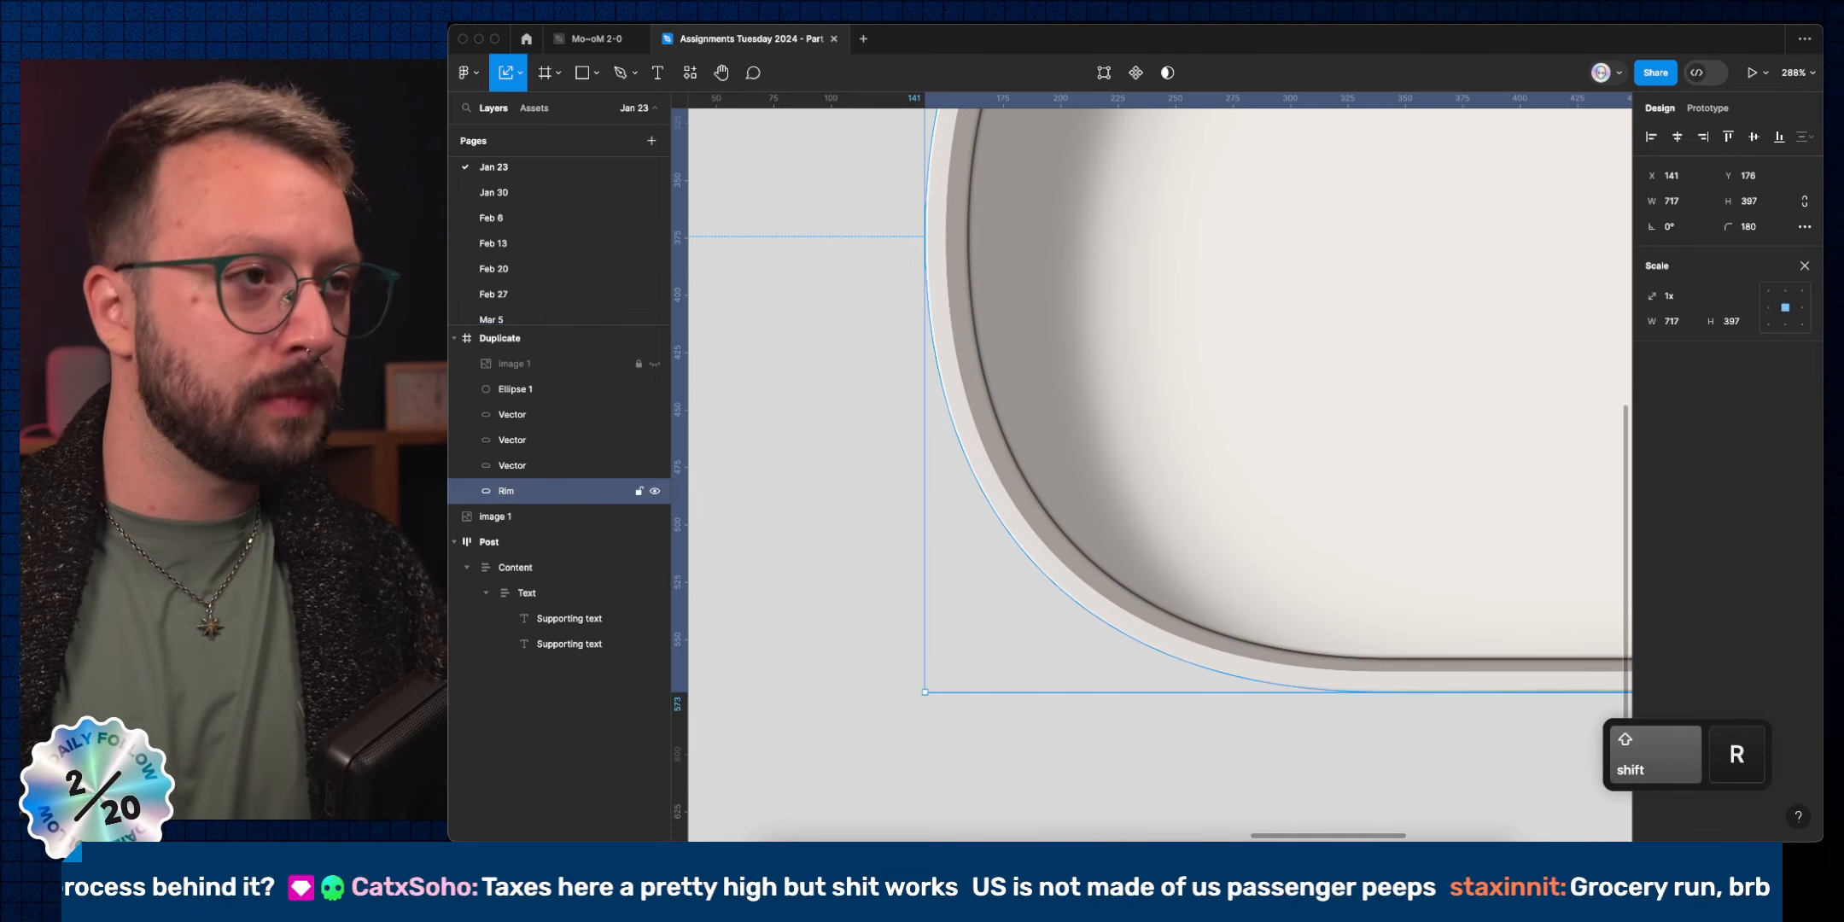
left_click(570, 472)
key("super+r")
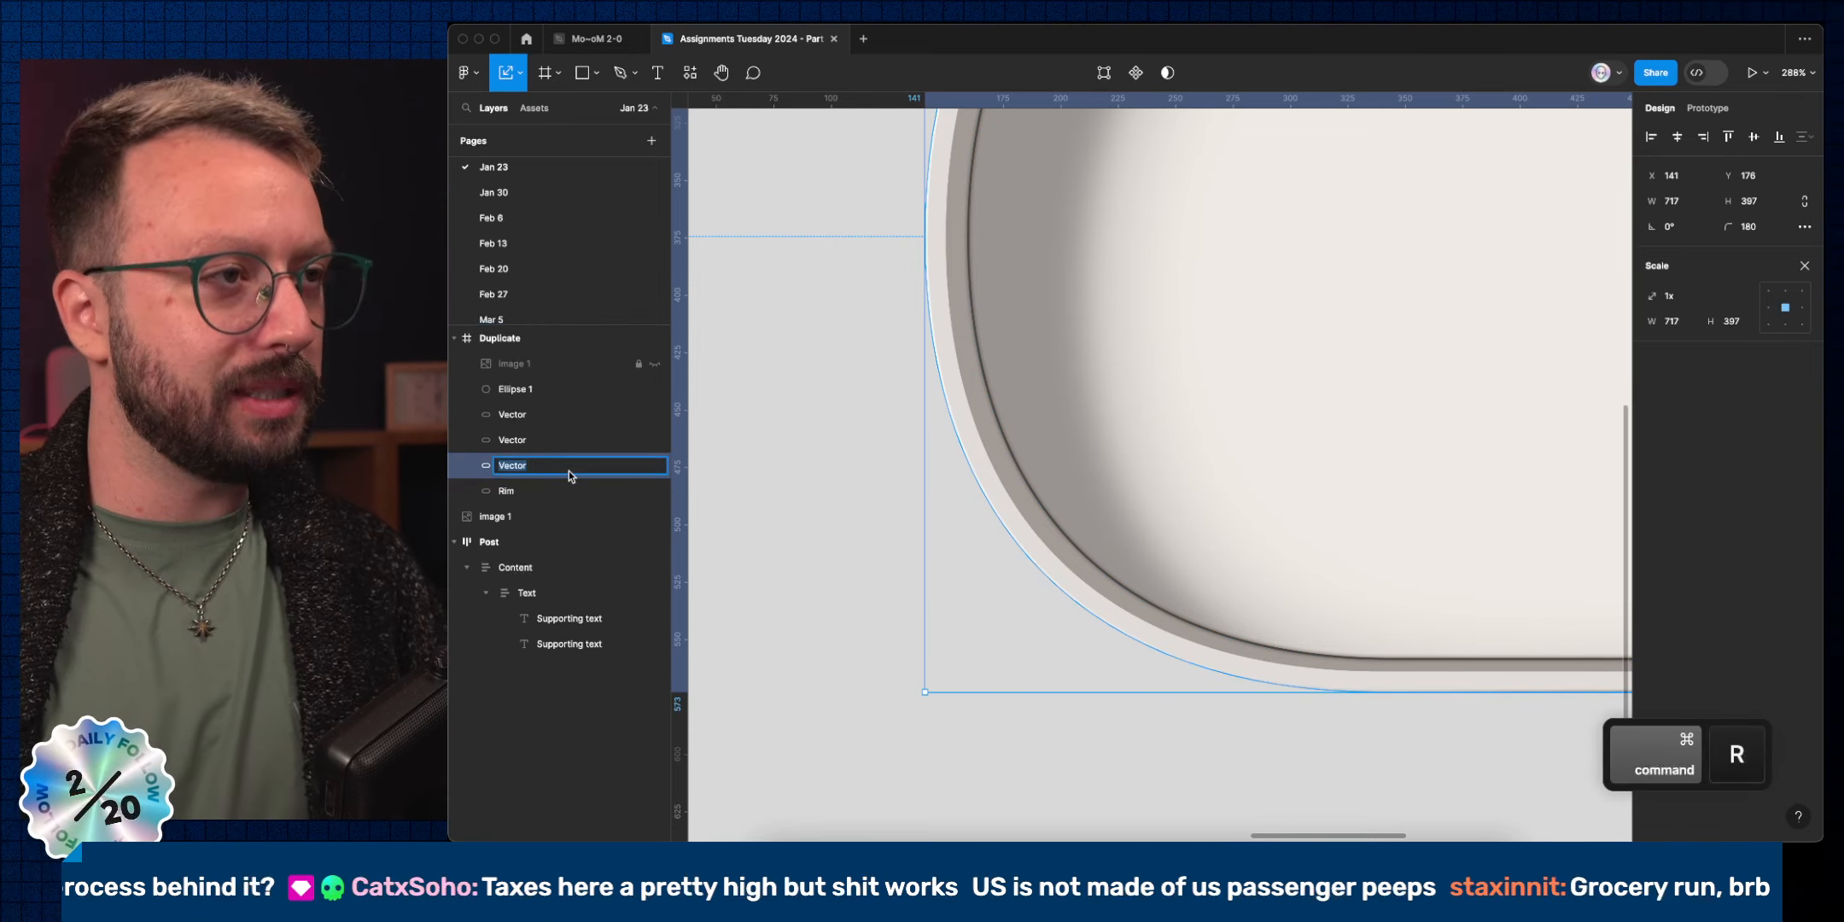
type("Rim")
key("Return")
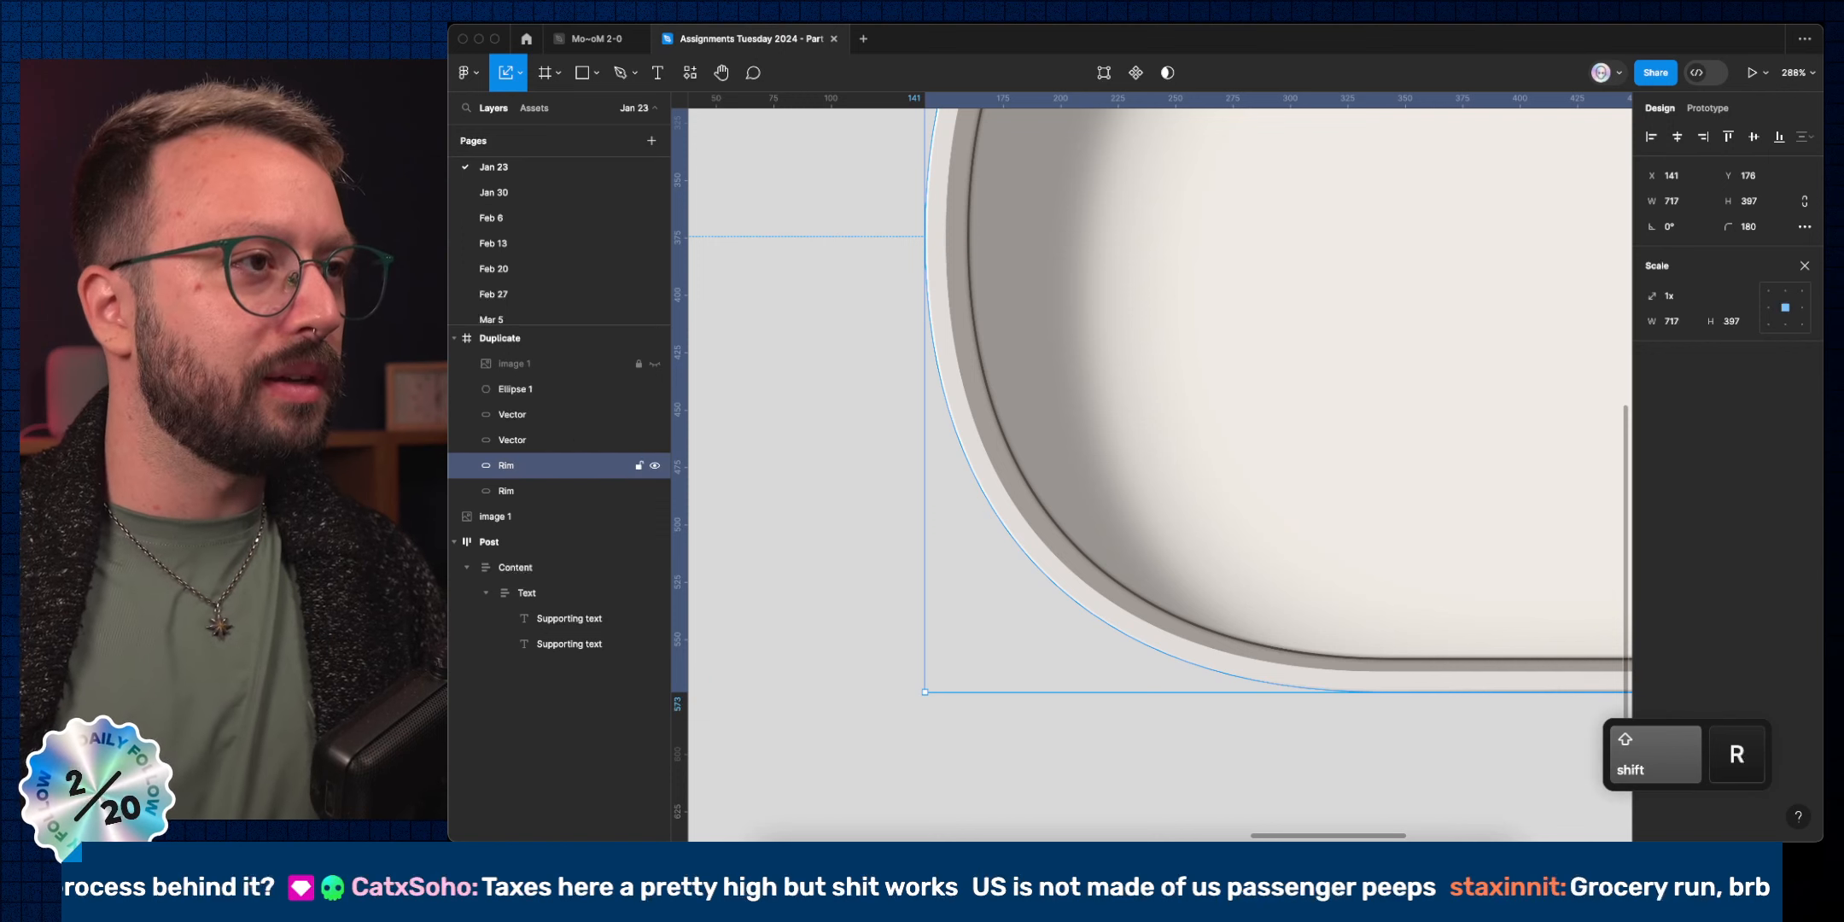
Rename the remaining layers FloorRim and Floor, and Ellipse 1 to Thumb.
left_click(564, 446)
key("super+r")
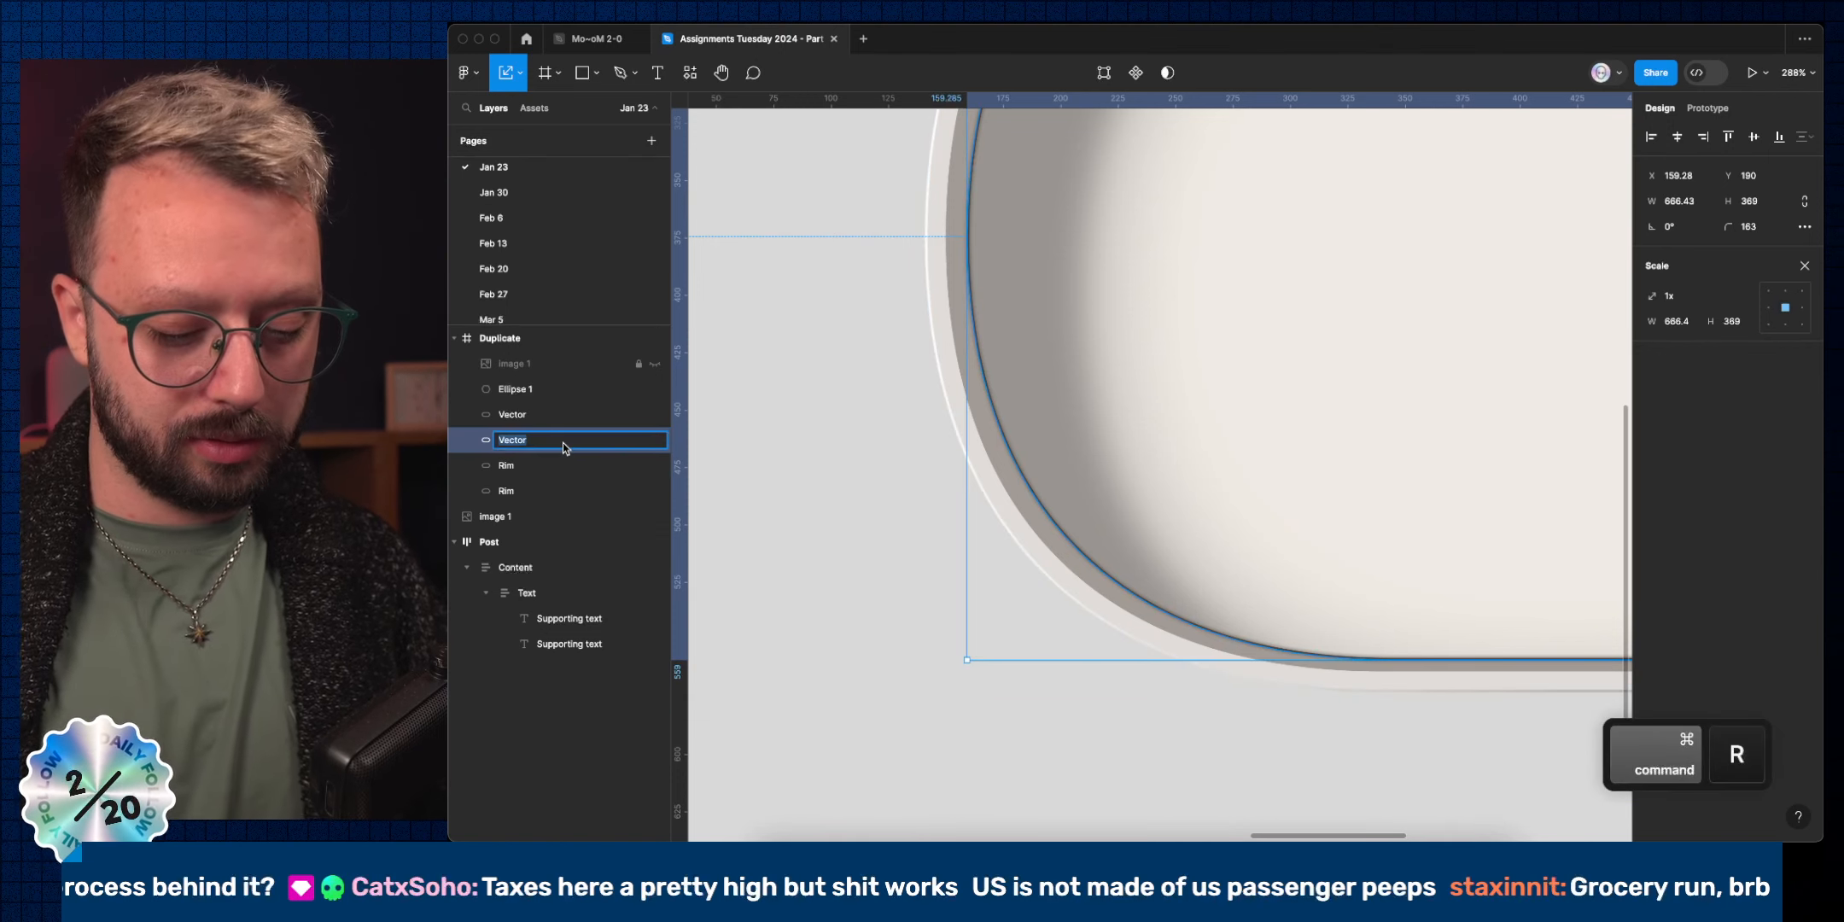
type("FloorR")
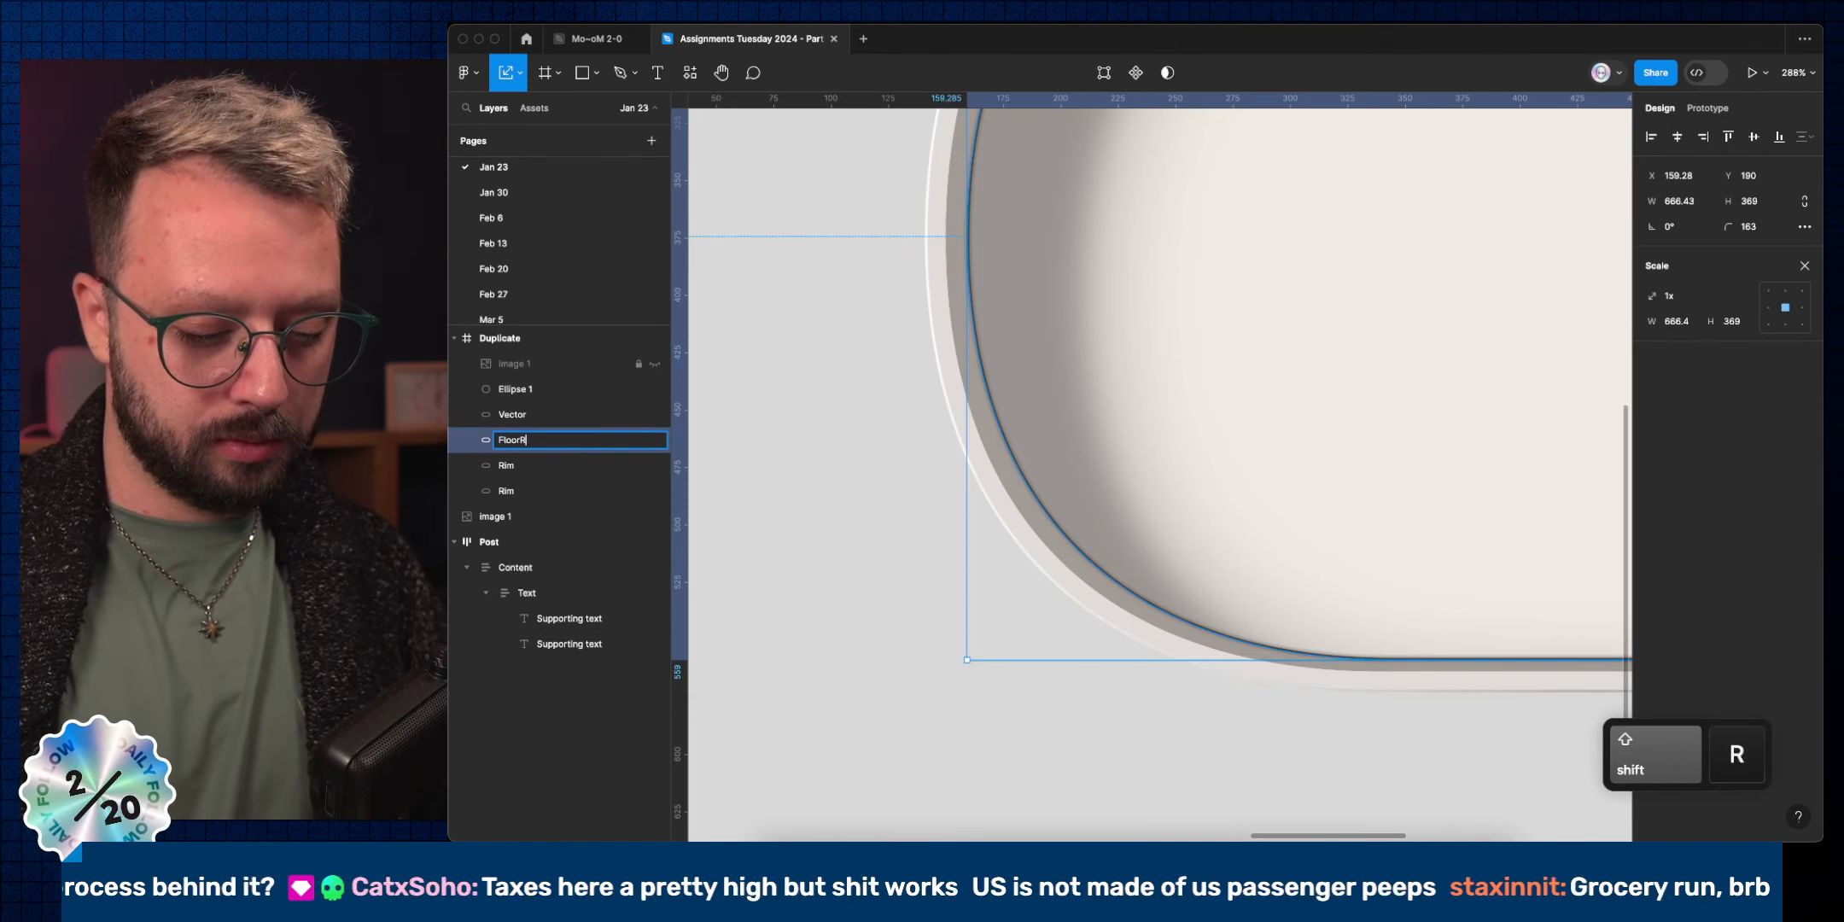
type("im")
key("Return")
left_click(560, 421)
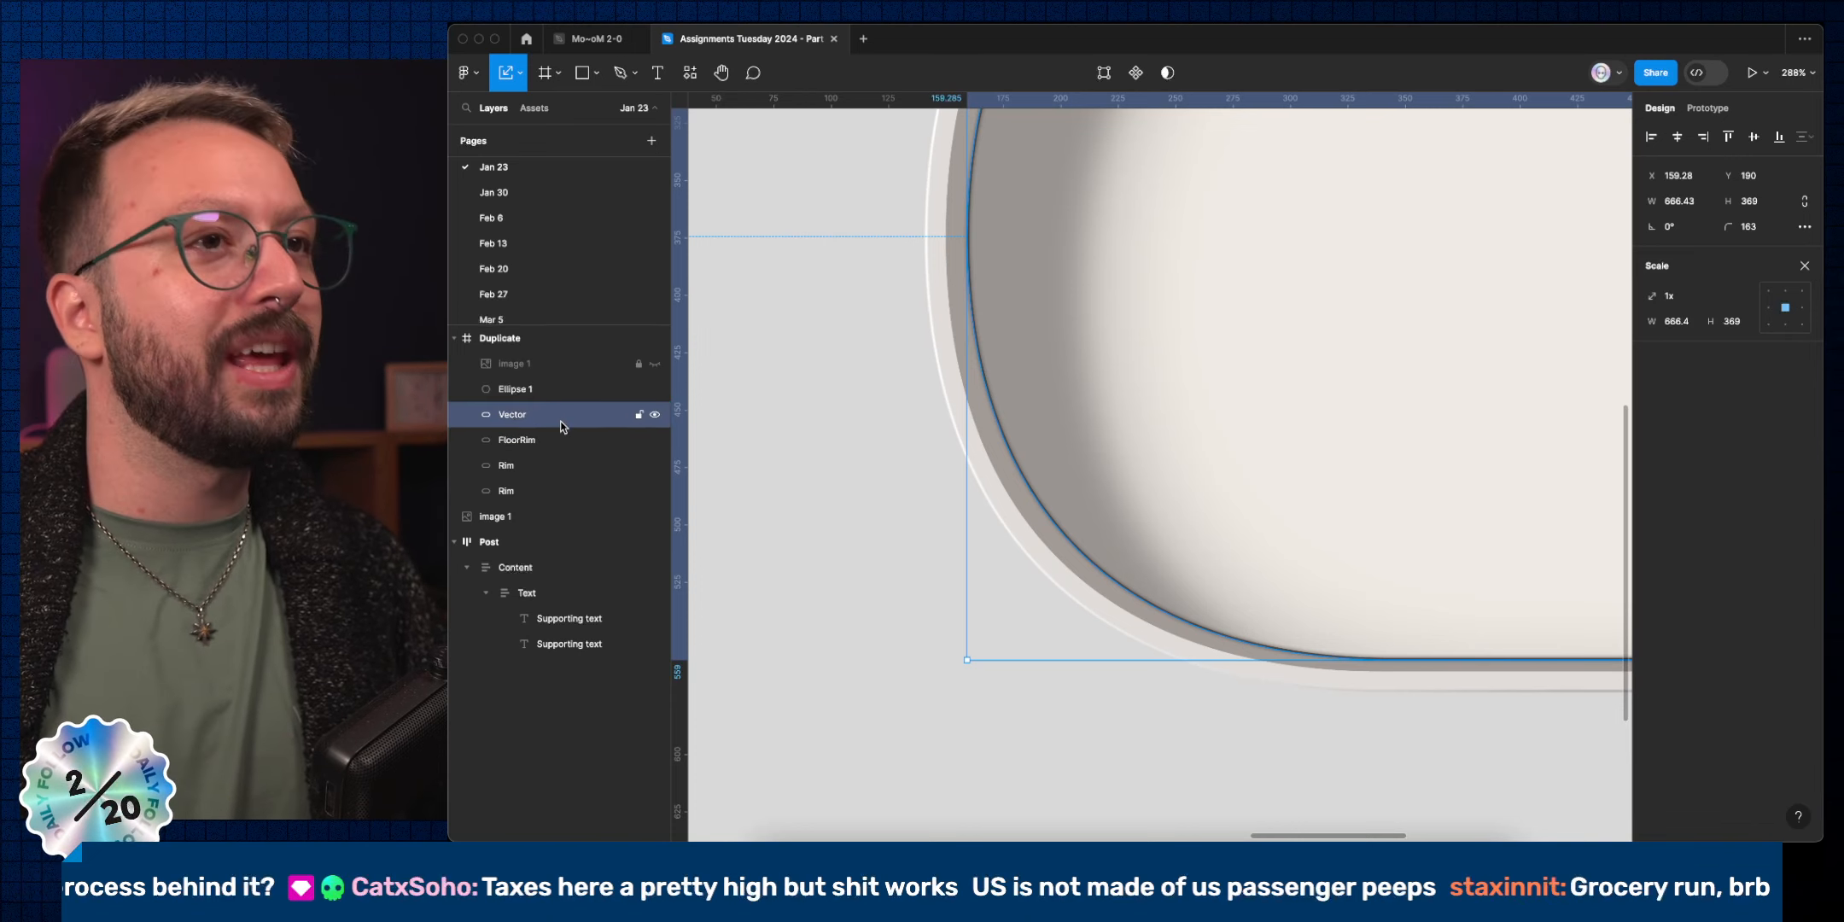
key("super+r")
type("Floor")
key("Return")
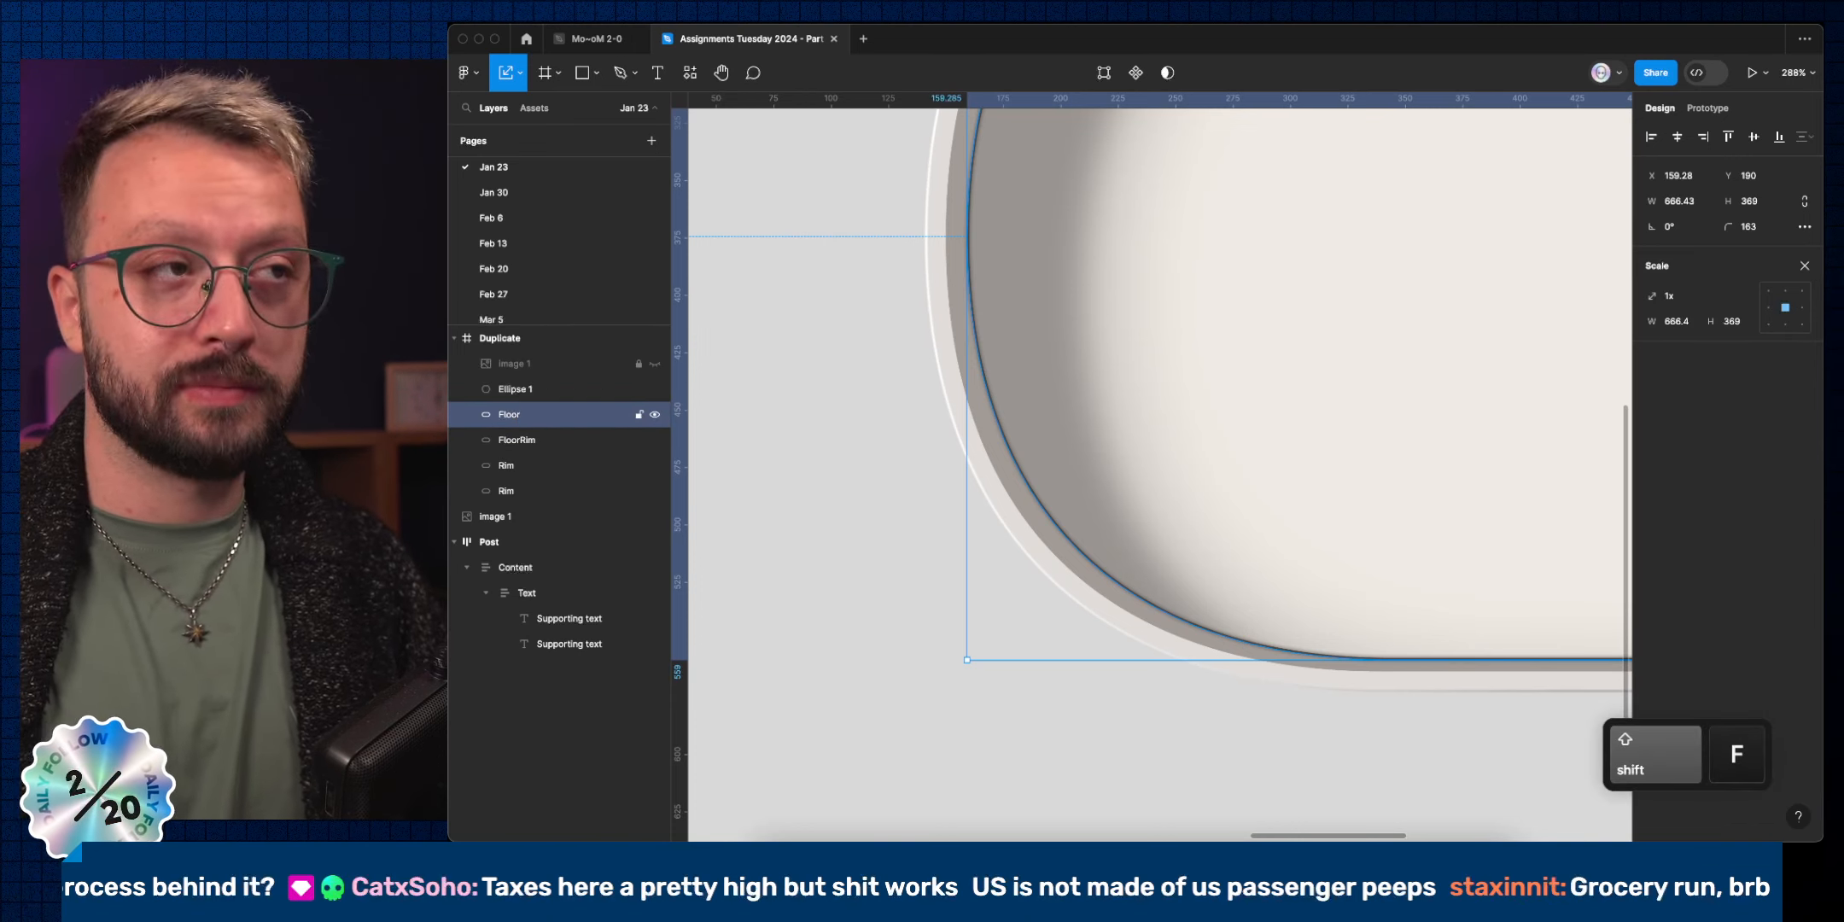
left_click(544, 392)
key("super+r")
type("Thumb")
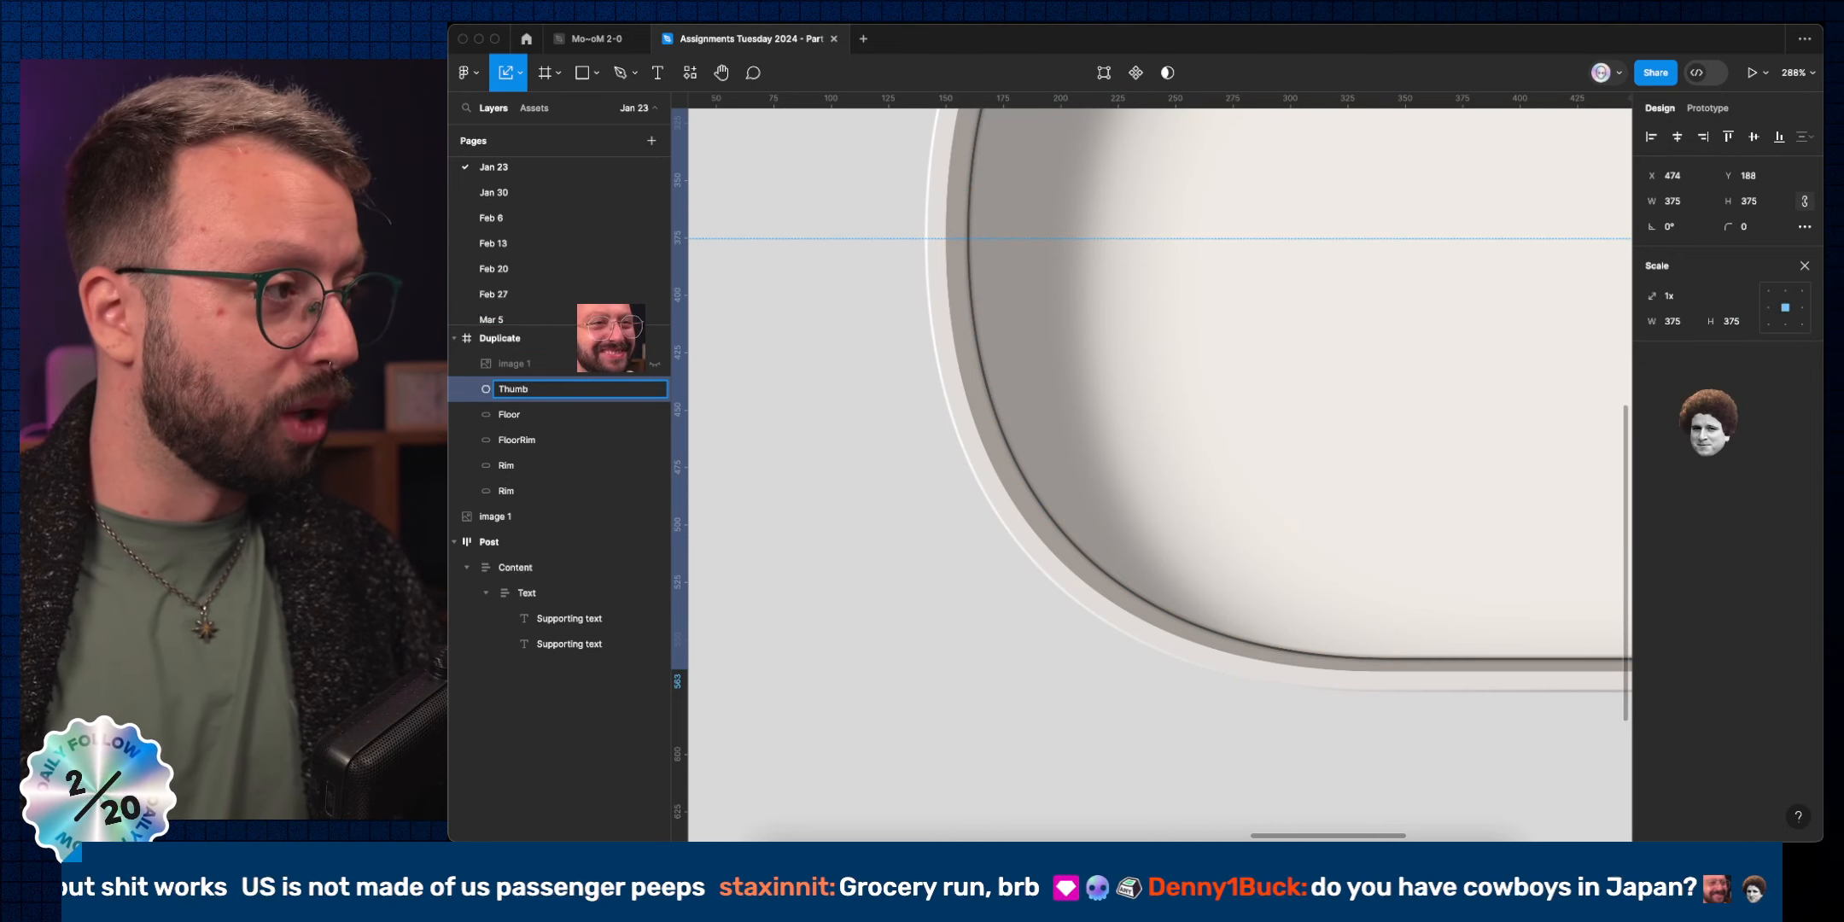
key("Return")
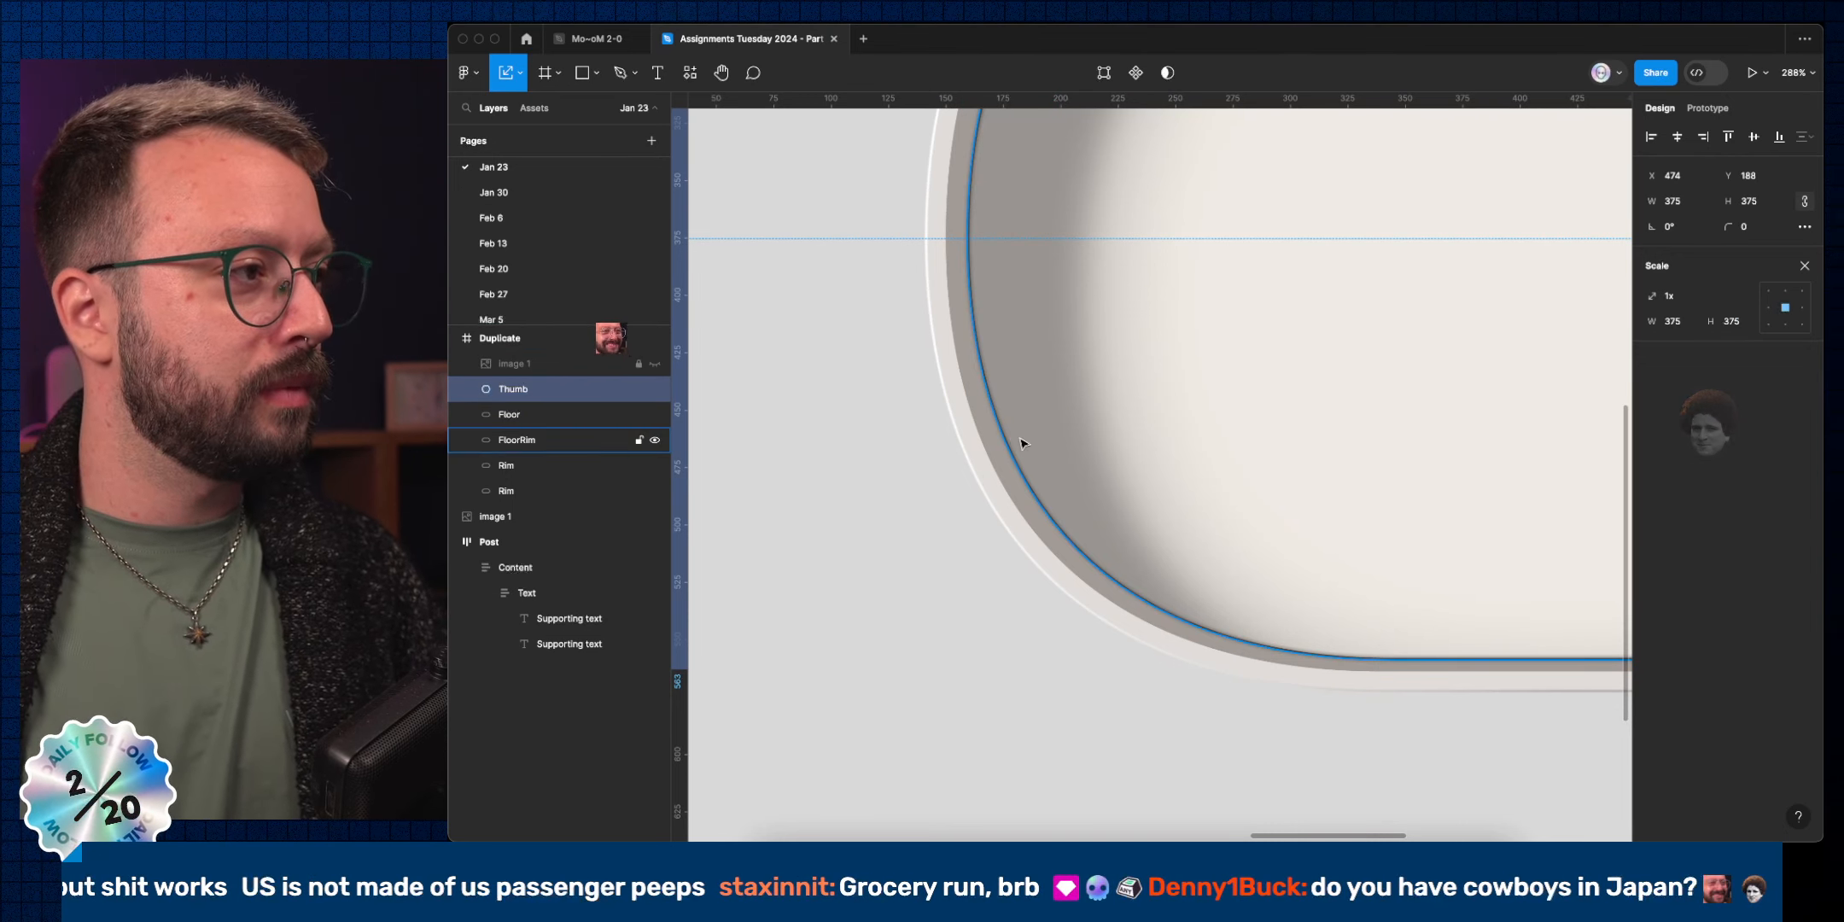
Zoom out to the whole toggle and select the 375×375 Thumb with the Move tool (V).
scroll(1242, 399, "down", 5)
scroll(1132, 350, "down", 5)
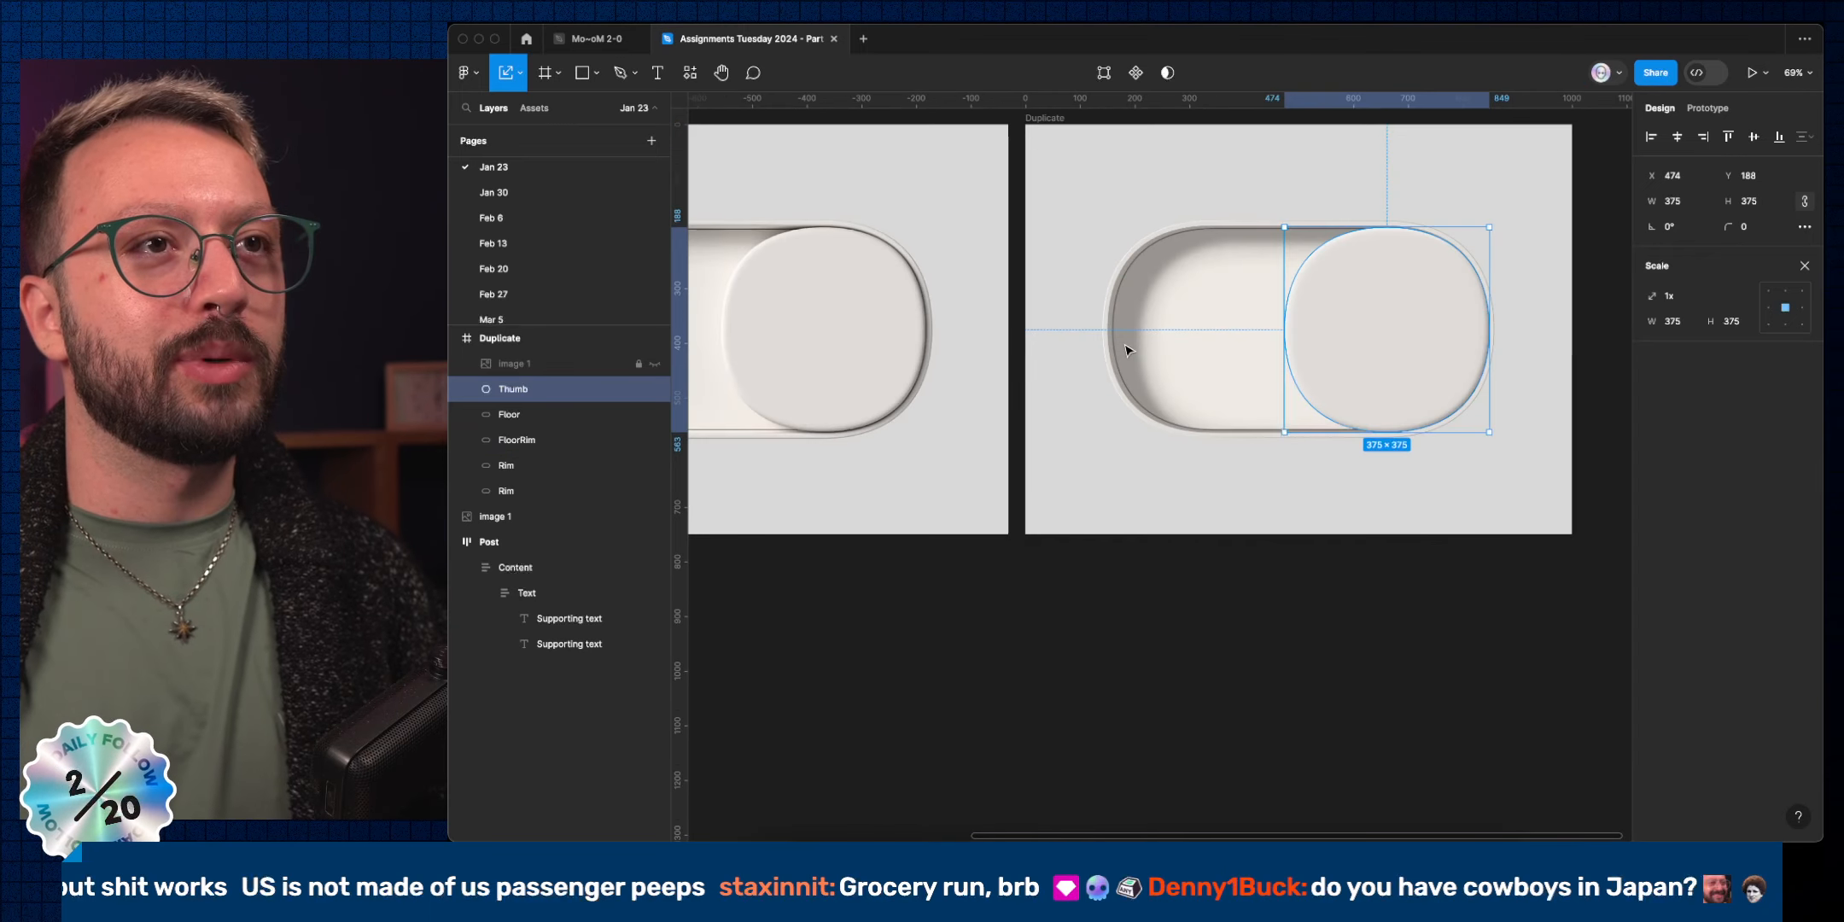
left_click(1520, 492)
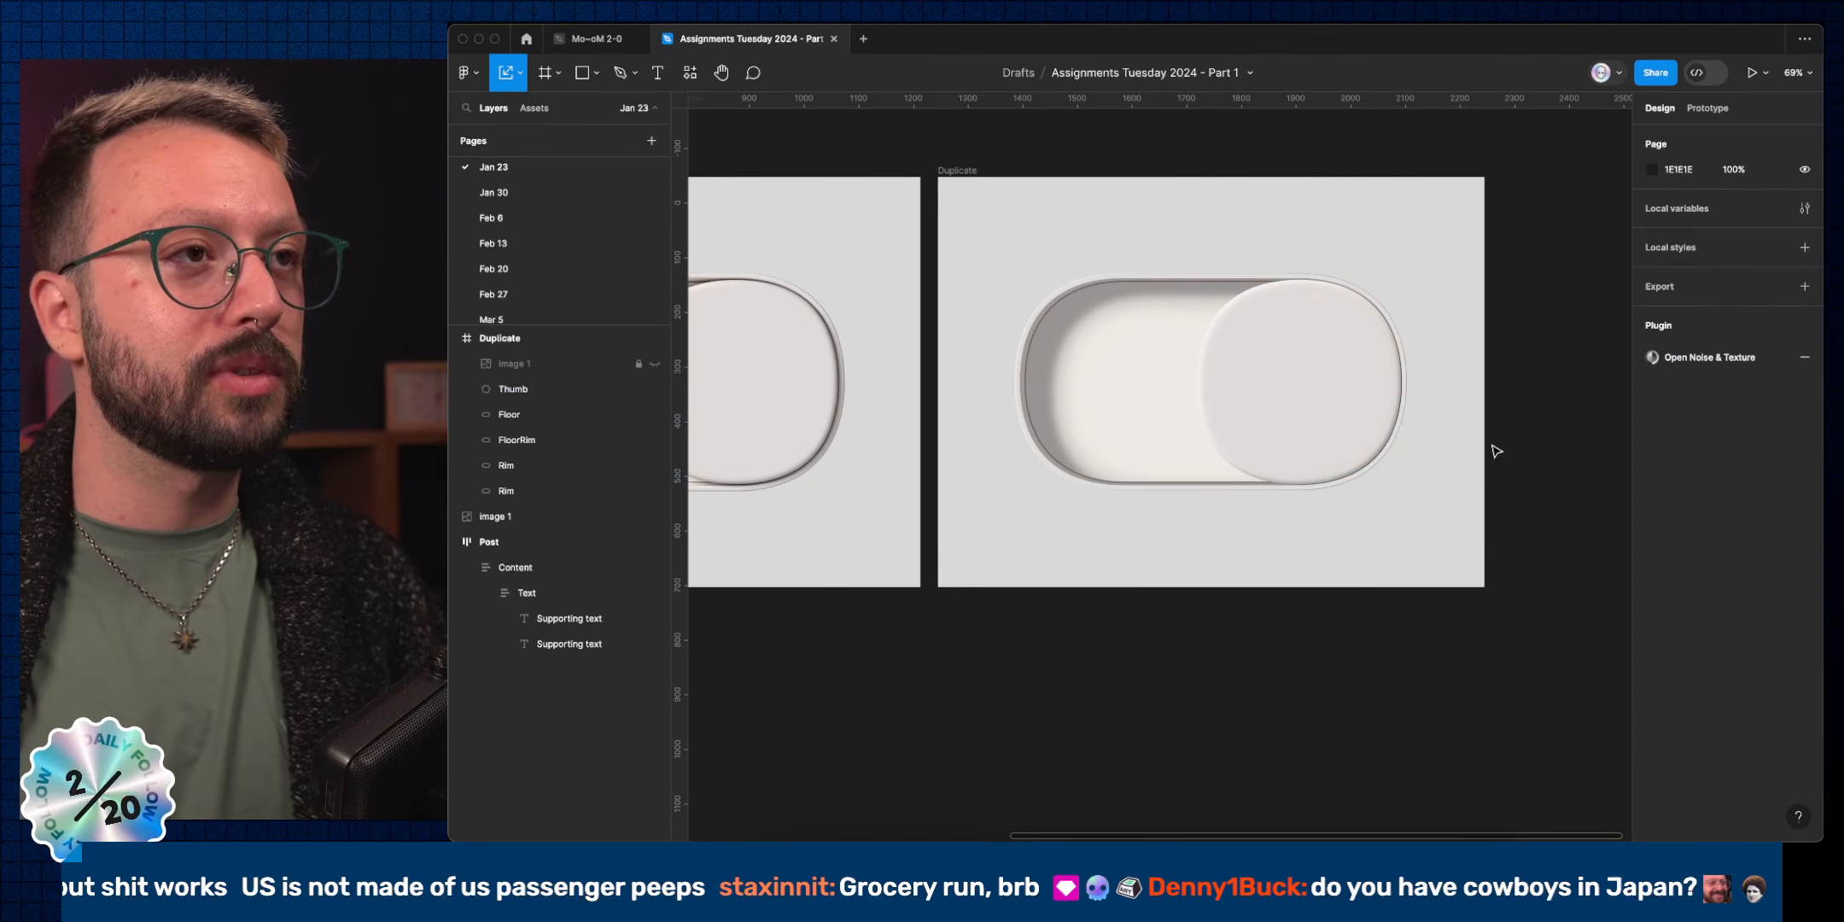
left_click(1362, 400)
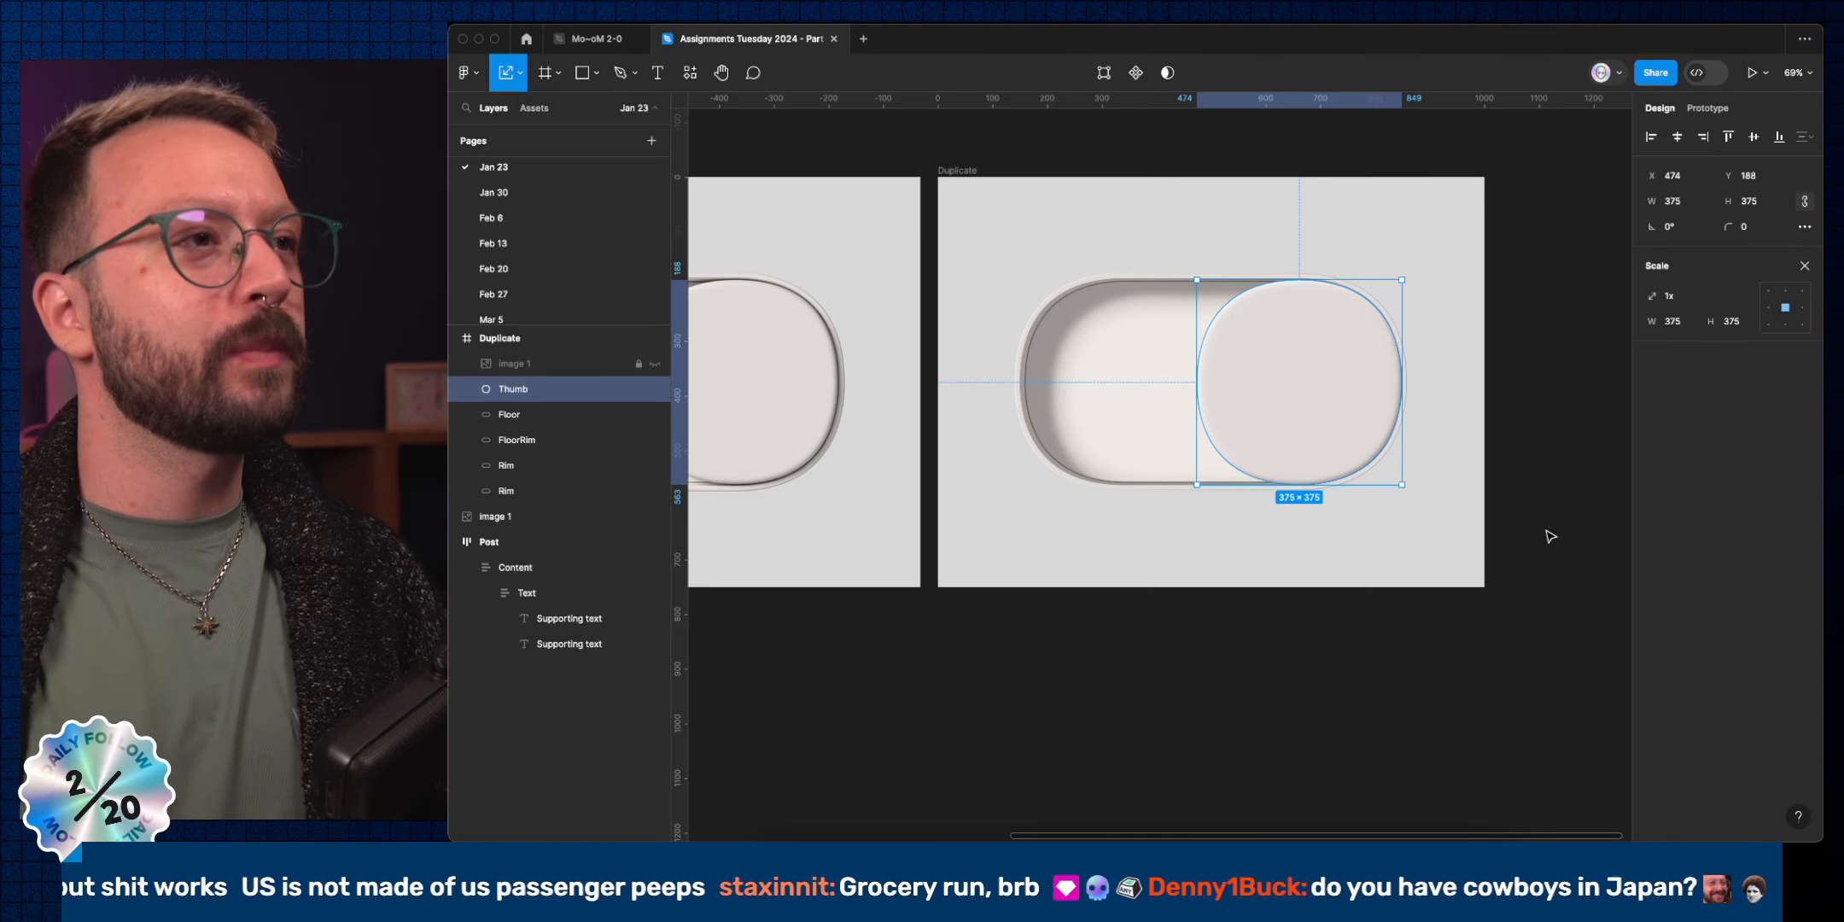
scroll(1401, 441, "up", 4)
scroll(1401, 440, "up", 3)
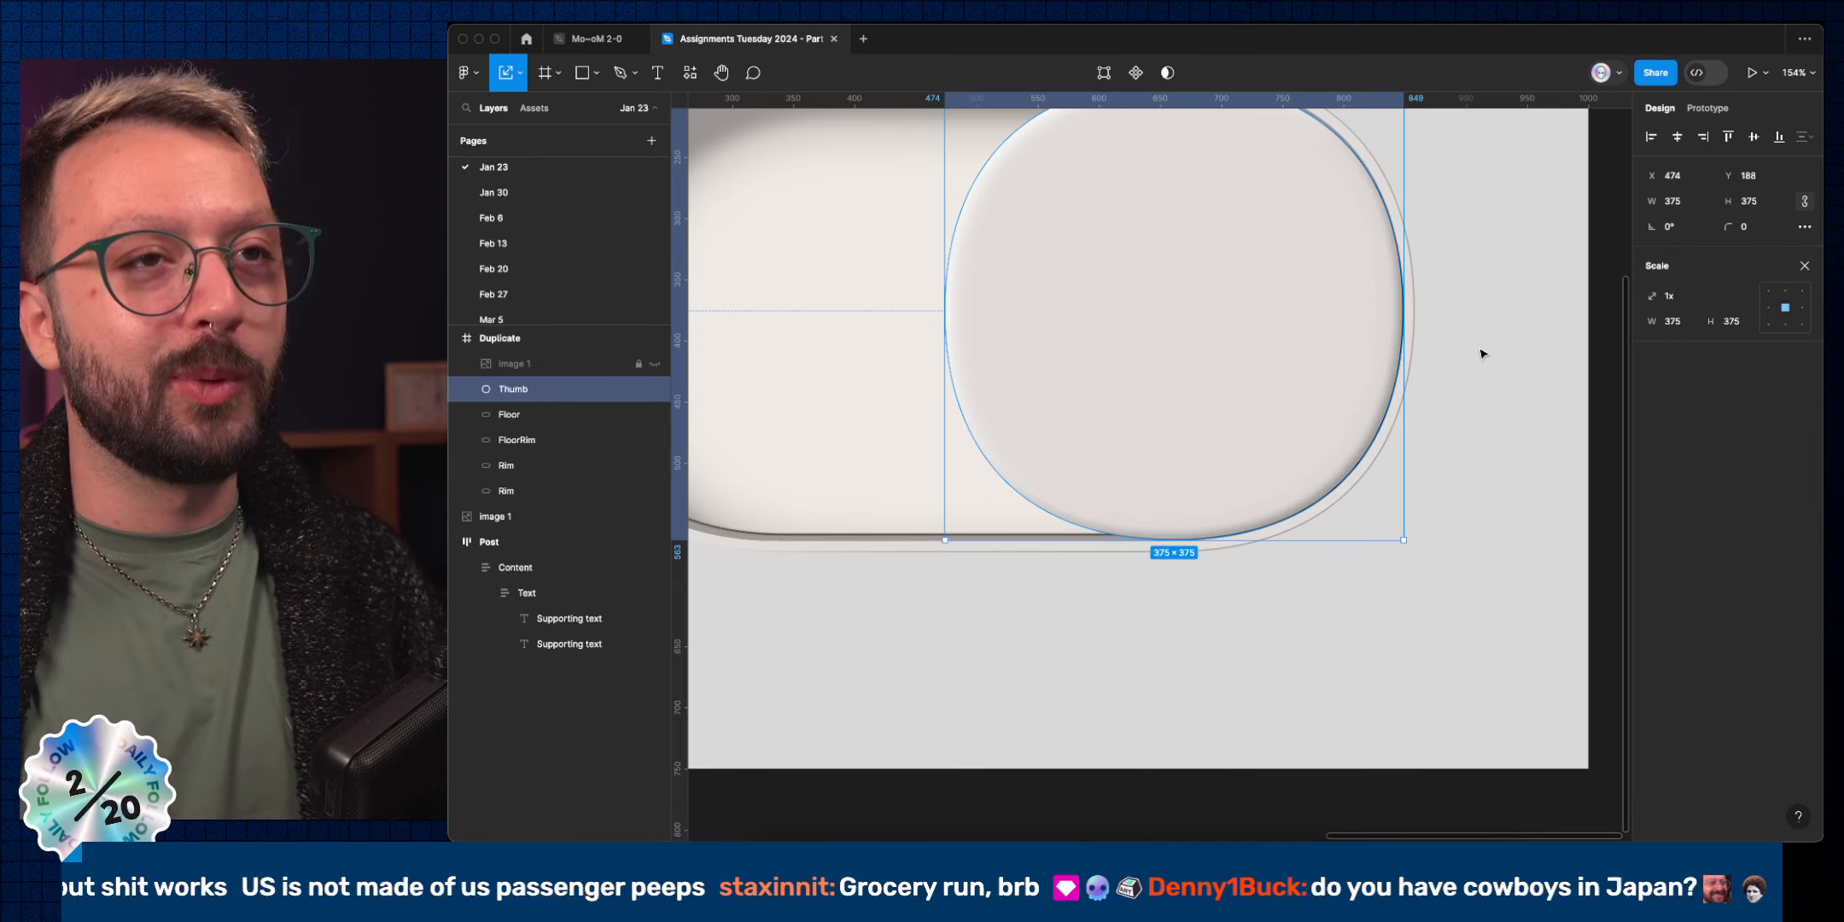
scroll(1459, 281, "down", 5)
left_click(1456, 377)
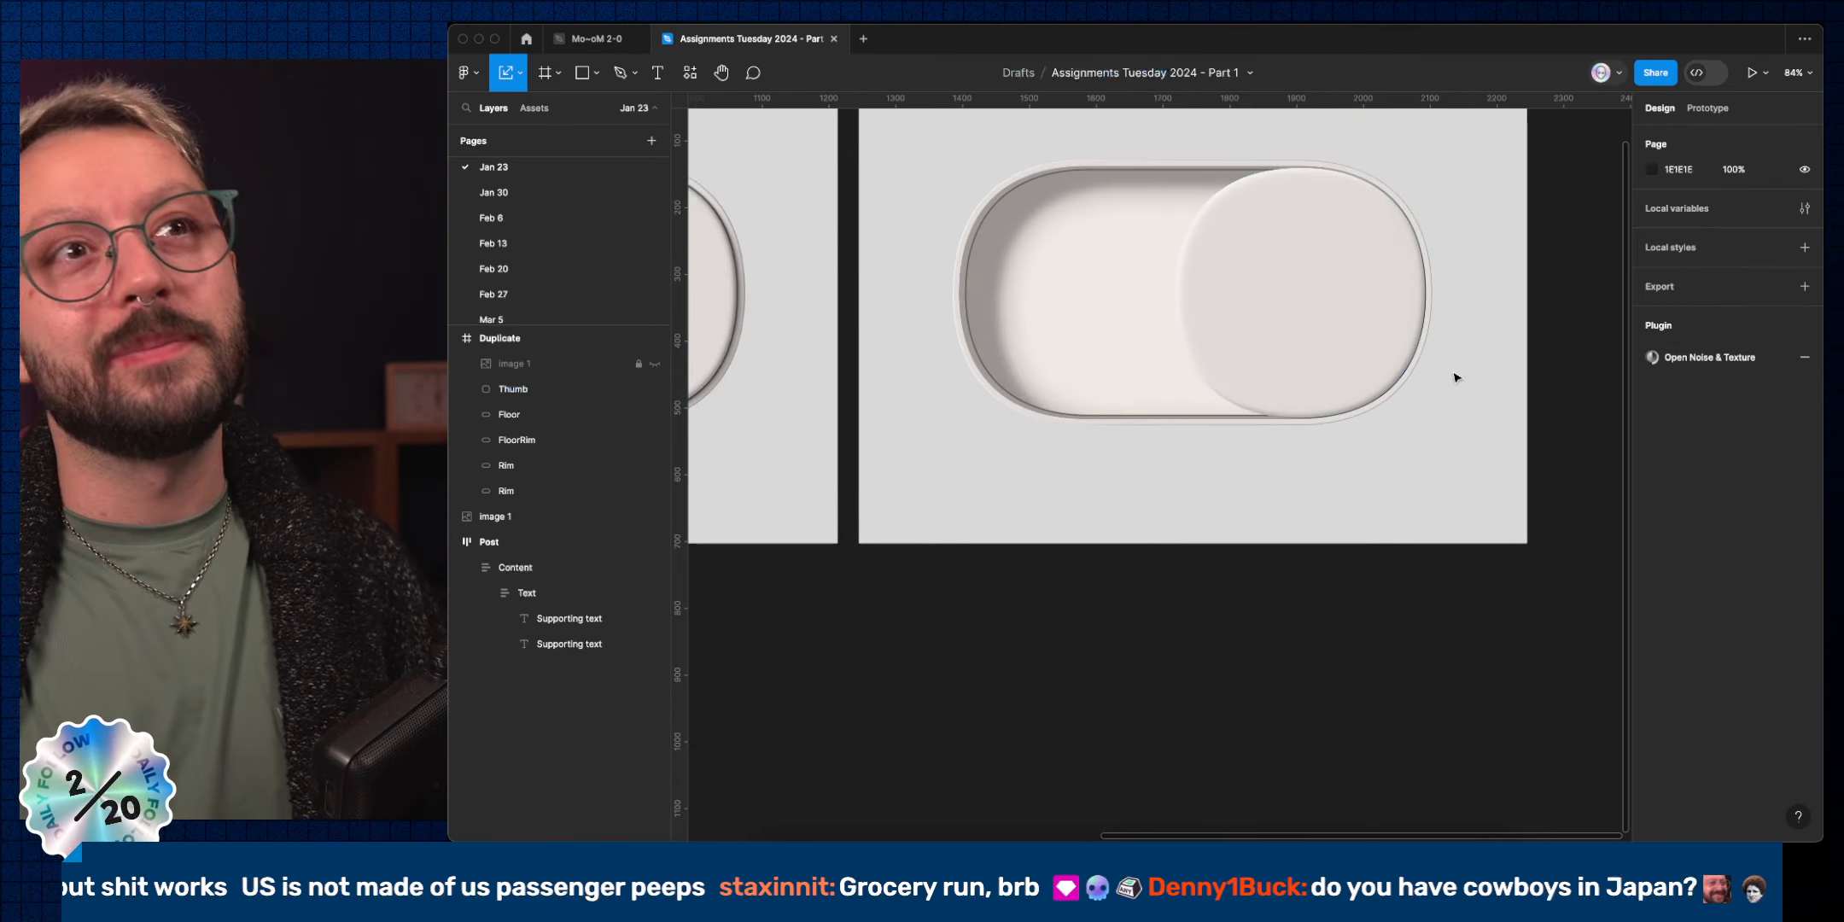
left_click(1370, 337)
scroll(1467, 402, "down", 1)
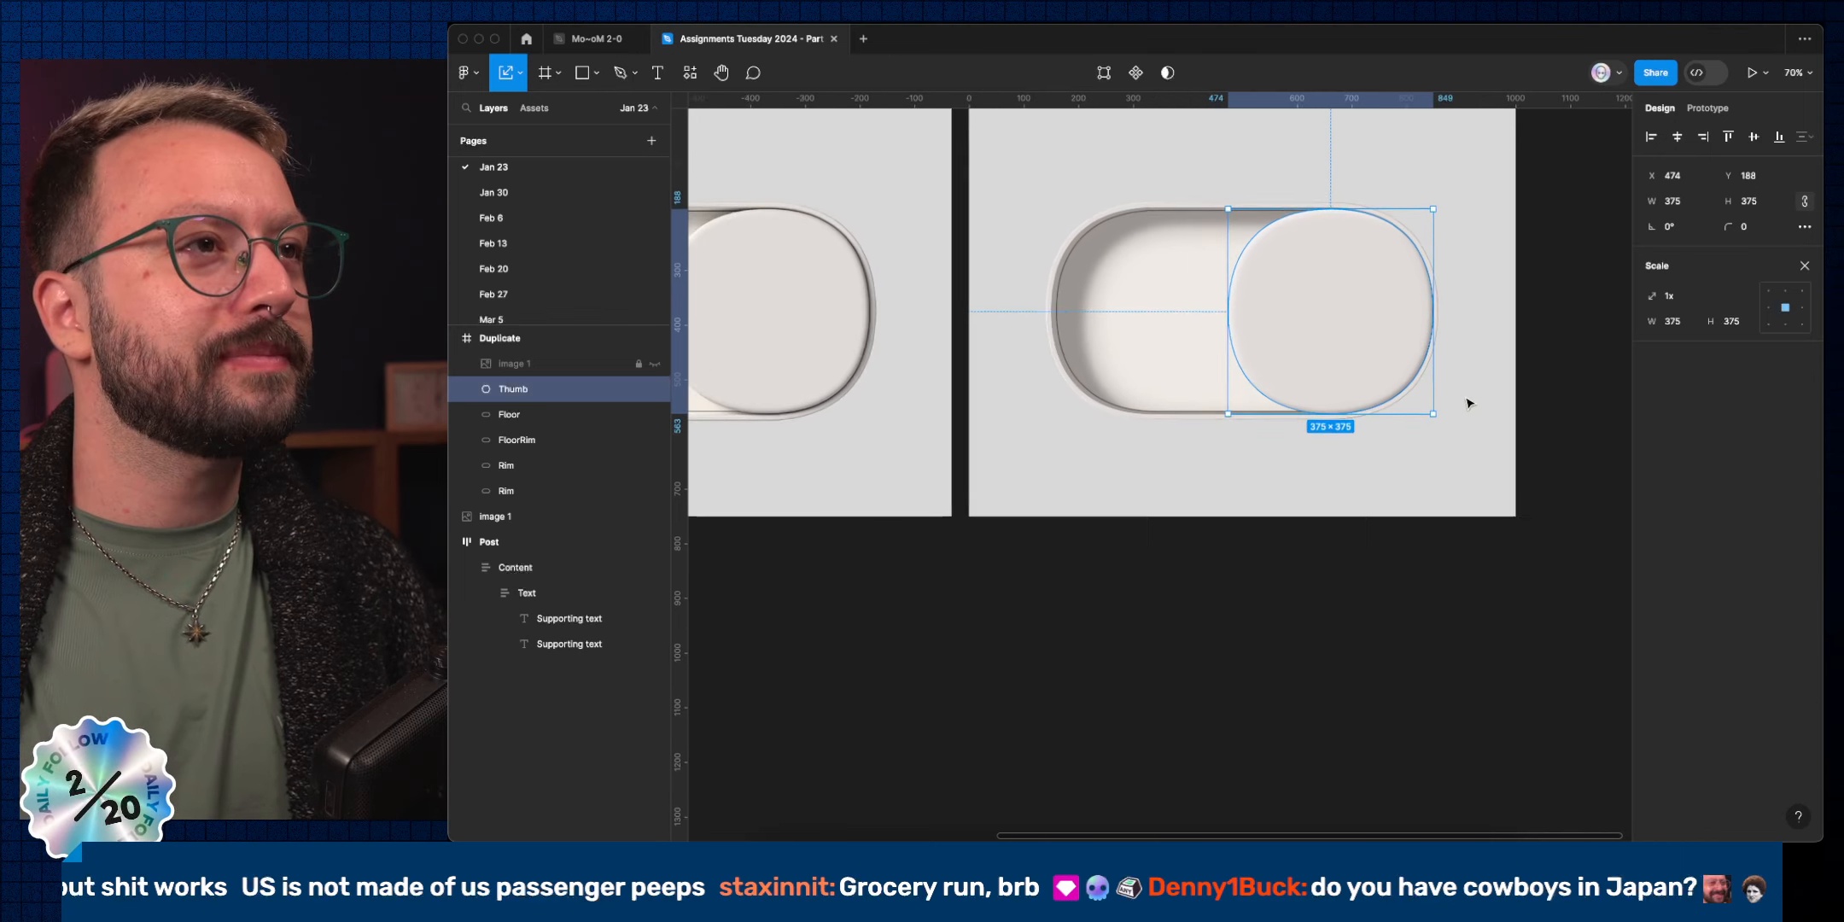
scroll(1468, 403, "down", 1)
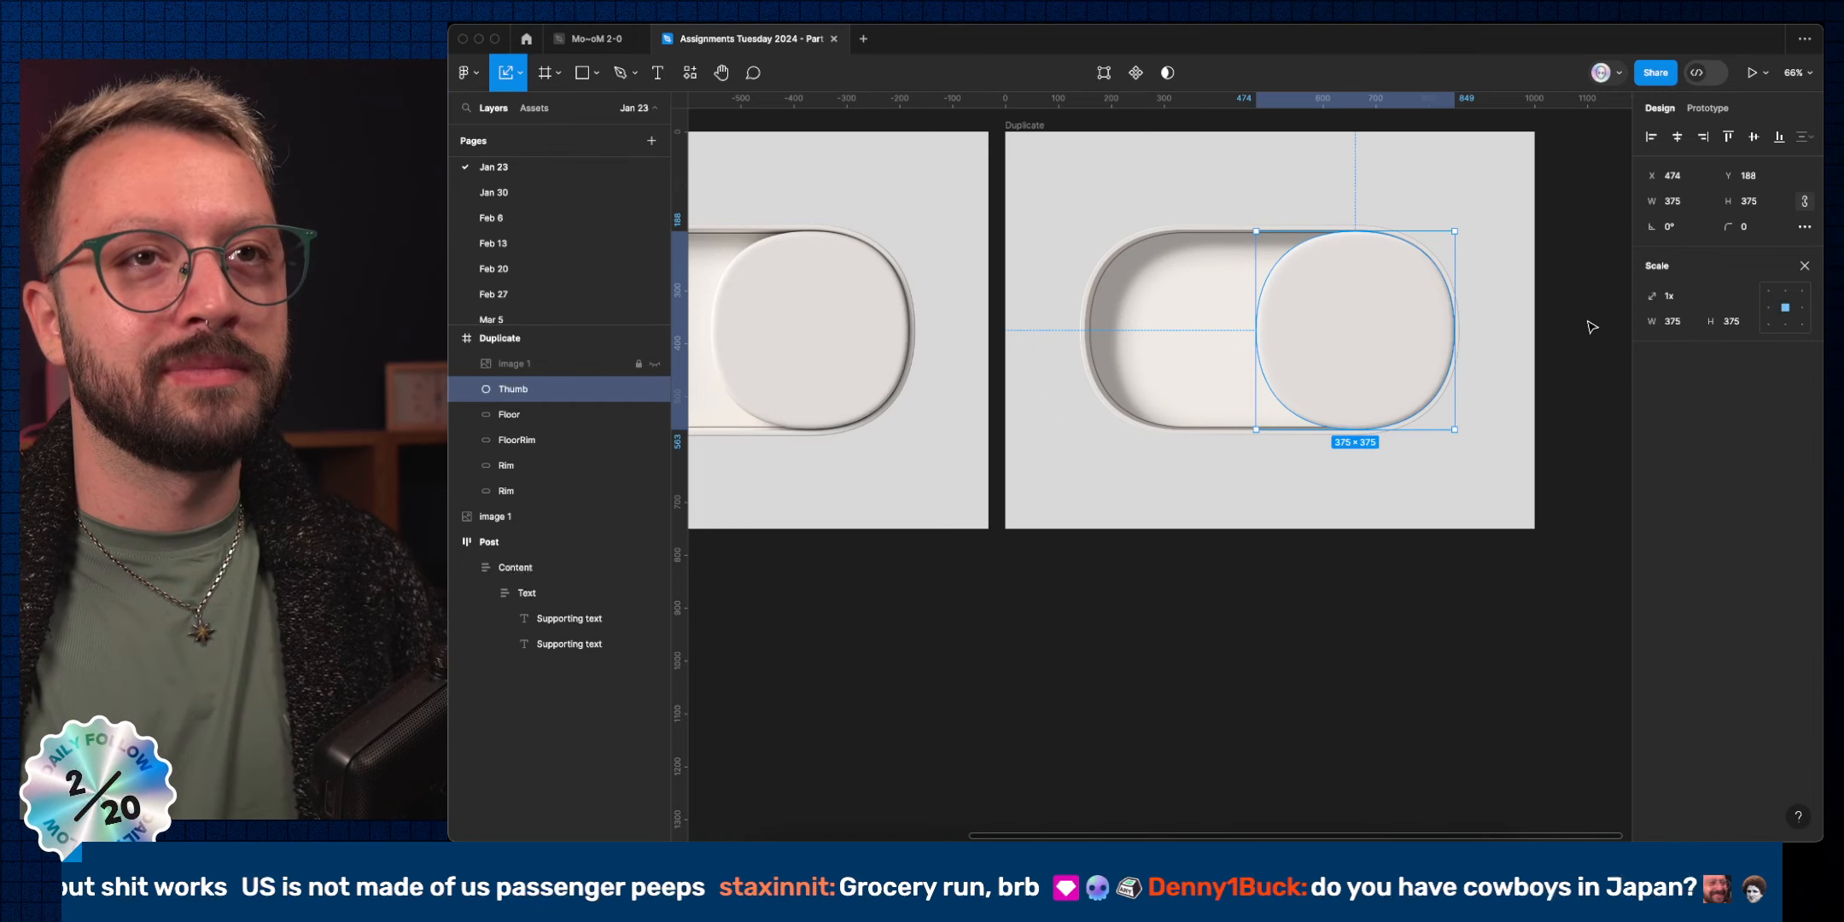
key("v")
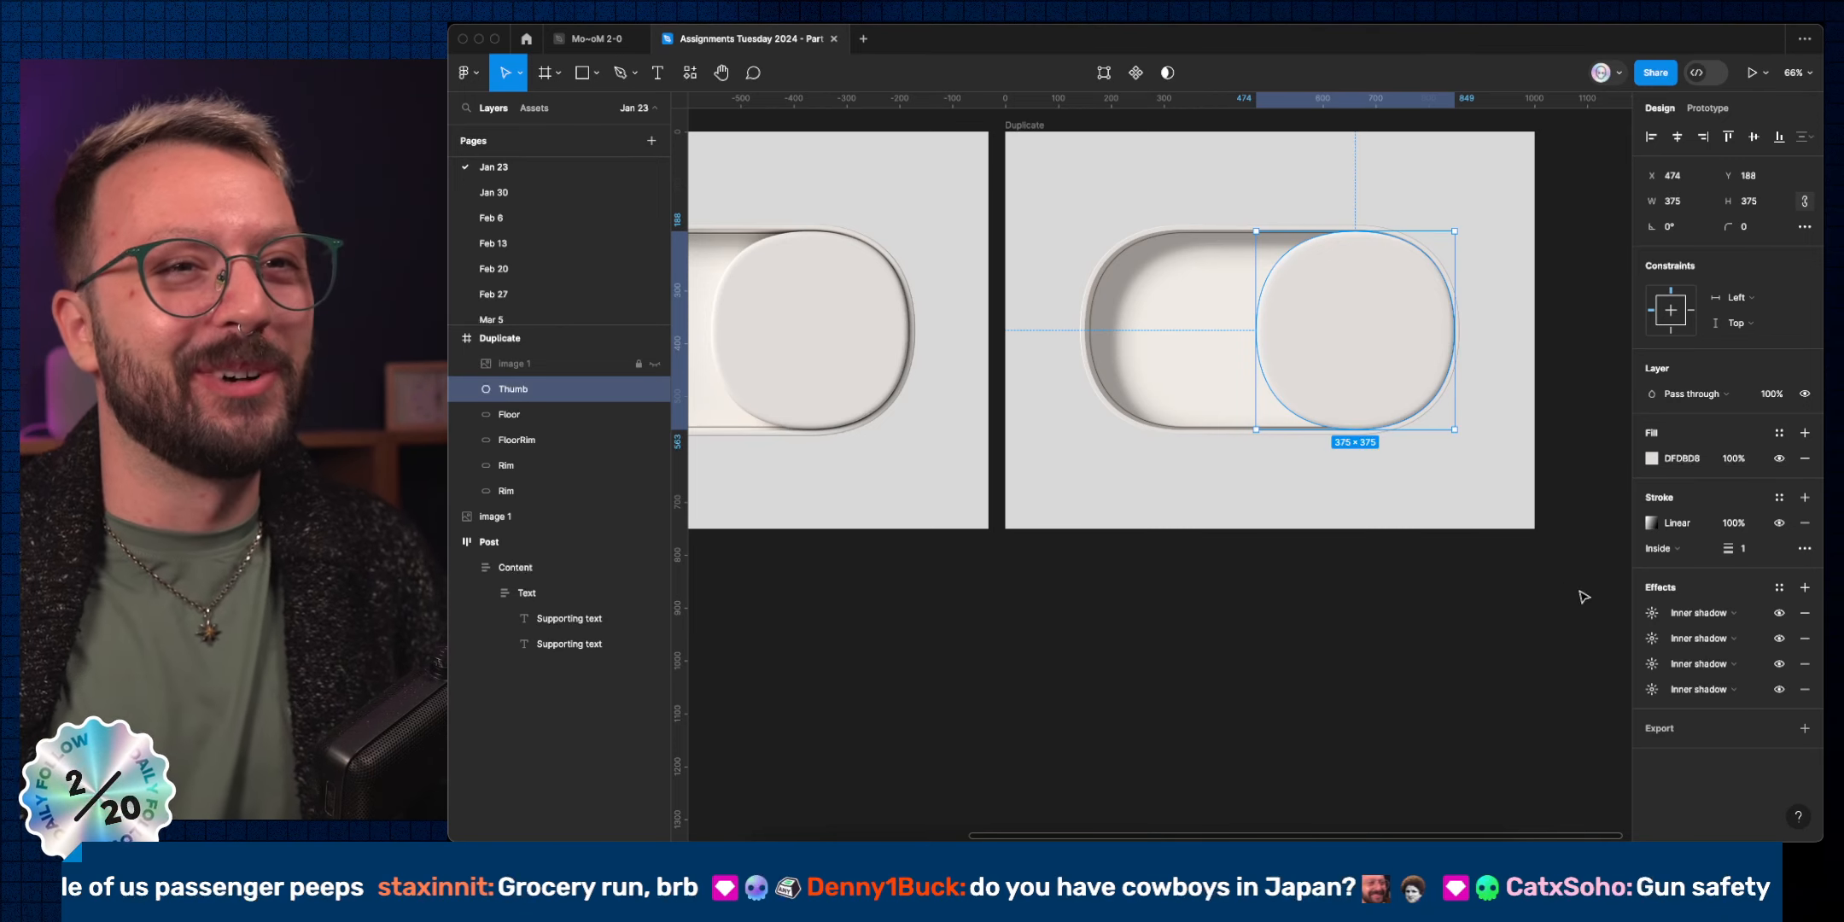
Sample the rim grey into the fourth inner shadow and lower its opacity to 60%.
left_click(1654, 690)
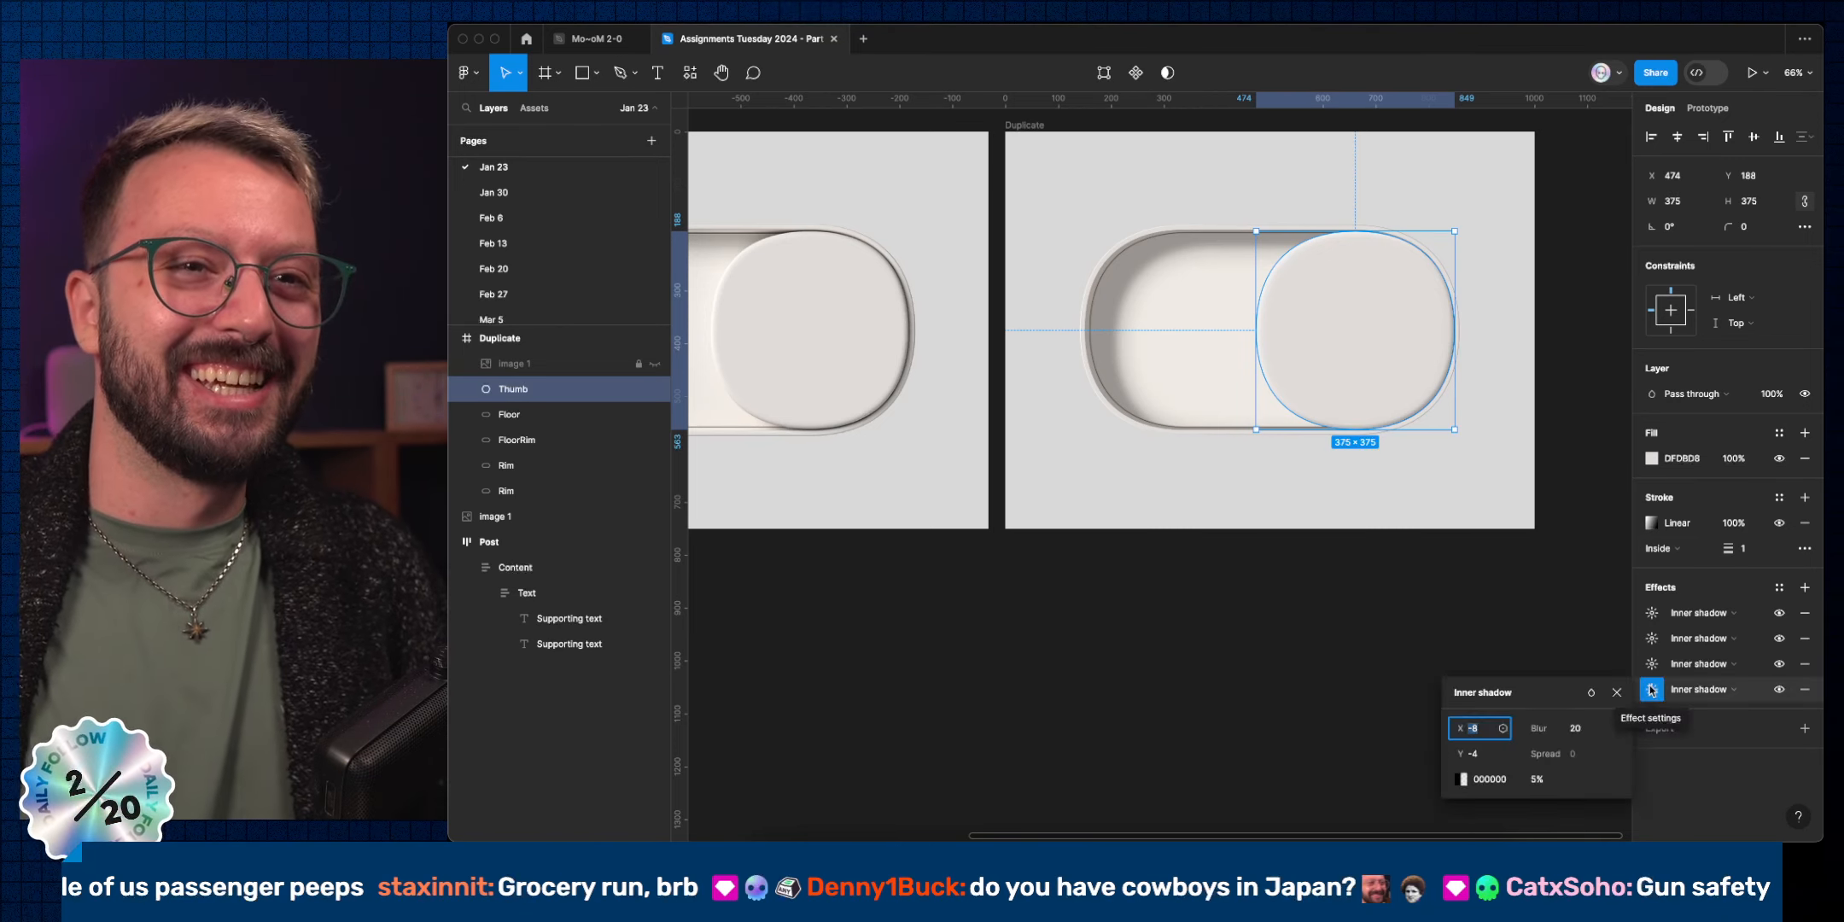
left_click(1462, 779)
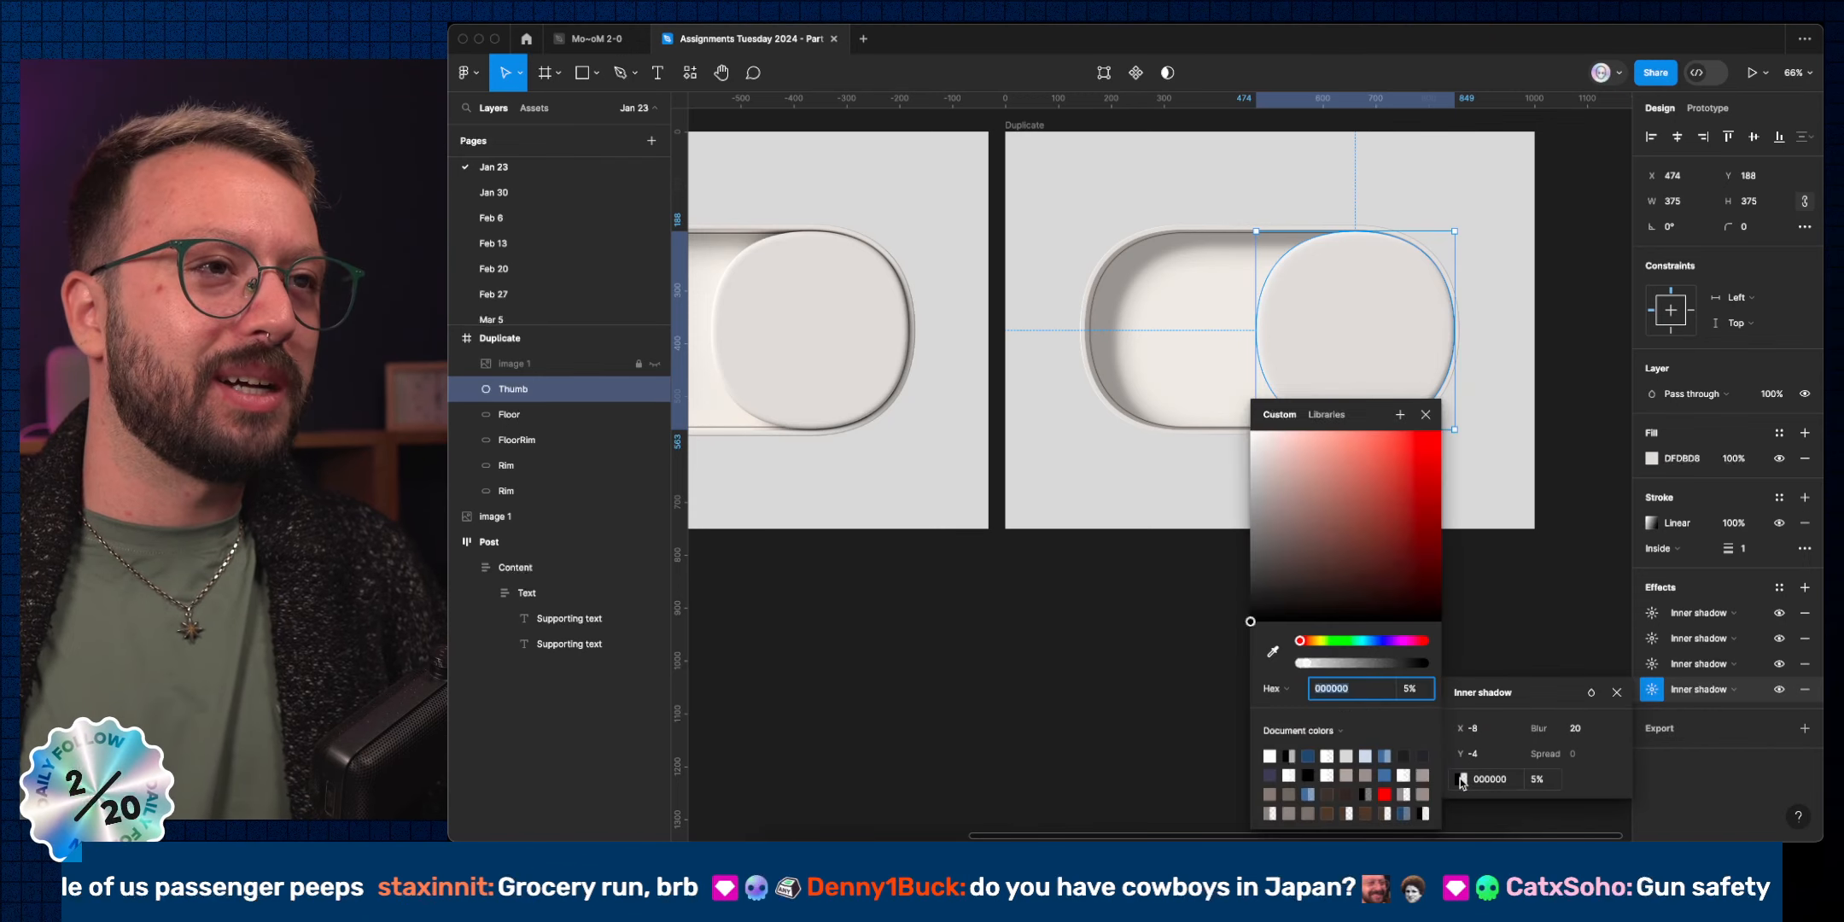
left_click(1272, 651)
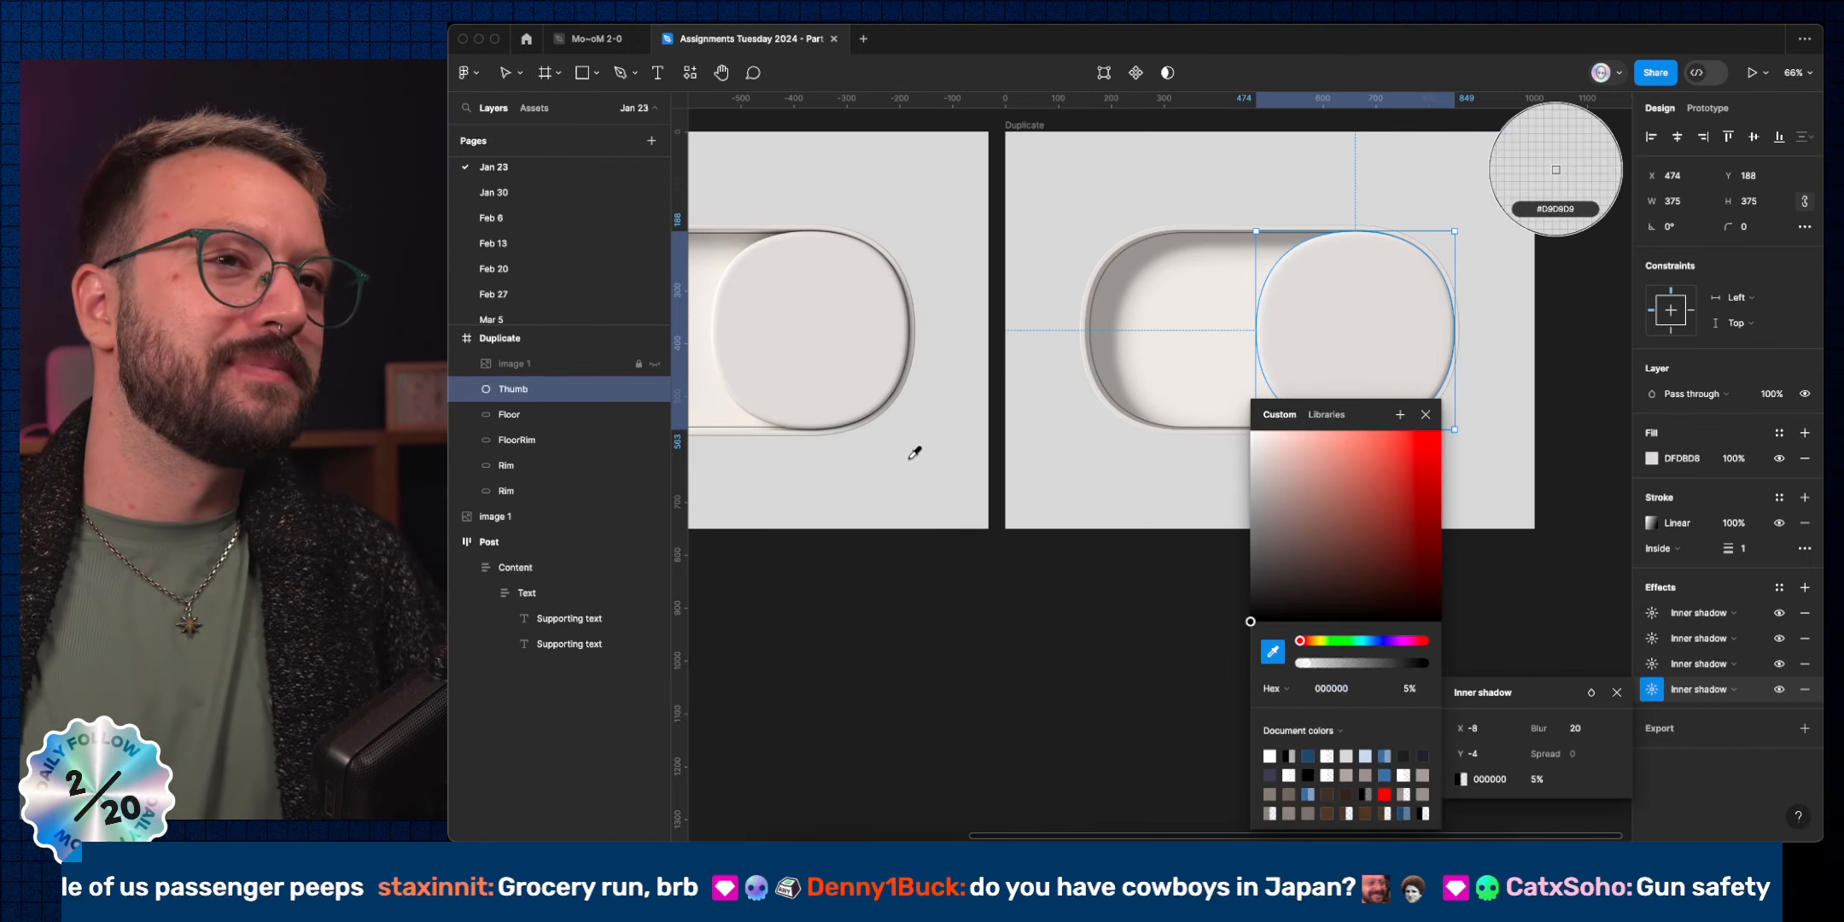
scroll(897, 428, "up", 10)
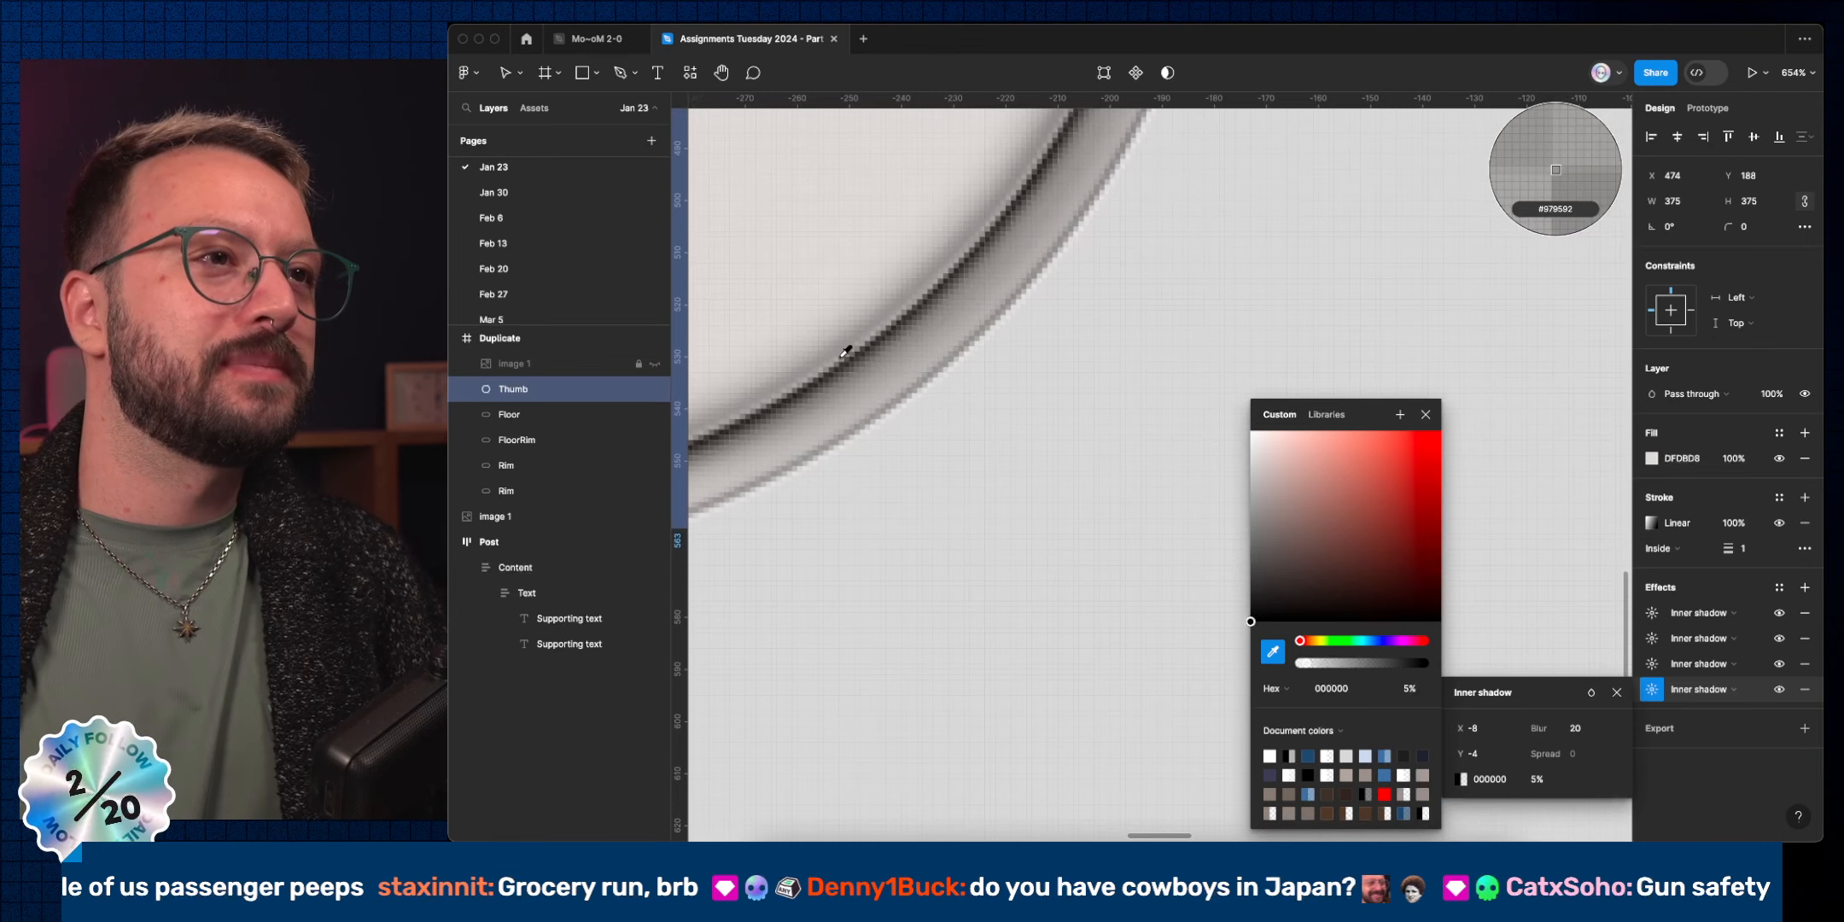
scroll(845, 352, "left", 5)
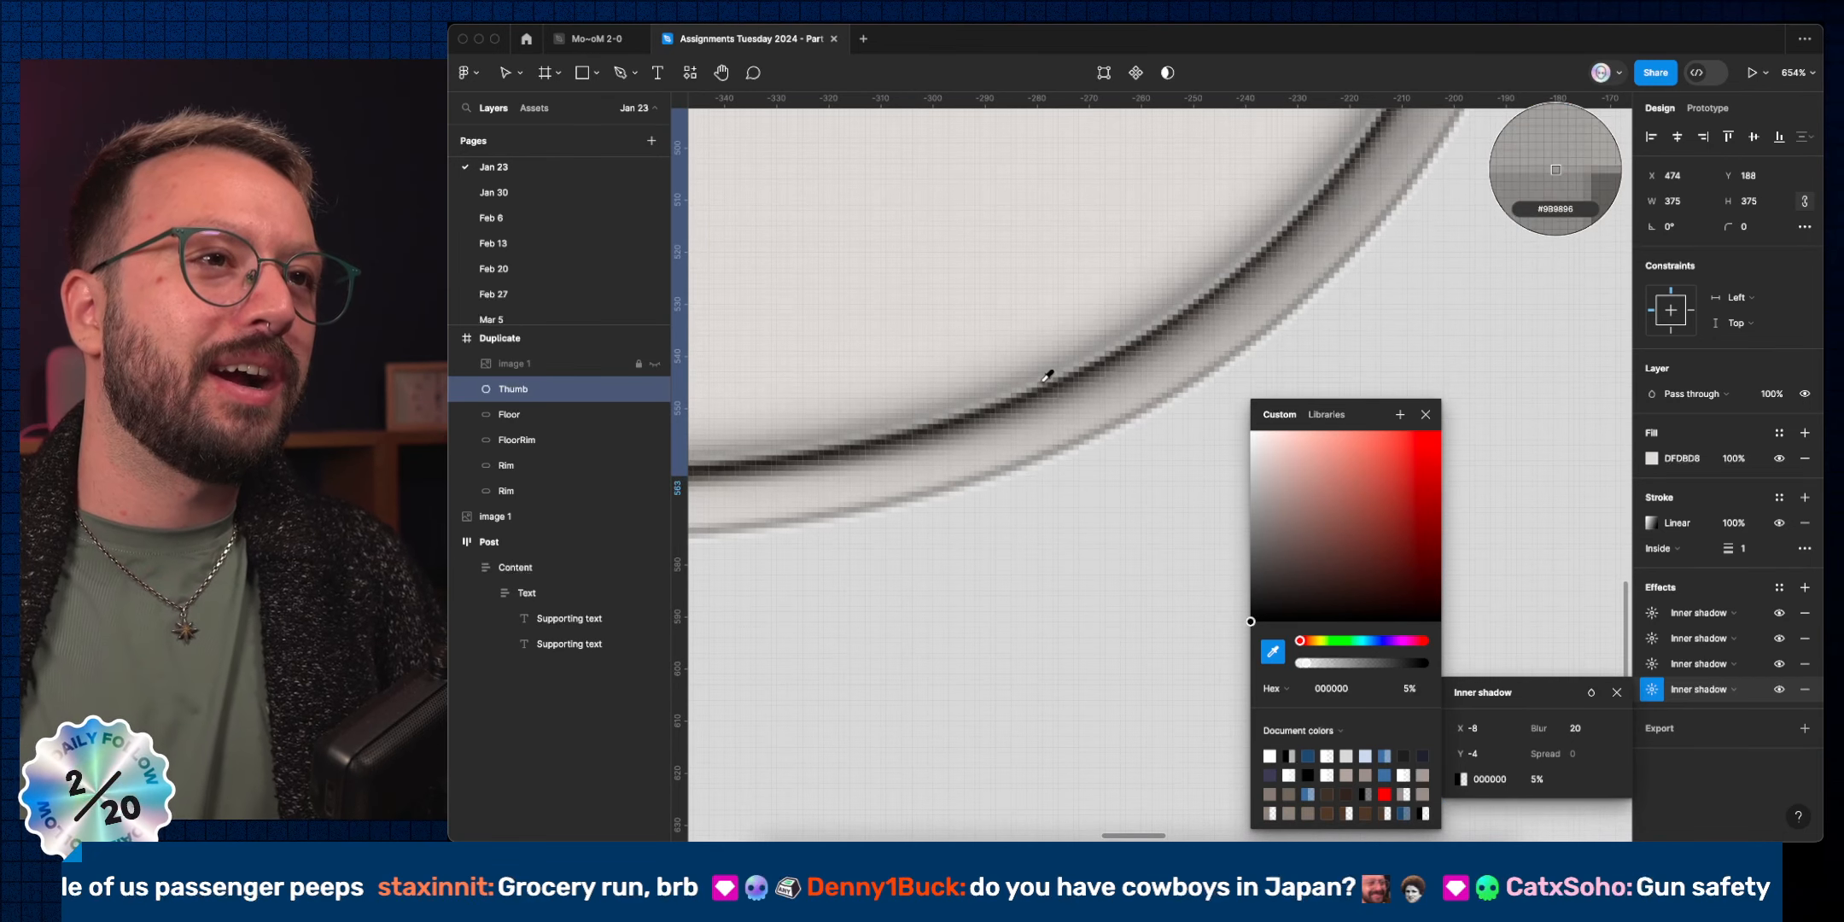
left_click(1066, 362)
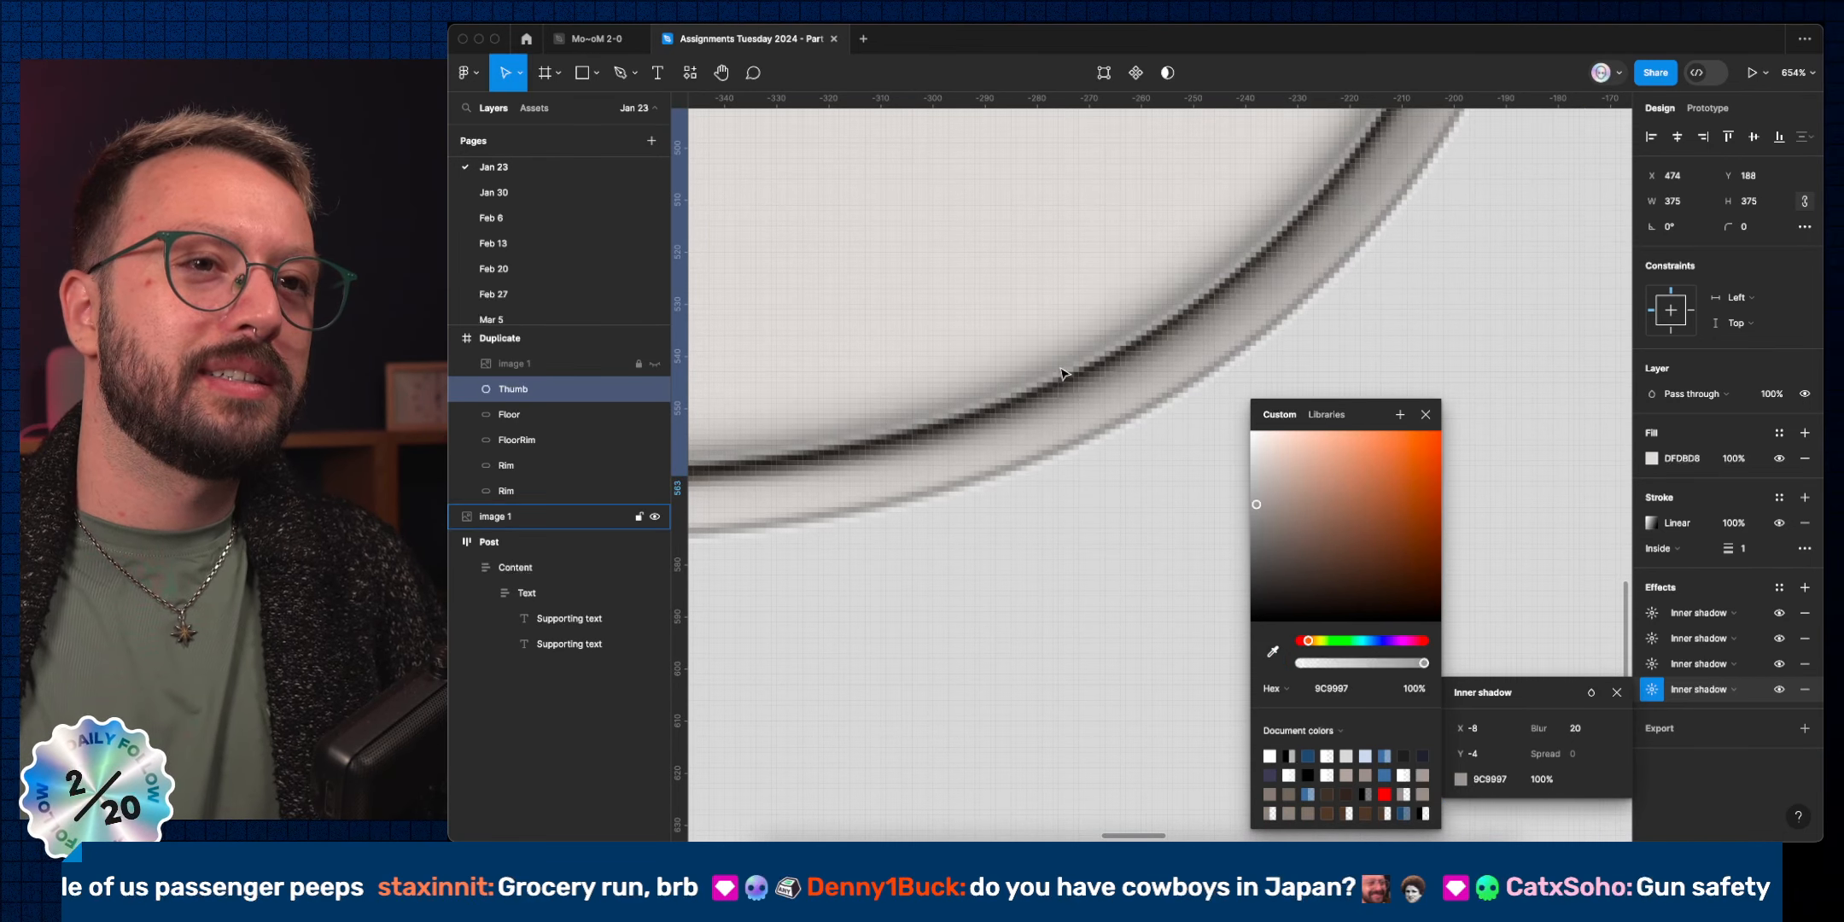
scroll(1144, 636, "down", 10)
scroll(1144, 636, "right", 10)
scroll(1144, 635, "down", 4)
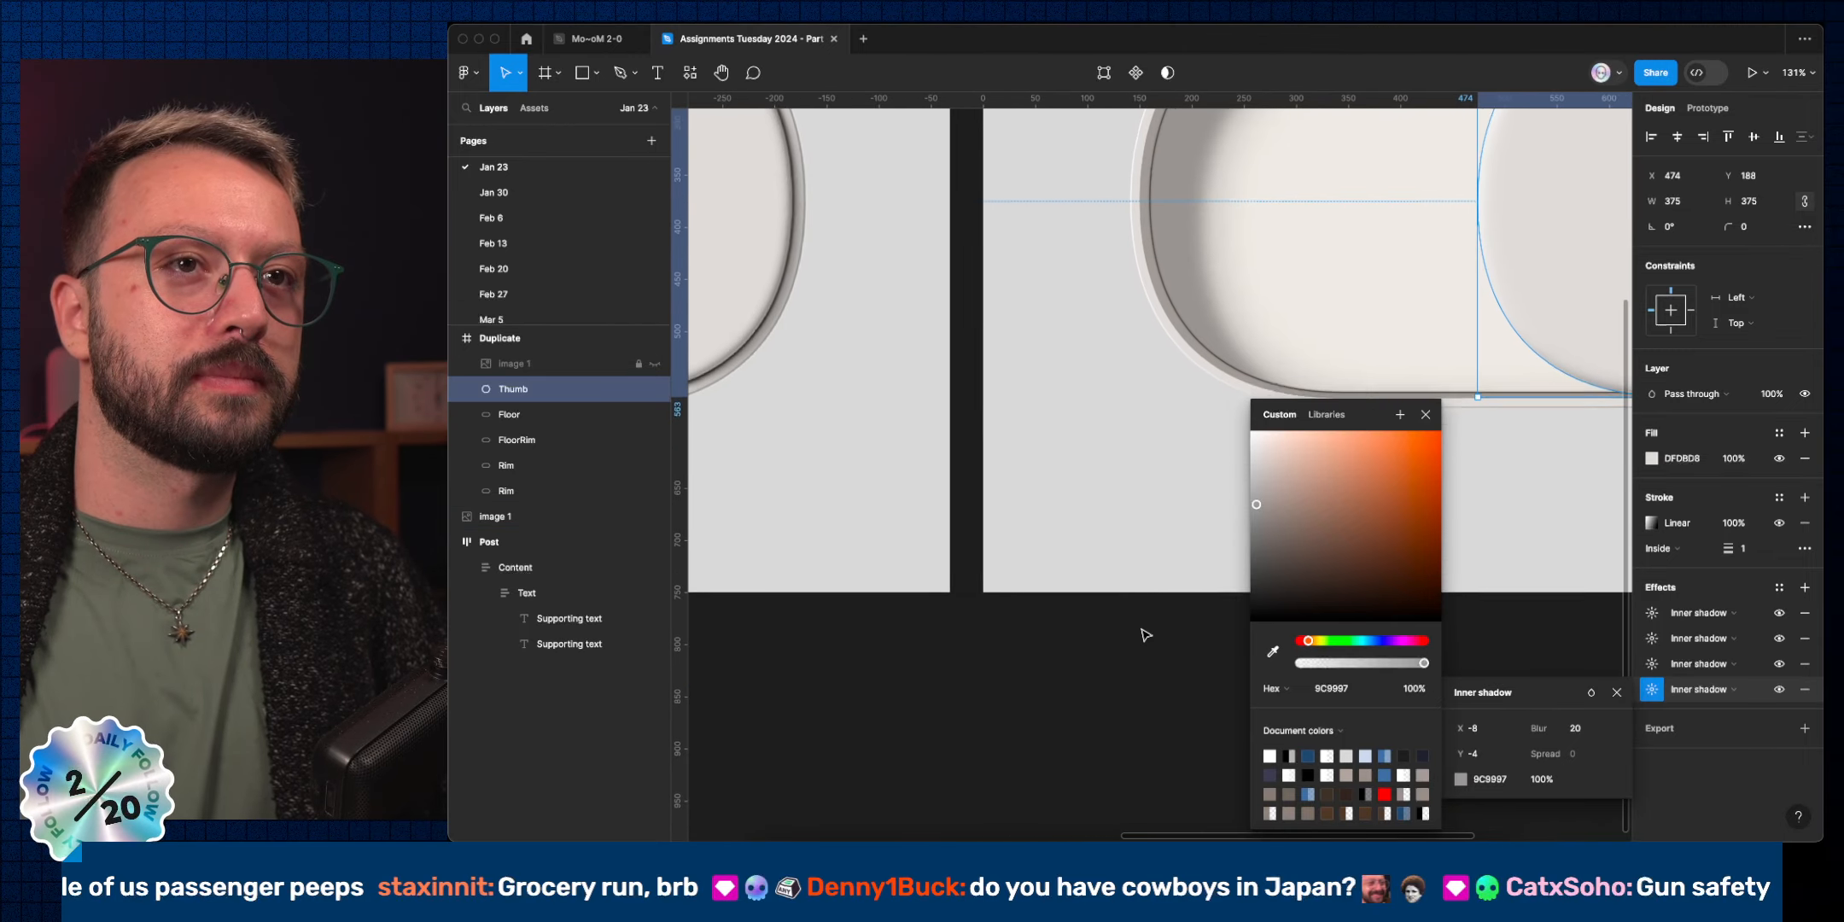
scroll(1142, 632, "up", 5)
scroll(1138, 663, "down", 3)
scroll(1138, 662, "left", 5)
scroll(1138, 663, "down", 2)
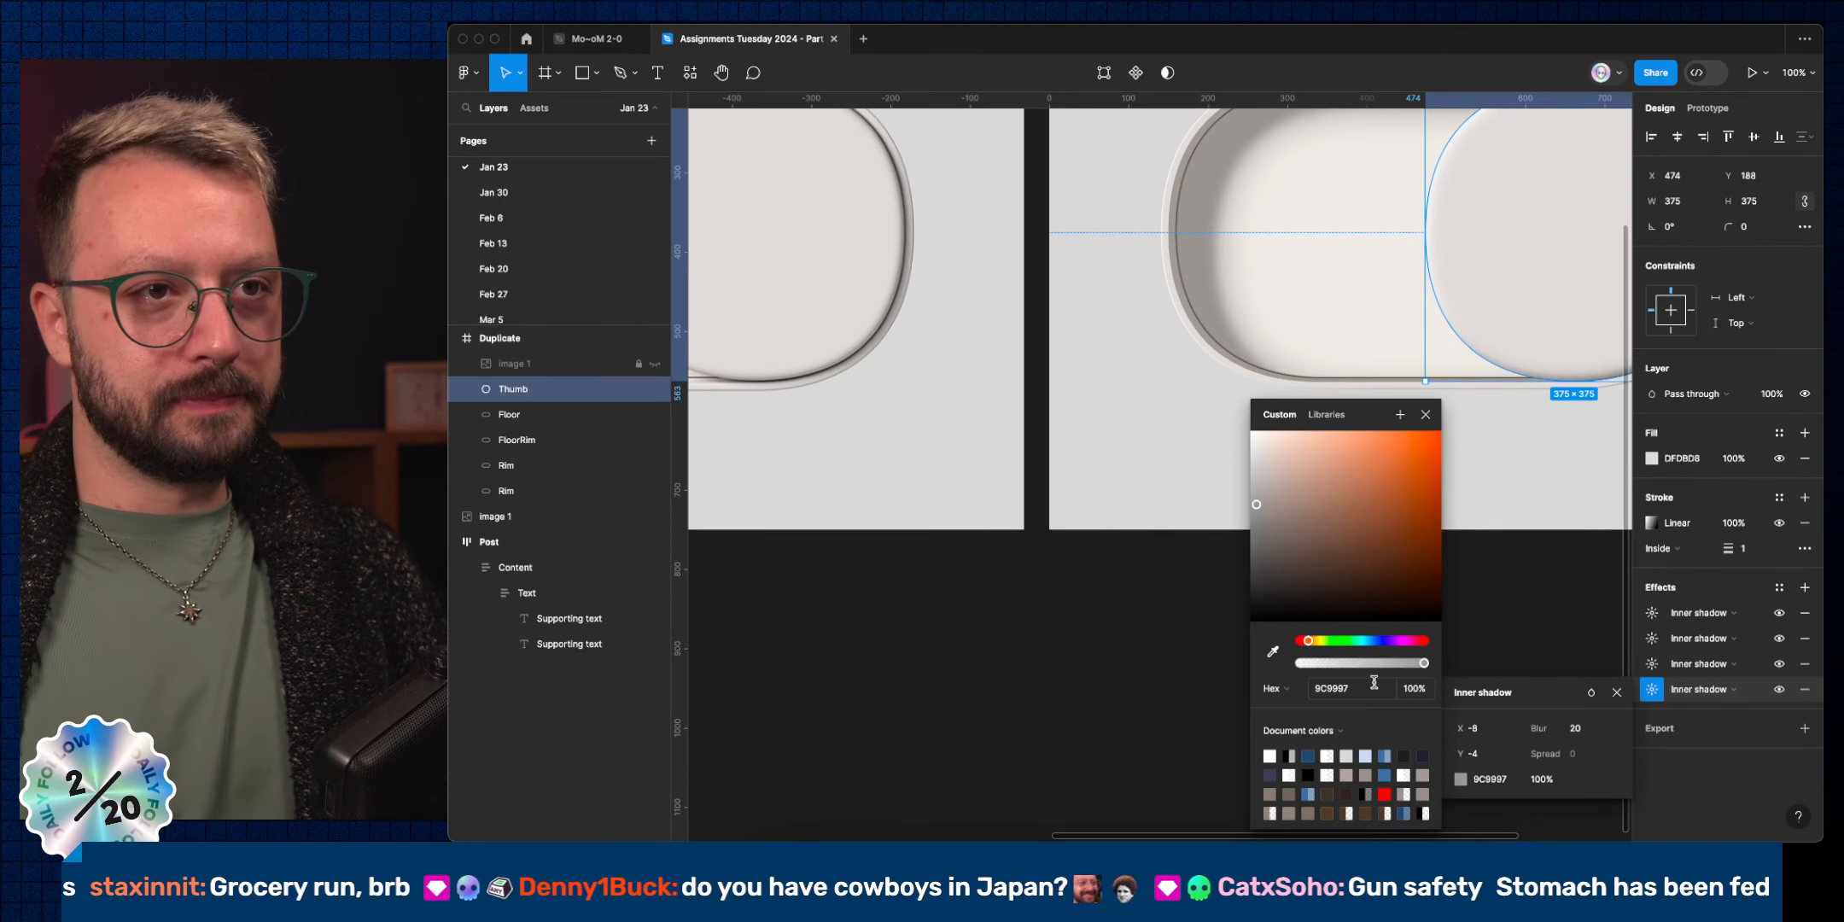
left_click(1534, 779)
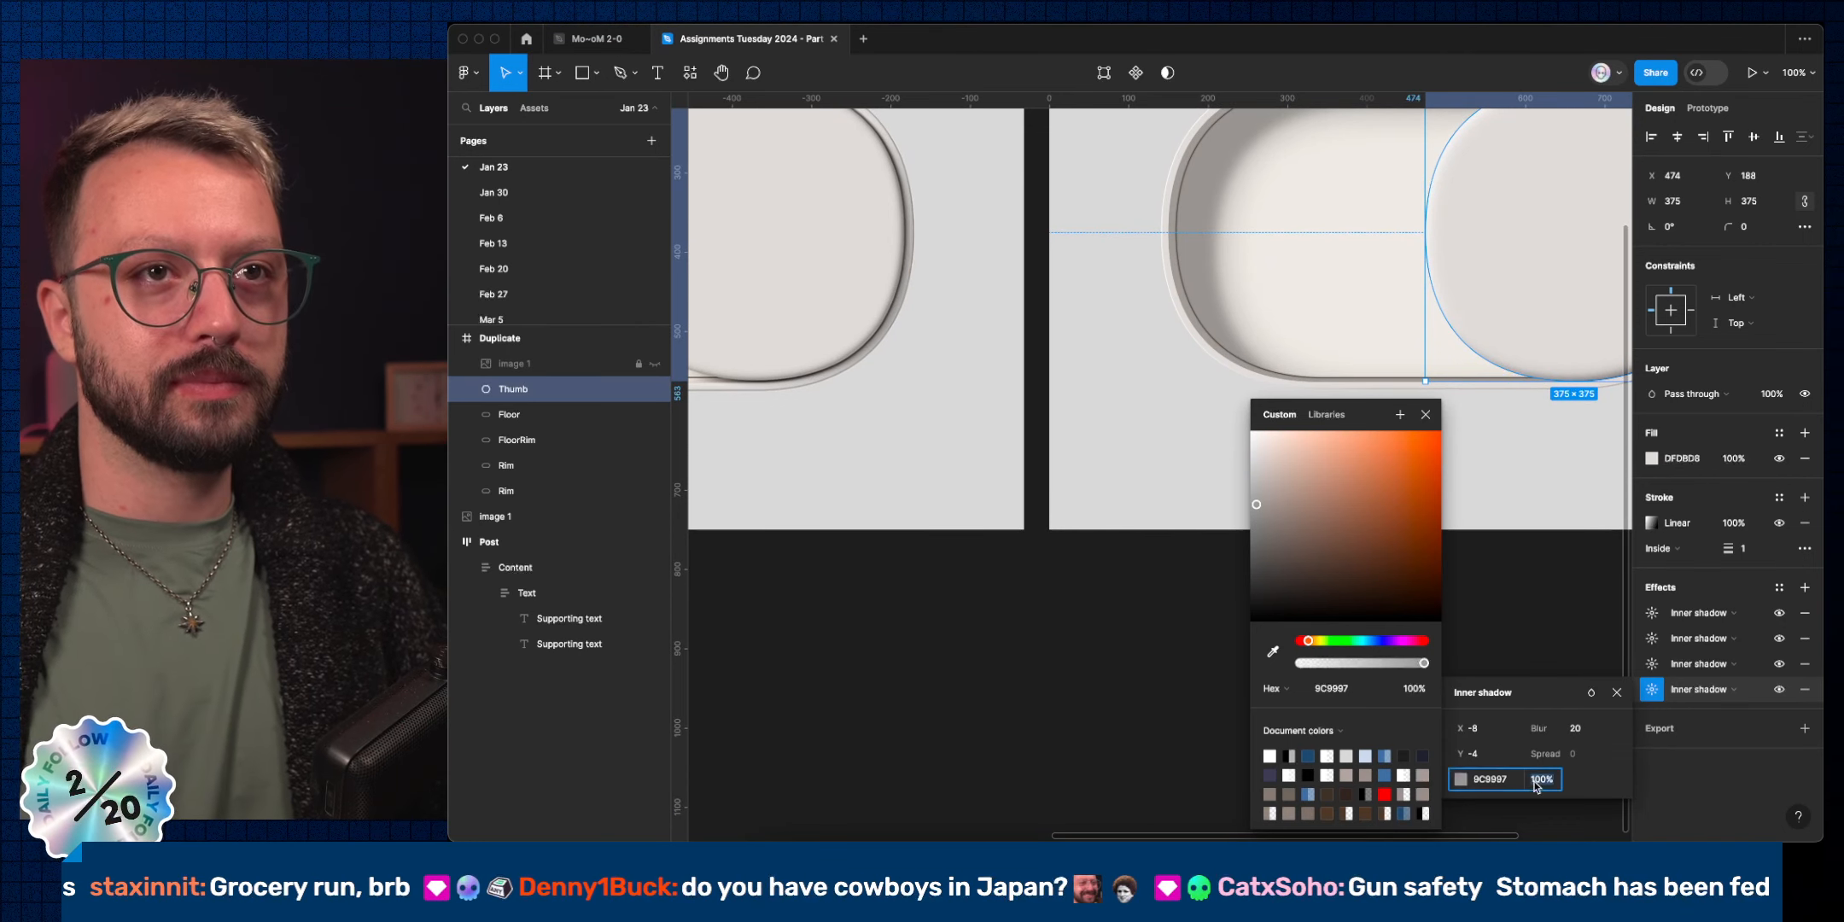
key("shift+Down")
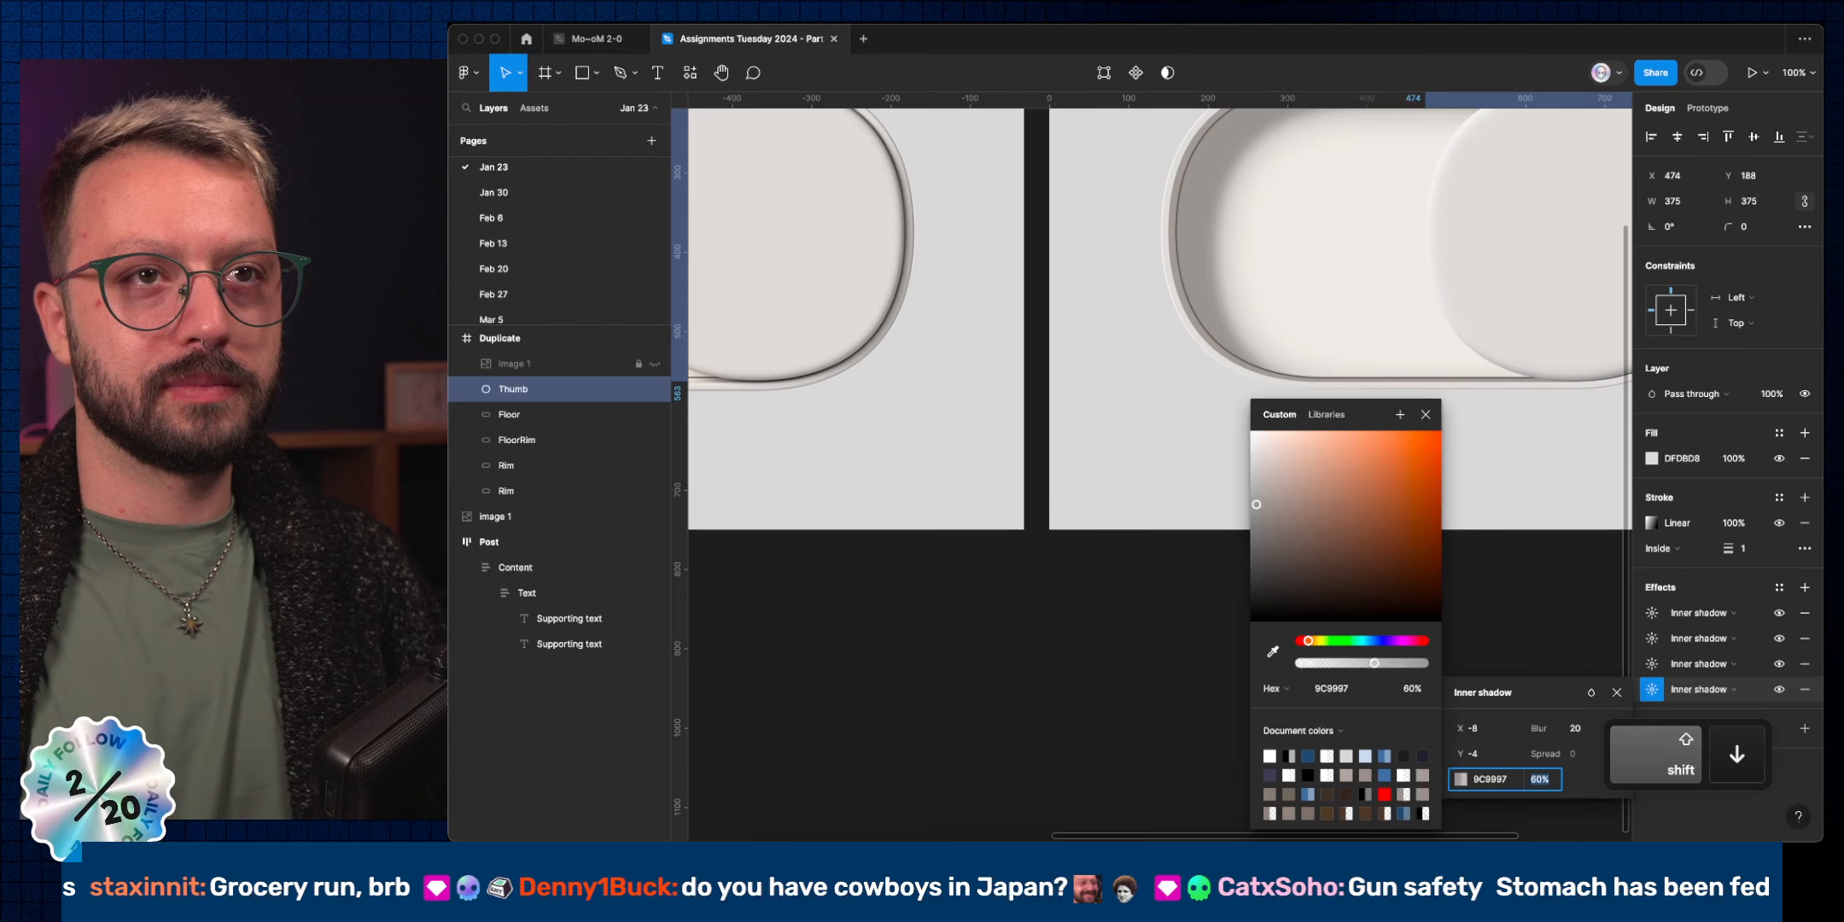
Set the third inner shadow's colour to the rim grey 93918E at 100%.
left_click(1652, 663)
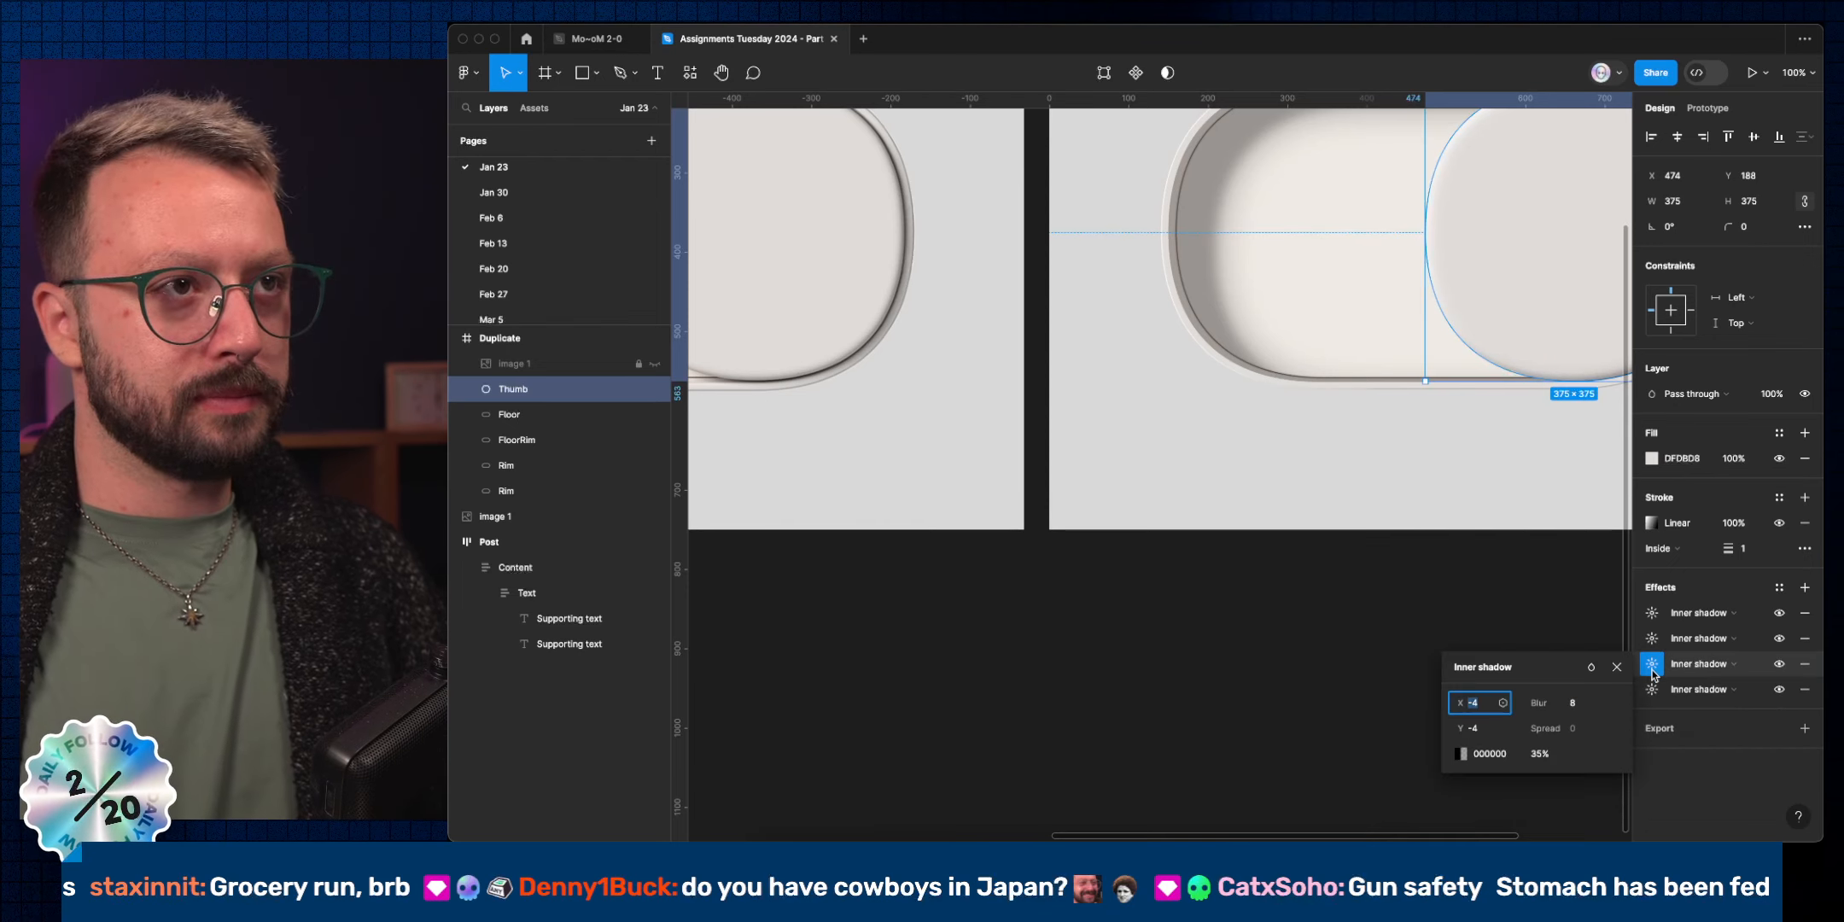
left_click(1458, 755)
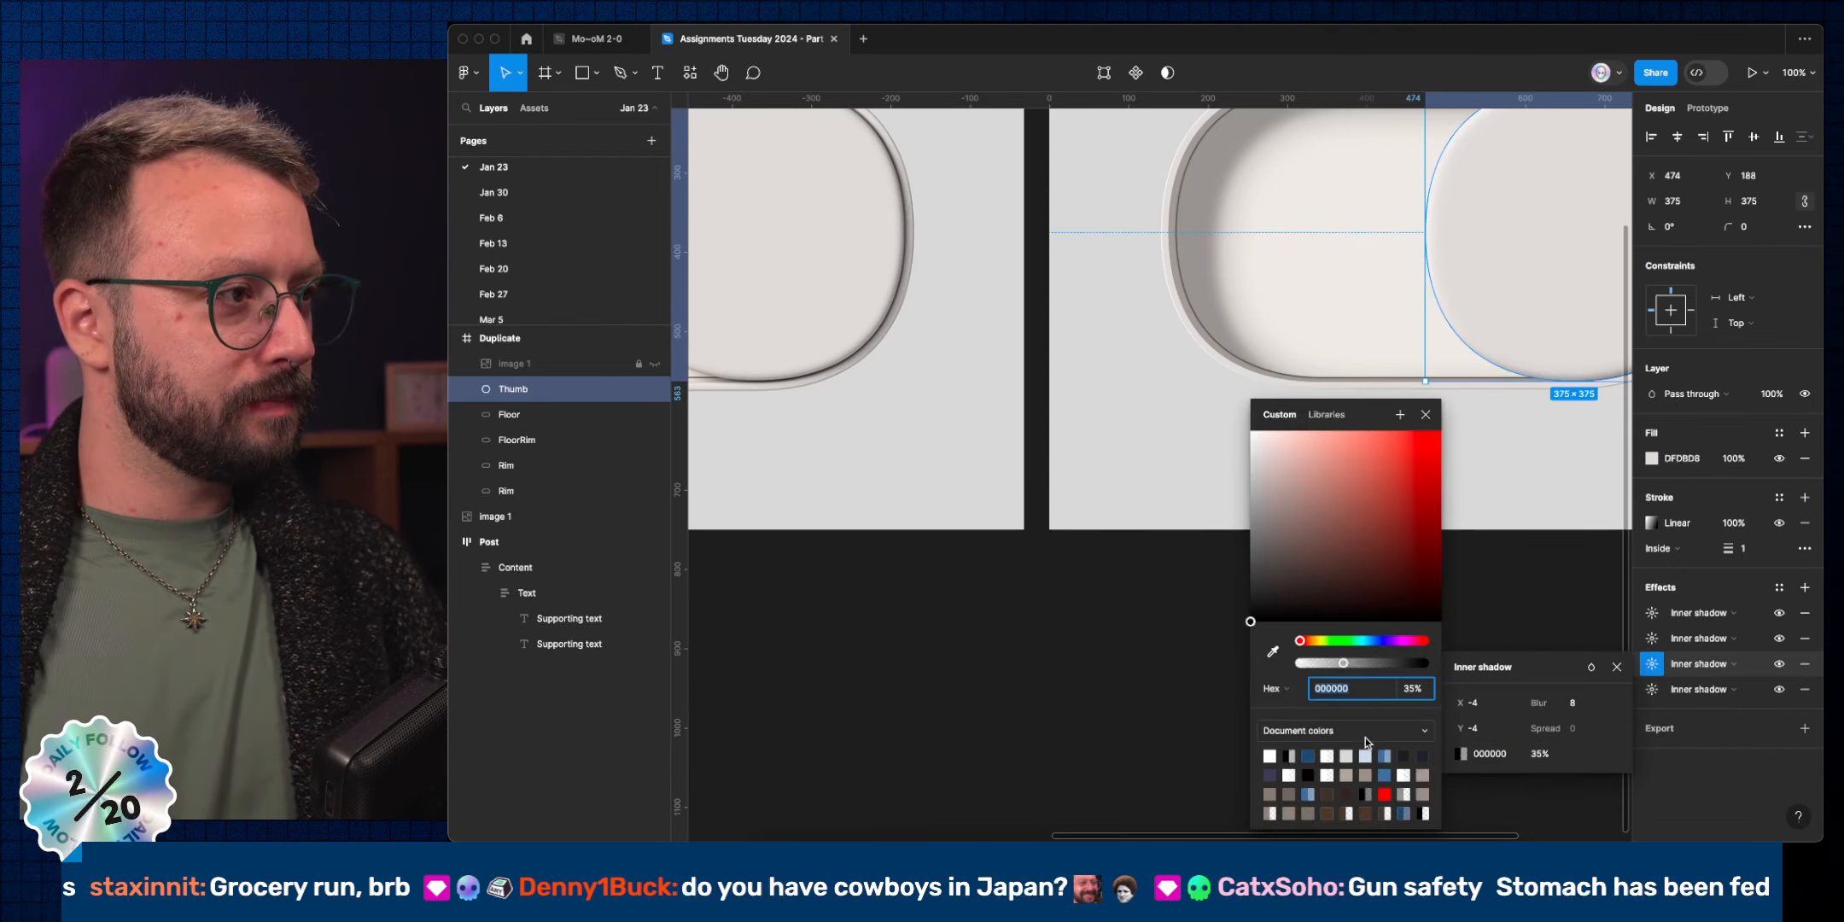
left_click(1272, 651)
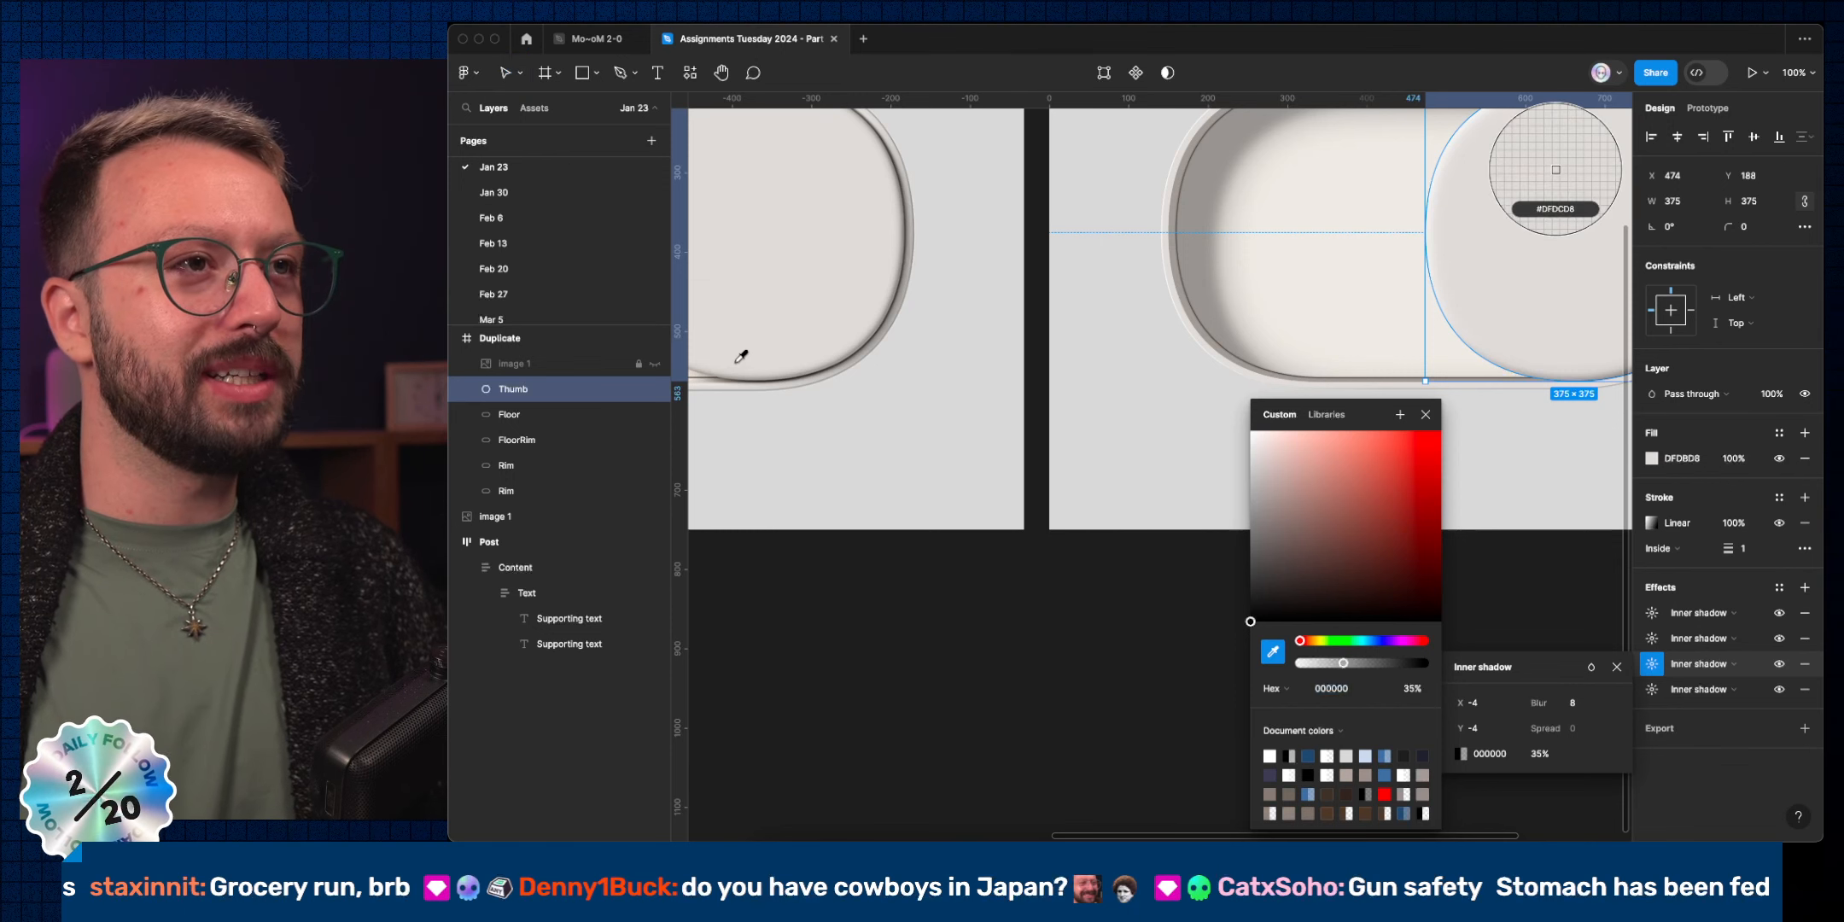
scroll(888, 287, "up", 10)
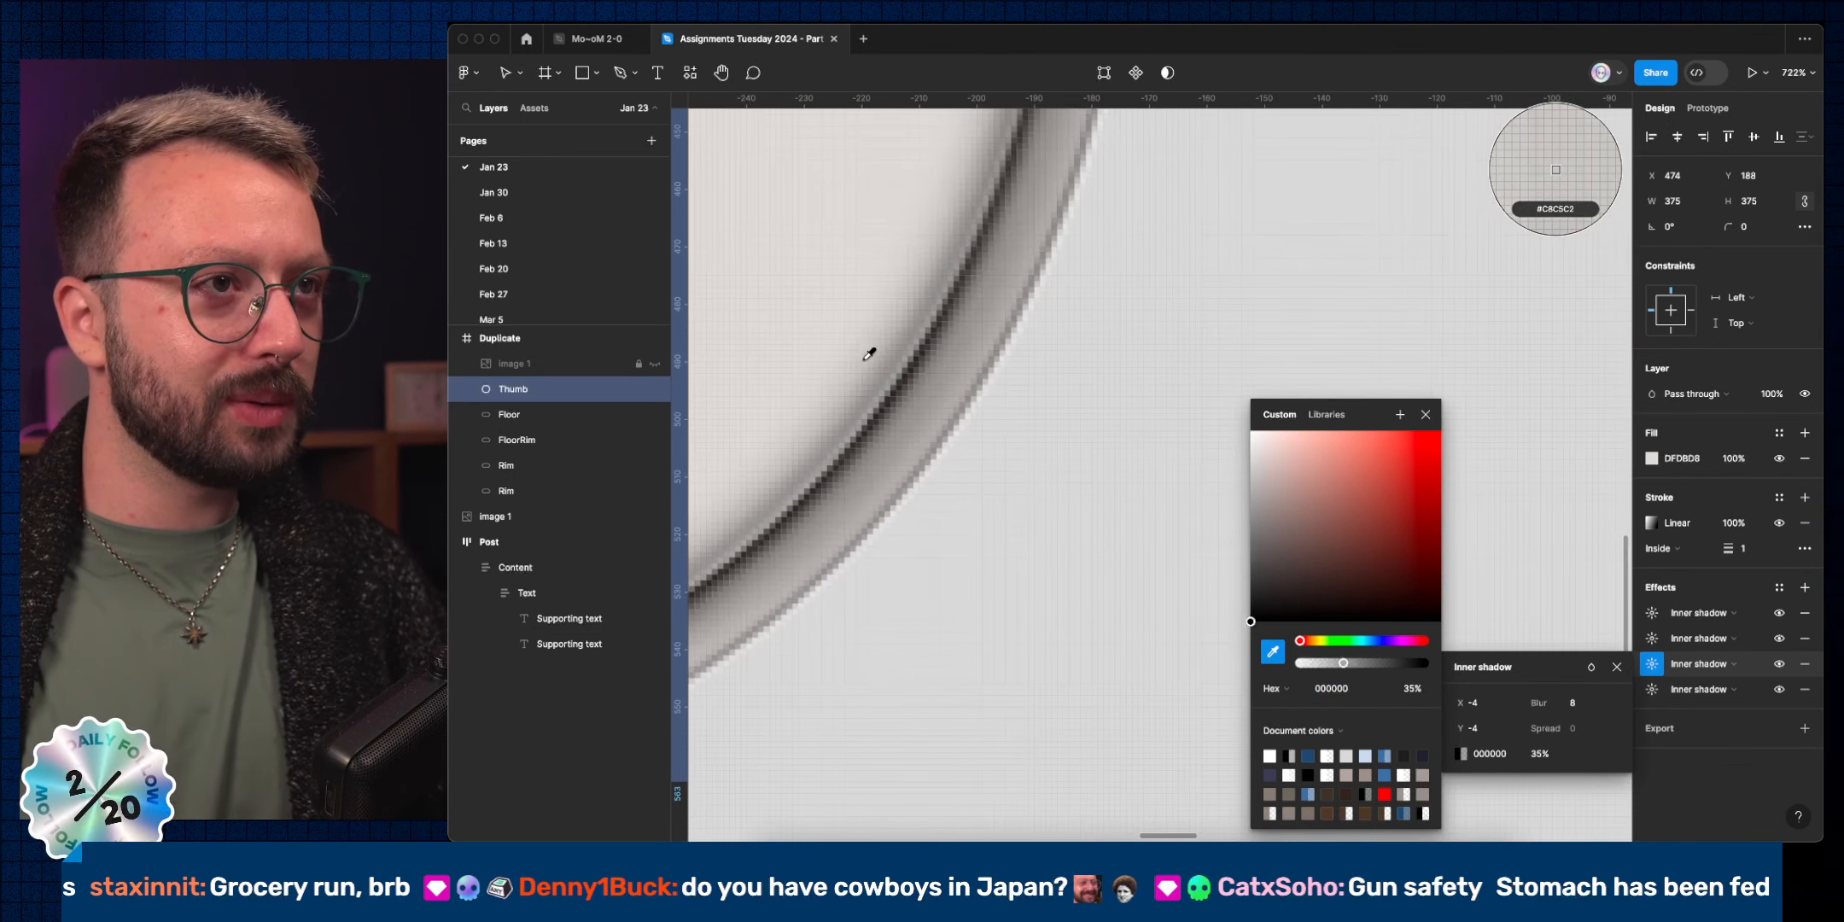
left_click(879, 391)
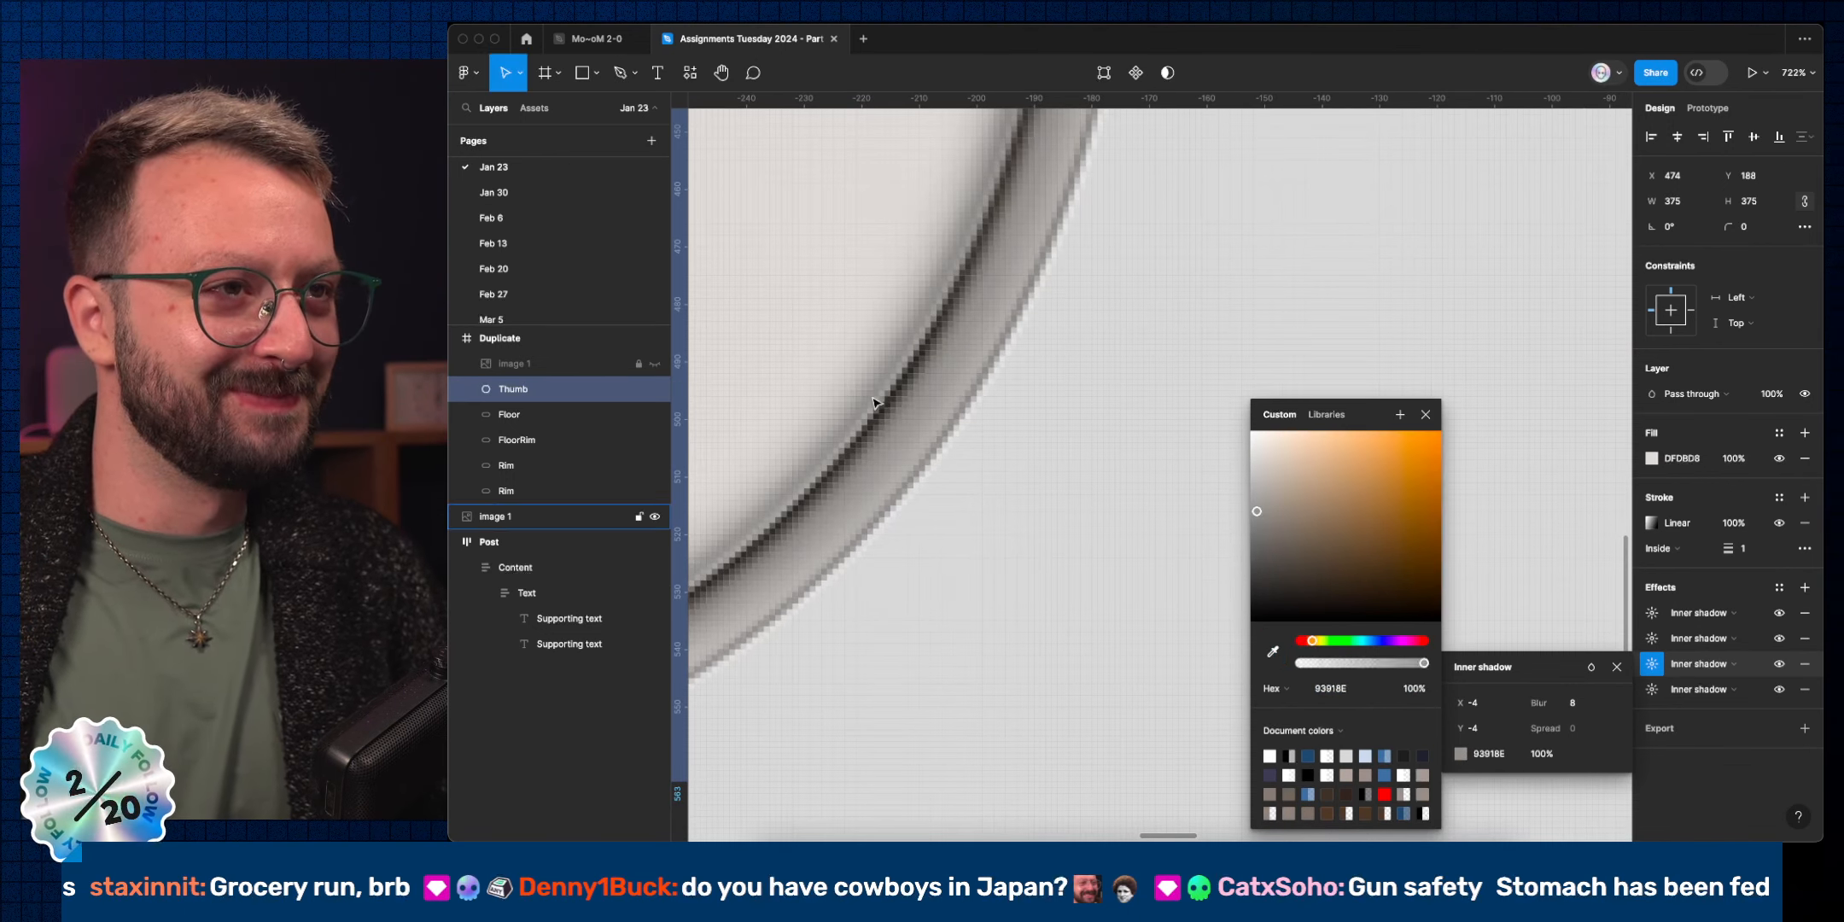
scroll(902, 387, "down", 10)
scroll(902, 387, "down", 5)
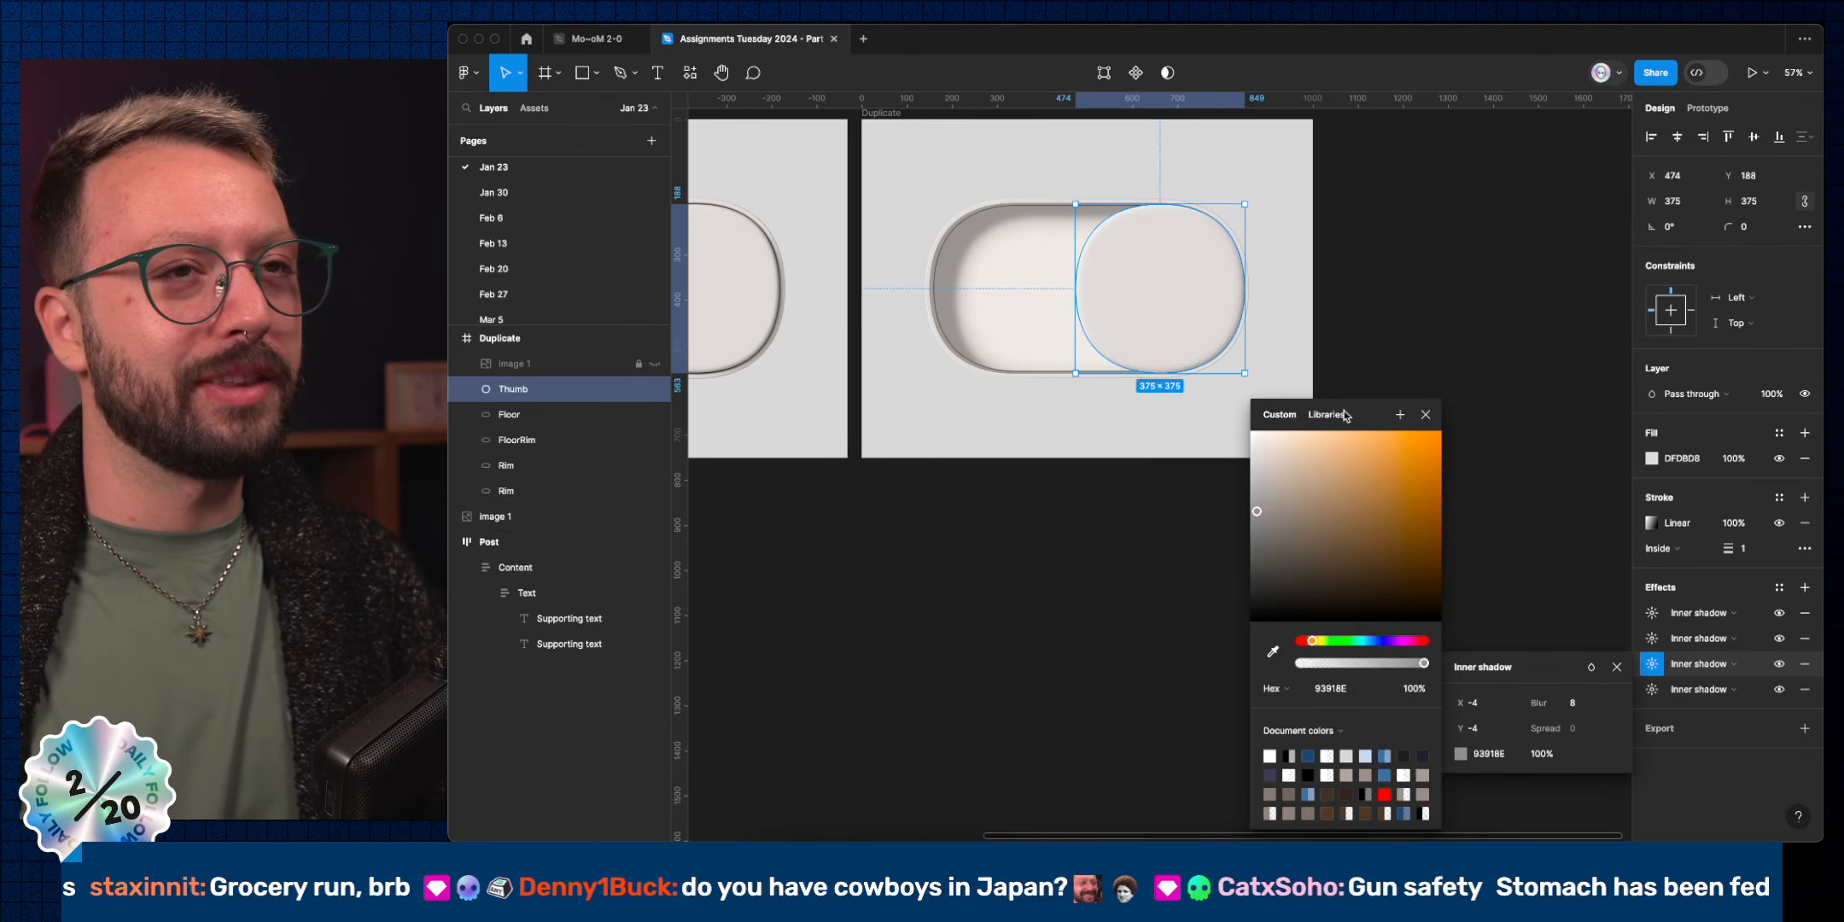
left_click(1421, 416)
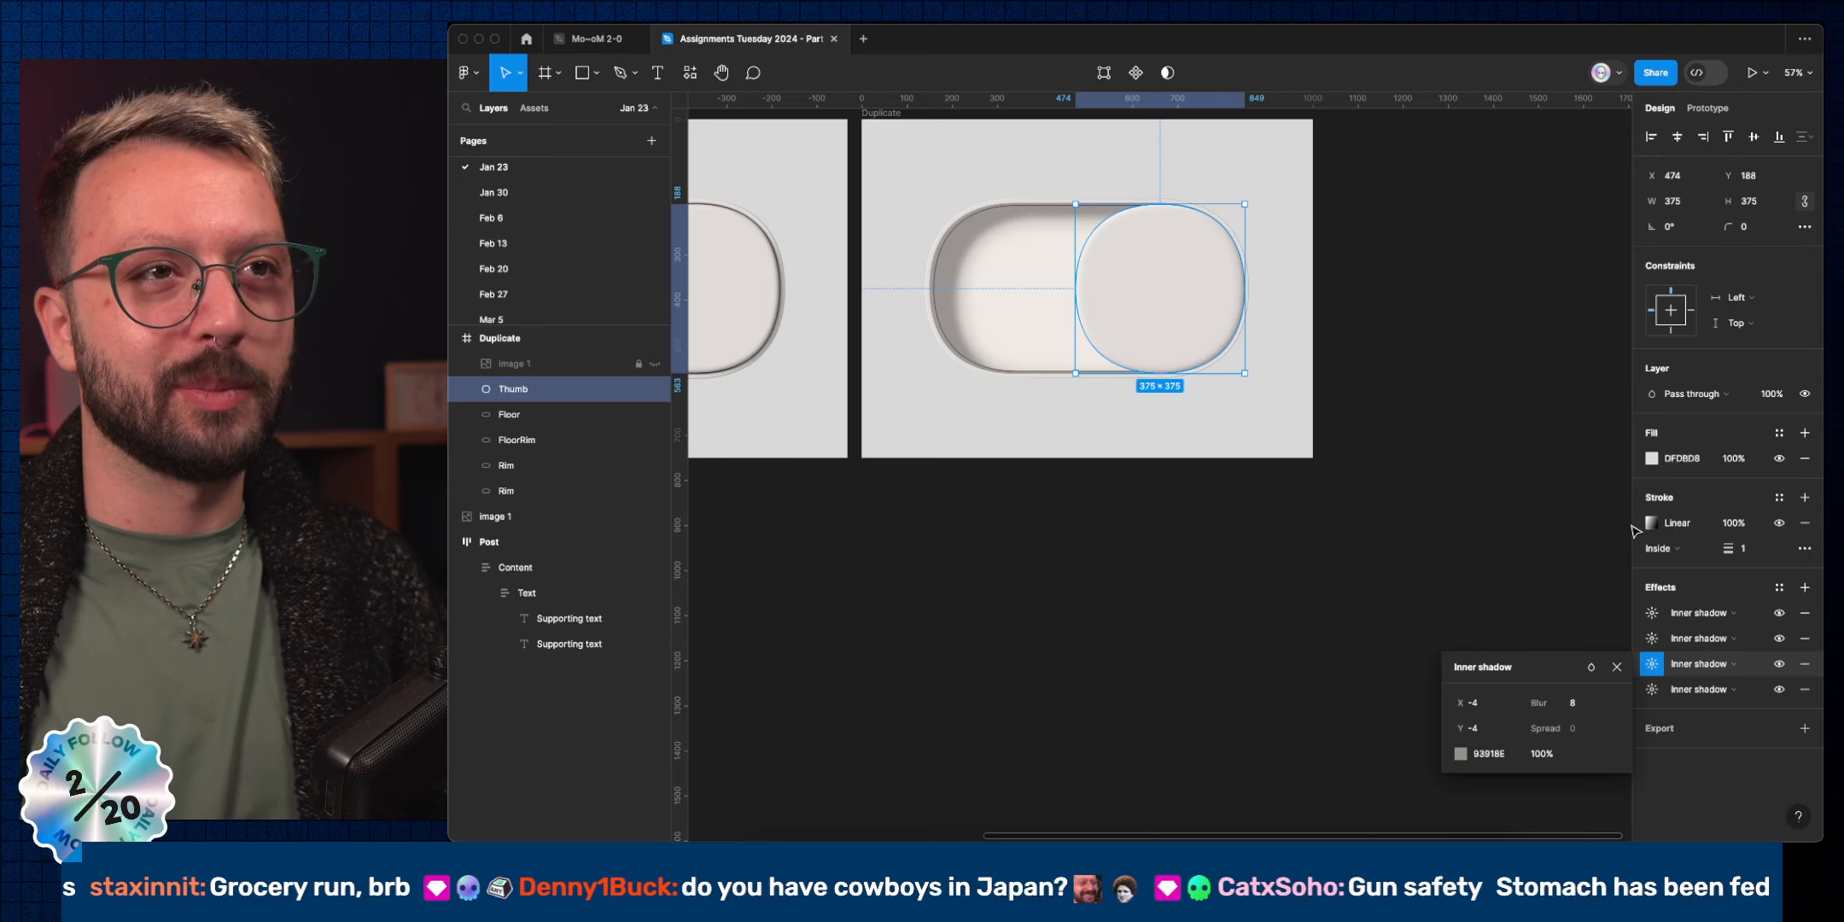
Set the Thumb's stroke weight to 2 and deselect to preview the toggle.
key("shift+Up")
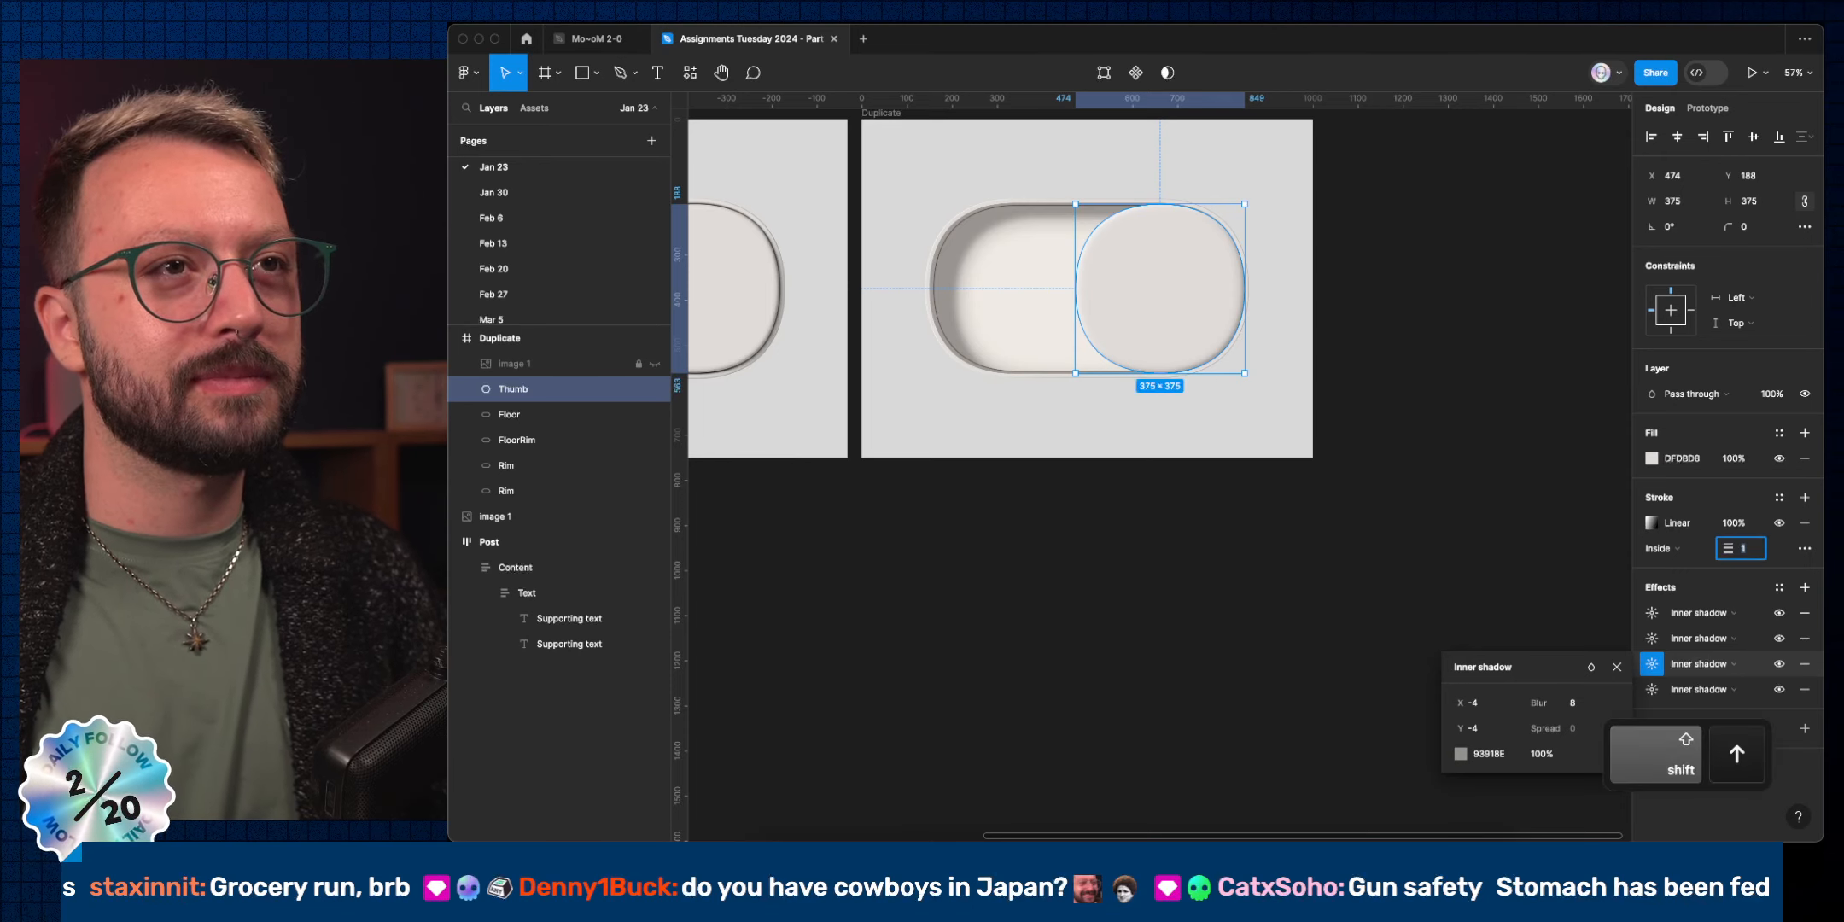
key("Down")
key("Down")
key("Down")
key("Down")
key("Down")
key("Down")
key("Down")
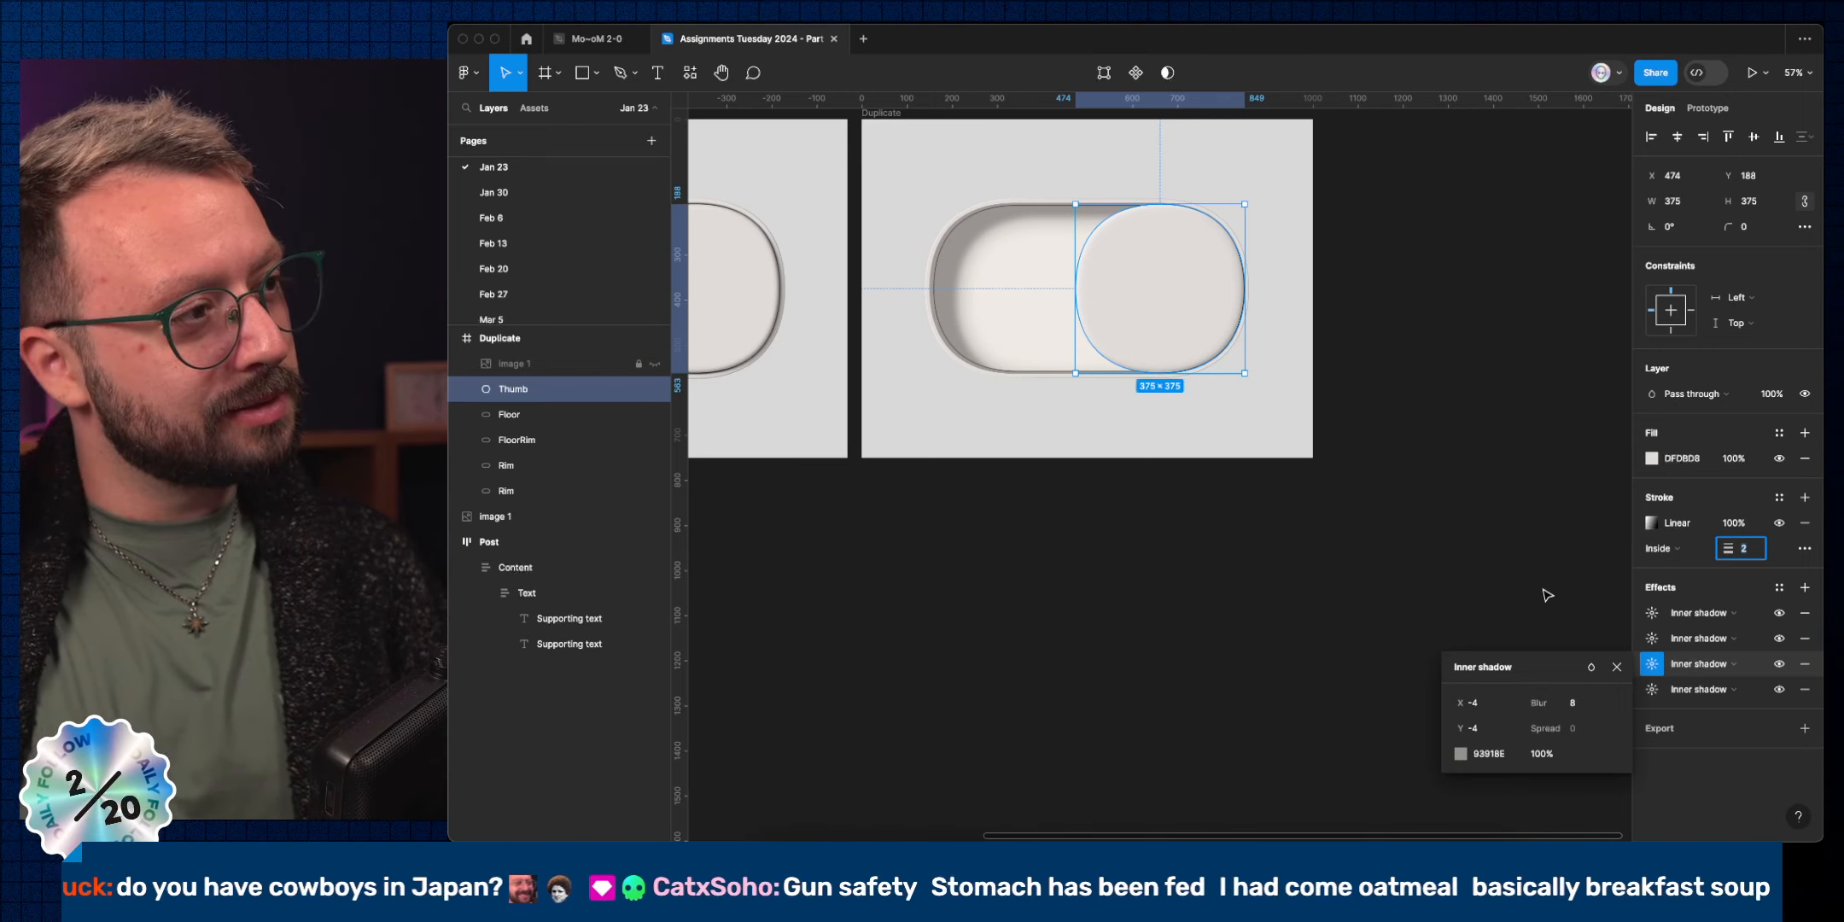
left_click(1423, 490)
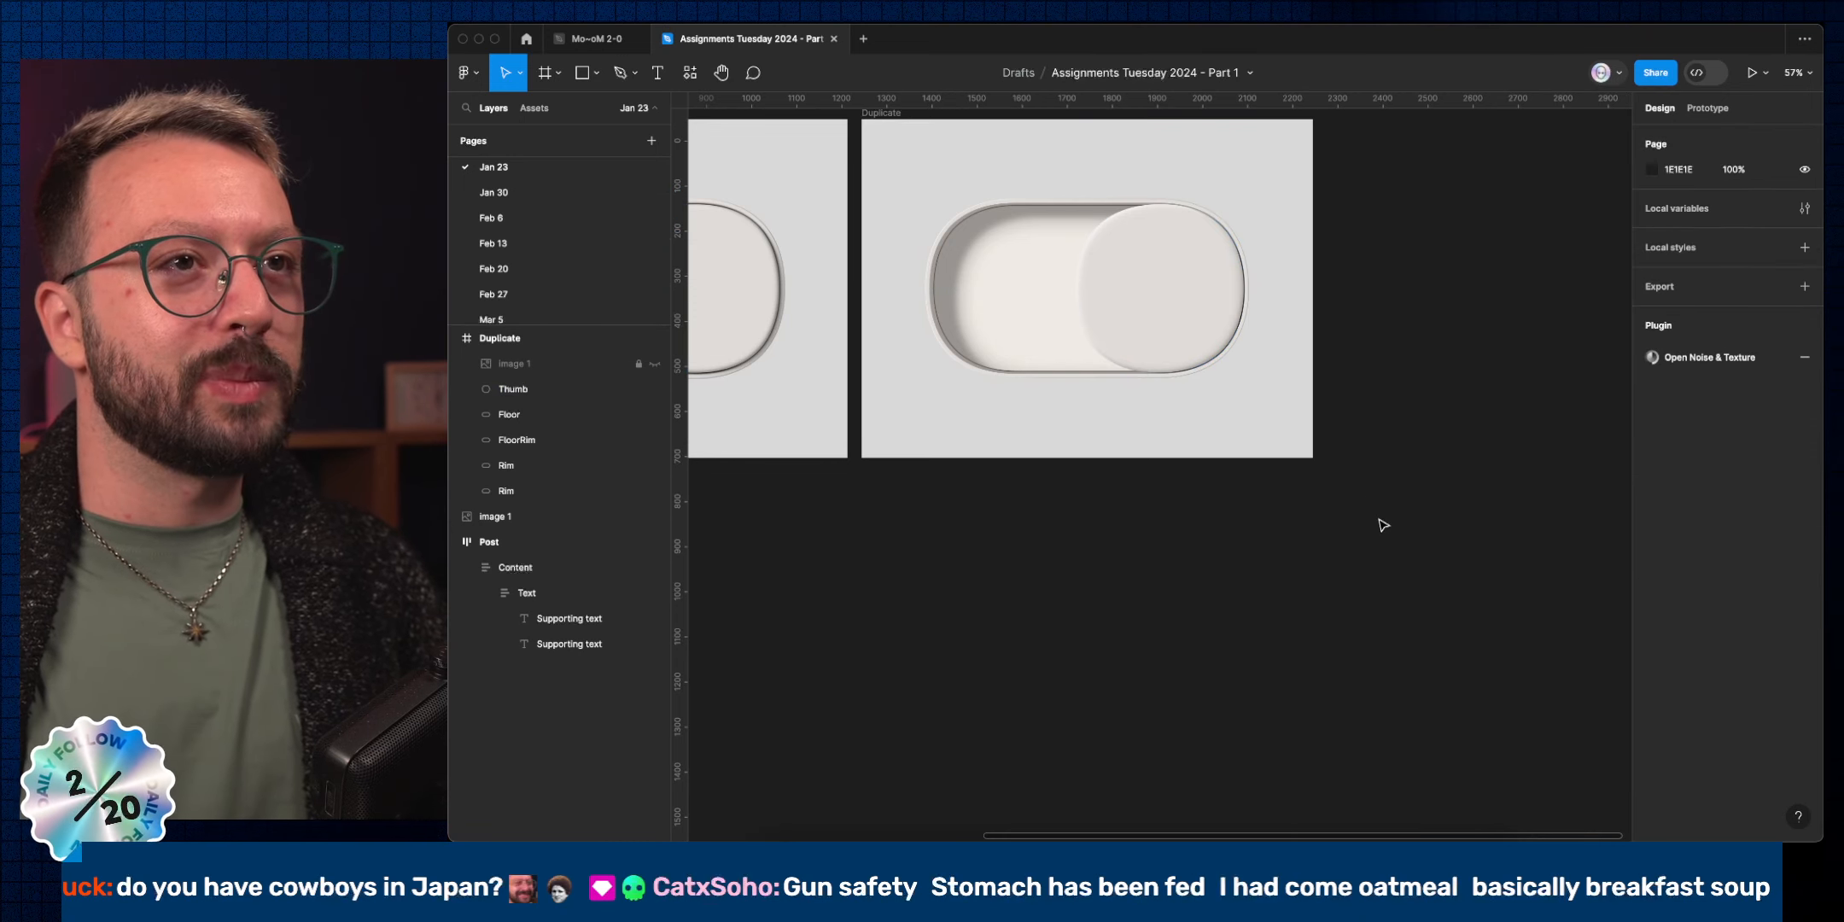
Select the Thumb and add a new drop shadow effect.
scroll(1384, 526, "left", 3)
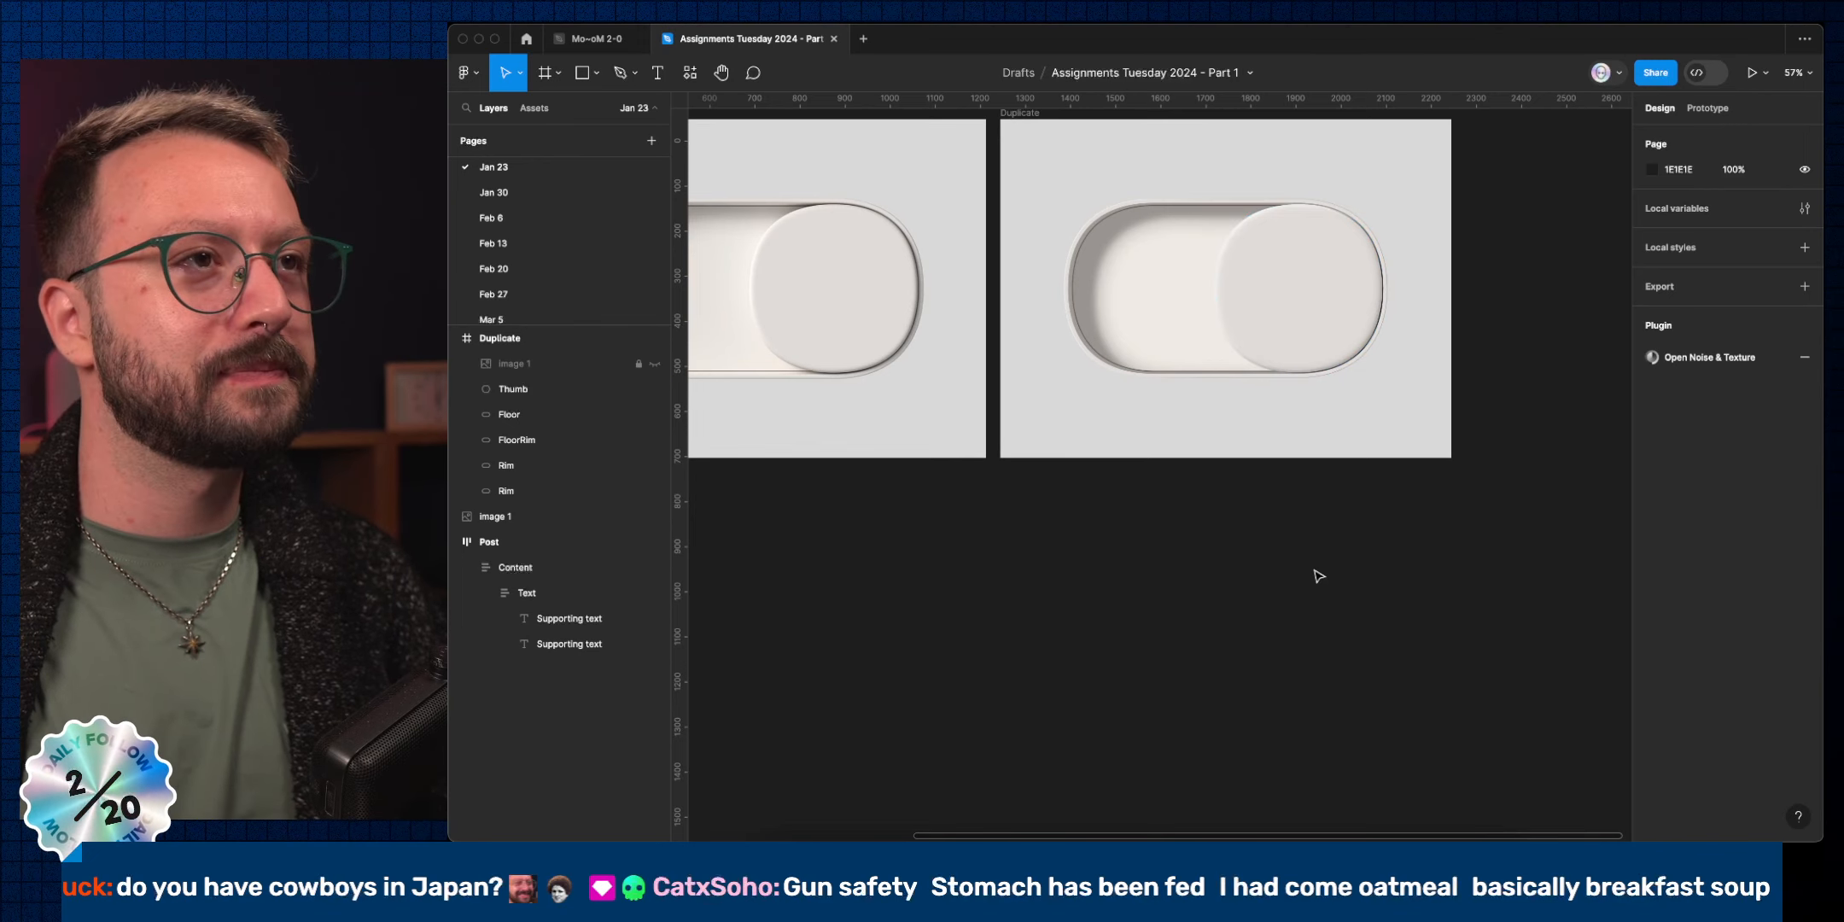
left_click(1324, 286)
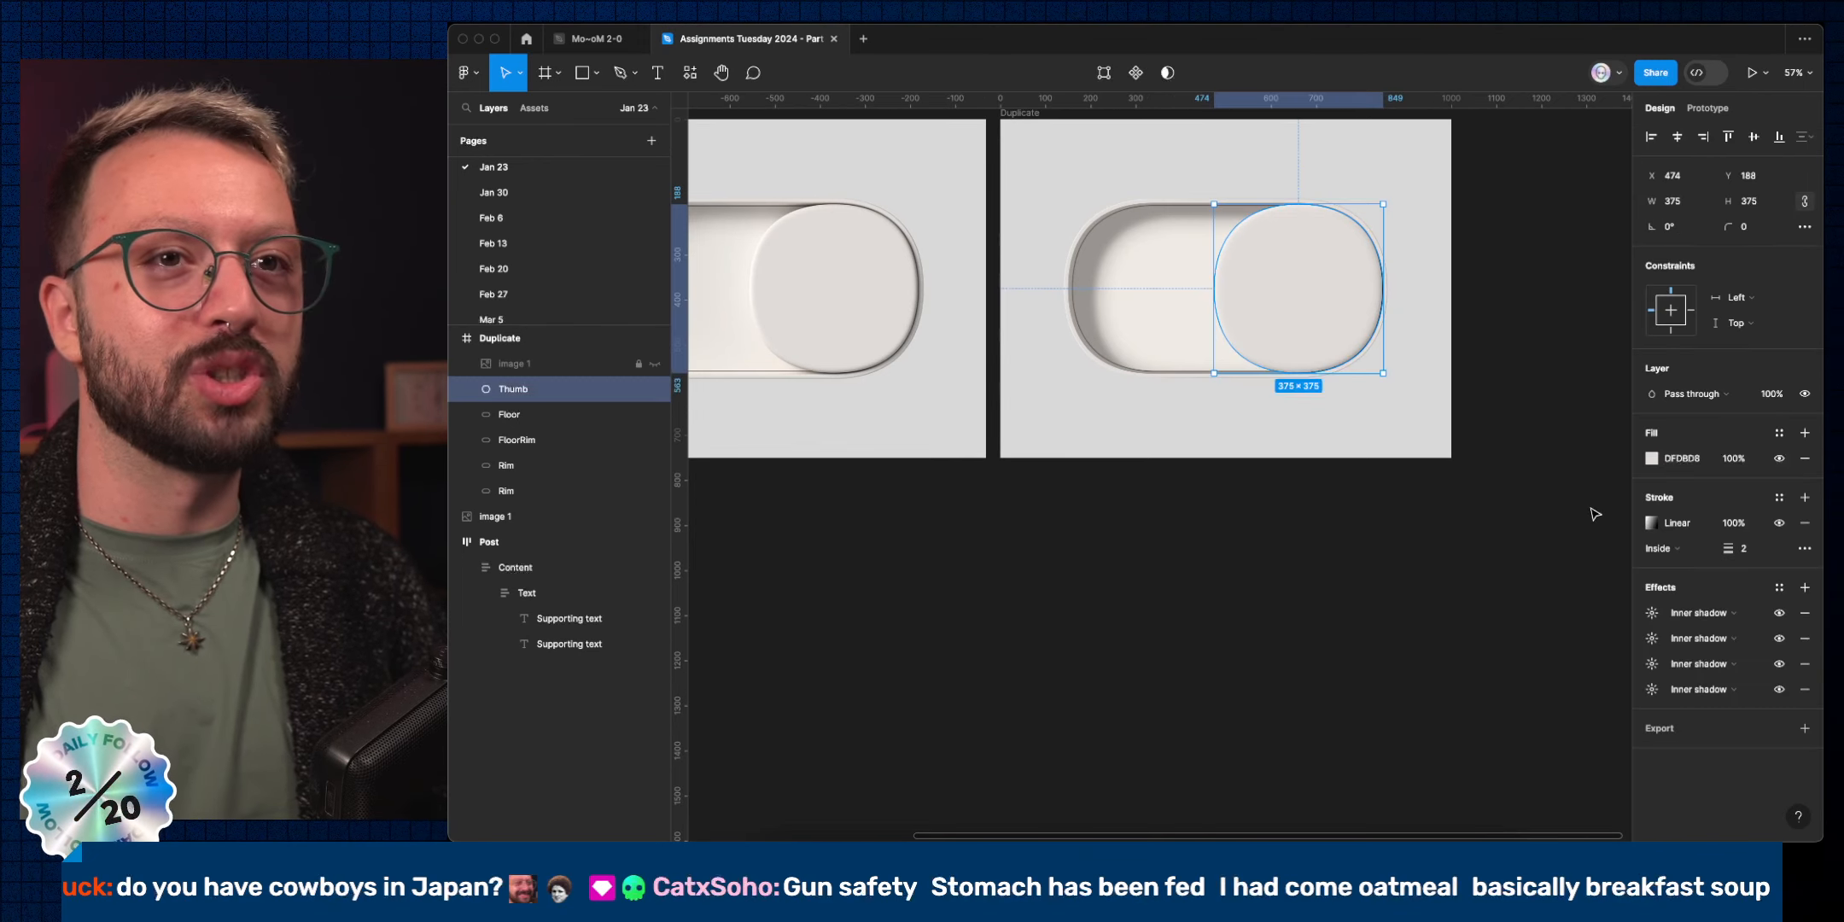
left_click(1805, 587)
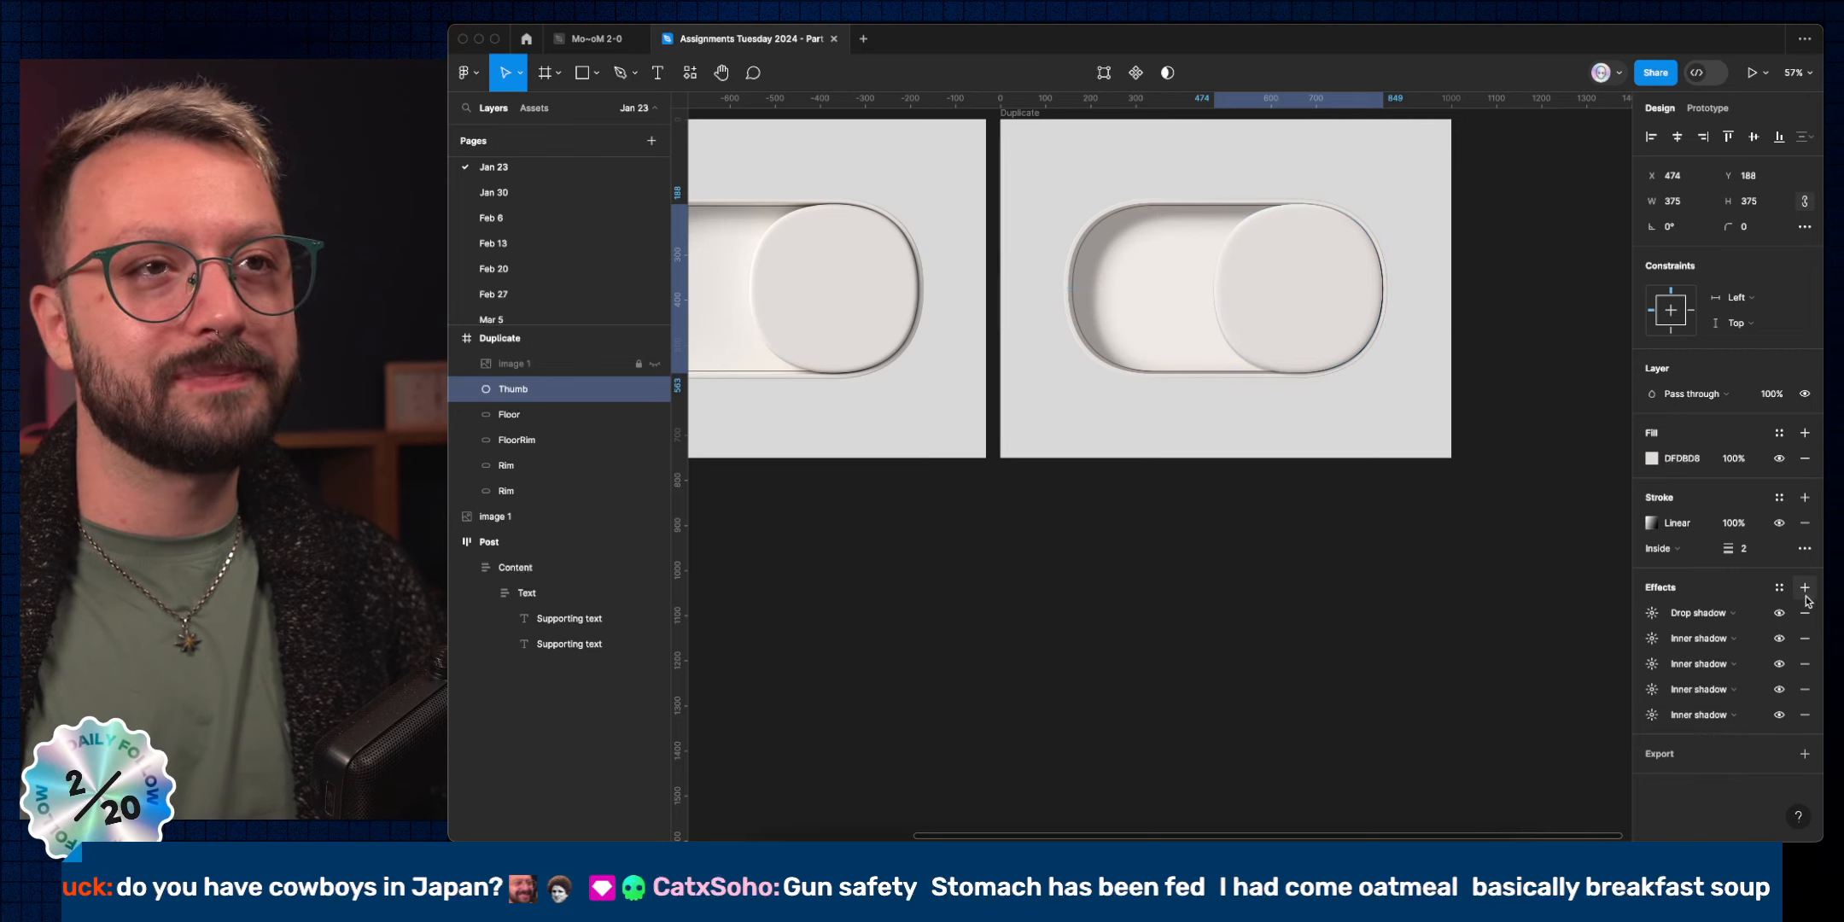
left_click(1654, 613)
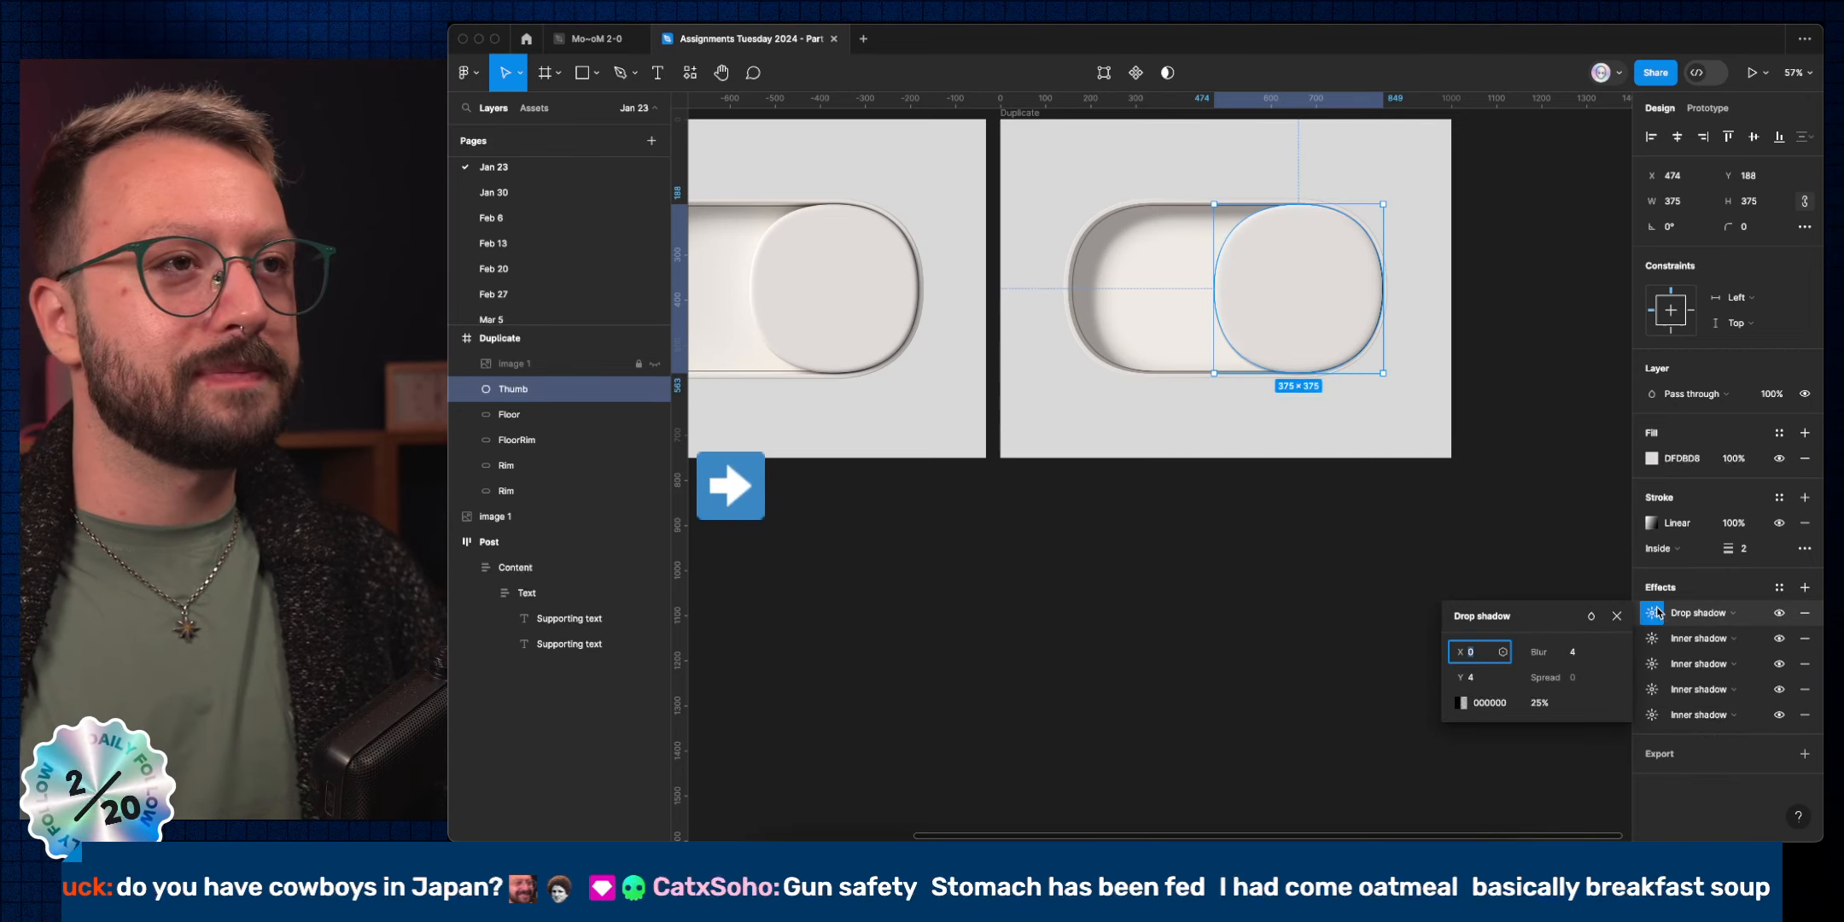
Tune the drop shadow to X 8, Y 8 and Blur 4.
left_click(1574, 651)
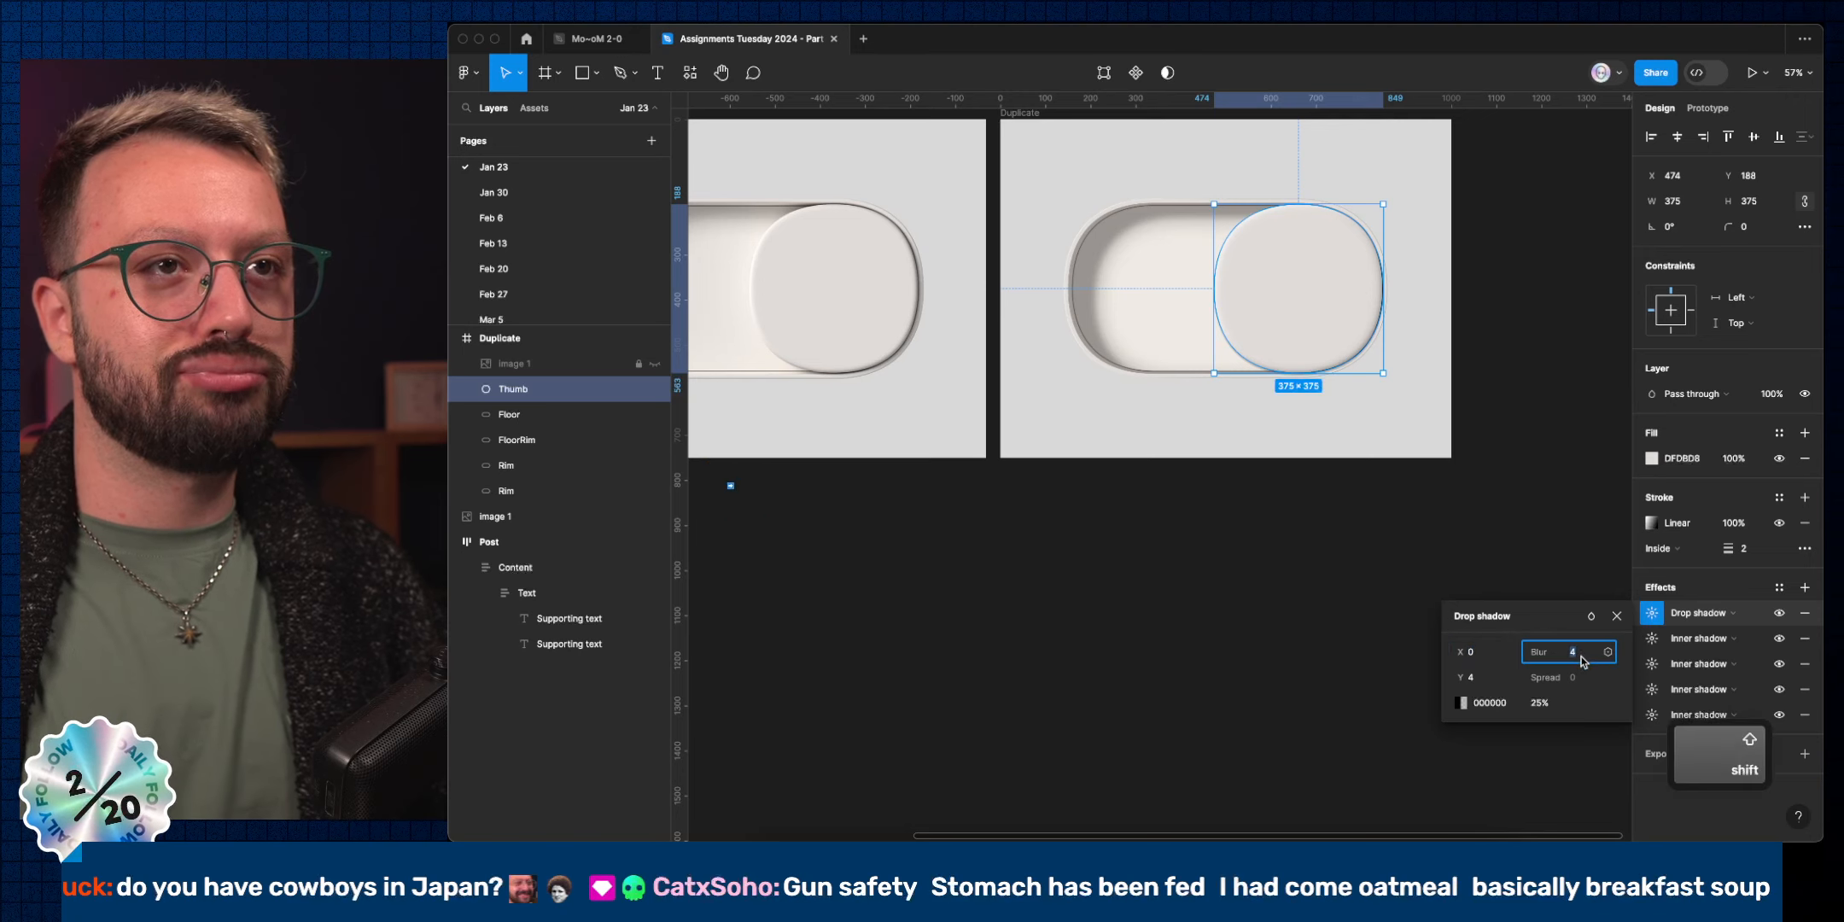
key("shift+Down")
key("shift+Up")
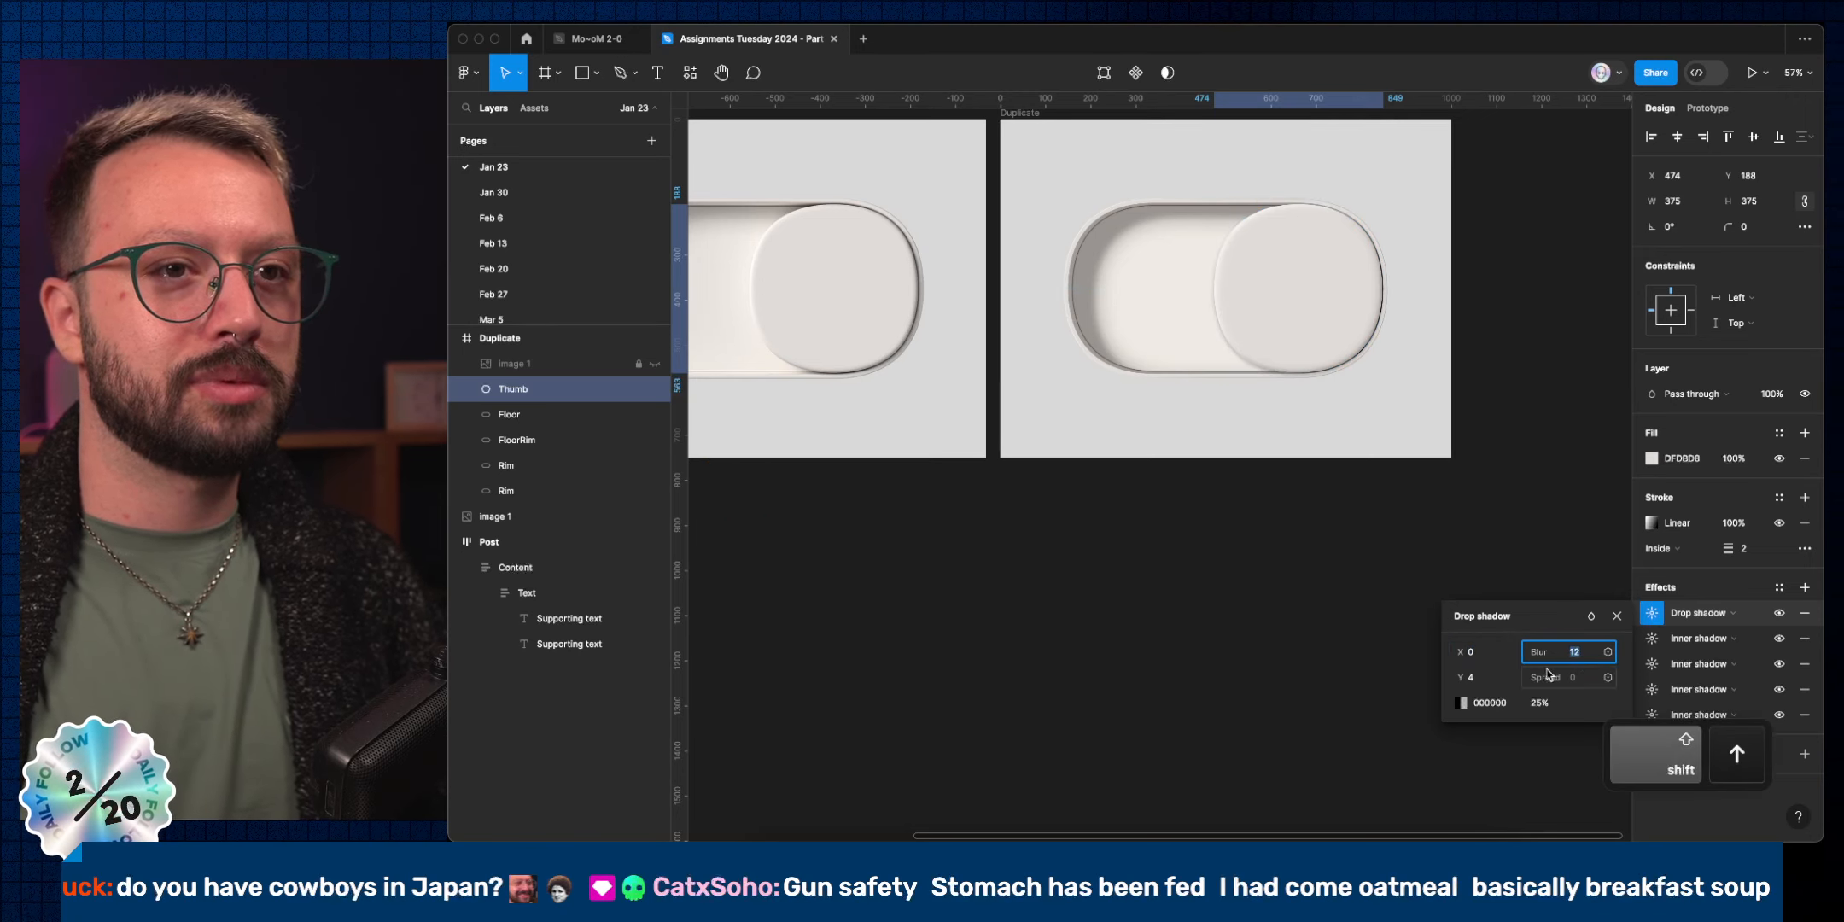
left_click(1472, 677)
key("shift+Up")
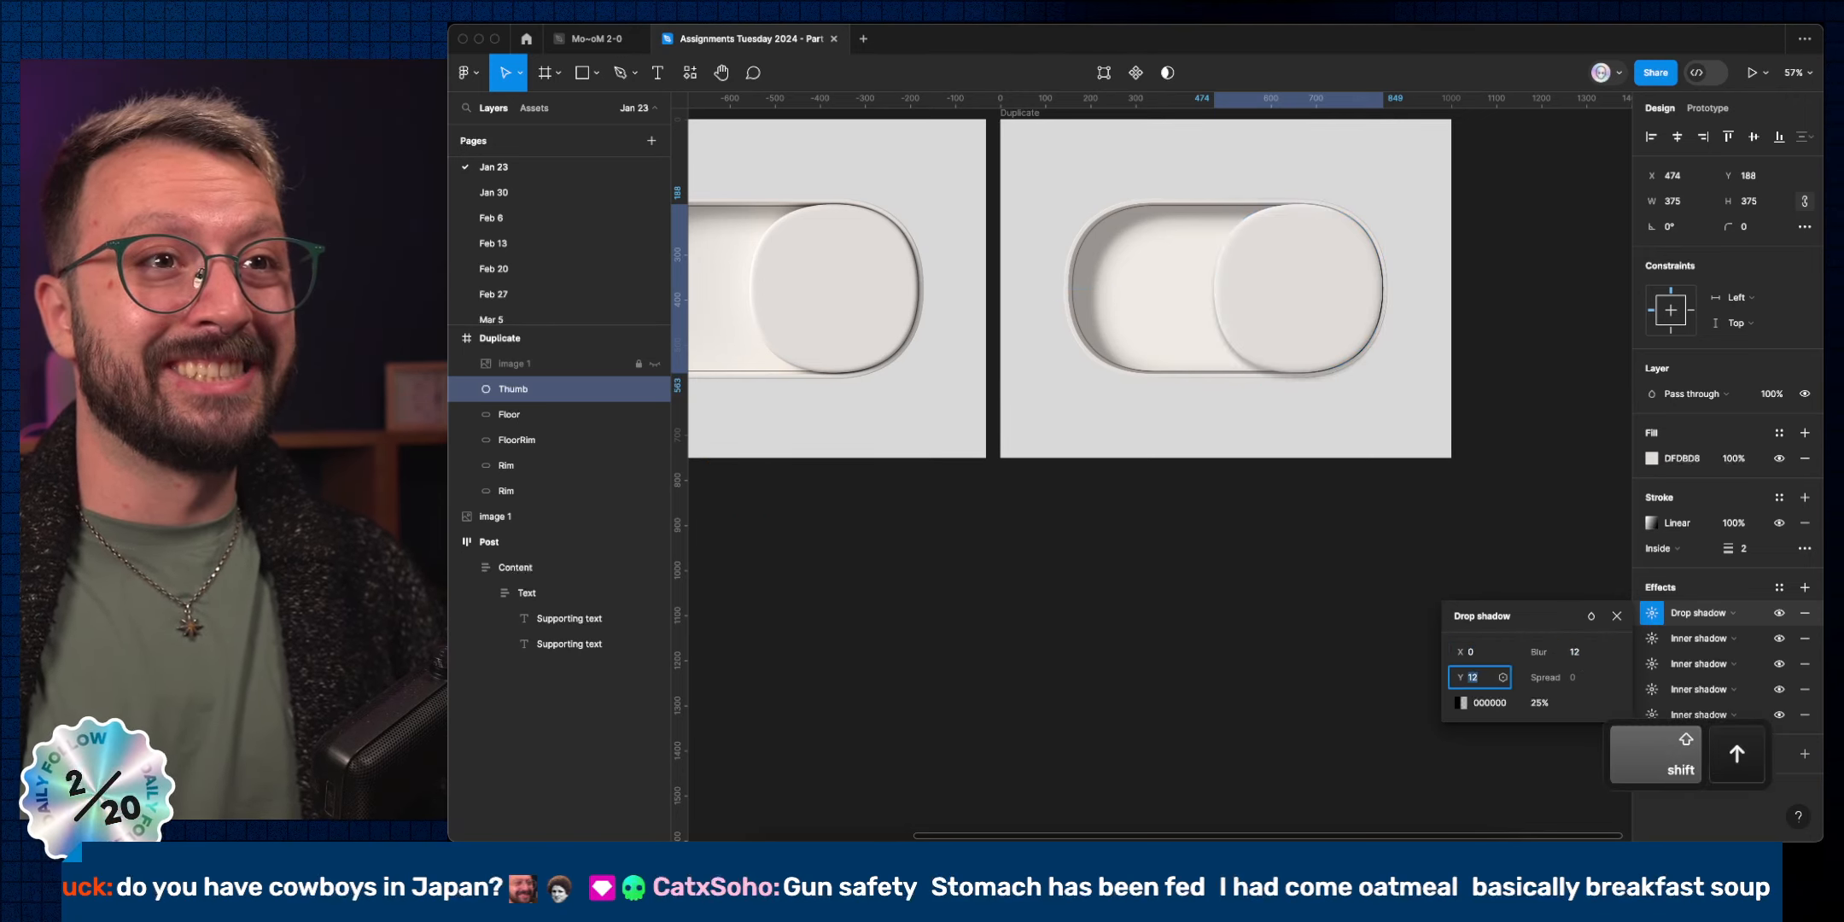
left_click(1470, 651)
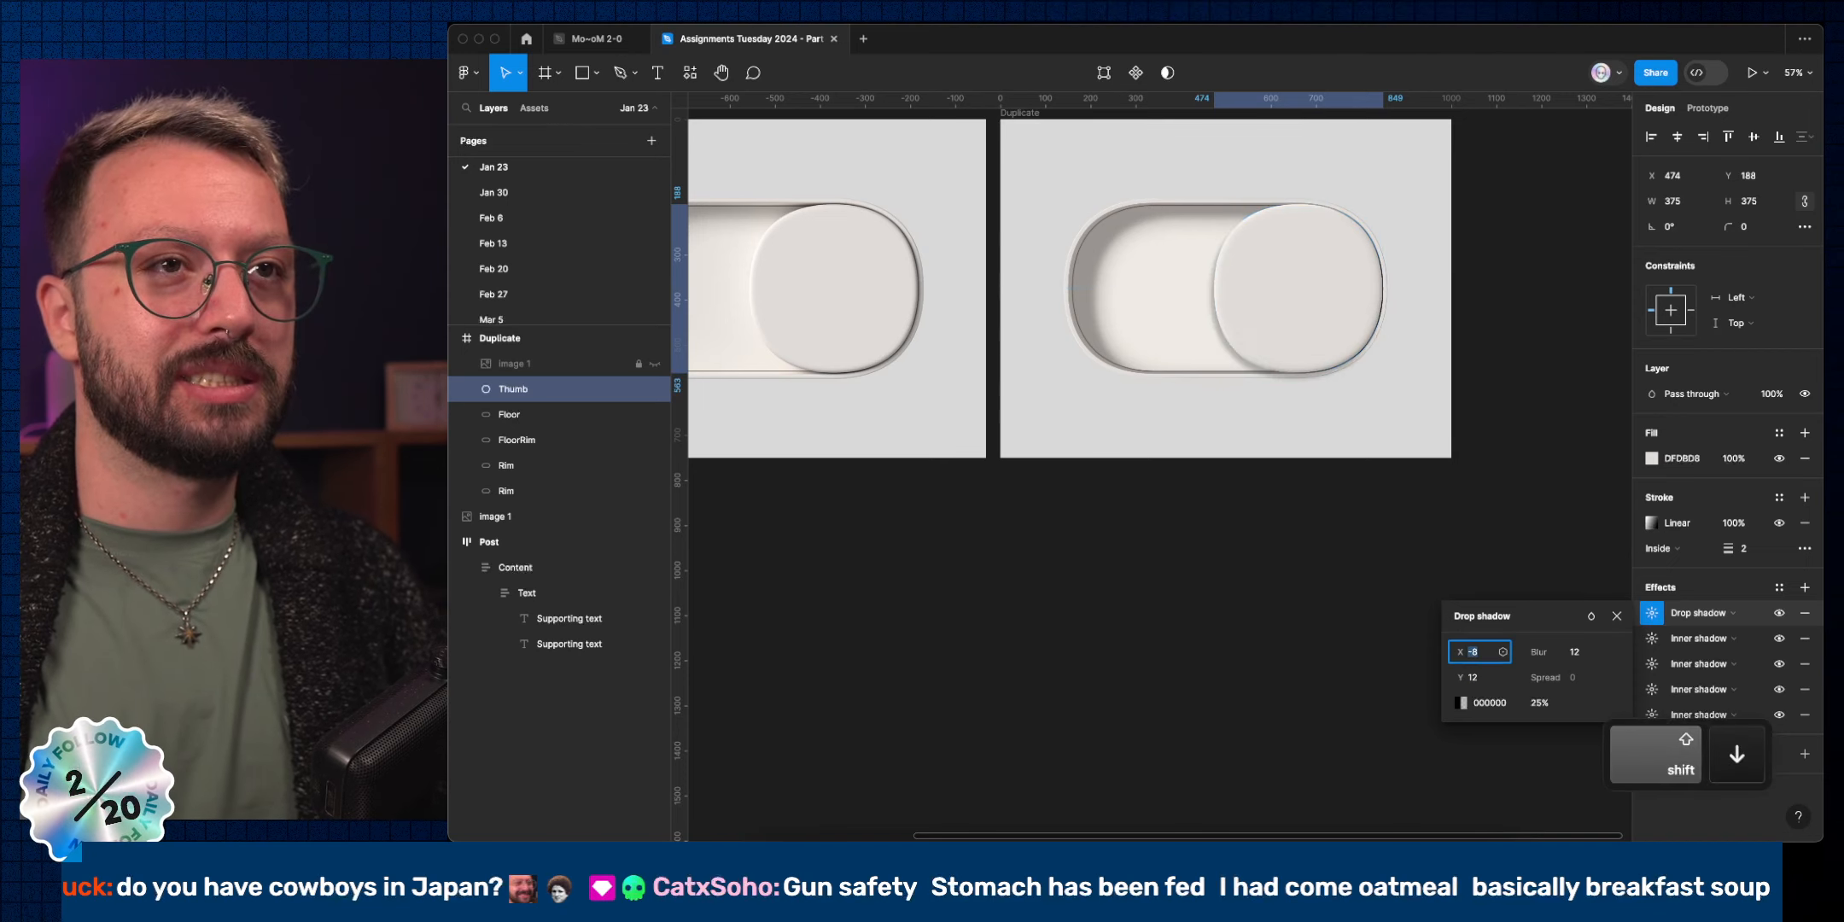
key("shift+Up")
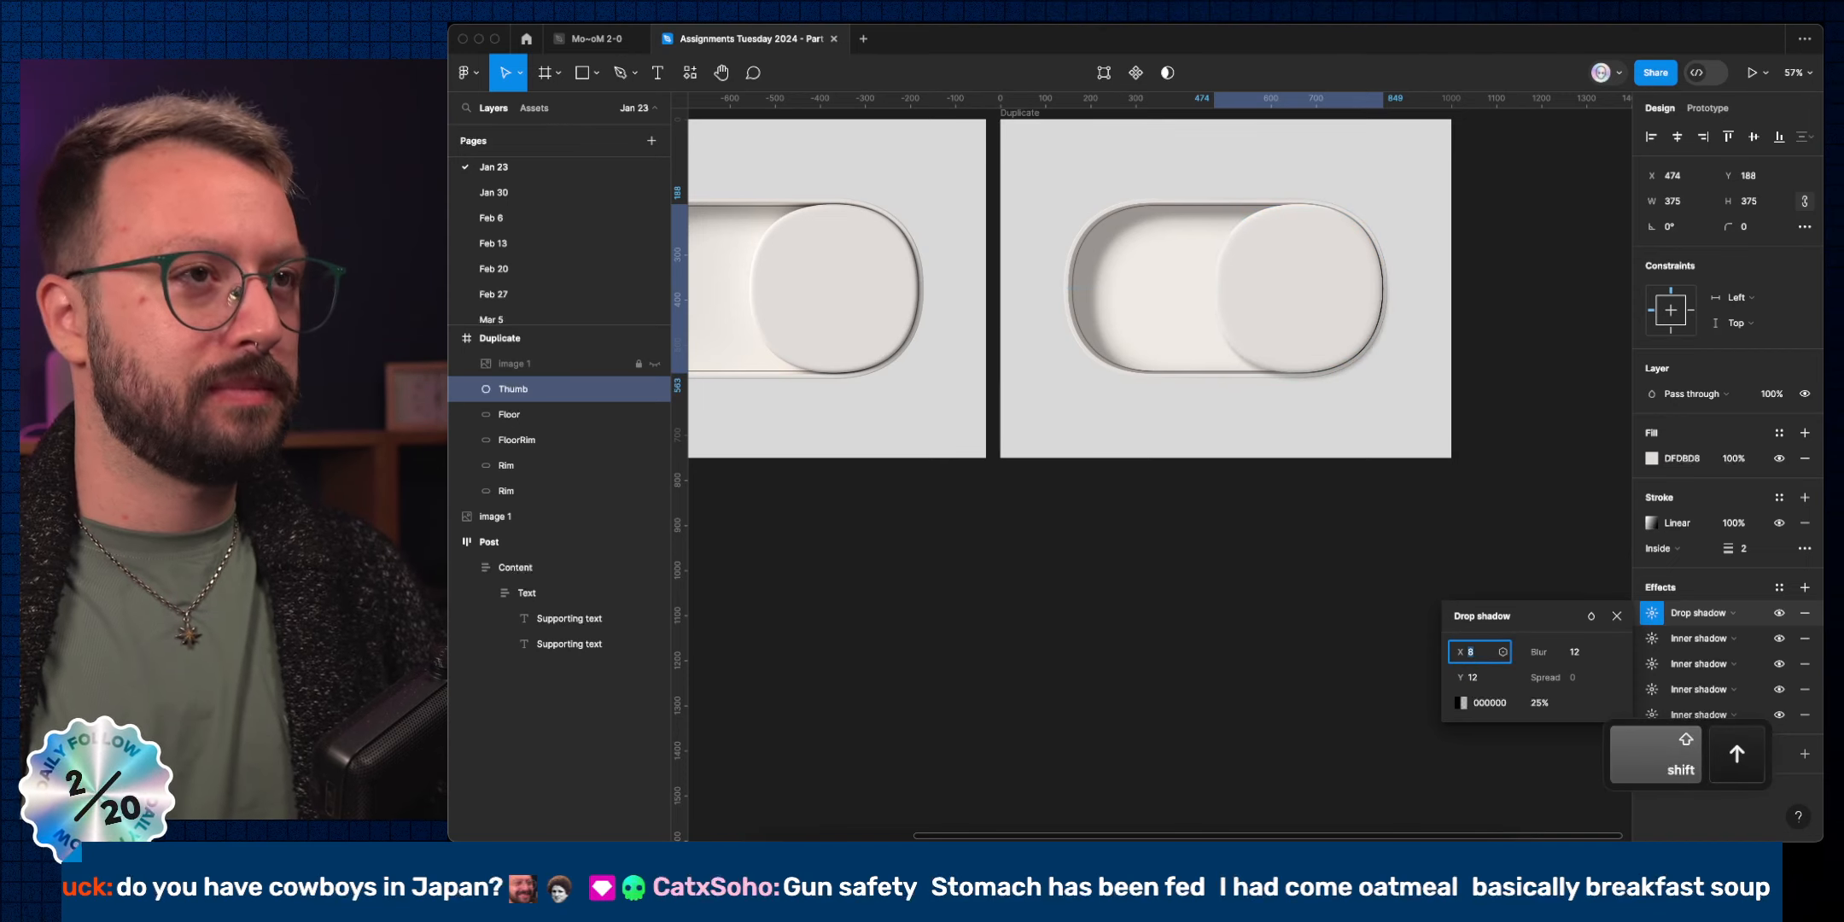
left_click(1574, 654)
key("shift+Down")
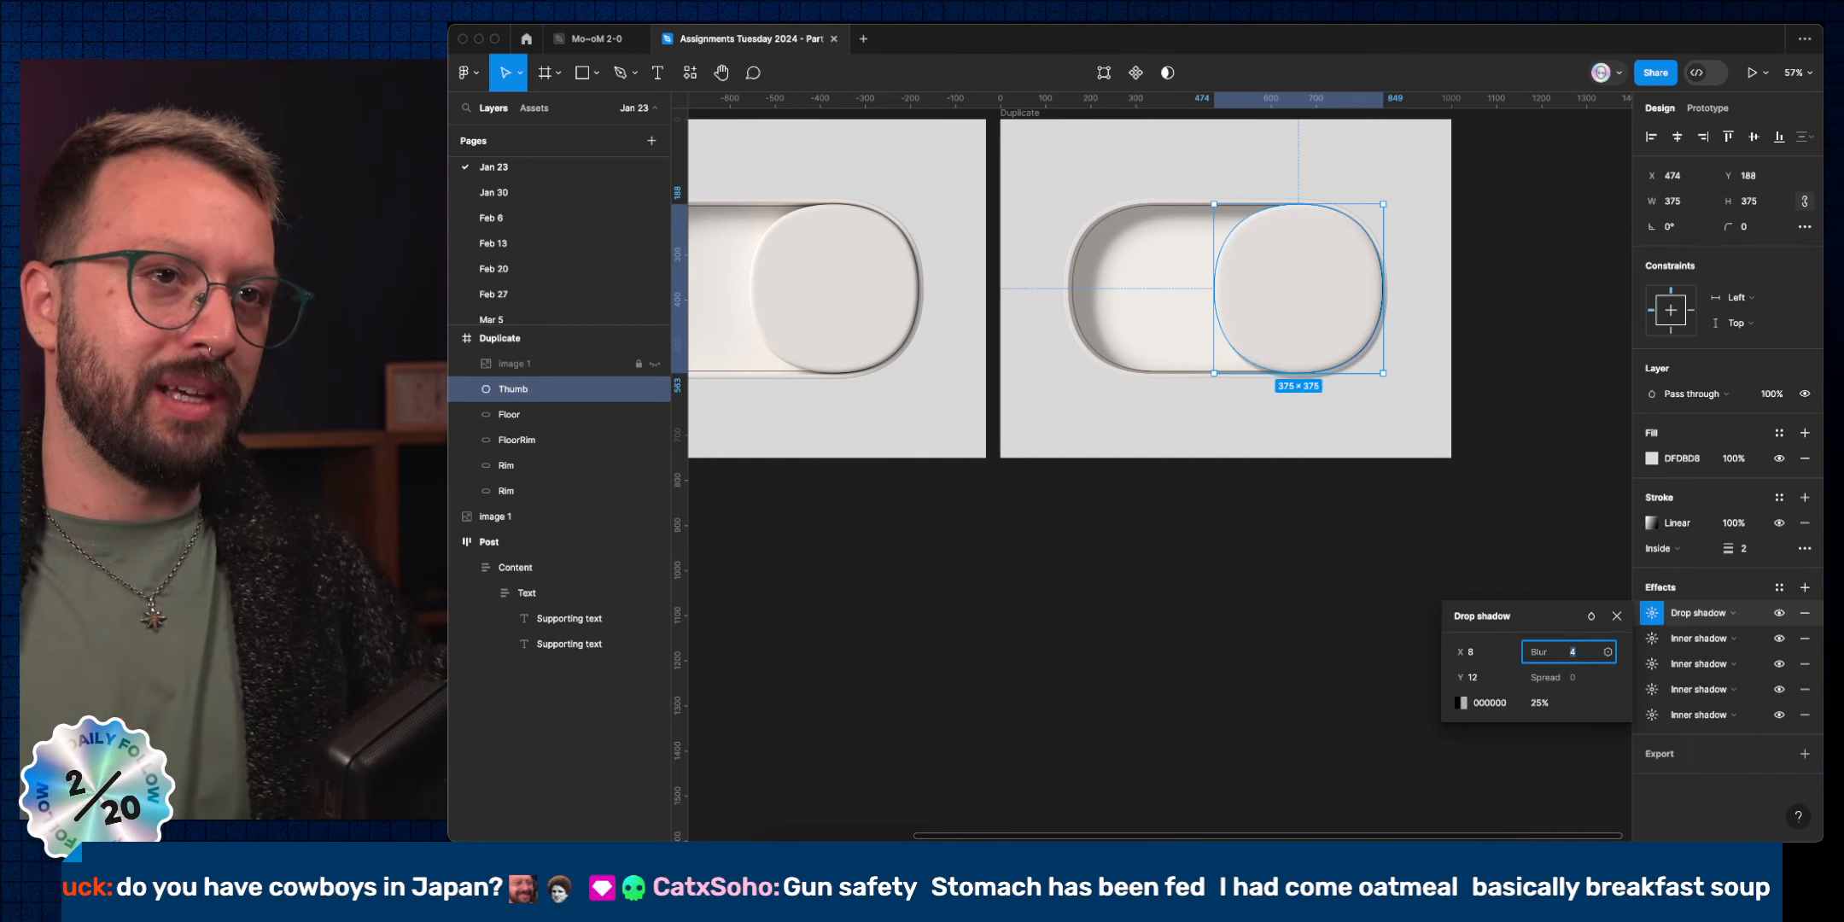
left_click(1471, 677)
key("shift+Down")
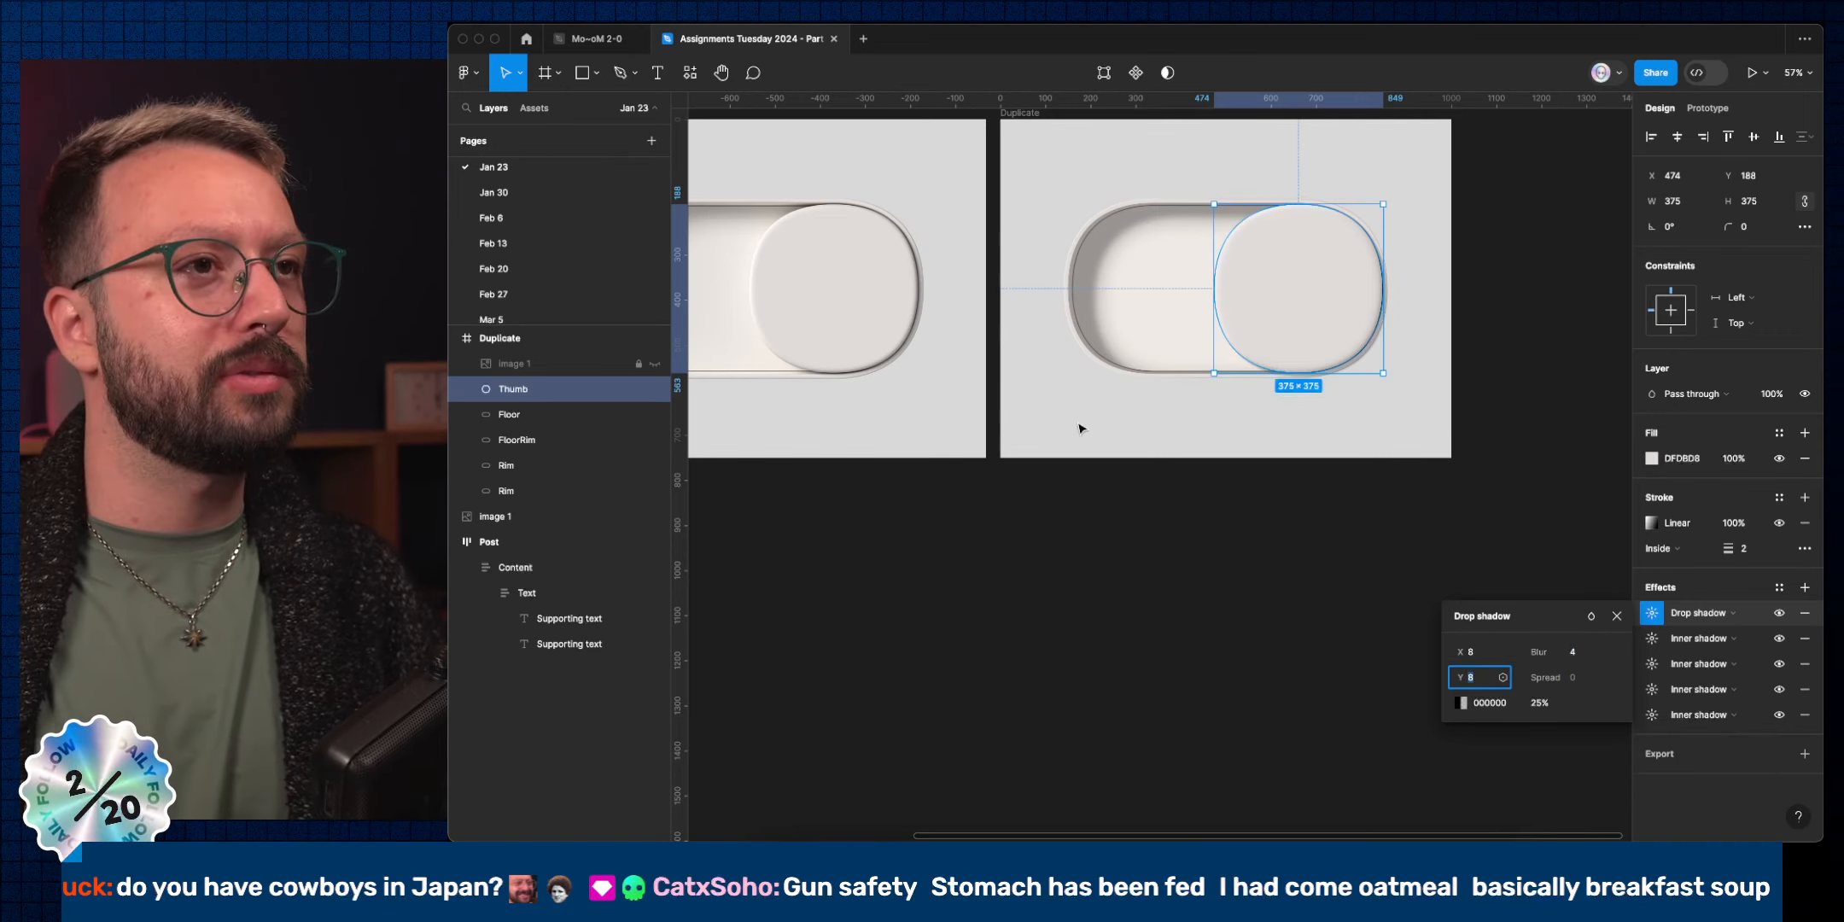
Sample the dark rim colour 33302C at 100% as the drop shadow's colour.
left_click(1460, 702)
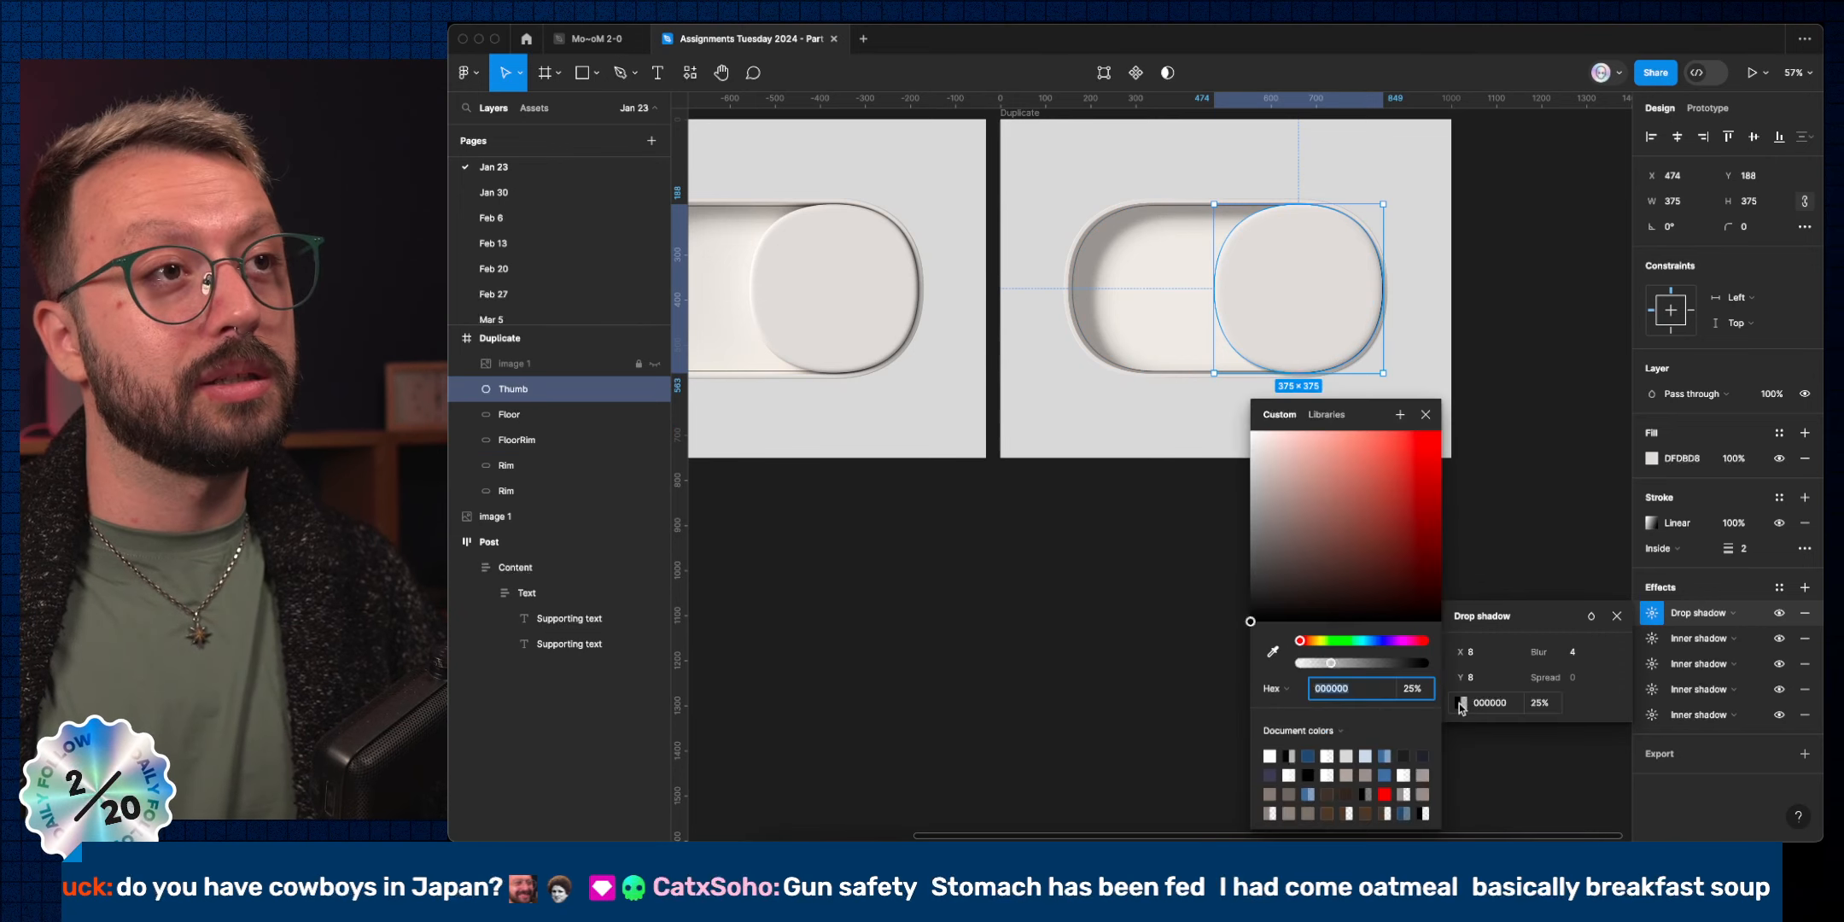
left_click(1270, 652)
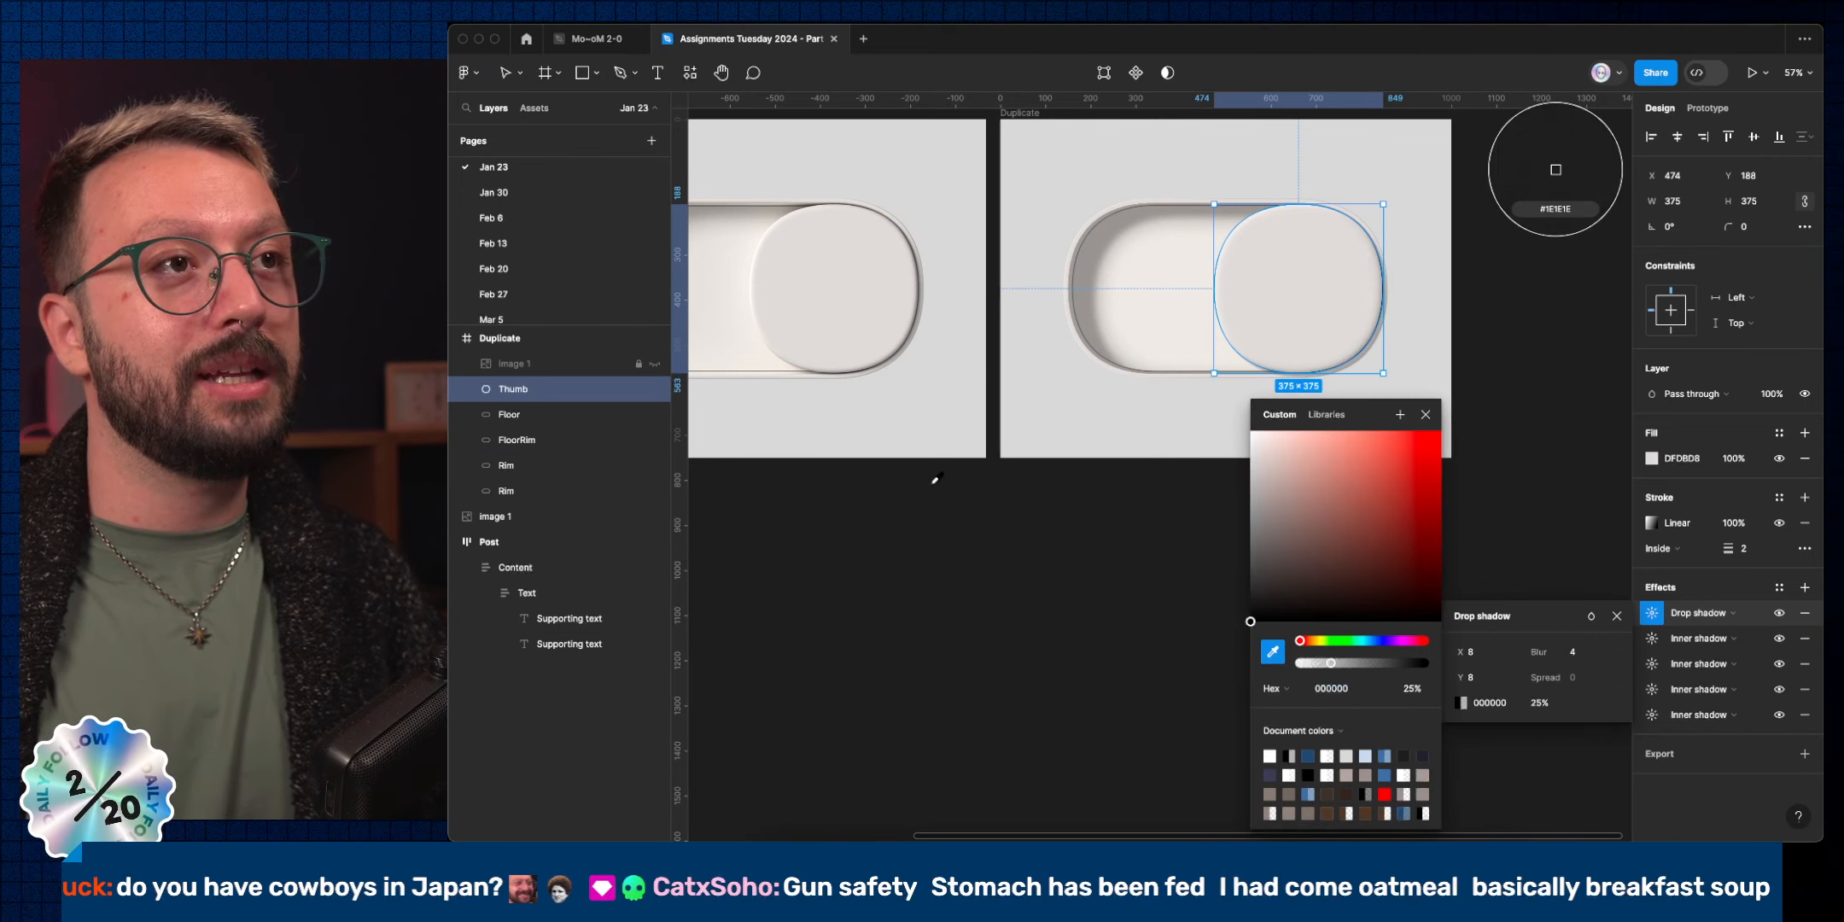
scroll(889, 371, "up", 10)
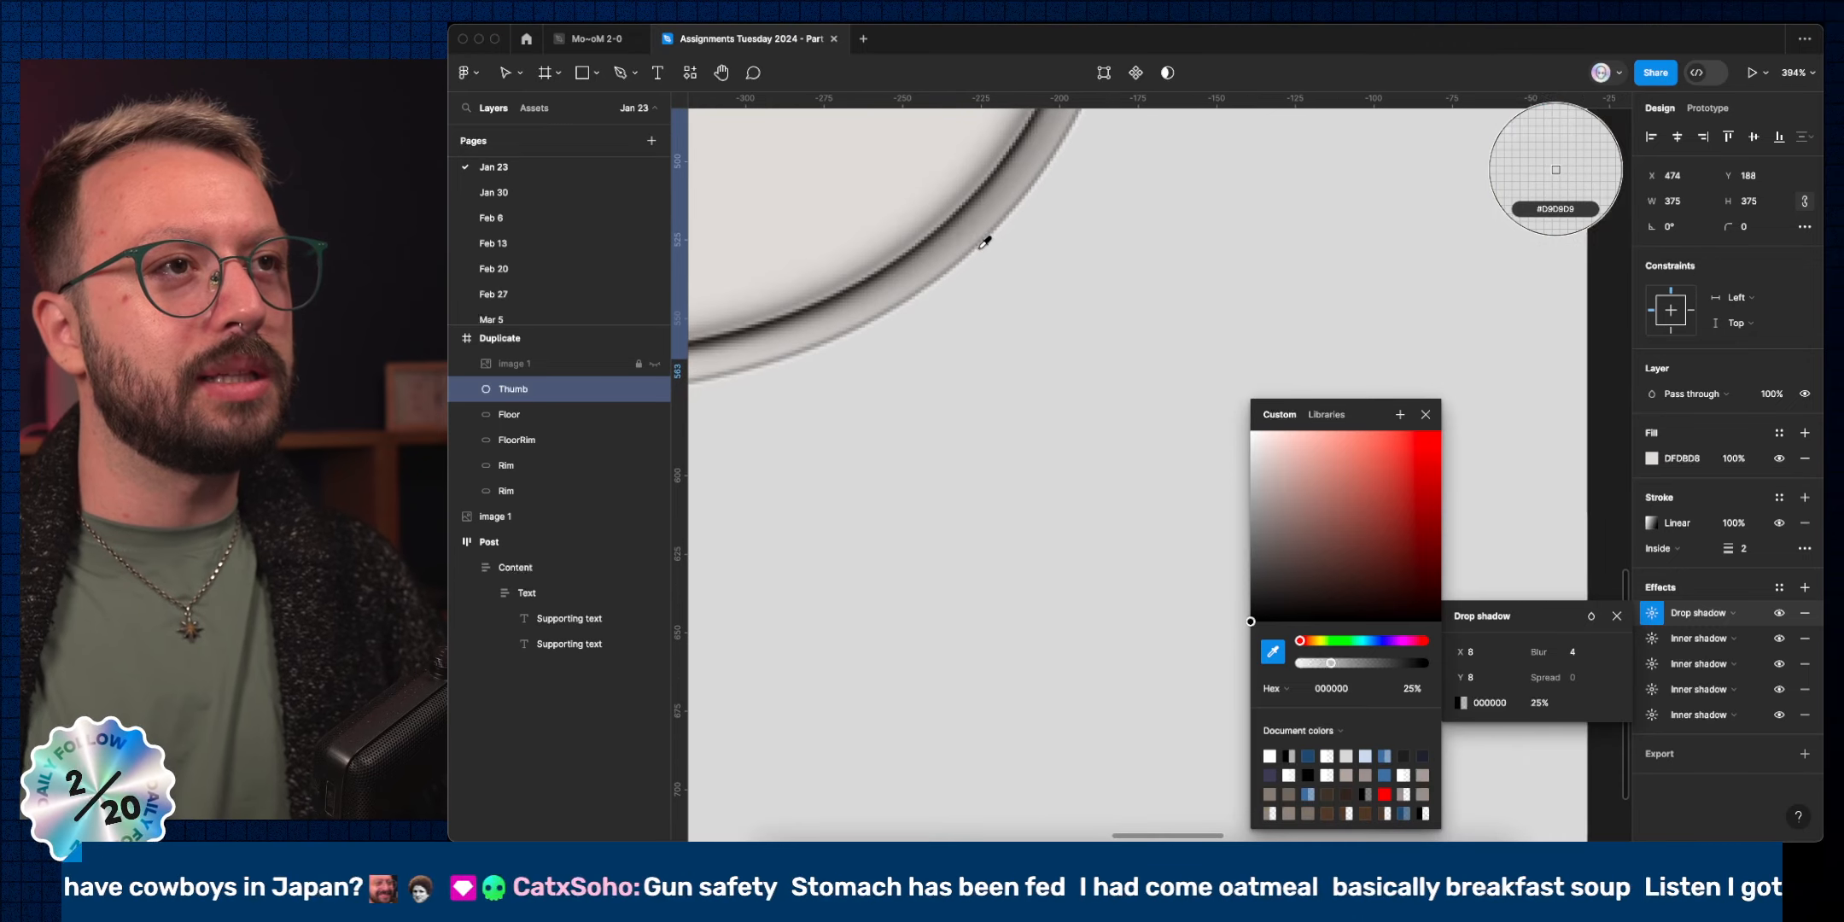
left_click(997, 171)
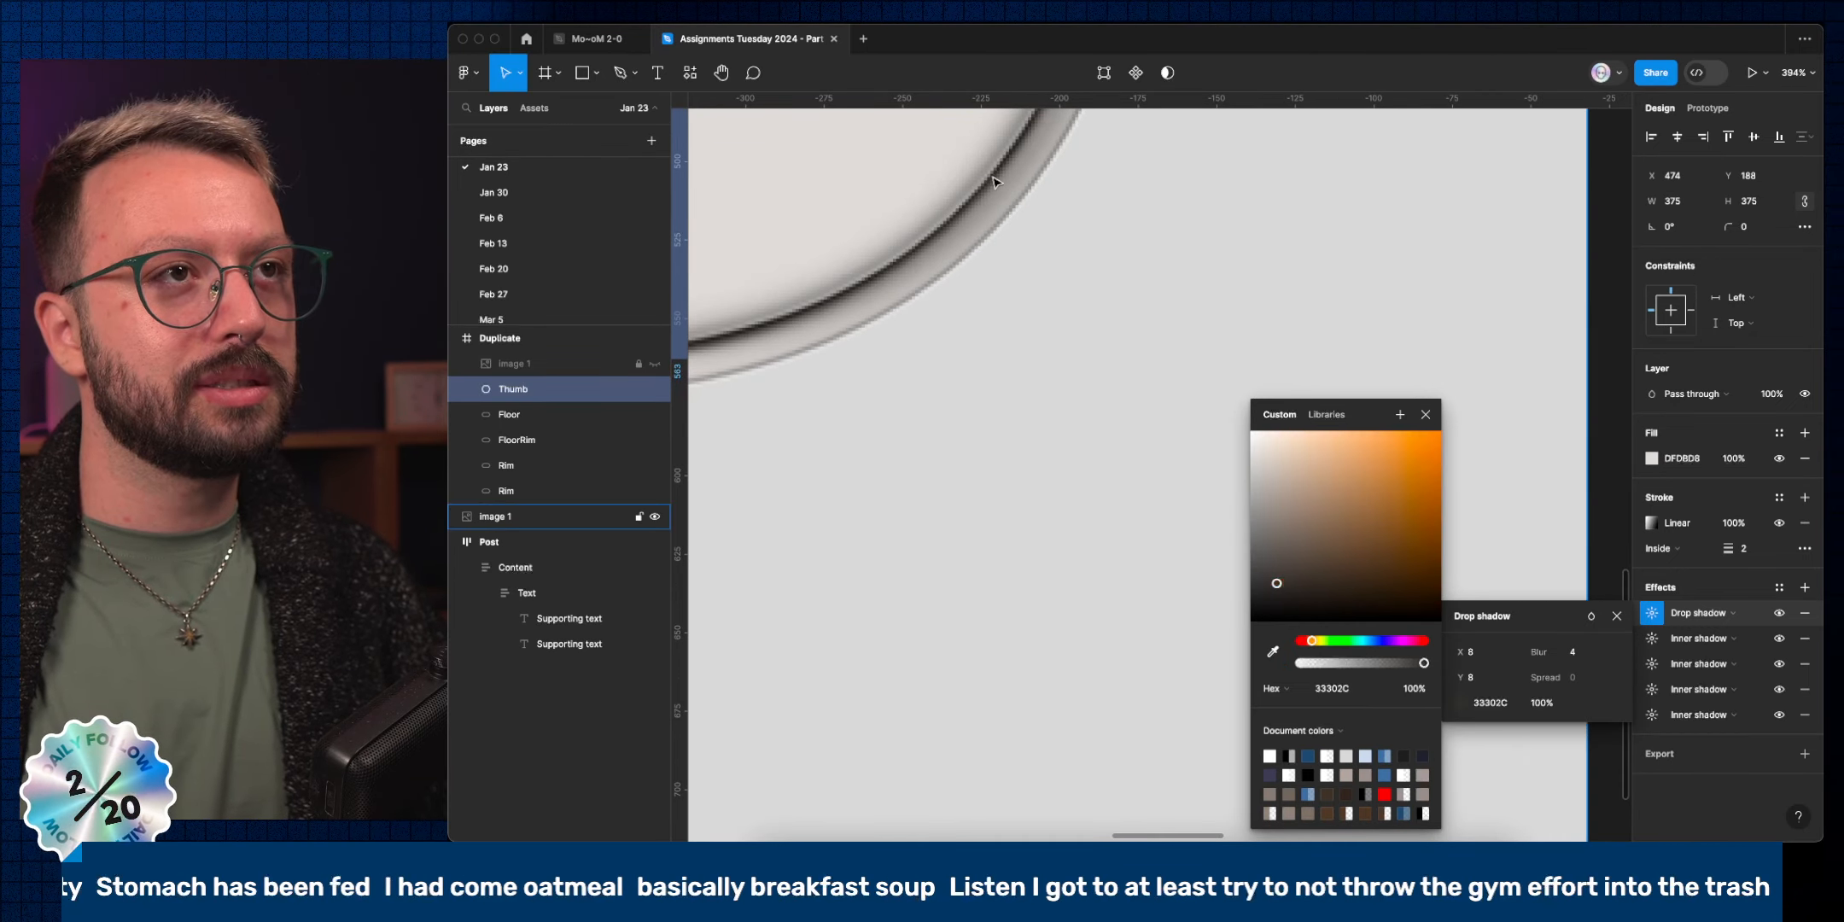
scroll(1031, 367, "down", 2)
scroll(1031, 372, "down", 5)
scroll(1195, 342, "right", 3)
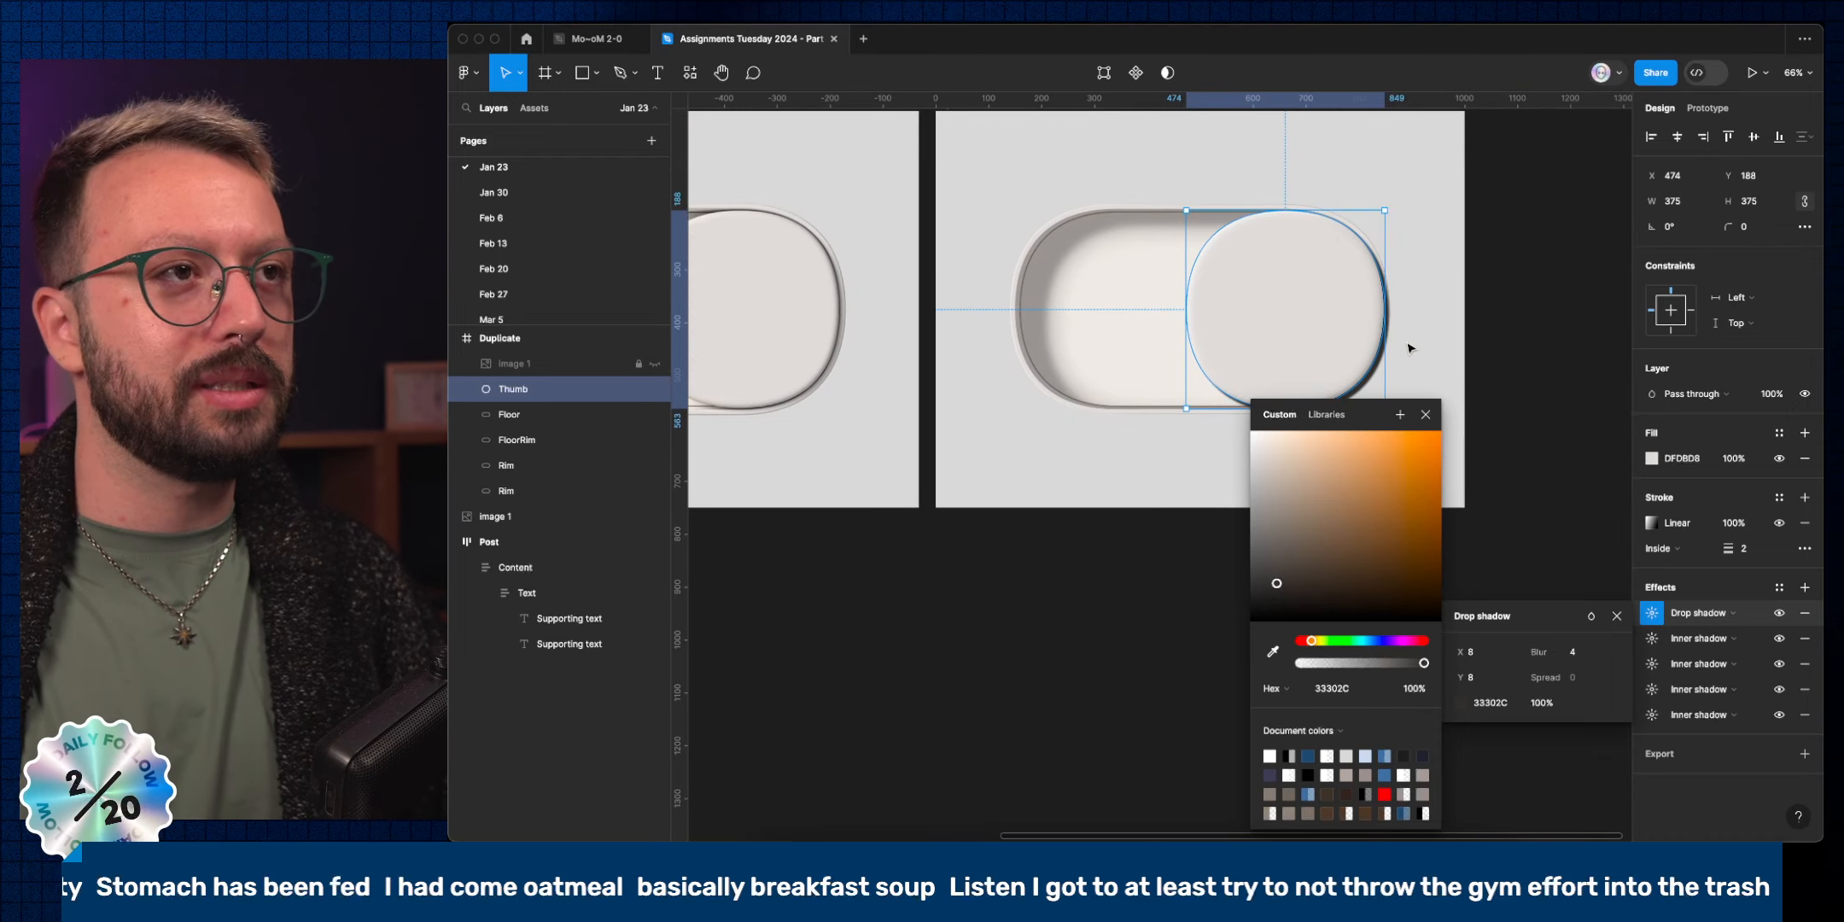
left_click(1592, 616)
left_click(1559, 622)
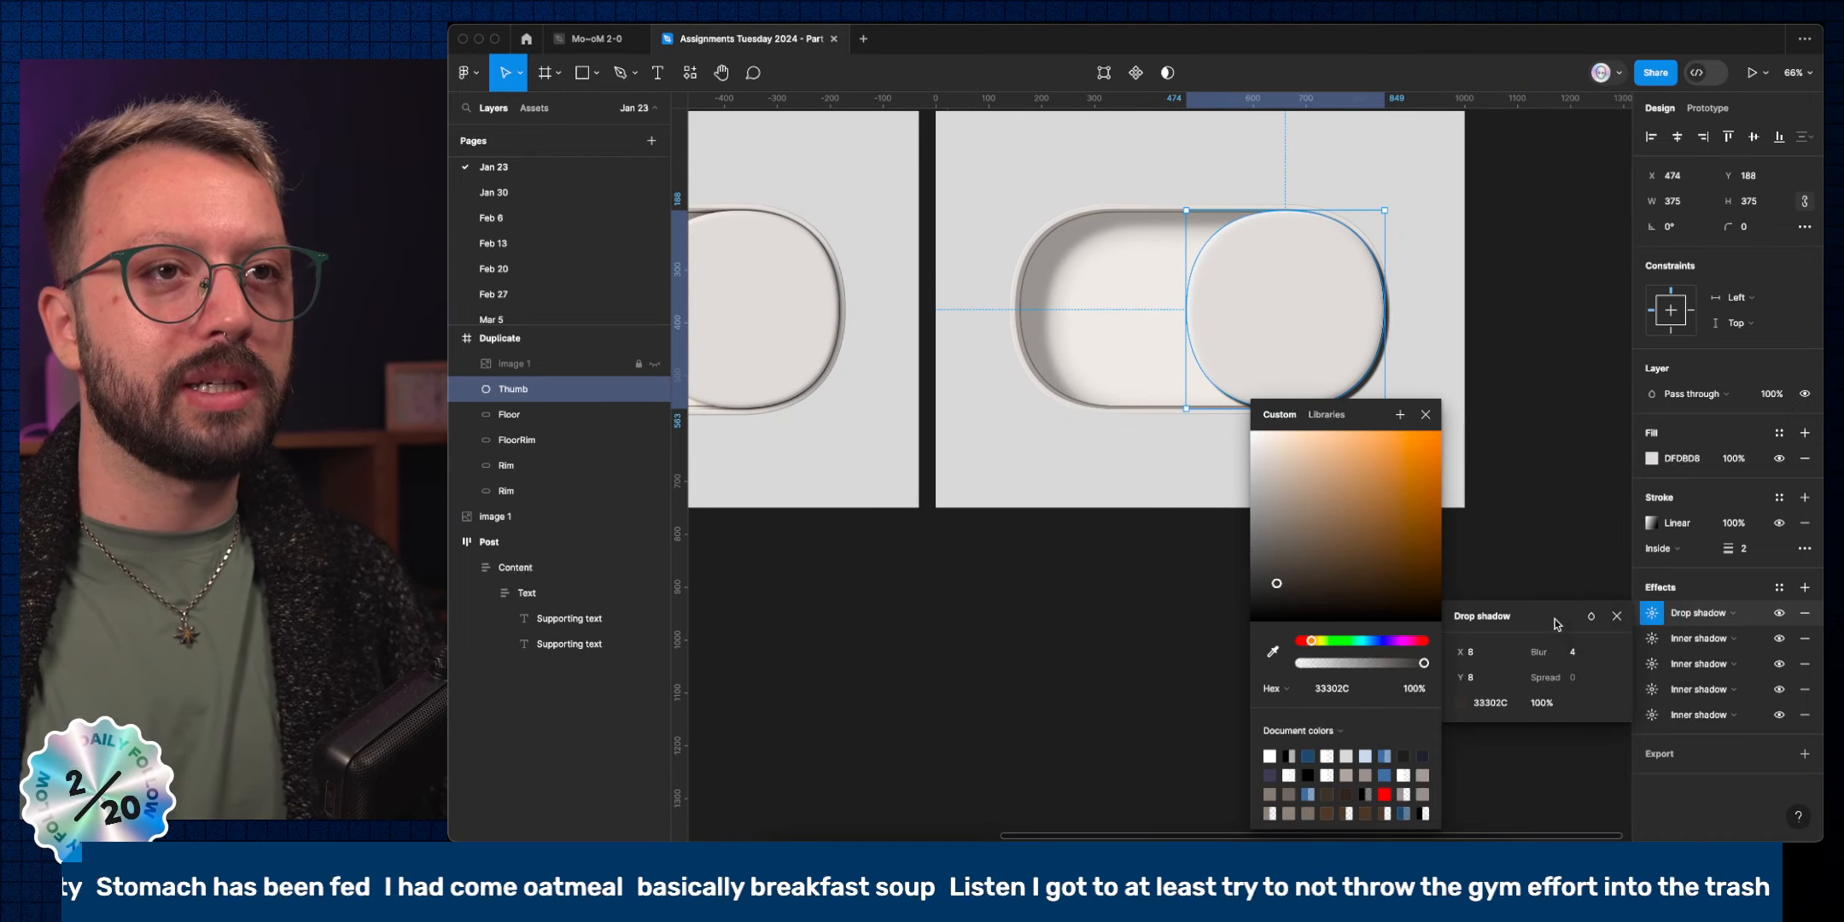
left_click(1425, 414)
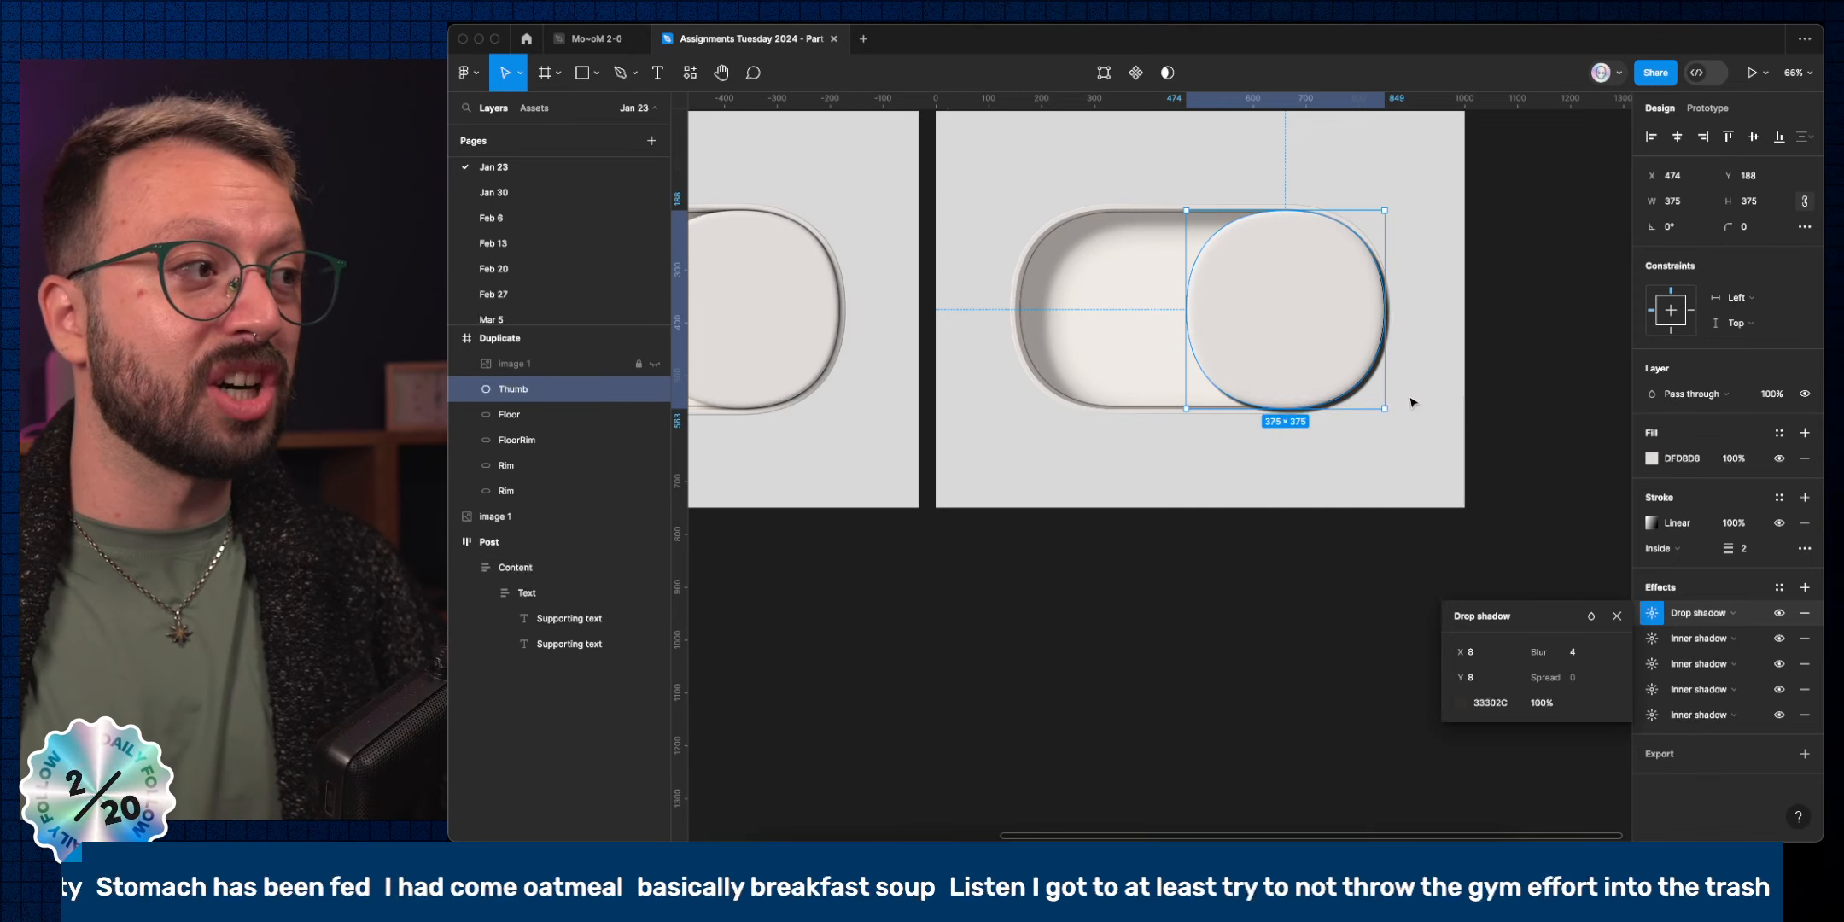
Give the drop shadow Hard light blending at 40% opacity.
left_click(1591, 616)
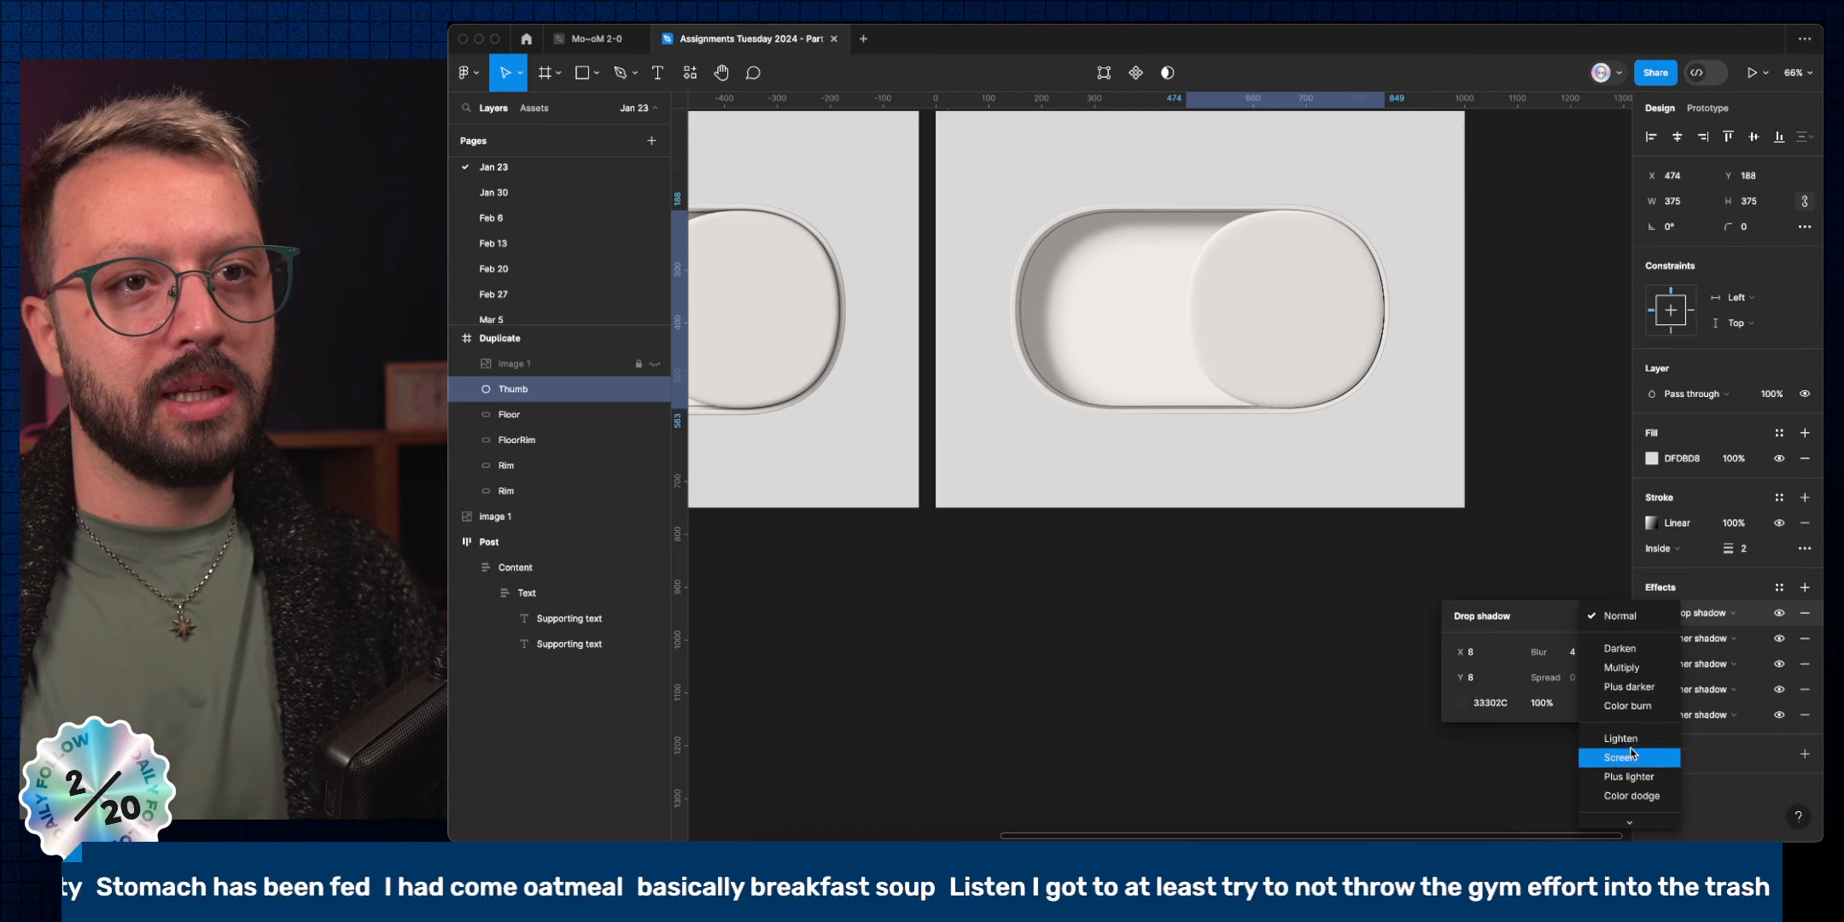
scroll(1633, 725, "down", 3)
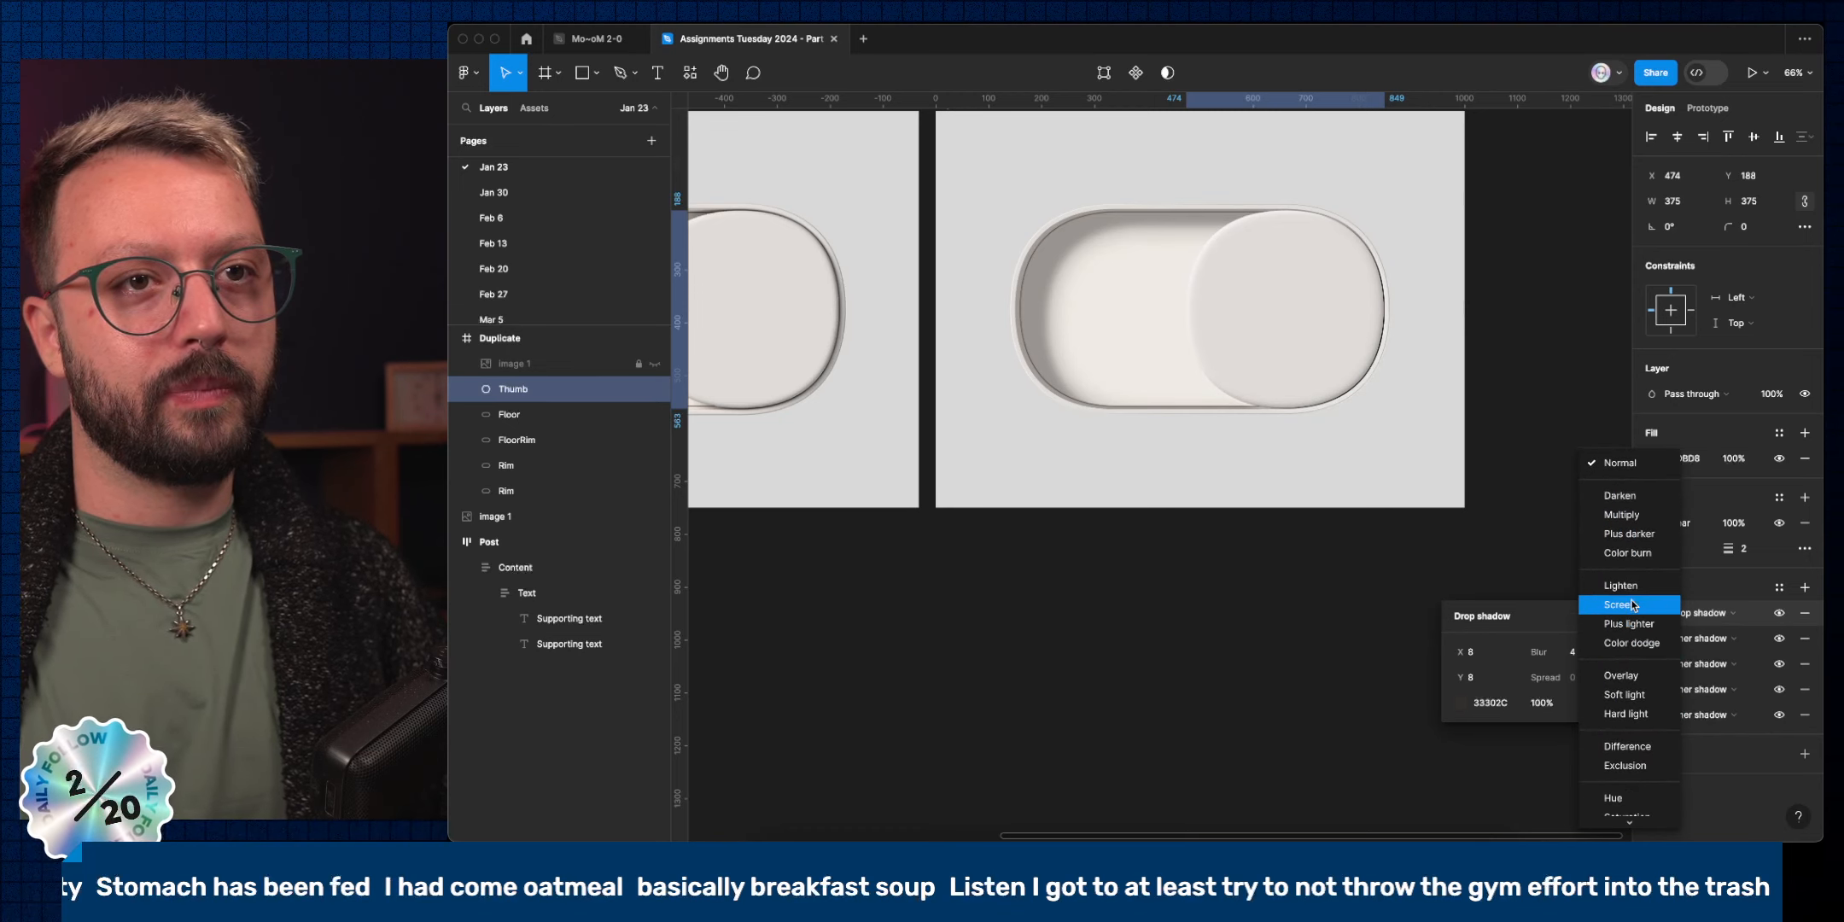
left_click(1630, 715)
left_click(1543, 704)
key("shift")
key("shift+Down")
key("shift+Down")
key("shift+Down")
key("shift+Down")
key("shift+Down")
key("shift+Down")
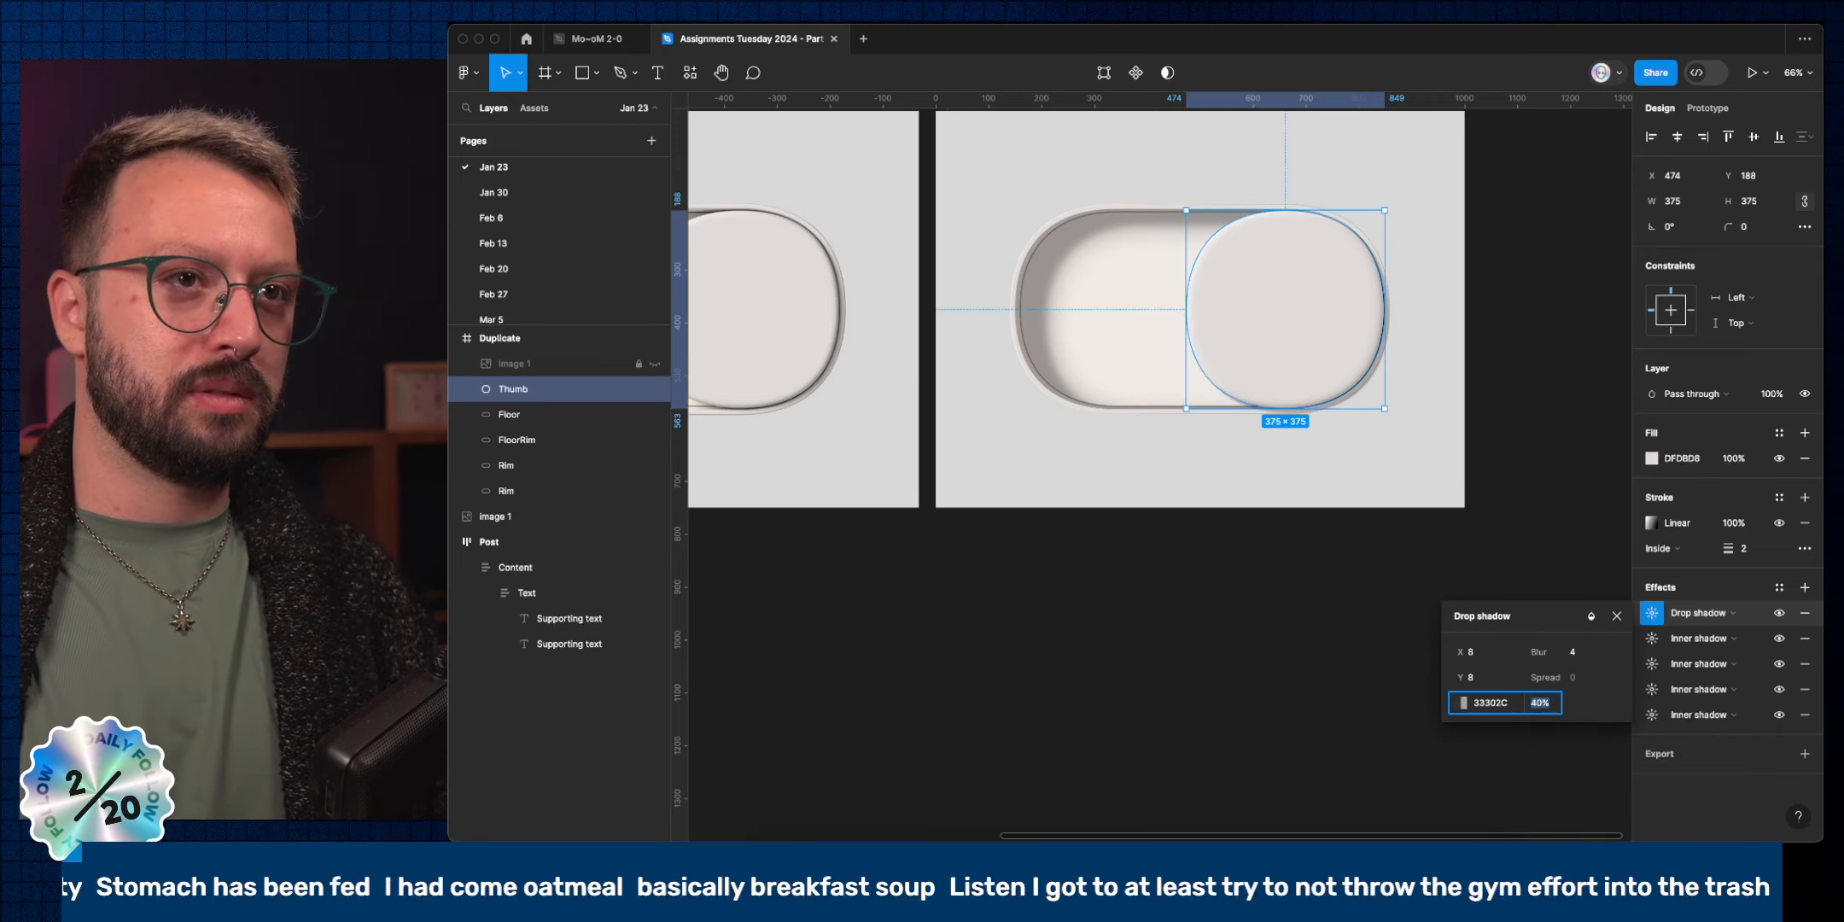
Set the drop shadow's blur to 8 and X and Y offsets to 6, then deselect.
left_click(1576, 654)
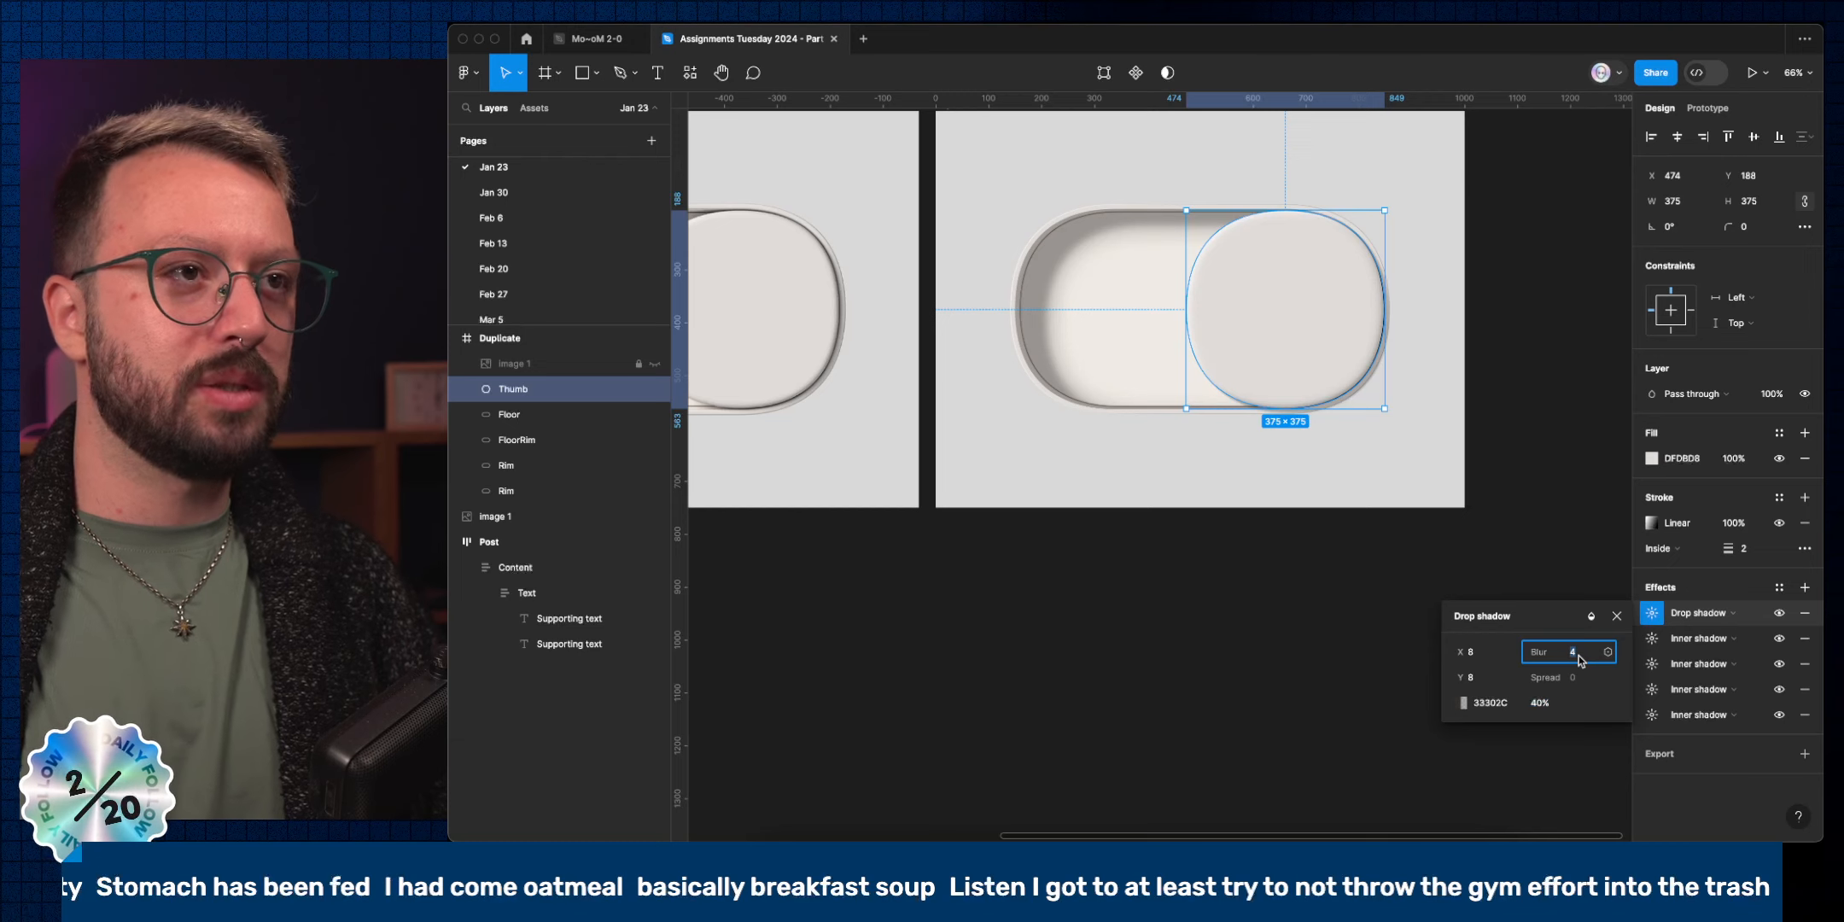
type("8")
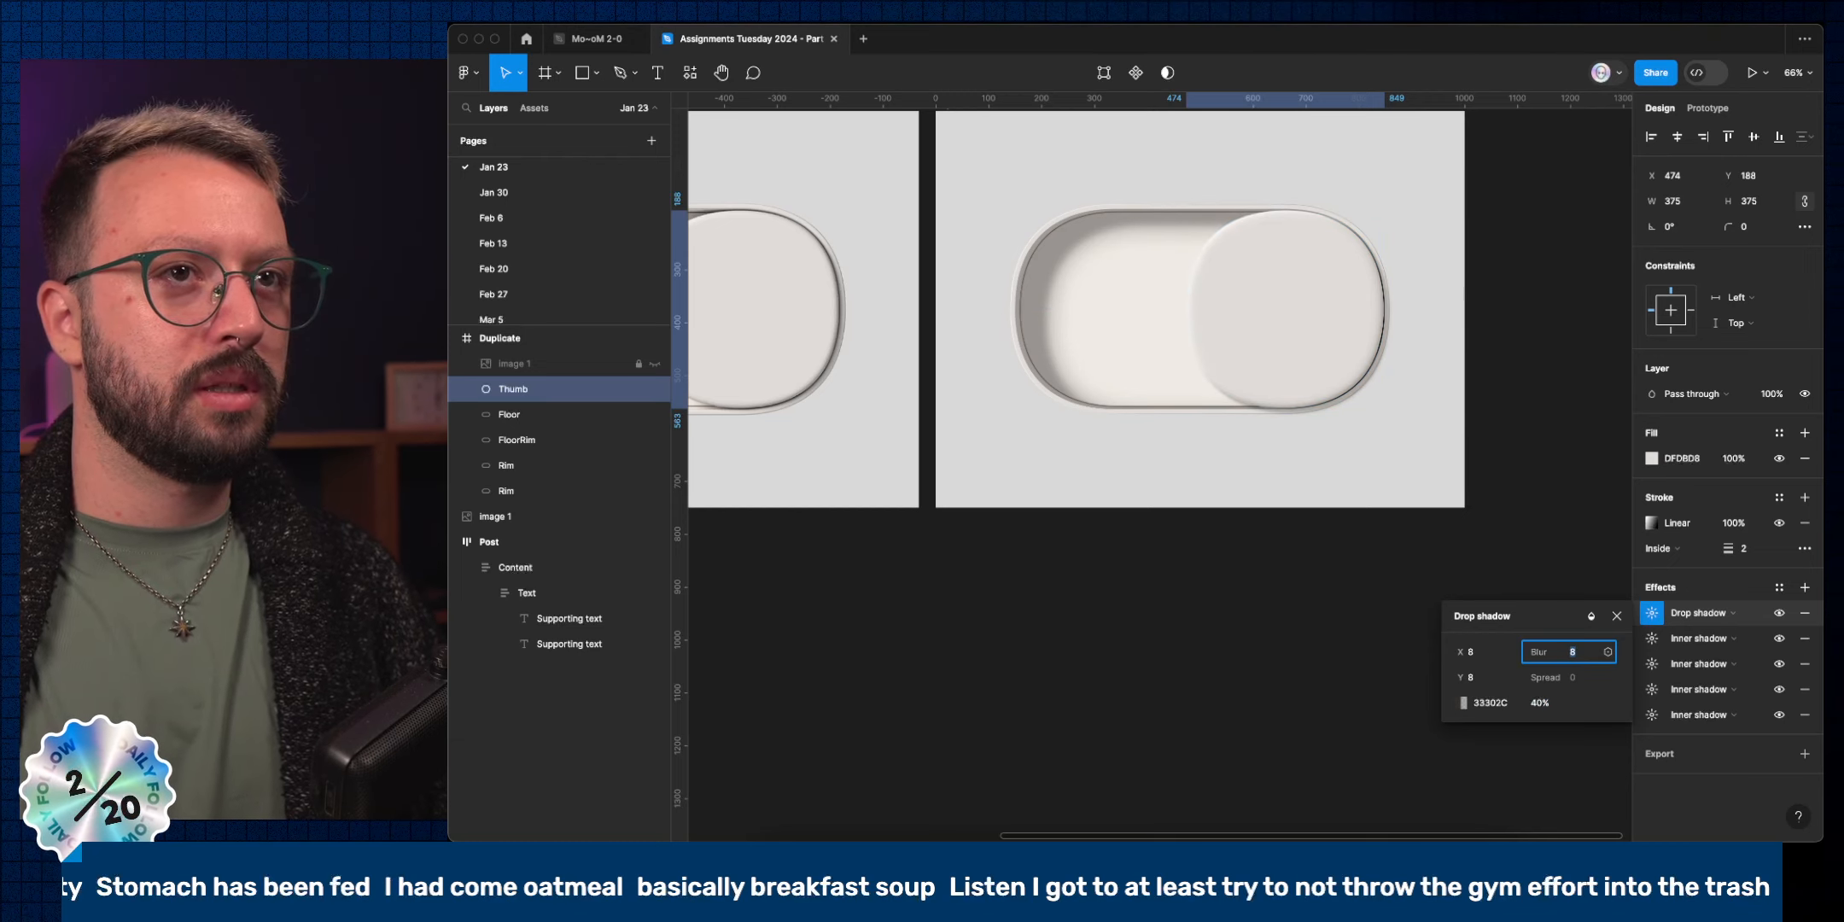
left_click(1485, 656)
key("Down")
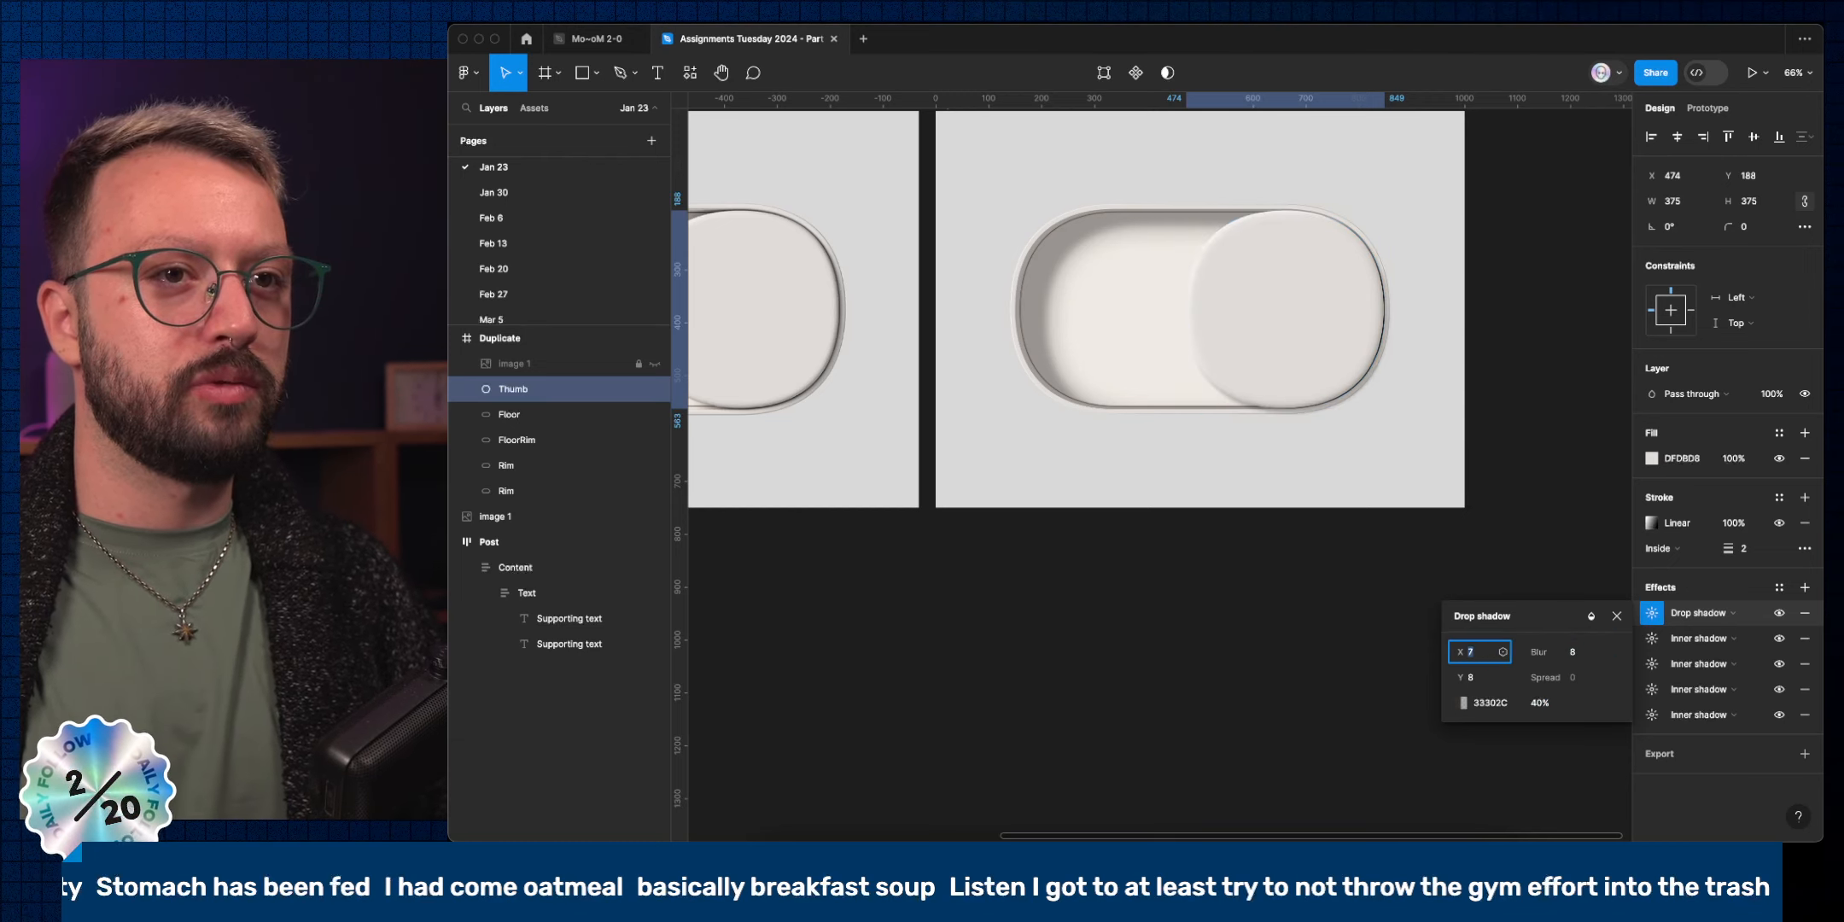
key("Down")
key("Tab")
key("Return")
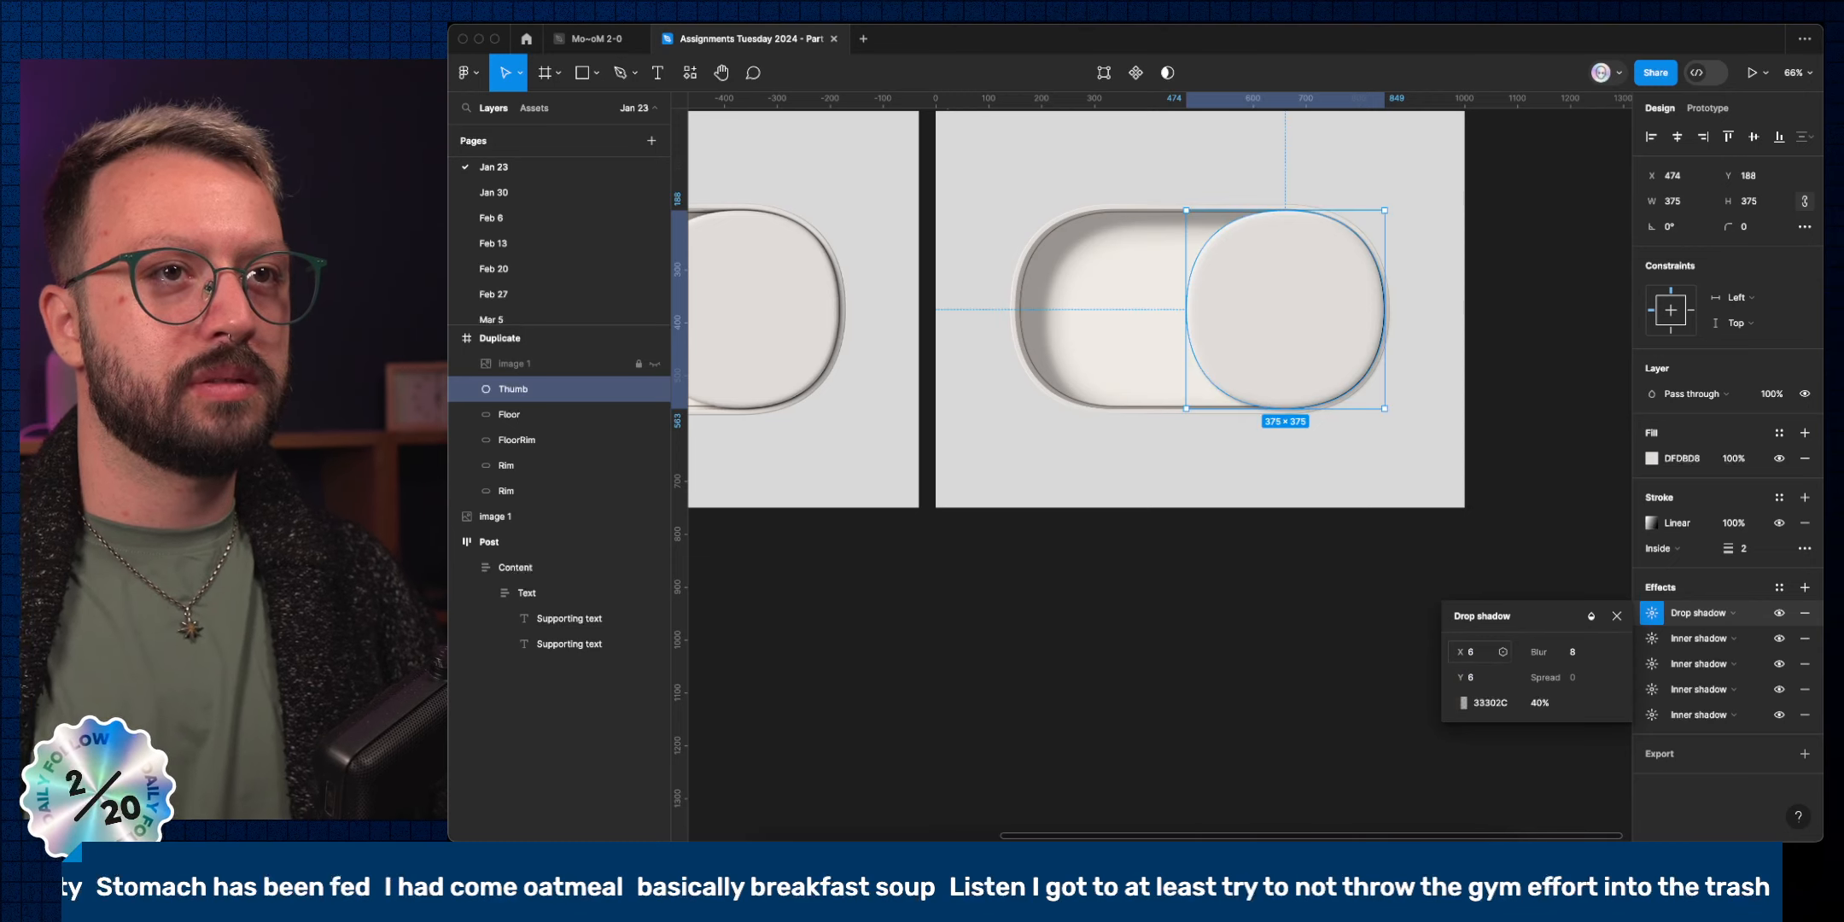
left_click(1616, 615)
left_click(1387, 622)
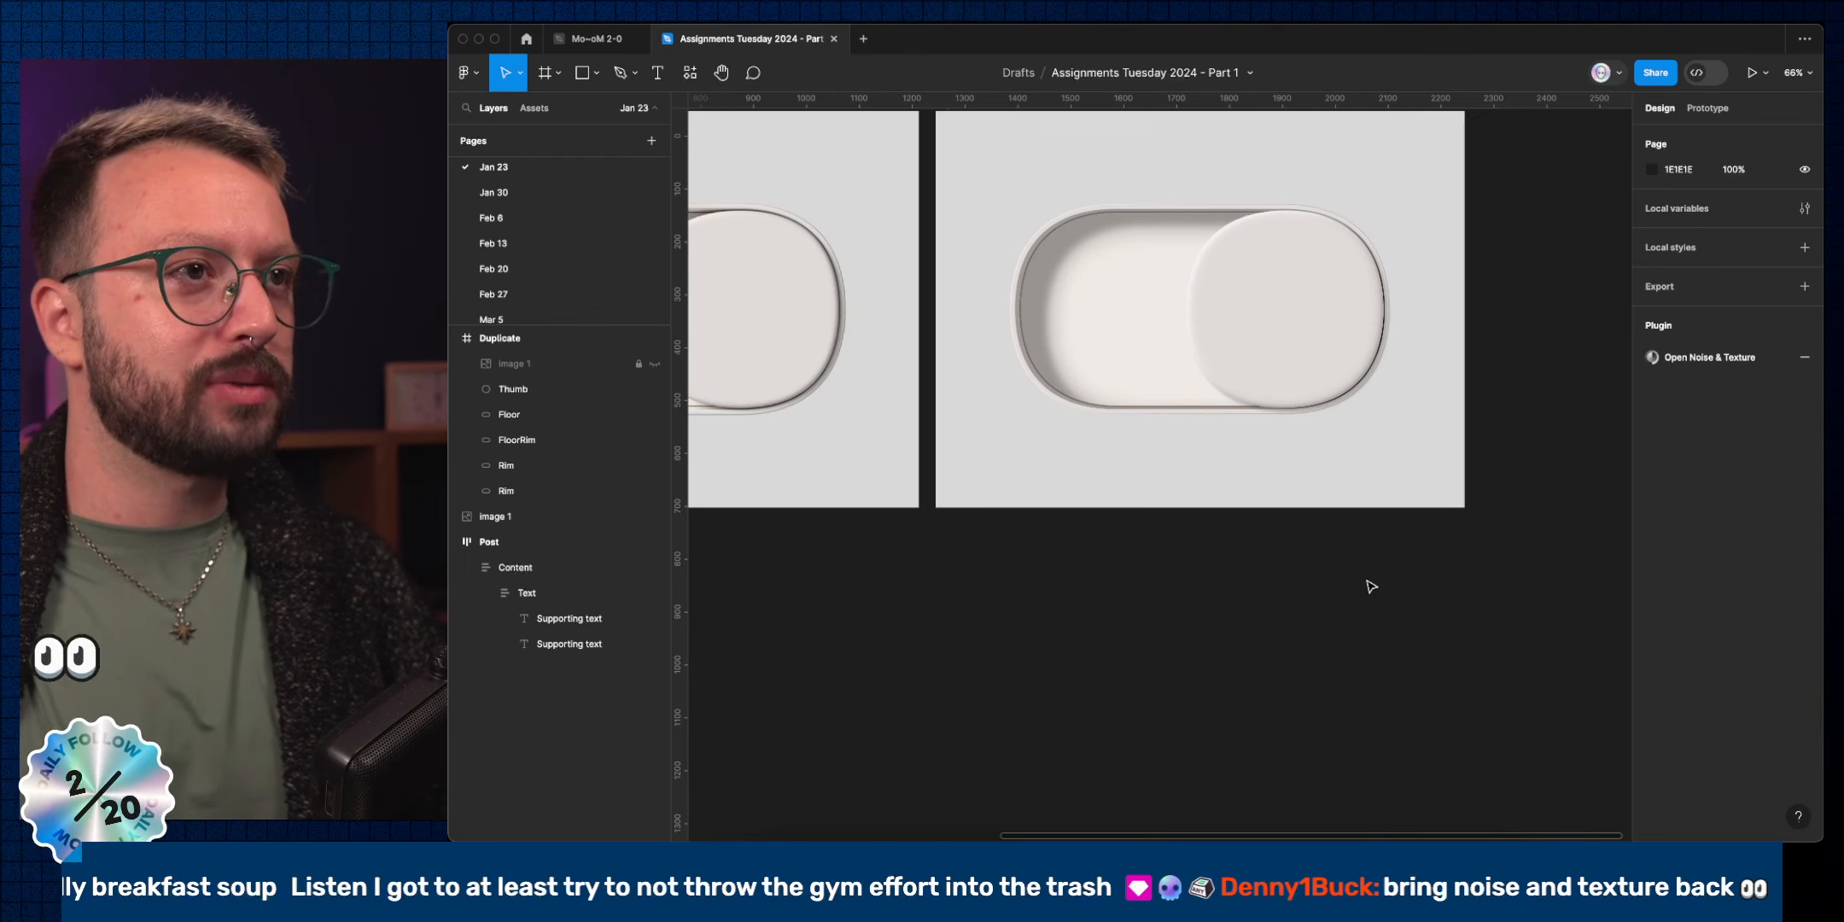
scroll(776, 402, "up", 5)
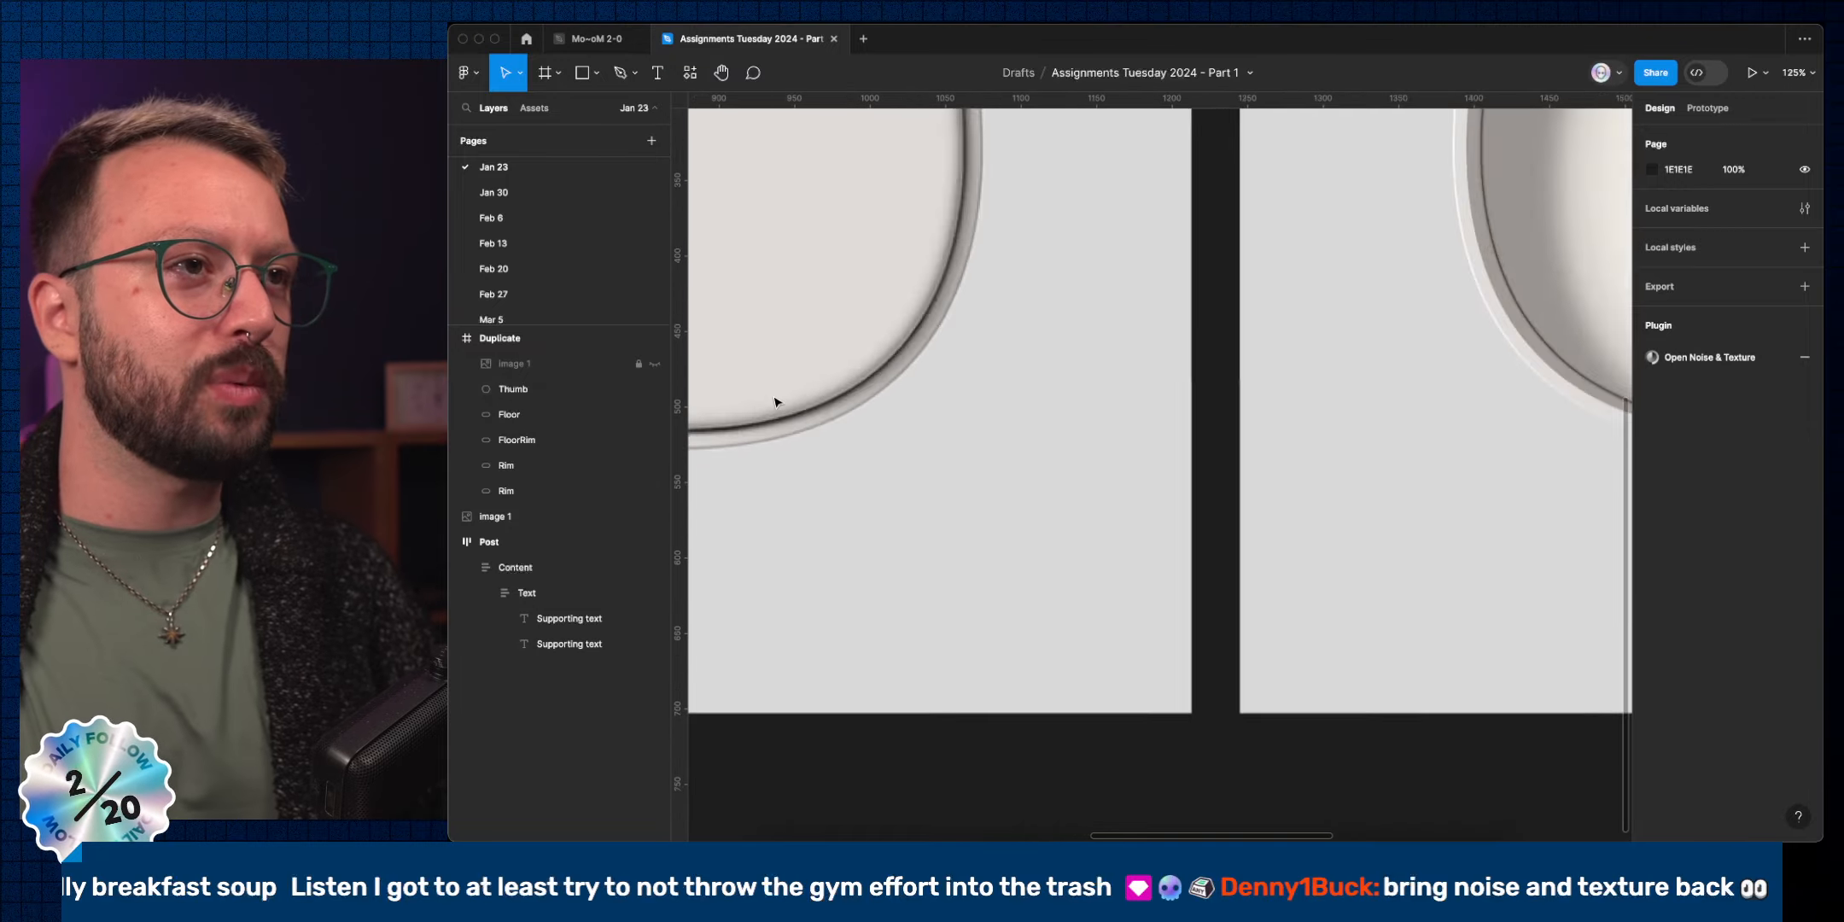
scroll(776, 402, "up", 5)
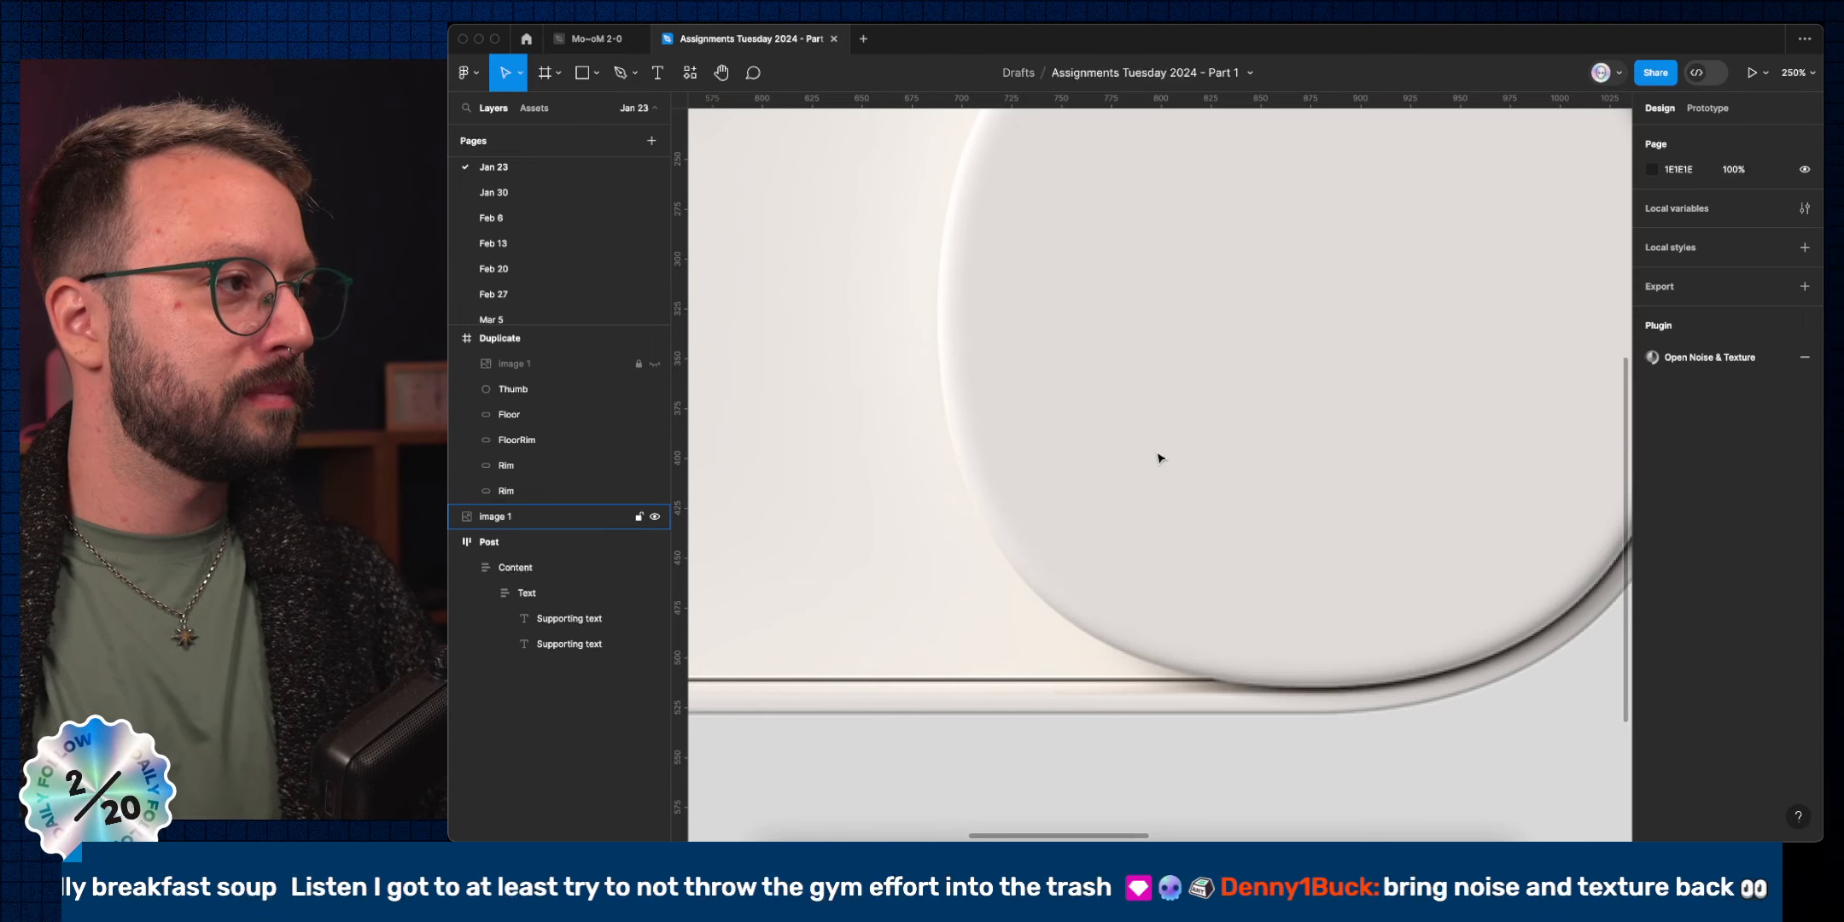
scroll(1161, 459, "down", 5)
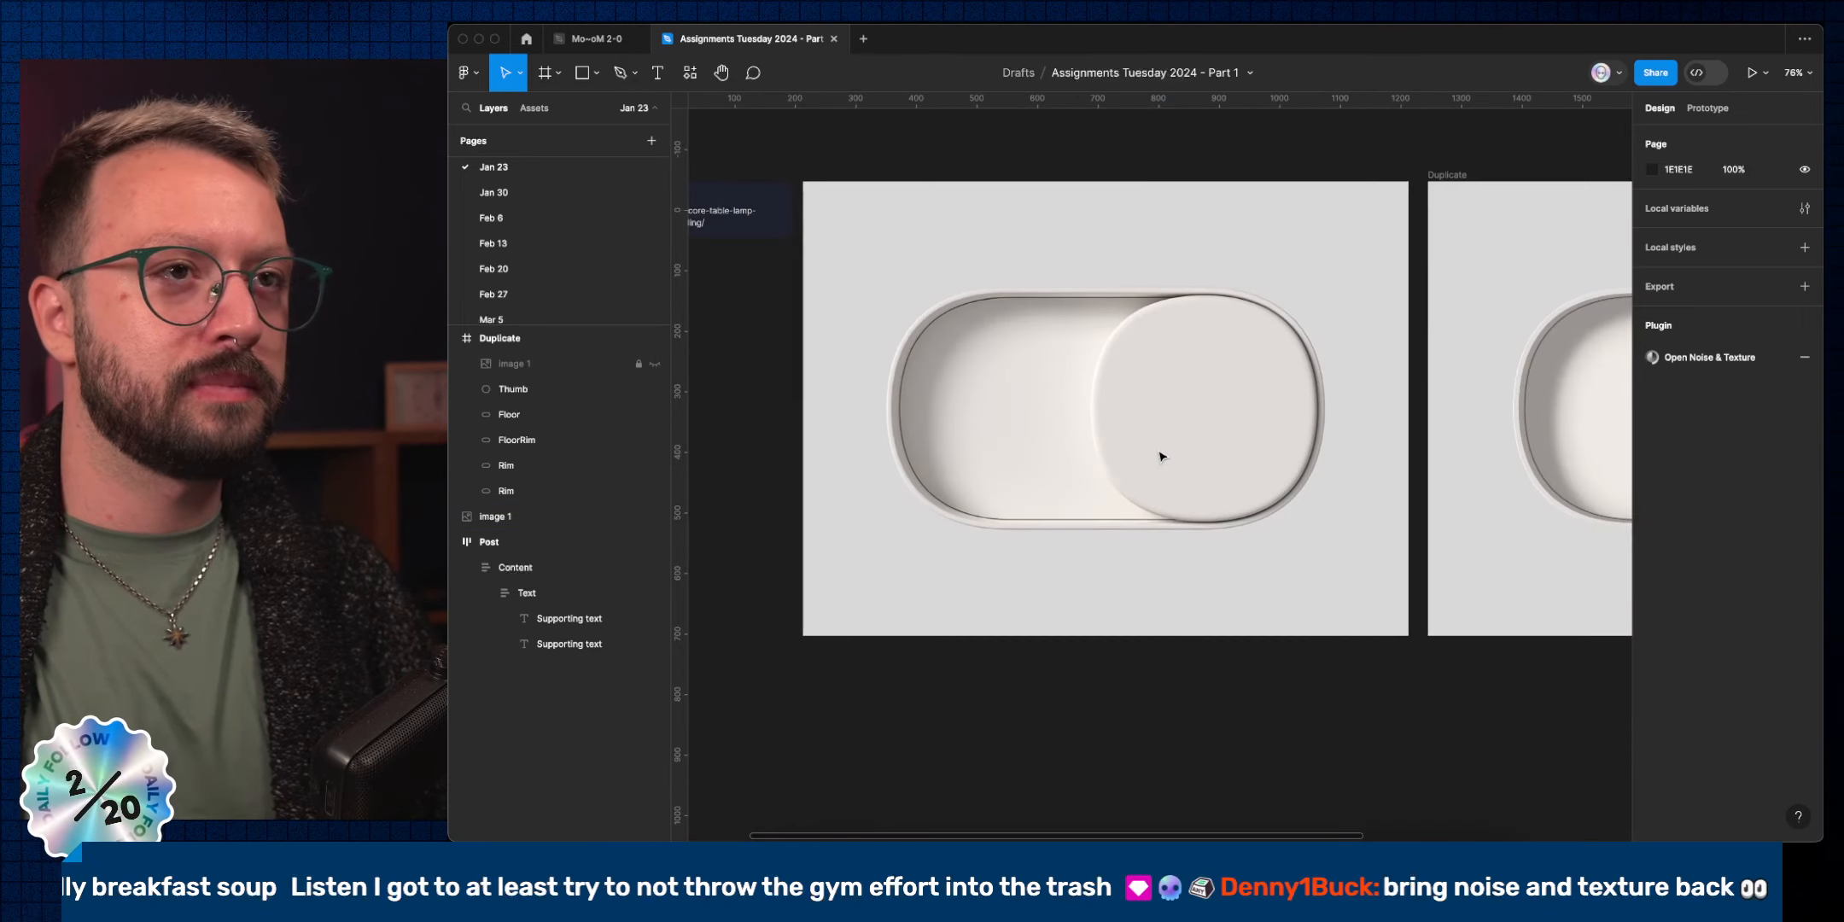
scroll(996, 432, "up", 5)
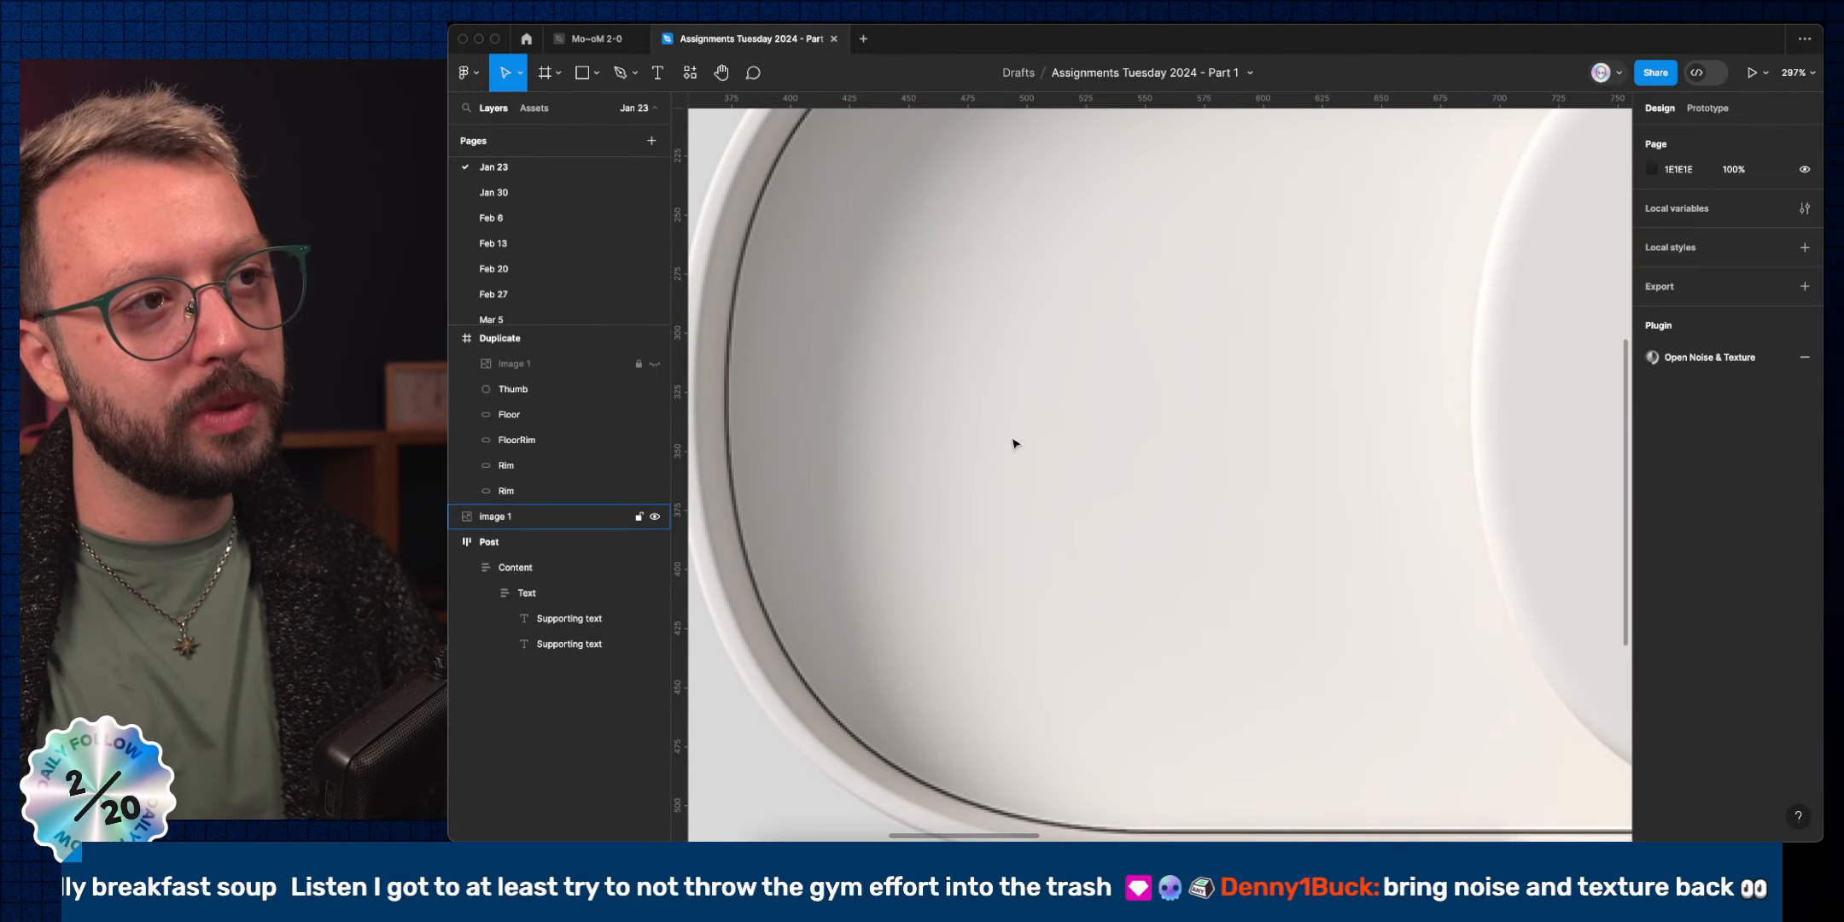
scroll(1012, 441, "down", 5)
scroll(1014, 443, "right", 1)
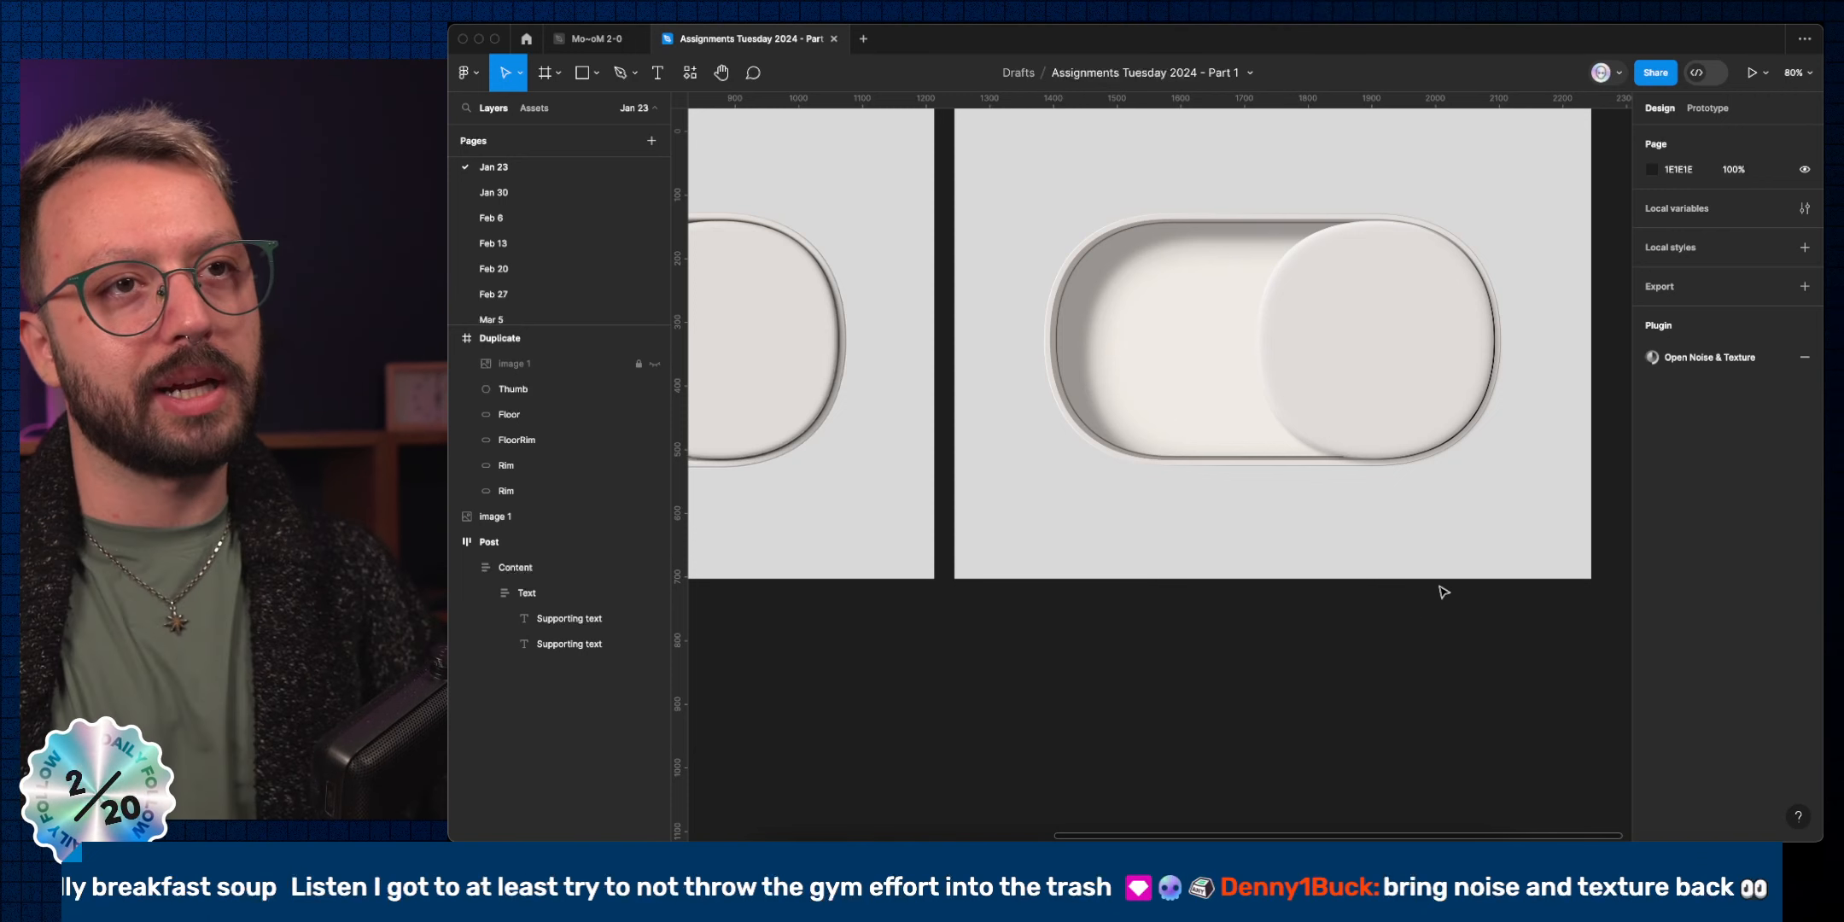
scroll(1481, 401, "up", 5)
scroll(1480, 401, "up", 2)
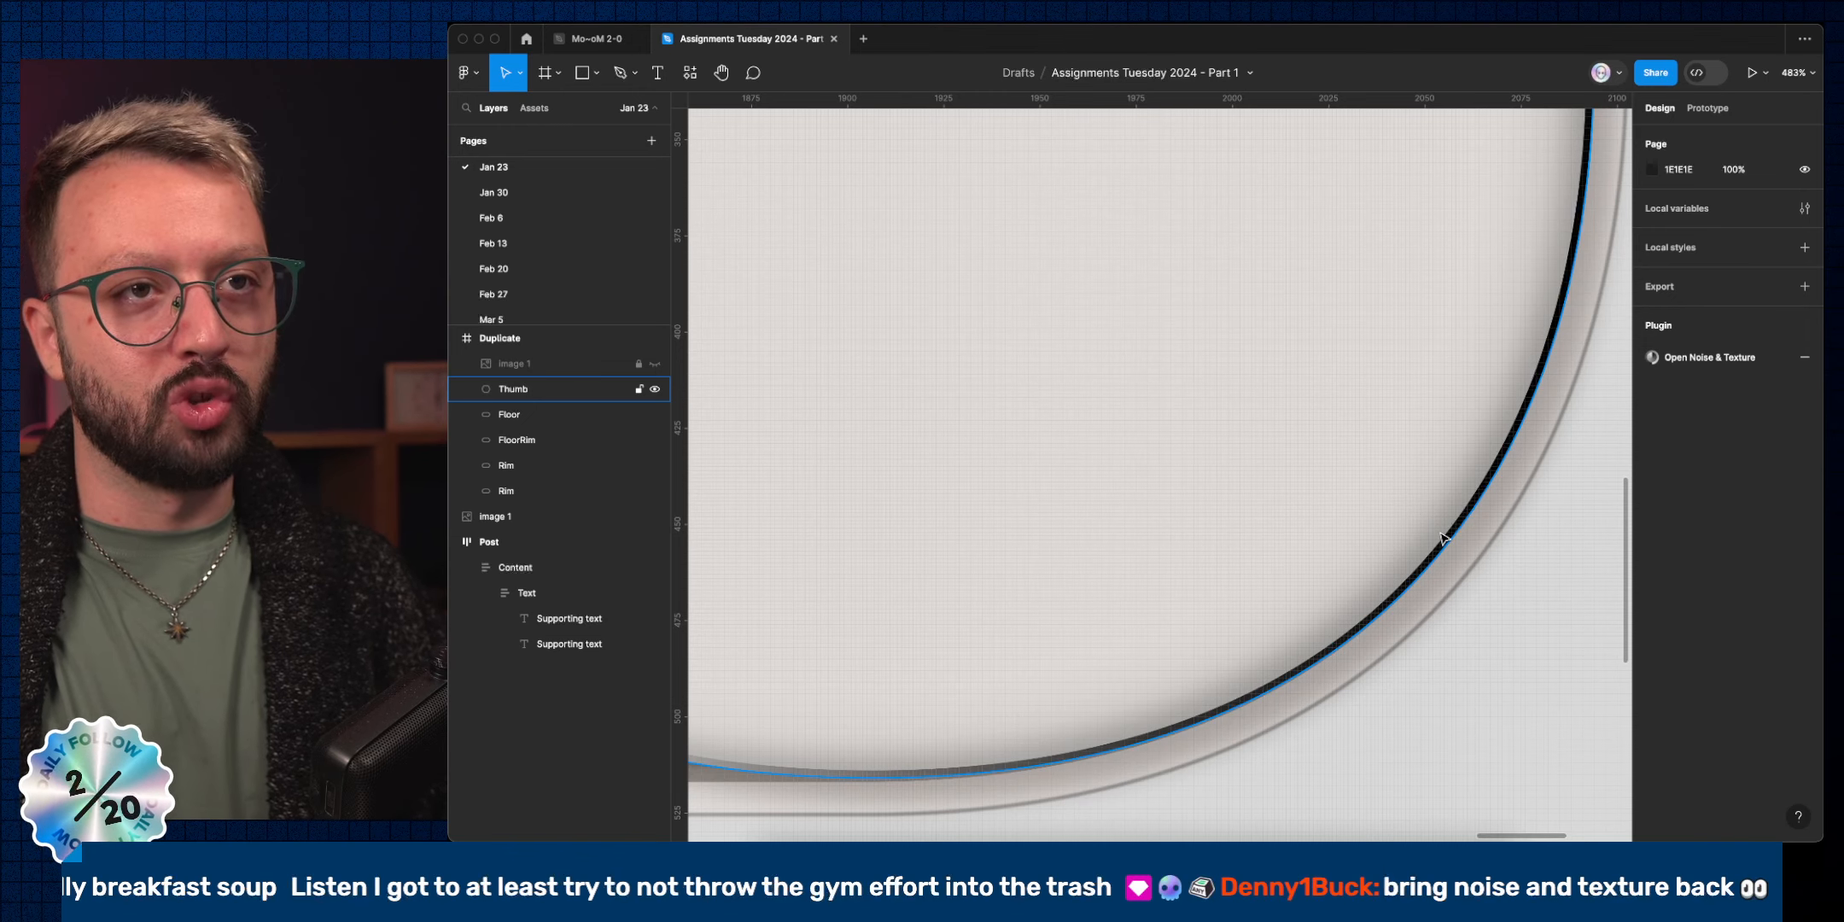
scroll(1322, 519, "down", 10)
scroll(1297, 512, "up", 10)
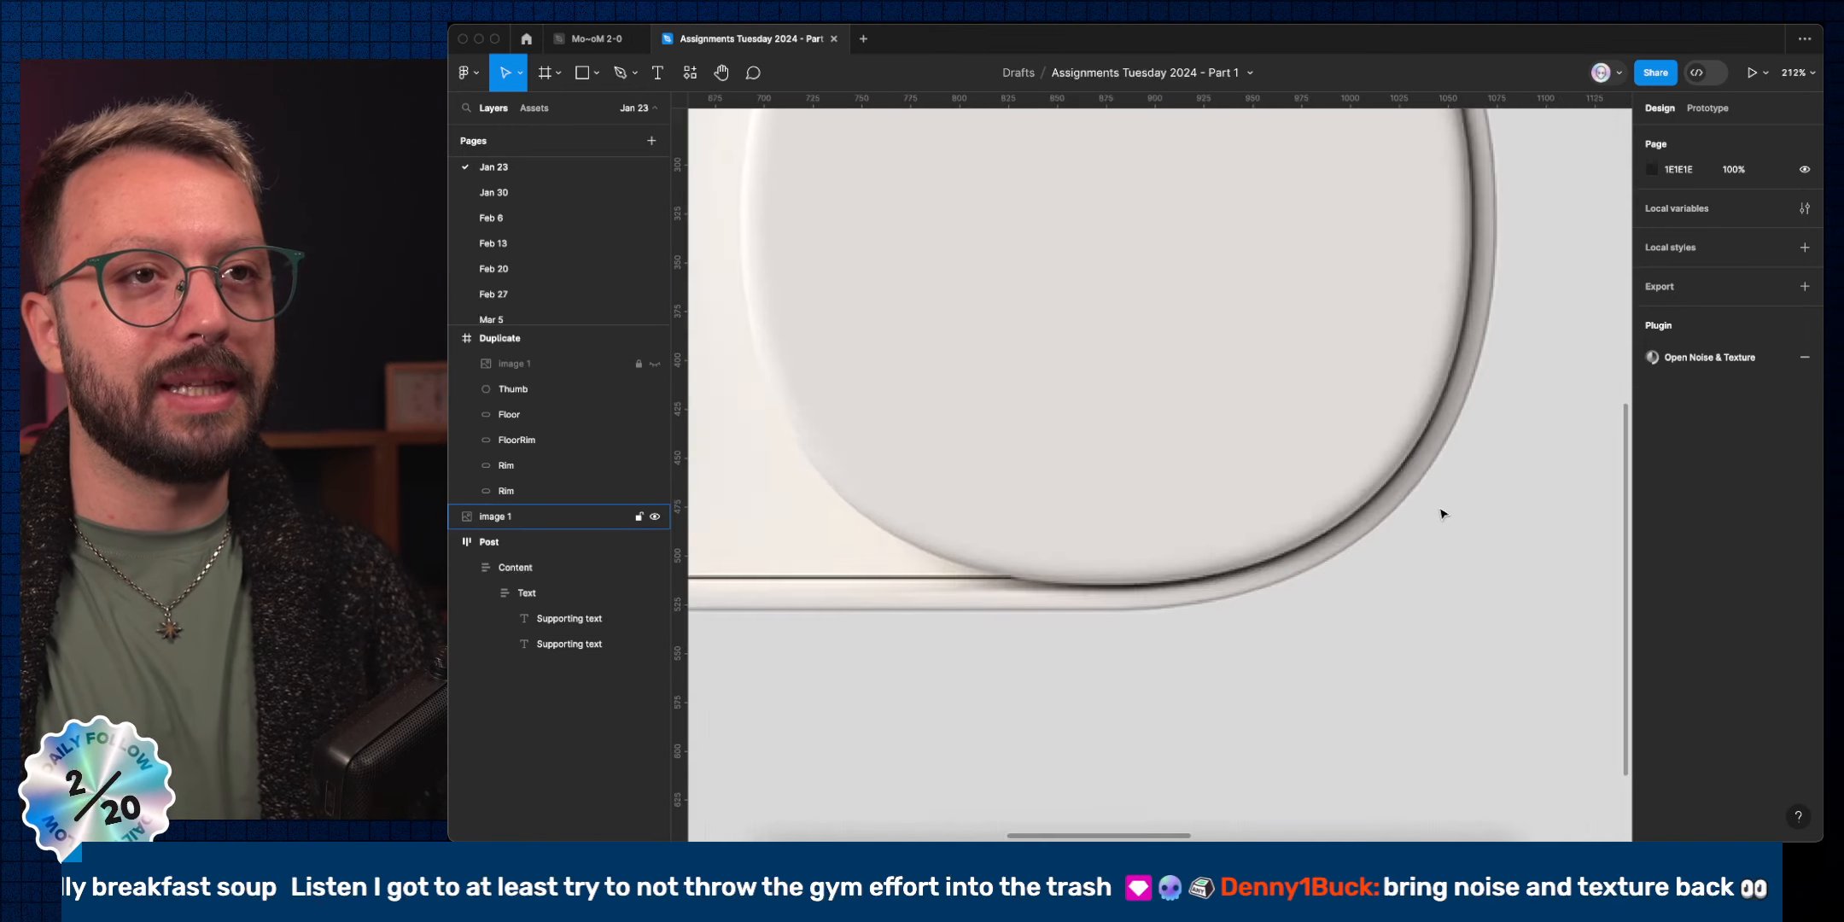
scroll(1298, 504, "up", 5)
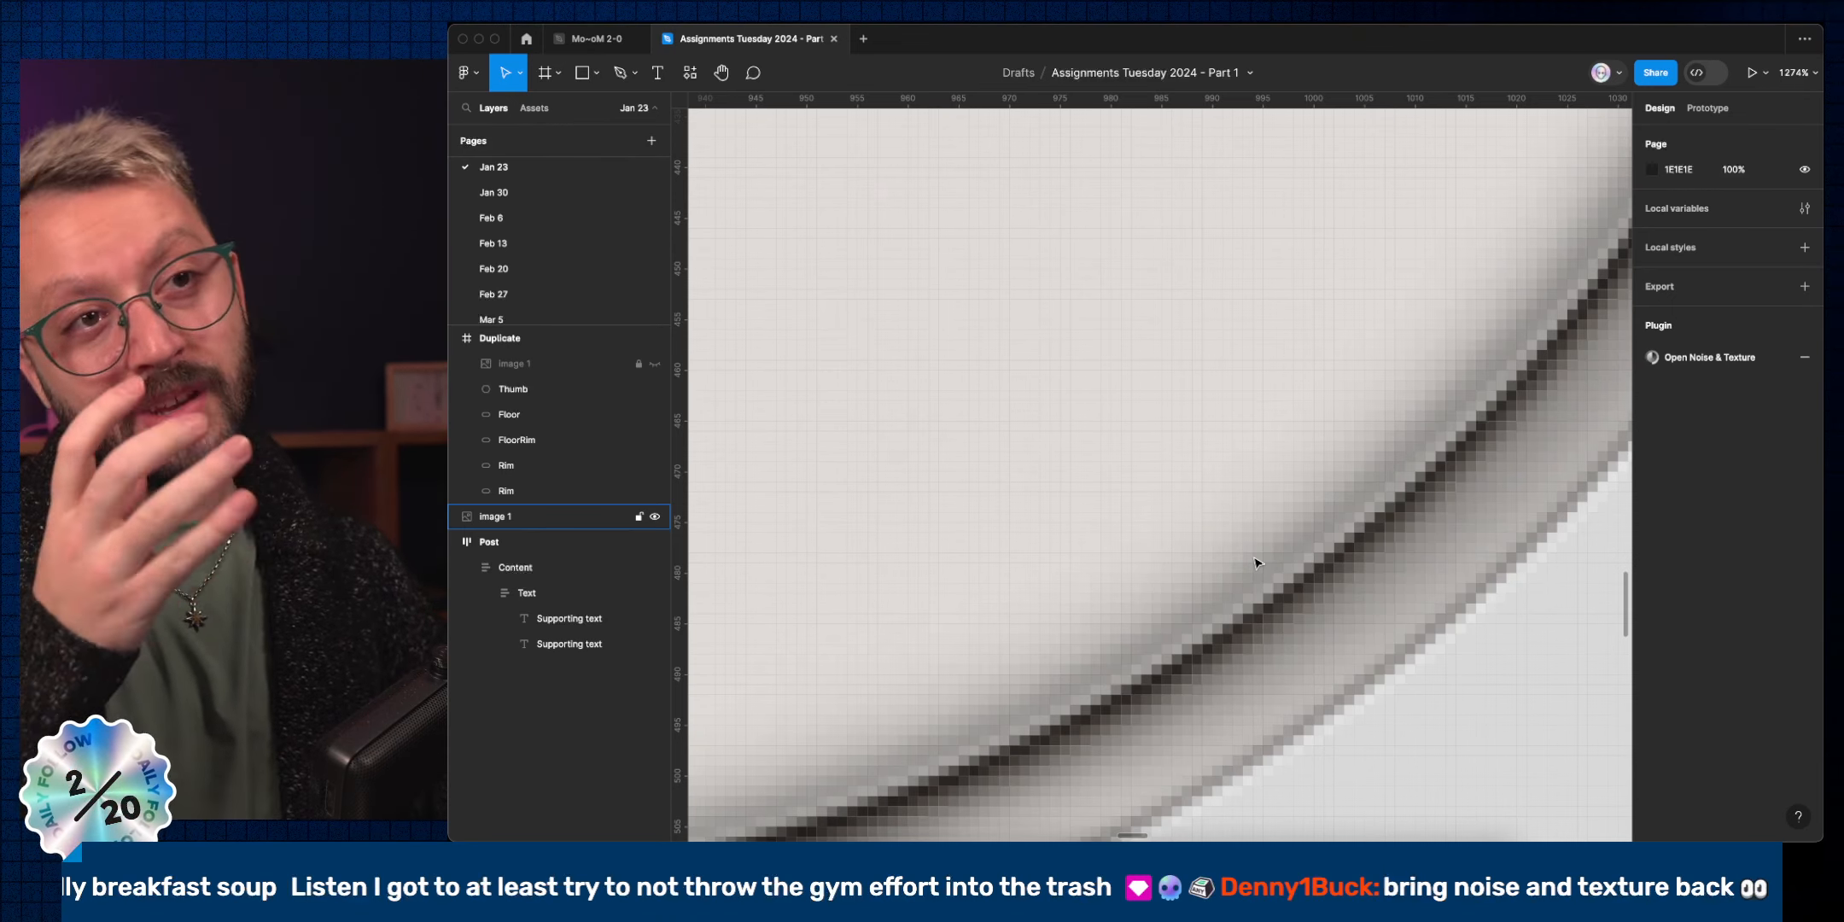
scroll(1254, 561, "down", 5)
key("ctrl+Left")
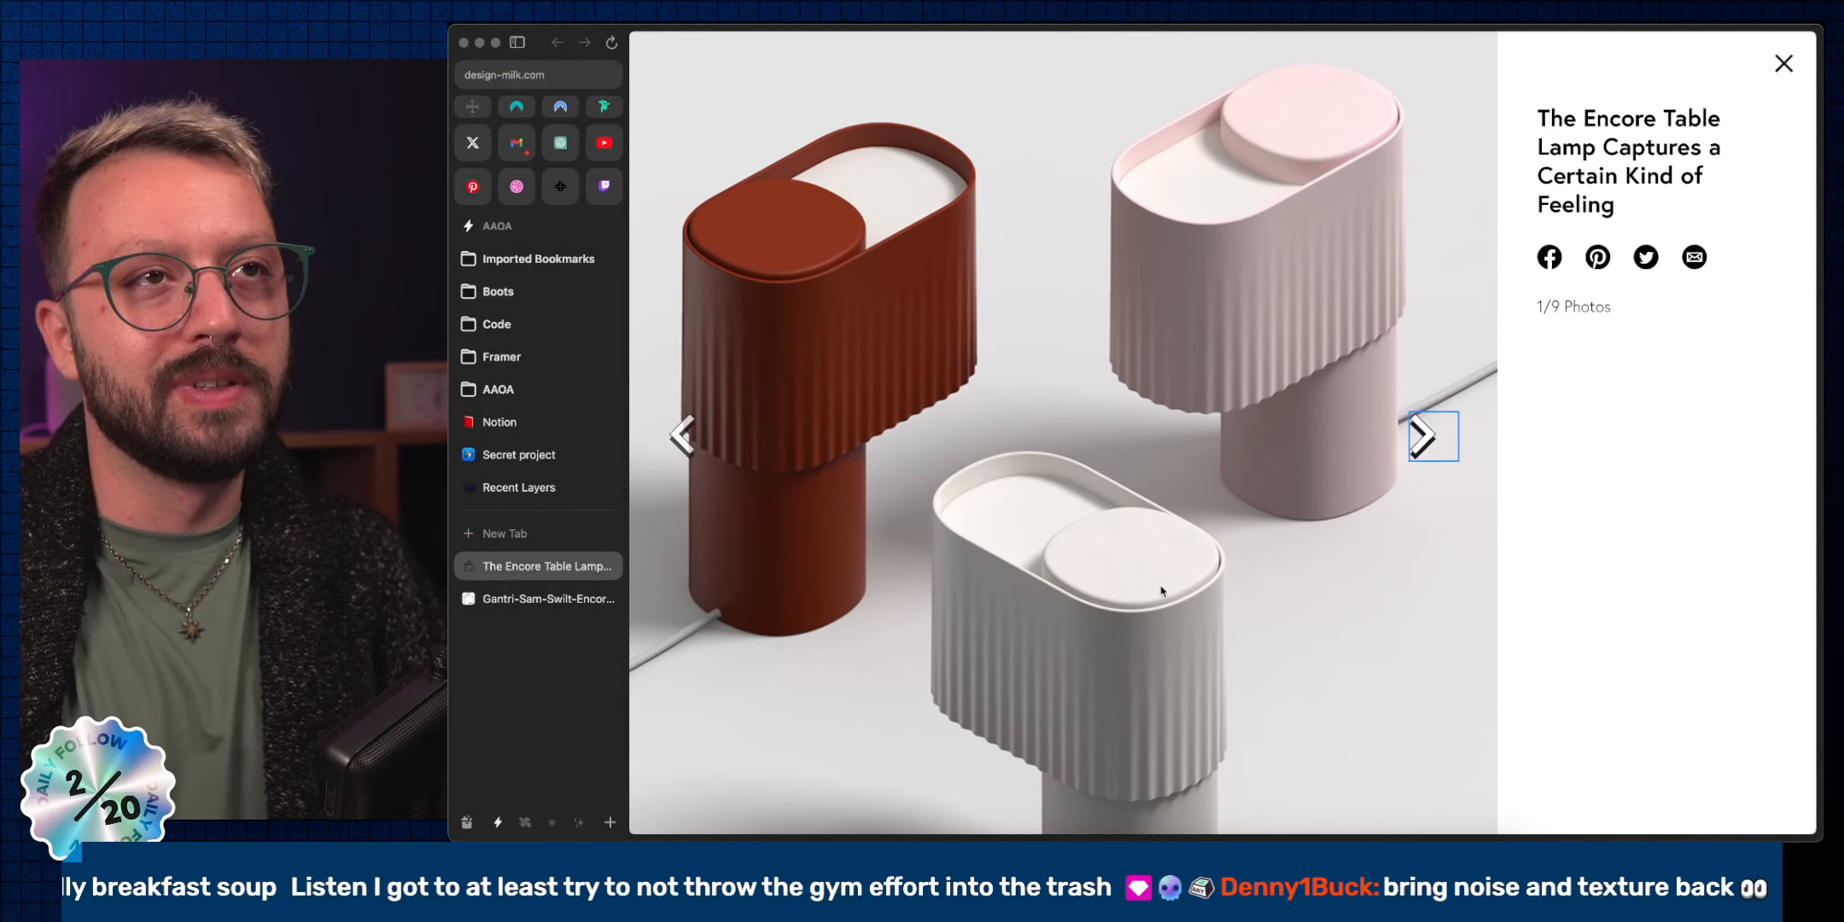
left_click(1432, 442)
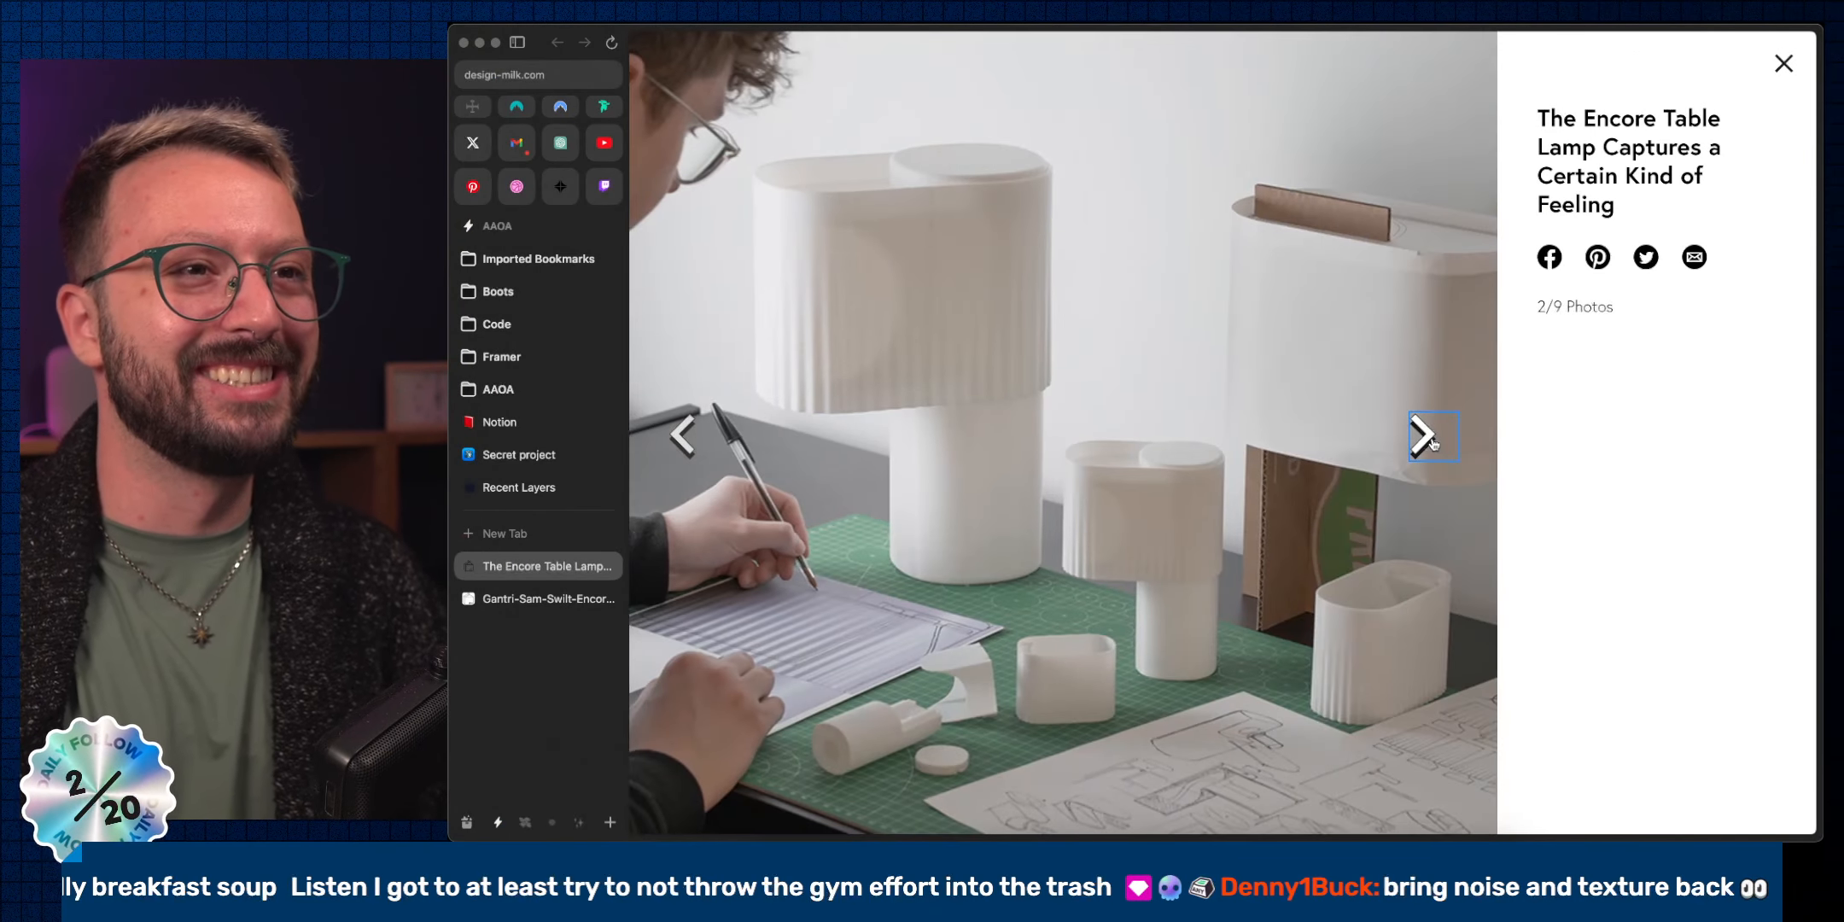
left_click(1433, 442)
left_click(1432, 442)
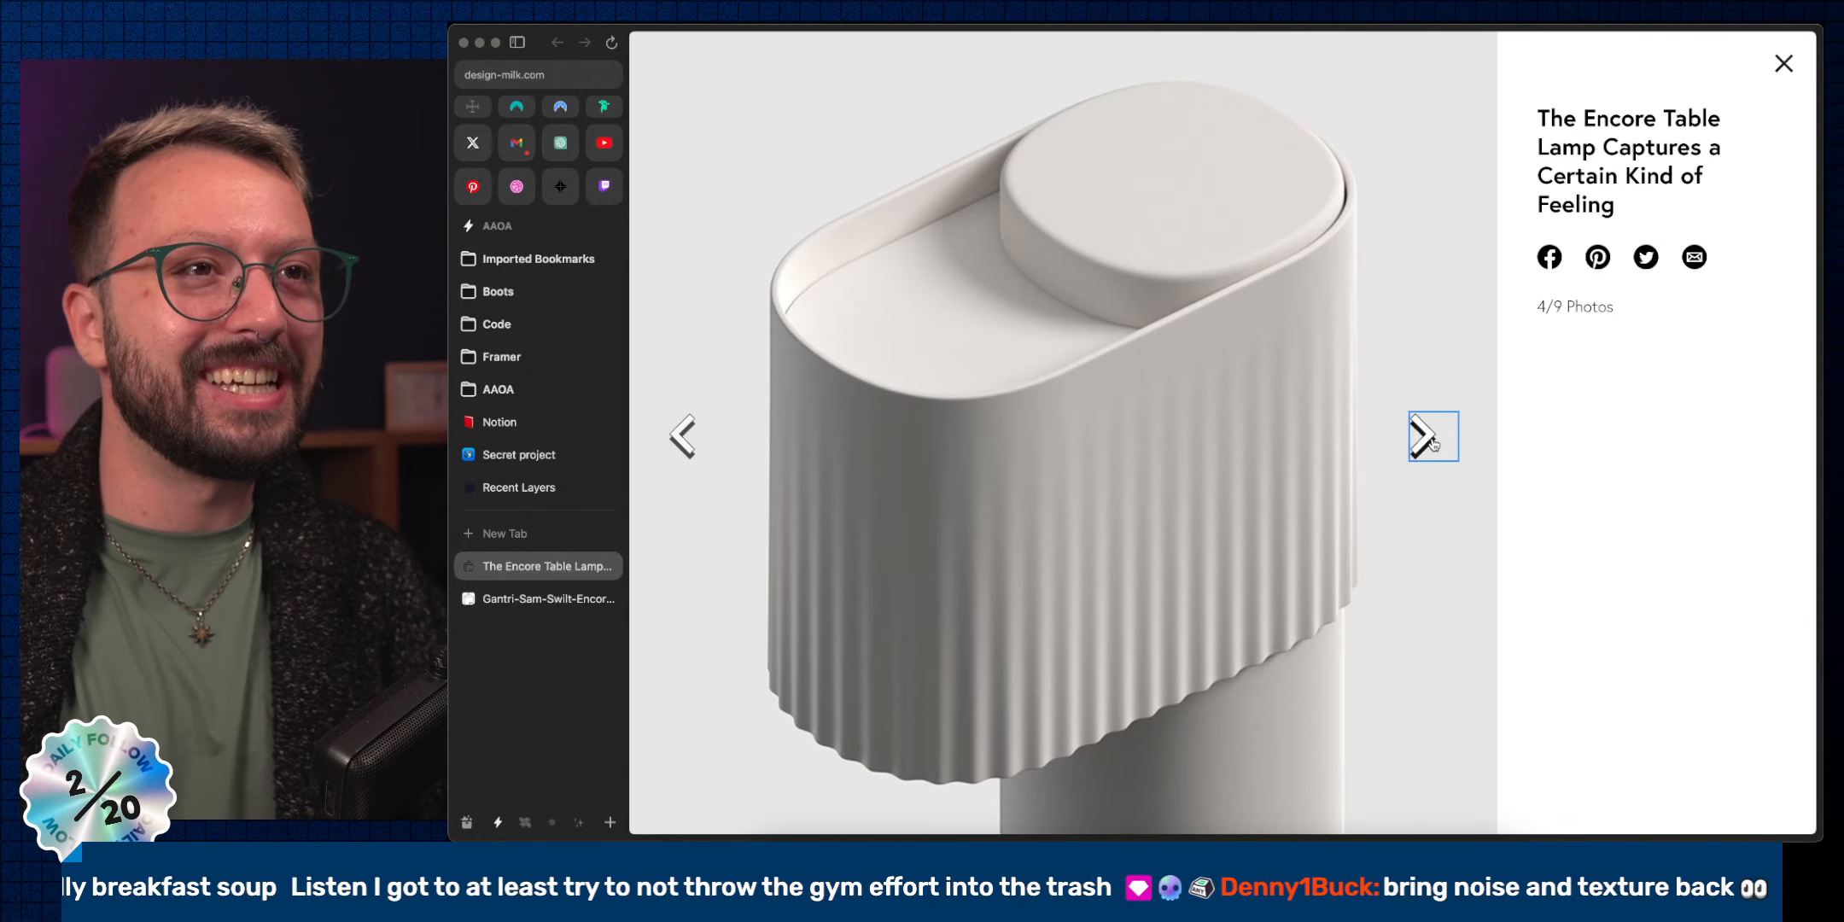
key("ctrl+Right")
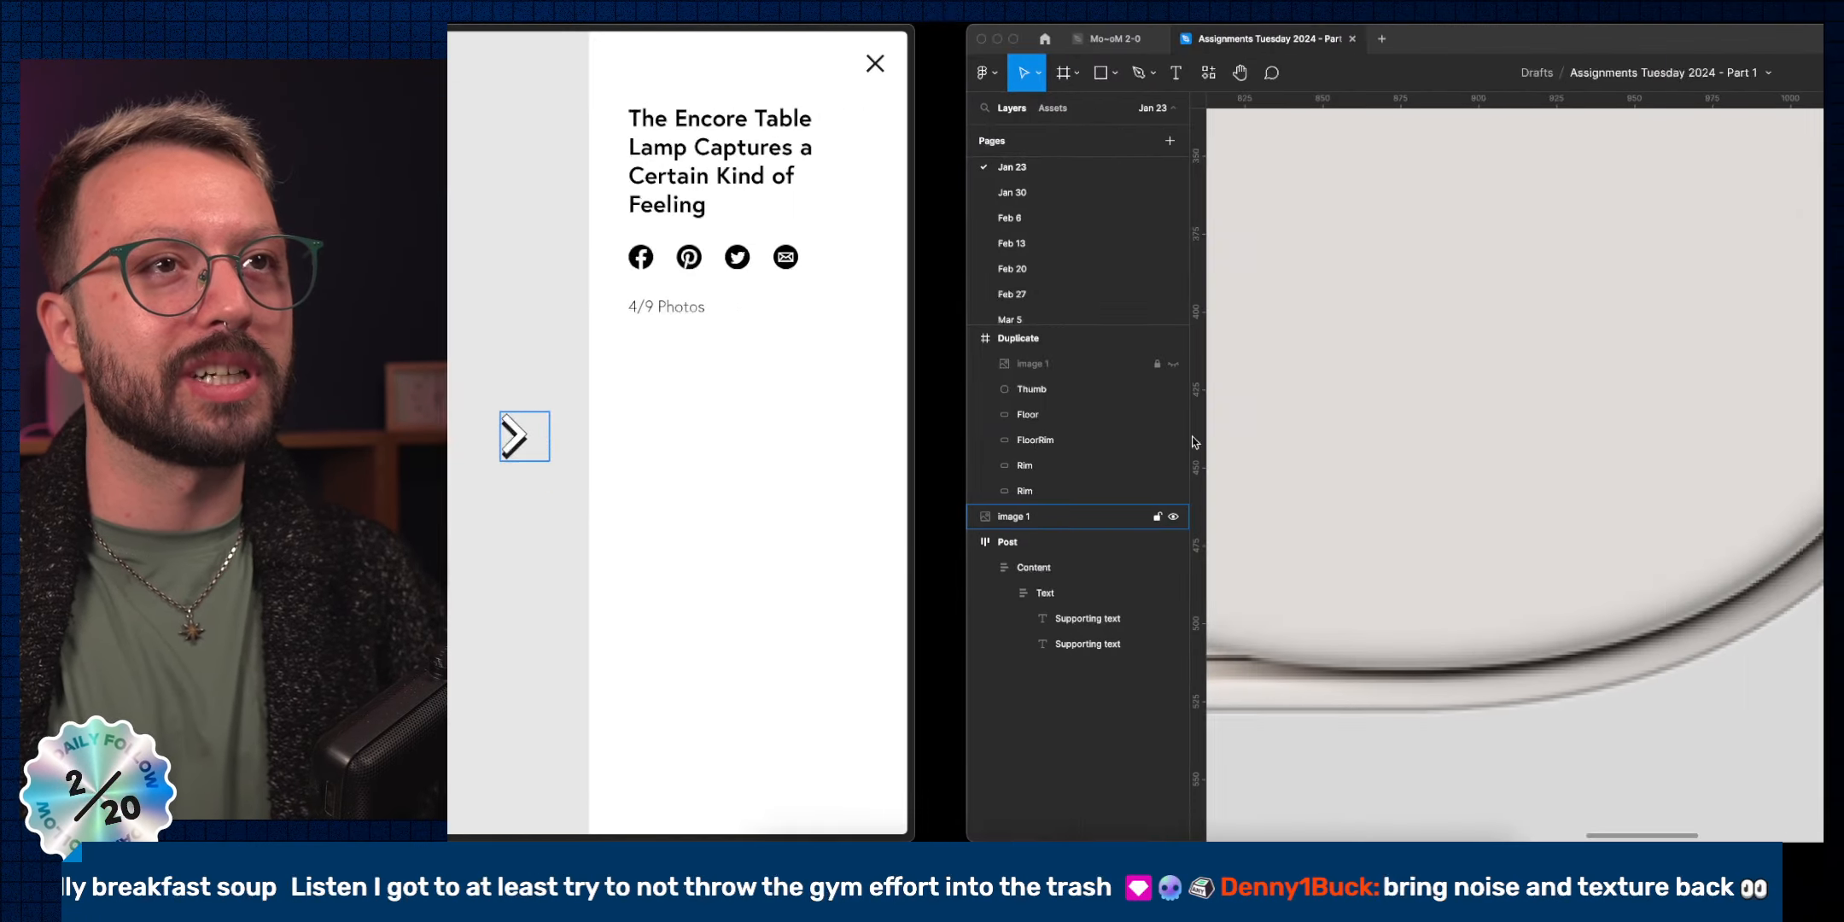
Select the Thumb and toggle the bottom inner shadow's visibility to compare its effect.
scroll(1293, 445, "down", 10)
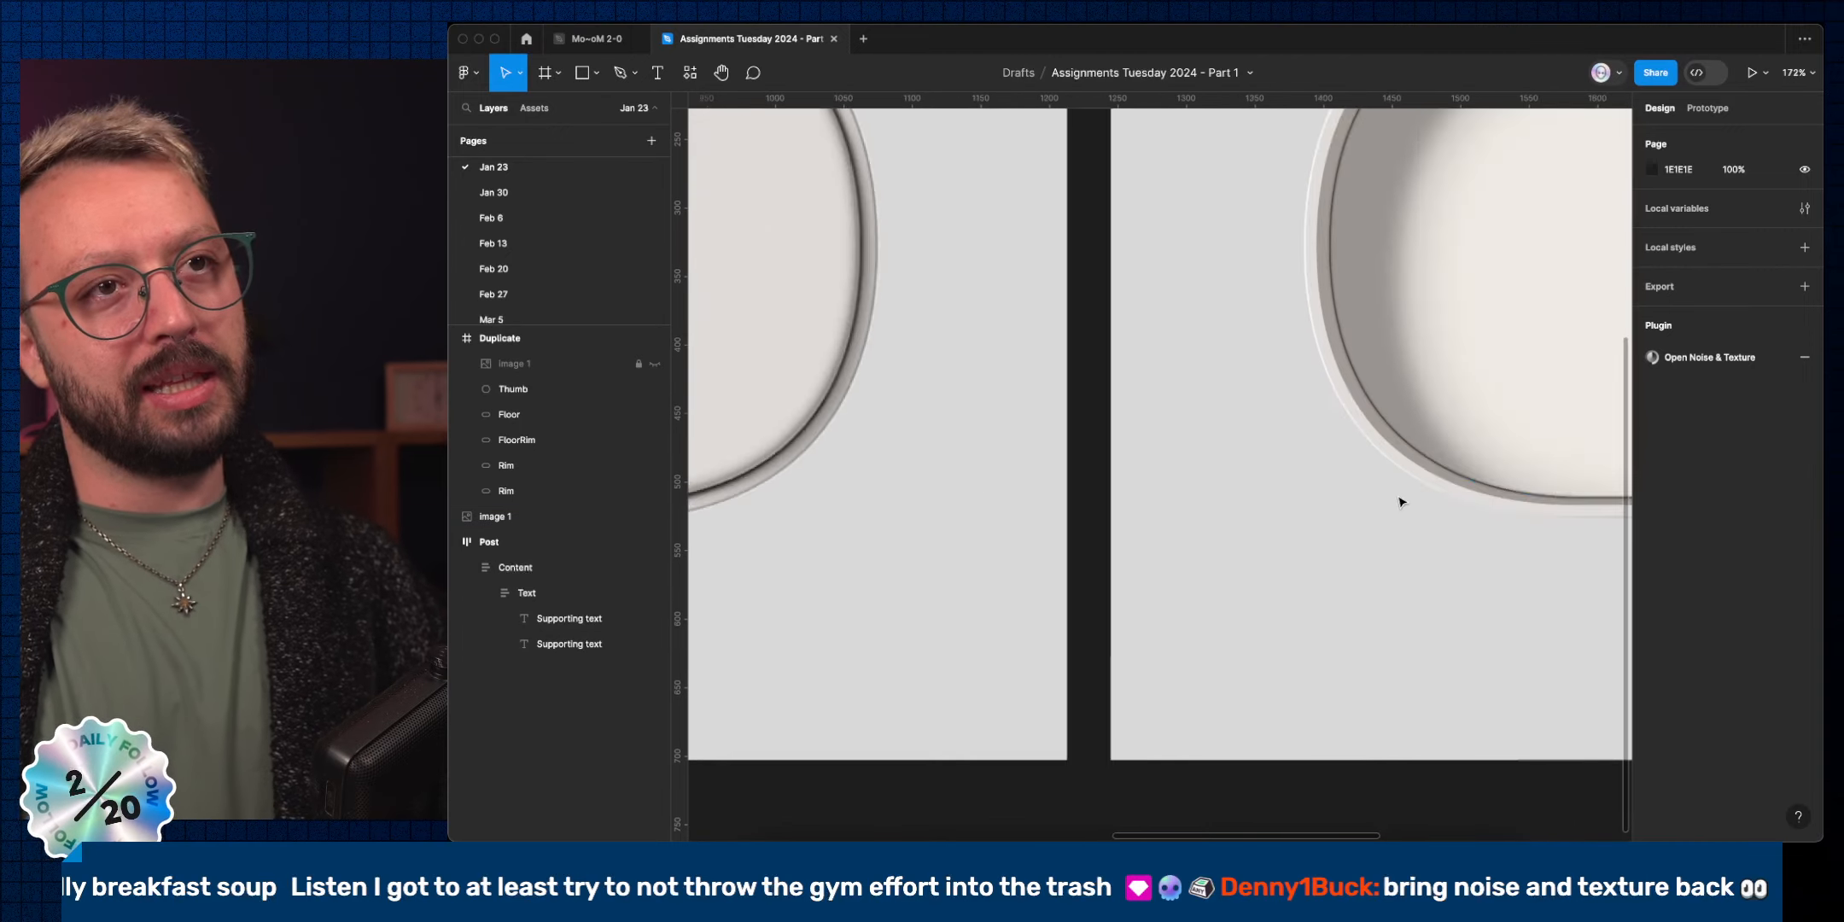
left_click(1269, 401)
left_click(1269, 401)
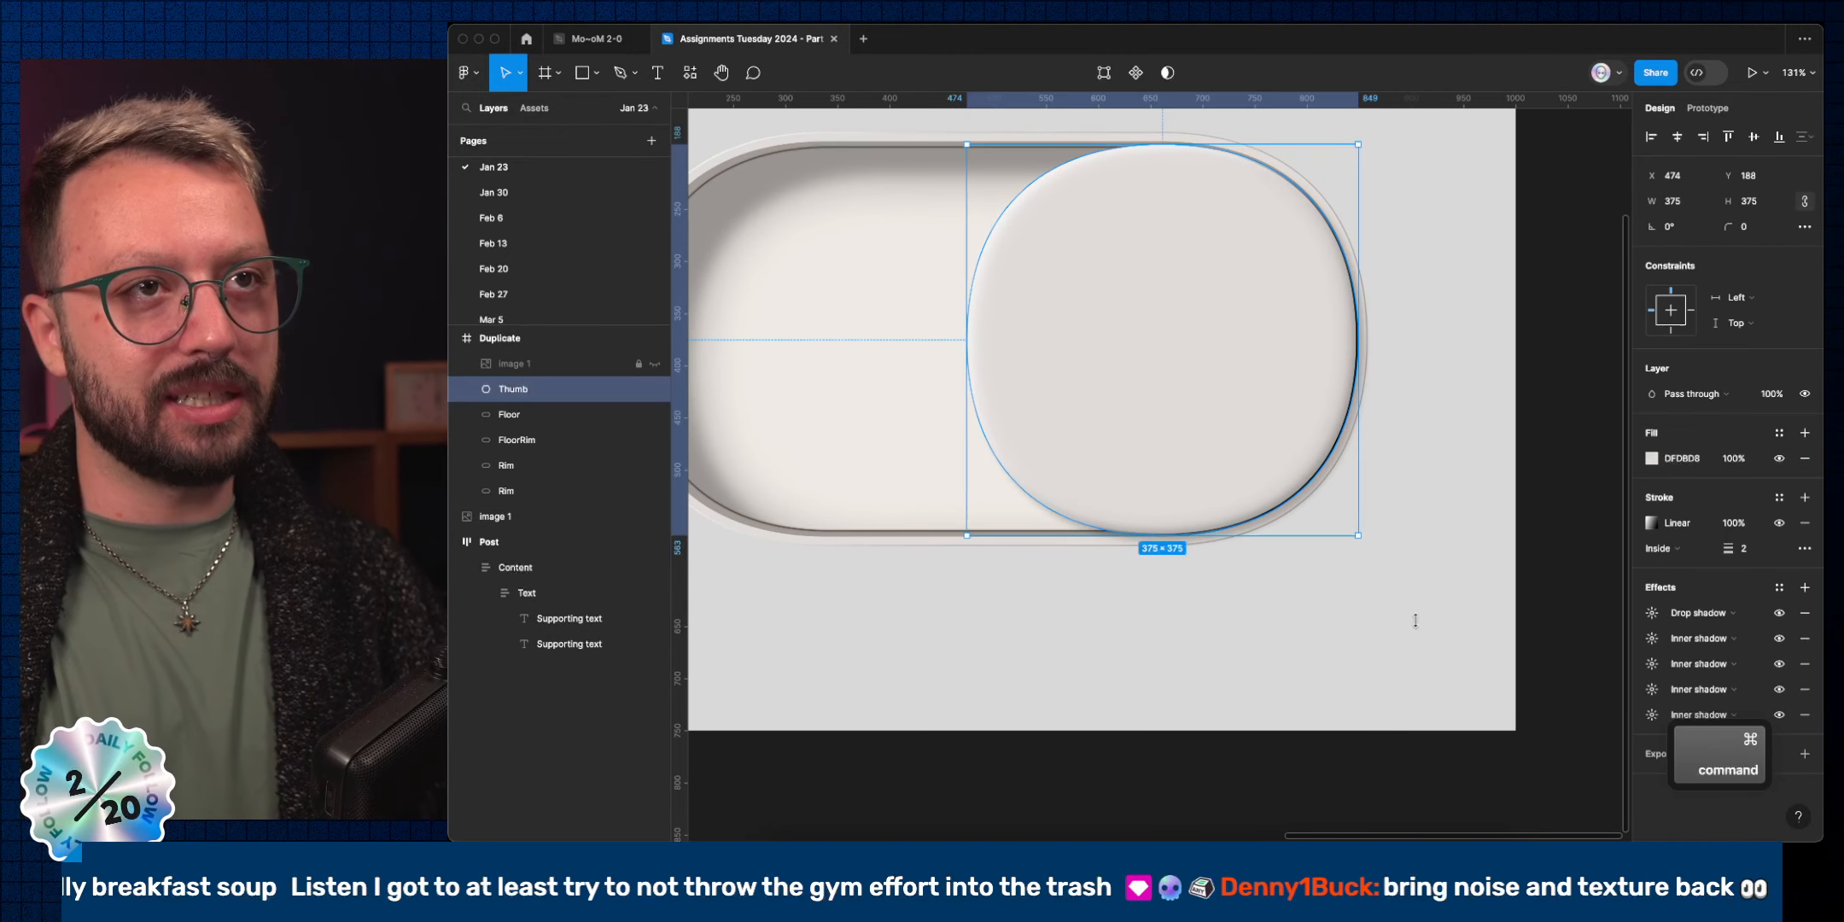
left_click(1778, 715)
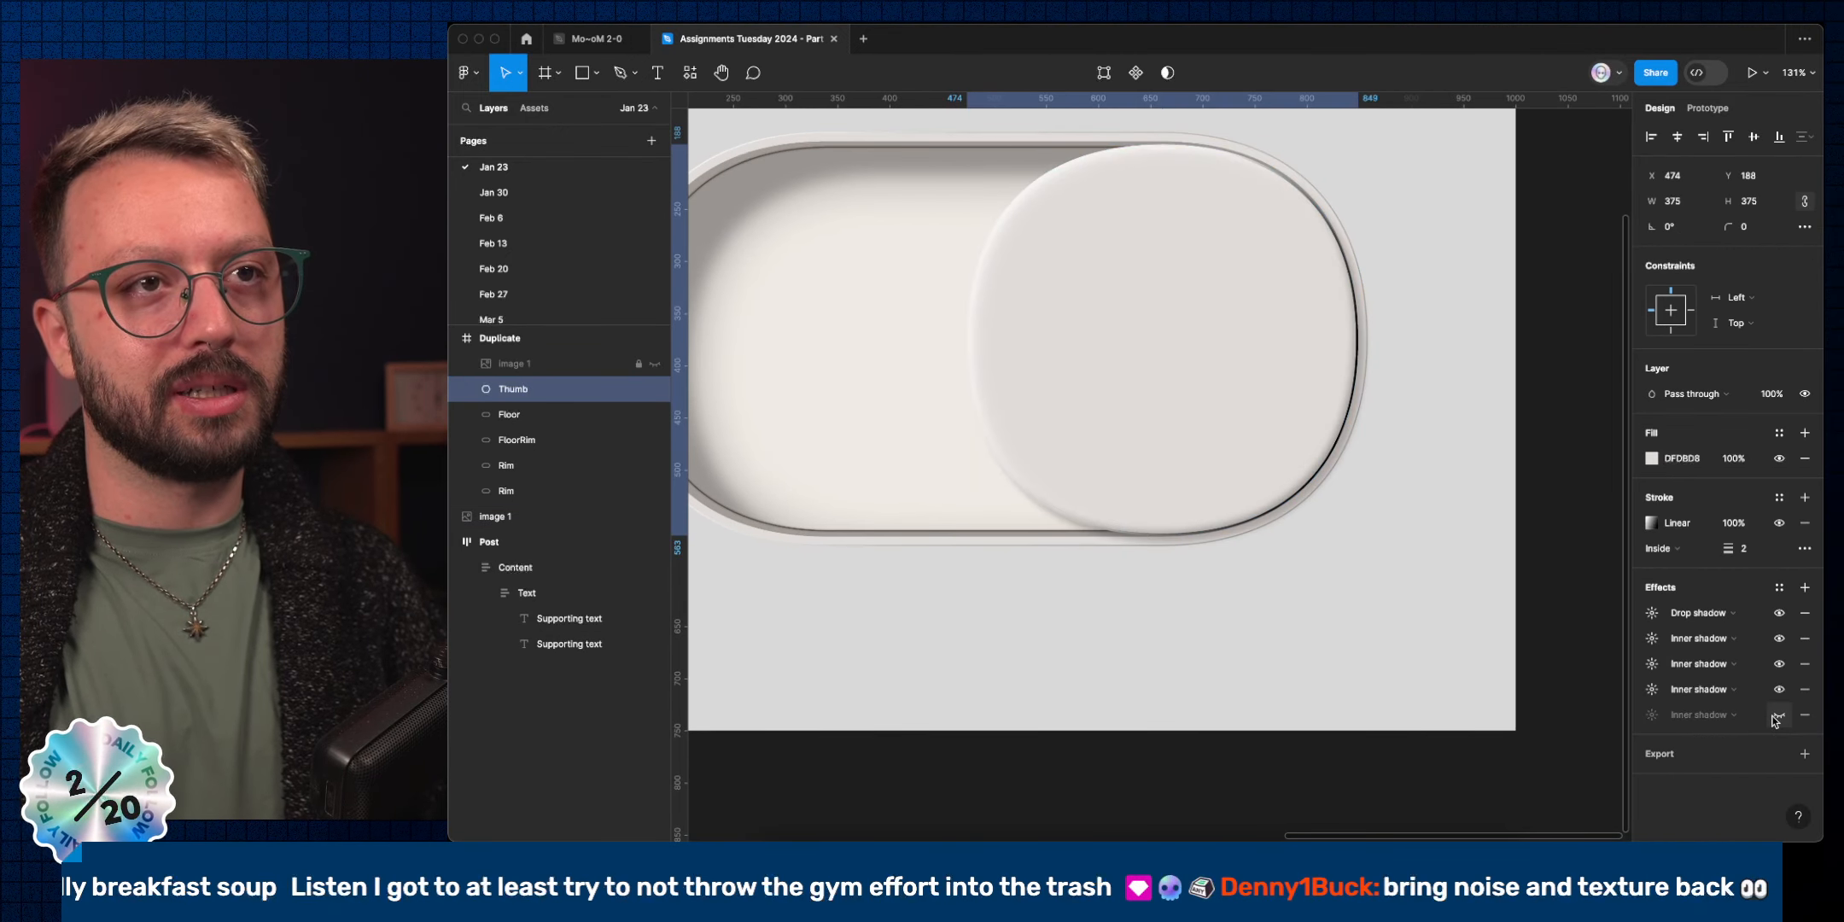
left_click(1778, 715)
left_click(1778, 715)
left_click(1778, 715)
left_click(1778, 715)
left_click(1779, 715)
left_click(1778, 715)
left_click(1778, 716)
Lower the inner shadow blurs (bottom to 14, second to 6), then reselect the Thumb.
left_click(1654, 717)
left_click(1577, 754)
key("Down")
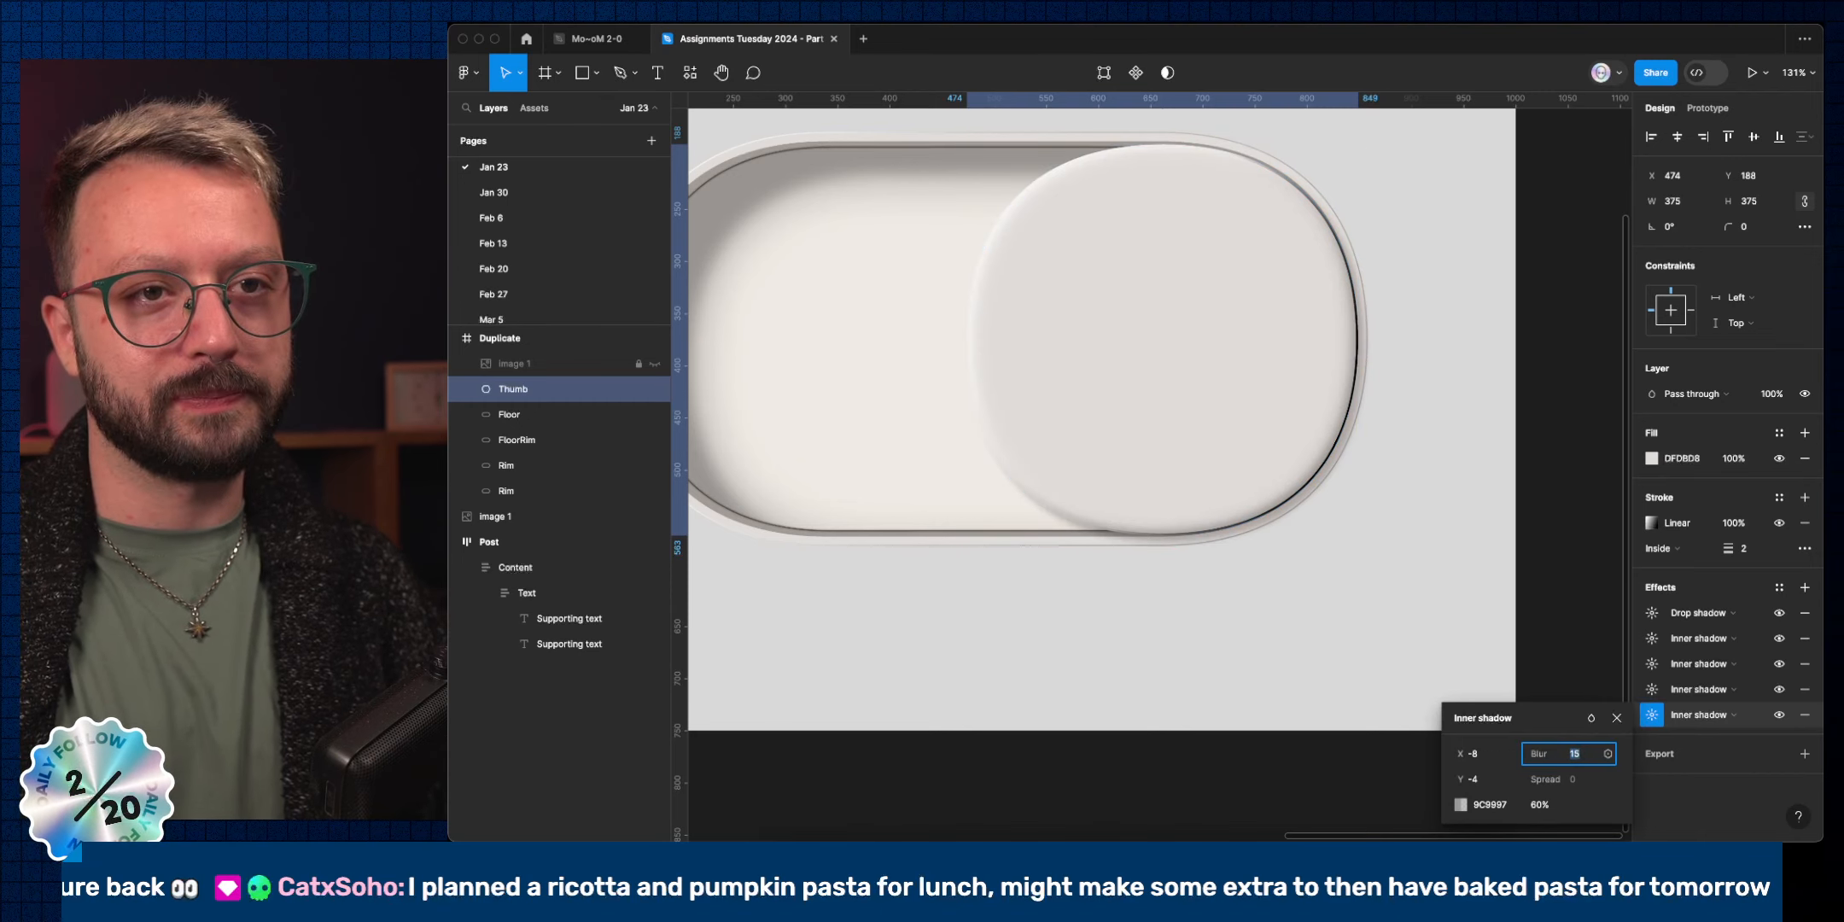
key("Return")
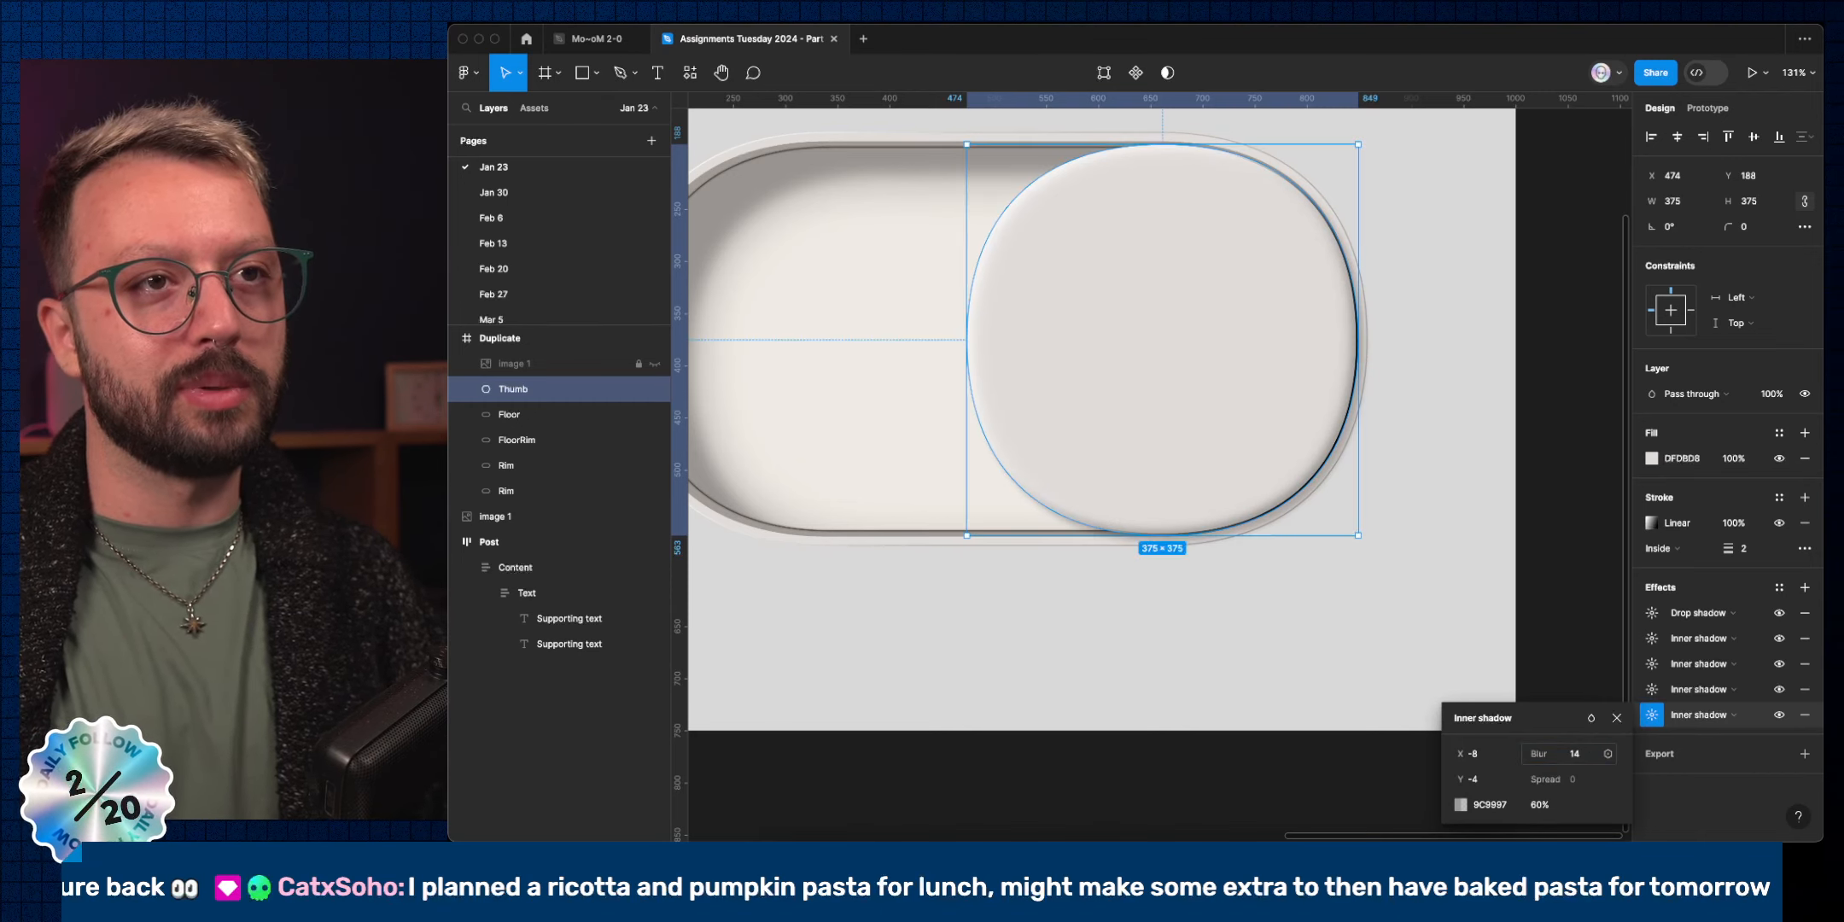
left_click(1654, 690)
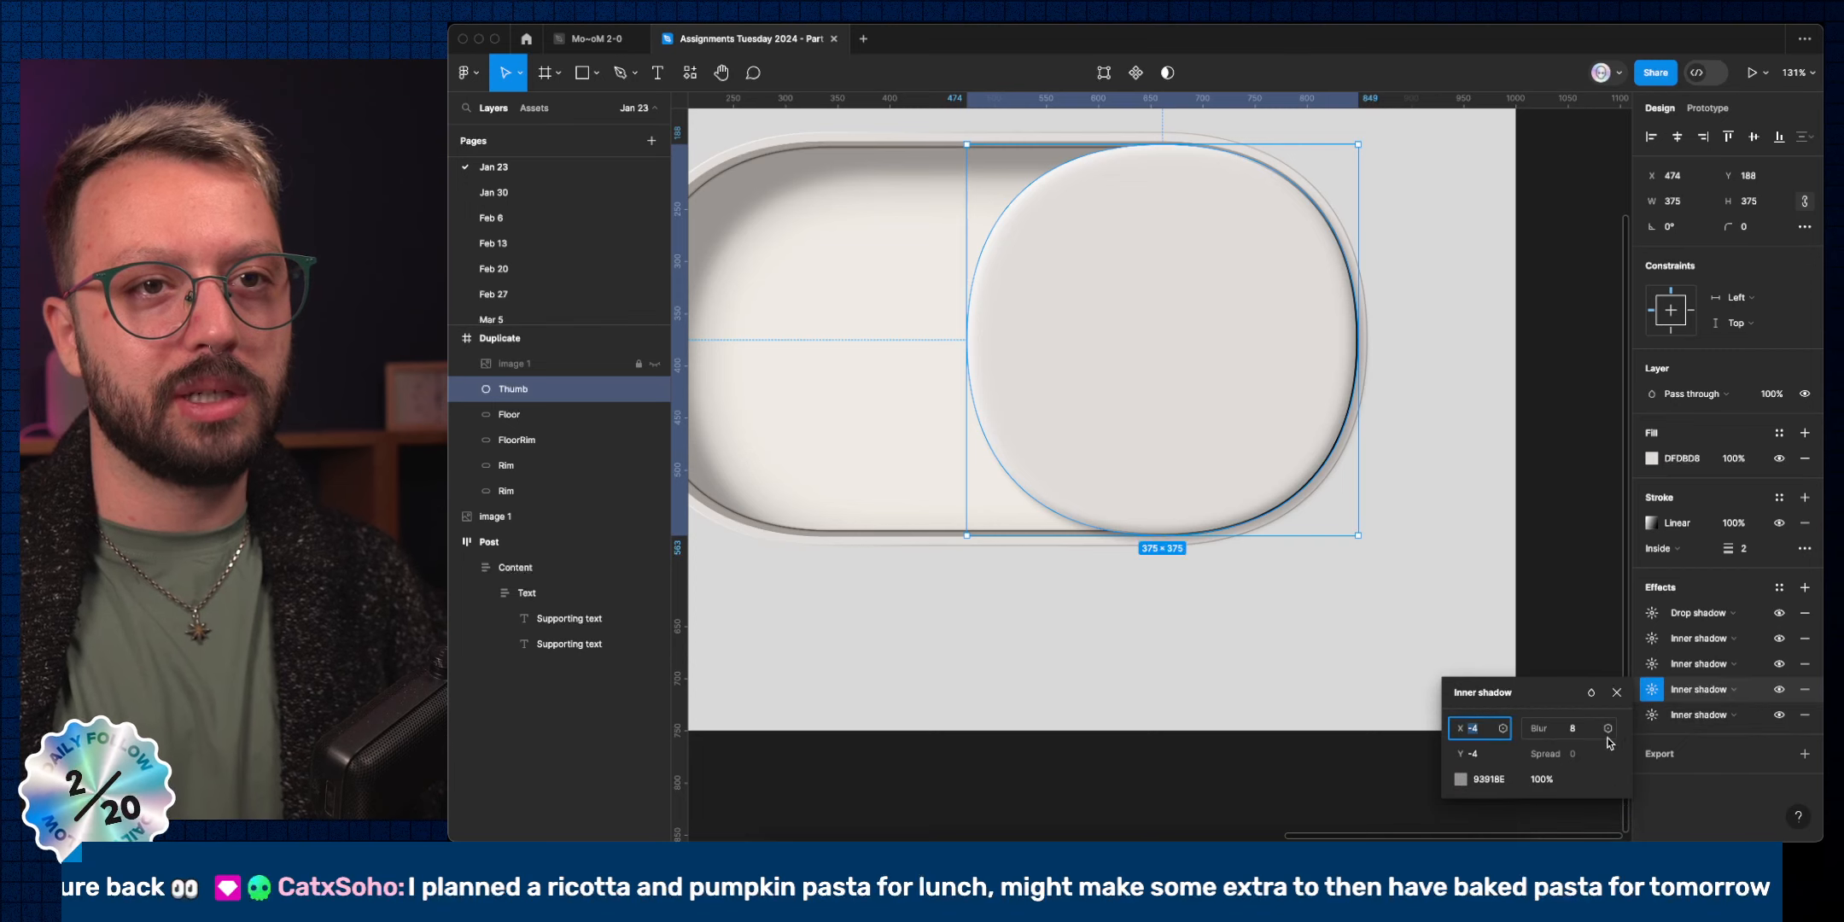
left_click(1571, 729)
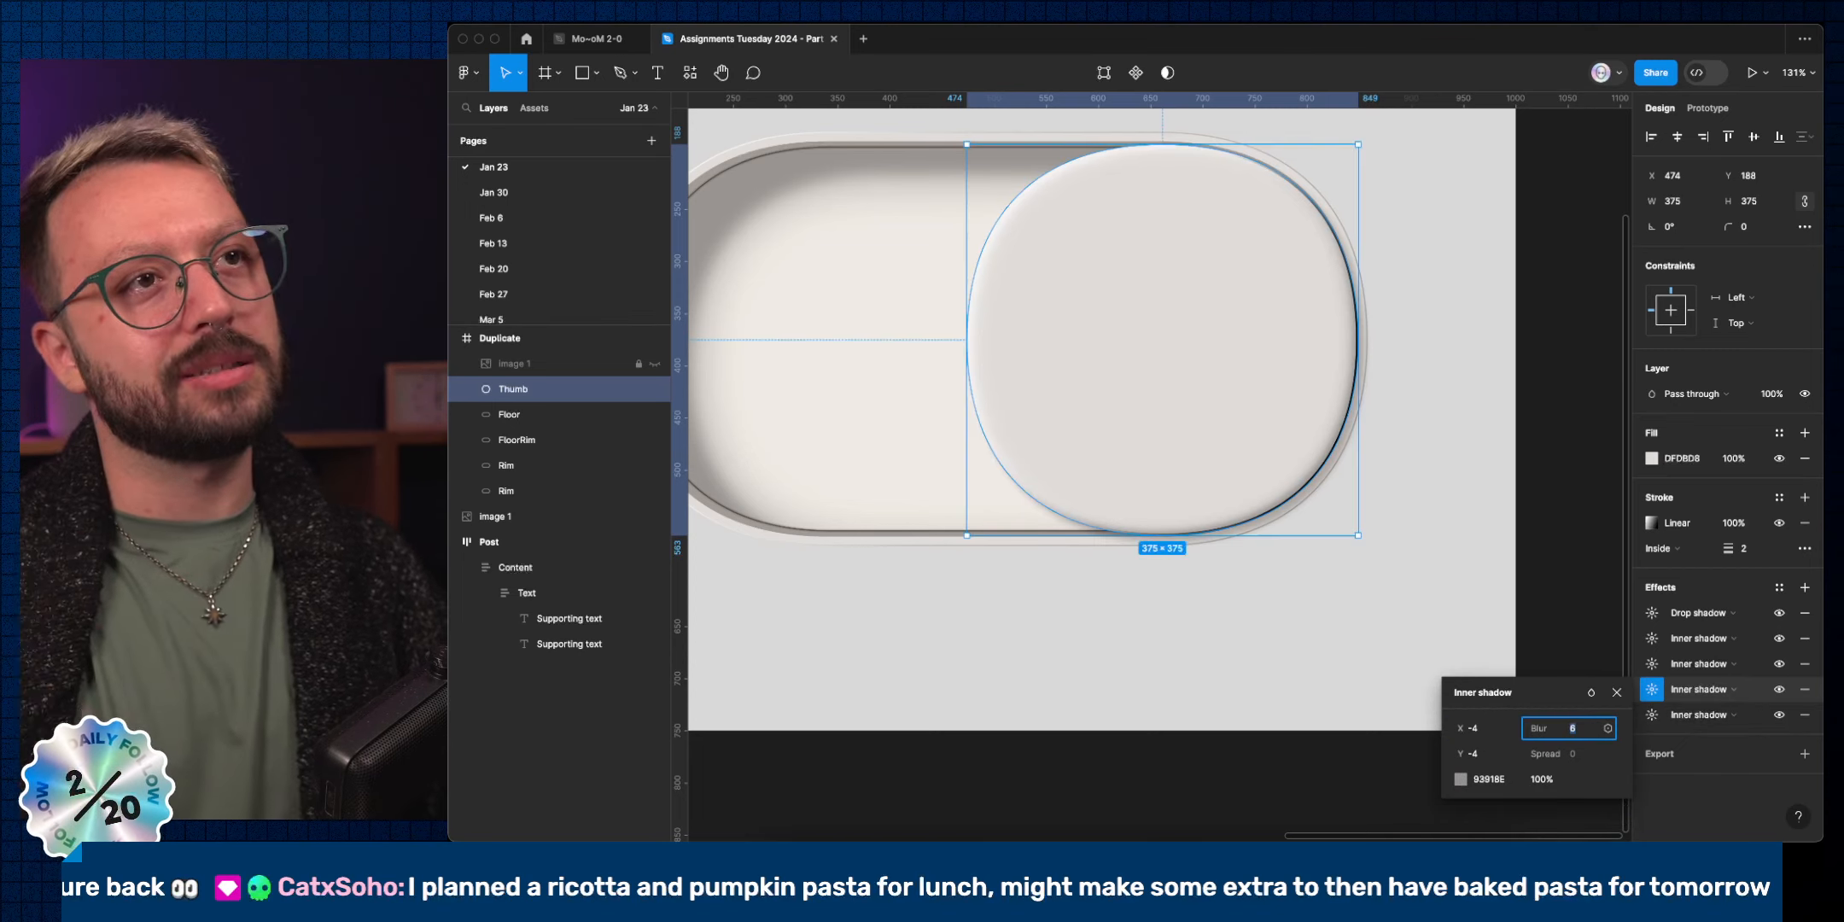
left_click(1653, 663)
left_click(1578, 702)
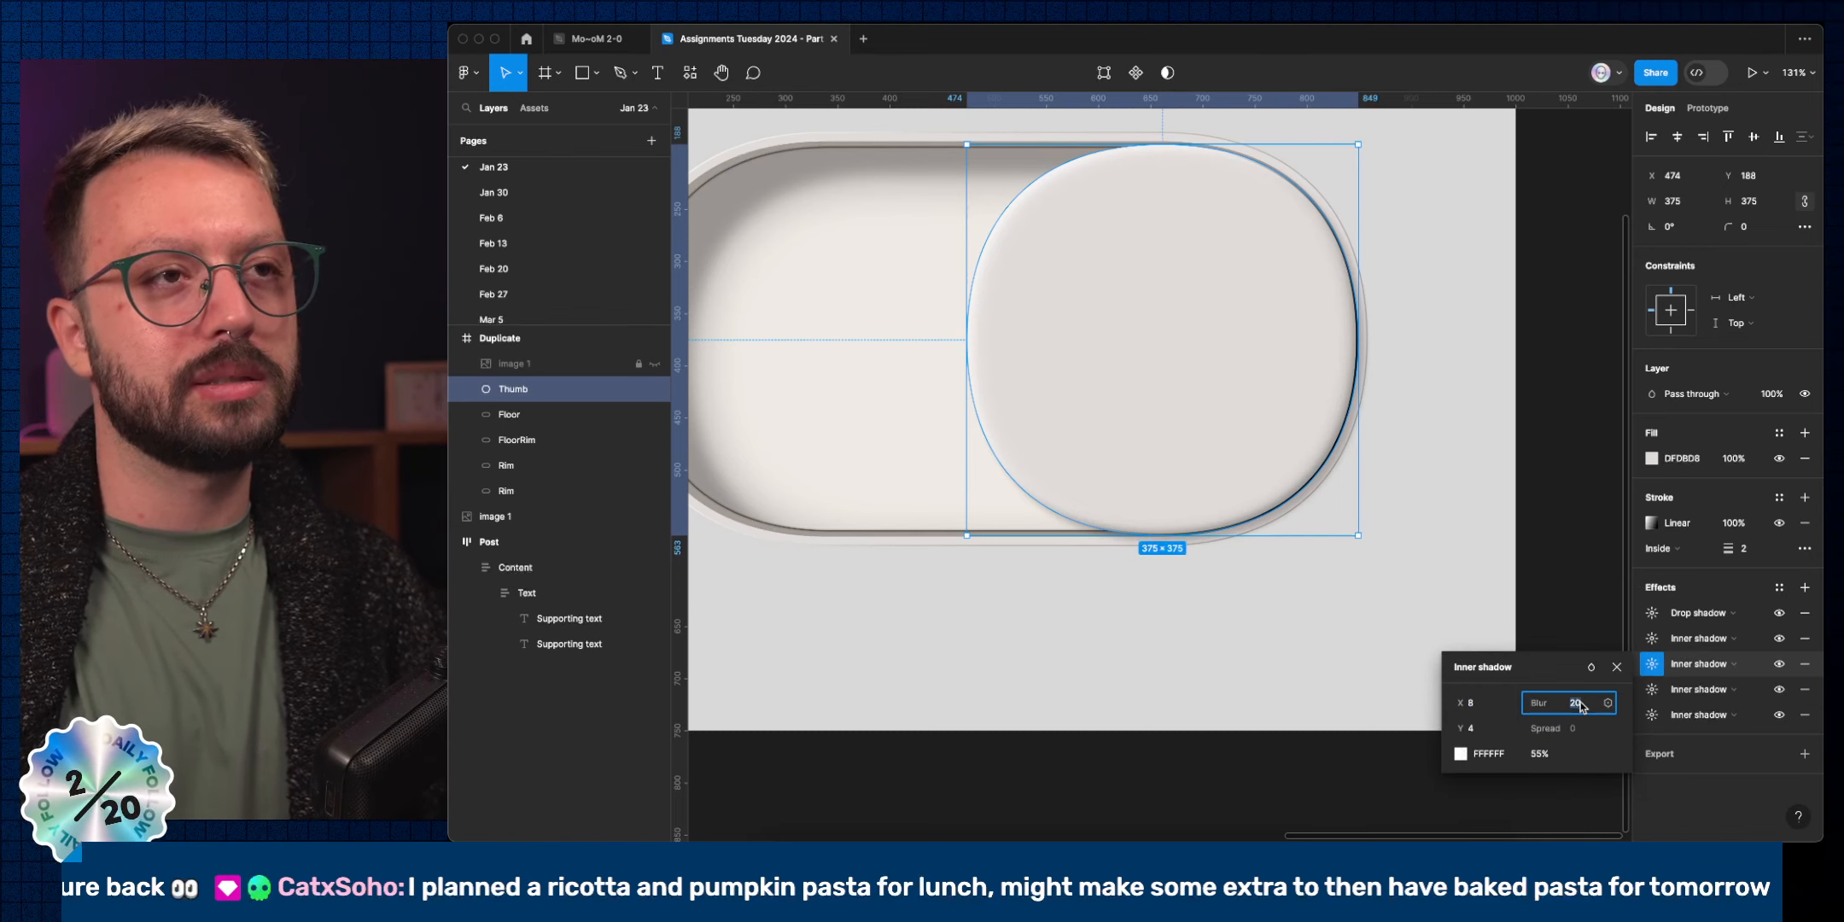
key("Down")
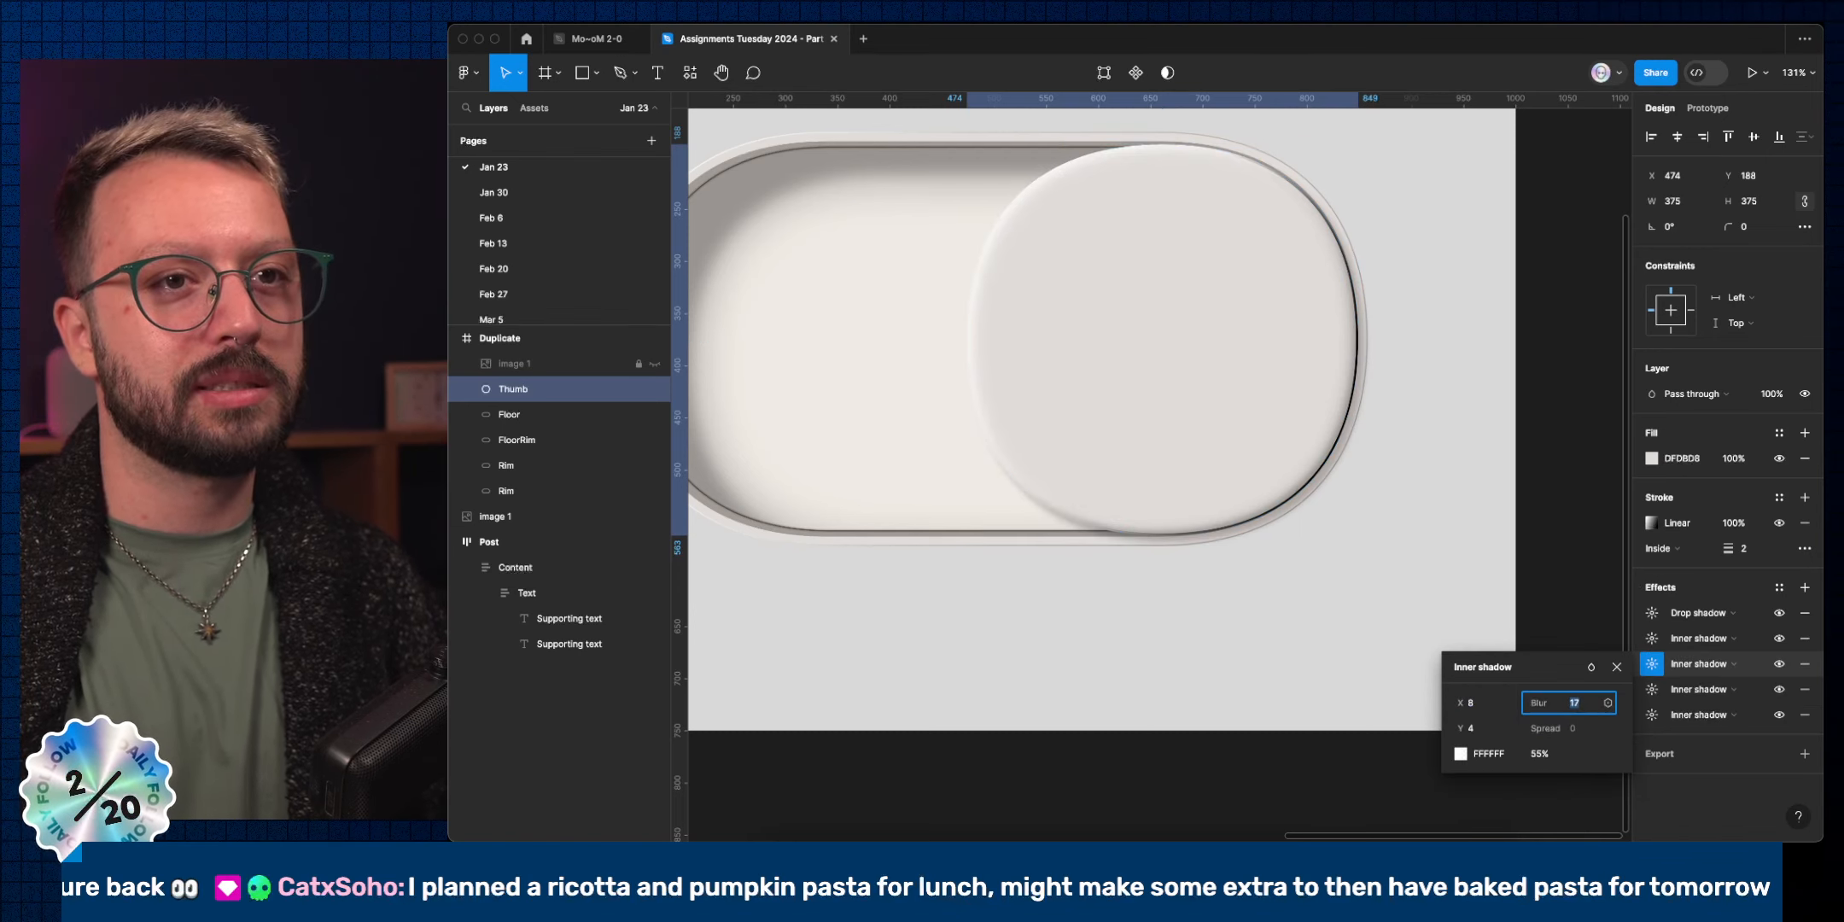
left_click(1652, 637)
left_click(1582, 683)
key("Down")
key("Down")
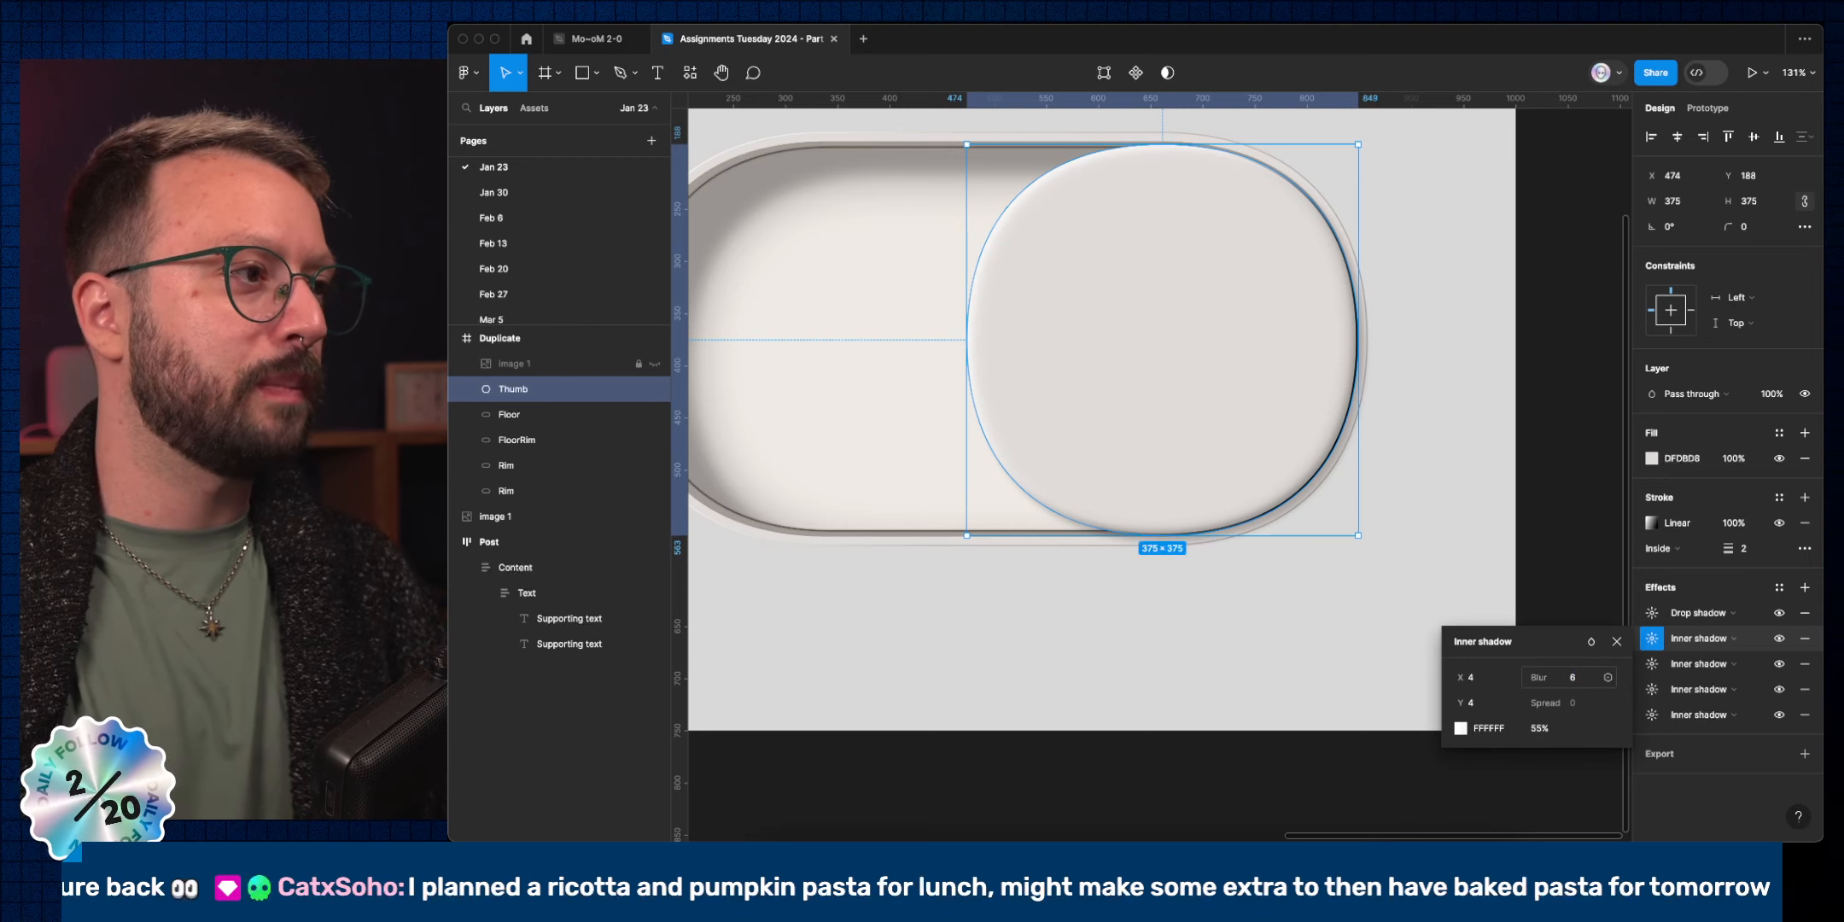
left_click(1328, 748)
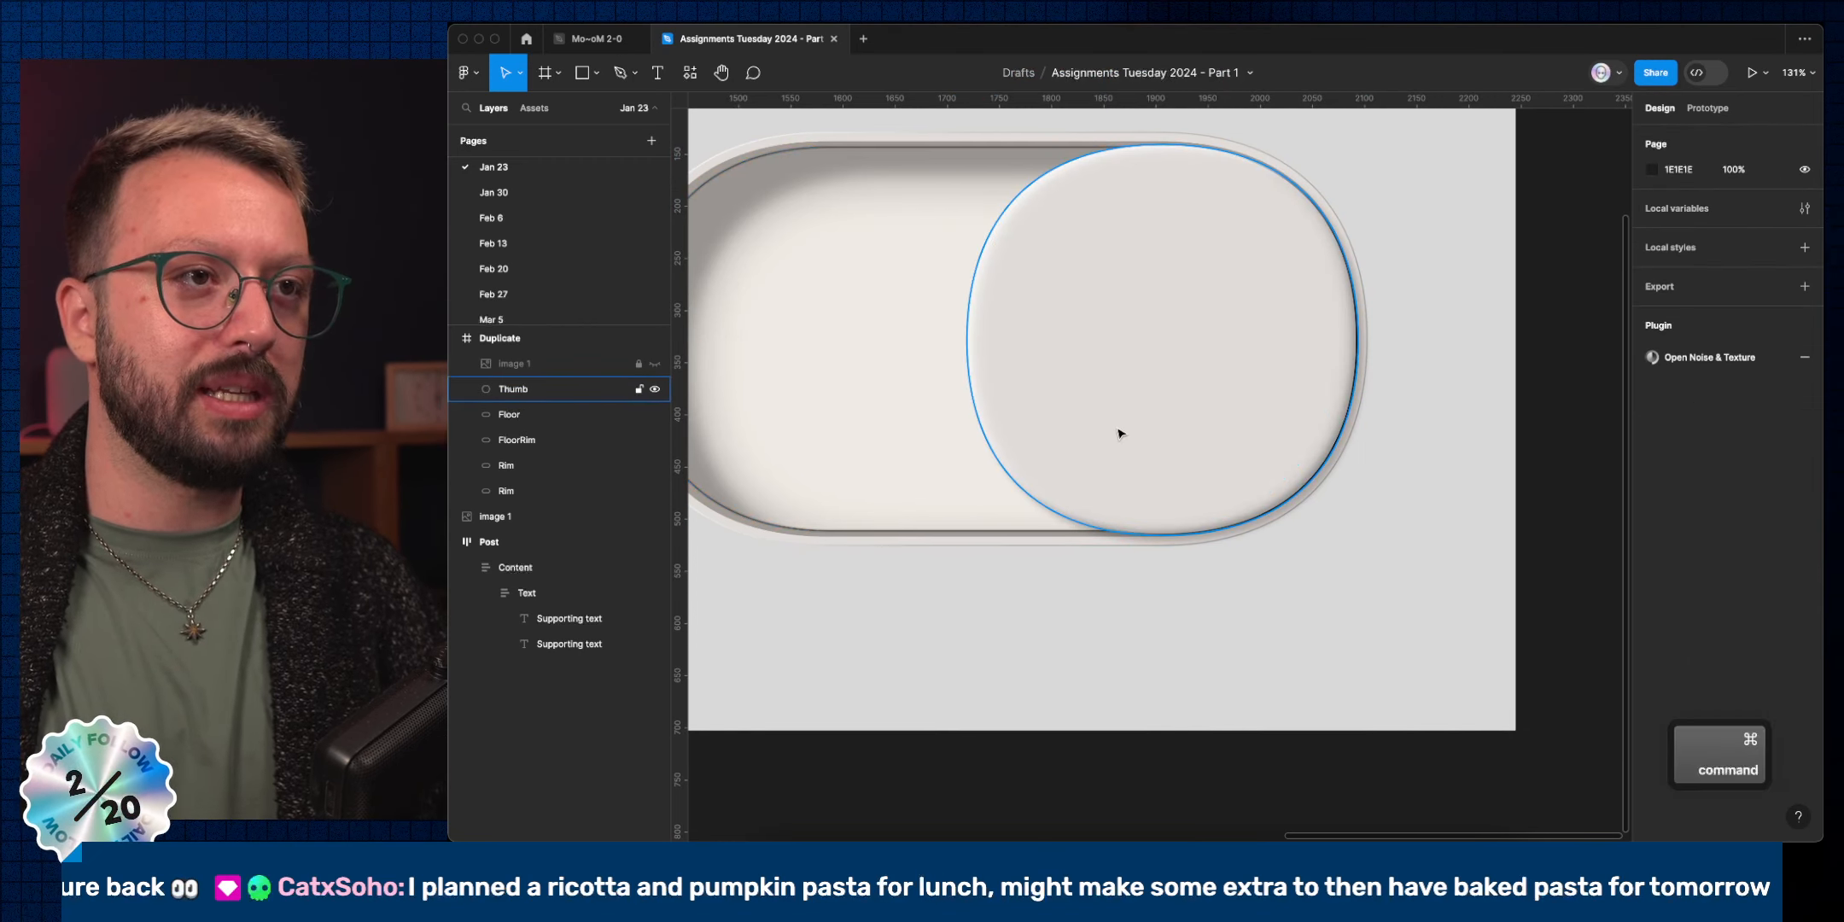
left_click(1239, 486)
scroll(1331, 537, "down", 5)
scroll(1326, 535, "up", 4)
scroll(1119, 621, "up", 5)
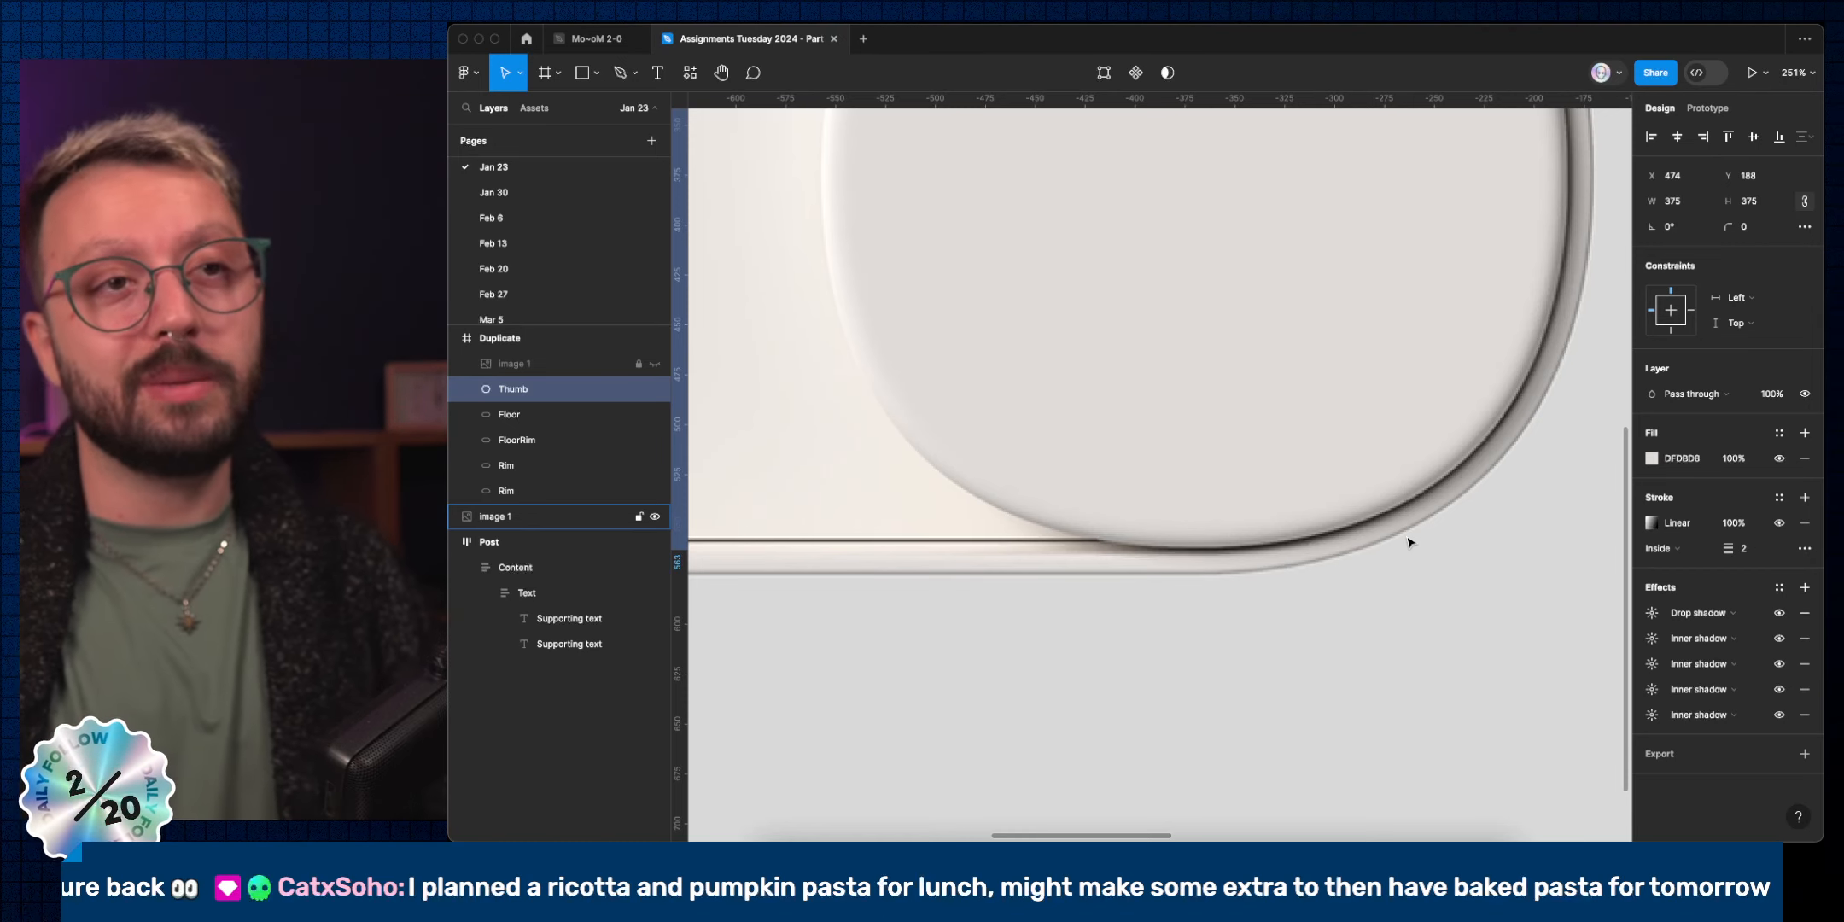
scroll(1396, 414, "down", 10)
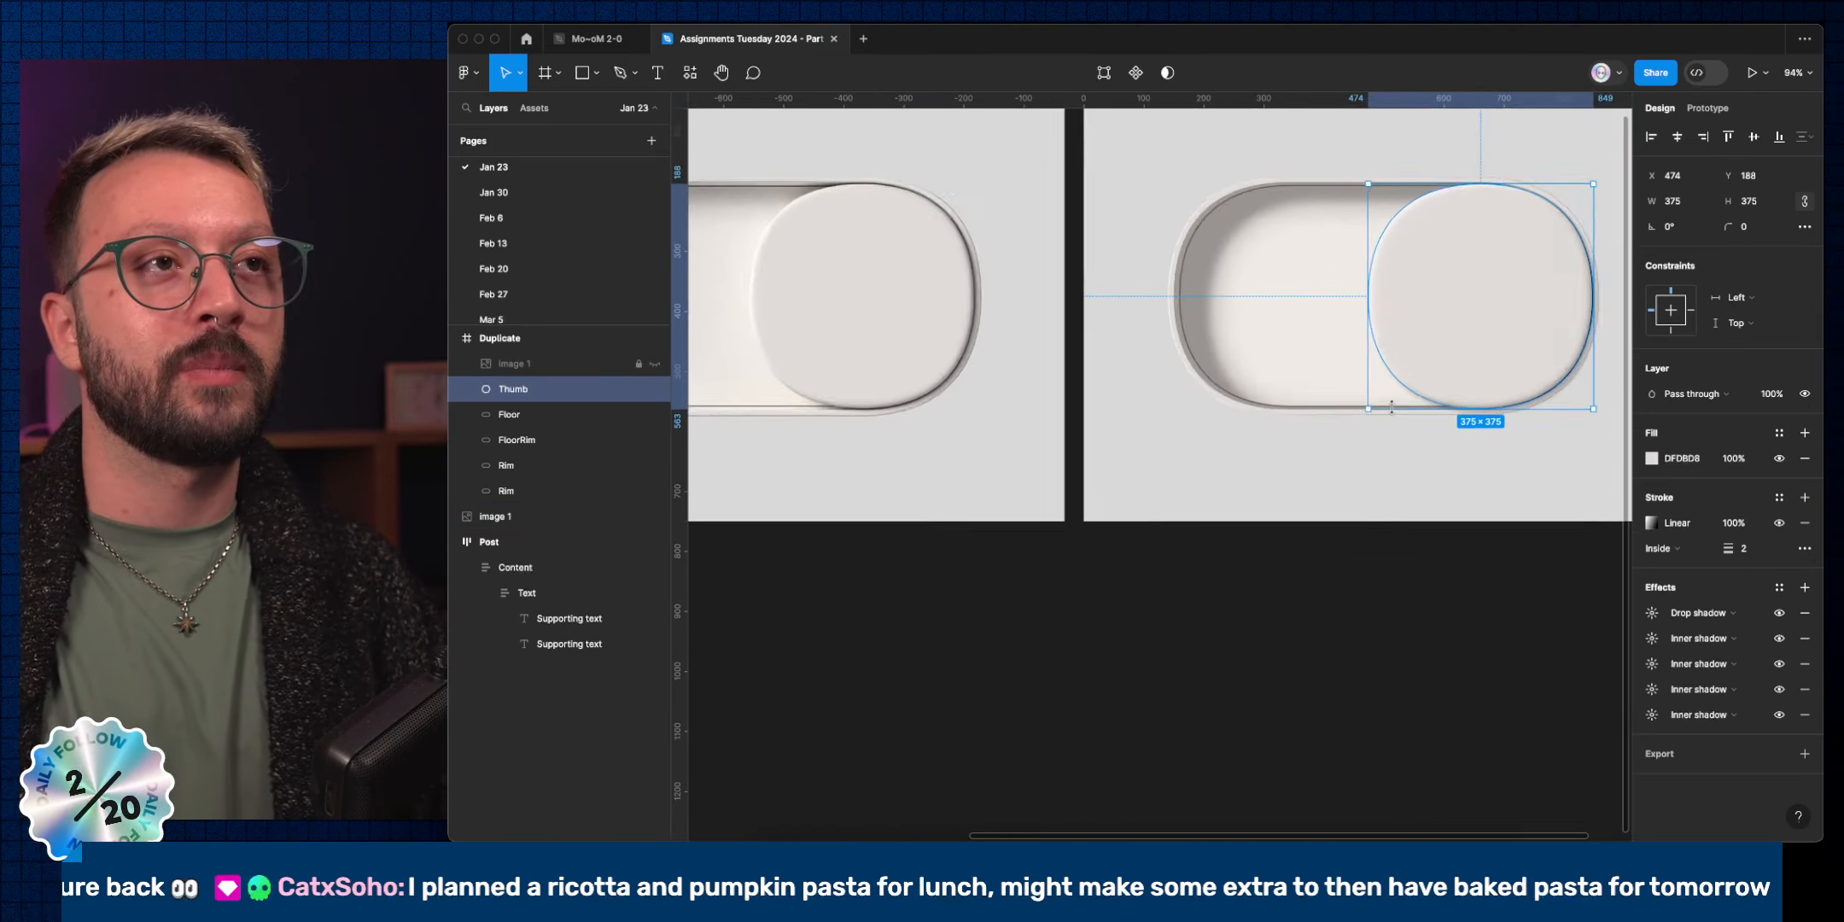
scroll(1255, 355, "up", 5)
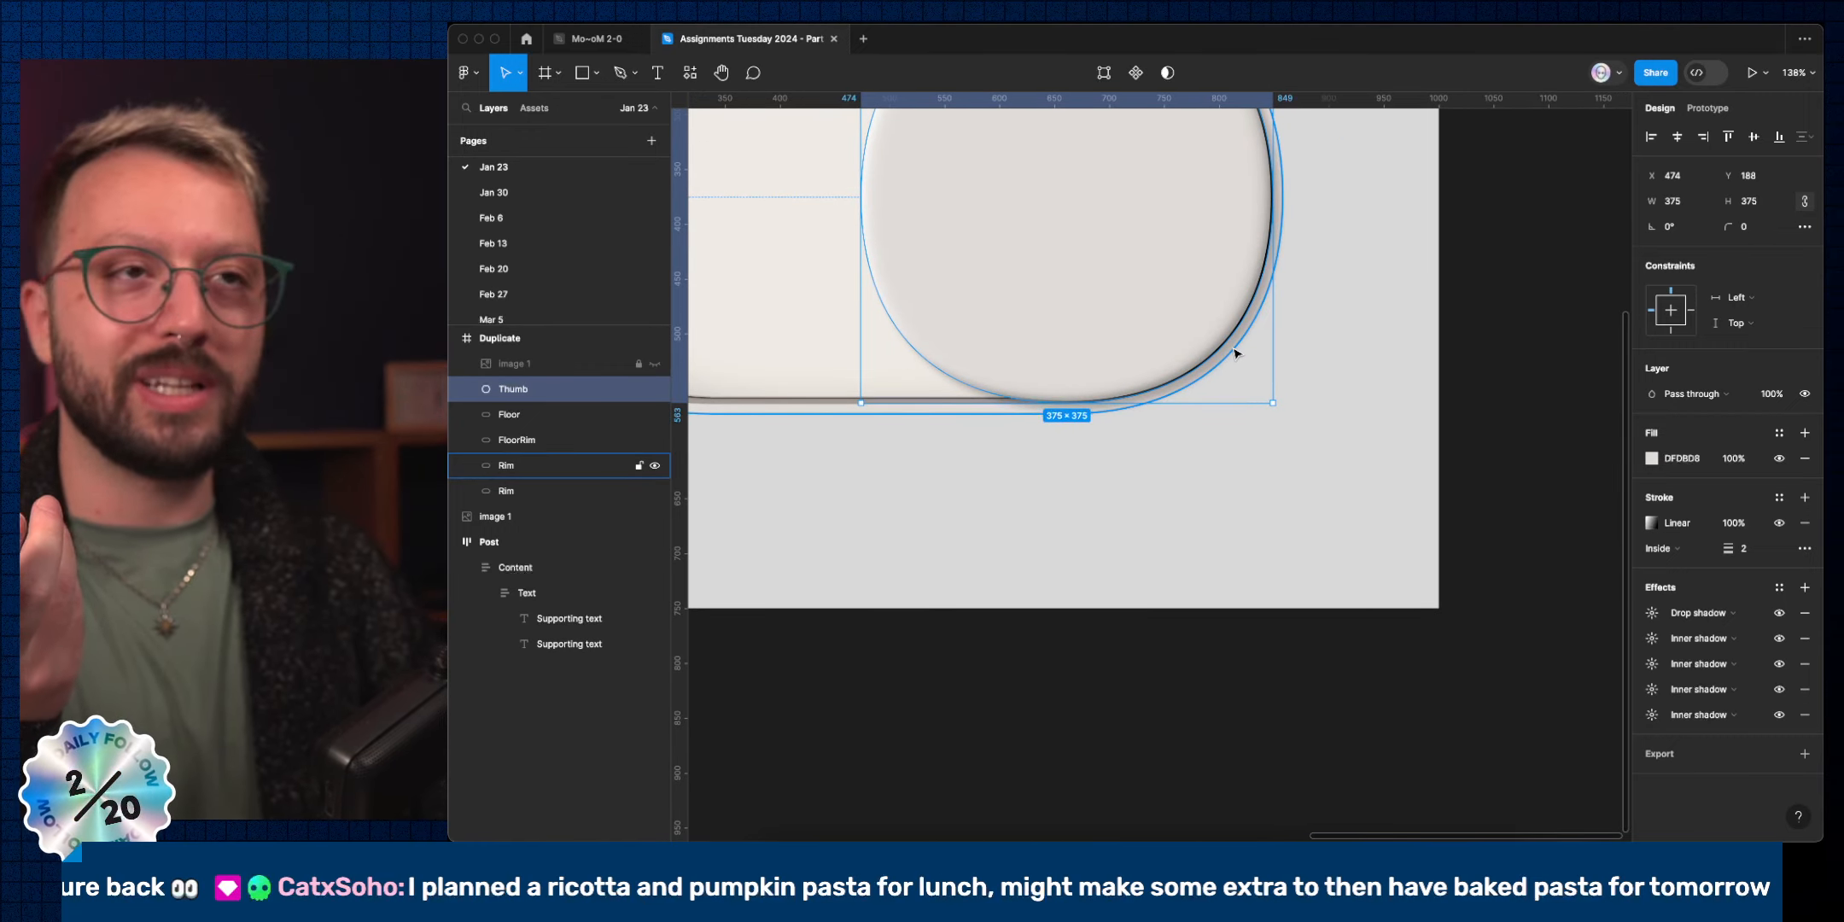
Compare both Rim layers by toggling their gradient and E0DCD9 strokes, then reselect the upper Rim.
left_click(1234, 353)
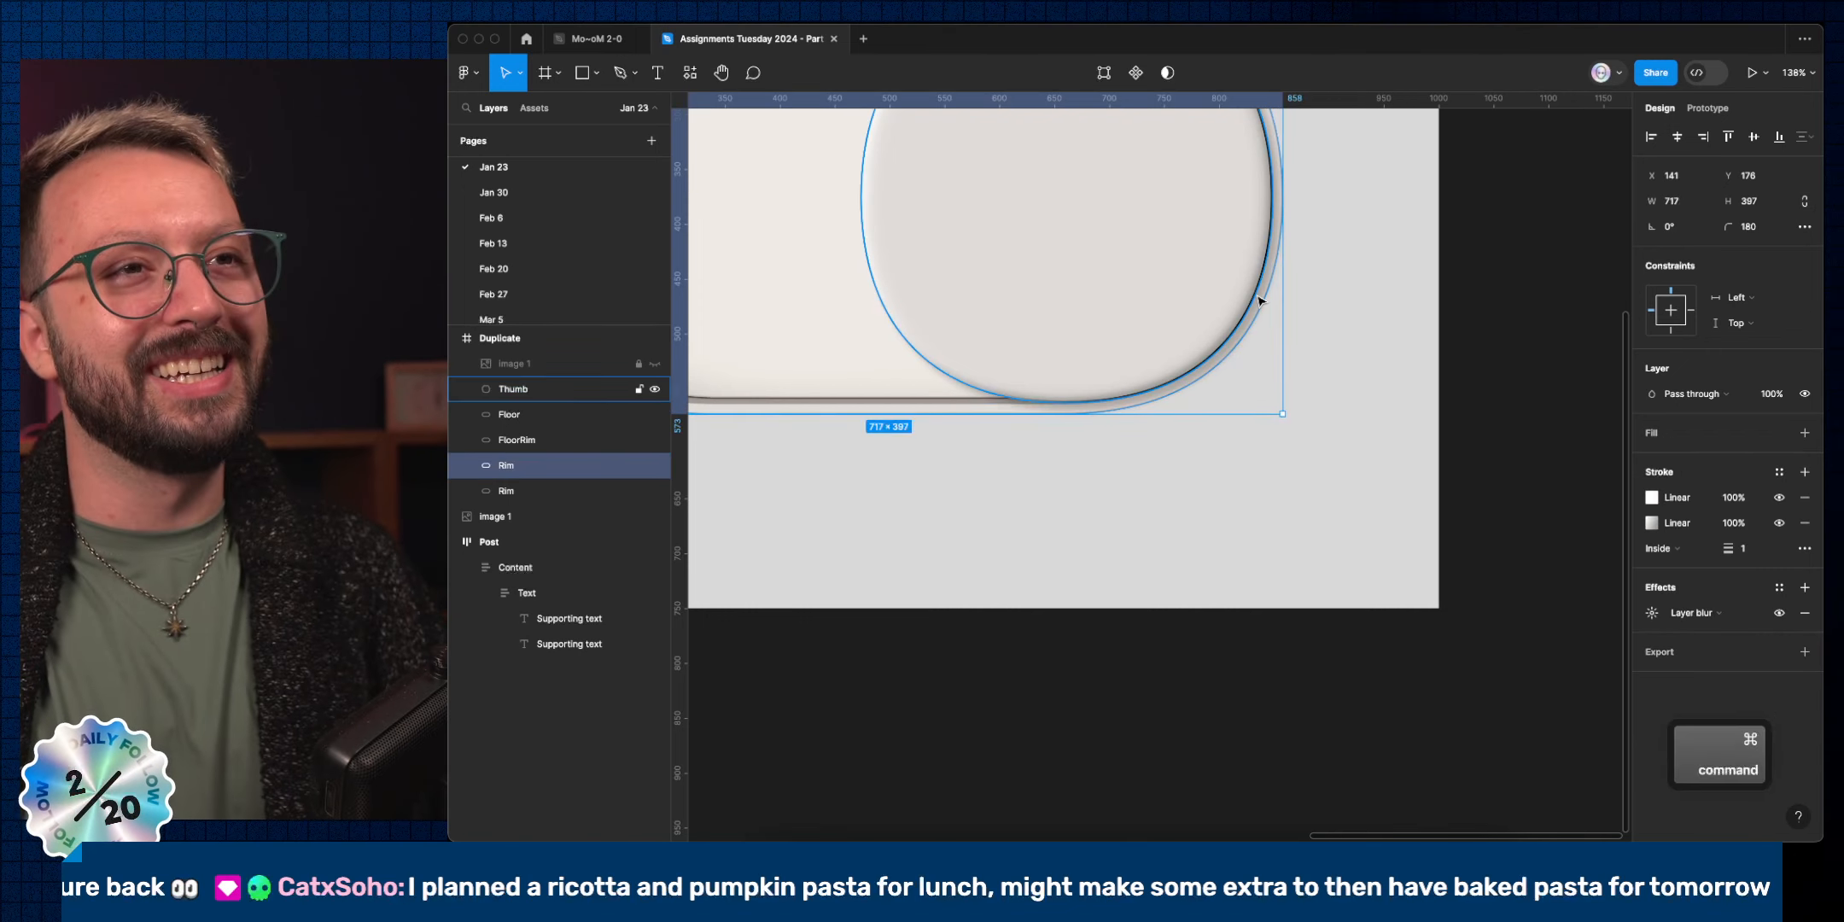
scroll(1255, 300, "up", 3)
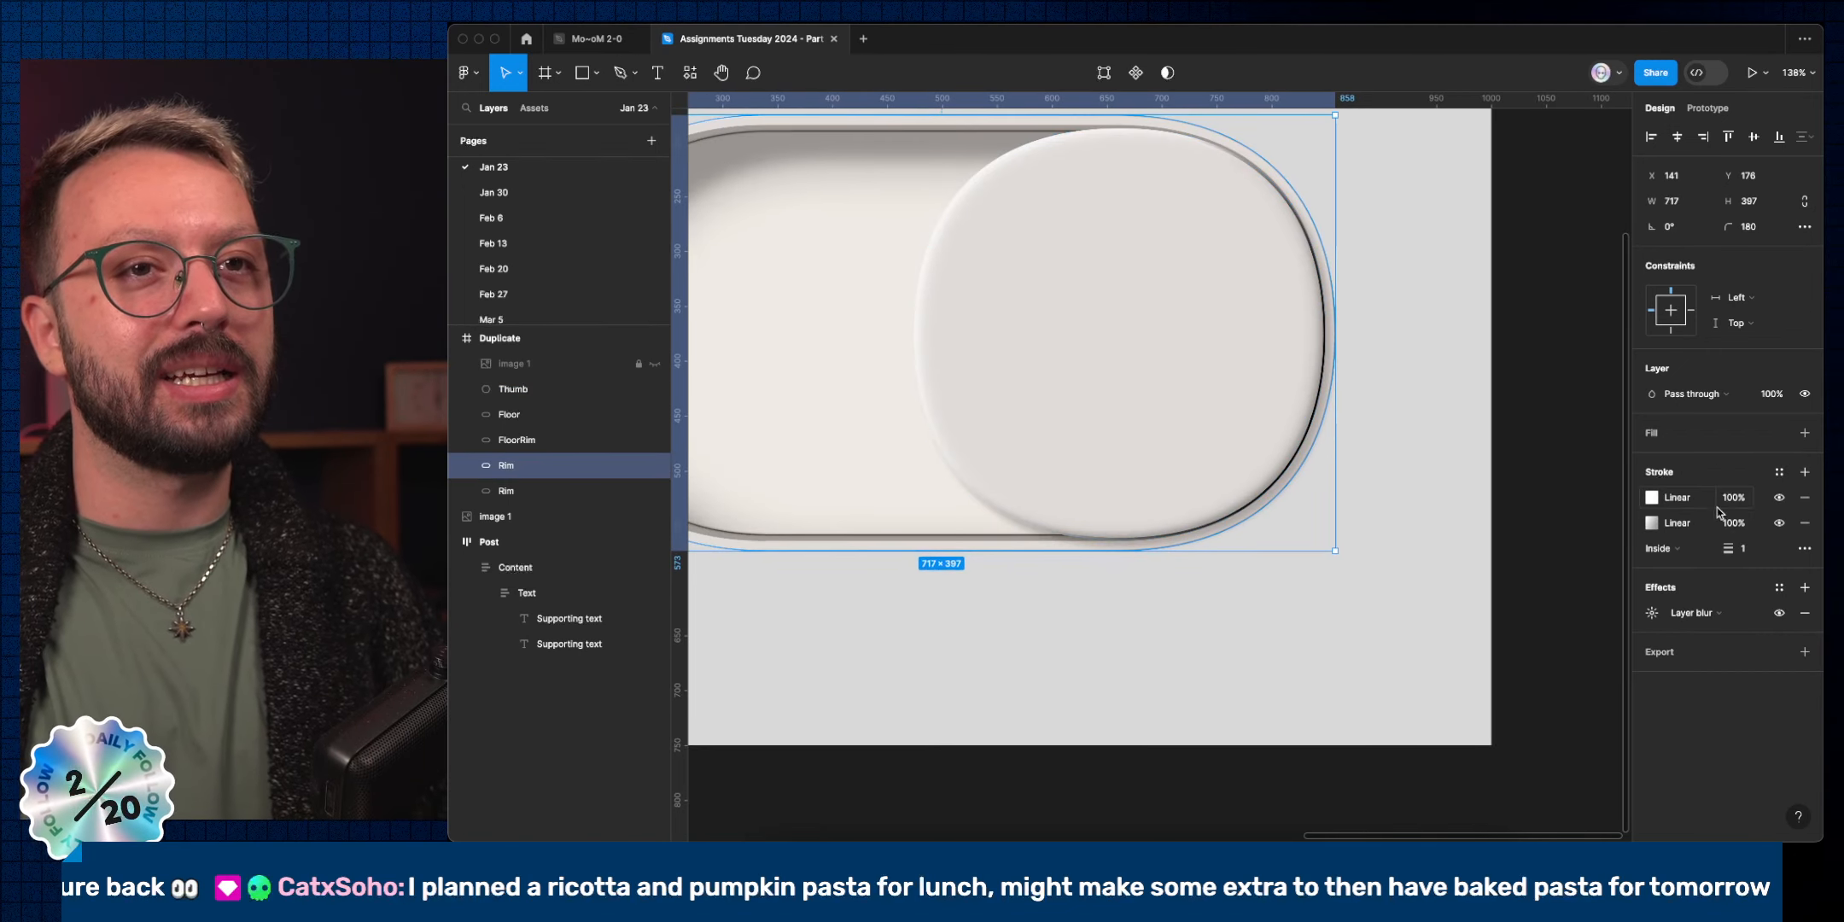
left_click(1779, 500)
left_click(1779, 500)
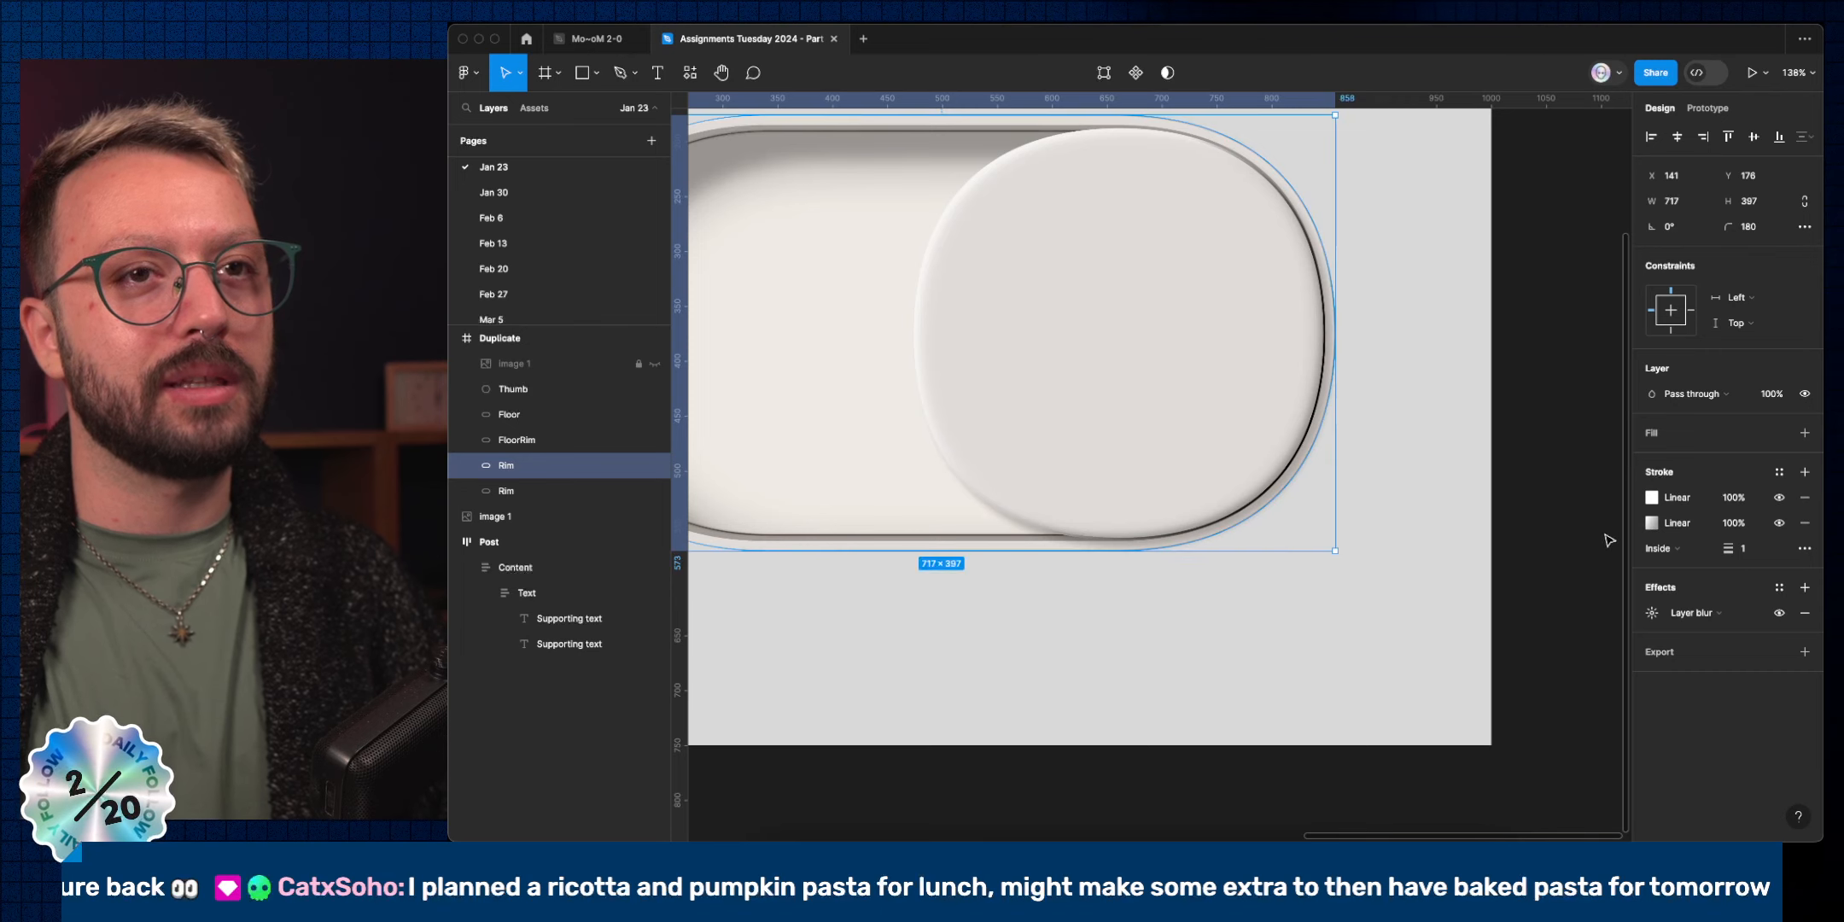
left_click(614, 491)
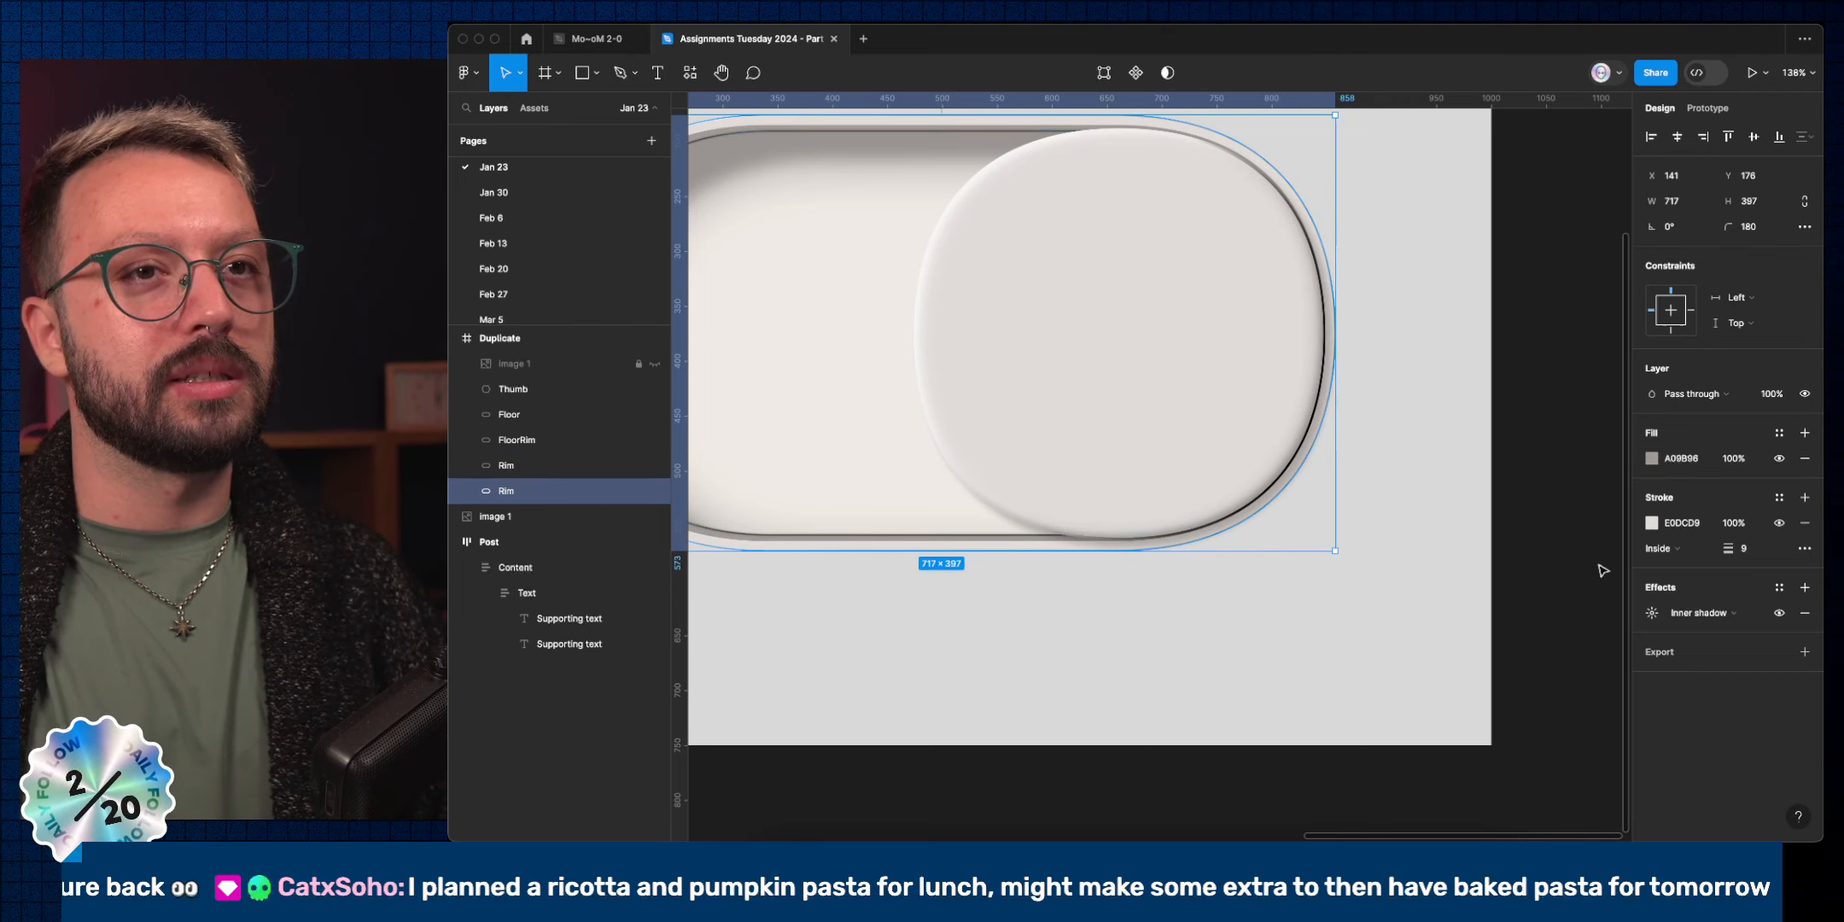
left_click(1780, 523)
left_click(1780, 523)
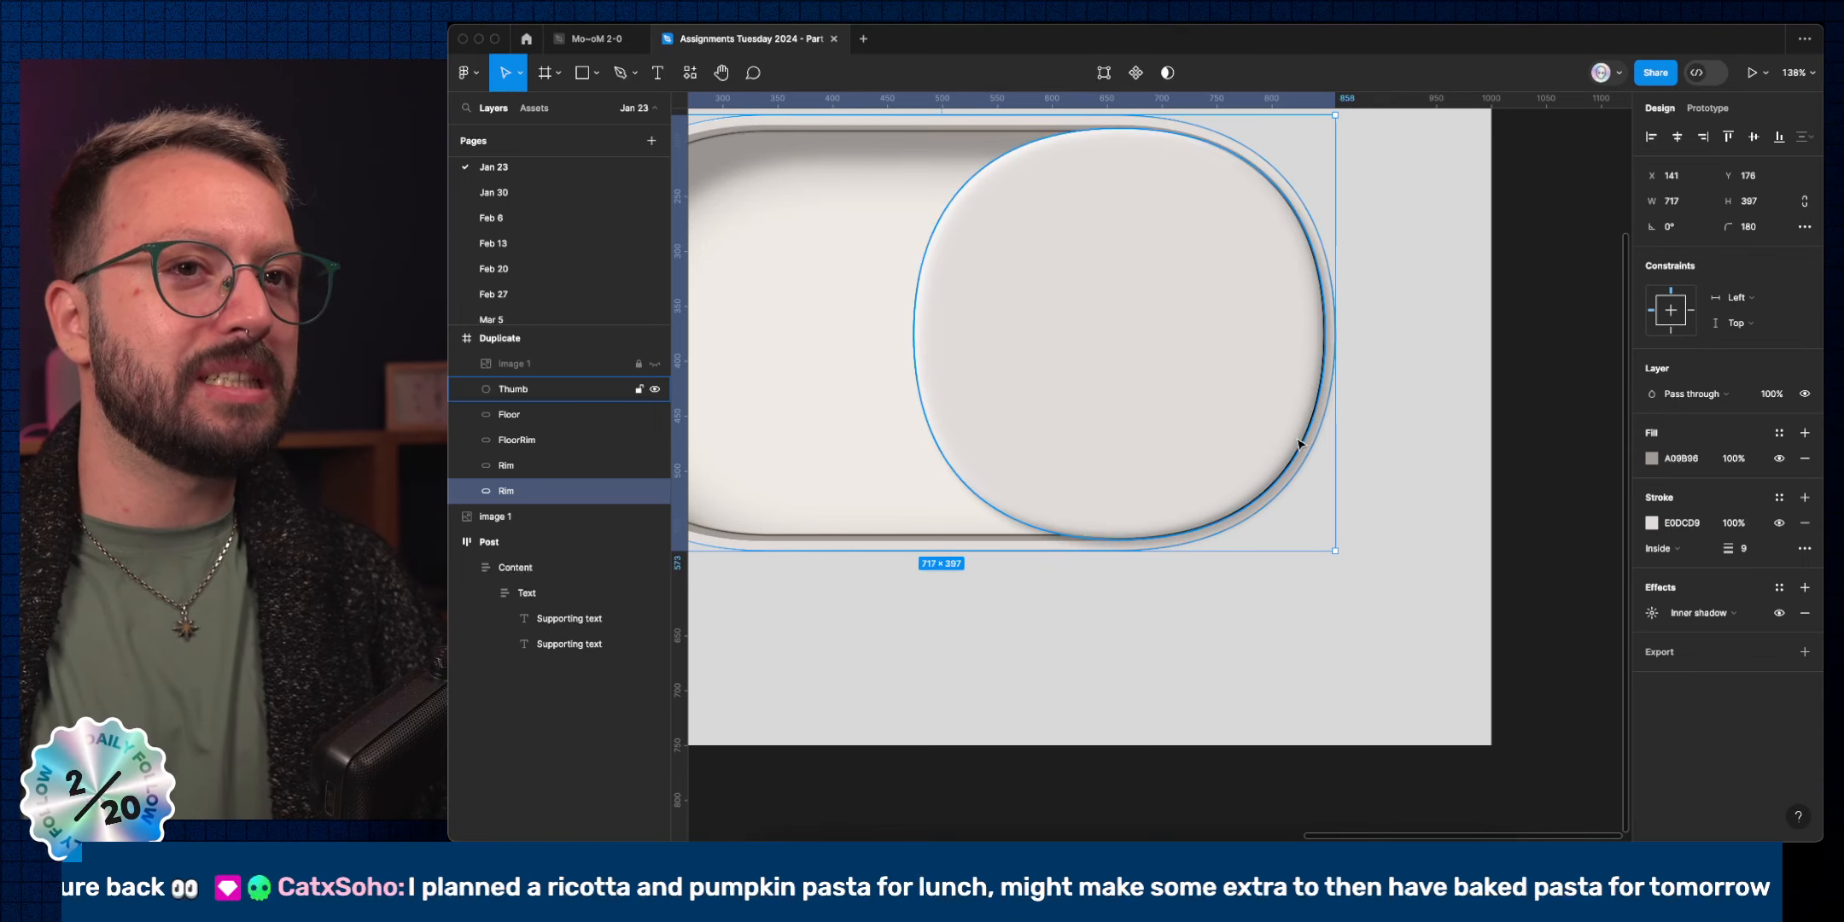
left_click(1265, 447, "super")
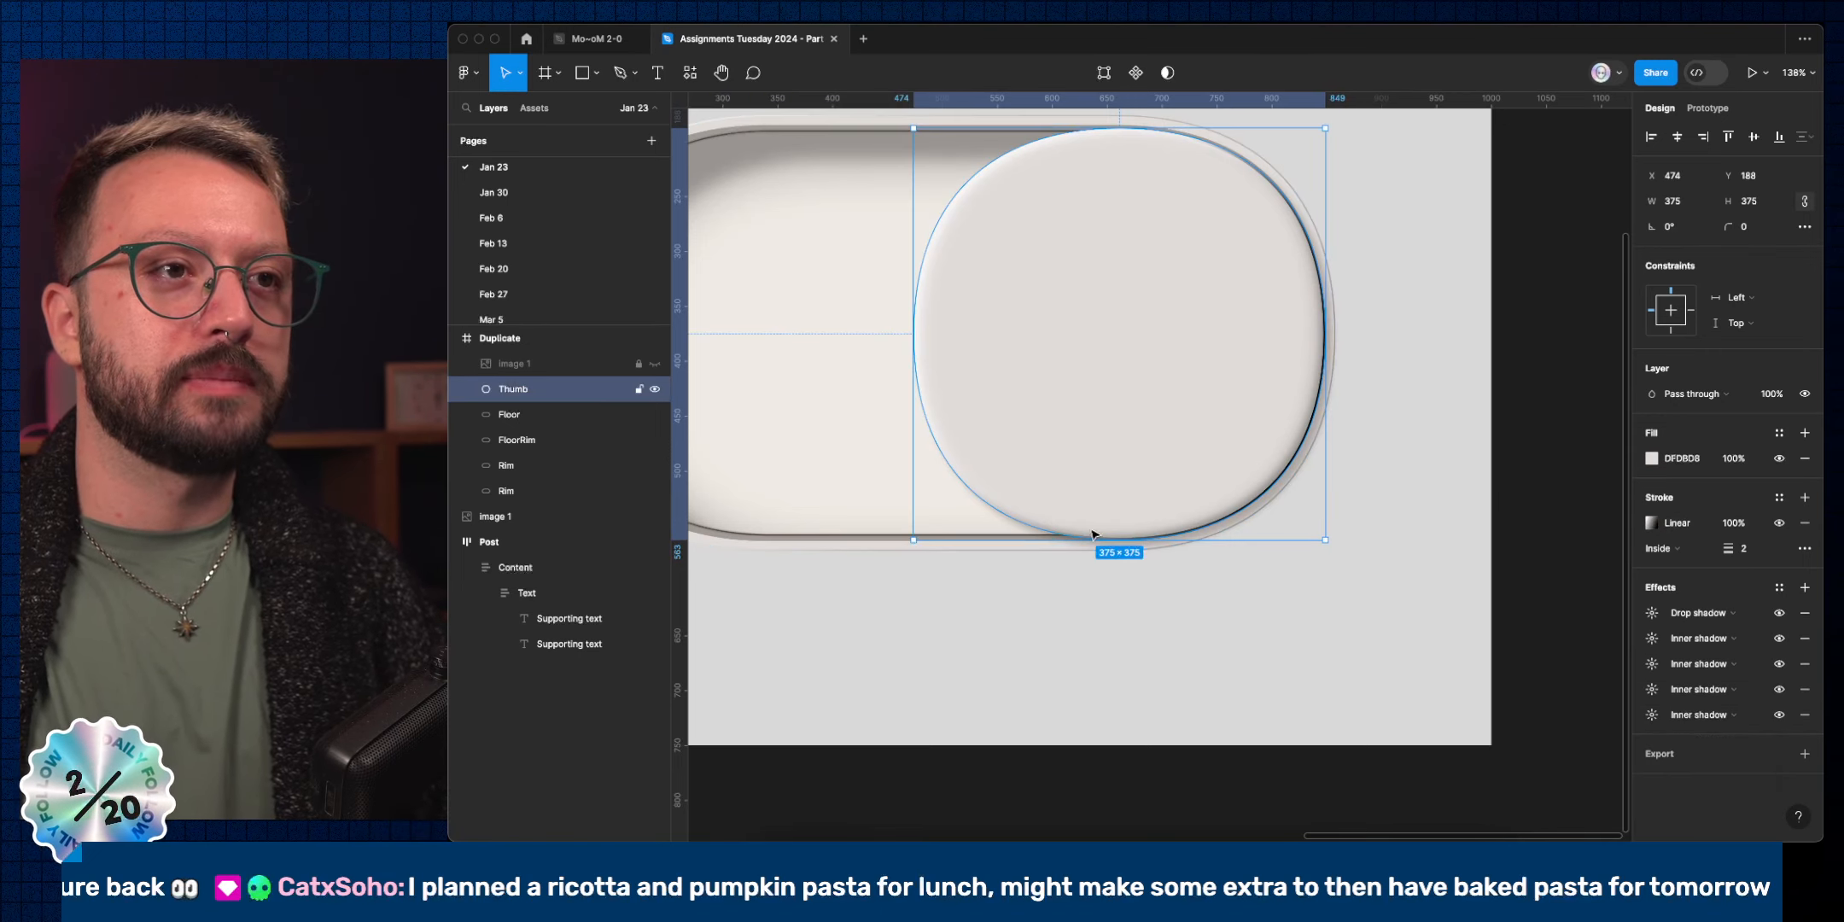
left_click(1049, 537, "super")
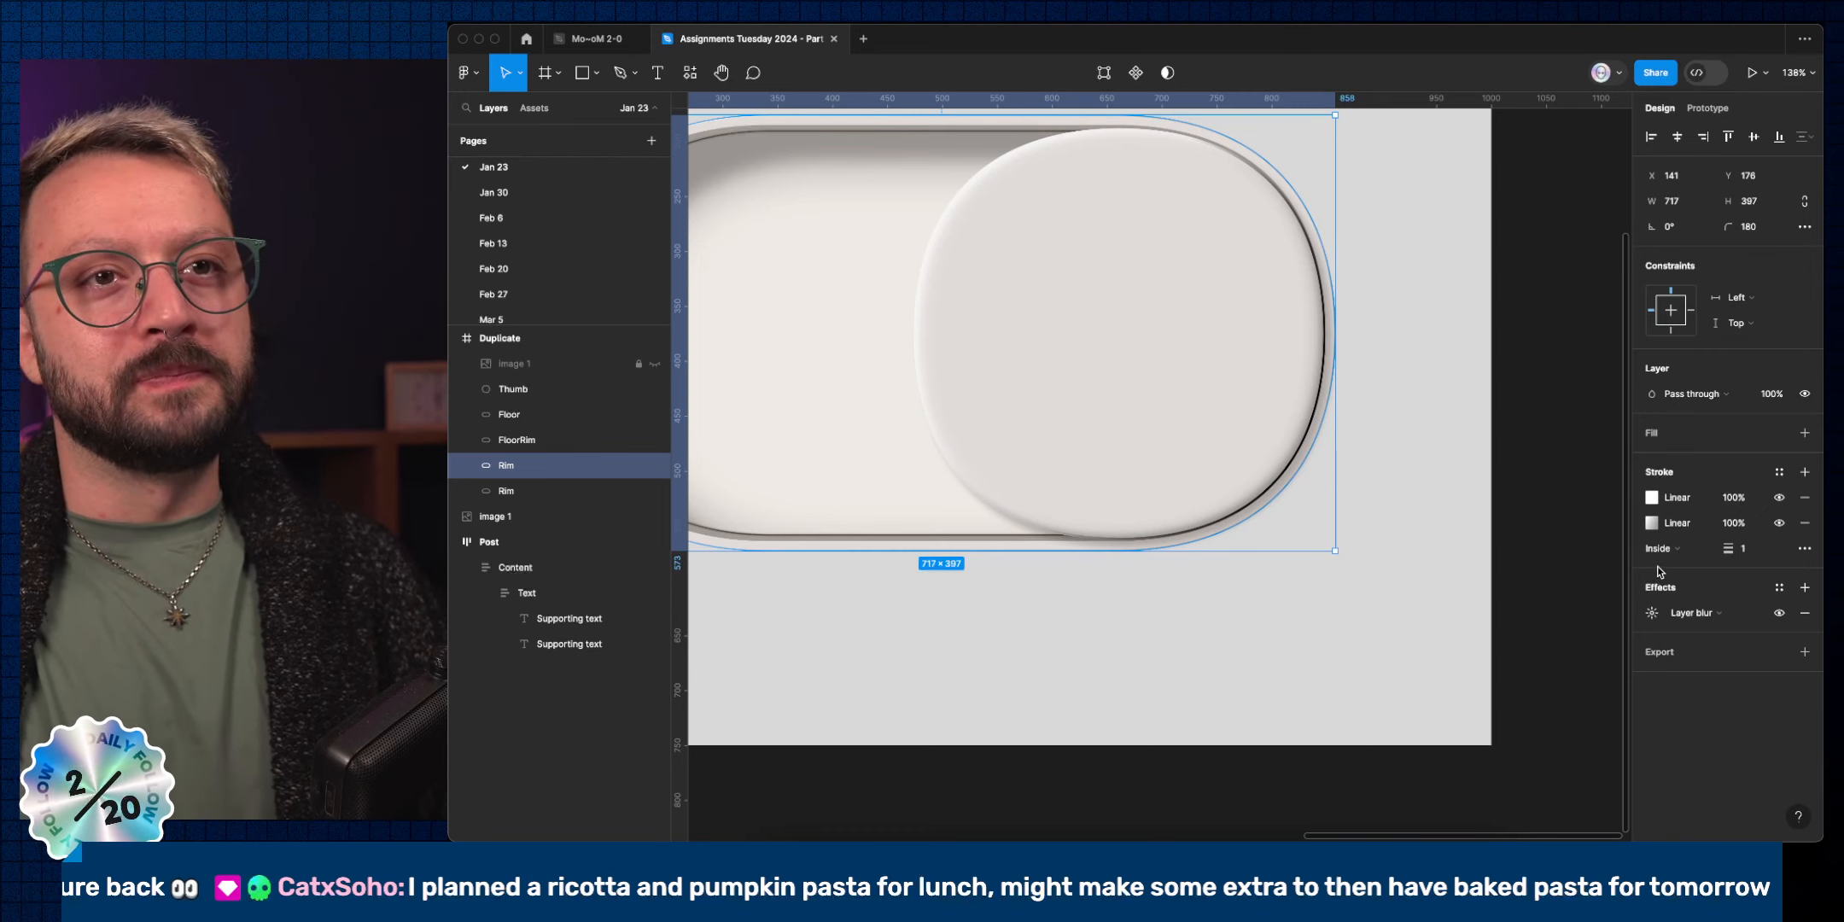
Add a red radial gradient stroke to the Rim, fading from 100% to 0%, stretched diagonally across it.
left_click(1805, 471)
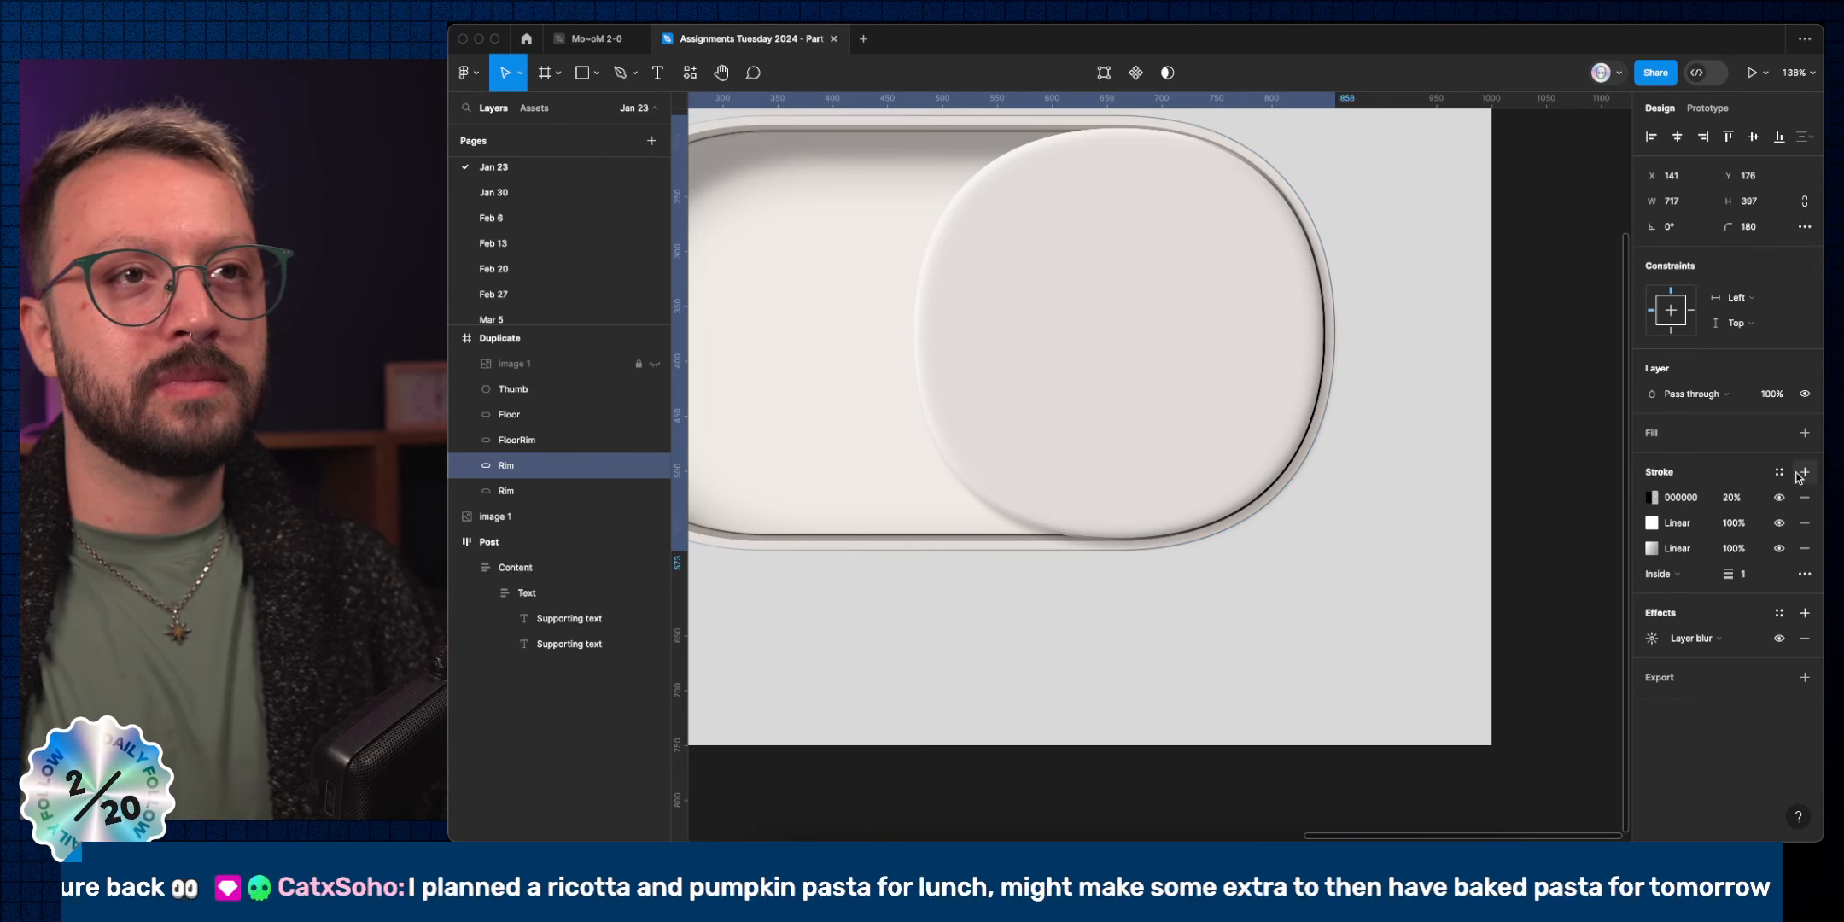
left_click(1647, 500)
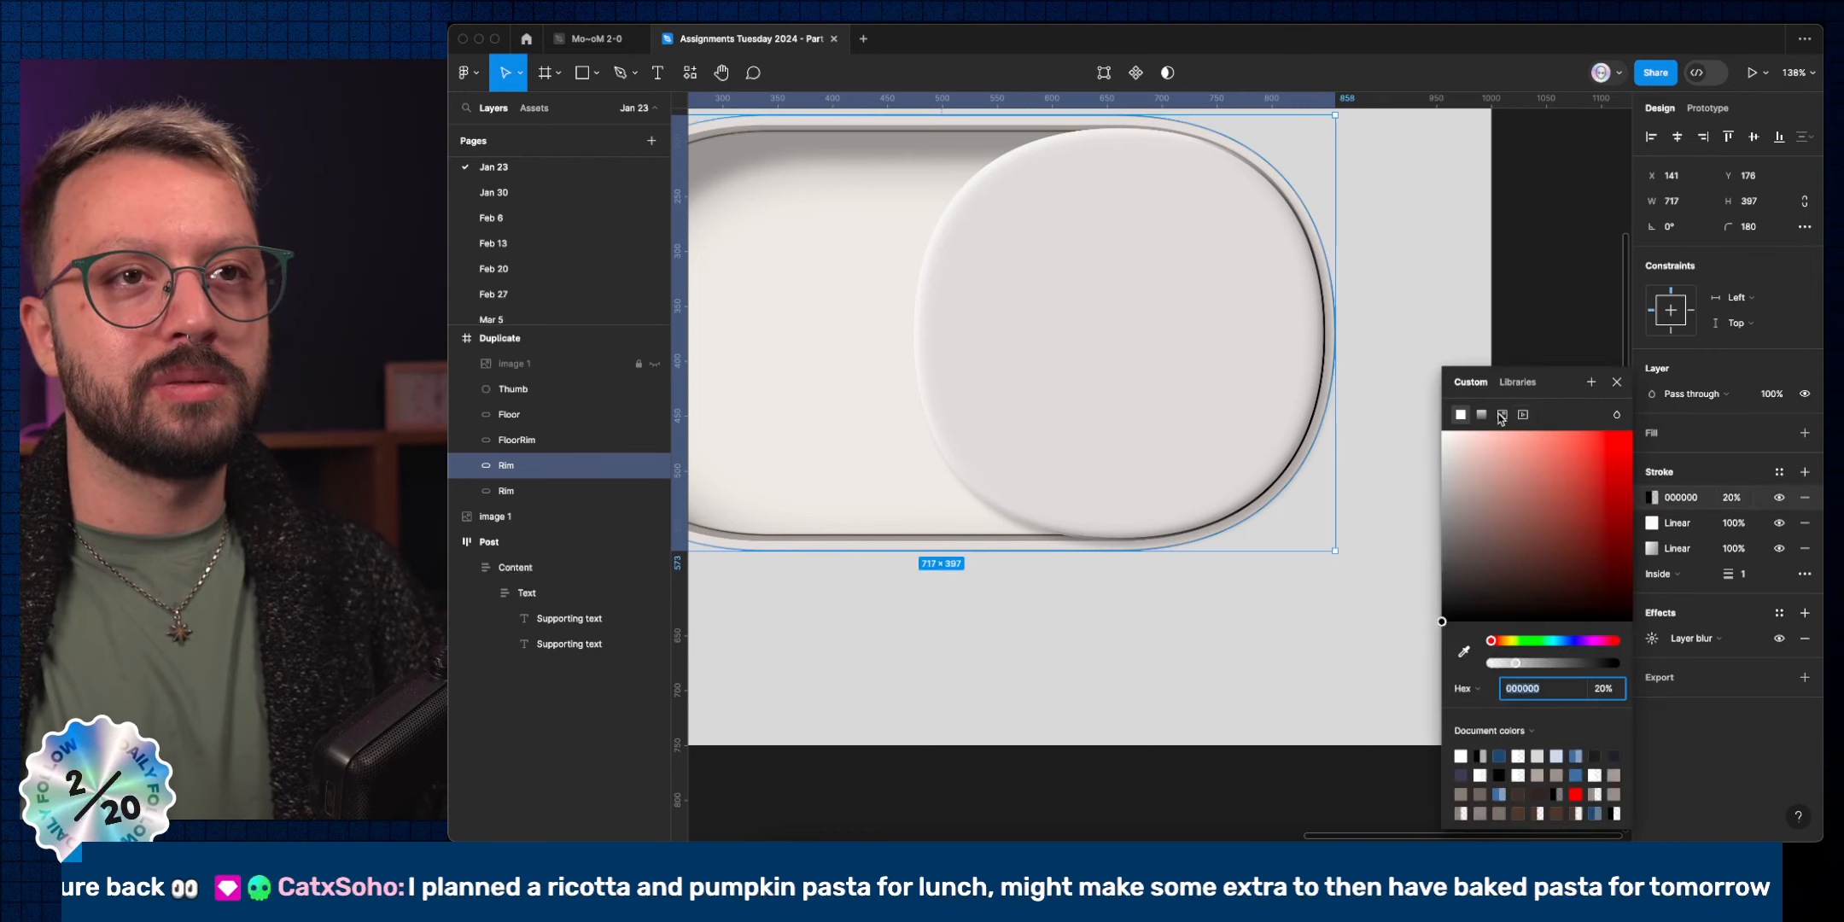
left_click(1480, 415)
left_click_drag(1549, 489, 1706, 379)
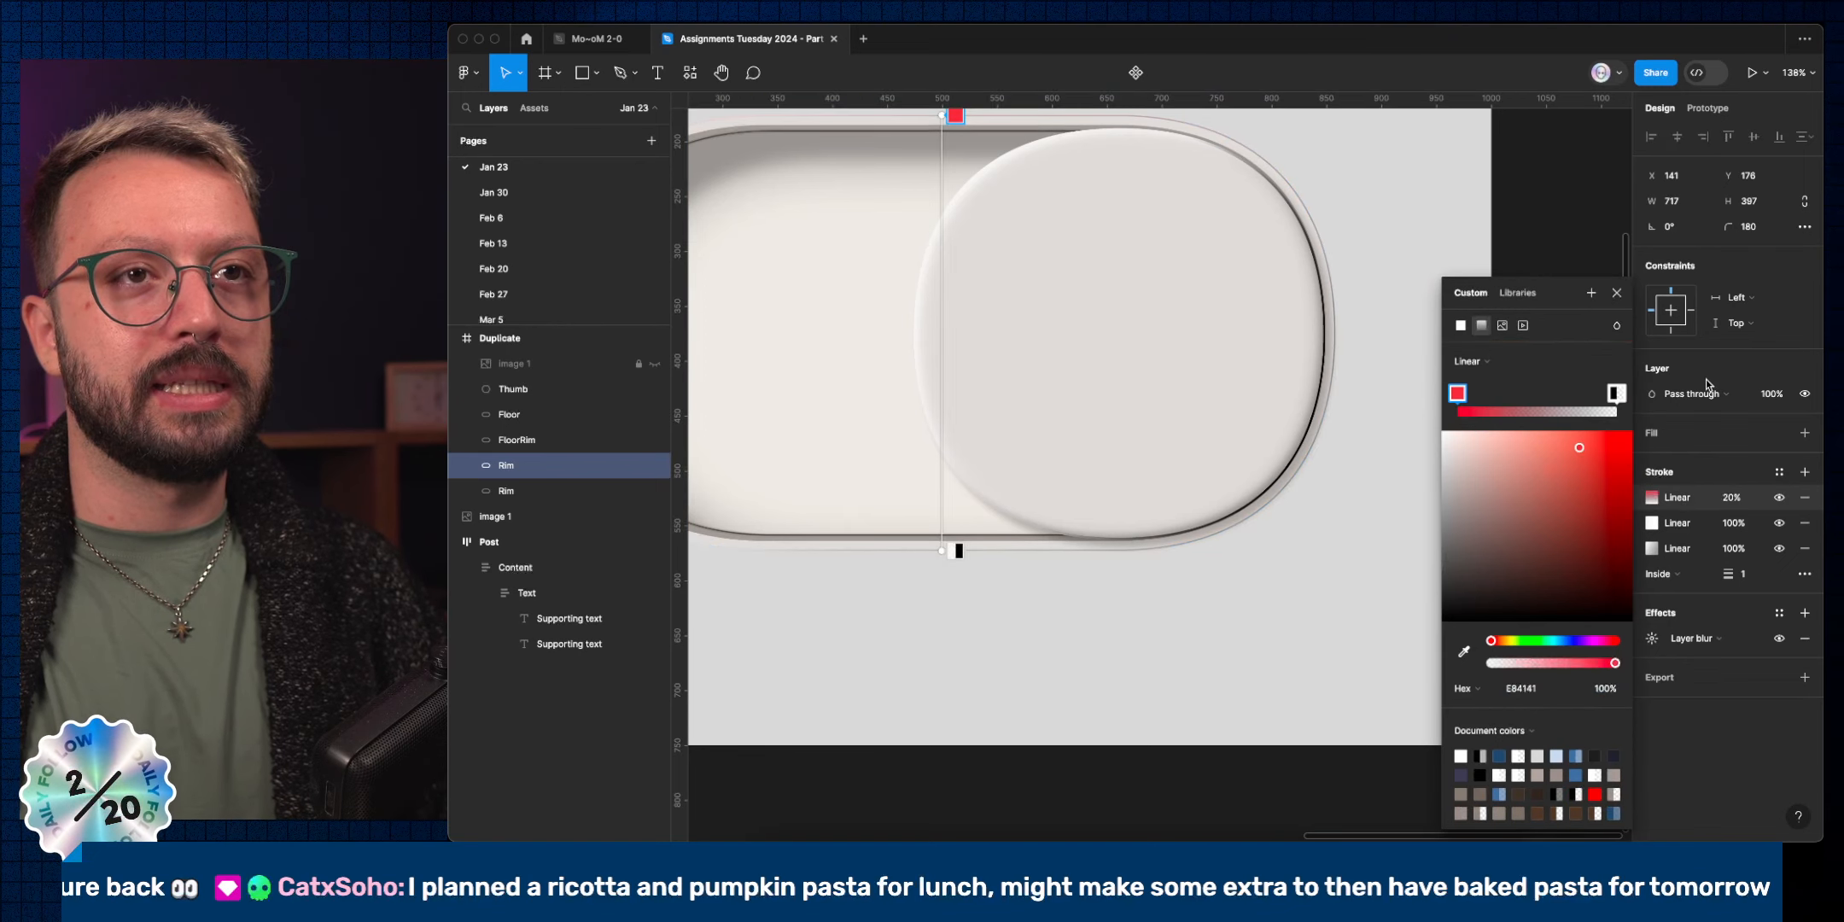
left_click(1610, 398)
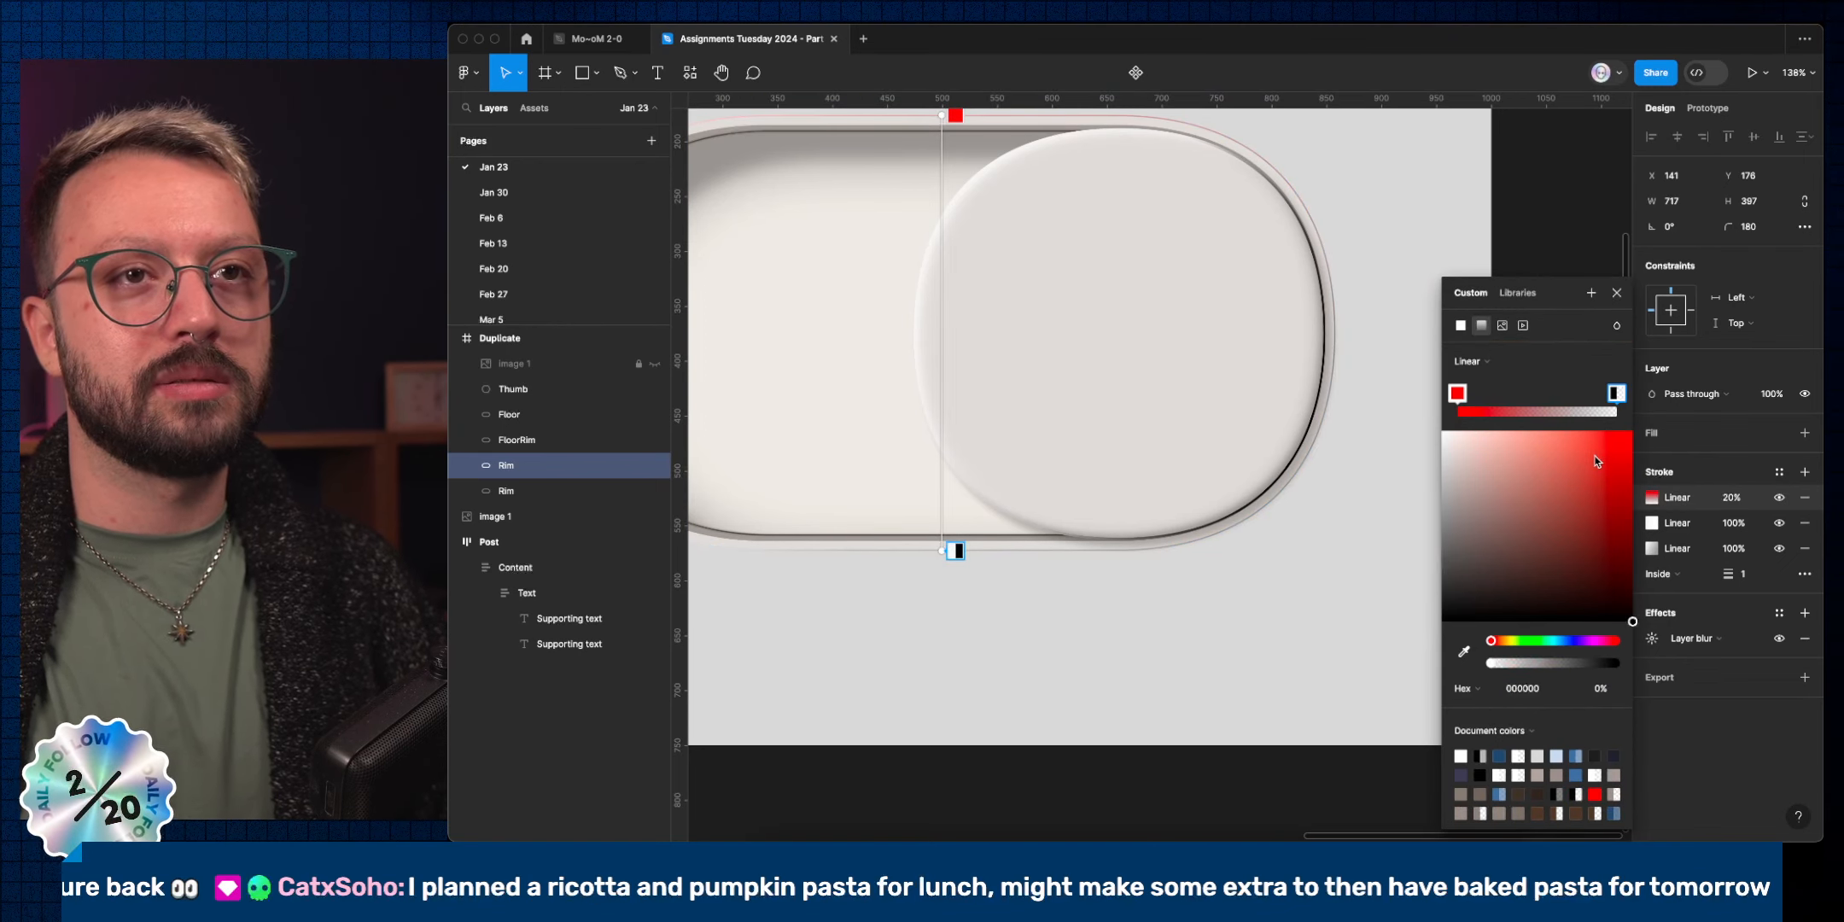
left_click_drag(1596, 457, 1730, 383)
left_click_drag(1526, 660, 1616, 461)
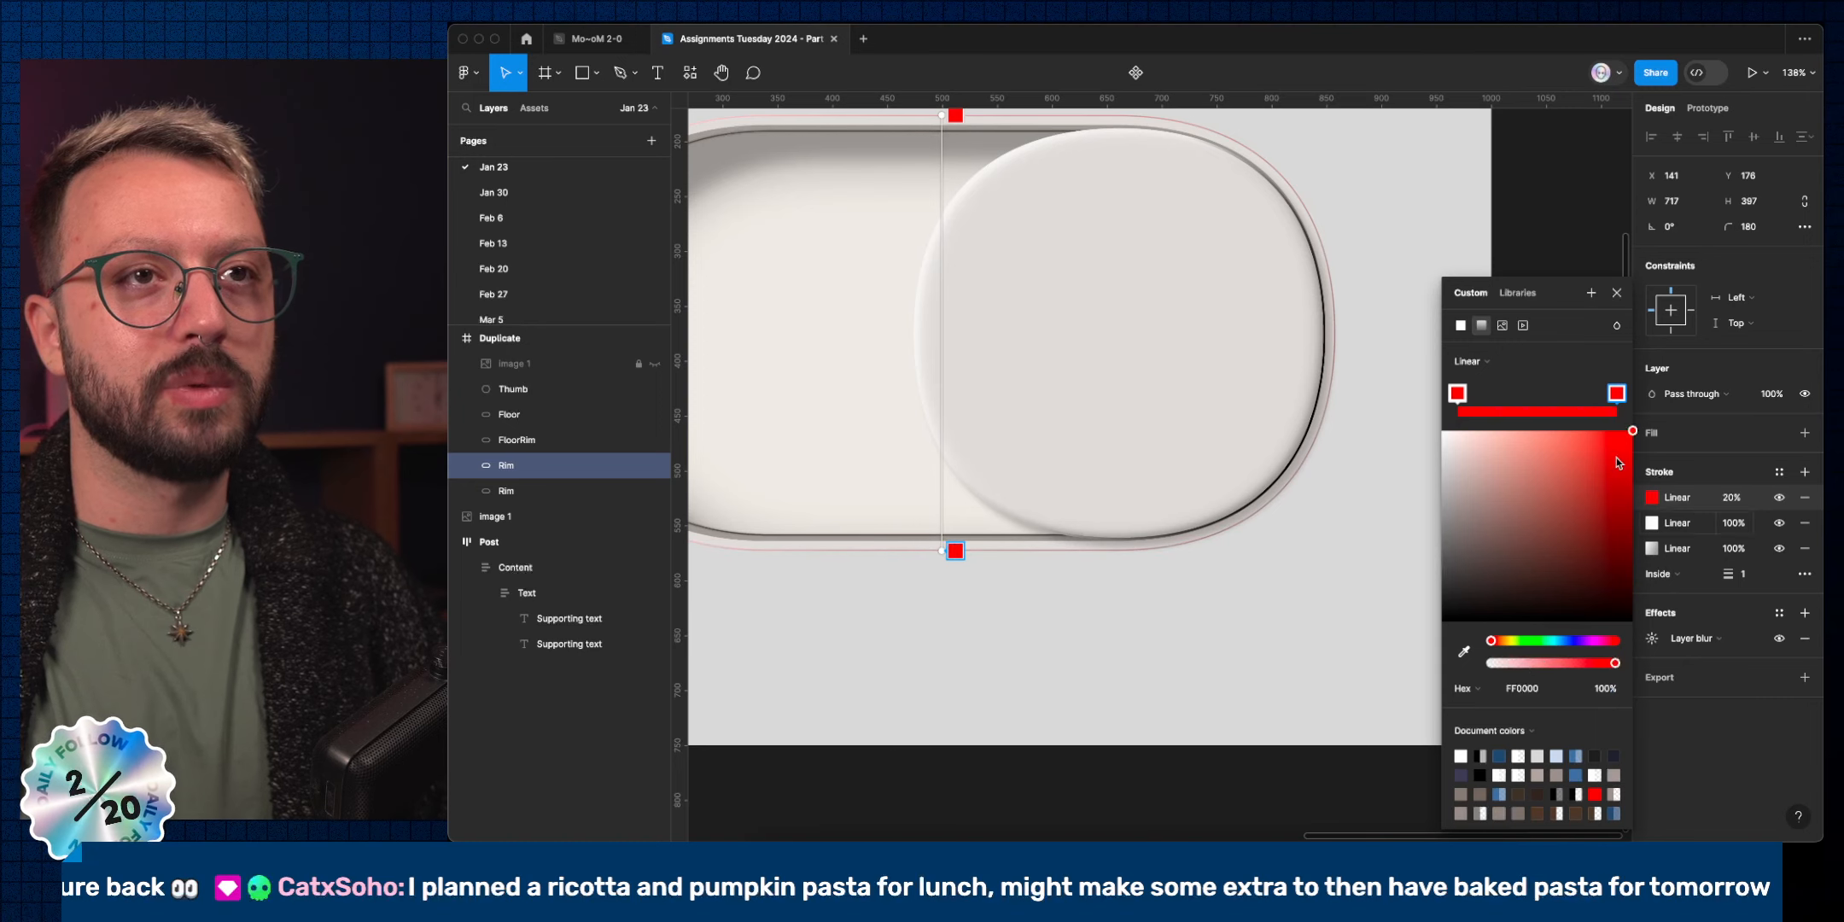
left_click_drag(1601, 664, 1486, 664)
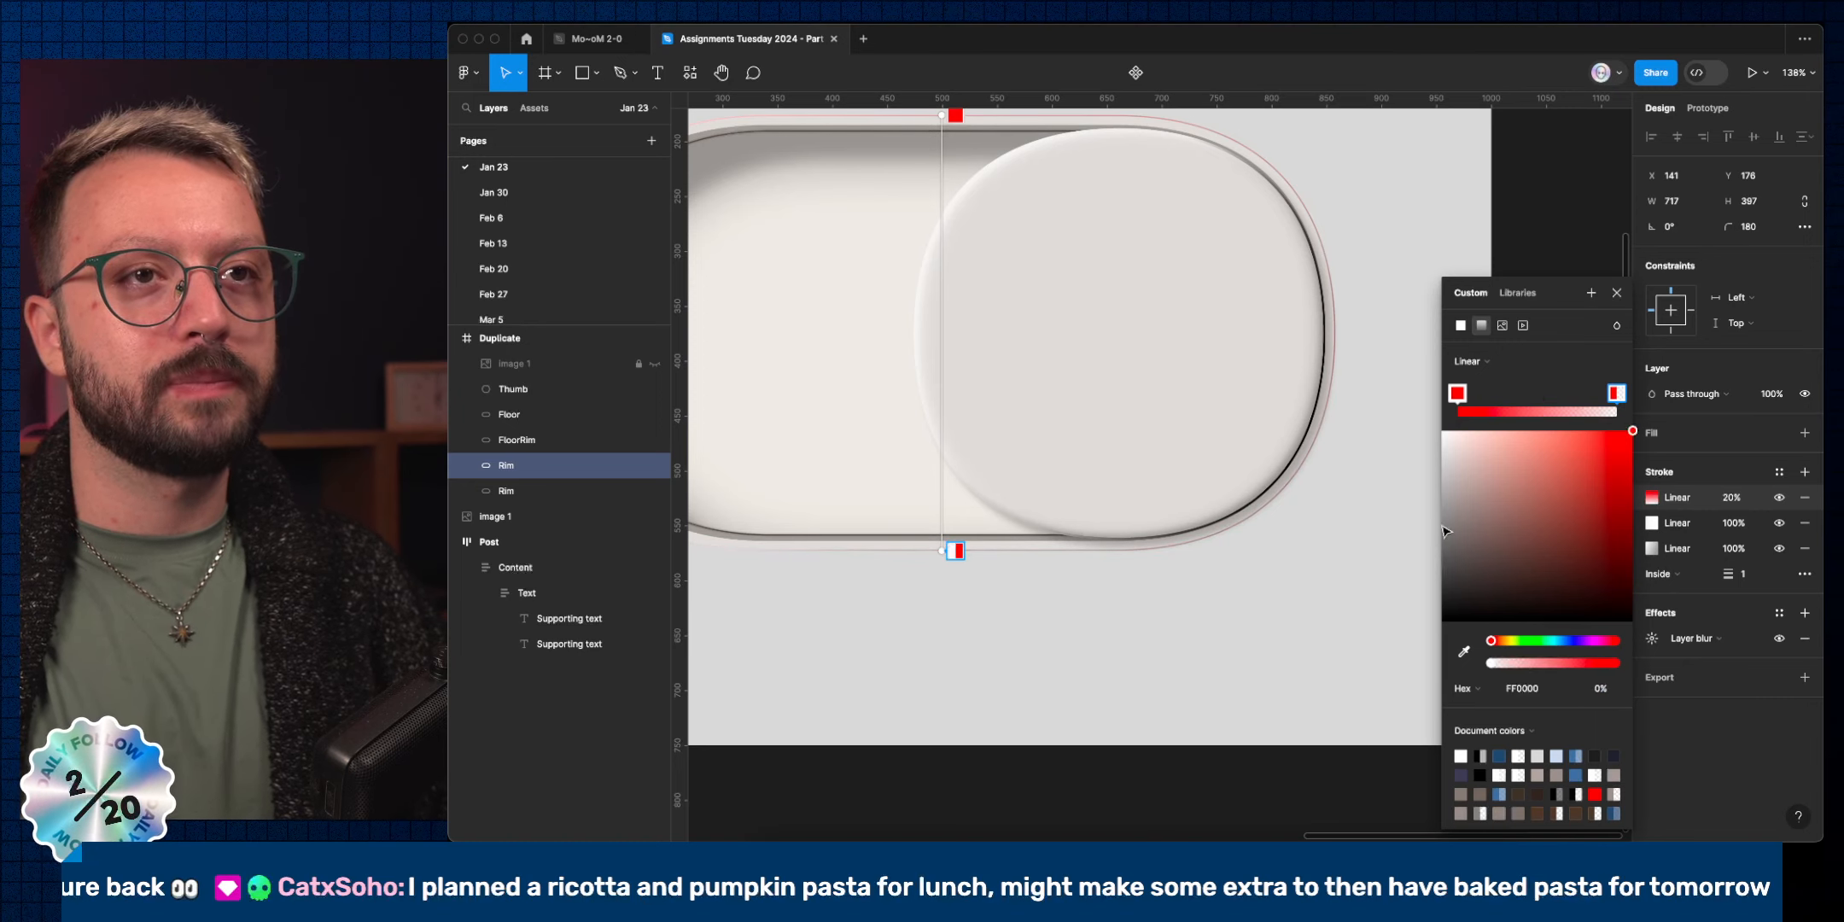
left_click(1478, 366)
left_click(1484, 380)
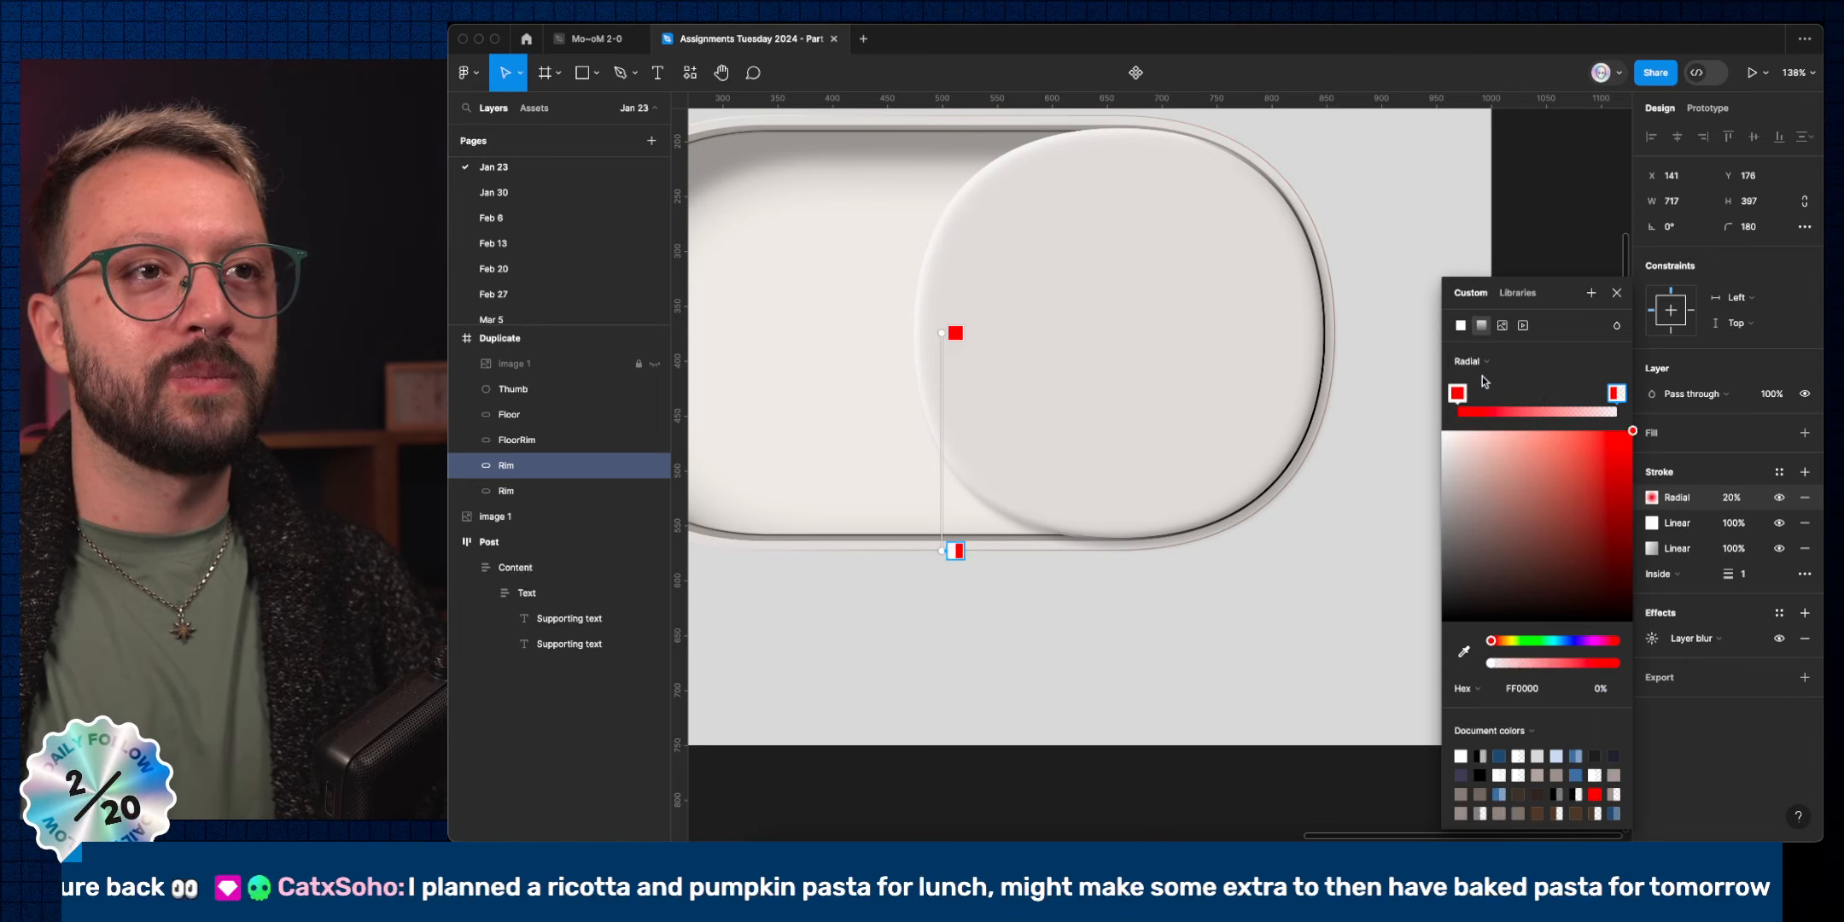
left_click_drag(943, 333, 1291, 393)
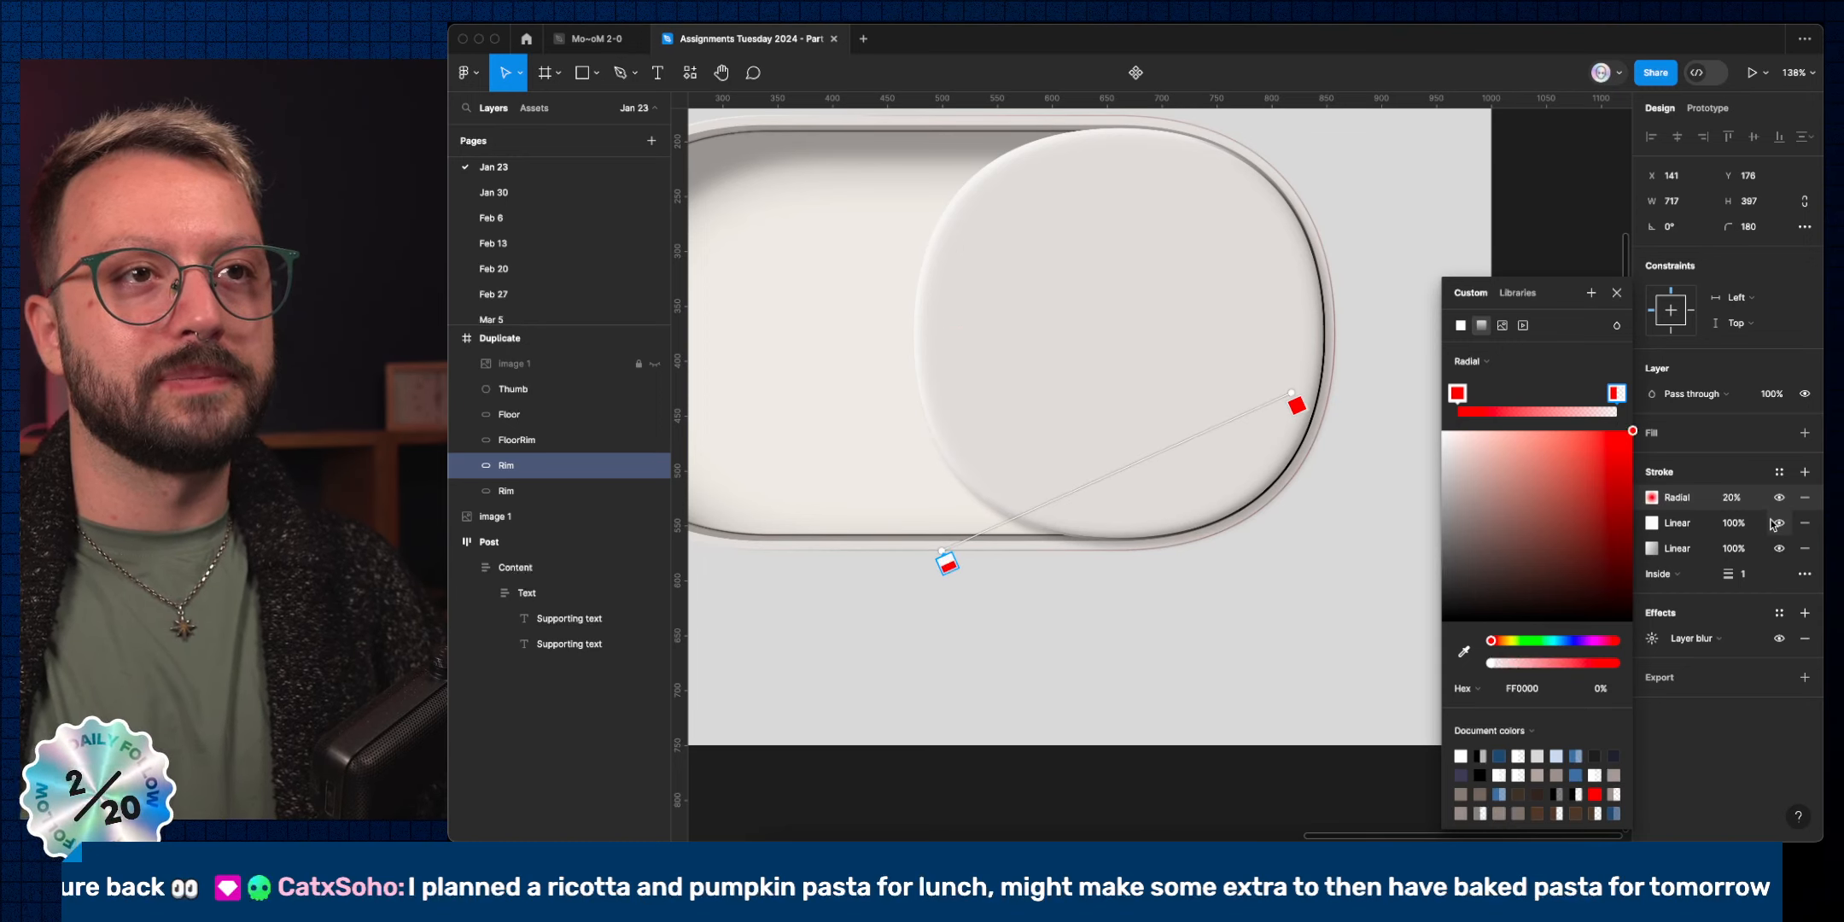
left_click(1703, 472)
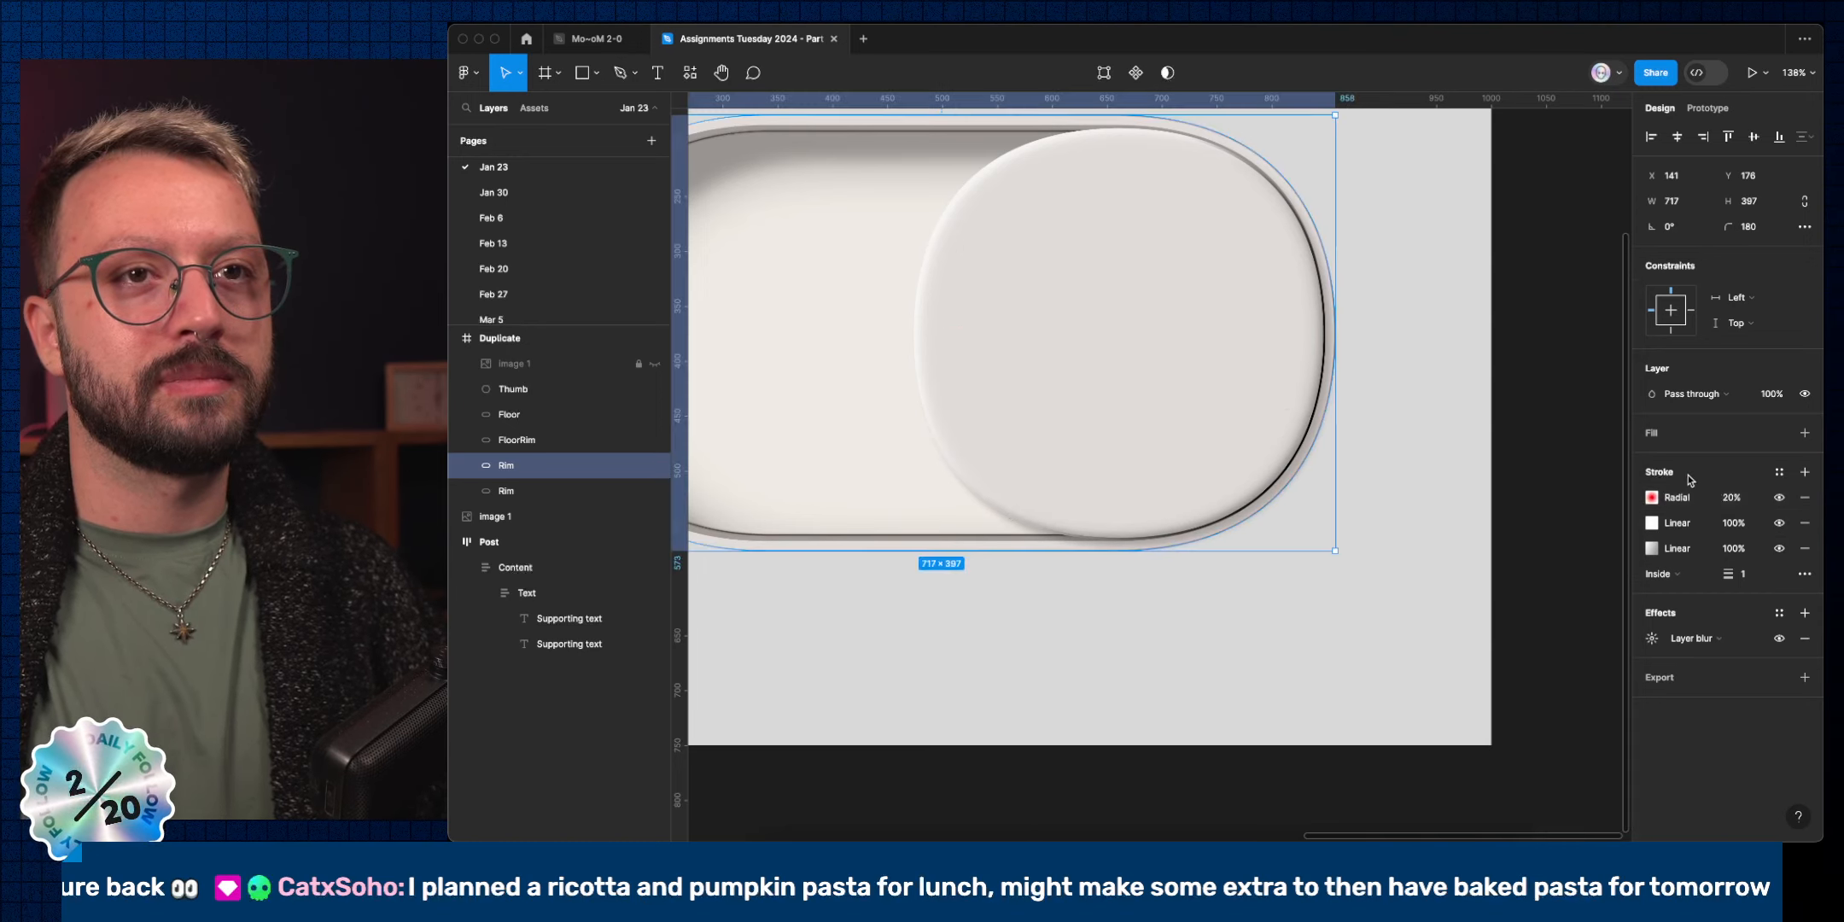
Move the 20% radial stroke from the upper Rim onto the lower Rim with cut and paste.
left_click(1639, 498)
key("super+x")
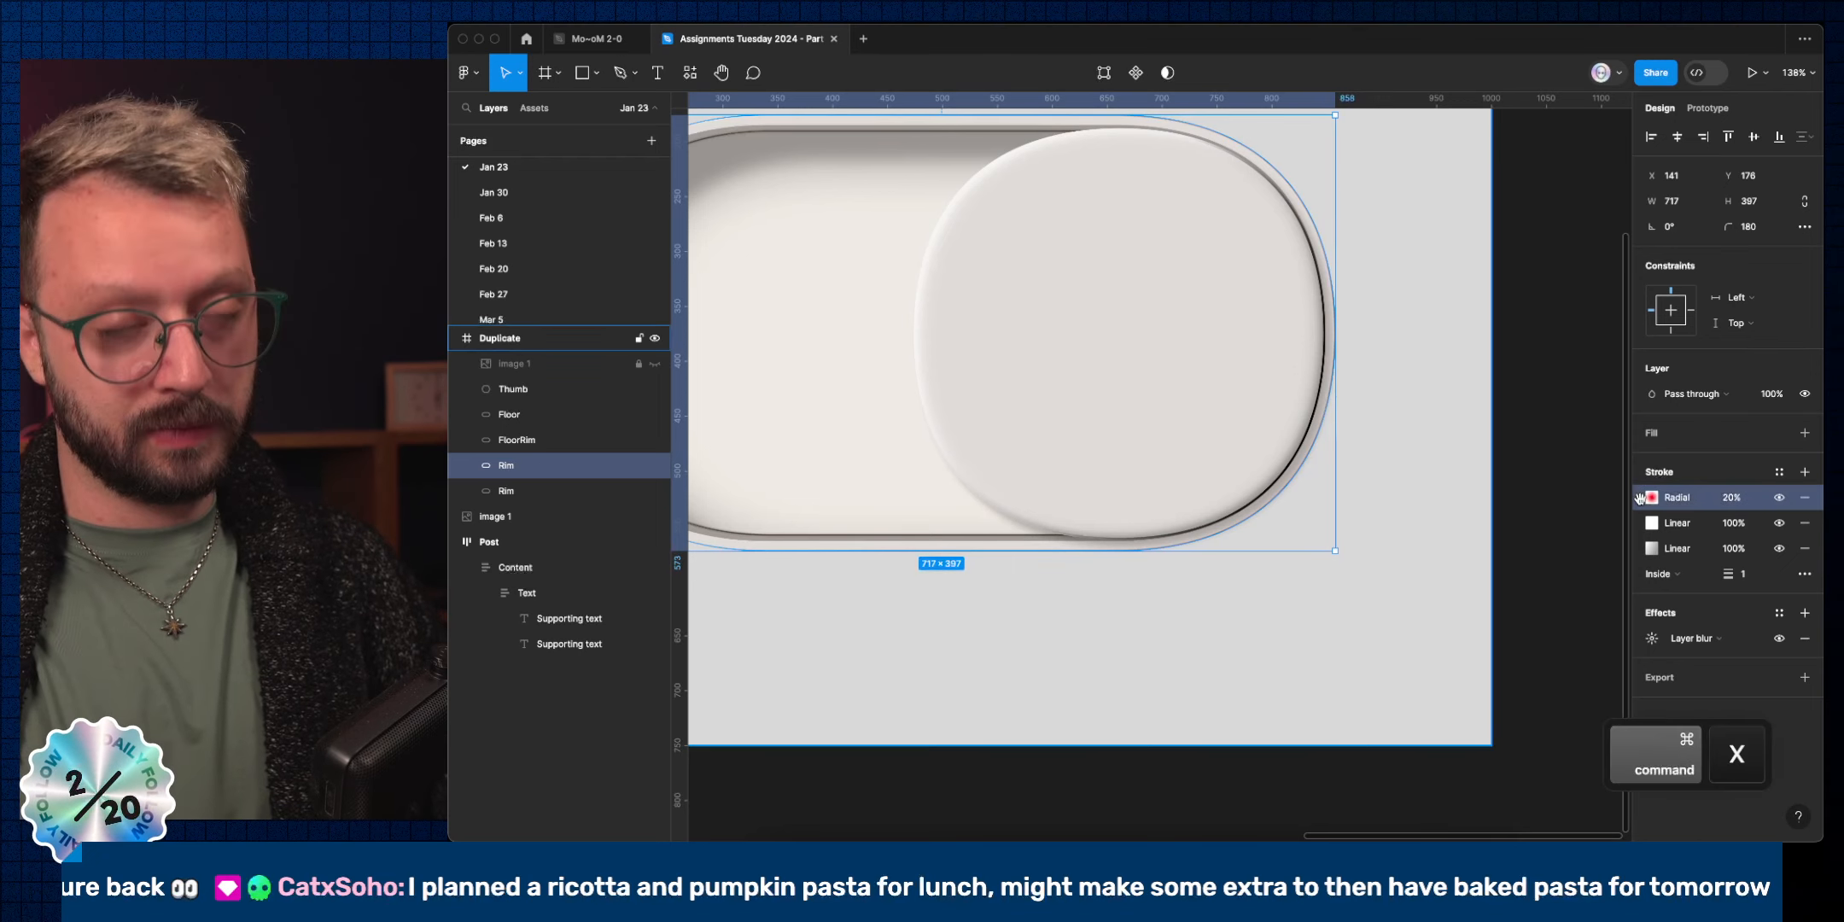
left_click(505, 495)
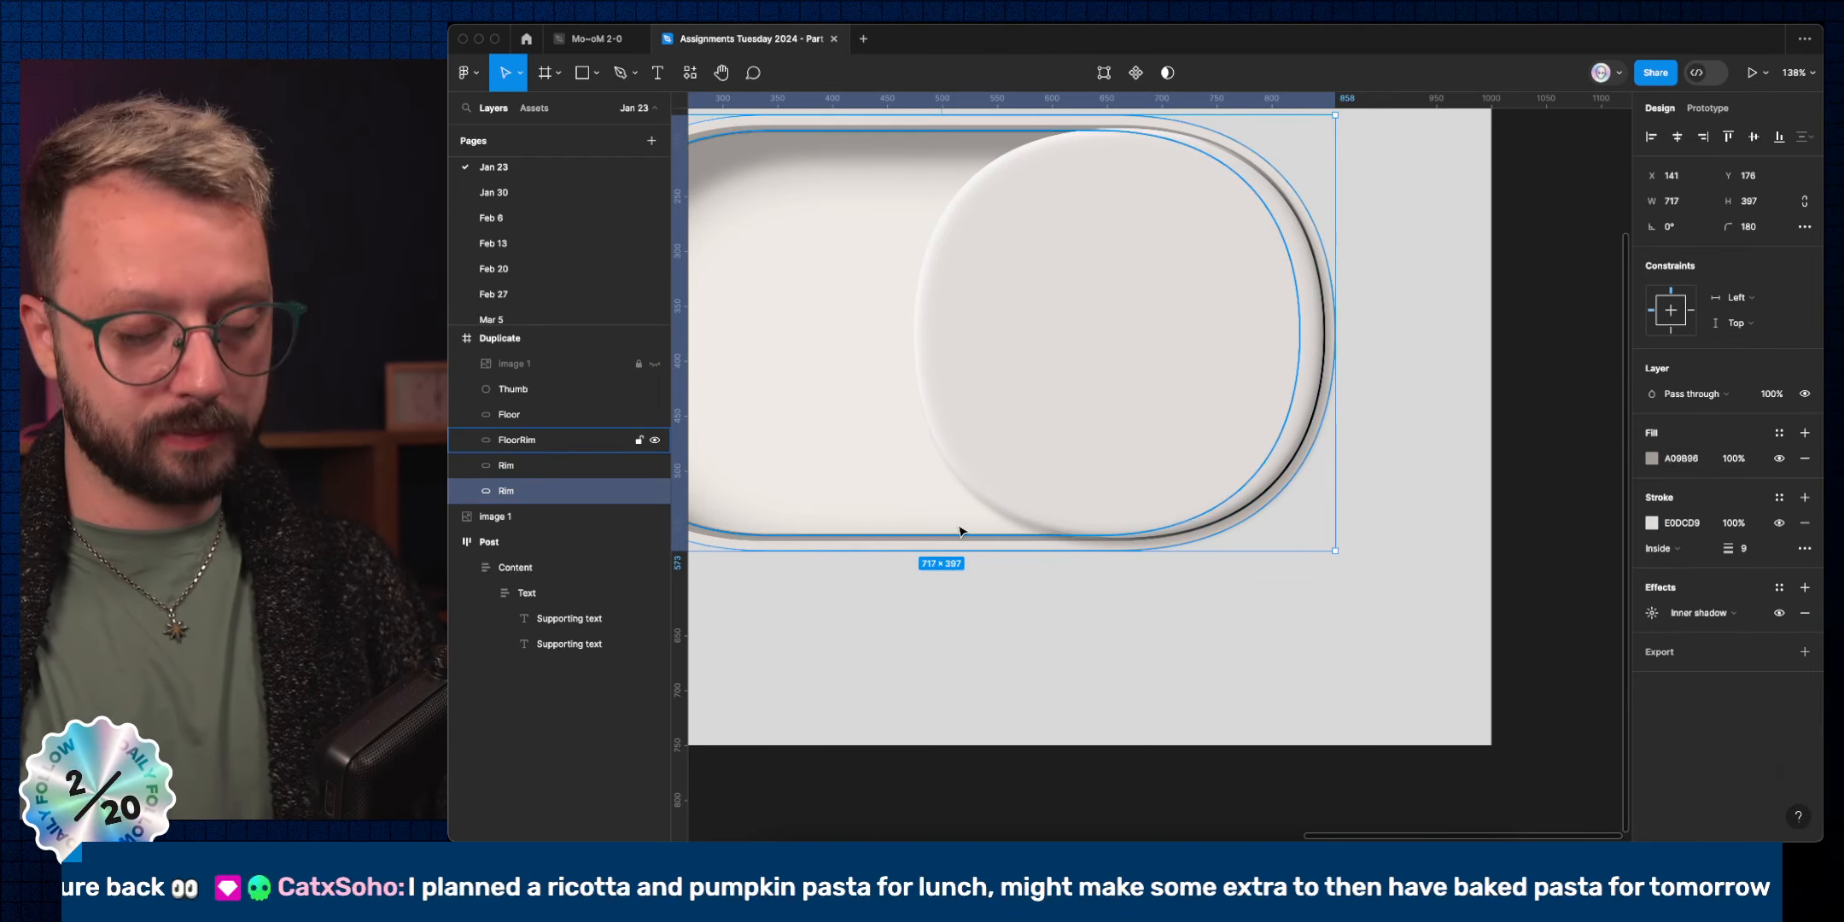
key("super+v")
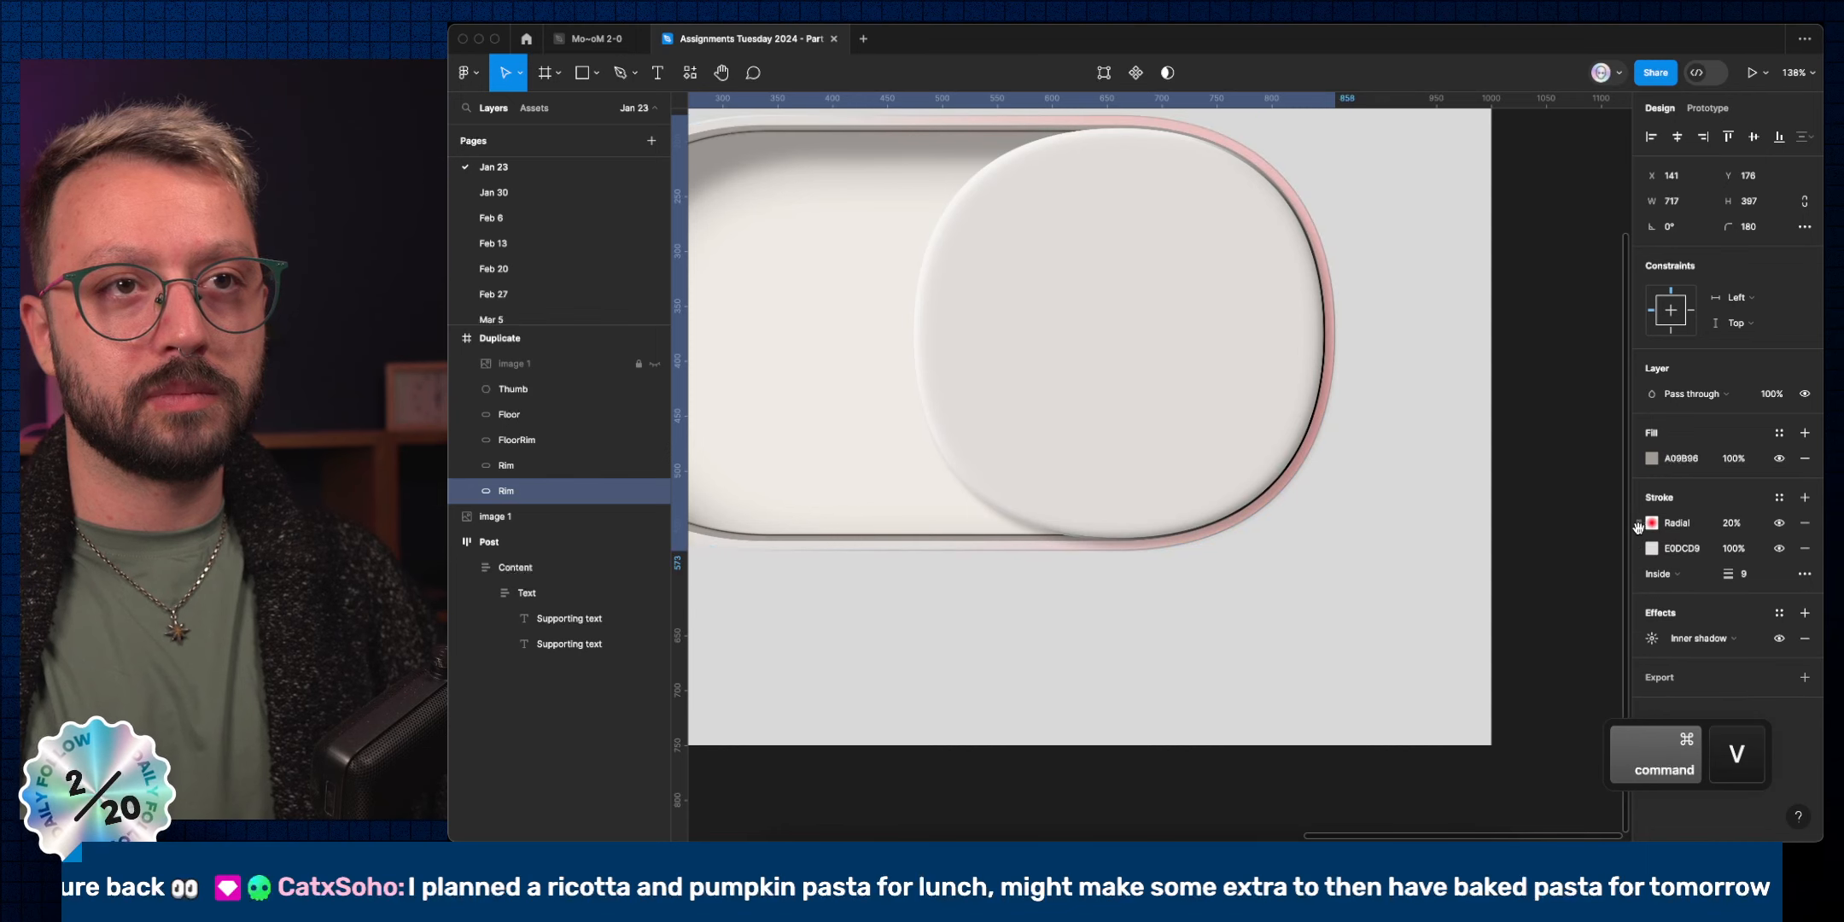
left_click(1654, 524)
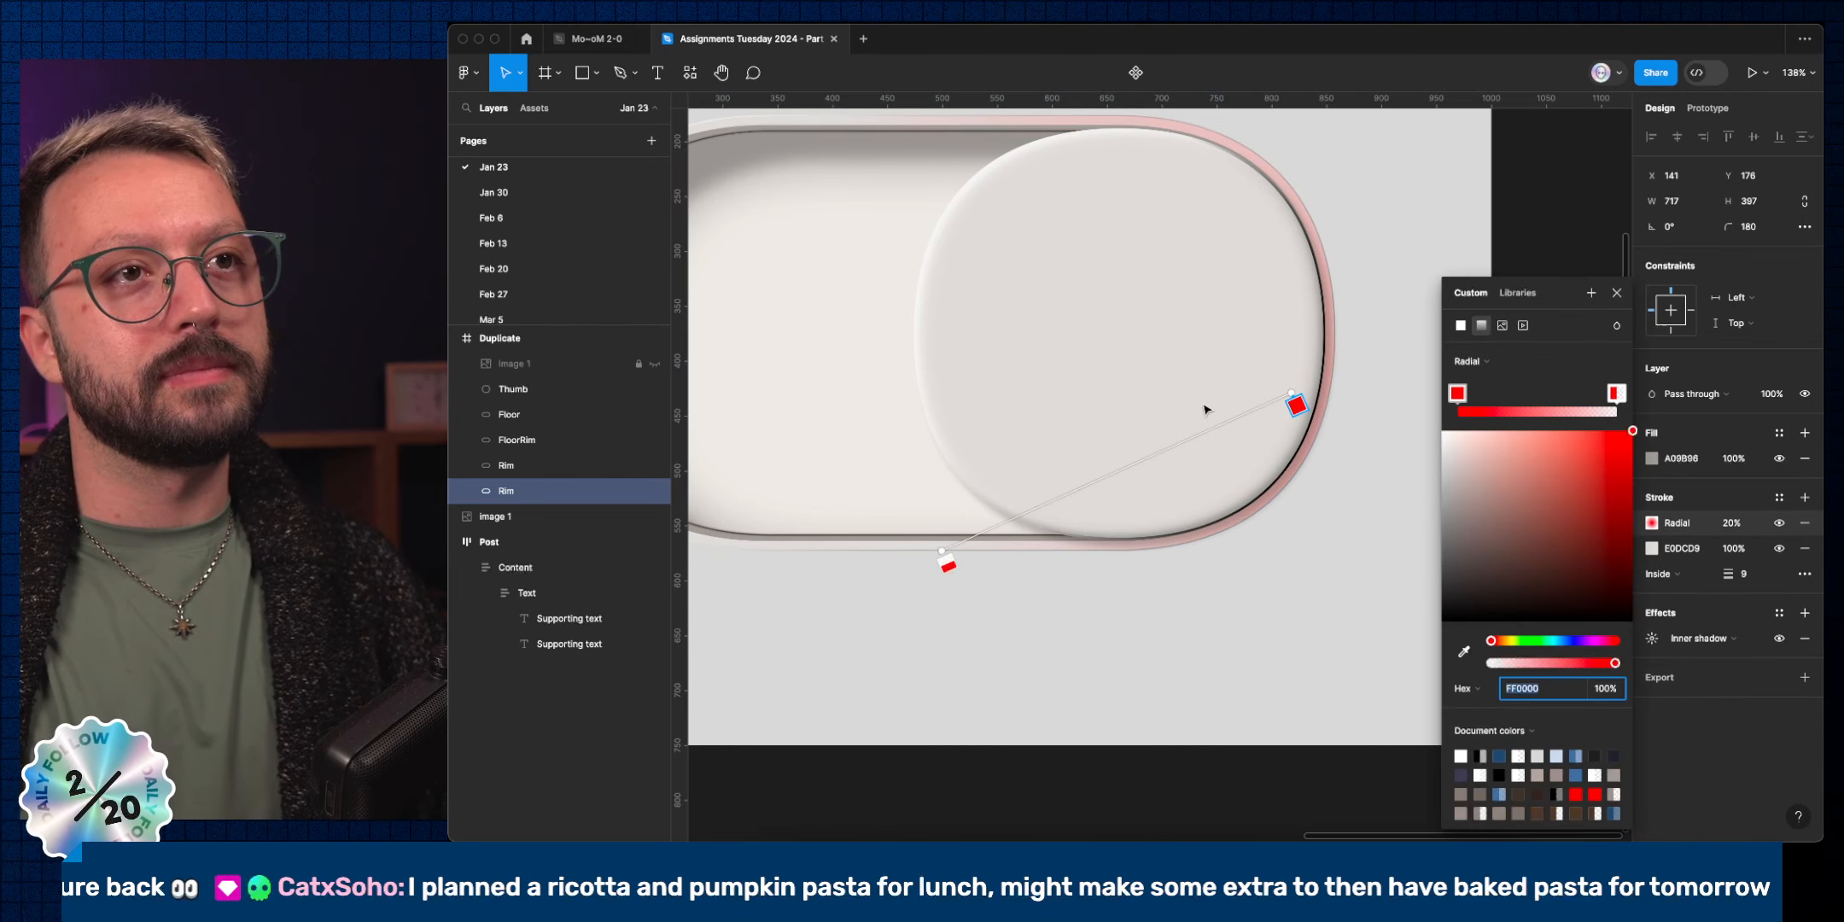
Shift the radial gradient's centre left along the bottom rim and pull its outer endpoint inward.
mouse_move(1296, 405)
left_mouse_down()
mouse_move(1000, 549)
mouse_move(944, 556)
mouse_move(1190, 531)
left_mouse_up()
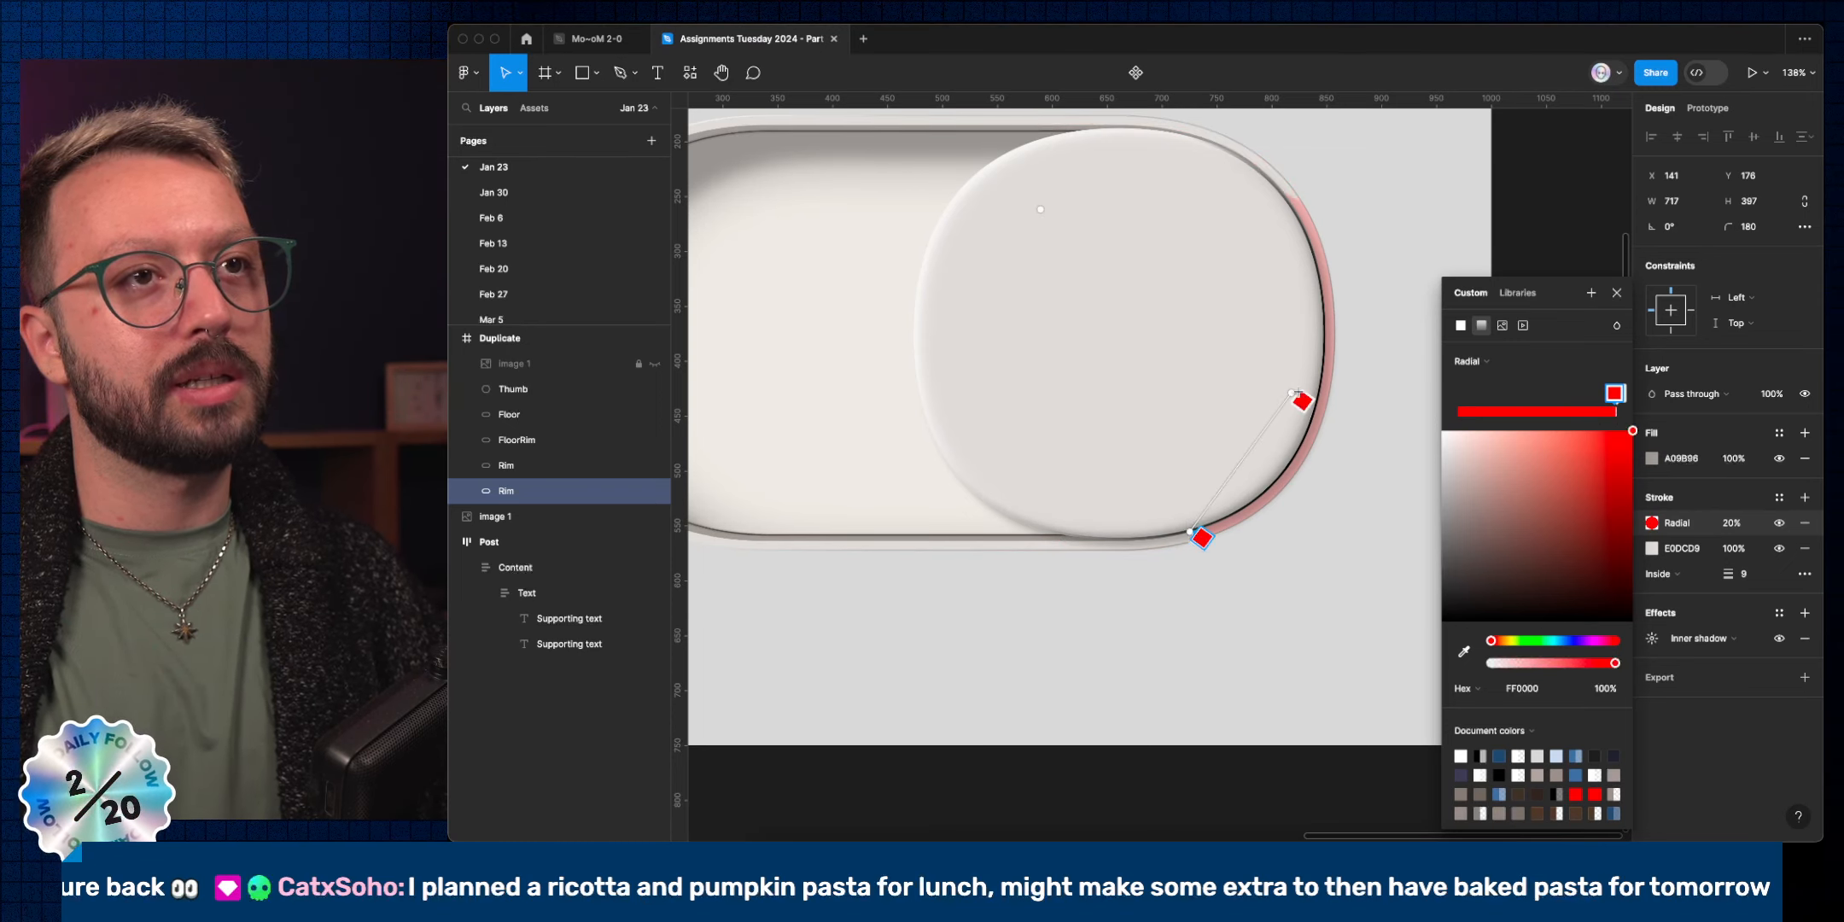
left_click_drag(1290, 392, 1277, 391)
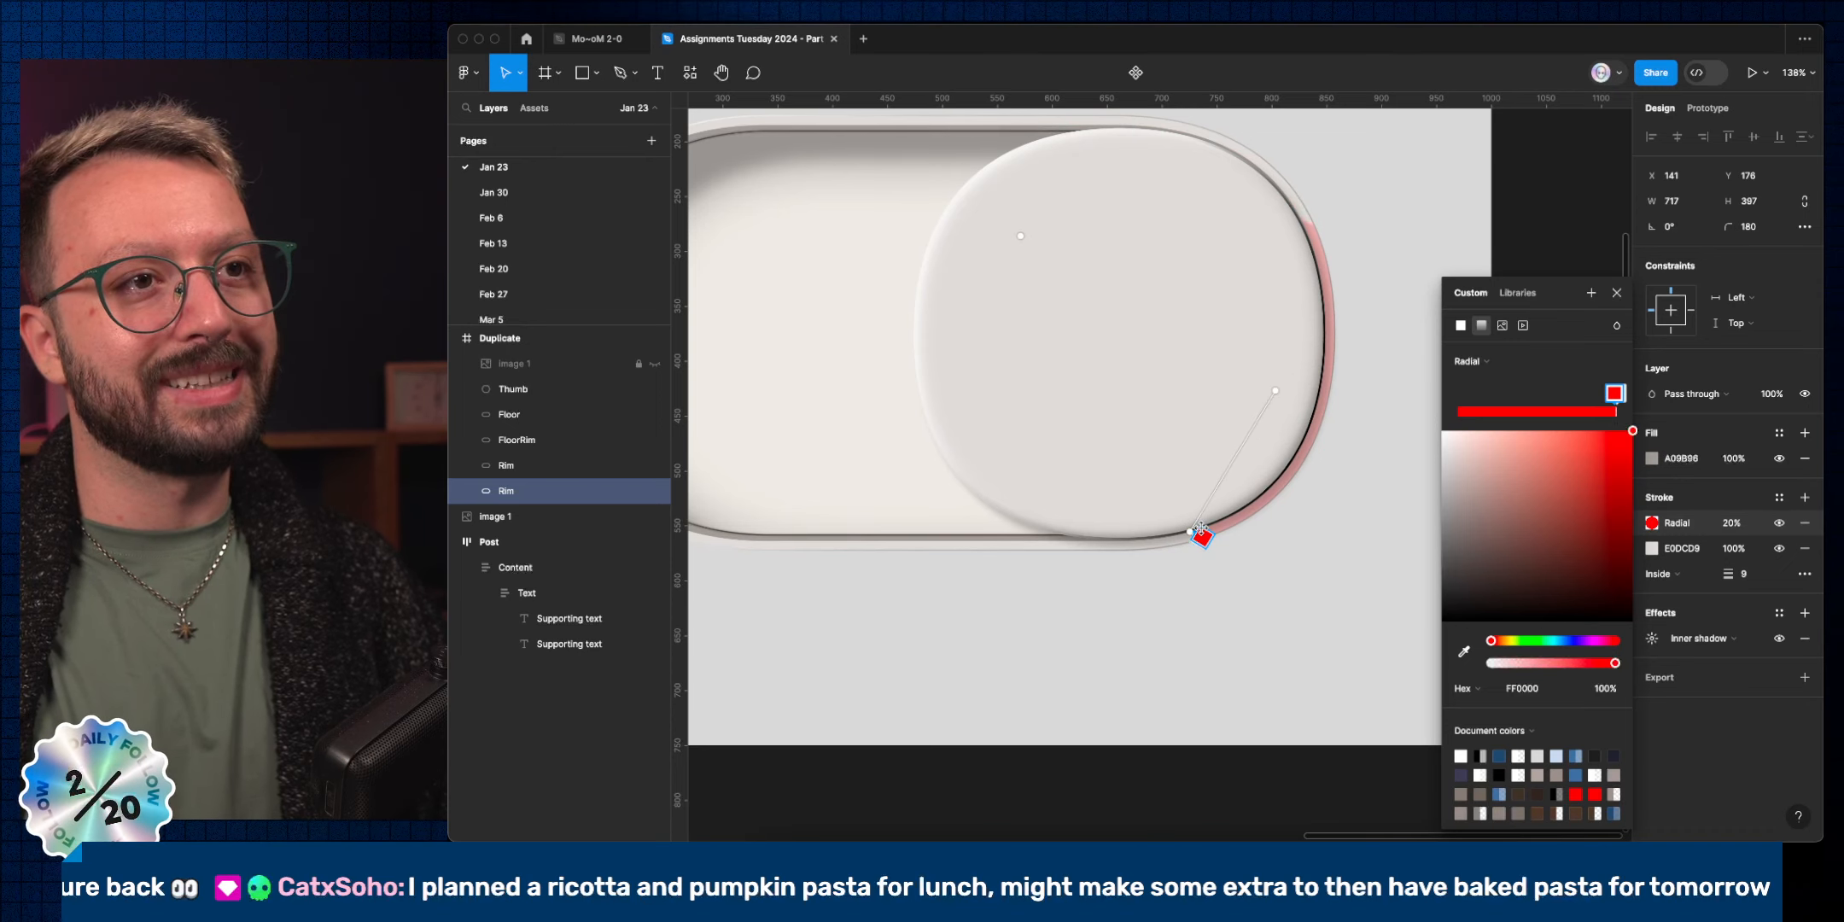
left_click_drag(1188, 532, 1171, 532)
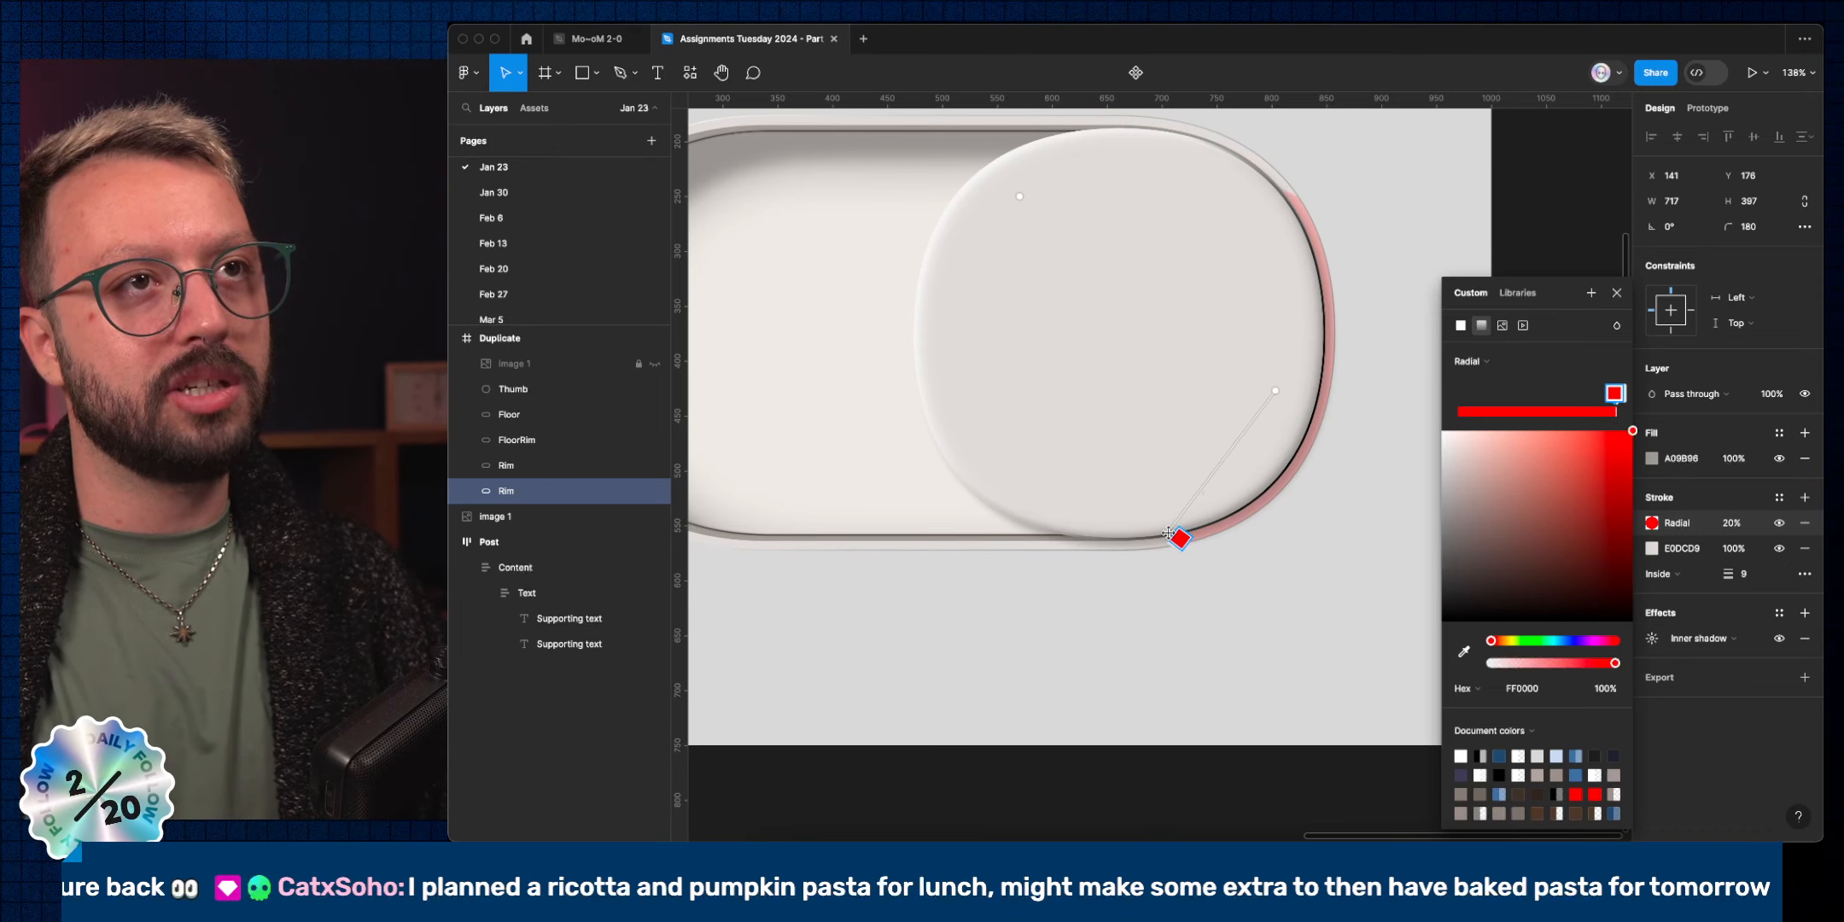
left_click_drag(1279, 393, 1261, 415)
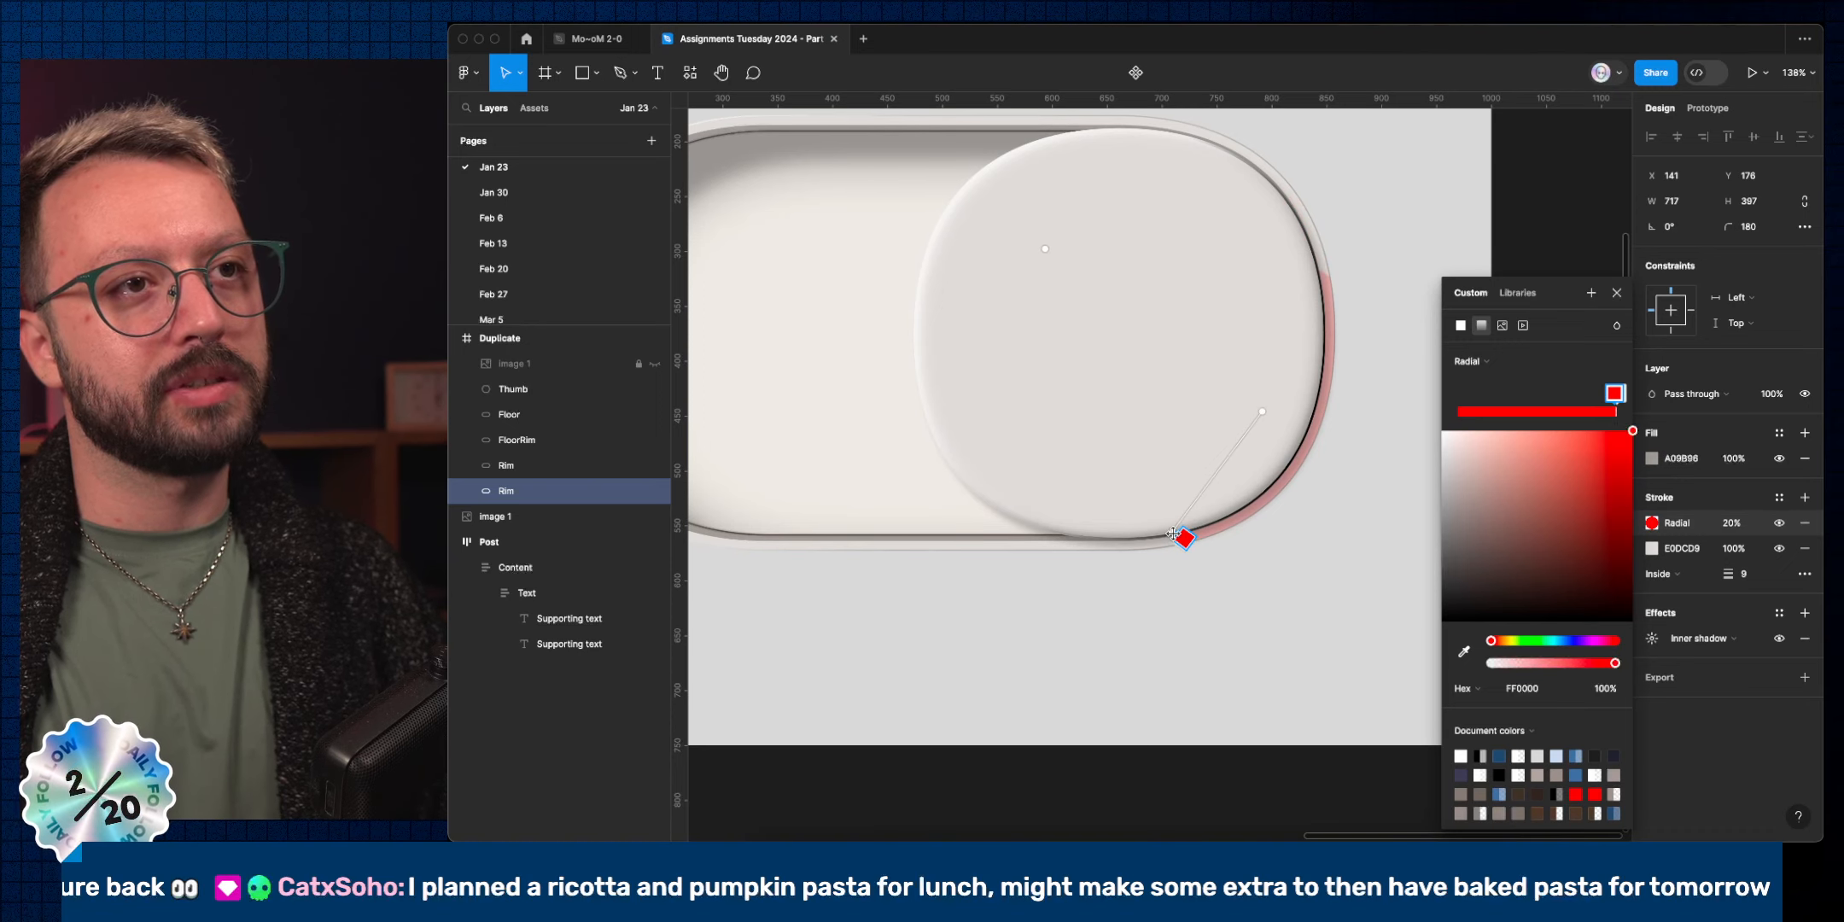
left_click_drag(1176, 536, 1093, 517)
left_click_drag(1261, 413, 1254, 432)
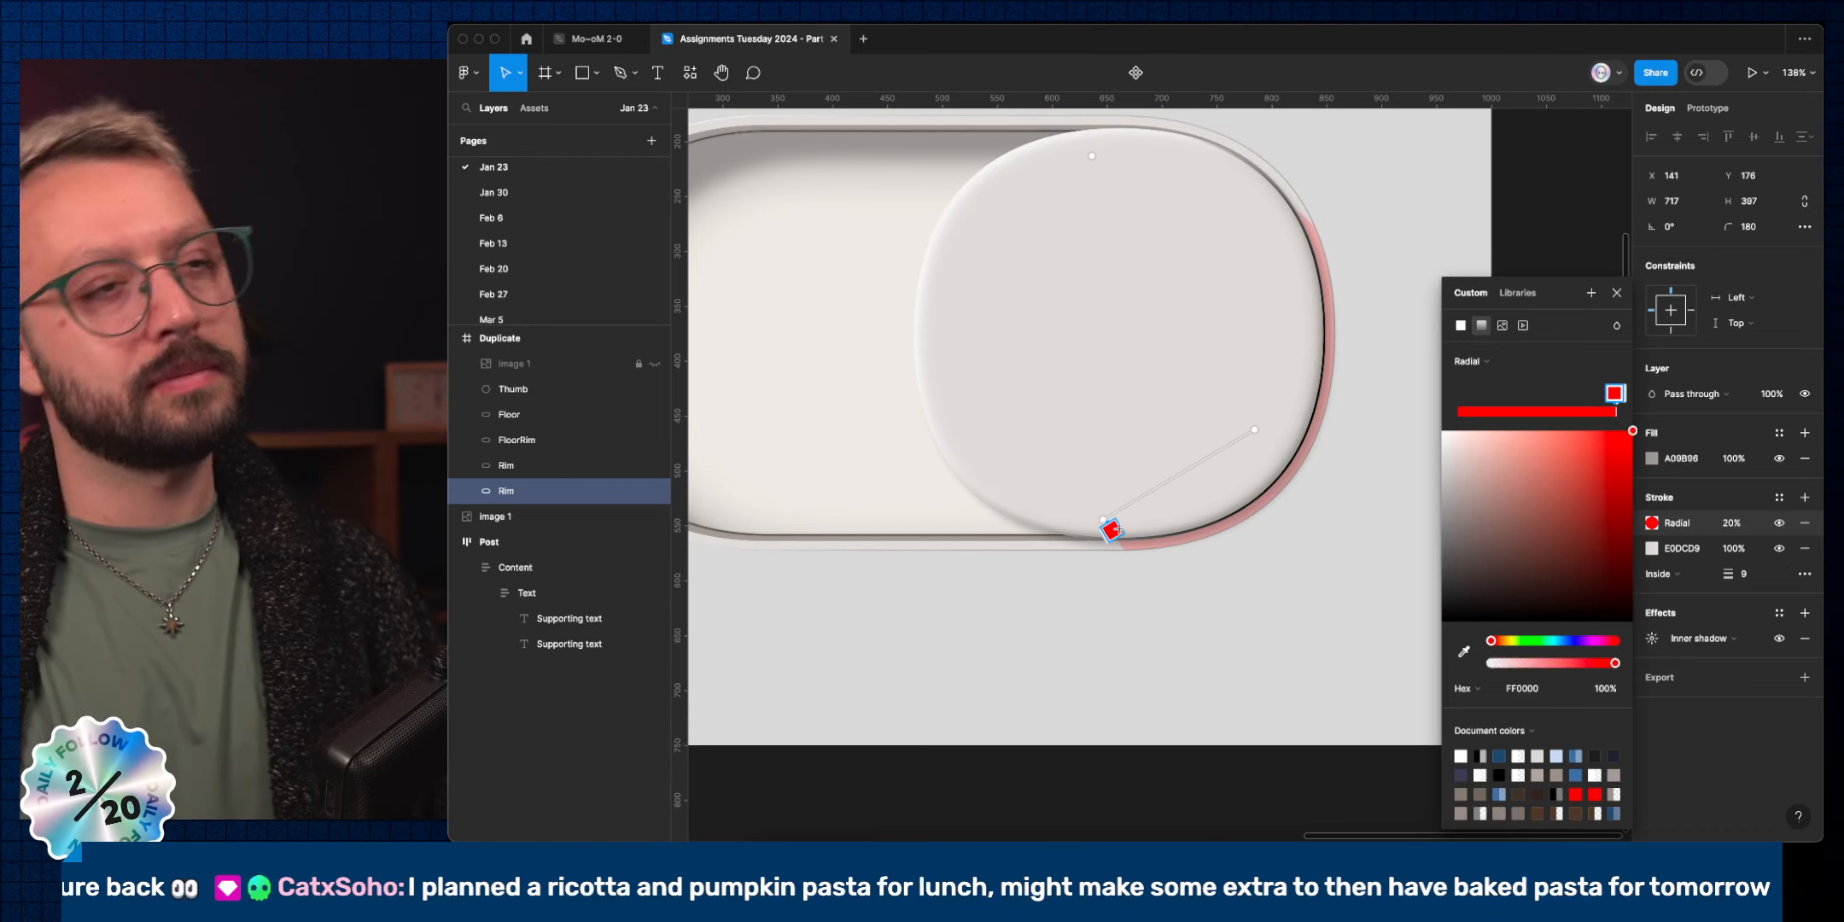
left_click_drag(1106, 527, 1044, 529)
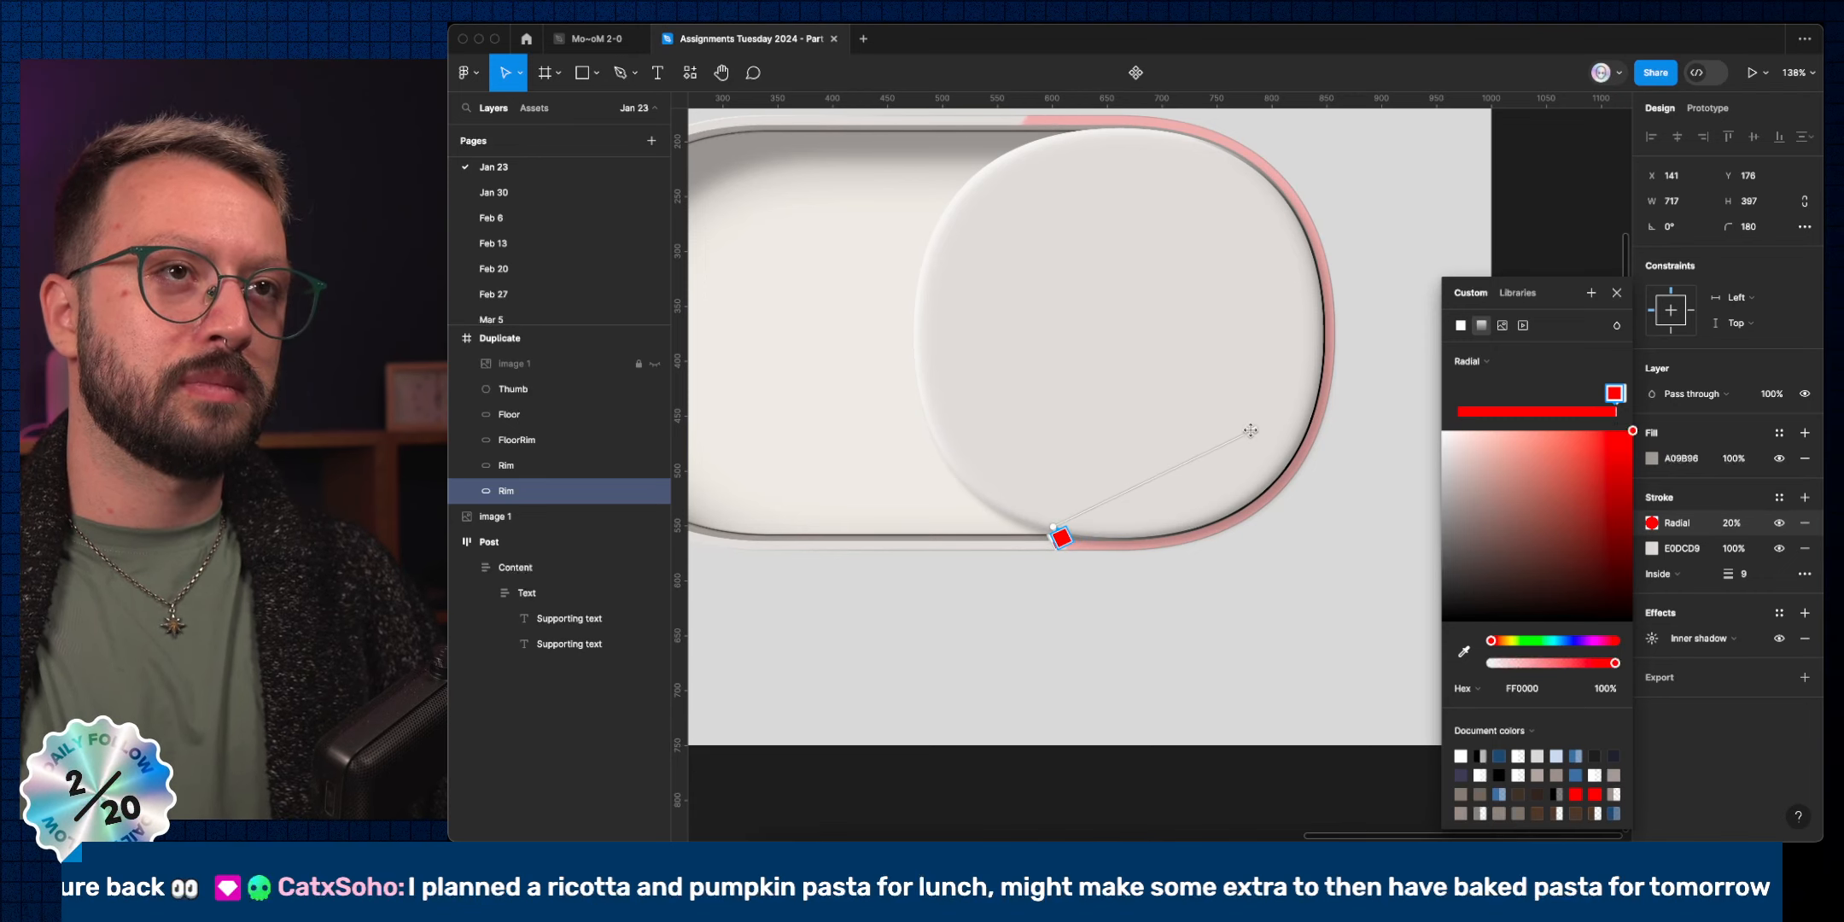
left_click_drag(1252, 443, 1222, 450)
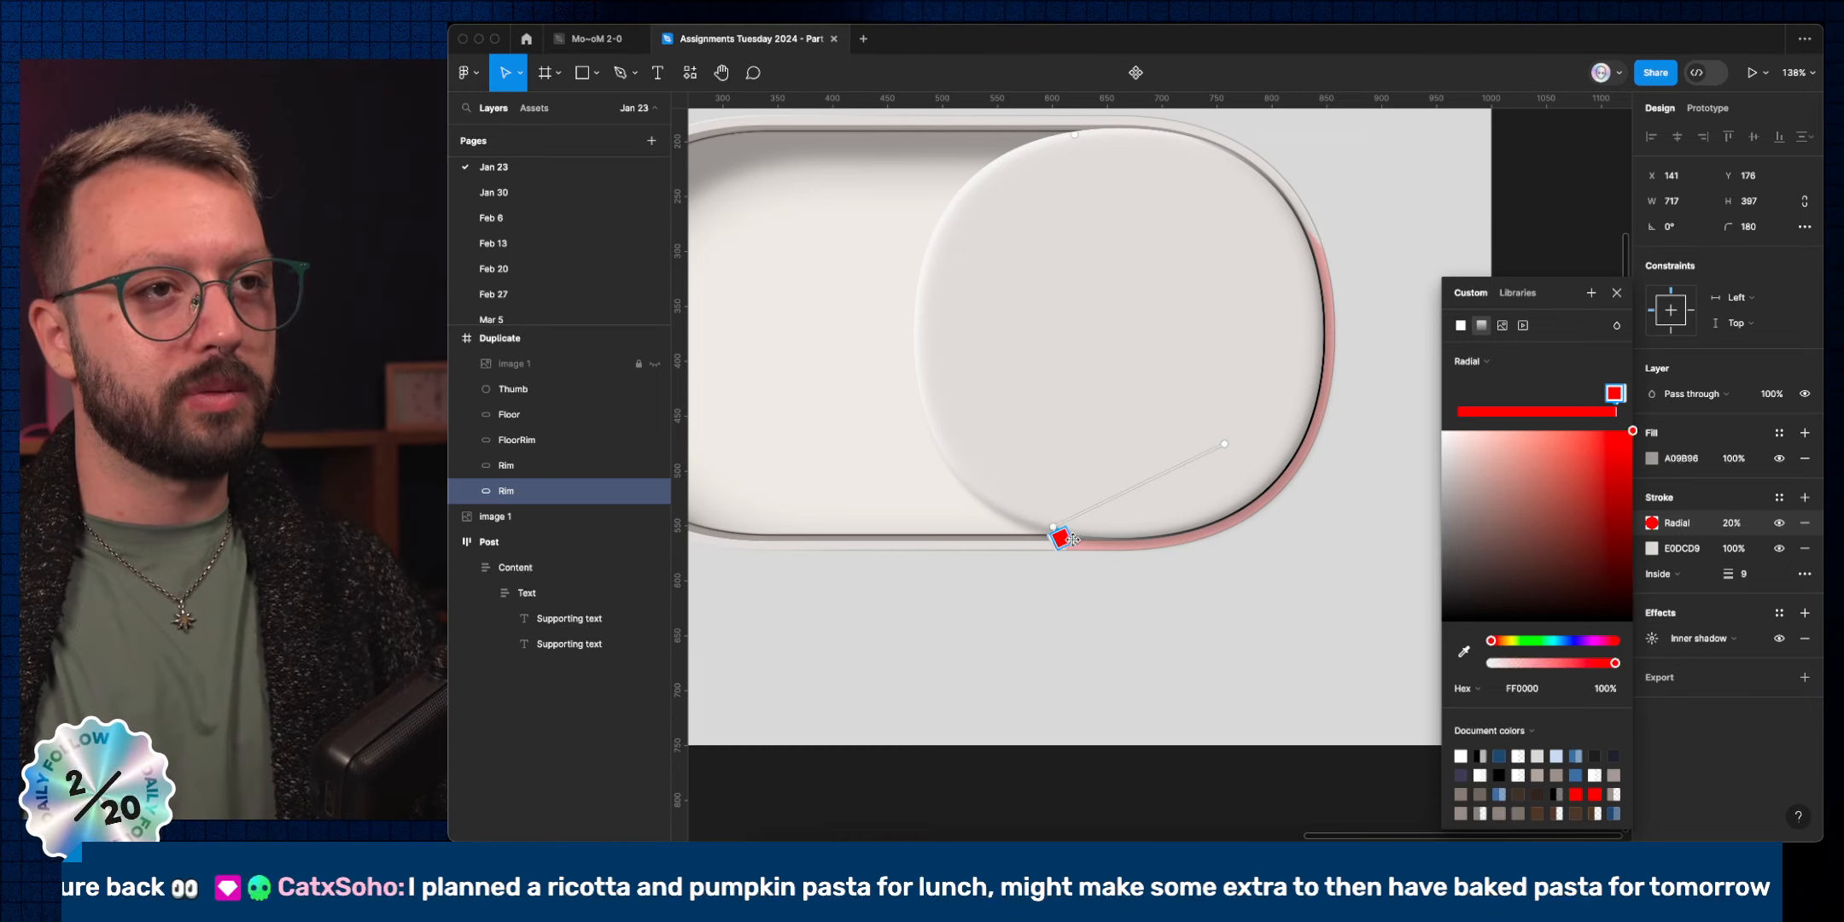
Add a stop, sample the dark rim grey 4E4843 into both stops, and fade one to 0%.
scroll(1074, 538, "up", 5)
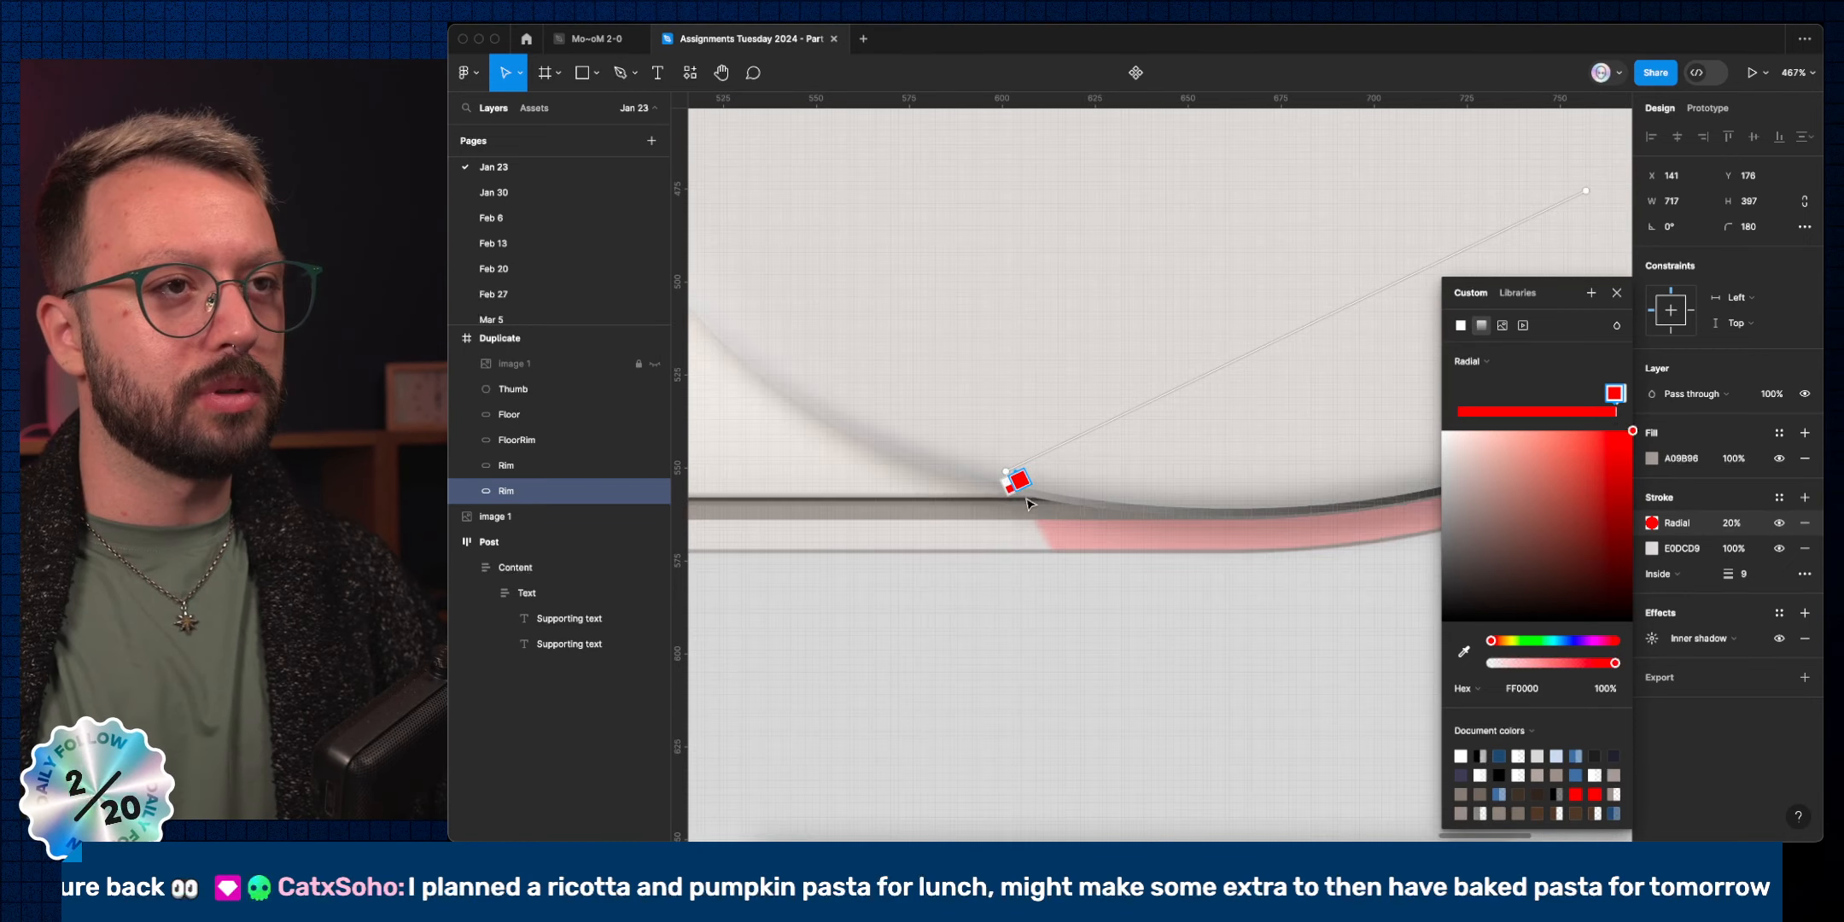
left_click(1114, 435)
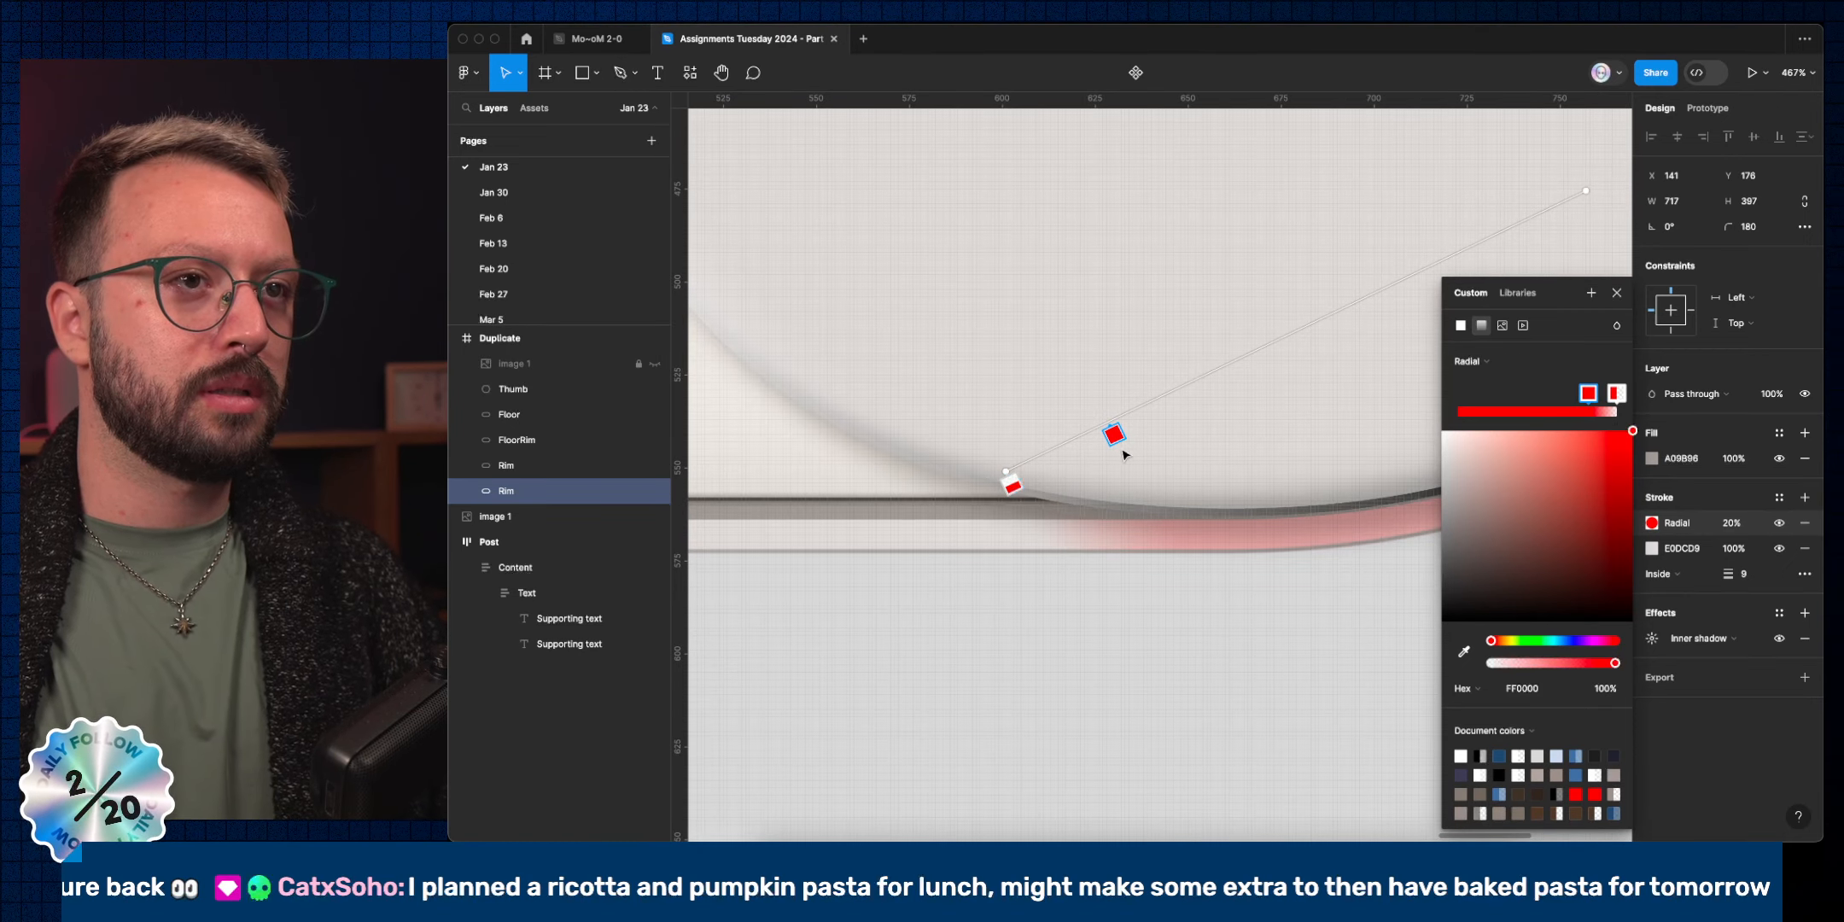
scroll(1123, 454, "down", 6)
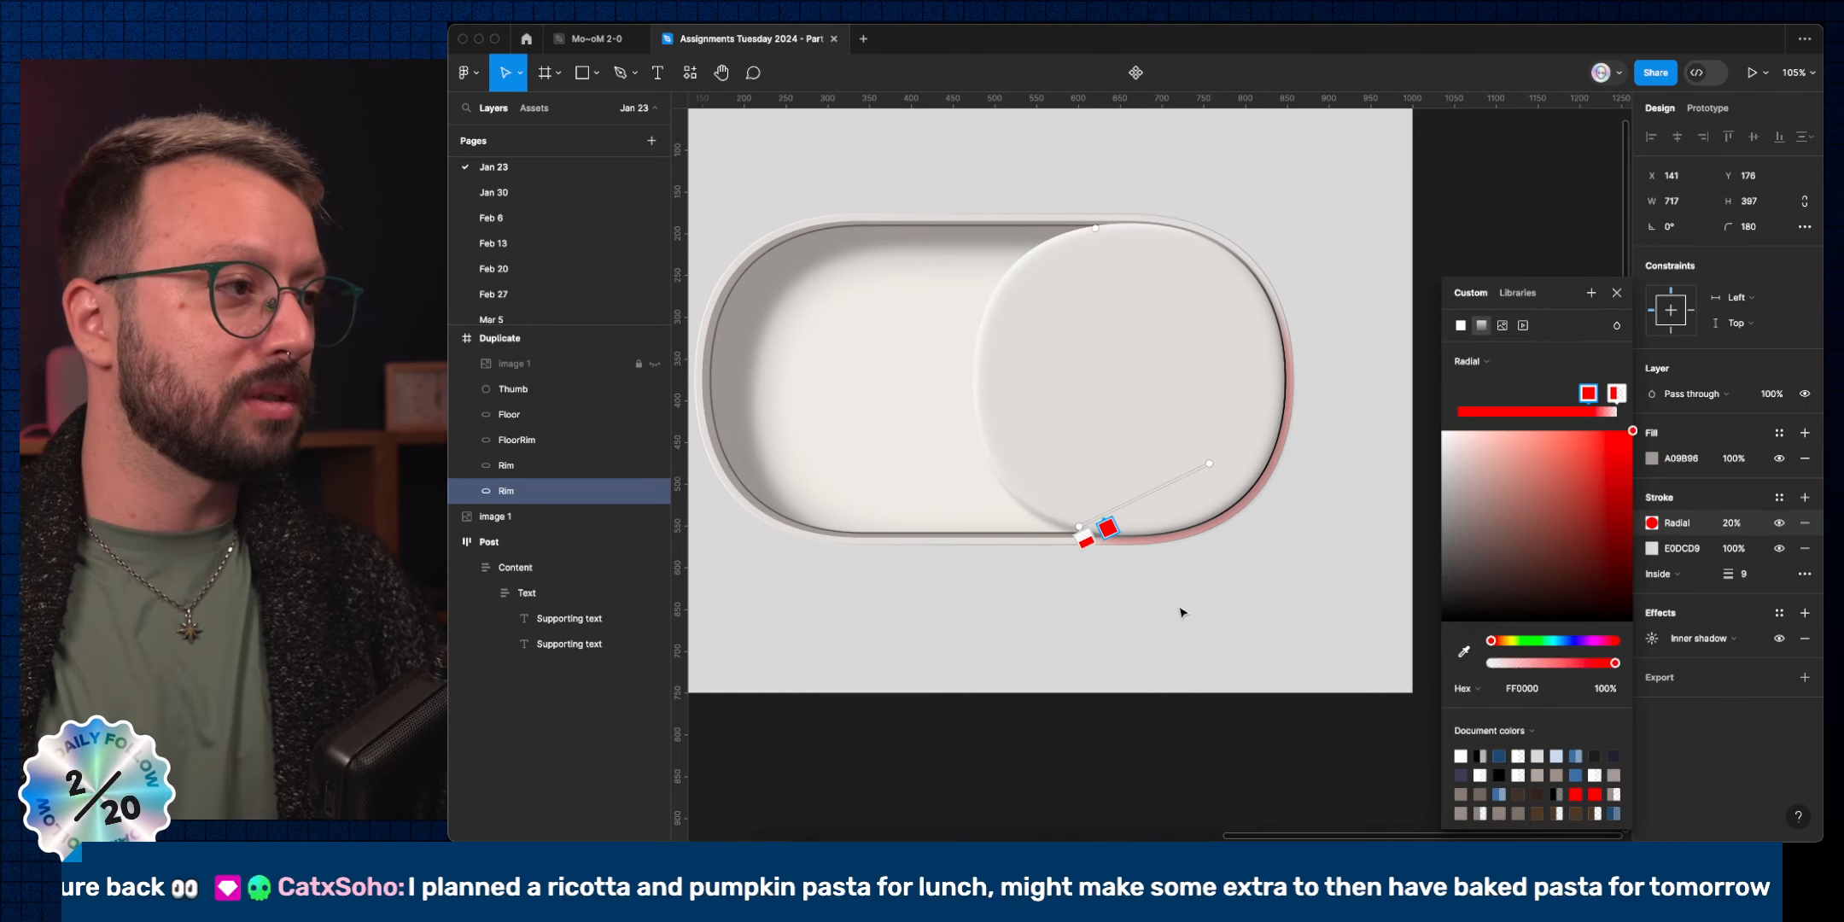
left_click(1458, 654)
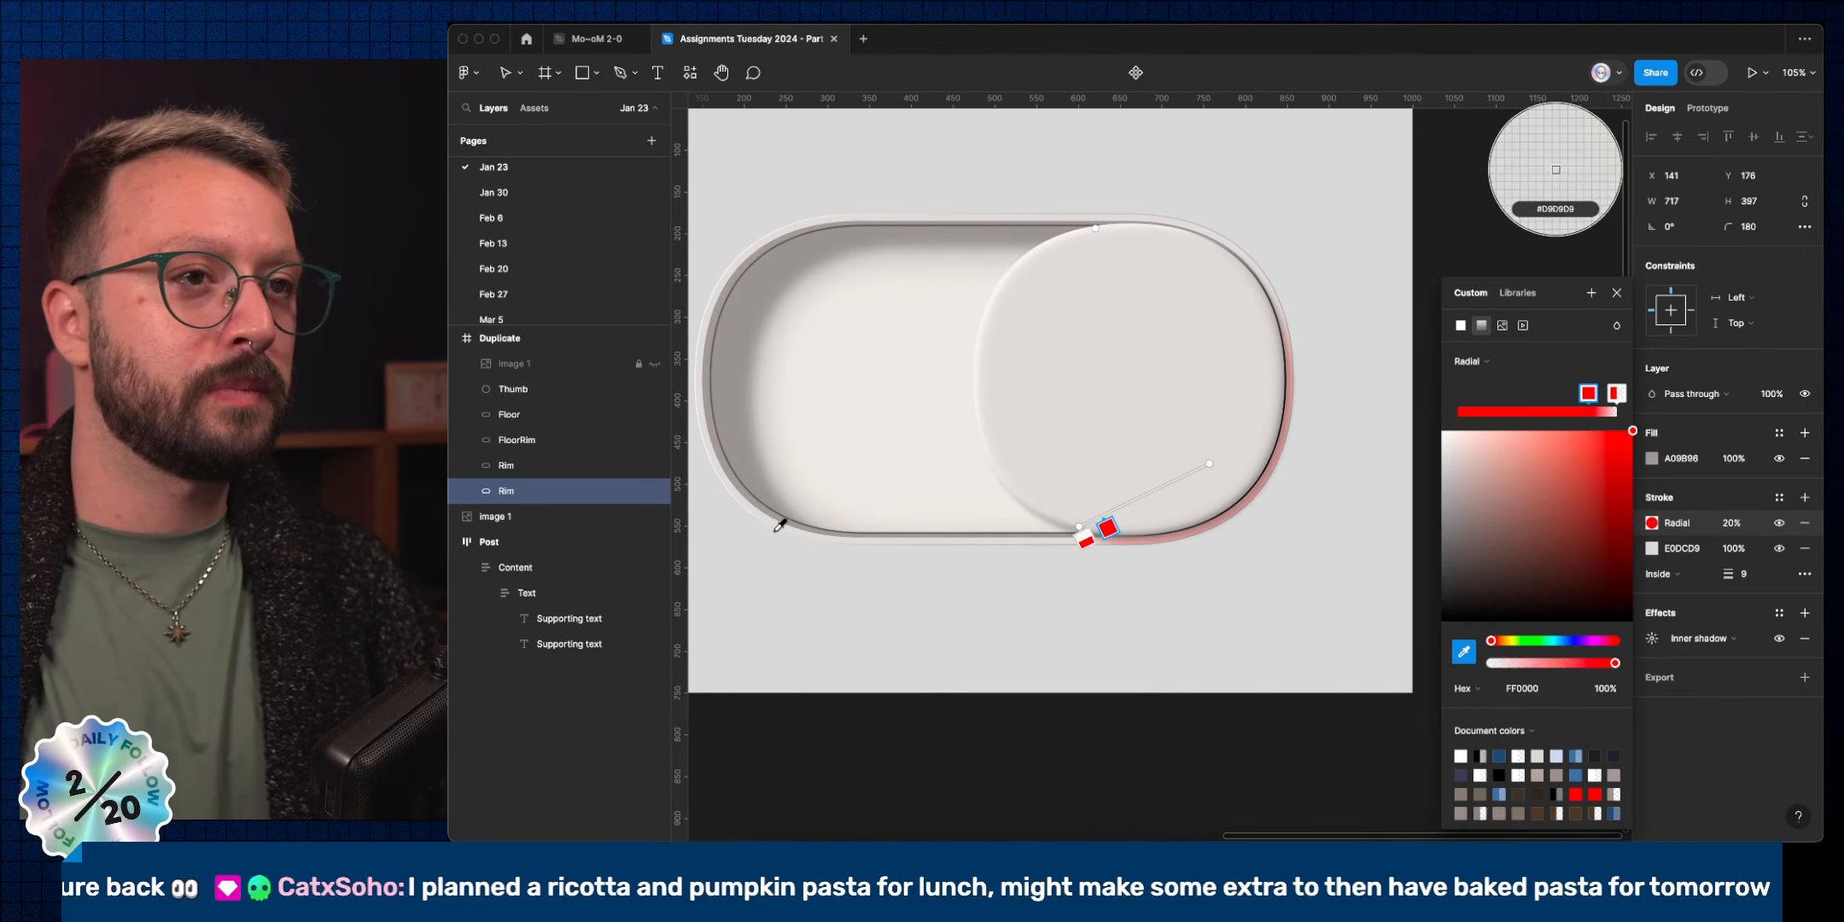
scroll(858, 535, "up", 10)
left_click(1071, 340)
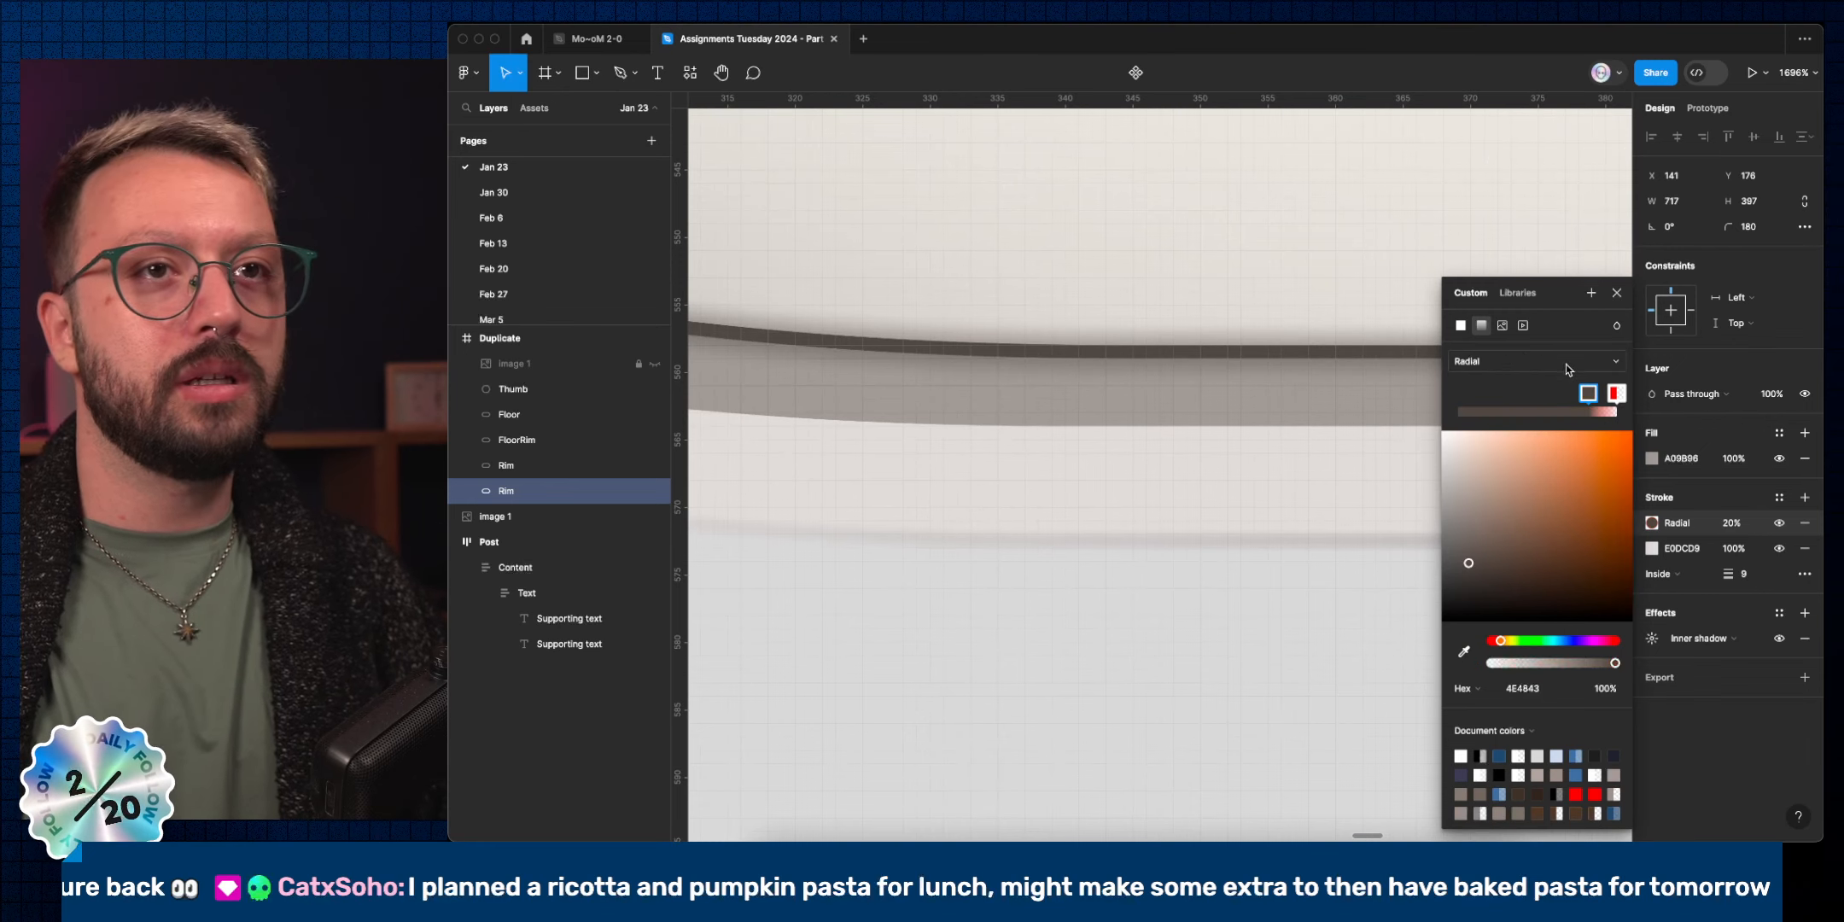
left_click(1615, 393)
left_click(1463, 651)
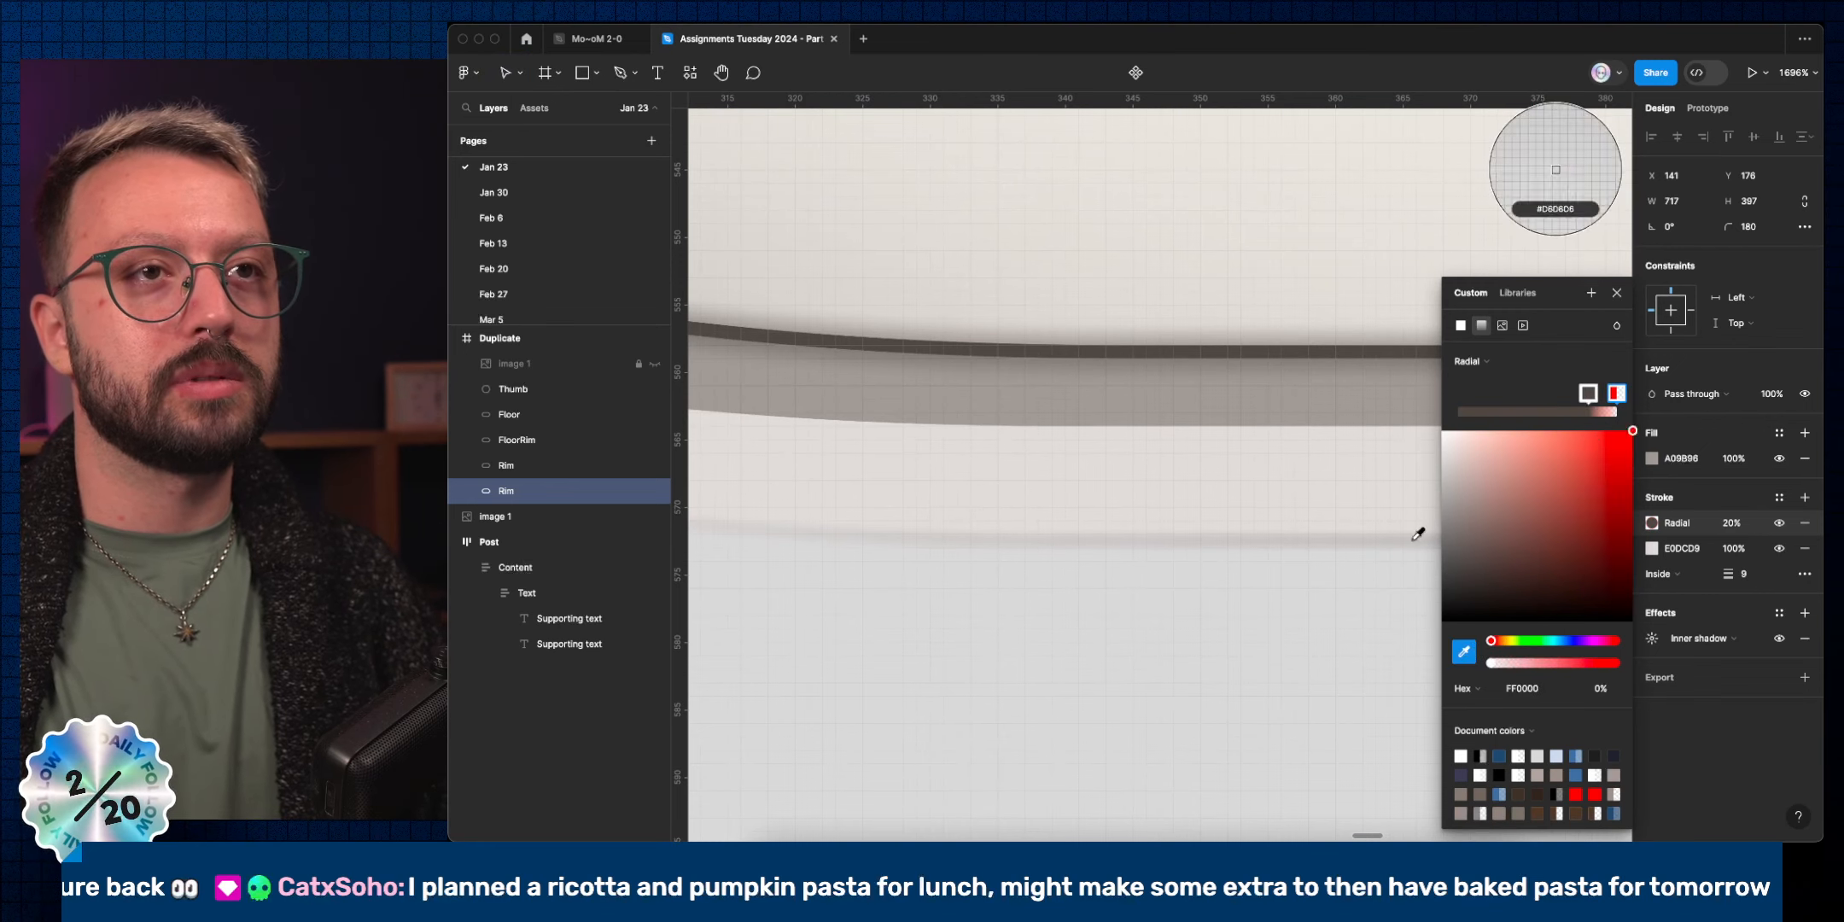
left_click(1381, 356)
scroll(1243, 396, "down", 15)
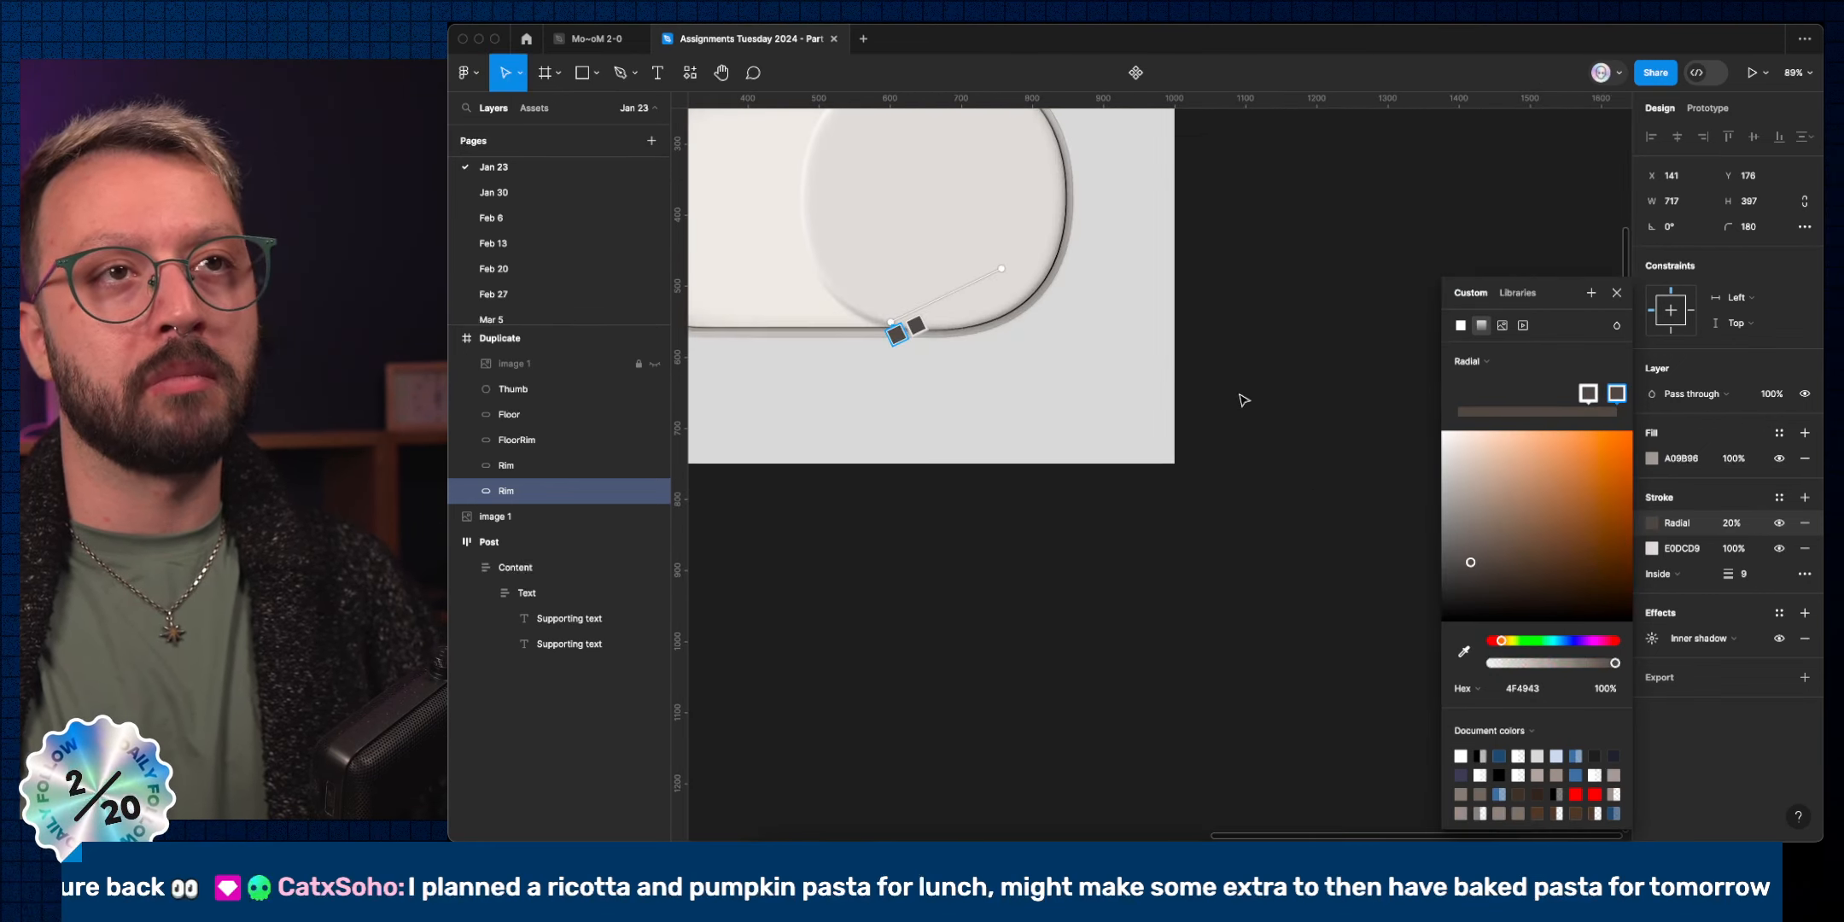
scroll(954, 316, "up", 5)
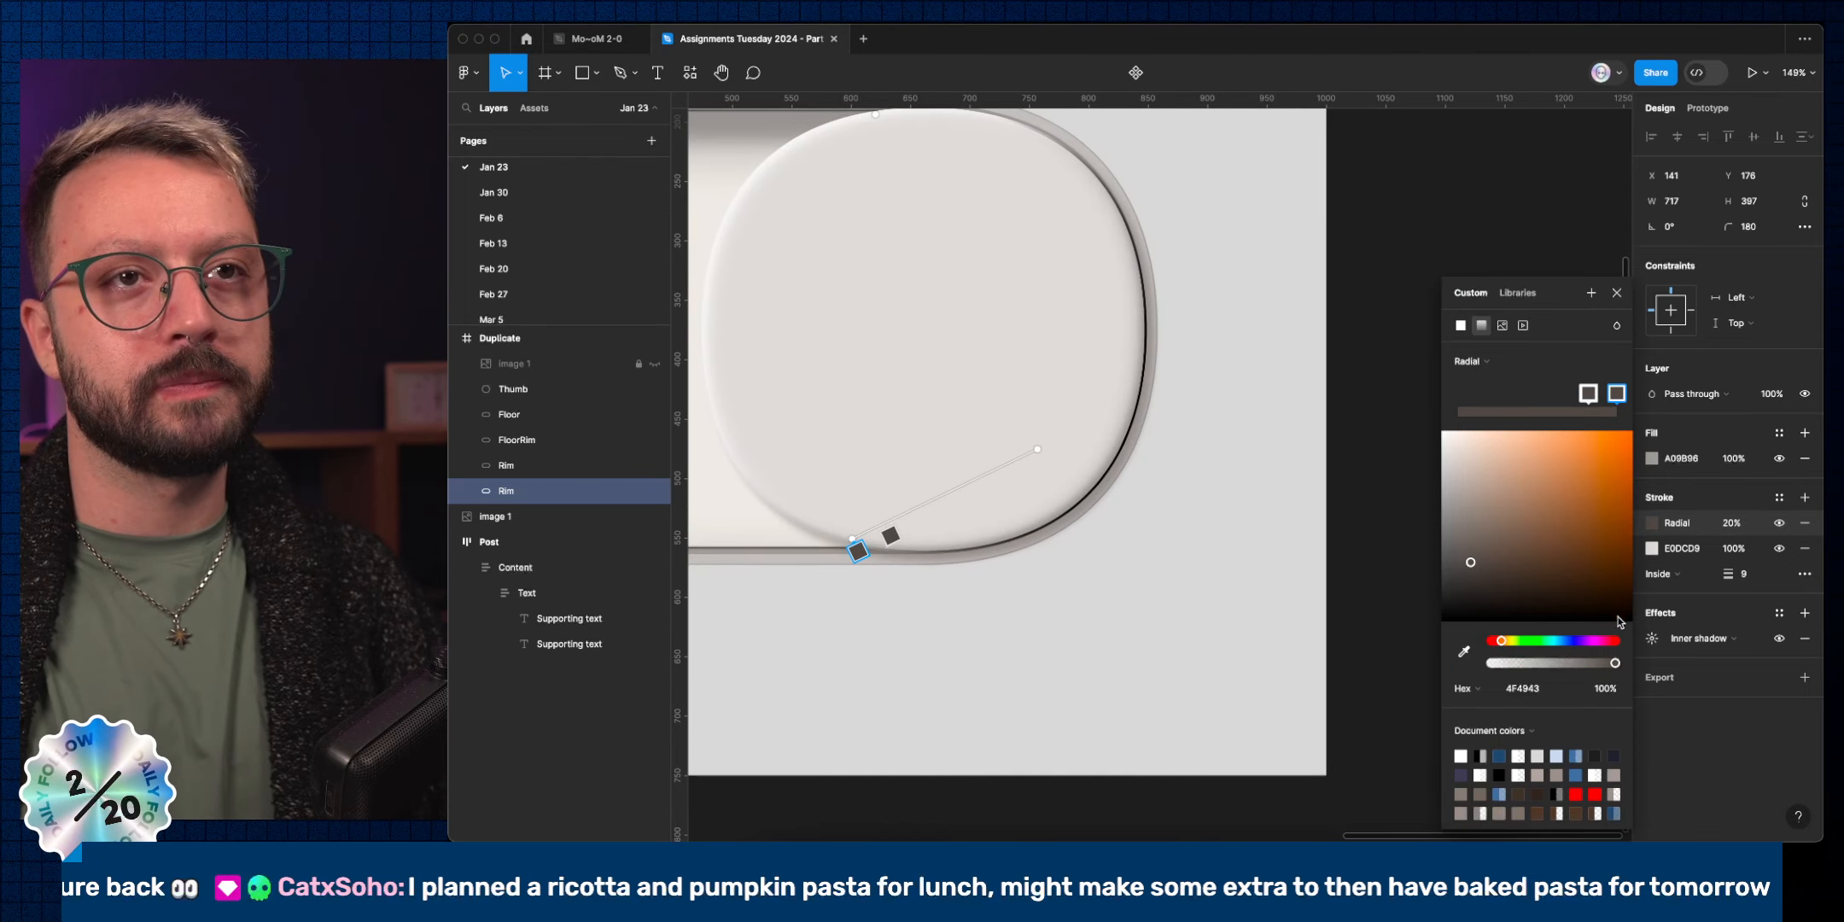
left_click_drag(1615, 663, 1492, 663)
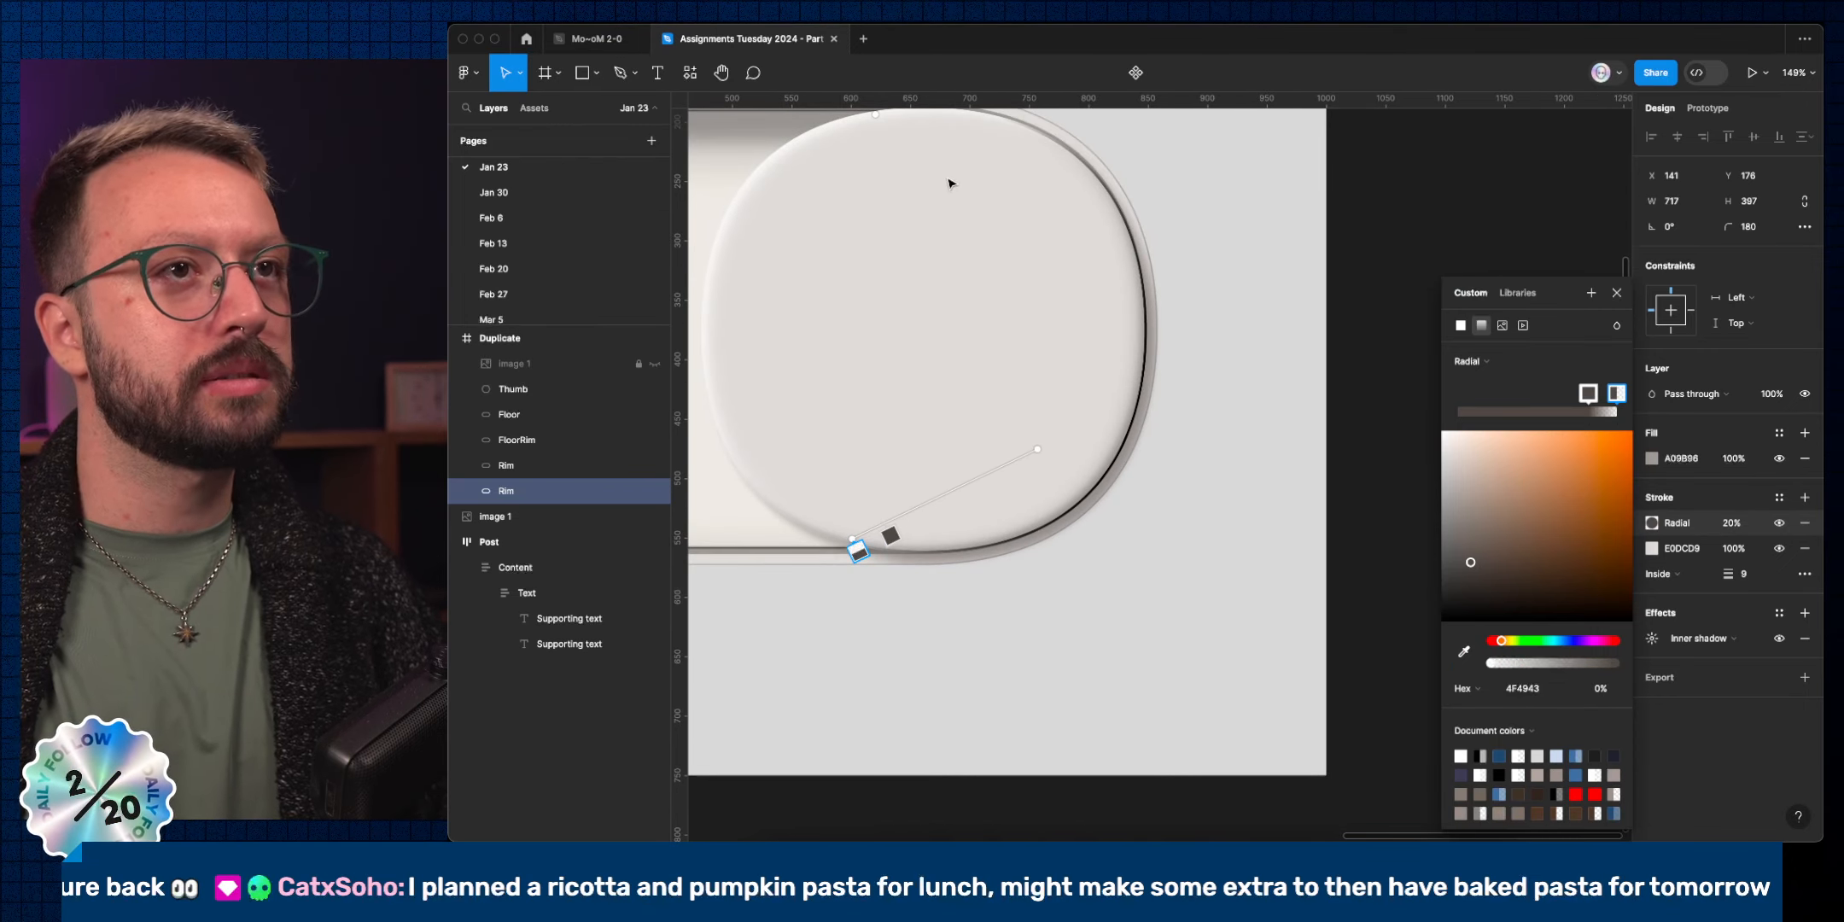
left_click(1005, 304)
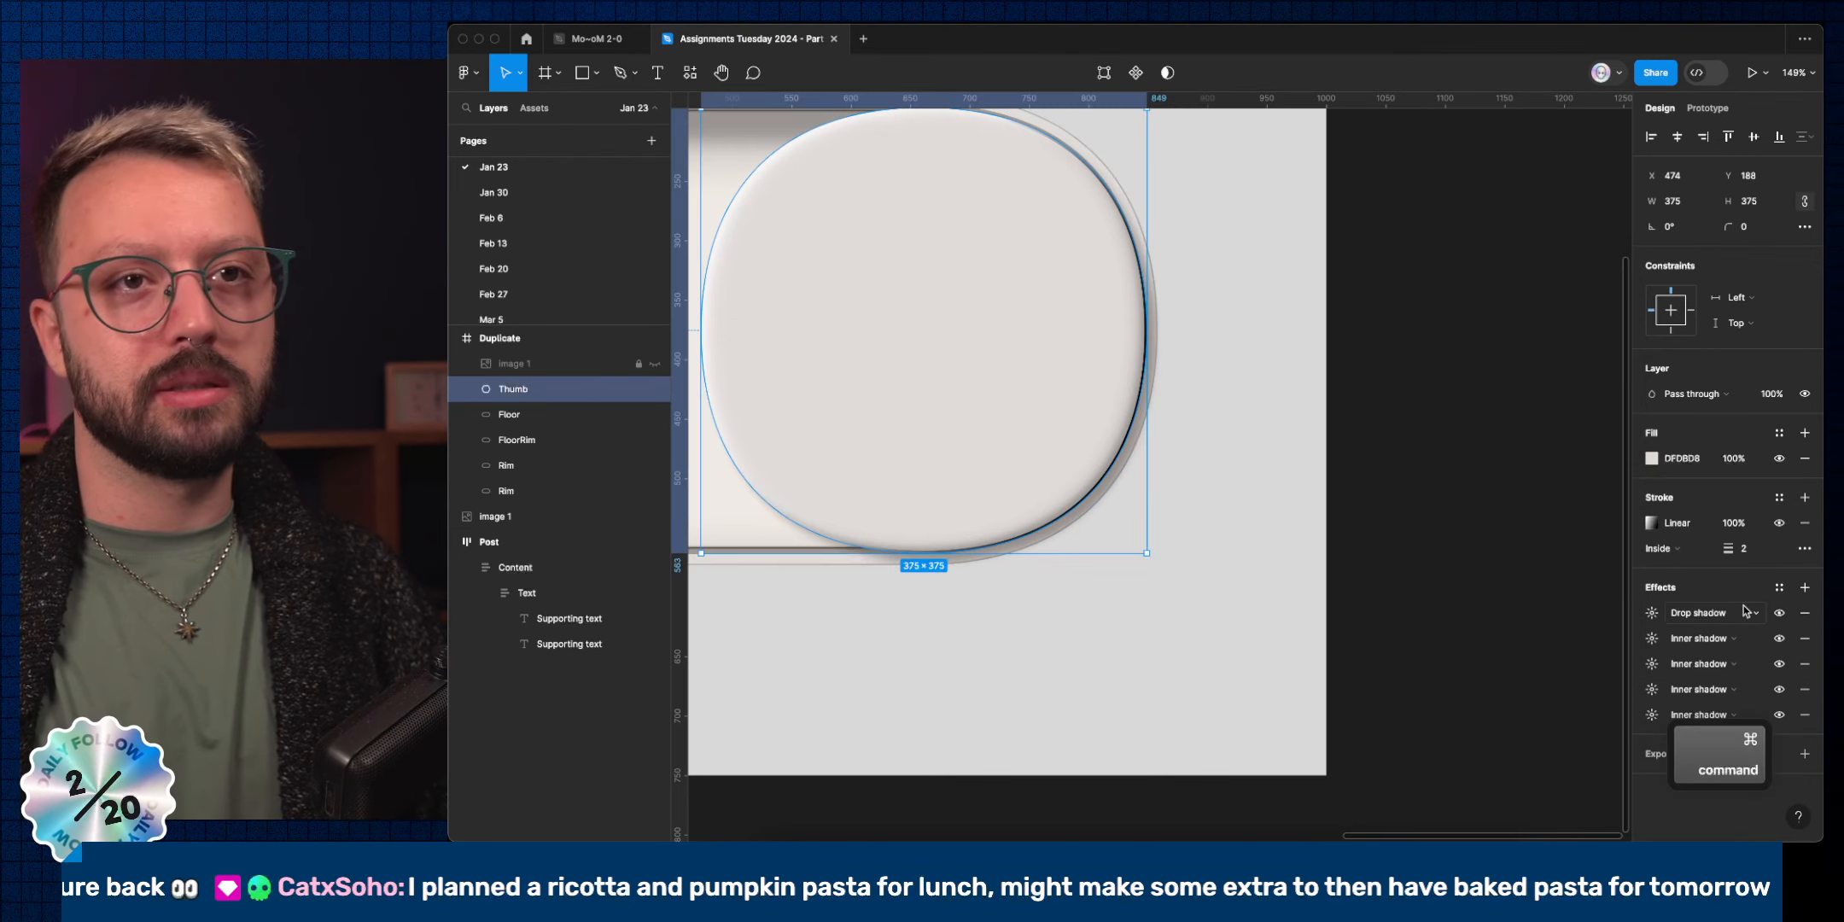
Compare the Thumb's inner shadows by toggling them, then switch off its drop shadow.
left_click(1779, 715)
left_click(1779, 689)
left_click(1779, 689)
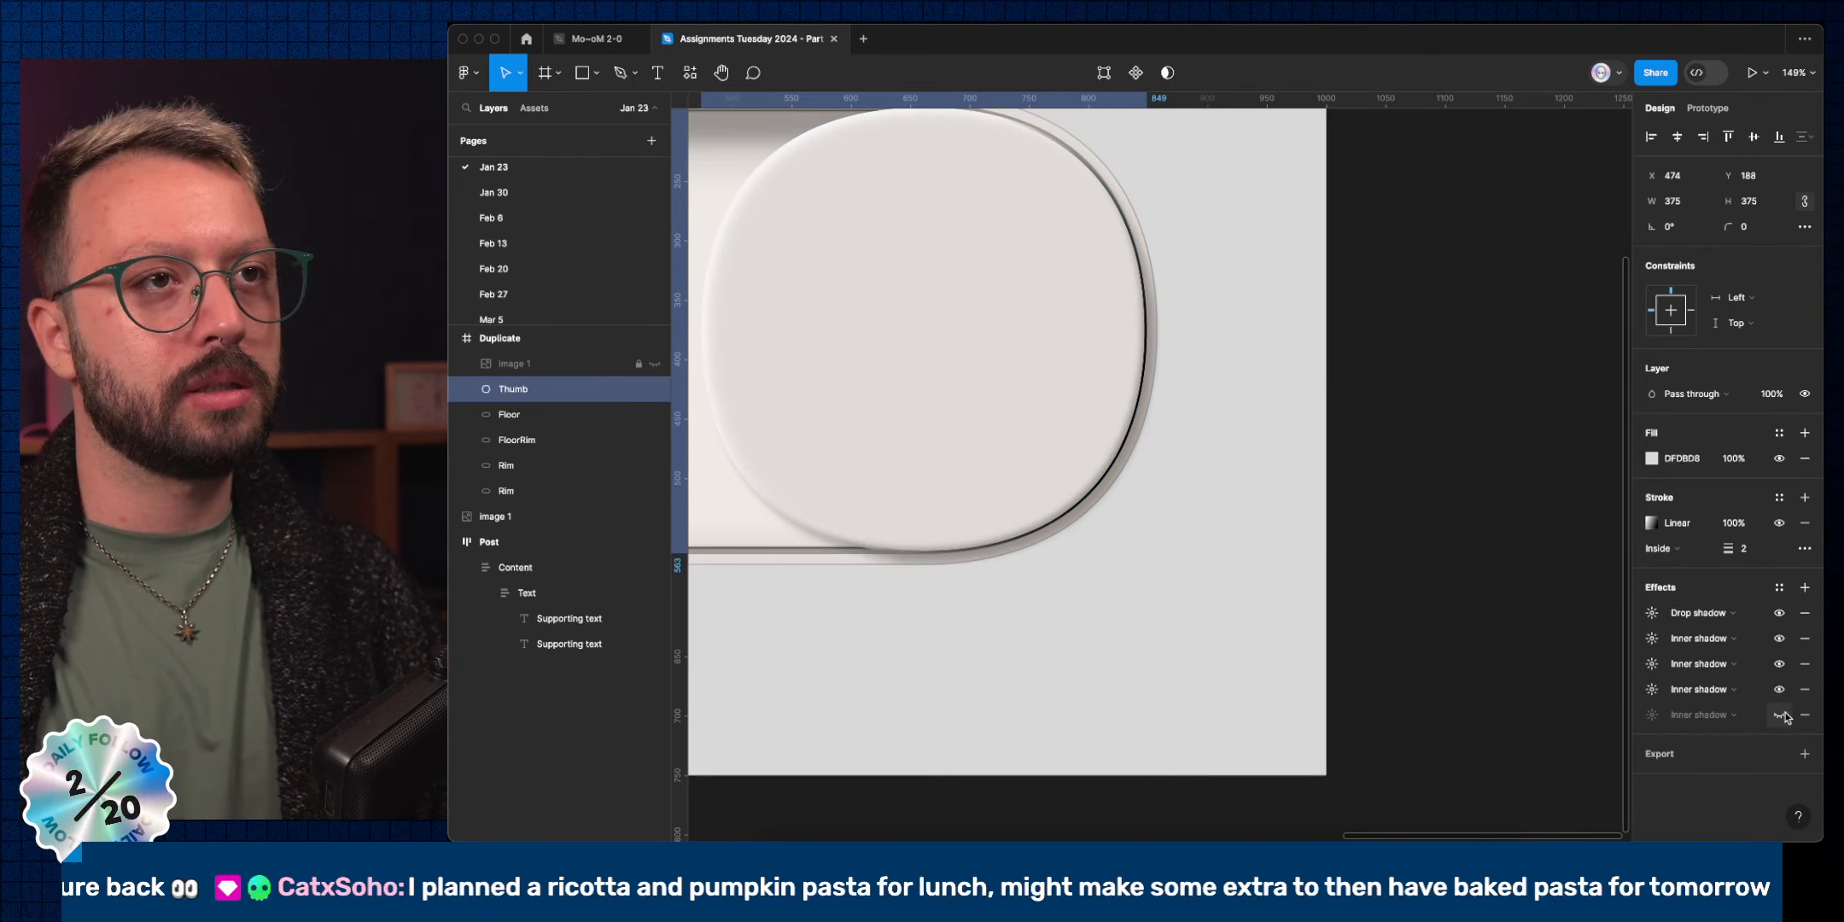
left_click(1784, 715)
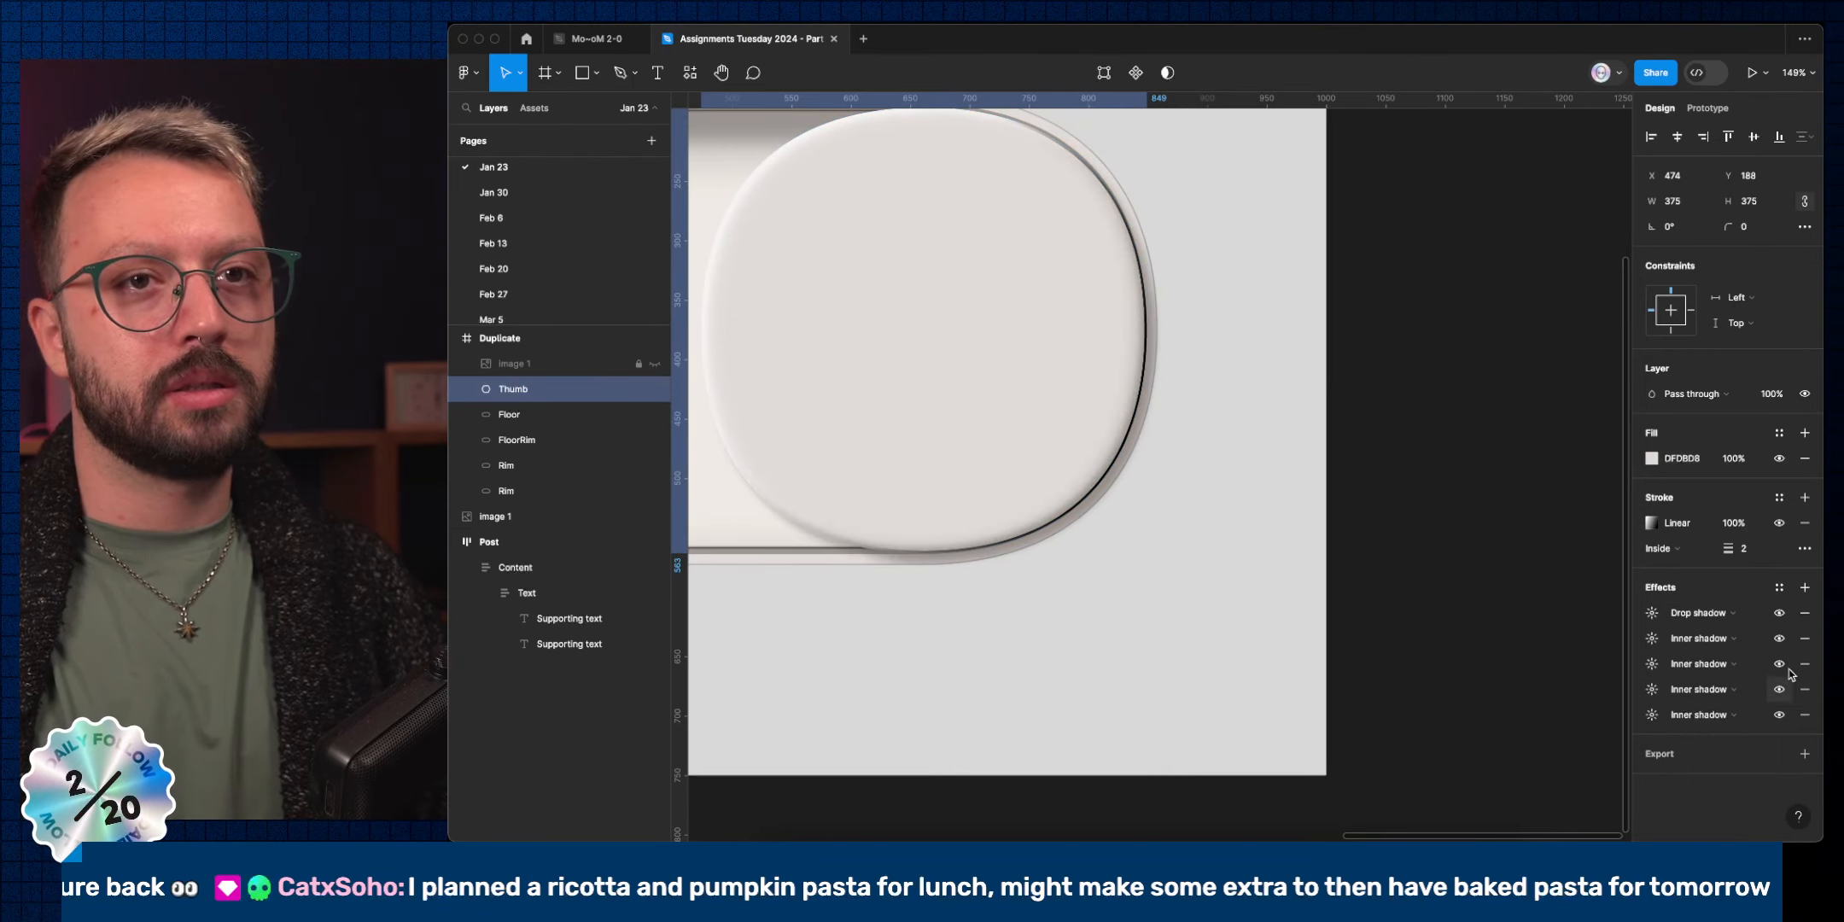
left_click(1779, 613)
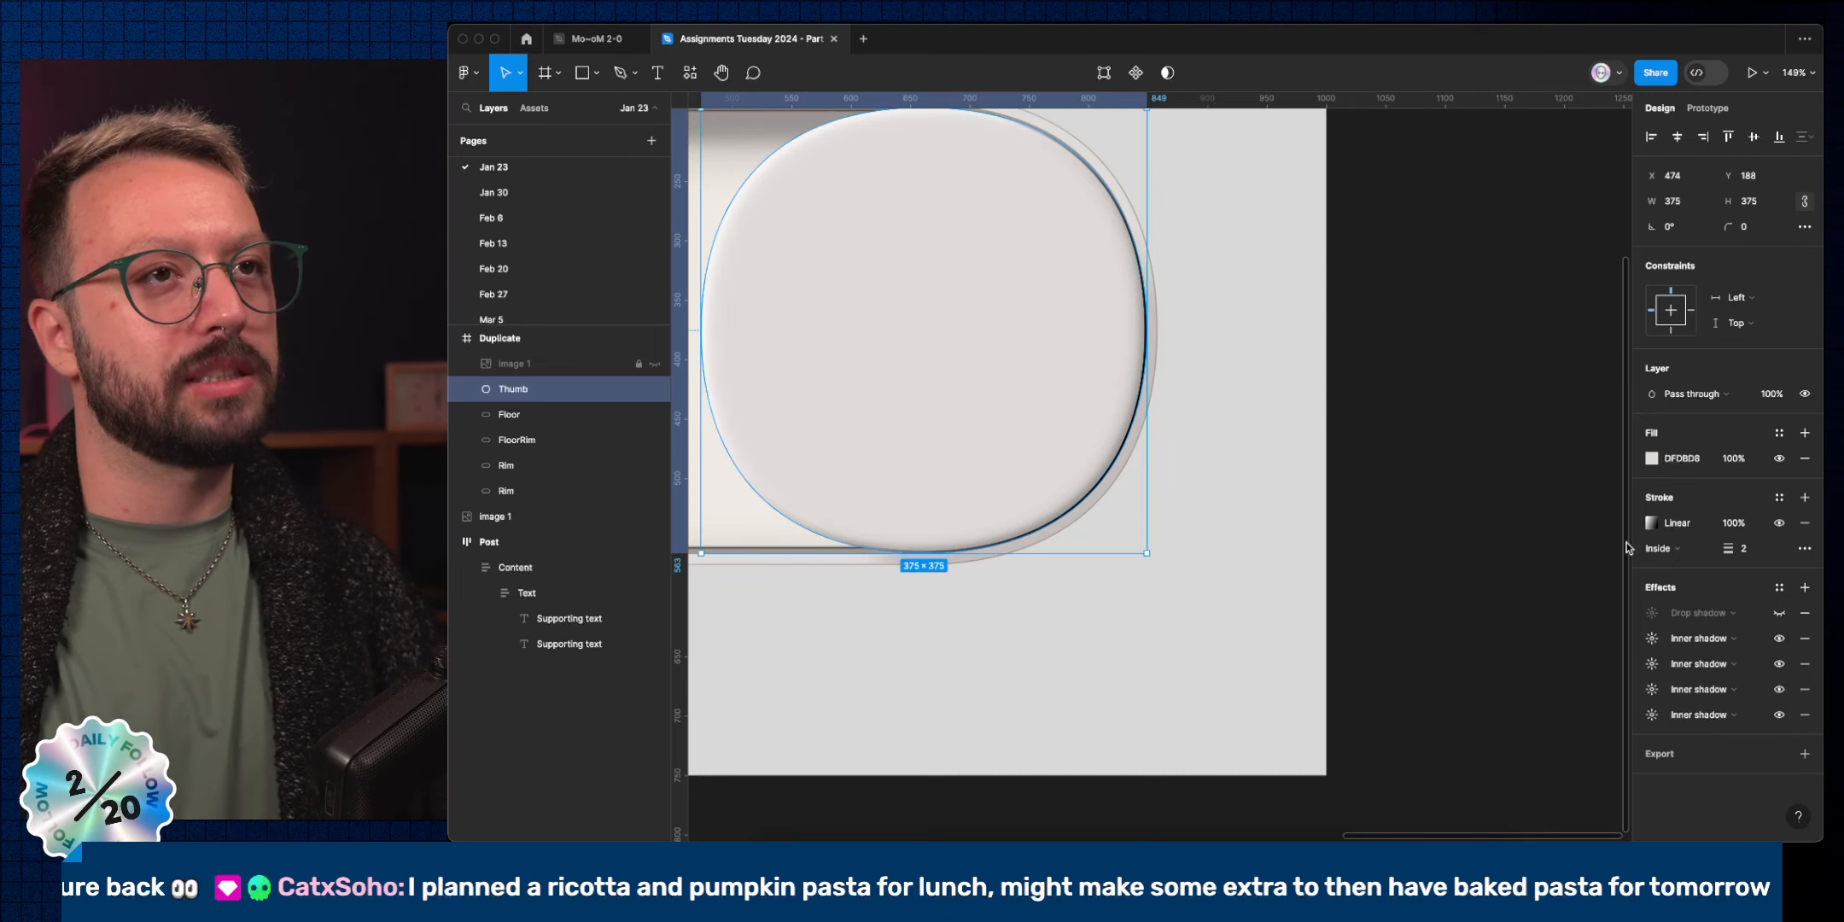
Select the lower Rim and raise its radial stroke opacity from 20% to 50%.
left_click(1057, 538, "super")
left_click(1056, 538, "super")
key("shift+2")
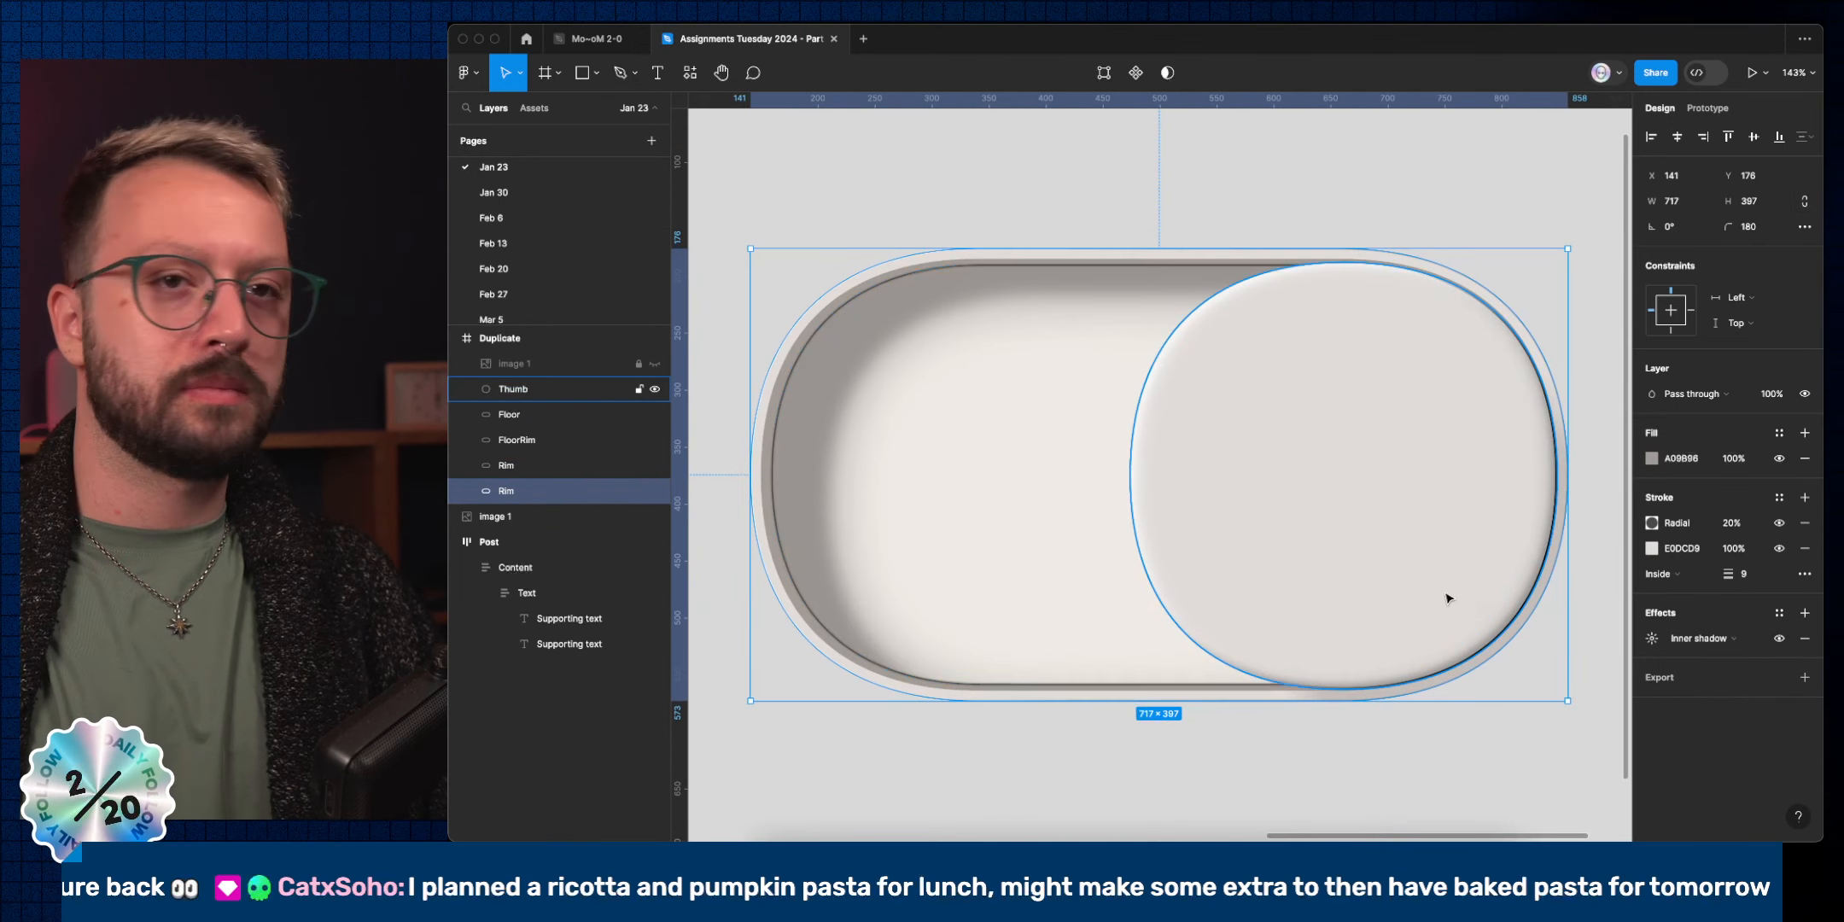
left_click(1733, 524)
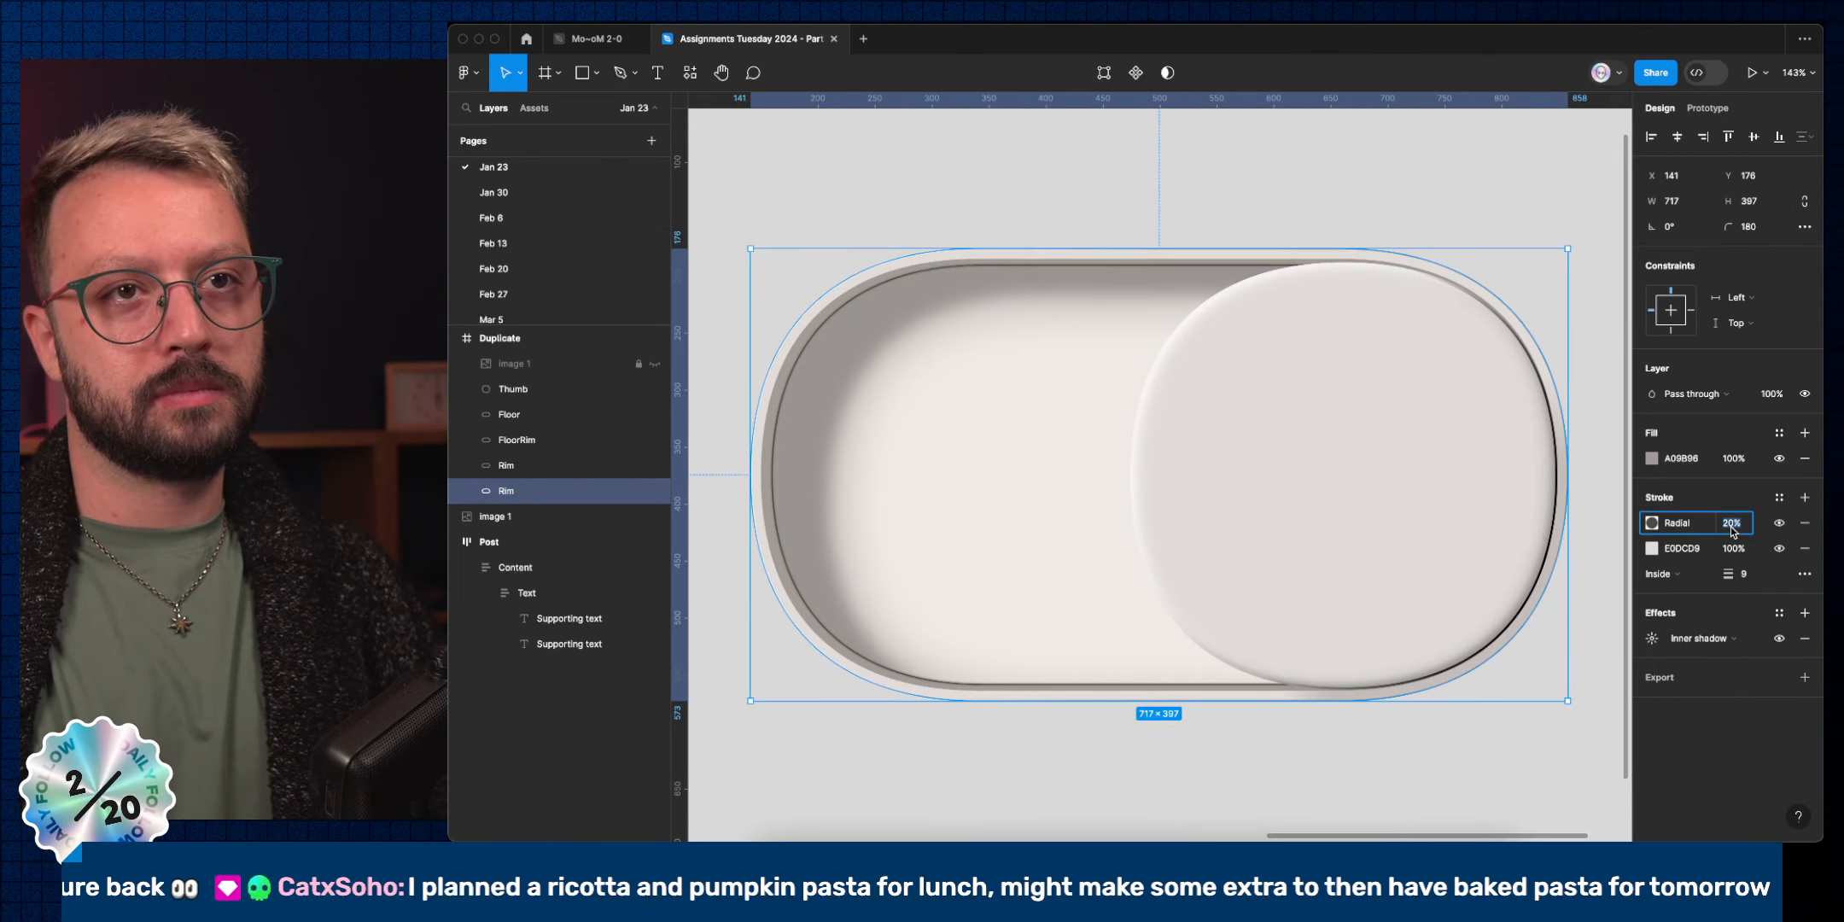
key("shift+Up")
key("shift+Up")
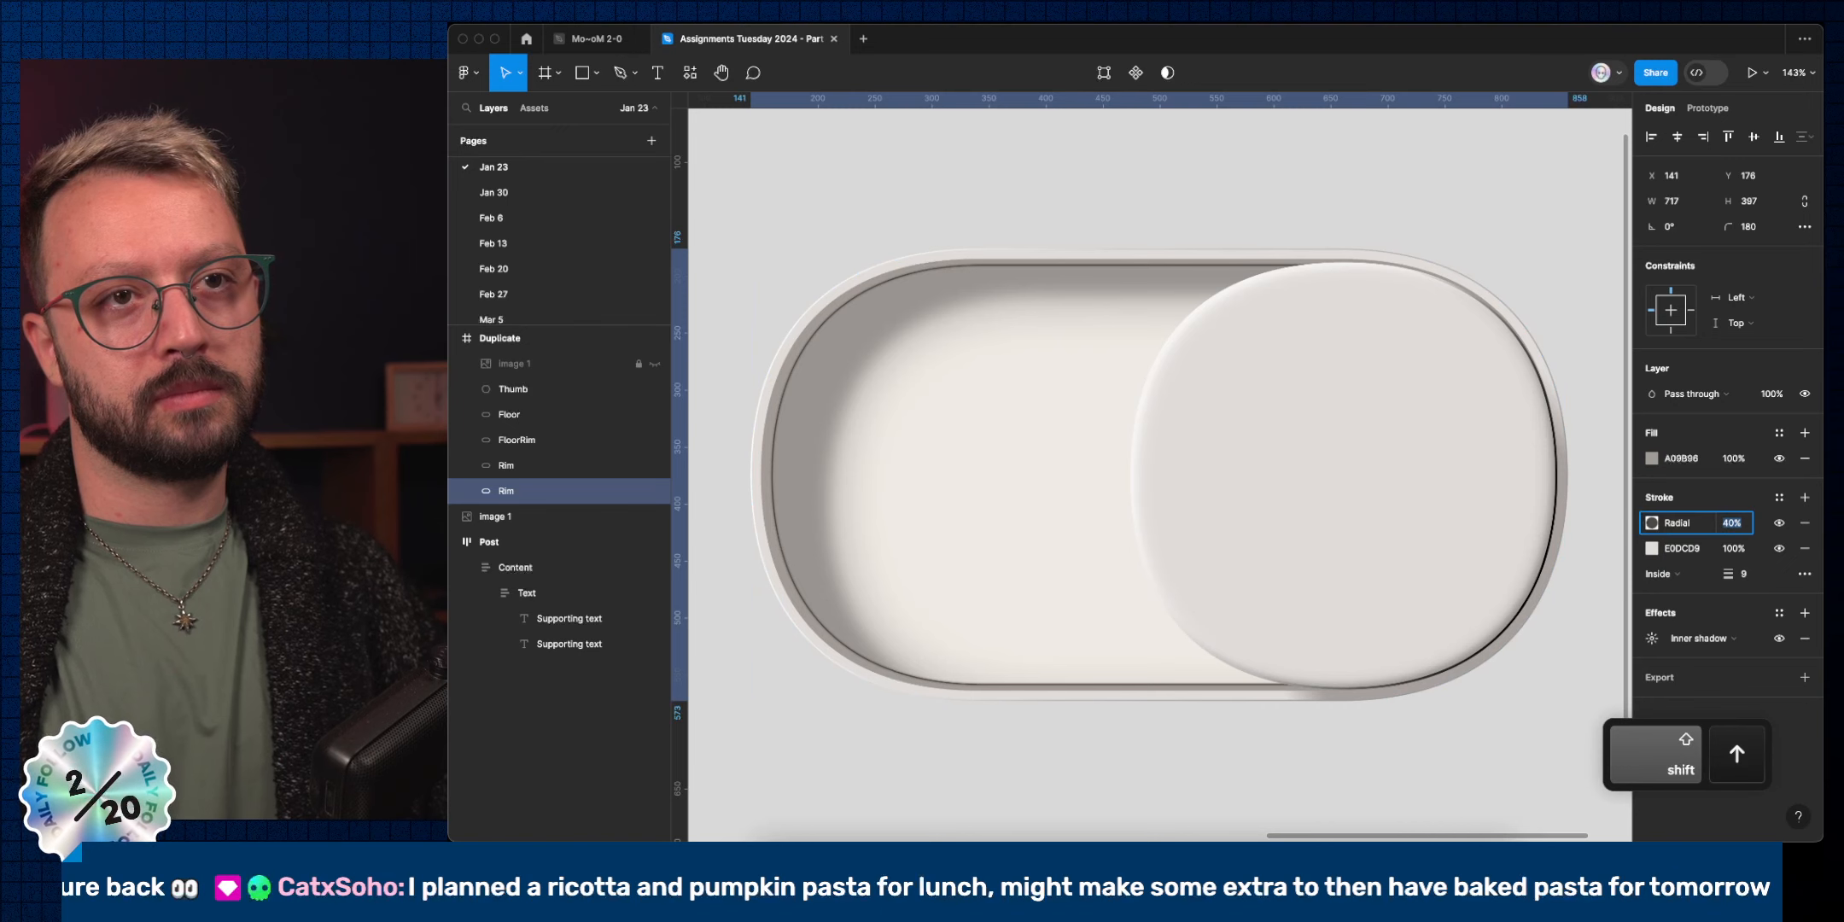
key("shift+Up")
scroll(1264, 511, "down", 5)
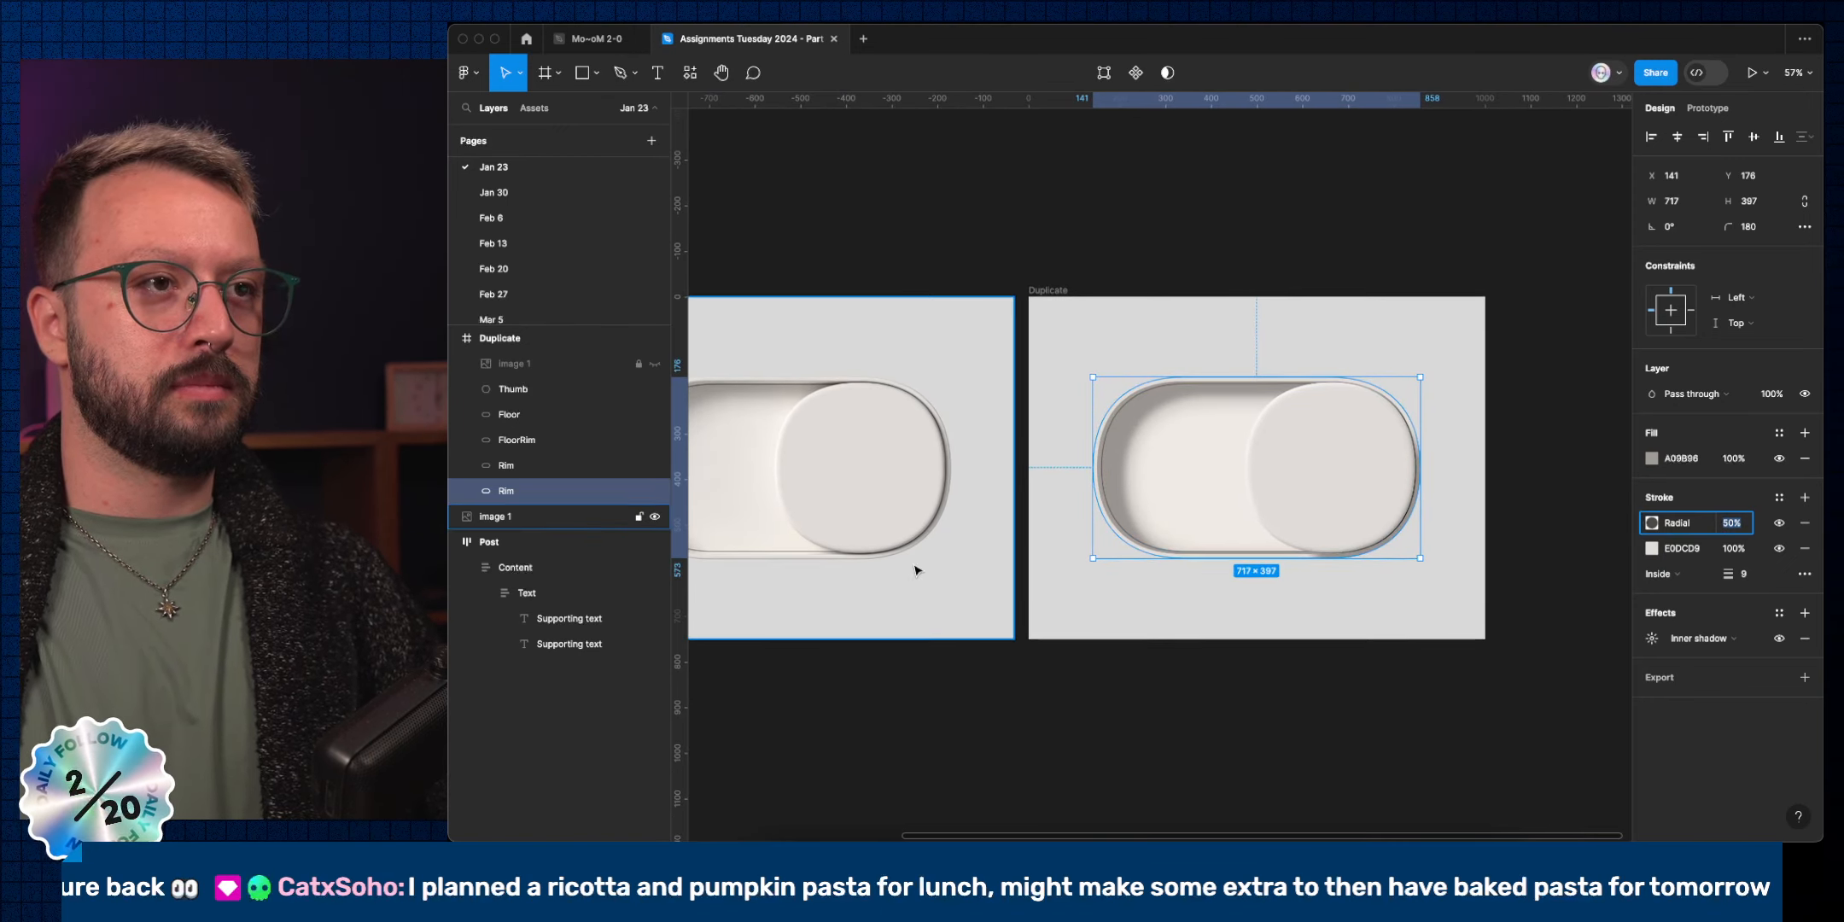
scroll(1349, 539, "up", 1)
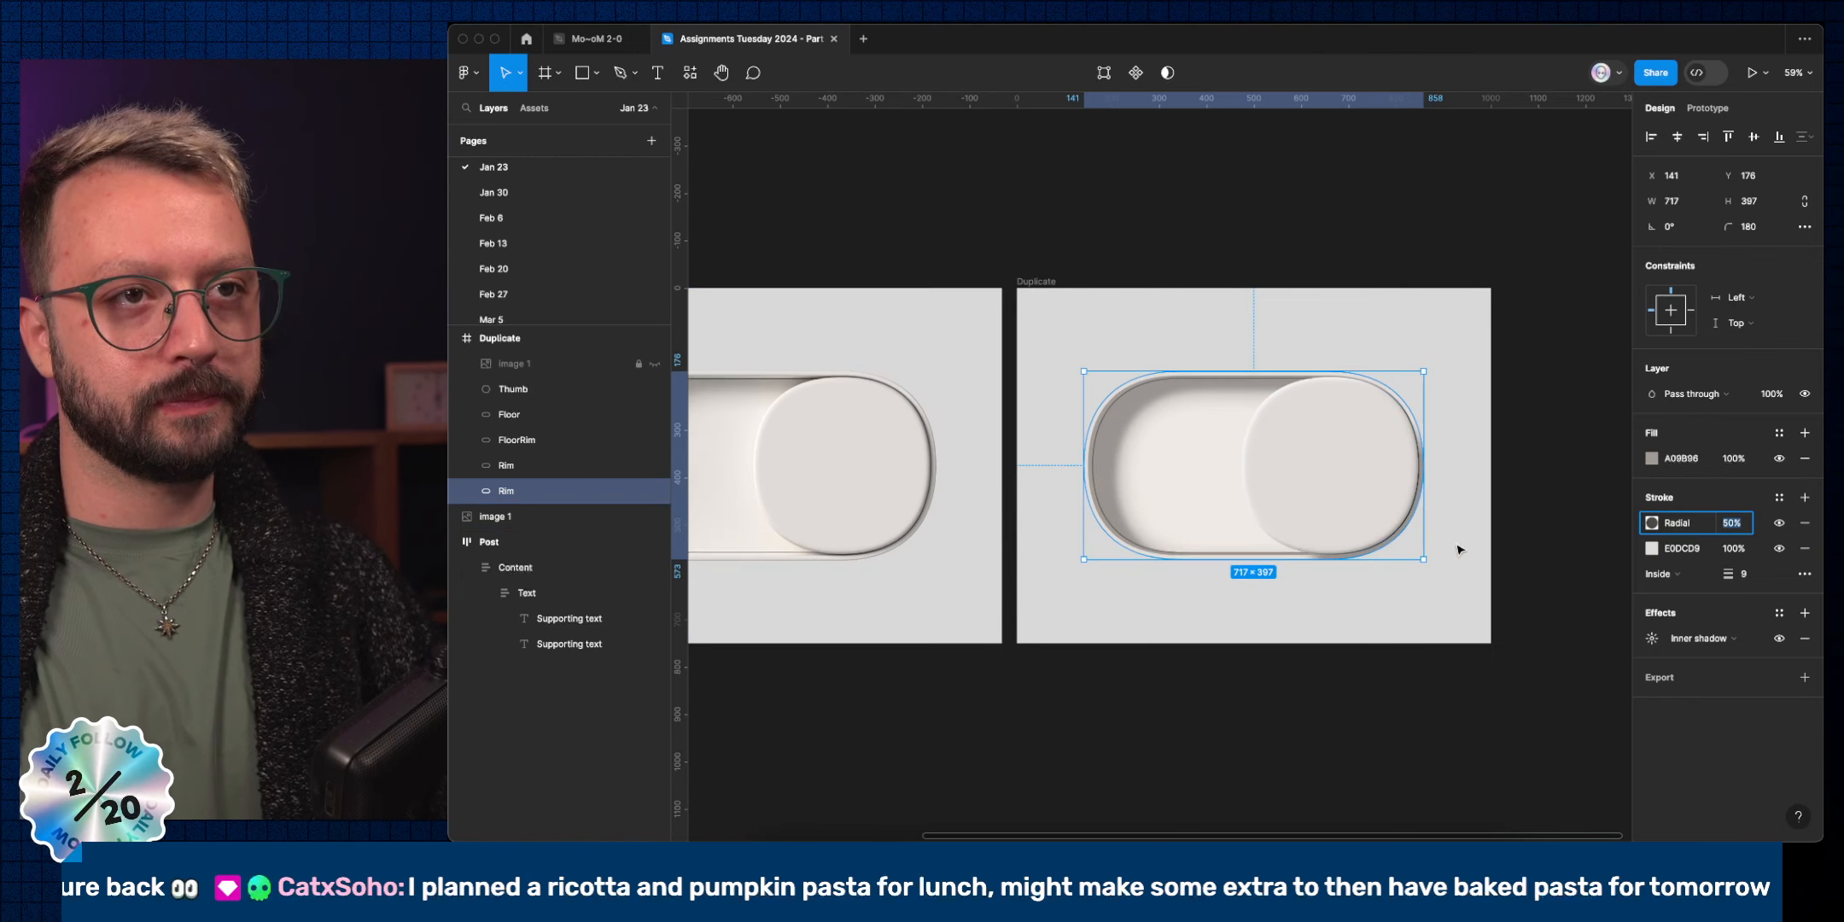
left_click(1651, 522)
Slide the transparent stop and raise the outer handle so the dark shading follows the rim's lower-right curve.
scroll(1313, 555, "up", 5)
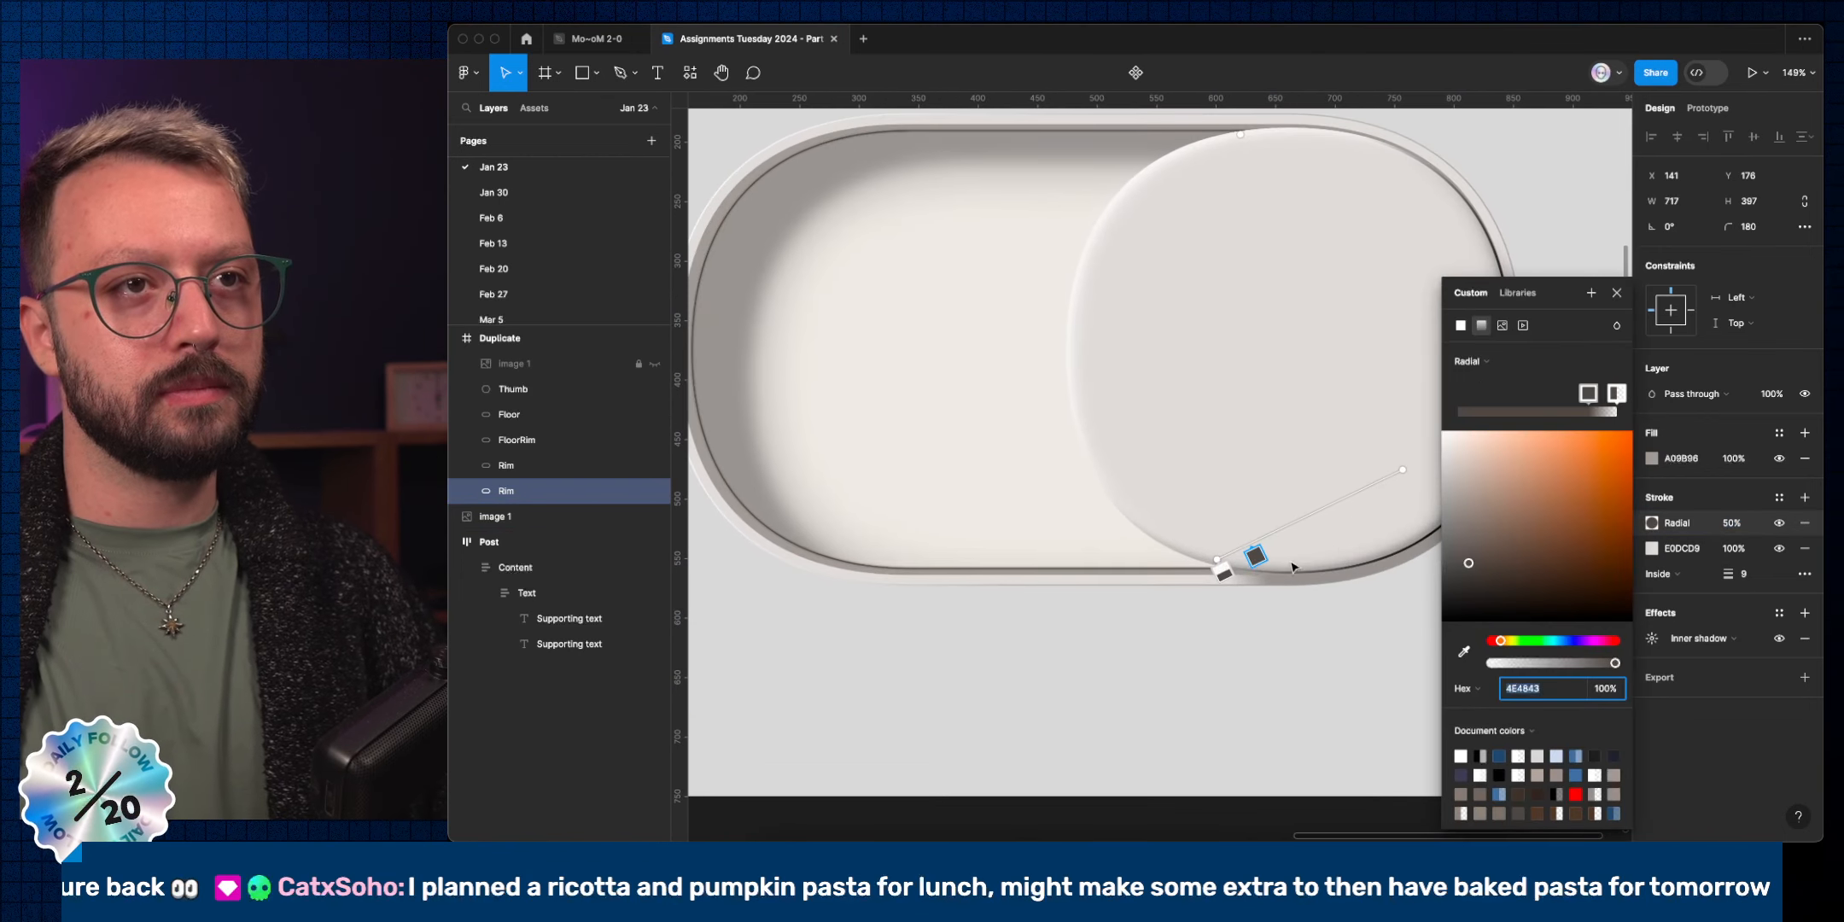
left_click_drag(1224, 571, 1237, 564)
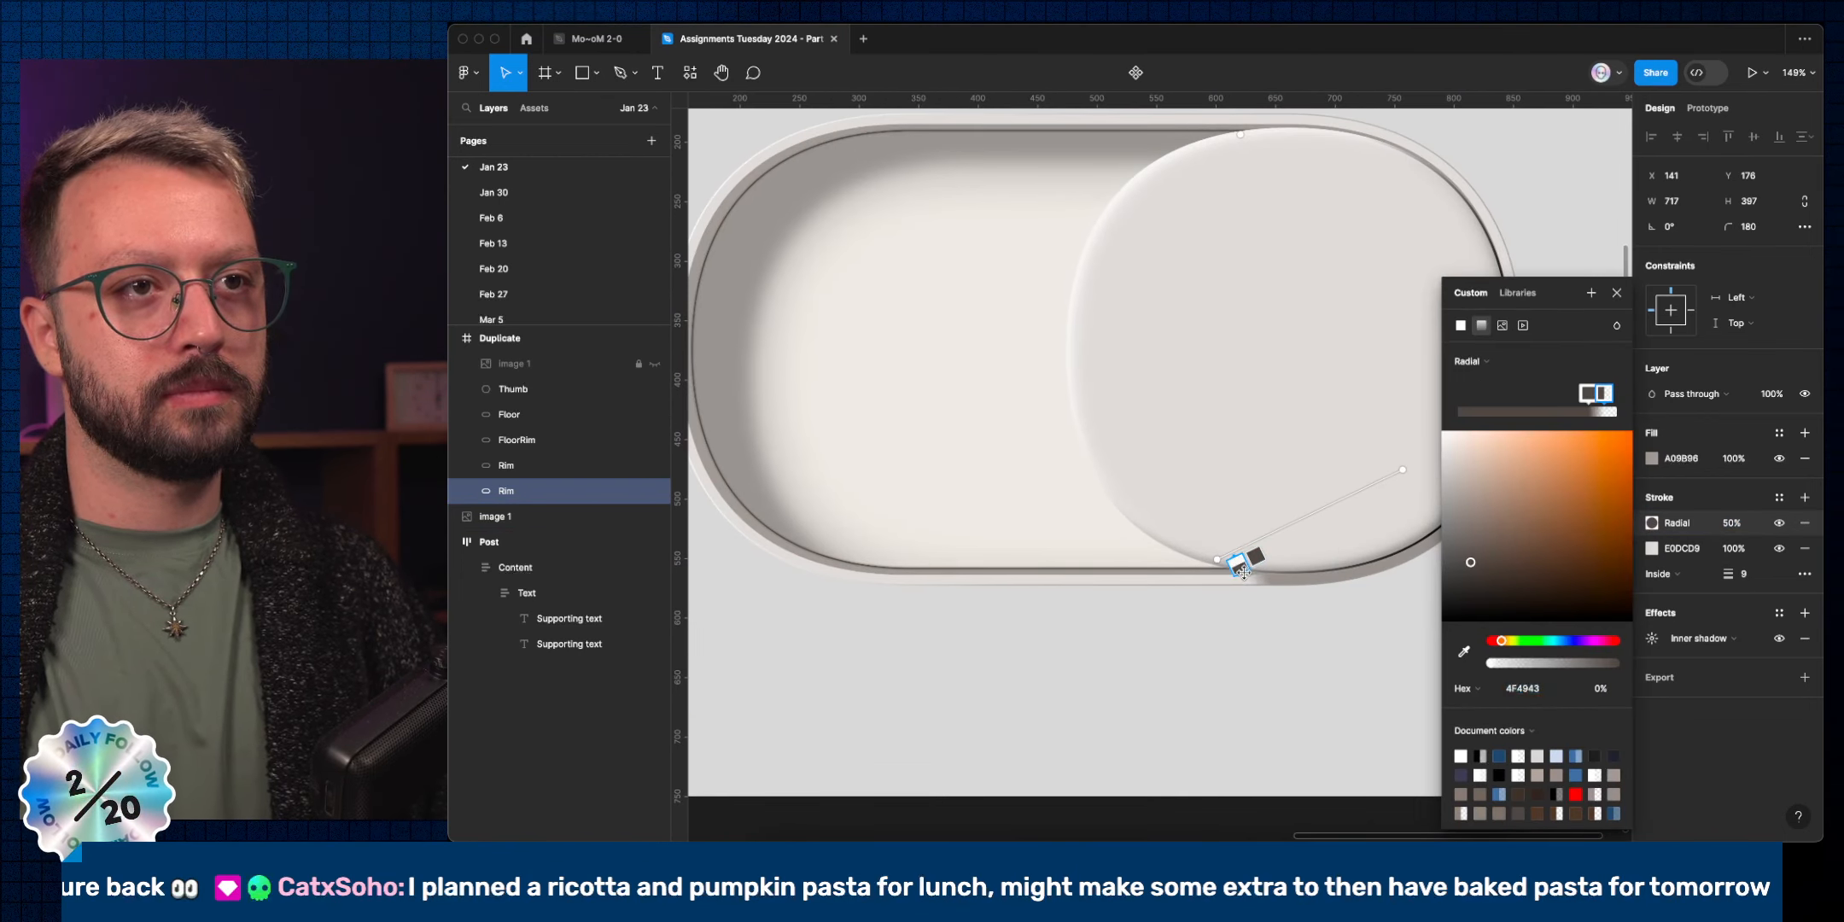
scroll(1419, 469, "right", 3)
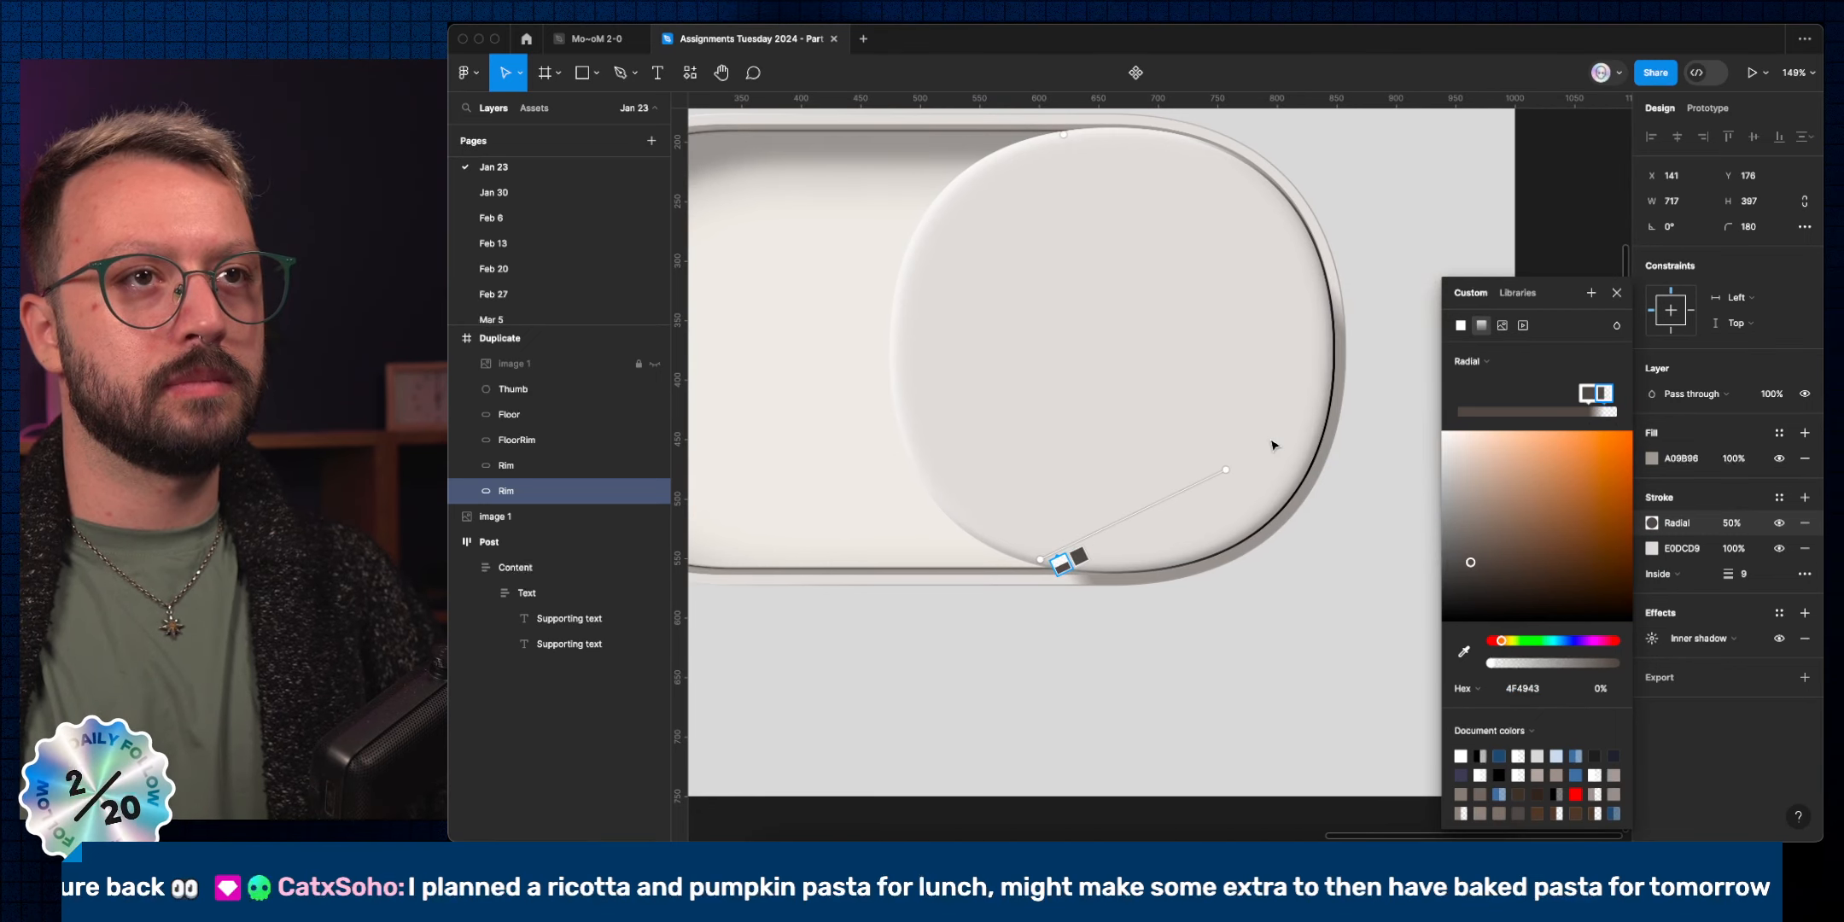
left_click_drag(1230, 462, 1226, 443)
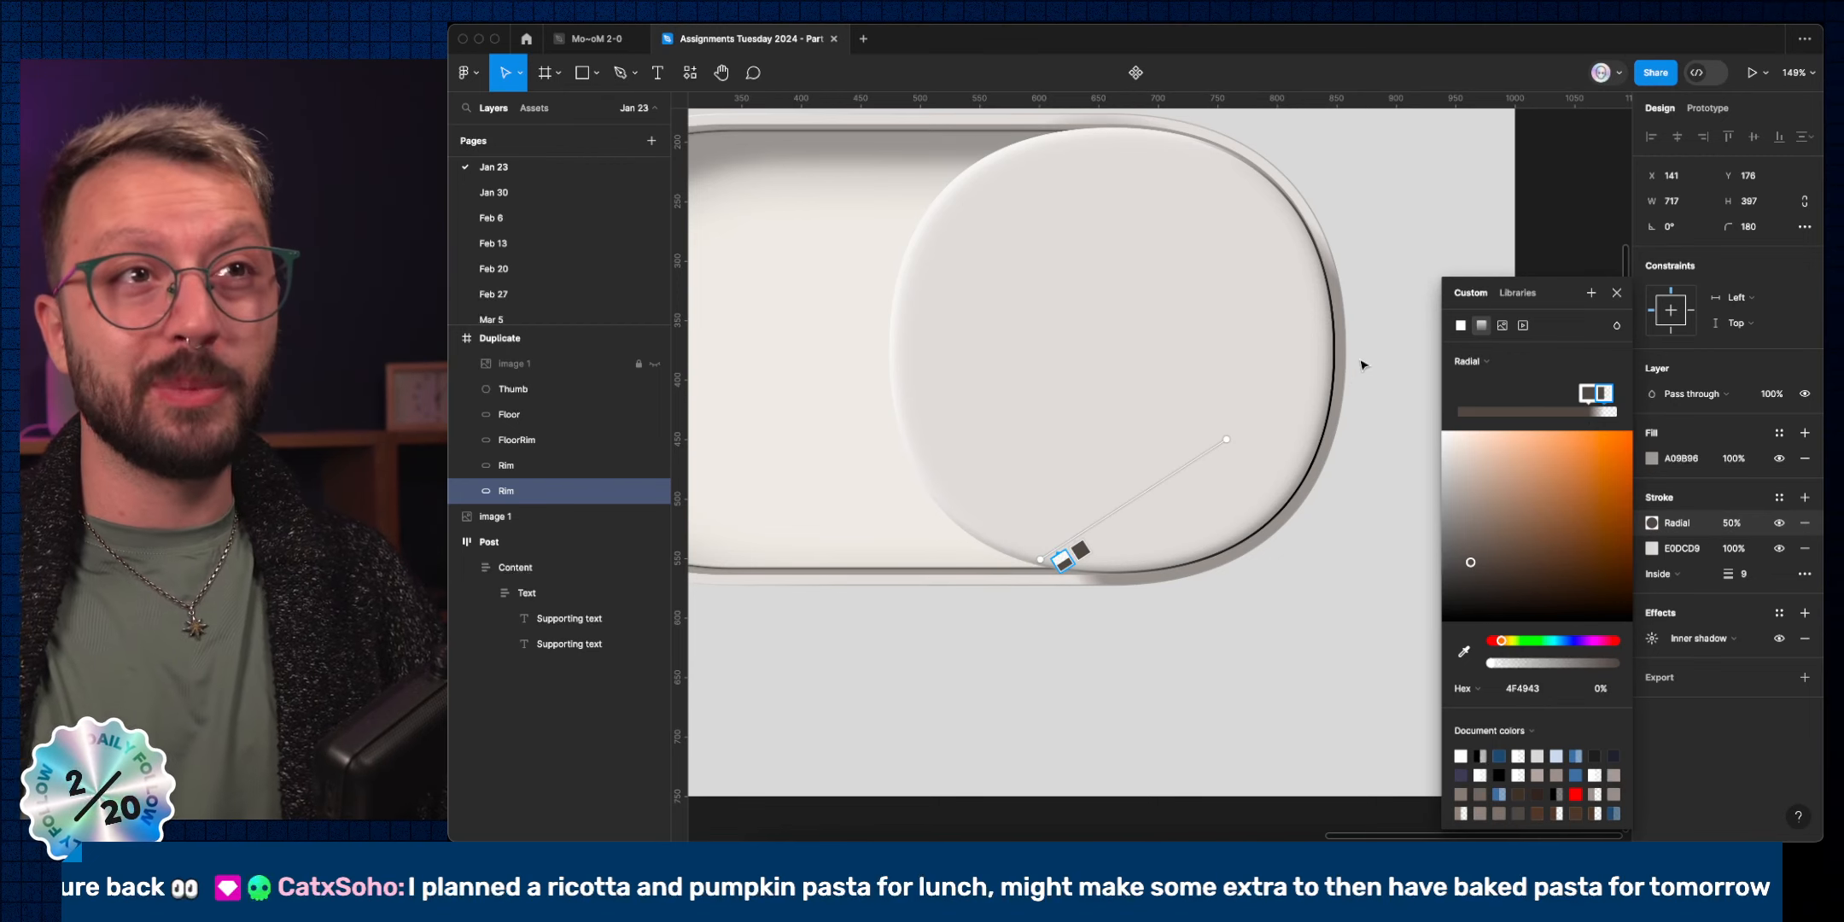
left_click(1617, 294)
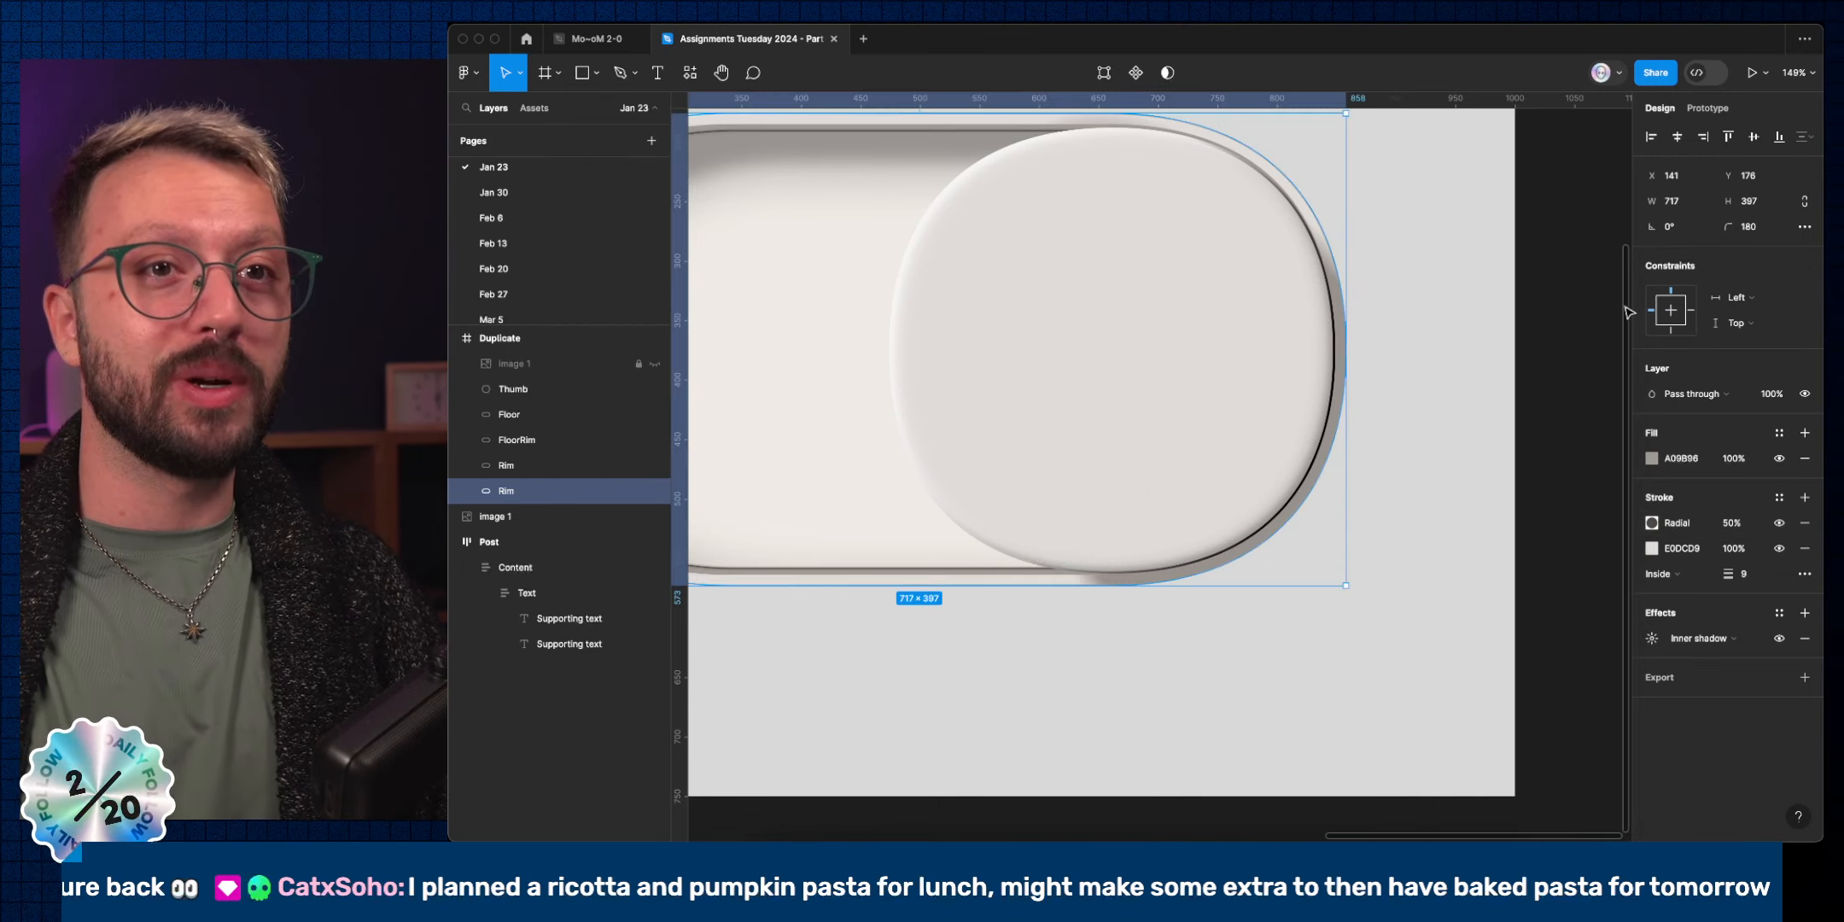
left_click(1635, 522)
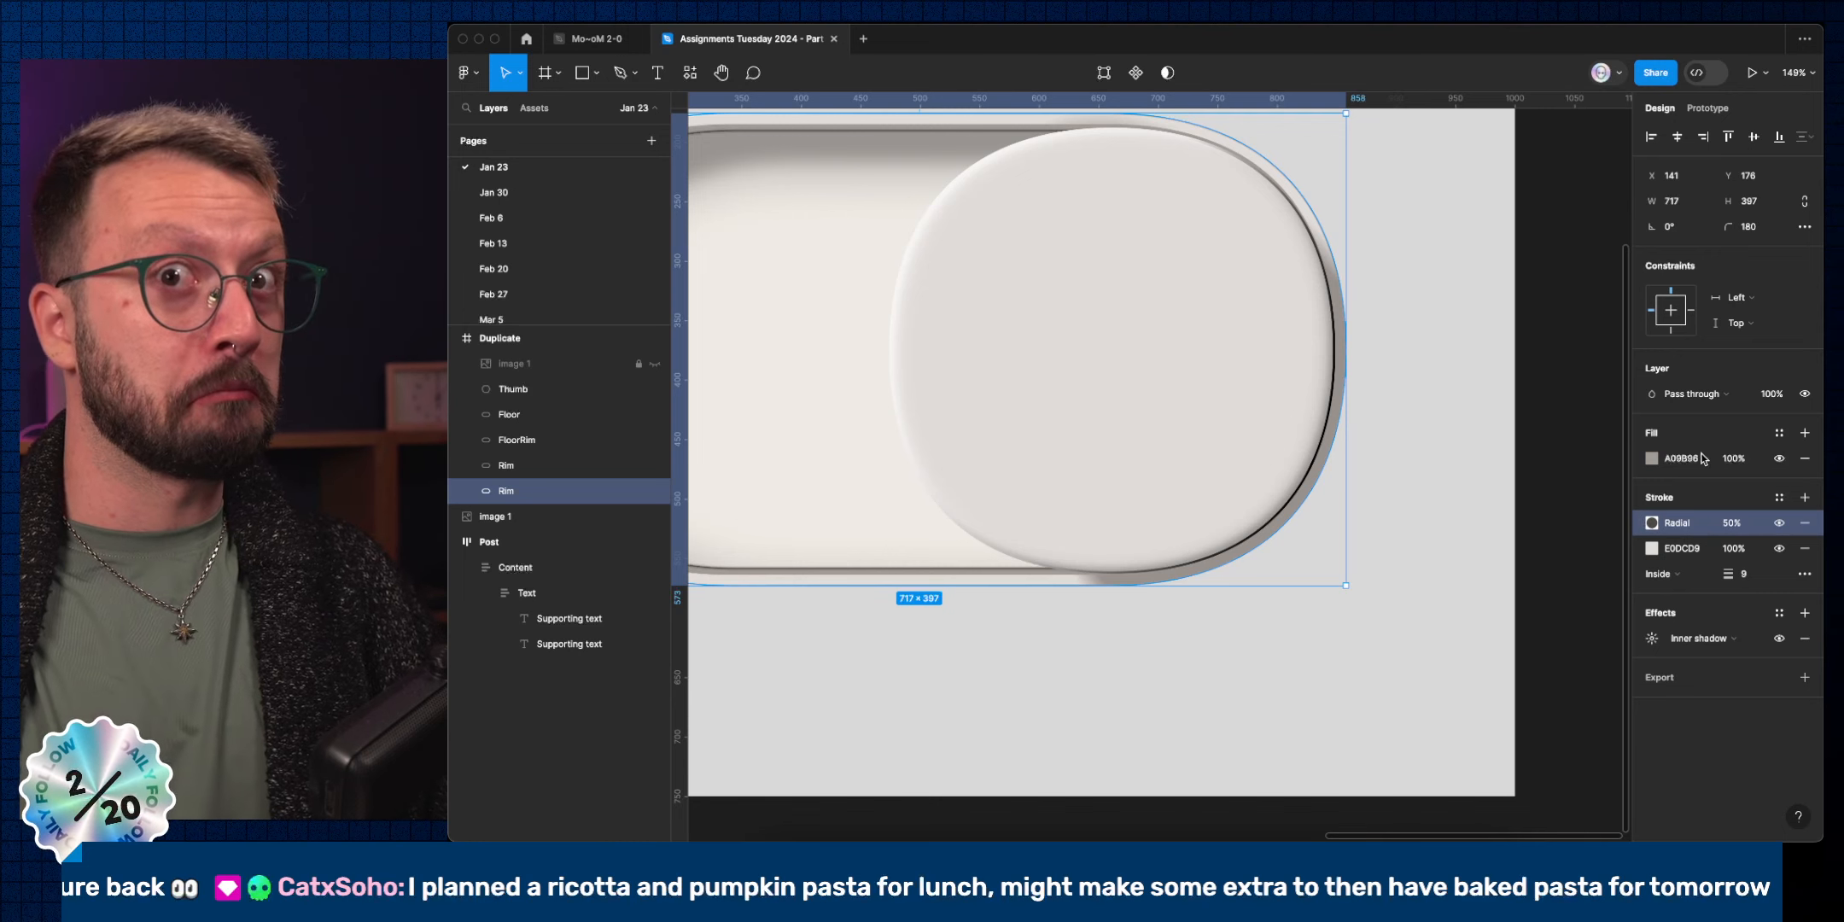
Duplicate the radial stroke and sample the light rim colour into both of its stops.
key("super+d")
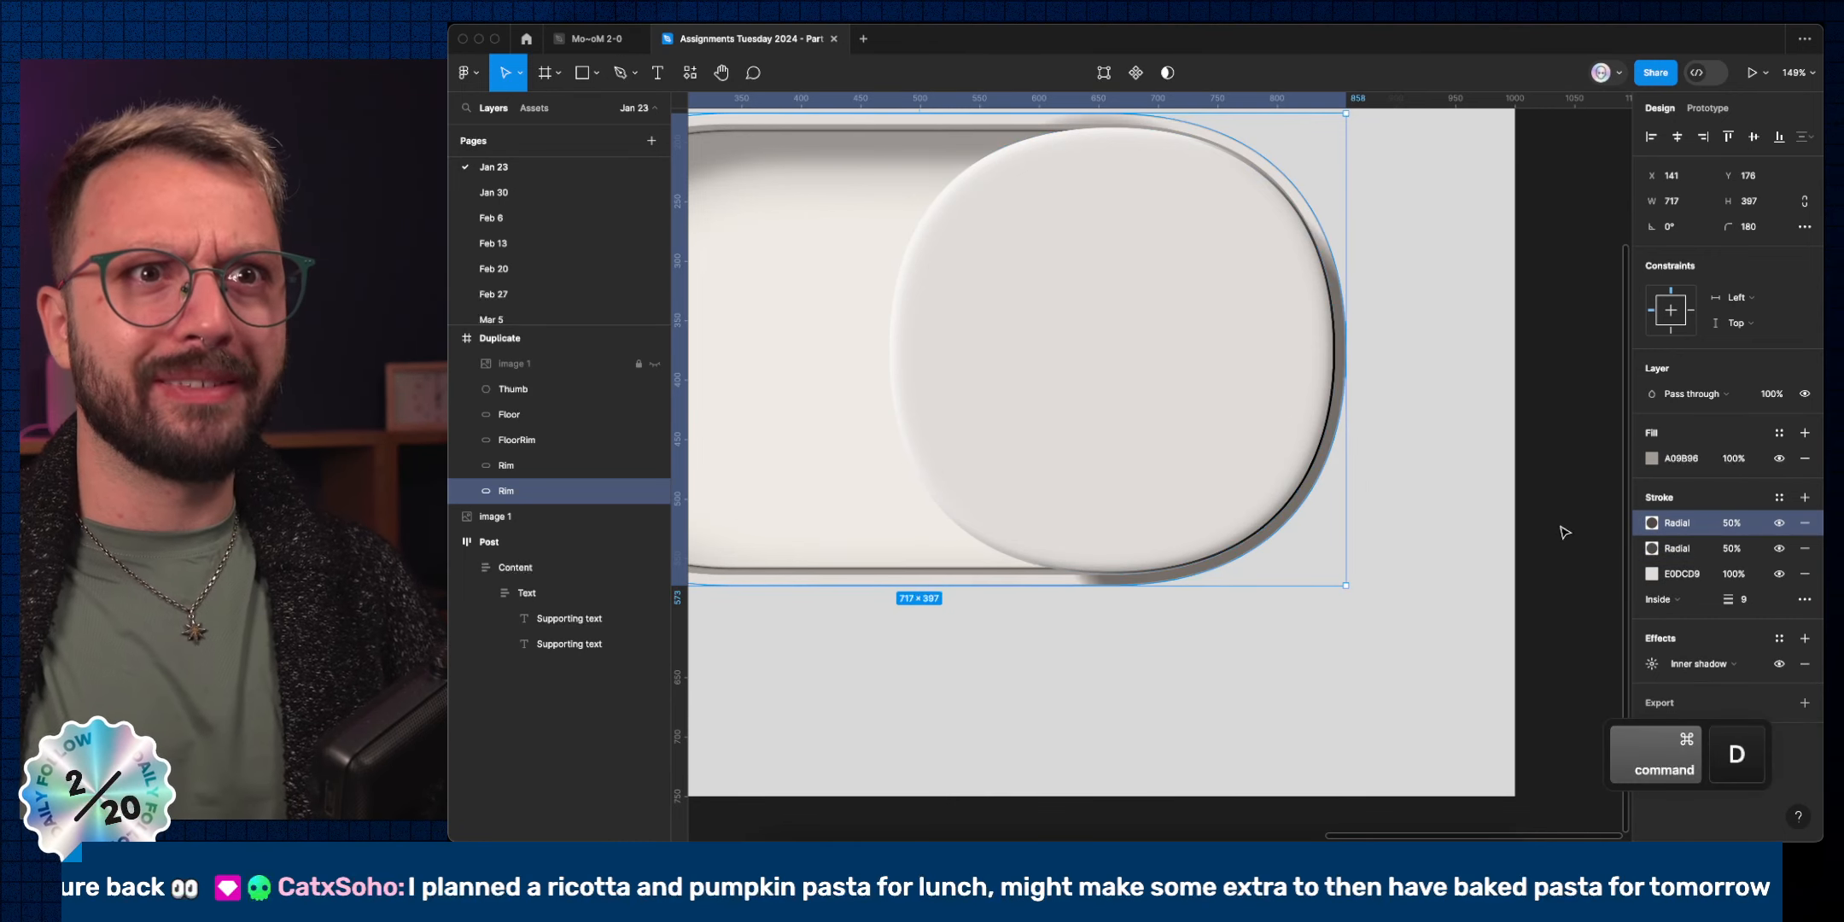
left_click(1650, 524)
left_click(1463, 652)
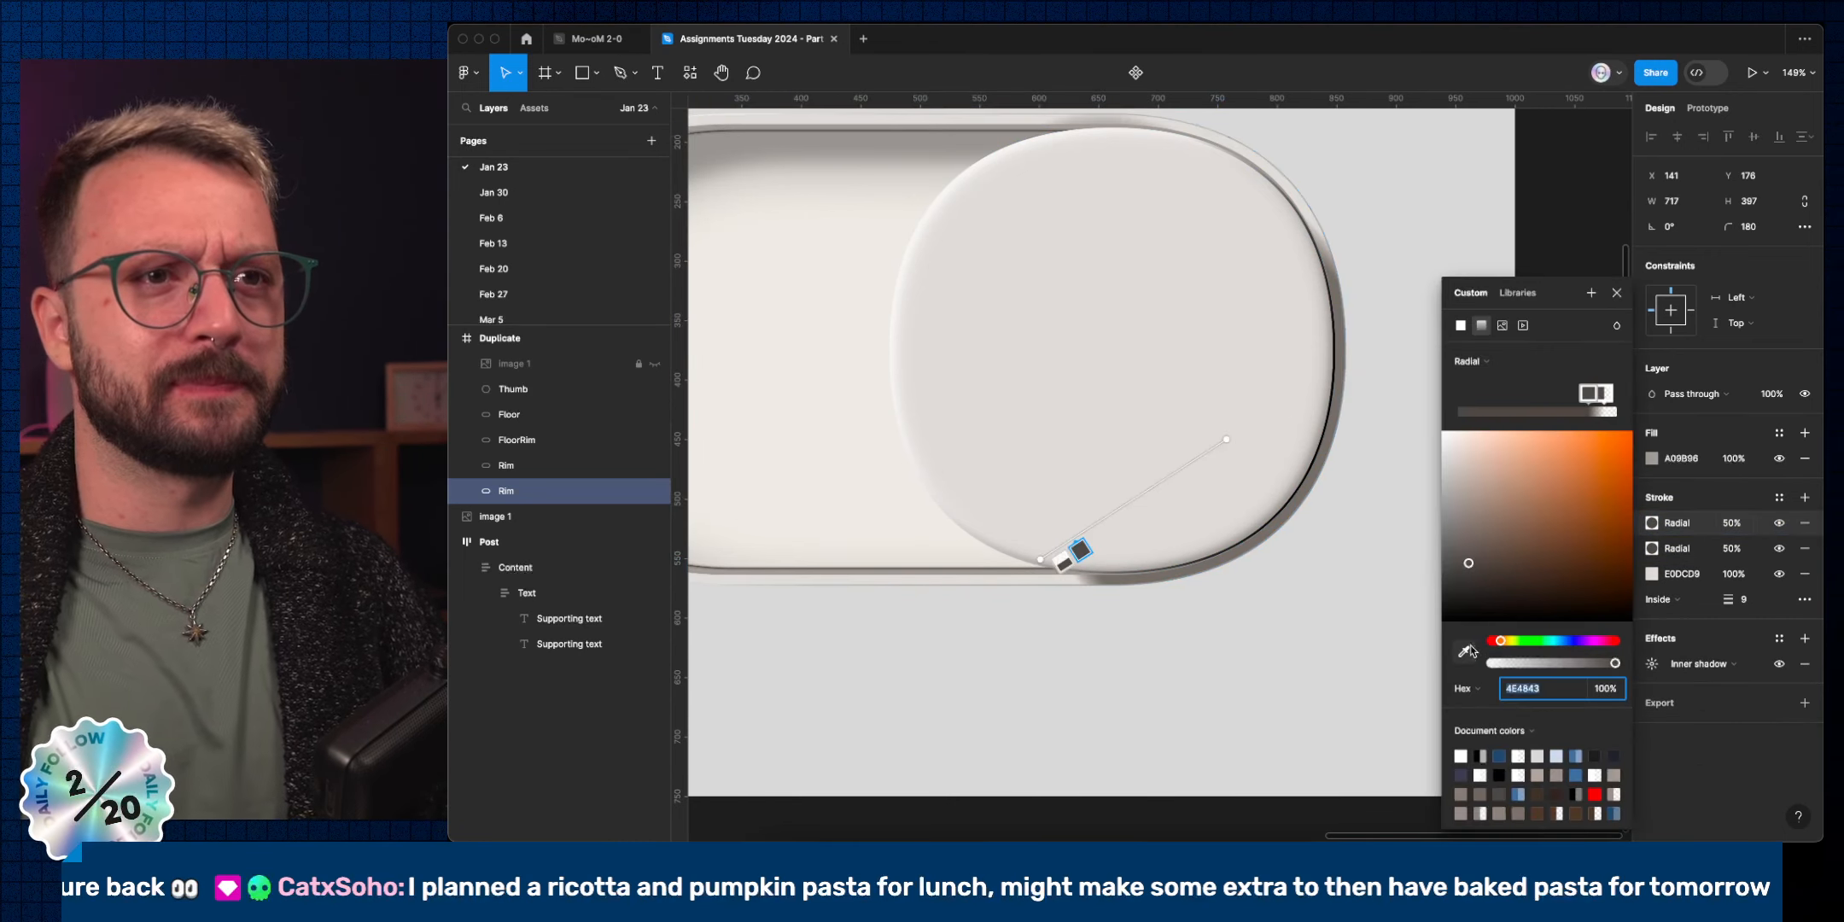
left_click(920, 580)
left_click(1062, 560)
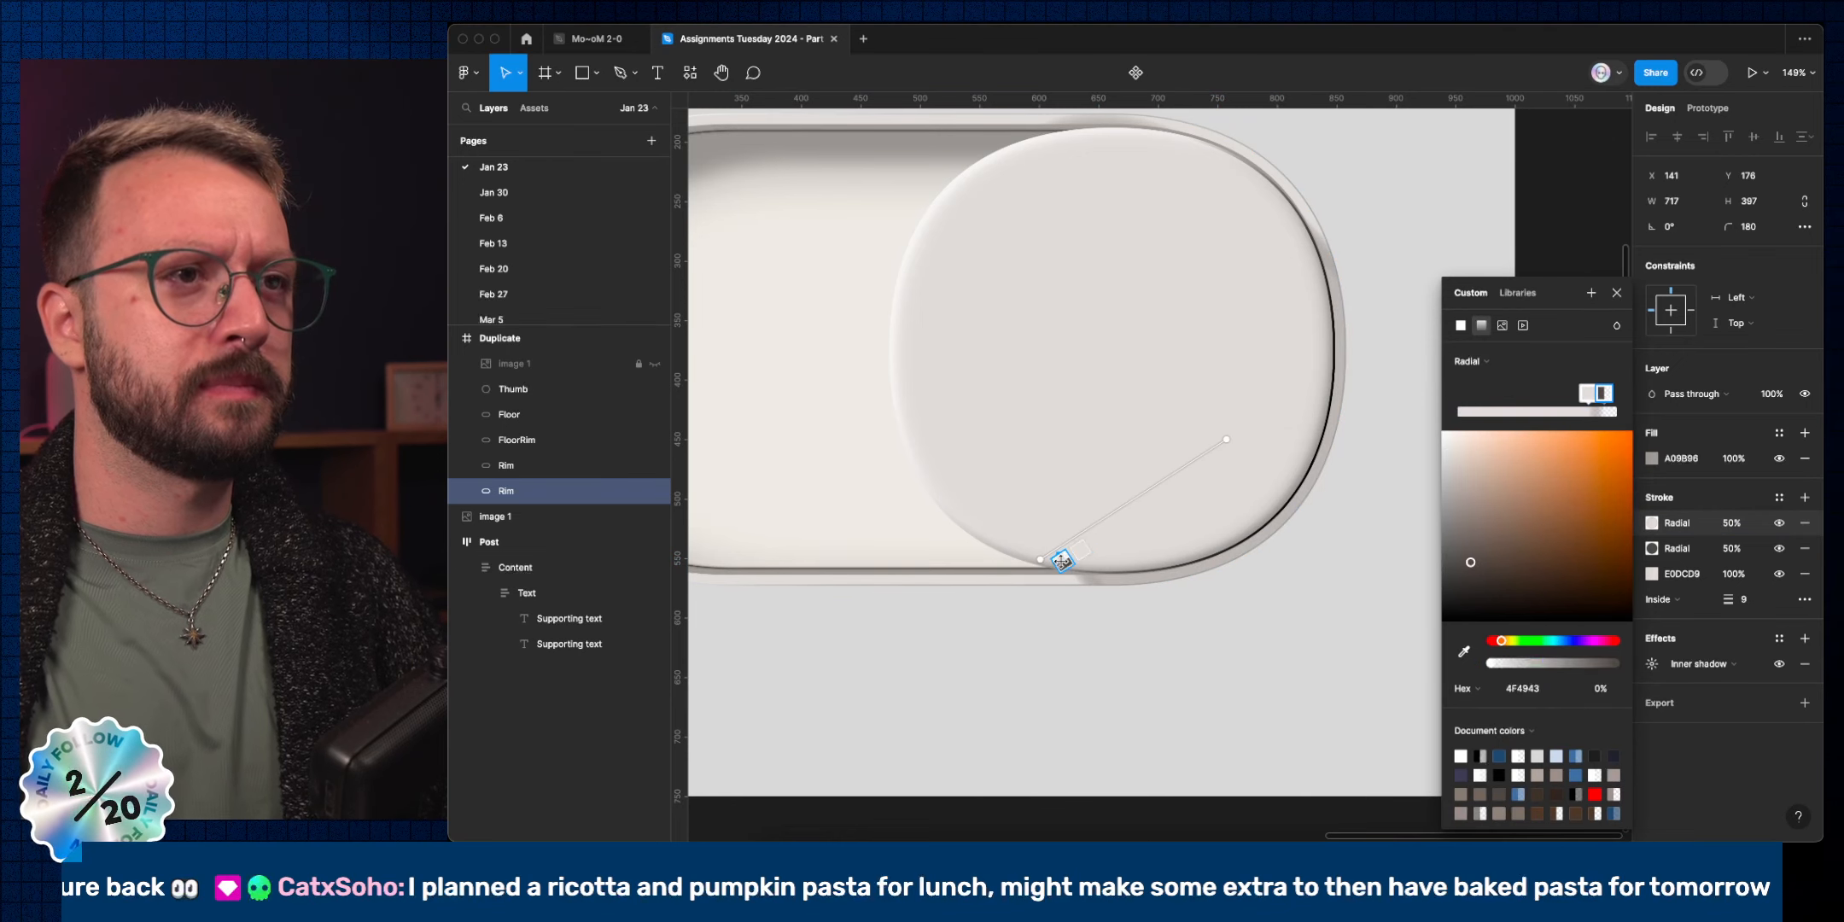
left_click(1463, 652)
left_click(992, 580)
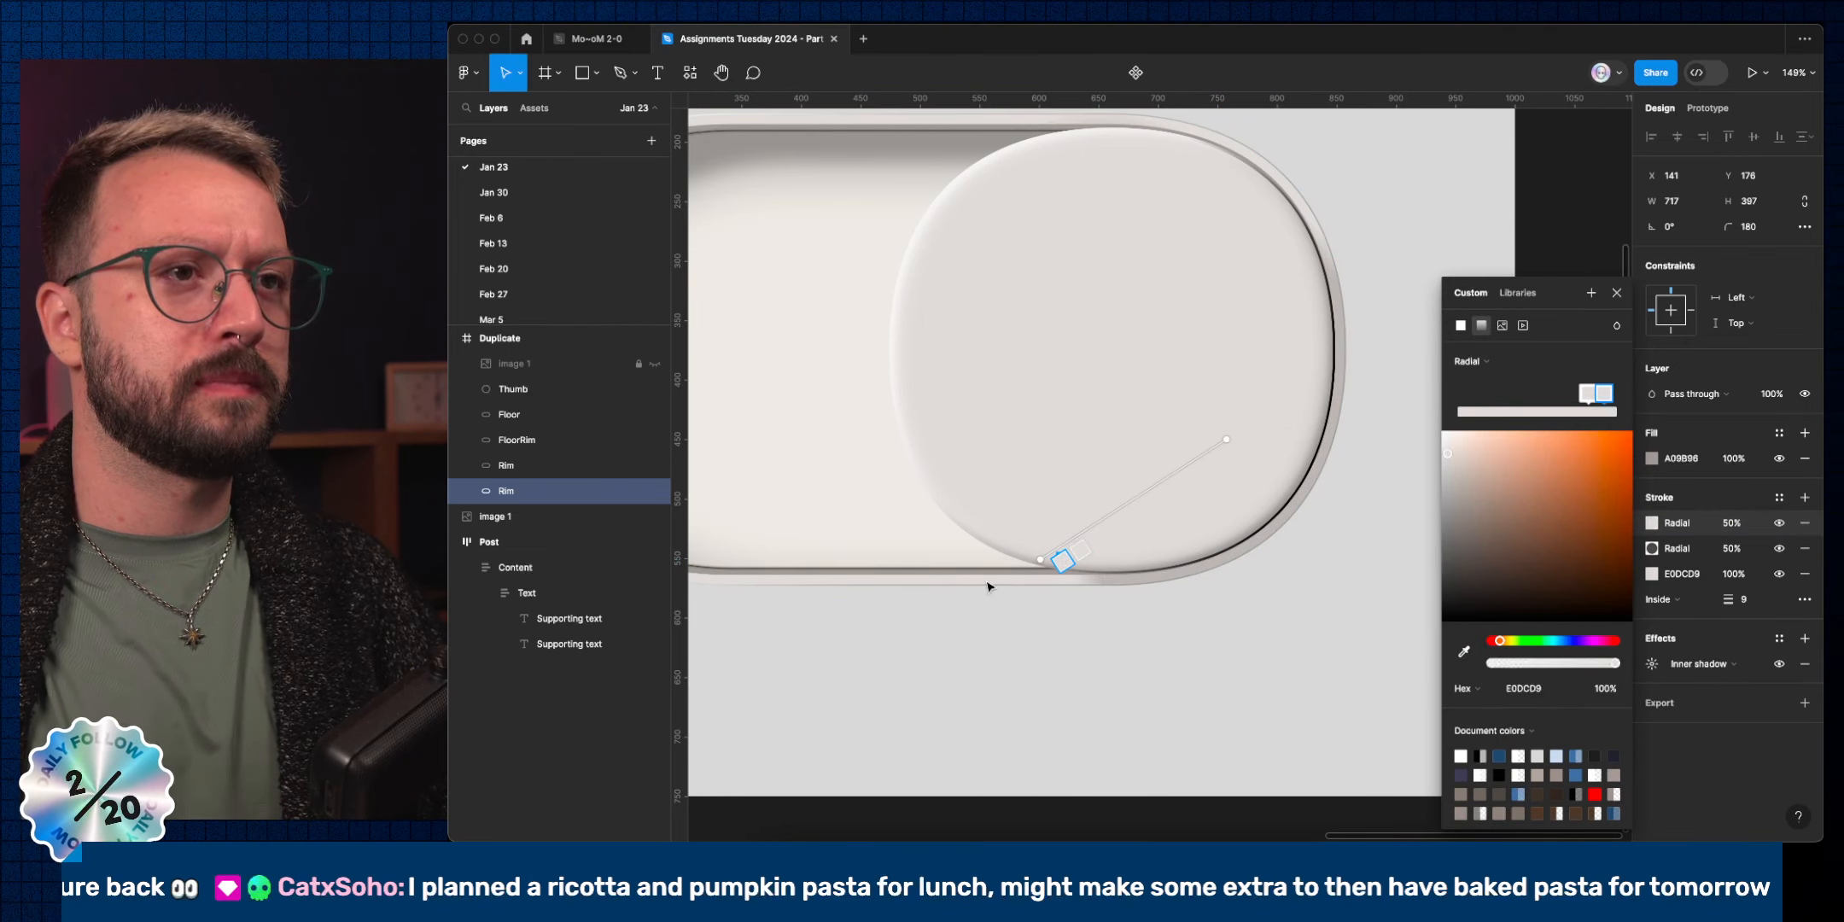
Reshape the new radial gradient down and right, fade its right stop to 0%, and set opacity 100%.
left_click_drag(1019, 559, 742, 621)
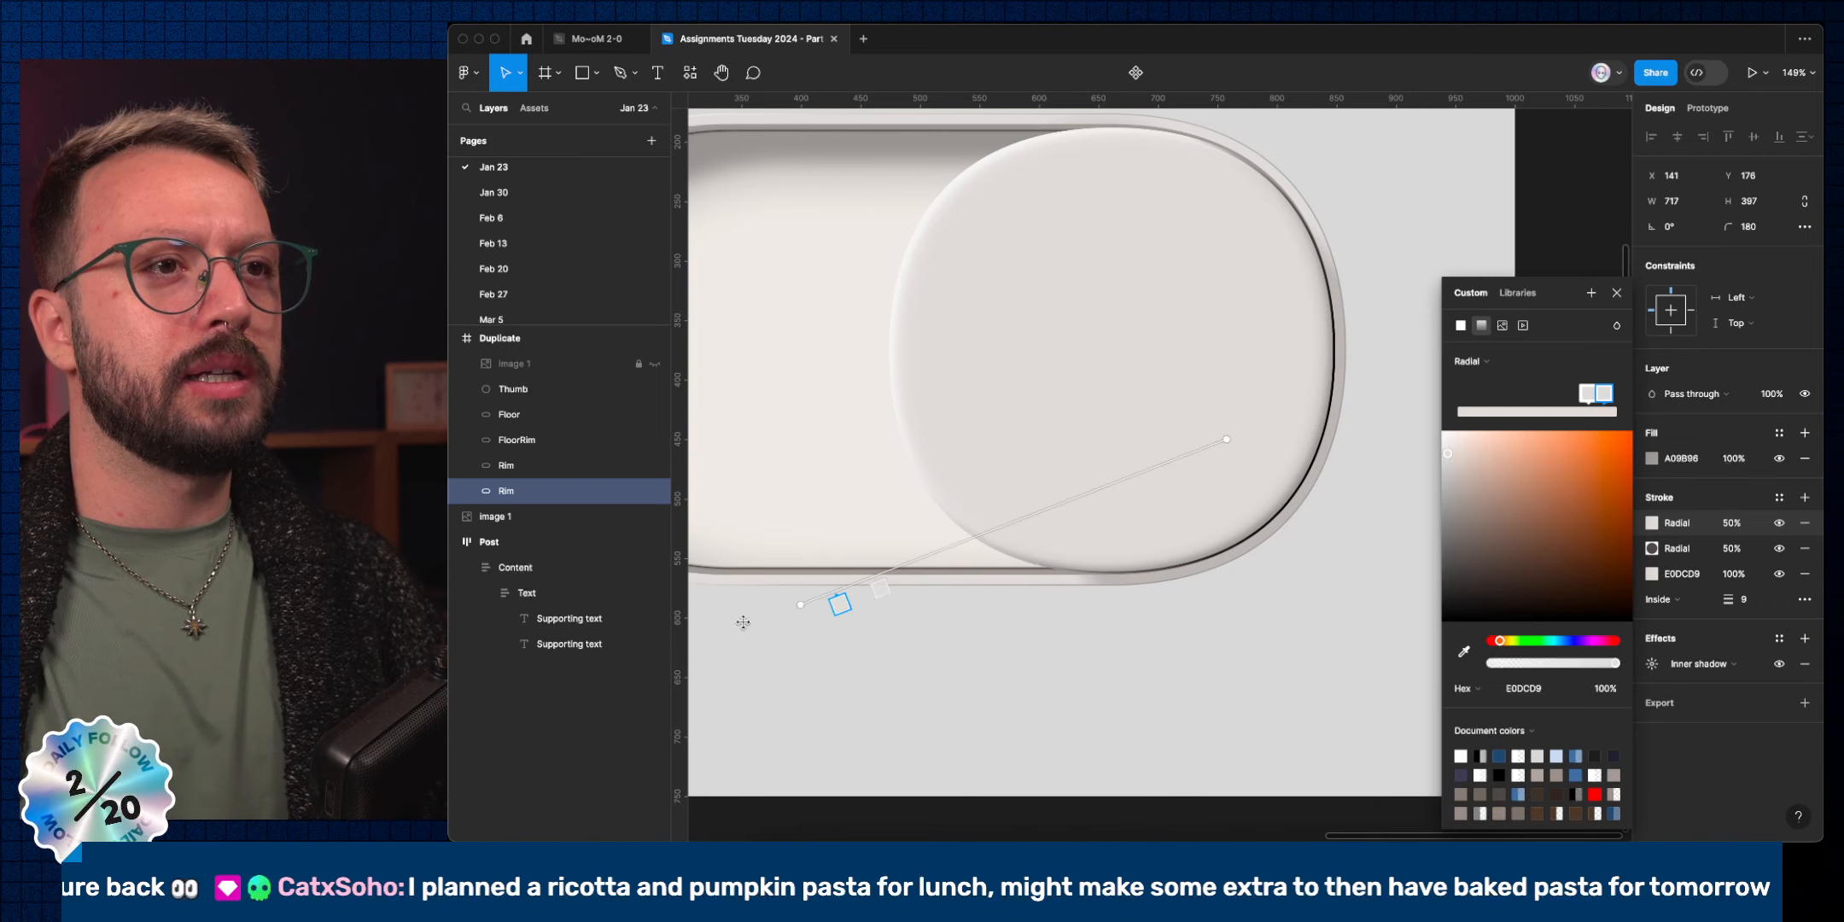
left_click_drag(1034, 538, 918, 589)
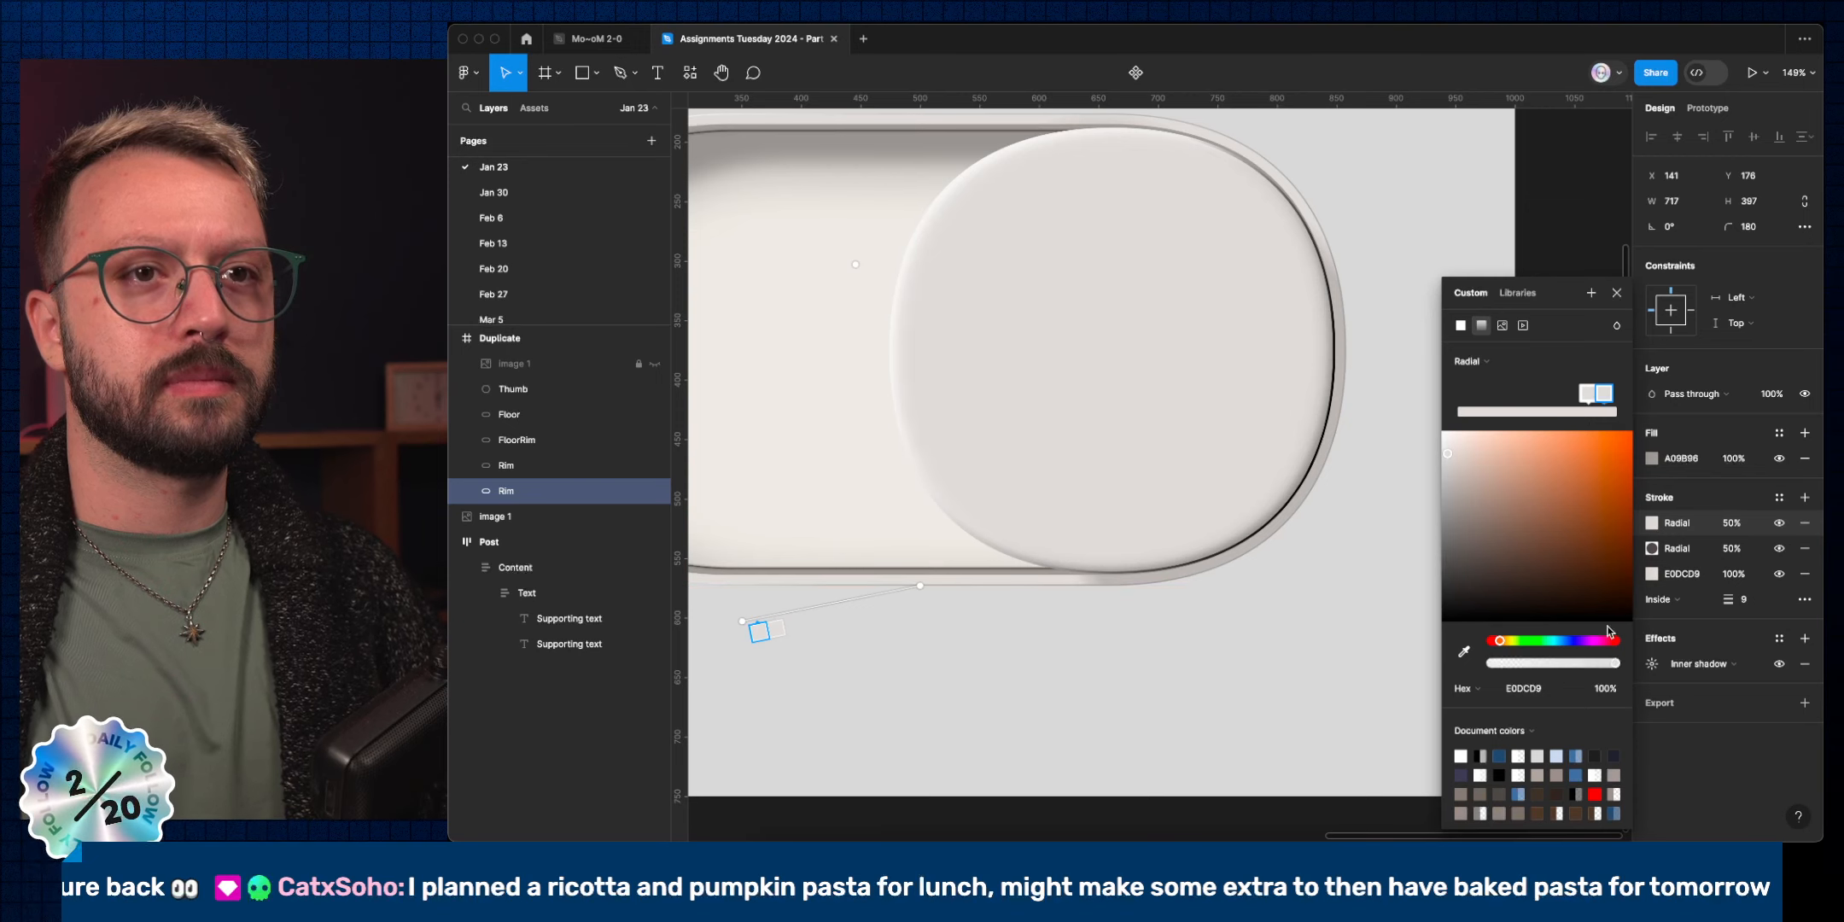
left_click_drag(1581, 664, 1342, 647)
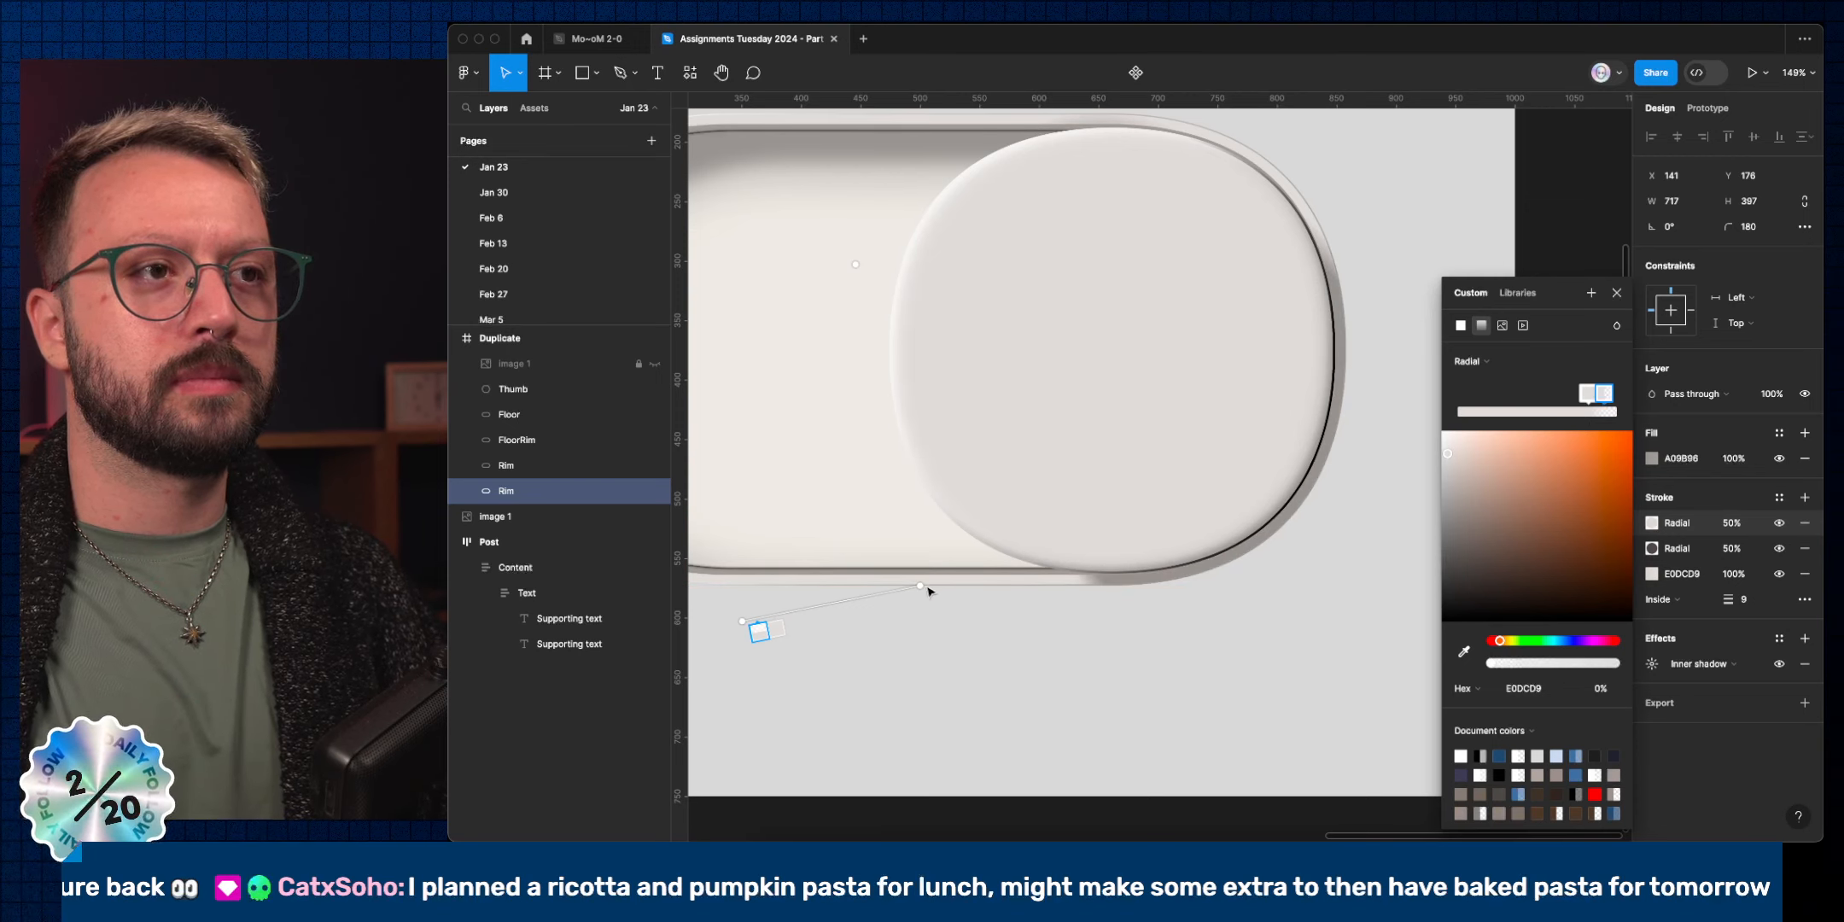
mouse_move(920, 586)
left_mouse_down()
mouse_move(964, 576)
mouse_move(930, 581)
left_mouse_up()
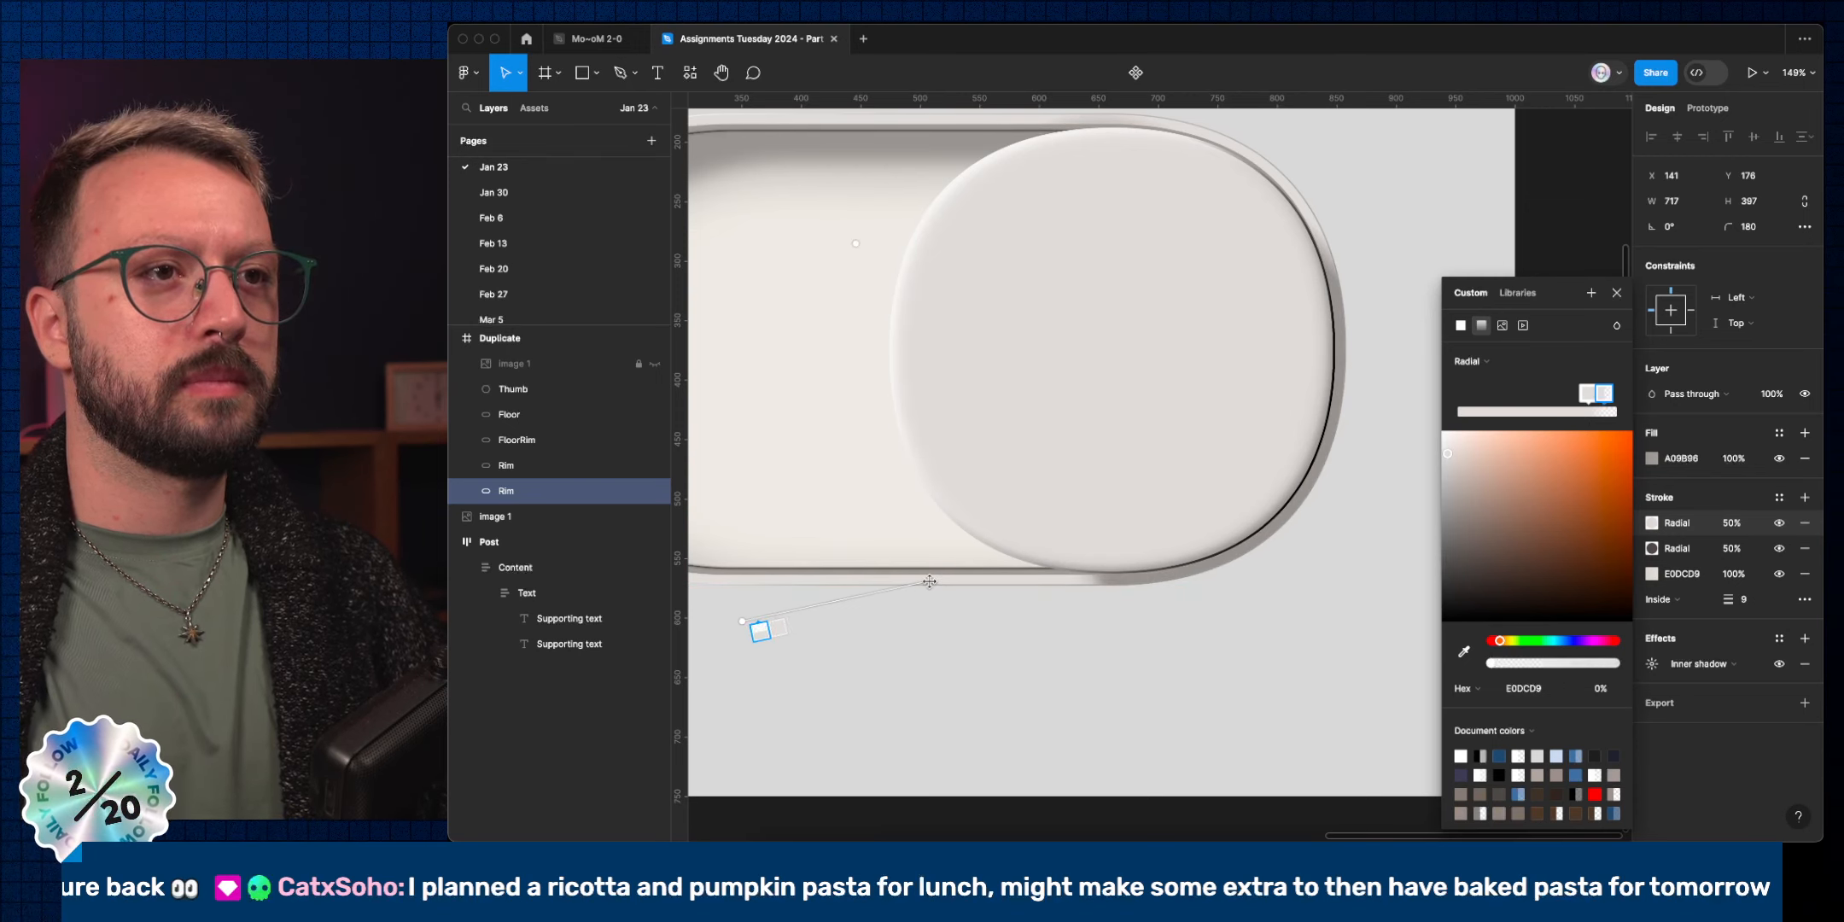
mouse_move(753, 621)
left_mouse_down()
mouse_move(765, 641)
mouse_move(902, 681)
left_mouse_up()
mouse_move(934, 583)
left_mouse_down()
mouse_move(983, 586)
mouse_move(1008, 635)
left_mouse_up()
left_click_drag(880, 682, 1040, 742)
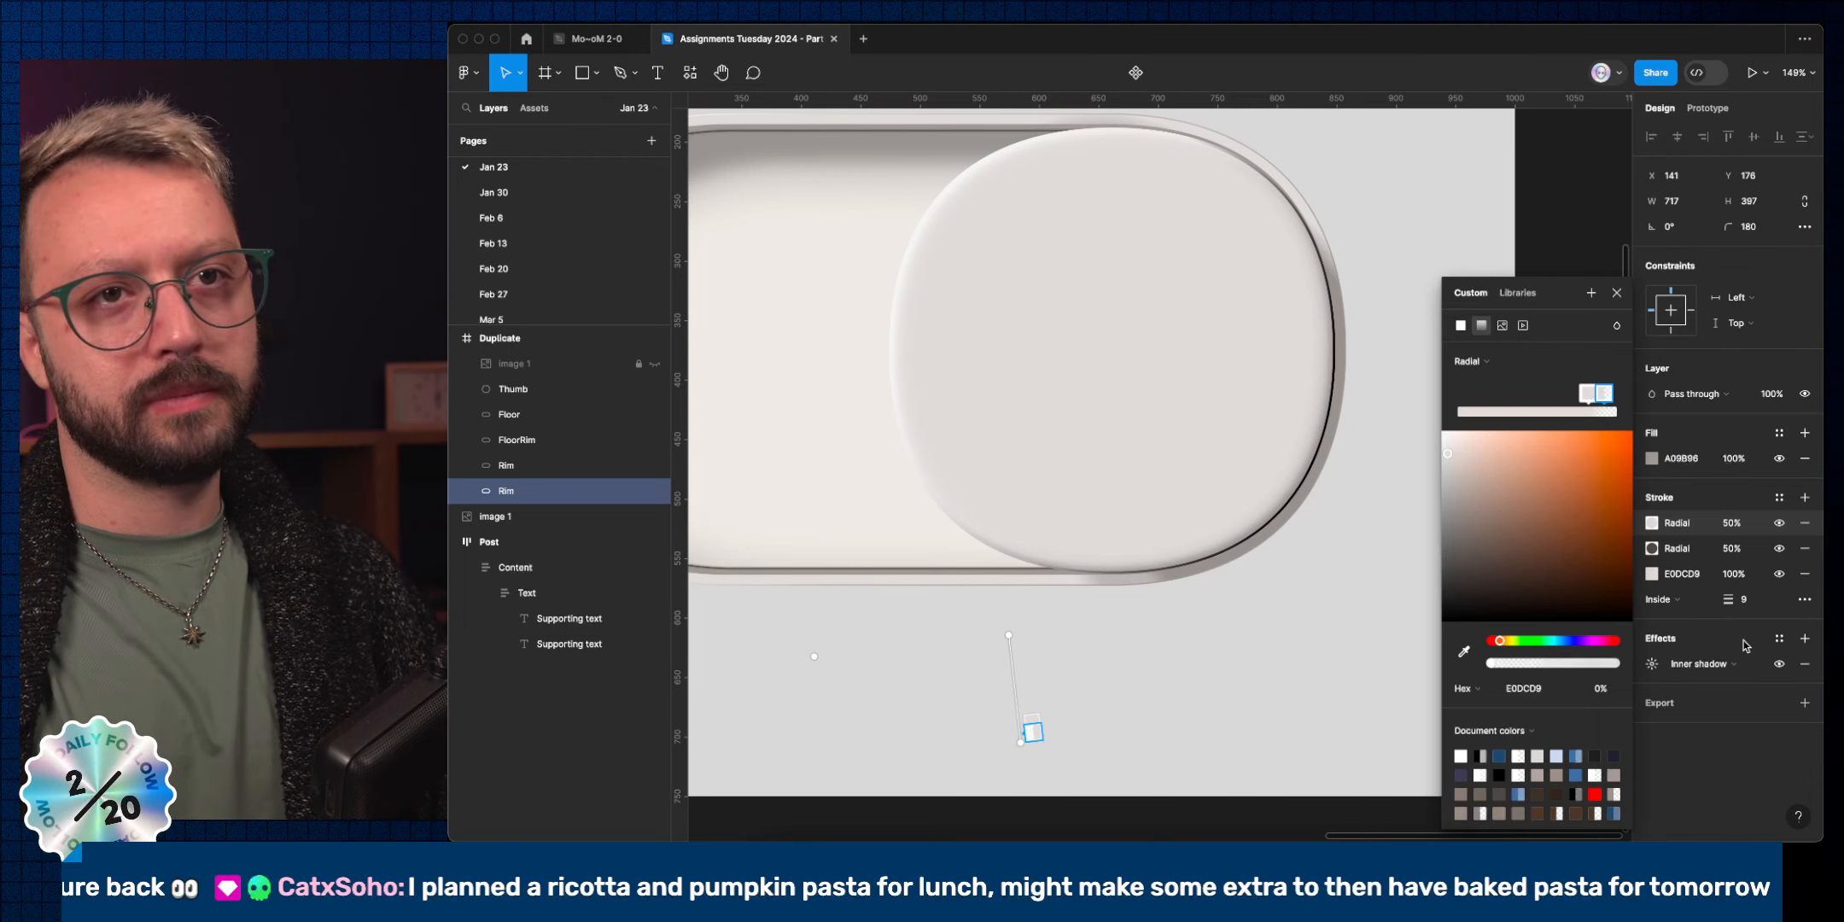
left_click(1733, 523)
key("shift+Up")
key("shift+Up")
key("shift+Up")
key("shift+Up")
key("shift+Up")
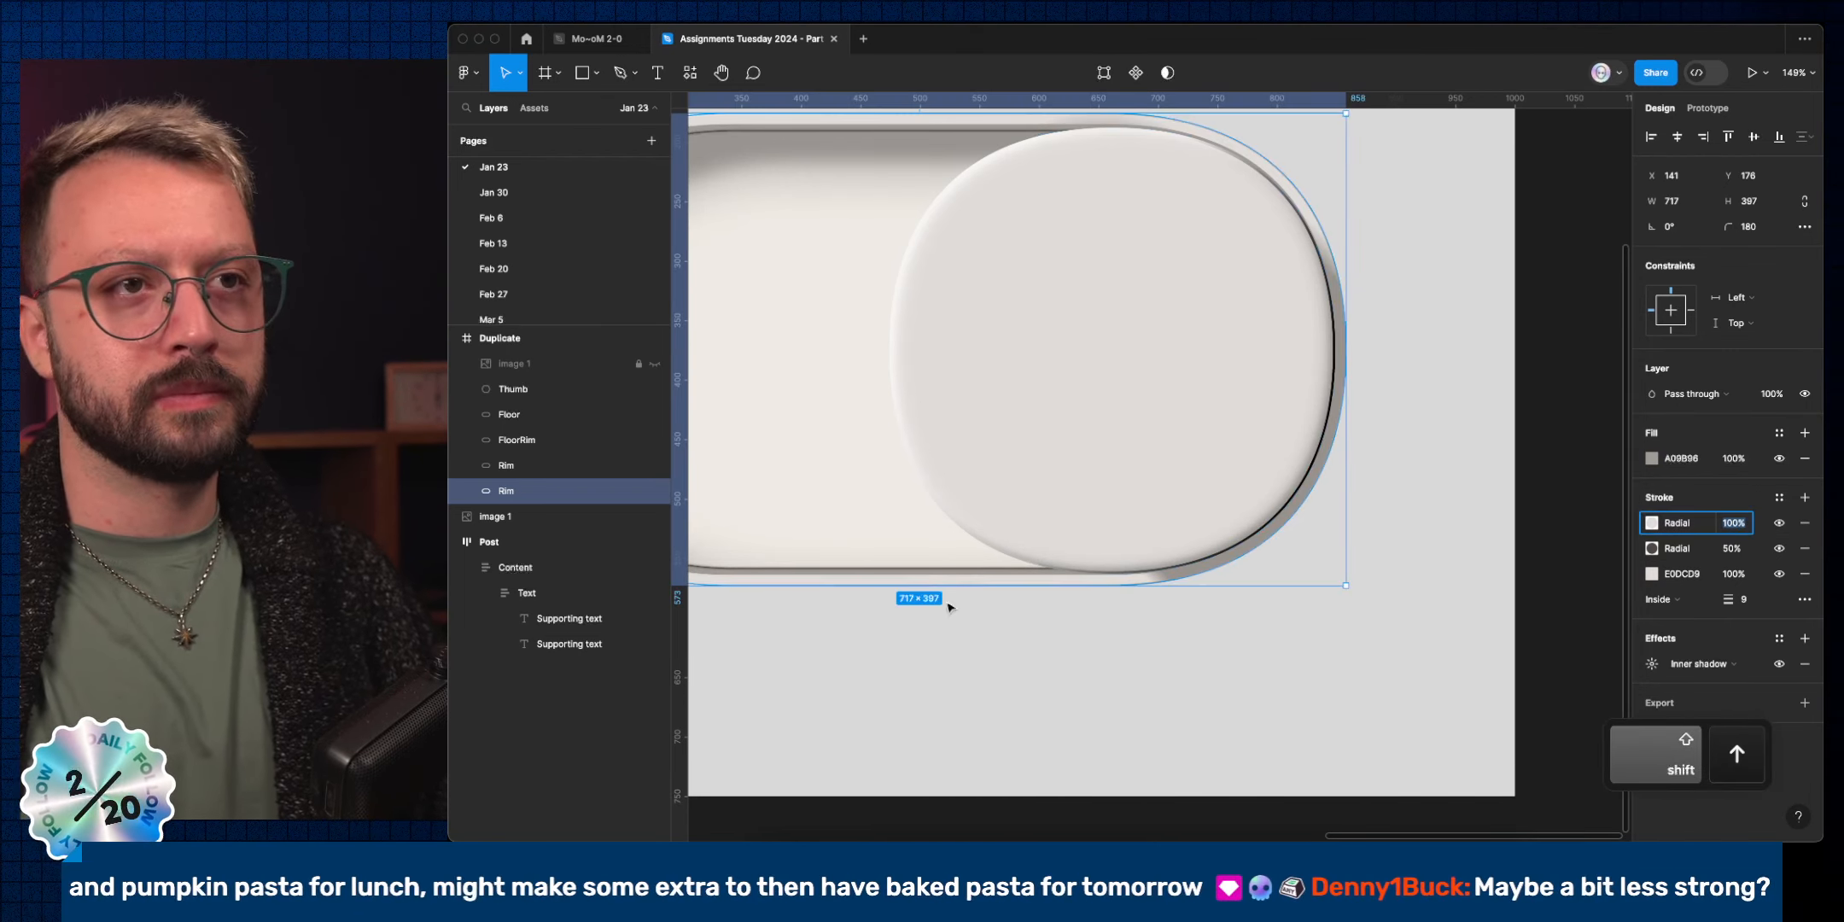
Move a stop toward the middle of the first rim stroke's gradient and fine-tune its top handle.
left_click(1655, 522)
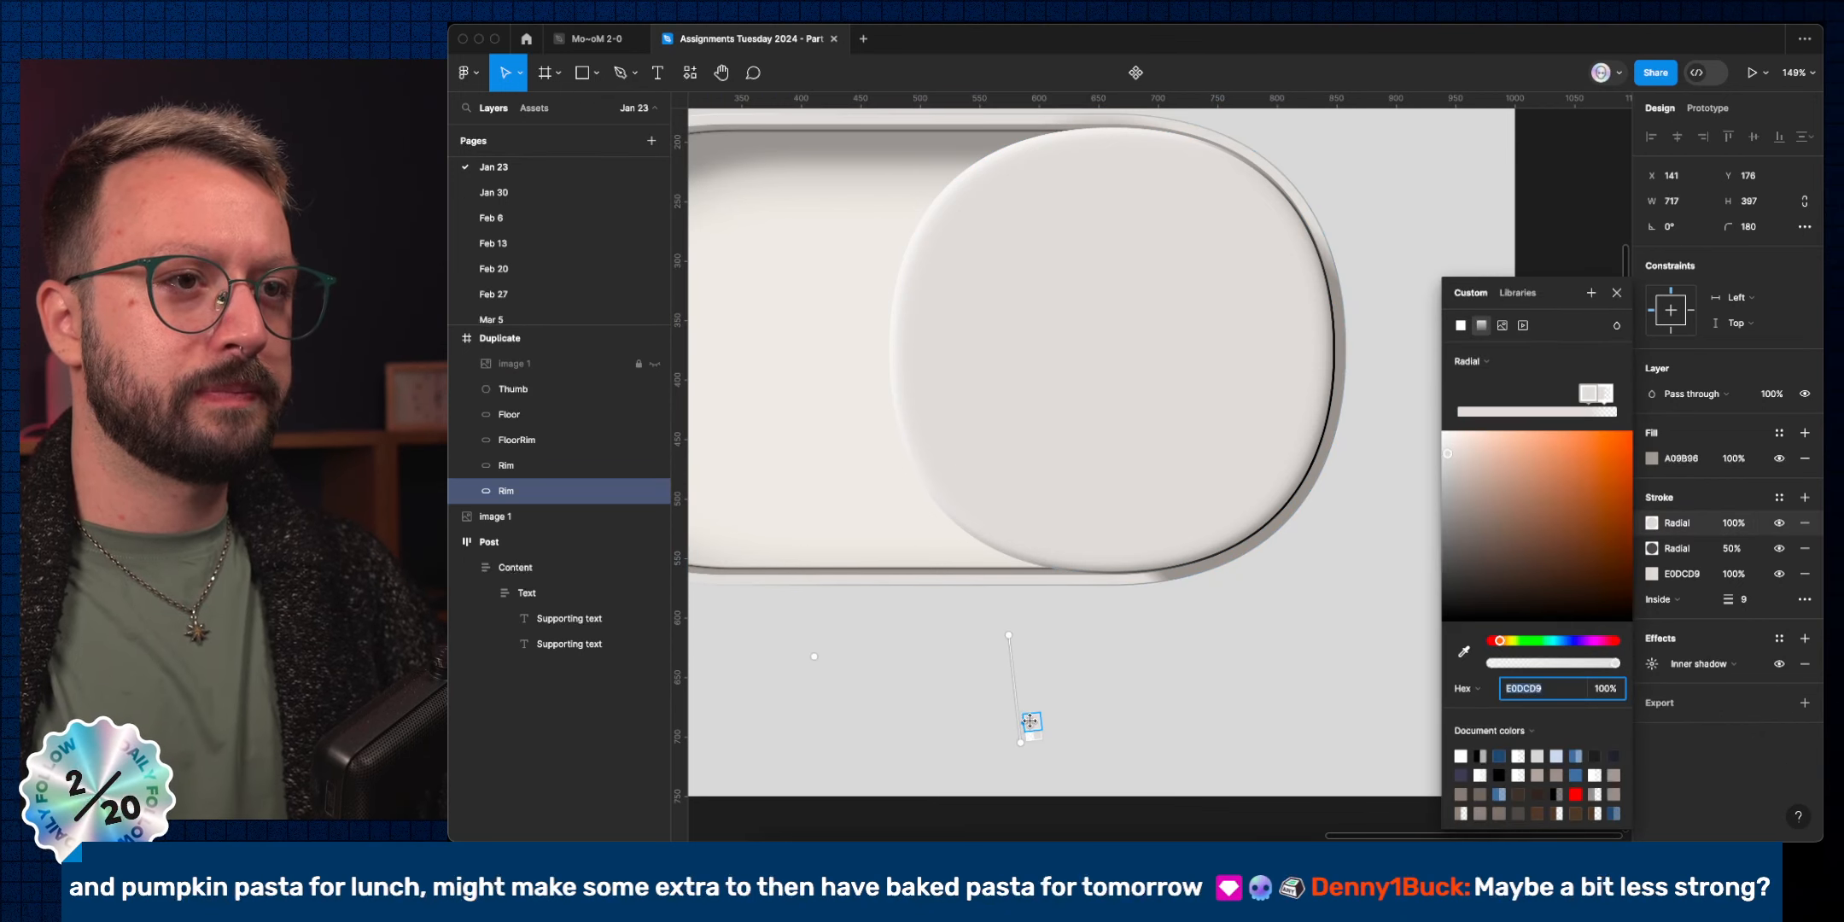
left_click_drag(1029, 723, 1029, 688)
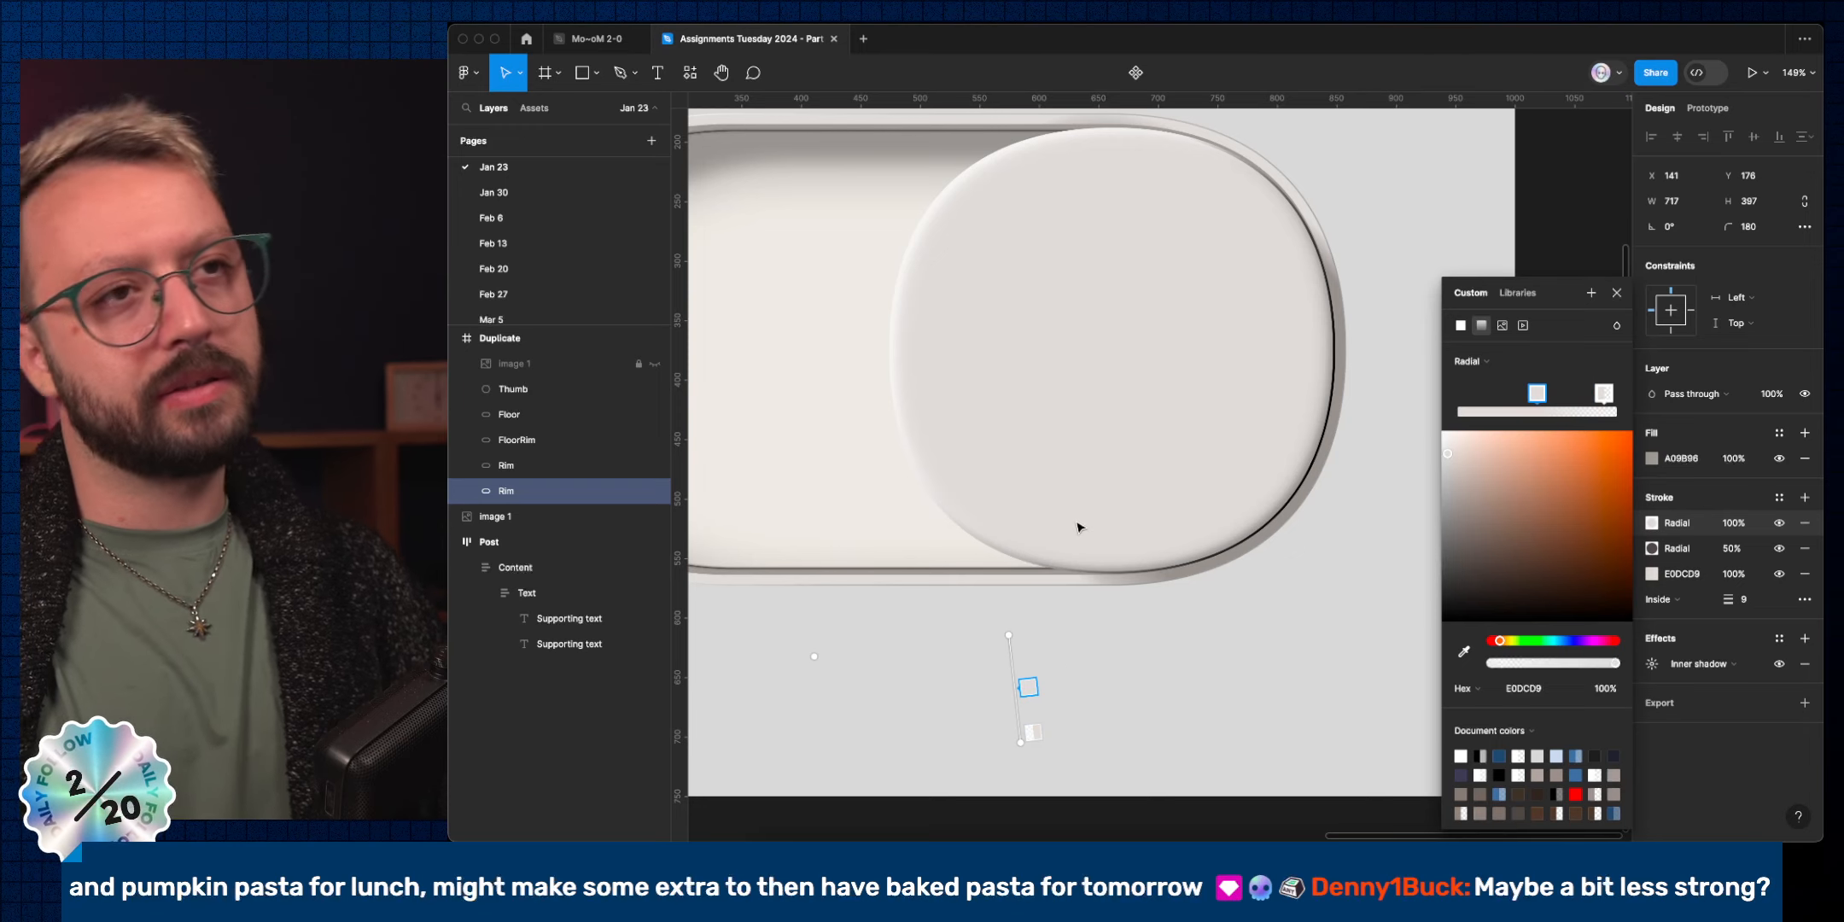
scroll(1078, 526, "down", 5)
scroll(1085, 540, "left", 3)
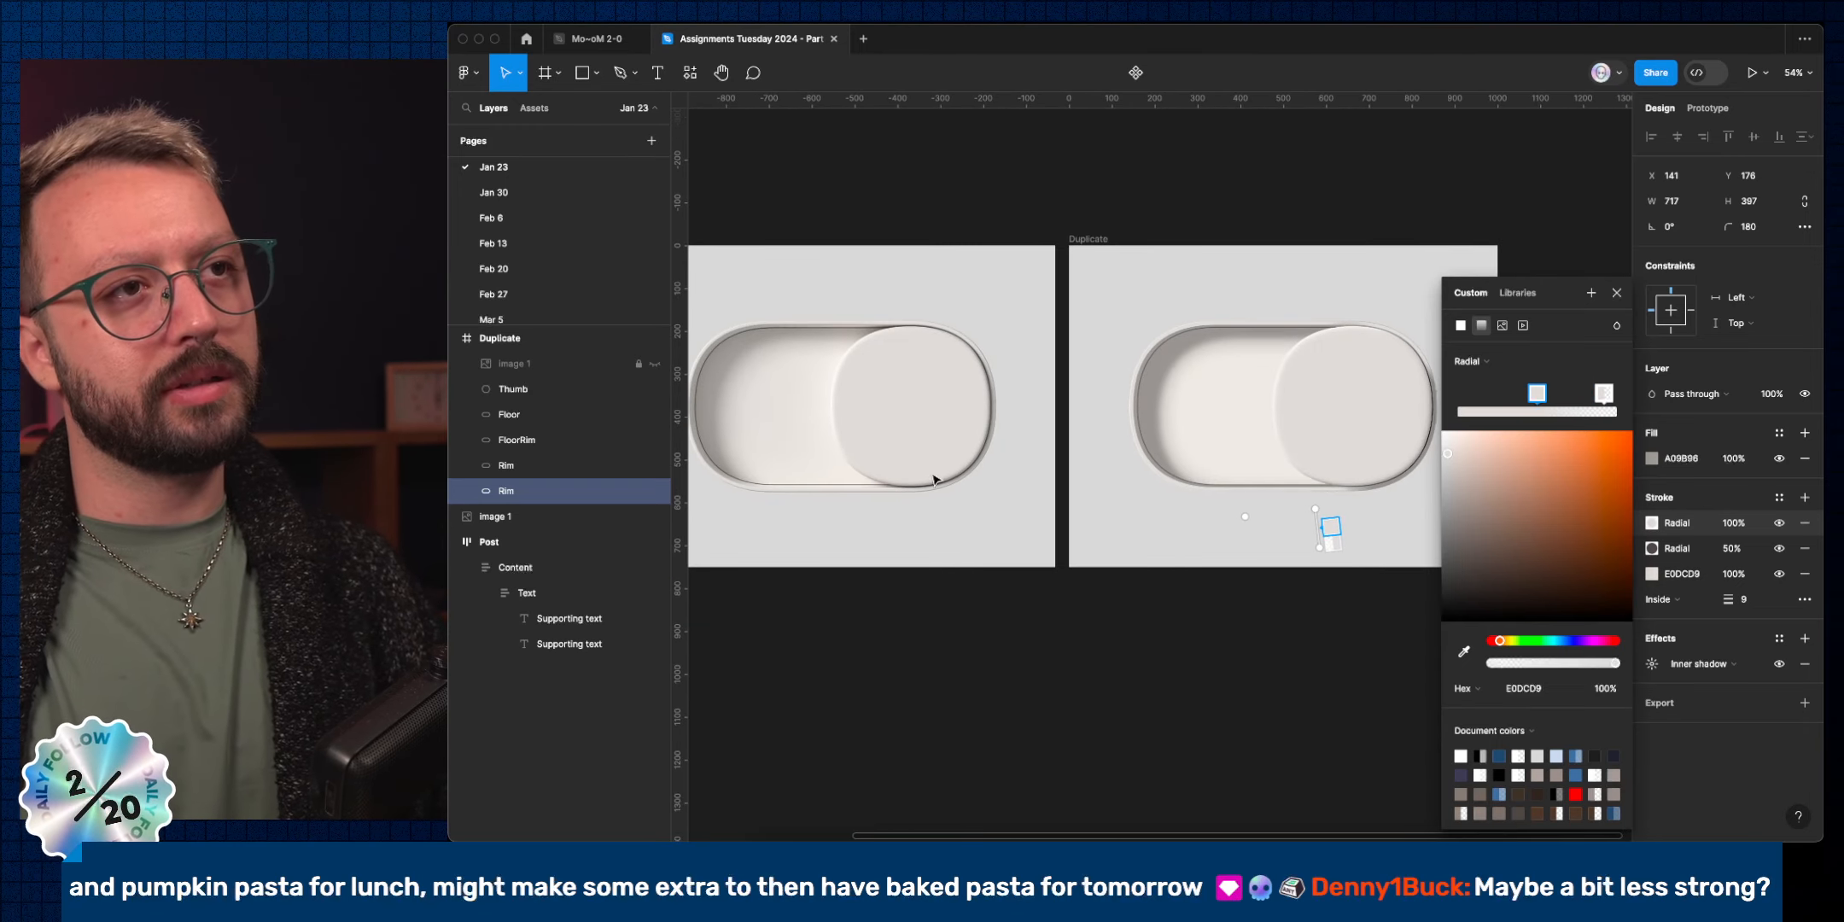
scroll(1073, 499, "right", 3)
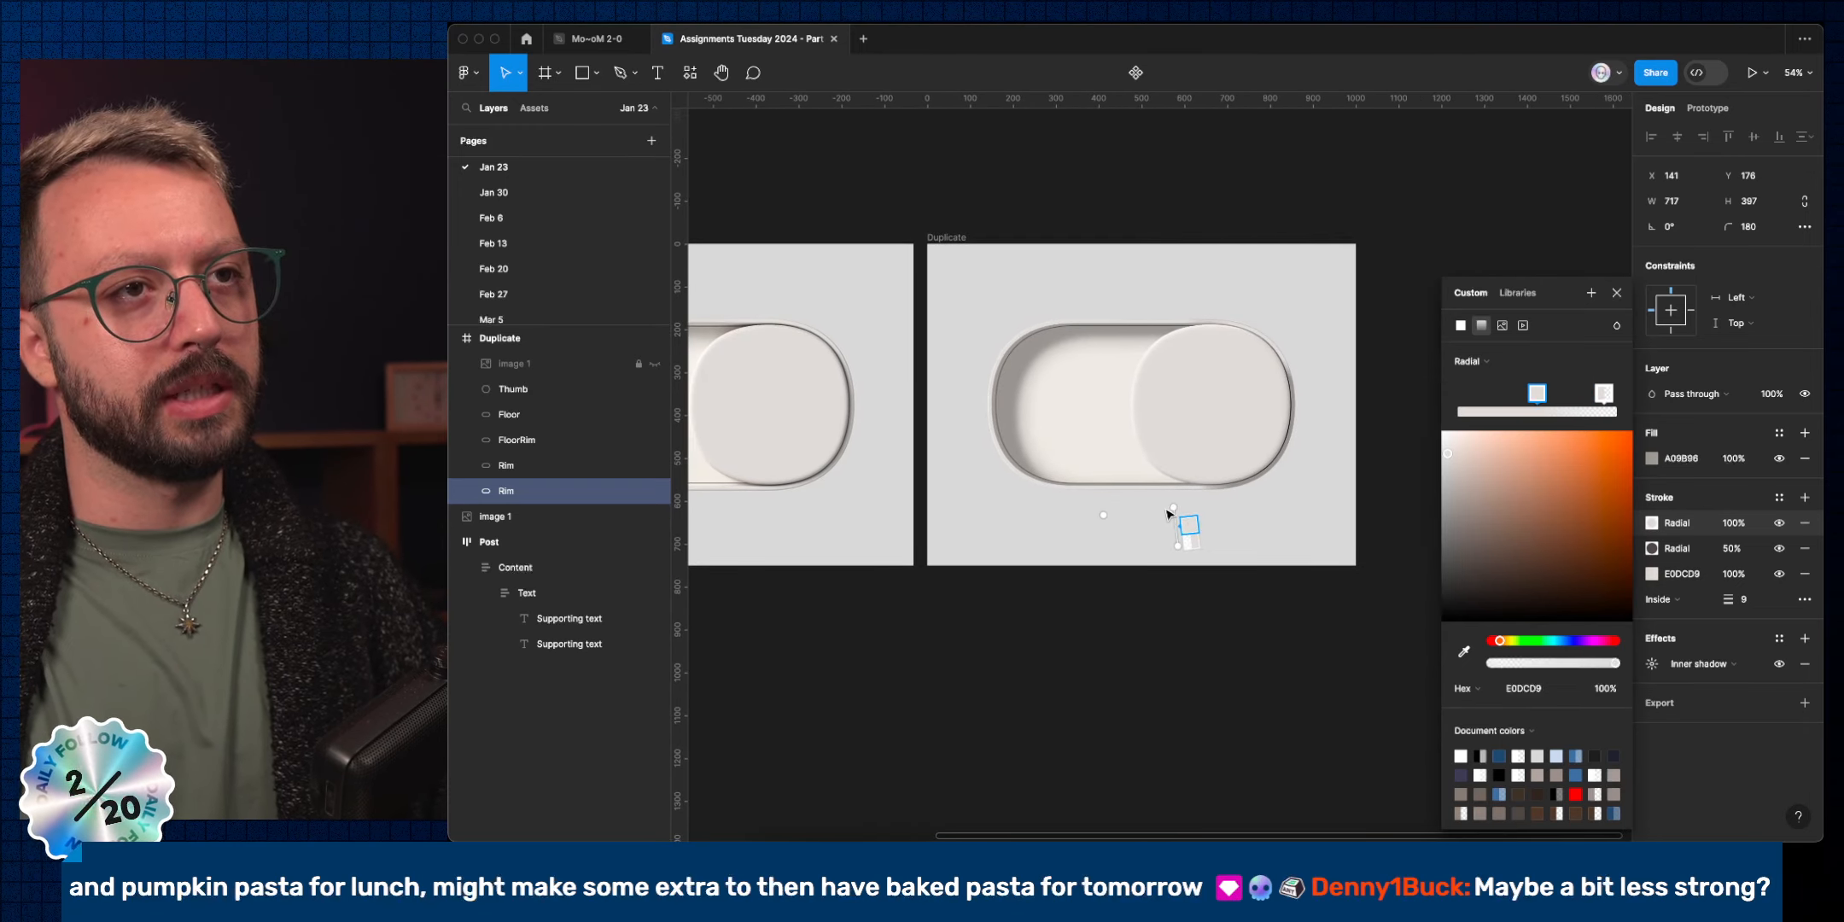
left_click_drag(1169, 506, 1176, 492)
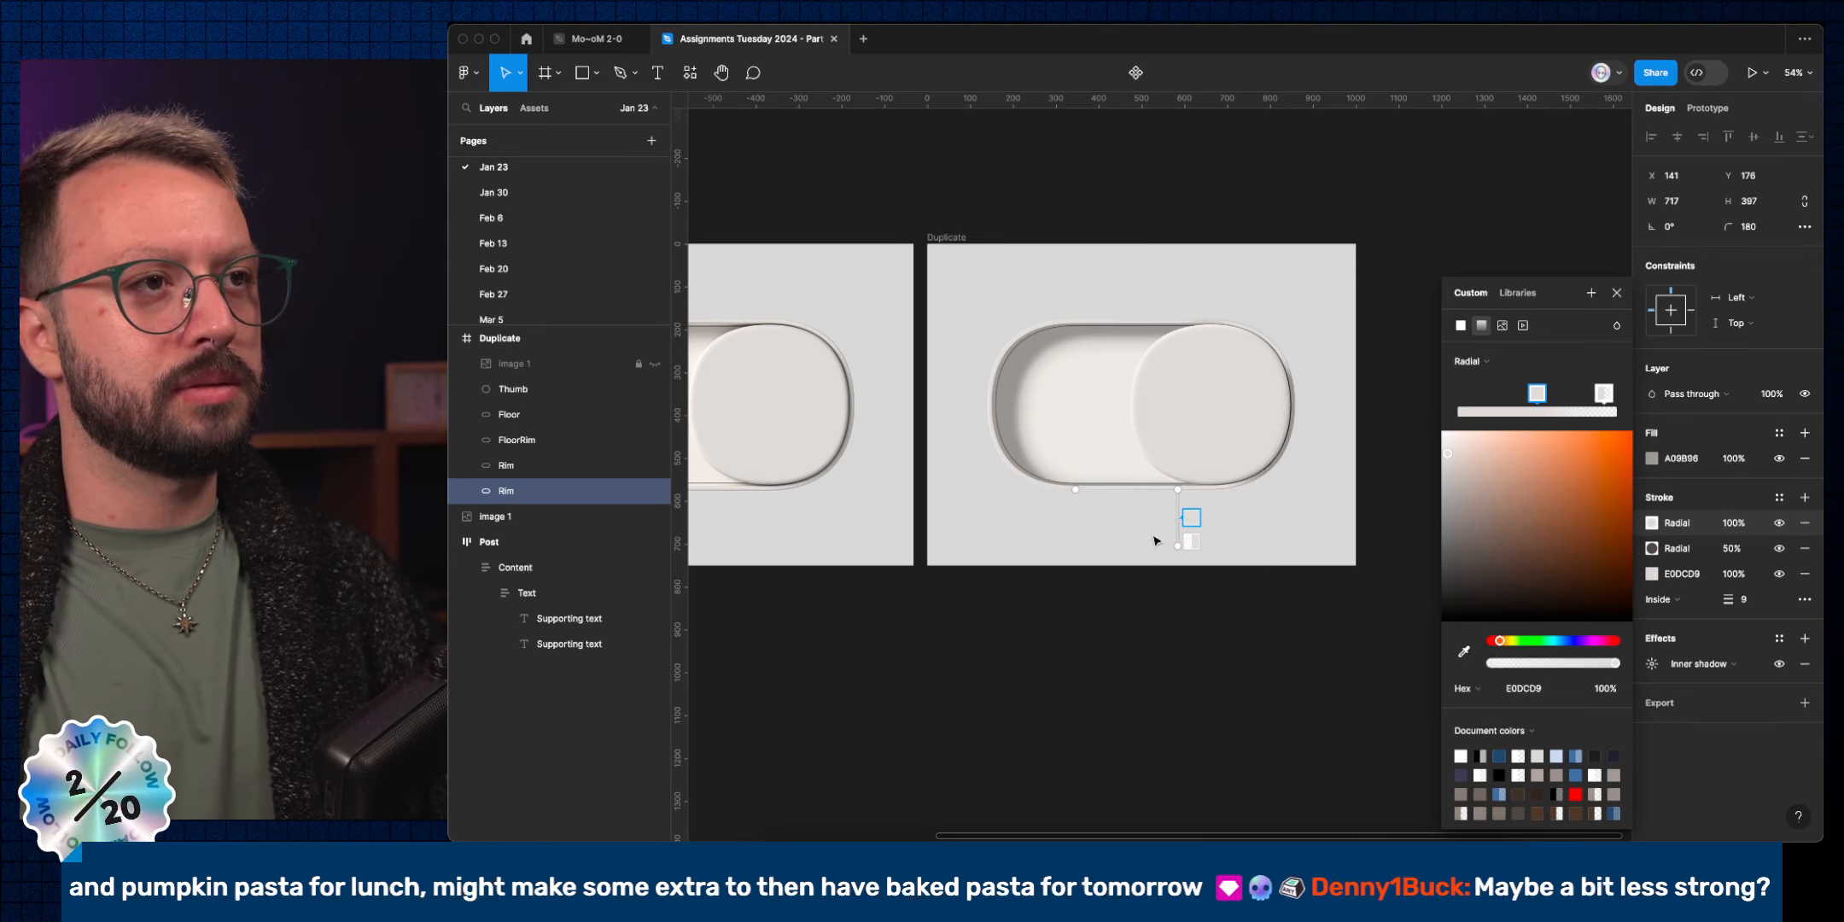
left_click_drag(1174, 491, 1191, 522)
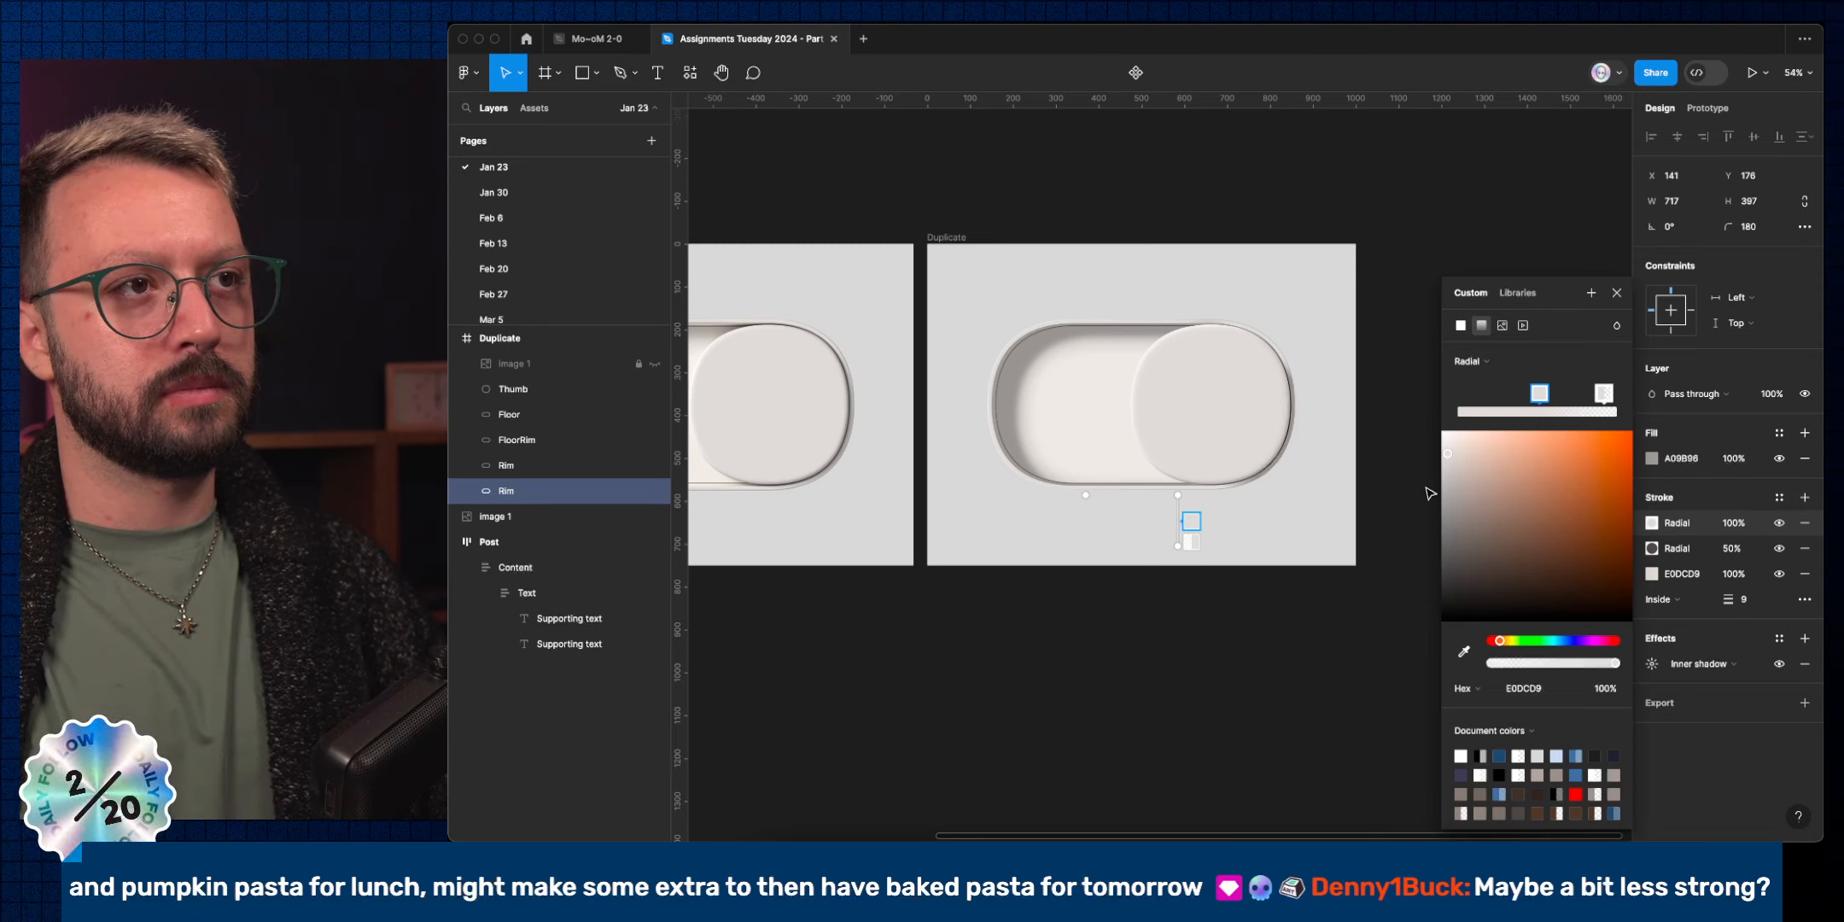
Set the second radial rim stroke's opacity to 40%.
left_click(1733, 555)
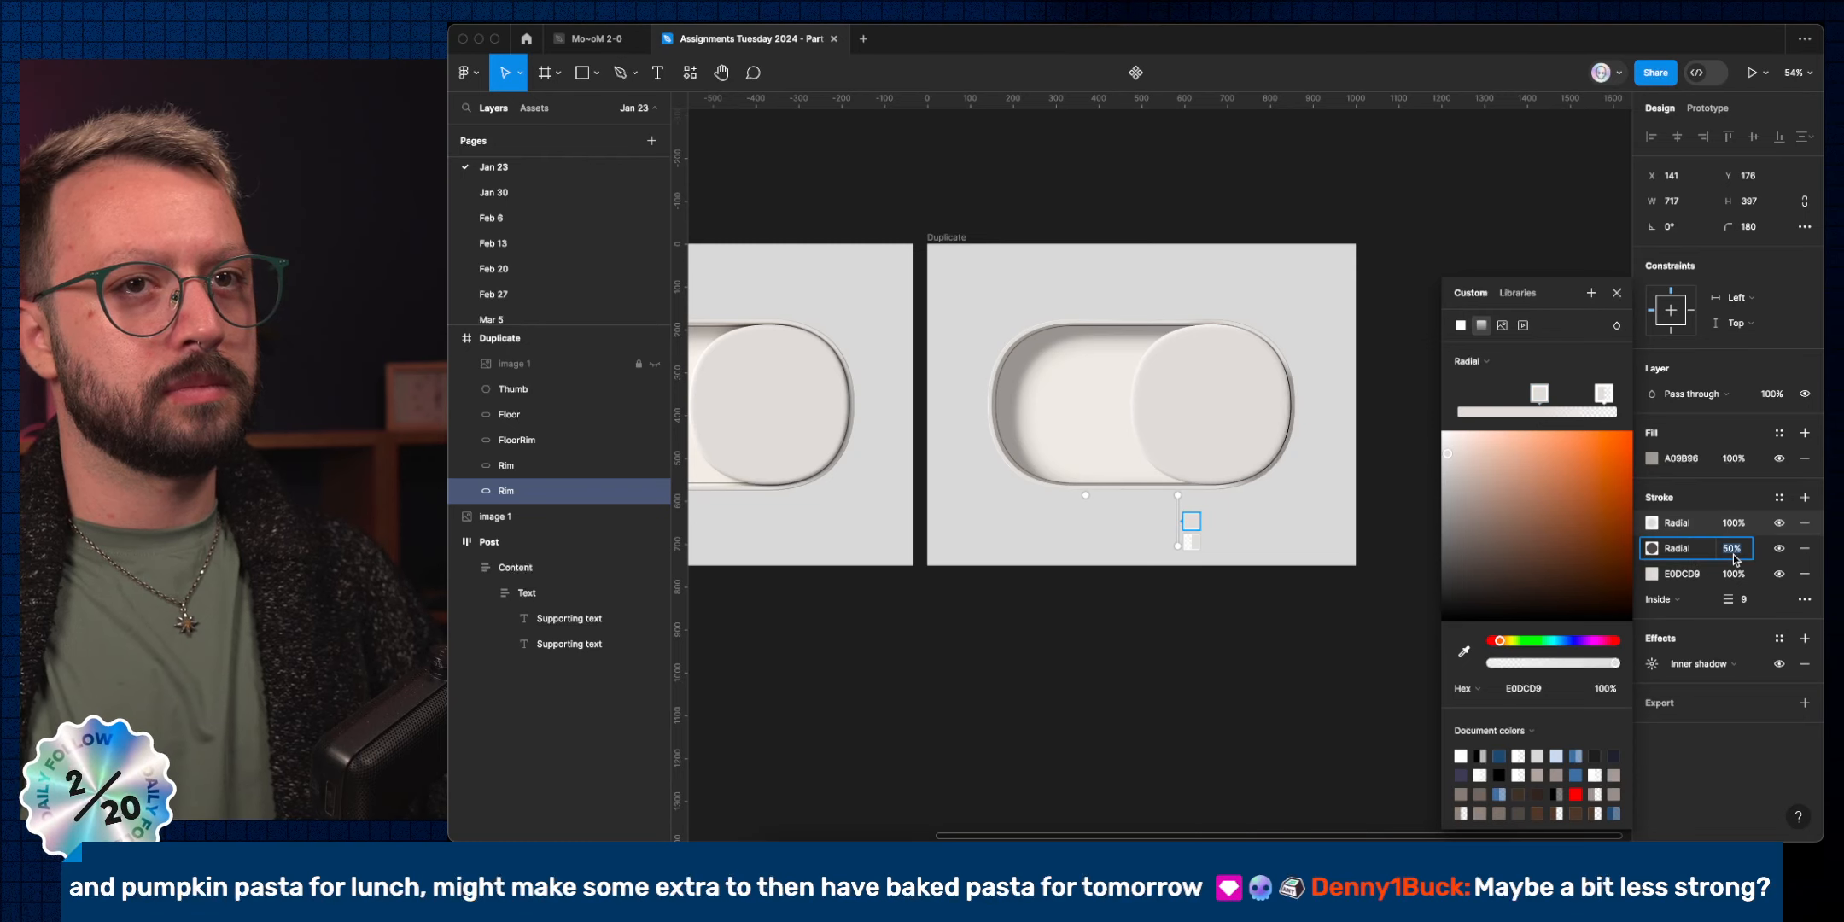
key("shift+Down")
key("shift+Down")
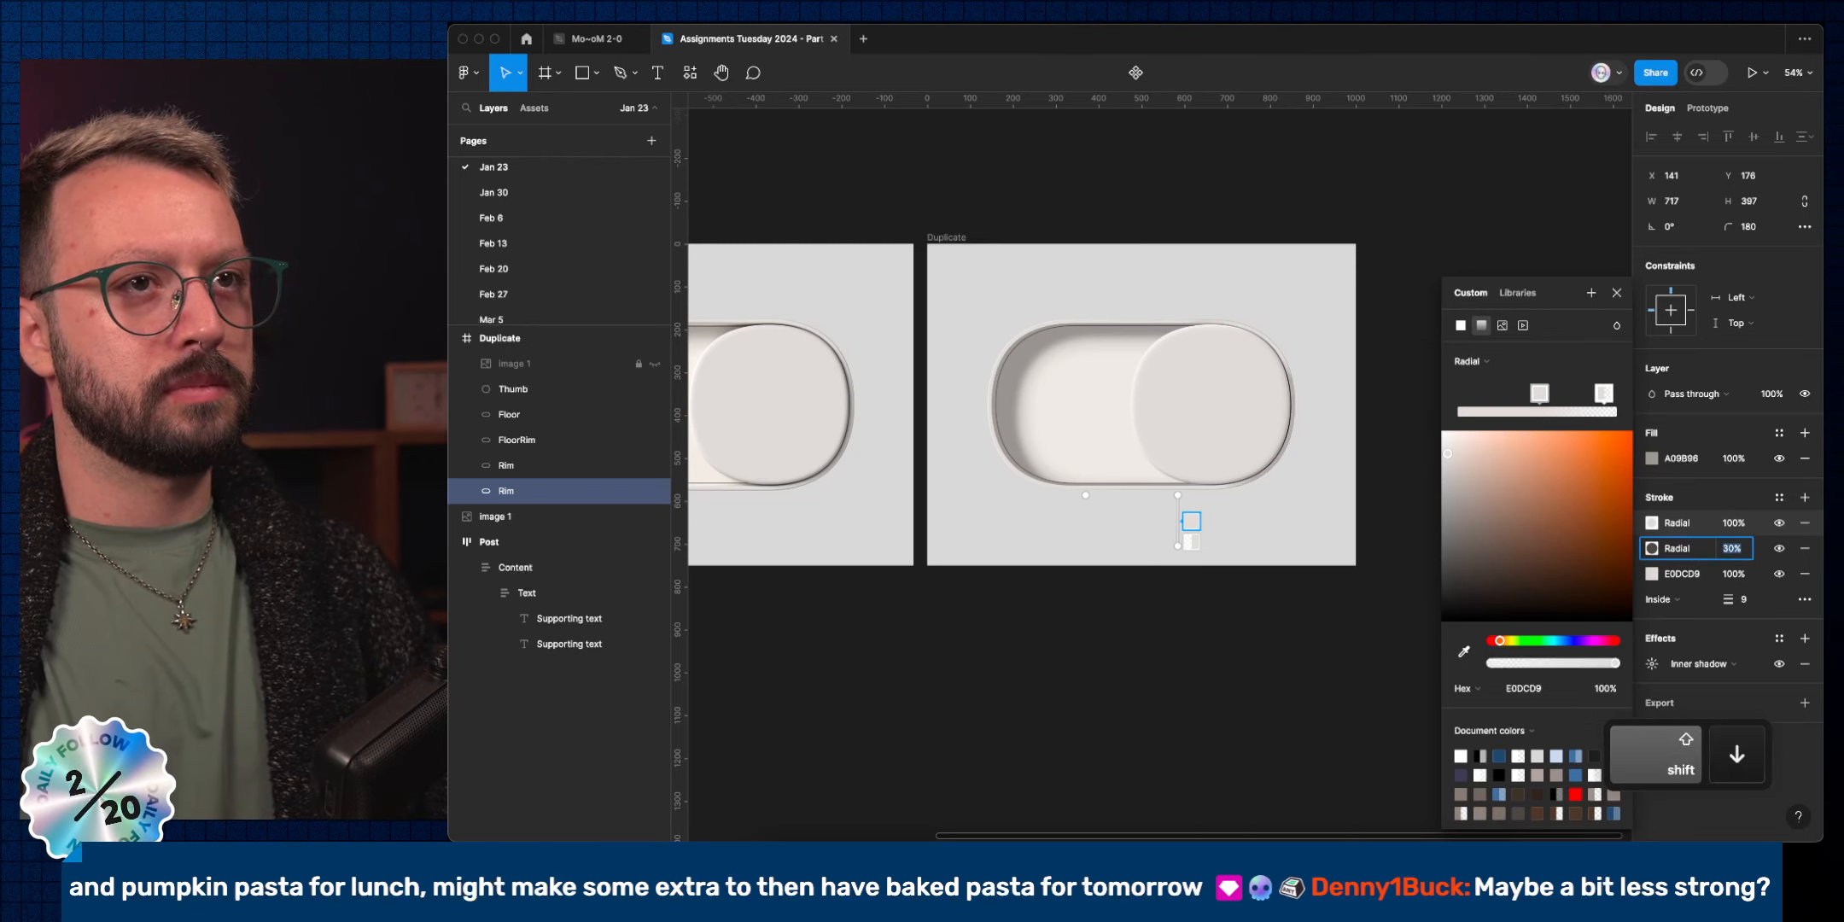
key("shift+Up")
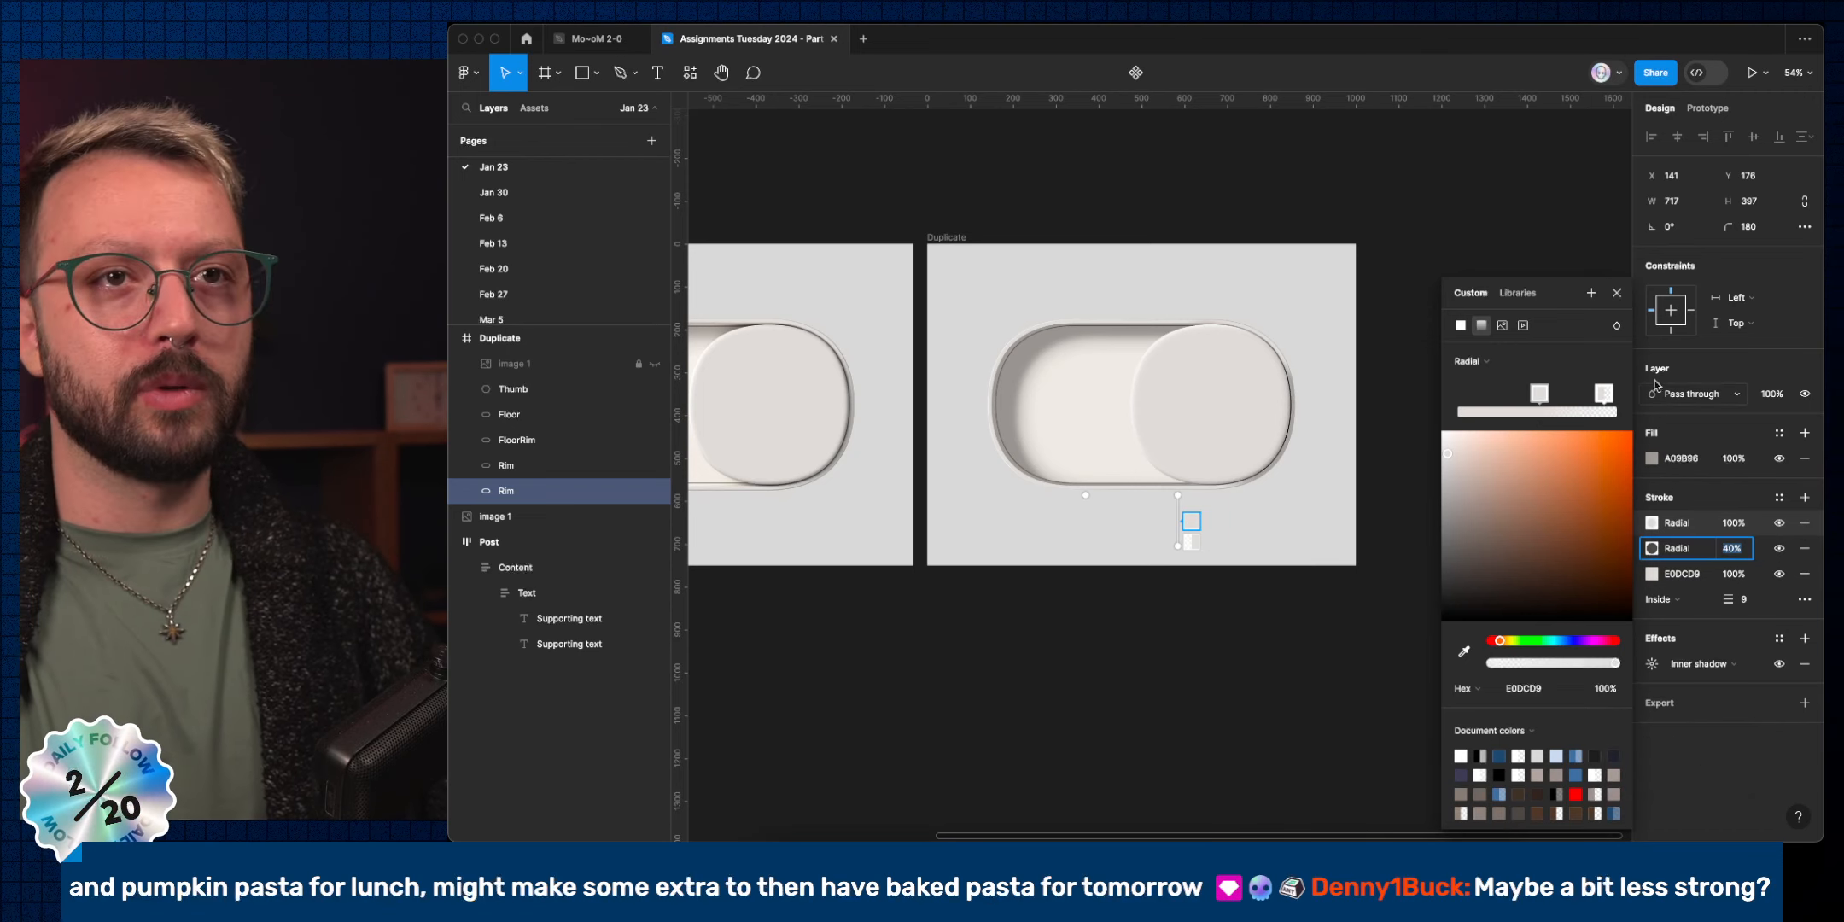
left_click(1616, 293)
Hide the interface and fit both toggle frames in view to compare them, then restore the UI.
scroll(915, 495, "up", 2)
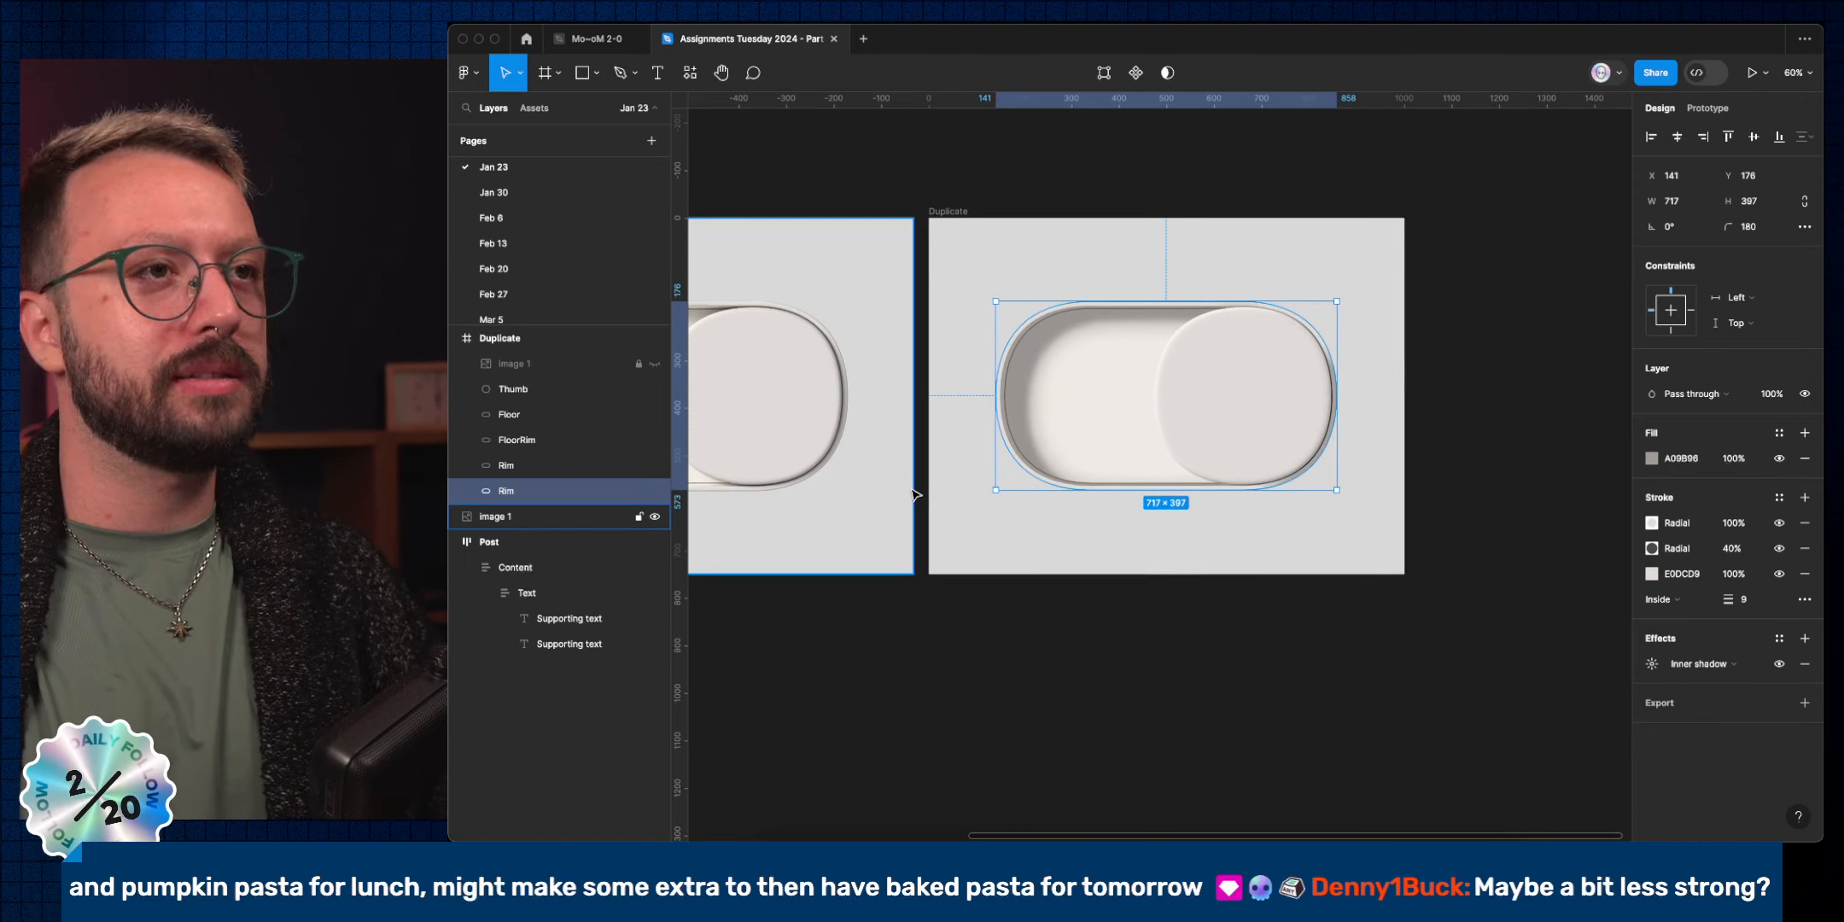
key("super+backslash")
left_click(728, 350)
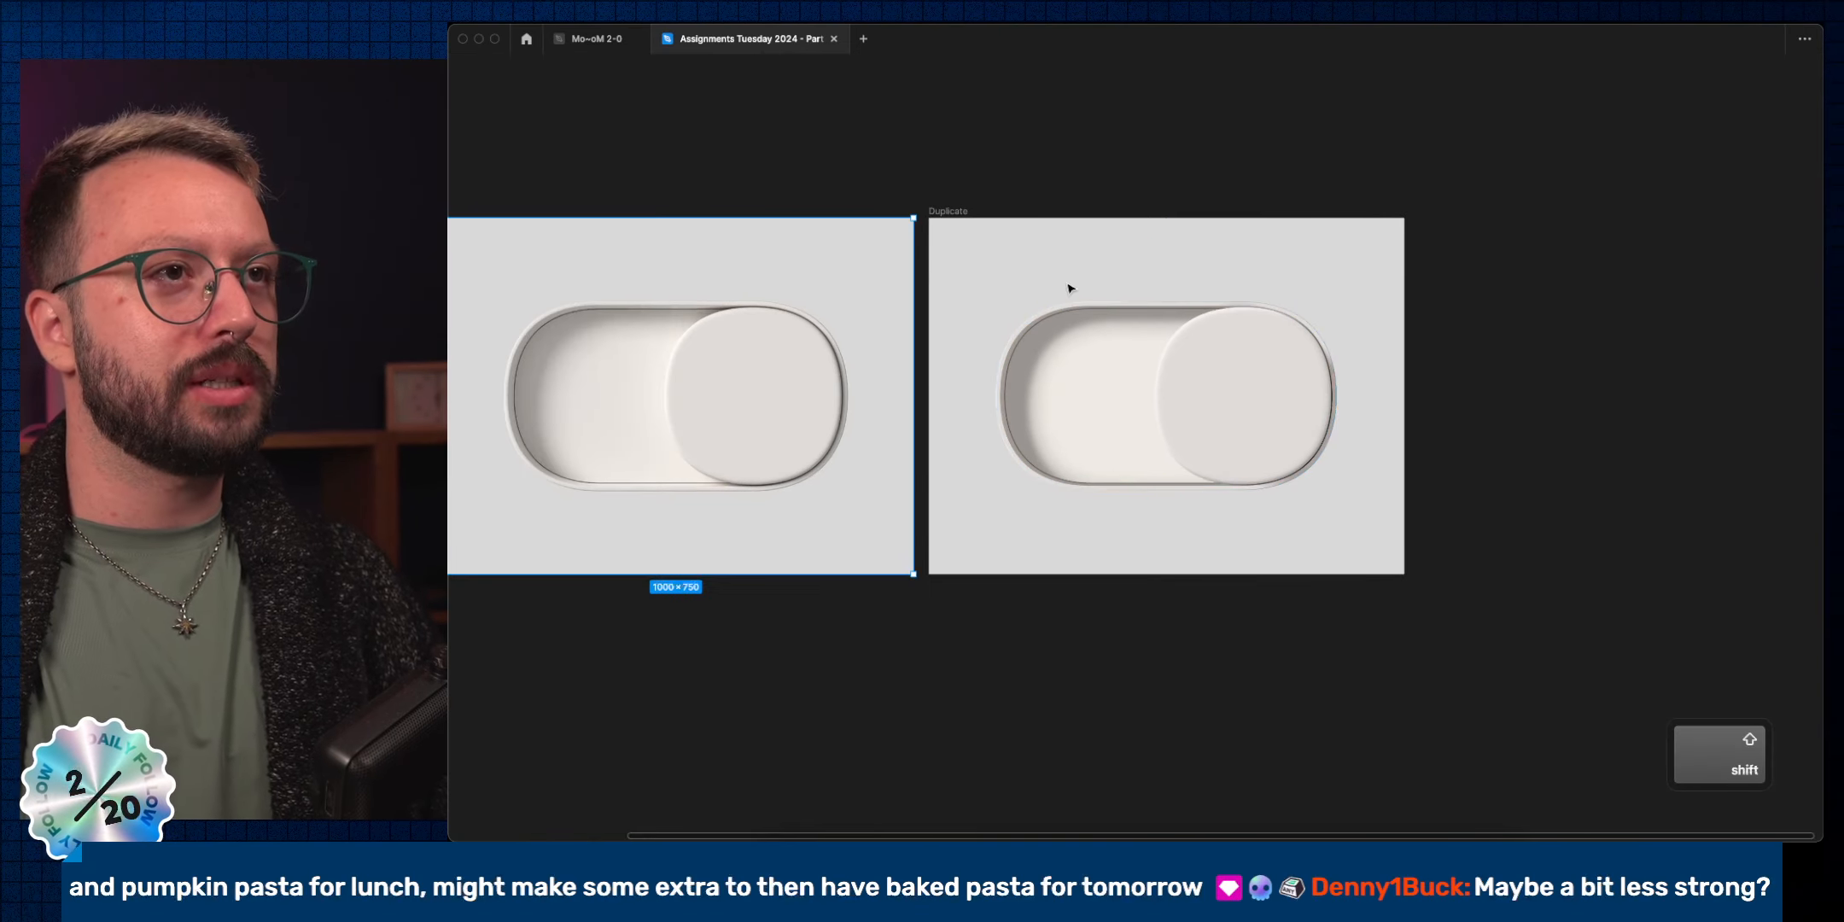
left_click(965, 211, "shift")
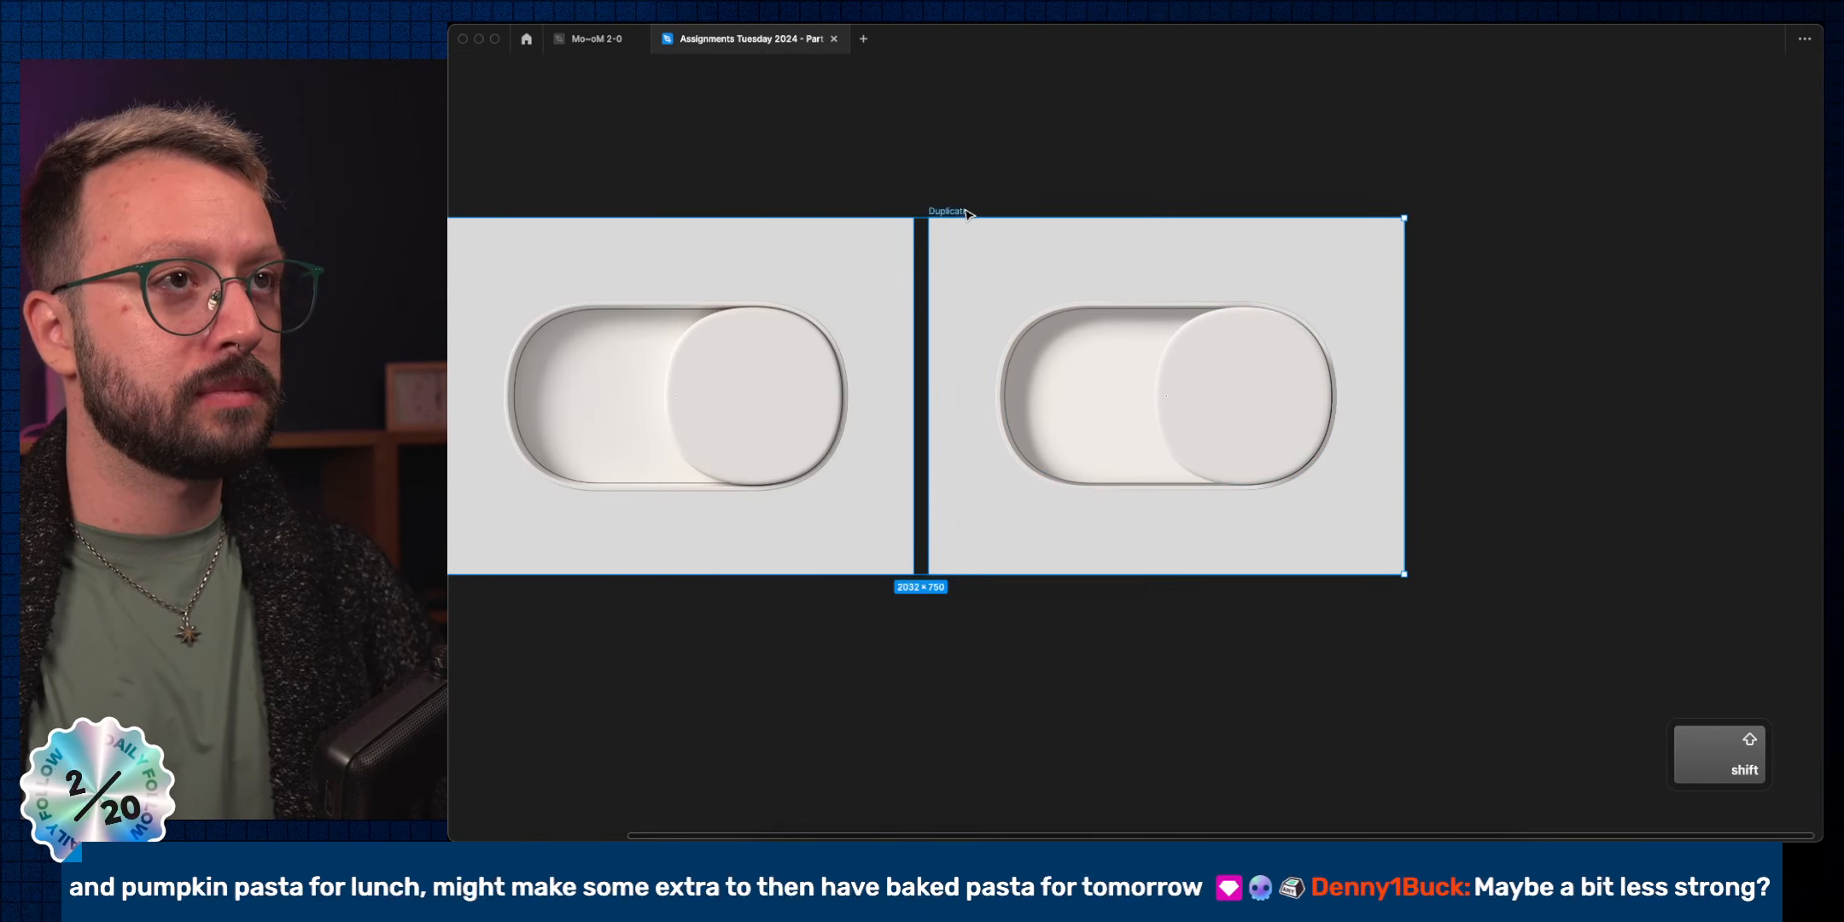
key("shift+2")
left_click(1101, 161)
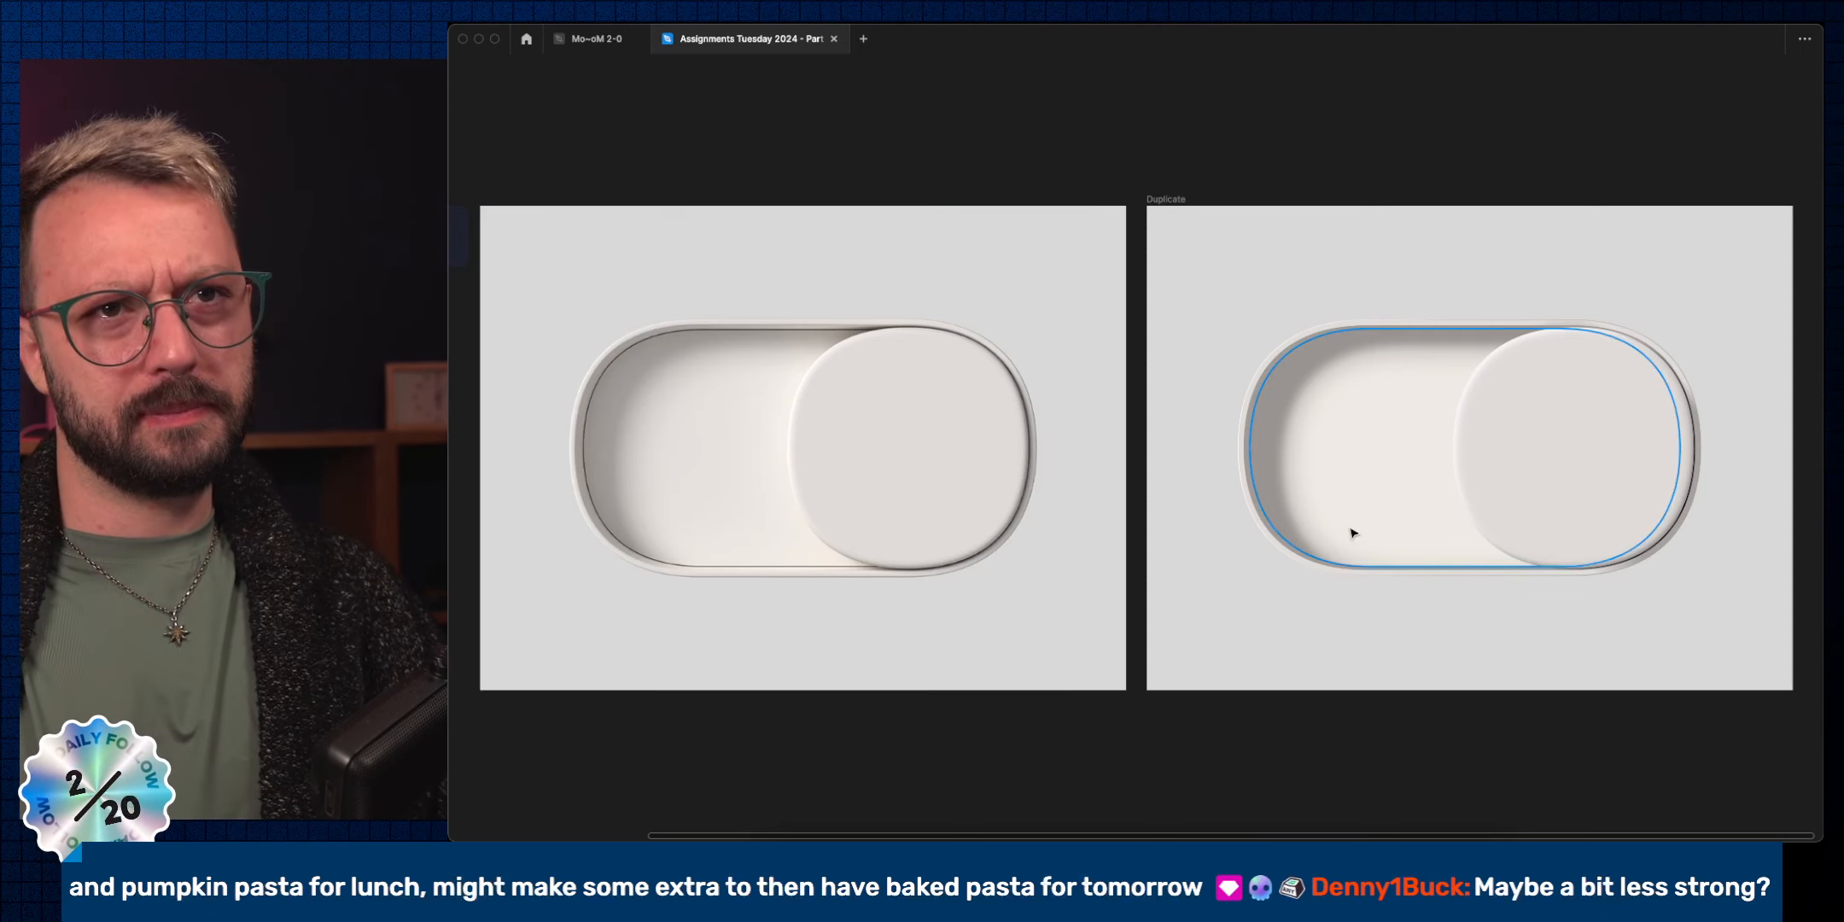
left_click(1637, 512, "super")
left_click(1398, 575, "super")
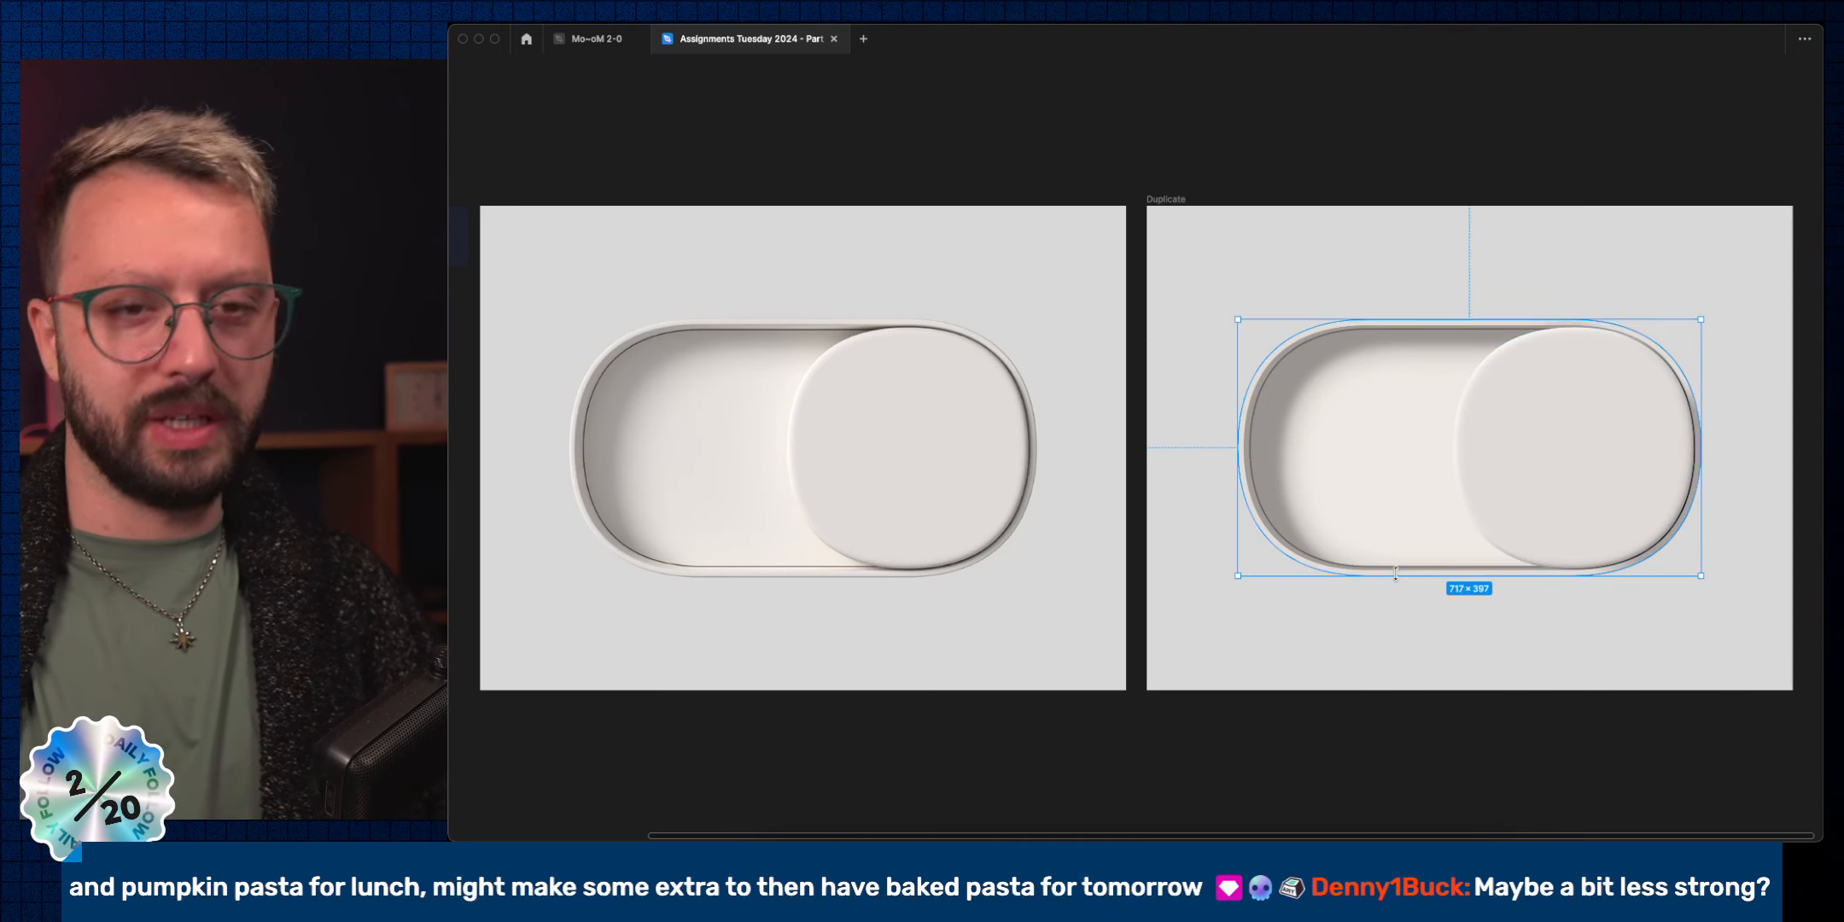
key("super+backslash")
scroll(1388, 566, "right", 3)
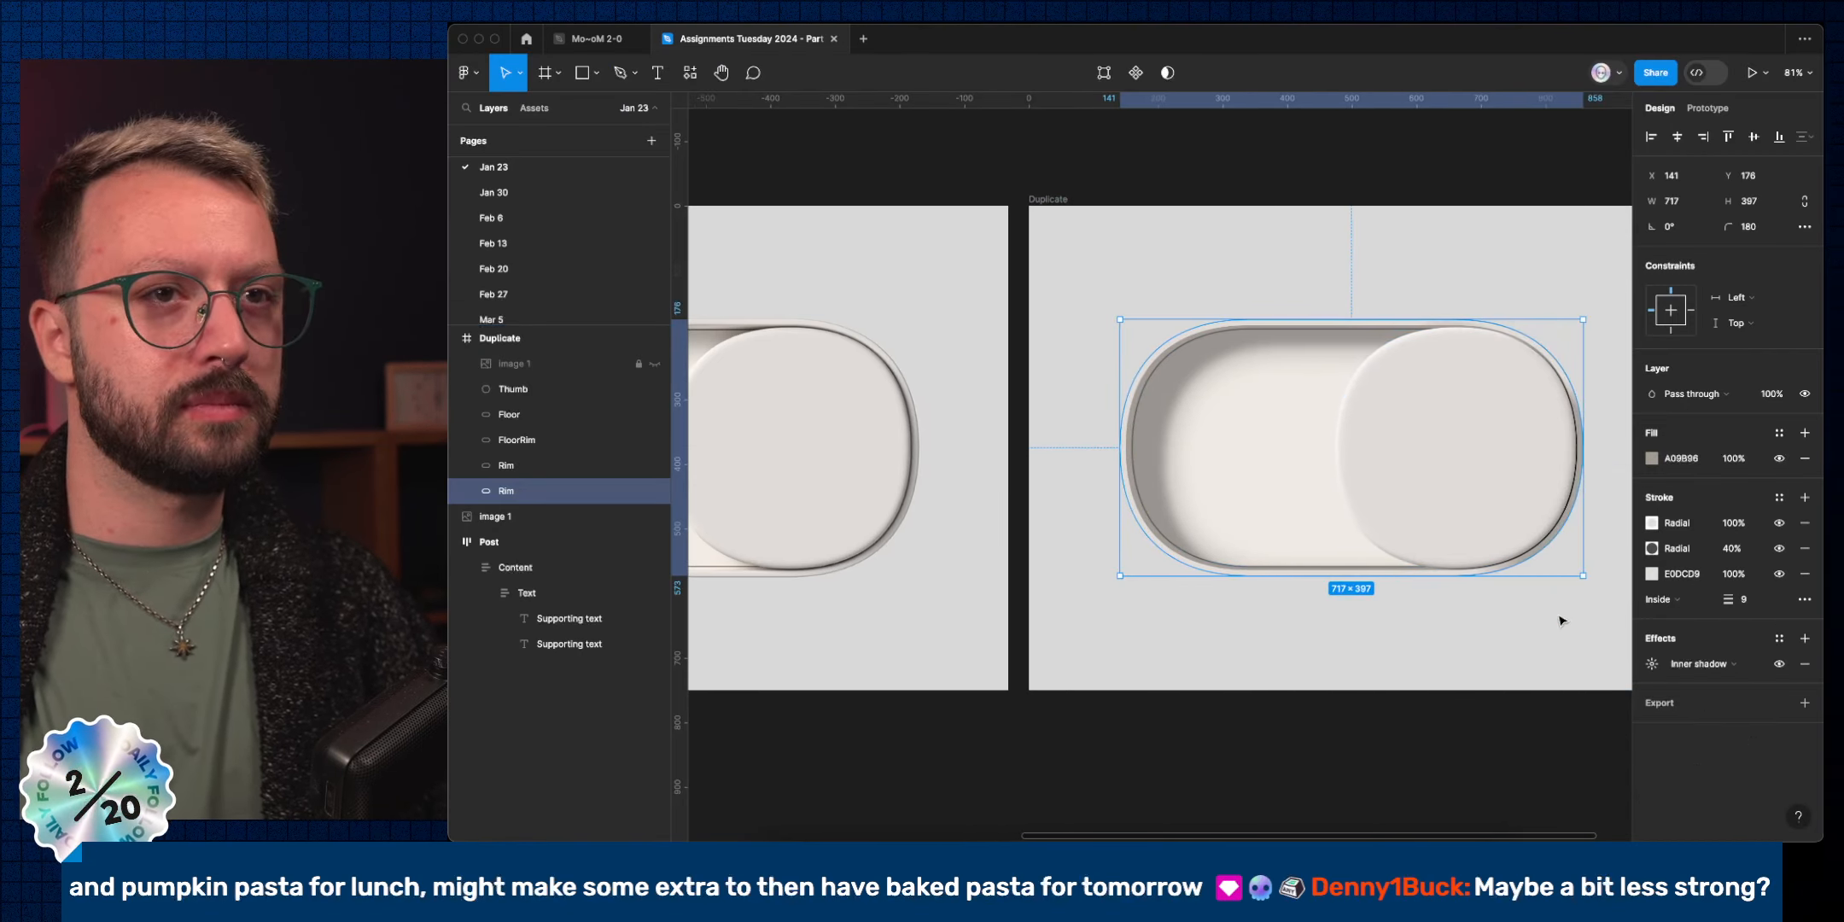
Slide the left stop of the second rim stroke's gradient further left and compare with the top stroke hidden.
left_click(1651, 548)
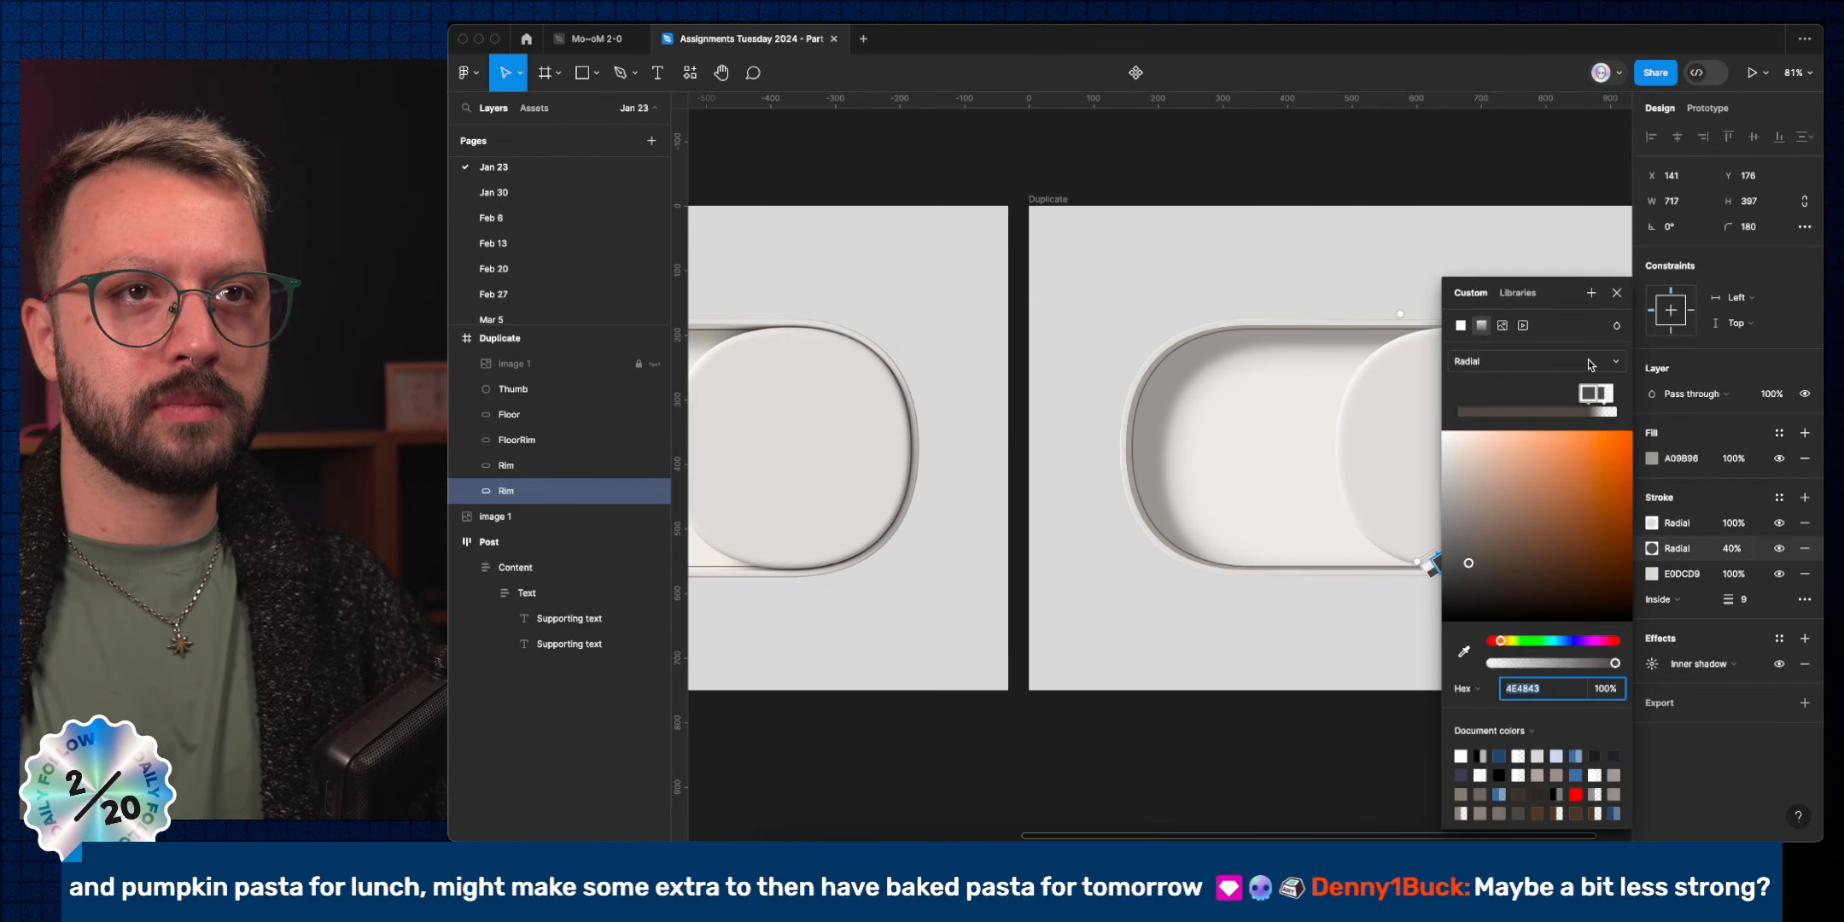
left_click(1589, 392)
scroll(1357, 486, "right", 6)
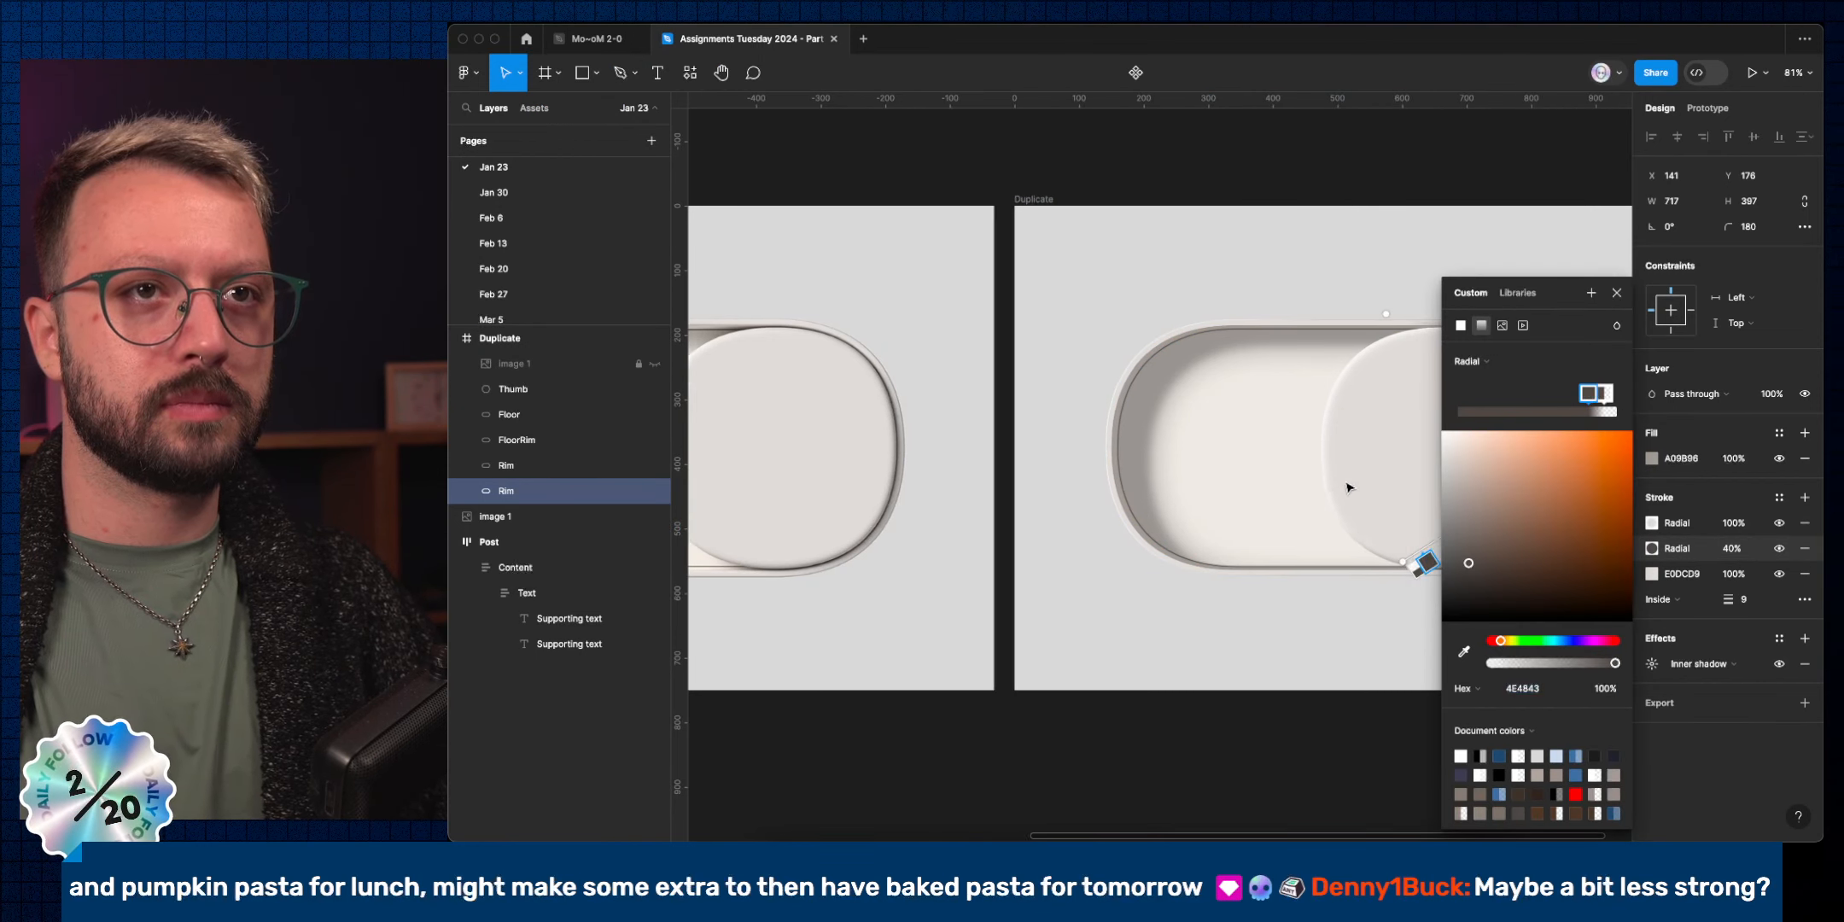
left_click_drag(1589, 400, 1561, 409)
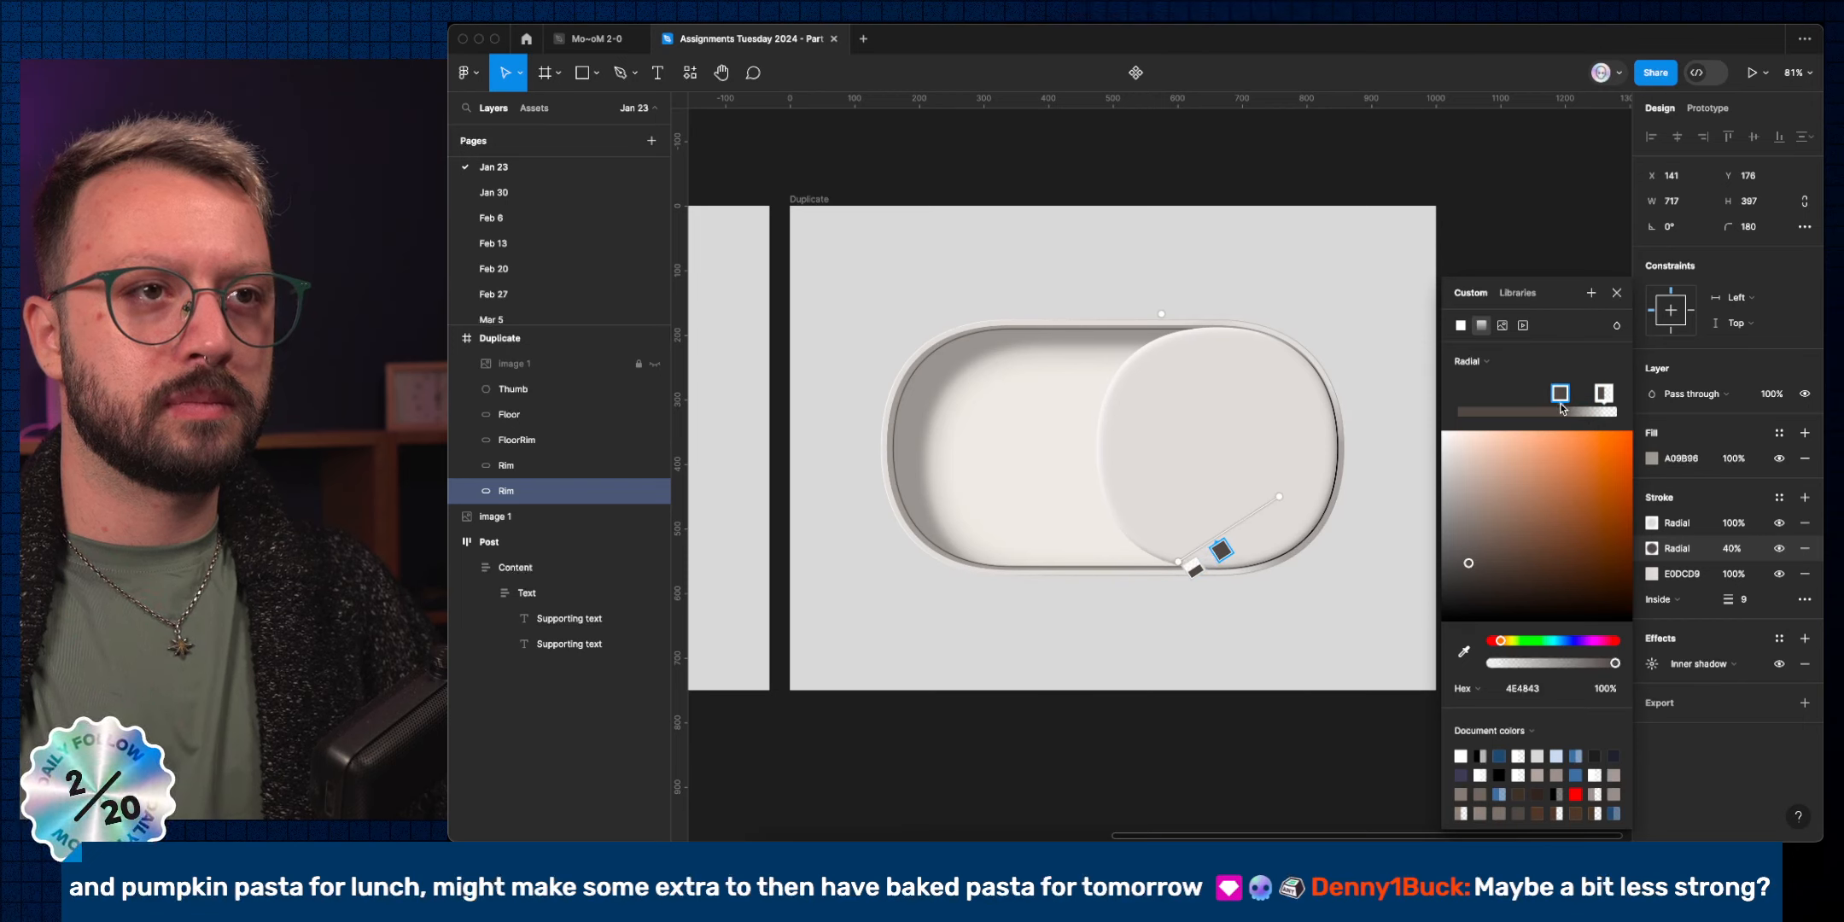
left_click(1616, 293)
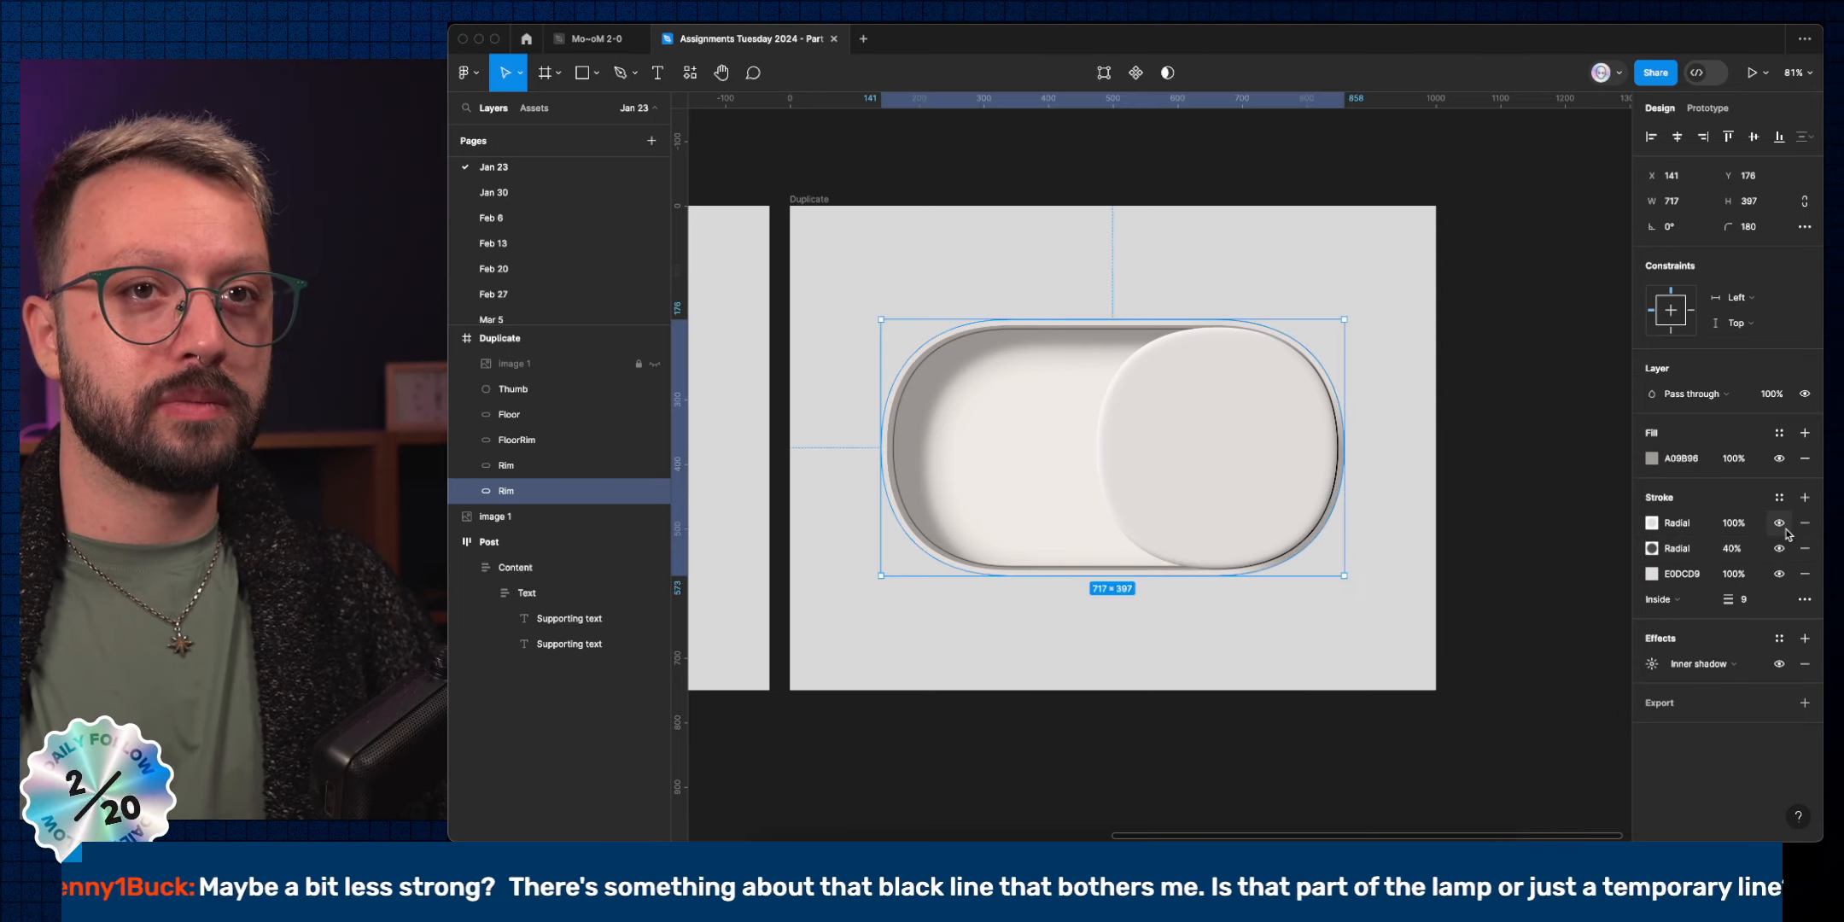
left_click(1786, 529)
left_click(1785, 530)
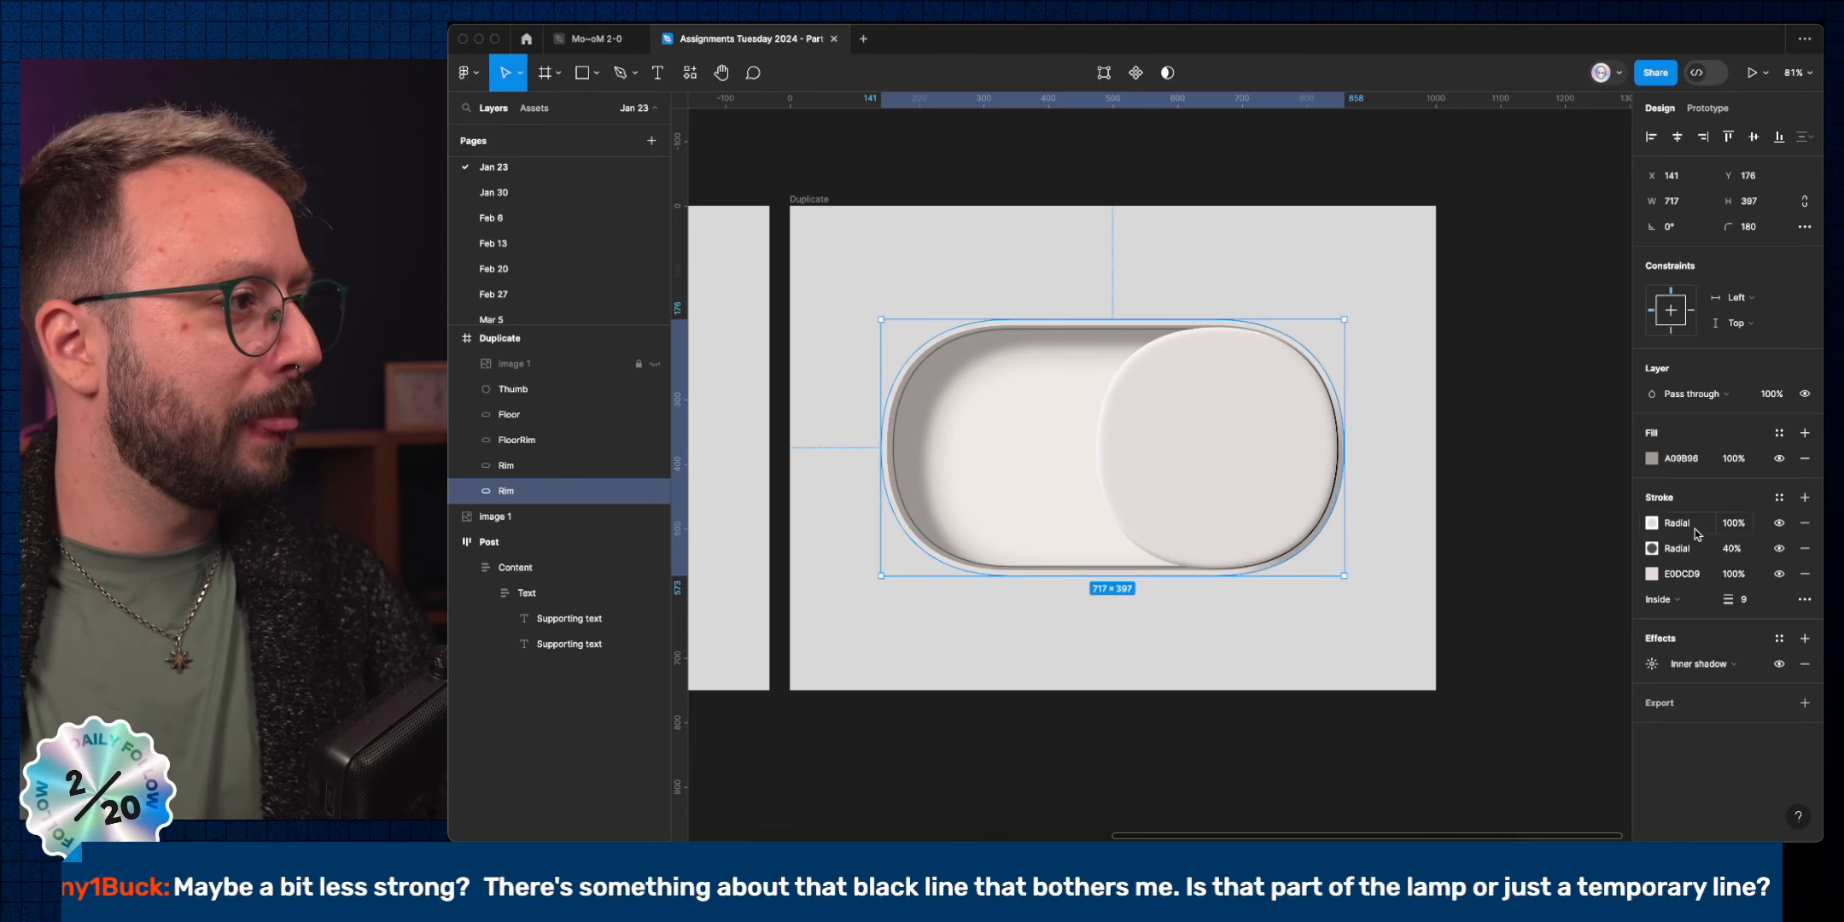
left_click(1159, 677)
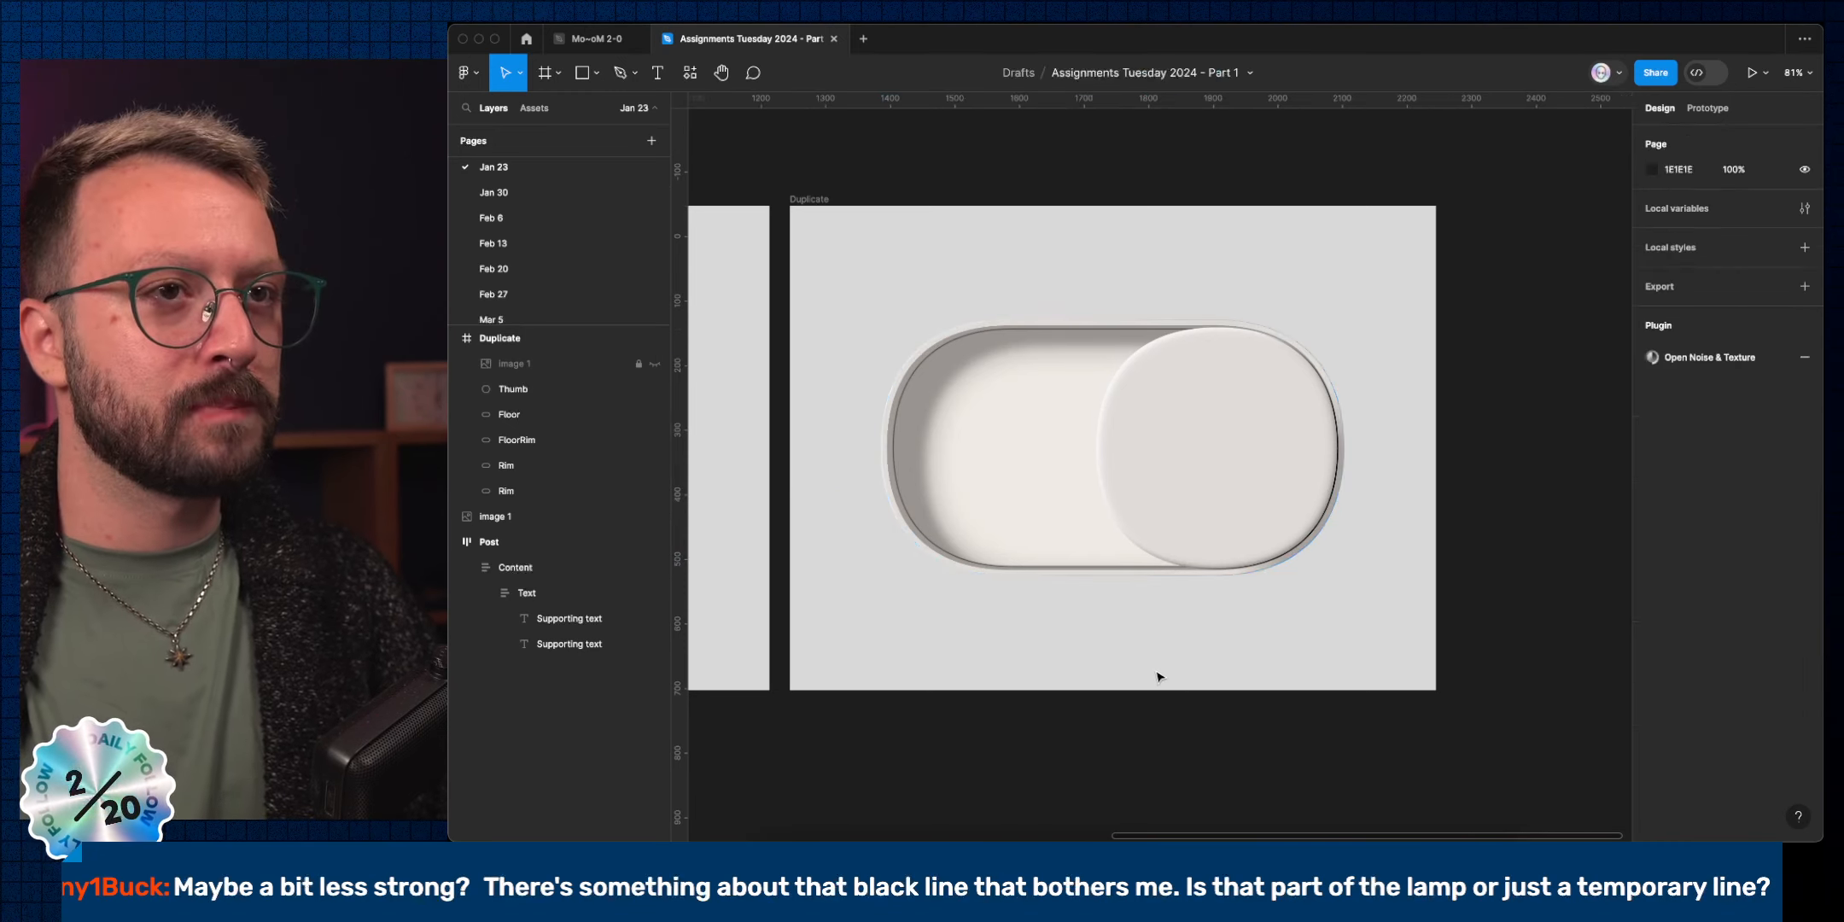
Set the Thumb's linear gradient stroke to 50% opacity and view the toggle deselected.
left_click(1335, 479)
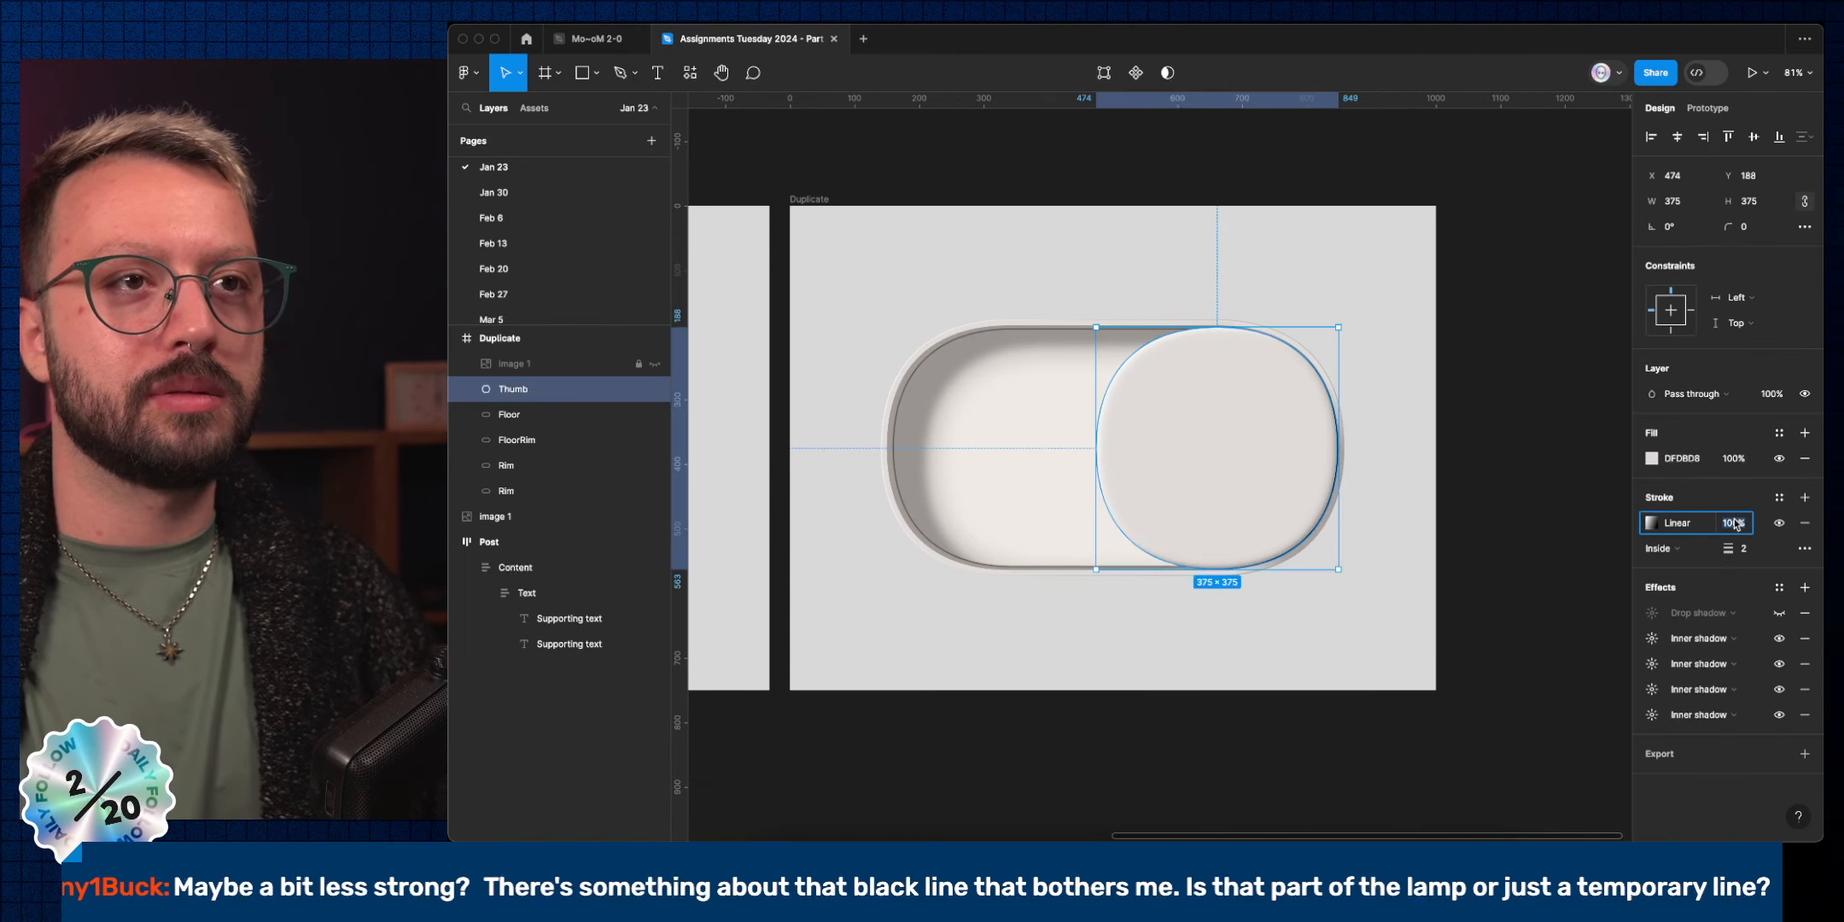
key("shift+Down")
key("shift+Down")
key("shift+Down")
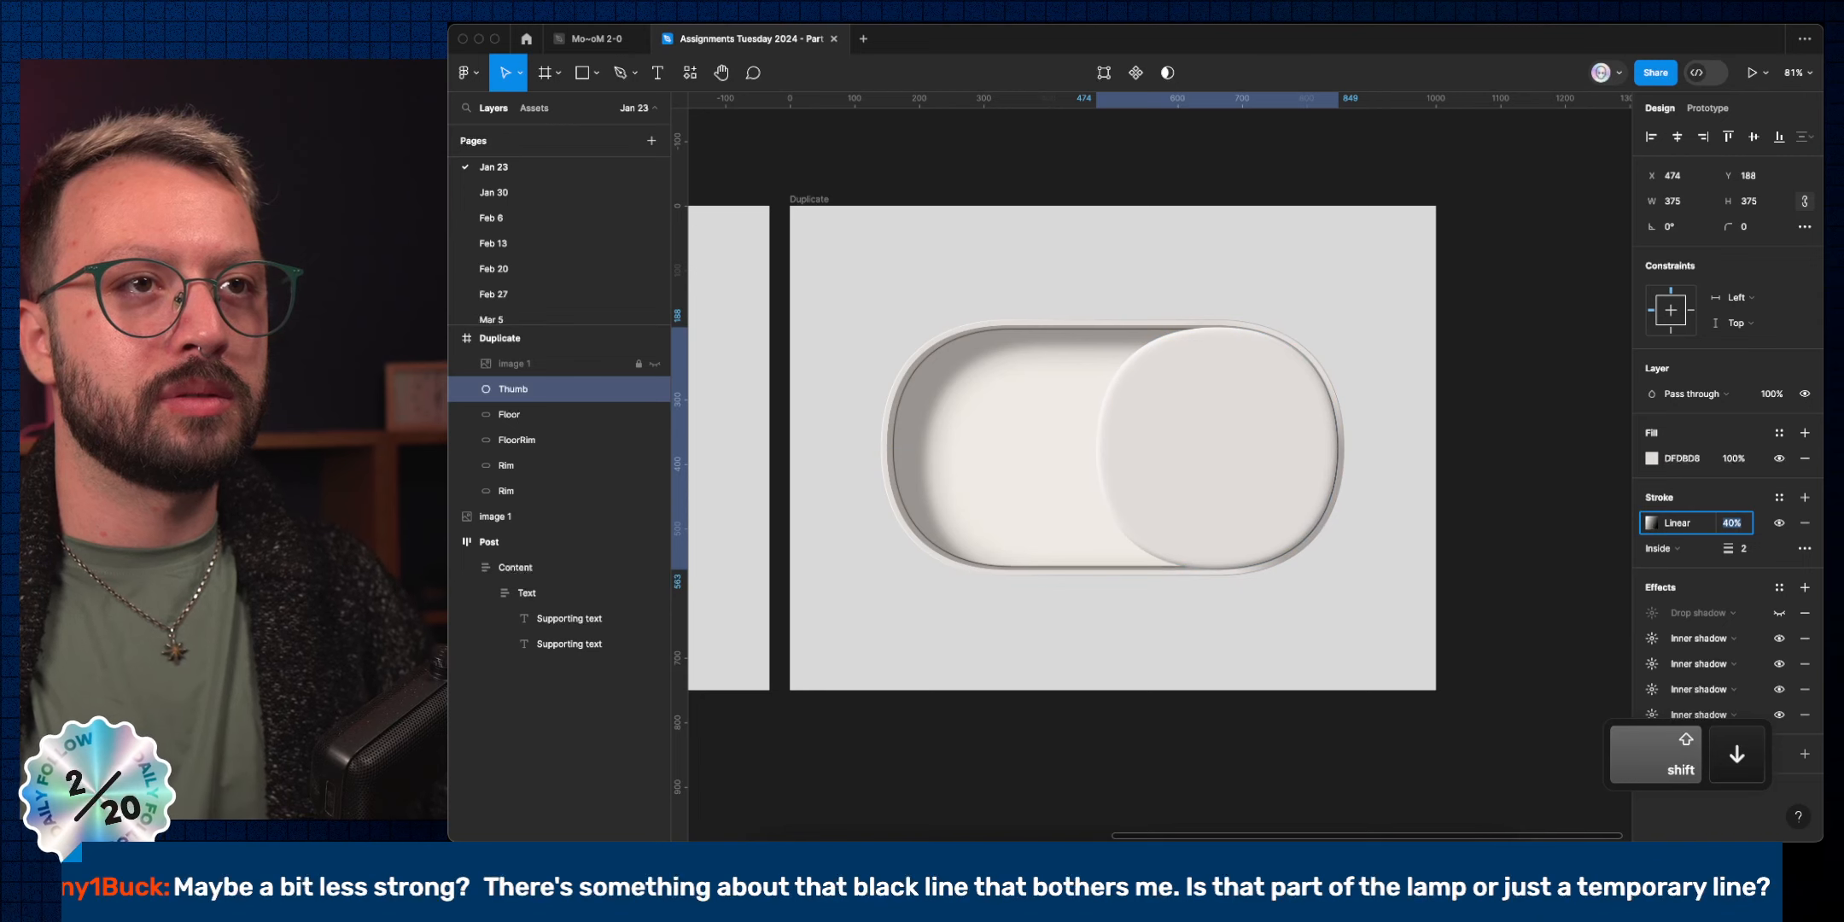
scroll(1399, 539, "down", 5)
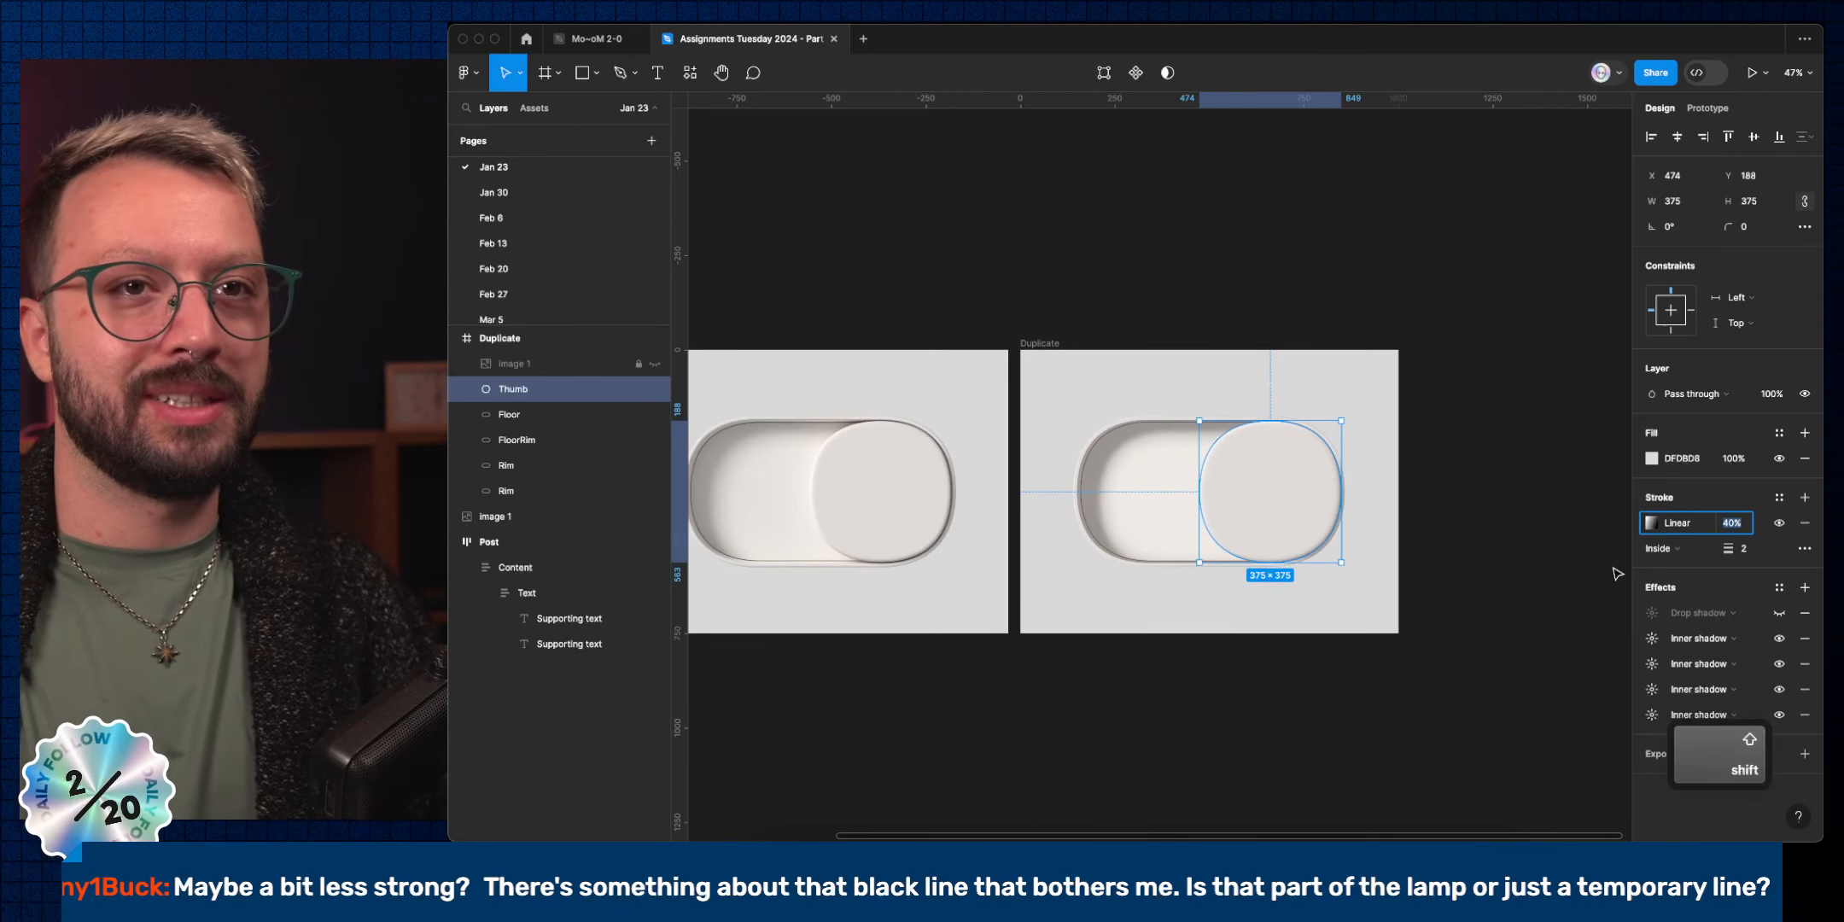
key("shift+Up")
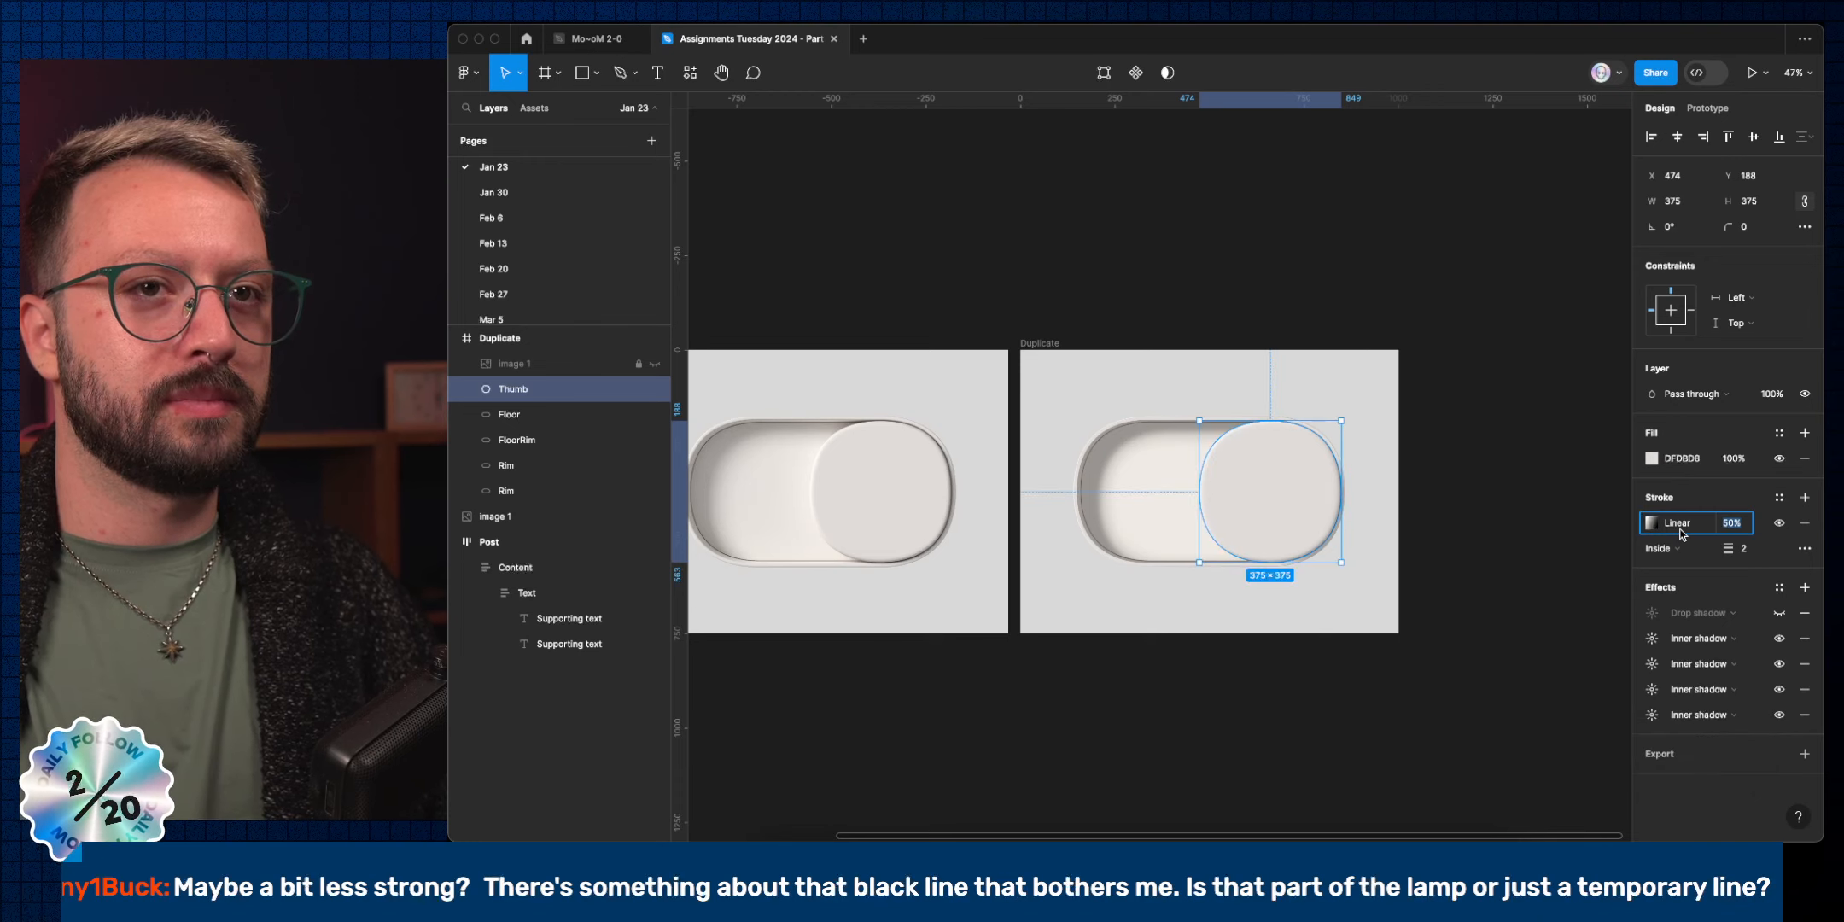
left_click(1451, 719)
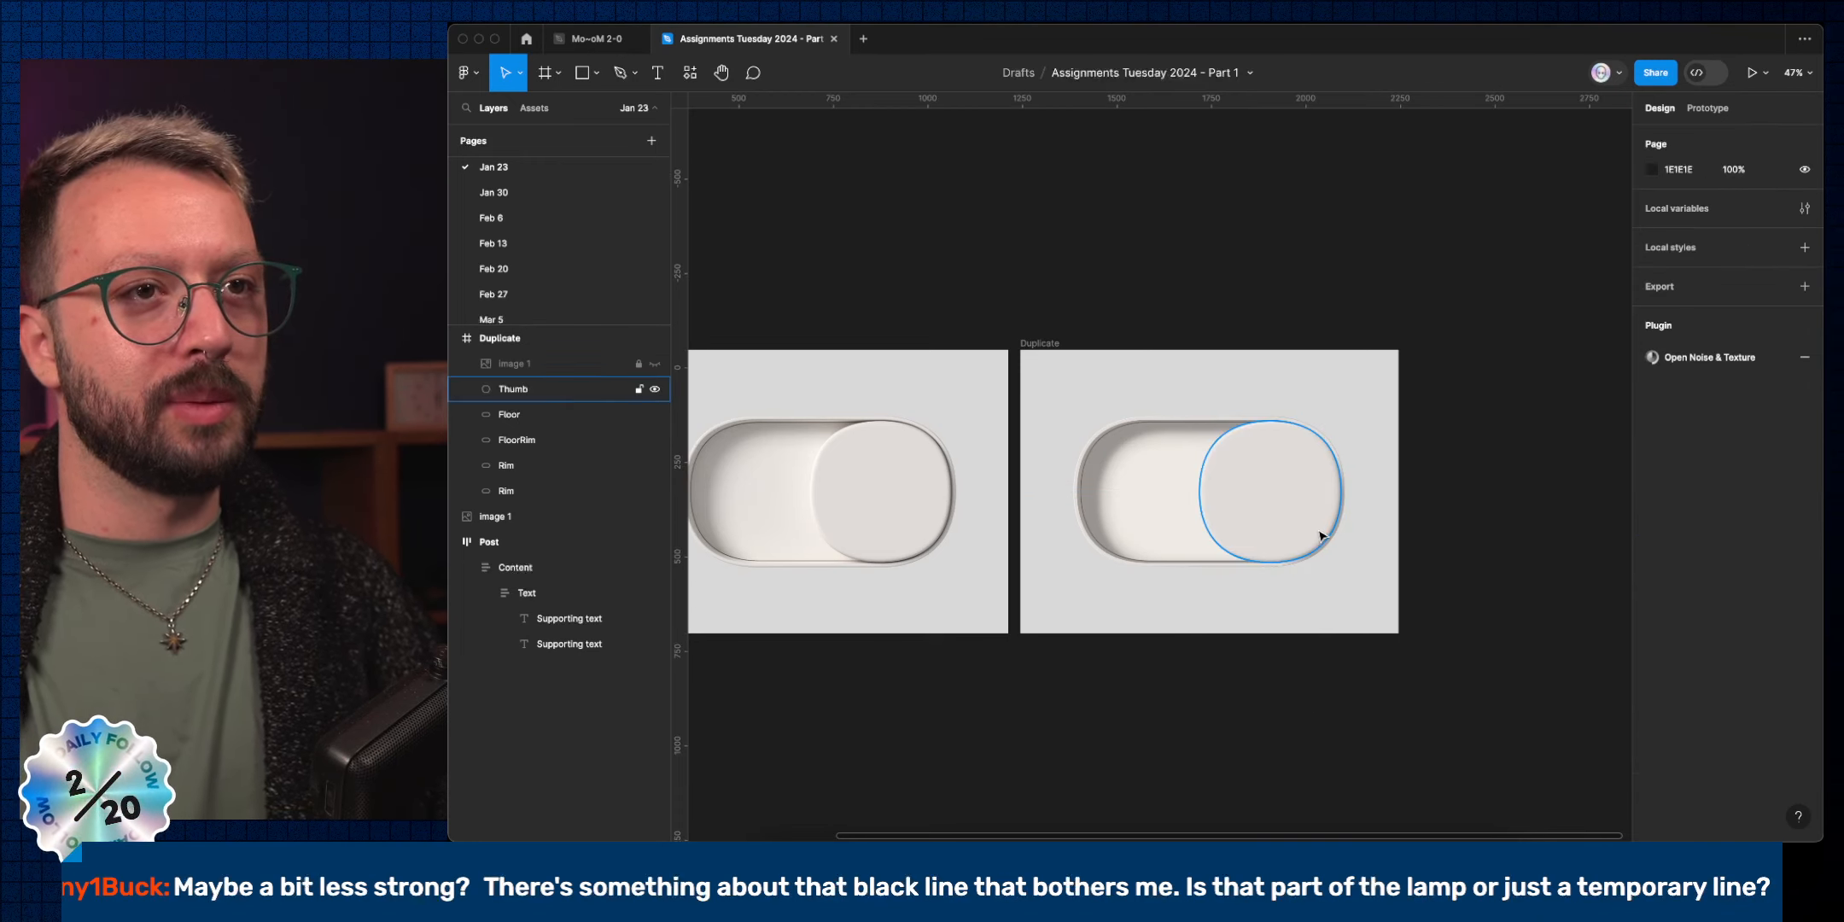
scroll(939, 522, "up", 5)
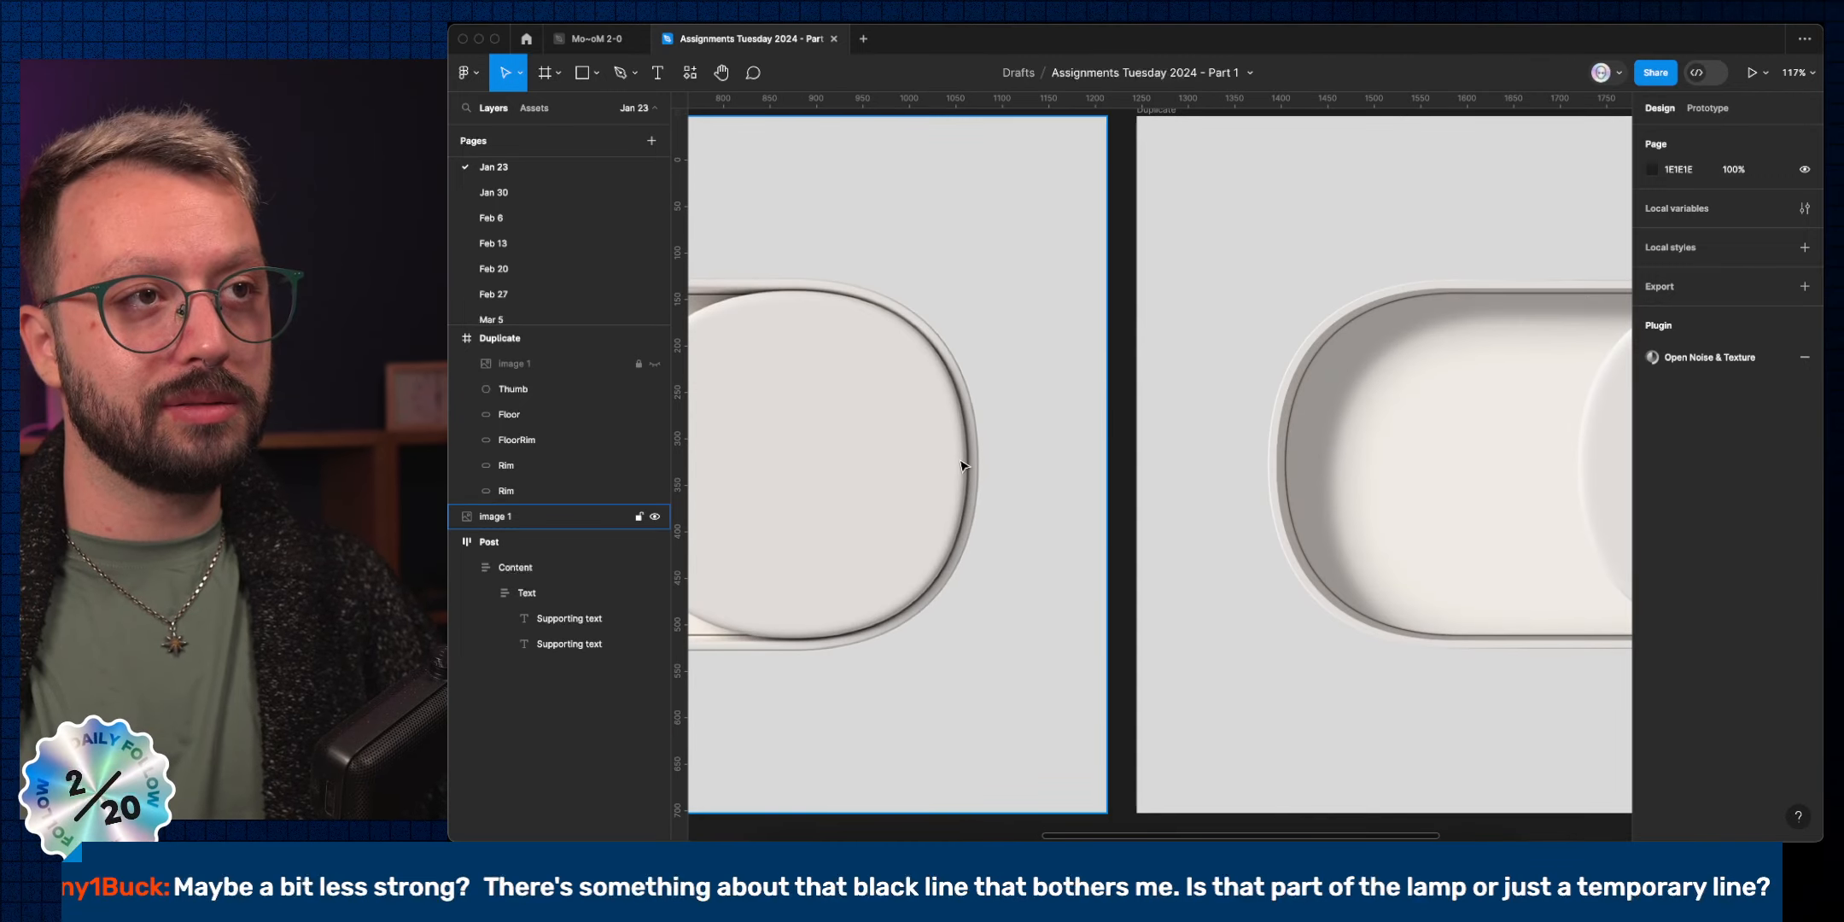
scroll(954, 461, "down", 3)
scroll(955, 461, "right", 3)
scroll(1302, 459, "left", 1)
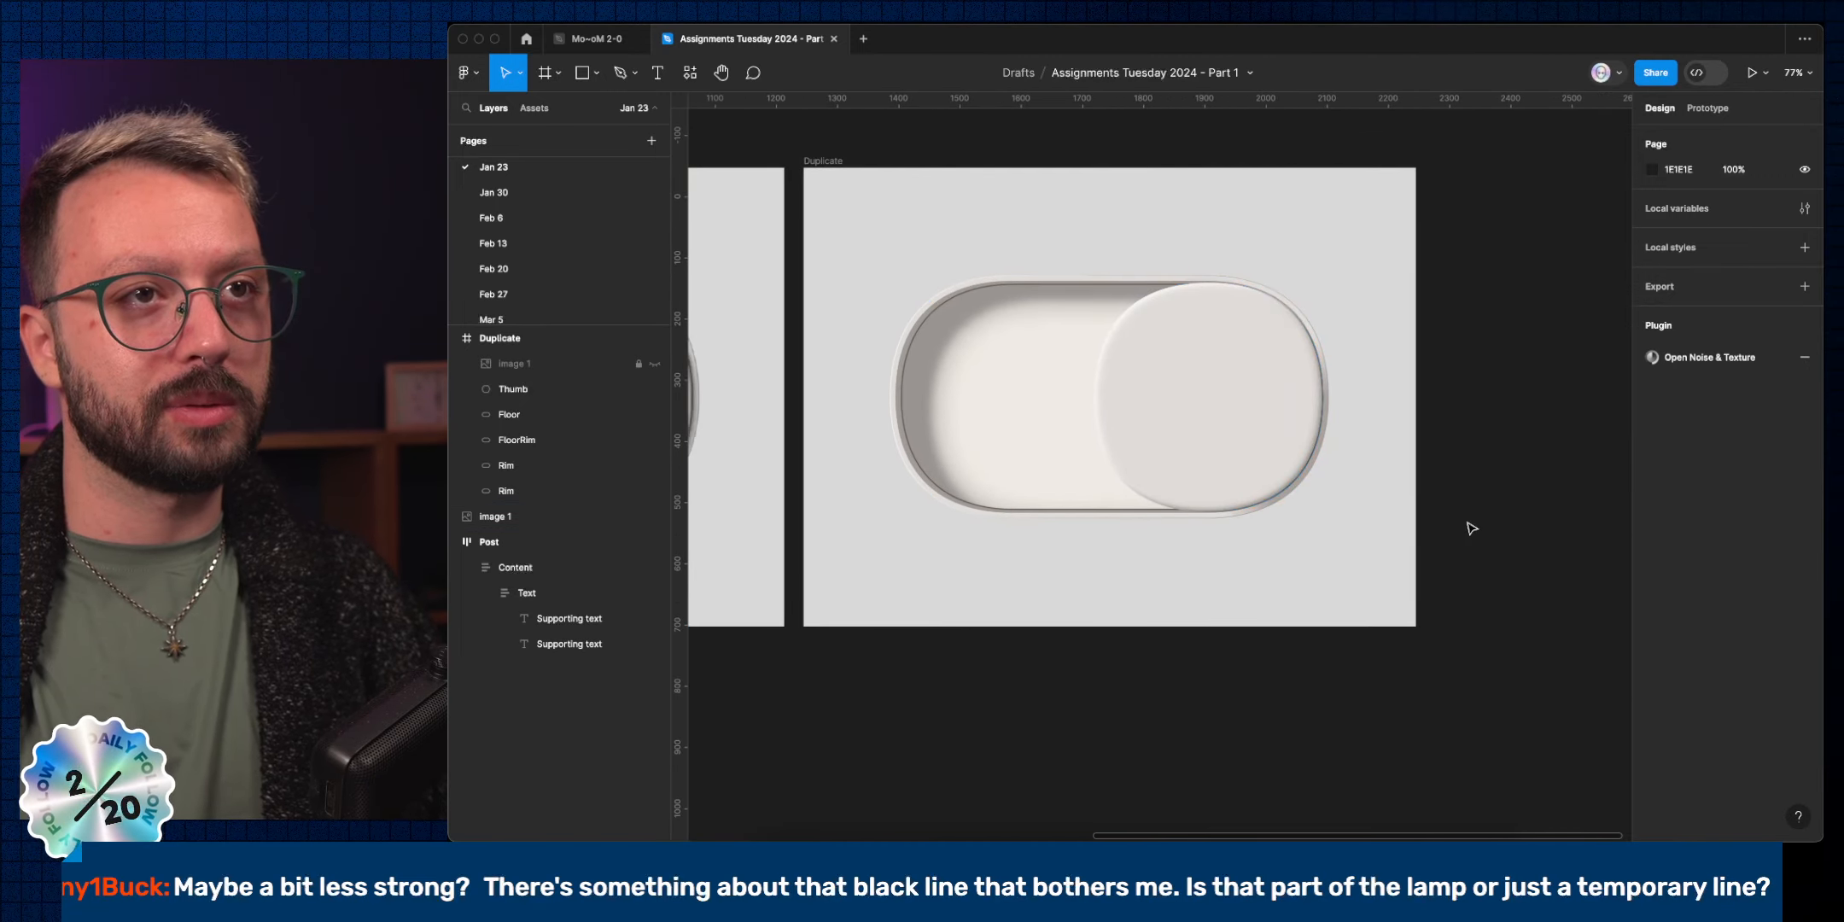
scroll(1472, 527, "left", 3)
scroll(1472, 527, "up", 1)
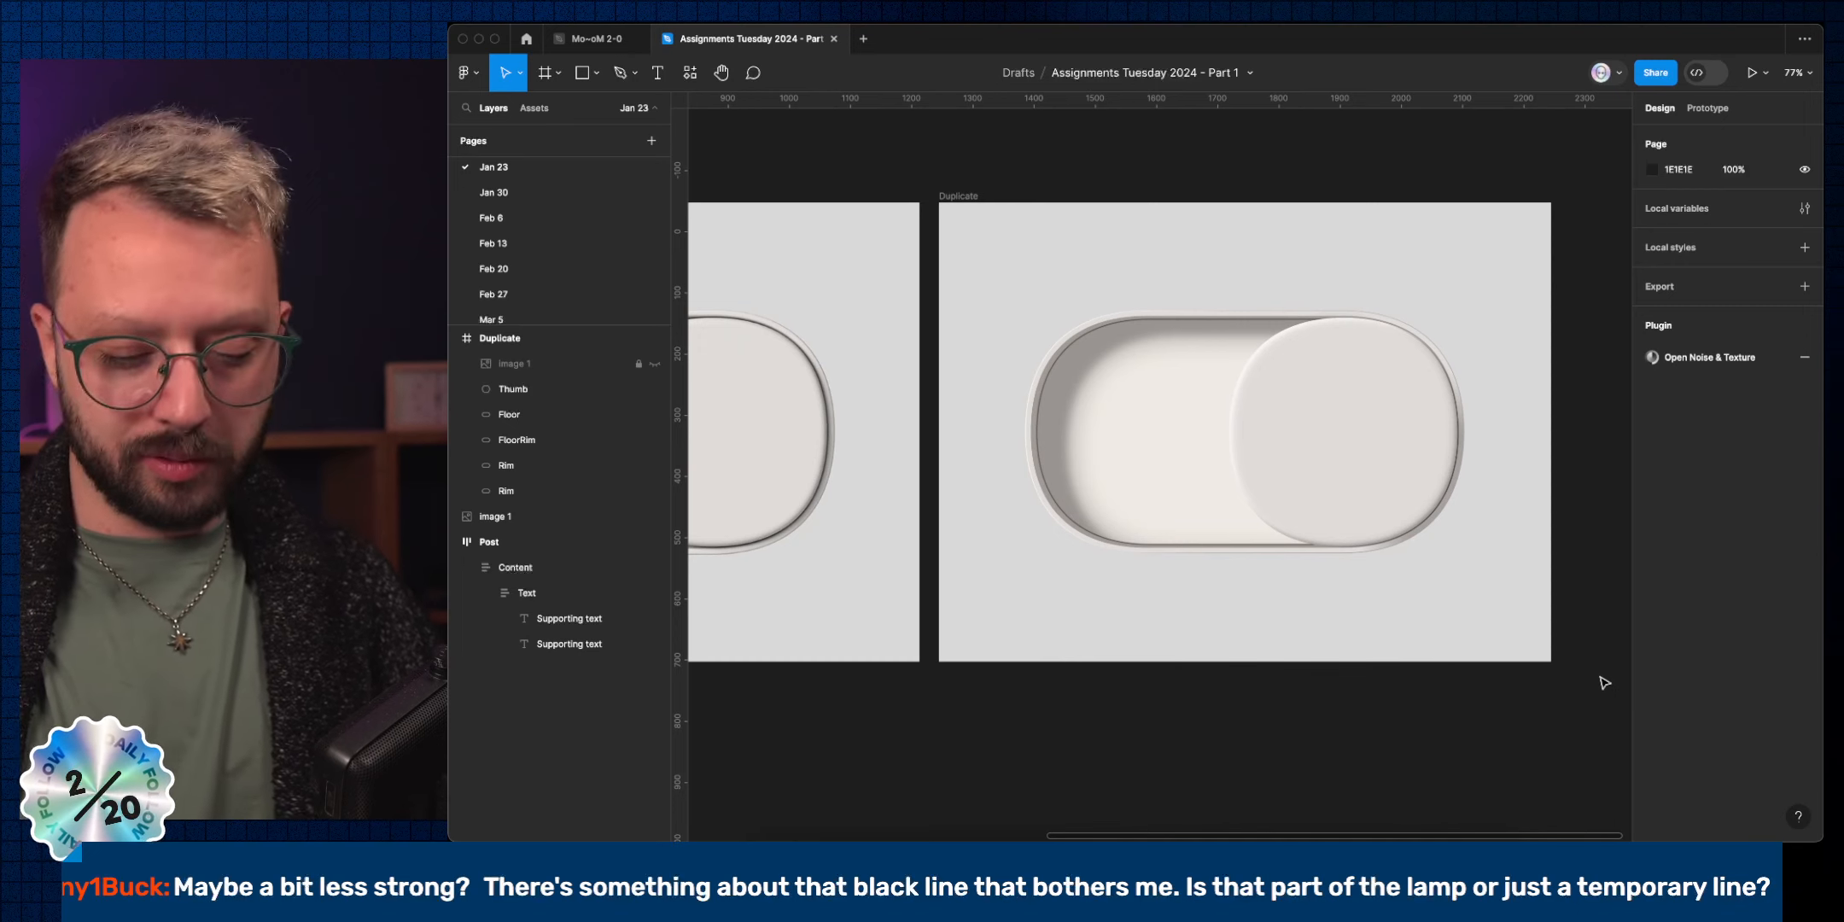
key("super+backslash")
left_click(858, 546)
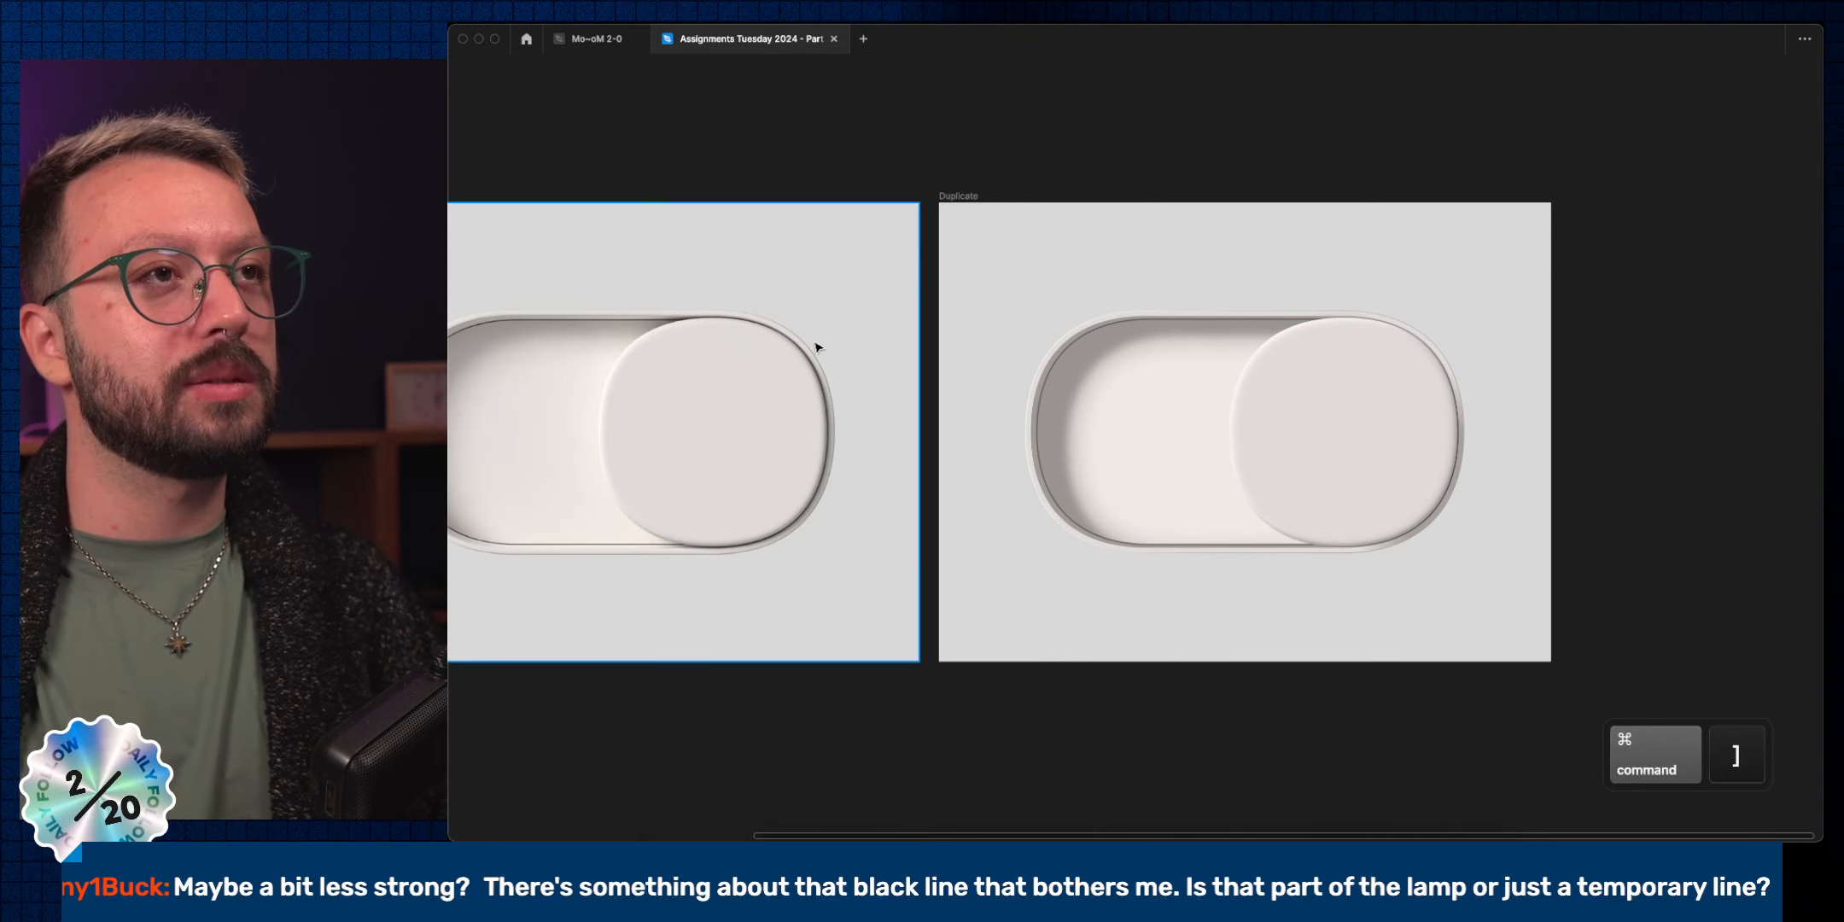
left_click(944, 209, "shift")
key("shift+2")
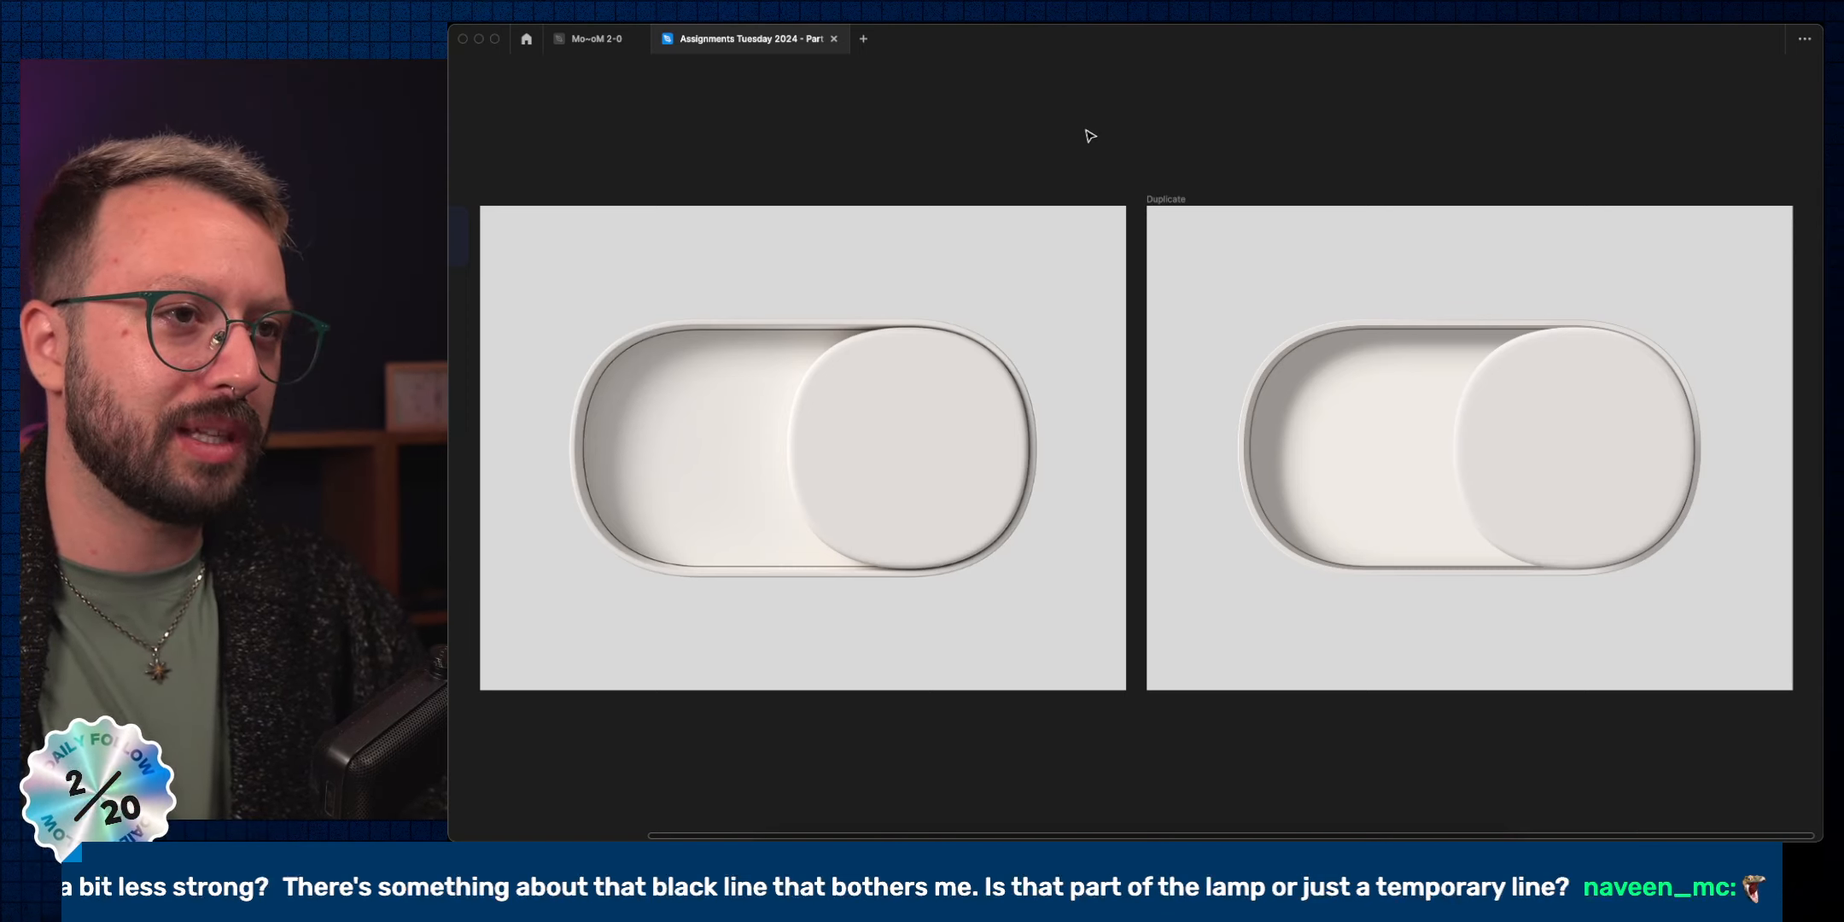
left_click(1473, 570)
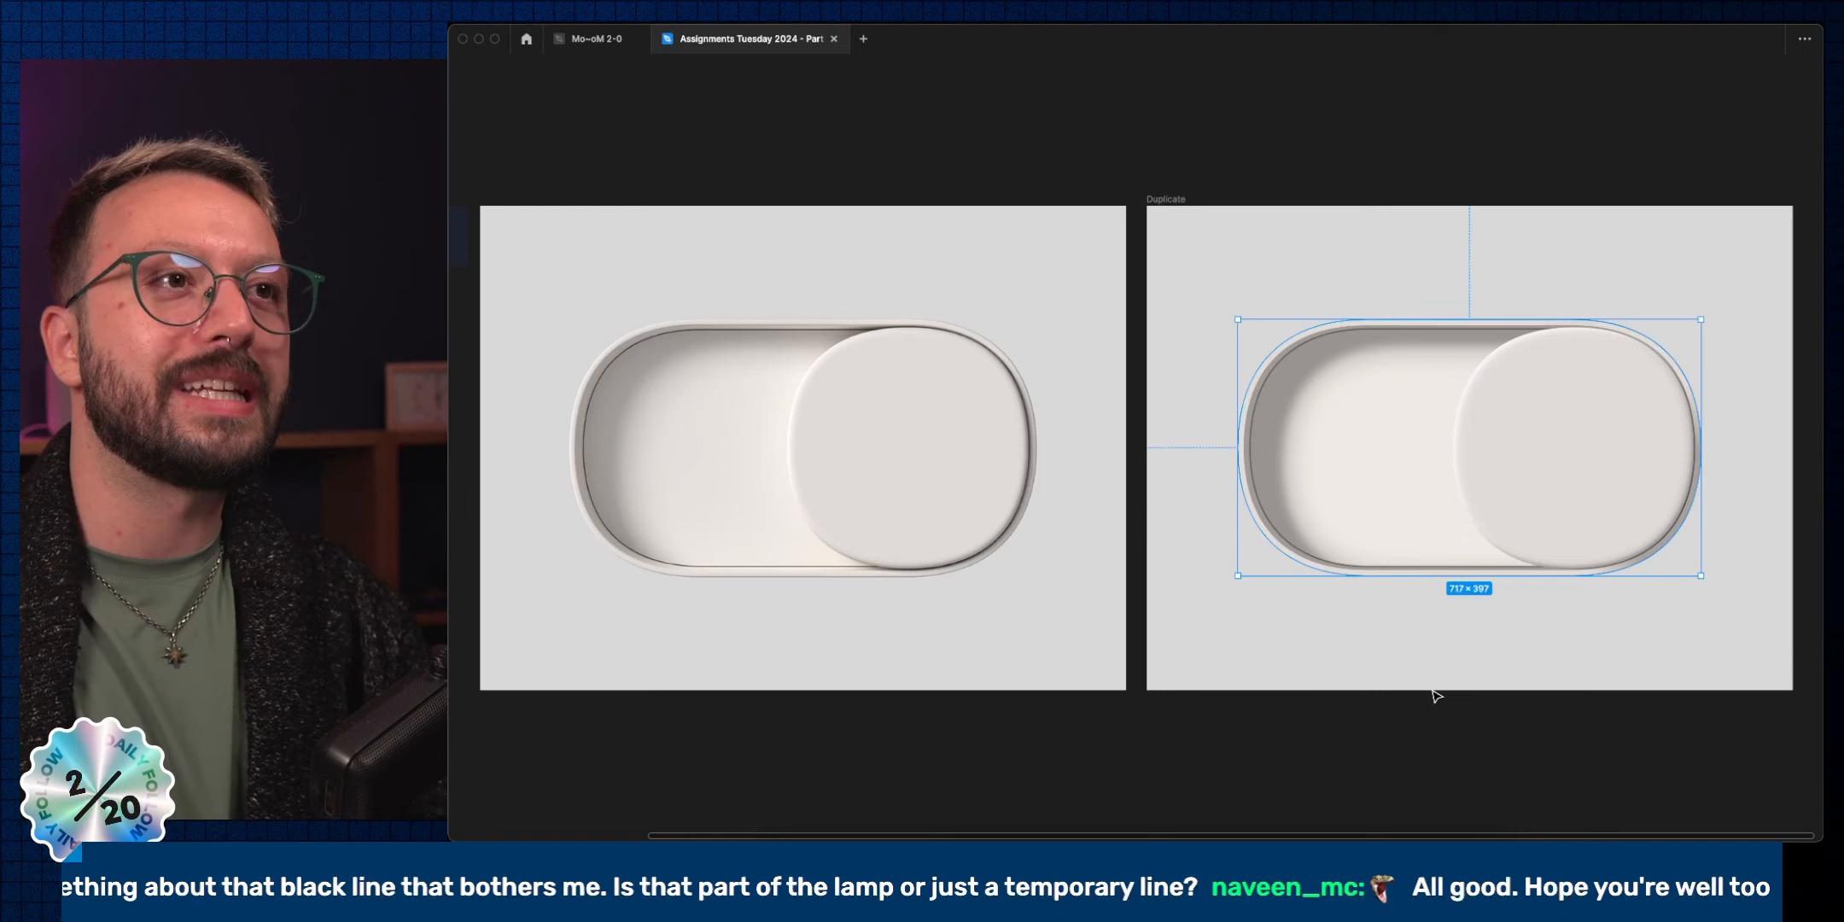
left_click(1336, 237)
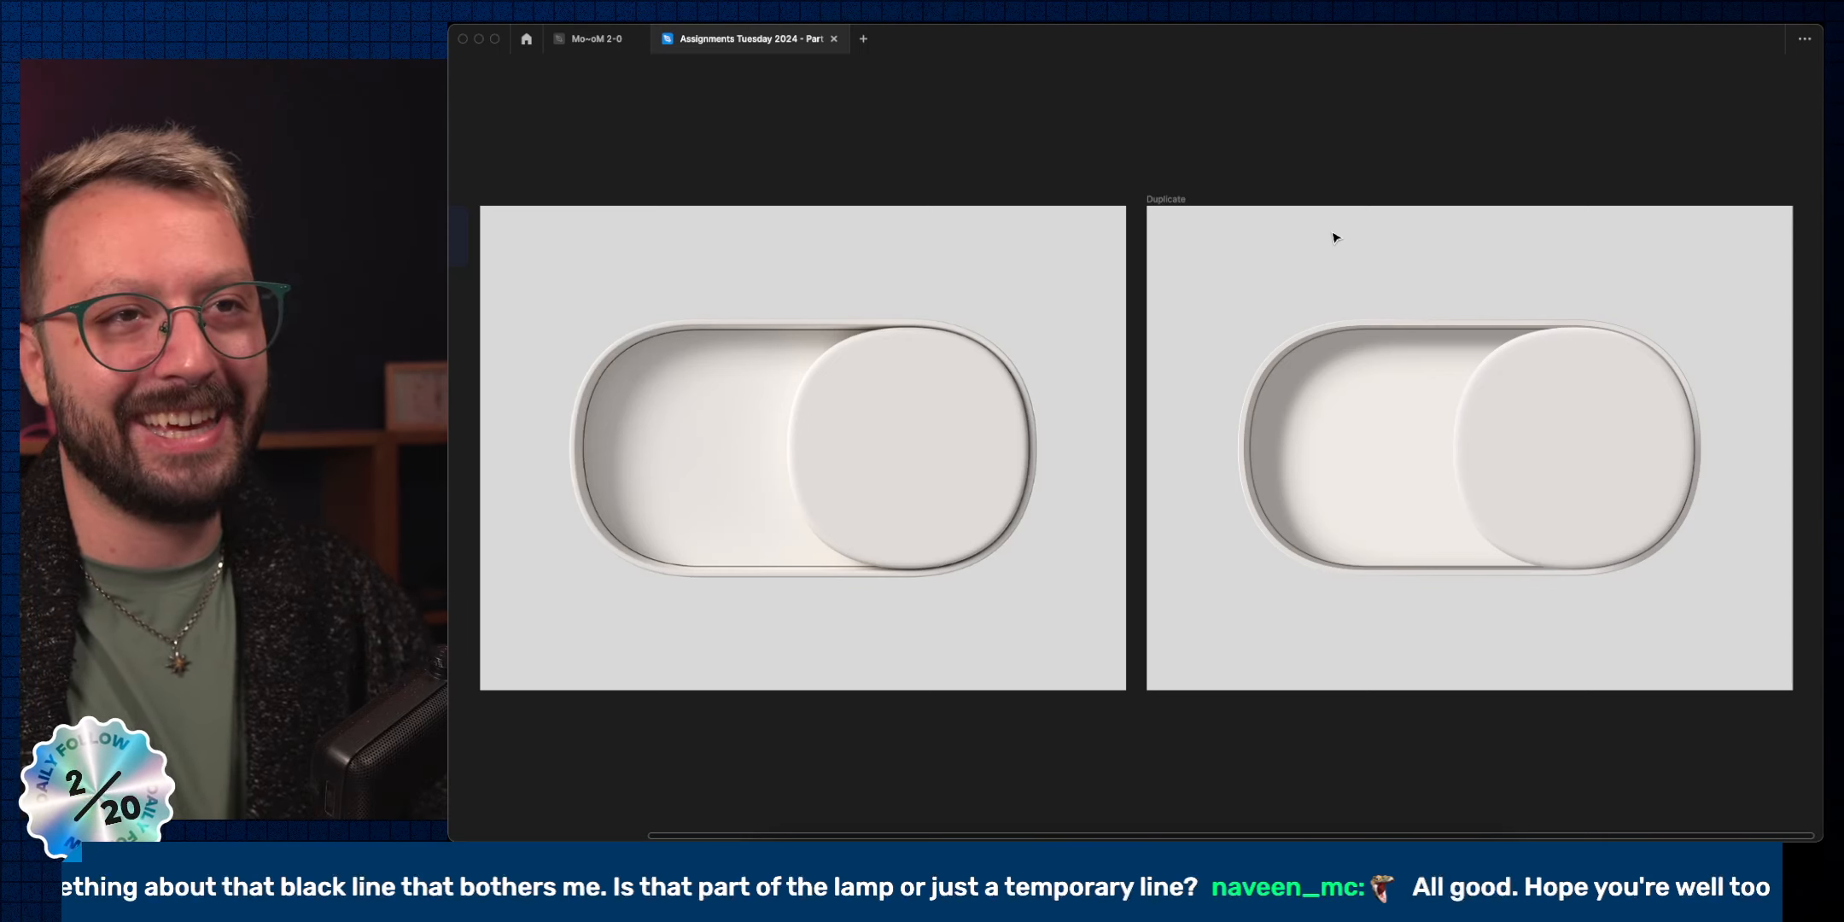
left_click(1392, 320, "super")
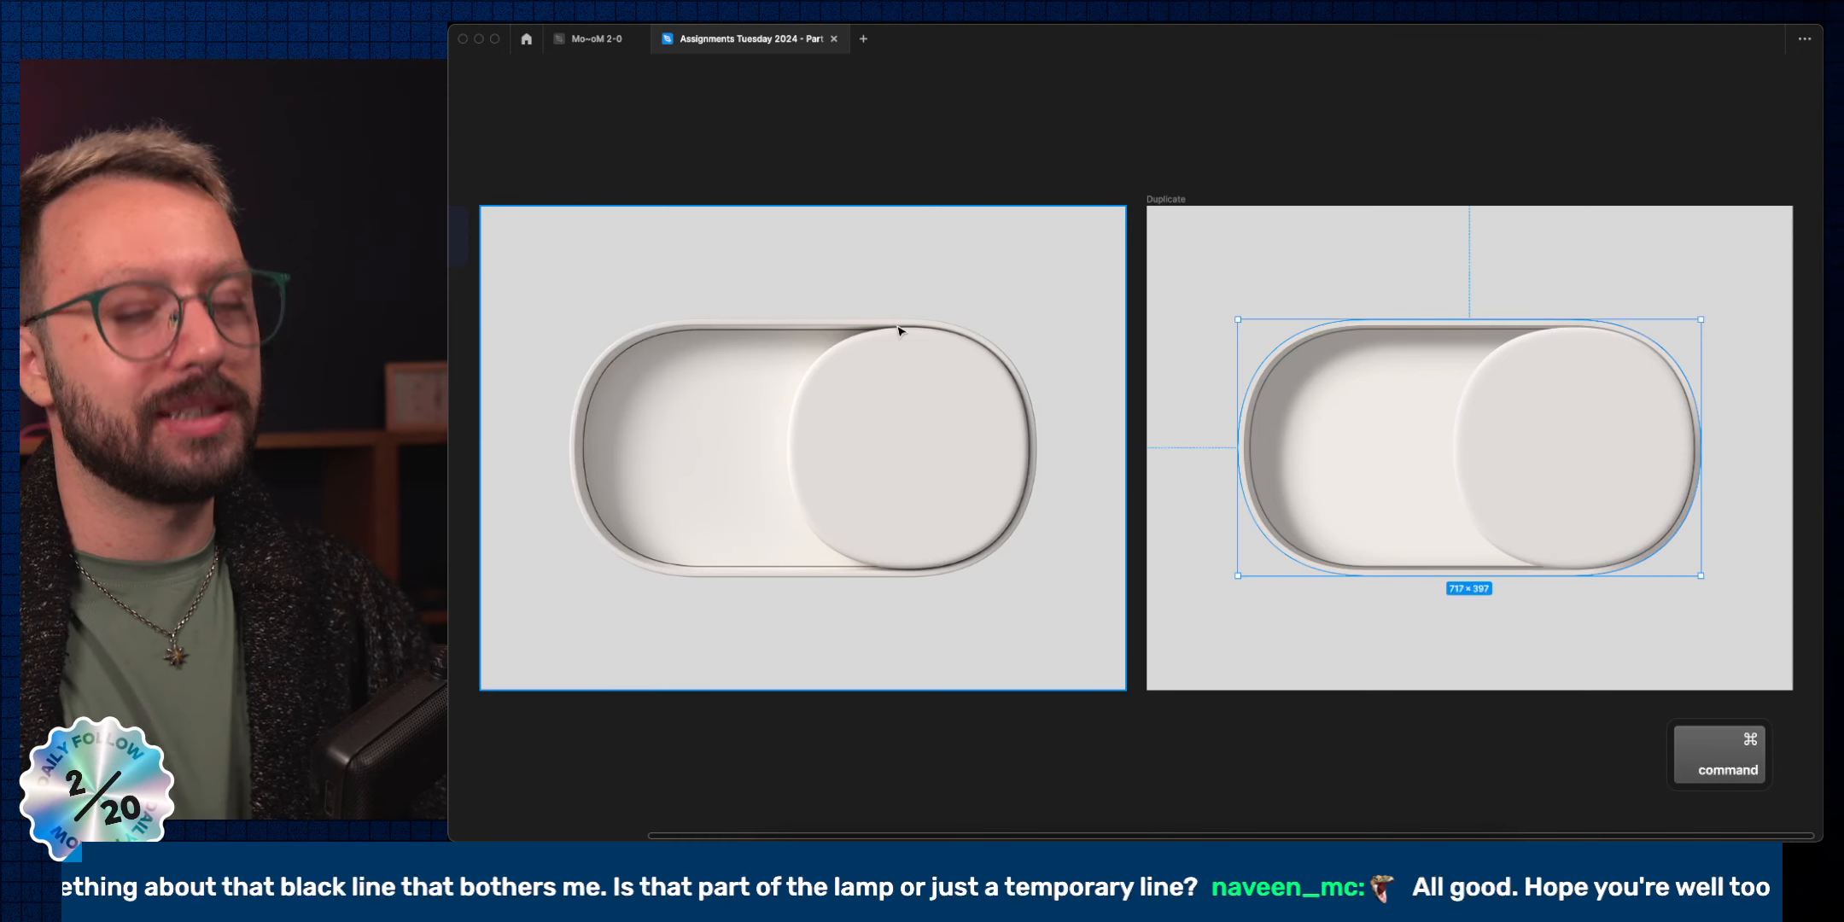
key("super+bracketright")
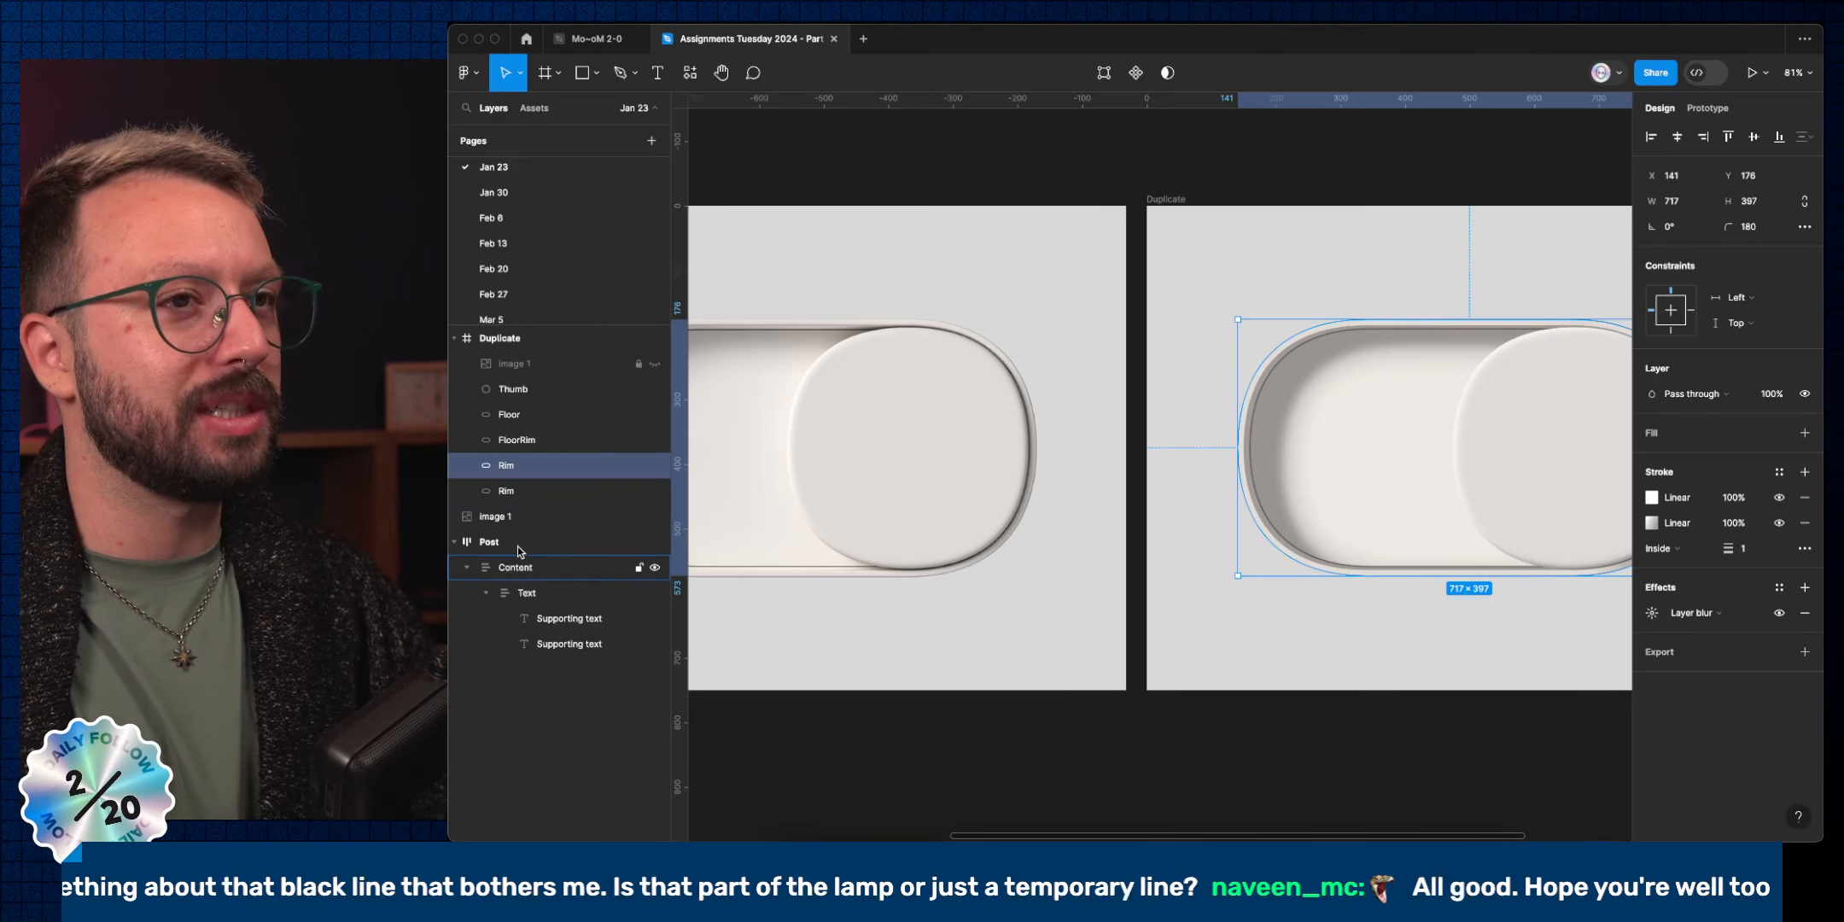
Inspect the lower Rim and Floor layers' properties, then switch to the Encore Table Lamp gallery in the browser.
left_click(574, 491)
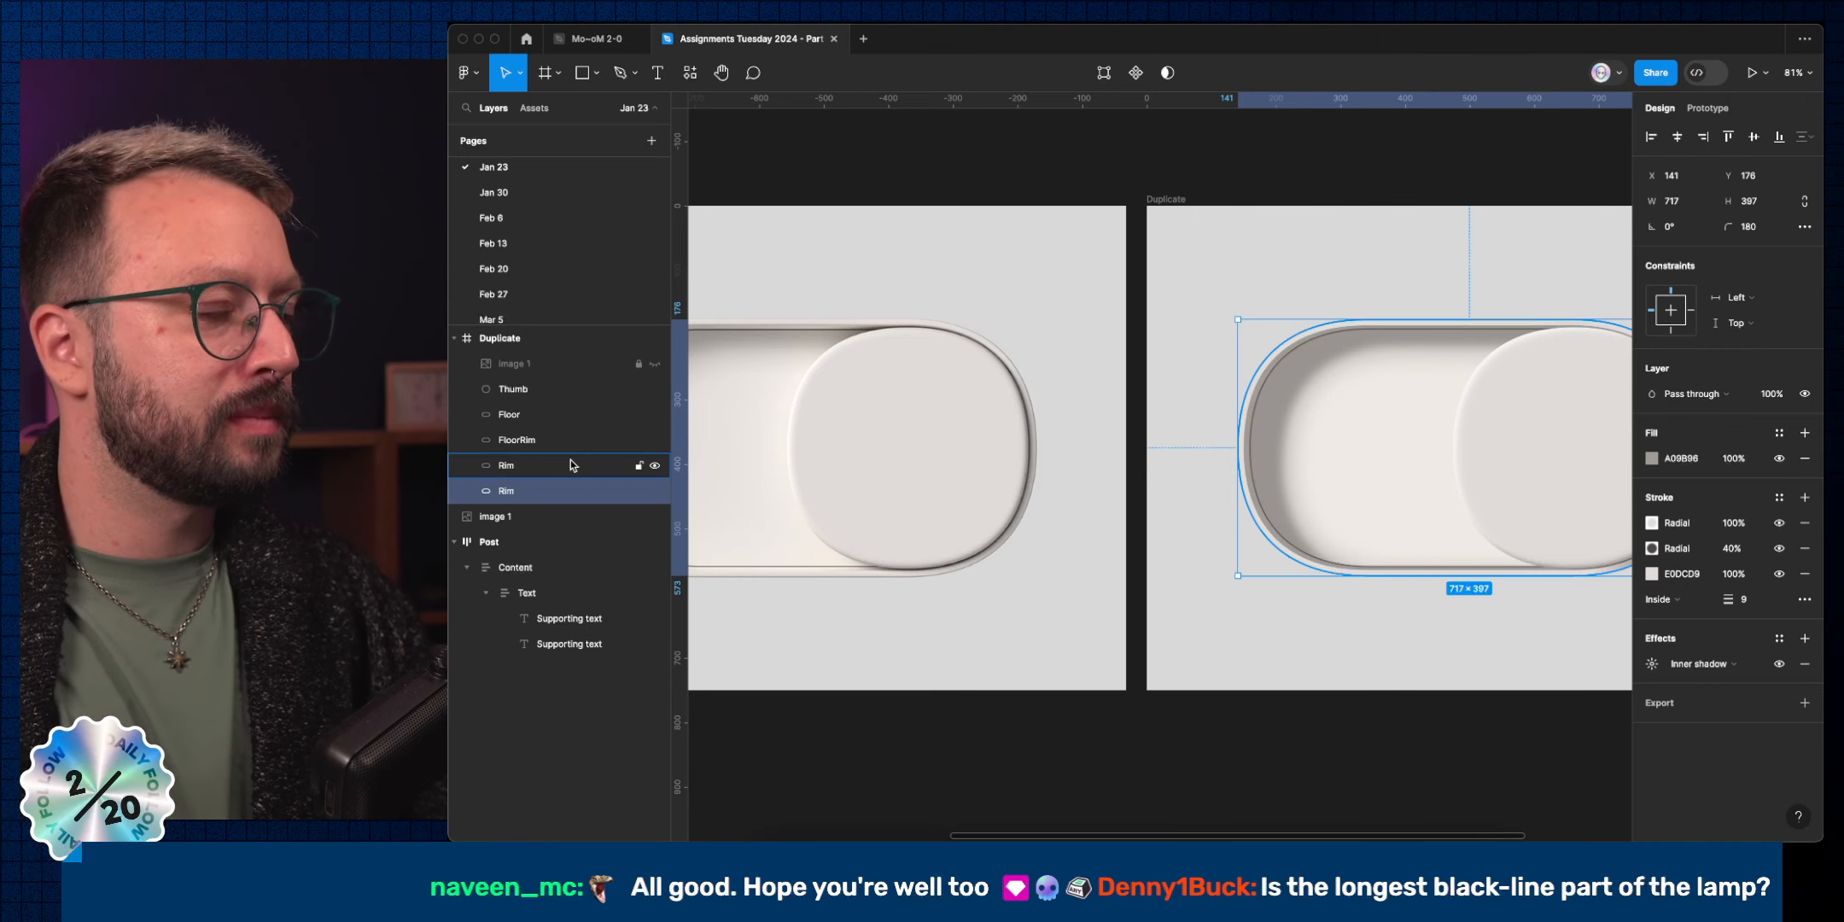
left_click(1288, 667)
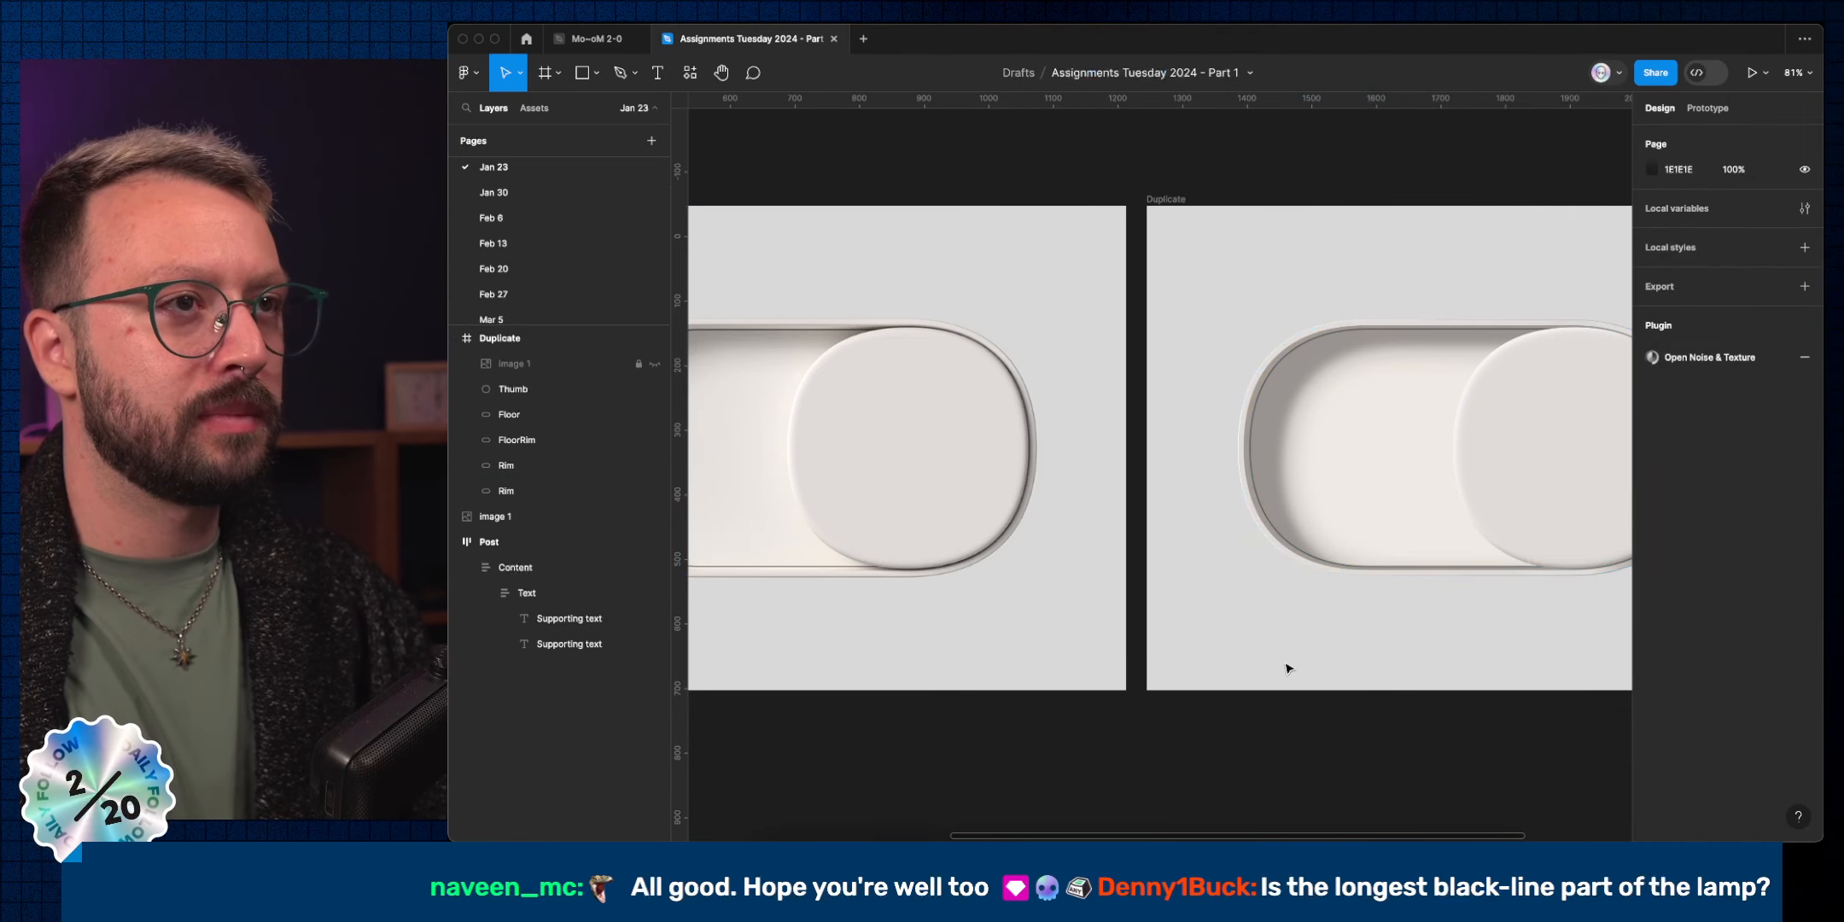
left_click(1248, 445, "super")
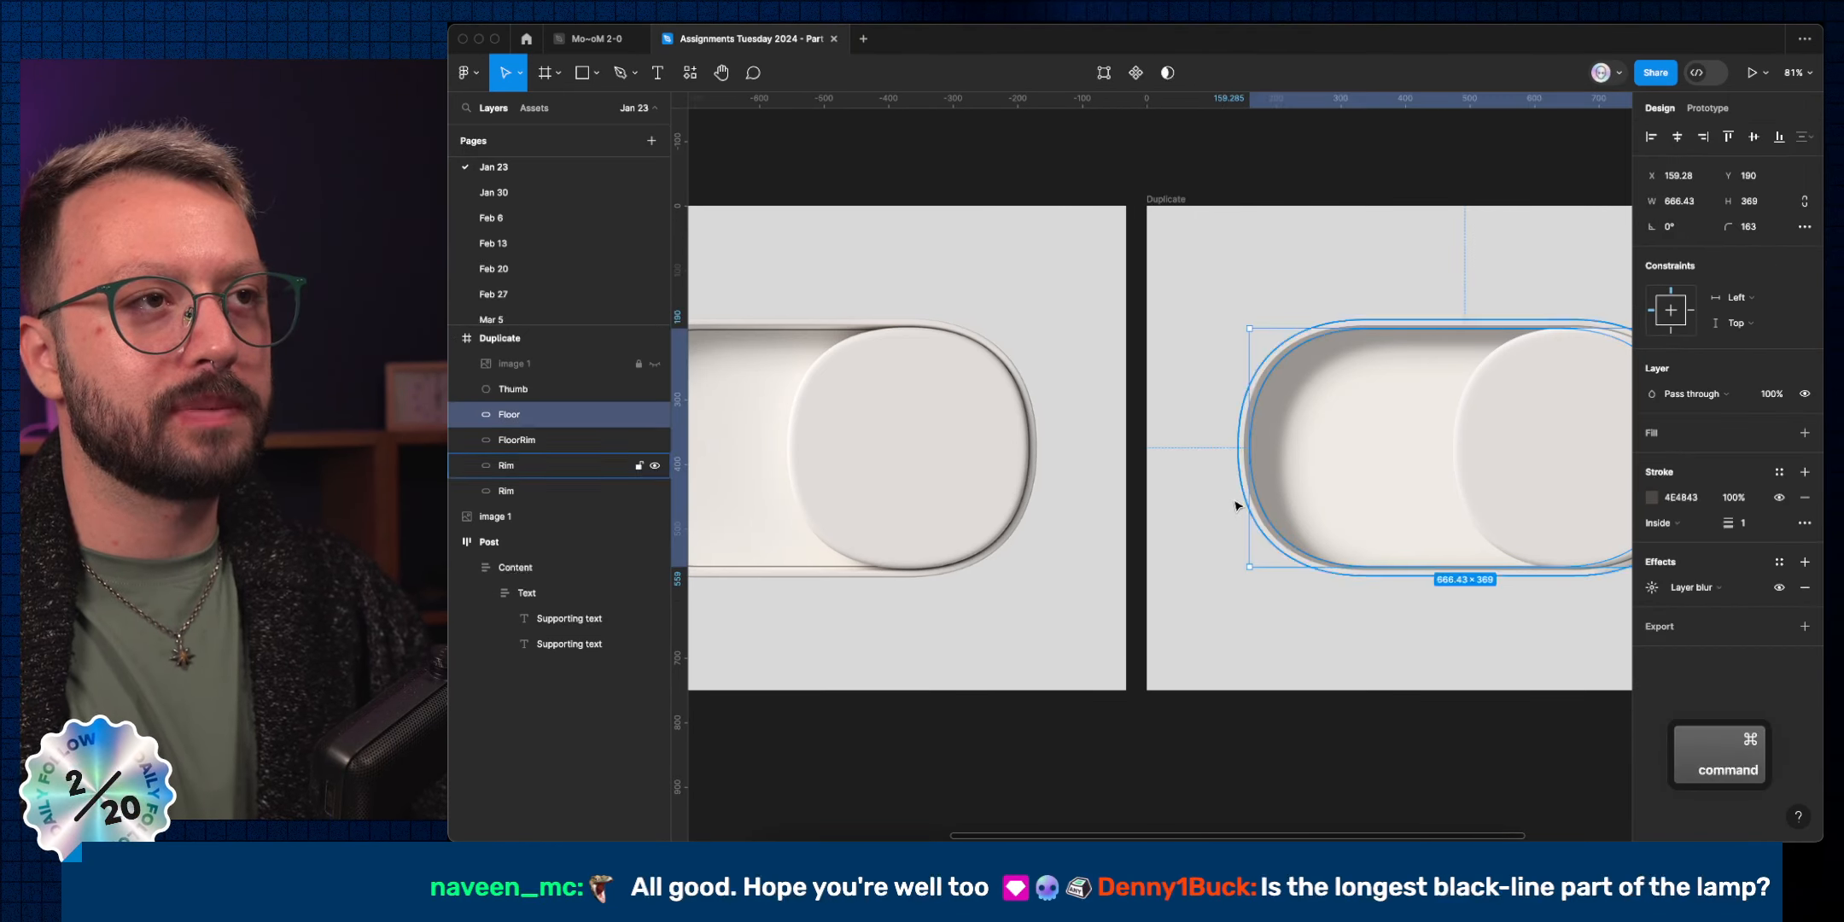
left_click(1303, 642)
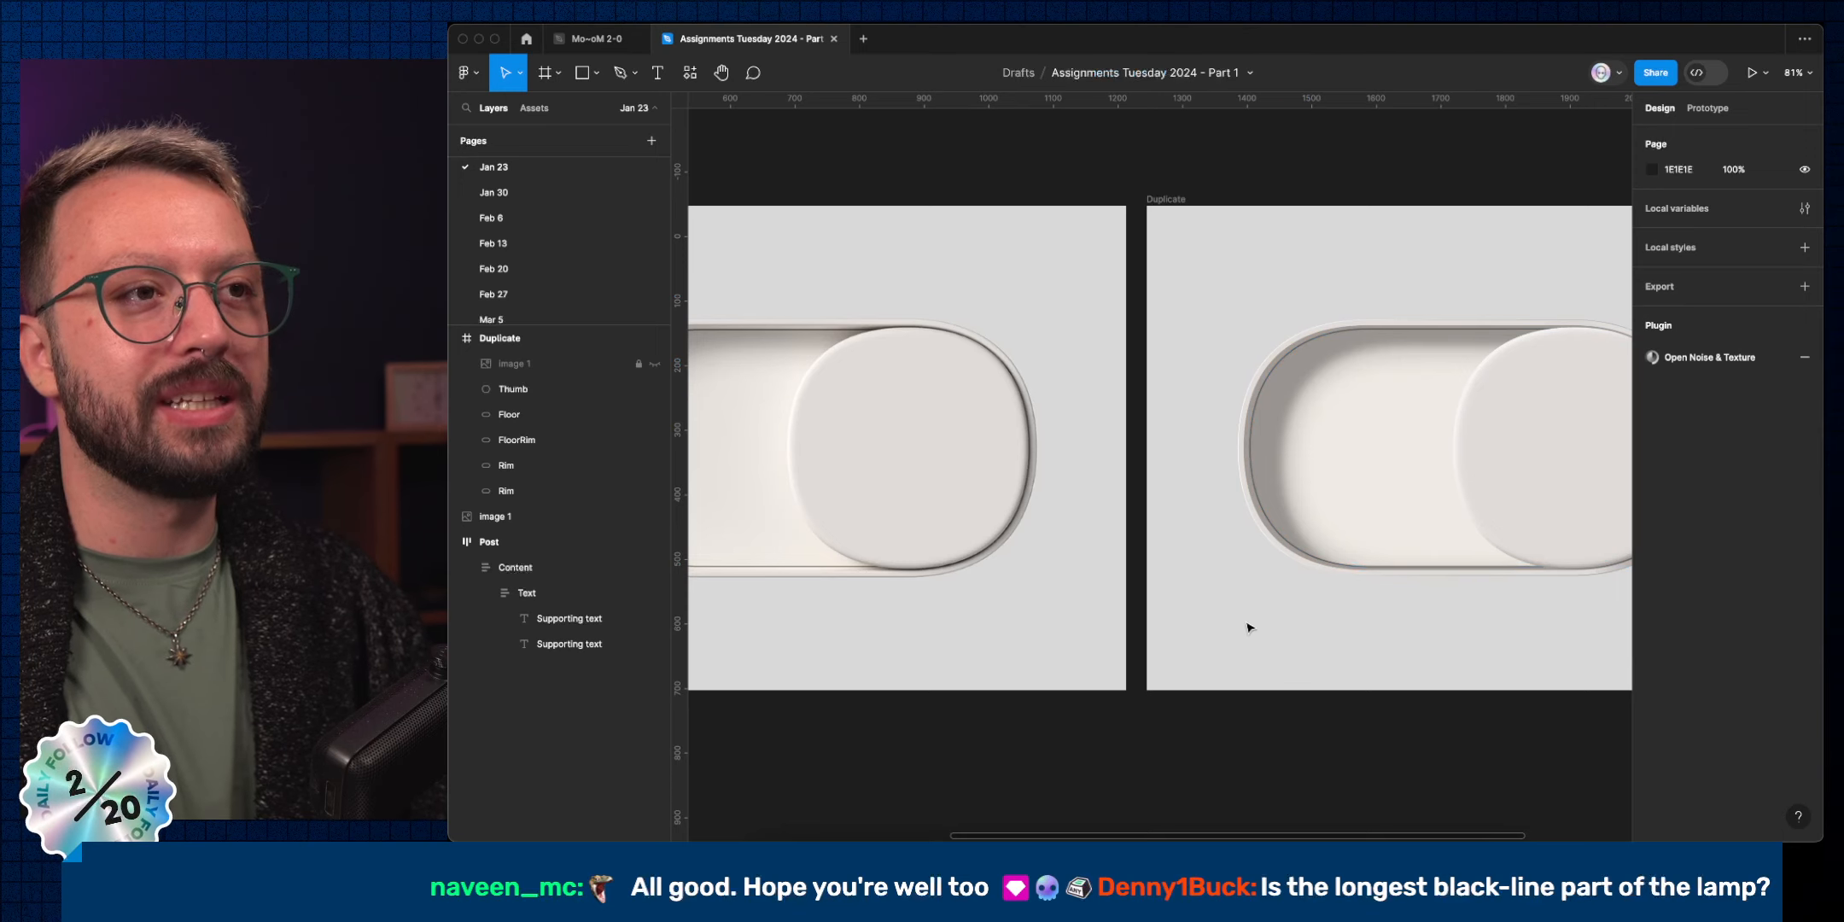
key("super+Tab")
Page through the Encore lamp photos and enlarge the fluted lamp top to study its rim.
left_click(1430, 435)
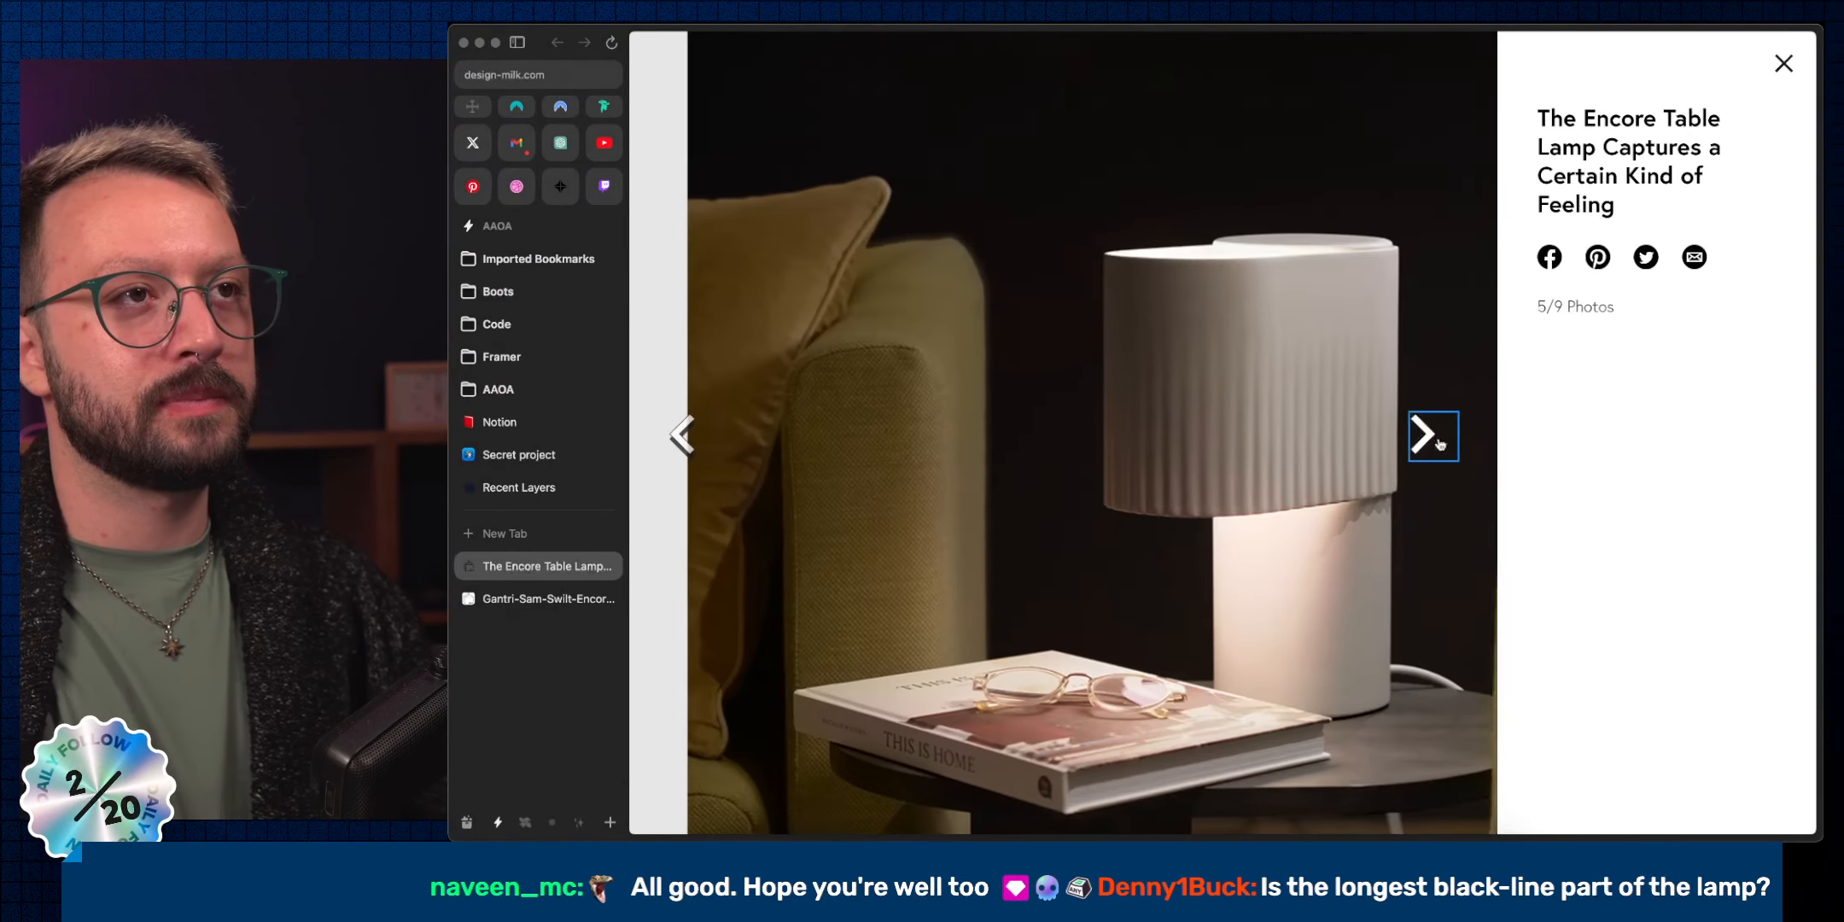
left_click(1437, 440)
left_click(1439, 443)
left_click(1439, 443)
left_click(1439, 443)
left_click(1439, 443)
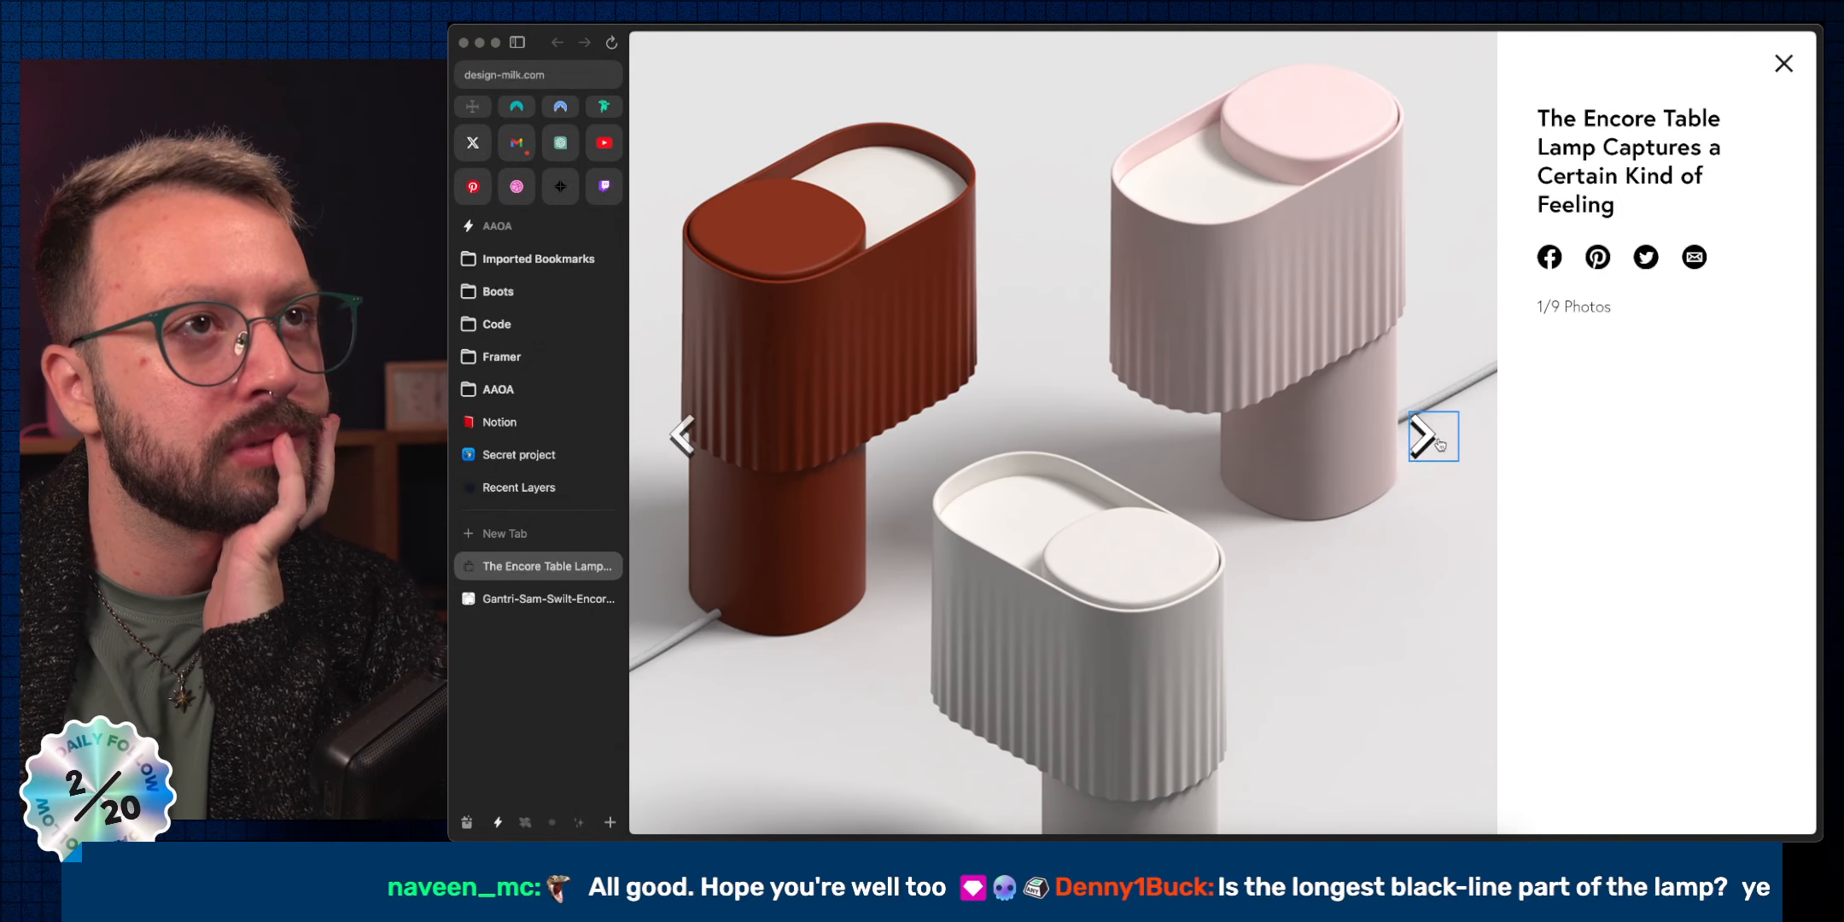
left_click(1439, 443)
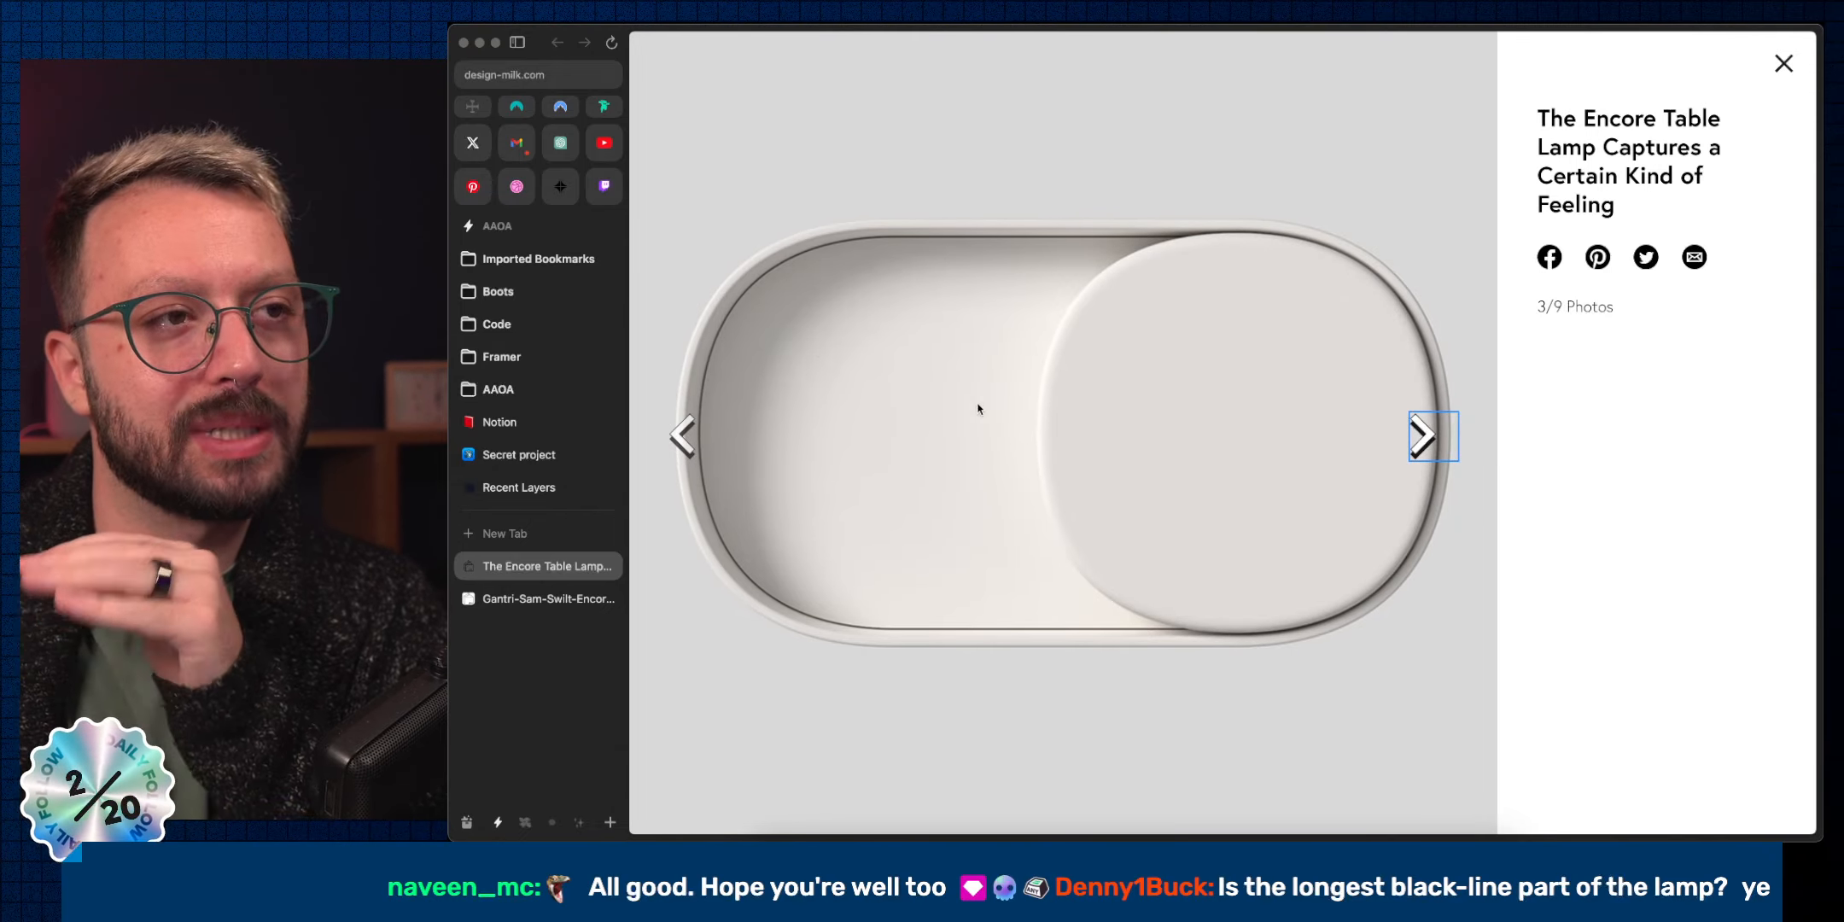
left_click(1441, 435)
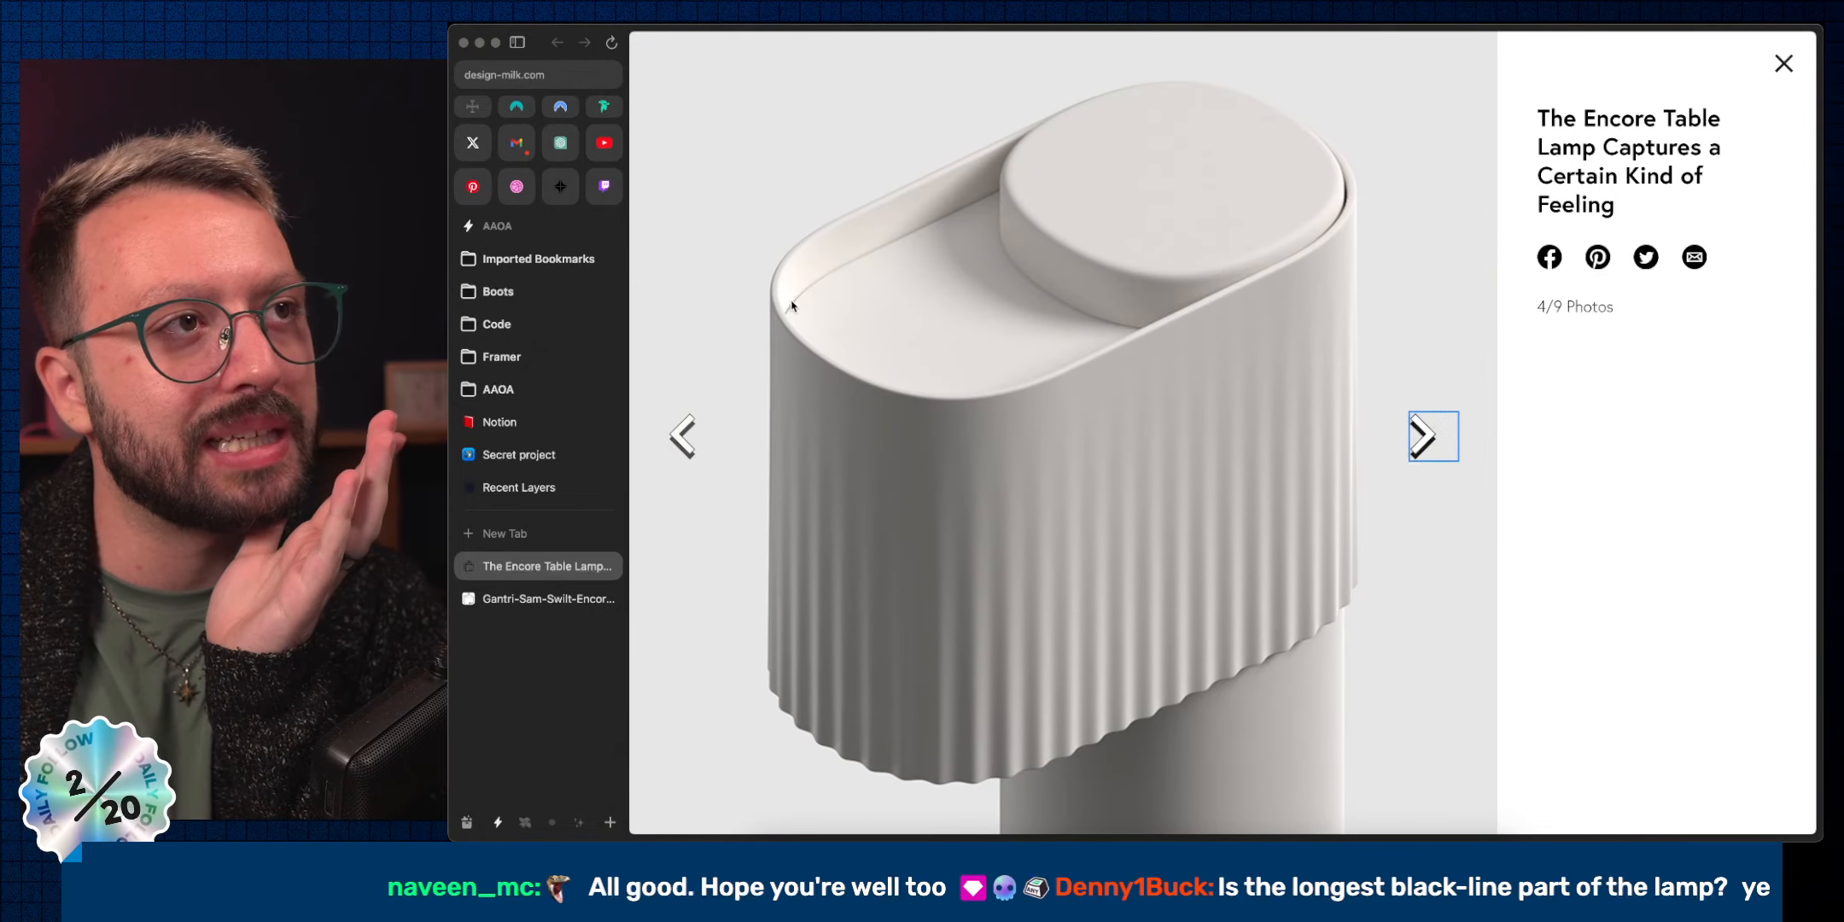
left_click(790, 305)
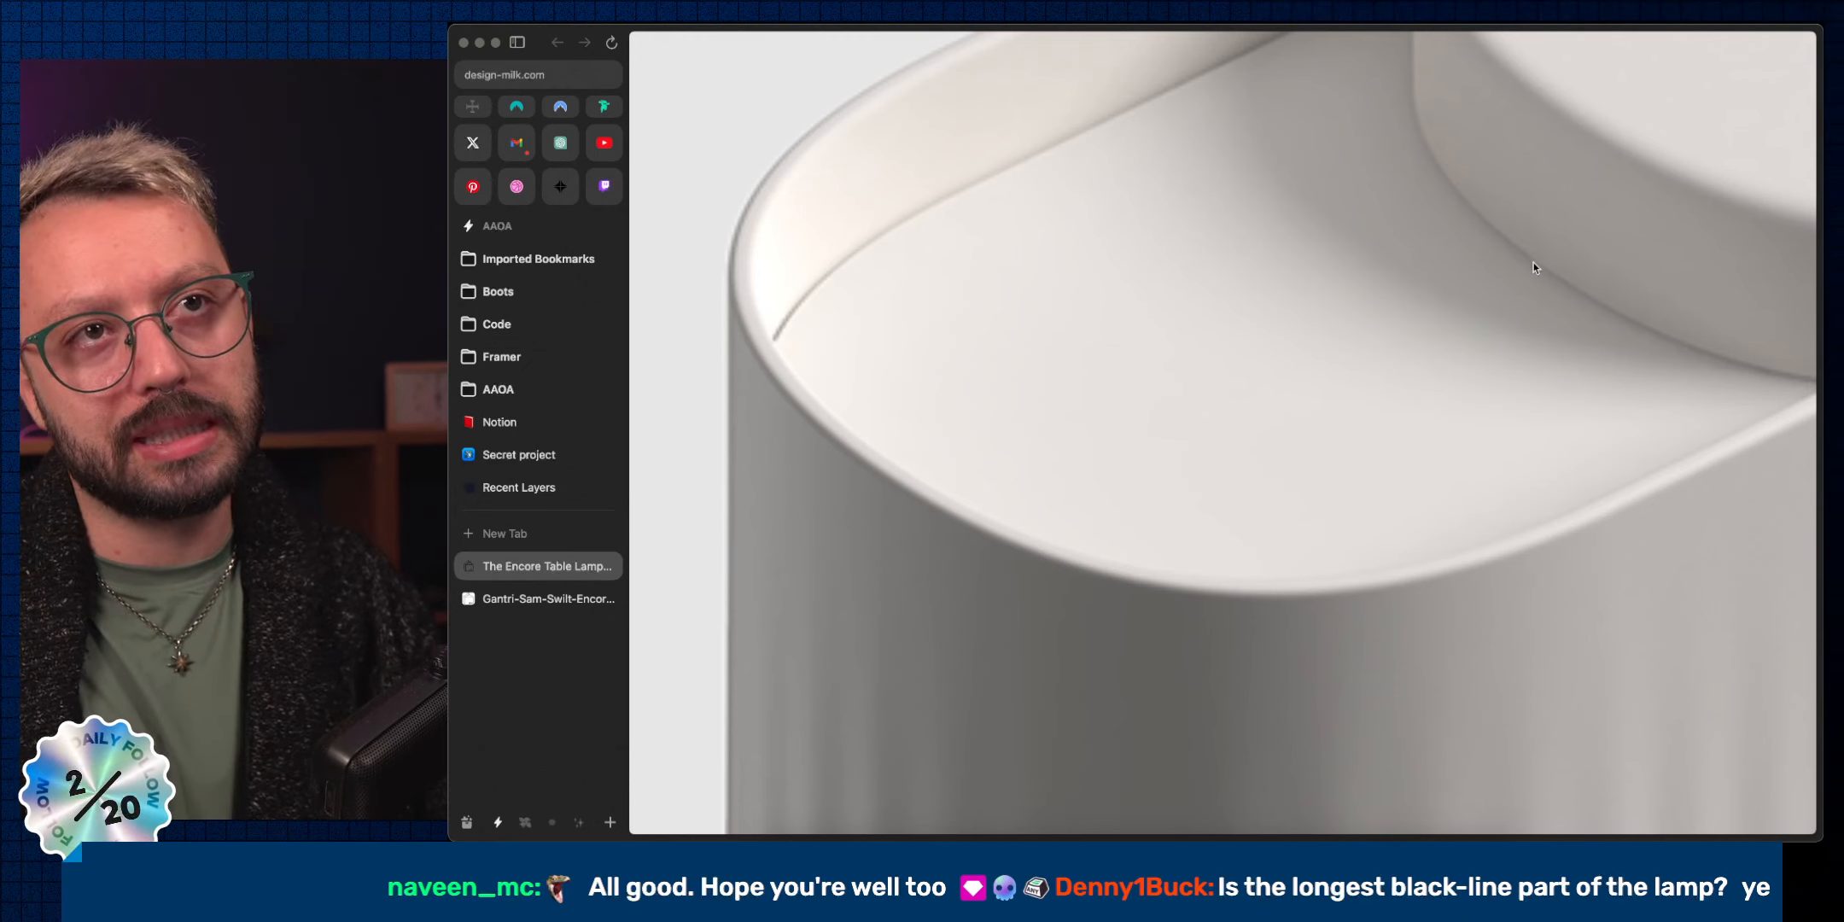
left_click(1230, 378)
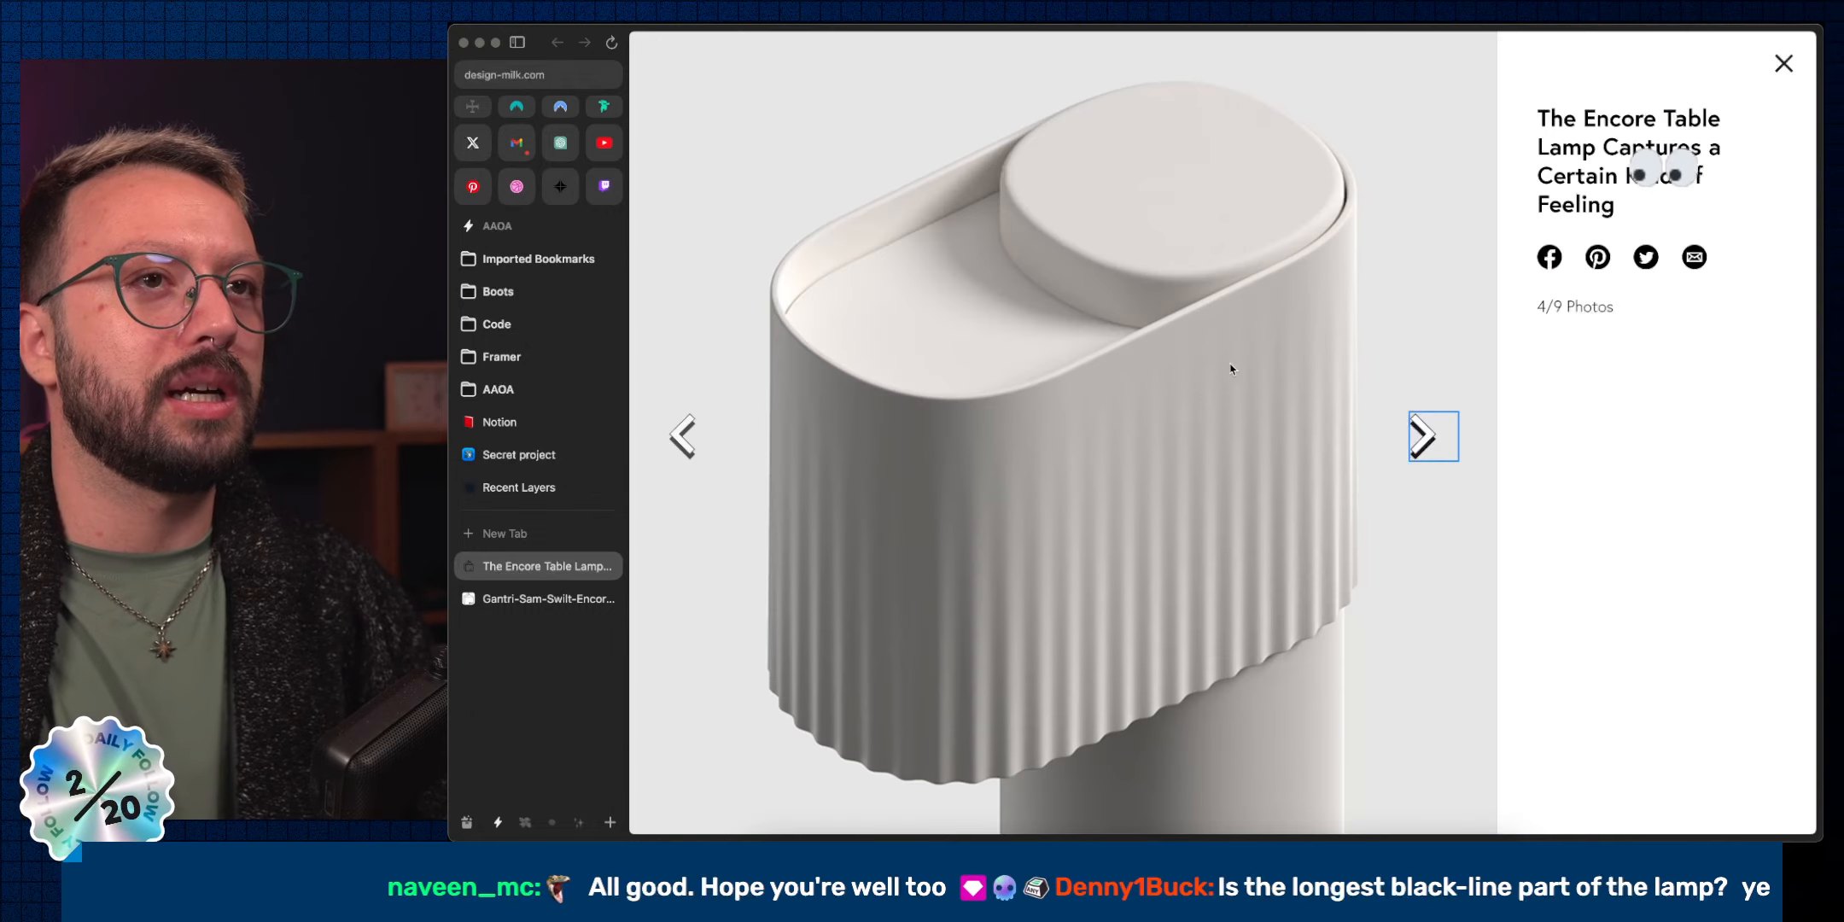
Page on to the last gallery photo (9/9) and switch back to Figma.
left_click(1433, 437)
left_click(1434, 437)
left_click(1433, 437)
left_click(1434, 437)
left_click(1434, 437)
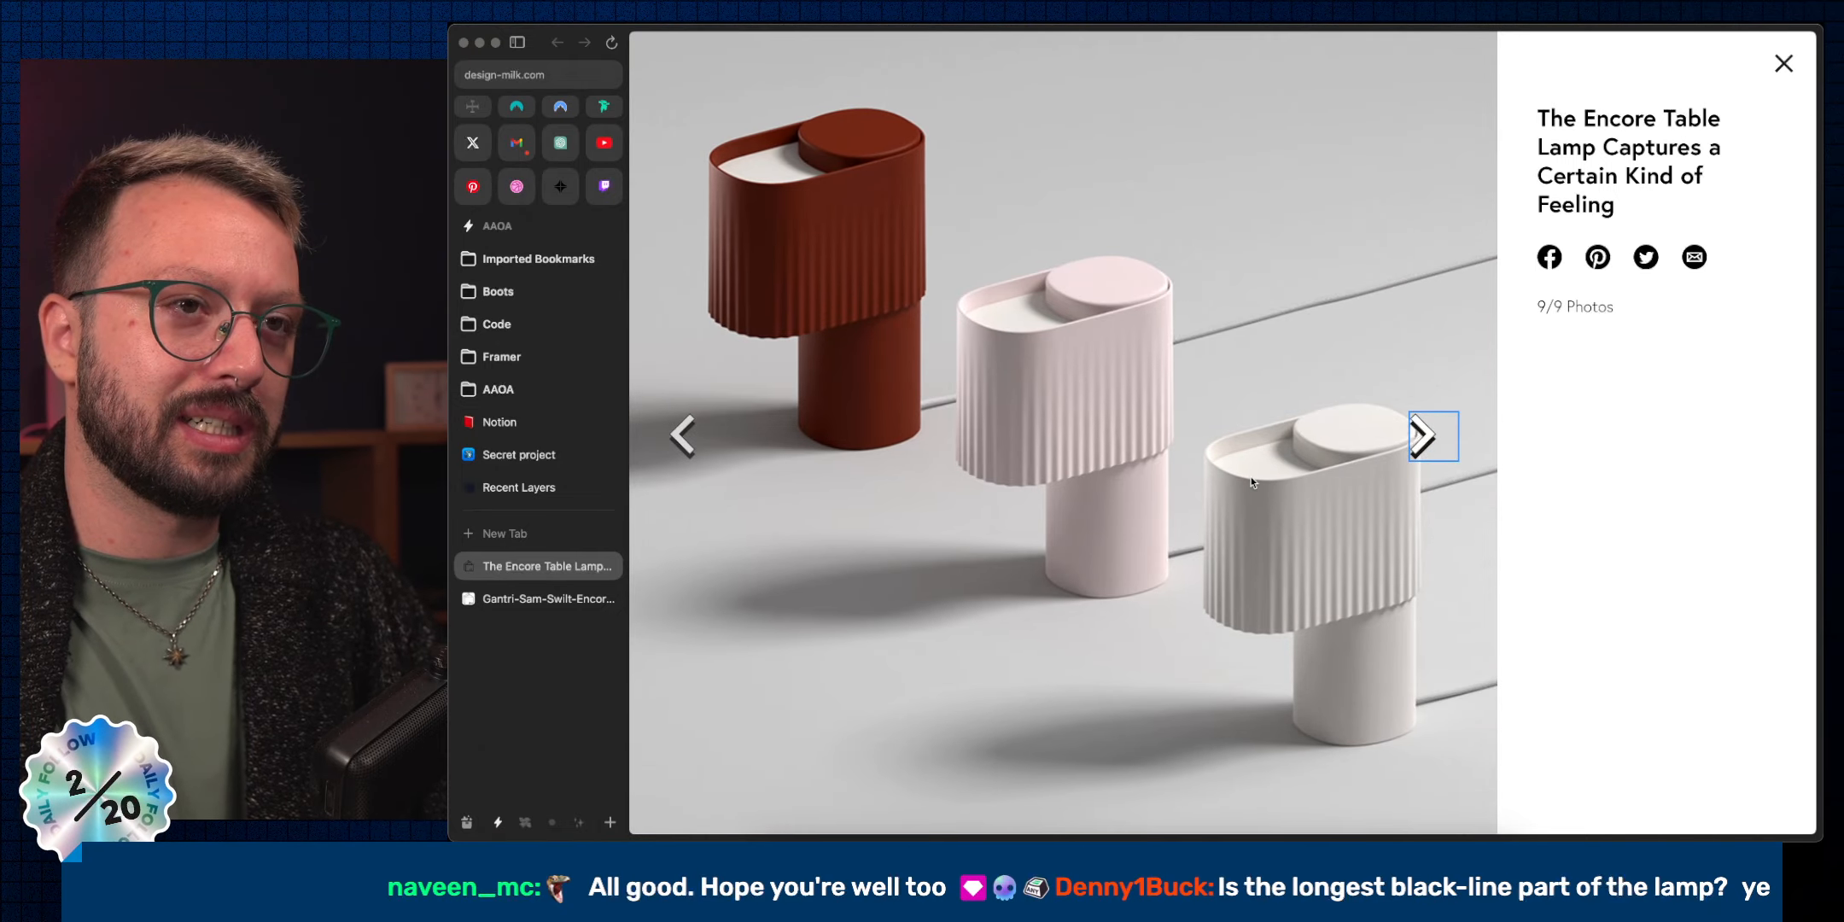
key("ctrl+Right")
scroll(1439, 487, "down", 3)
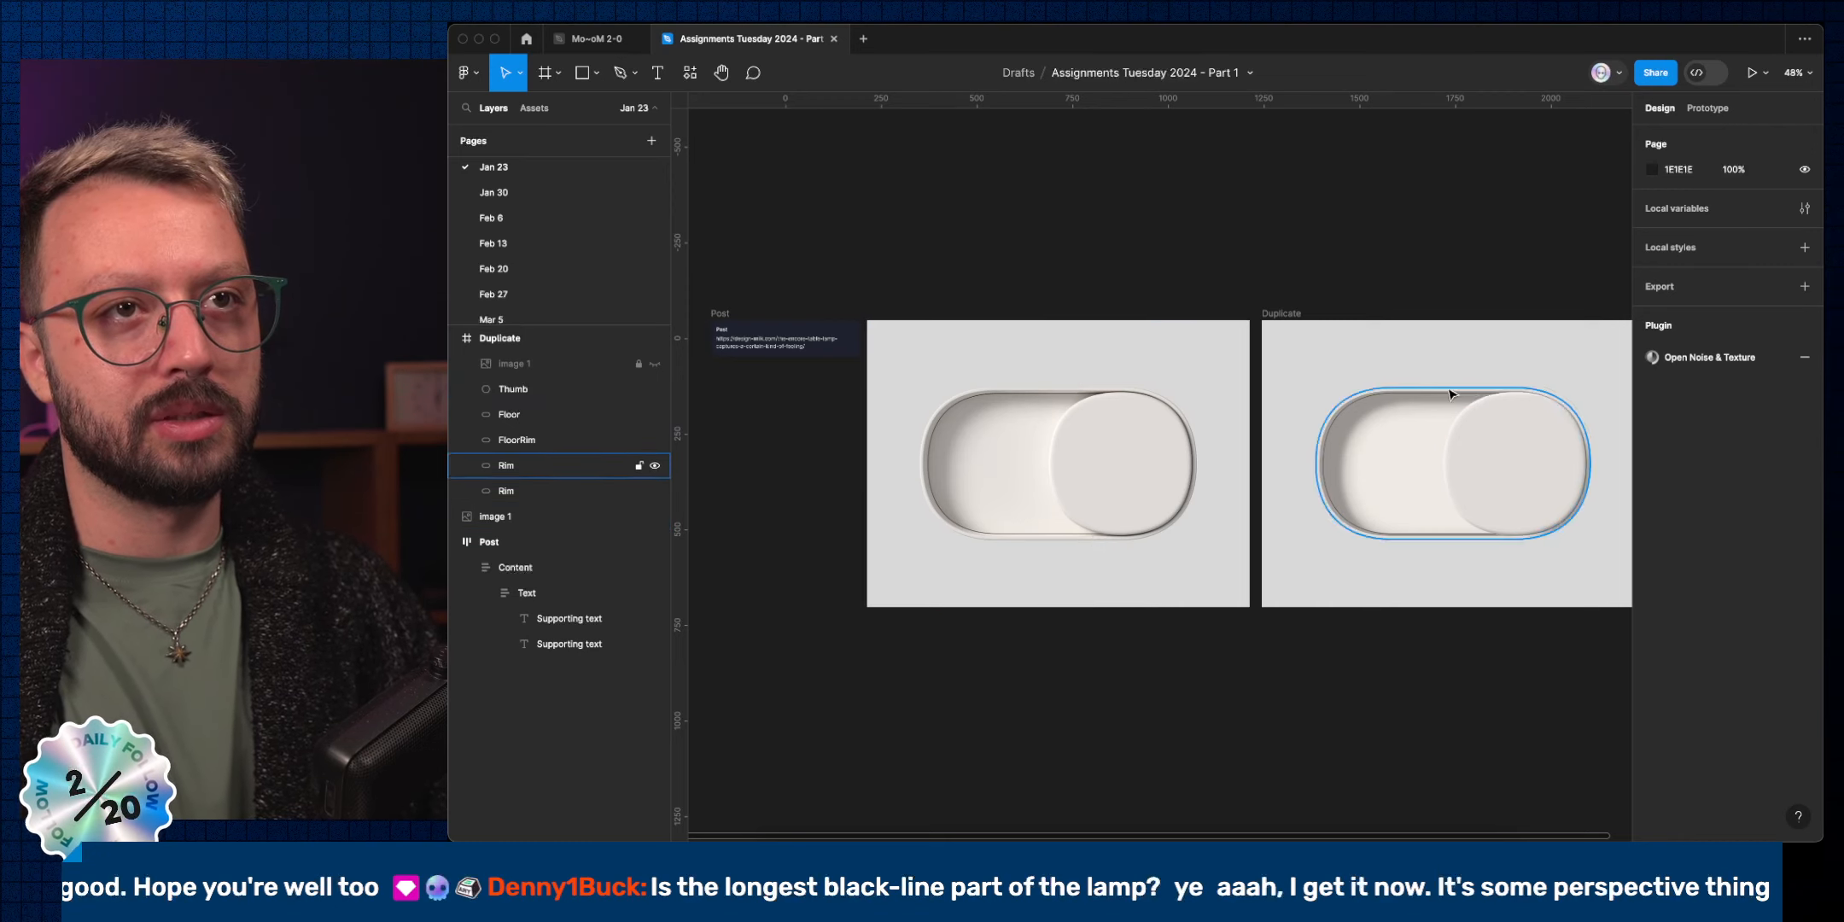
Draw an ellipse on the duplicate toggle's floor below the Thumb, shaped into a flat 96×29 oval.
key("super")
left_click(1420, 469, "super")
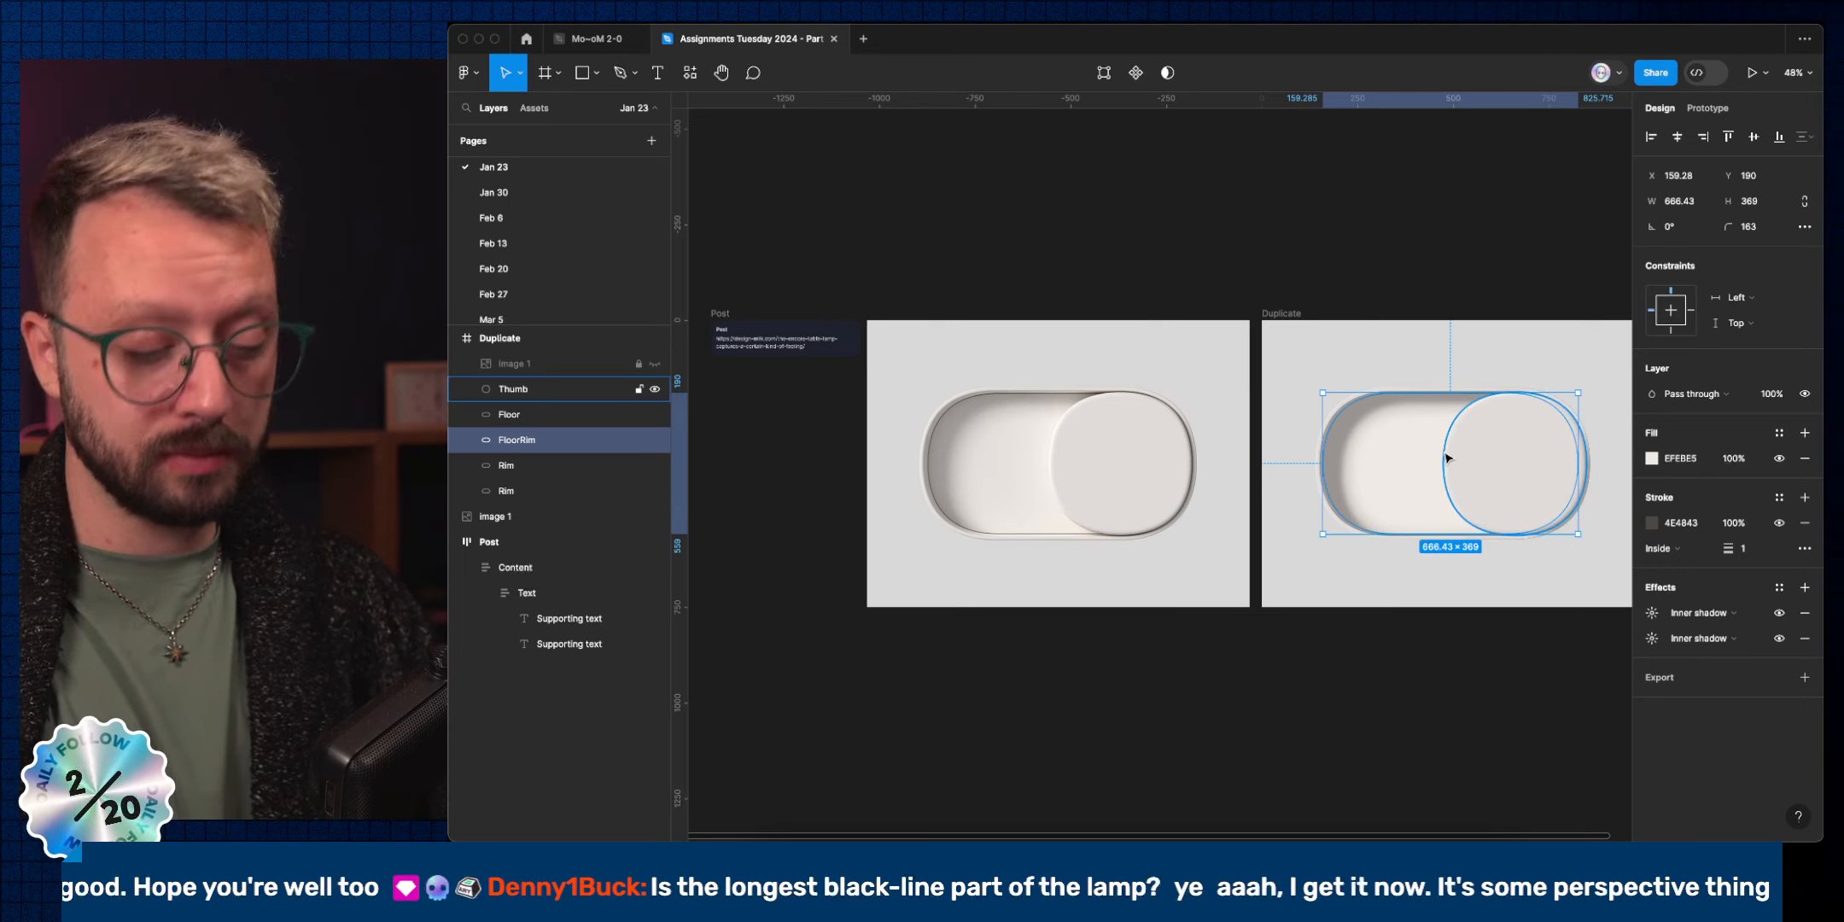
key("o")
left_click_drag(1374, 421, 1406, 452)
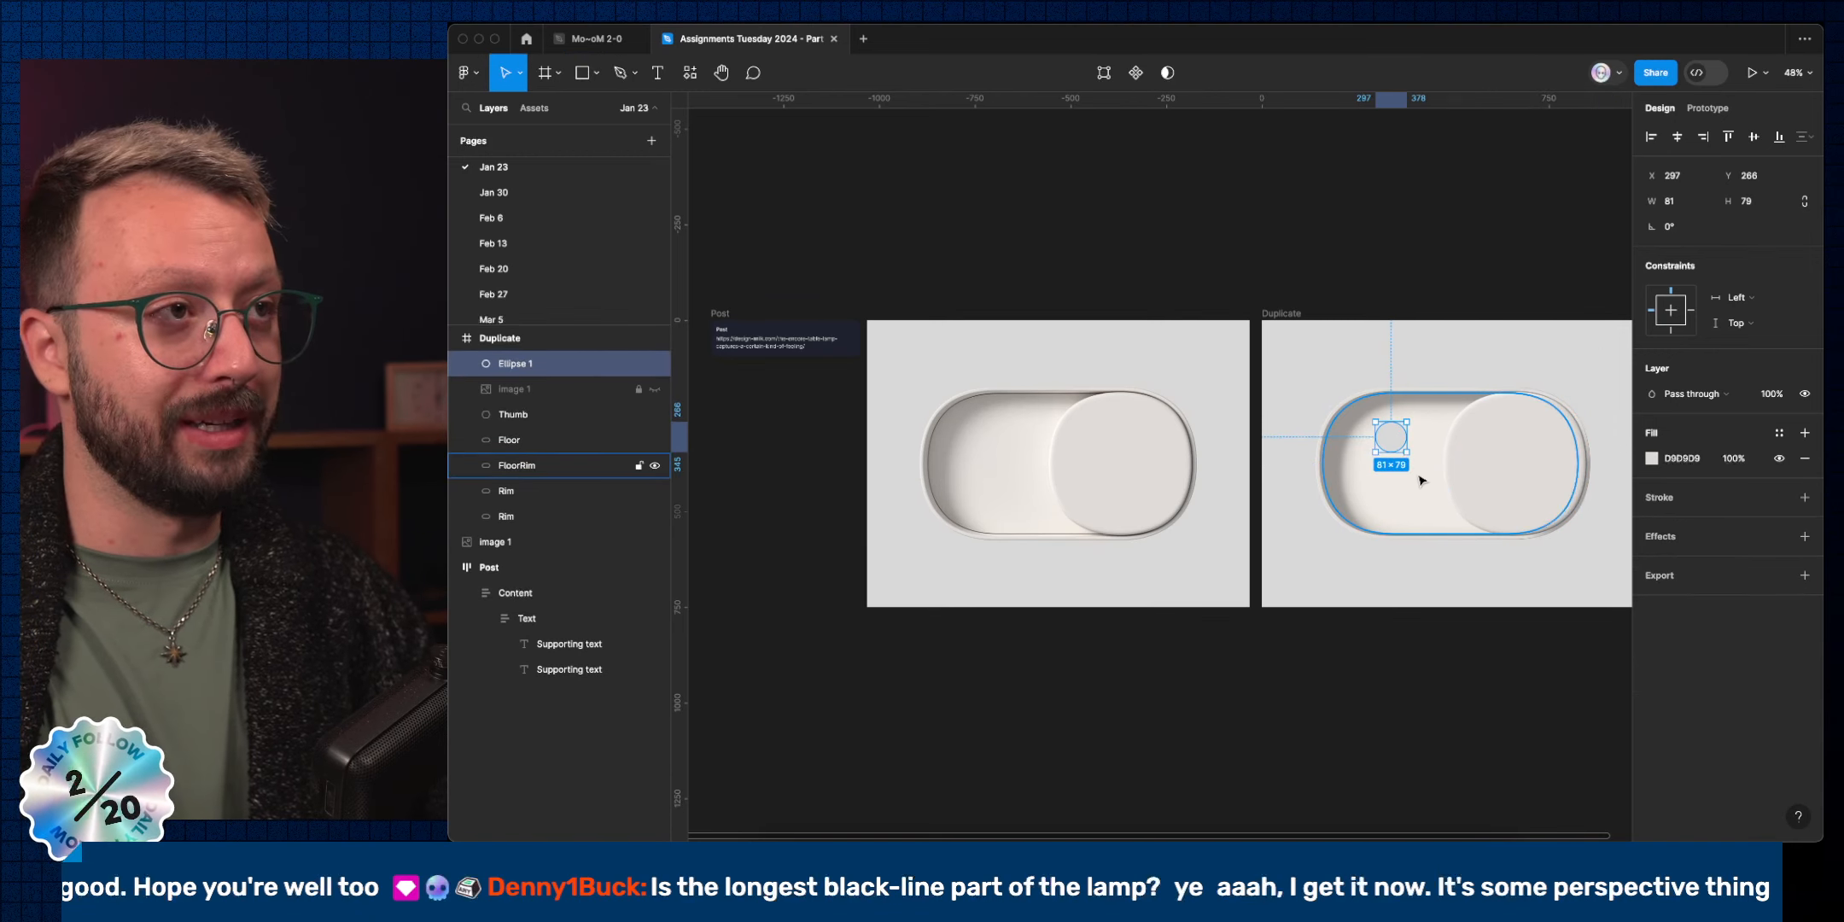
key("super+bracketleft")
key("super+bracketleft")
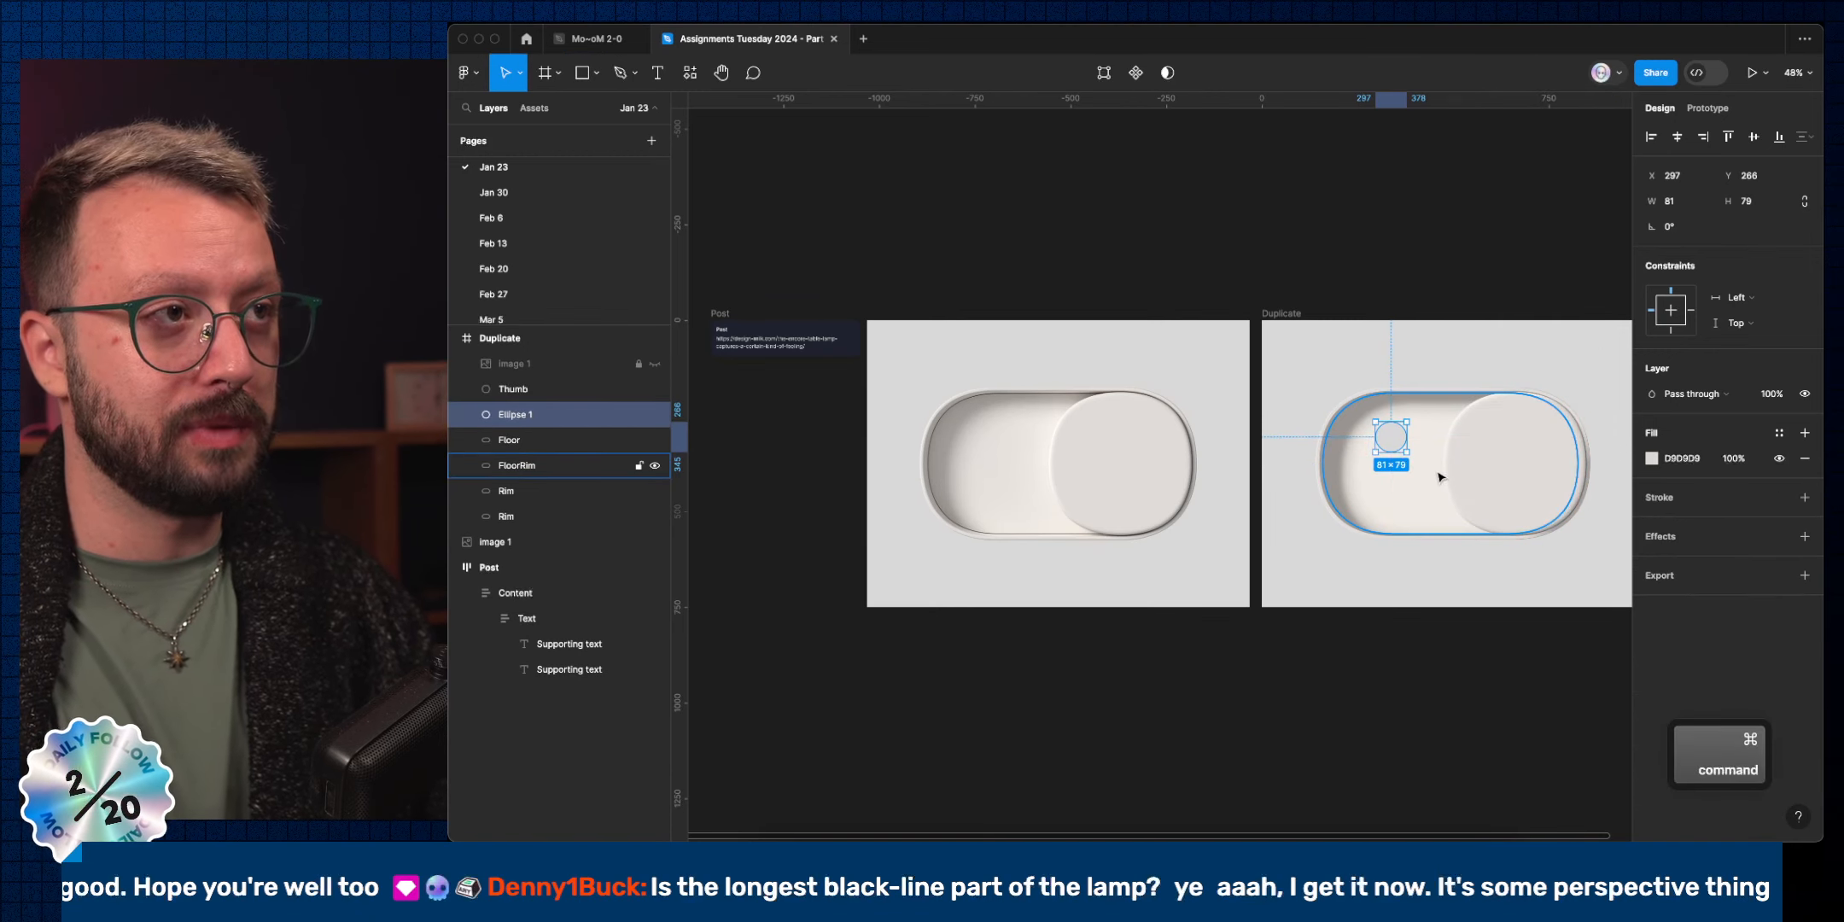
left_click_drag(1405, 450, 1501, 408)
Fill the oval black (000000), give it a layer blur, and nudge it slightly lower.
left_click(1681, 459)
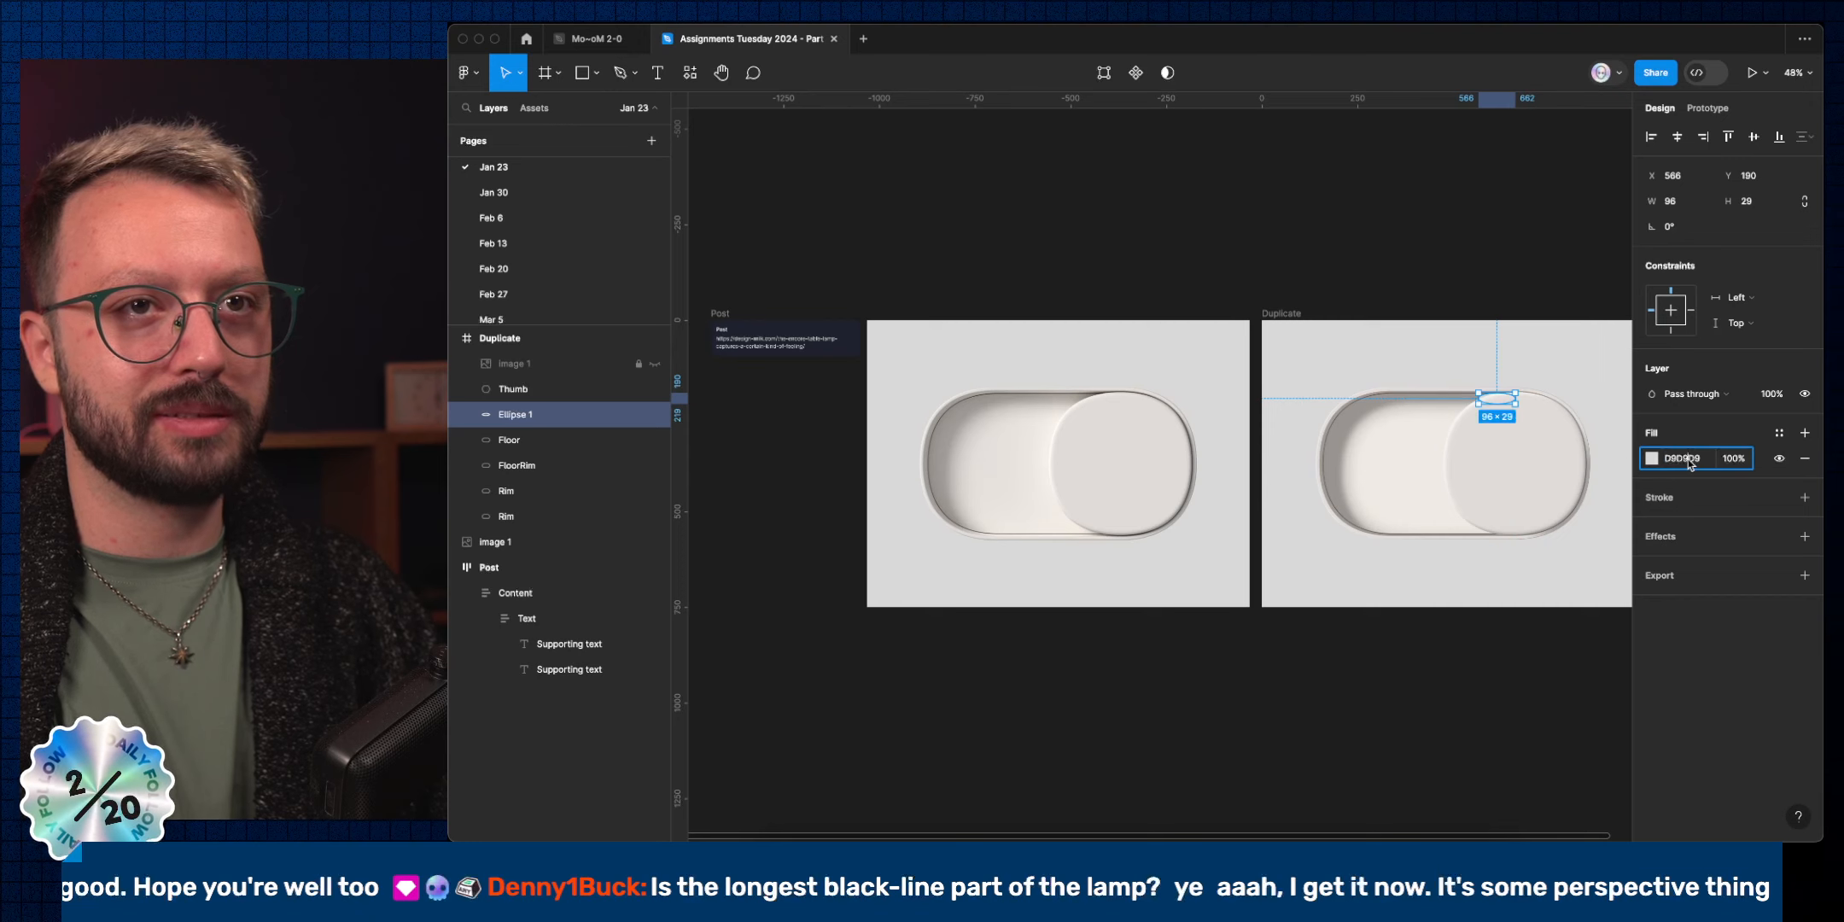
type("000000")
key("Return")
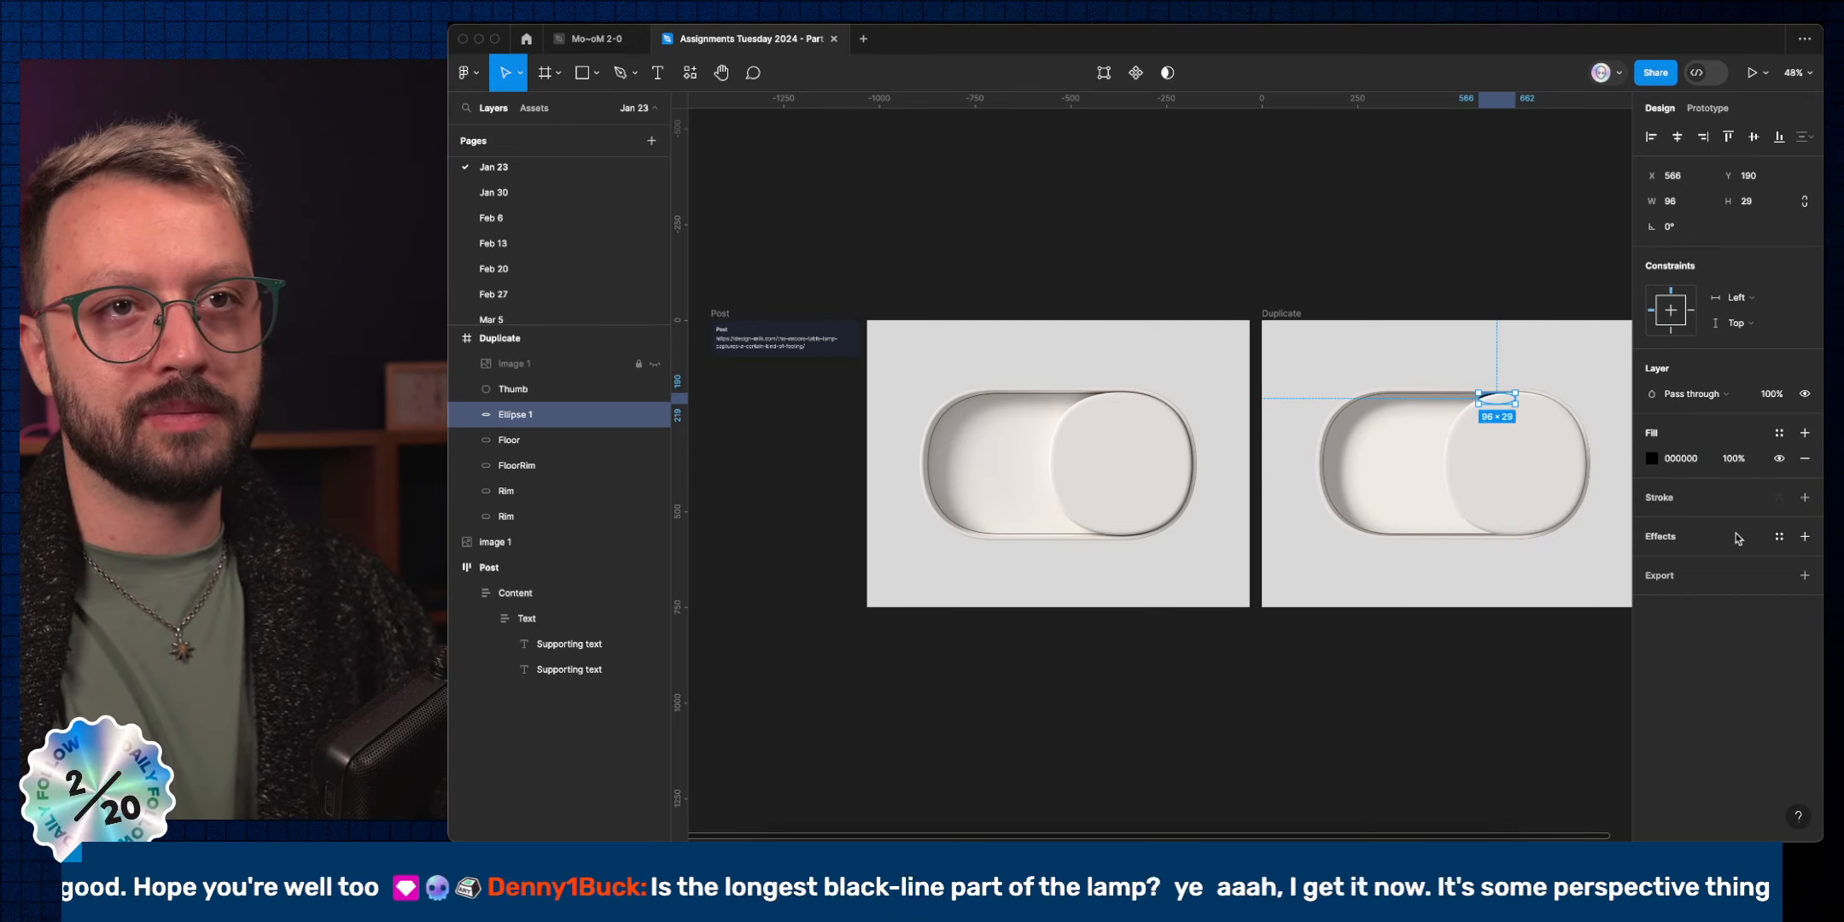
left_click(1805, 536)
left_click(1735, 559)
left_click(1731, 584)
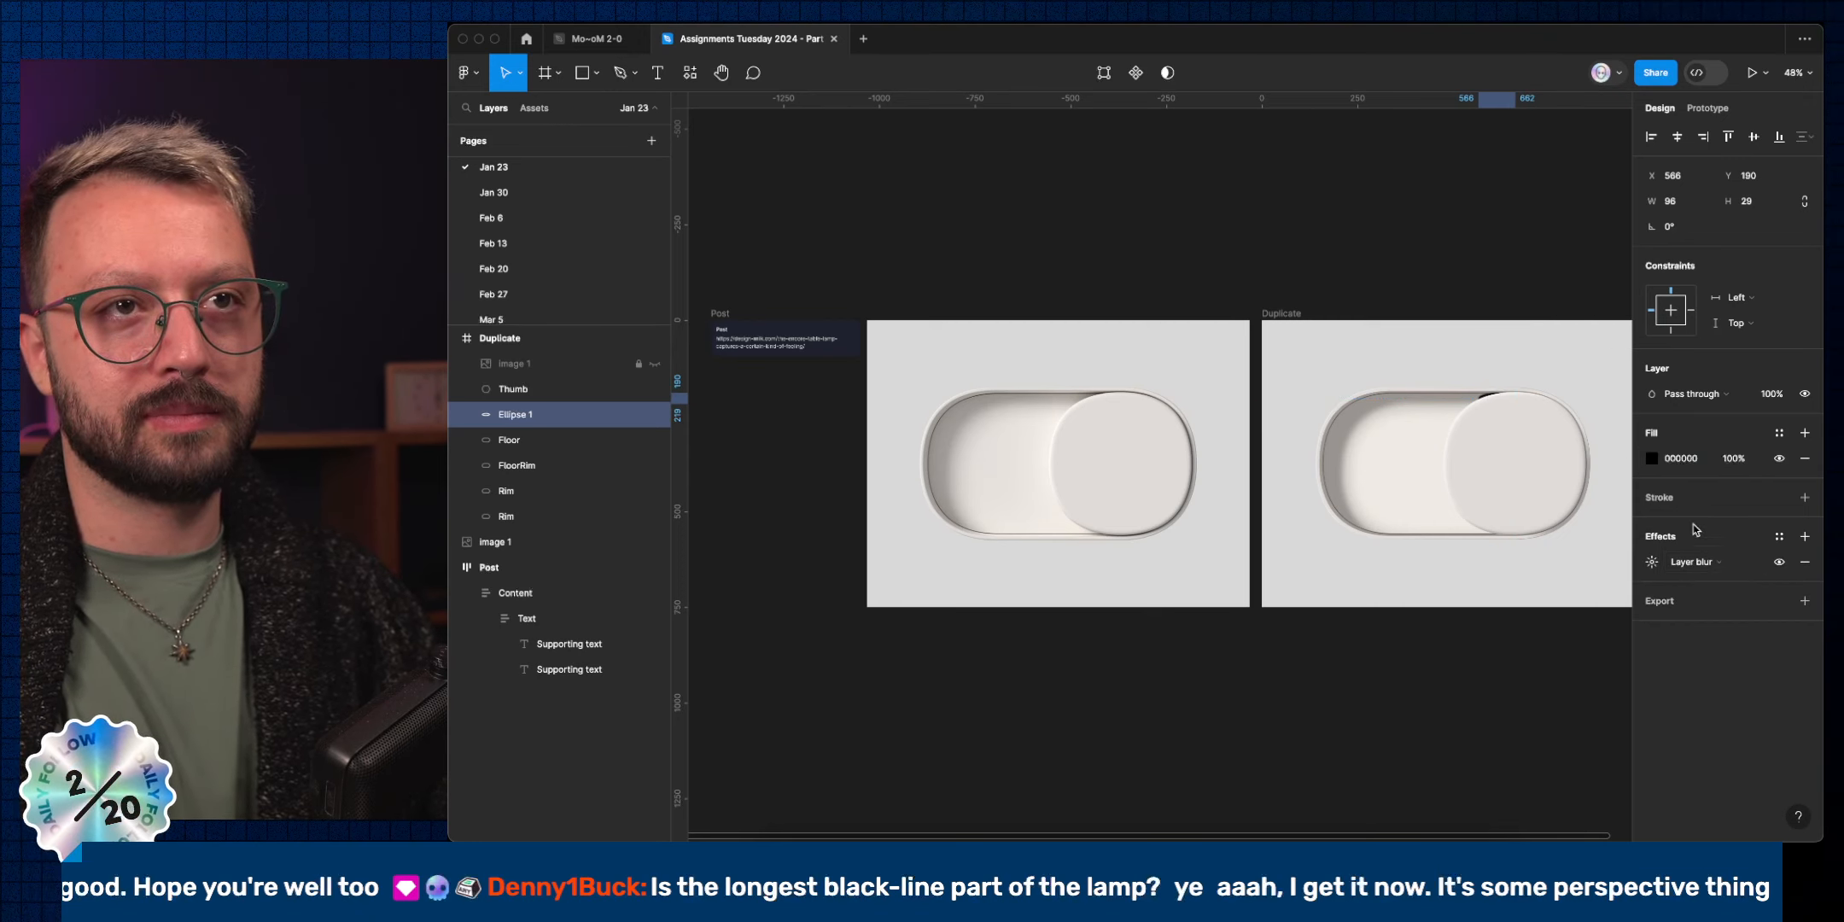
left_click(1661, 563)
key("shift+Down")
key("shift+Up")
key("shift+Up")
key("shift+Up")
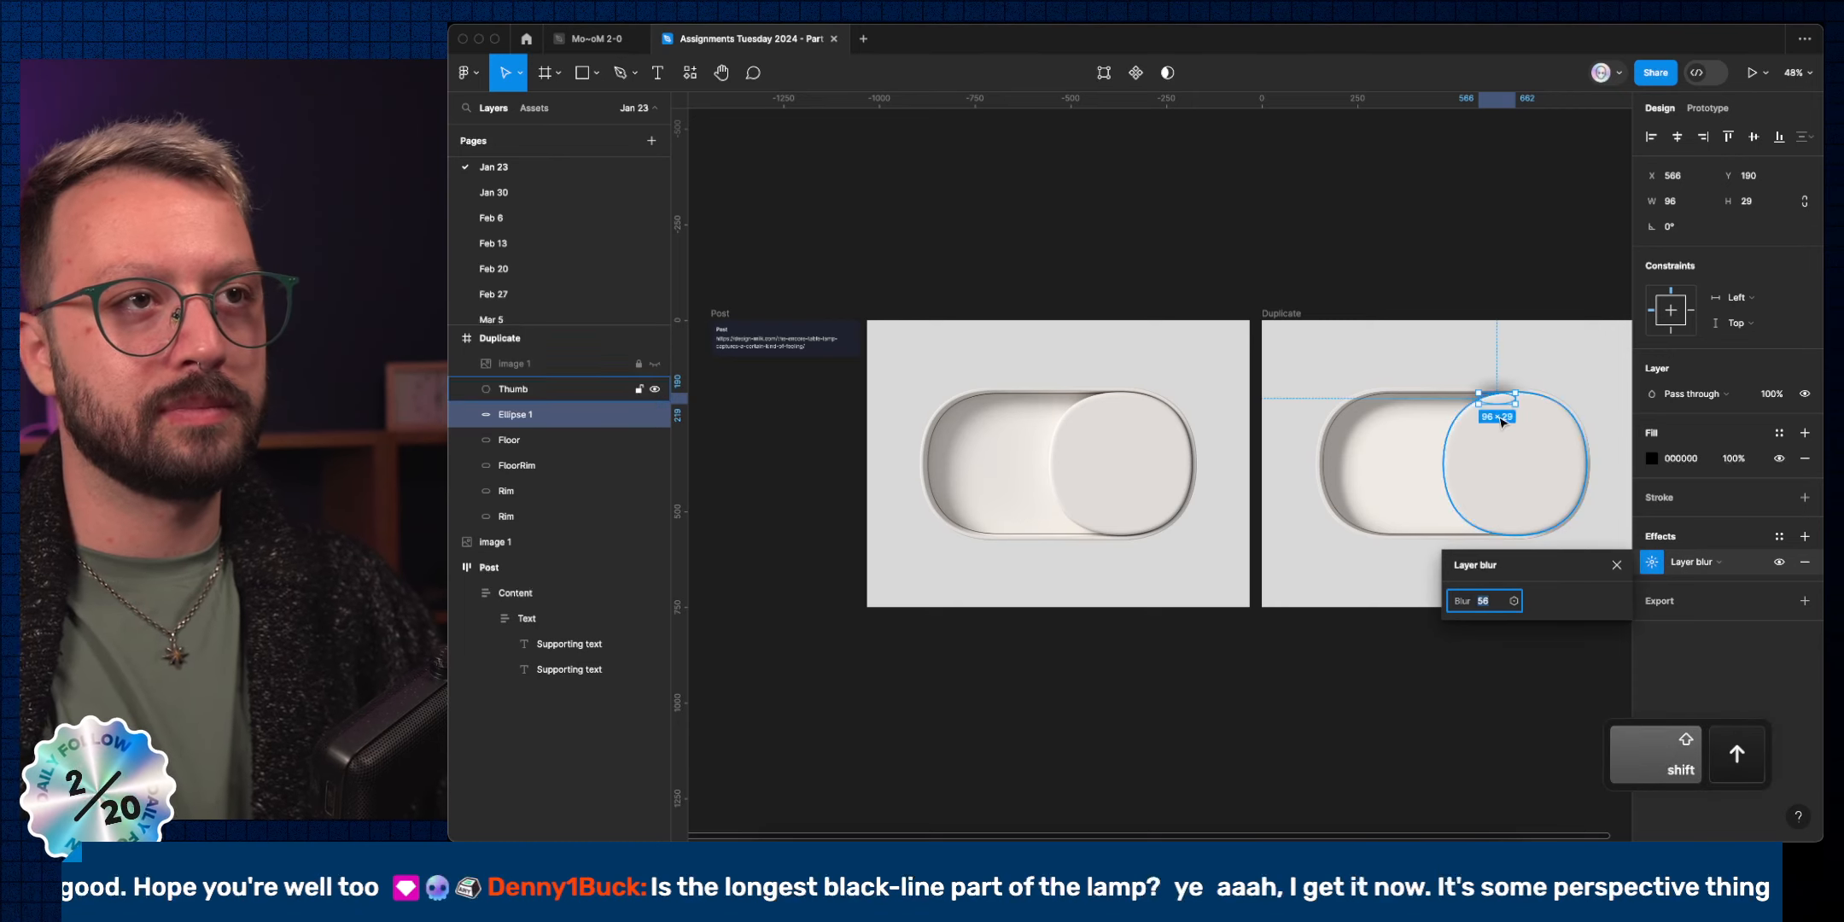
scroll(1499, 418, "up", 5)
left_click_drag(1510, 370, 1481, 405)
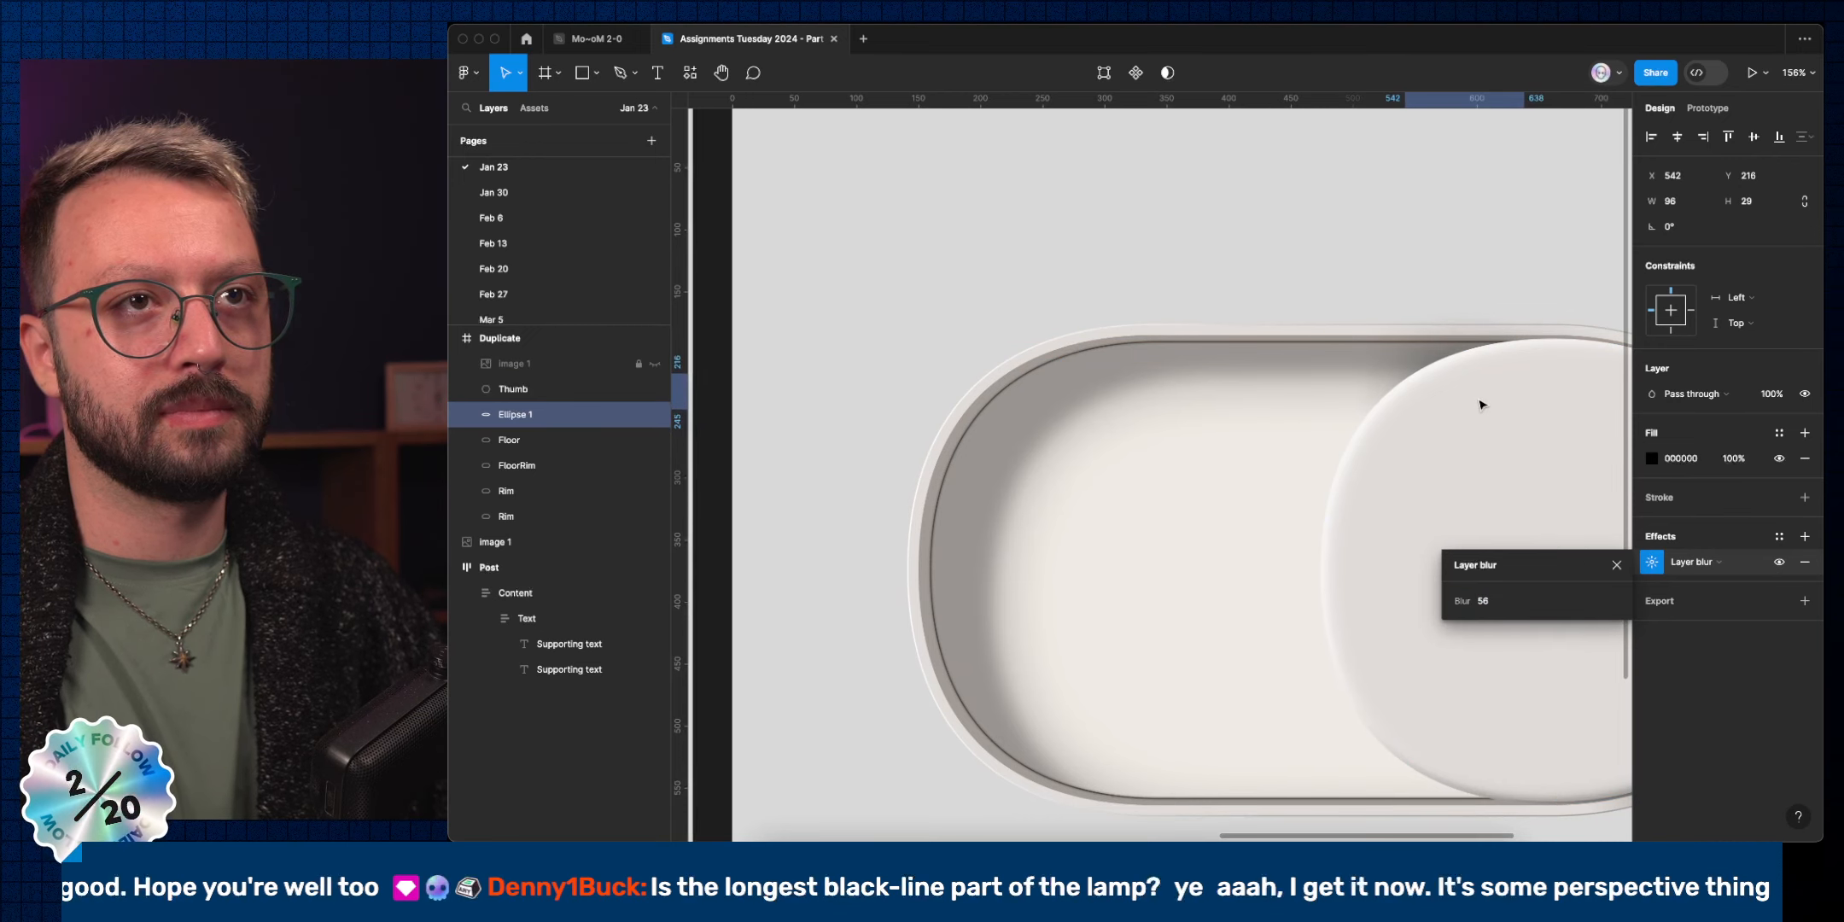
scroll(1481, 404, "down", 4)
Duplicate Ellipse 1 lower down as Ellipse 2, then clear the selection.
key("shift+alt")
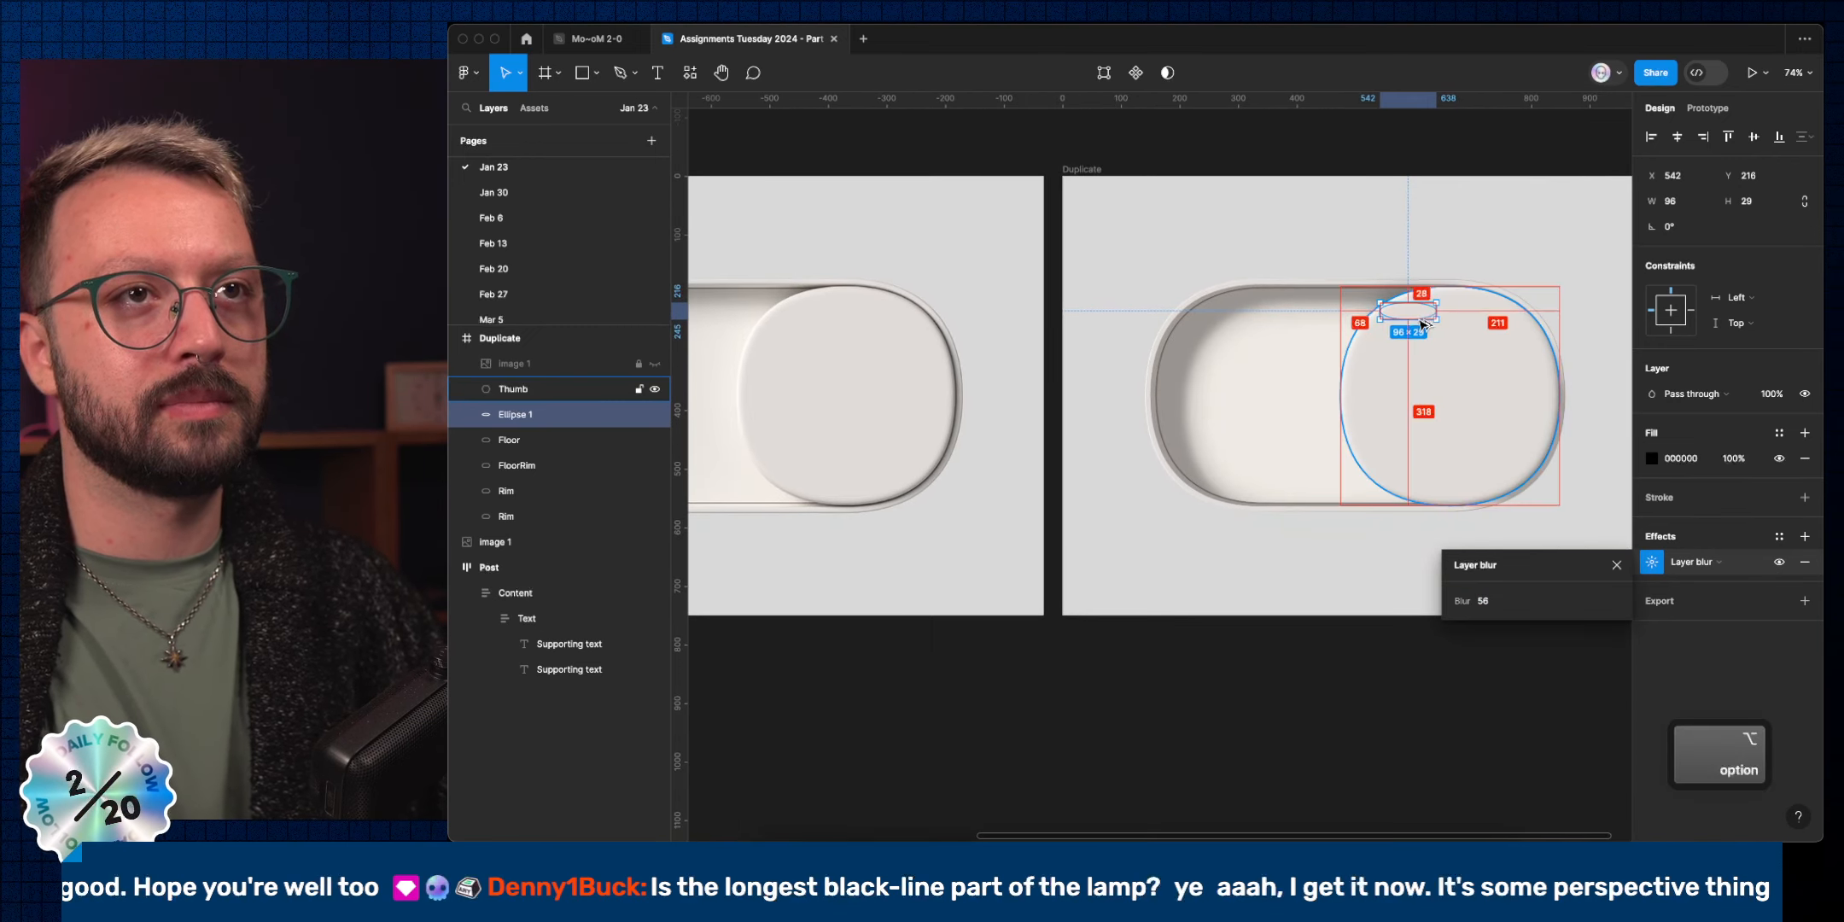
left_click_drag(1420, 319, 1431, 496)
left_click(1481, 567)
scroll(1481, 567, "down", 5, "ctrl")
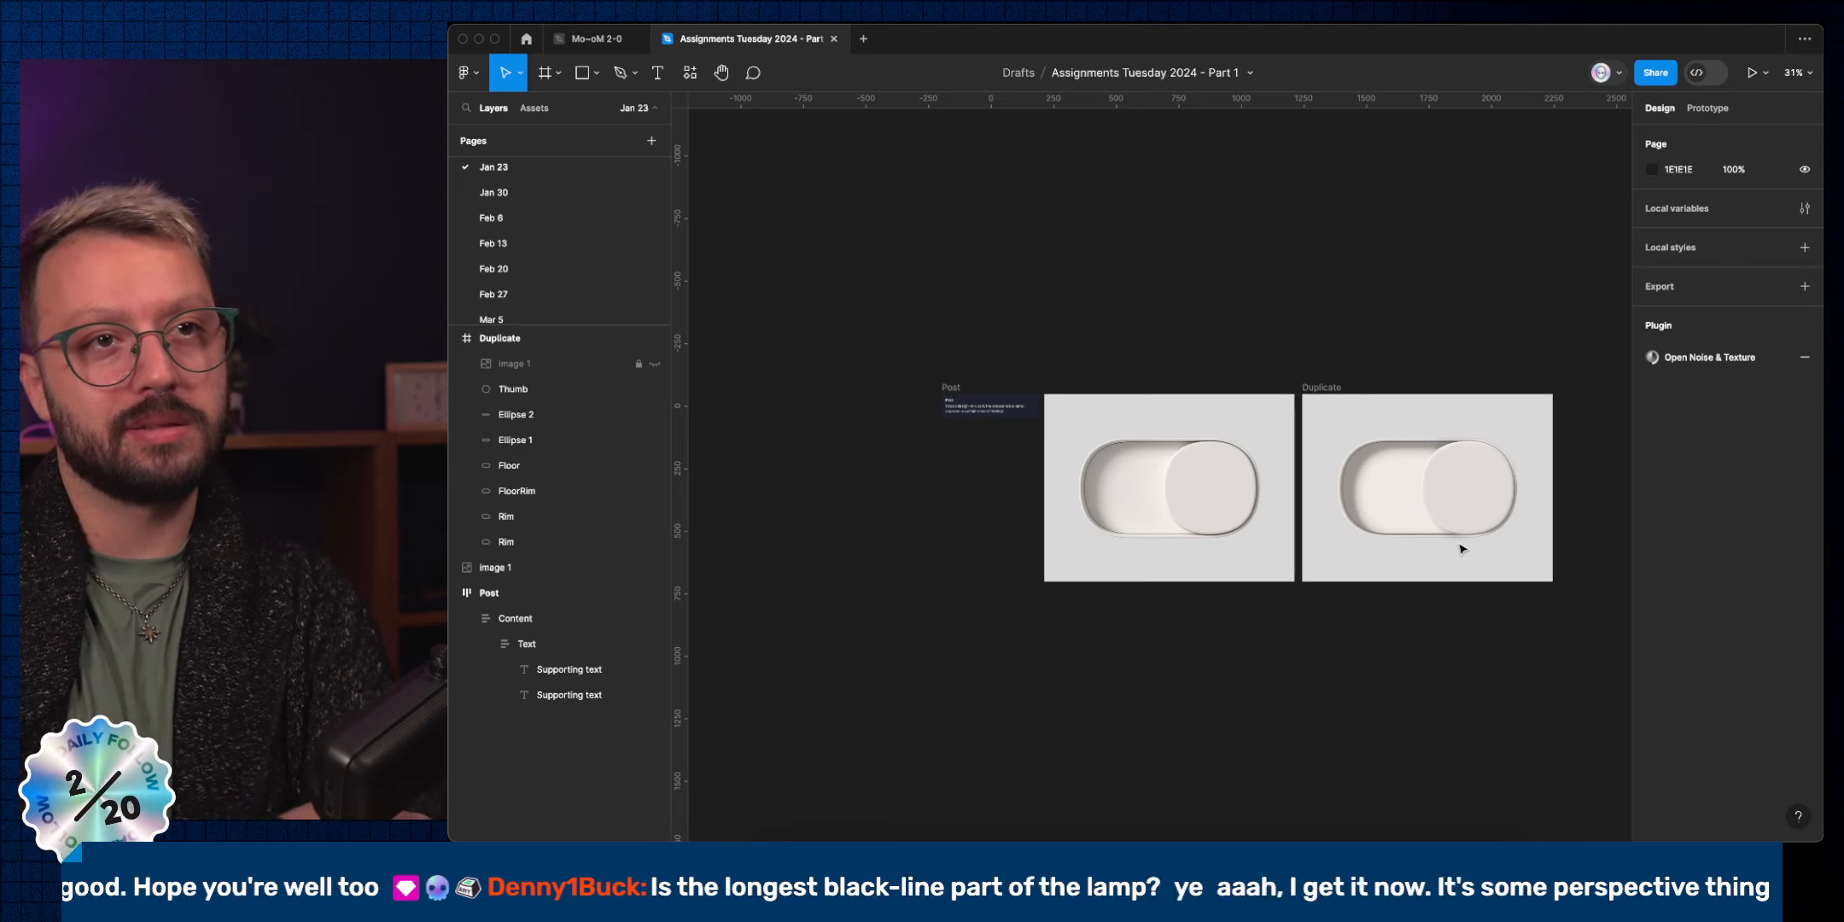
Zoom to the Post and Duplicate frames with the UI hidden, then select the right toggle's rim.
left_click_drag(1580, 632, 1035, 290)
key("shift")
left_click(976, 400, "shift")
key("shift+2")
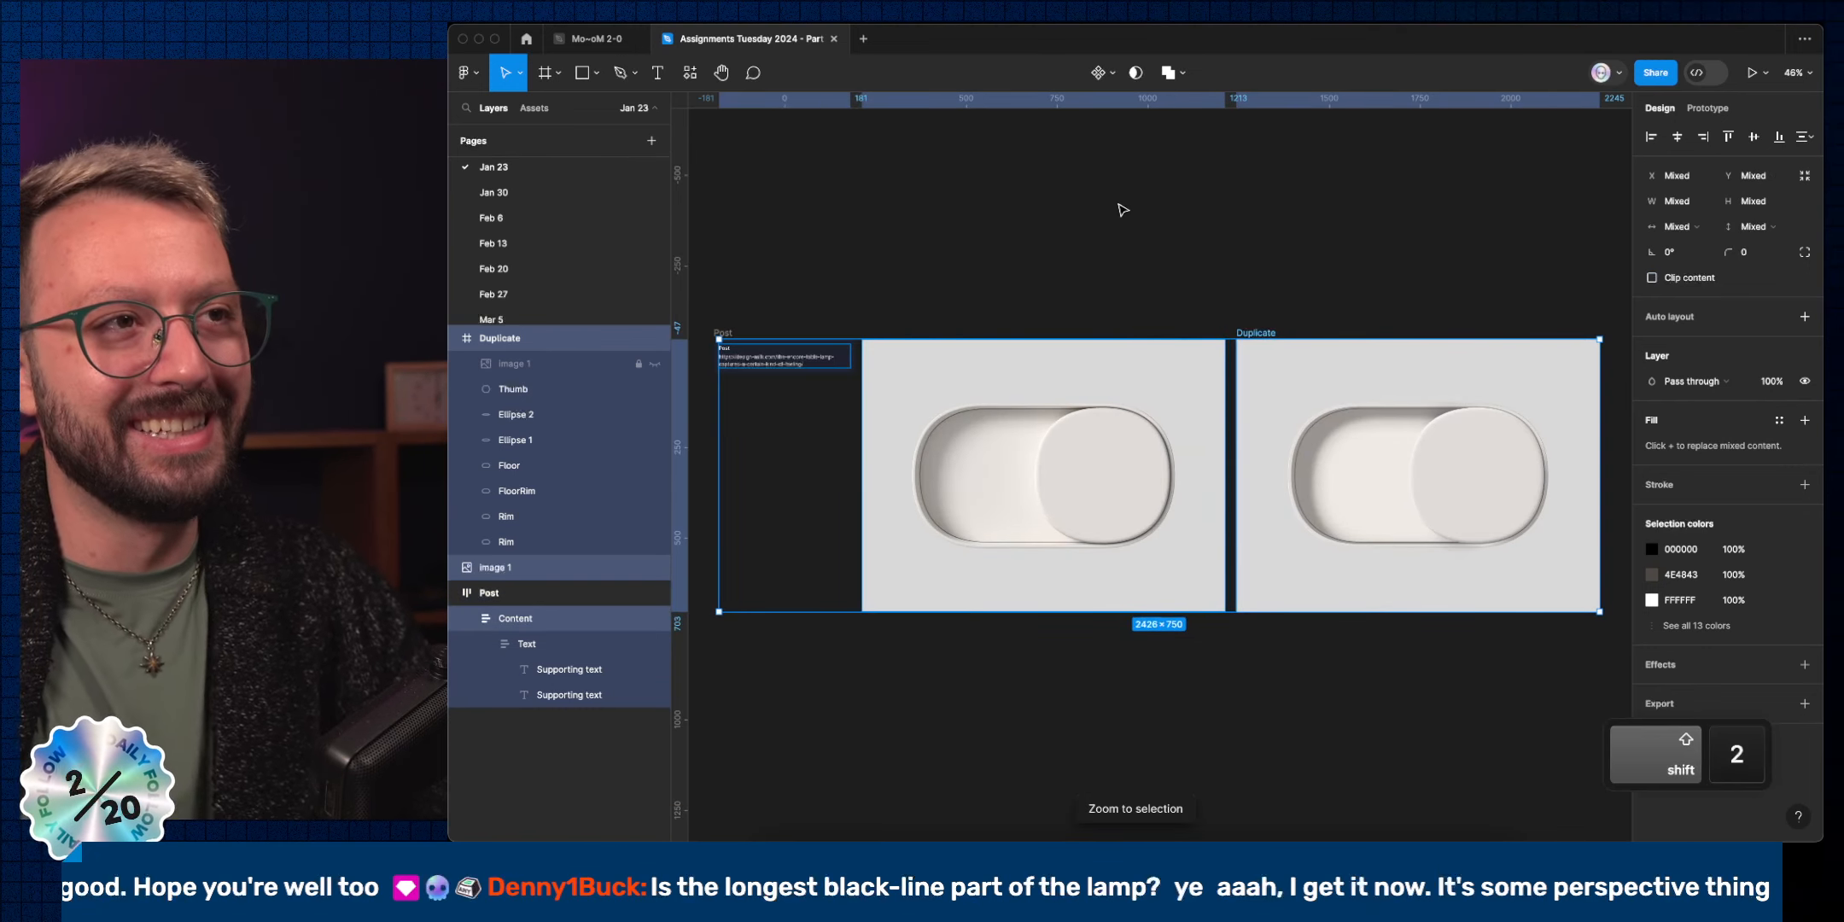
left_click(798, 361, "shift")
key("super+backslash")
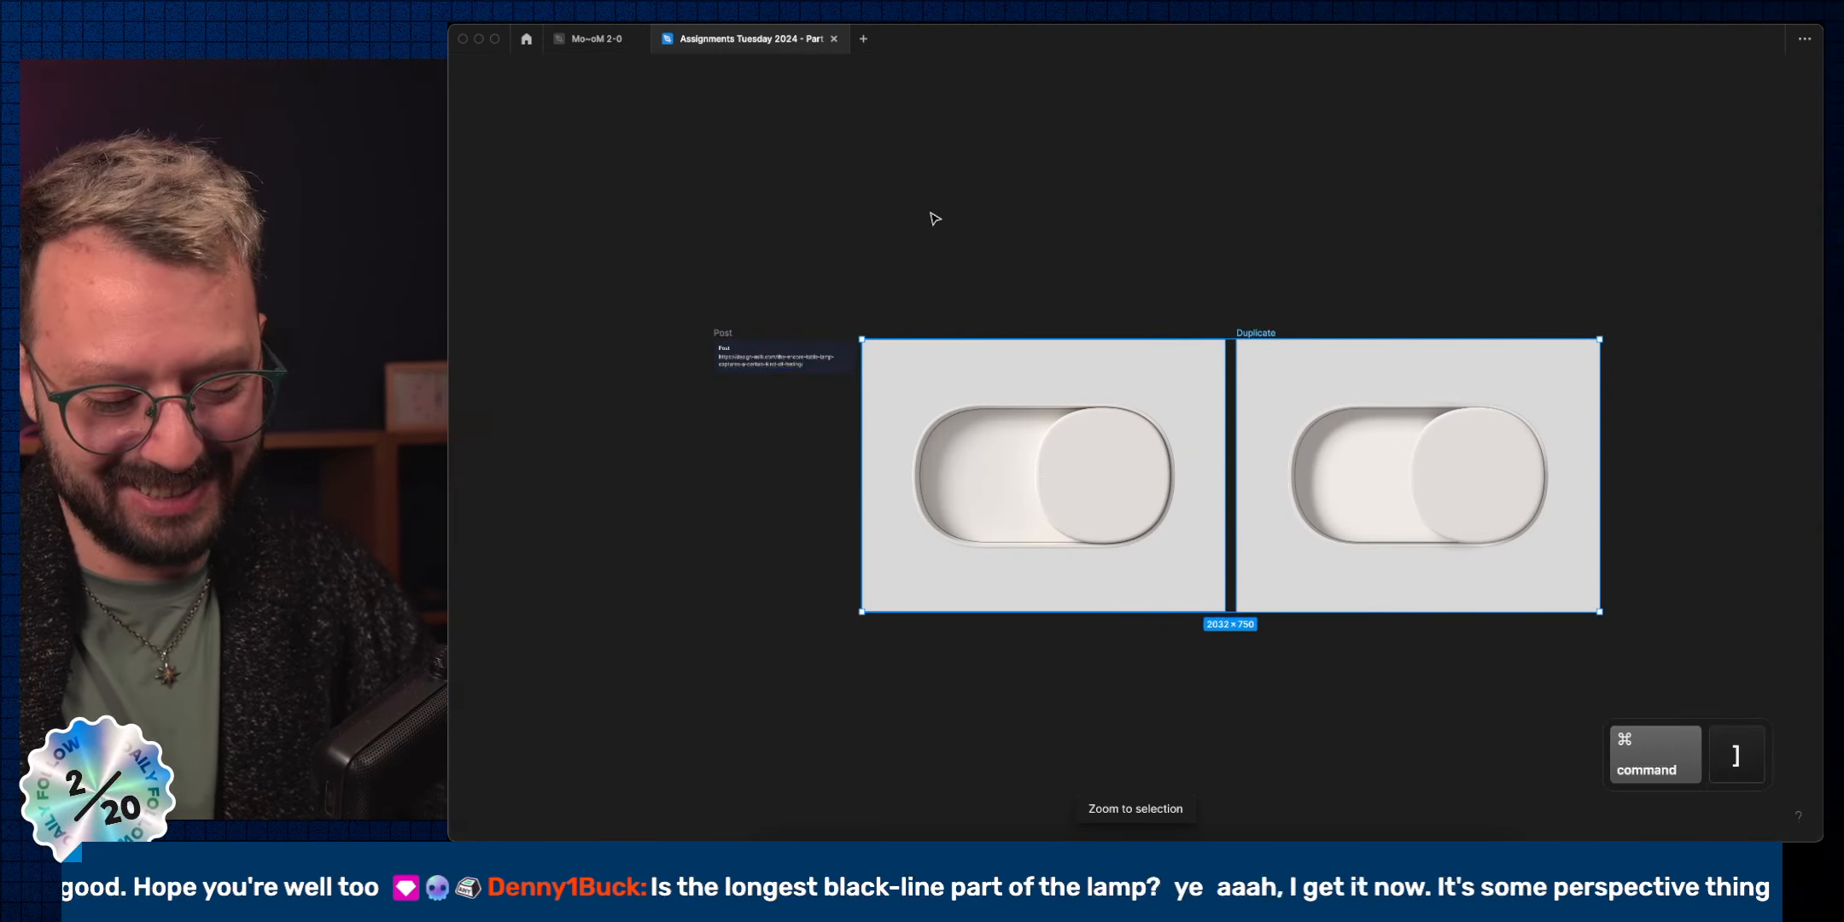
key("shift+2")
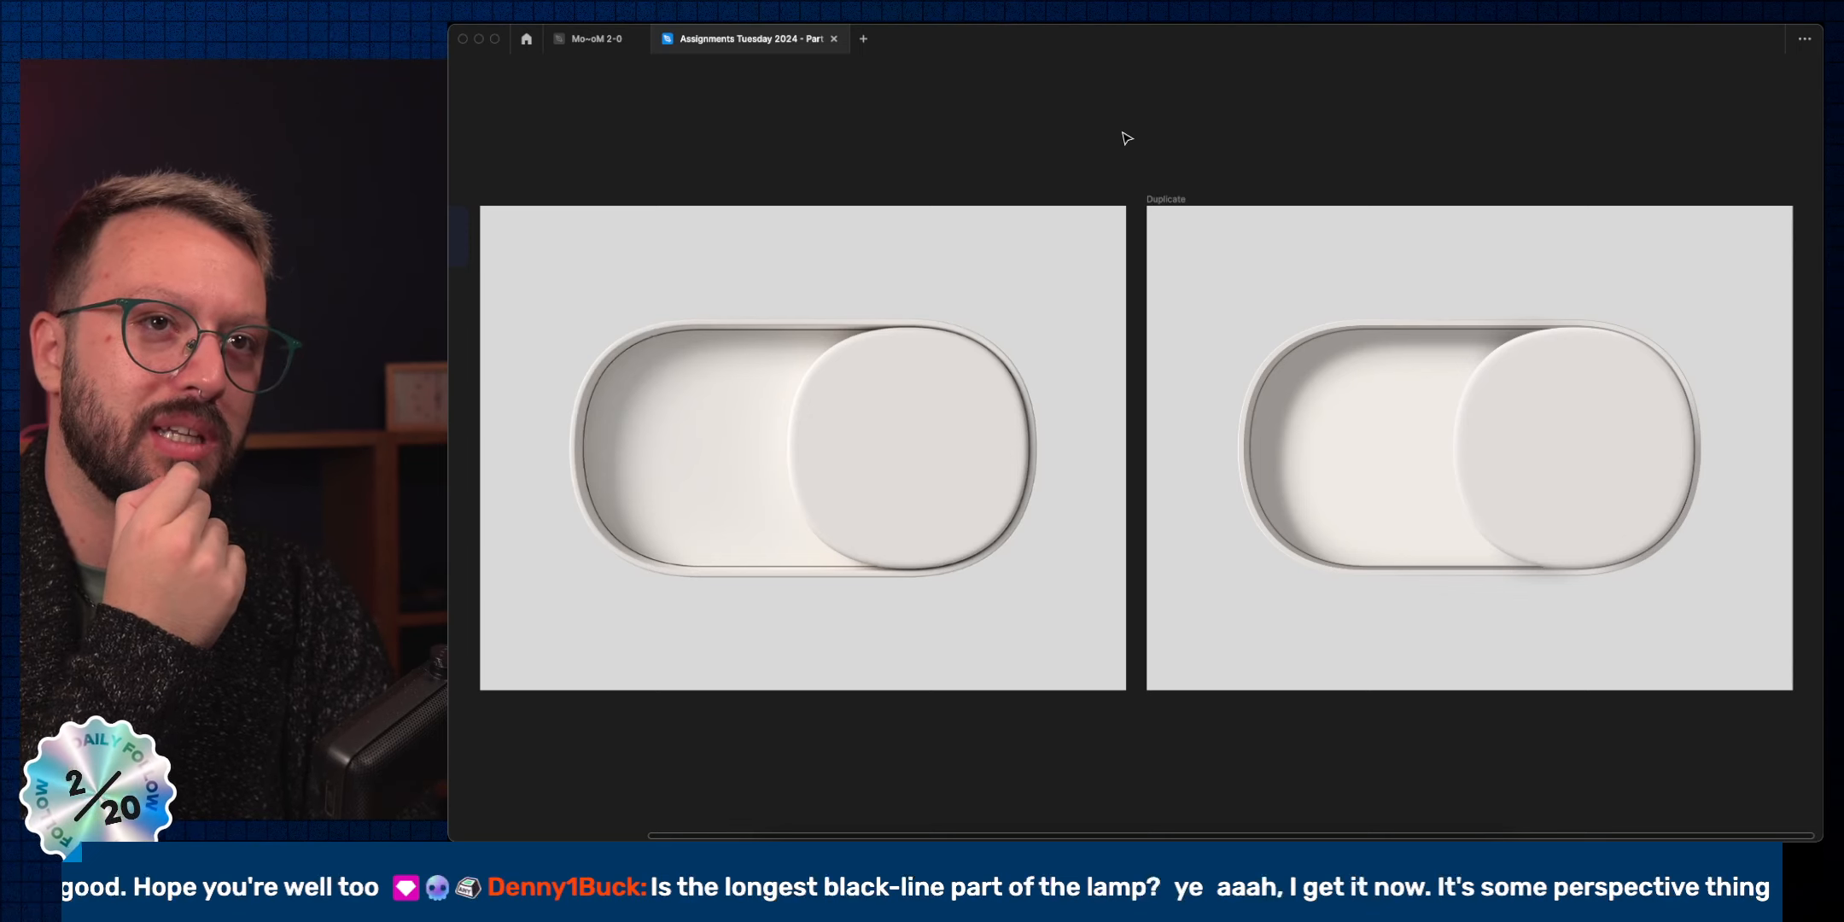
key("super")
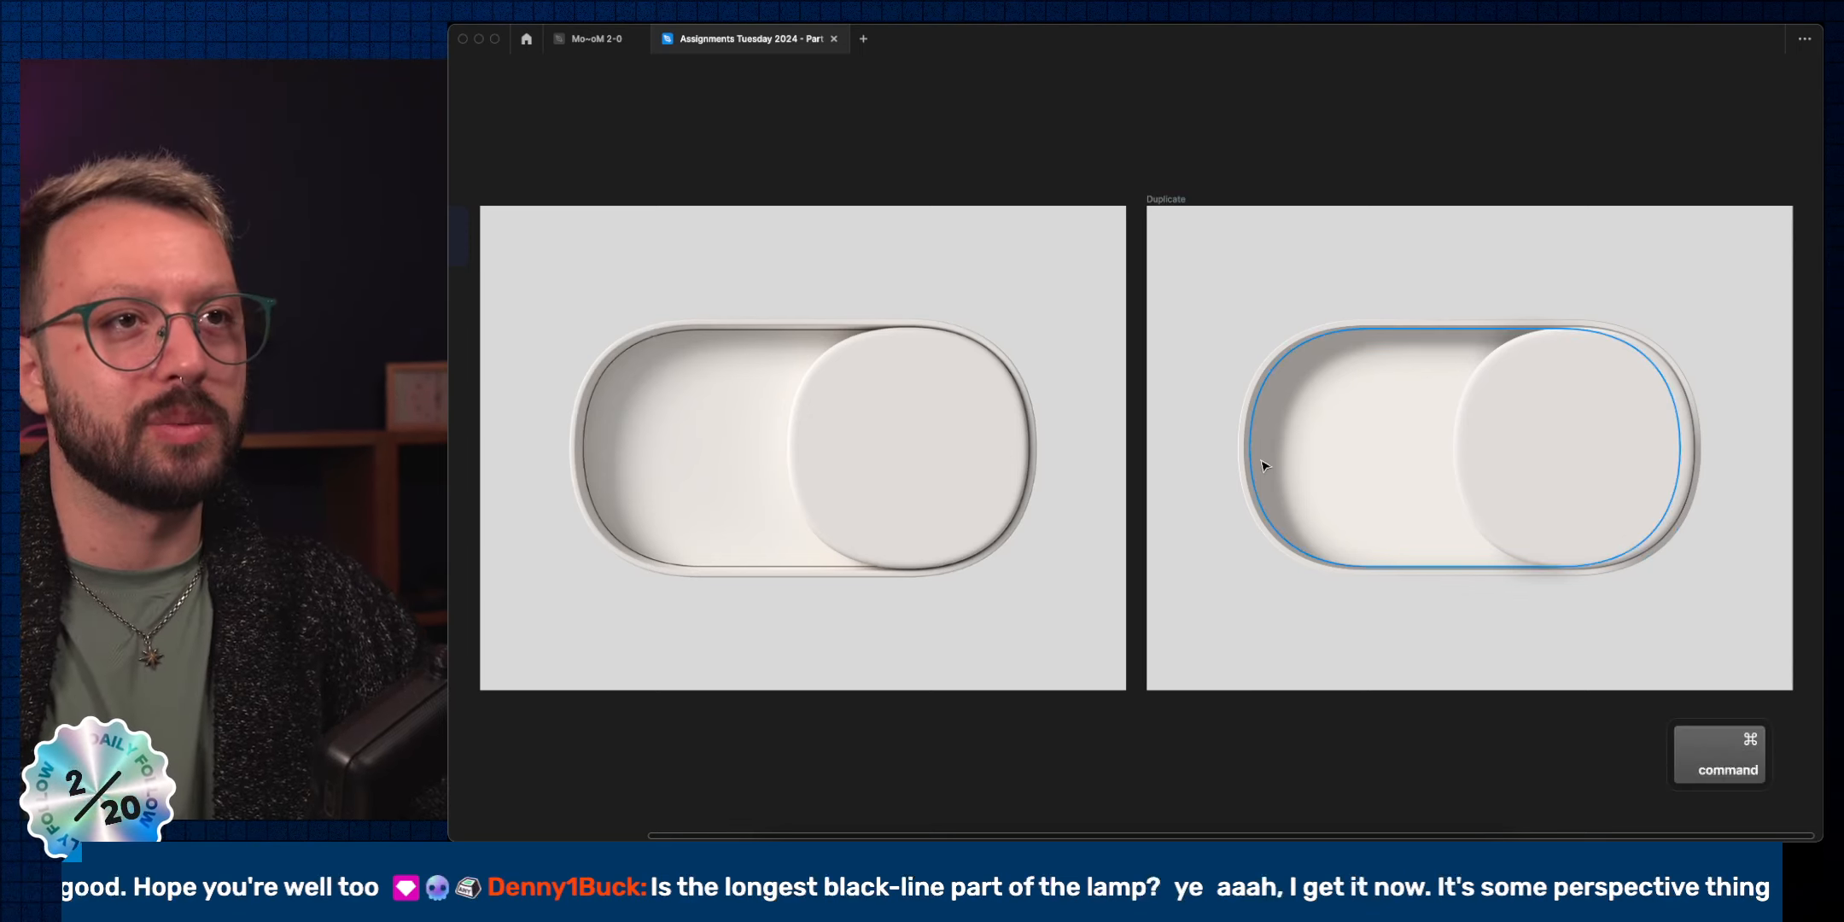
left_click(1249, 472)
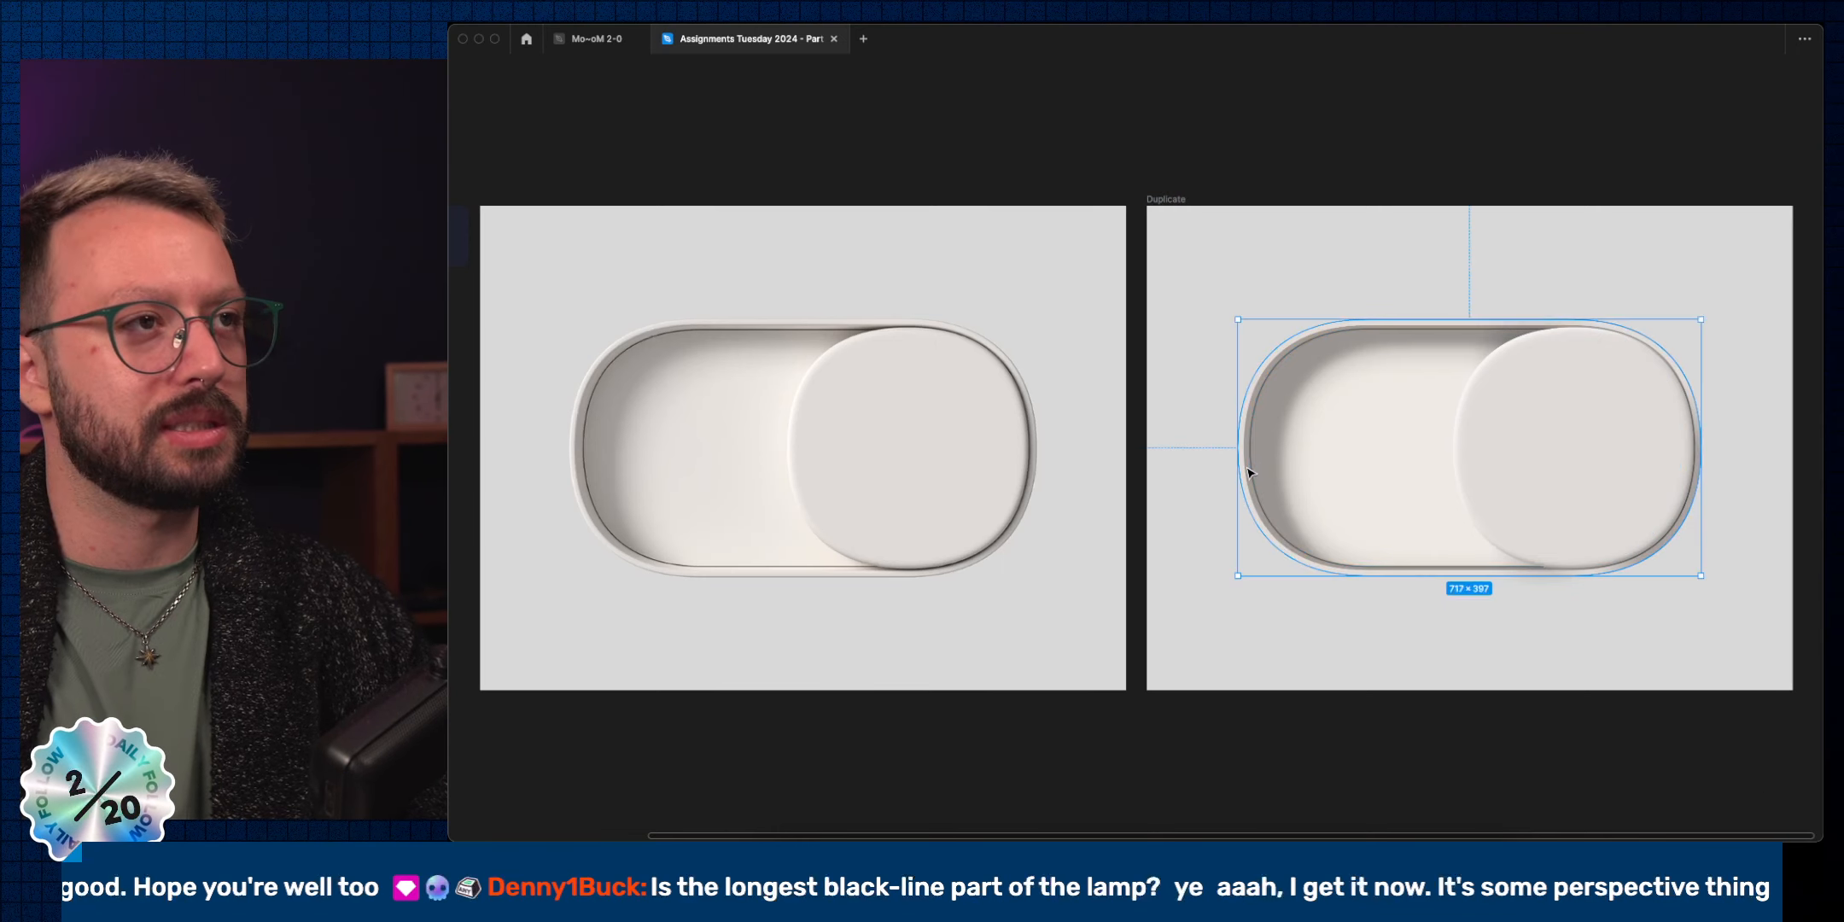
Switch the Rim fill to a linear gradient and sample the light FAF4ED toggle colour into one stop.
key("super+backslash")
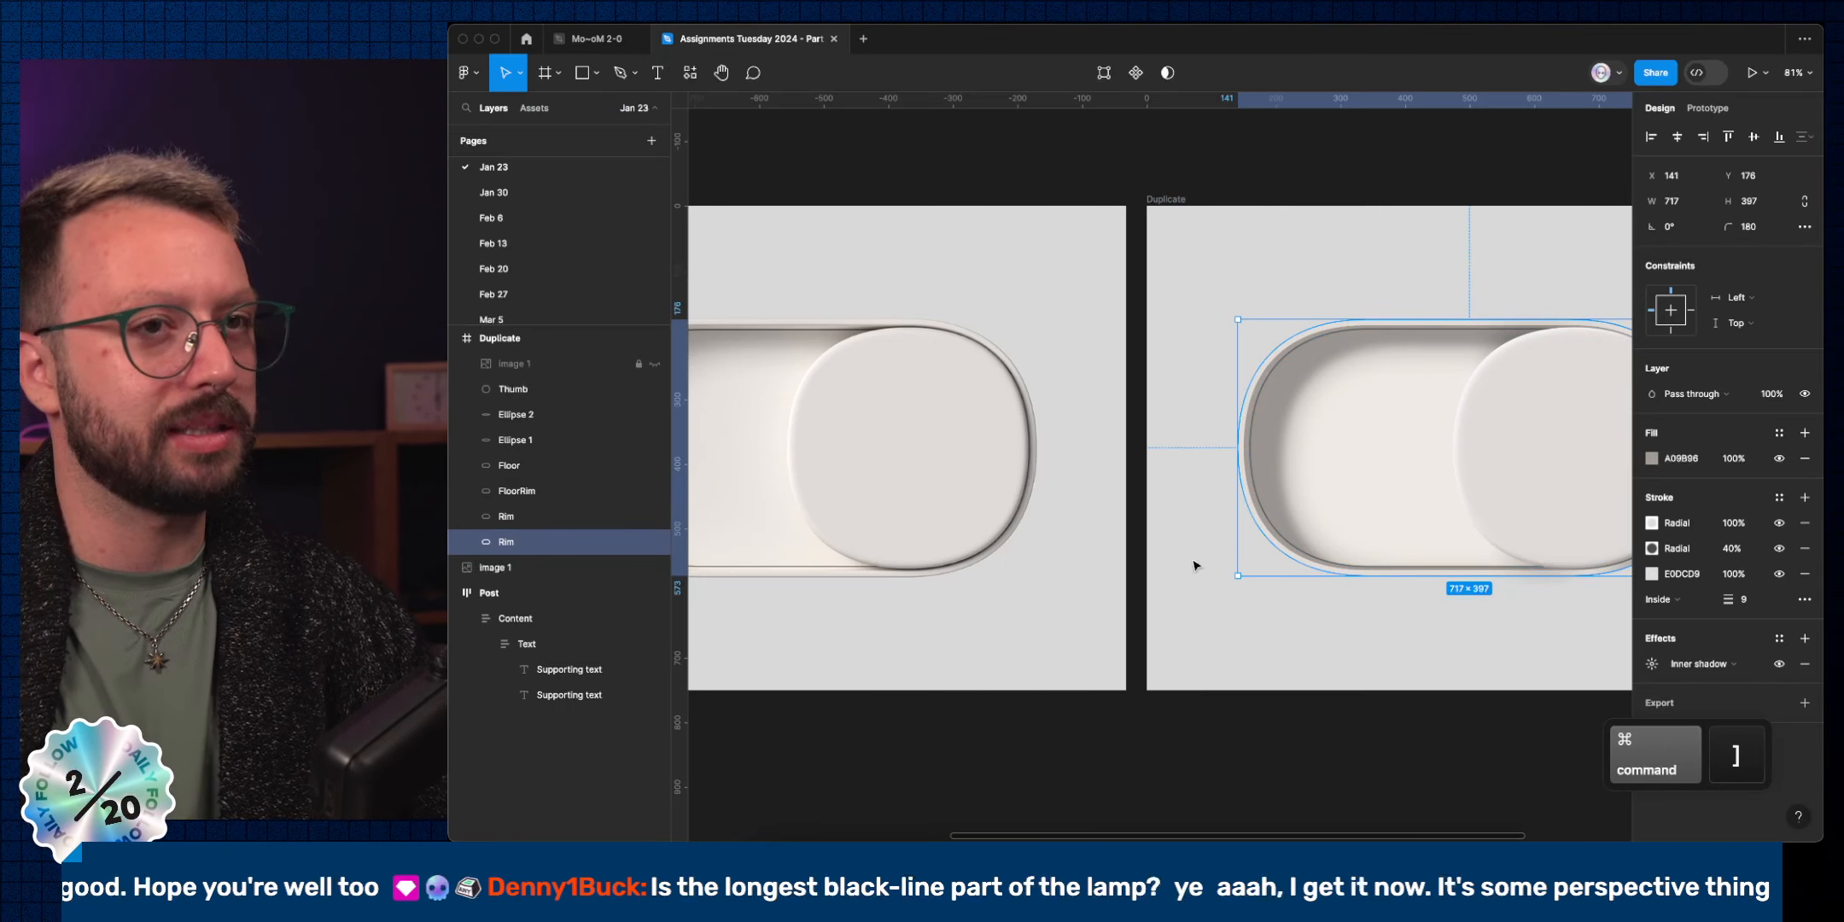
left_click(1650, 459)
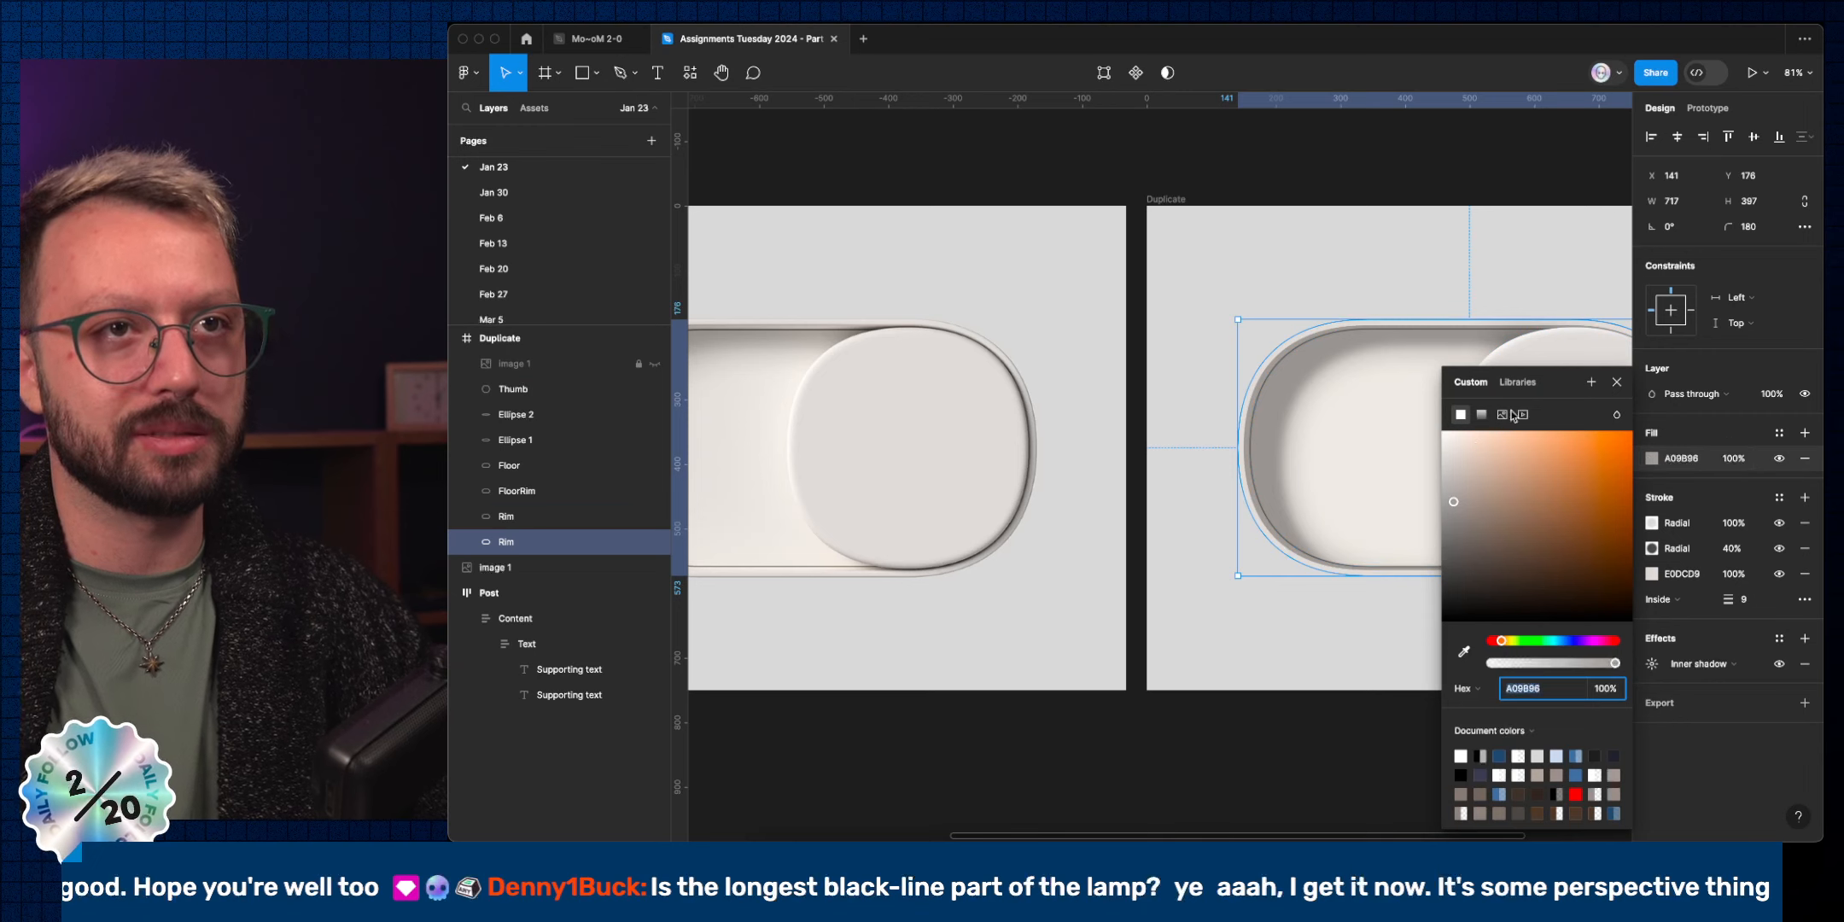
left_click(1482, 415)
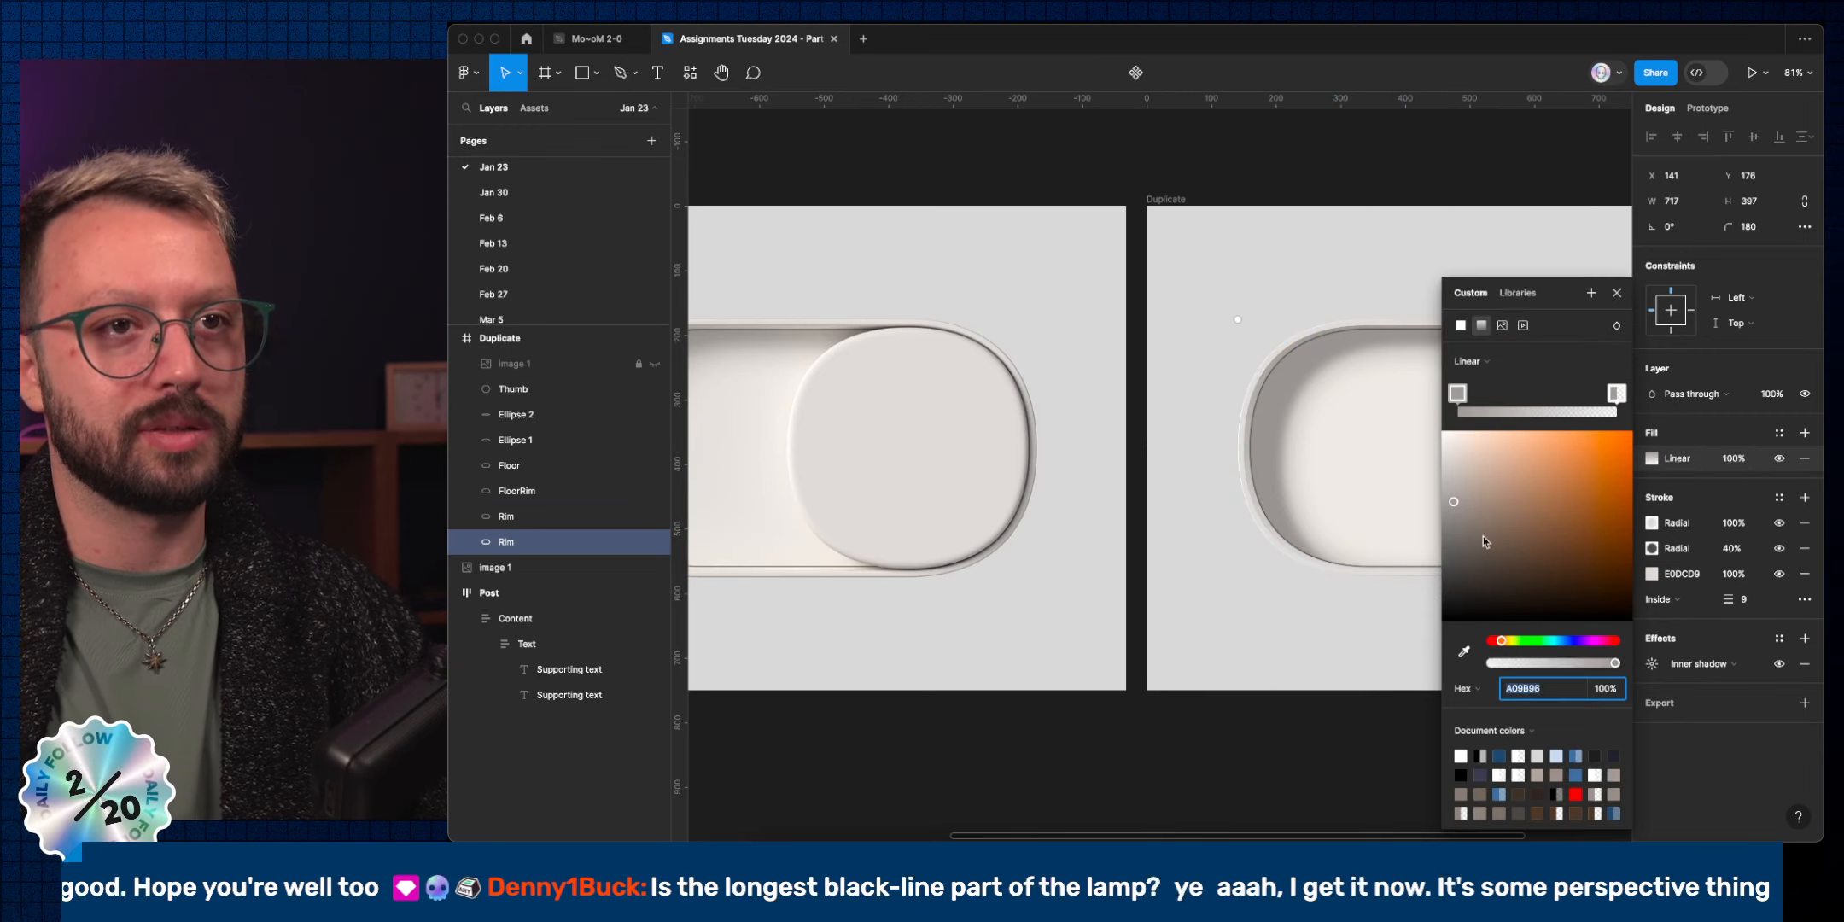
left_click(1616, 394)
key("super+z")
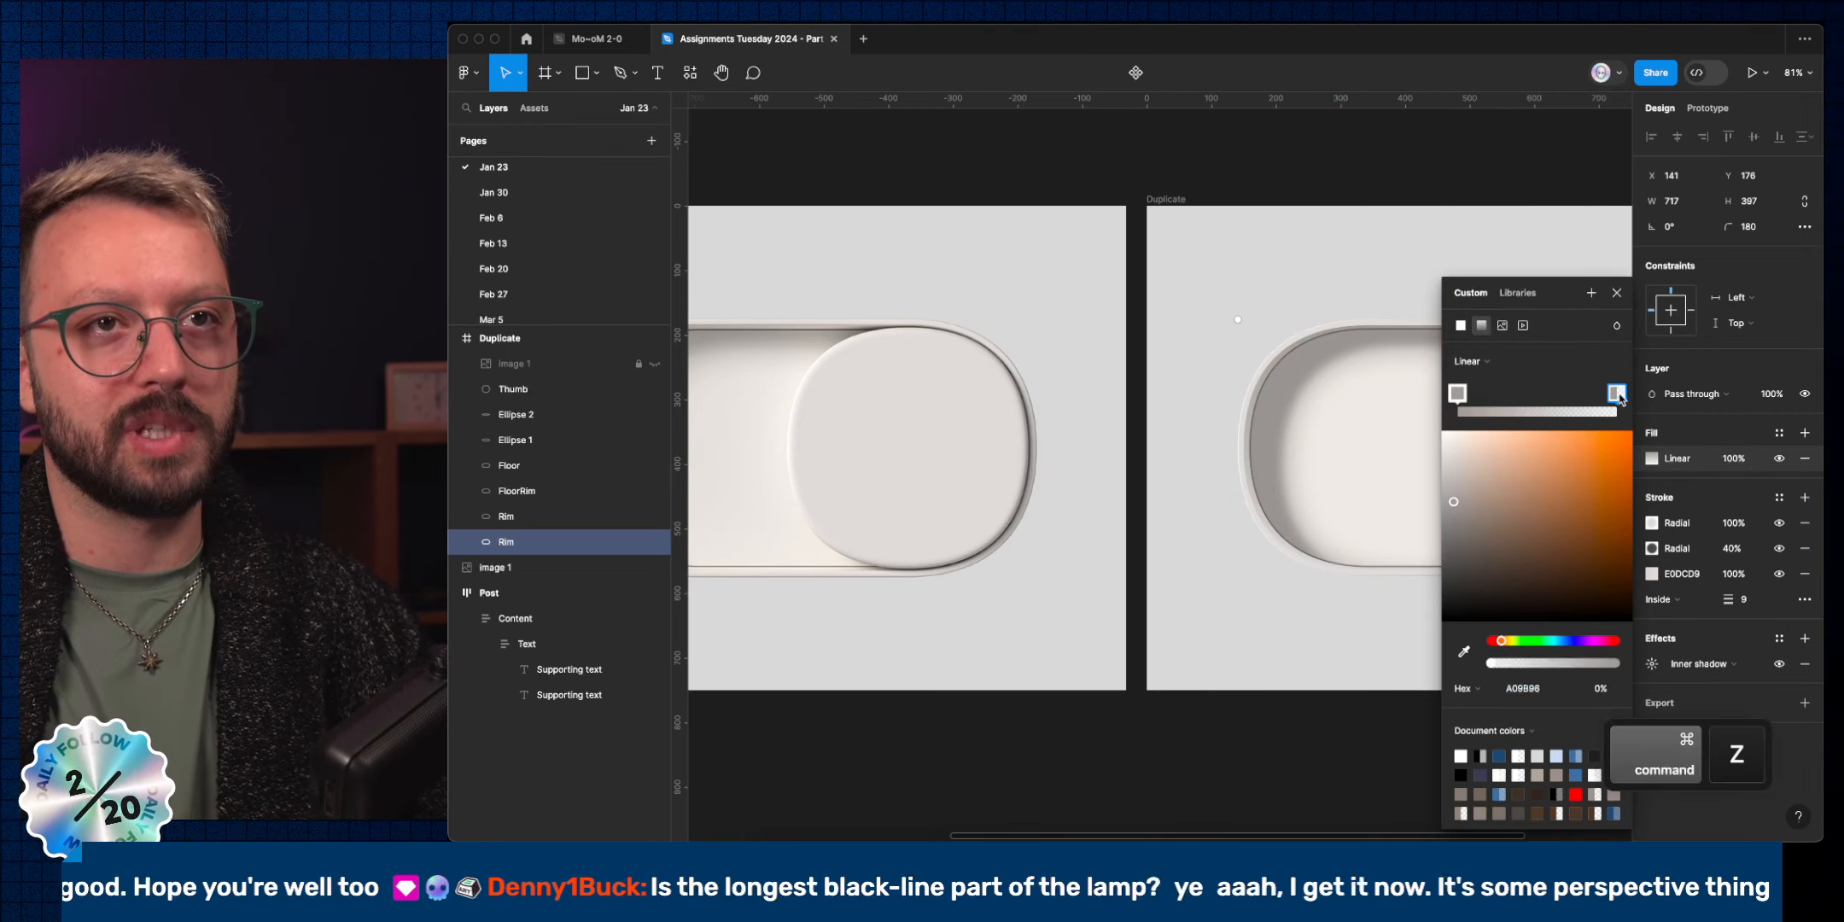
left_click(1464, 652)
scroll(734, 562, "up", 10)
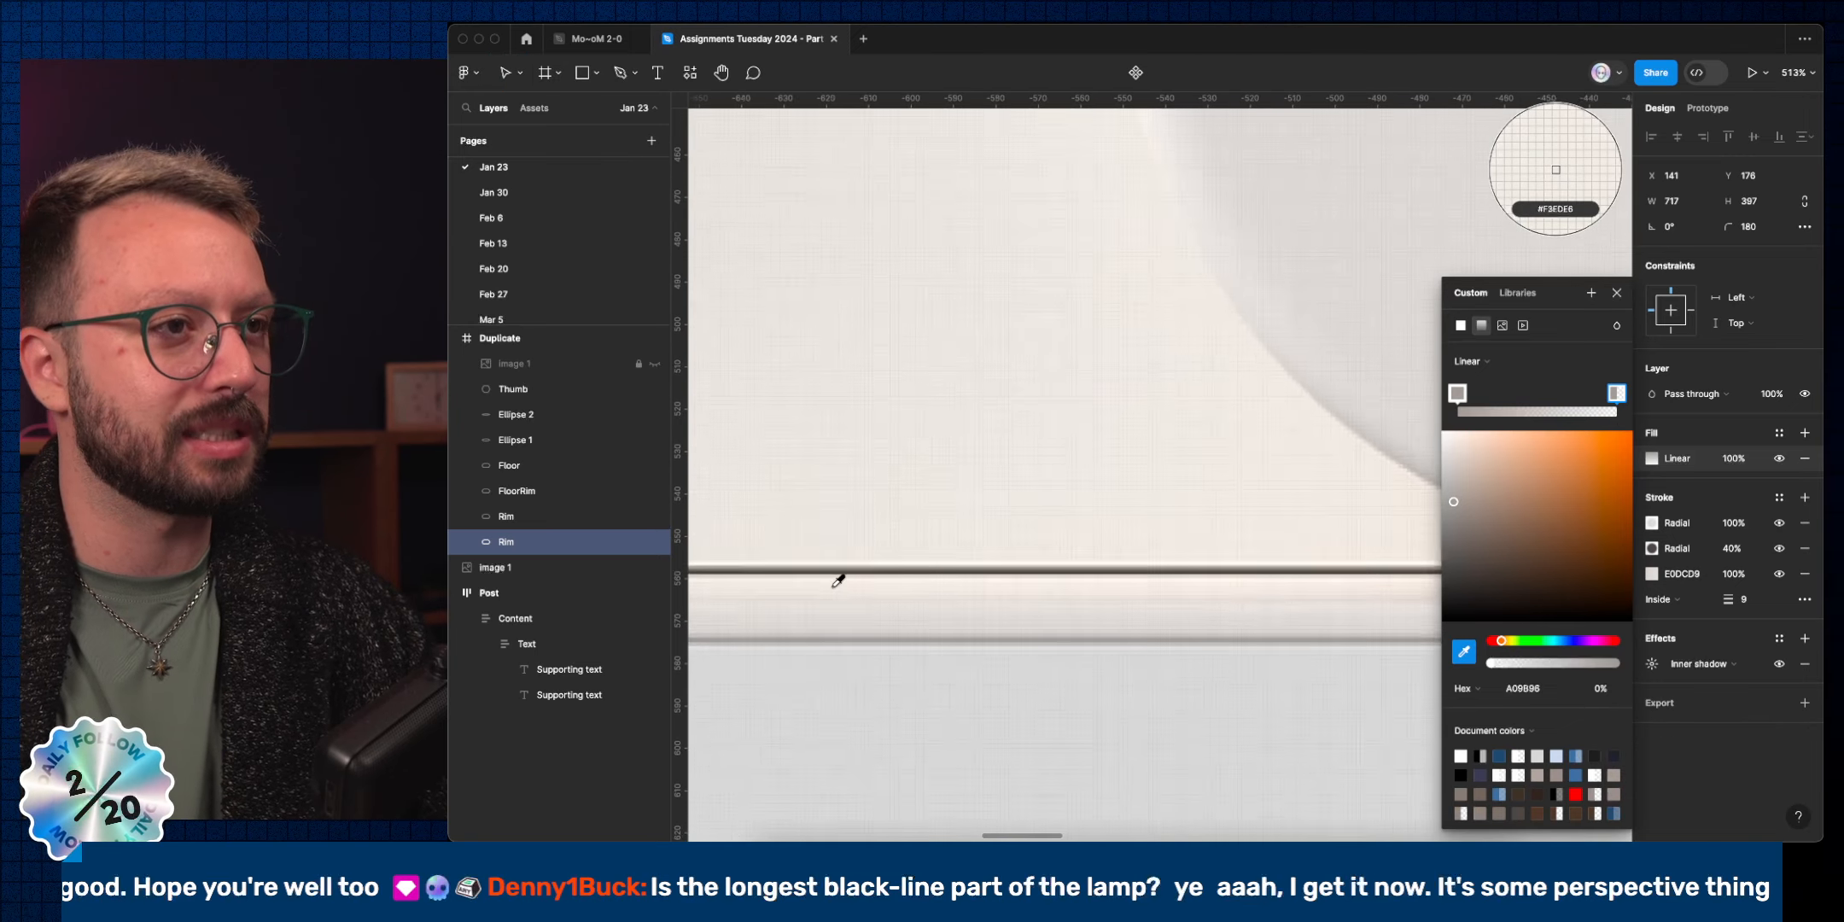
left_click(854, 582)
Reposition the gradient stops, moving grey A09B96 partway along and nudging the light stop up.
scroll(1089, 513, "down", 6)
scroll(1090, 512, "down", 4)
scroll(1090, 512, "left", 5)
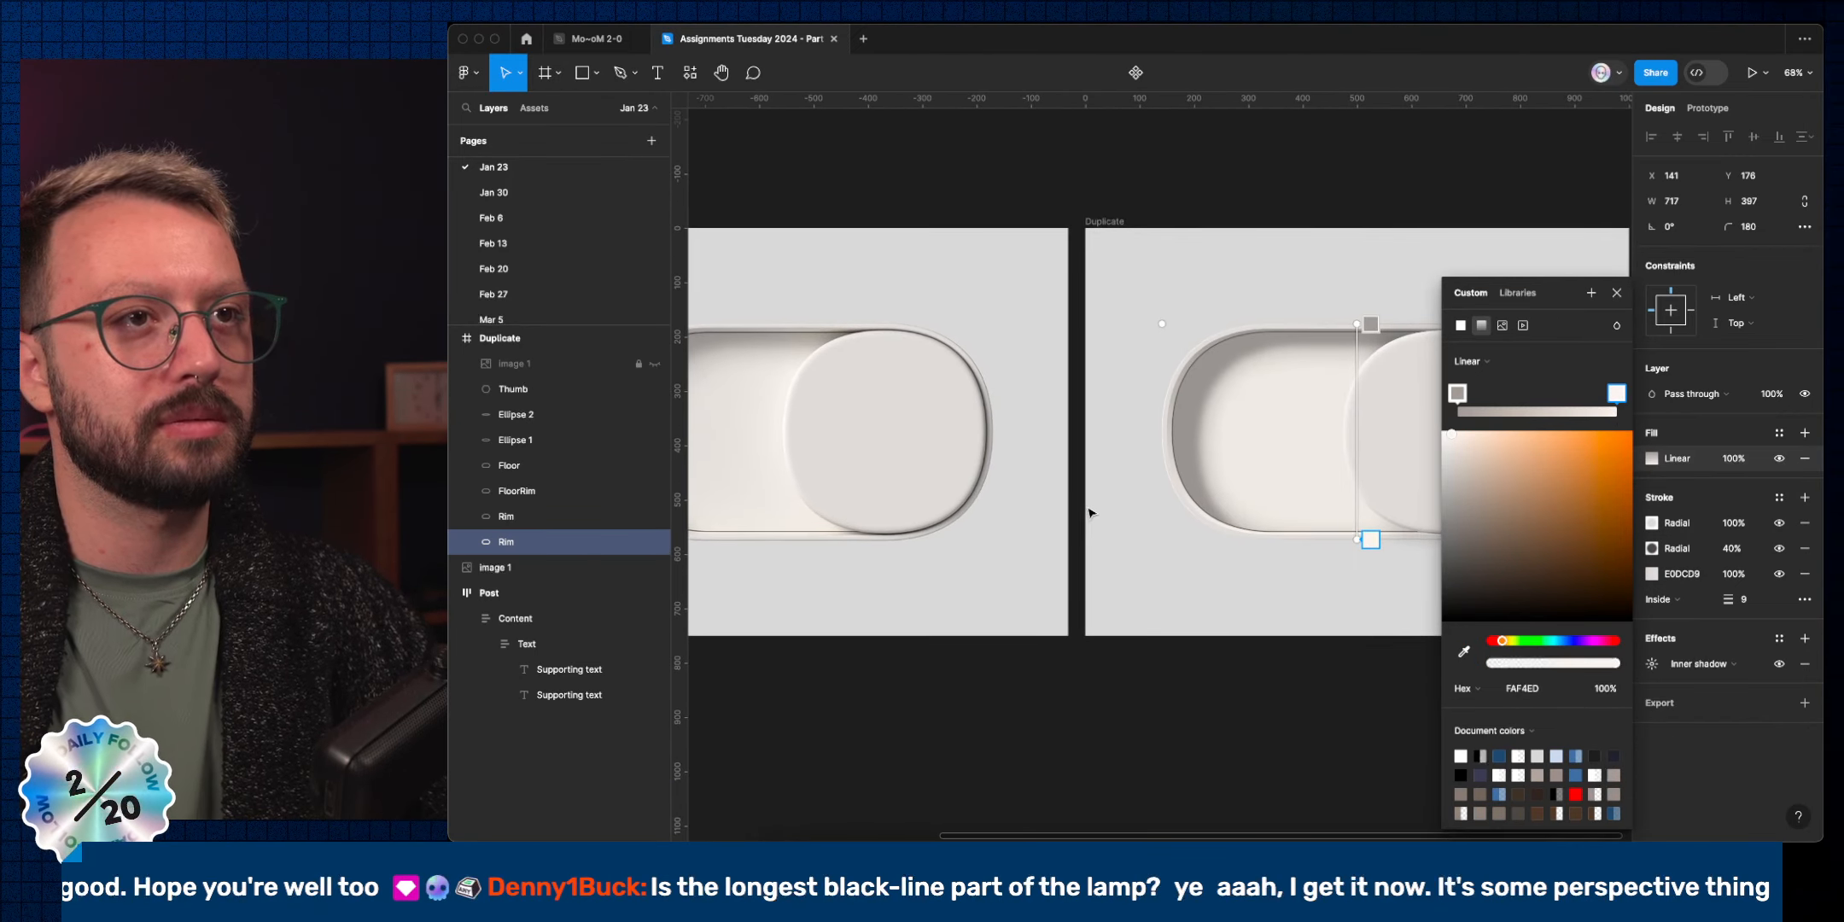
scroll(1272, 391, "left", 2)
scroll(1272, 391, "down", 1)
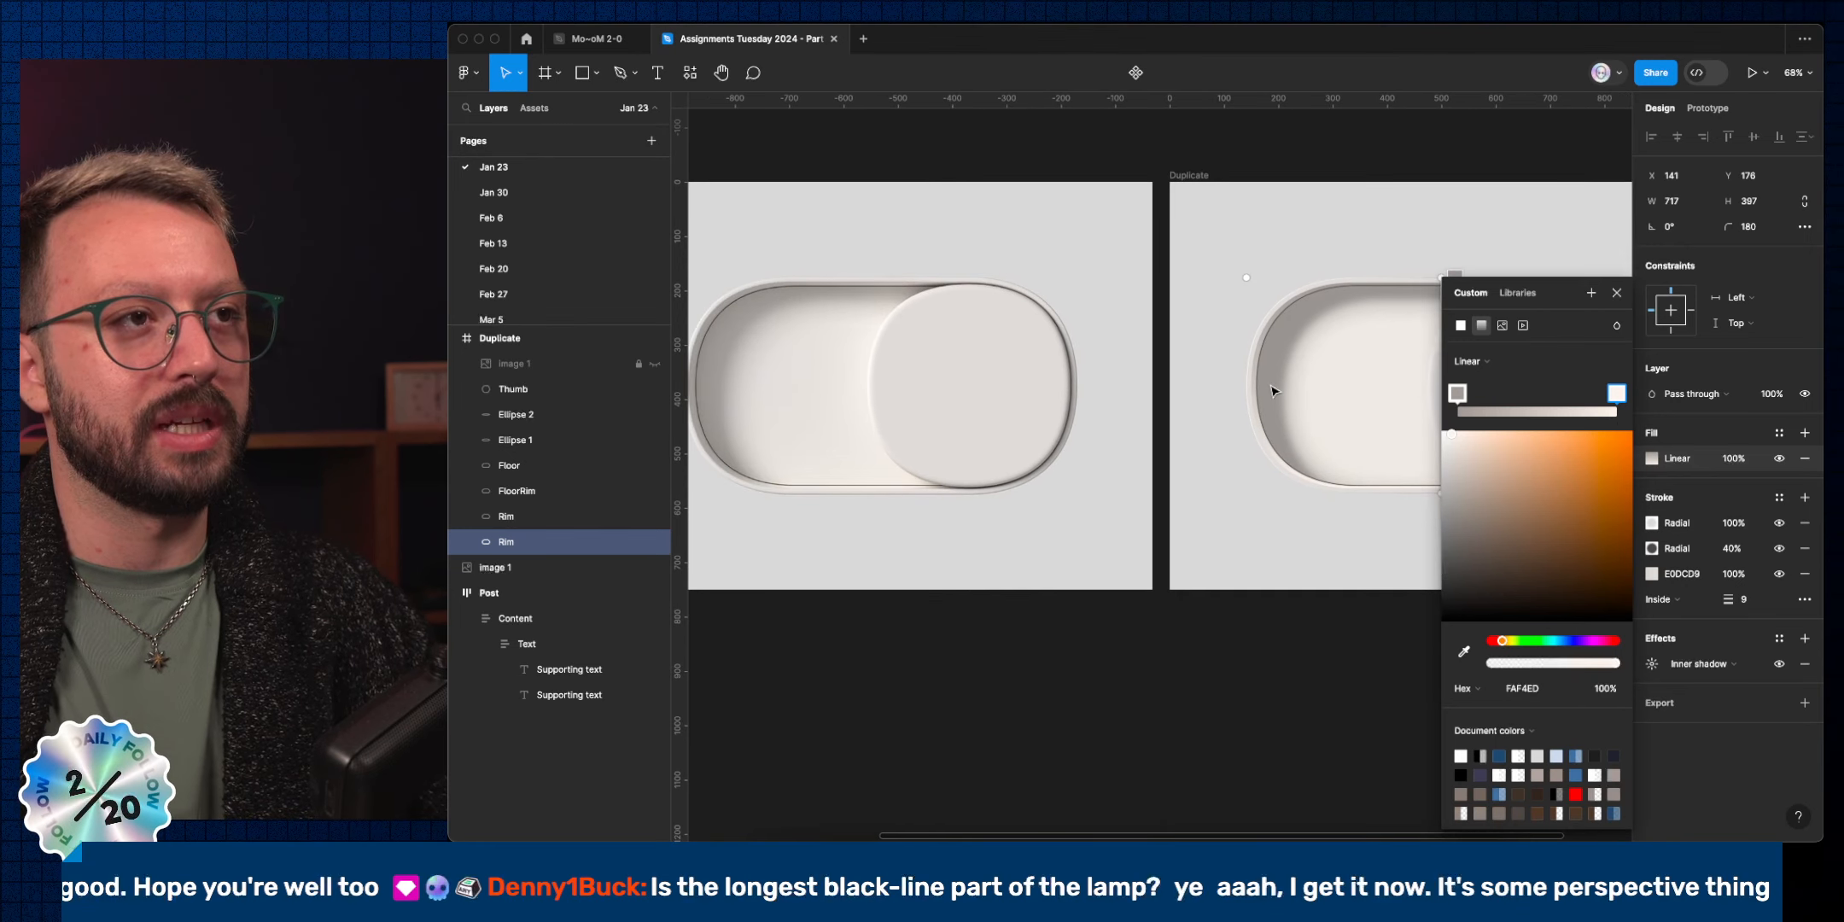
scroll(1272, 391, "right", 4)
scroll(1272, 391, "down", 1)
left_click_drag(1272, 229, 1272, 413)
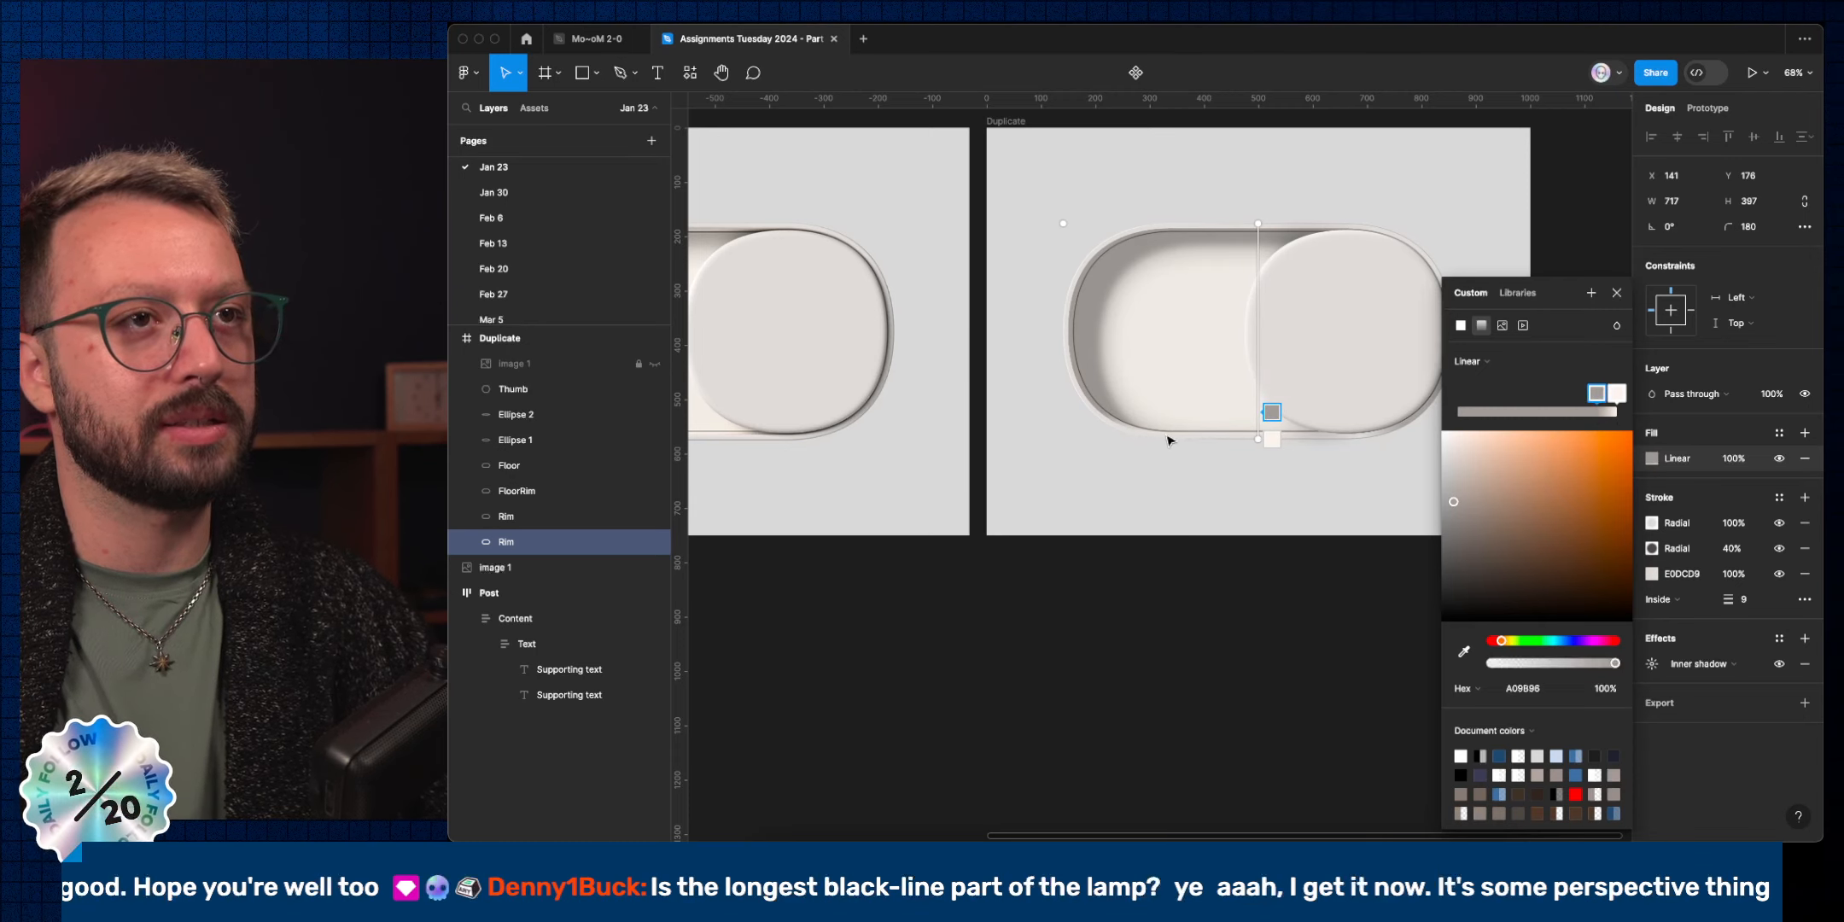
scroll(1207, 436, "left", 3)
scroll(1207, 435, "down", 1)
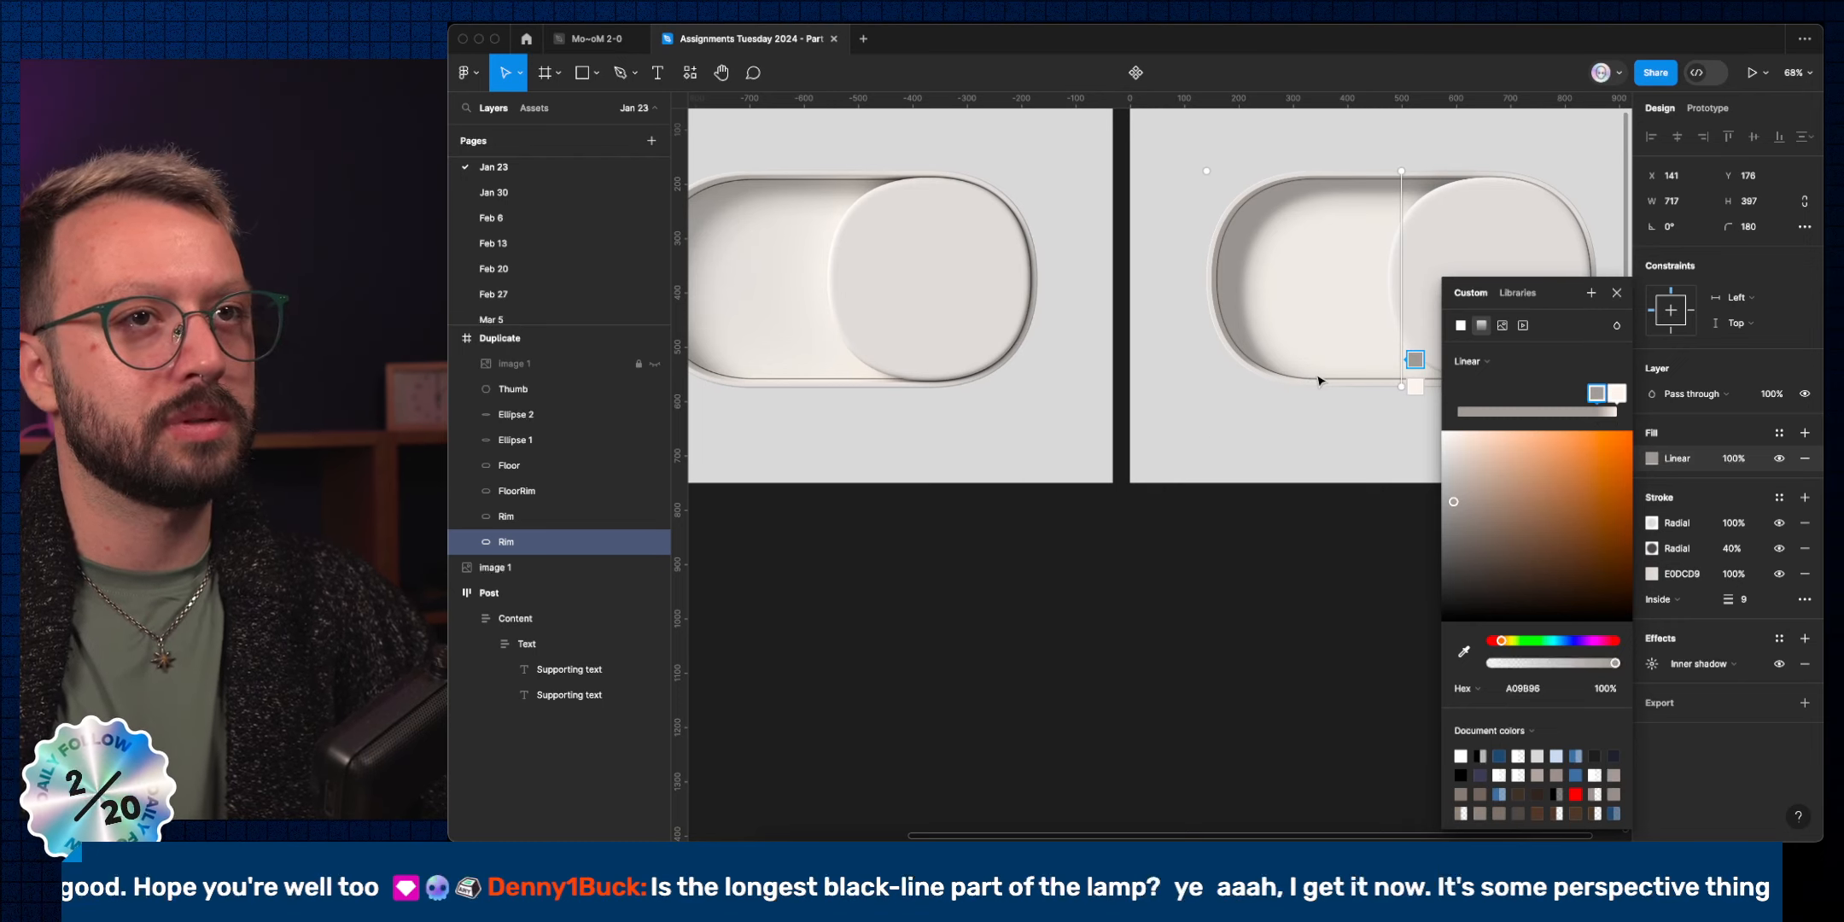
left_click_drag(1405, 391, 1415, 380)
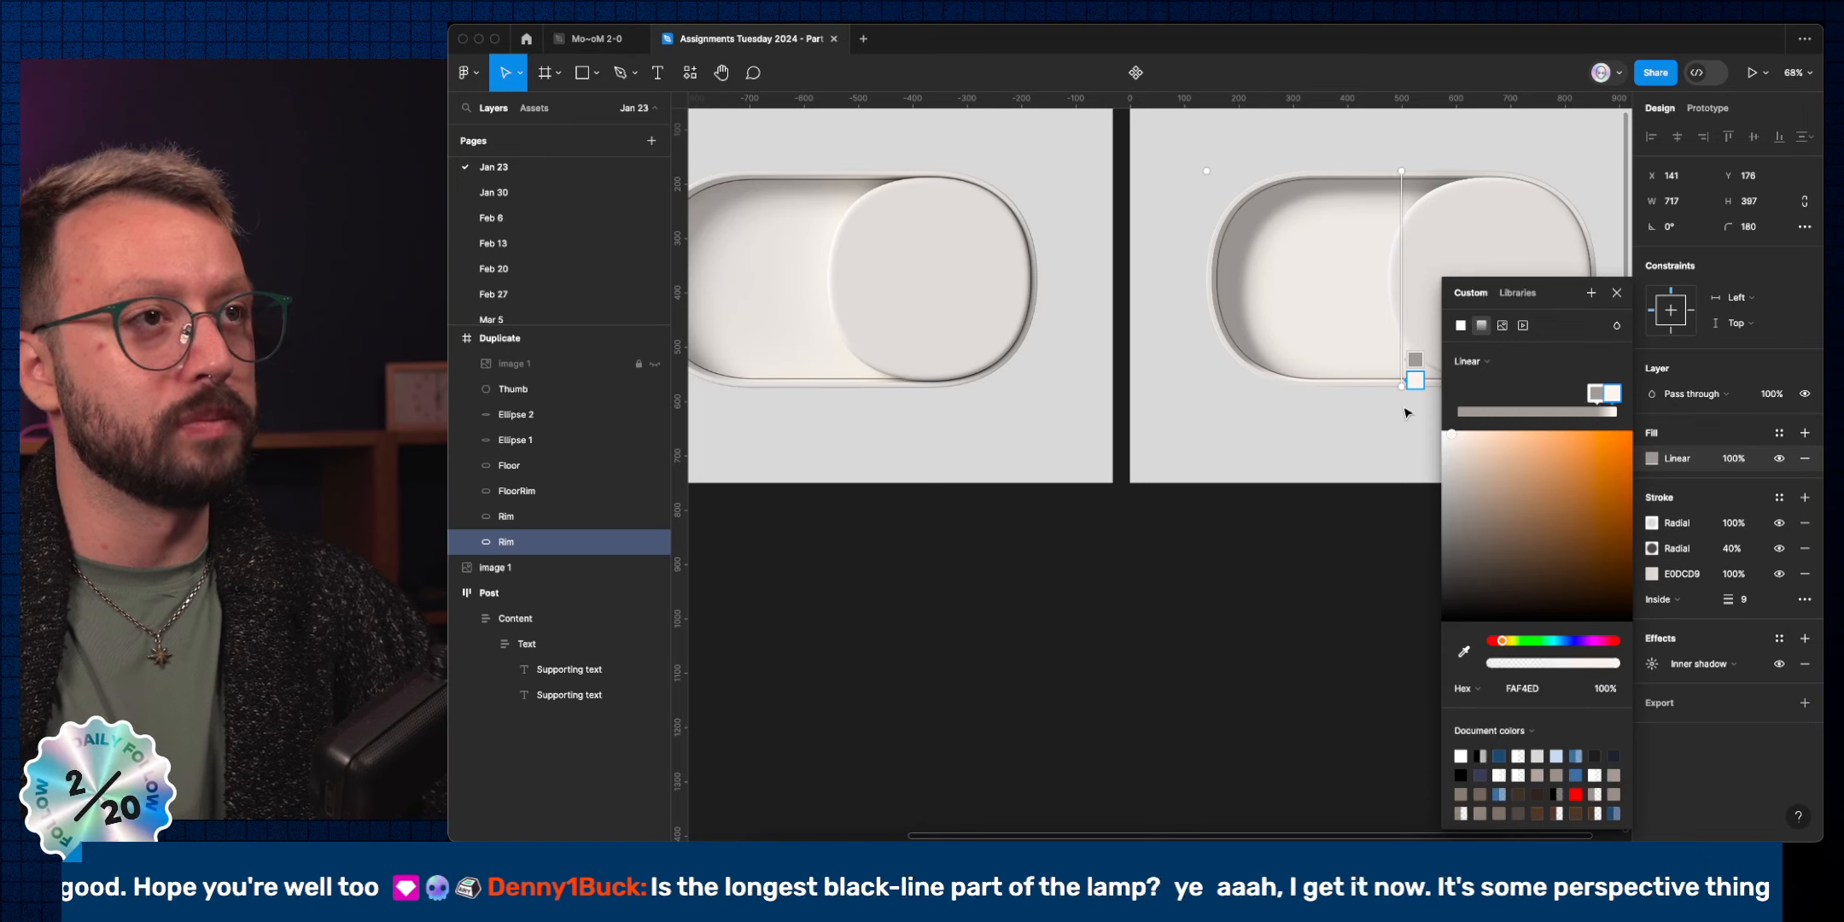
left_click(1616, 293)
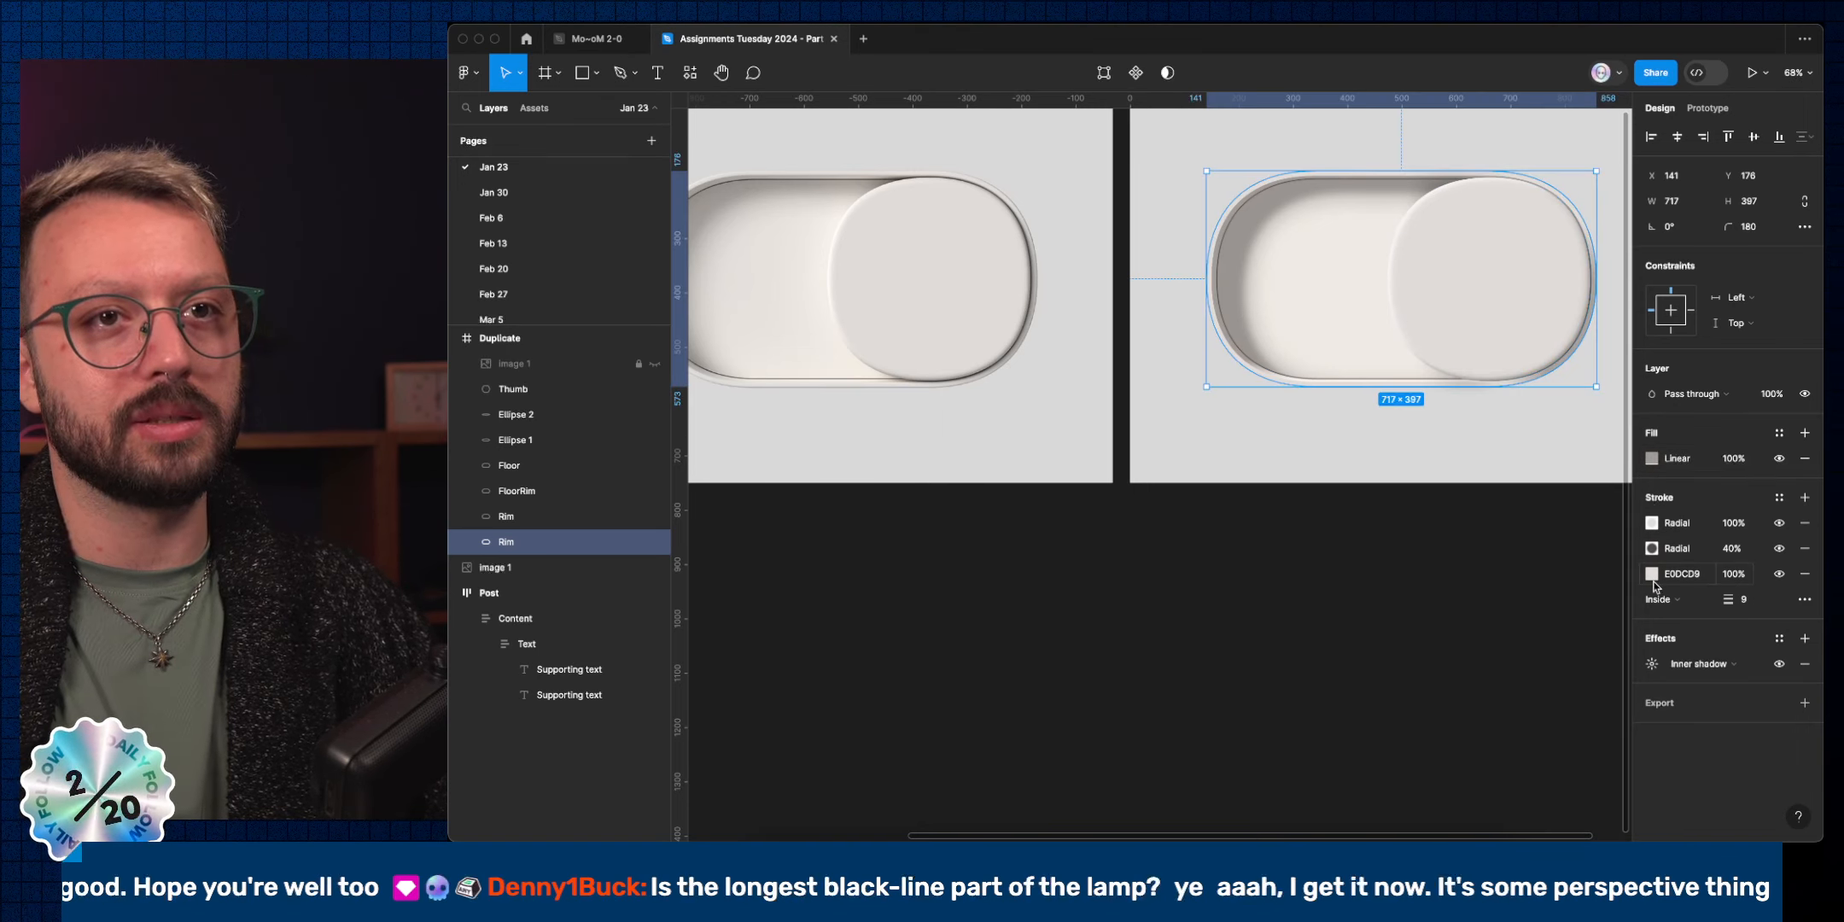
Convert the E0DCD9 stroke to a linear gradient and sample the left pill's colour into its right stop.
left_click(1779, 573)
left_click(1779, 574)
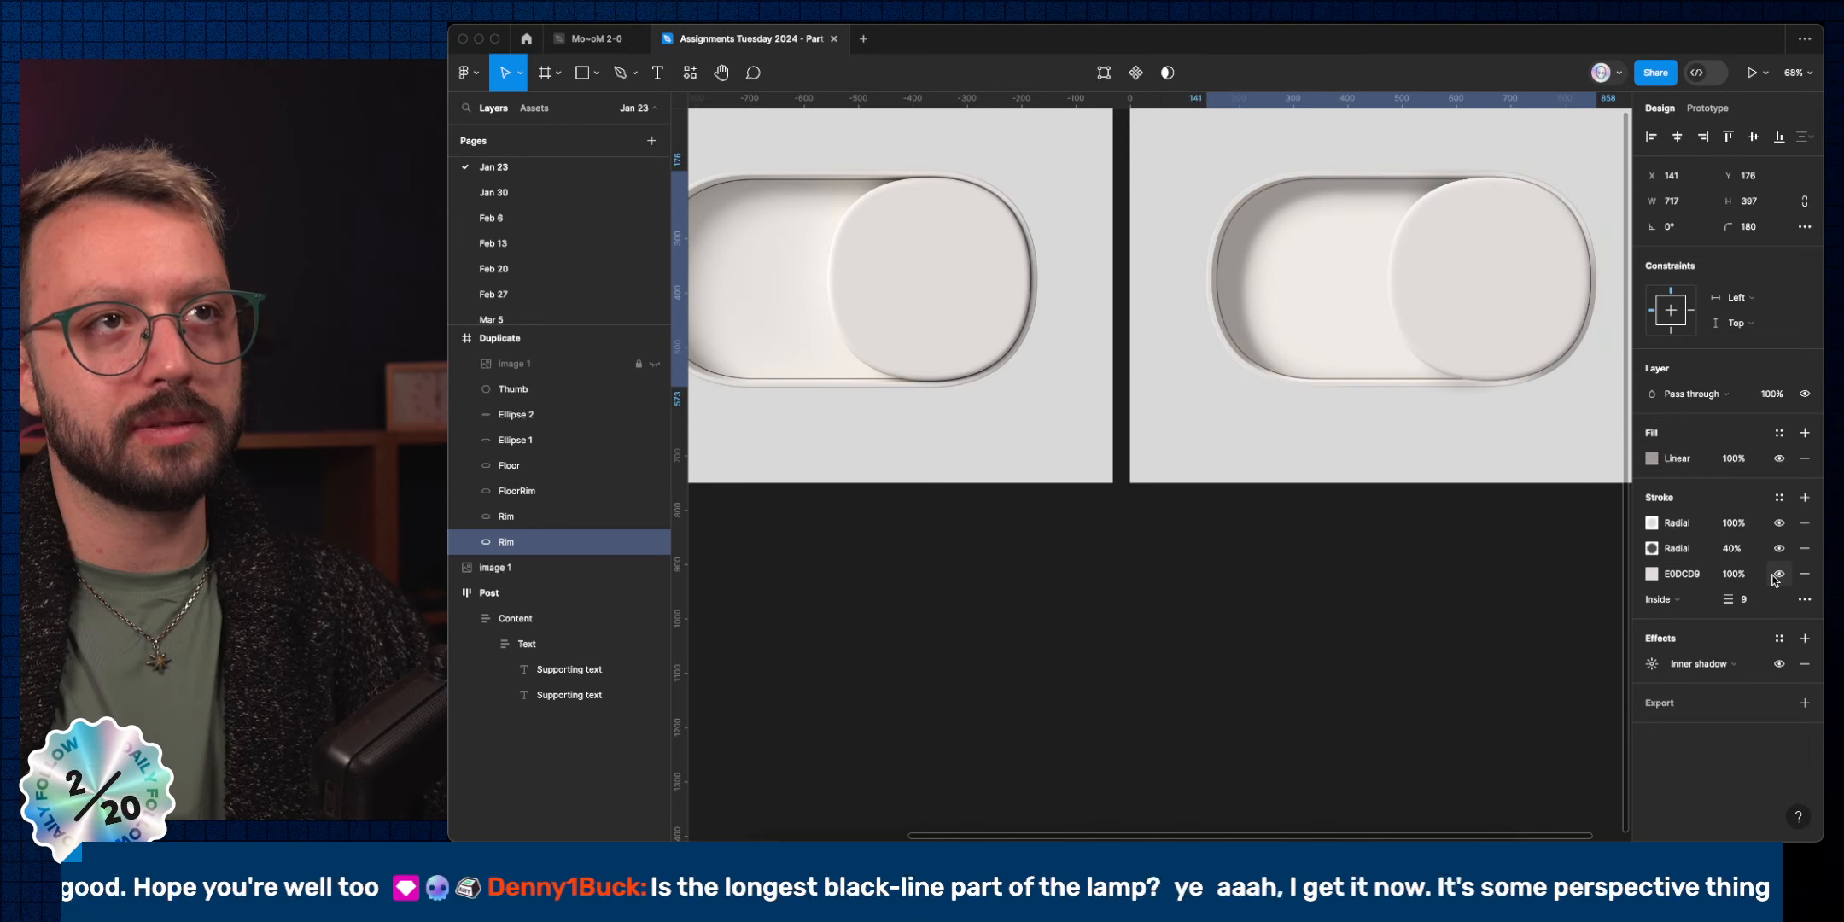
left_click(1651, 574)
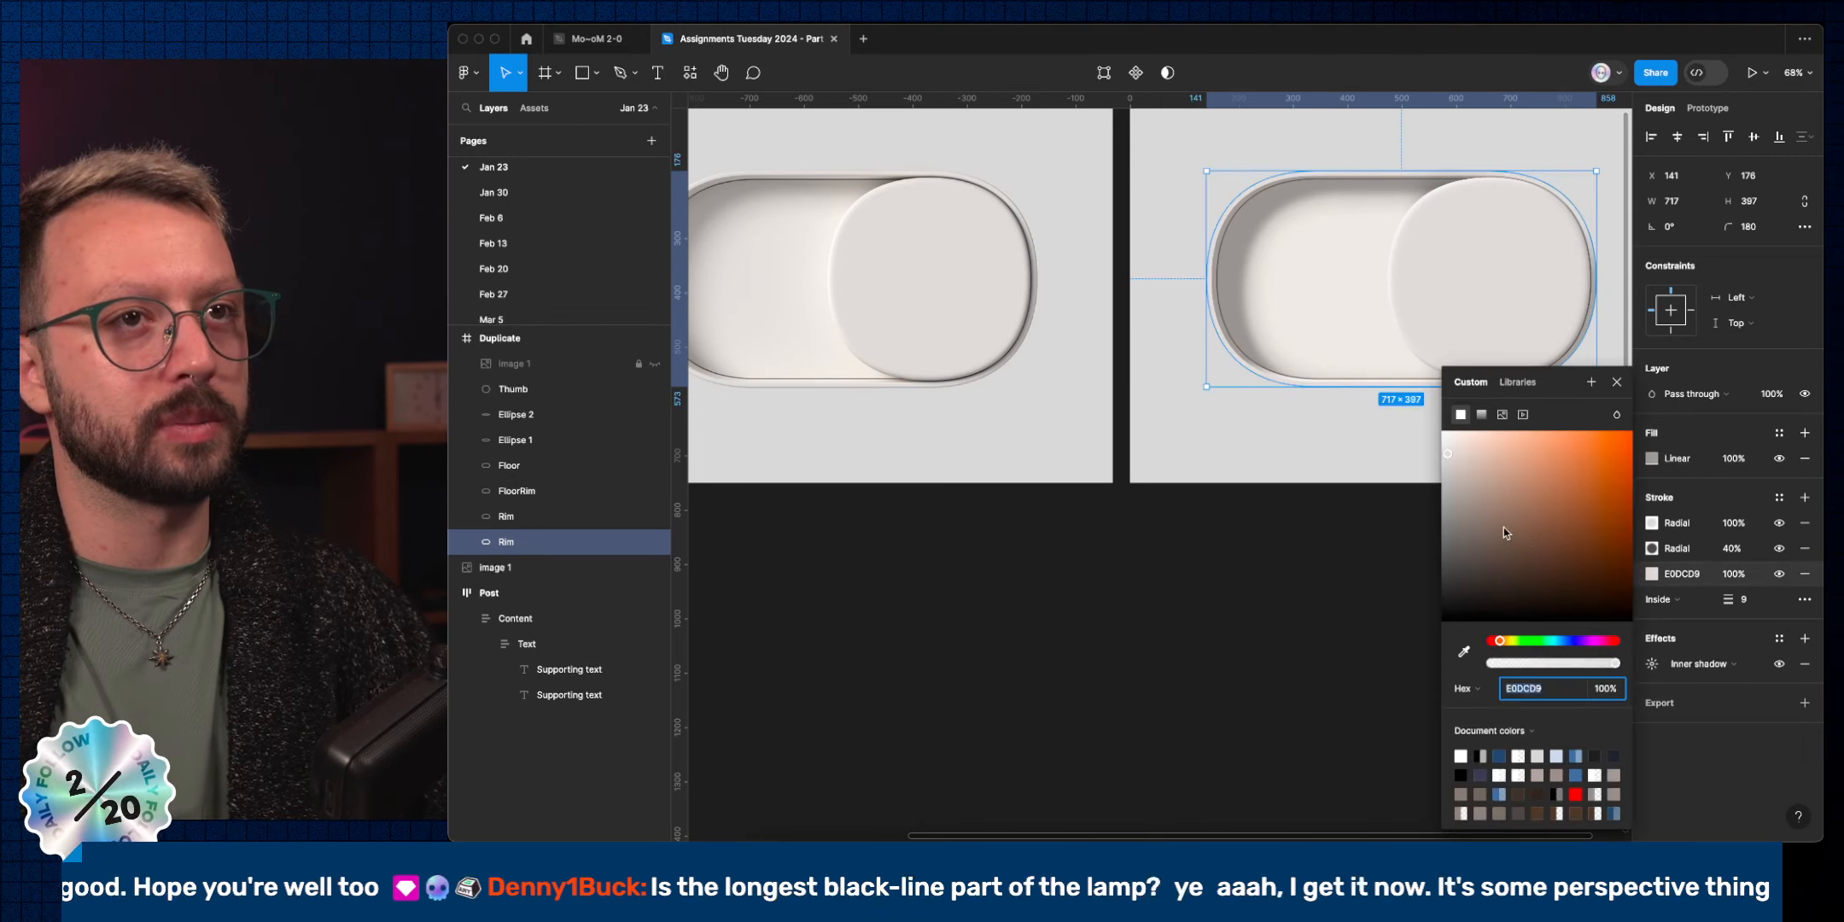
left_click(1479, 413)
left_click(1616, 394)
left_click(1464, 652)
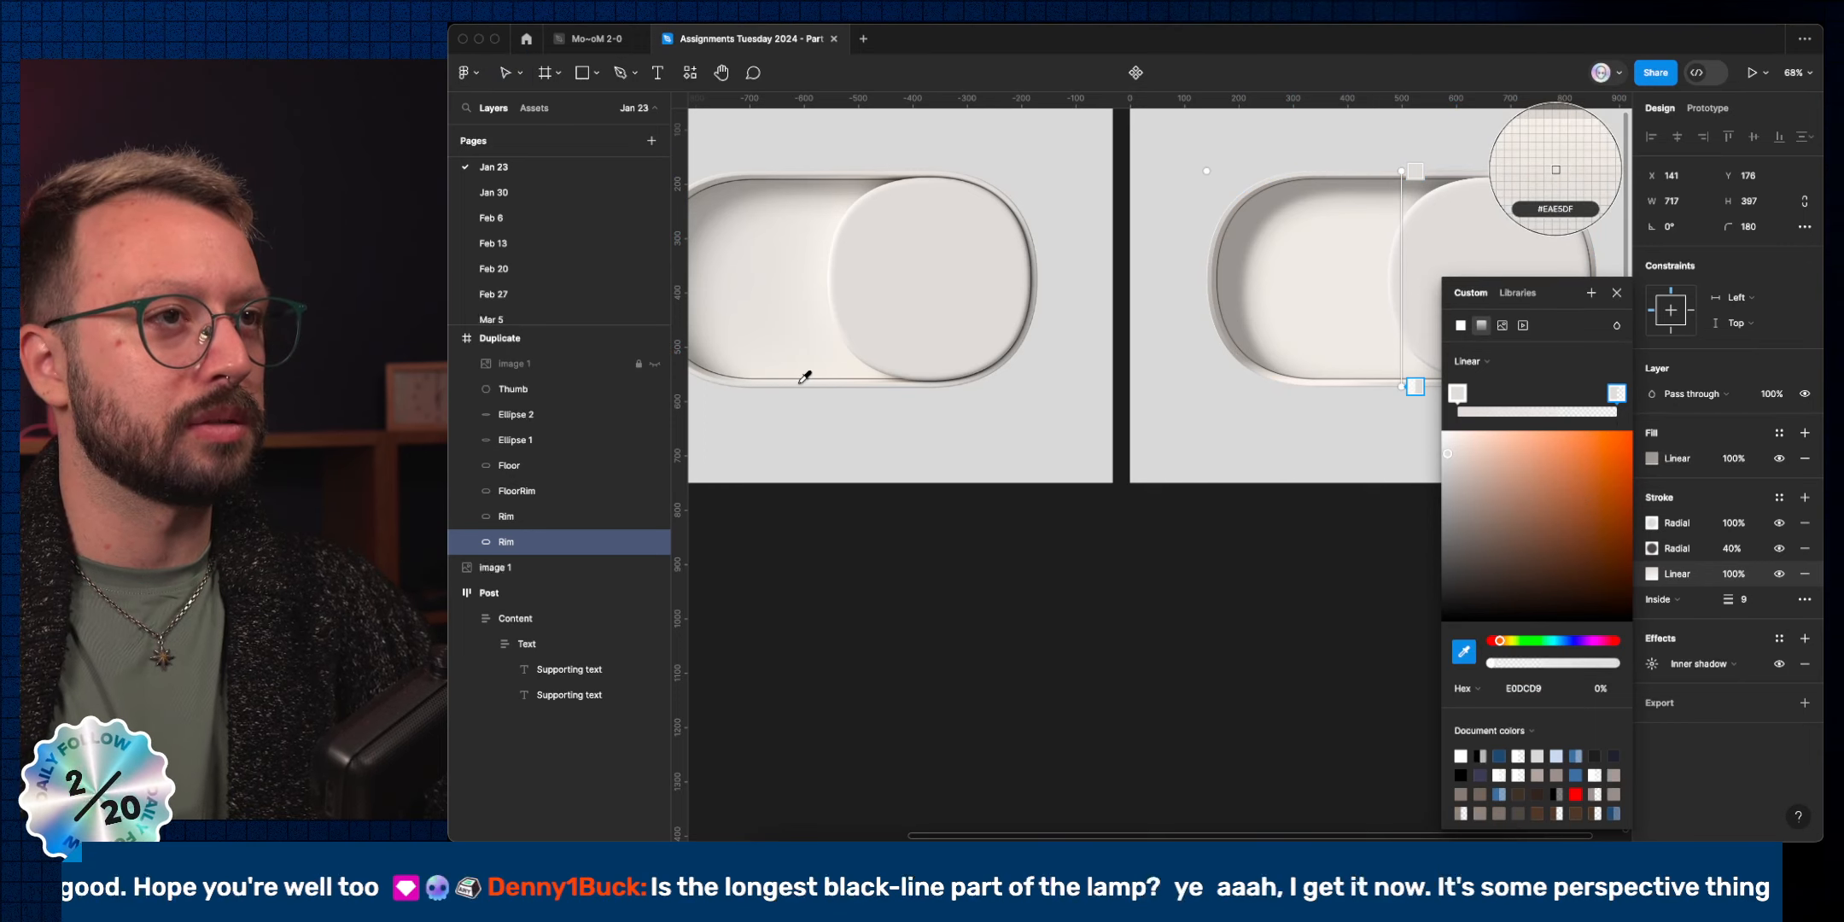
left_click(866, 384)
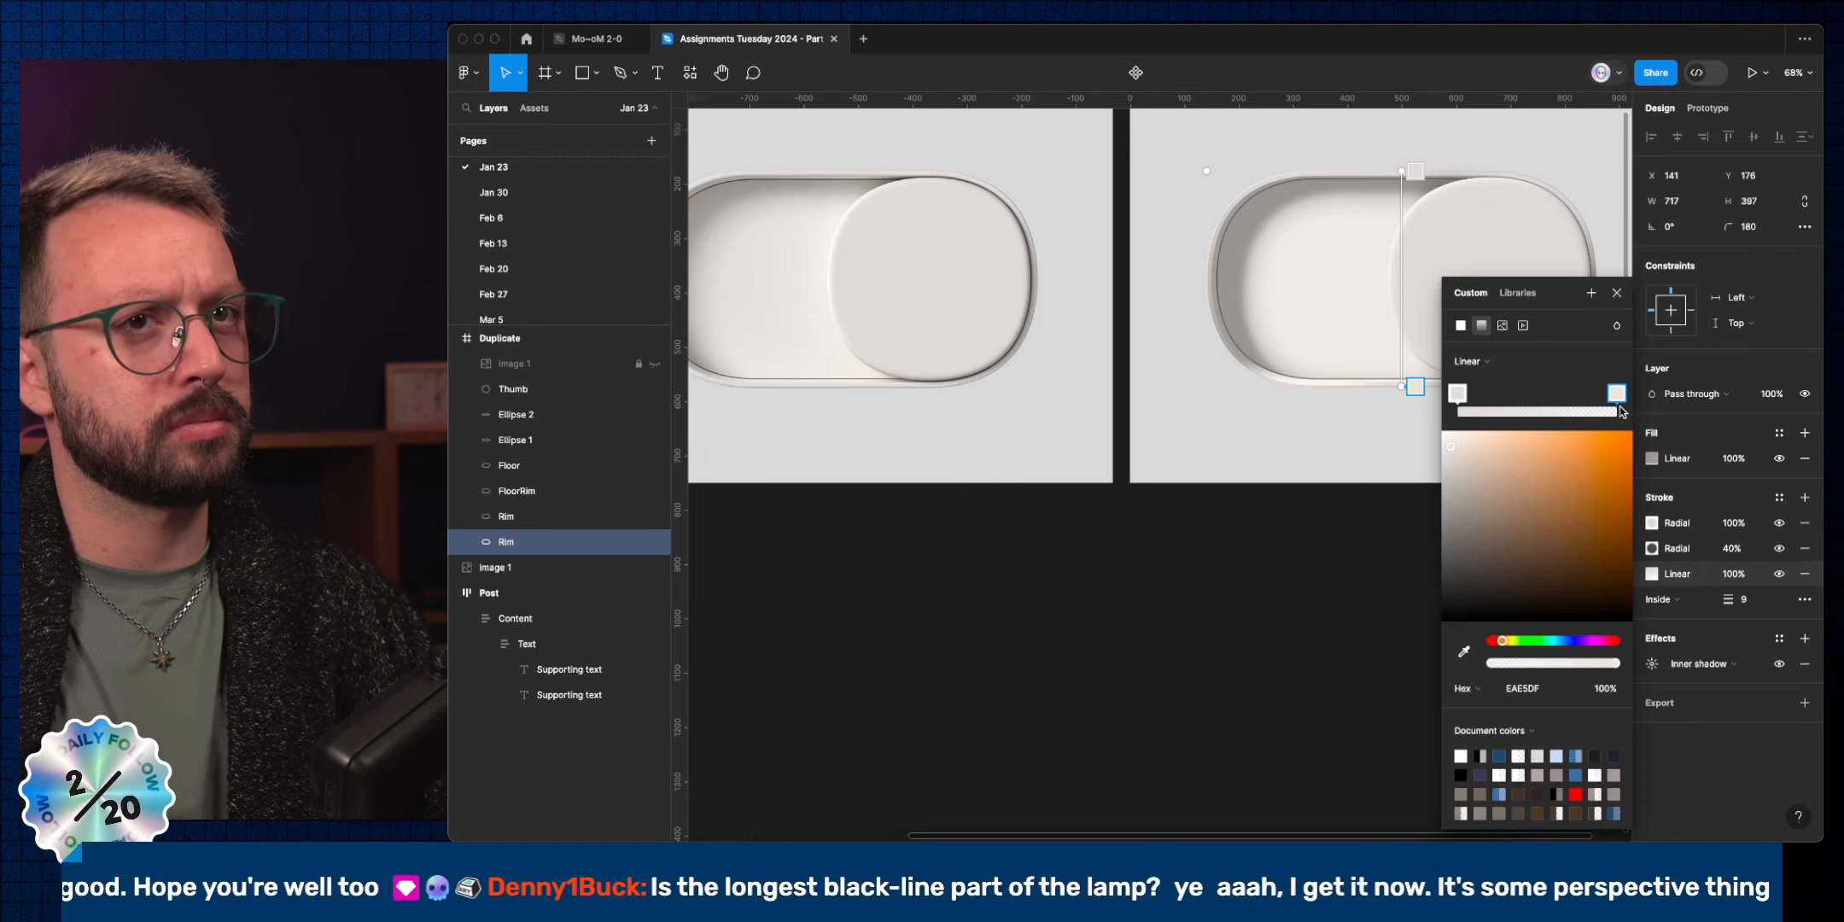
Remove the extra stop, move the stop to the gradient's end, and sample E3DFDC into the other stop.
left_click(1586, 411)
left_click(1615, 393)
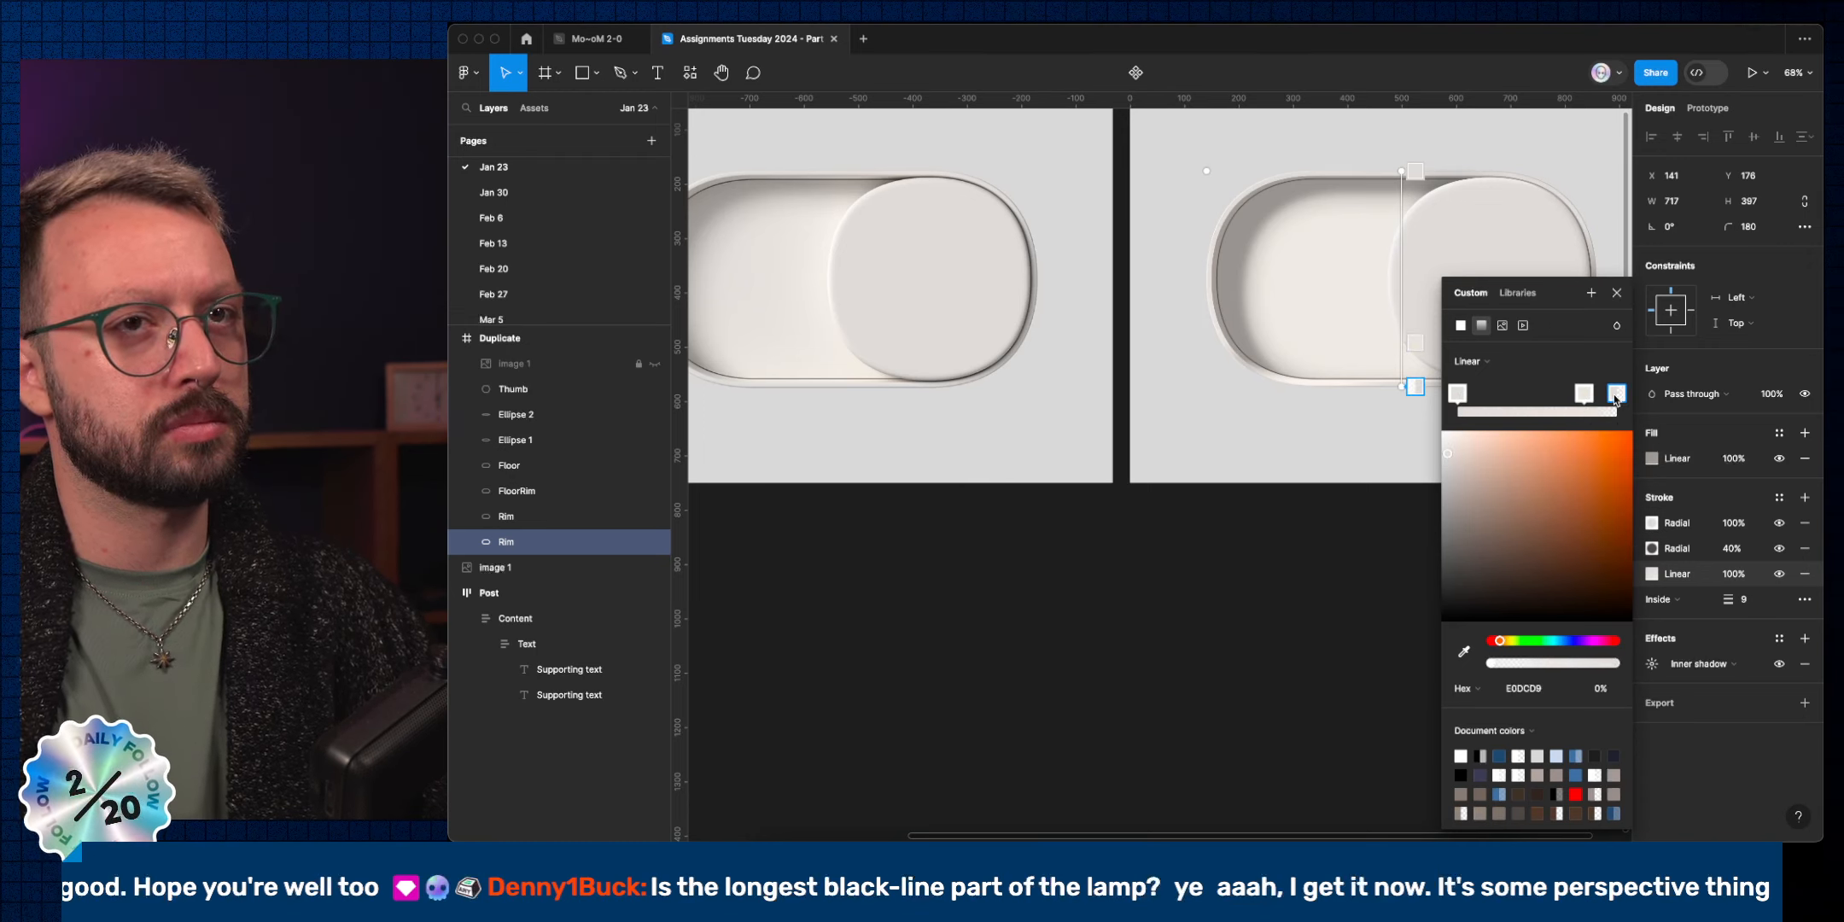
key("Delete")
left_click_drag(1585, 395, 1616, 394)
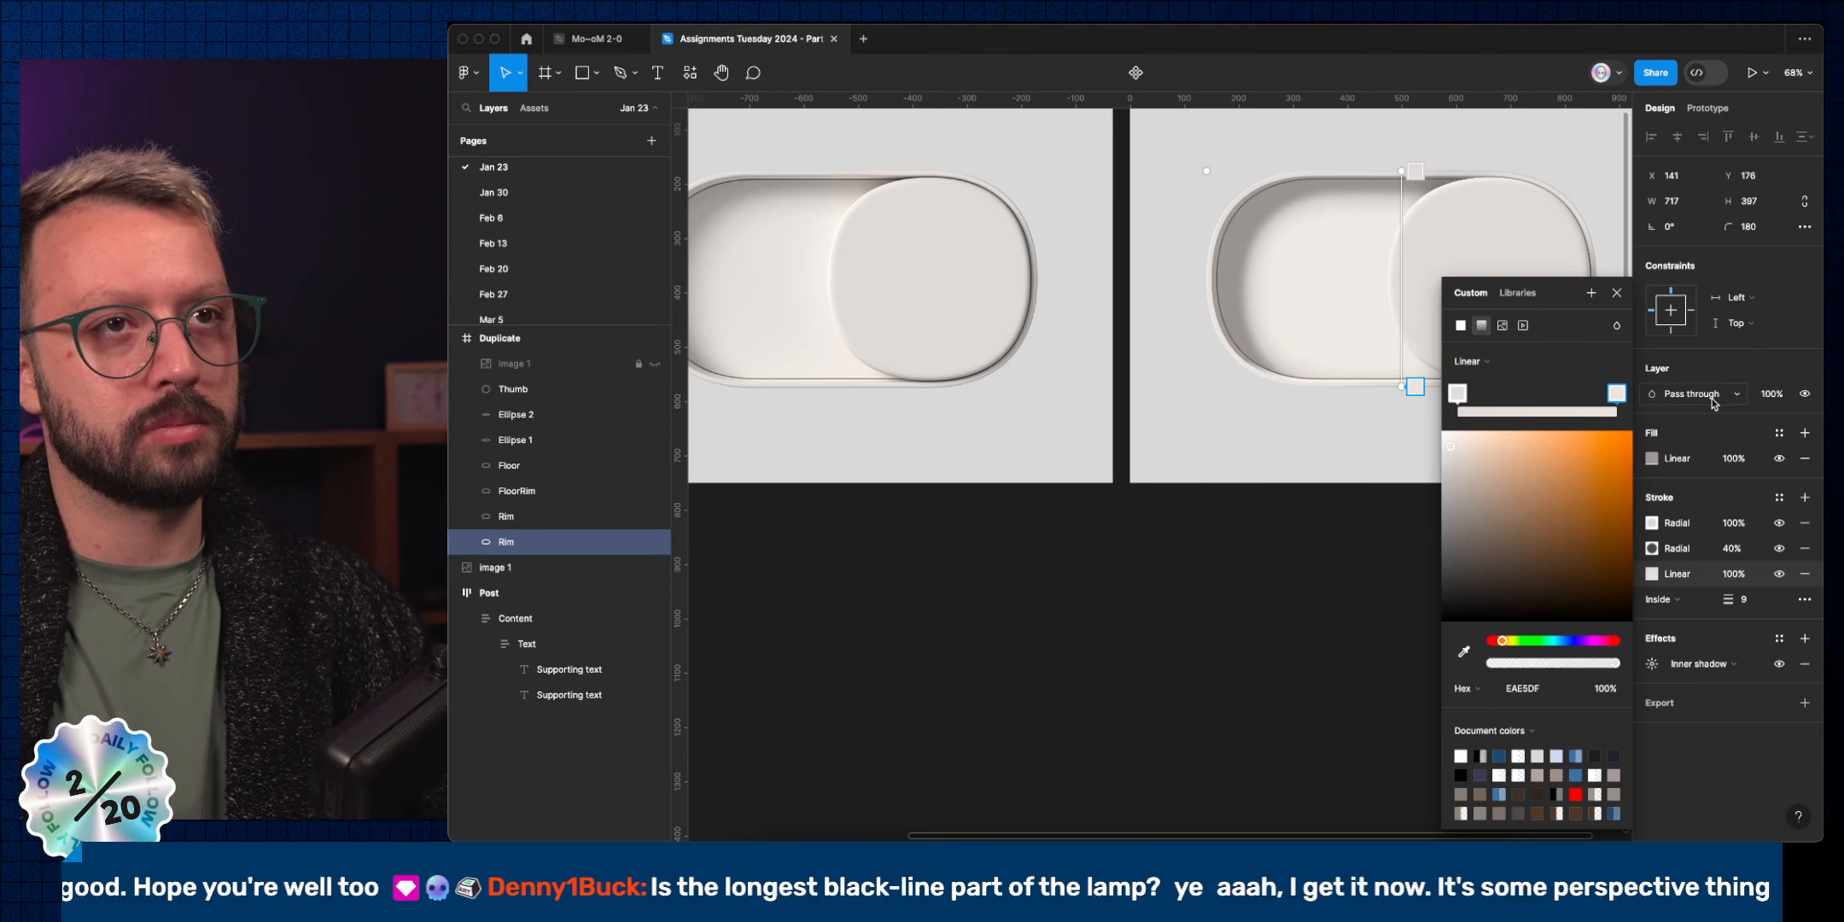
left_click(1459, 395)
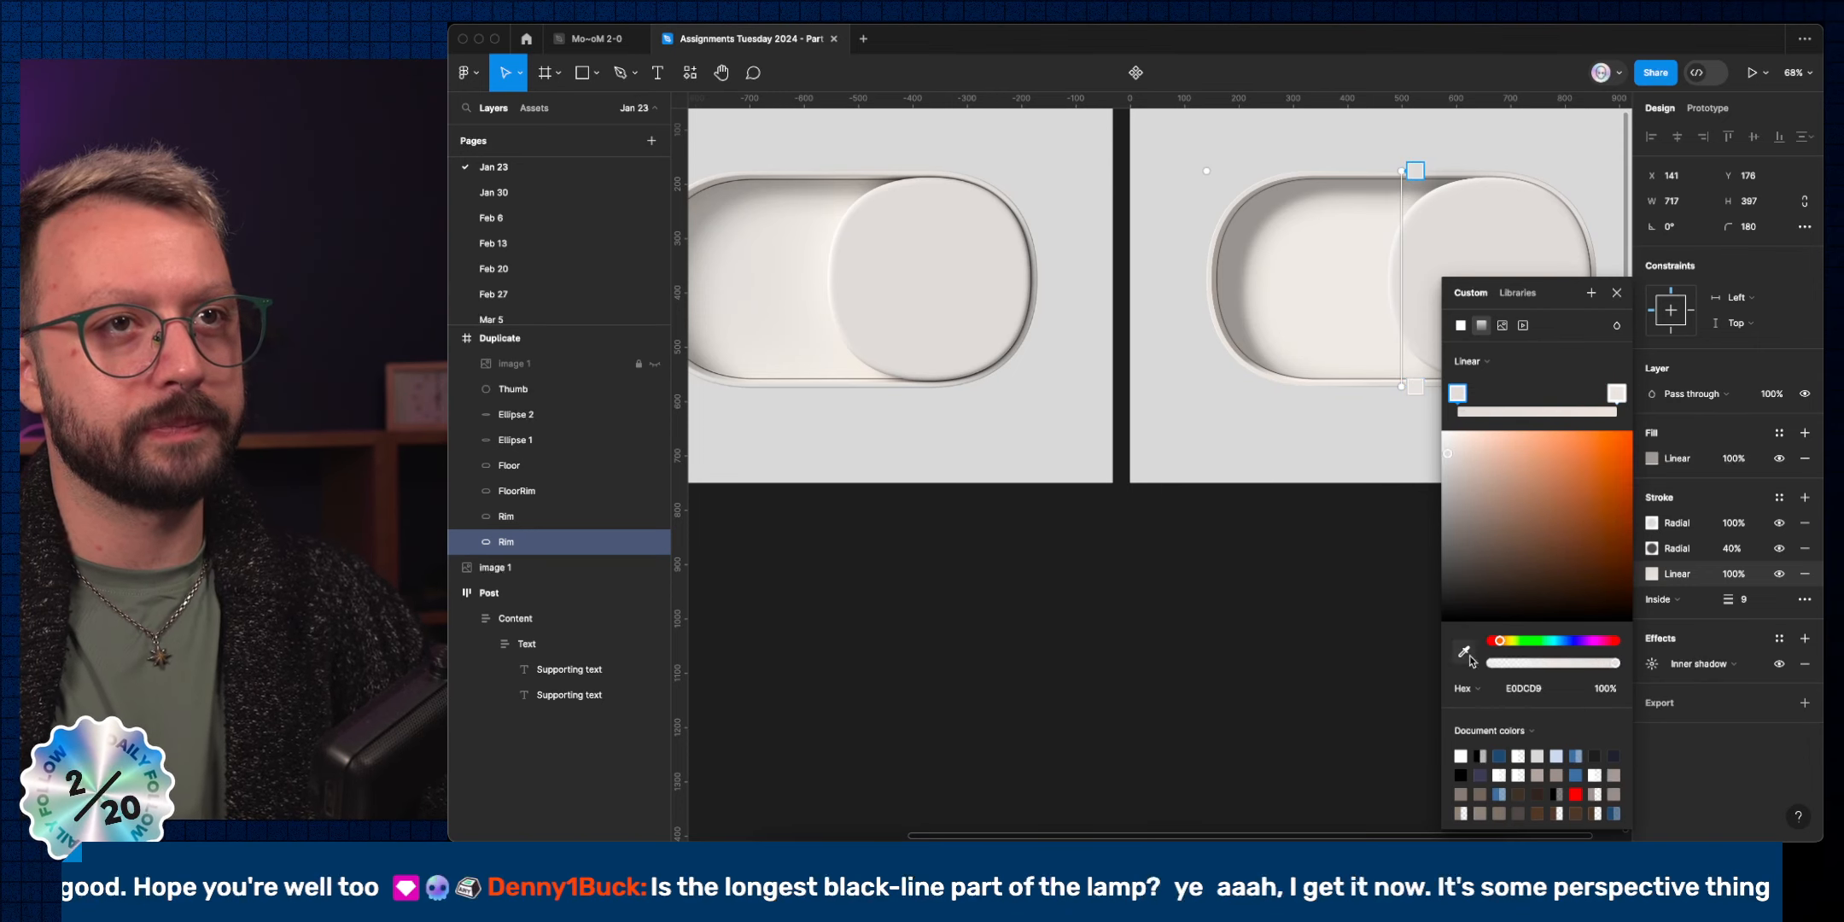
left_click(1463, 652)
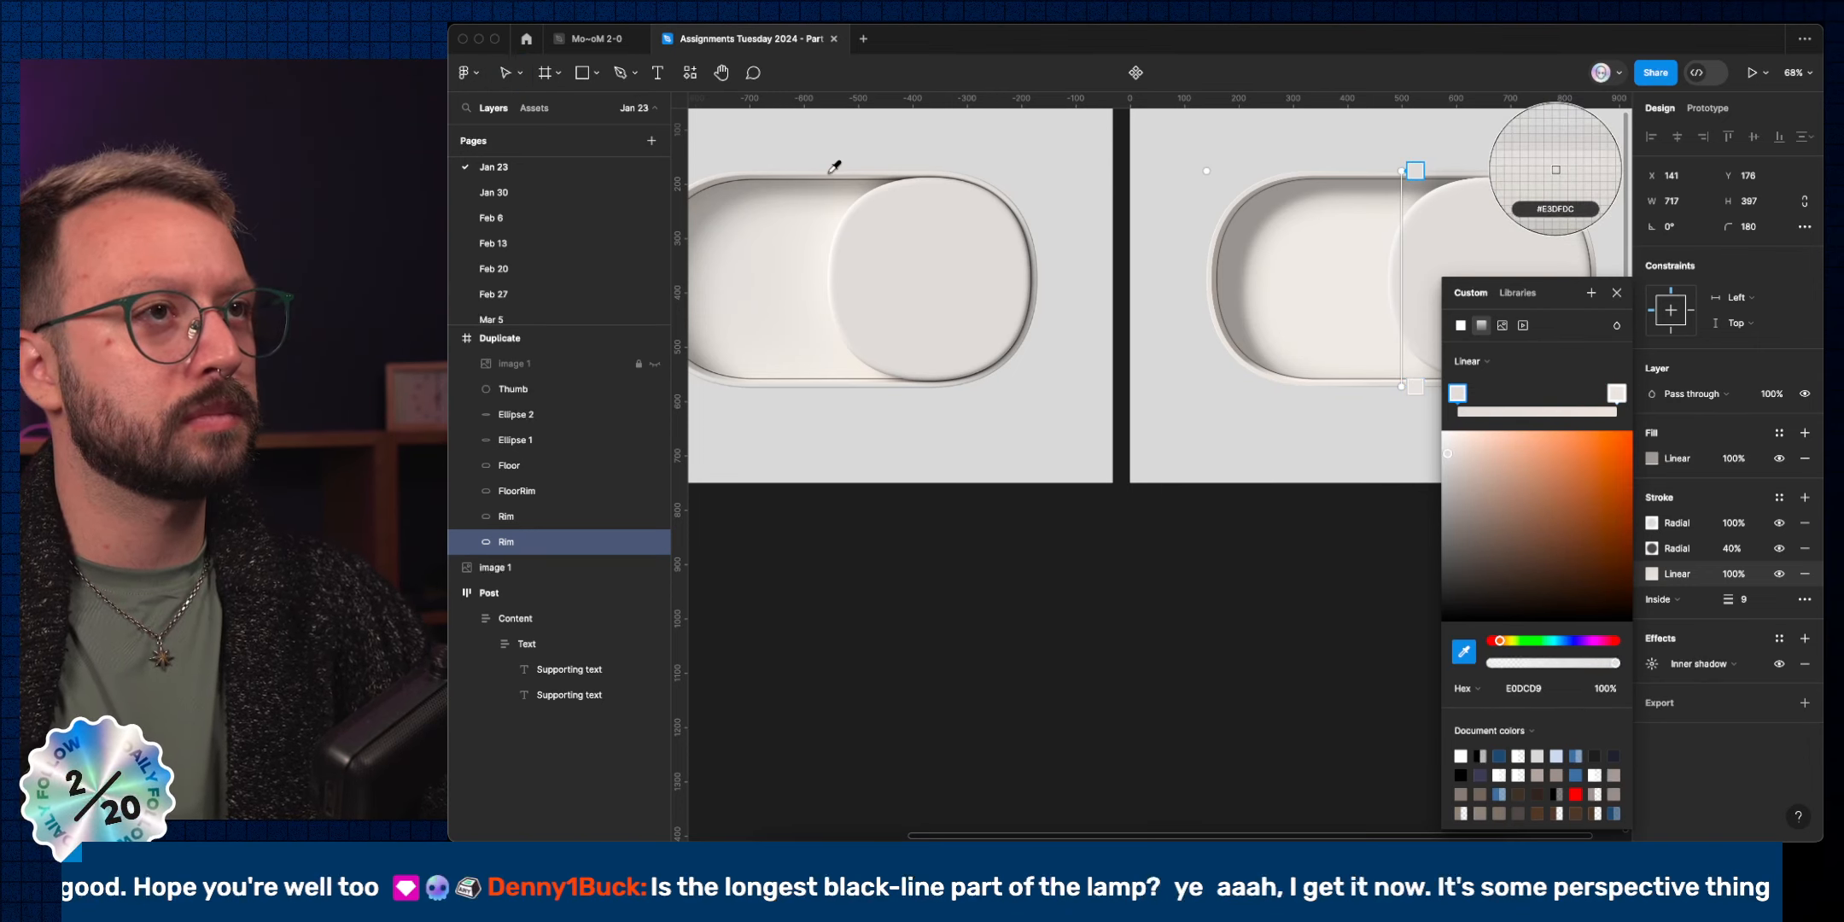
left_click(1617, 293)
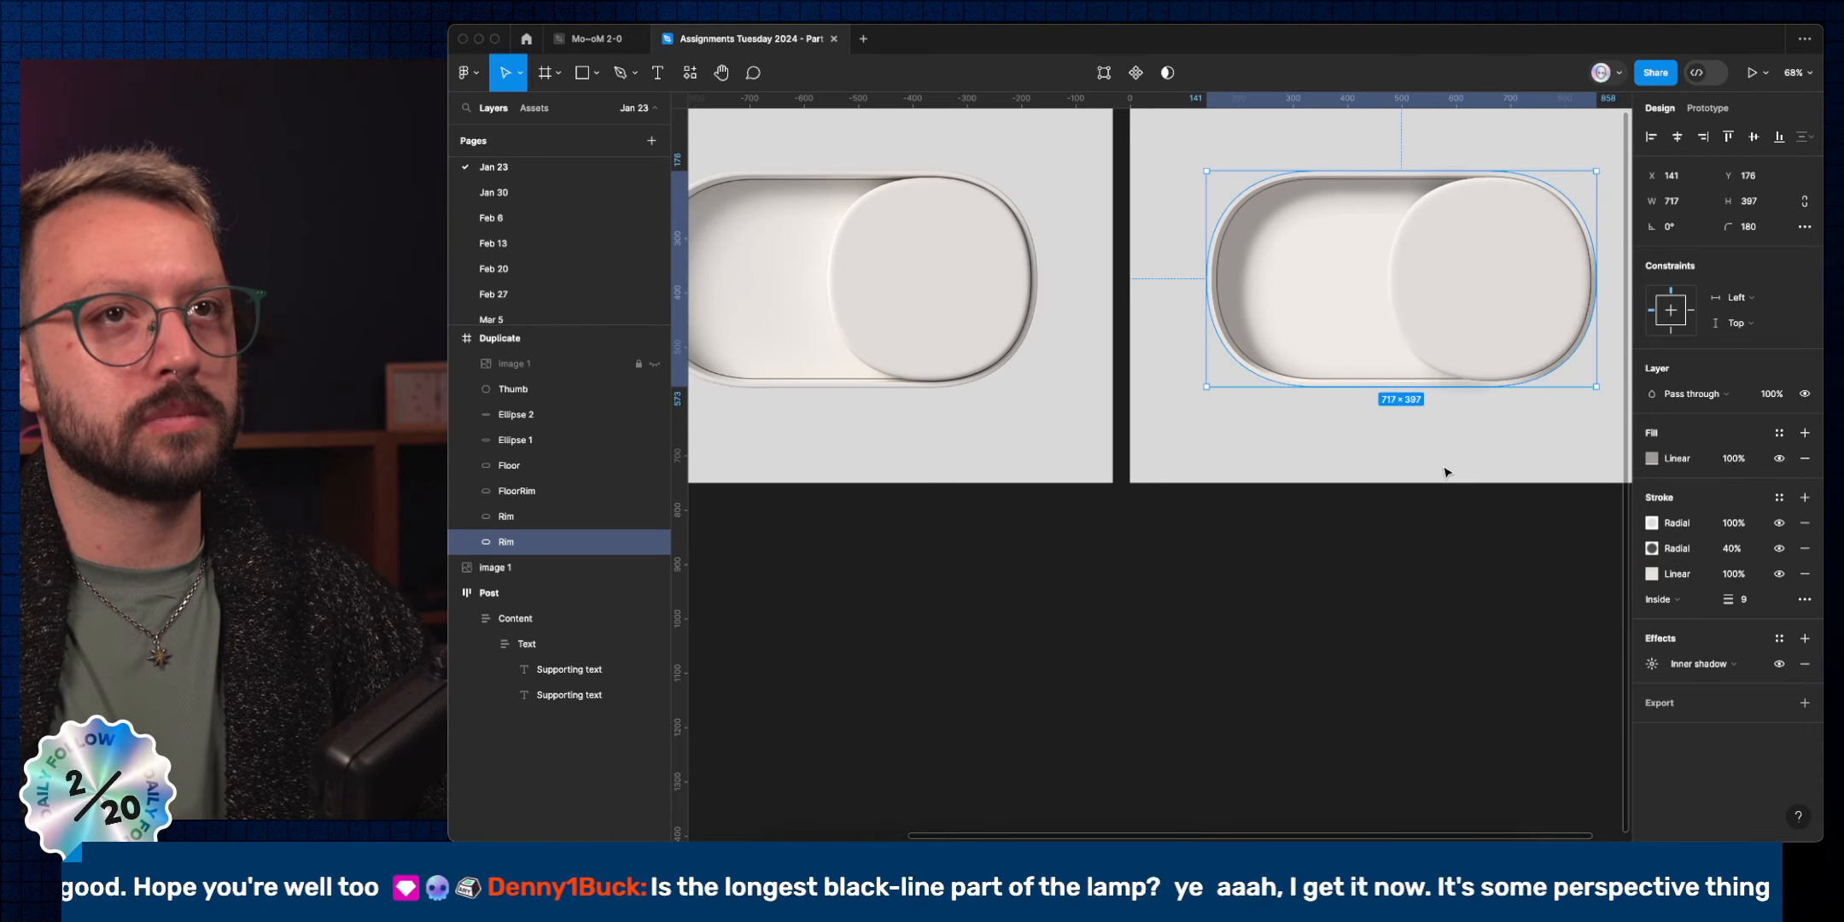
left_click(1448, 553)
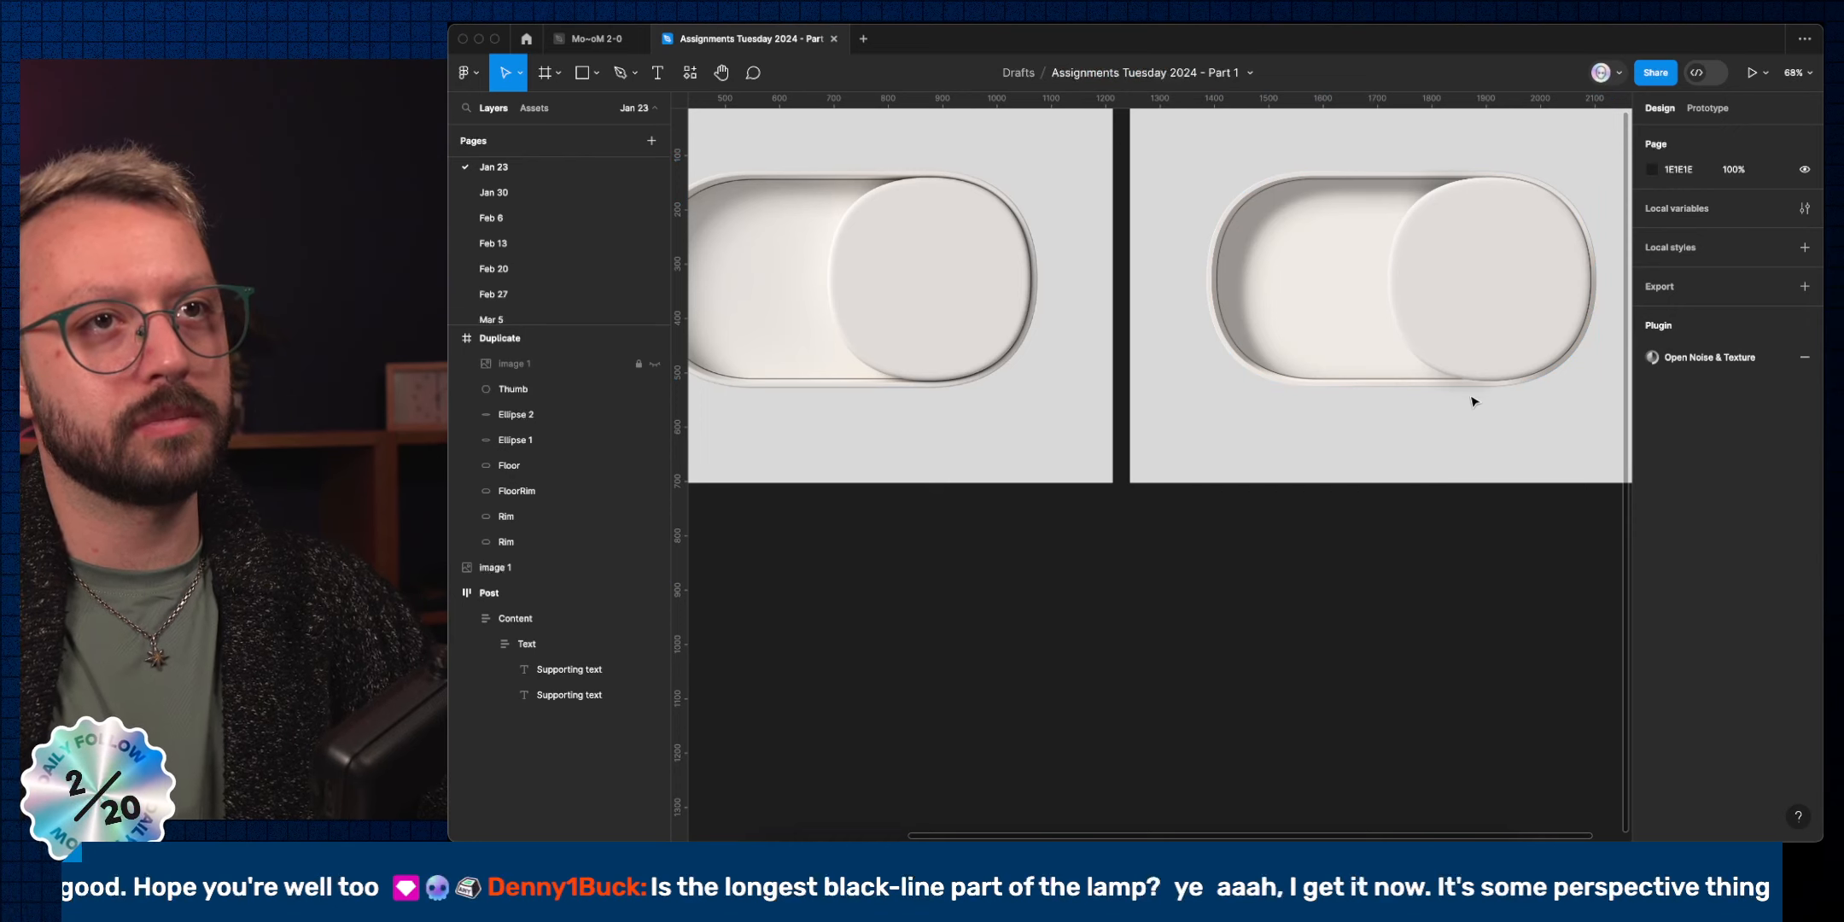
Mask Ellipse 1 and Ellipse 2 with a FloorRim duplicate and remove the mask's stroke.
left_click(1445, 401)
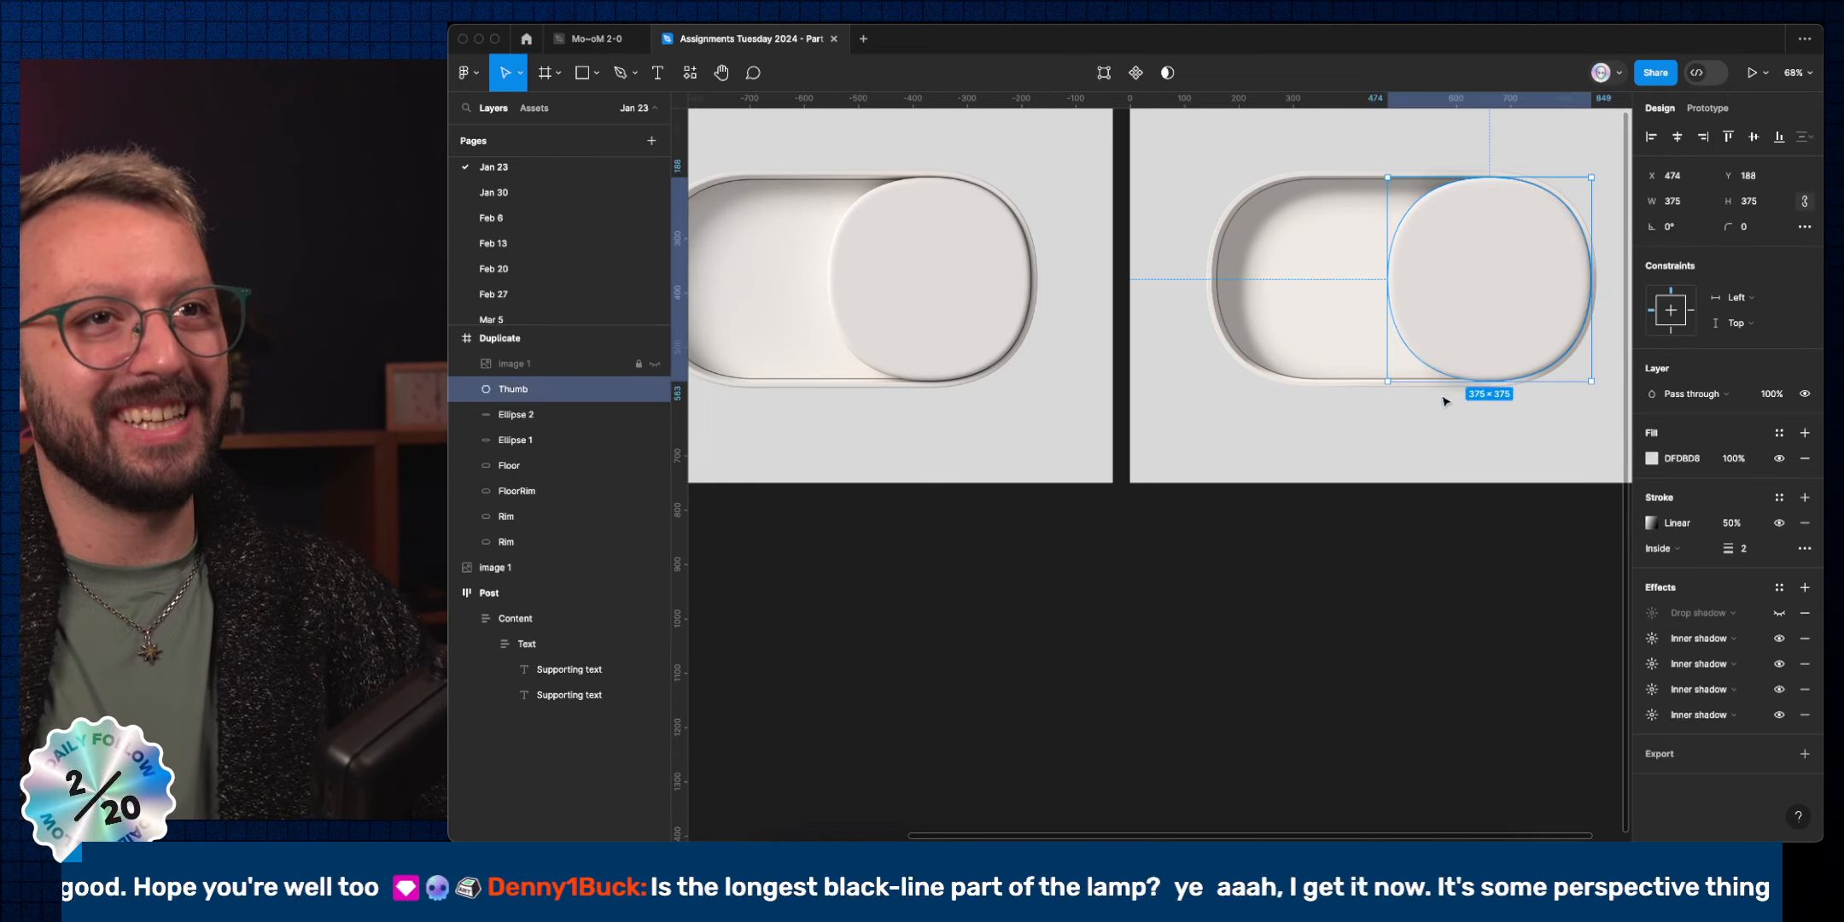
left_click(545, 439)
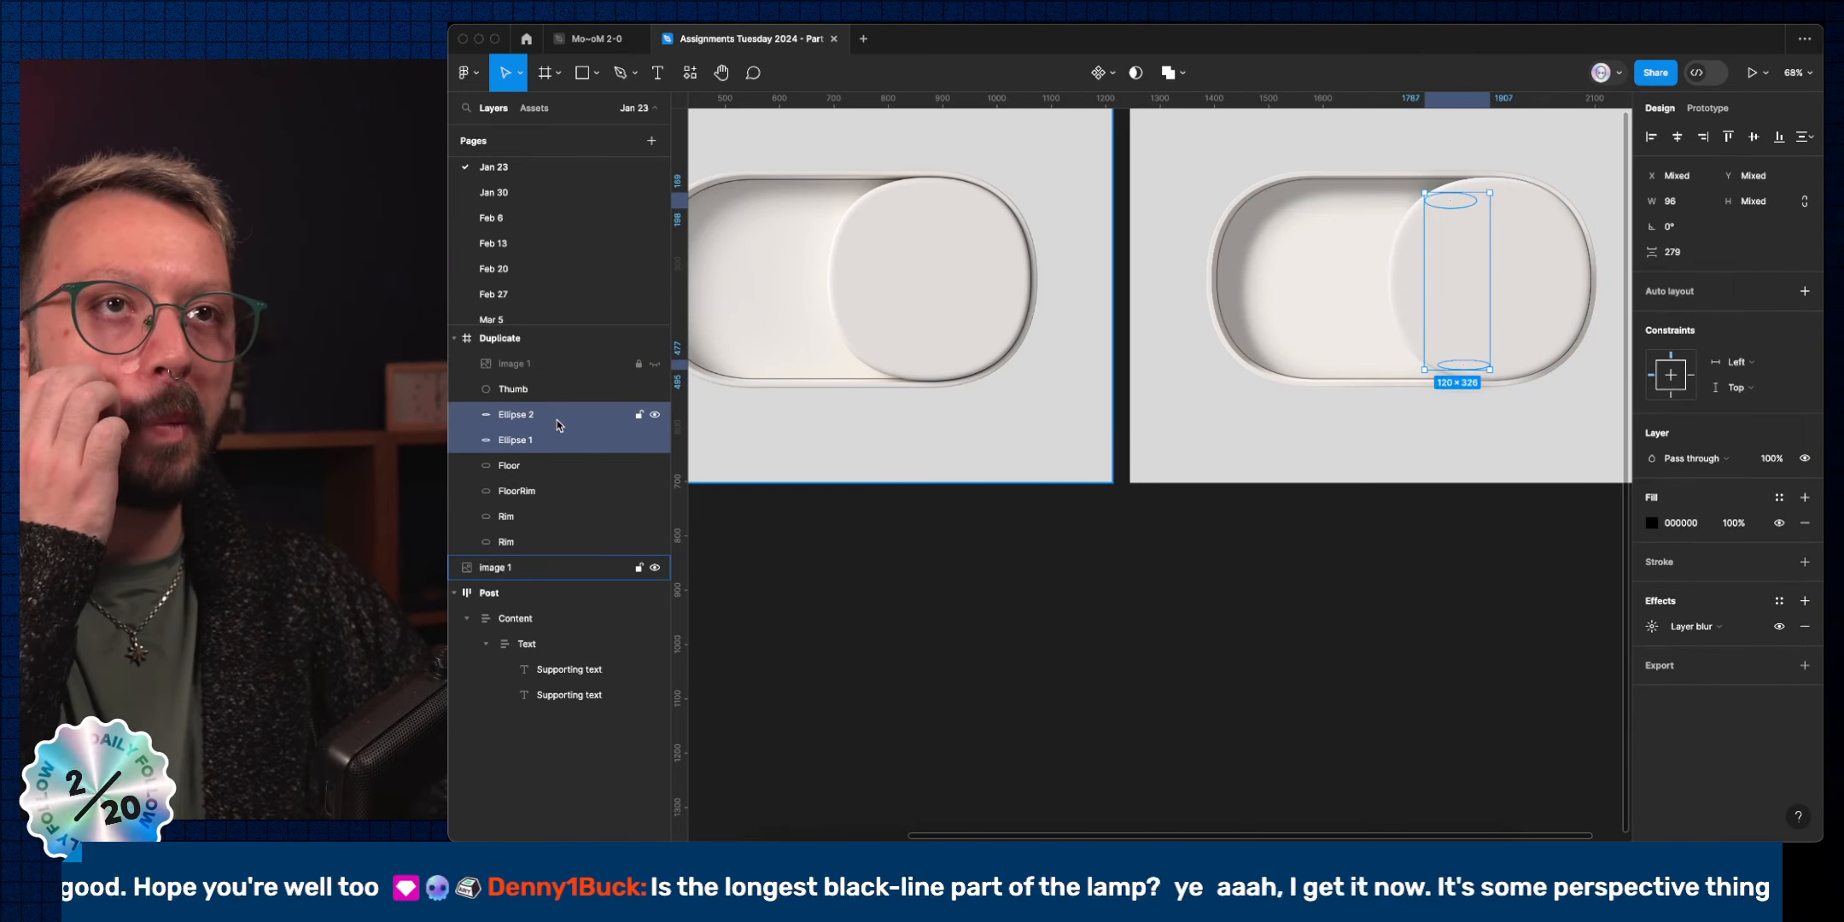
key("super")
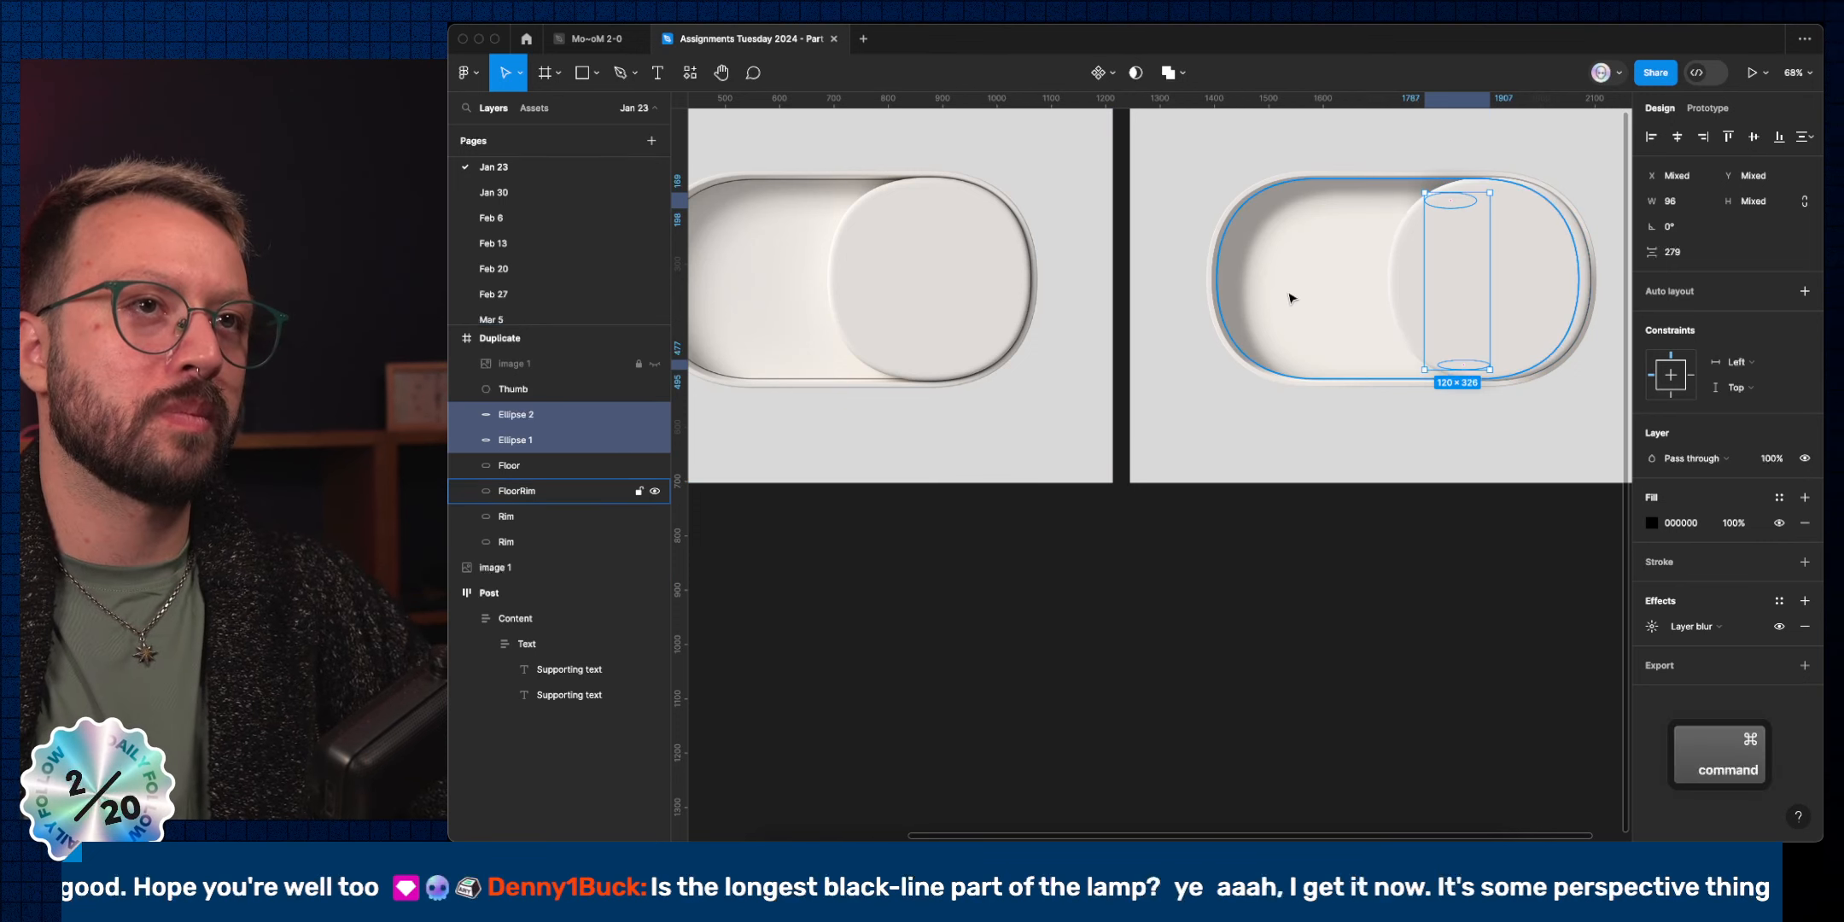
left_click(1291, 297, "super")
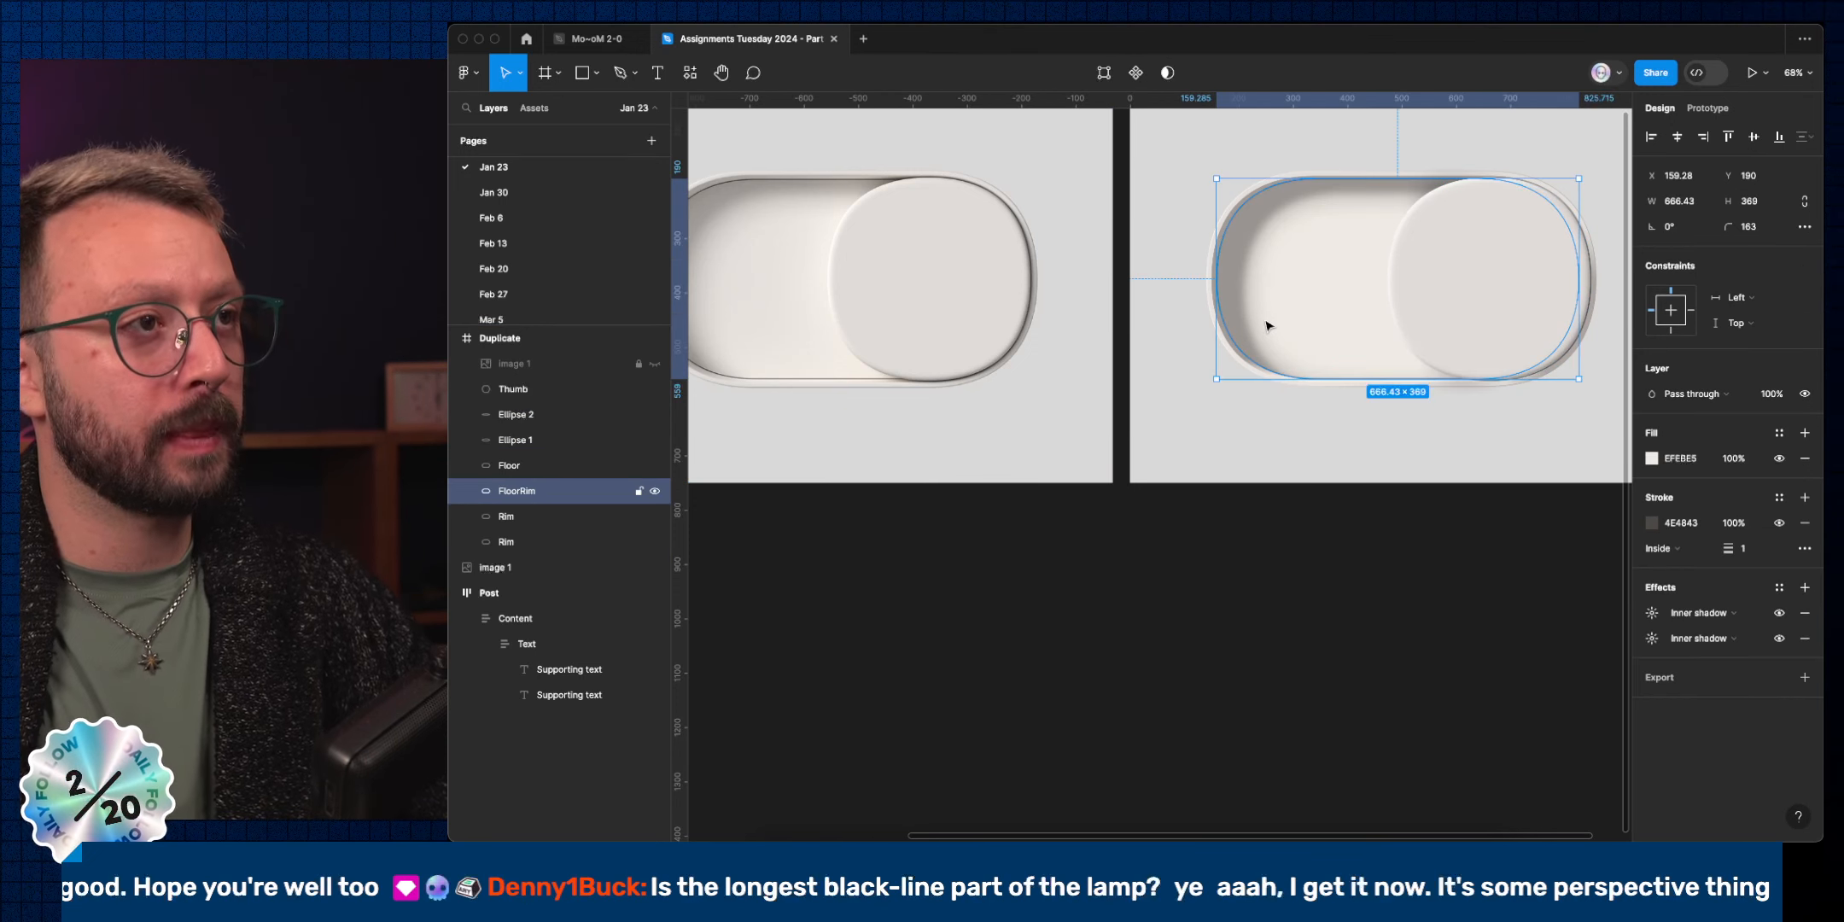
key("super+d")
left_click(532, 438, "super")
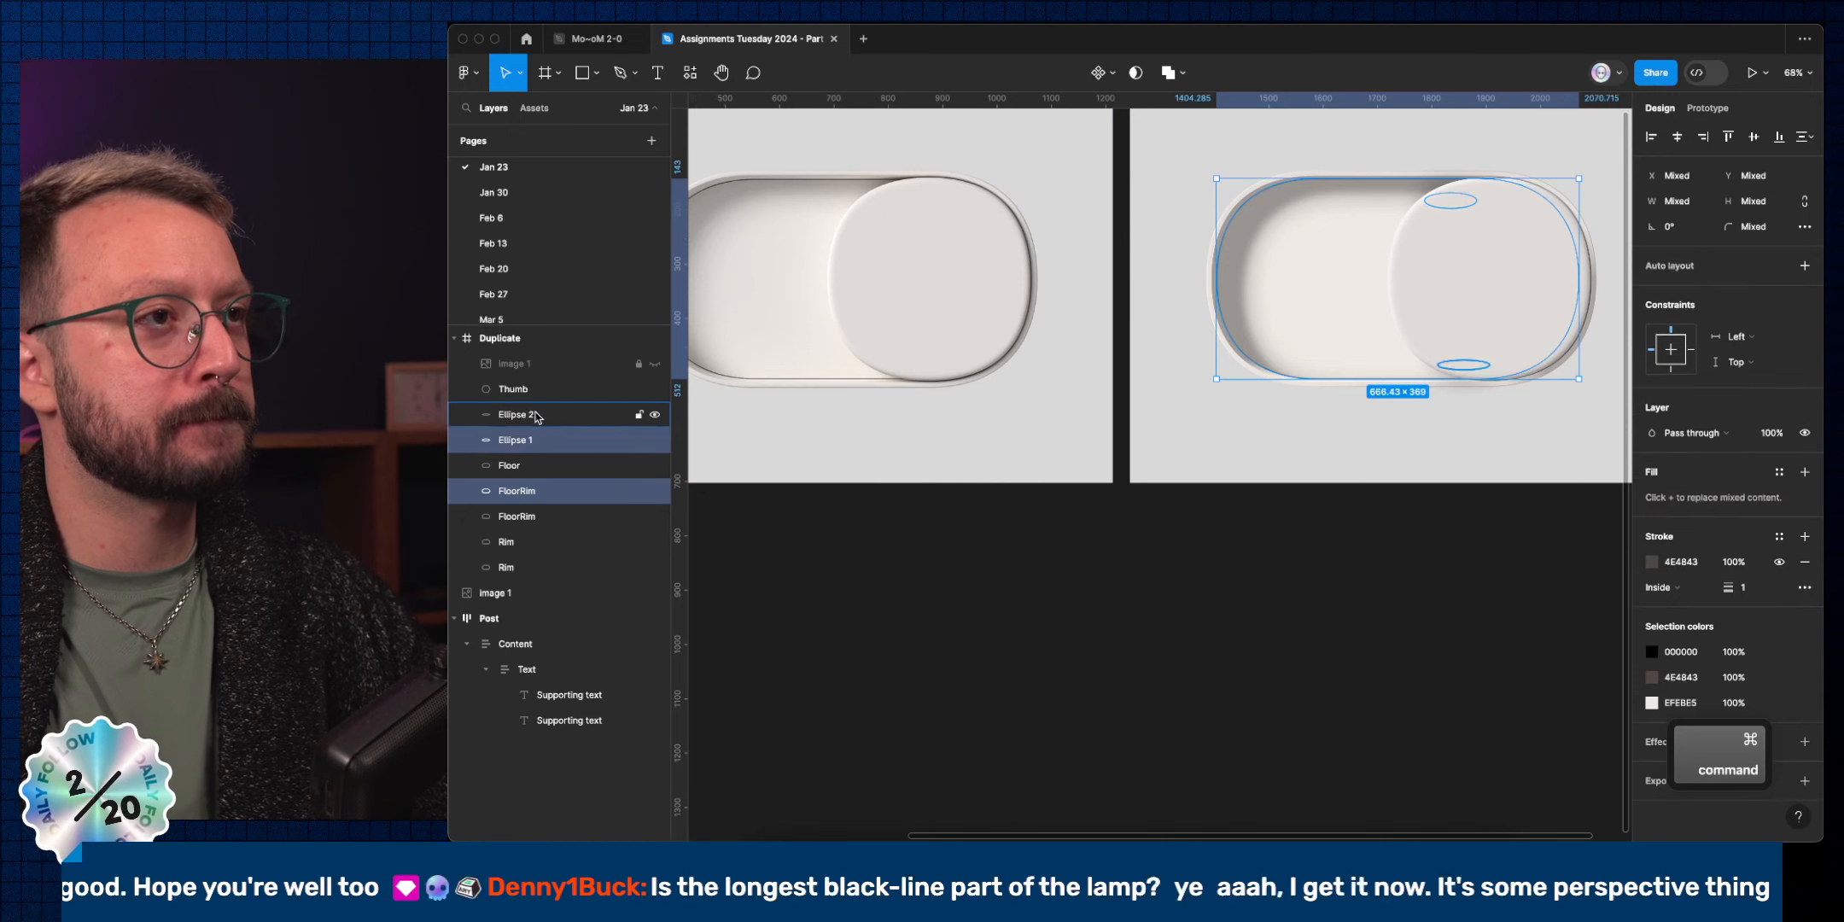
left_click(536, 416, "super")
left_click(1135, 81)
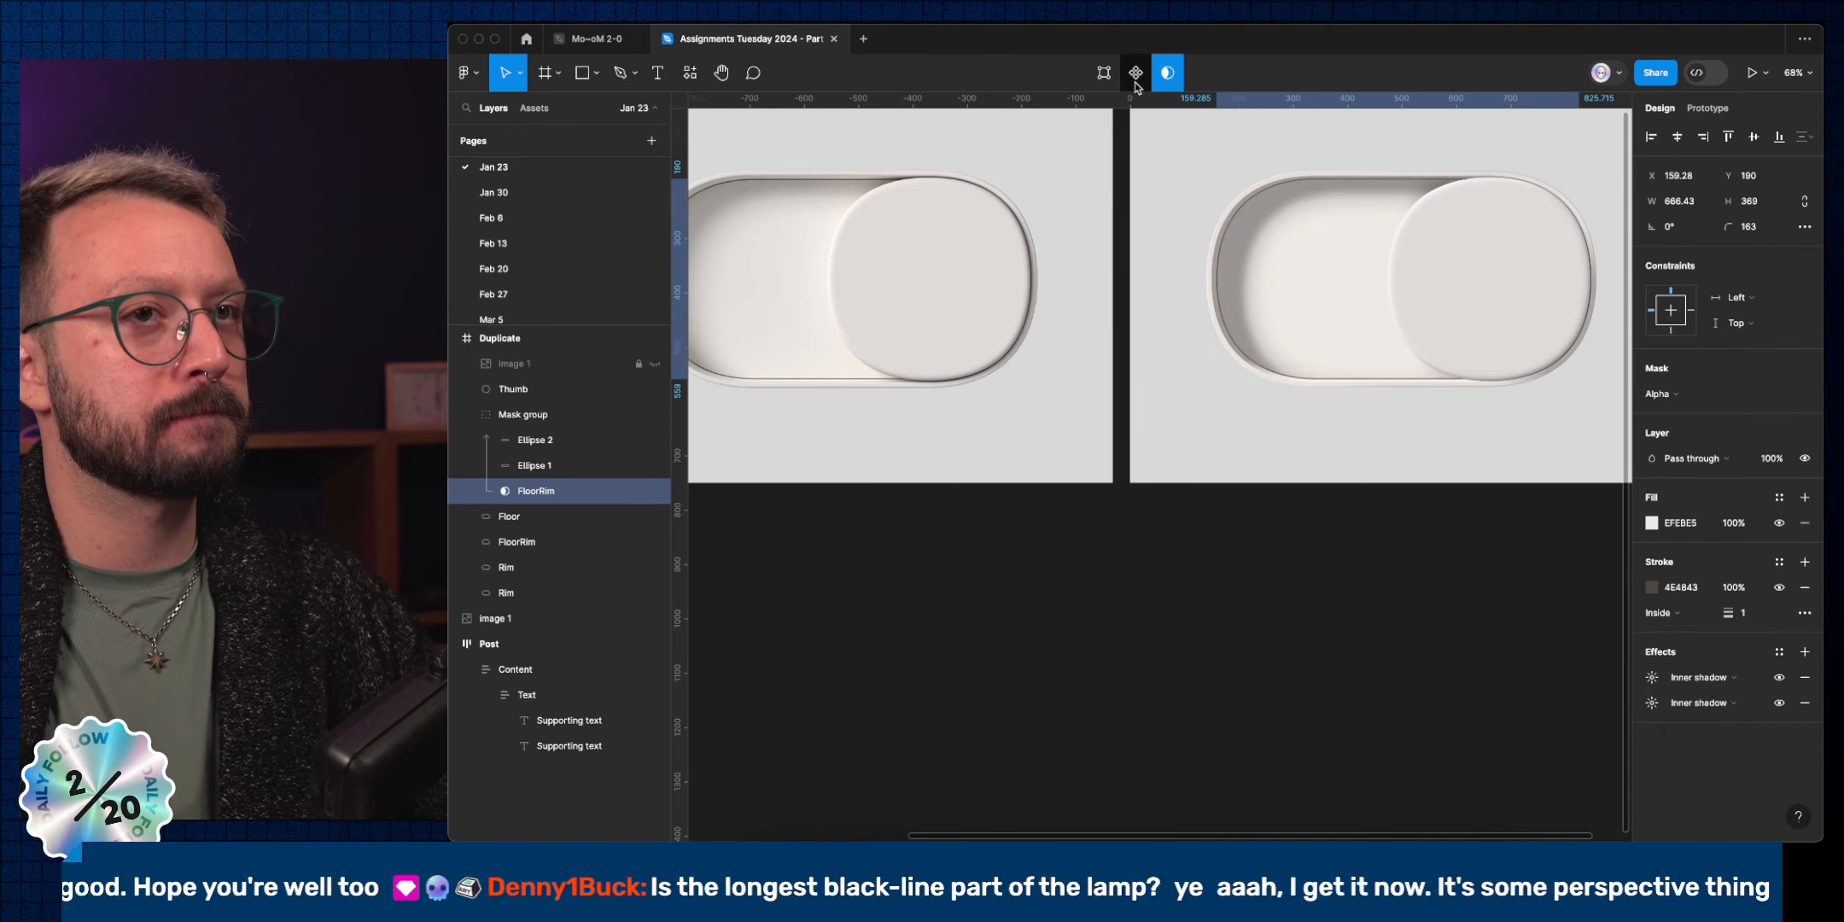
left_click(1518, 596)
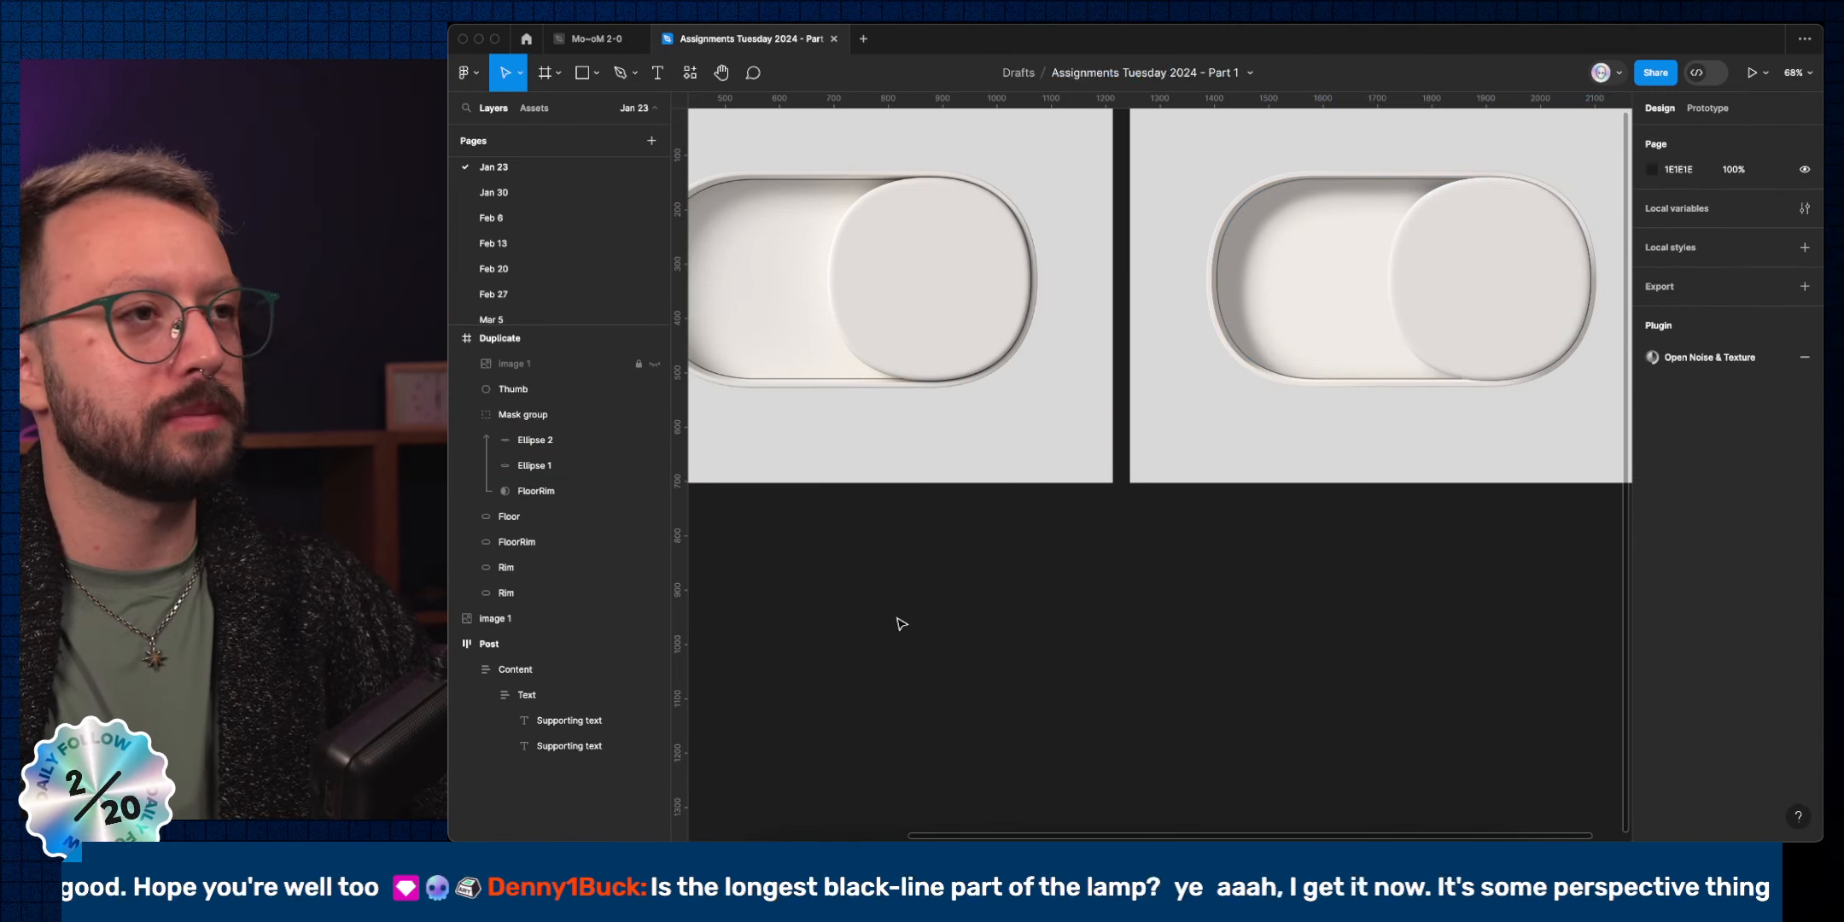
left_click(559, 491)
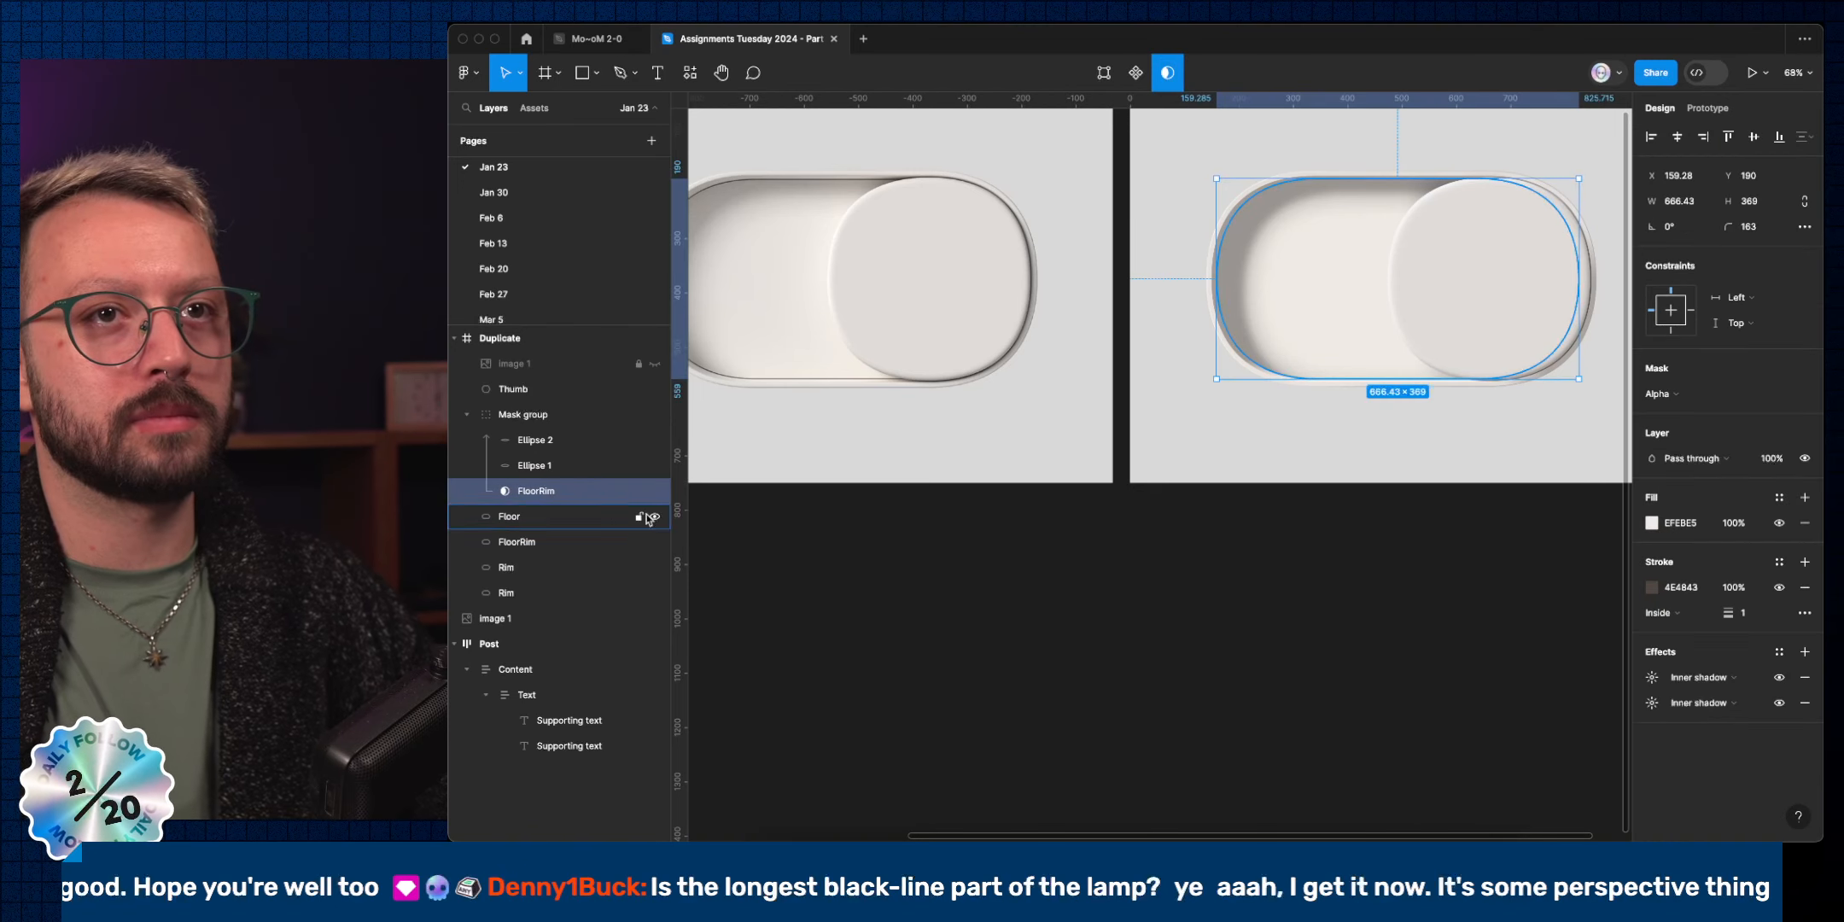
left_click(1805, 587)
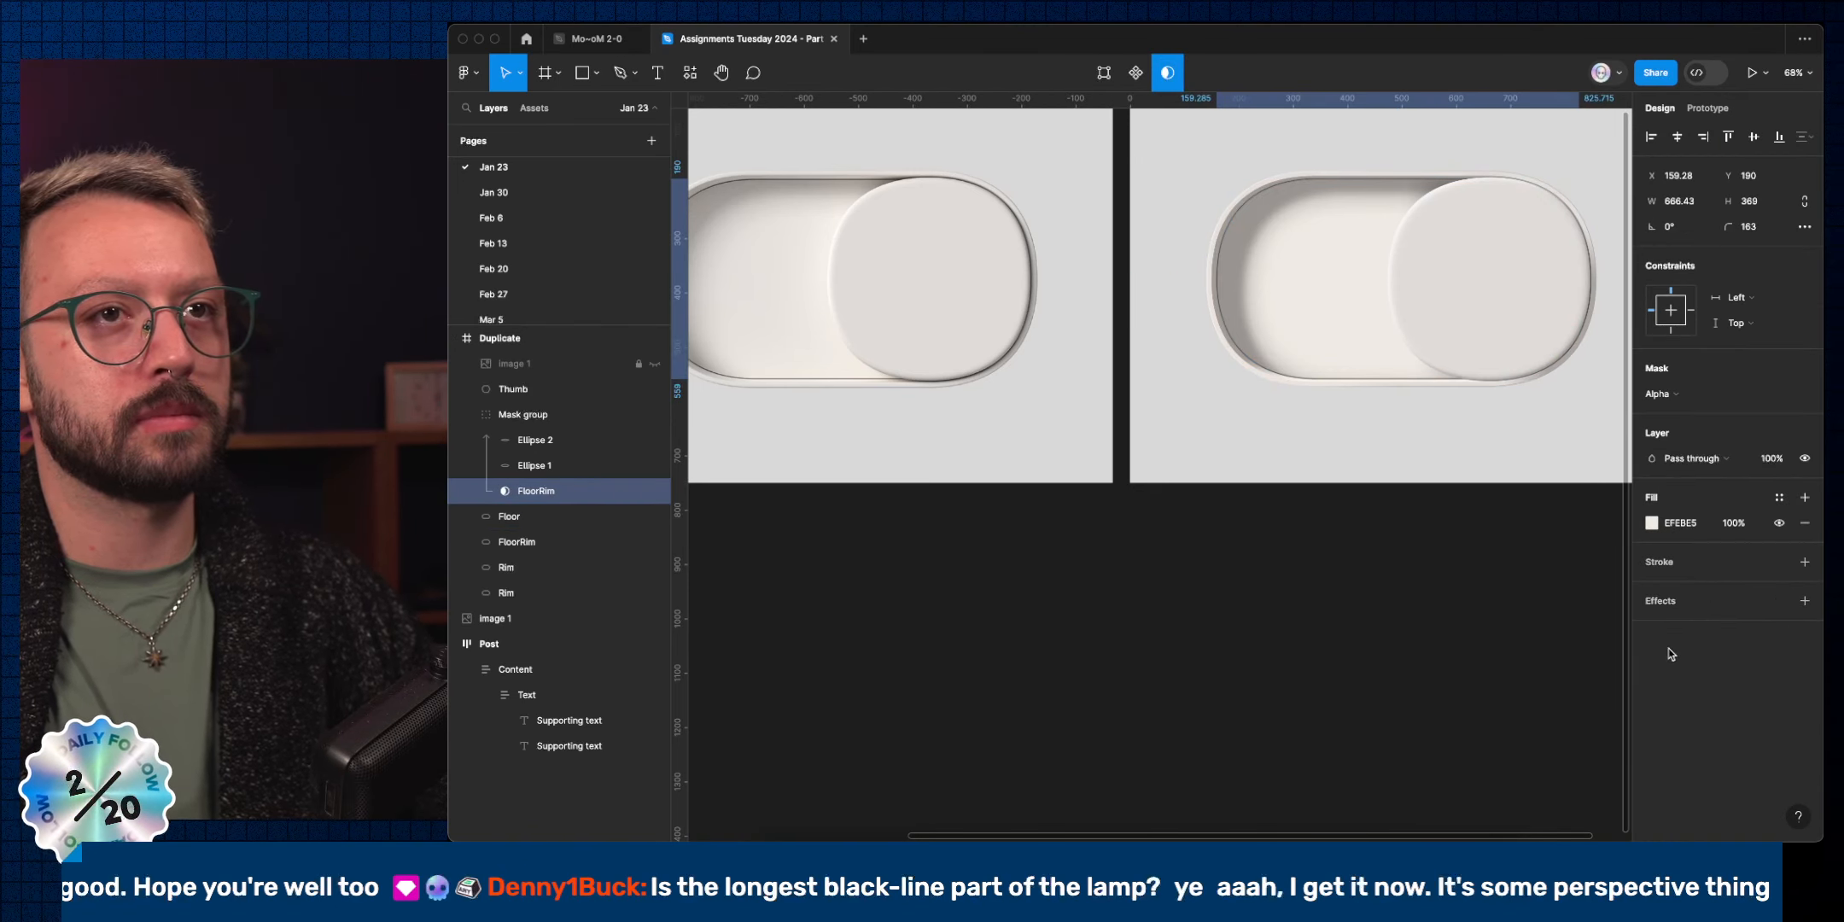
left_click(1479, 649)
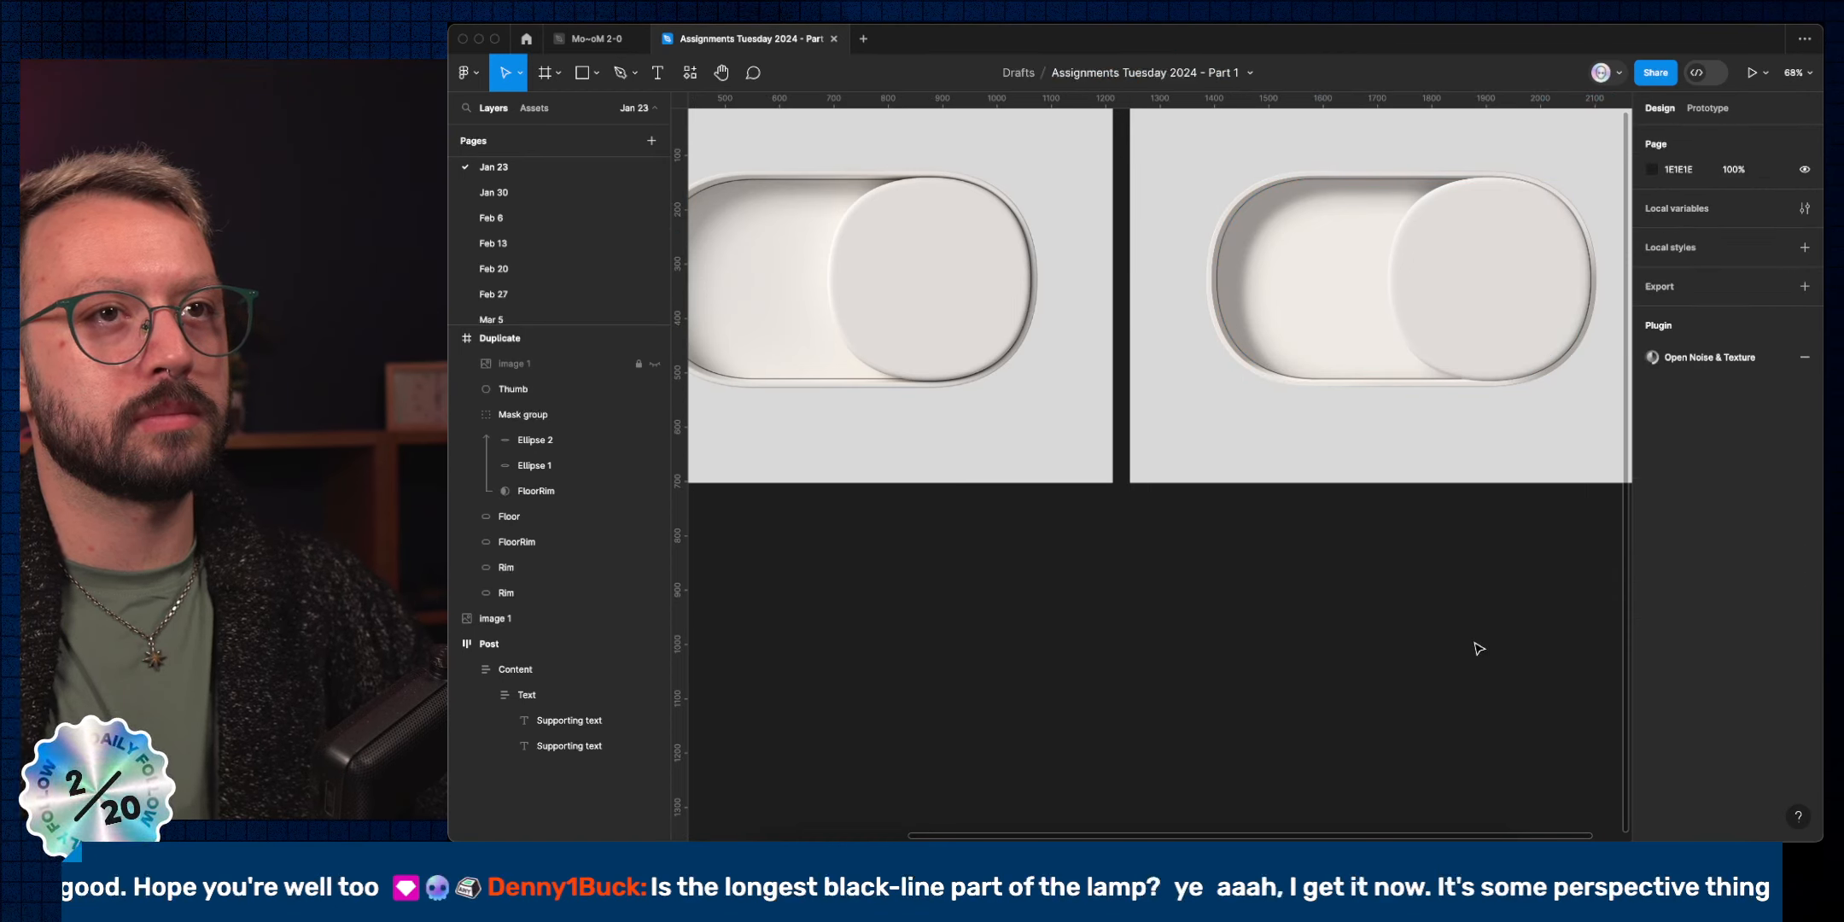
Resize the FloorRim mask shape to 690×378 by dragging its edges to the rim.
left_click(584, 494)
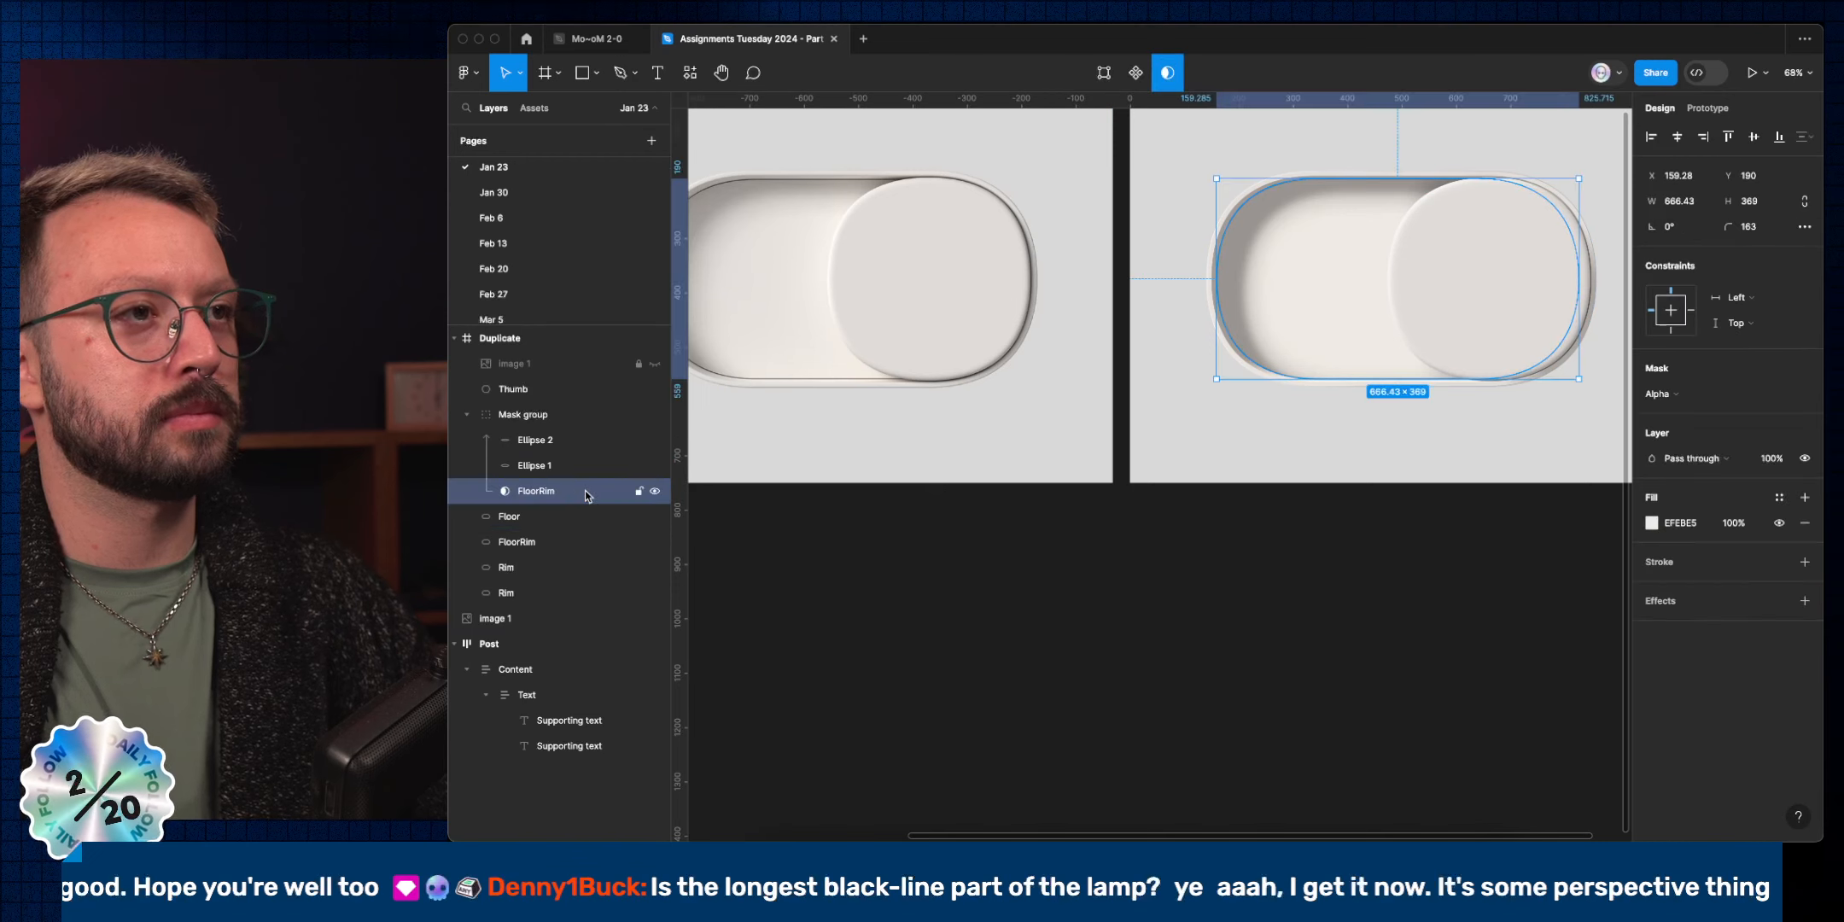
left_click_drag(1525, 378, 1528, 384)
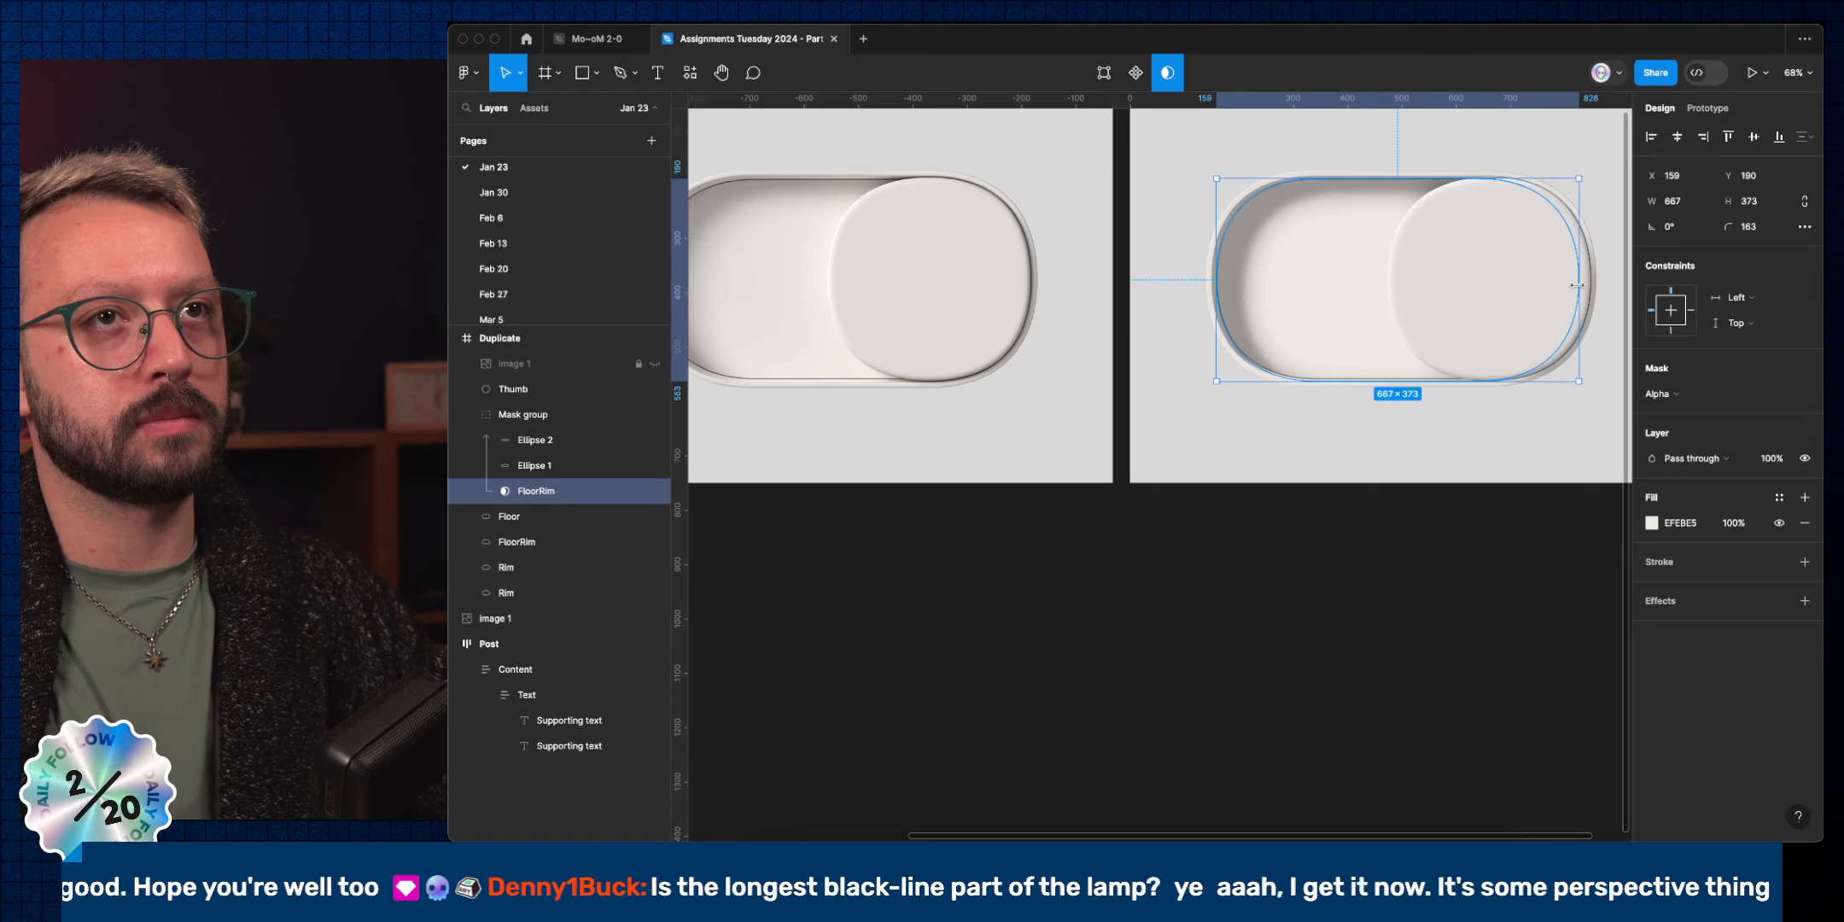
left_click_drag(1499, 176, 1498, 168)
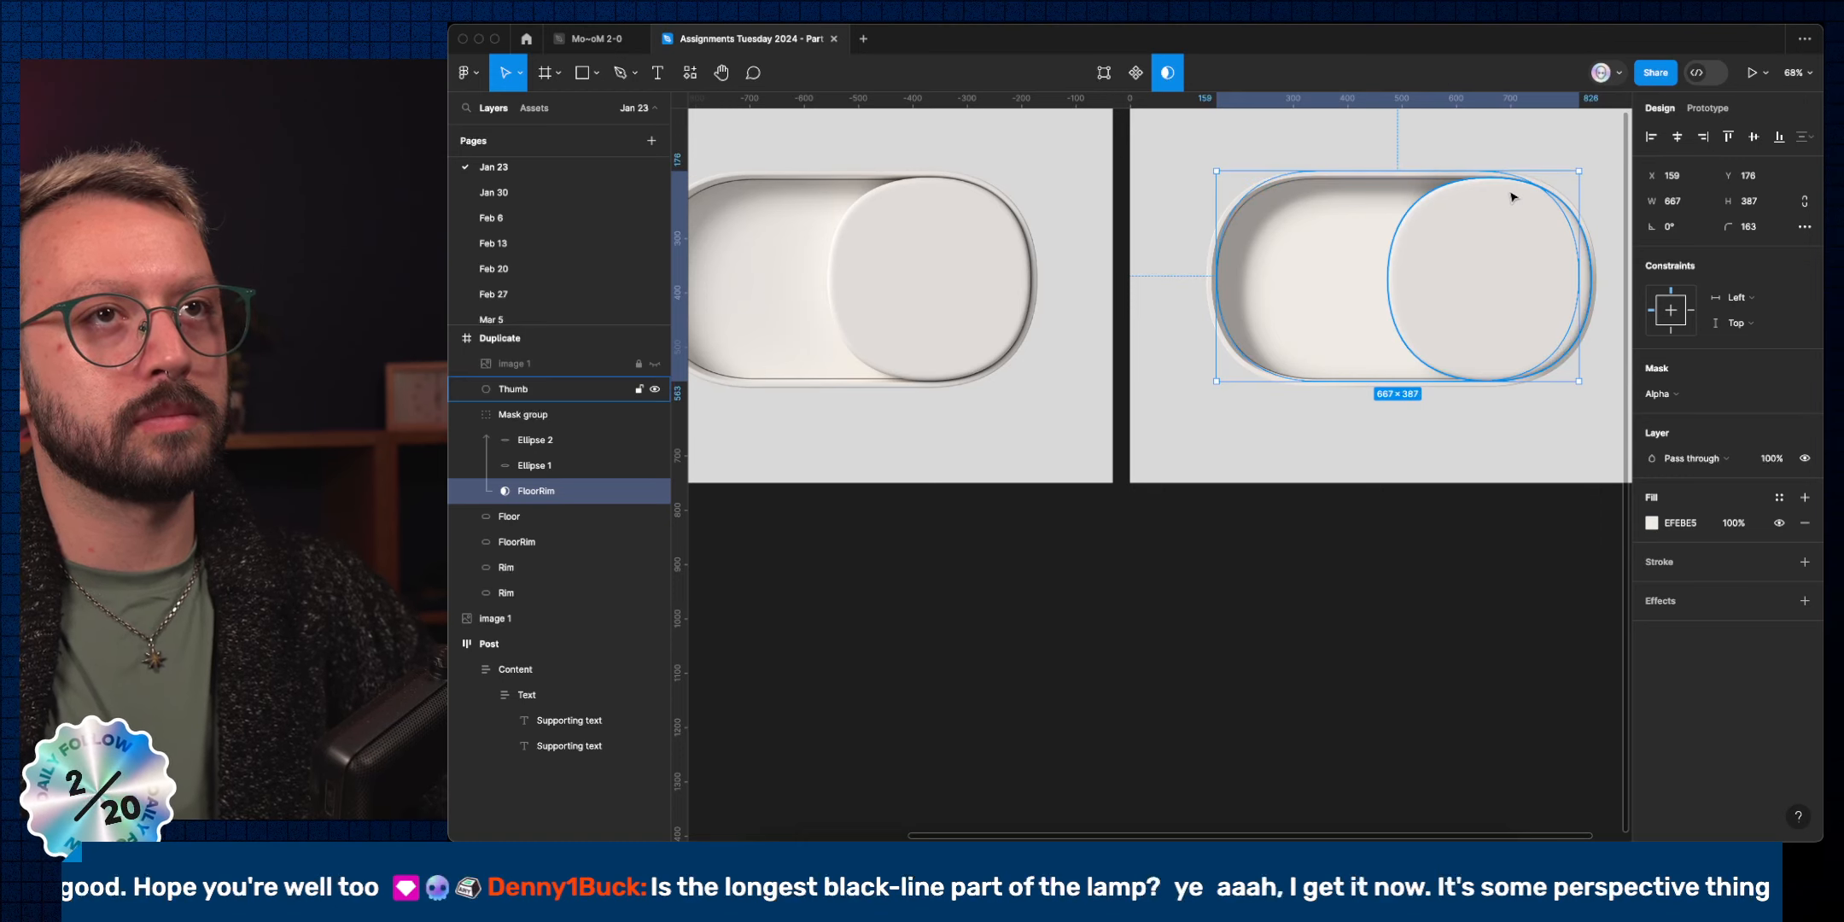
scroll(1493, 170, "up", 10)
scroll(1437, 153, "up", 5)
left_click_drag(1421, 151, 1418, 157)
scroll(1418, 158, "down", 10)
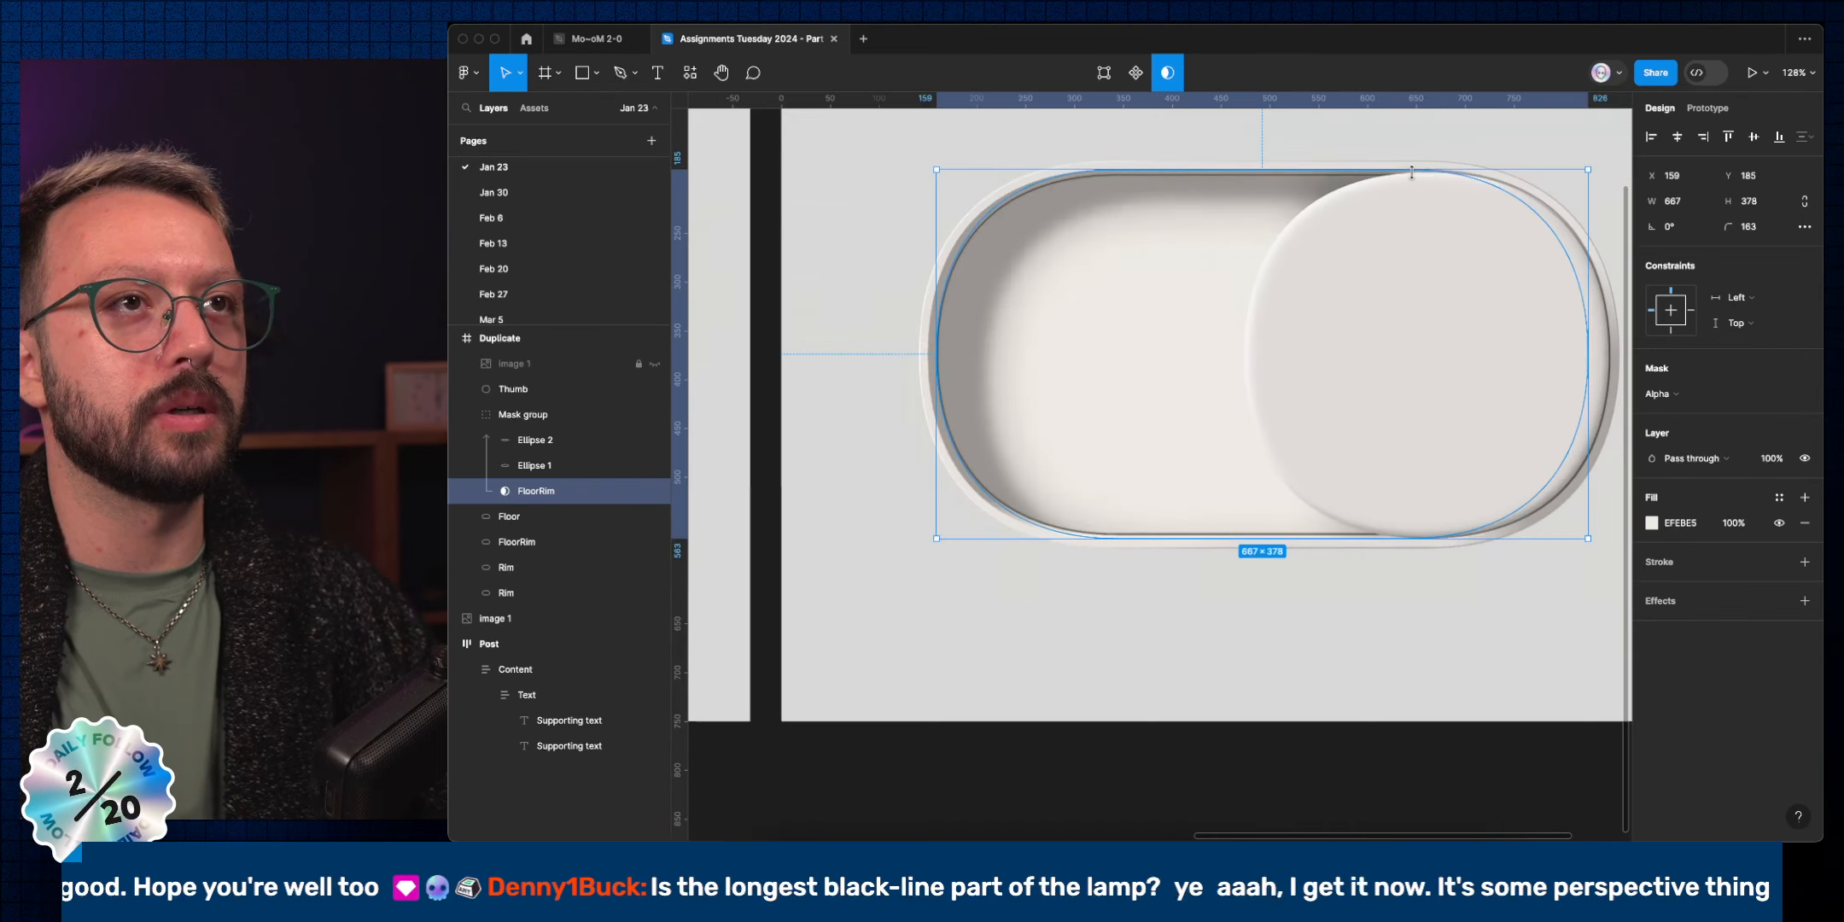
scroll(1444, 399, "up", 5)
scroll(1364, 299, "up", 5)
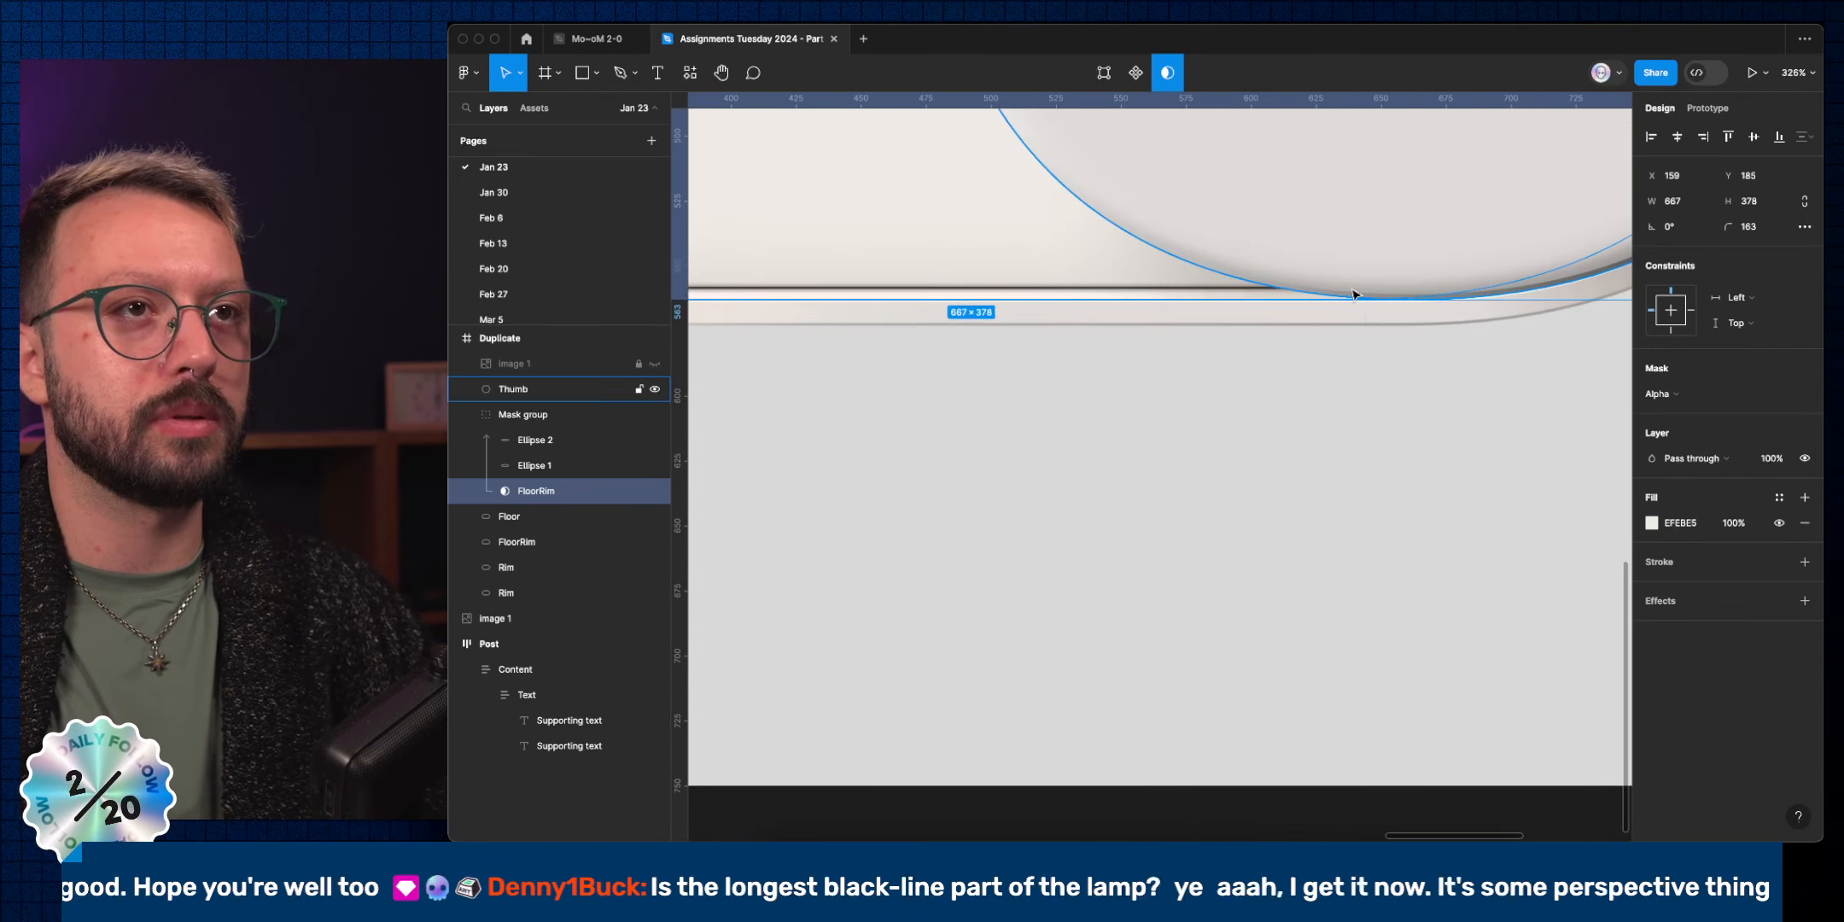
scroll(1468, 230, "down", 10)
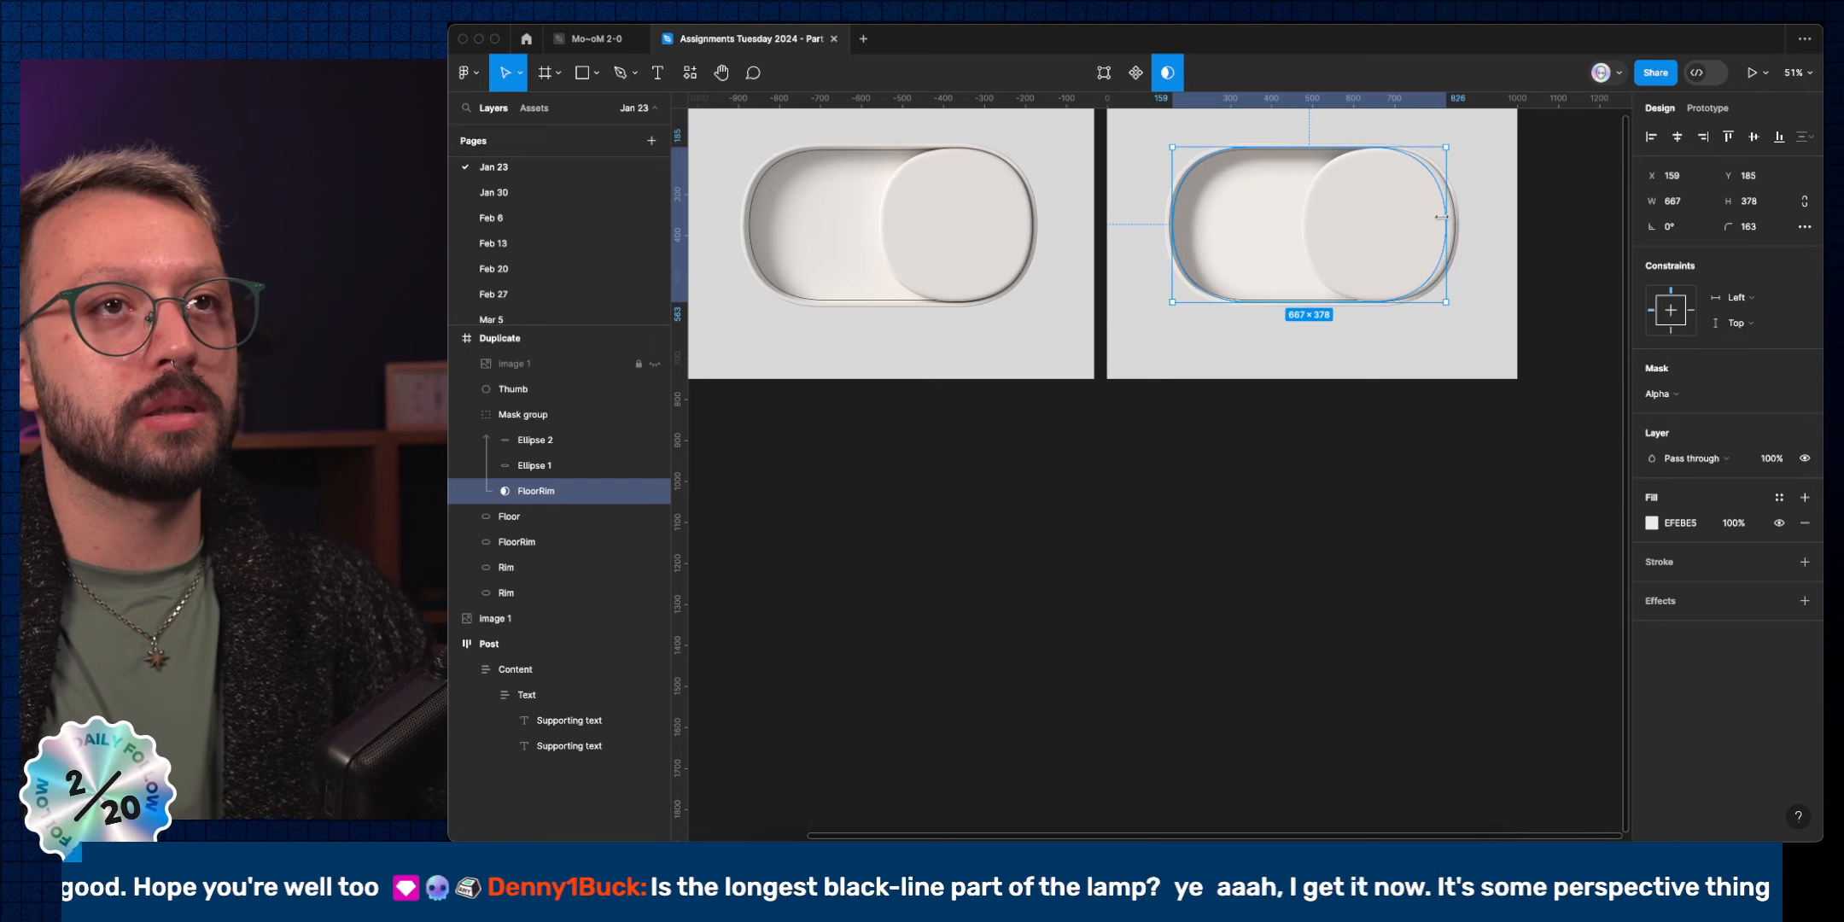
left_click_drag(1446, 218, 1455, 219)
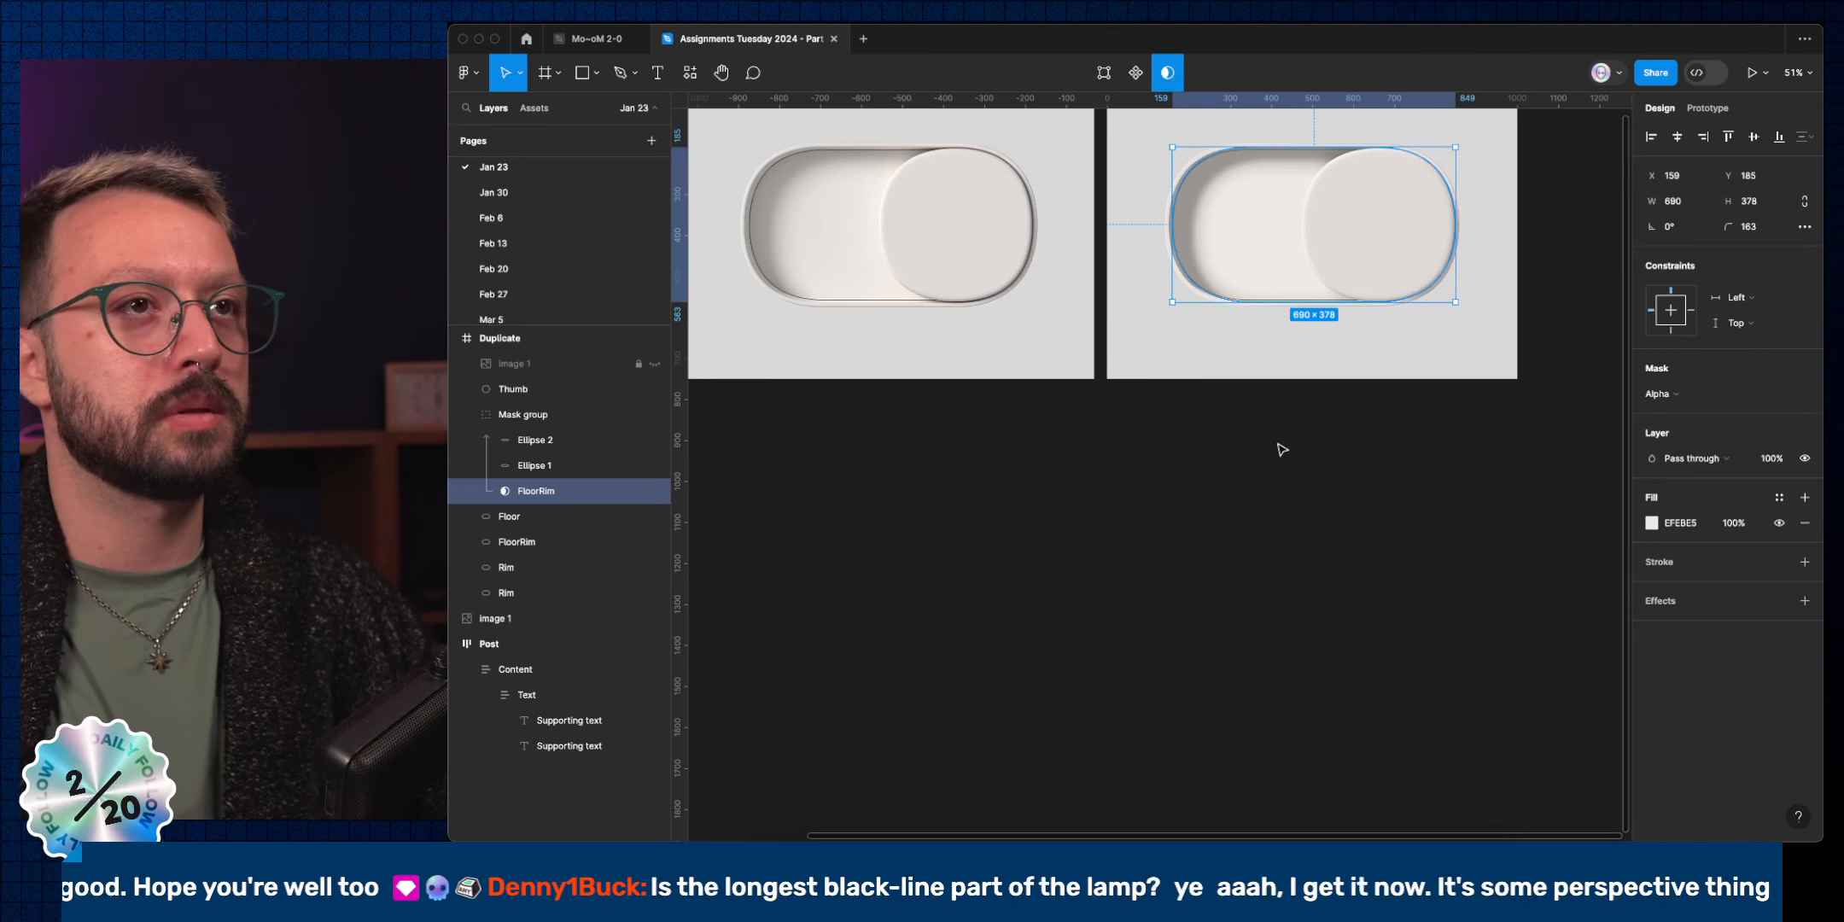
left_click(1421, 493)
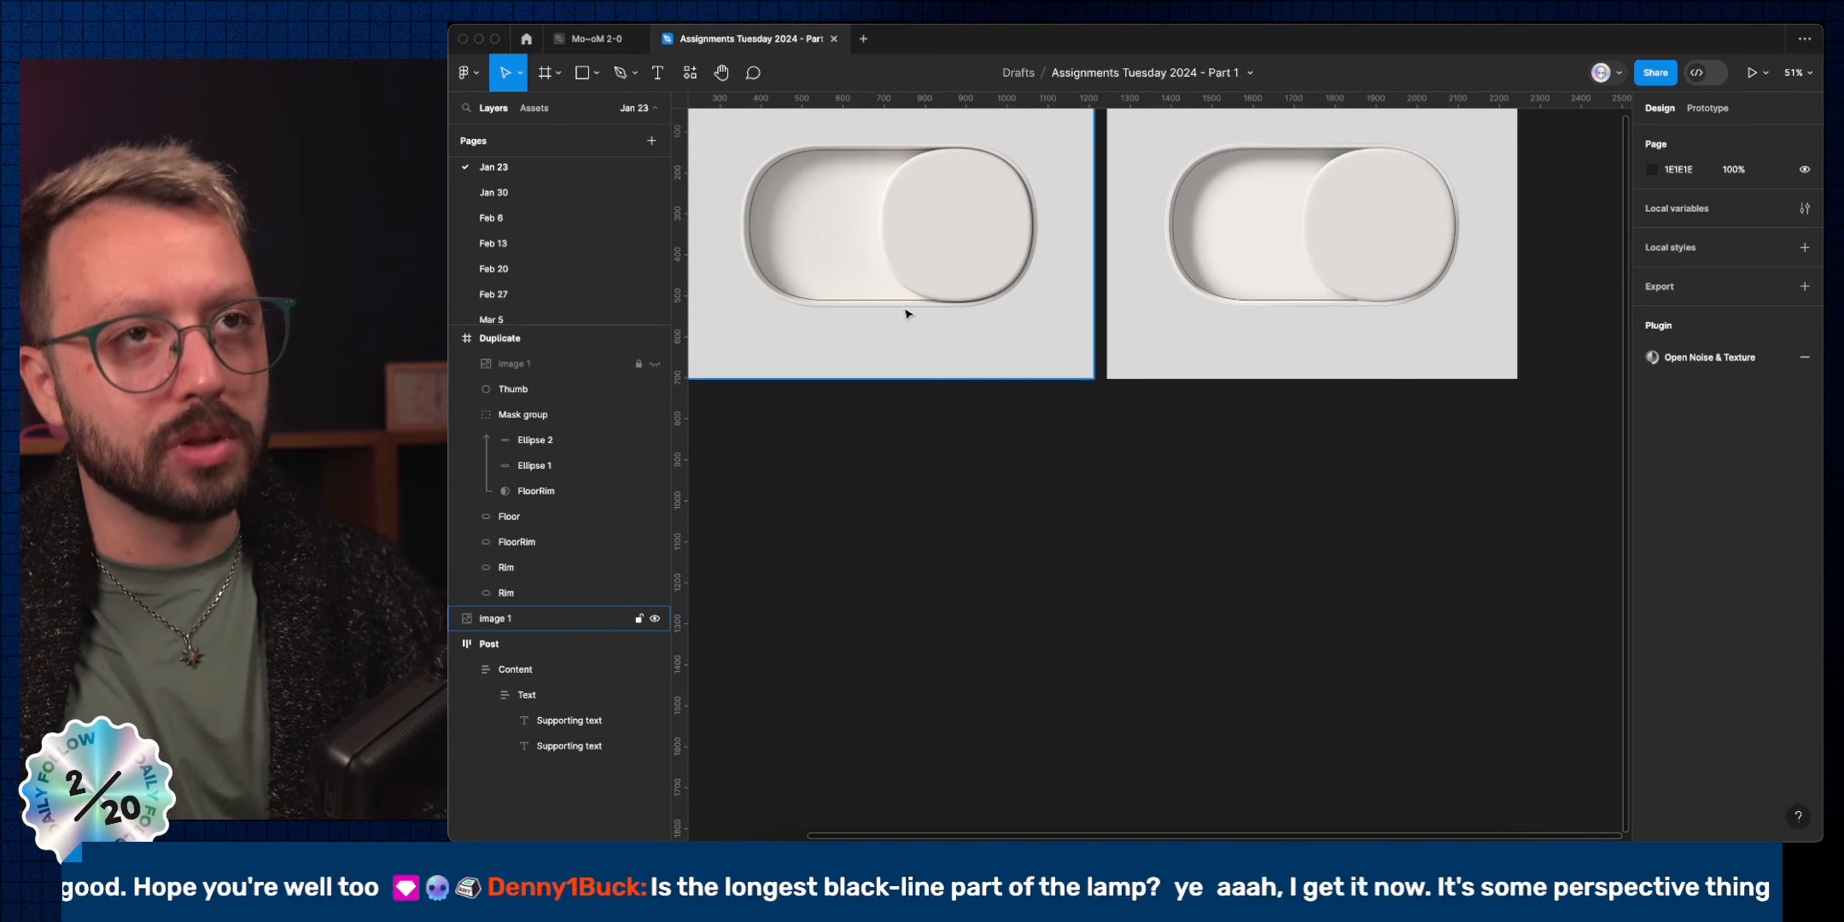
Lower the system volume, check the OBS audio mixer in the other Space, and return to Figma.
key("XF86AudioLowerVolume")
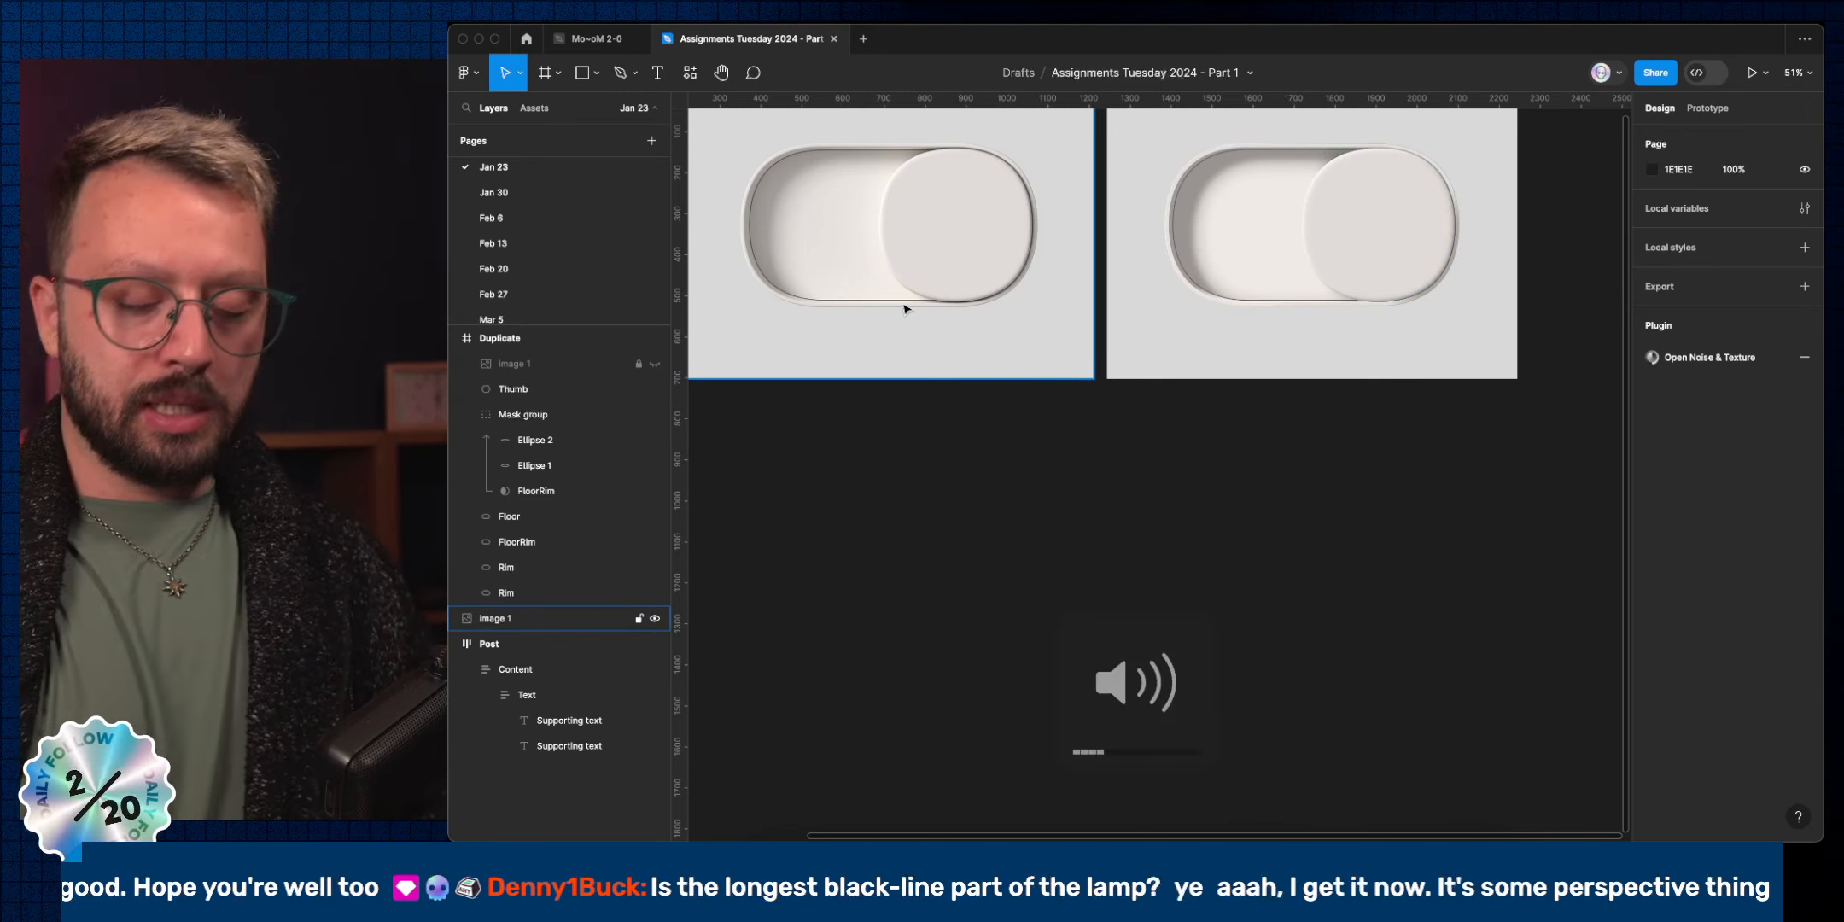
key("ctrl+Right")
key("ctrl+Right")
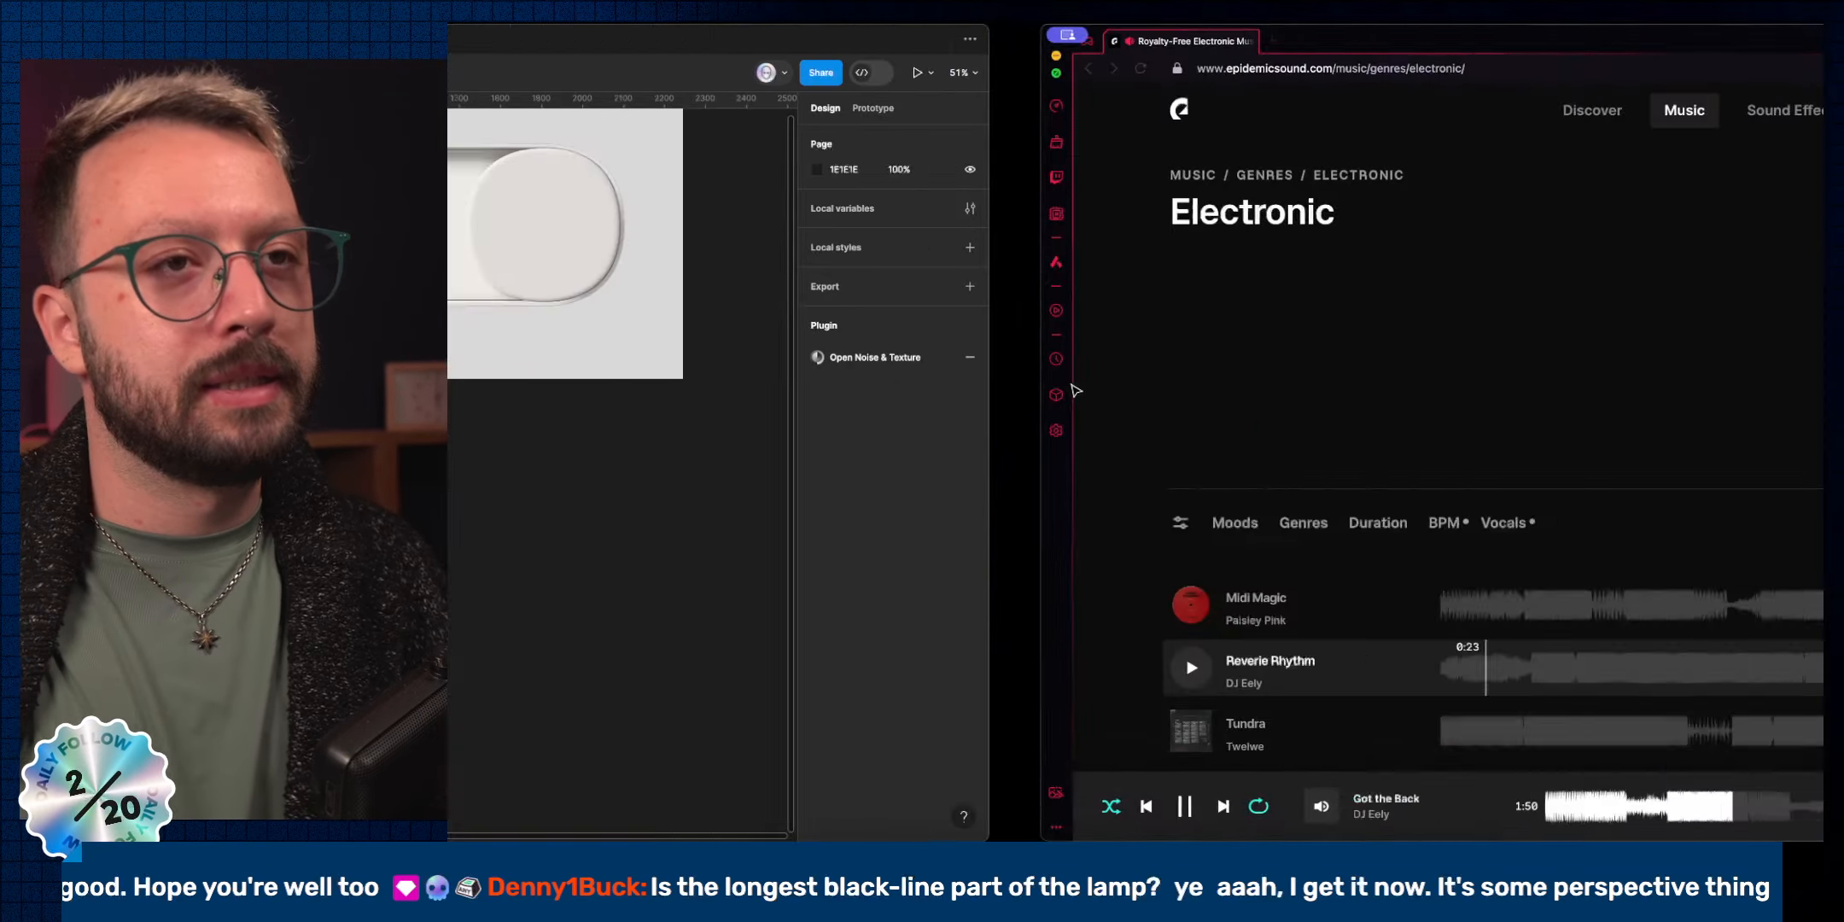
key("ctrl+Left")
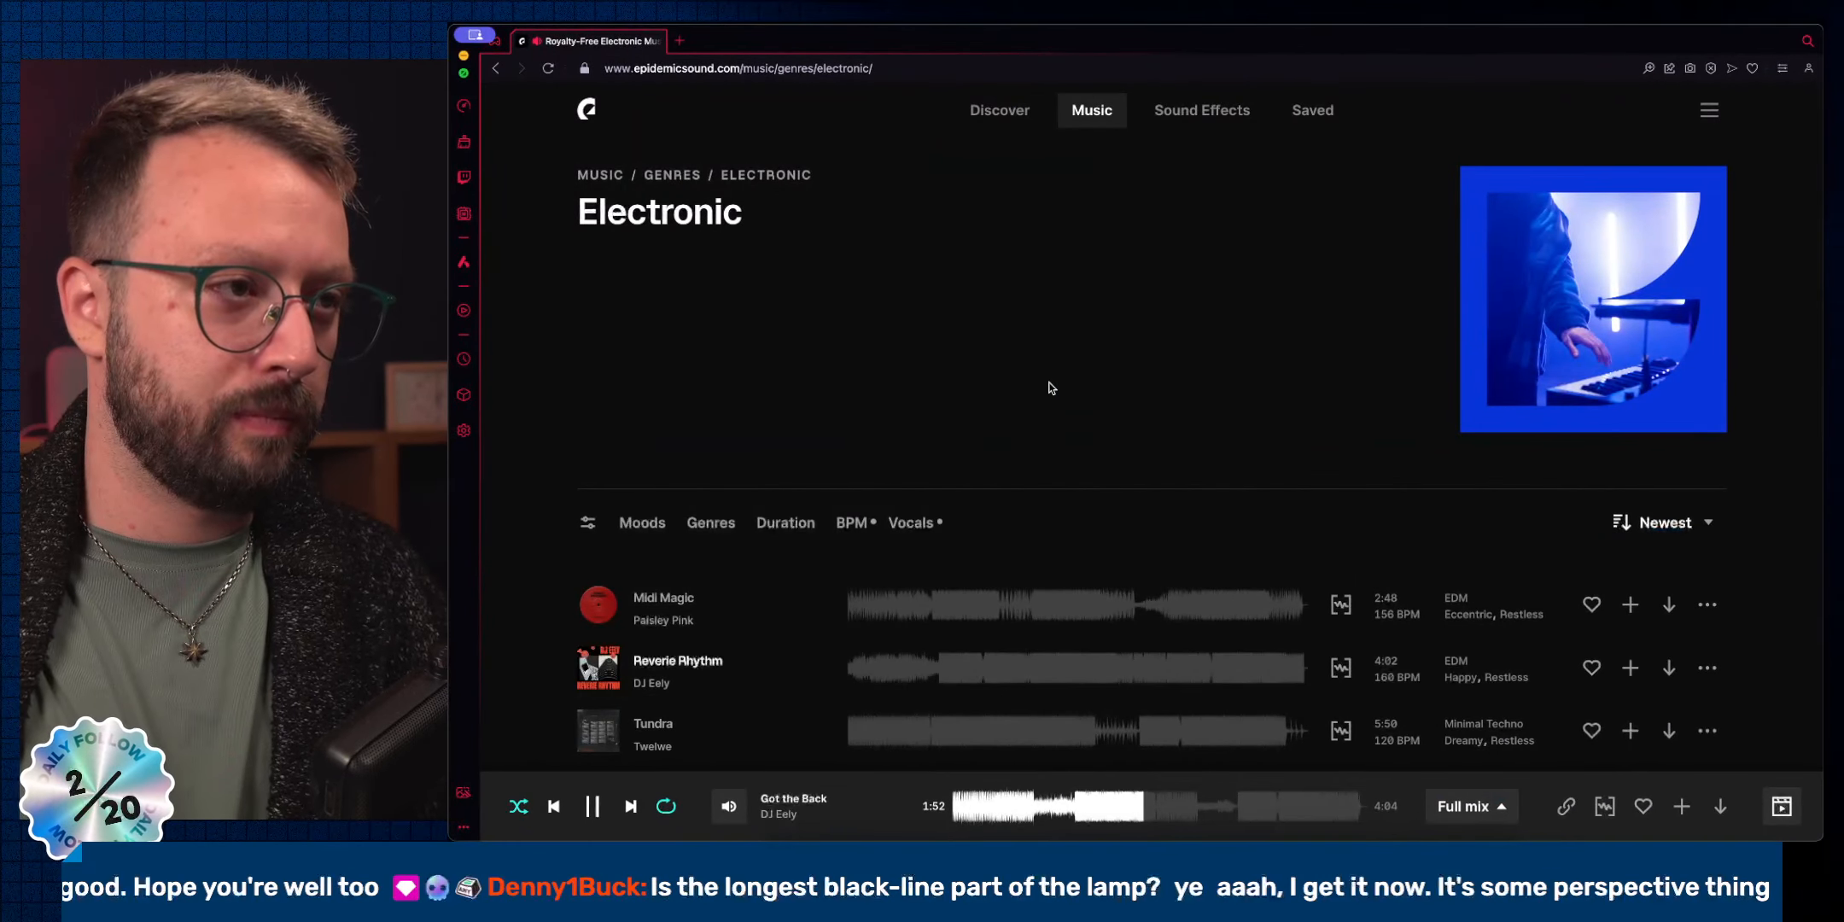
key("ctrl+Right")
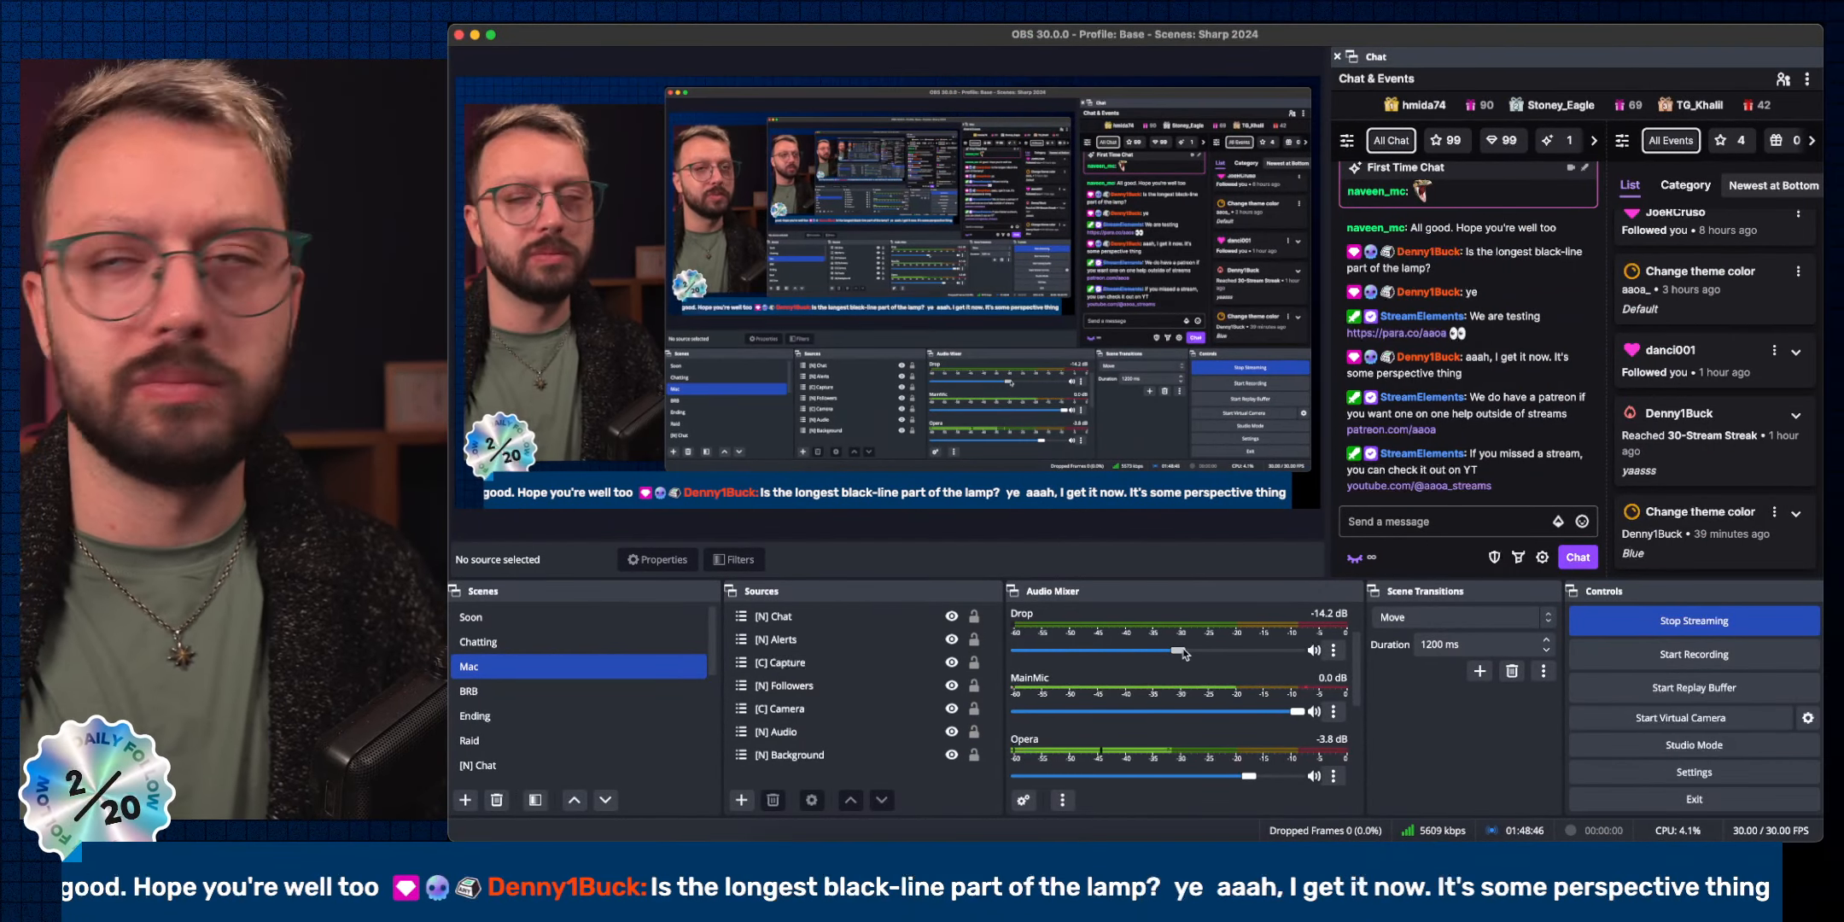
key("ctrl+Left")
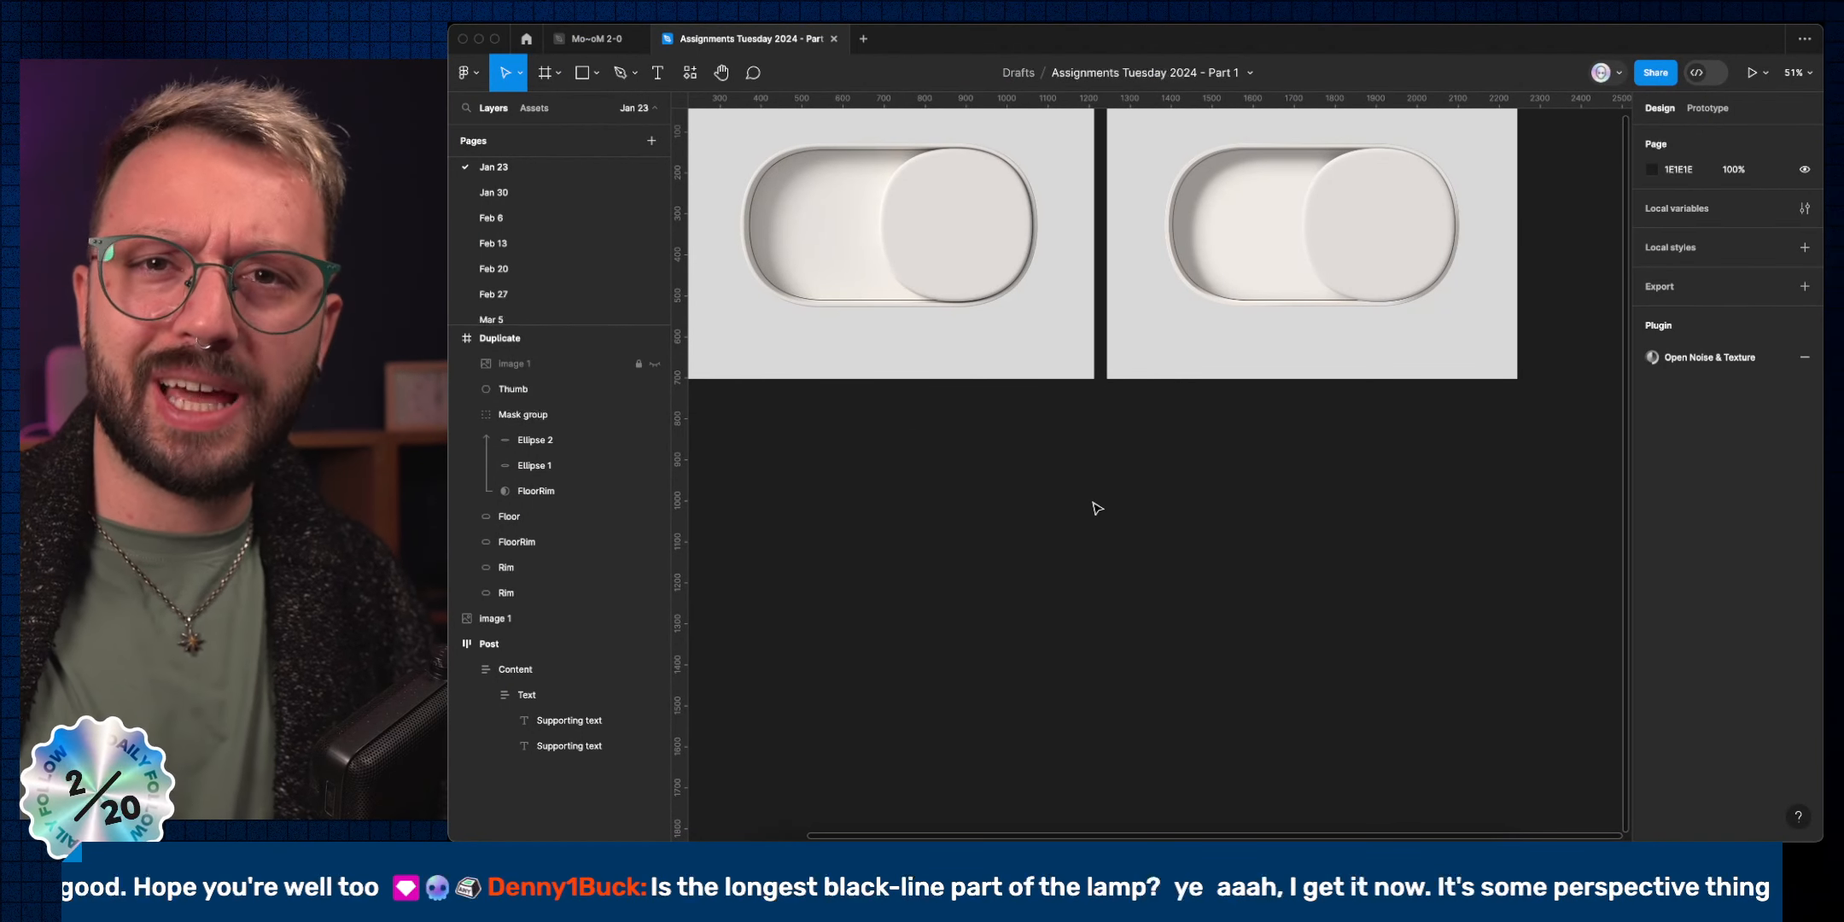
scroll(1097, 508, "down", 5)
scroll(1185, 411, "up", 2)
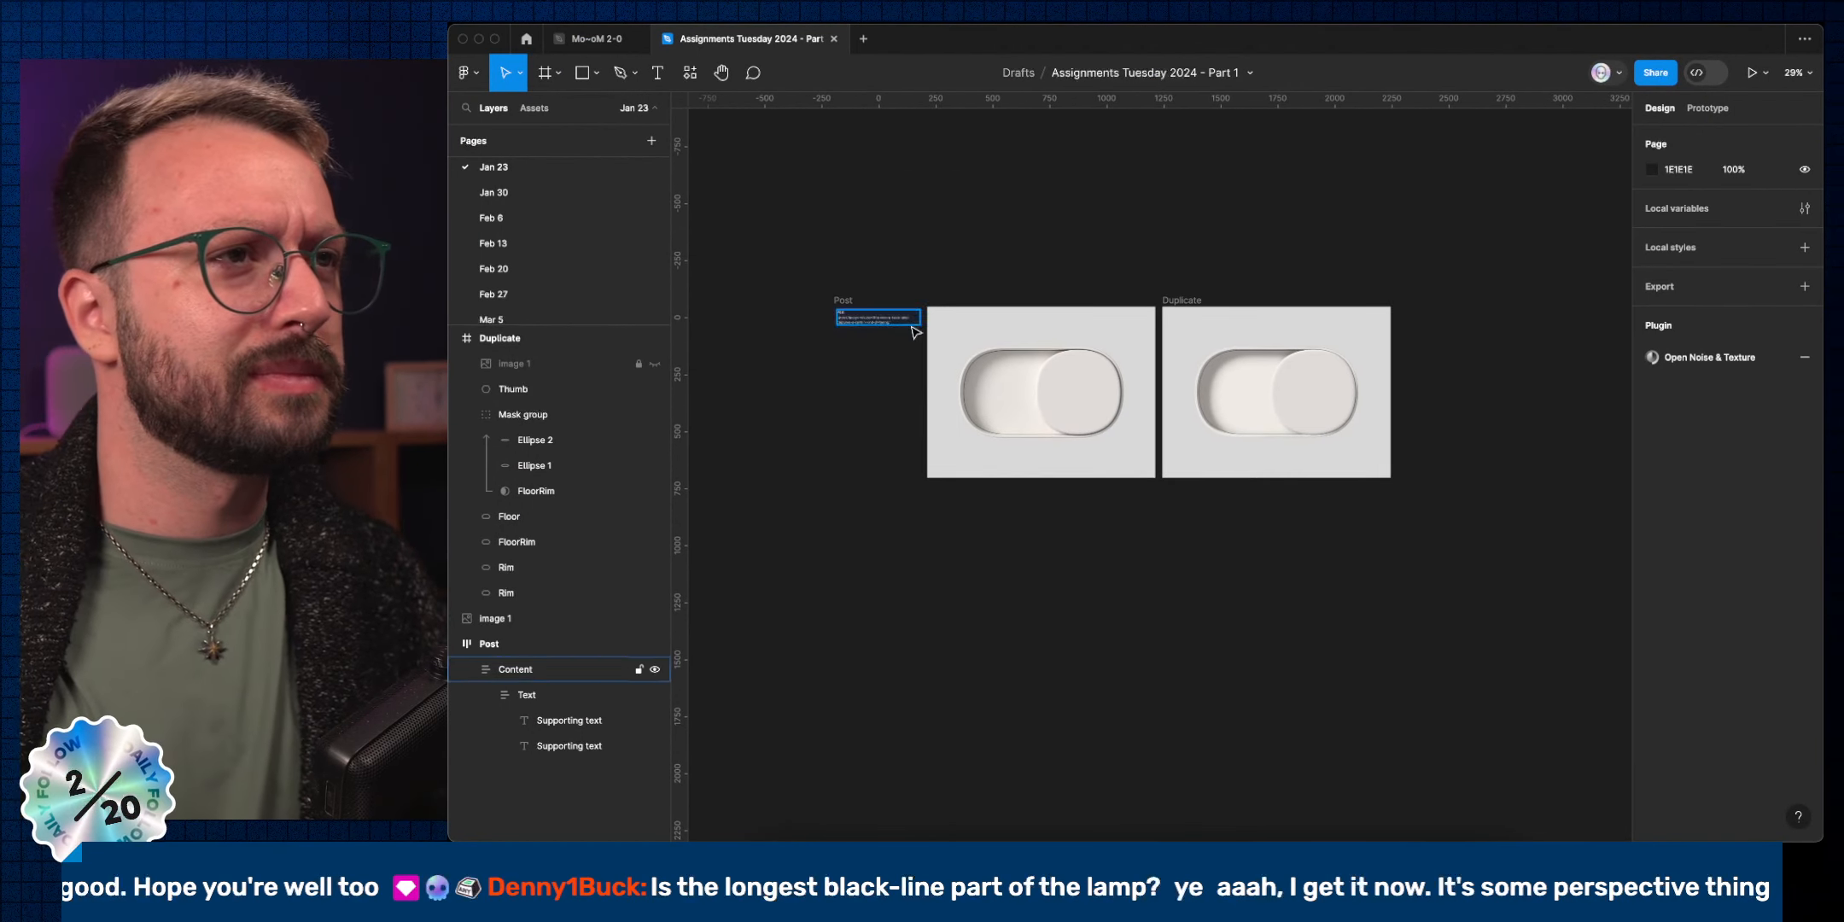
scroll(1299, 369, "up", 5)
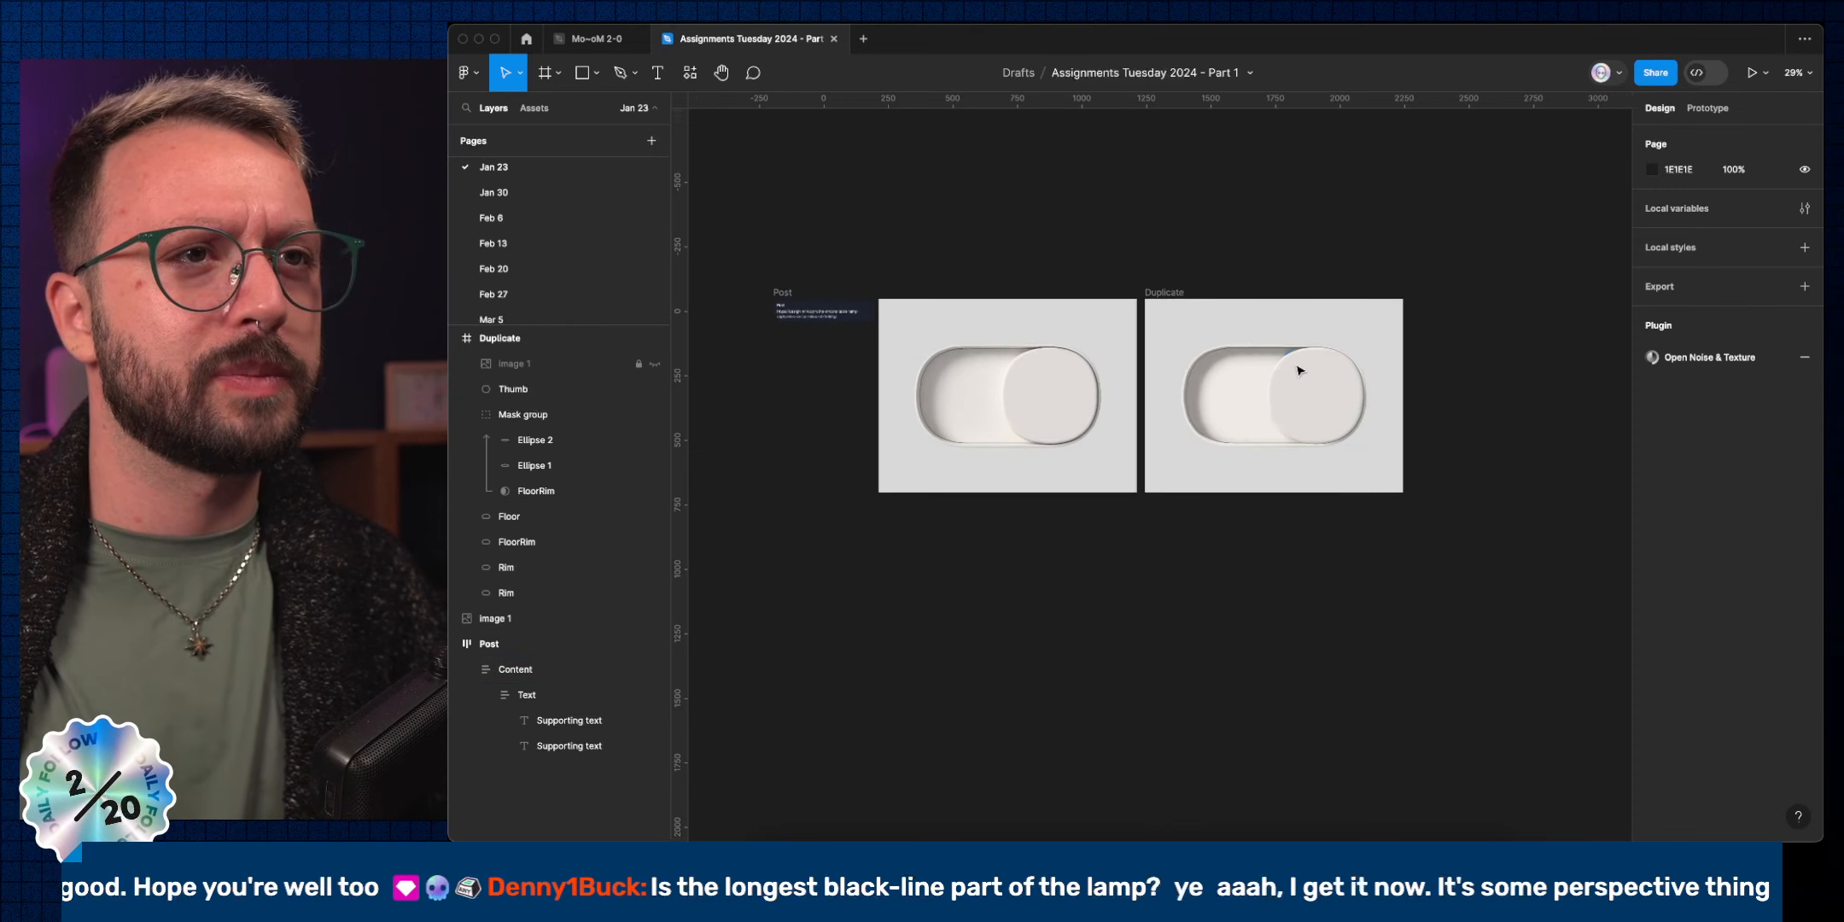
scroll(1299, 369, "left", 2)
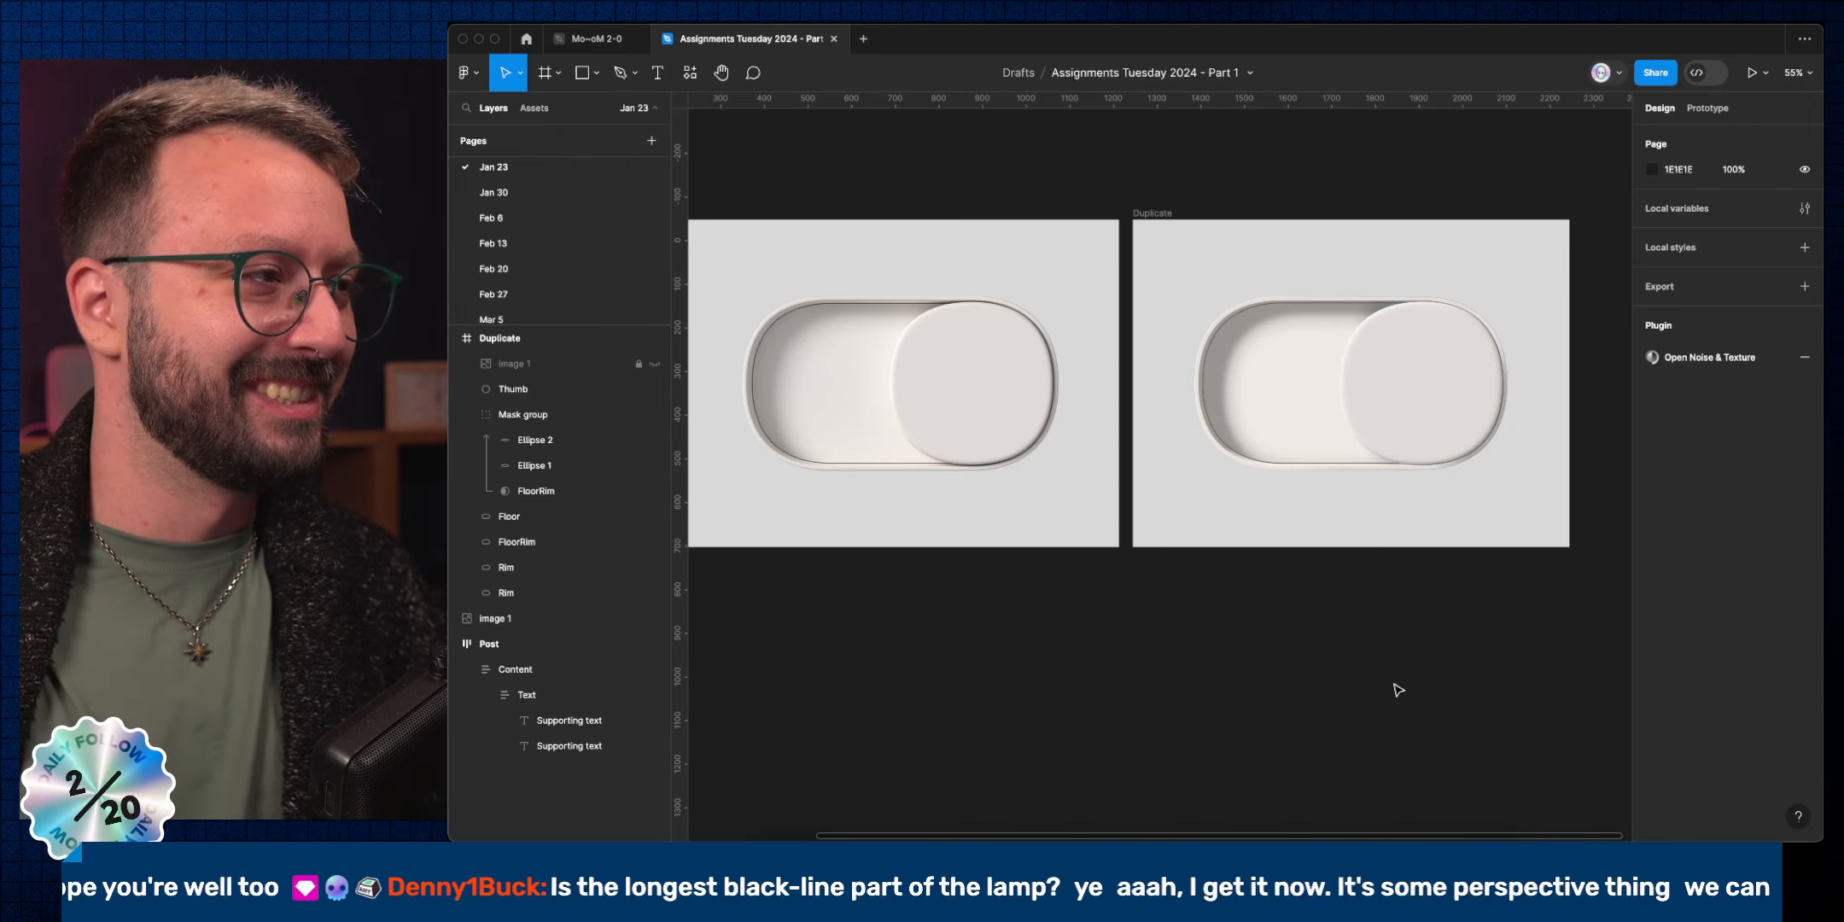
scroll(1387, 667, "left", 1)
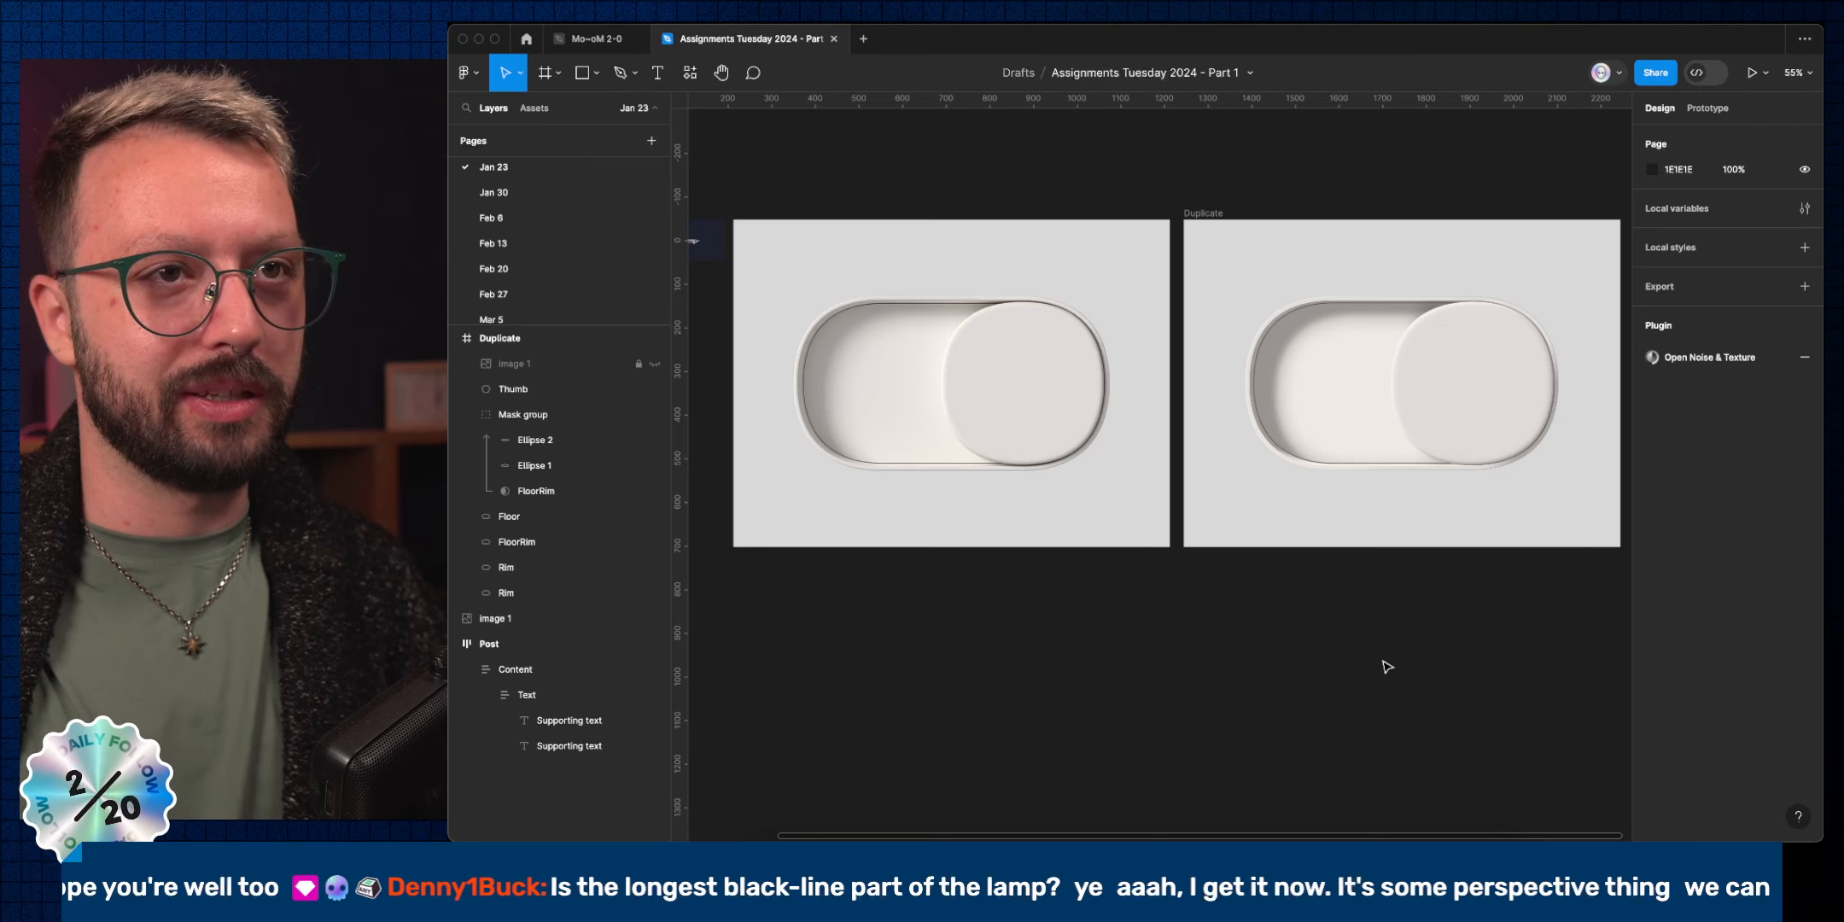
scroll(1040, 468, "up", 5)
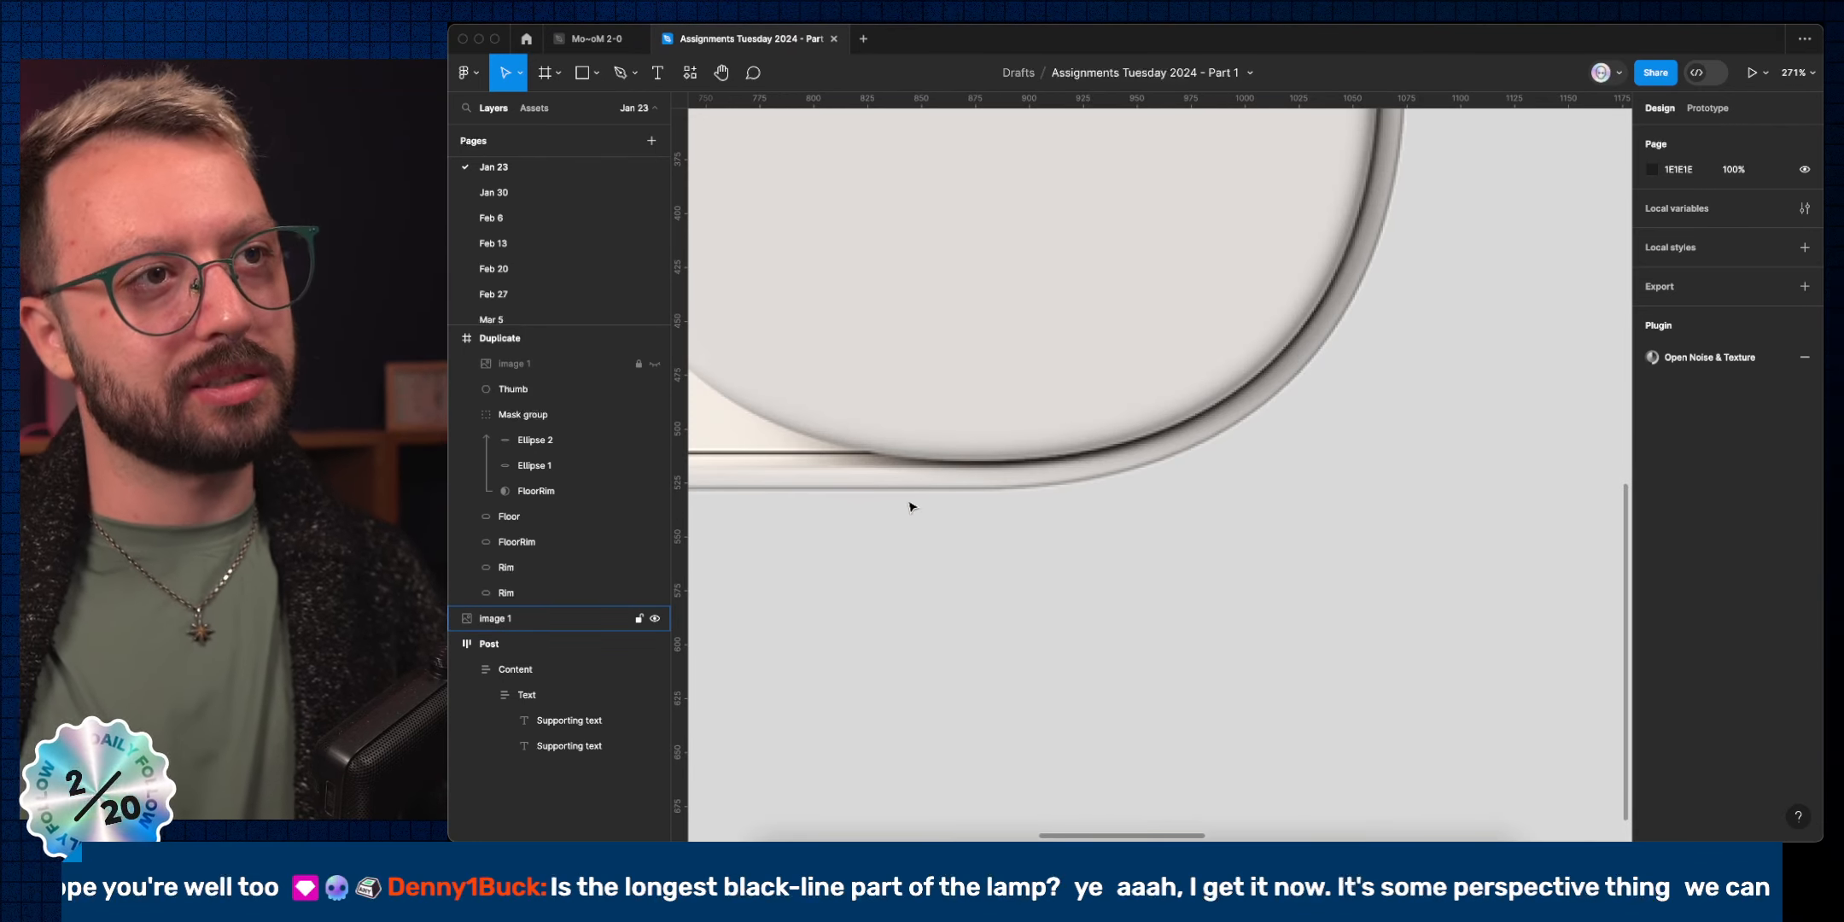
scroll(916, 517, "down", 5)
scroll(1247, 658, "right", 4)
scroll(1317, 485, "up", 2)
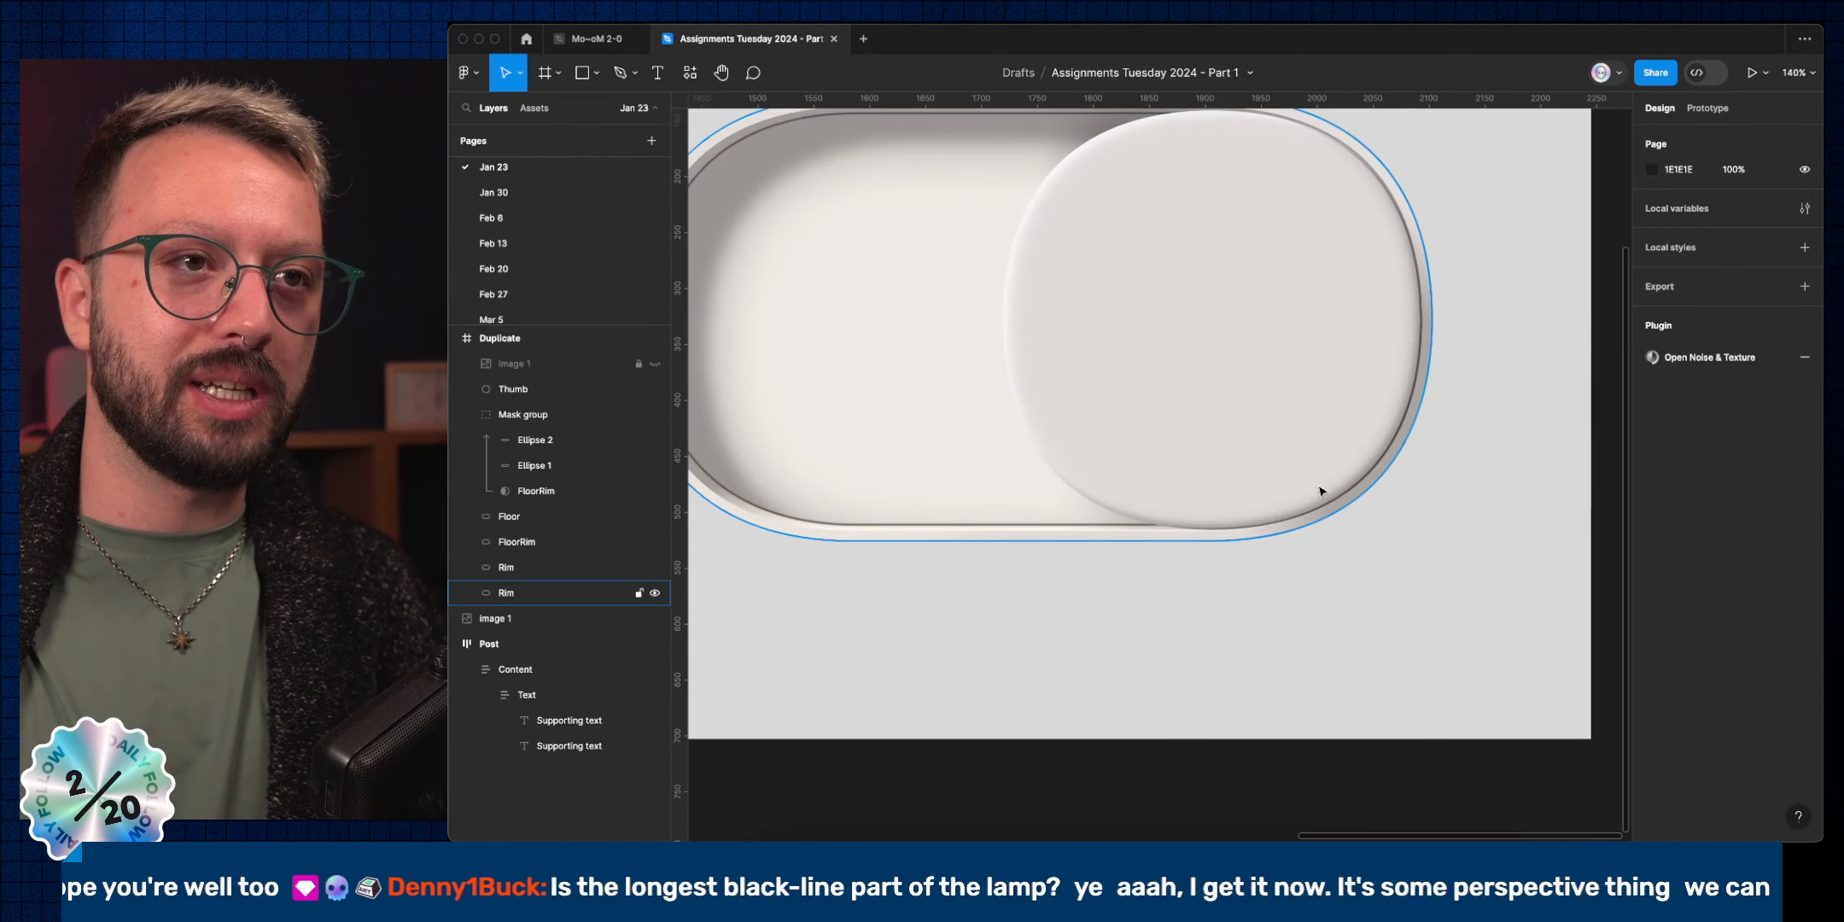
Hide the Thumb's existing drop shadow and add a new Drop shadow effect.
left_click(1280, 397)
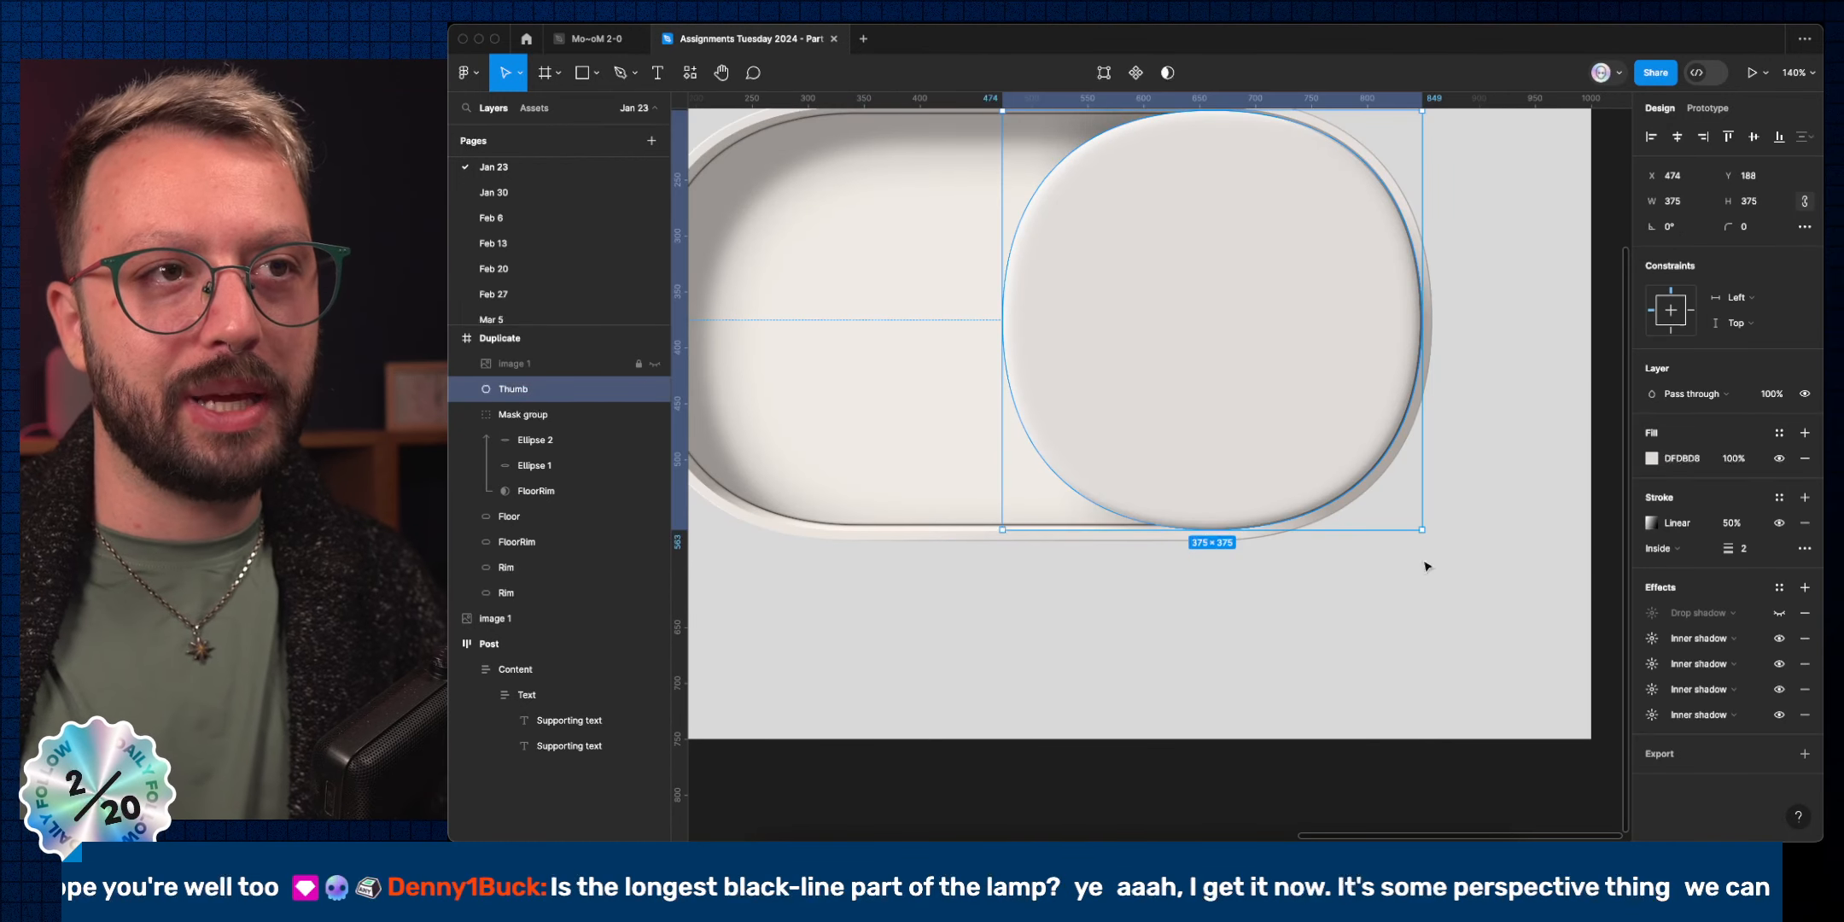
left_click(1779, 613)
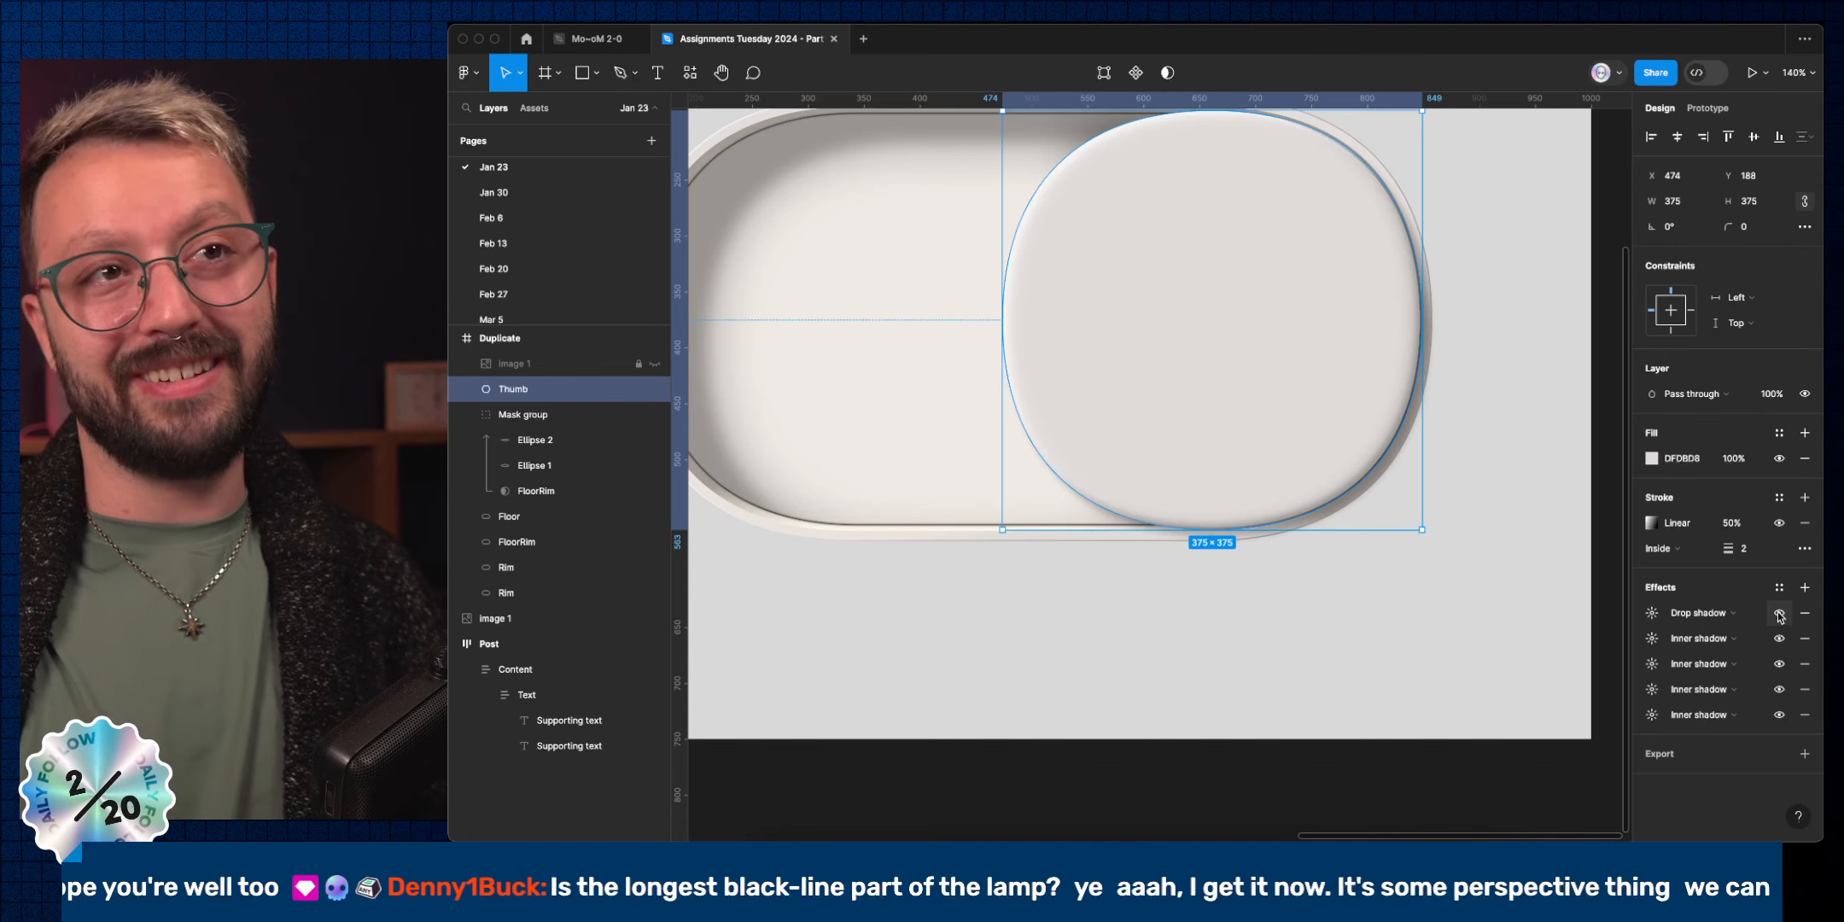
left_click(1779, 612)
left_click(1805, 587)
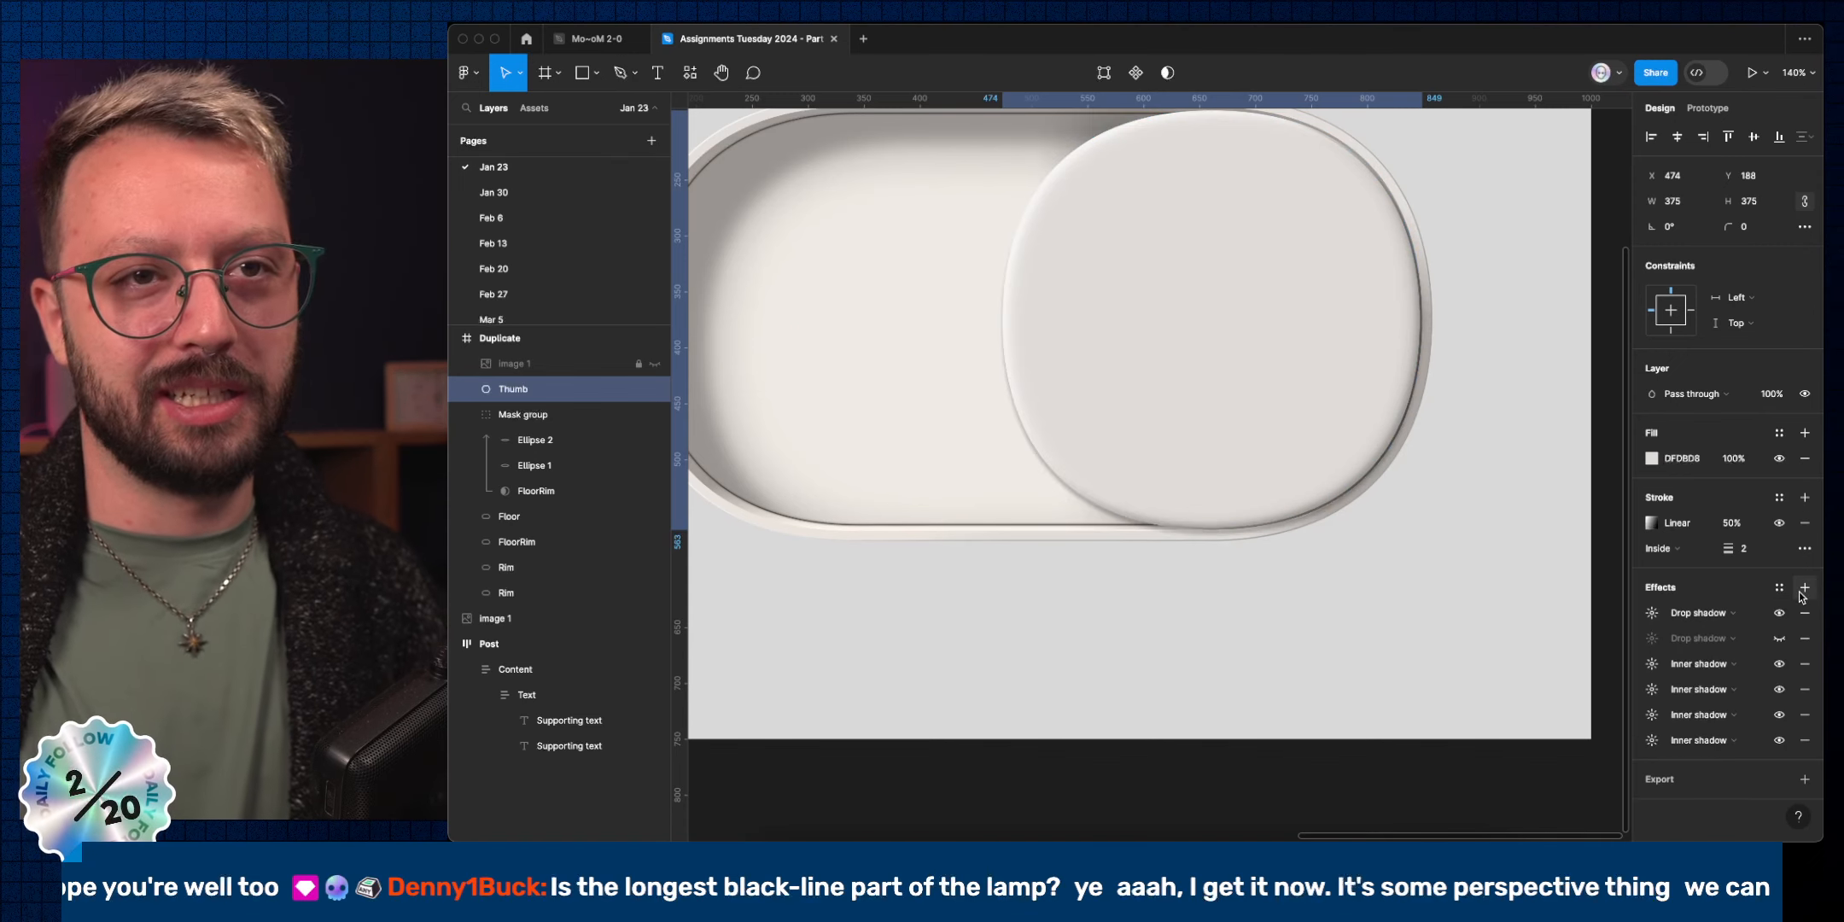
left_click(1704, 613)
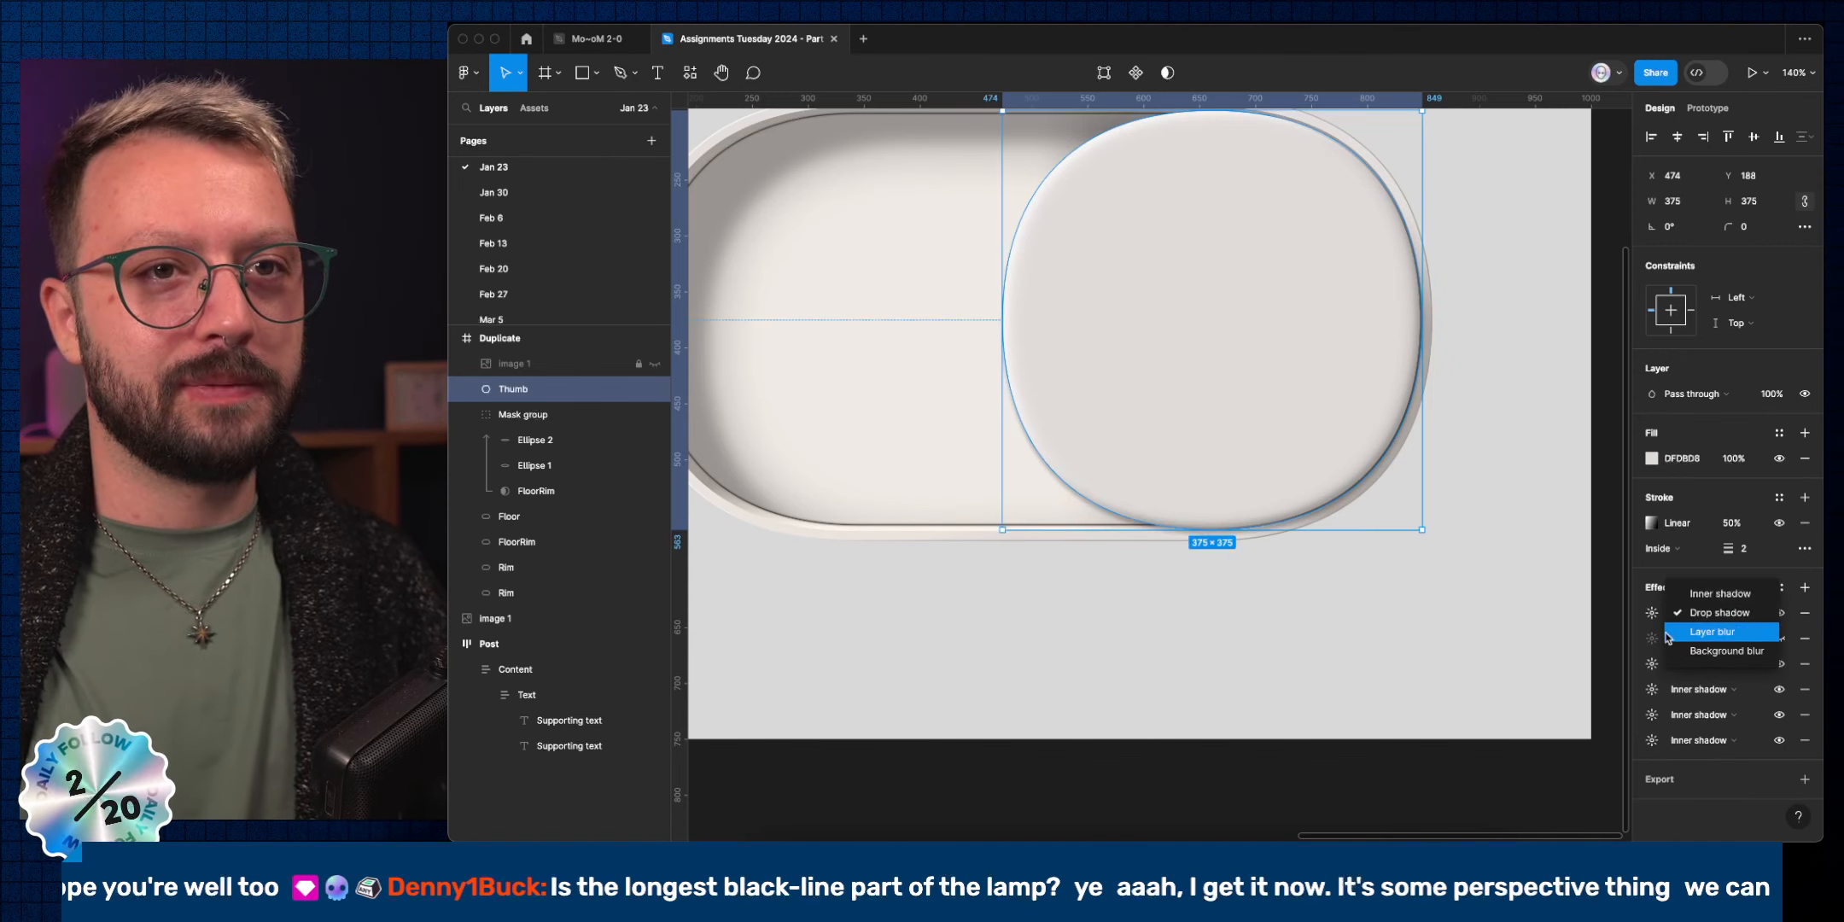
left_click(1708, 612)
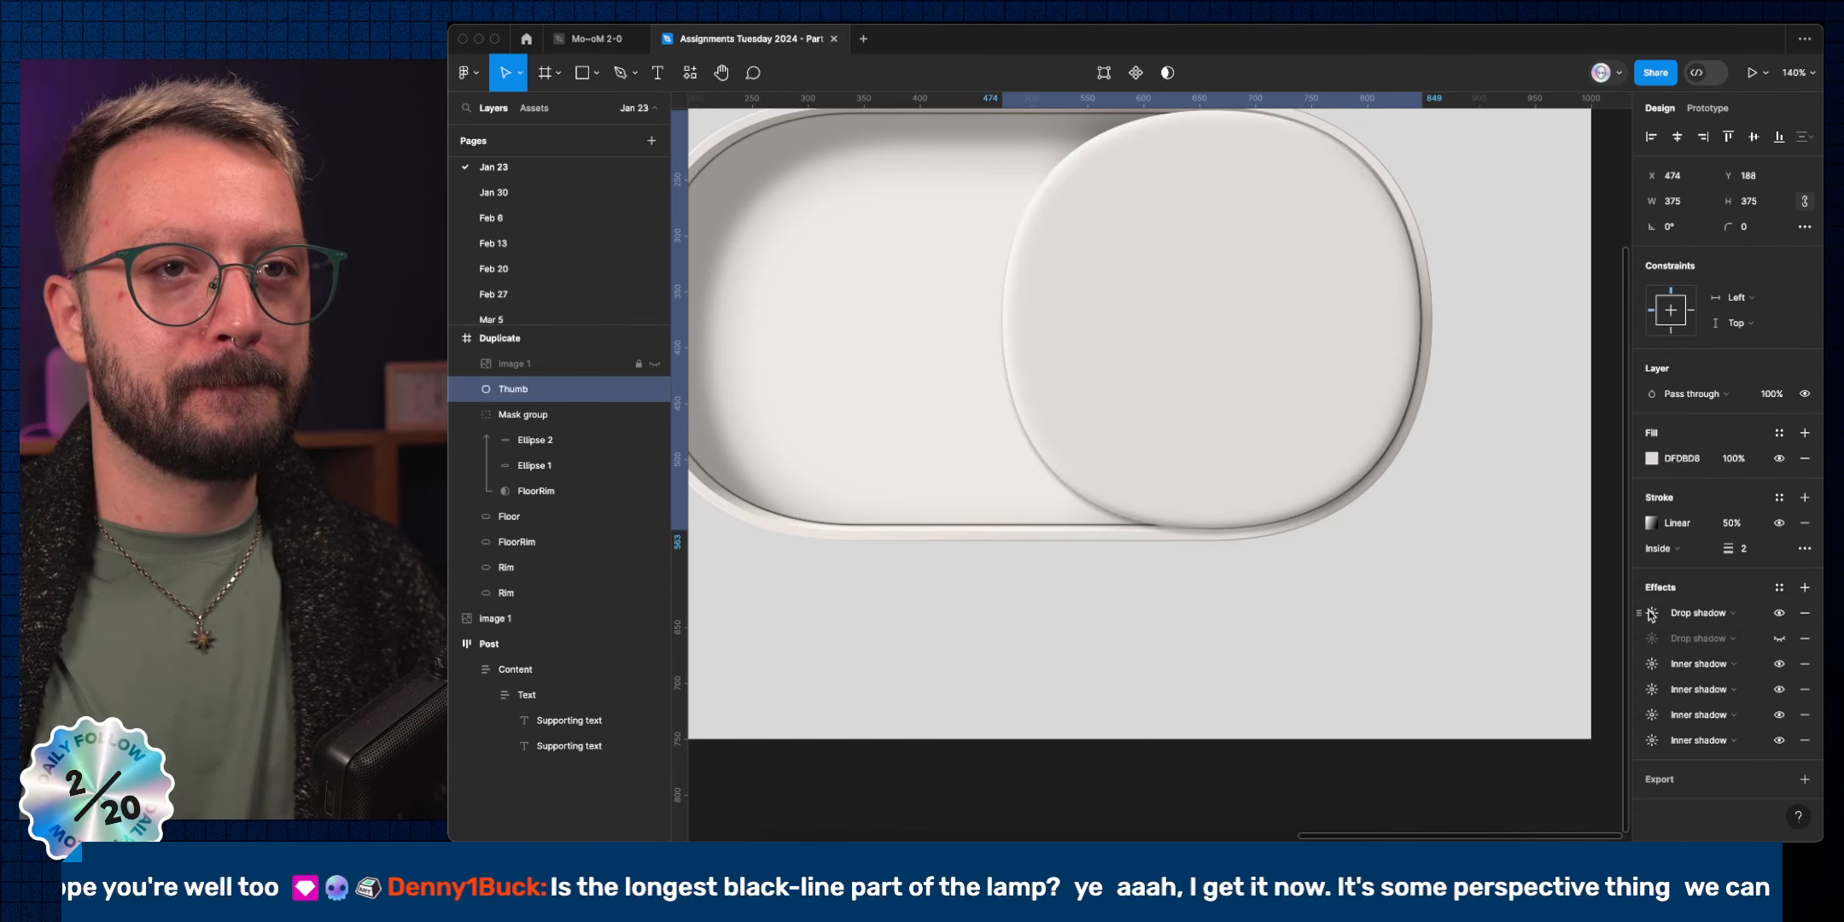
left_click(1653, 613)
Set the new drop shadow to Y 3, blur 2, and X 2.
left_click(1483, 681)
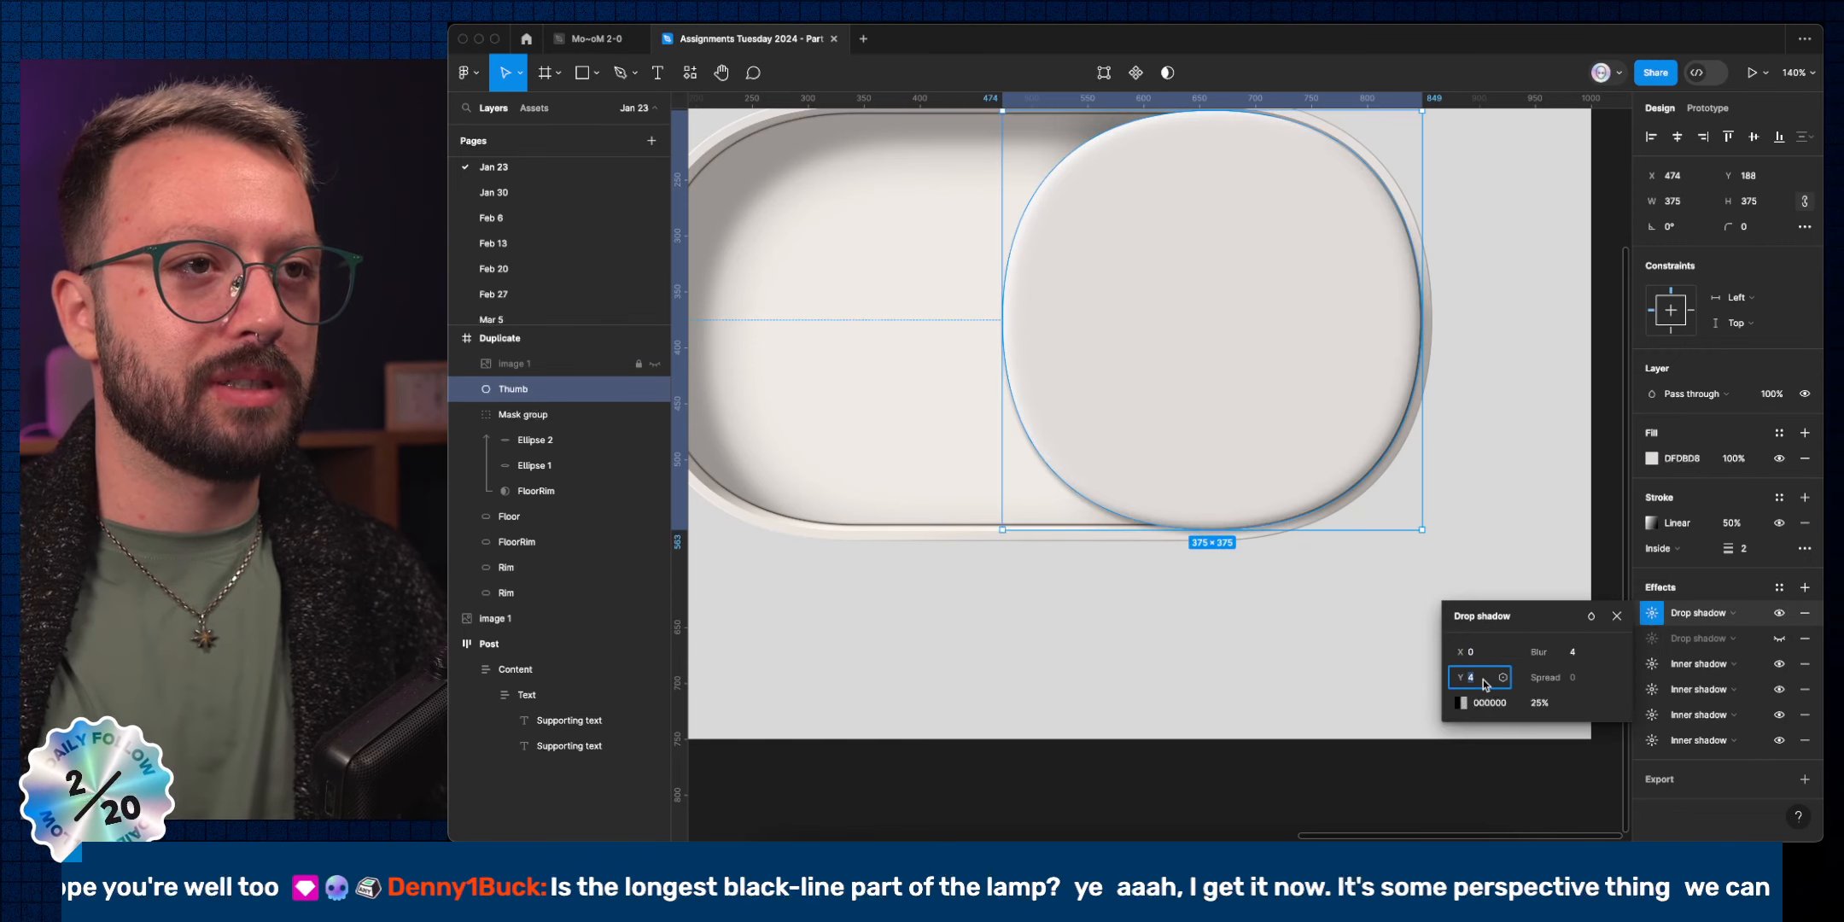
key("Down")
key("Down")
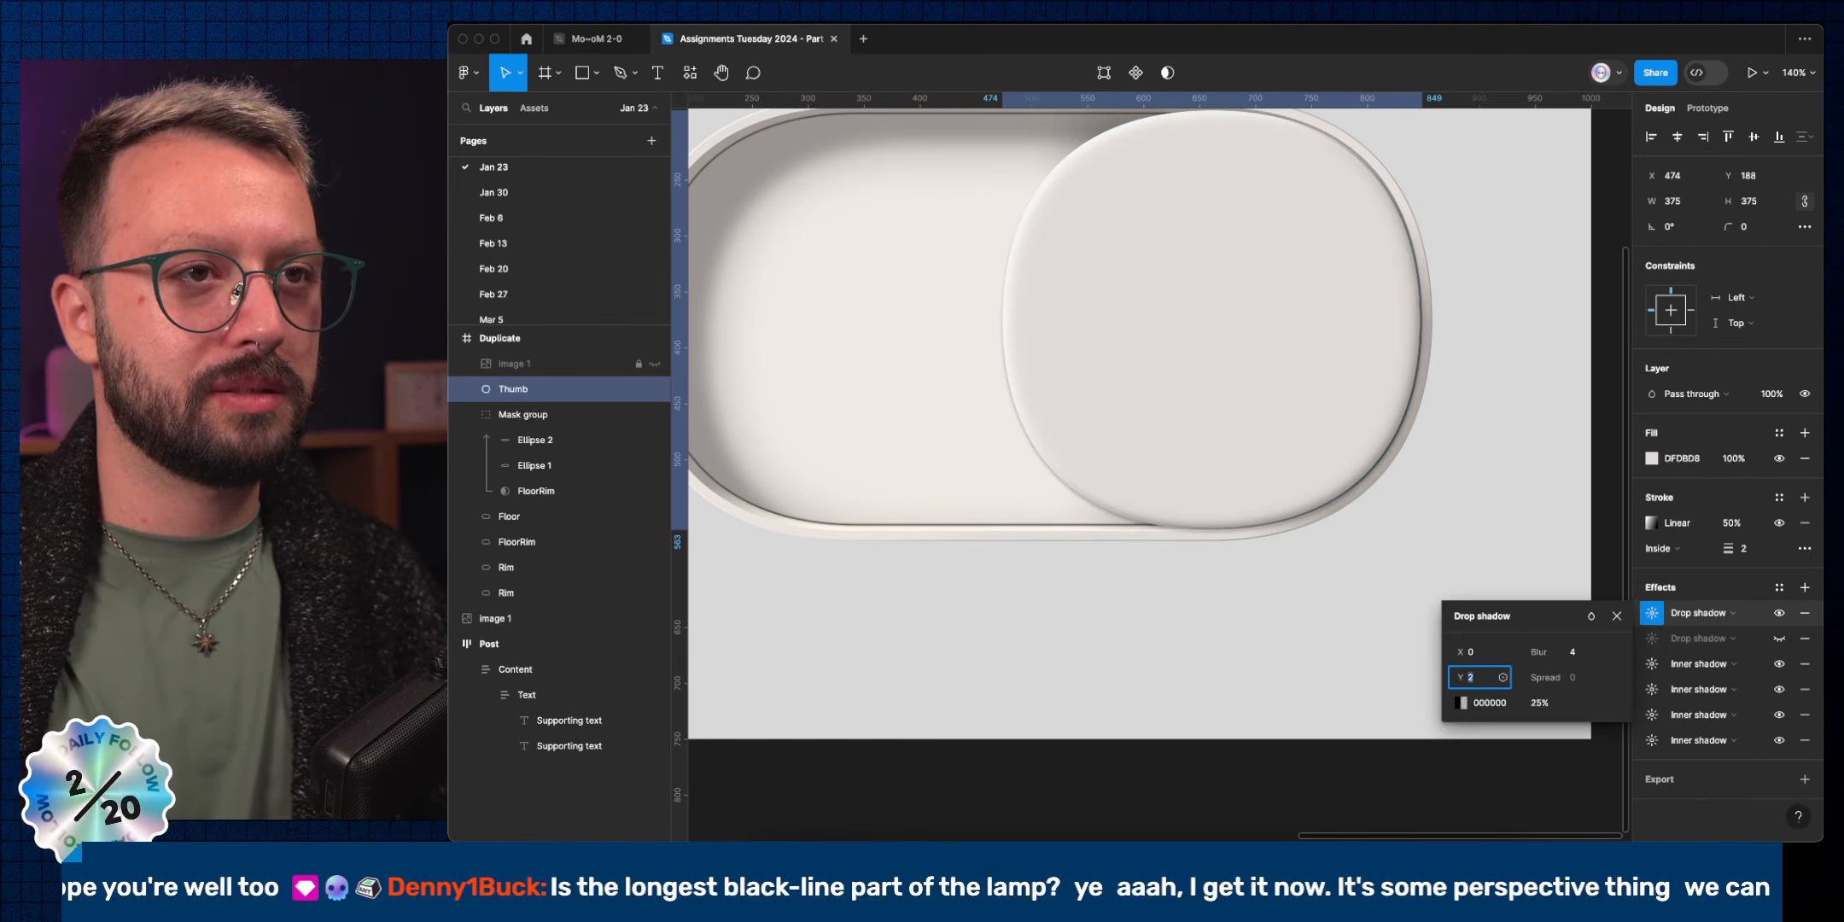
key("Up")
key("Tab")
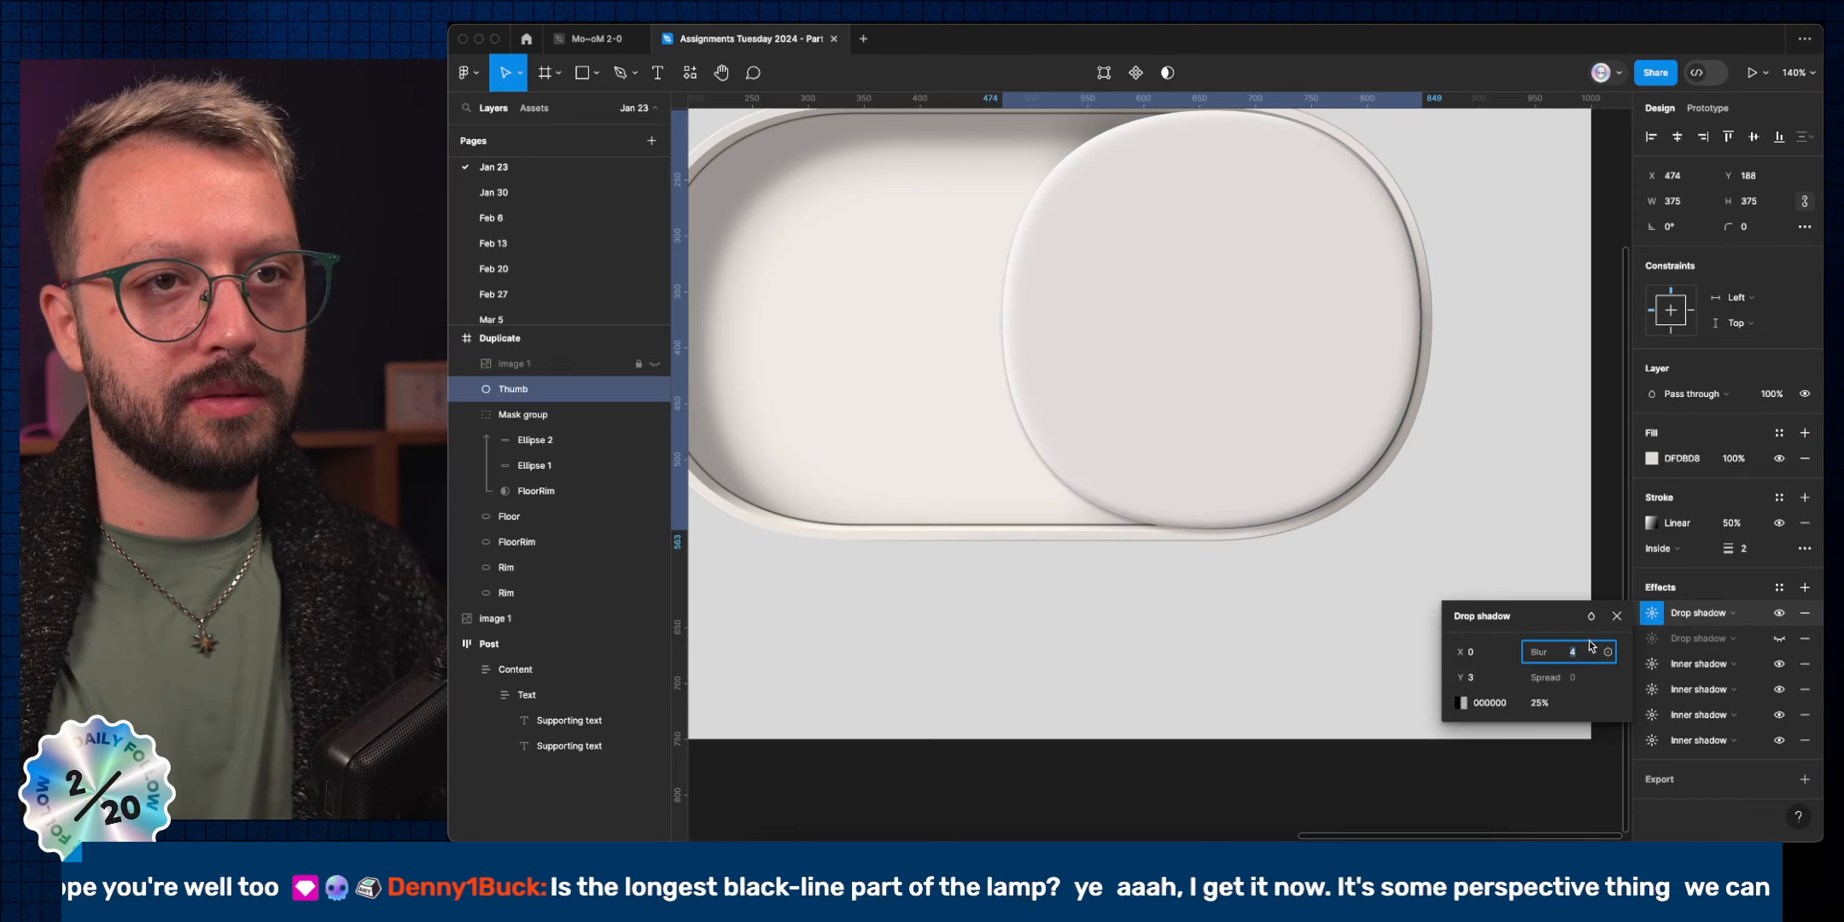
key("Down")
key("Down")
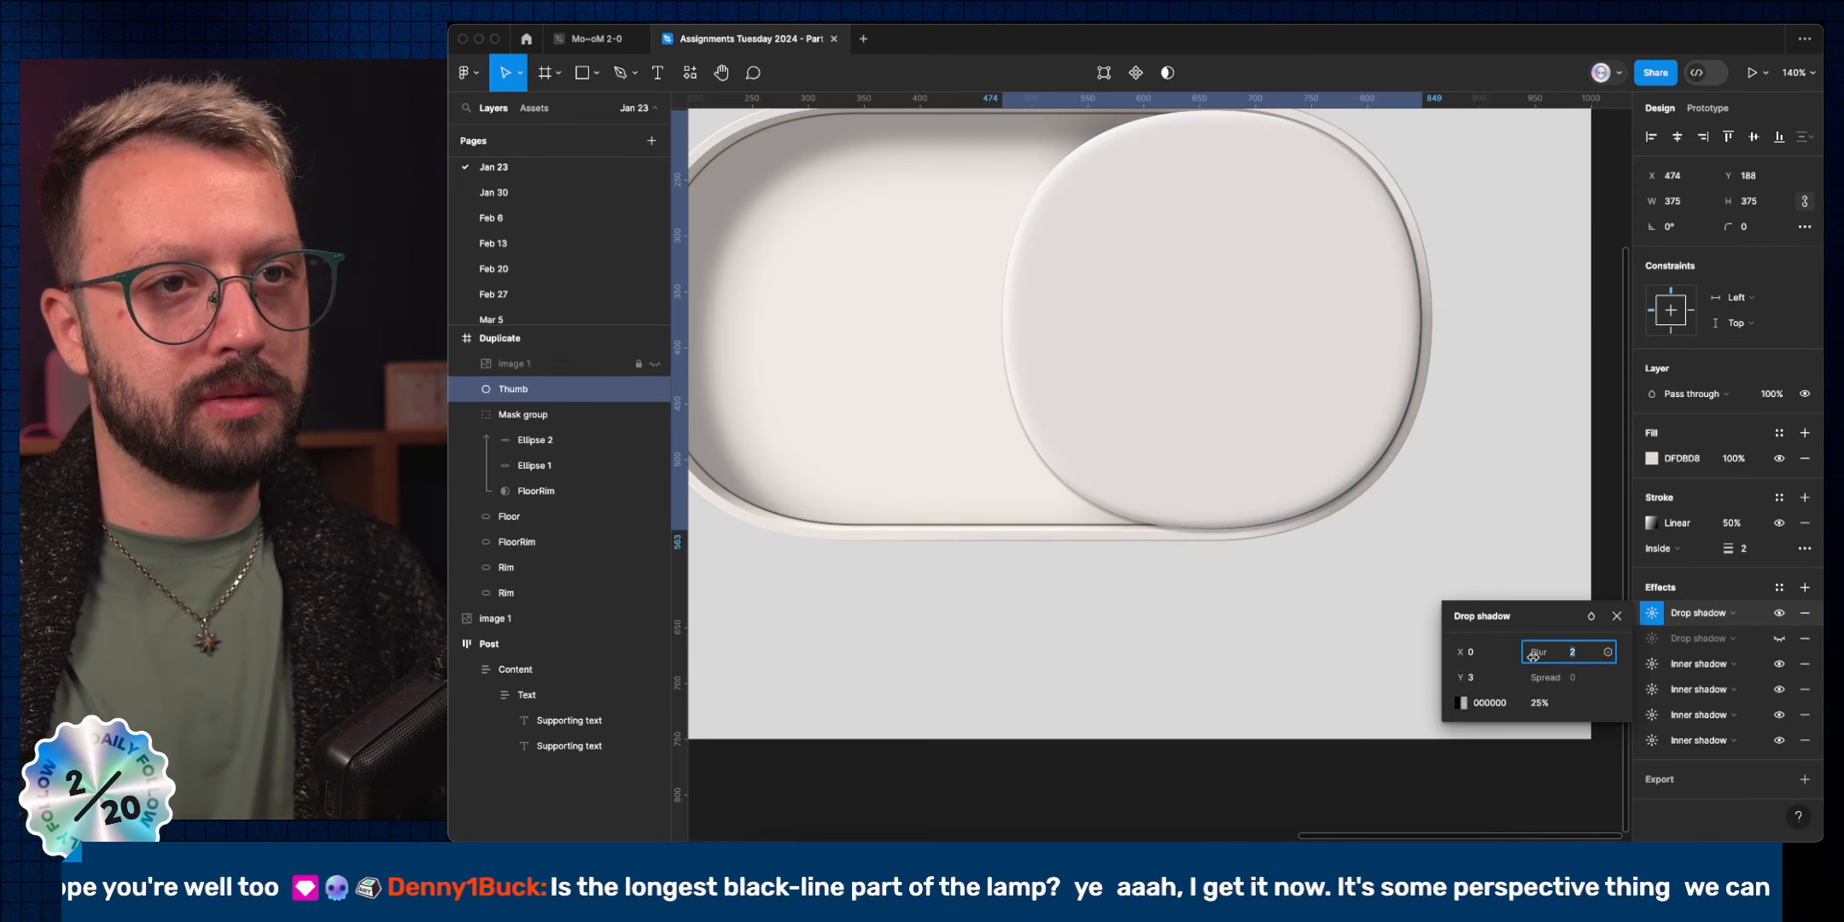
left_click(1476, 653)
key("Up")
key("Up")
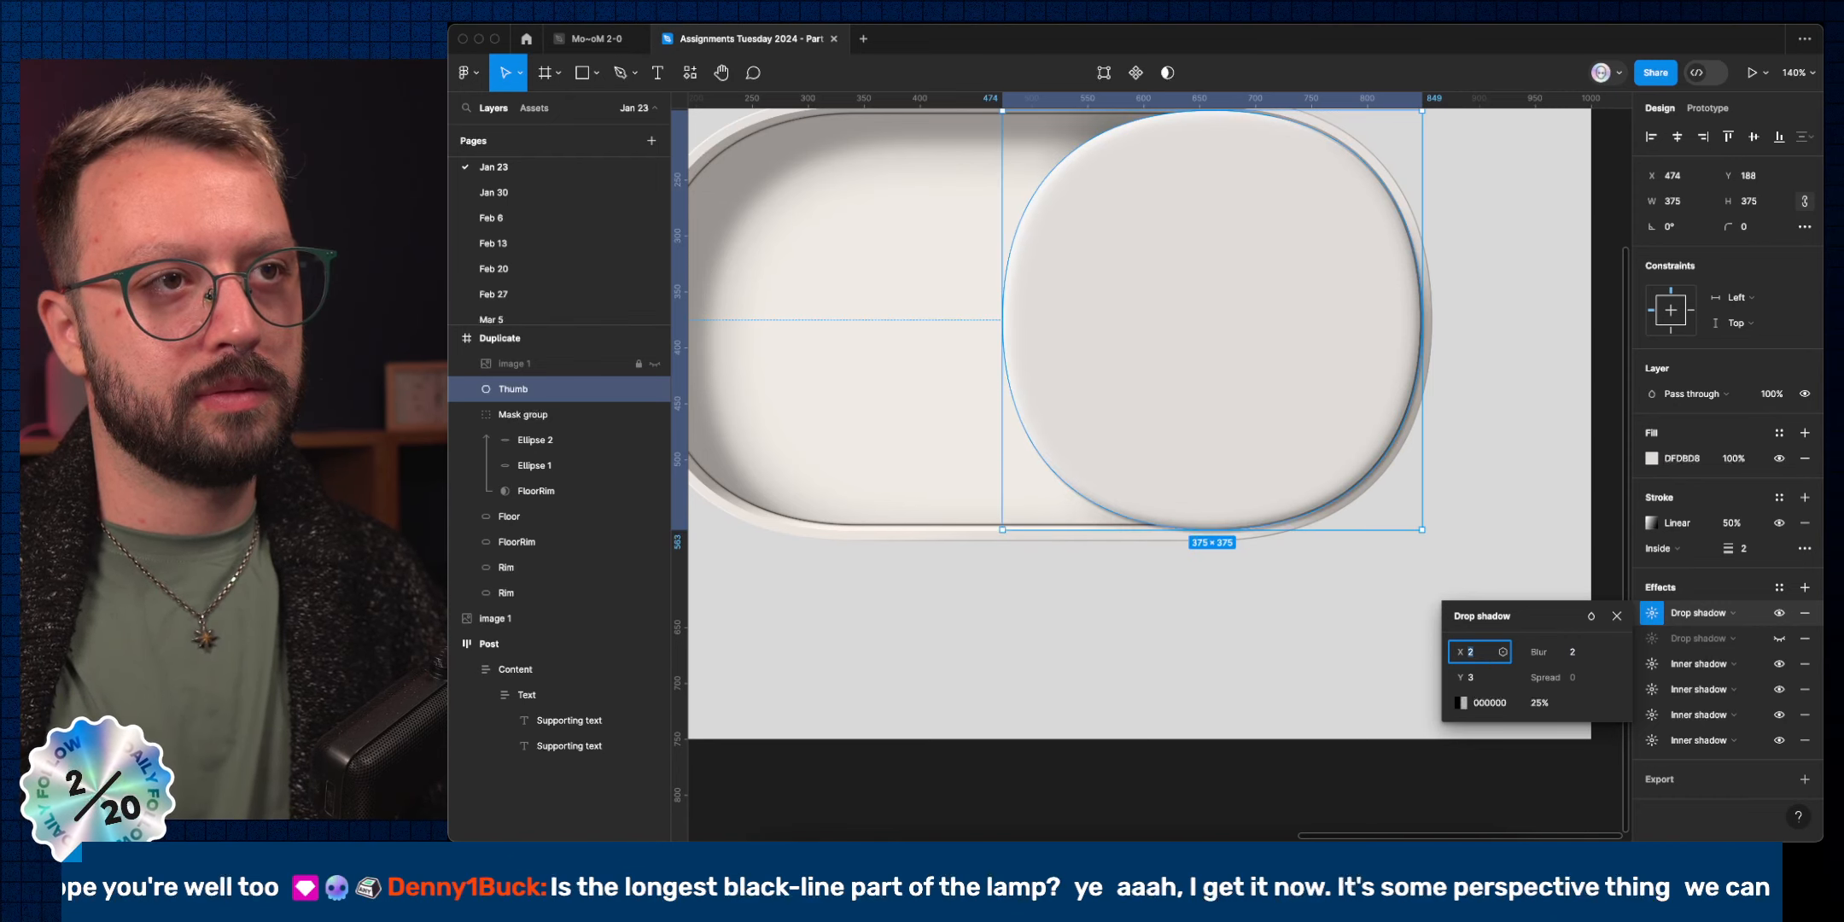
scroll(1168, 574, "down", 5)
scroll(1099, 552, "left", 3)
scroll(1028, 531, "up", 8)
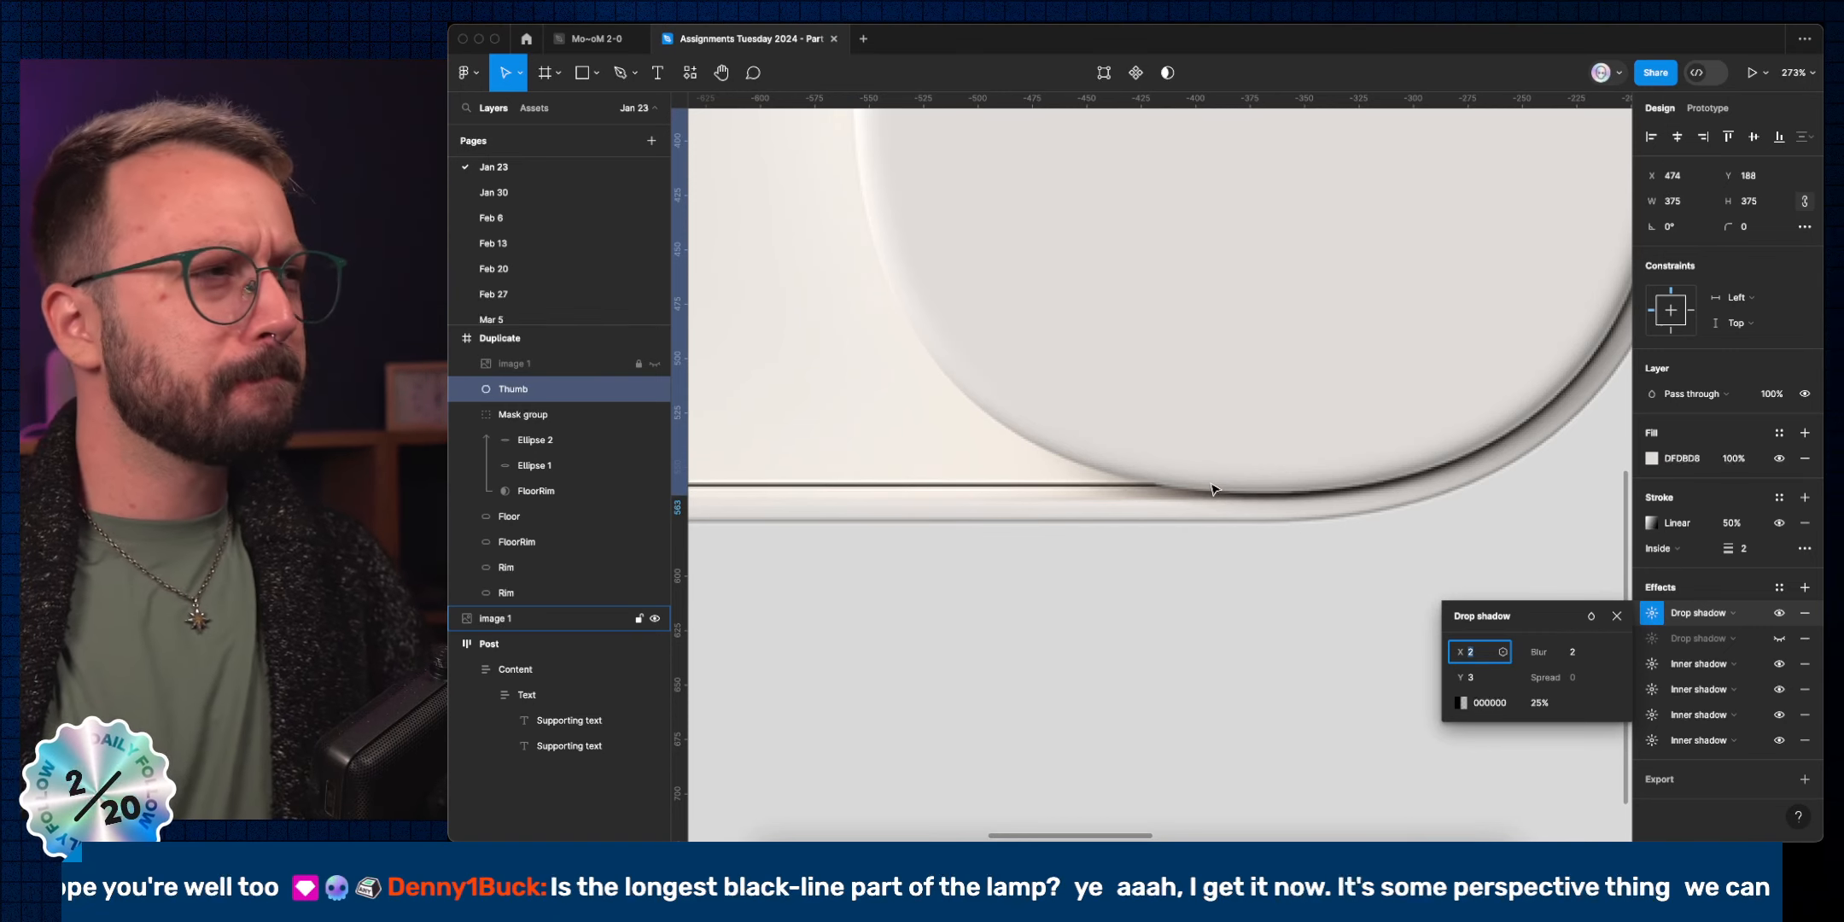
scroll(1182, 547, "down", 8)
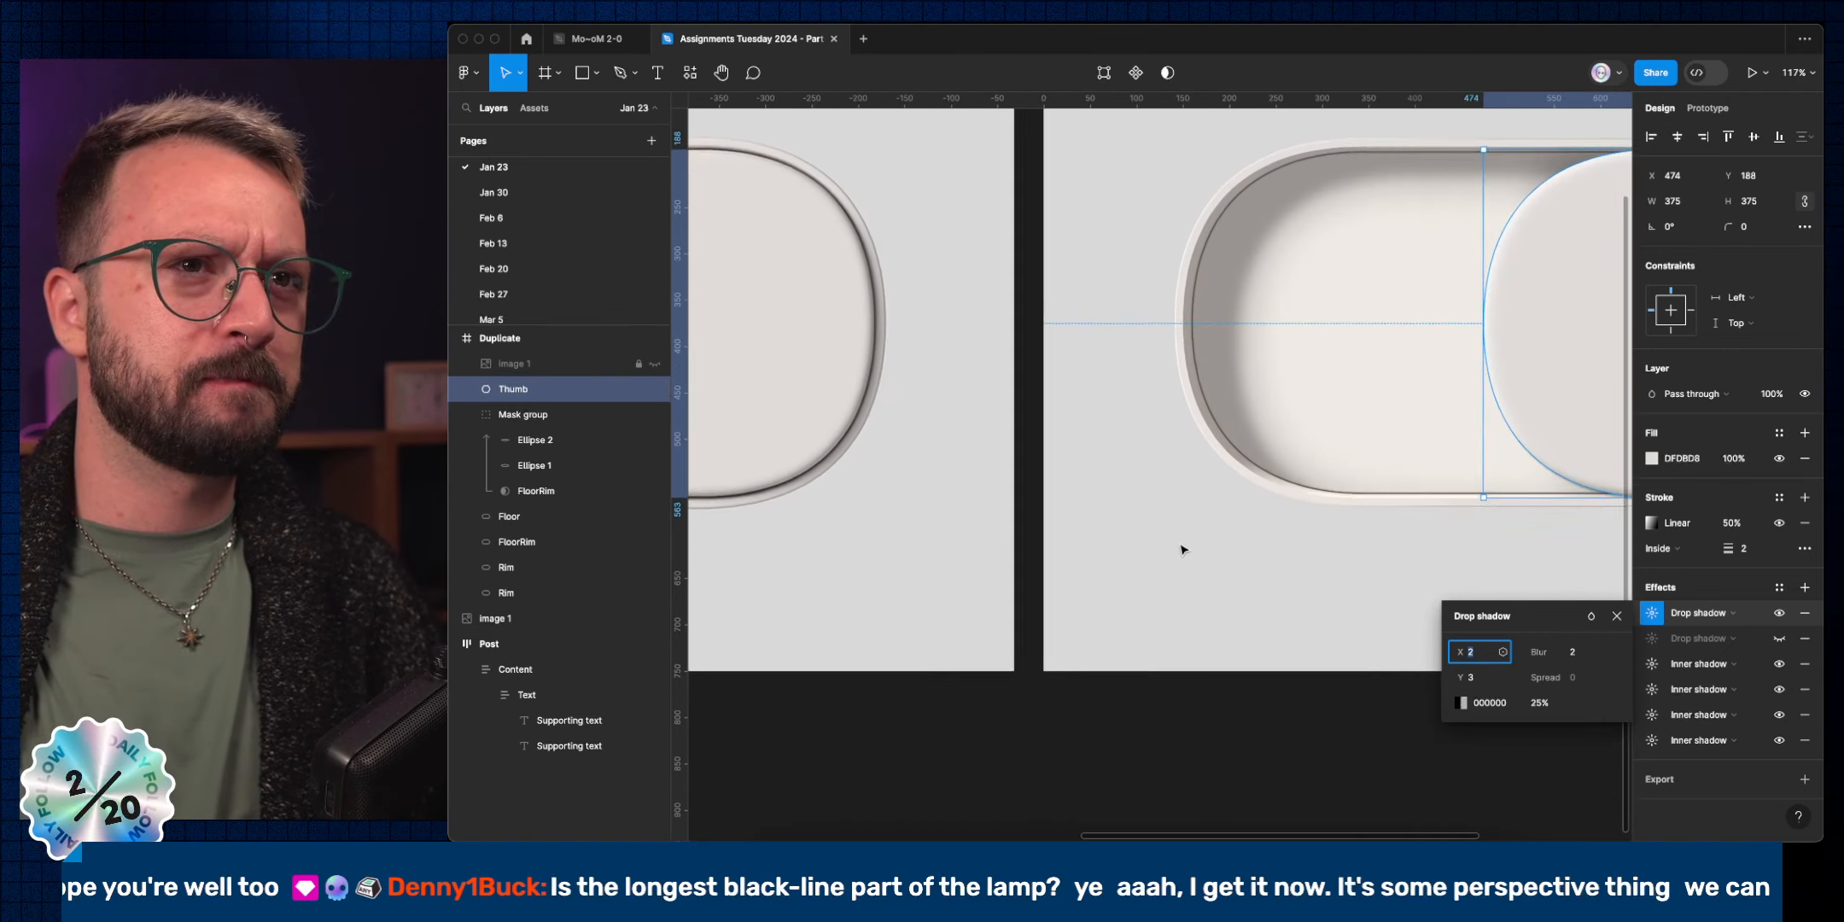
scroll(1182, 548, "right", 2)
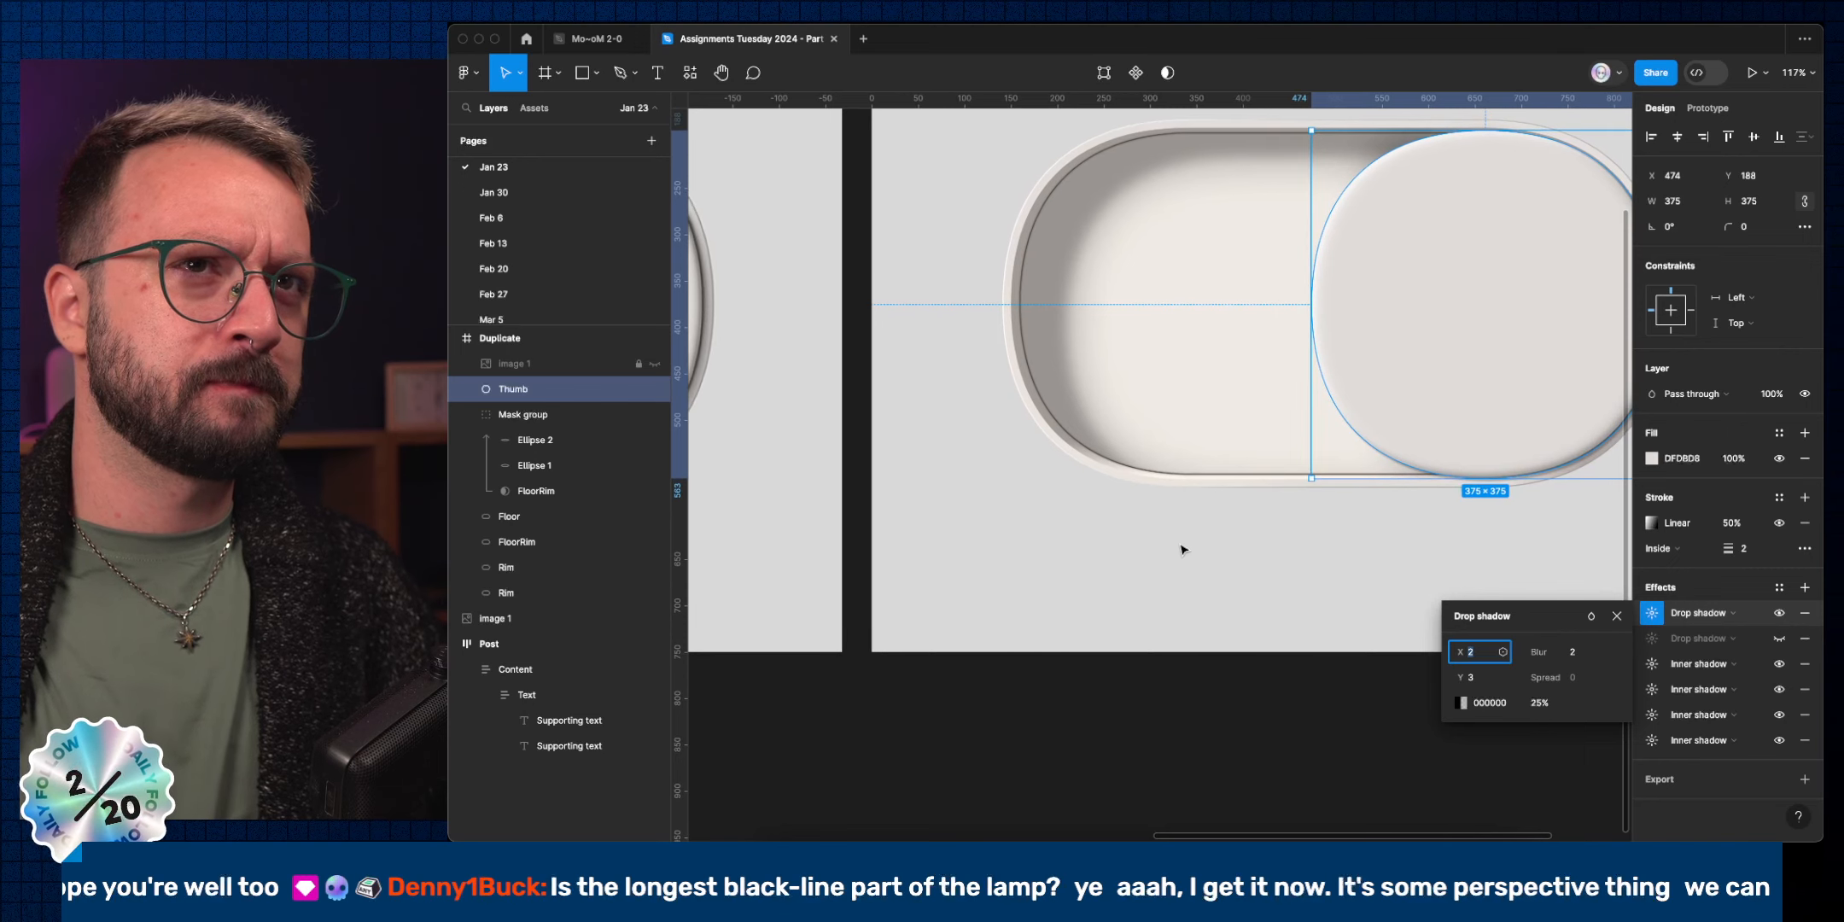
scroll(1165, 549, "right", 15)
left_click(1288, 565)
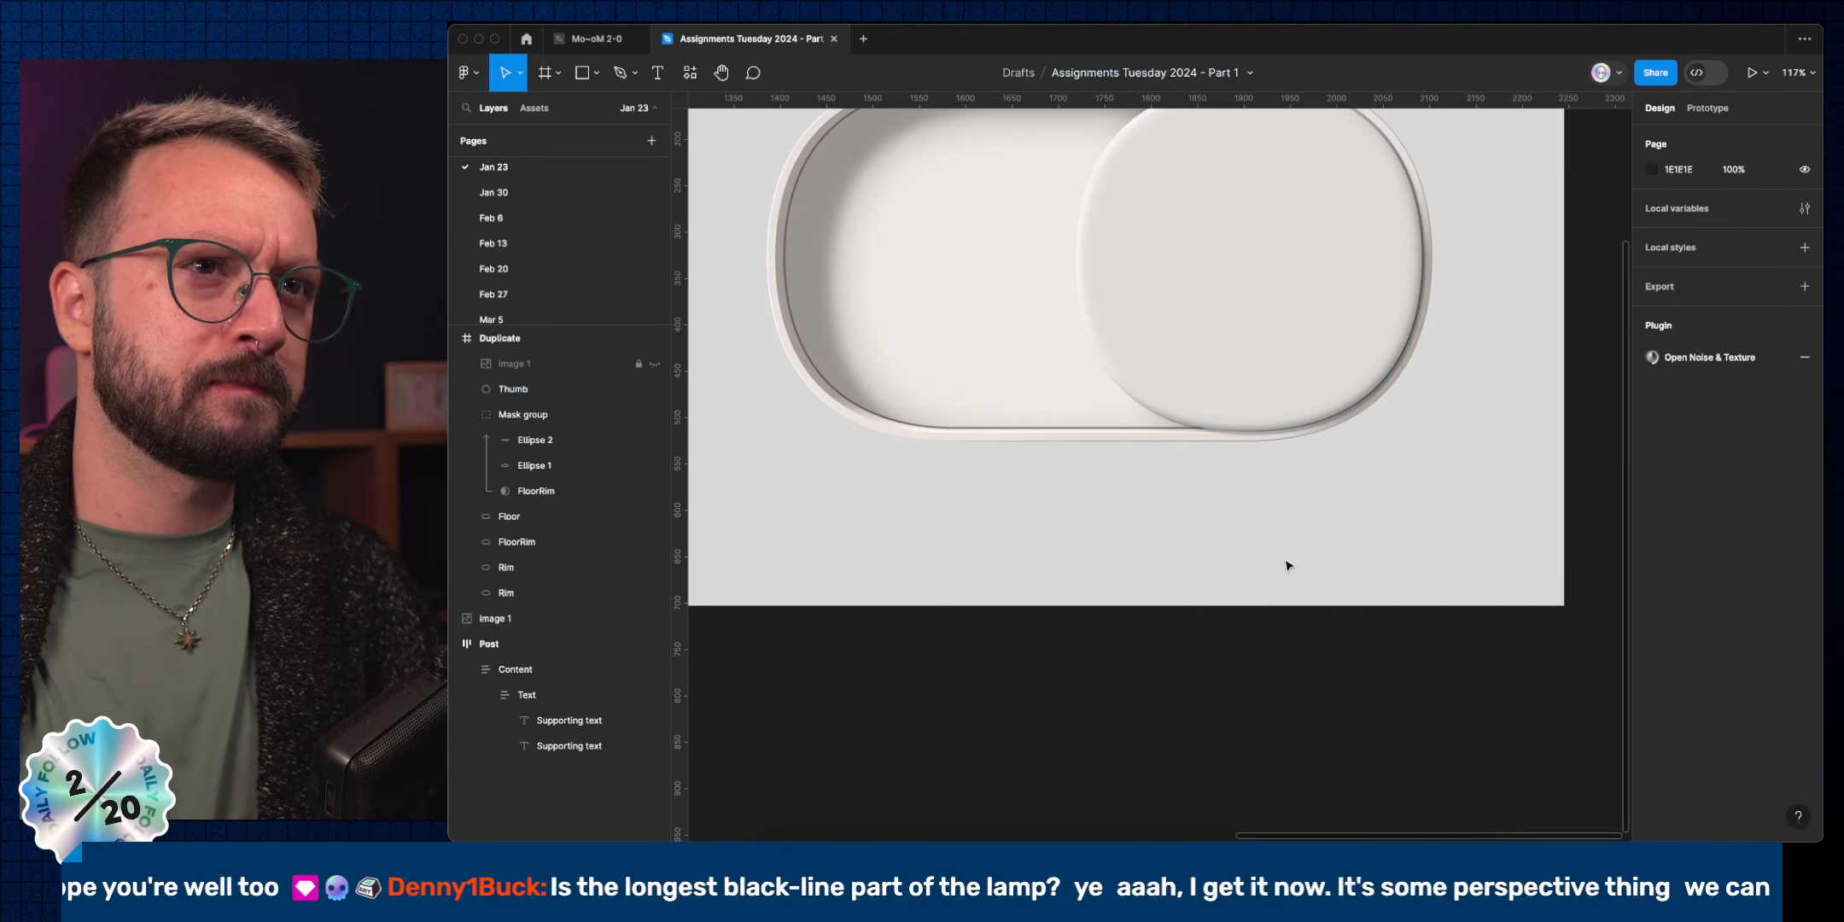
scroll(1303, 708, "down", 3)
scroll(1304, 707, "left", 4)
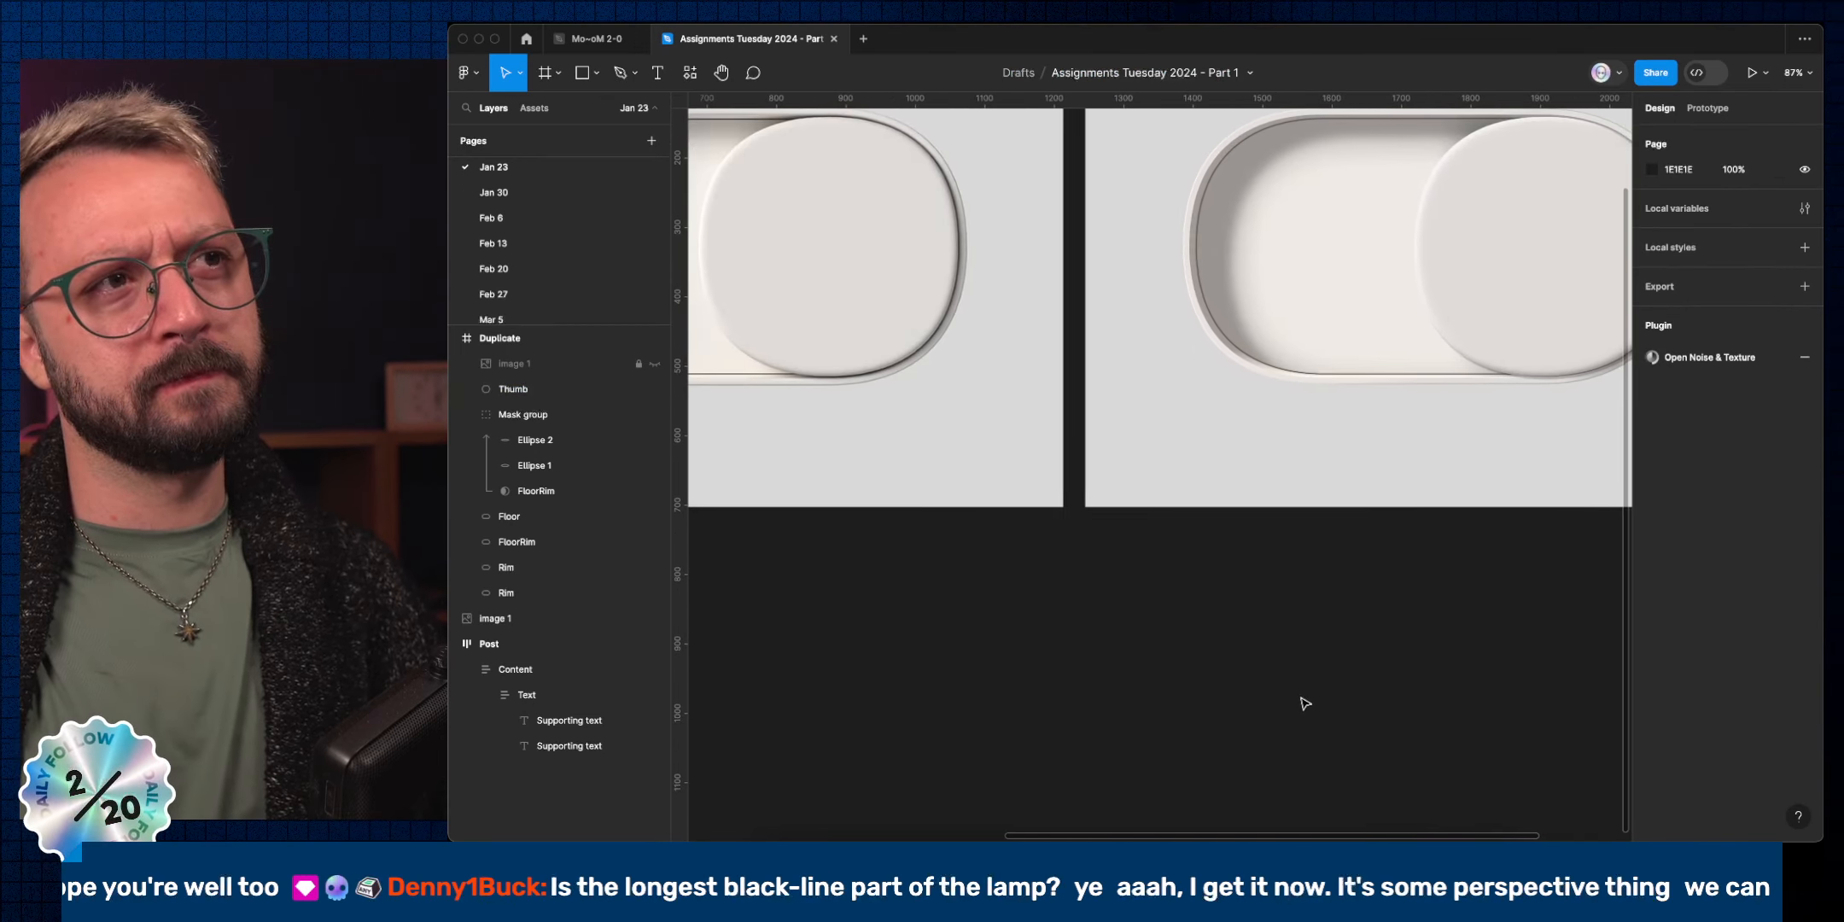
scroll(1304, 703, "right", 1)
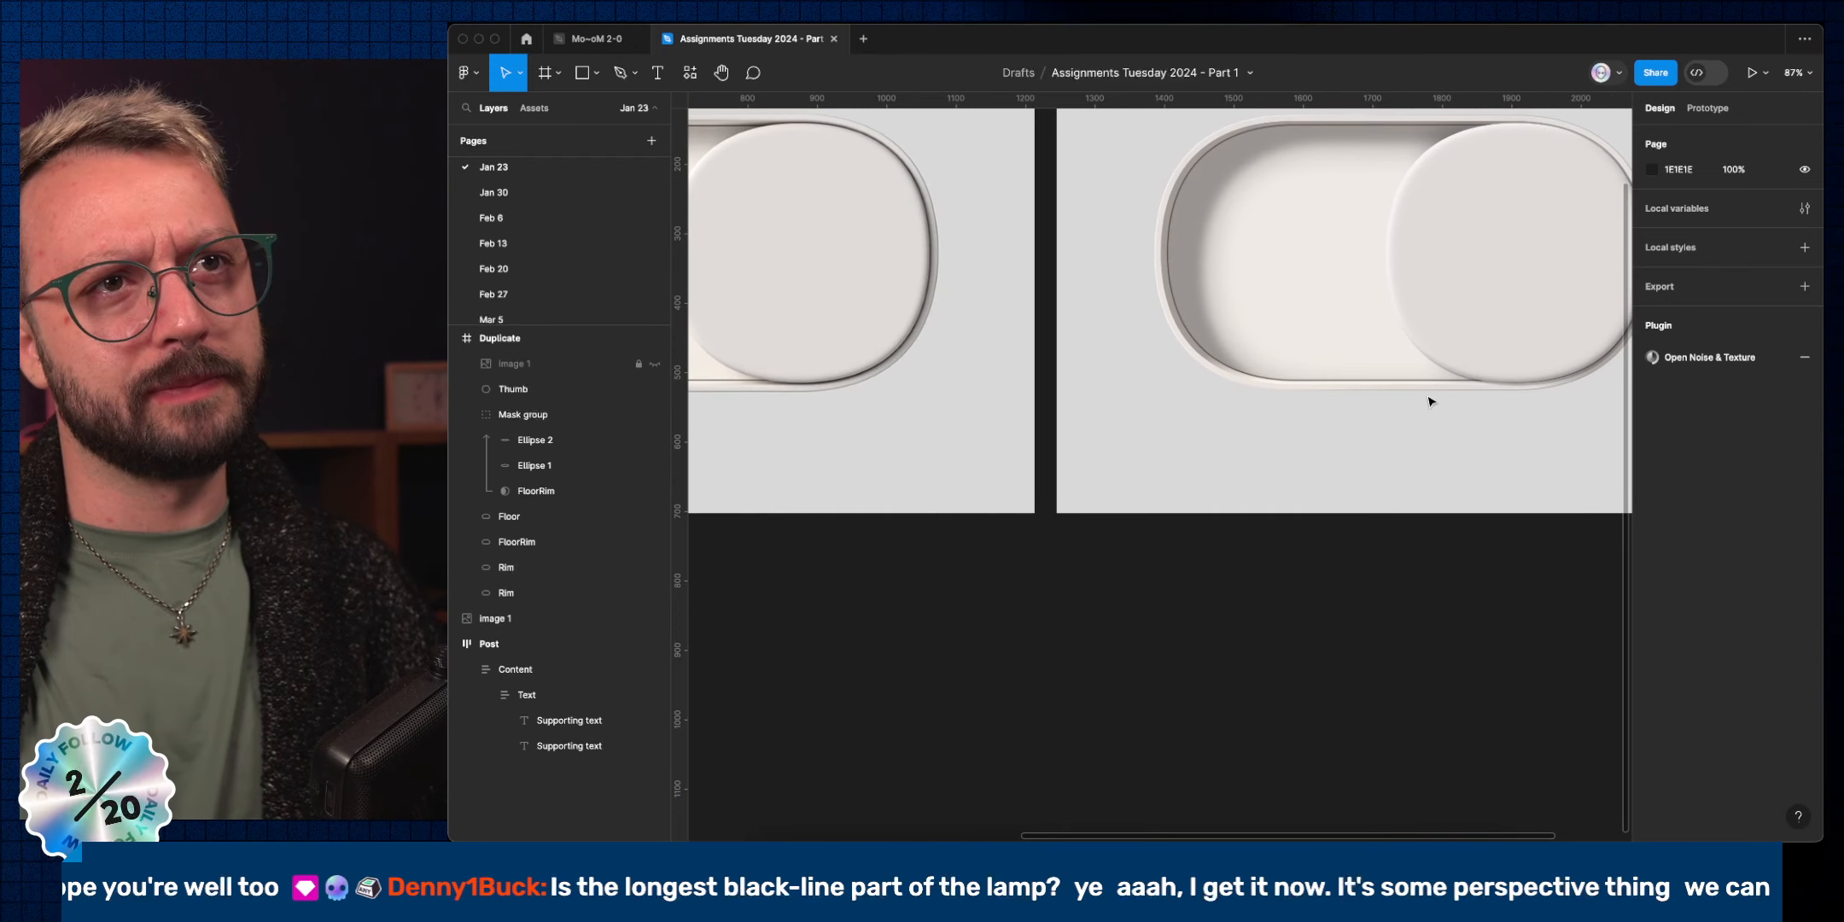
left_click(1506, 360, "super")
left_click(1652, 613)
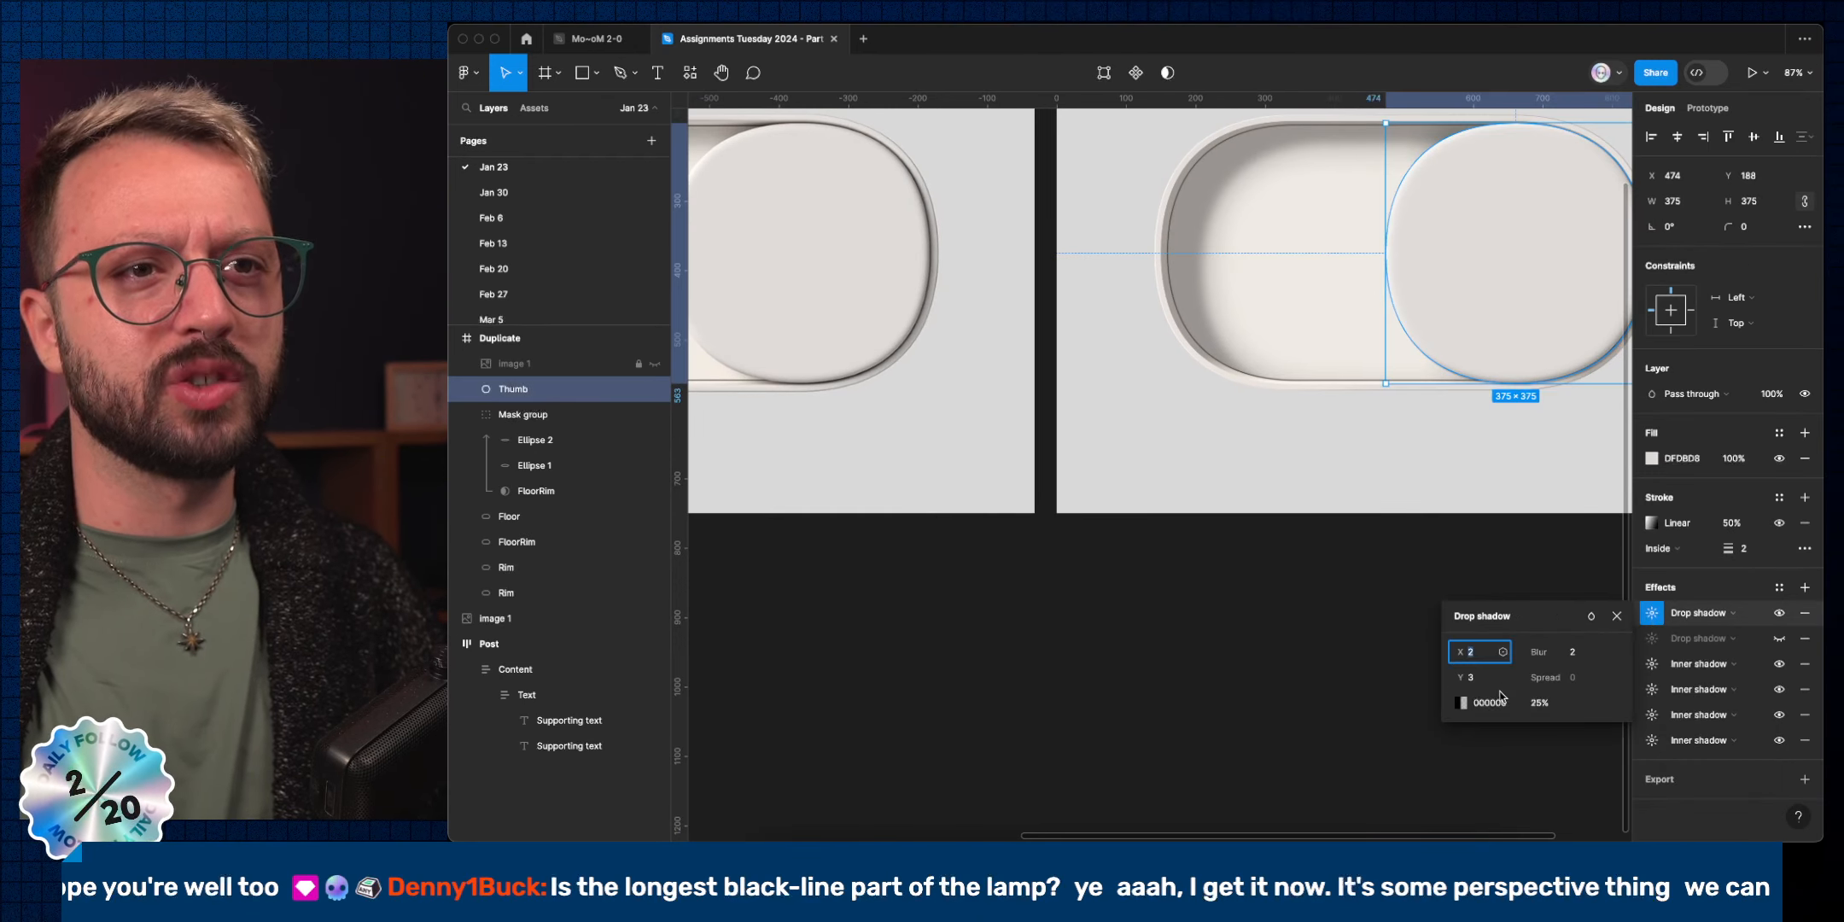
Make the Thumb's drop shadow 100% opaque with blur 10 and Y offset 2.
left_click(1534, 702)
type("100")
key("Return")
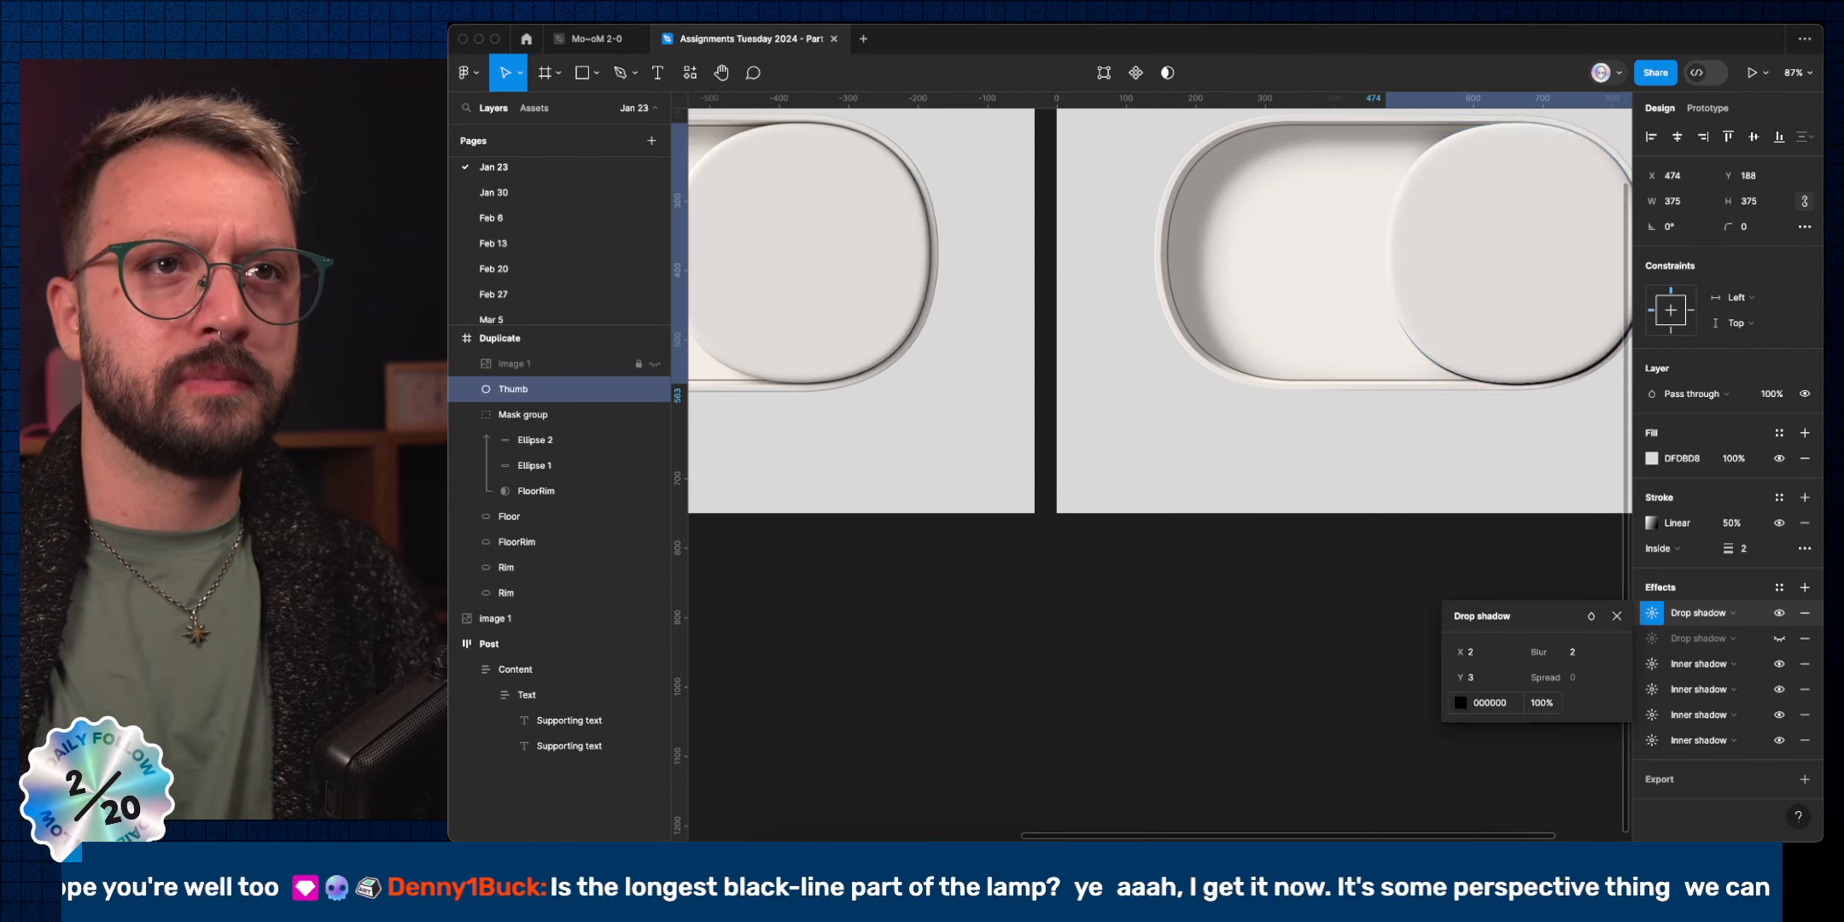
scroll(1312, 532, "right", 5)
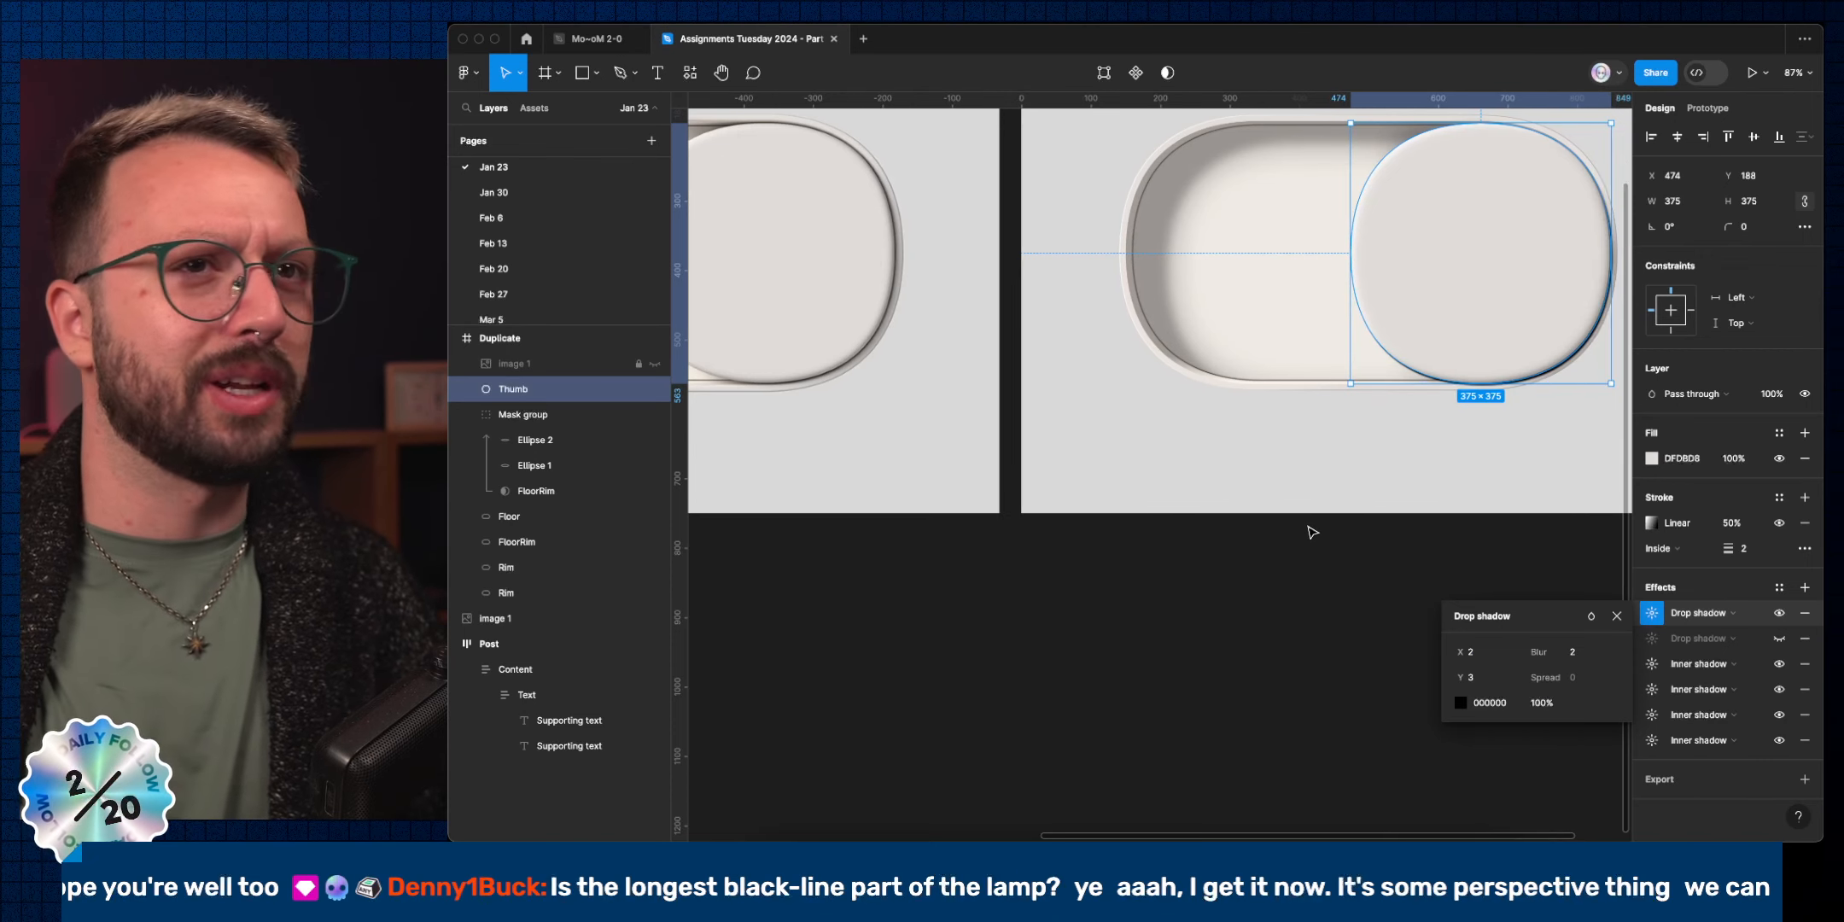
left_click(1581, 654)
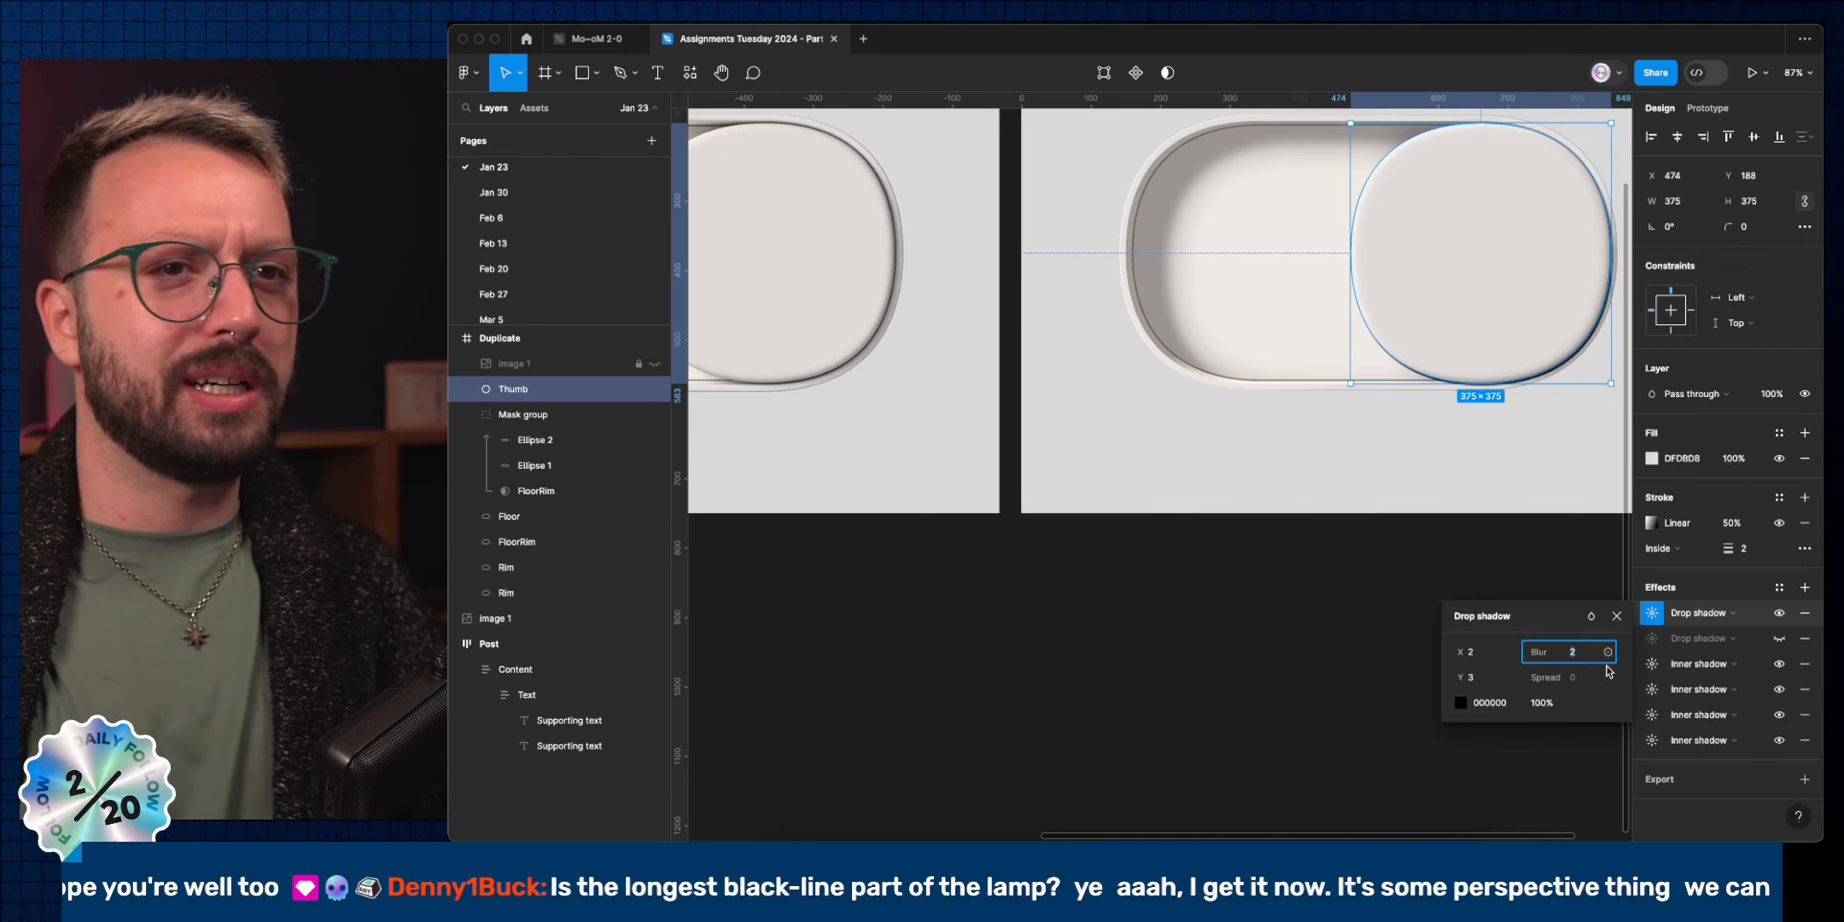
key("shift+Up")
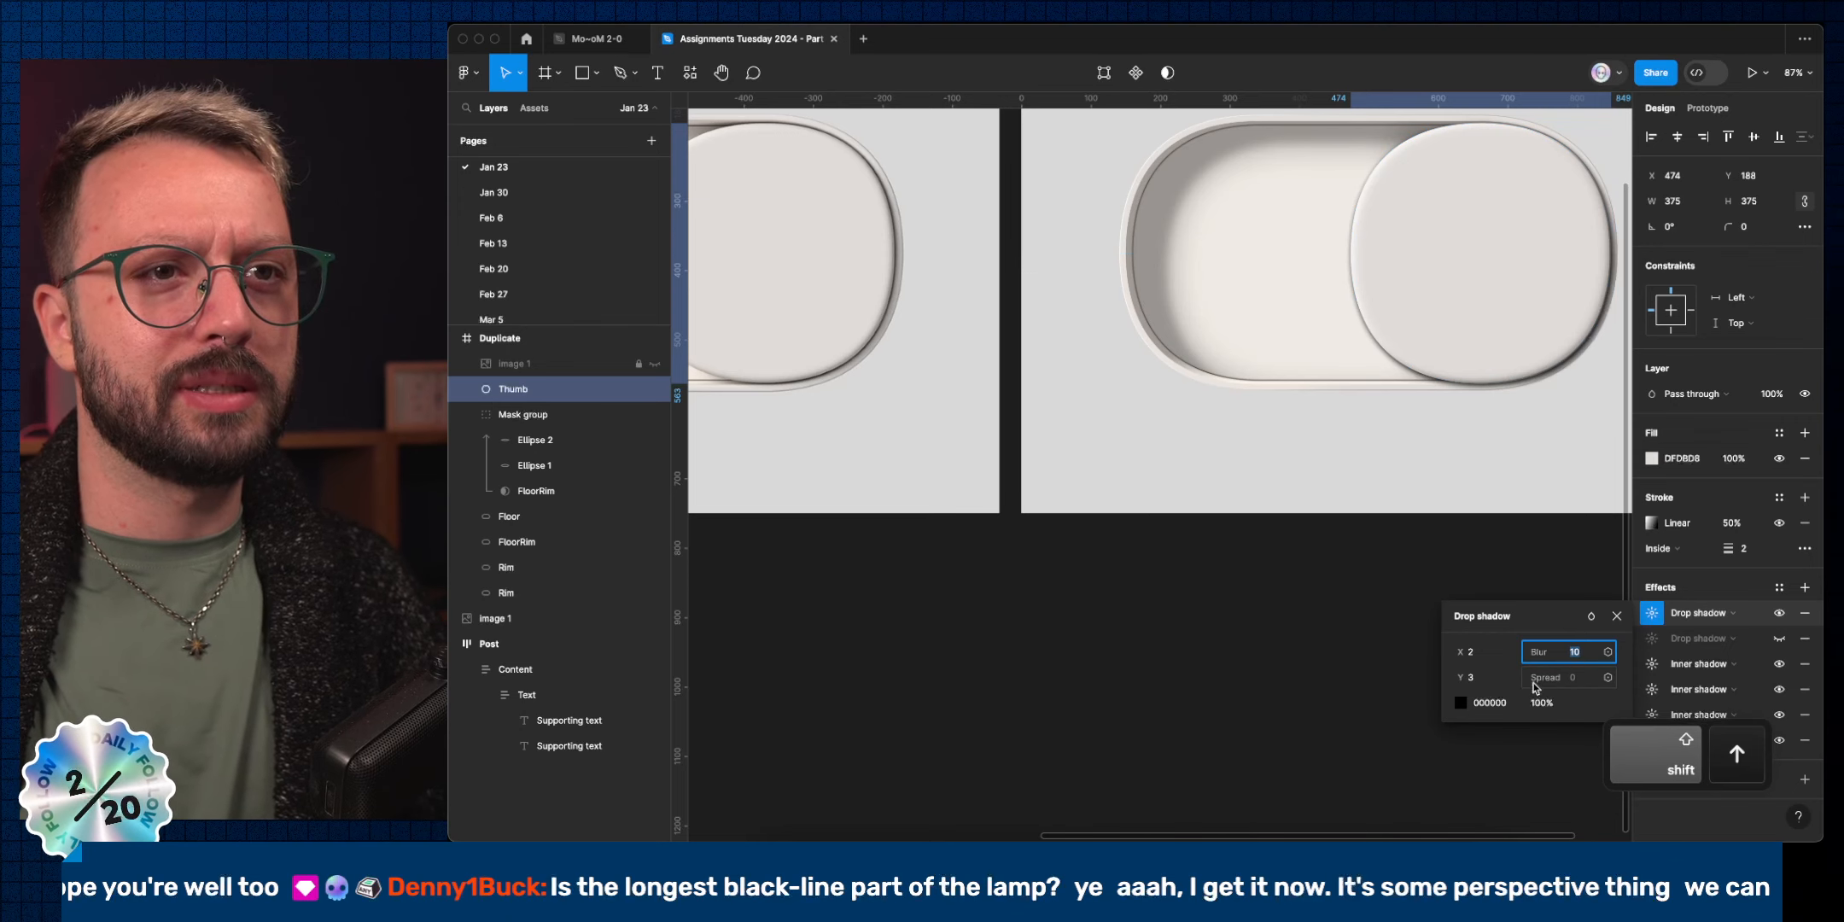
left_click(1492, 680)
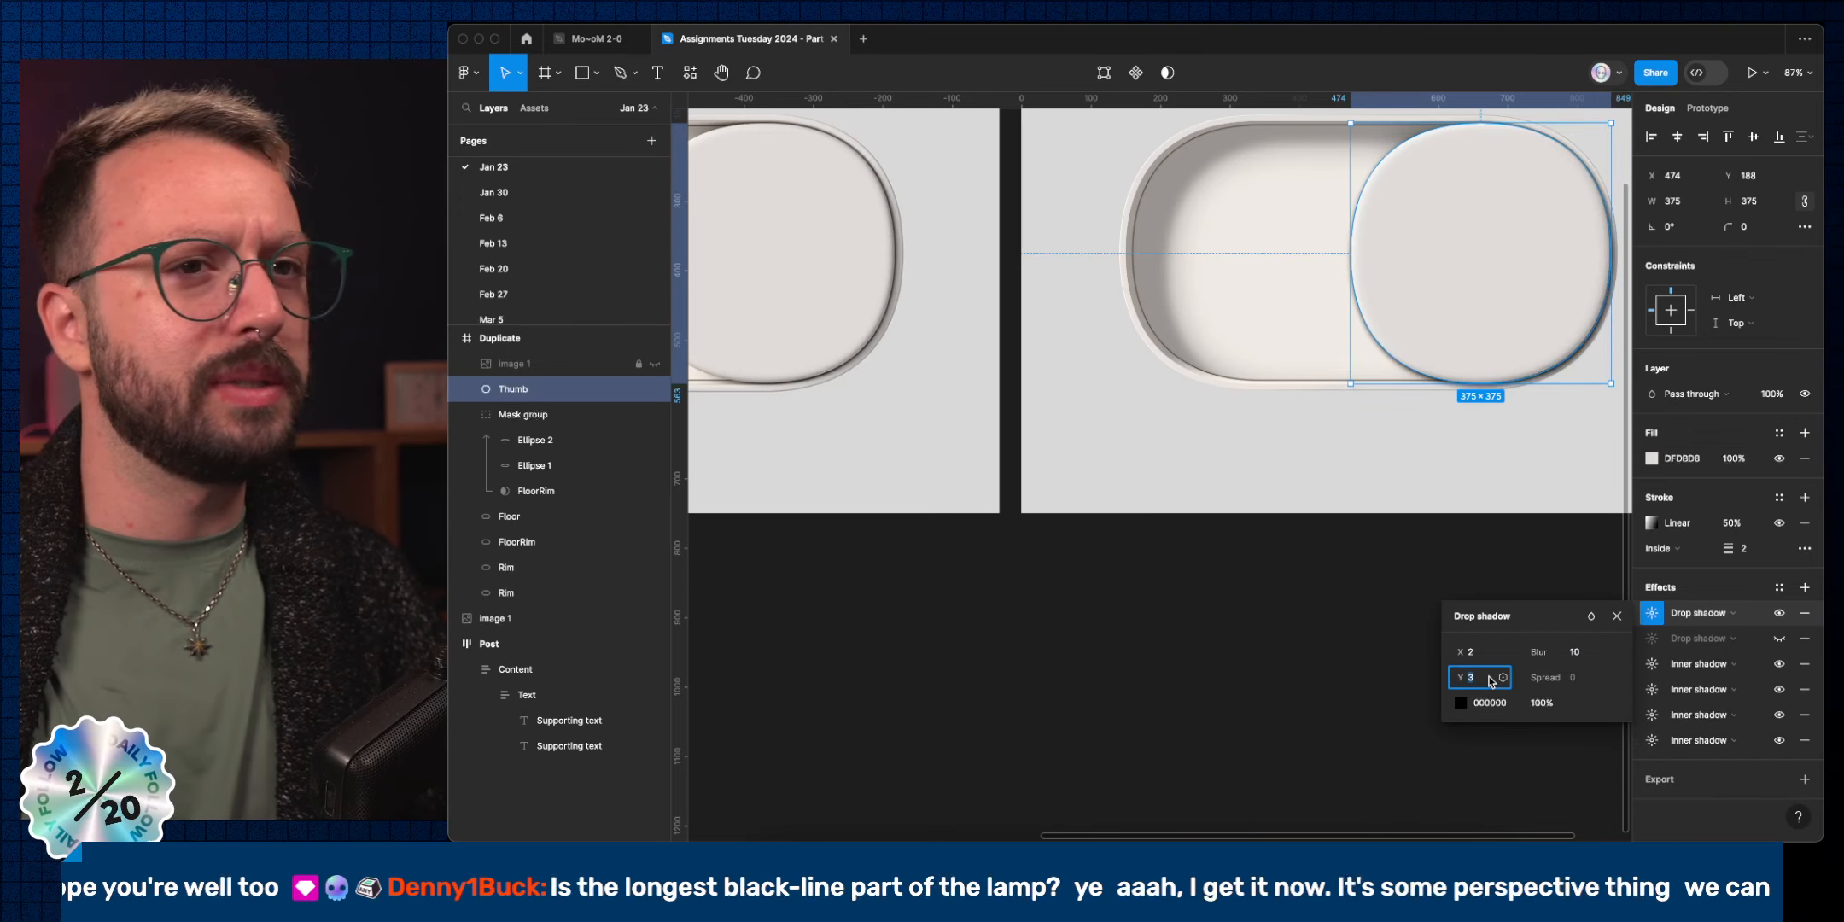
key("Down")
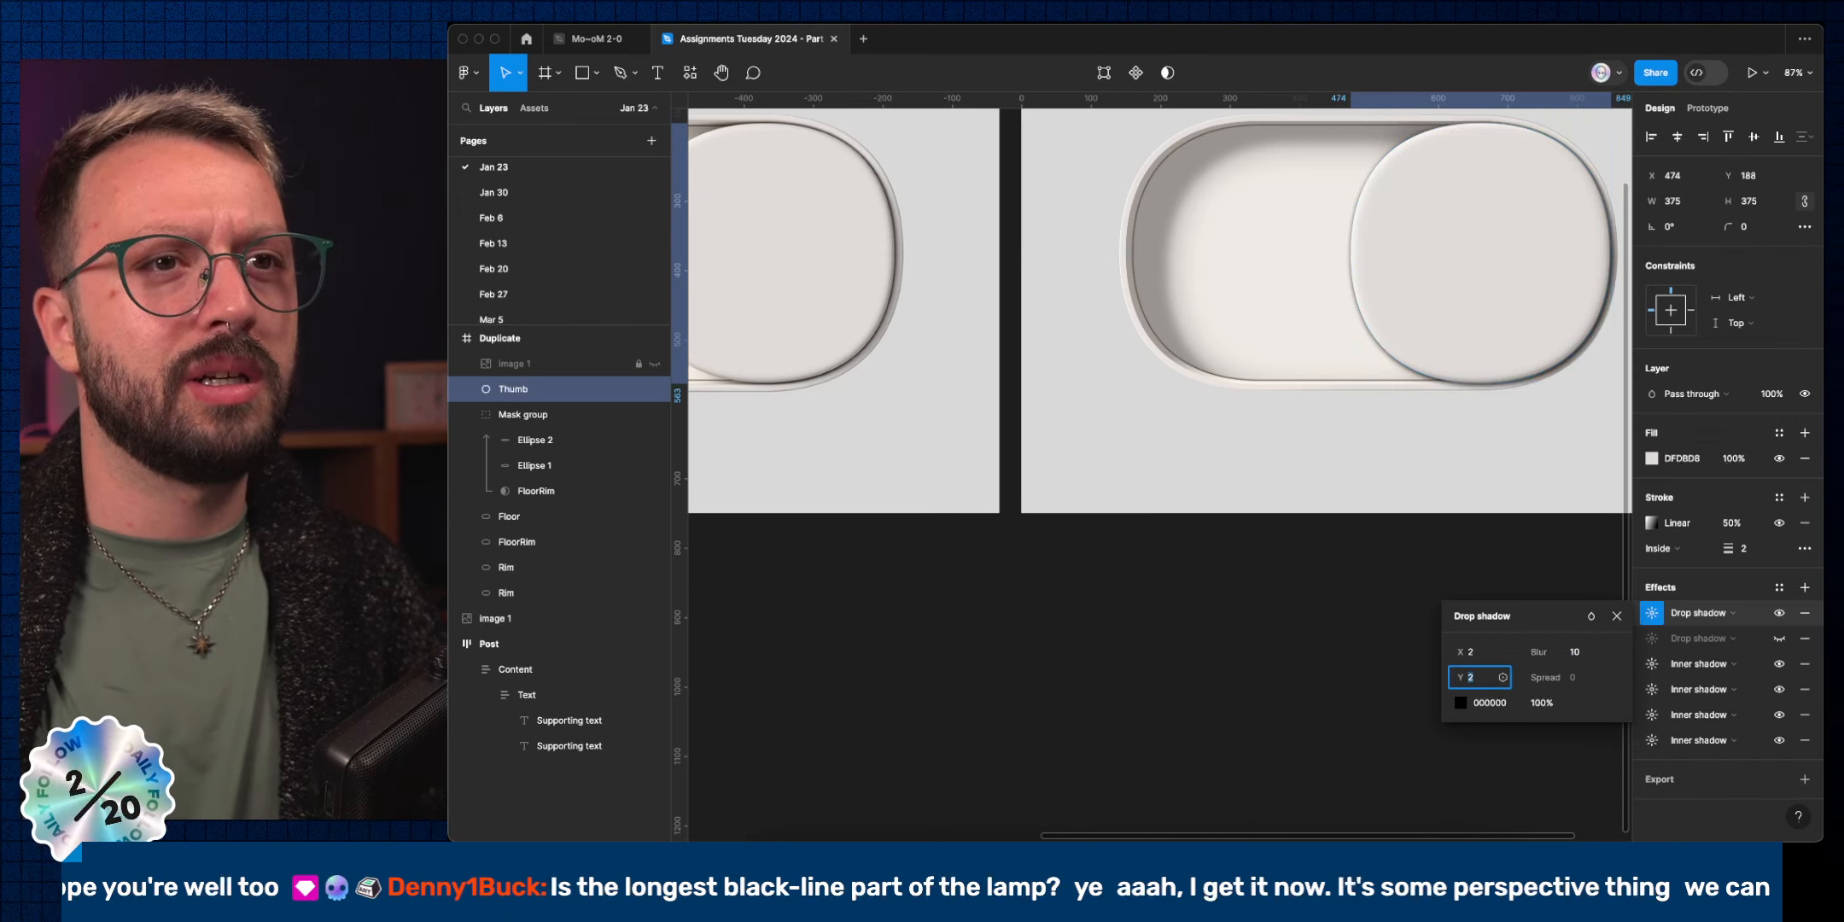
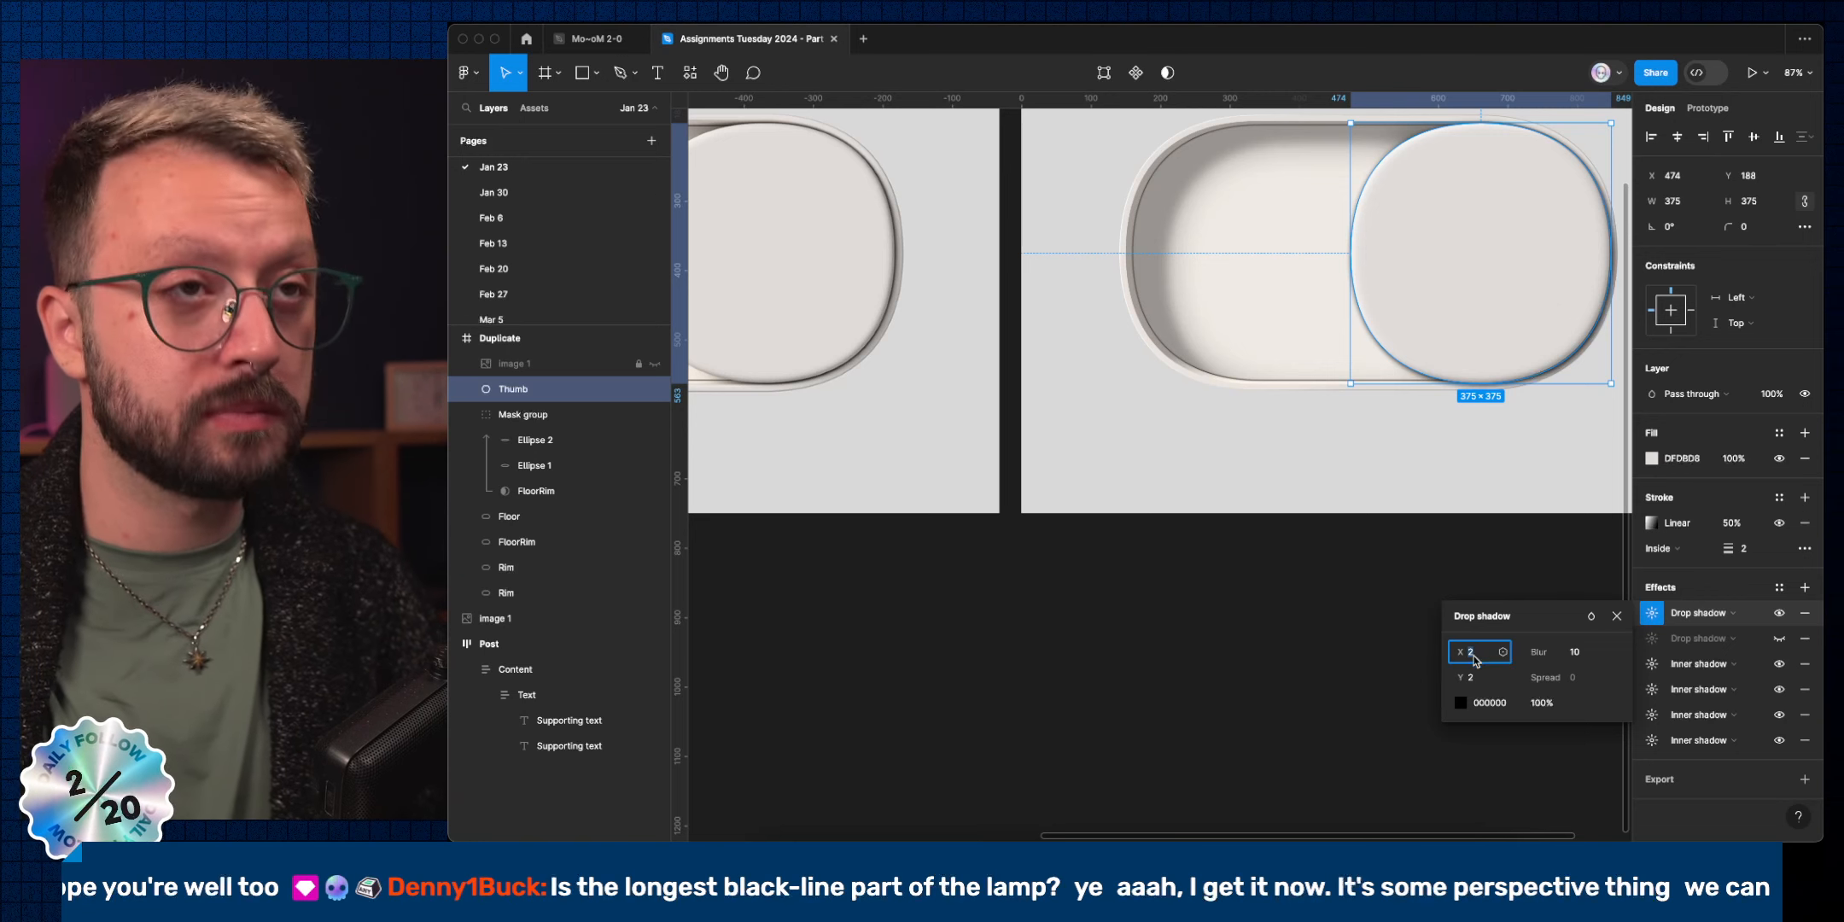
Duplicate the Thumb circle and strip the copy's hidden drop shadow, inner shadows and gradient stroke.
key("super+d")
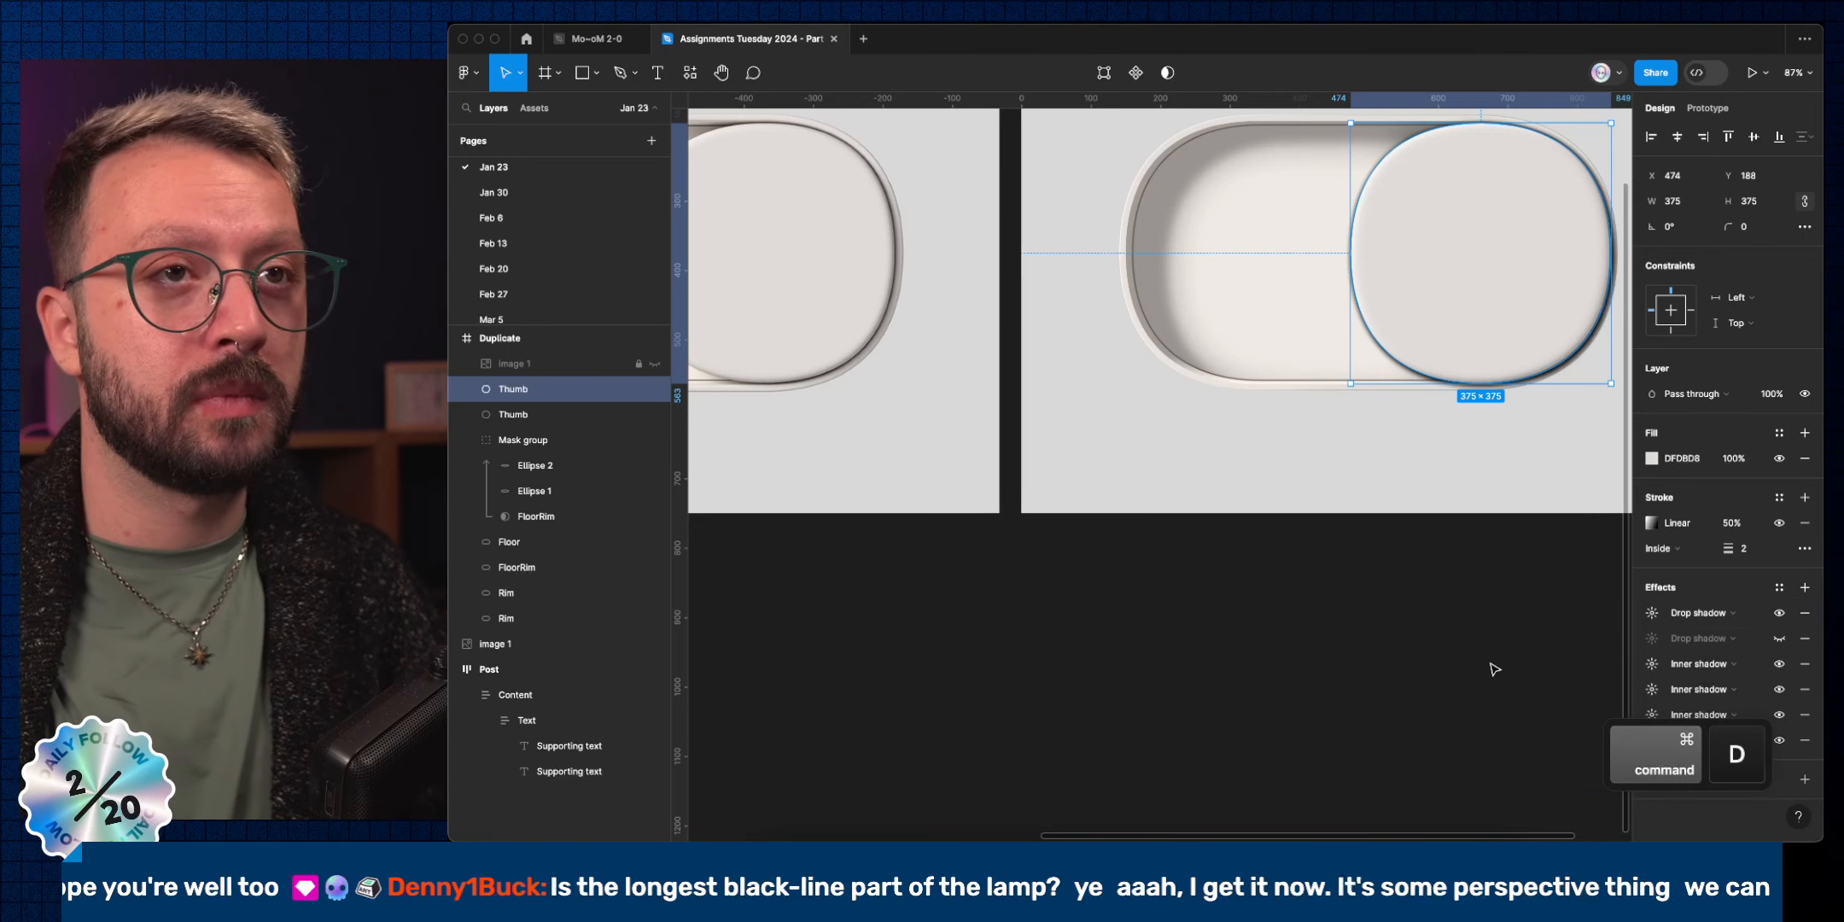
left_click(1805, 638)
left_click(1804, 639)
left_click(1804, 639)
left_click(1805, 638)
left_click(1804, 639)
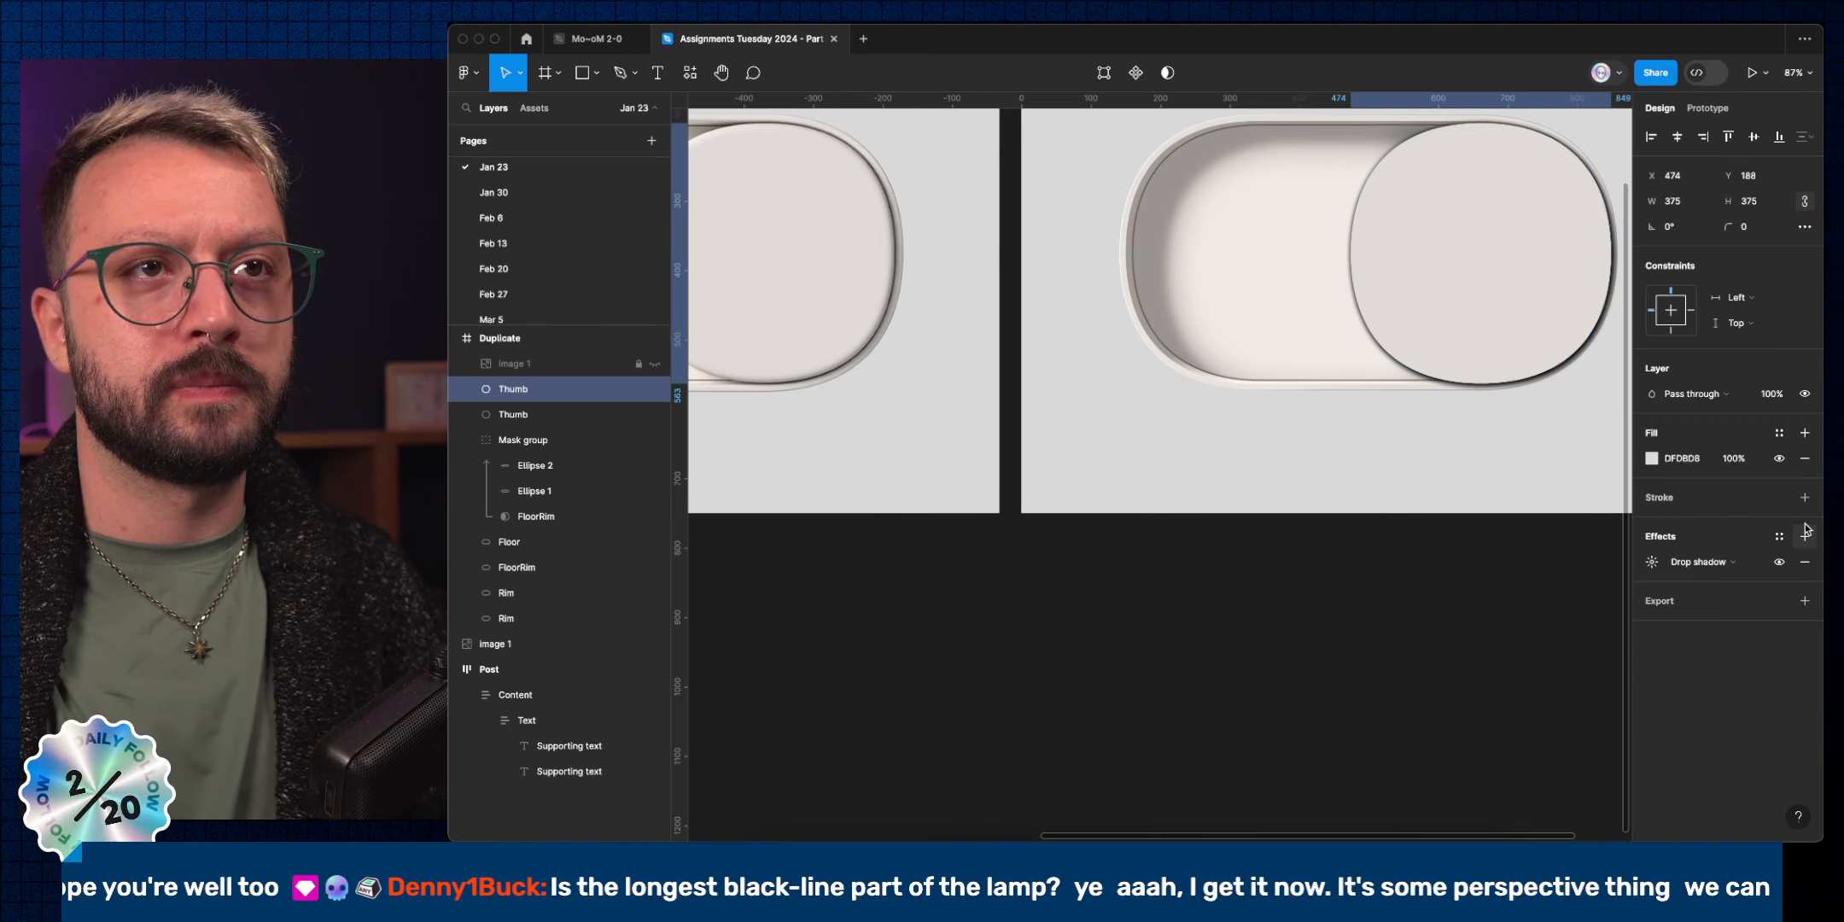
left_click(1805, 522)
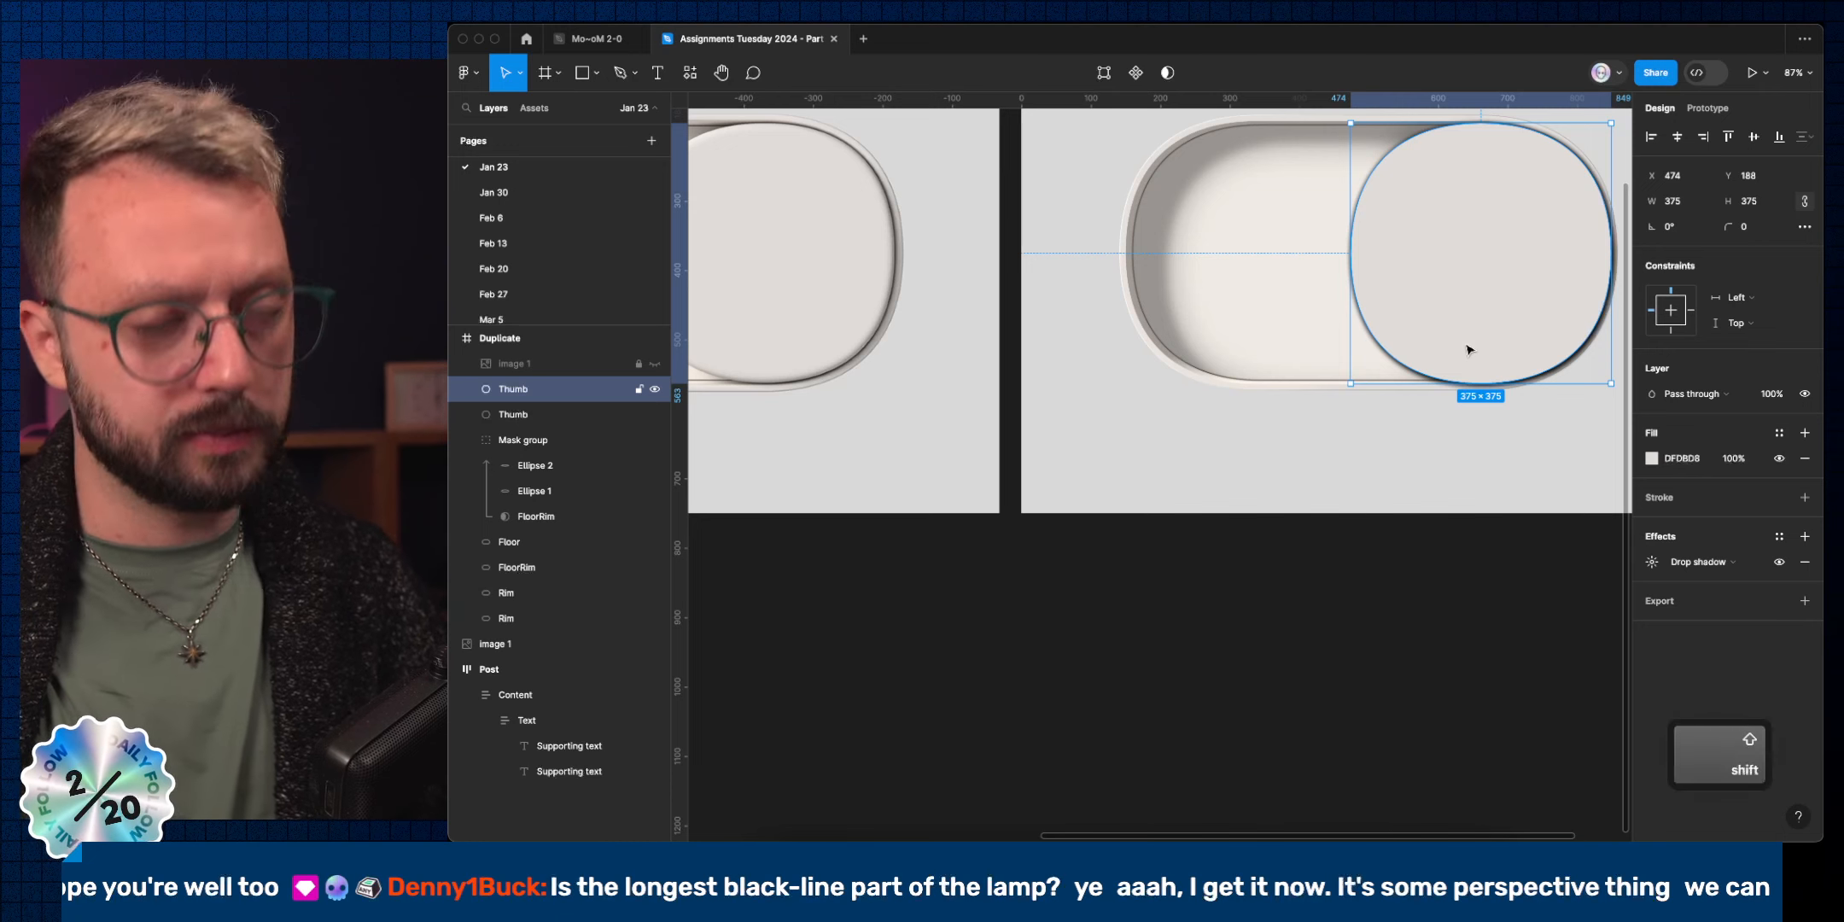
Swap the copy's fill to a stroke and delete its left and top points, leaving an open arc.
key("shift+x")
double_click(1514, 360)
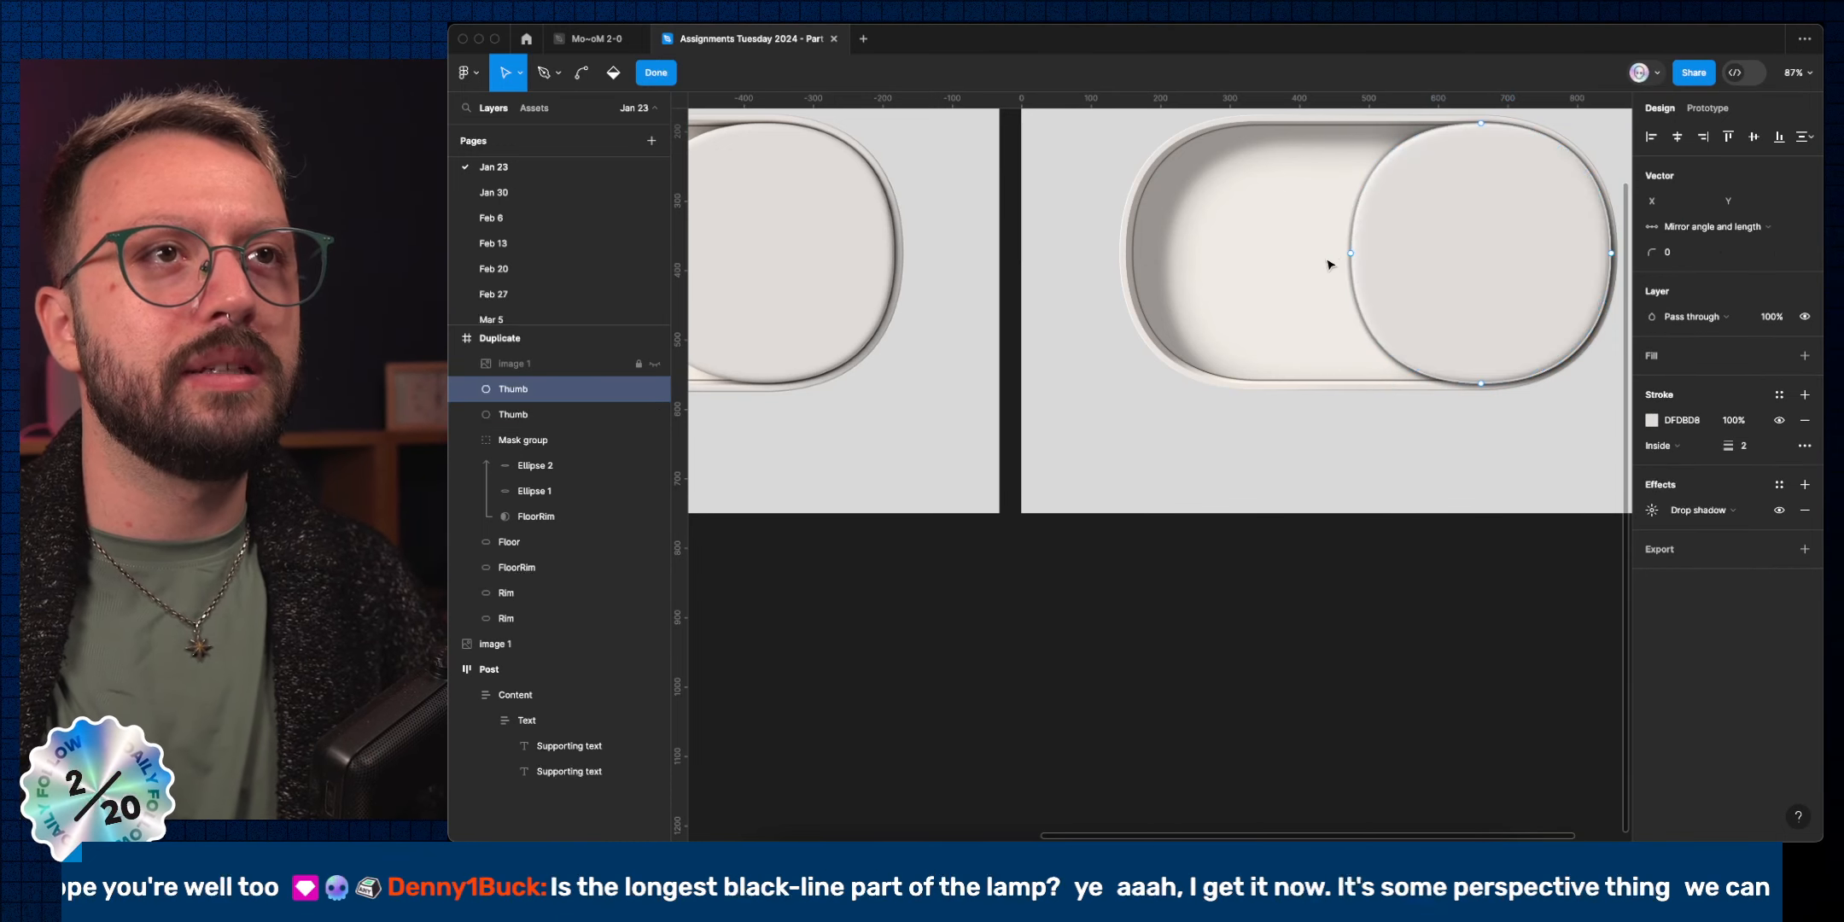
left_click_drag(1289, 139, 1359, 259)
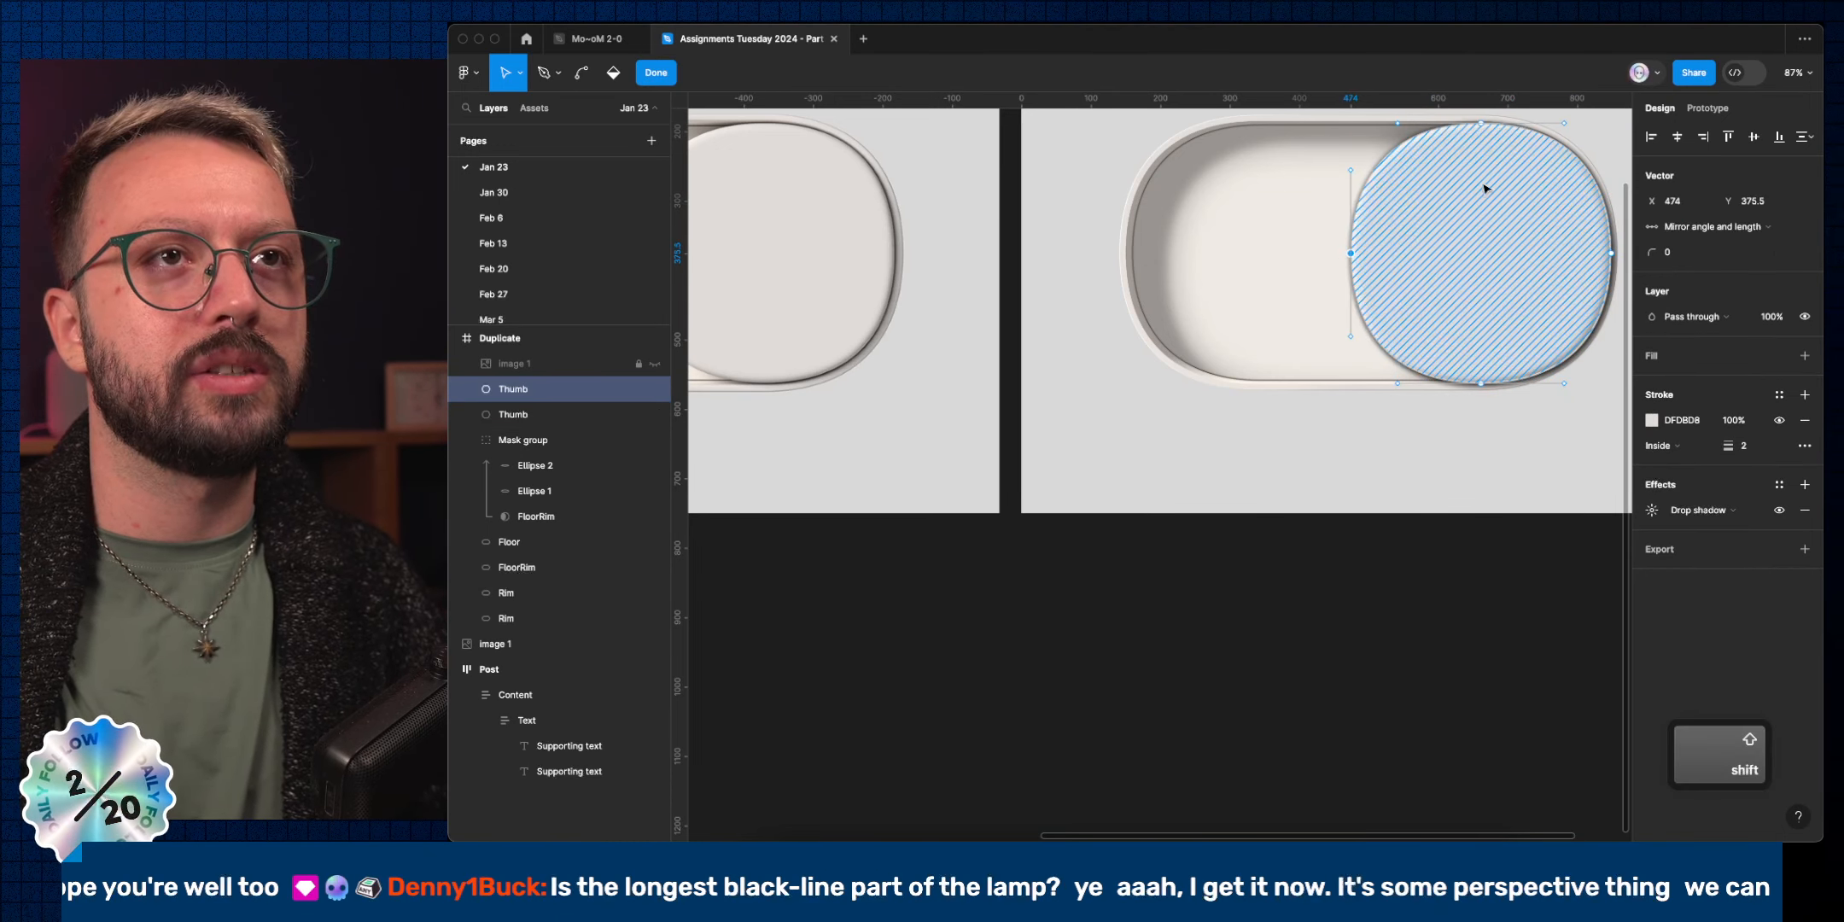
scroll(1485, 188, "left", 2)
left_click(1520, 123, "shift")
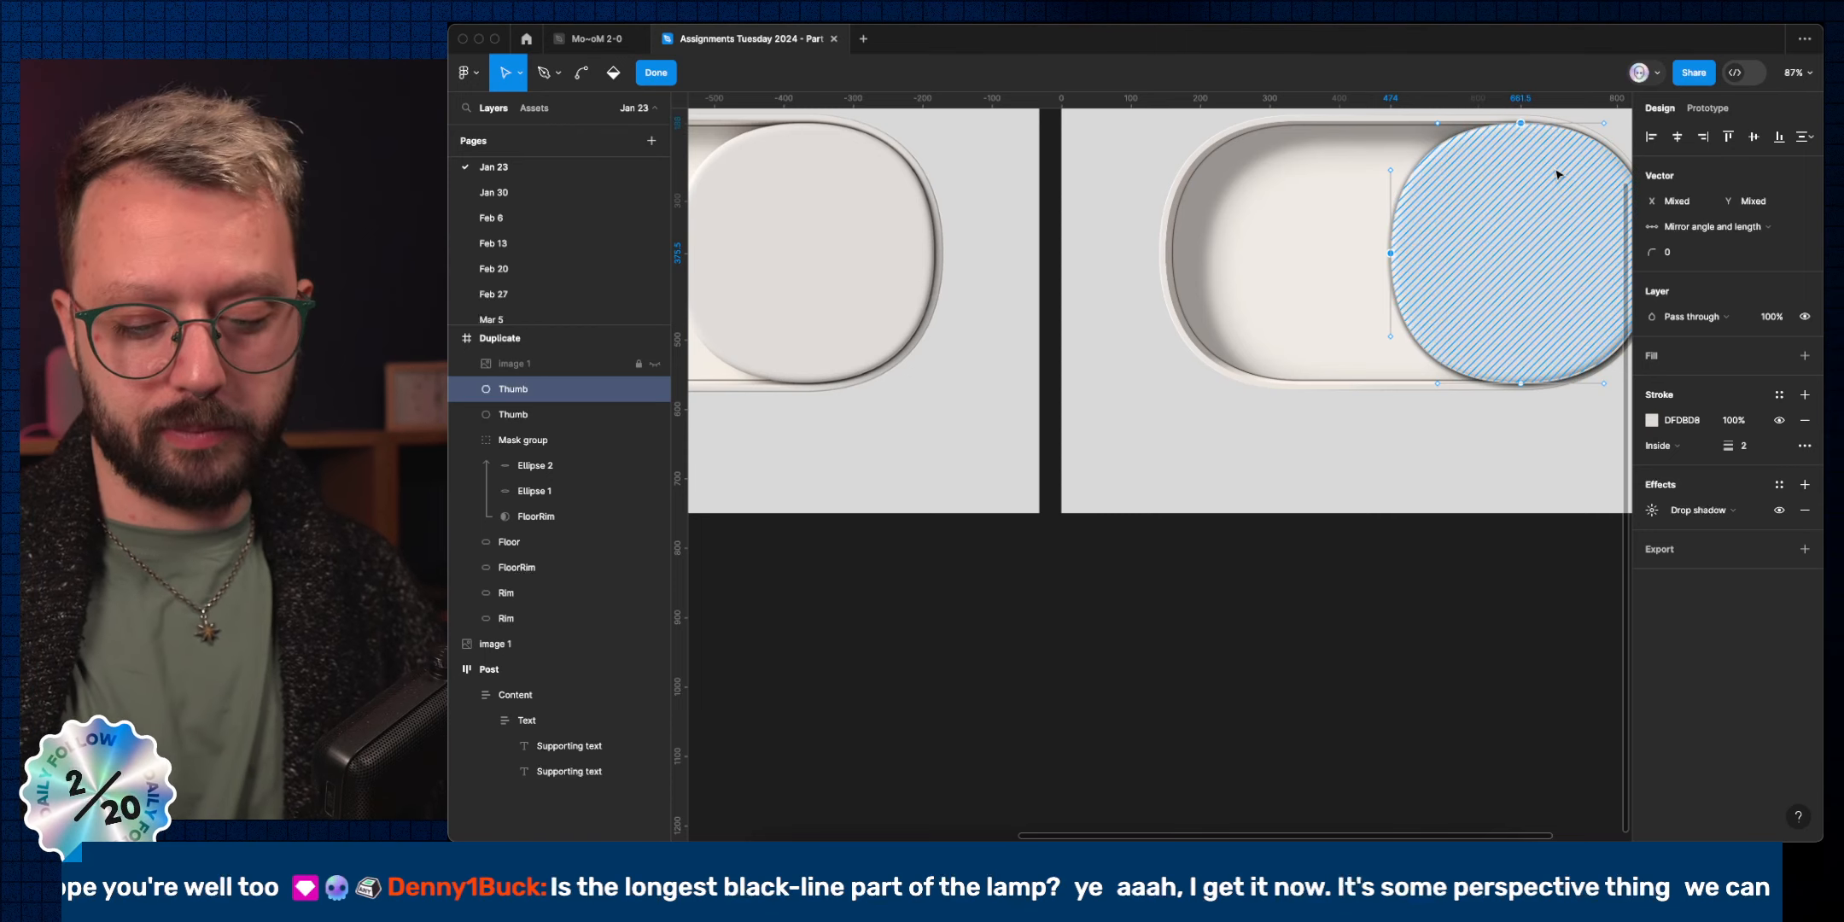
key("BackSpace")
scroll(1494, 276, "right", 5)
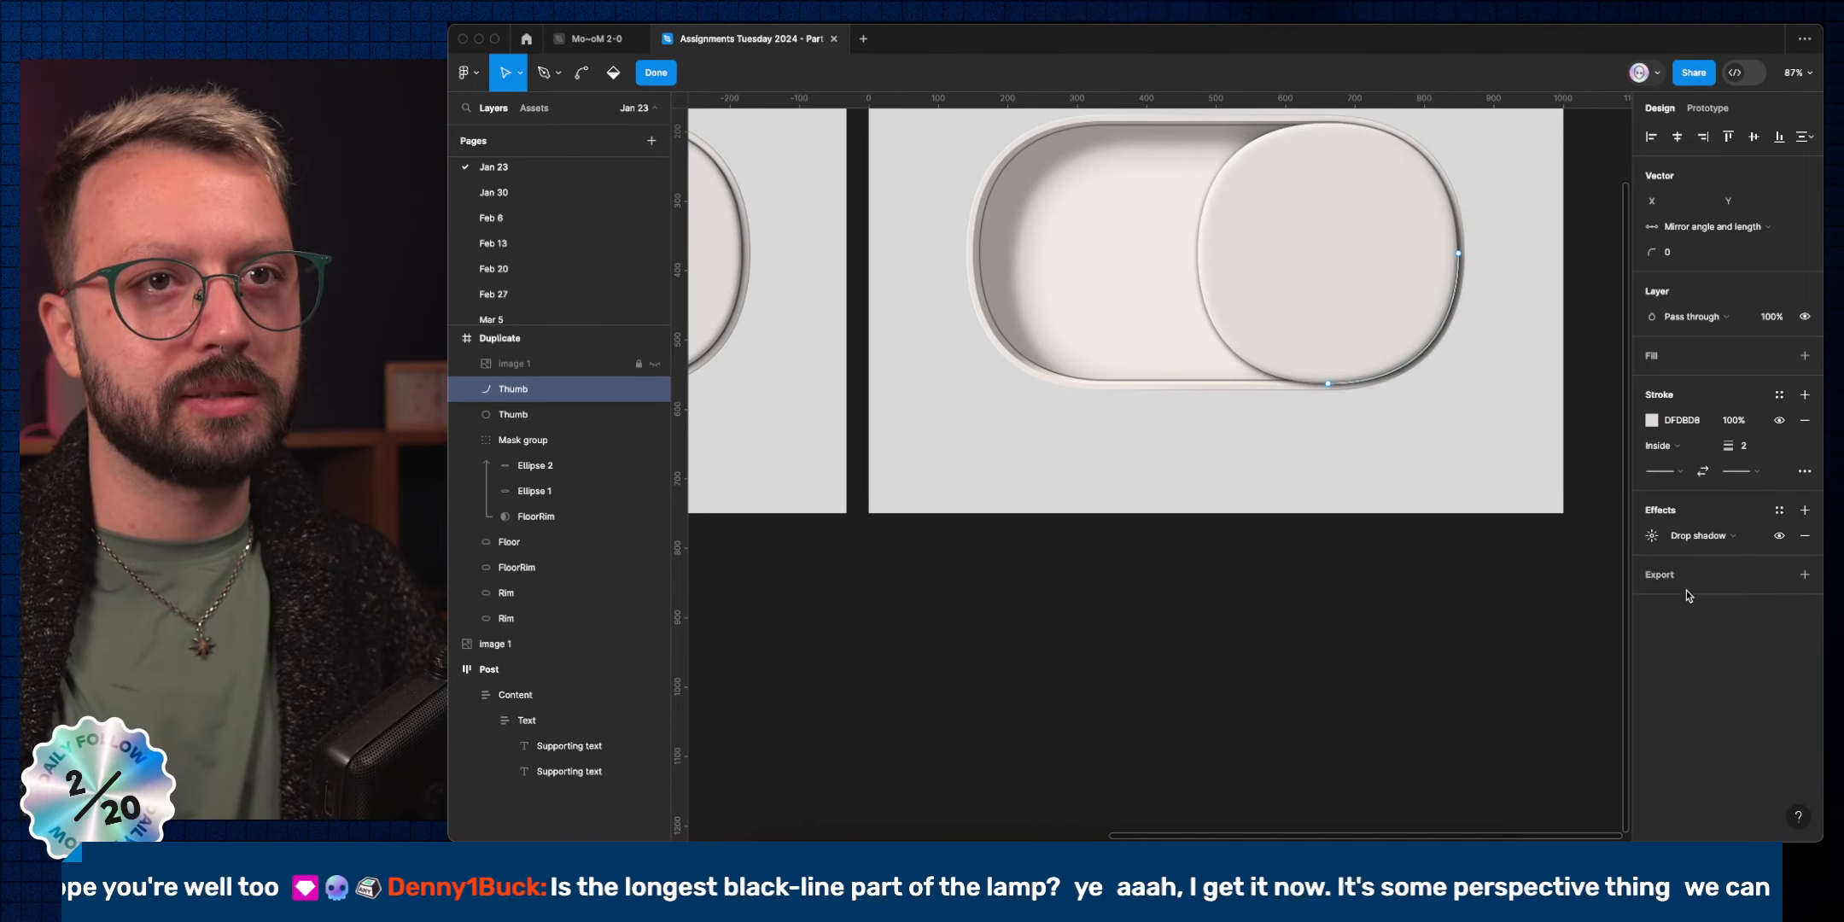
key("Escape")
left_click(1434, 444)
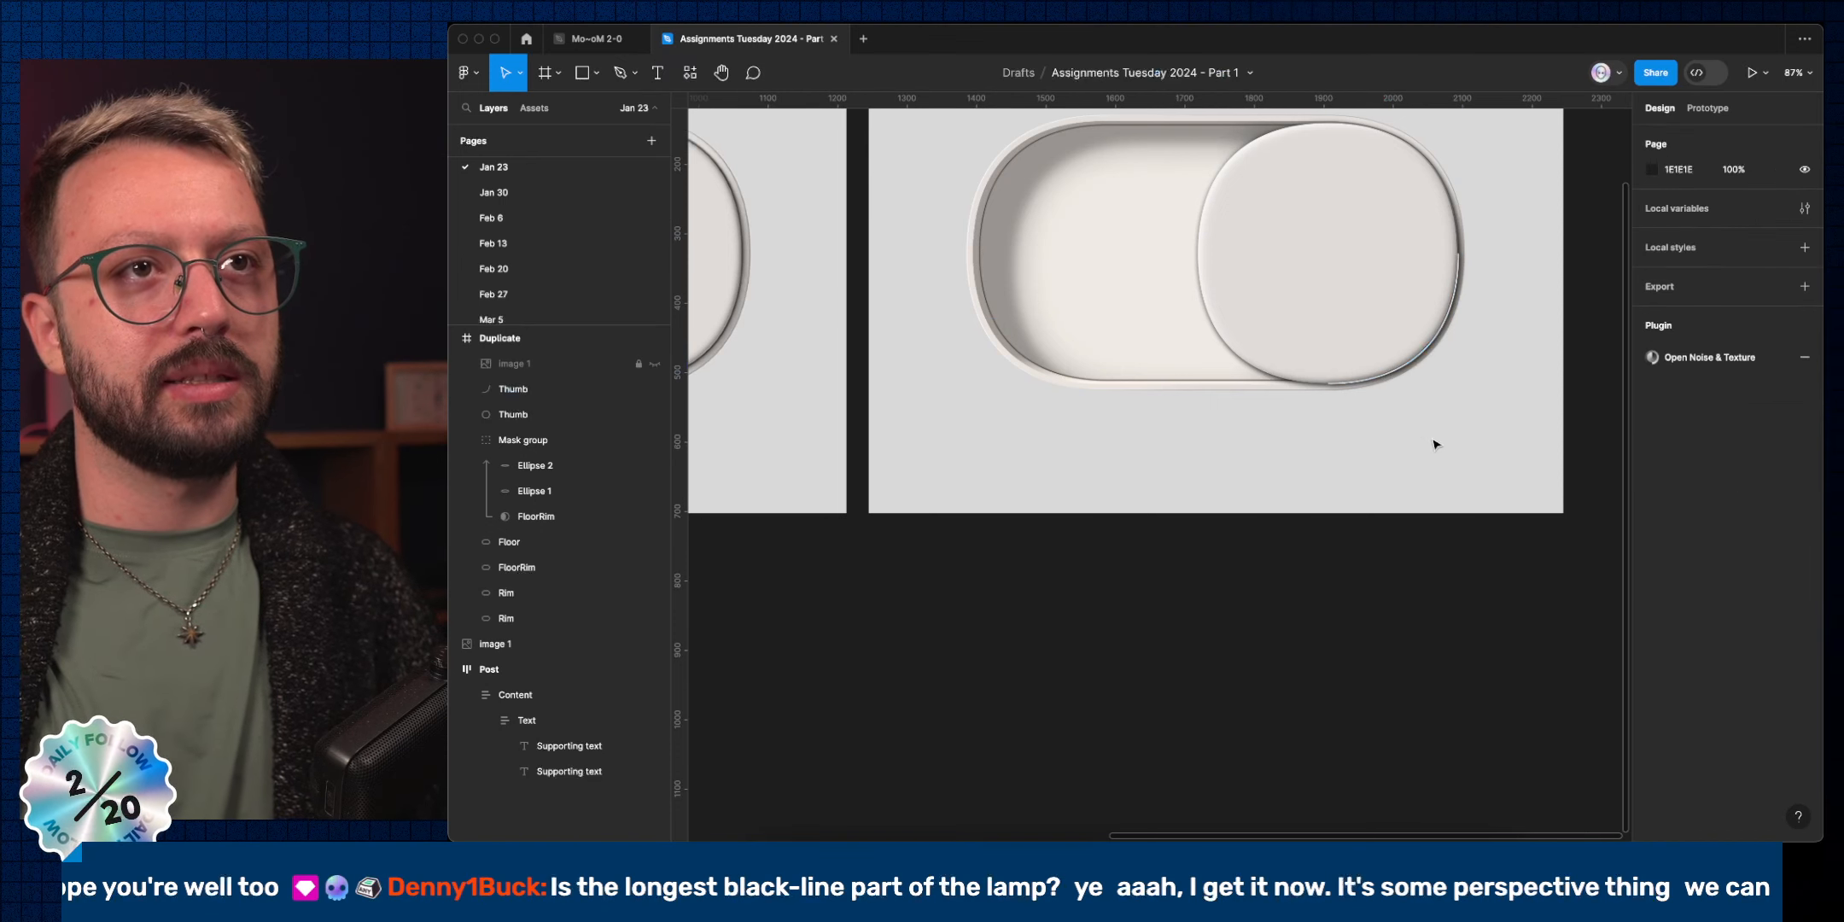
Check the Thumb arc's spacing and nudge it 1 px left and 1 px up.
left_click(1424, 357)
key("alt")
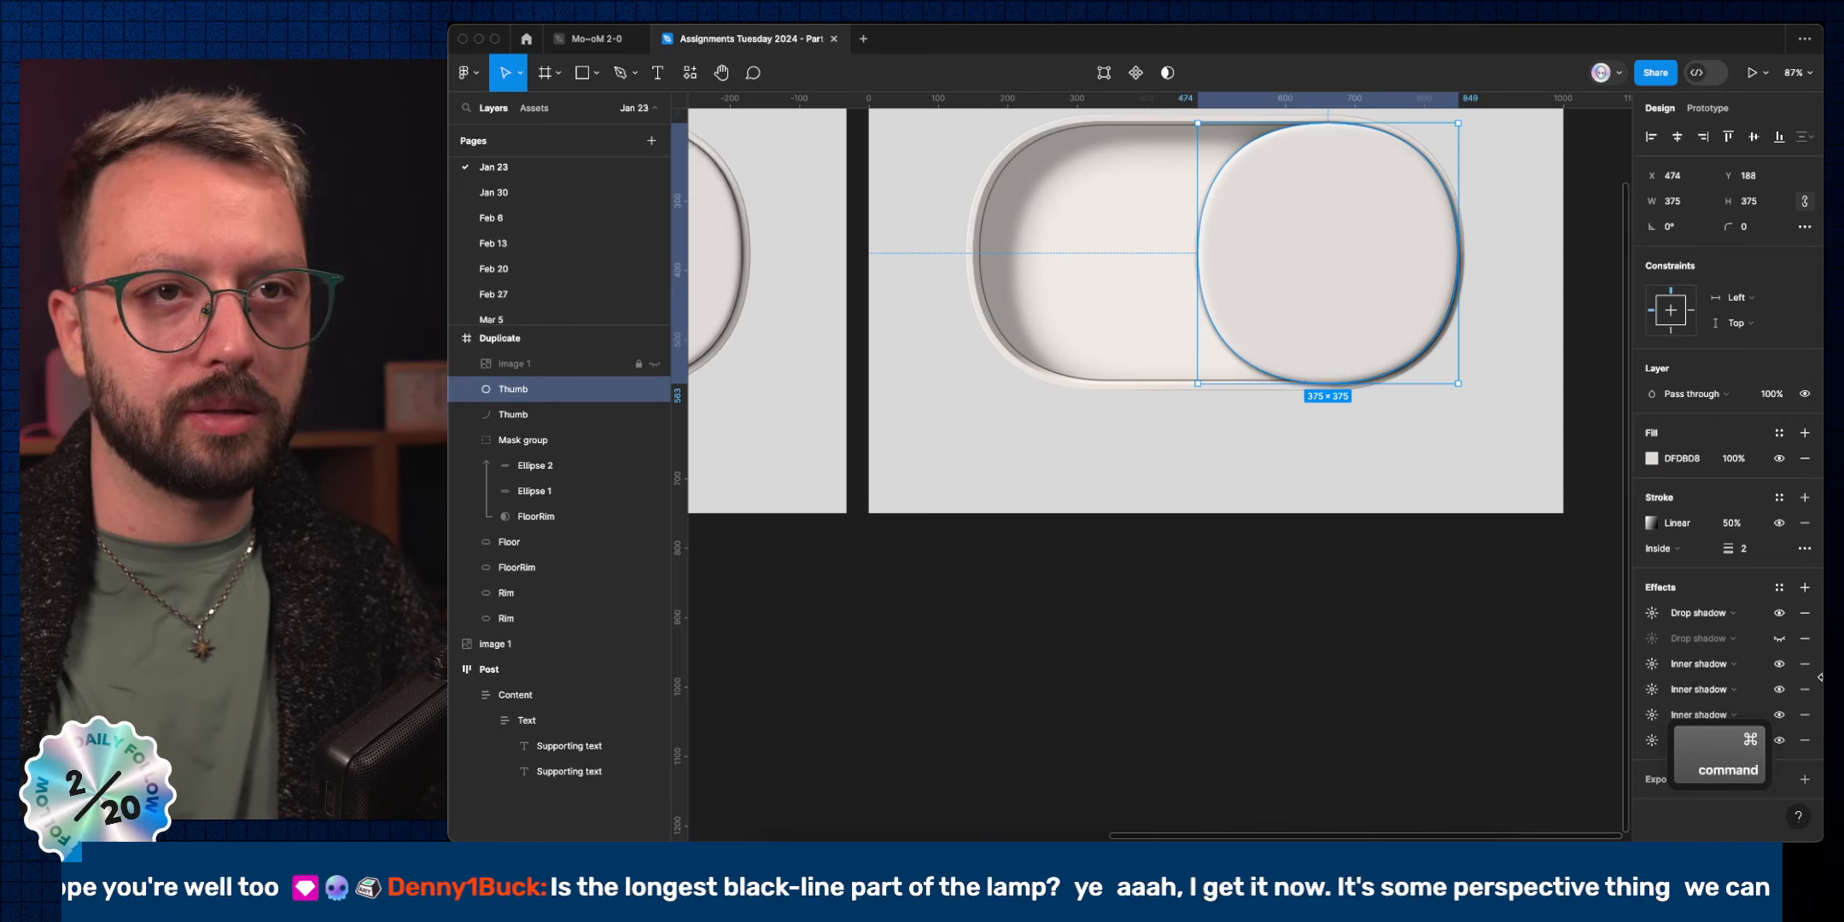
left_click(1477, 631)
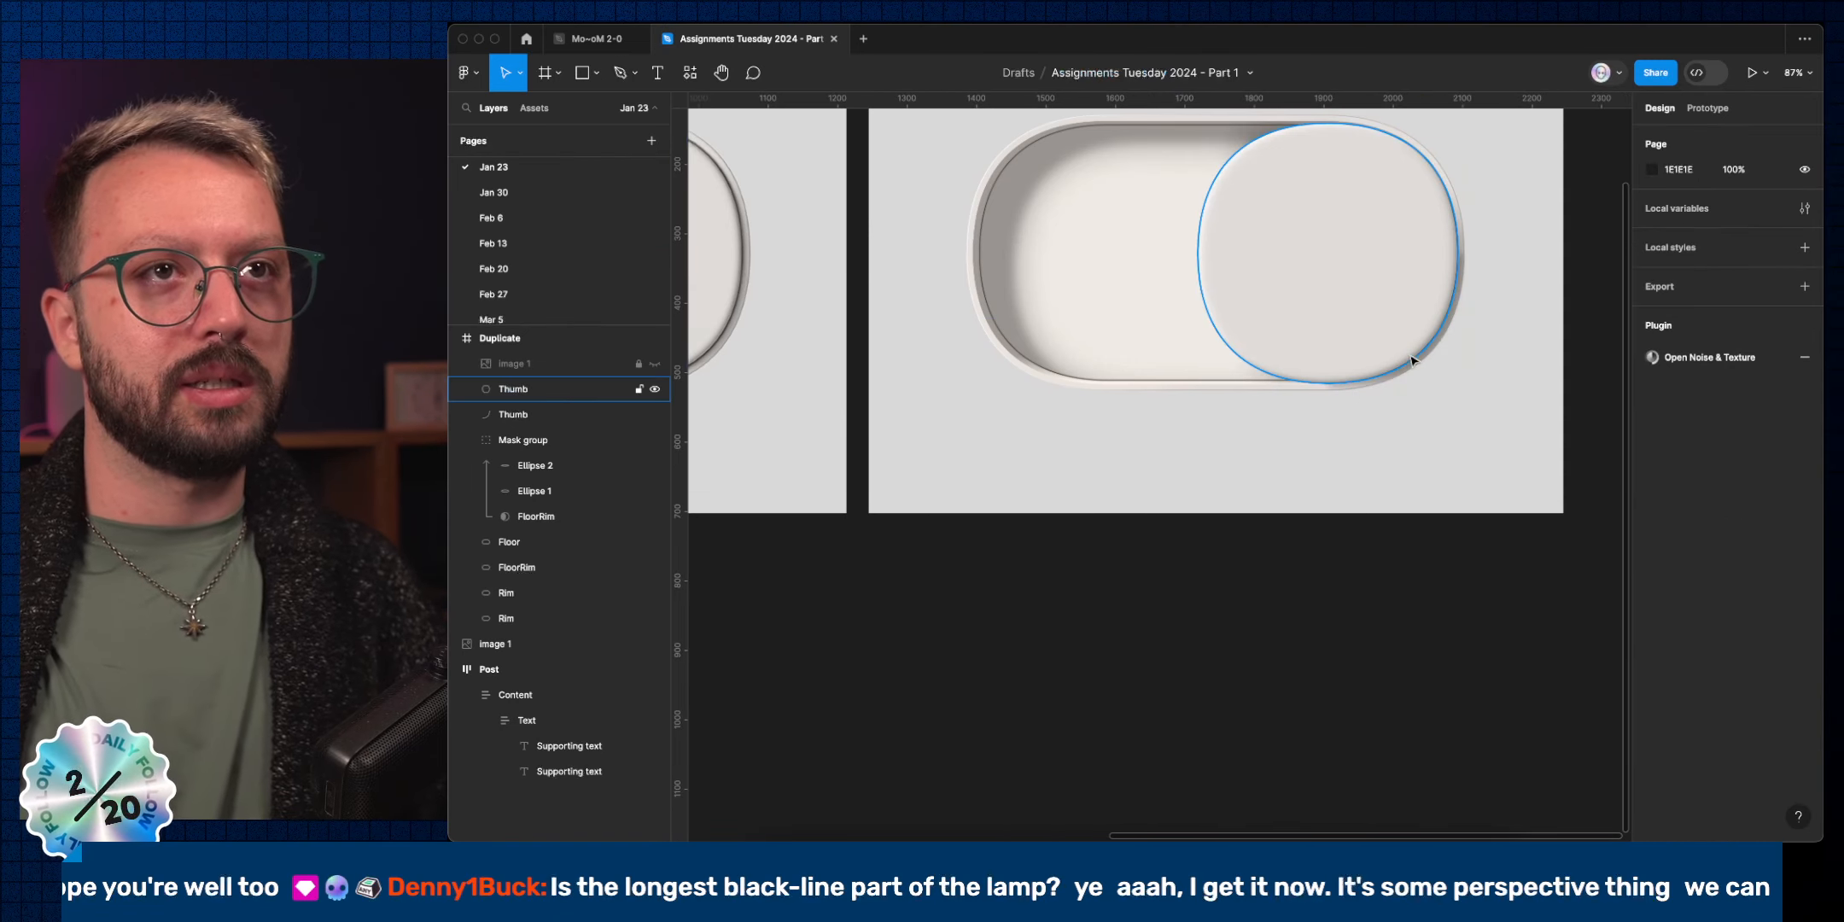
scroll(1411, 360, "up", 5)
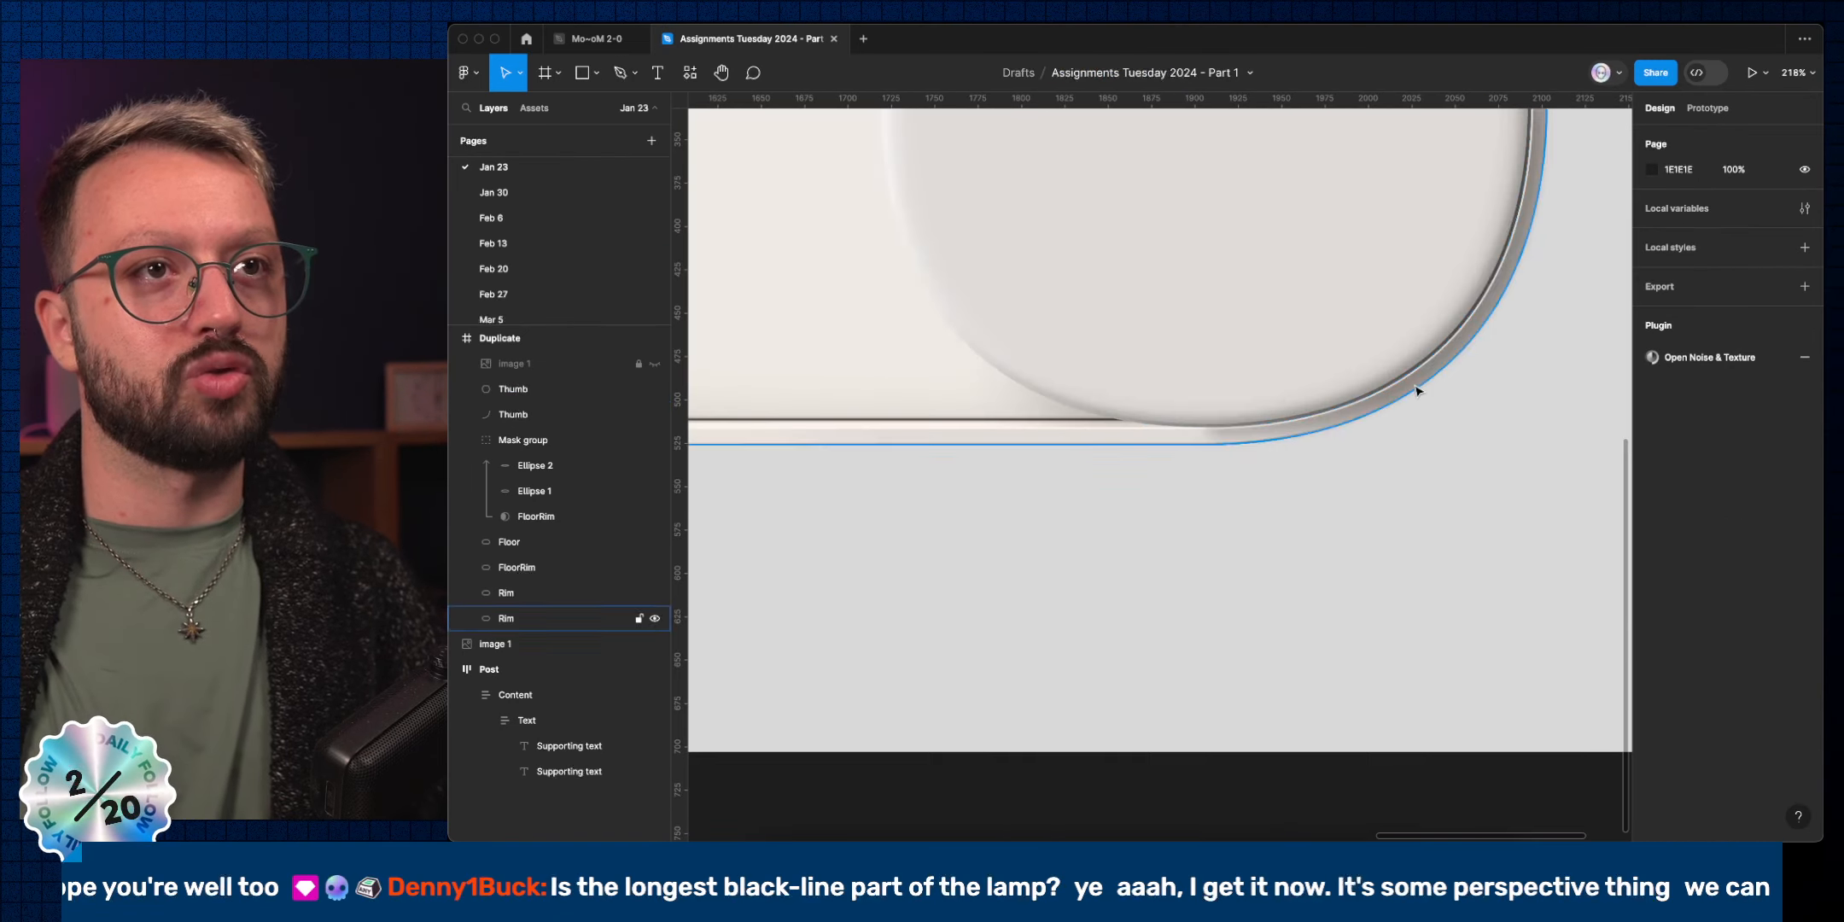
left_click(549, 413)
key("Left")
key("Up")
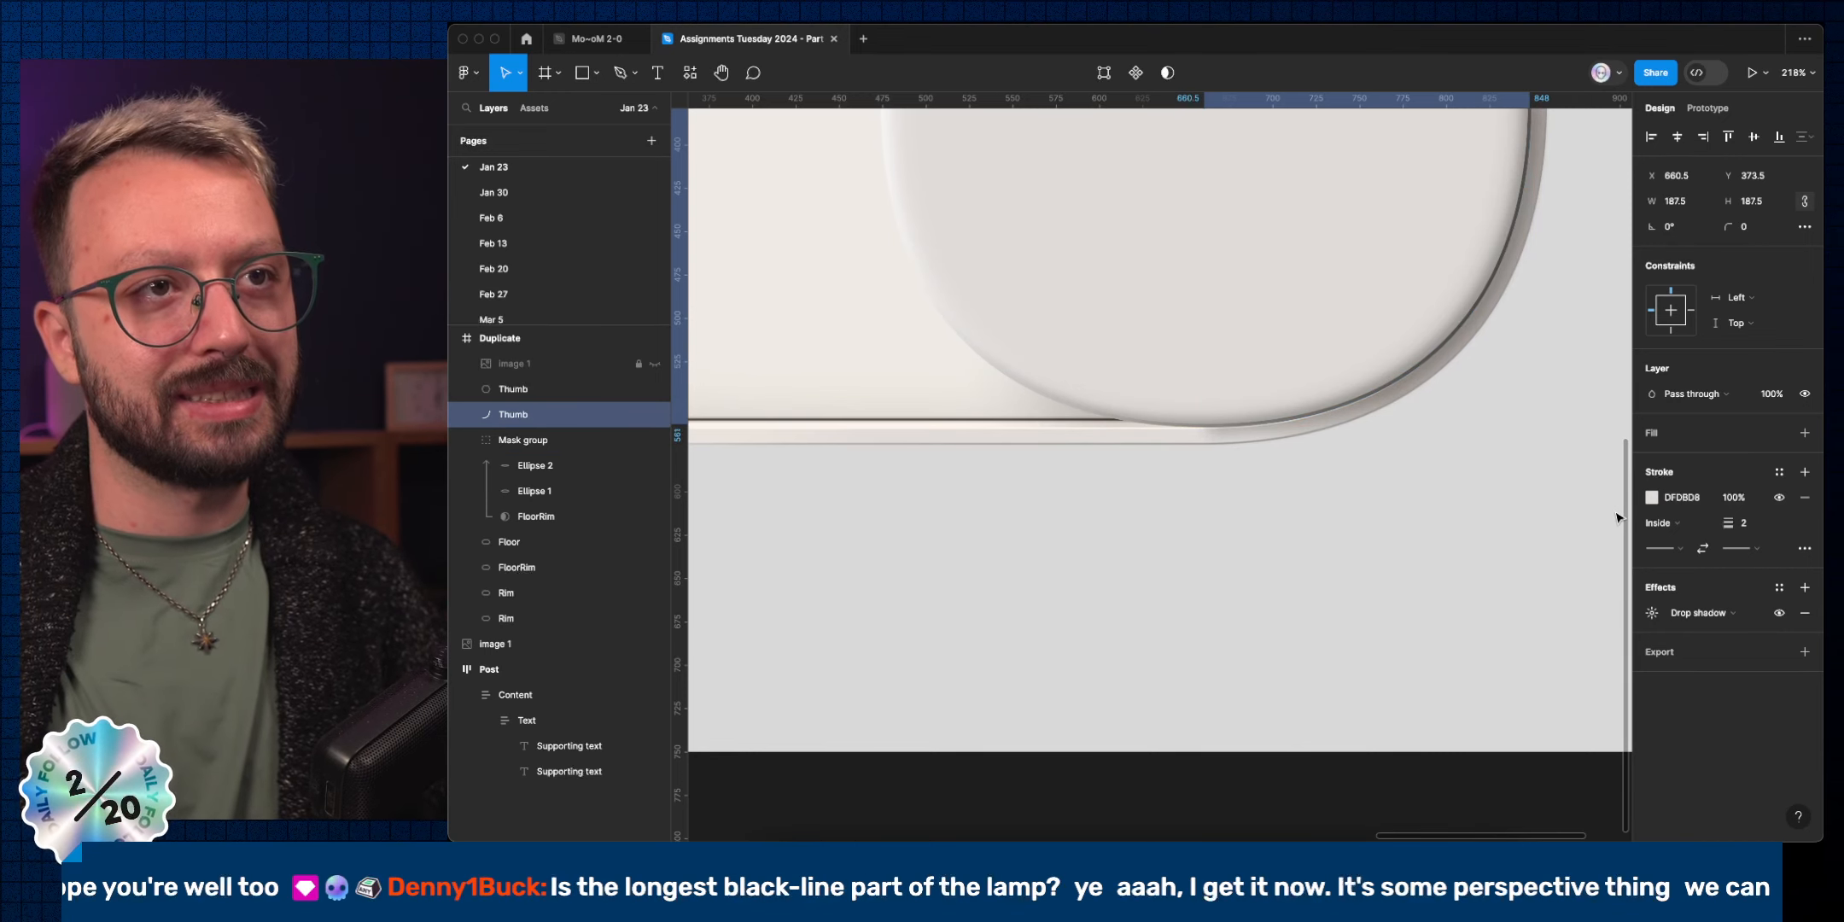
scroll(1615, 516, "down", 4)
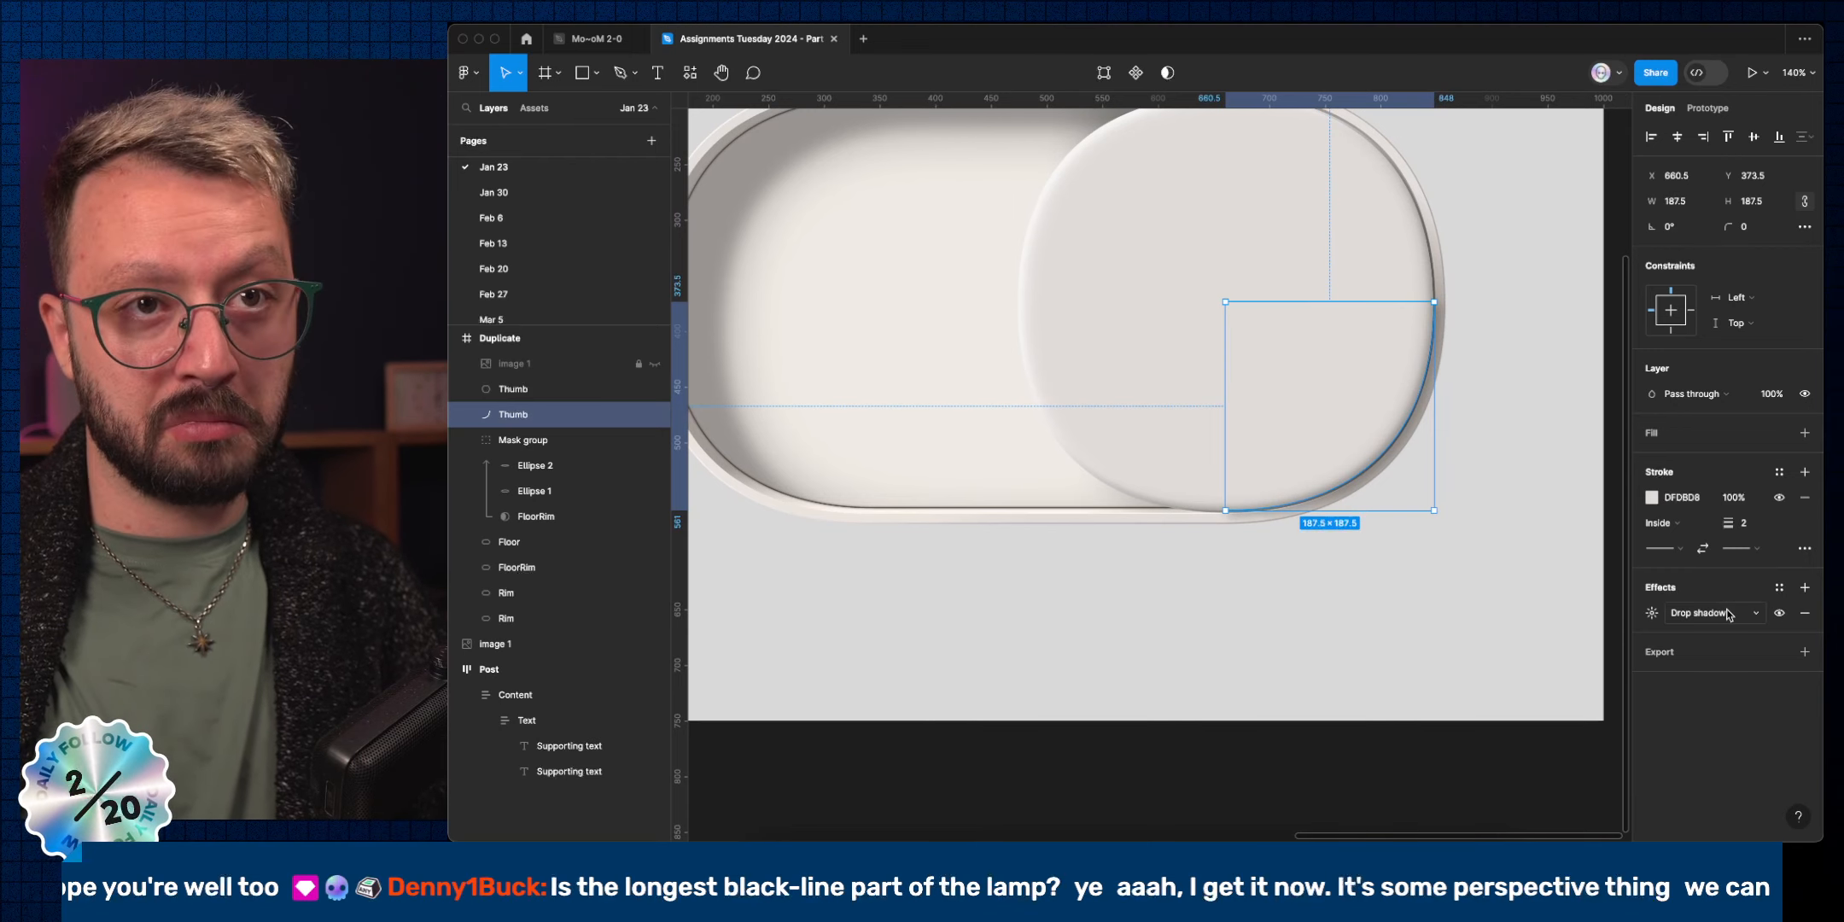
Lower the arc's drop shadow blur to 2 and set its stroke weight to 1.
left_click(1652, 612)
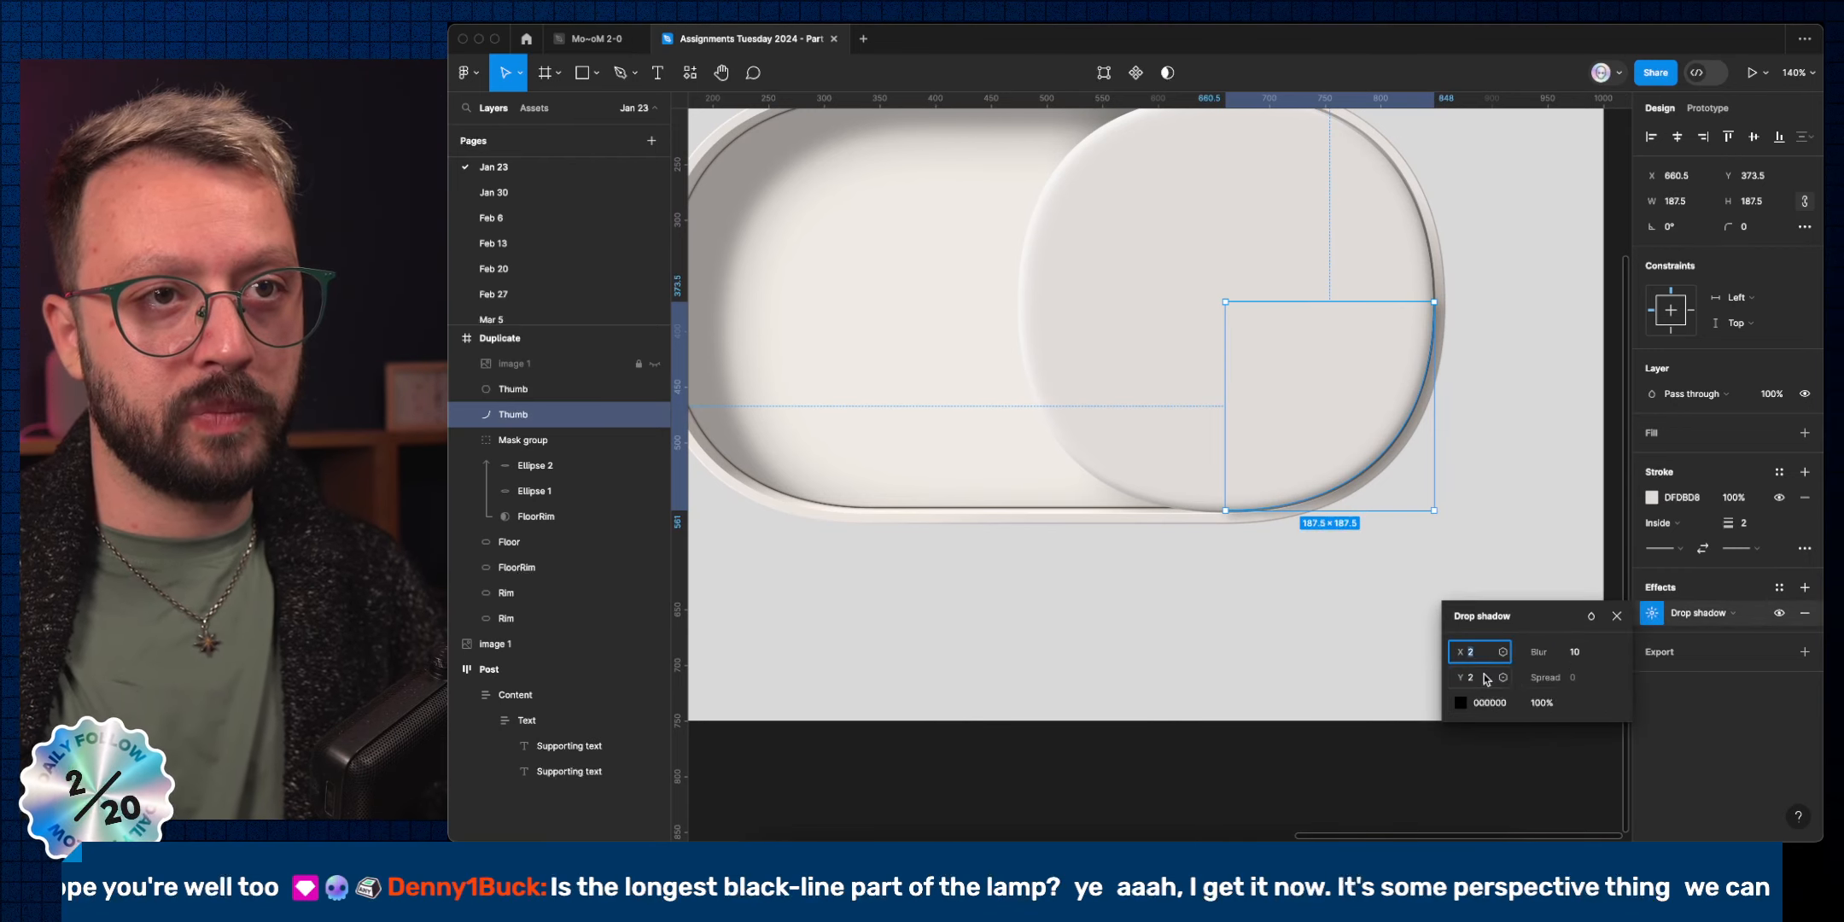
left_click(1575, 661)
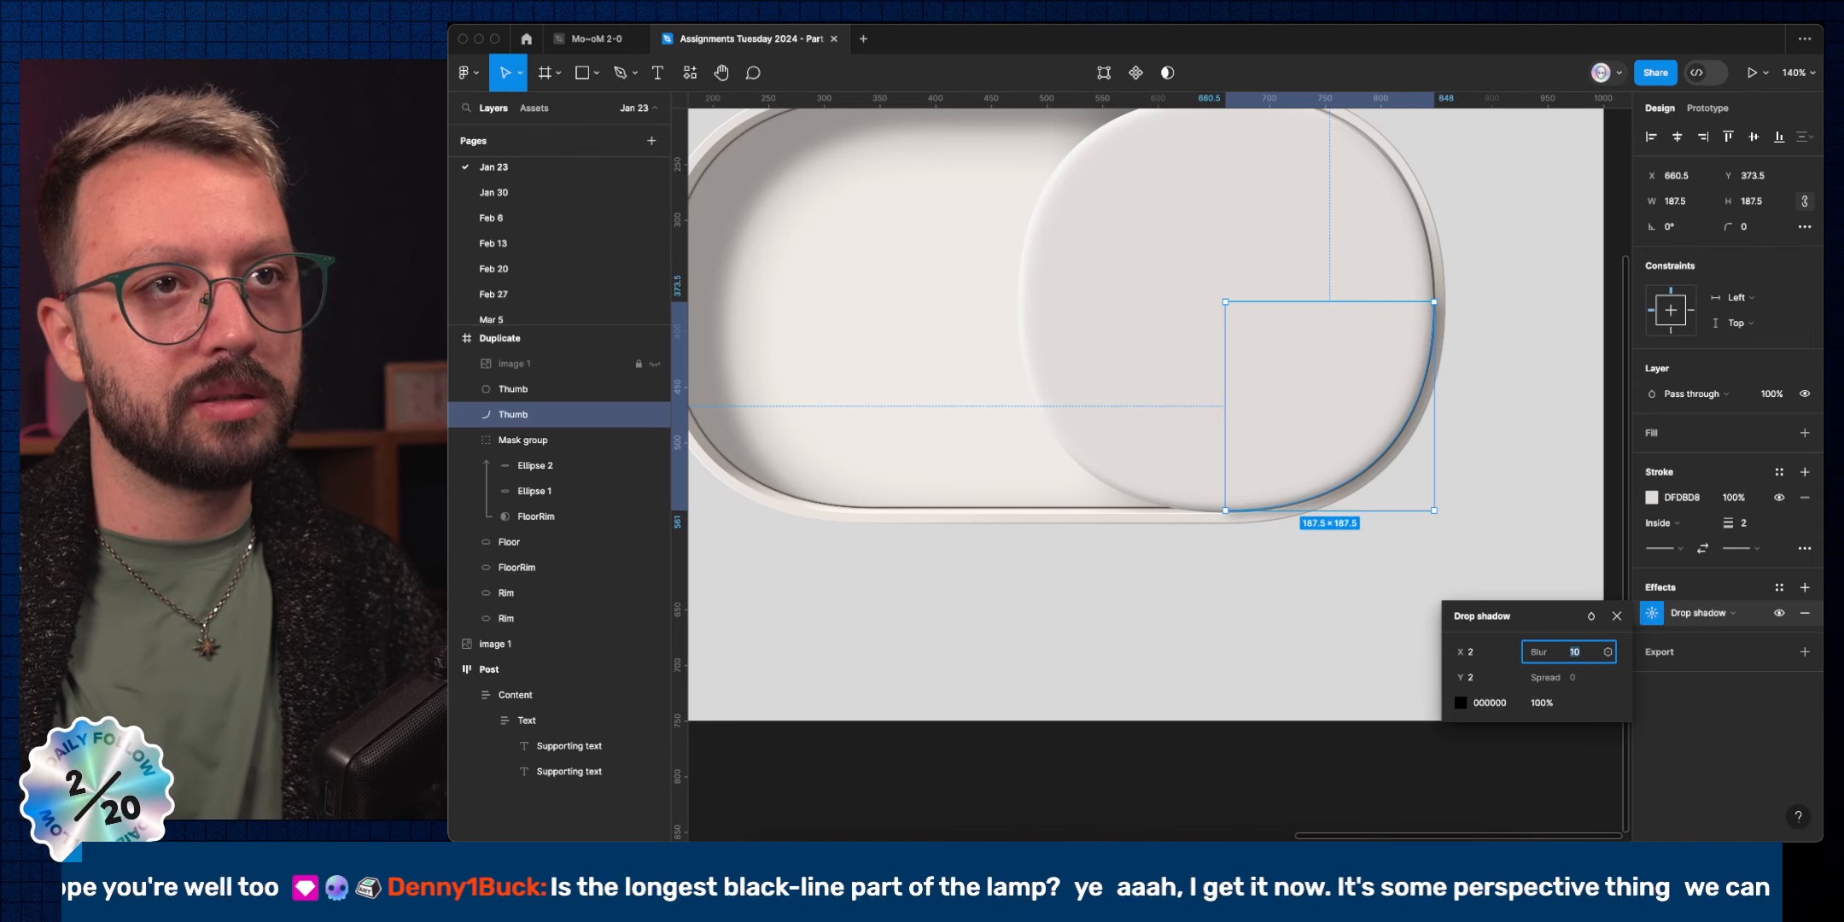
type("7")
key("Down")
key("Down")
key("Down")
key("Down")
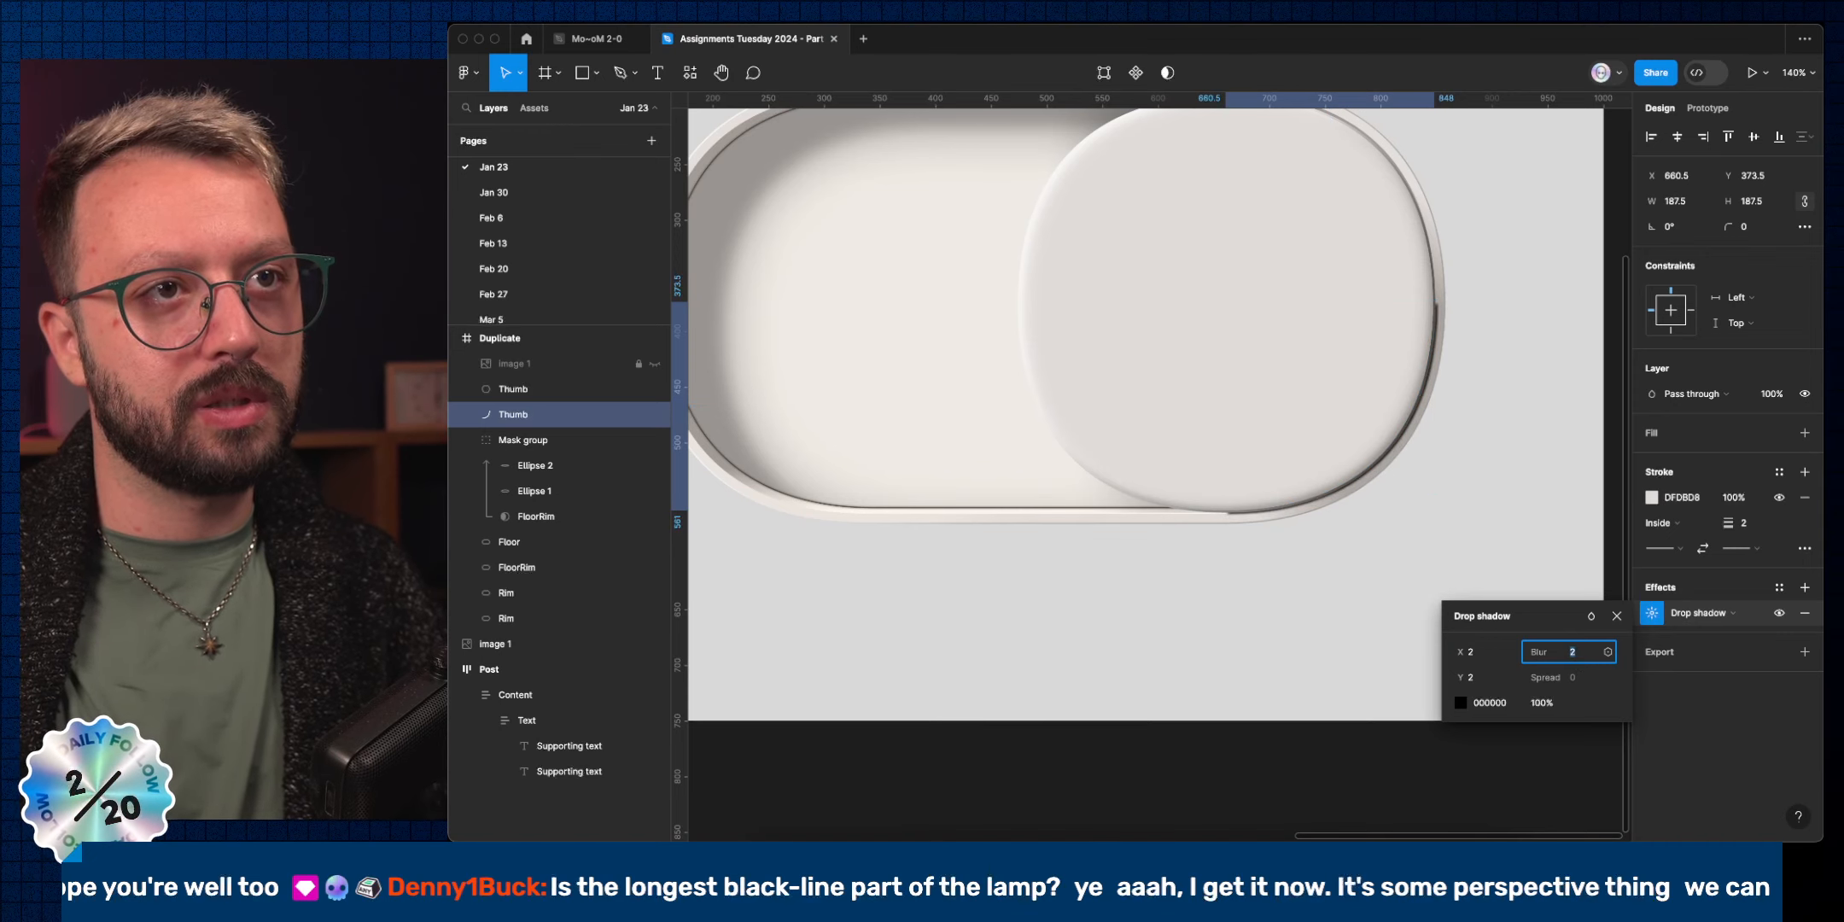
scroll(1402, 517, "down", 5)
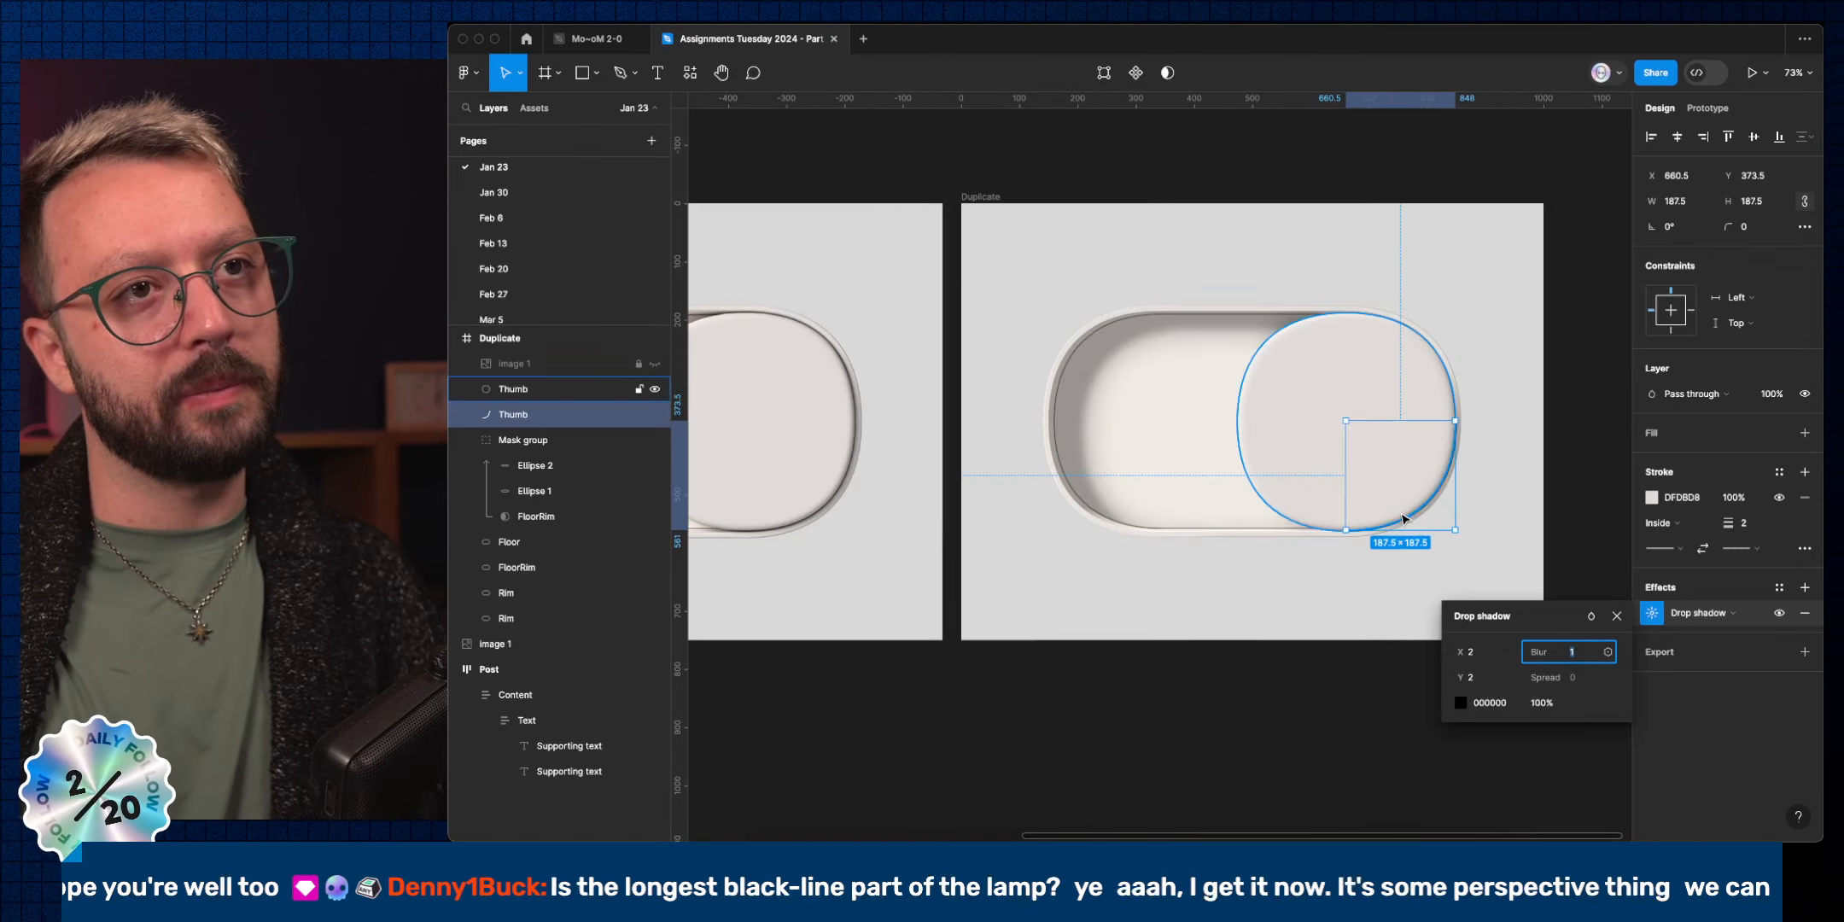
scroll(1402, 517, "up", 6)
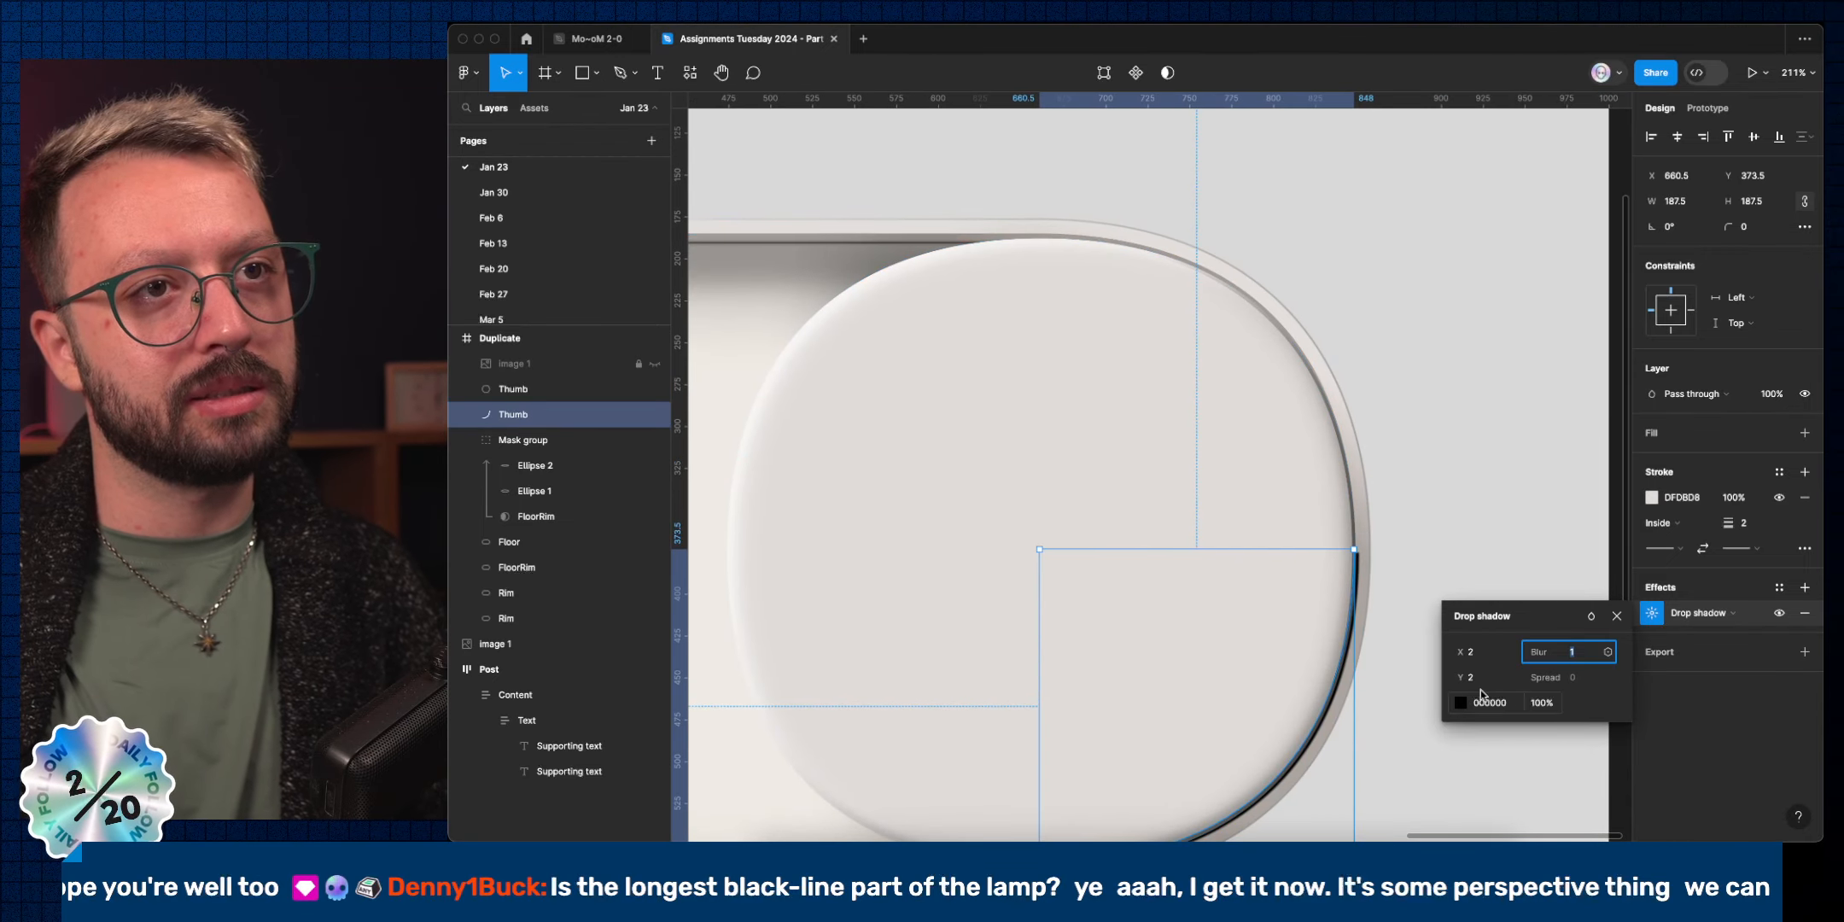
left_click(1762, 524)
key("BackSpace")
type("1")
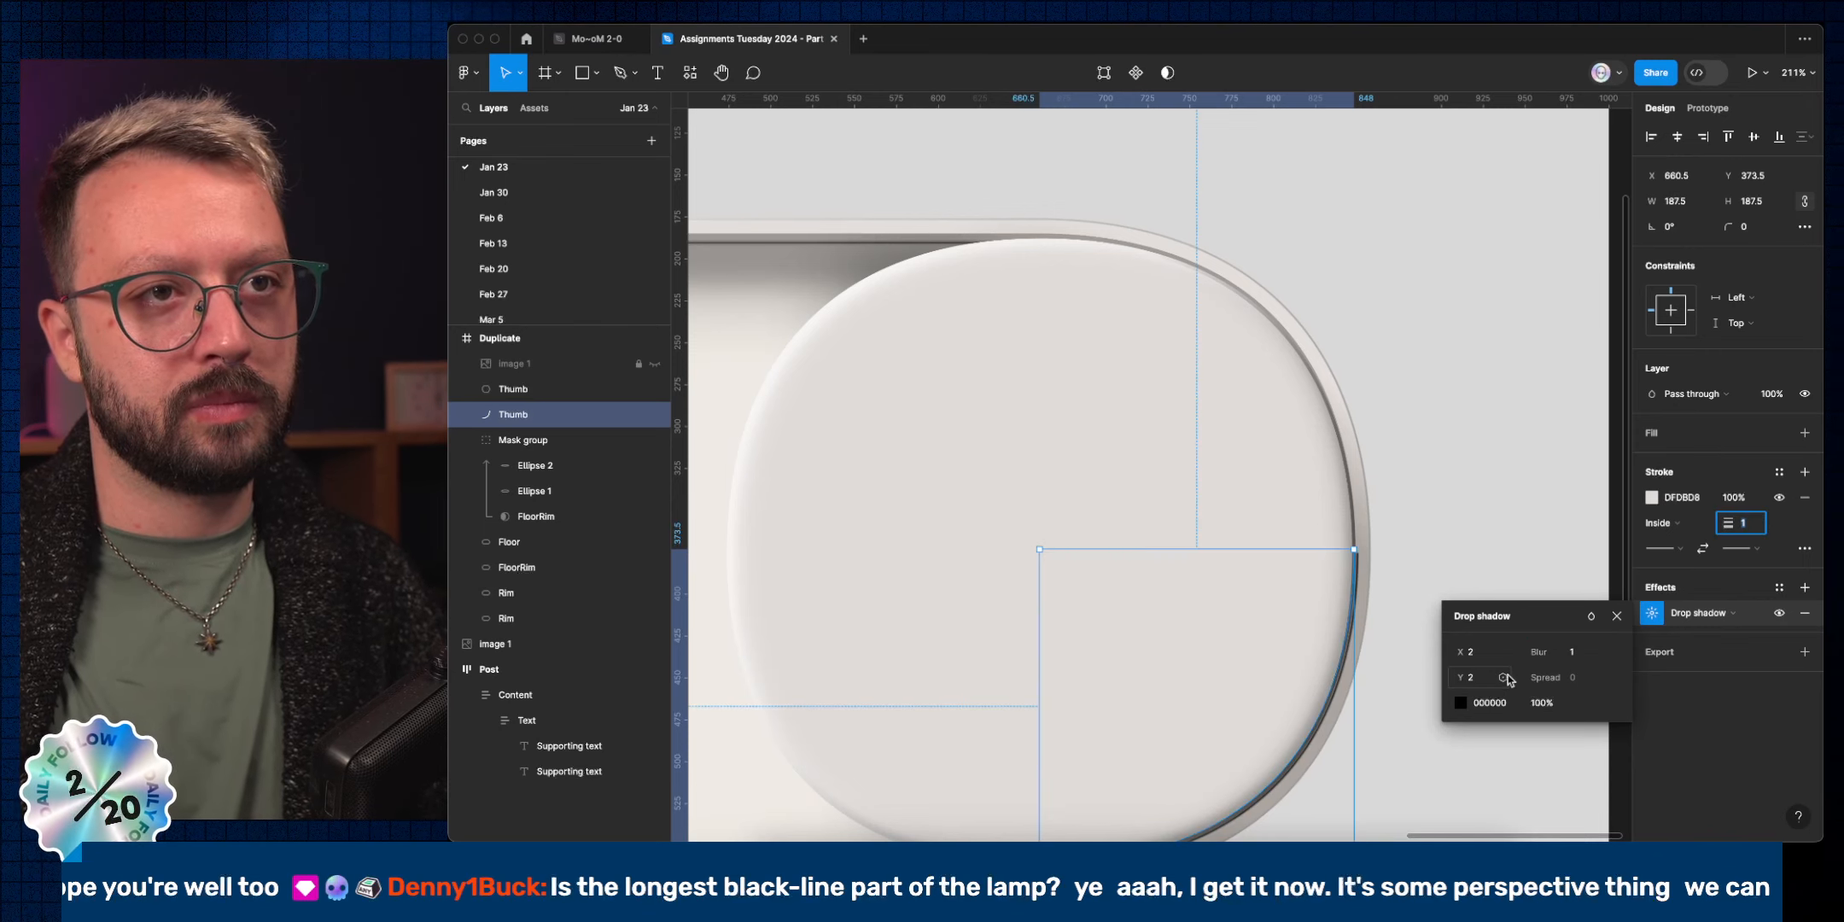
Set the arc's drop shadow X and Y offsets to 0.
left_click(1625, 616)
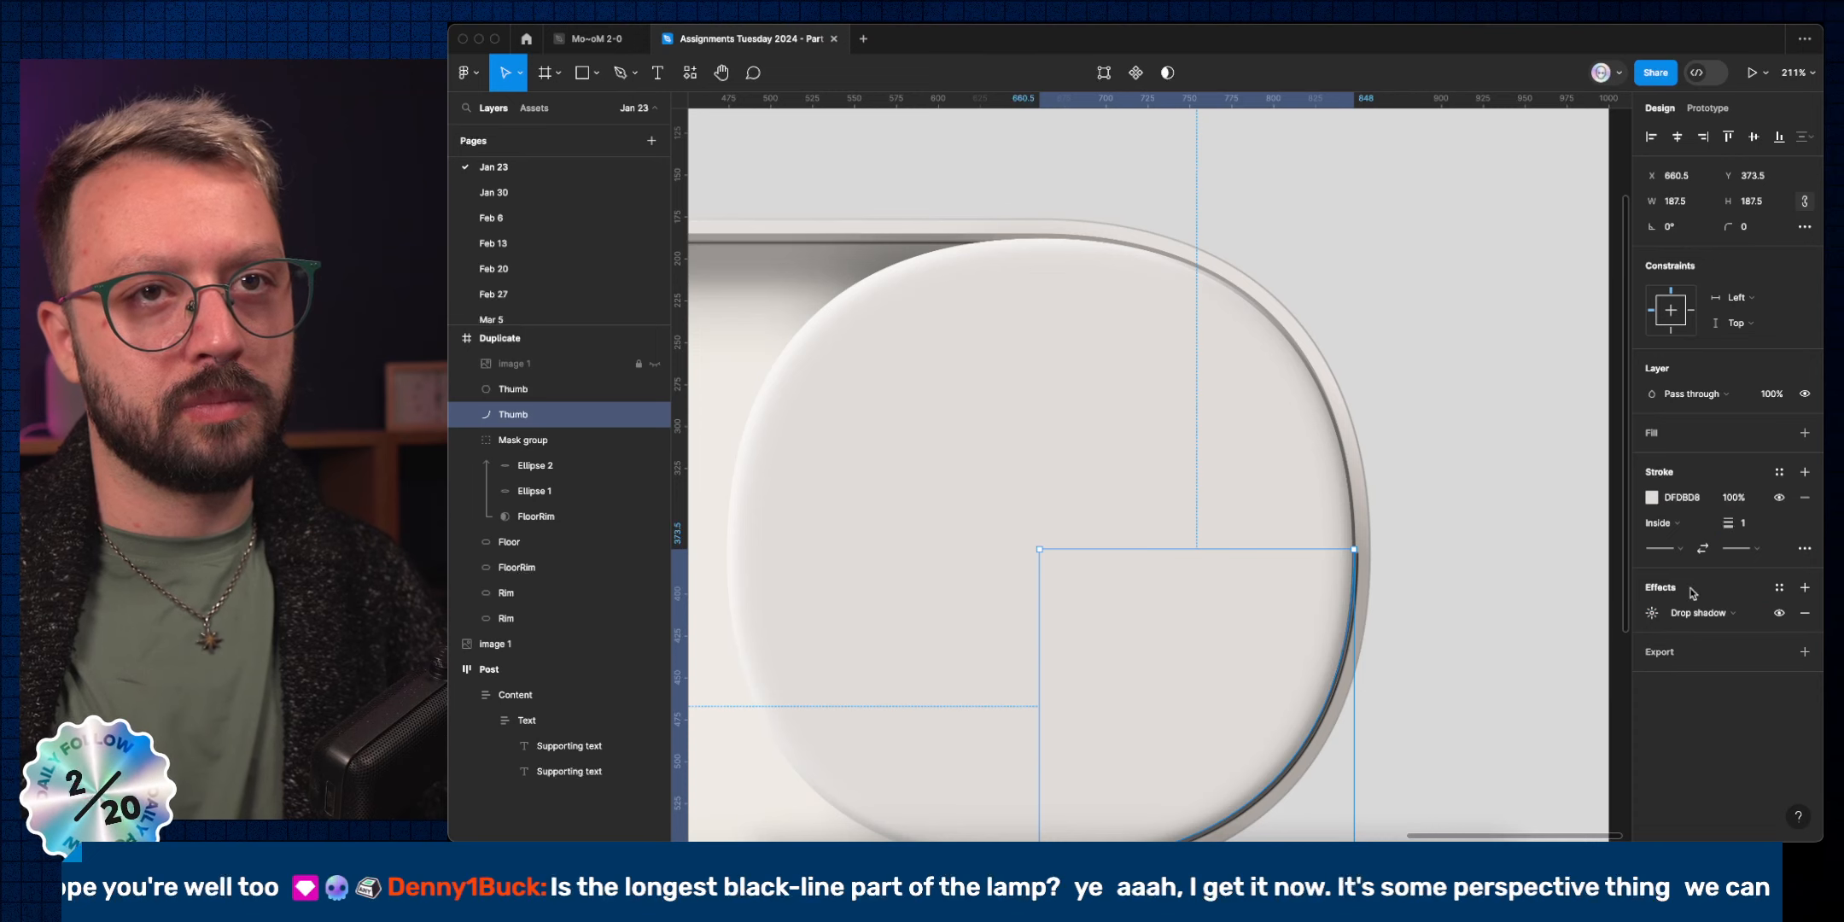
left_click(1654, 614)
left_click(1483, 677)
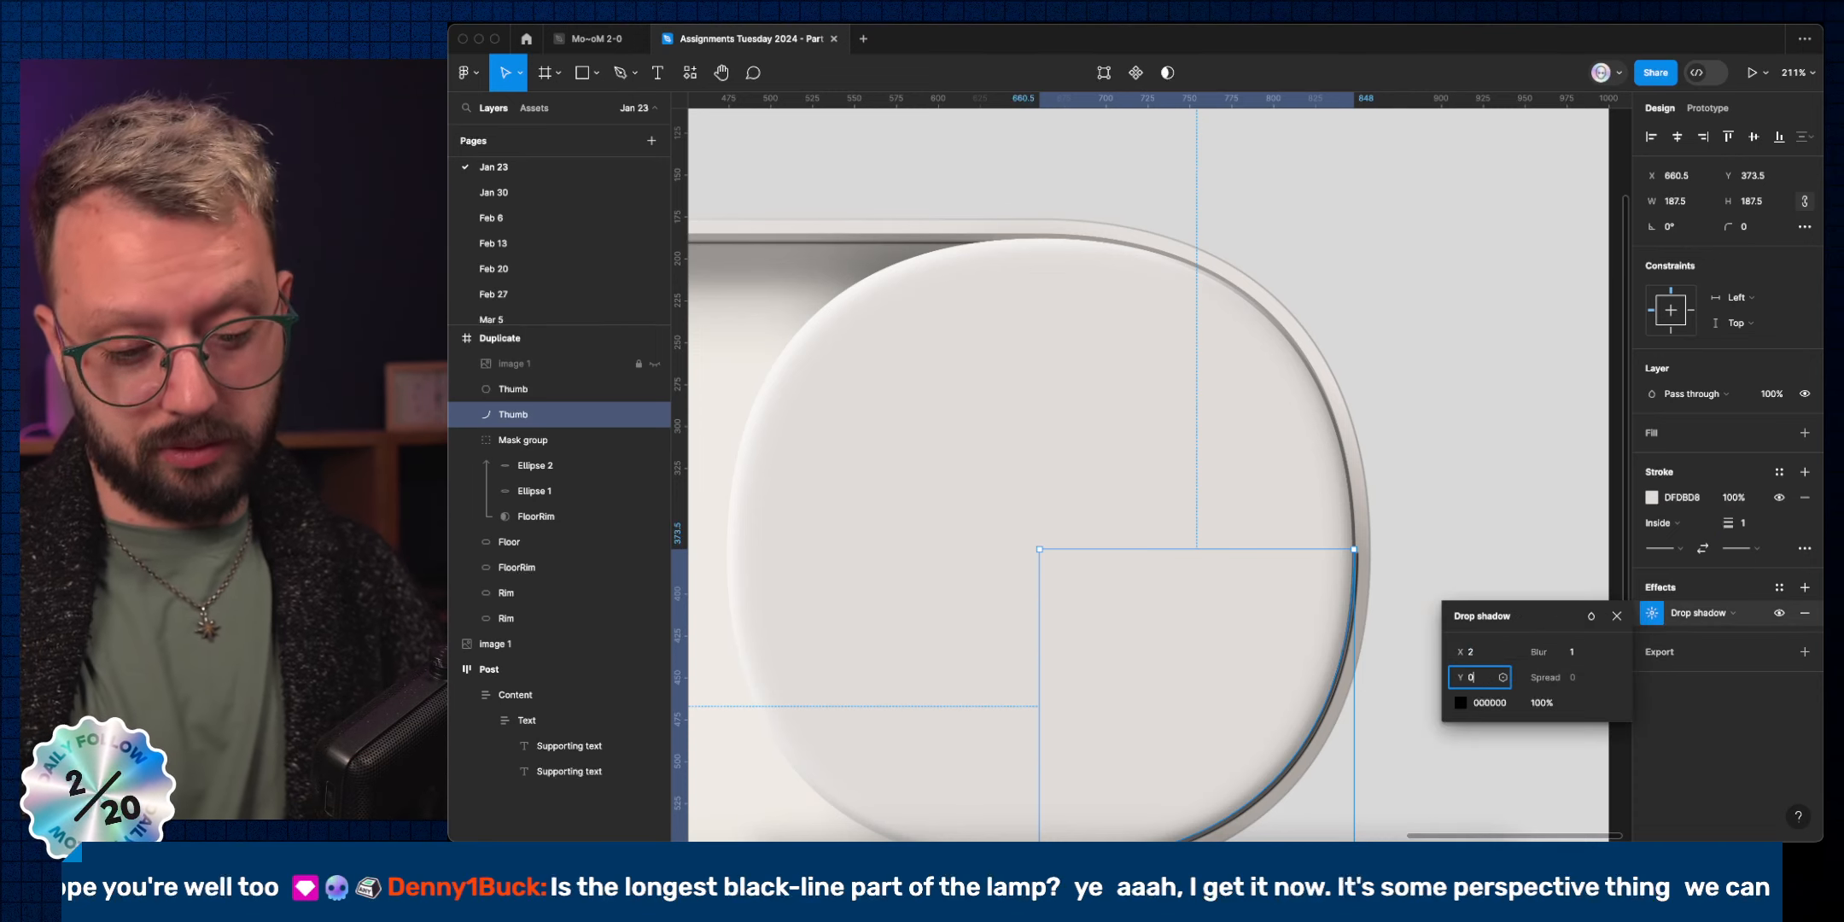
left_click(1481, 662)
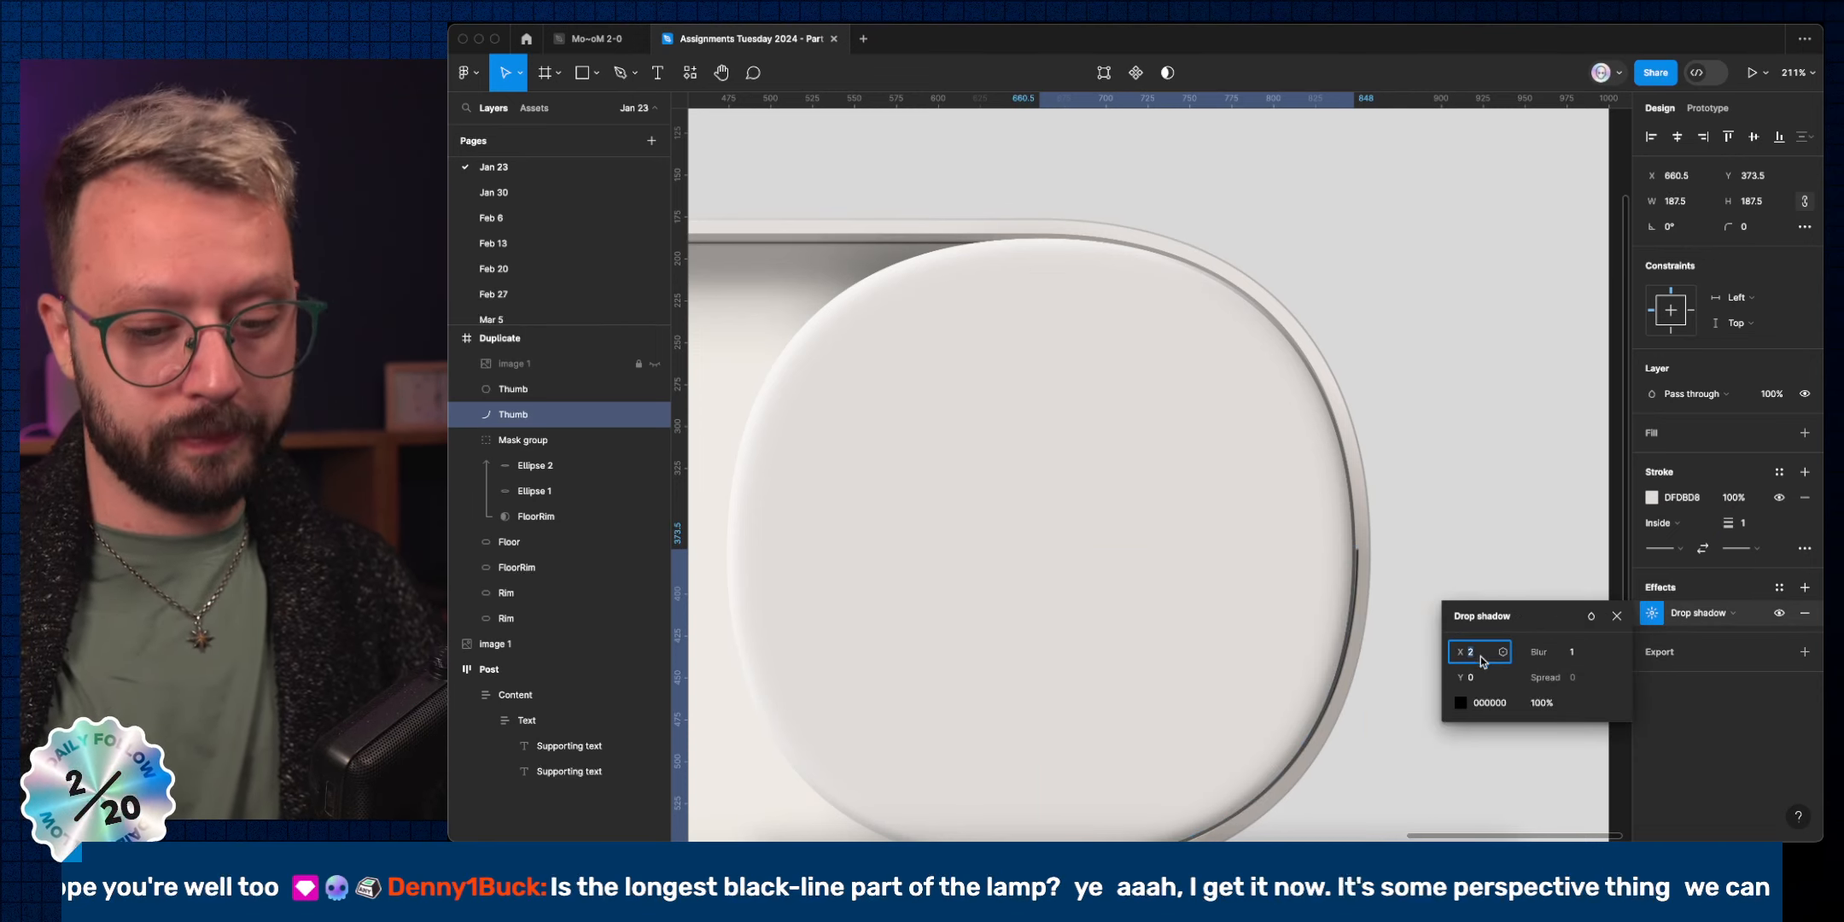
type("0")
key("Return")
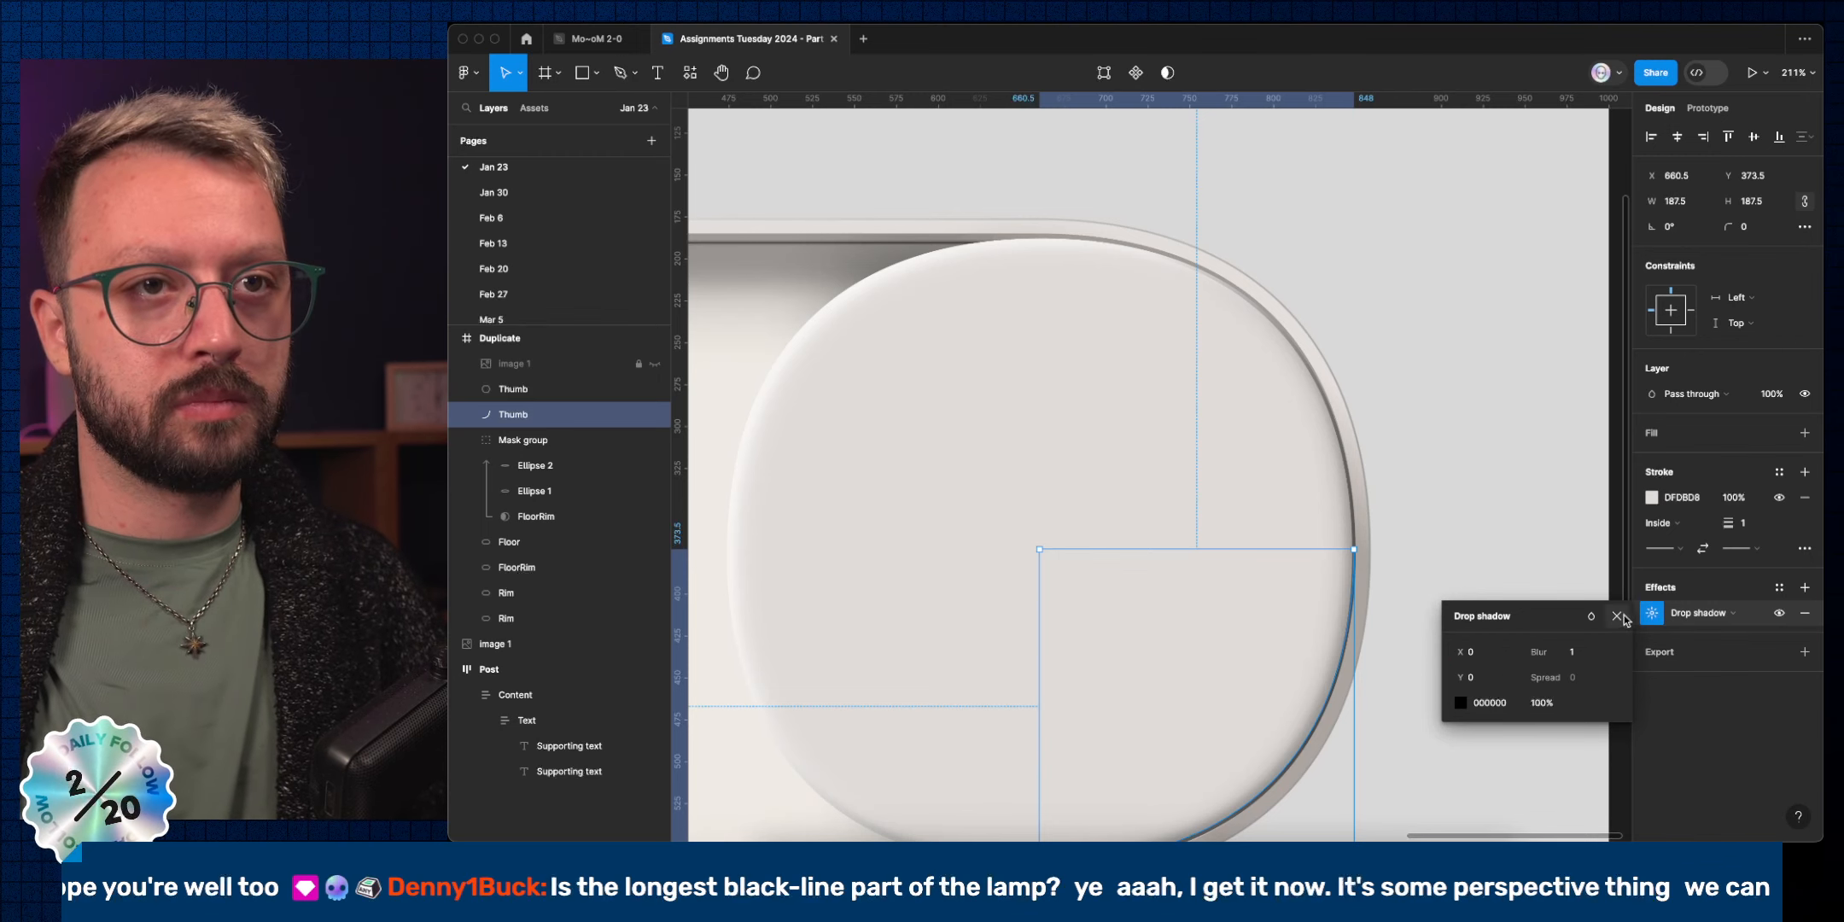
Raise the arc's drop shadow blur to 3 and move the Thumb circle beneath the arc.
left_click(1628, 615)
left_click(1652, 612)
left_click(1599, 653)
type("2")
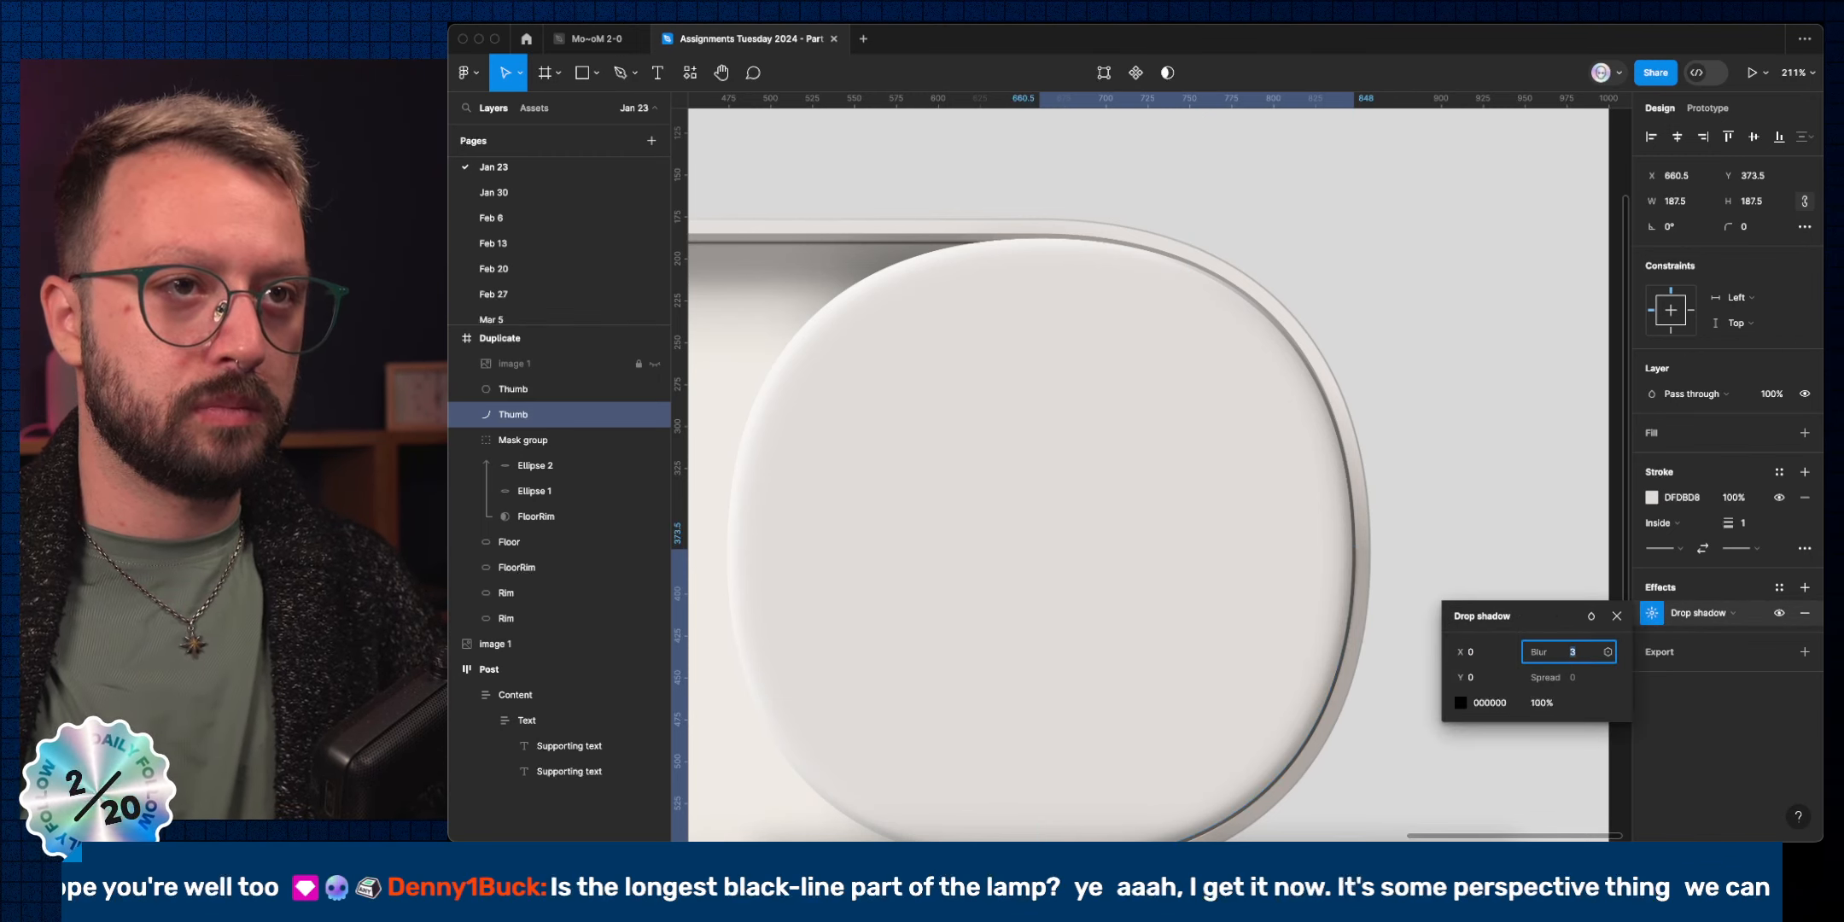
key("Return")
key("Escape")
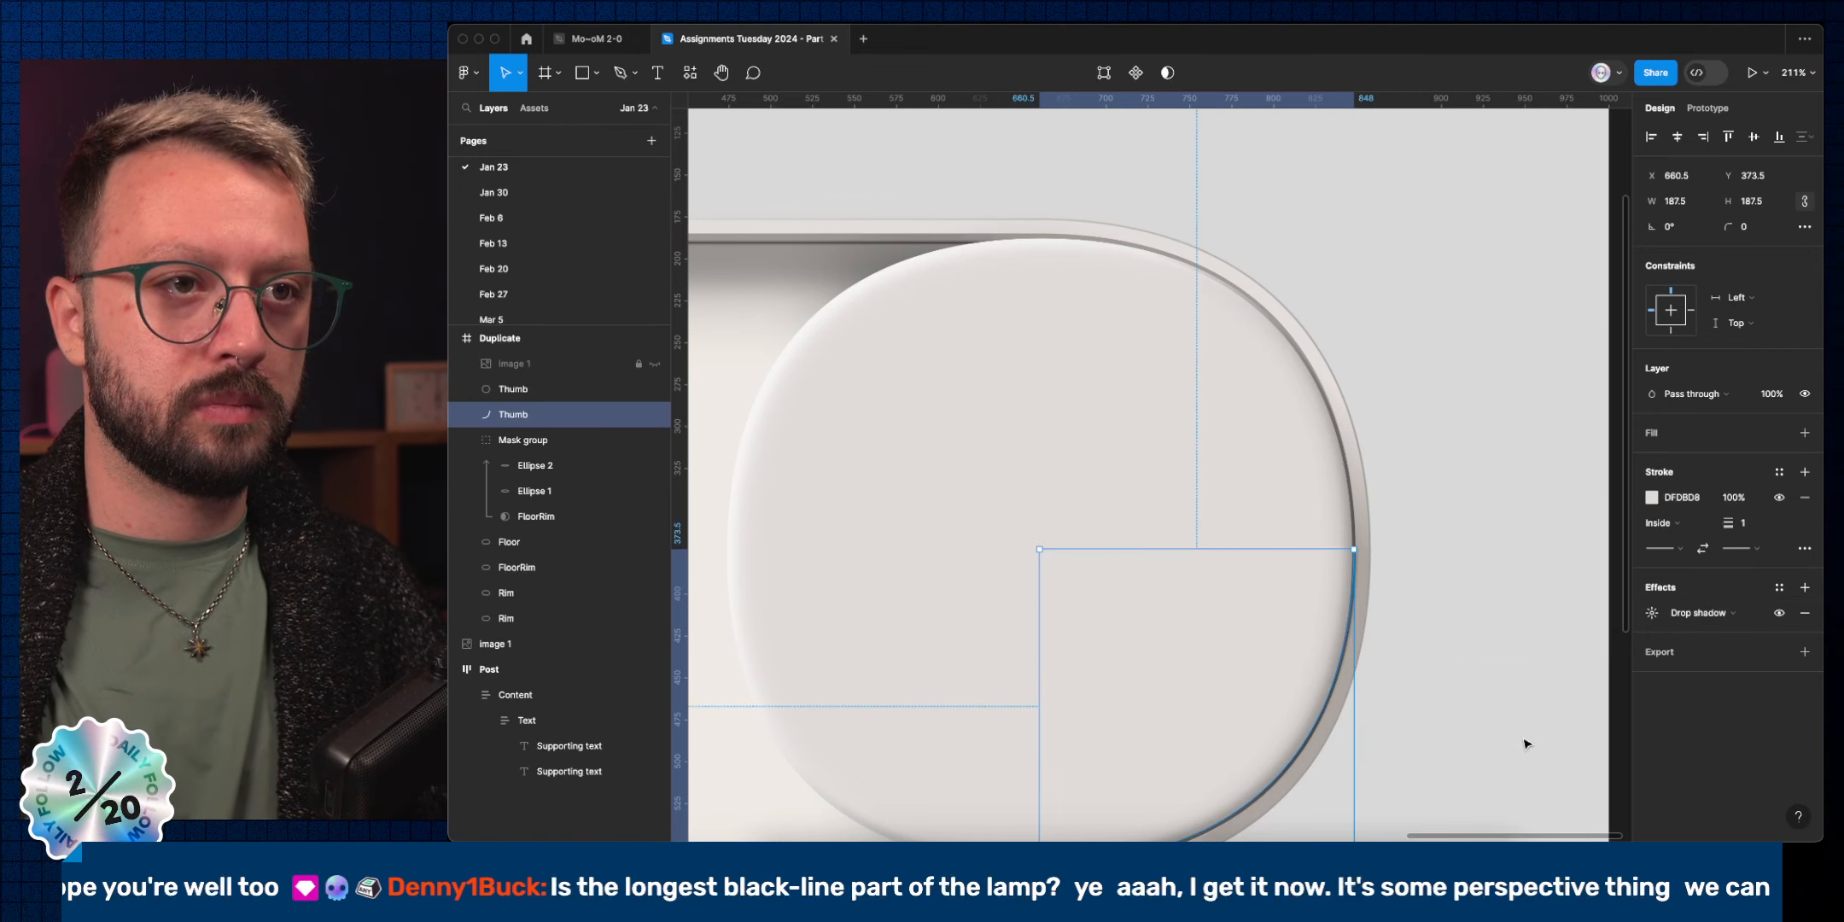
scroll(1525, 742, "down", 5)
scroll(1525, 741, "down", 3)
left_click(1542, 743)
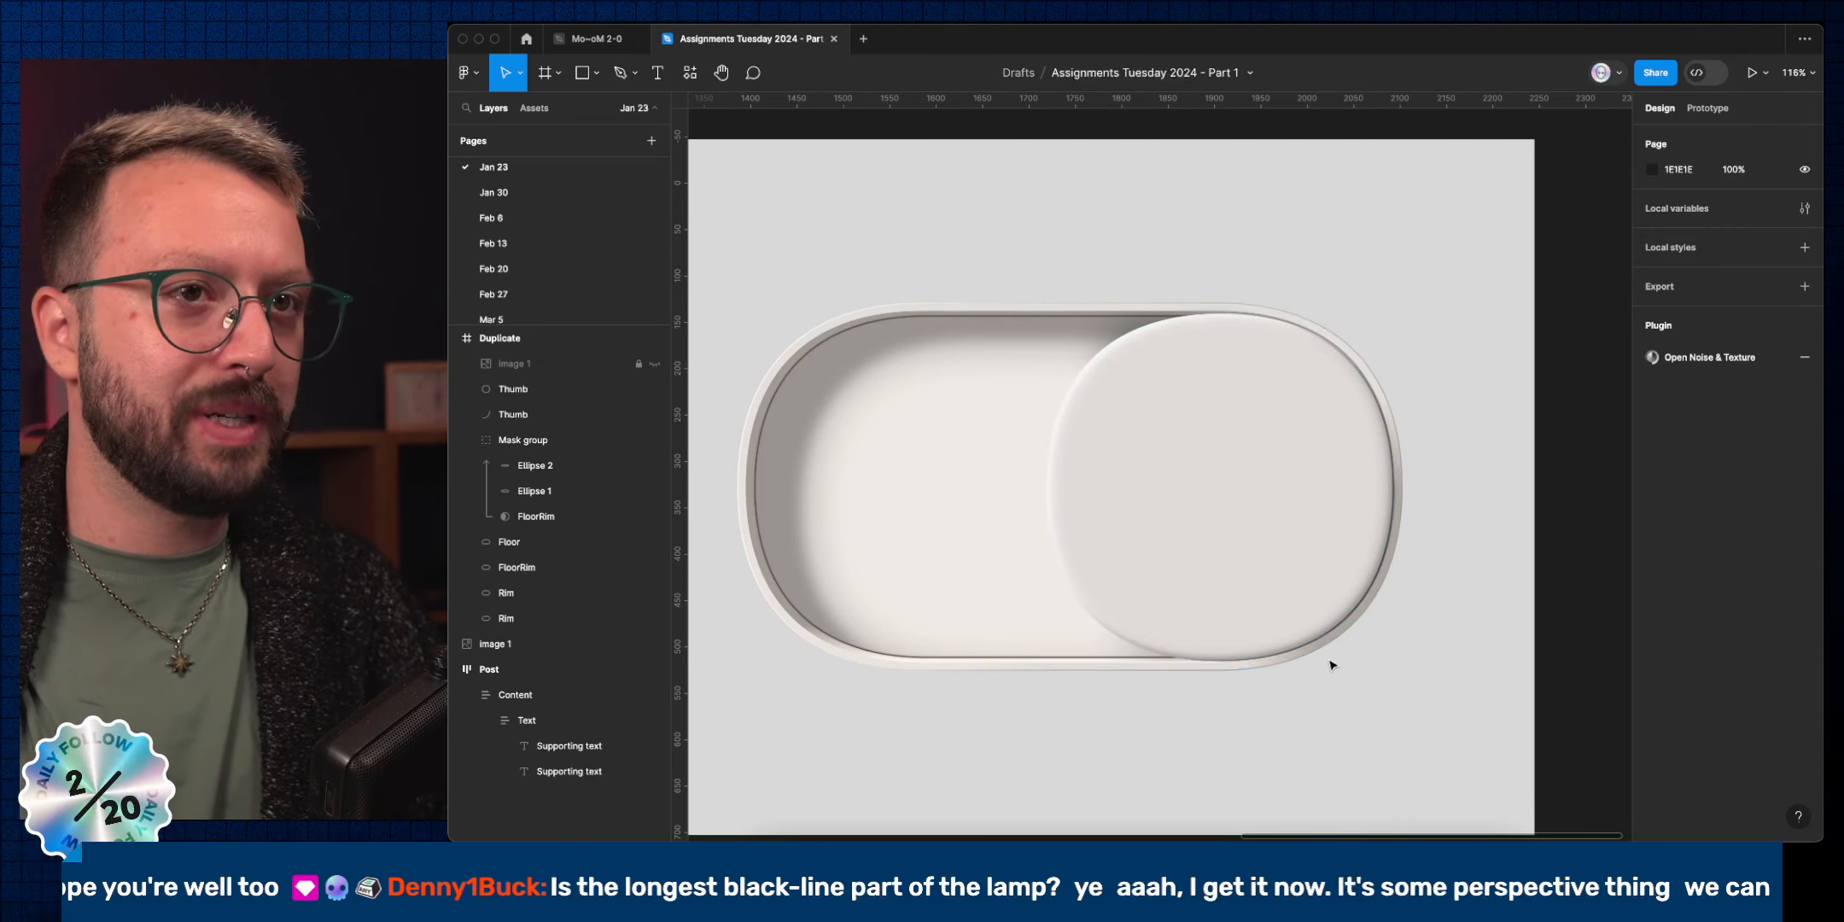
left_click(1310, 597)
key("alt+super+Down")
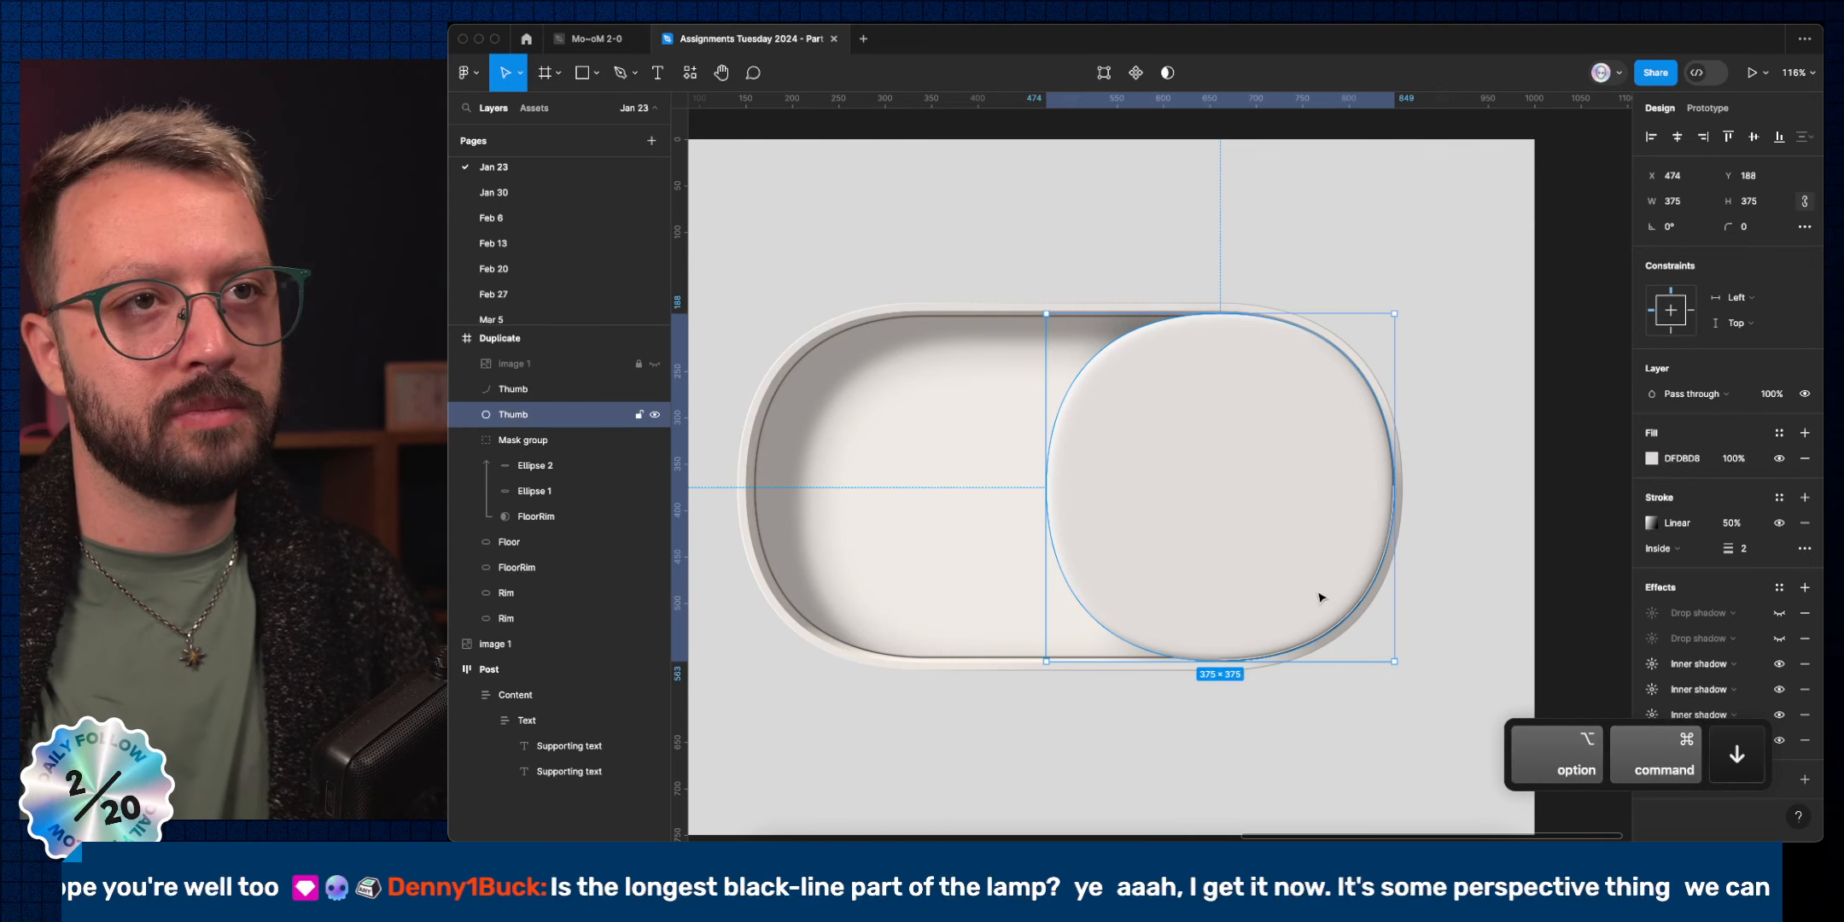
left_click(1494, 564)
Set the arc's stroke opacity to 1% and enter point editing on the arc.
left_click(1370, 601, "super")
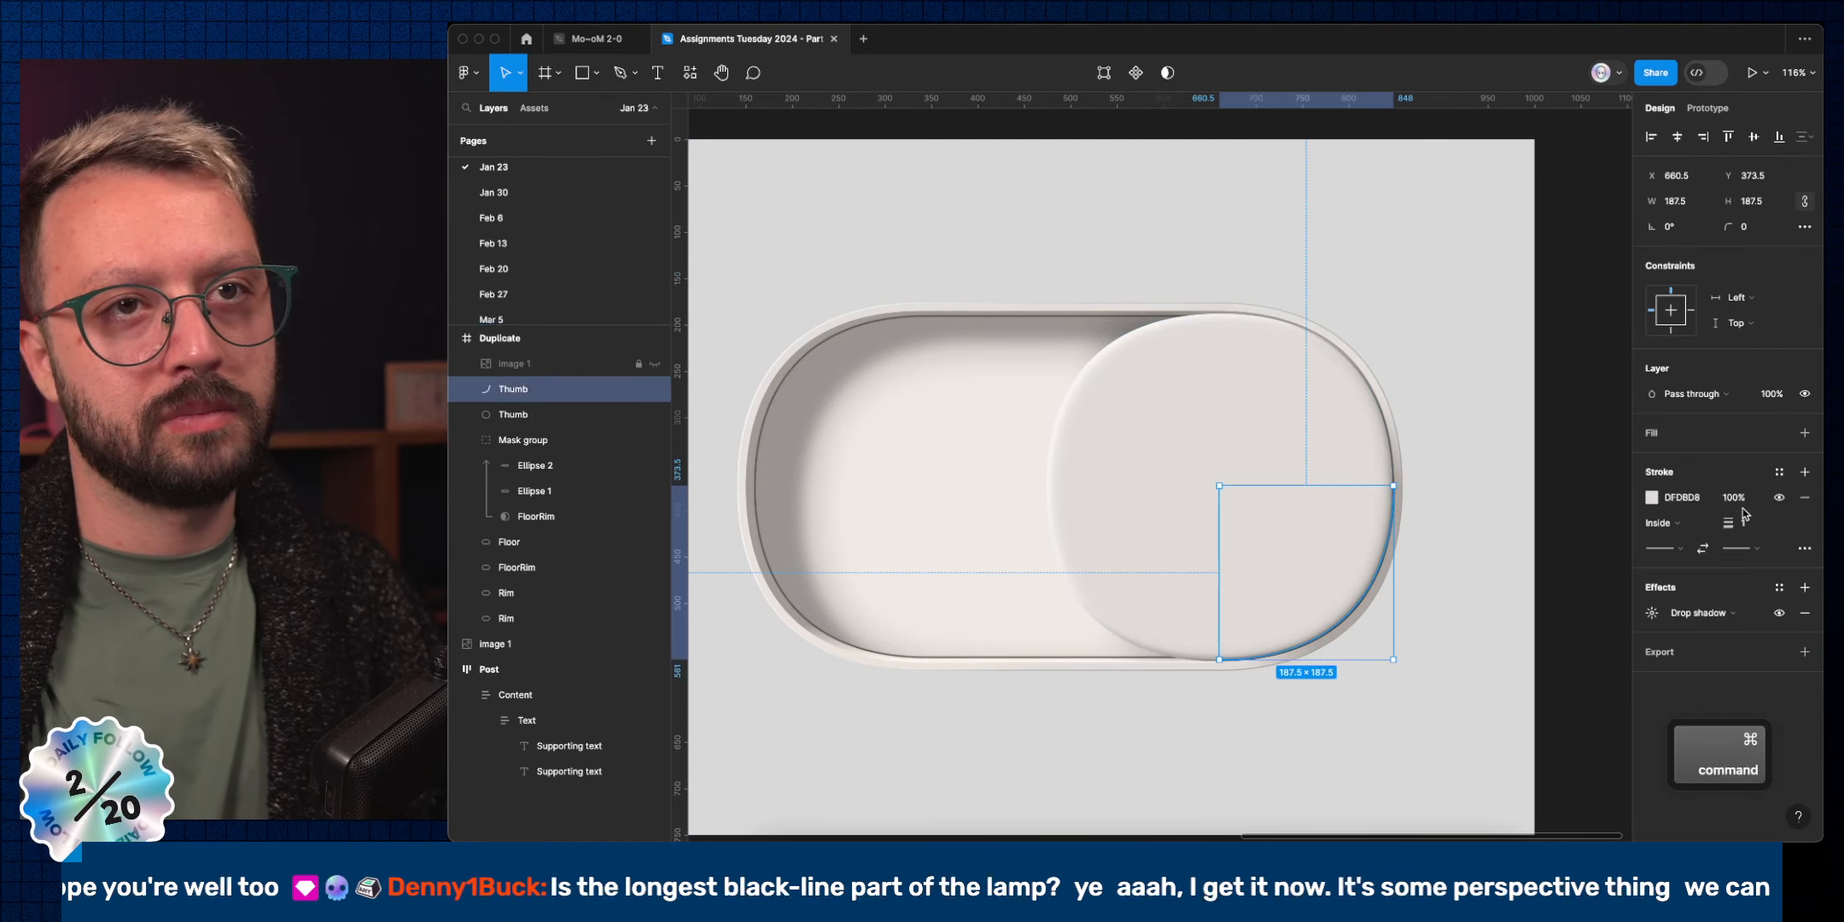
type("1")
key("Return")
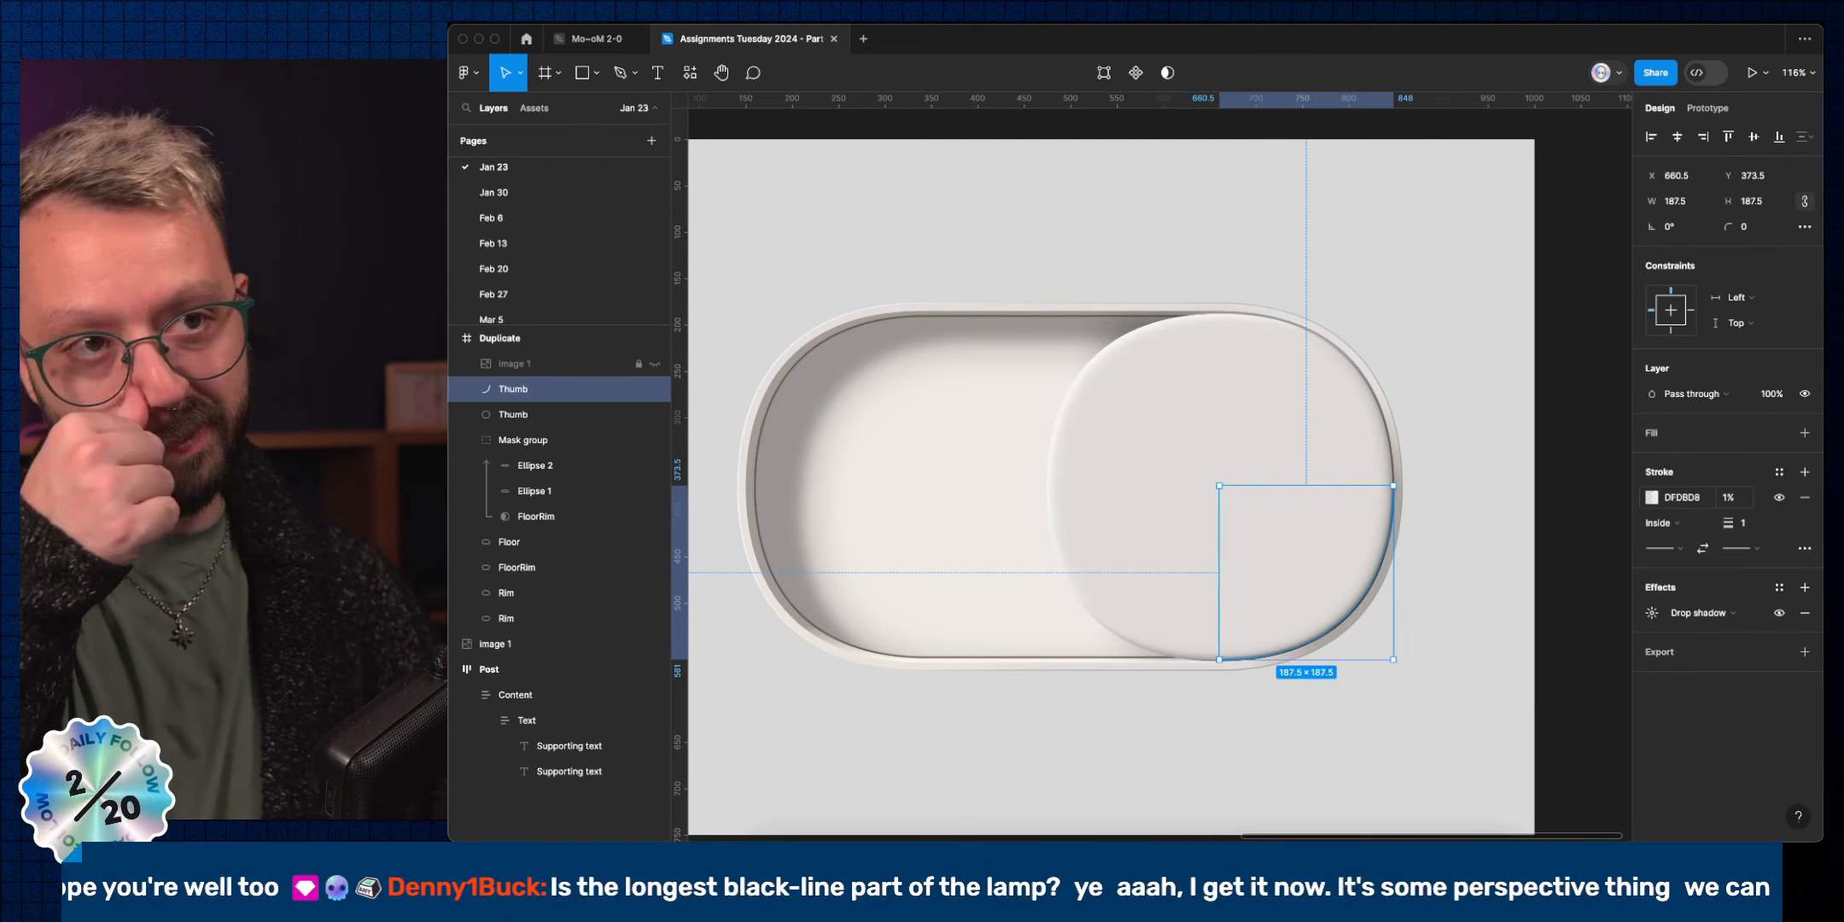
left_click(1609, 606)
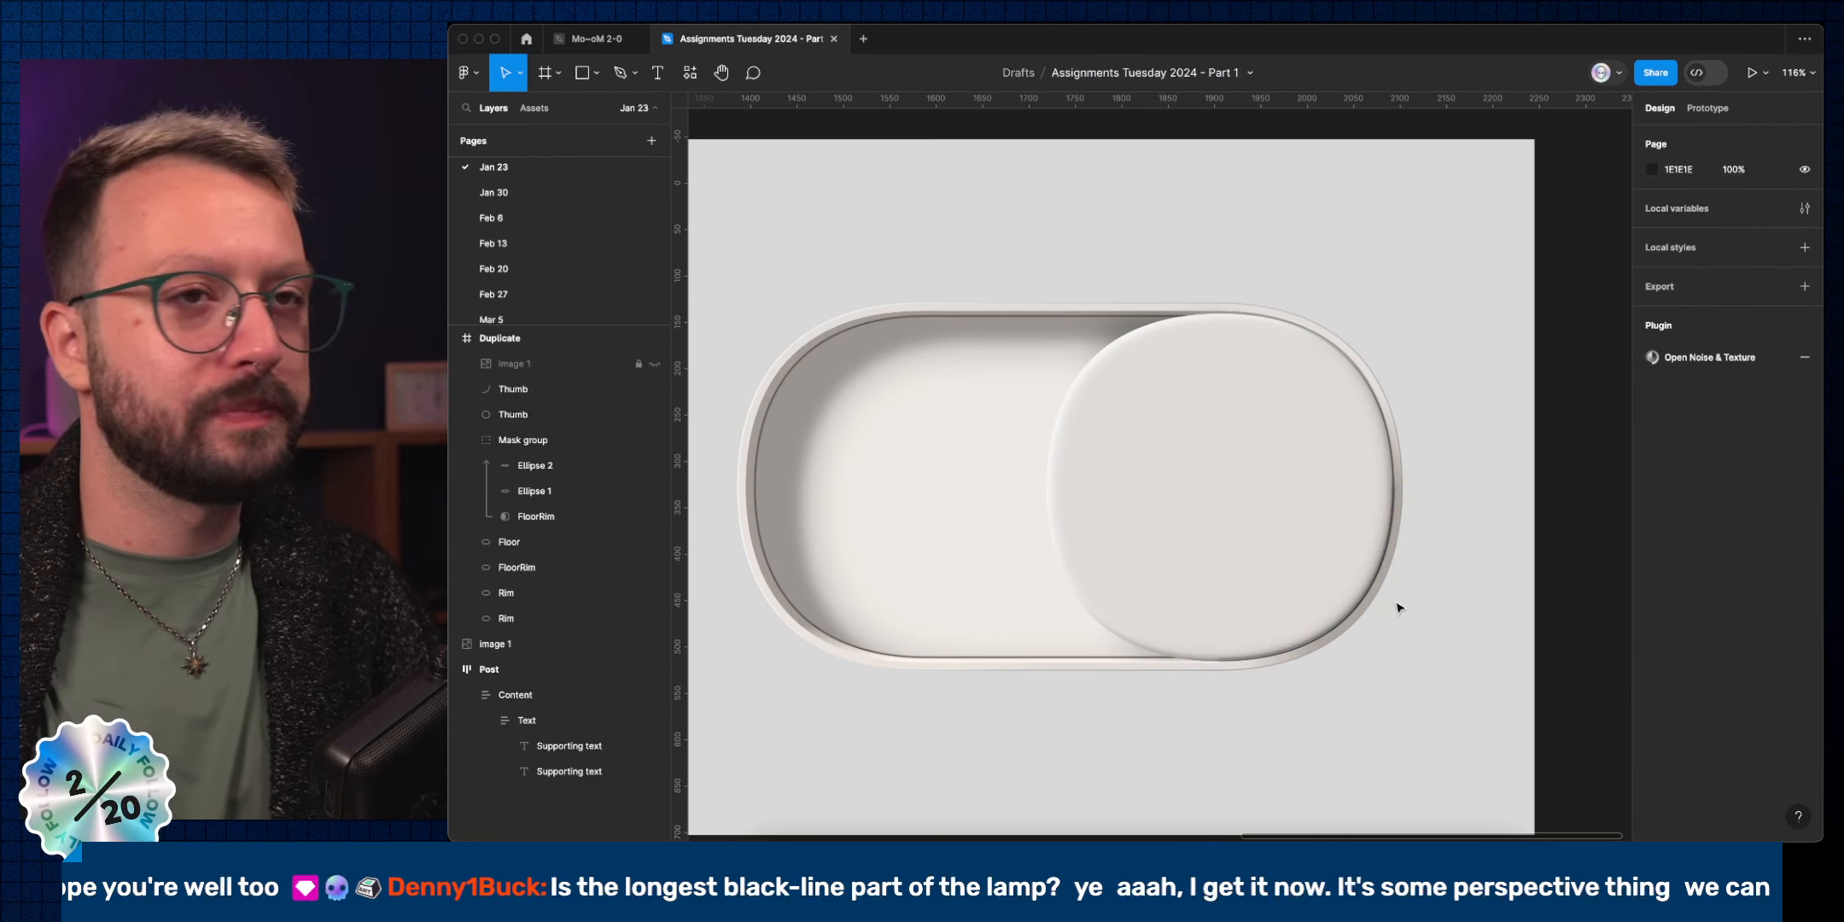
left_click(1393, 555, "super")
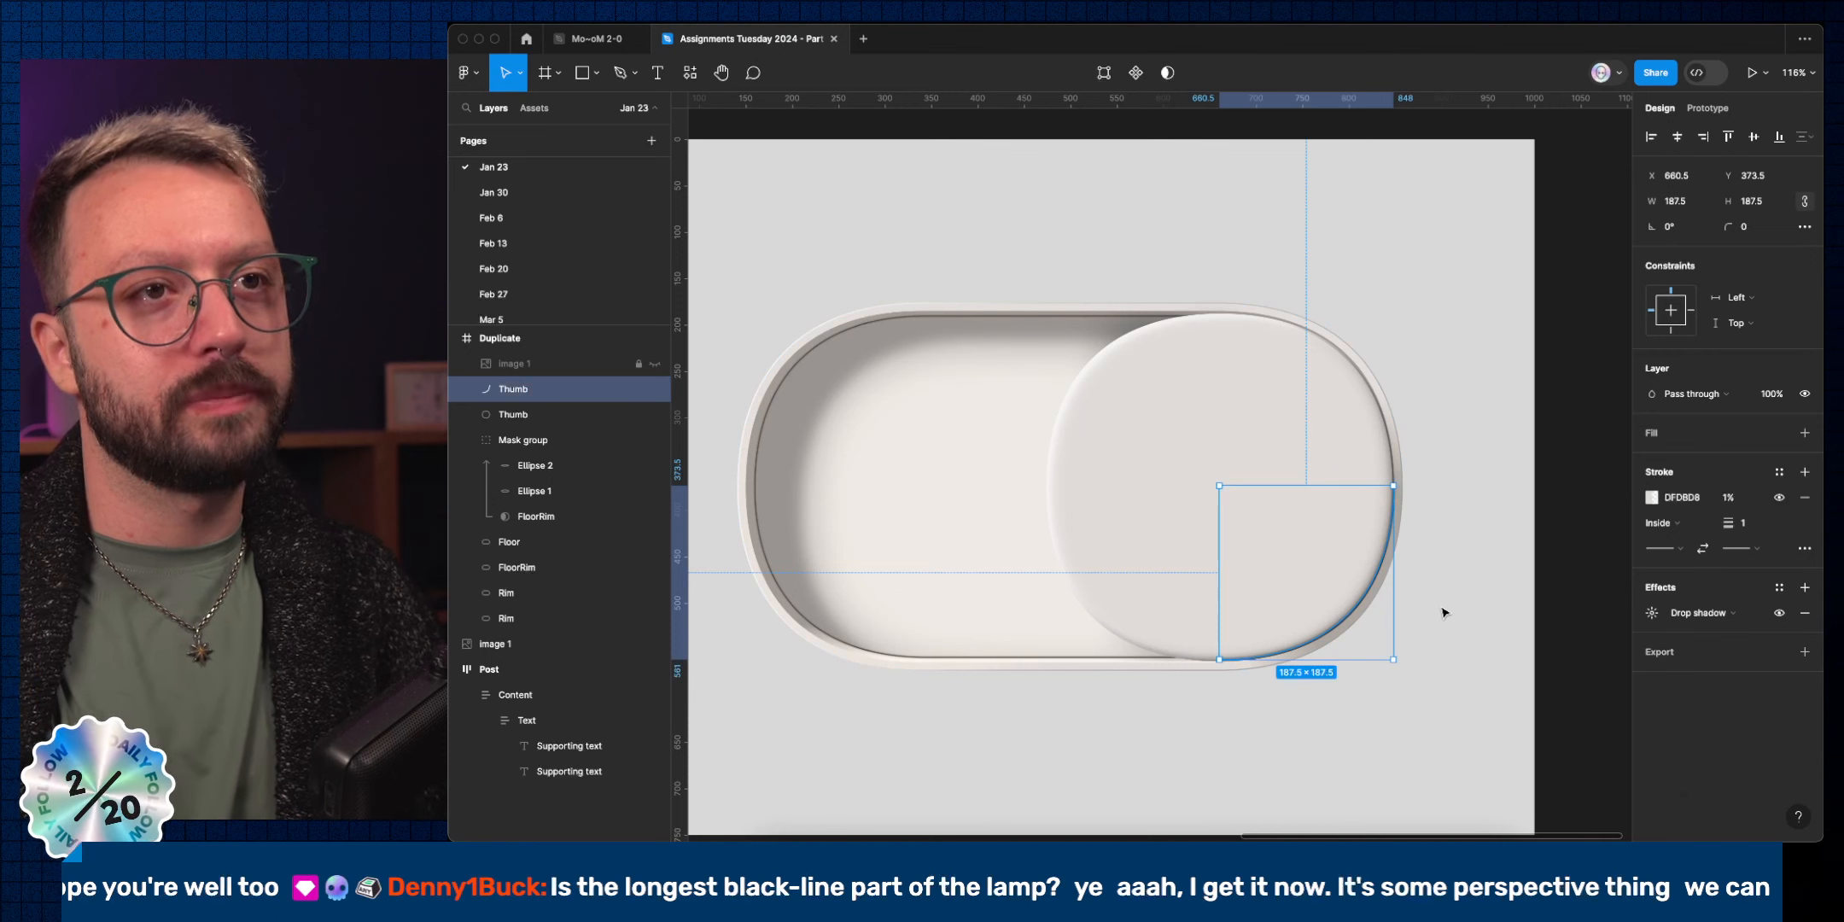
key("Return")
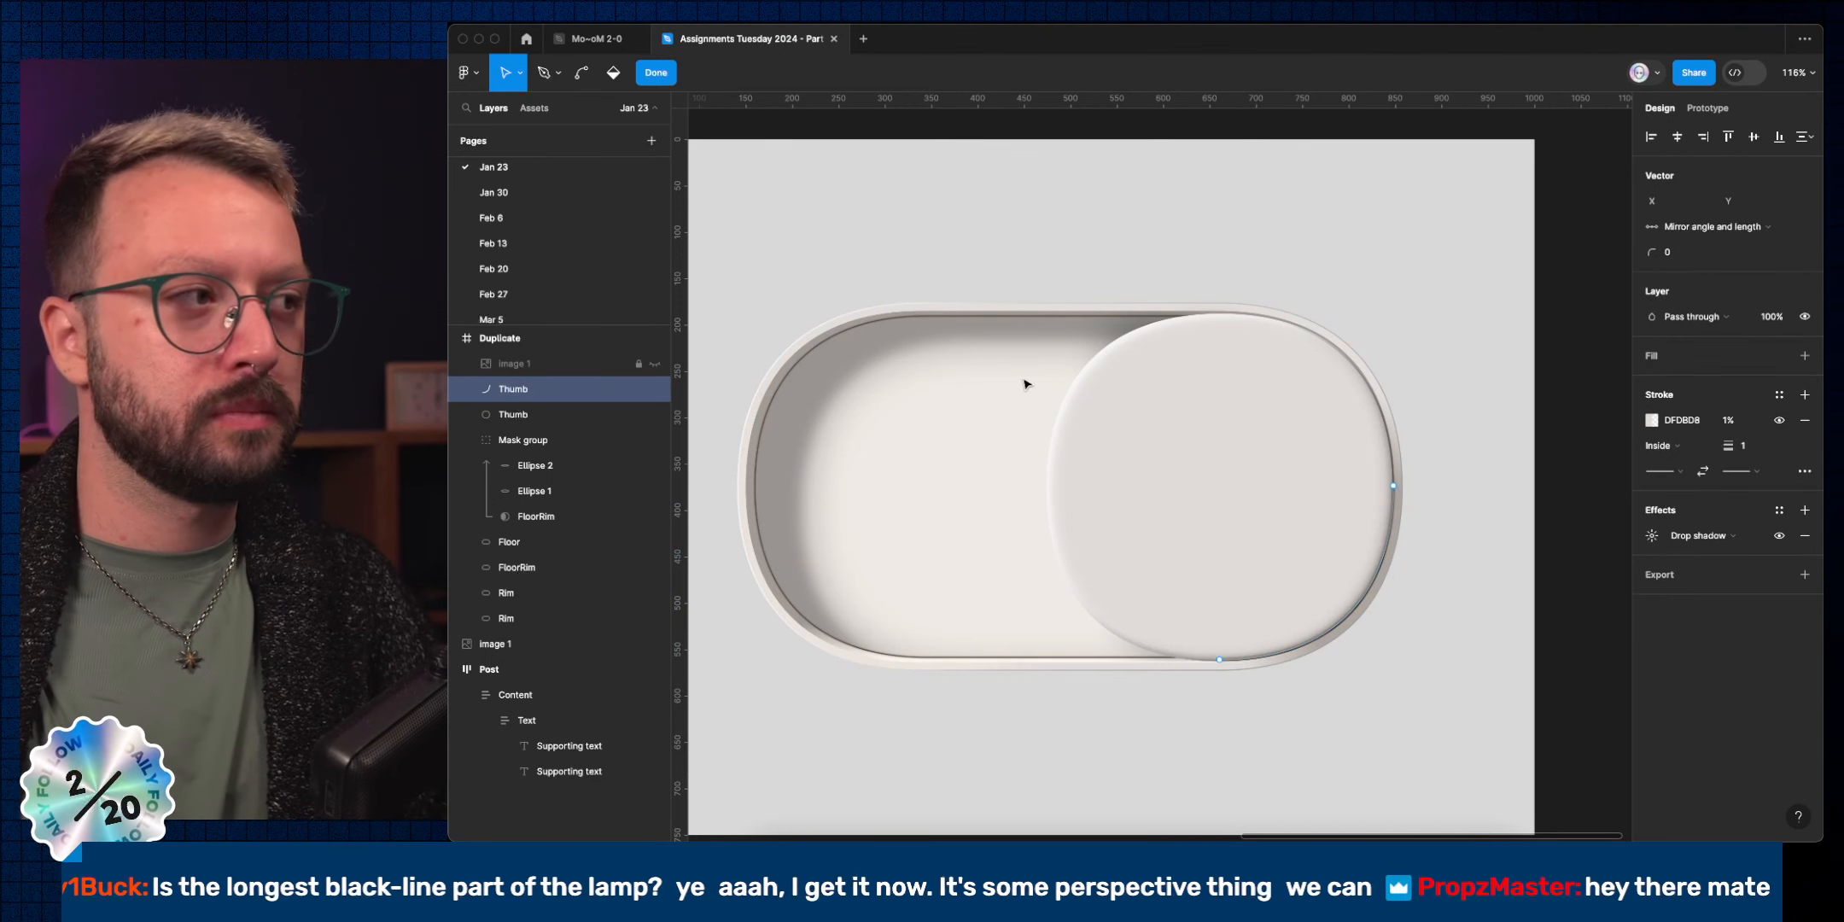
Extend the arc from its right end point with a curved point up the knob's right edge.
left_click(1393, 486)
key("p")
key("shift")
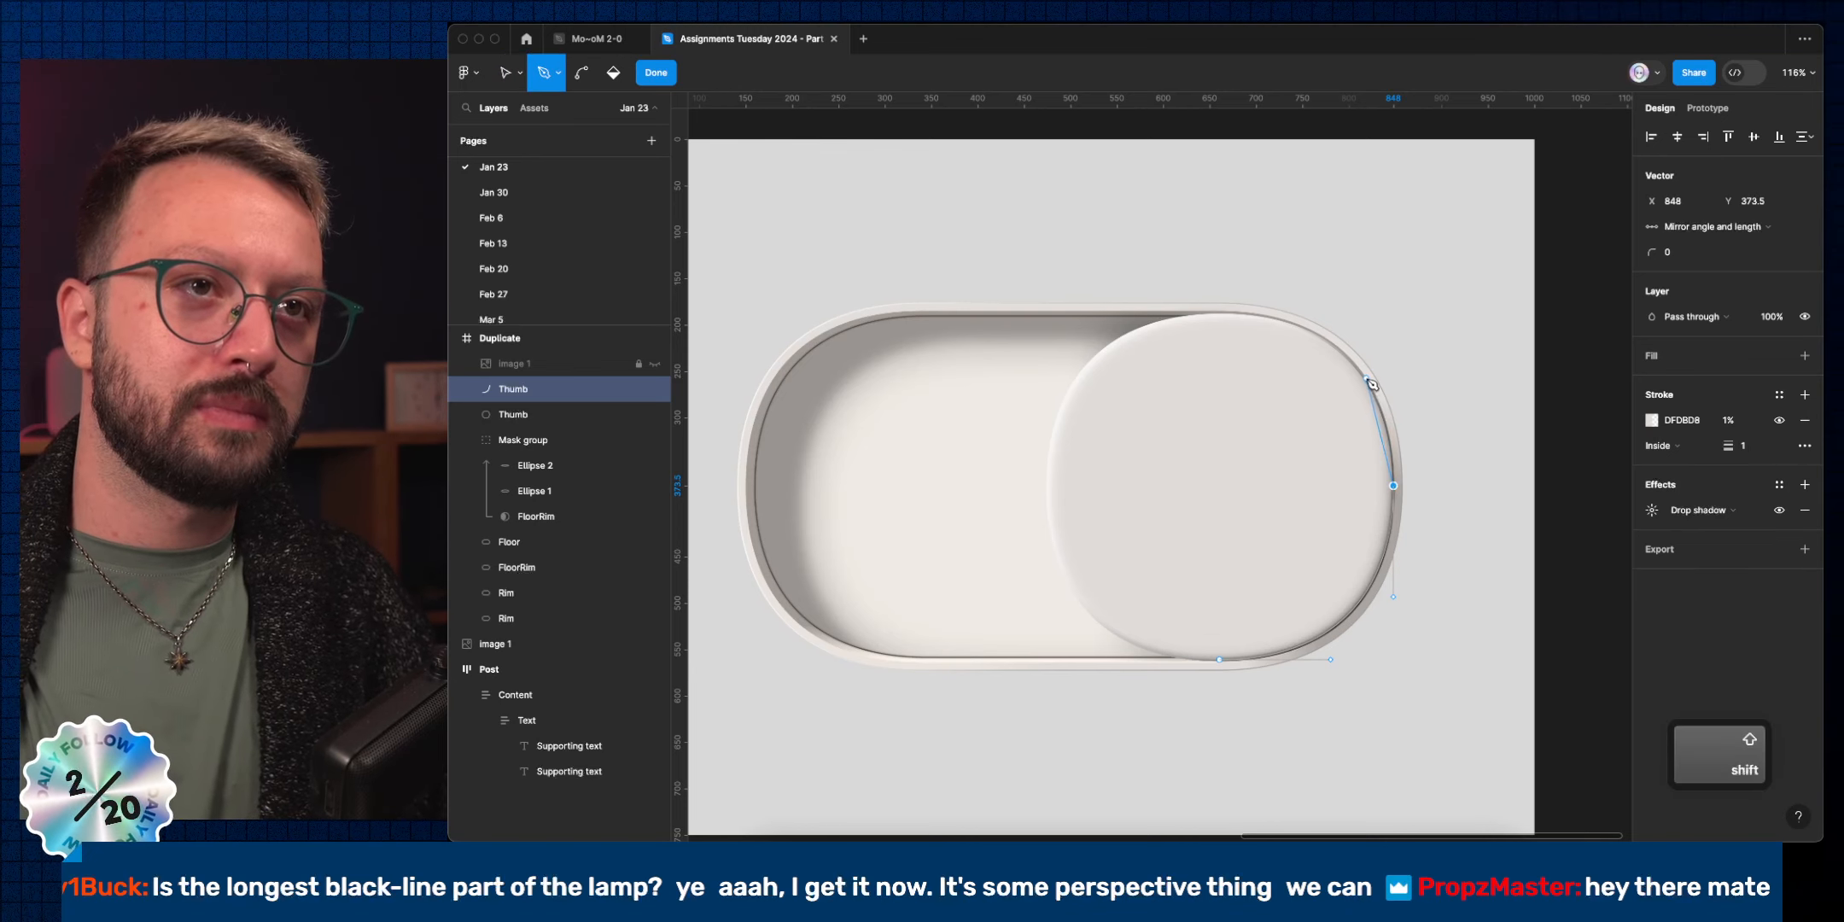
left_click_drag(1365, 378, 1345, 335)
scroll(1346, 334, "up", 10)
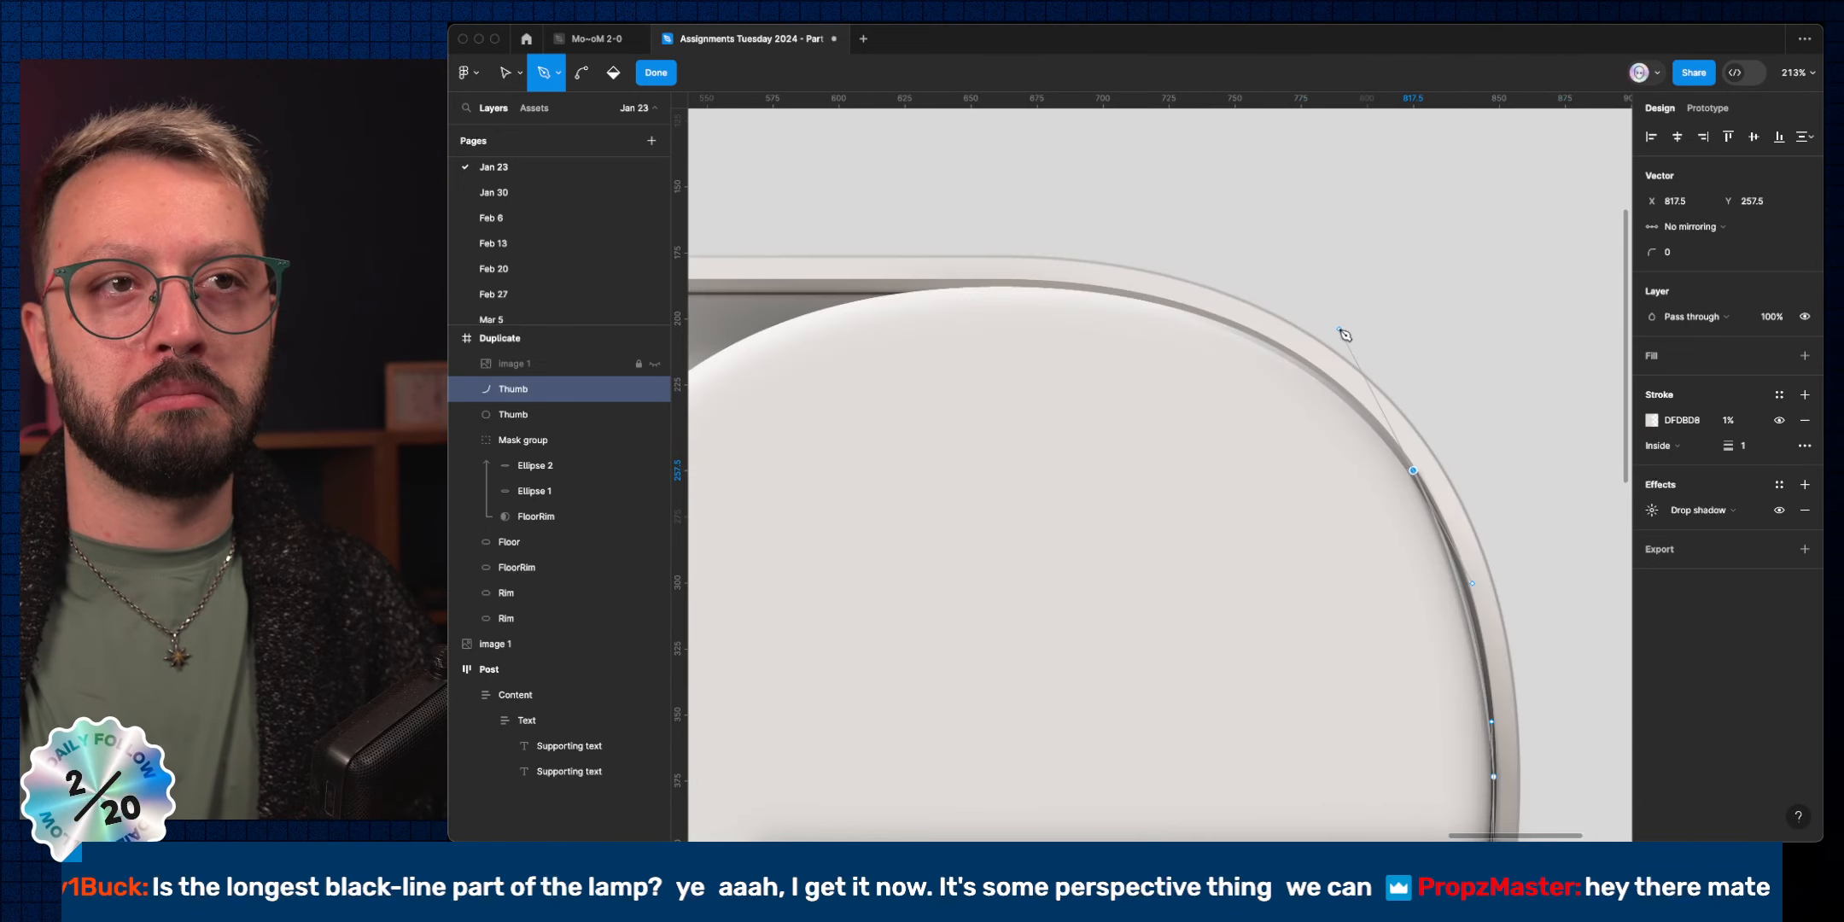
left_click_drag(1370, 442, 1300, 309)
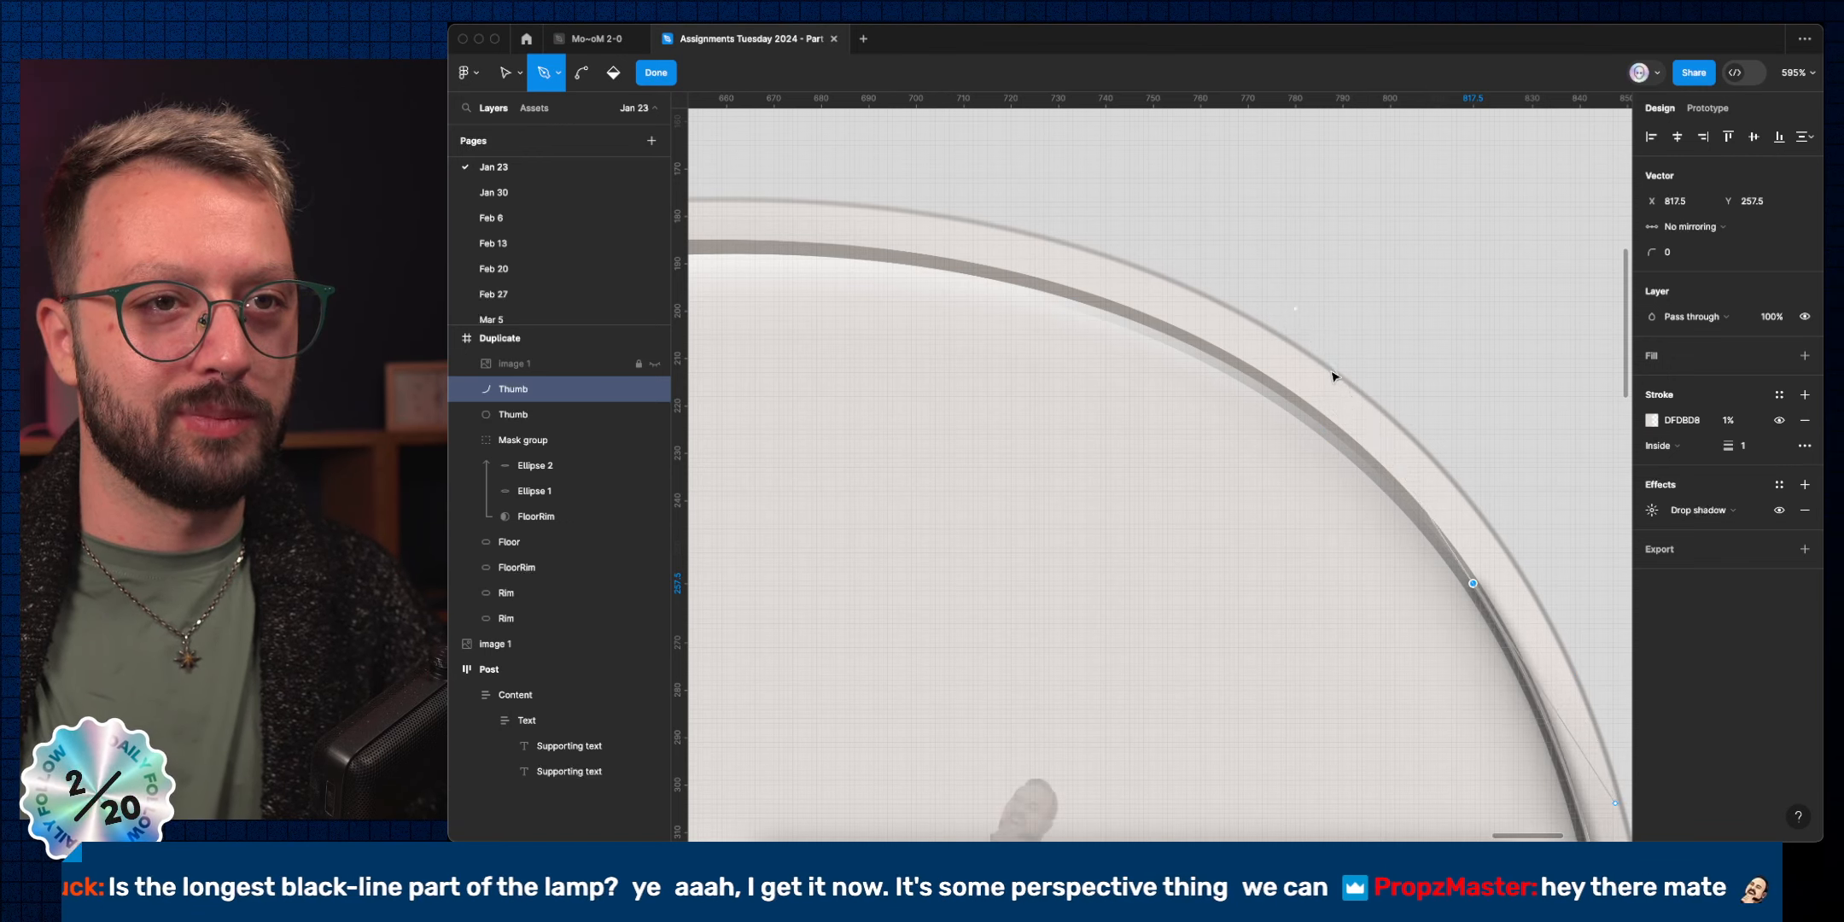
scroll(1329, 374, "down", 10)
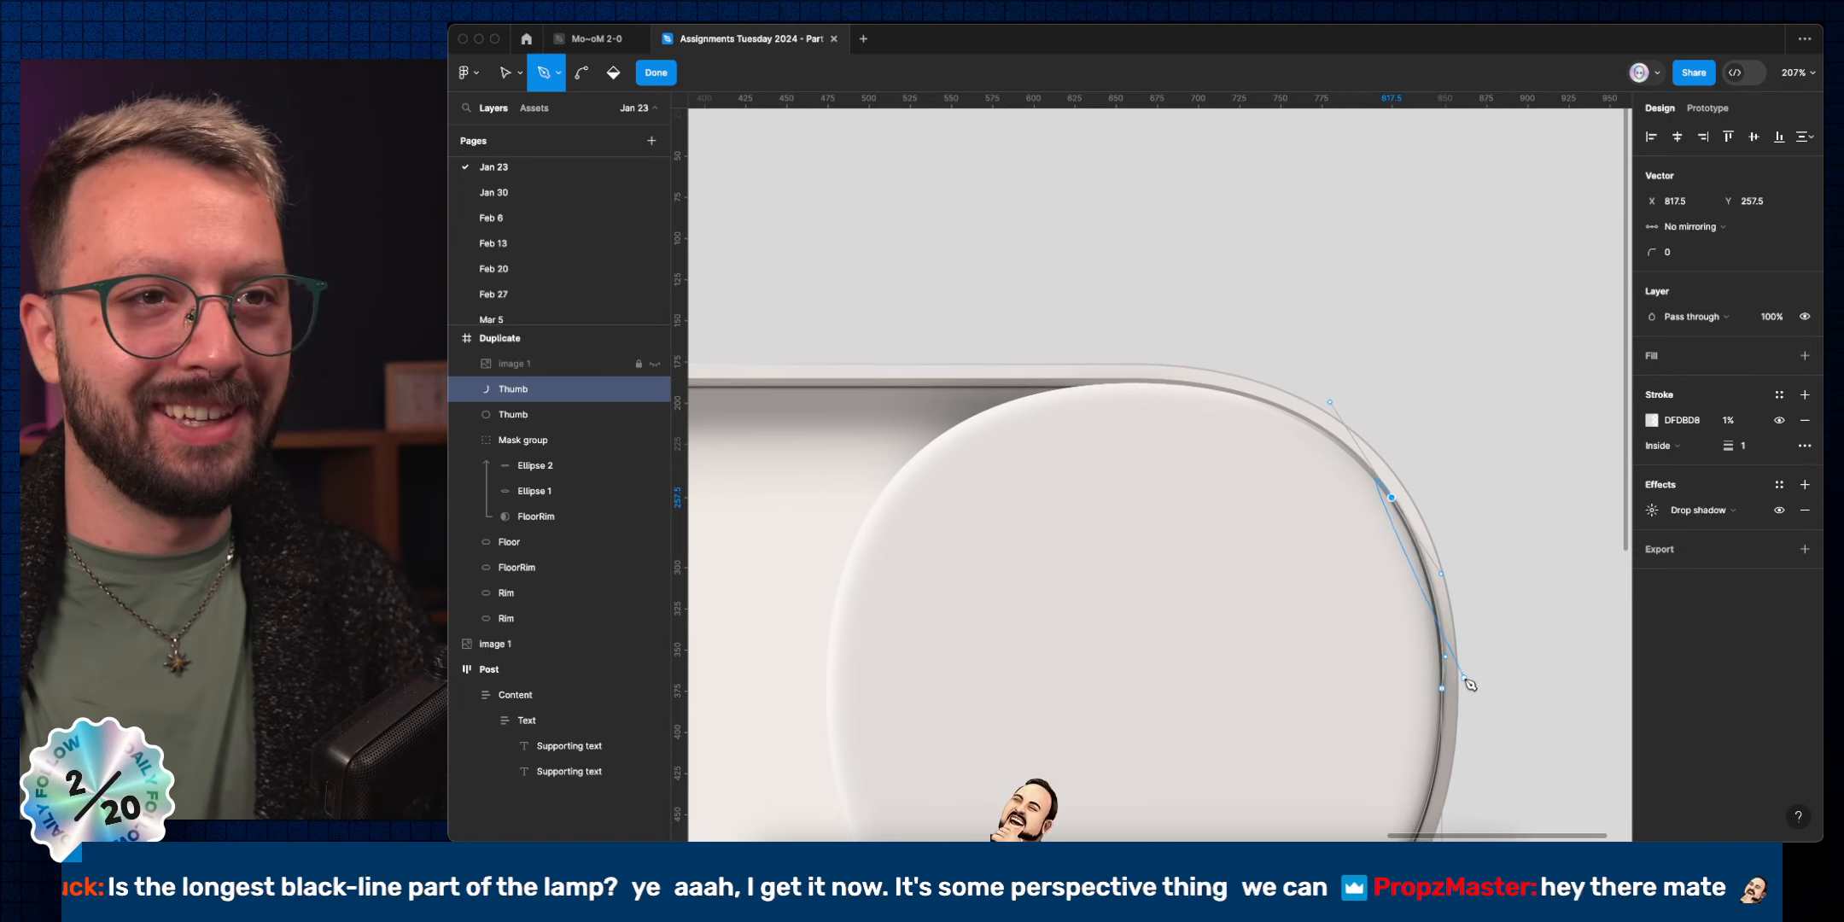
Reposition the curve's vertices so it hugs the knob rim, then finish editing and zoom out.
key("Escape")
scroll(1440, 564, "right", 2)
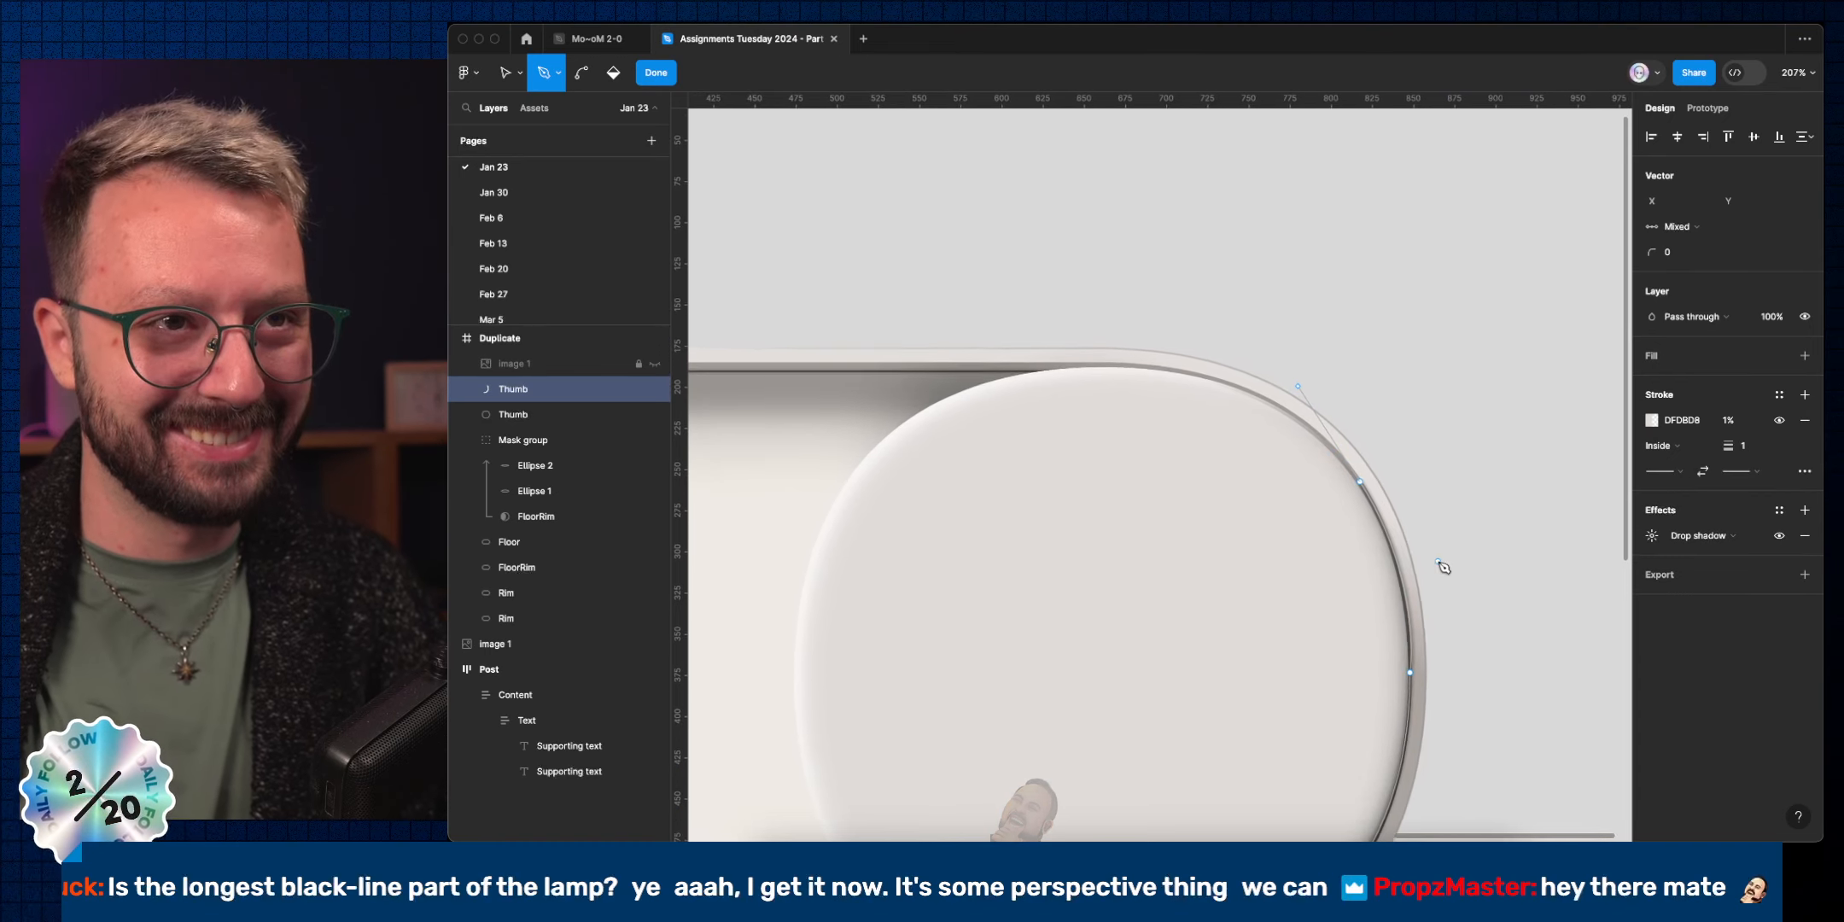
key("Escape")
scroll(1374, 505, "up", 3)
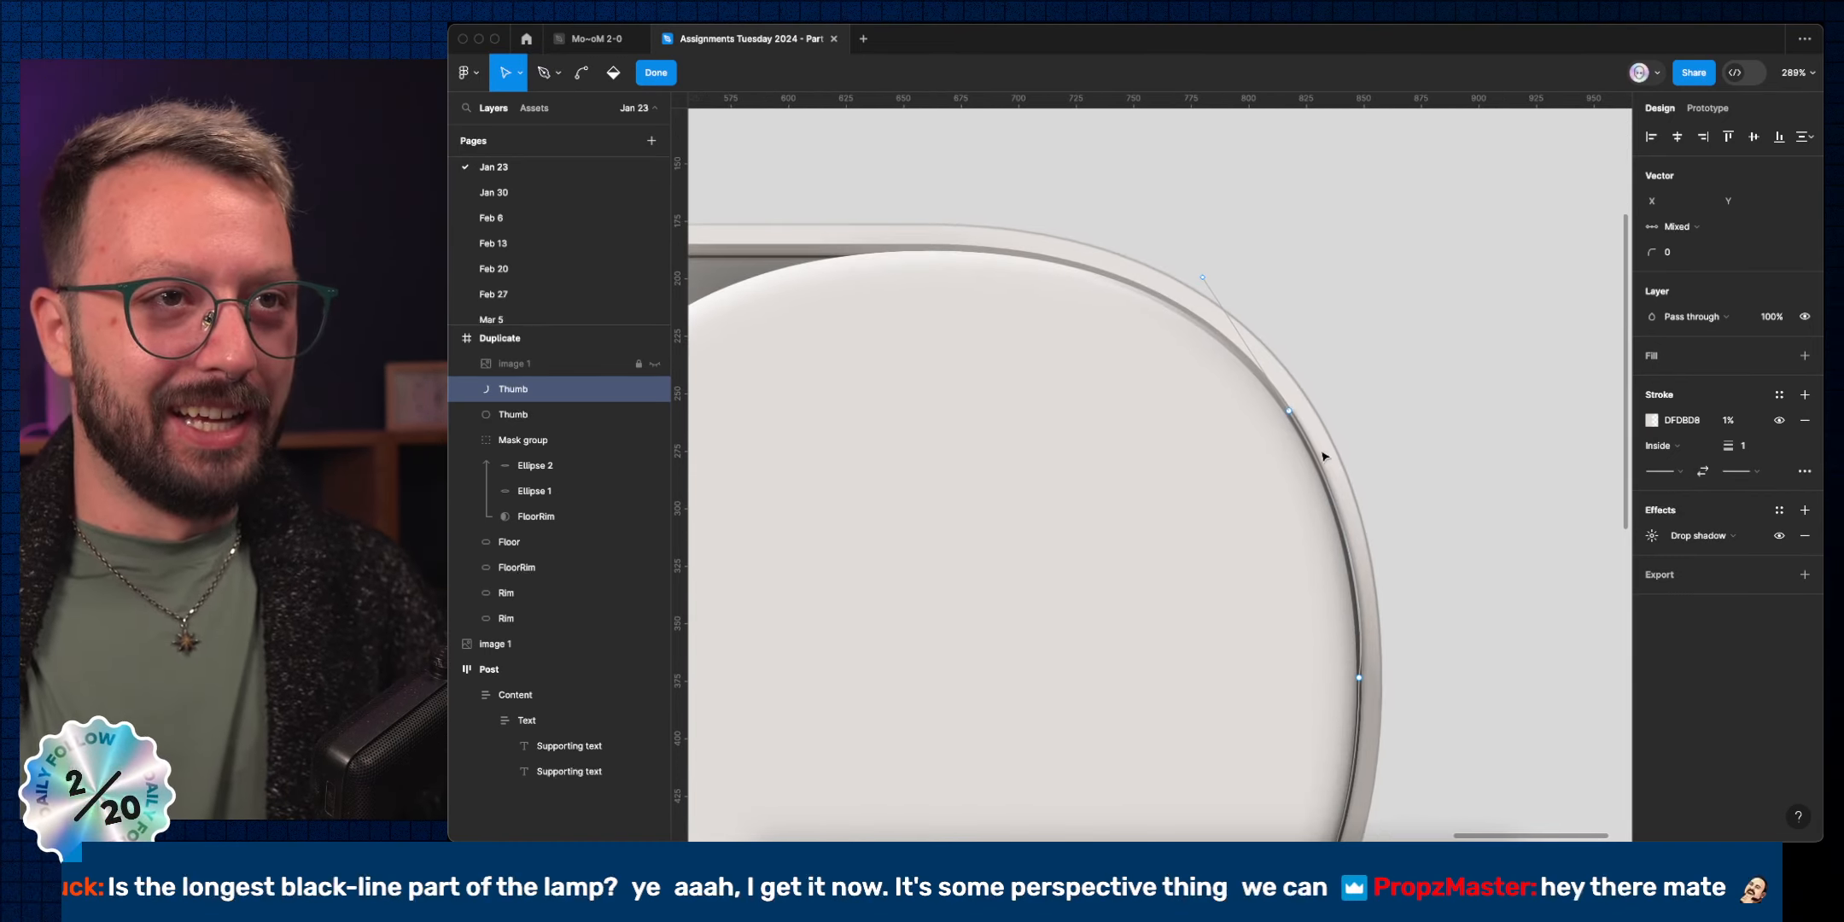
left_click(1289, 410)
mouse_move(1357, 517)
left_mouse_down()
mouse_move(1358, 485)
mouse_move(1359, 617)
left_mouse_up()
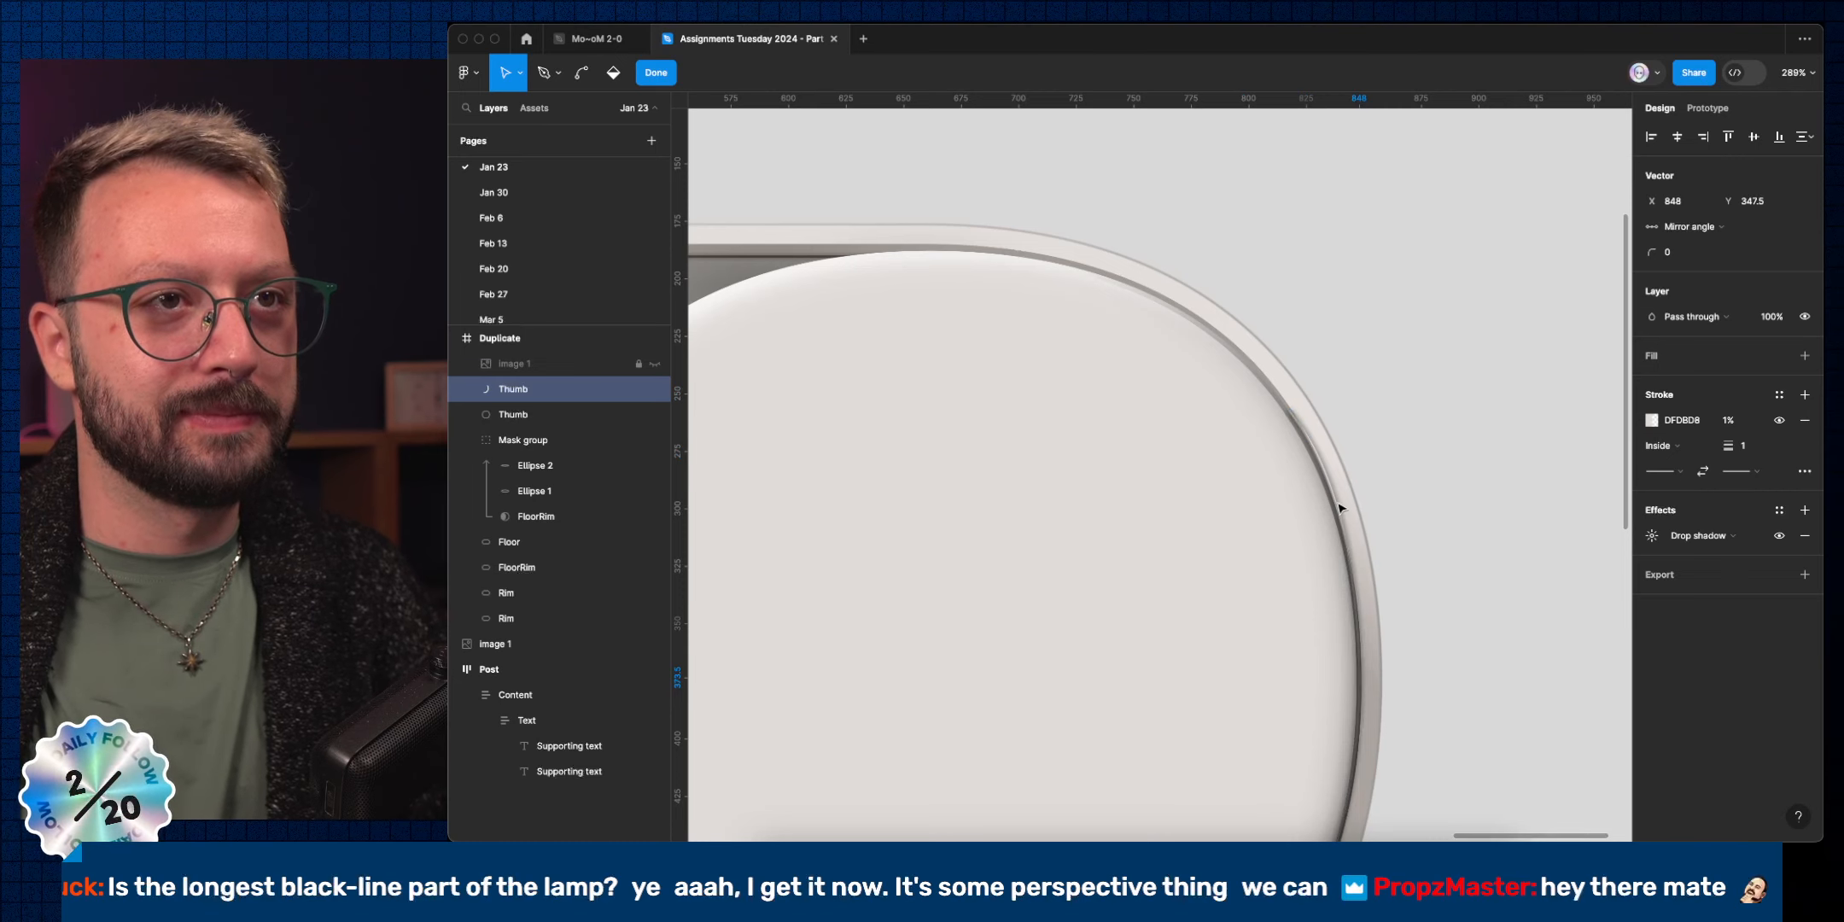
left_click(1291, 414)
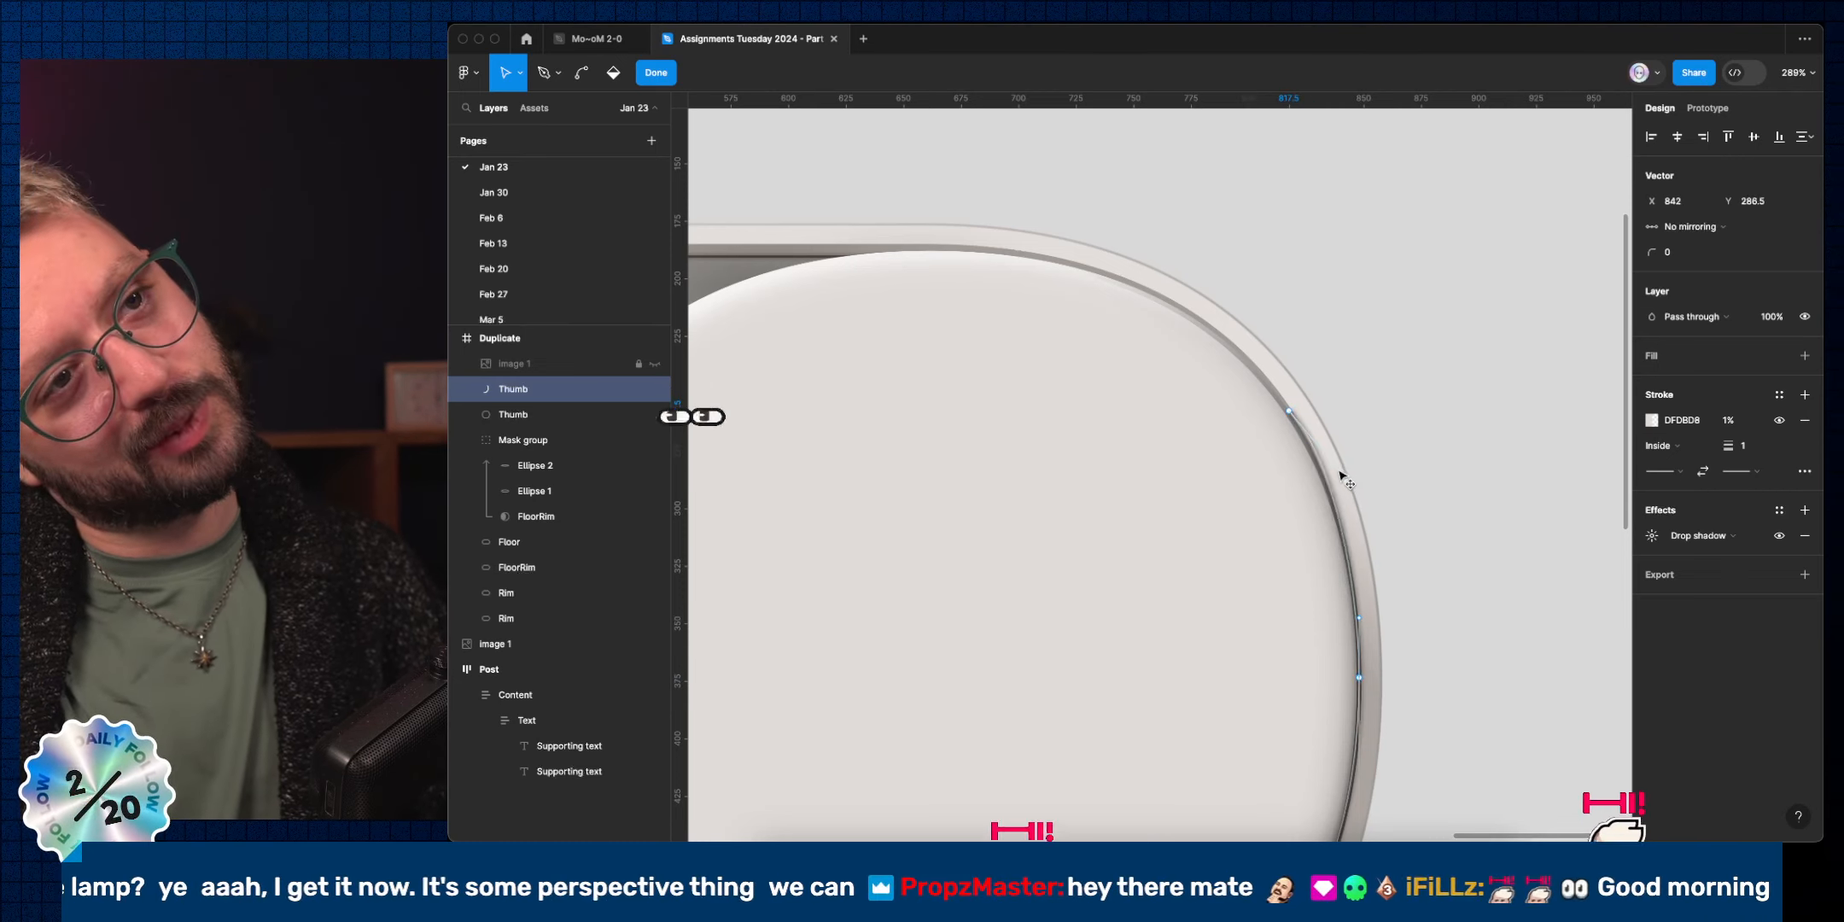
left_click_drag(1339, 472, 1339, 472)
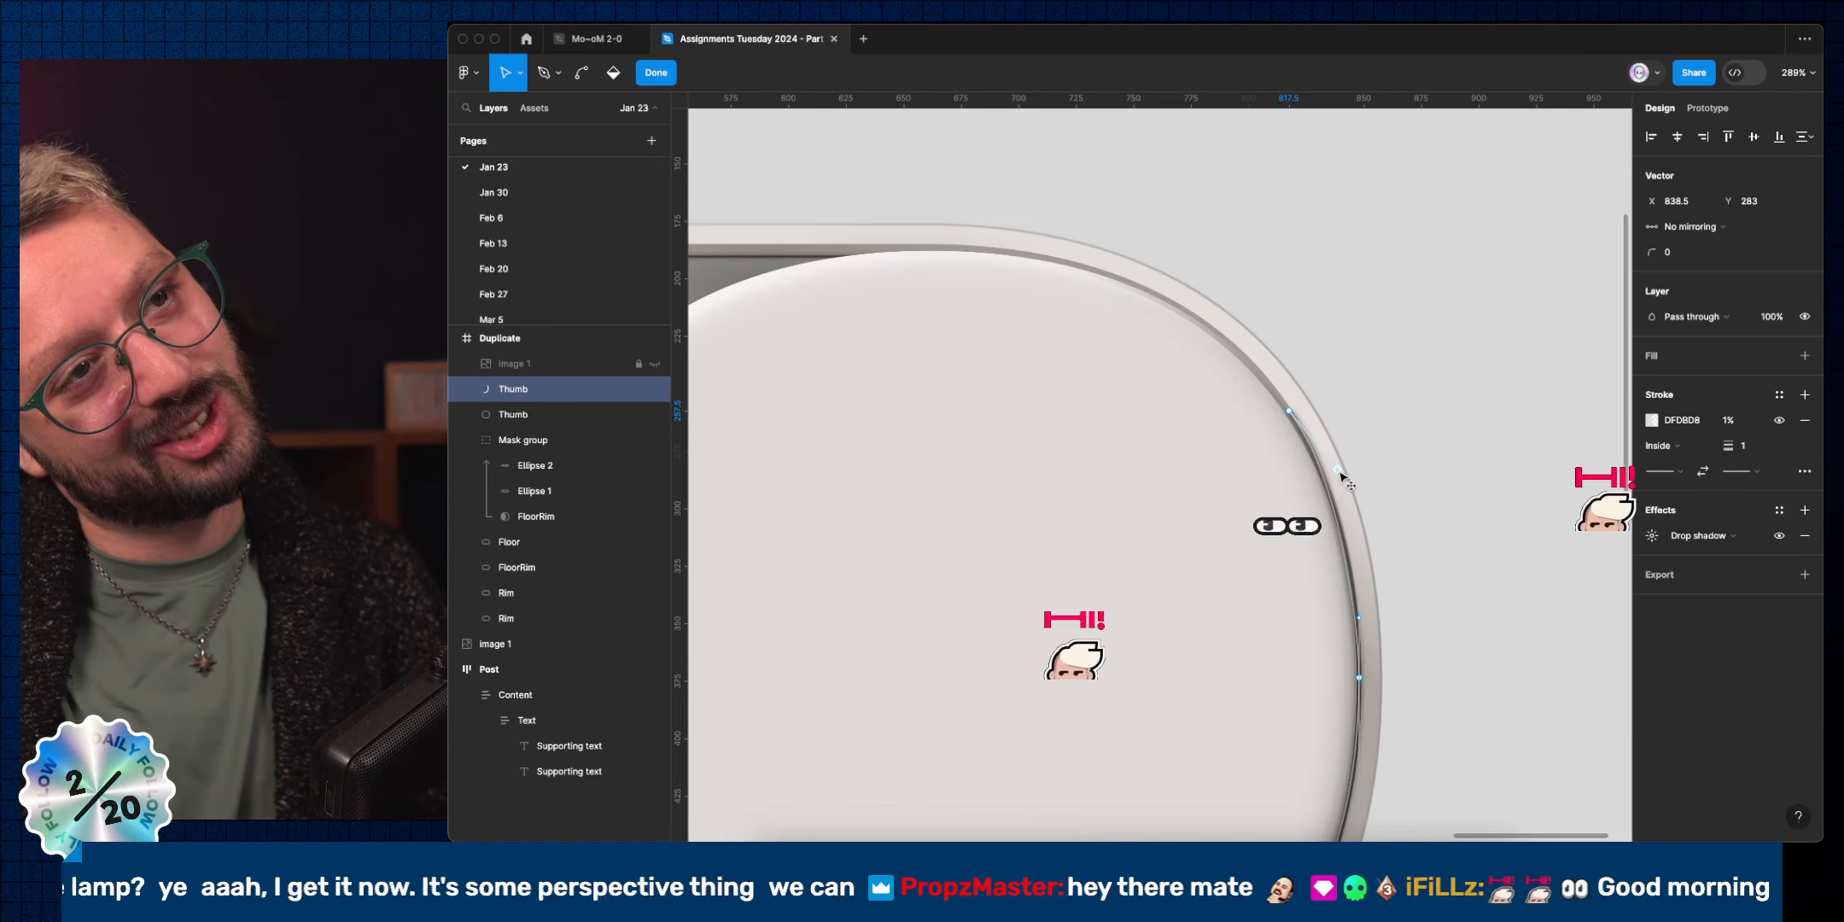
key("Escape")
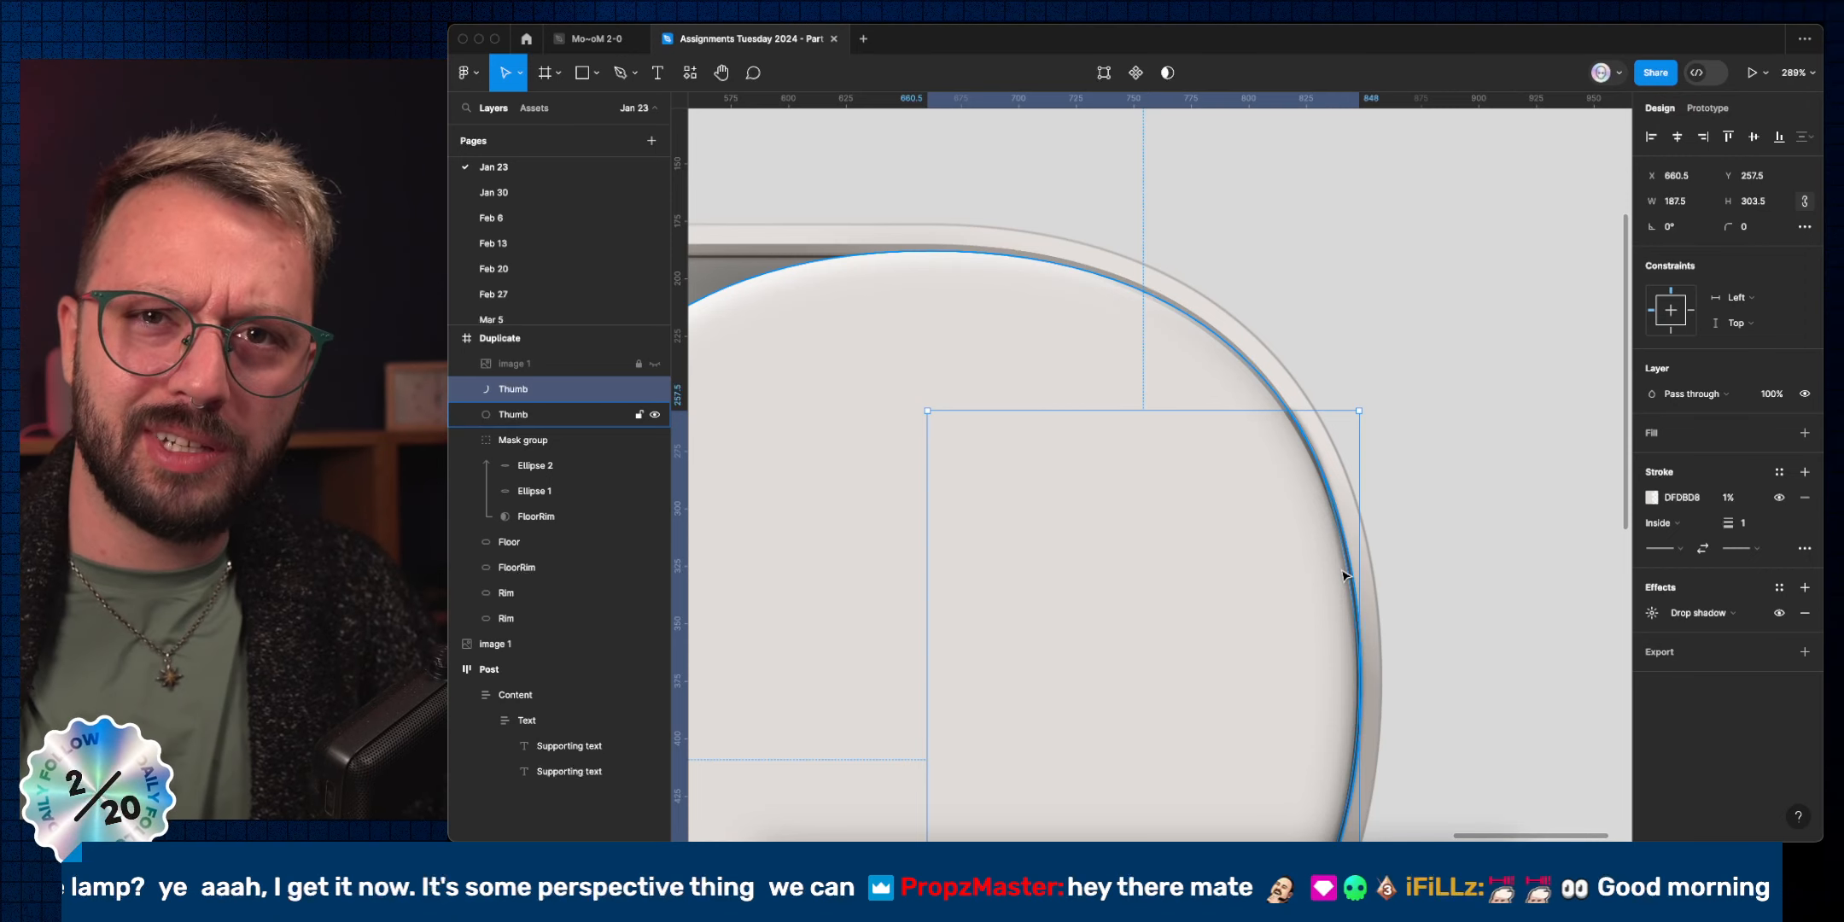
key("shift+0")
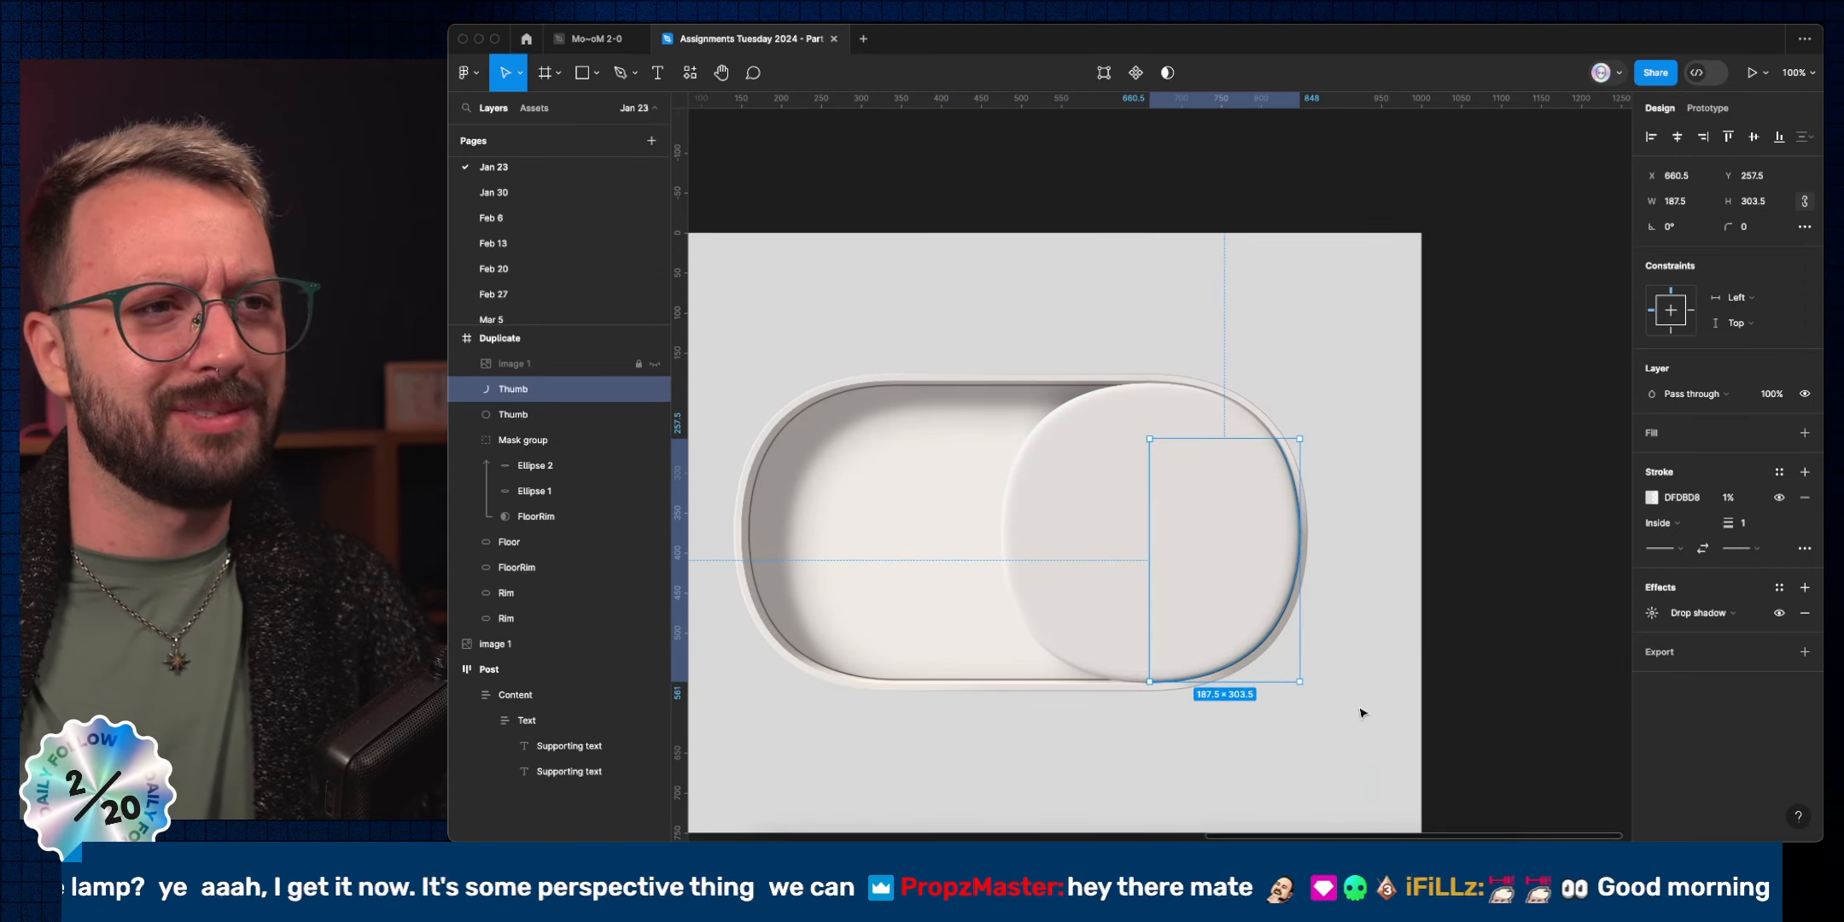
Give the Thumb arc a Layer blur of 0 and send it below the round knob layer.
left_click(1175, 770)
left_click(1164, 678, "super")
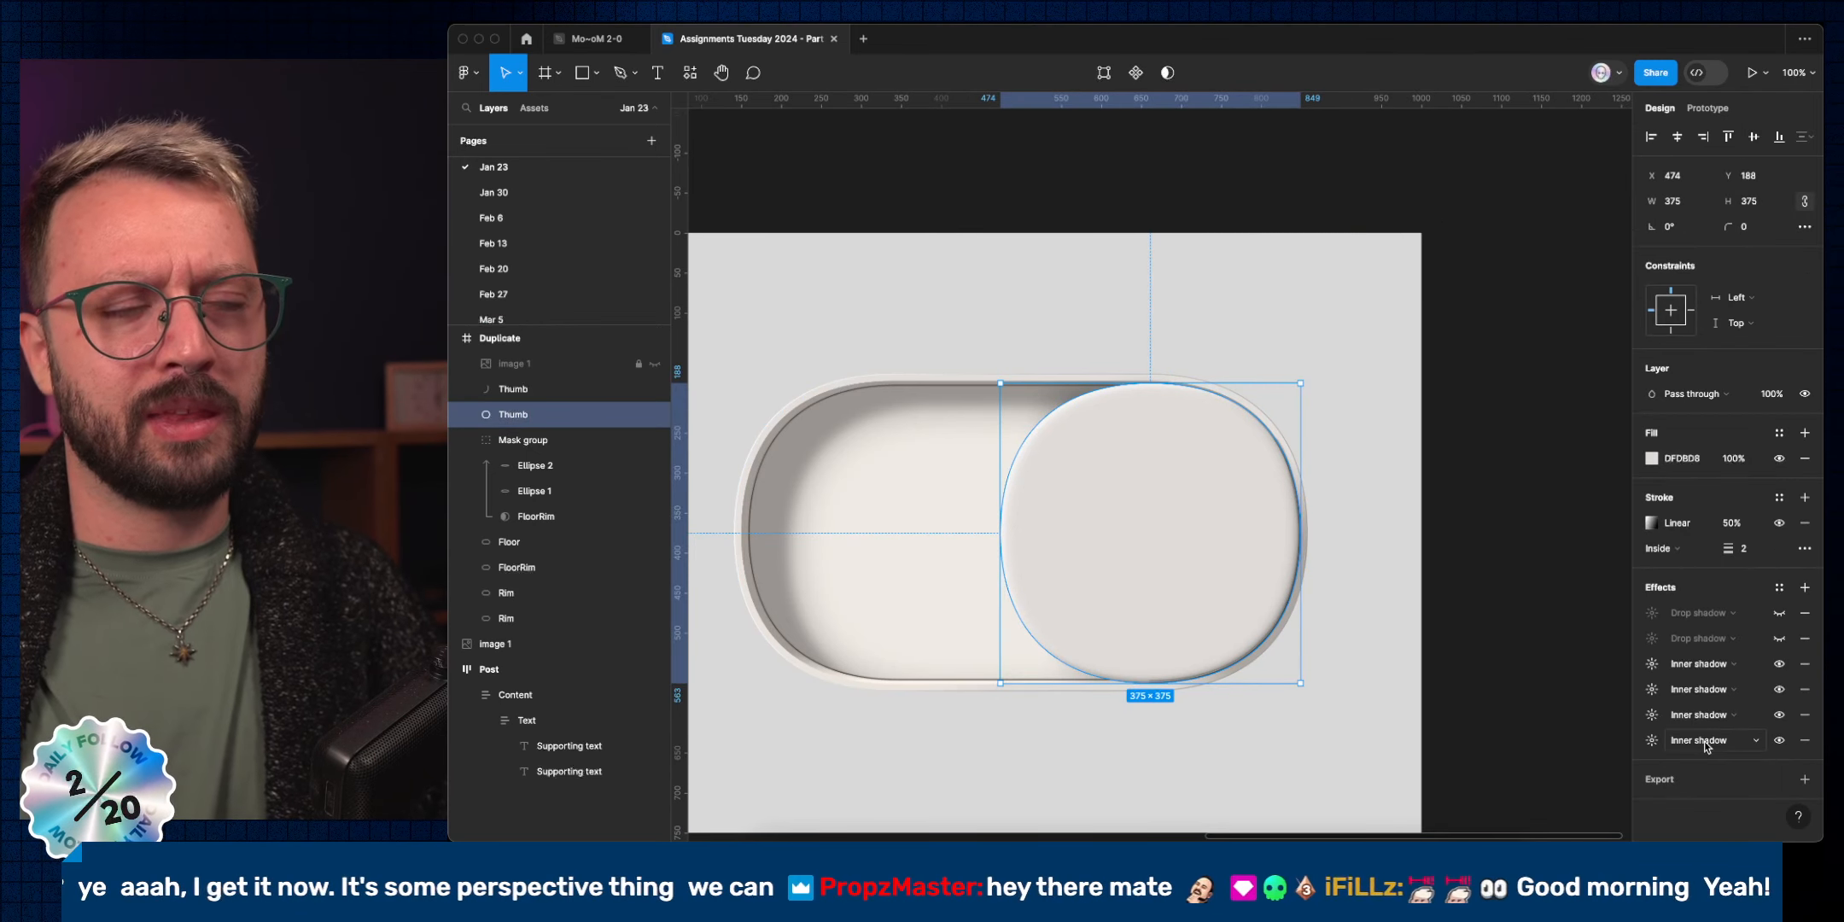
left_click(1260, 664)
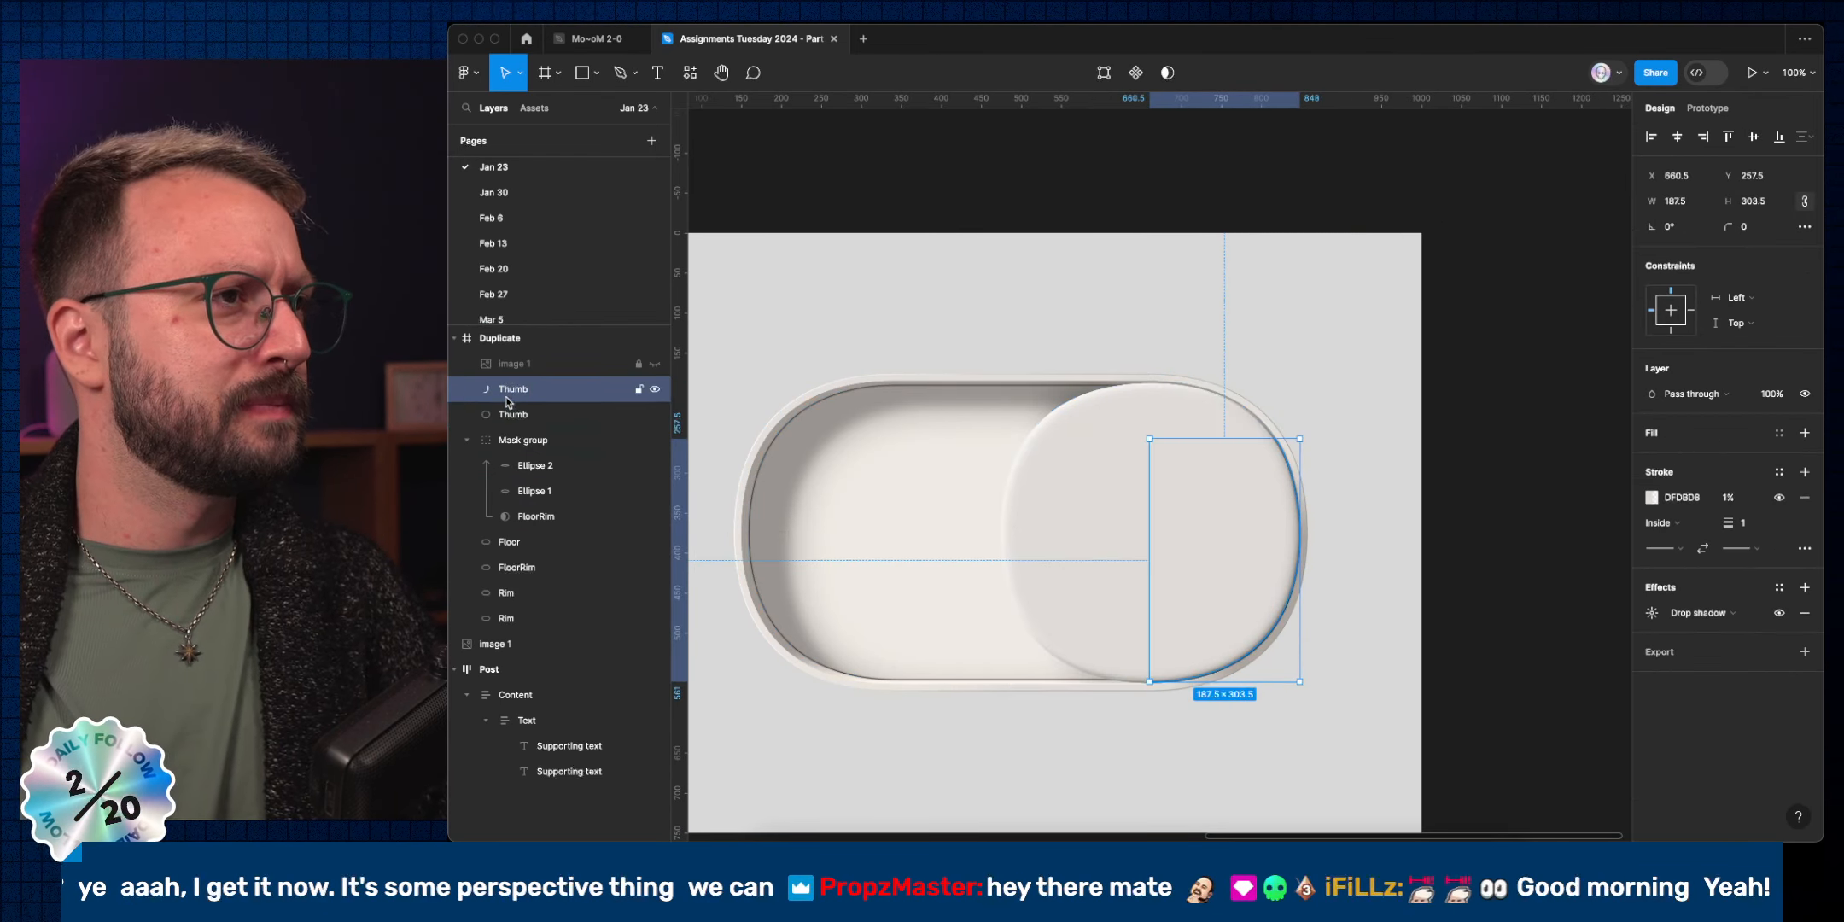
left_click(1805, 589)
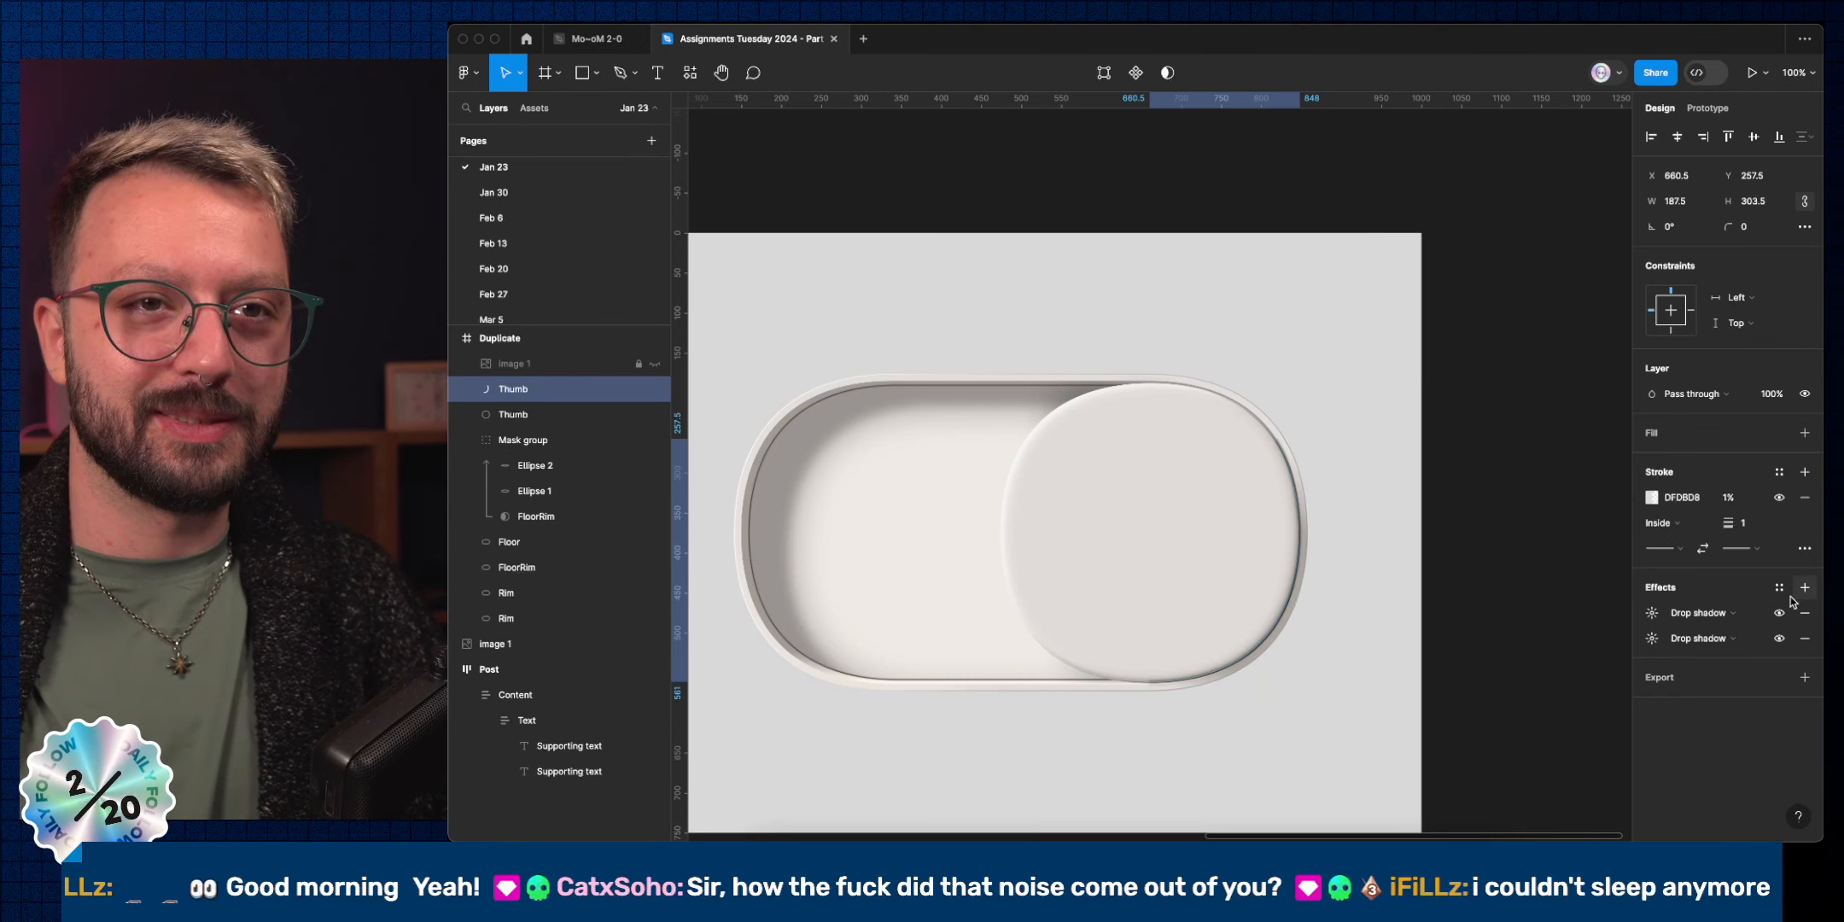
left_click(1703, 615)
left_click(1712, 632)
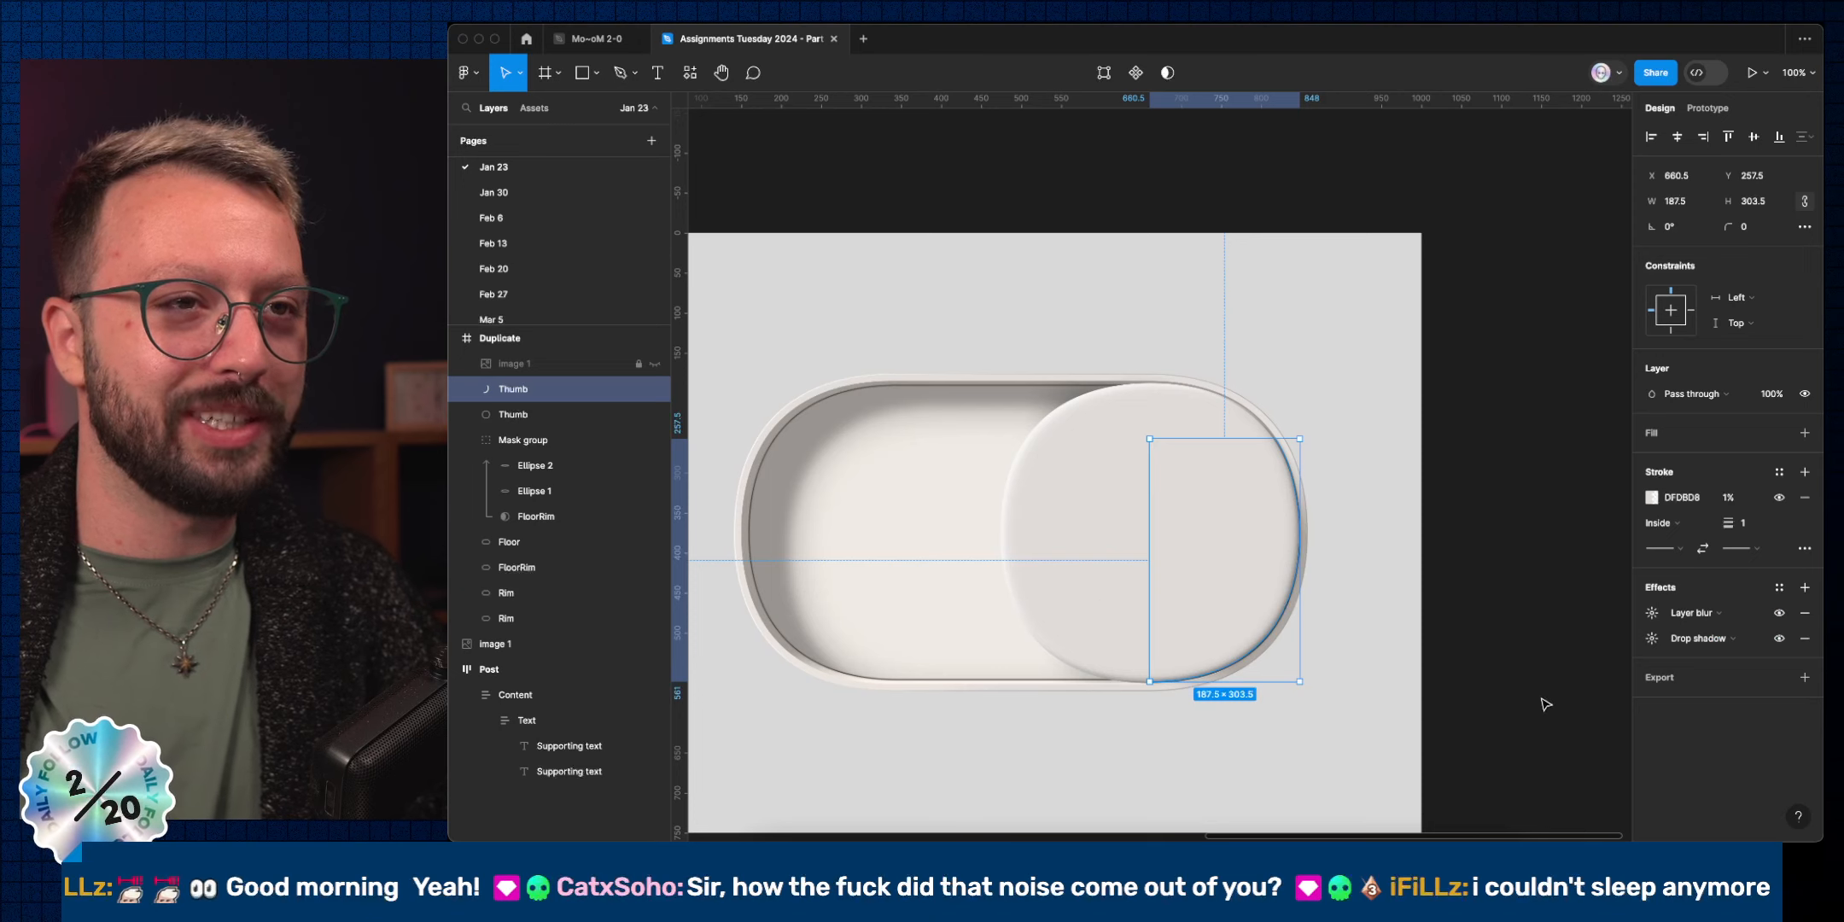
left_click(1652, 612)
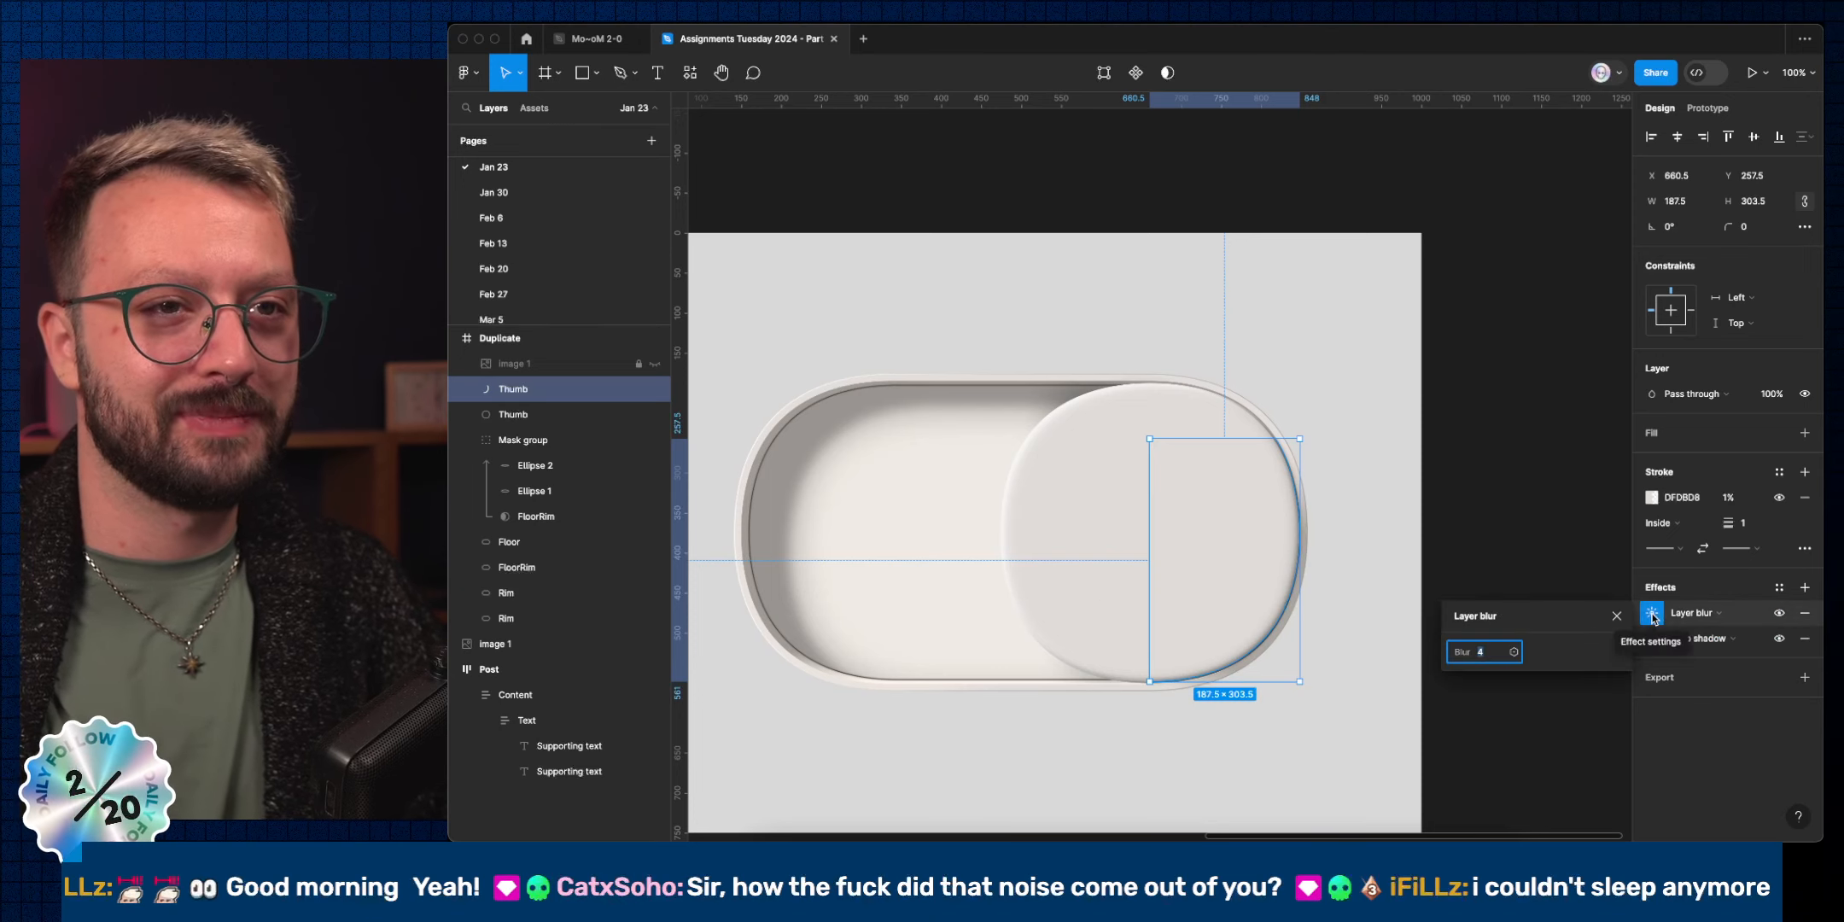
key("shift+Down")
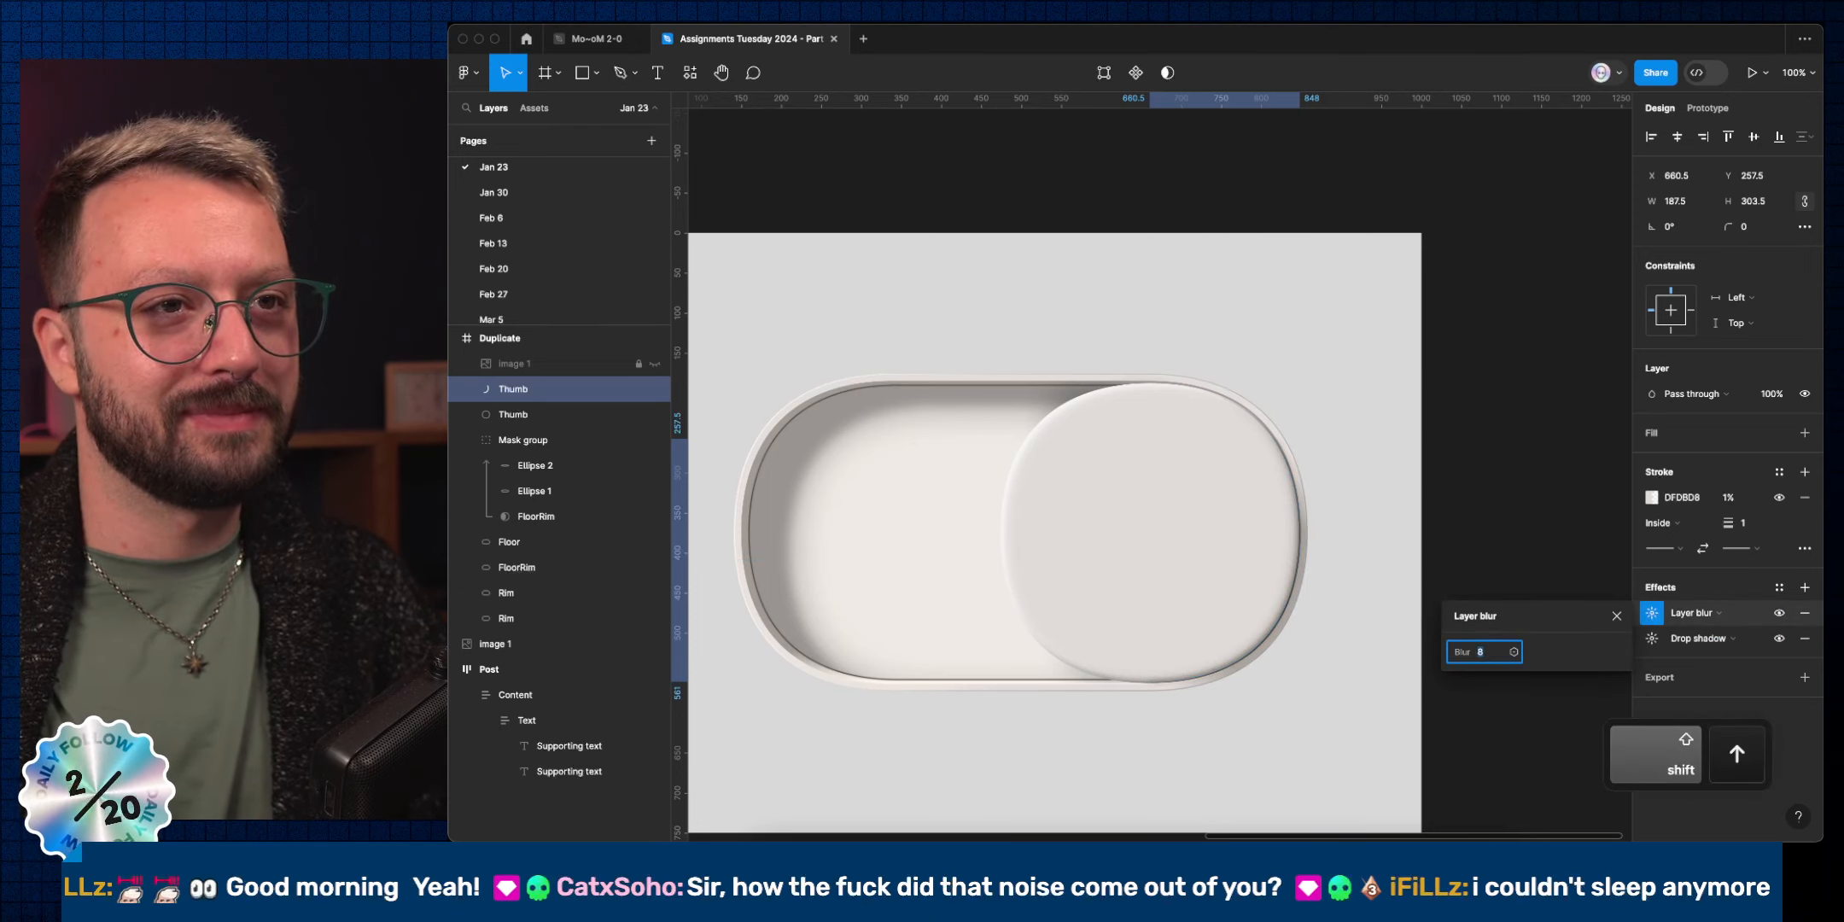
left_click(1616, 615)
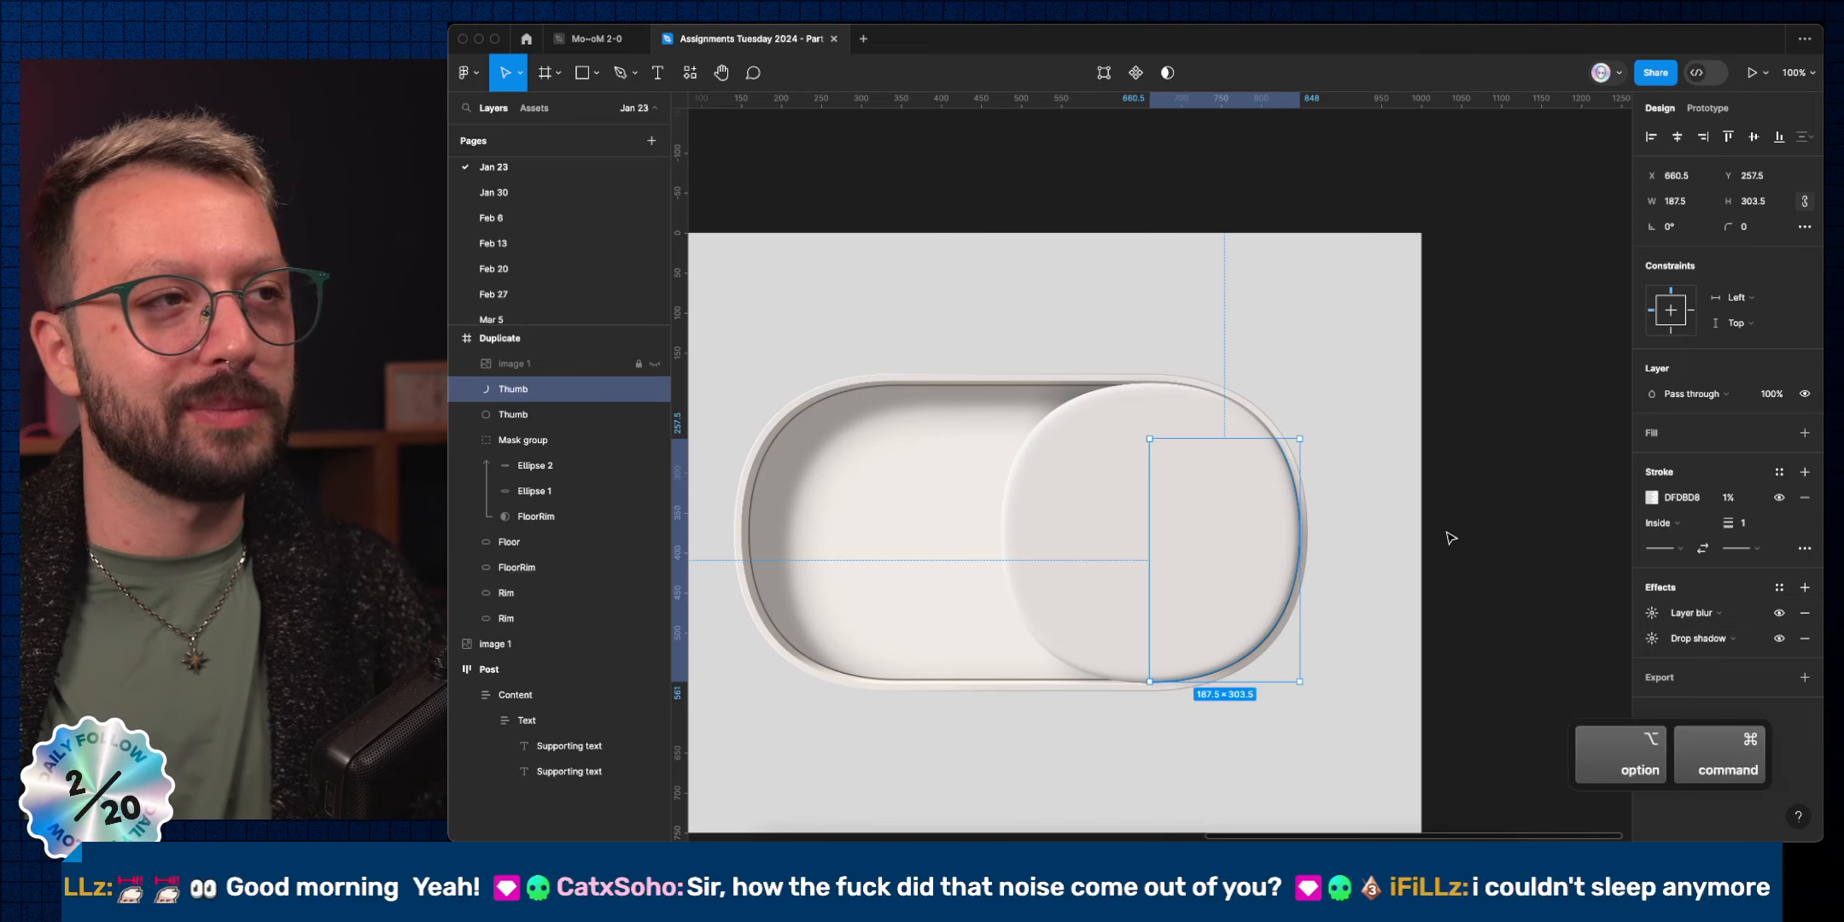
key("alt+super+Down")
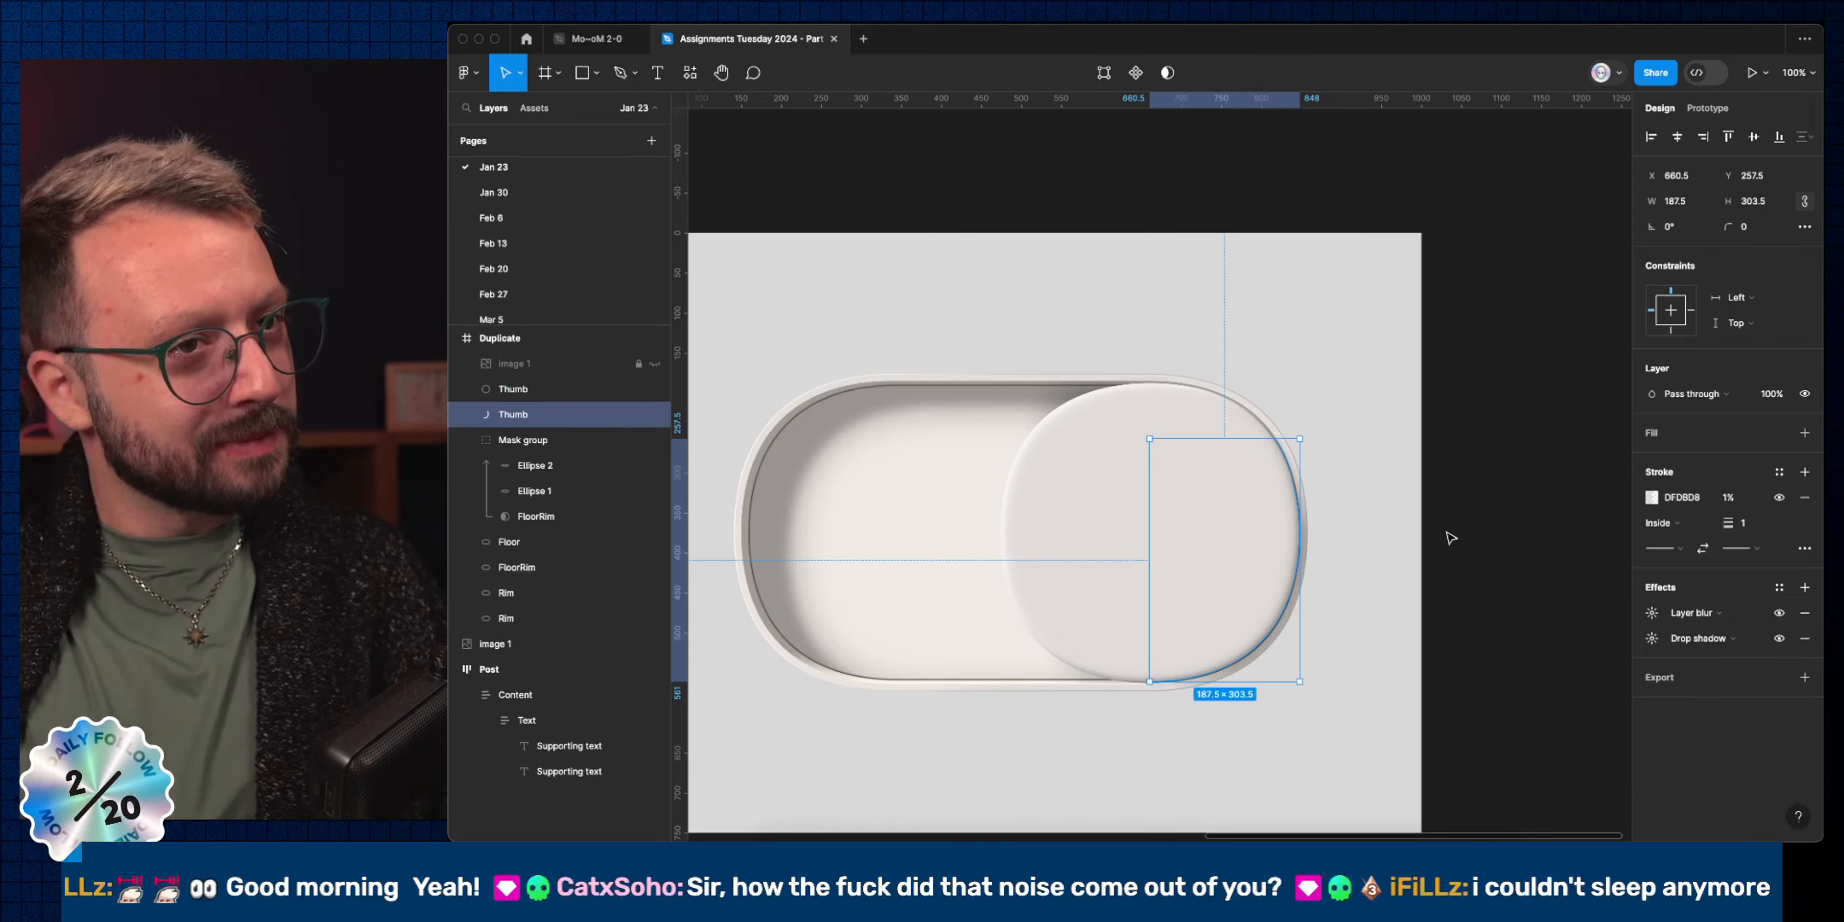
left_click(1450, 537)
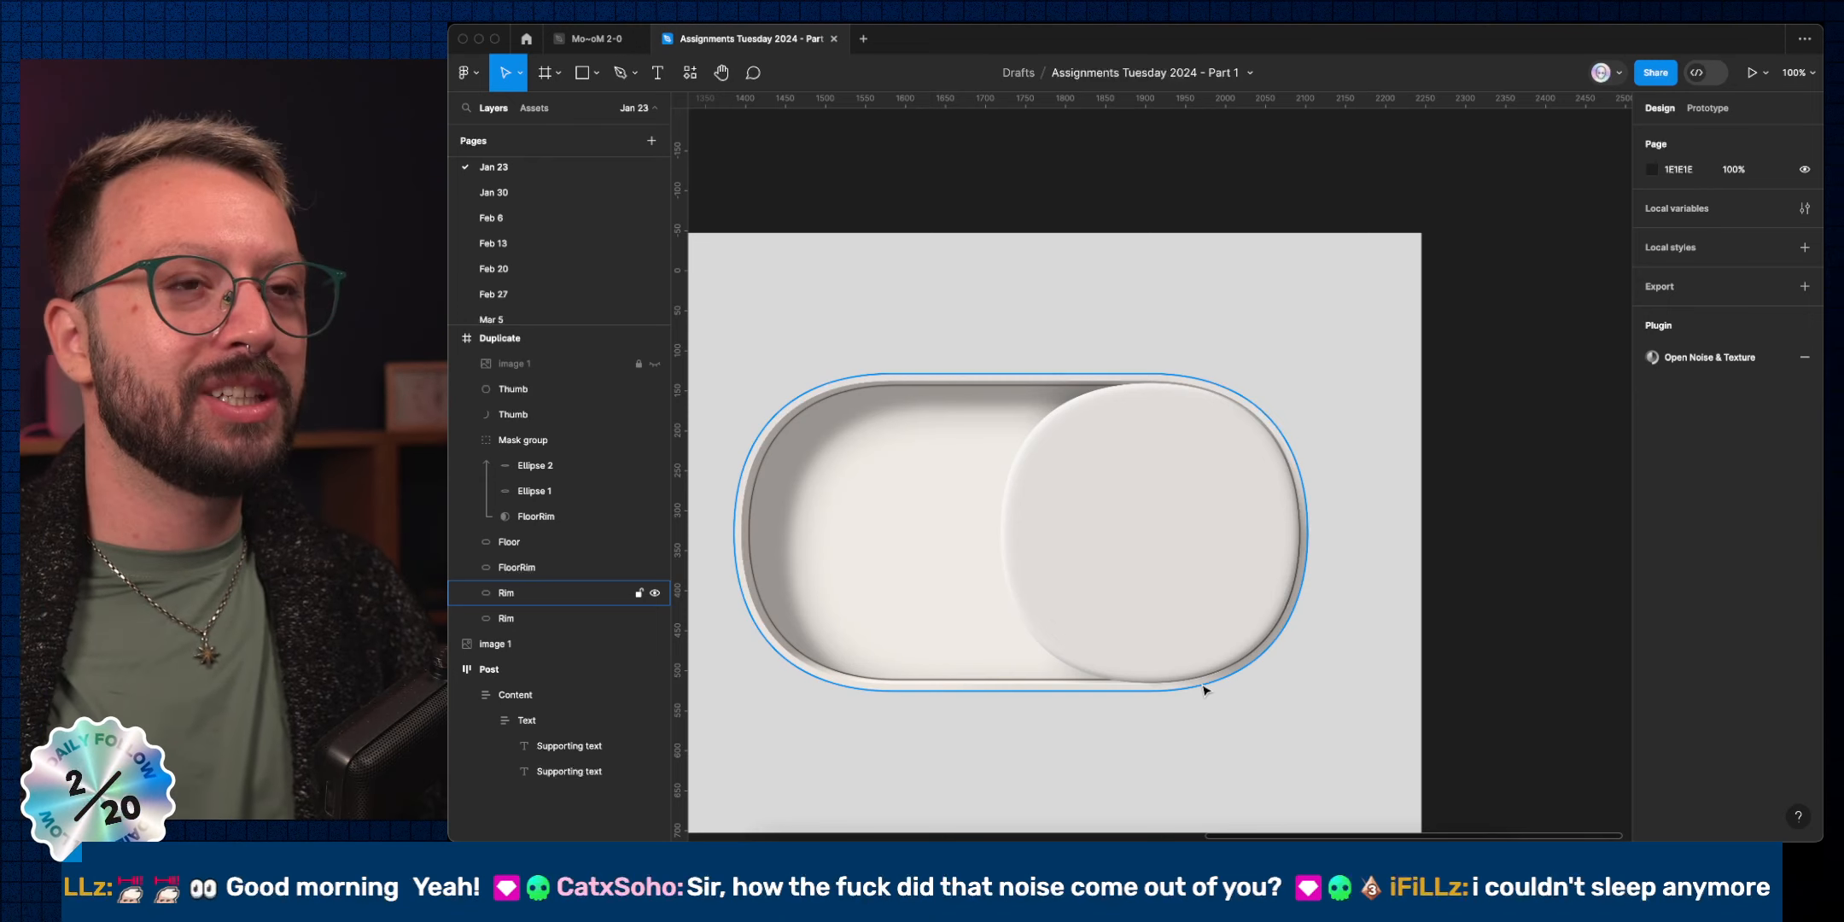
Toggle the Thumb arc's visibility repeatedly to compare the knob with and without its rim.
left_click(1259, 546, "super")
left_click(1486, 547)
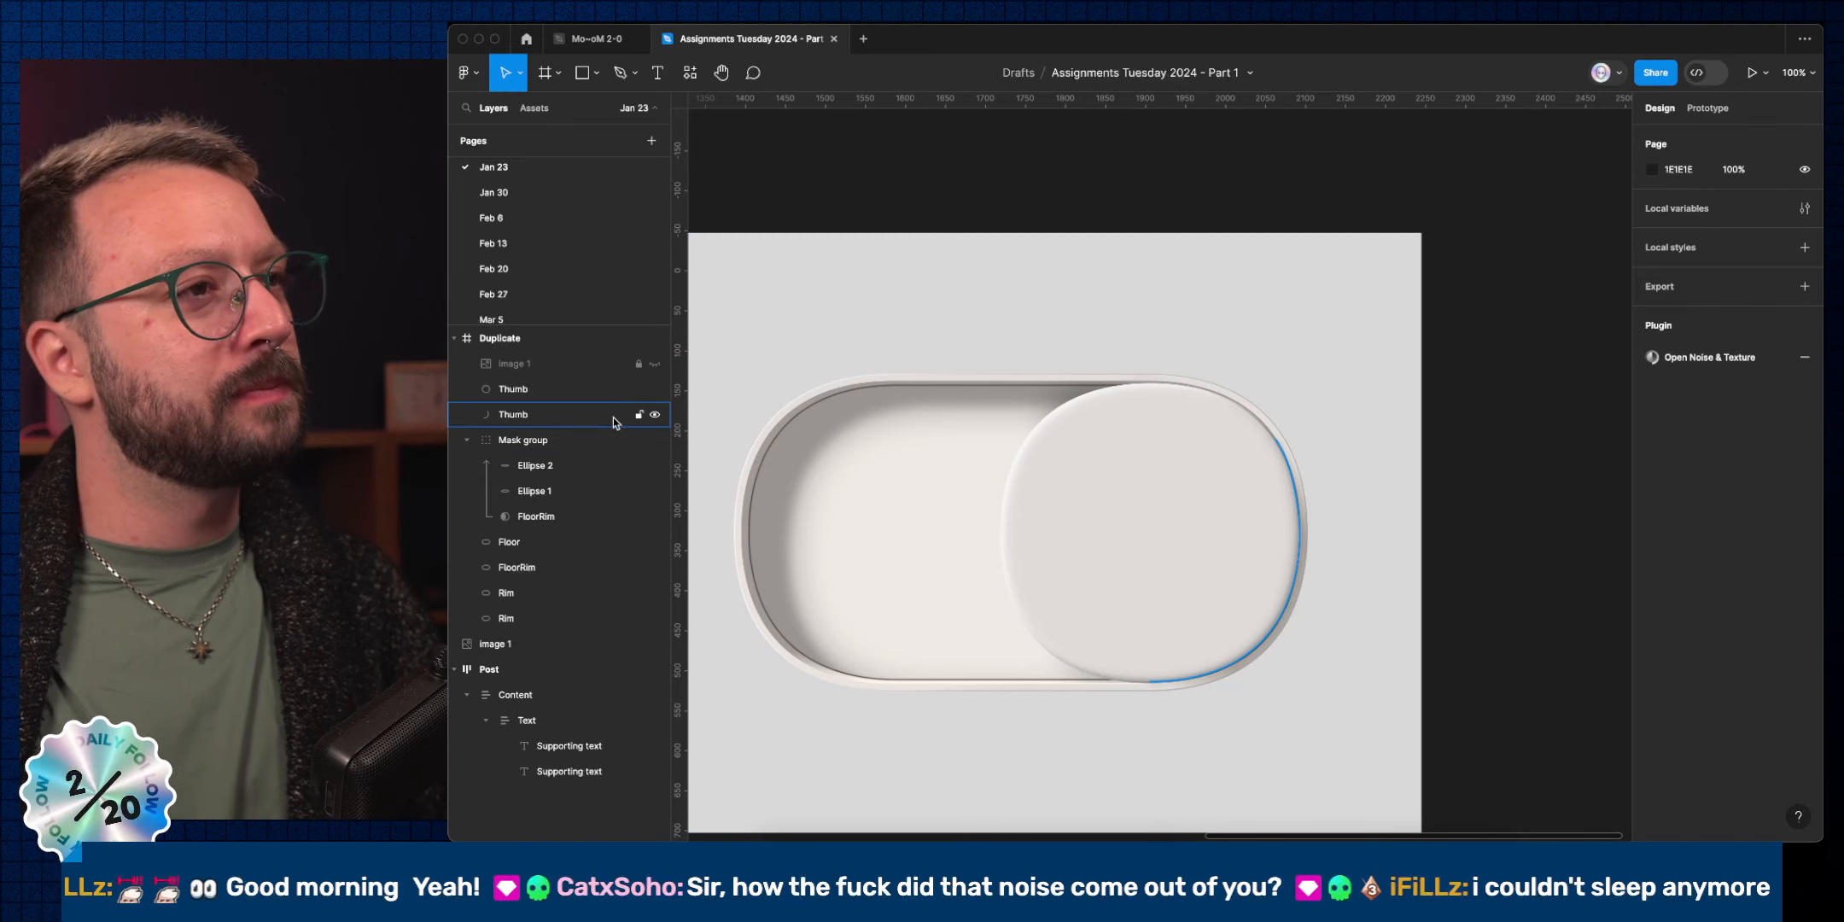
left_click(653, 415)
left_click(653, 415)
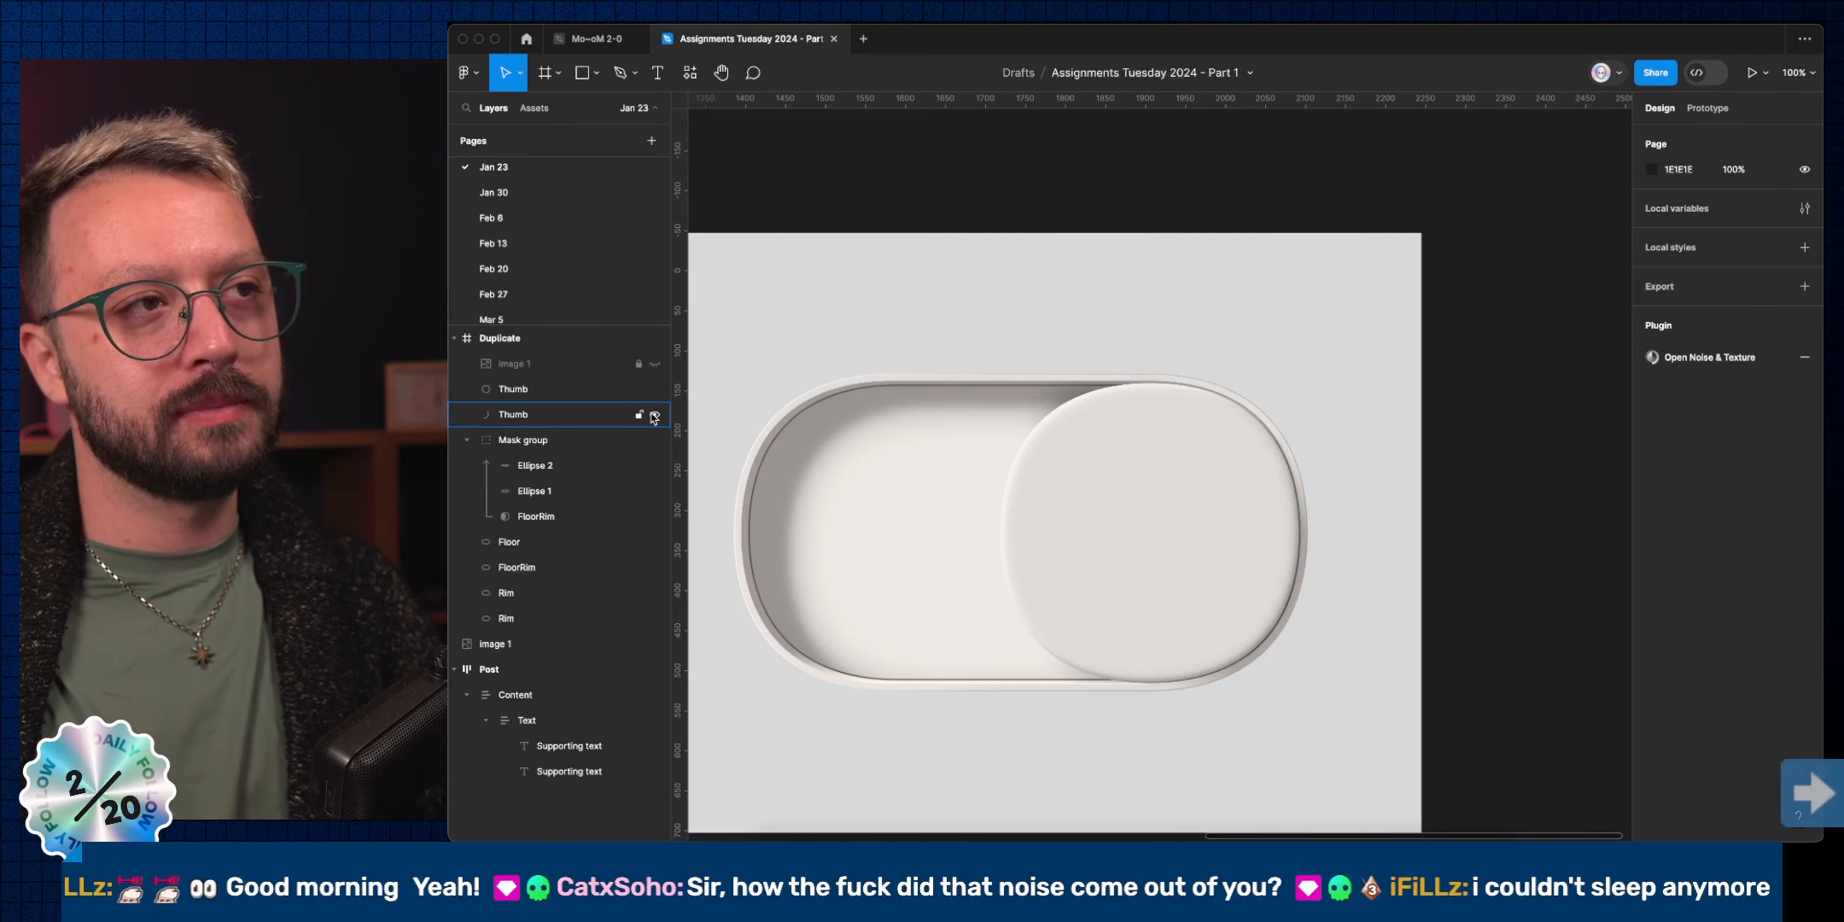
left_click(654, 416)
left_click(654, 415)
left_click(654, 416)
left_click(654, 416)
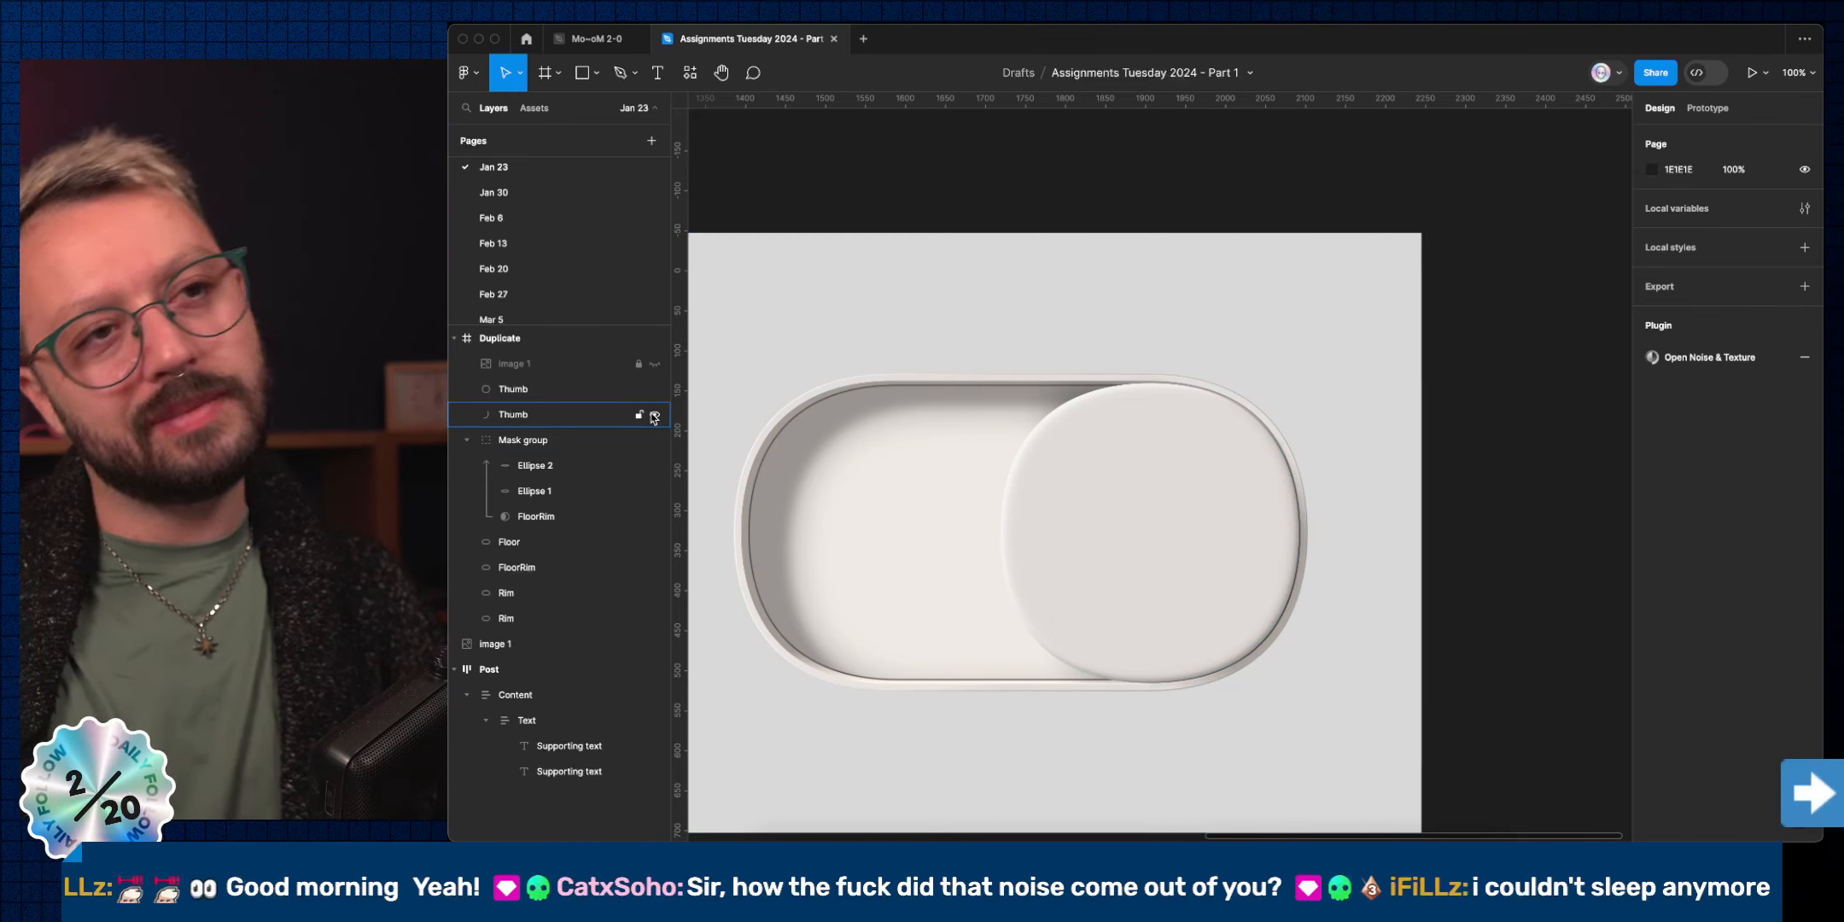
left_click(654, 416)
left_click(654, 415)
Flick the reference image on and off over the toggle, leaving it hidden.
left_click(656, 365)
left_click(656, 366)
left_click(656, 365)
left_click(655, 365)
left_click(655, 365)
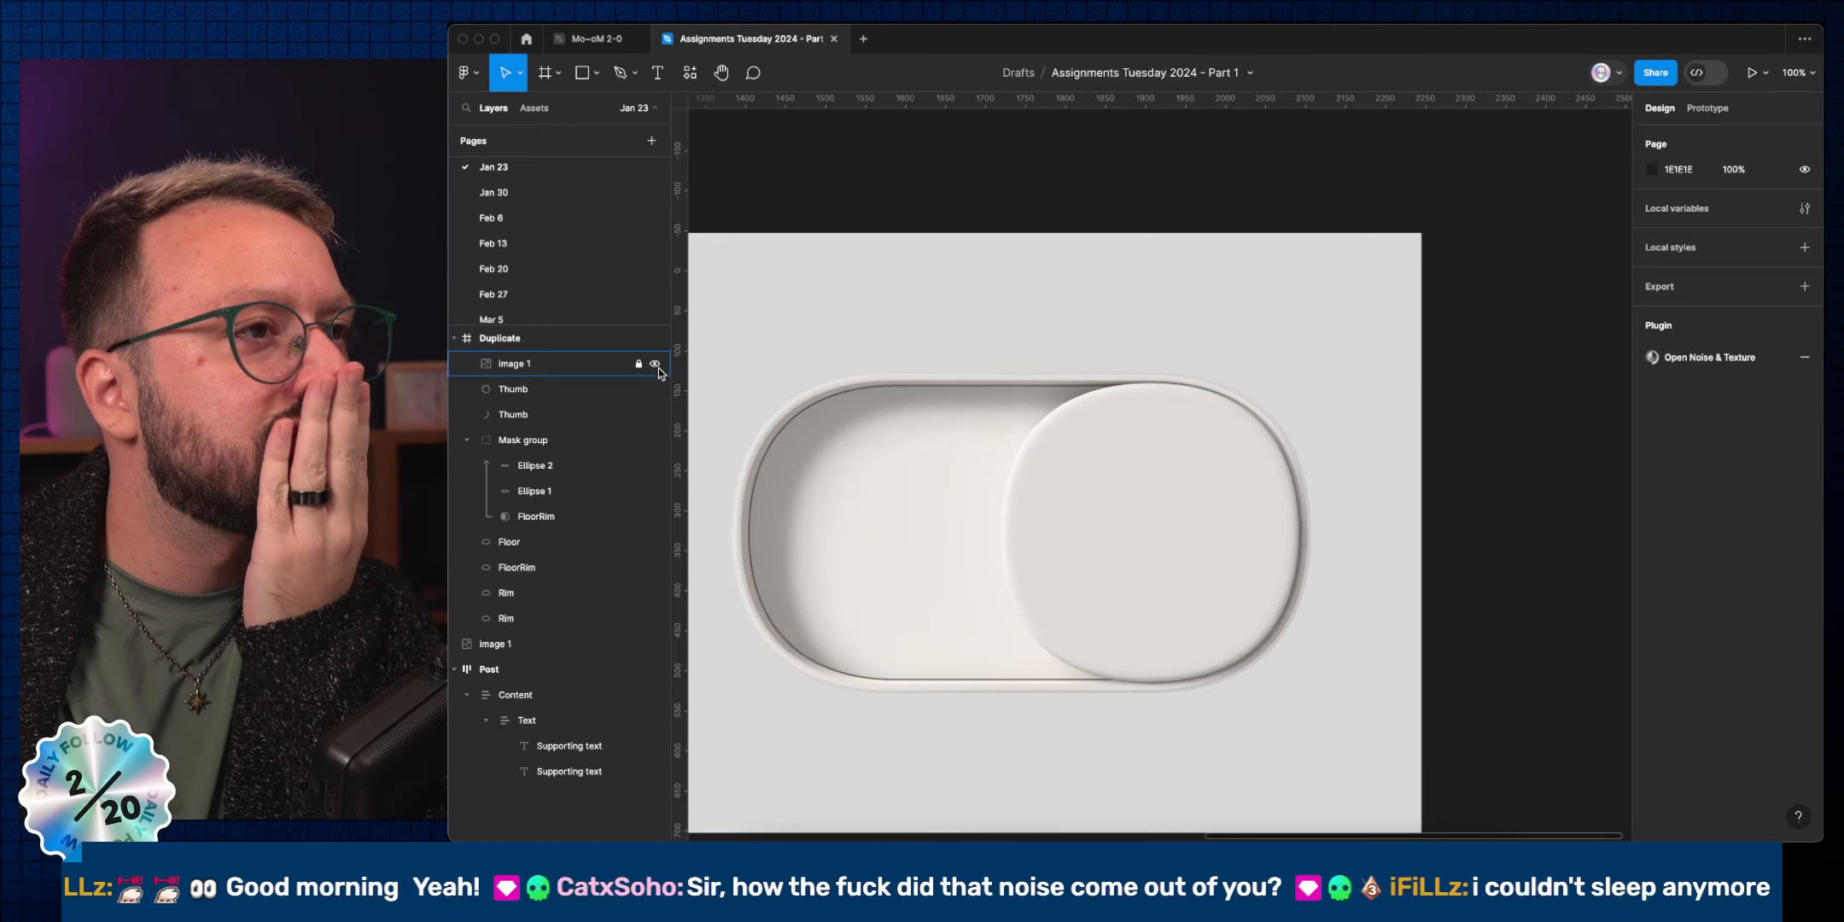
left_click(656, 365)
left_click(656, 365)
left_click(655, 366)
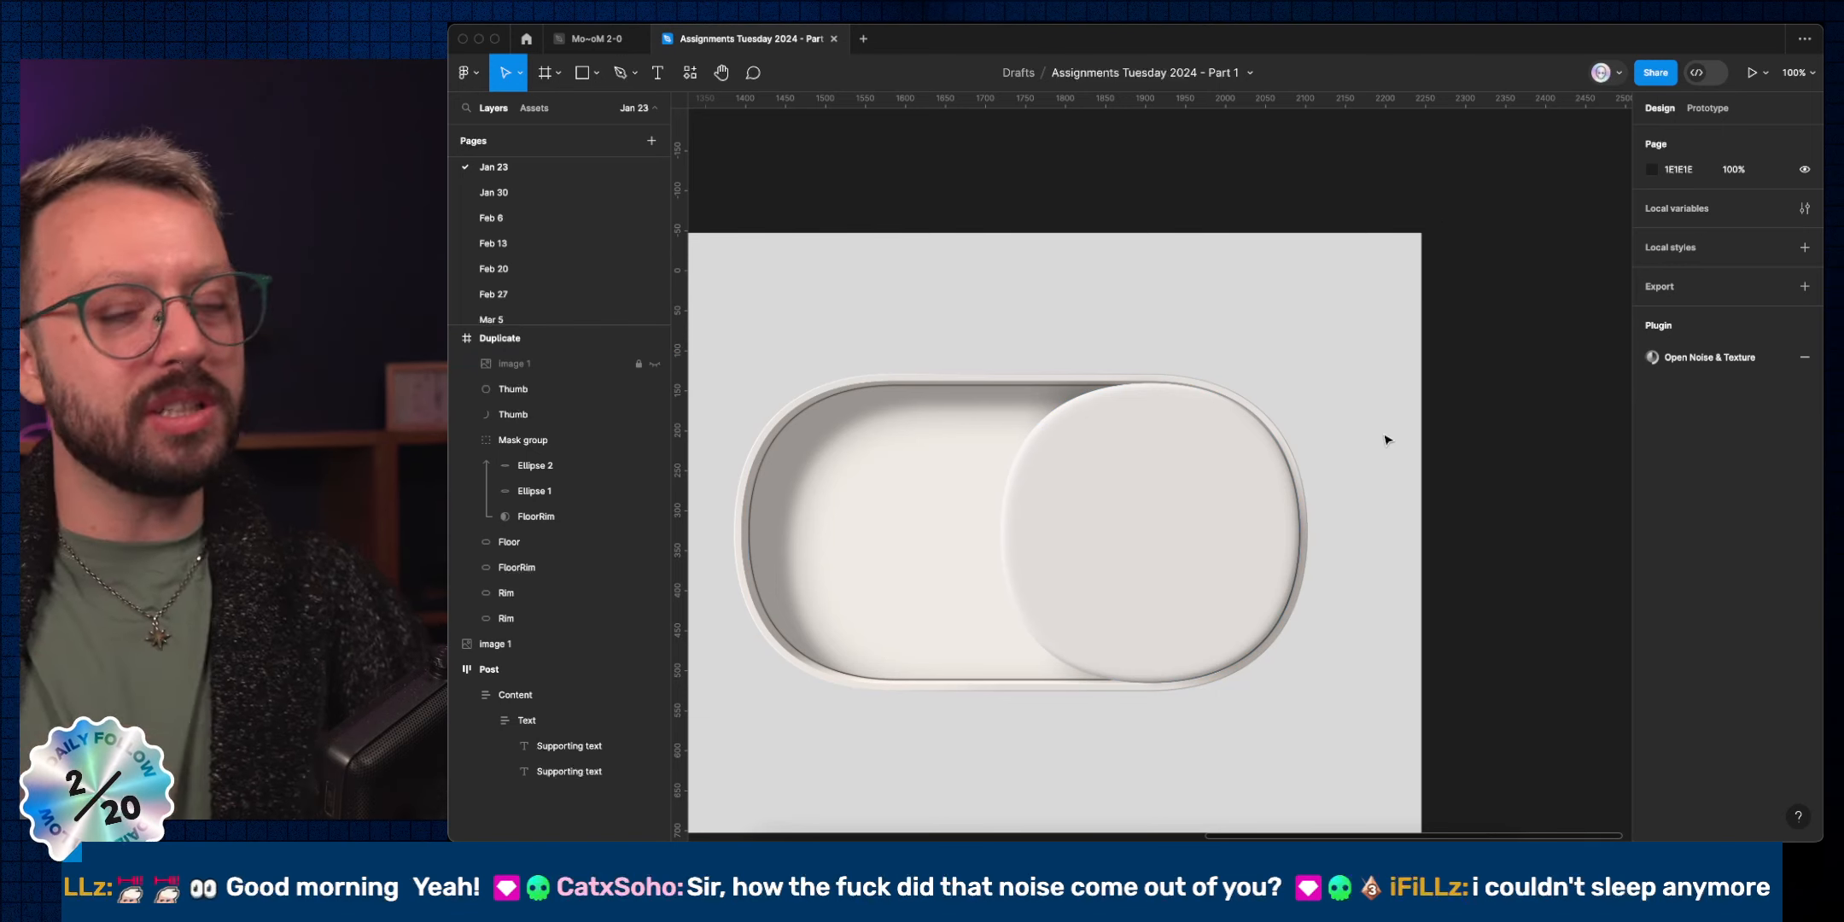
Hide the interface panels and zoom to fit both the original and Duplicate frames.
key("super+backslash")
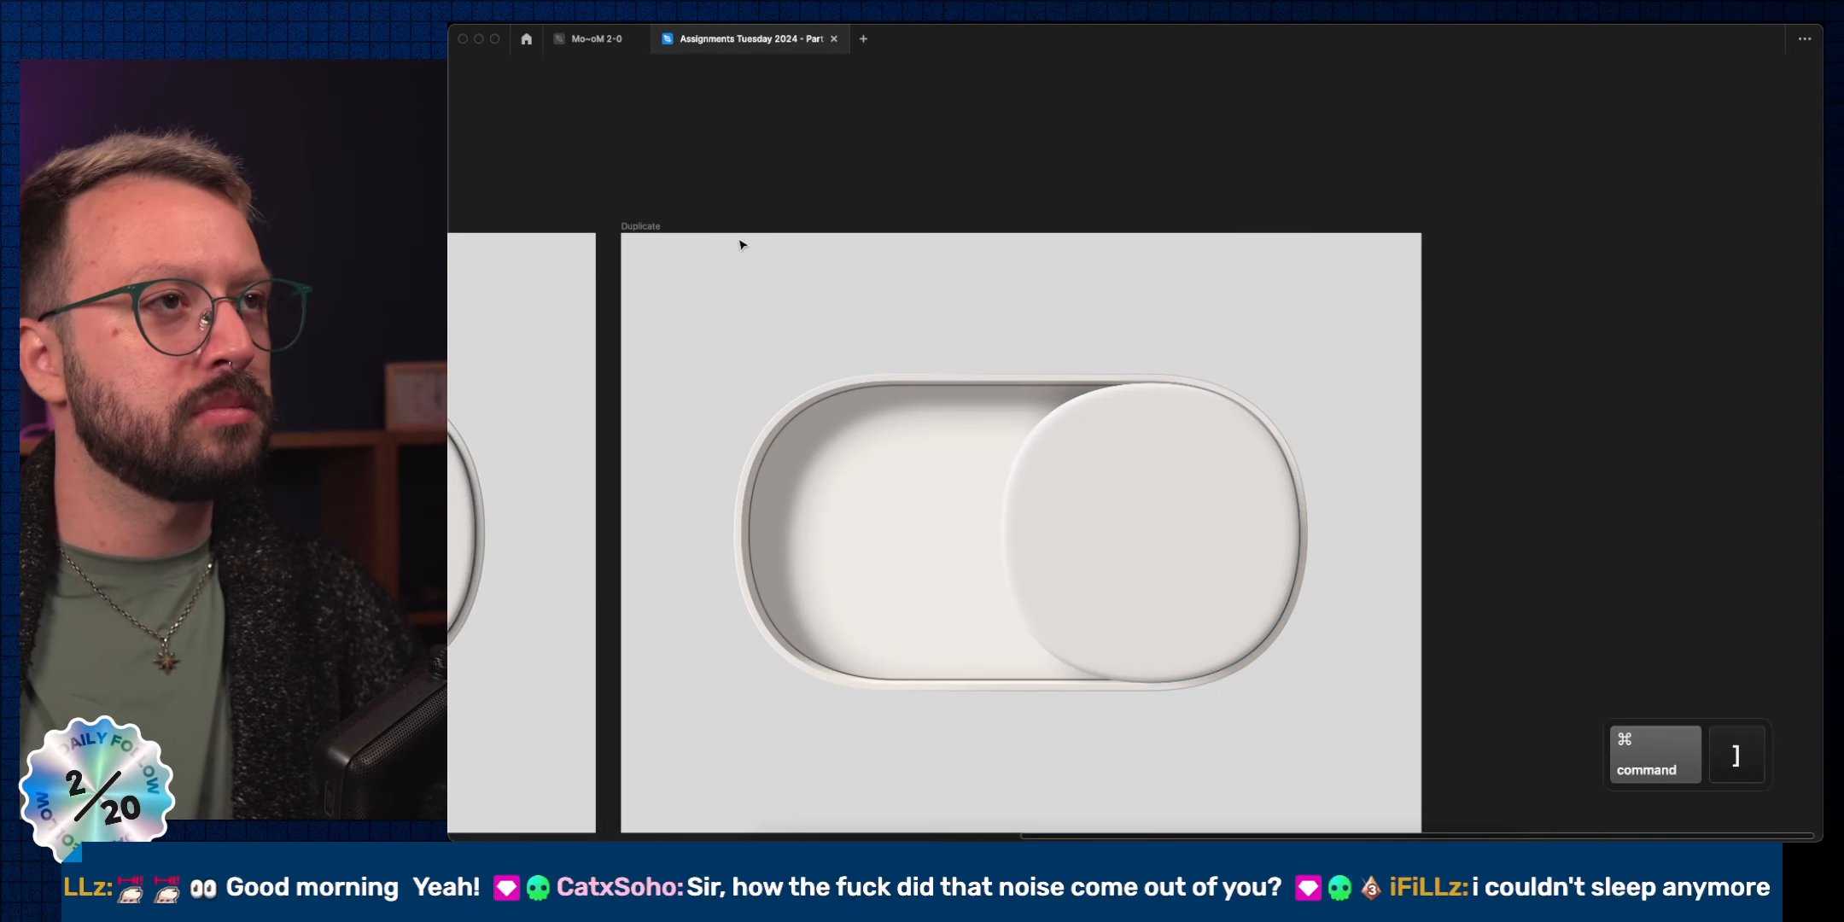
left_click(674, 229)
scroll(681, 265, "left", 3)
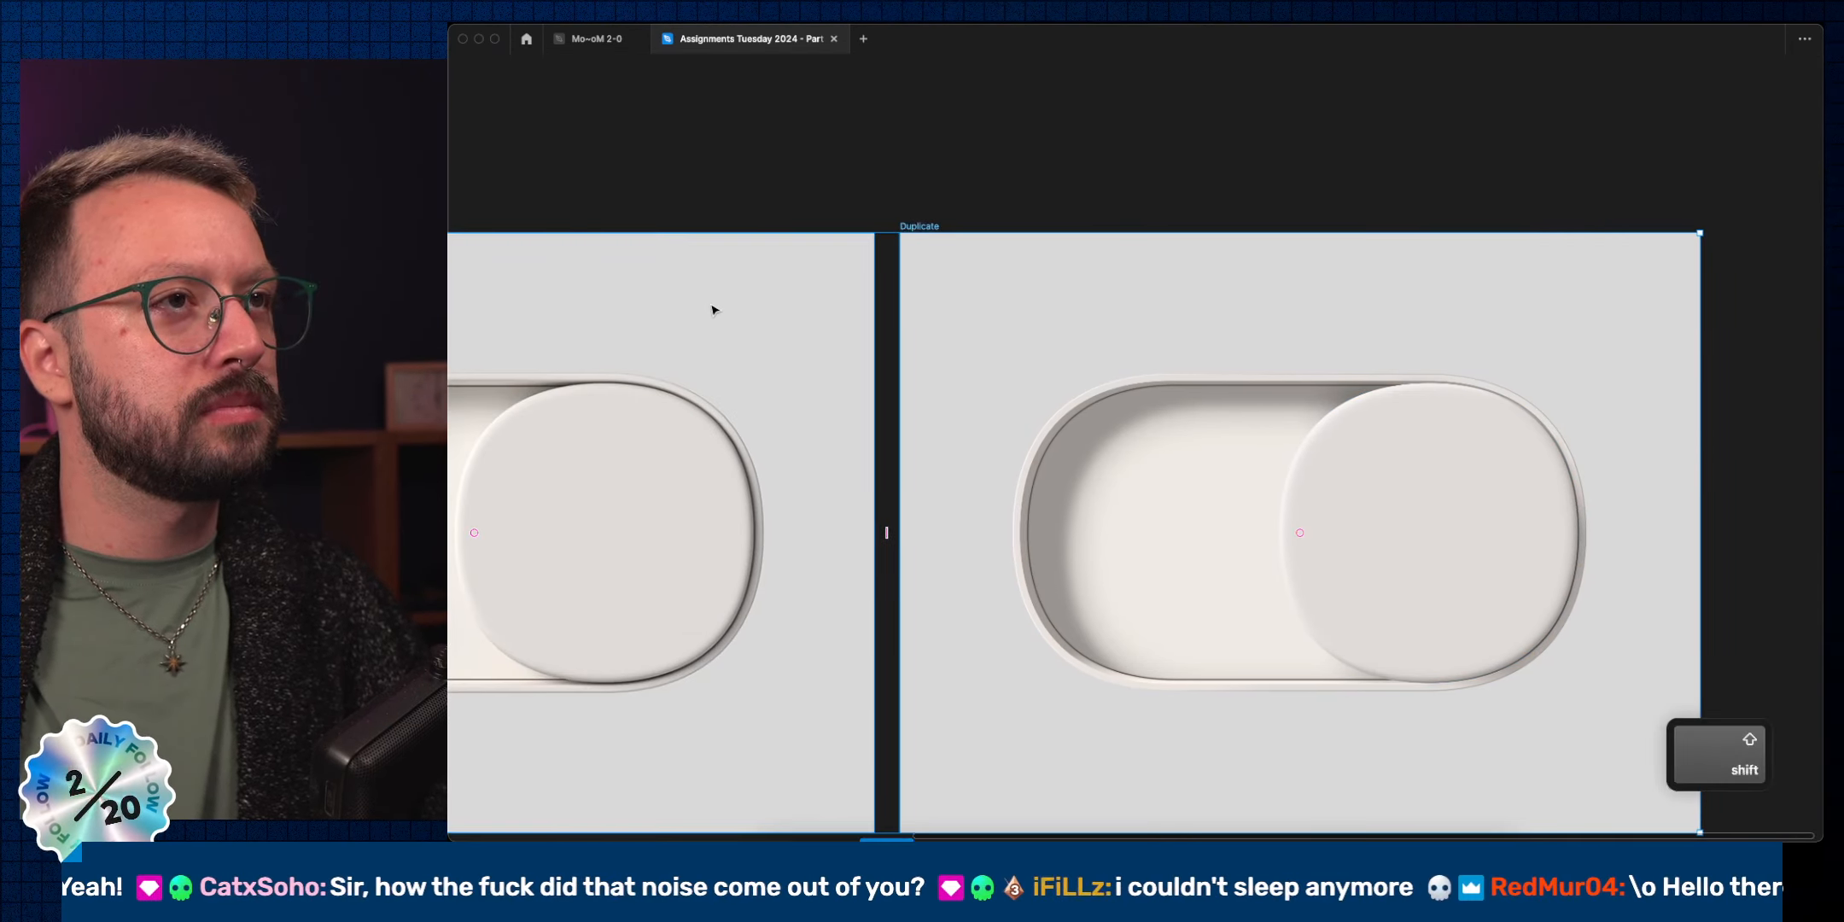
key("shift+2")
Study the recreated toggle against the reference, then select the duplicate's knob.
left_click(1183, 160)
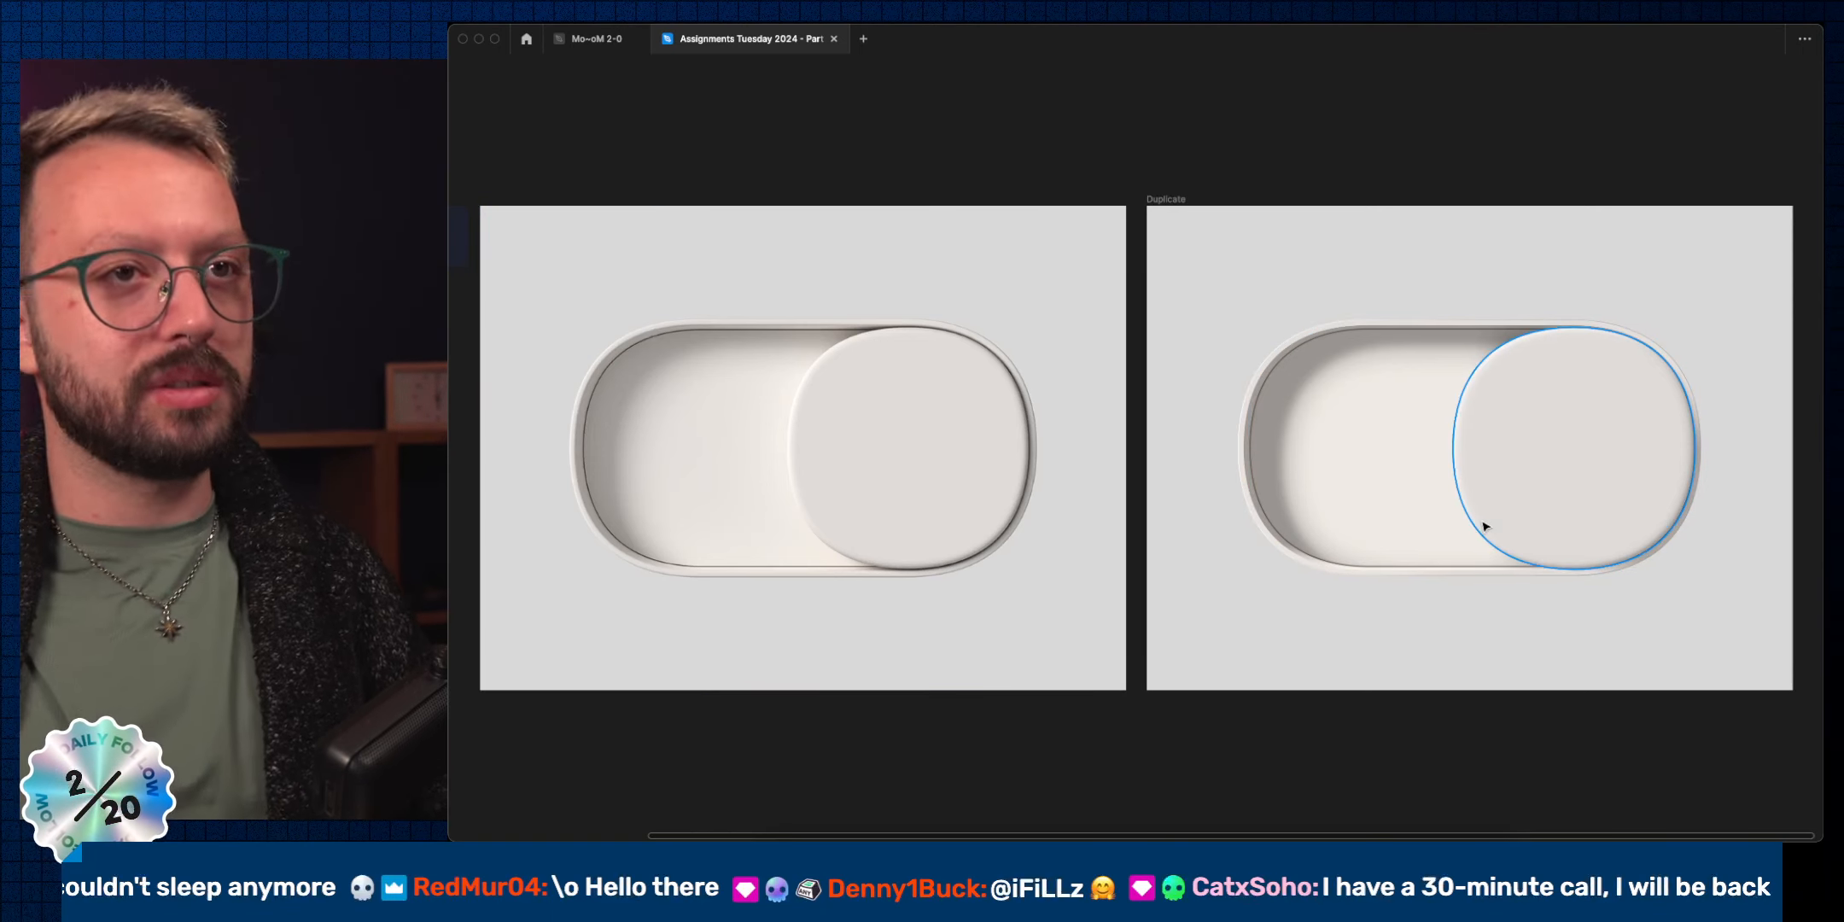
left_click(1524, 526)
Bring the panels back and change Ellipse 2's fill from black to warm brown 75584B.
key("super+backslash")
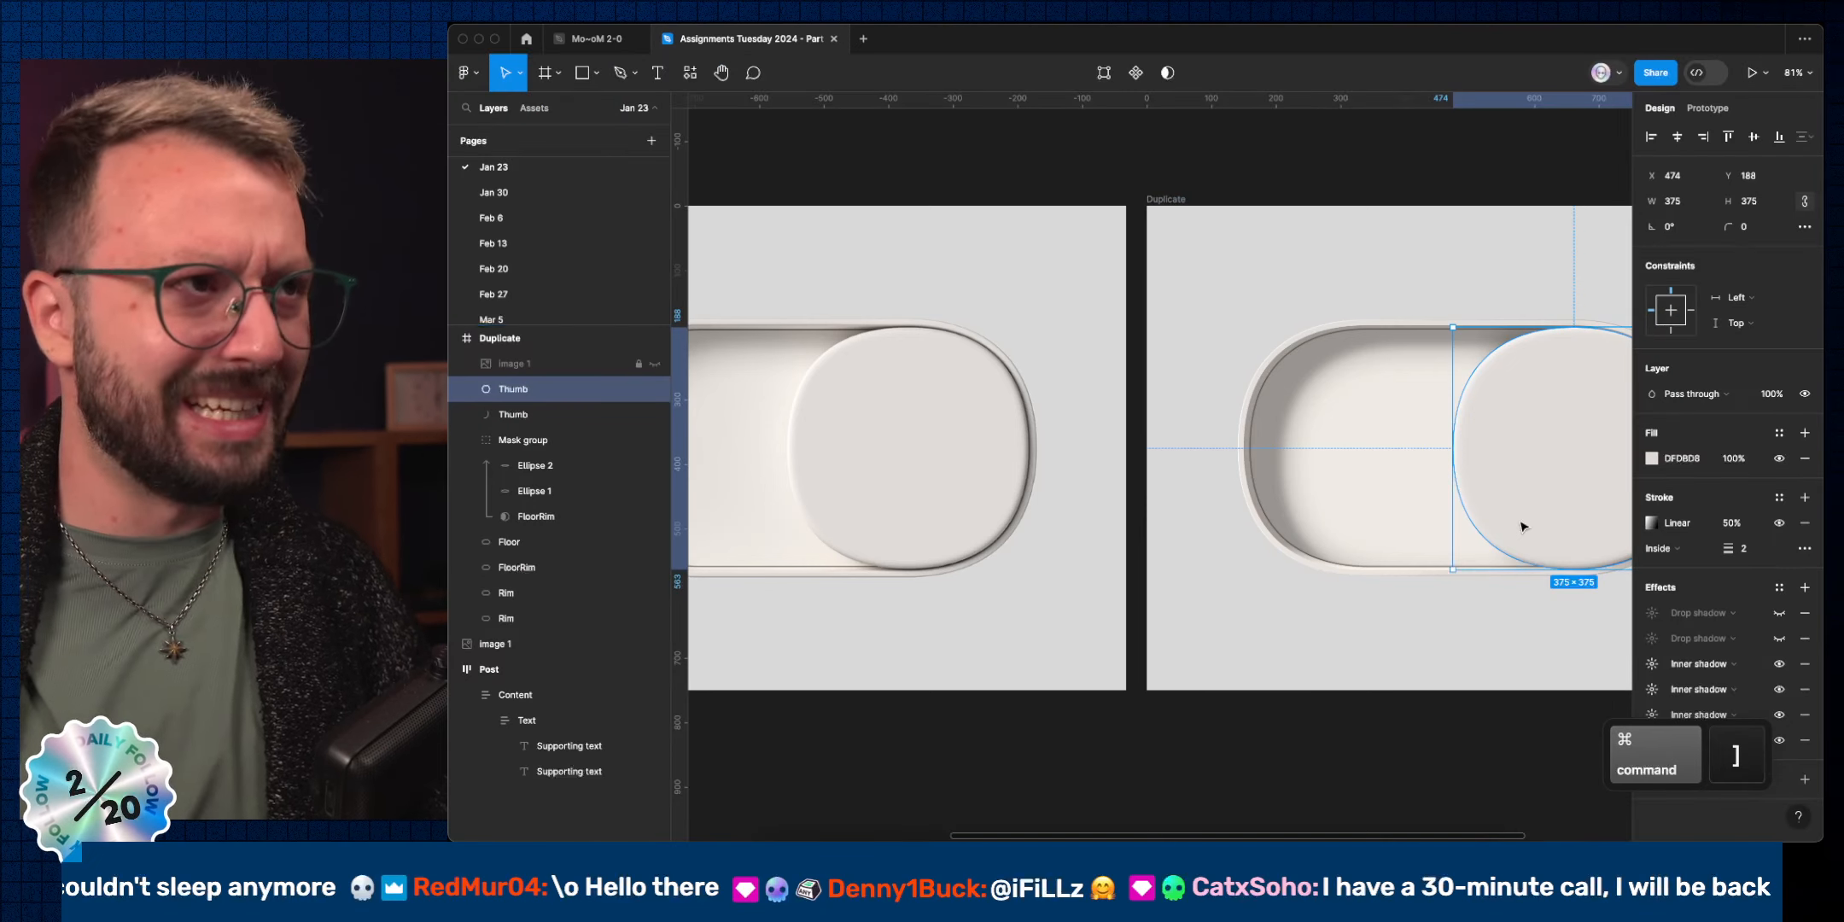
left_click(543, 466)
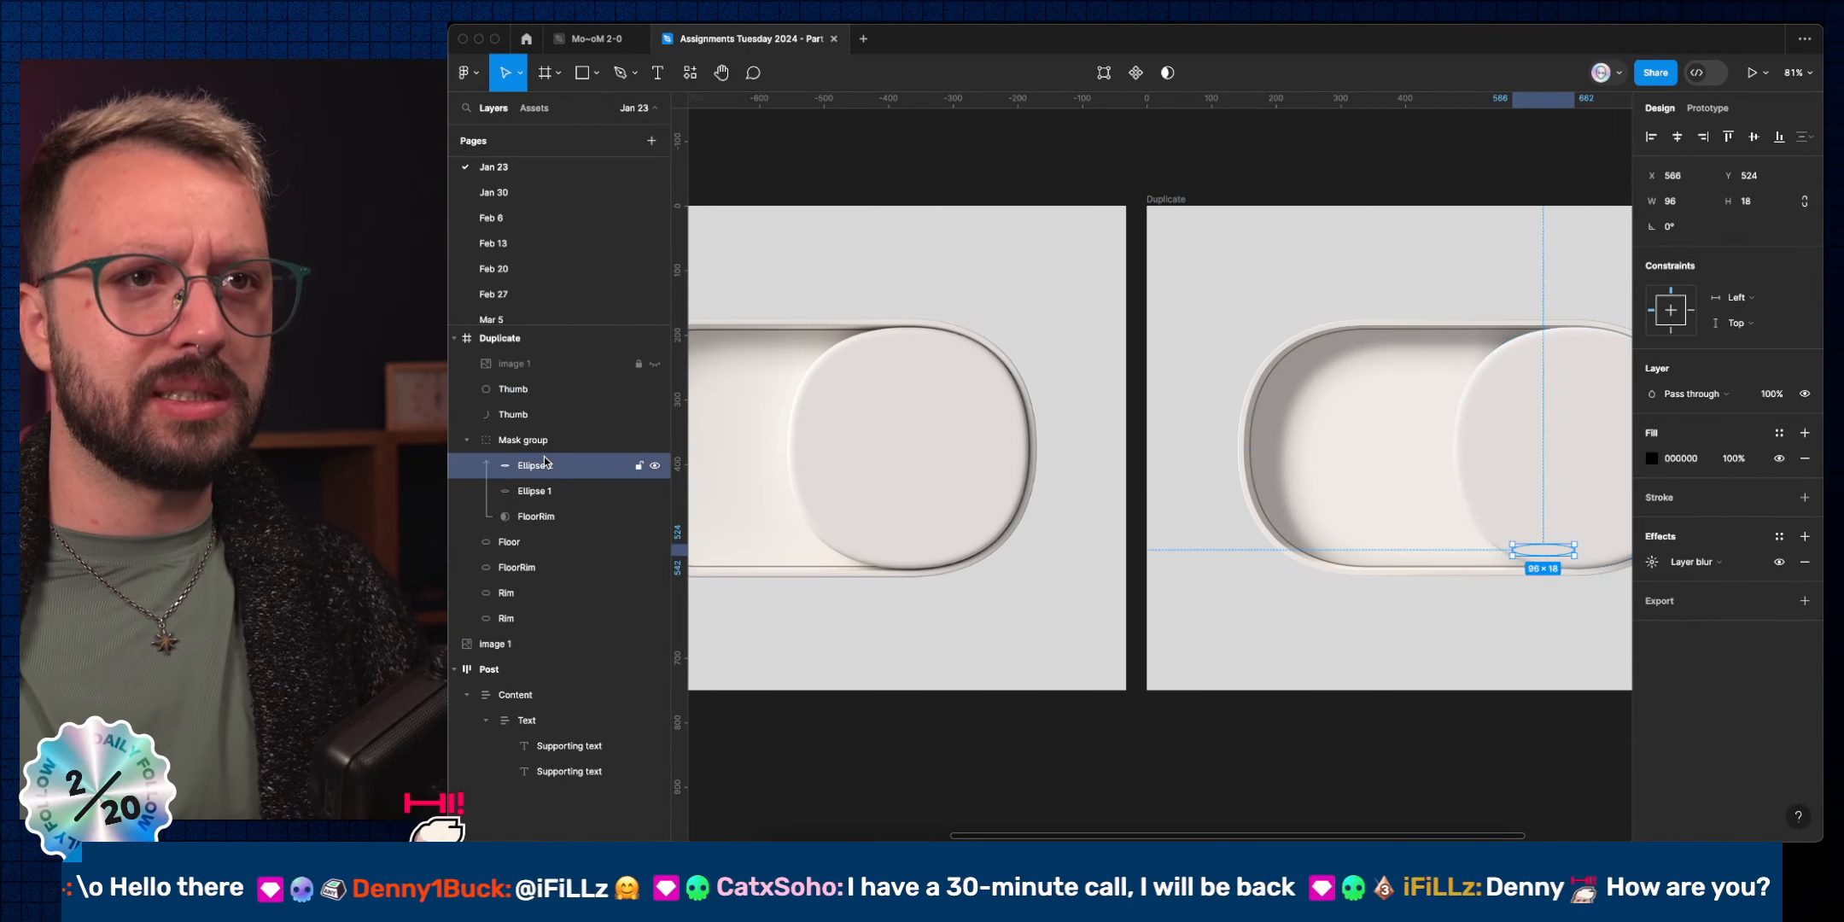
left_click(1651, 458)
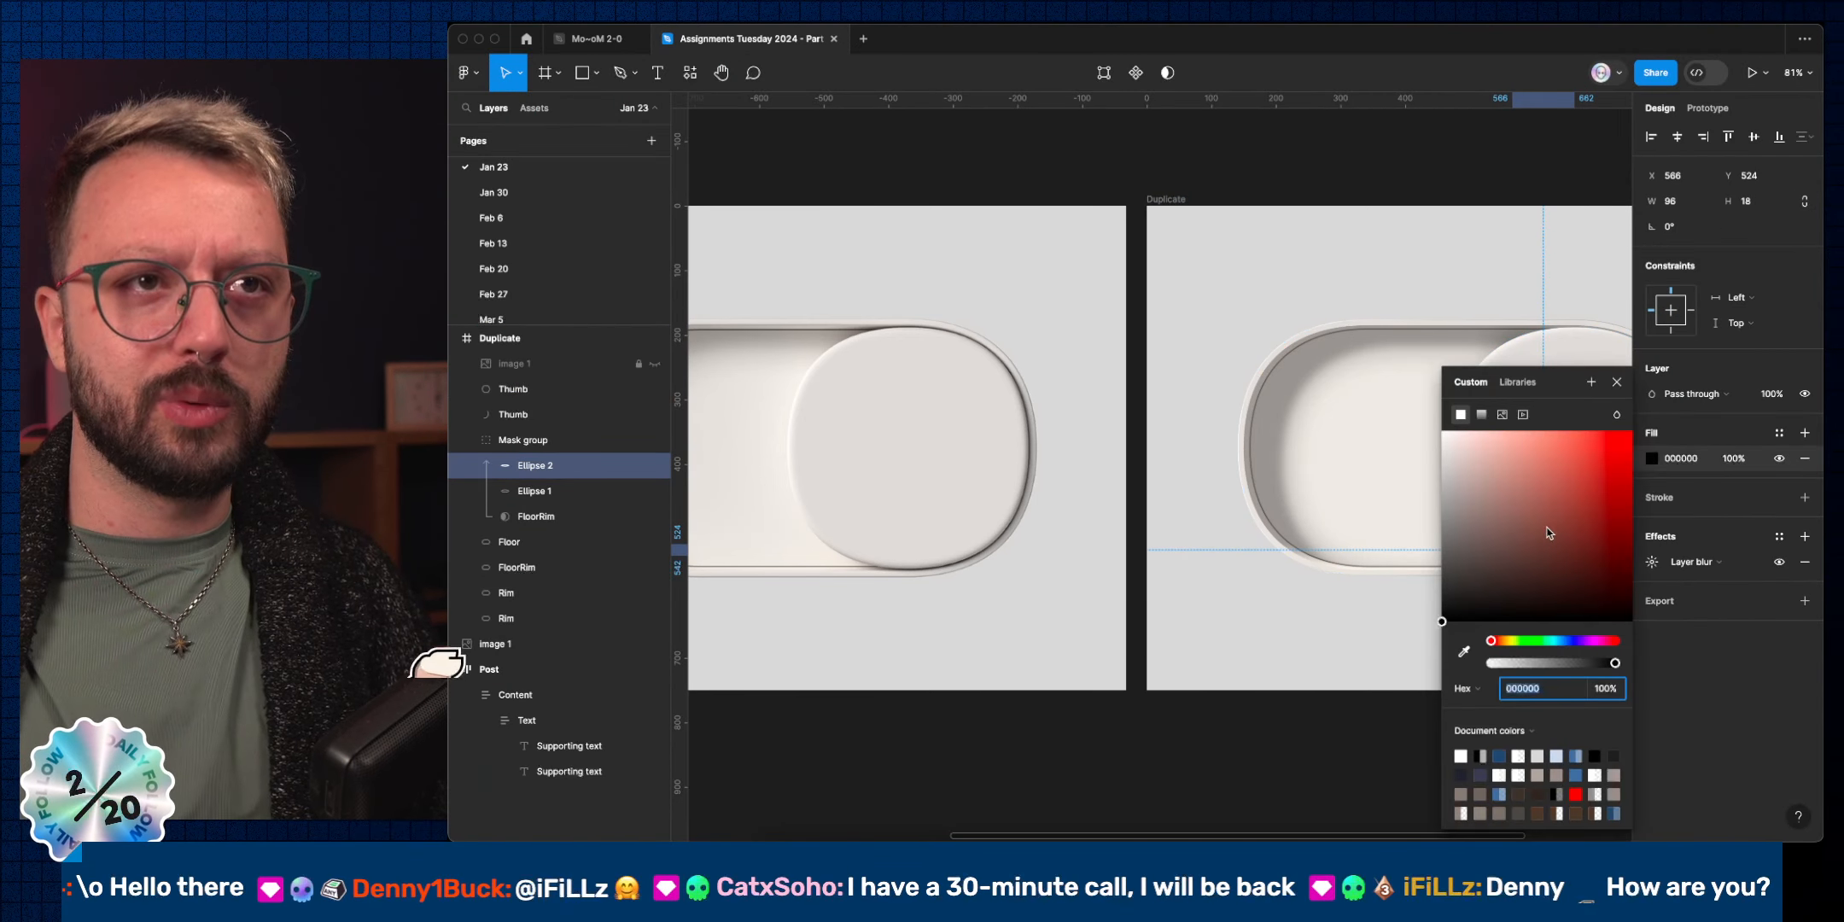
left_click(1527, 598)
scroll(1272, 563, "right", 3)
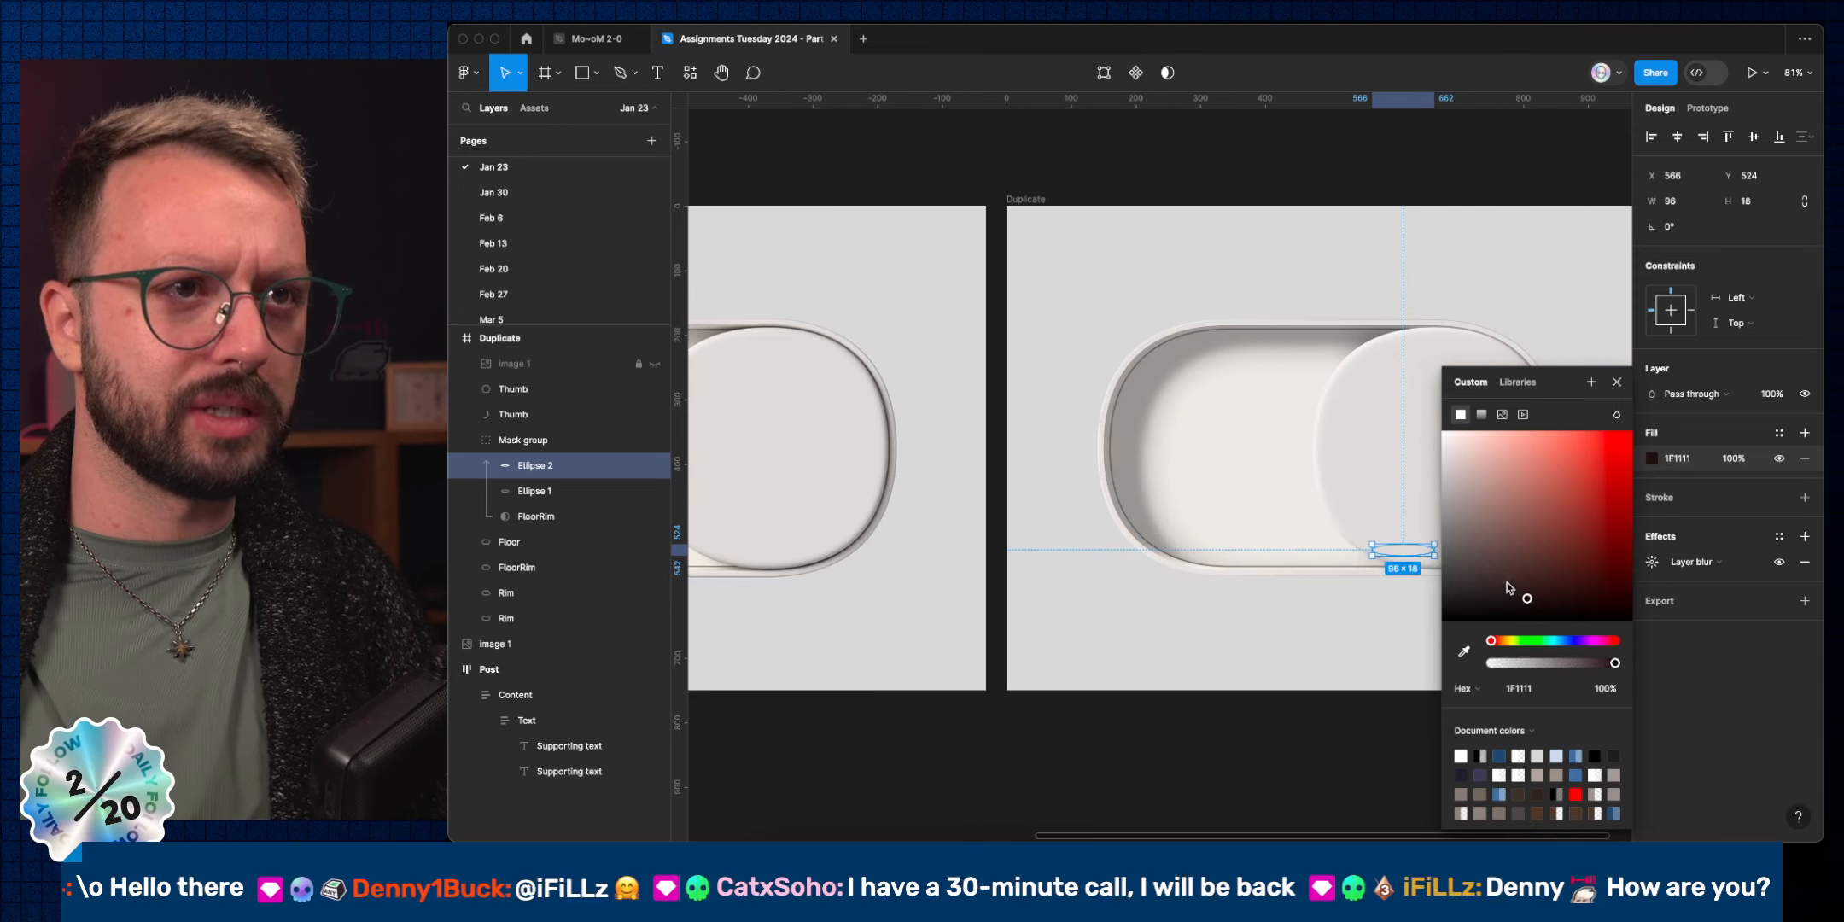
left_click_drag(1530, 597, 1510, 540)
left_click(1498, 642)
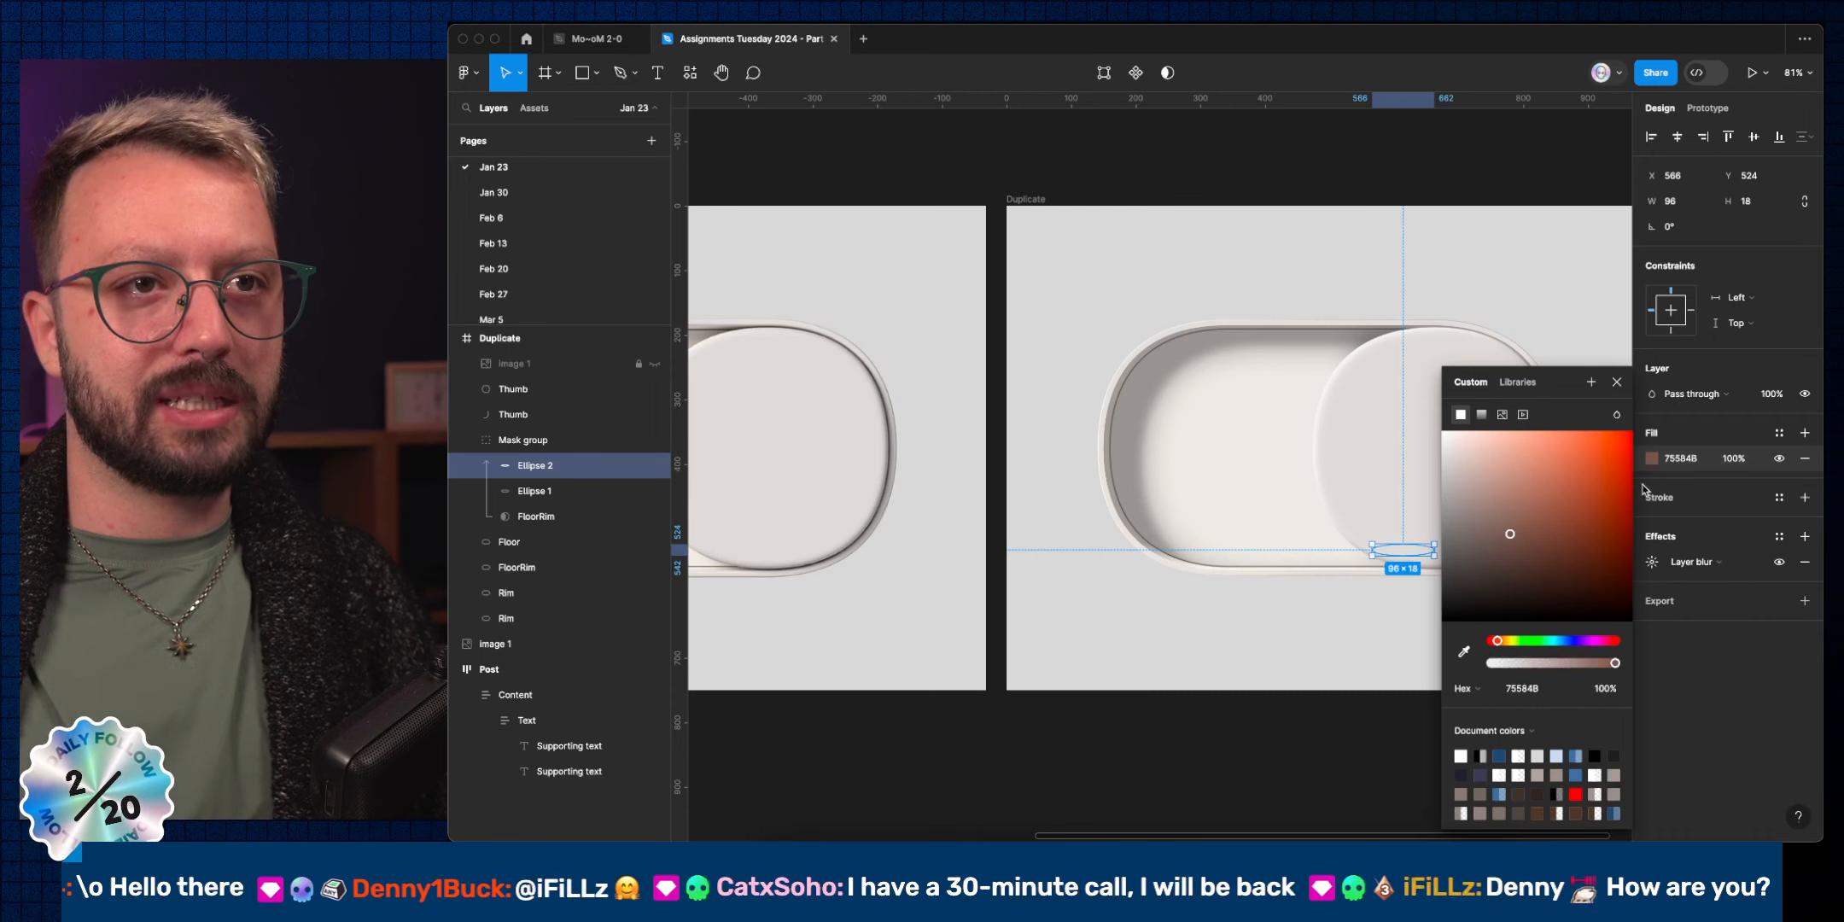
left_click(1617, 382)
left_click(1442, 767)
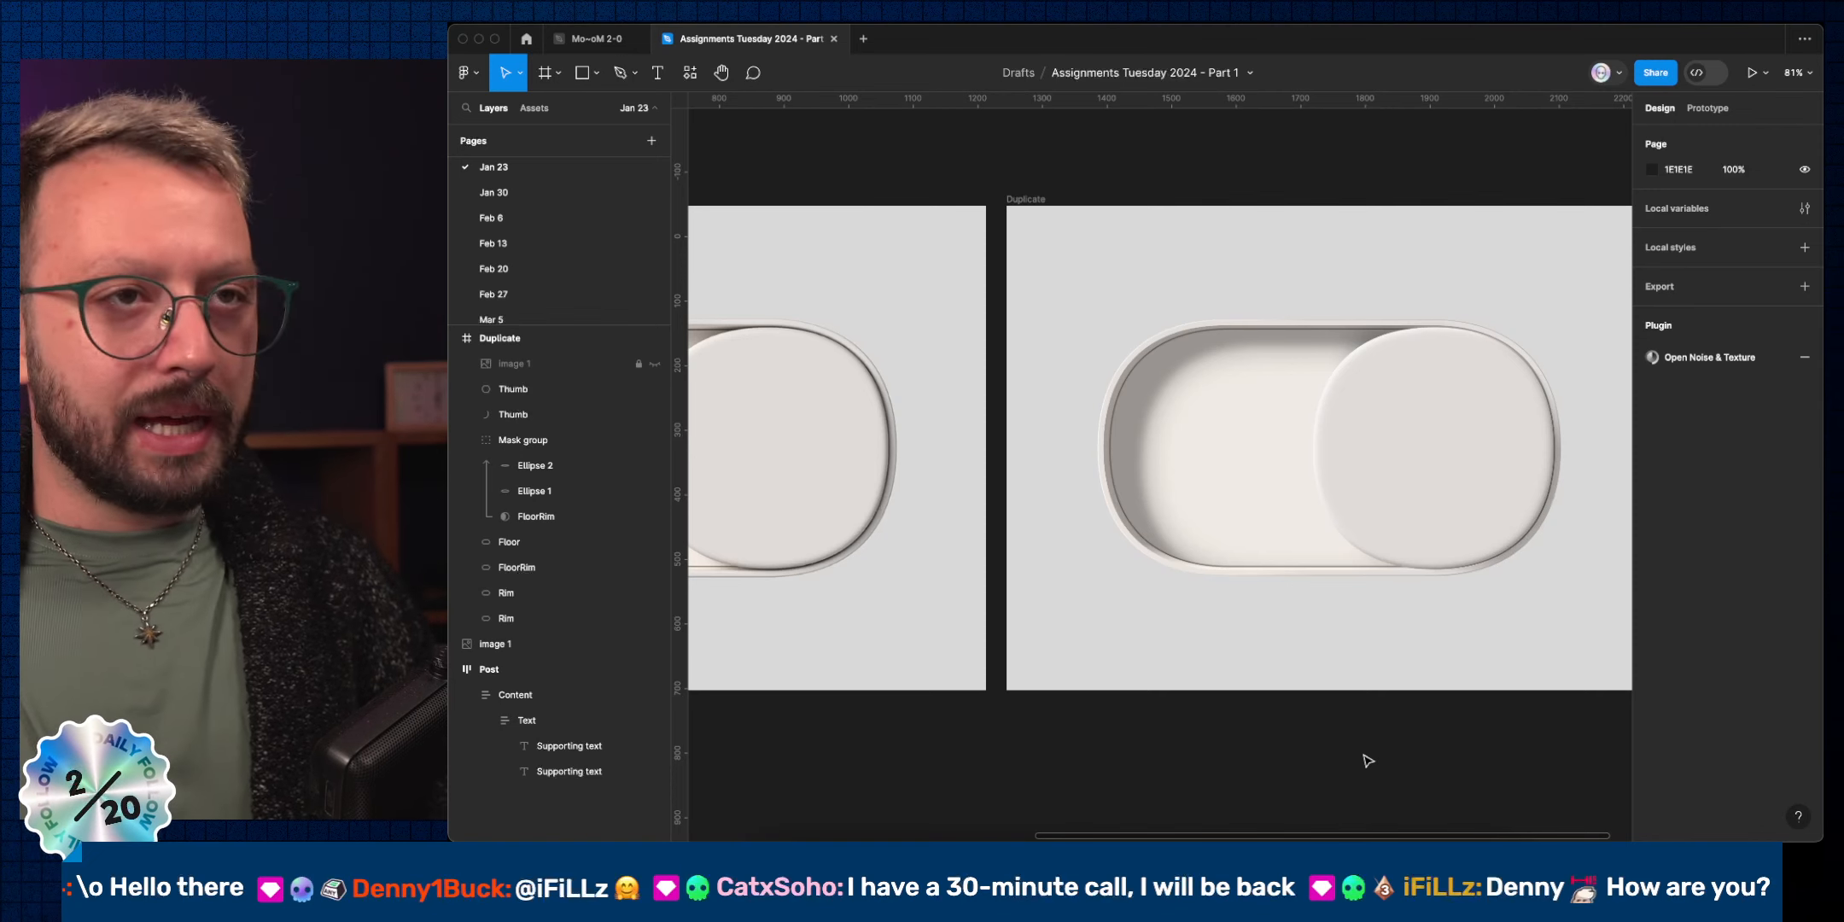
Set the knob's last inner shadow to 70% opacity with a slightly darker grey colour.
left_click(1442, 488)
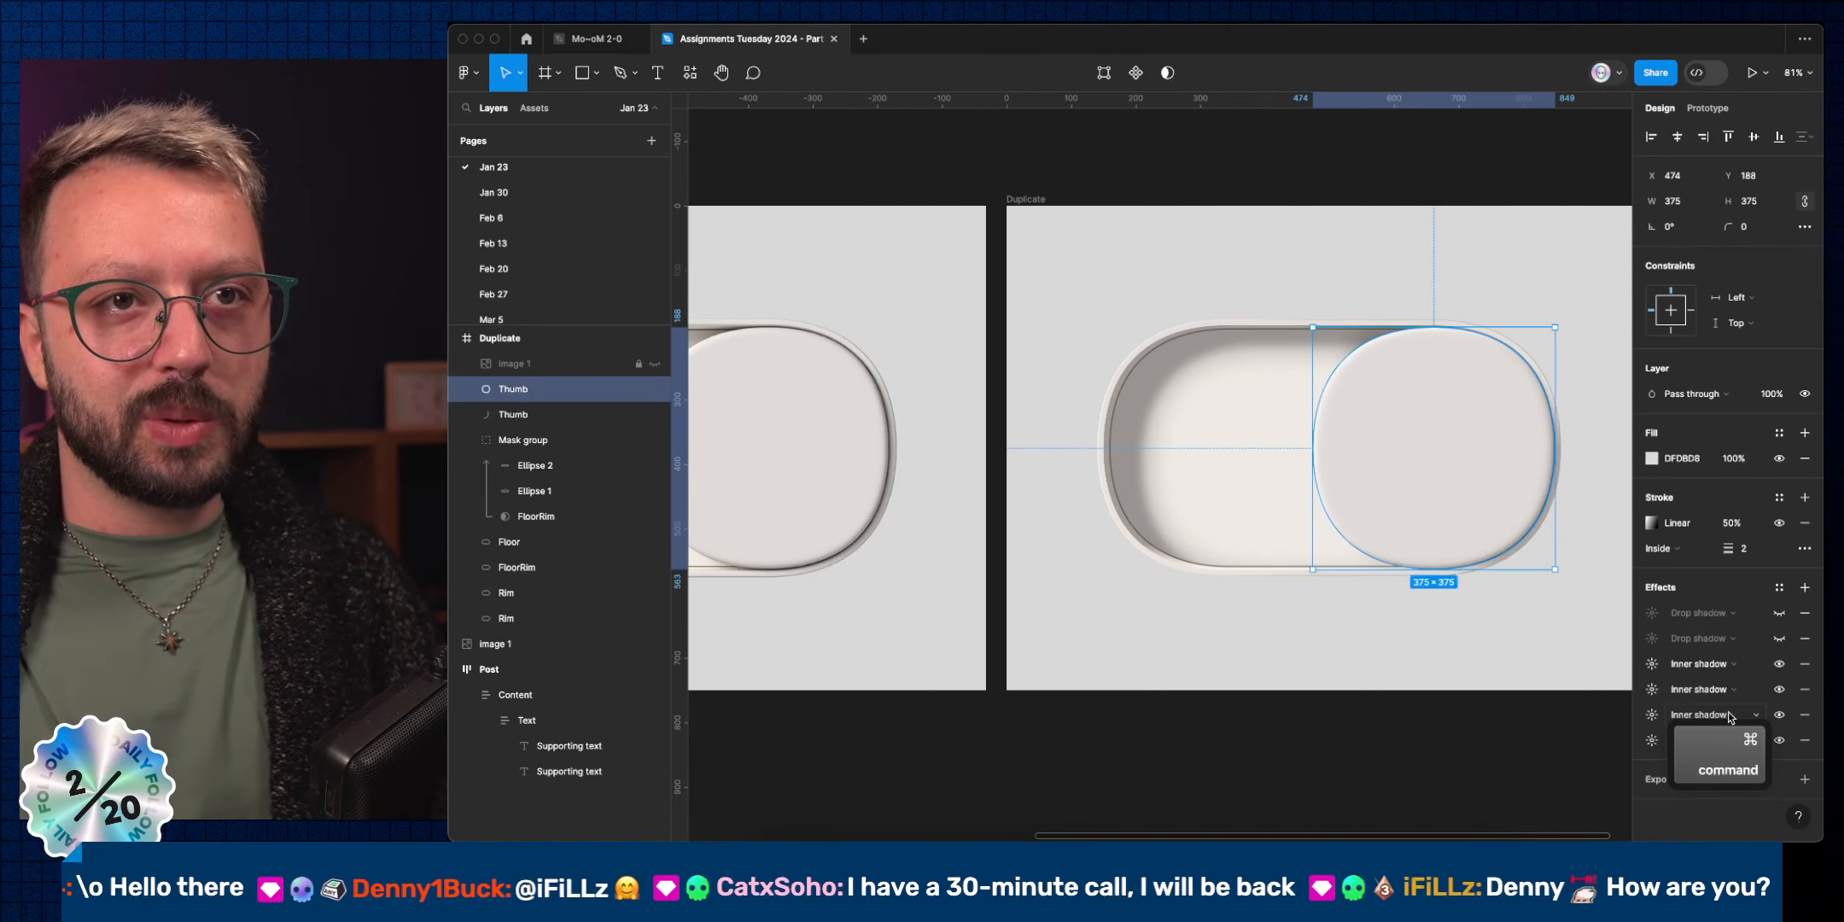
left_click(1652, 740)
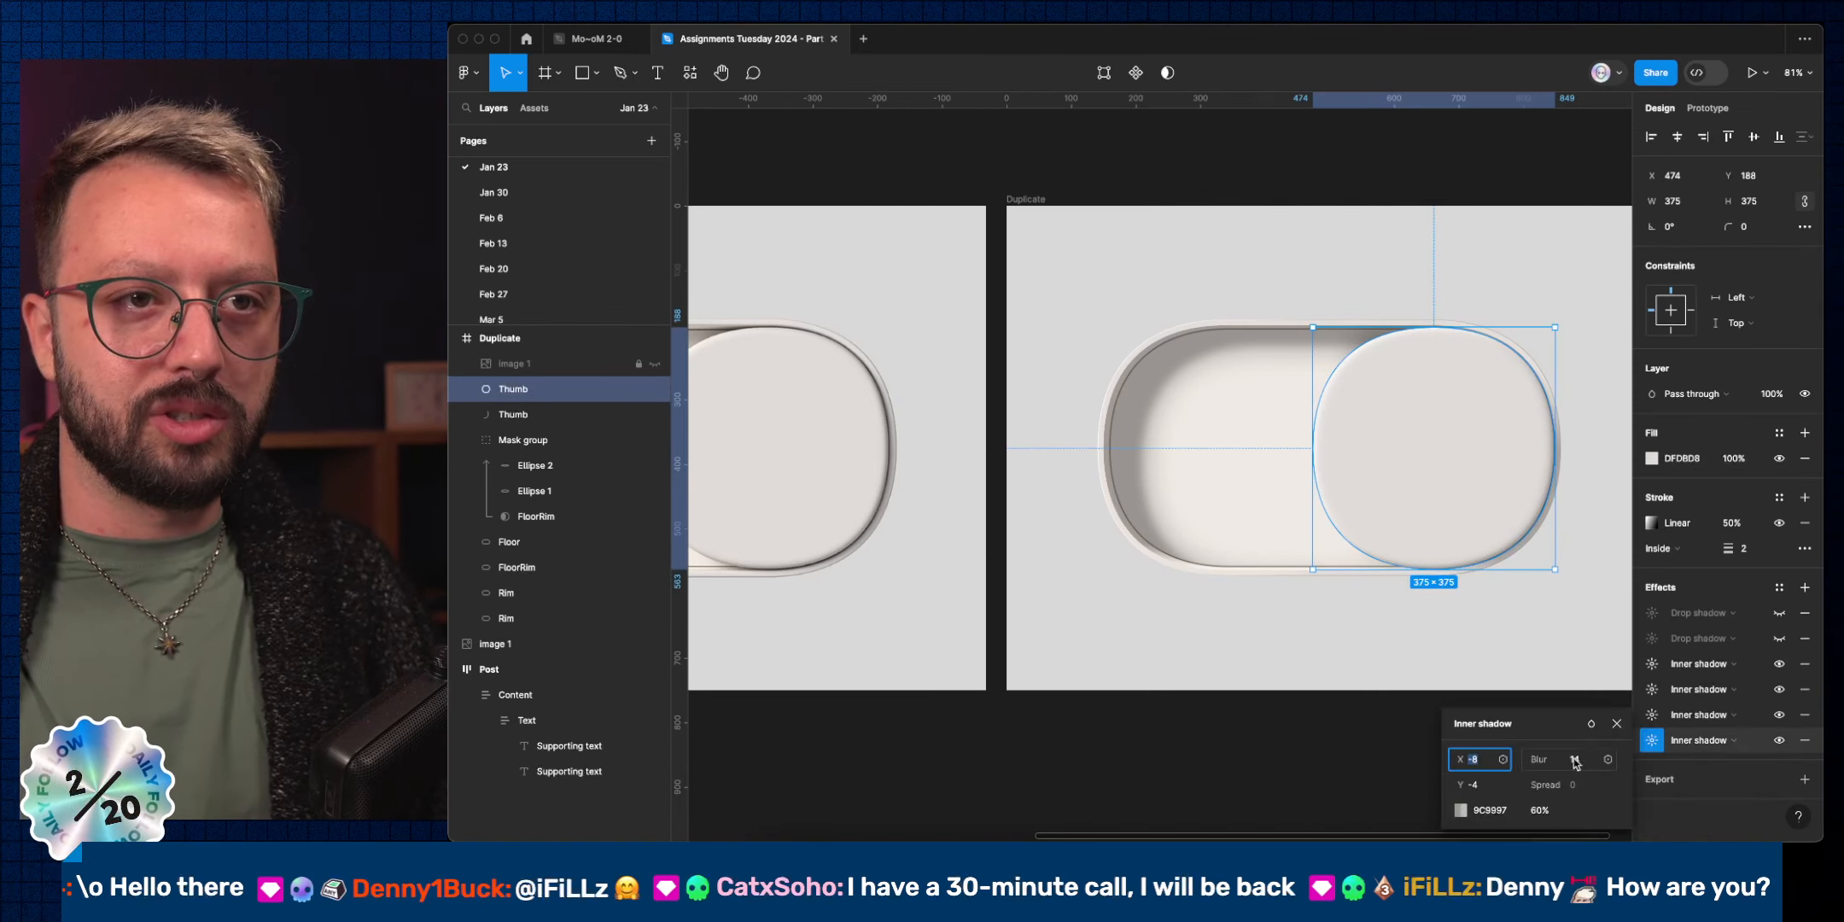
left_click(1536, 810)
key("shift+Up")
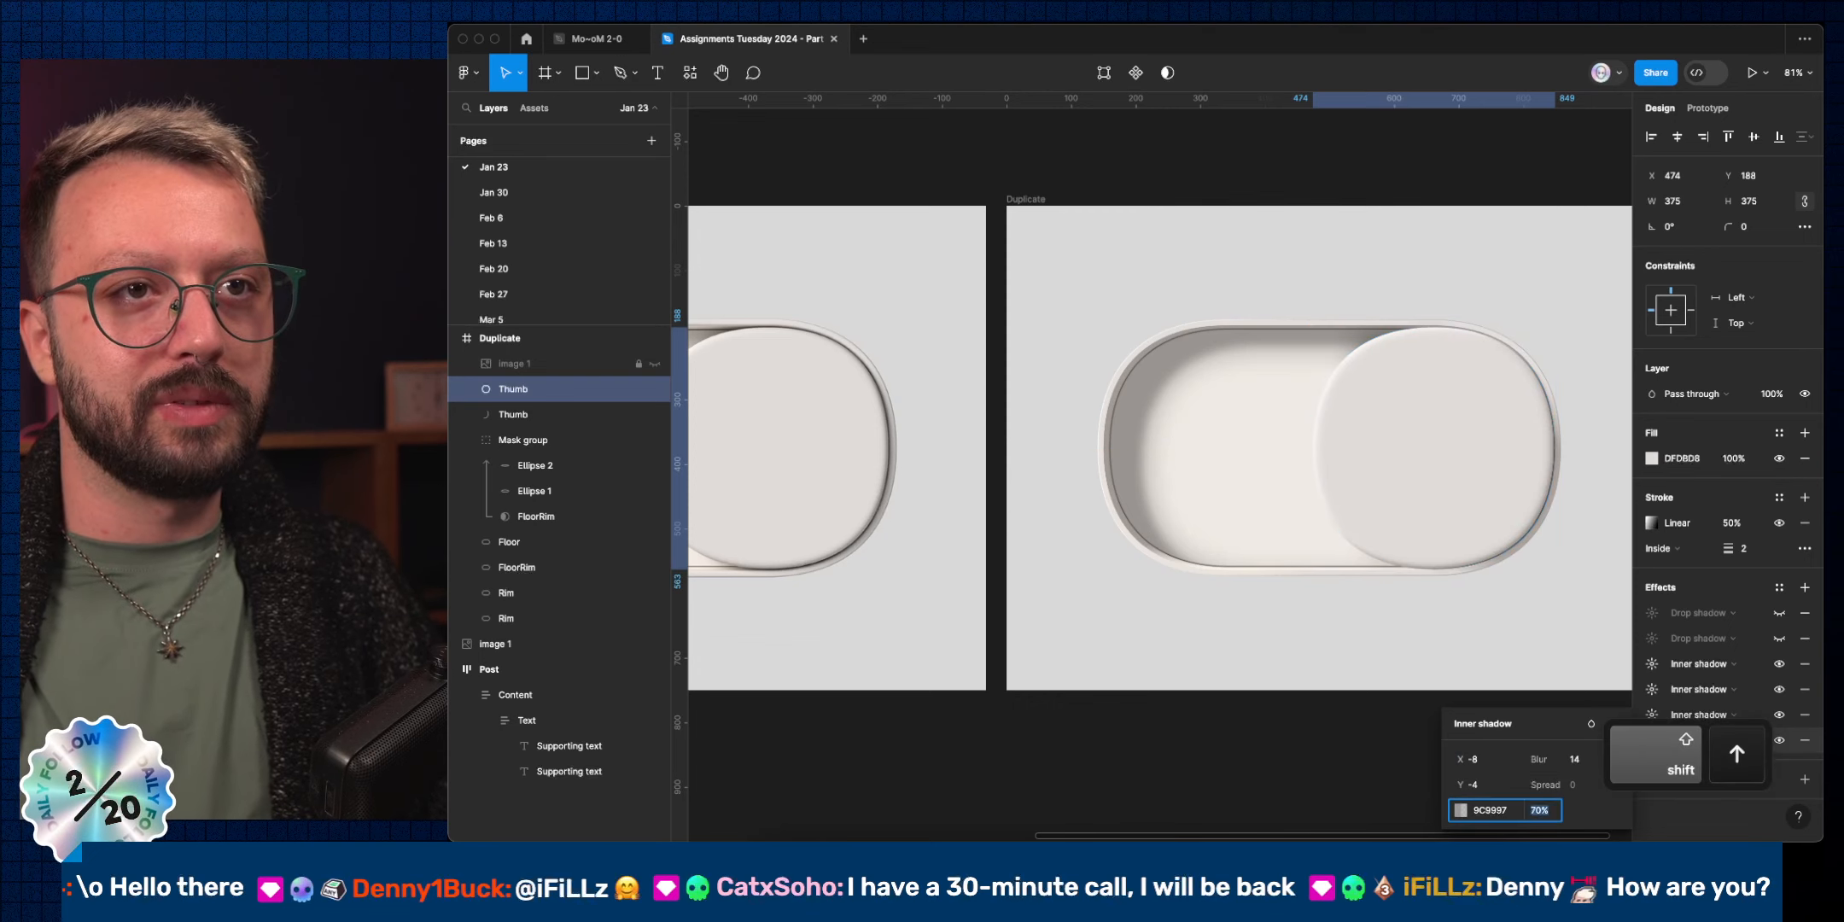
left_click(1460, 810)
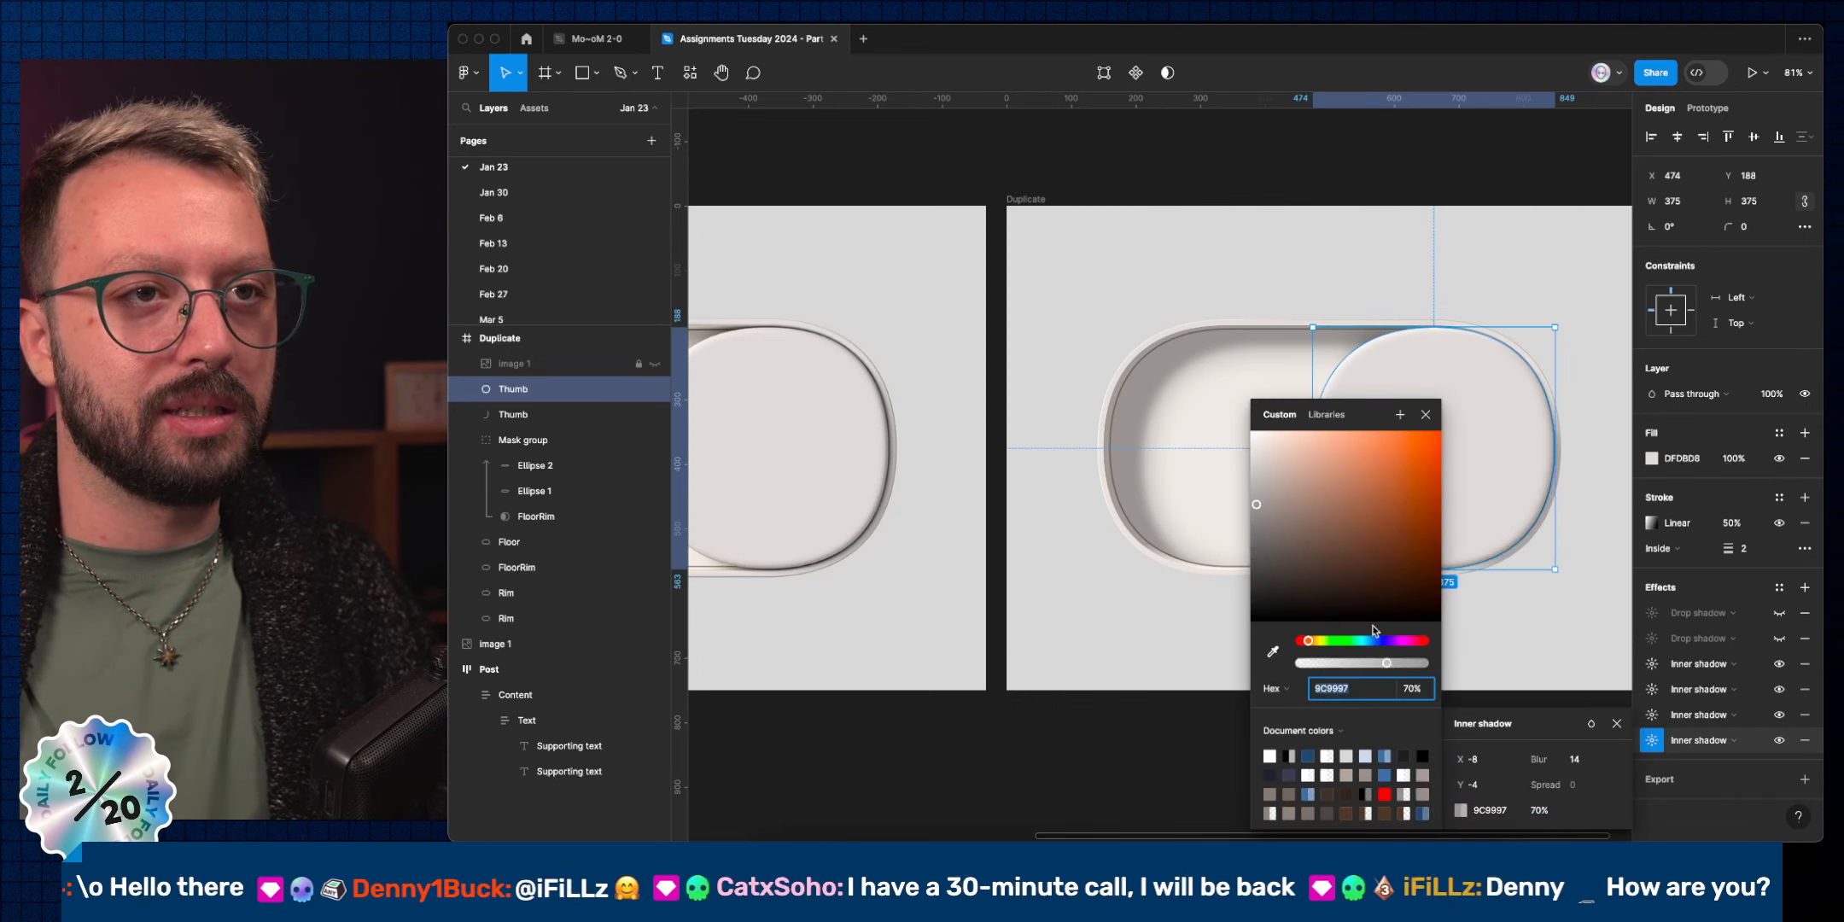
left_click(1256, 499)
left_click_drag(1255, 507, 1258, 520)
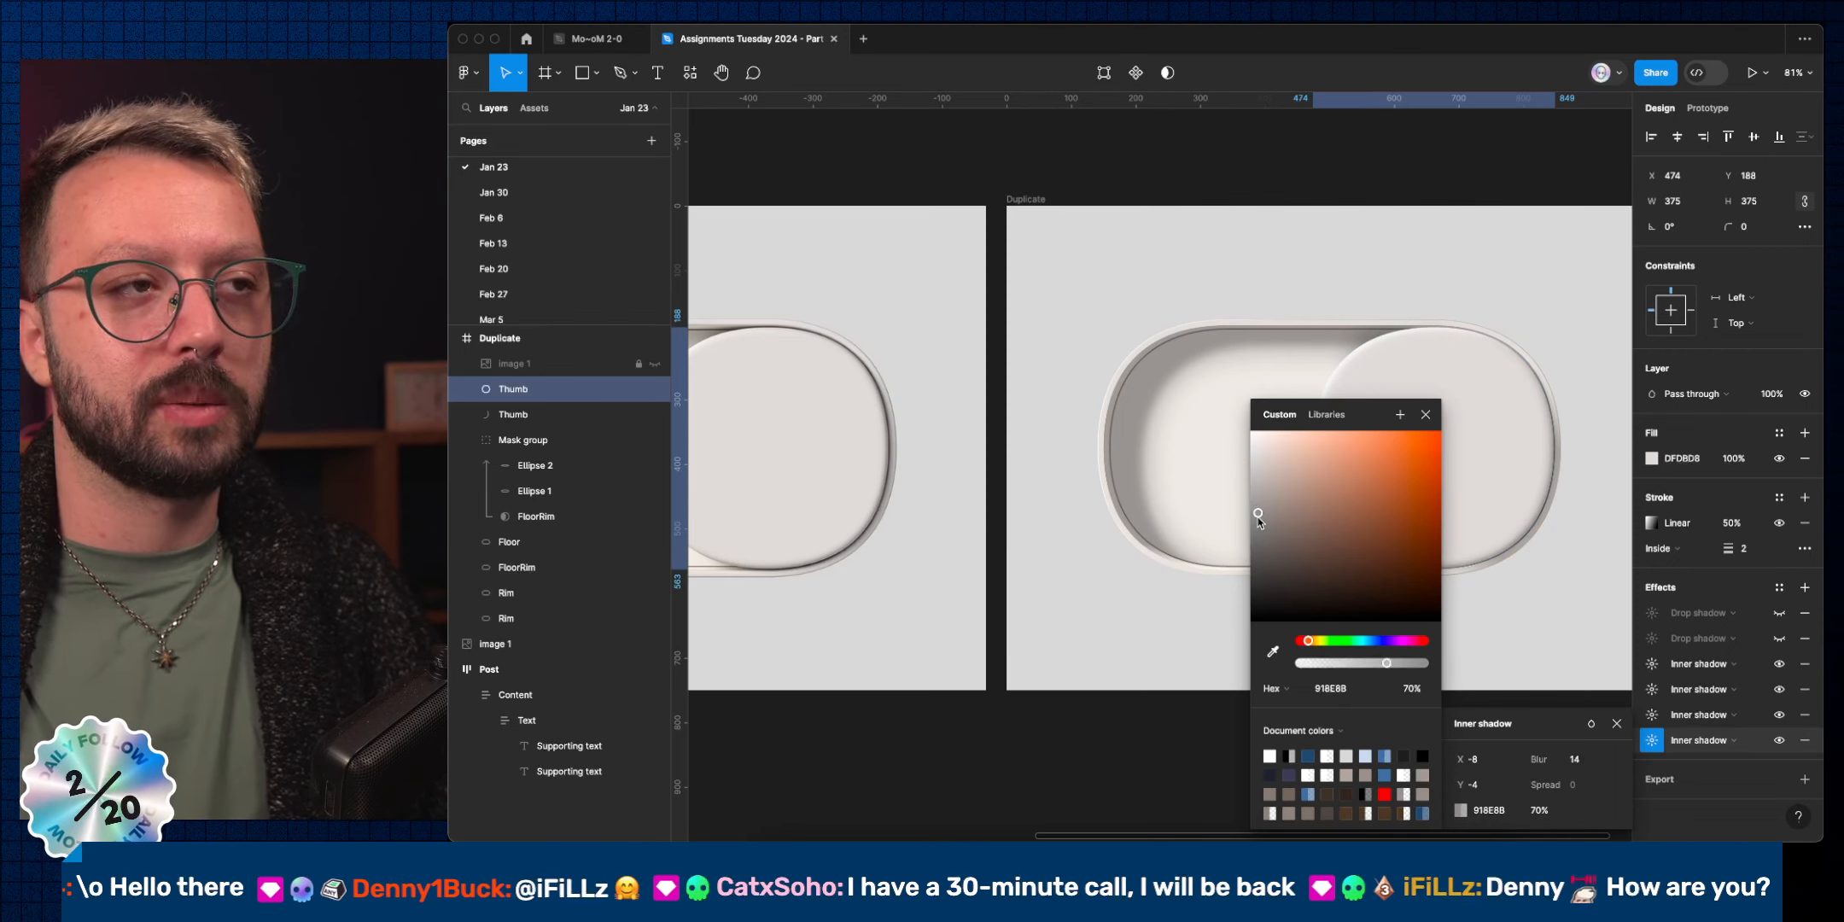
Change the third inner shadow's colour to the warmer grey 85807A.
left_click(1663, 714)
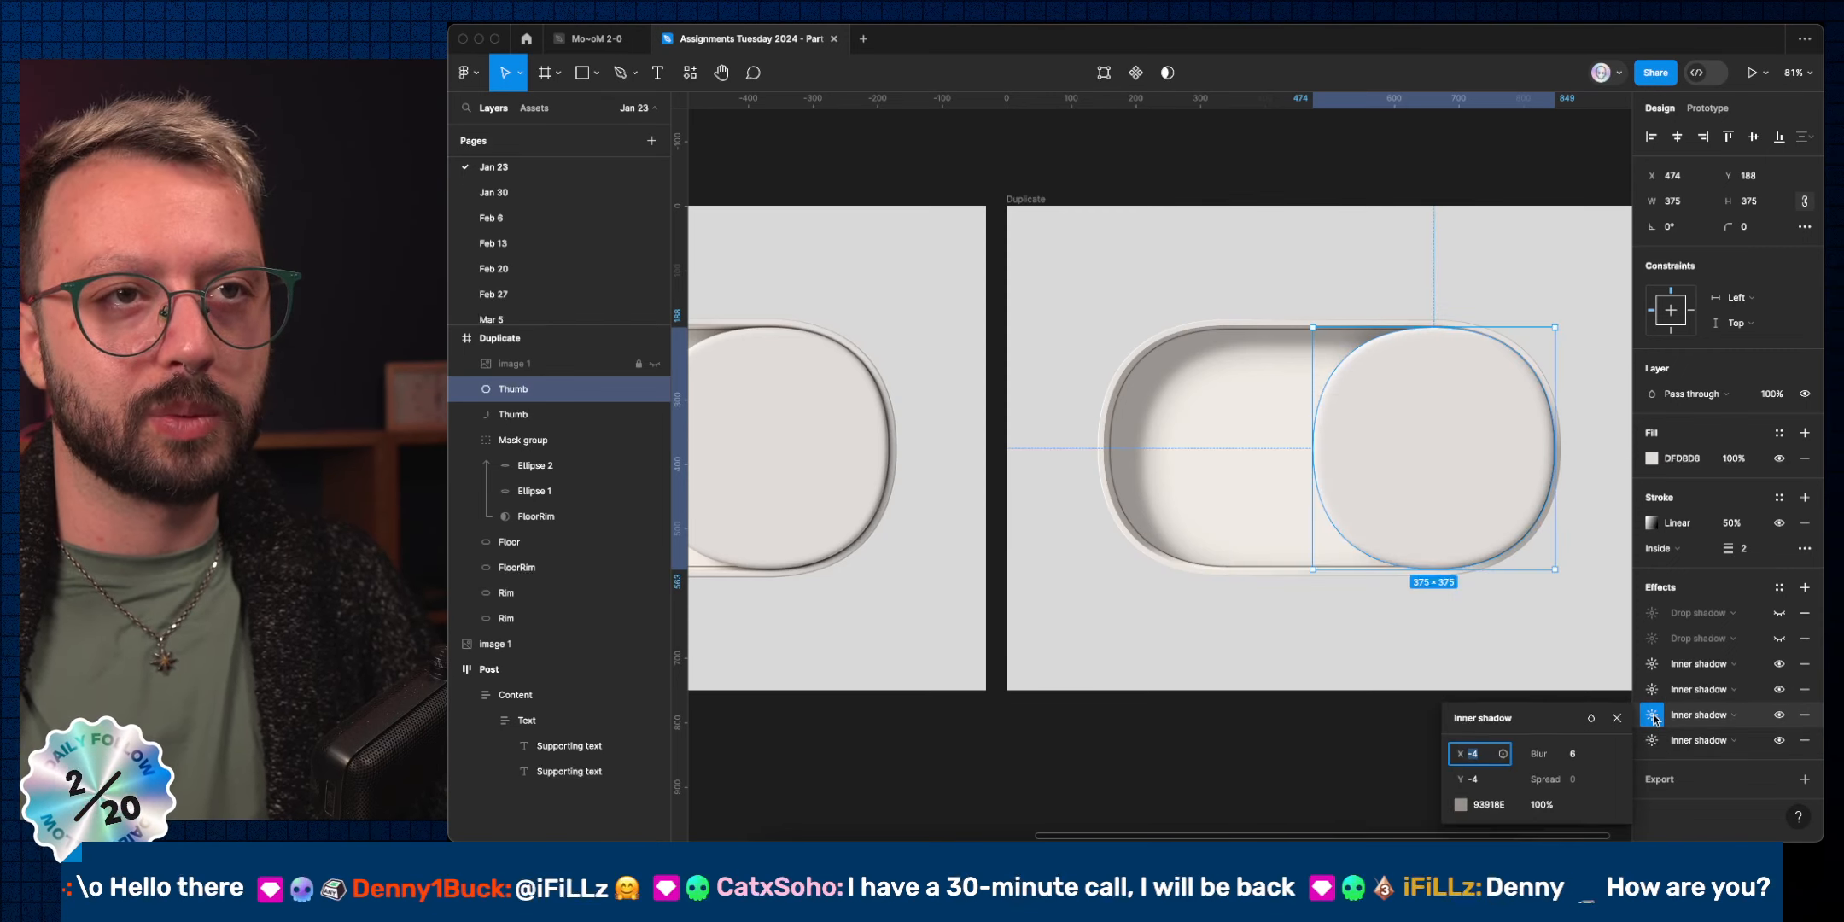
left_click(1461, 805)
left_click_drag(1255, 514, 1260, 521)
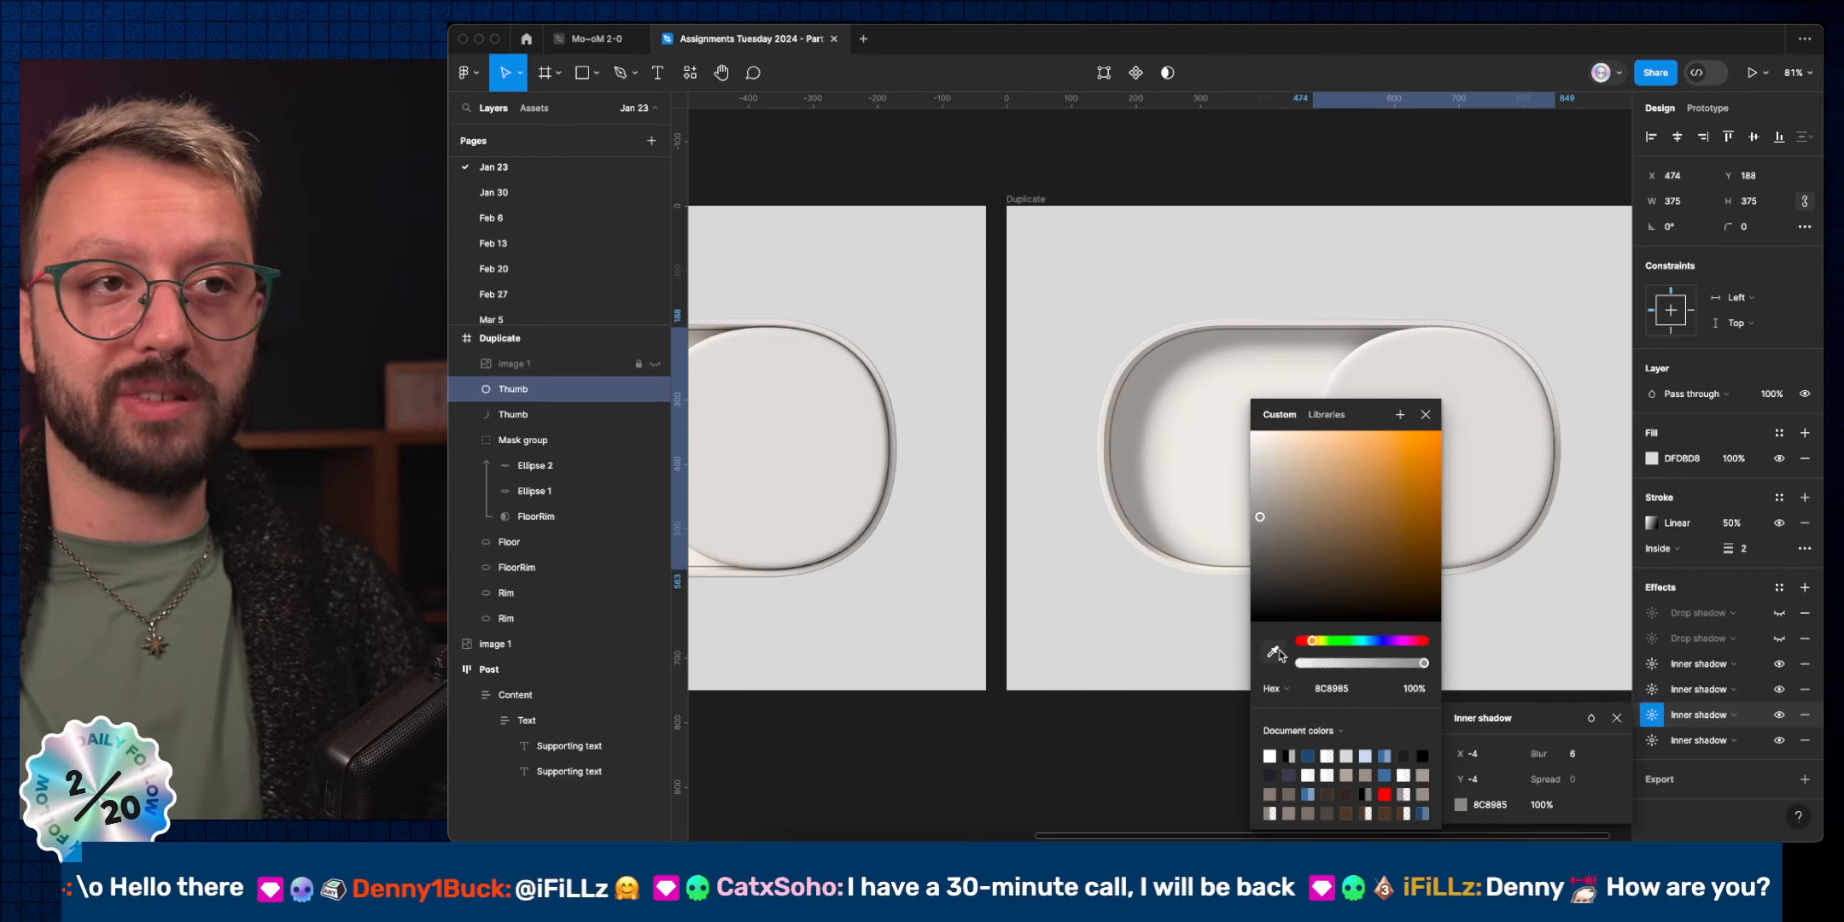
left_click(1265, 526)
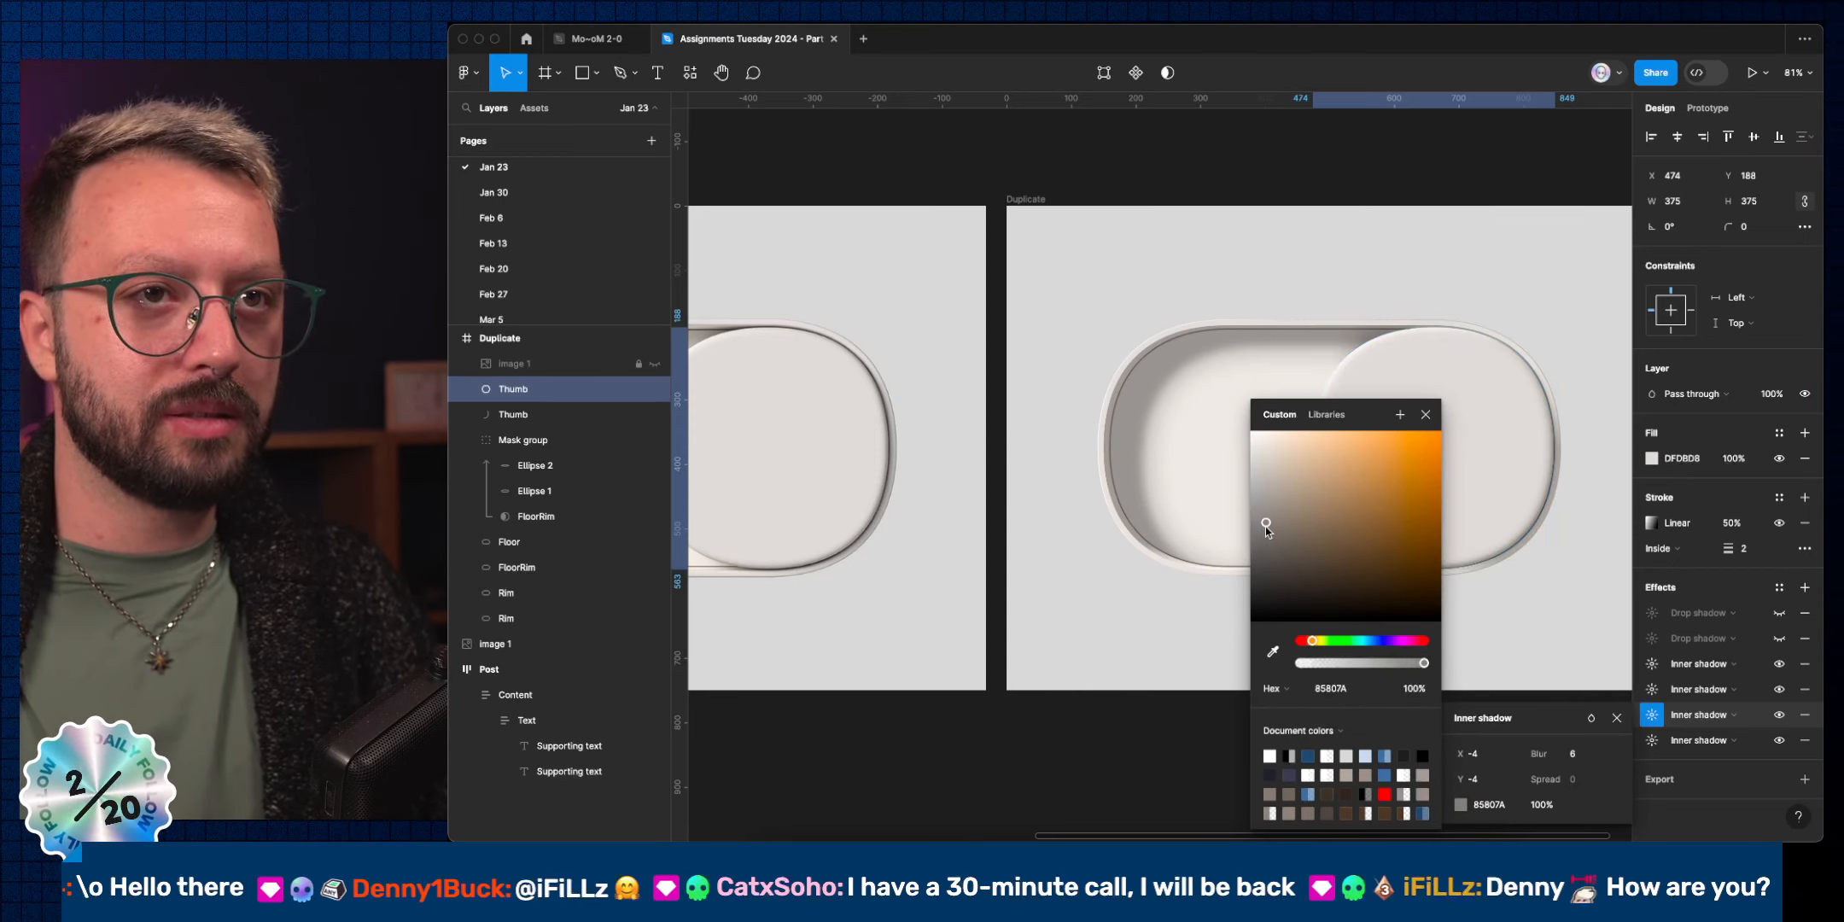
left_click(1425, 416)
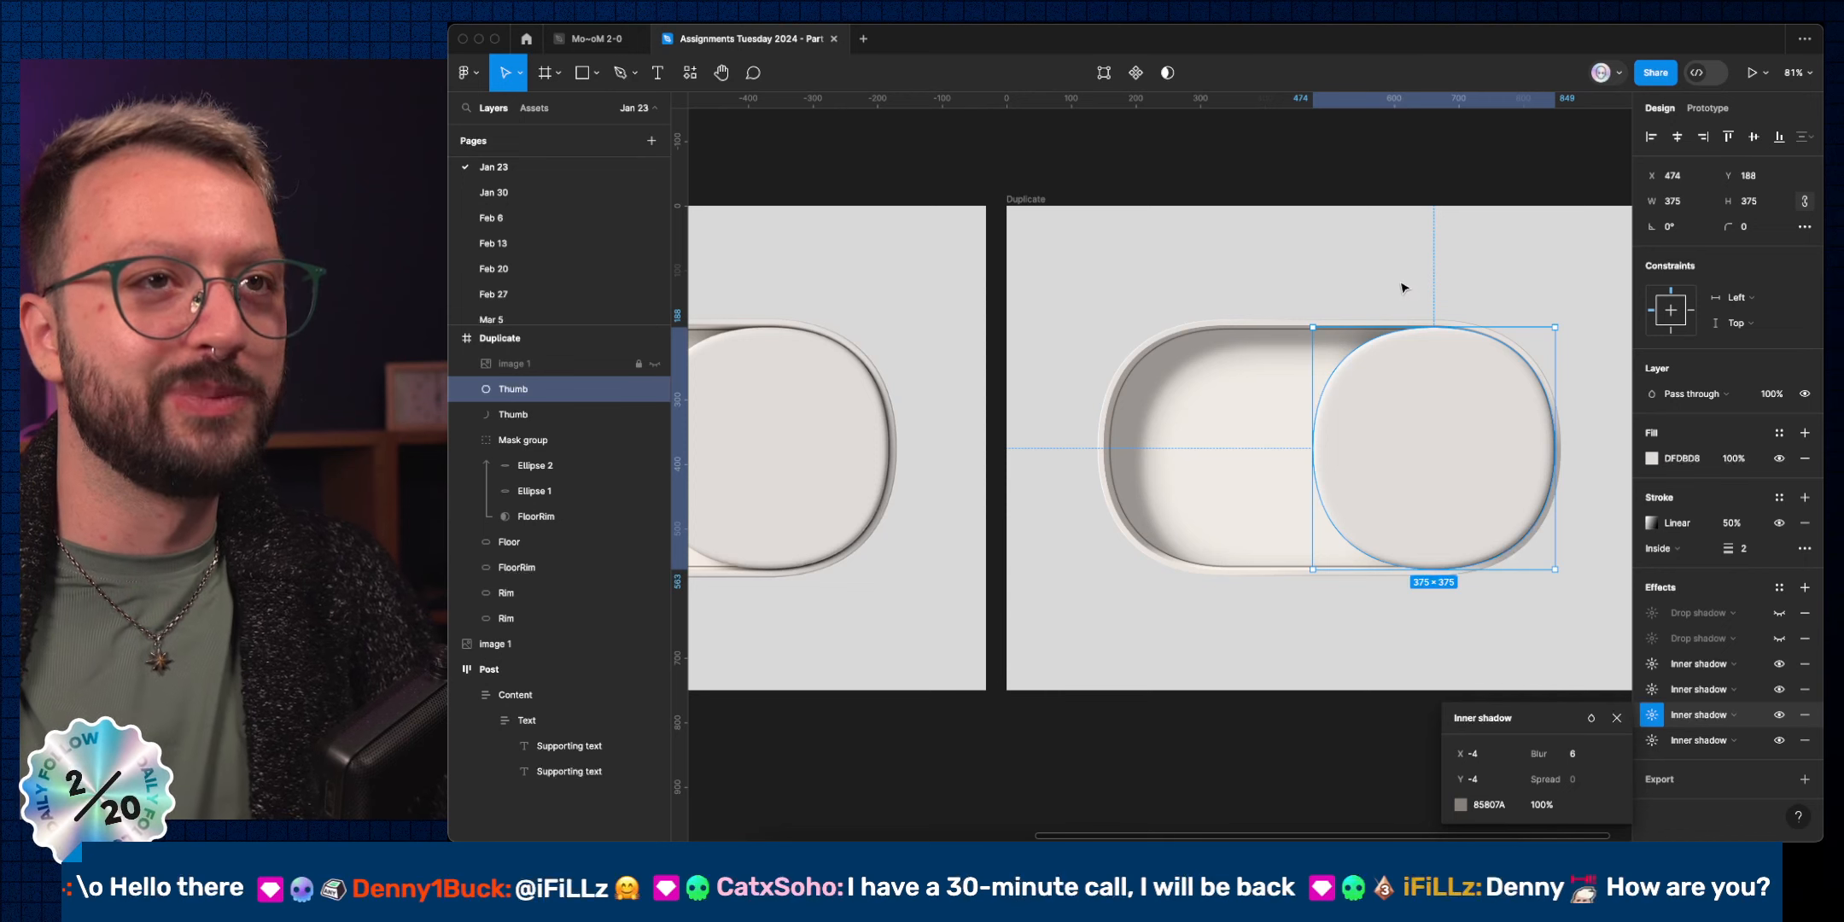
left_click(1393, 248)
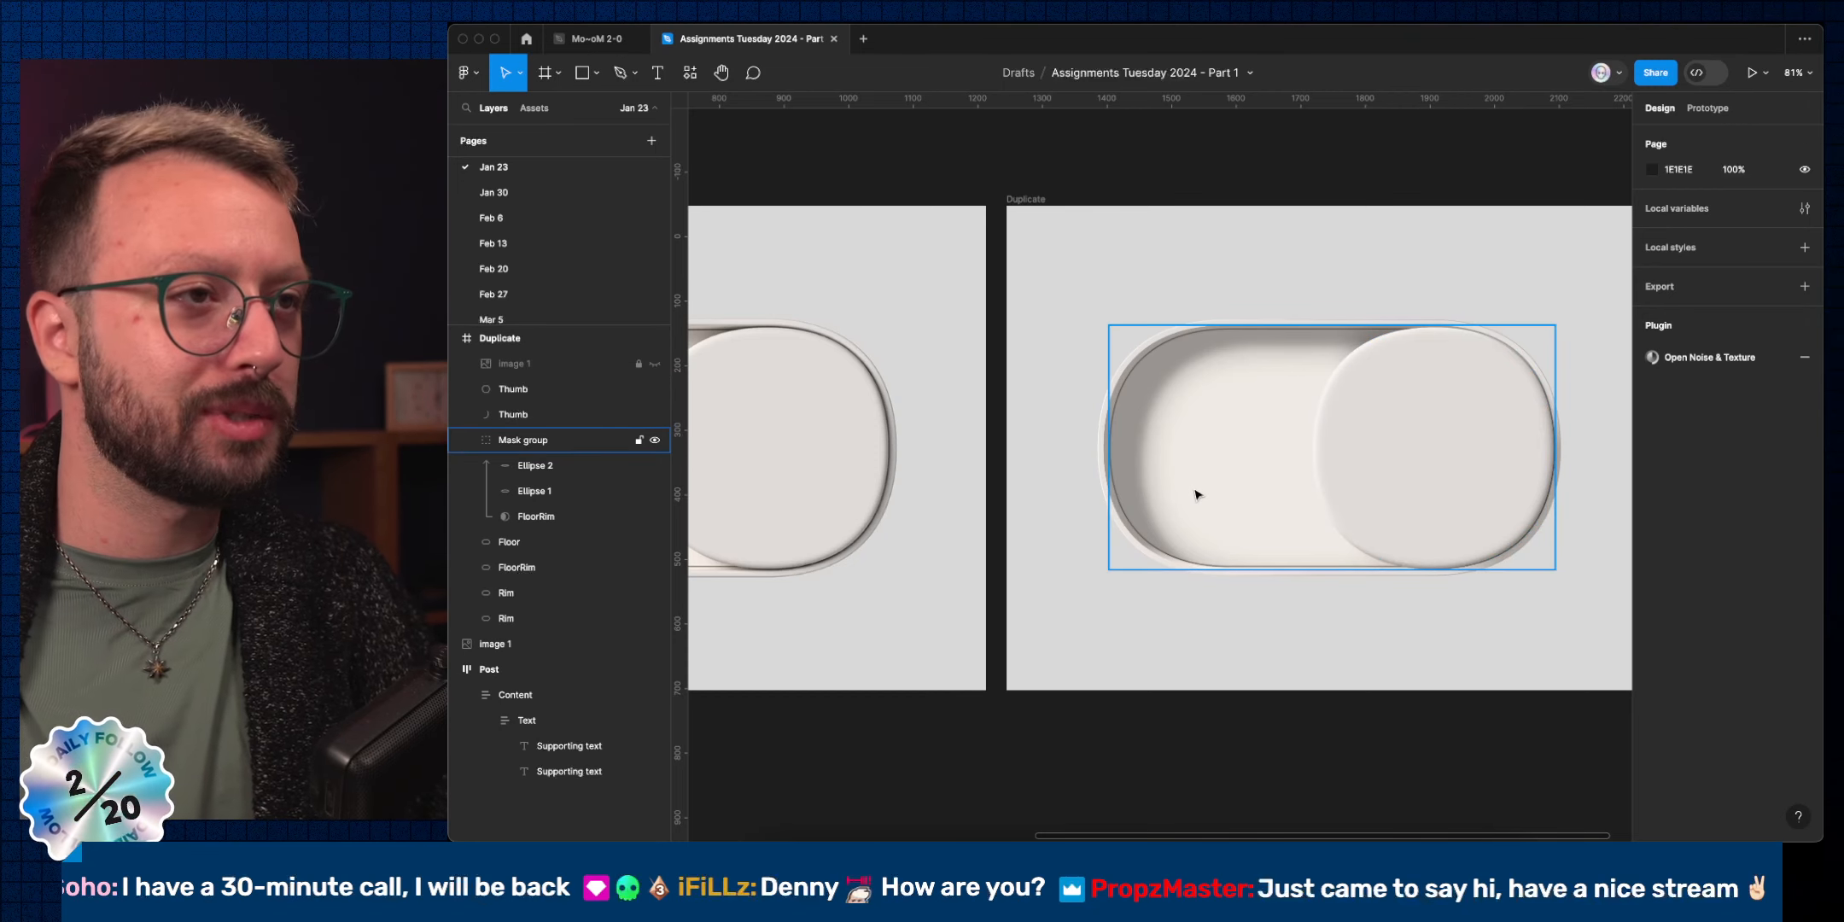
Select the Rim ellipse in the duplicate toggle.
scroll(1198, 495, "left", 5)
scroll(1170, 499, "down", 1)
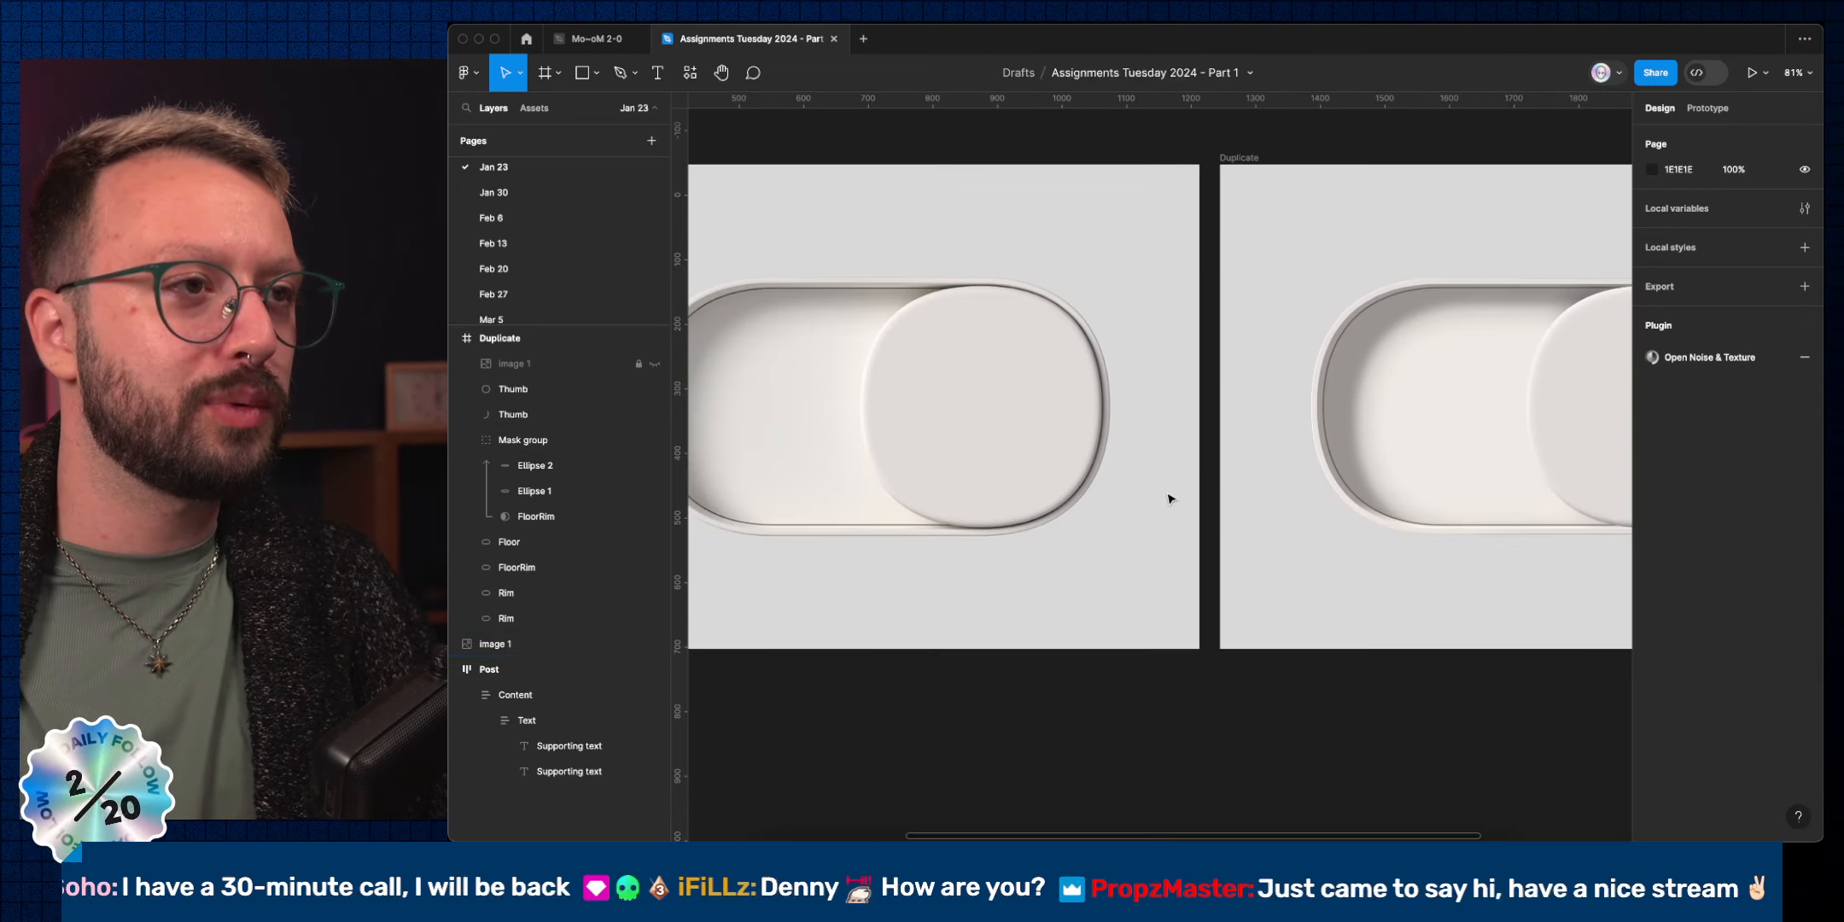
left_click(1416, 539, "super")
scroll(1280, 577, "left", 7)
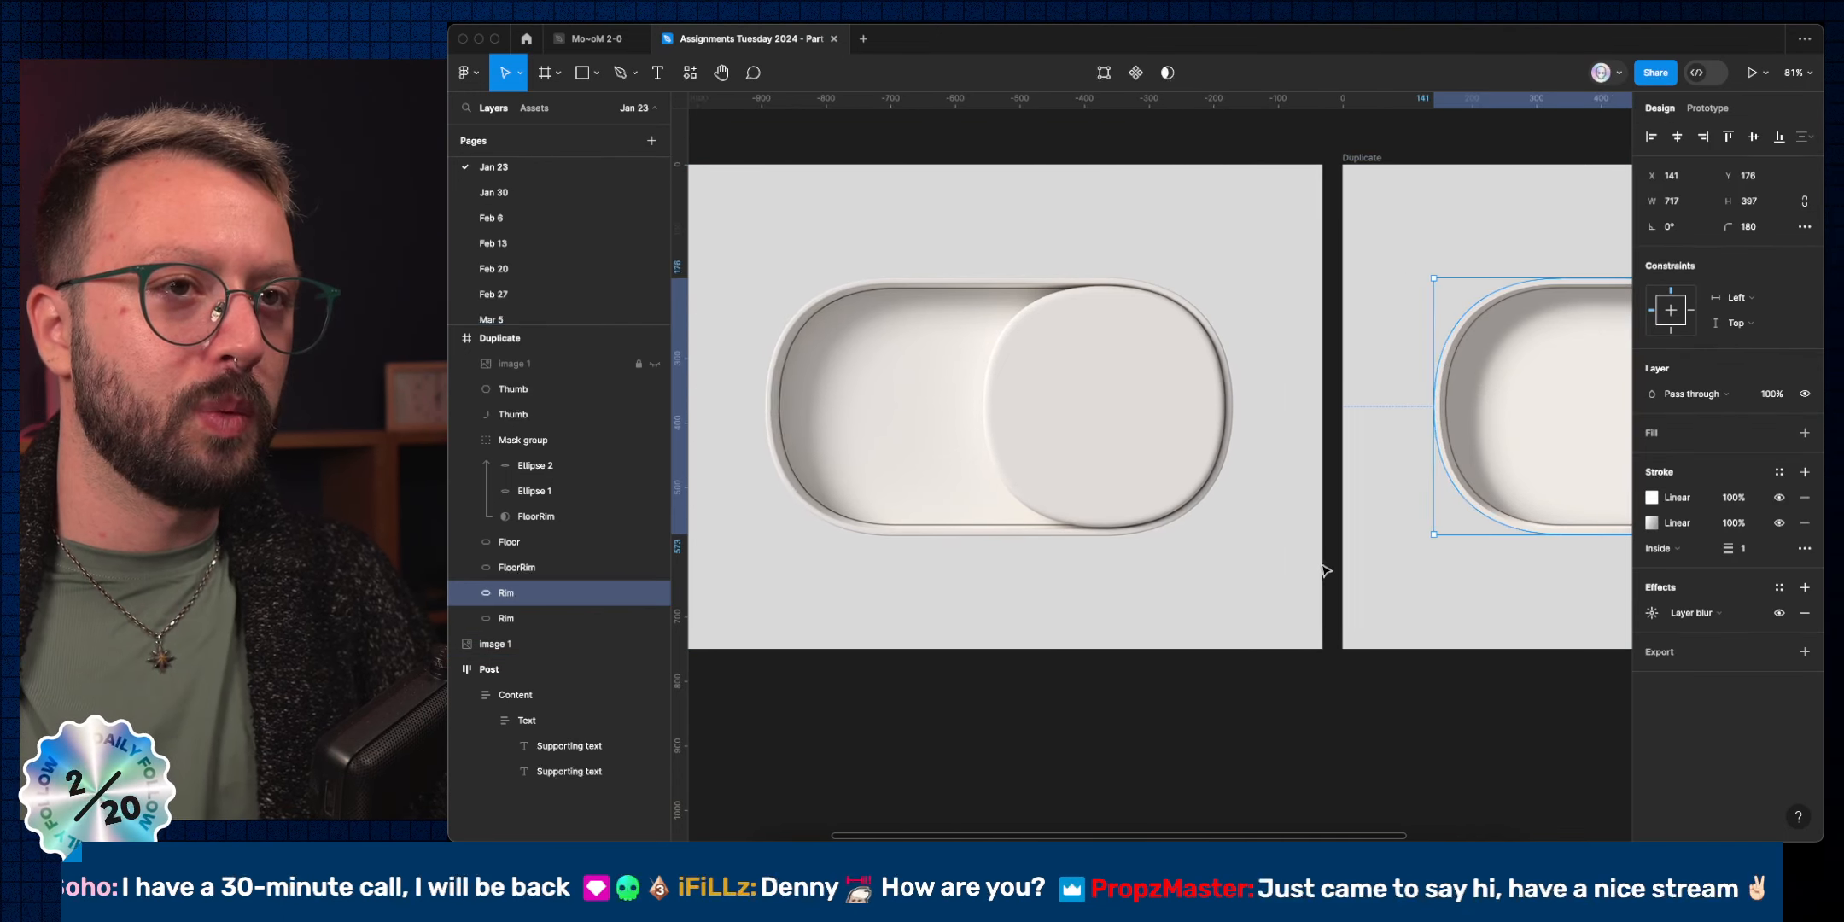
scroll(1324, 570, "right", 3)
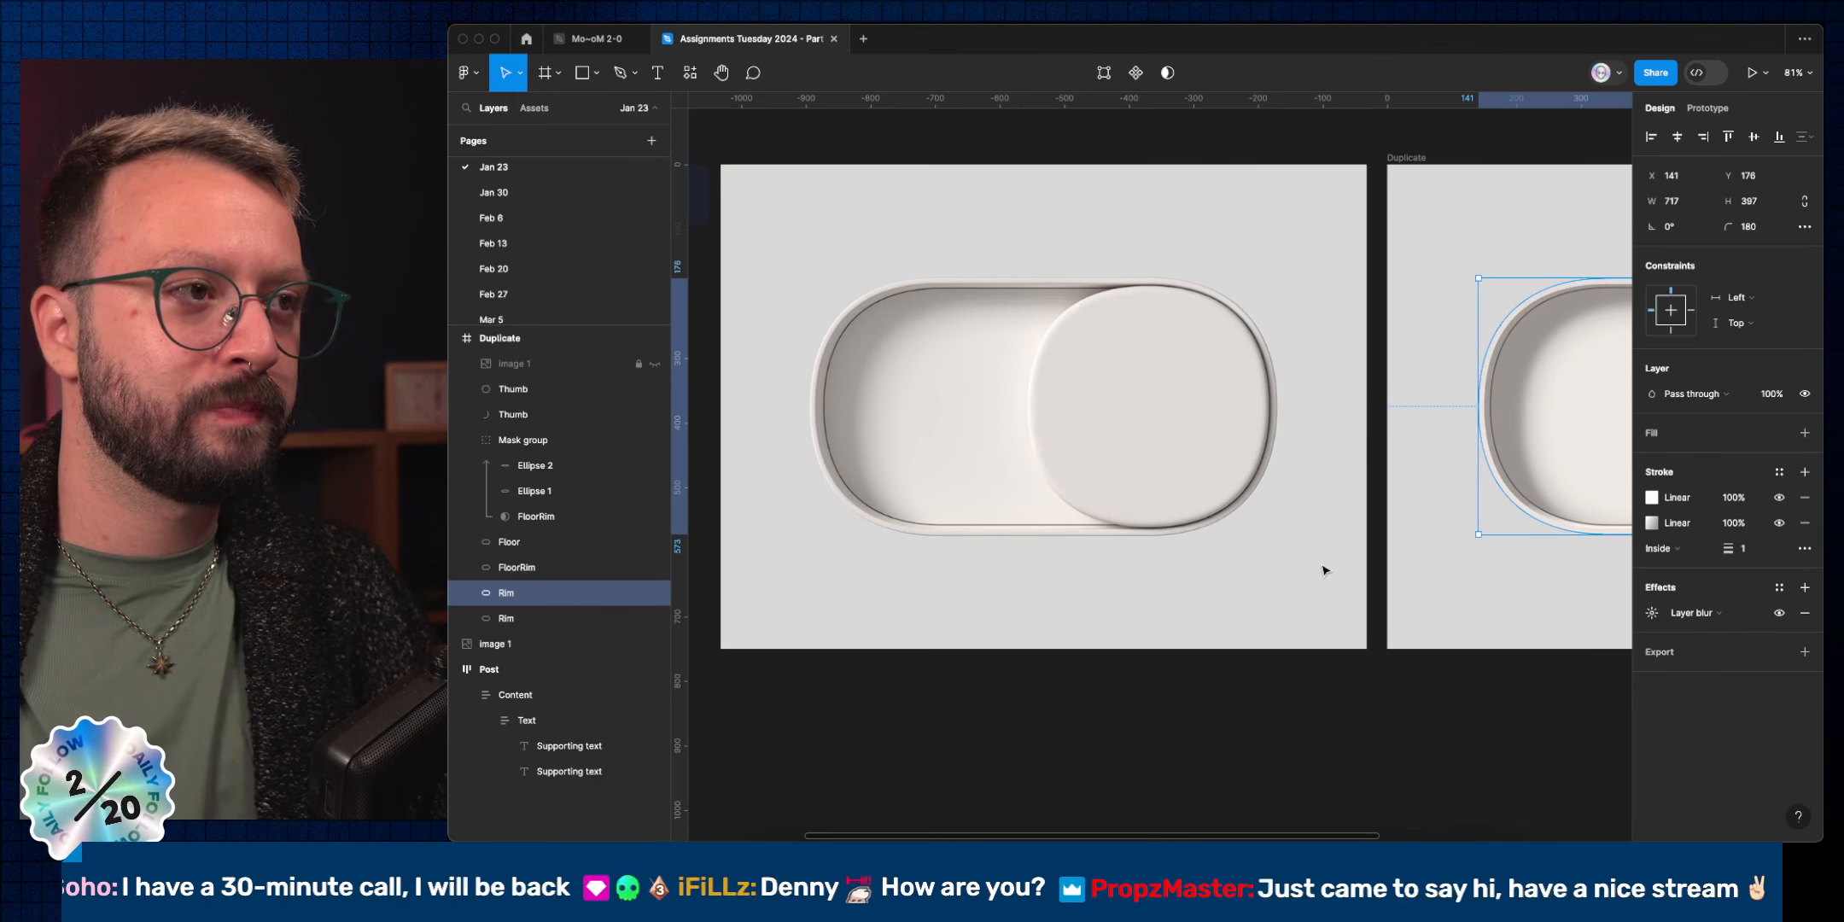
left_click(1324, 570)
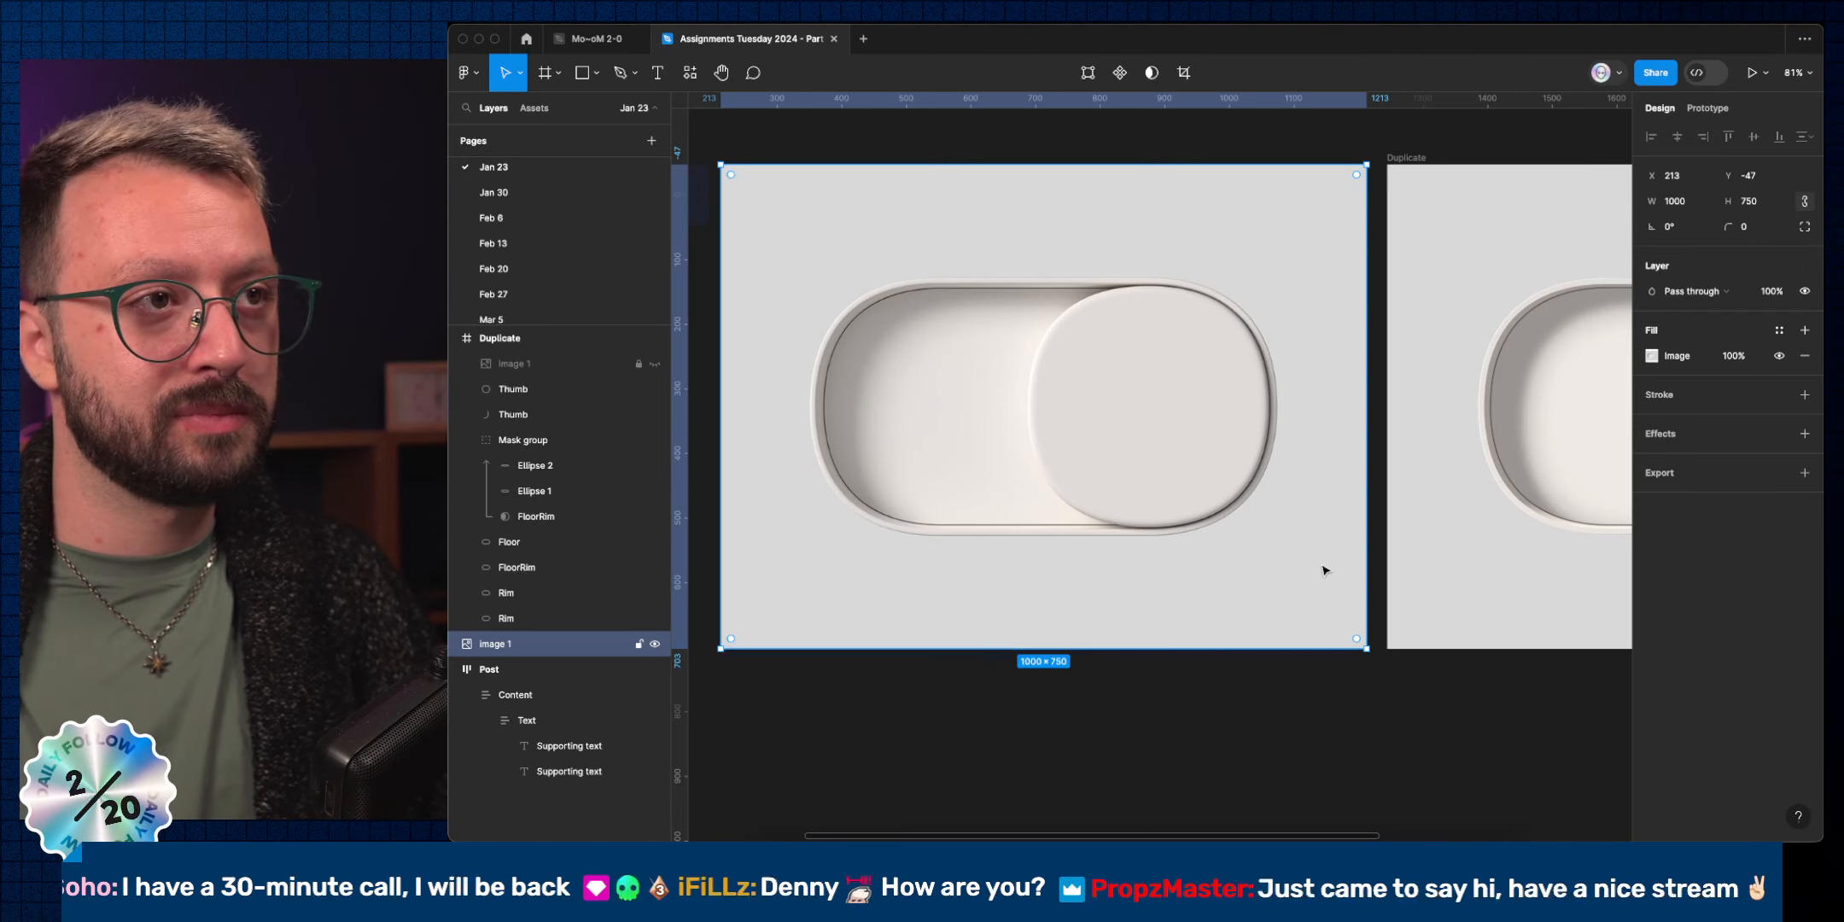
scroll(1323, 570, "right", 4)
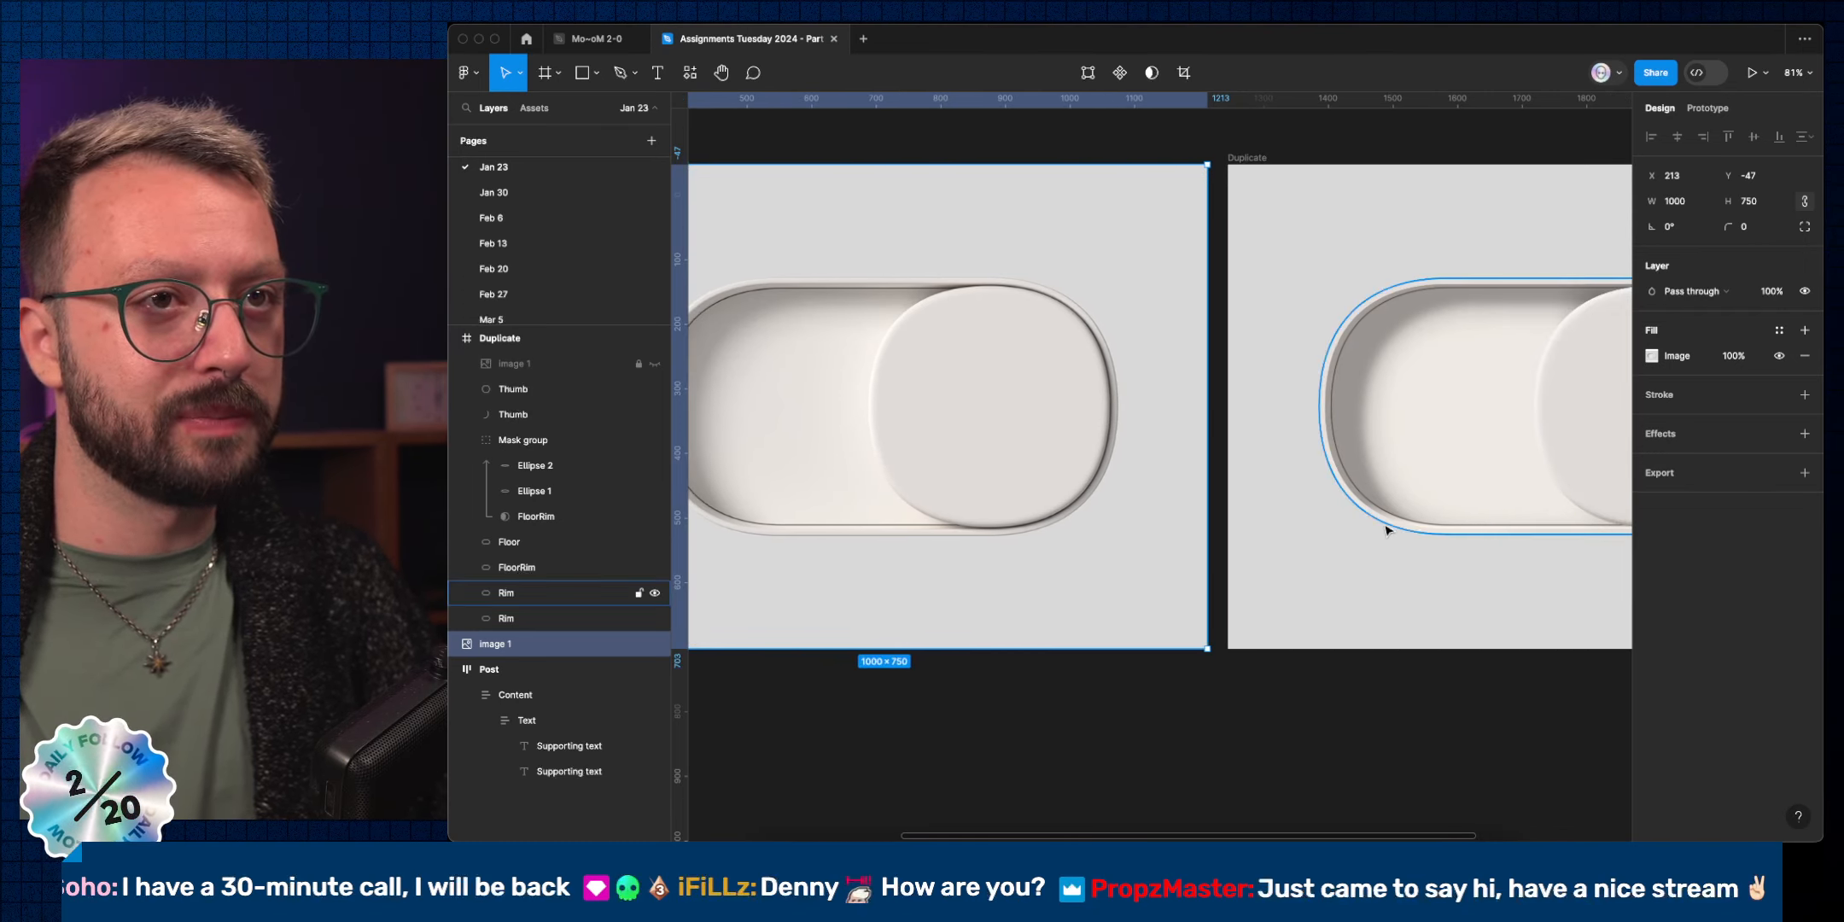
left_click(1436, 534)
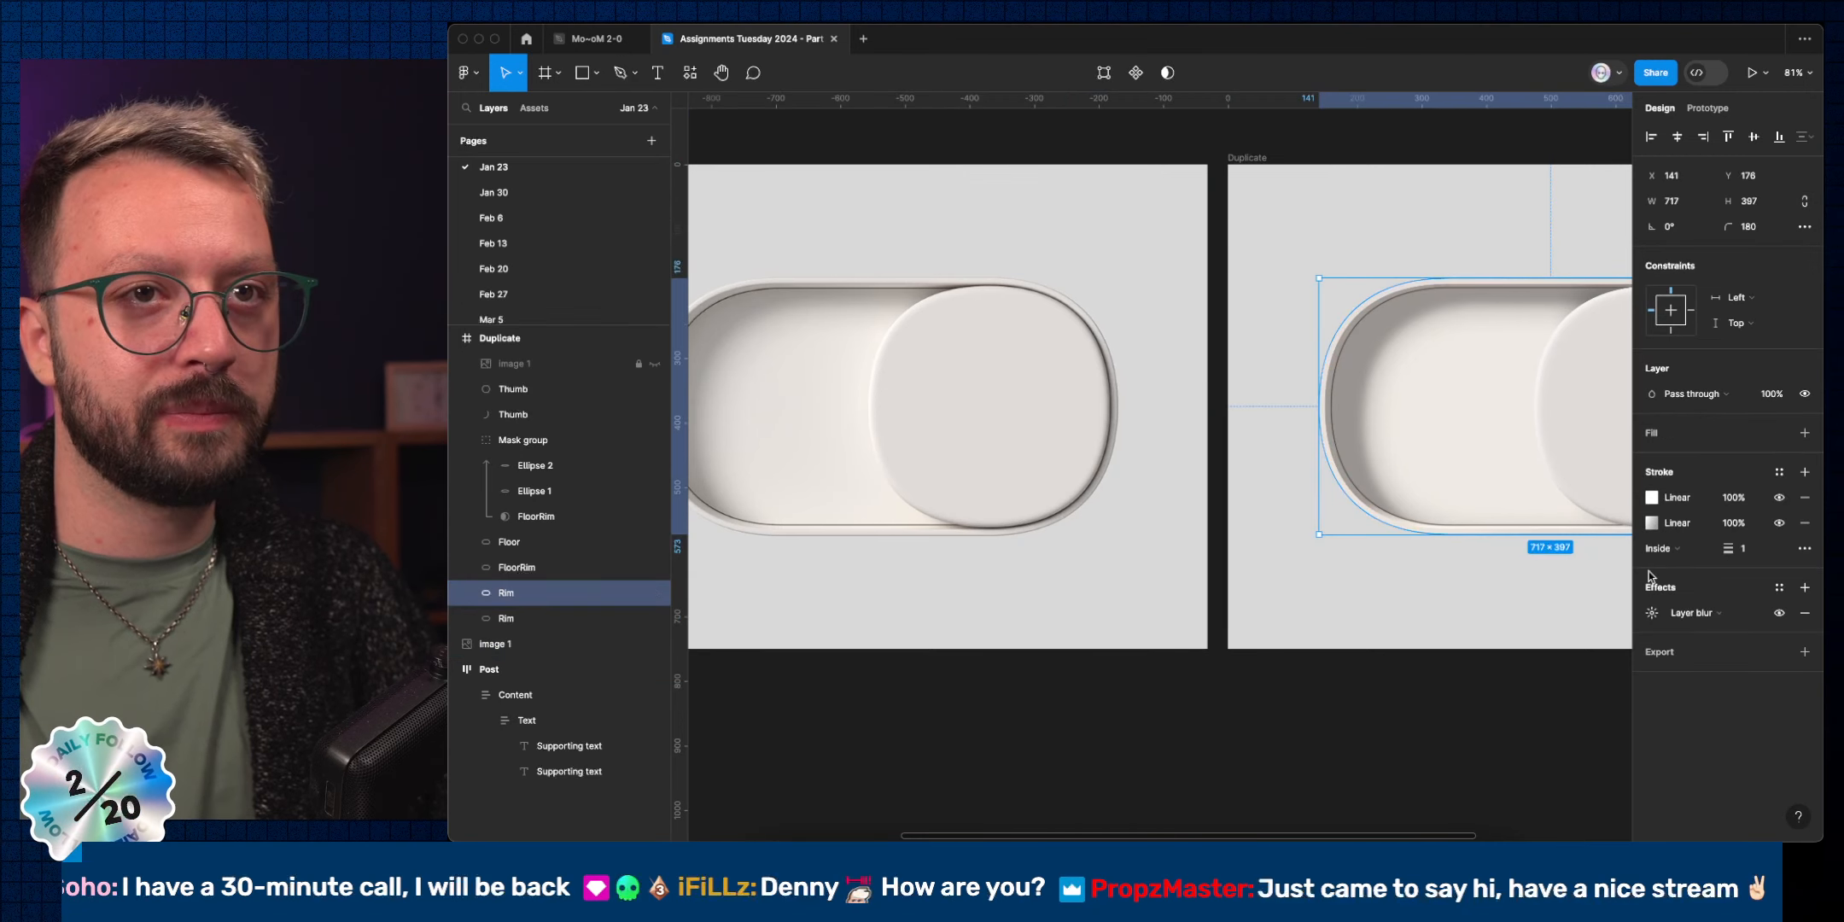
Add a reversed linear gradient stroke to the Rim, with the transparent stop near 65%.
left_click(1809, 473)
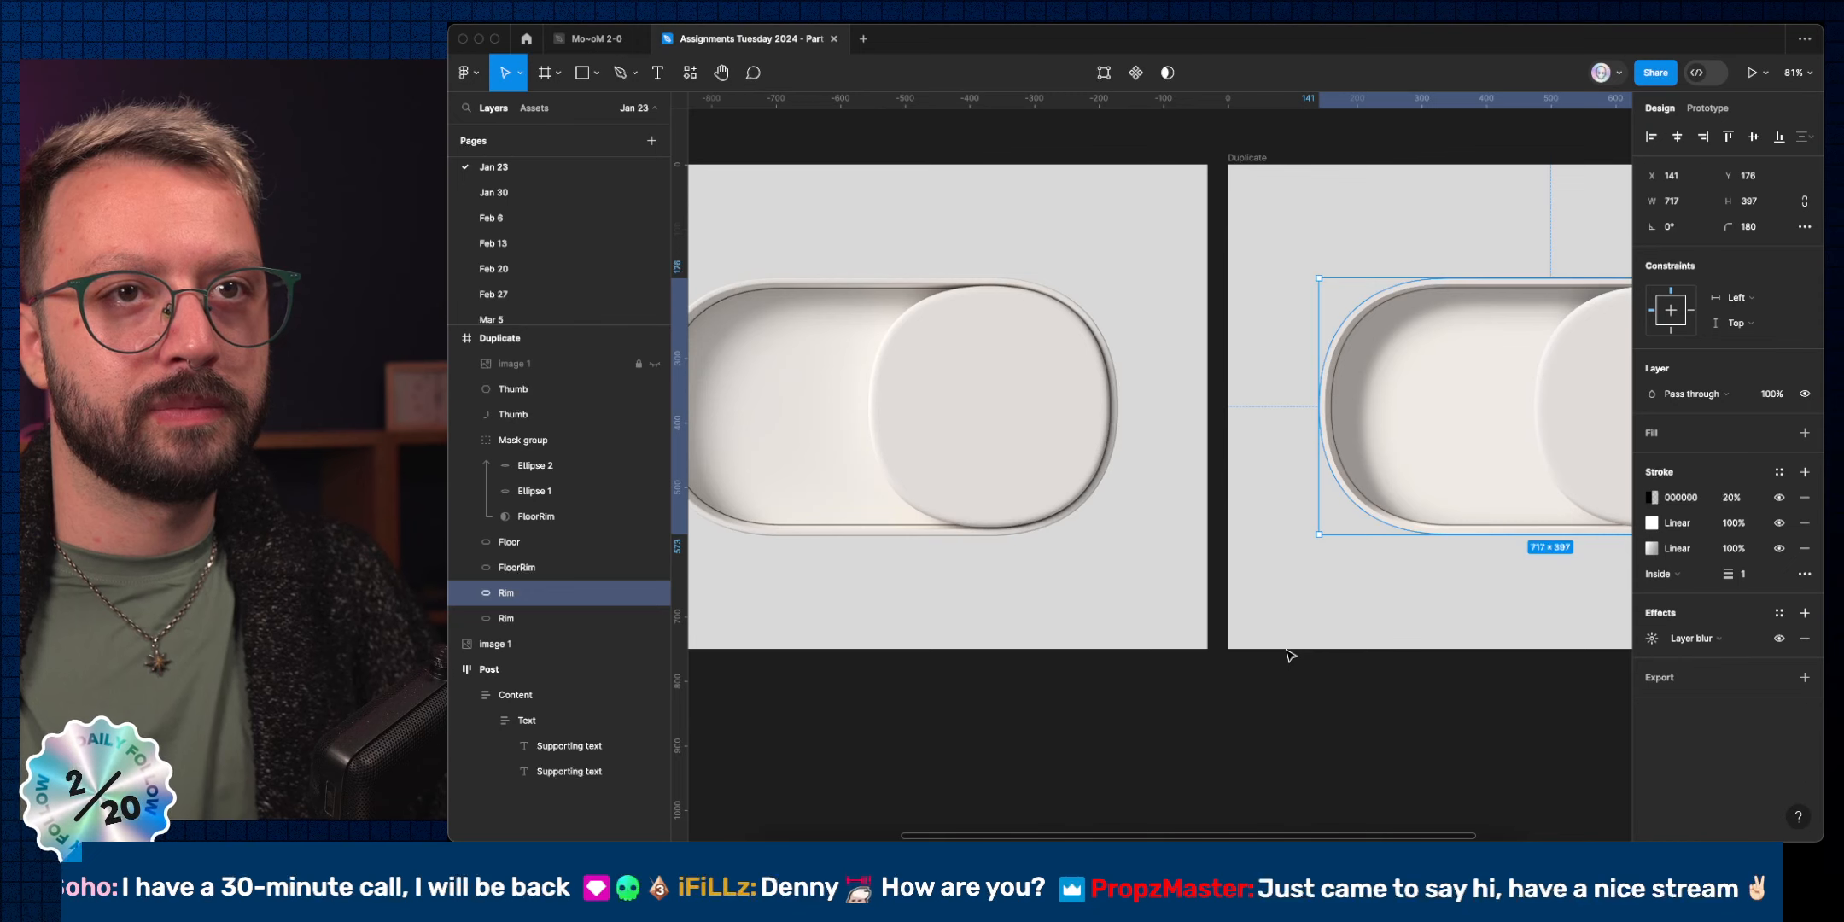
left_click(1652, 497)
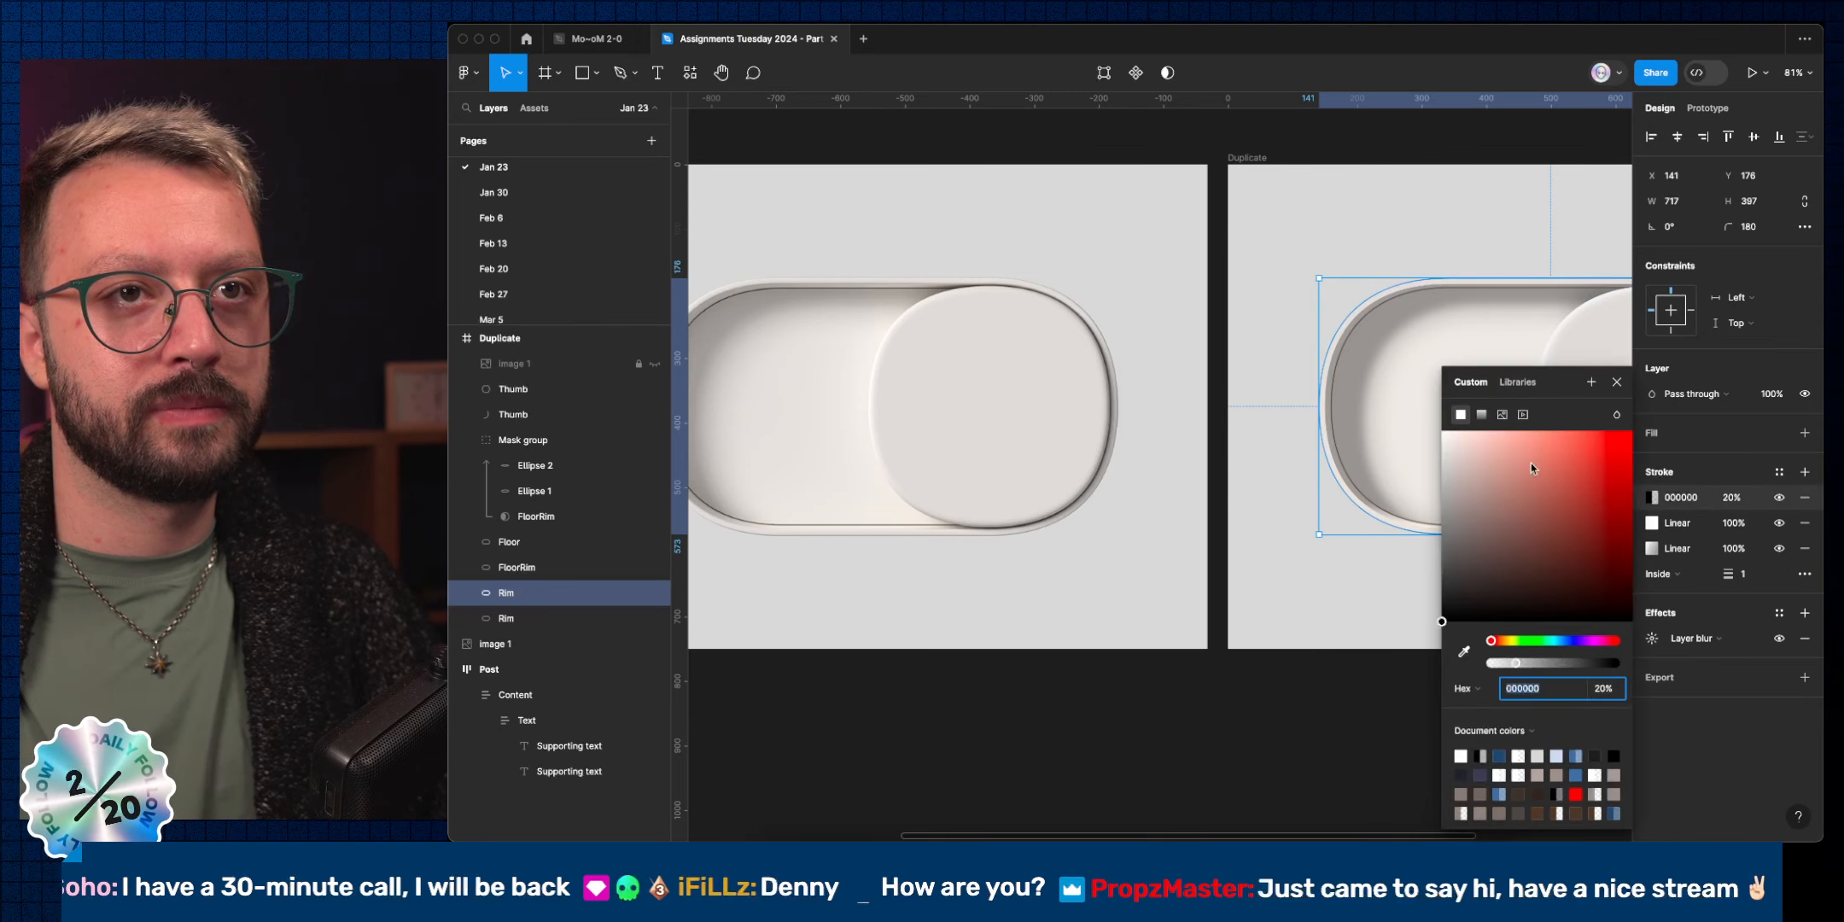
left_click(1481, 422)
scroll(1363, 430, "right", 5)
left_click(1457, 393)
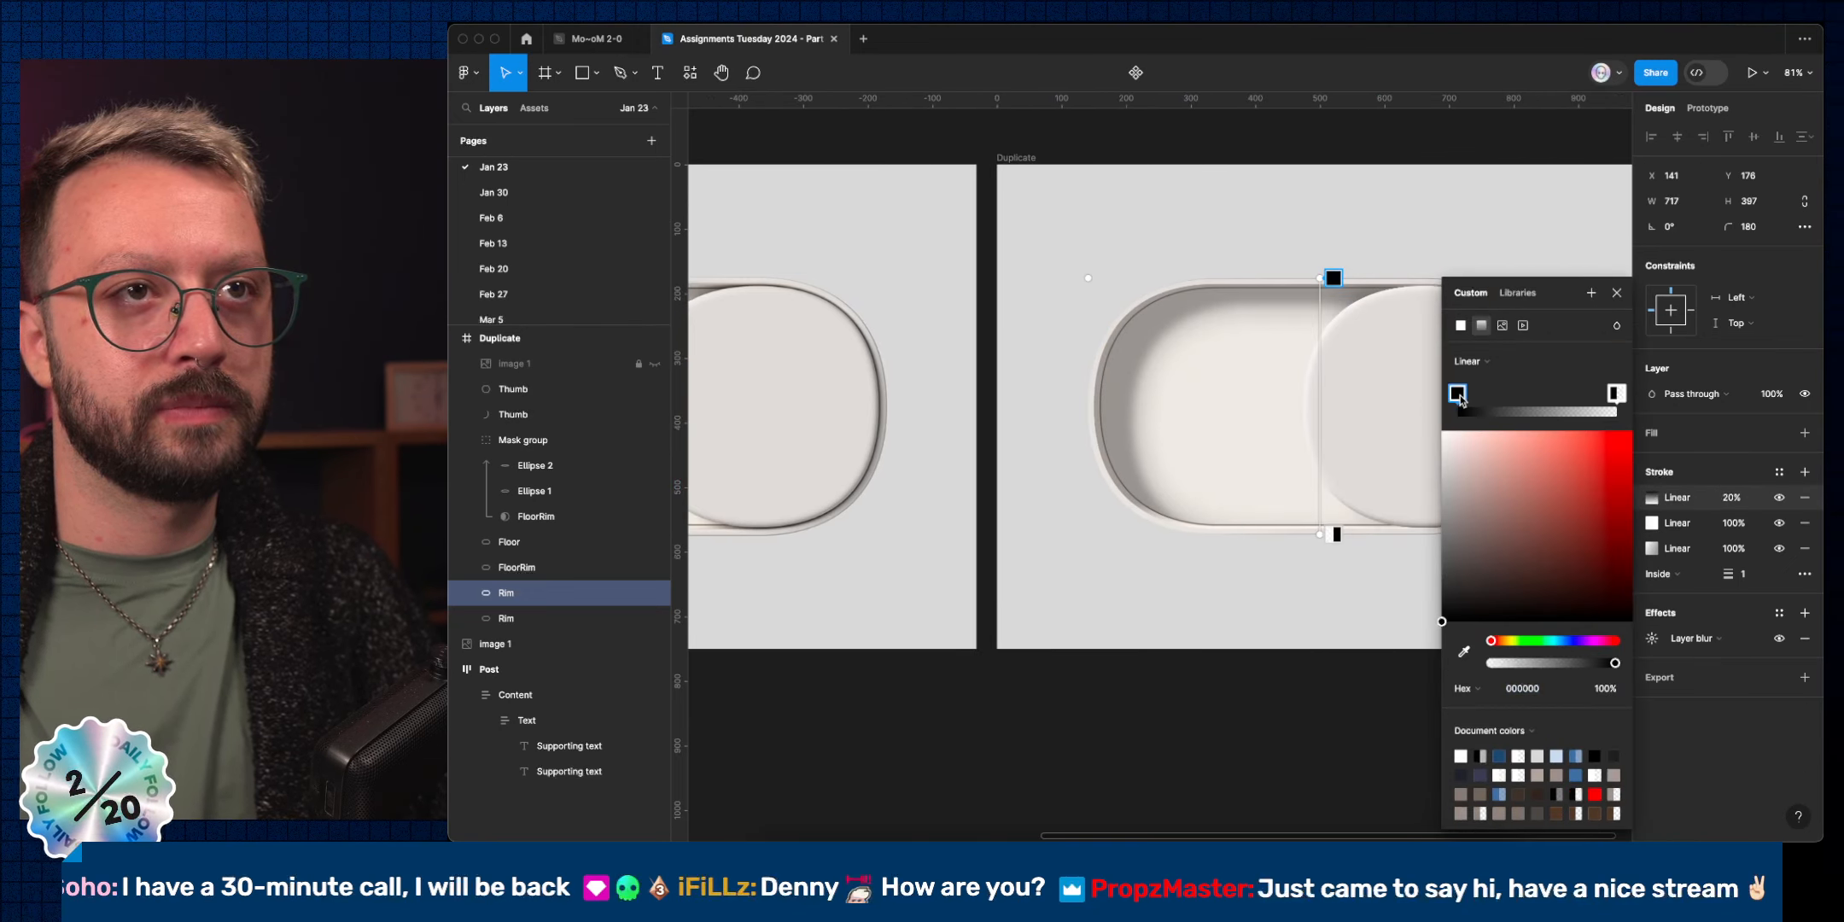
mouse_move(1459, 395)
left_mouse_down()
mouse_move(1614, 396)
mouse_move(1408, 397)
left_mouse_up()
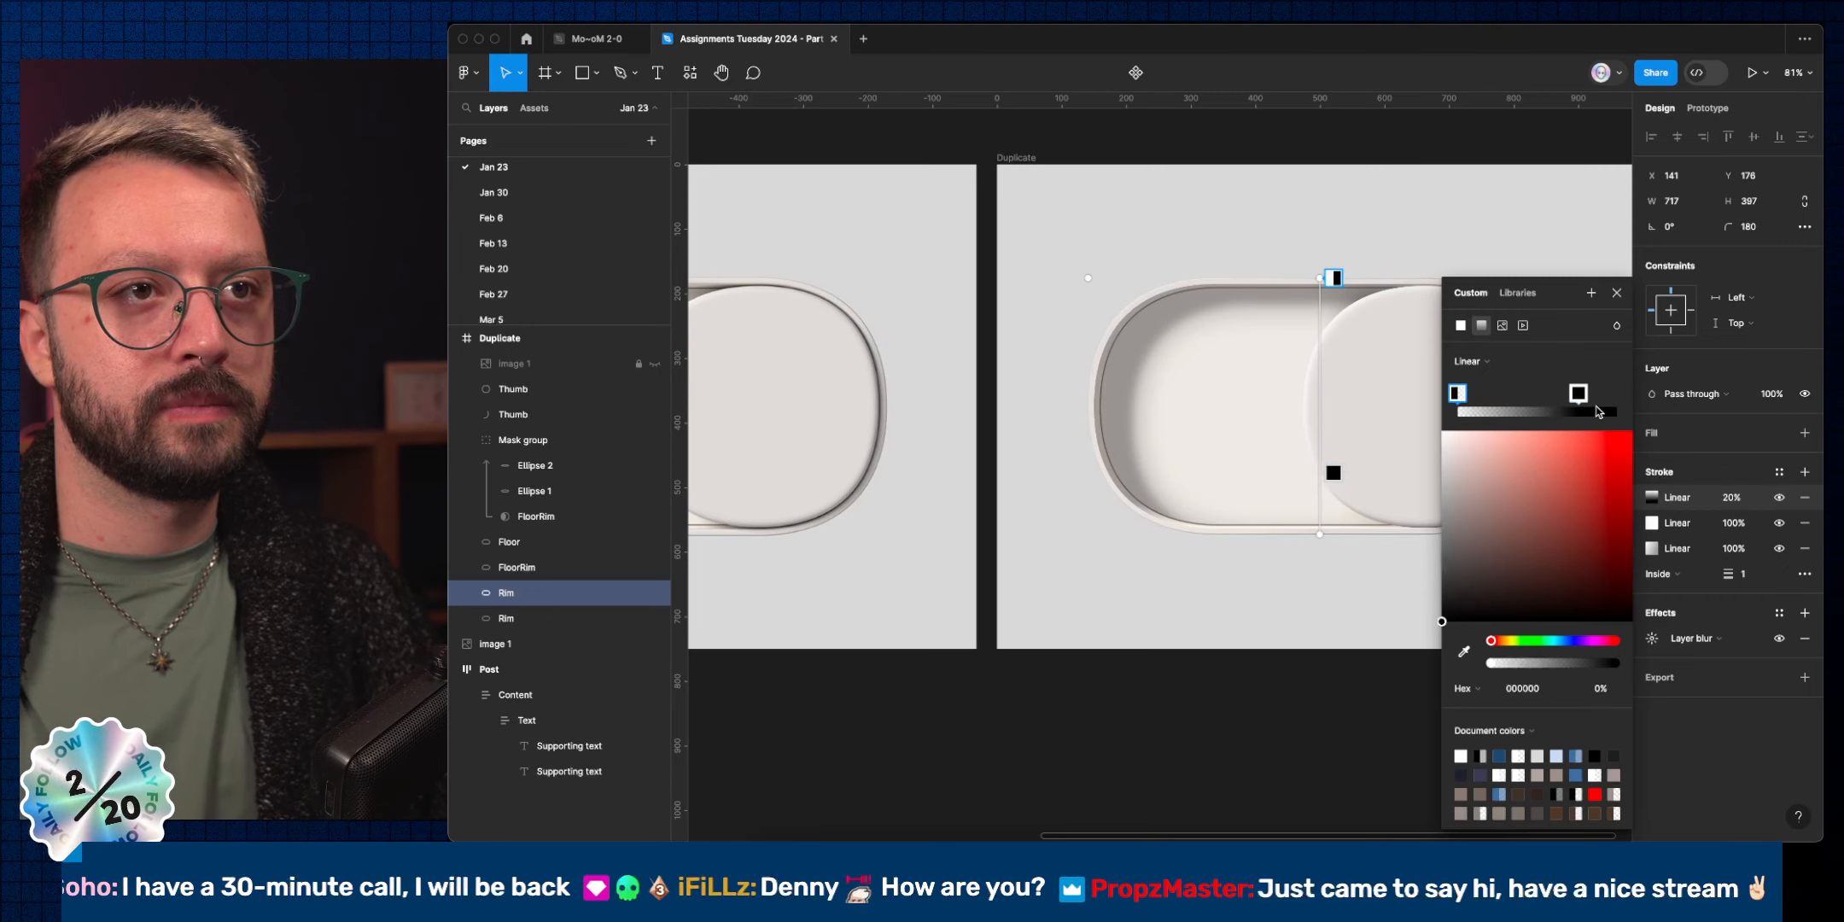
left_click_drag(1578, 394, 1616, 395)
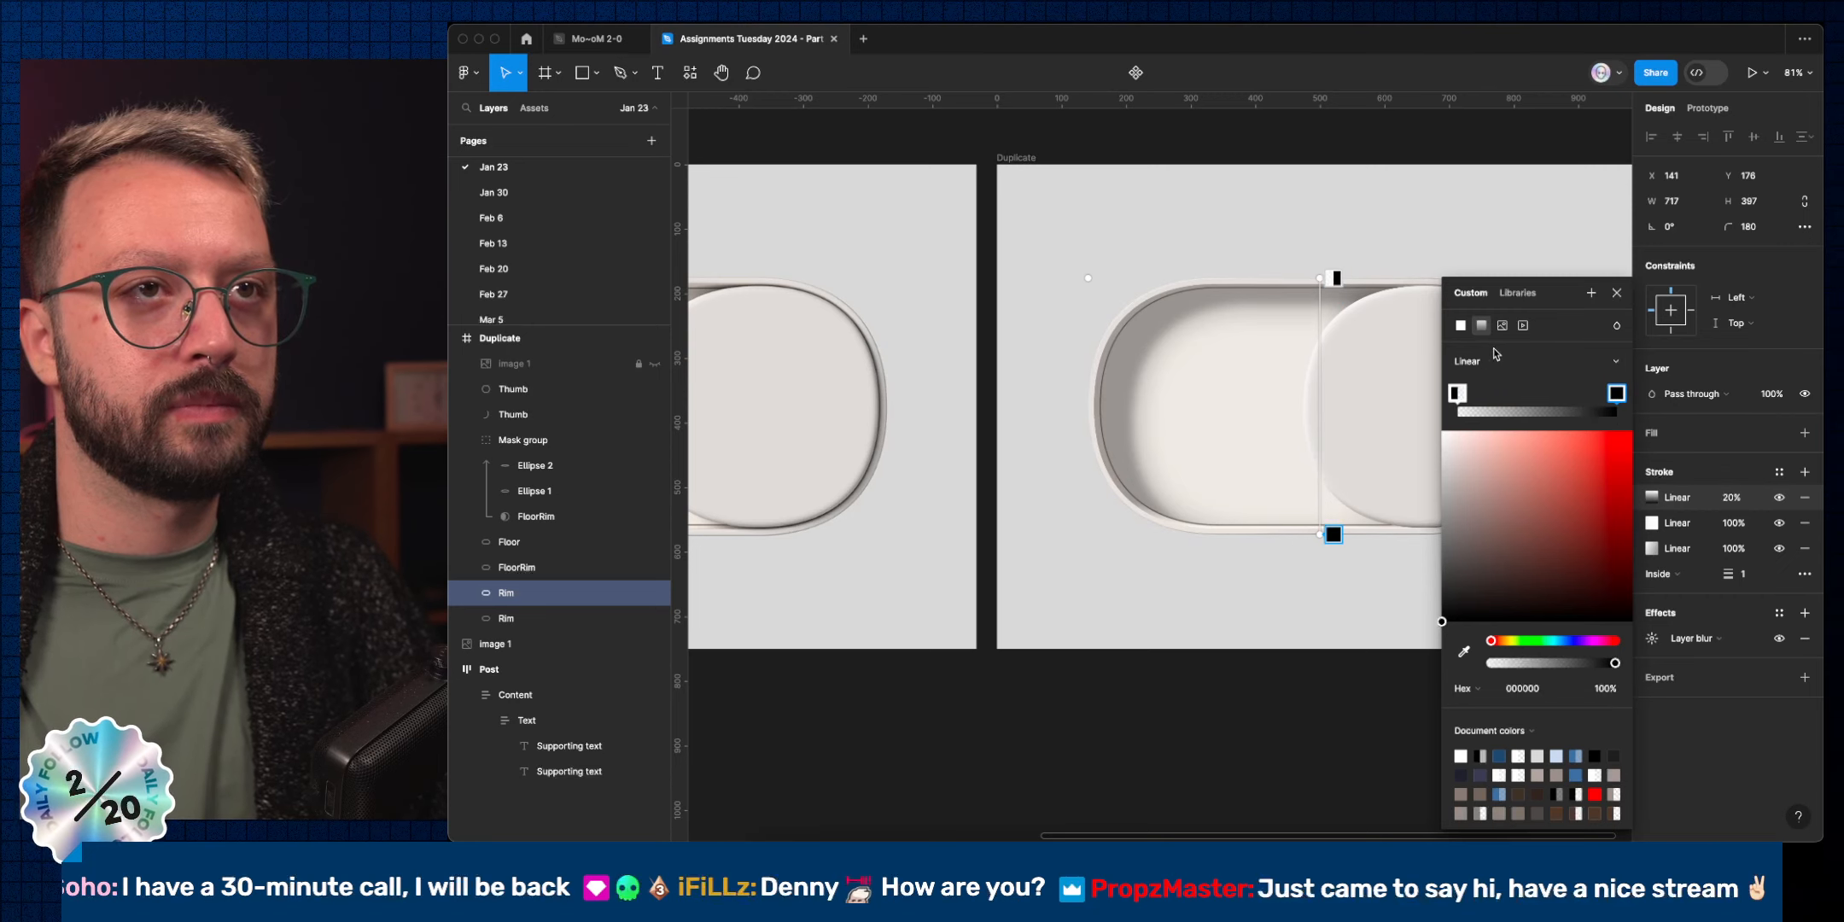
left_click_drag(1457, 393, 1565, 405)
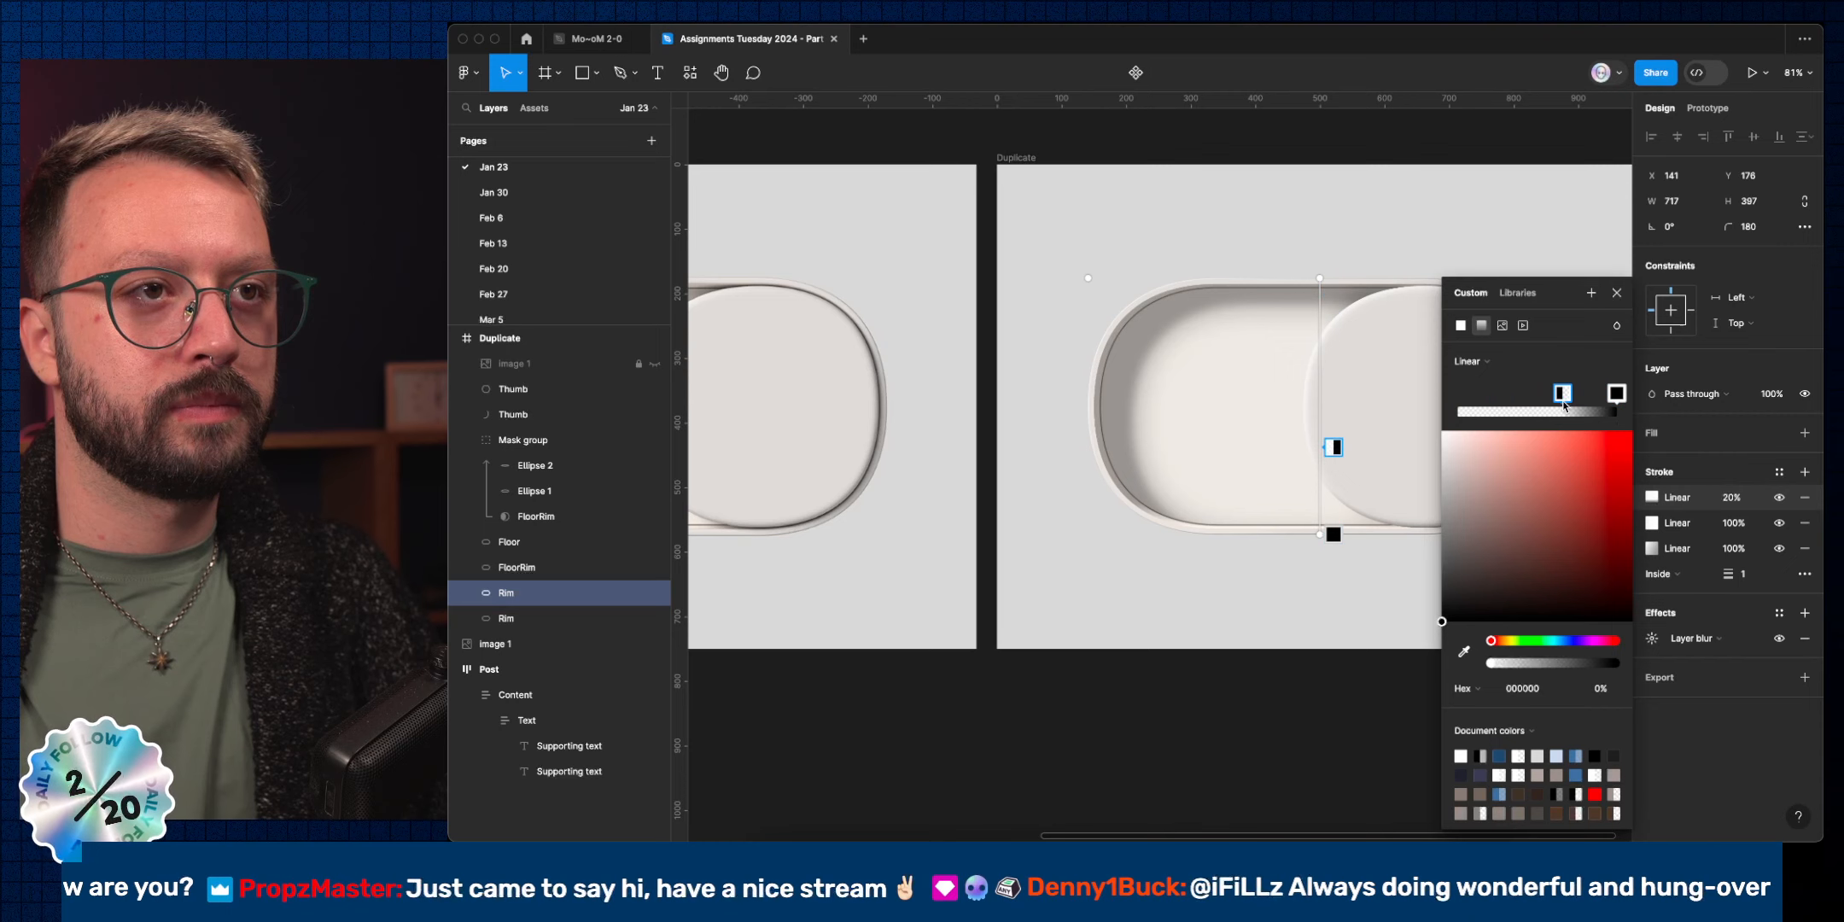
Lower the gradient stroke's opacity to 8%, then switch to the lamp reference gallery.
left_click(1726, 499)
key("shift+Down")
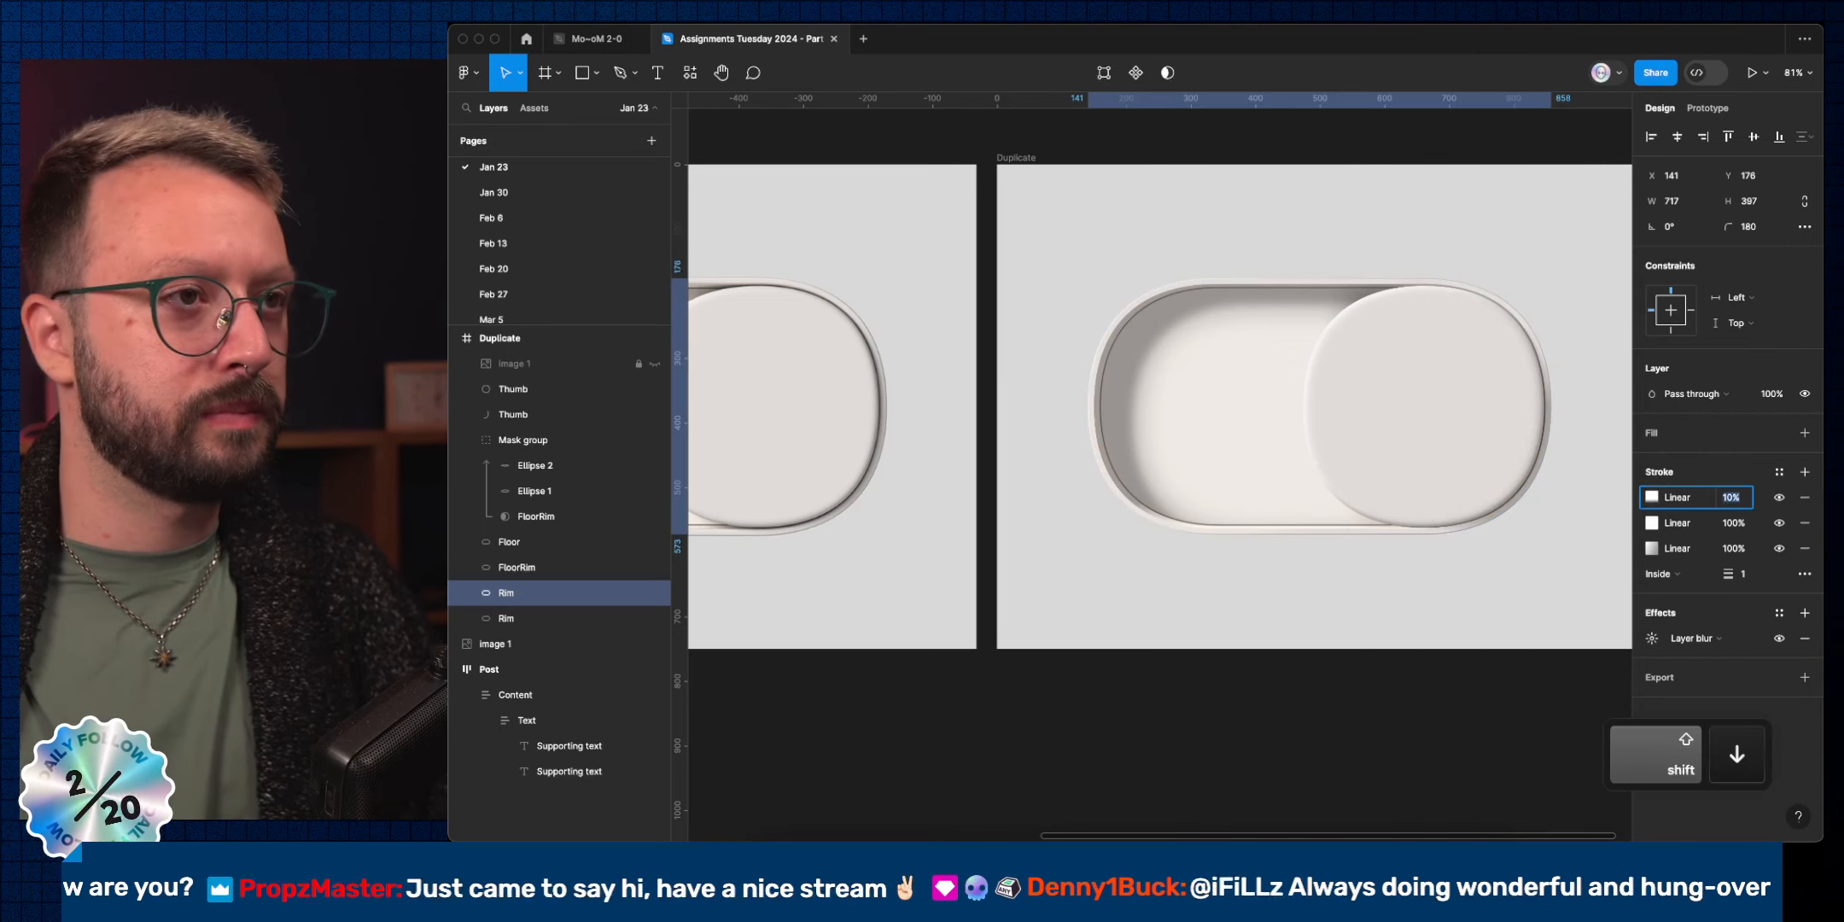
key("shift+Down")
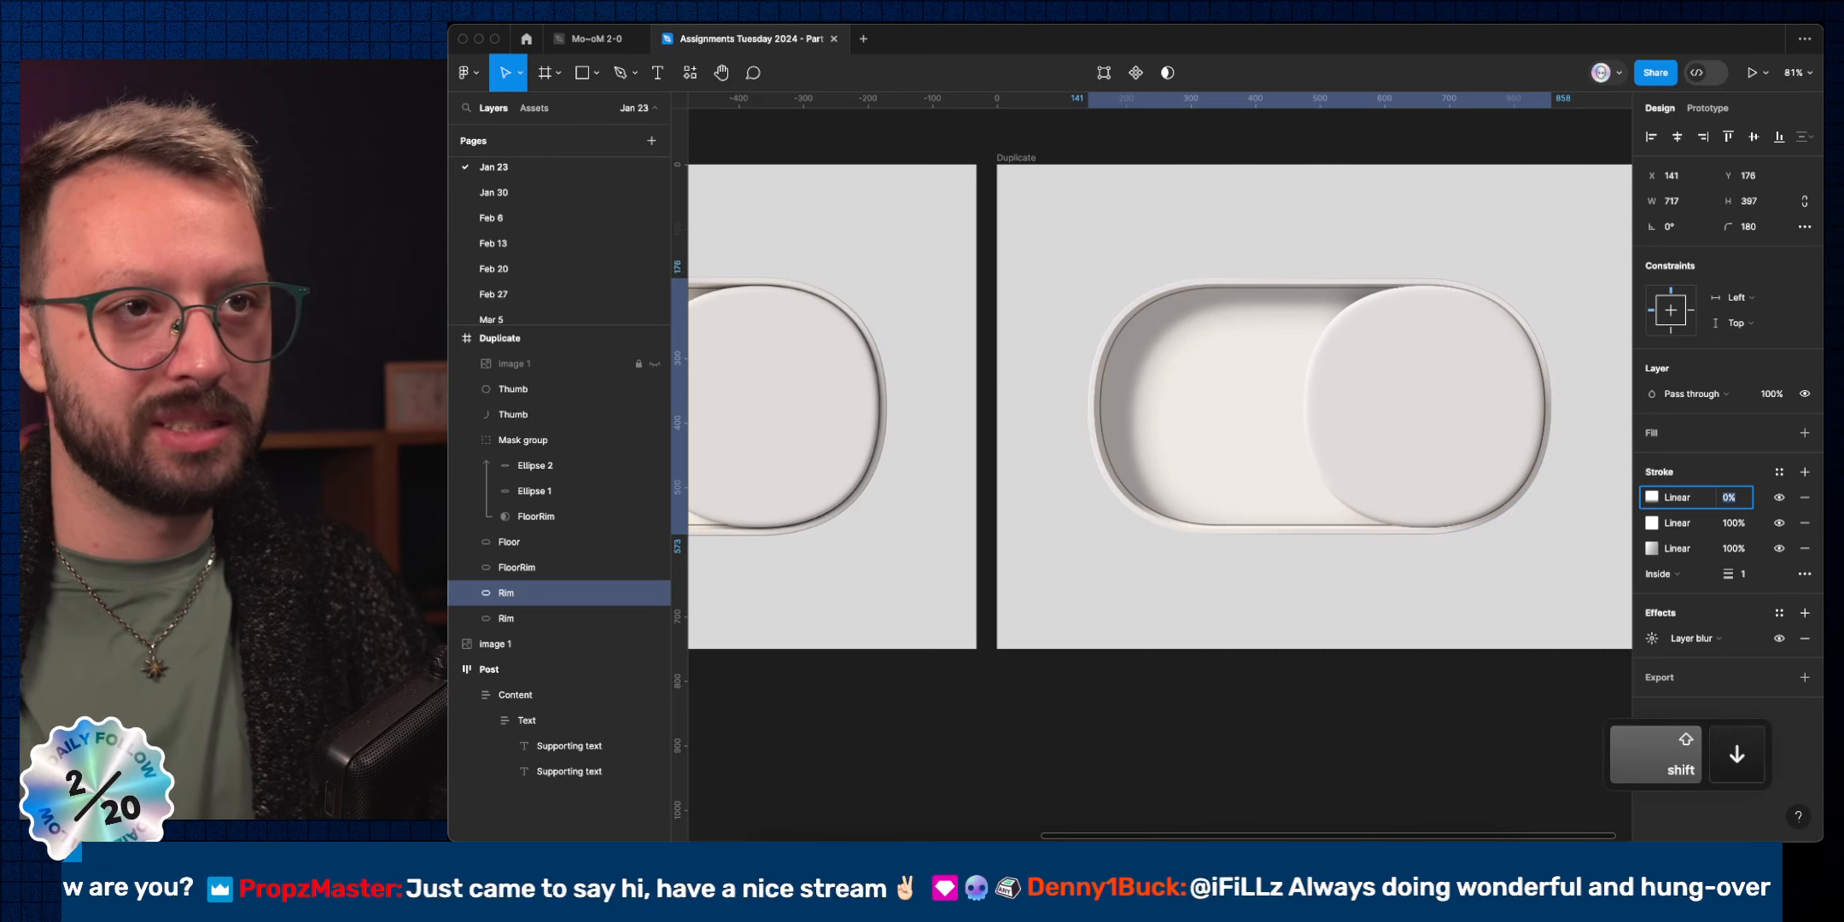
key("Up")
key("Up")
key("Up")
key("Up")
key("Up")
key("Up")
key("Up")
key("Up")
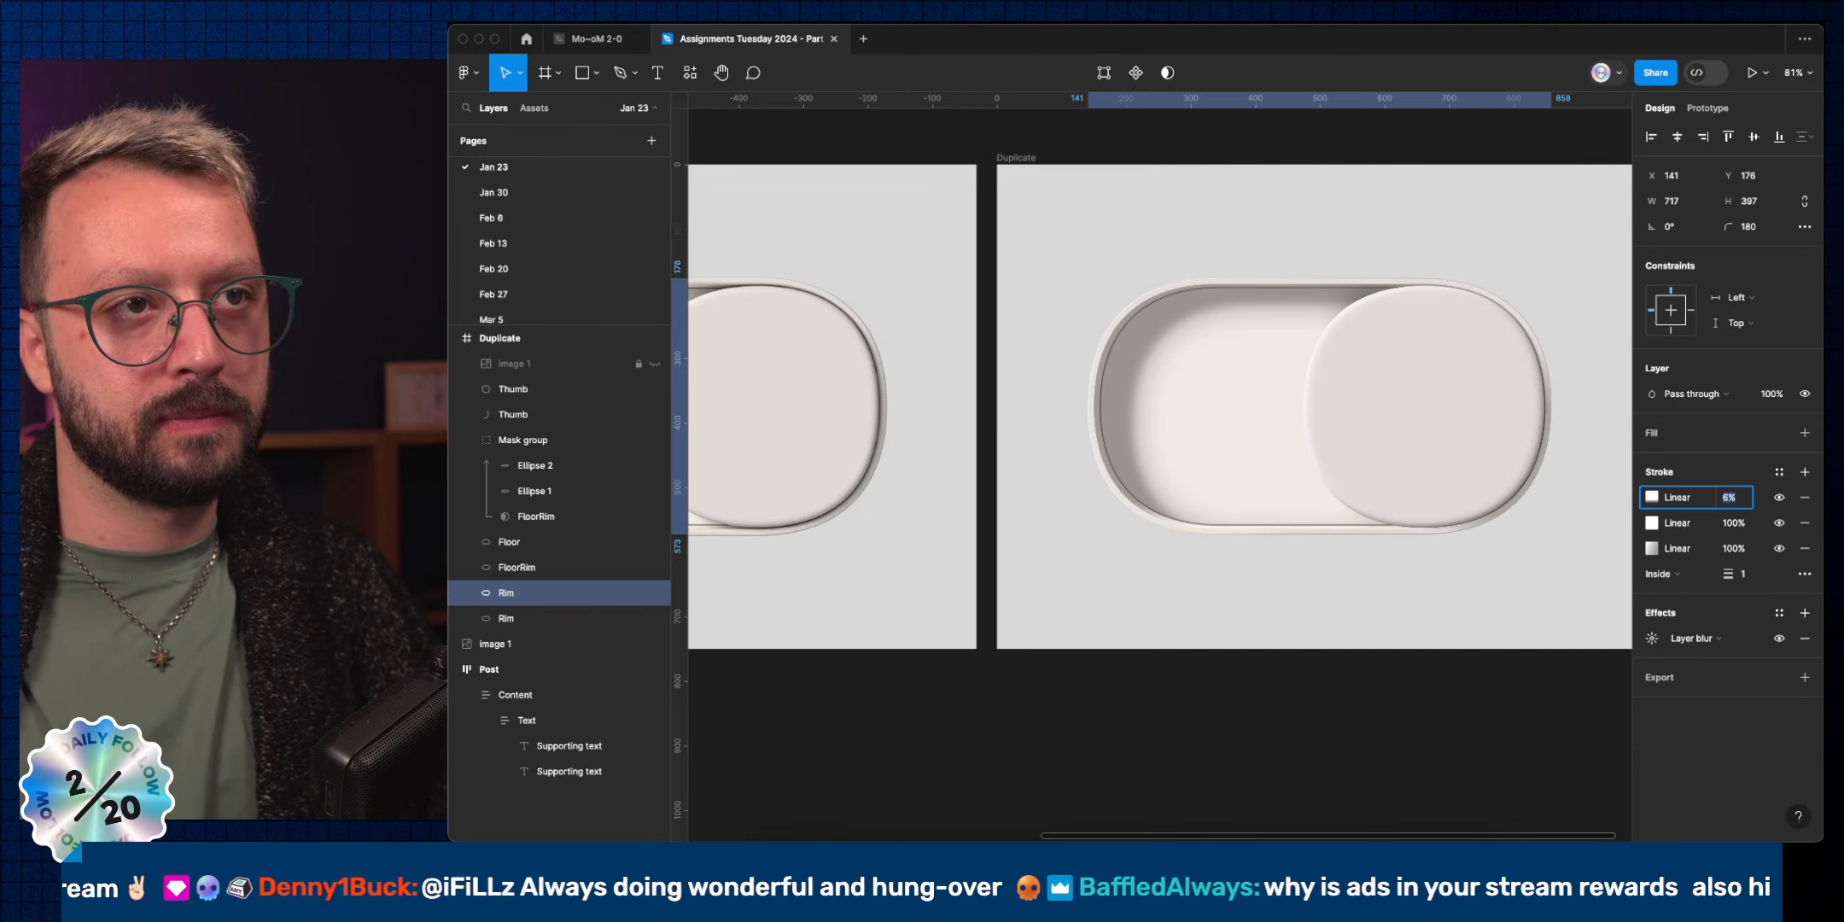
key("Return")
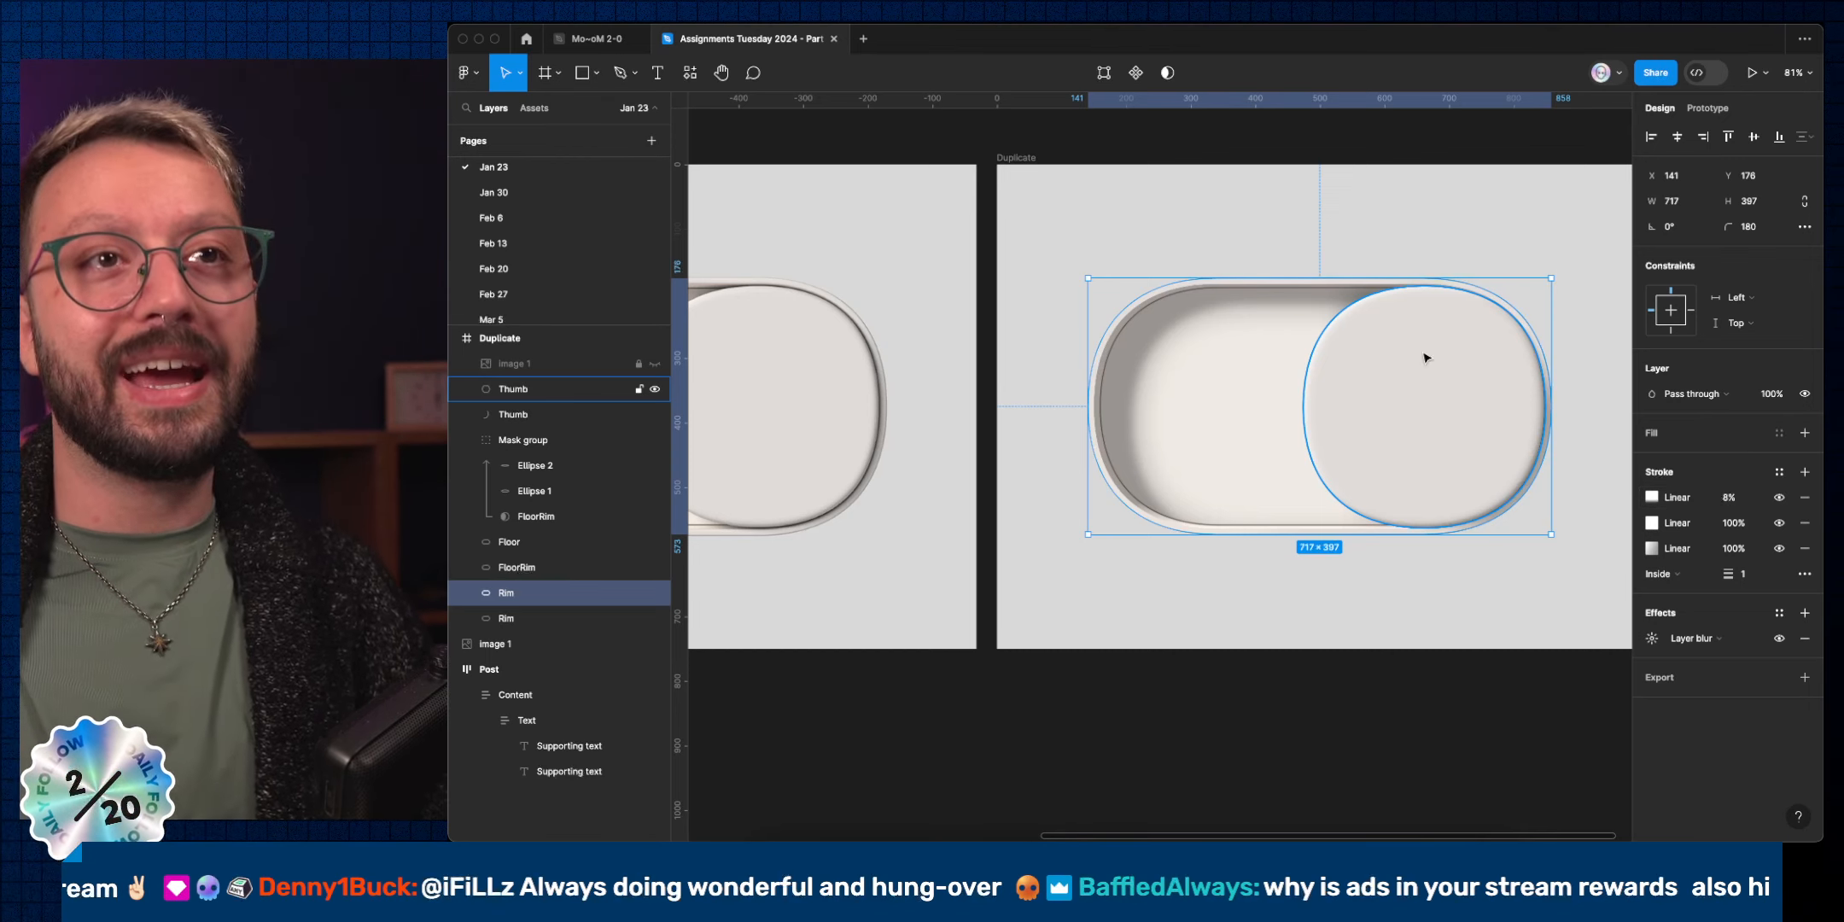
key("ctrl+Left")
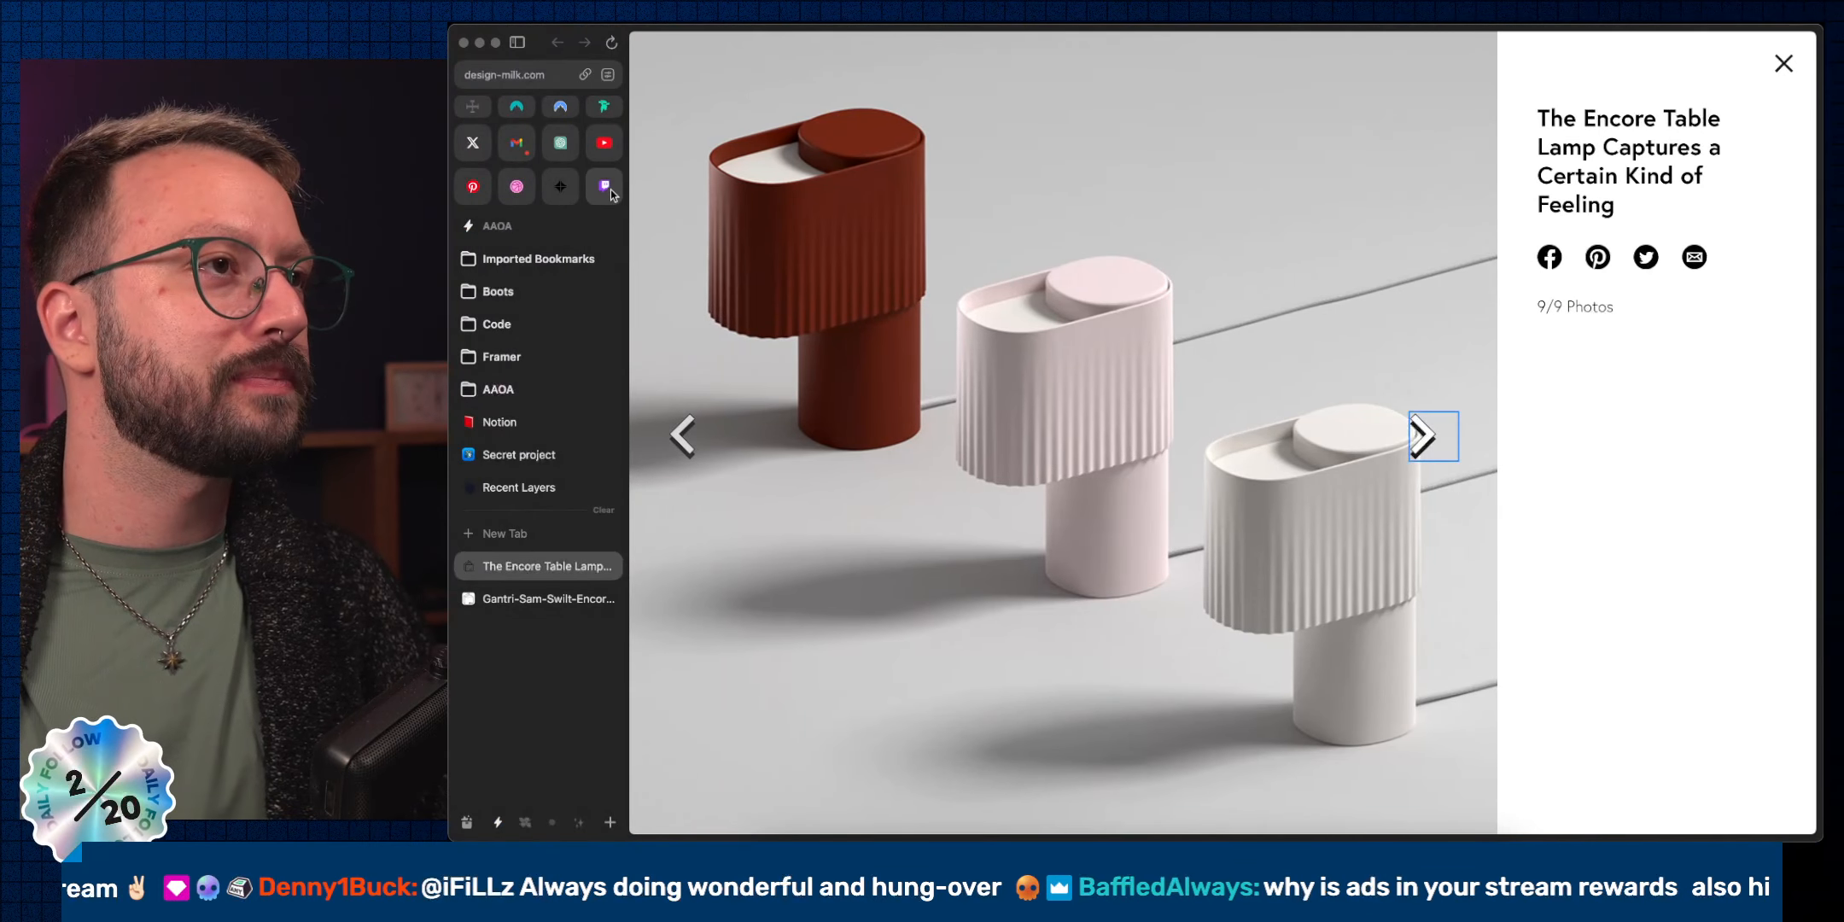
Look over the Twitch Stream Manager dashboard, then return to the Figma toggle design.
left_click(606, 188)
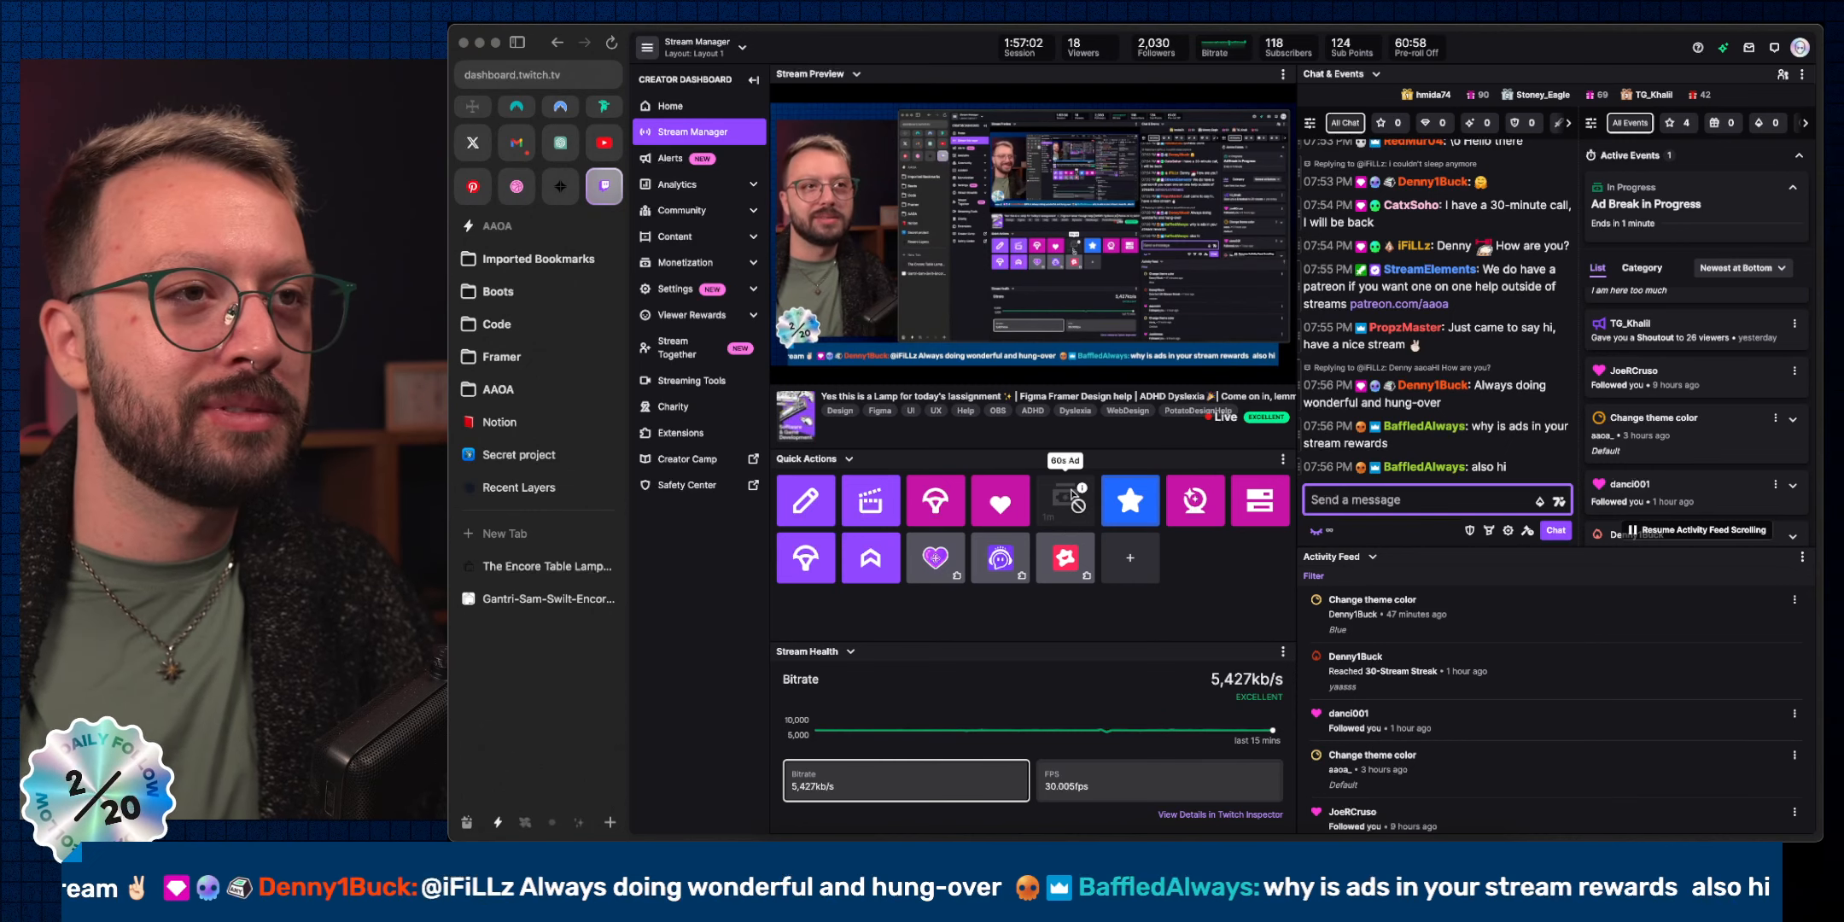
mouse_move(1078, 489)
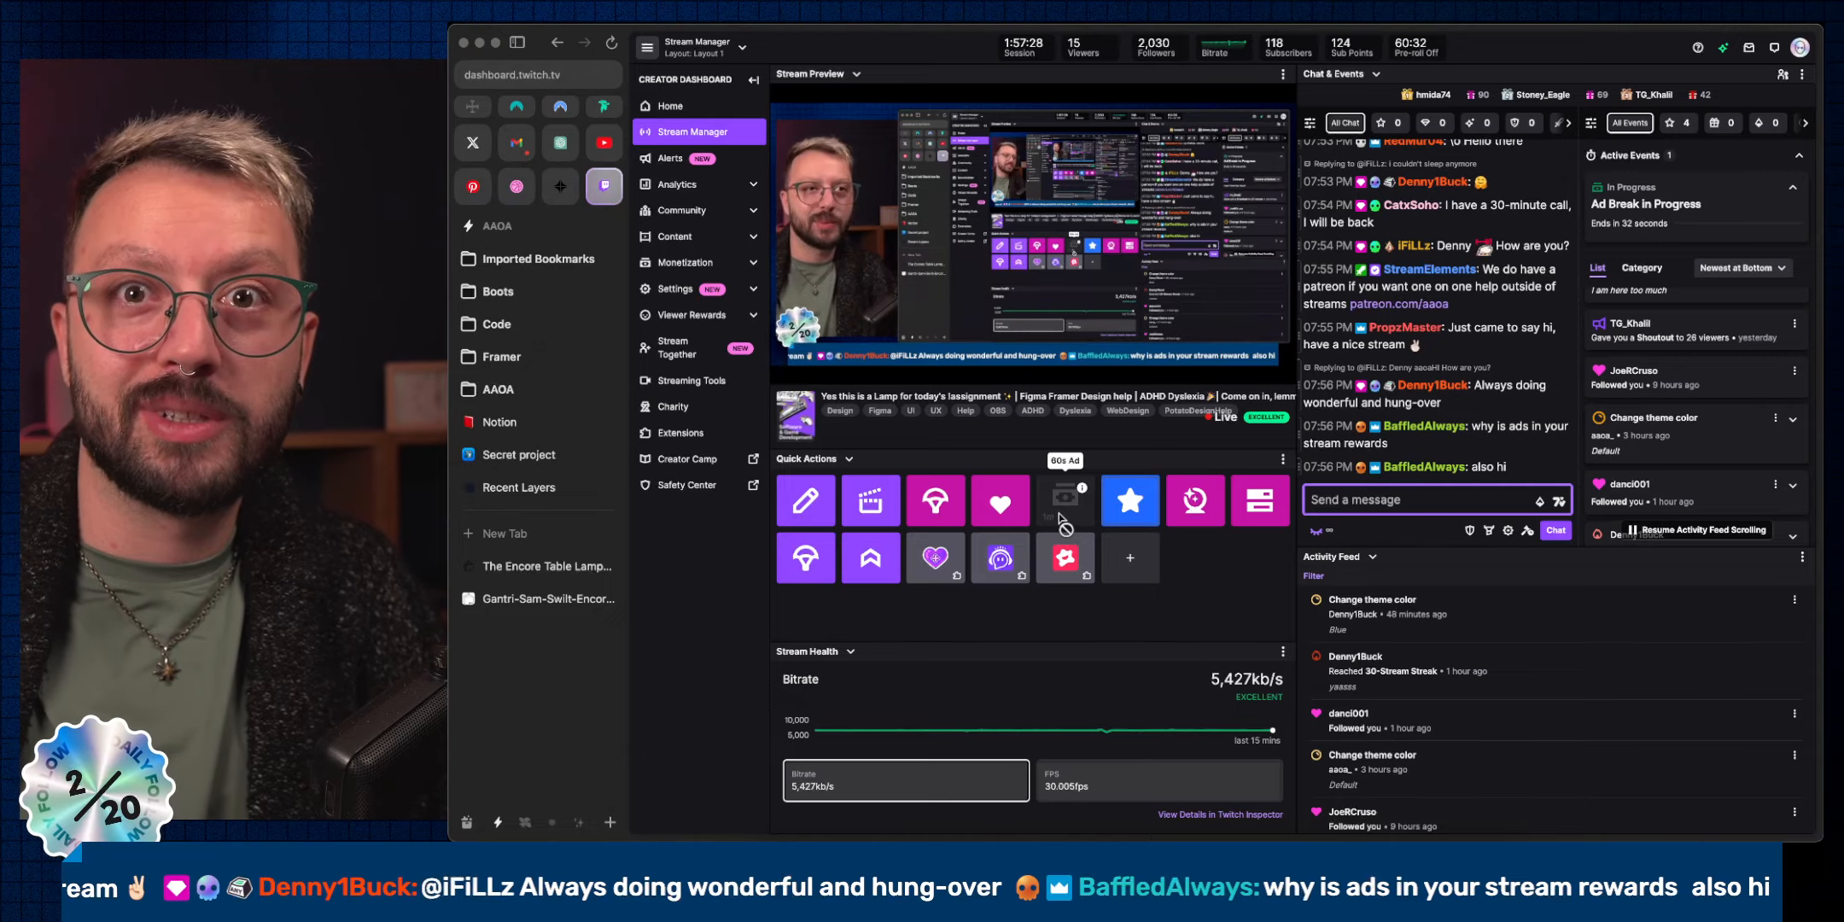
key("ctrl+Right")
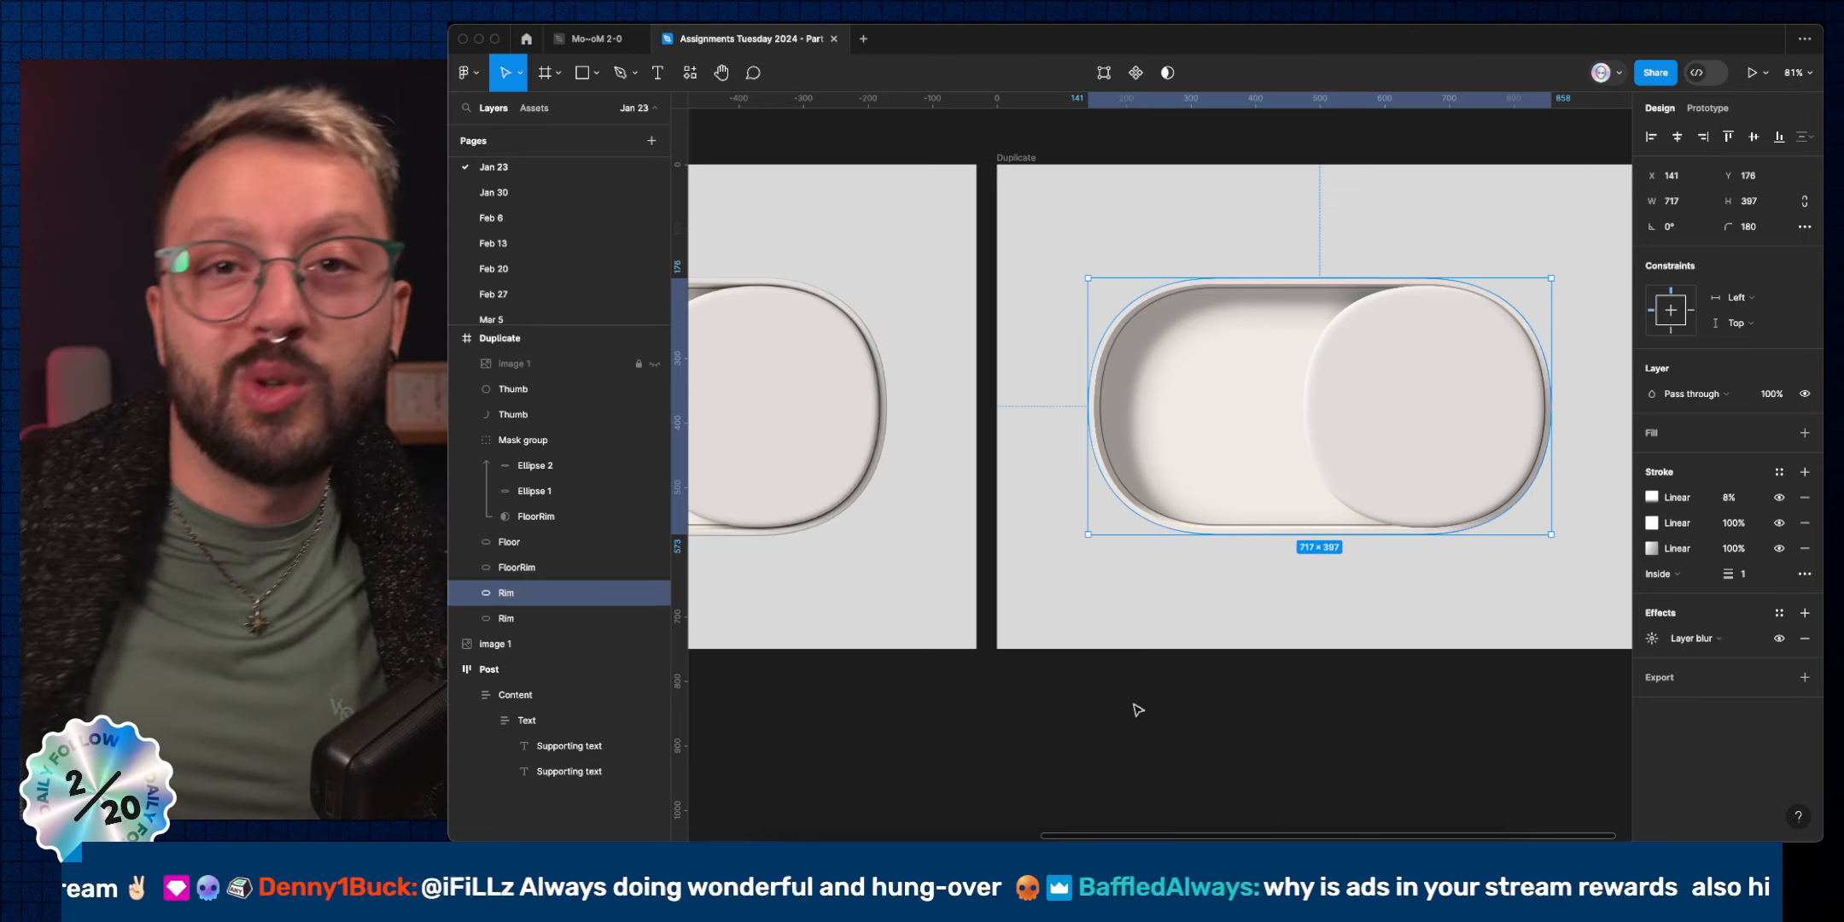
Deselect the rim and zoom out to 55% to show both toggles, then switch to the stream dashboard.
left_click(1243, 698)
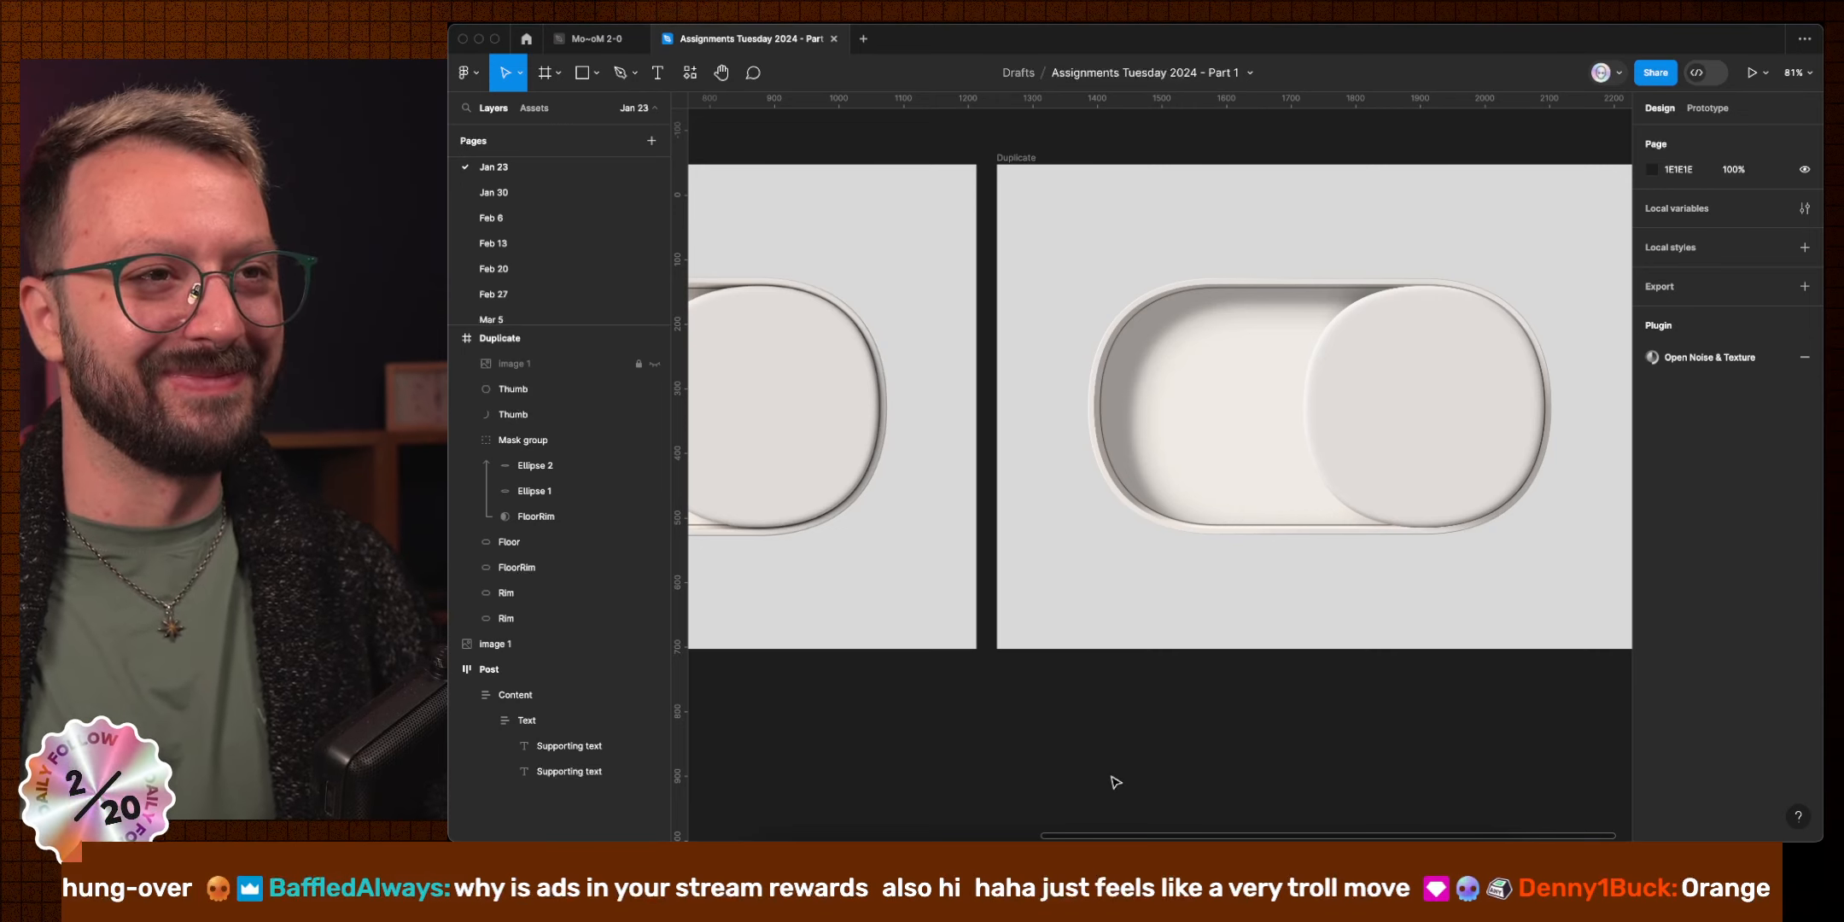
scroll(1110, 777, "left", 3)
scroll(1107, 773, "down", 3)
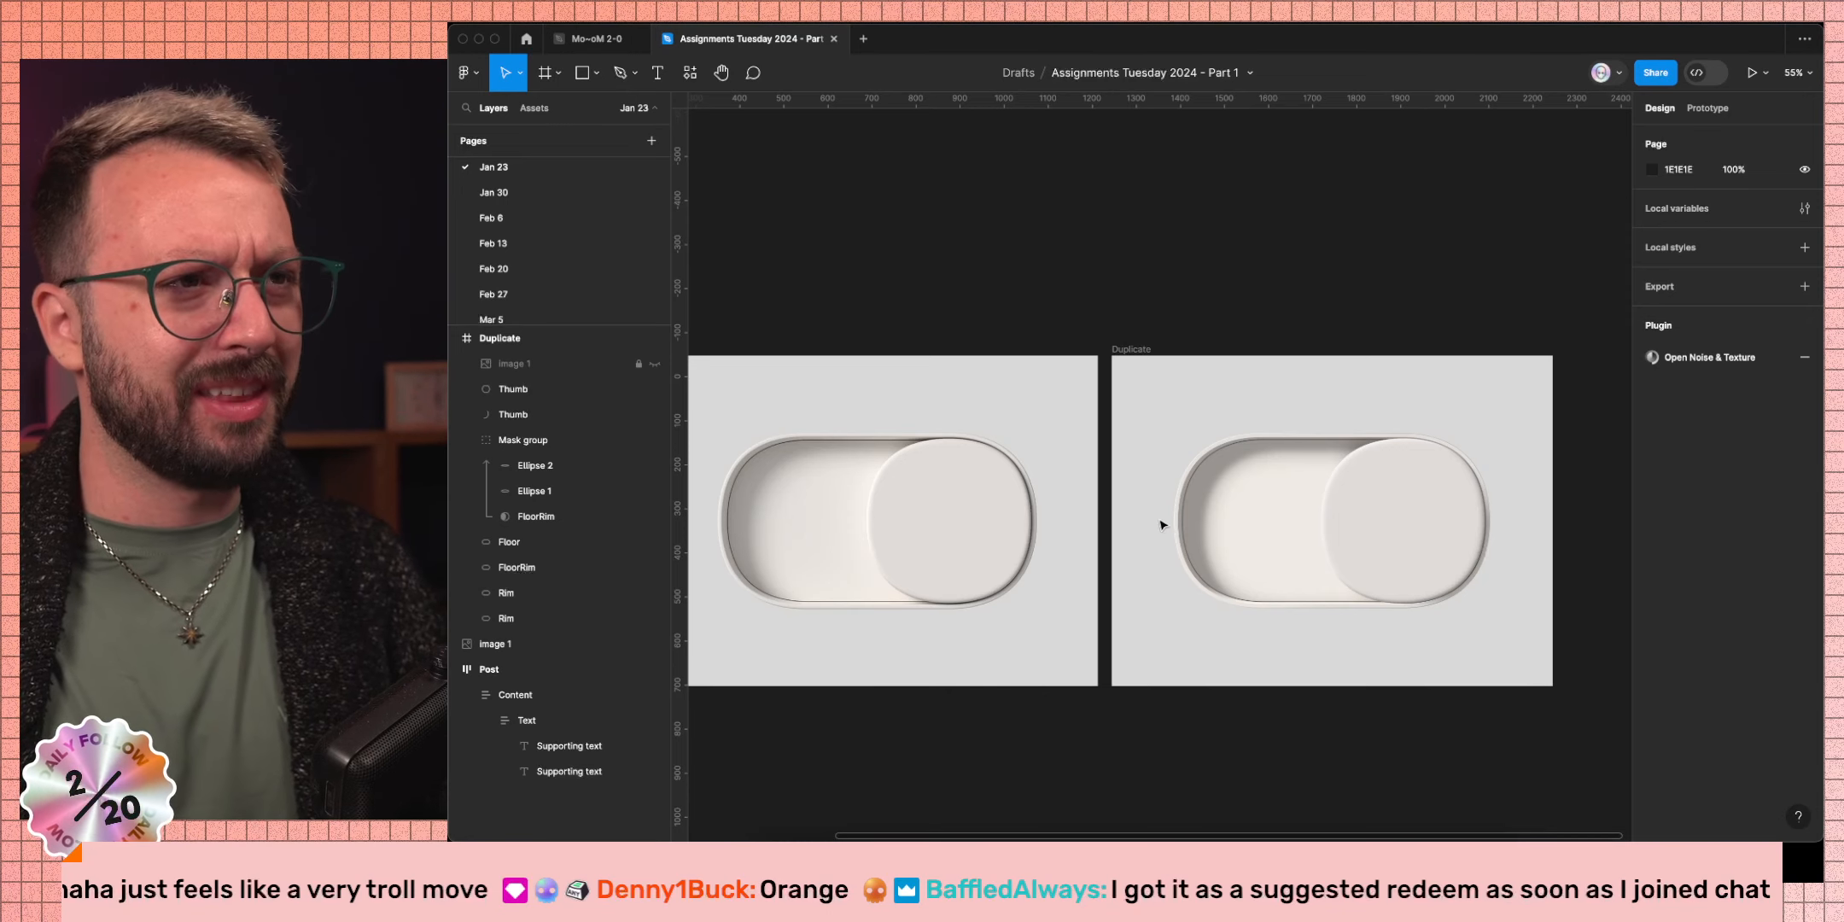
key("ctrl+Left")
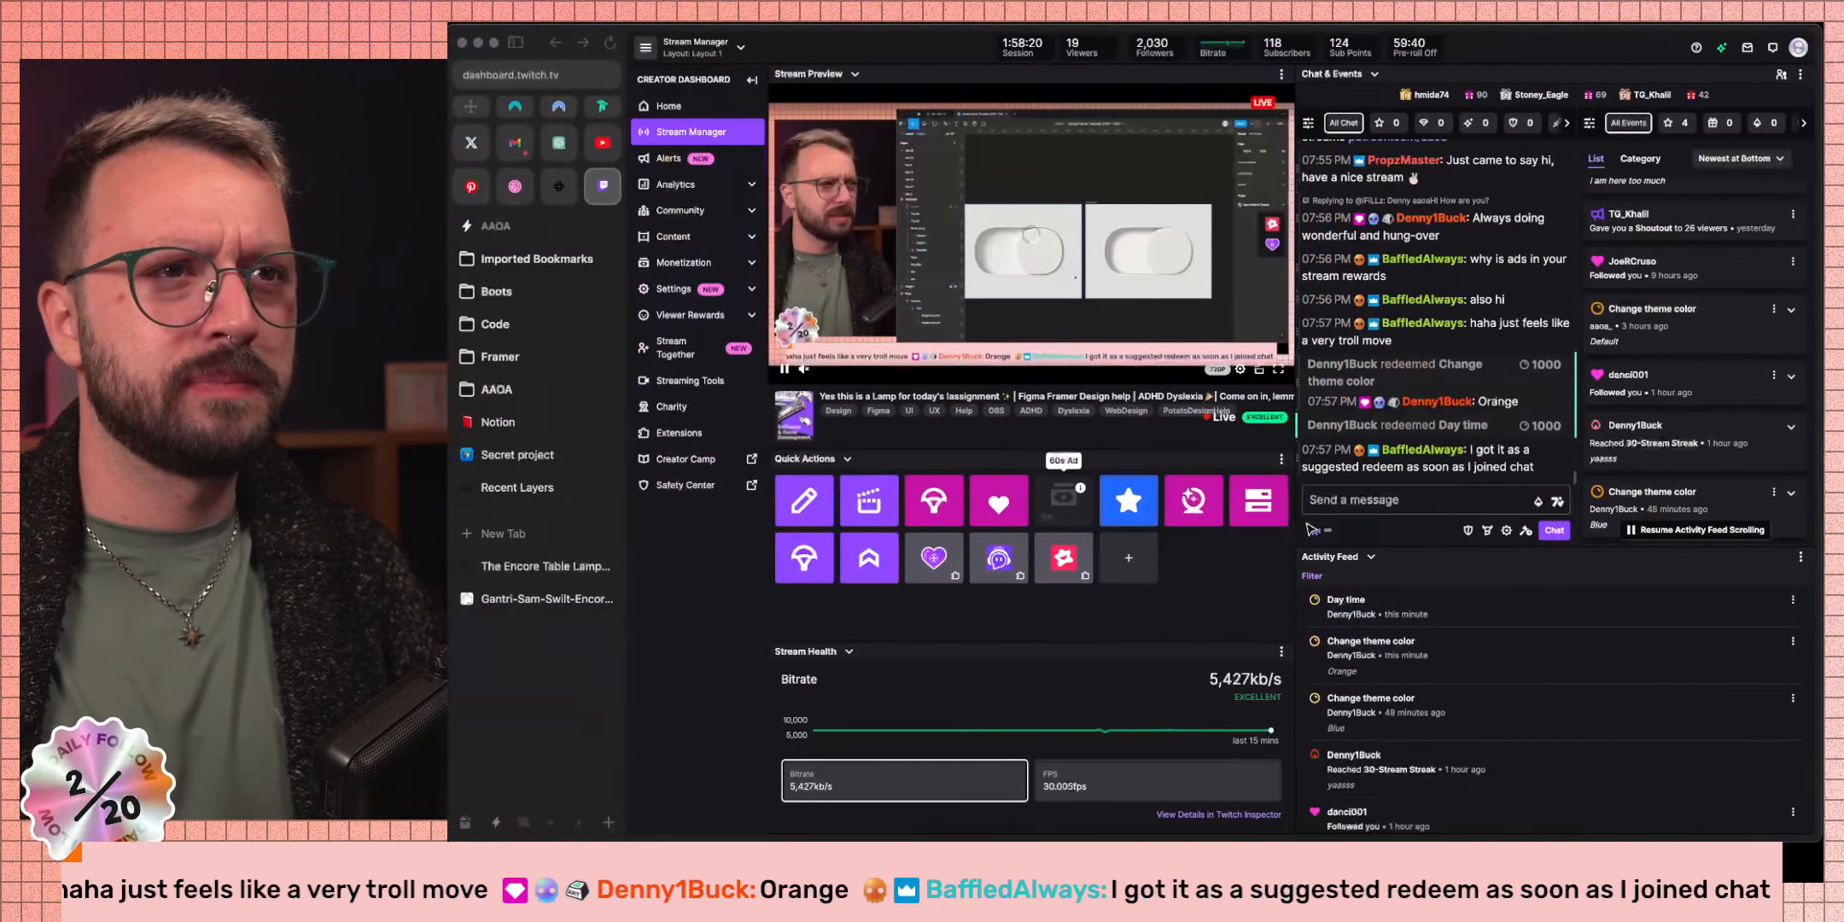
Browse the chat's Rewards & Challenges list, close it, and return to Figma.
left_click(1320, 530)
scroll(1443, 461, "down", 5)
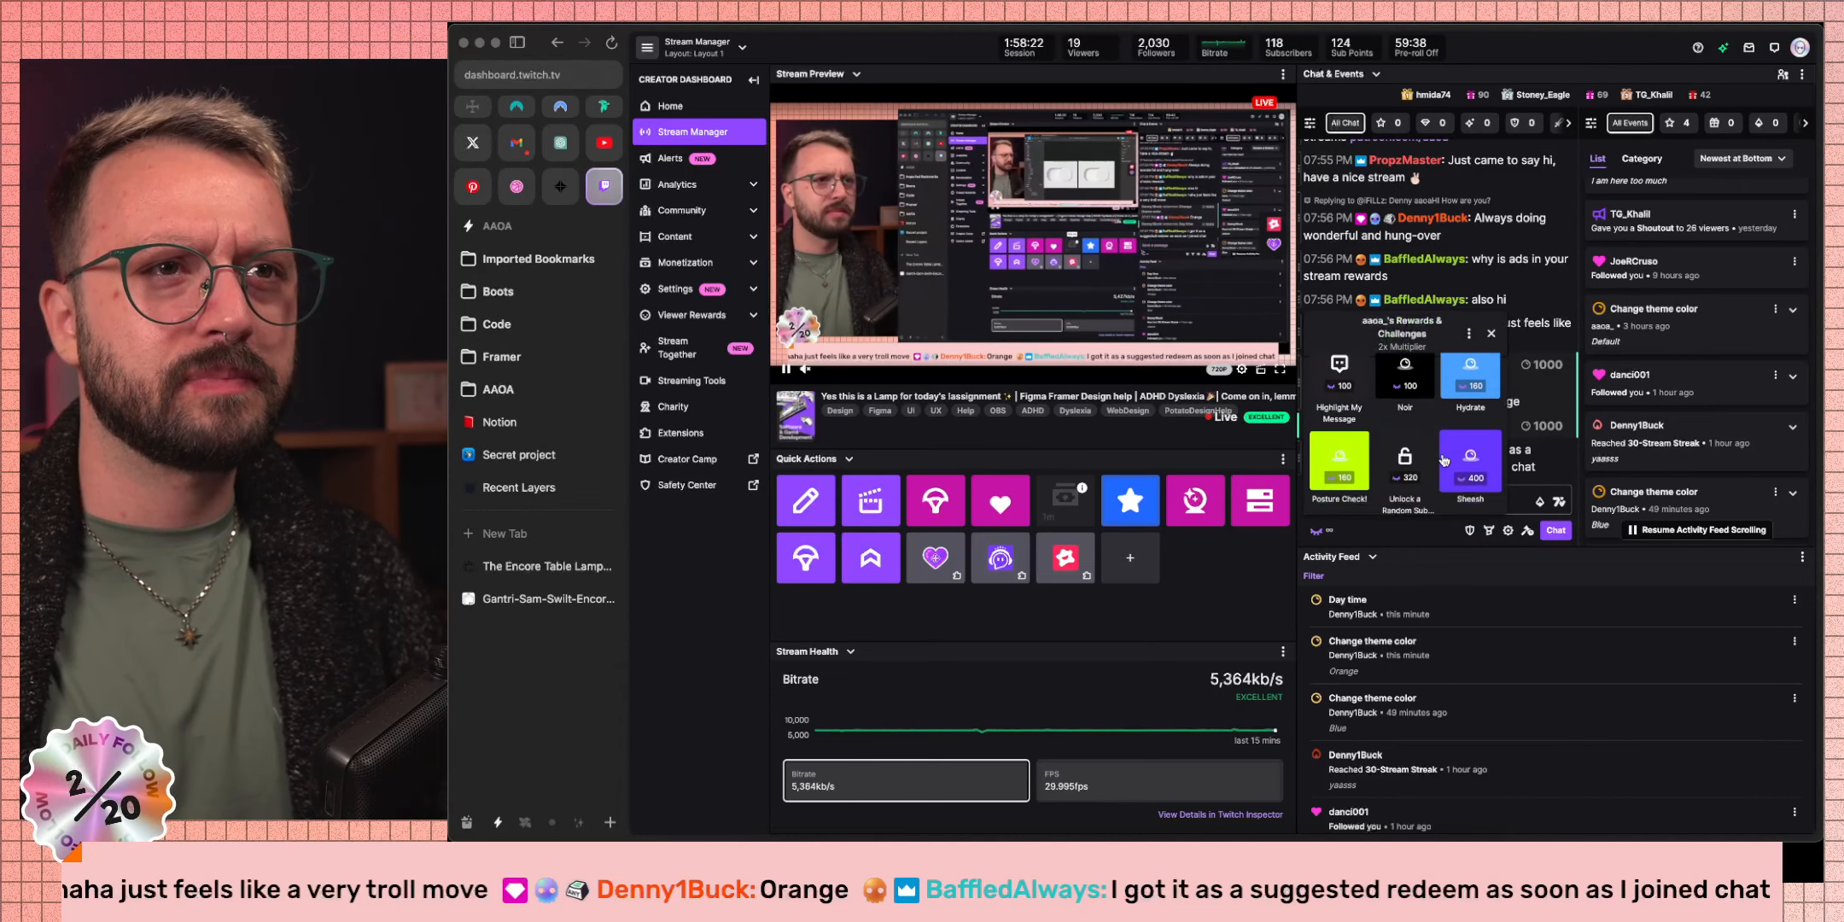
scroll(1443, 461, "down", 5)
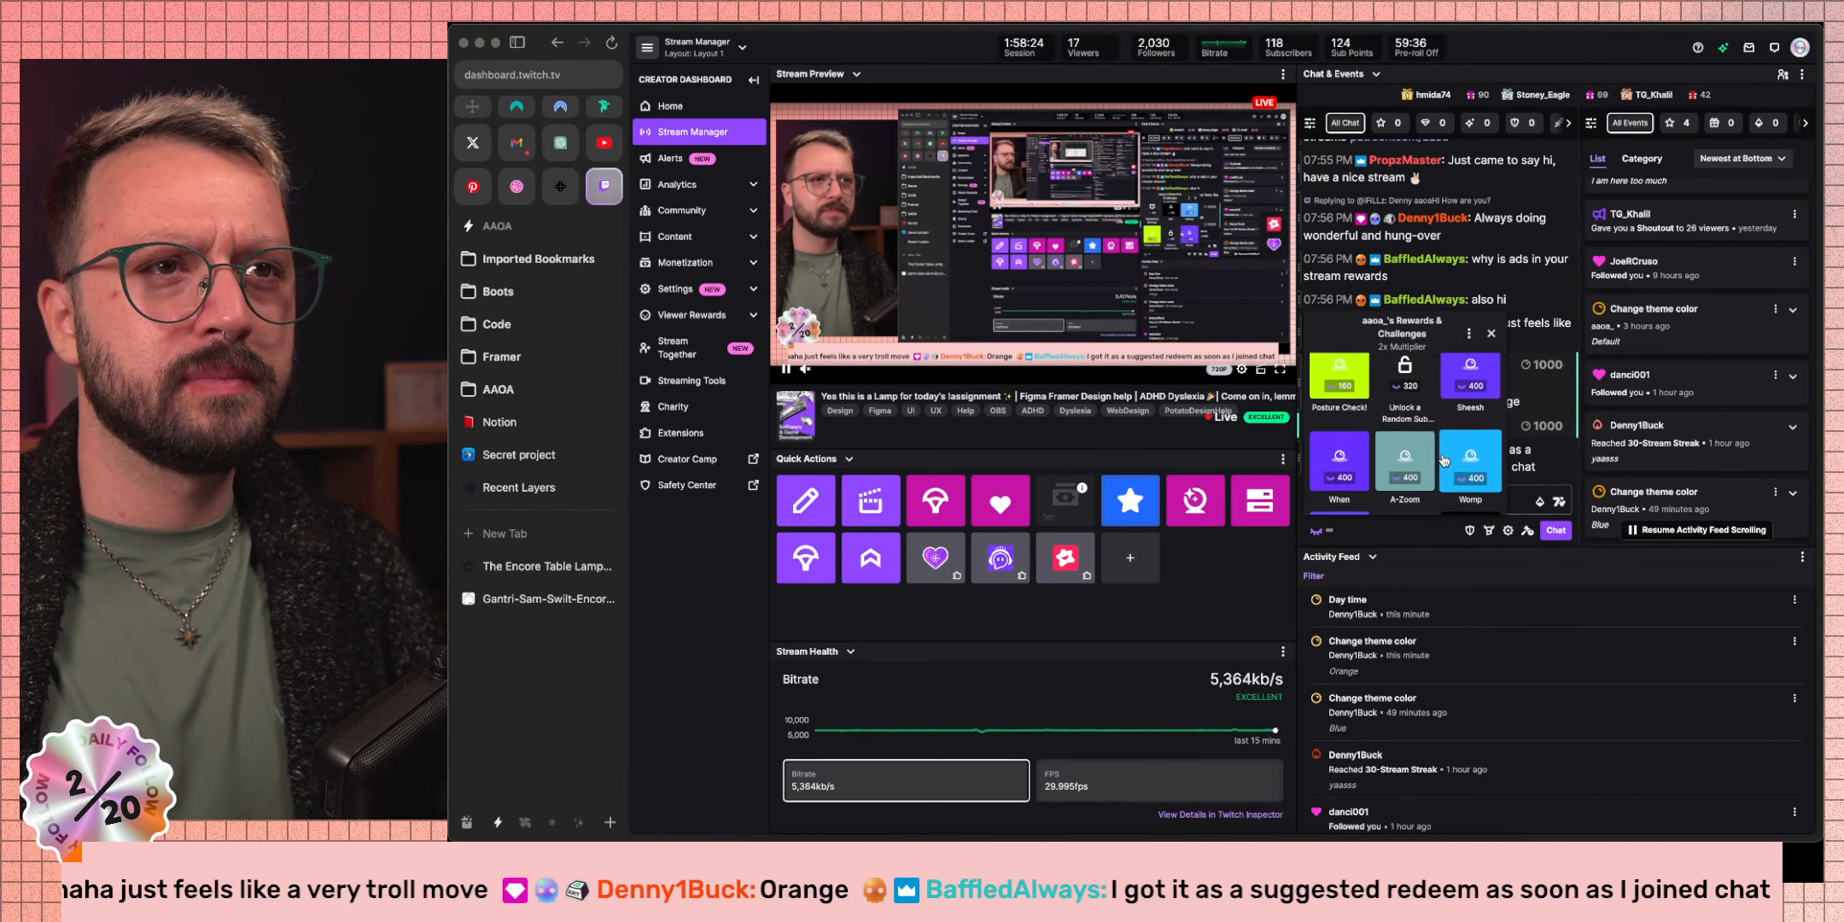
scroll(1443, 461, "down", 3)
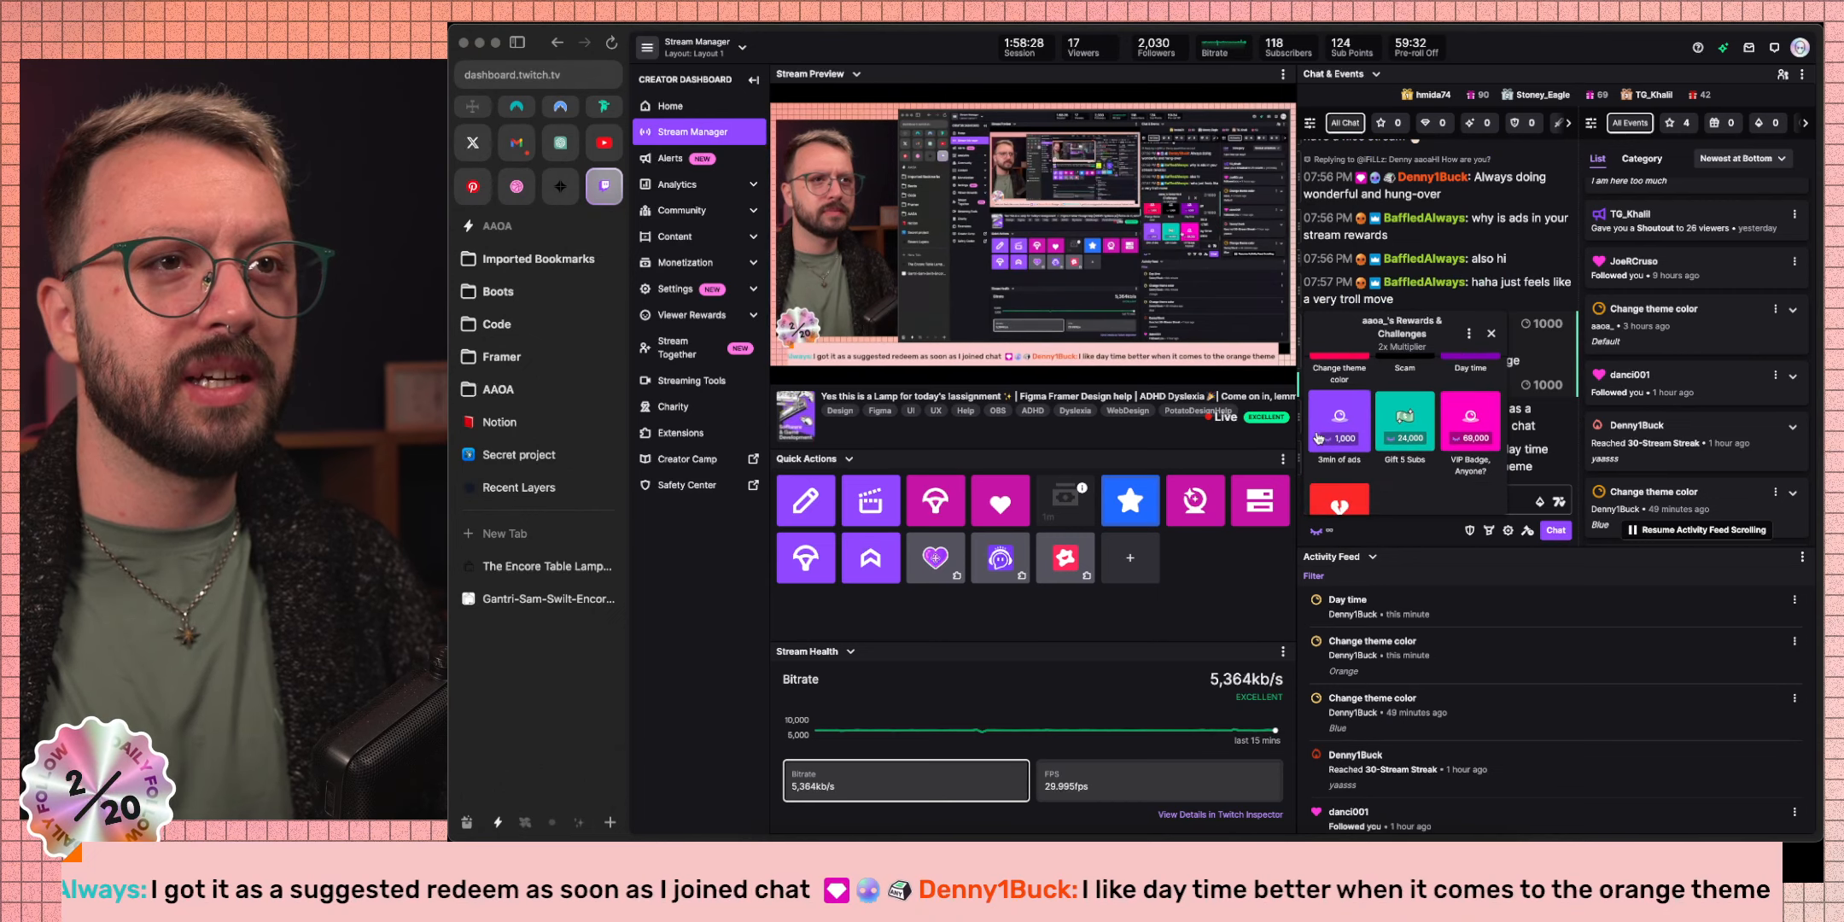
left_click(1433, 531)
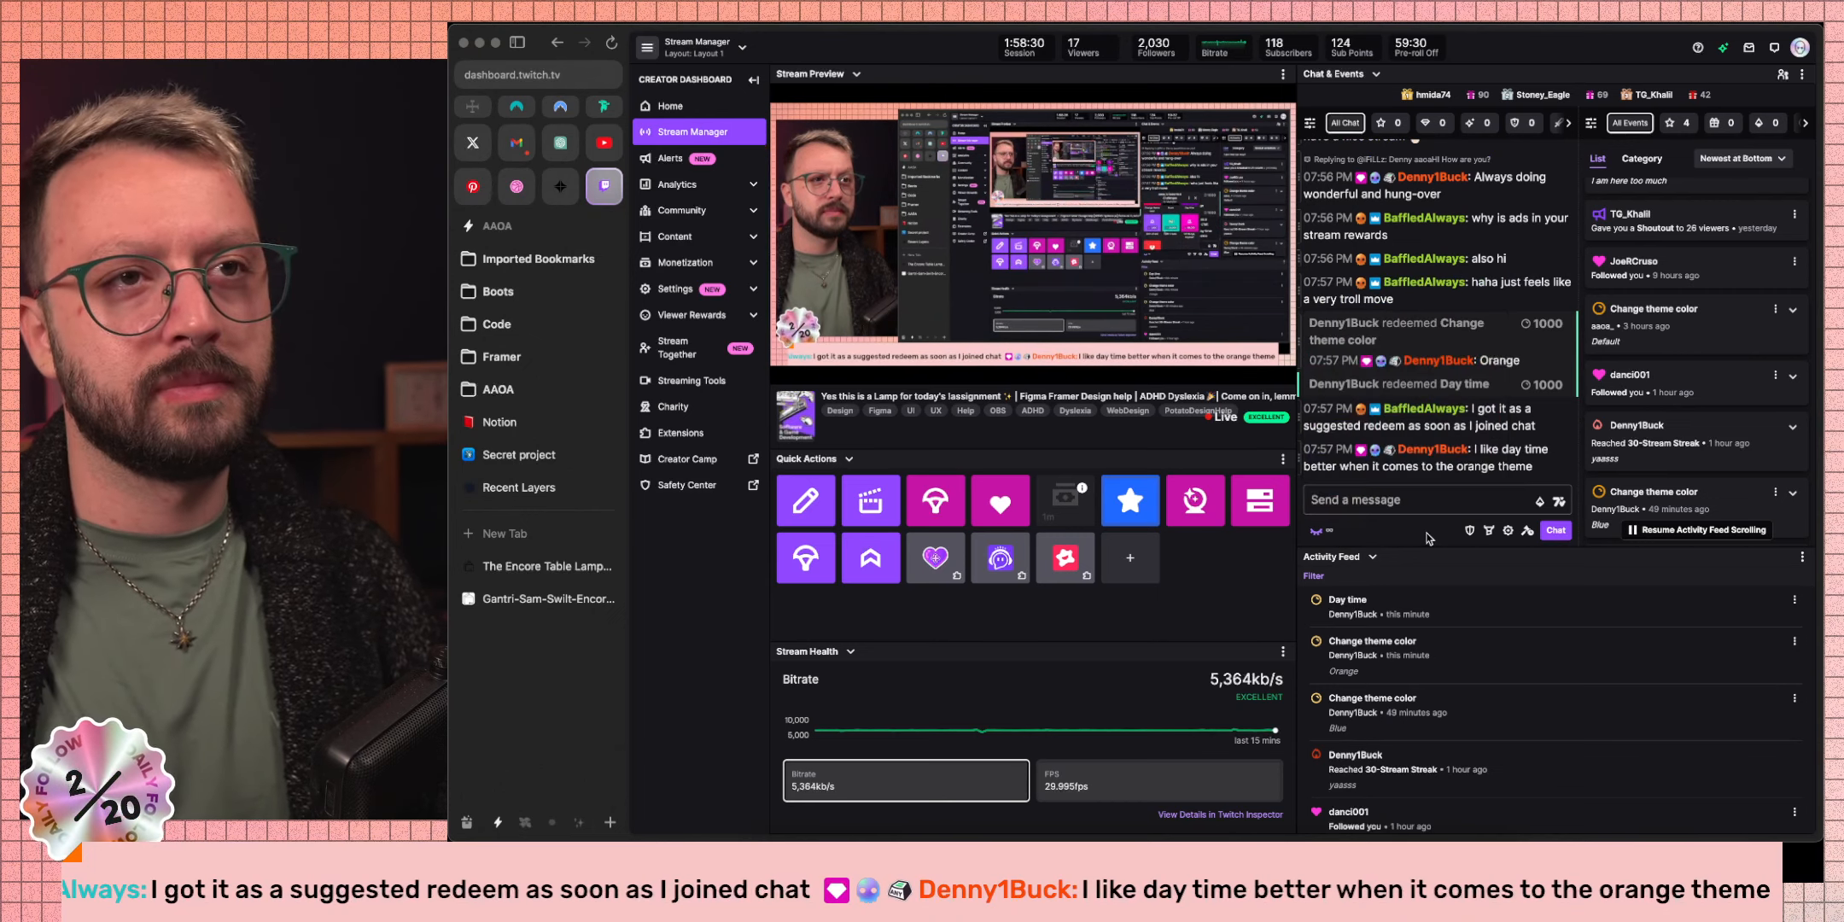
key("ctrl+Right")
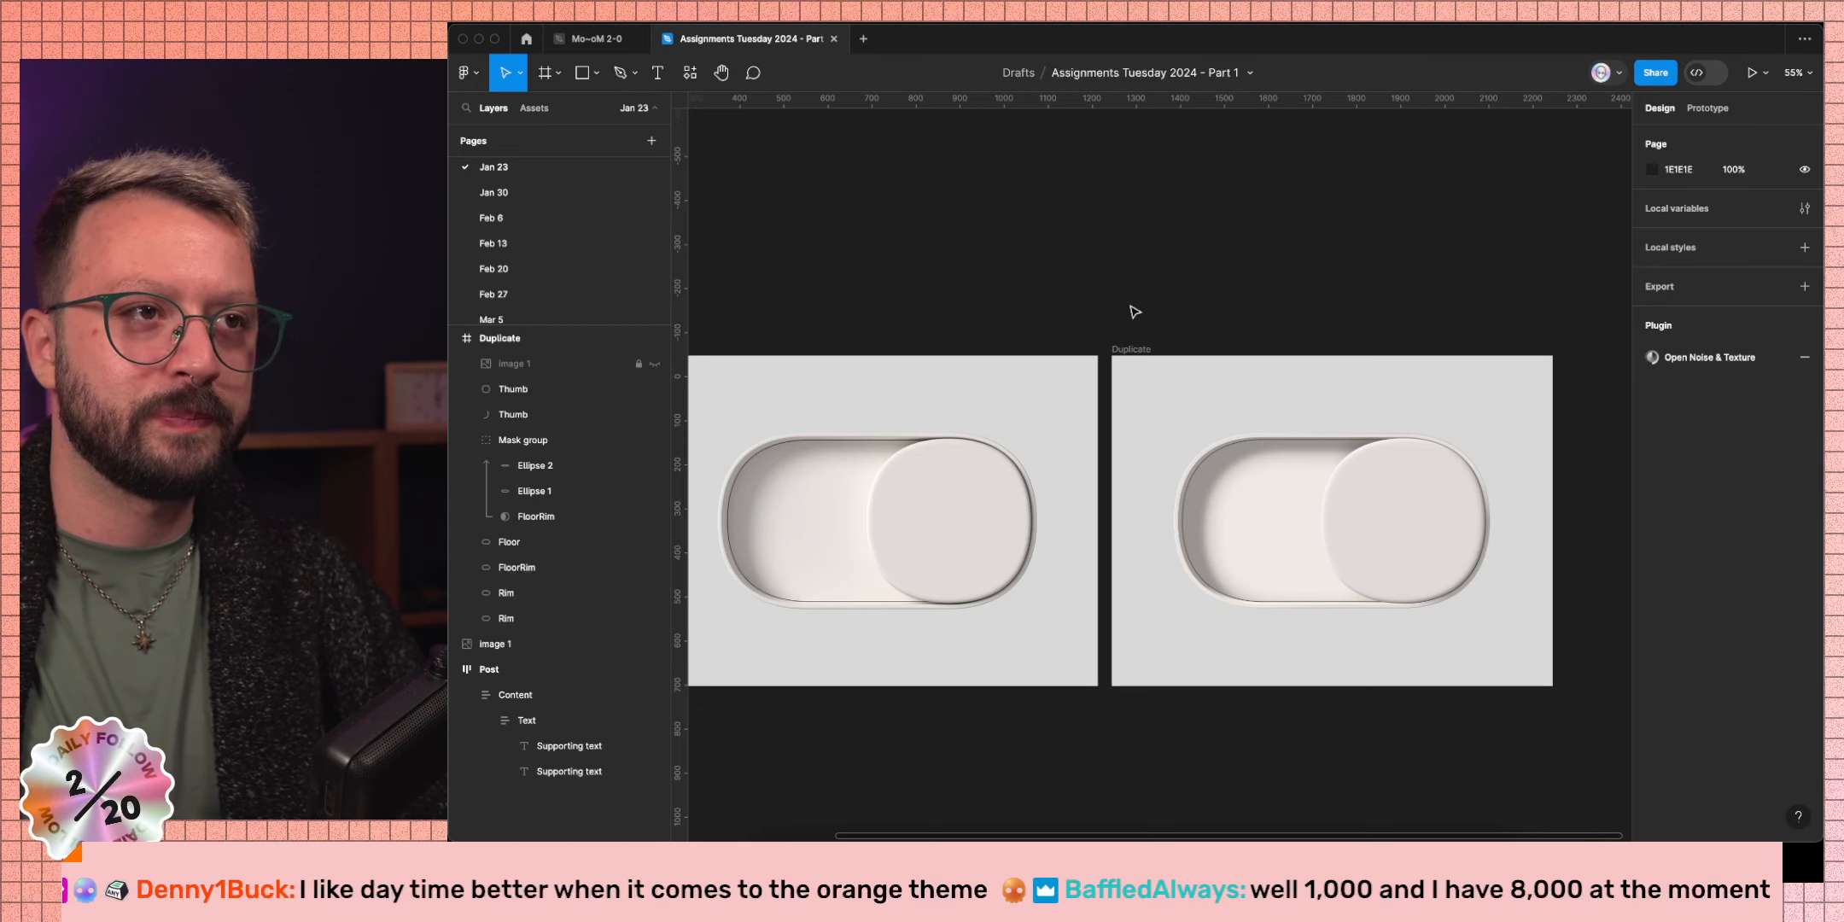
Pan the canvas and select the left reference image frame.
scroll(1135, 312, "left", 3)
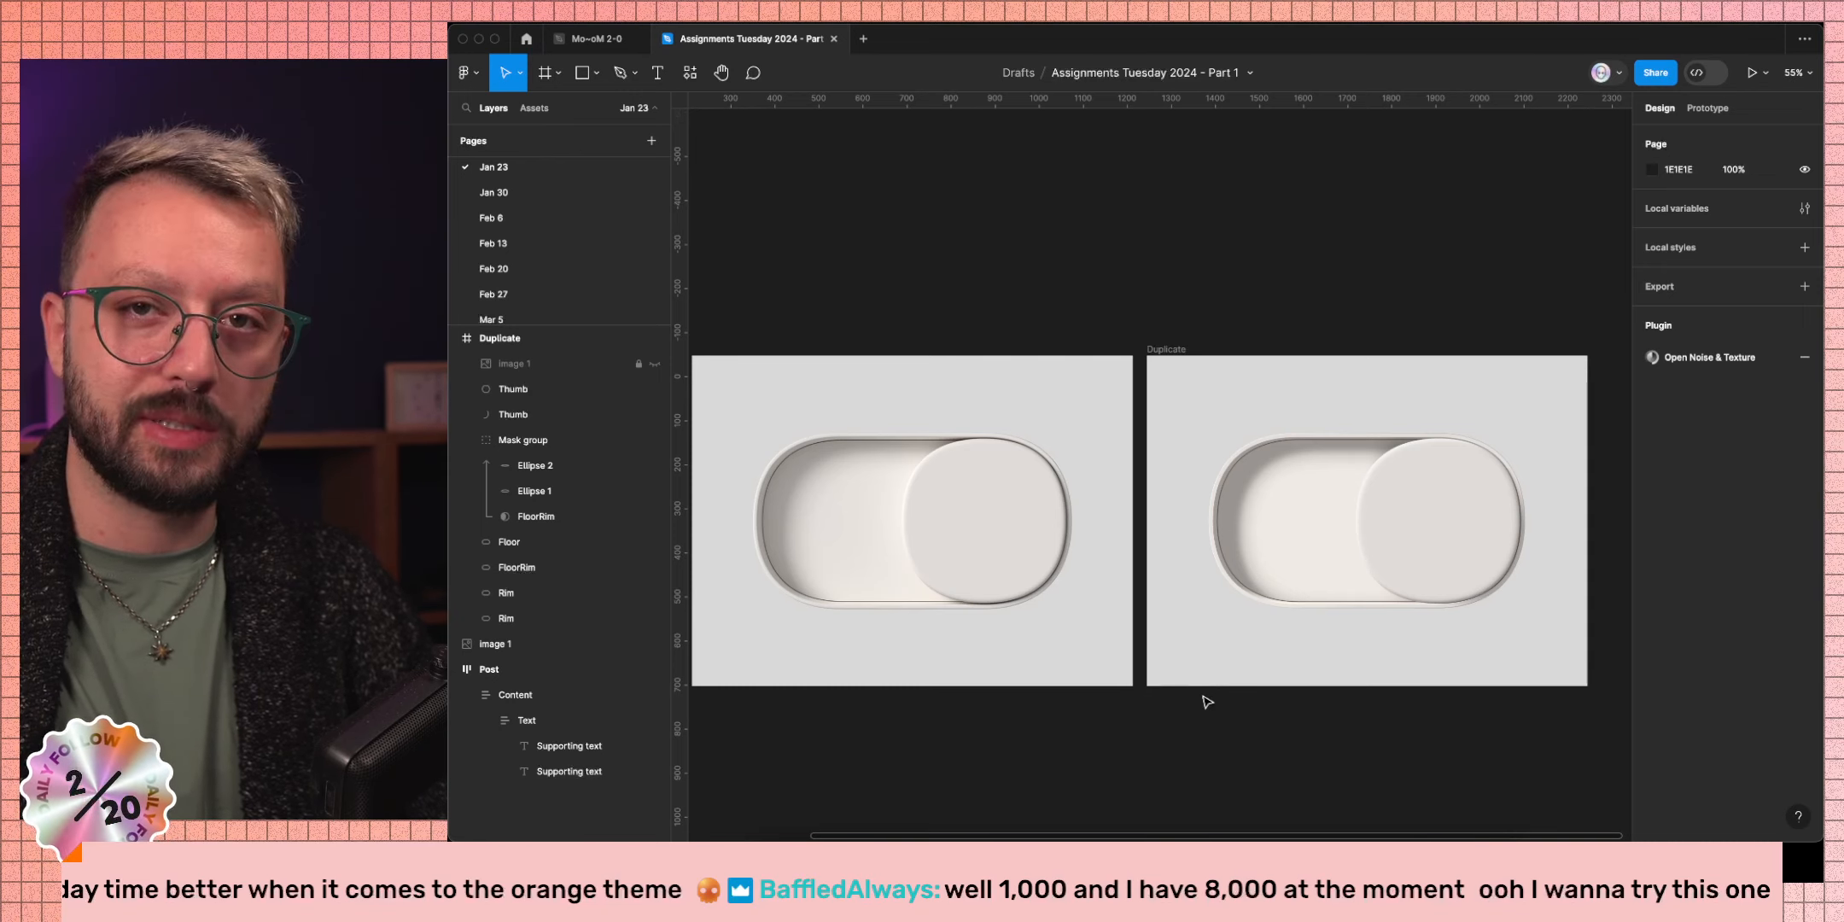
left_click(1125, 620)
Read the latest #assignments-tuesday post in Discord, then open the Encore Table Lamp gallery tab.
key("ctrl+Left")
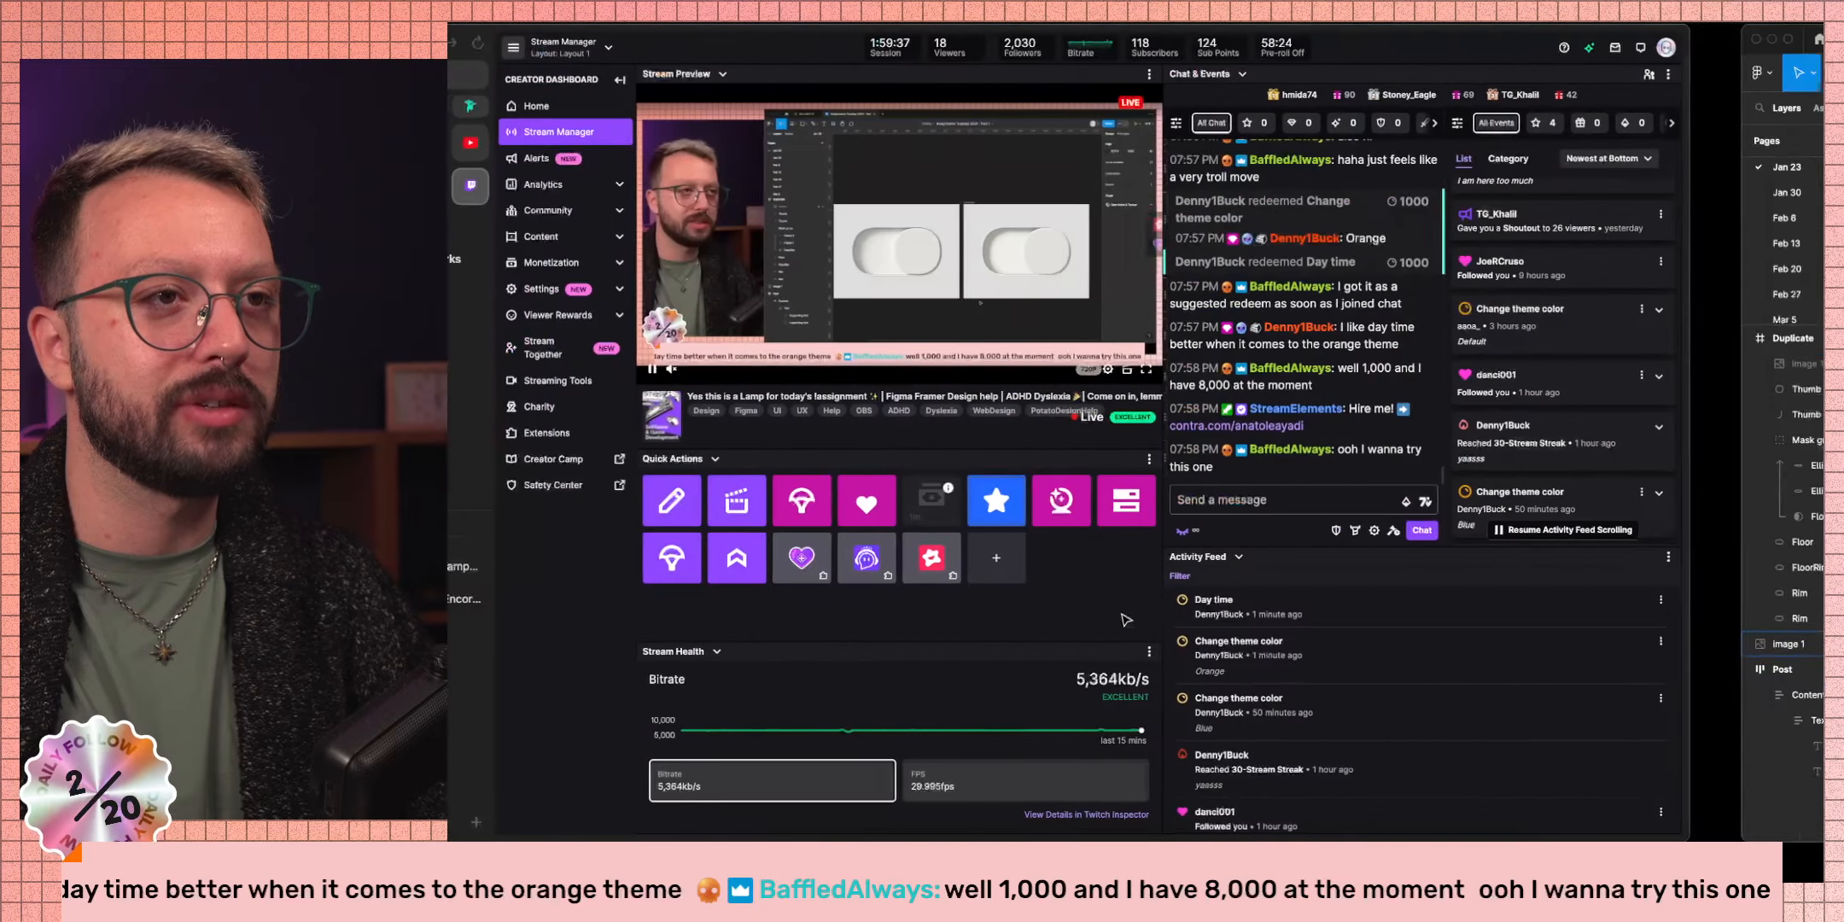
key("ctrl+Left")
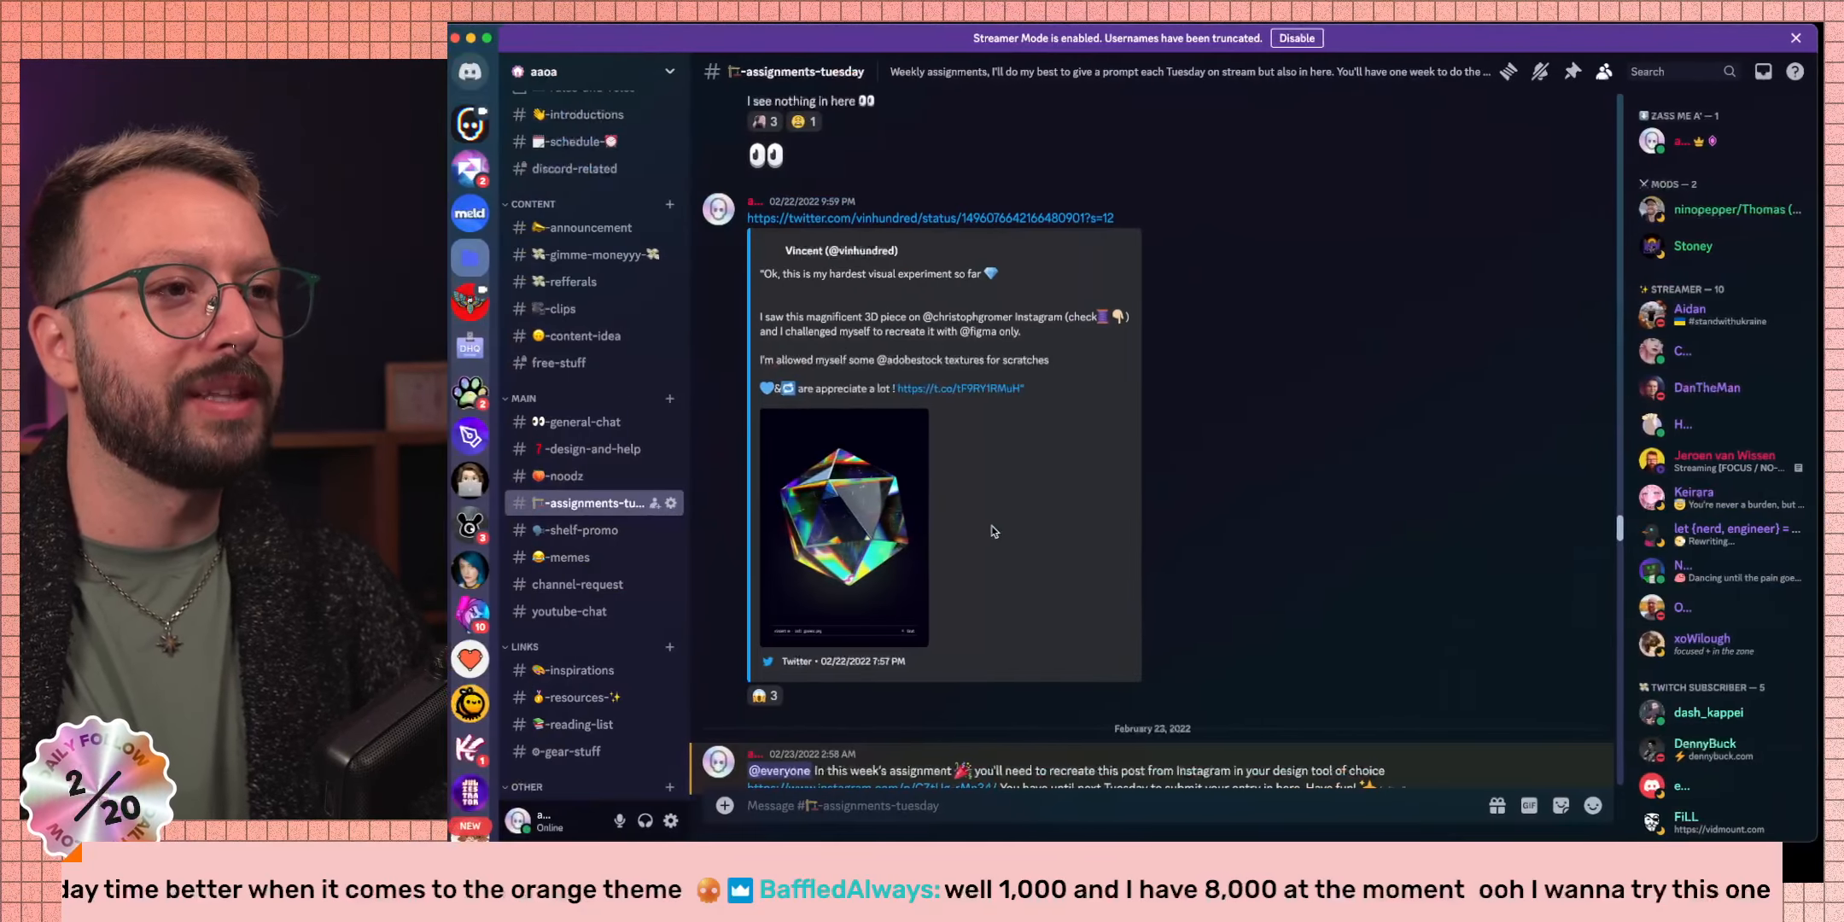
scroll(973, 614, "down", 5)
scroll(966, 659, "down", 15)
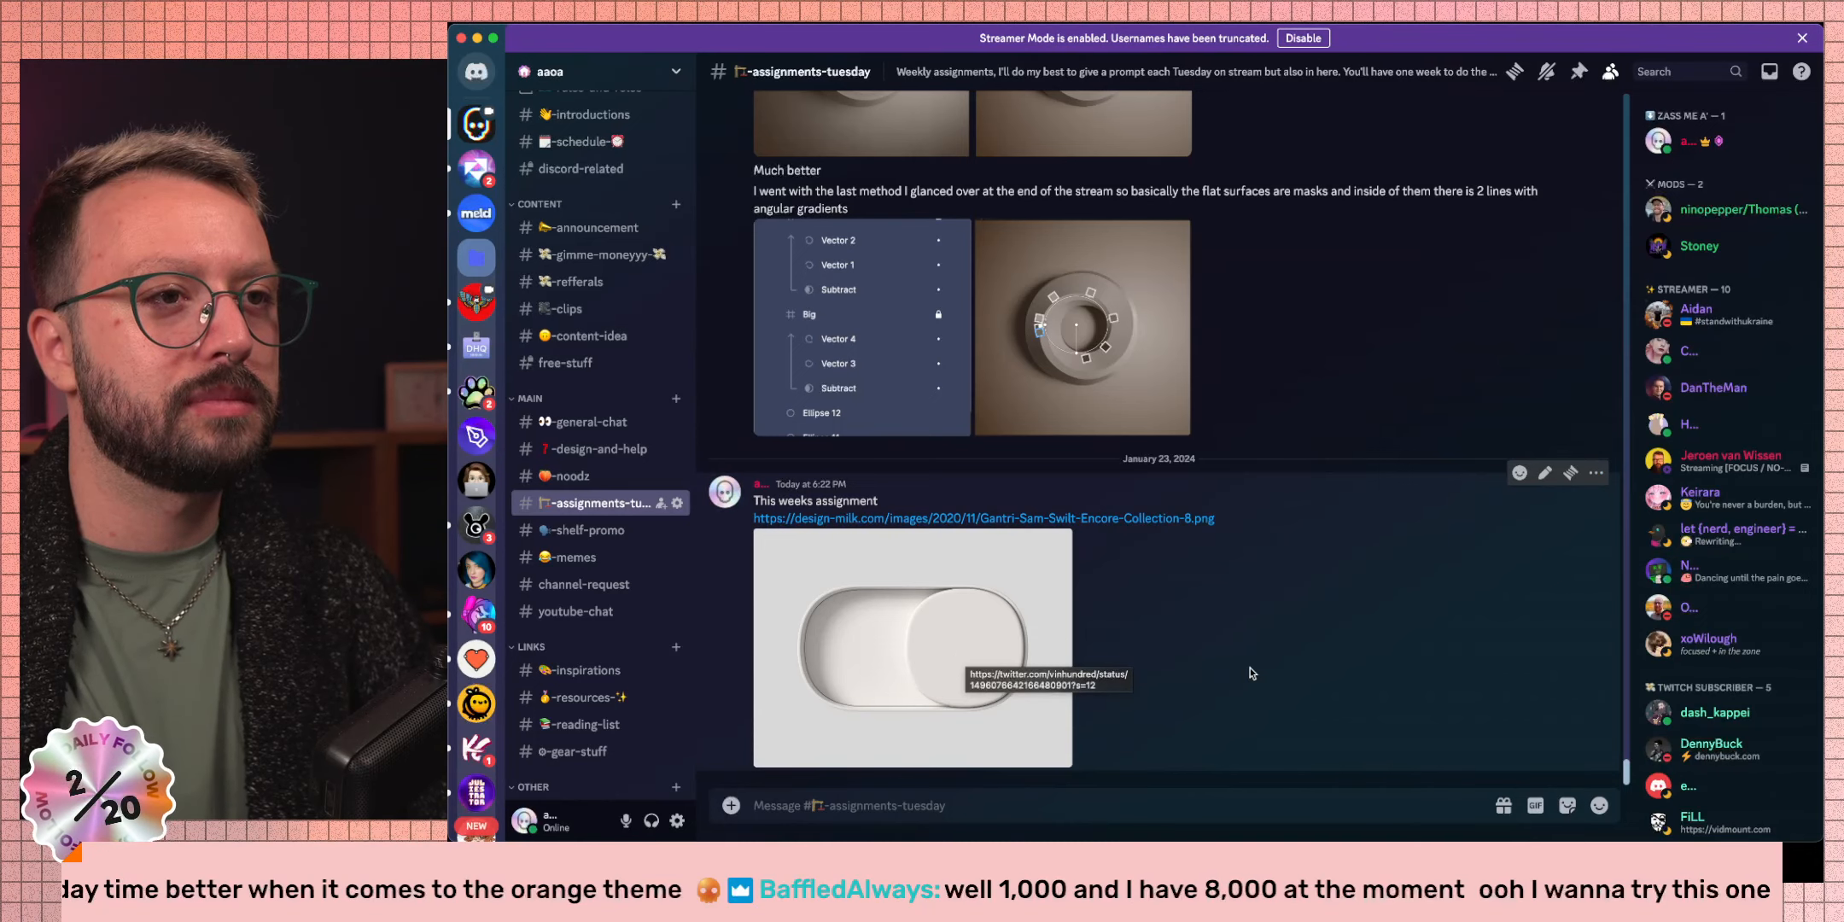
key("ctrl+Right")
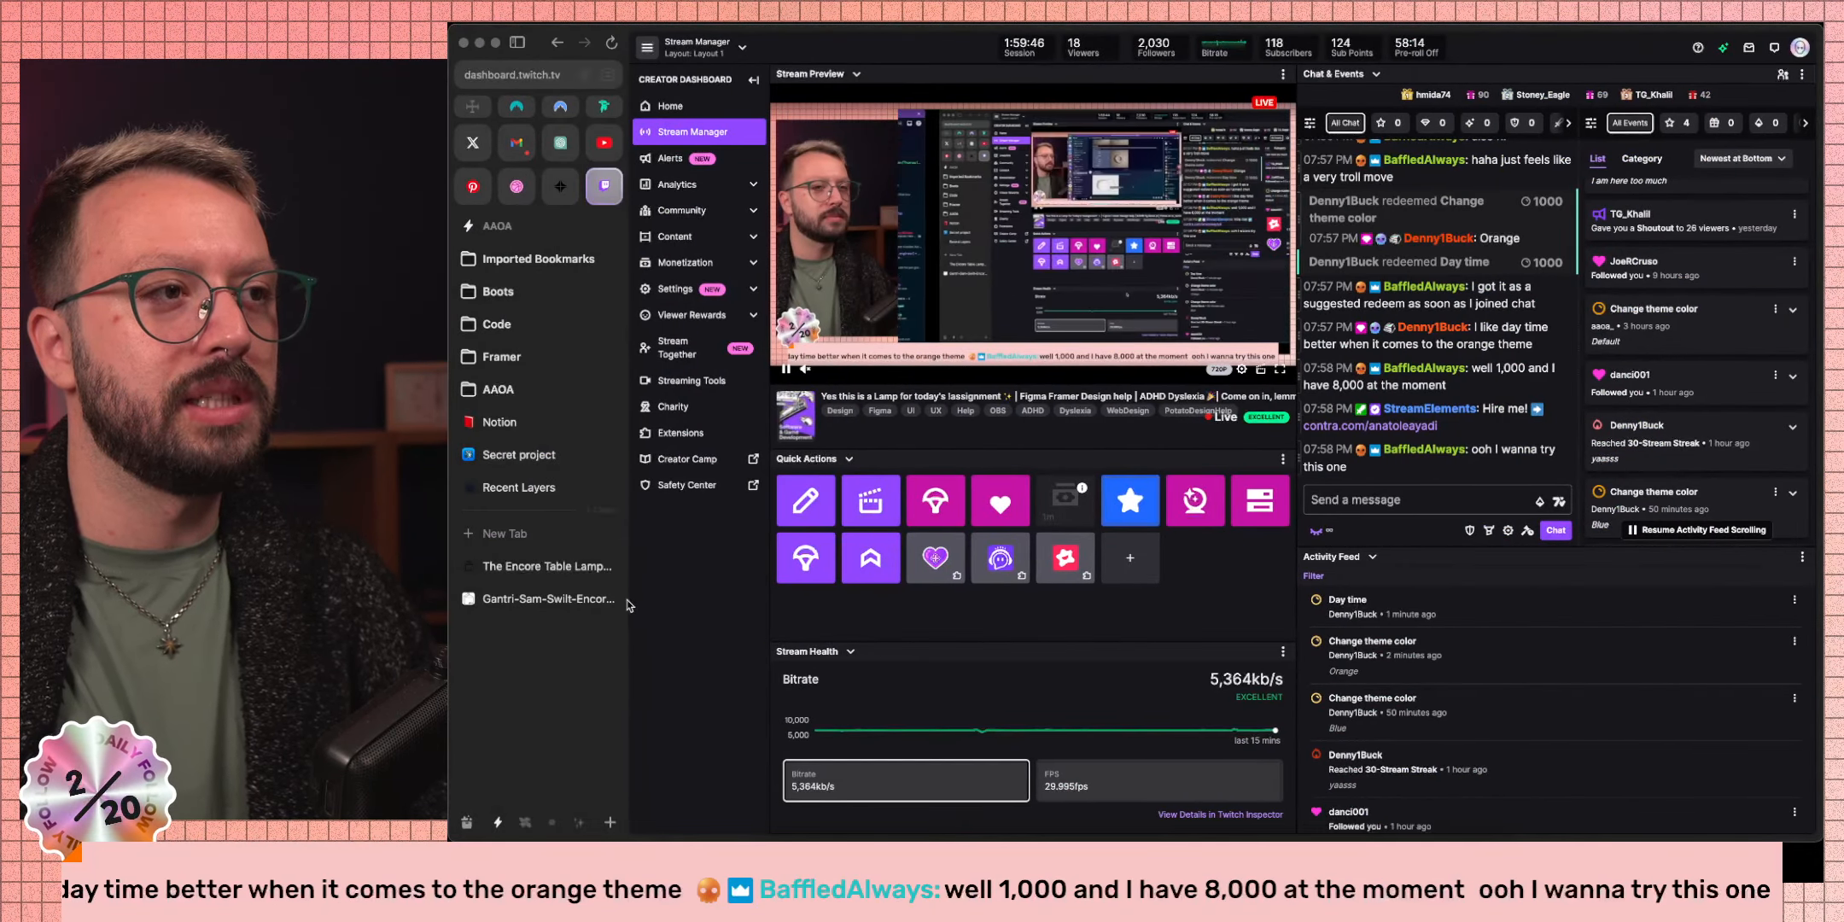
left_click(541, 574)
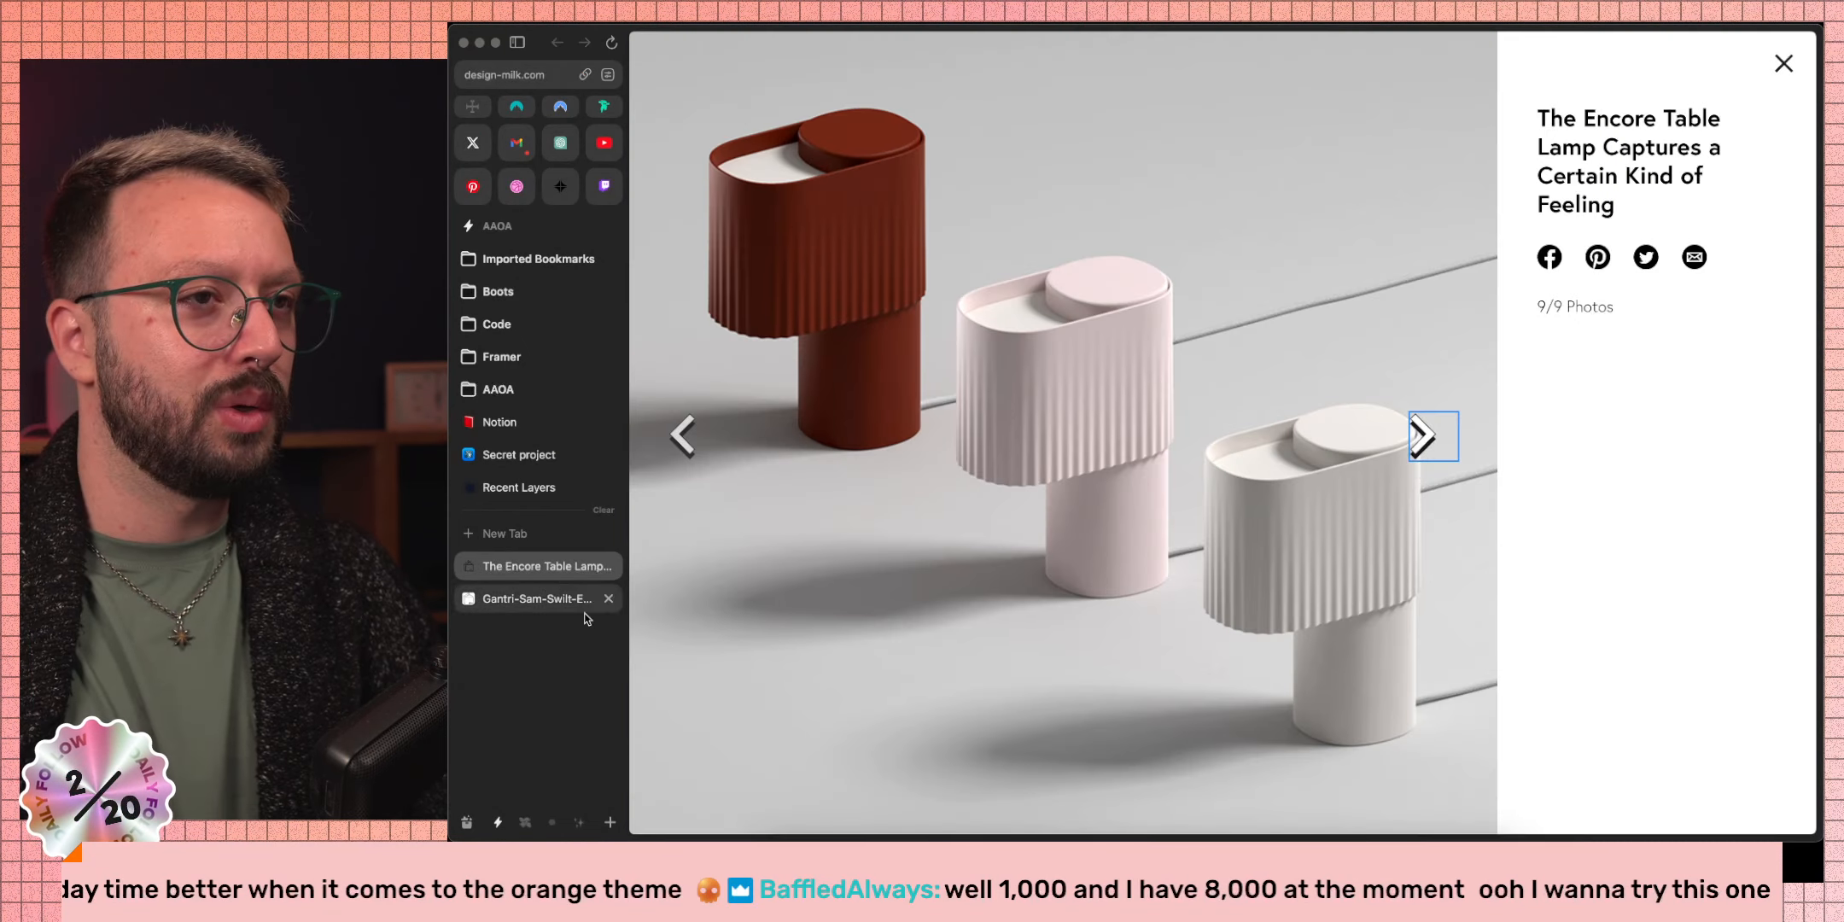
Page through the Encore lamp gallery photos 1–6, then return to Figma.
left_click(1423, 434)
left_click(1423, 434)
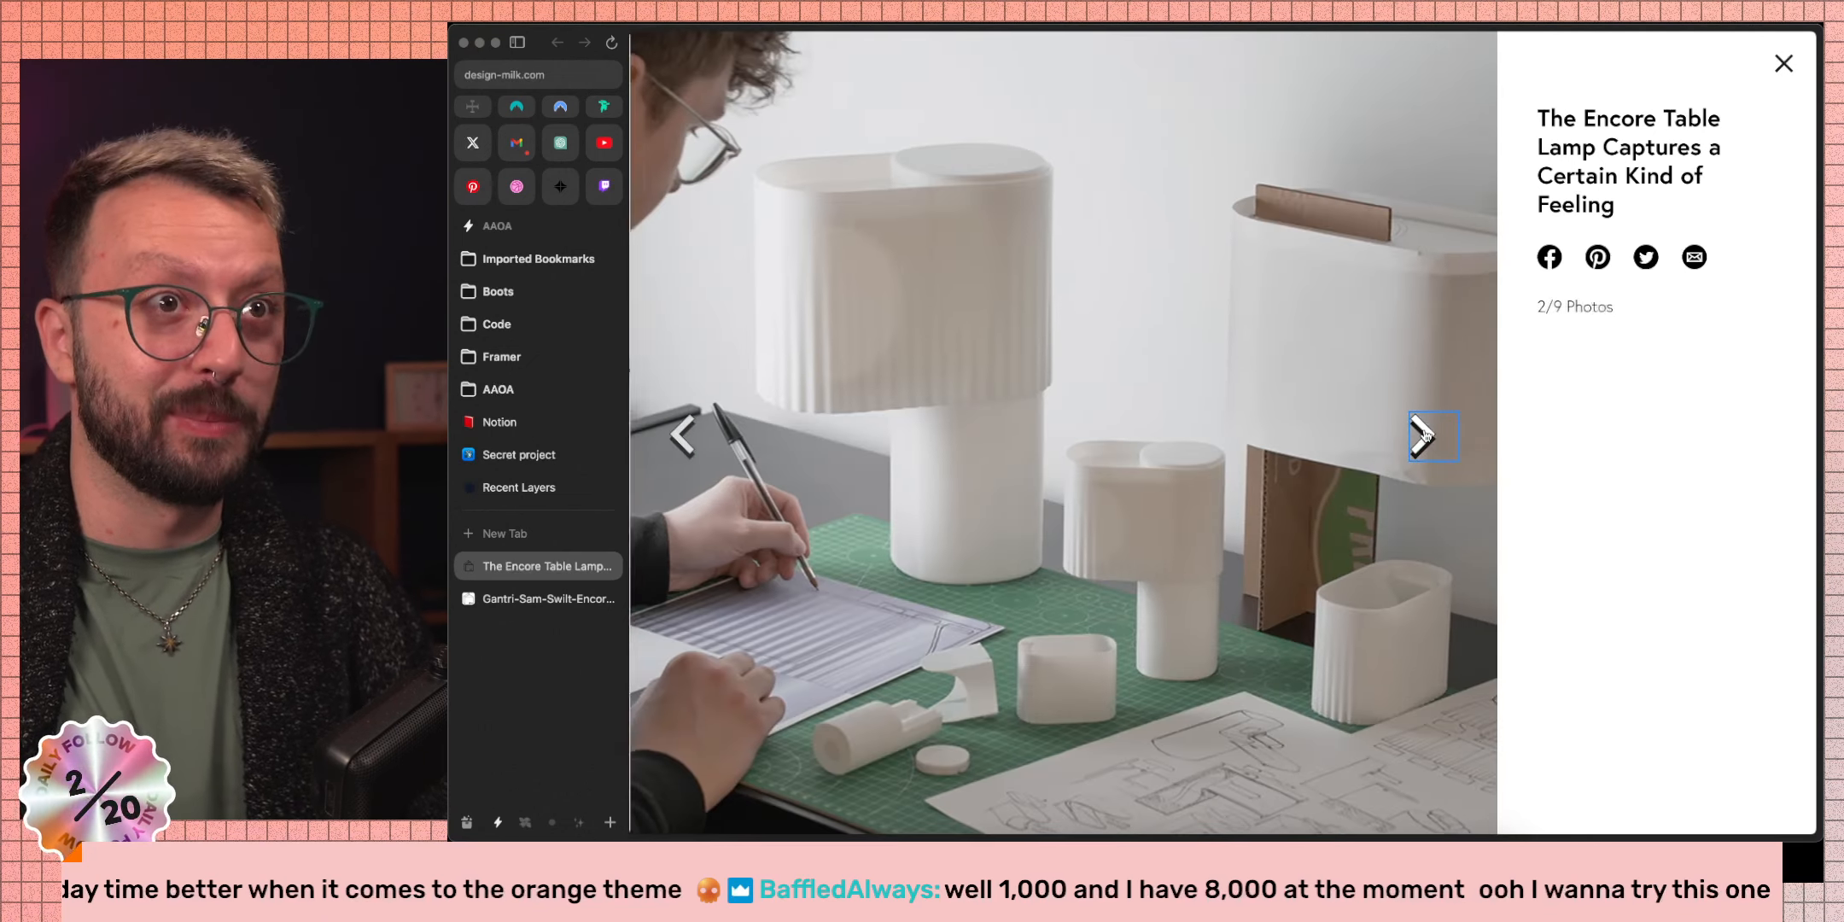
left_click(1423, 434)
left_click(1423, 434)
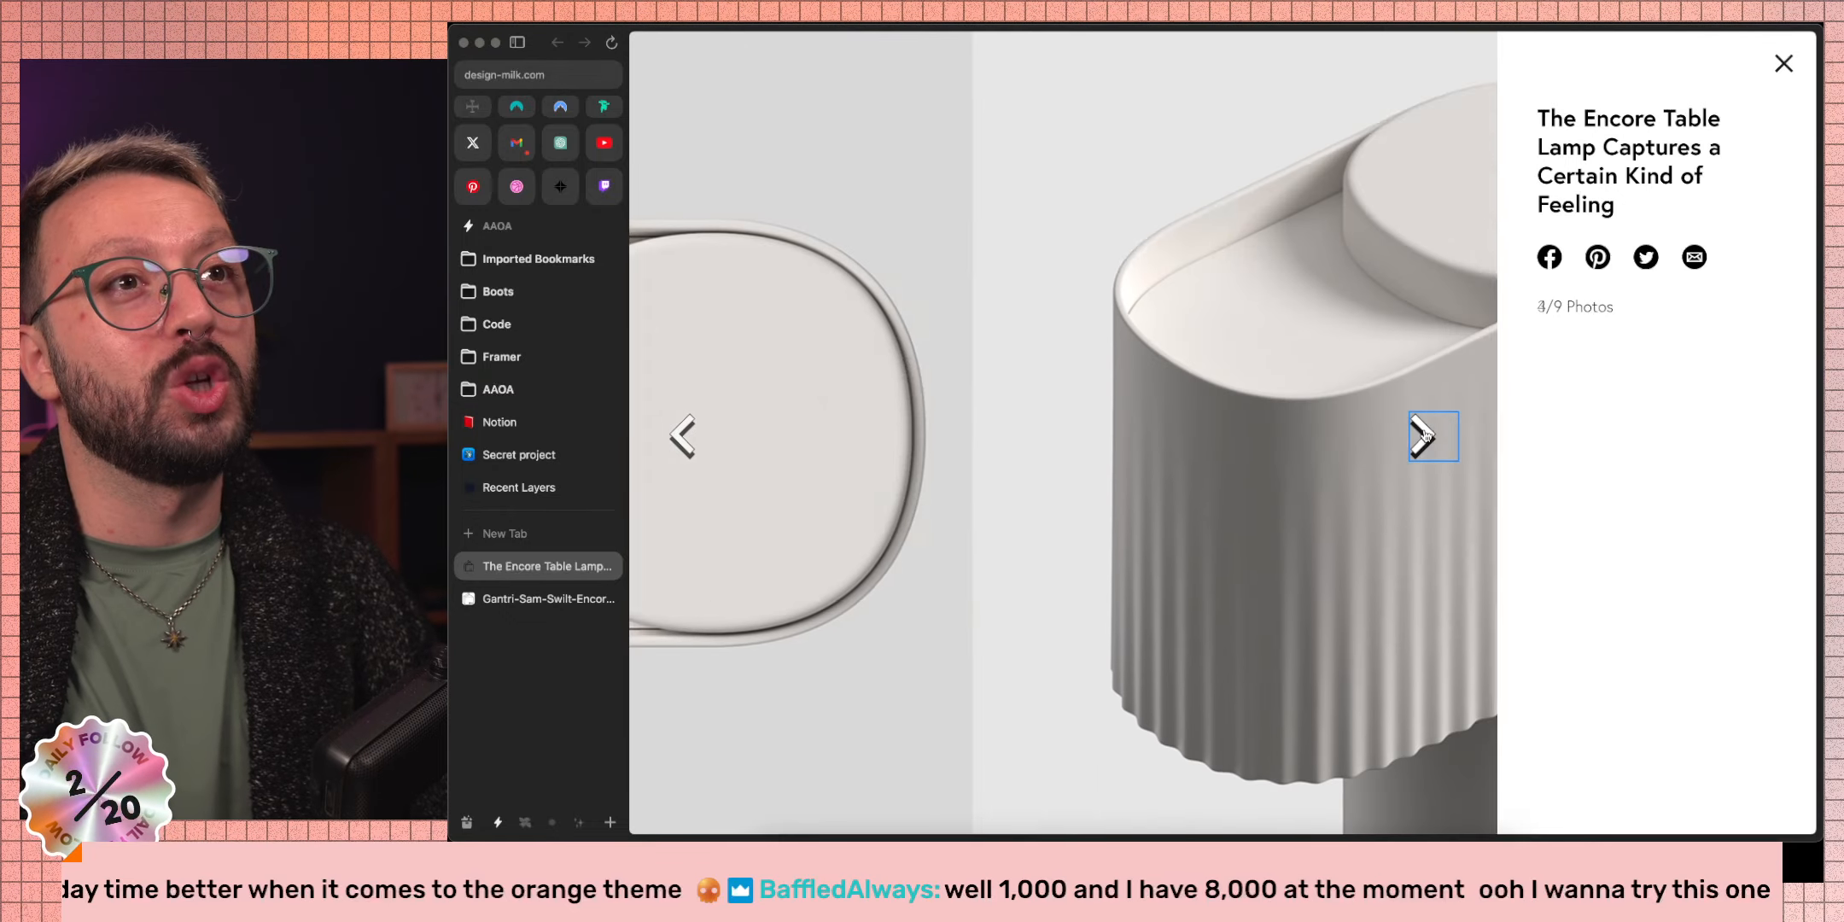
left_click(1423, 435)
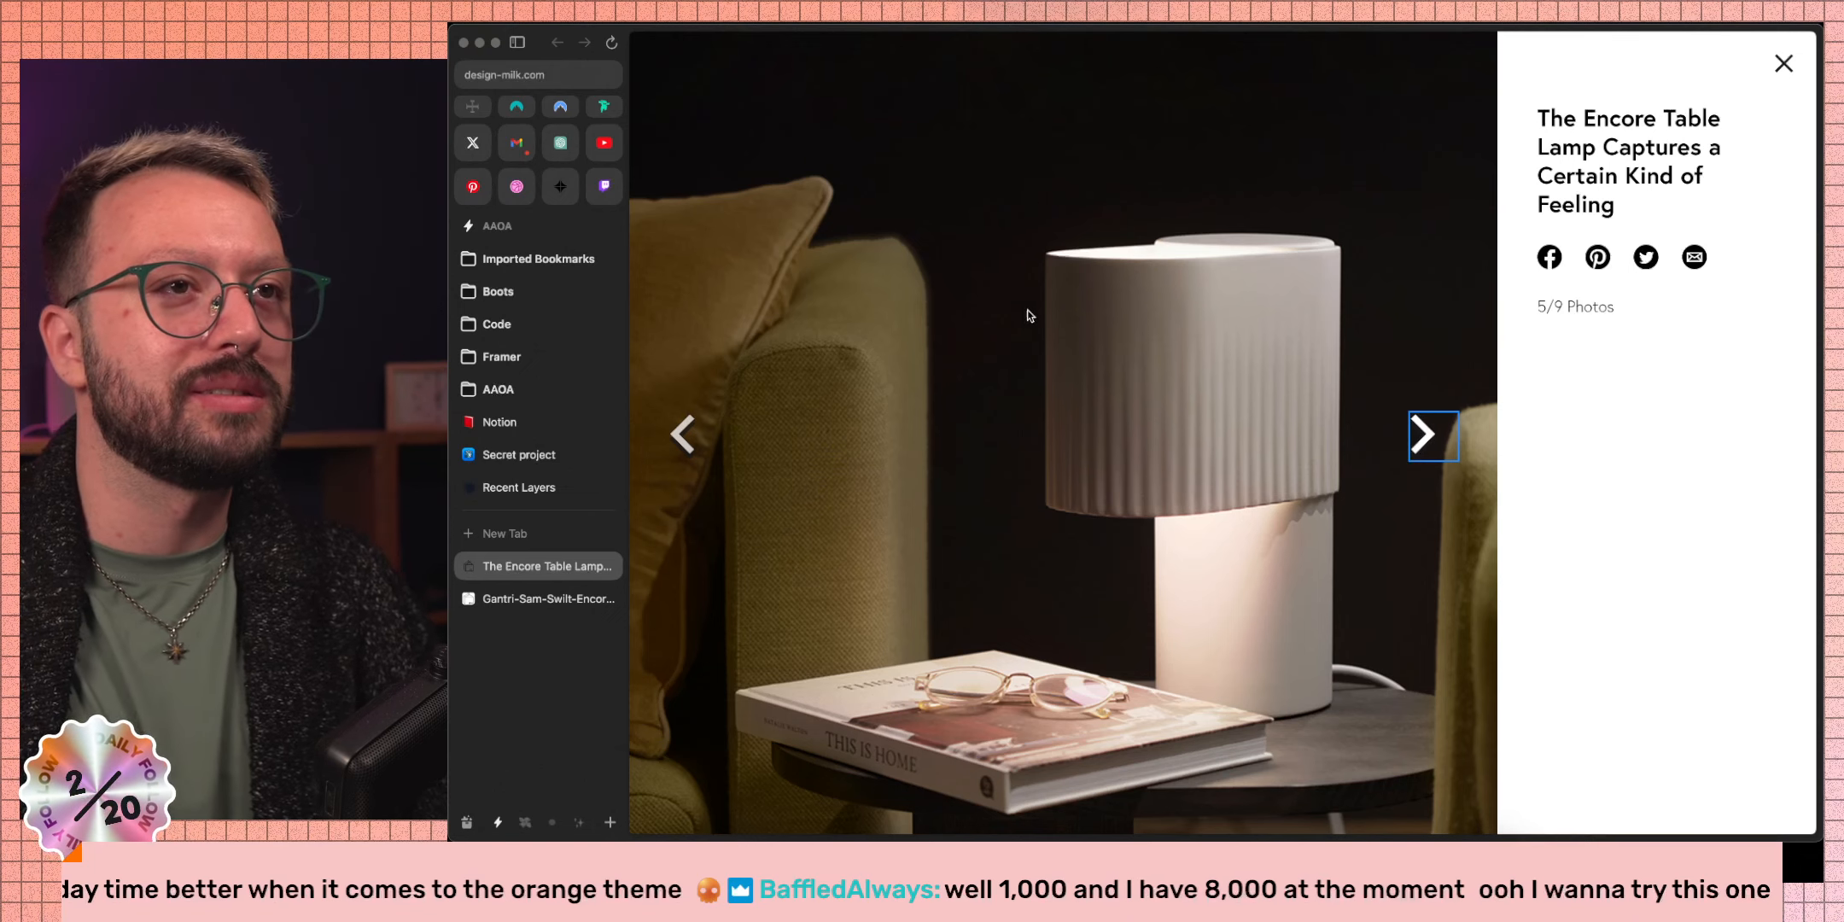
left_click(1421, 440)
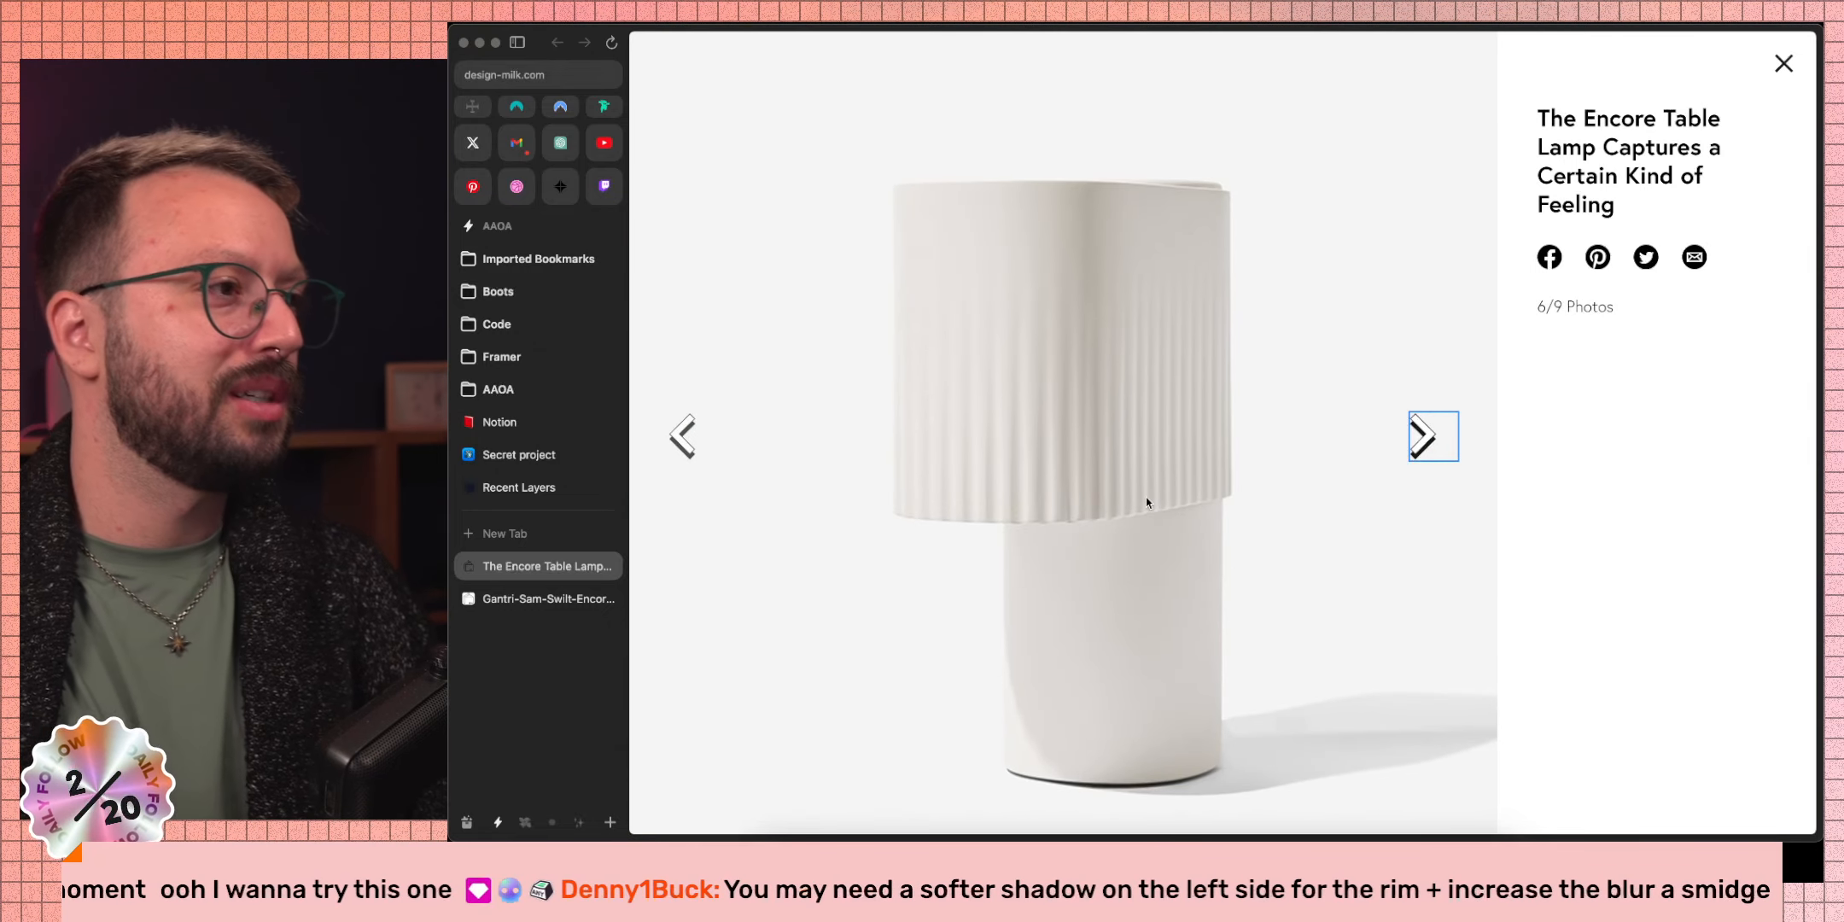
key("super+Tab")
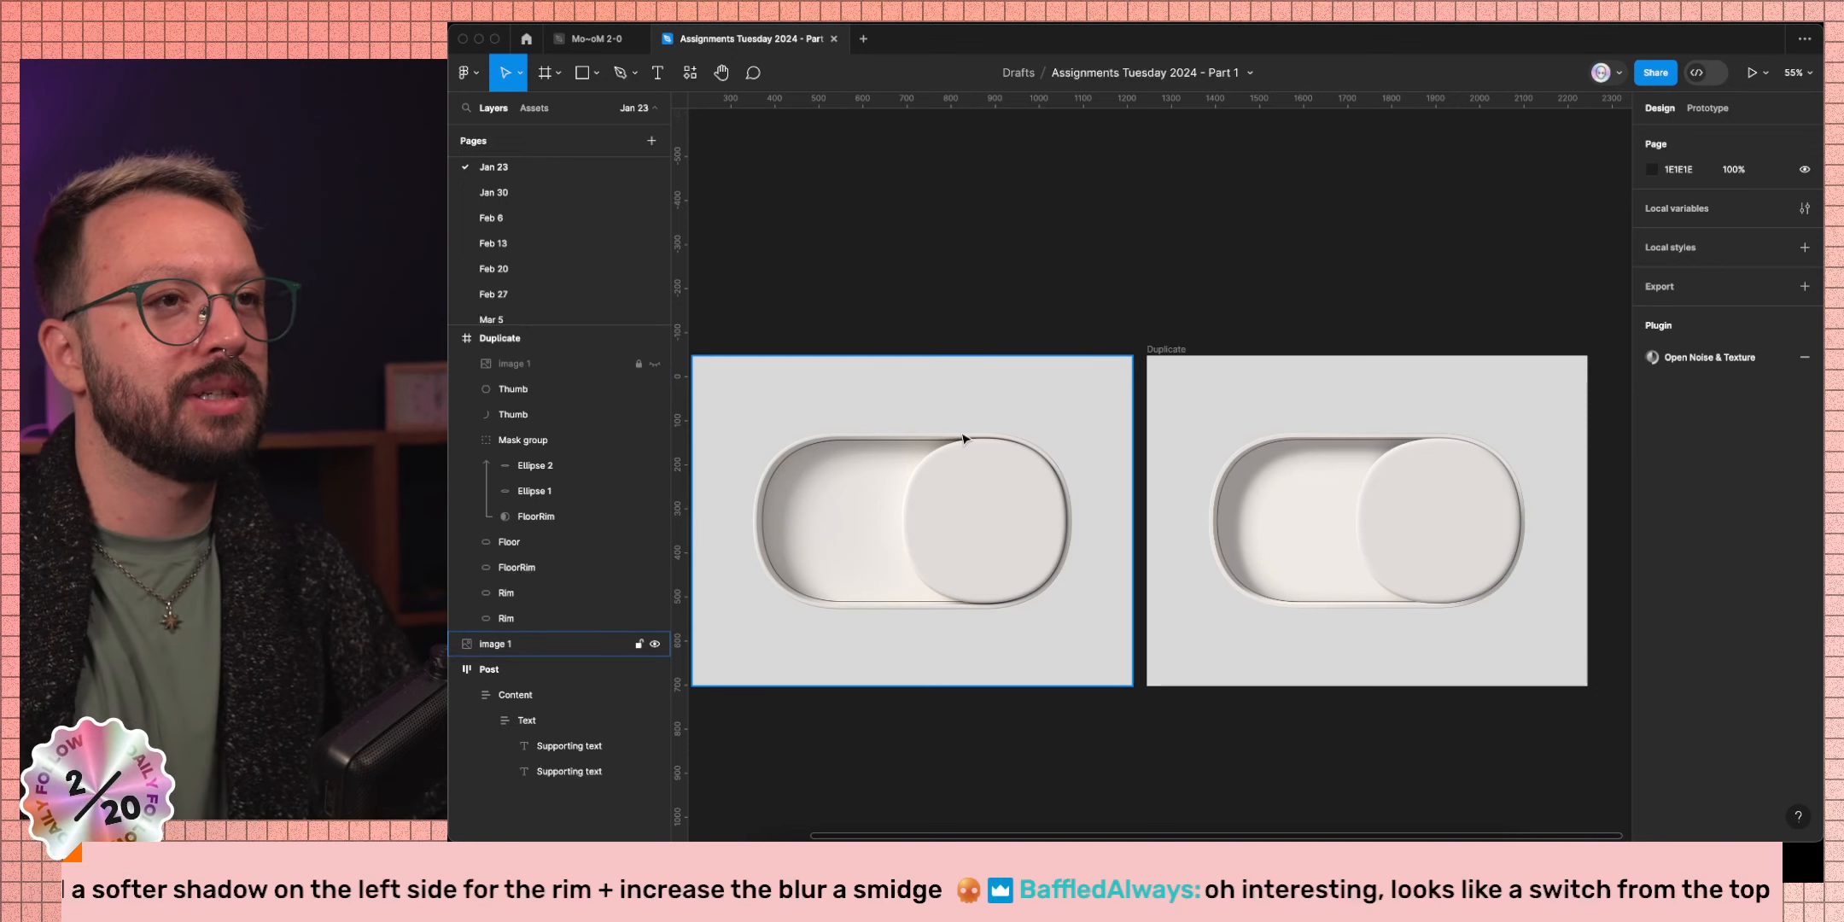
Select the second Rim layer and change its stroke weight, entering 7 then 8.
left_click(1289, 450)
left_click(1285, 435, "super")
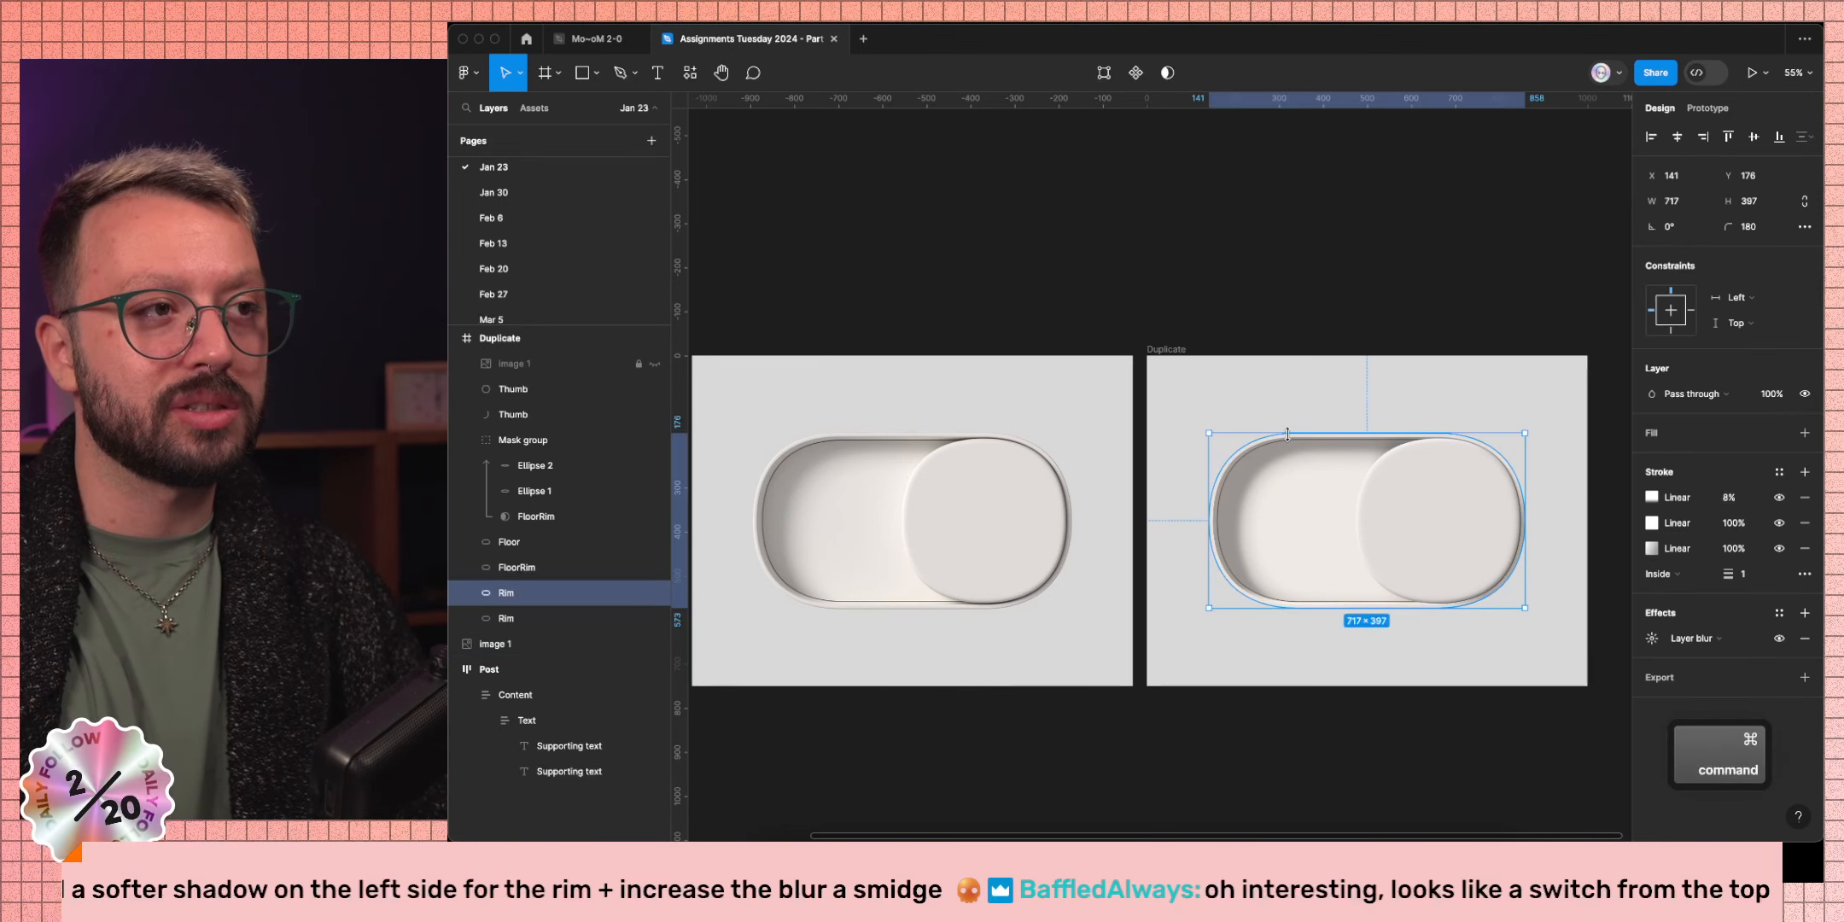
left_click(551, 620)
left_click(1745, 600)
type("7")
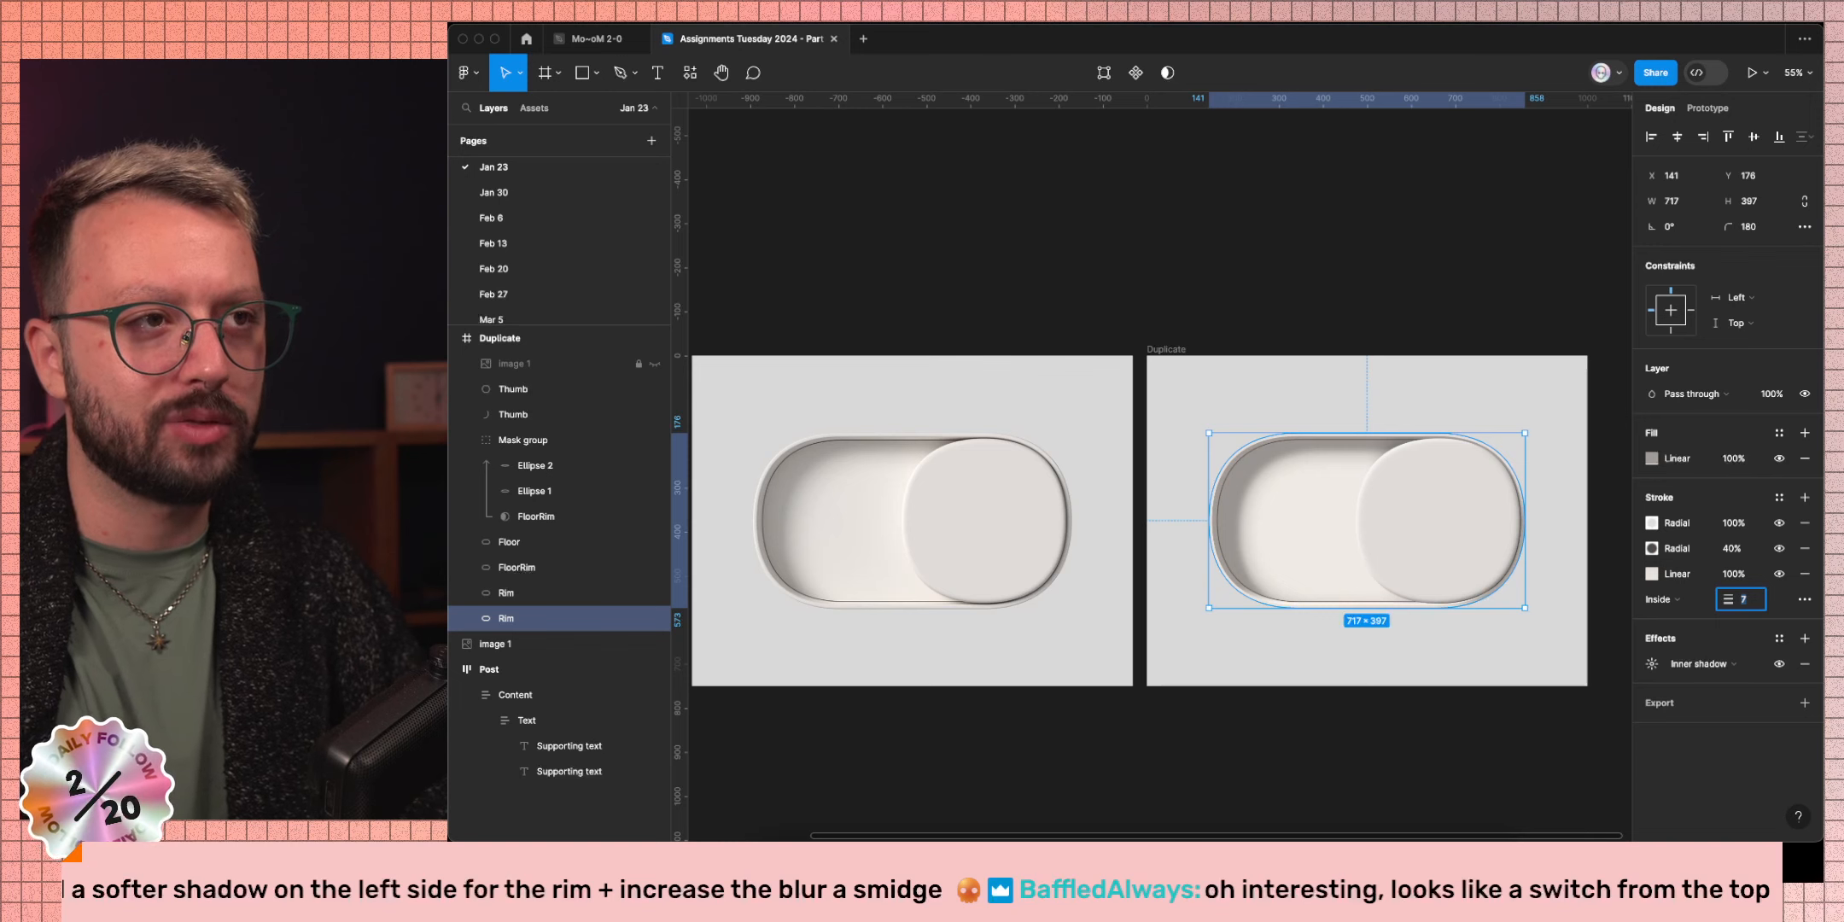
type("8")
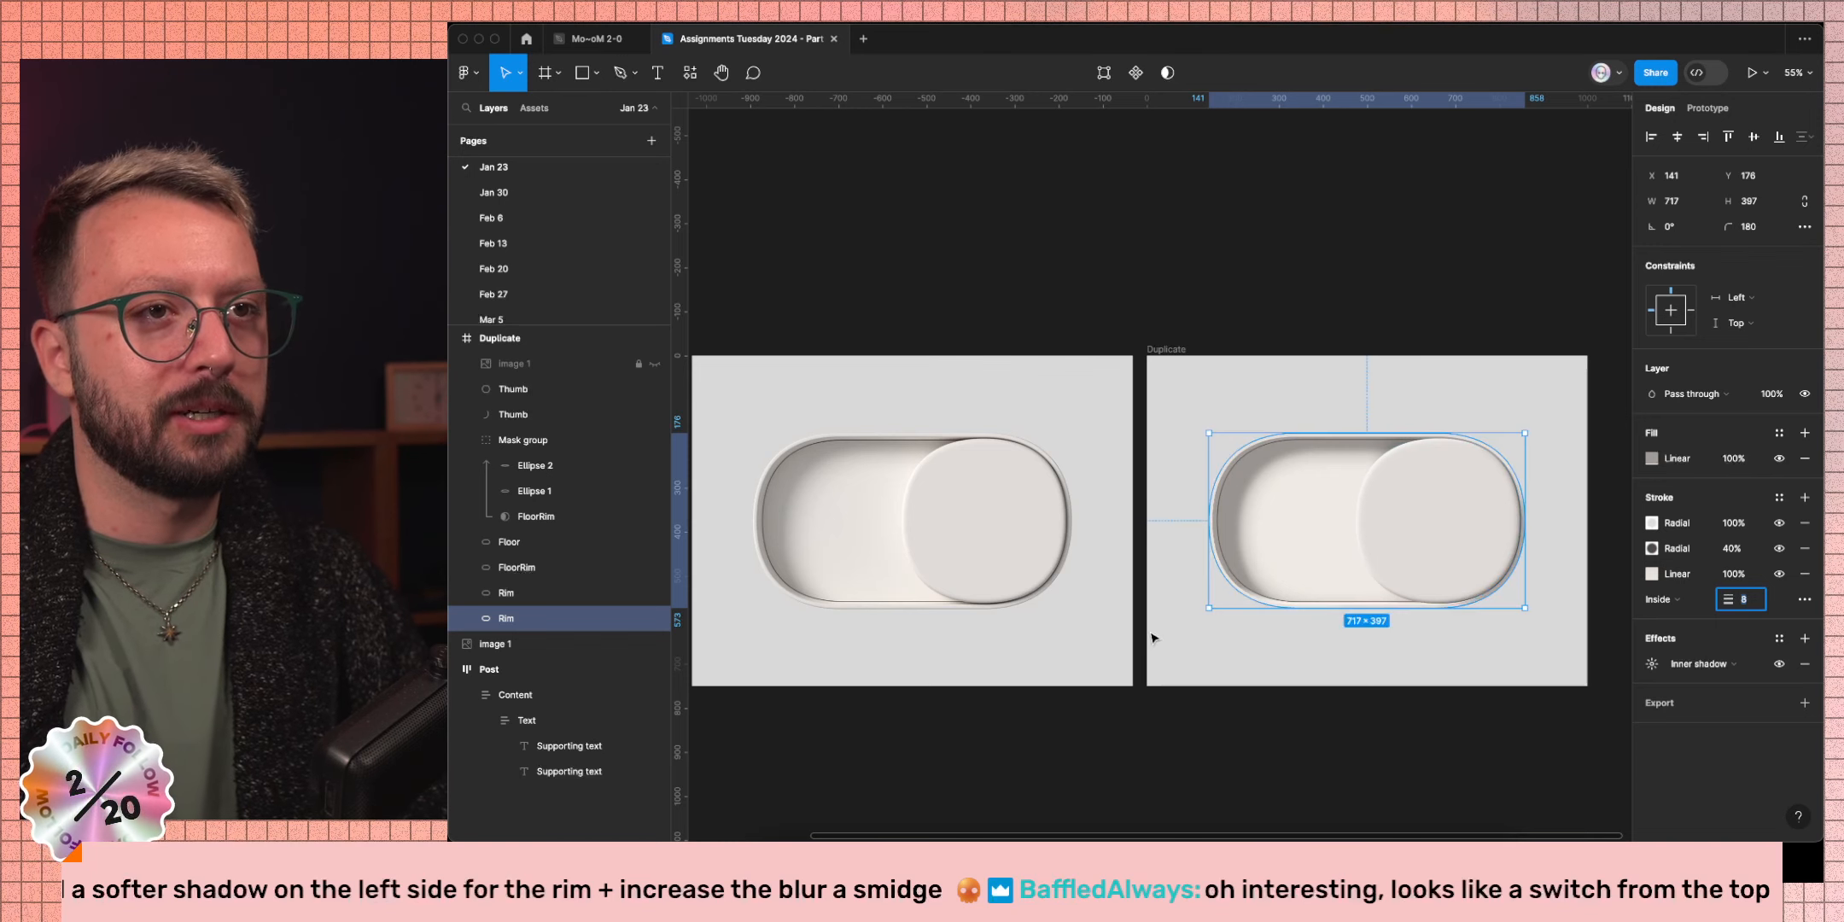
Deselect the rim and pan around the canvas to inspect the toggle's edge.
left_click(1220, 713)
scroll(1002, 594, "up", 10)
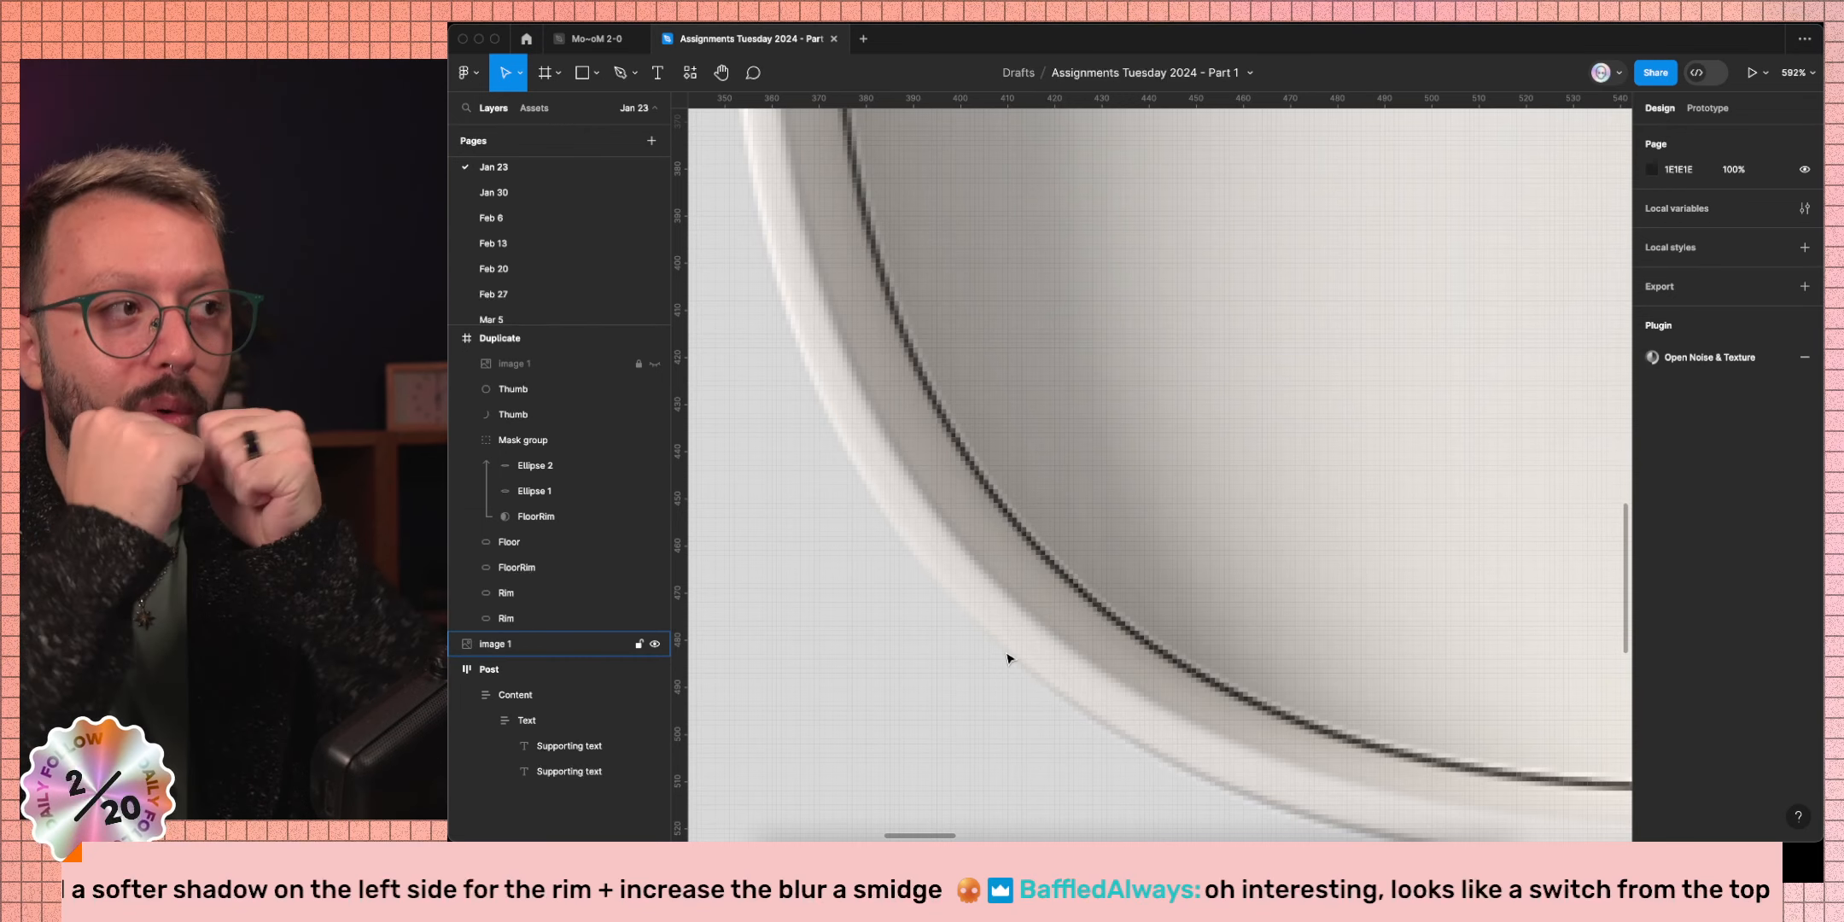
scroll(1007, 657, "down", 10)
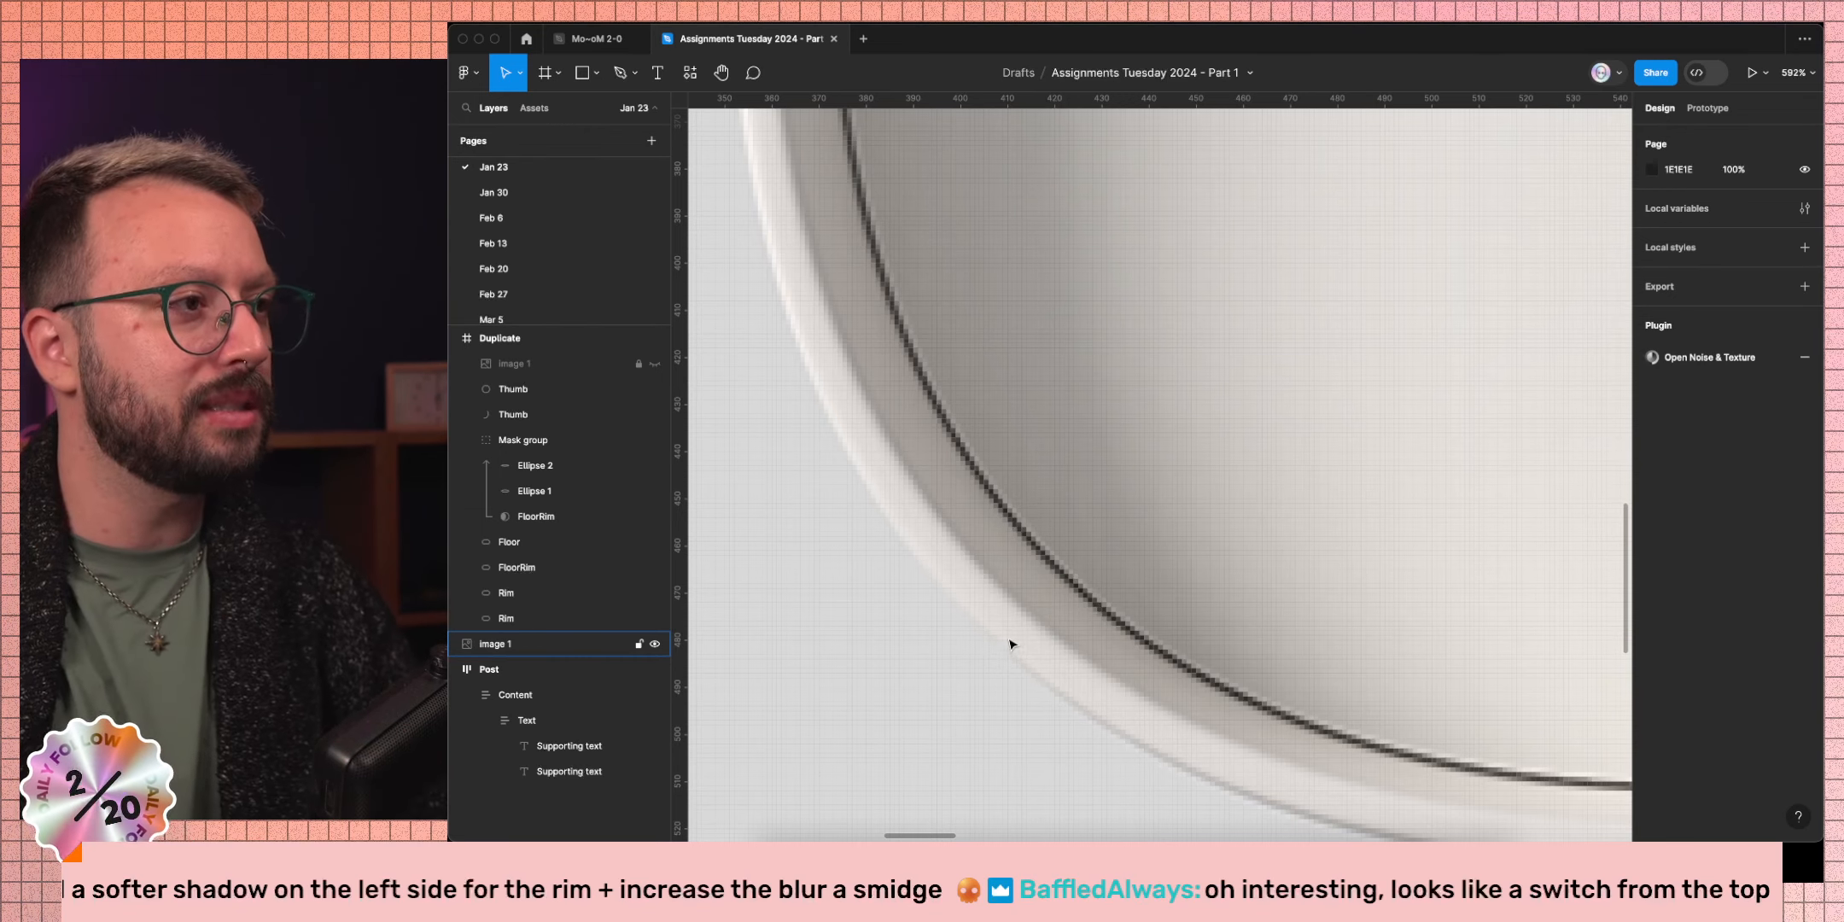
scroll(1099, 546, "right", 3)
scroll(1100, 547, "up", 2)
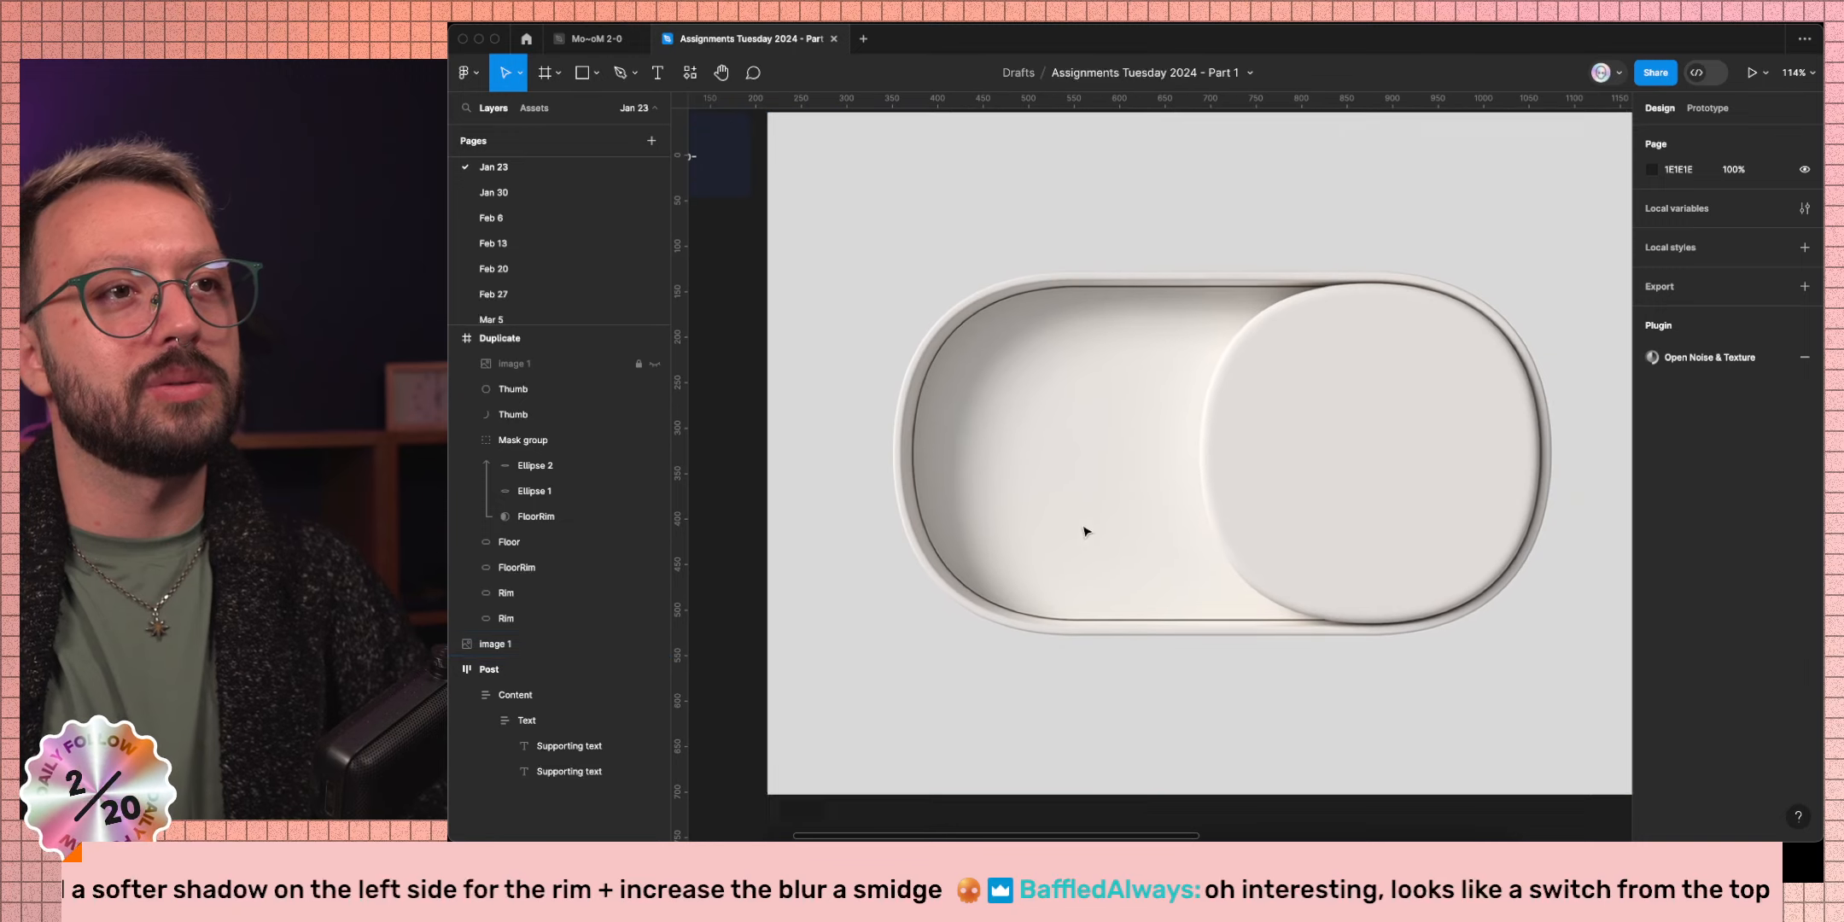
scroll(1125, 367, "down", 5)
scroll(1177, 481, "right", 5)
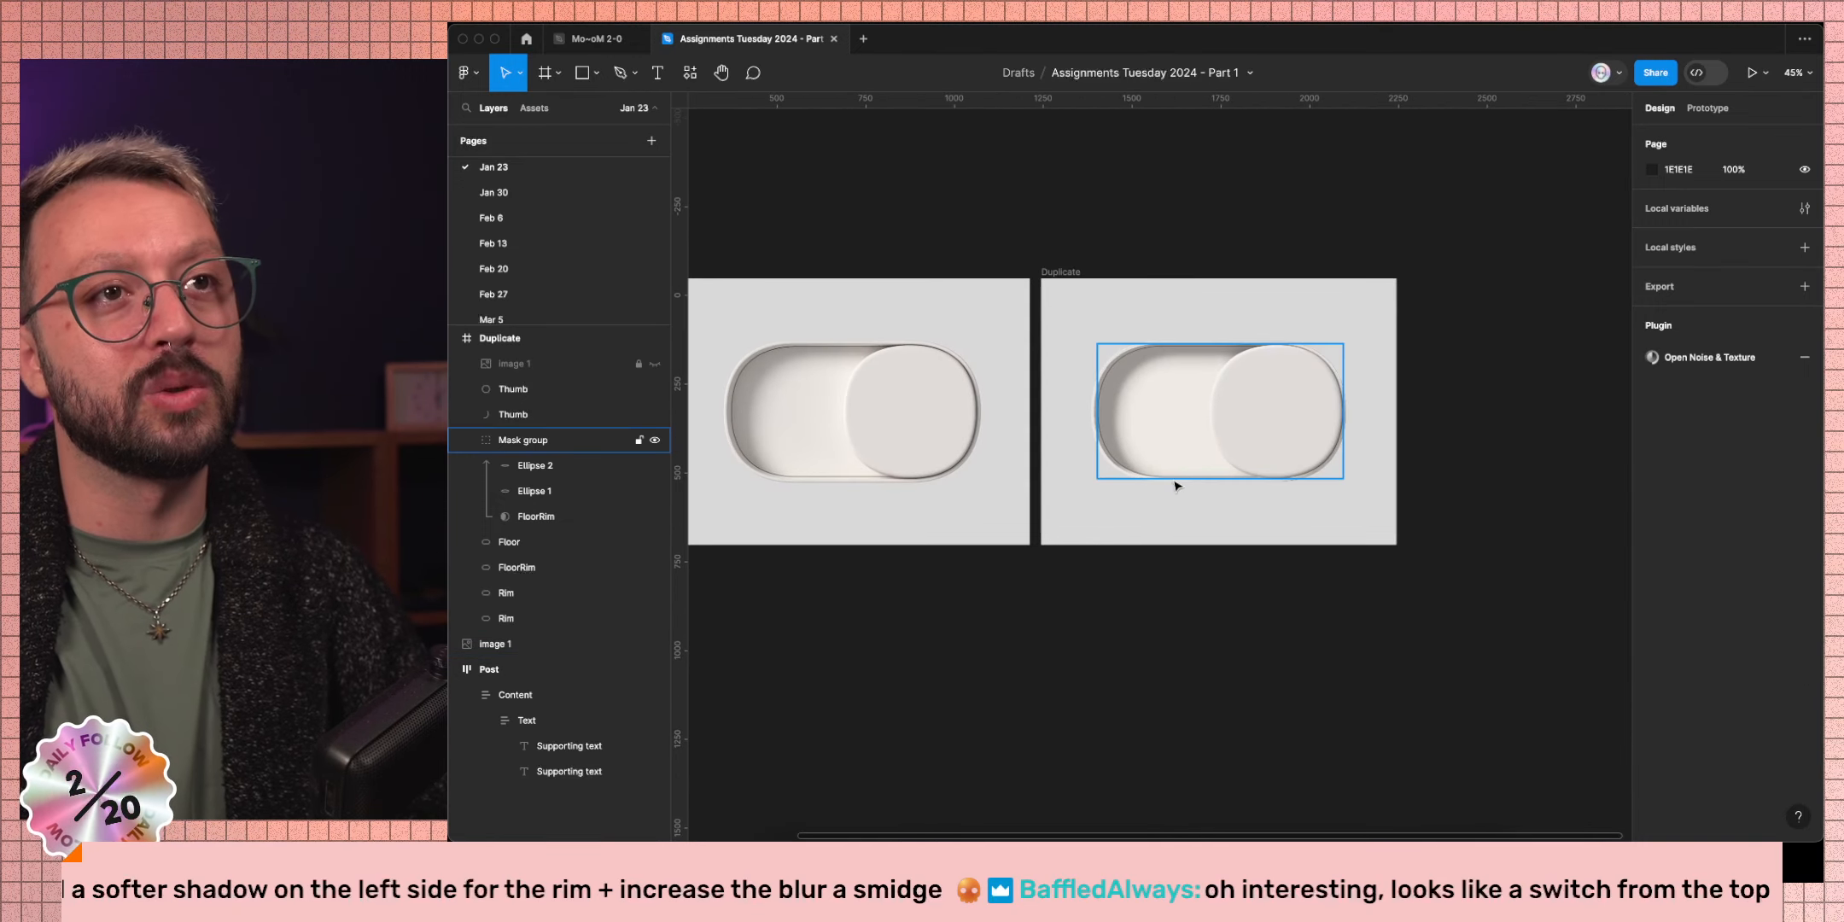
scroll(1152, 470, "up", 5)
Add a Layer blur effect to the recreated toggle's Rim, initially at 0.5.
left_click(1094, 502)
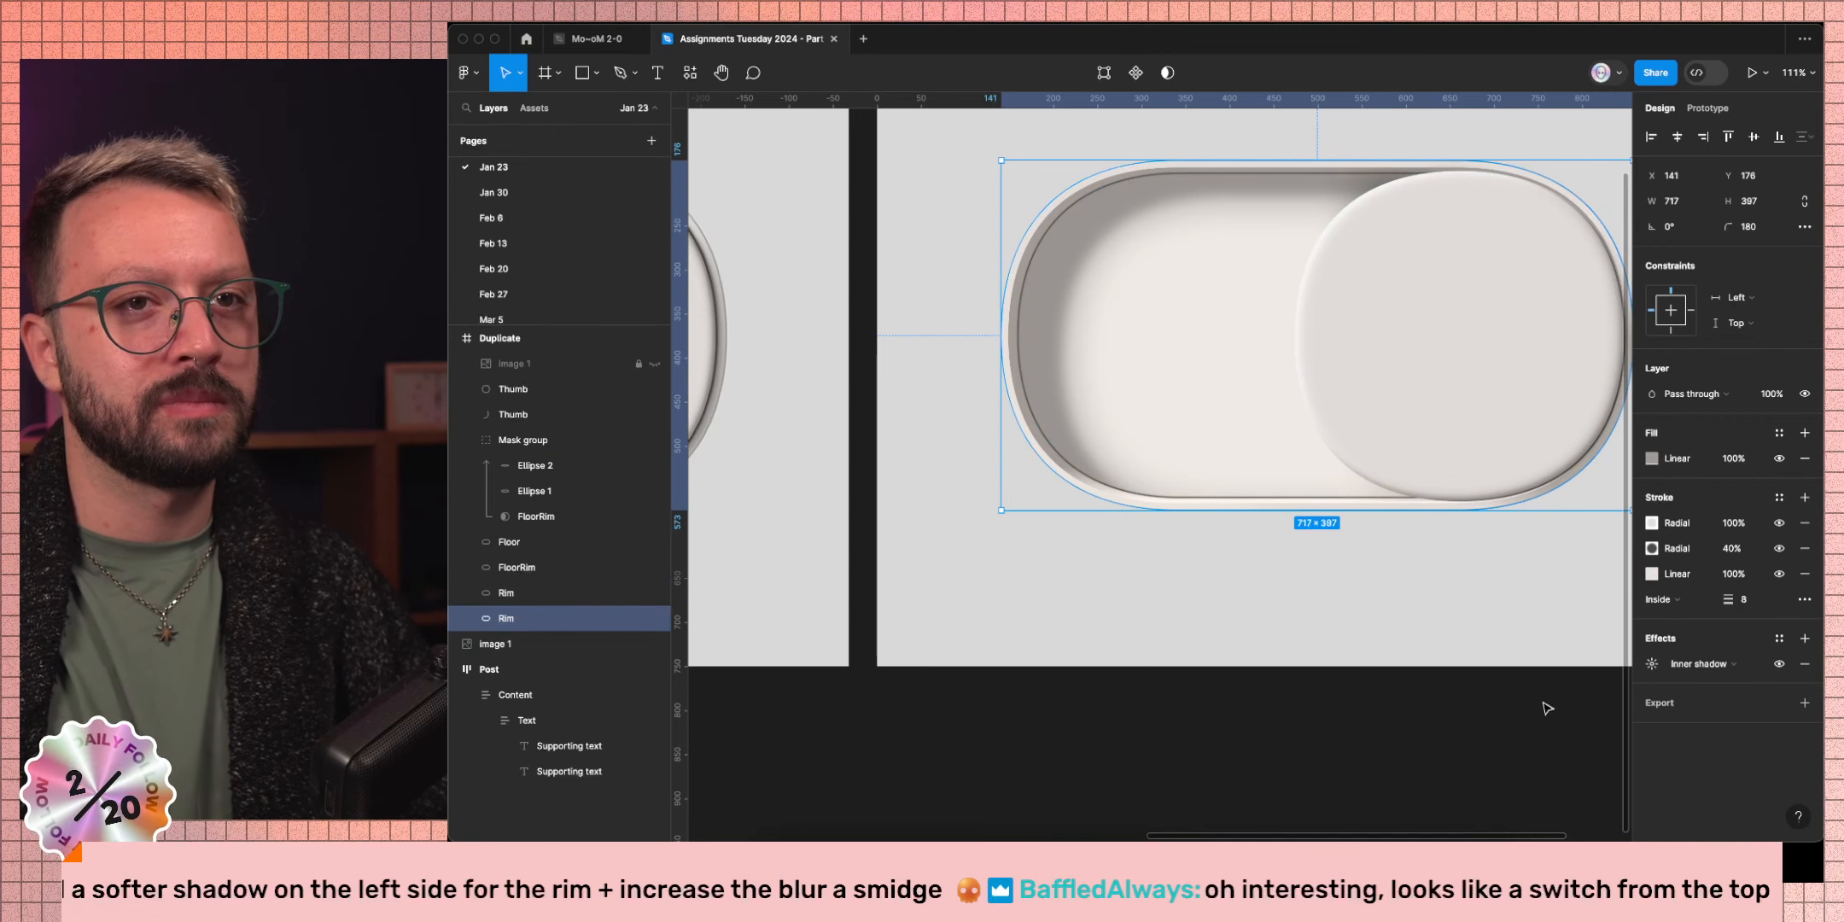
left_click(1805, 638)
left_click(1707, 664)
left_click(1711, 682)
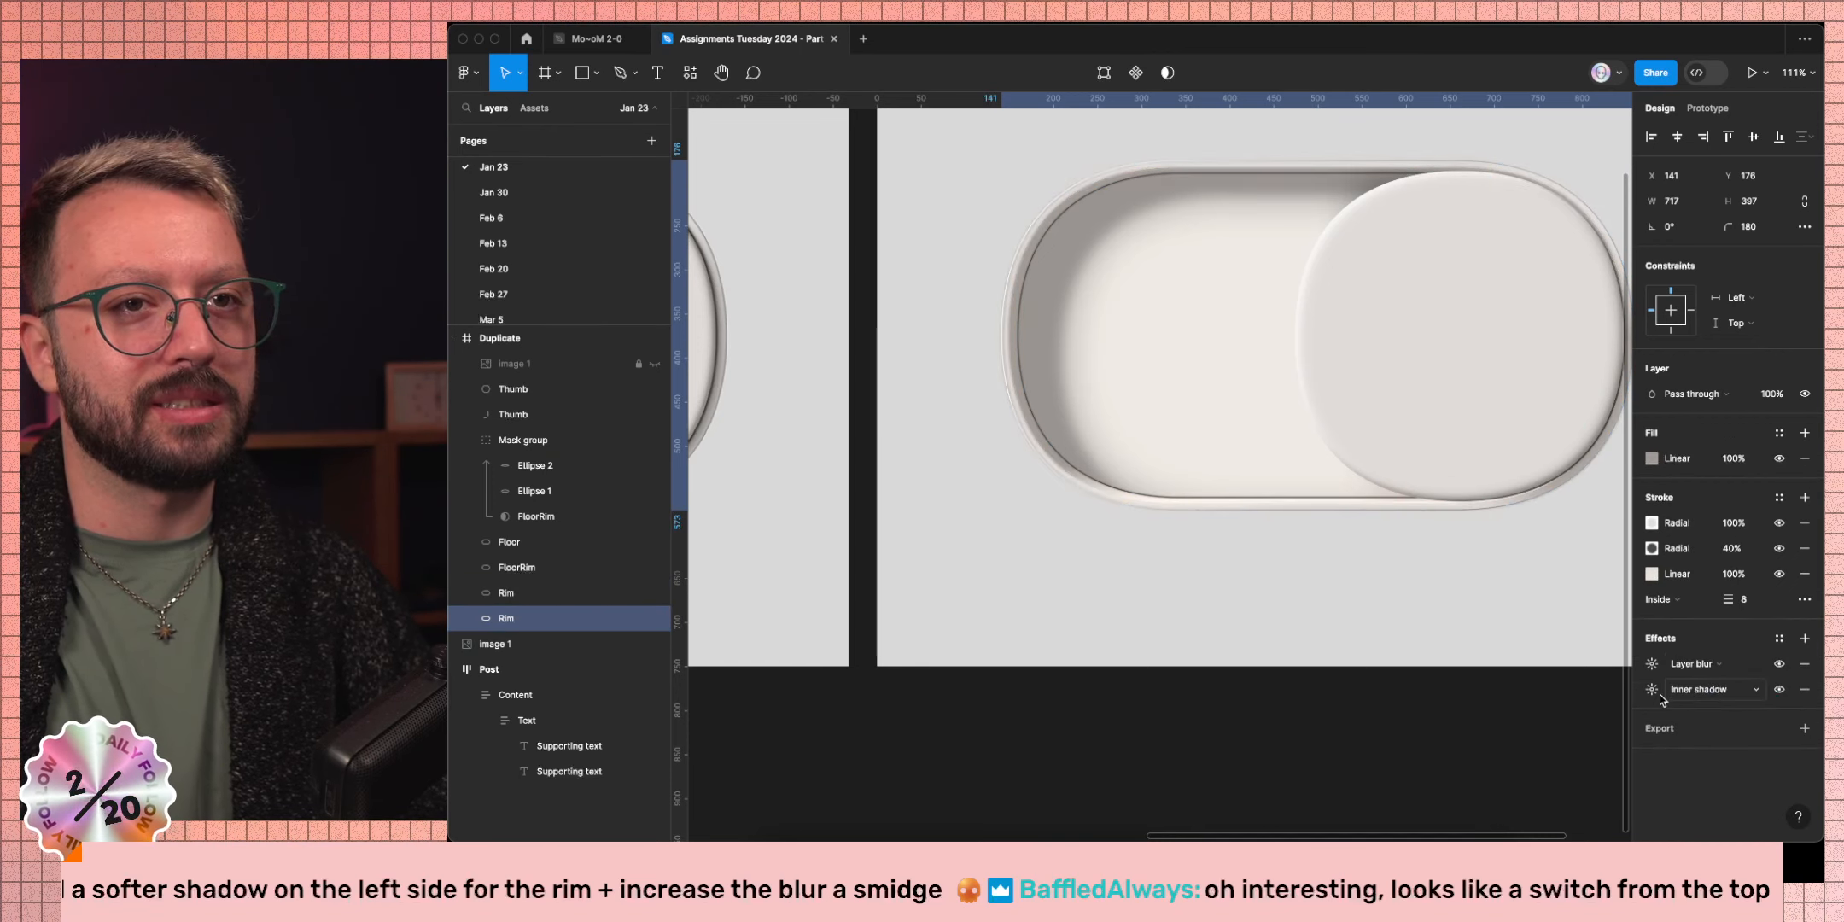
left_click(1651, 663)
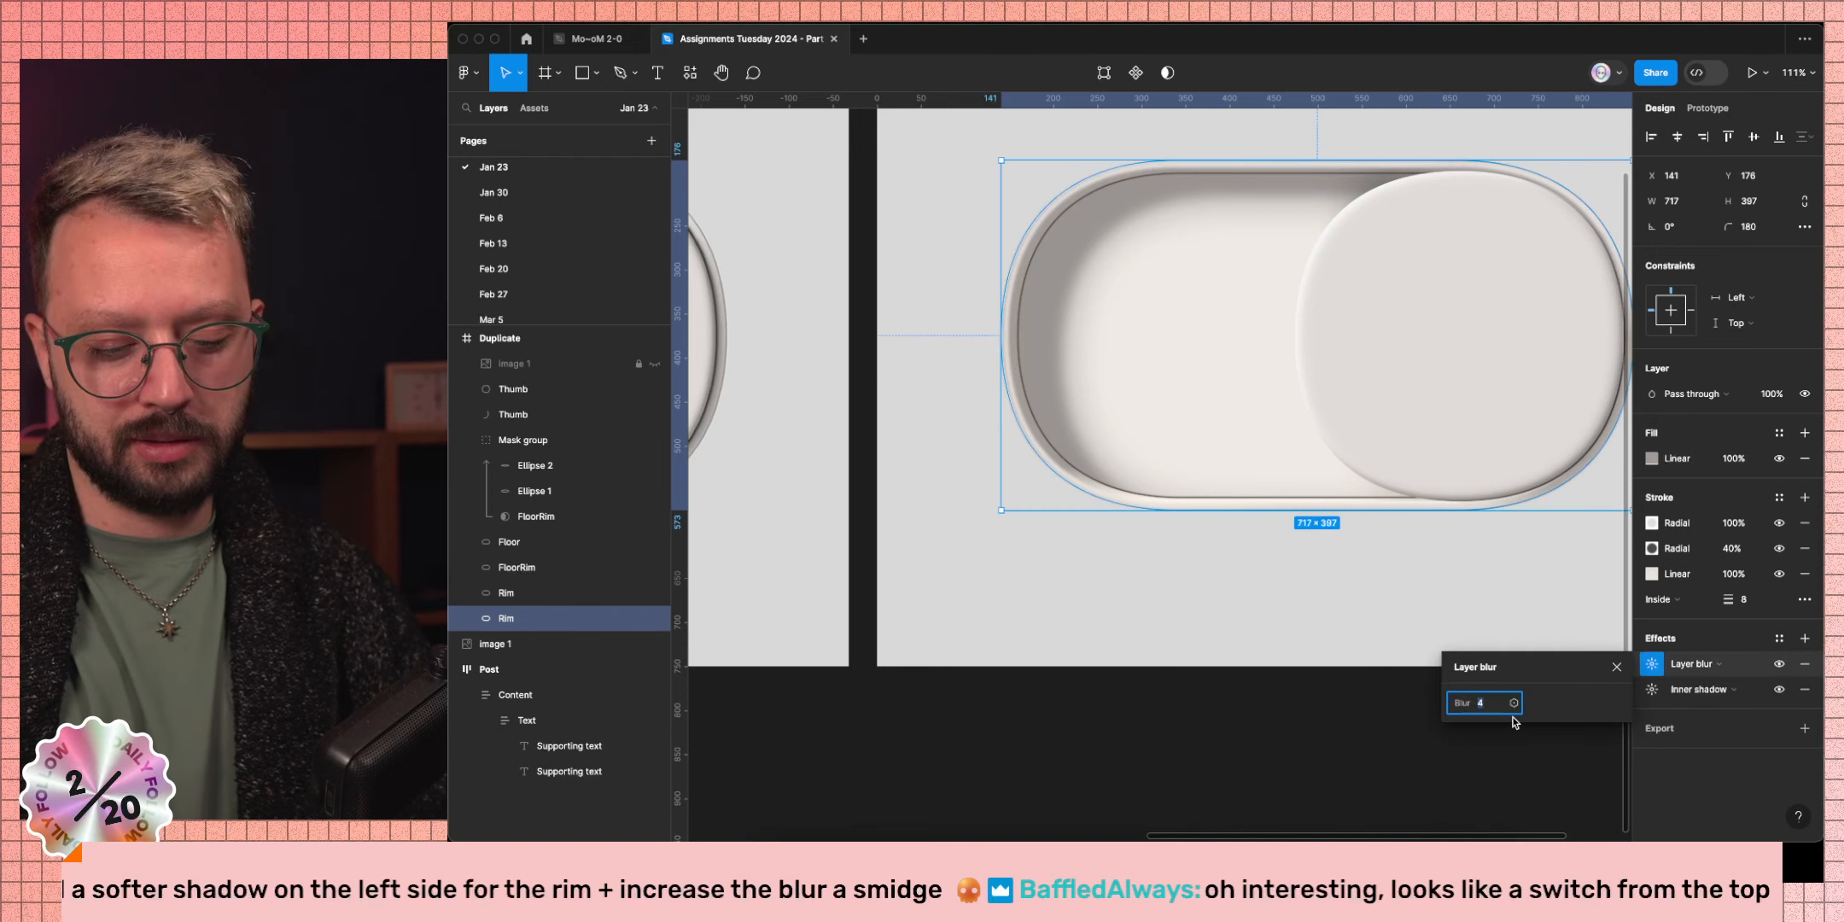
type("0.5")
key("Return")
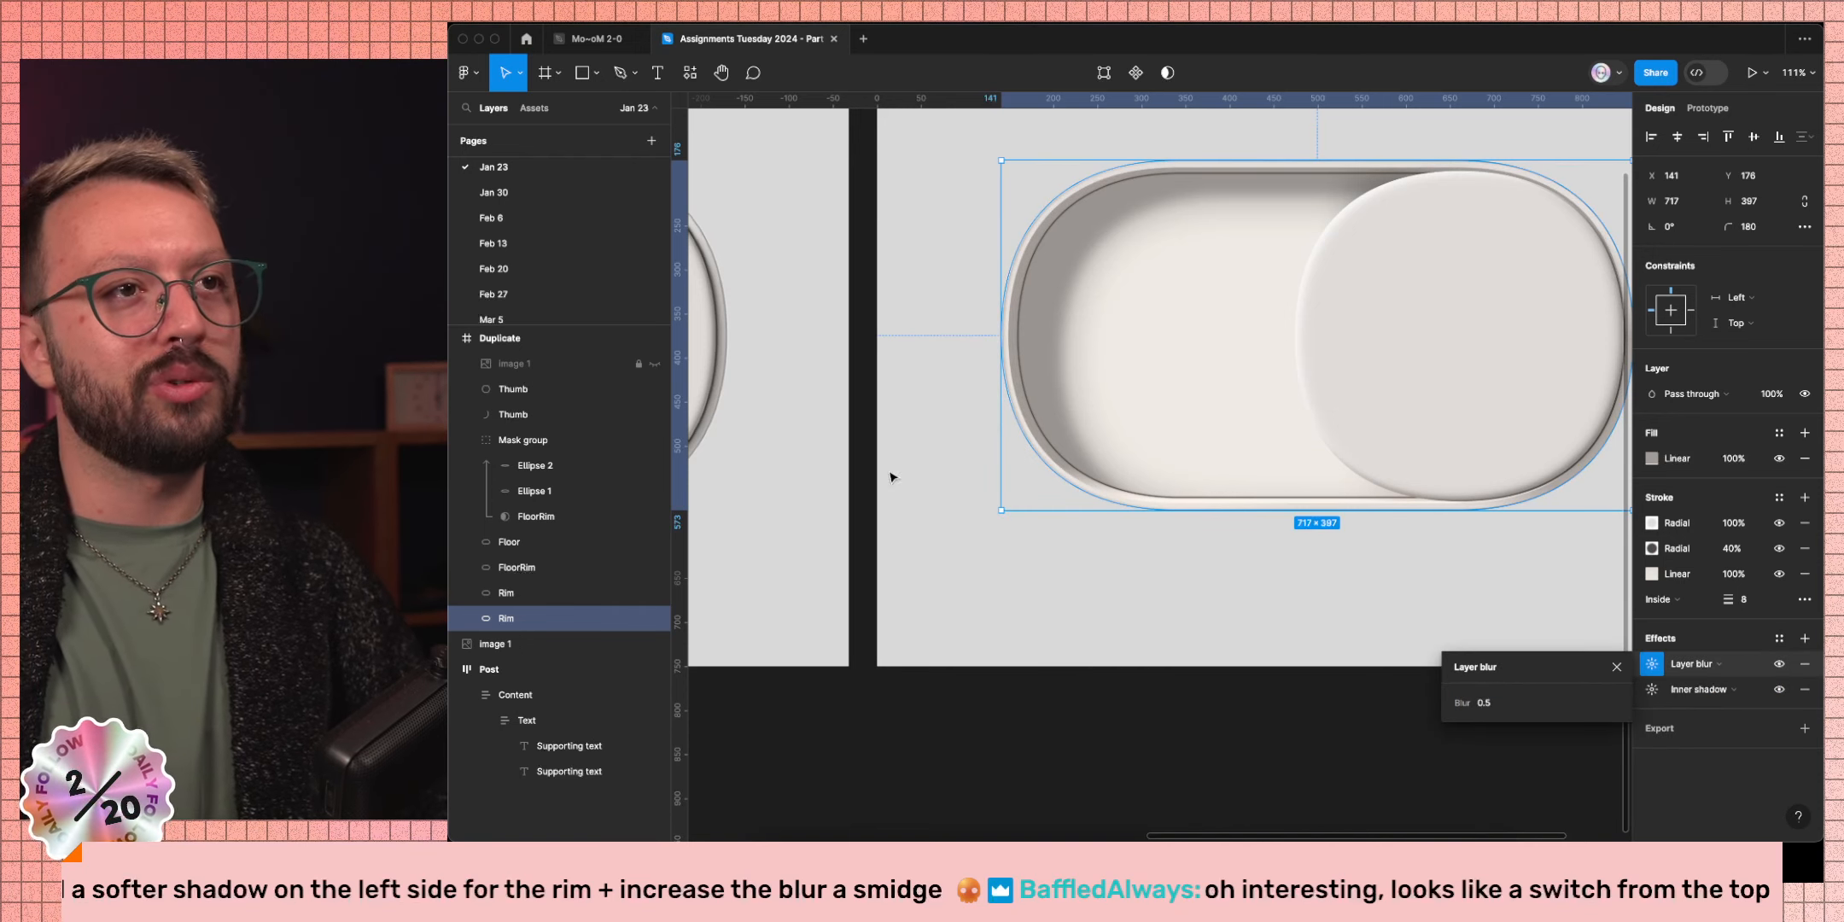
Settle the Rim's blur amount at 3, then duplicate the Rim layer.
scroll(956, 375, "up", 8)
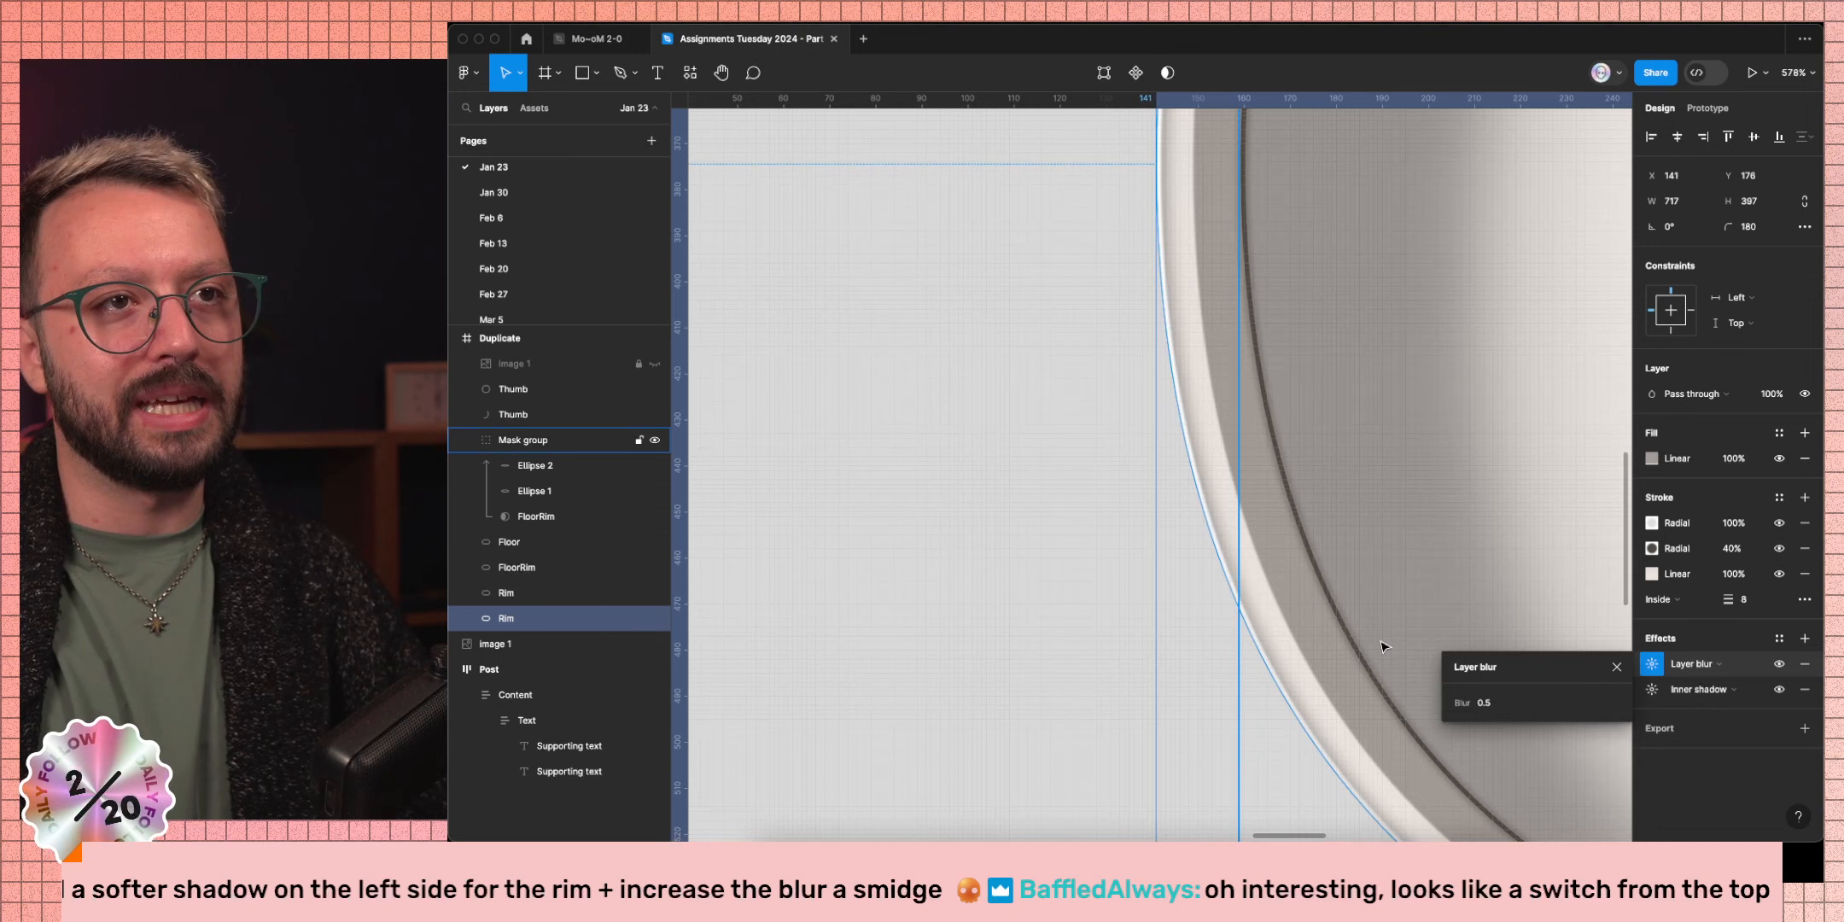
left_click(1493, 701)
type("1")
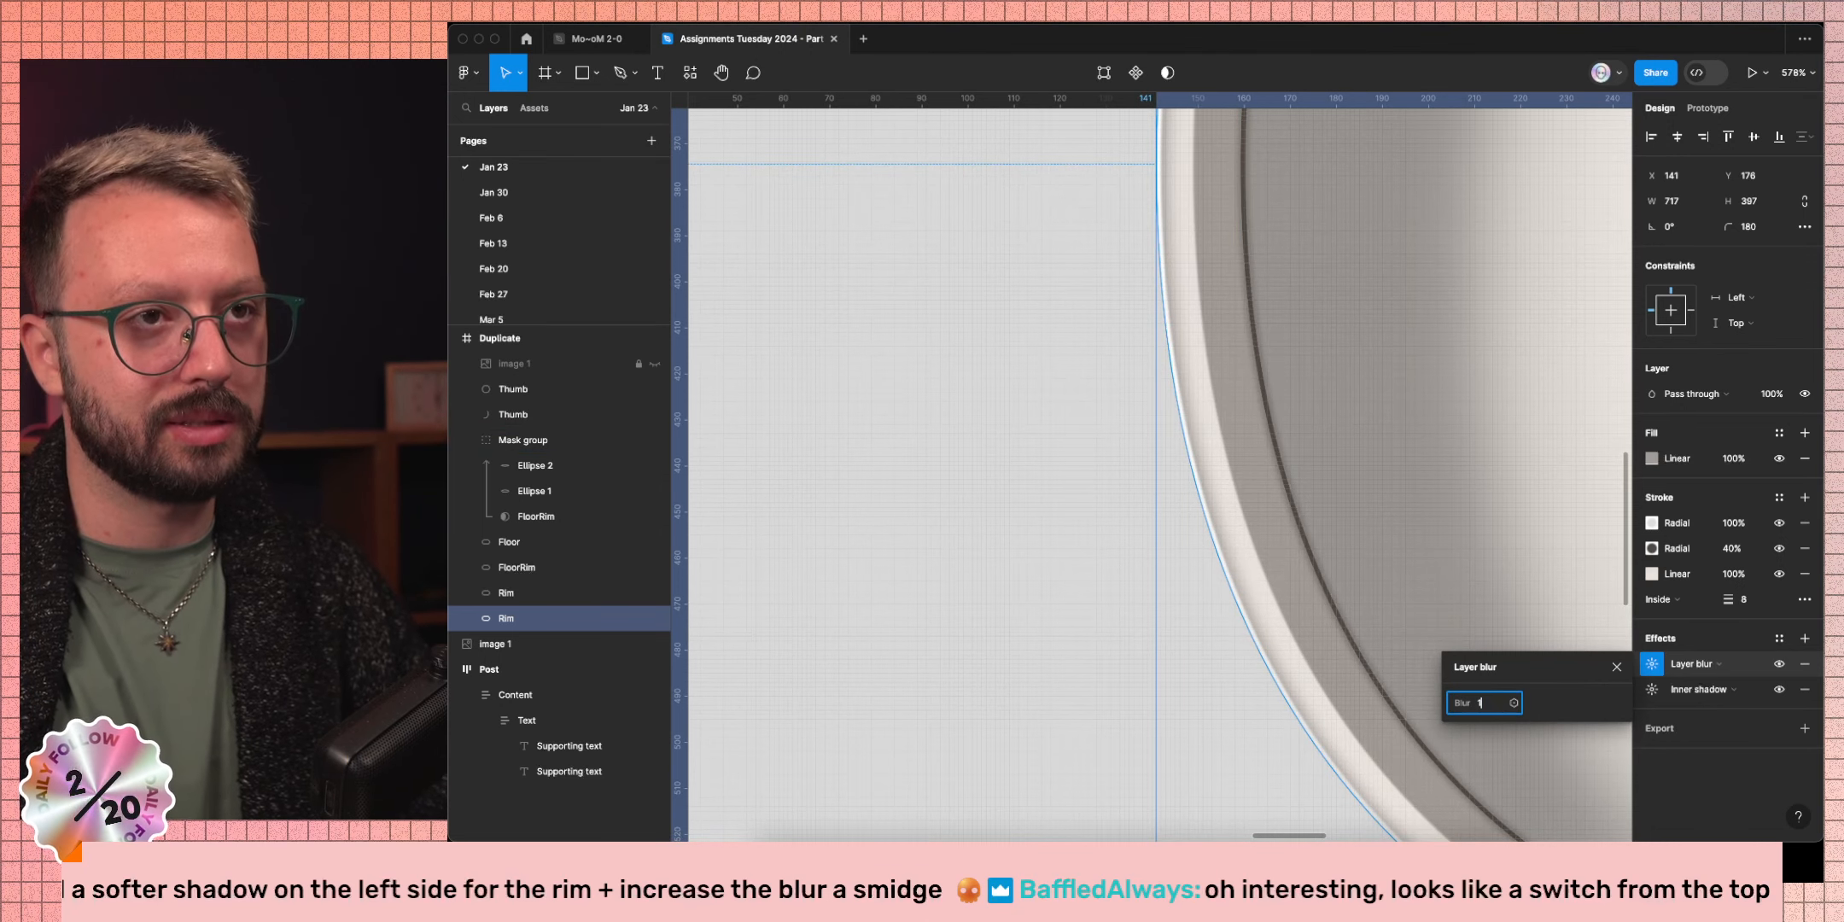
key("Return")
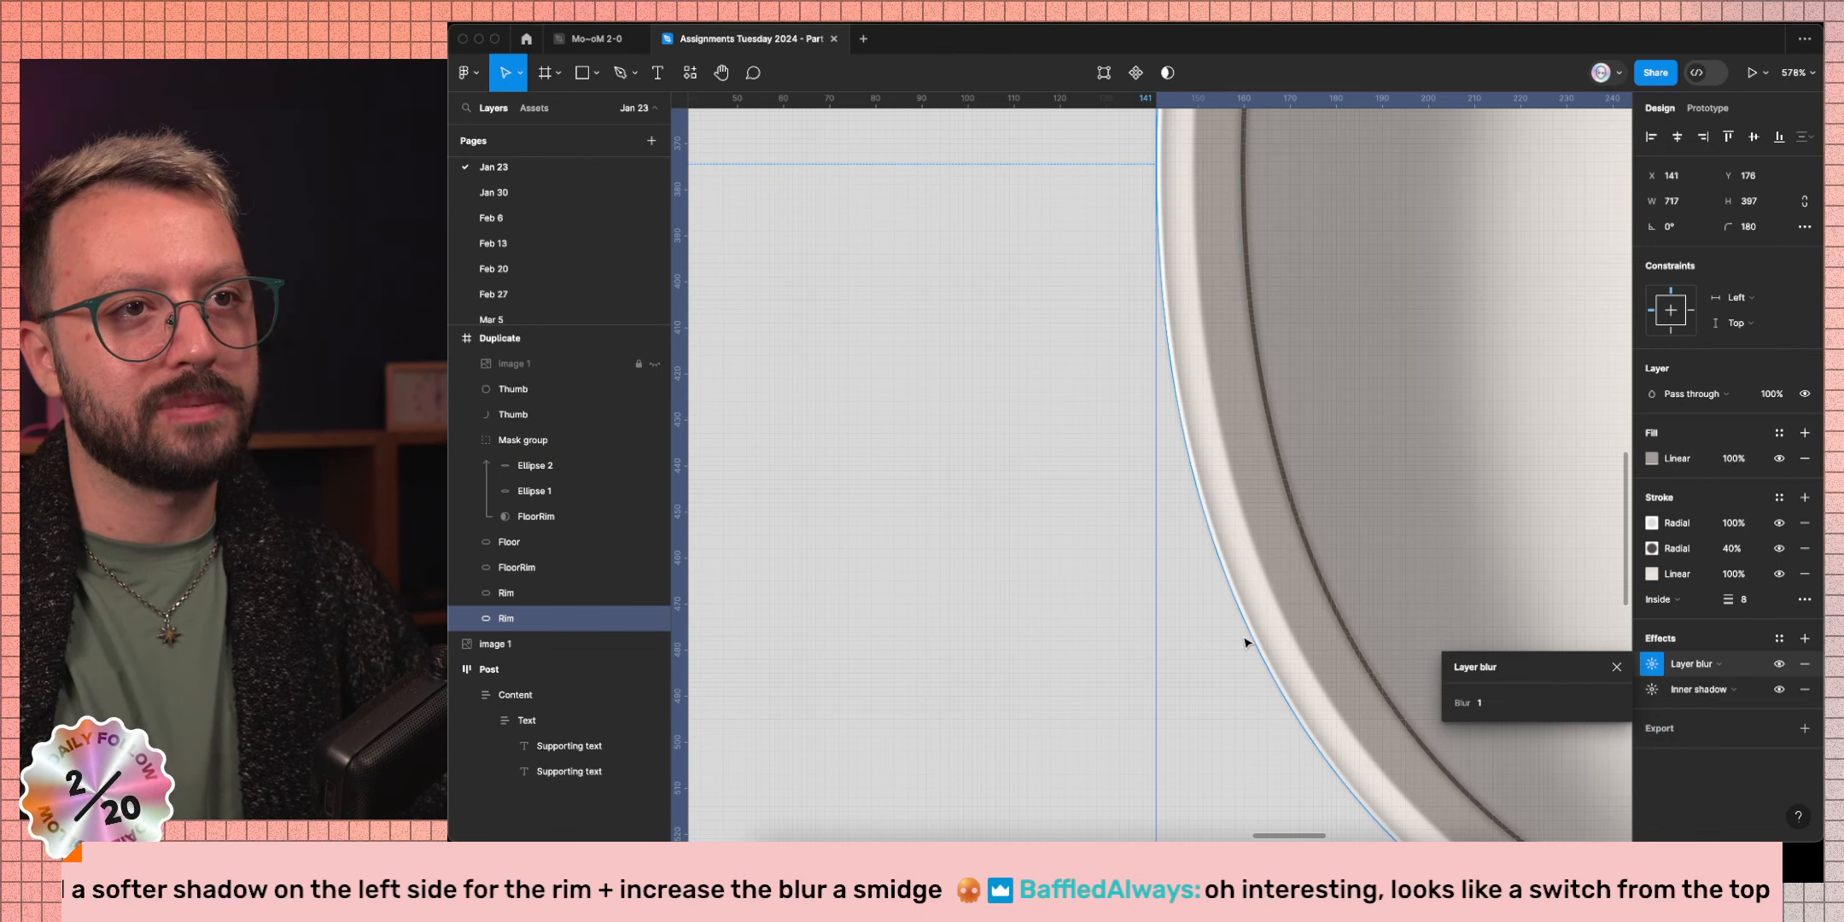
key("super+z")
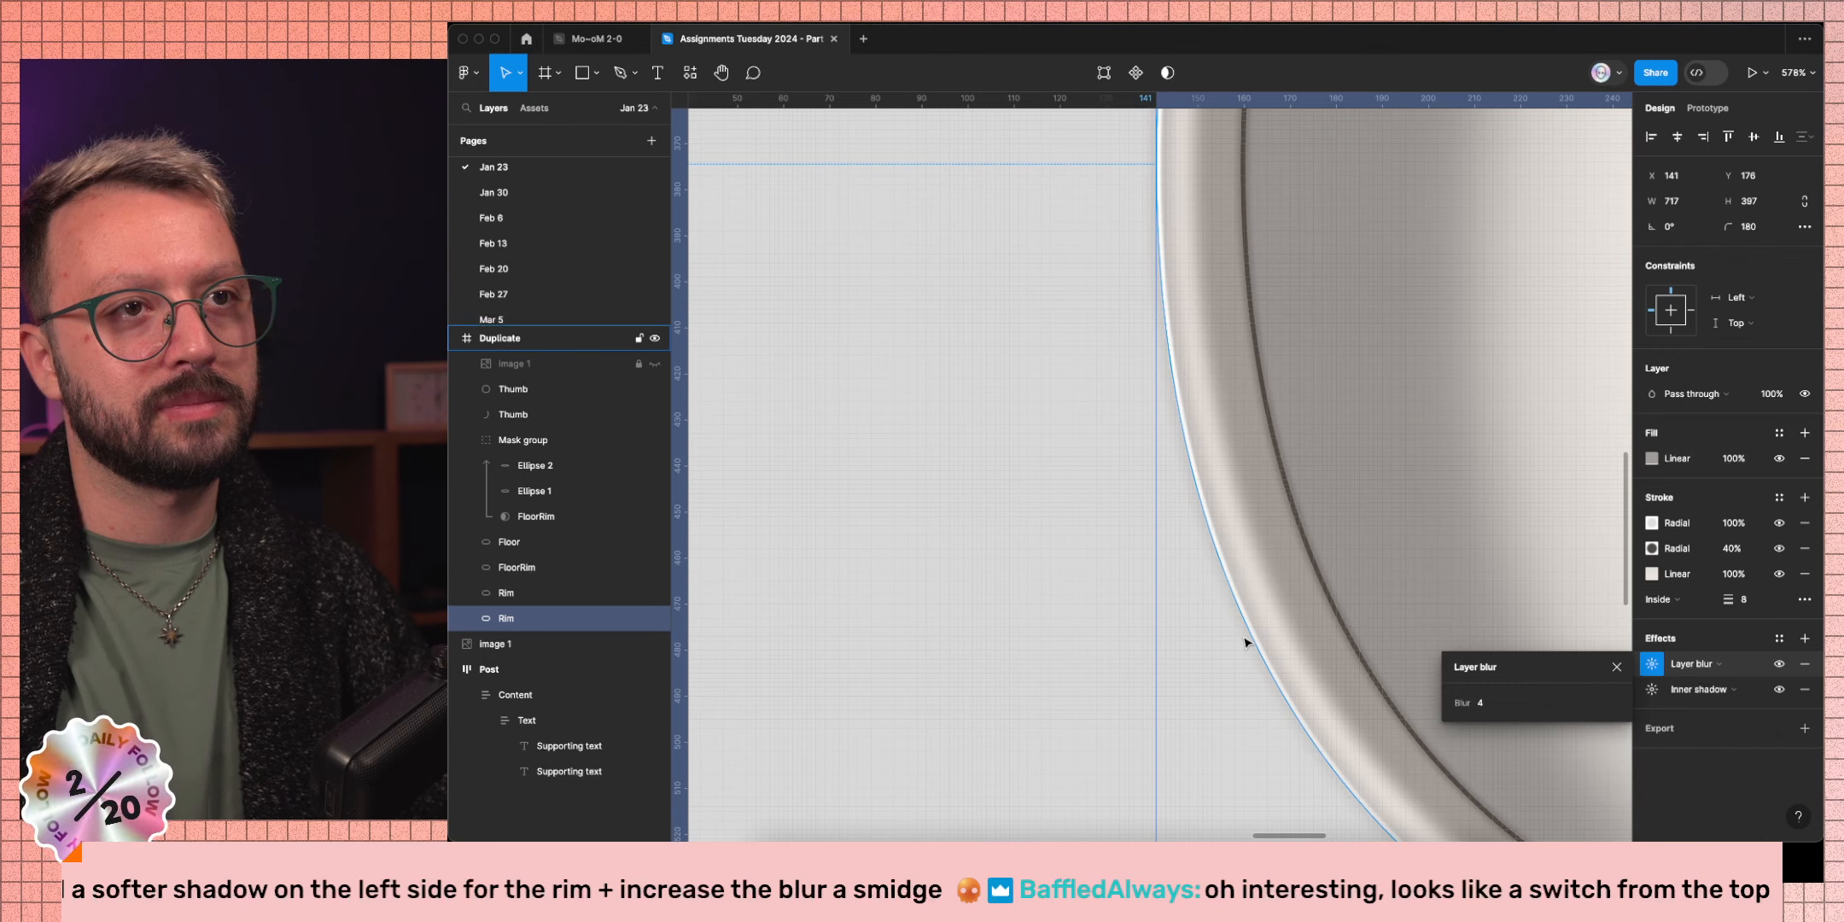
left_click(1511, 704)
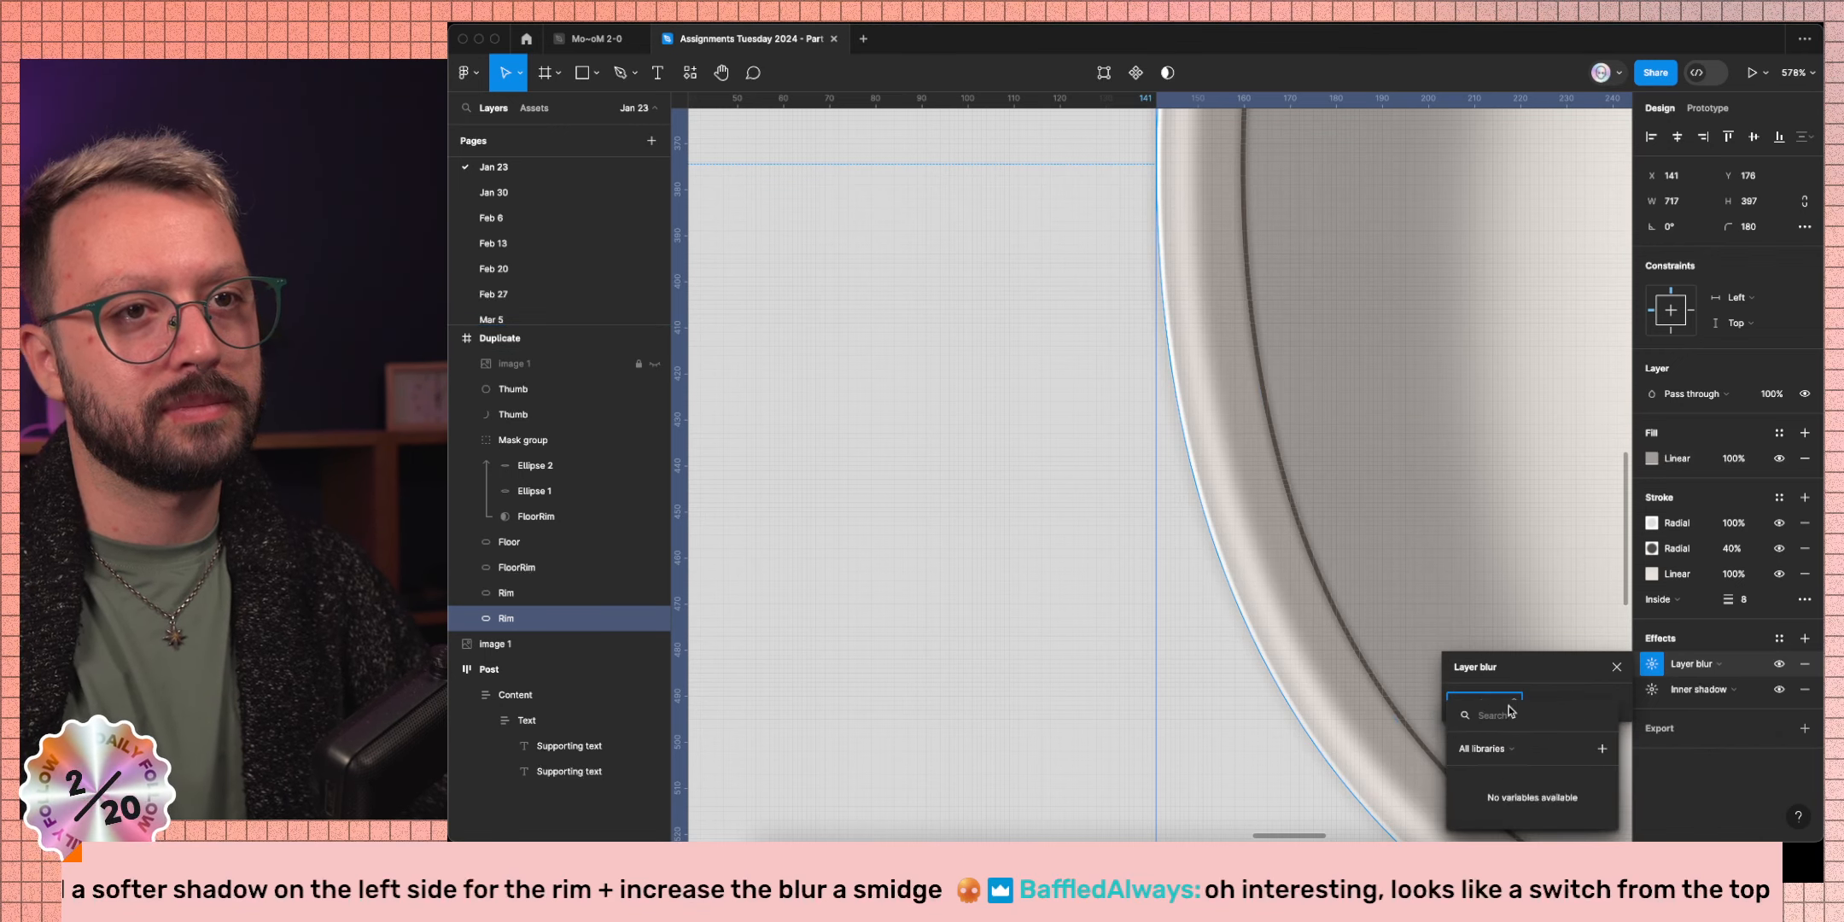
left_click(1562, 687)
left_click(1481, 703)
key("Down")
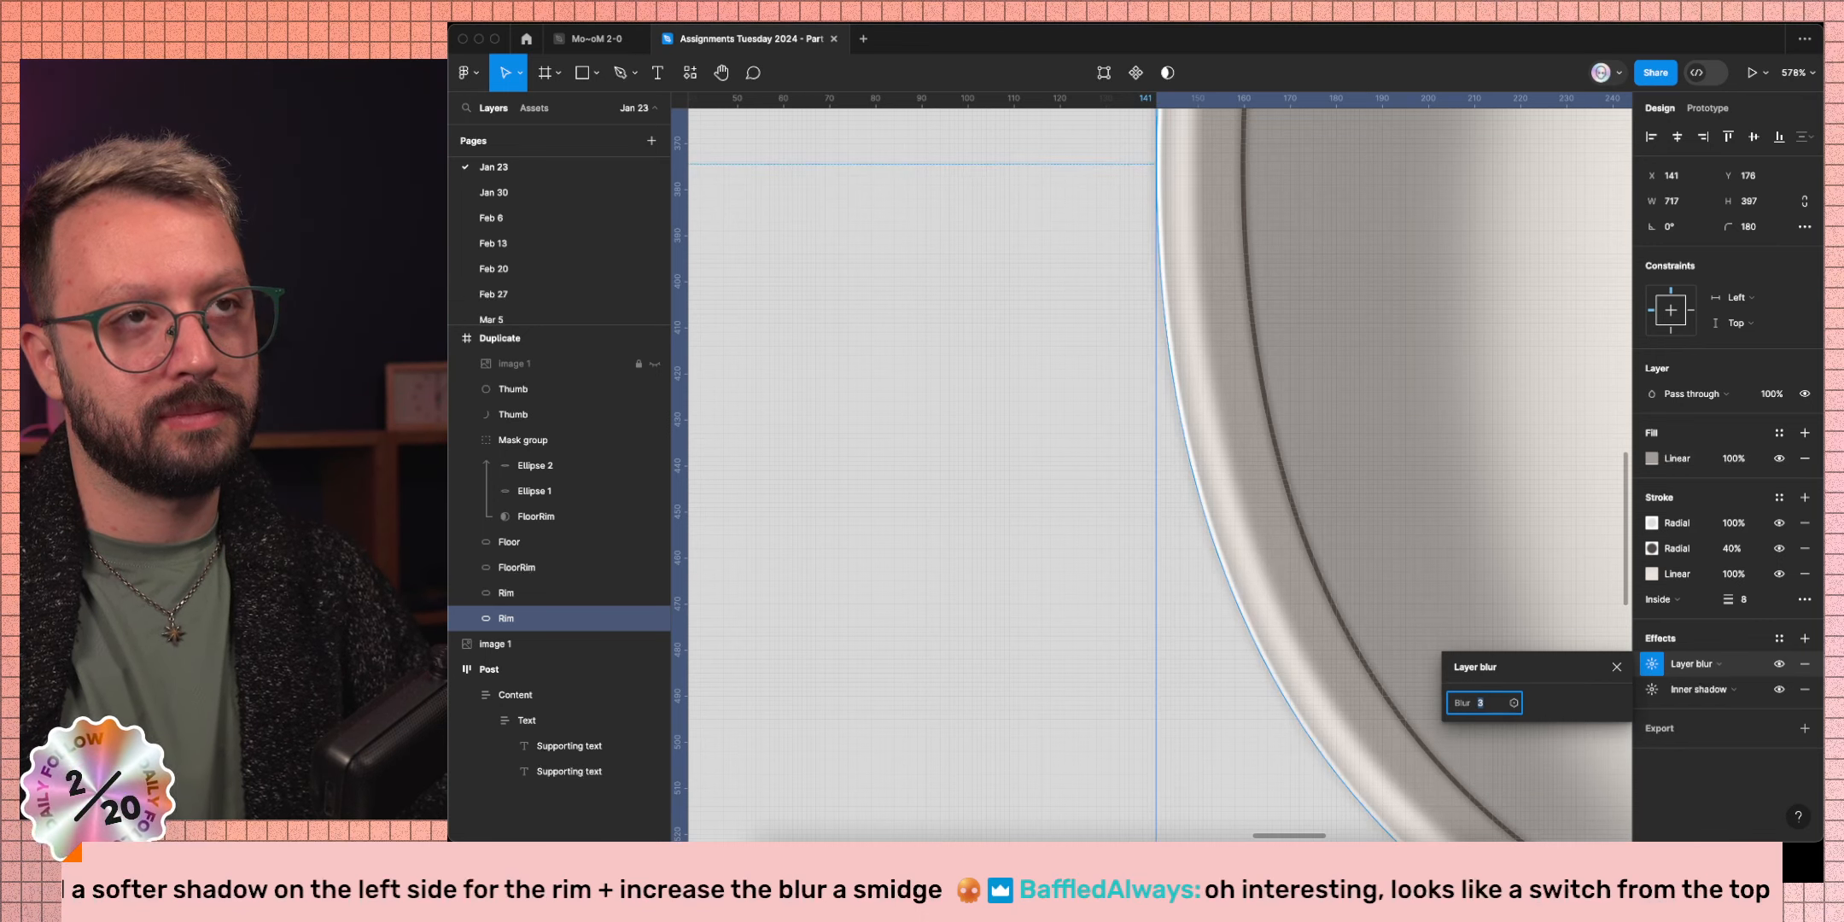
scroll(796, 722, "down", 10)
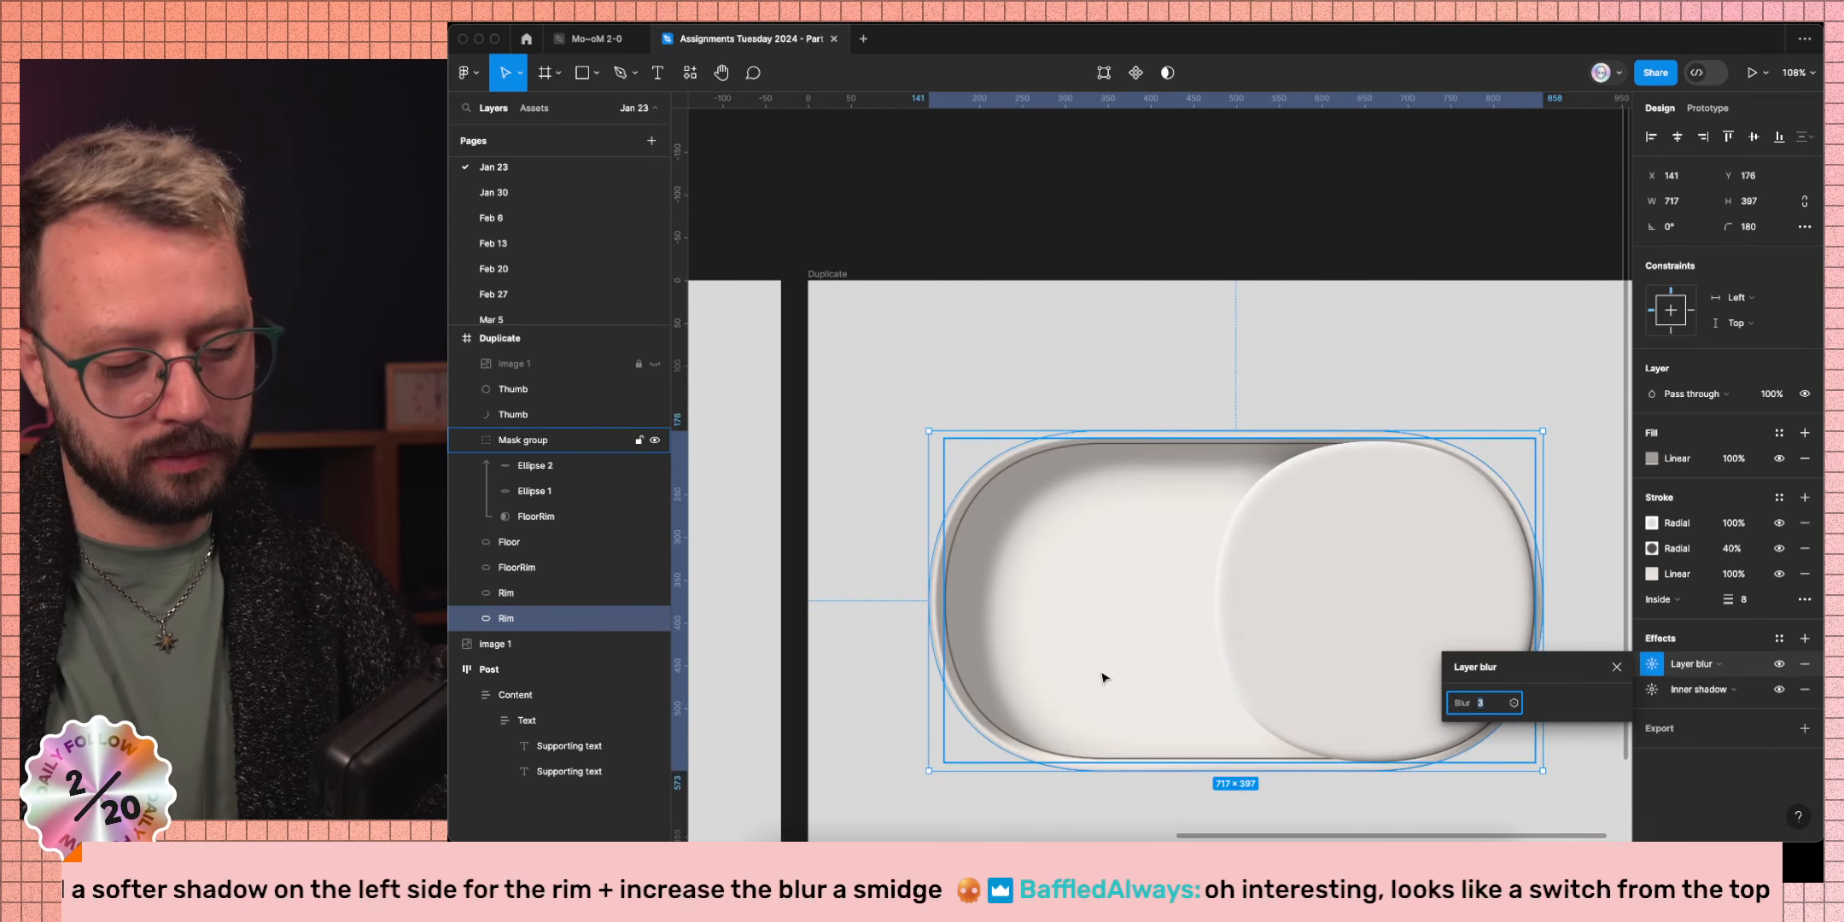
key("super+d")
Turn the lower Rim copy into a mask and deselect it to judge the result.
left_click(580, 650)
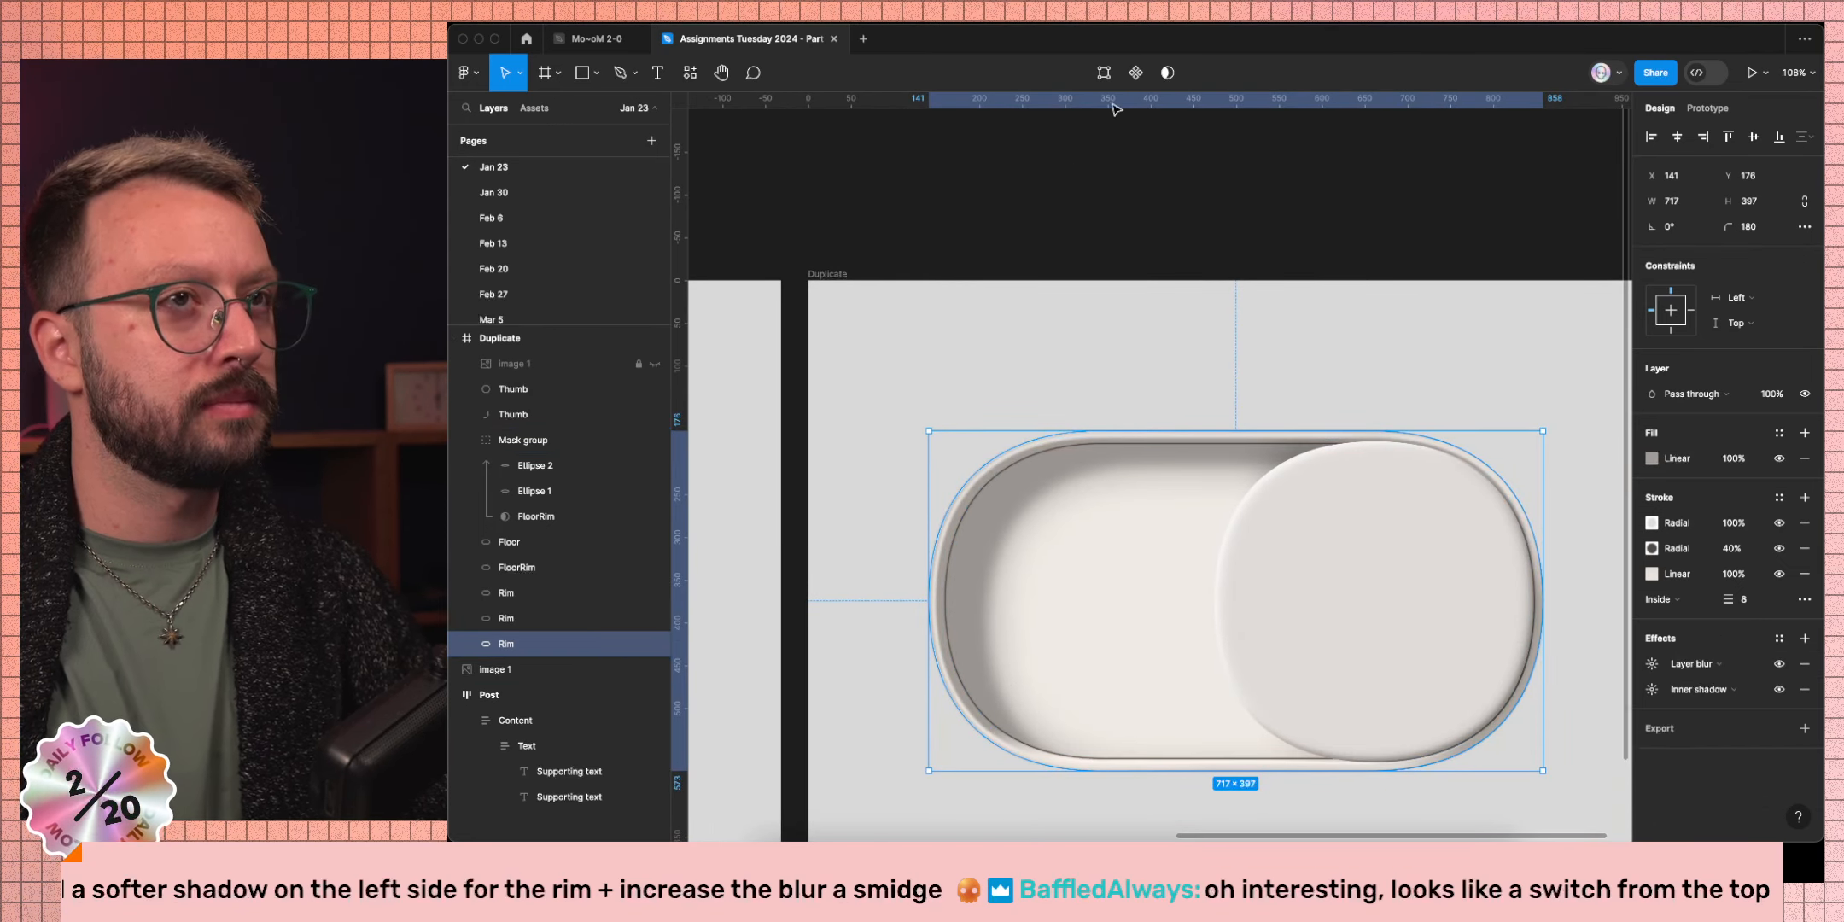
left_click(1167, 73)
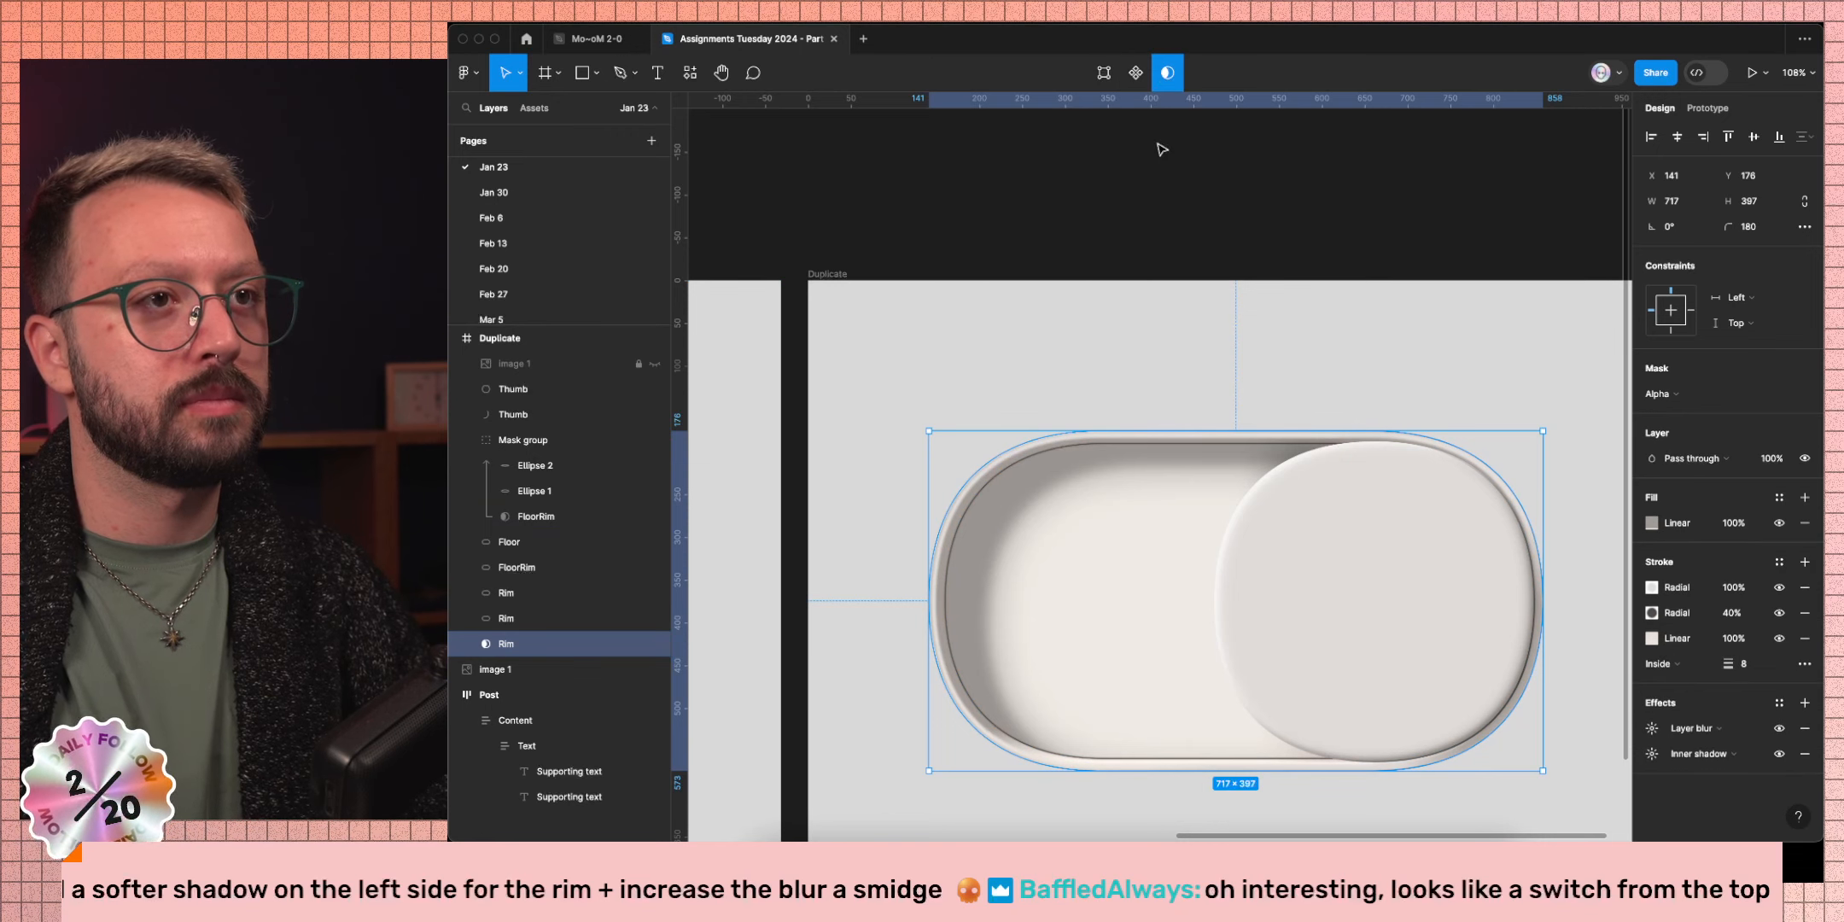
left_click(1135, 345)
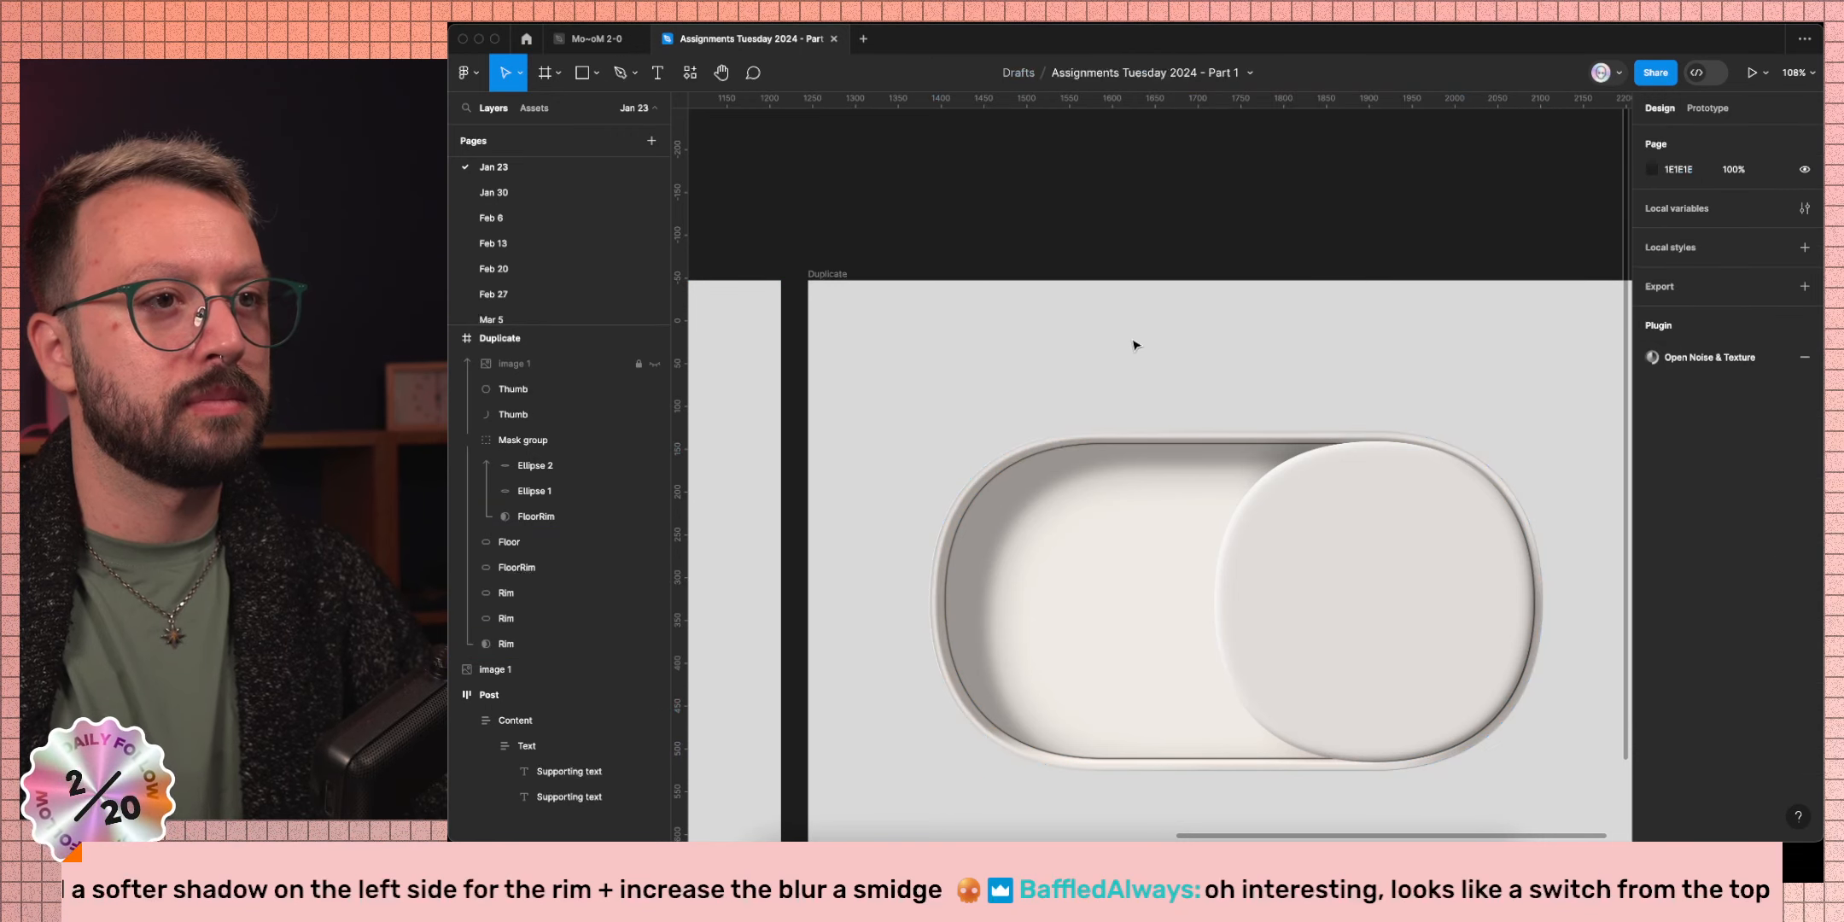
scroll(1086, 753, "up", 10, "ctrl")
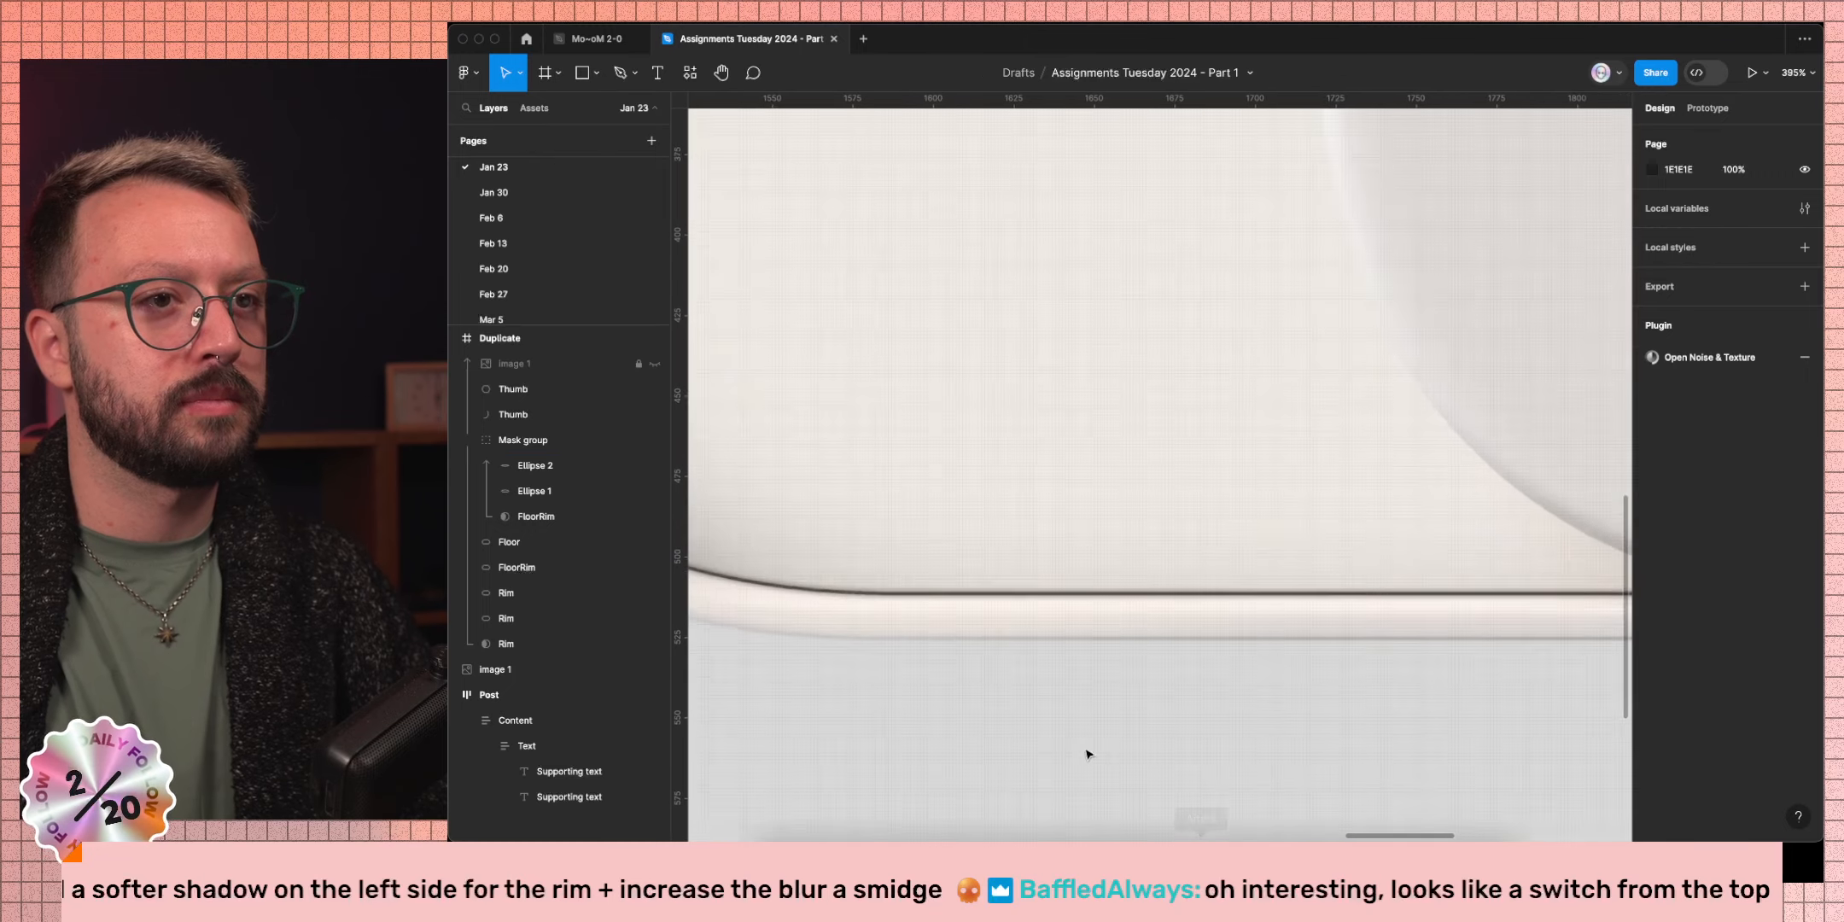
scroll(1009, 708, "left", 10)
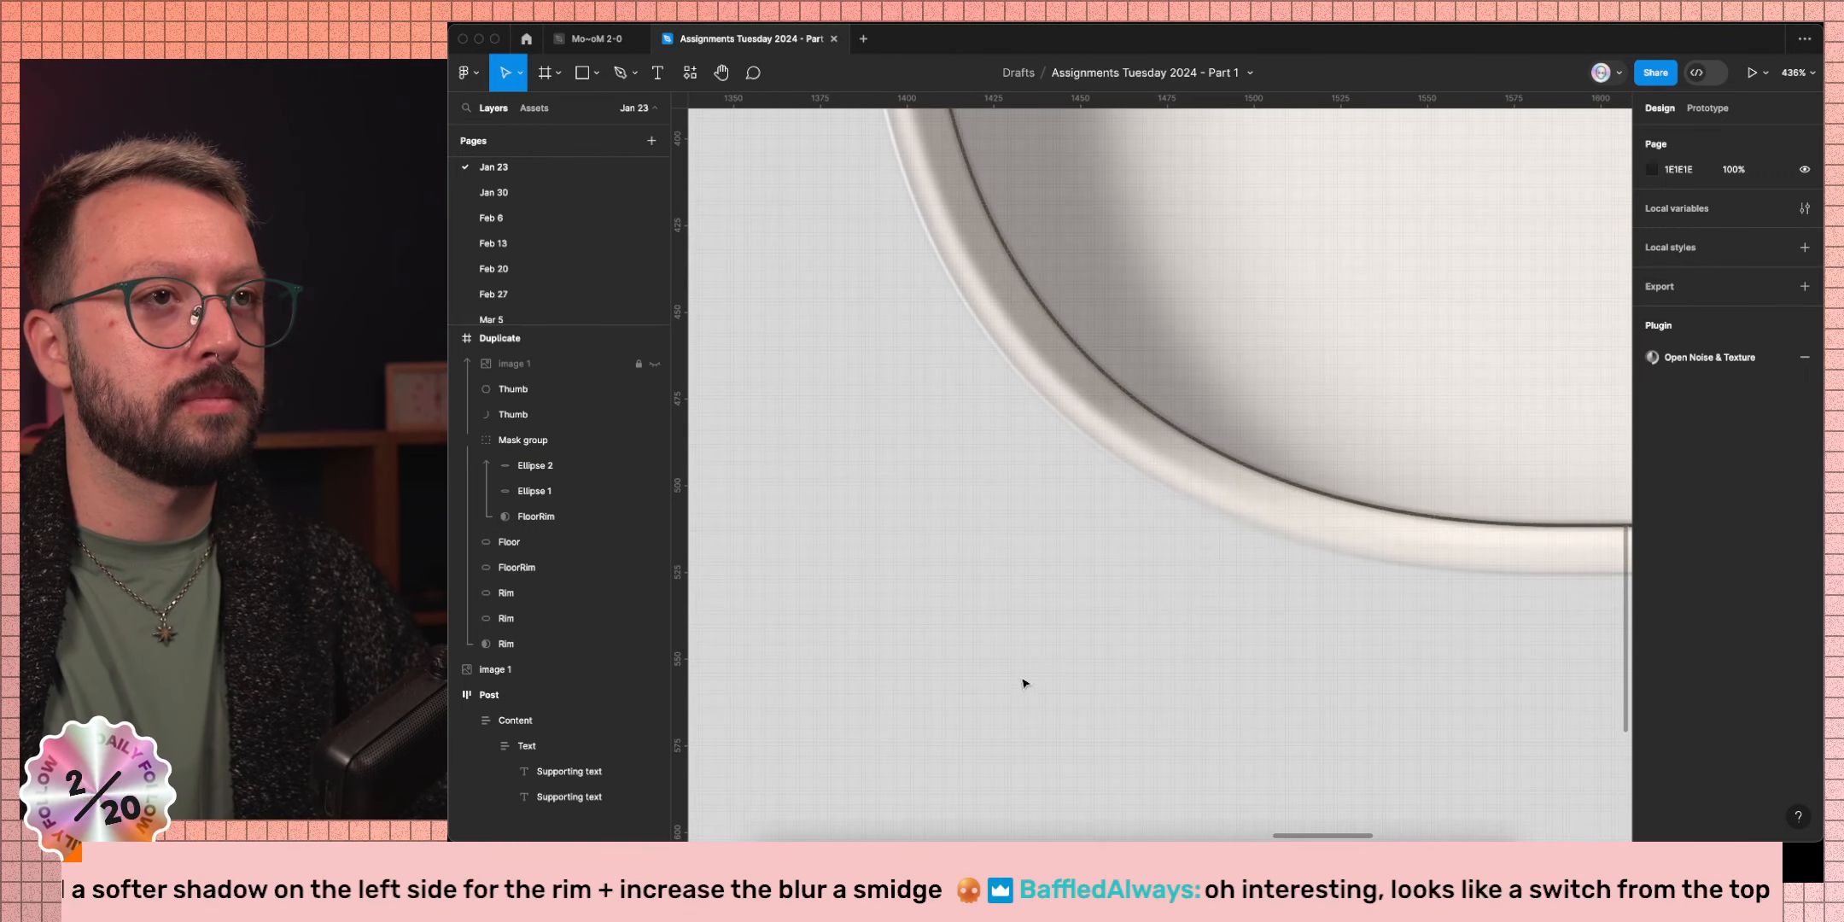
Compare the masked Rim with its layer blur hidden and shown.
left_click(583, 644)
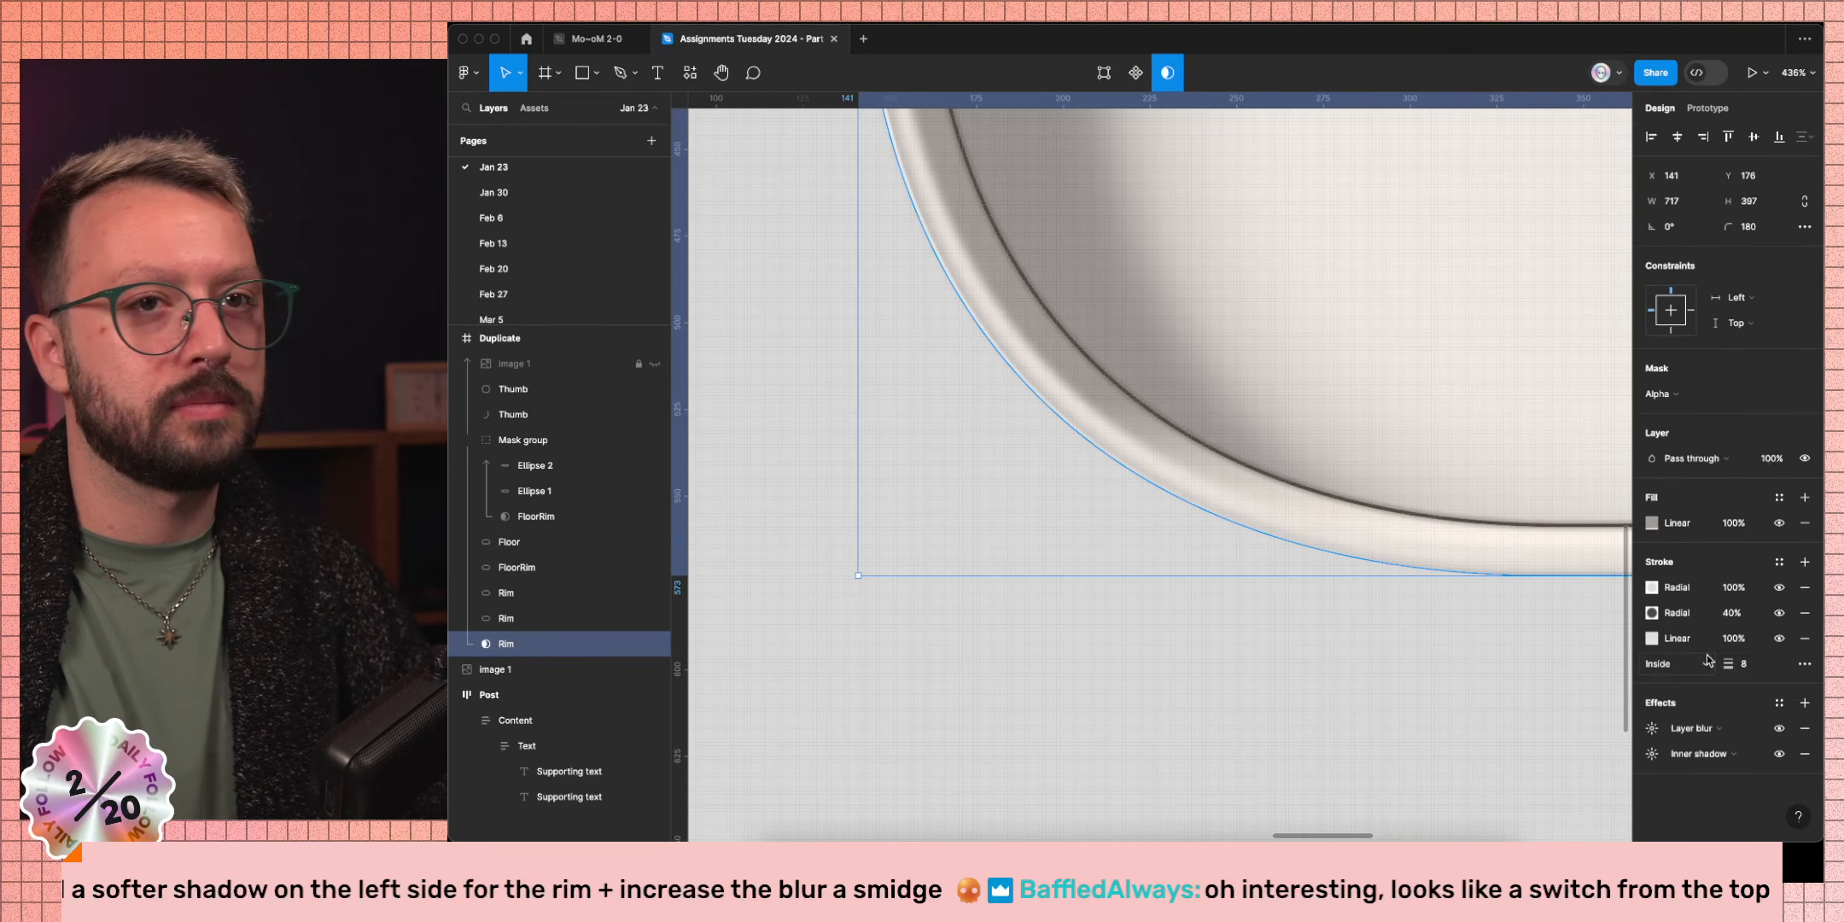
left_click(1779, 729)
left_click(1779, 729)
left_click(1297, 670)
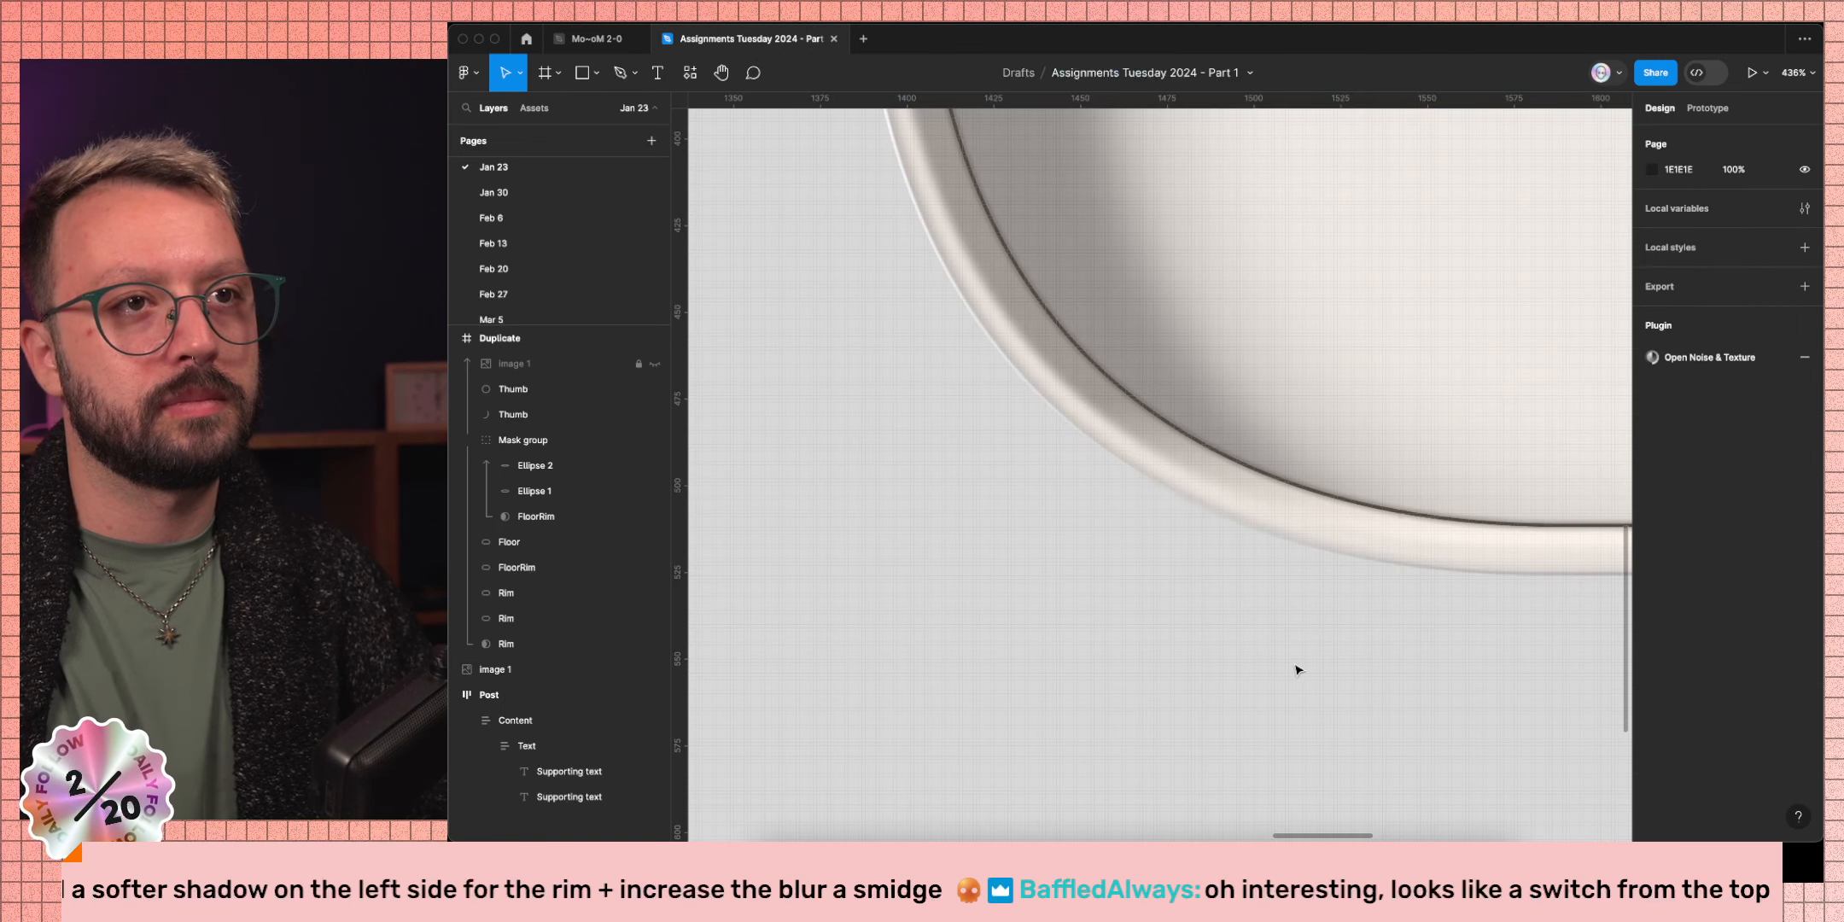
scroll(1298, 670, "down", 5)
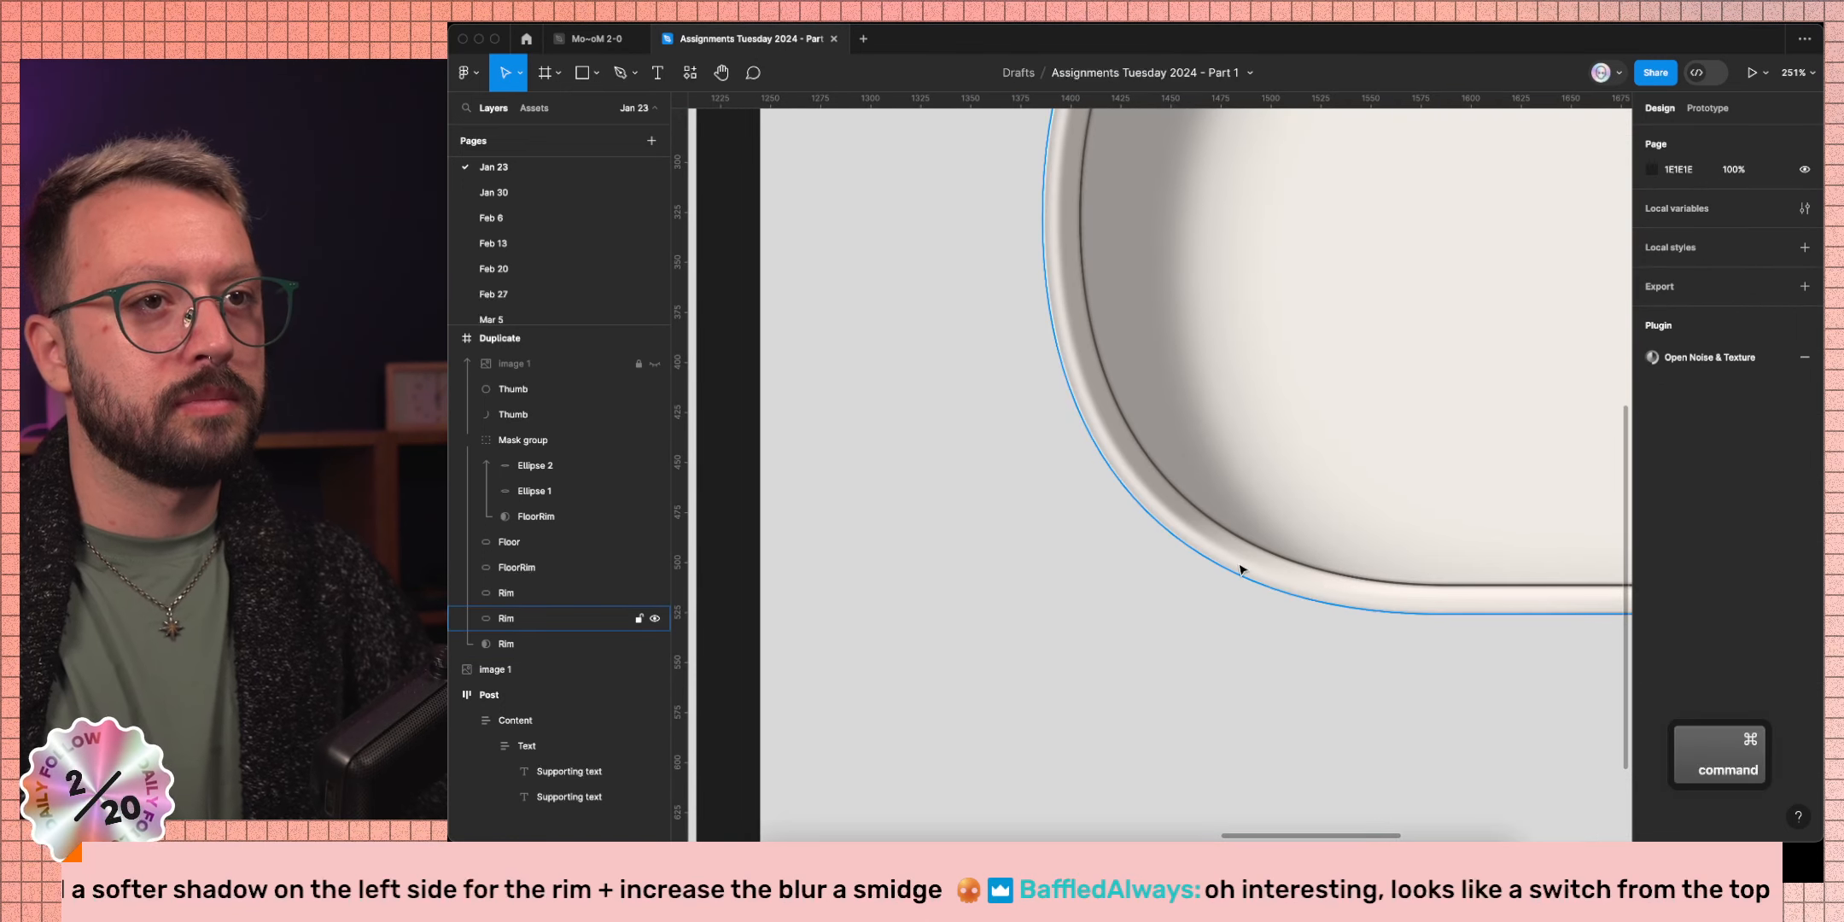
Set the second Rim layer's layer blur to 2.
left_click(589, 618)
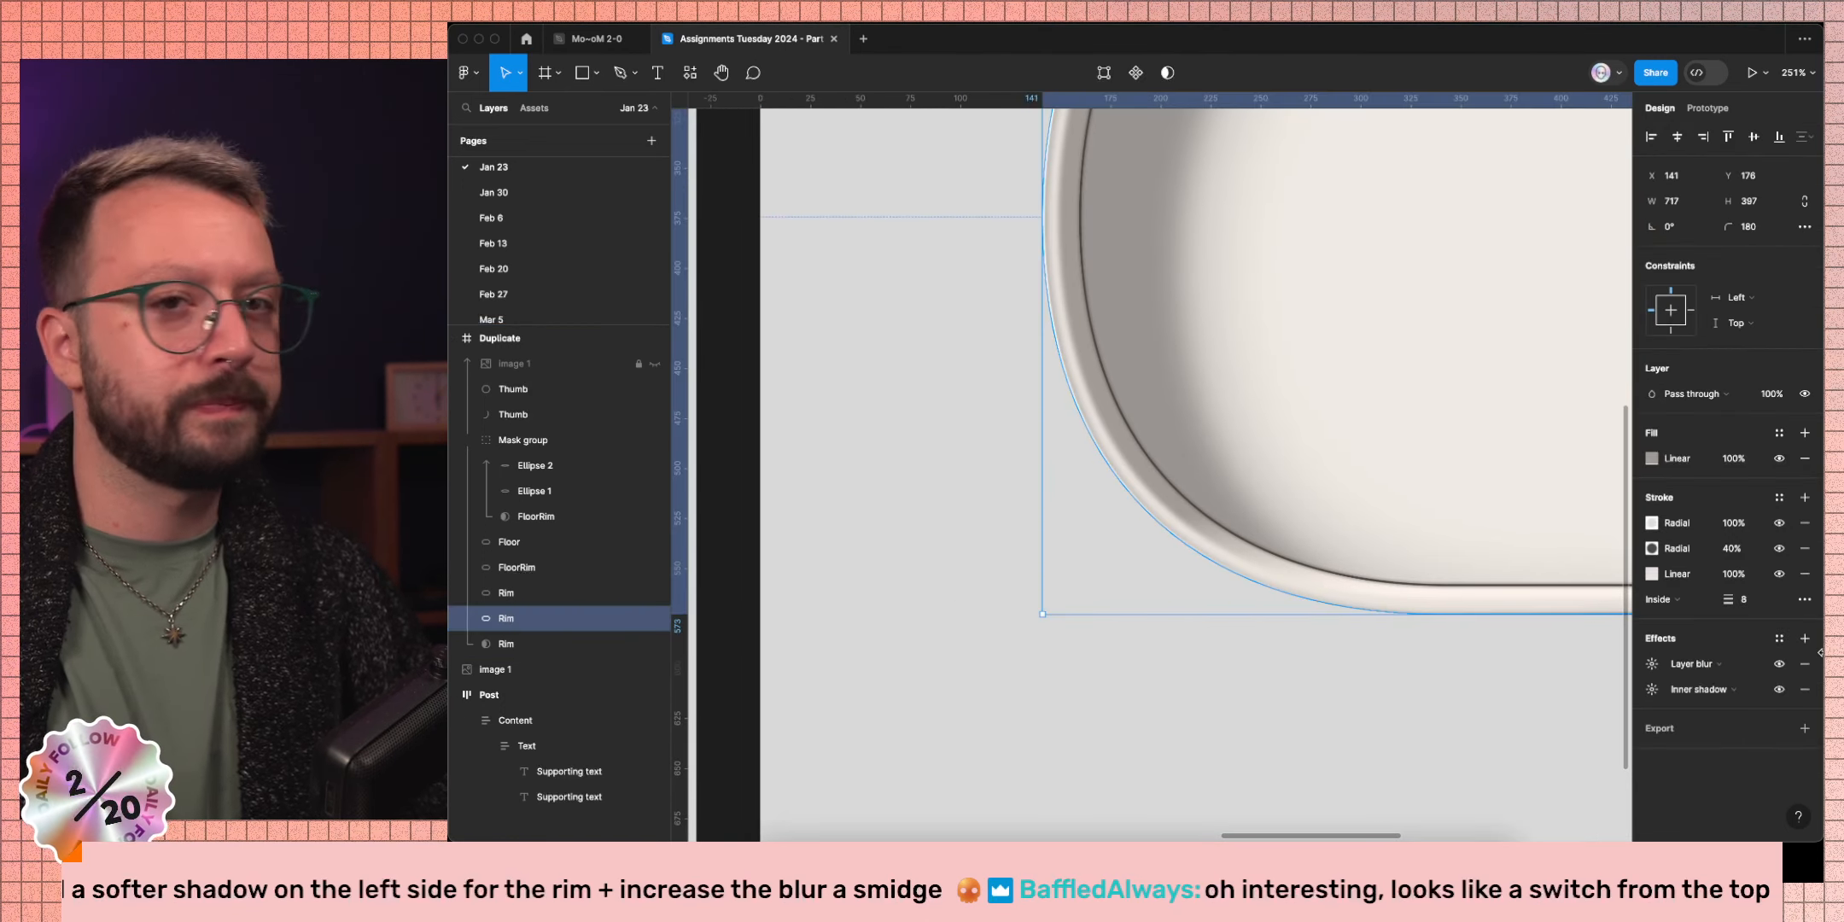
left_click(1652, 664)
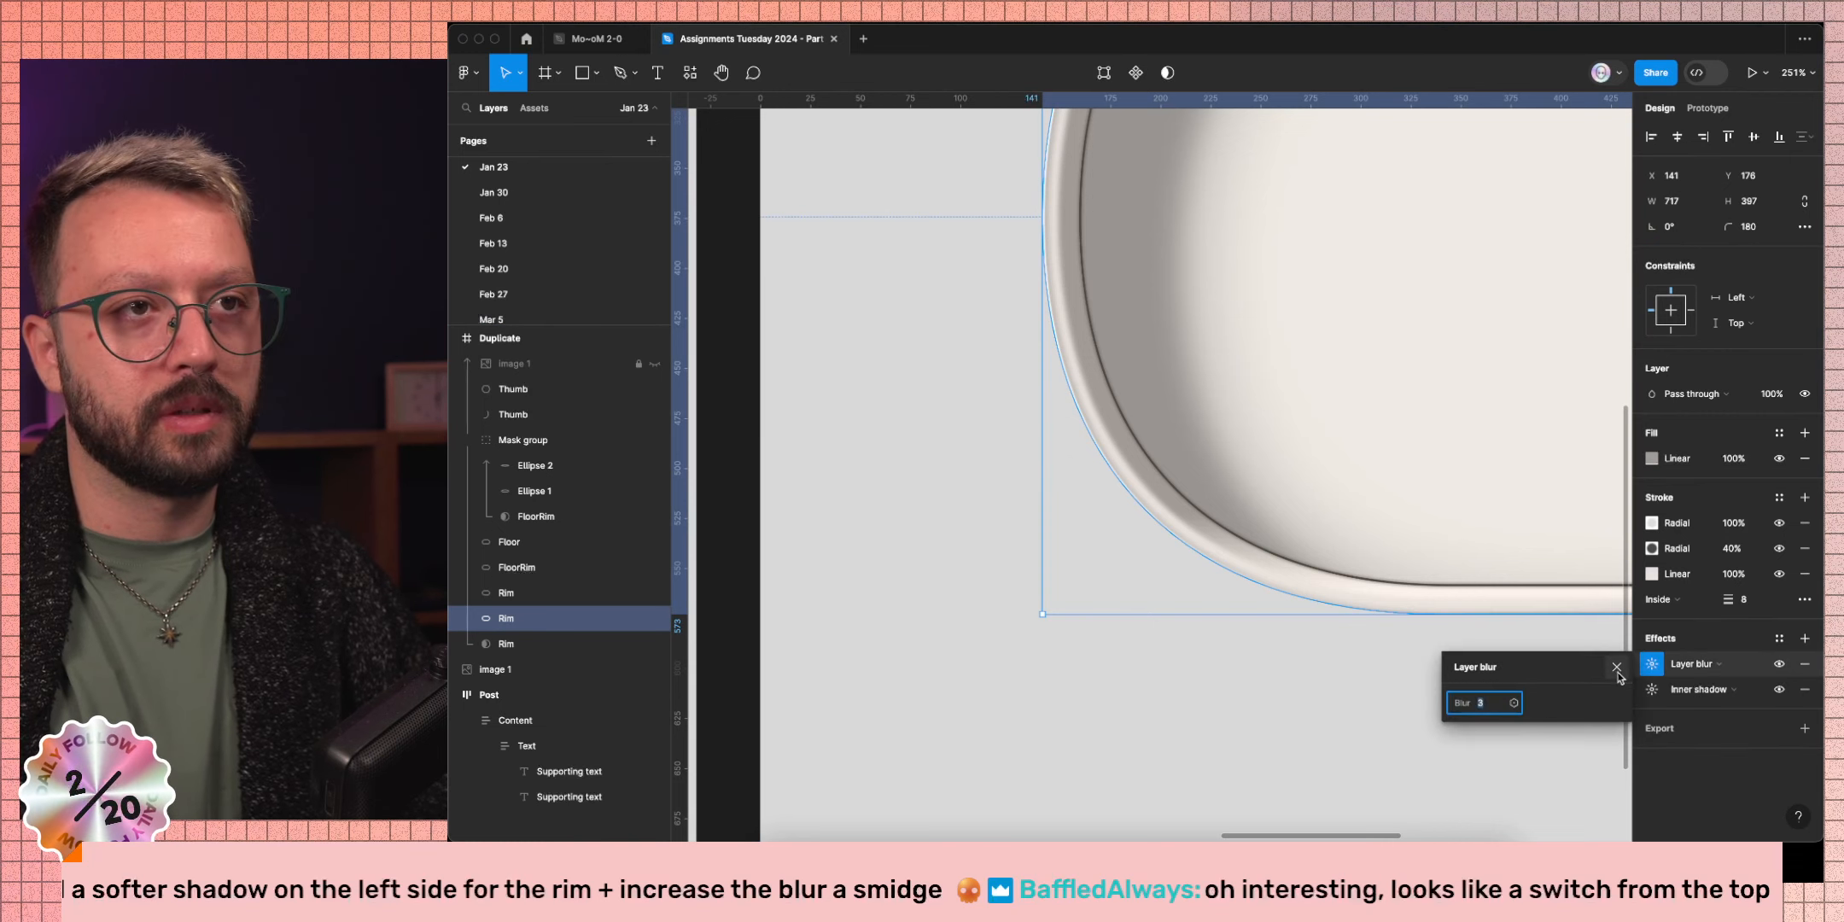
type("2")
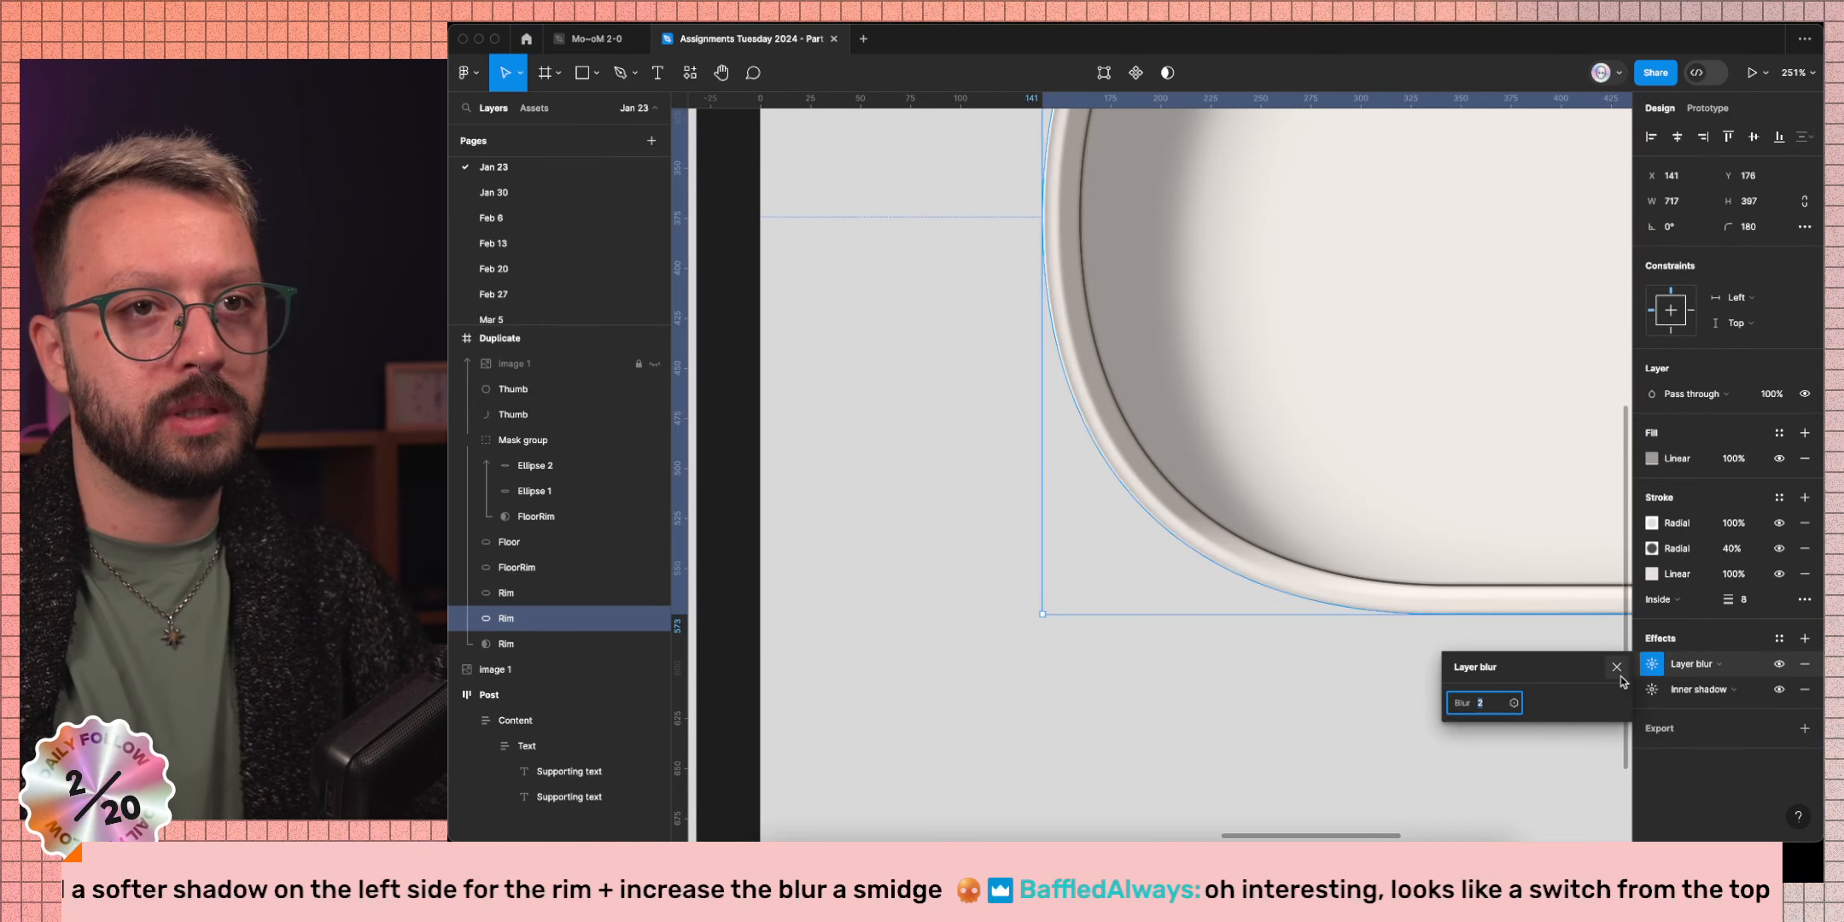
left_click(1615, 668)
Compare the second Rim's inner shadow on and off, then delete it.
left_click(531, 591)
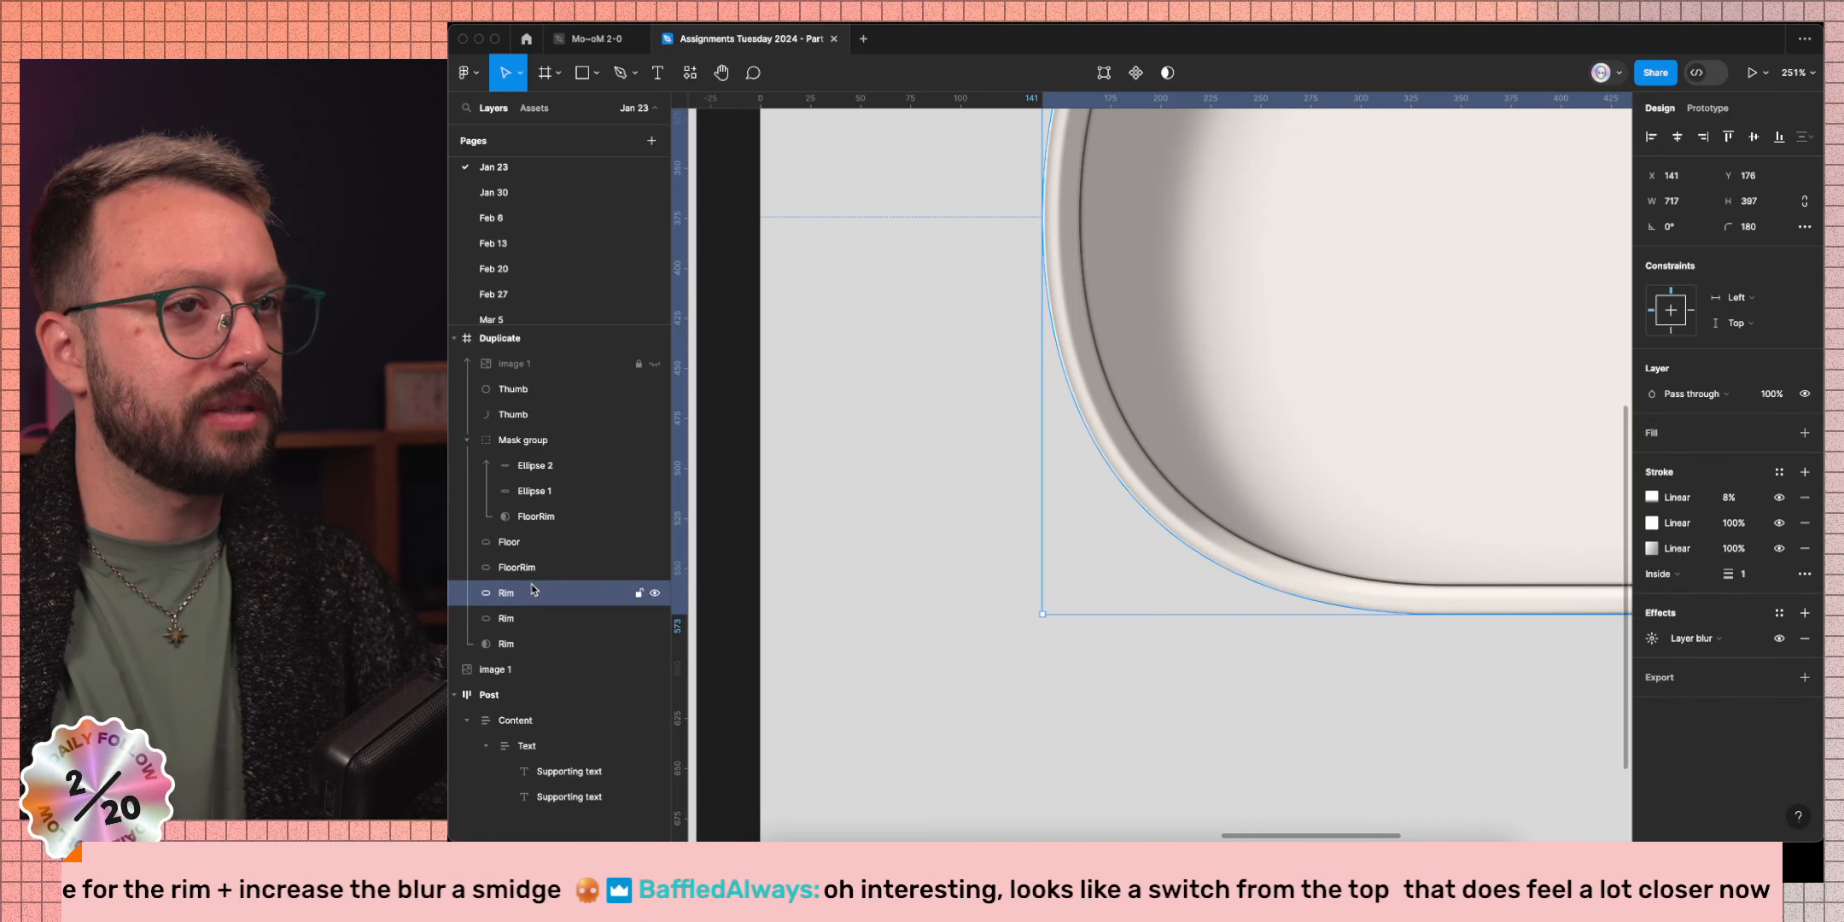
left_click(501, 569)
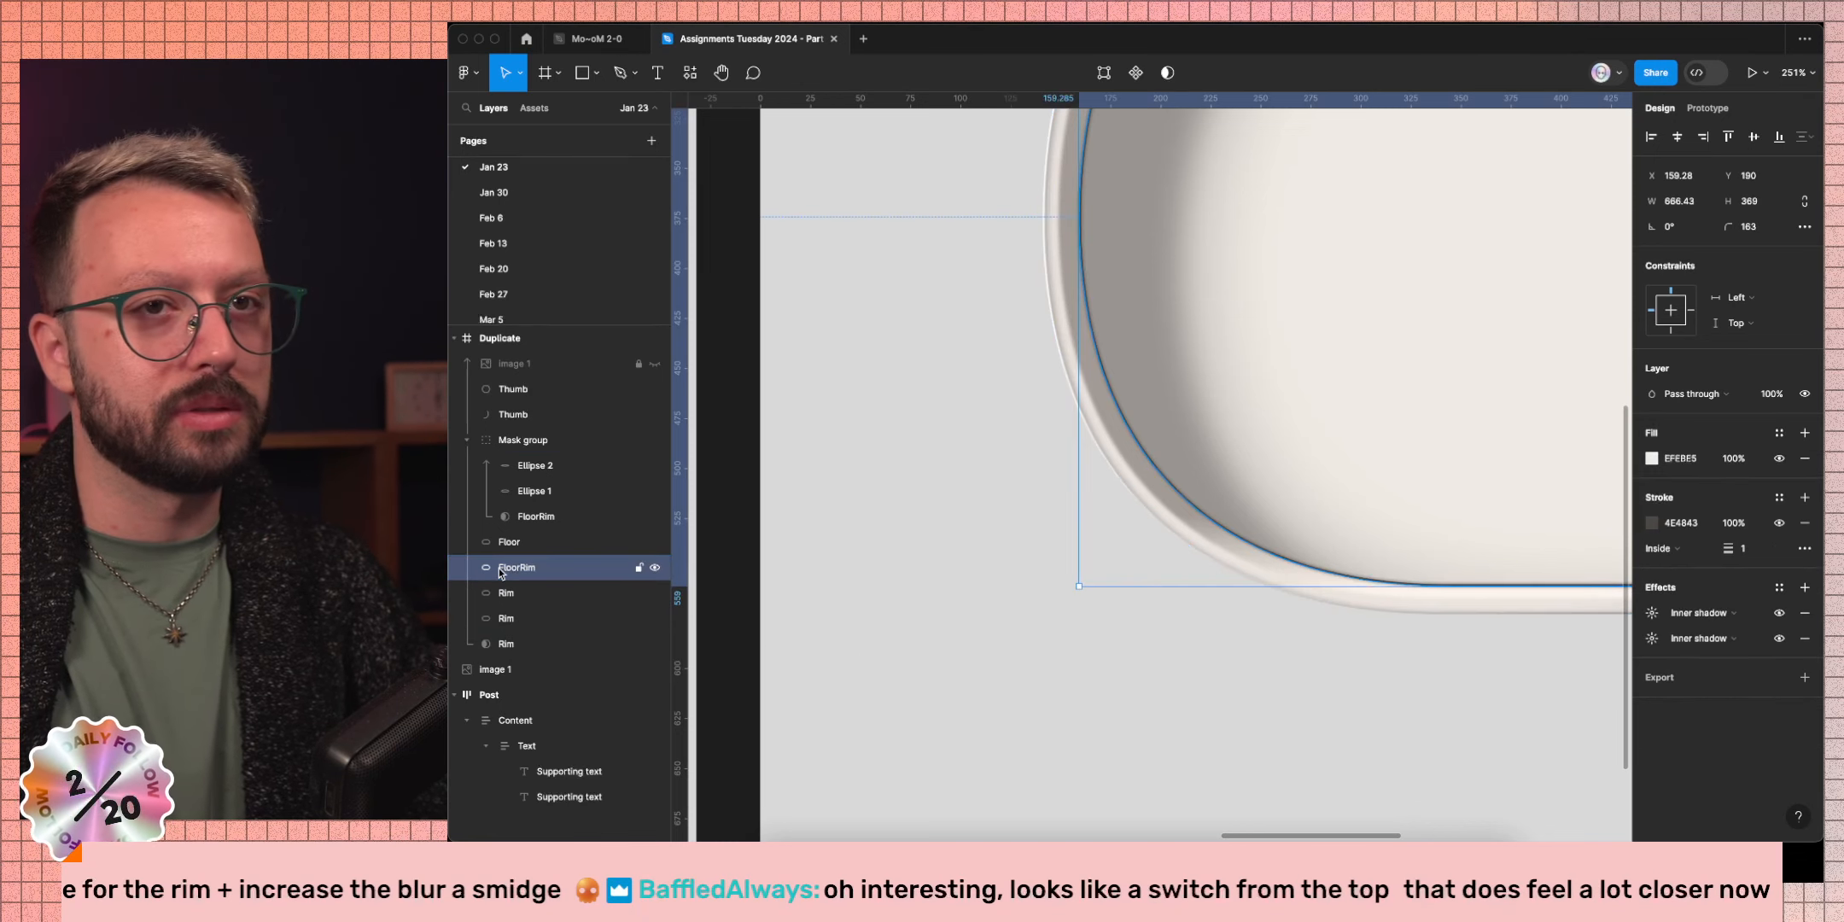
left_click(498, 587)
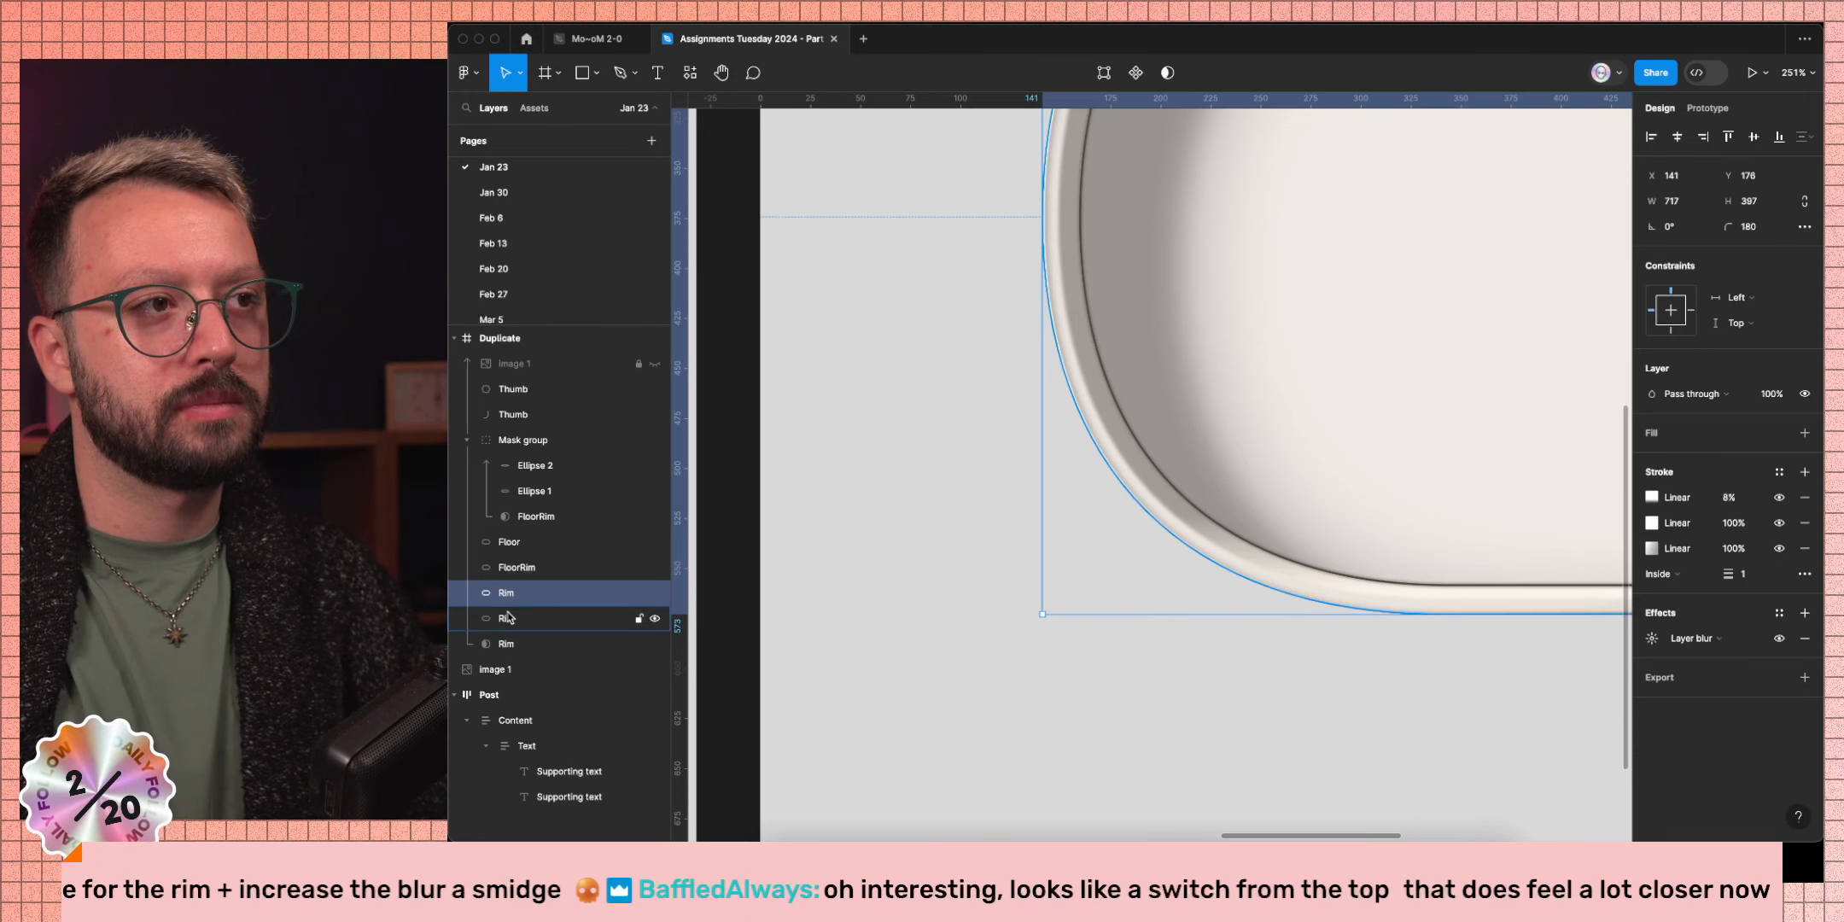
left_click(508, 616)
left_click(1779, 690)
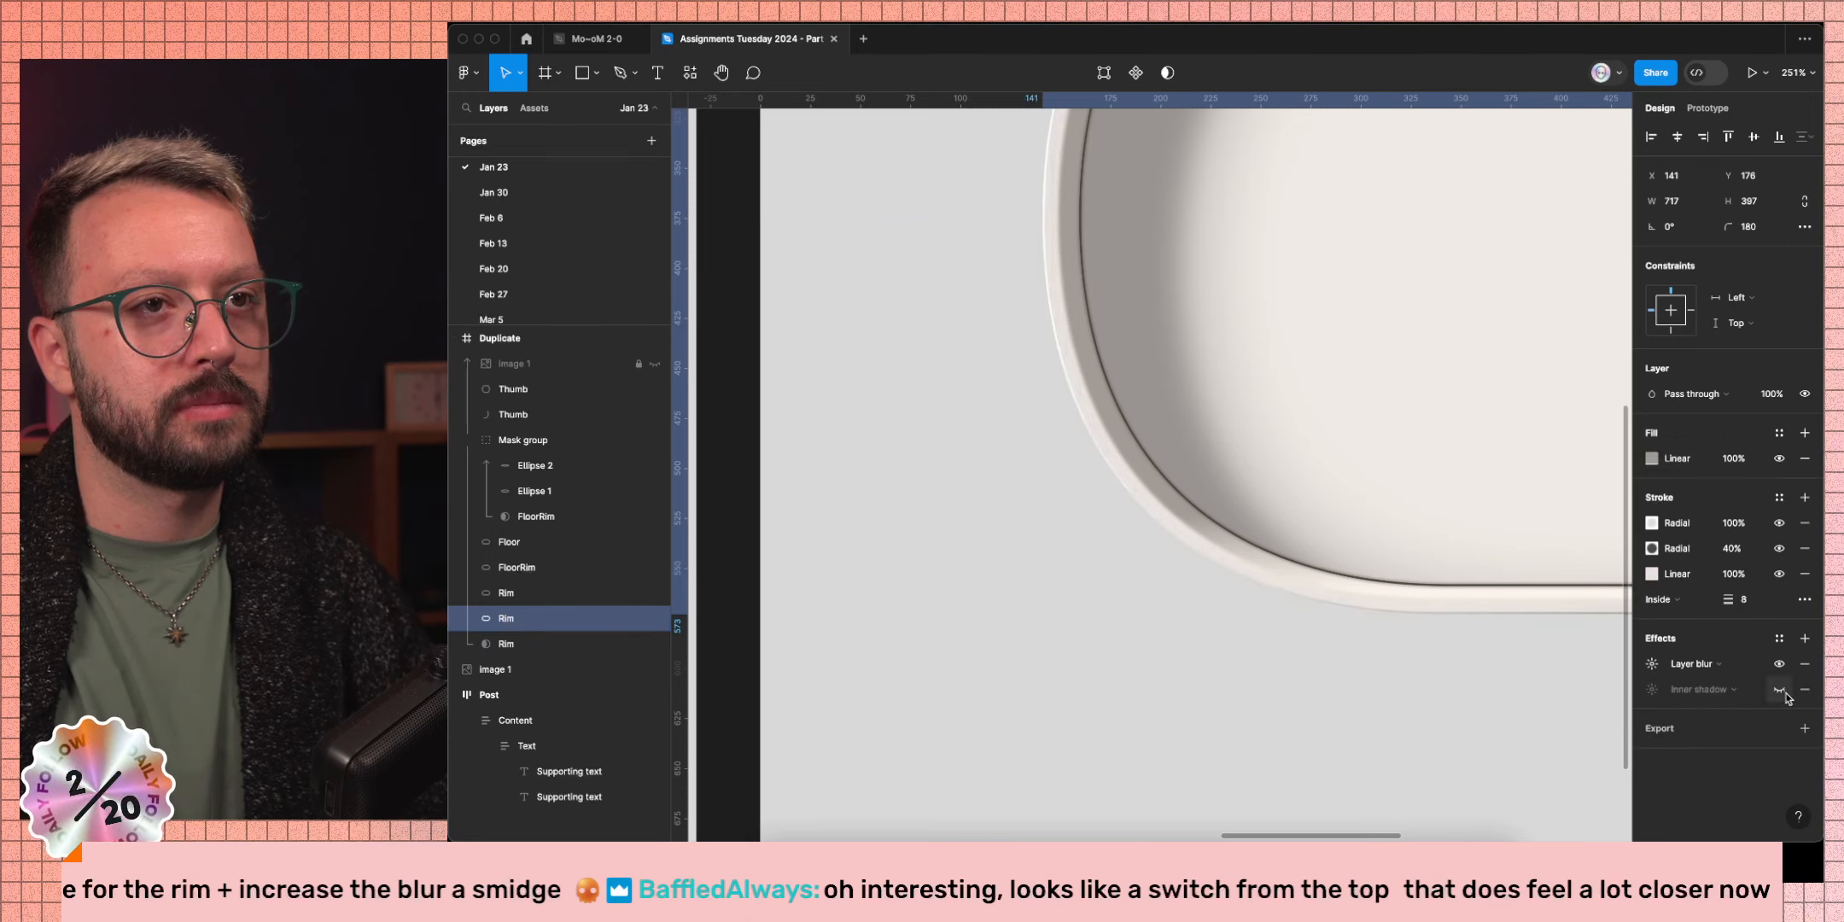
left_click(1780, 689)
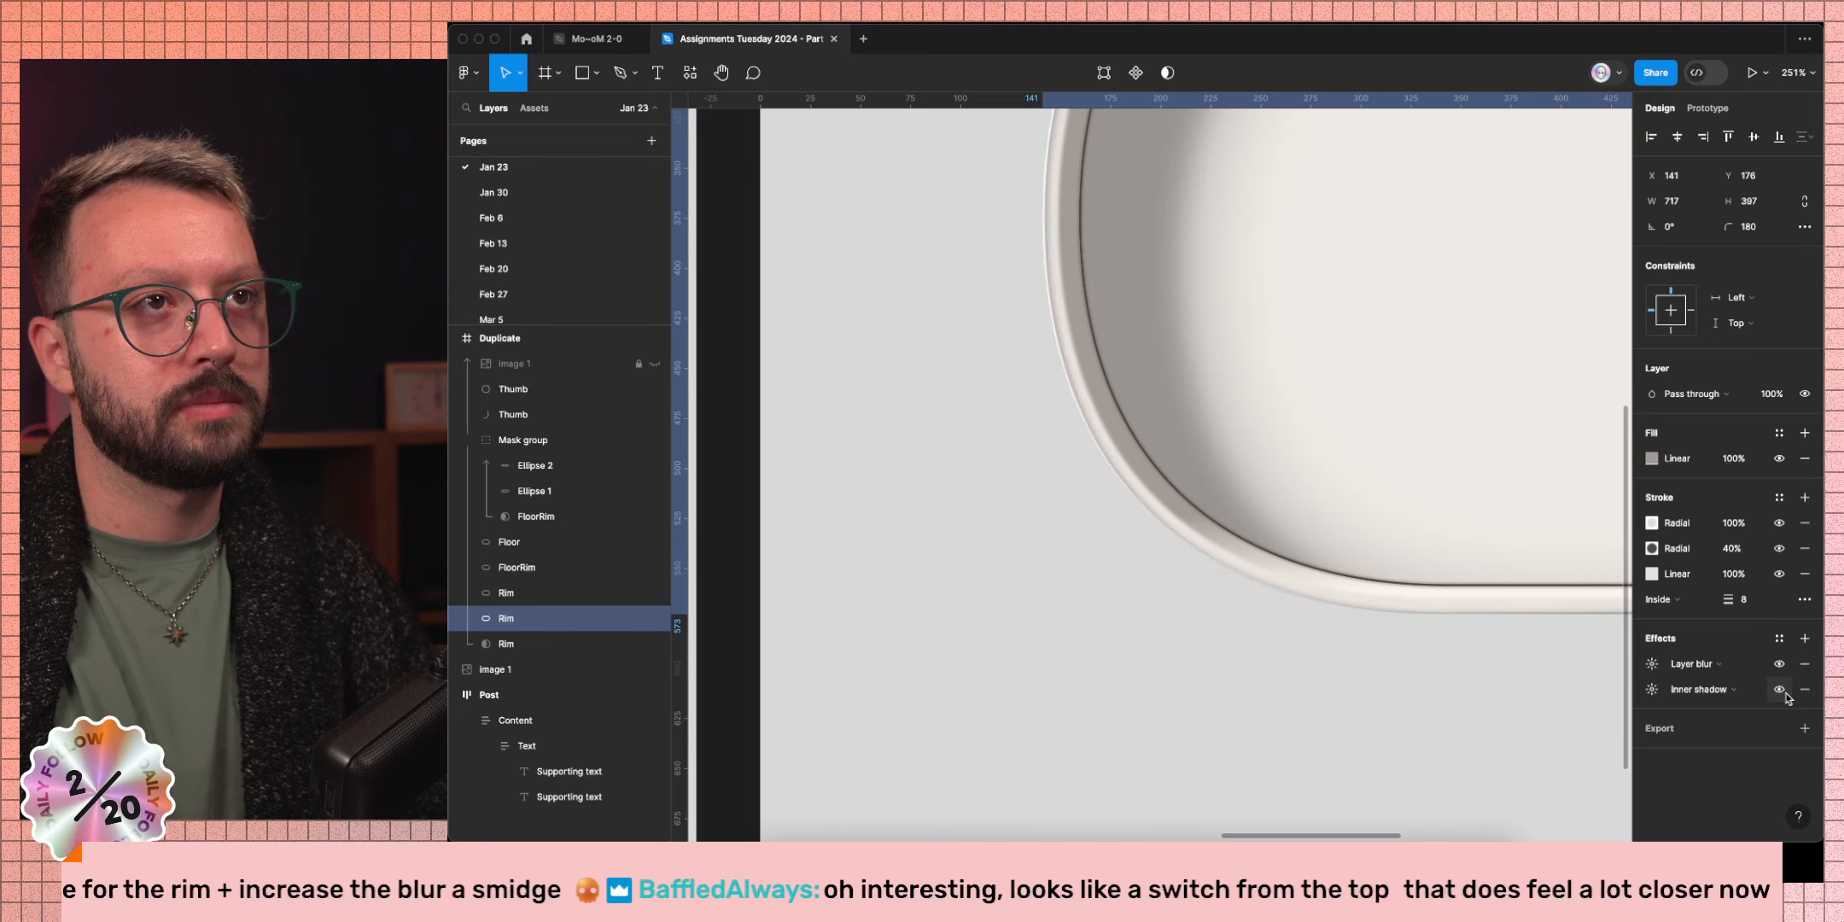
left_click(1780, 689)
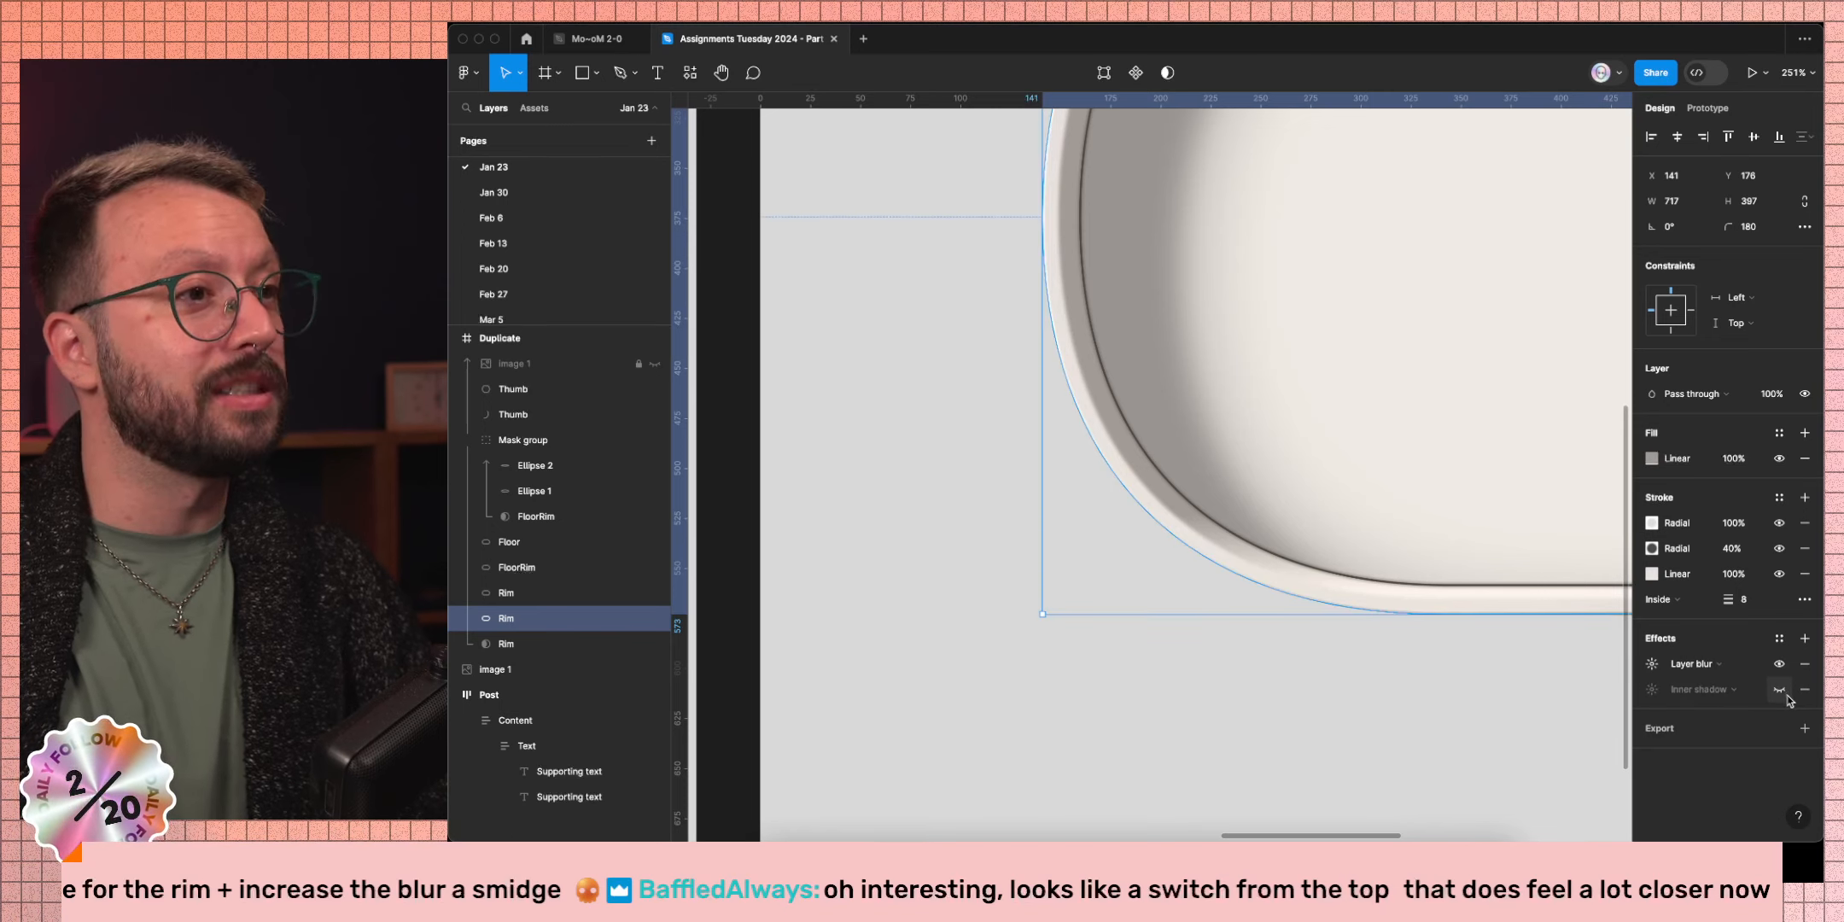
left_click(1804, 689)
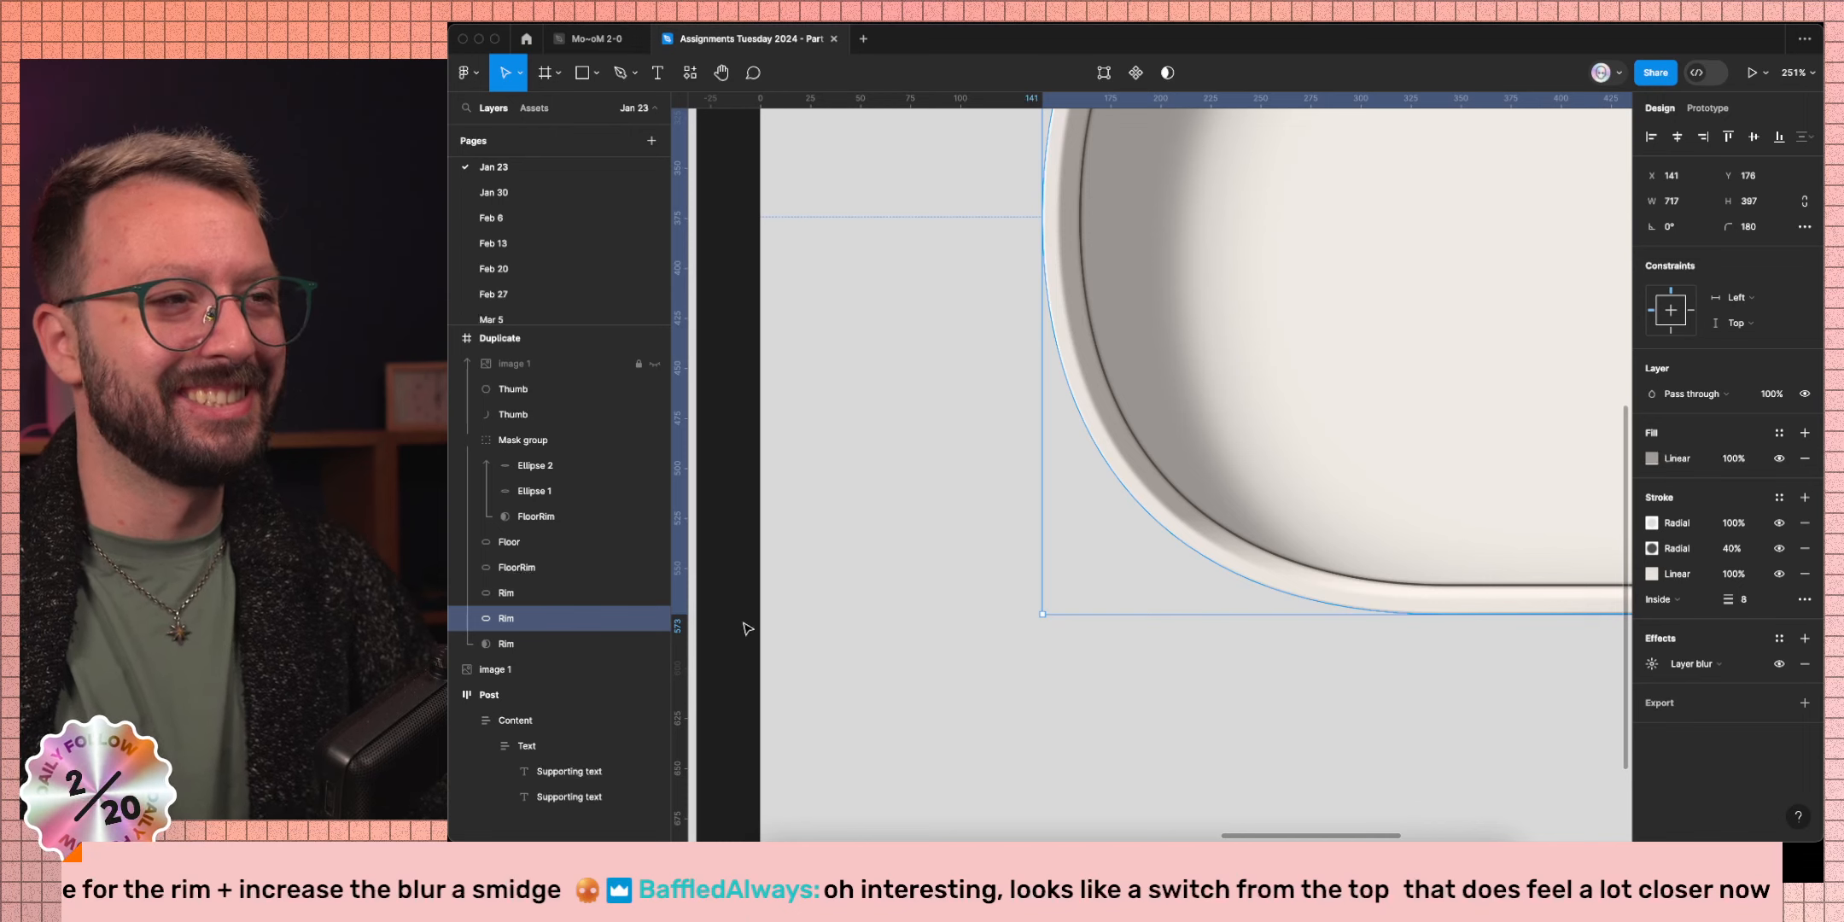
Raise the rim's layer blur to 3 and deselect it.
left_click(1652, 665)
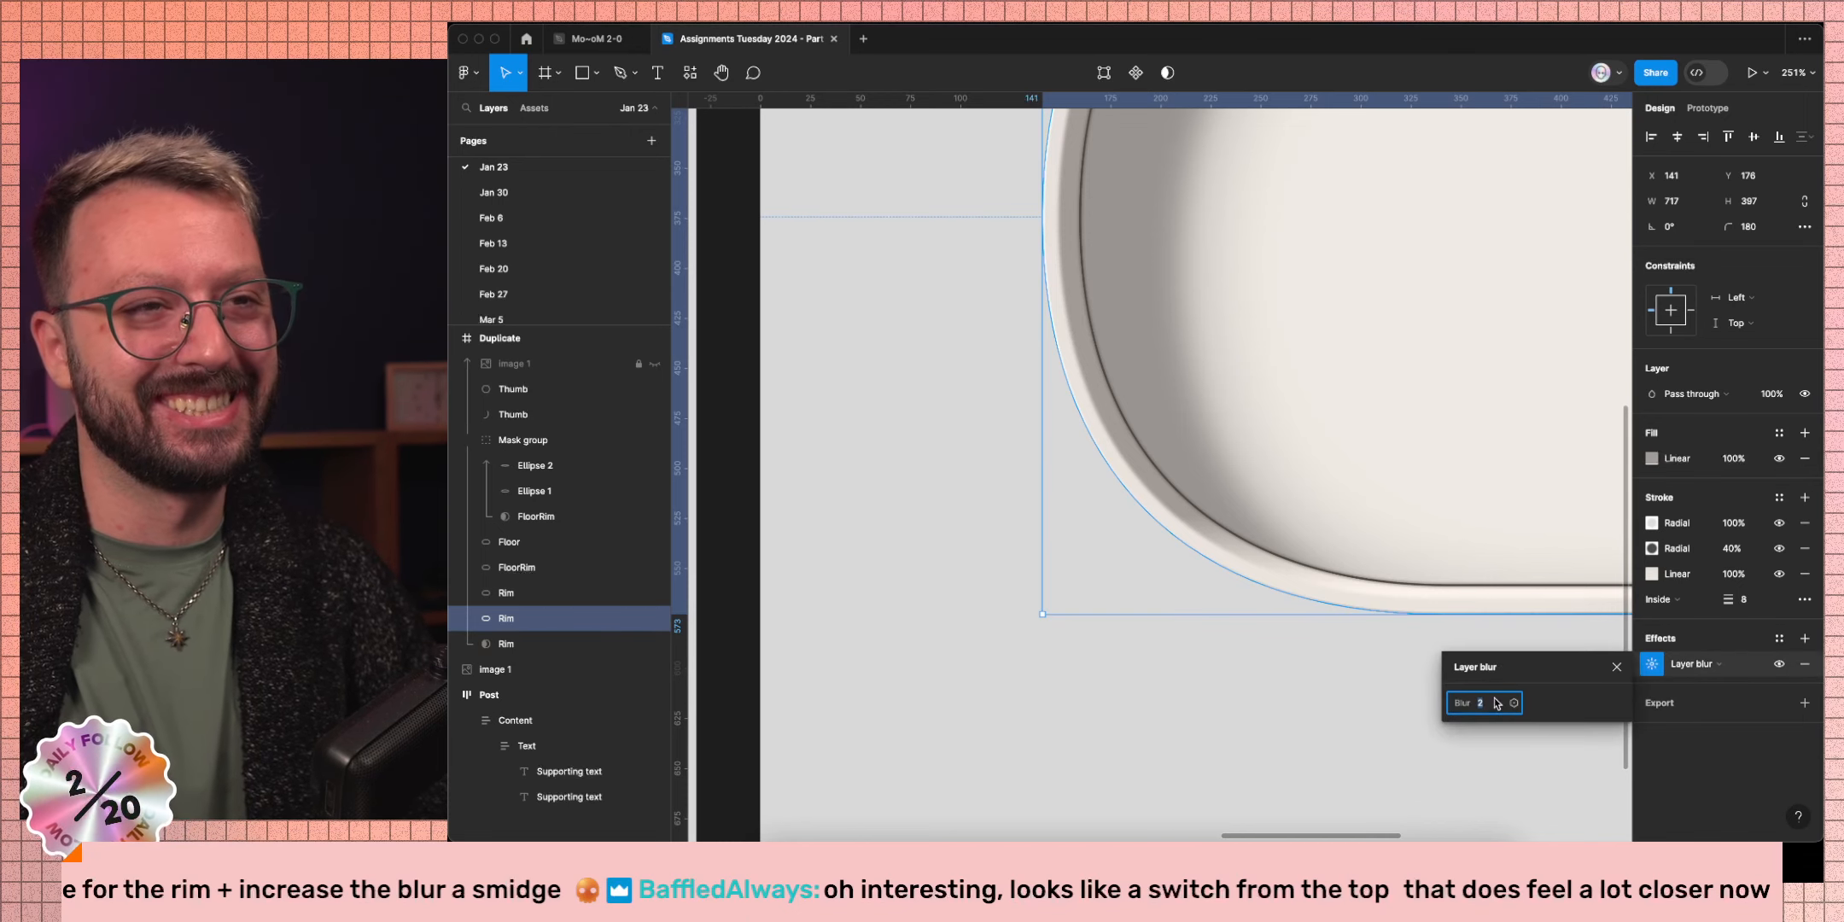
type("3")
key("Return")
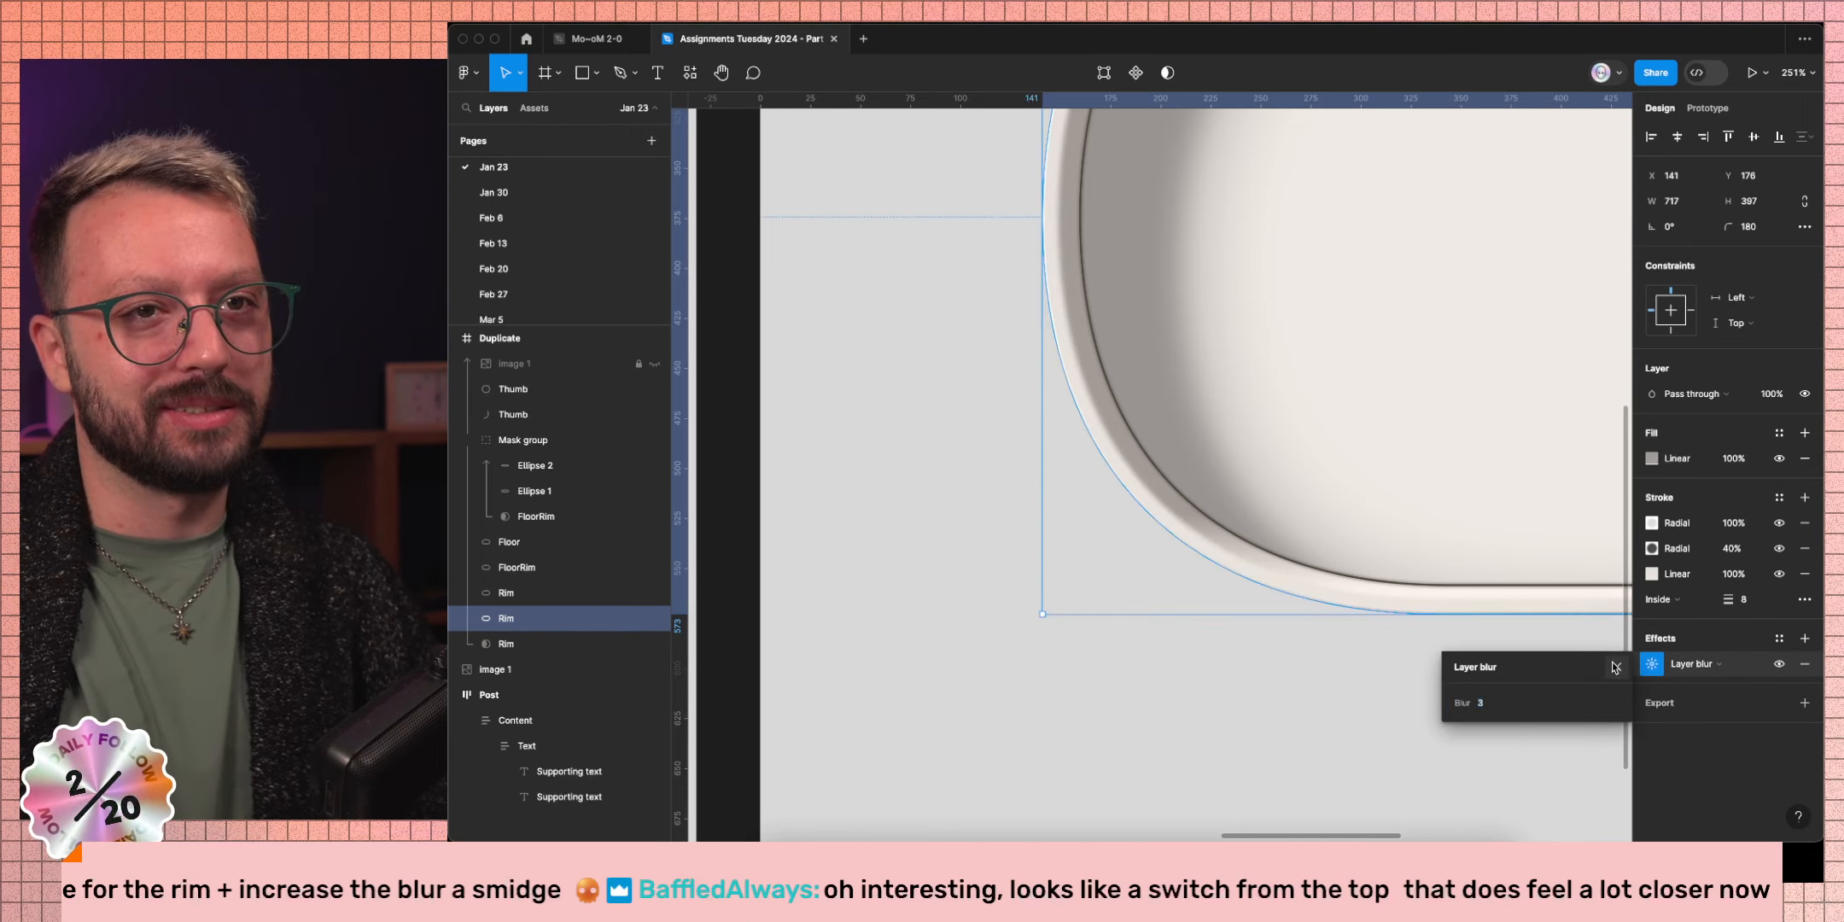
left_click(1615, 667)
left_click(1266, 677)
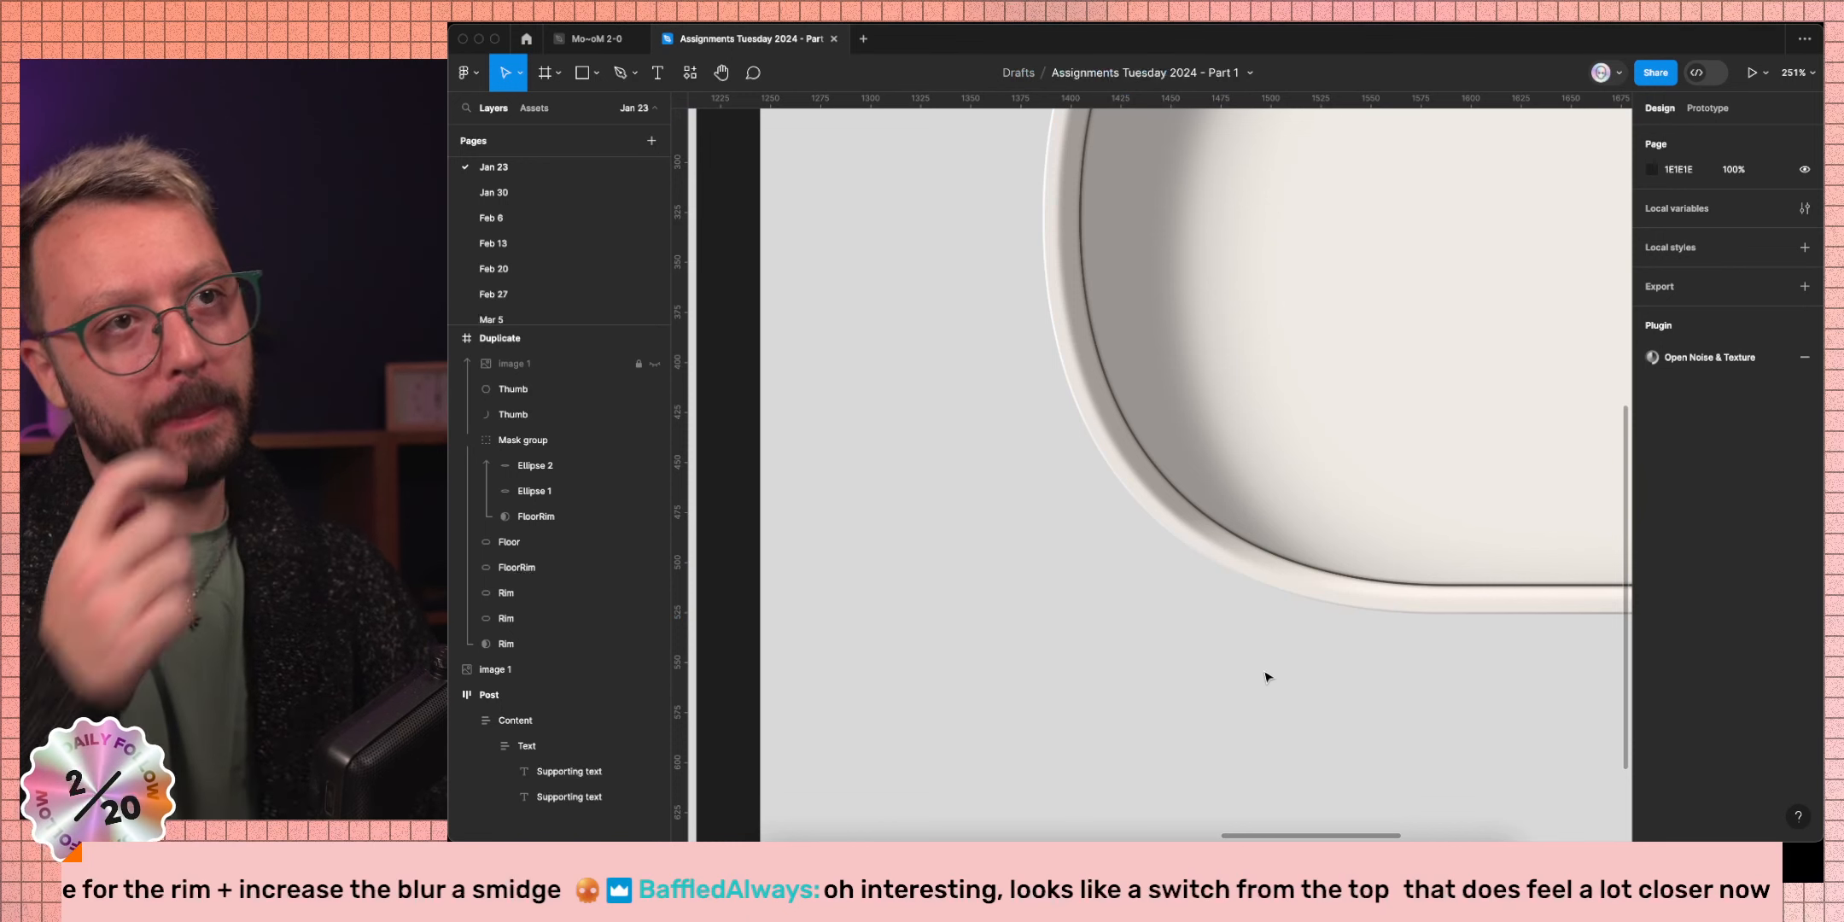
Raise the second Rim layer's layer blur from 0.5 to 1 and review the softer edge.
scroll(1267, 677, "up", 4)
scroll(1267, 677, "right", 1)
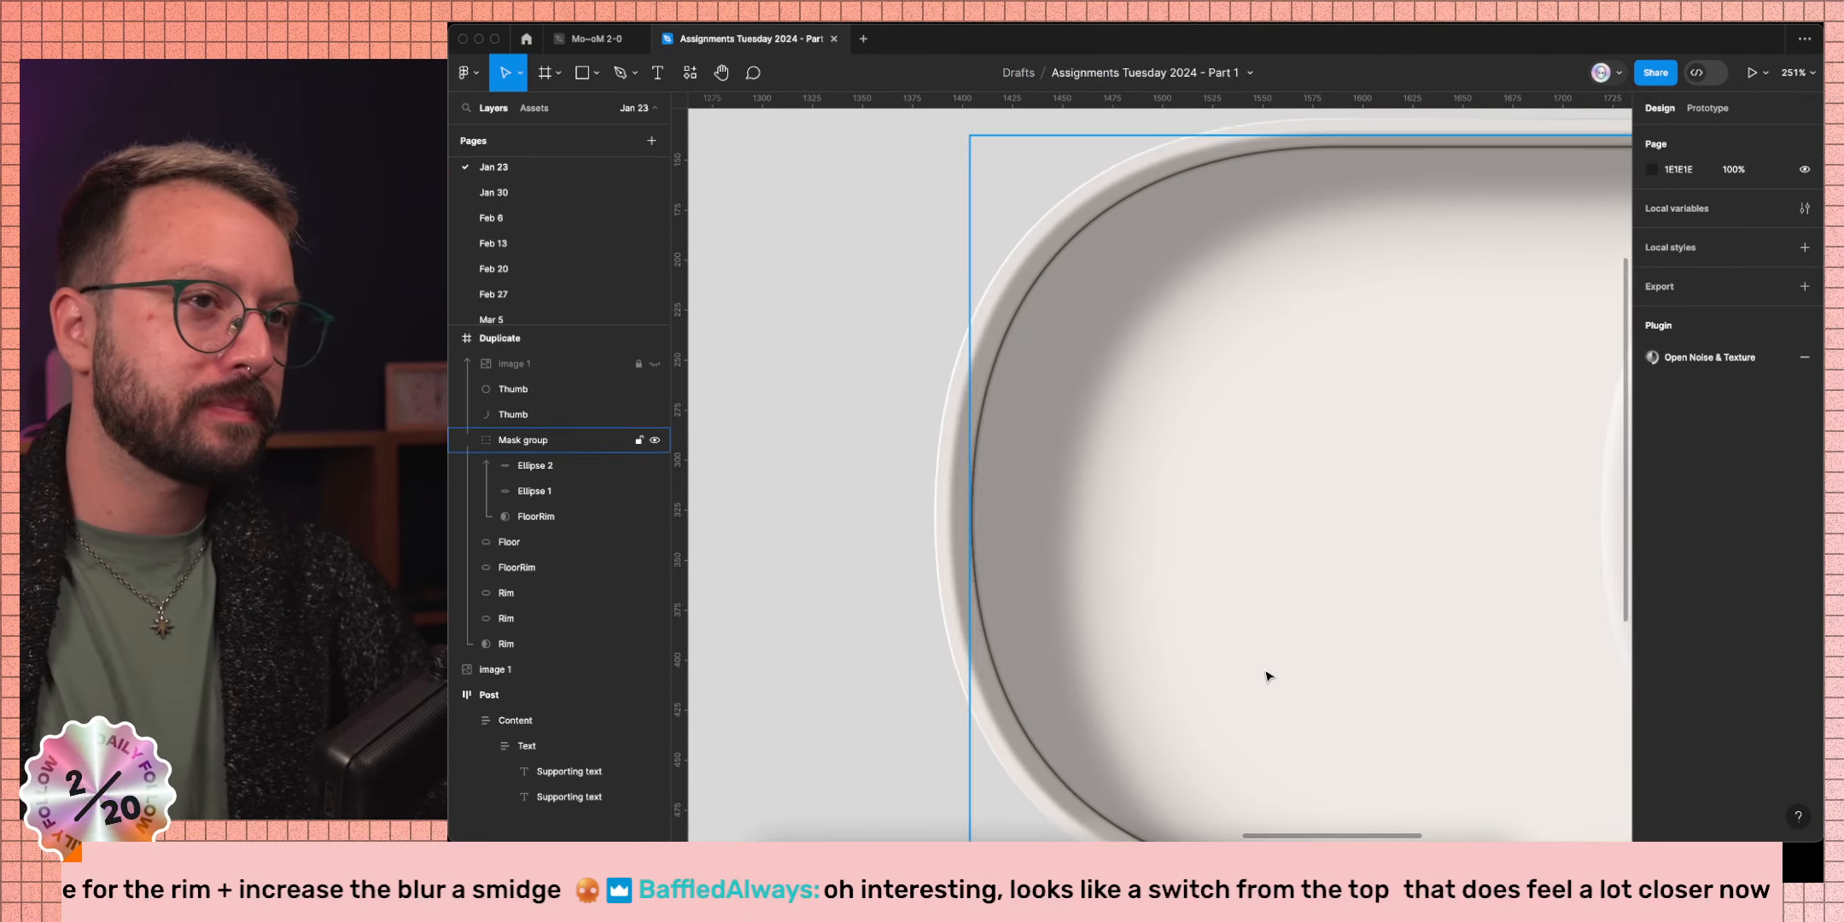
scroll(894, 557, "down", 5)
scroll(893, 556, "right", 2)
scroll(894, 557, "down", 1)
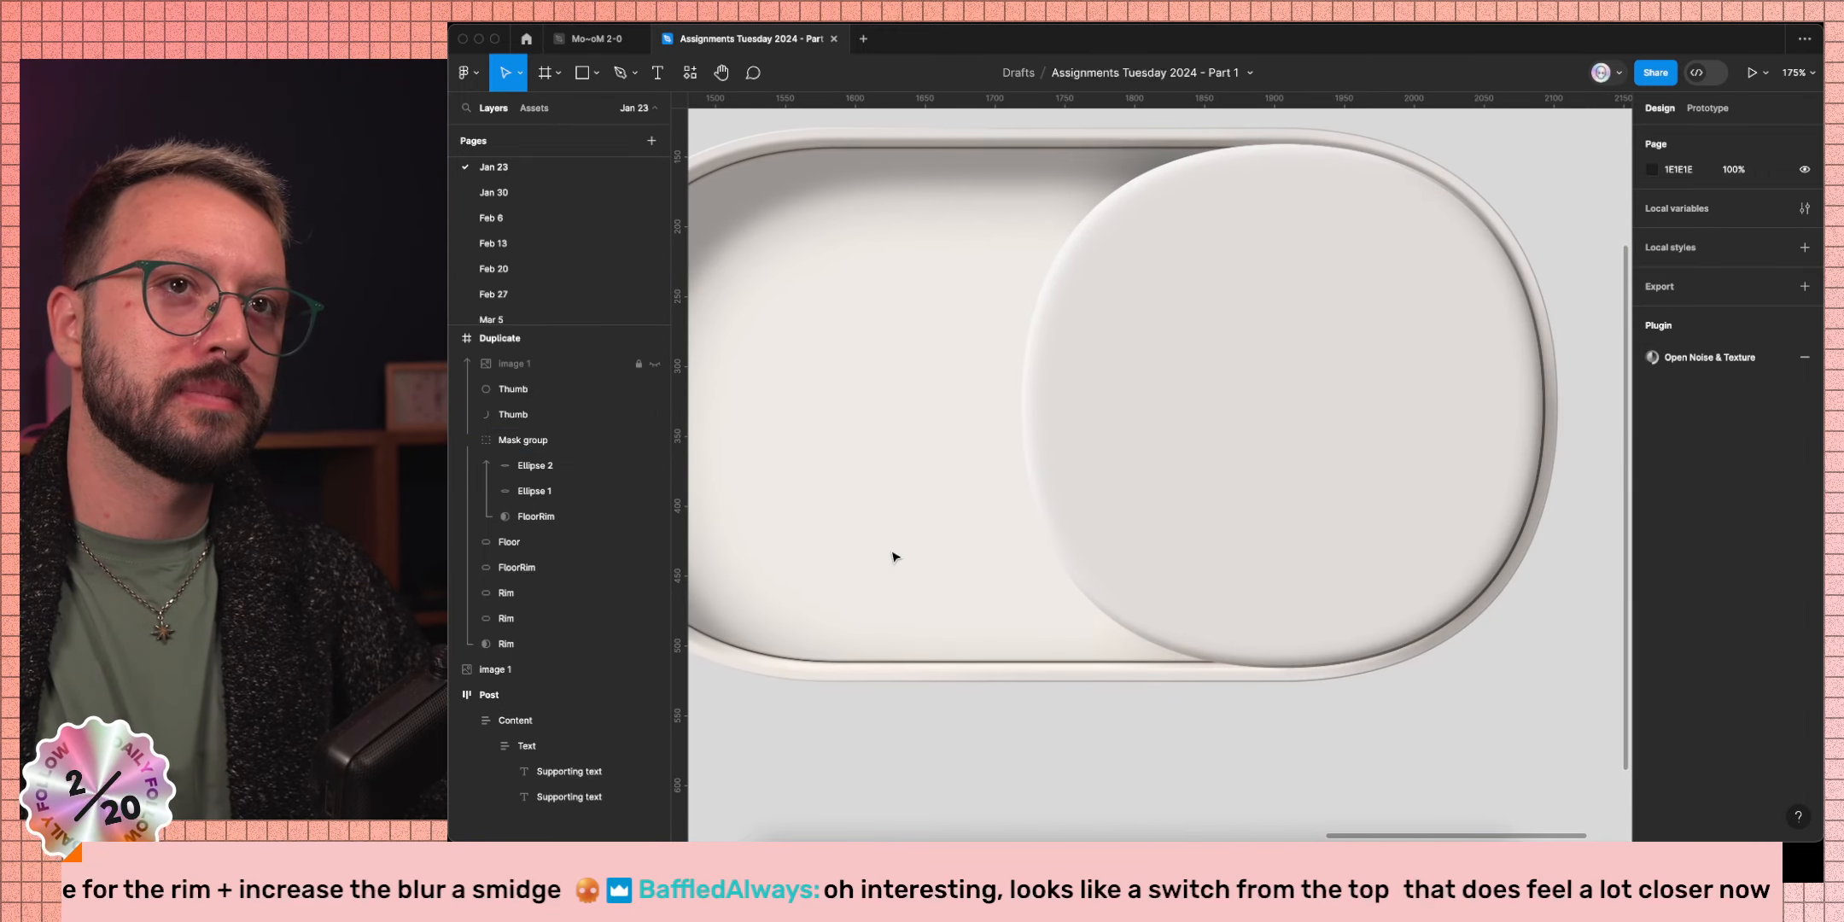
scroll(1354, 588, "up", 6)
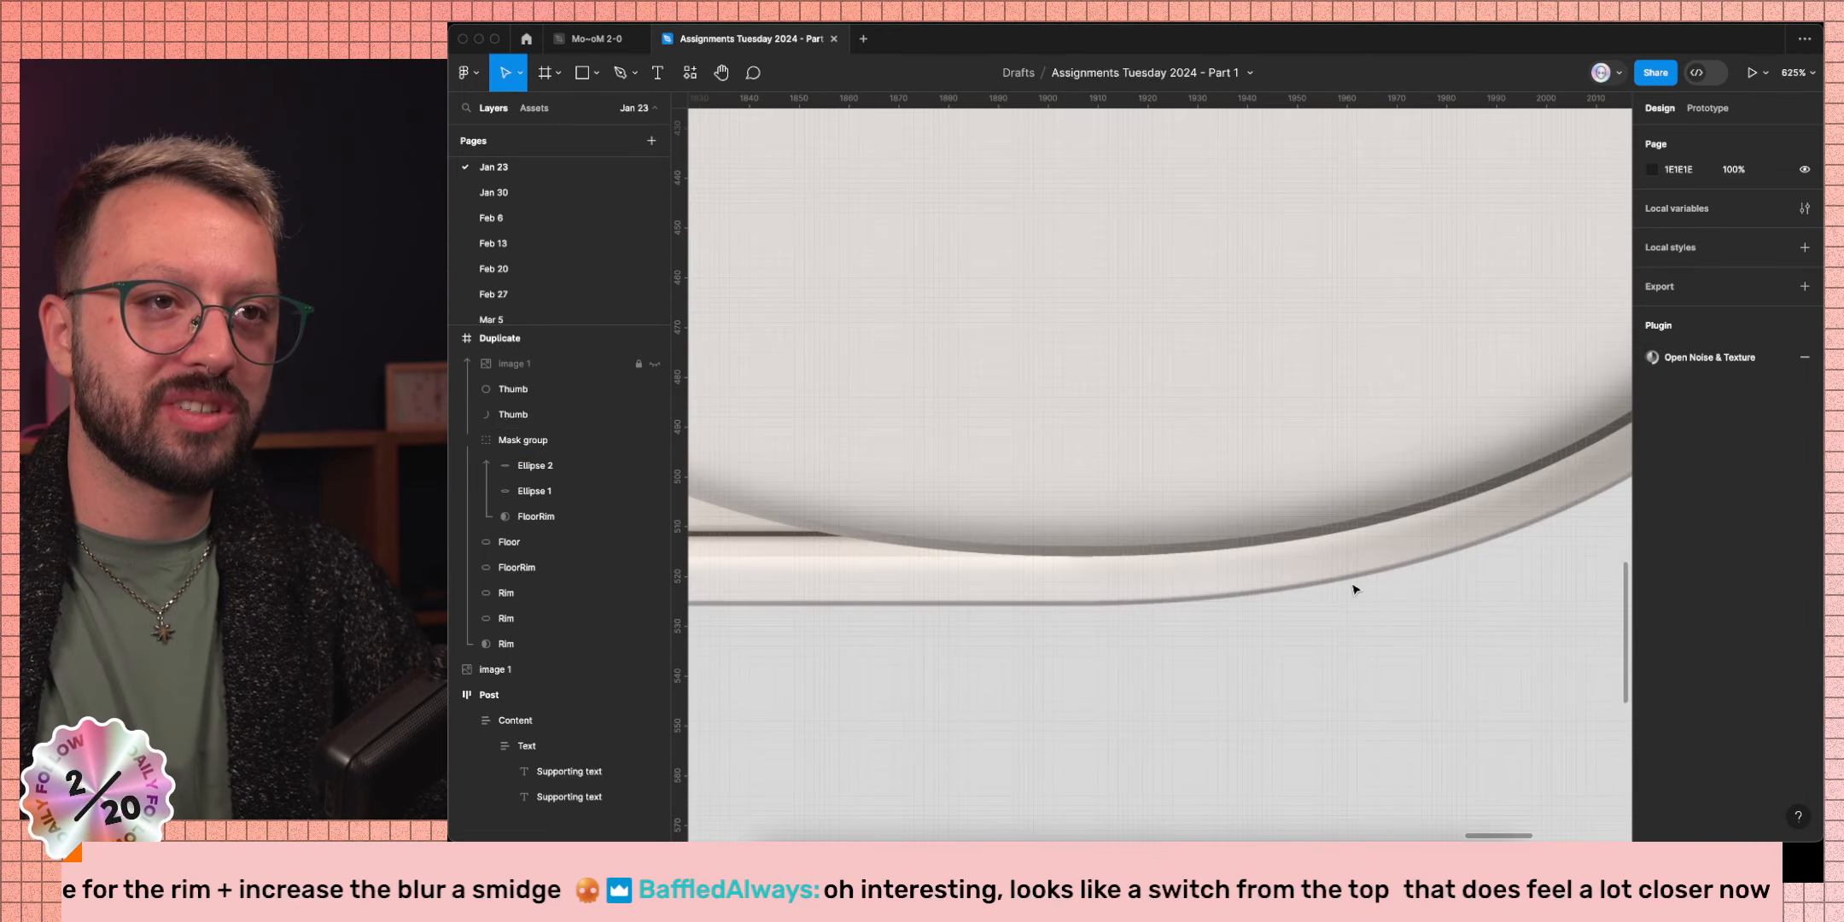
scroll(1389, 649, "down", 5)
left_click(1311, 628)
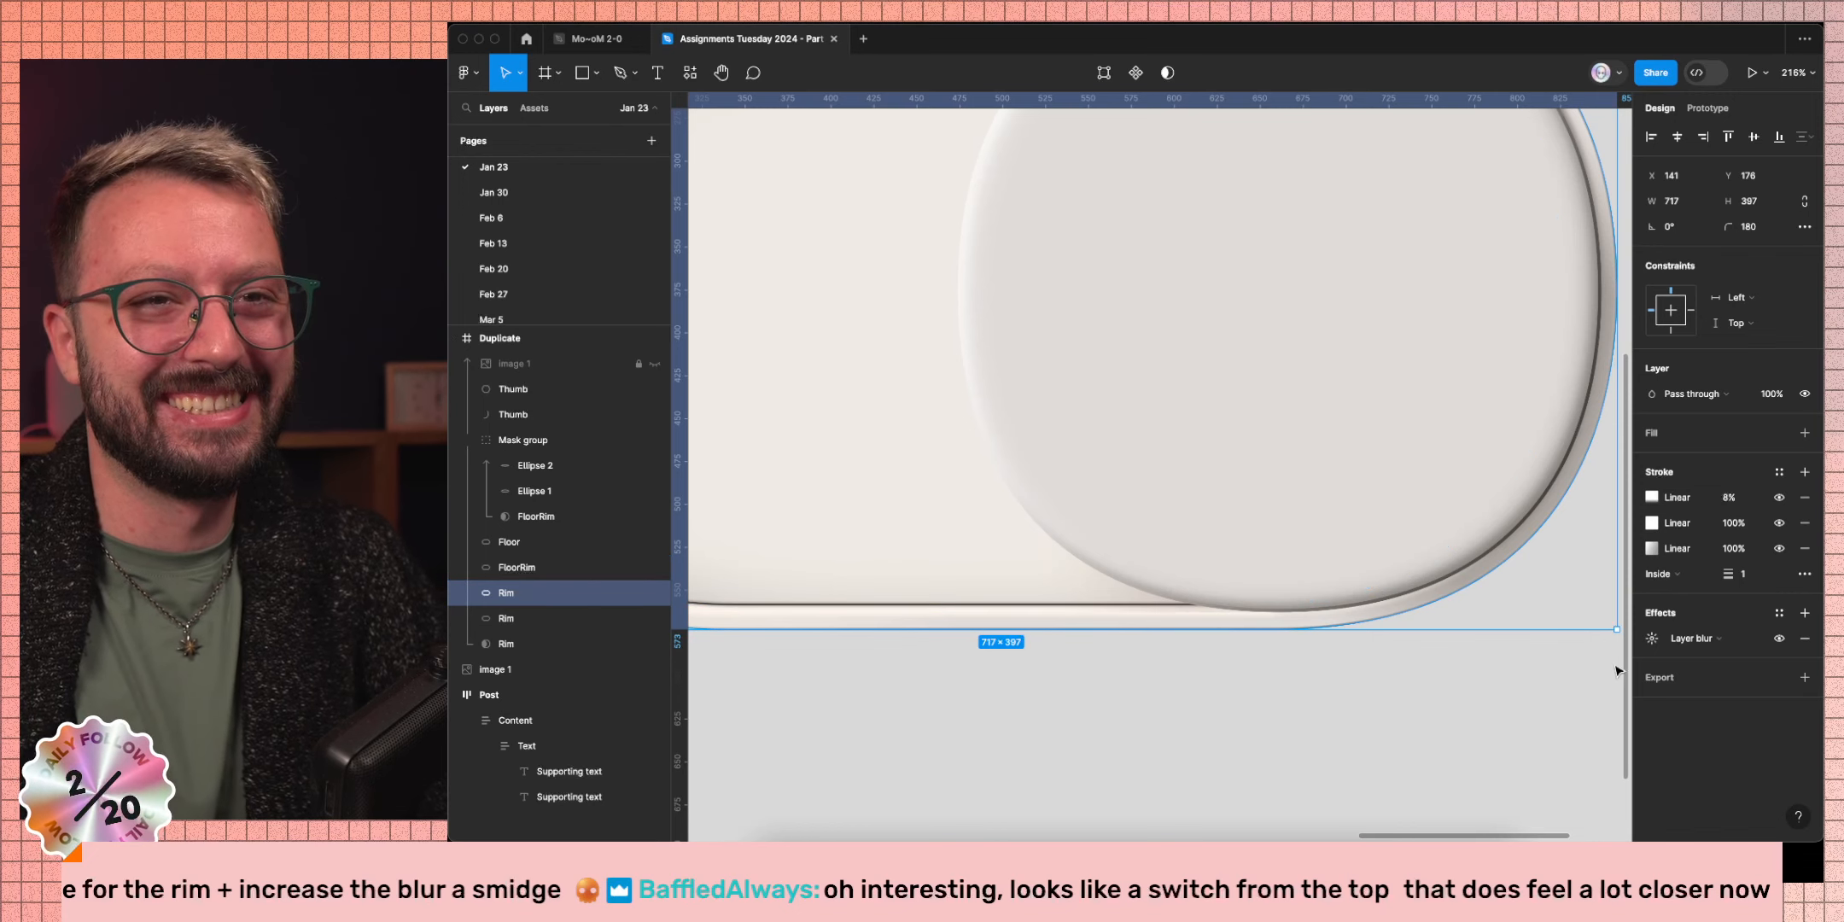
left_click(1660, 642)
type("1")
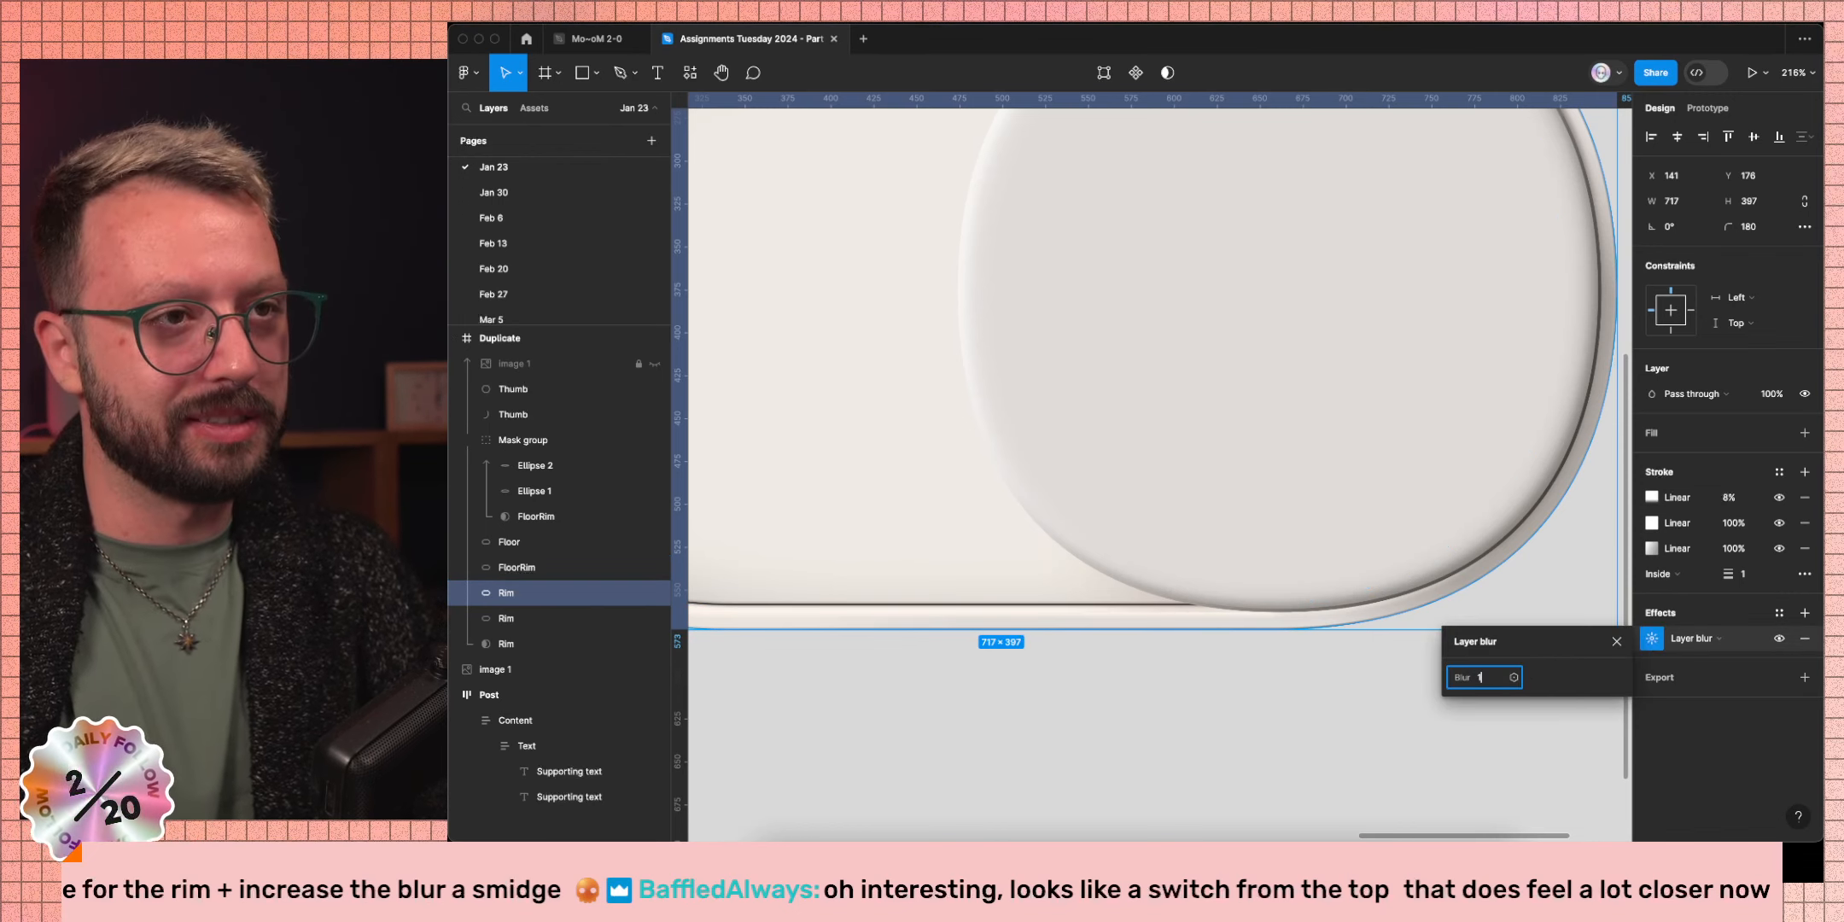
key("Return")
left_click(1615, 642)
left_click(1380, 700)
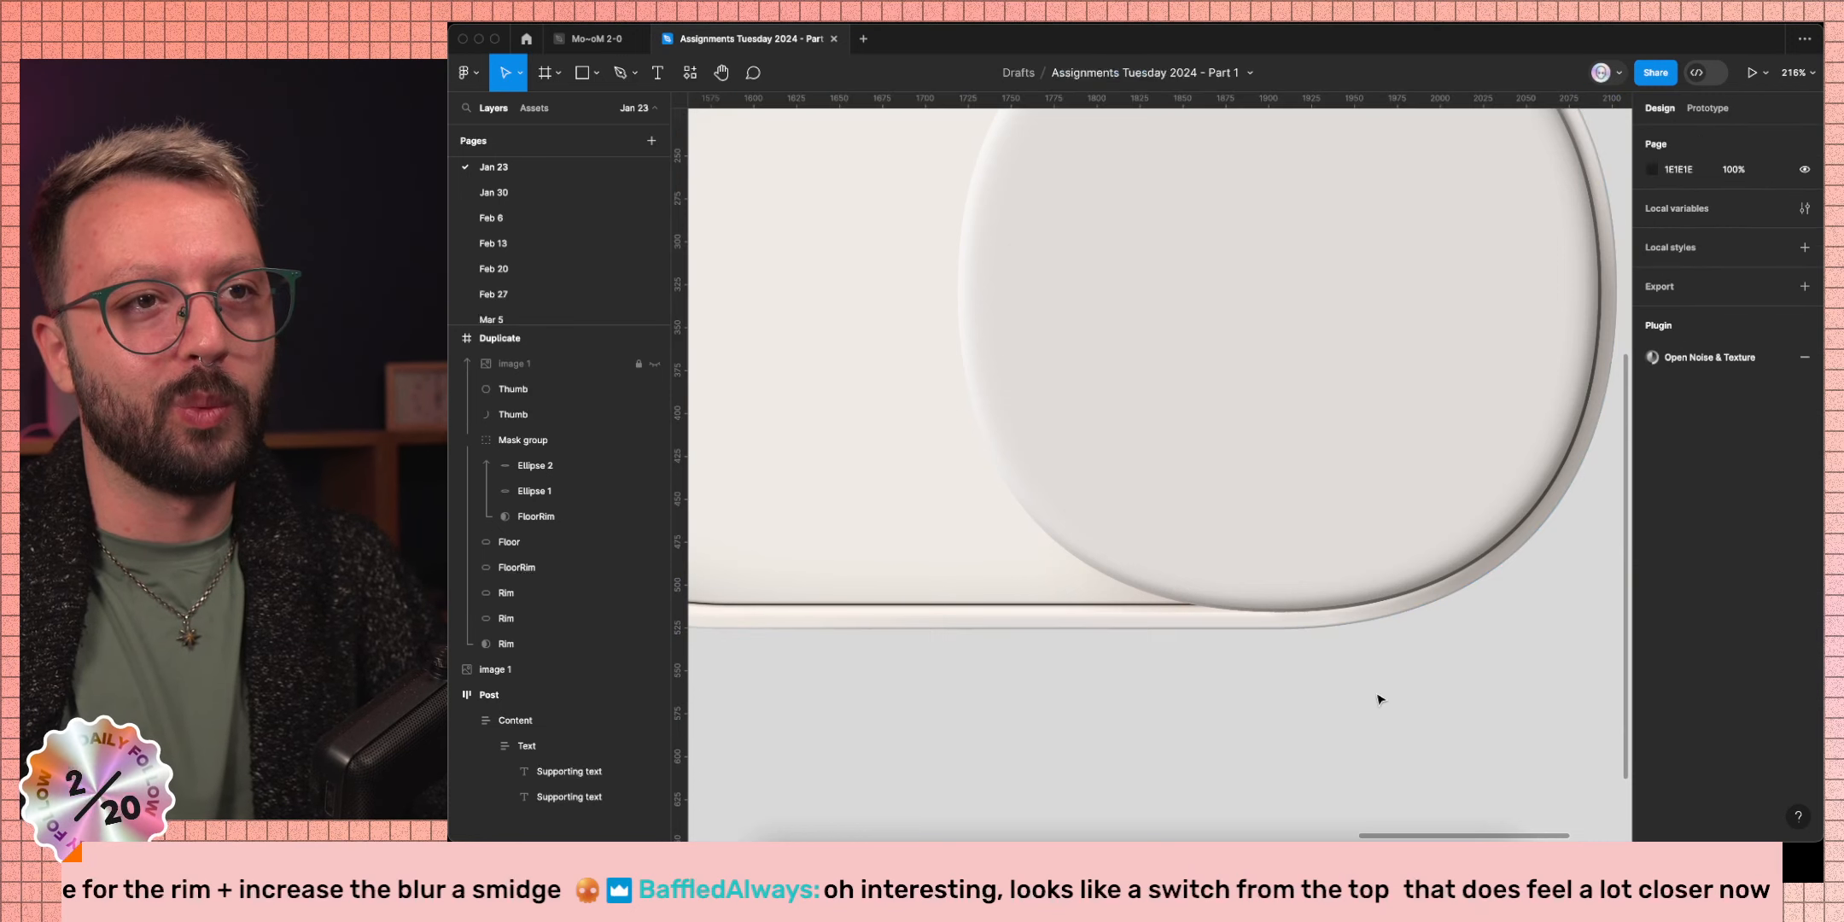
scroll(1123, 680, "down", 2)
scroll(1123, 680, "left", 4)
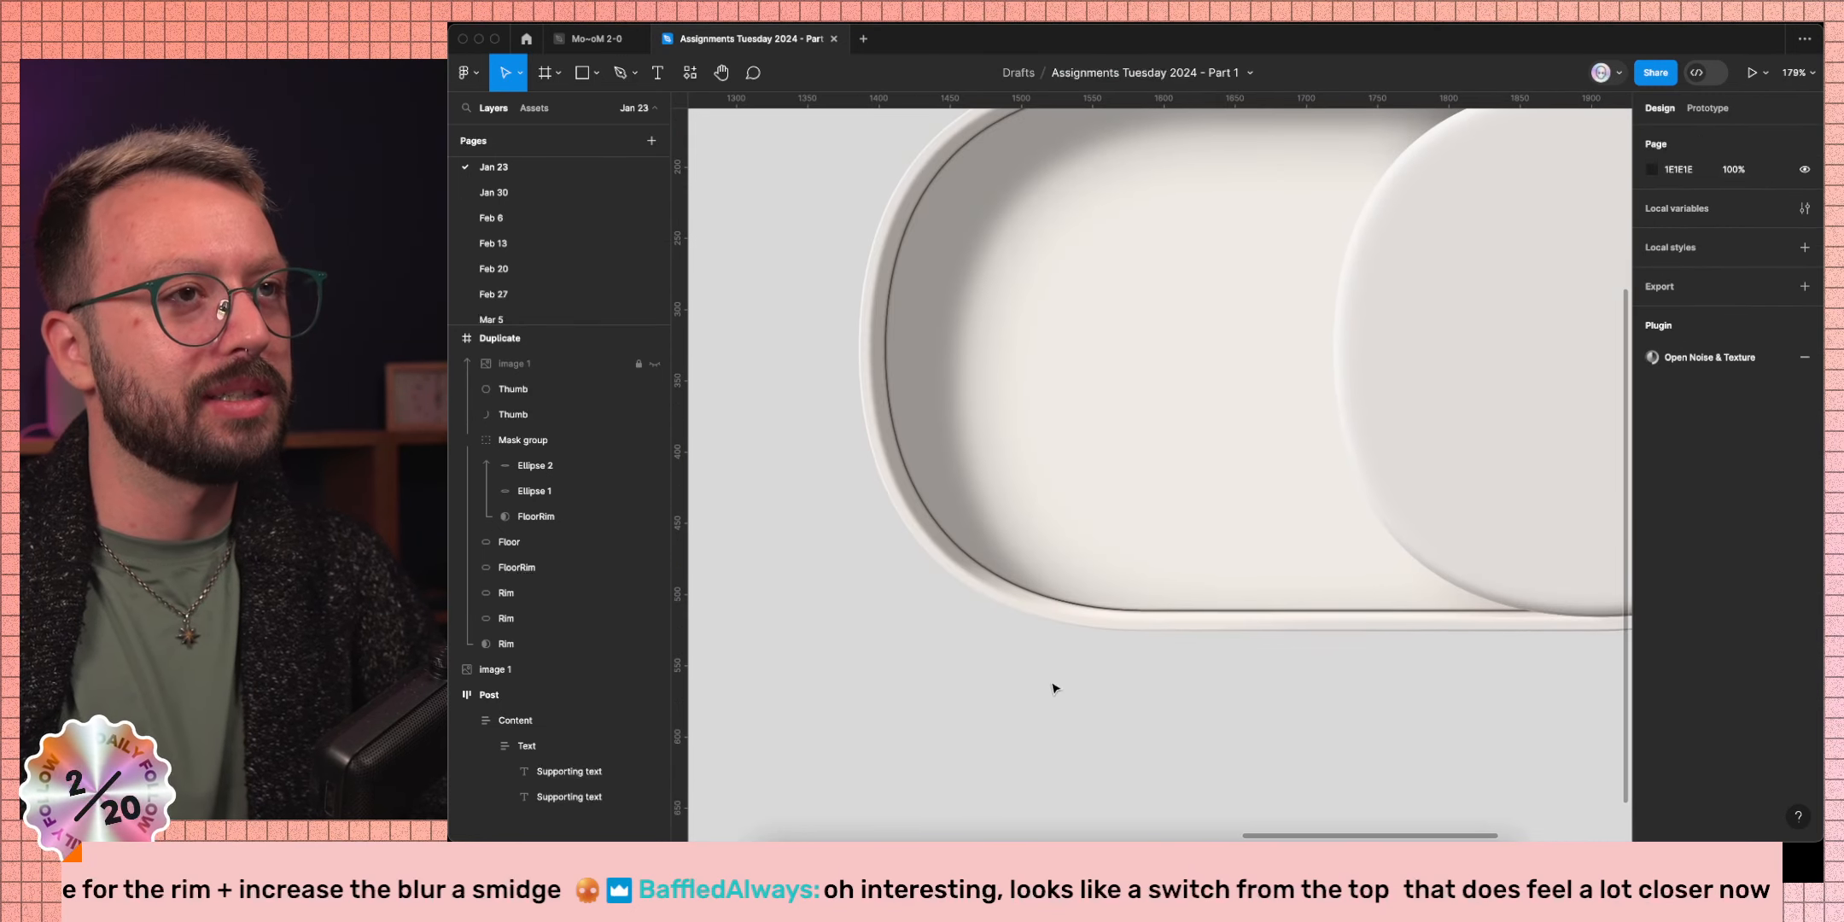
scroll(1052, 686, "up", 3)
scroll(815, 379, "down", 4)
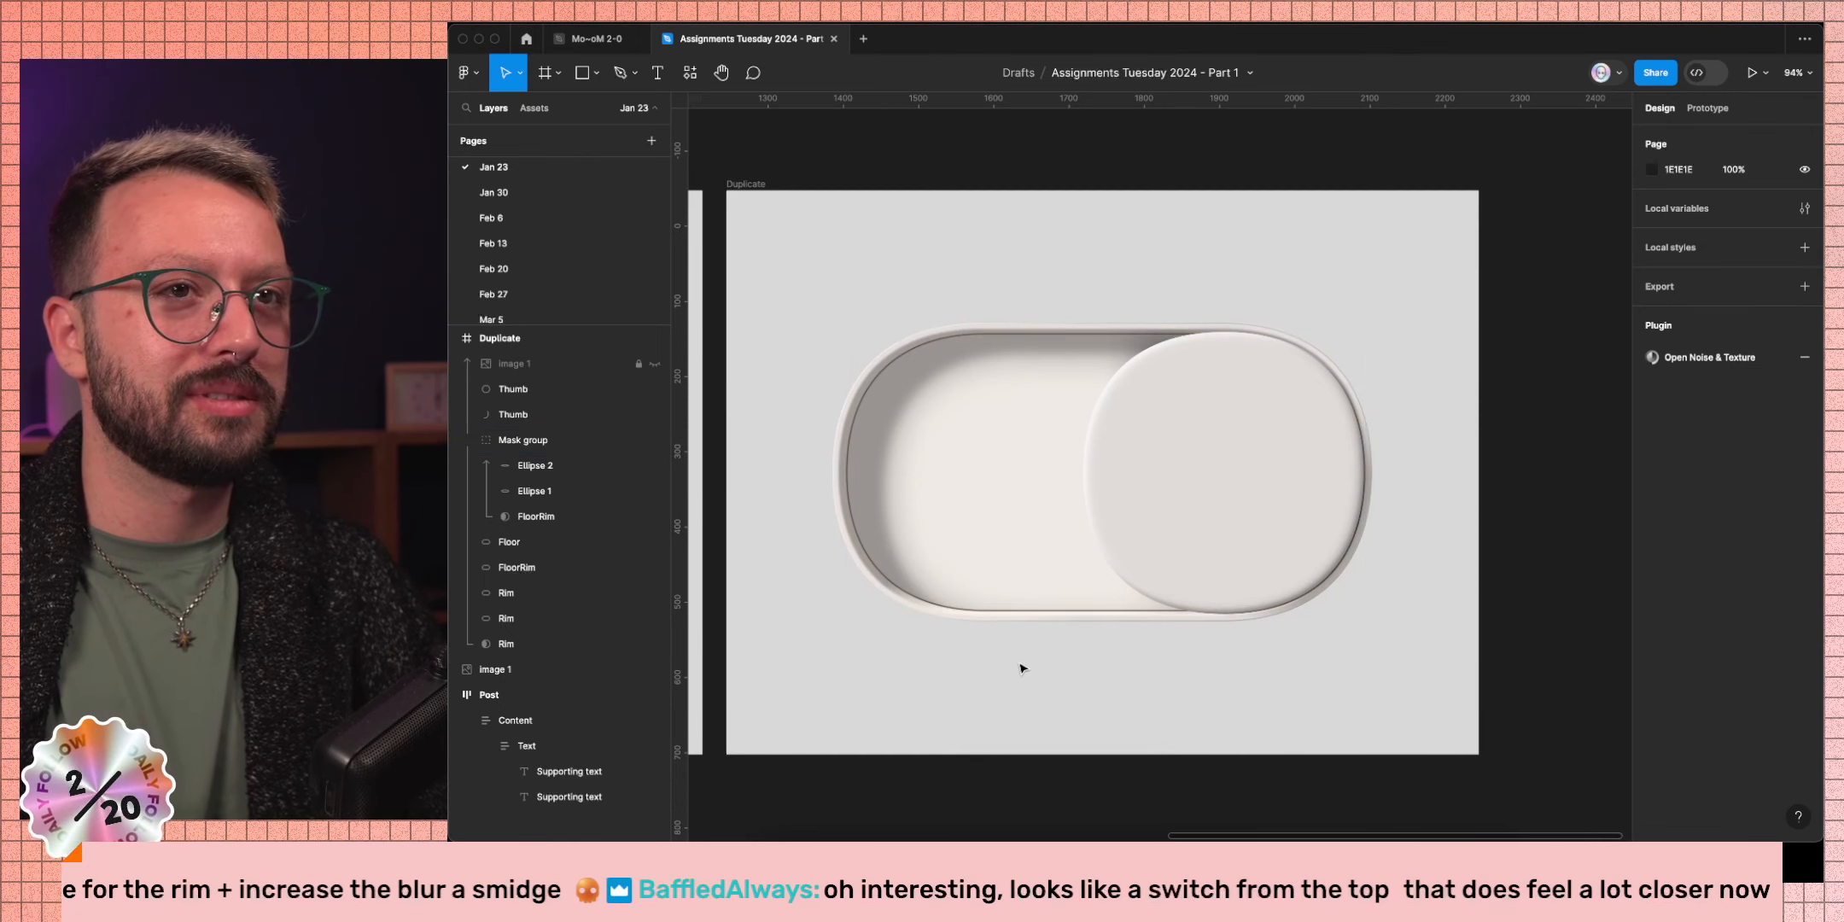
Hide the UI (Cmd+\) and fit the Duplicate and reference frames side by side.
key("super+backslash")
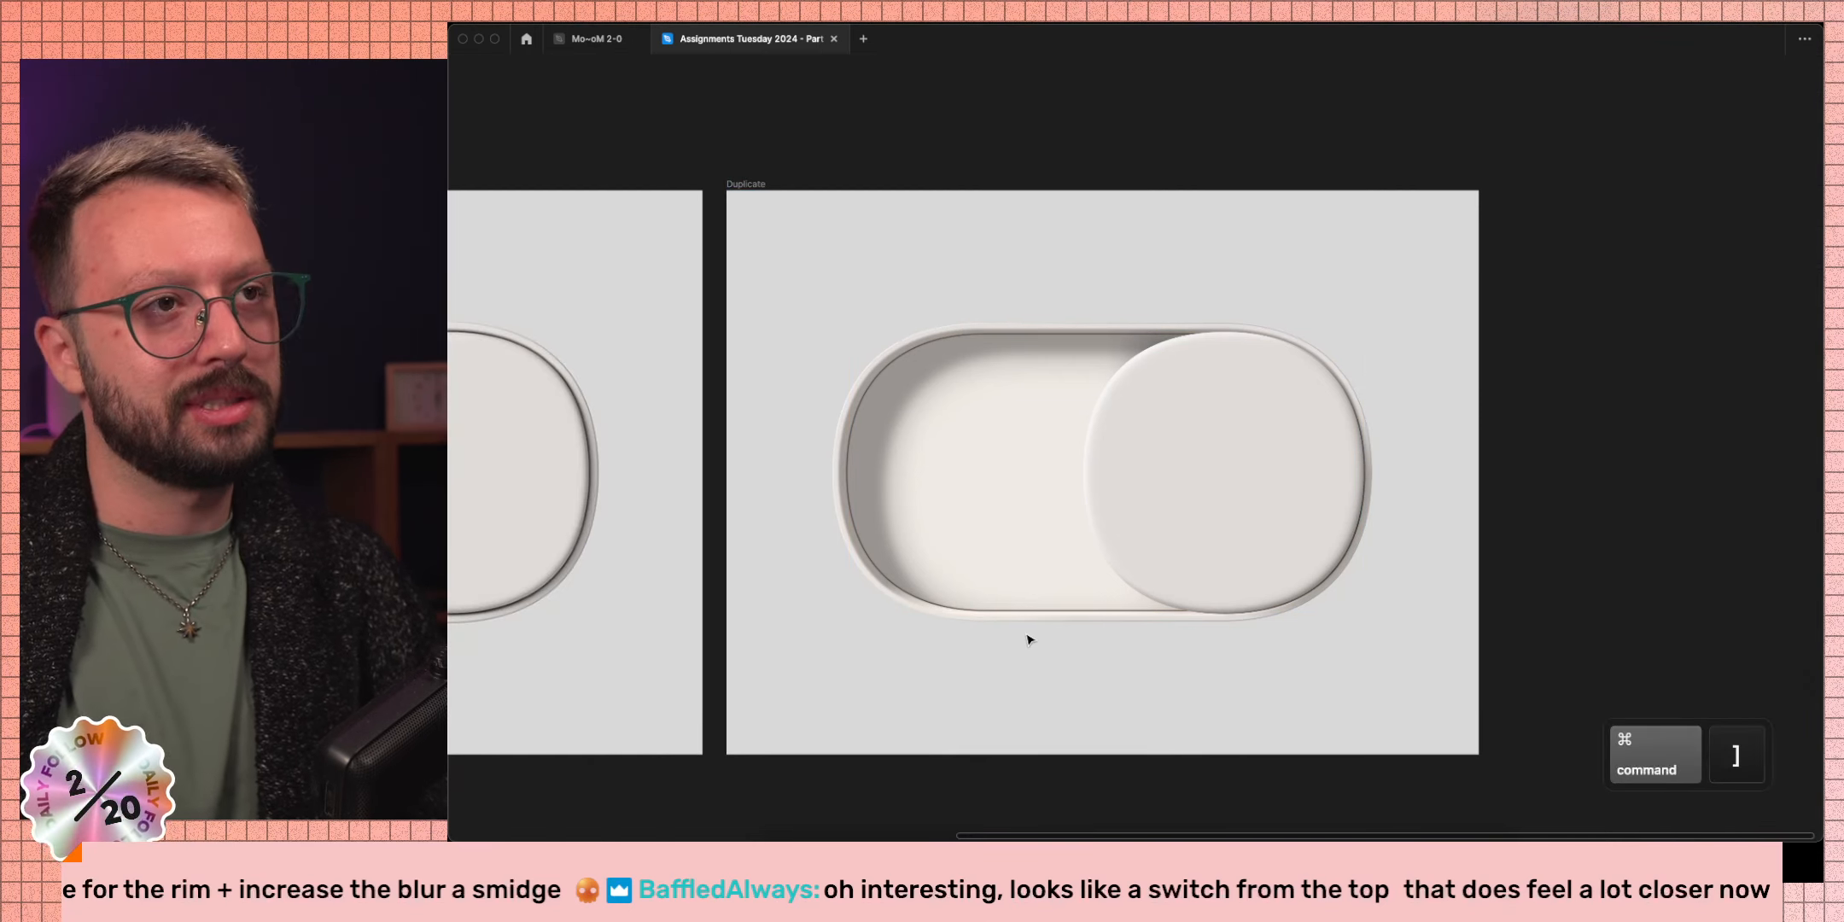
left_click(744, 205)
left_click(696, 282, "shift")
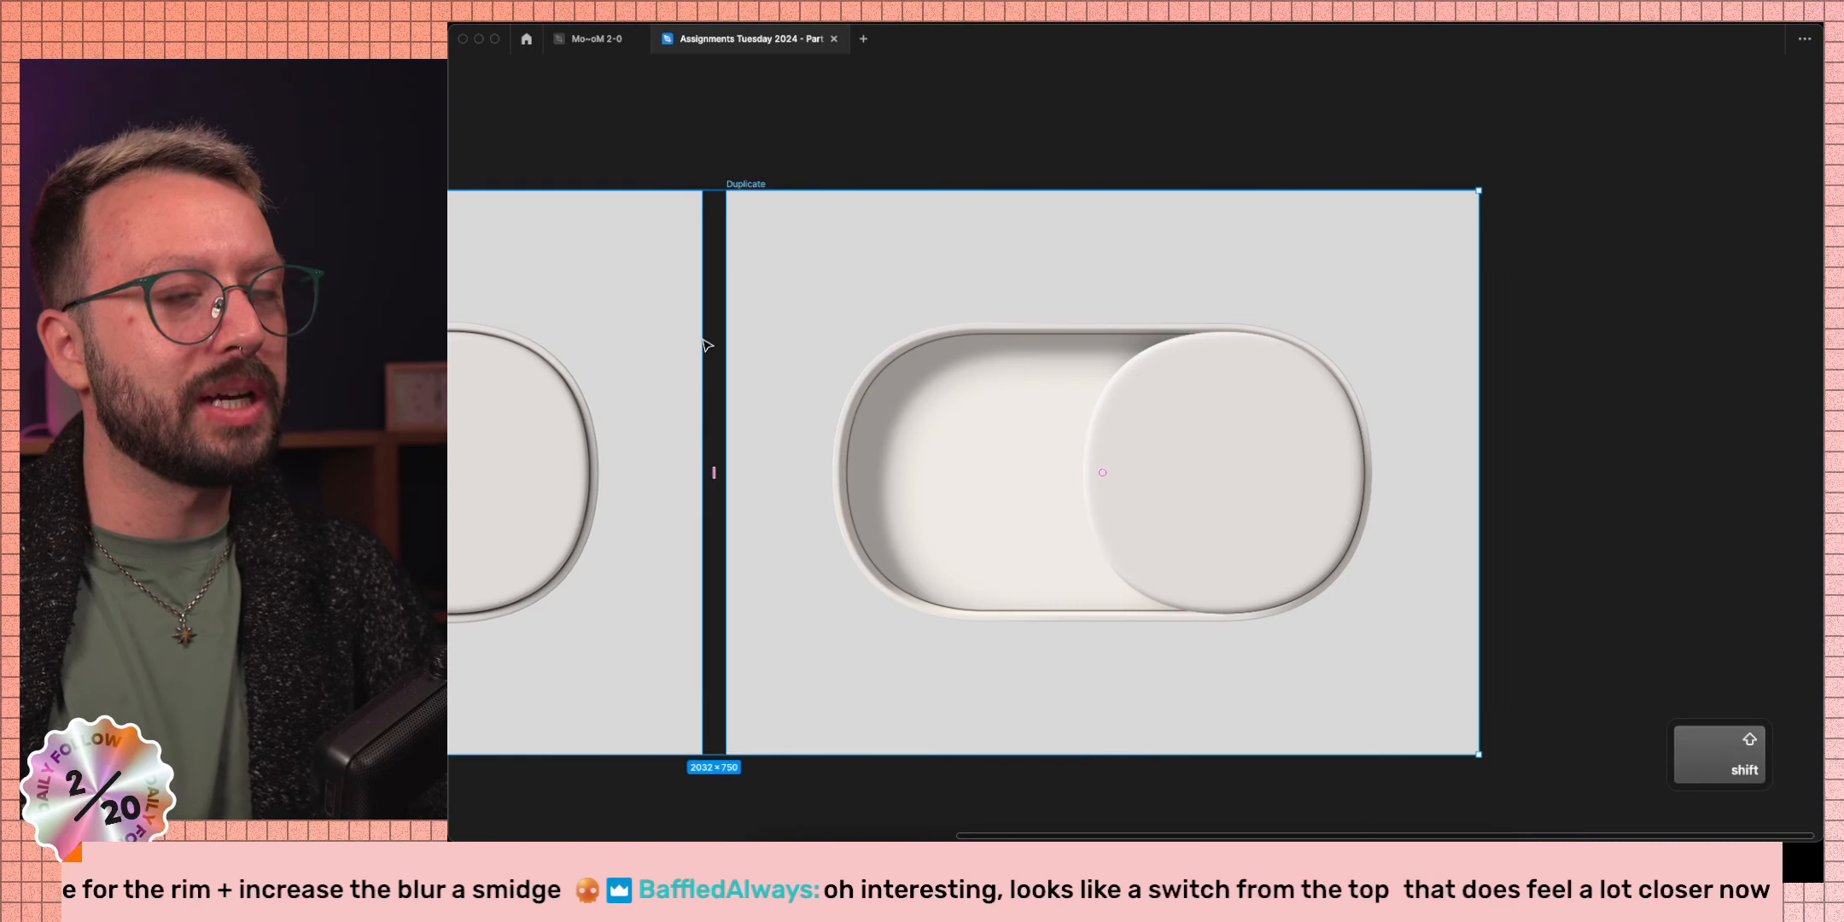
key("shift+2")
left_click(1365, 736)
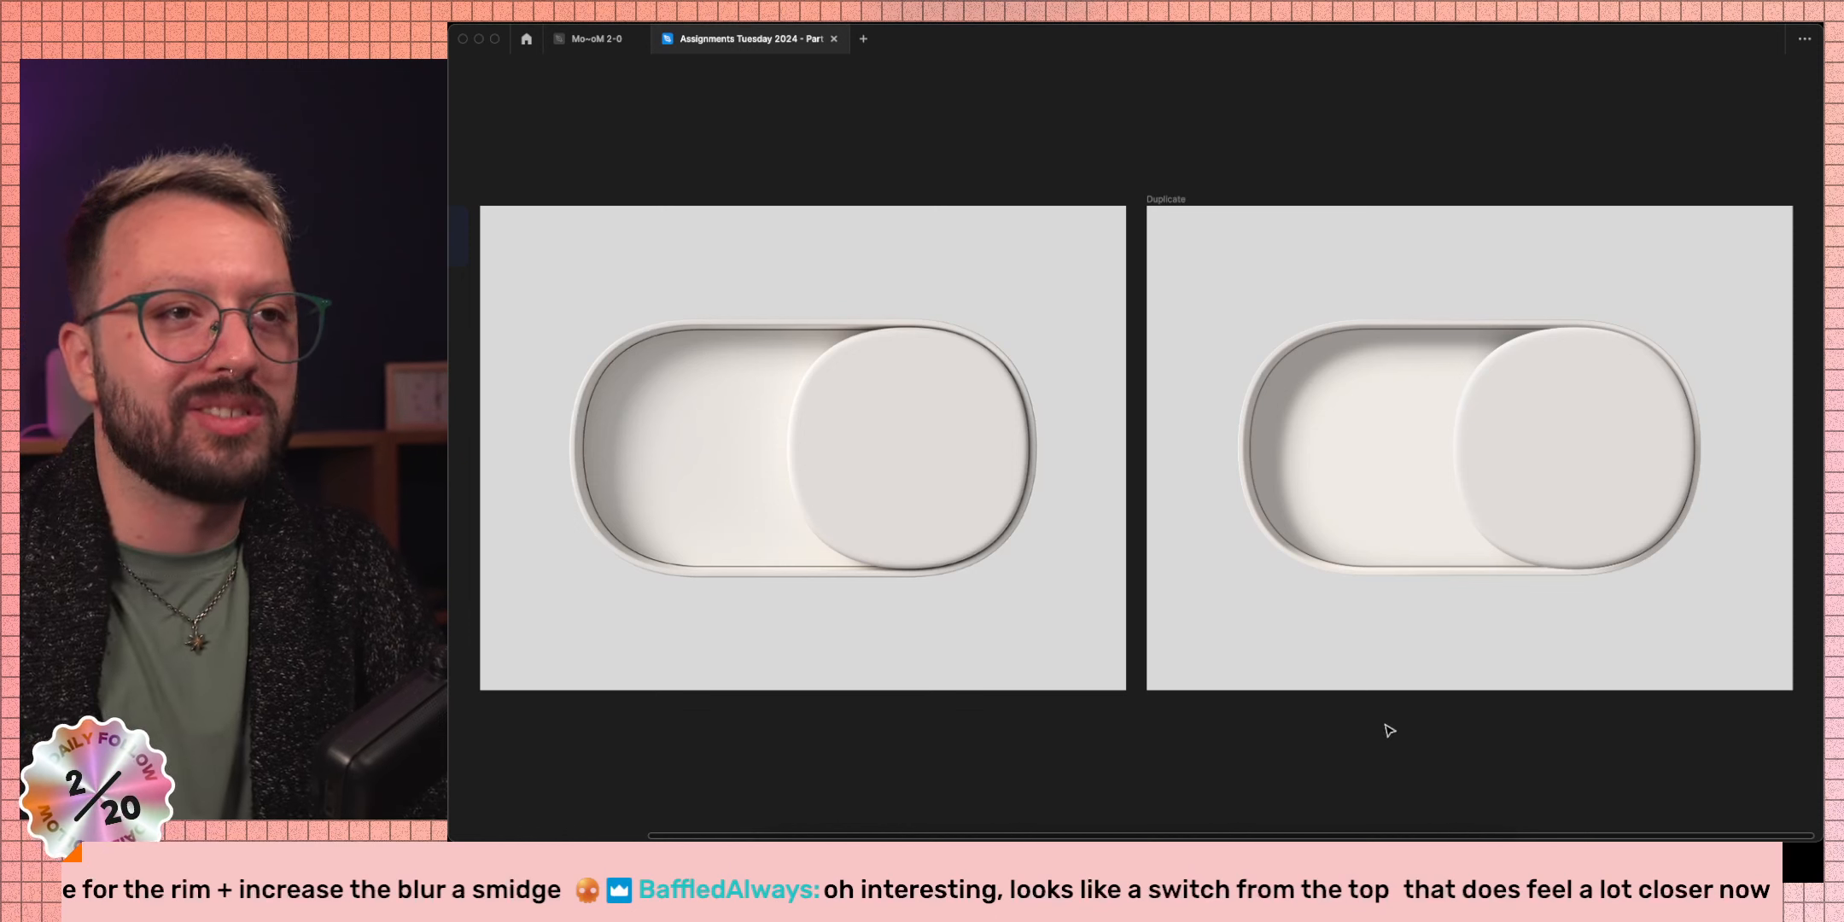
Inspect the recreated toggle's knob inside its group, then select the Duplicate frame.
left_click(1637, 535)
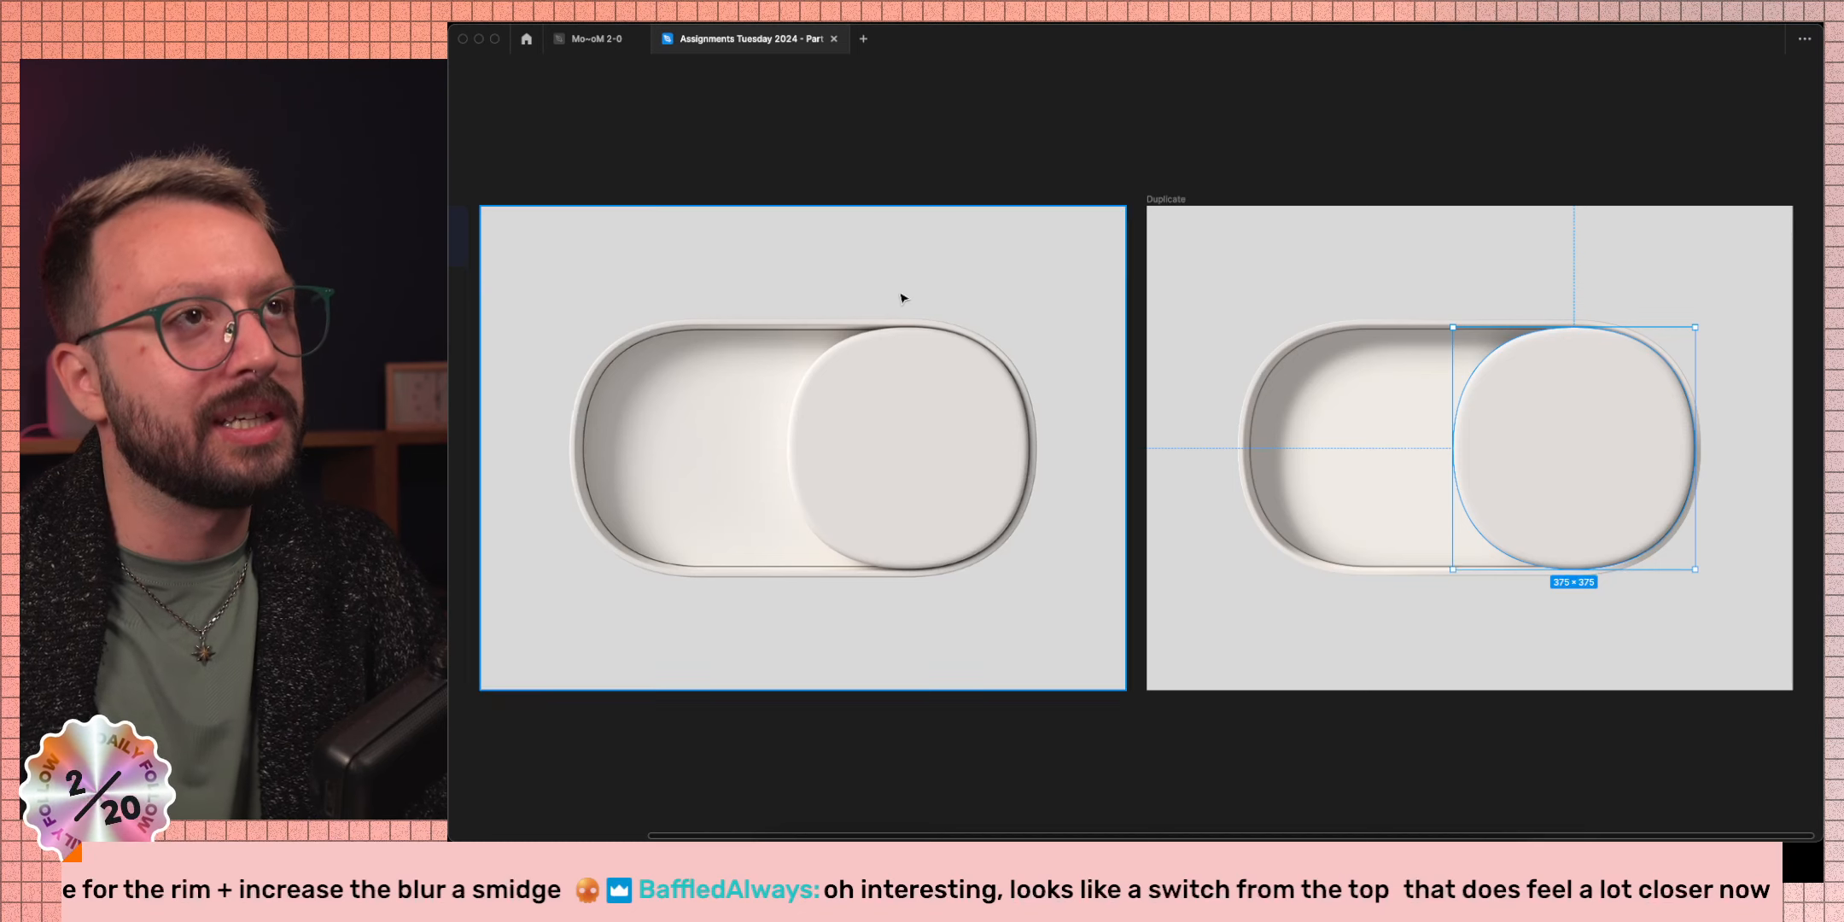
key("super+r")
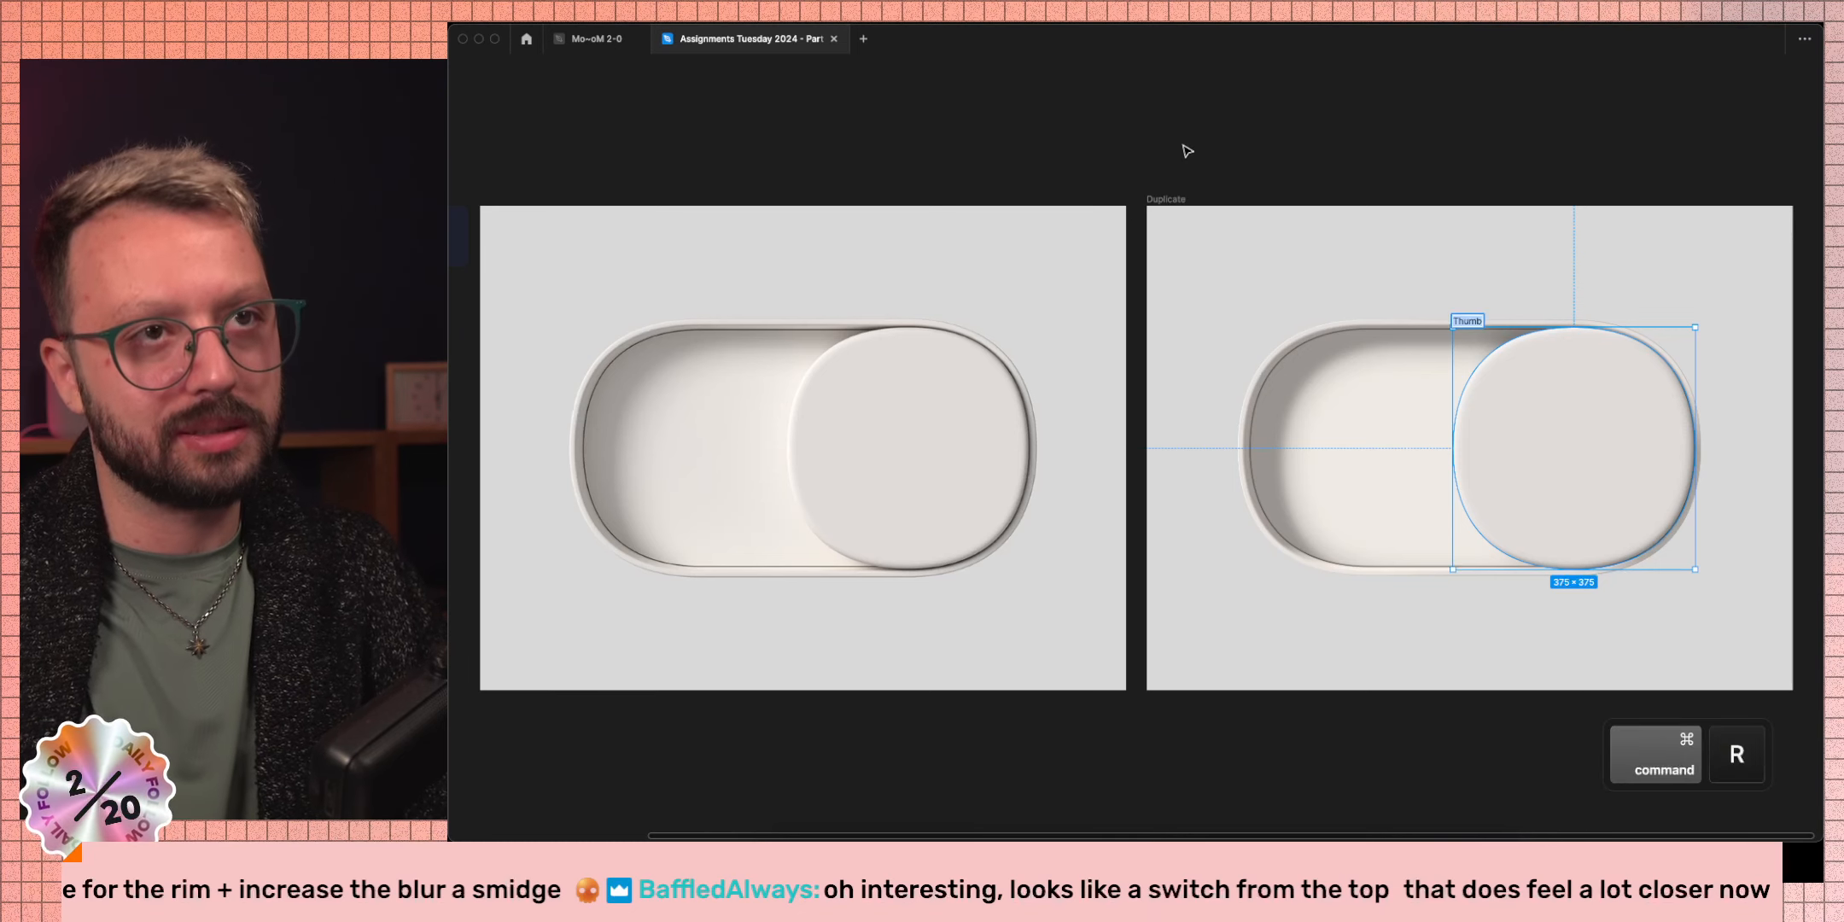
key("super+r")
left_click(1367, 251)
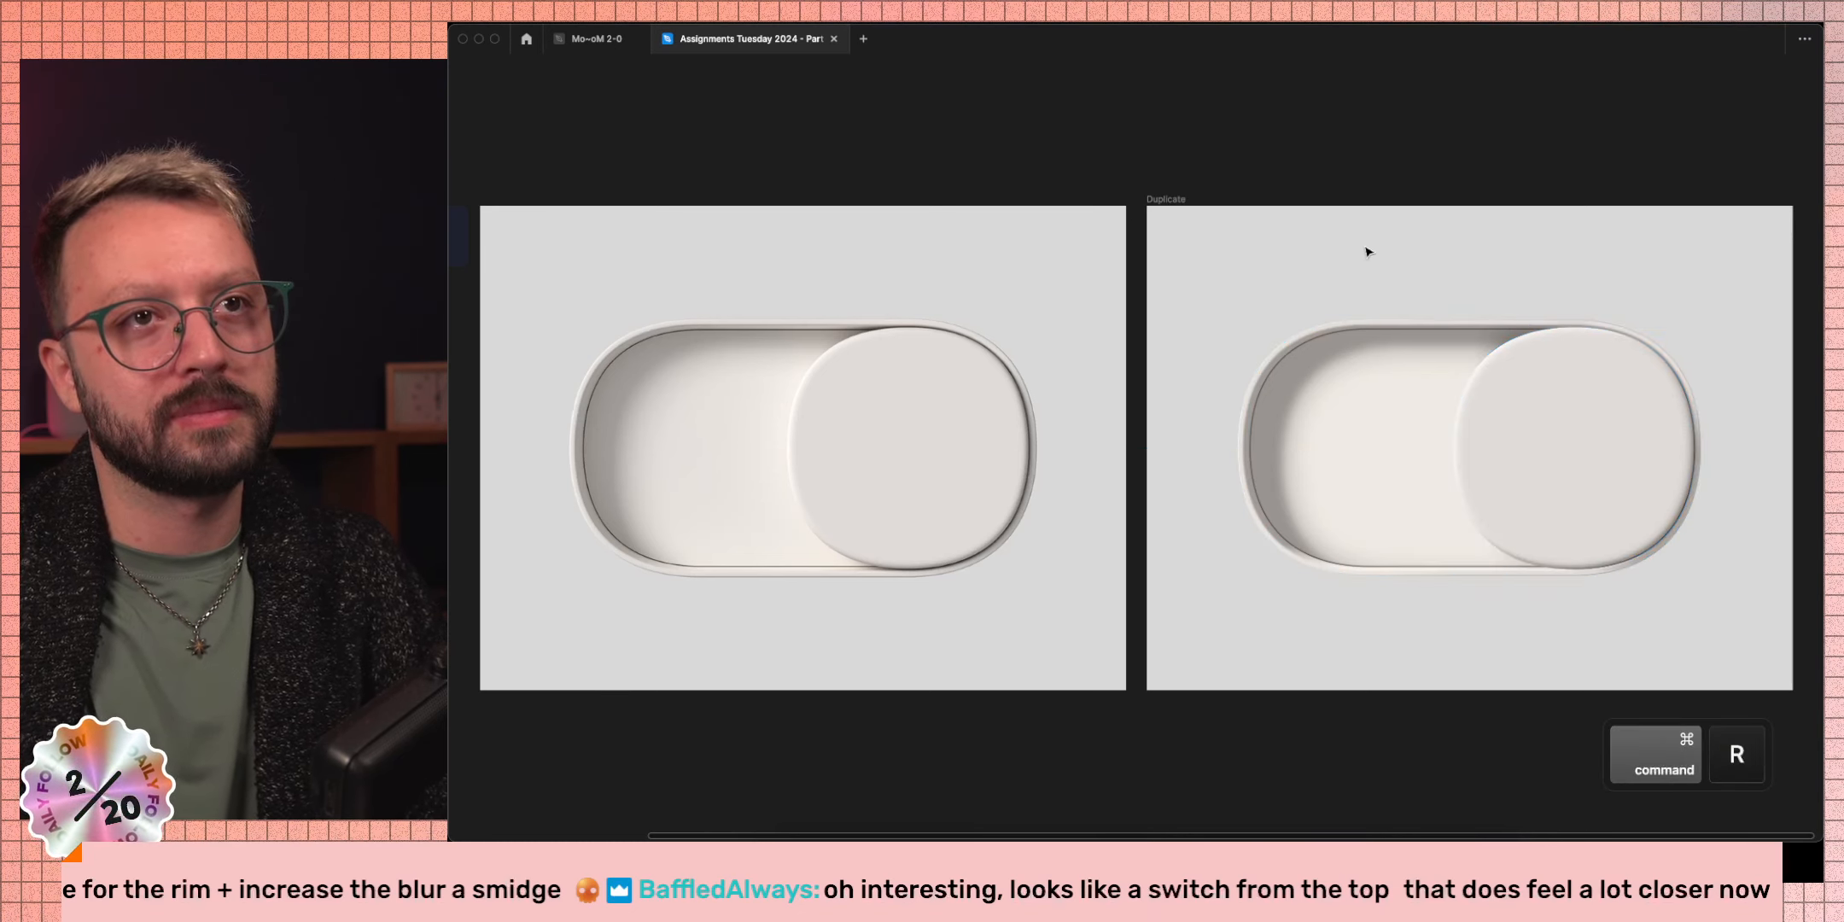
scroll(934, 581, "up", 5)
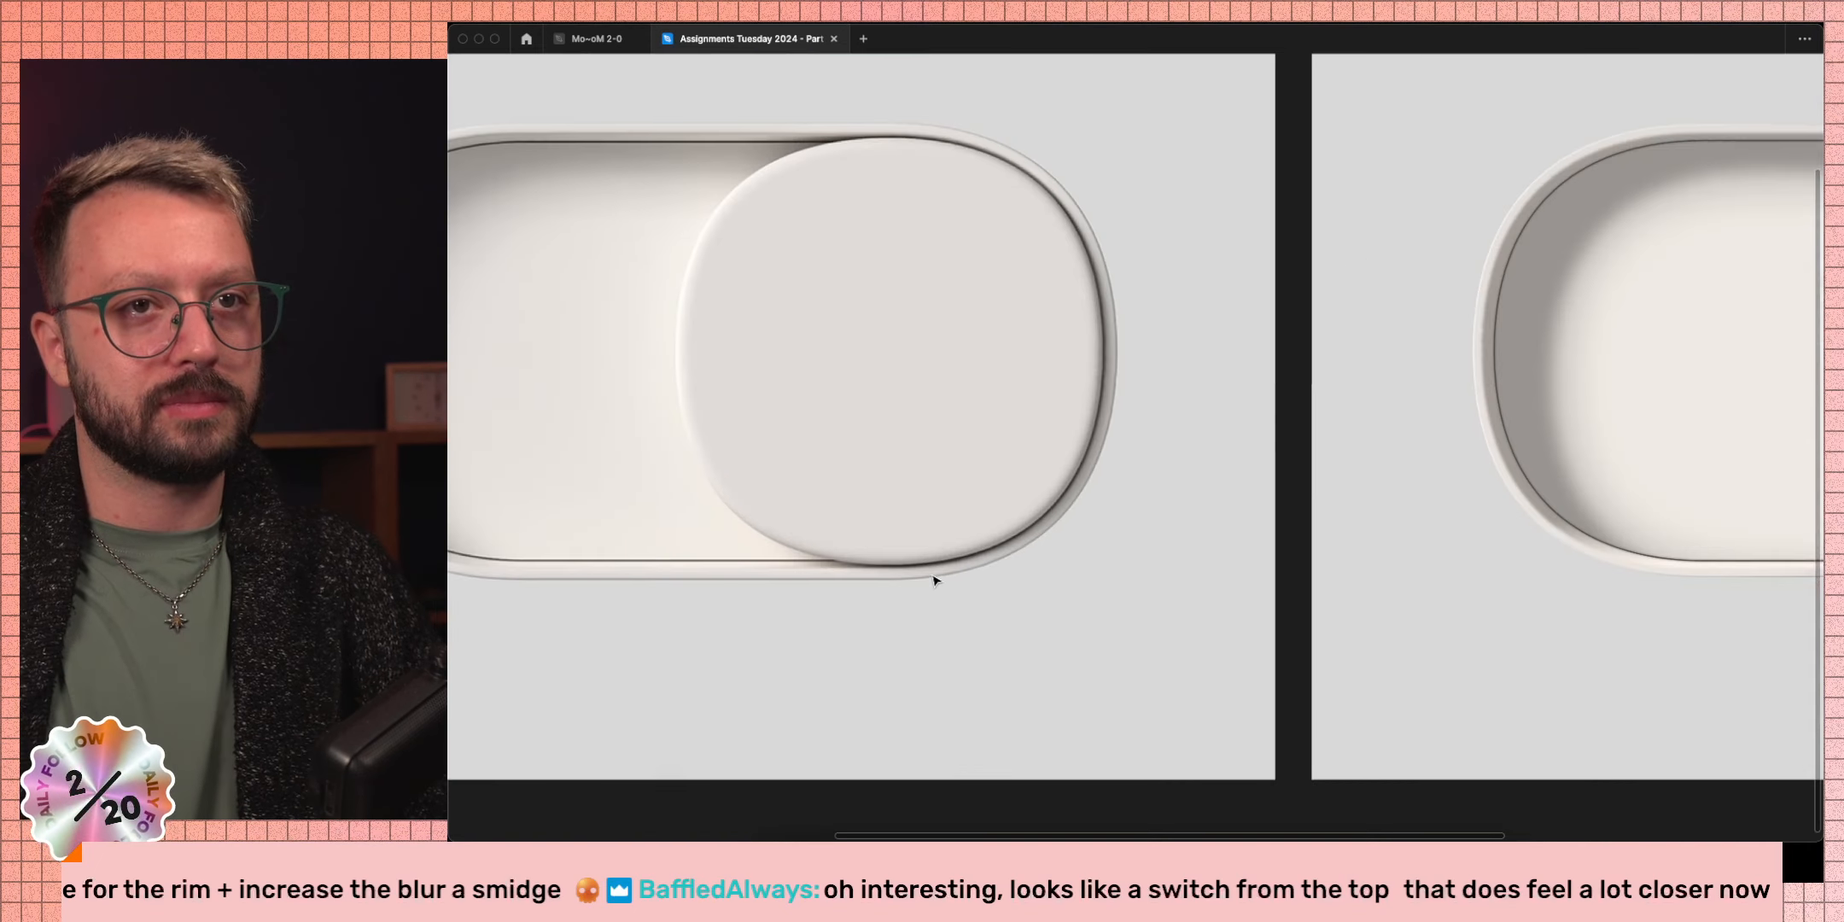
scroll(926, 574, "down", 6)
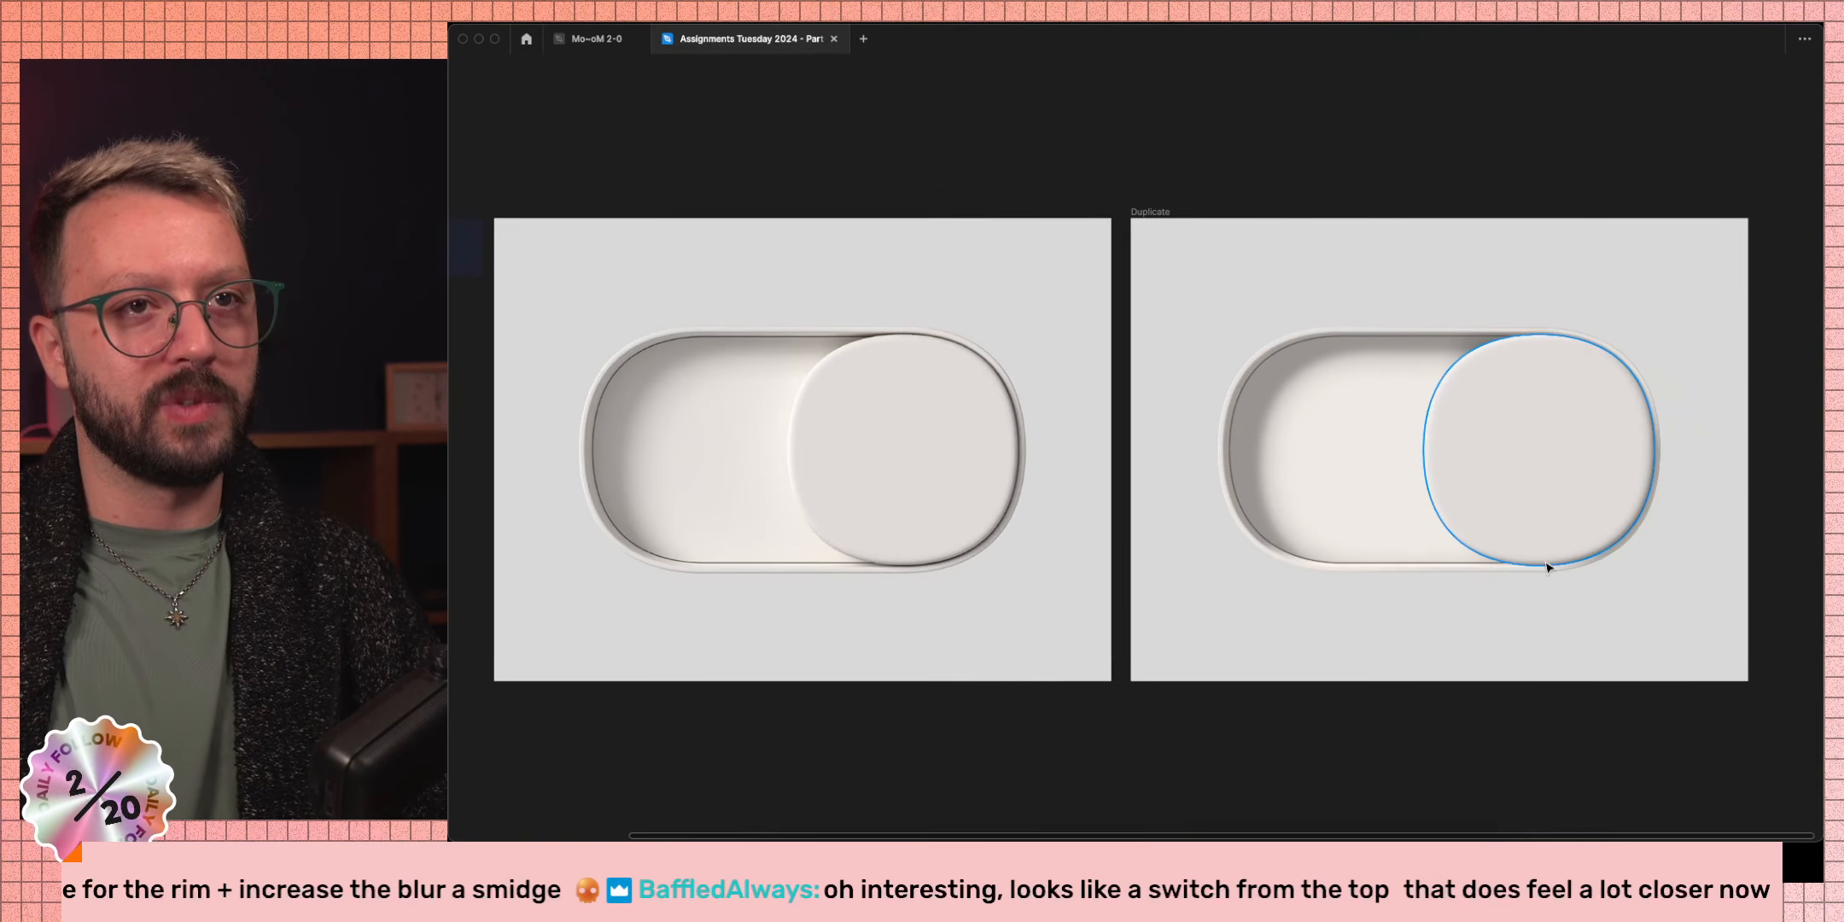
right_click(1577, 510)
left_click(1576, 511)
double_click(1557, 488)
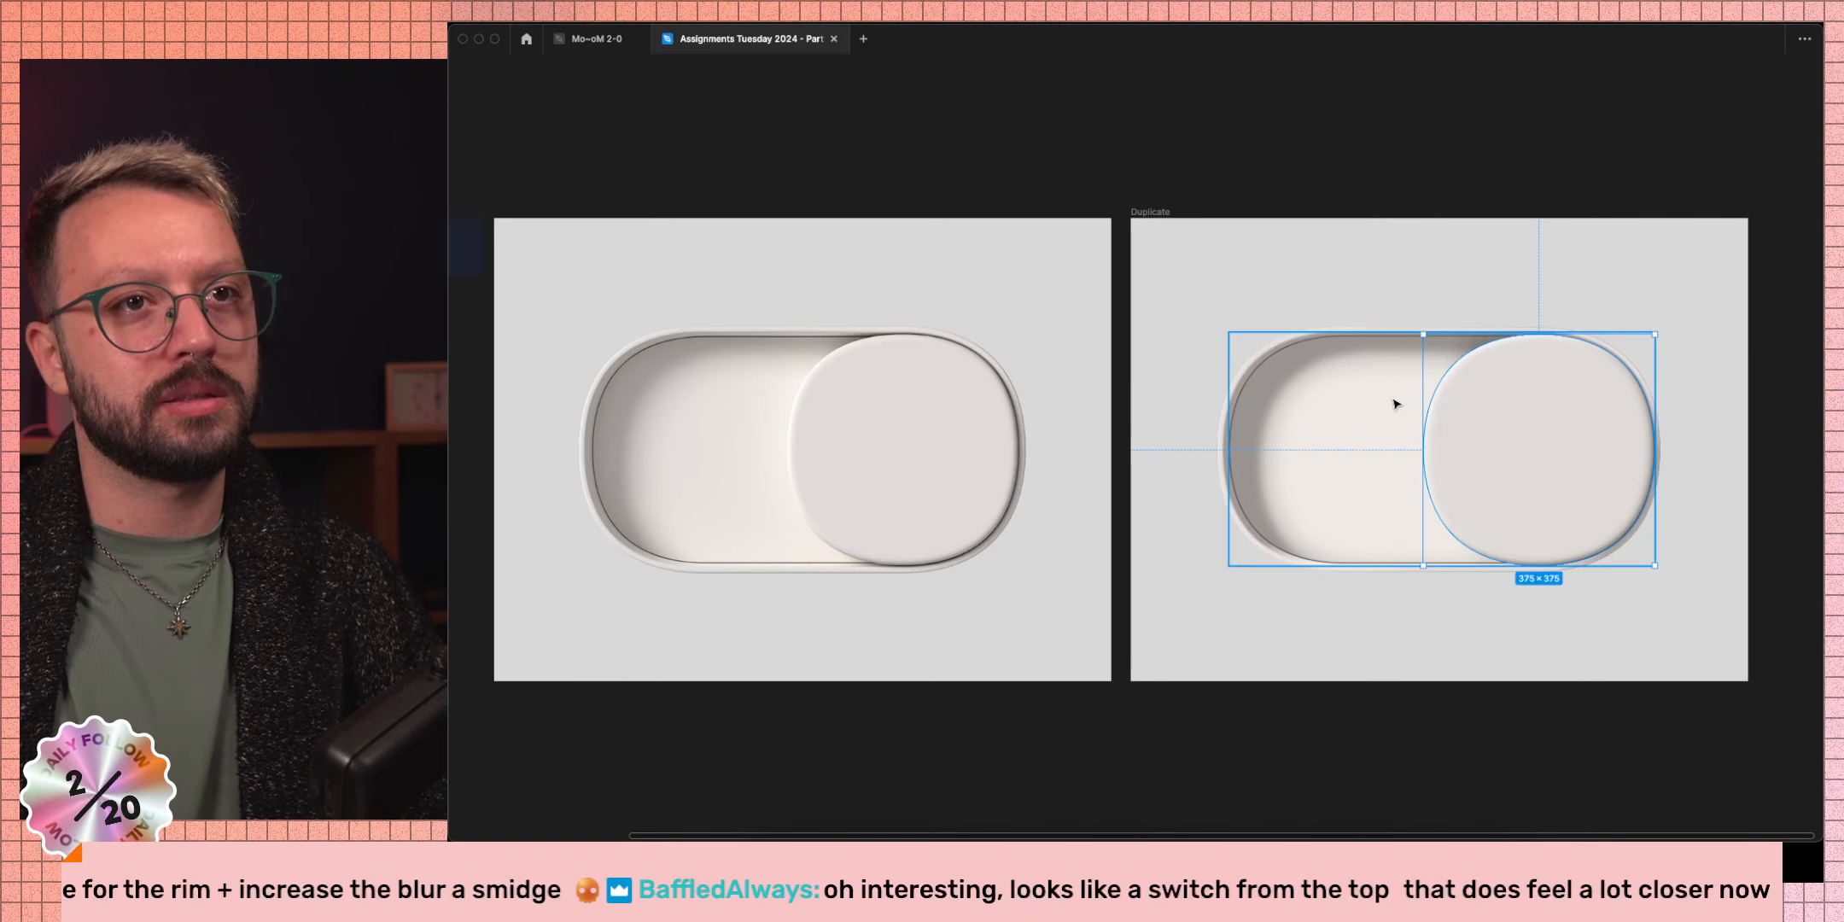
left_click(1154, 213)
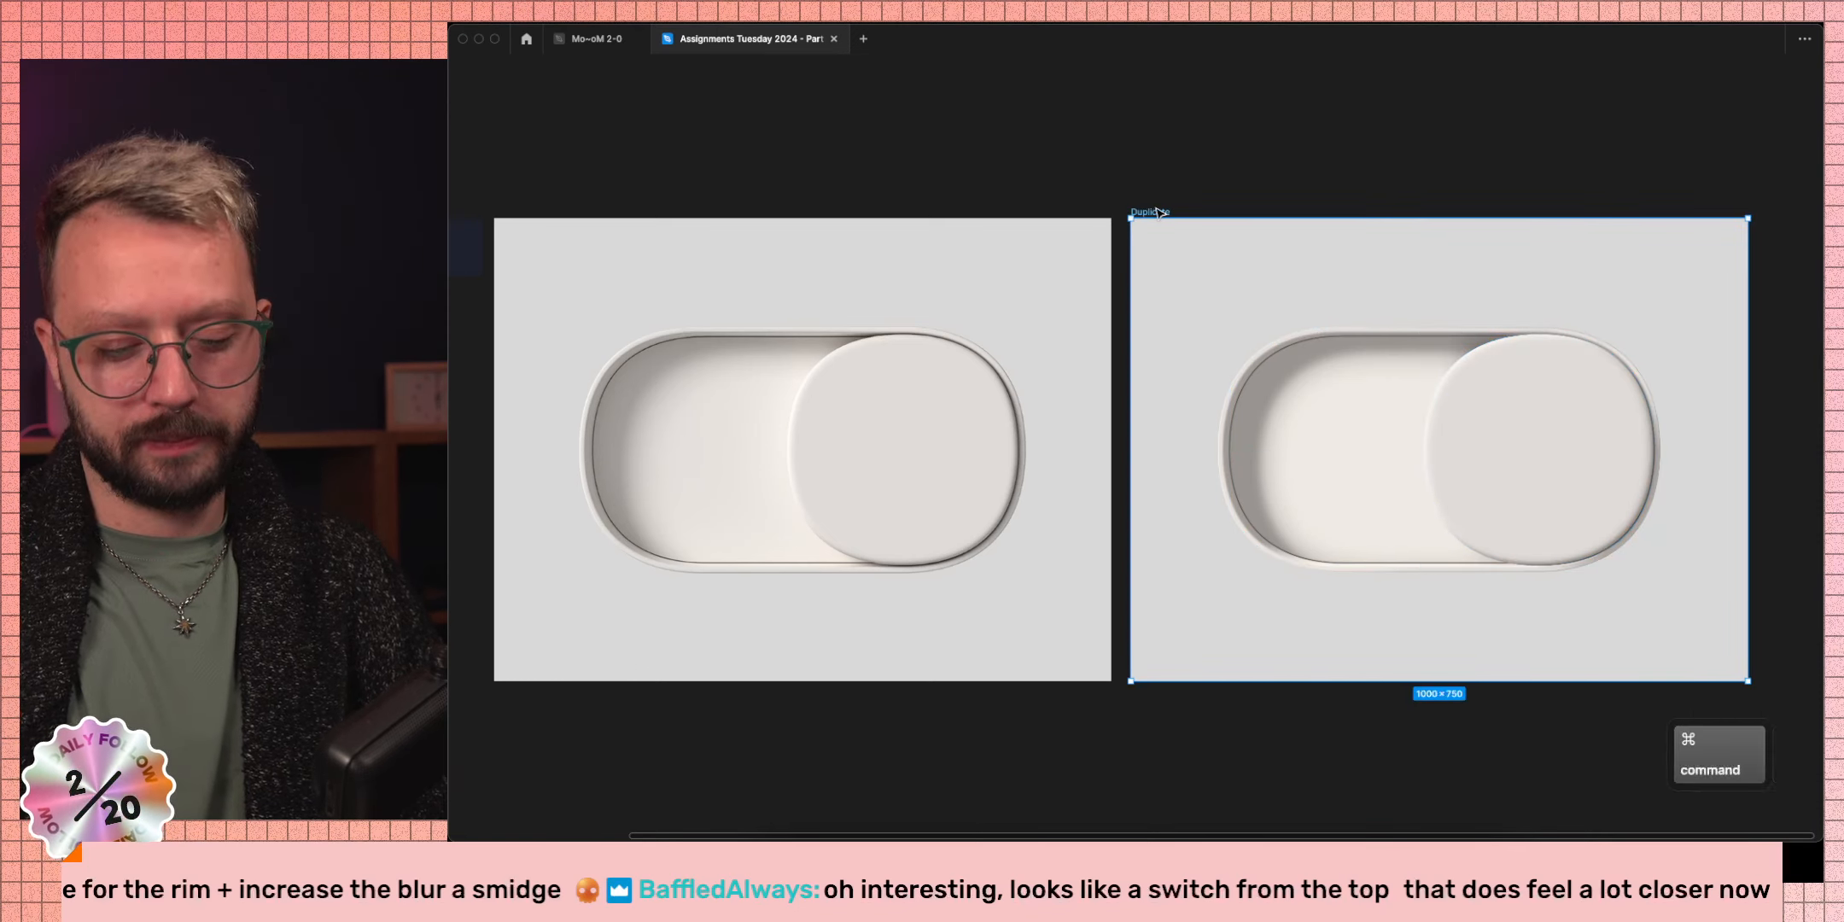
Restore the panels, compare against the Image 1 reference, and set it to full opacity.
key("super+backslash")
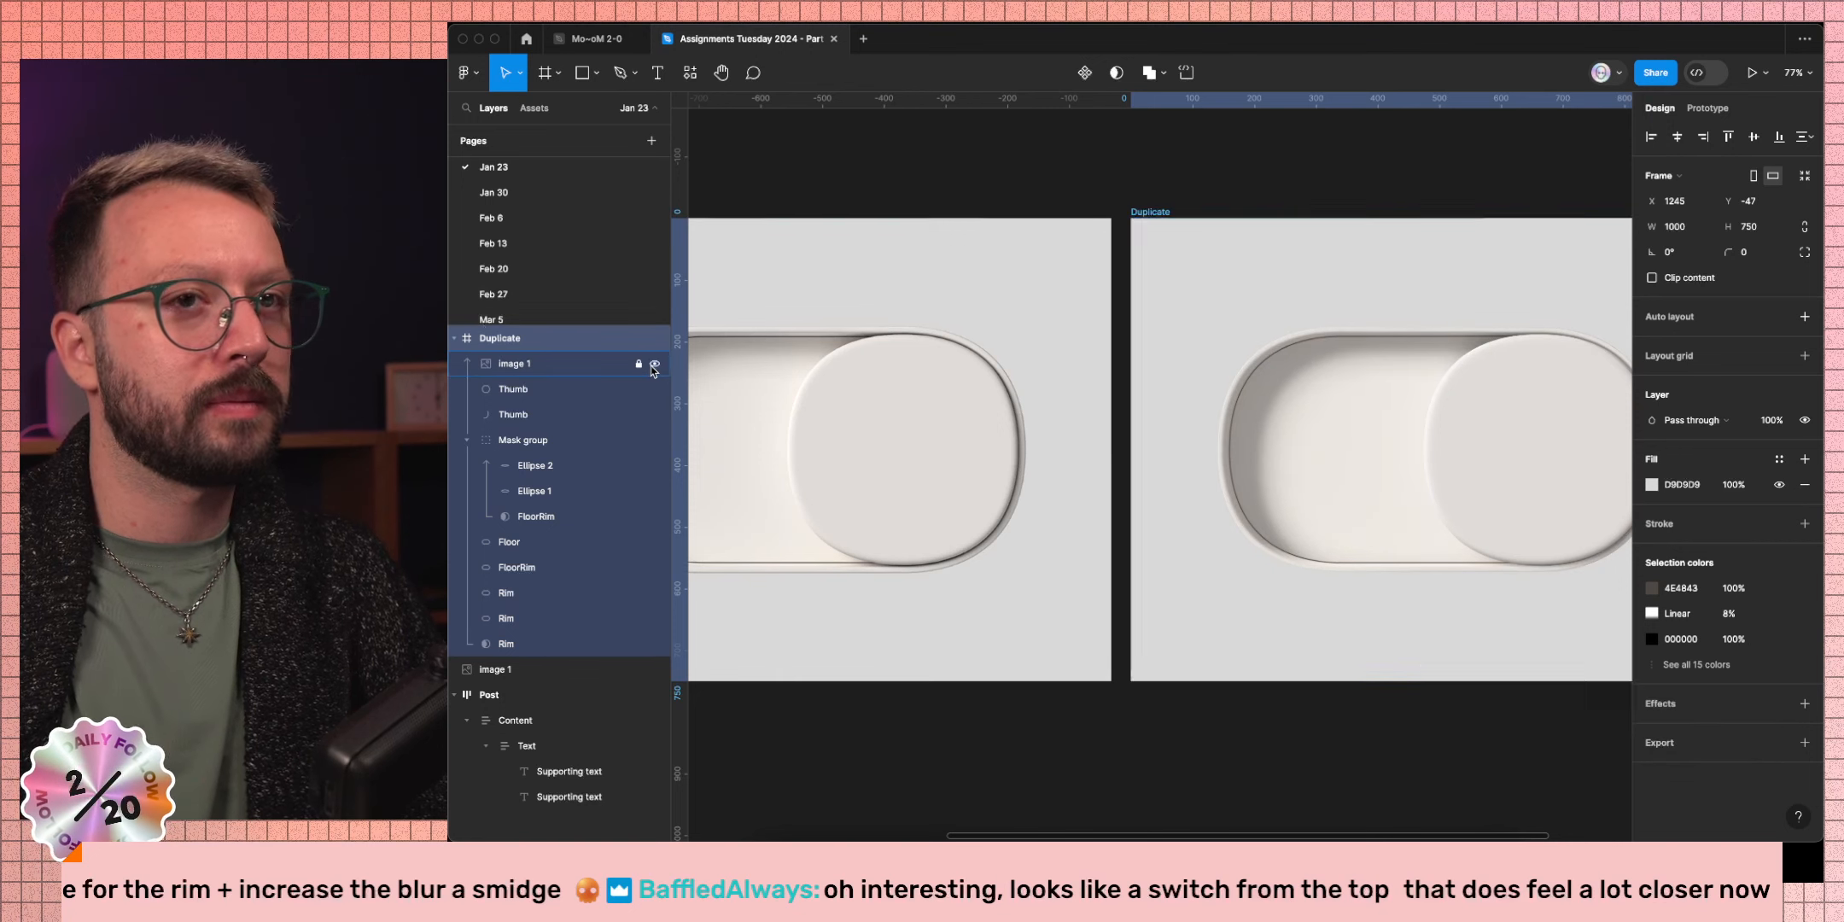
scroll(1496, 655, "up", 10)
scroll(1564, 585, "down", 3)
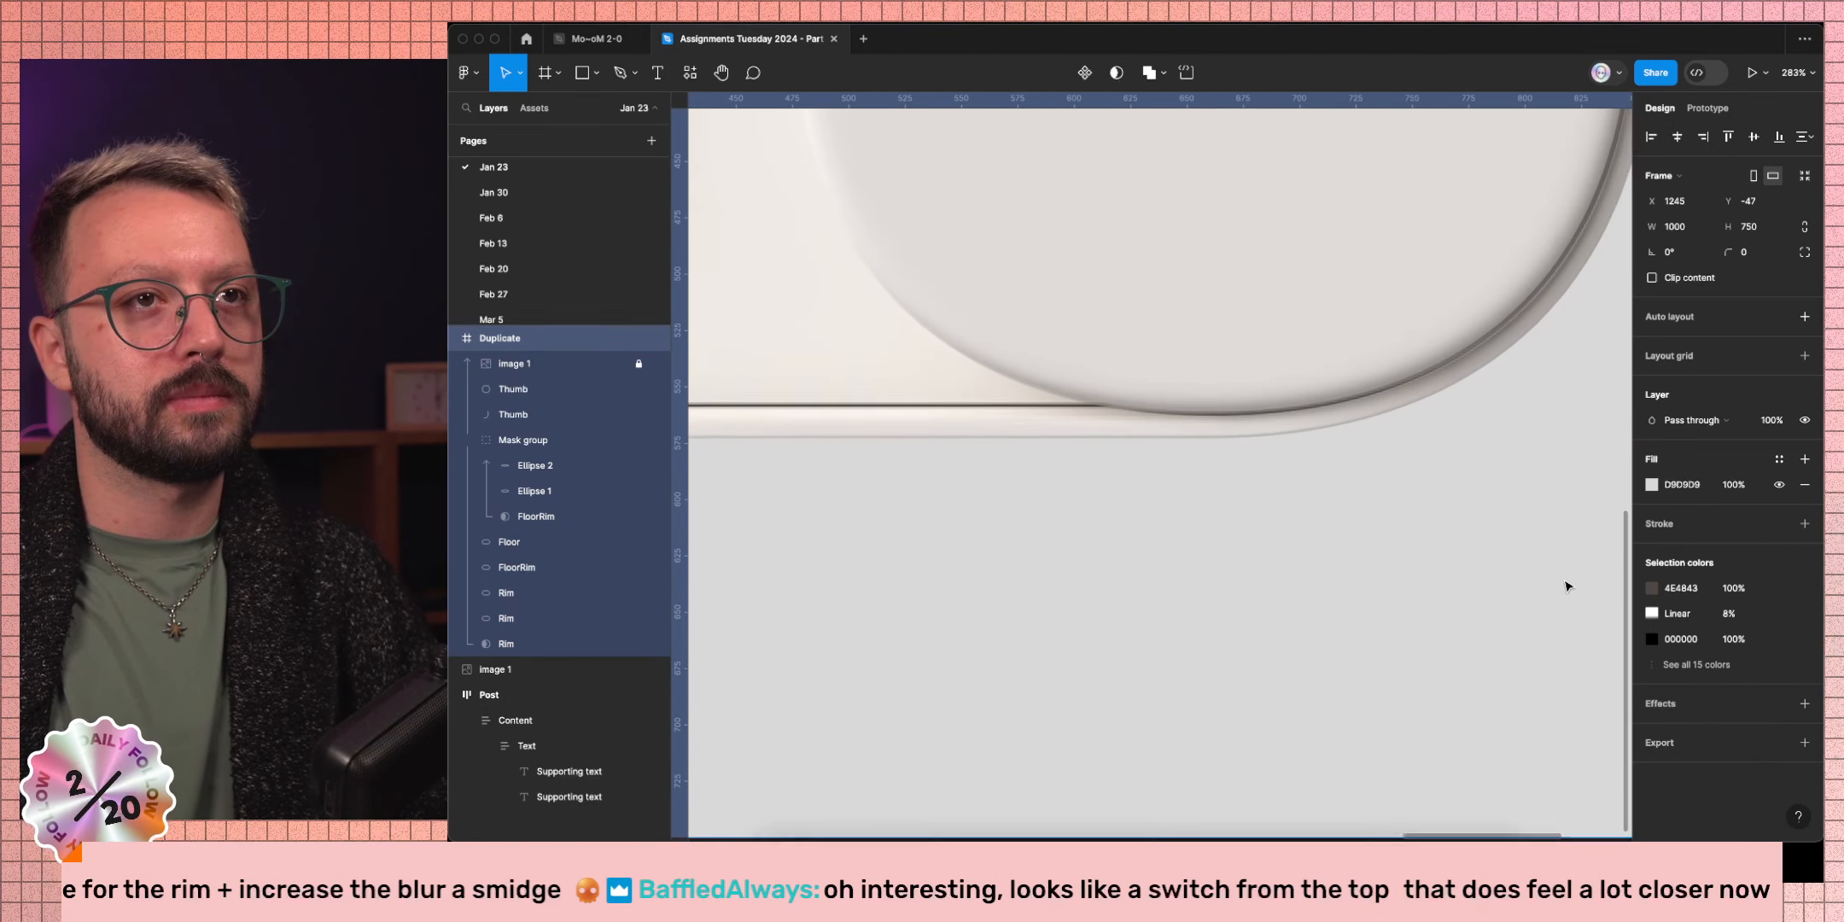
left_click(655, 364)
left_click(655, 364)
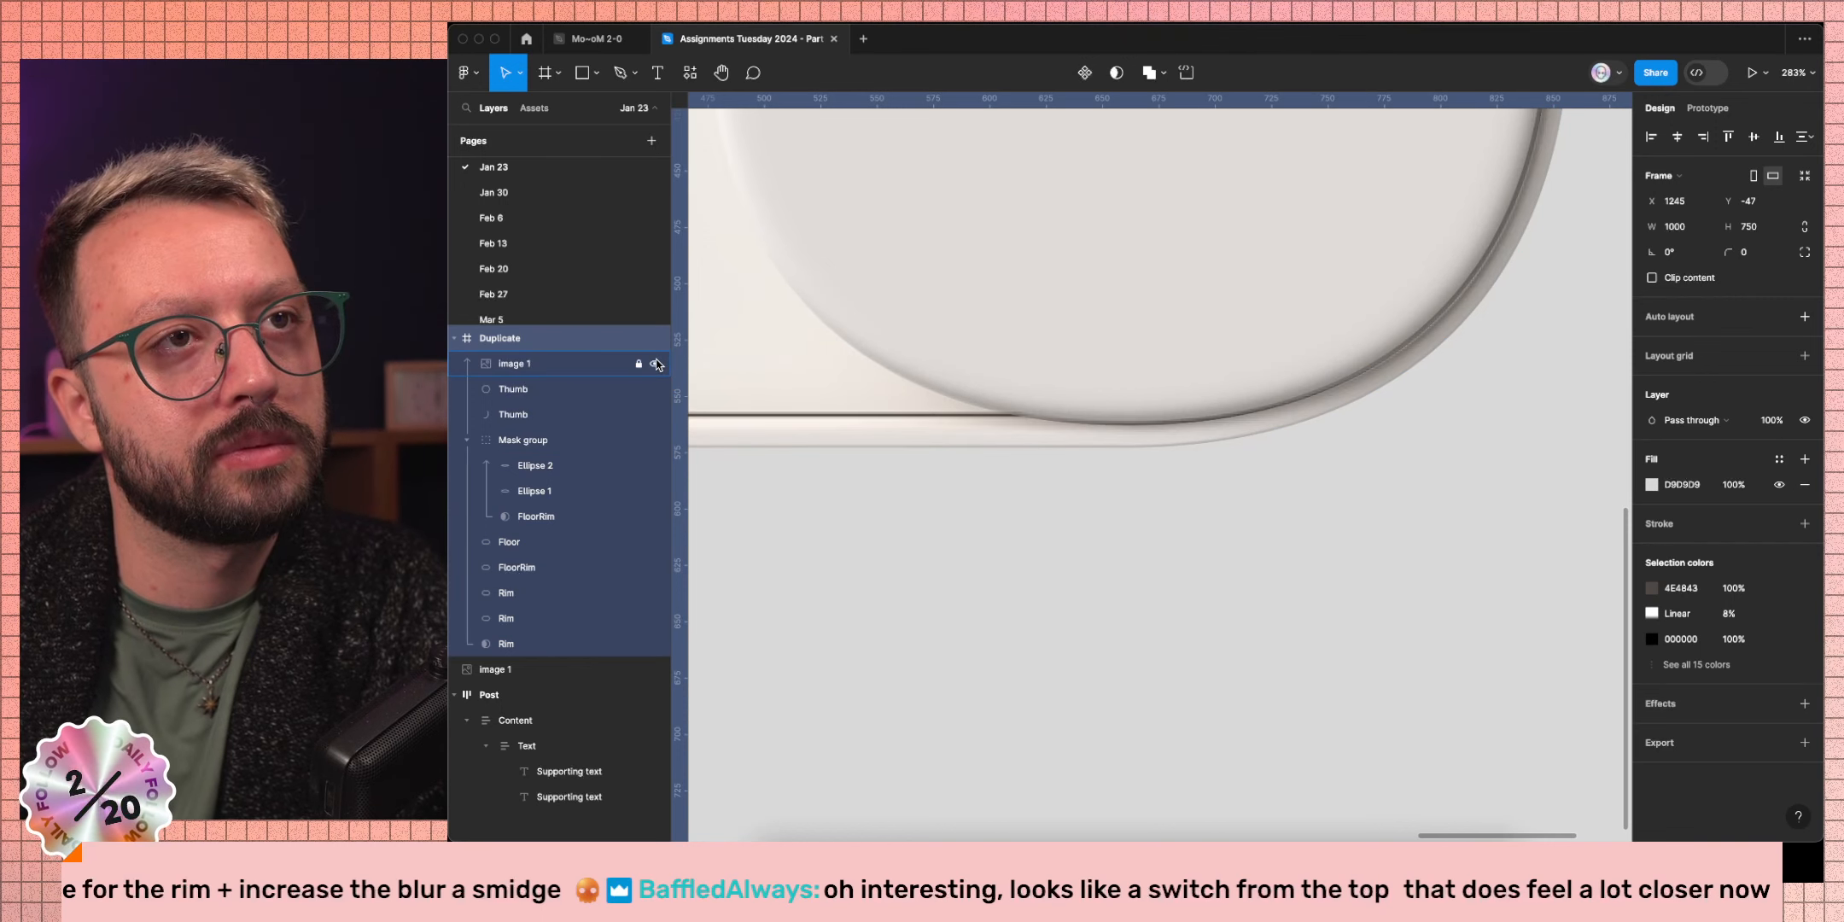
left_click(655, 364)
left_click(655, 364)
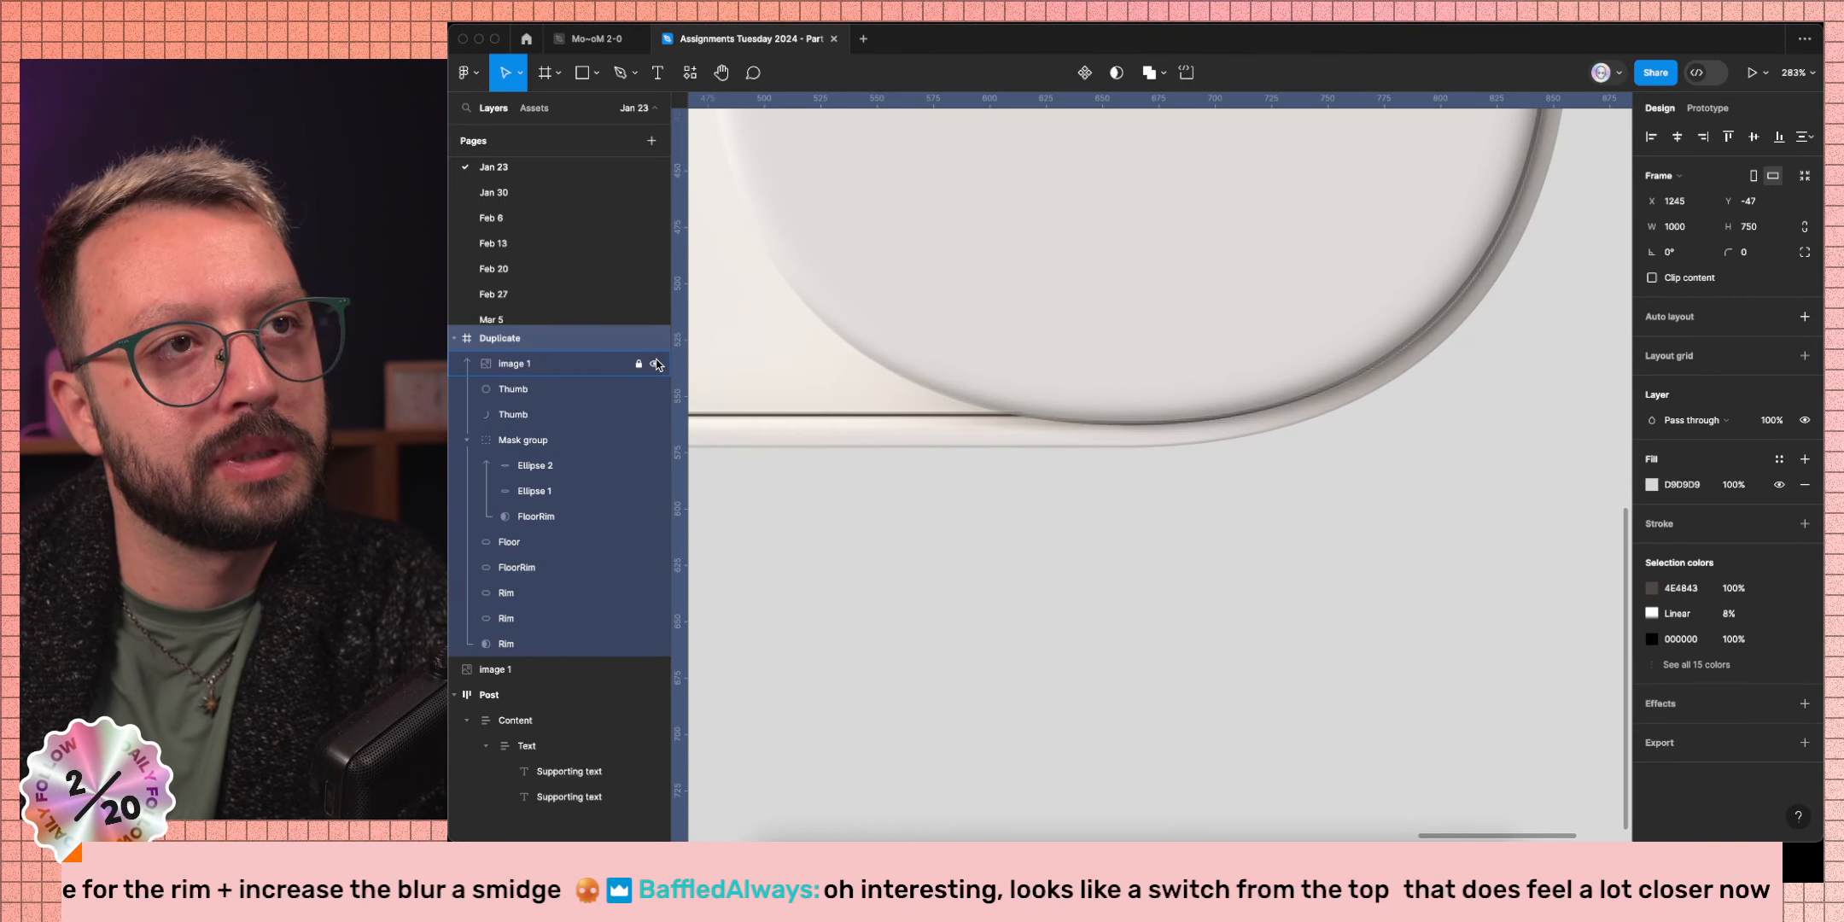
left_click(547, 363)
key("0")
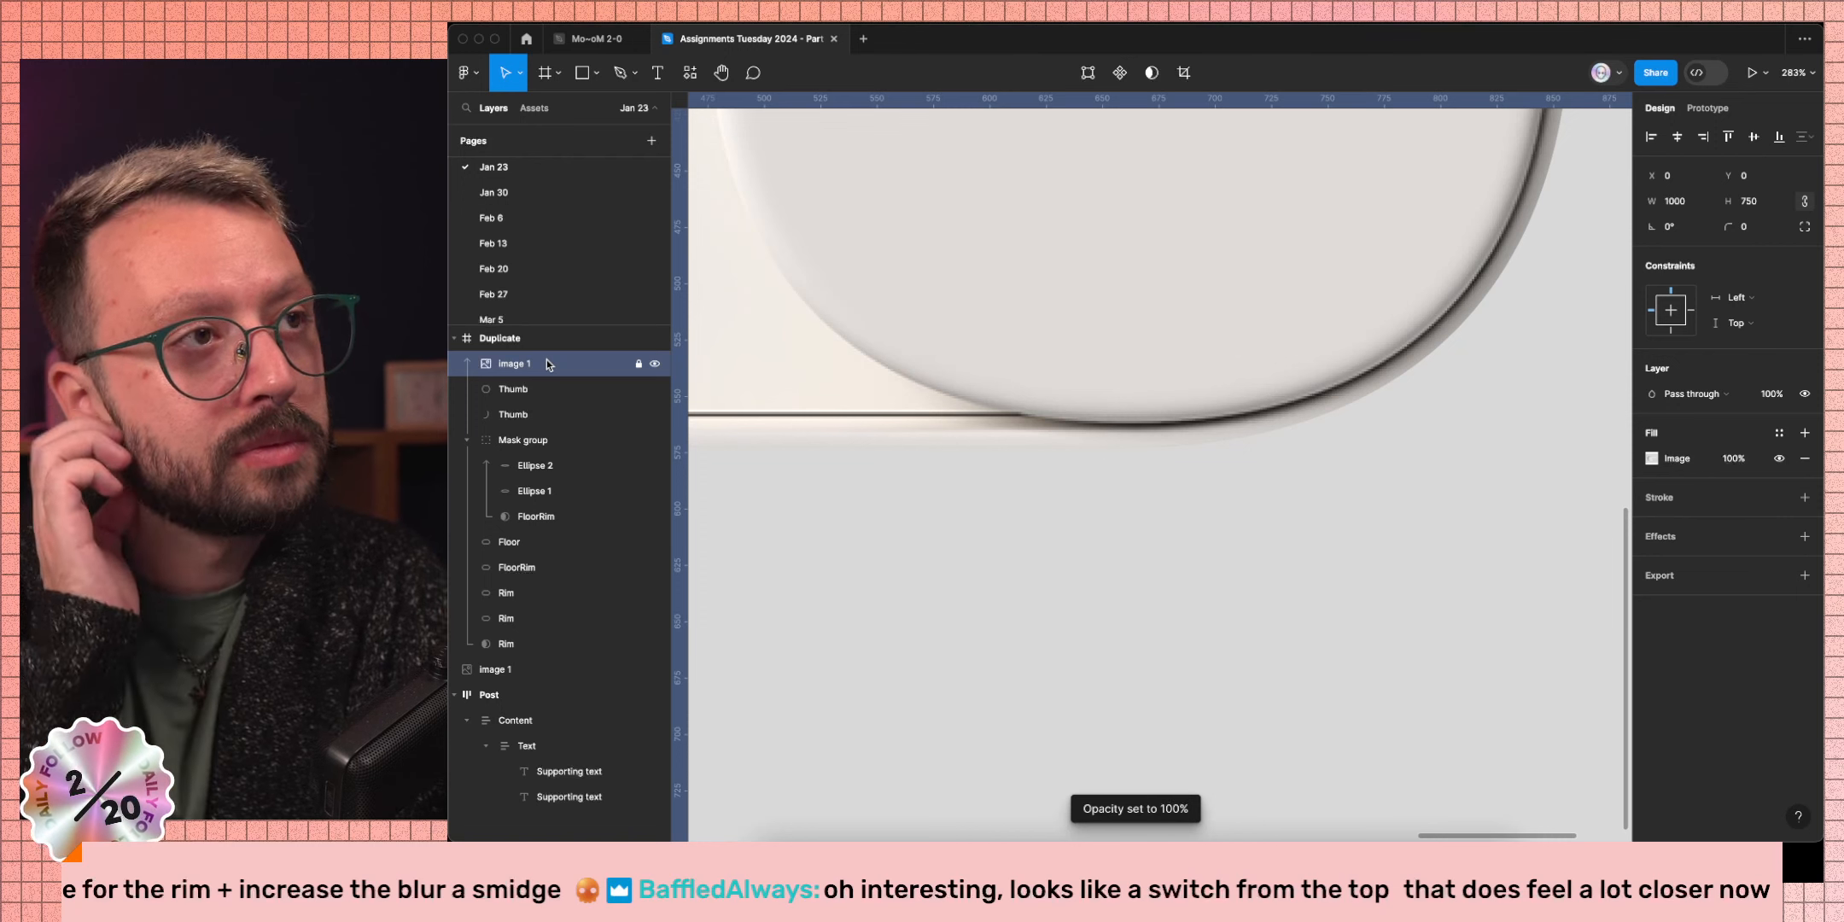
Toggle the Image 1 reference on and off repeatedly to compare, leaving it hidden.
left_click(656, 364)
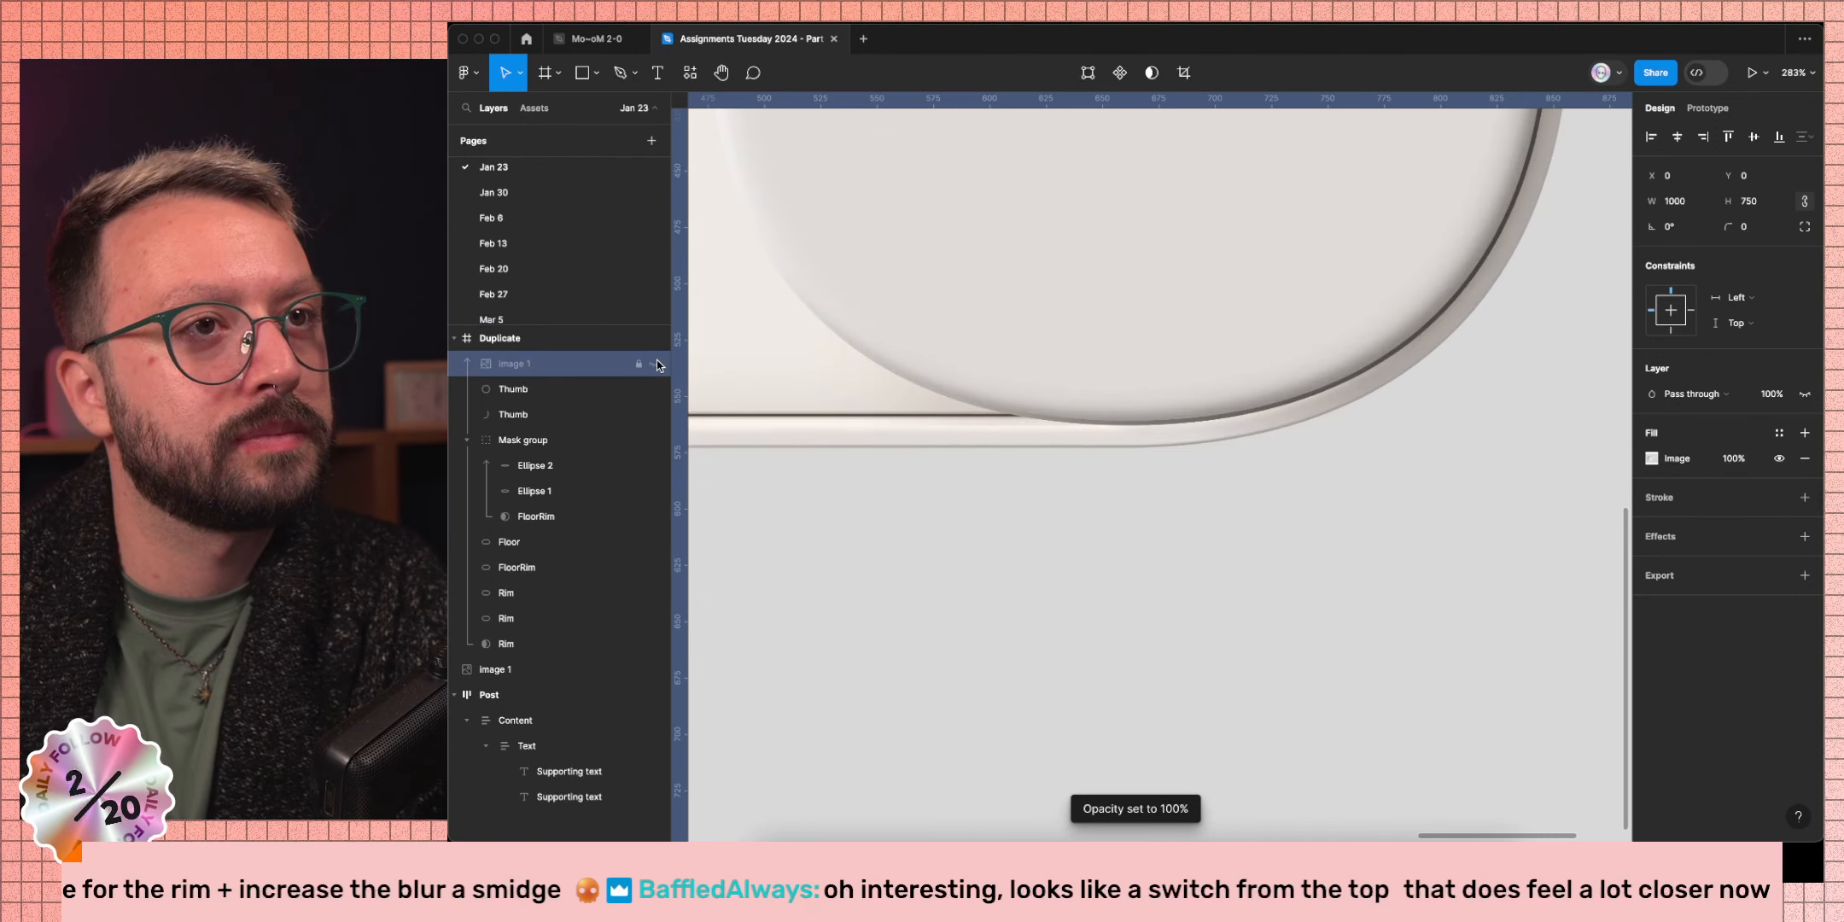
left_click(655, 364)
left_click(656, 364)
left_click(655, 364)
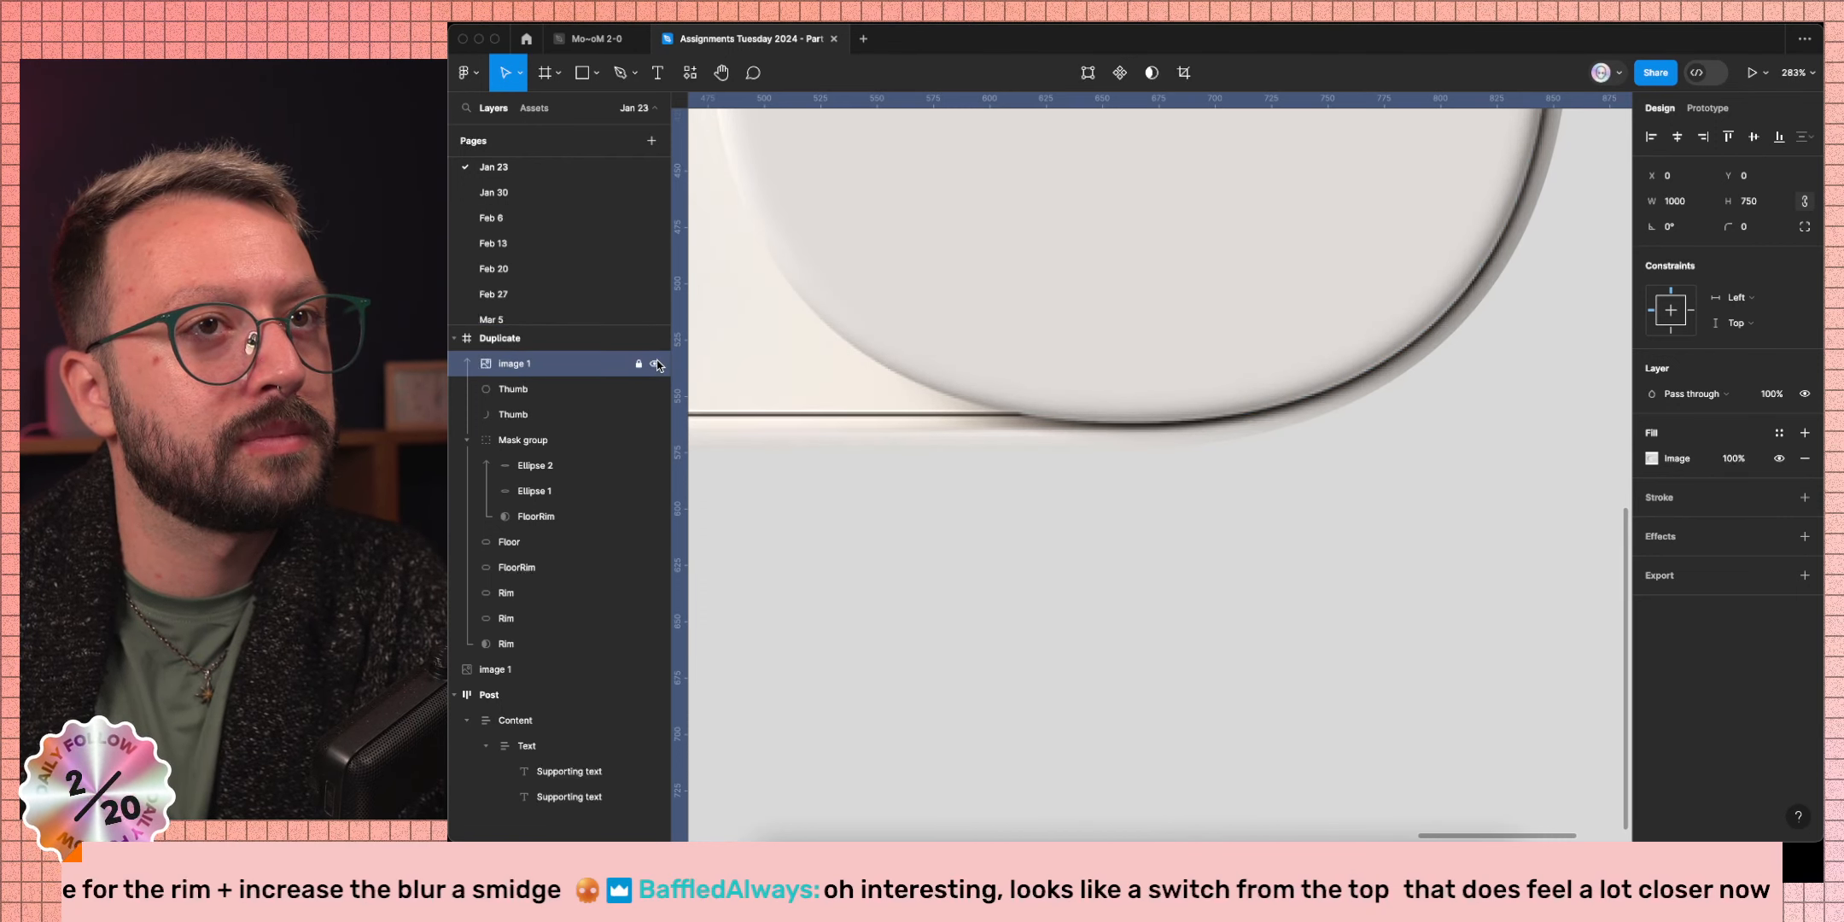
left_click(656, 363)
left_click(655, 364)
left_click(656, 364)
left_click(656, 364)
left_click(655, 364)
left_click(656, 363)
left_click(655, 364)
left_click(655, 364)
left_click(656, 364)
left_click(655, 364)
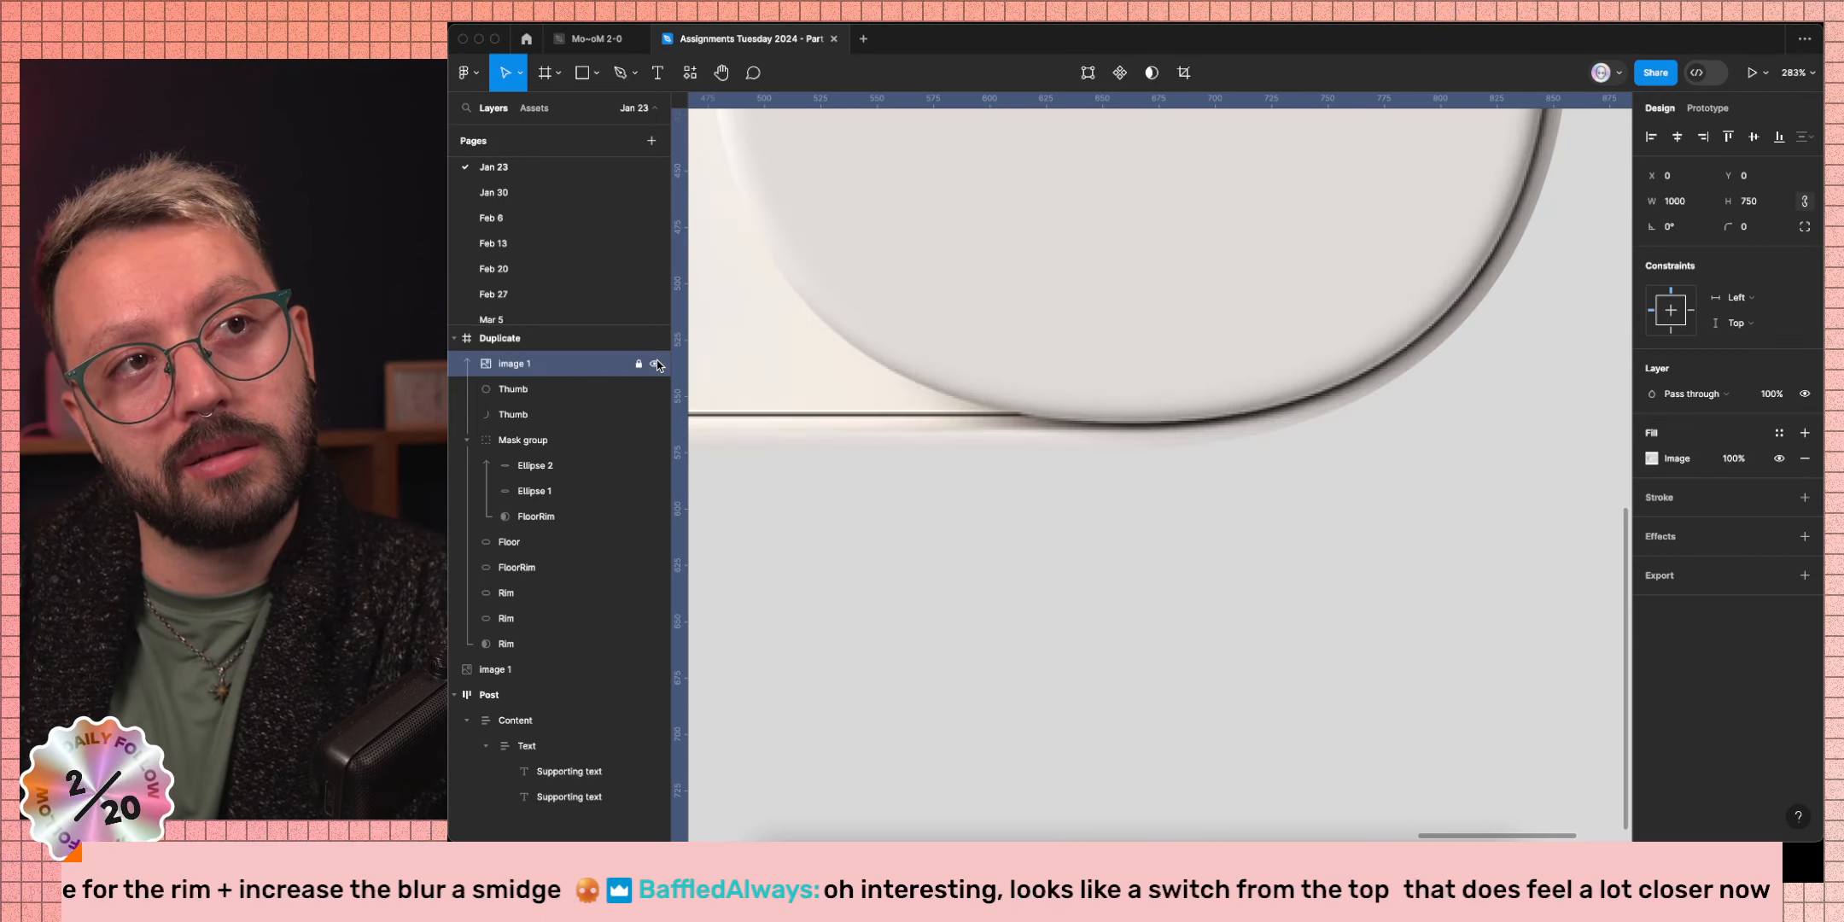
left_click(655, 363)
left_click(655, 363)
left_click(656, 364)
left_click(656, 364)
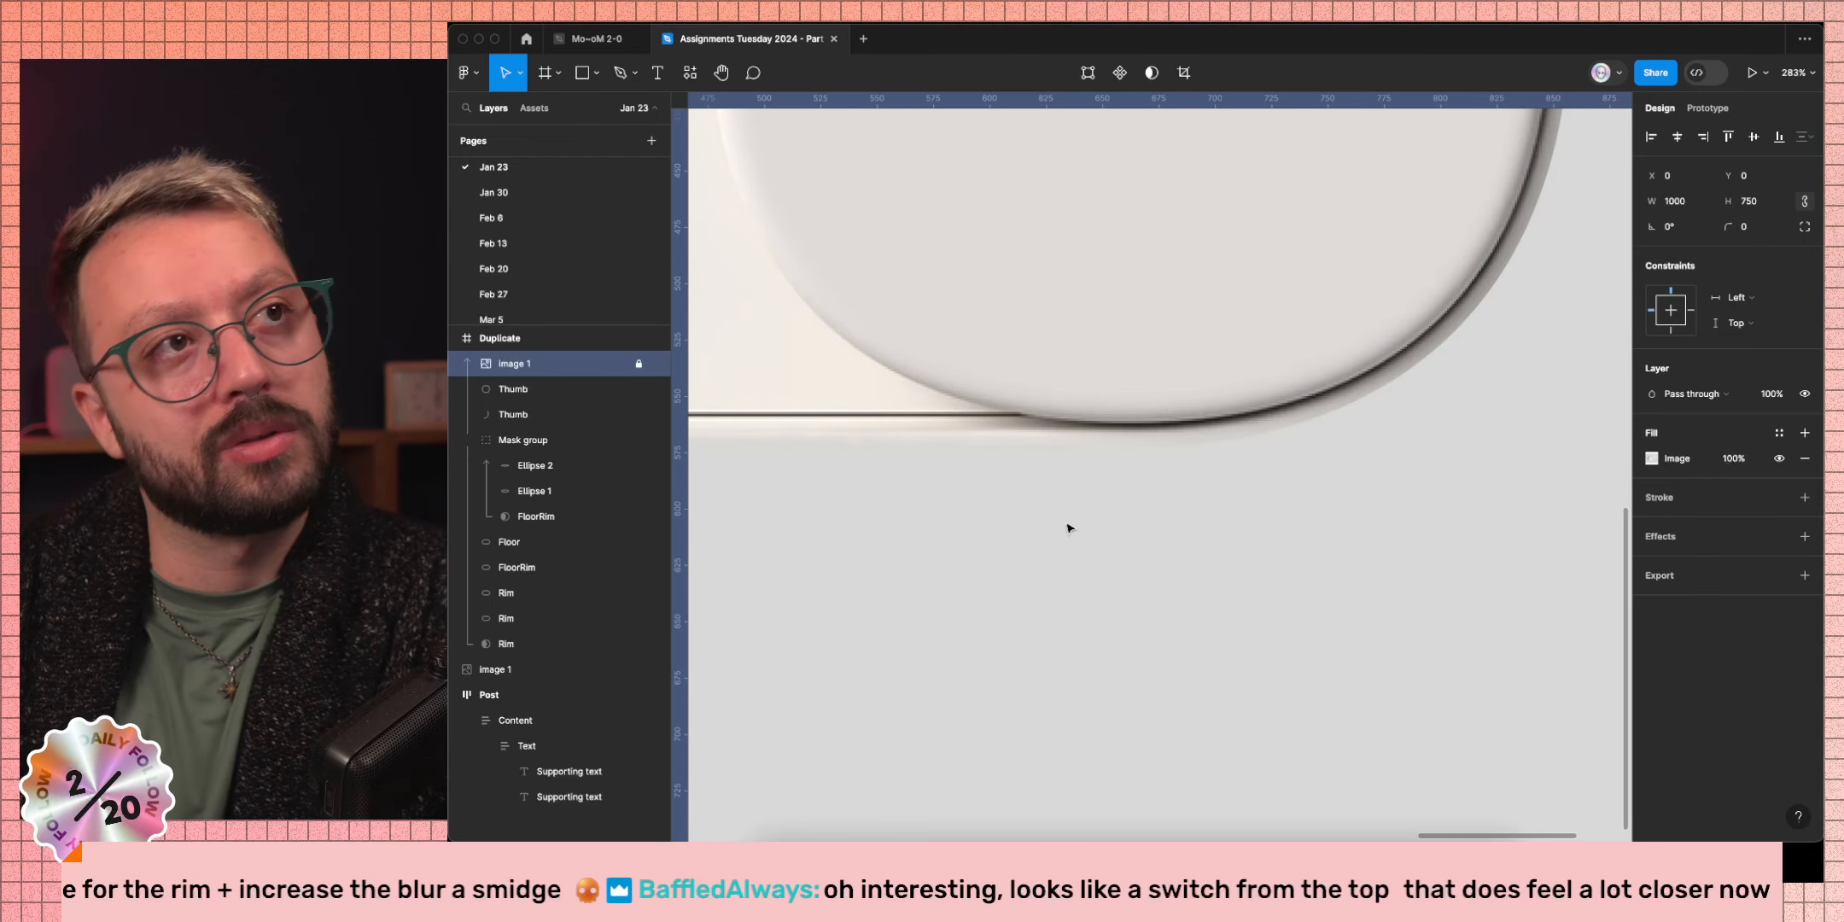
scroll(1136, 549, "up", 5)
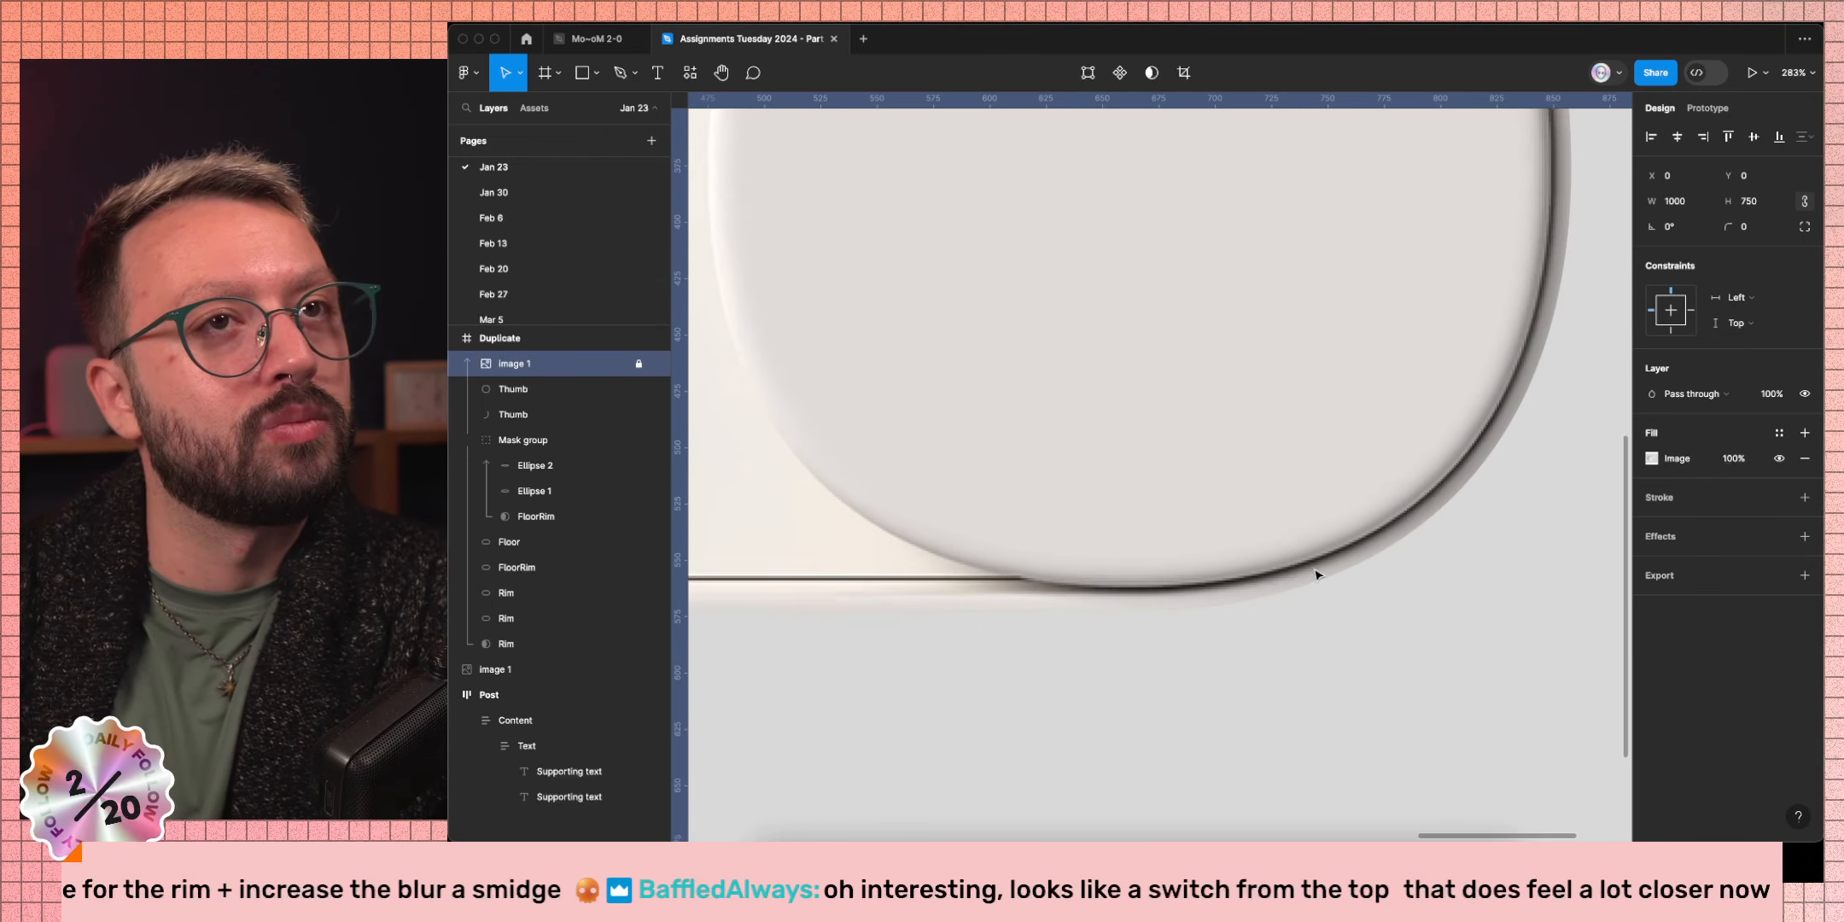
left_click(656, 364)
left_click(656, 363)
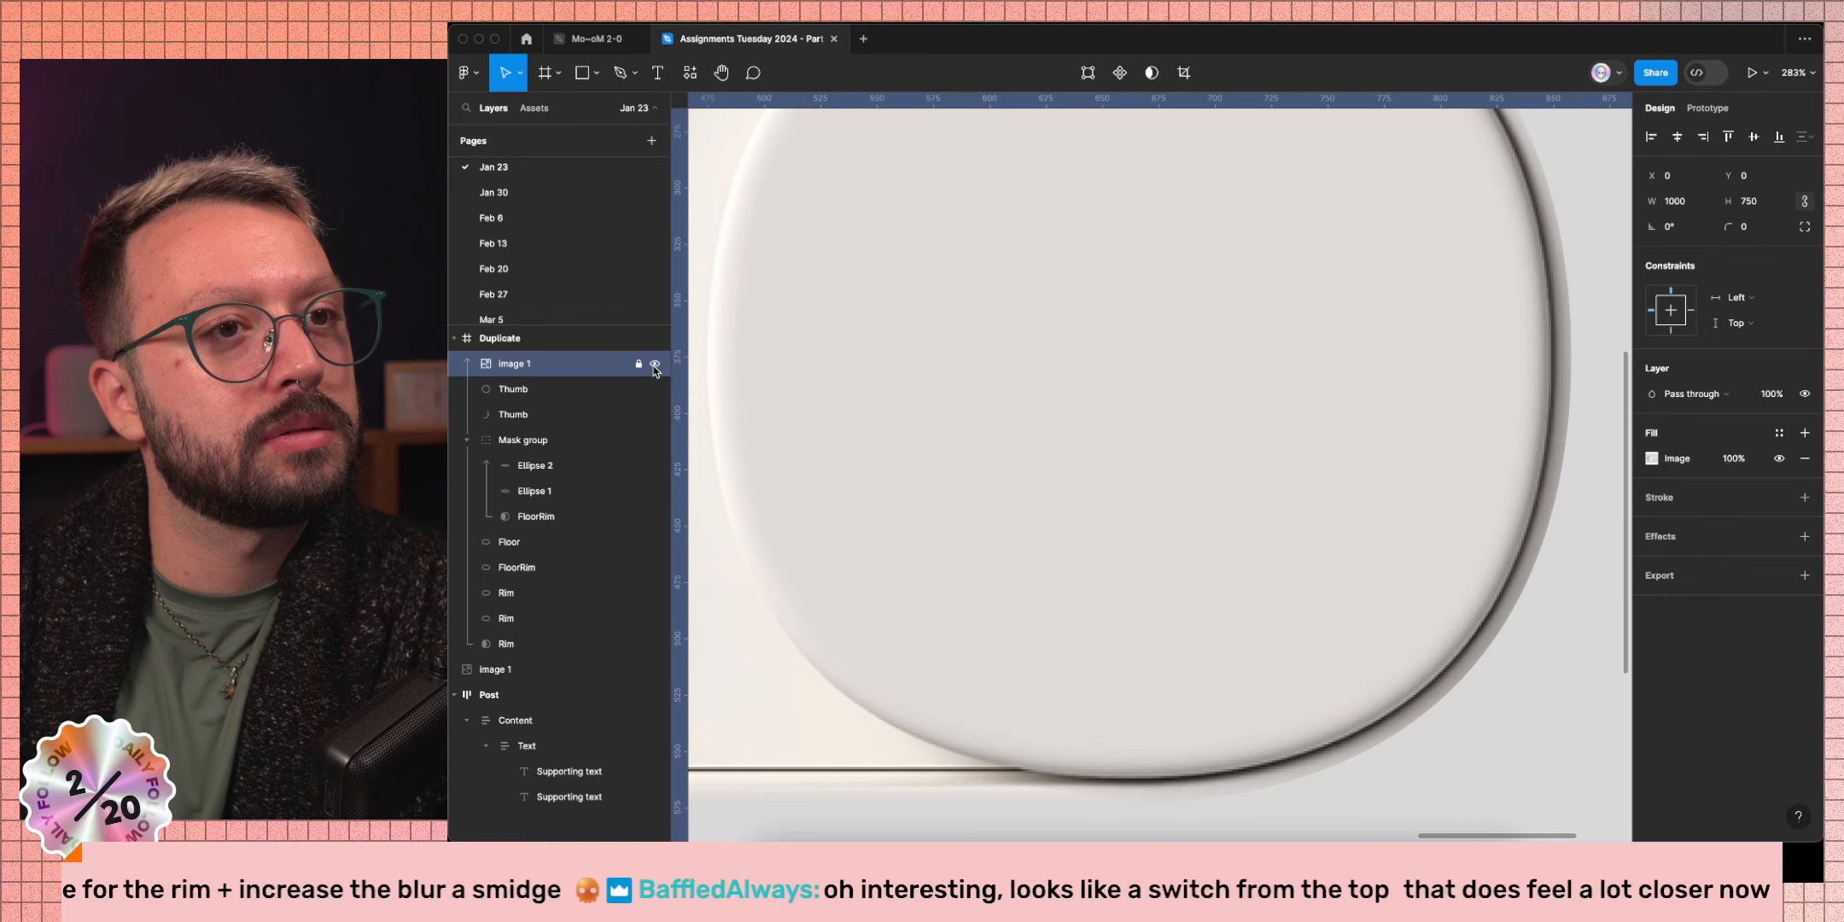
left_click(654, 366)
left_click(654, 365)
left_click(655, 364)
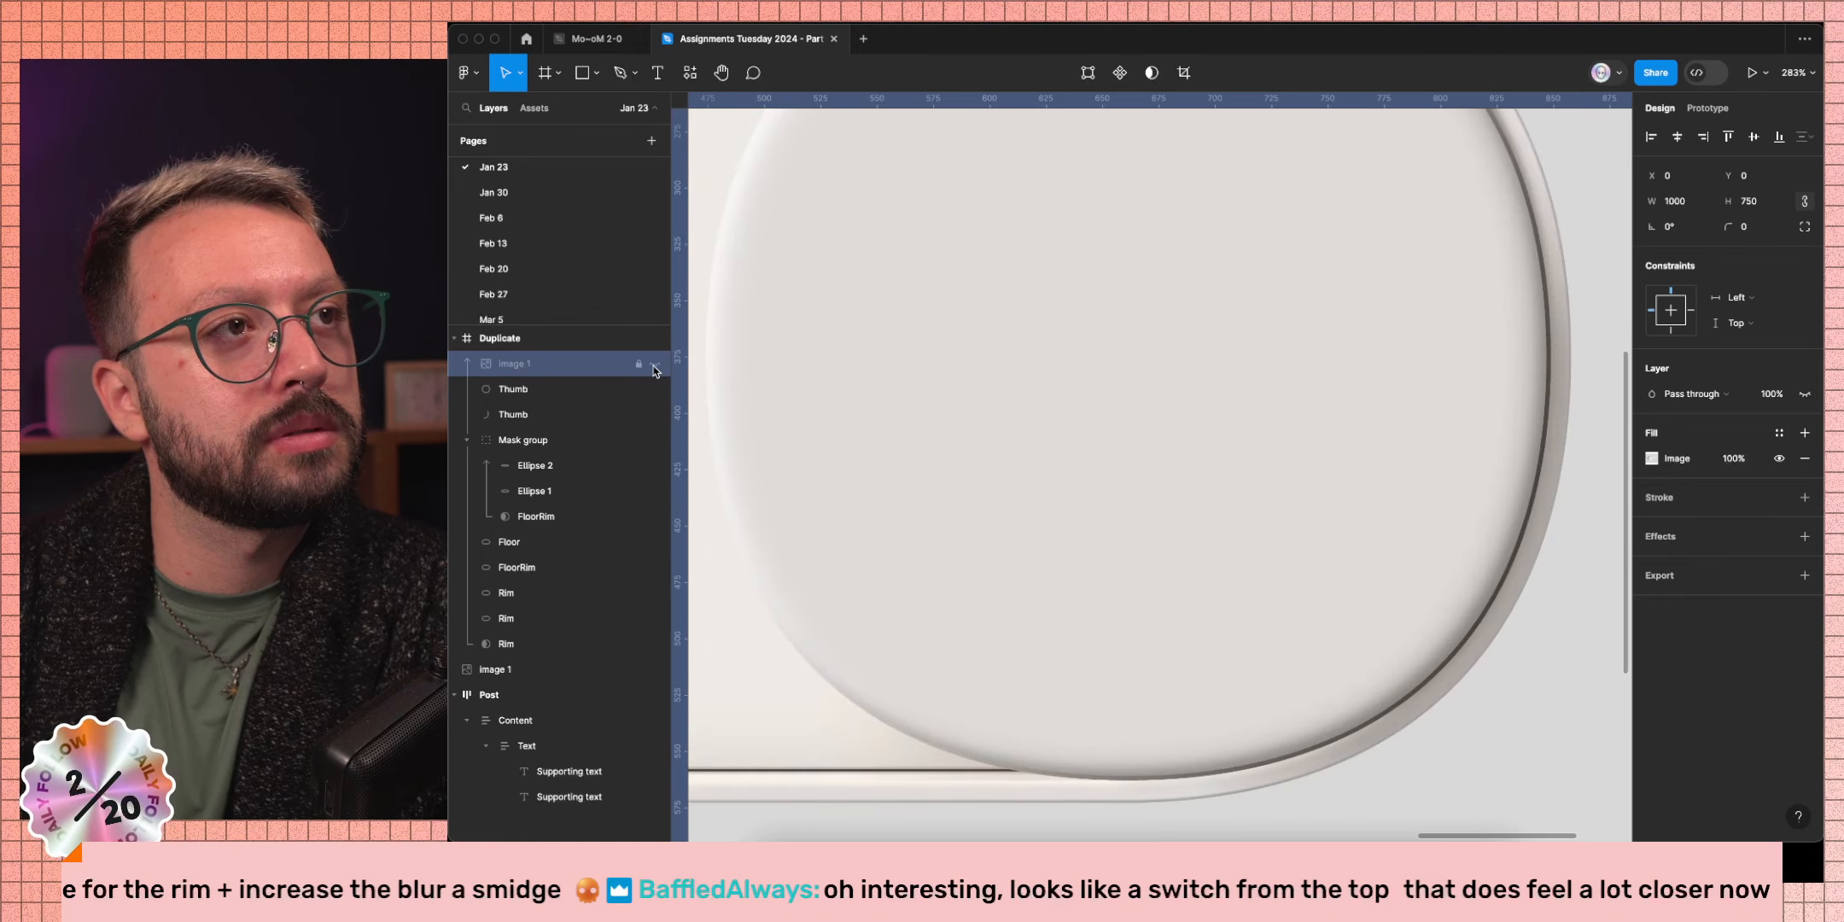
Nudge the Thumb ellipse 1 px right to X 476, then recompare with the reference shown.
left_click(1042, 424)
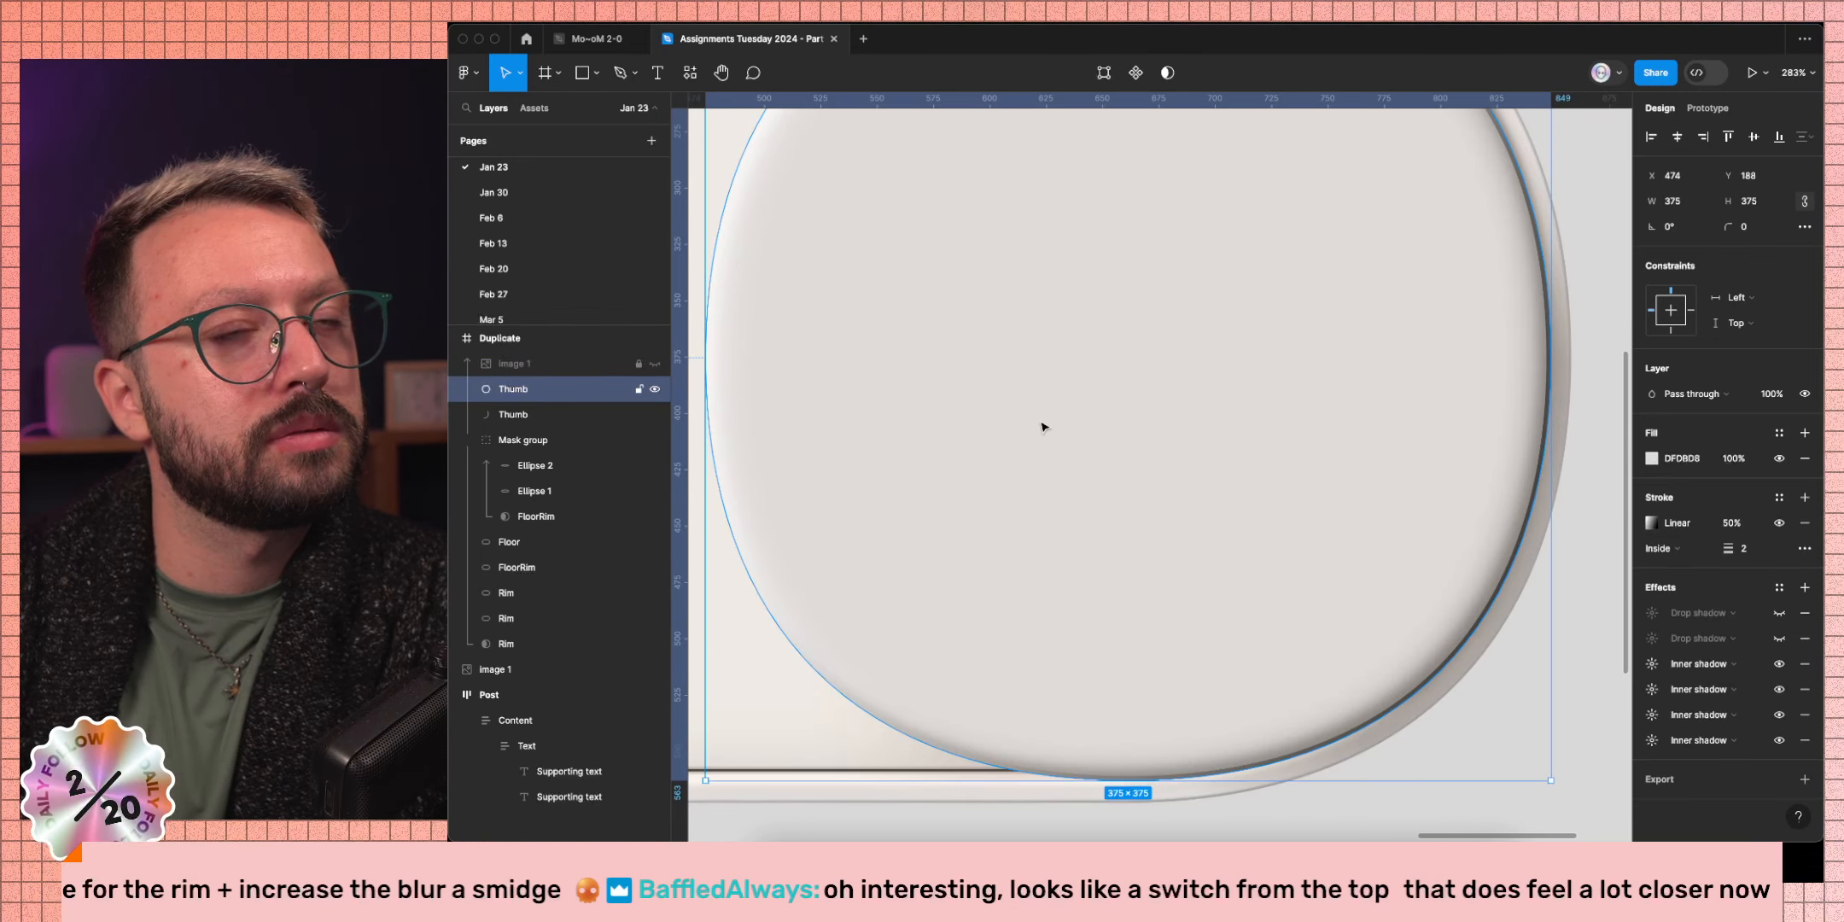
key("Right")
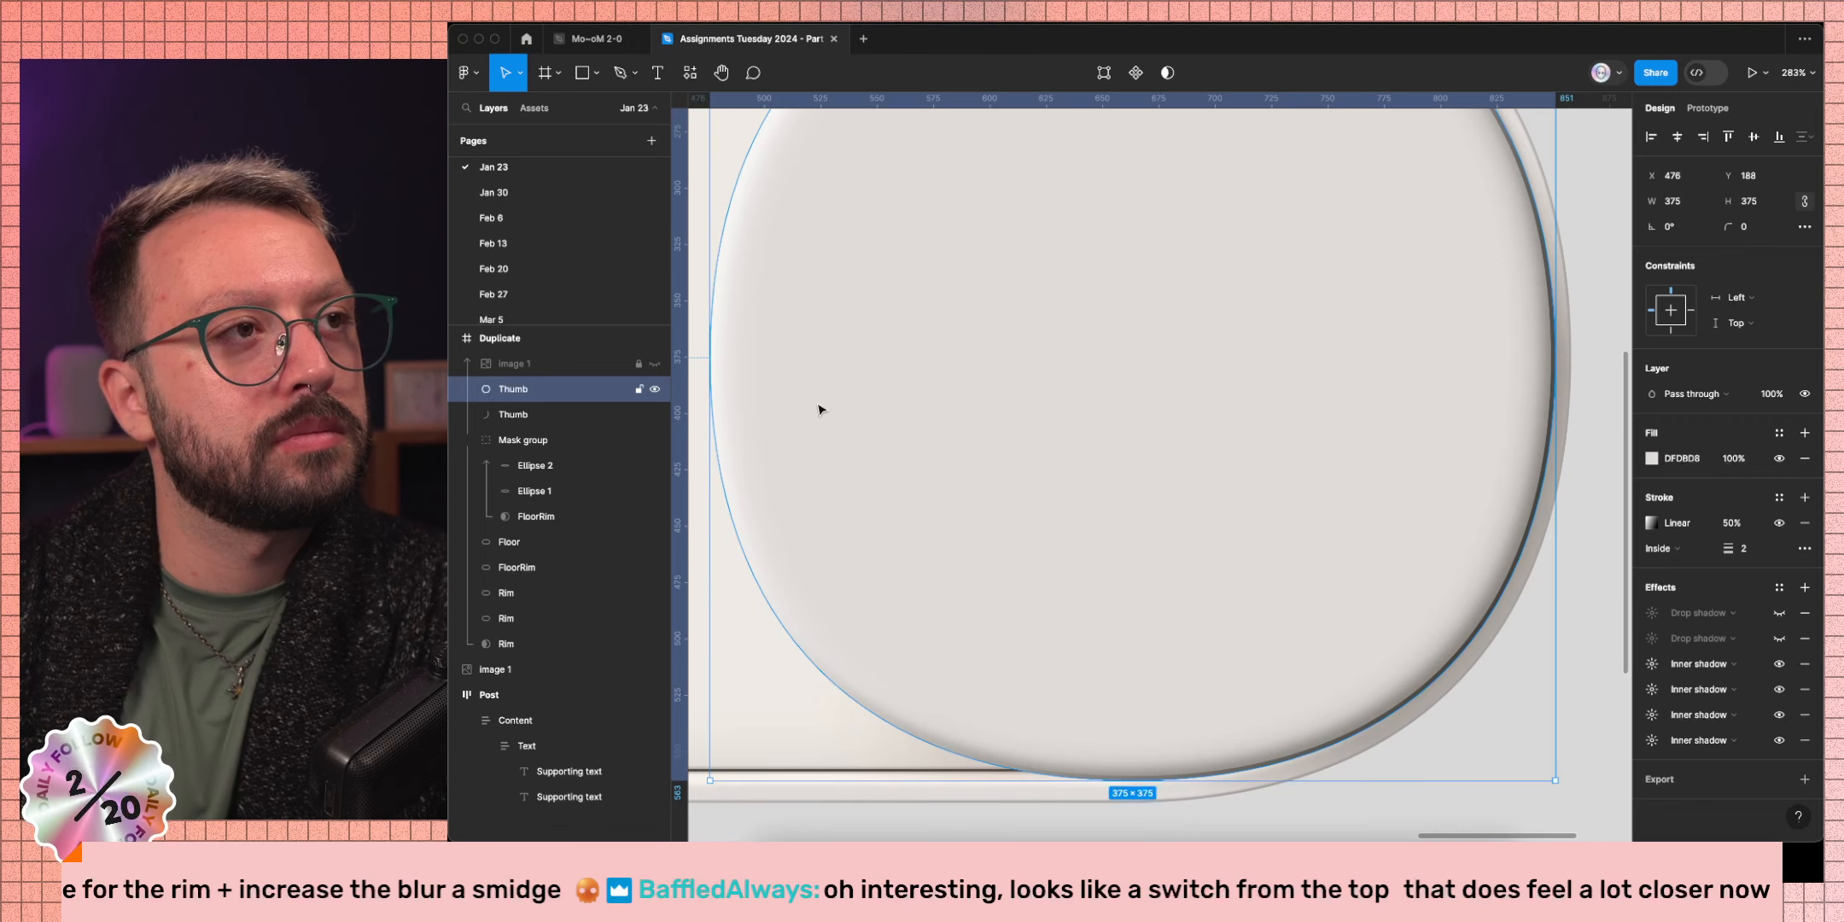
left_click(654, 365)
left_click(655, 365)
left_click(655, 364)
left_click(655, 365)
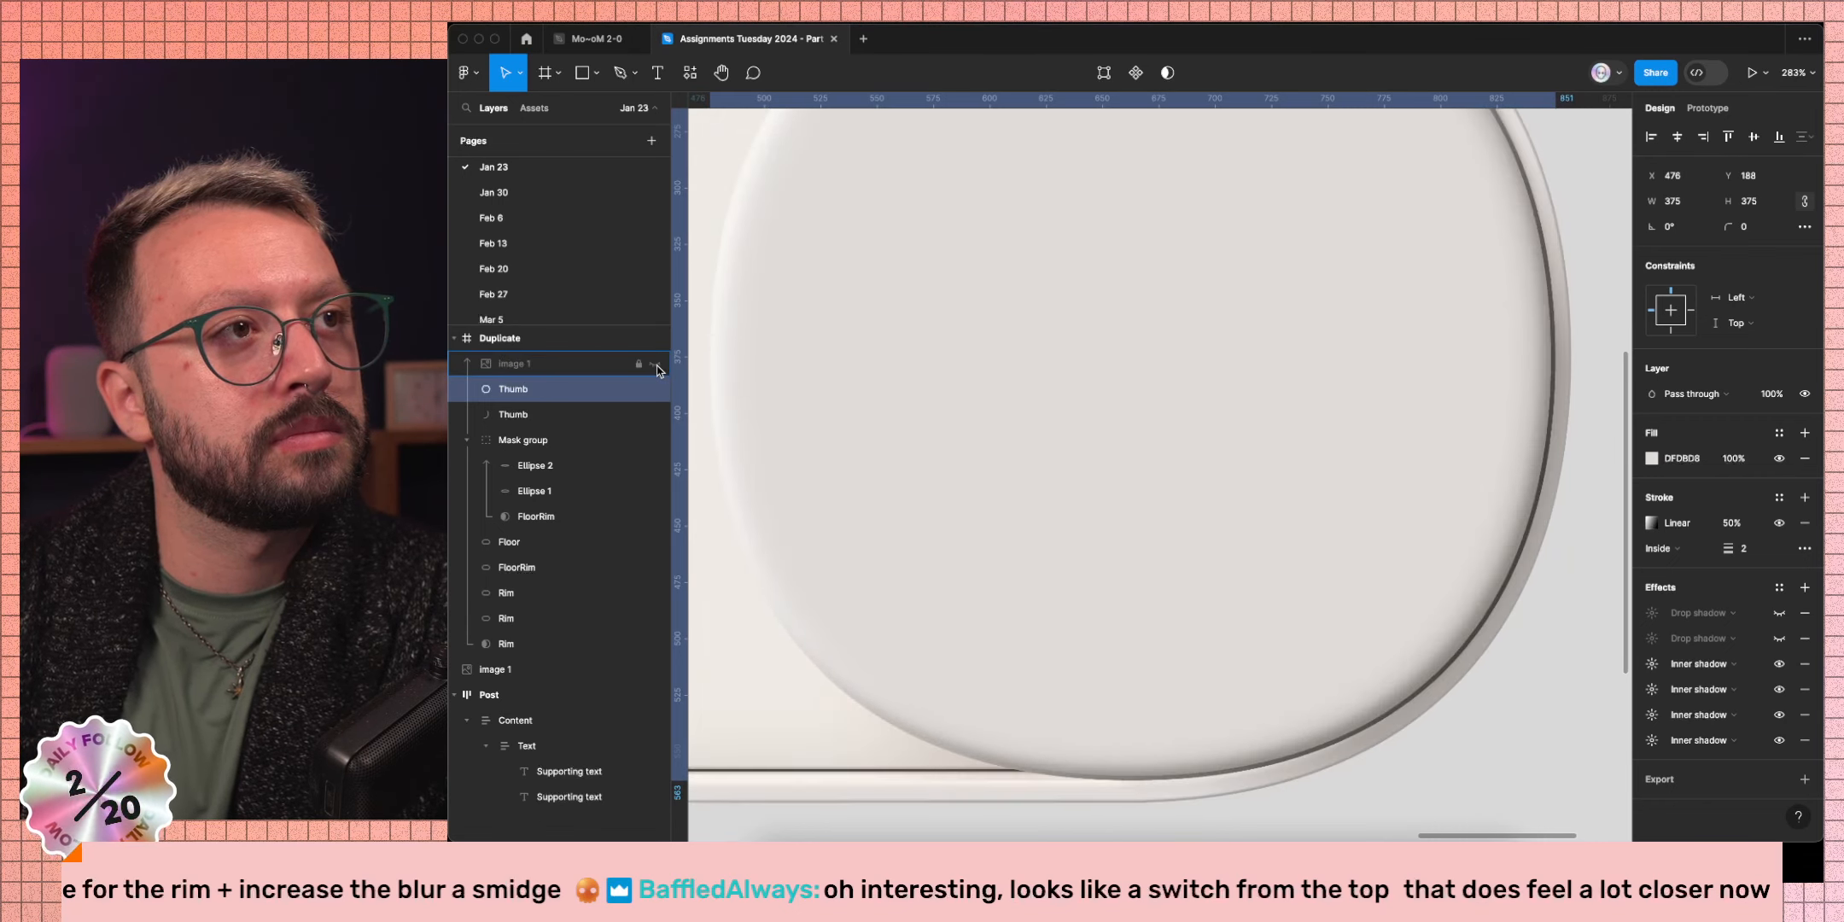
left_click(654, 365)
scroll(1185, 497, "up", 5)
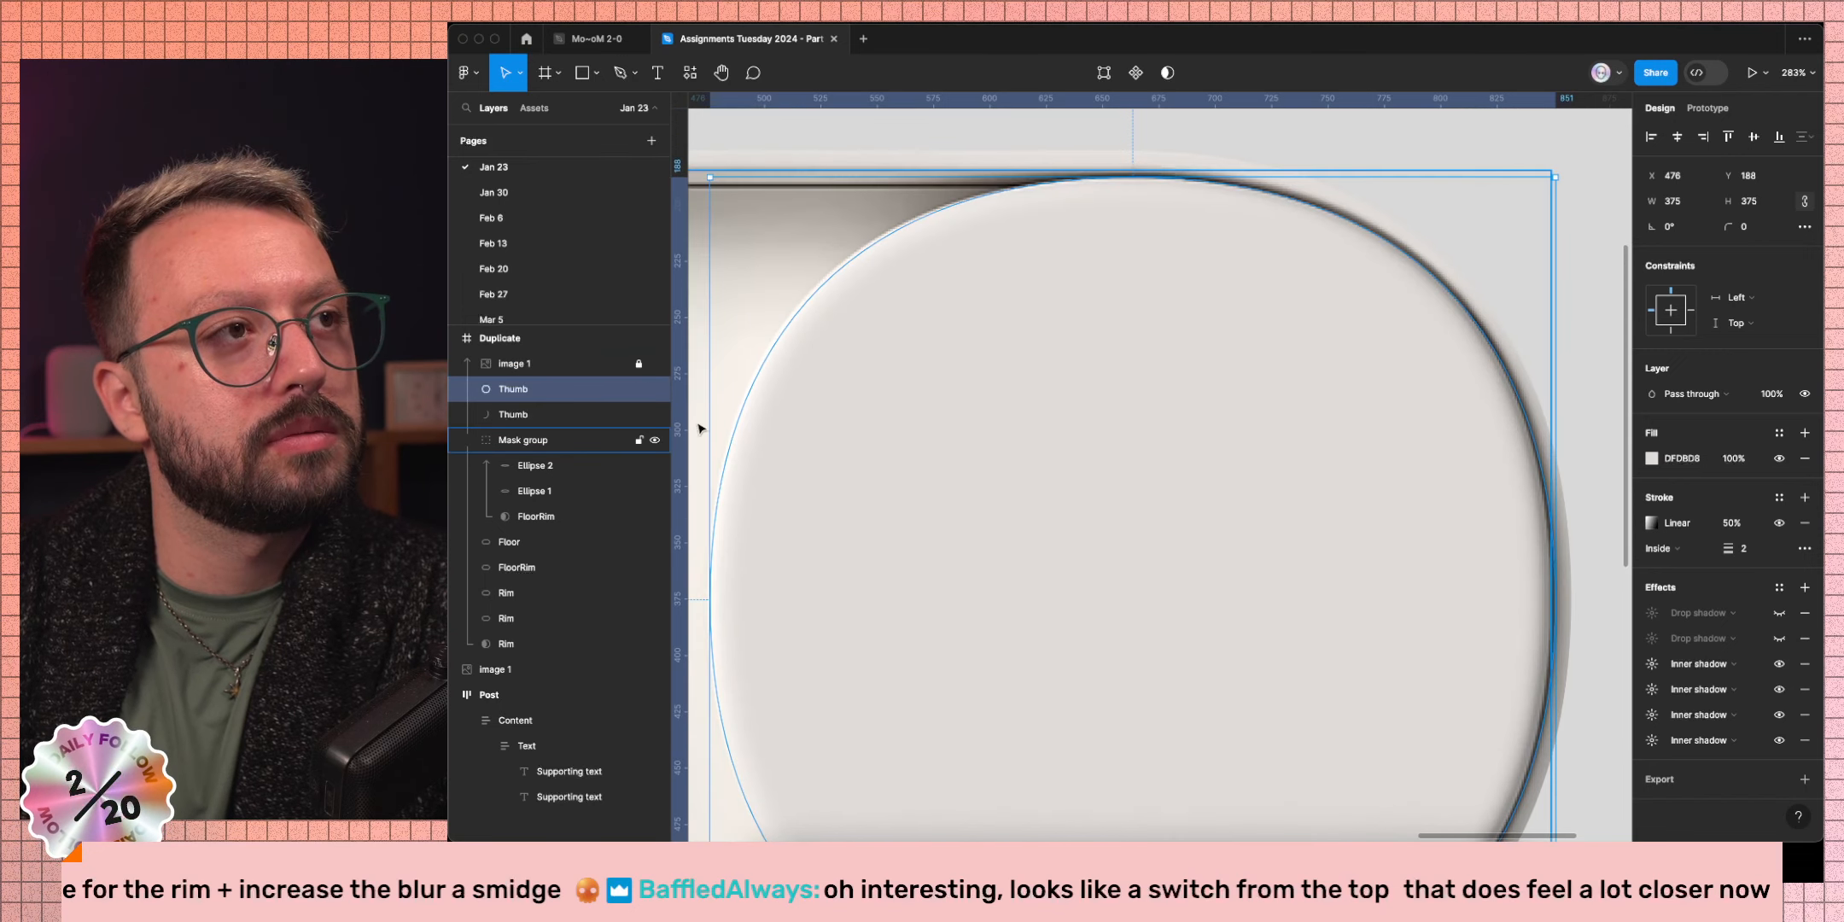
left_click(655, 365)
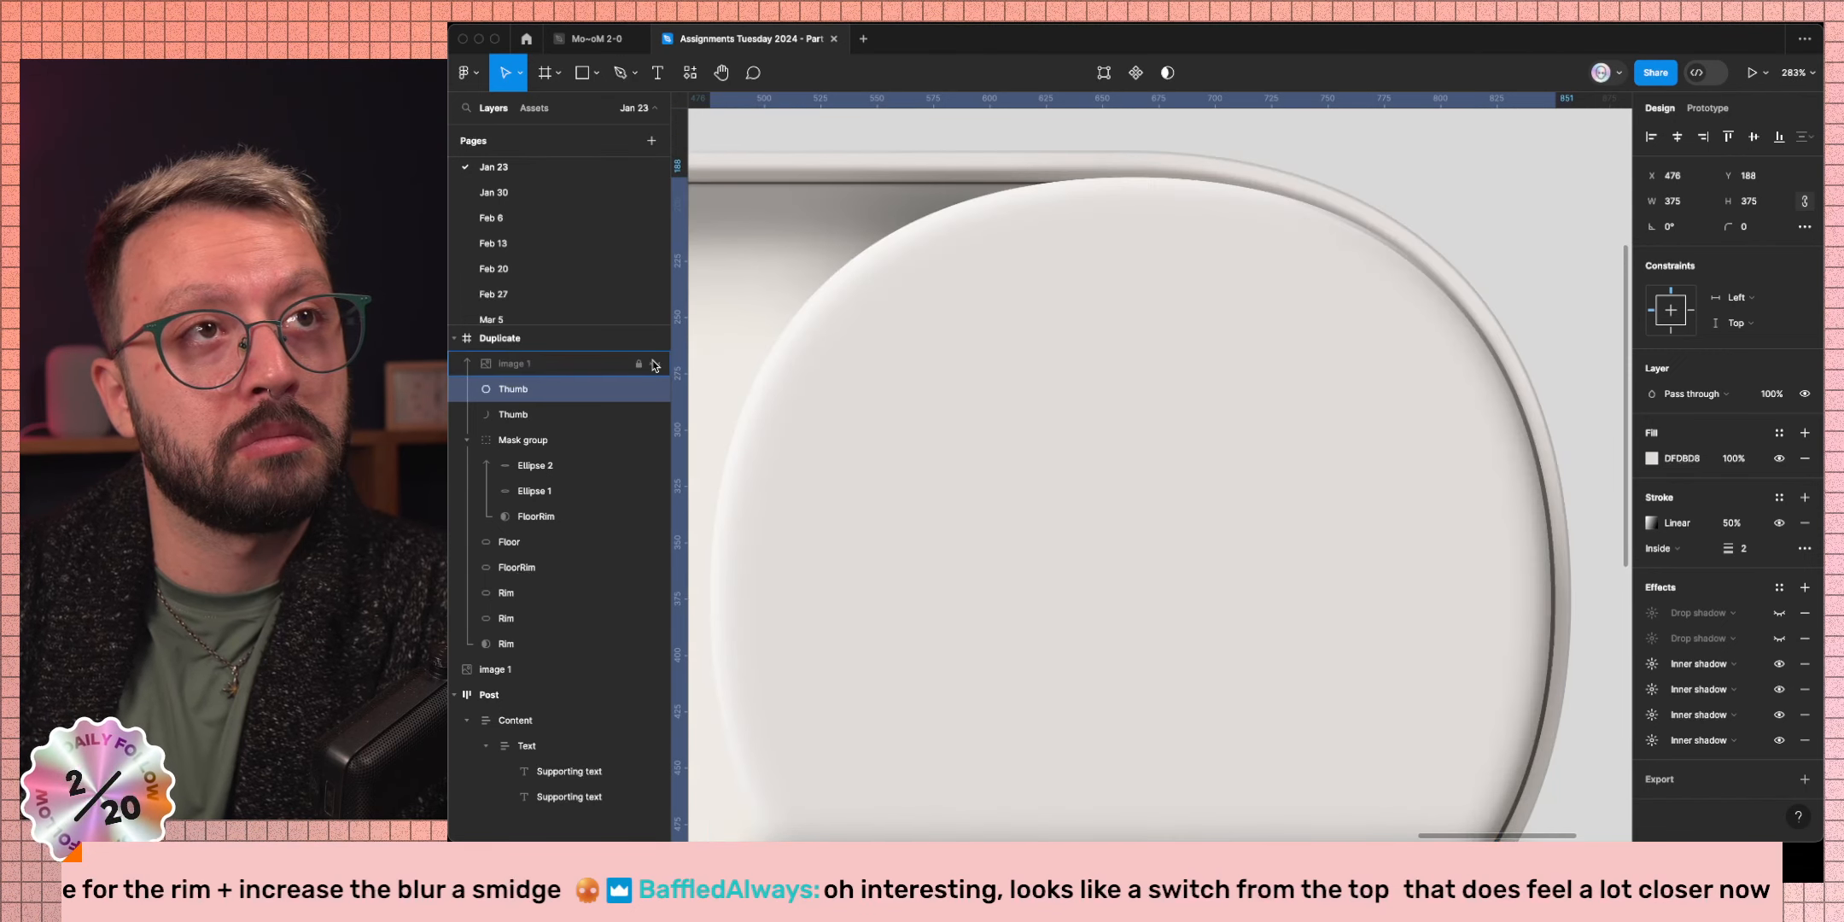
left_click(654, 364)
left_click(655, 364)
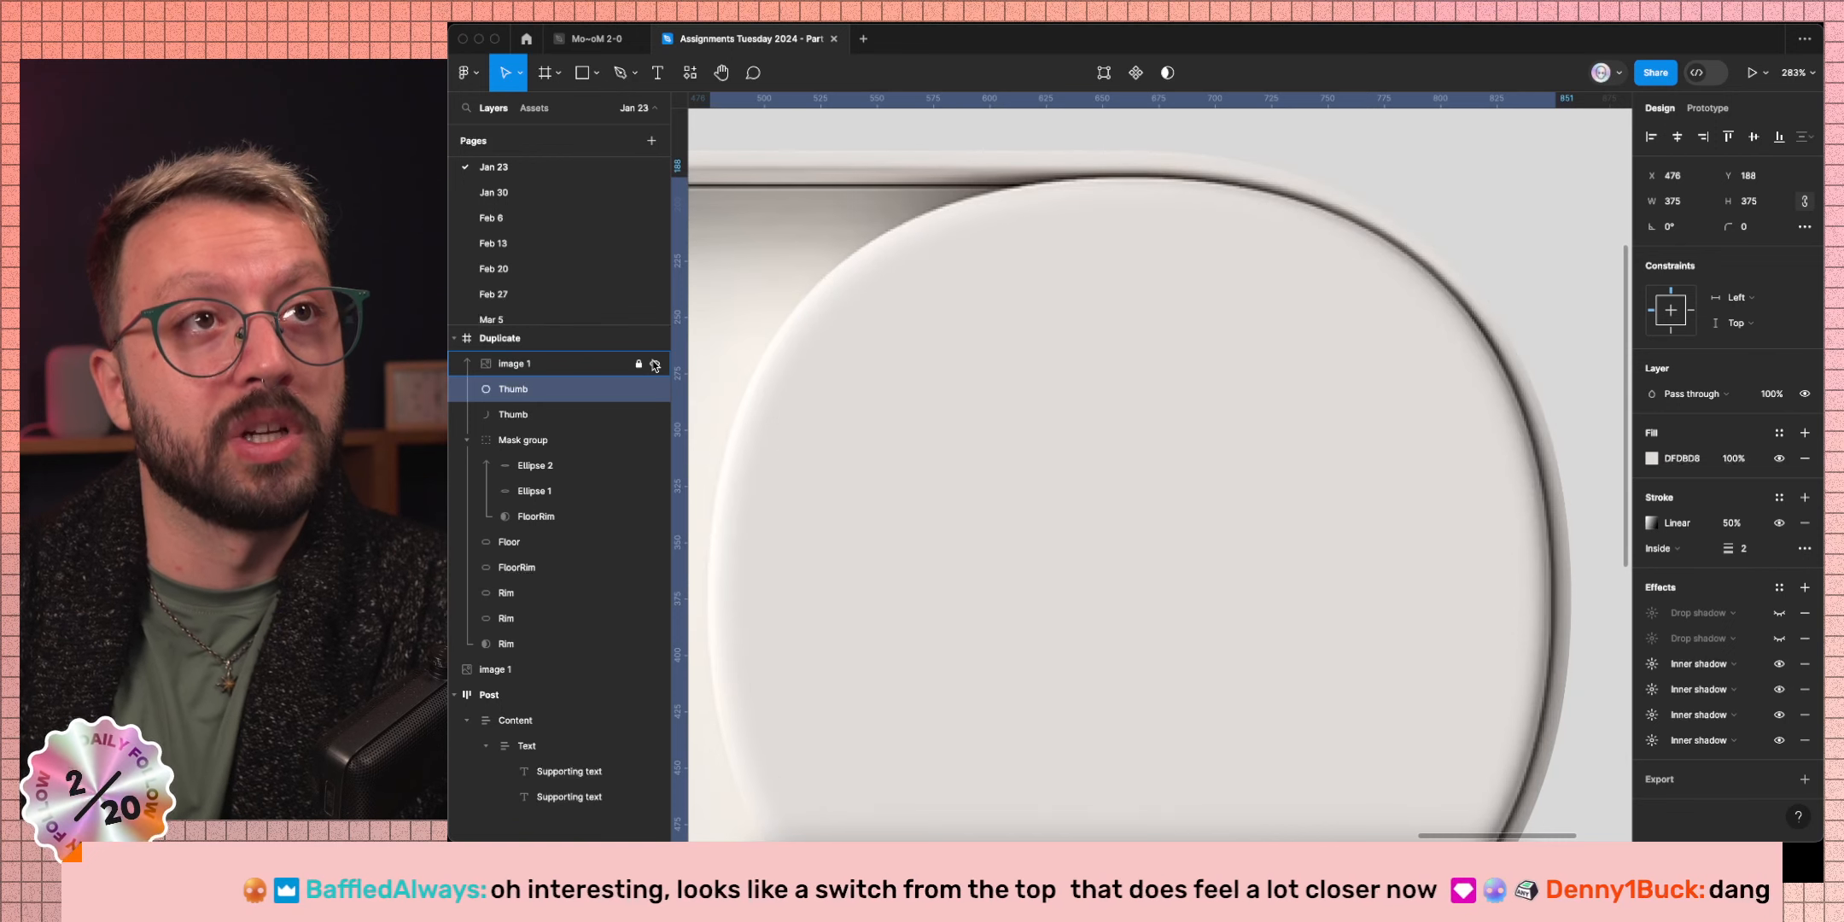
left_click(655, 365)
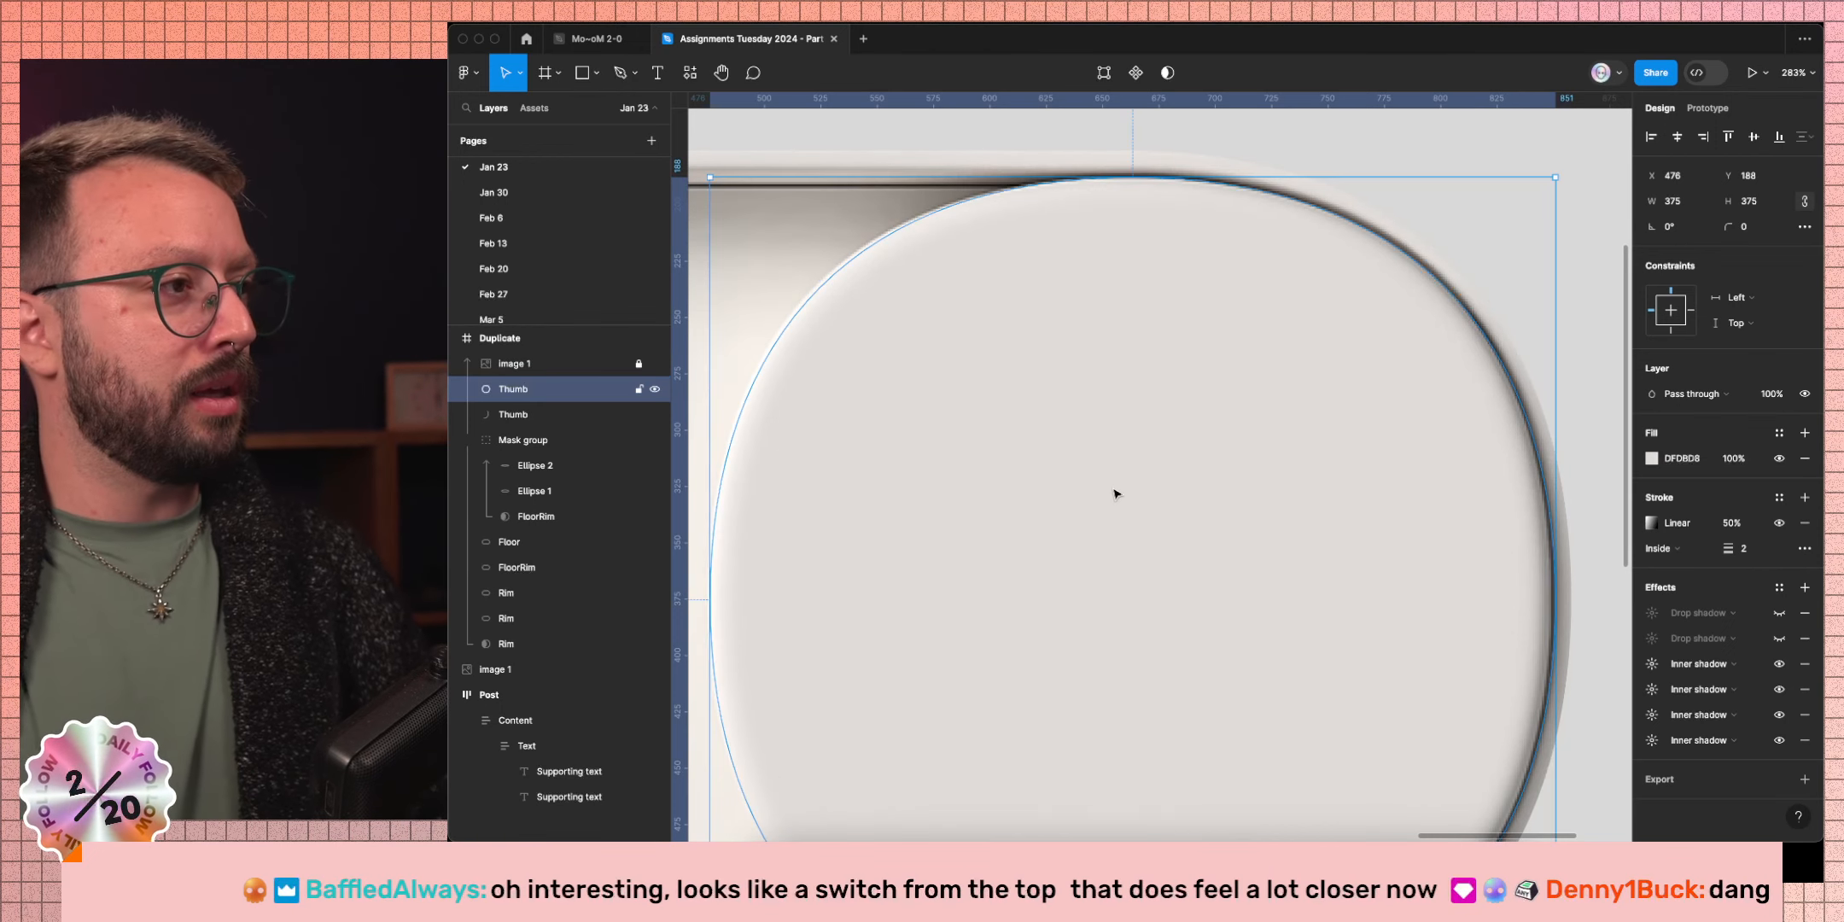
scroll(1116, 498, "down", 5)
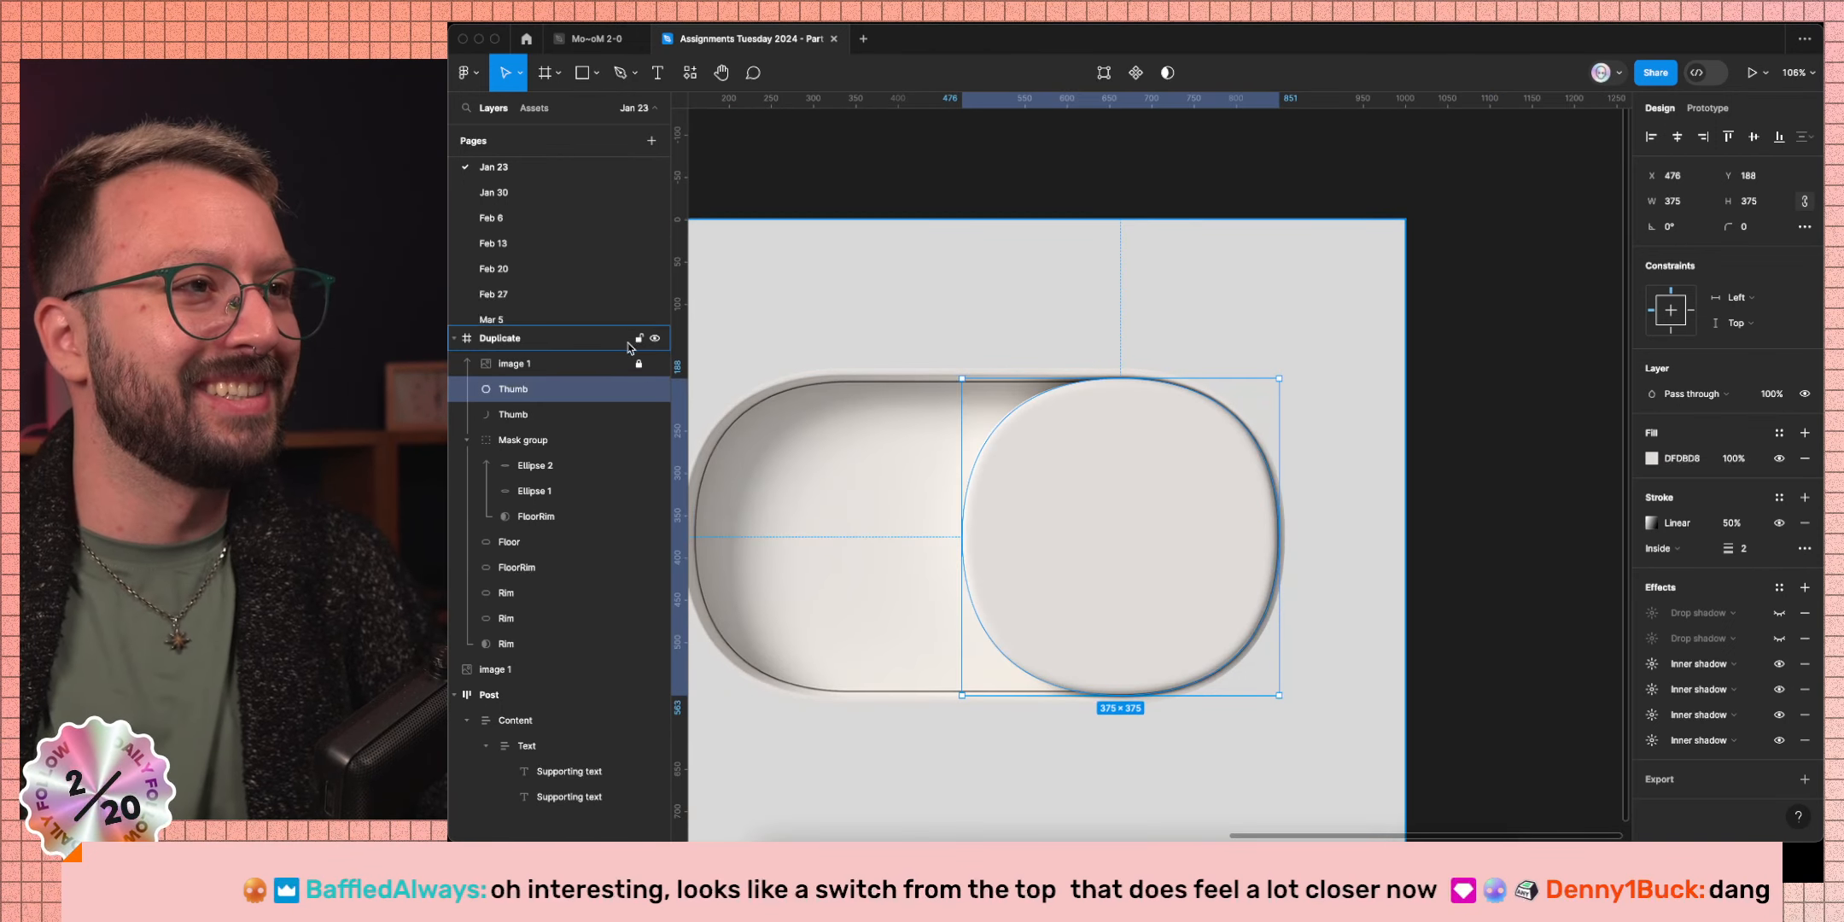
Hide the reference image and set the Thumb's stroke weight to 1.
left_click(664, 366)
left_click(1555, 411)
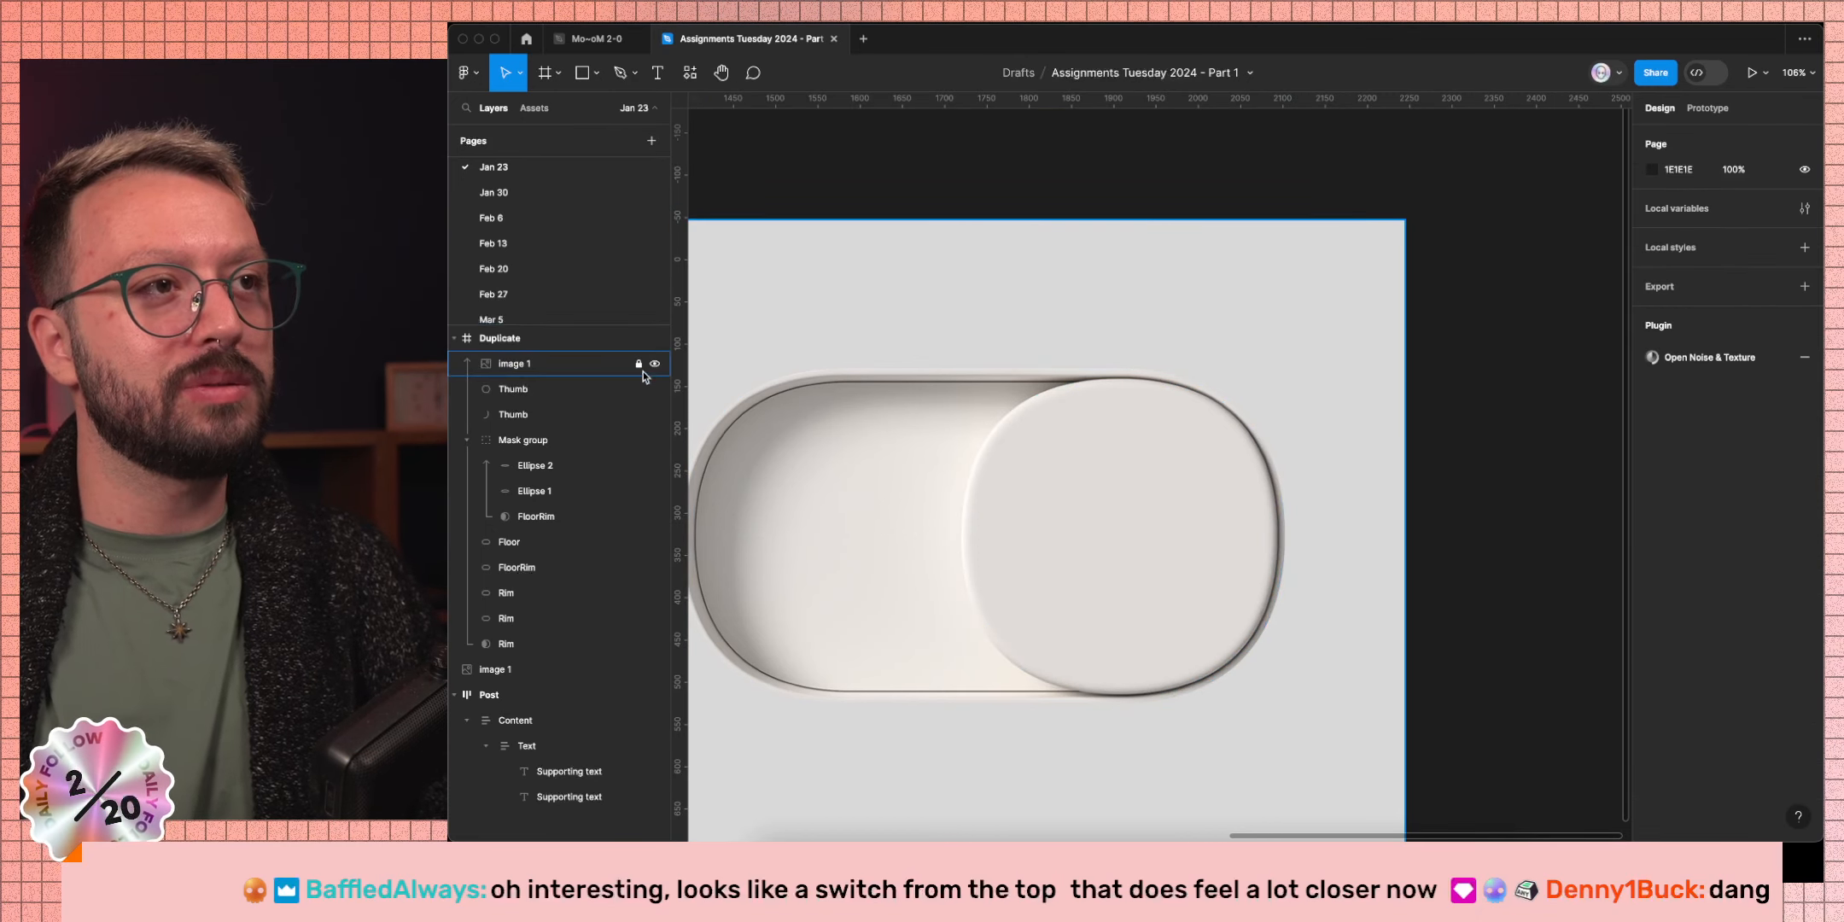
left_click(654, 364)
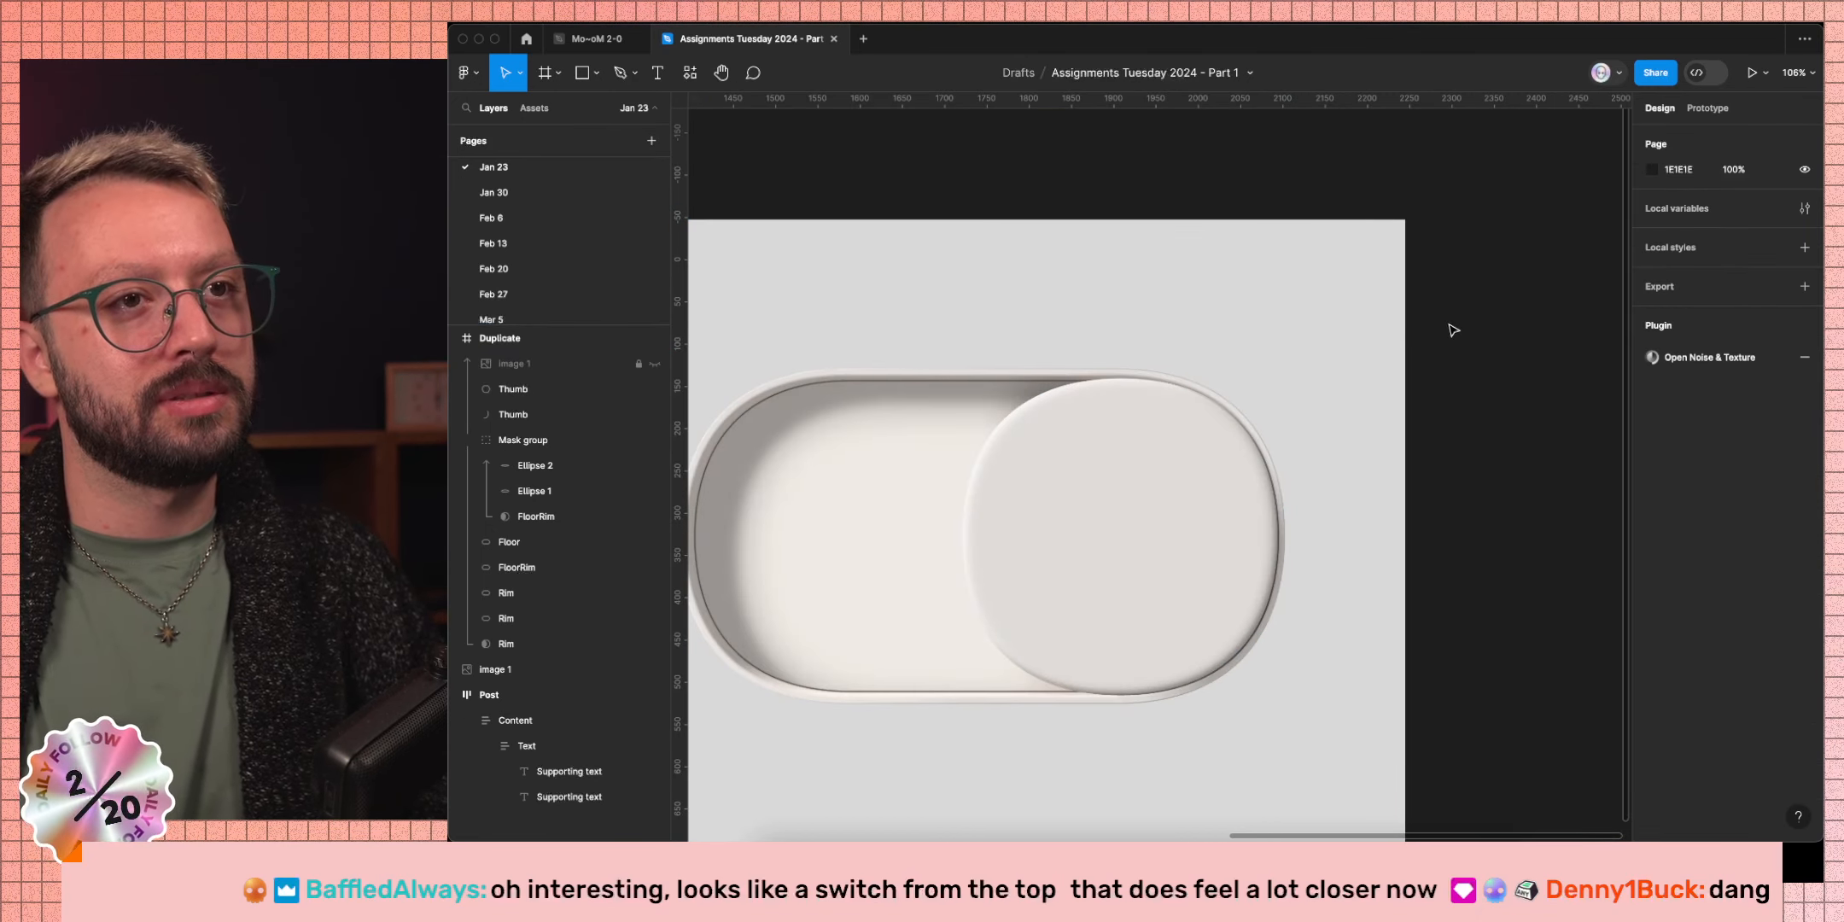
left_click(1247, 614)
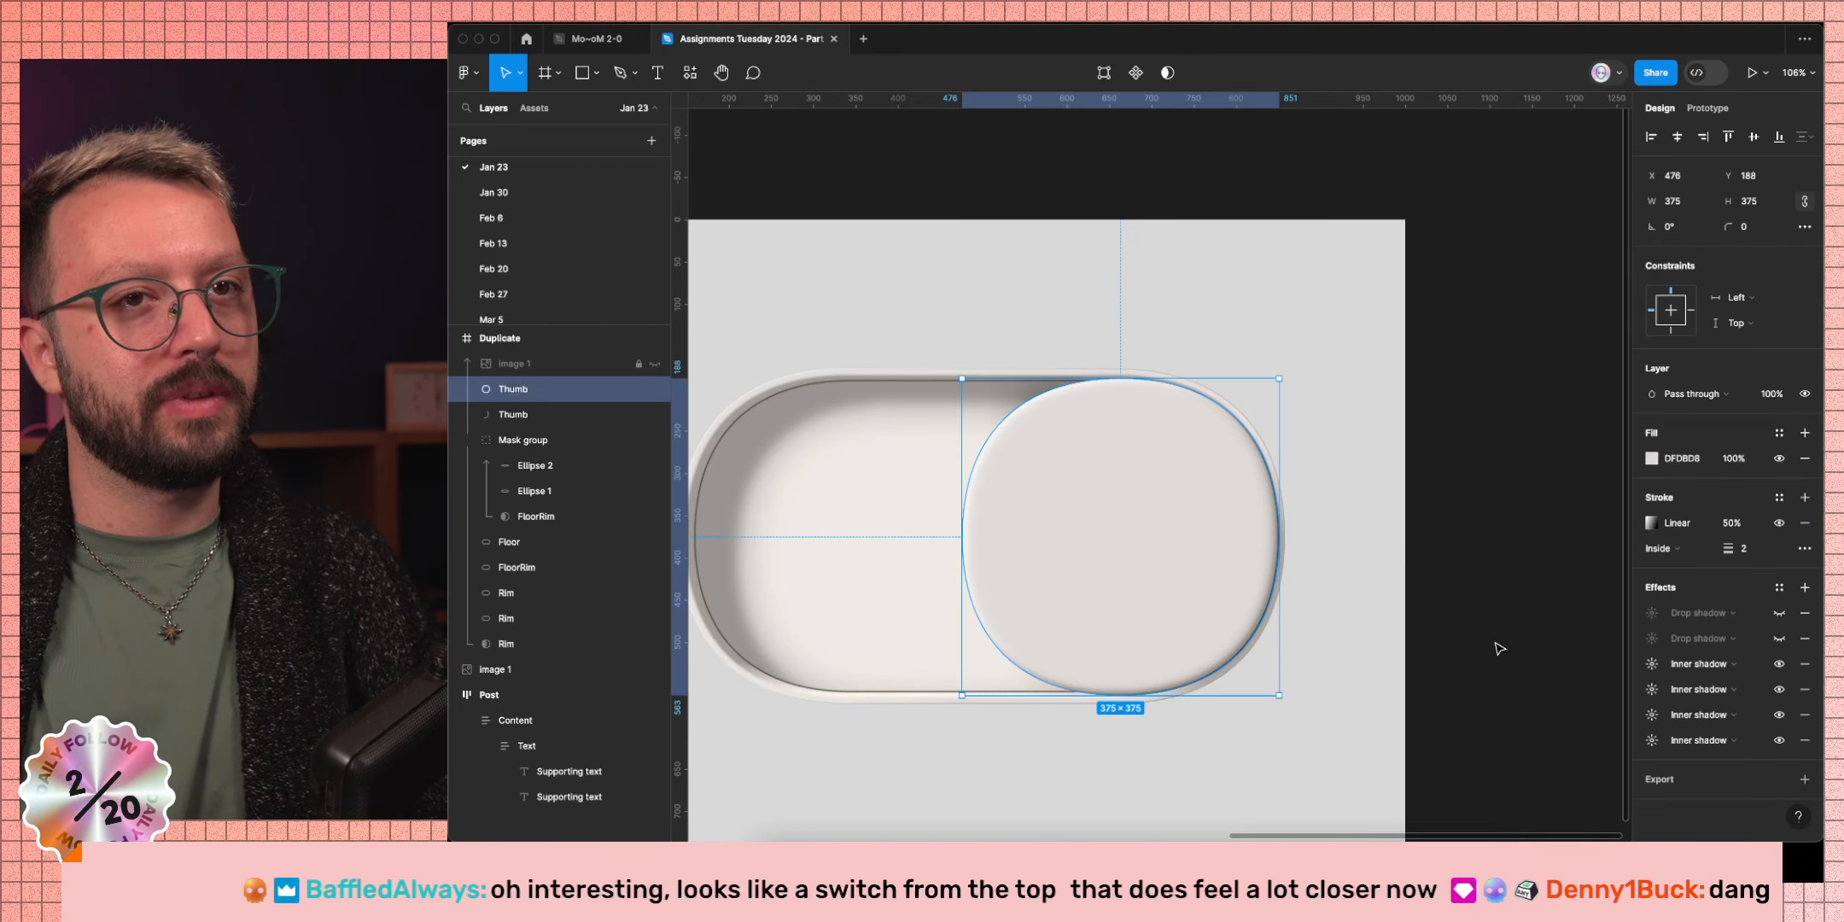
left_click(1780, 524)
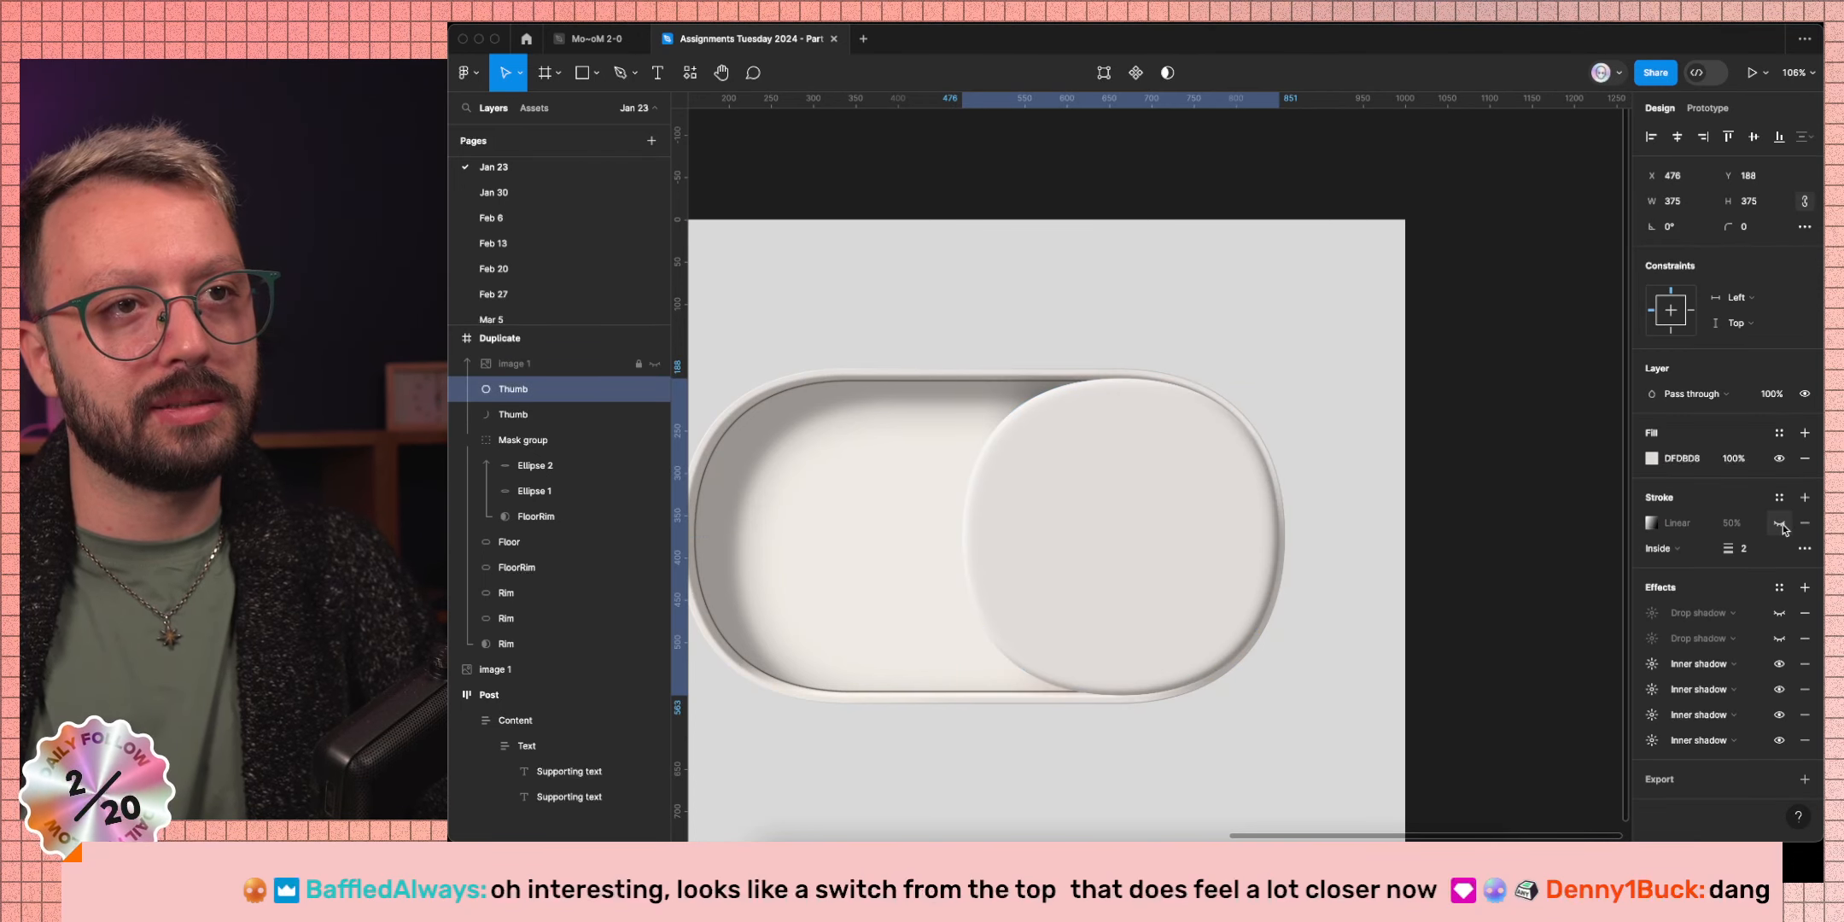
left_click(1780, 523)
left_click(1754, 551)
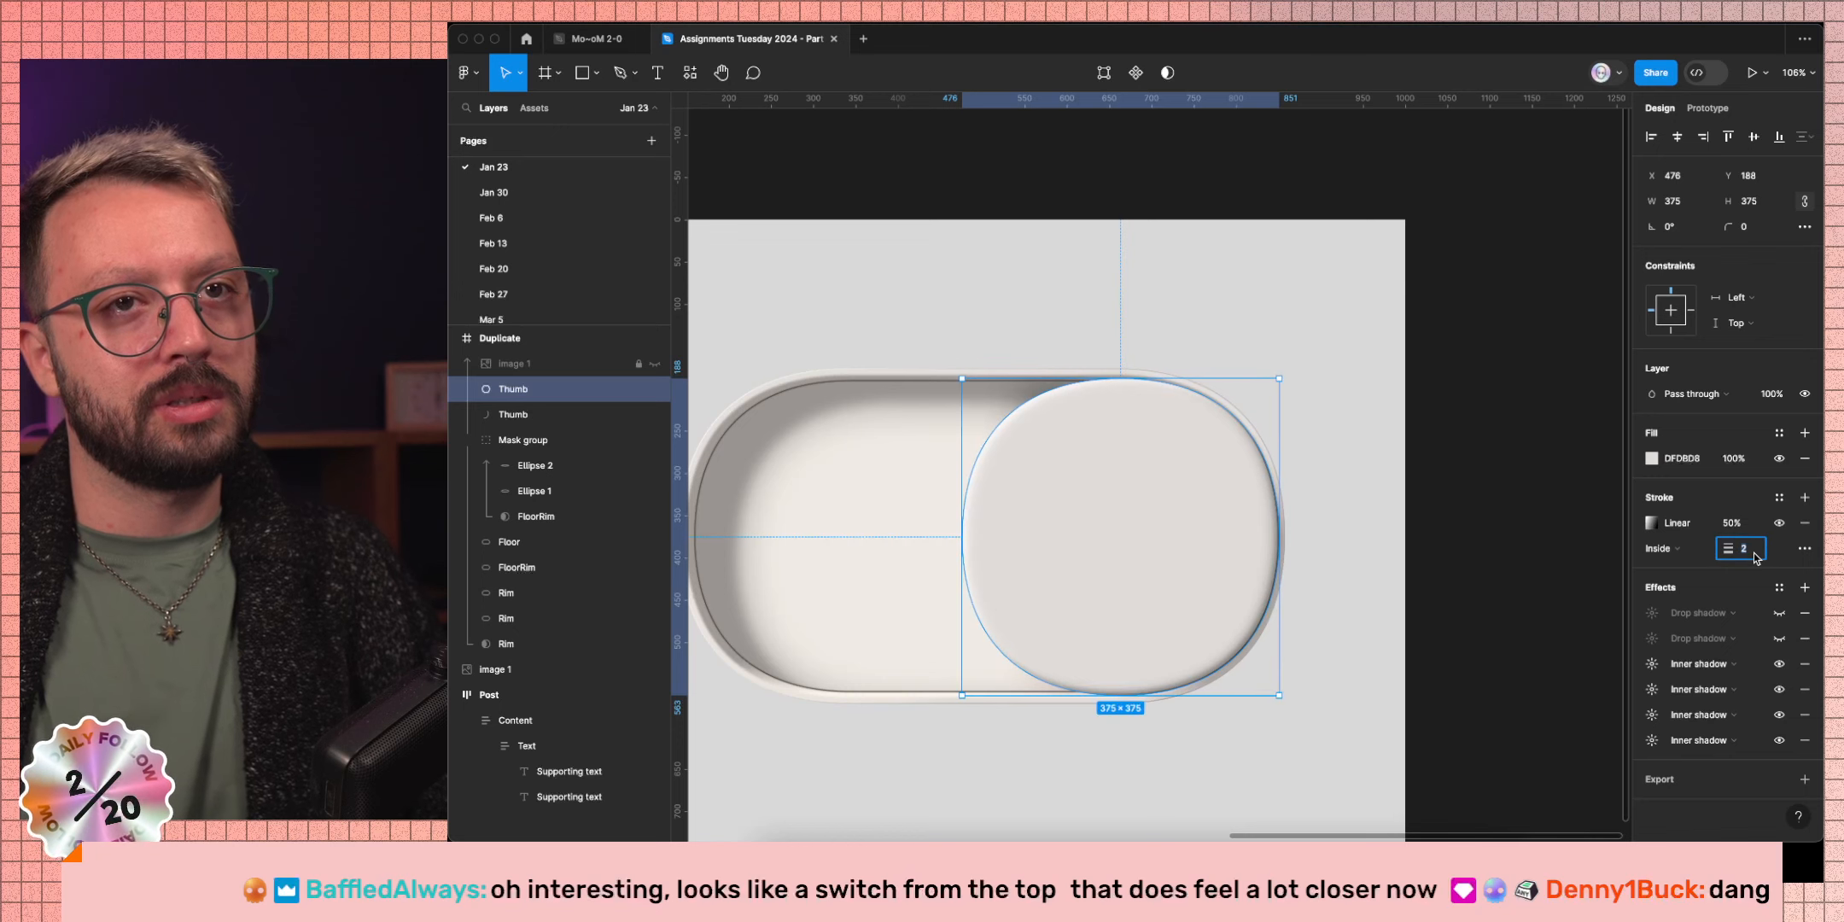
type("1")
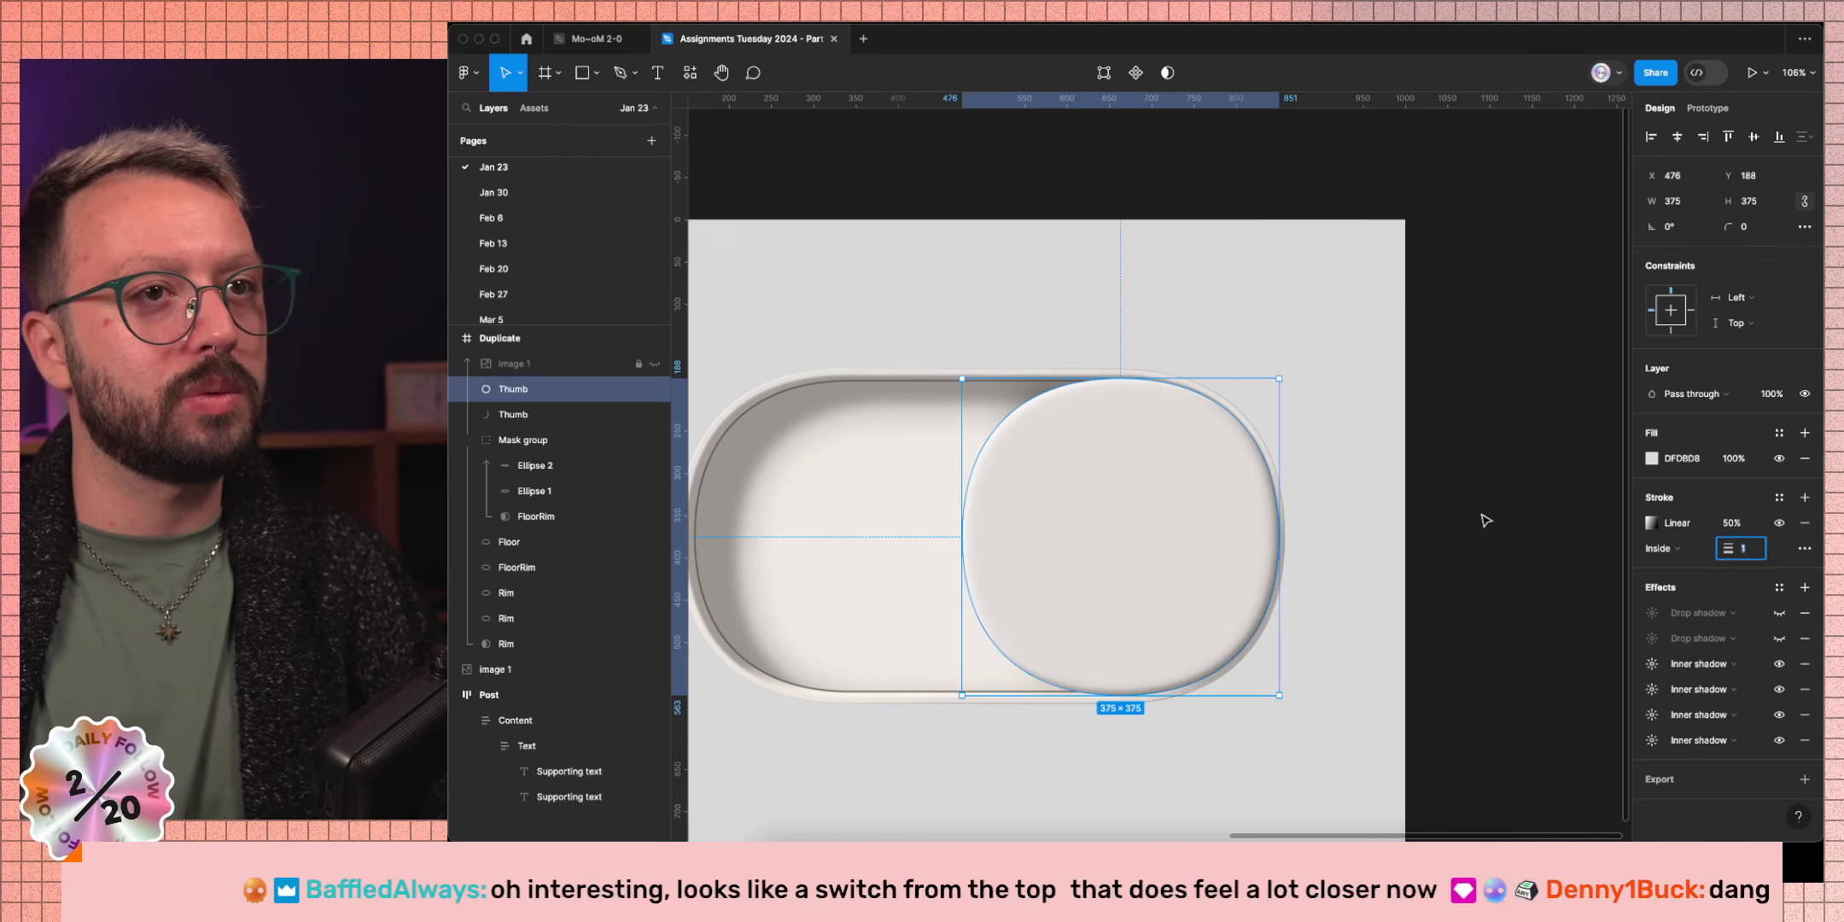
Delete the Thumb's disabled drop shadows, leaving its four inner shadows.
scroll(1486, 518, "down", 5)
scroll(1485, 518, "left", 2)
scroll(995, 508, "up", 5)
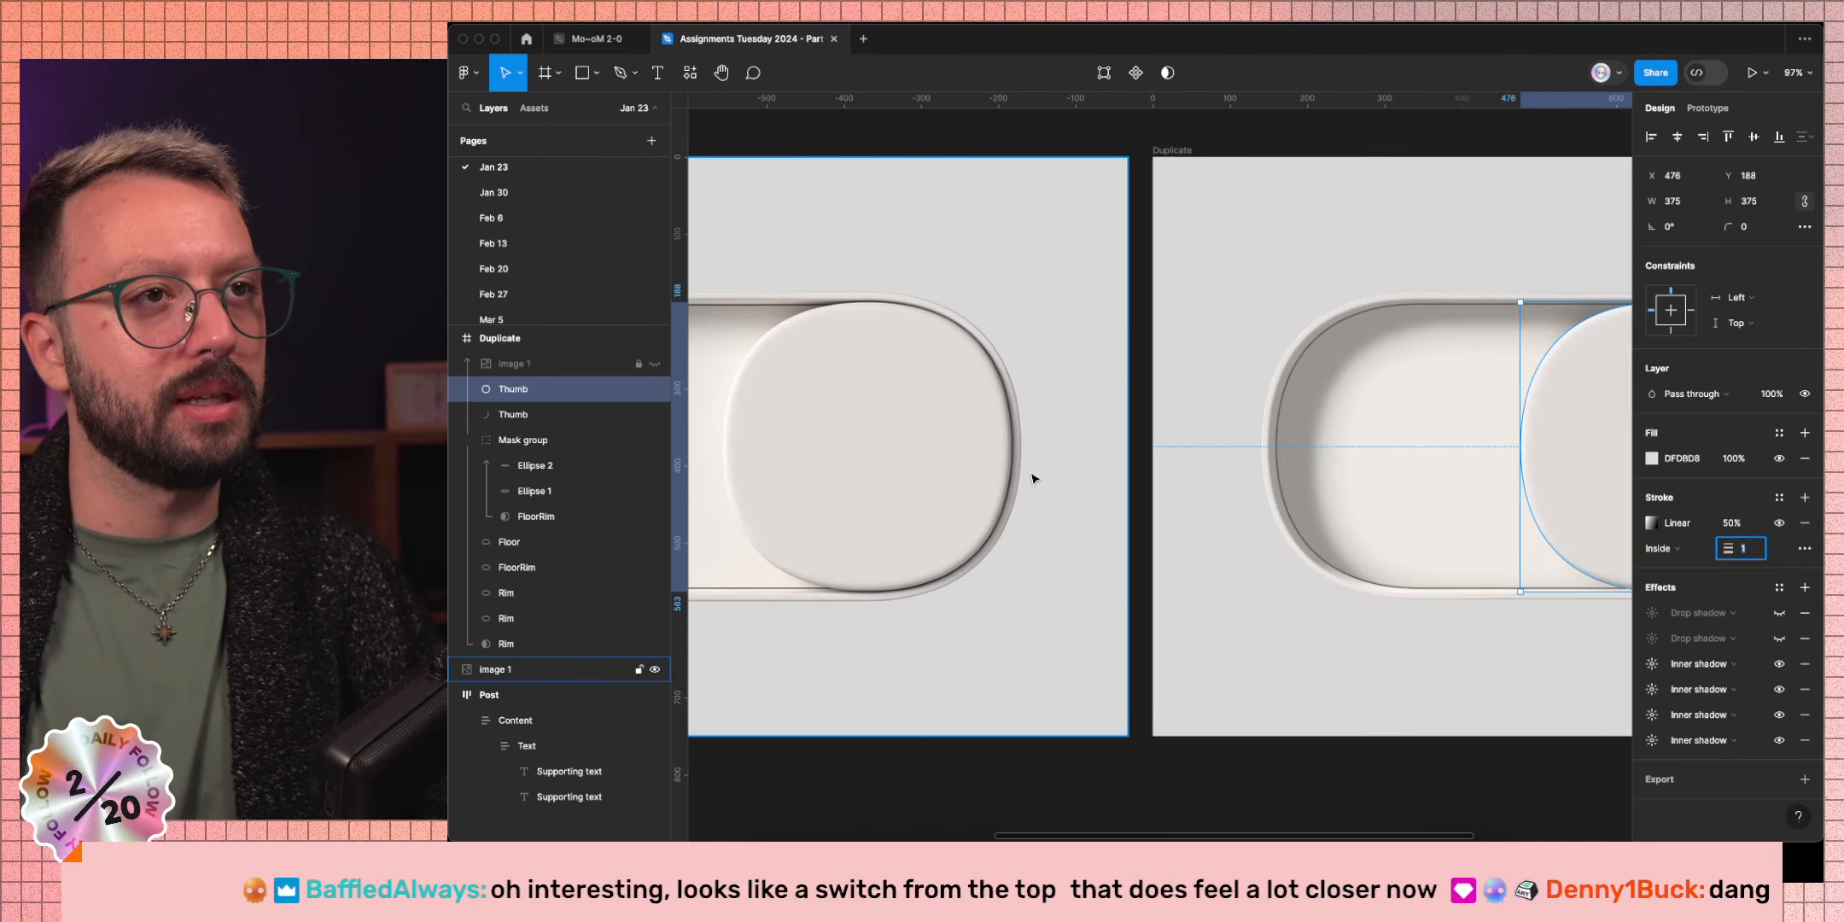
scroll(1110, 508, "right", 5)
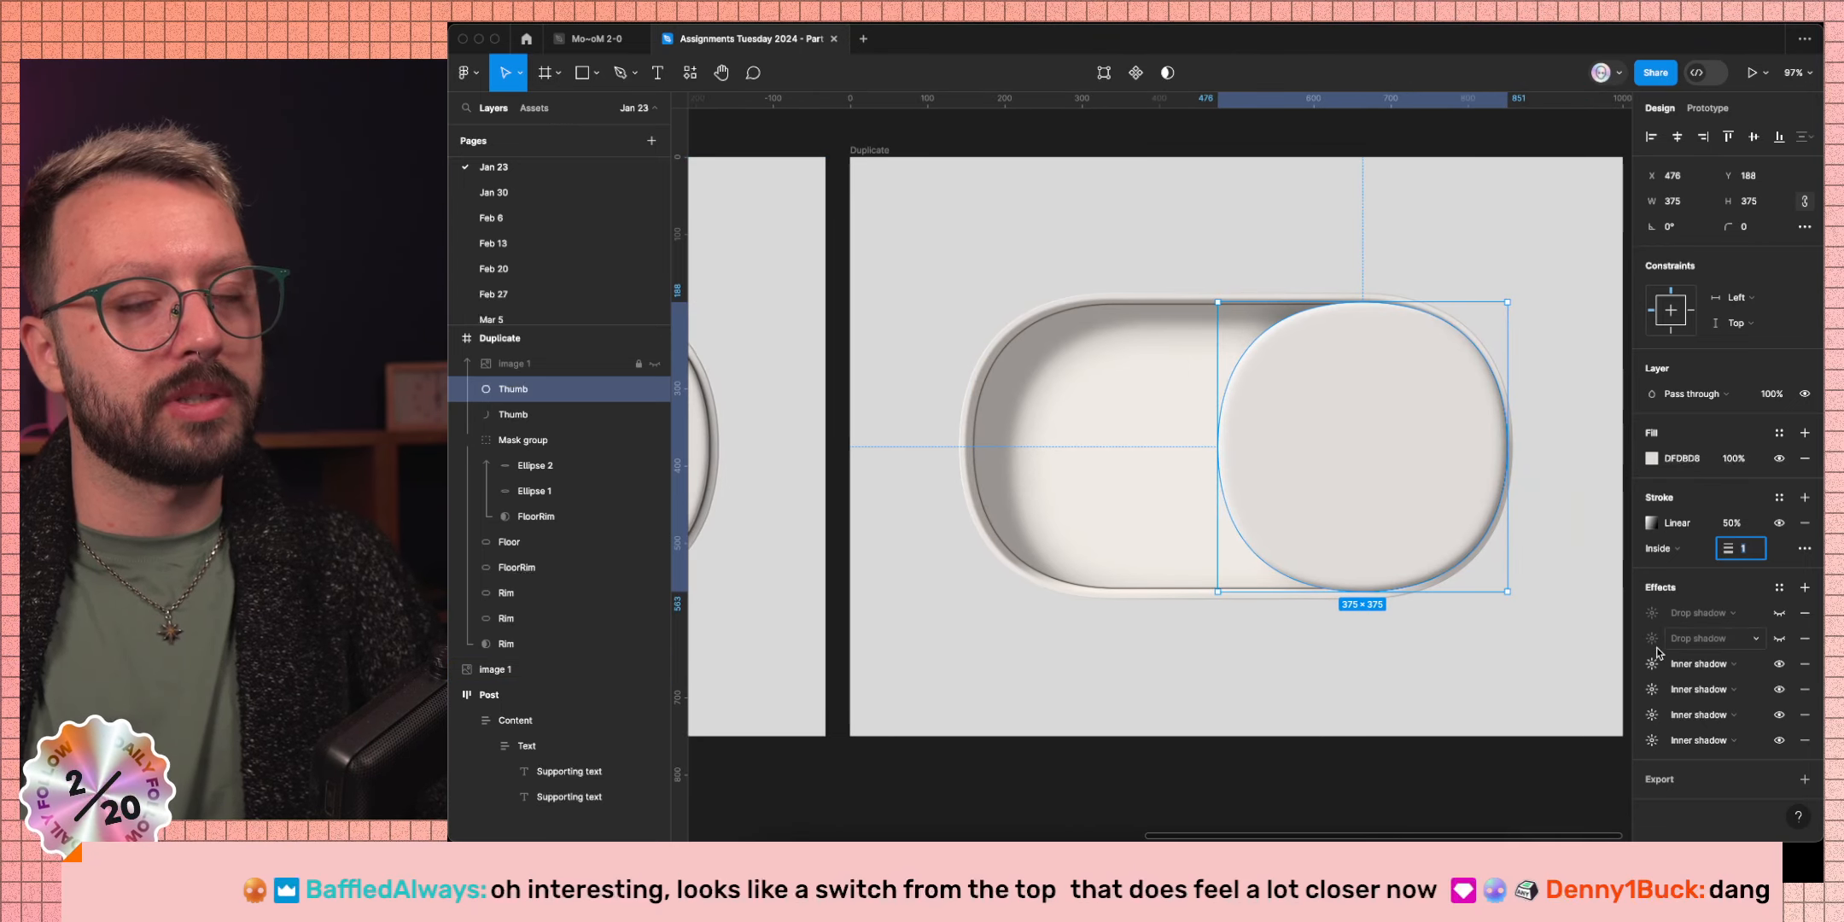
left_click(1802, 617)
left_click(1804, 617)
left_click(1804, 616)
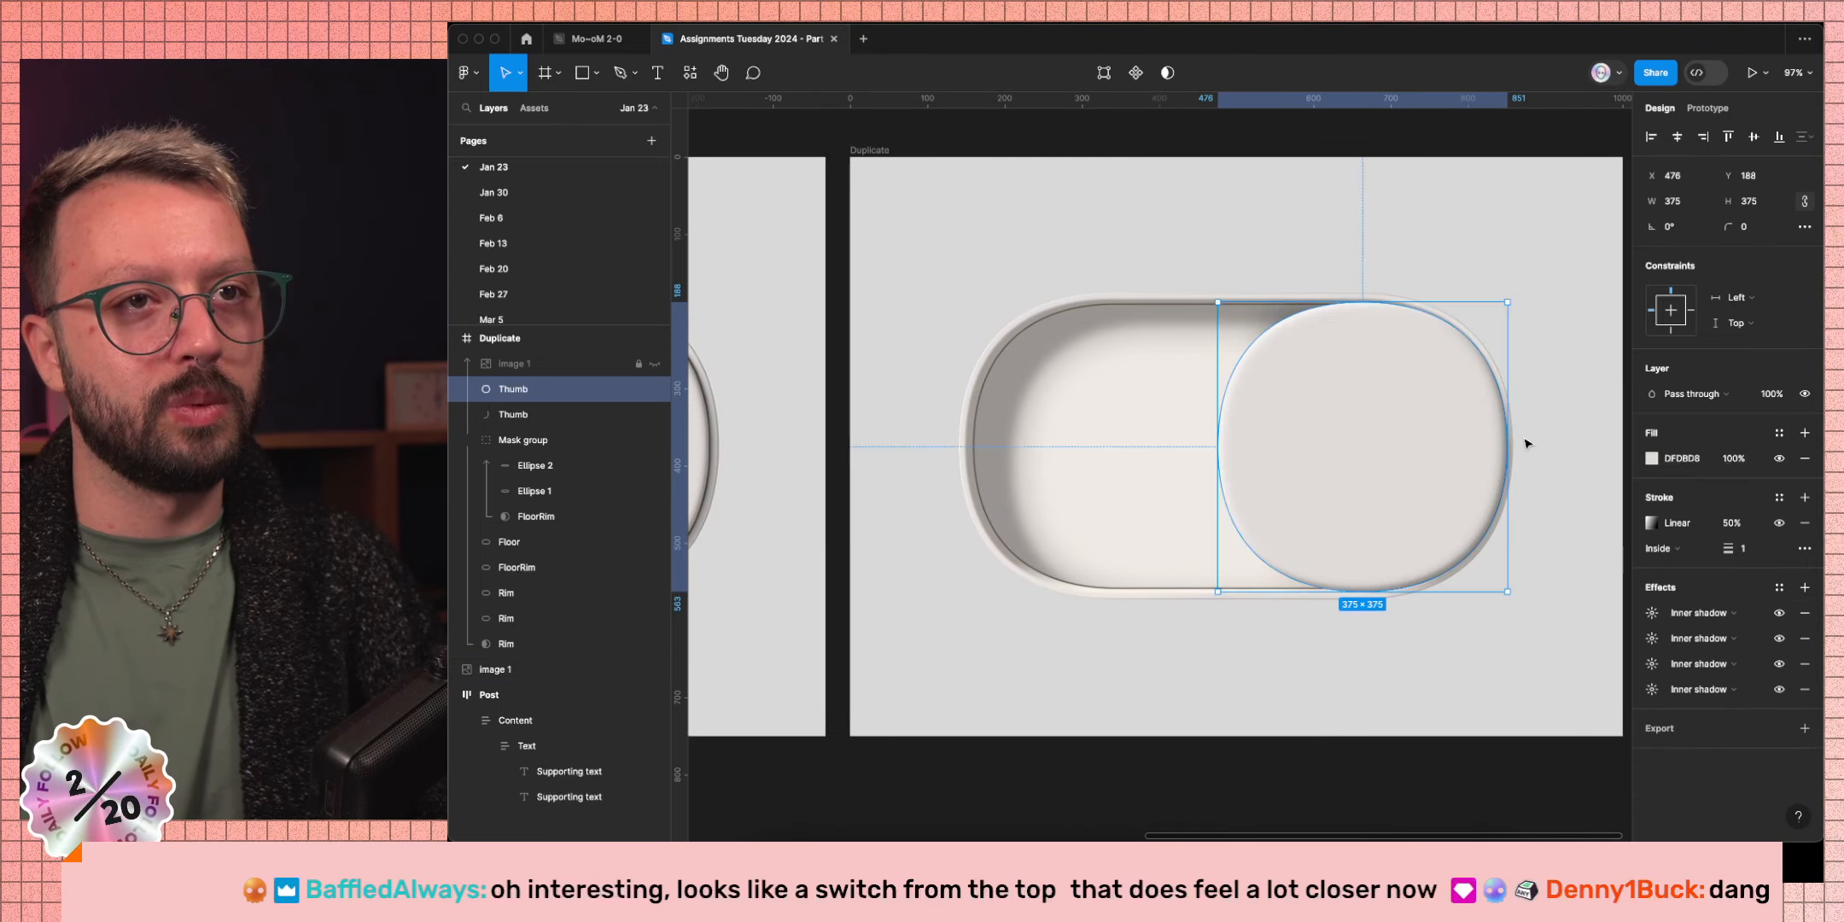
Add a new effect to the Thumb, make it an inner shadow, and rough in its offsets and blur.
left_click(1803, 589)
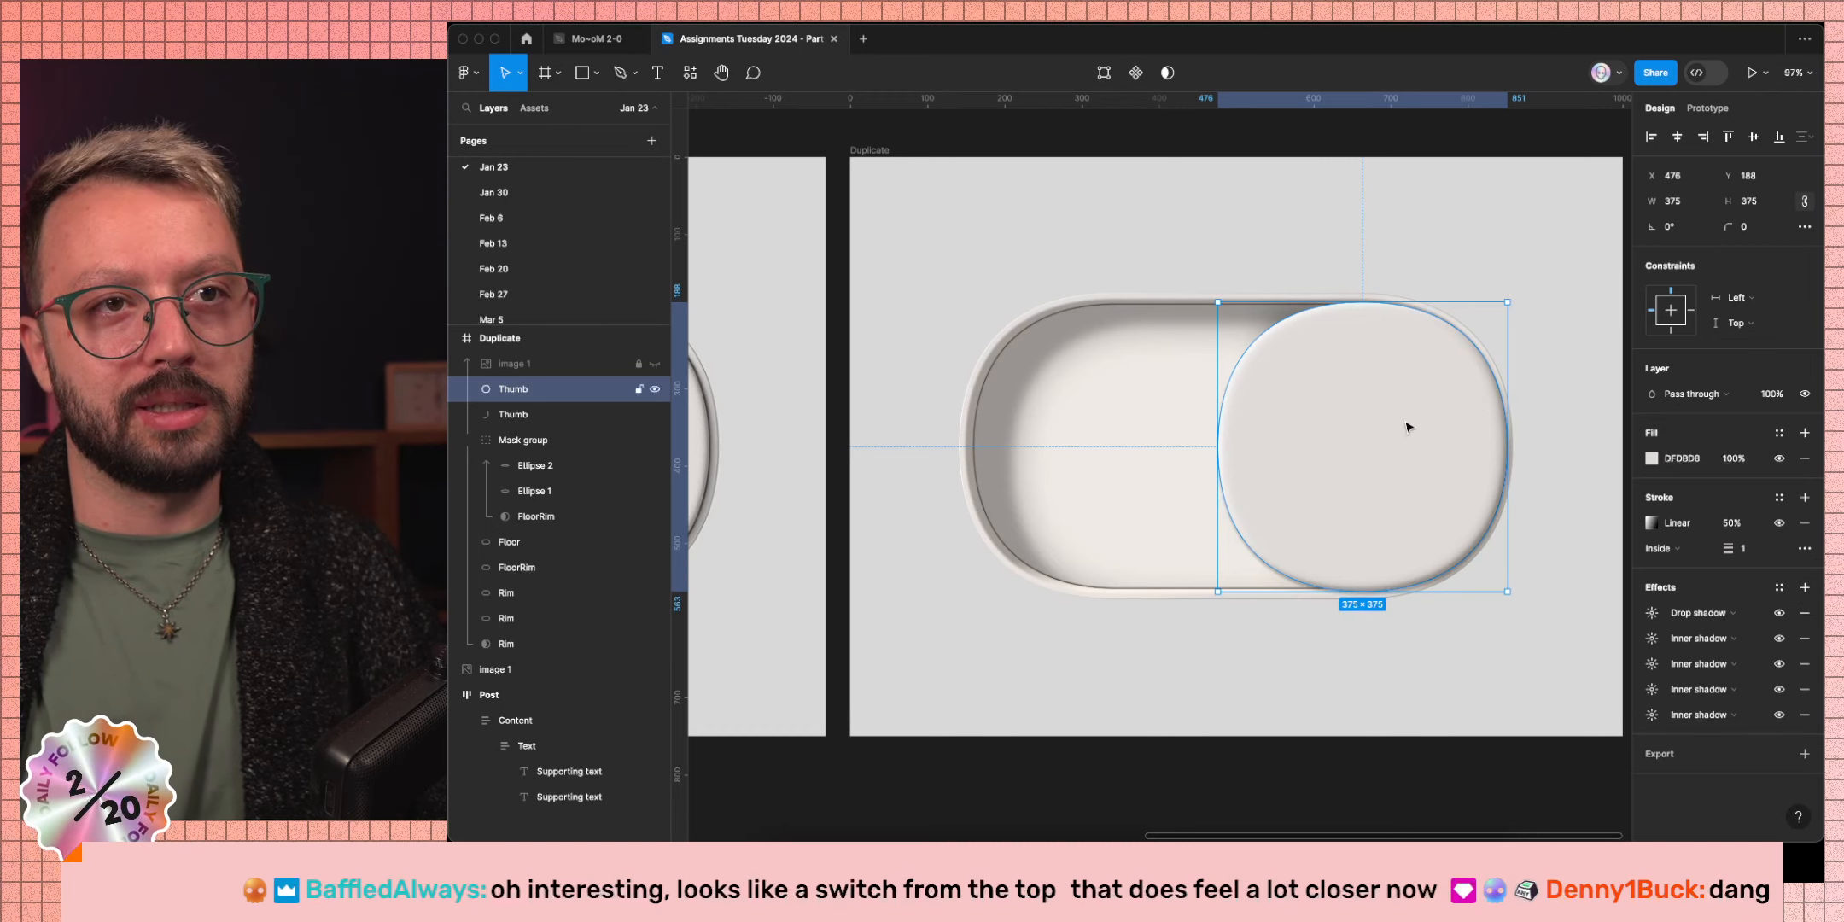
left_click(1653, 612)
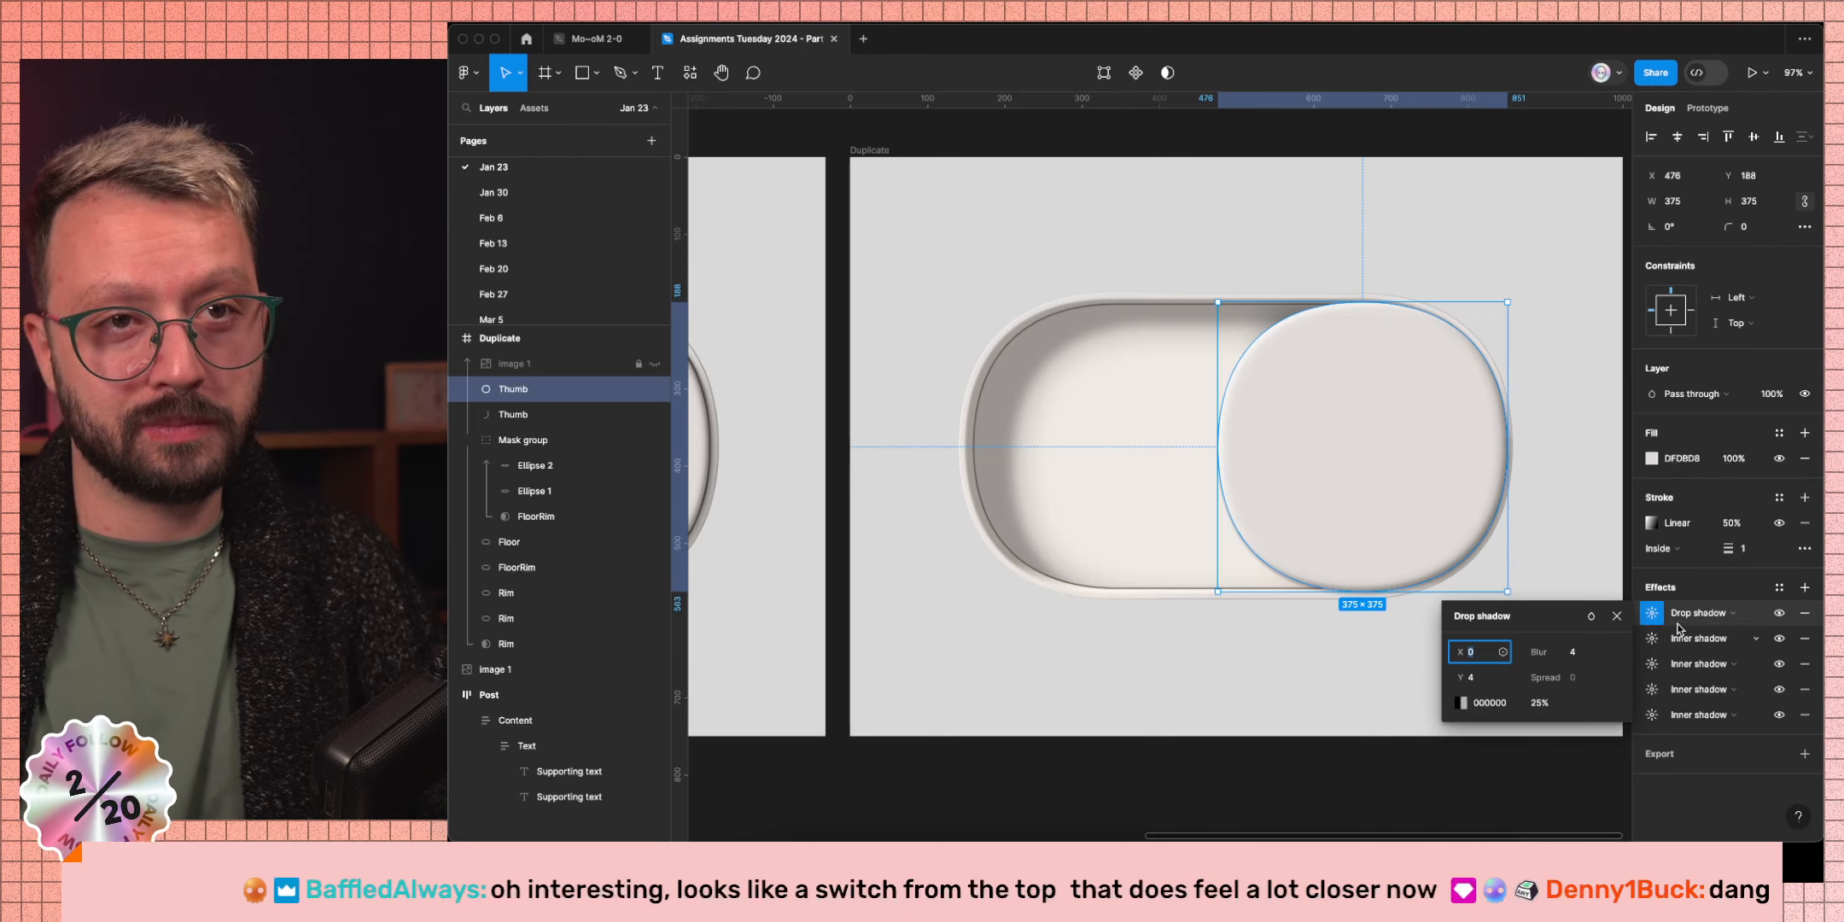
left_click(1697, 613)
left_click(1691, 593)
left_click(1652, 612)
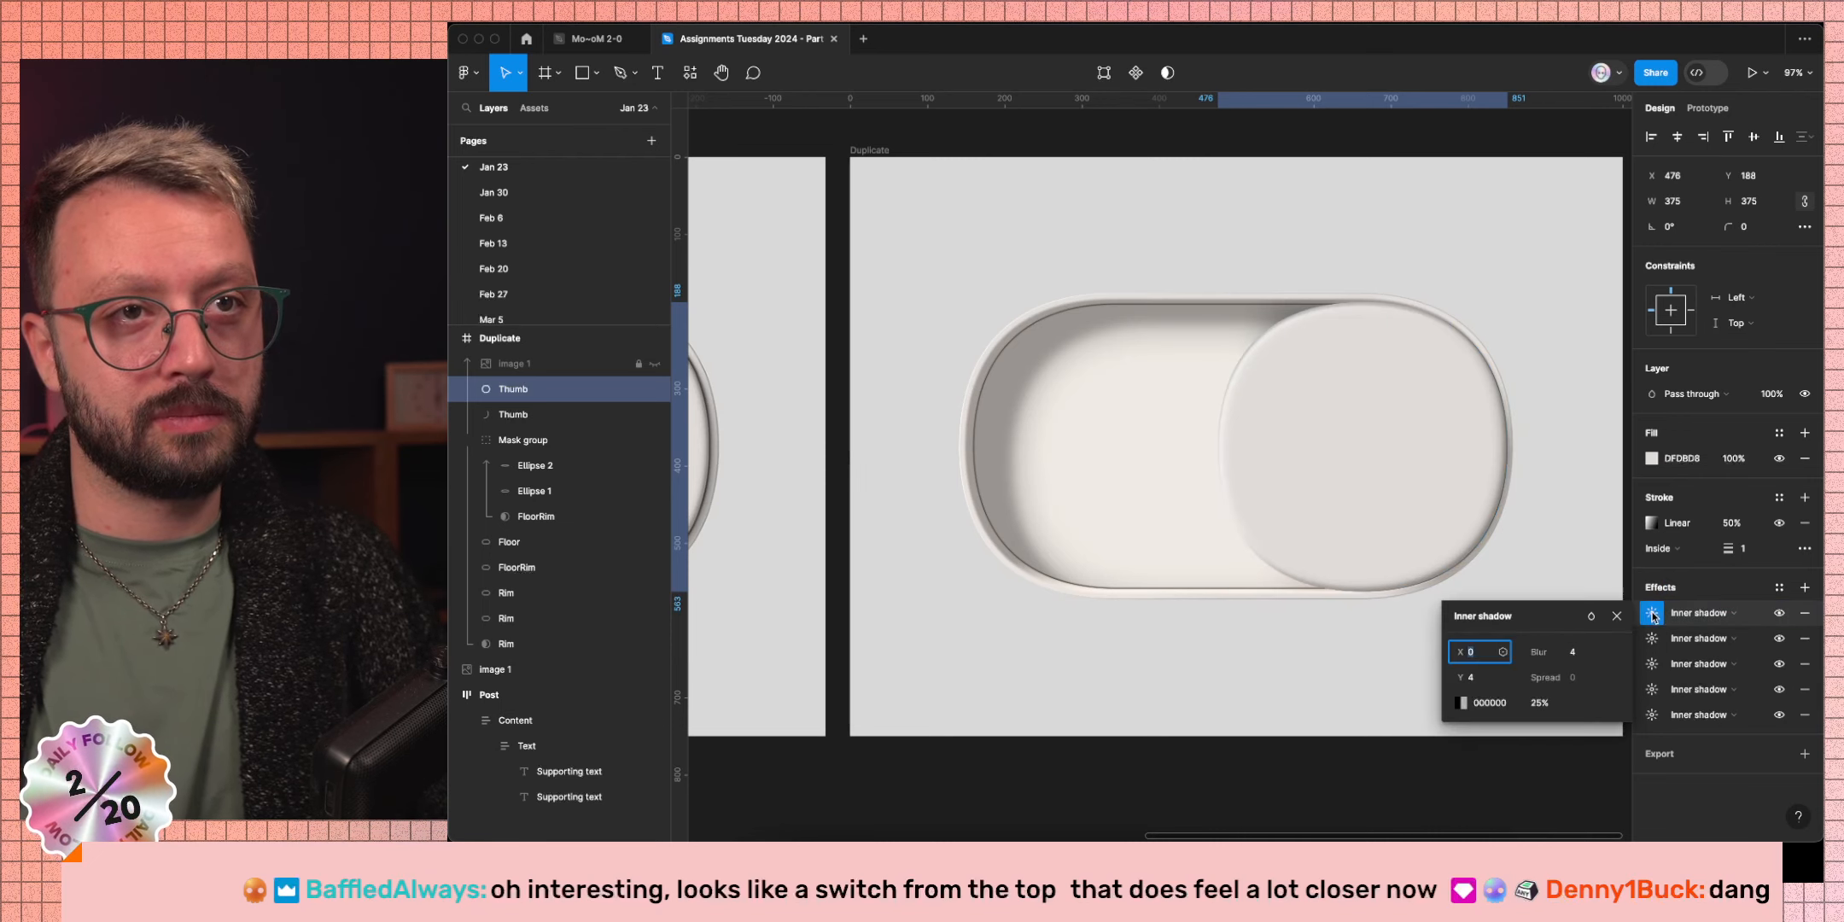
key("shift+Down")
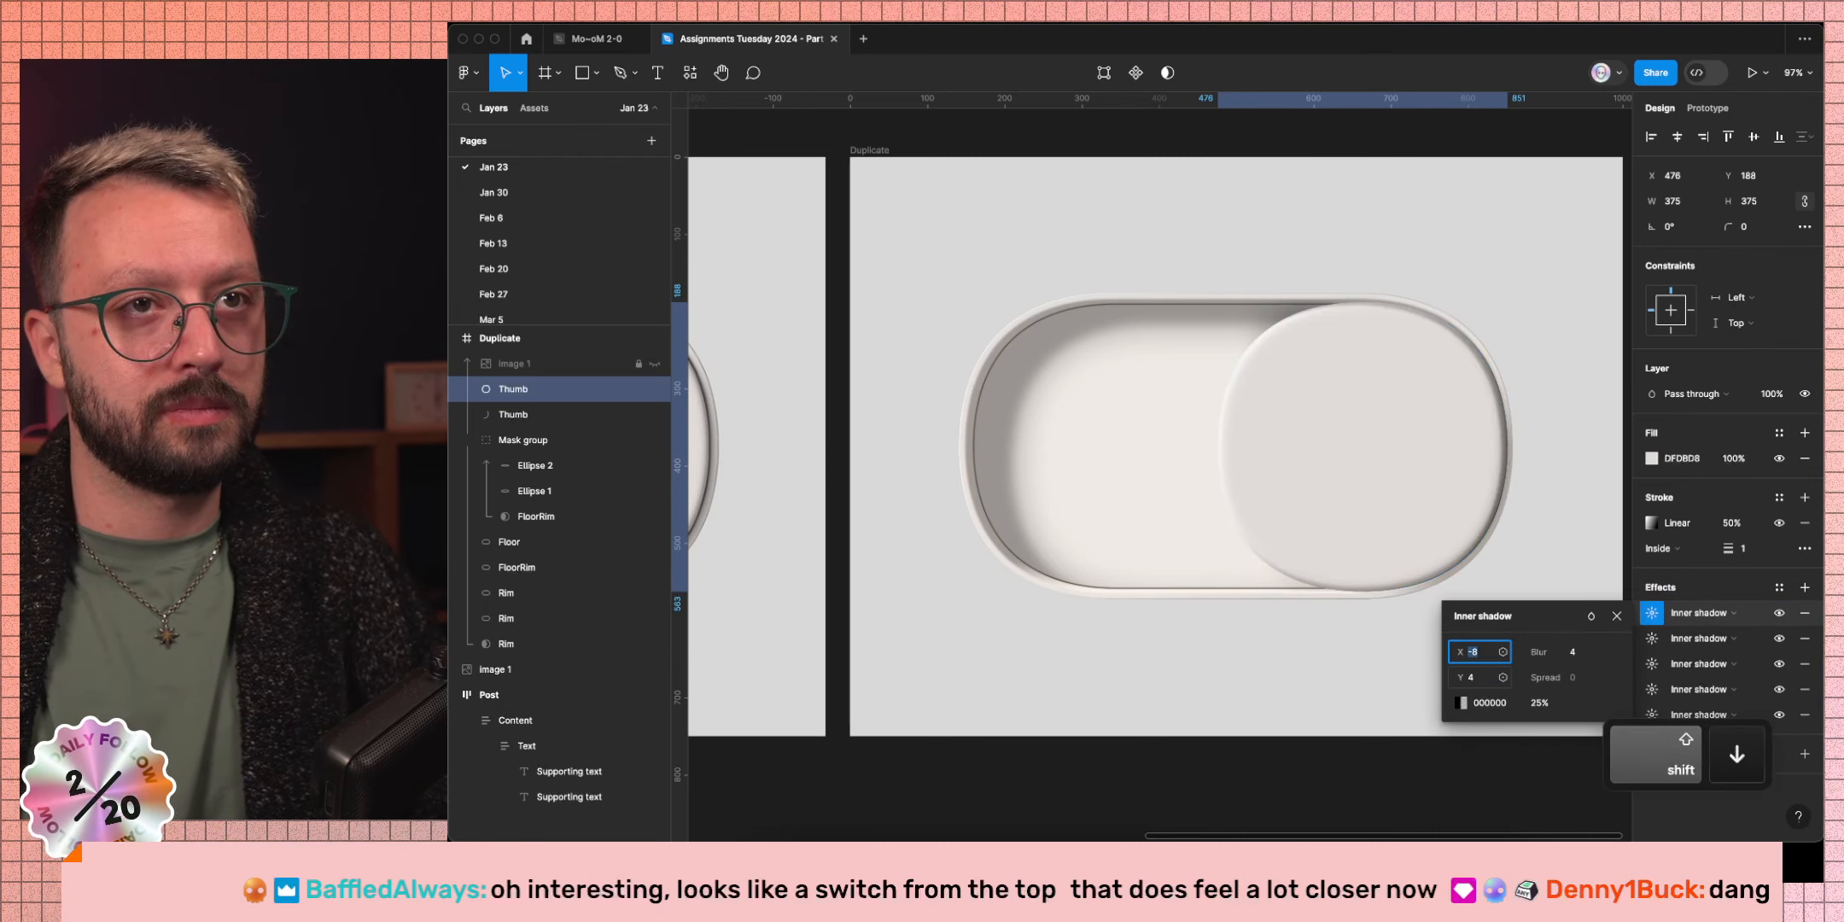
key("Up")
key("Up")
key("Up")
key("Up")
key("Up")
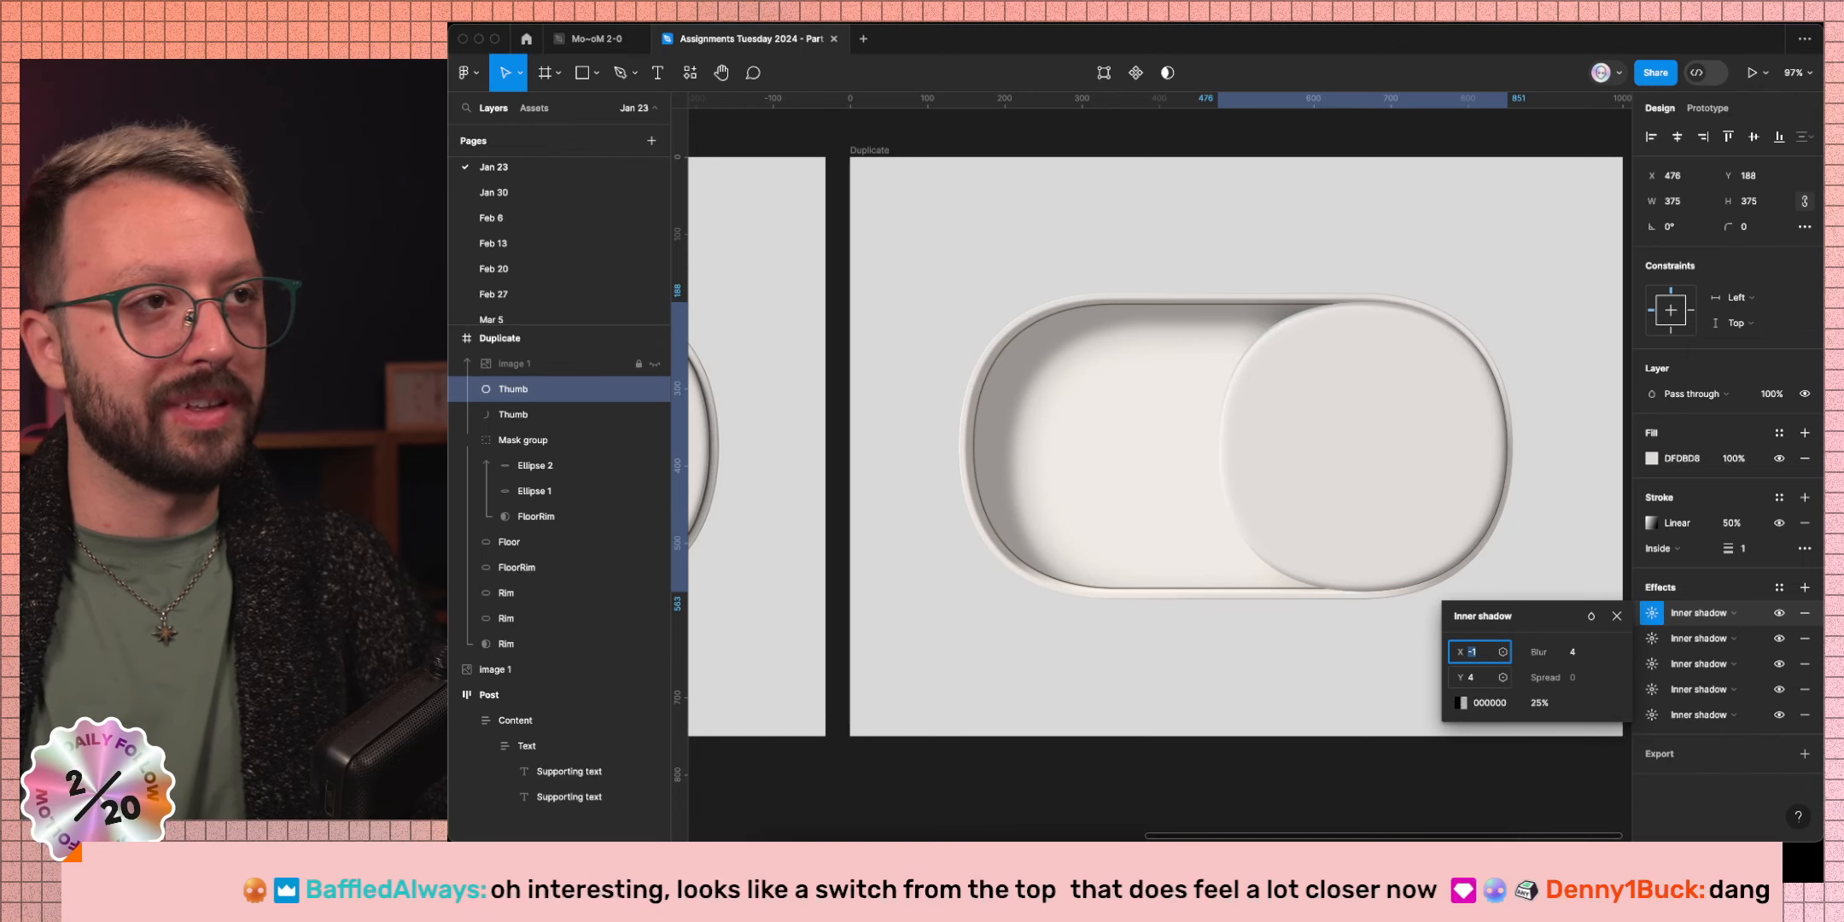
key("Tab")
key("Down")
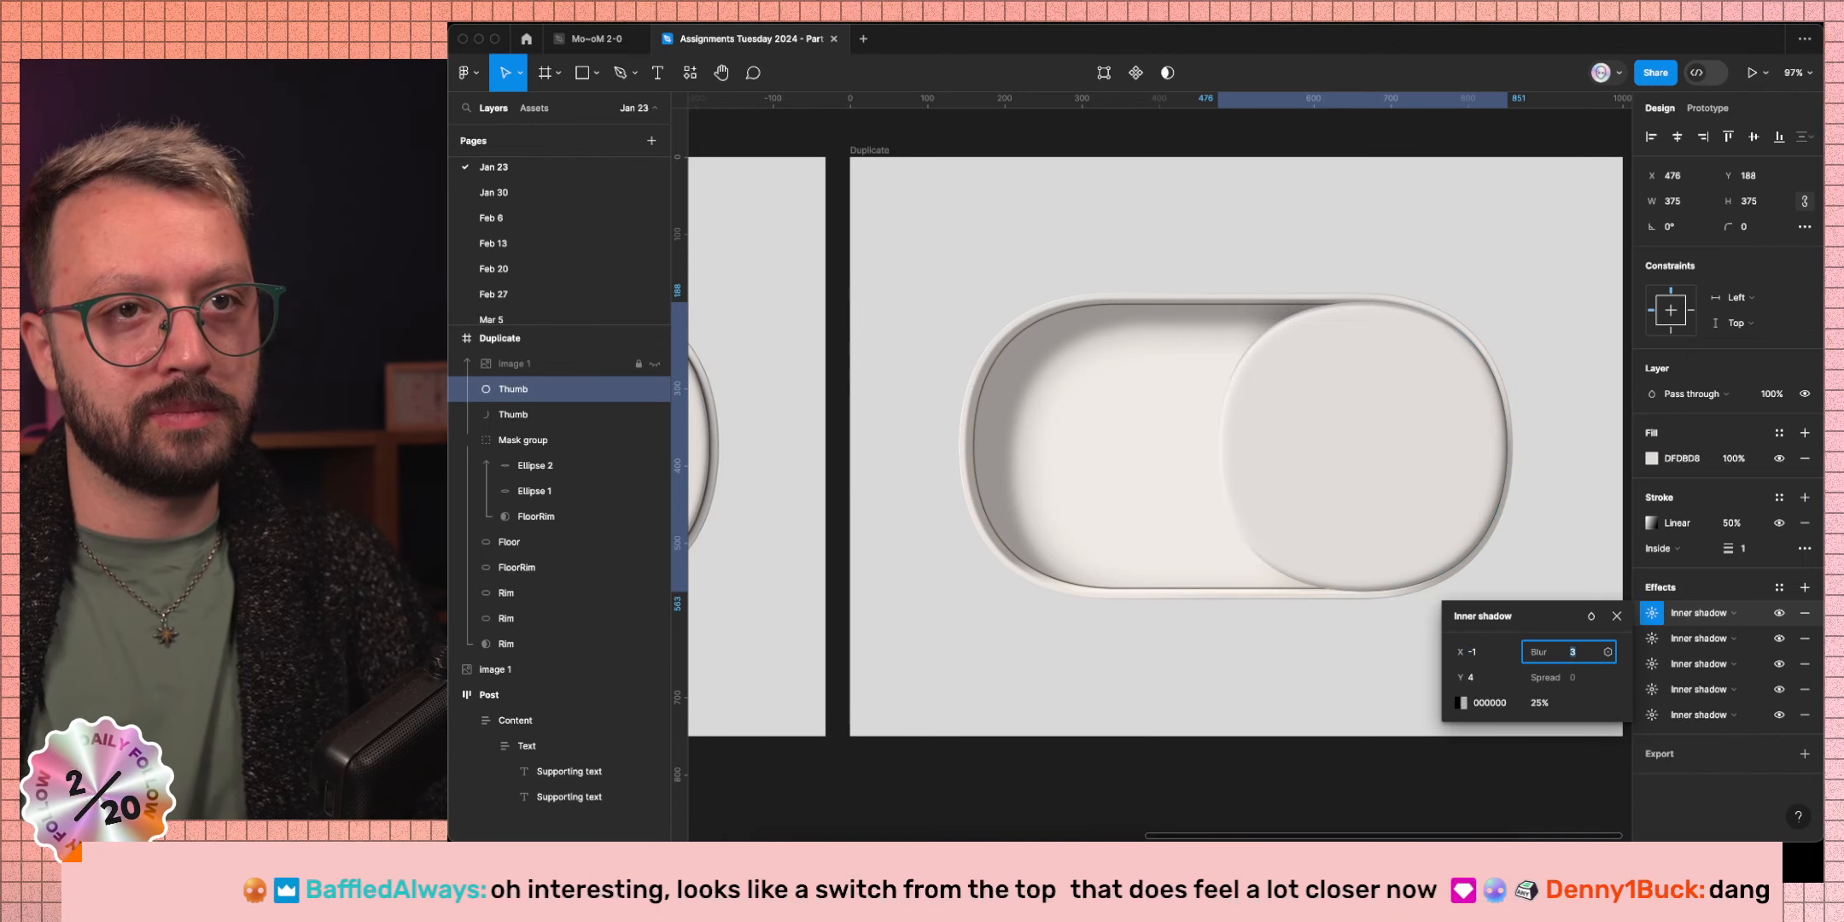
key("Tab")
key("shift+Up")
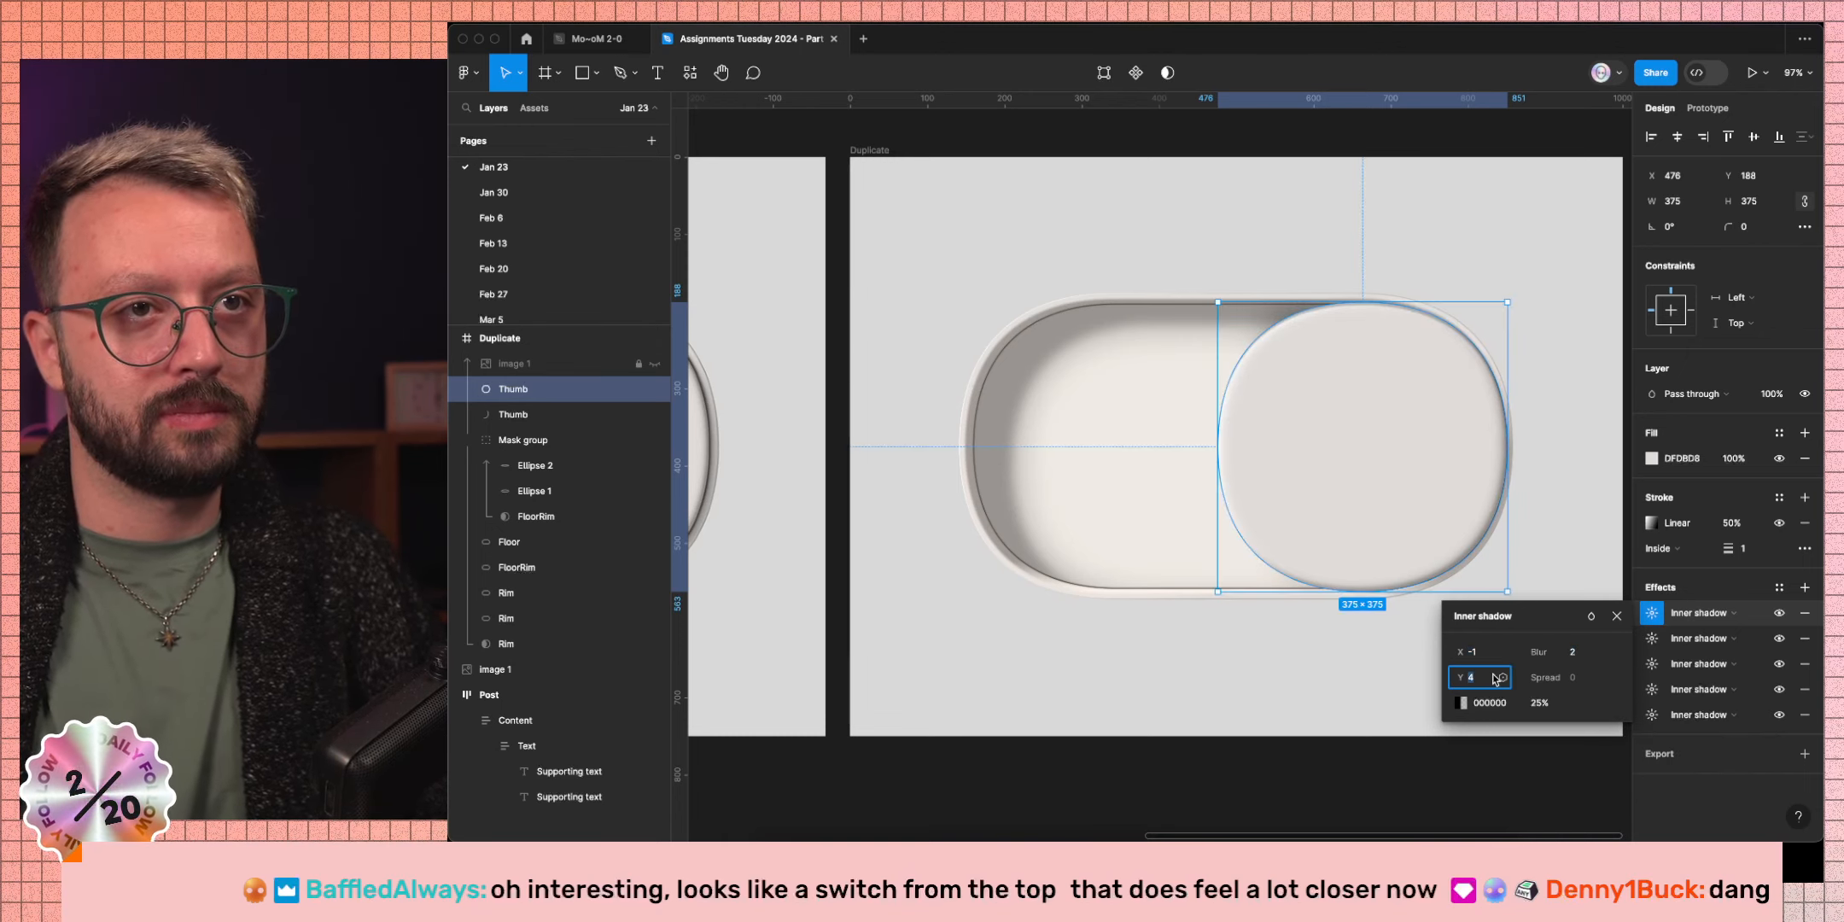
key("shift+Down")
key("shift+Down")
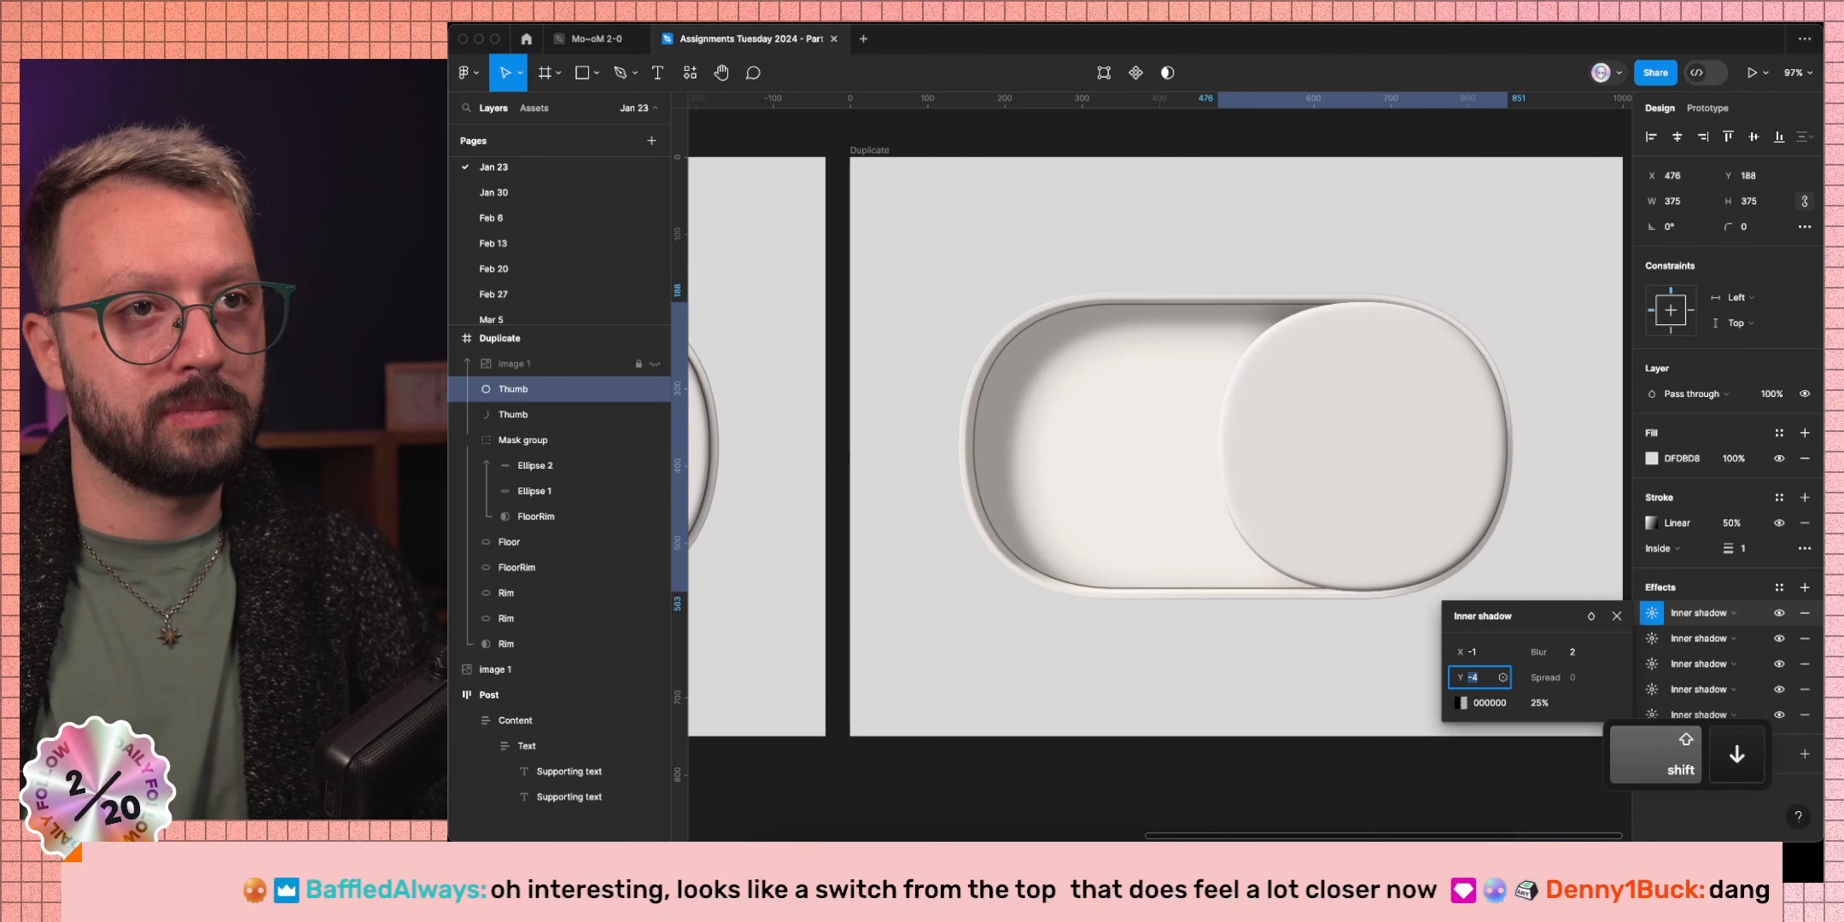
left_click(1485, 652)
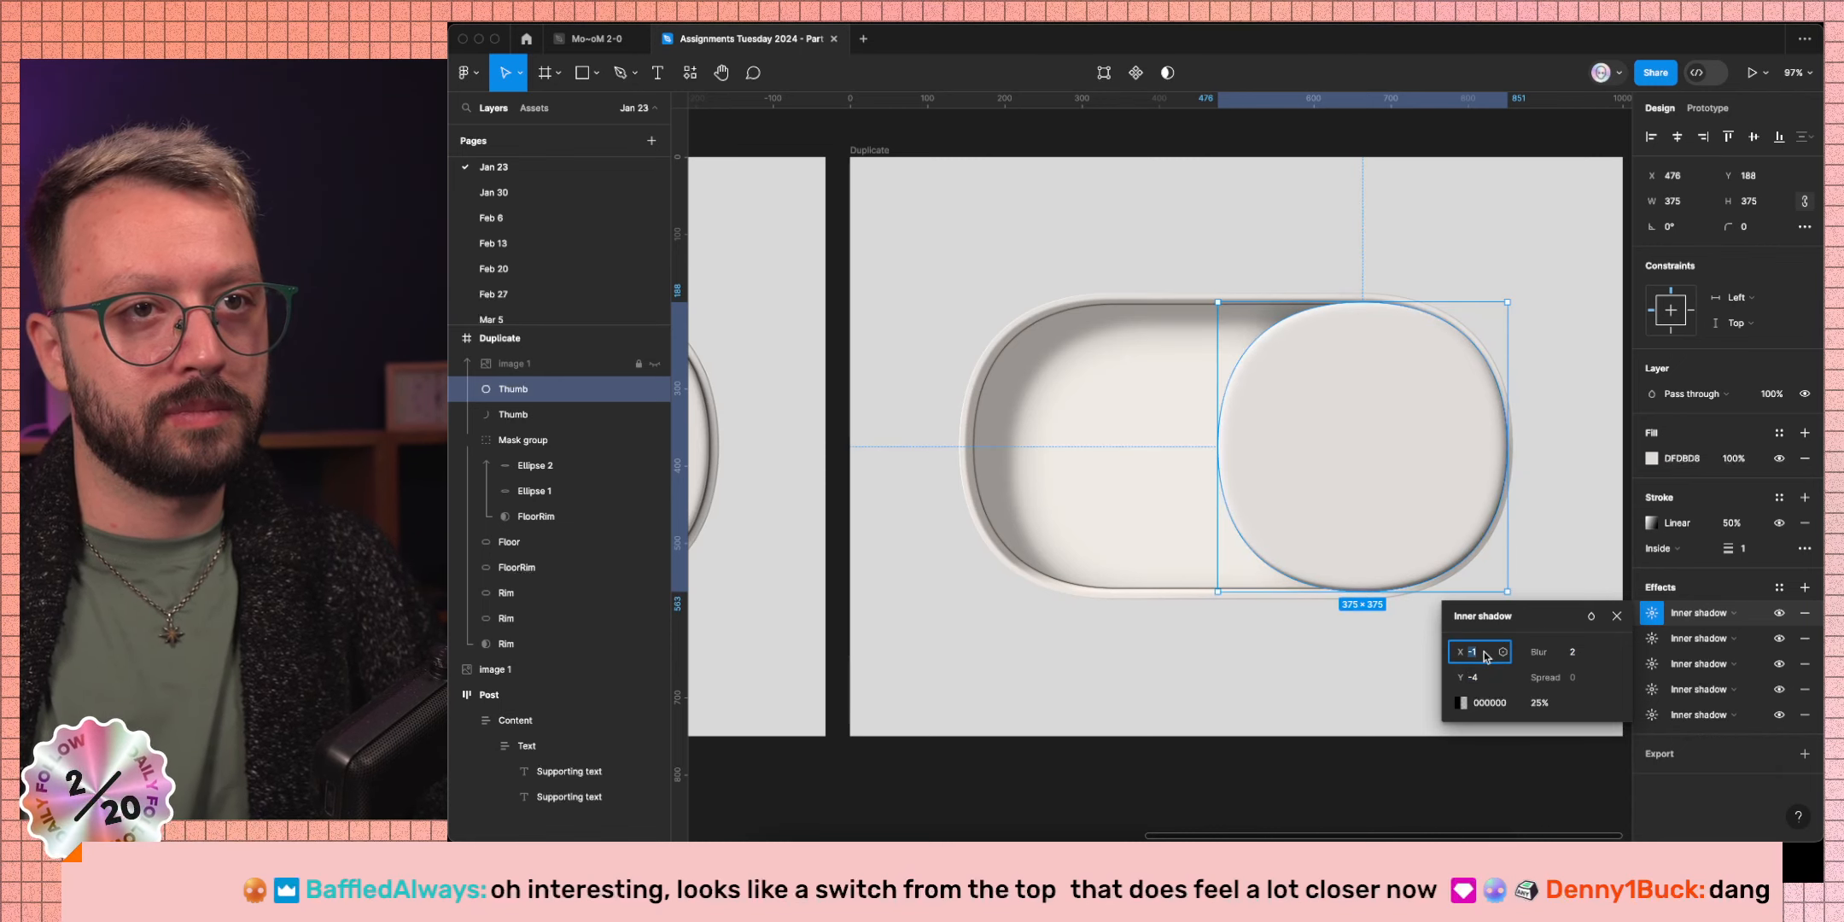
key("Down")
key("Down")
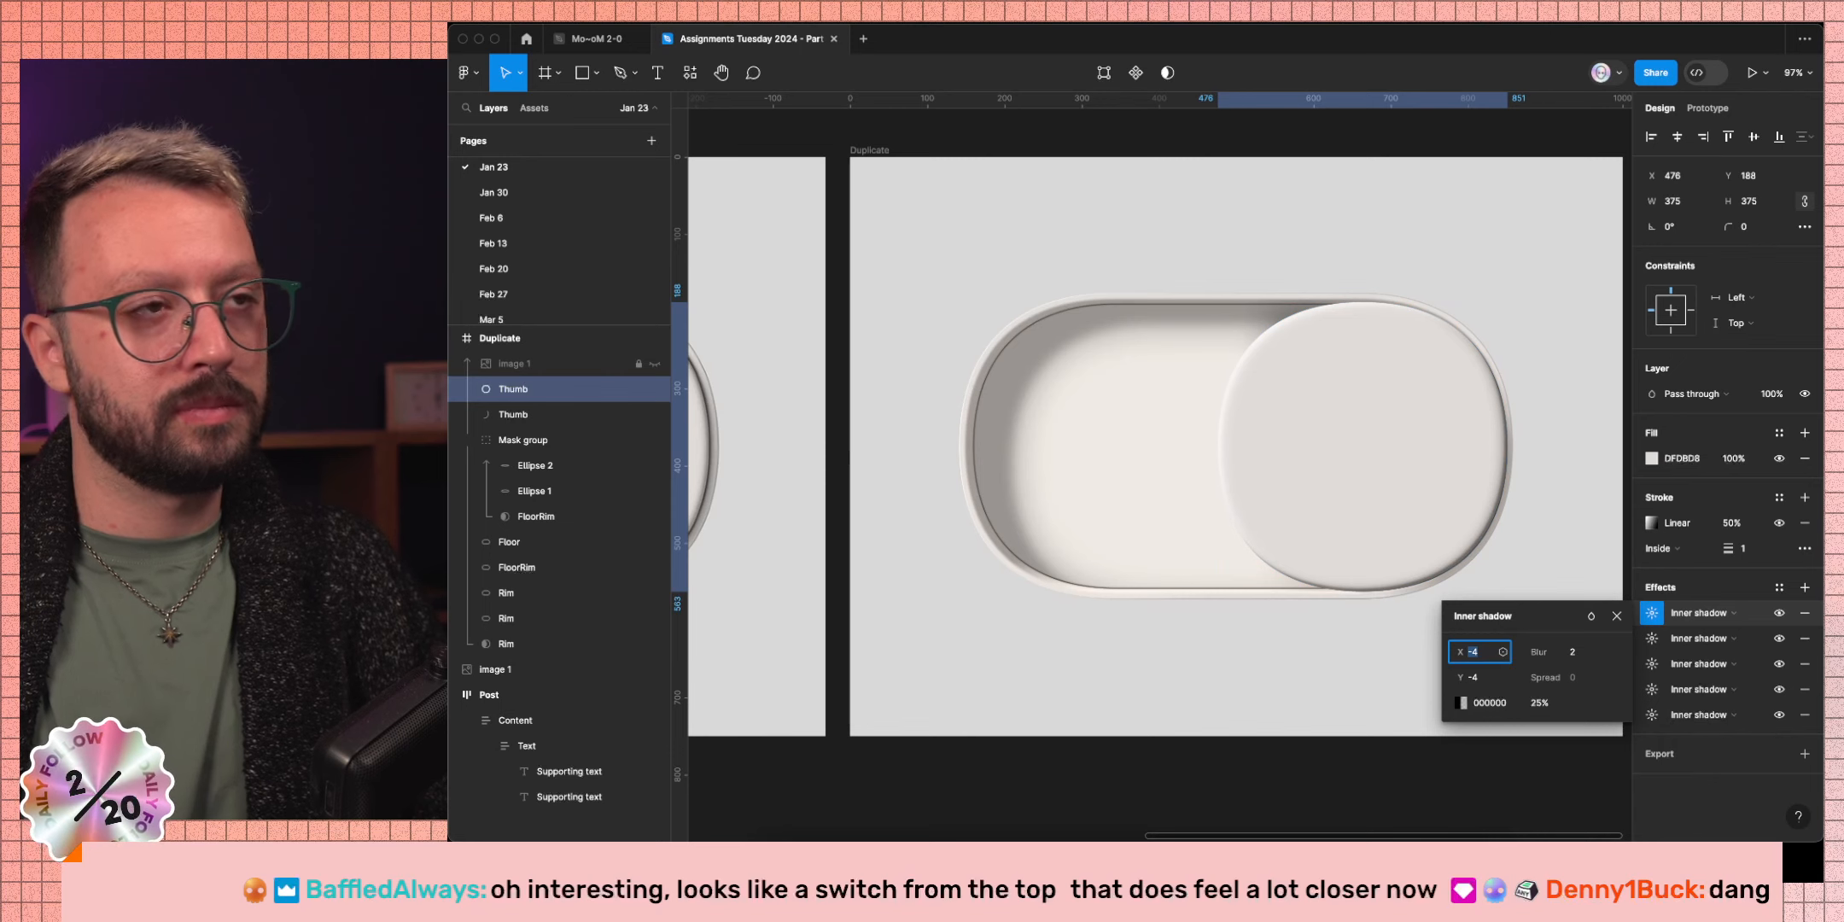
Adjust the inner shadow's blur and raise its black colour to 45% opacity.
scroll(1255, 621, "left", 4)
scroll(1255, 621, "down", 2)
scroll(1254, 622, "right", 4)
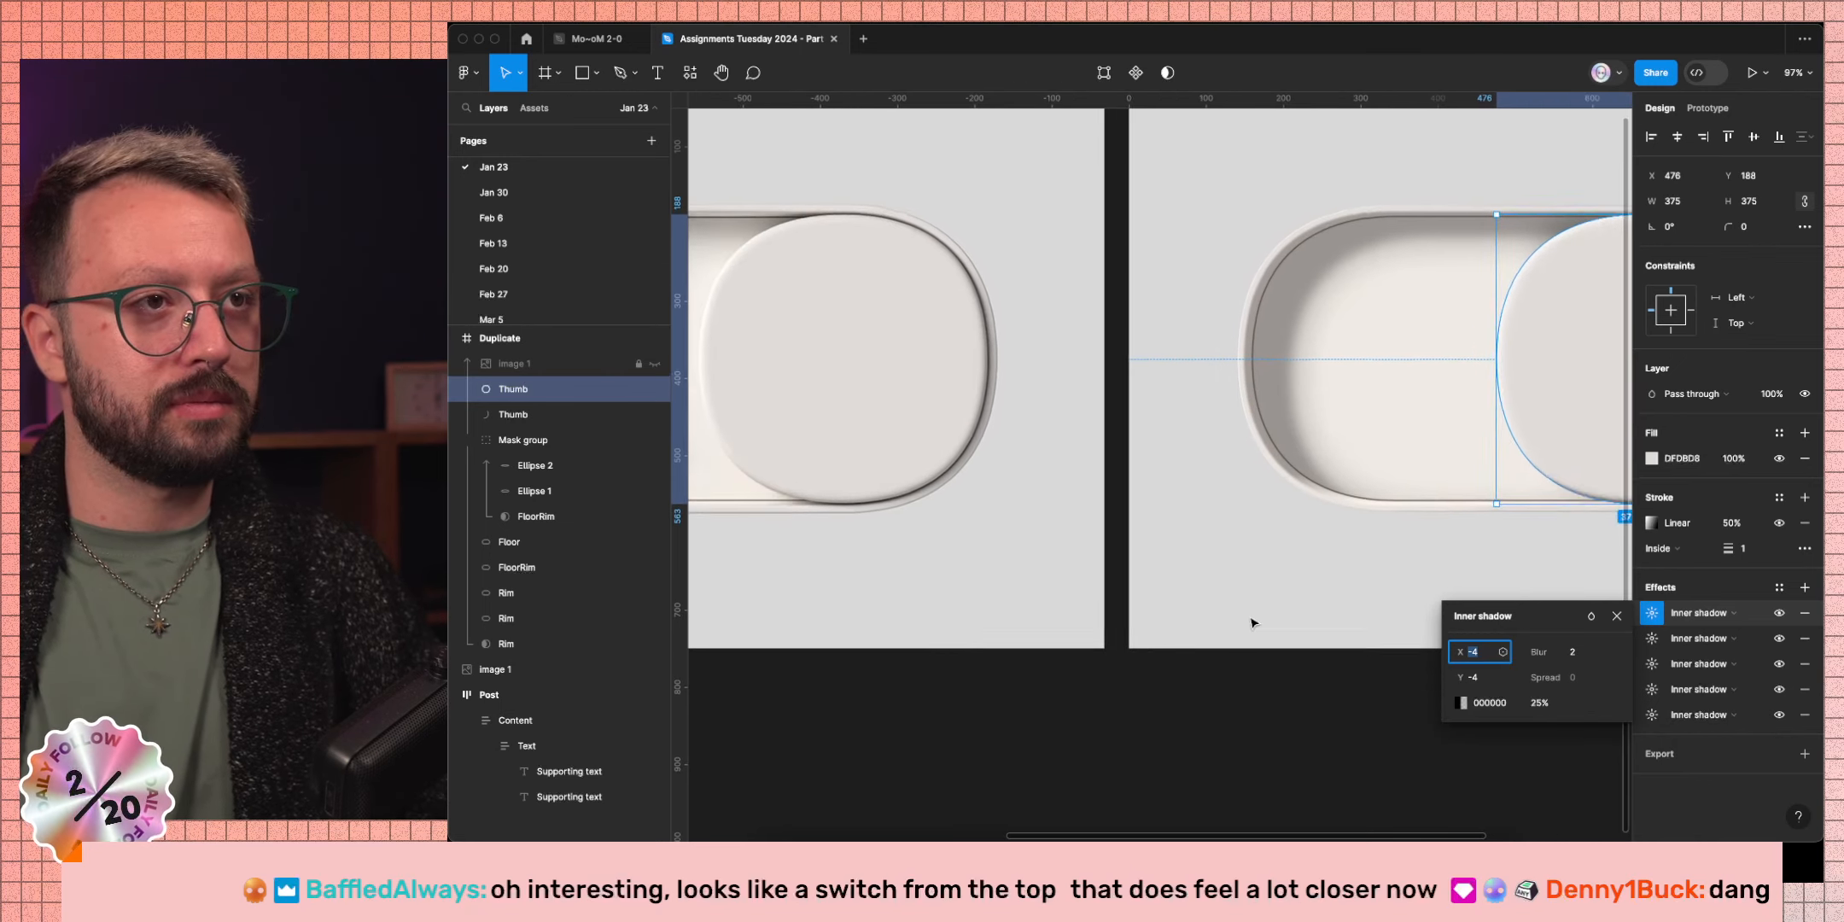
left_click(1576, 654)
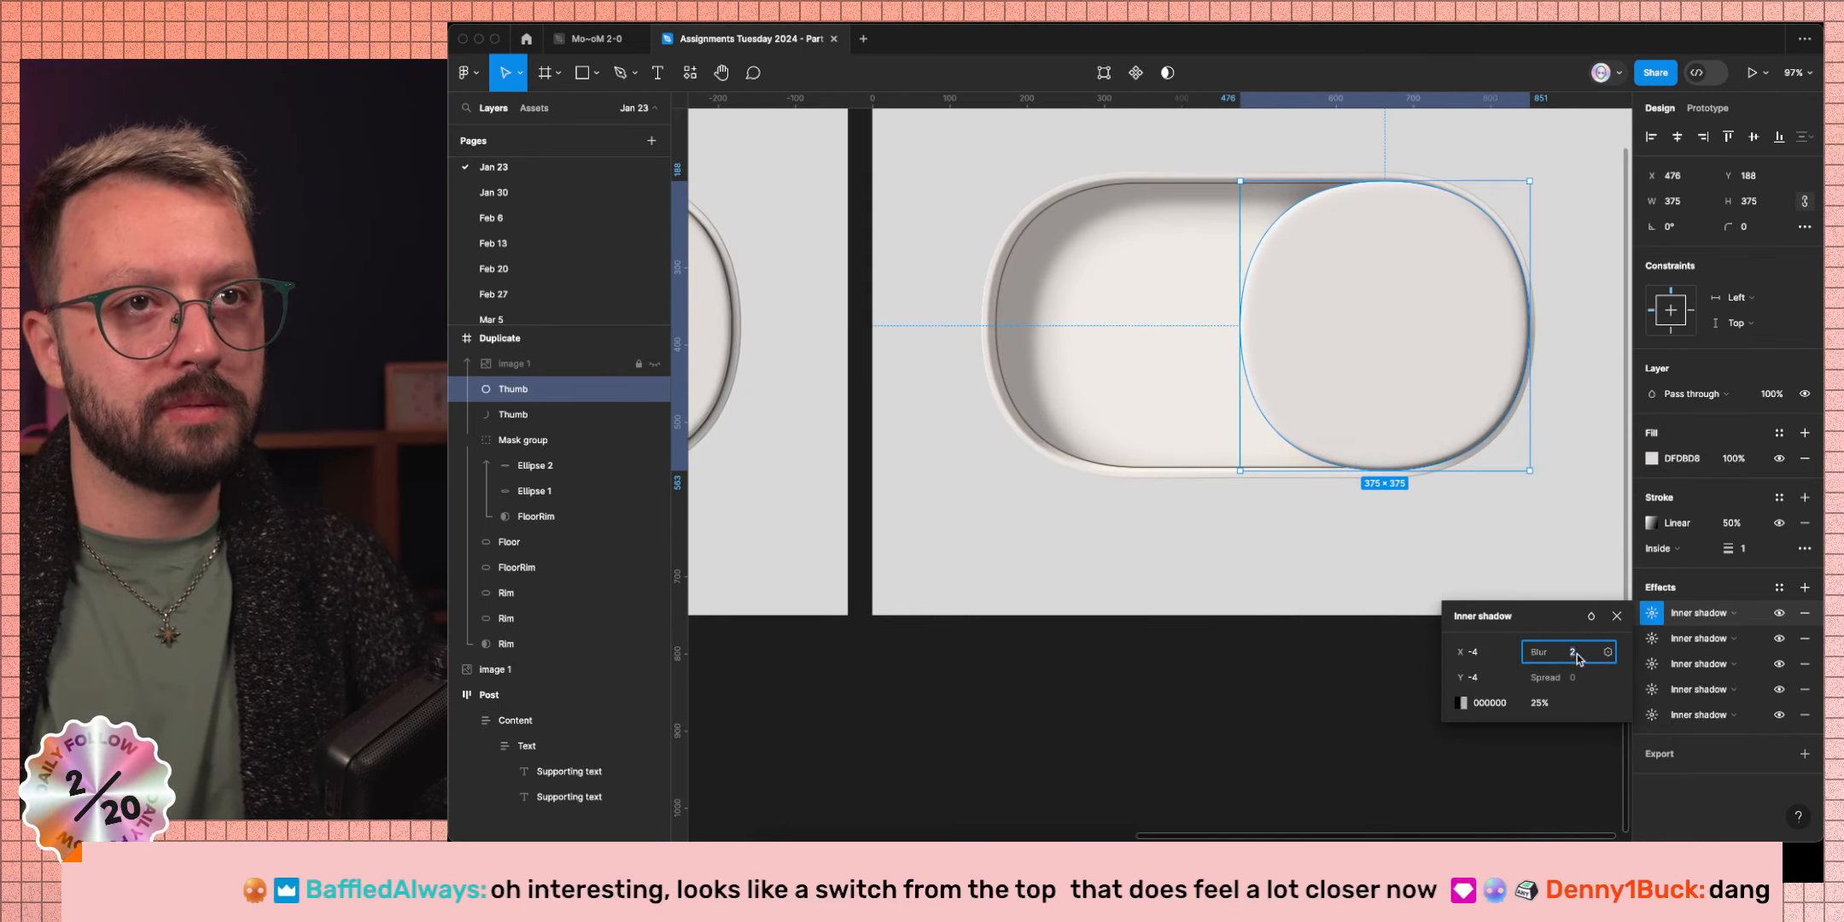
type("3")
left_click(1540, 703)
key("shift+Up")
key("shift+Up")
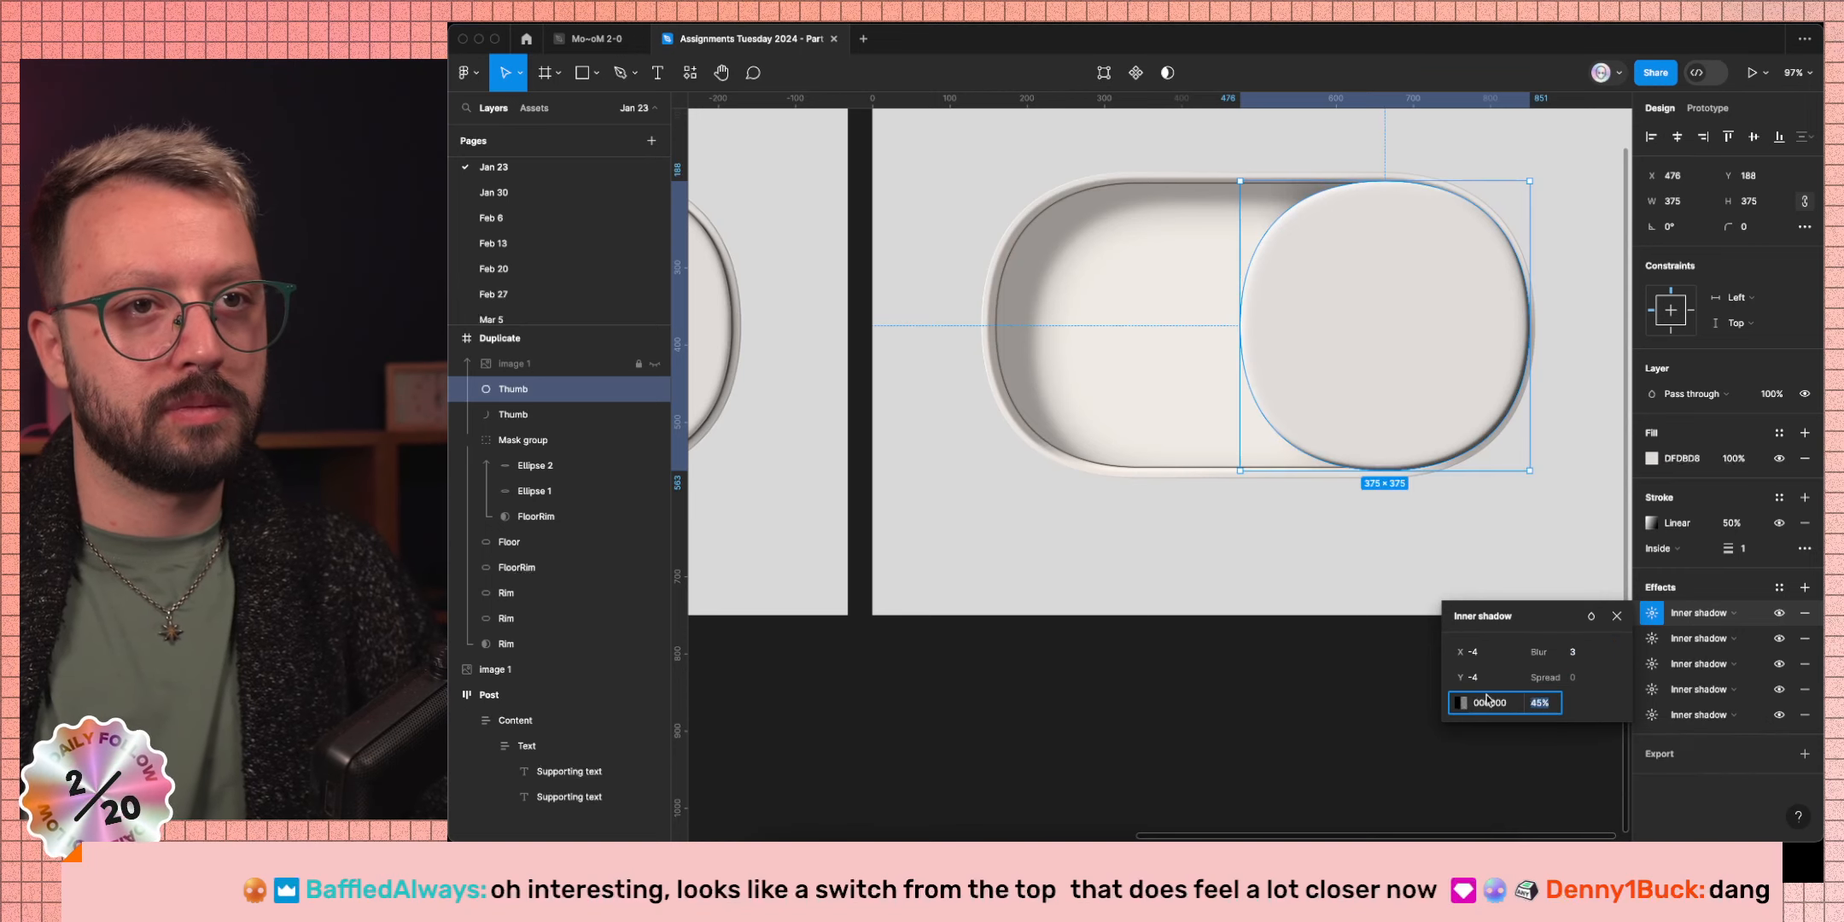
left_click(1591, 615)
scroll(1626, 733, "down", 3)
left_click(1630, 695)
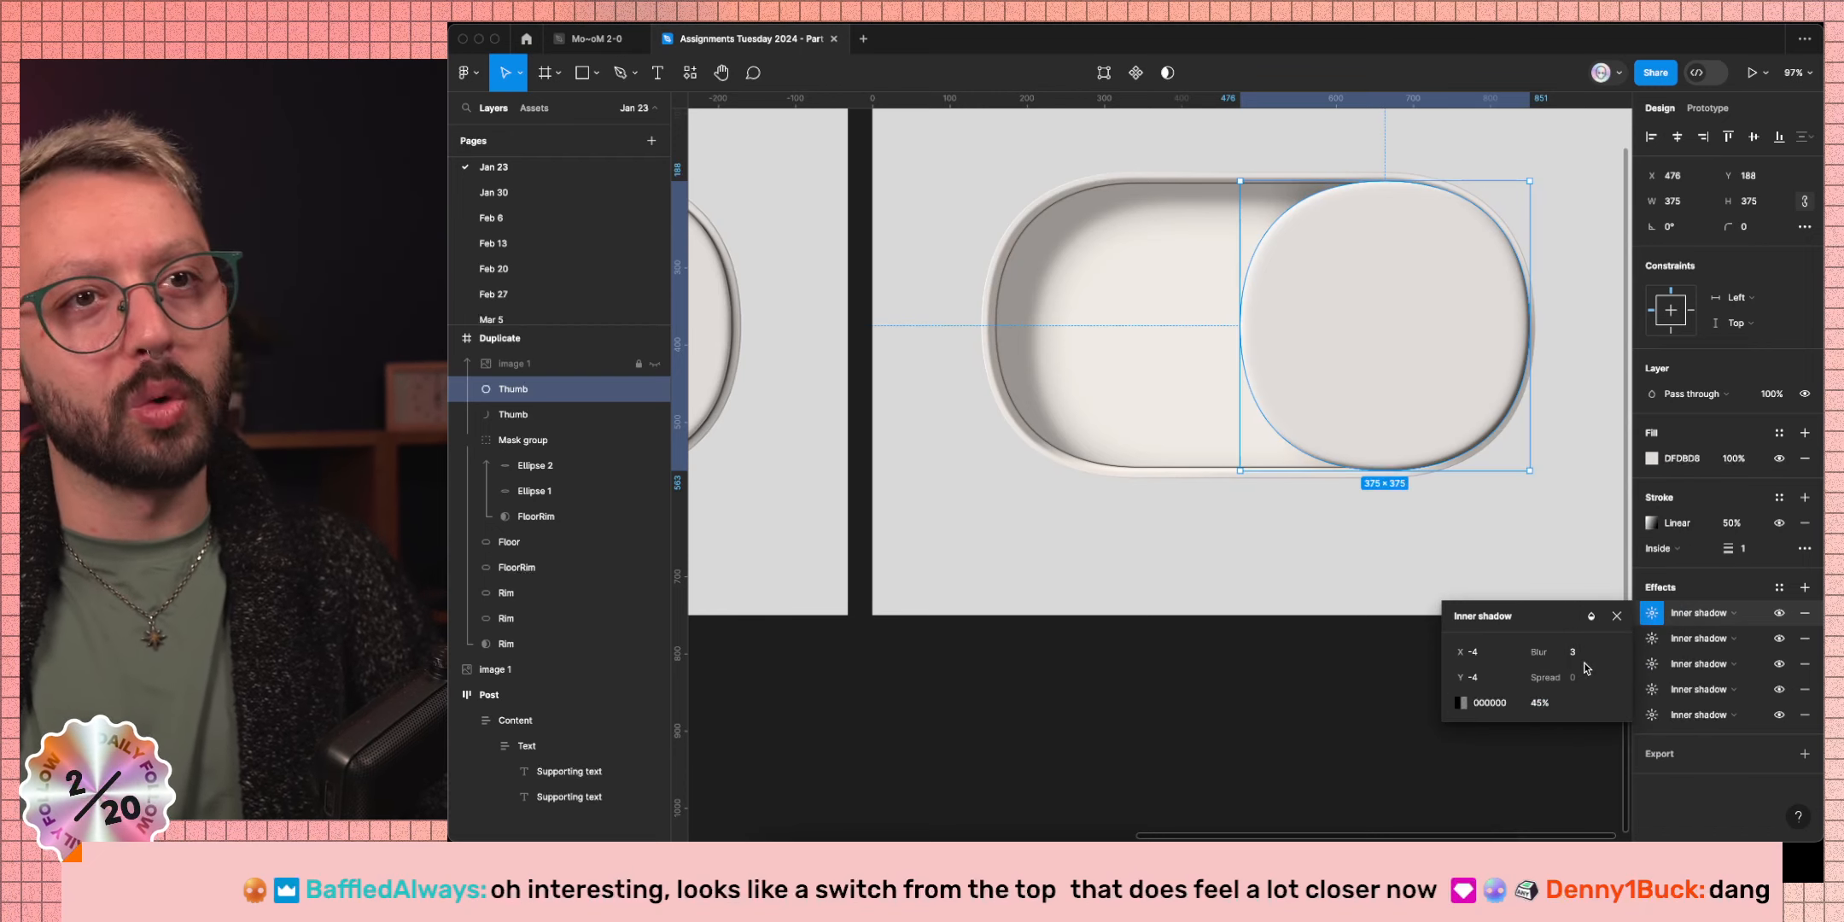
Finalize the inner shadow at X -2, Y -2 with blur 2.
left_click(1576, 652)
type("4")
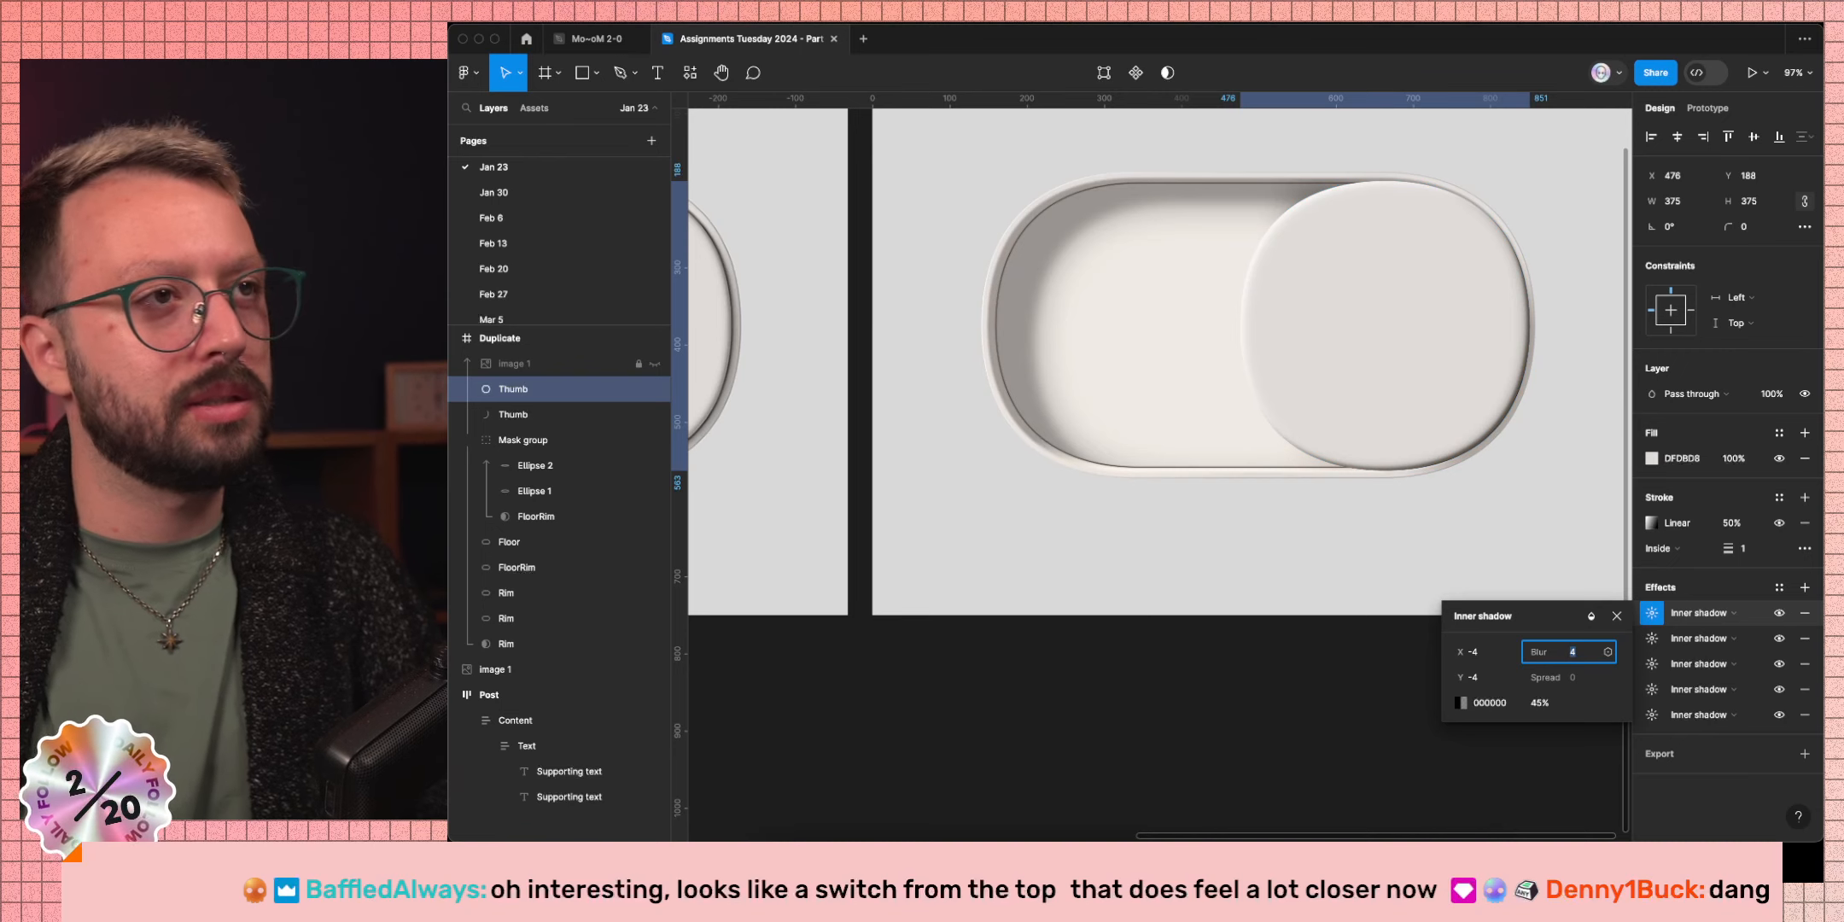
left_click(1481, 652)
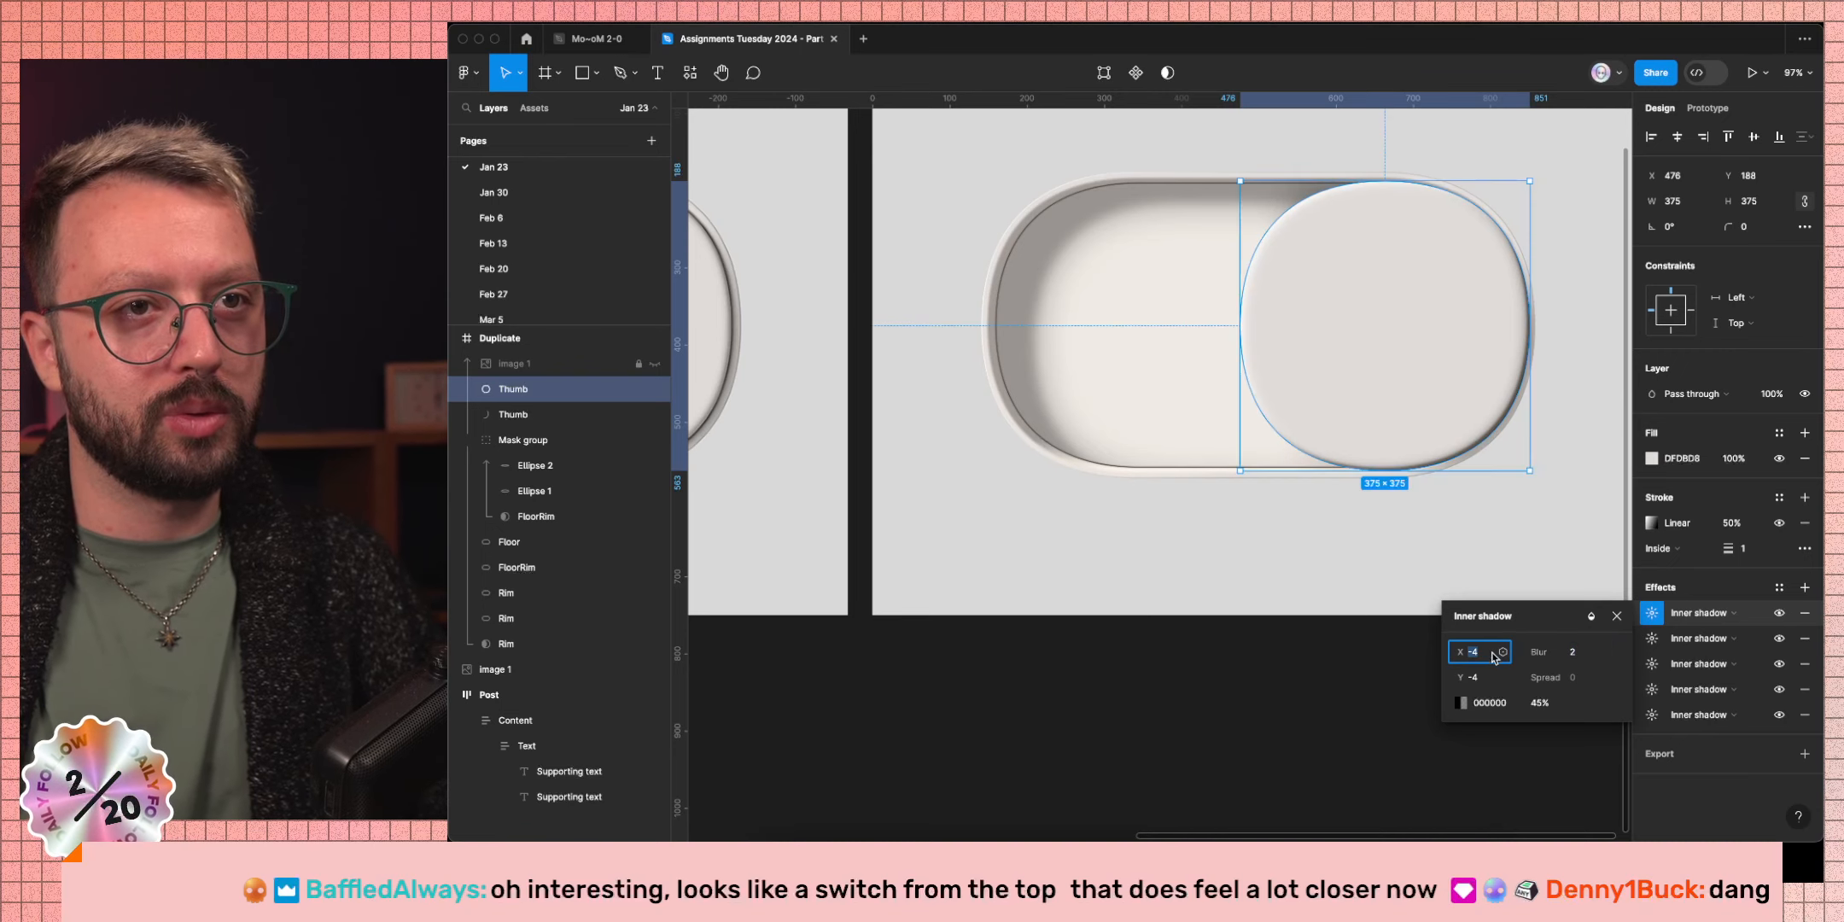
key("Up")
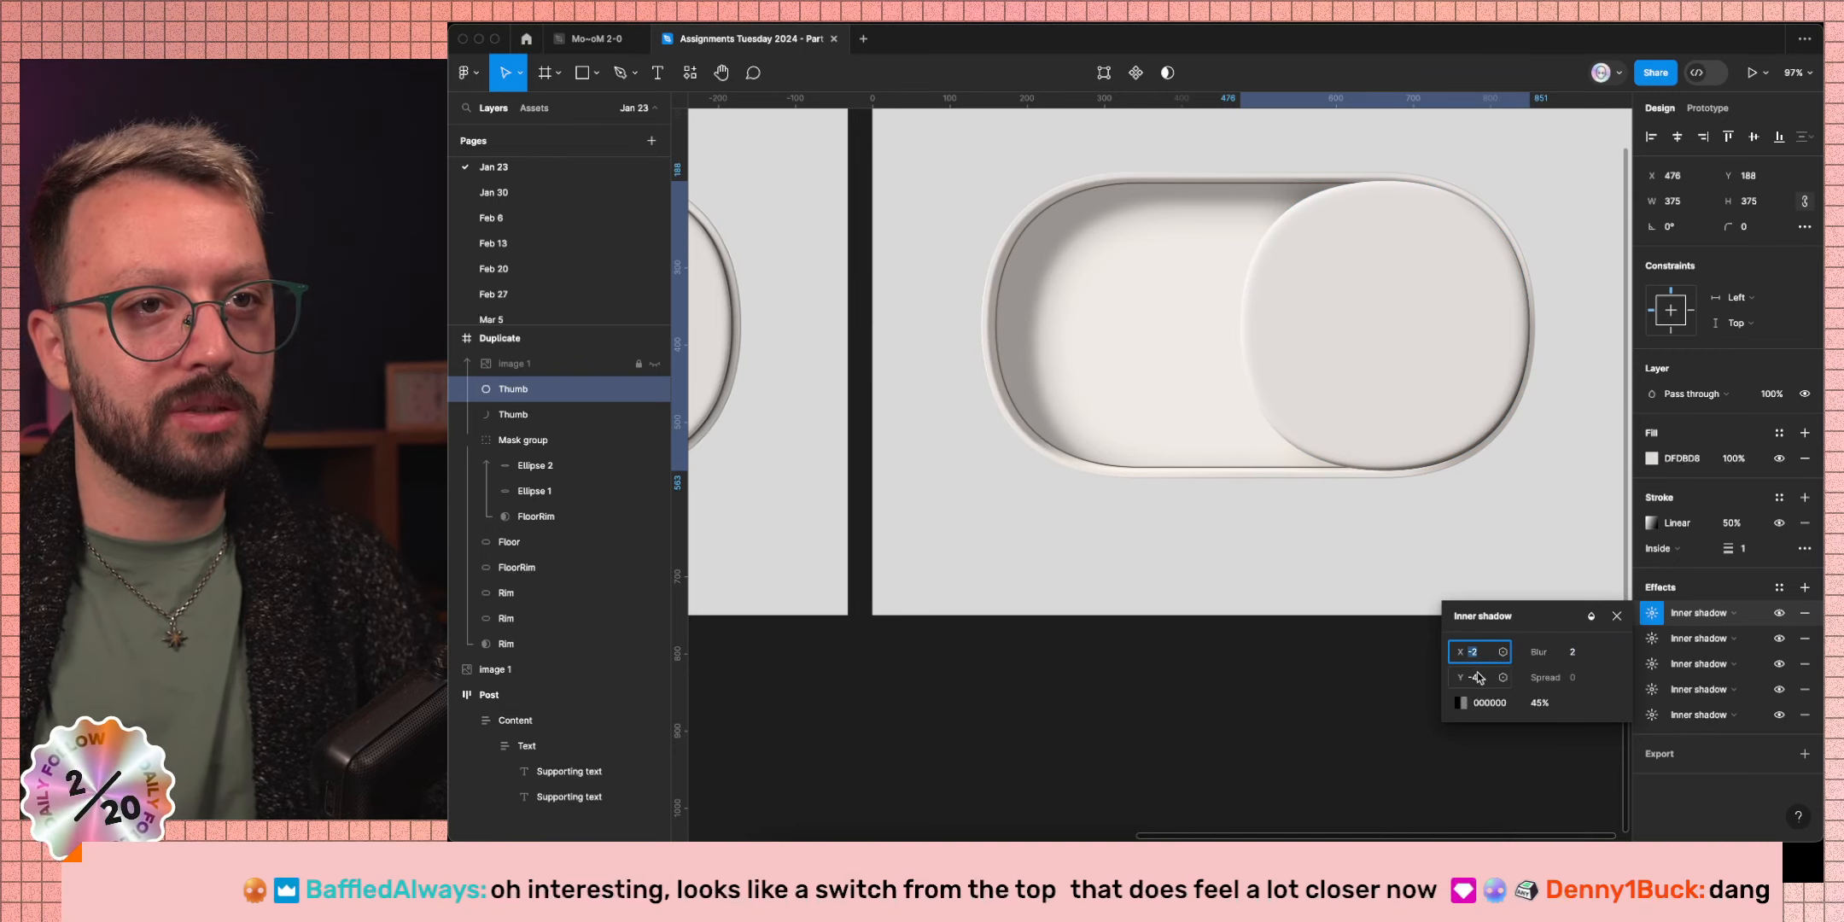
left_click(1478, 677)
key("Up")
key("Up")
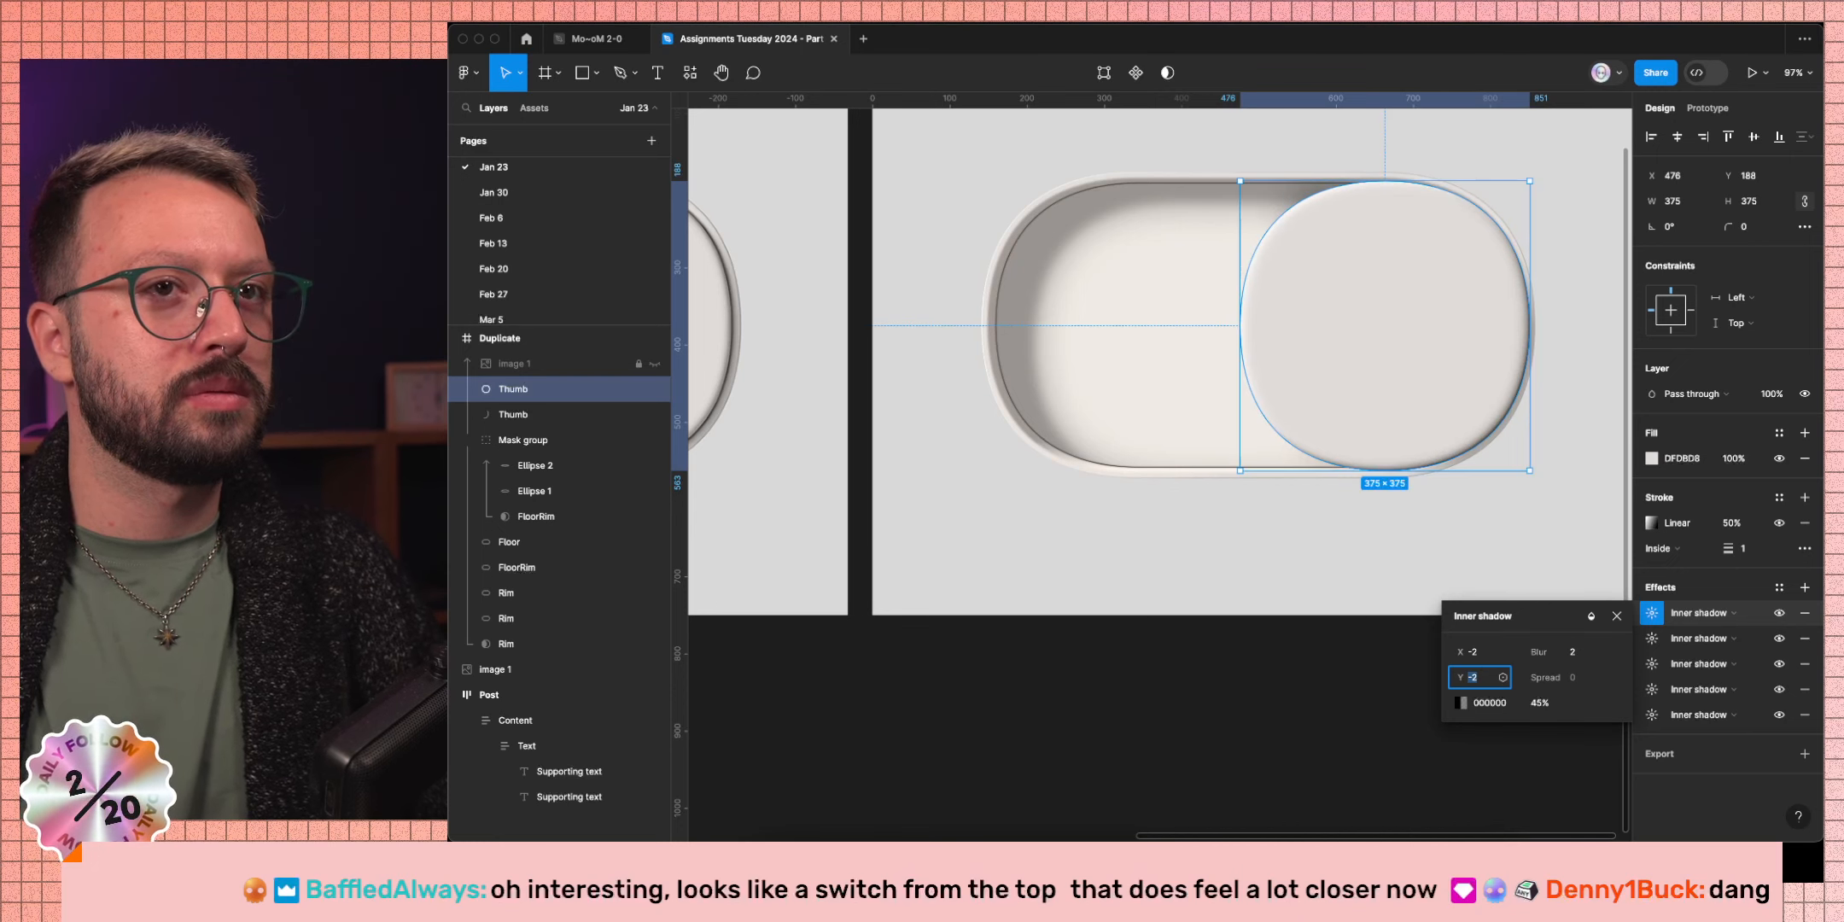
left_click(1615, 616)
Duplicate the Thumb's inner shadow effect with Cmd+D and turn the copy into a drop shadow.
left_click(1391, 732)
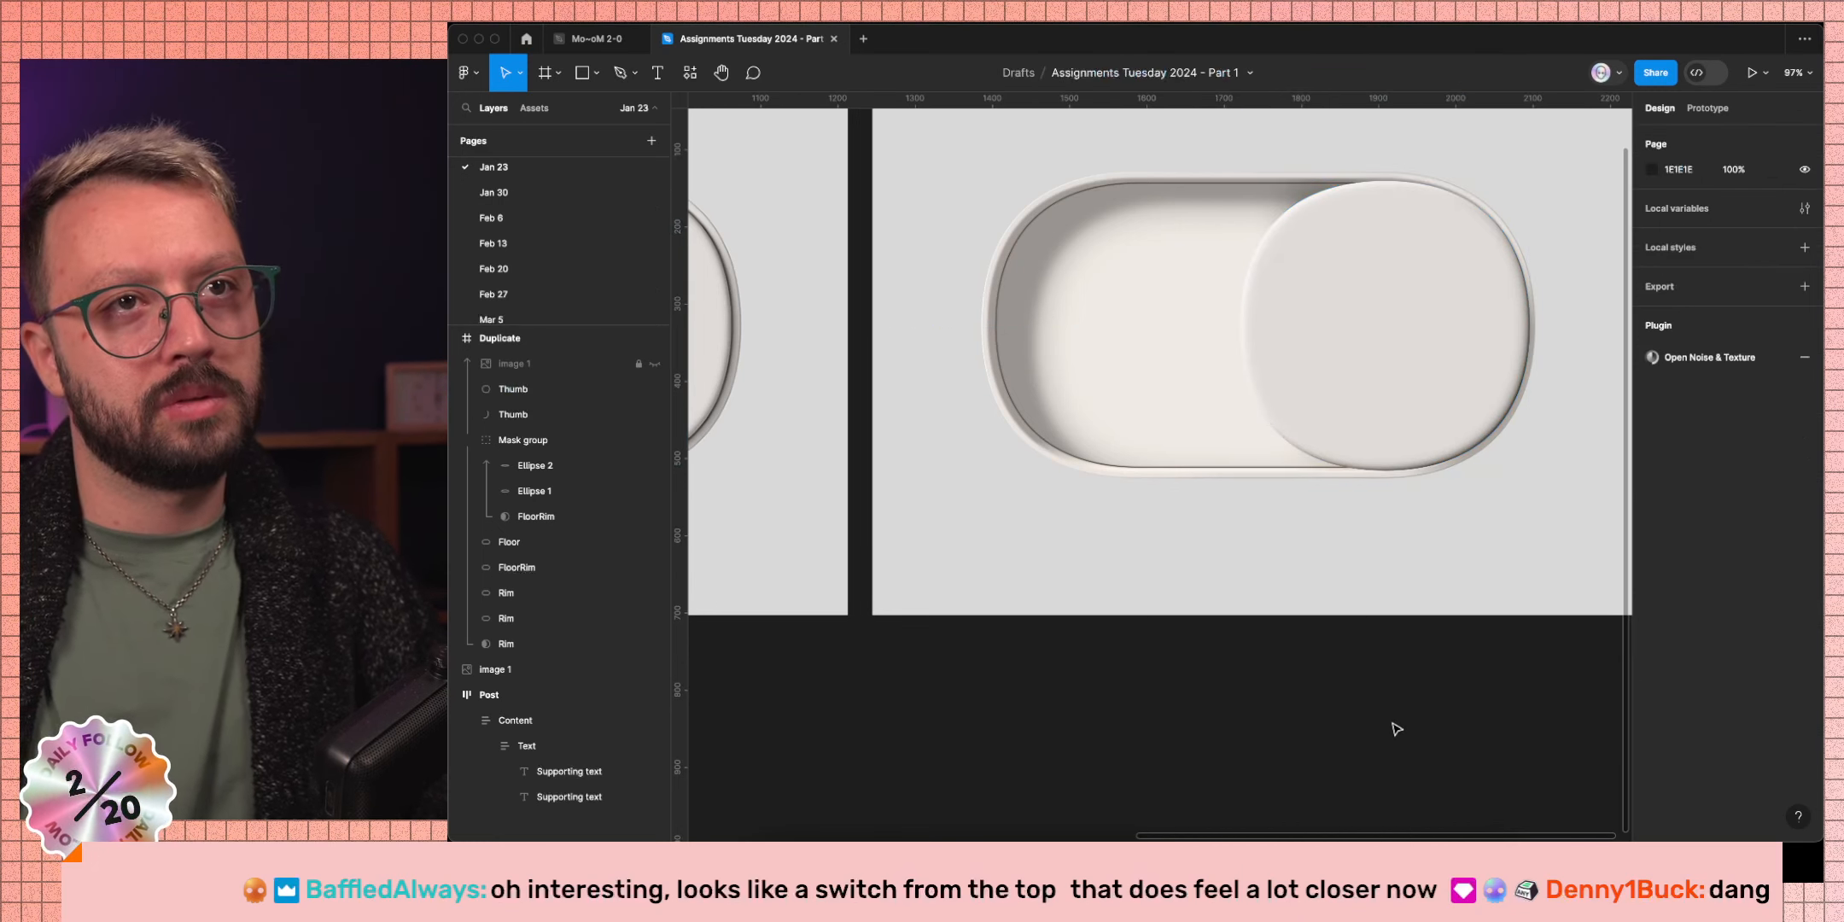
scroll(1396, 728, "left", 2)
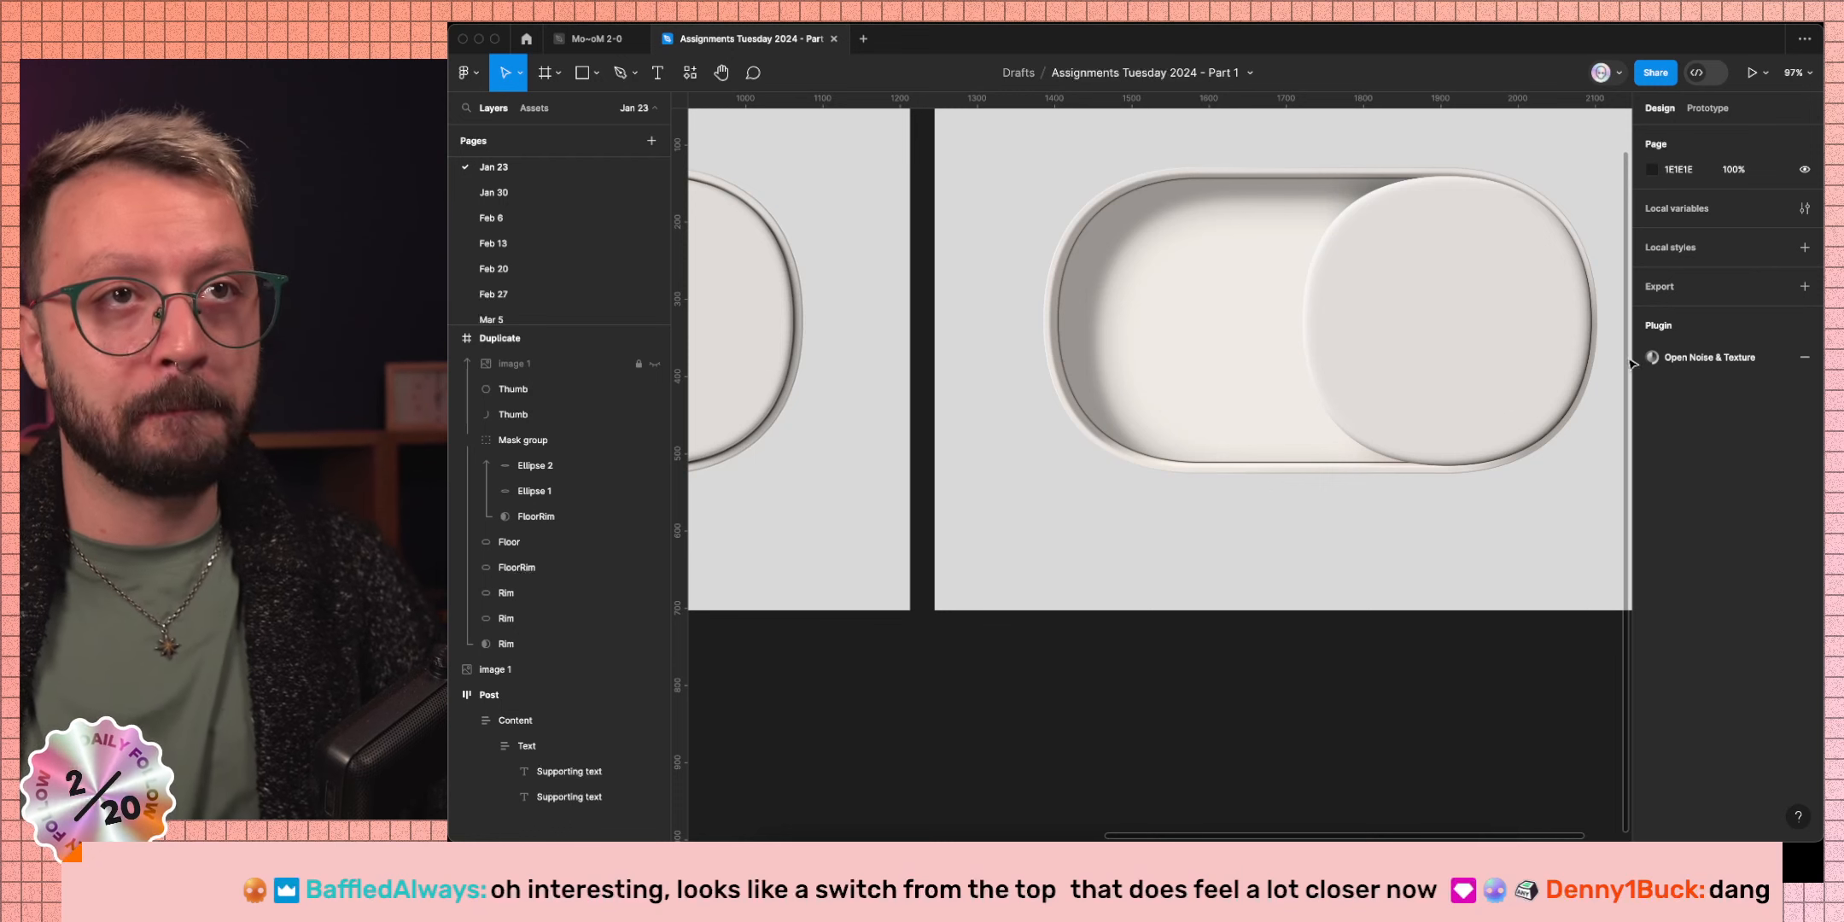
left_click(1558, 348, "super")
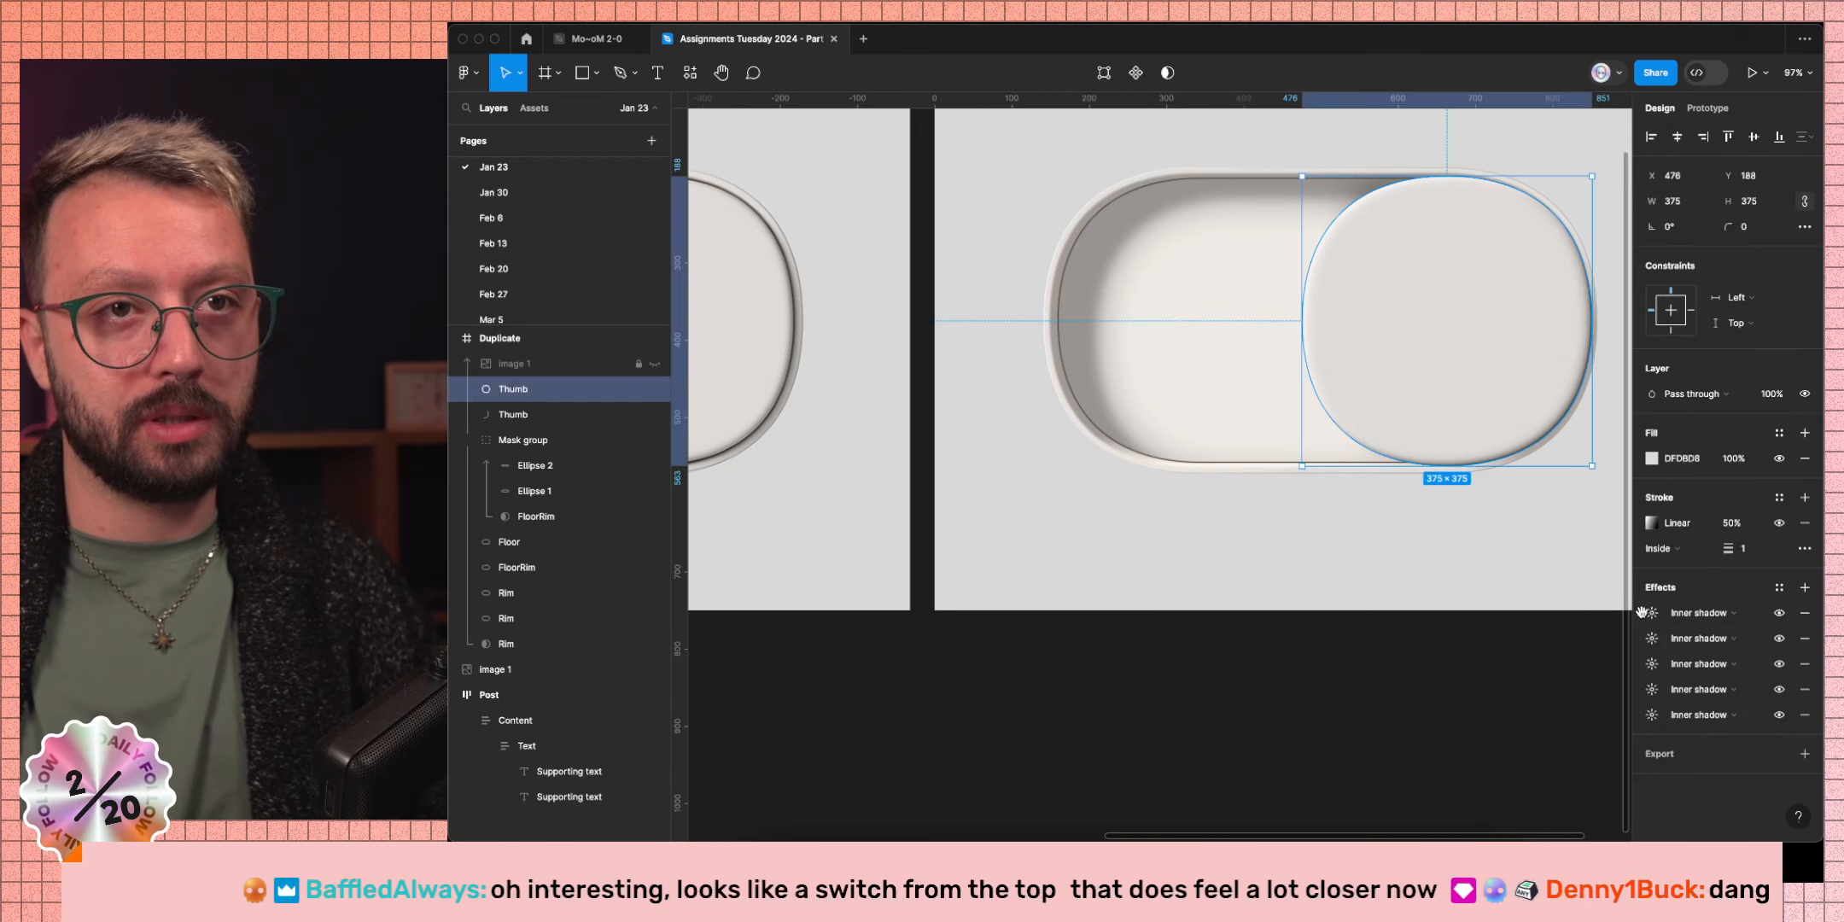
key("super+d")
left_click(1677, 615)
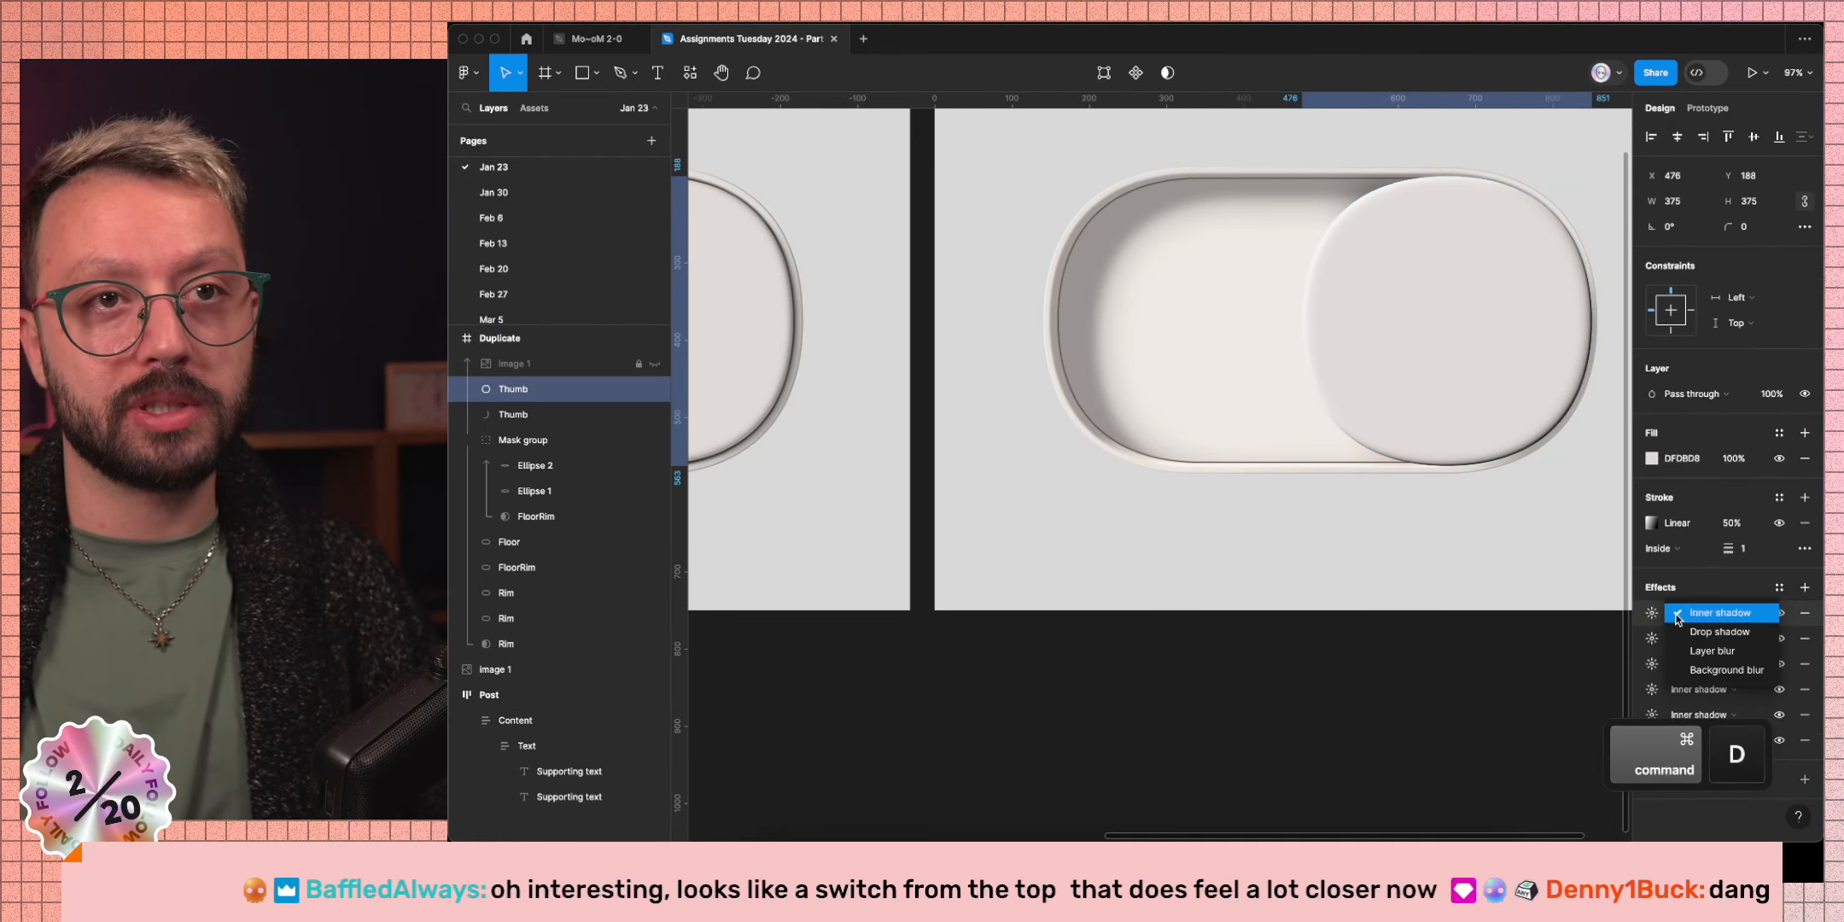
left_click(1708, 630)
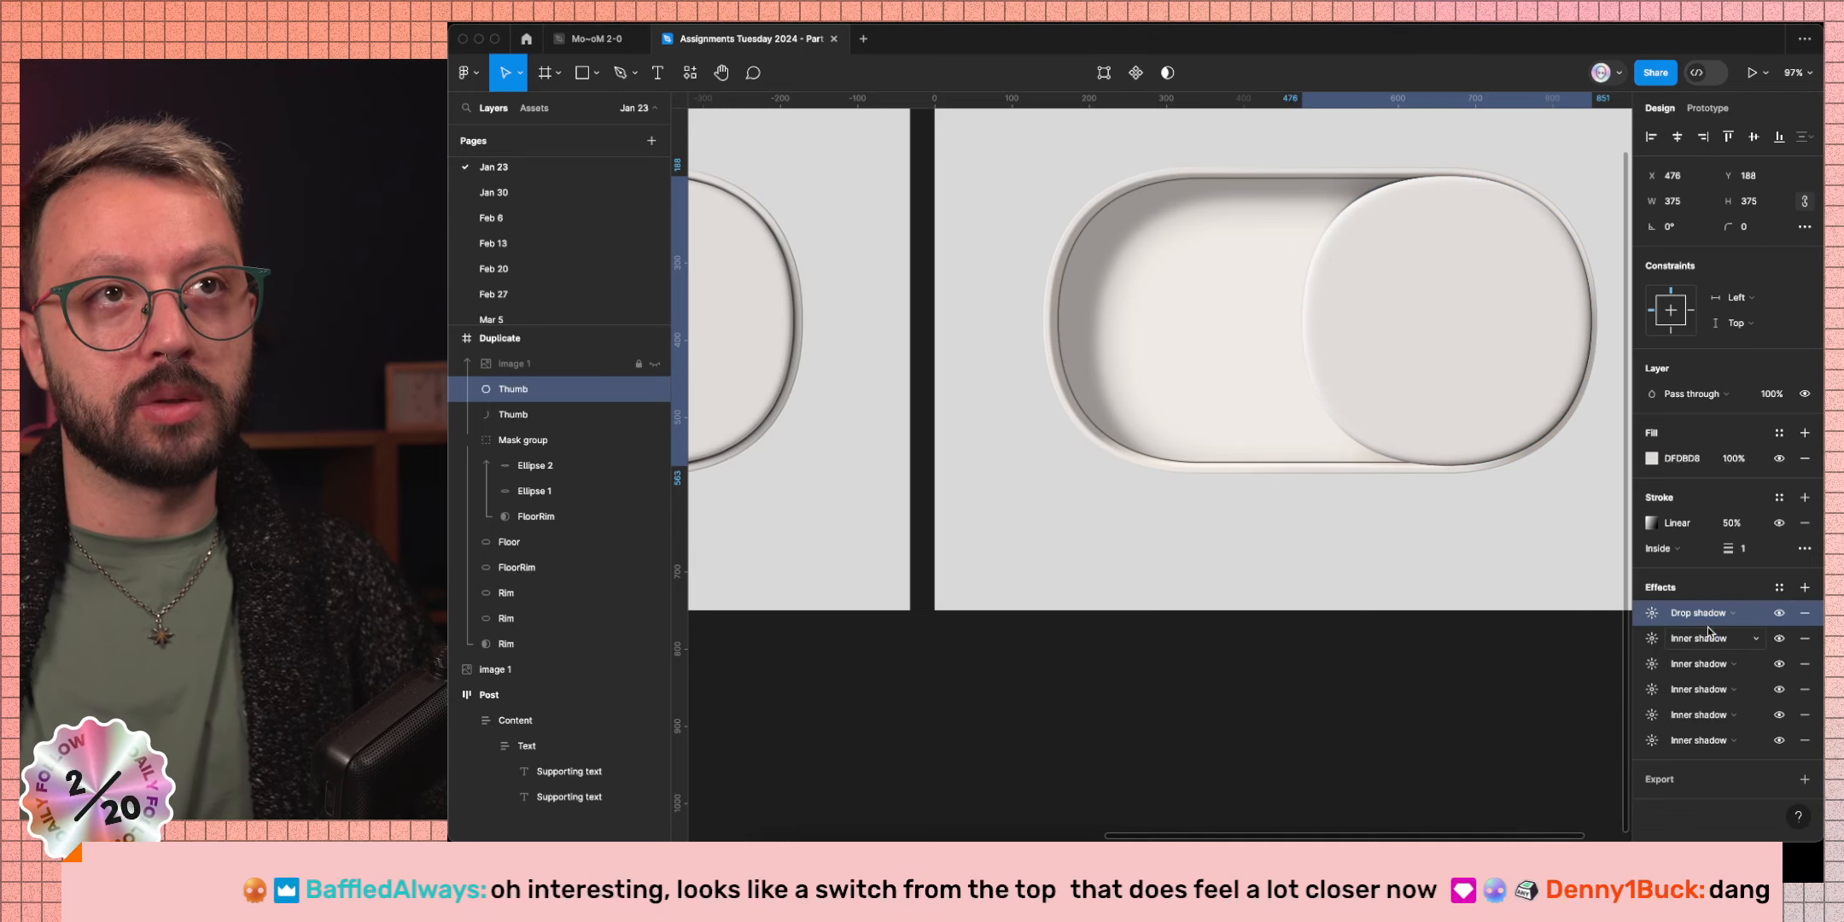
Set the drop shadow to X 2, Y 2 and blur 4.
left_click(1652, 615)
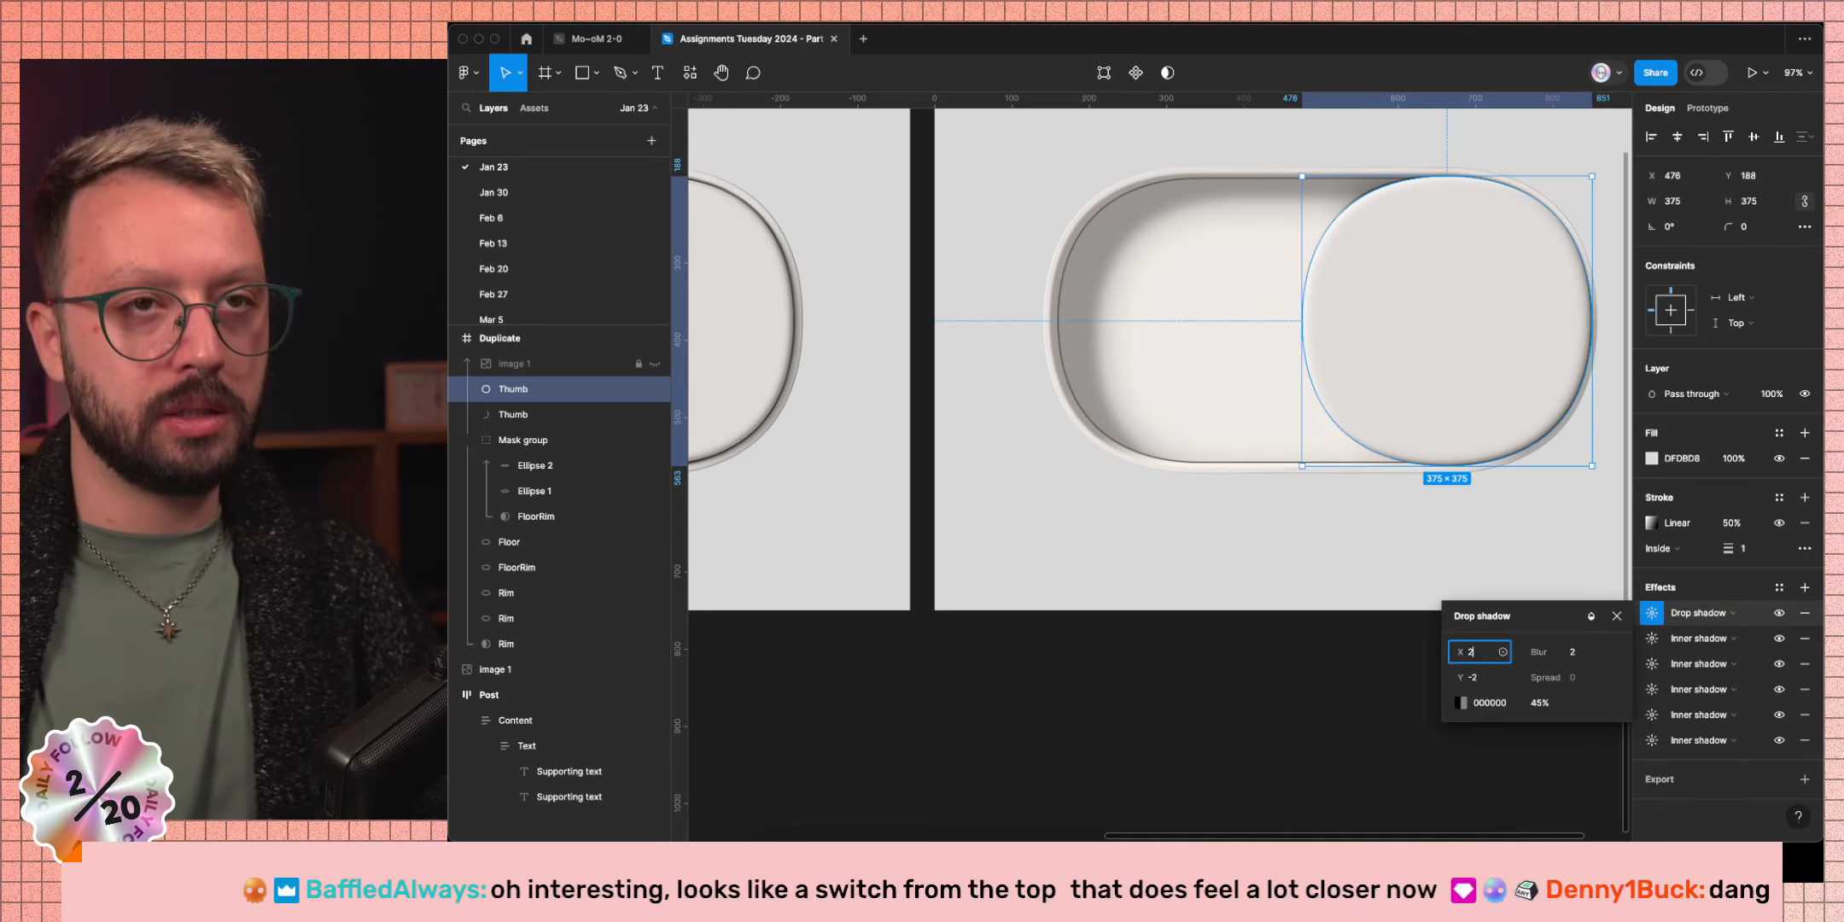
key("Tab")
type("2")
key("Return")
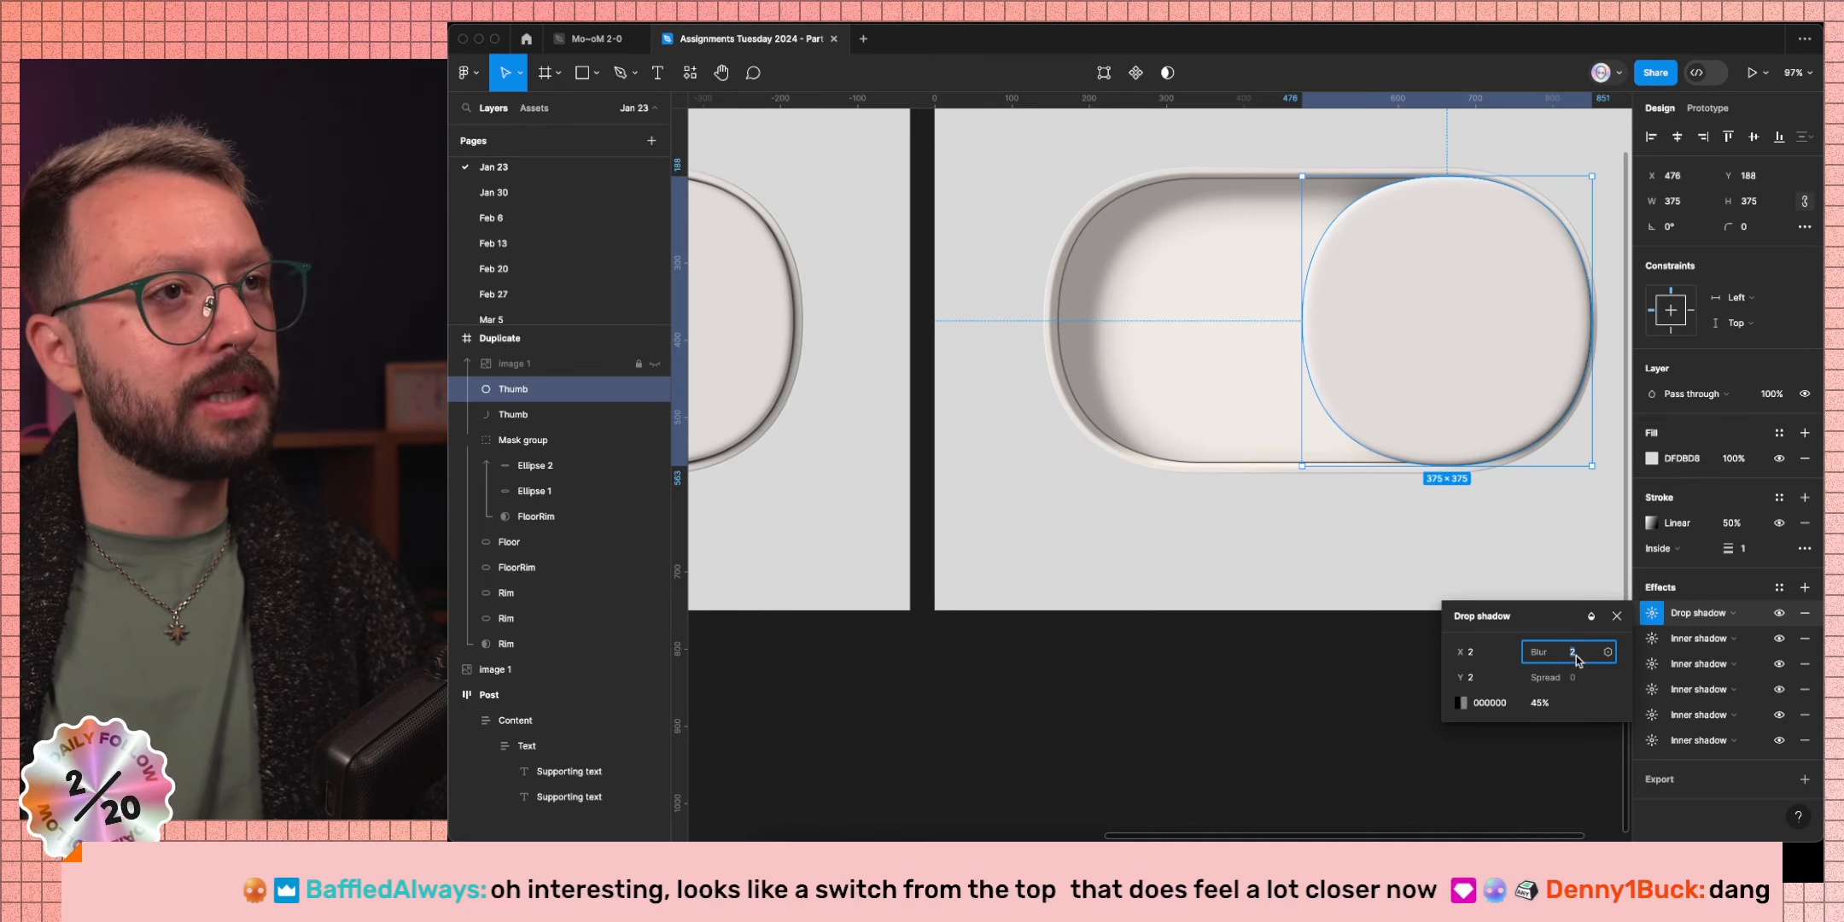
key("Up")
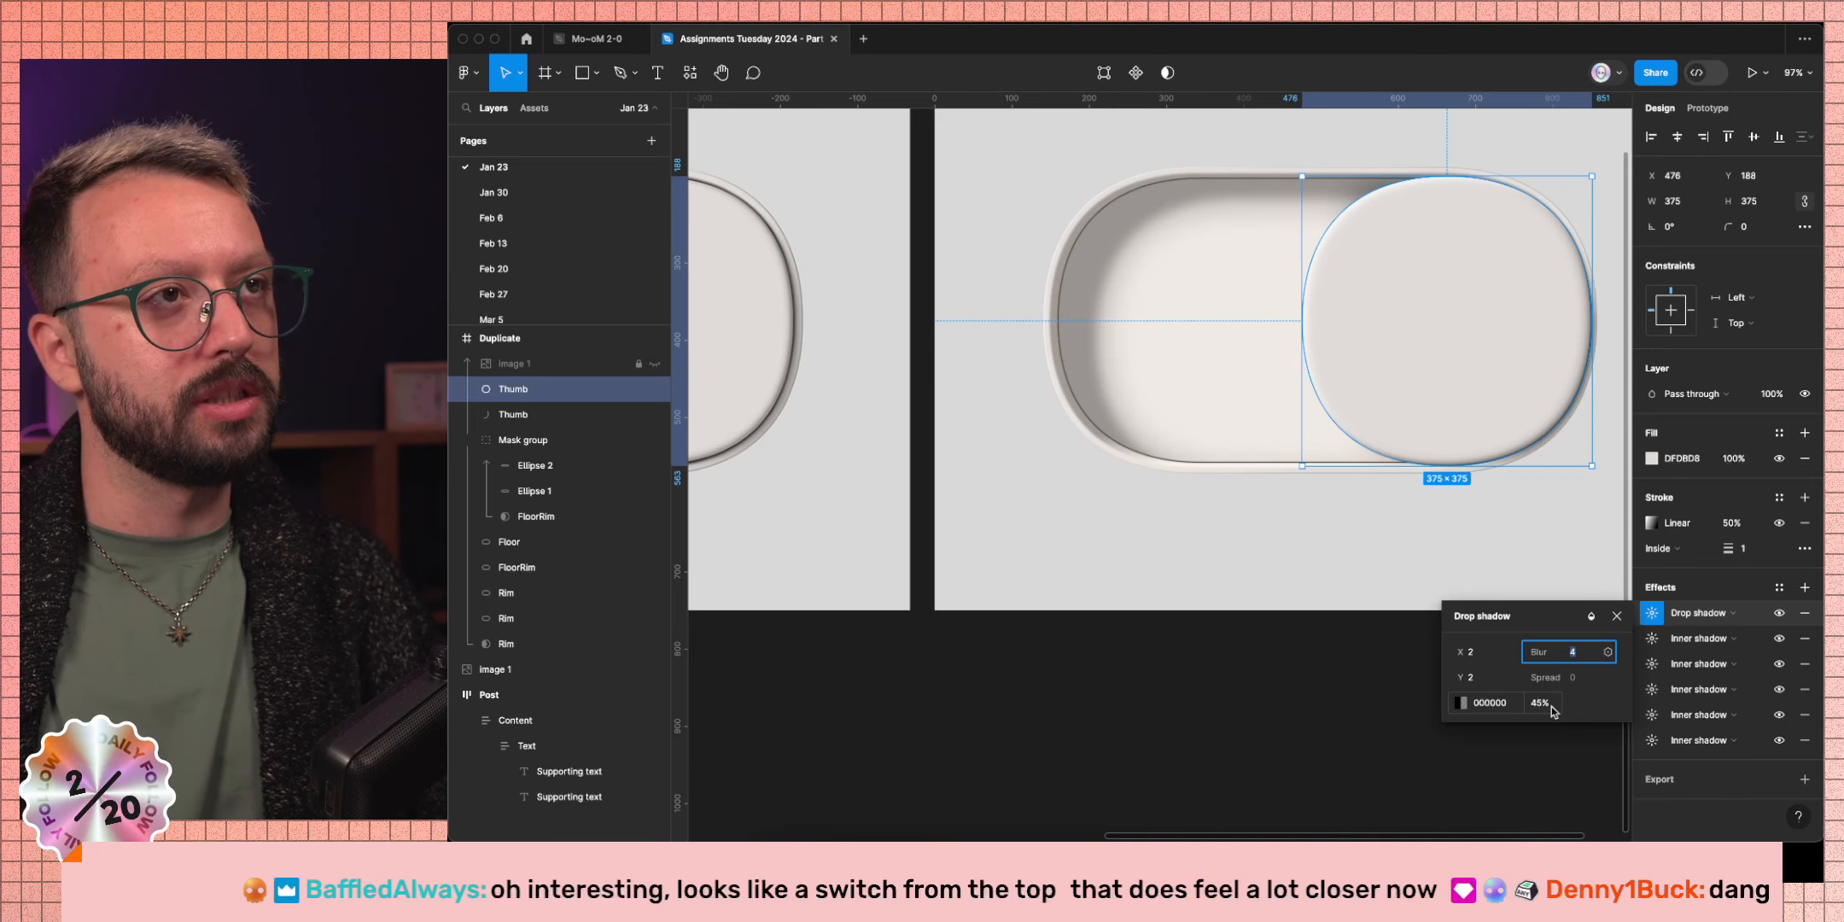
left_click(1530, 762)
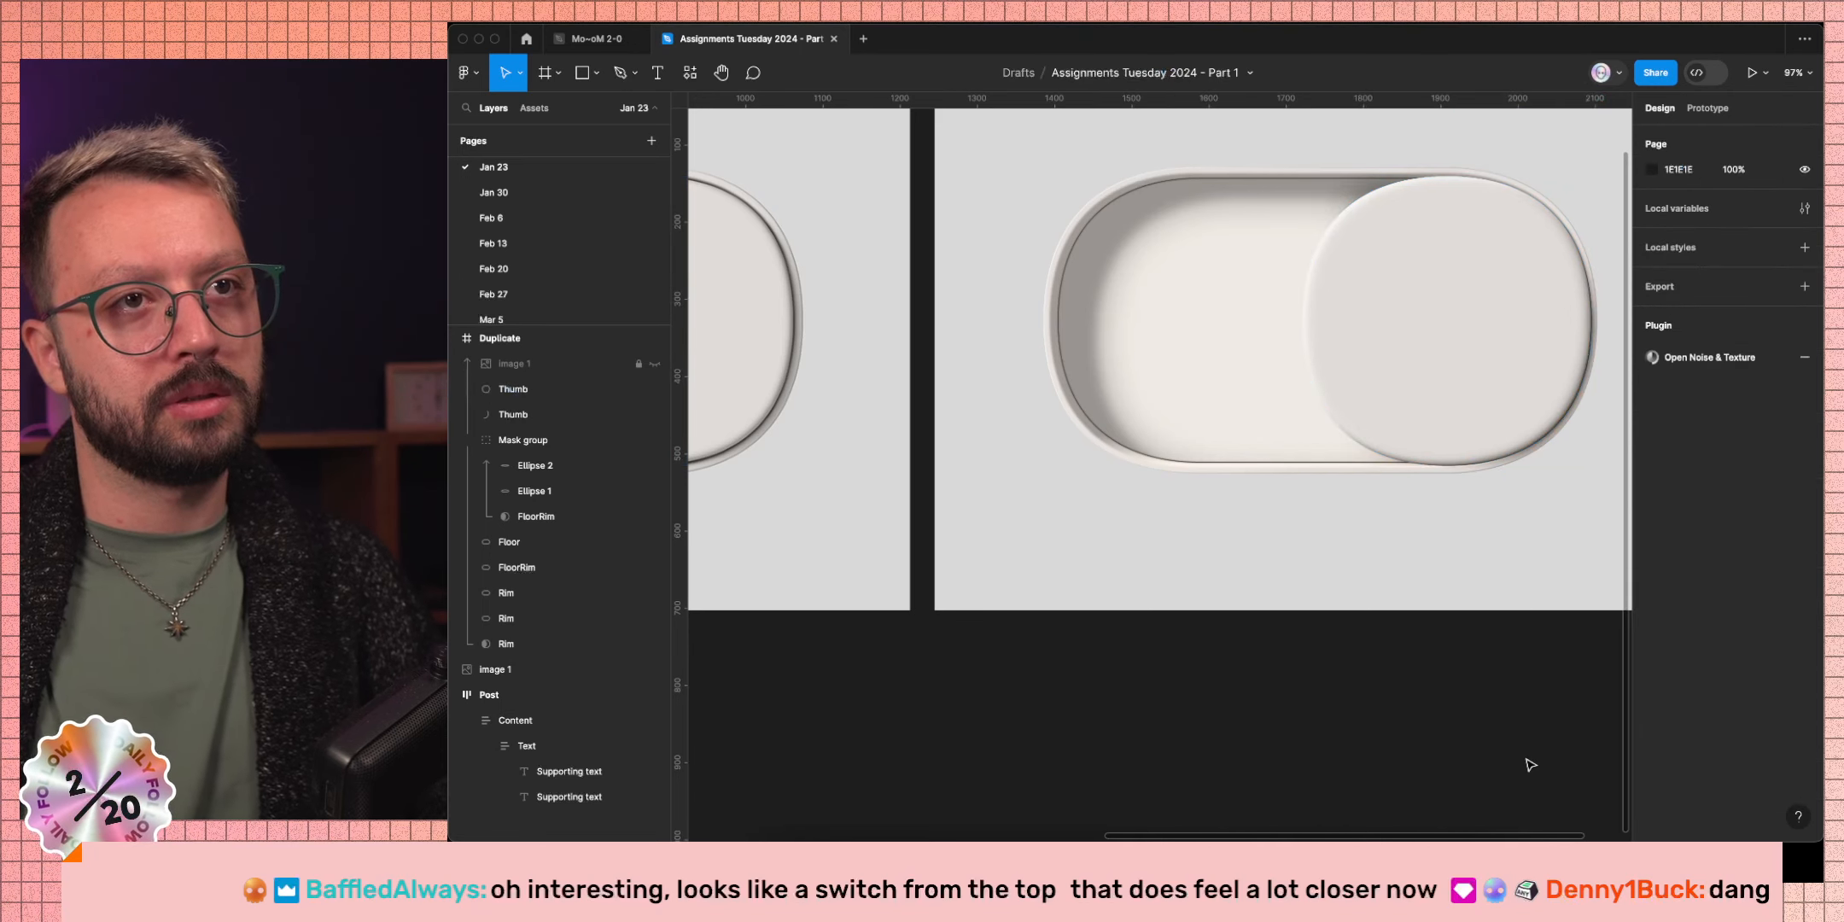
scroll(1527, 756, "down", 3)
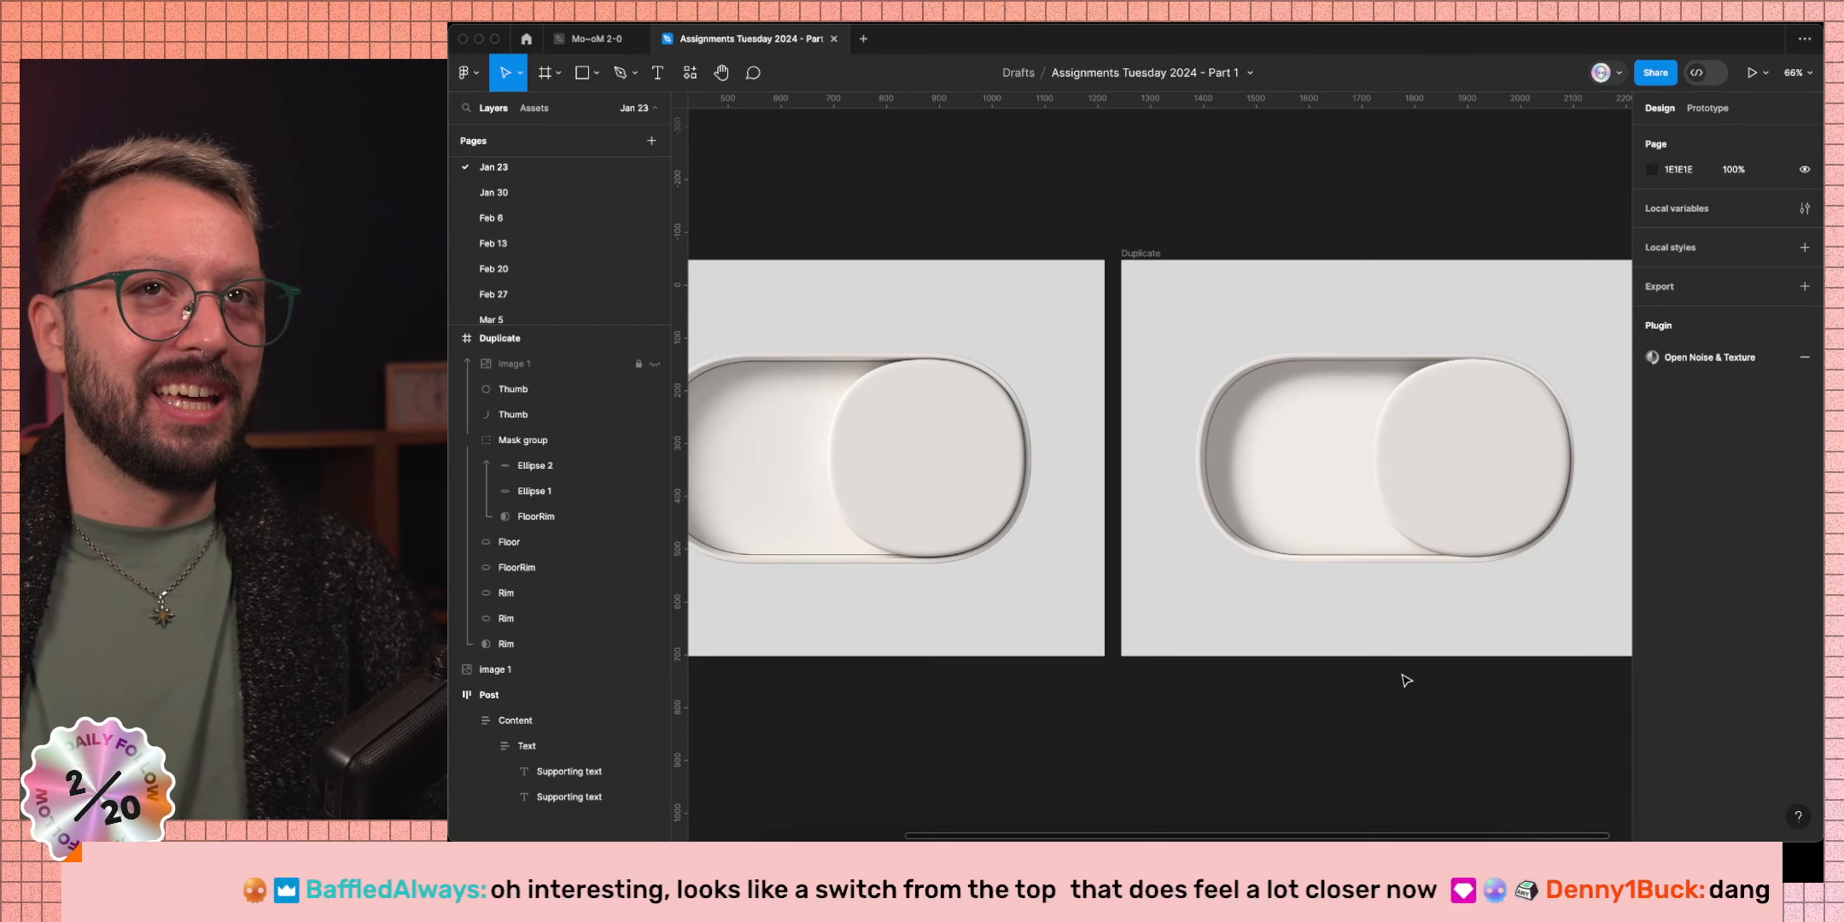
key("super+backslash")
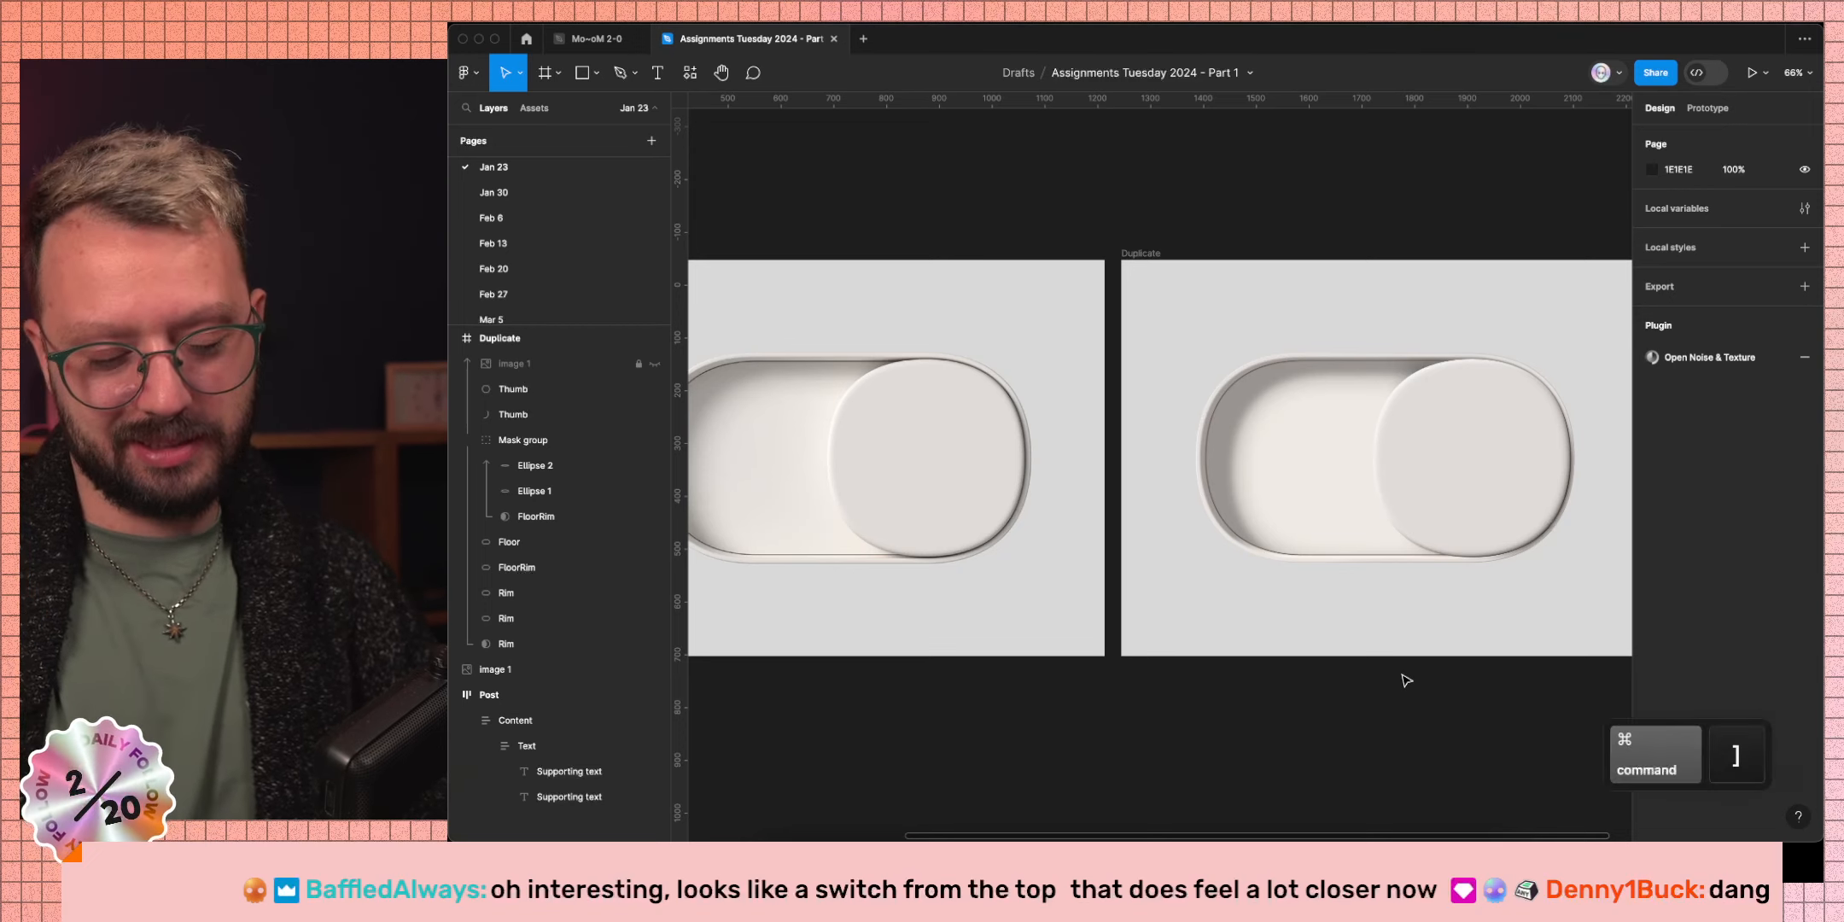
scroll(1404, 671, "up", 3)
scroll(1310, 601, "left", 3)
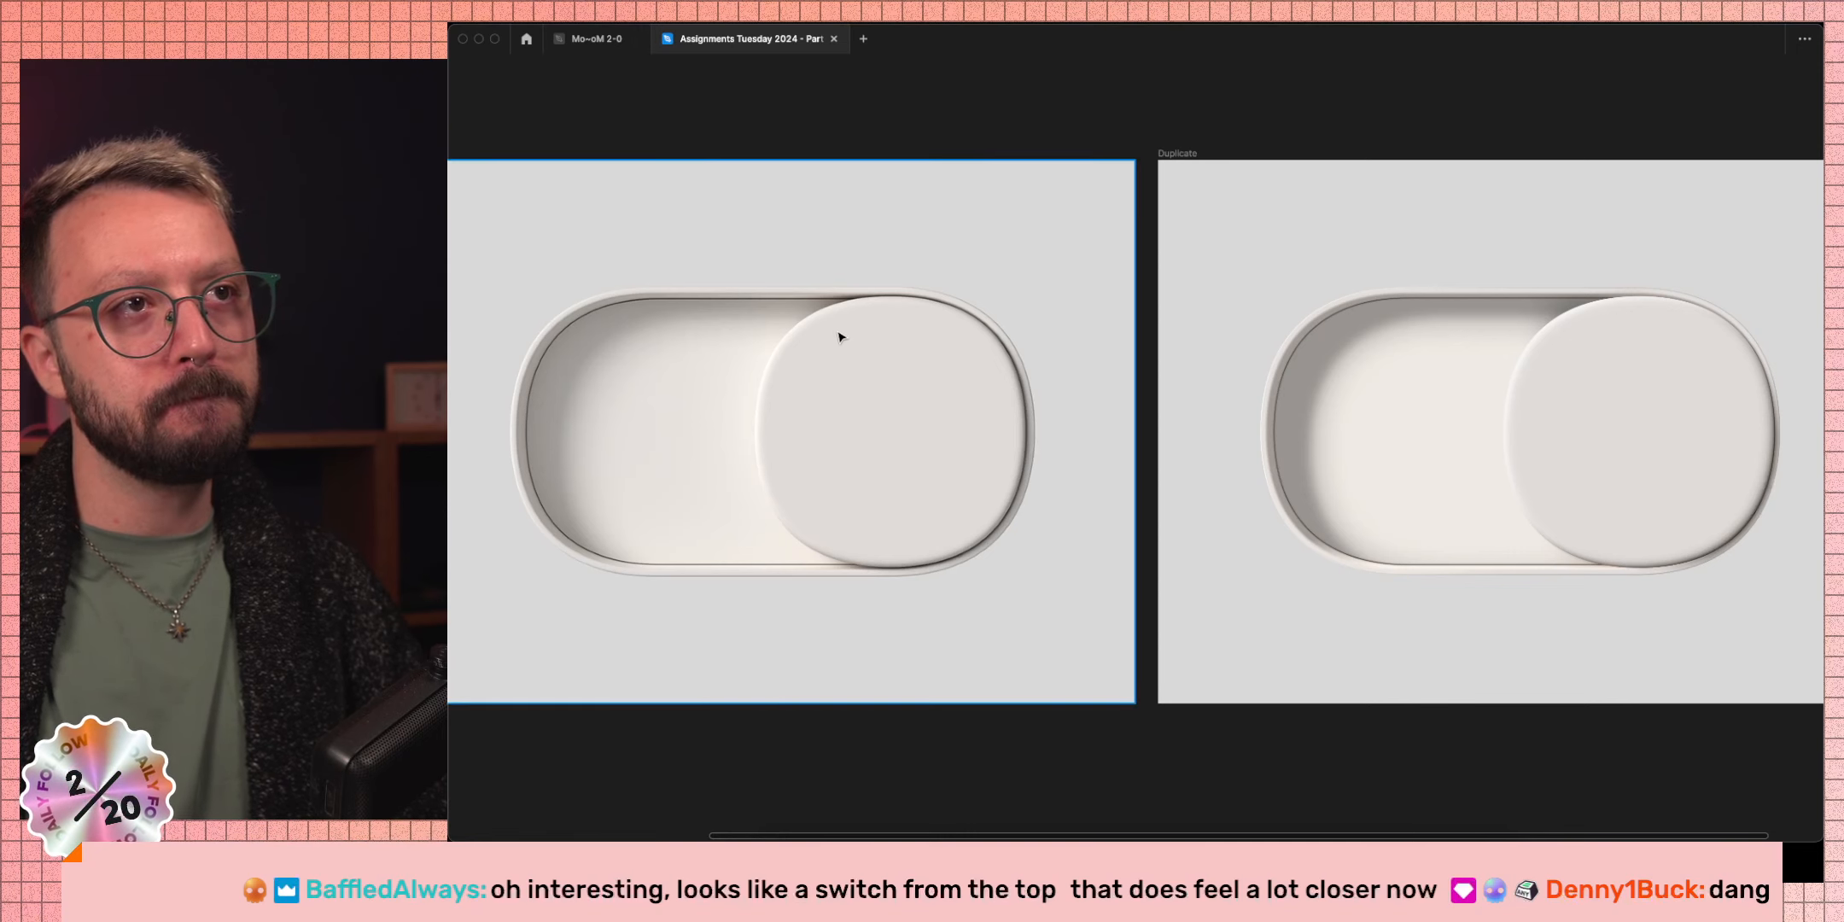
left_click(1592, 387)
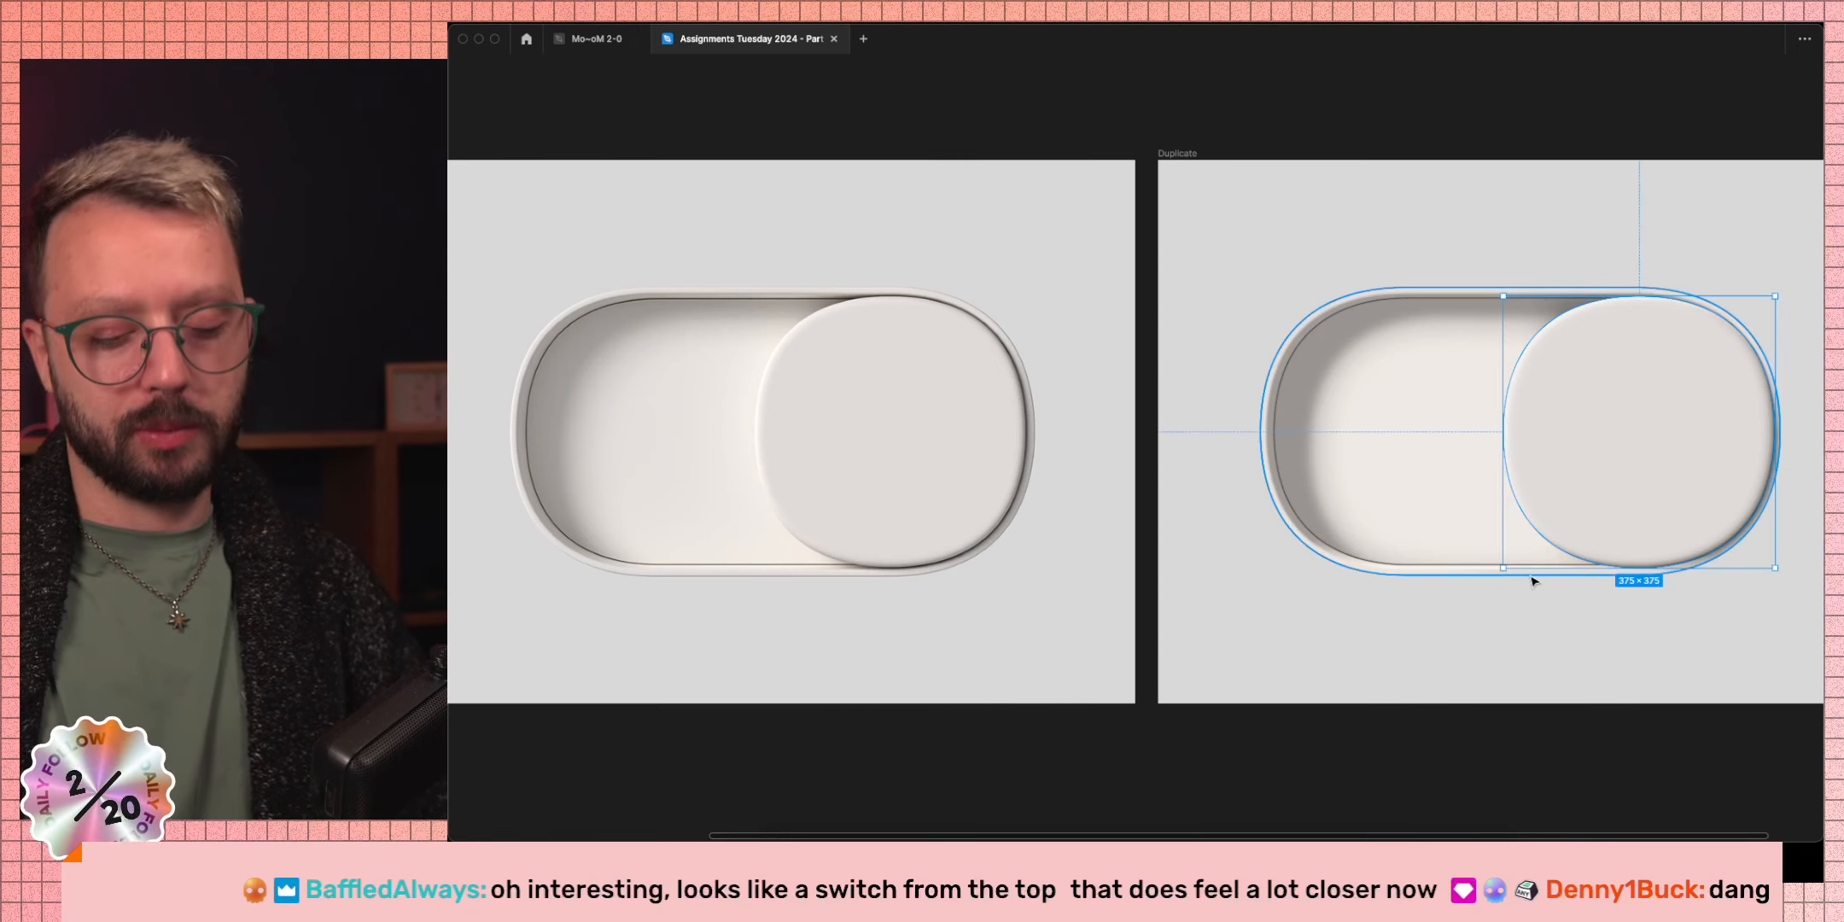
key("super+backslash")
scroll(1392, 522, "right", 4)
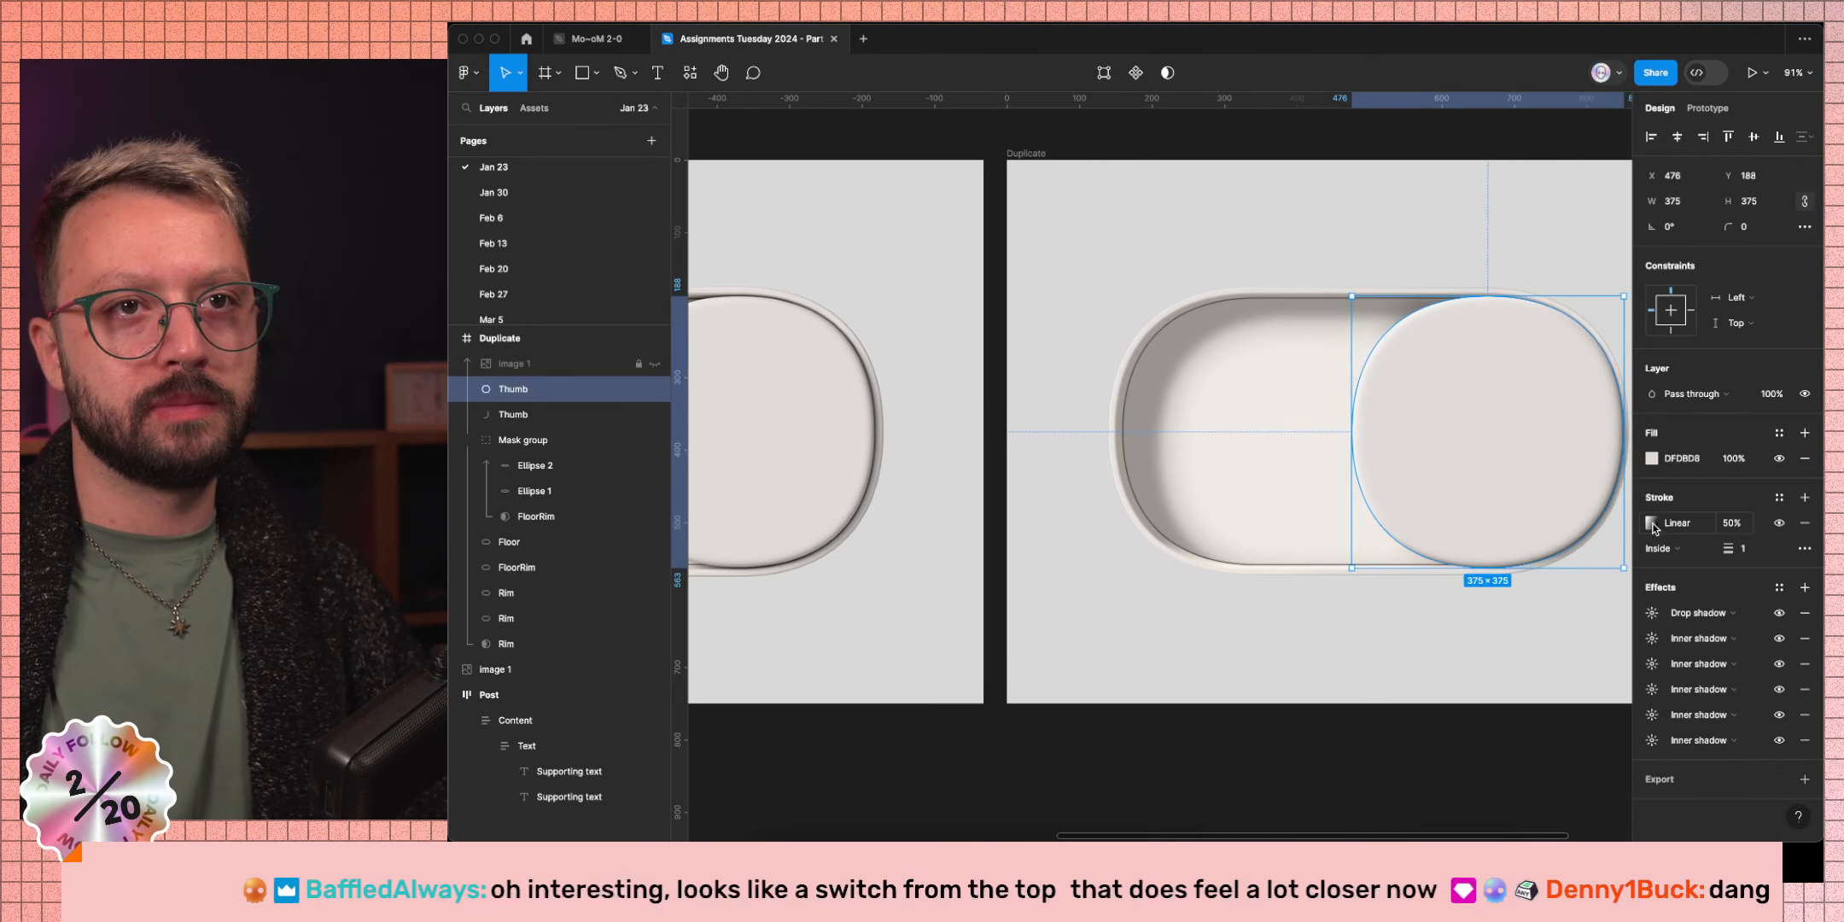
Make the knob's stroke gradient run horizontally from its centre to its right edge, then deselect.
left_click(1651, 523)
scroll(1052, 407, "right", 8)
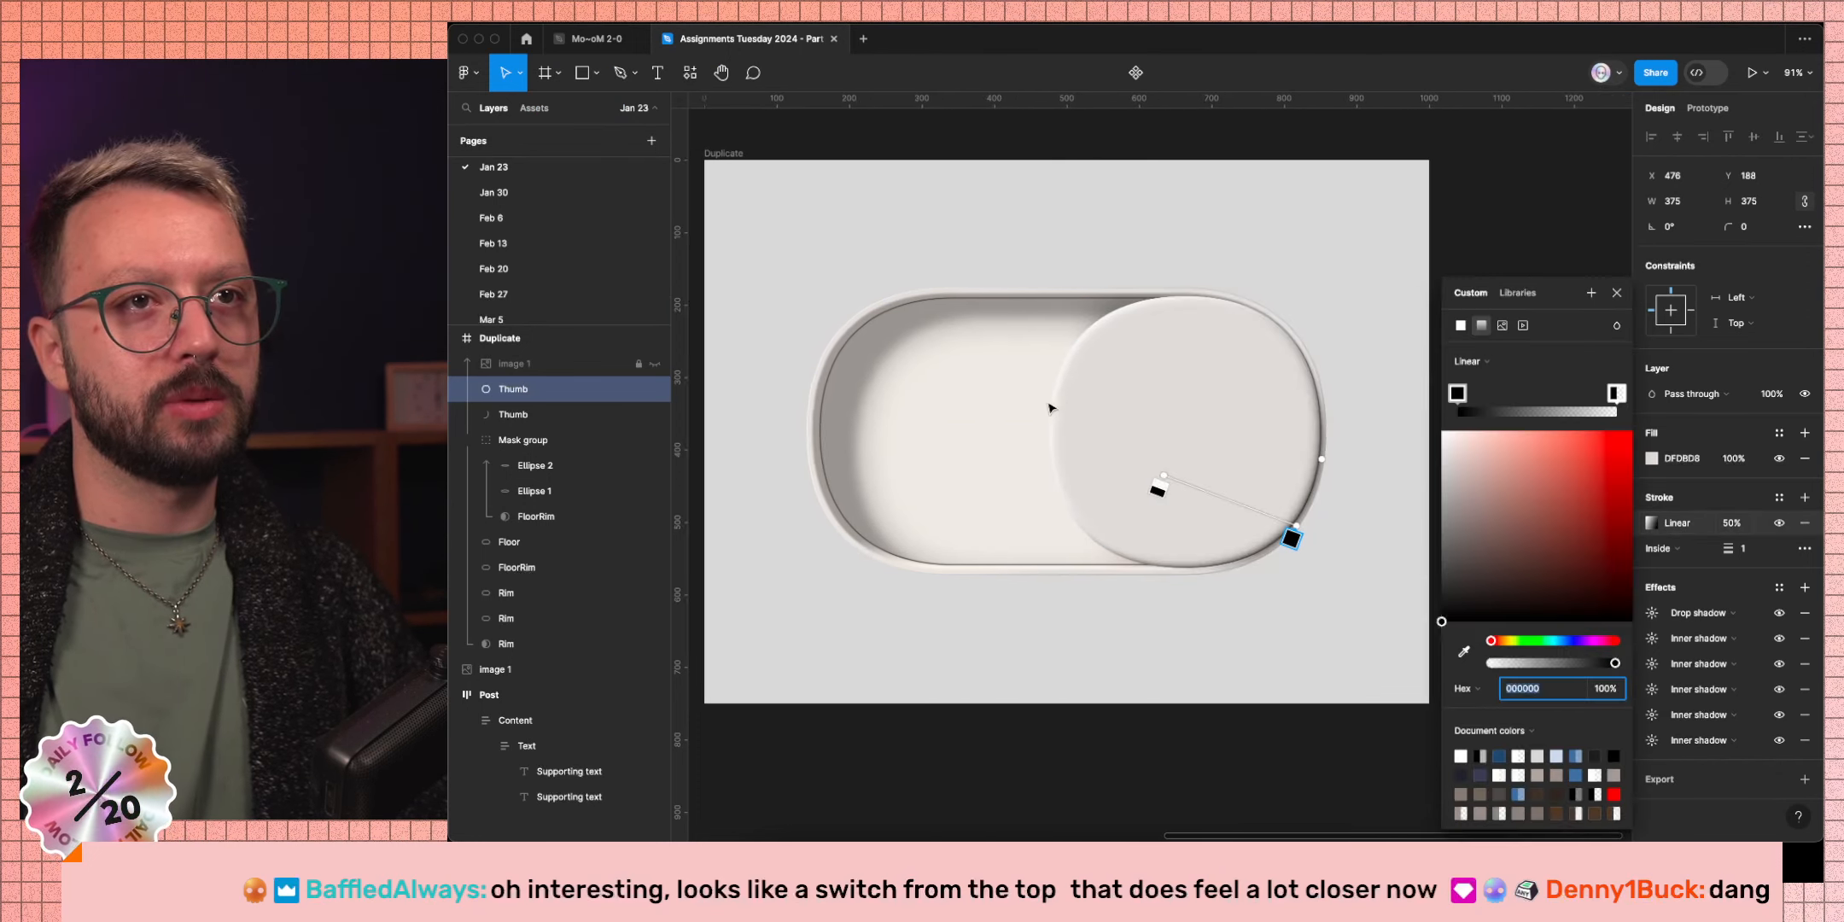
left_click_drag(1277, 524, 1305, 432)
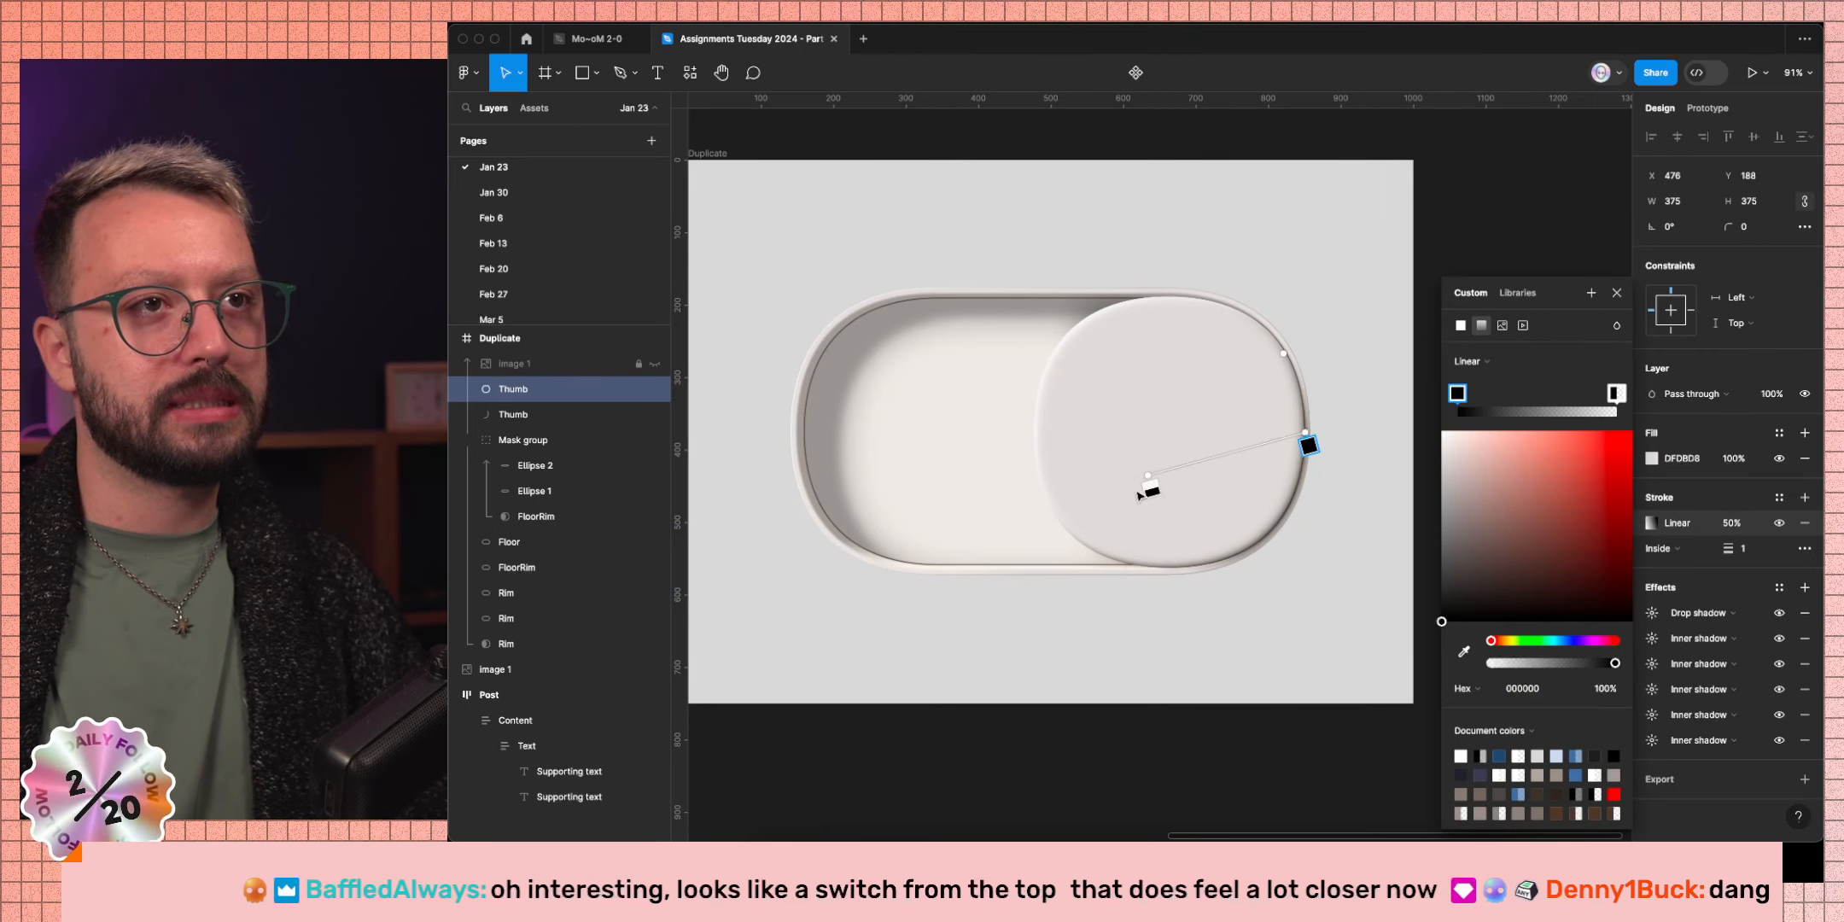
mouse_move(1148, 471)
left_mouse_down()
mouse_move(1148, 447)
mouse_move(1125, 445)
left_mouse_up()
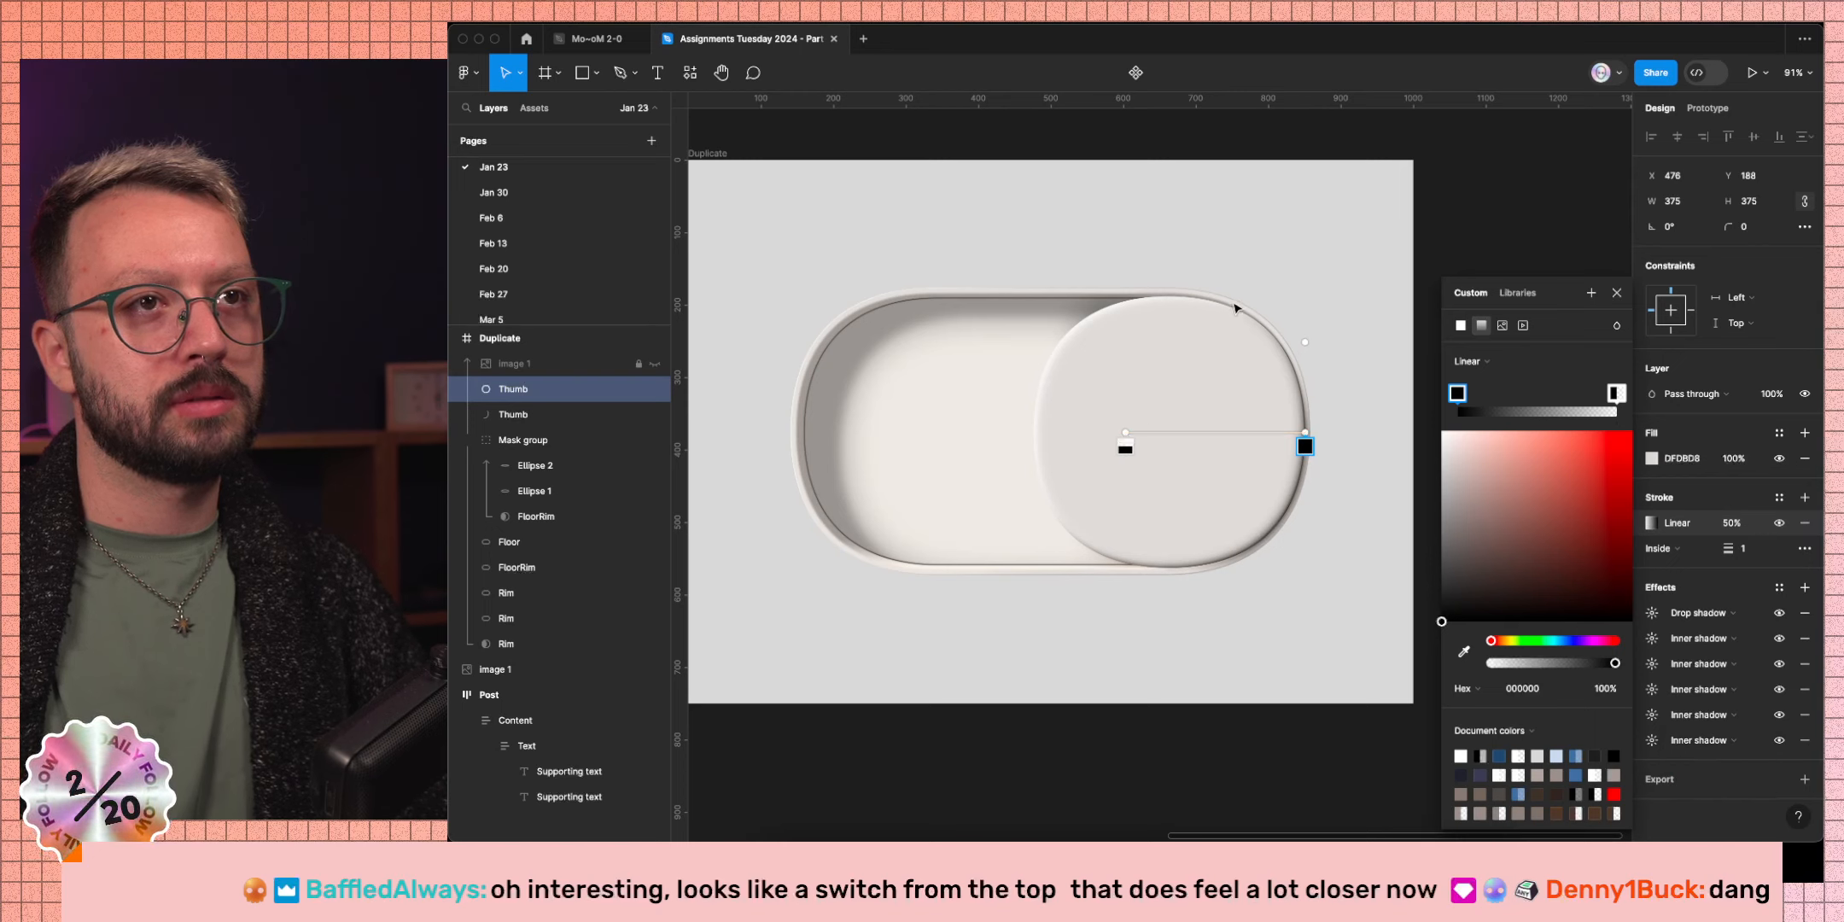
left_click(1616, 293)
left_click(1461, 510)
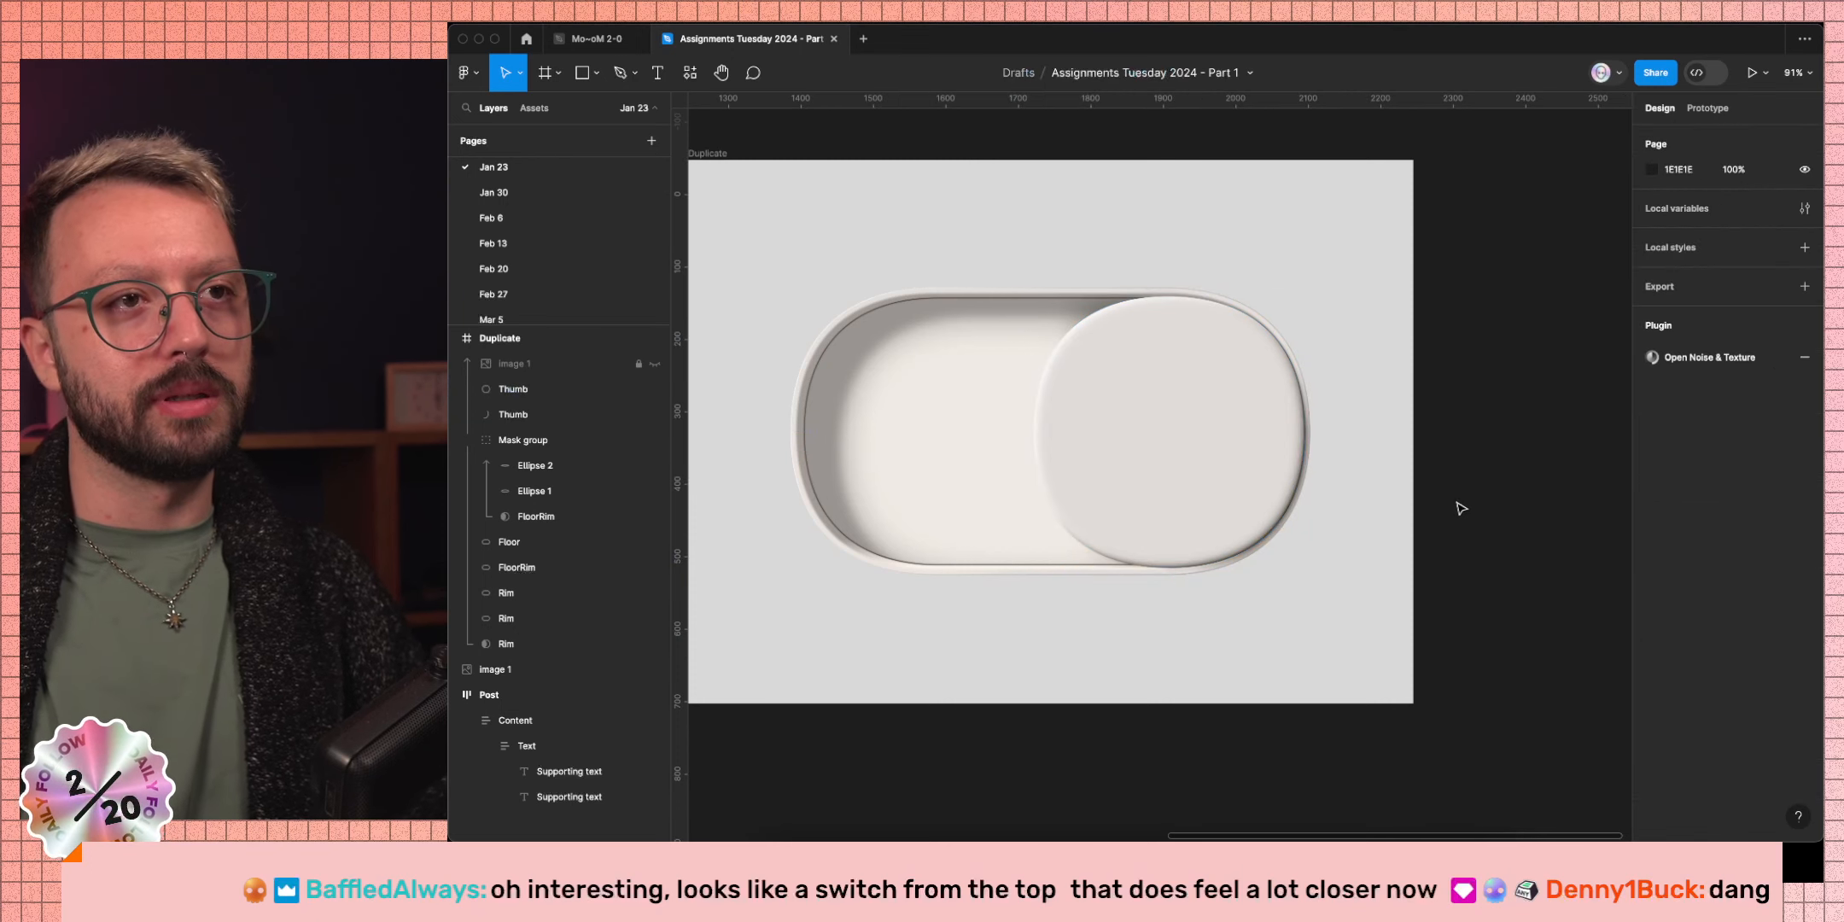
Duplicate the Thumb ellipse and strip the copy's fill, drop shadow and all five inner shadows.
left_click(1289, 493, "super")
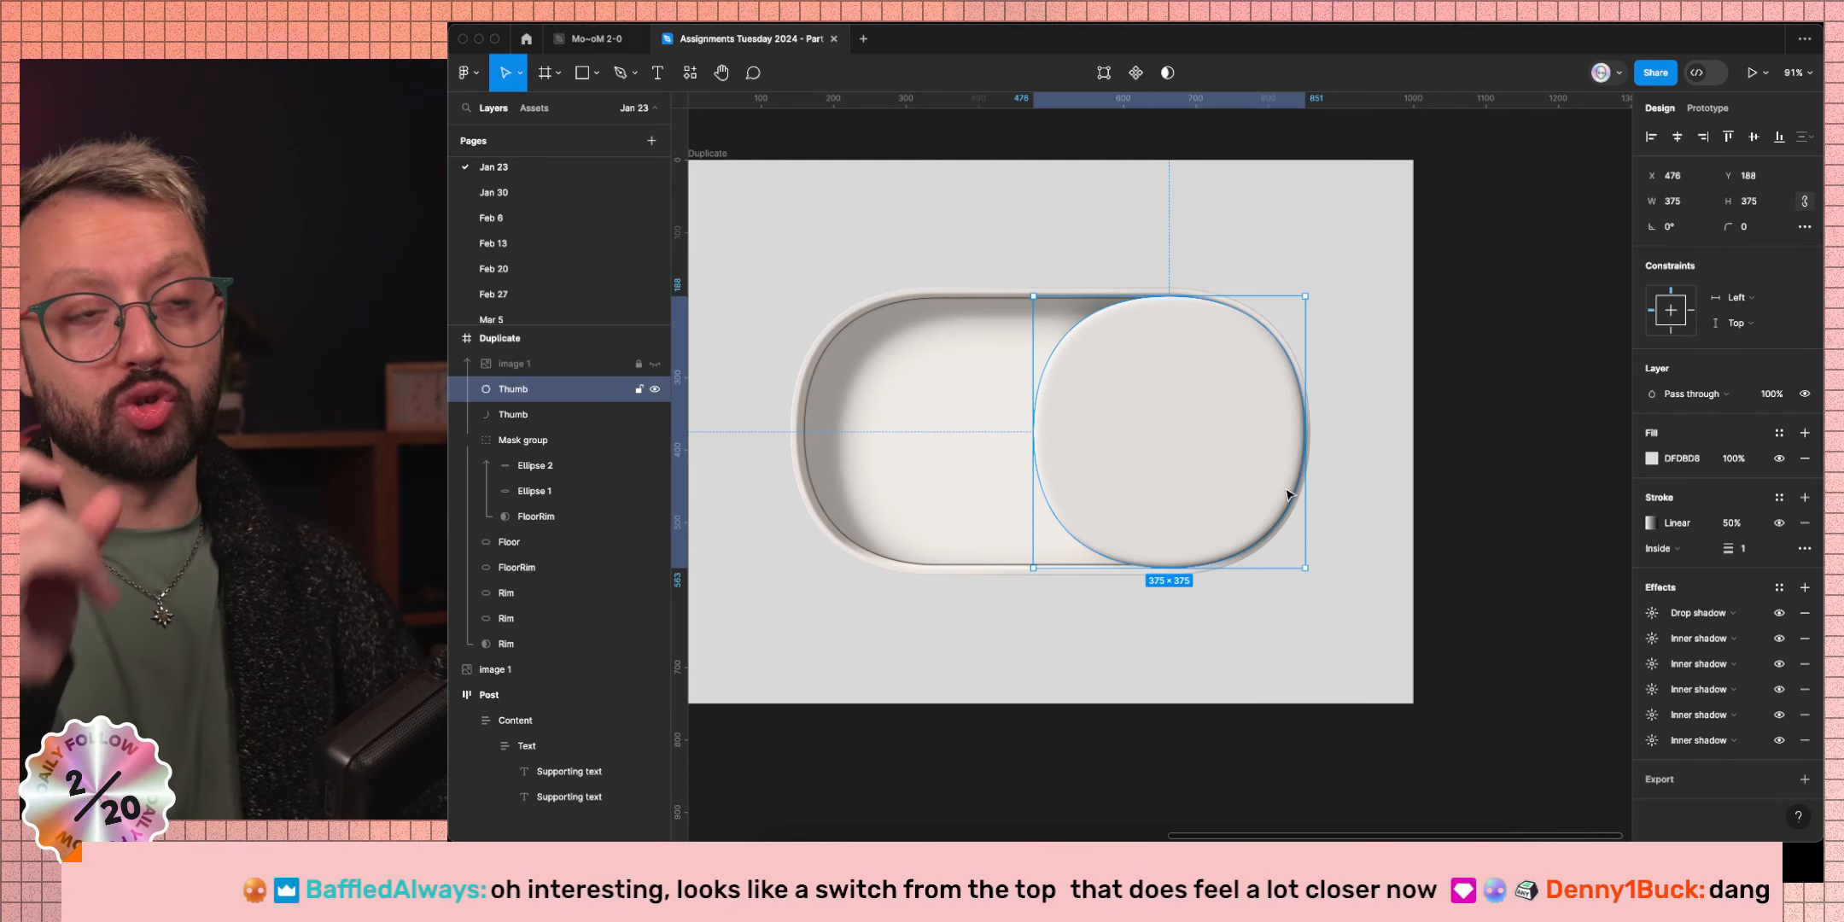
key("super+d")
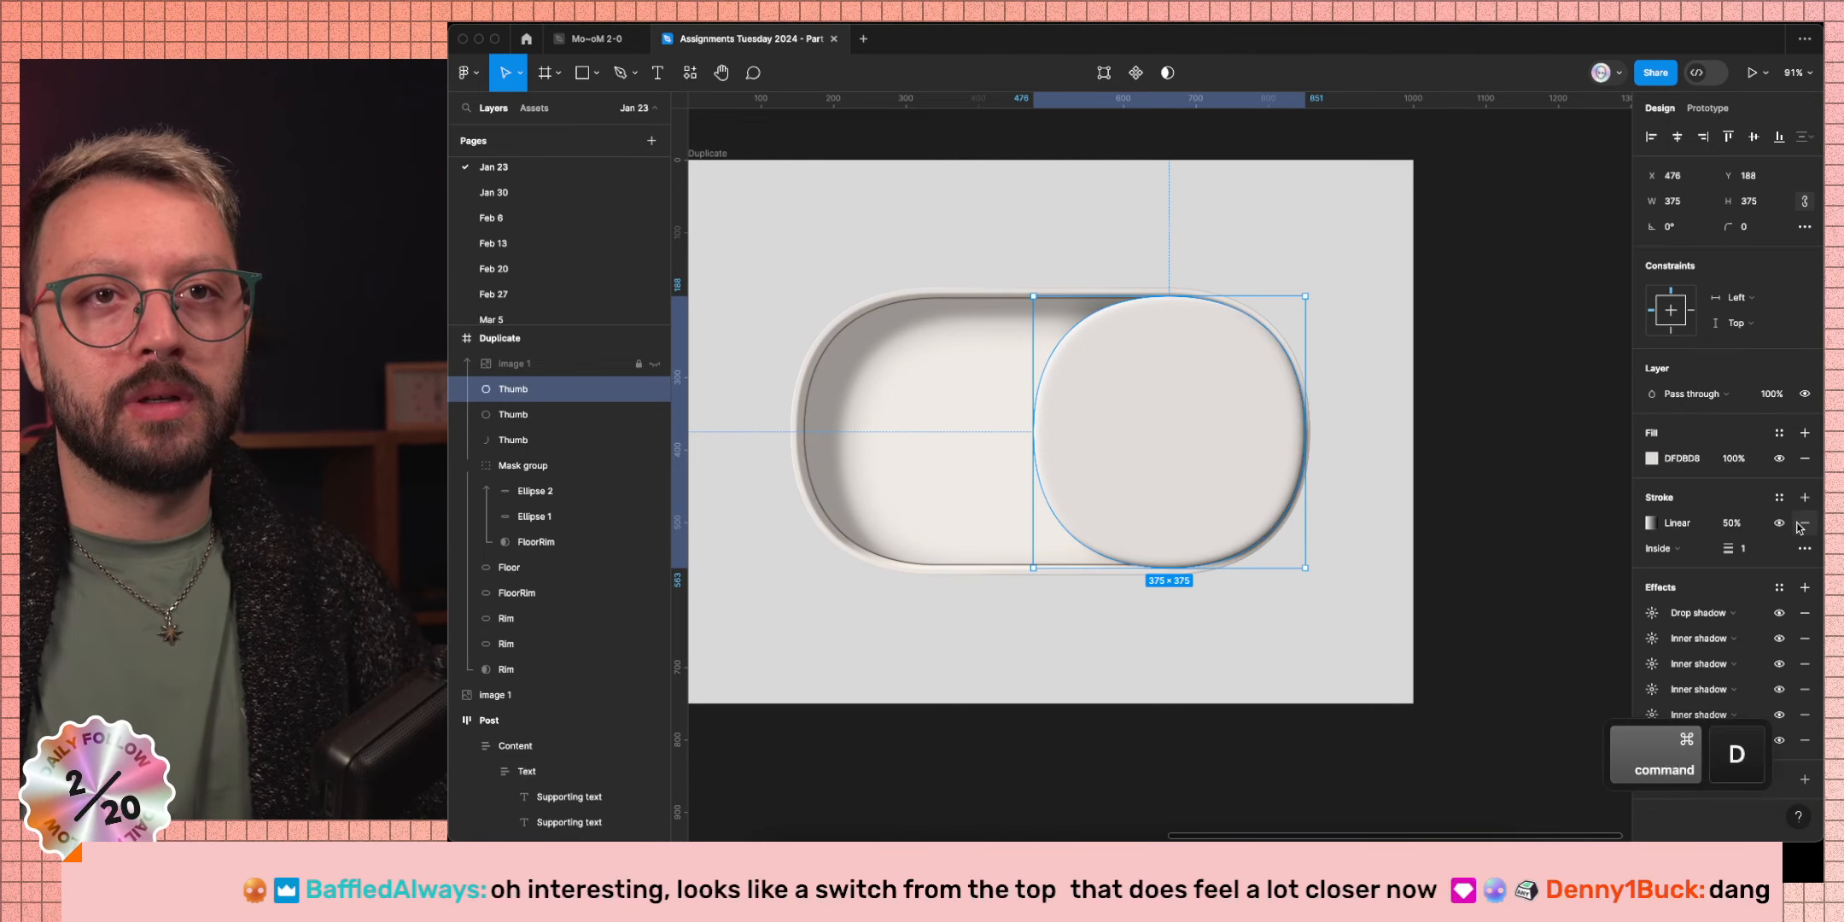
left_click(1802, 461)
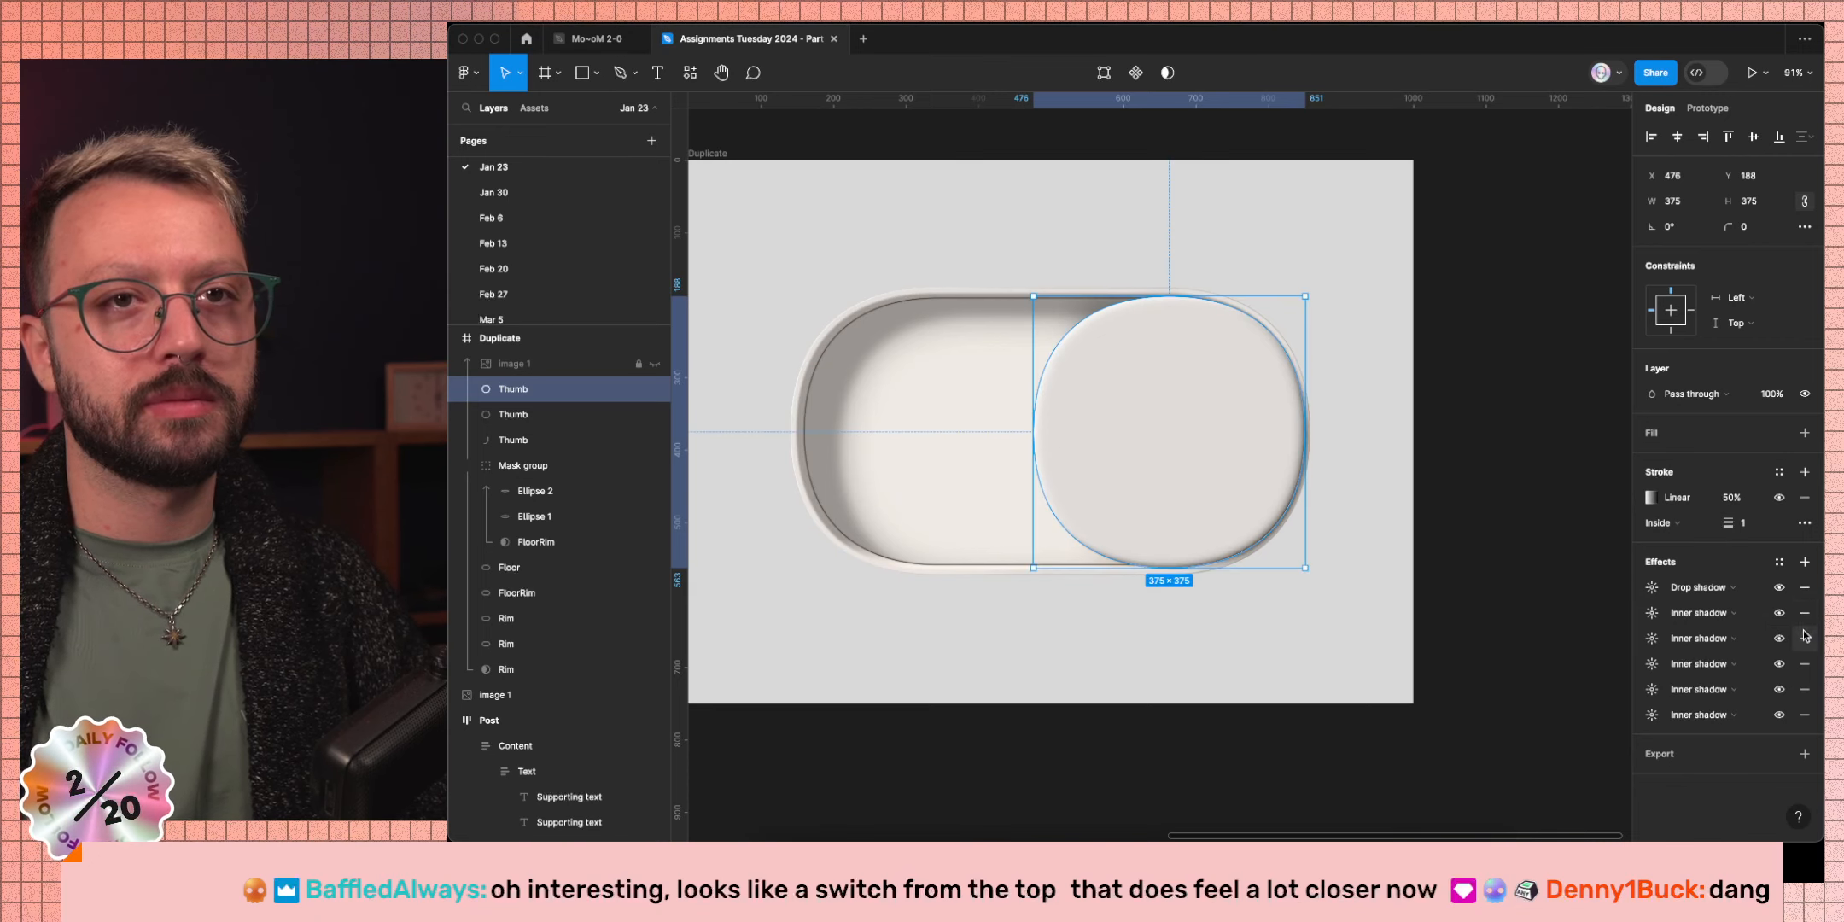
left_click(1805, 587)
left_click(1804, 587)
left_click(1805, 587)
left_click(1805, 587)
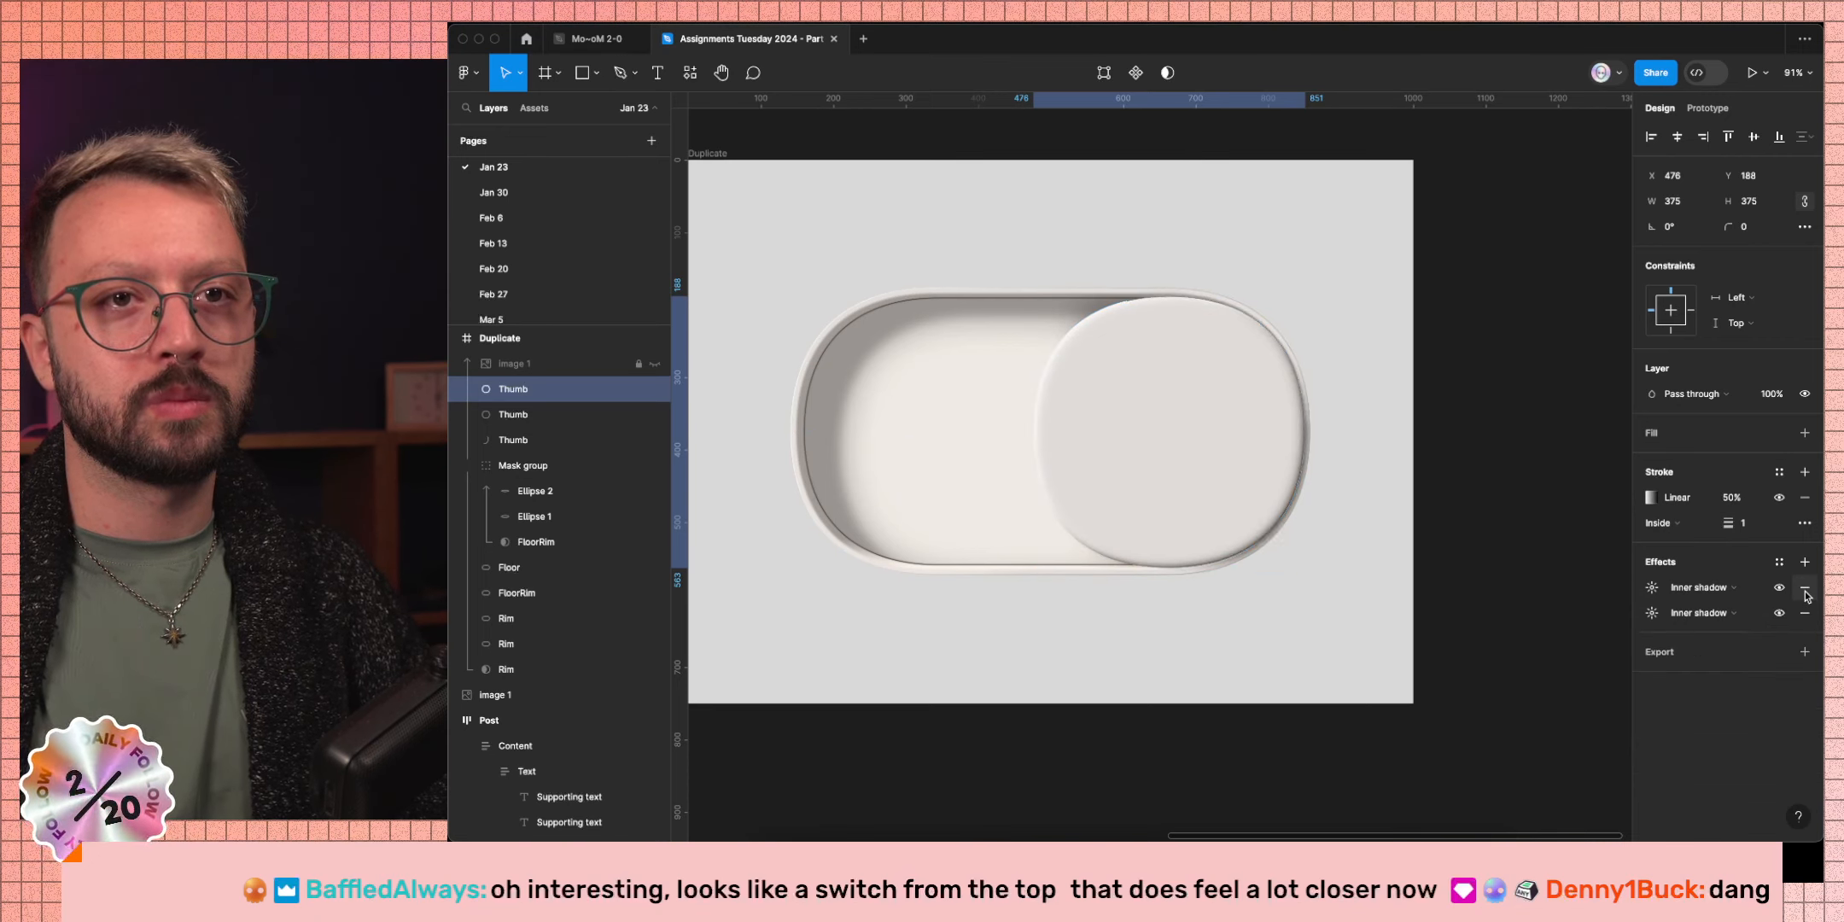
left_click(1804, 588)
left_click(1805, 587)
Add a single Layer blur effect to the duplicated Thumb and clear the selection.
left_click(1805, 562)
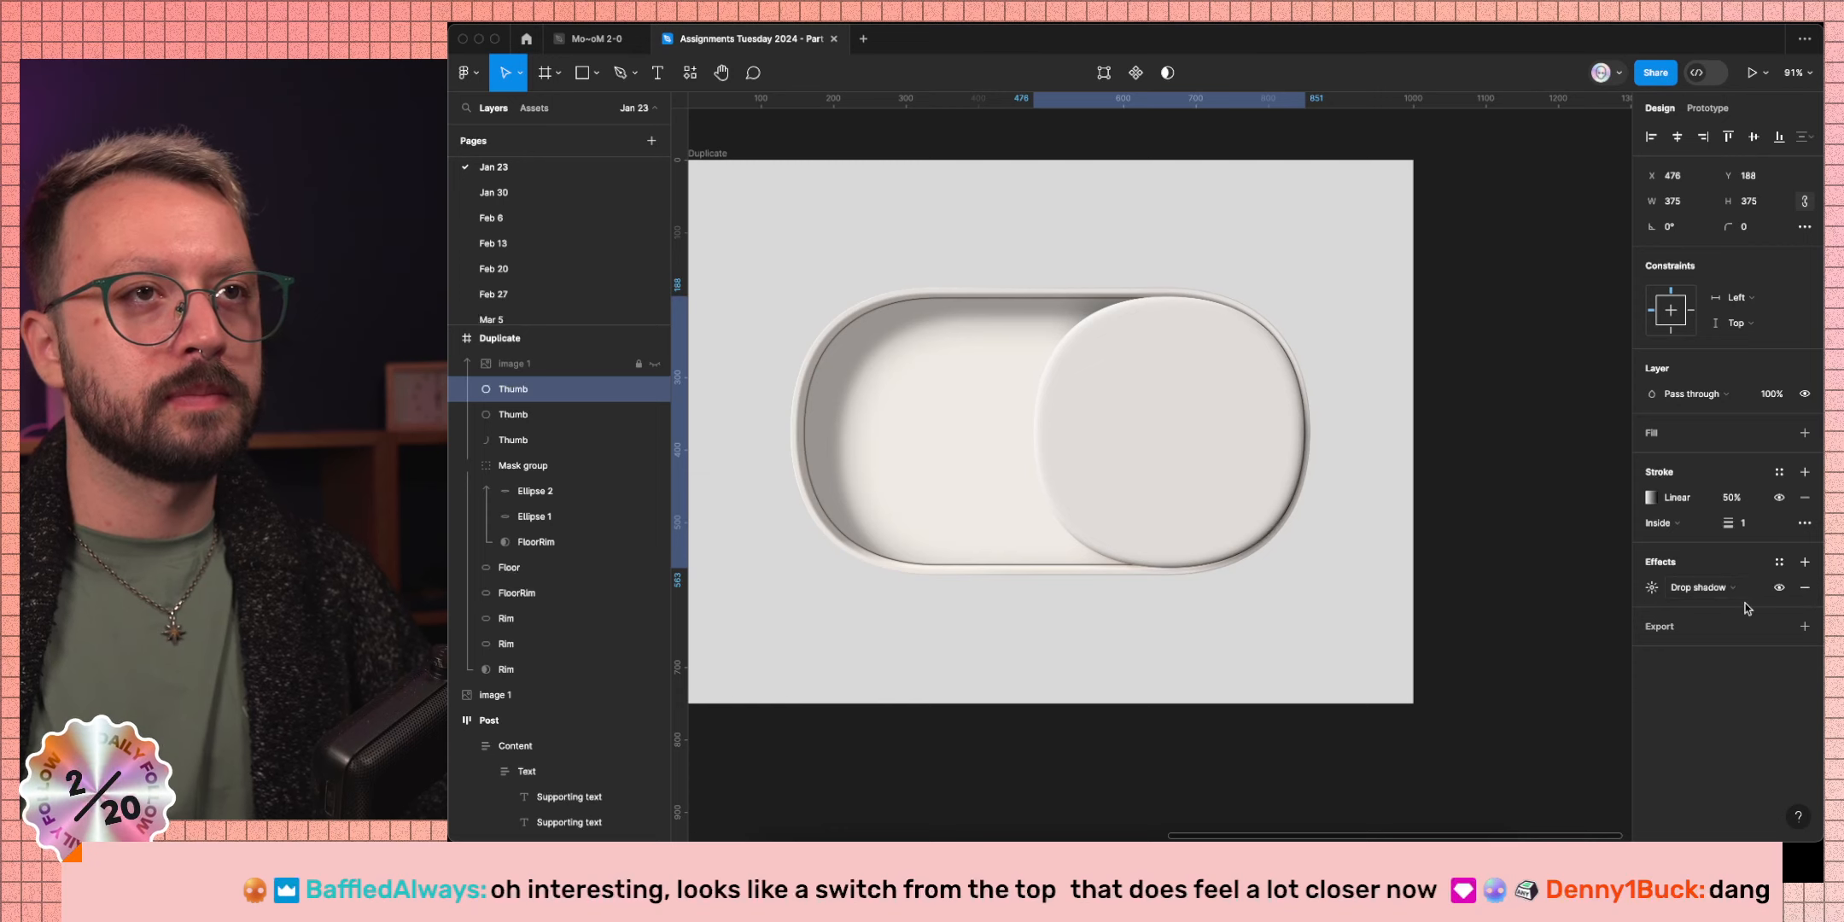
left_click(1682, 589)
left_click(1712, 606)
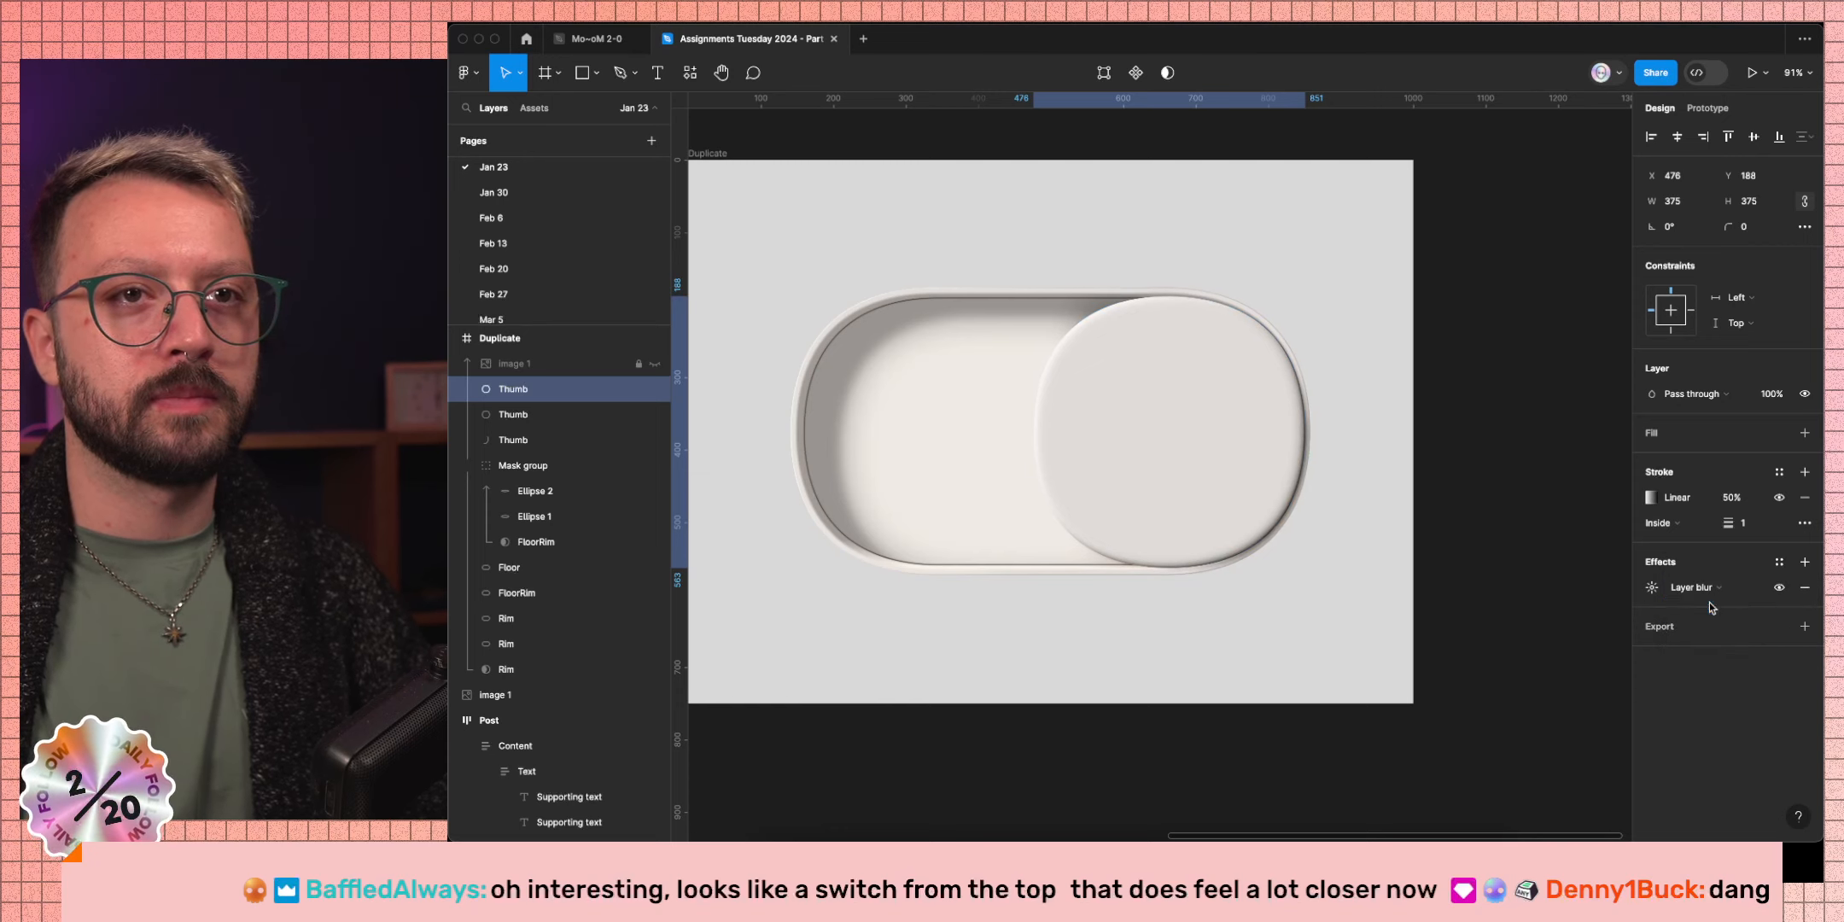
left_click(1651, 589)
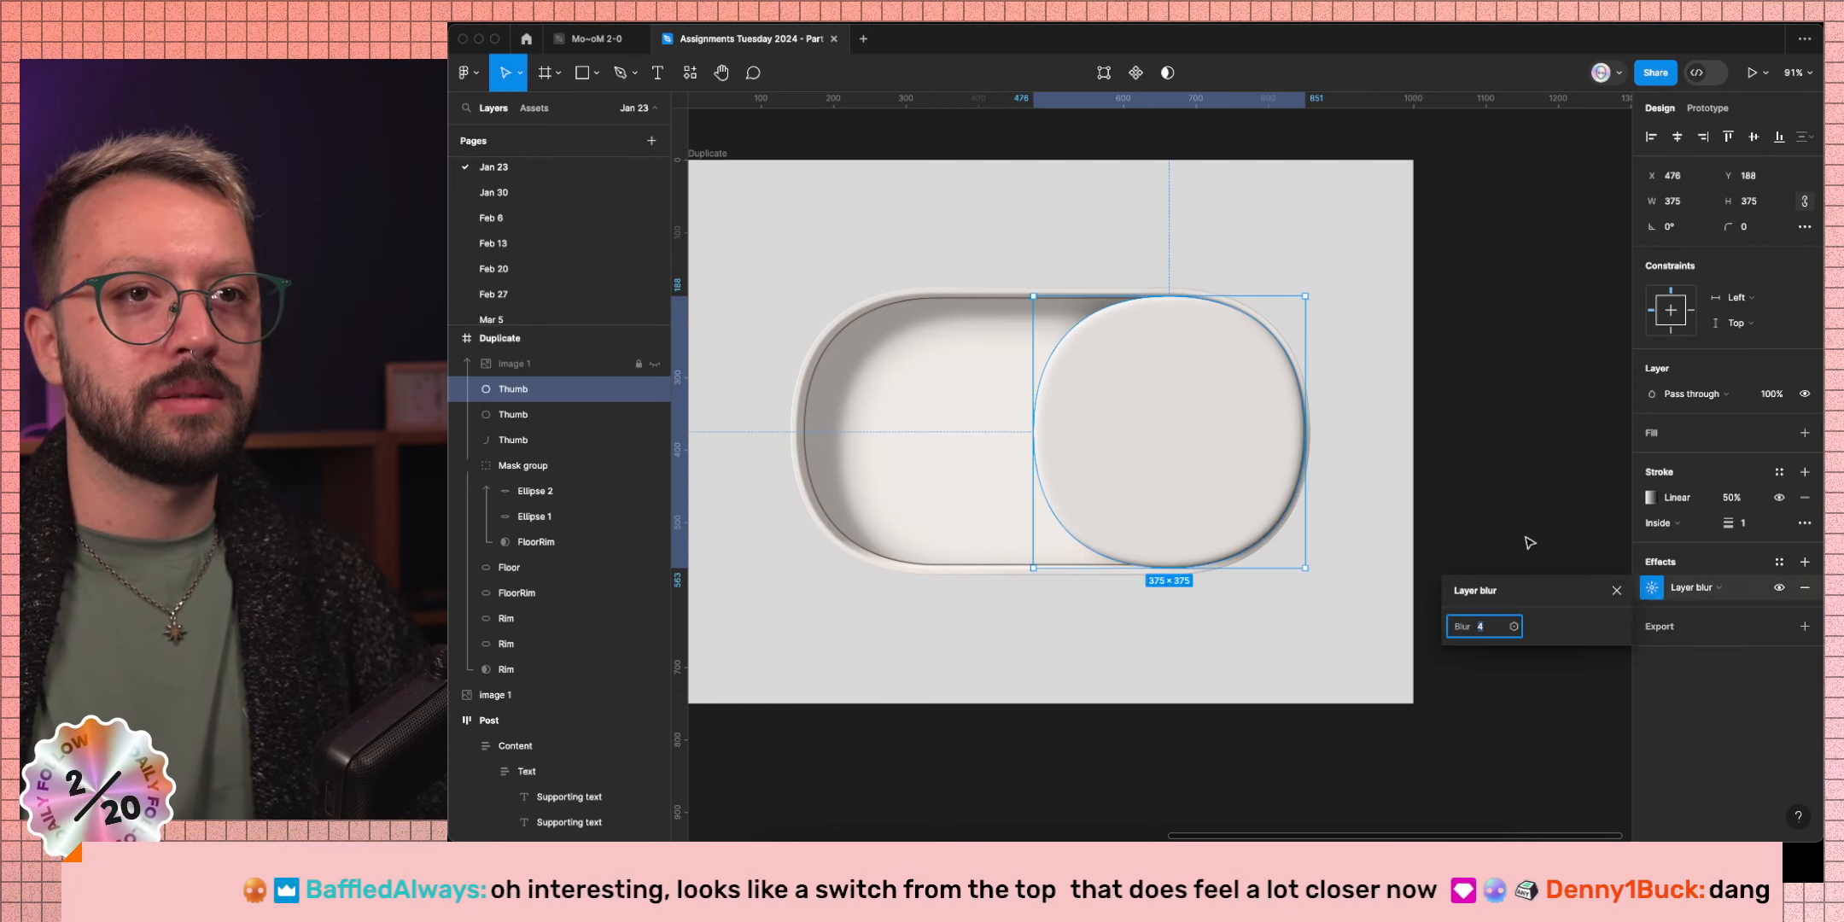
left_click(1433, 498)
Toggle the top Thumb layer on and off to compare shading, leaving it visible.
scroll(1289, 357, "up", 5)
scroll(1289, 357, "up", 3)
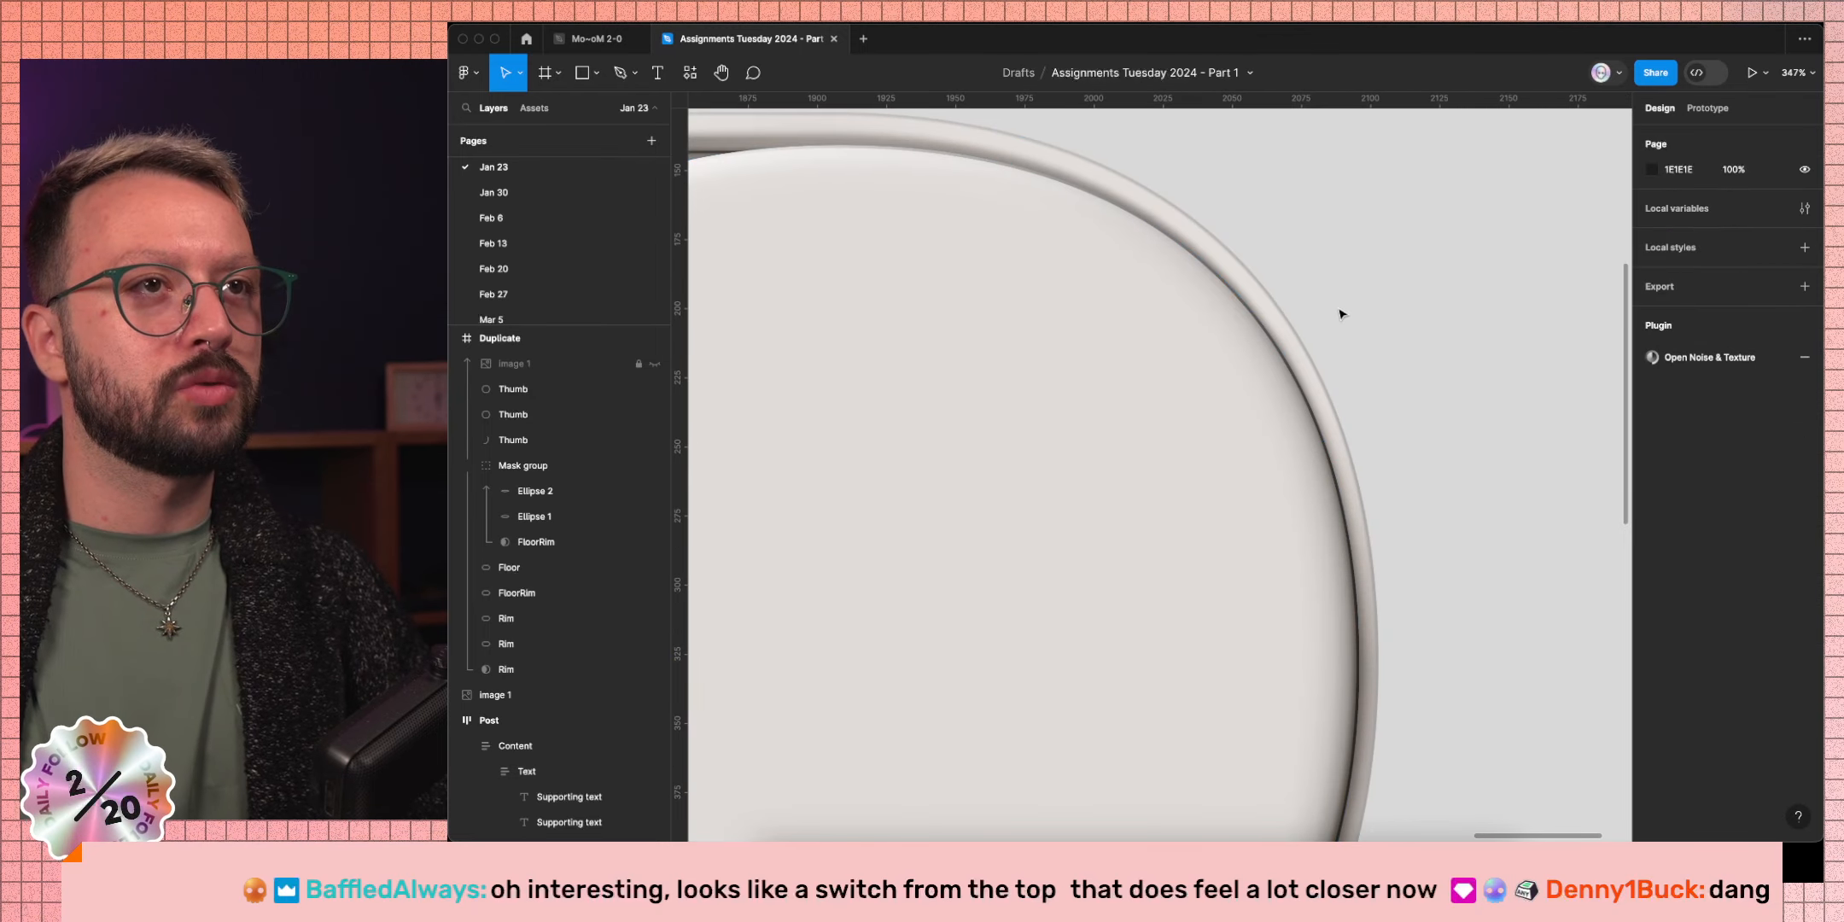
left_click(654, 389)
left_click(655, 389)
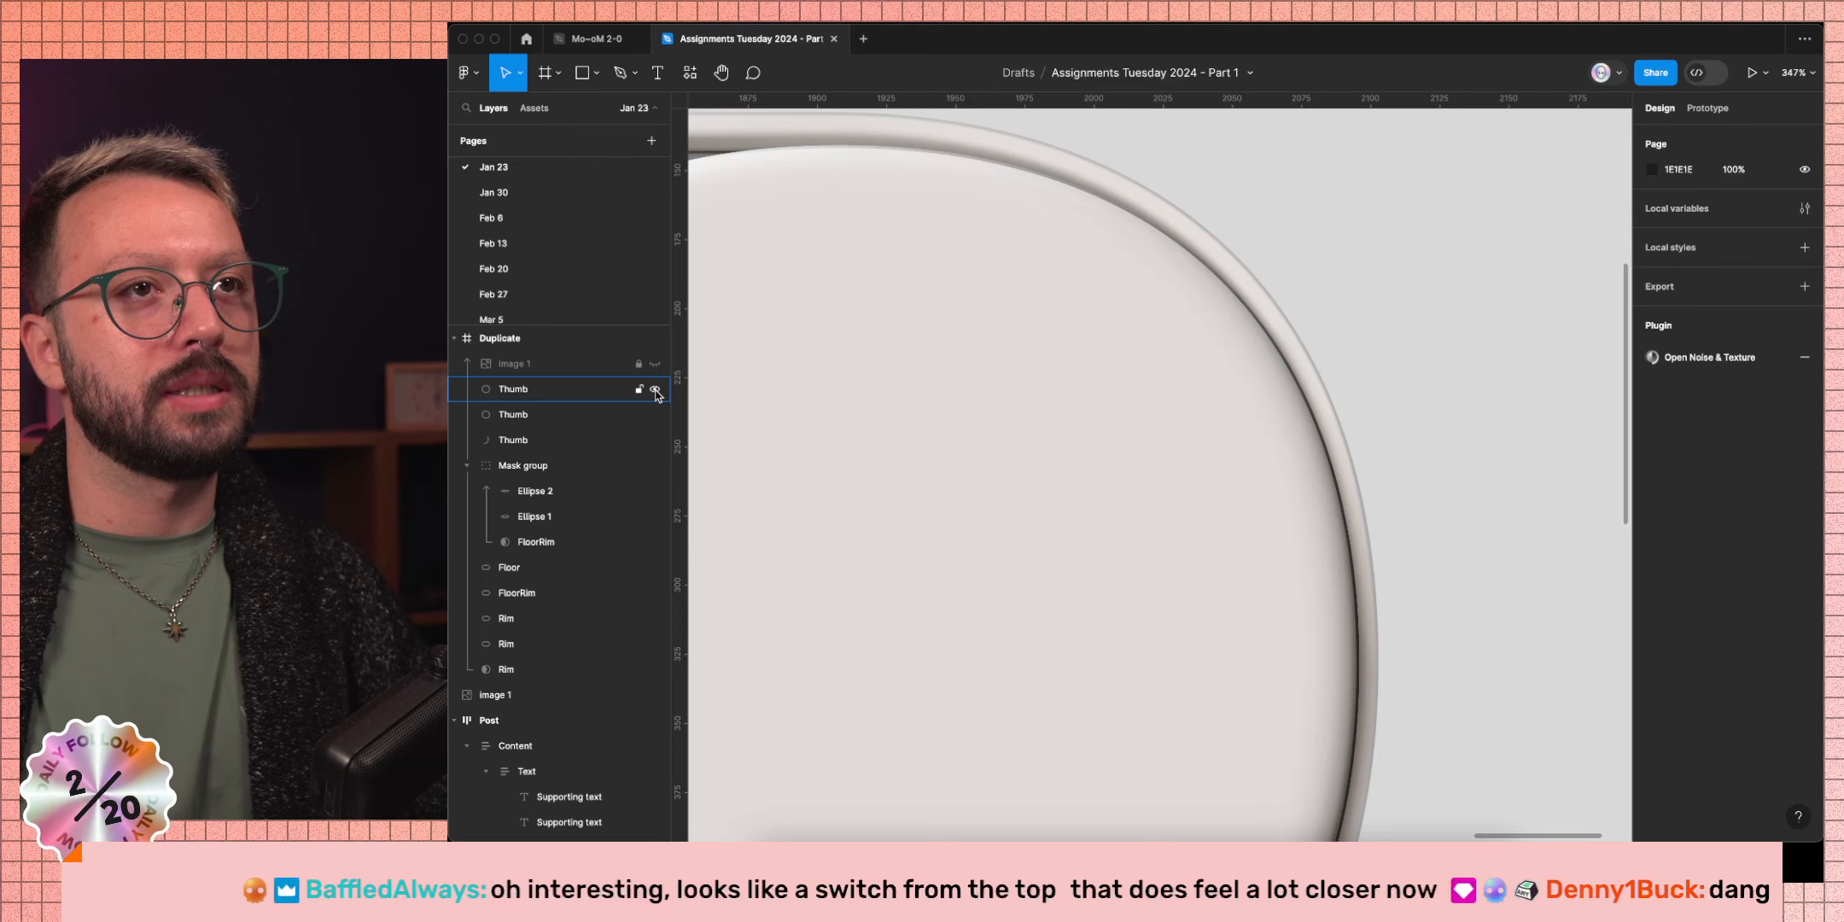
left_click(654, 390)
left_click(654, 389)
left_click(655, 389)
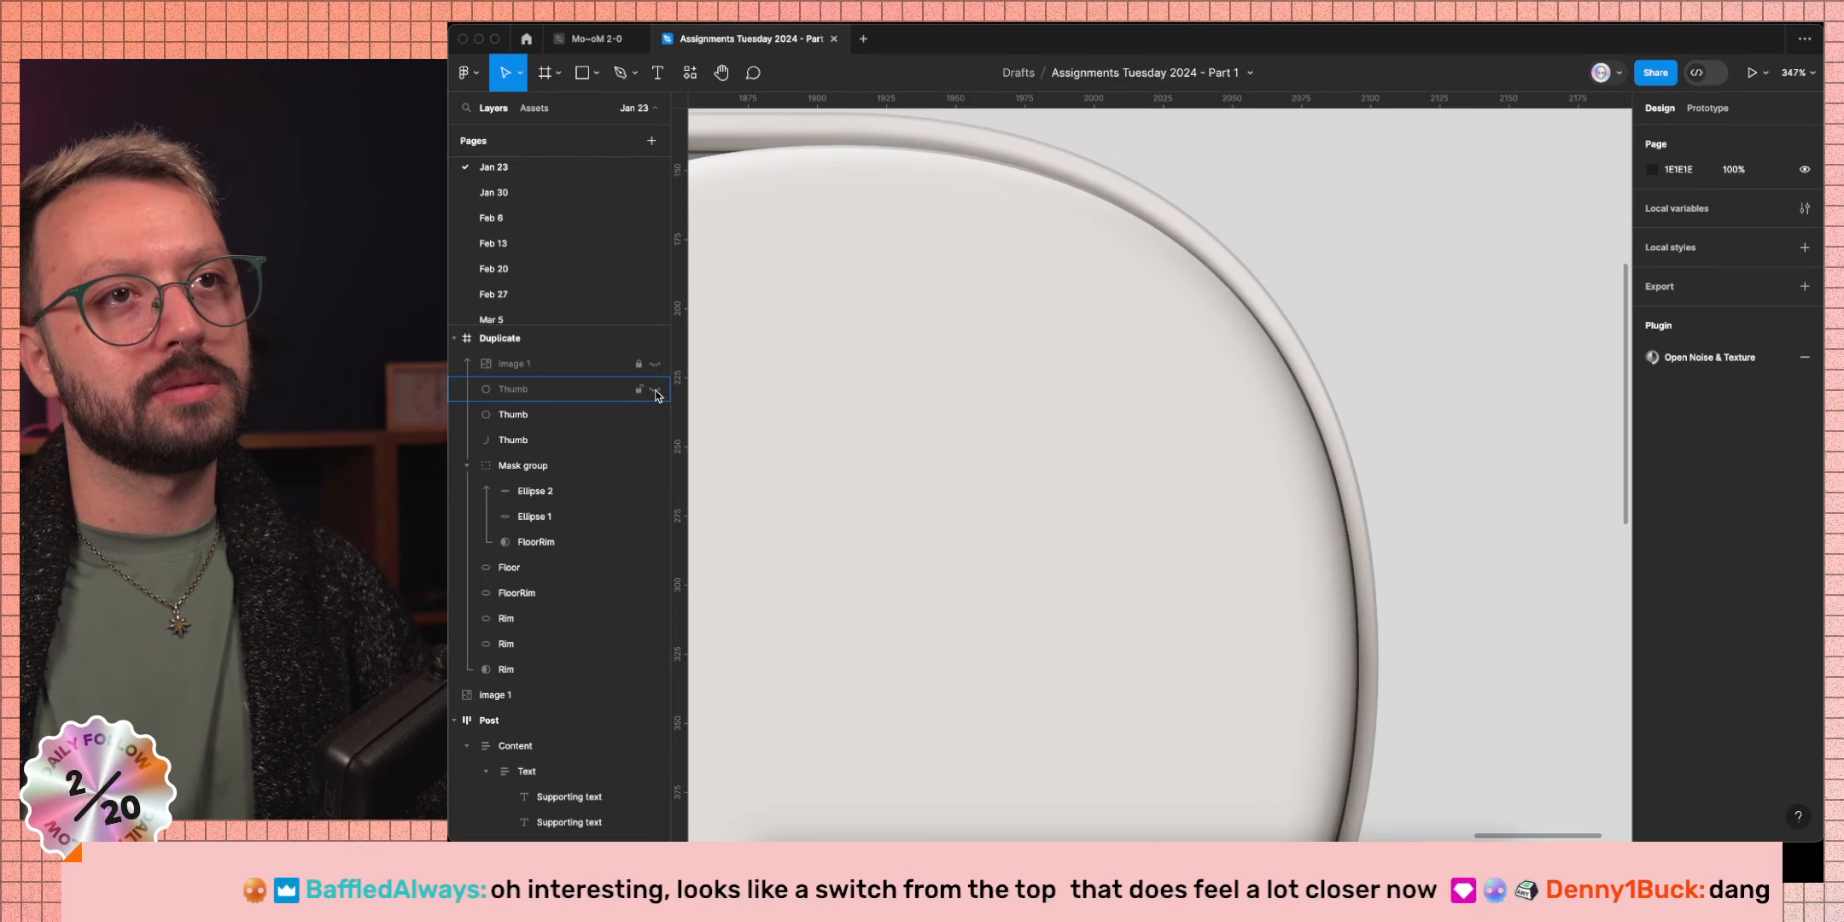
left_click(655, 389)
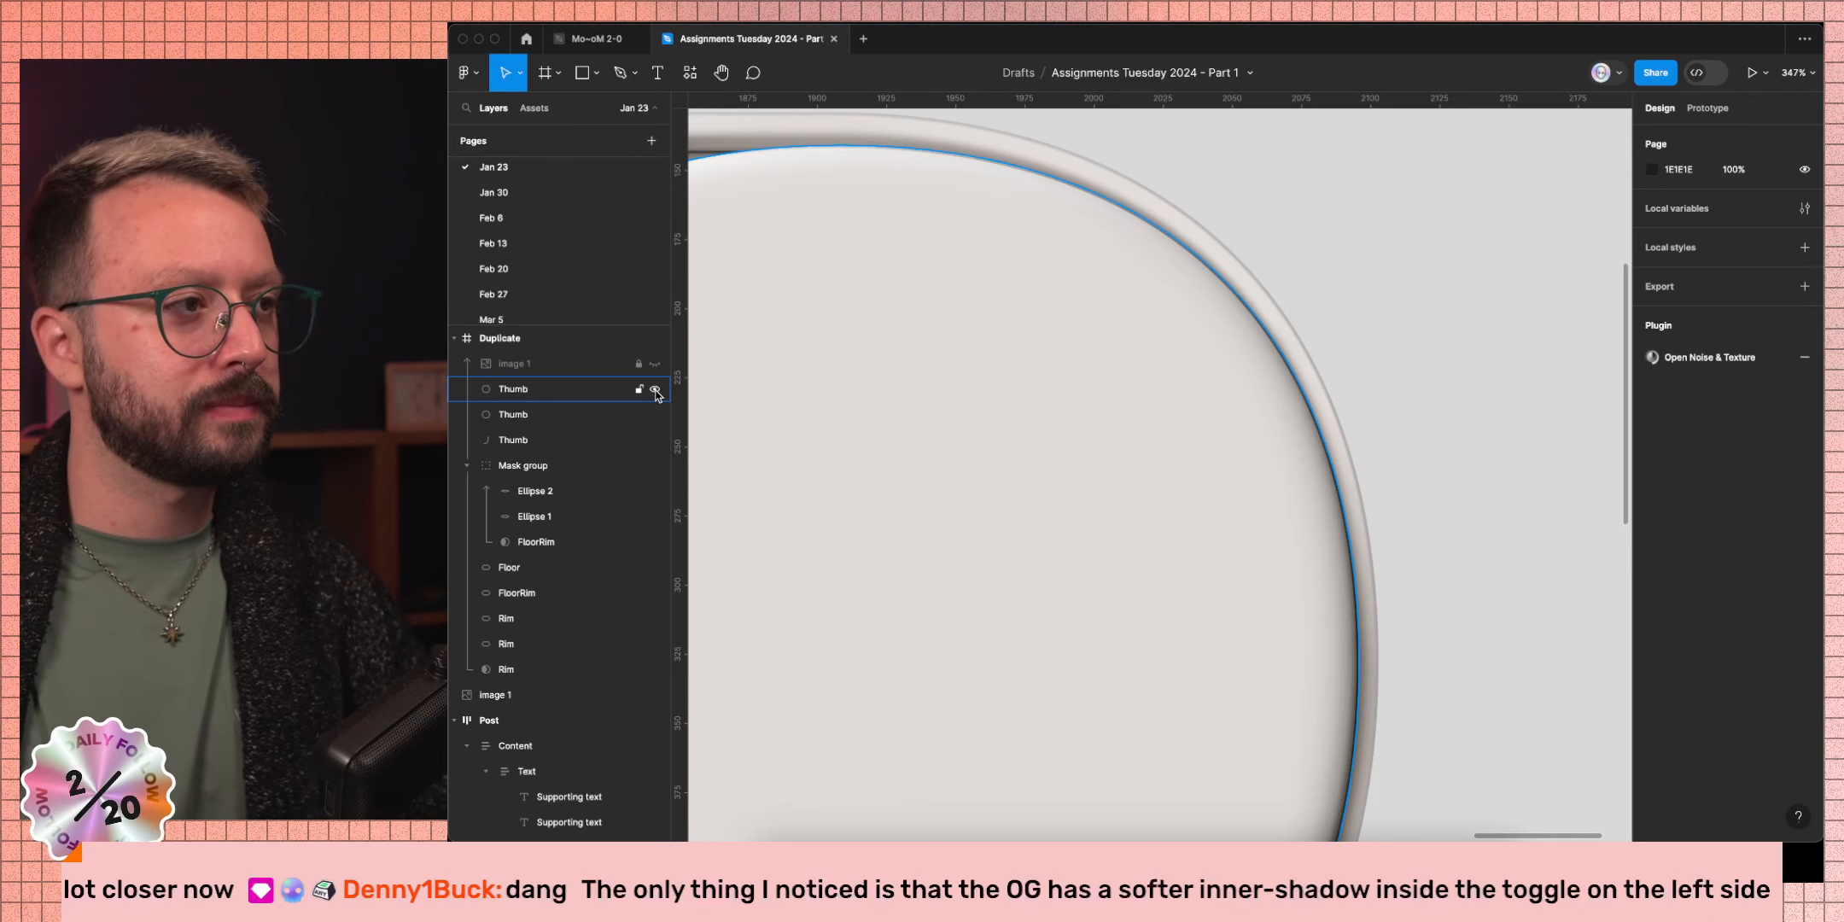
scroll(1240, 319, "down", 10)
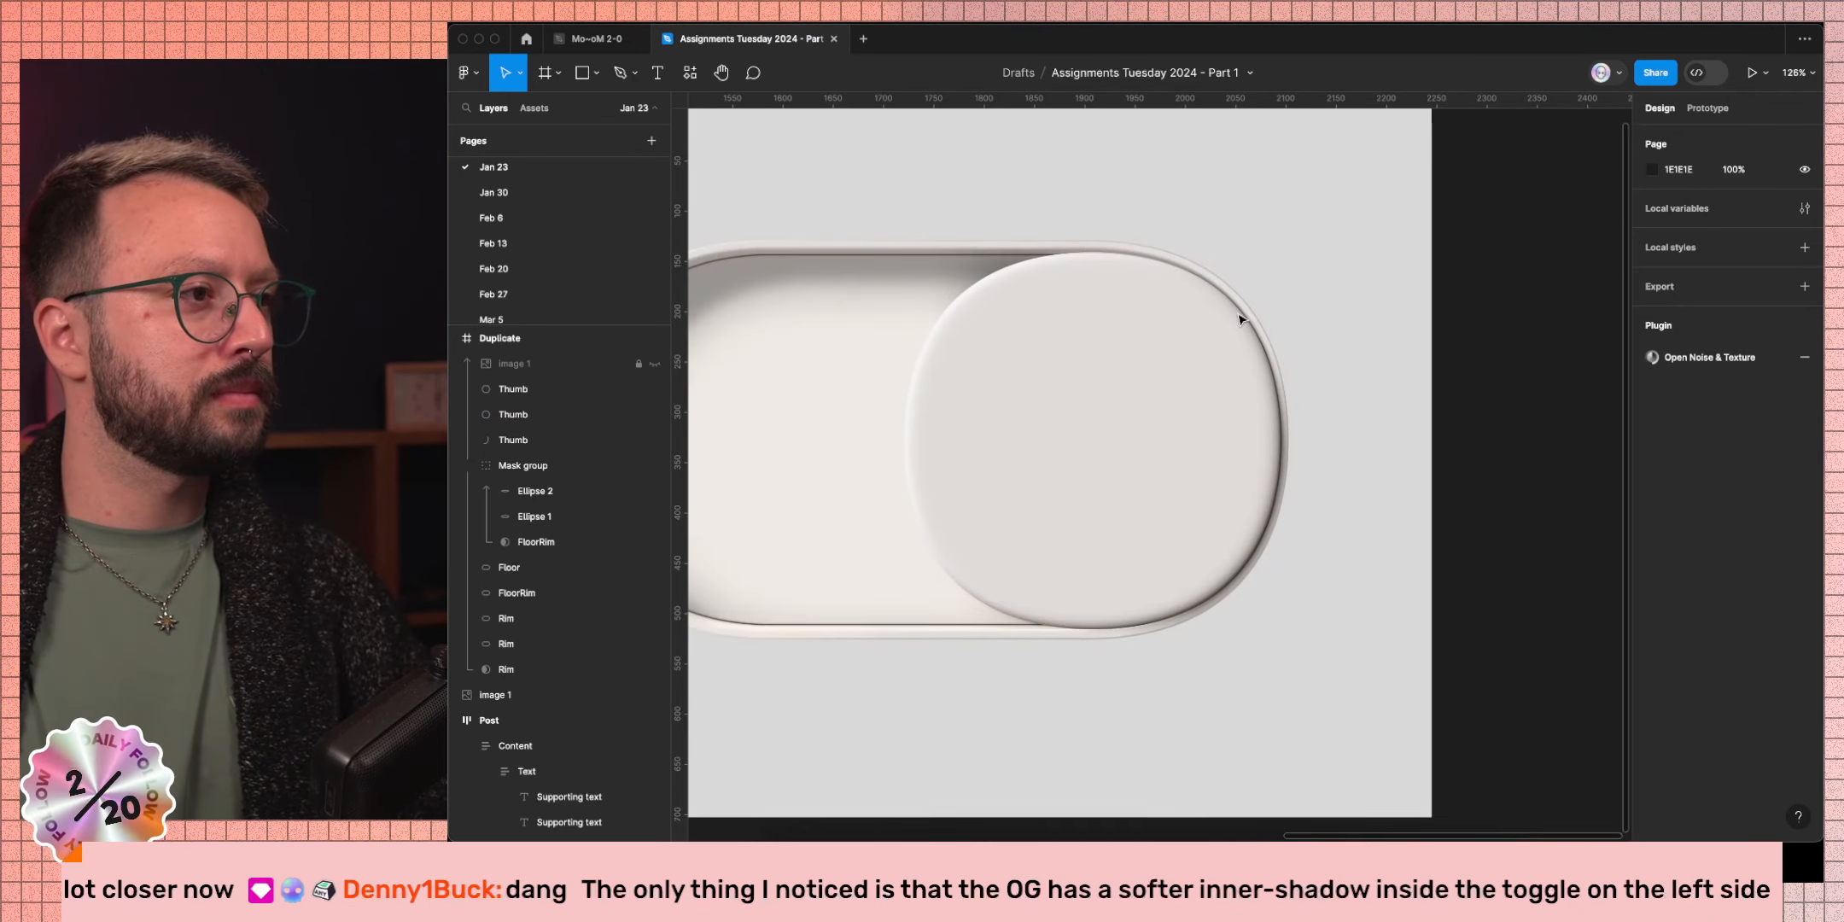
key("super+backslash")
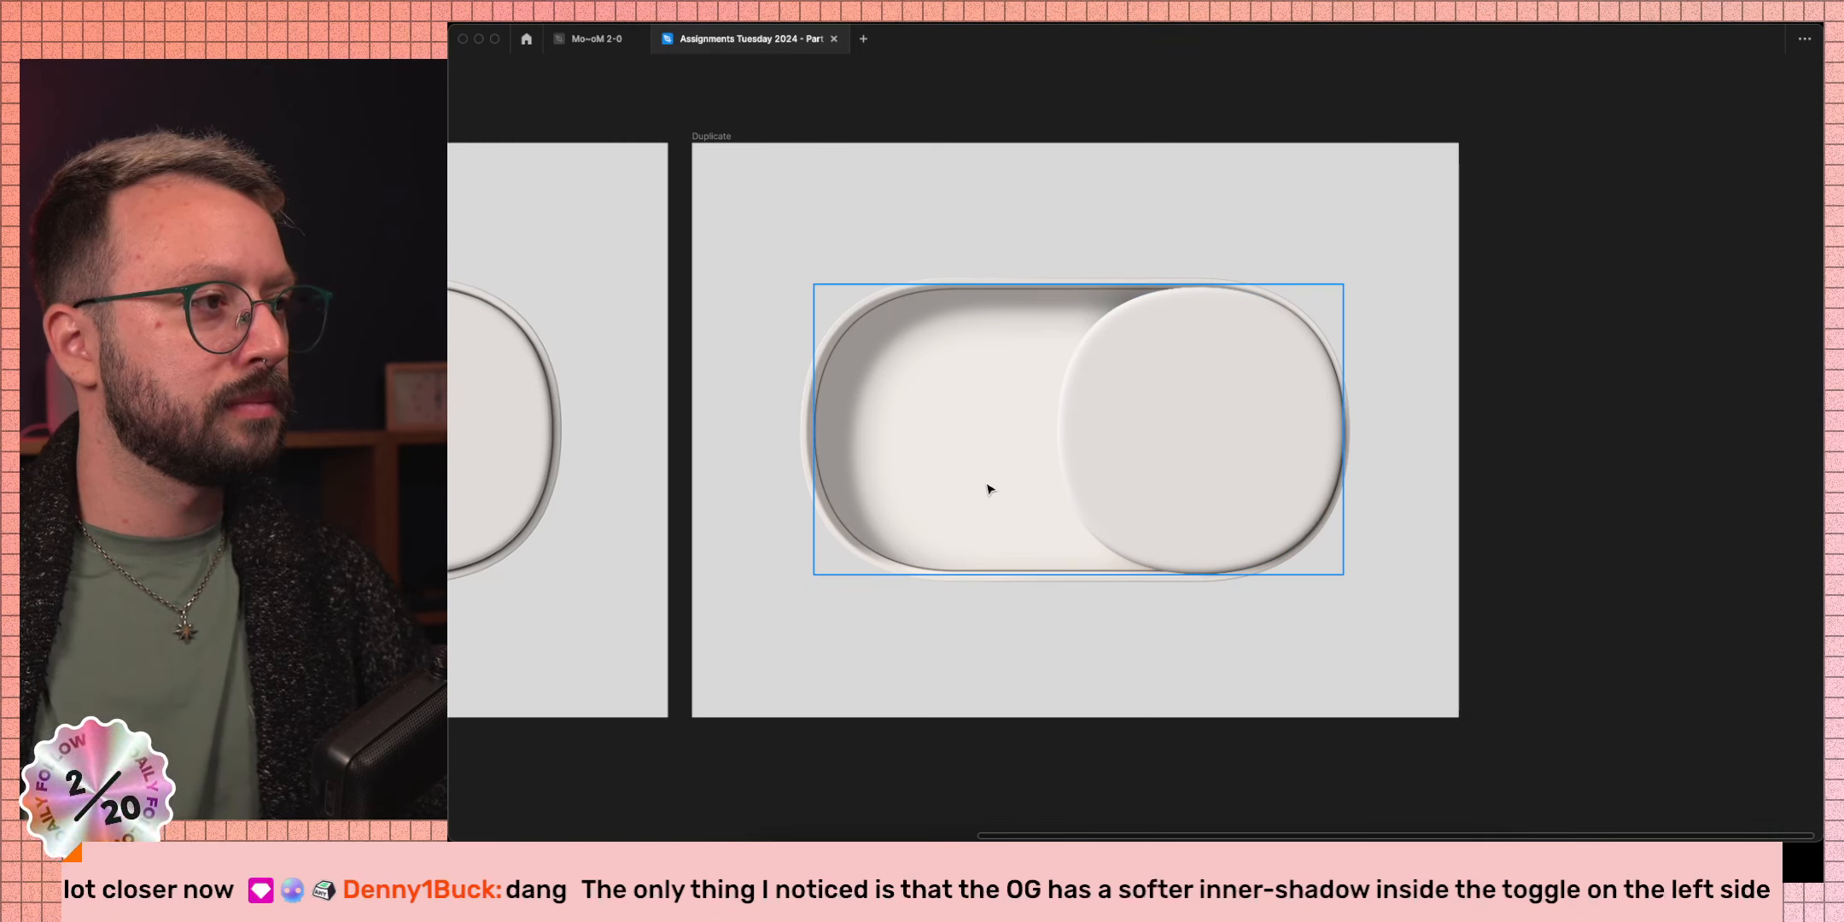
scroll(988, 488, "left", 5)
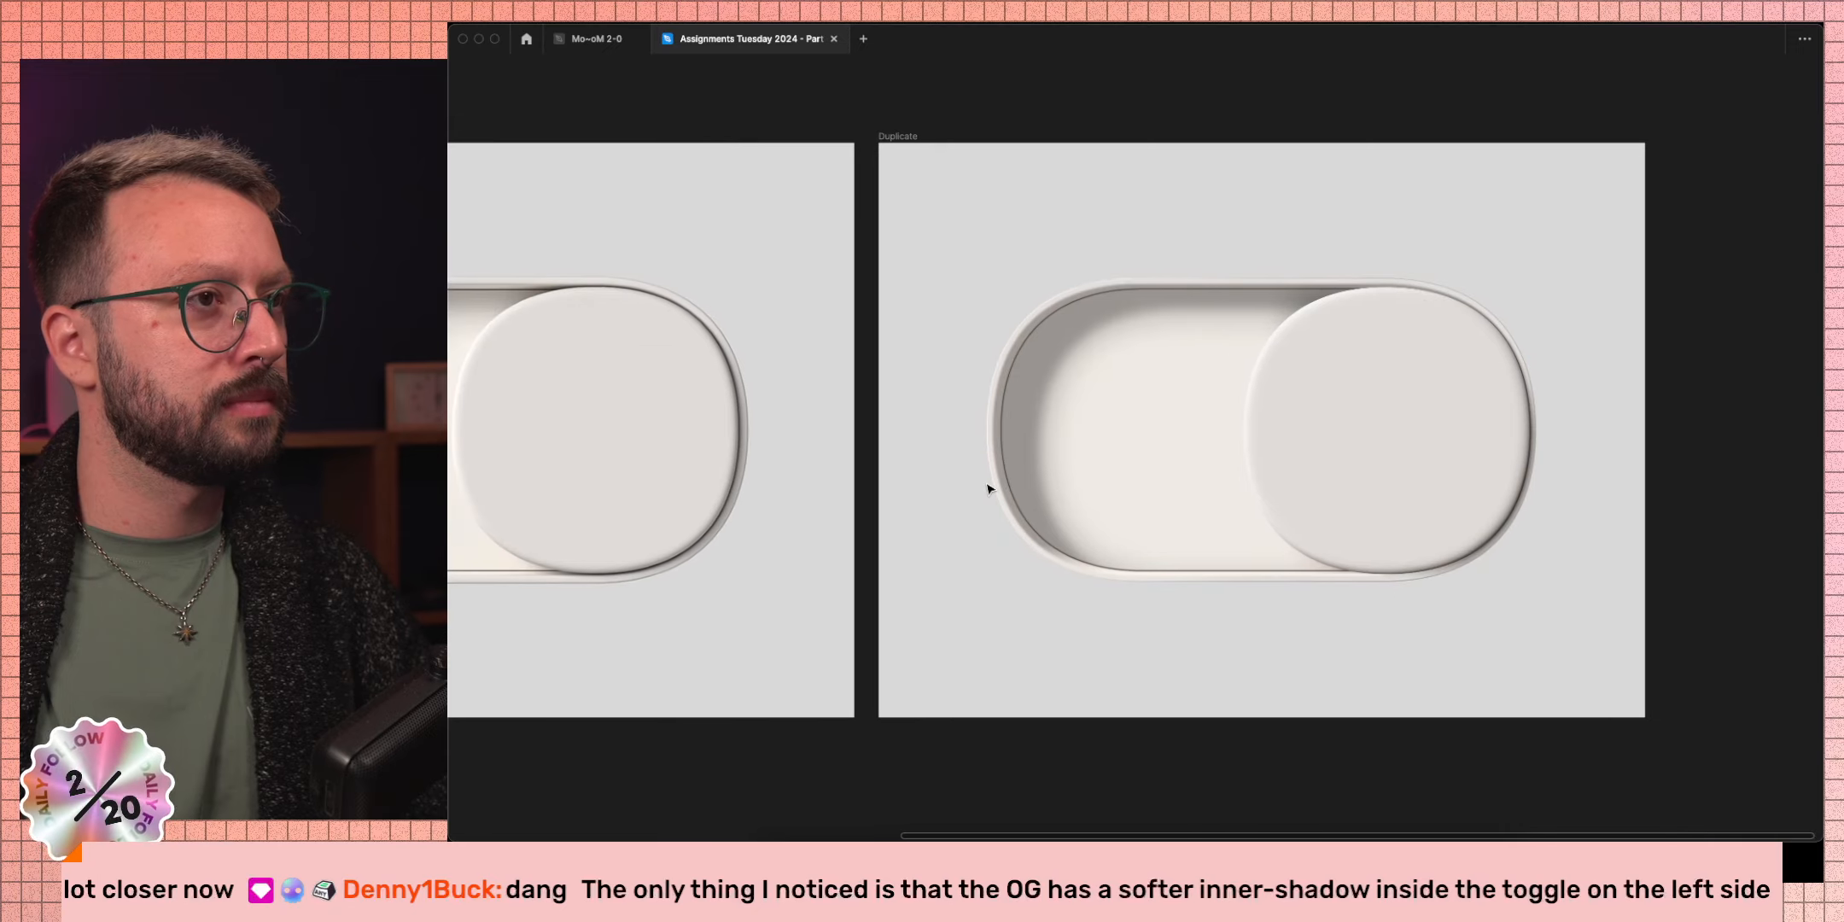
scroll(988, 488, "left", 4)
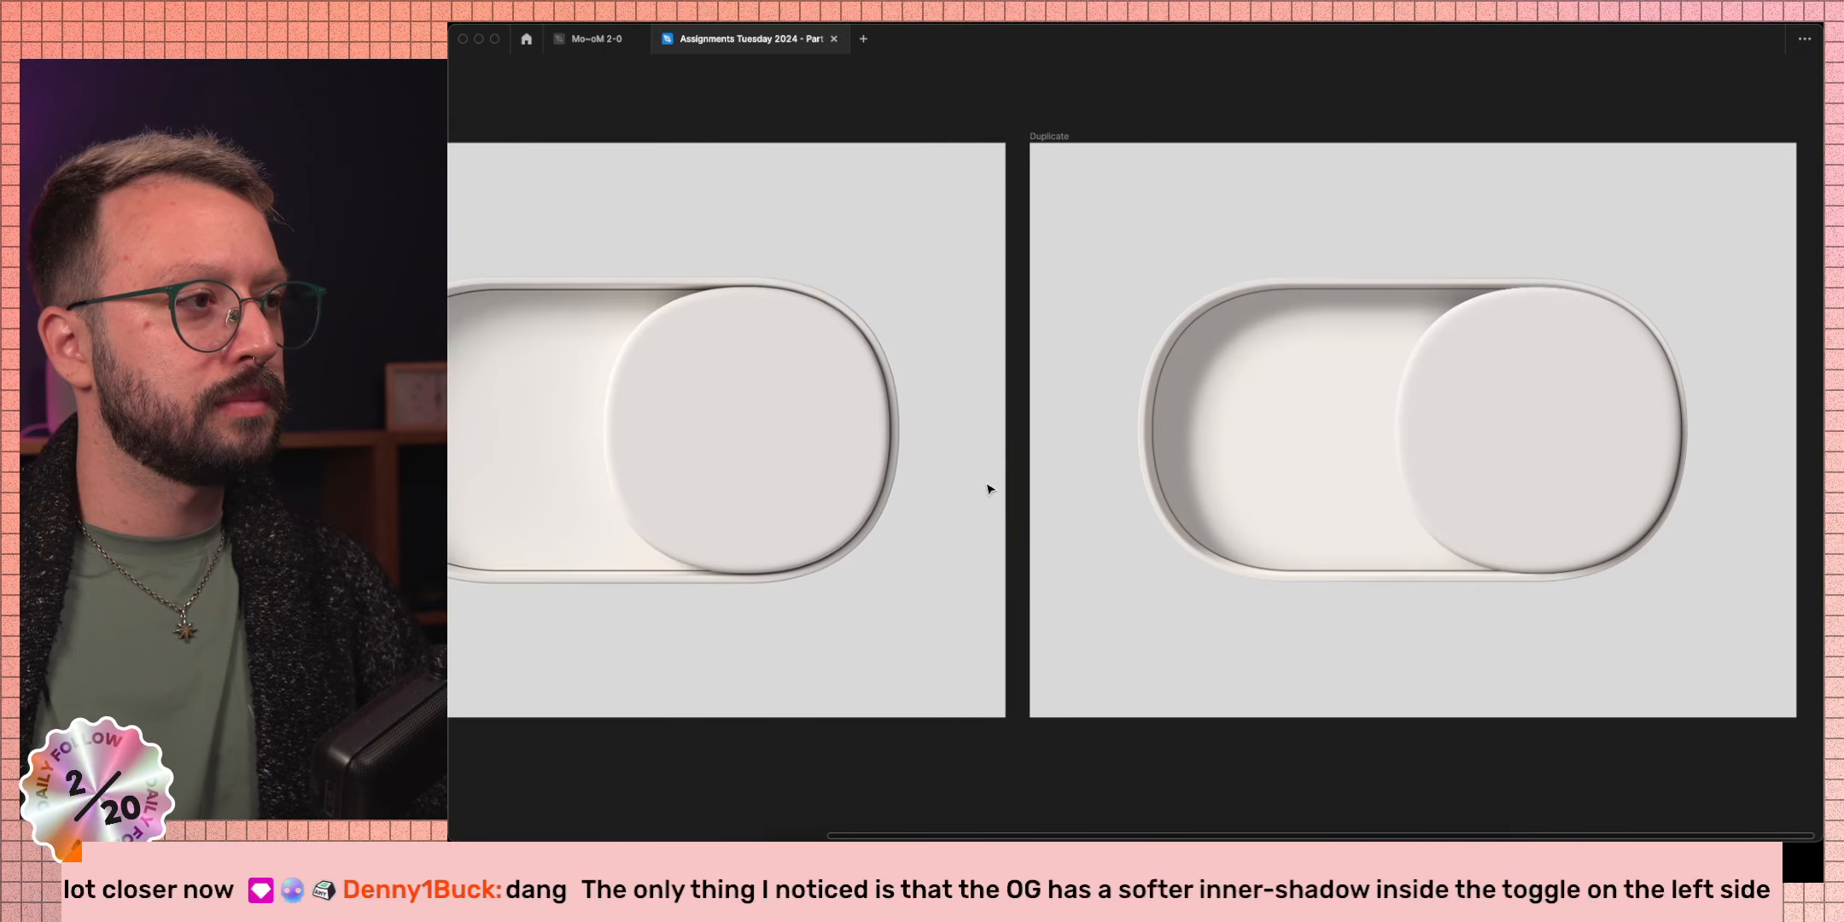
scroll(1020, 497, "left", 6)
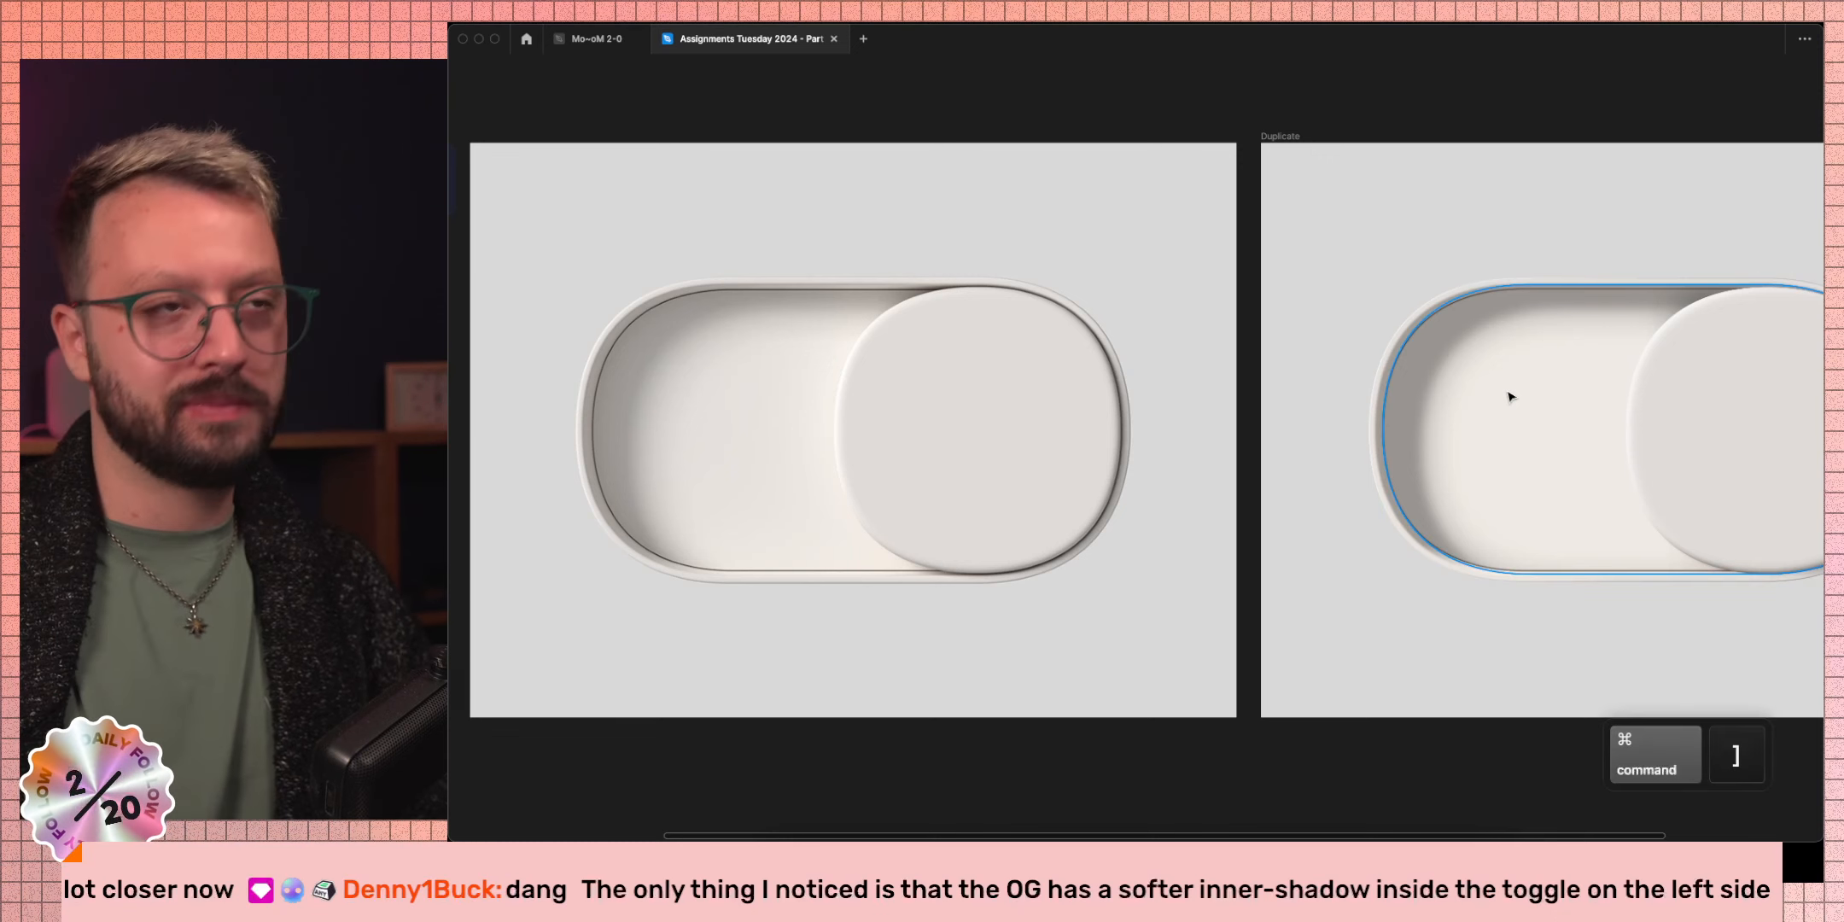
key("super+bracketright")
key("super+bracketright")
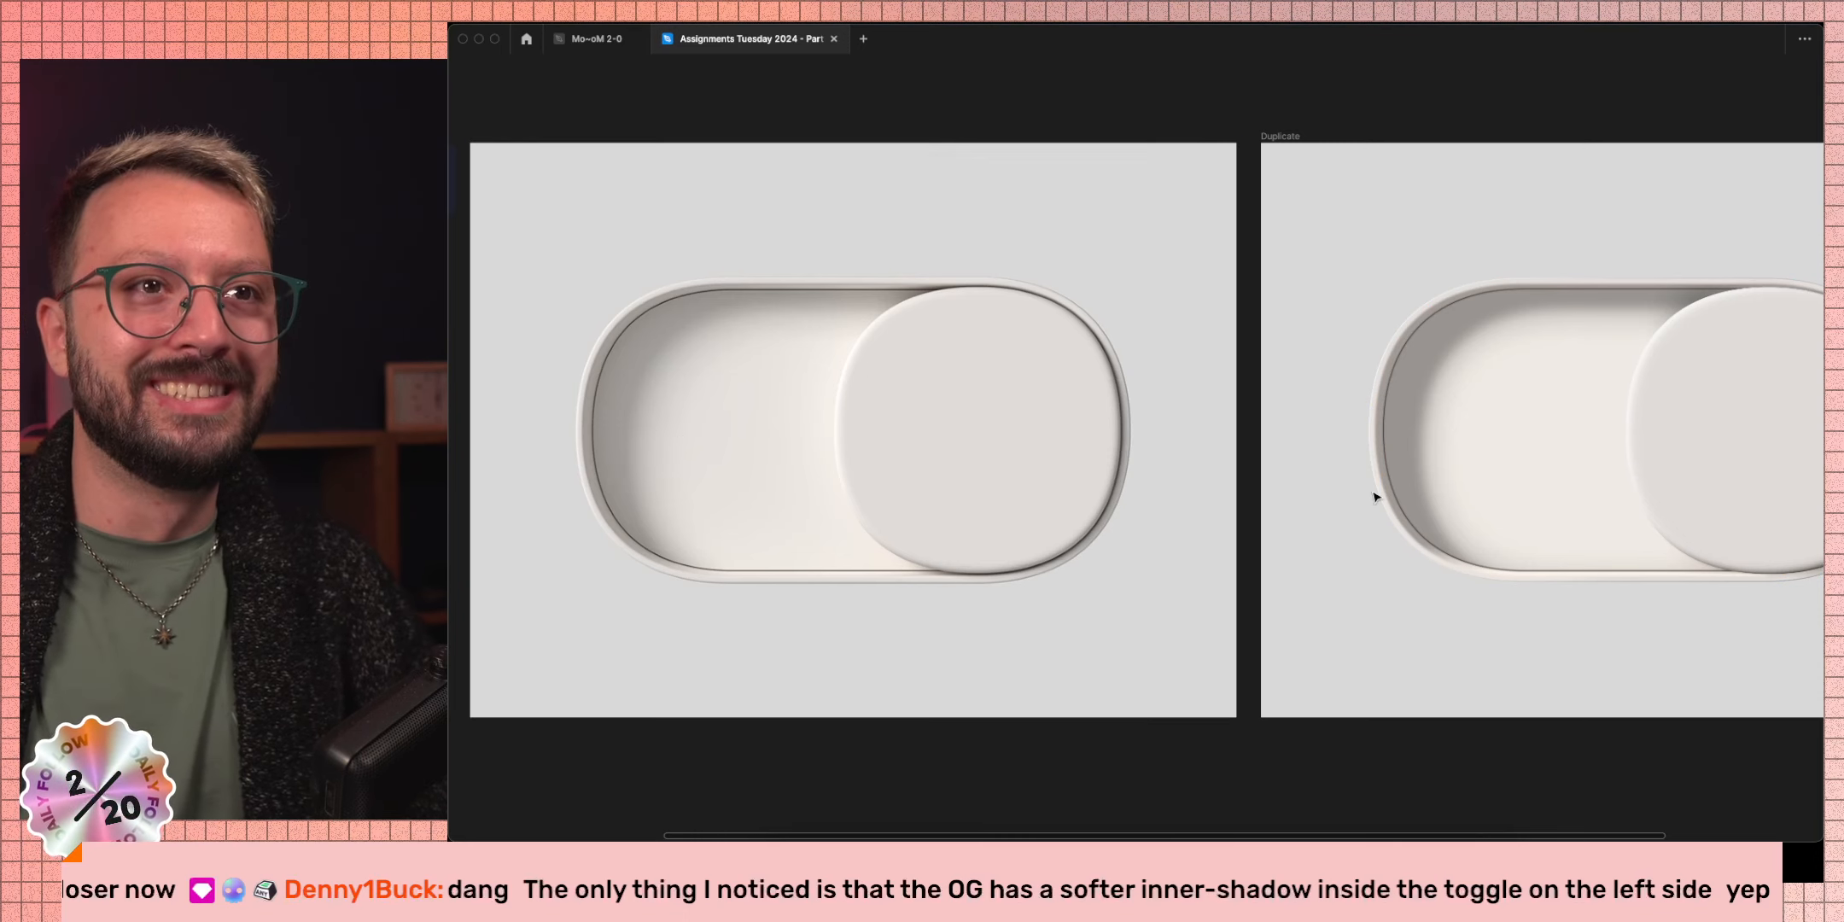
left_click(840, 467)
key("alt")
left_click(1442, 429)
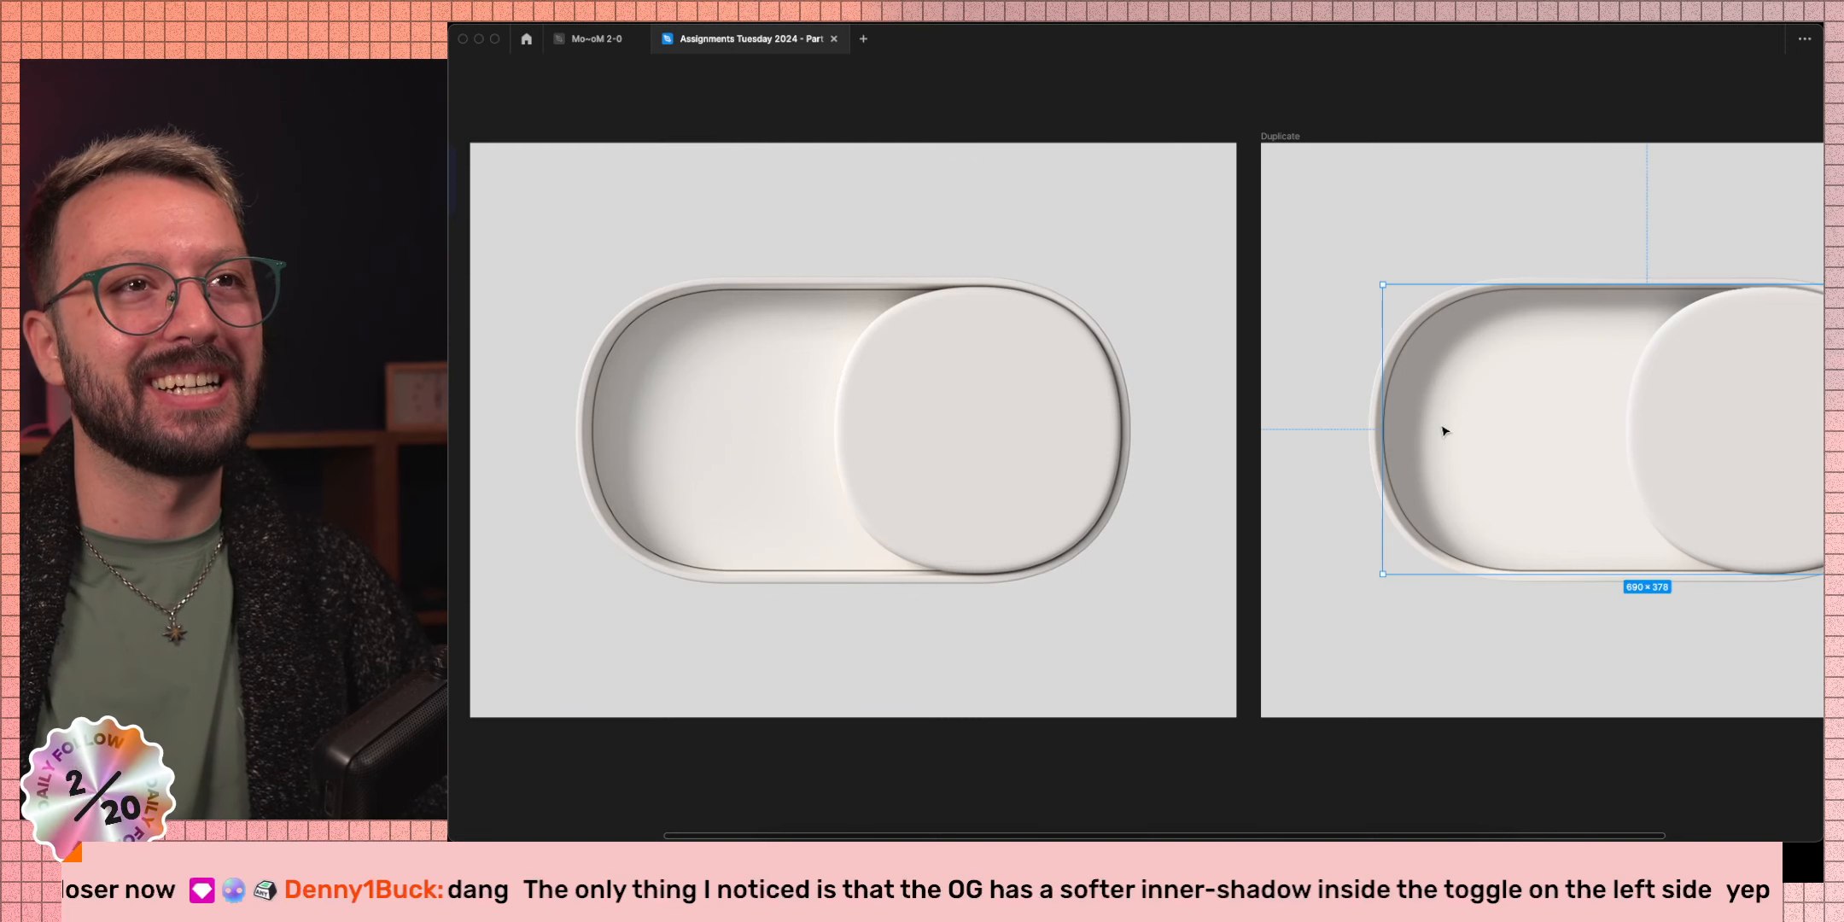
left_click(1288, 136)
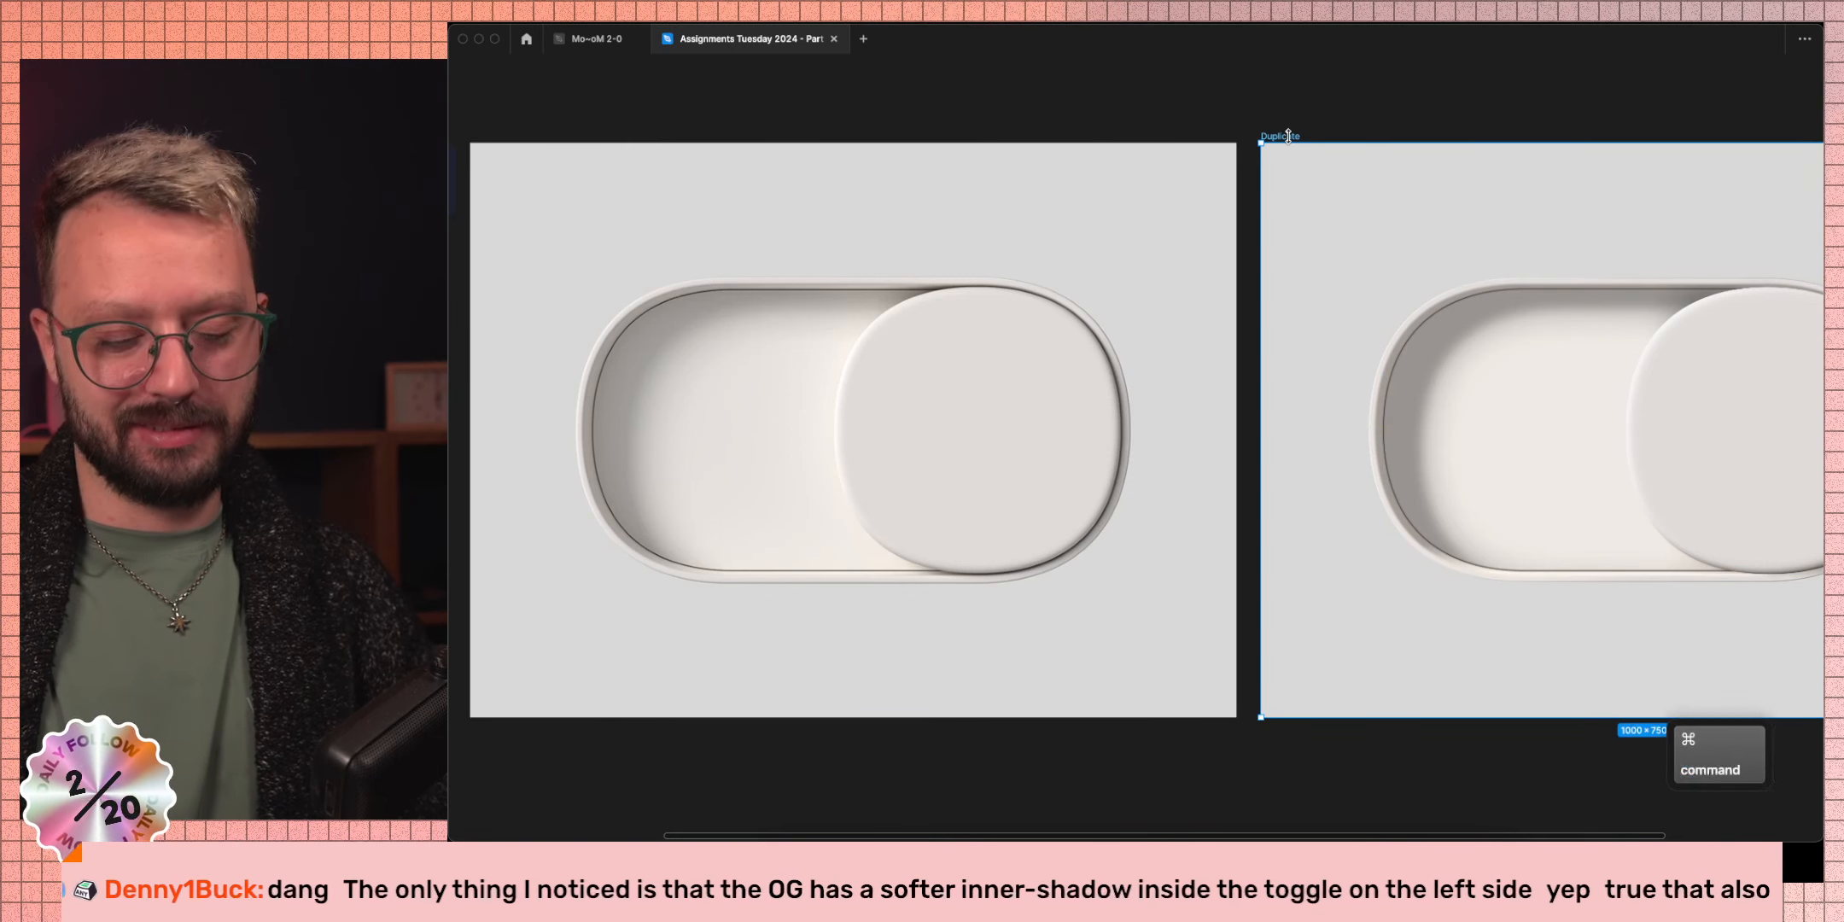
key("super+backslash")
left_click(654, 365)
left_click(655, 364)
left_click(654, 364)
left_click(655, 364)
left_click(655, 364)
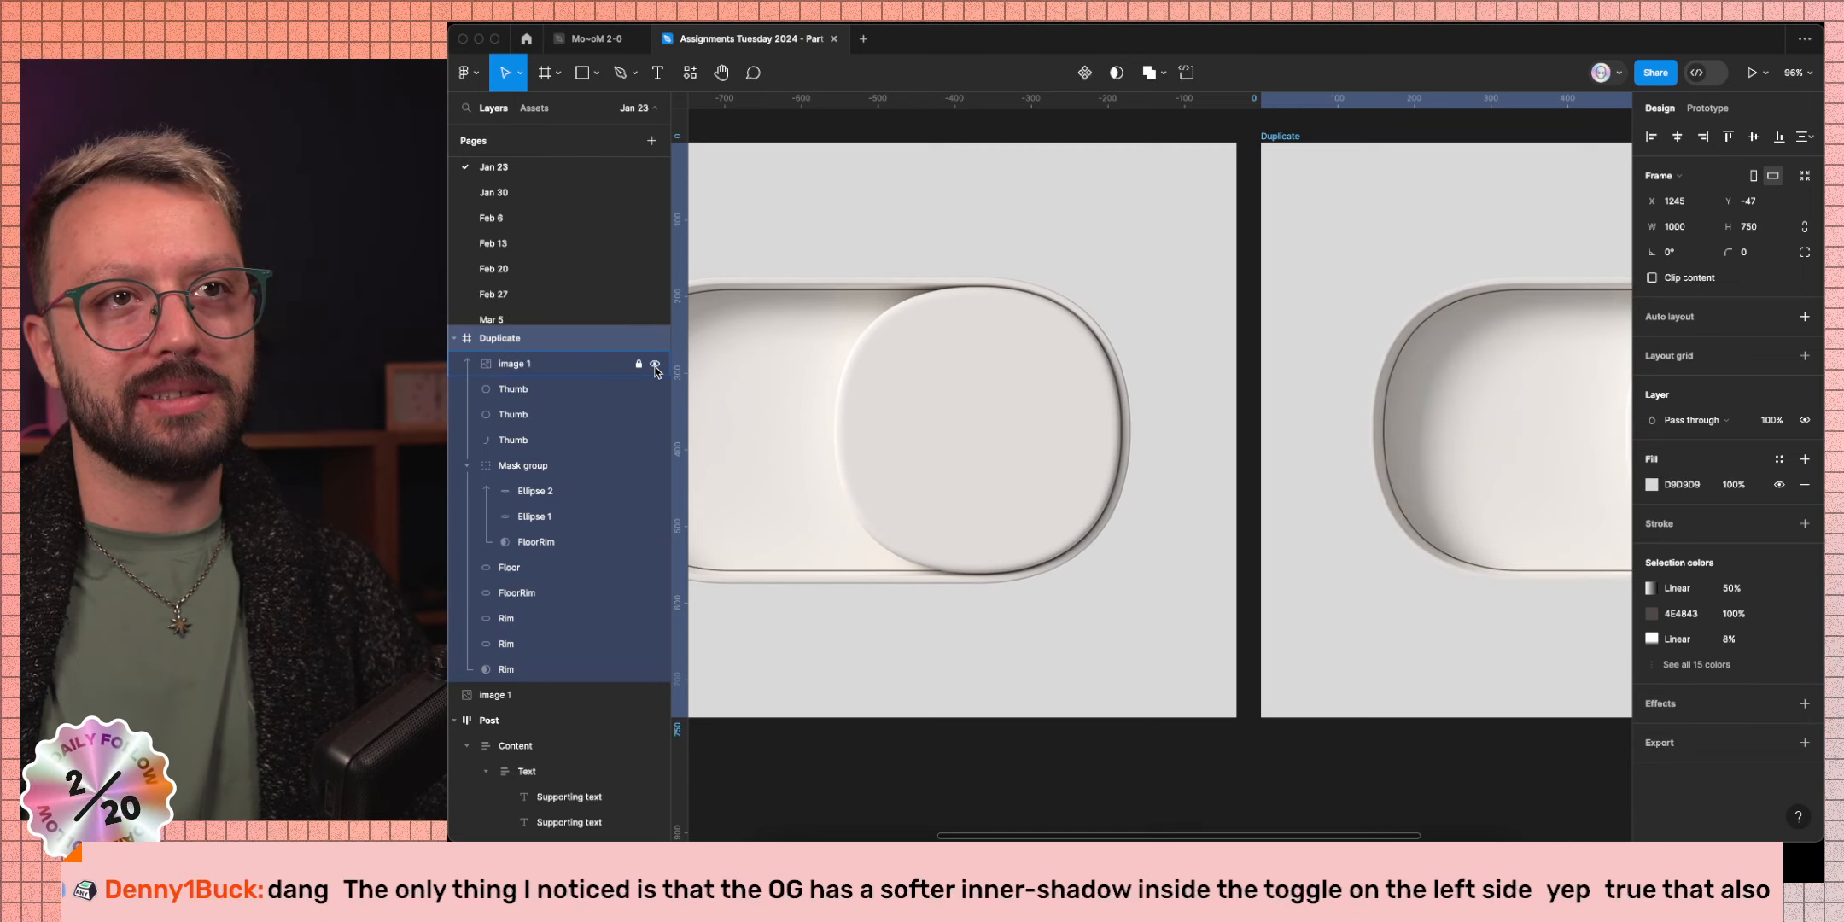
left_click(655, 364)
left_click(654, 365)
left_click(655, 365)
Flip the reference image over the recreation to compare, then hide the reference overlay.
left_click(655, 364)
left_click(654, 365)
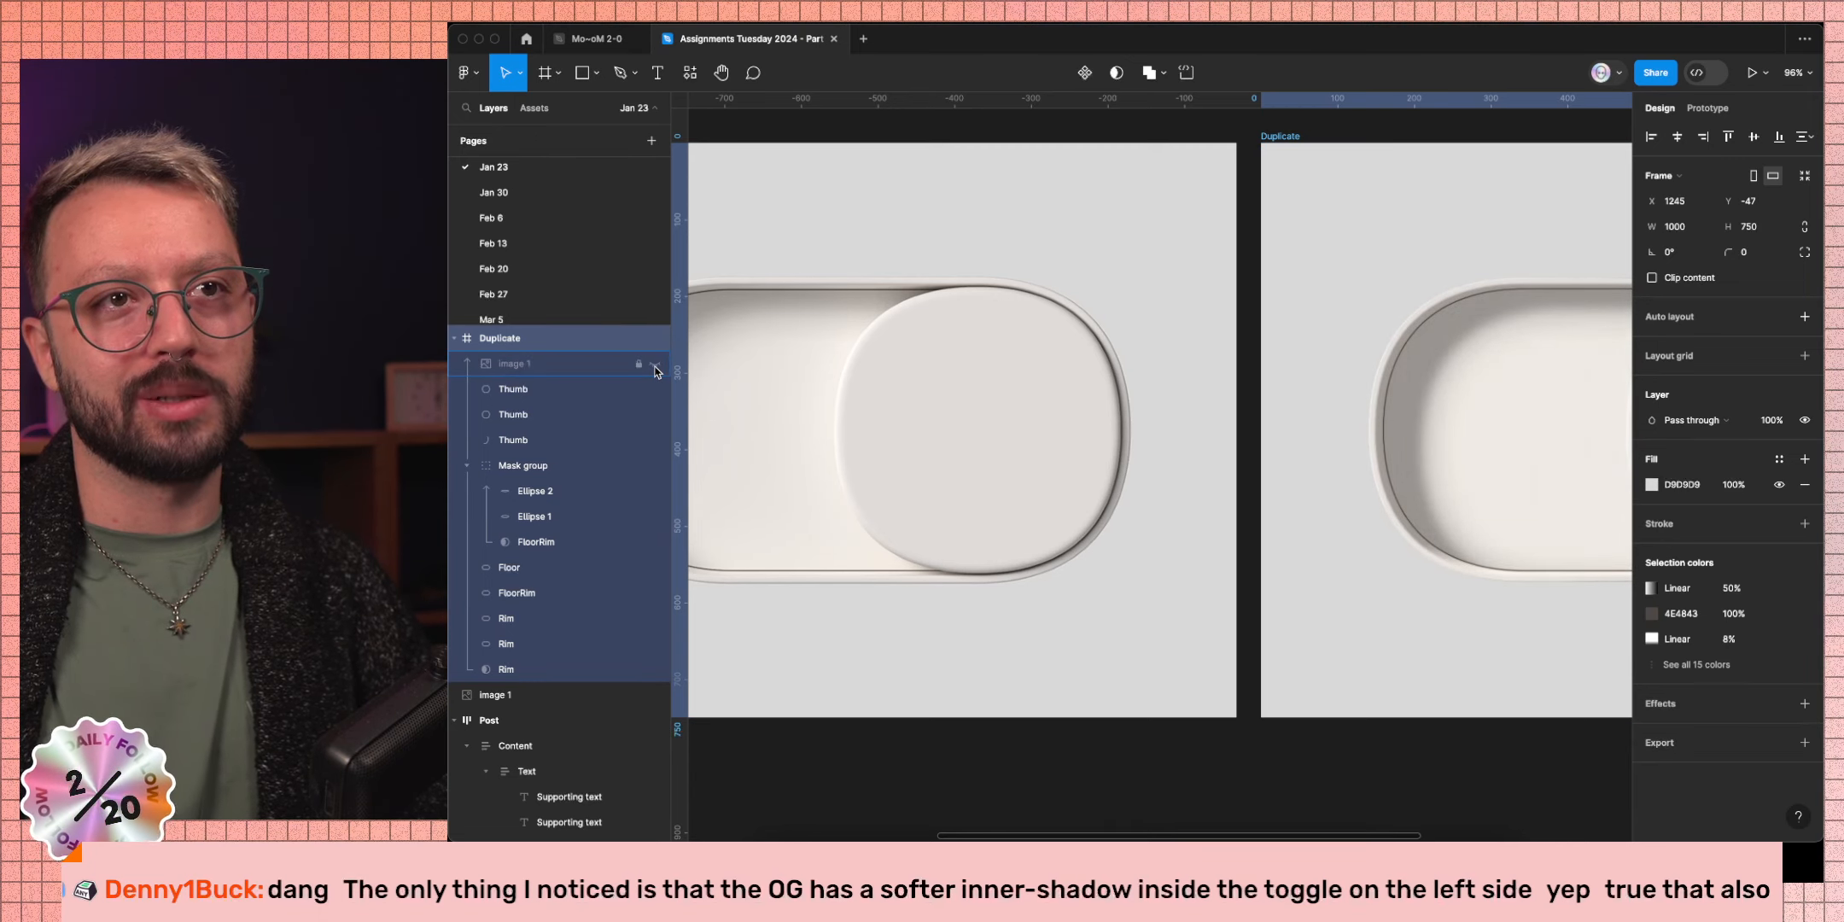
left_click(655, 364)
left_click(655, 364)
left_click(655, 364)
left_click(655, 365)
left_click(655, 364)
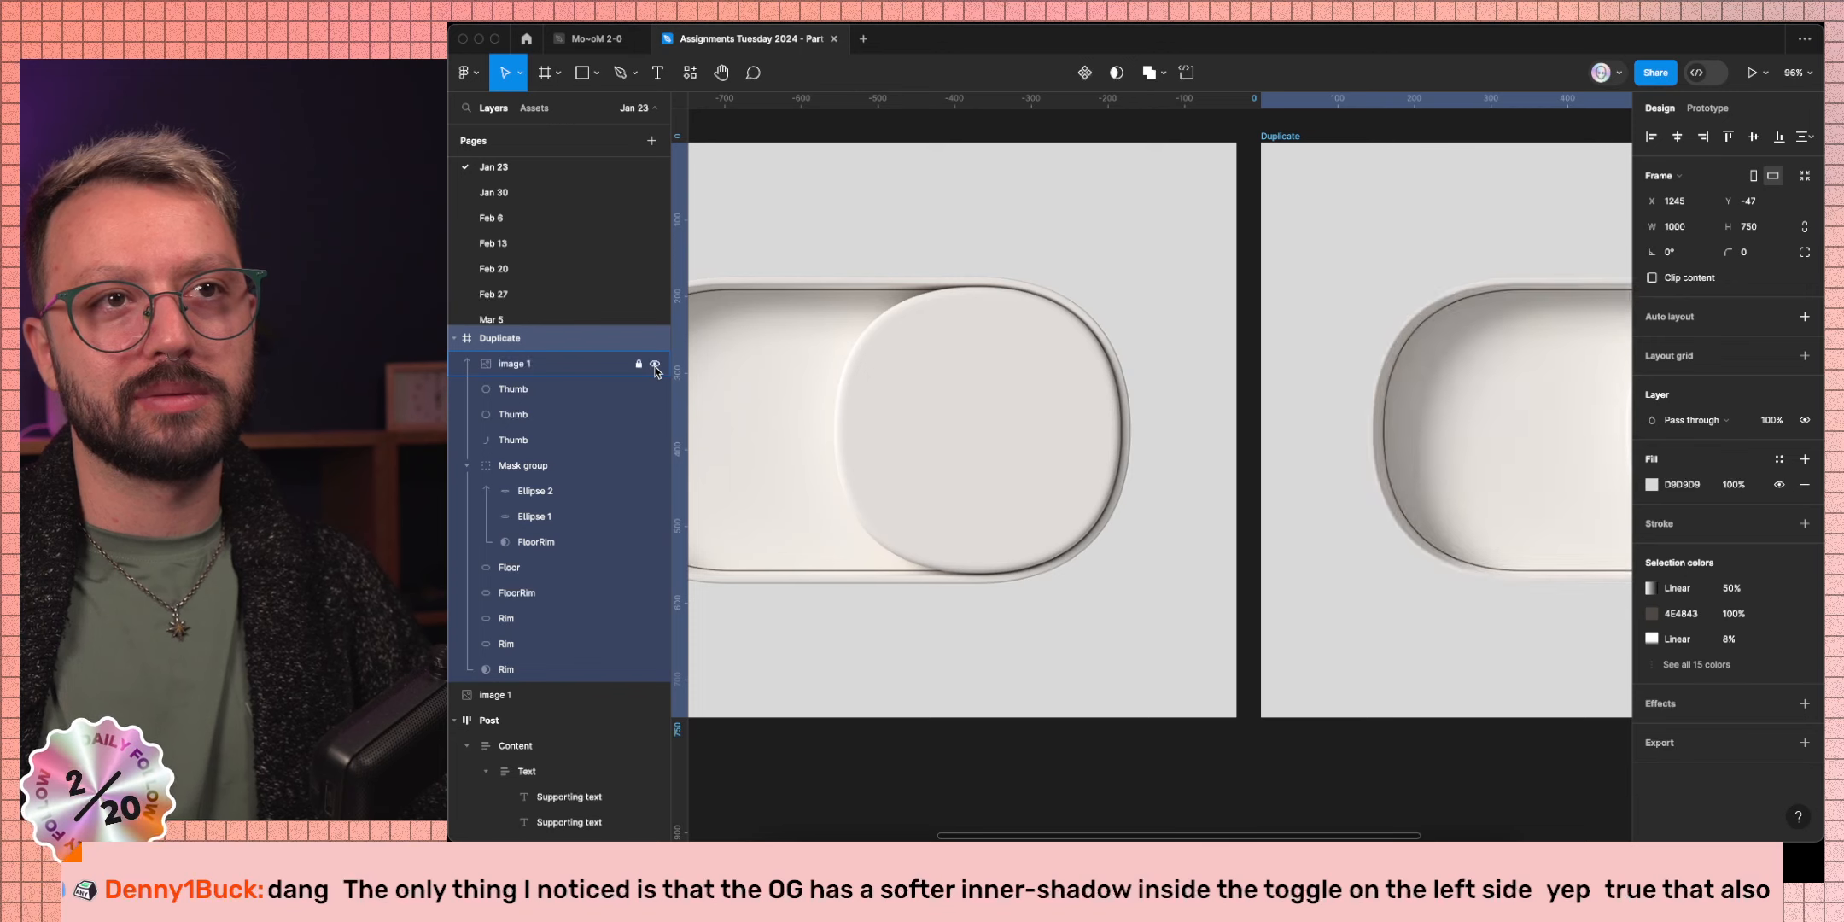
left_click(655, 365)
left_click(655, 364)
left_click(655, 365)
left_click(655, 365)
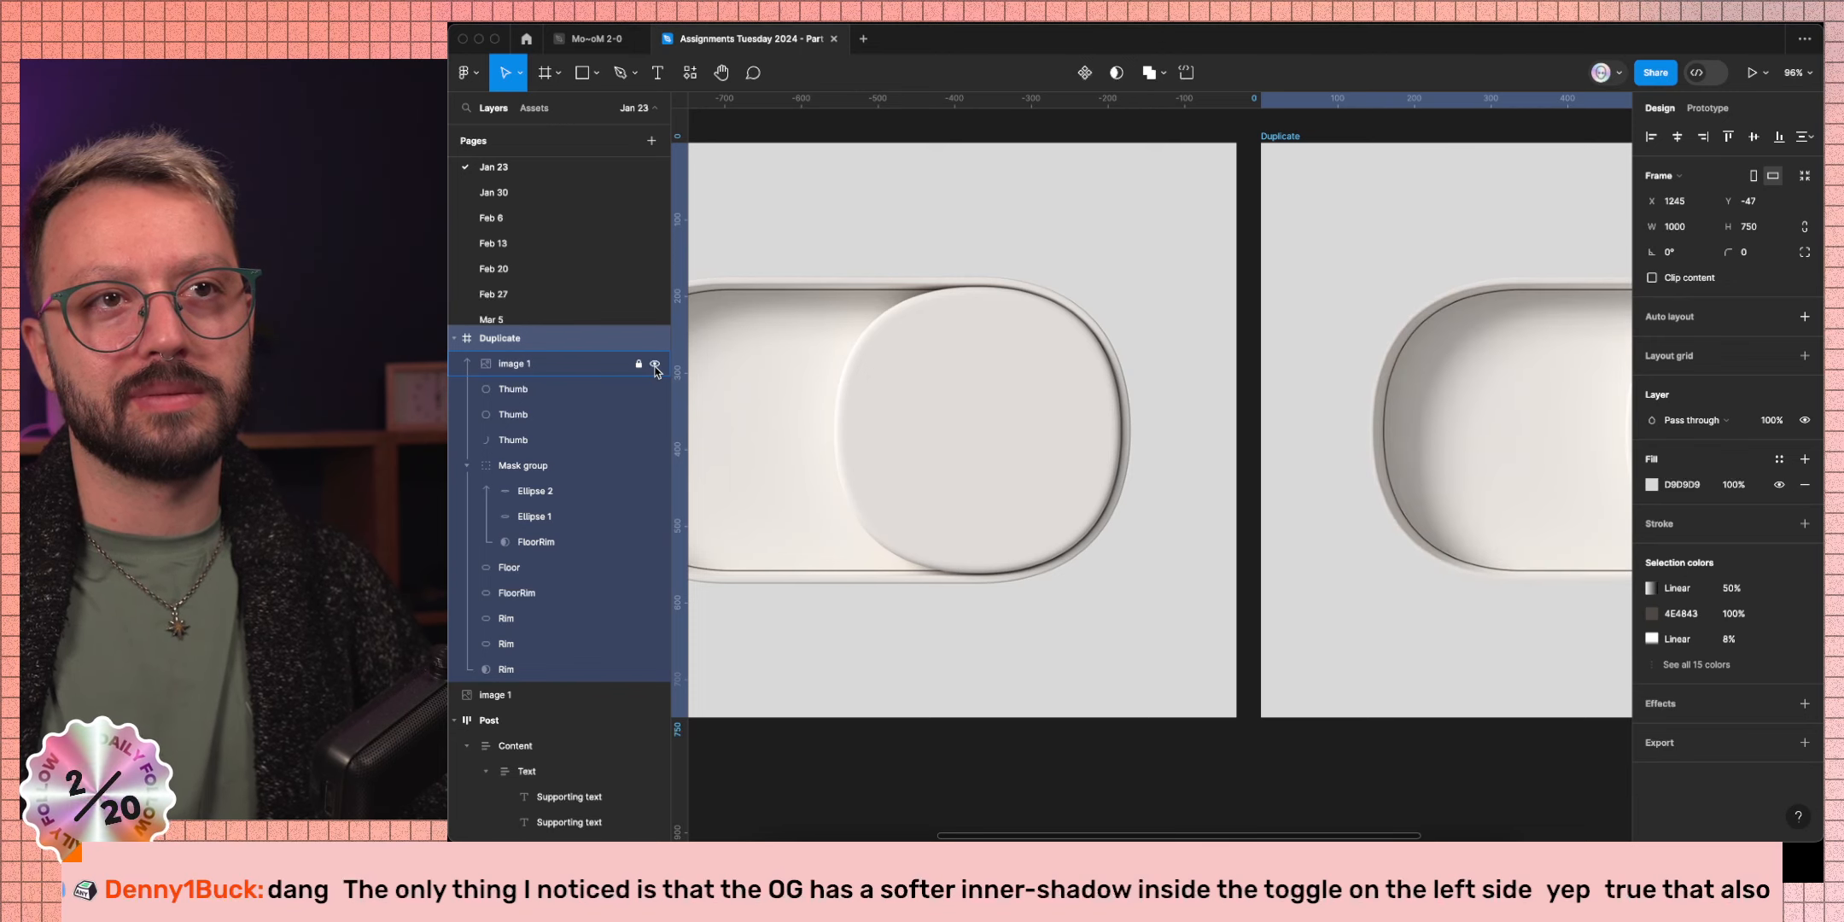
left_click(655, 364)
left_click(1490, 399, "super")
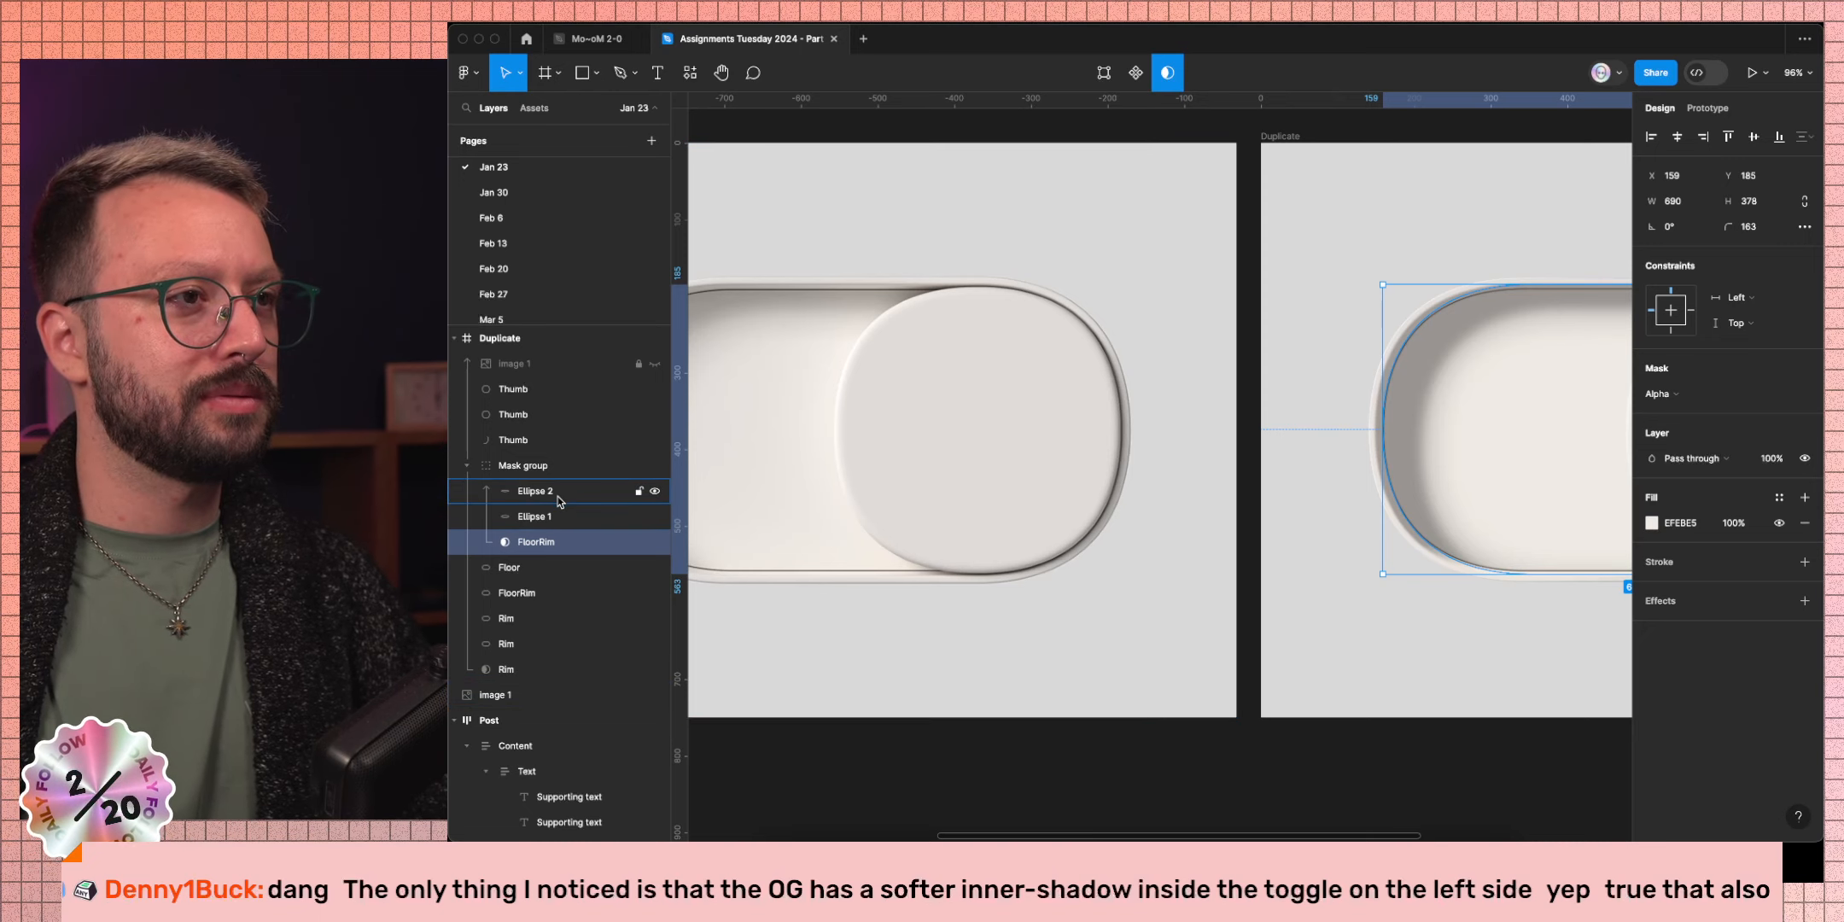
Select FloorRim and raise the blur of both its inner shadows.
left_click(551, 567)
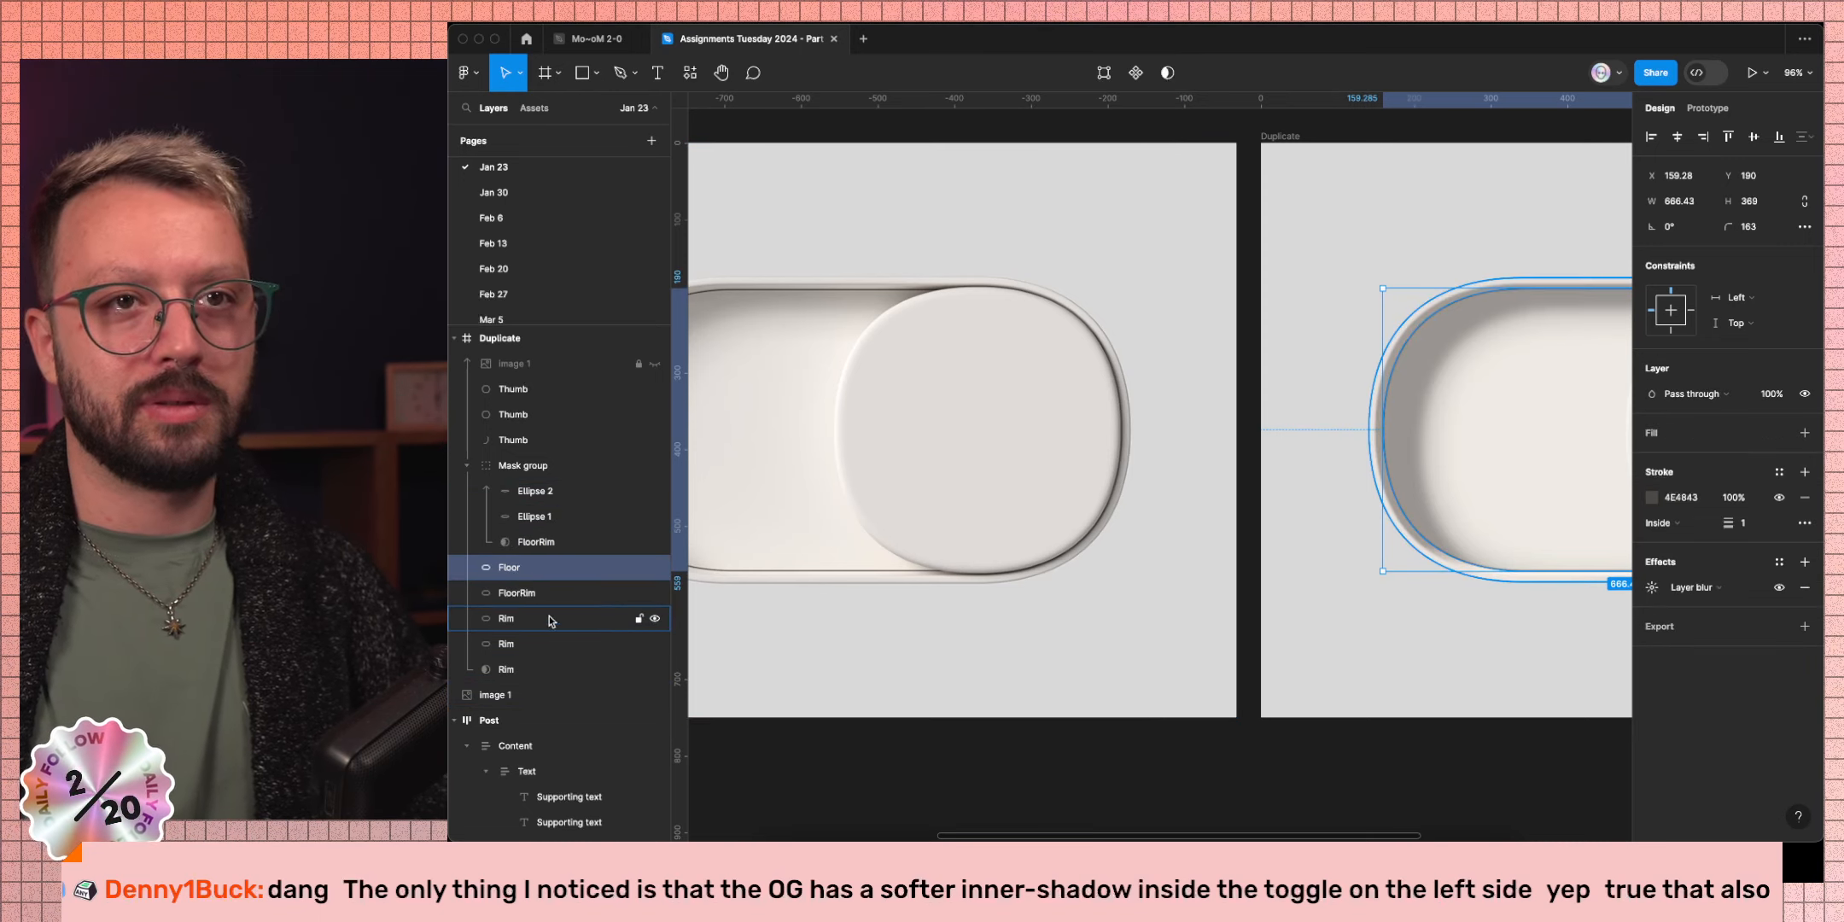
left_click(555, 593)
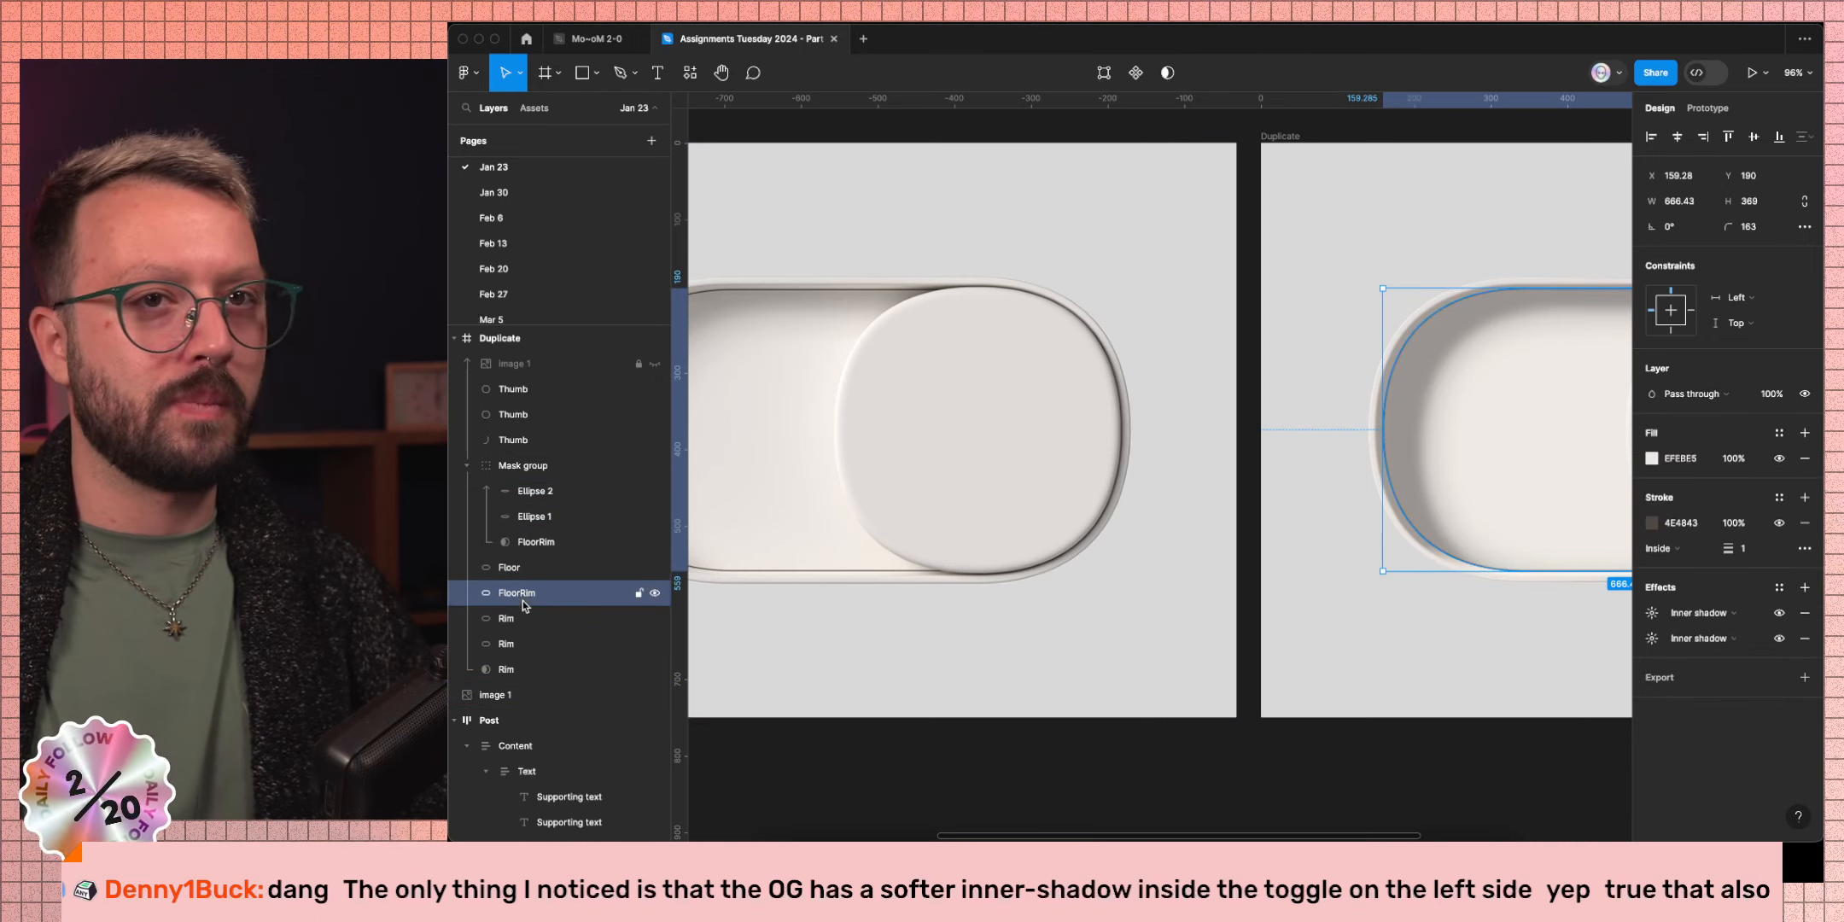
left_click(1654, 613)
left_click(1577, 654)
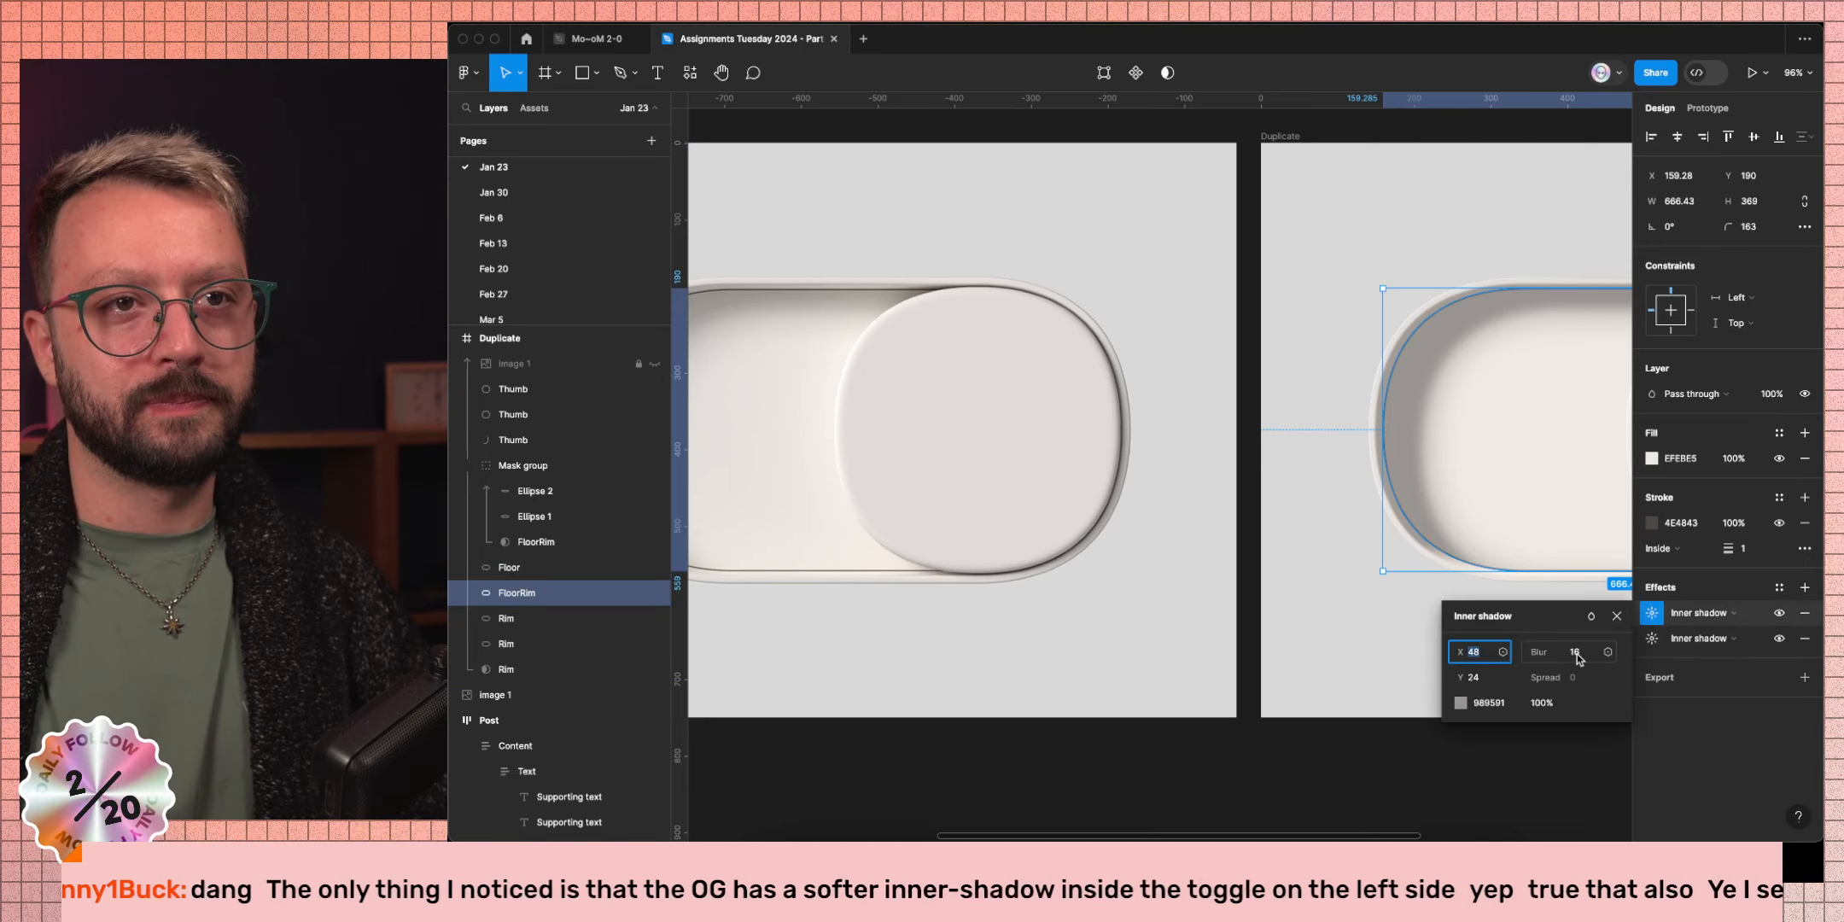
key("shift+Up")
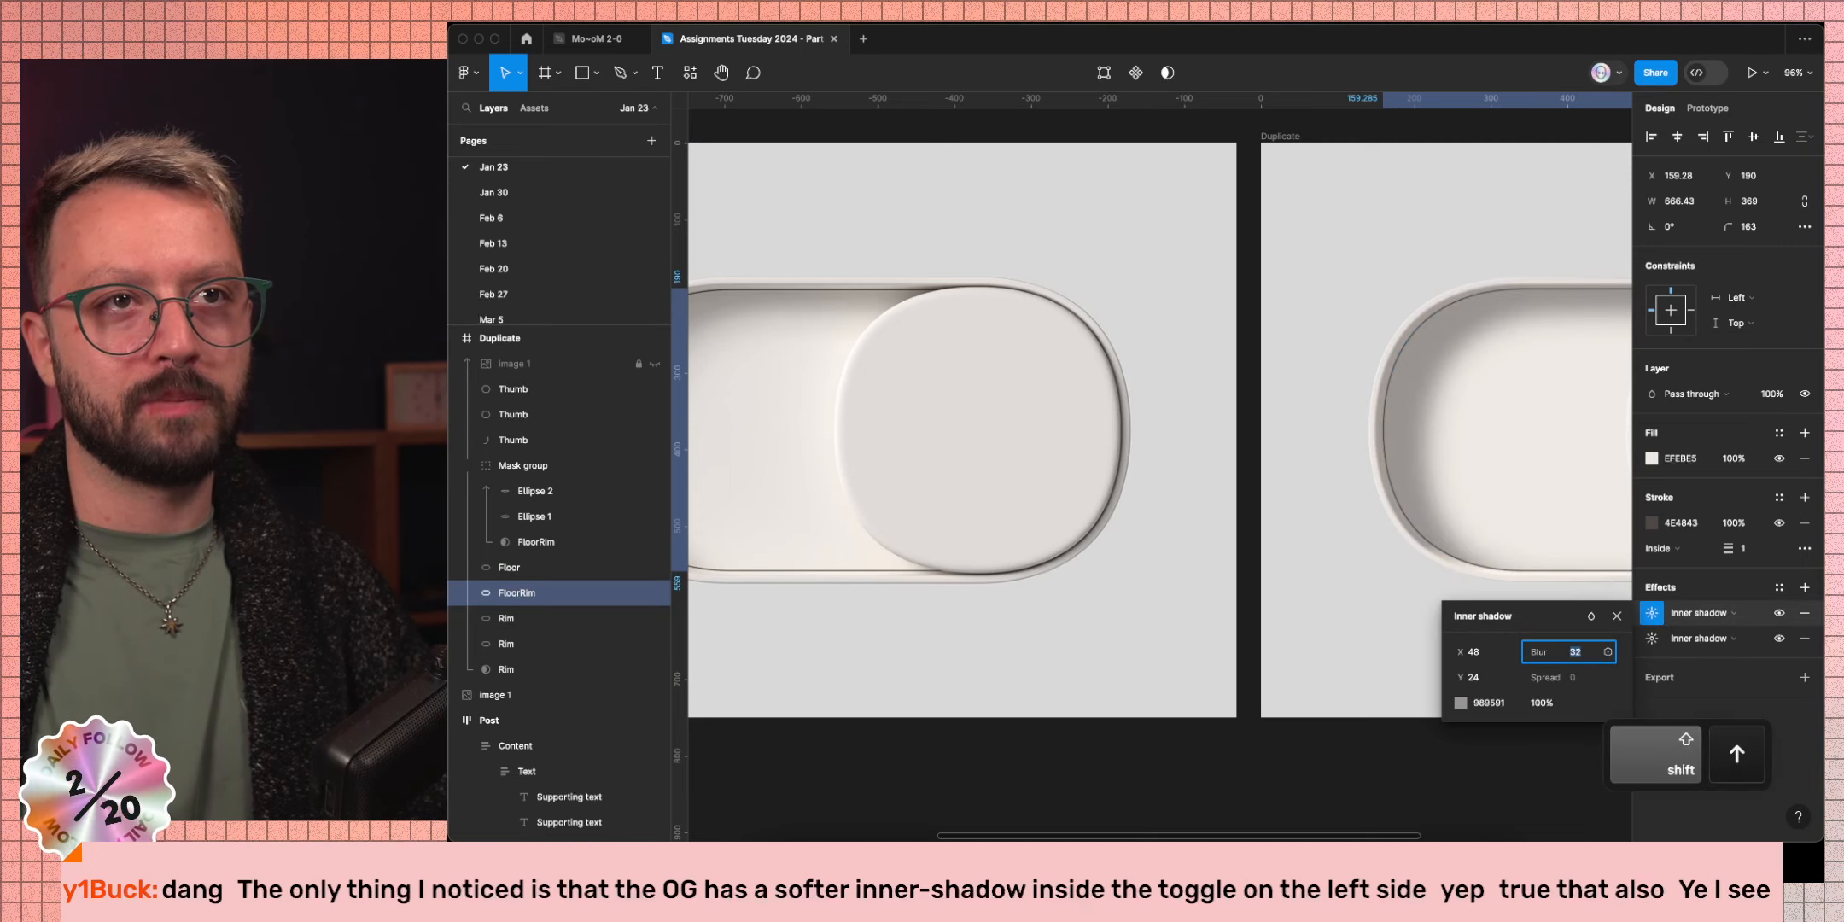
scroll(1226, 621, "down", 5)
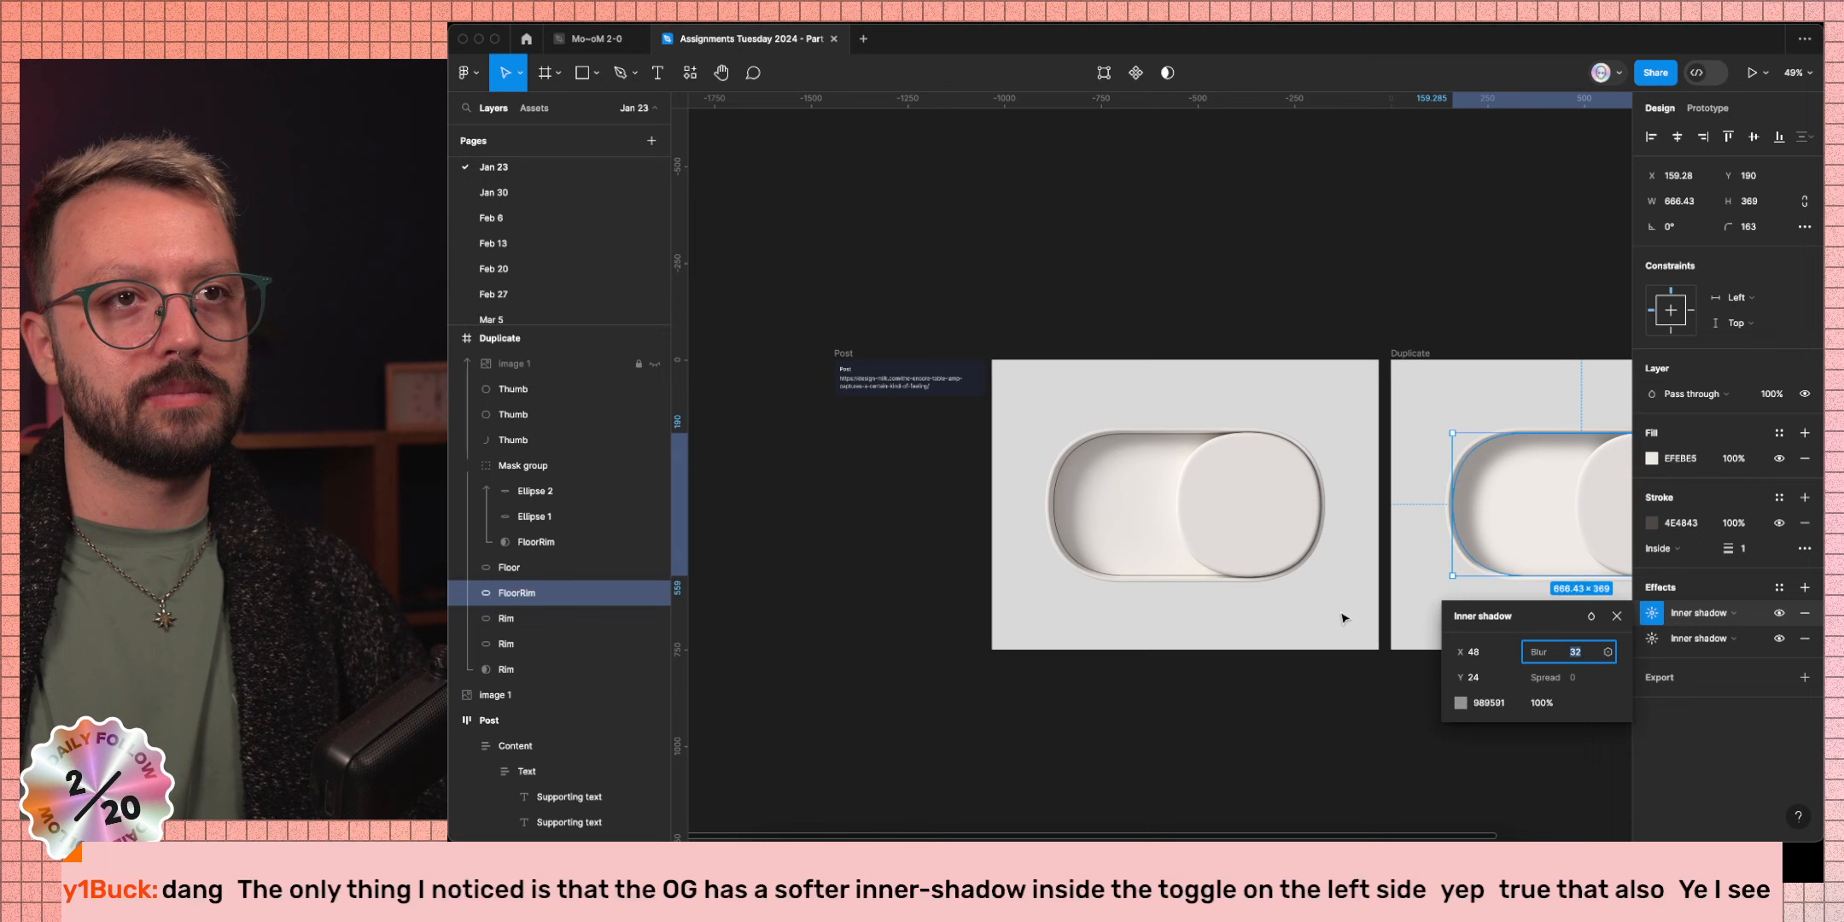
left_click(1655, 639)
left_click(1575, 678)
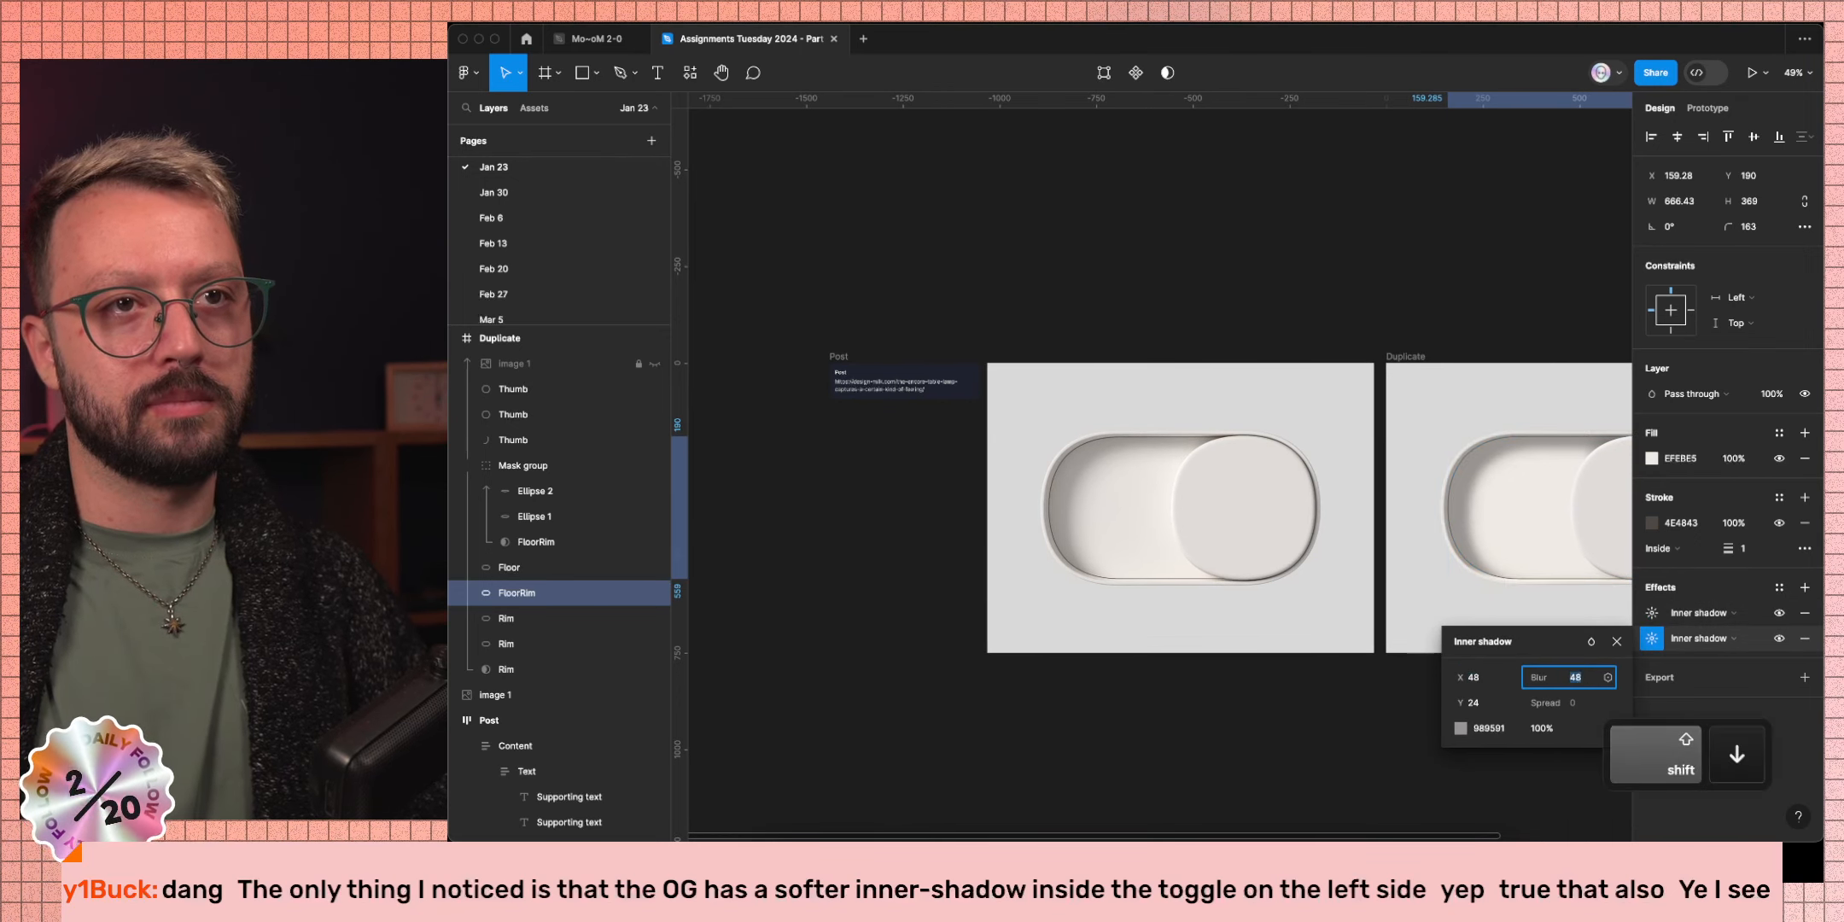
key("shift+Up")
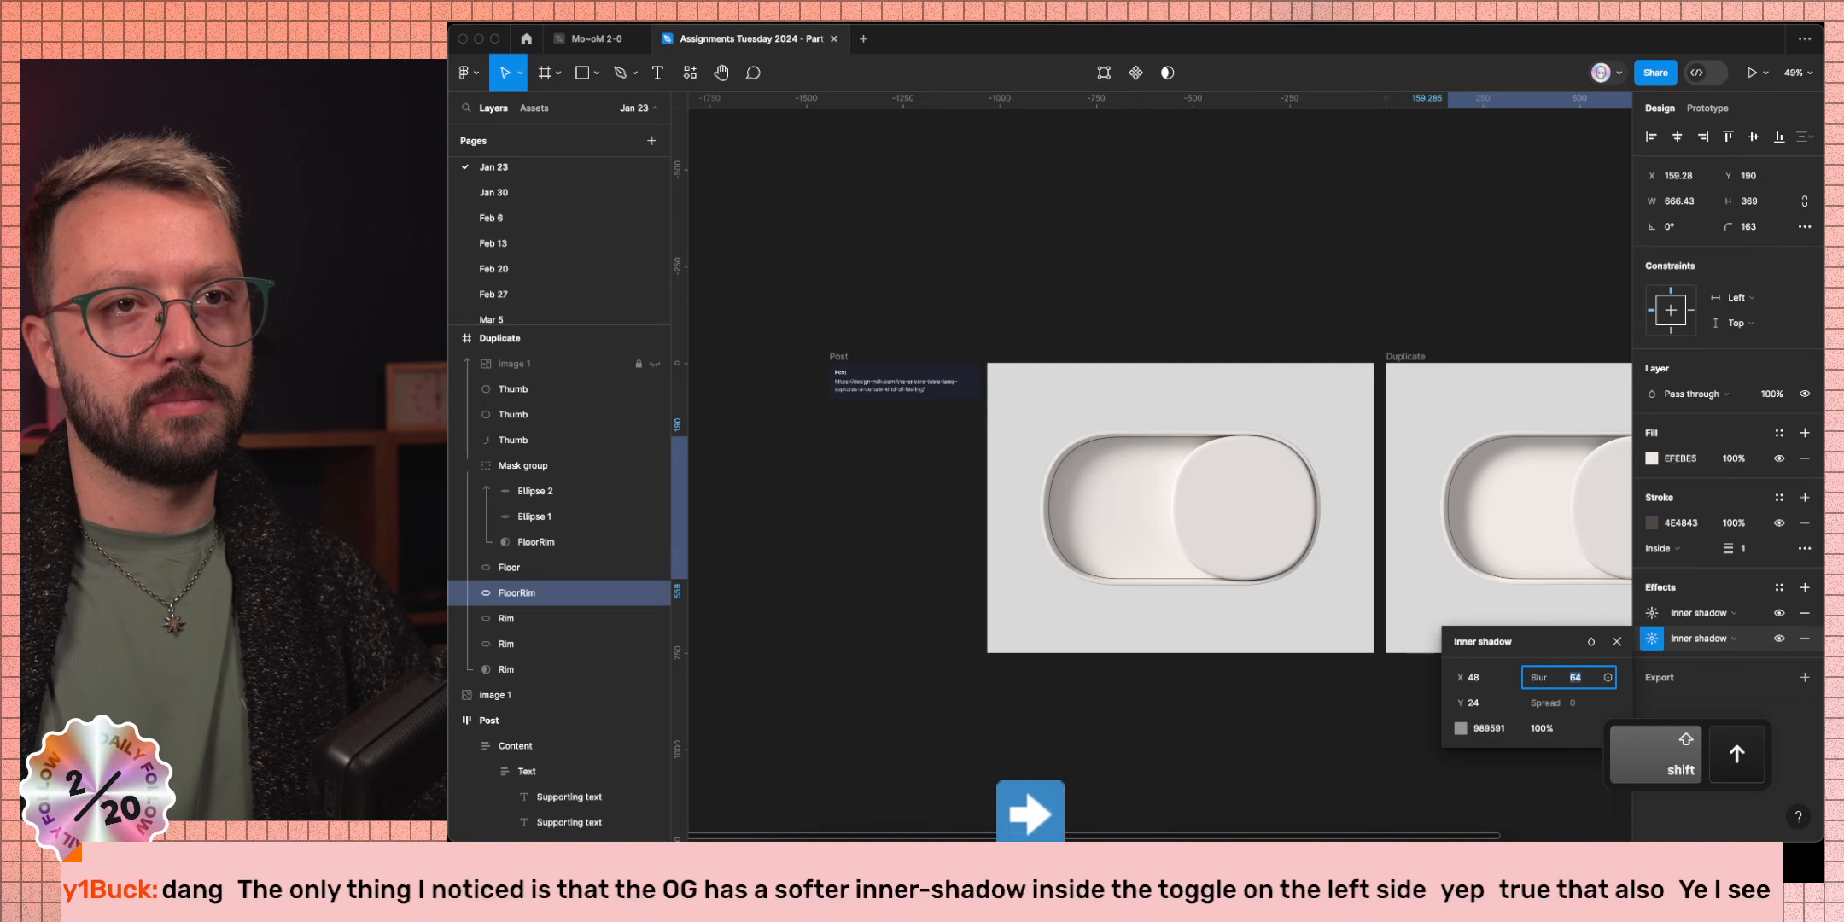
Darken the second inner shadow's colour to 8D8984 and deselect everything.
left_click(1460, 728)
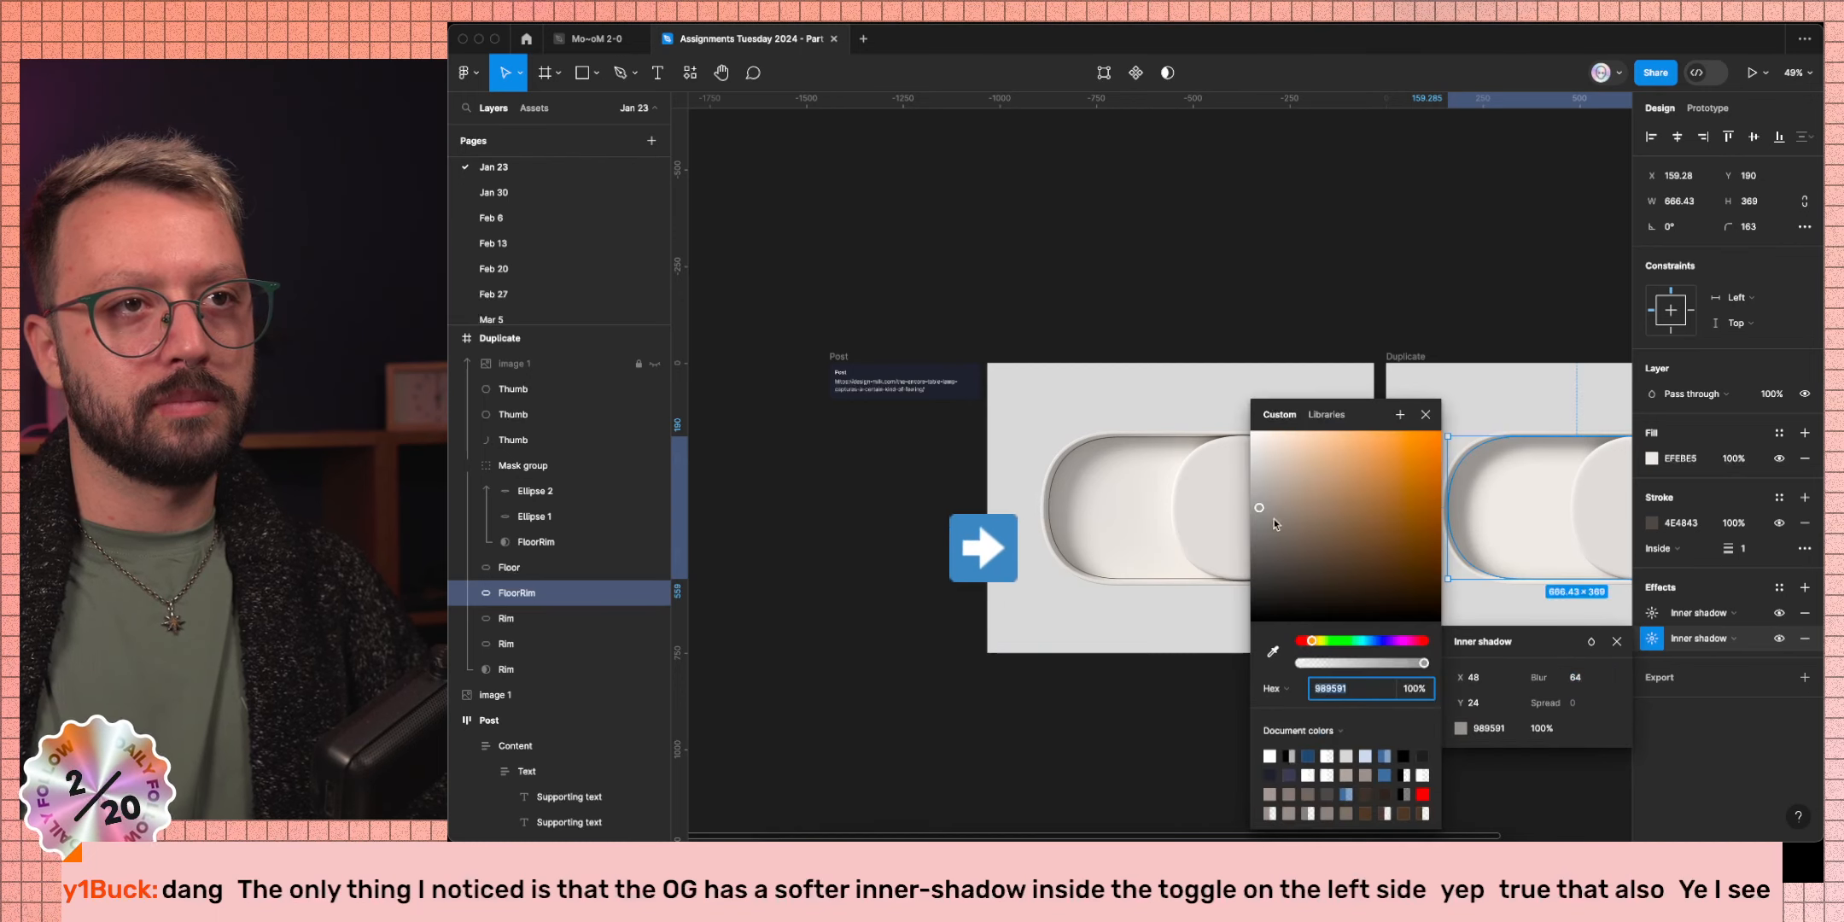
left_click_drag(1268, 518, 1262, 519)
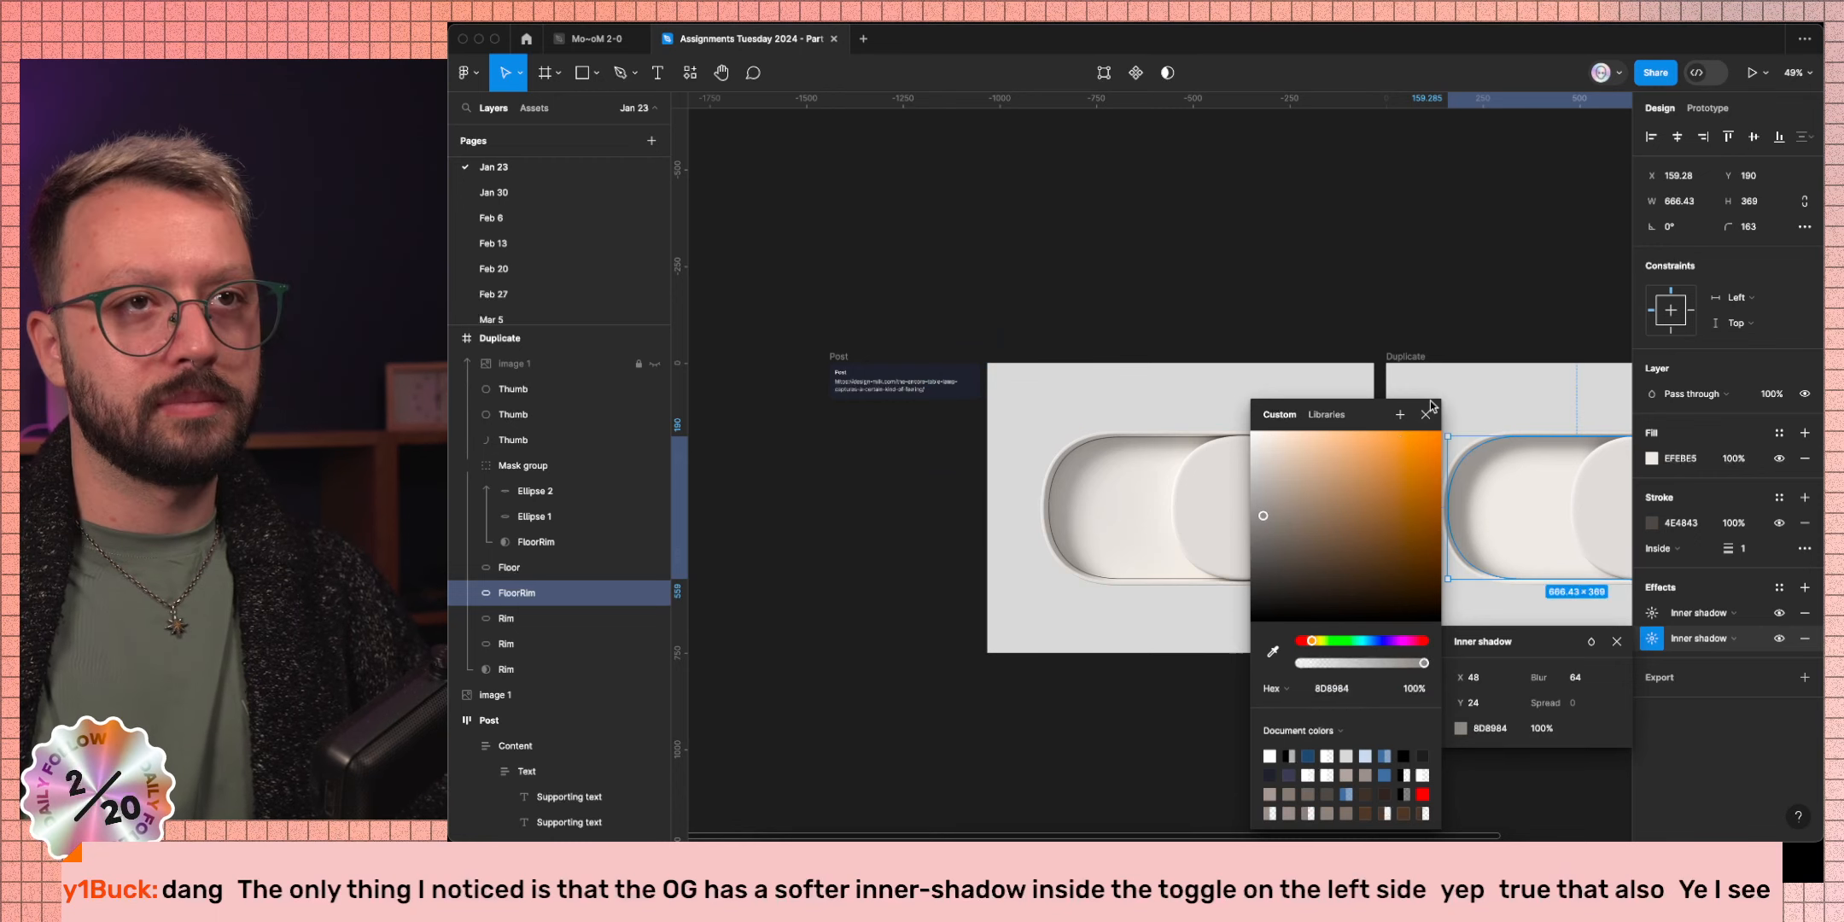
left_click(1428, 308)
left_click(1428, 312)
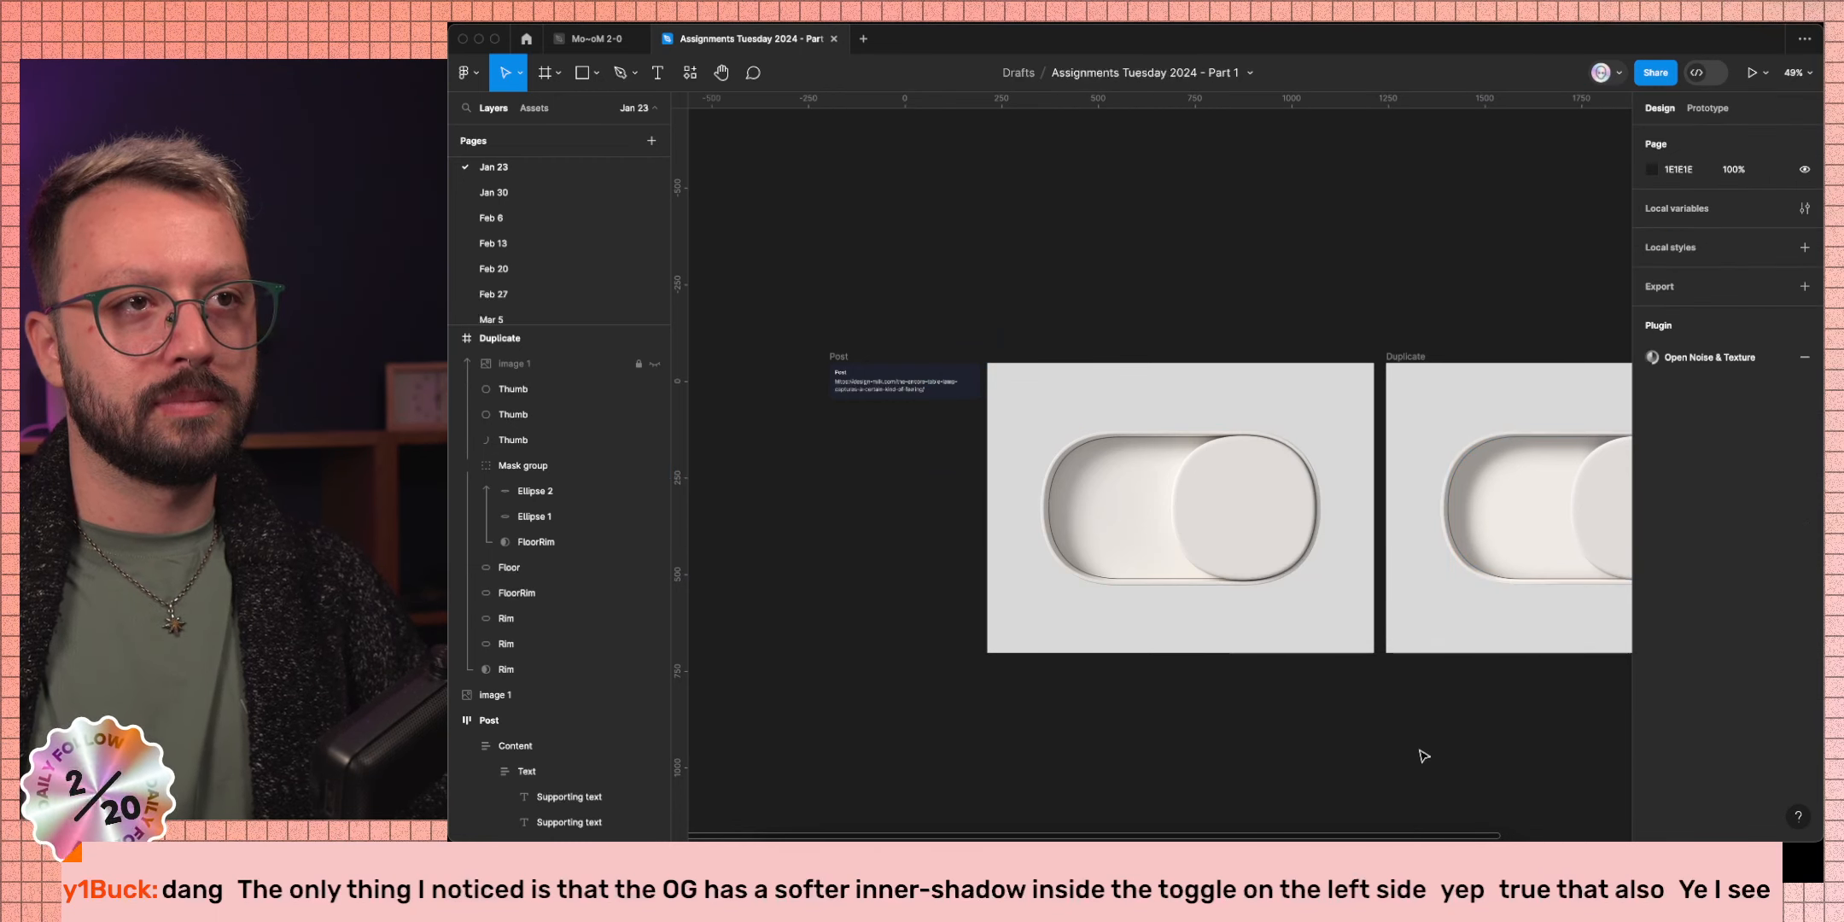
Select FloorRim and set its first inner shadow's blur to 32.
left_click(1465, 540, "super")
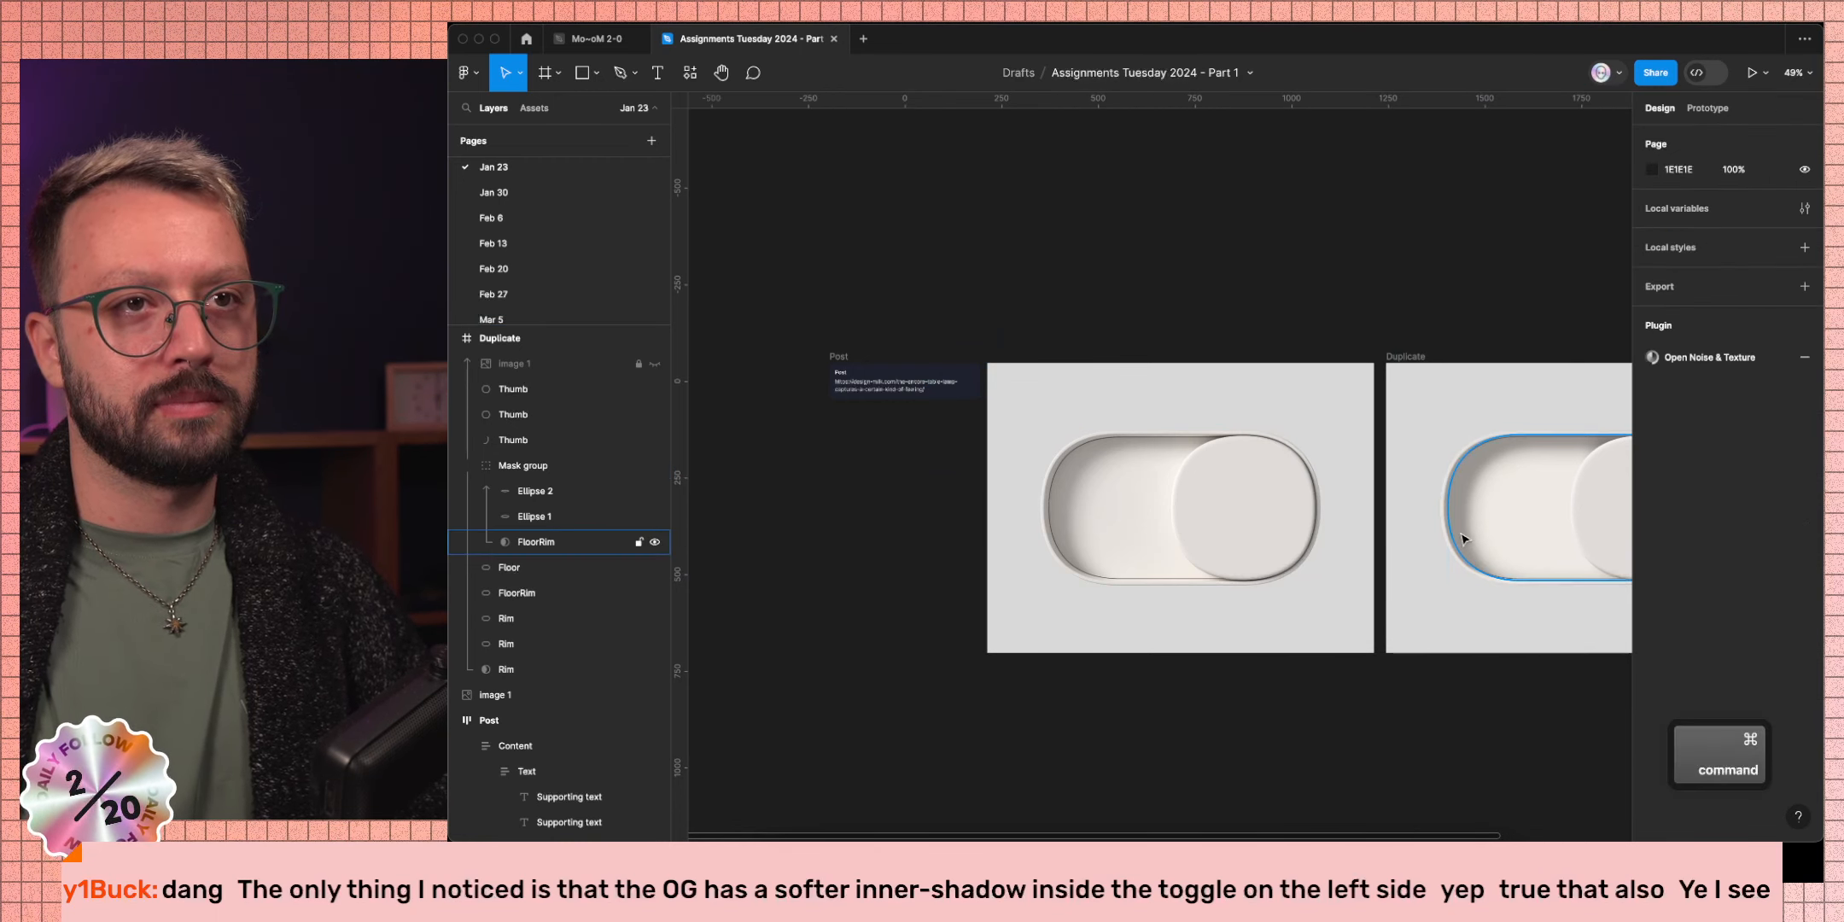
left_click(535, 595)
left_click(540, 566)
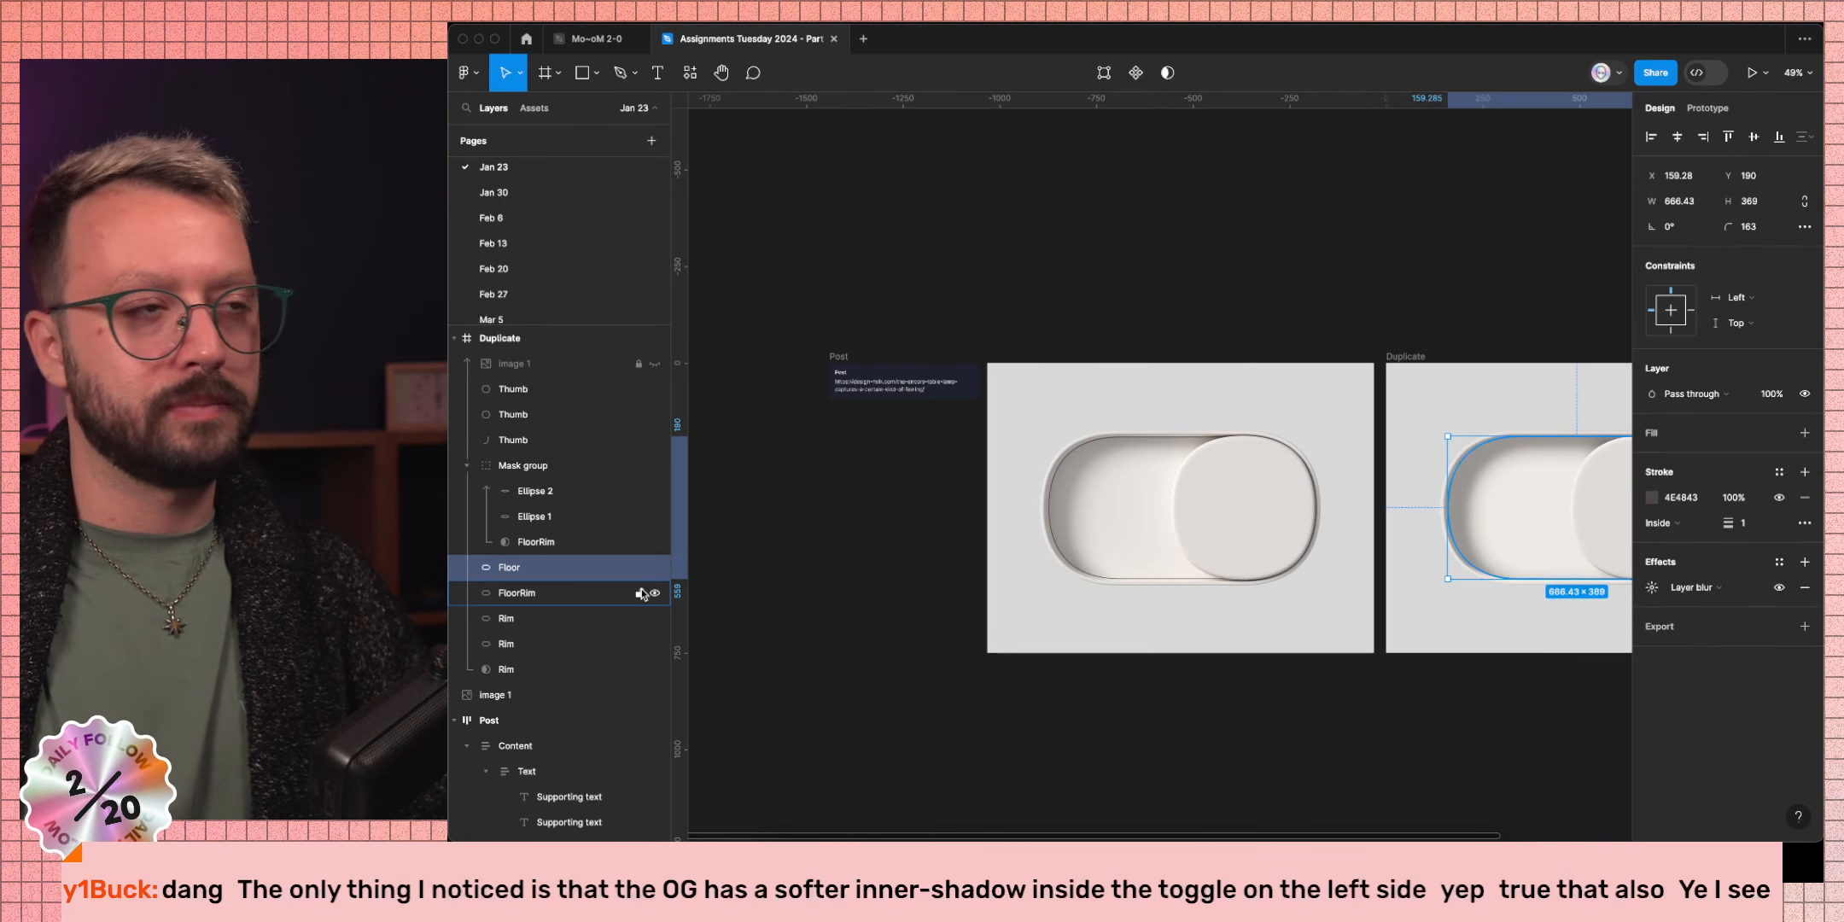
left_click(576, 592)
left_click(1643, 613)
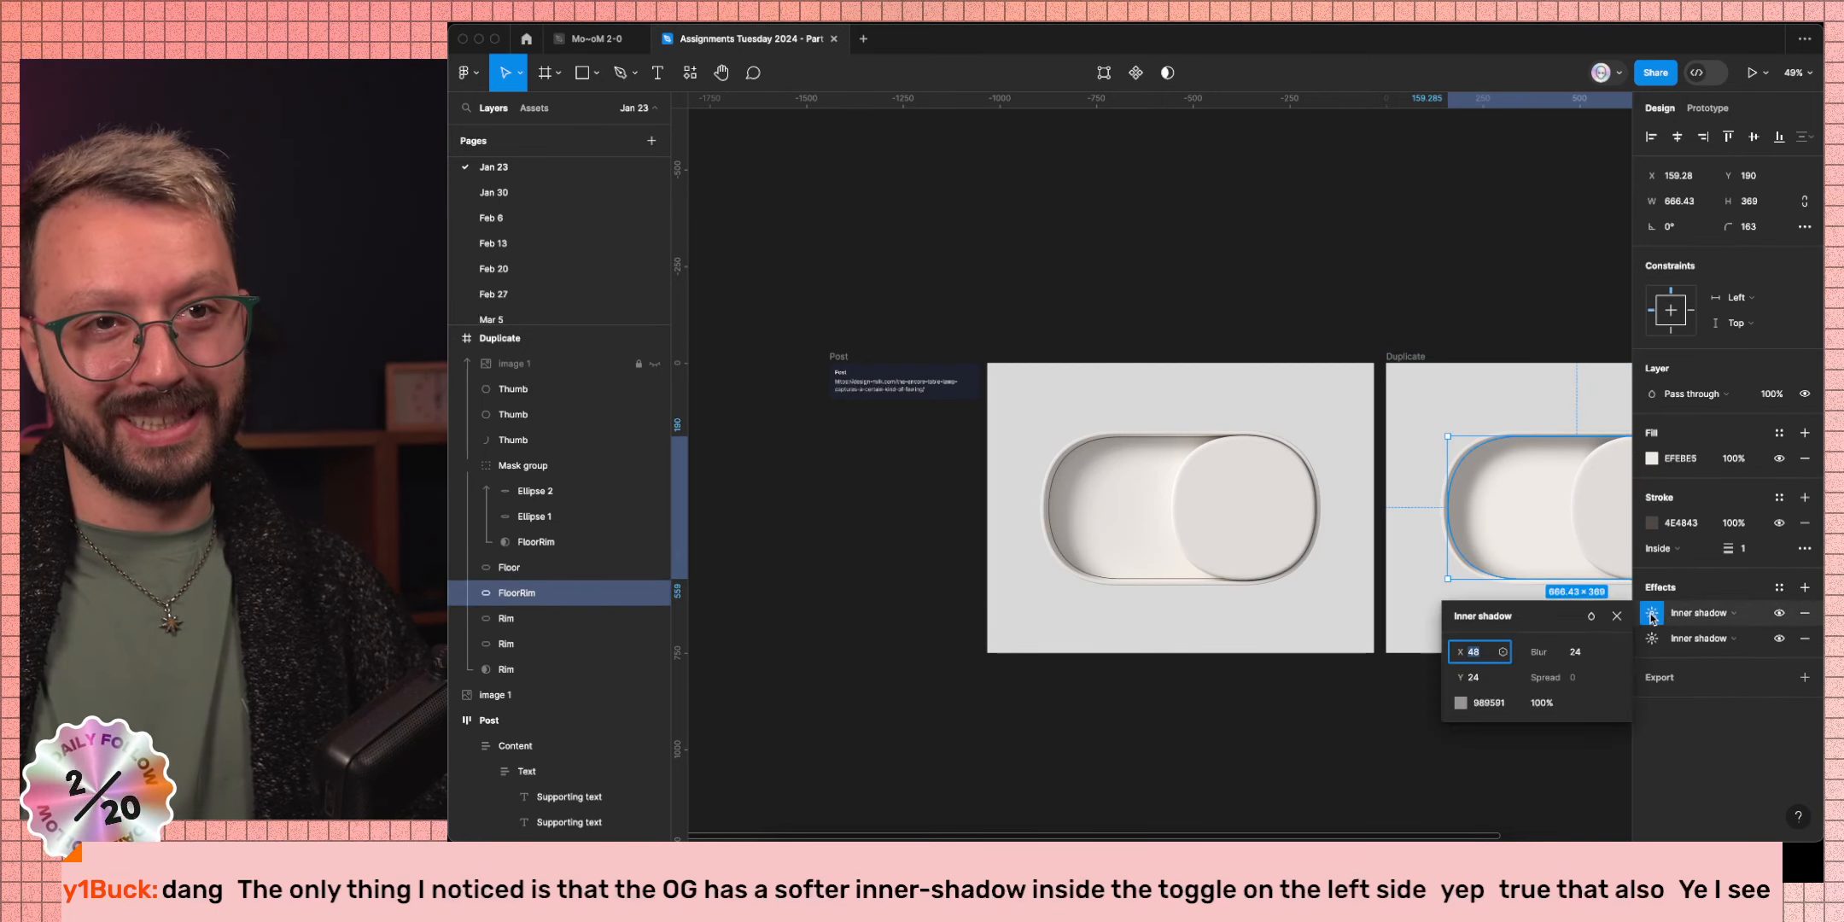
left_click(1578, 652)
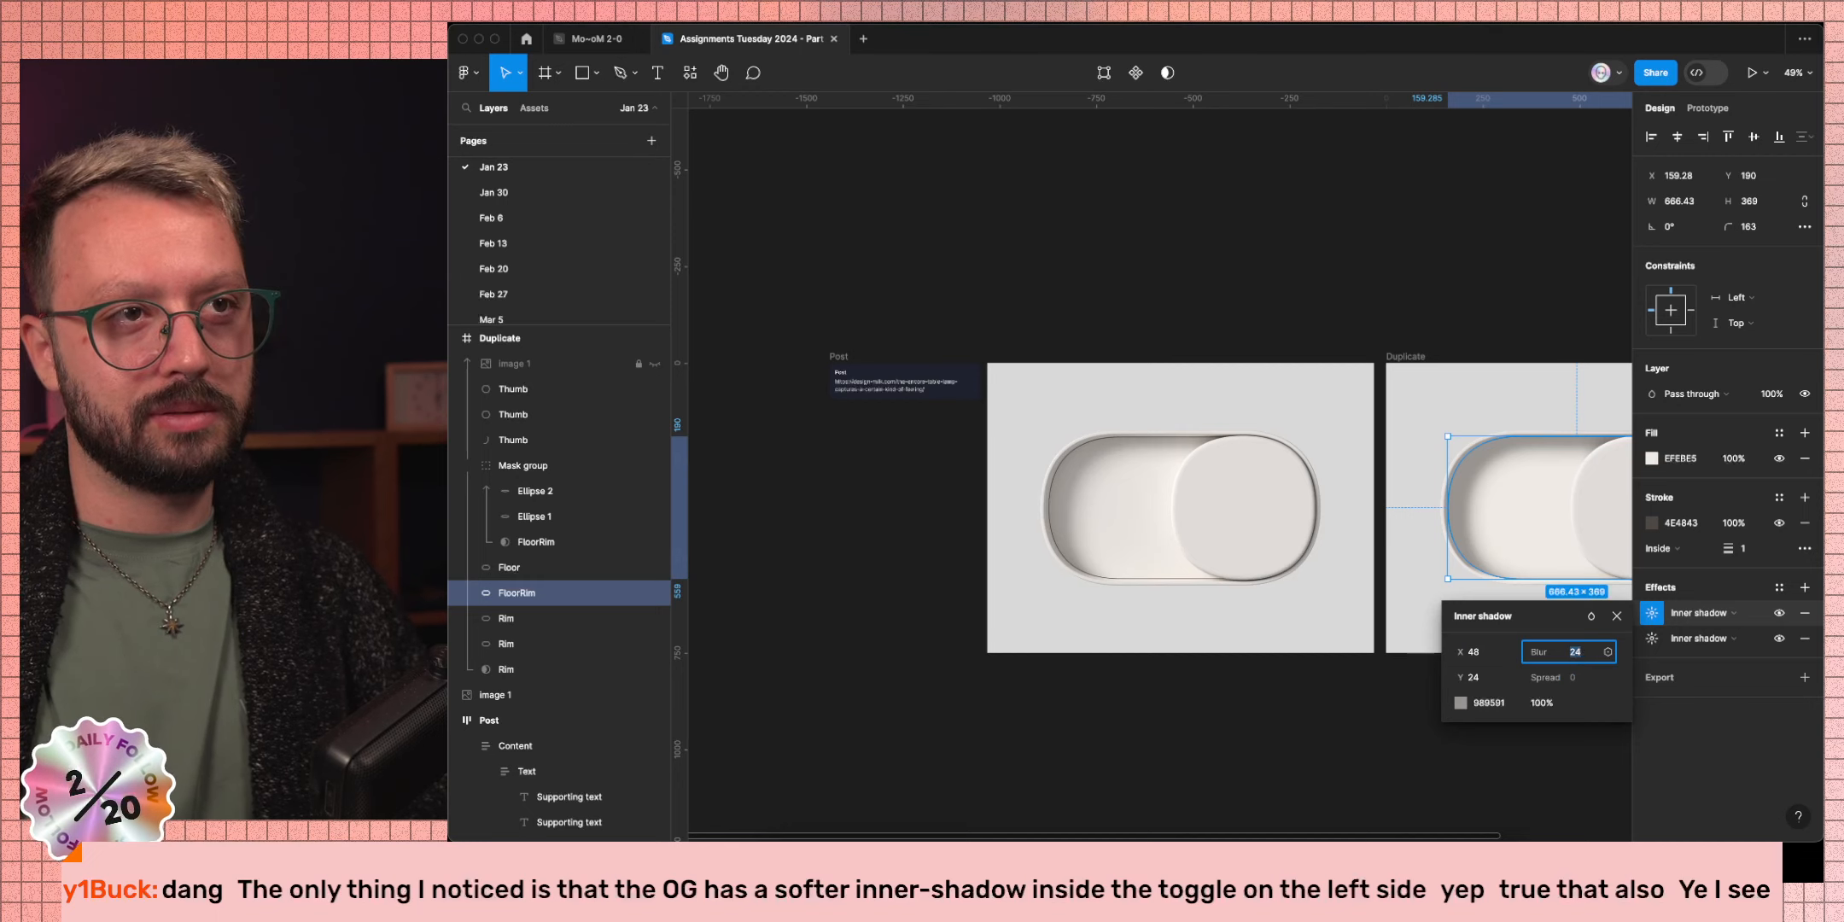
type("19")
key("Return")
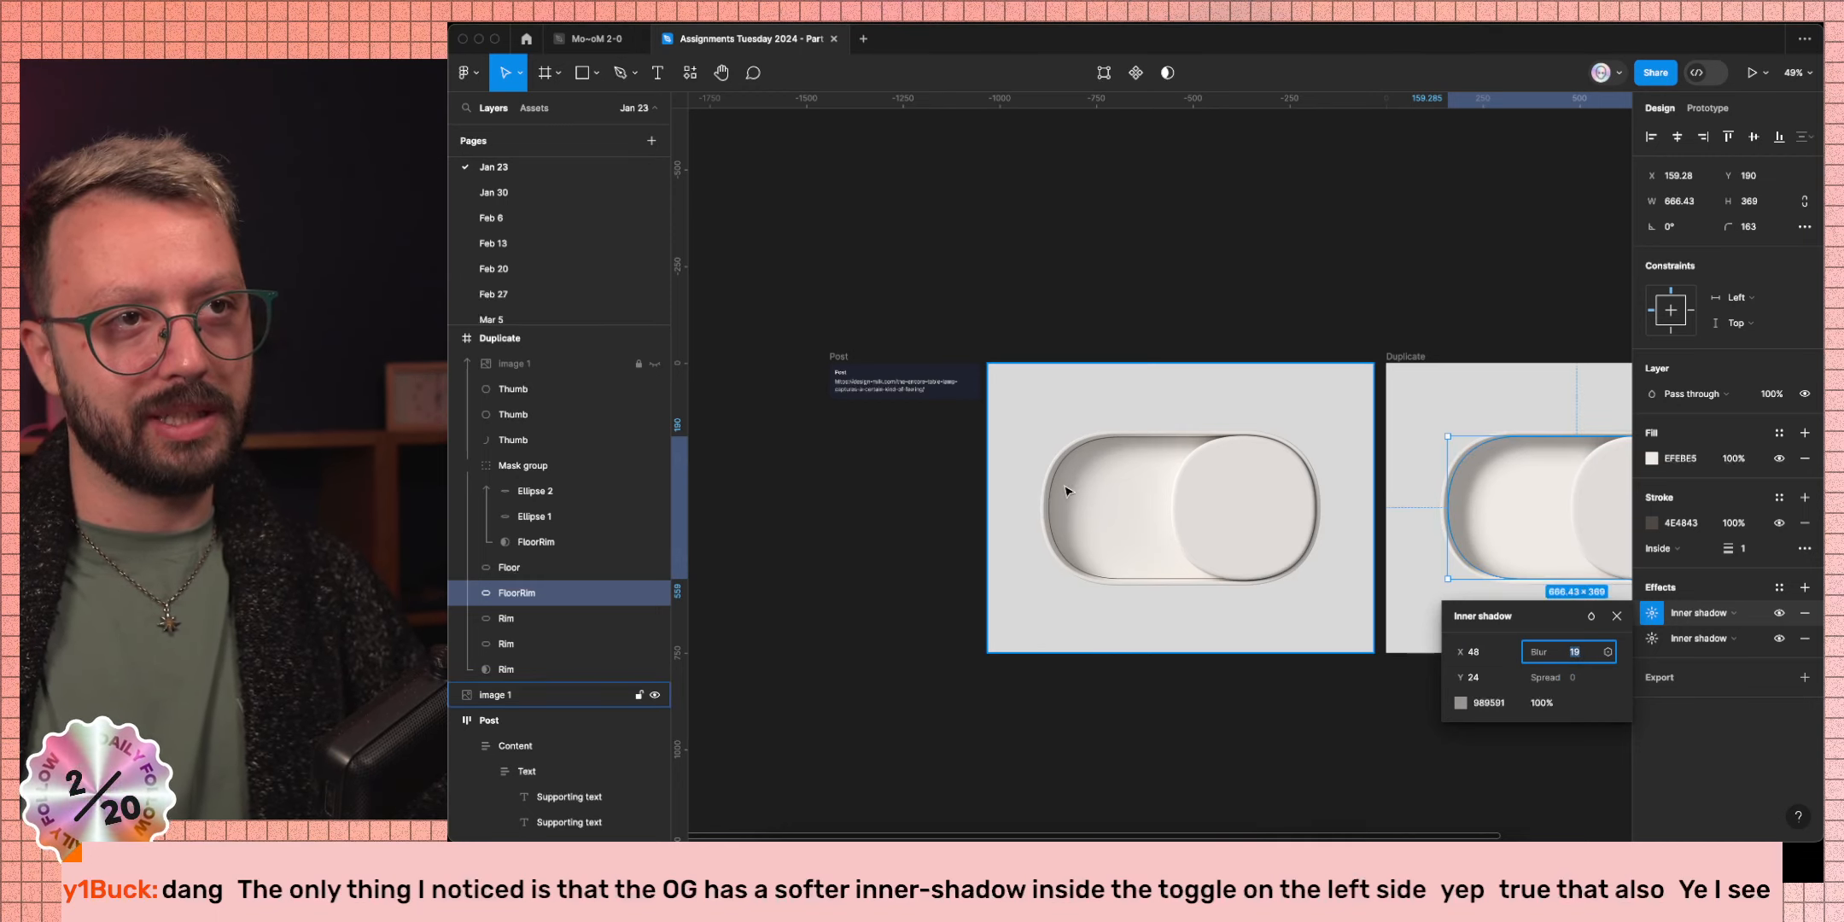
key("shift+Up")
key("shift+Up")
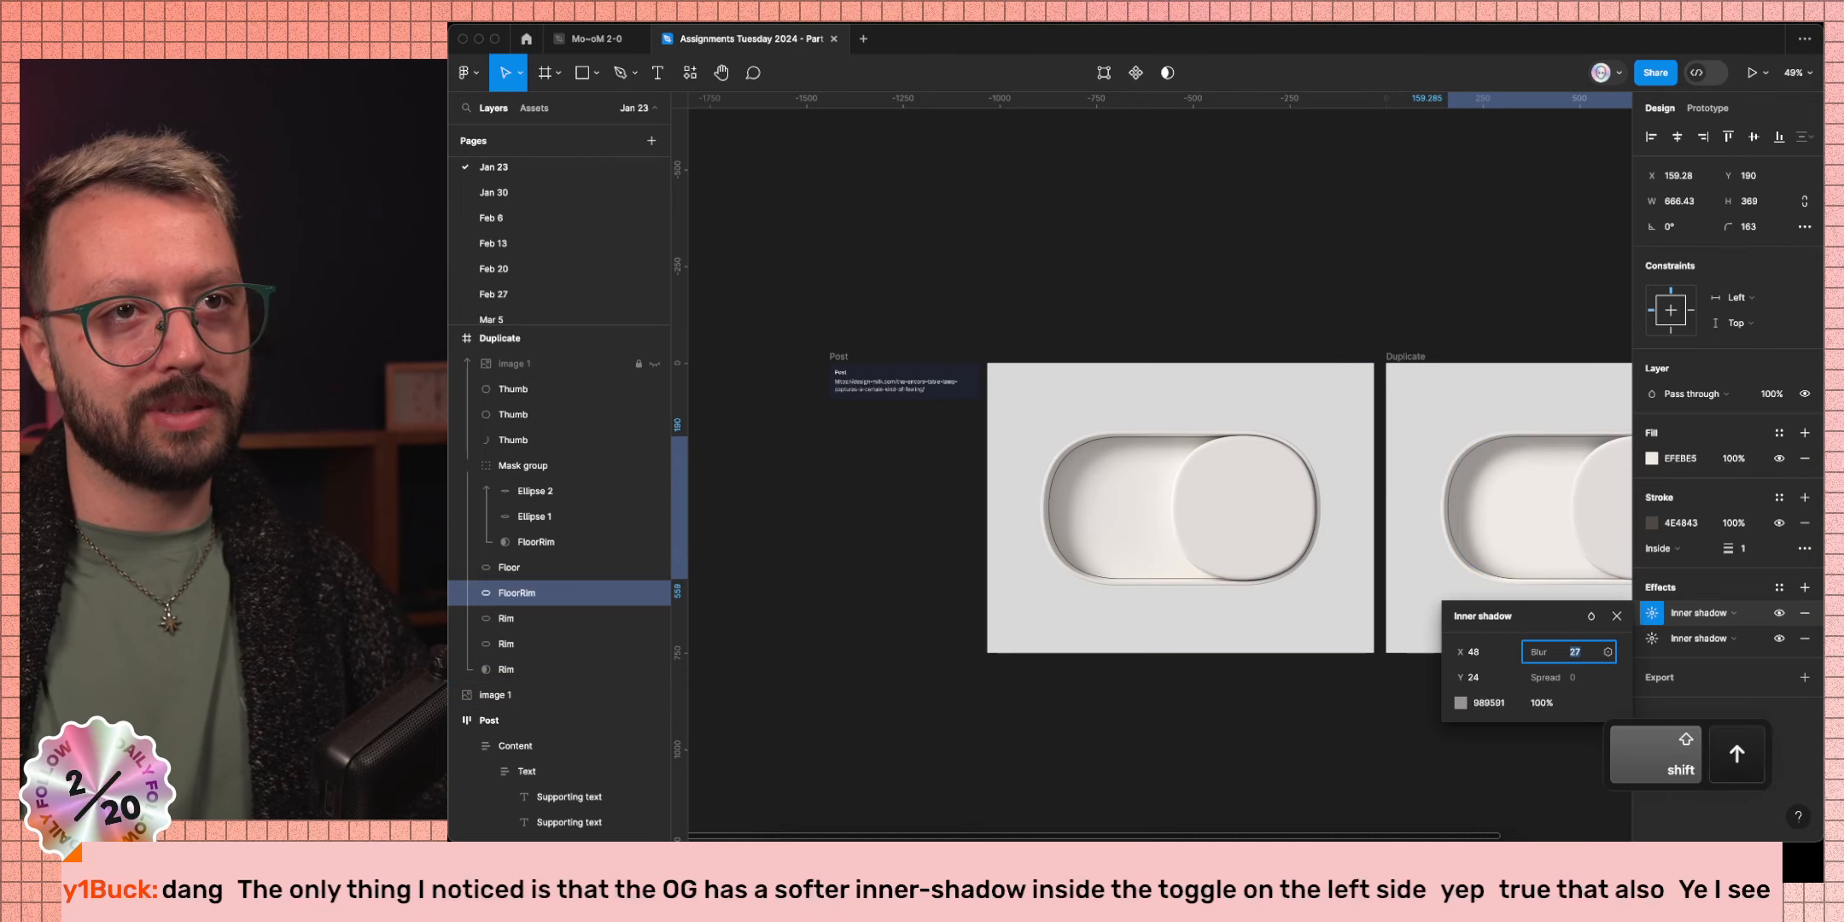
key("Down")
key("Down")
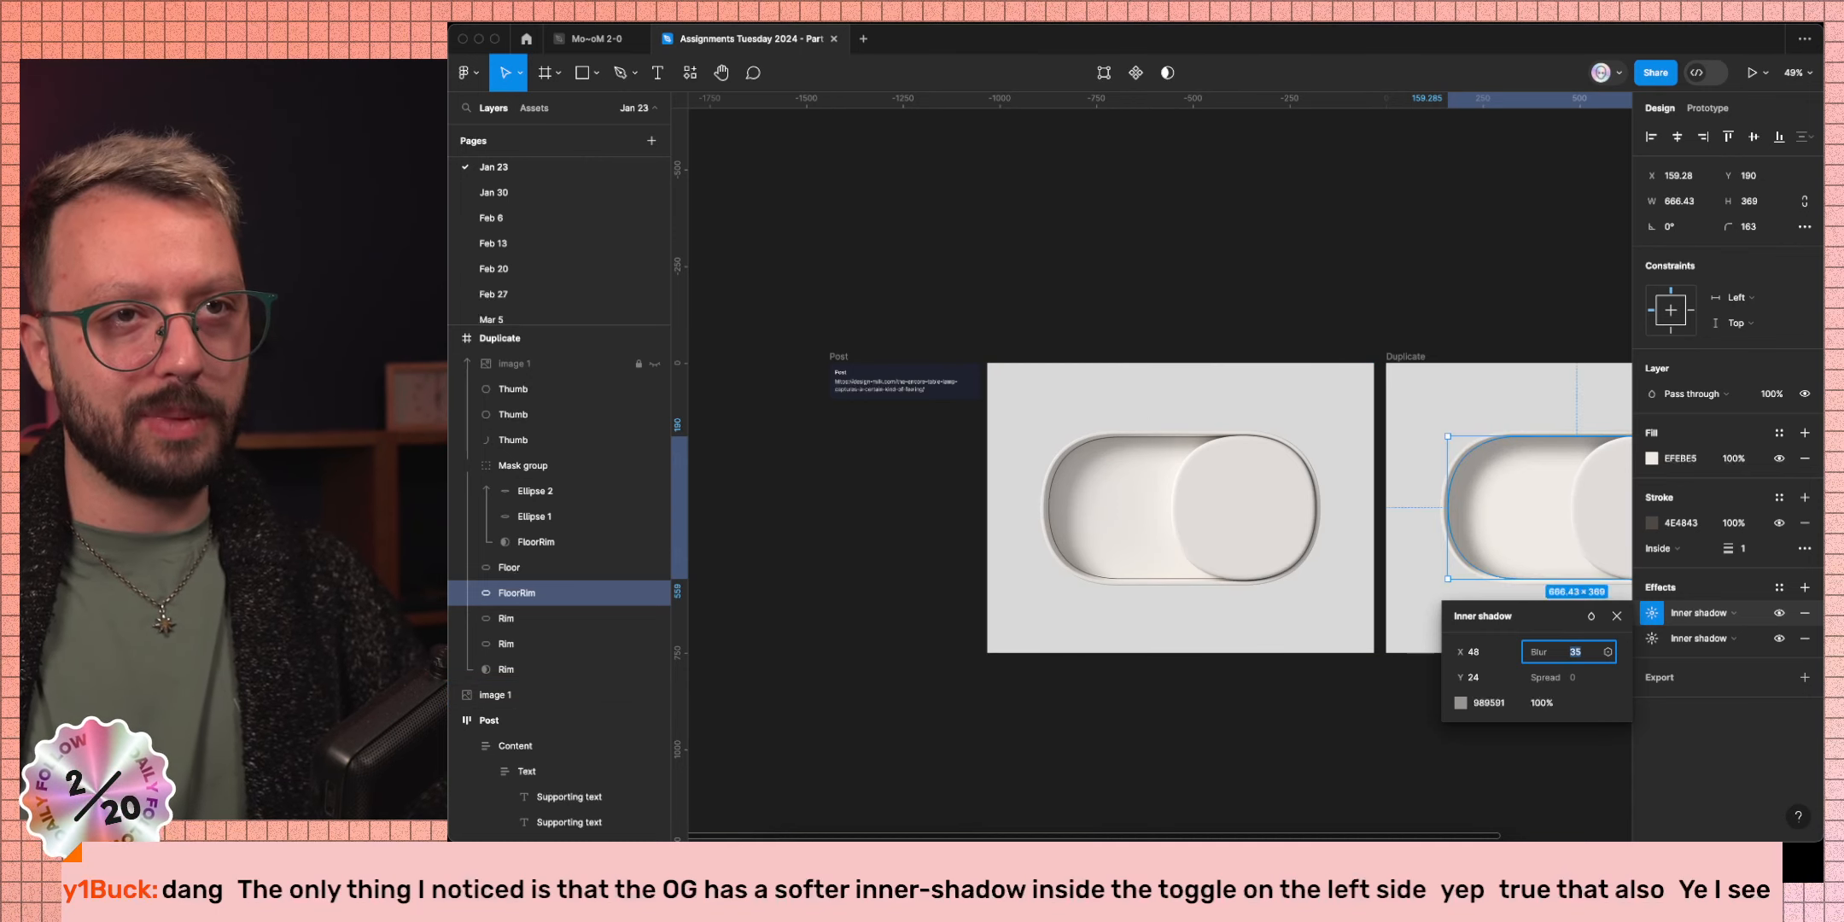
key("Escape")
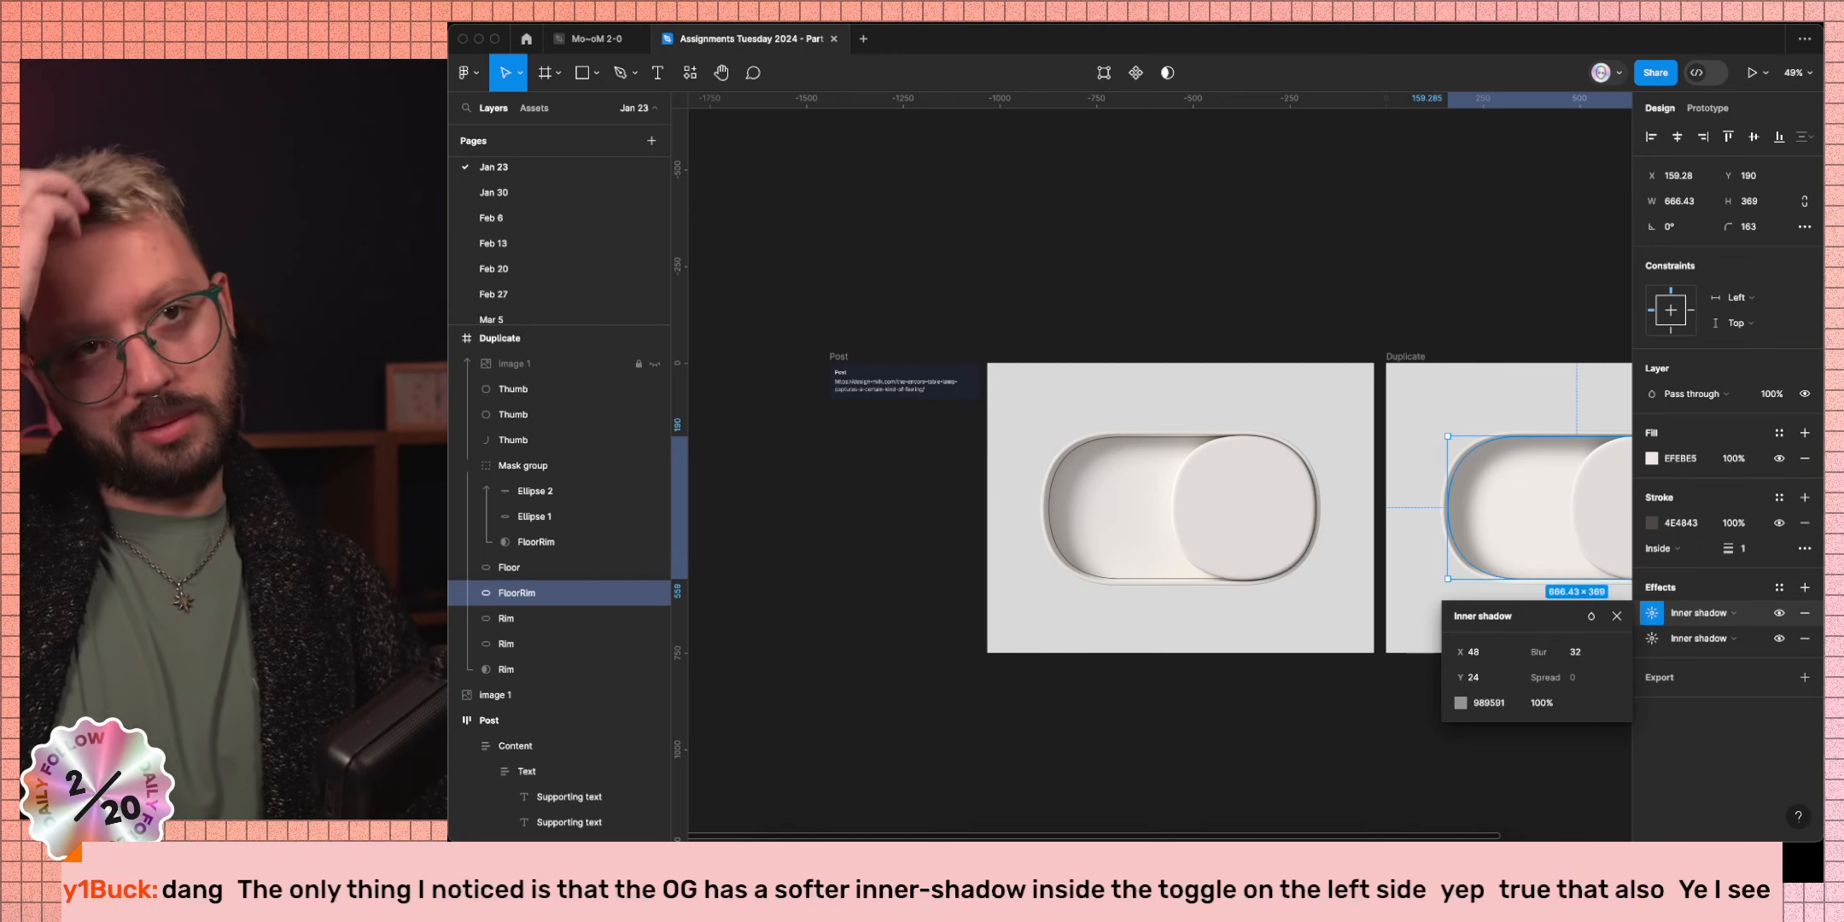
Lighten the first inner shadow to A29E97 and the second to a lighter 98958F grey.
left_click(1461, 703)
left_click(1264, 501)
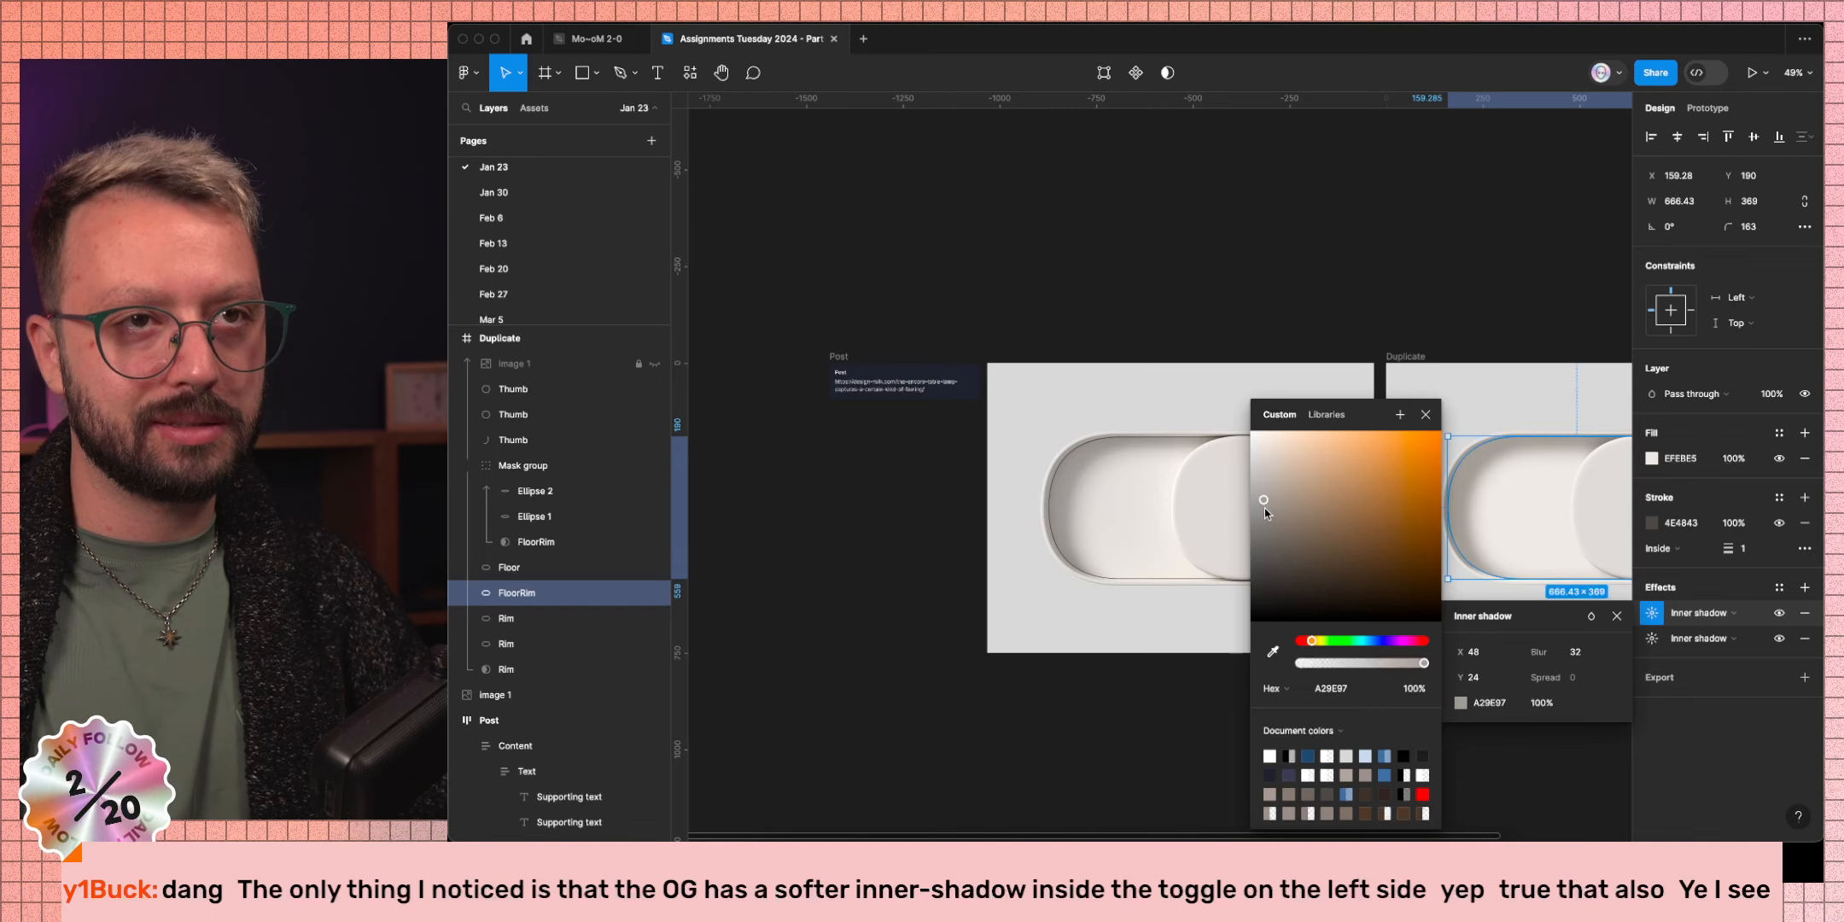
left_click(1652, 639)
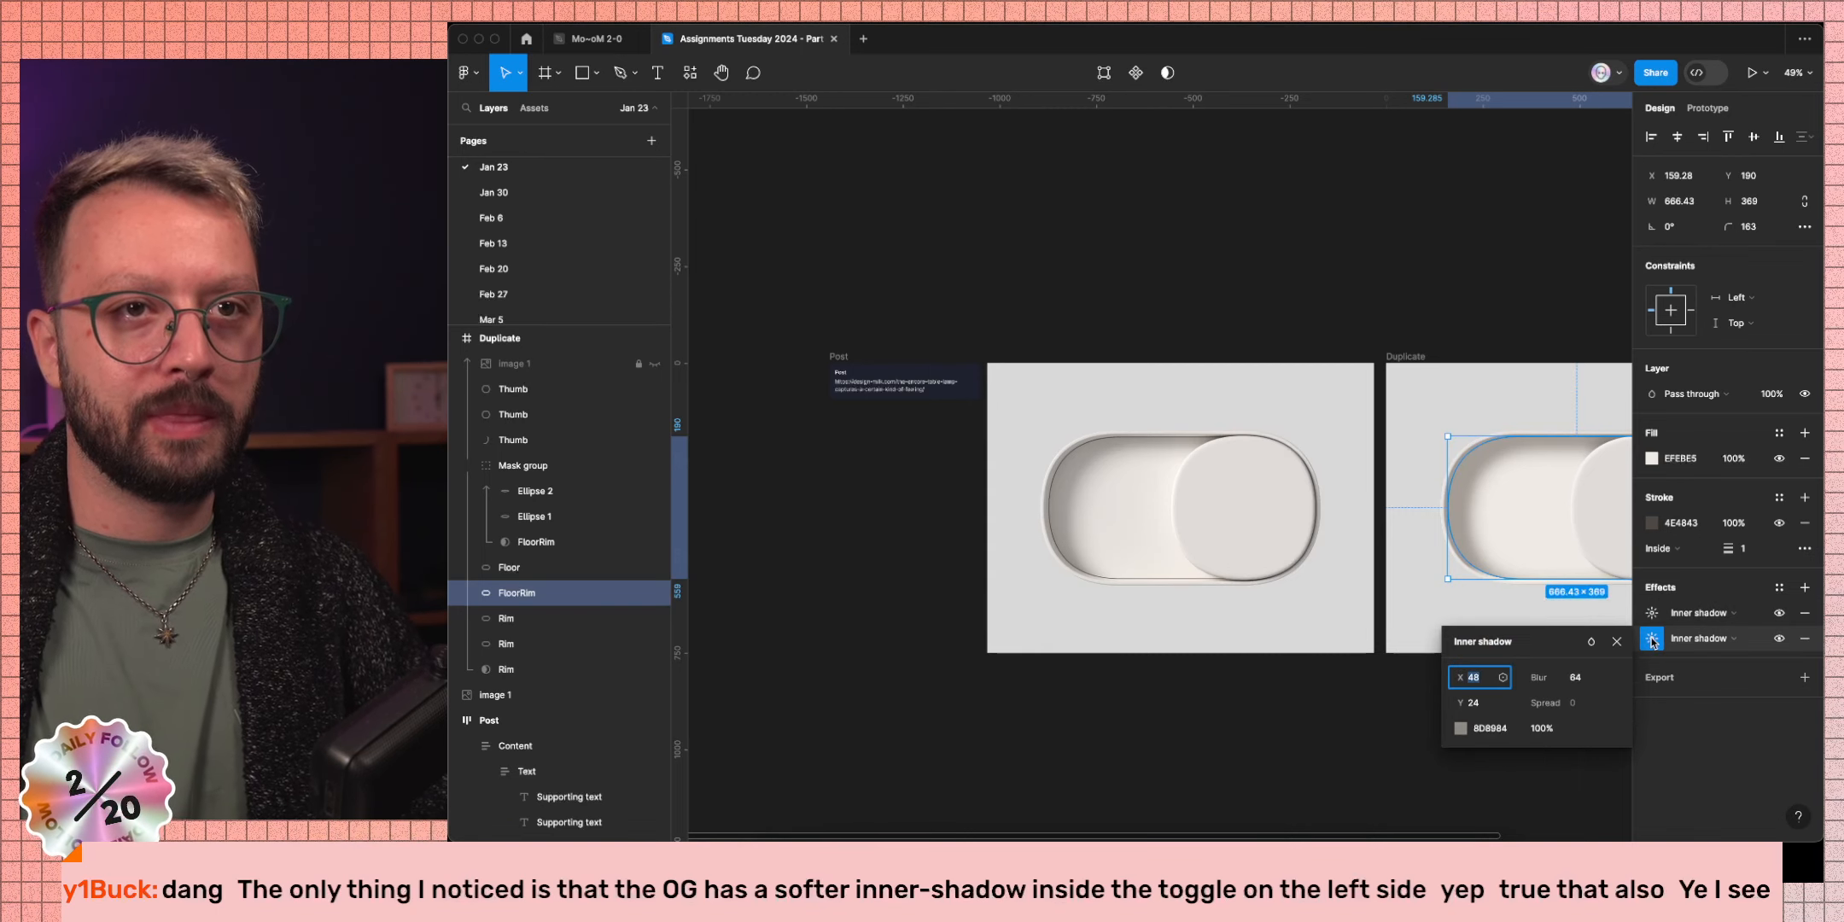
left_click(1461, 727)
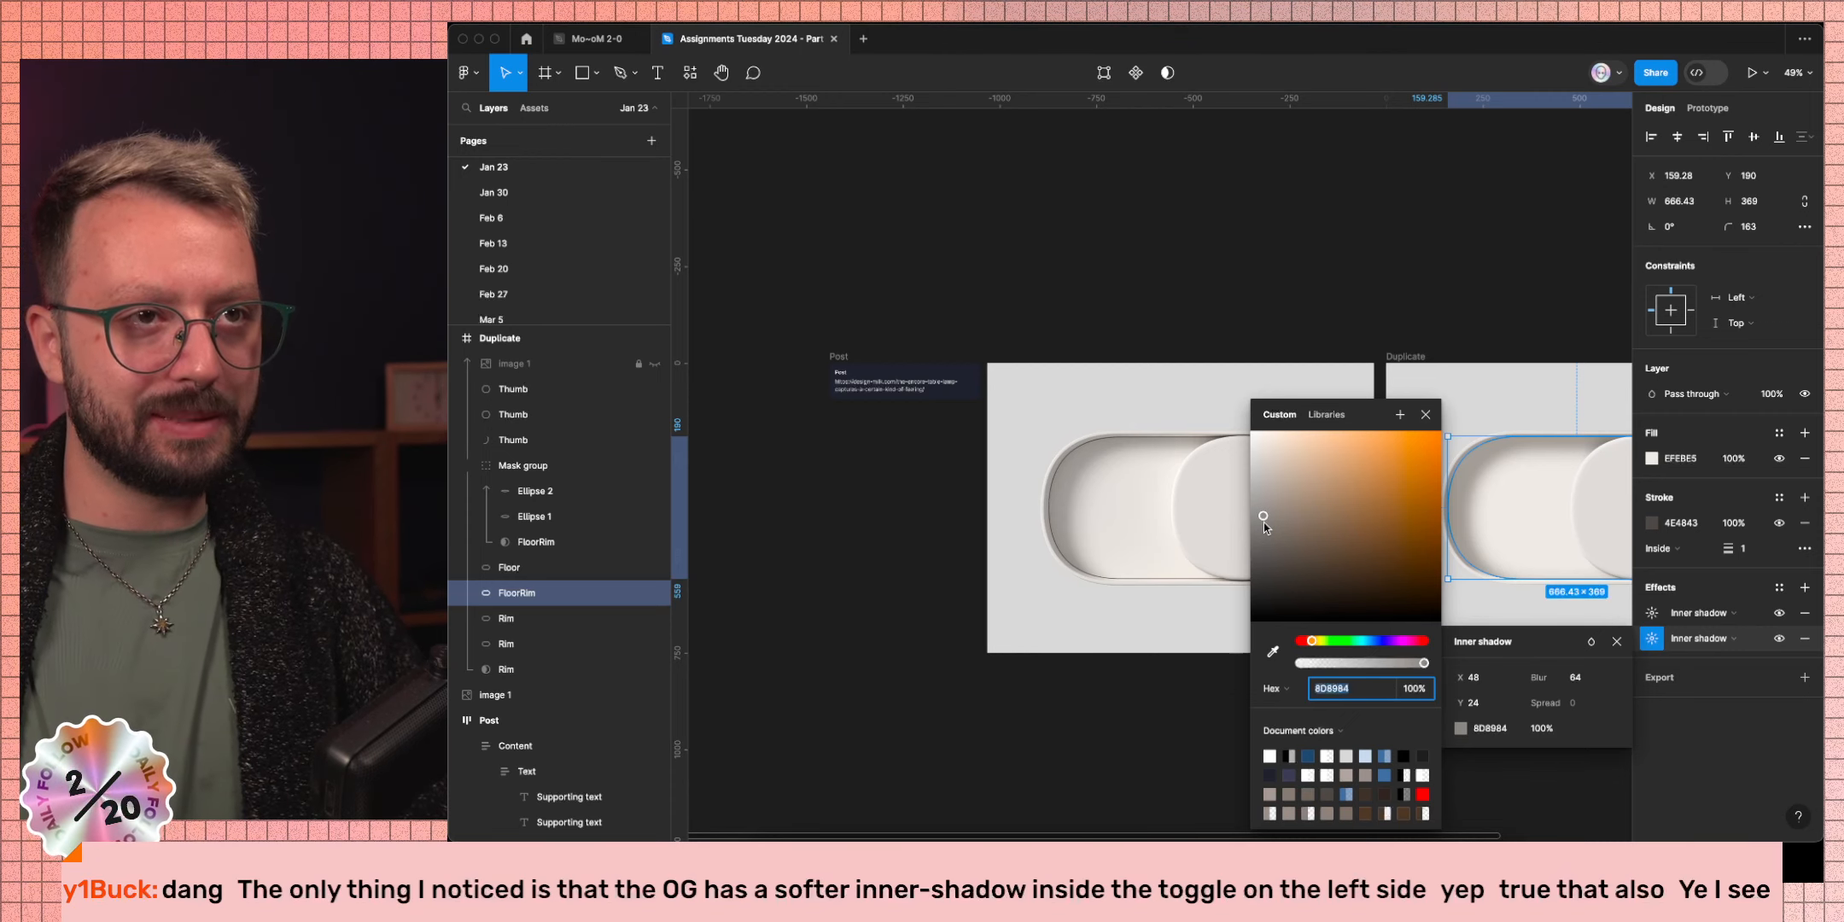
left_click(1263, 524)
left_click_drag(1264, 520, 1265, 510)
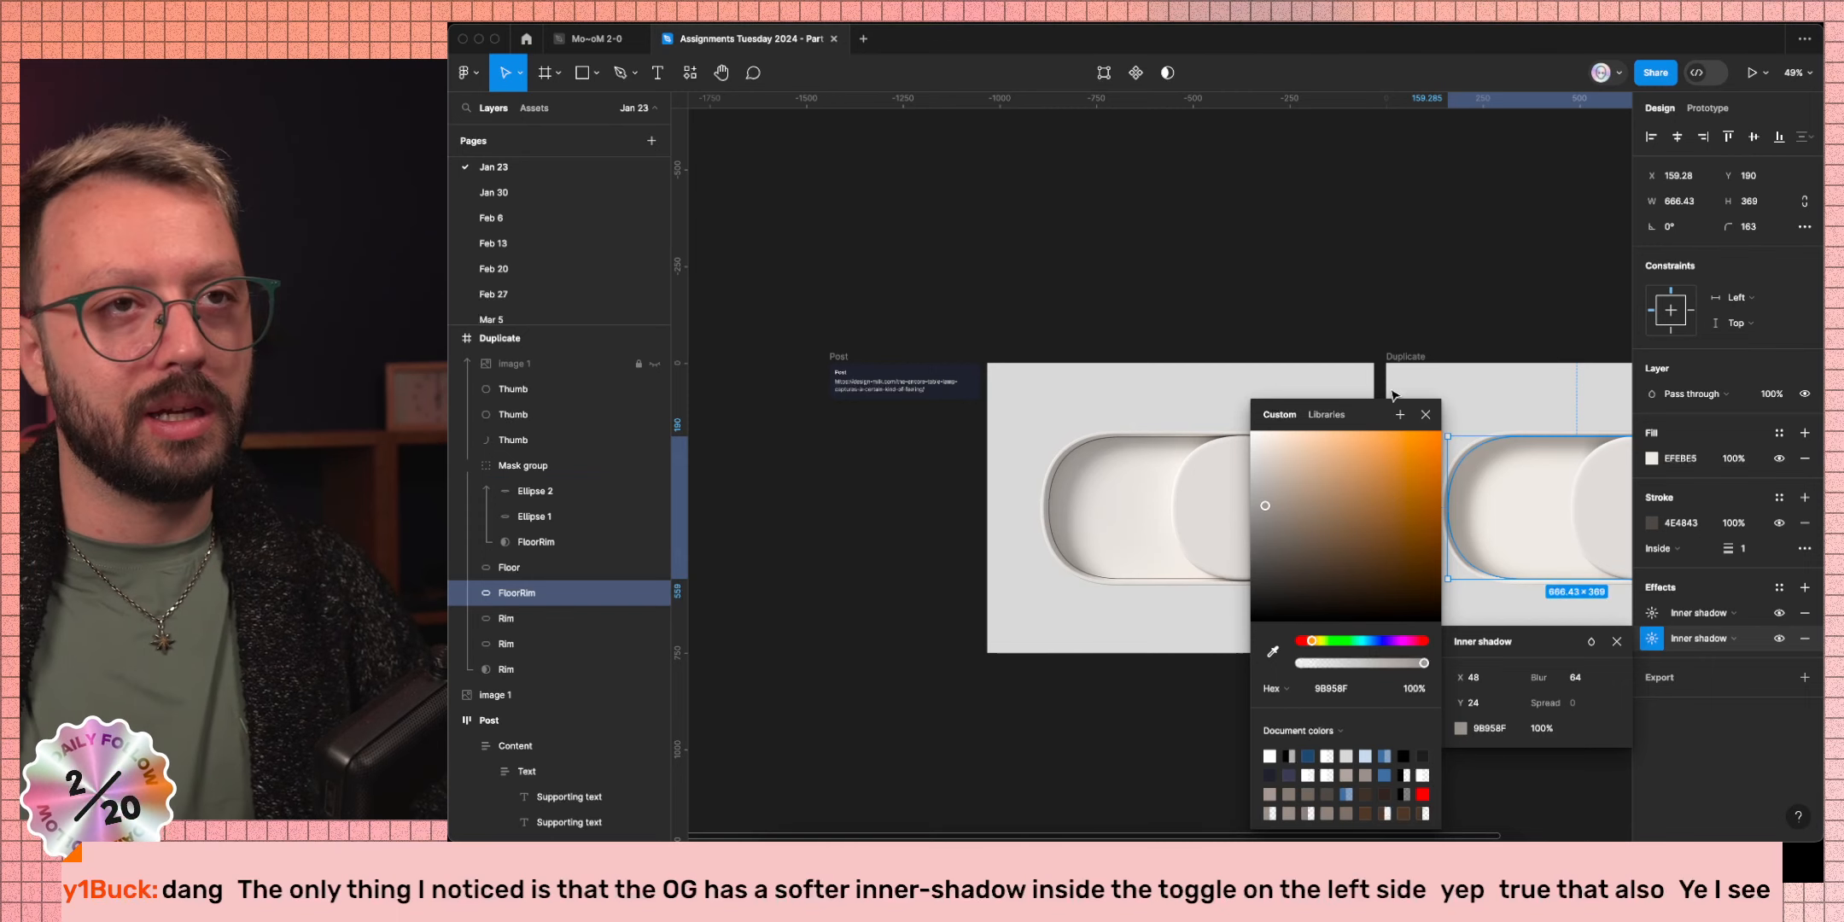
left_click(1331, 292)
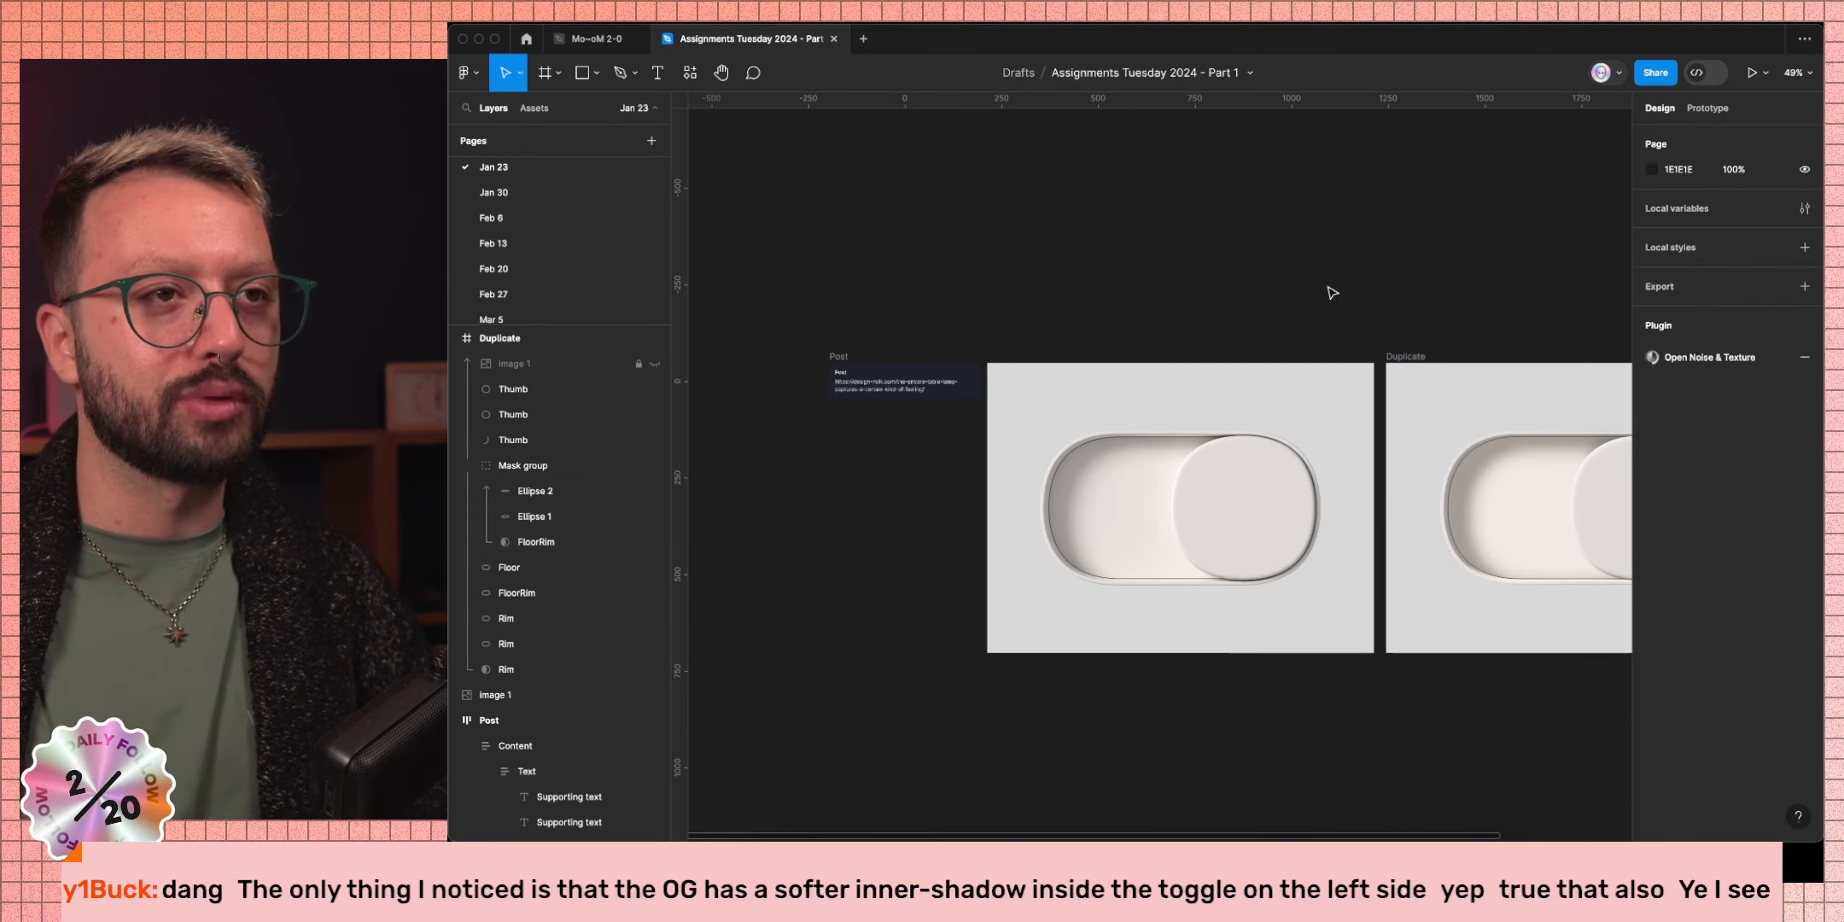
Copy the reference image frame and the Duplicate toggle frame together as a PNG.
scroll(1332, 292, "right", 5)
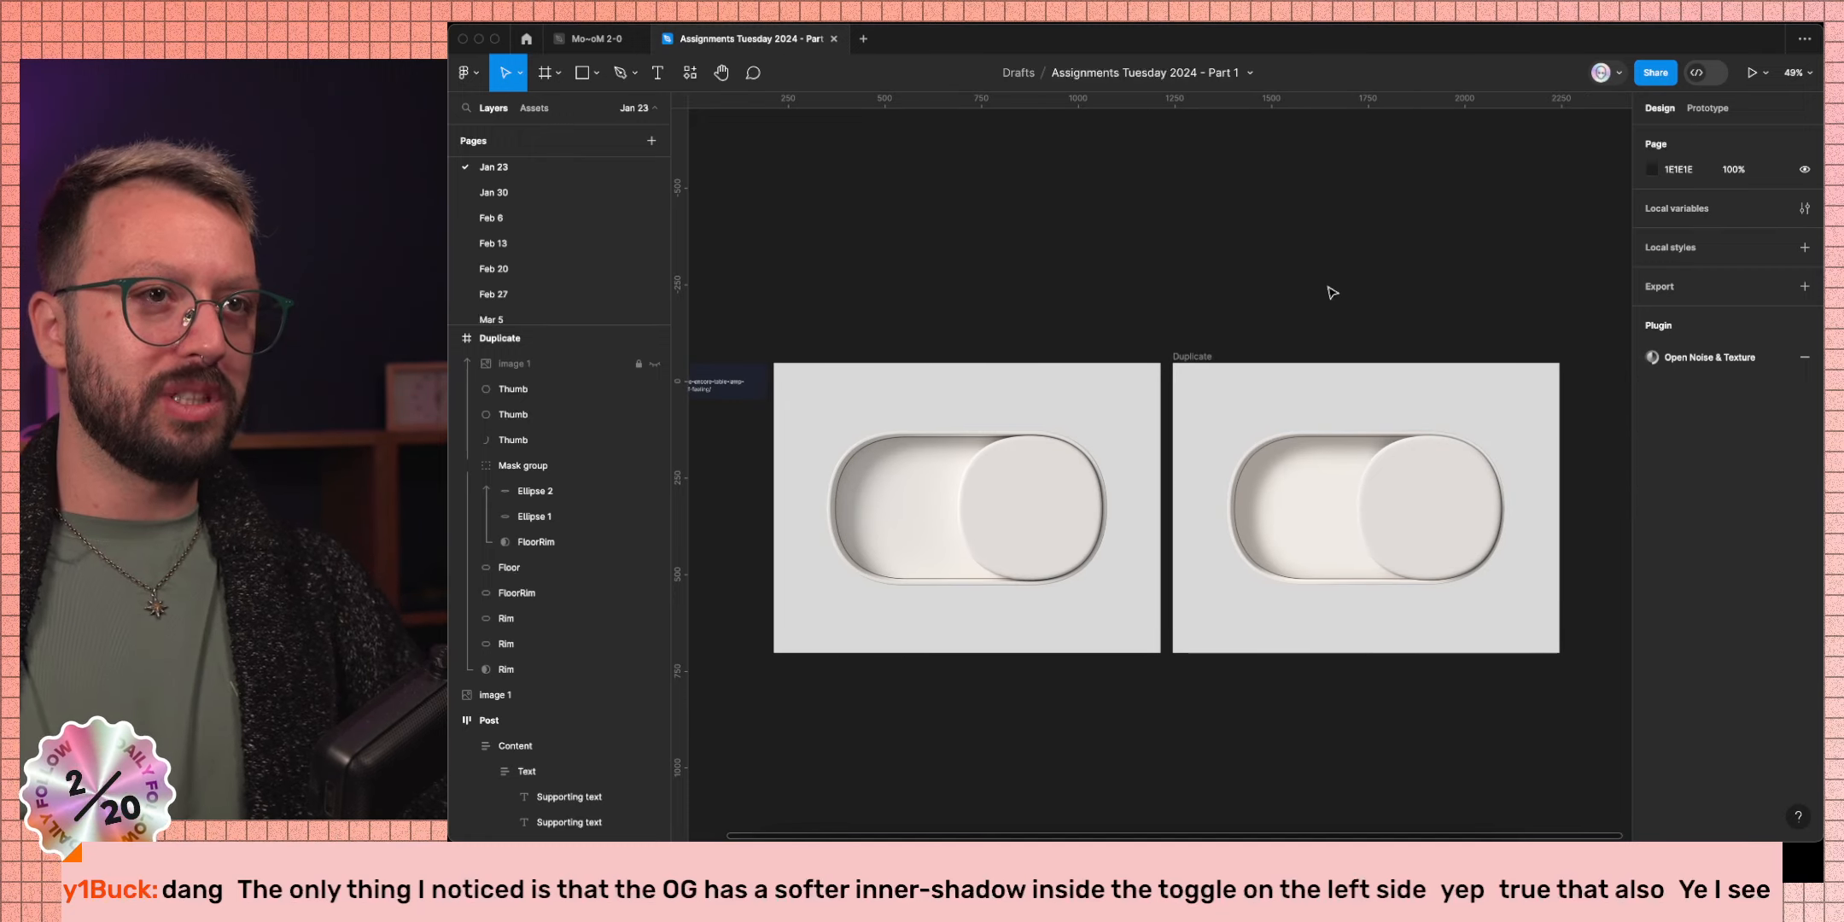
left_click(1127, 393)
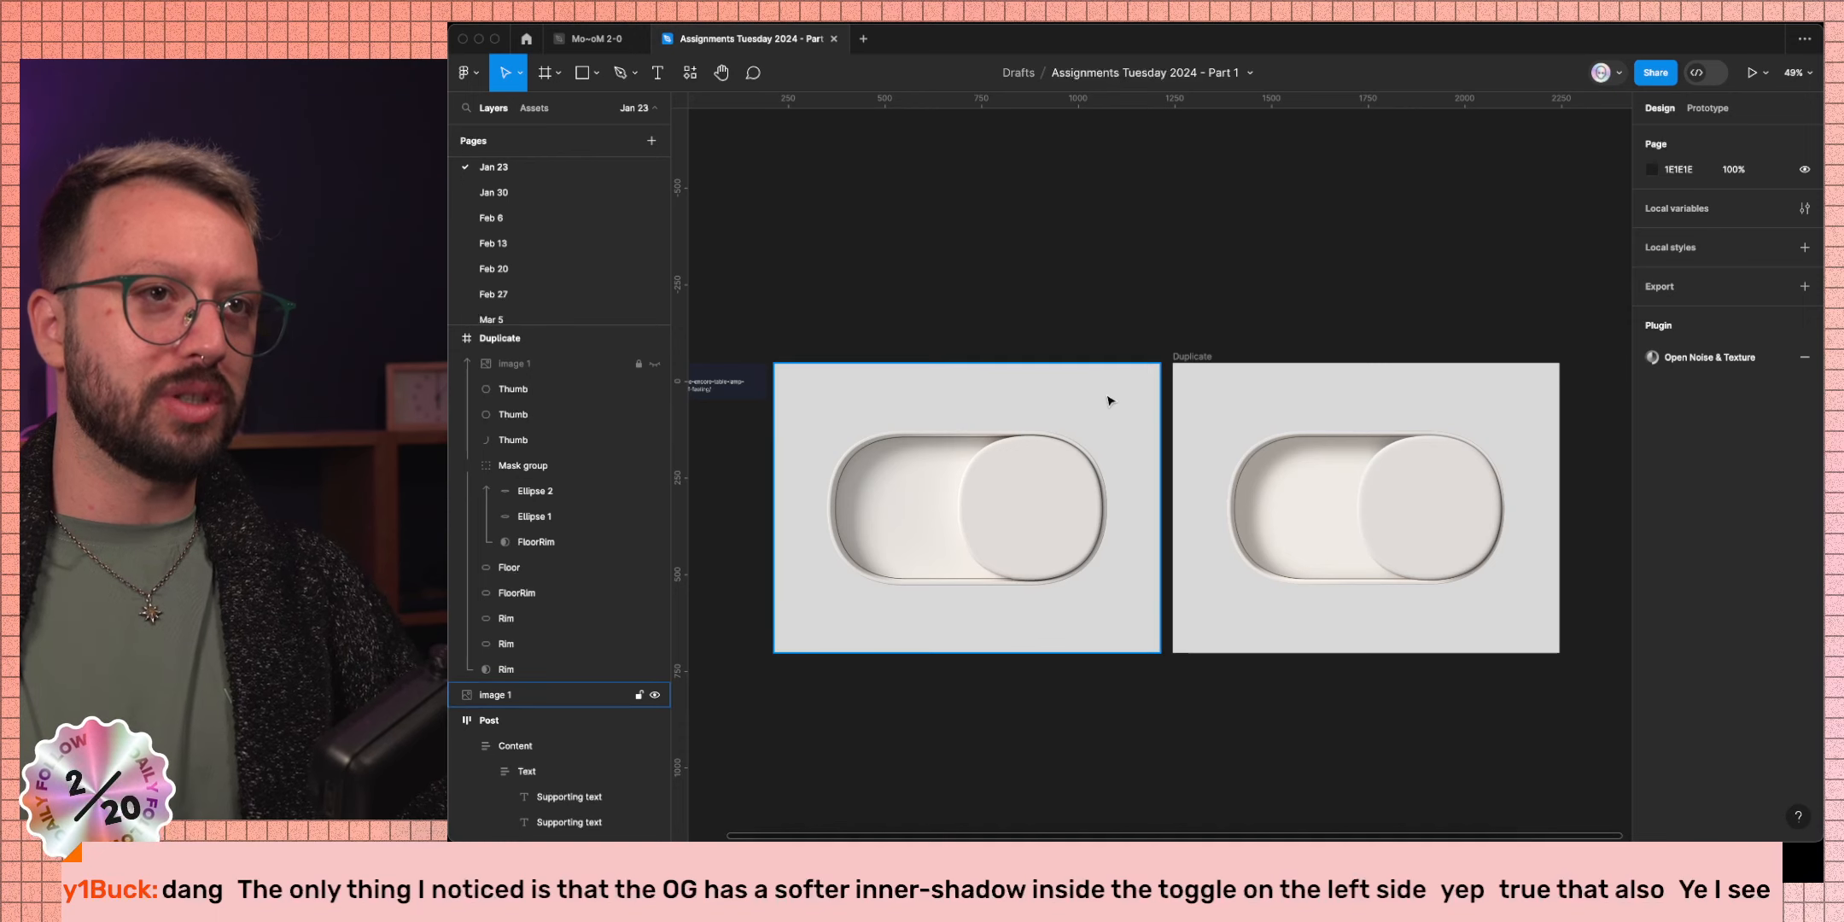
left_click(1192, 356, "shift")
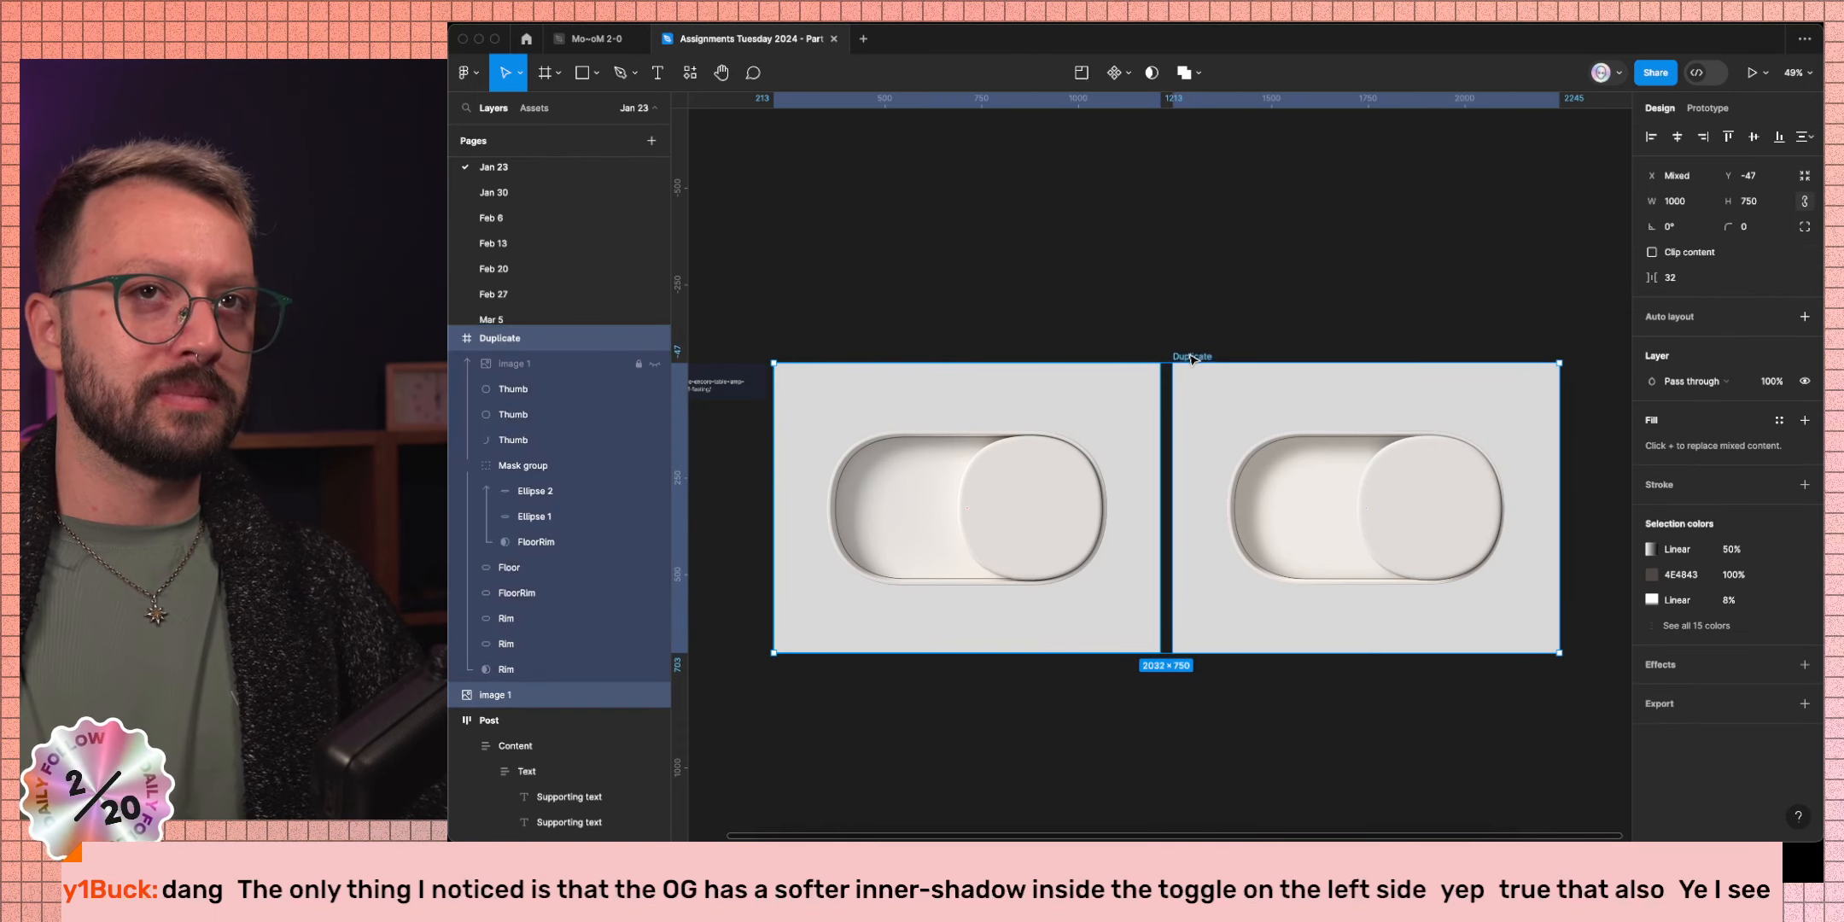
key("shift+super+c")
Post 'What we did so far' with the pasted comparison image in assignments-tuesday and view it enlarged.
key("ctrl+Left")
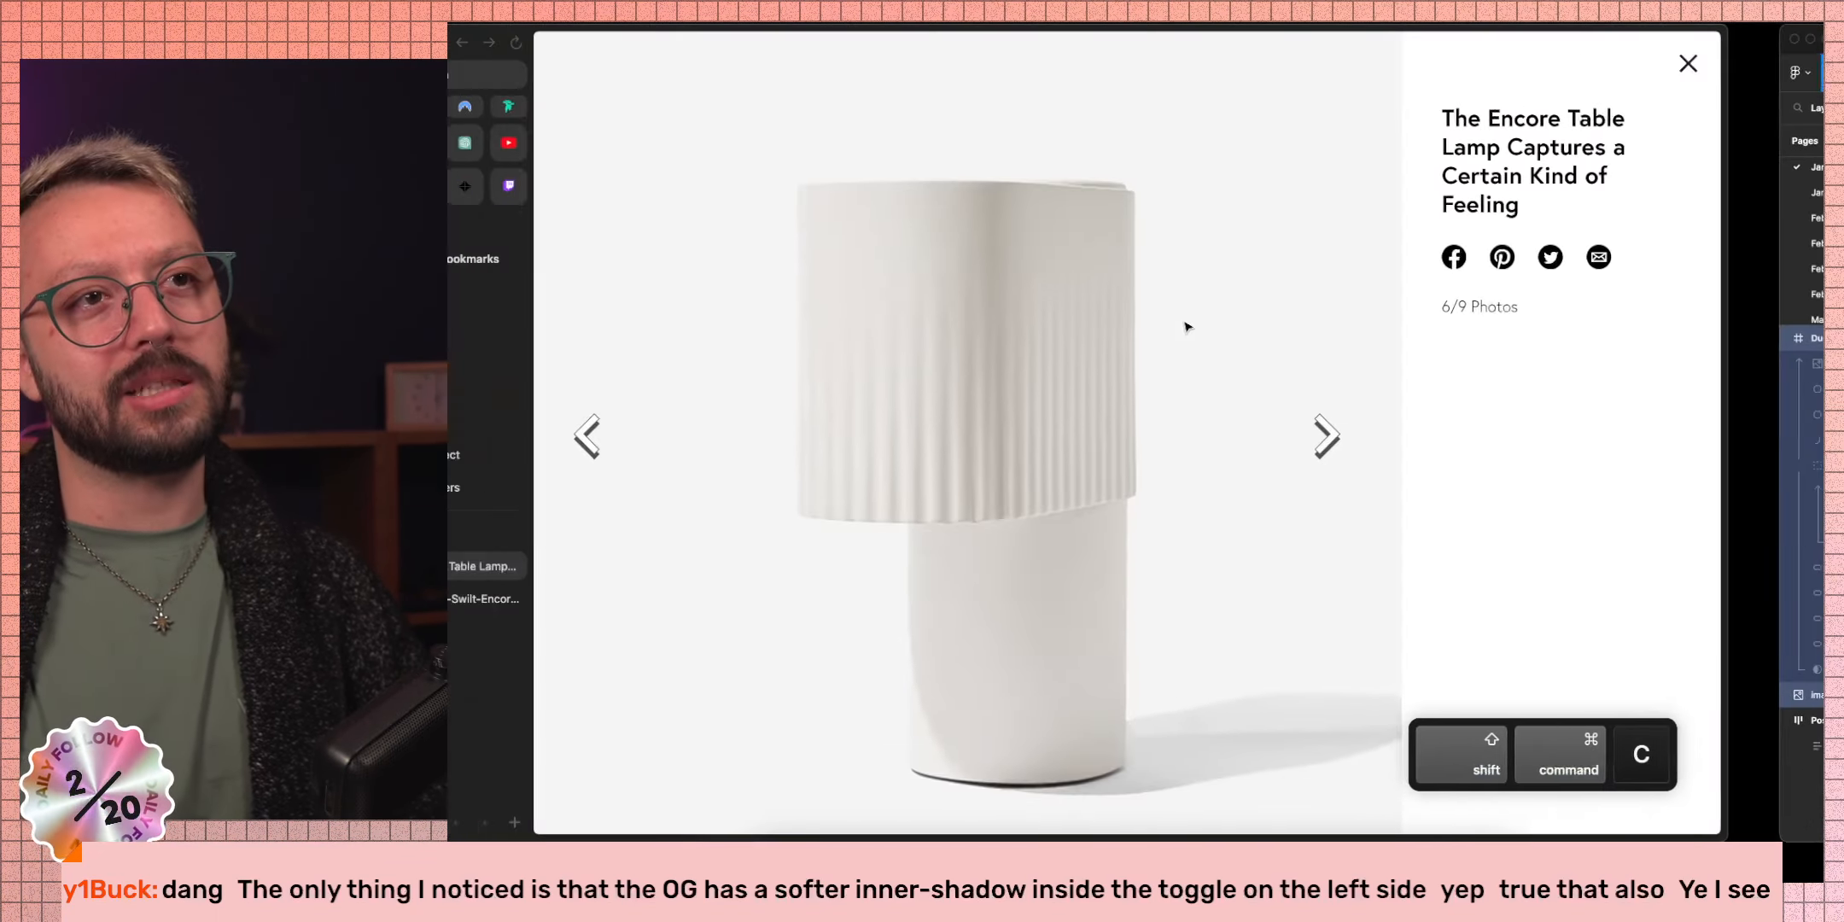
key("ctrl+Left")
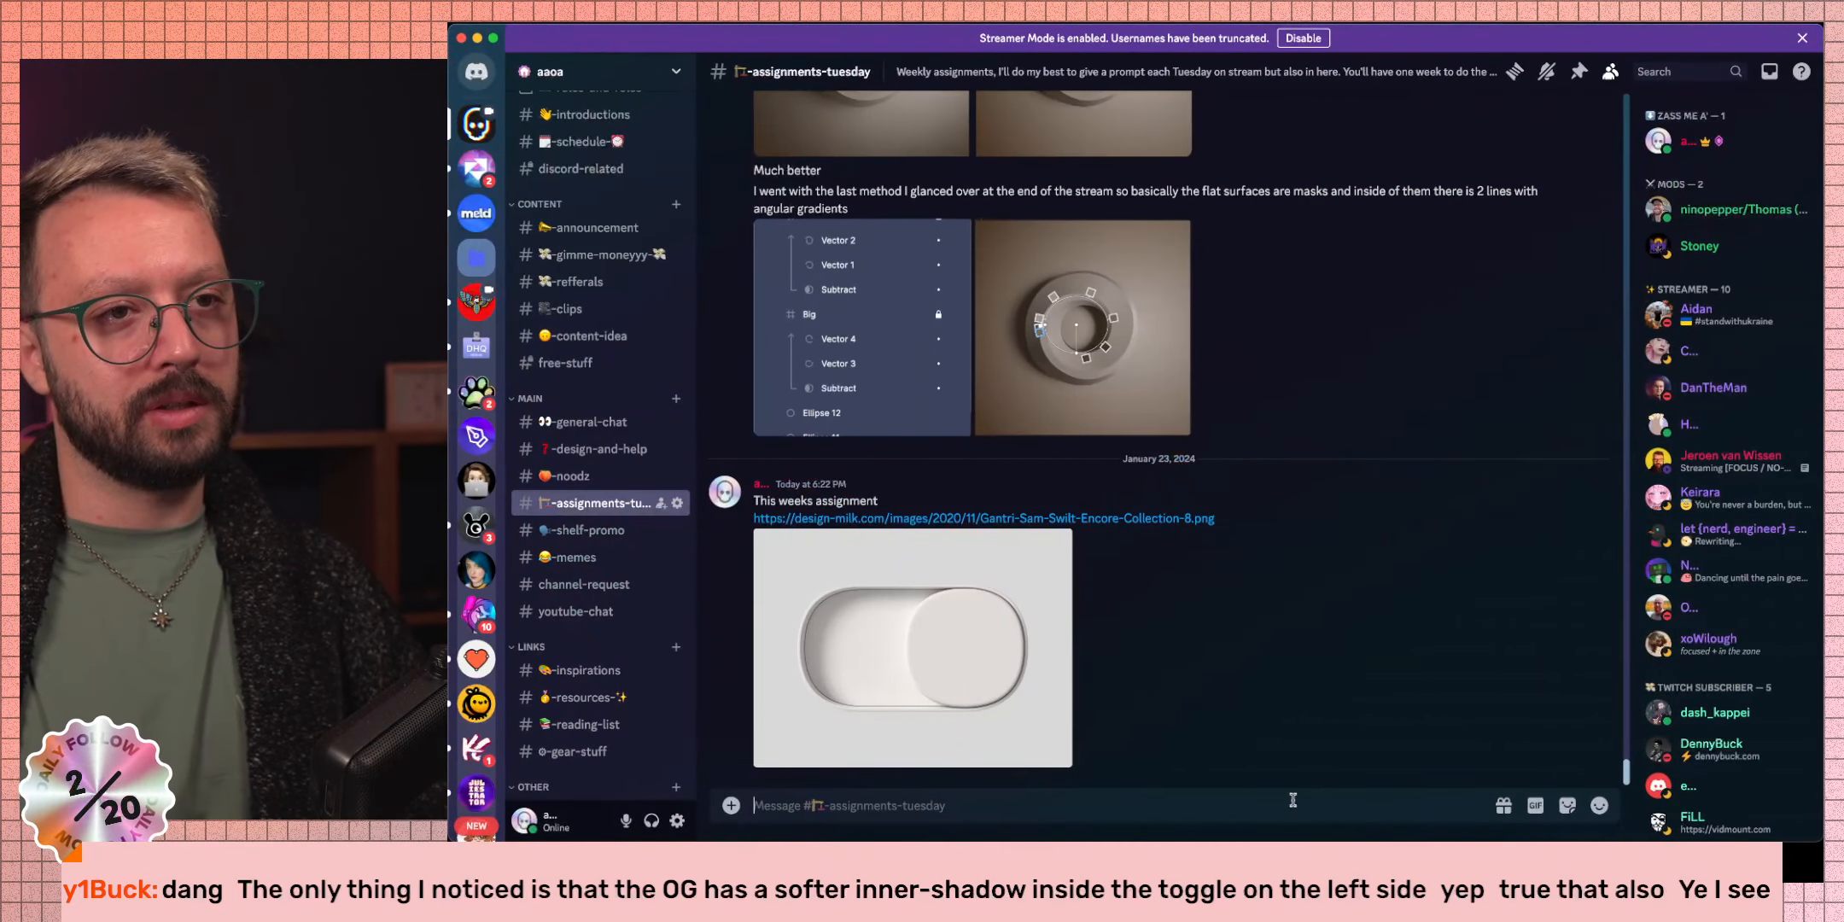
type("What w")
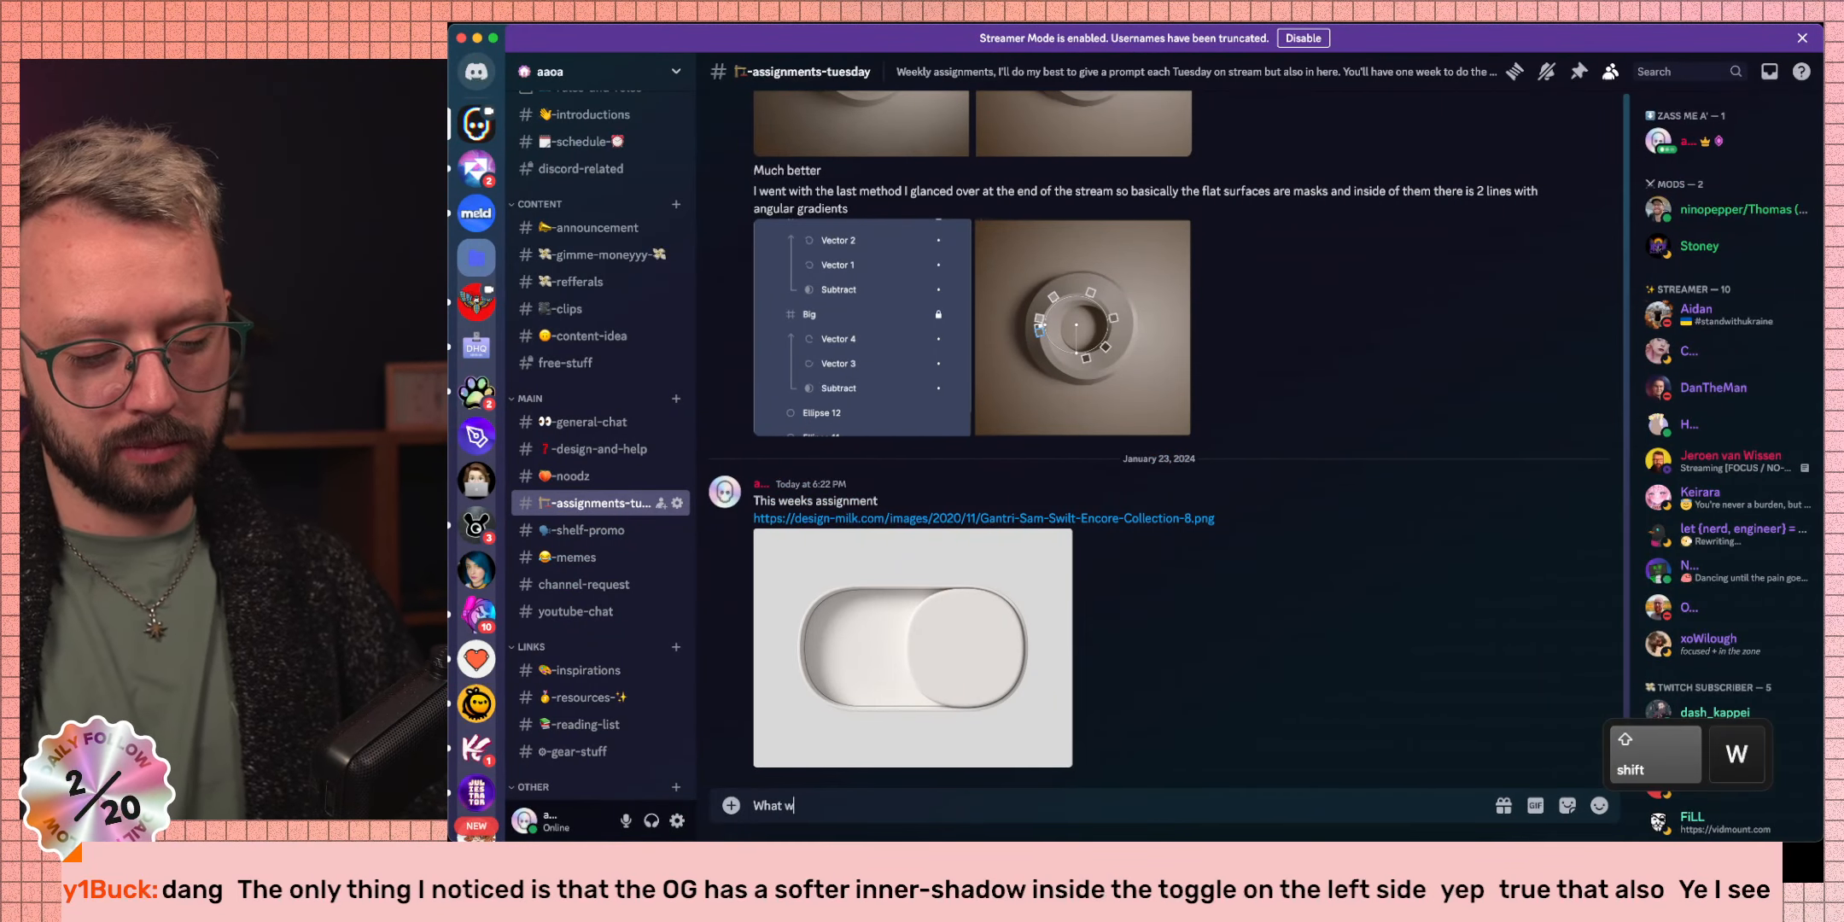
type("e did so far")
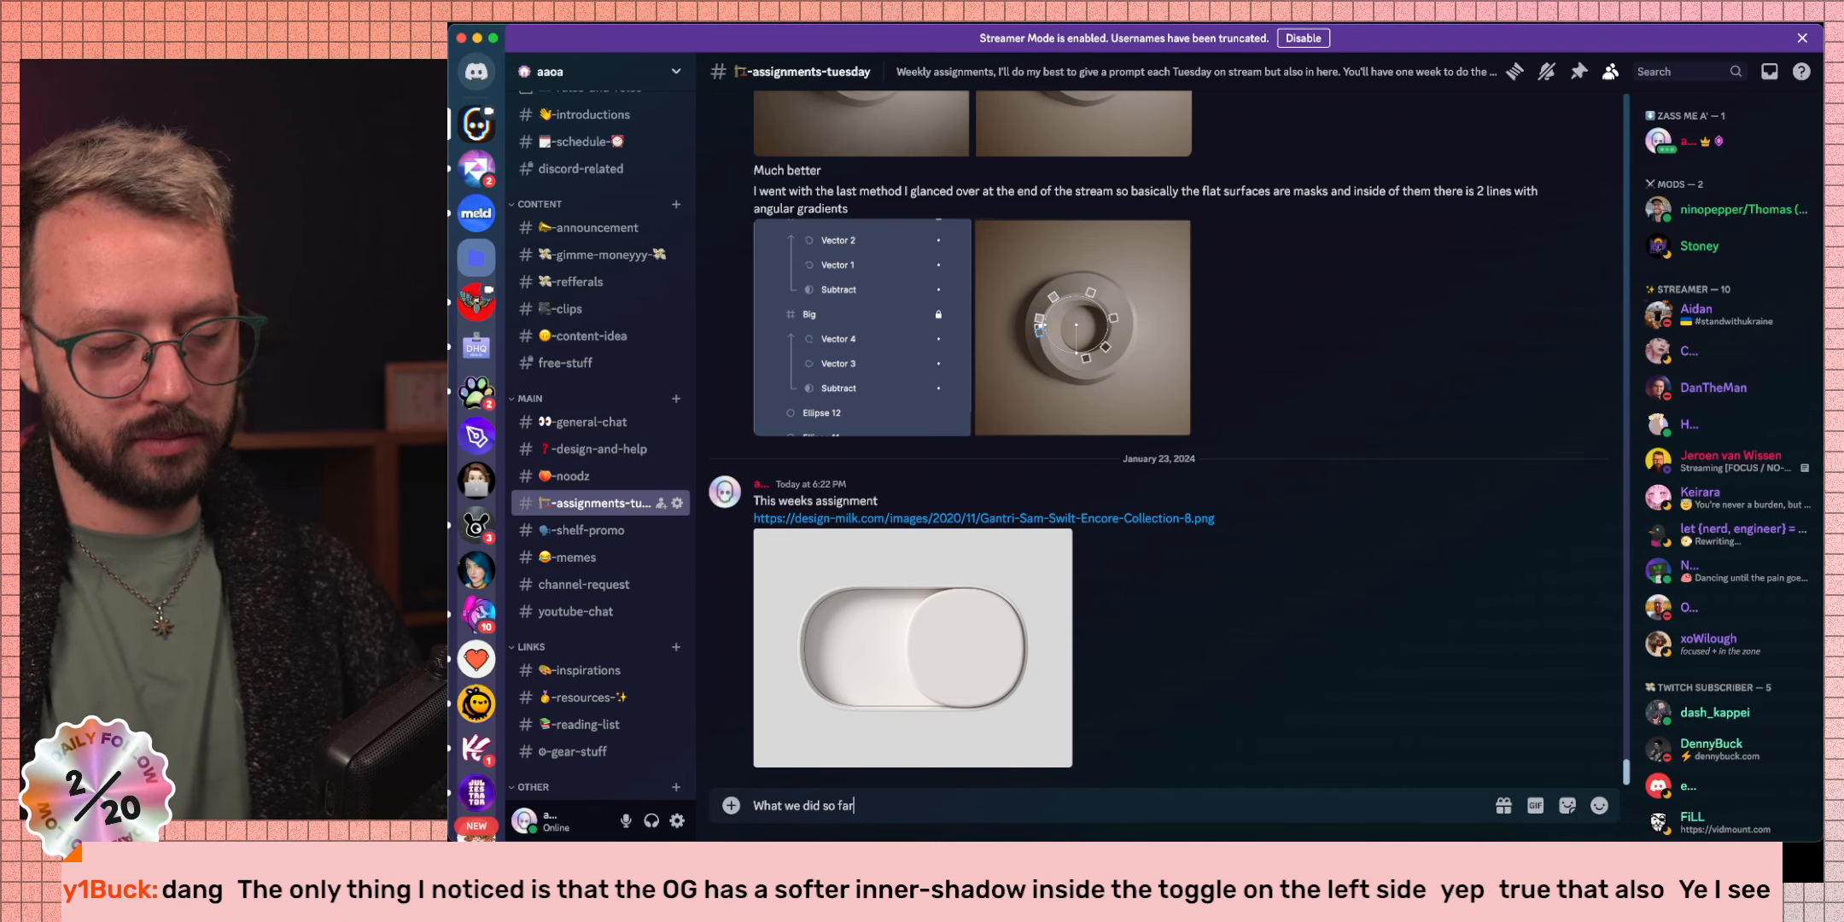
key("super+v")
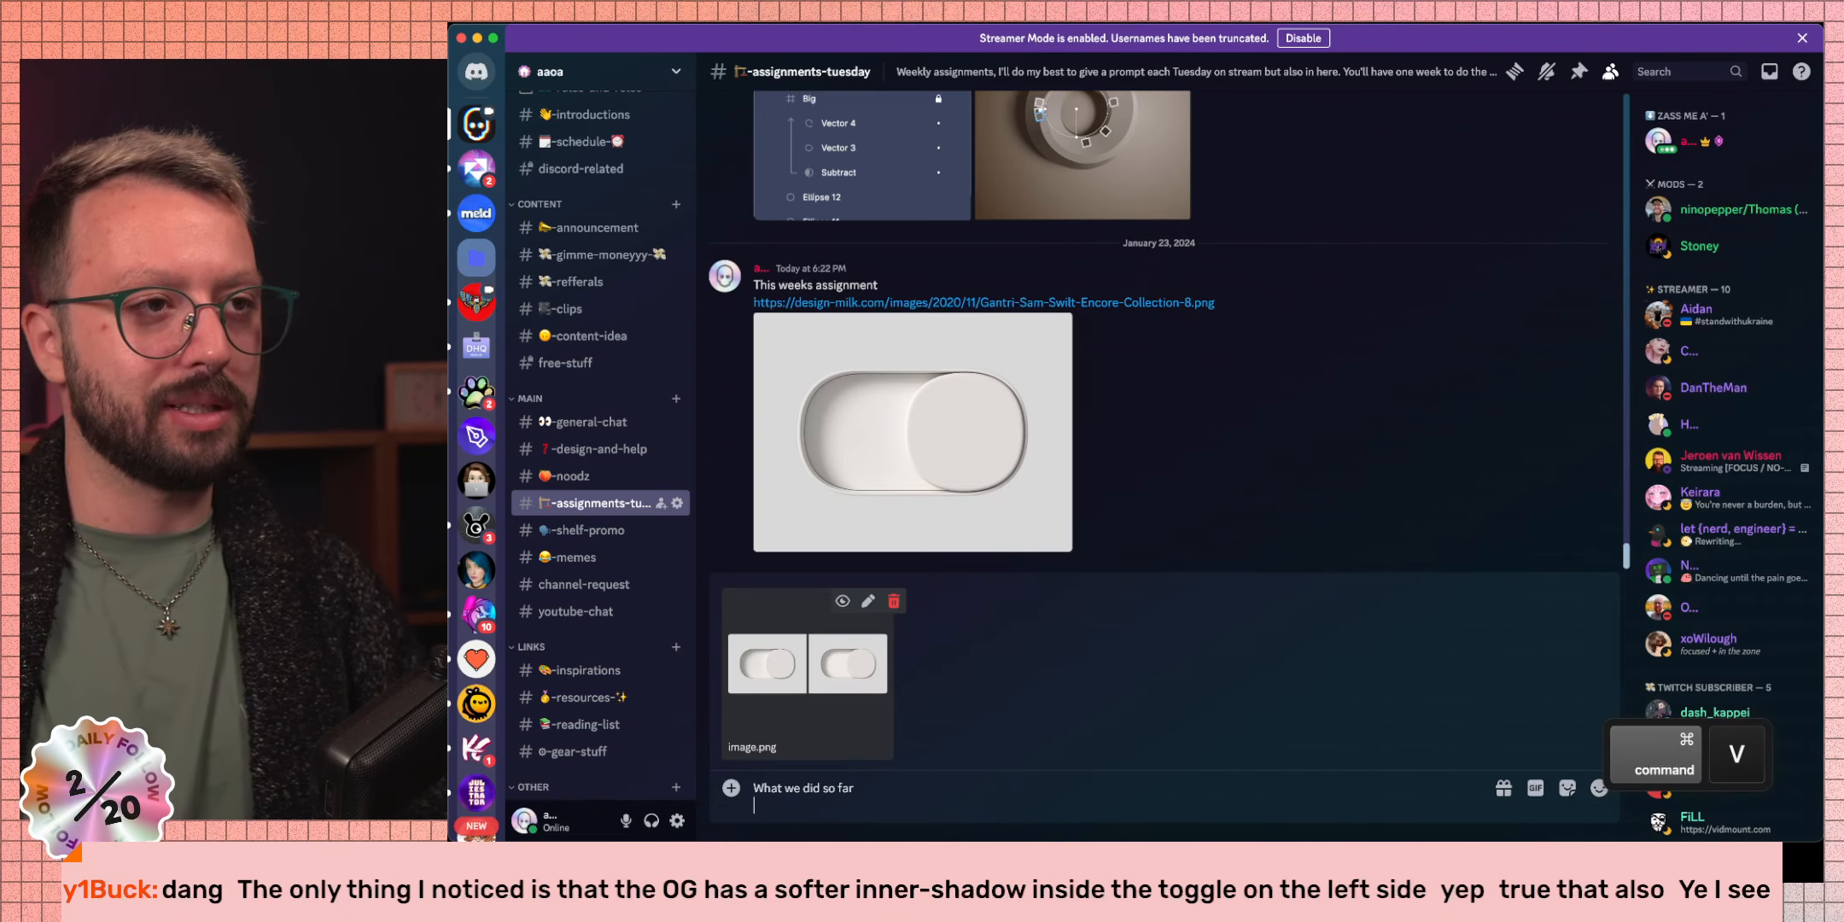
key("Return")
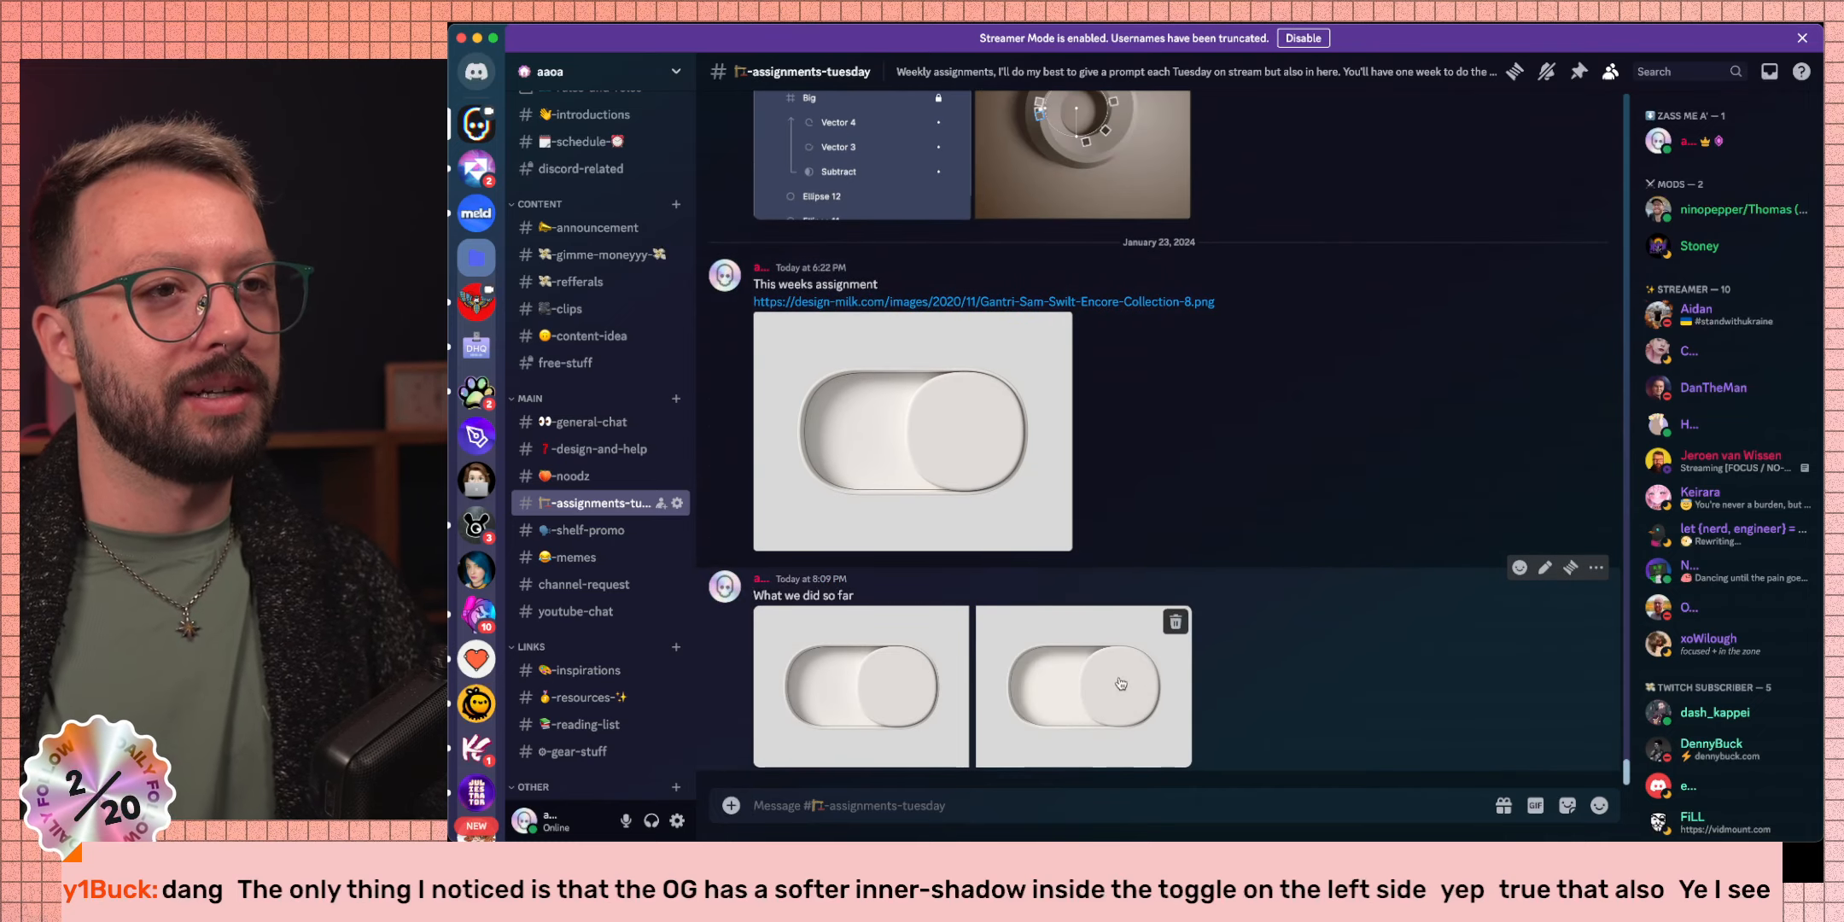
left_click(935, 683)
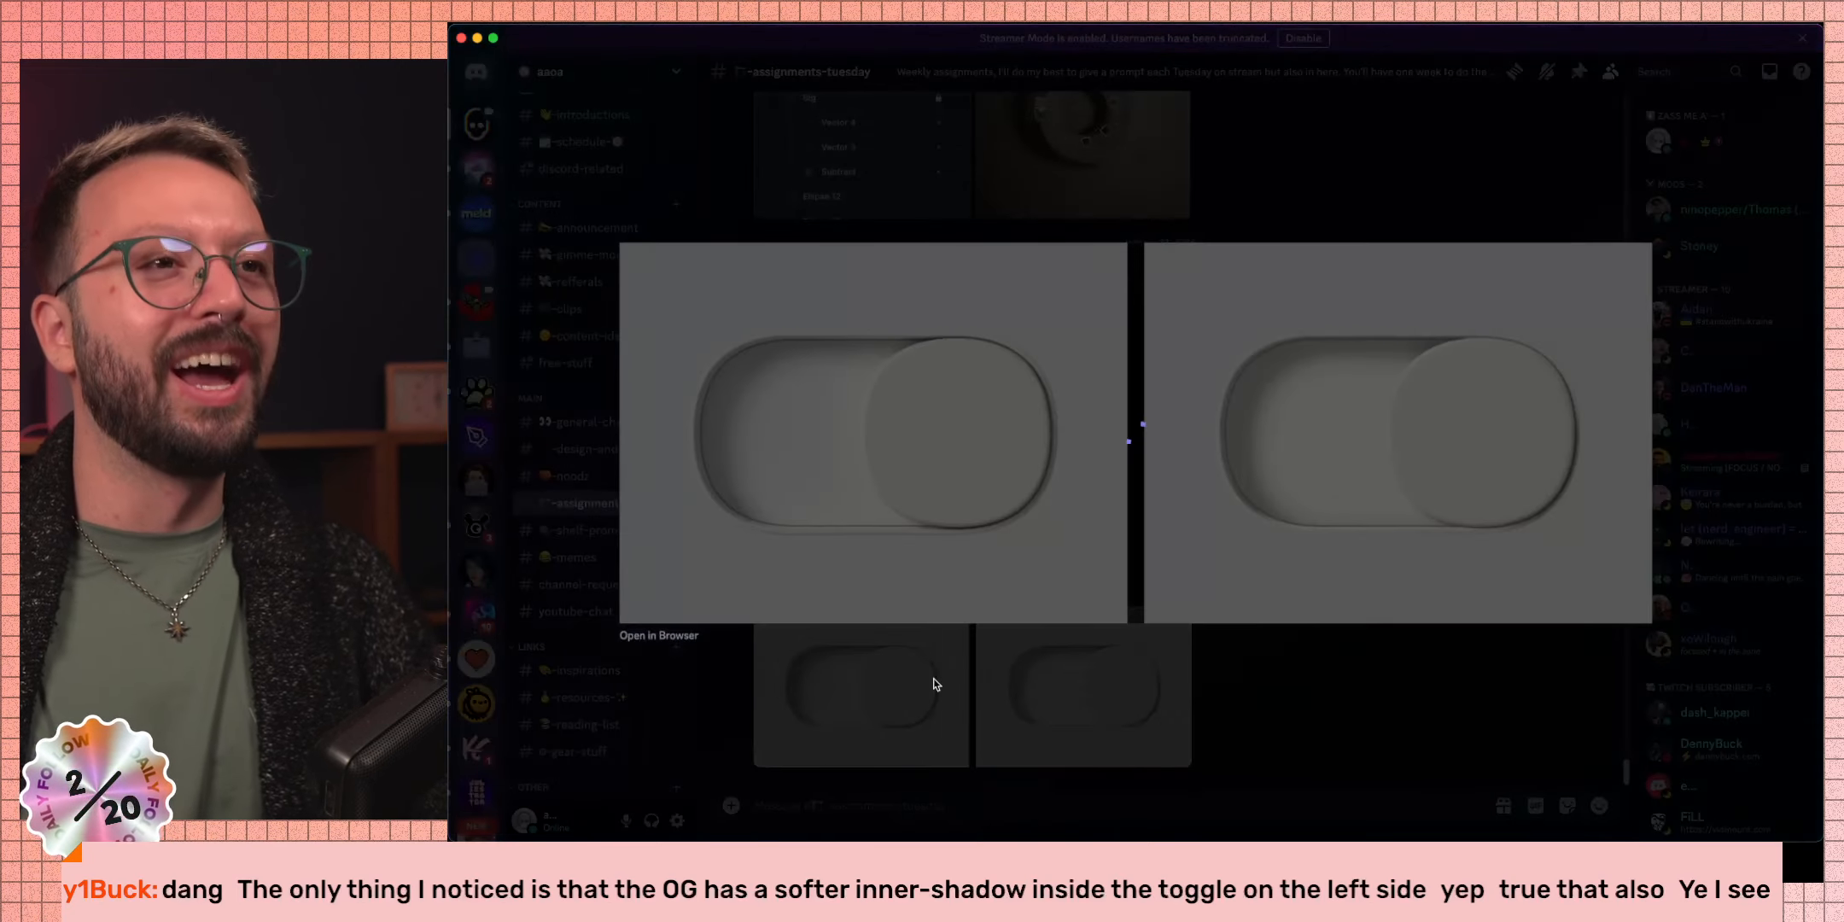
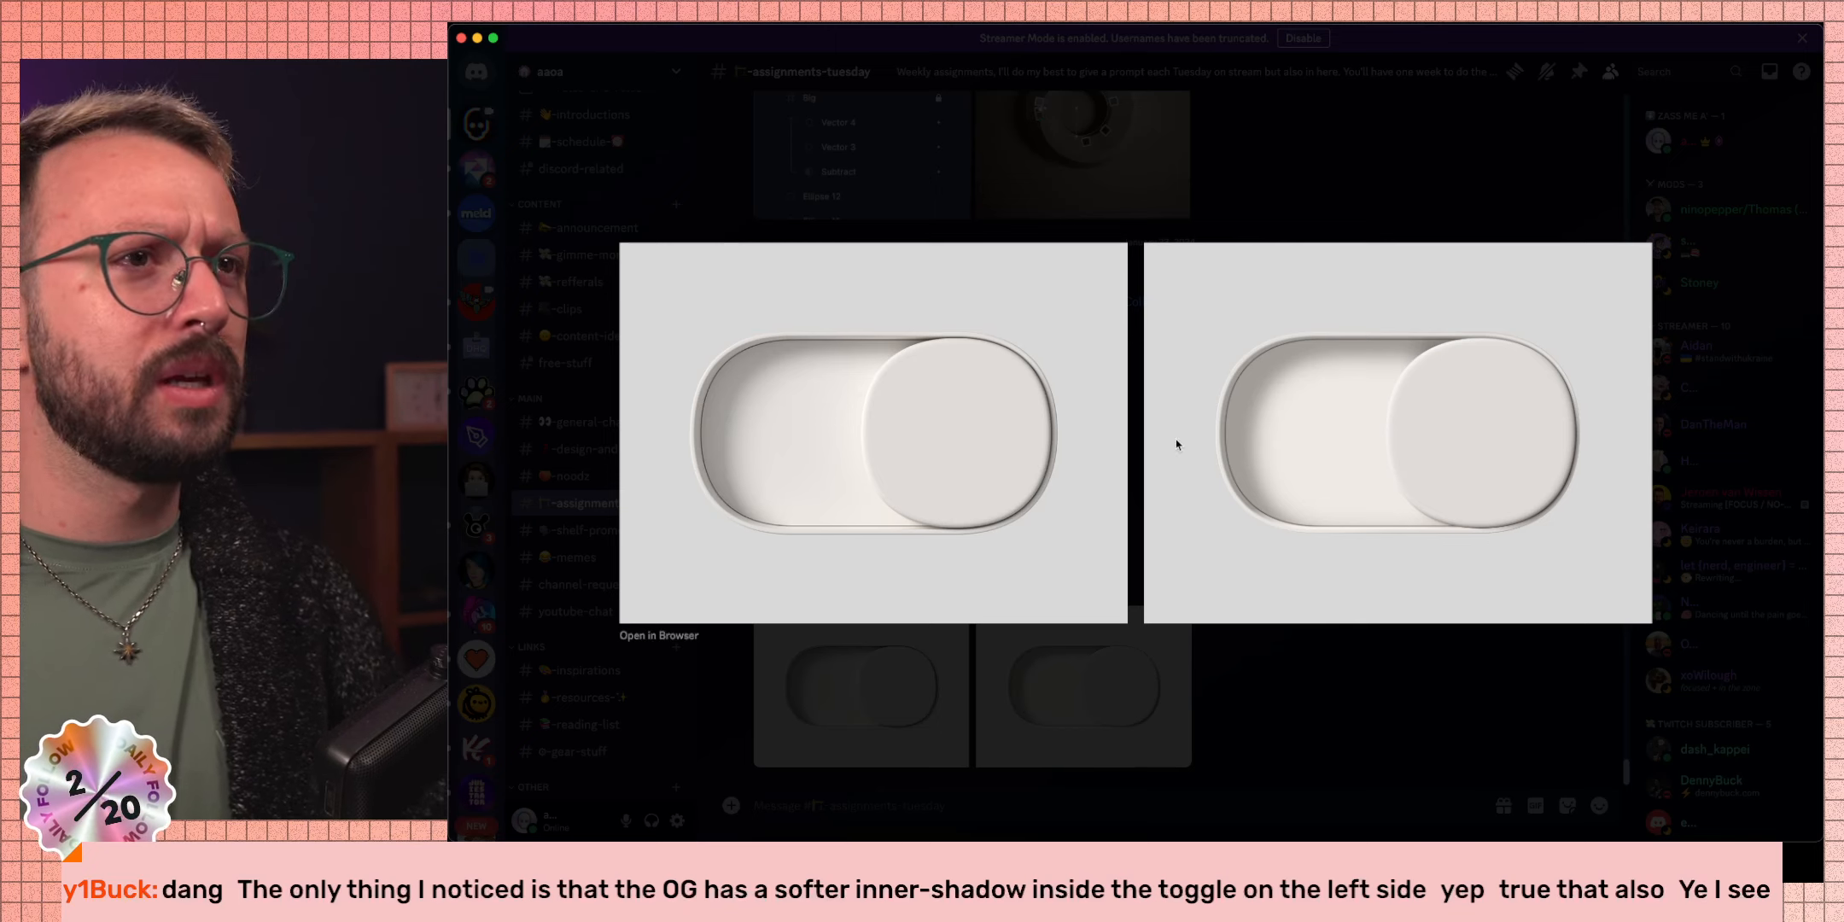
Close the enlarged comparison image in Discord and move across spaces to the Figma file.
left_click(1270, 218)
key("ctrl+Right")
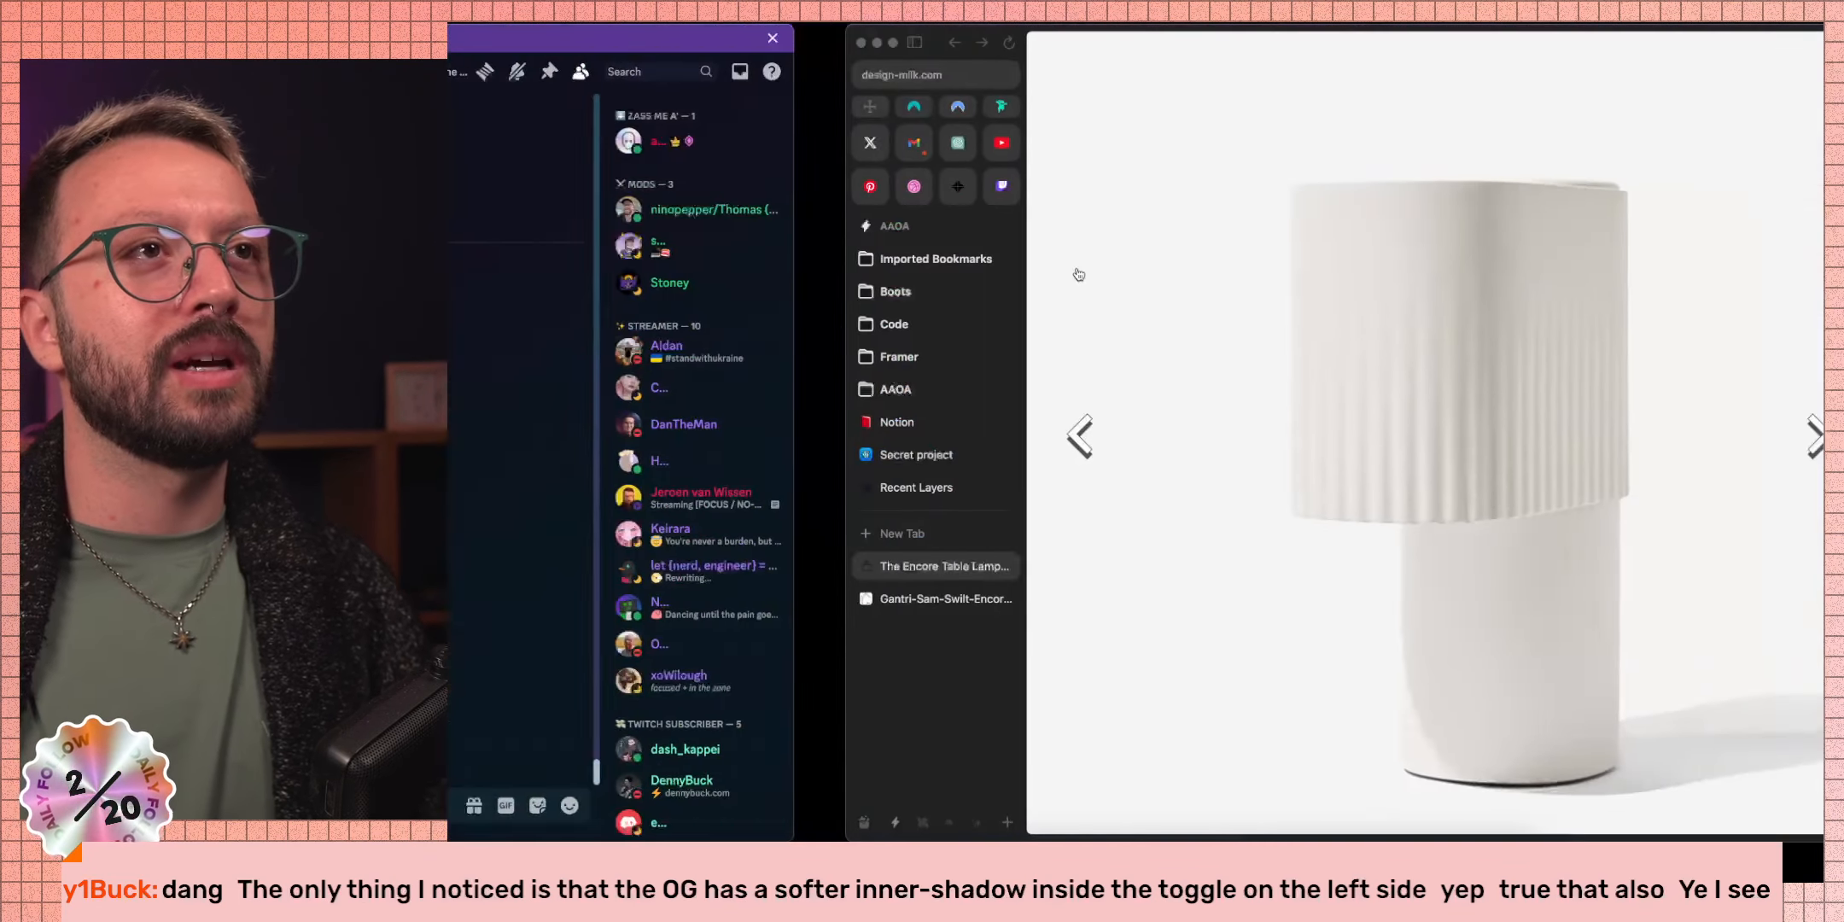
key("ctrl+Right")
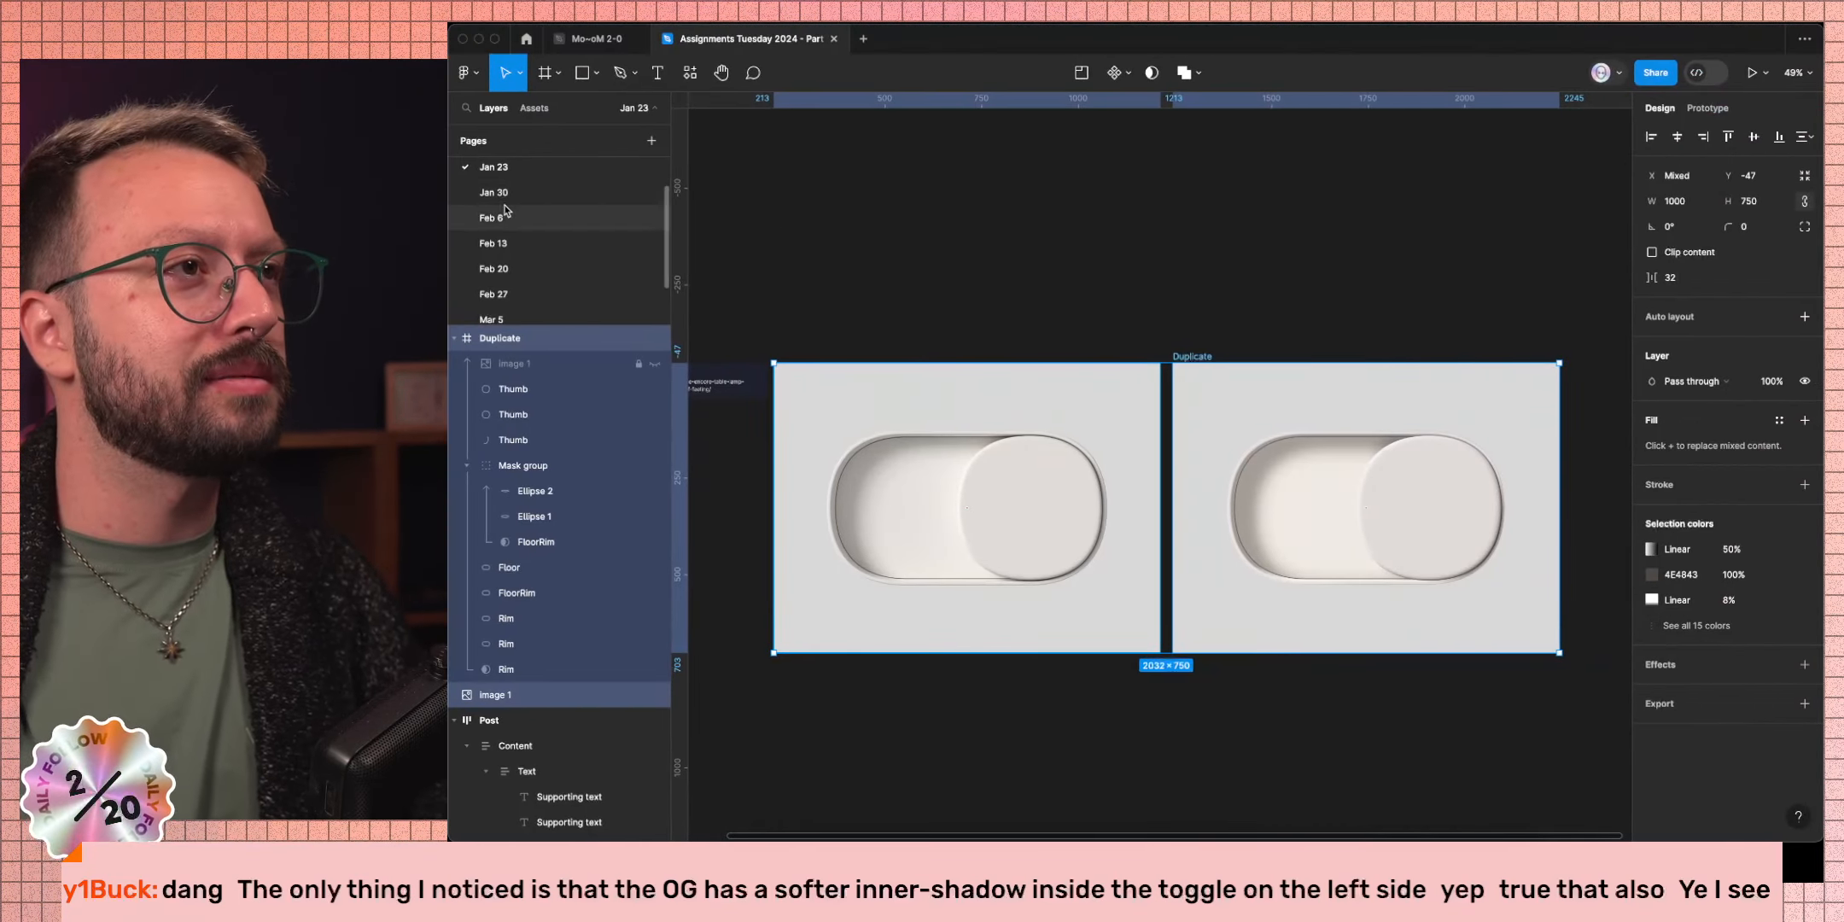
scroll(508, 204, "up", 2)
Open the Jan 16 page, zoom onto the ring frames, and select Duplicate's outer ring ellipse.
left_click(516, 179)
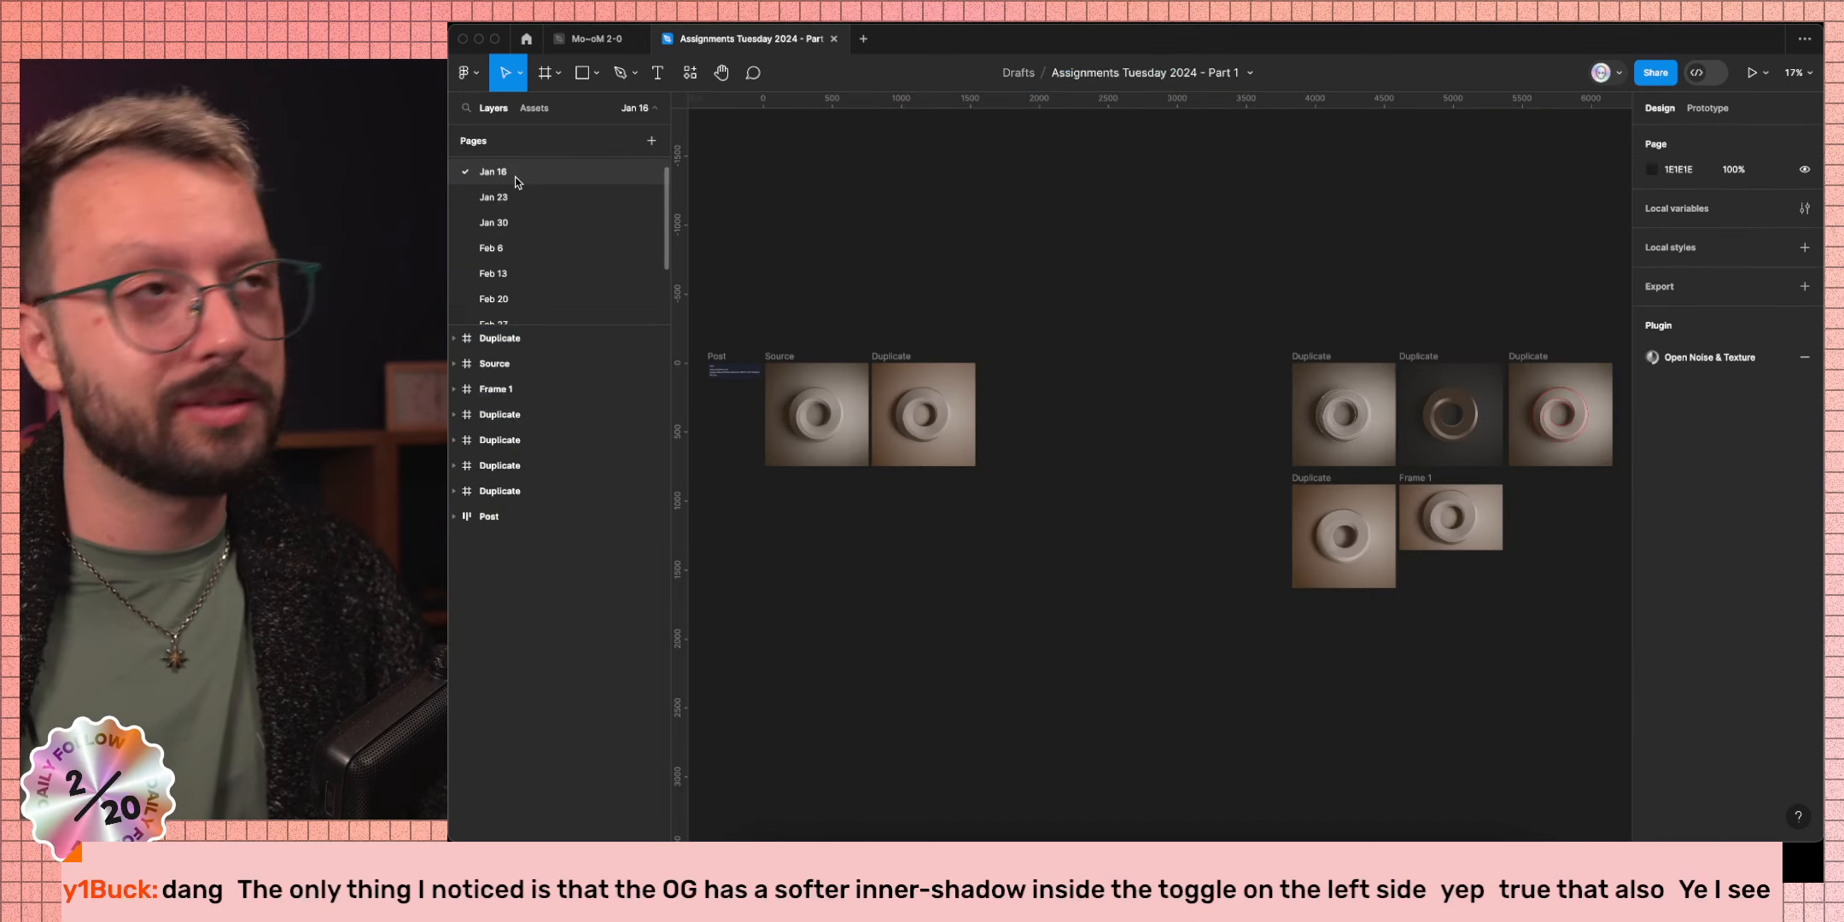
scroll(812, 441, "up", 5)
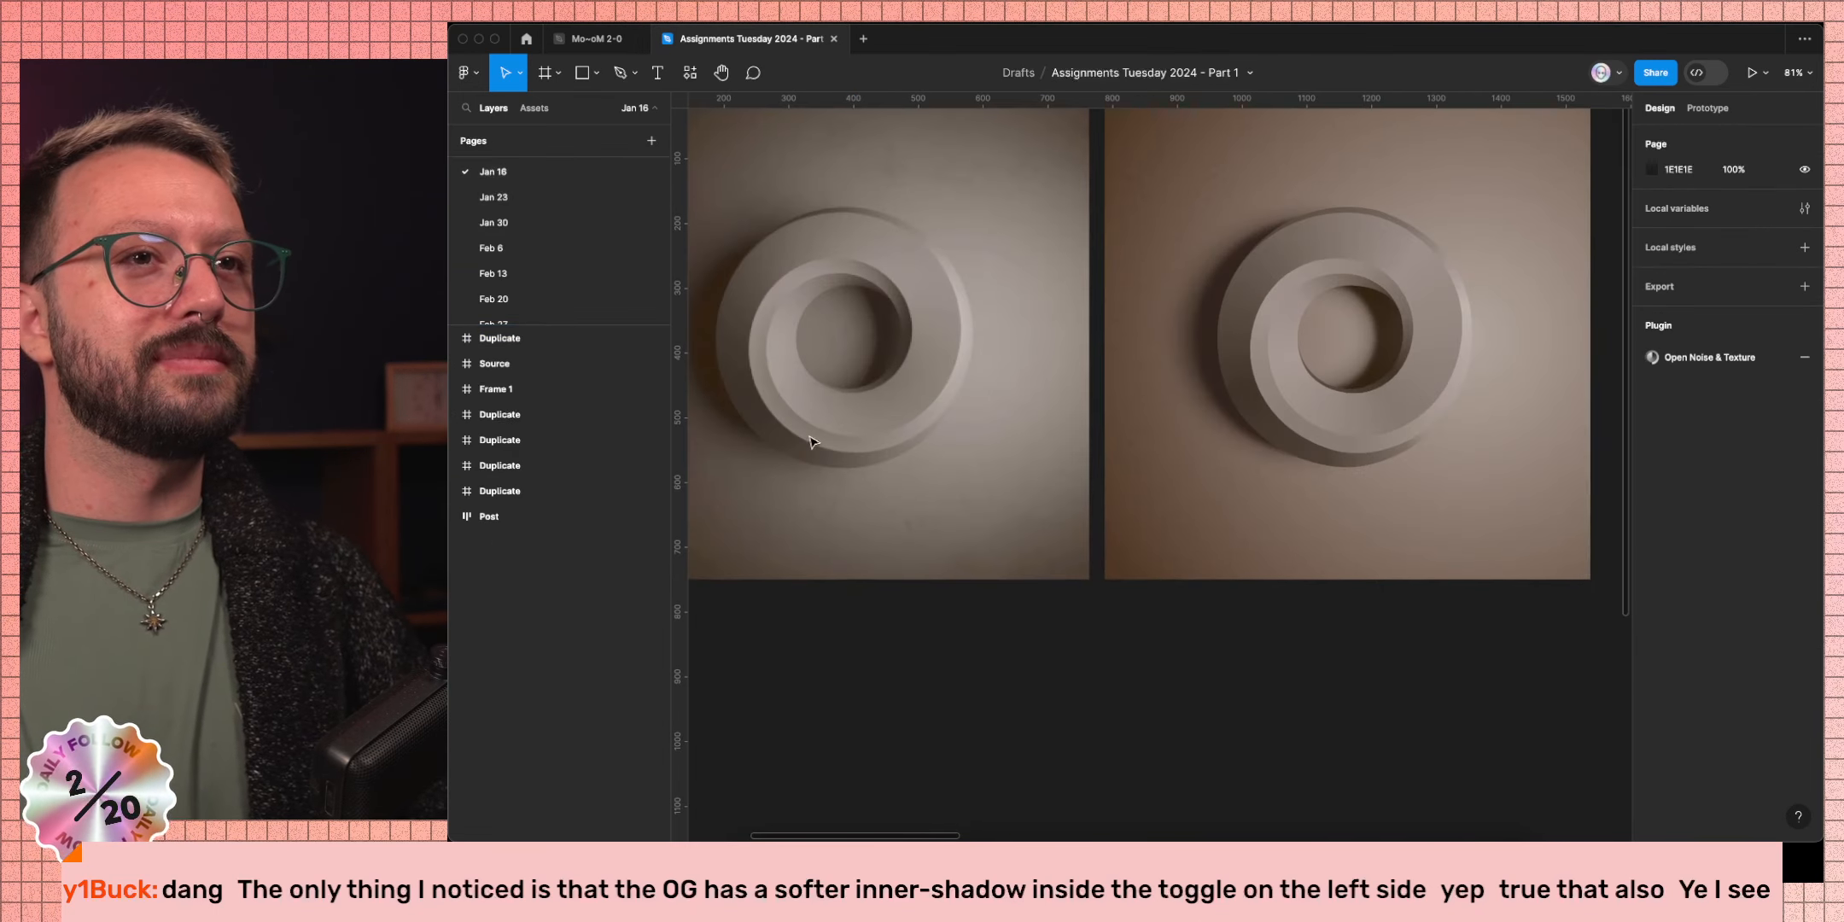
scroll(813, 441, "up", 3)
scroll(813, 441, "left", 3)
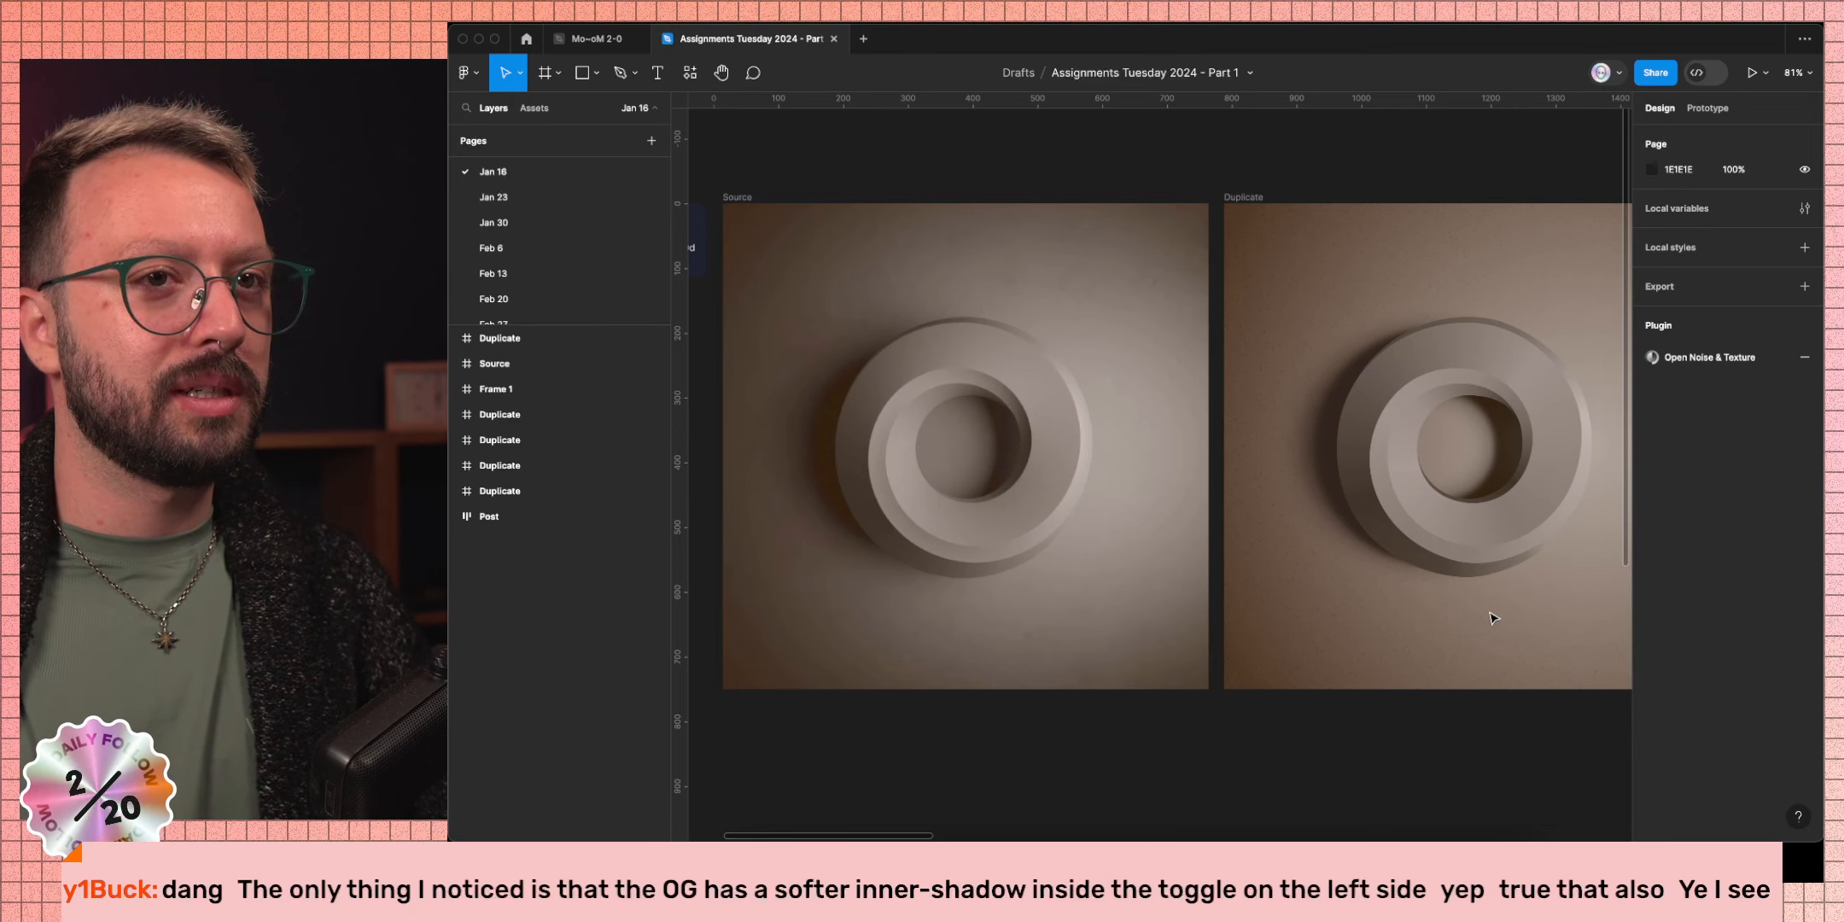
scroll(1496, 614, "right", 3)
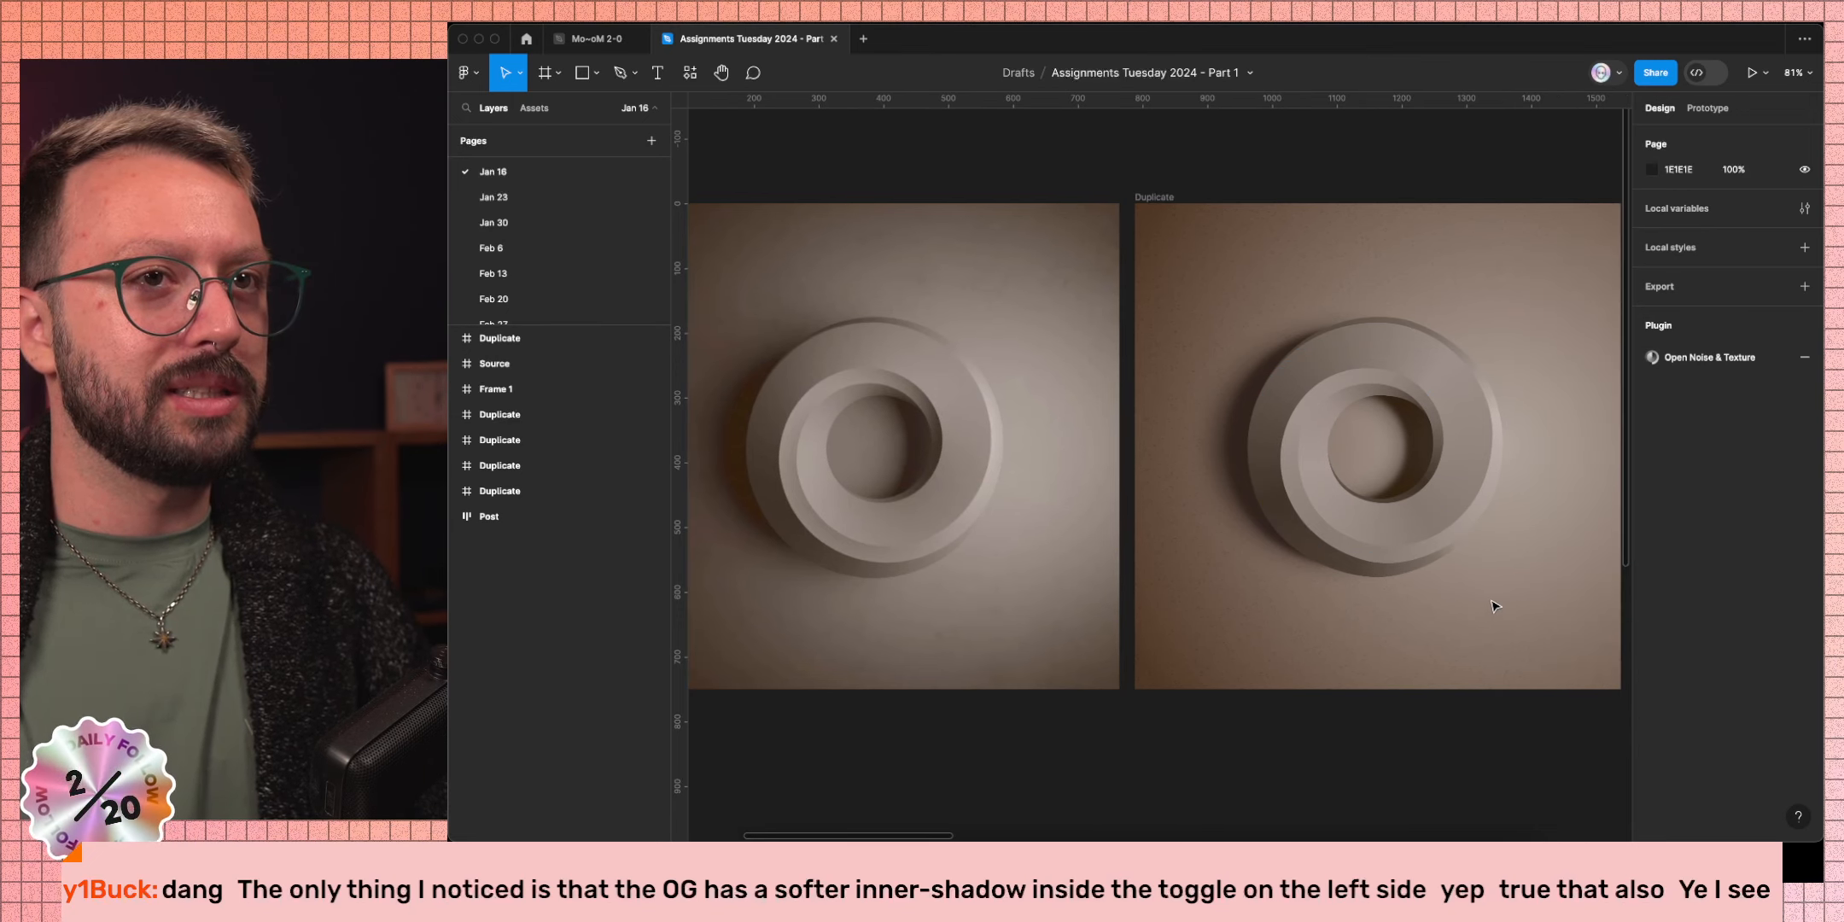
key("super")
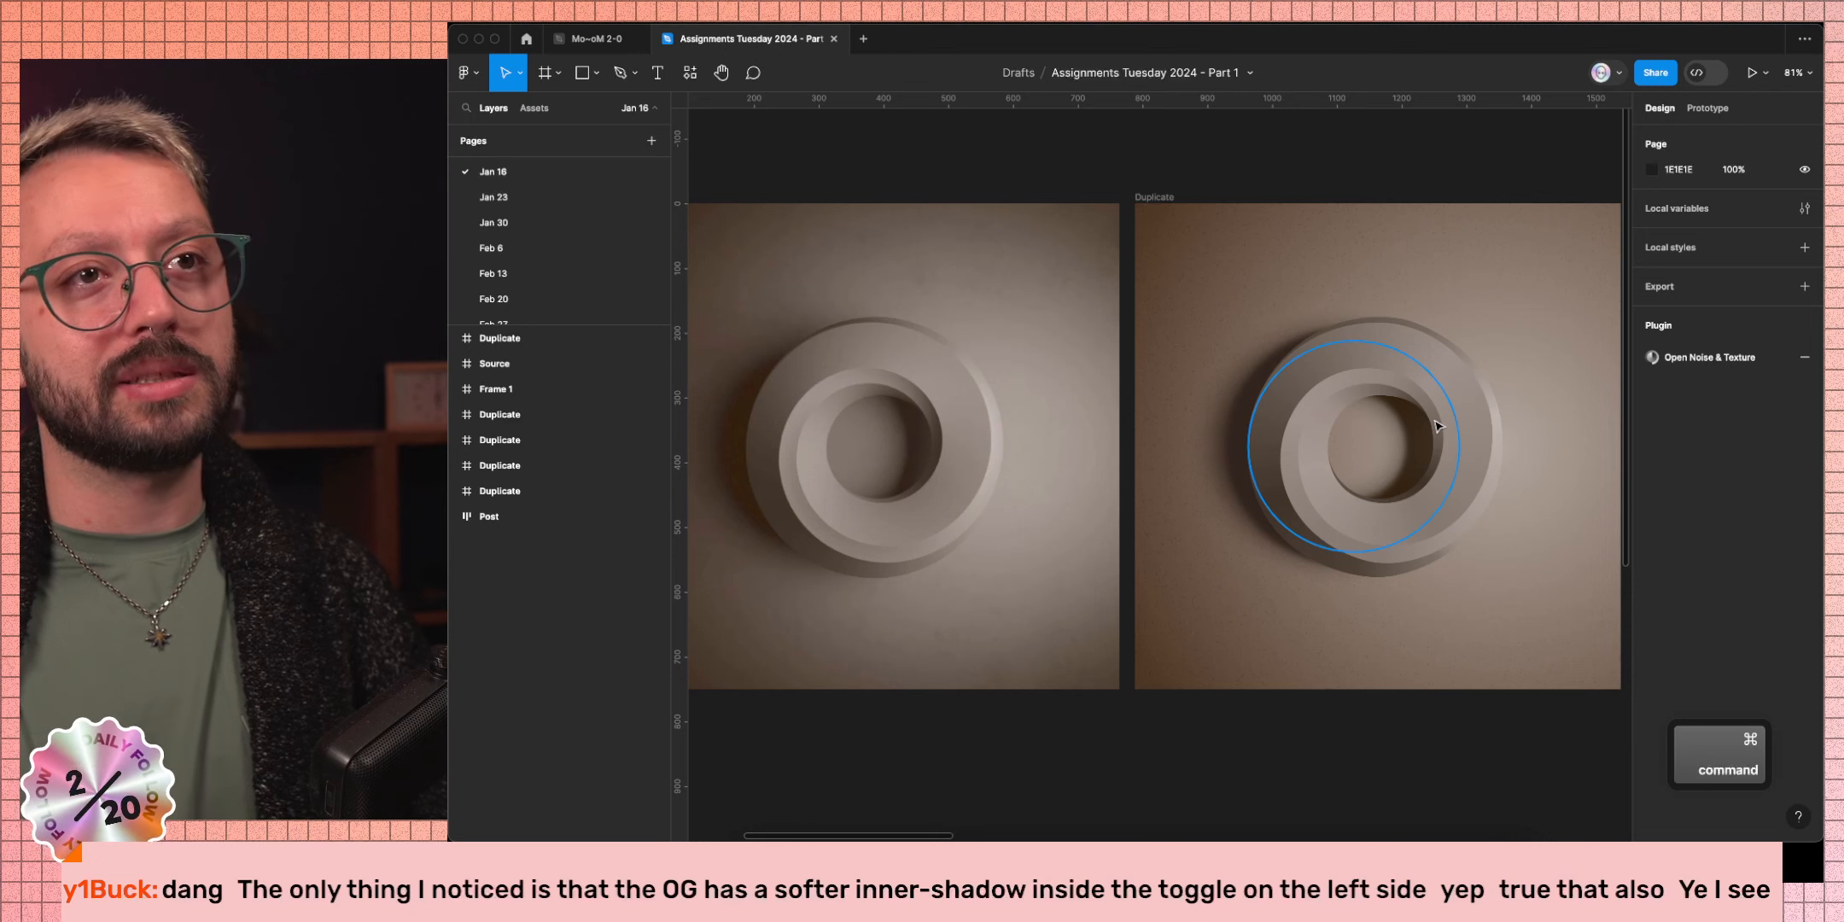
left_click(1436, 426, "super")
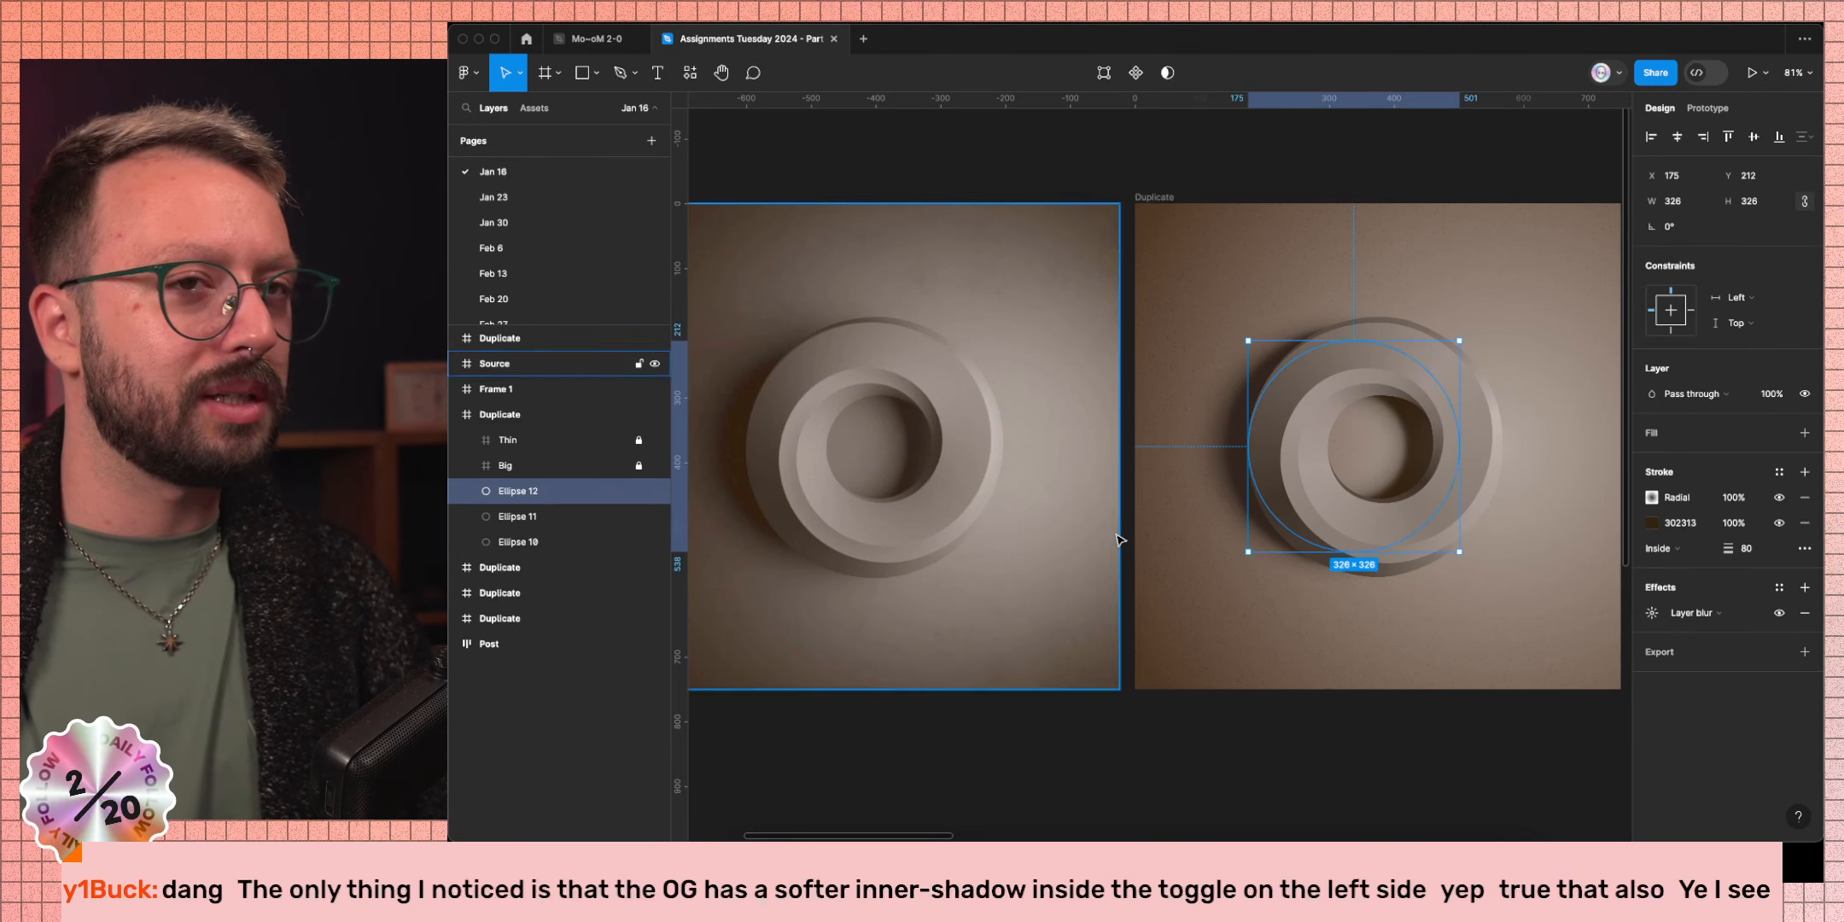
Inspect the Thin group's Vector 1 and Ellipses 10–12 and the Big frame, then hide the interface.
left_click(467, 440)
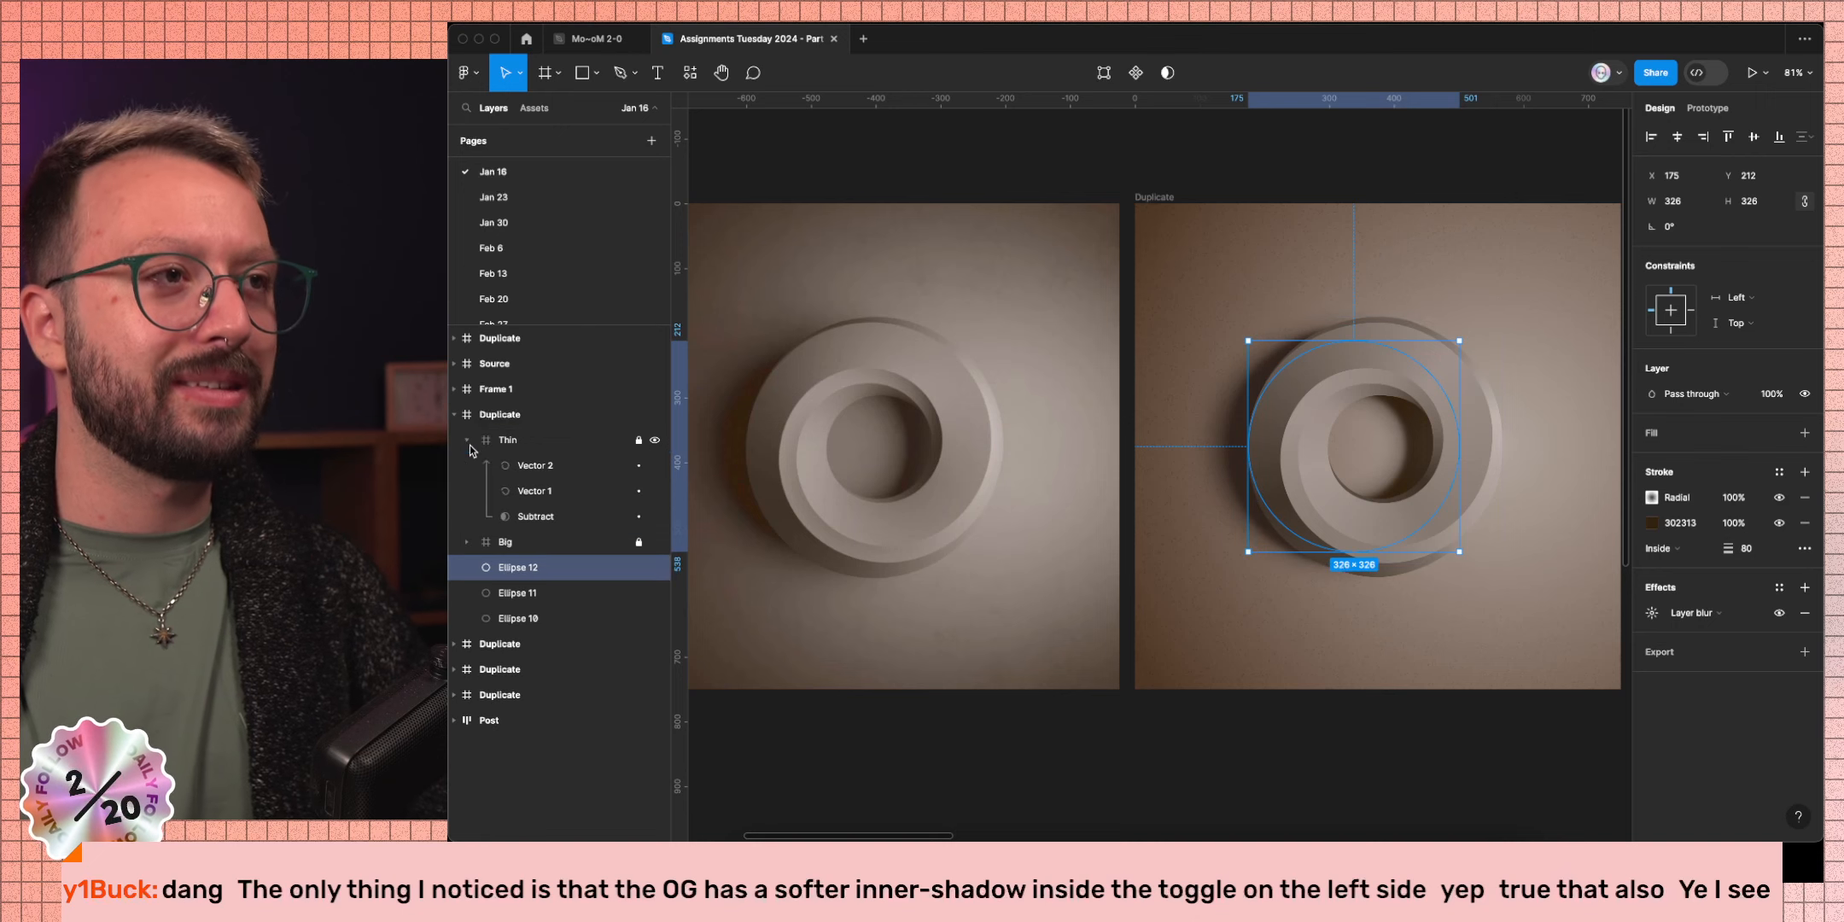
left_click(538, 491)
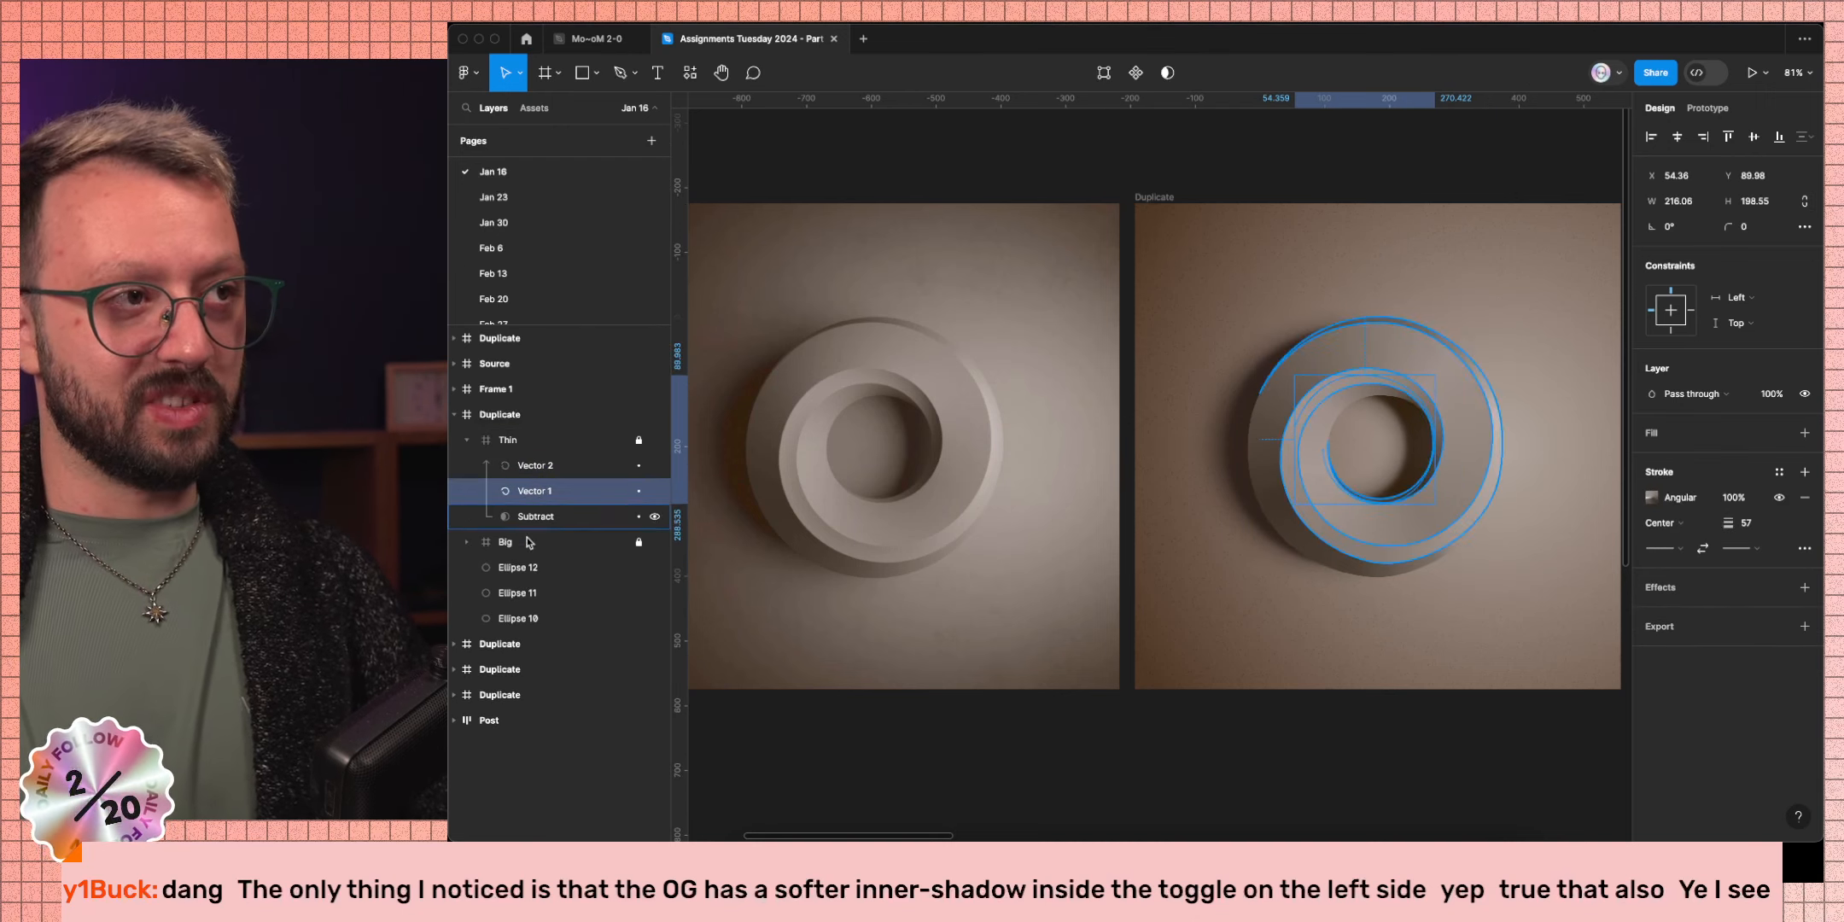
left_click(529, 590)
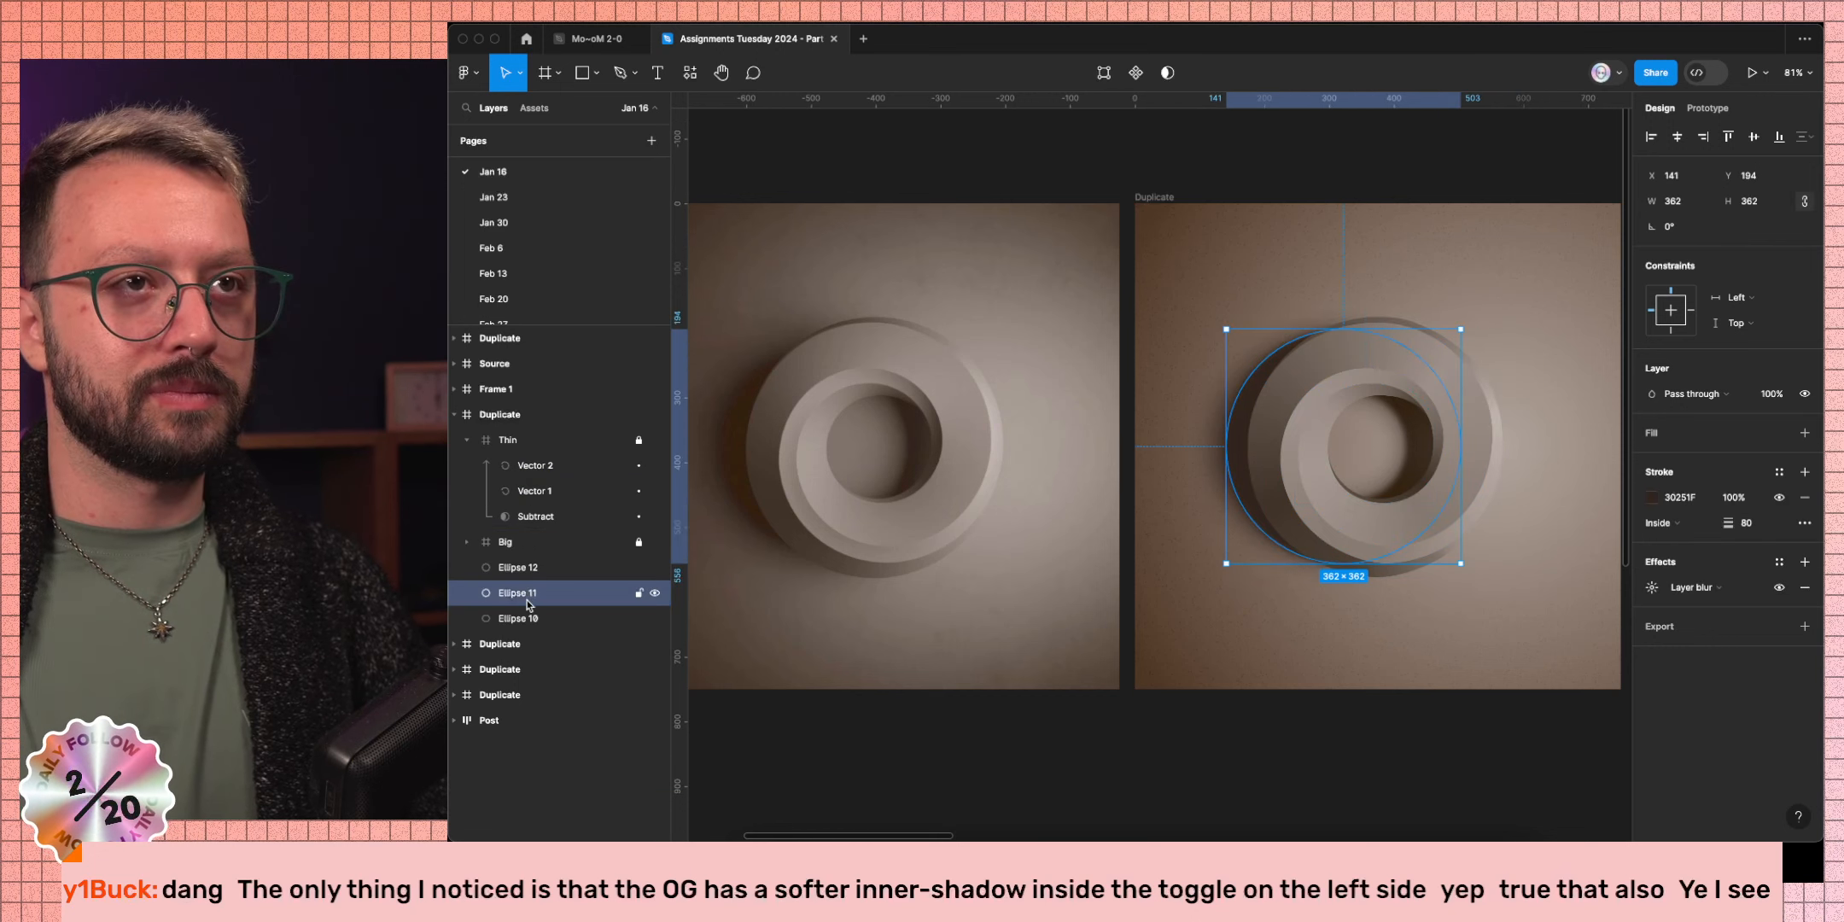
left_click(526, 611)
left_click(529, 567)
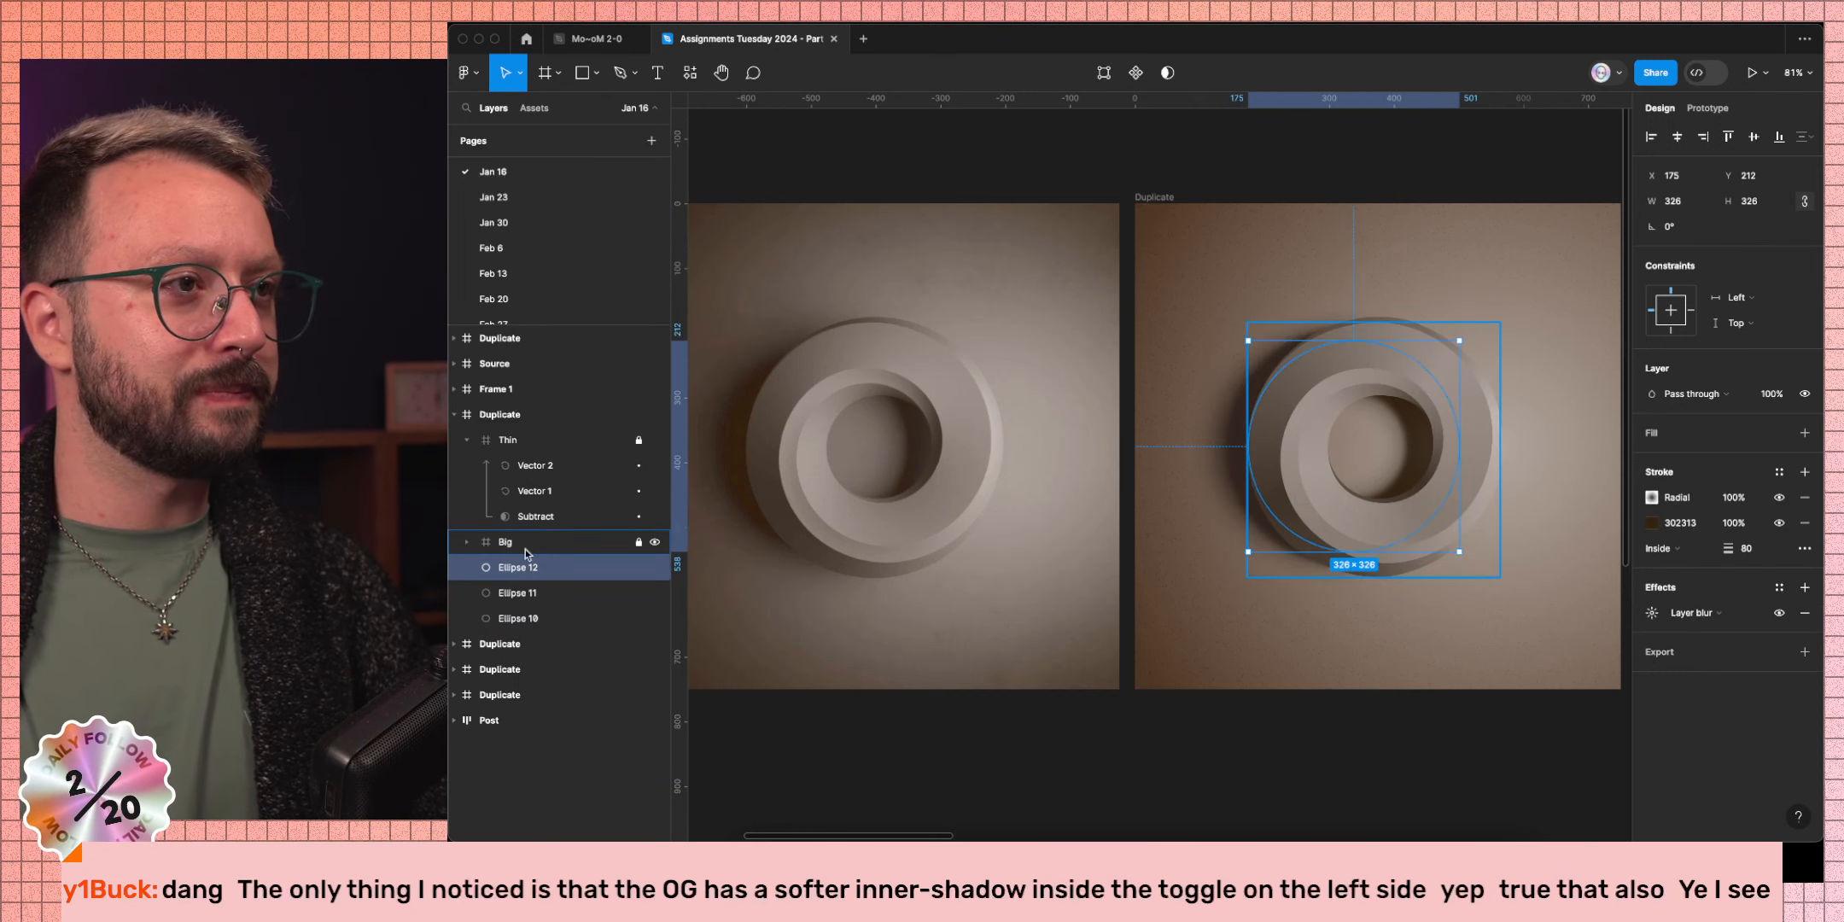
left_click(480, 546)
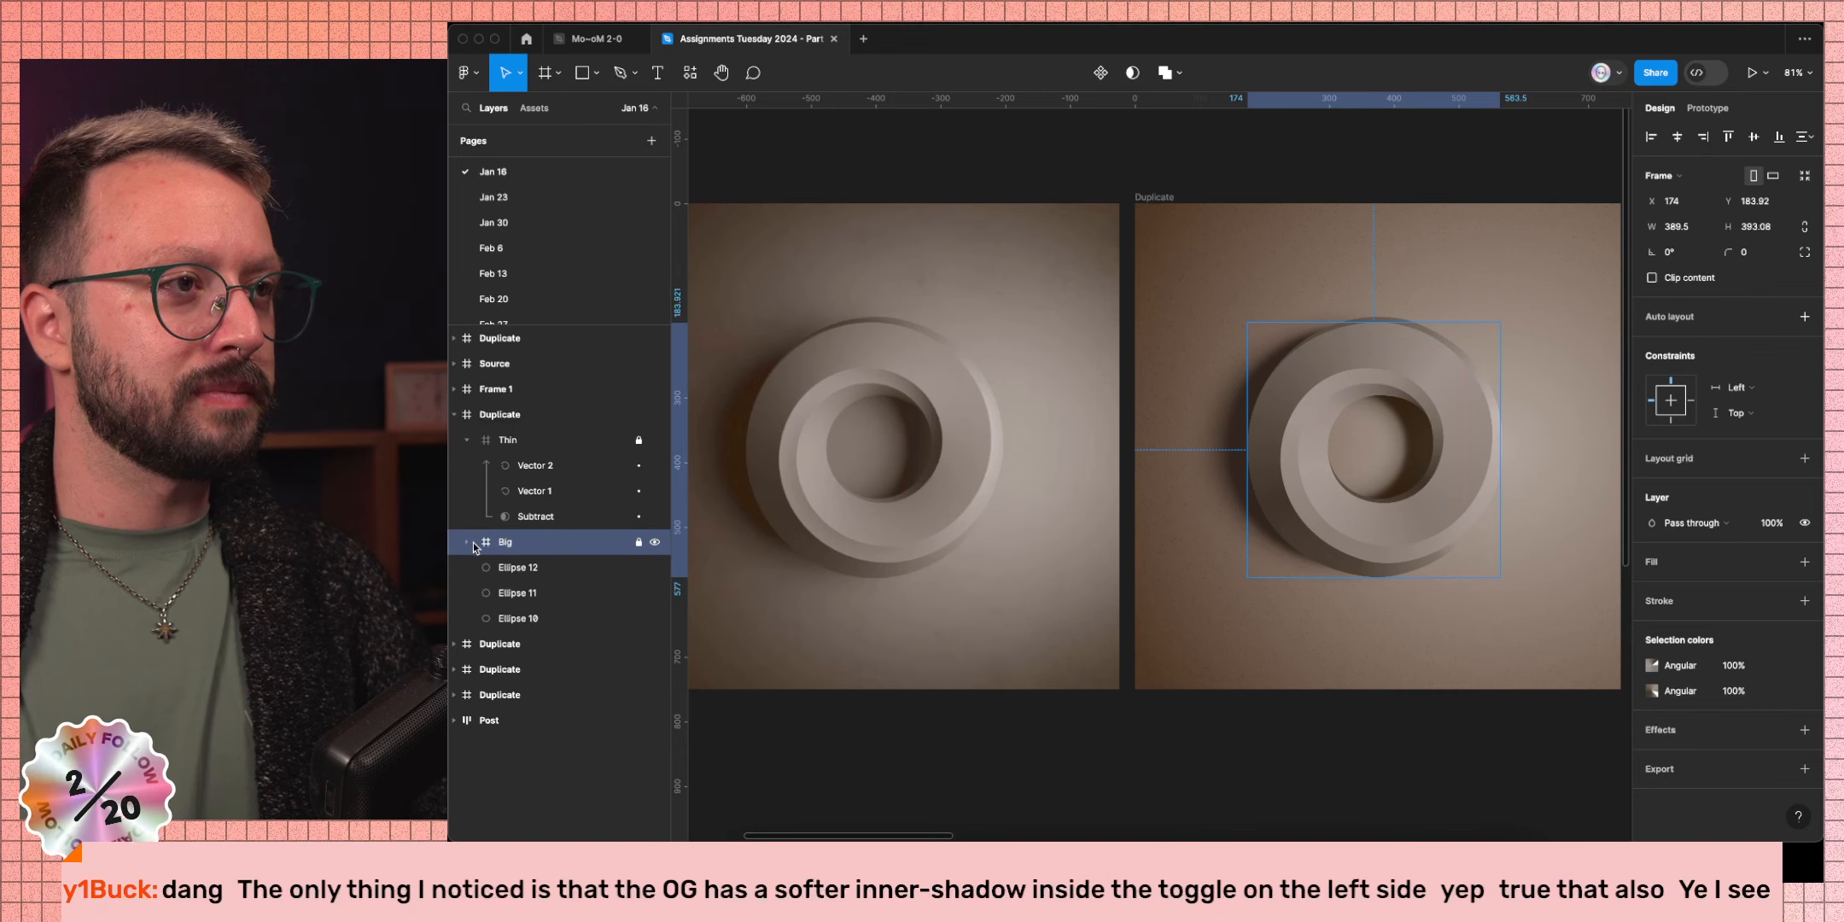
left_click(467, 541)
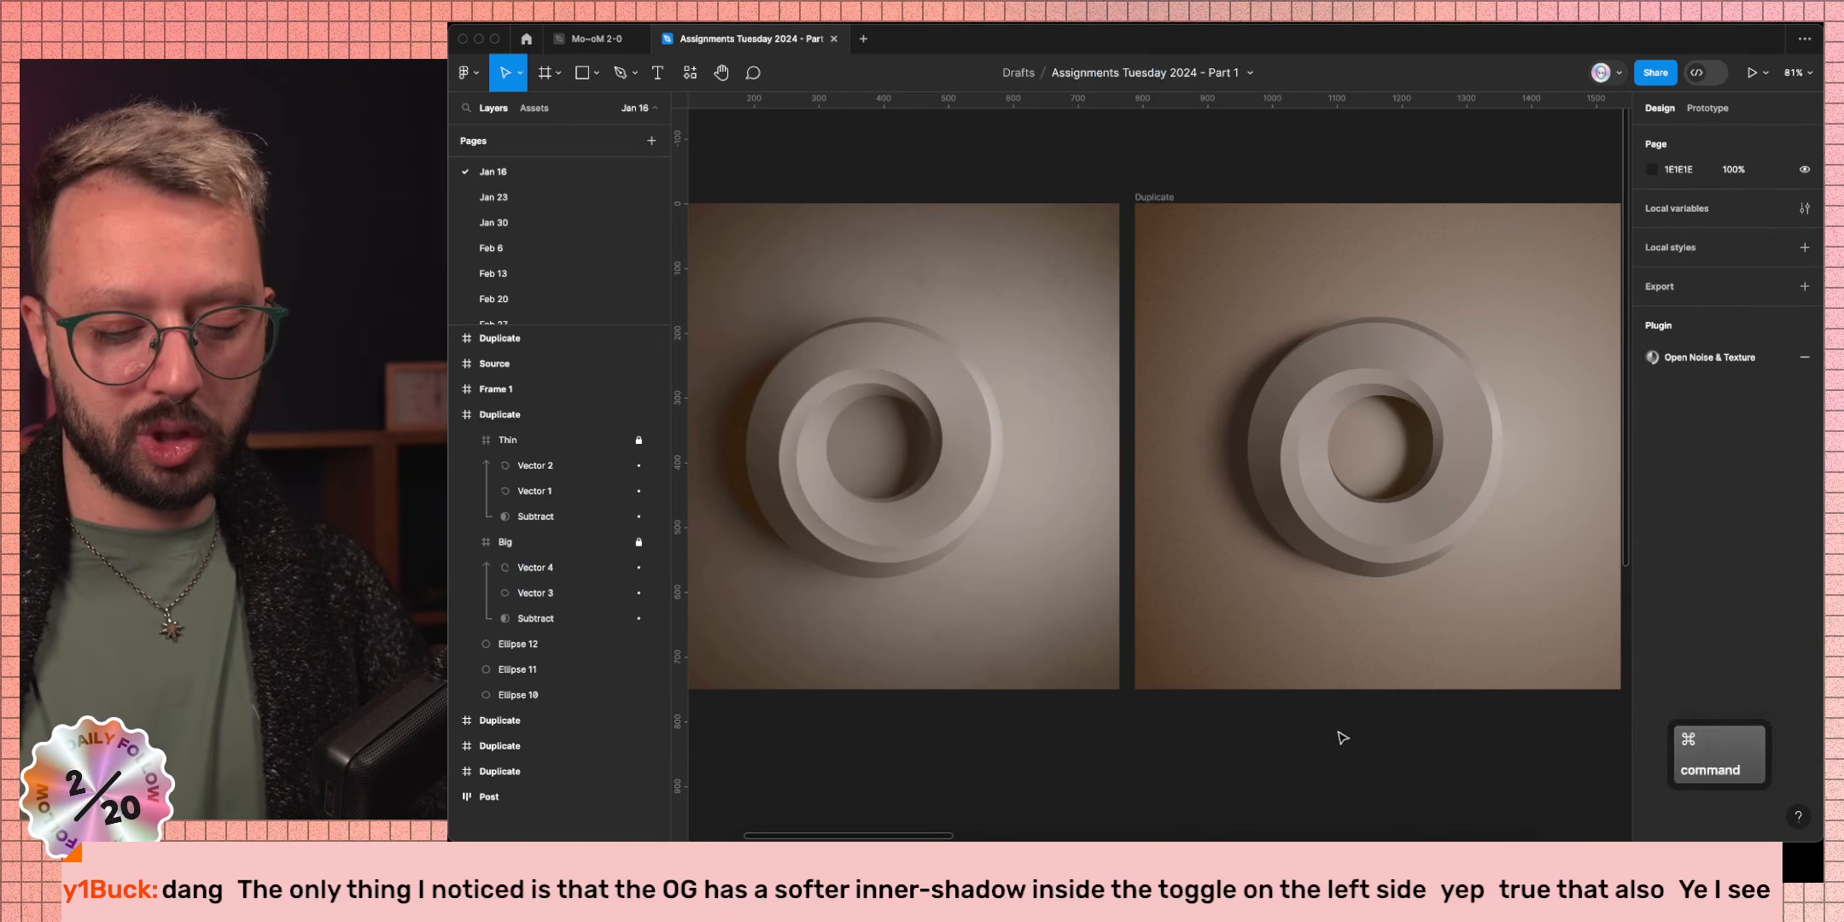
key("super+backslash")
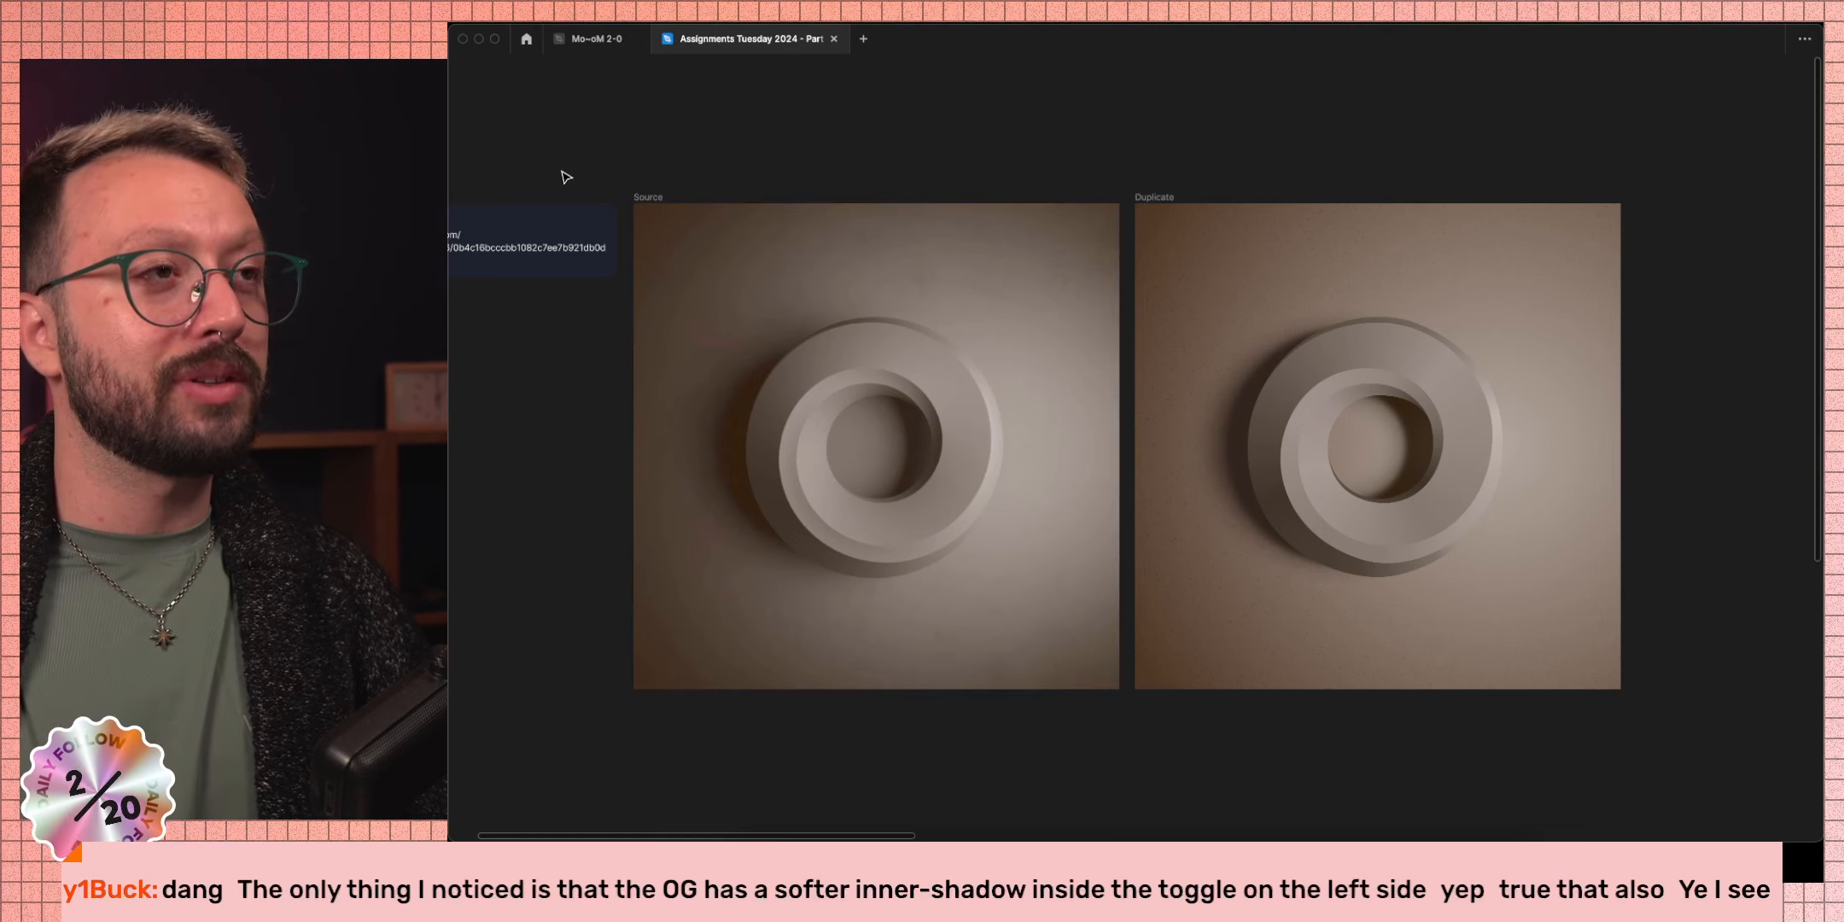
Show the Duplicate toggle frame beside the Post note frame, checking the Arc lamp photo for comparison.
key("n")
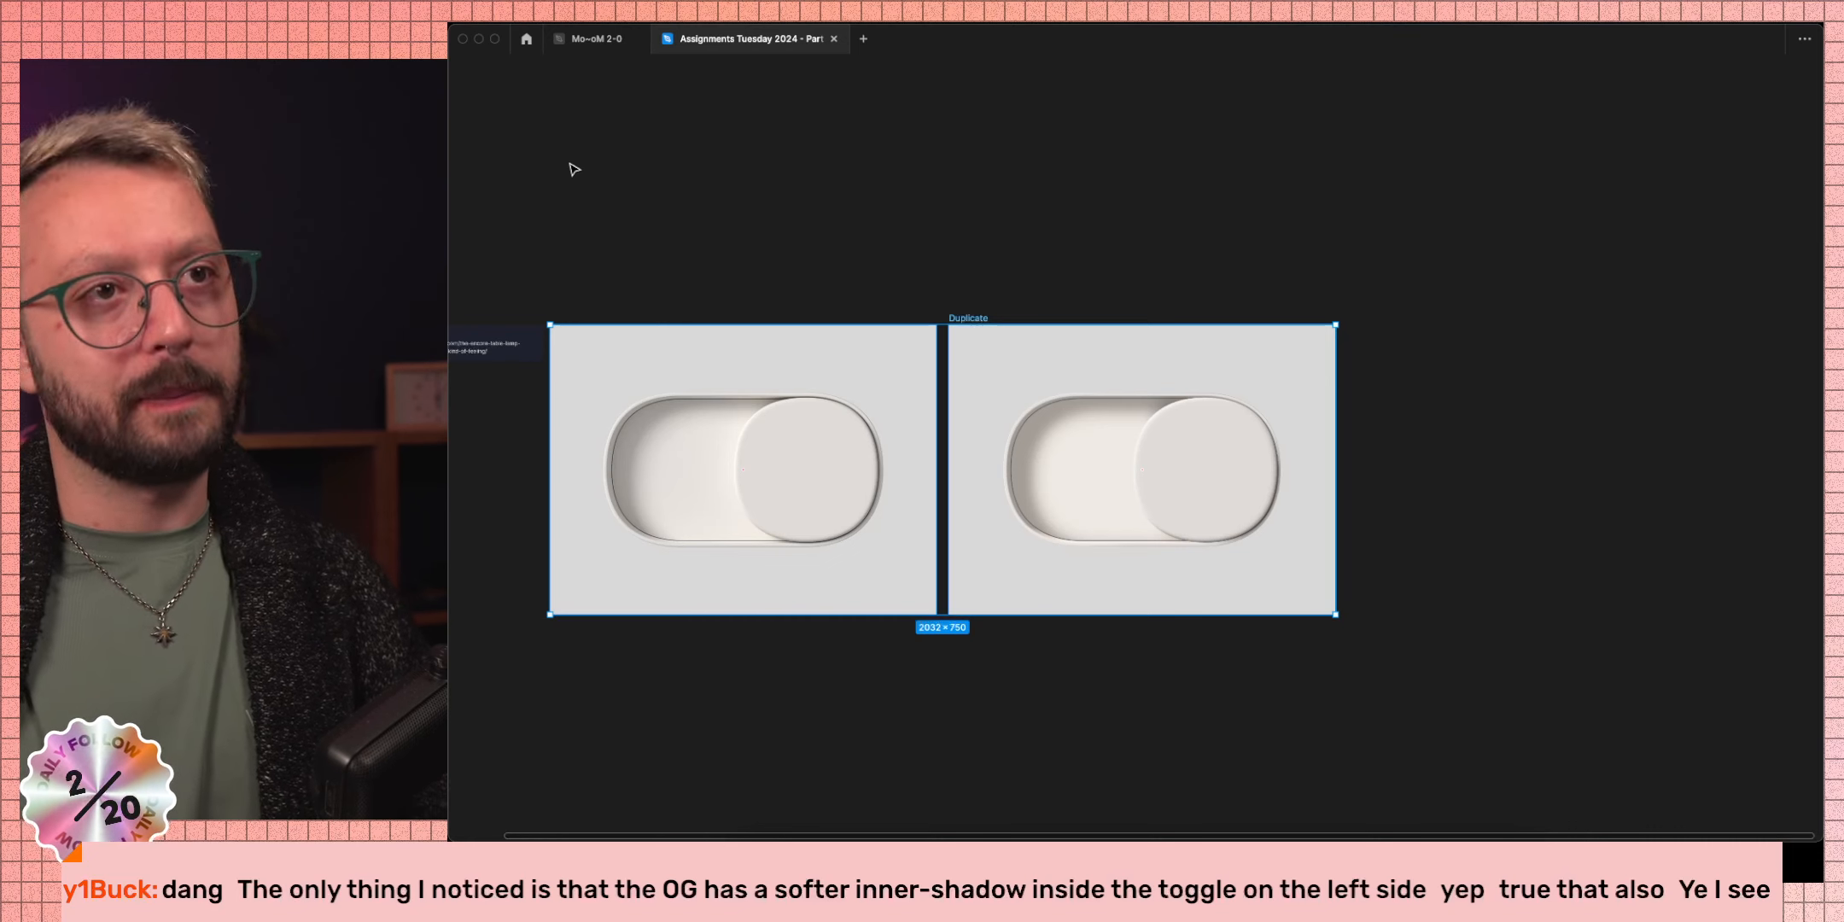
scroll(947, 386, "left", 3)
left_click(934, 256)
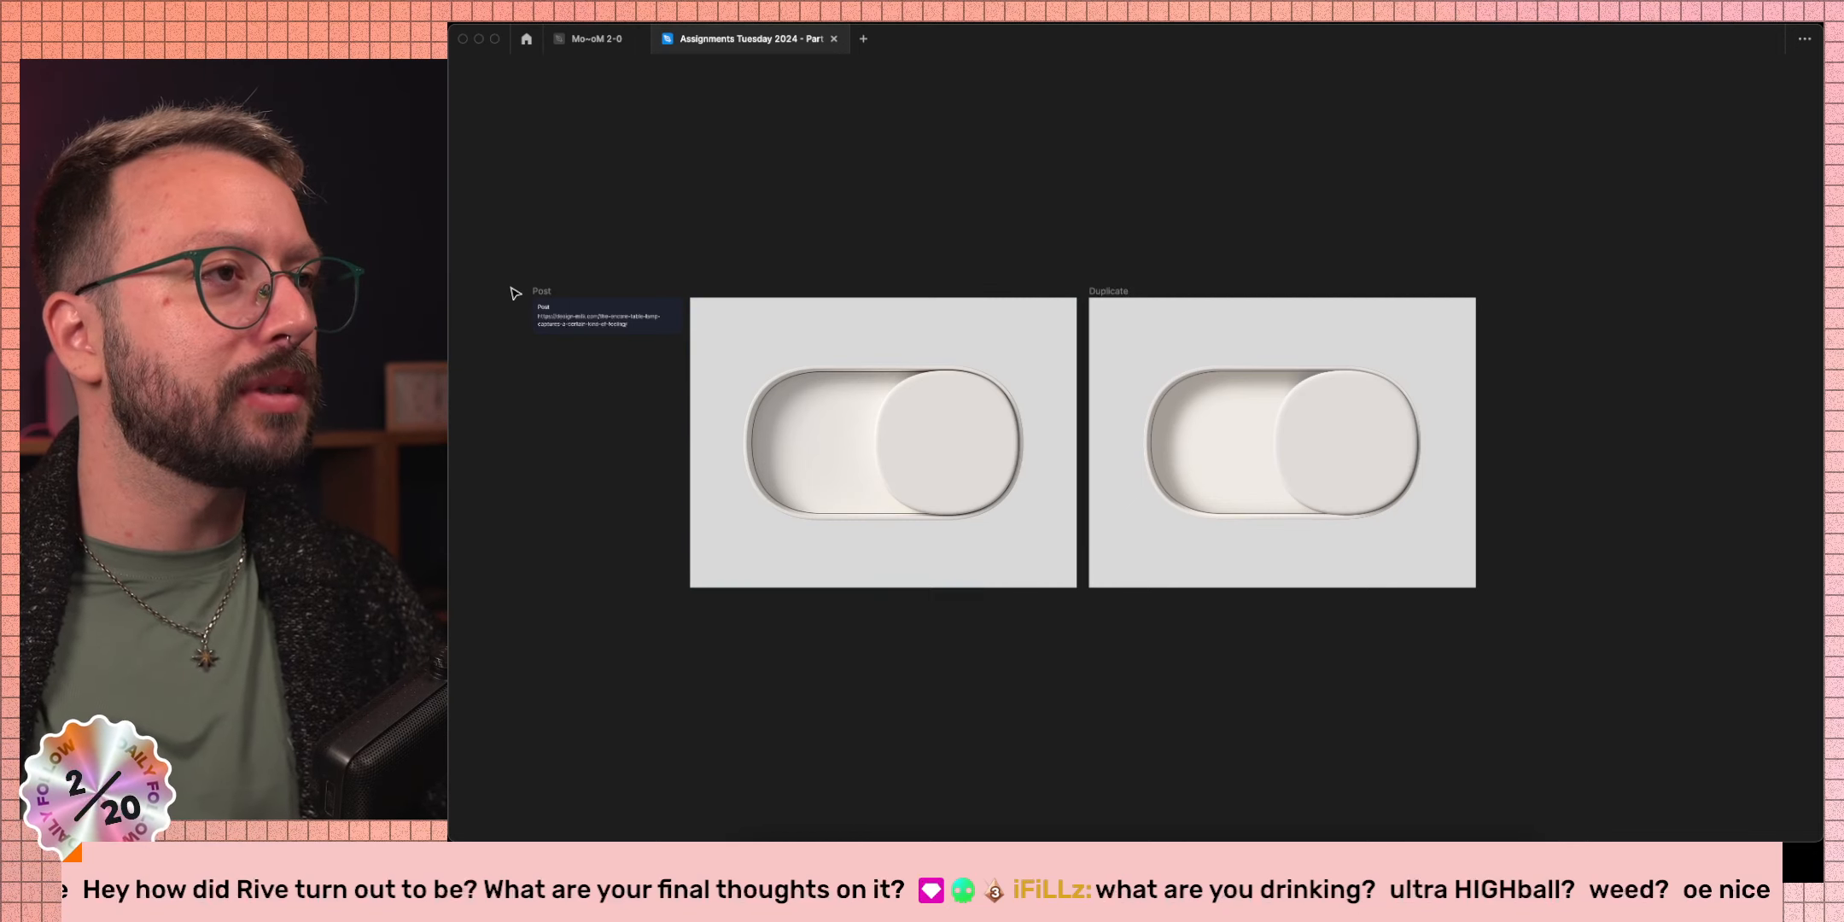
left_click(543, 293)
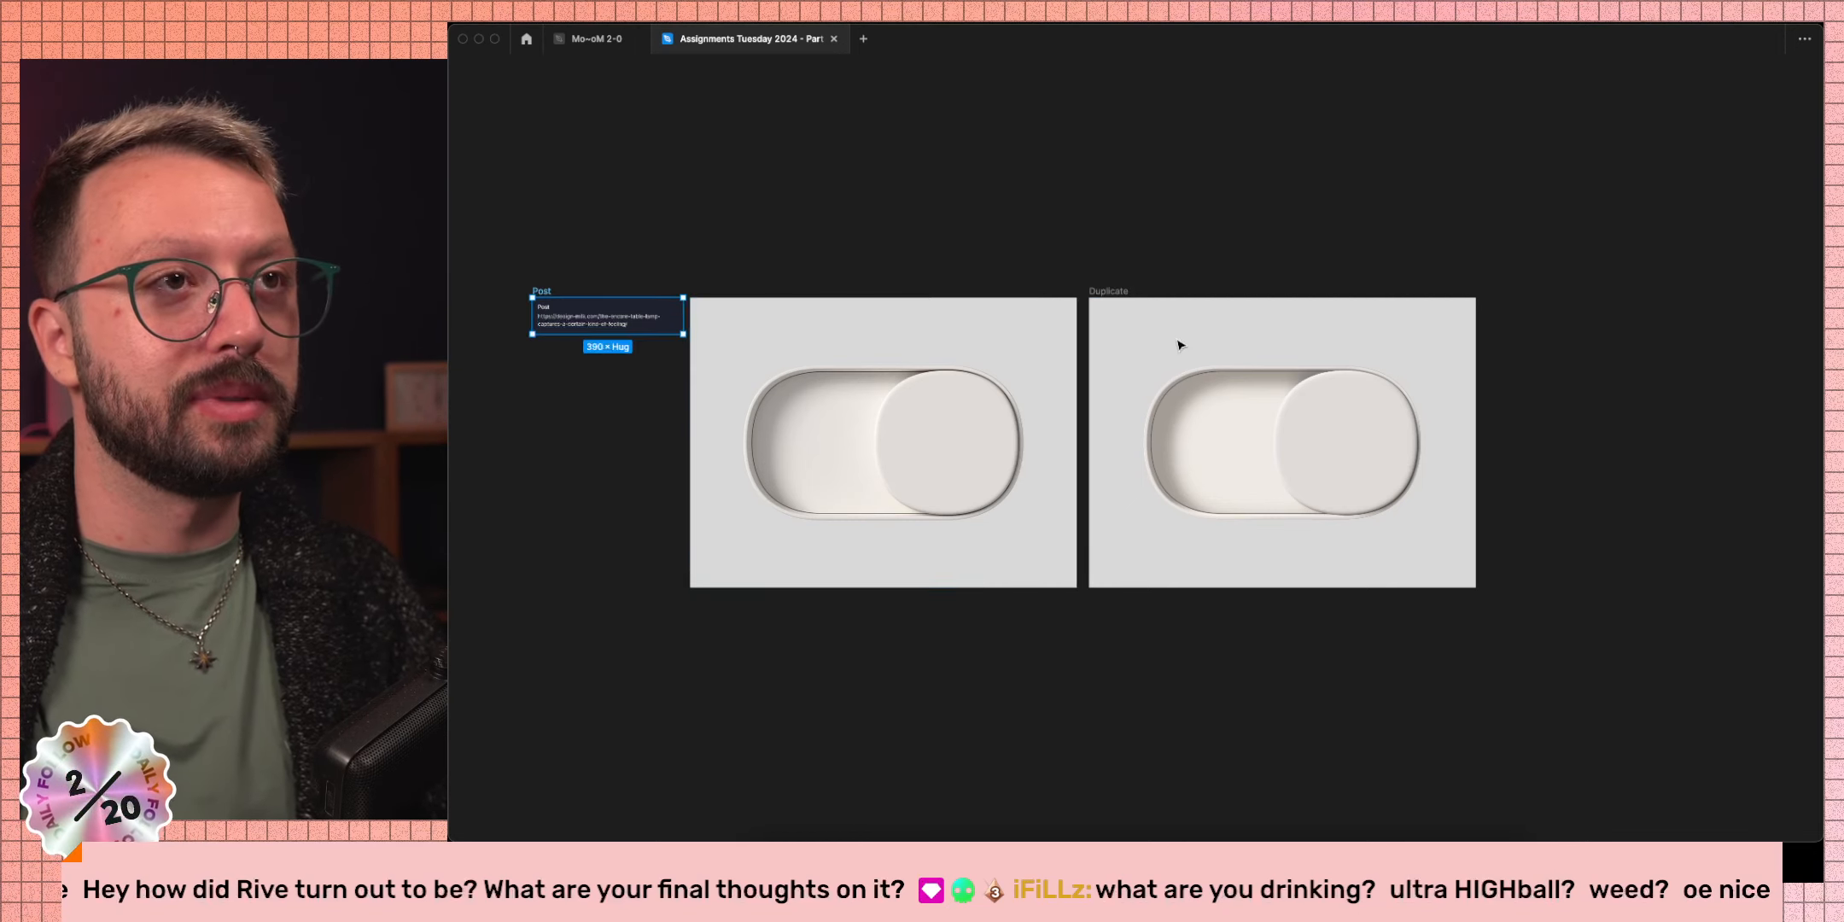
left_click(1216, 224)
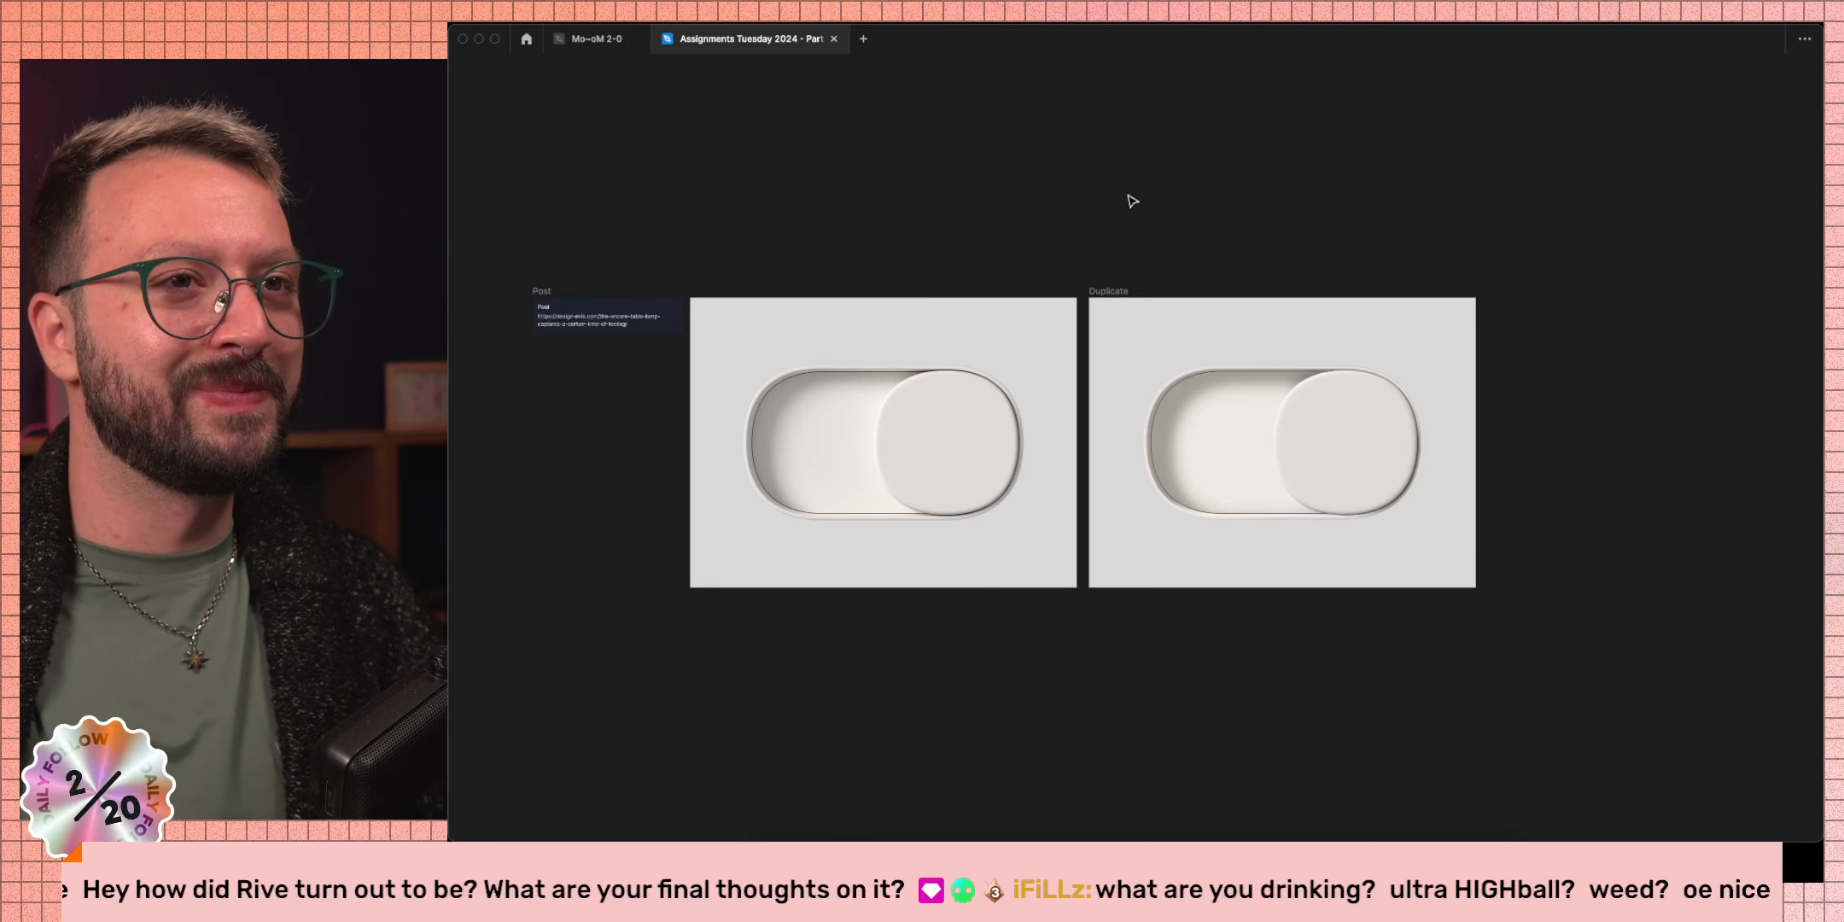
key("ctrl+Left")
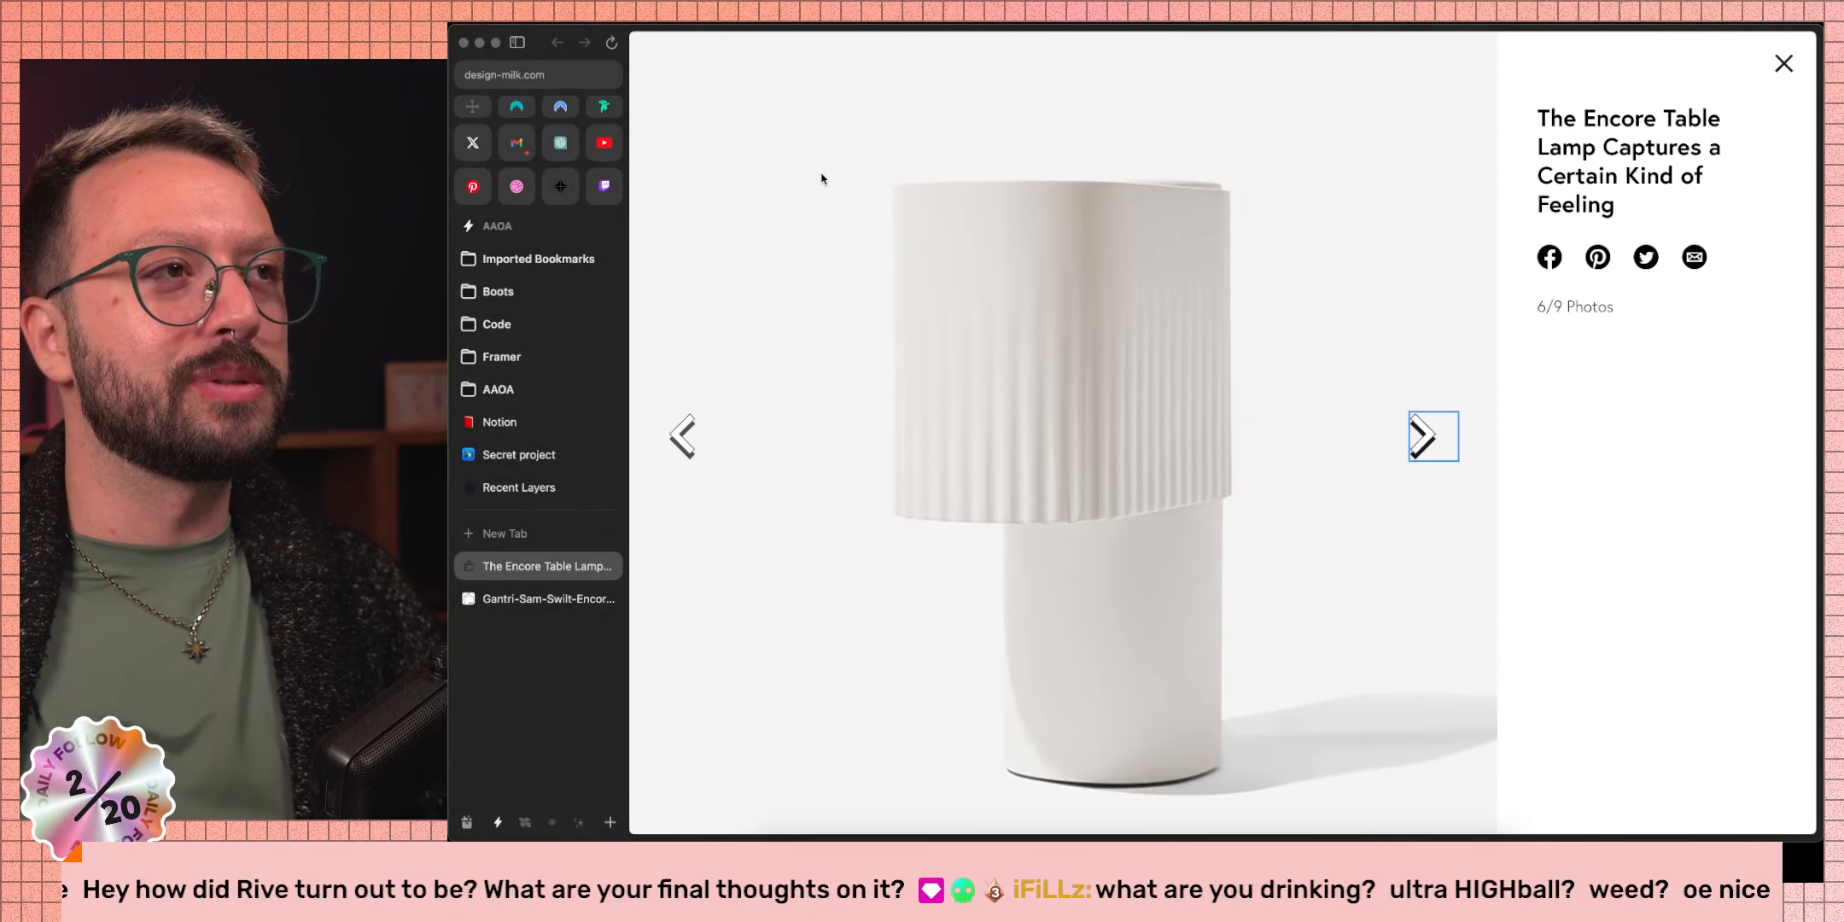
key("ctrl+Right")
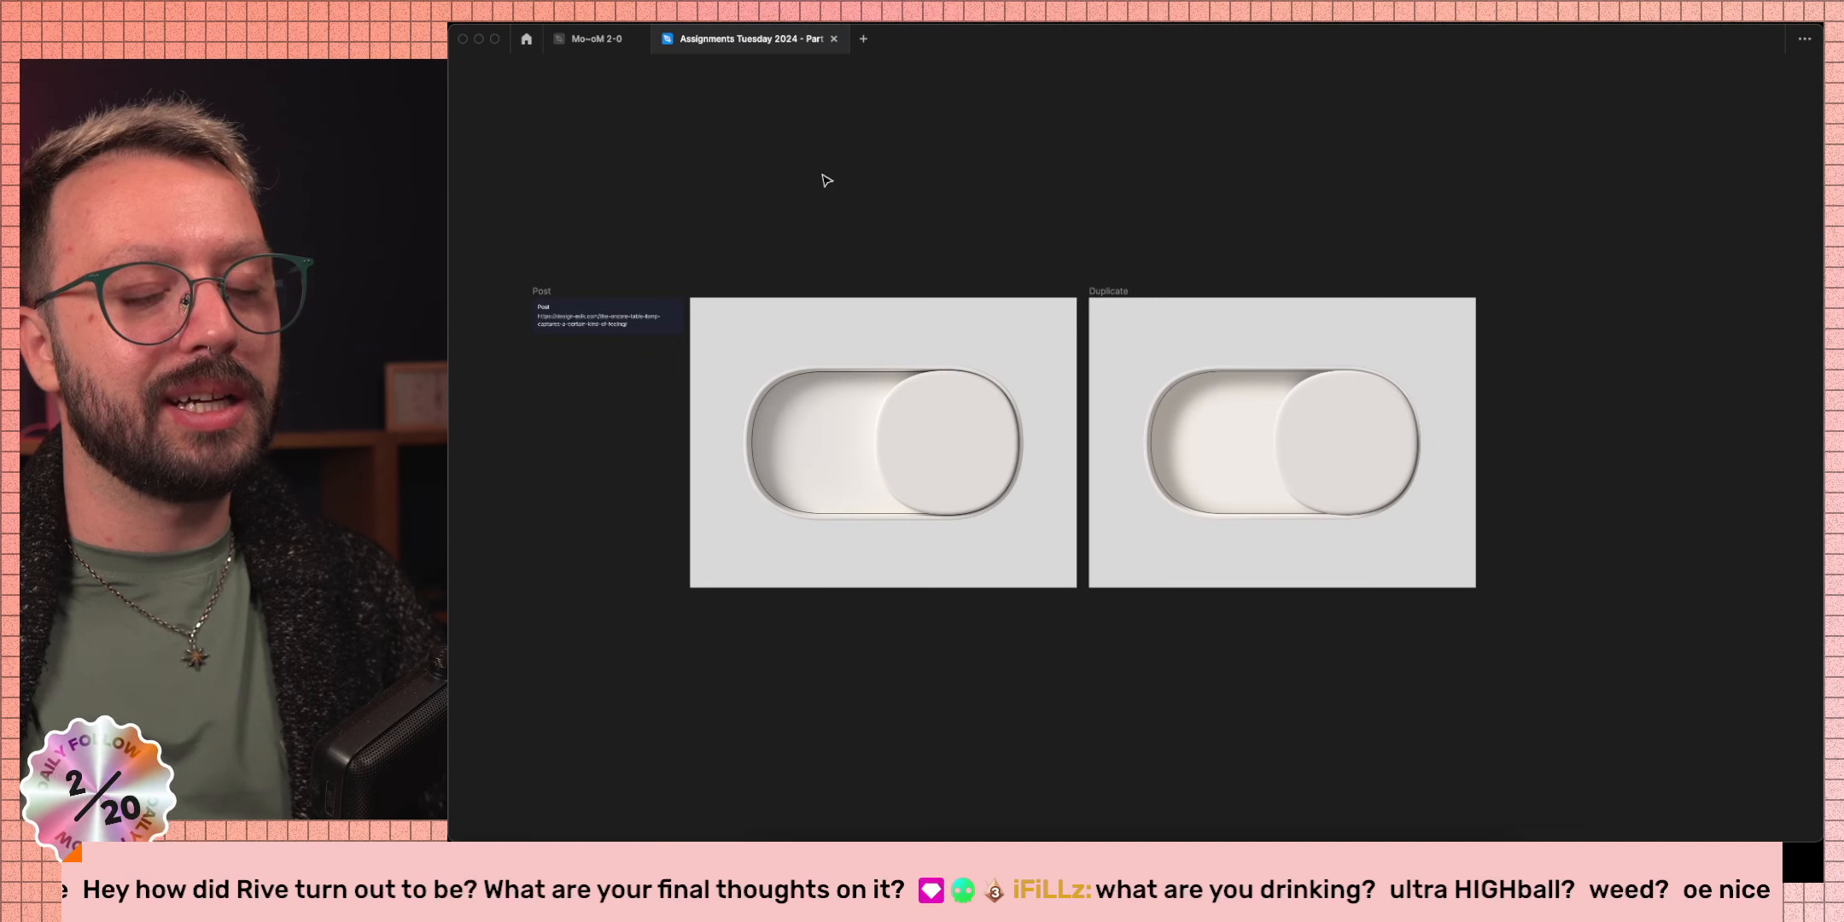
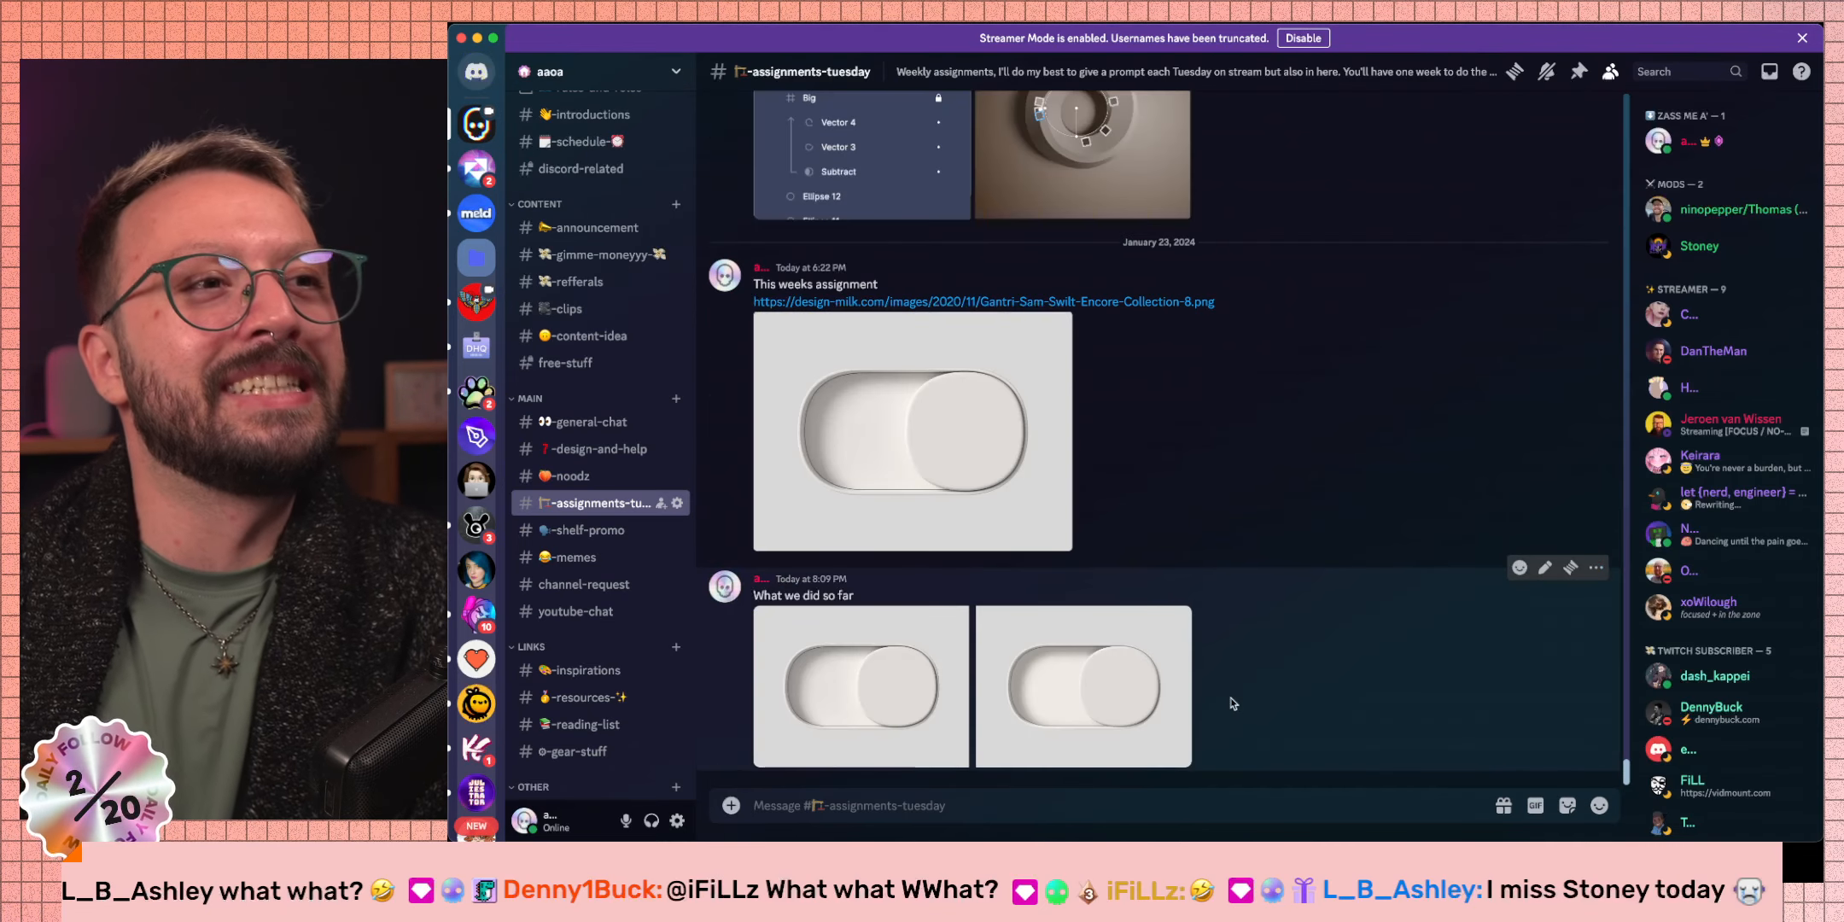
Scroll the #assignments-tuesday channel to view the 'What we did so far' post with two toggle images.
scroll(576, 659, "down", 4)
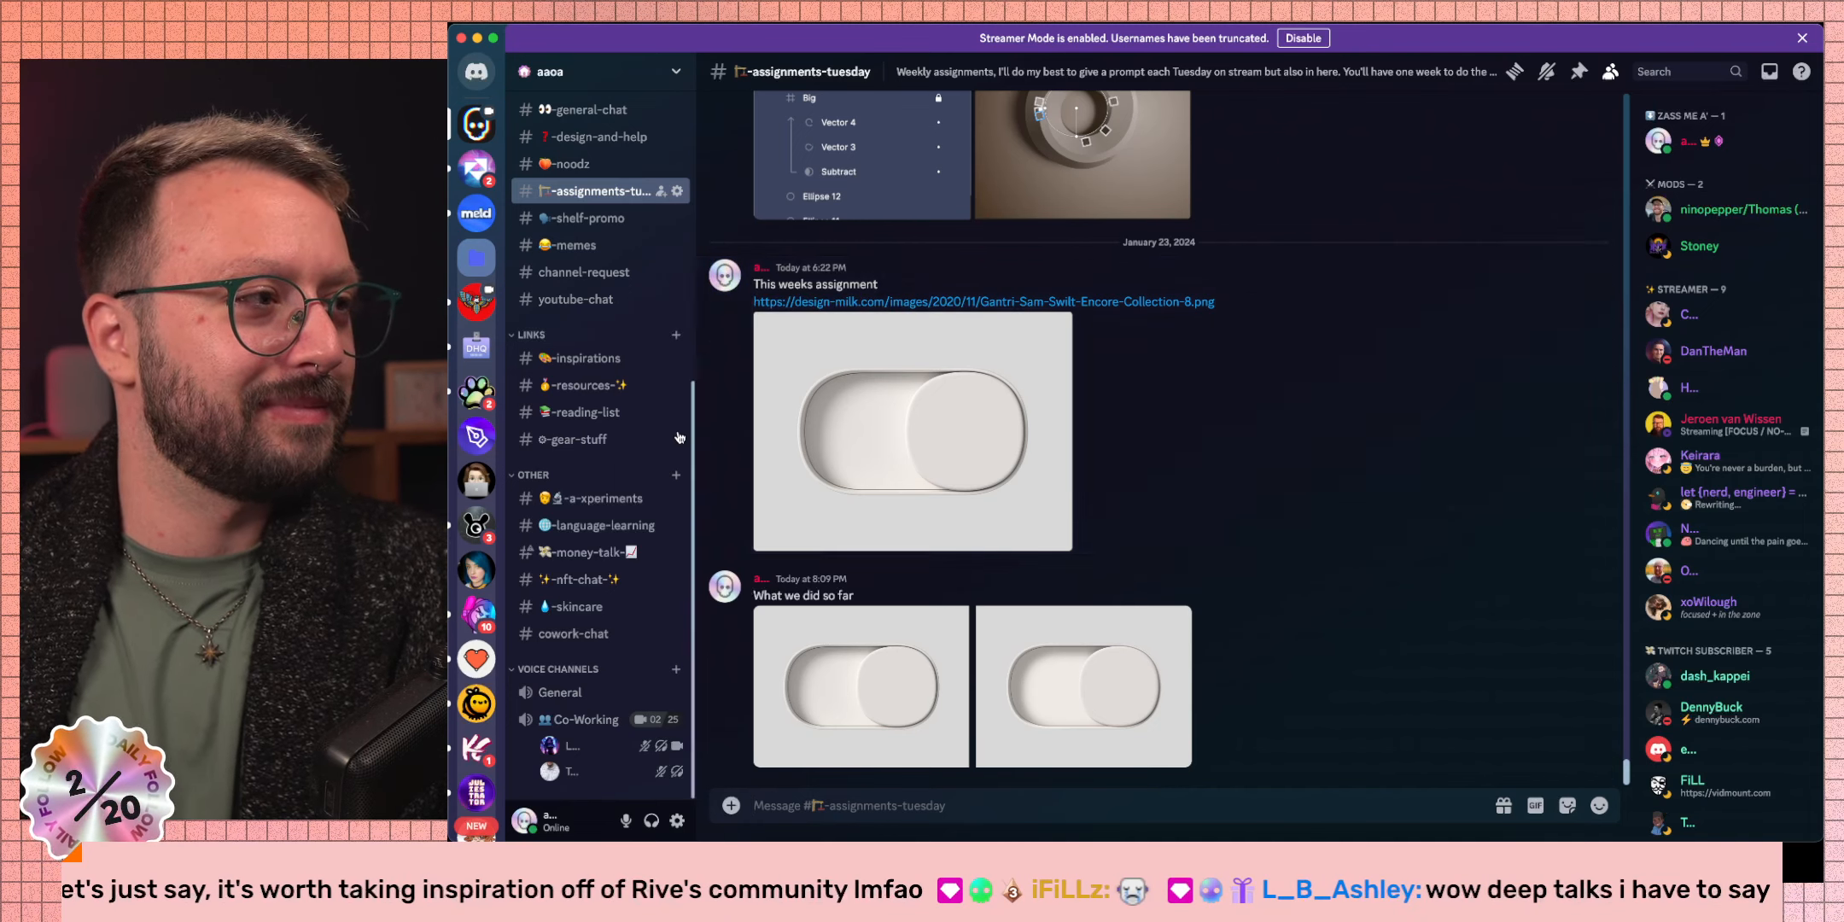
Check a direct message conversation, then return to the aaoa server's assignments-tuesday channel.
left_click(476, 72)
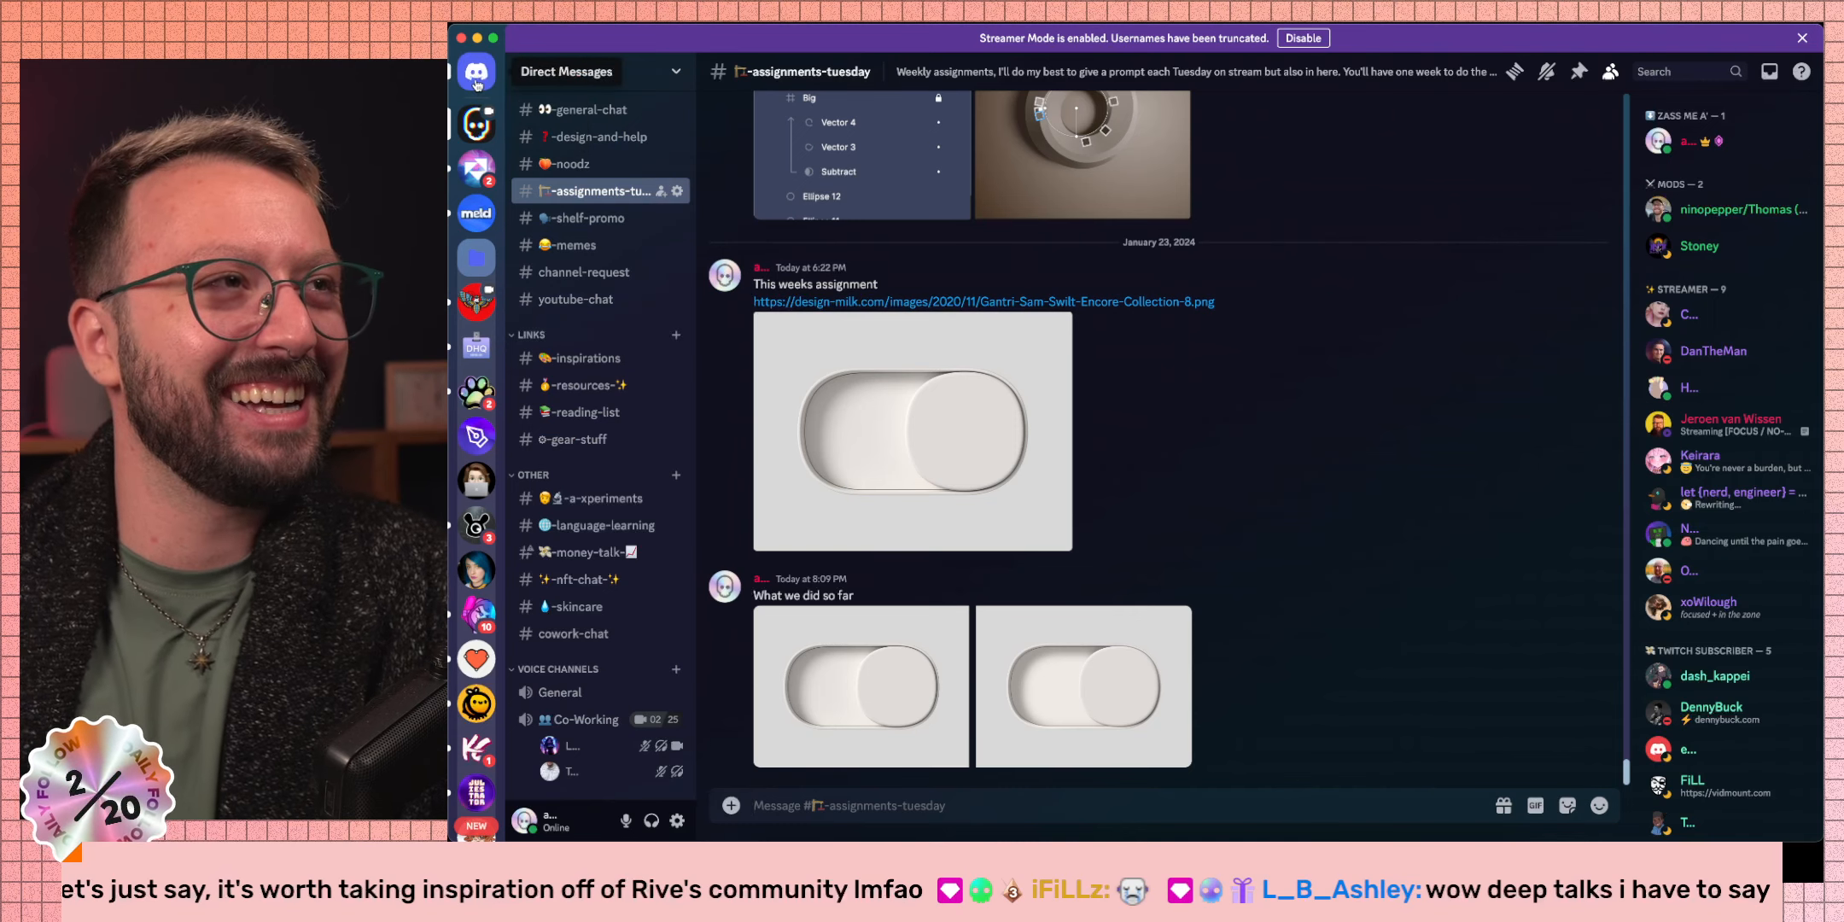
left_click(561, 251)
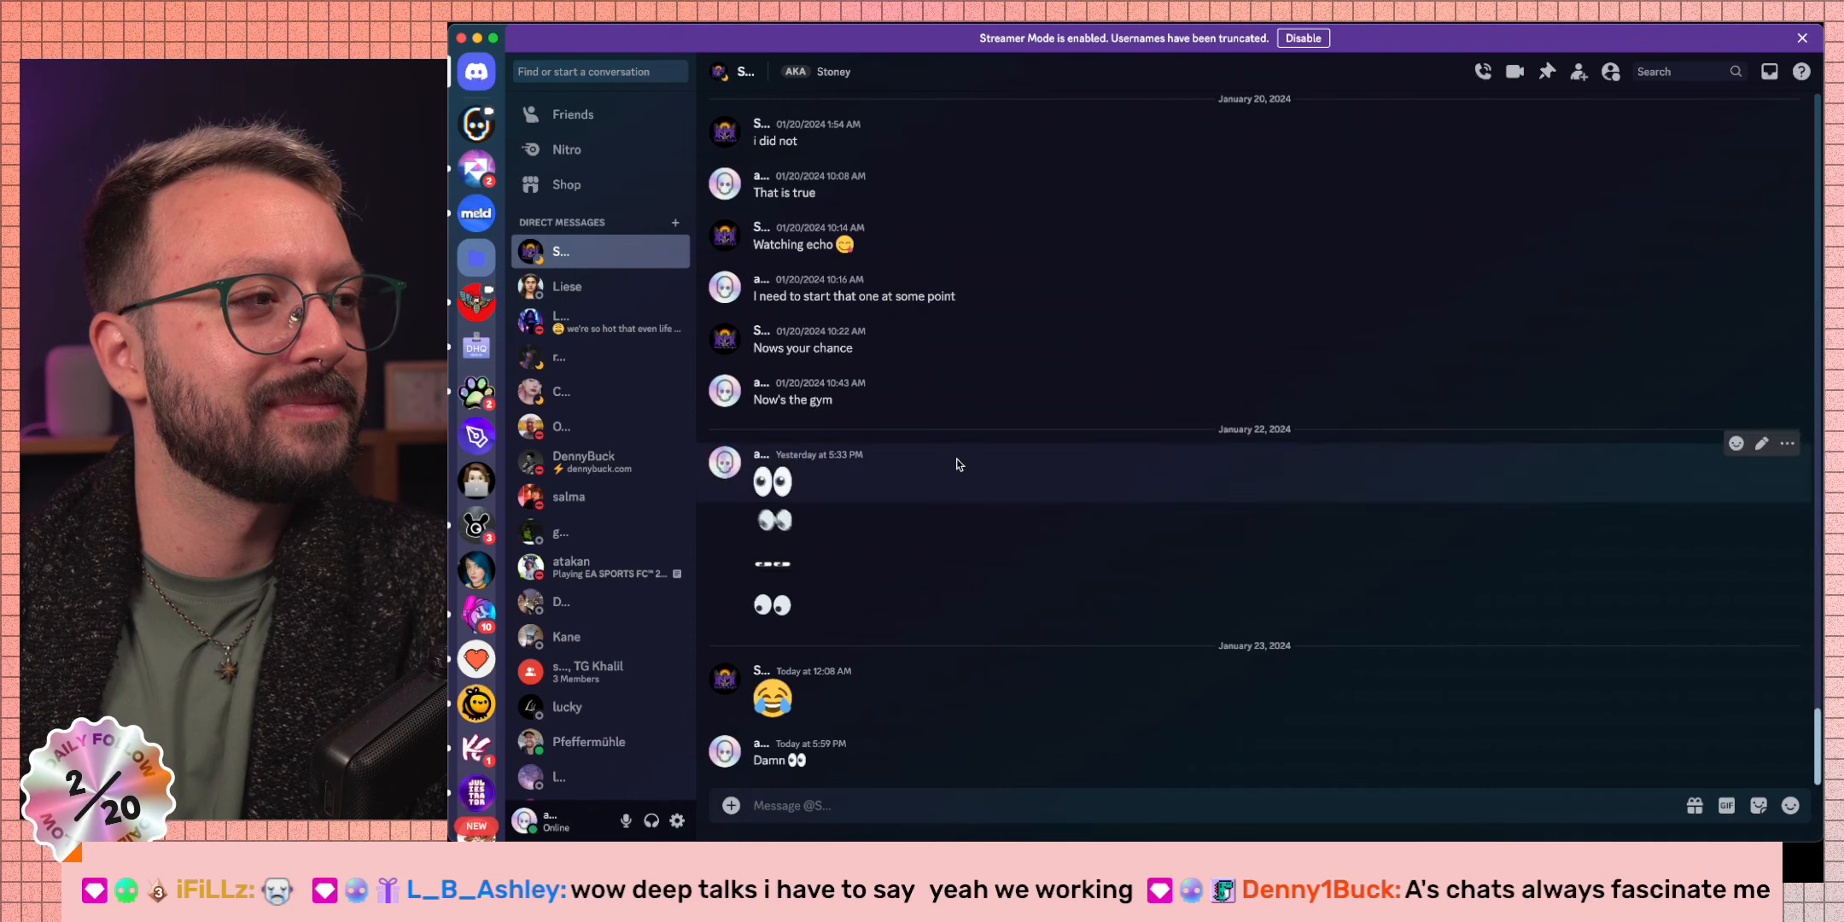
left_click(472, 125)
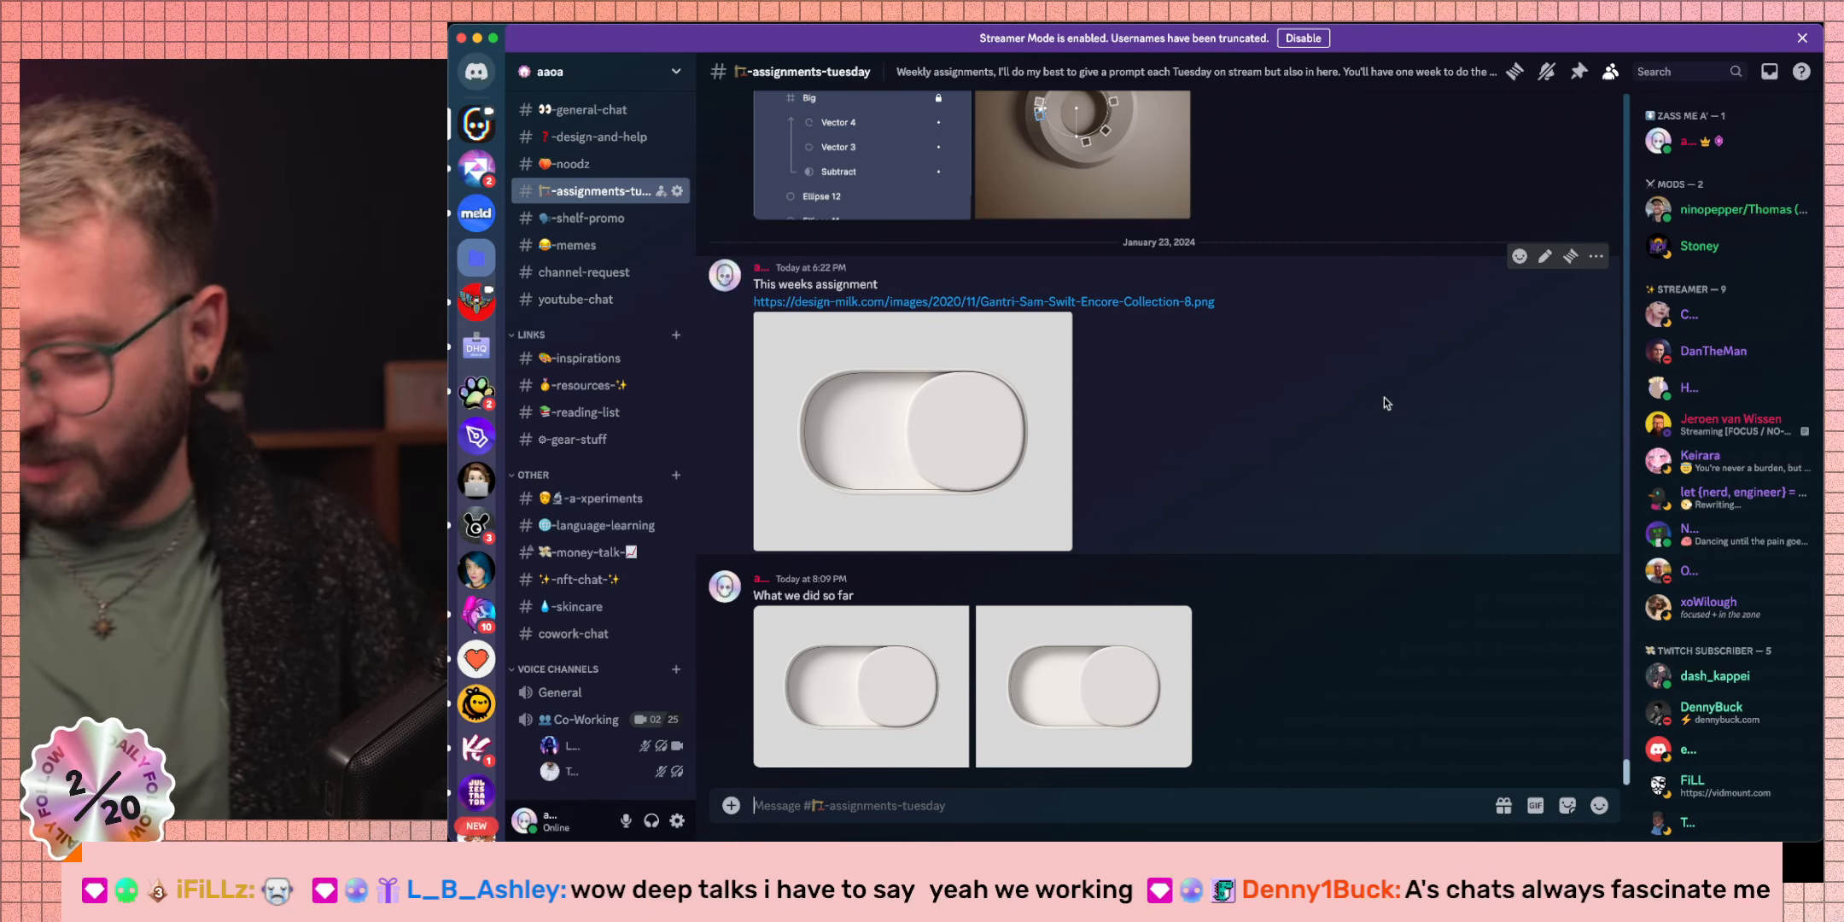
key("ctrl+Right")
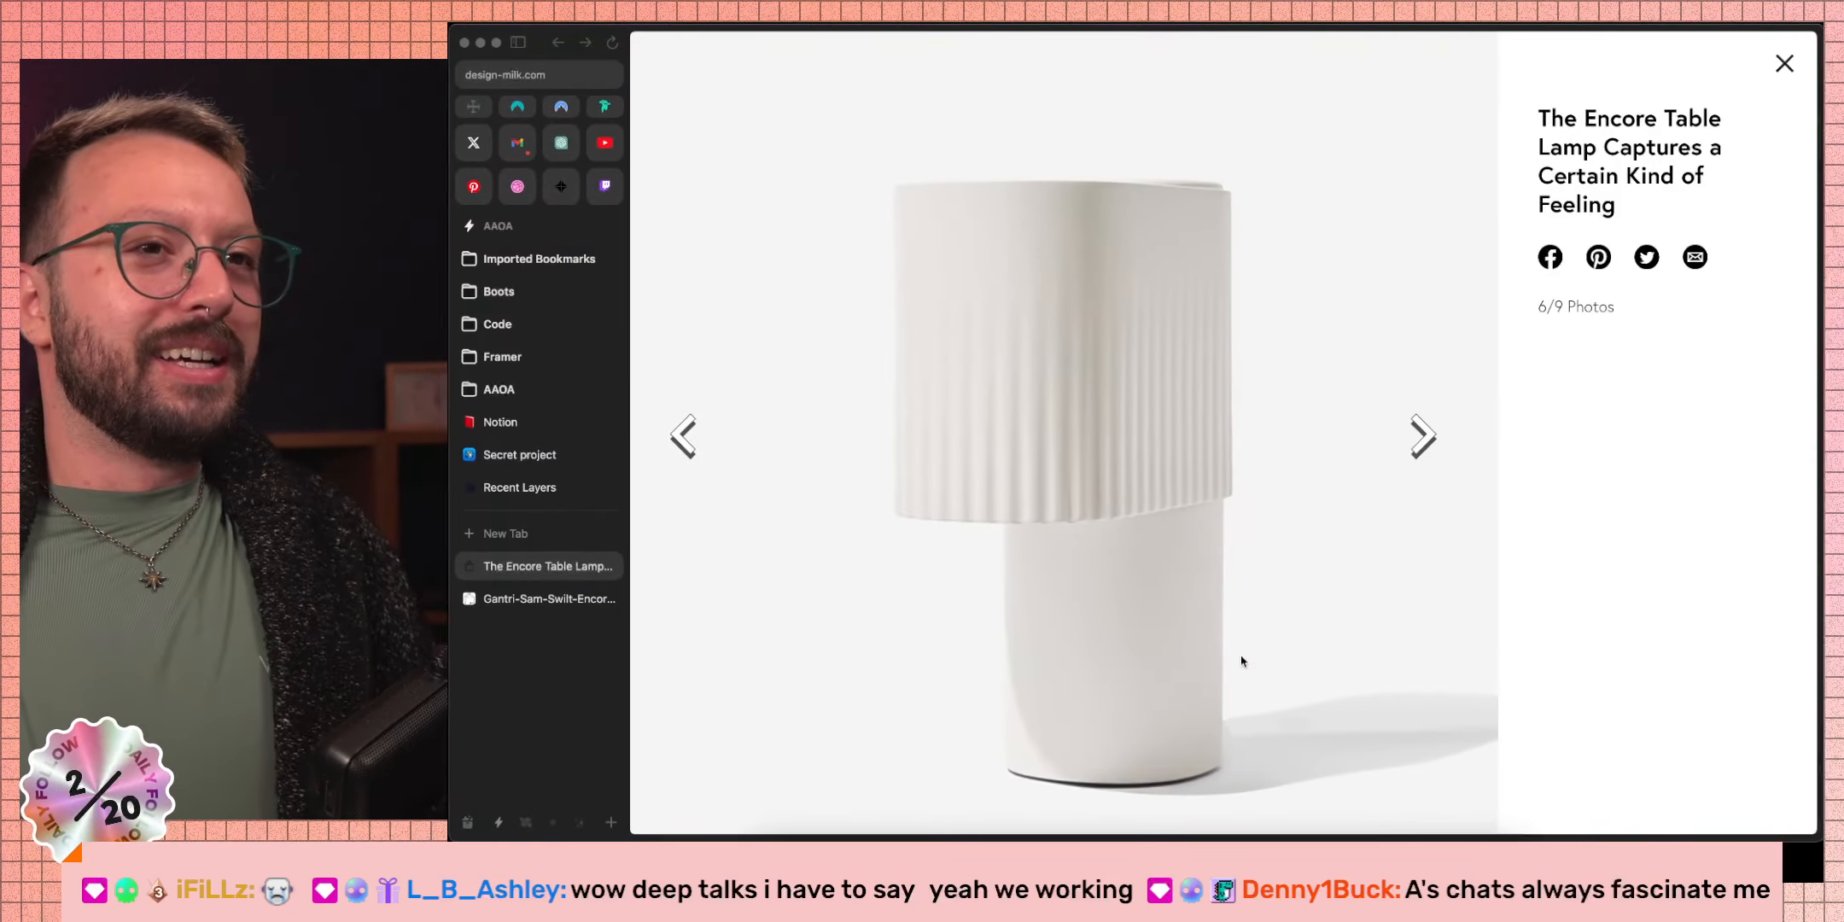
Leave the design-milk Encore lamp gallery for the Figma toggle file.
key("ctrl+Right")
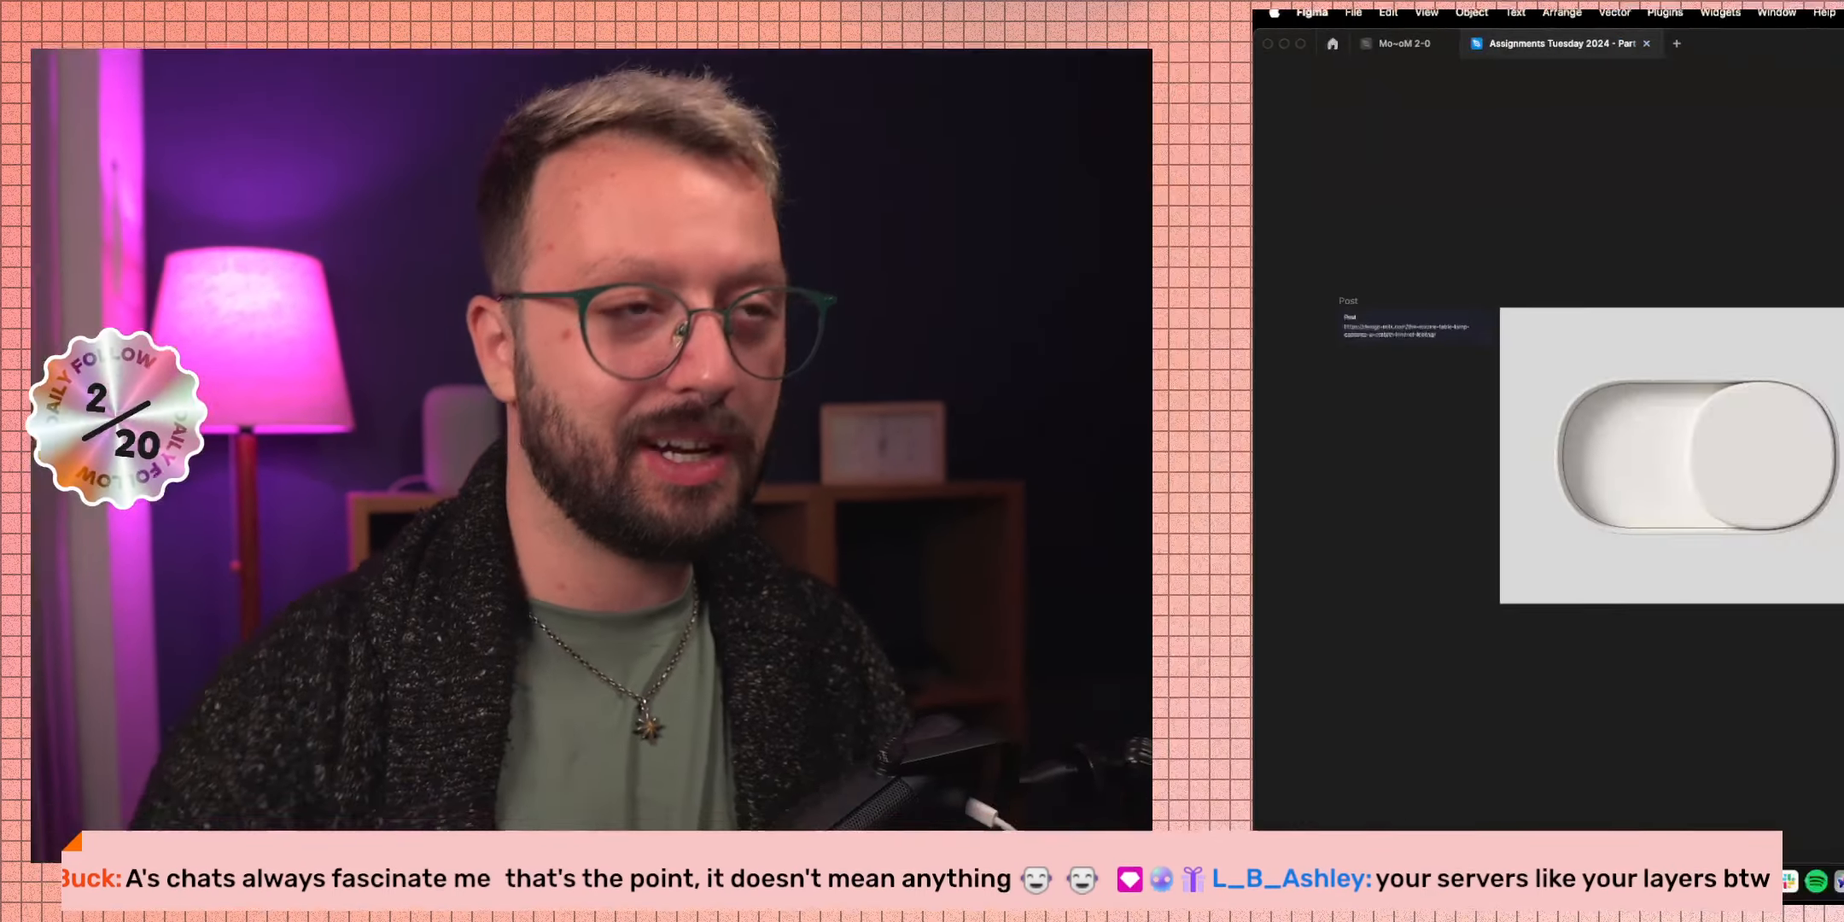
Rename both Ellipse 1 and Ellipse 2 in the Duplicate toggle's mask group to Shadow.
left_click(1179, 440)
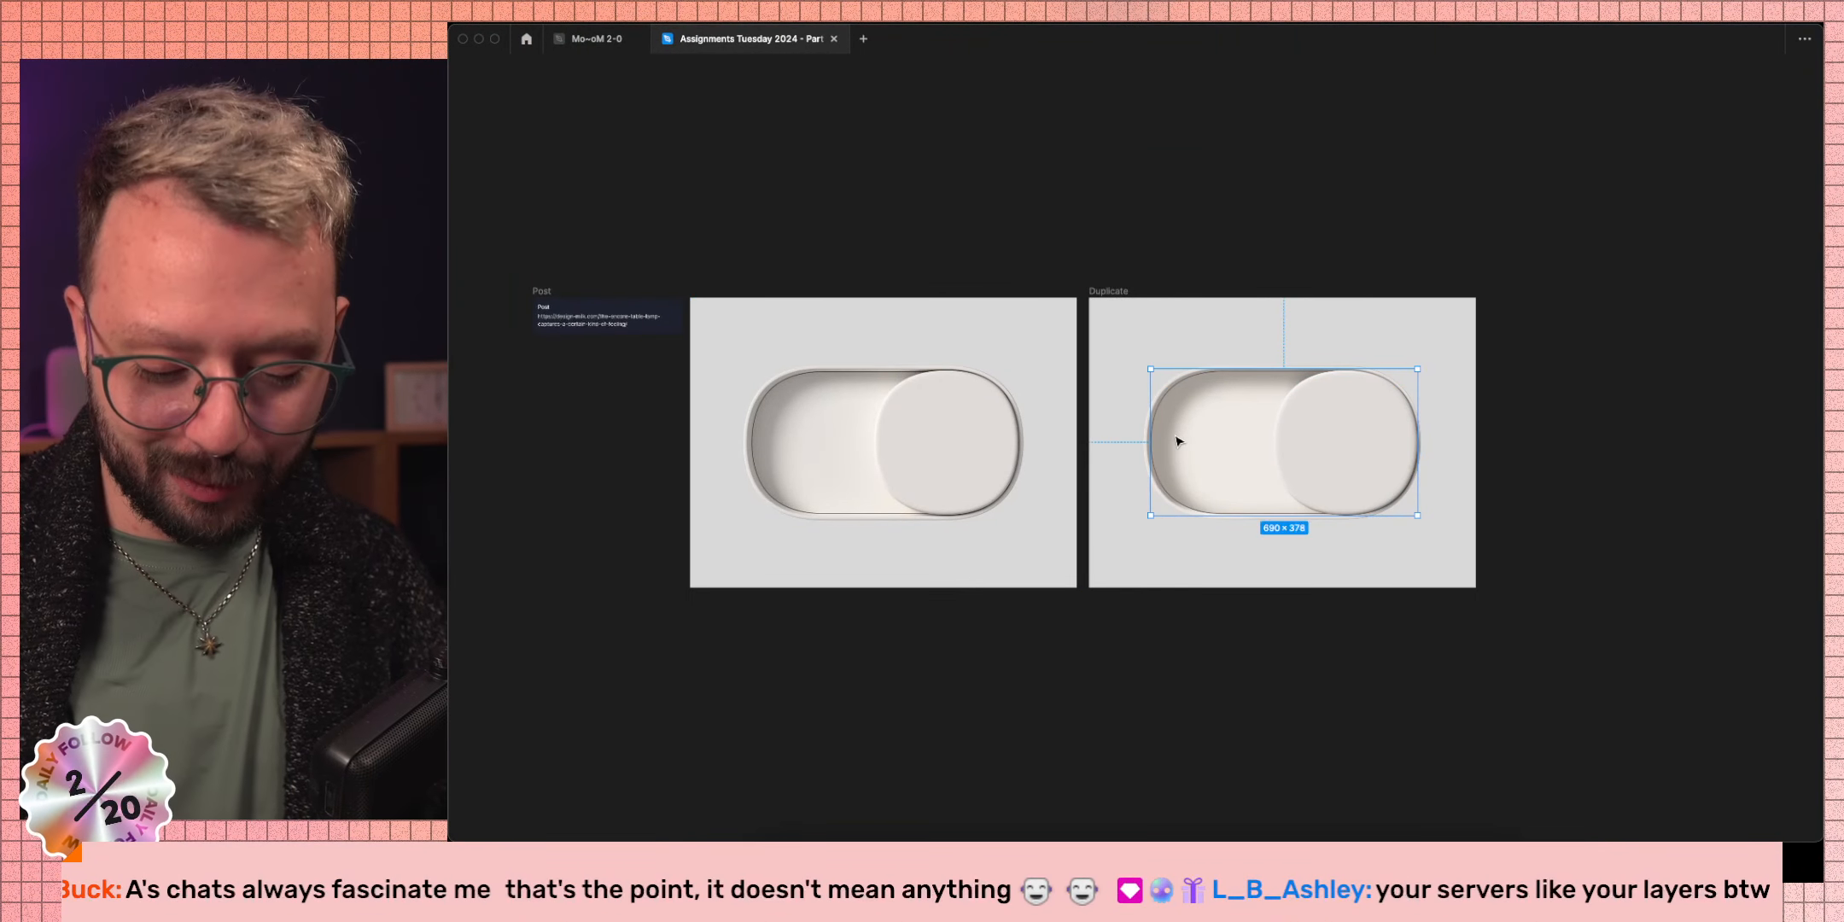
key("super+backslash")
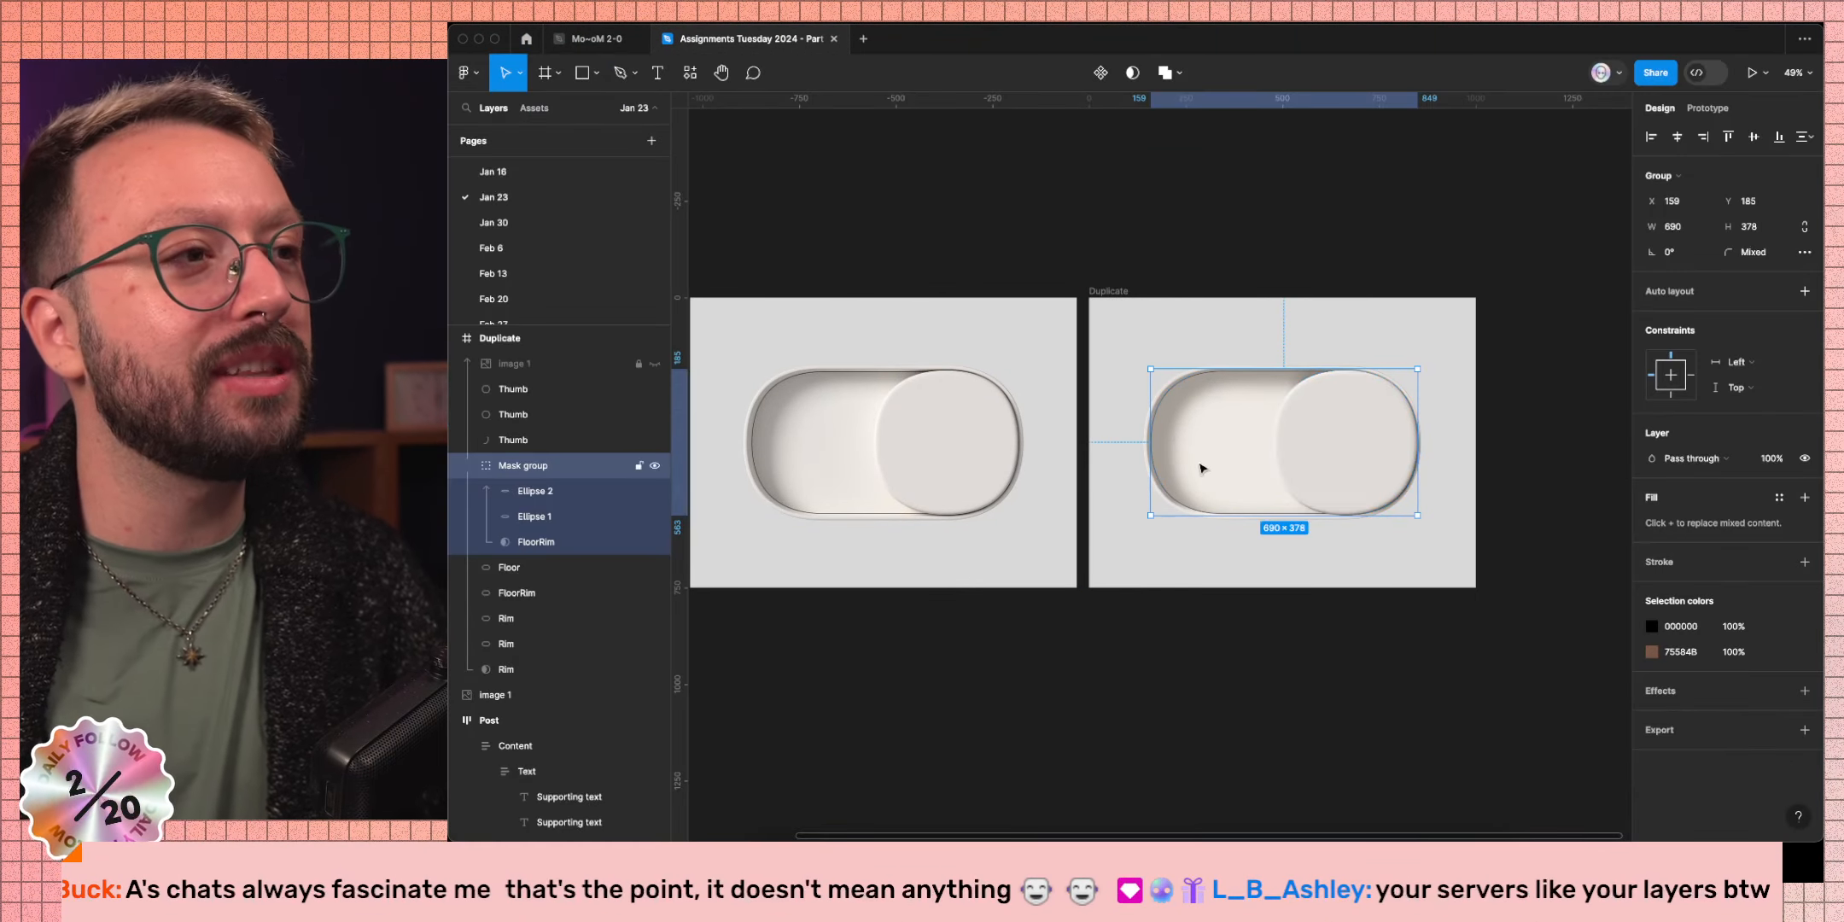
left_click(1168, 499)
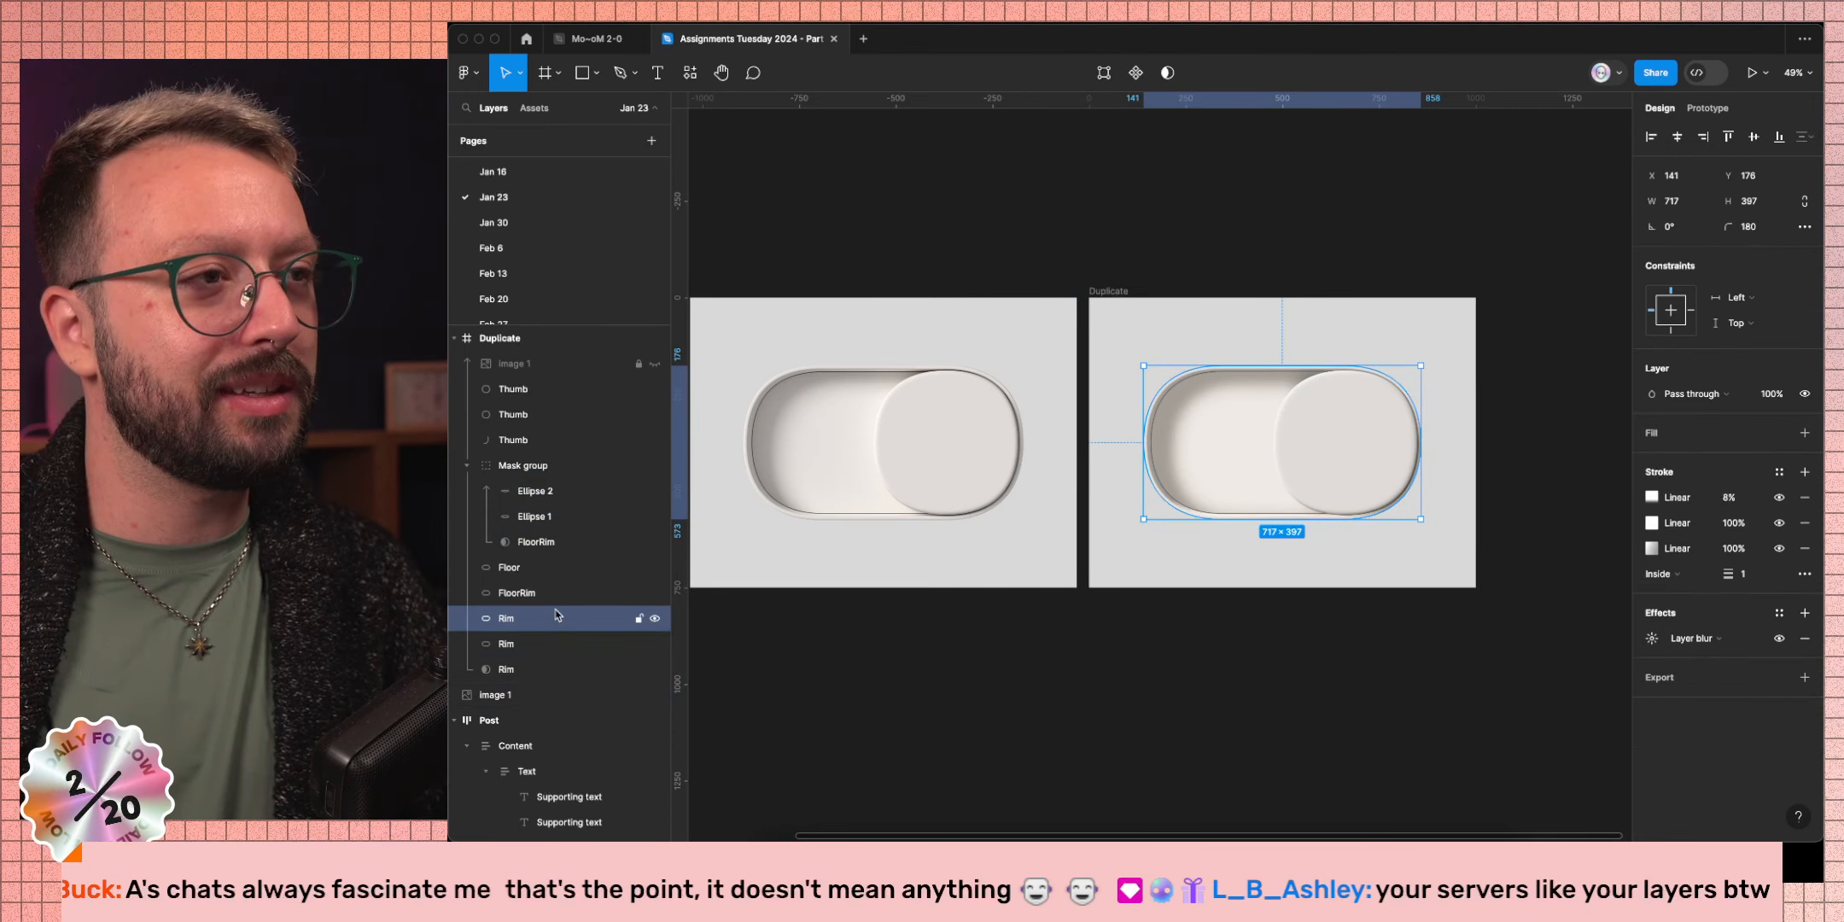
left_click(550, 491)
left_click(563, 516, "shift")
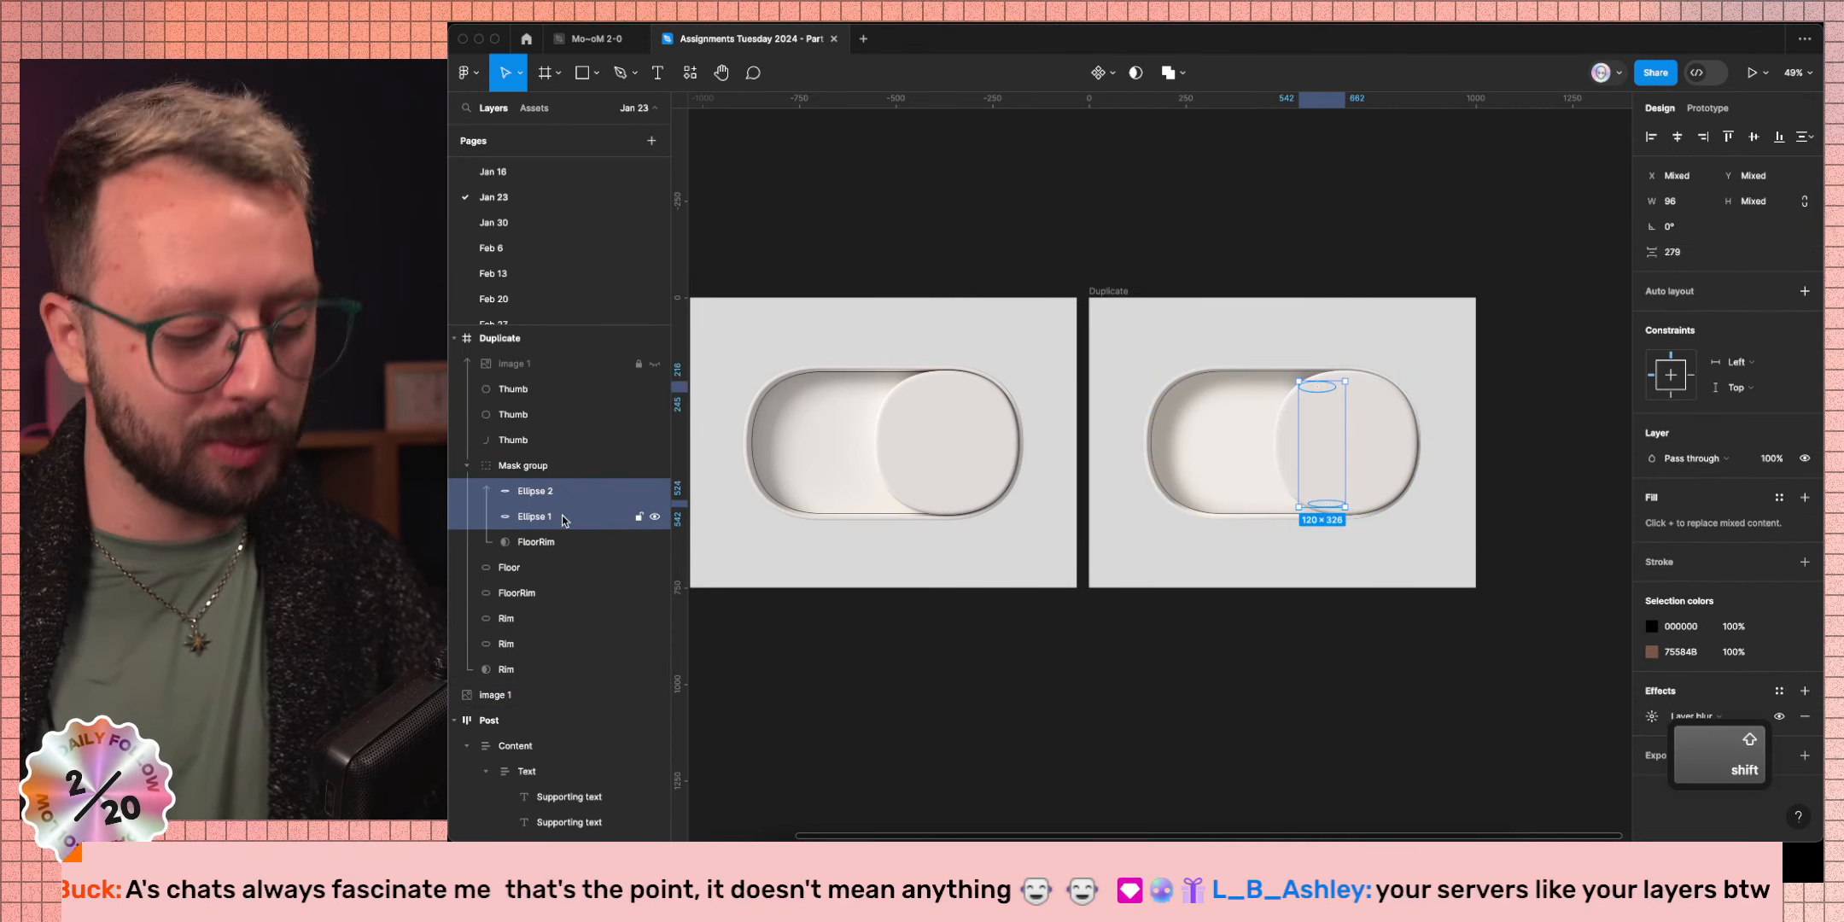
key("super+r")
type("Sha")
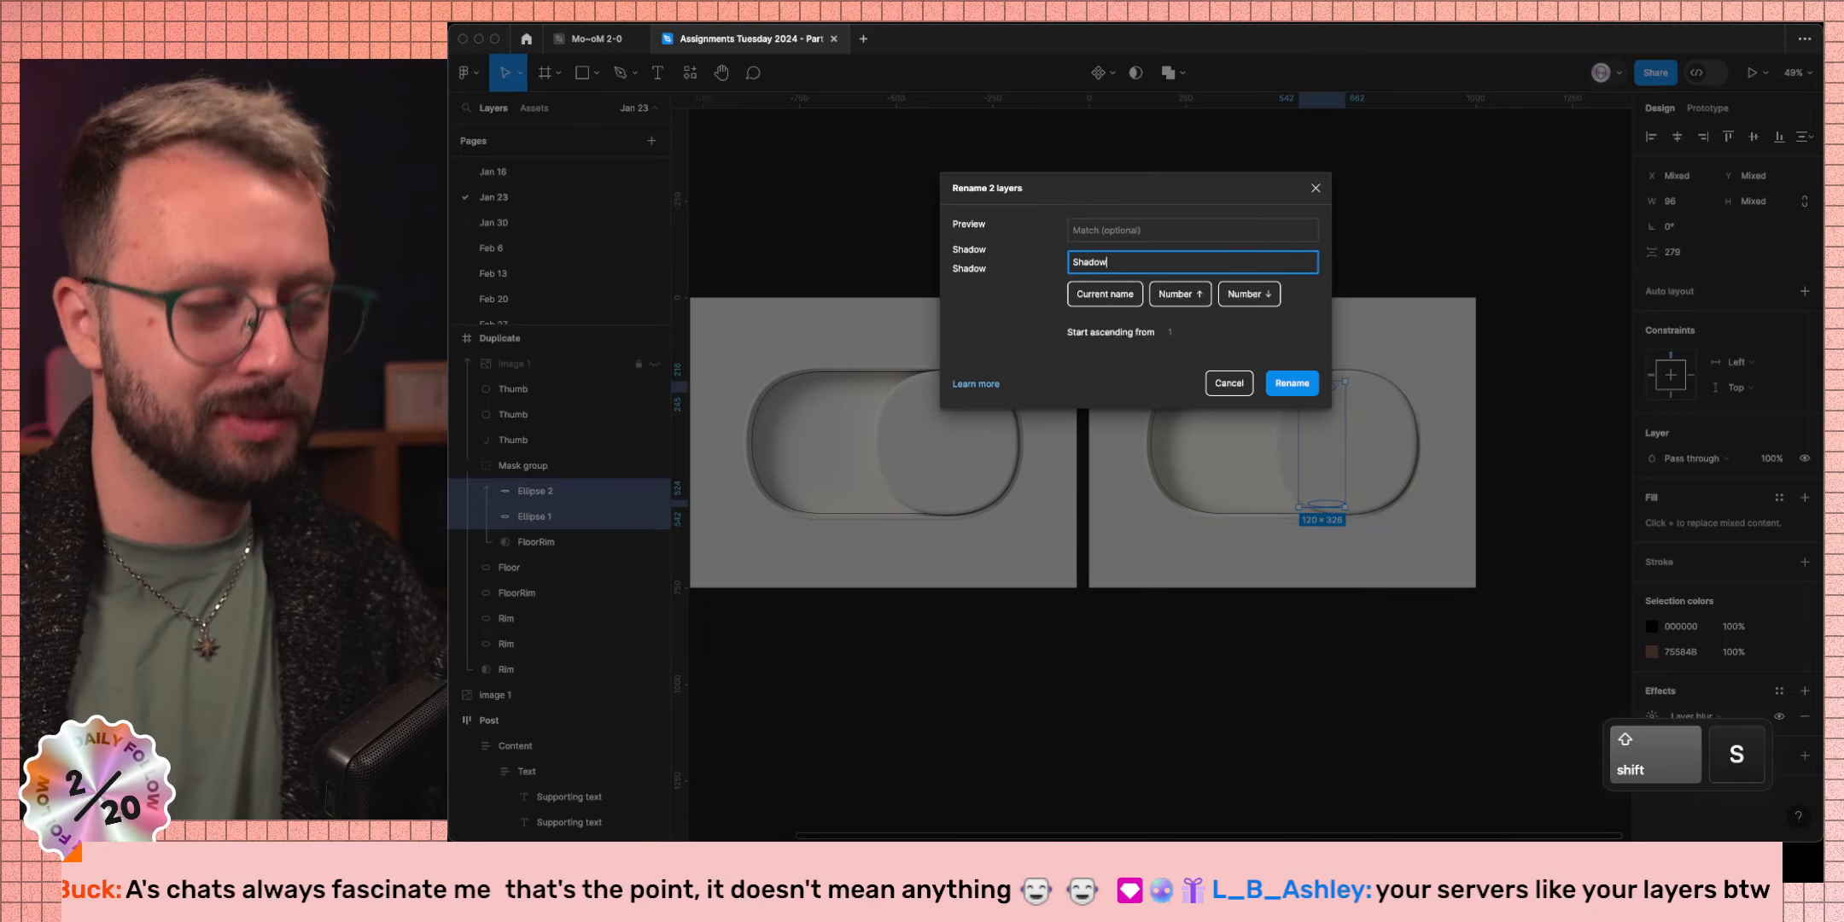
type("dow")
key("Return")
Rename the third Thumb layer to ThumbShadow and clear the selection.
left_click(557, 442)
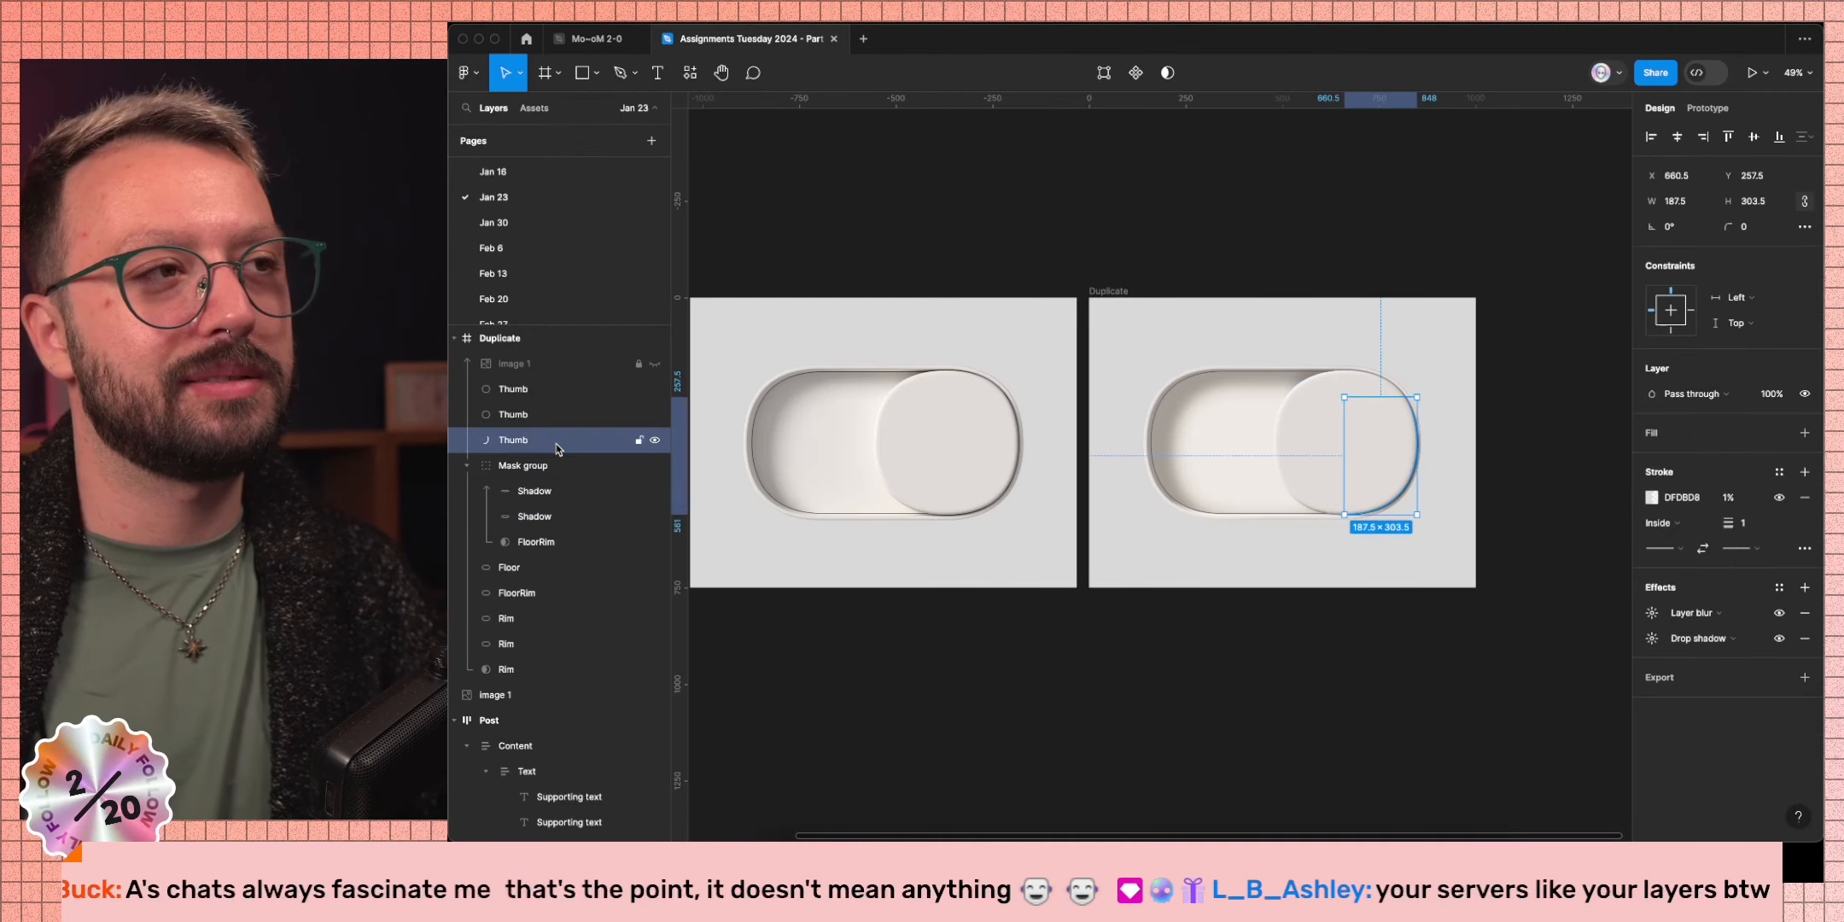
key("super+r")
type("Shad")
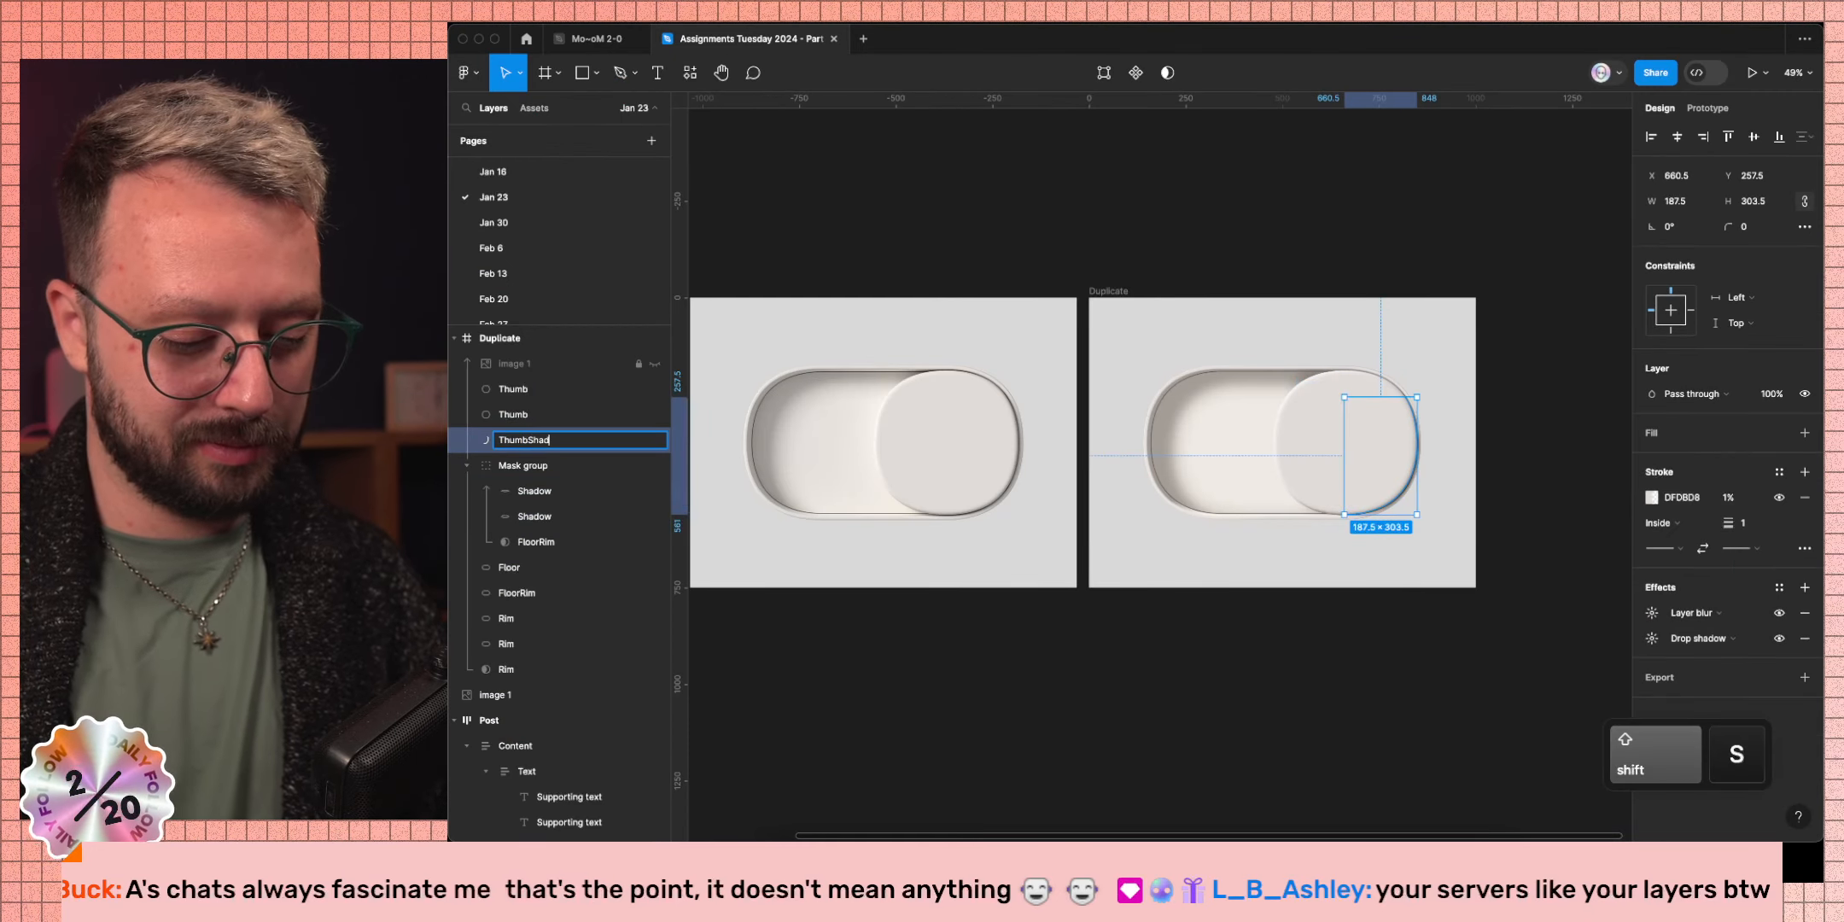
type("ow")
key("Return")
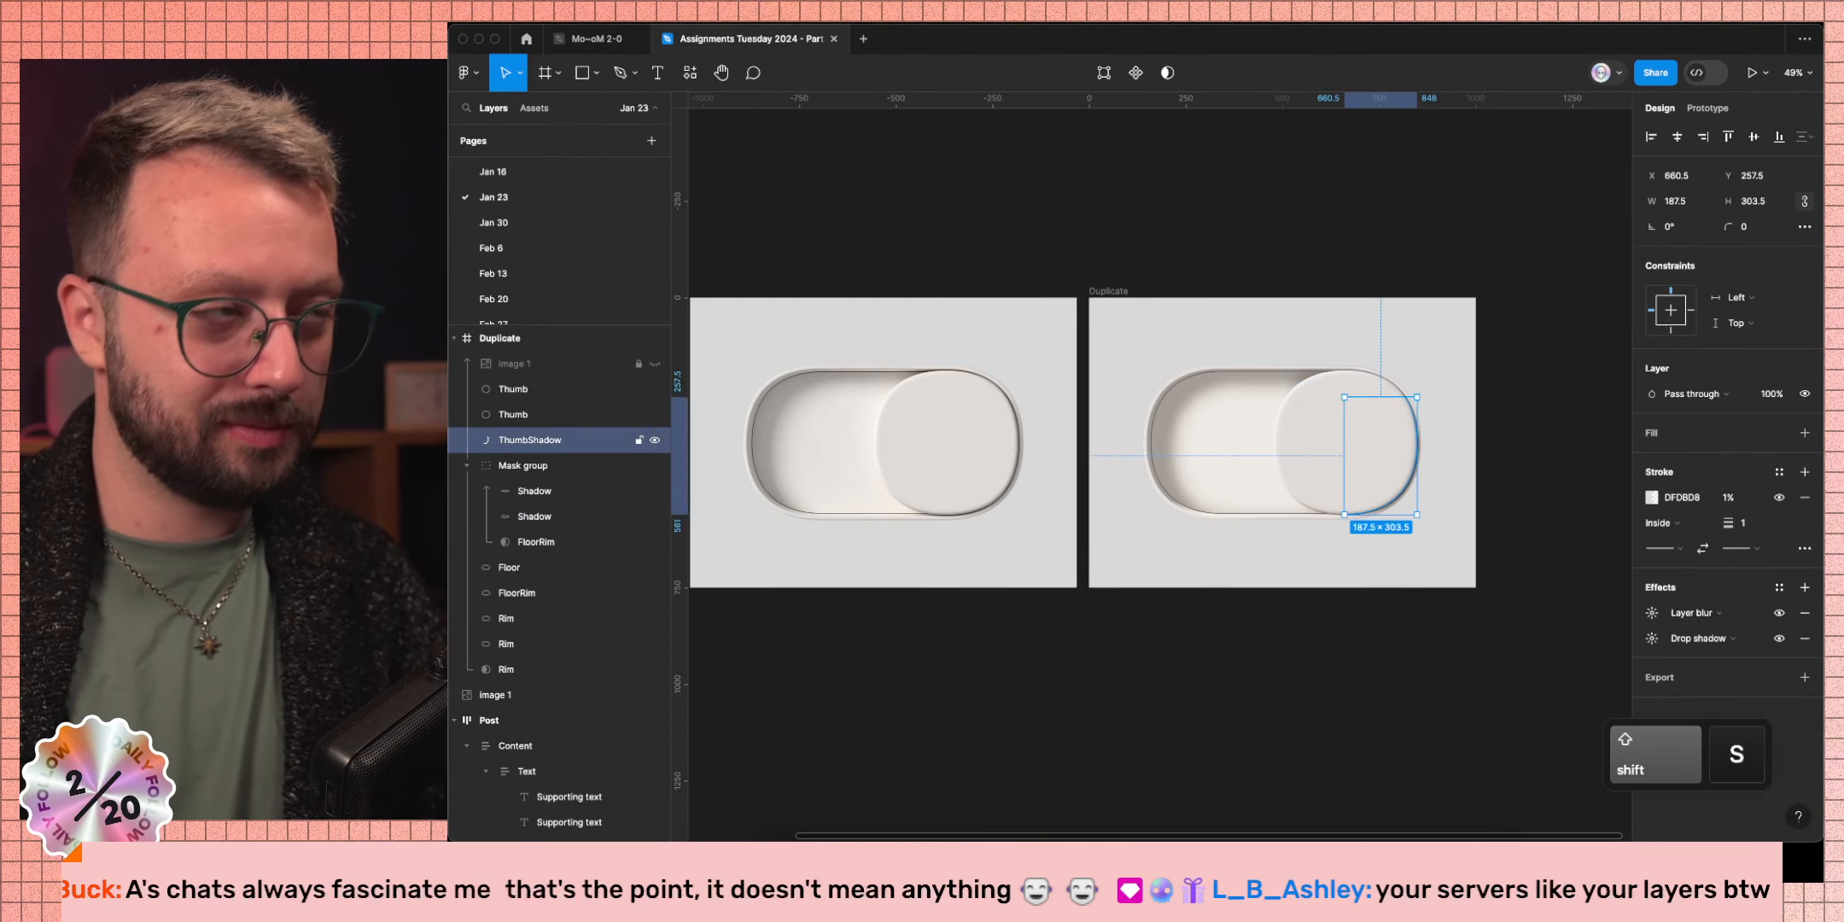
left_click(519, 474)
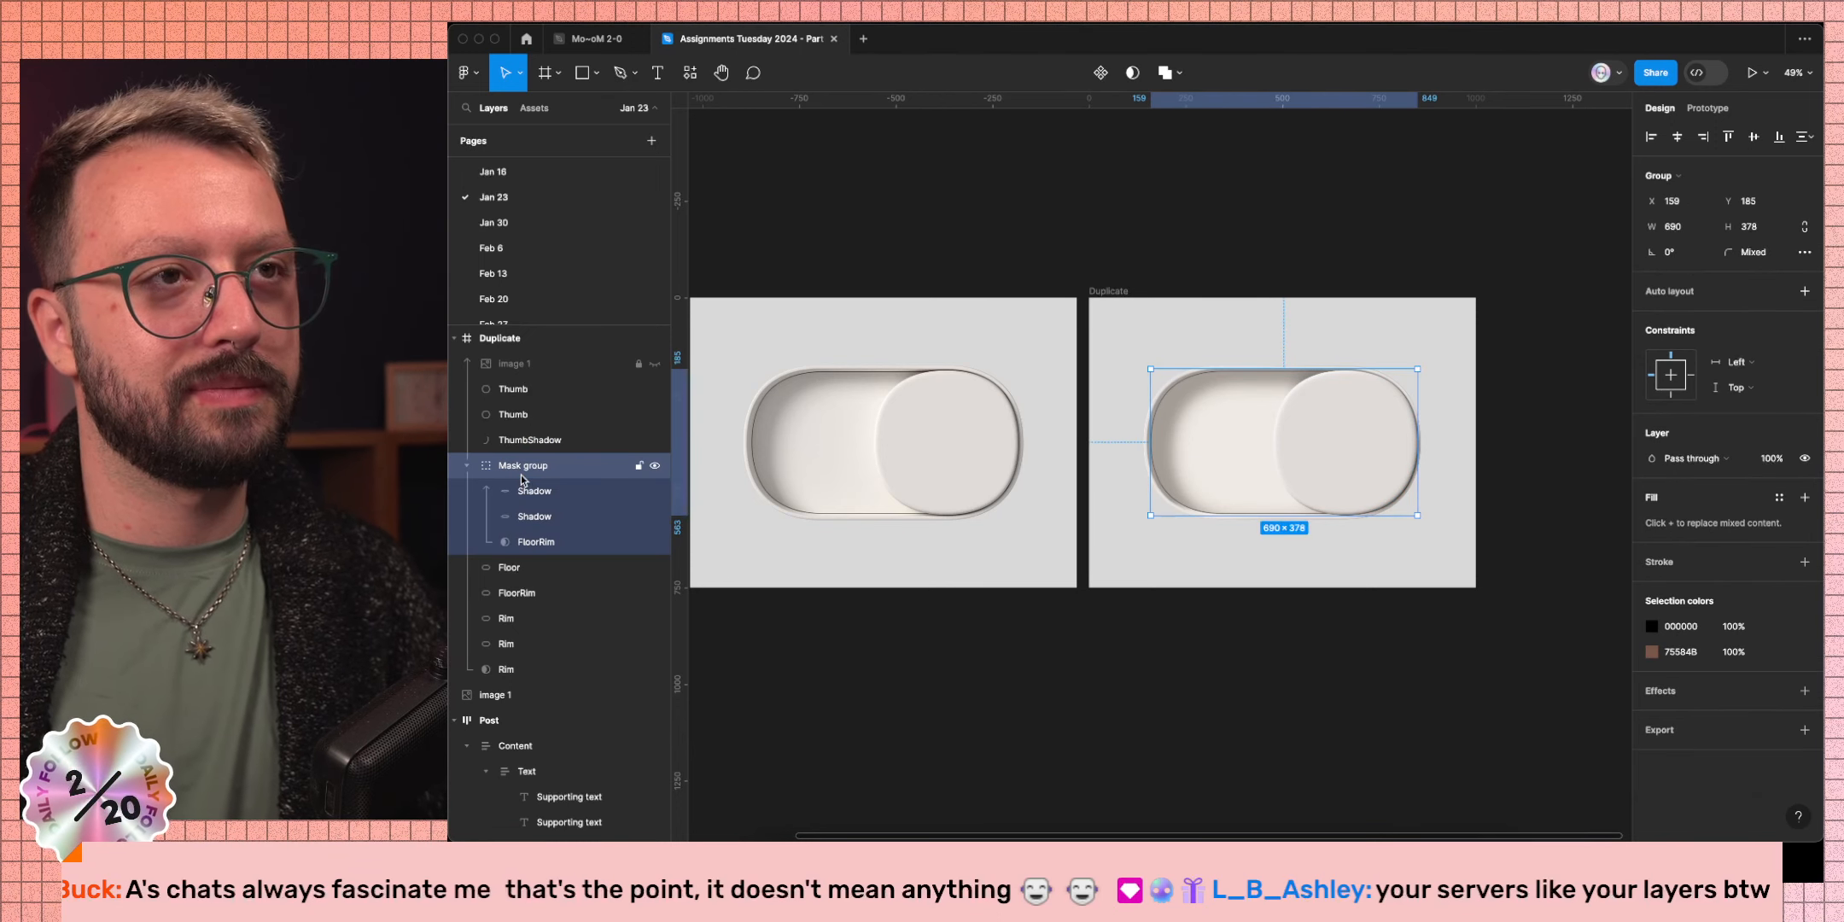
left_click(1086, 685)
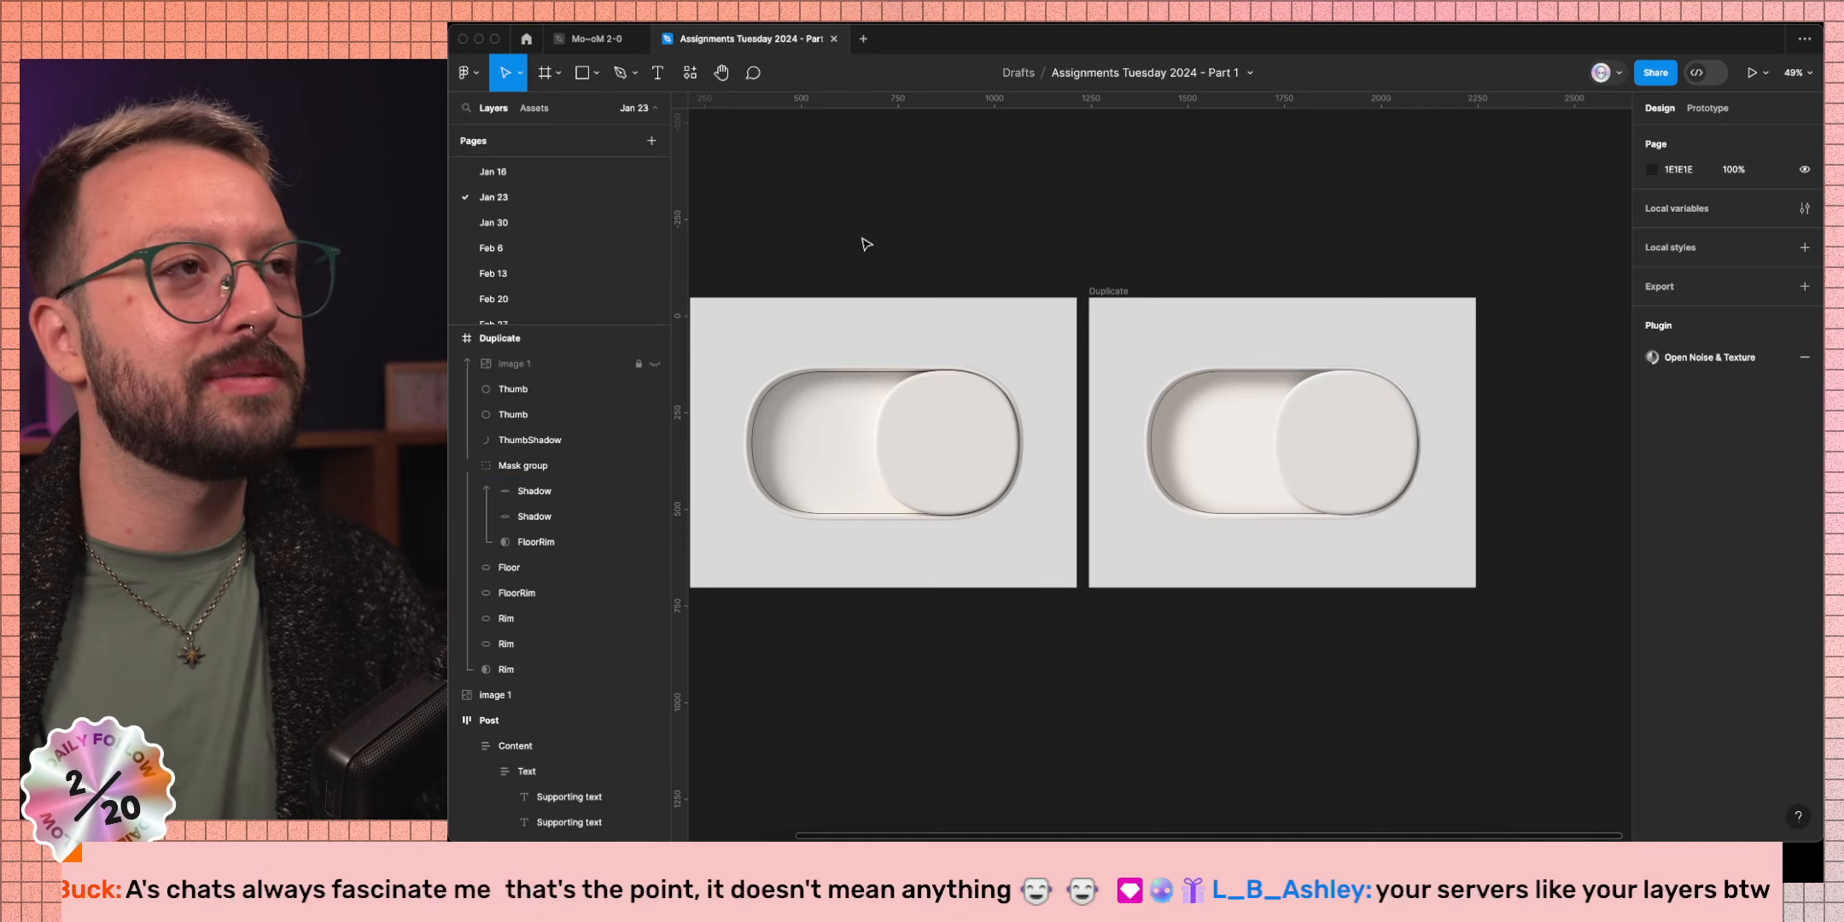
key("ctrl+Left")
Open your X profile's Likes tab and scroll through the 70.1K liked posts.
left_click(472, 143)
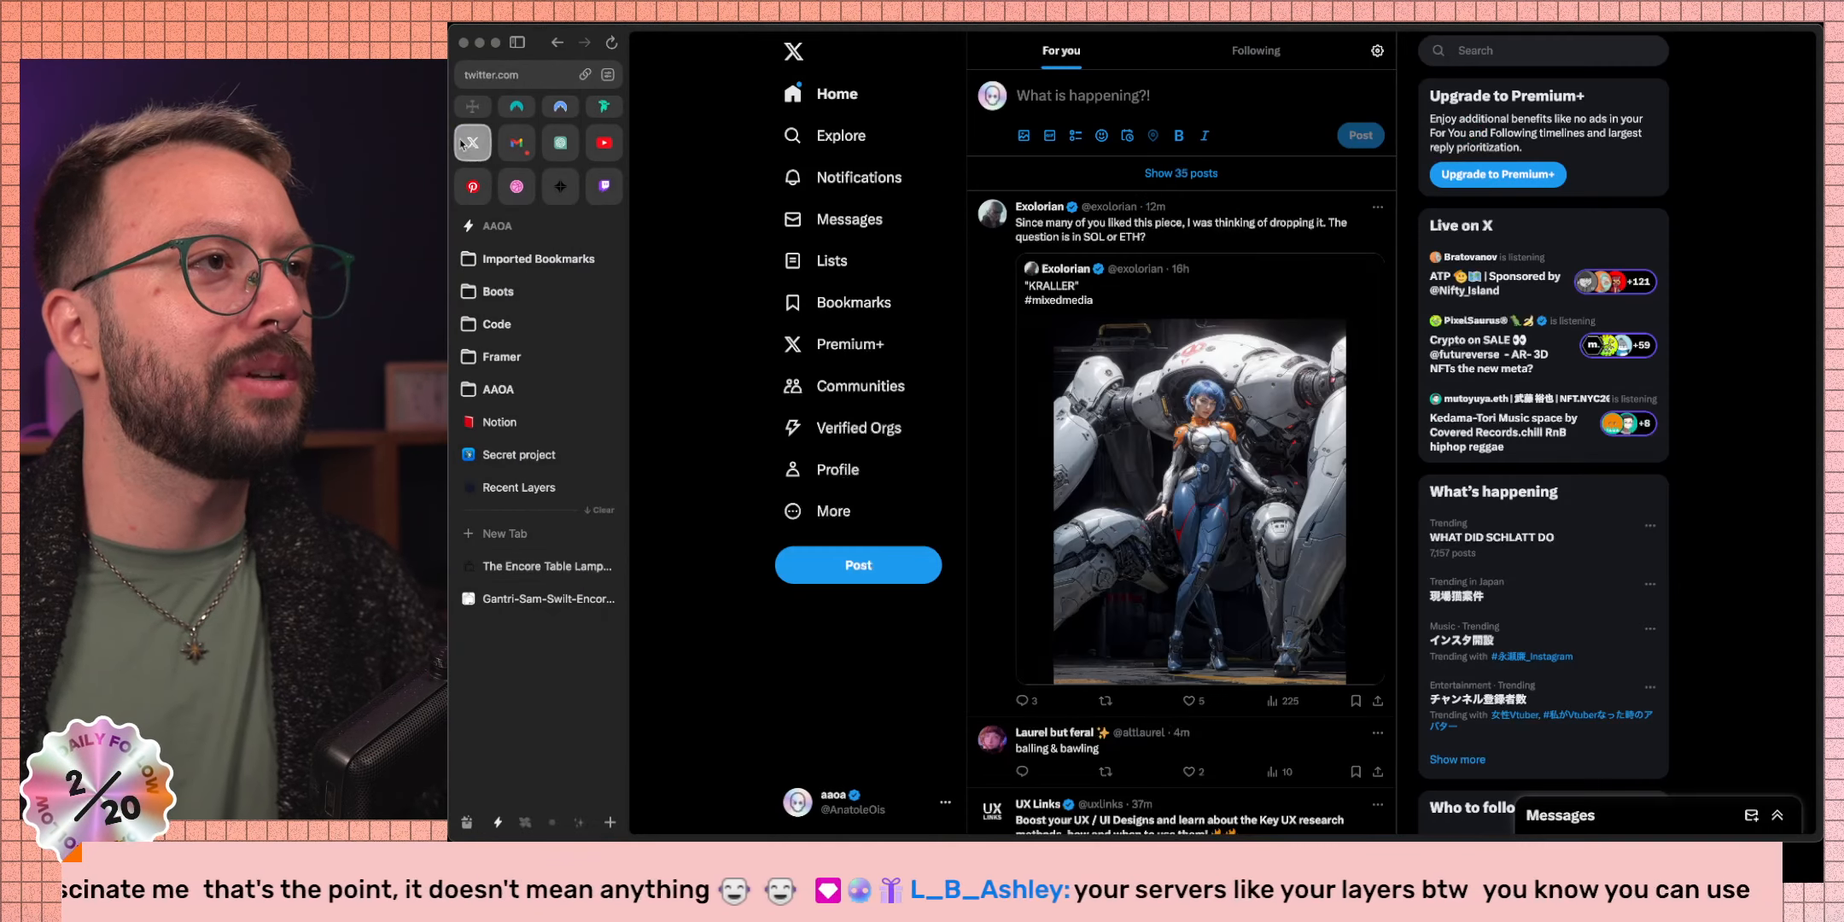
left_click(837, 469)
left_click(1355, 421)
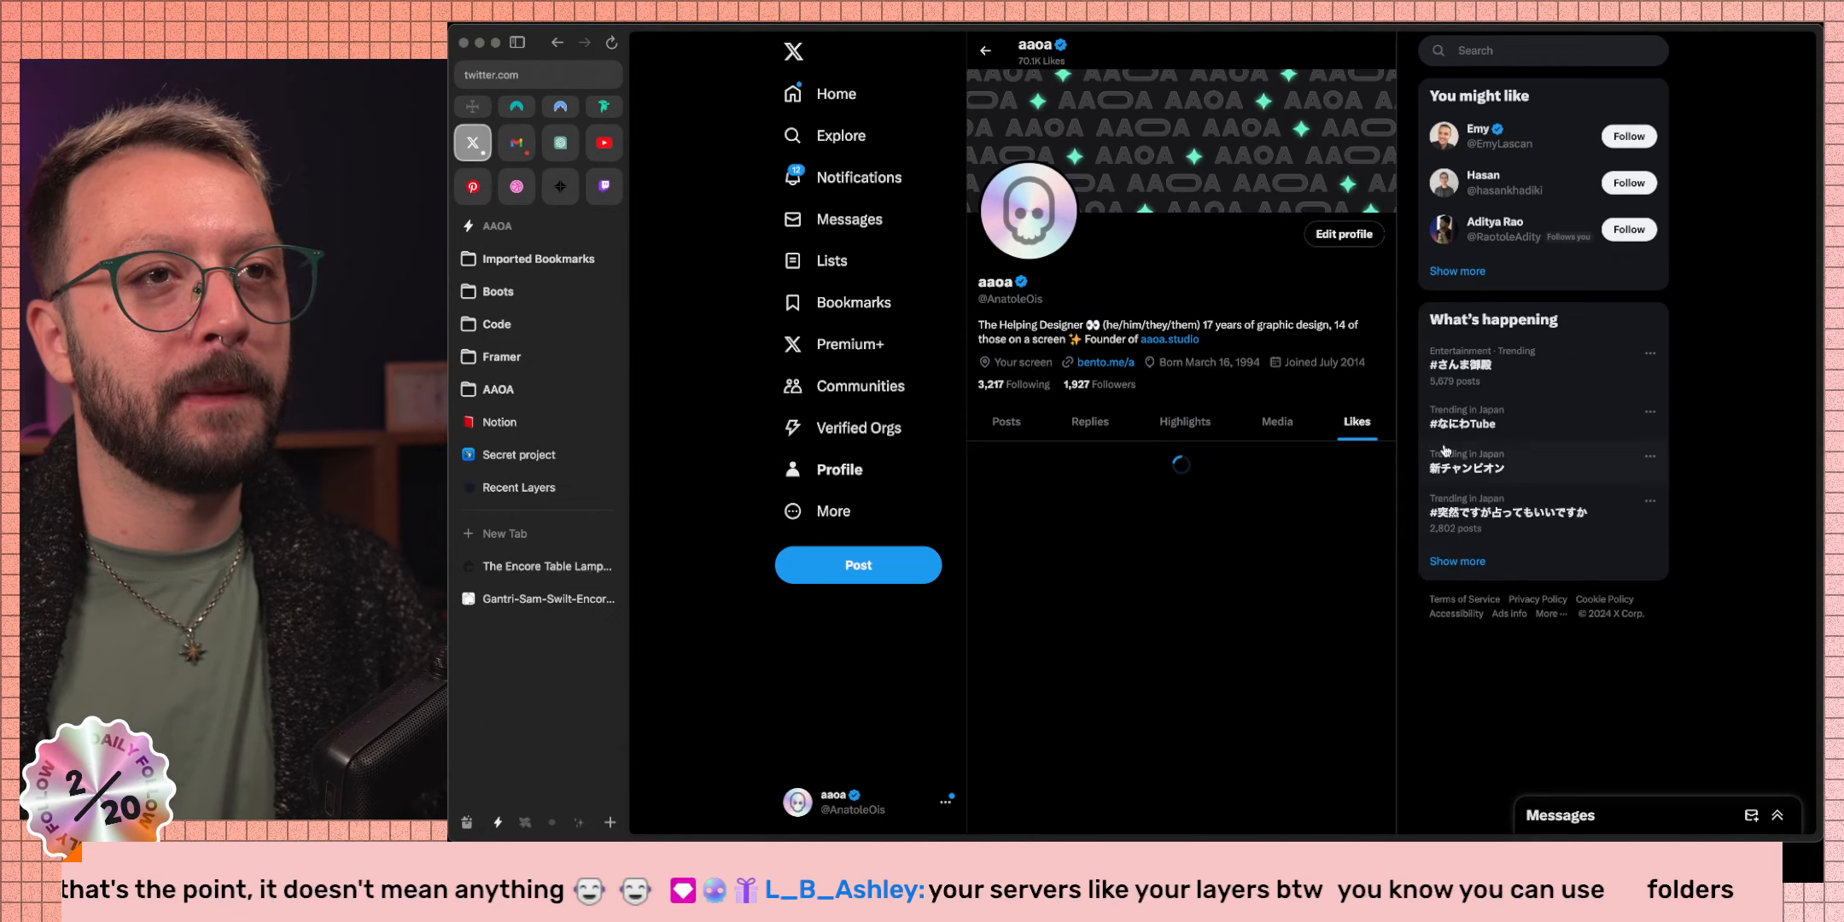
scroll(1312, 425, "down", 15)
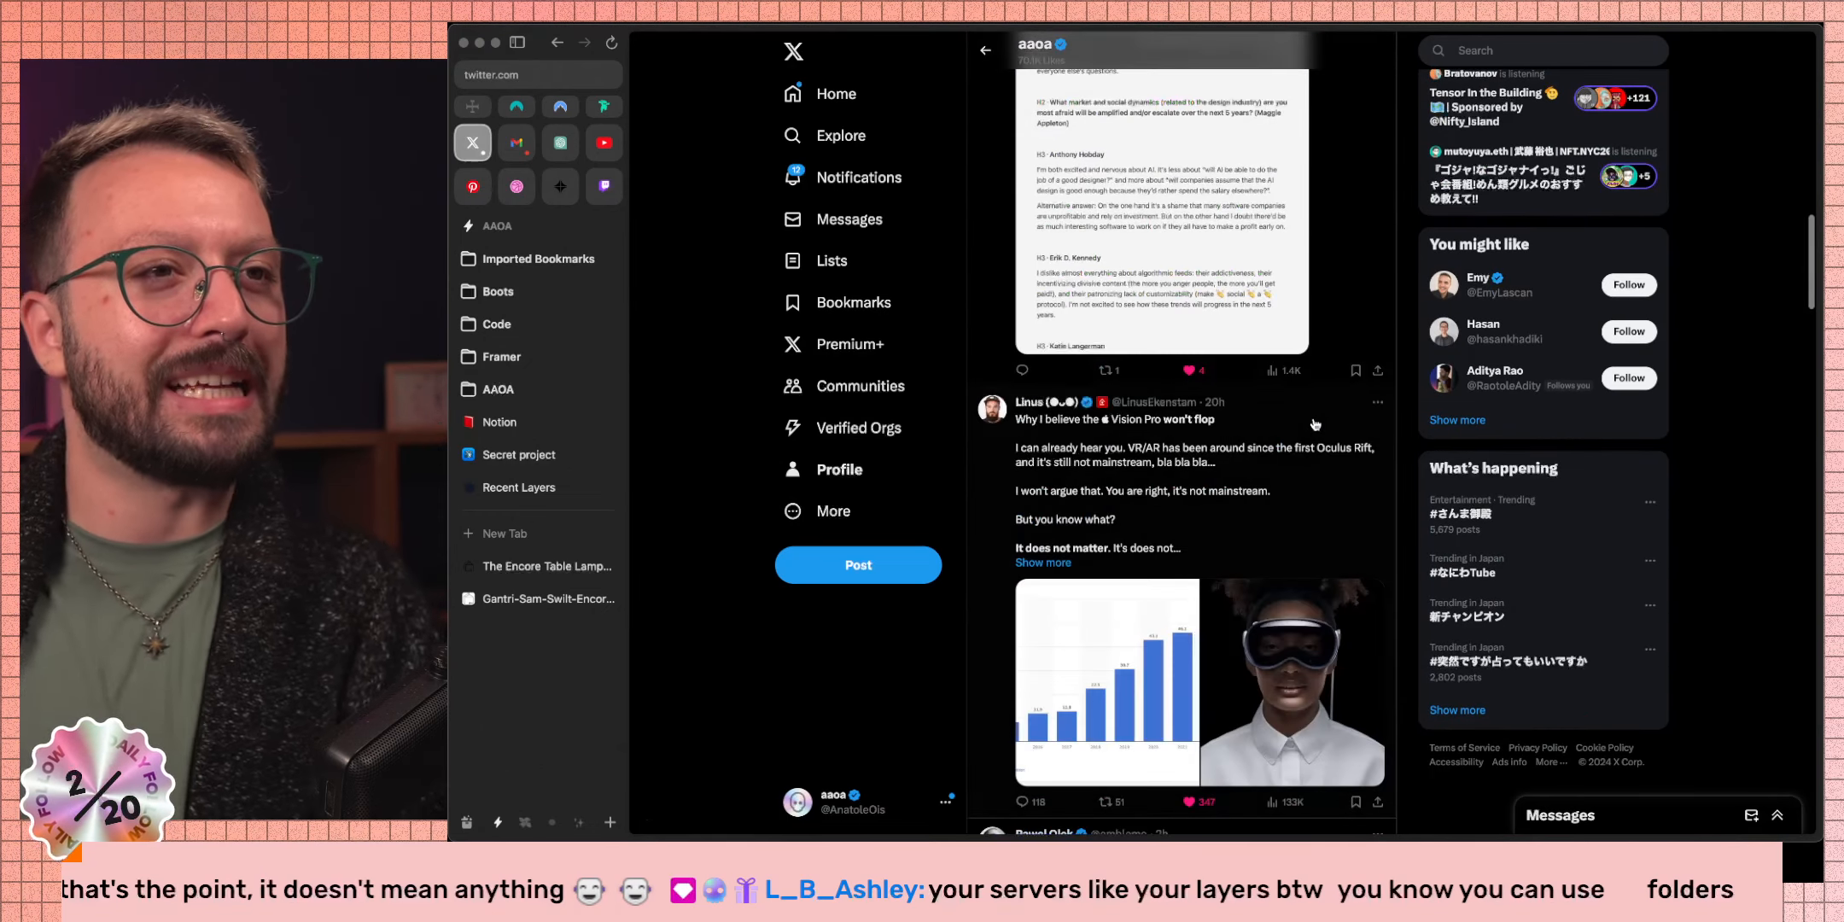
scroll(1314, 425, "down", 15)
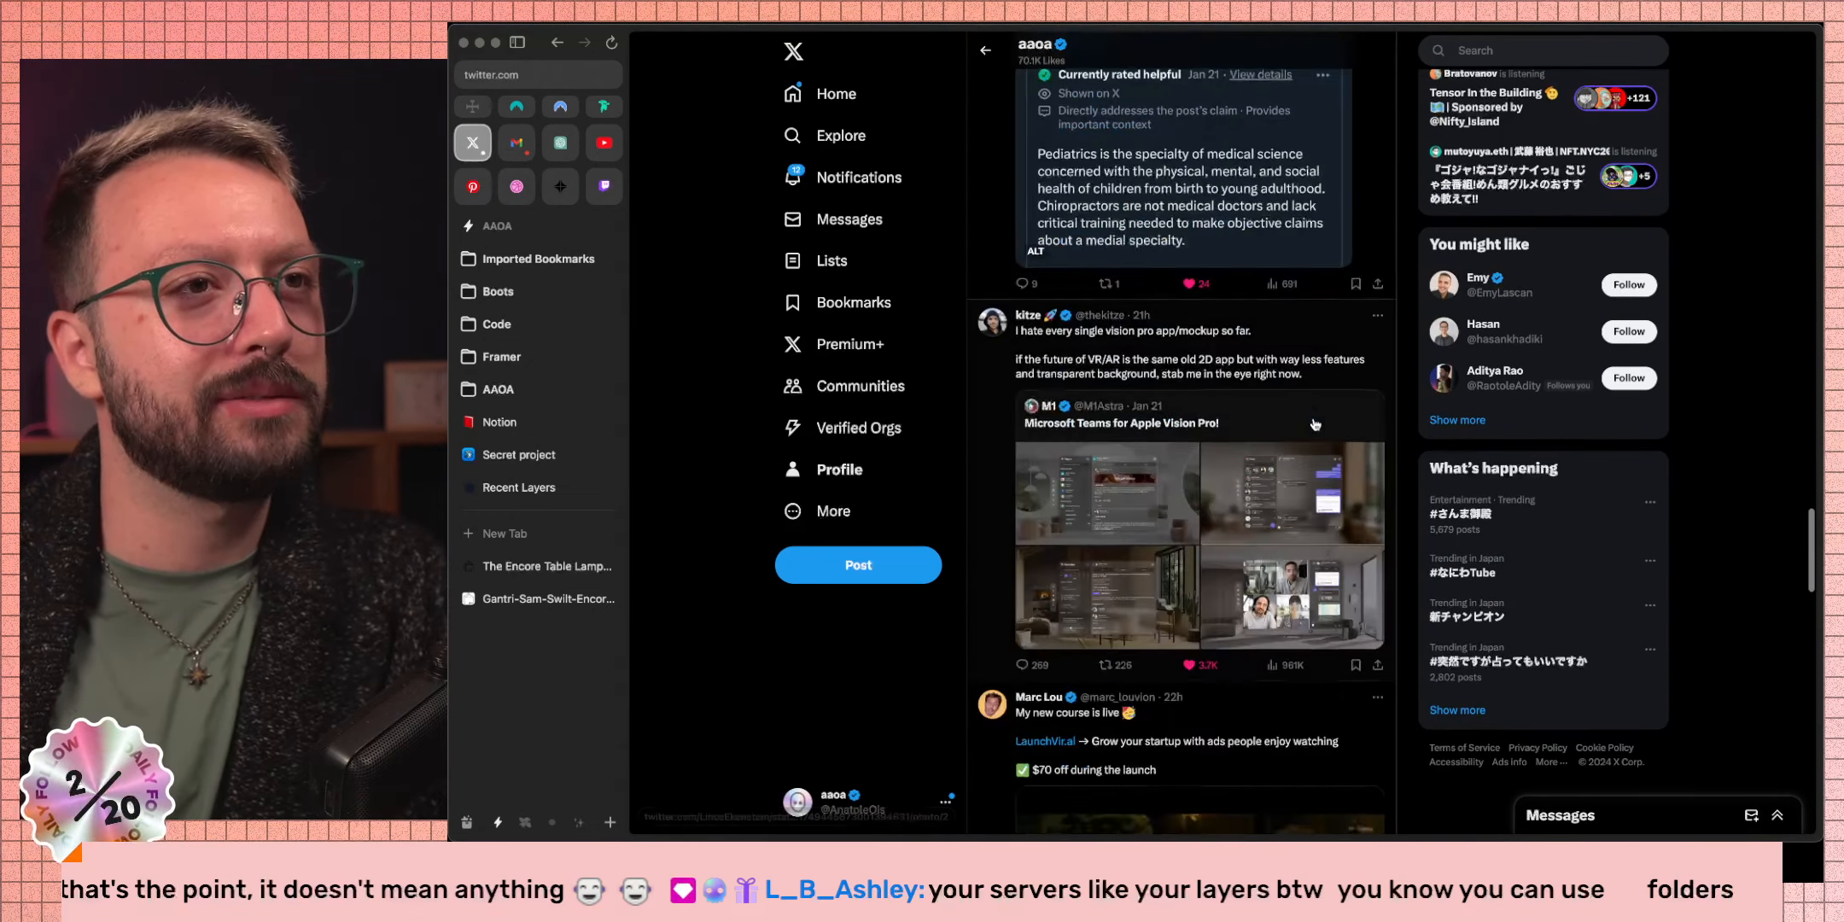
scroll(1315, 424, "down", 15)
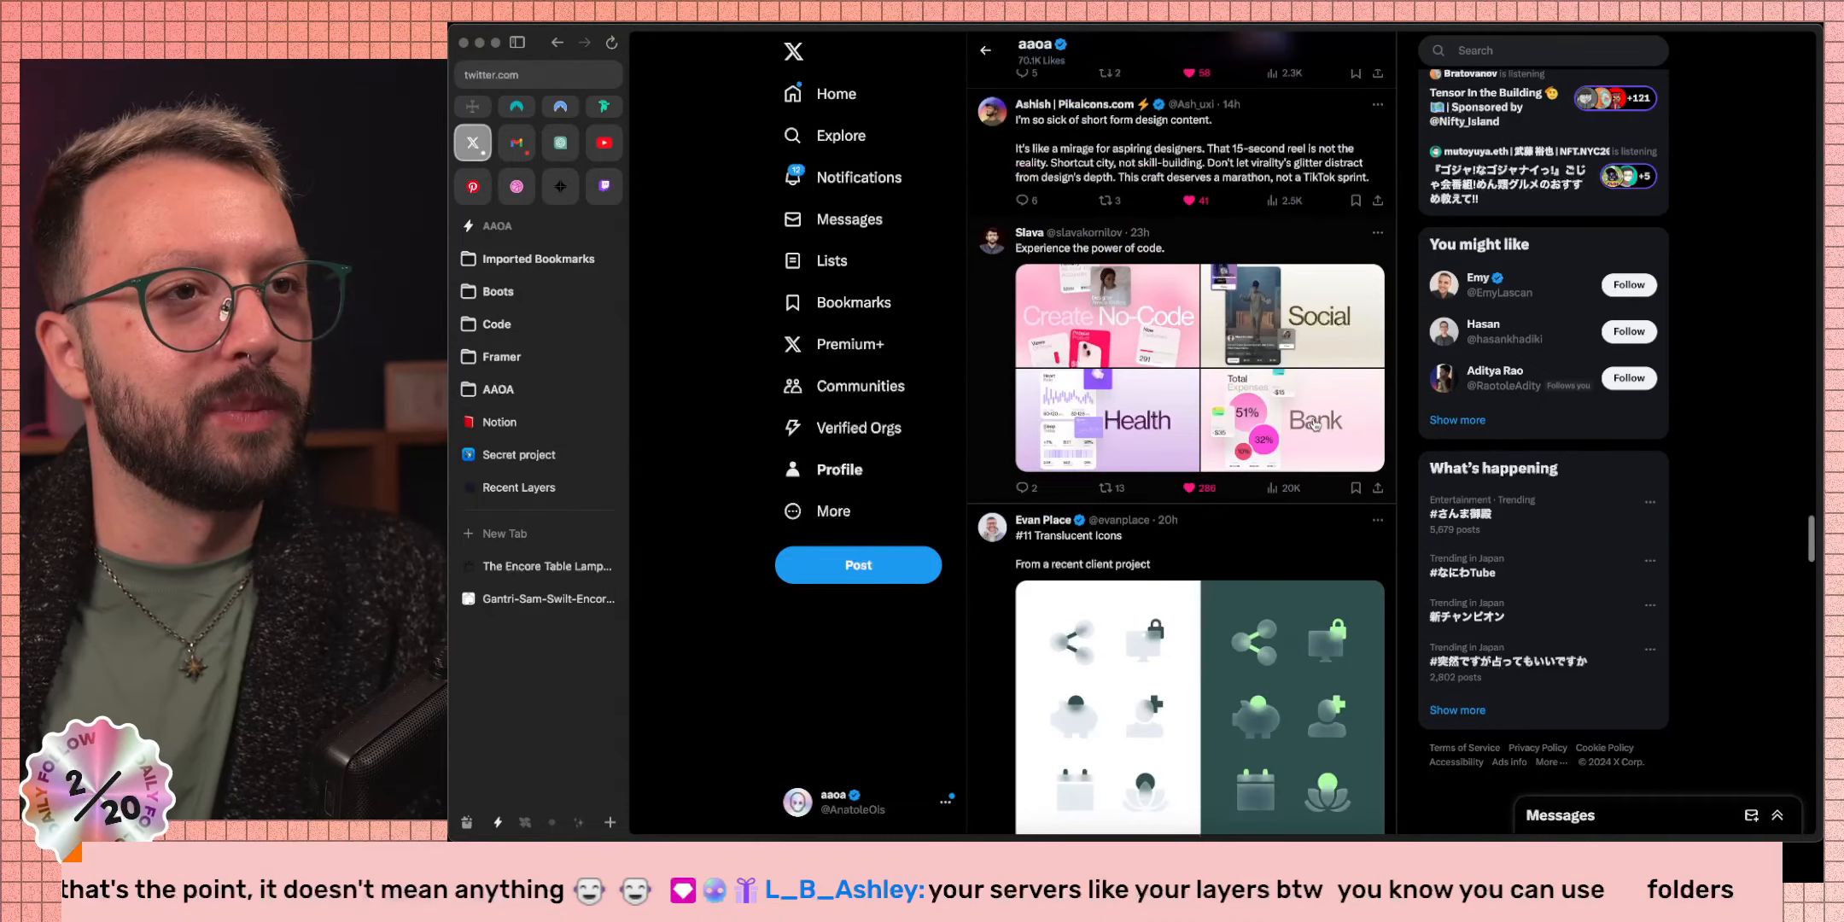
scroll(1314, 424, "down", 10)
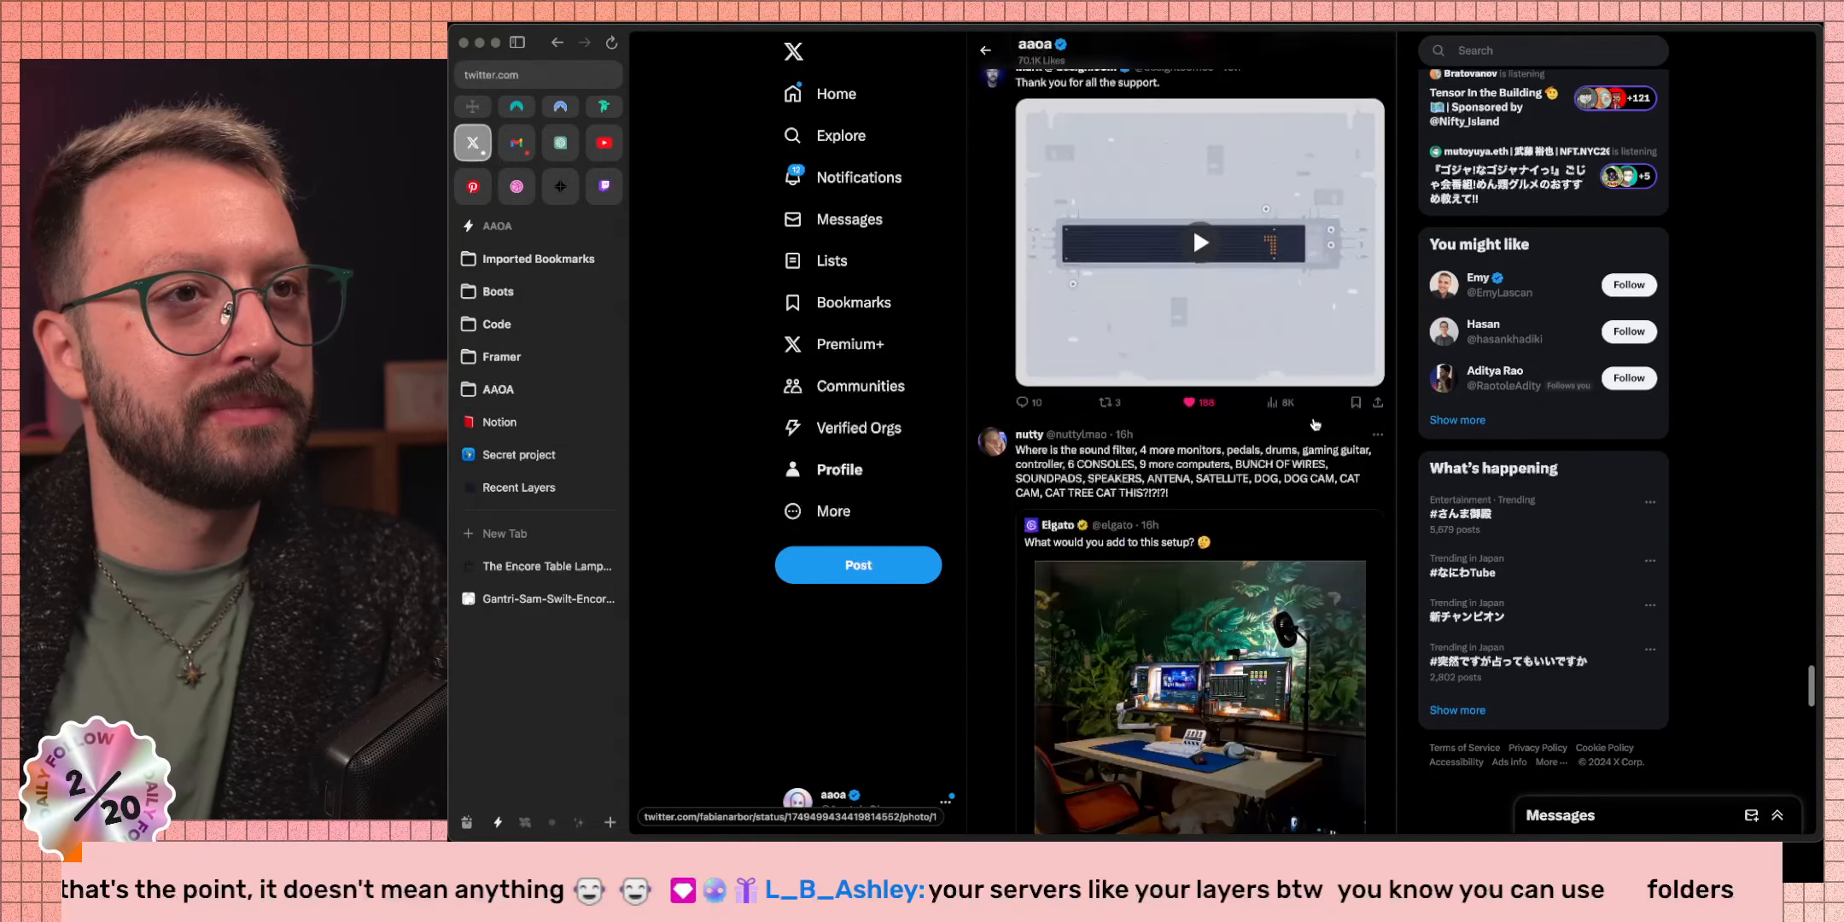
scroll(1315, 425, "down", 8)
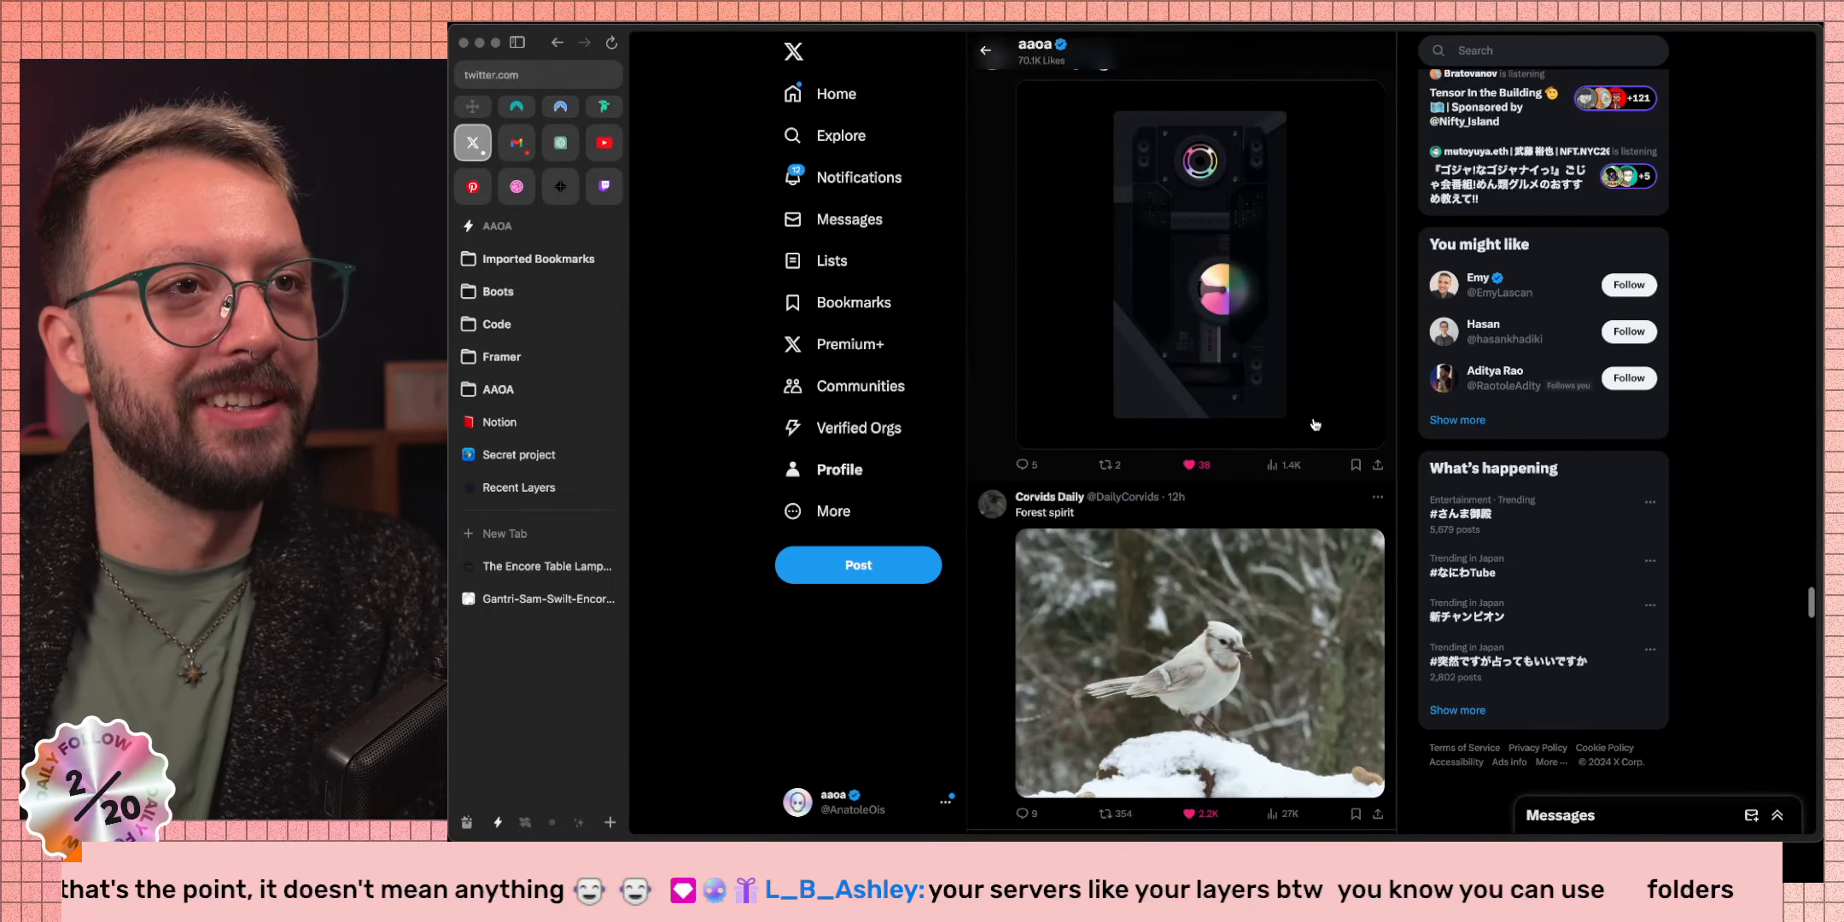
scroll(1315, 424, "down", 8)
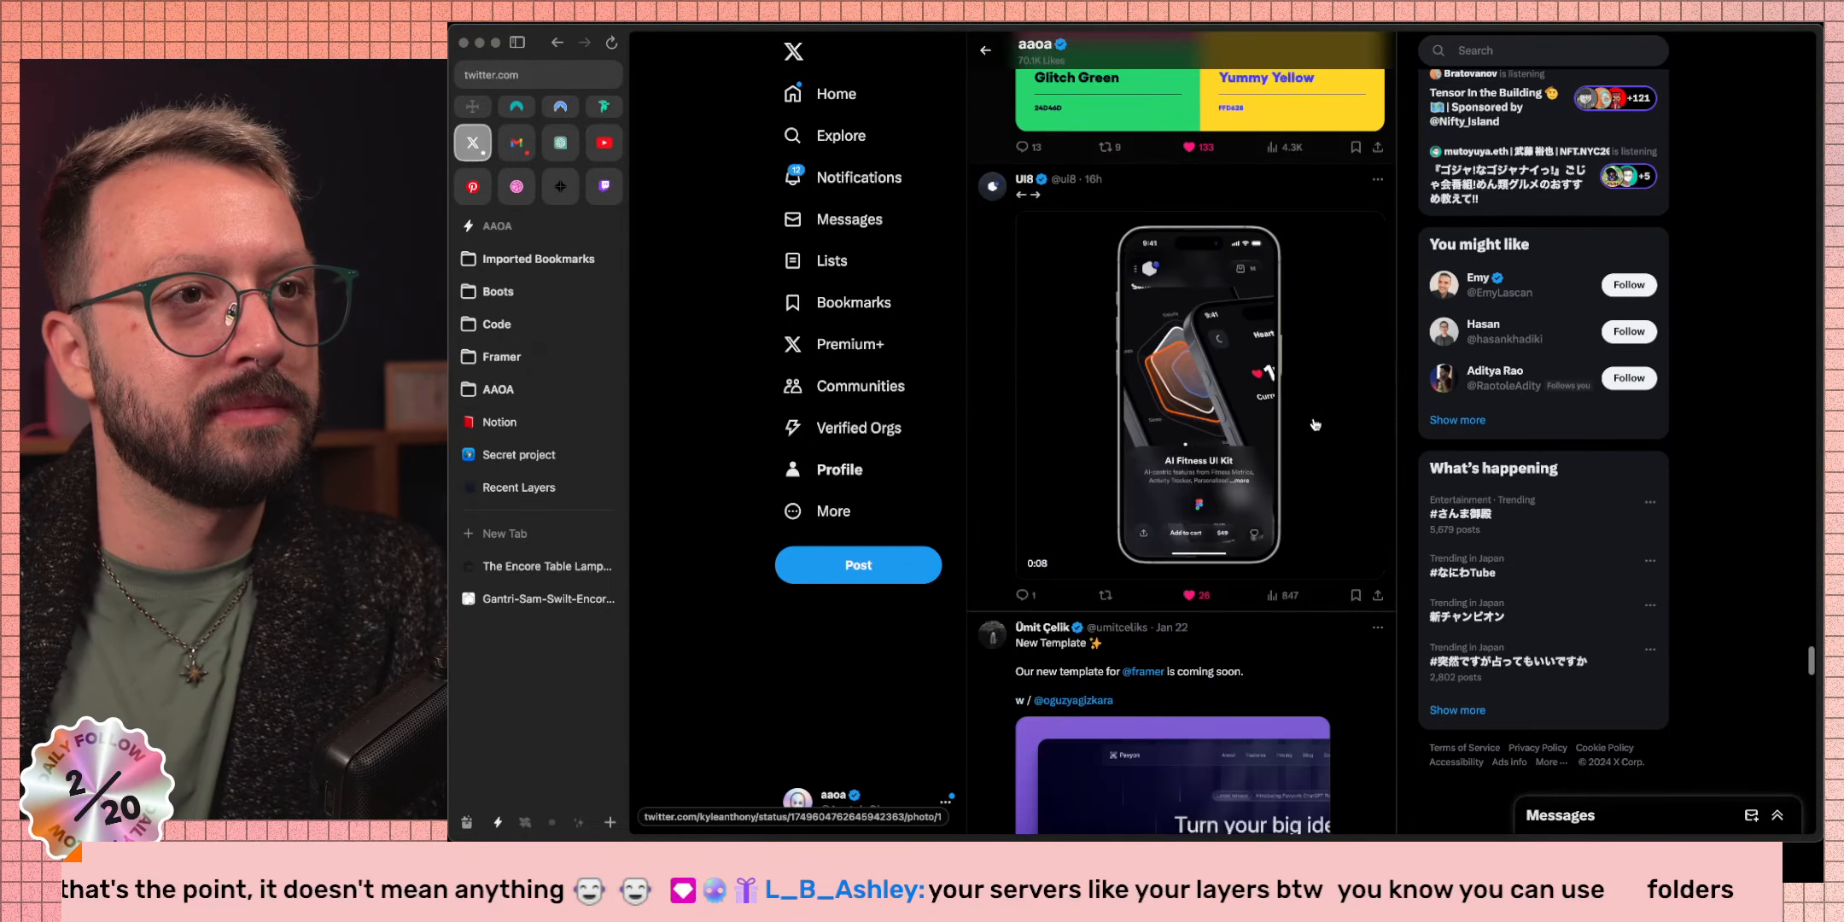
scroll(1314, 425, "down", 8)
scroll(1315, 425, "down", 18)
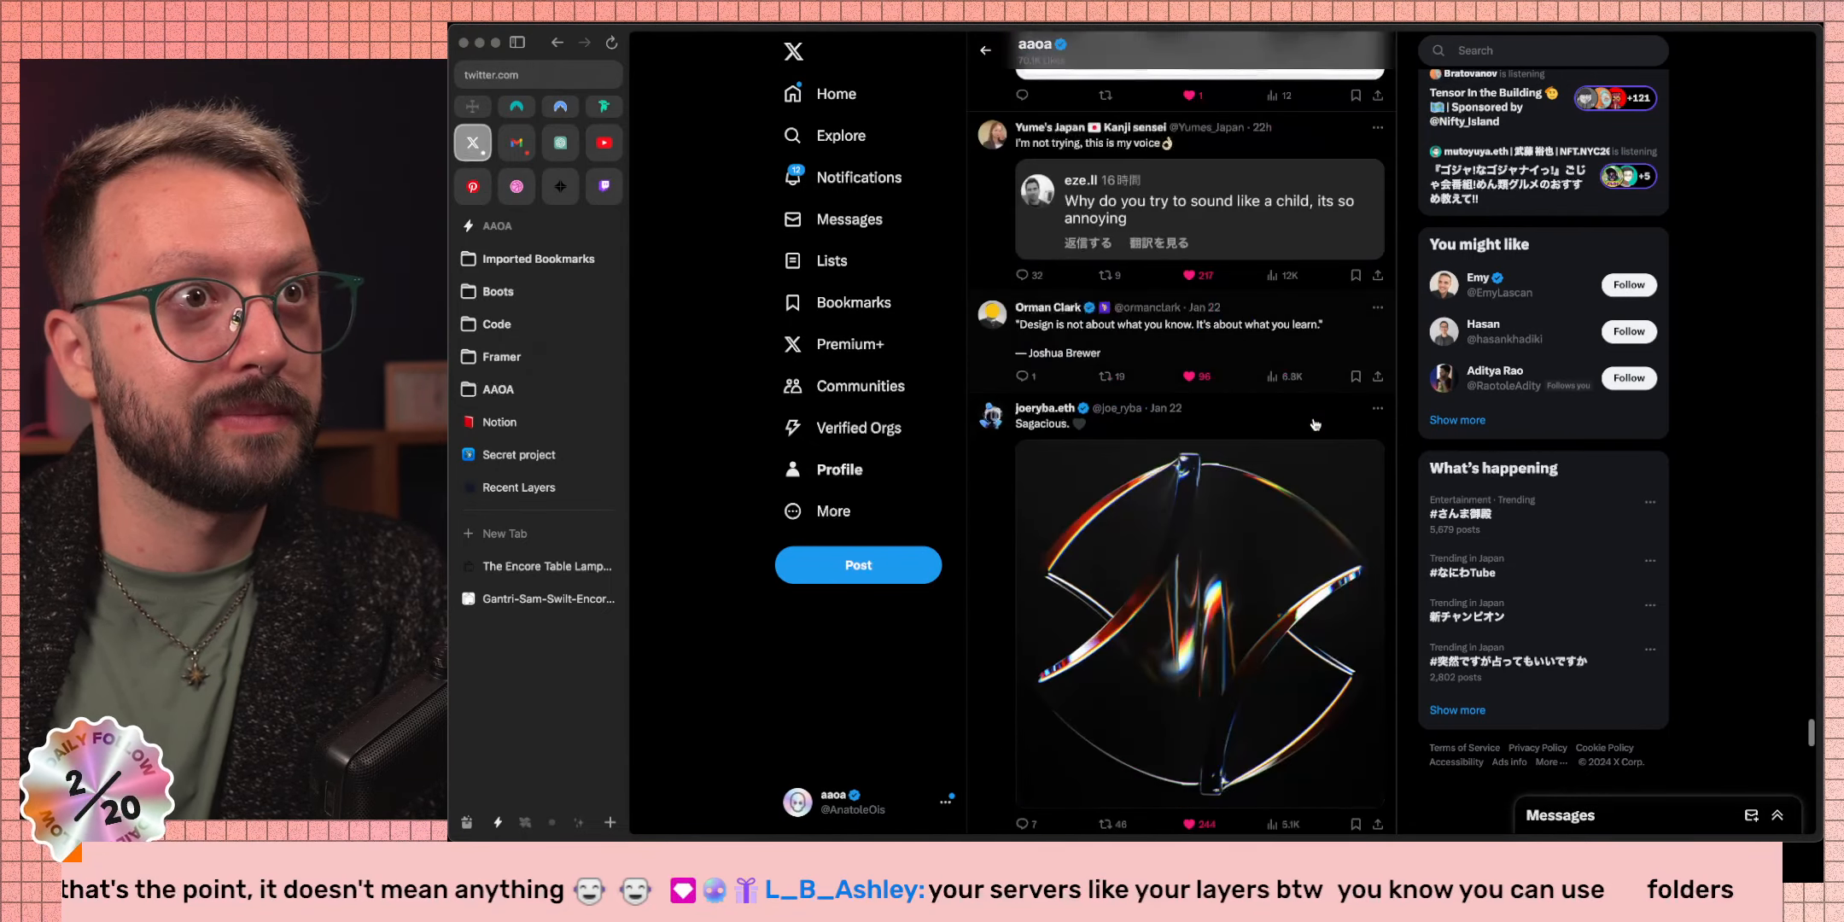
scroll(1315, 425, "up", 12)
scroll(1315, 424, "down", 8)
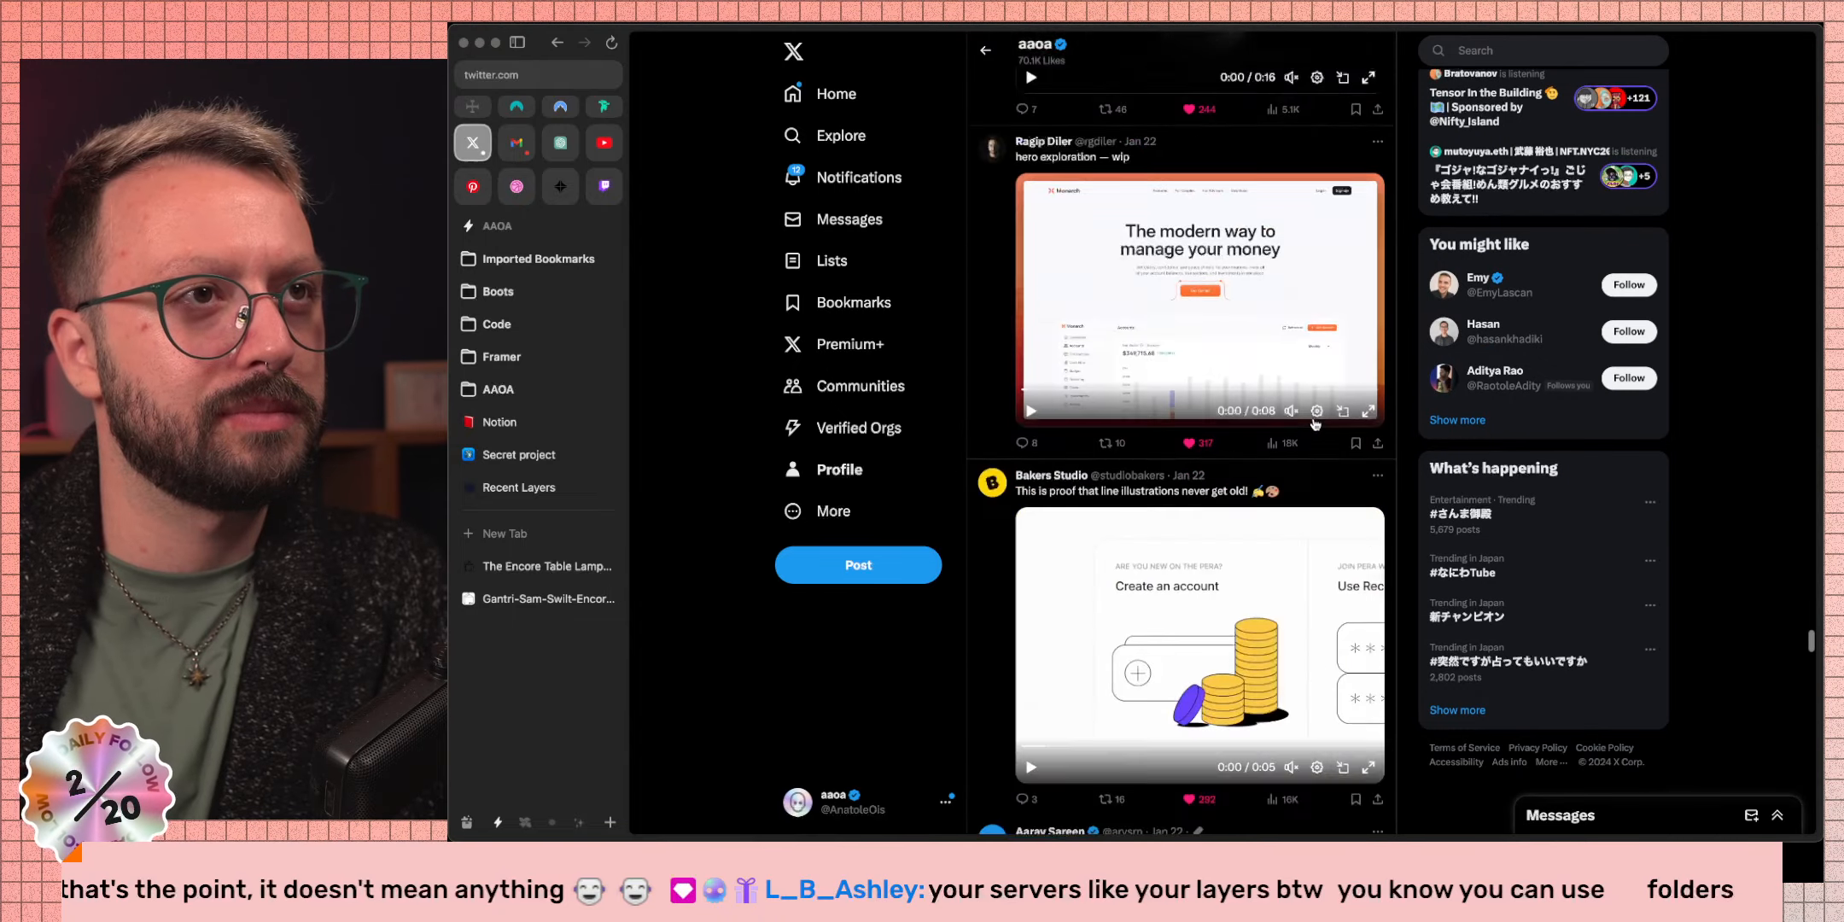
scroll(1314, 424, "down", 8)
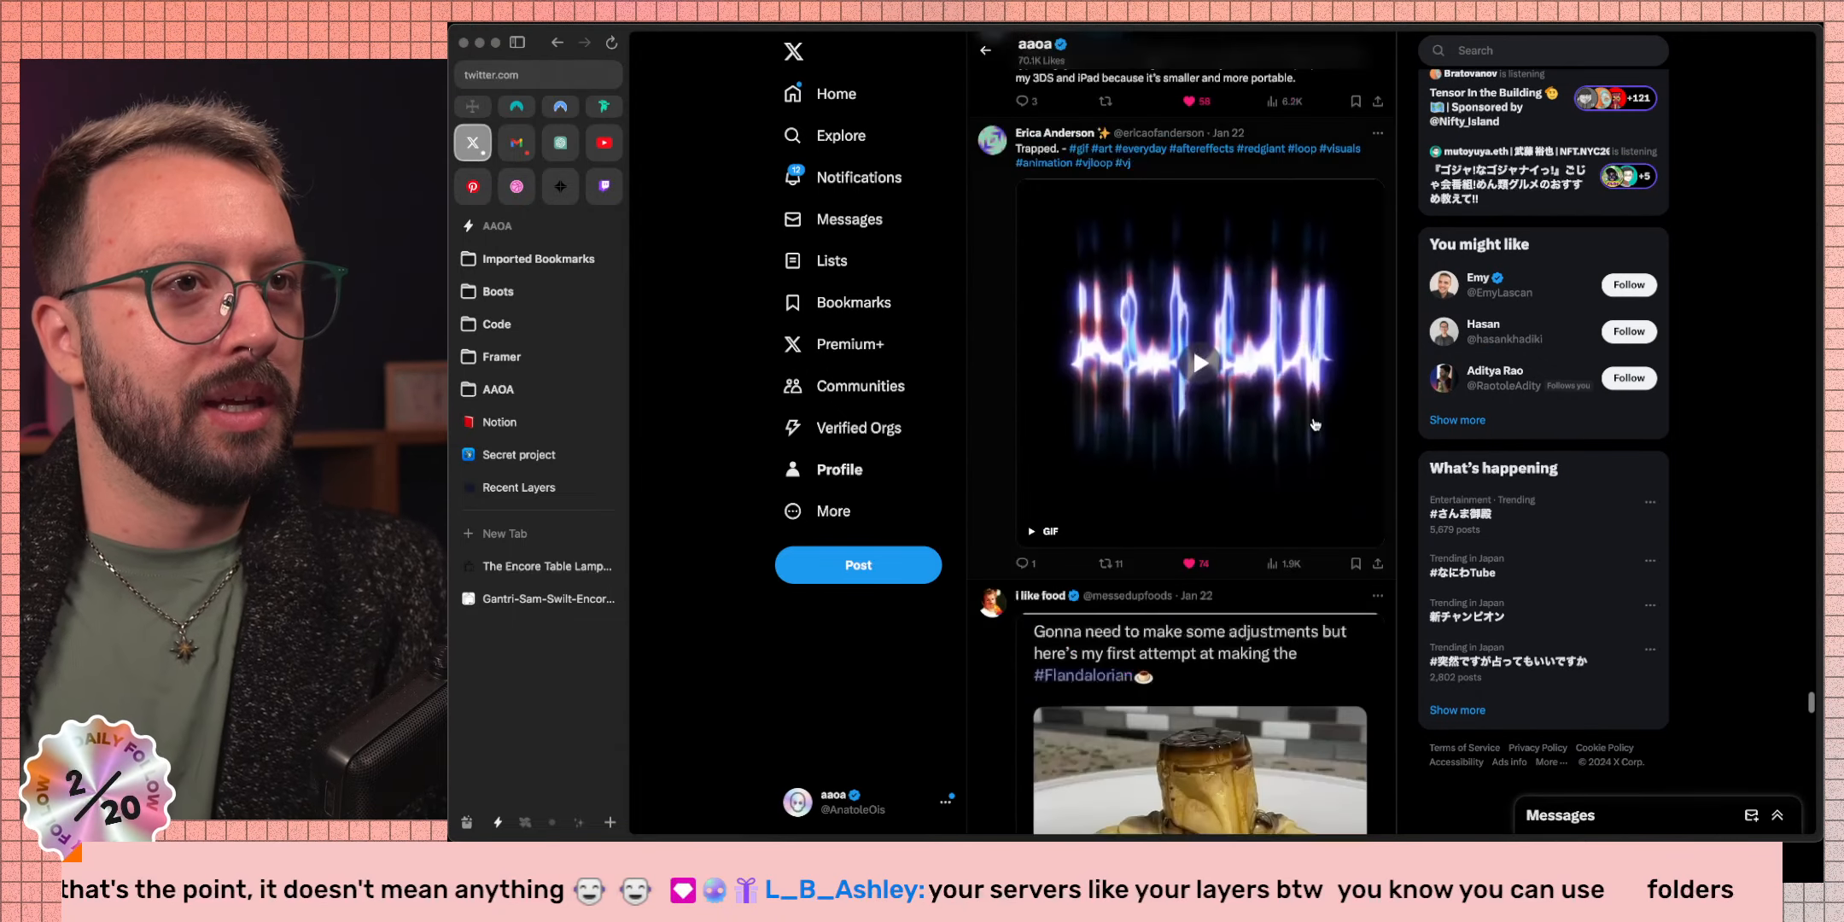
scroll(1315, 424, "down", 10)
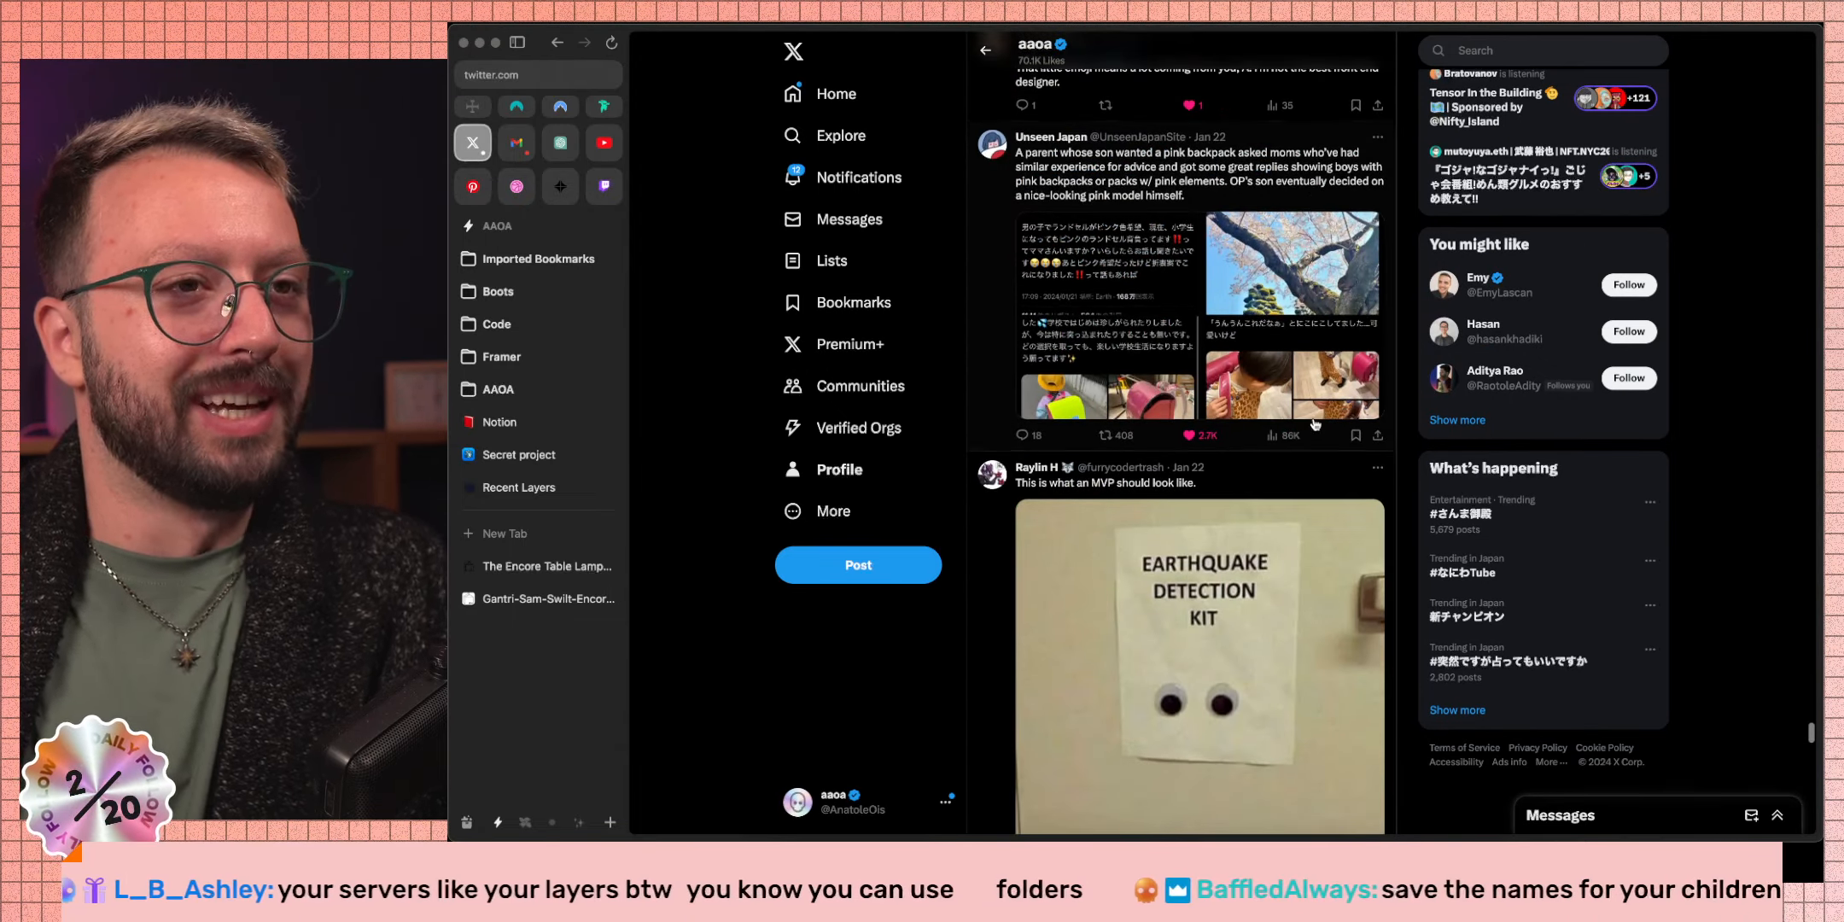
scroll(1314, 424, "down", 5)
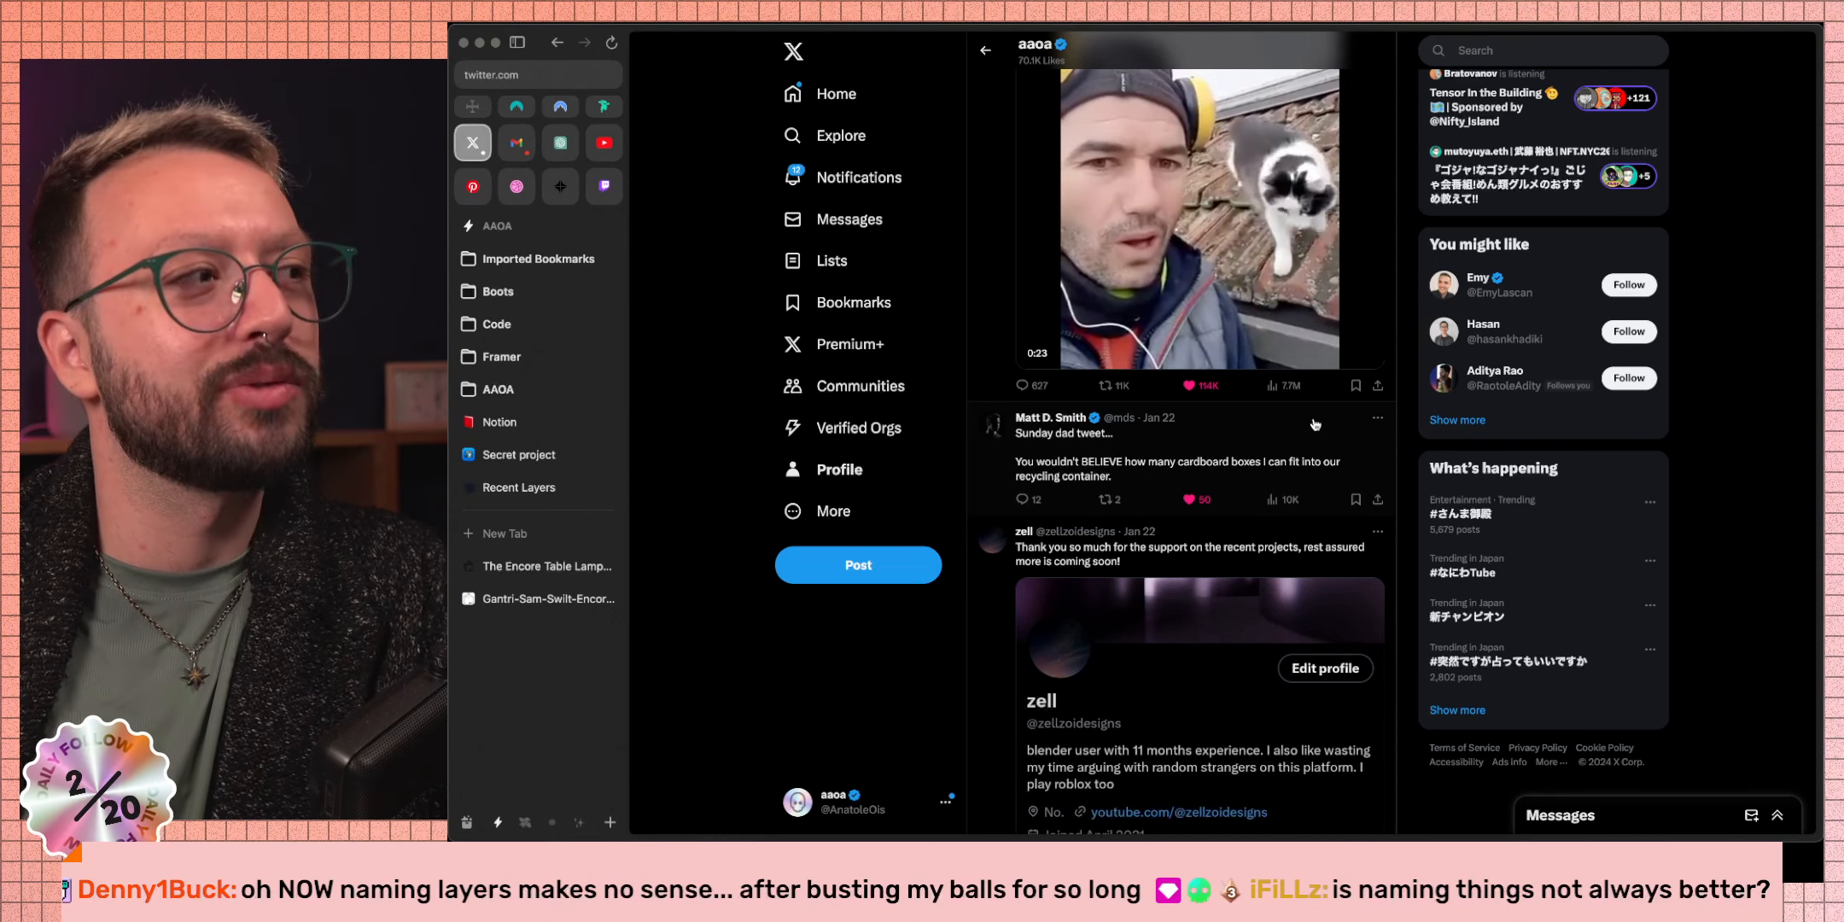
scroll(1316, 420, "down", 10)
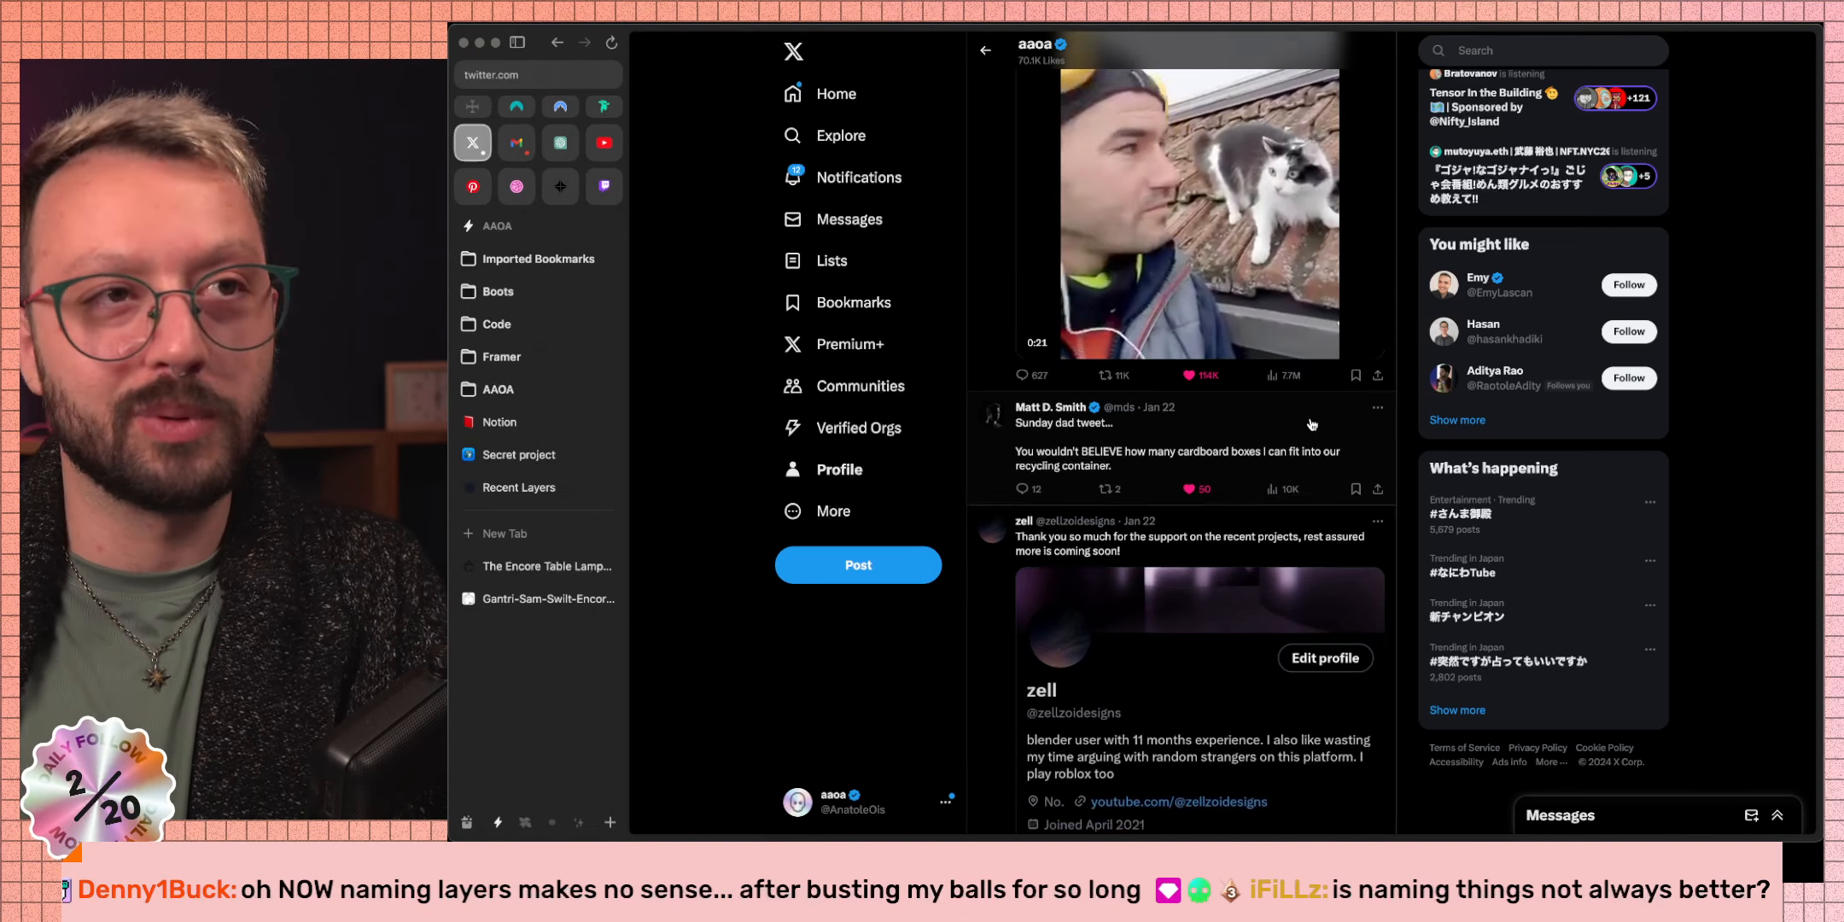
scroll(1242, 367, "down", 12)
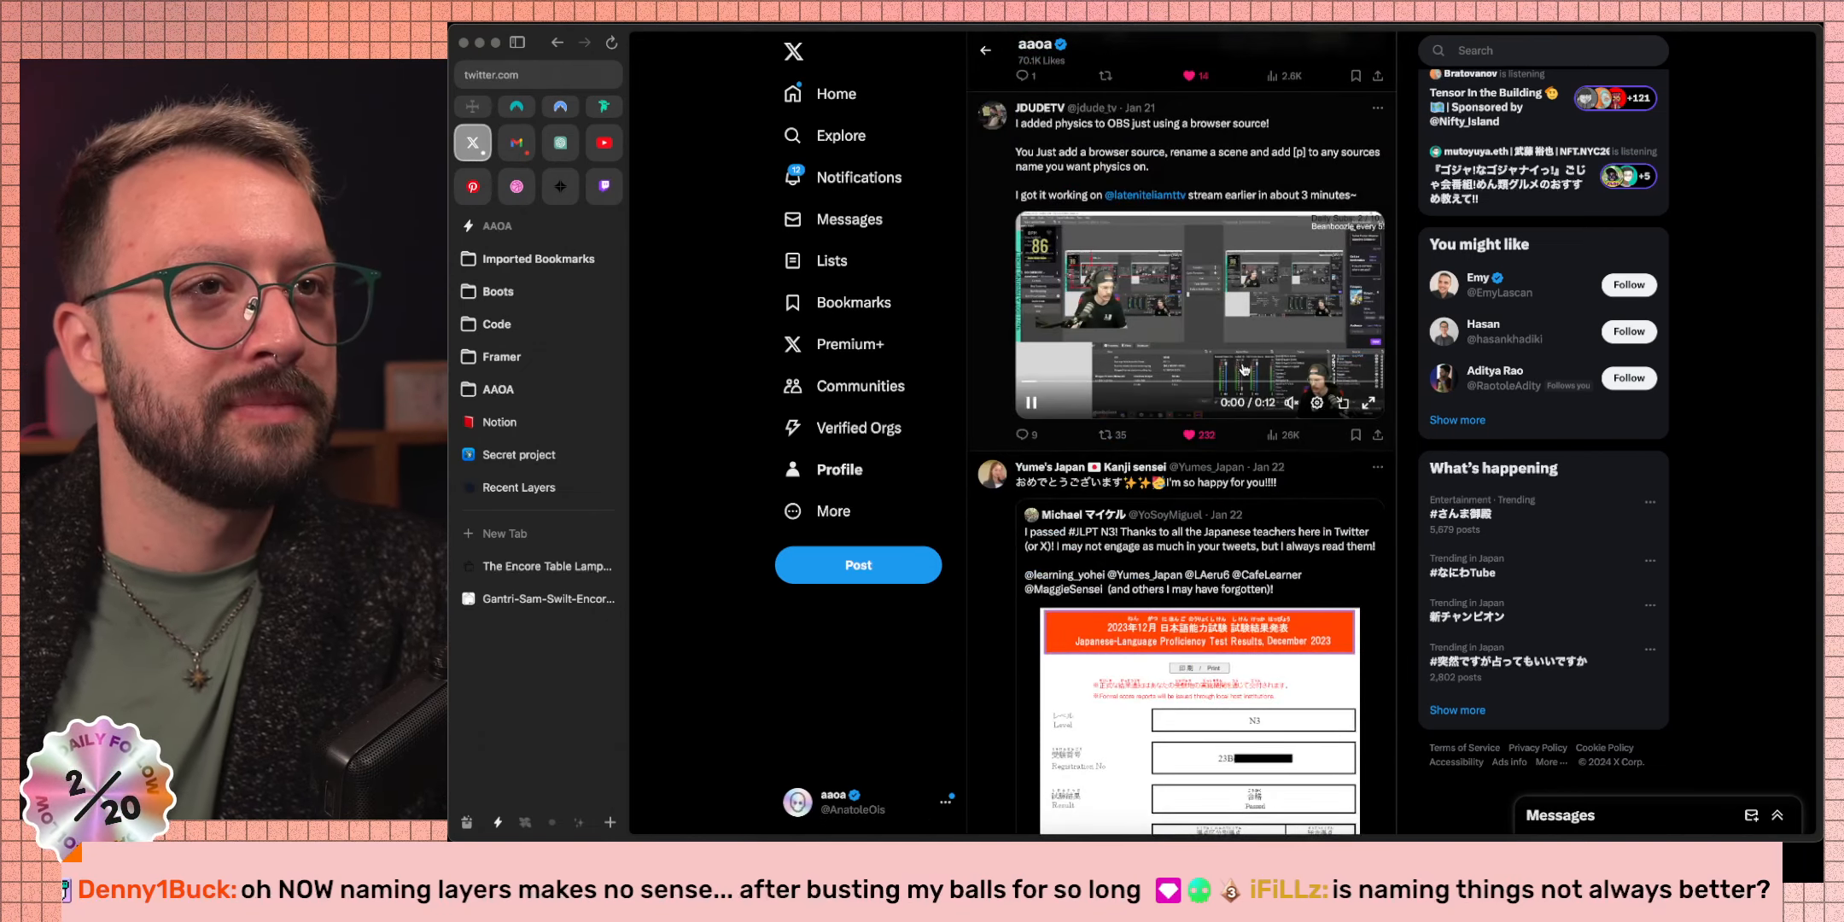
scroll(1244, 368, "up", 15)
scroll(1247, 368, "up", 15)
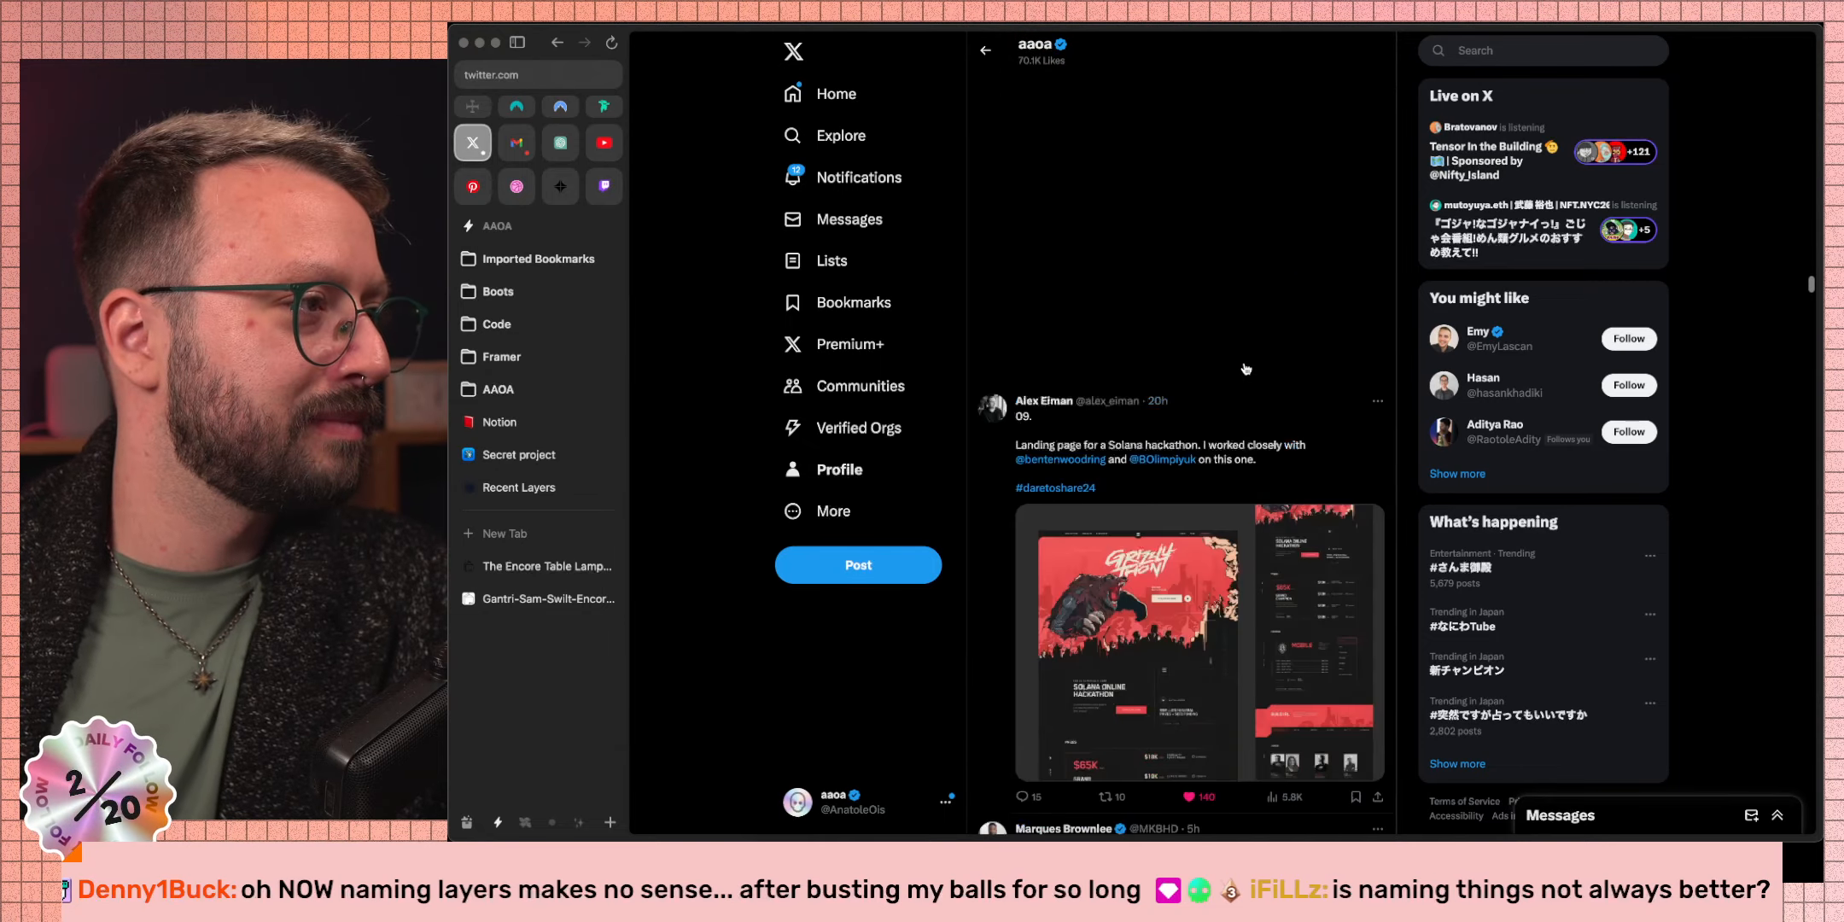
scroll(1245, 369, "up", 3)
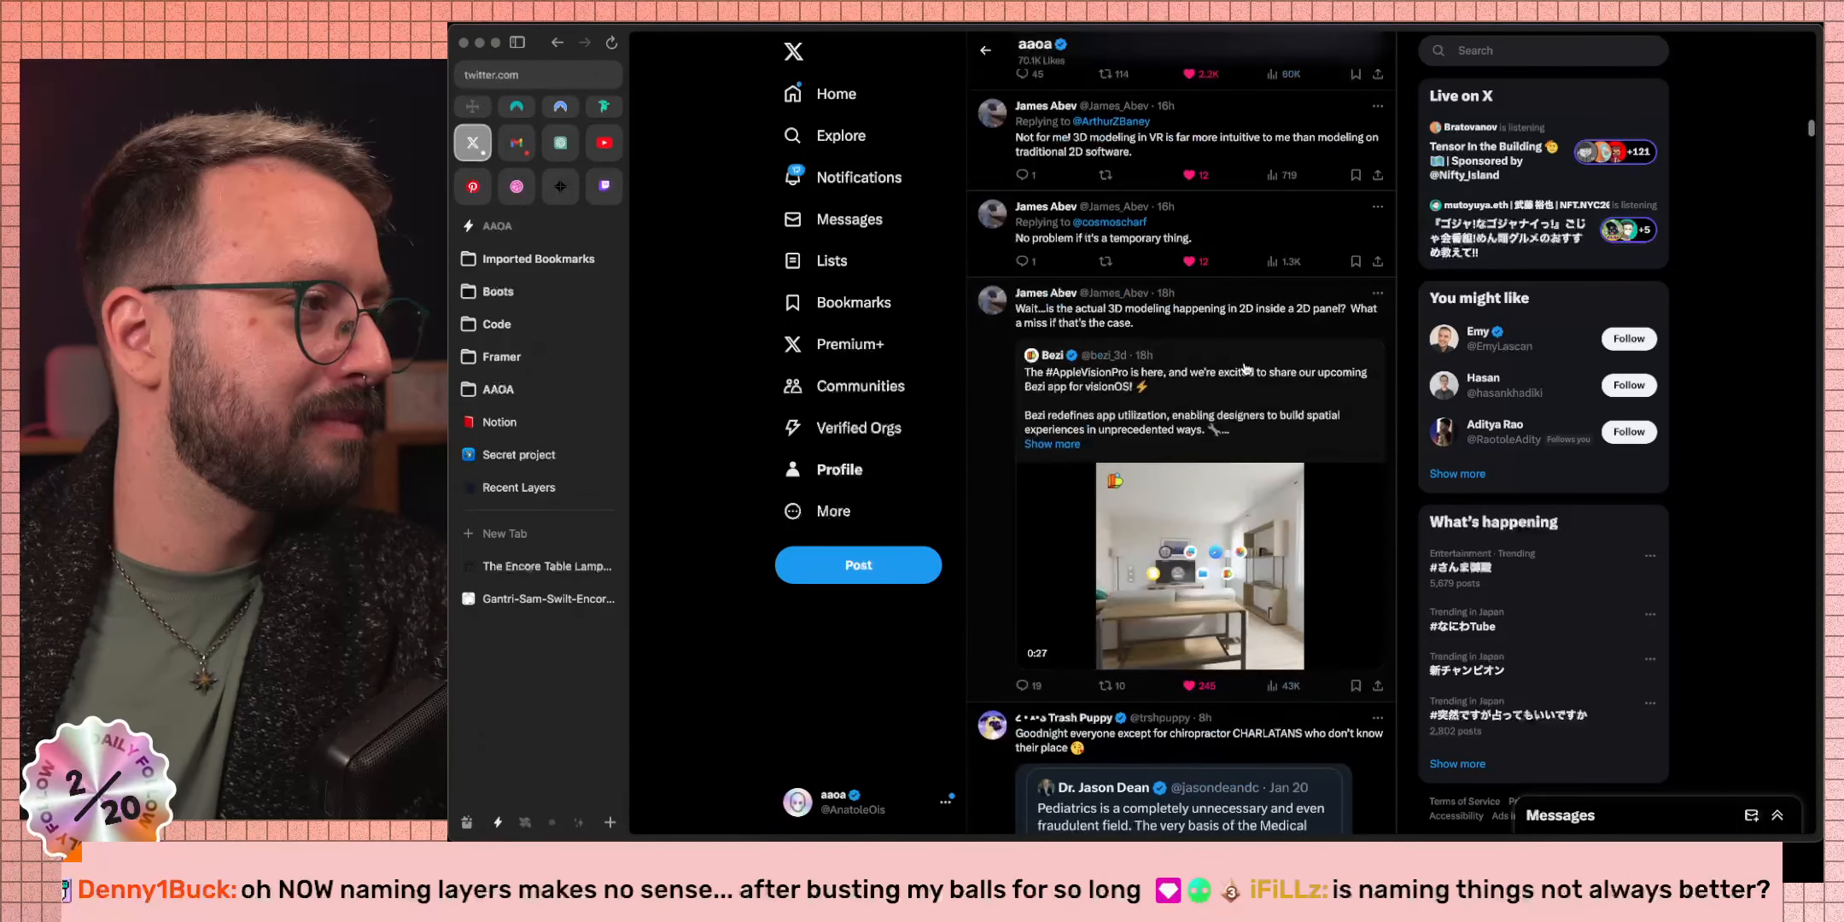
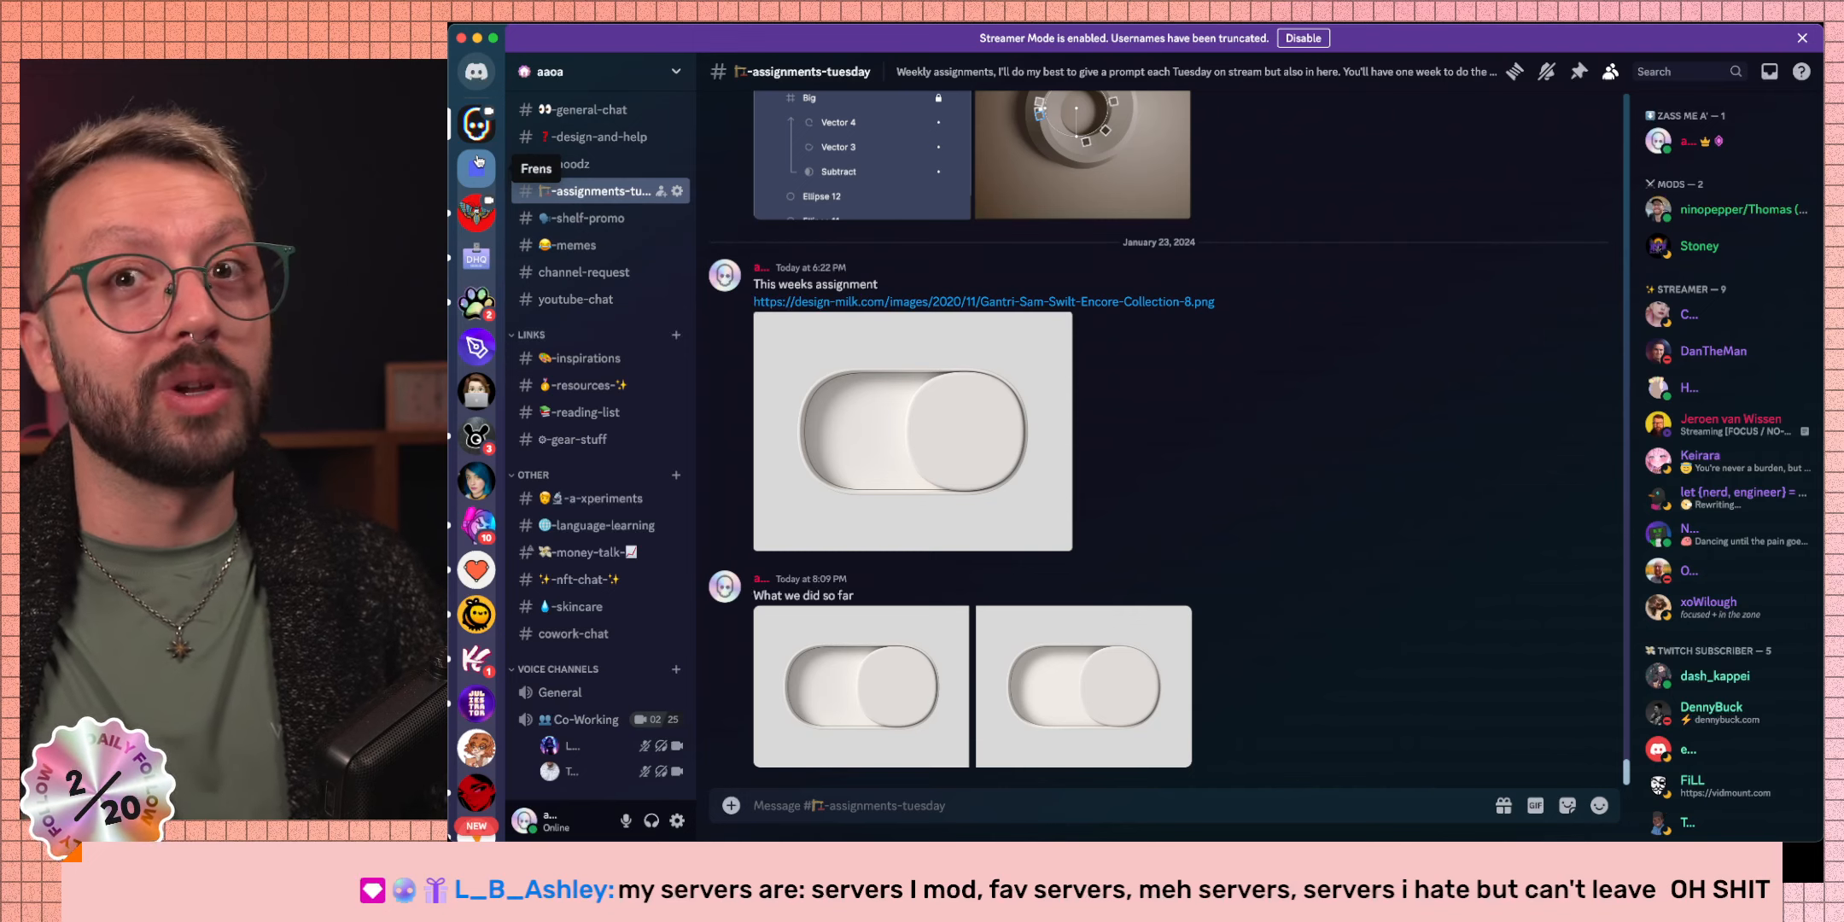
Collapse the Frens folder and expand the 3D NFT, Resources and other Discord server folders.
left_click(477, 164)
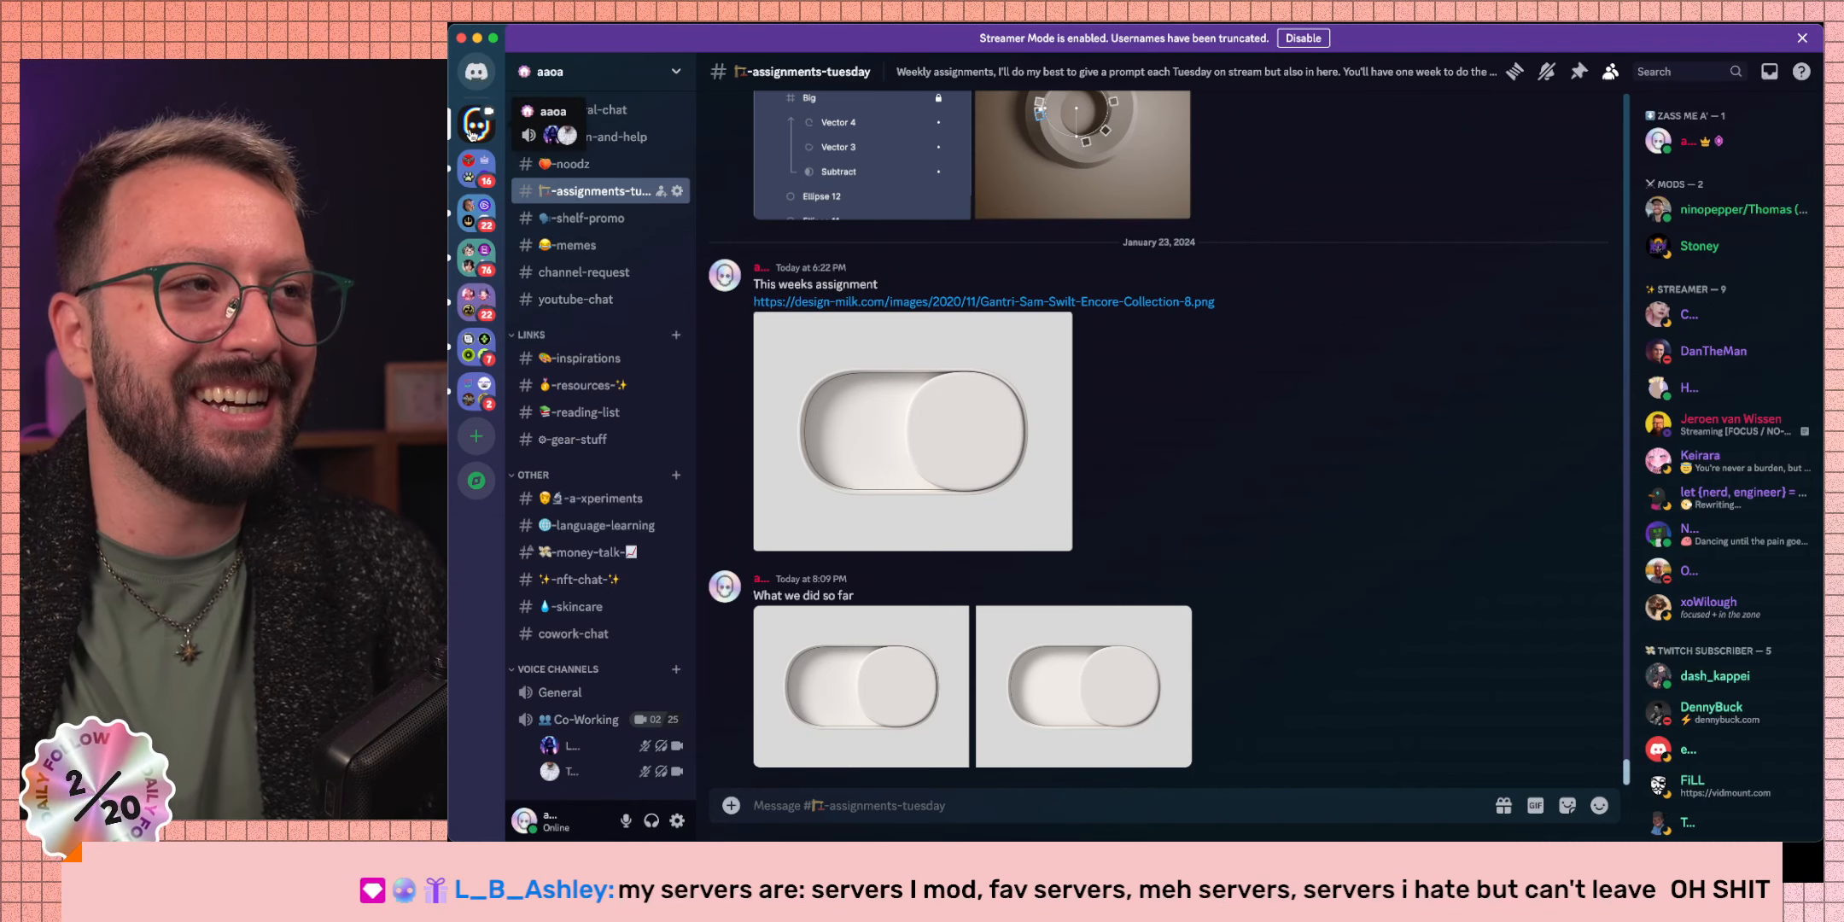
left_click(479, 381)
left_click(478, 348)
left_click(478, 303)
left_click(481, 254)
left_click(481, 214)
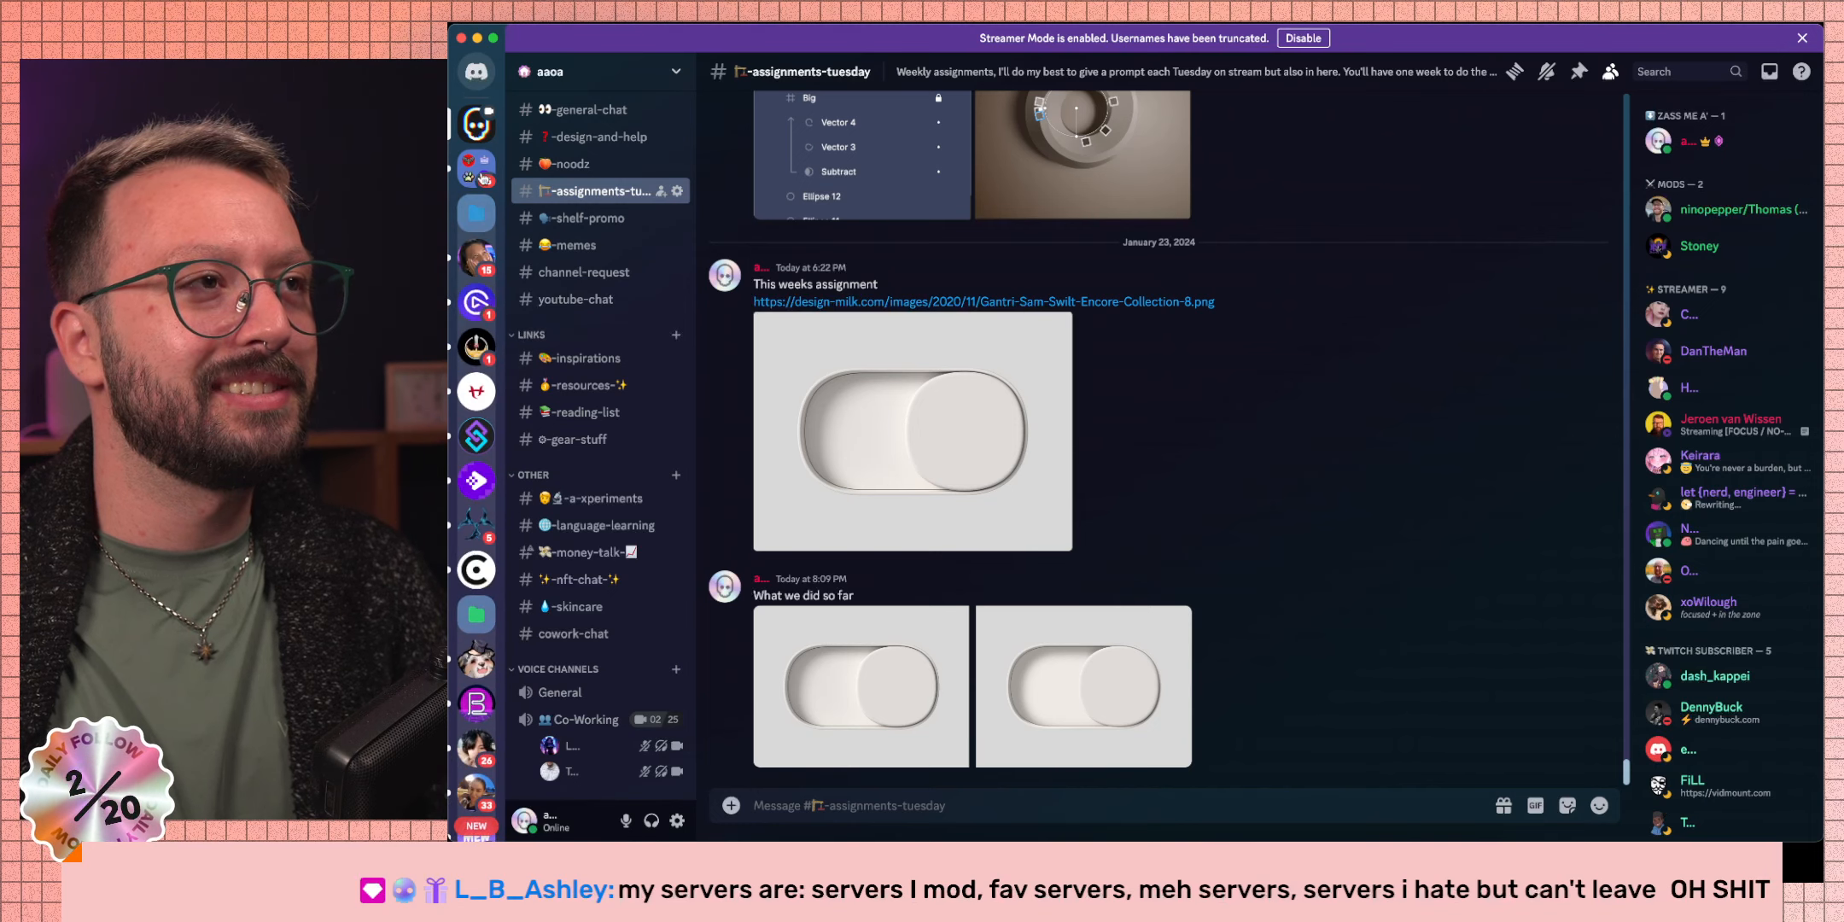
left_click(480, 172)
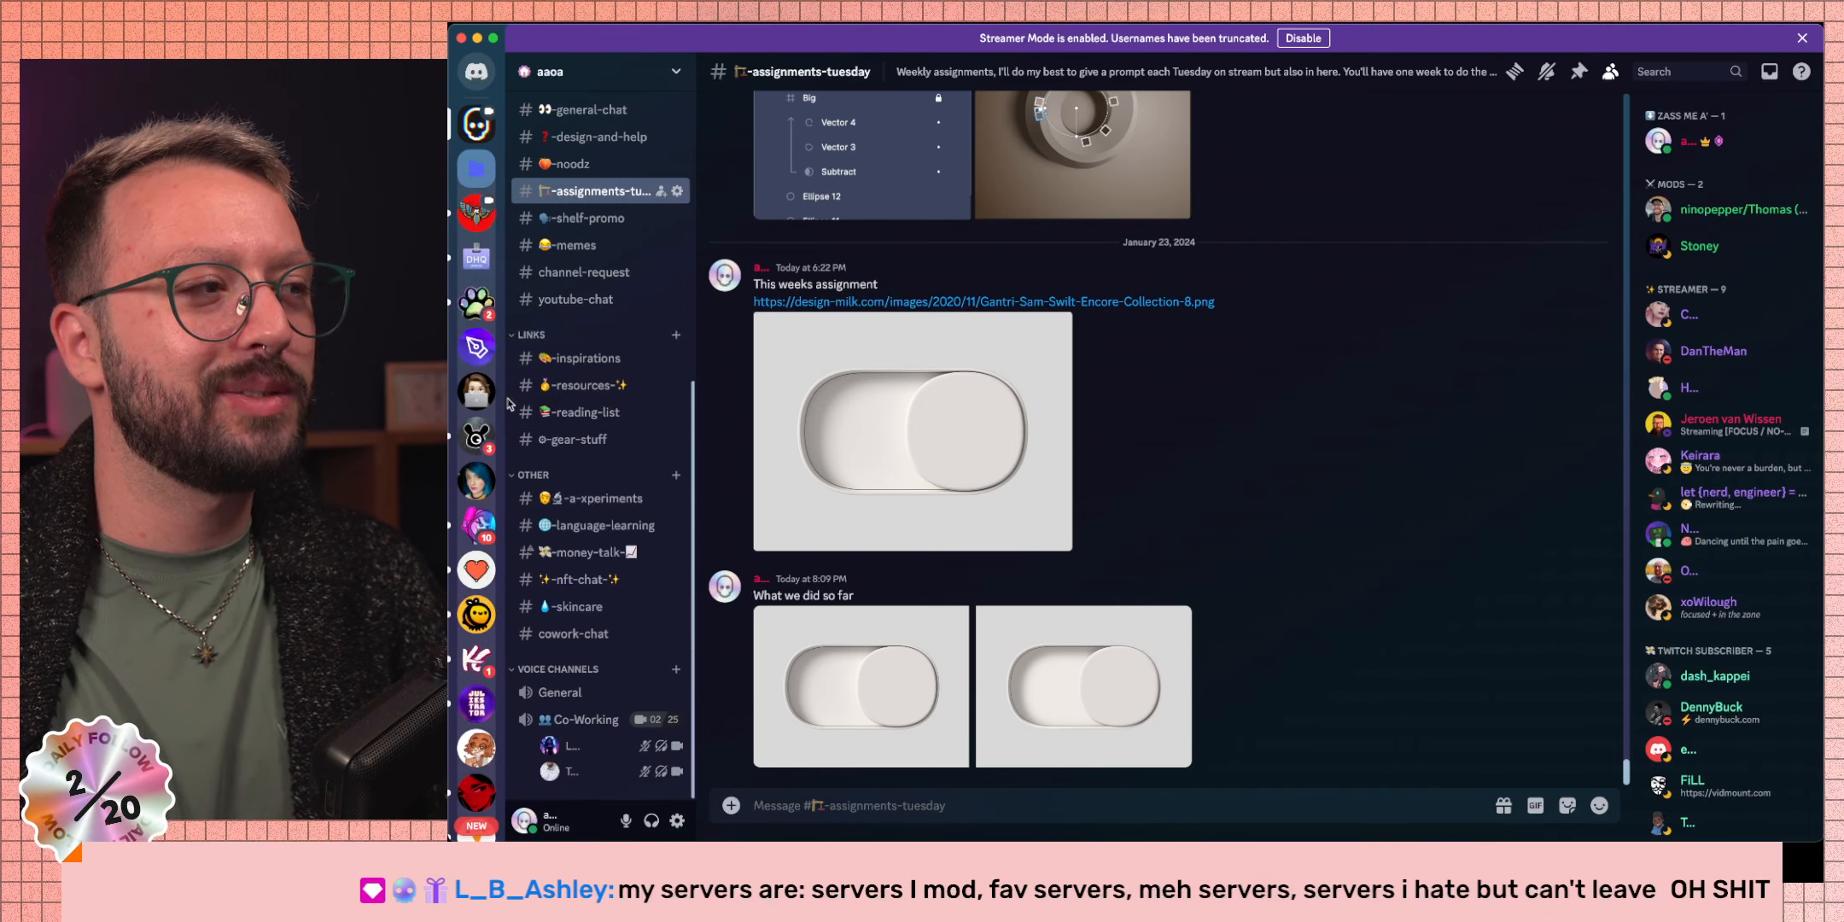
Collapse all the open server folders, reopen the top one, then switch to the browser showing X.
left_click(470, 175)
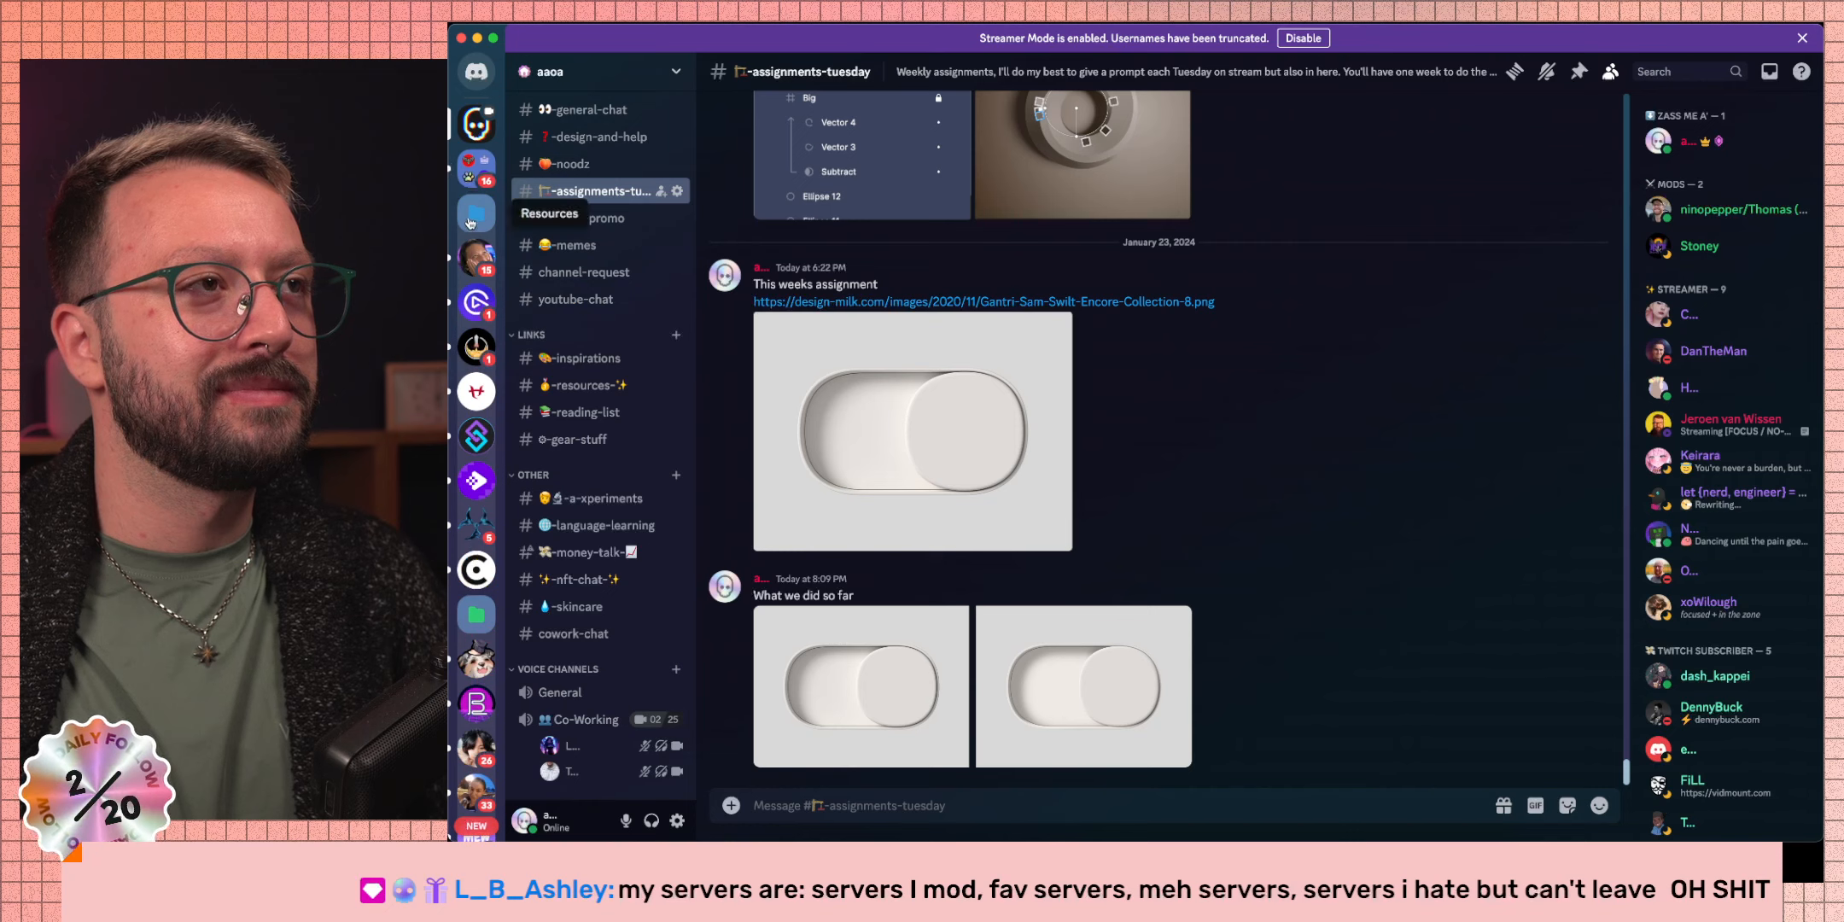
left_click(477, 213)
left_click(478, 256)
left_click(481, 294)
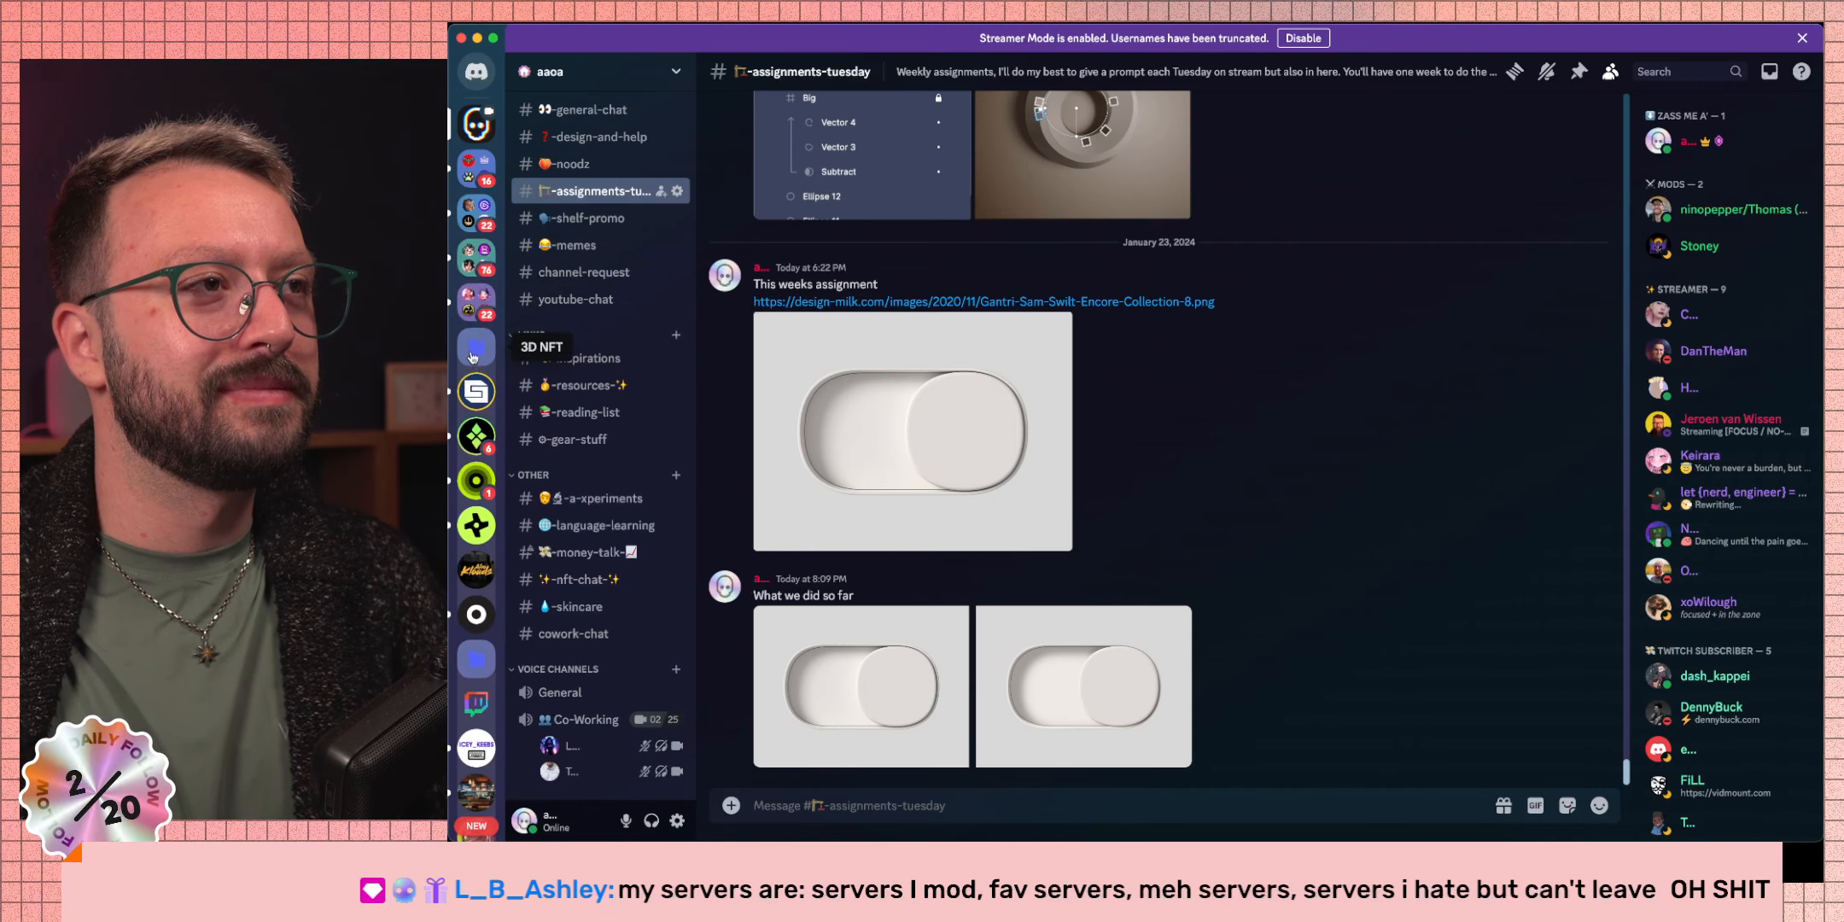
left_click(475, 352)
left_click(475, 391)
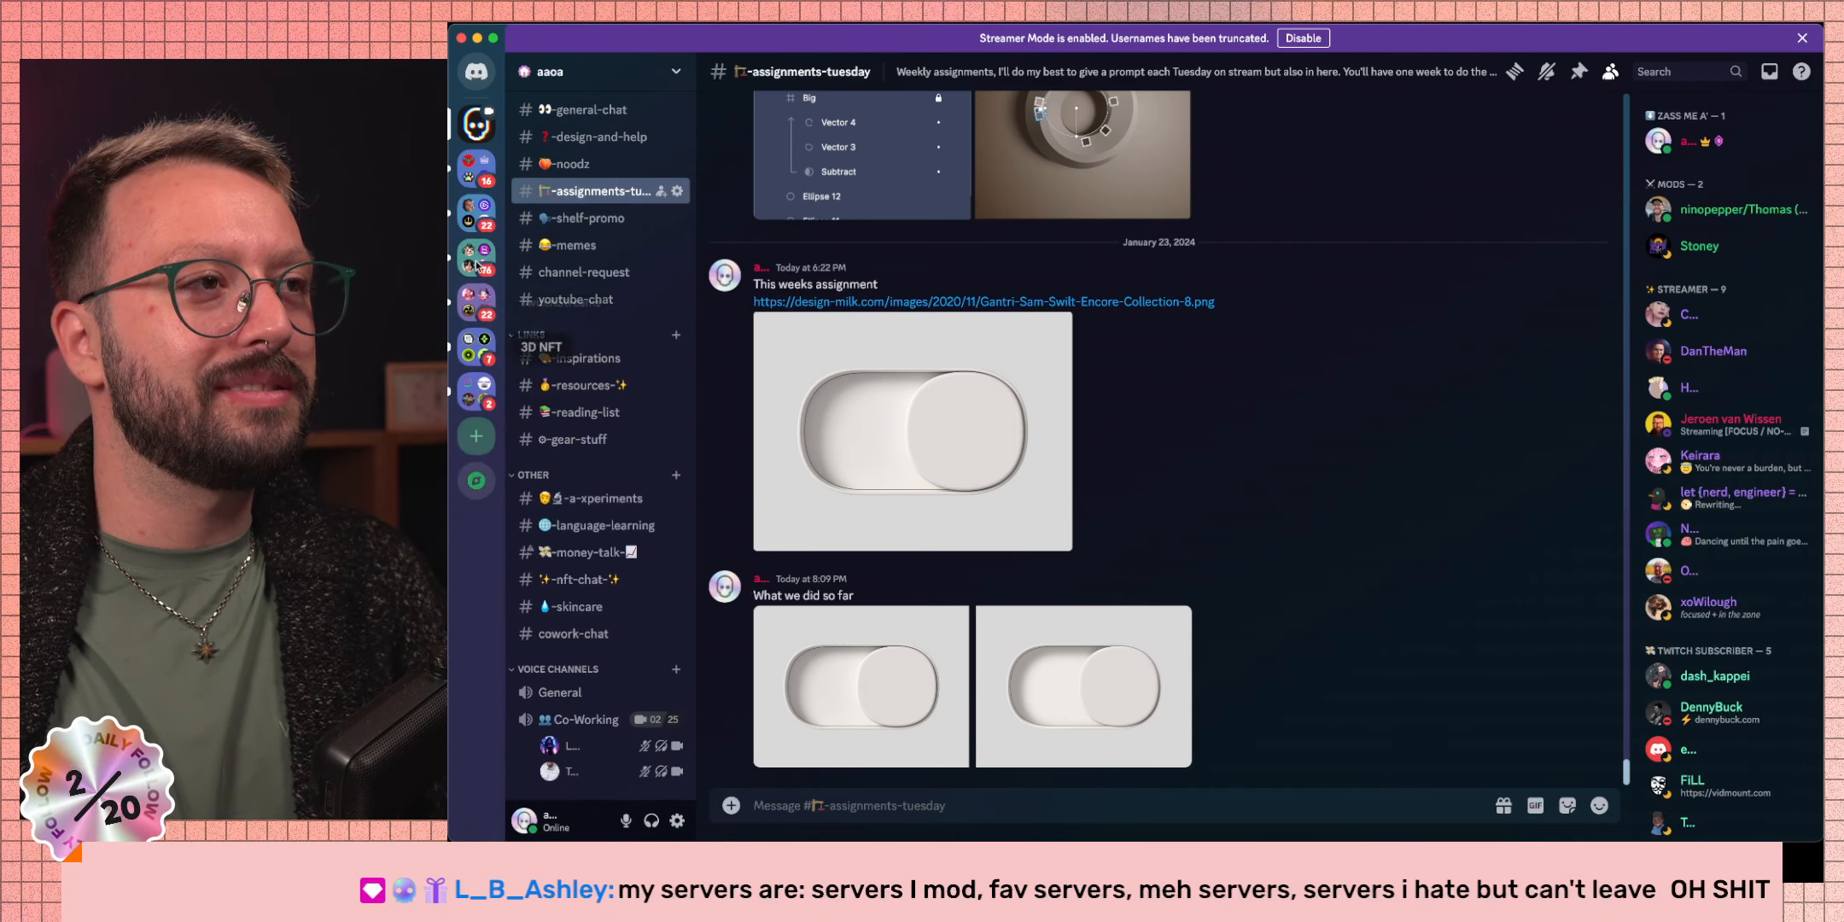
left_click(477, 168)
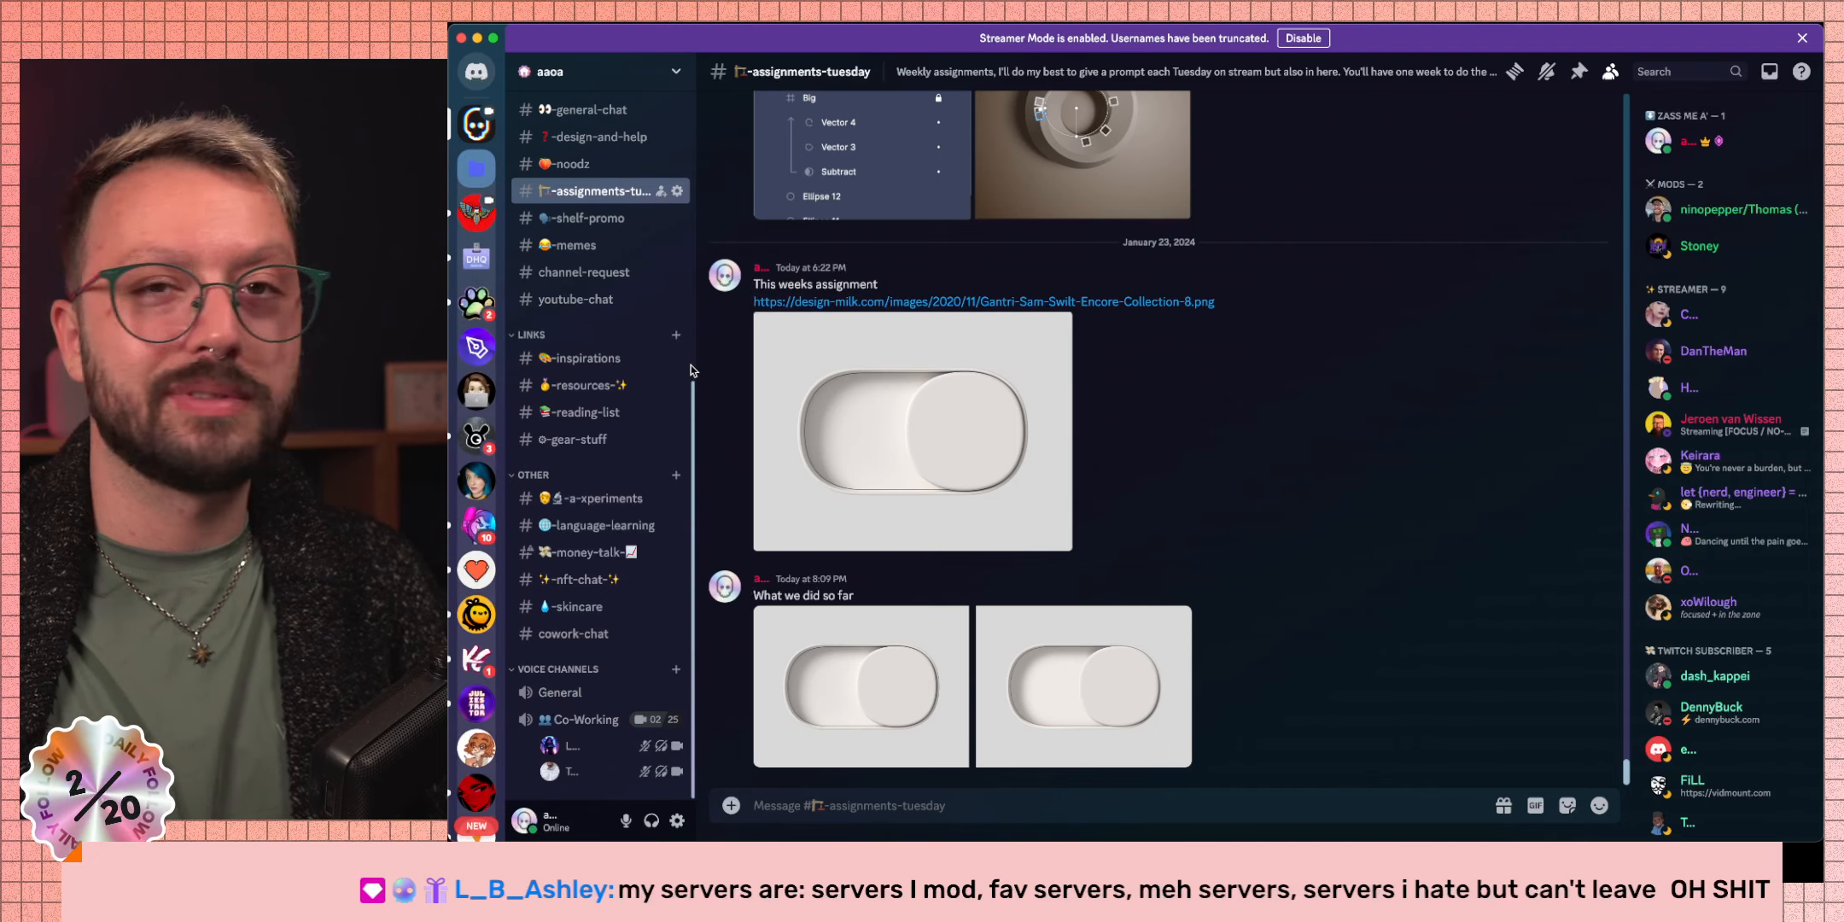
key("super+Tab")
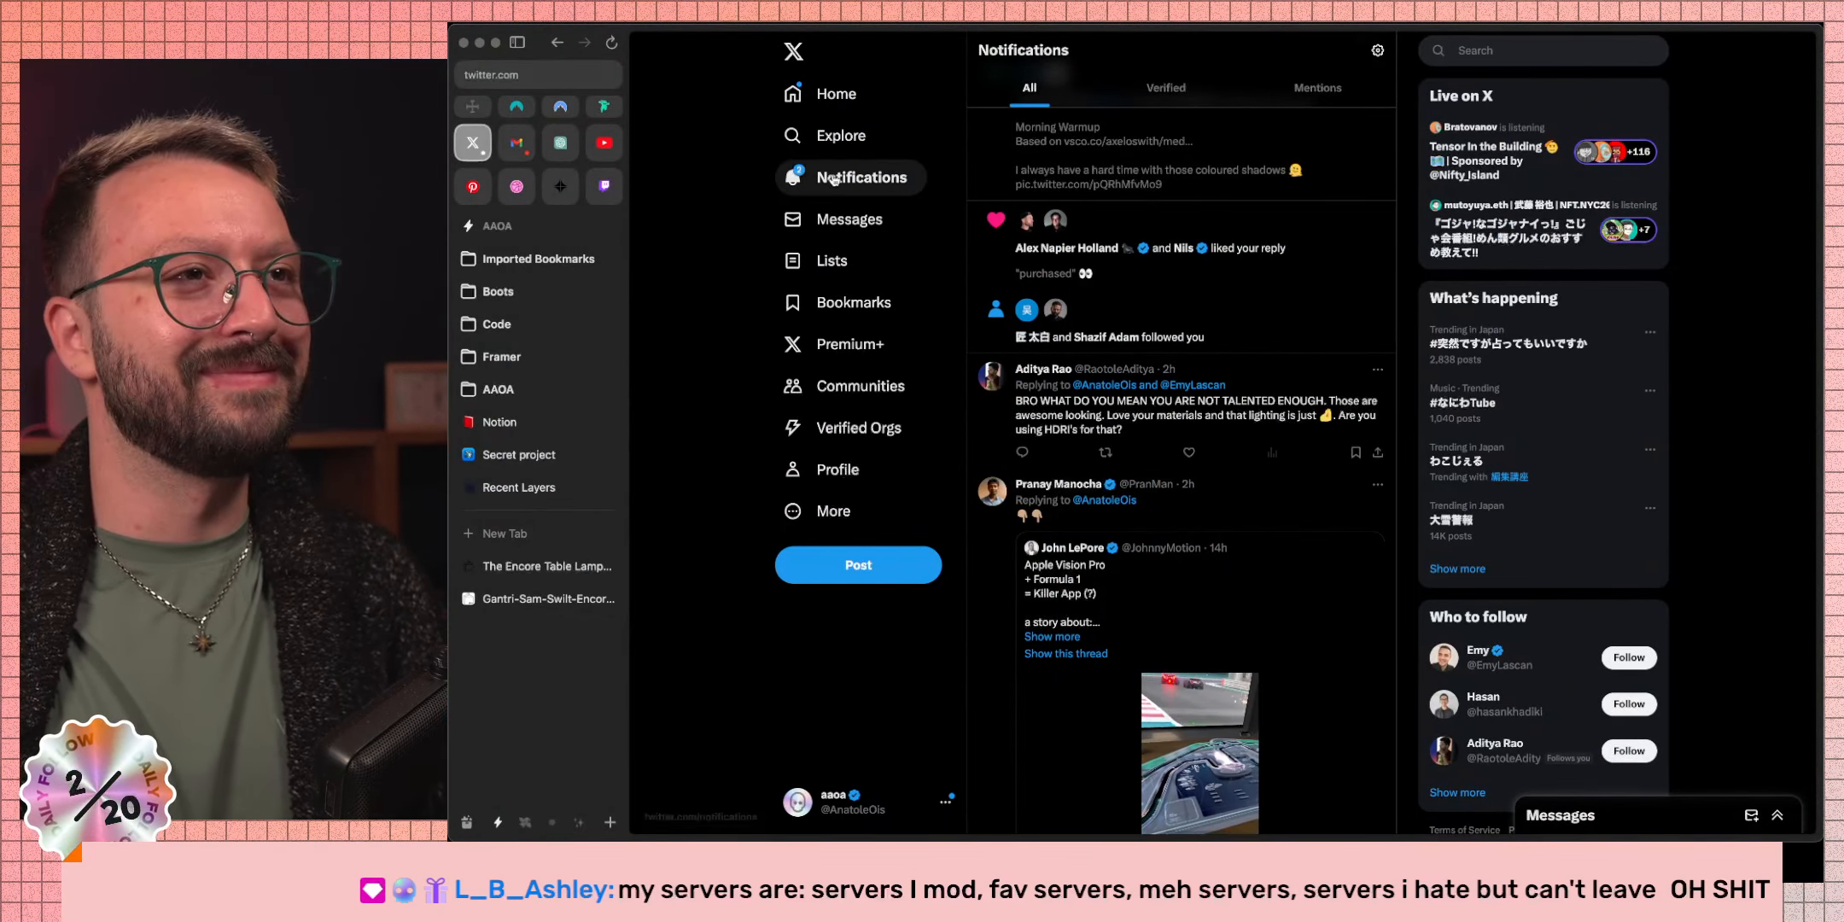
Scroll through the X notifications feed, then switch desktops back to the Figma toggle file.
scroll(1248, 506, "up", 3)
scroll(1248, 505, "up", 3)
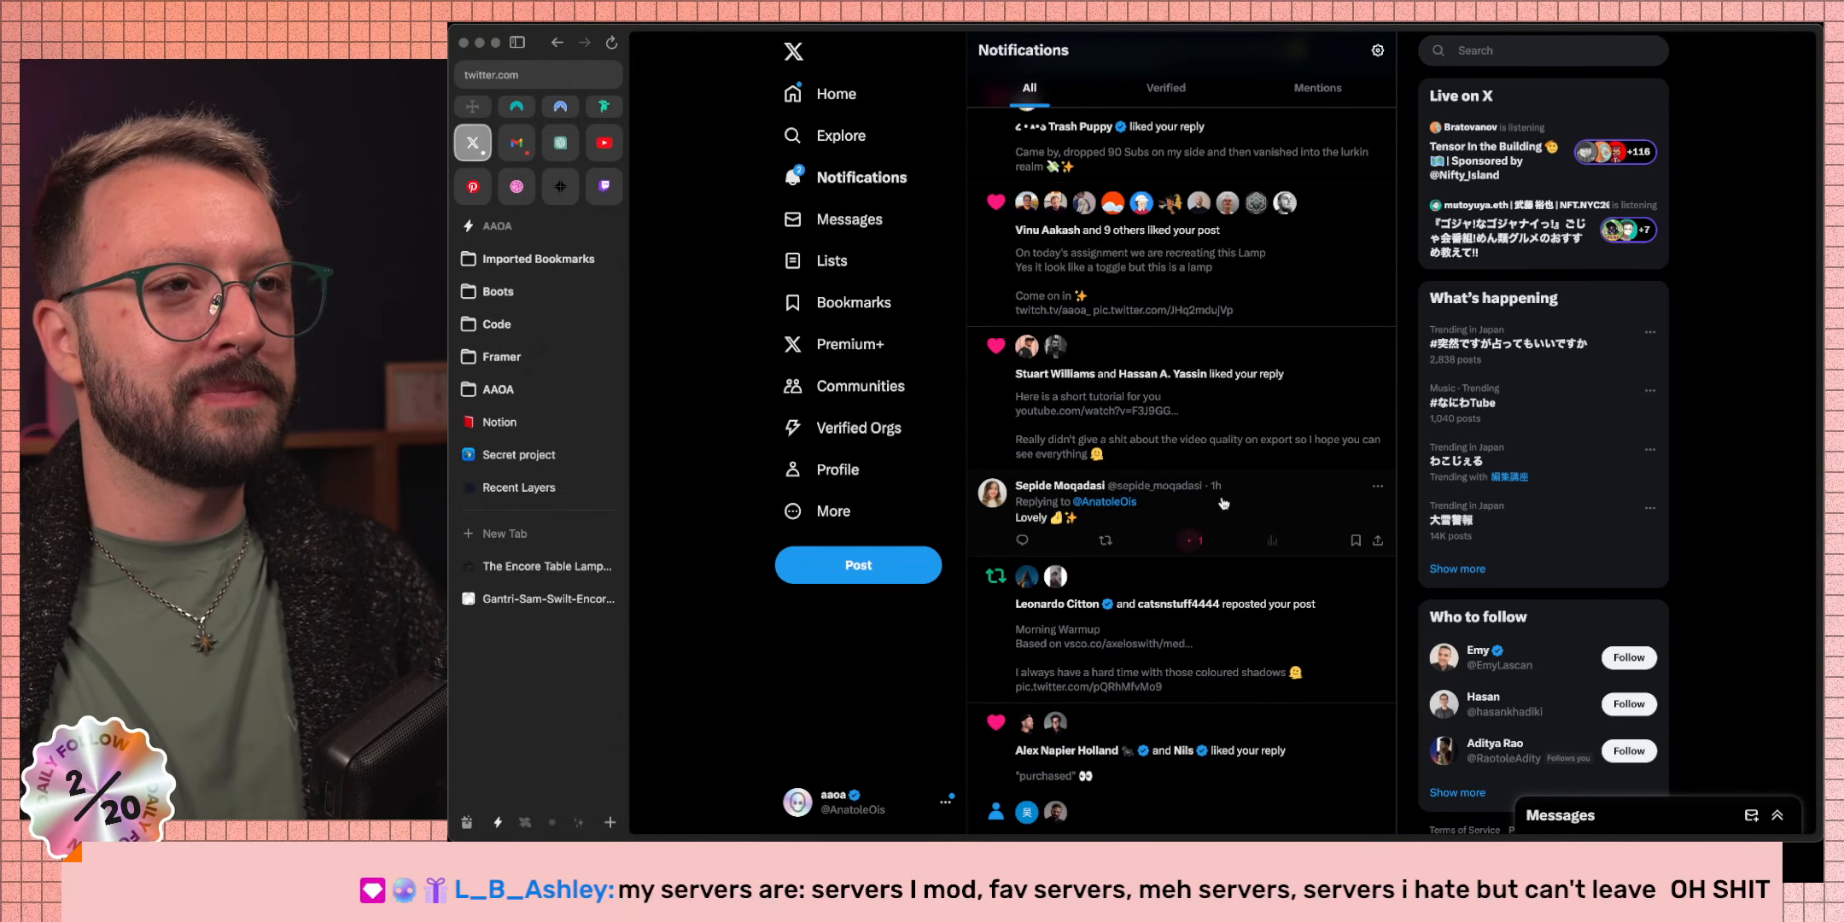
scroll(1222, 503, "up", 4)
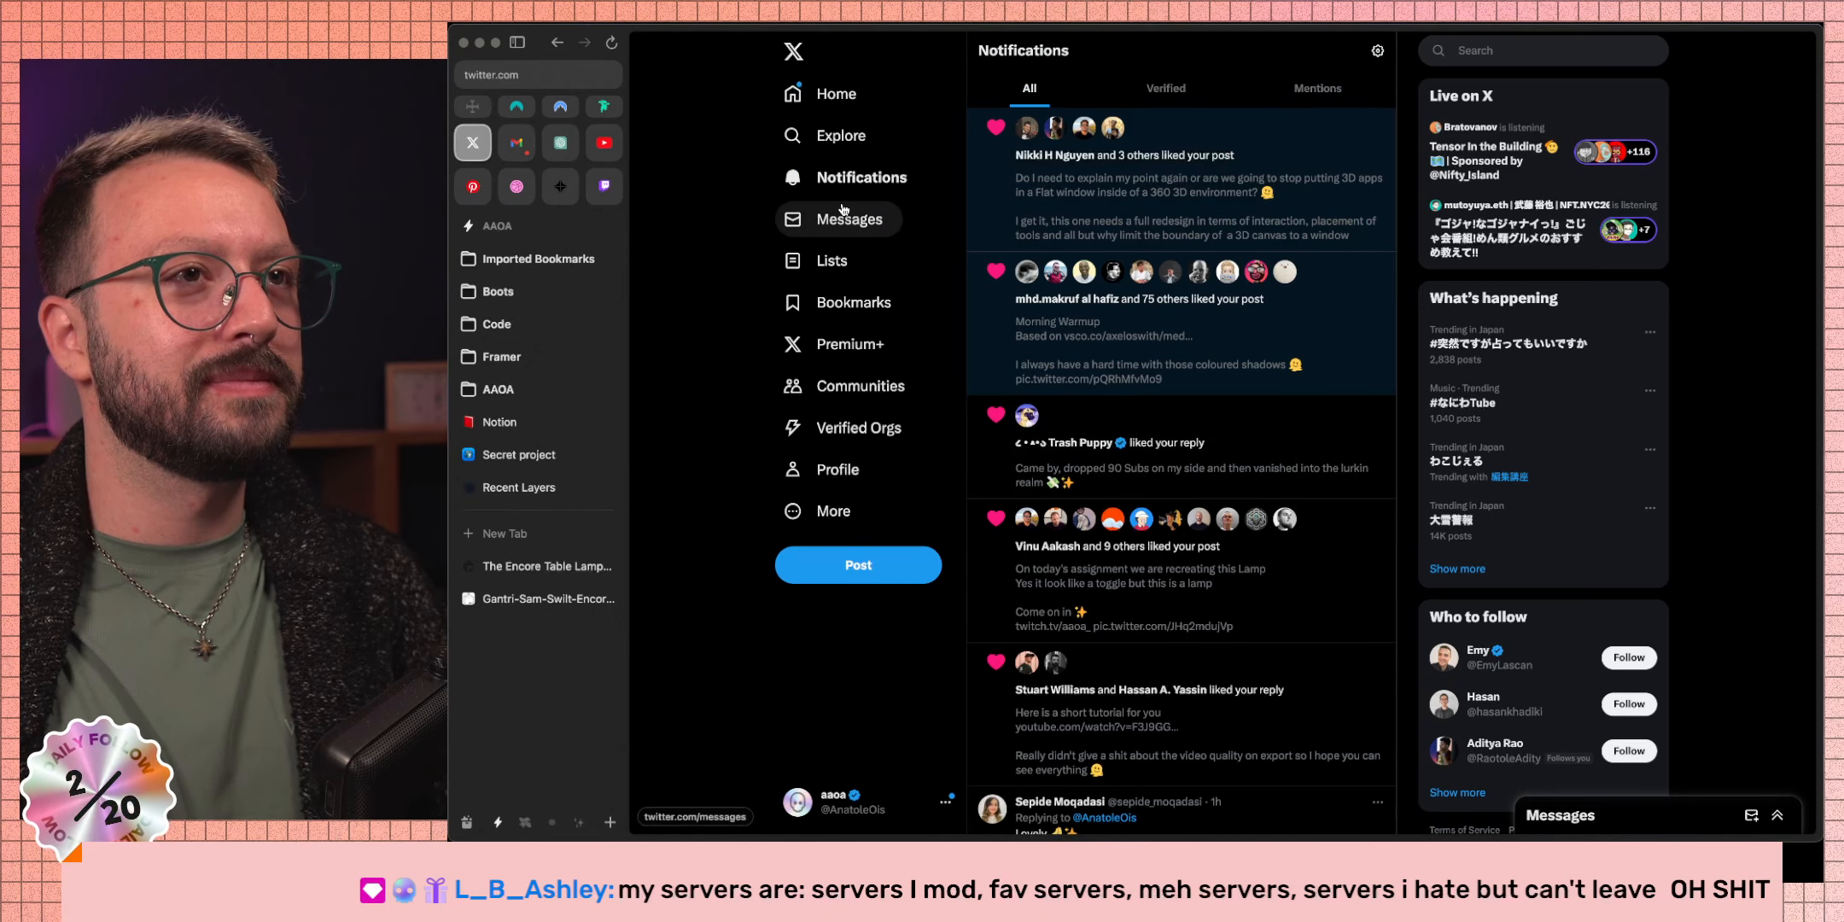
key("ctrl+Right")
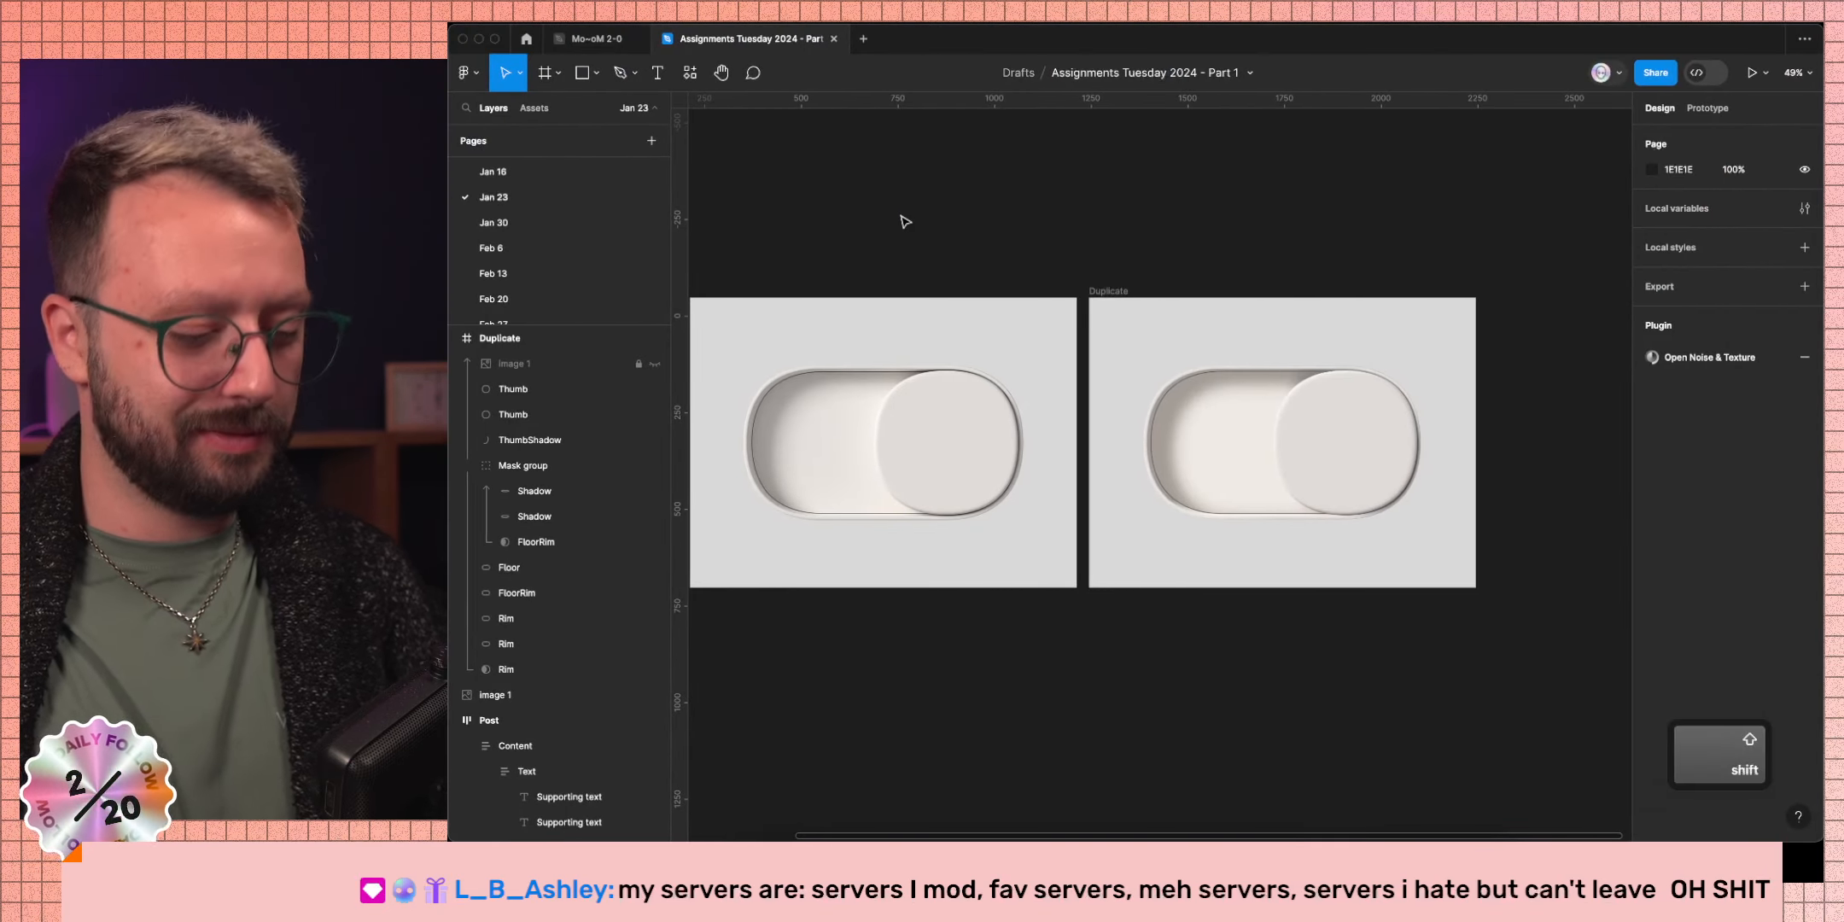
Lock the toggle's Mask group with Shift+Cmd+L, collapse it, and add a new fill to the second Rim ellipse.
key("shift+1")
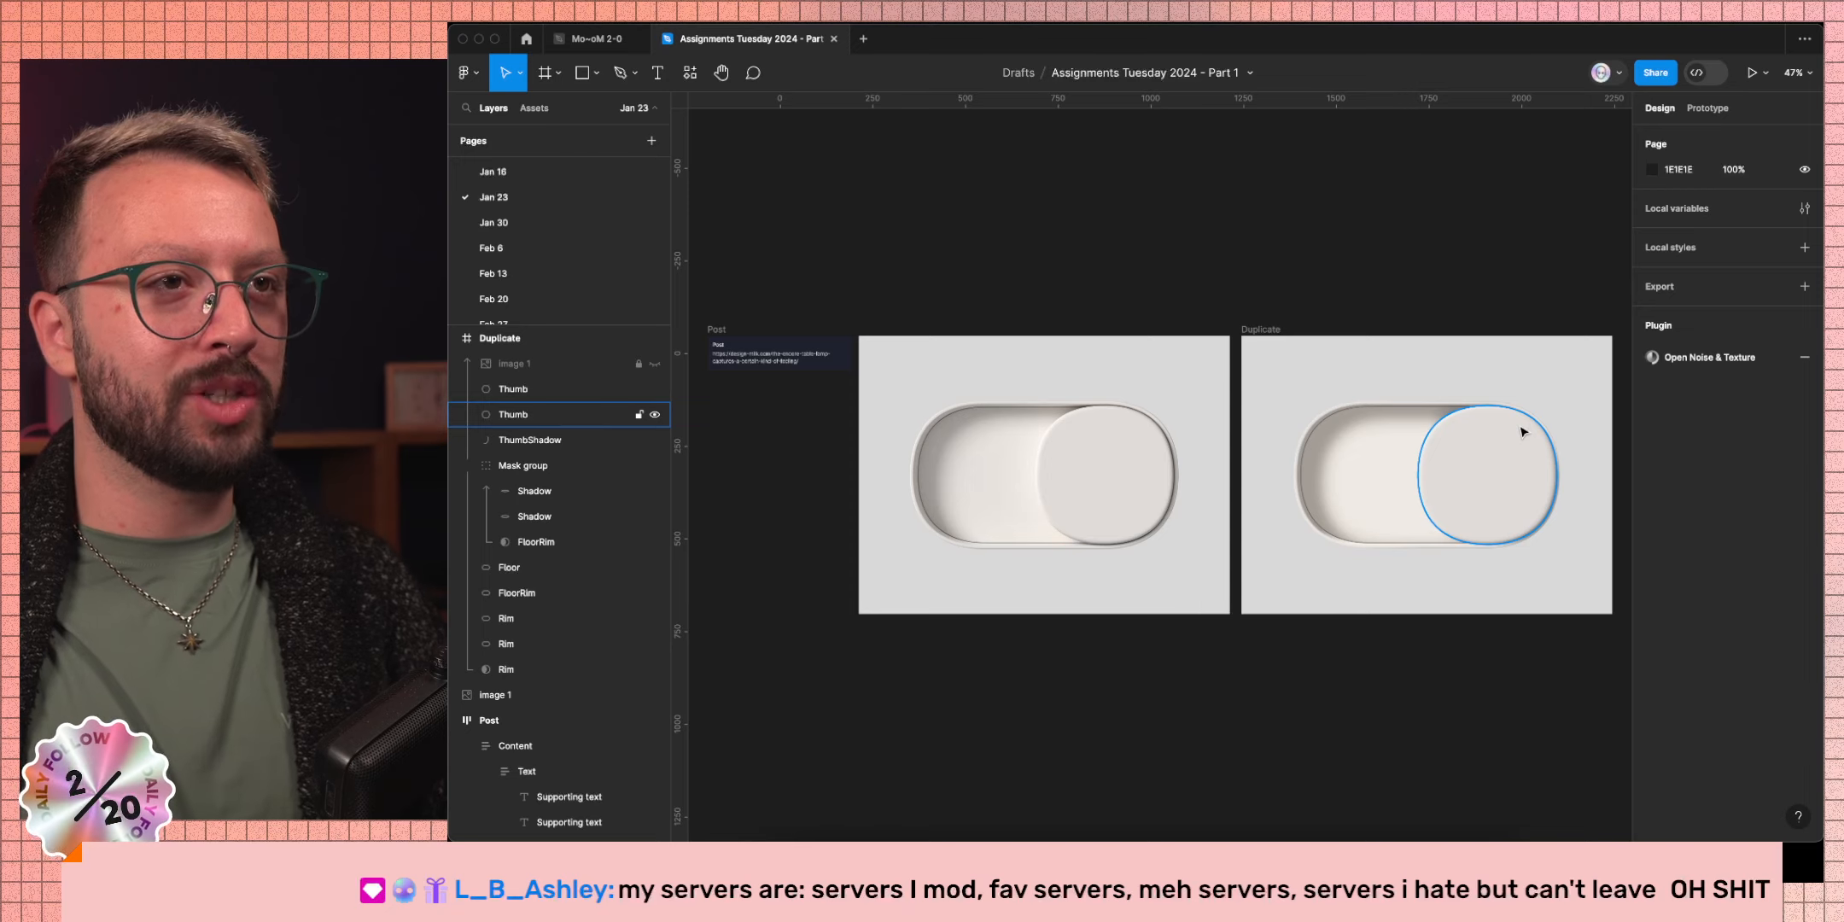
scroll(1524, 431, "up", 10)
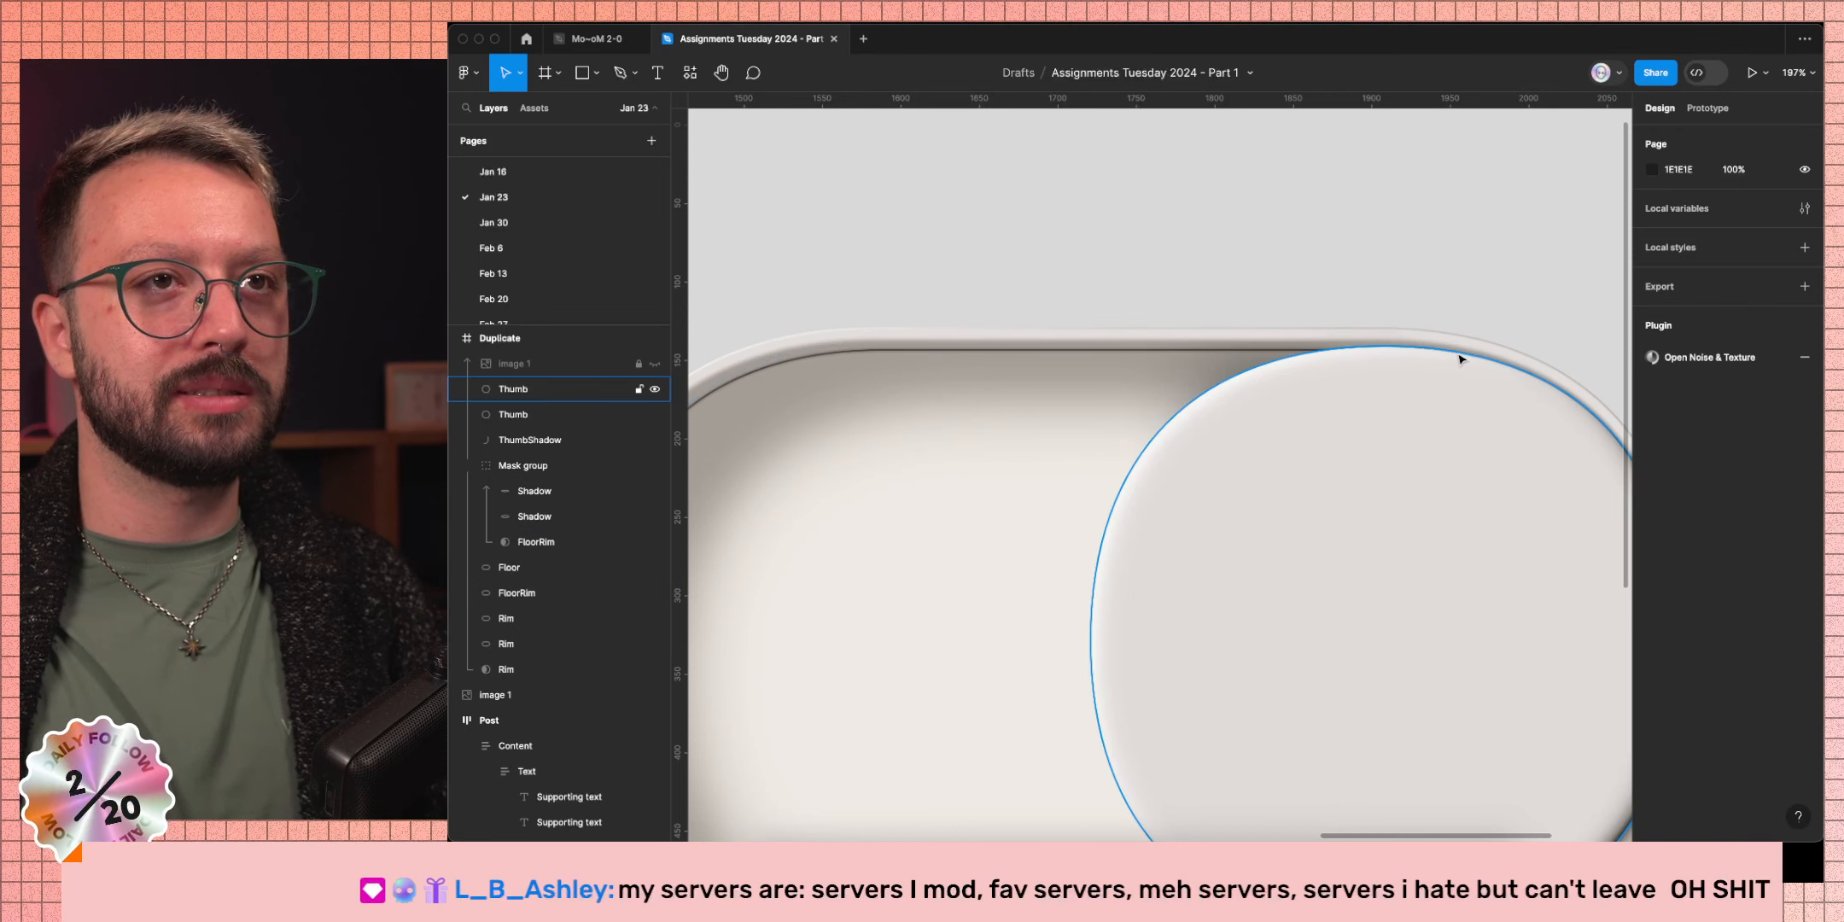
left_click(1445, 344)
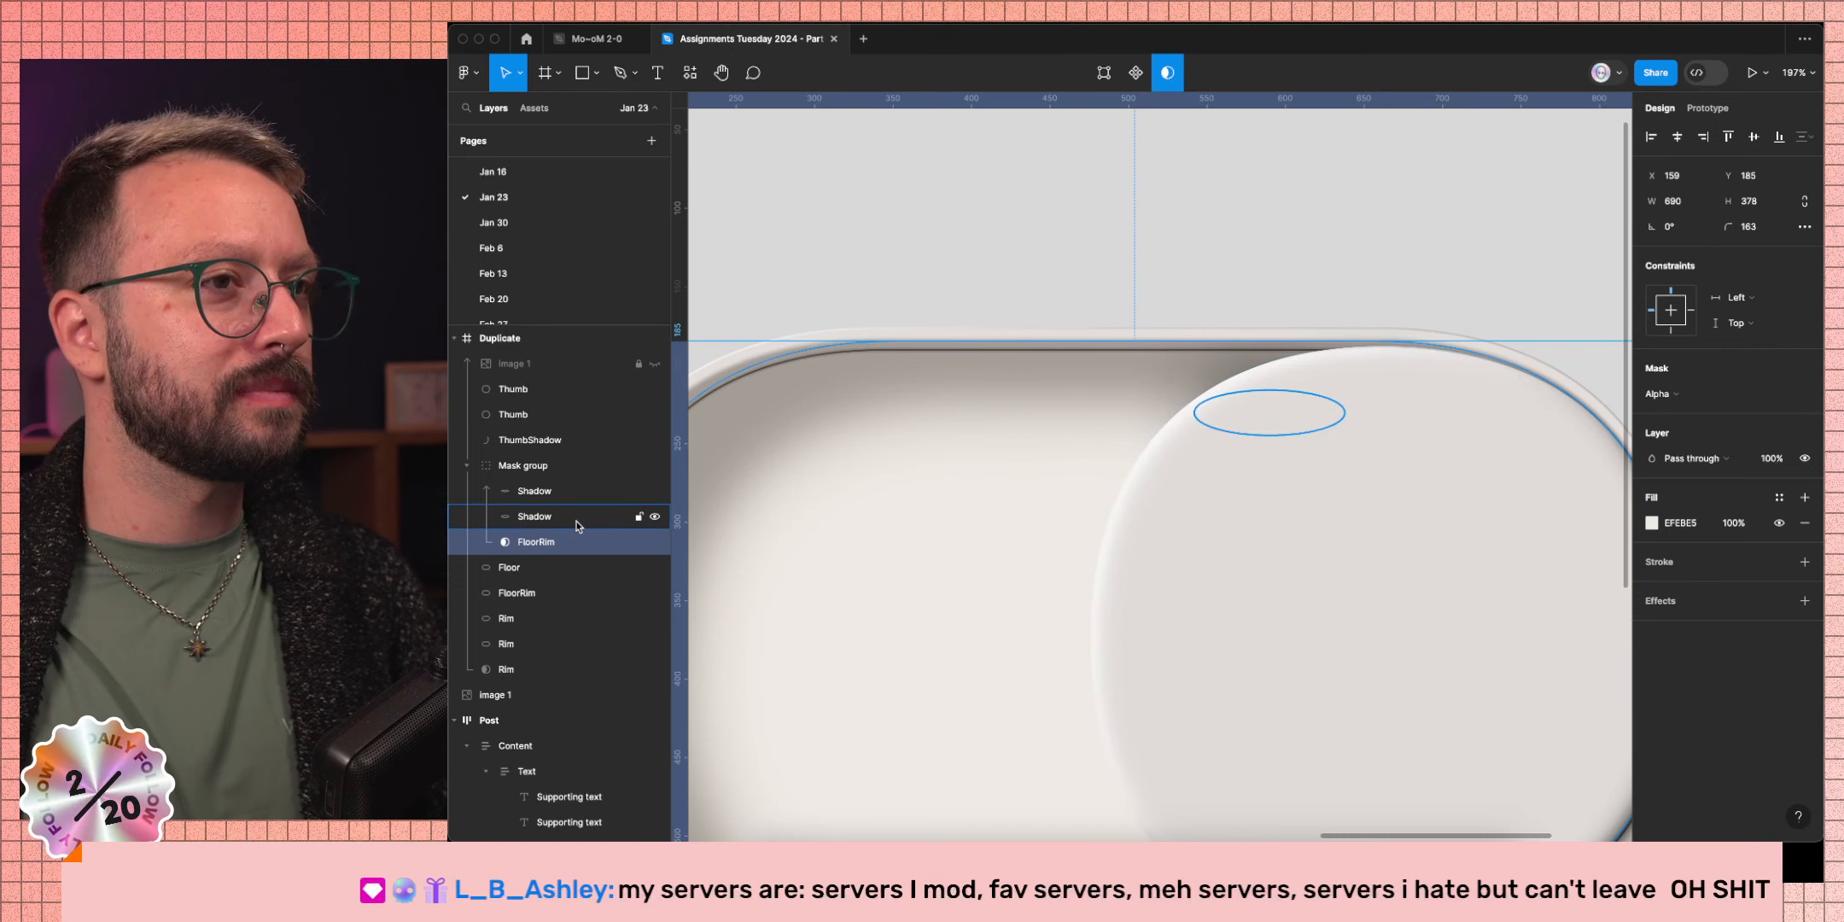
left_click(531, 472)
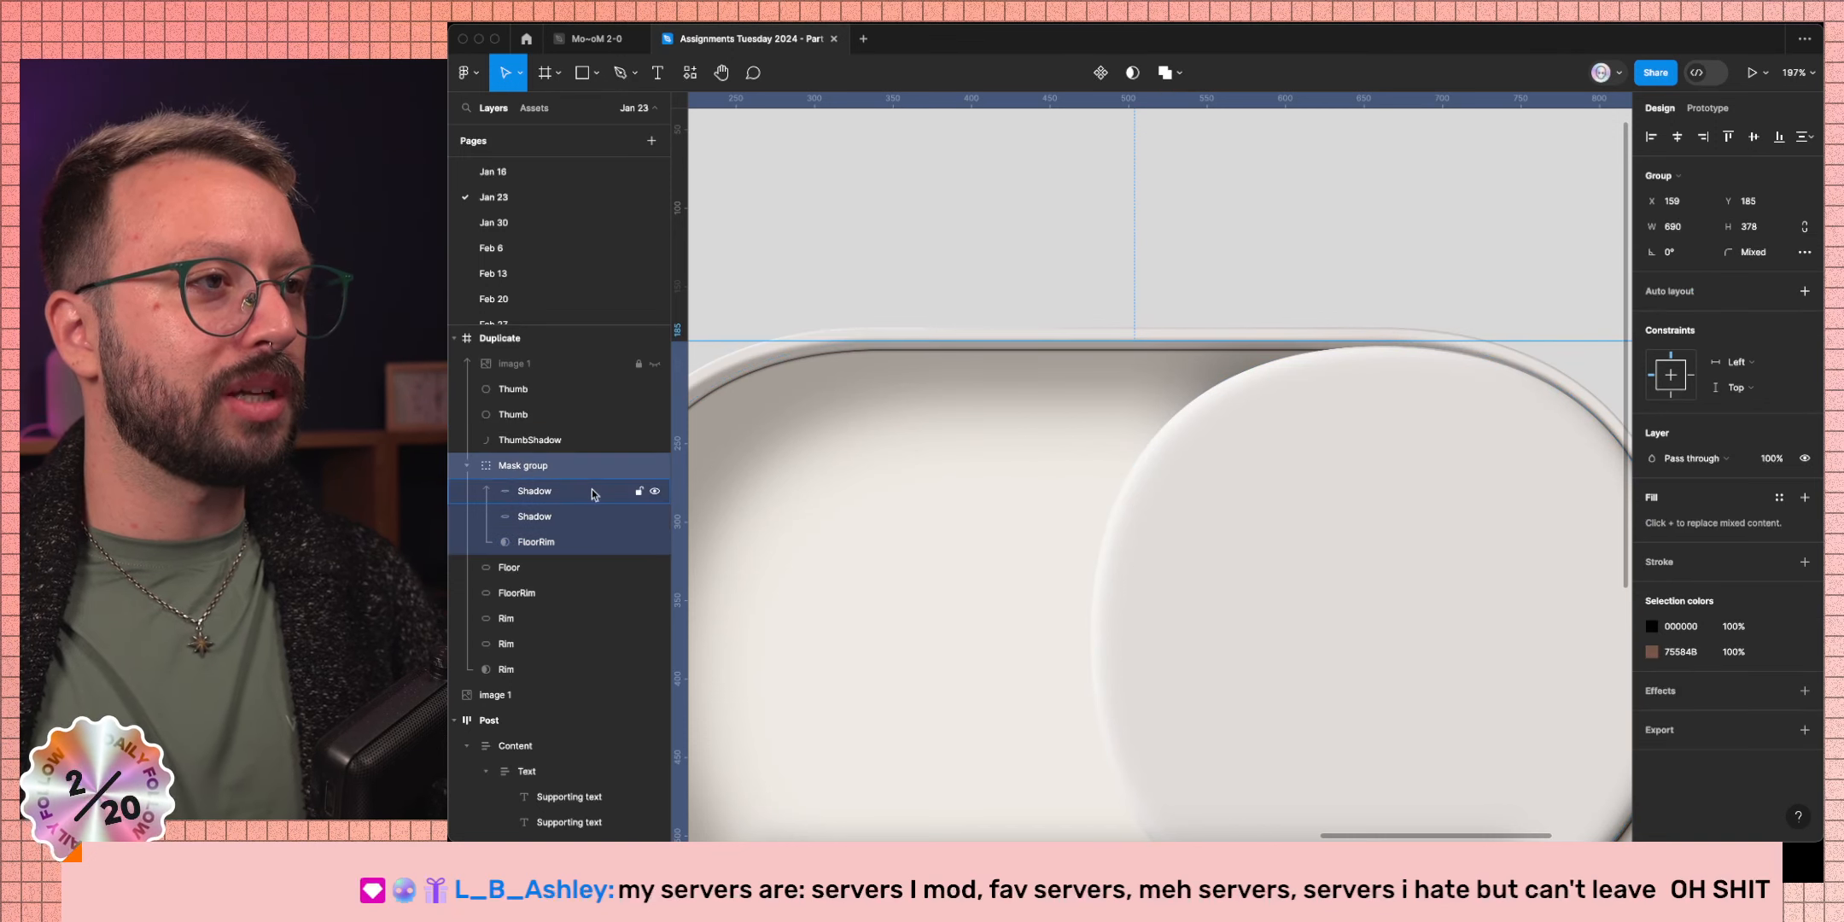
key("shift+super+l")
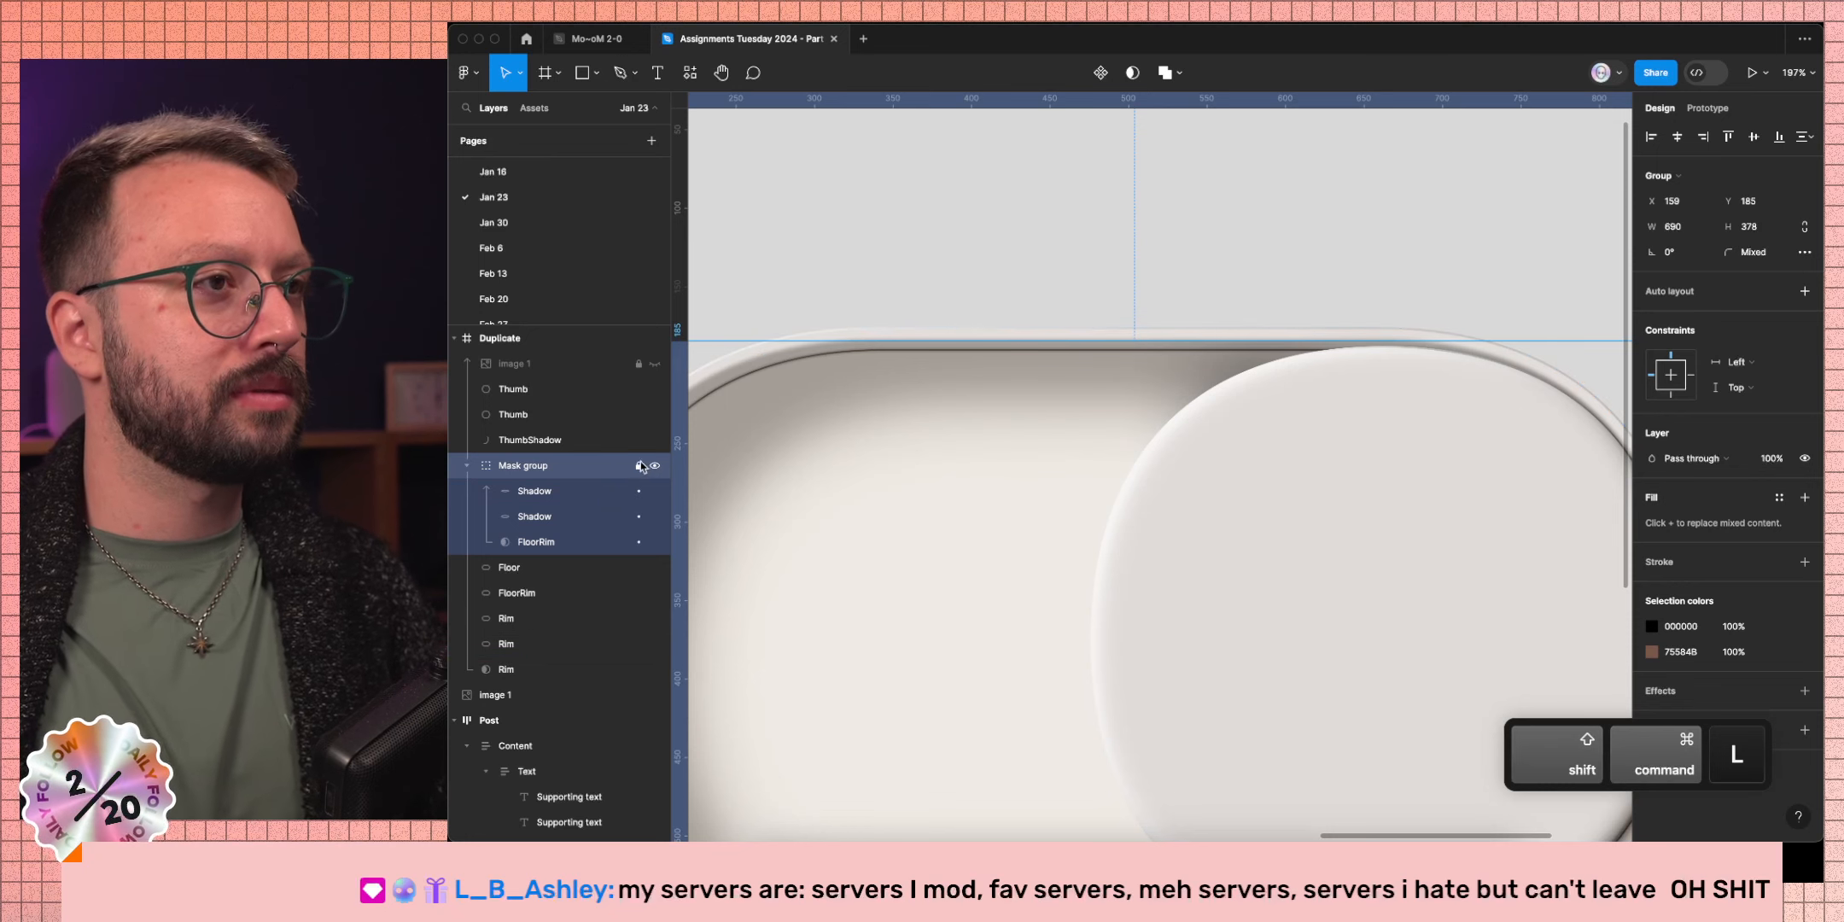
left_click(468, 467)
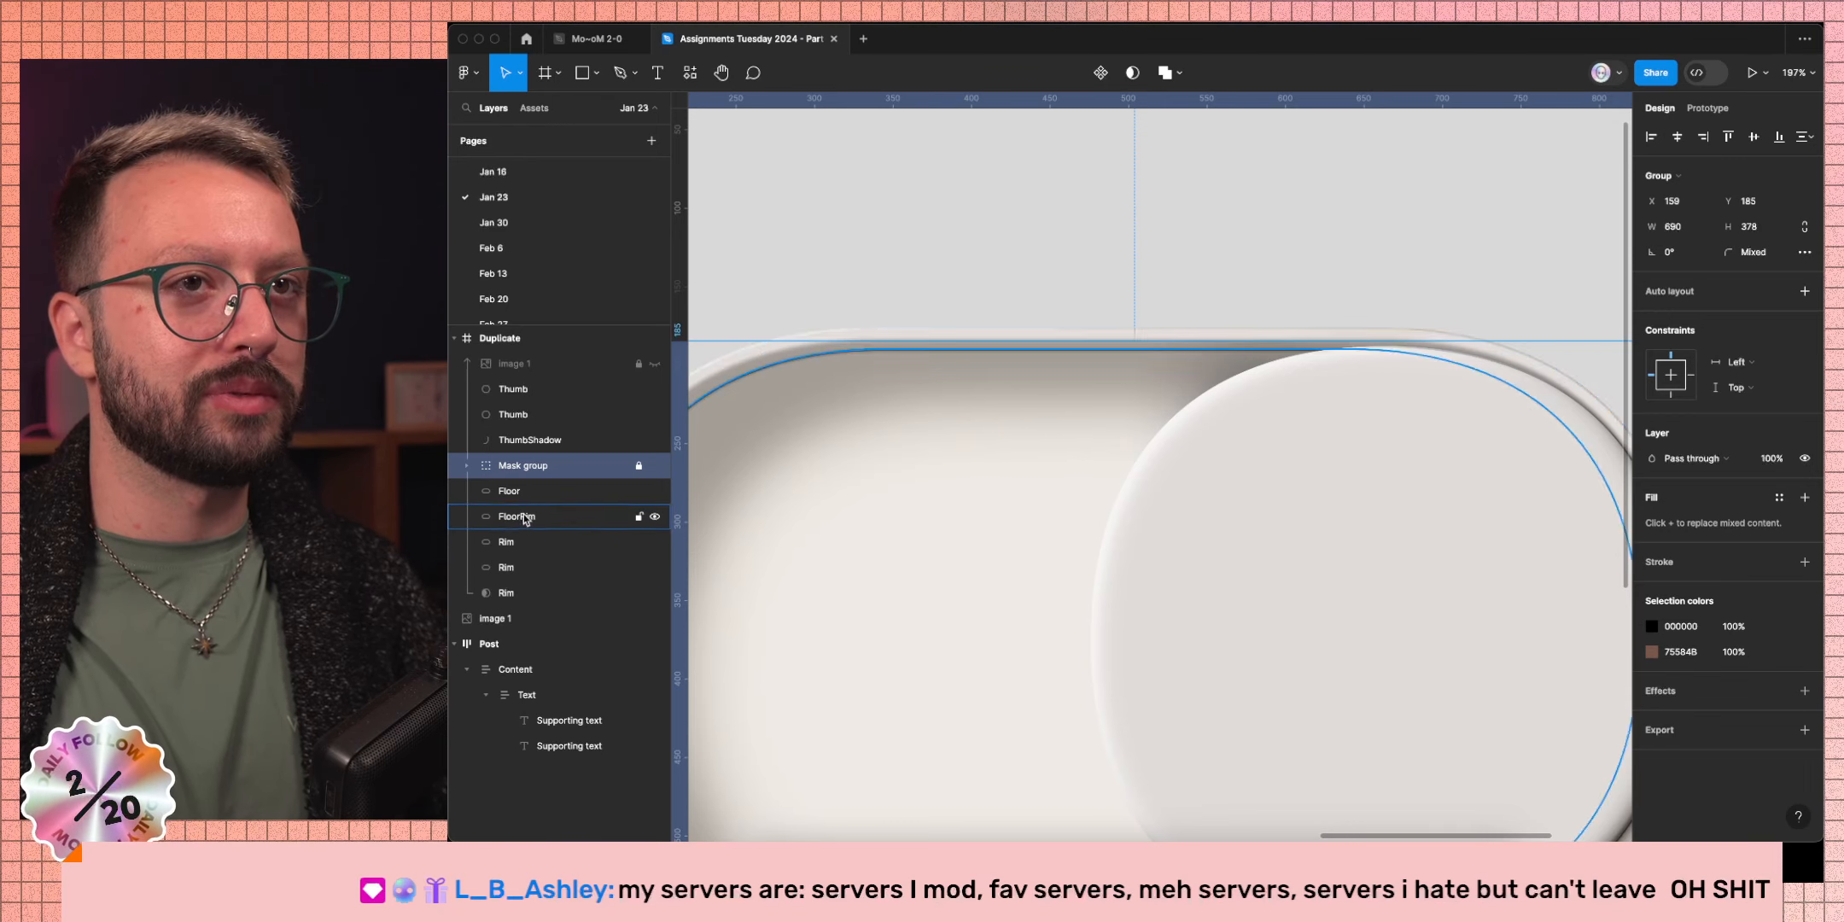
left_click(523, 569)
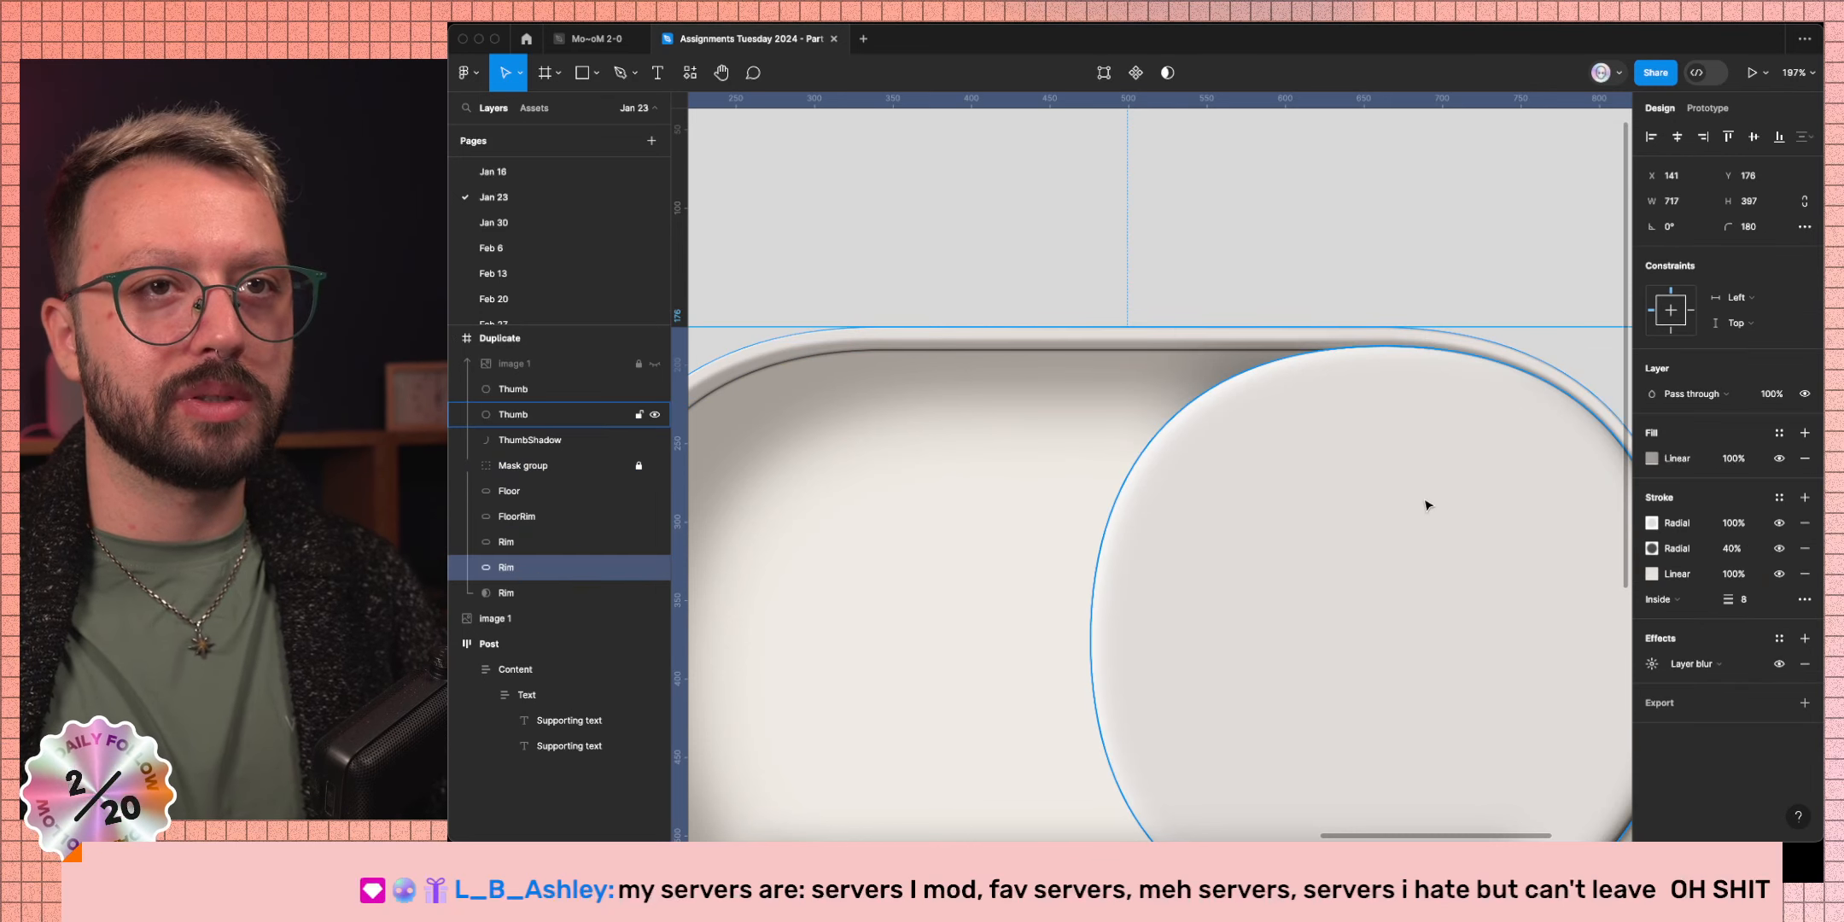
left_click(1805, 433)
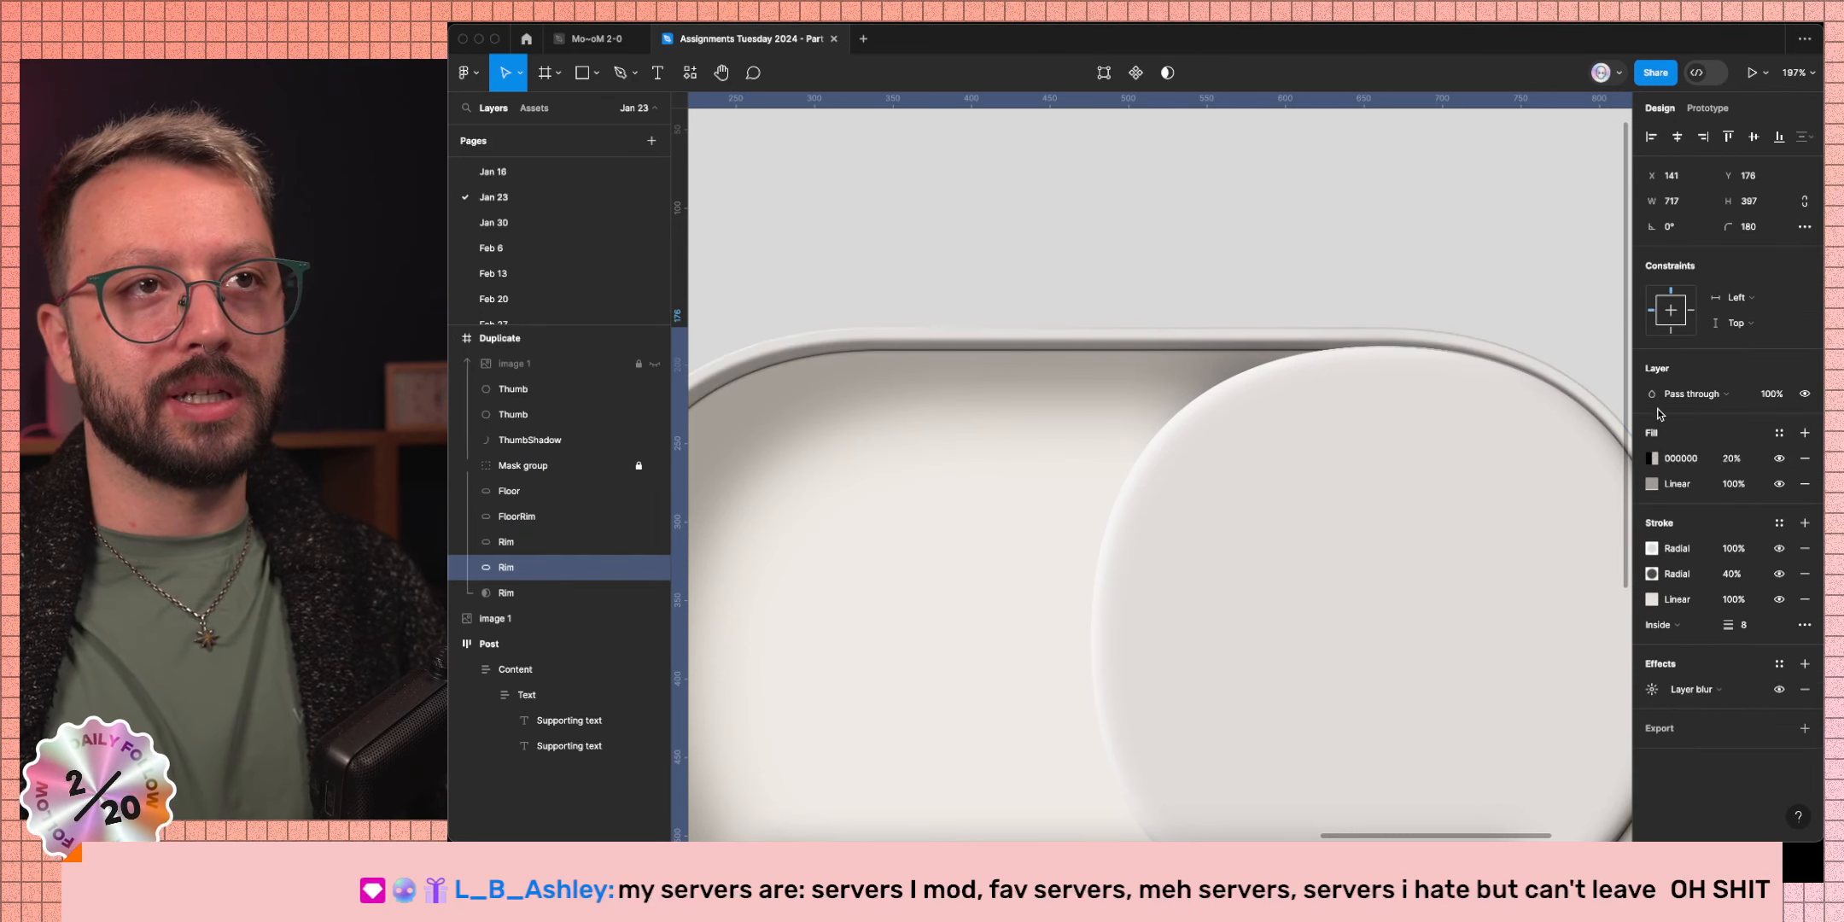
Turn the Rim ellipse's new fill into a radial gradient.
left_click(1652, 459)
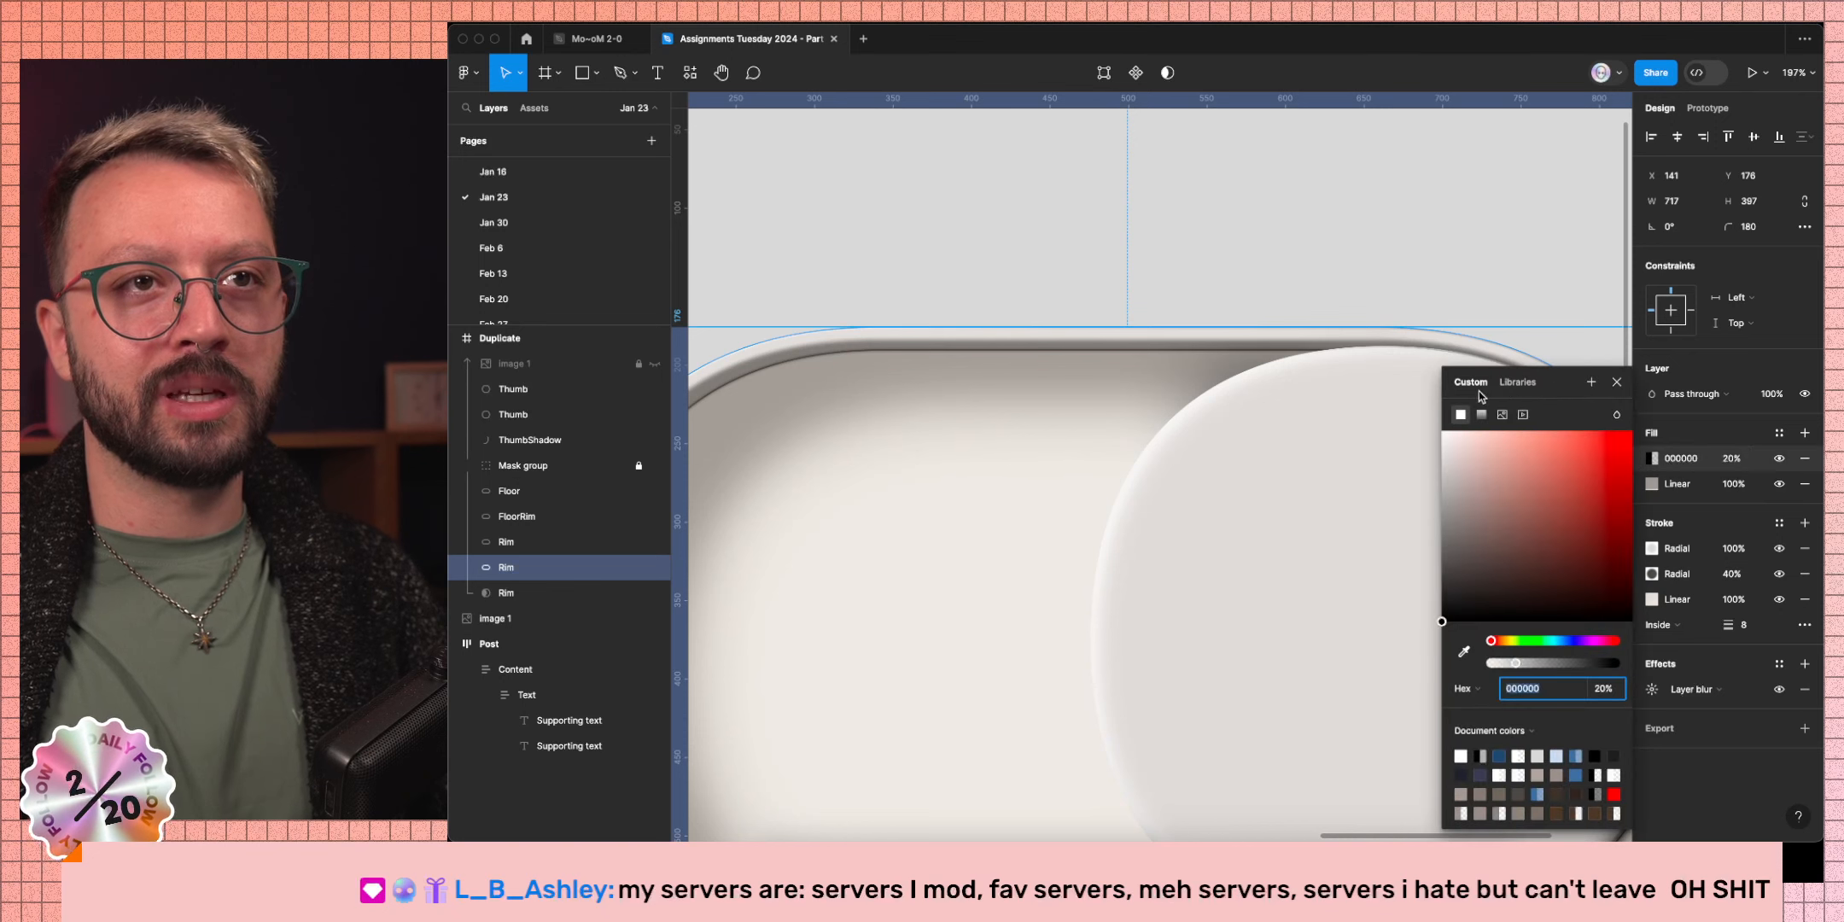
left_click(1483, 415)
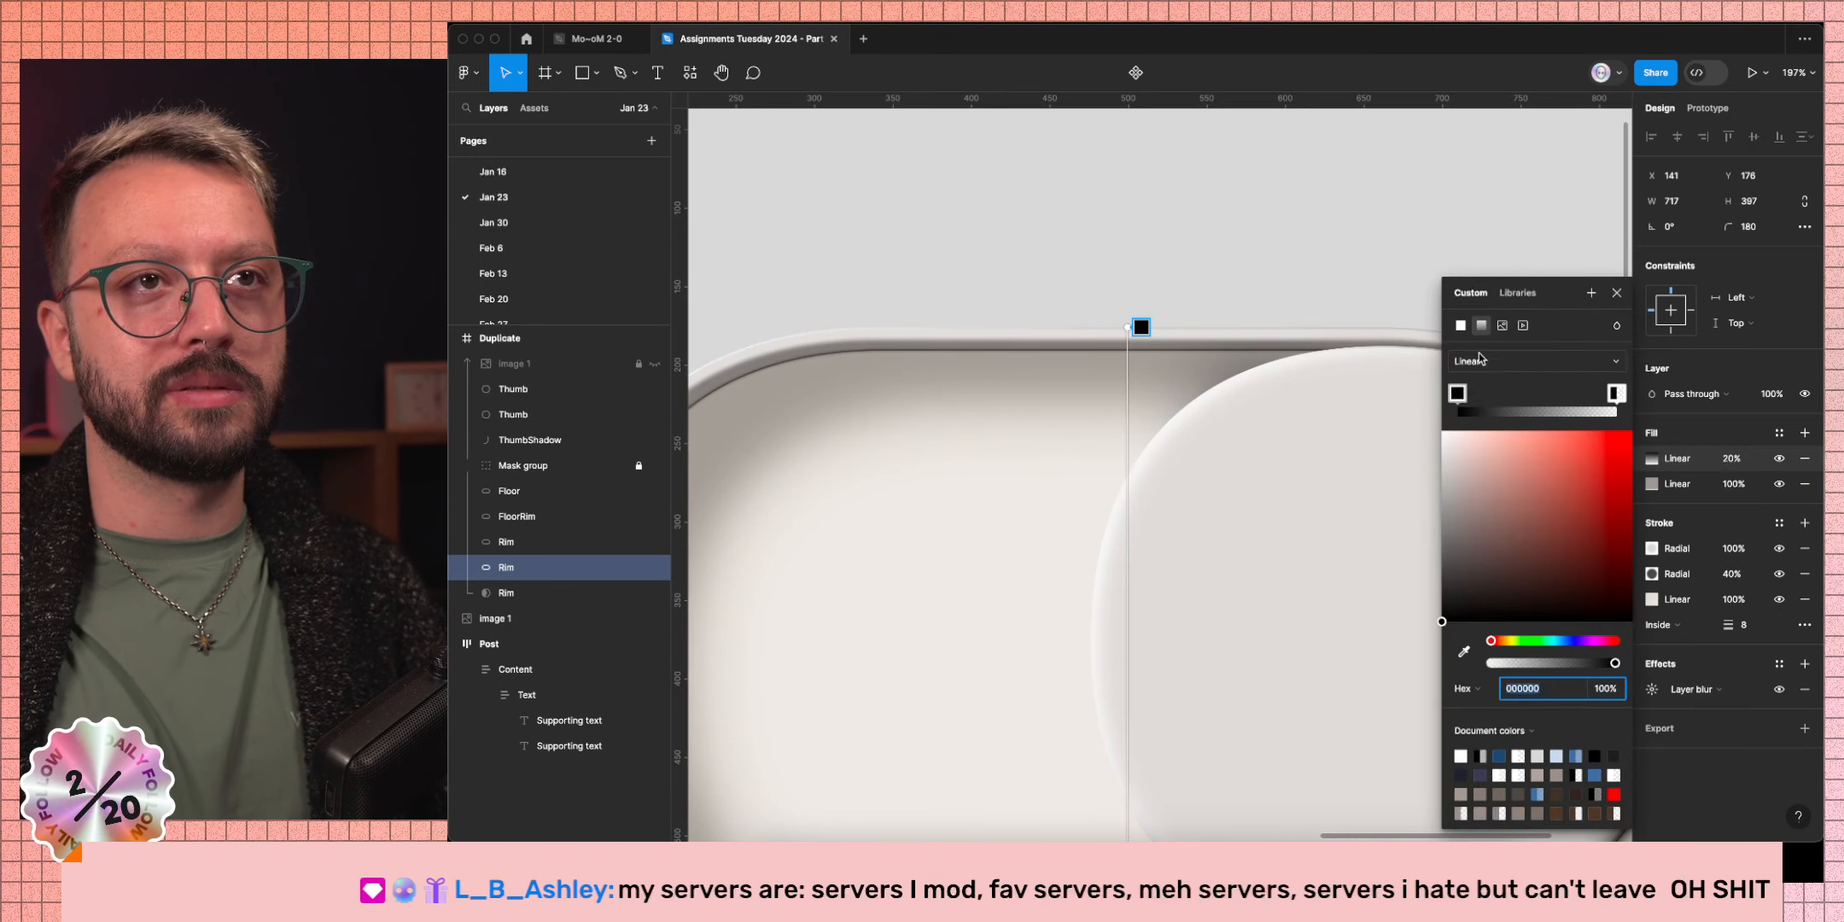
left_click(1470, 361)
left_click(1470, 381)
scroll(1241, 484, "down", 3)
scroll(1240, 484, "right", 5)
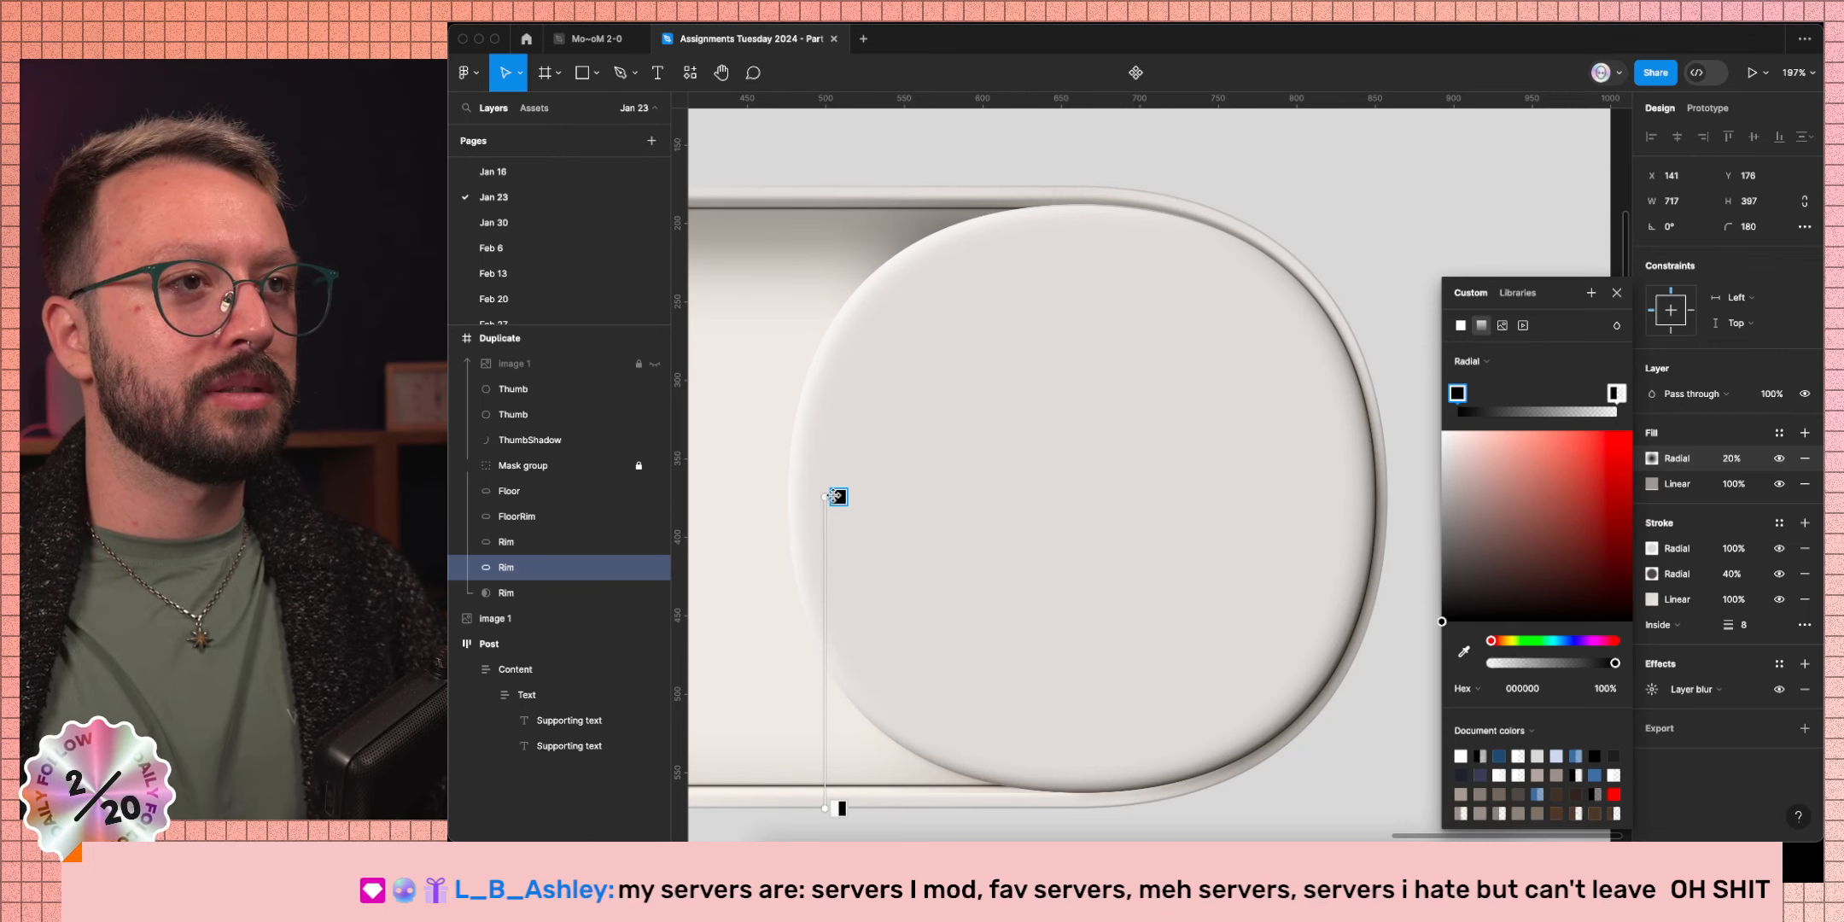
Reposition the radial gradient's centre, end point and width handles to reshape the rim shading.
left_click_drag(826, 498, 1135, 345)
left_click_drag(822, 806, 1059, 474)
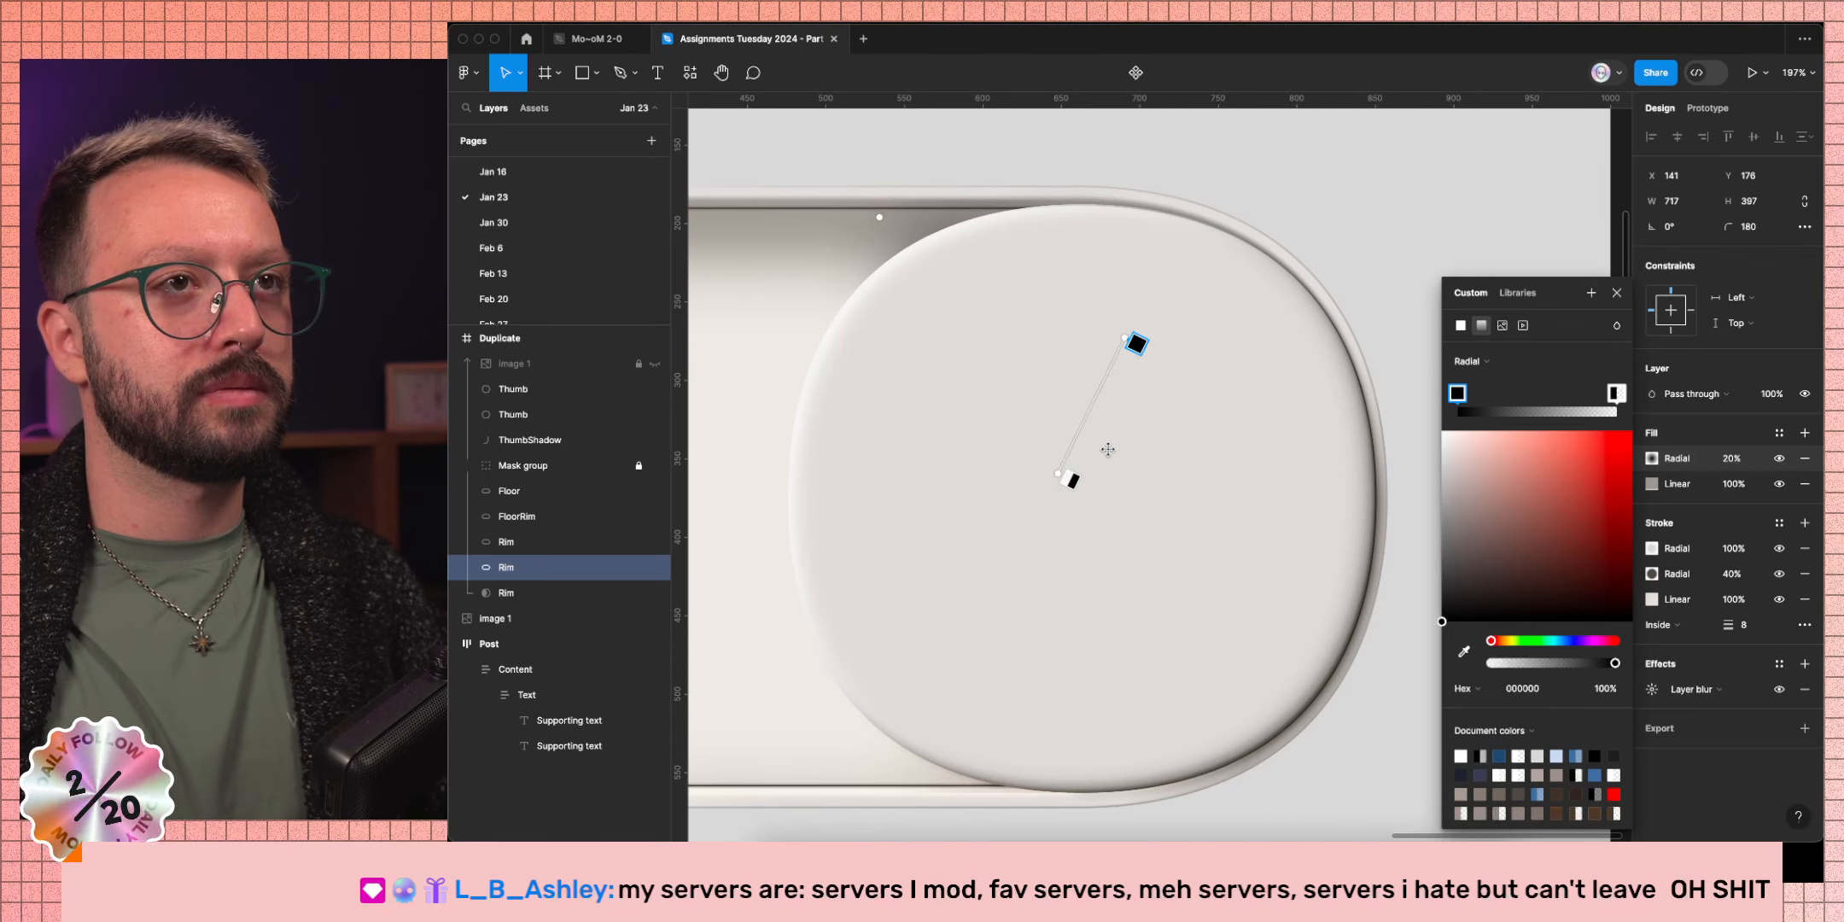
left_click_drag(1135, 345, 1072, 478)
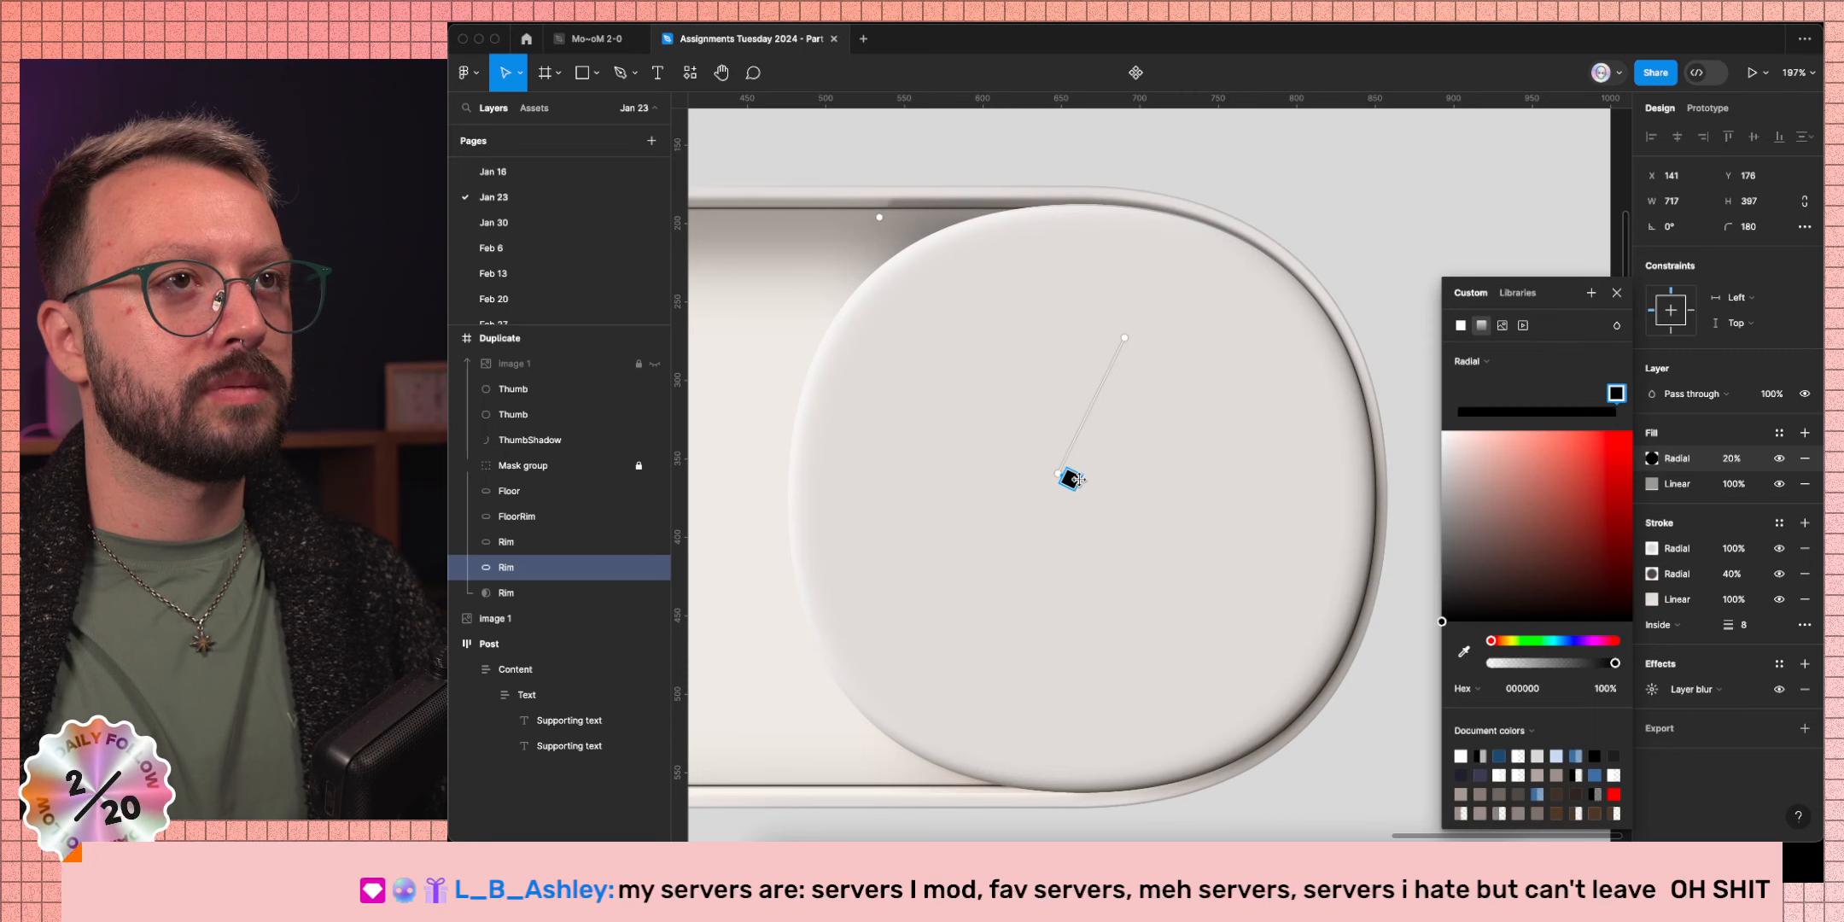
left_click_drag(1129, 339, 1191, 372)
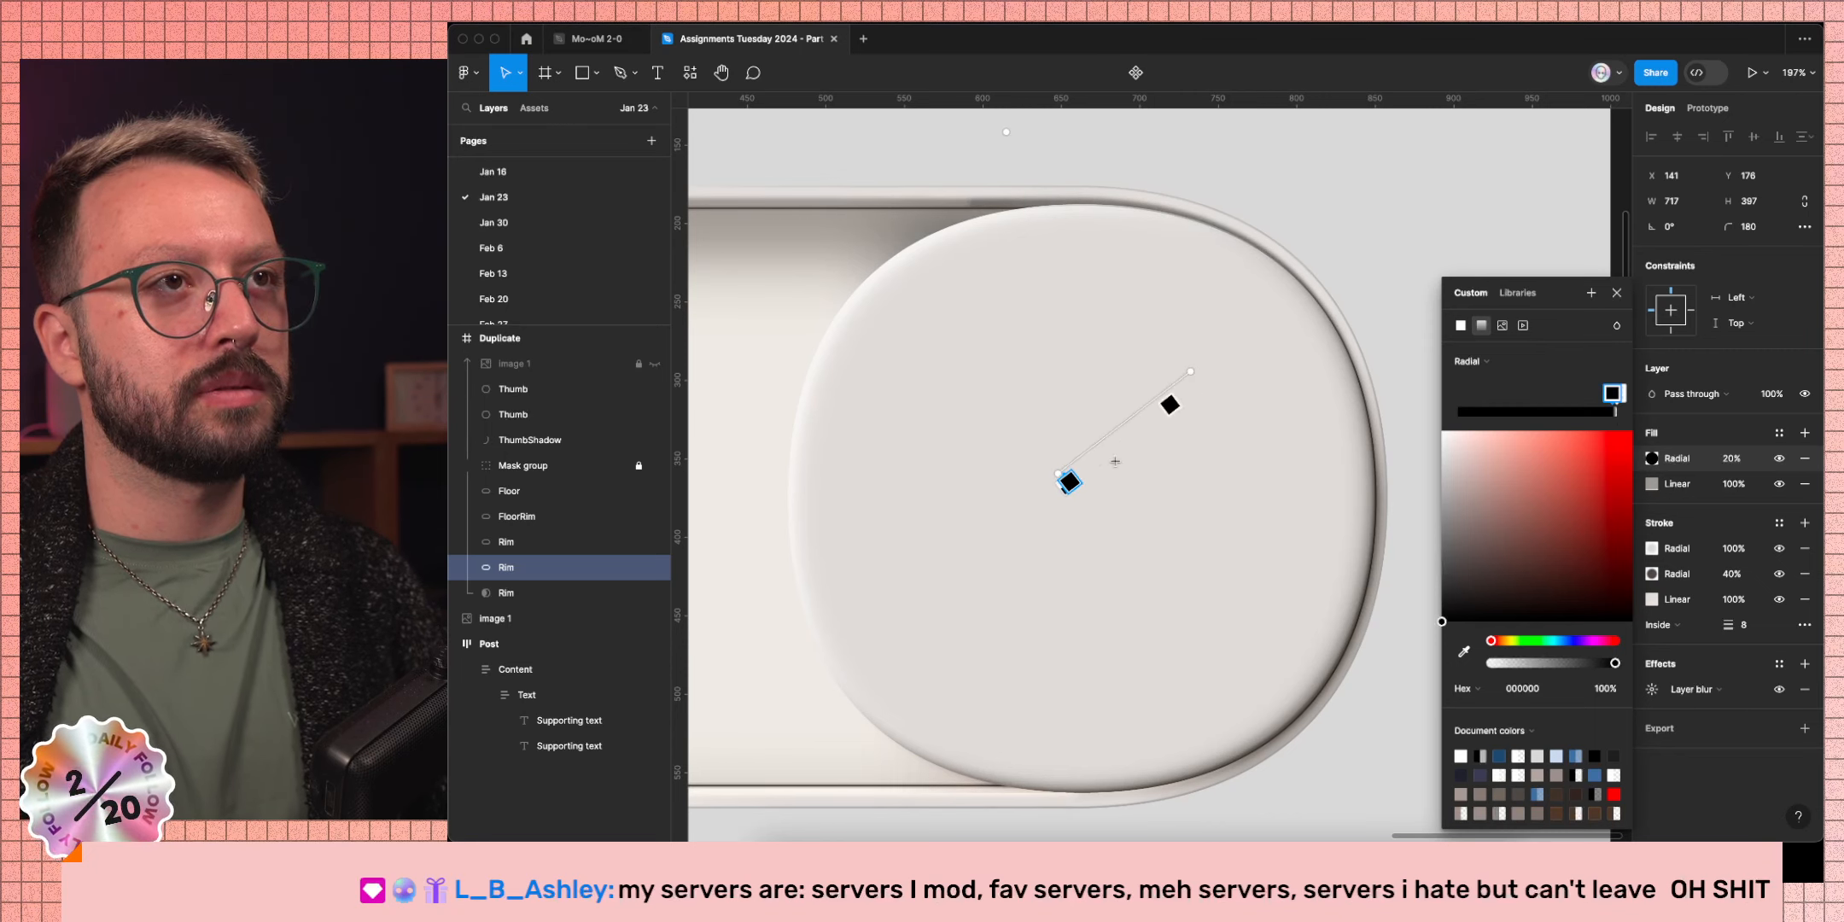
left_click_drag(1058, 485, 1094, 439)
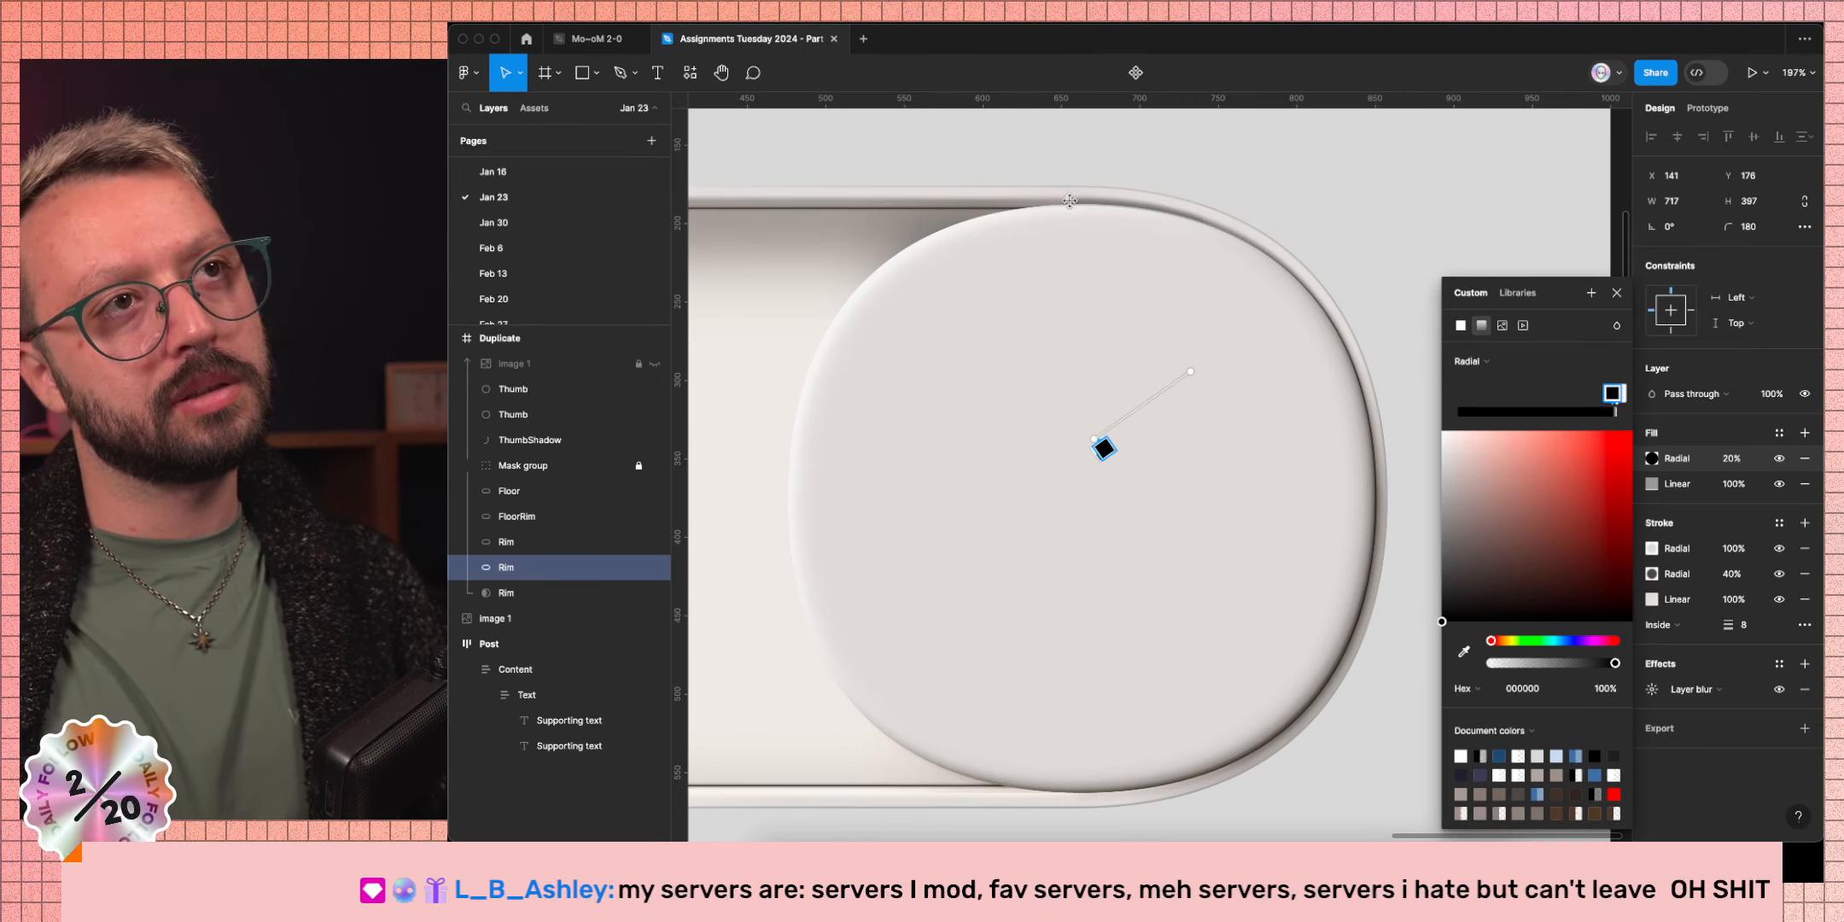
left_click_drag(1068, 197, 1090, 251)
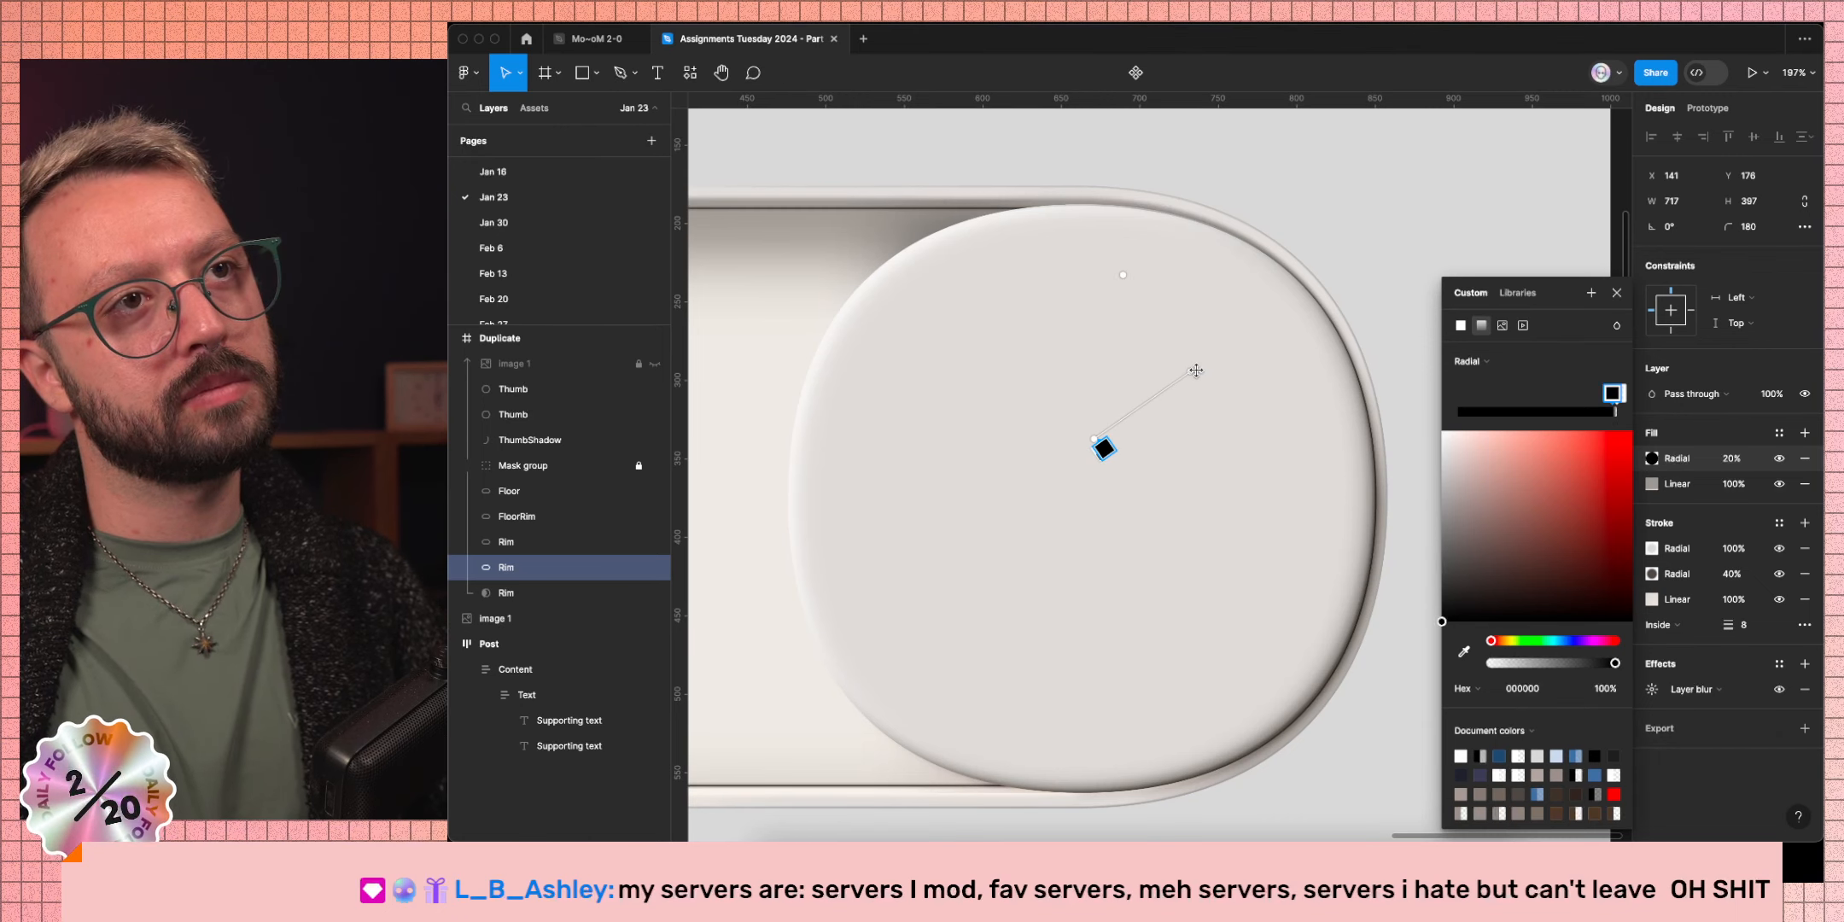
left_click_drag(1186, 359, 1175, 327)
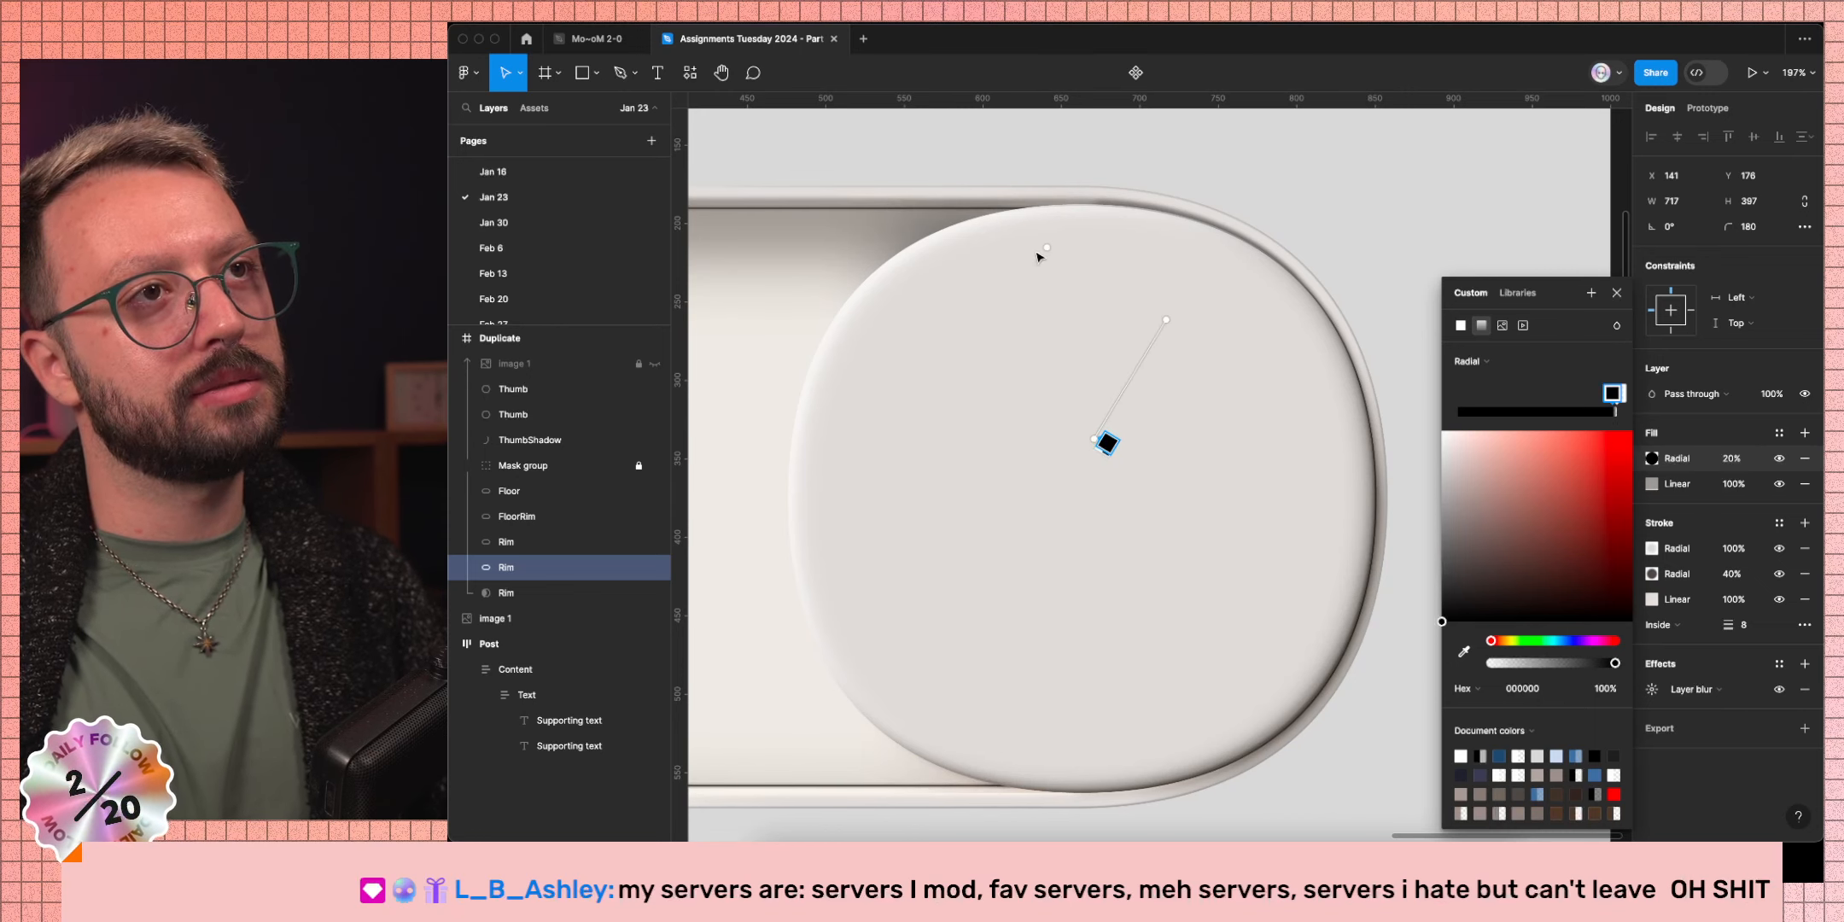
left_click_drag(1044, 249, 999, 231)
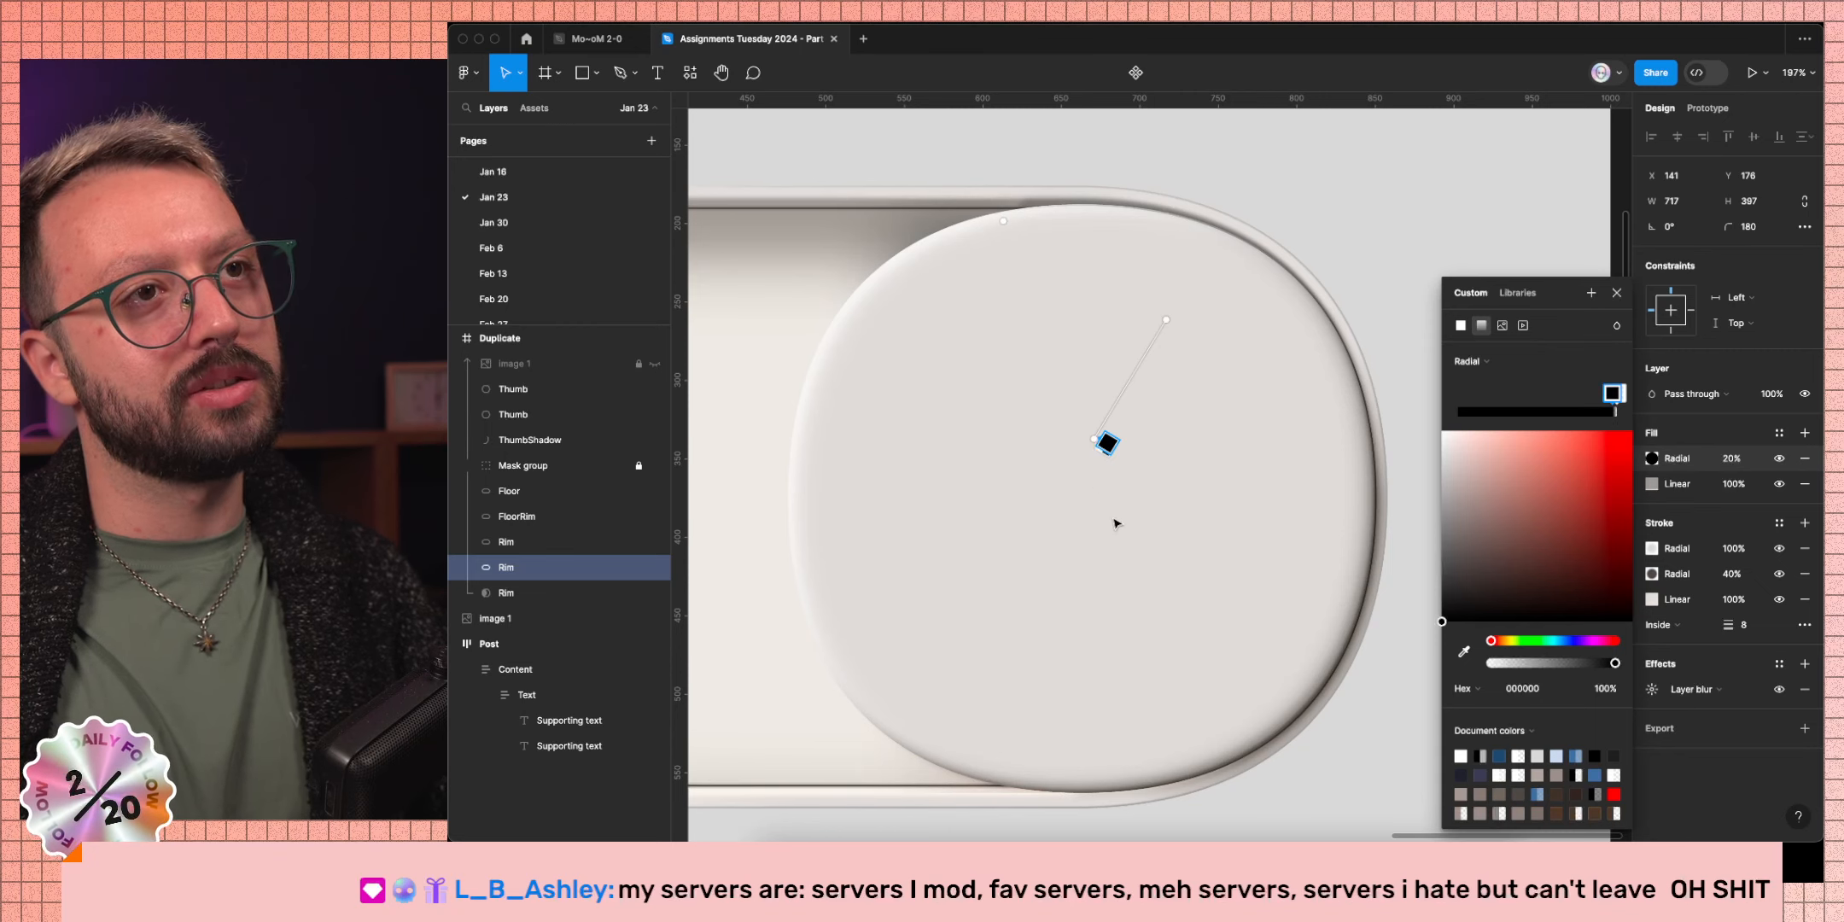
left_click_drag(1108, 441, 1124, 419)
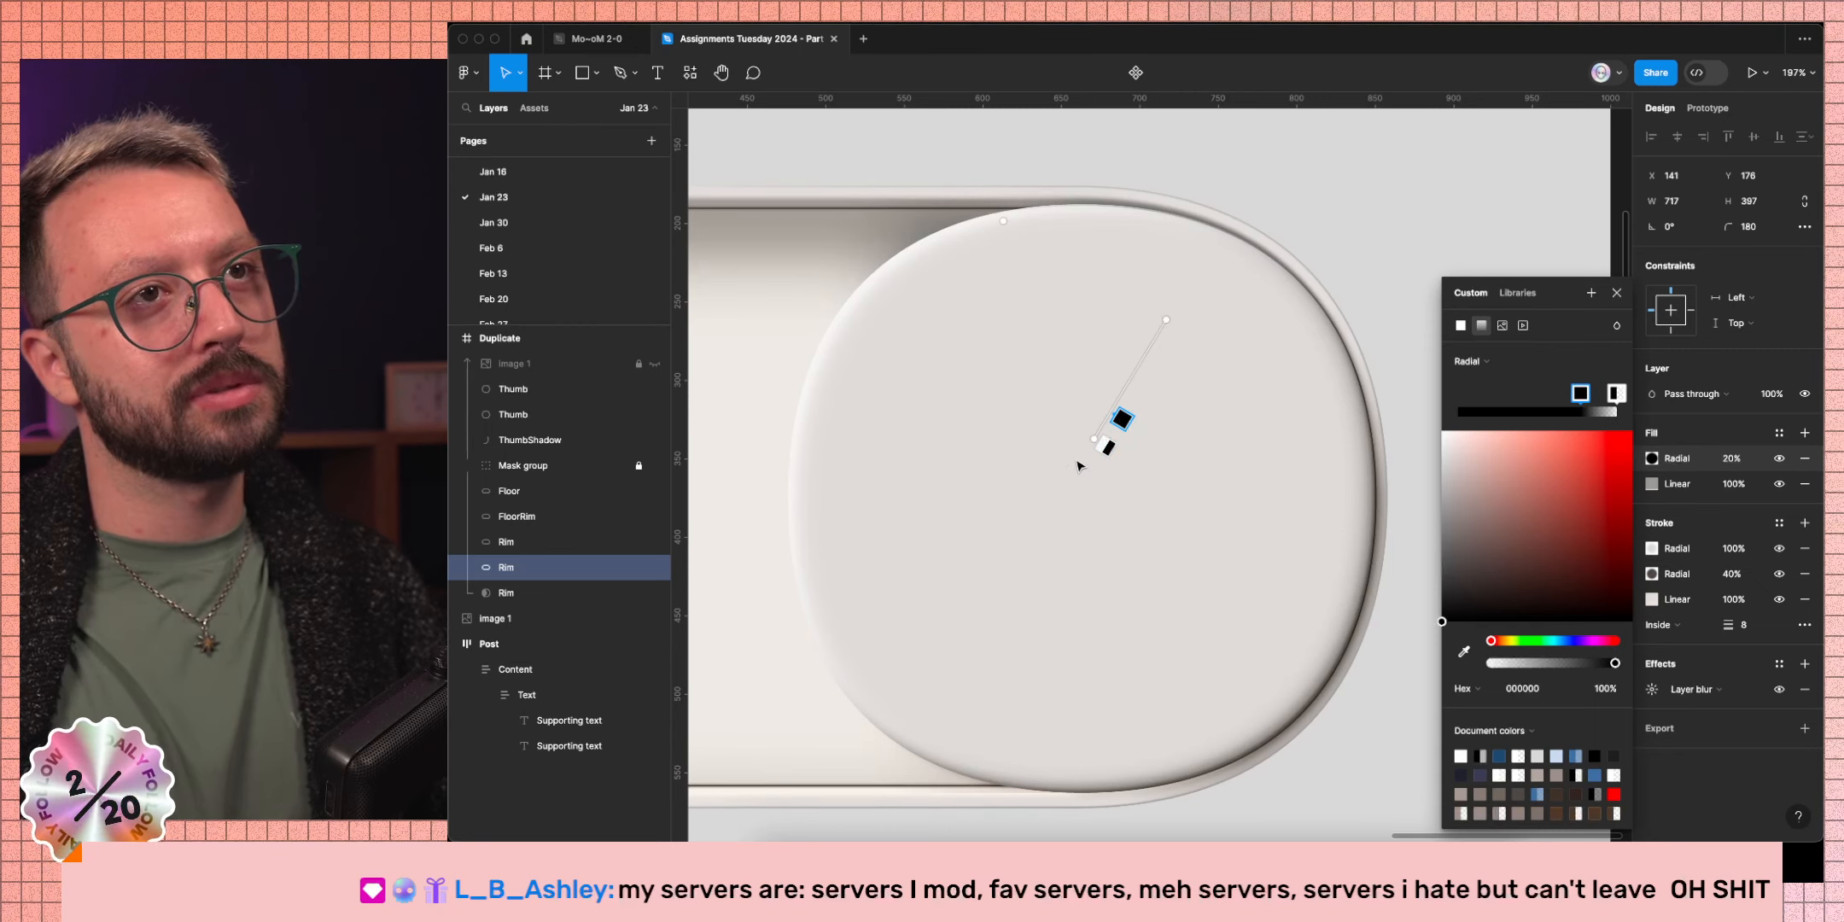
left_click(1616, 292)
Deselect the rim and zoom out to fit the Post and Duplicate toggle frames in view.
key("Escape")
scroll(1463, 287, "down", 5)
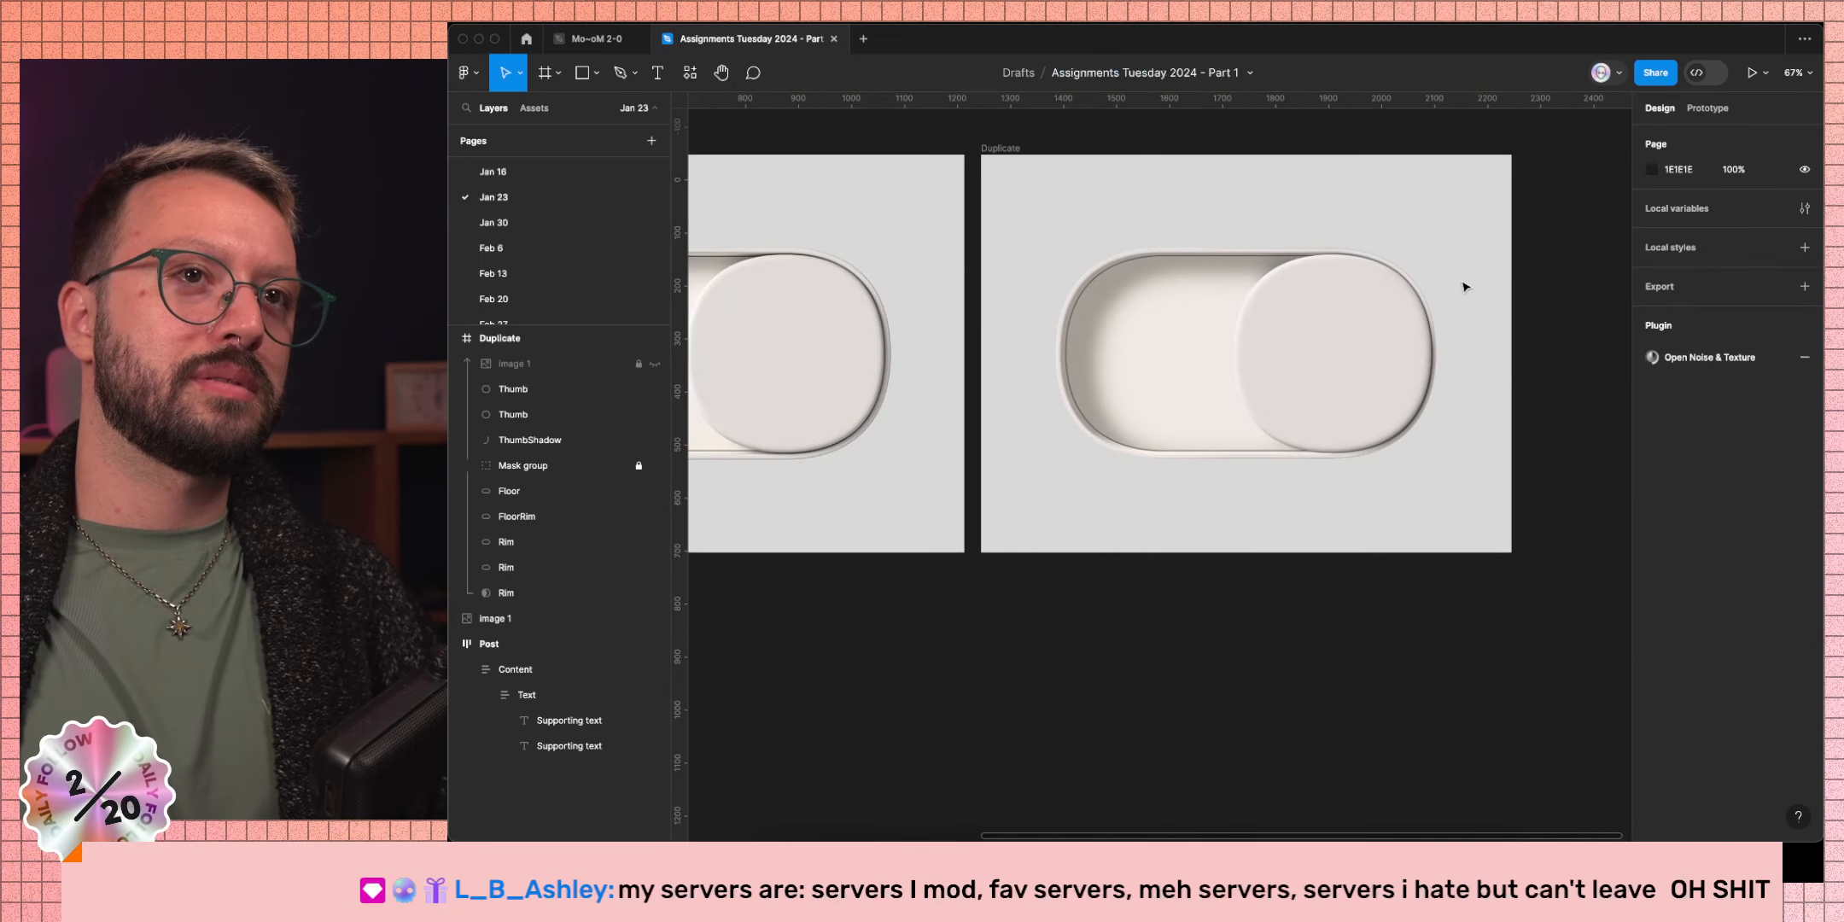
scroll(1463, 287, "left", 2)
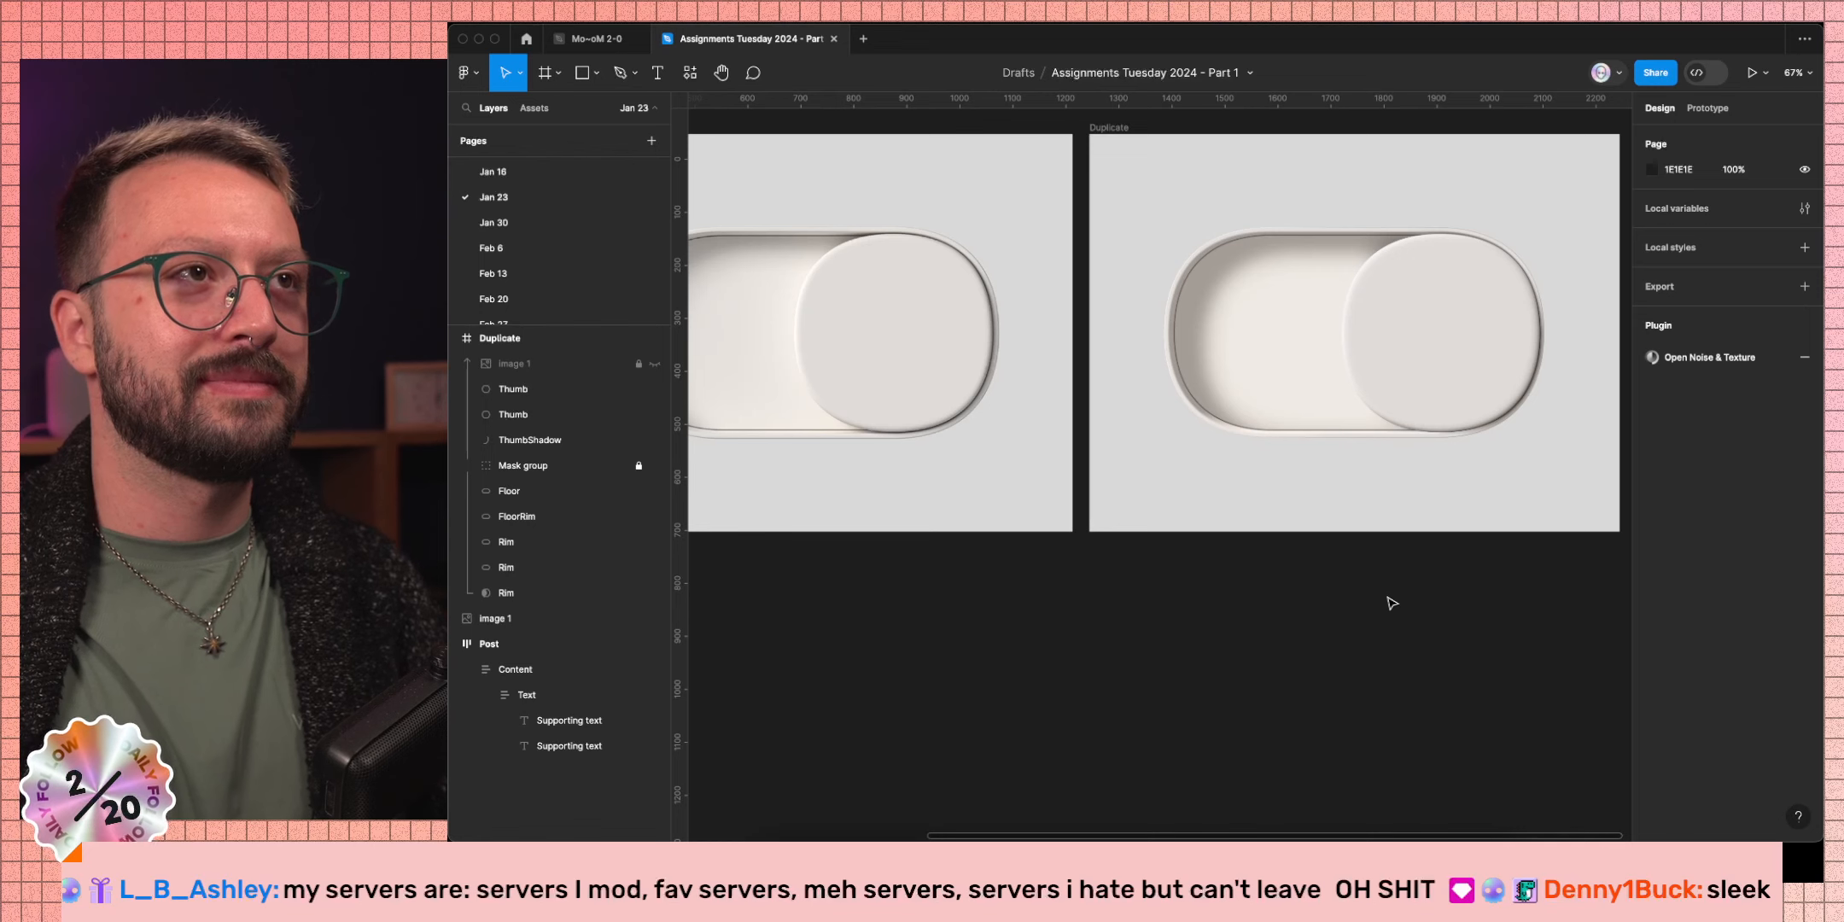
key("shift+1")
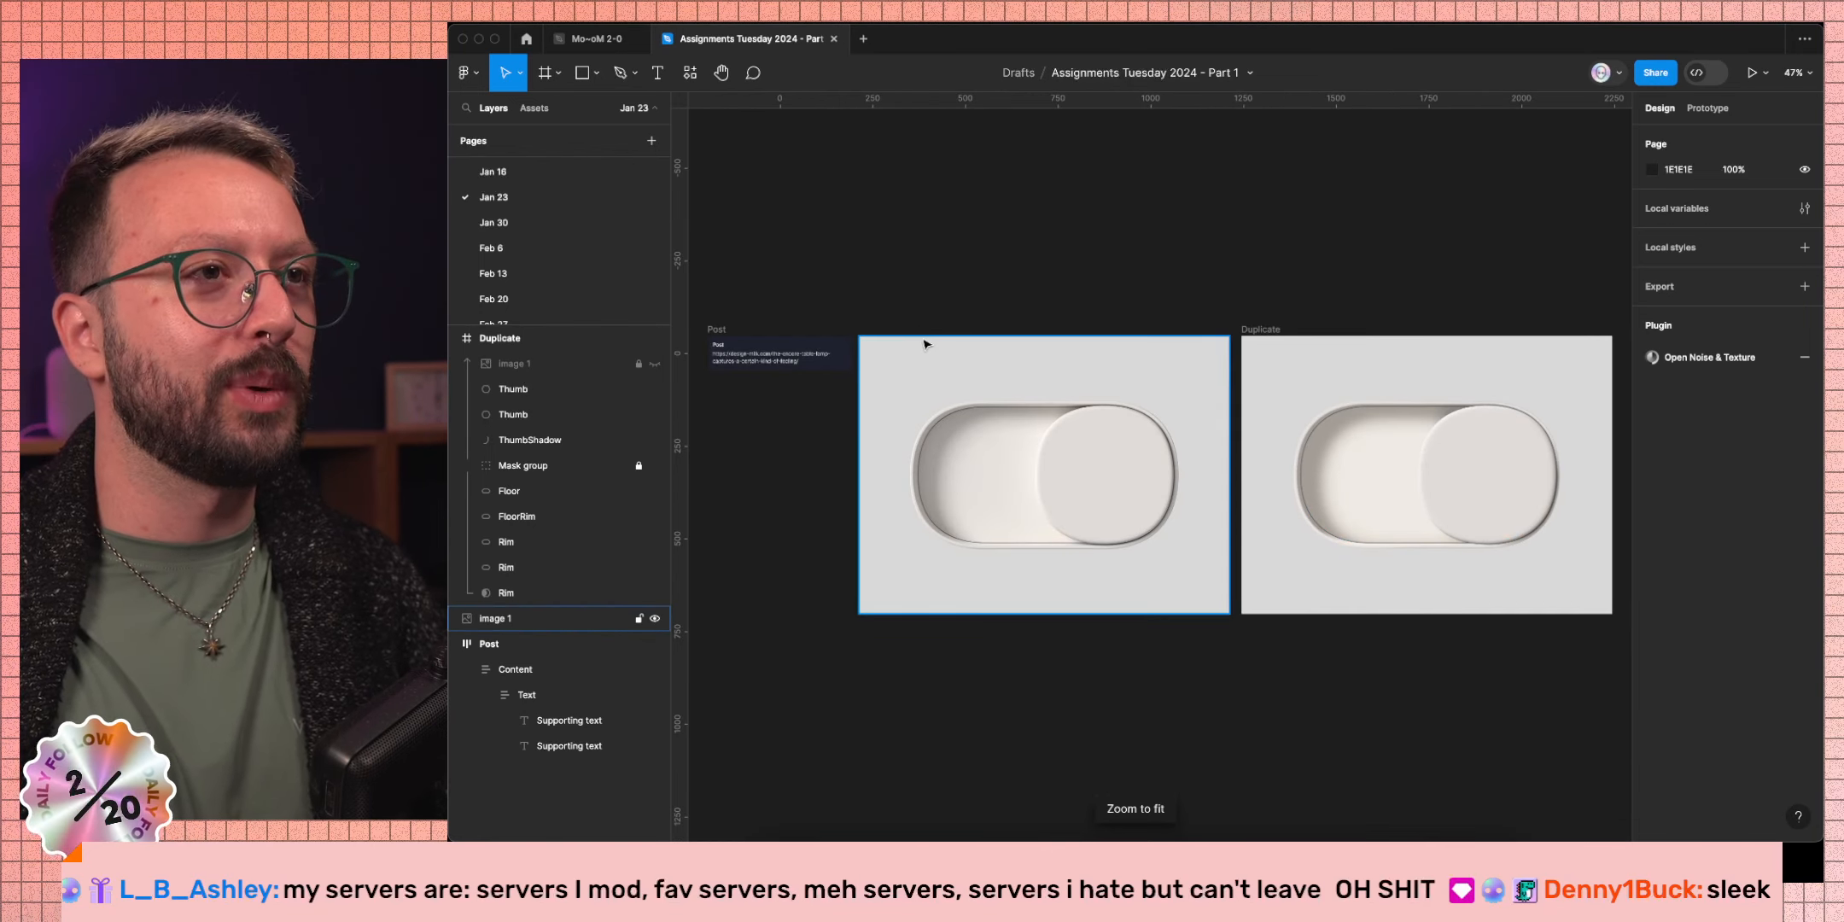
Open the 'Am I a Car guy now?' file from Recents and zoom in on the Porsche frames.
left_click(528, 39)
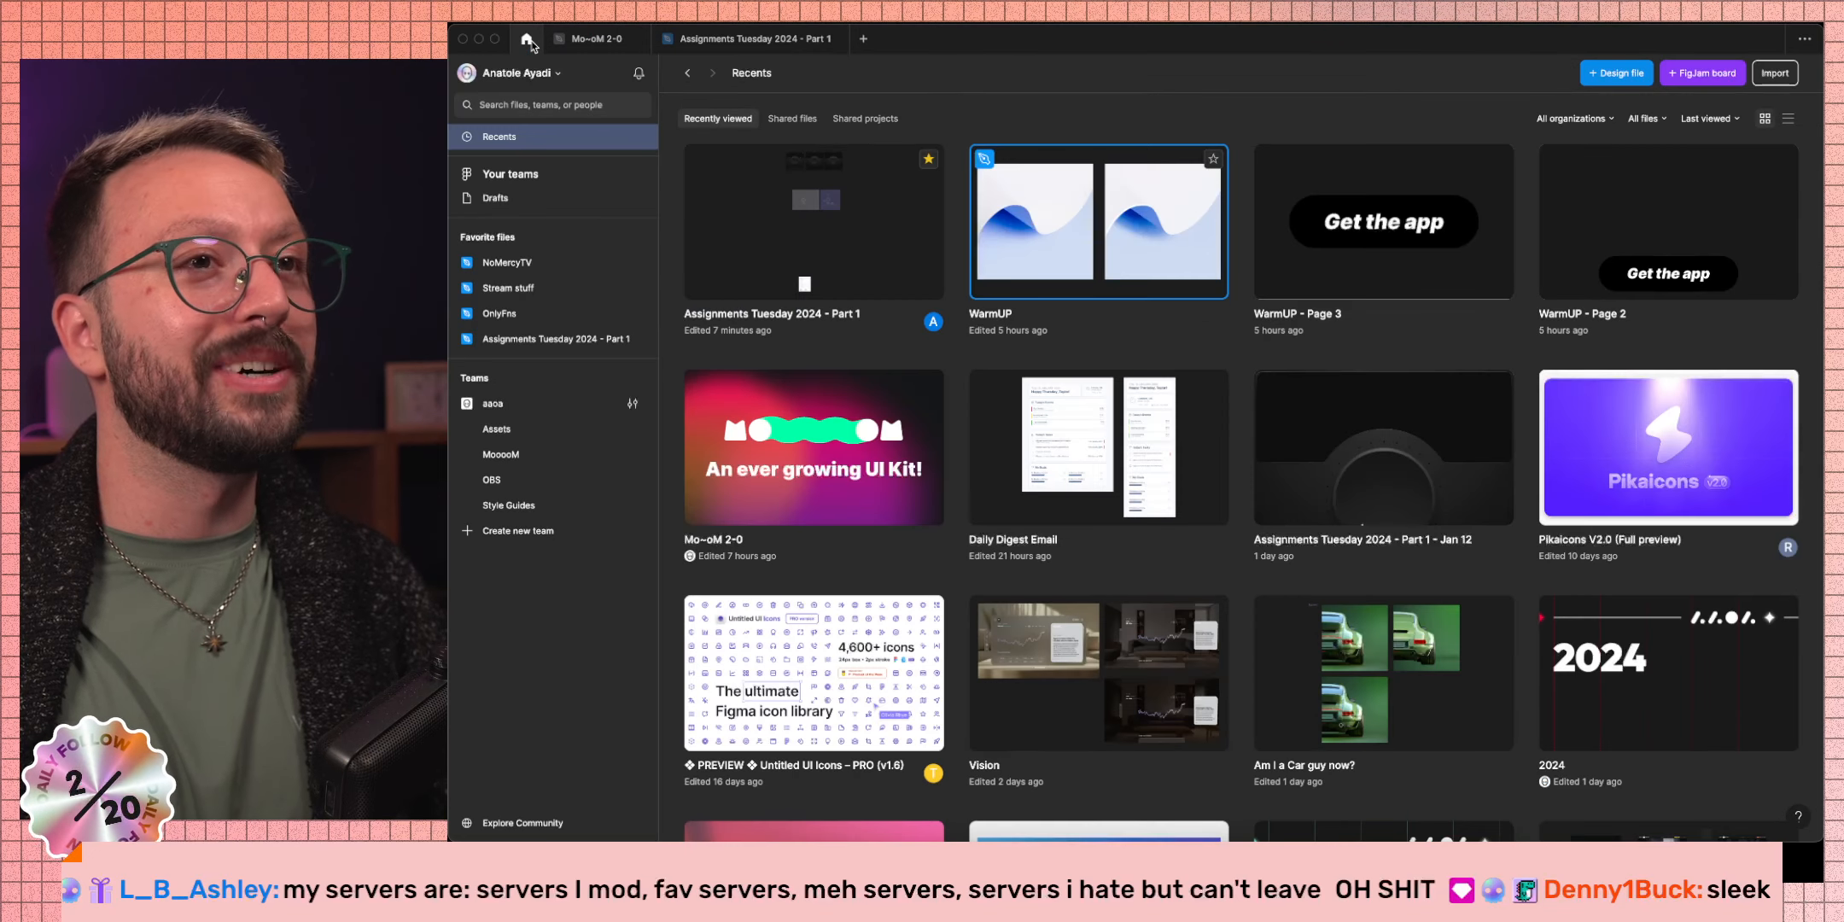
double_click(1365, 674)
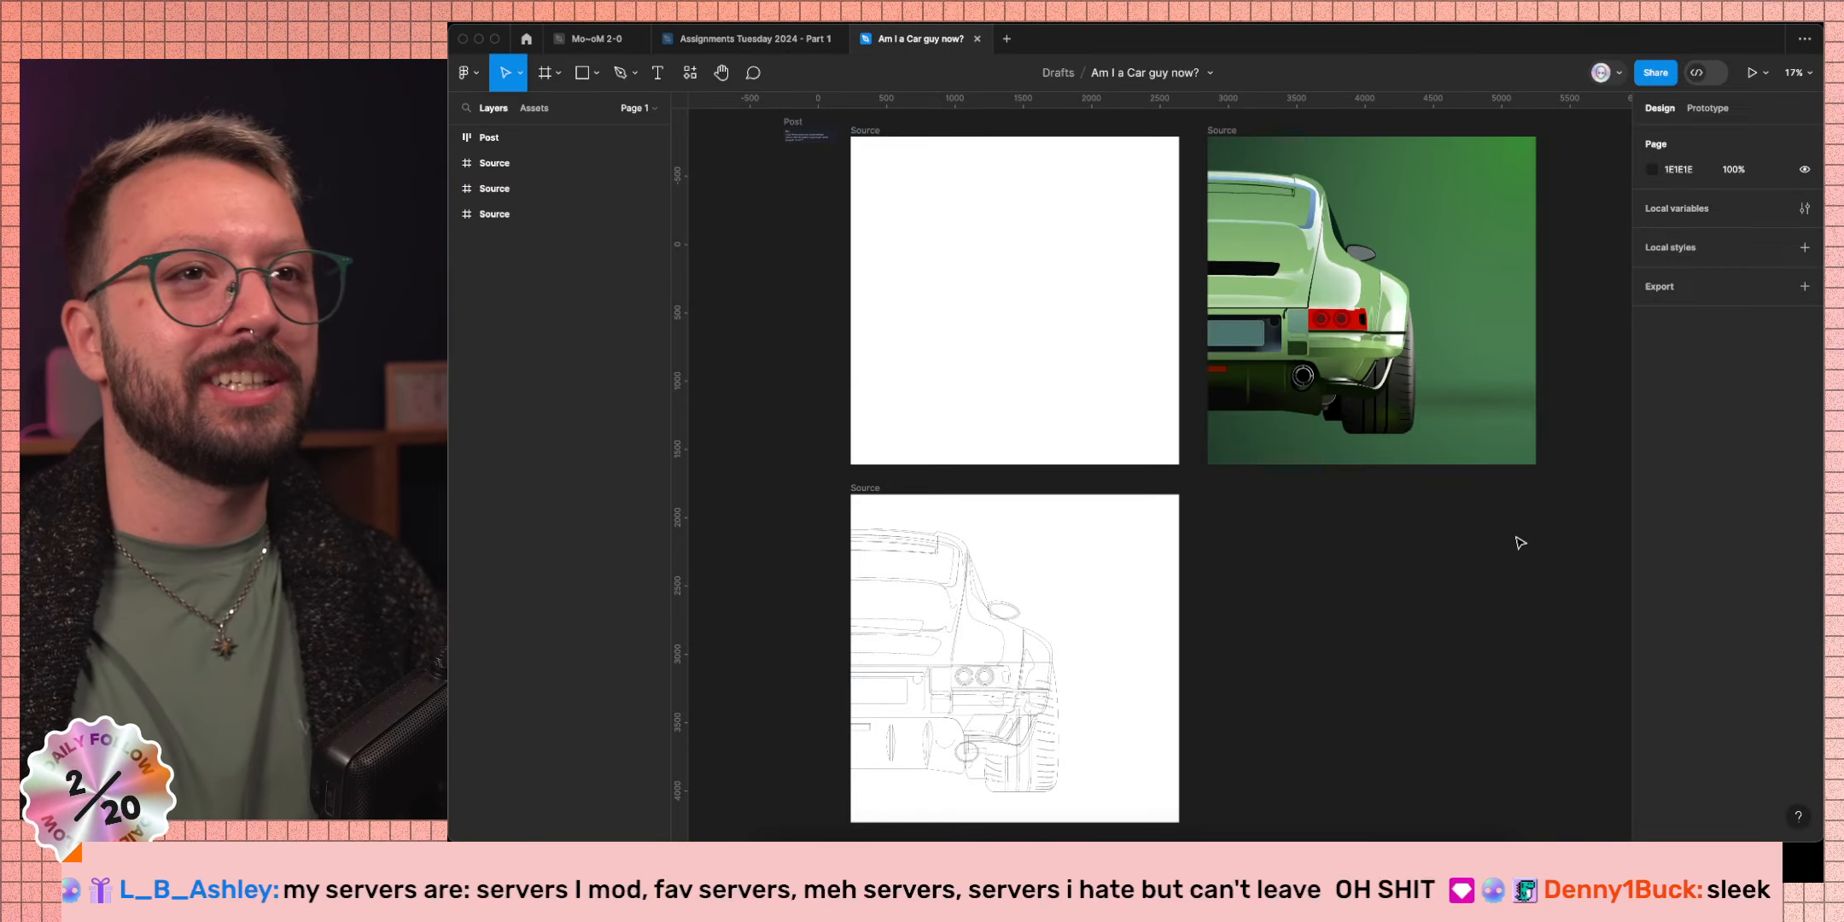
scroll(1444, 392, "right", 1)
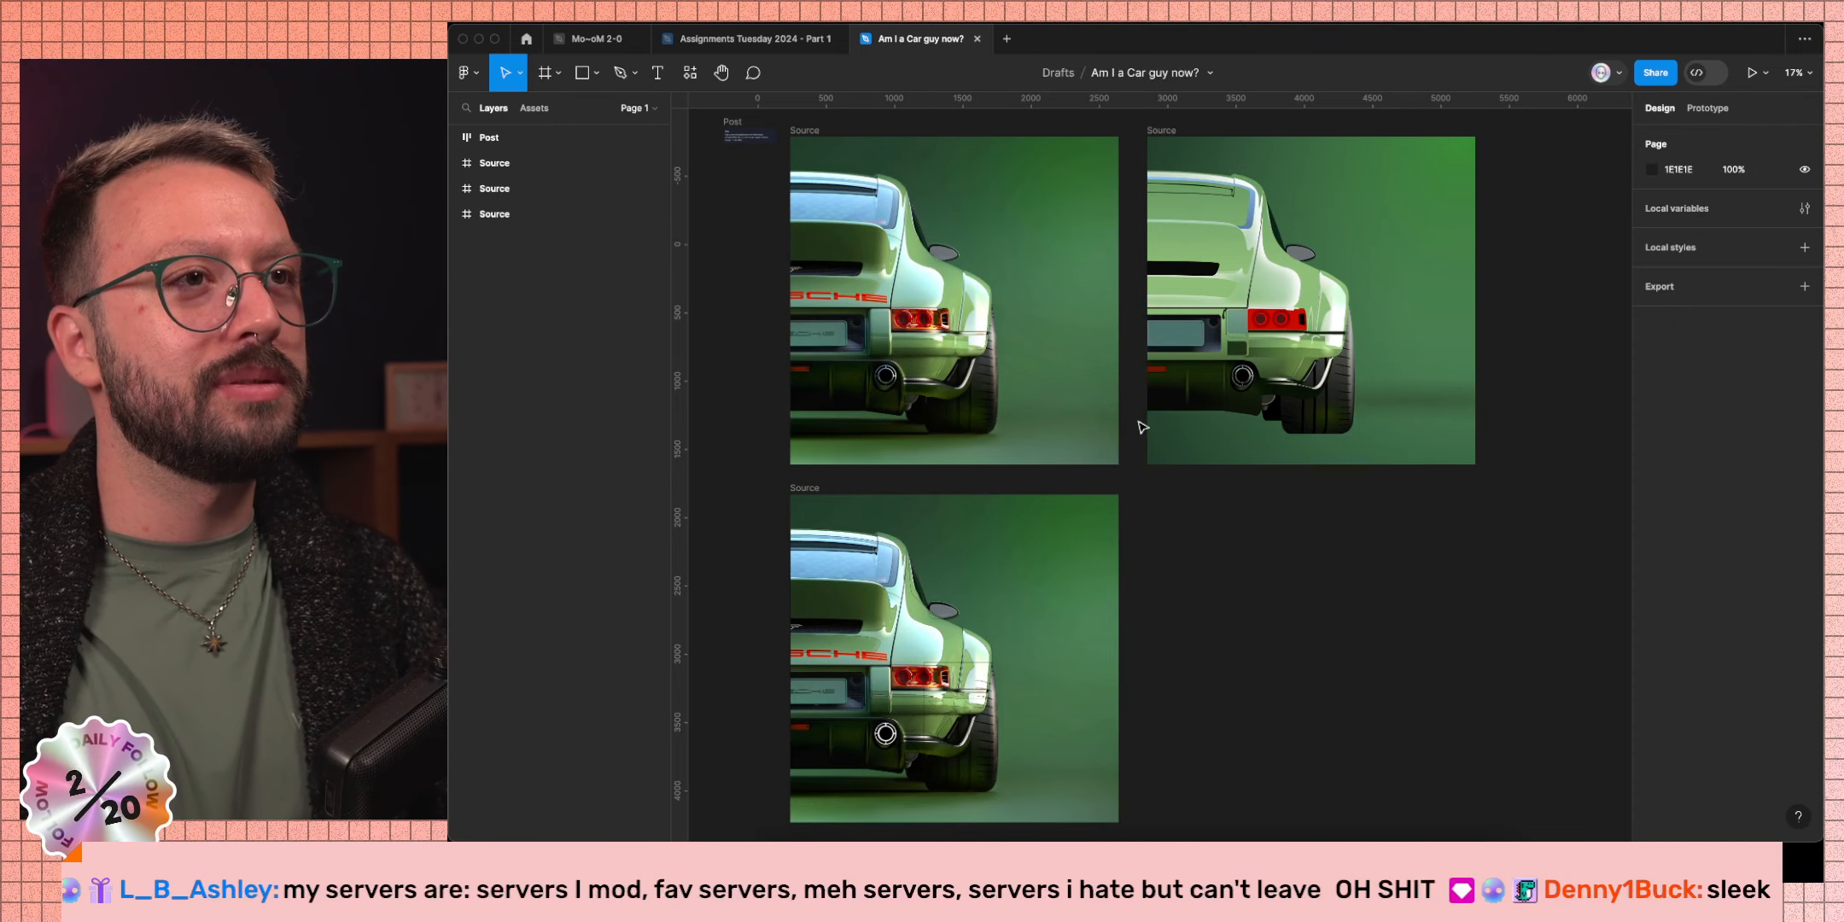
scroll(1101, 402, "up", 2)
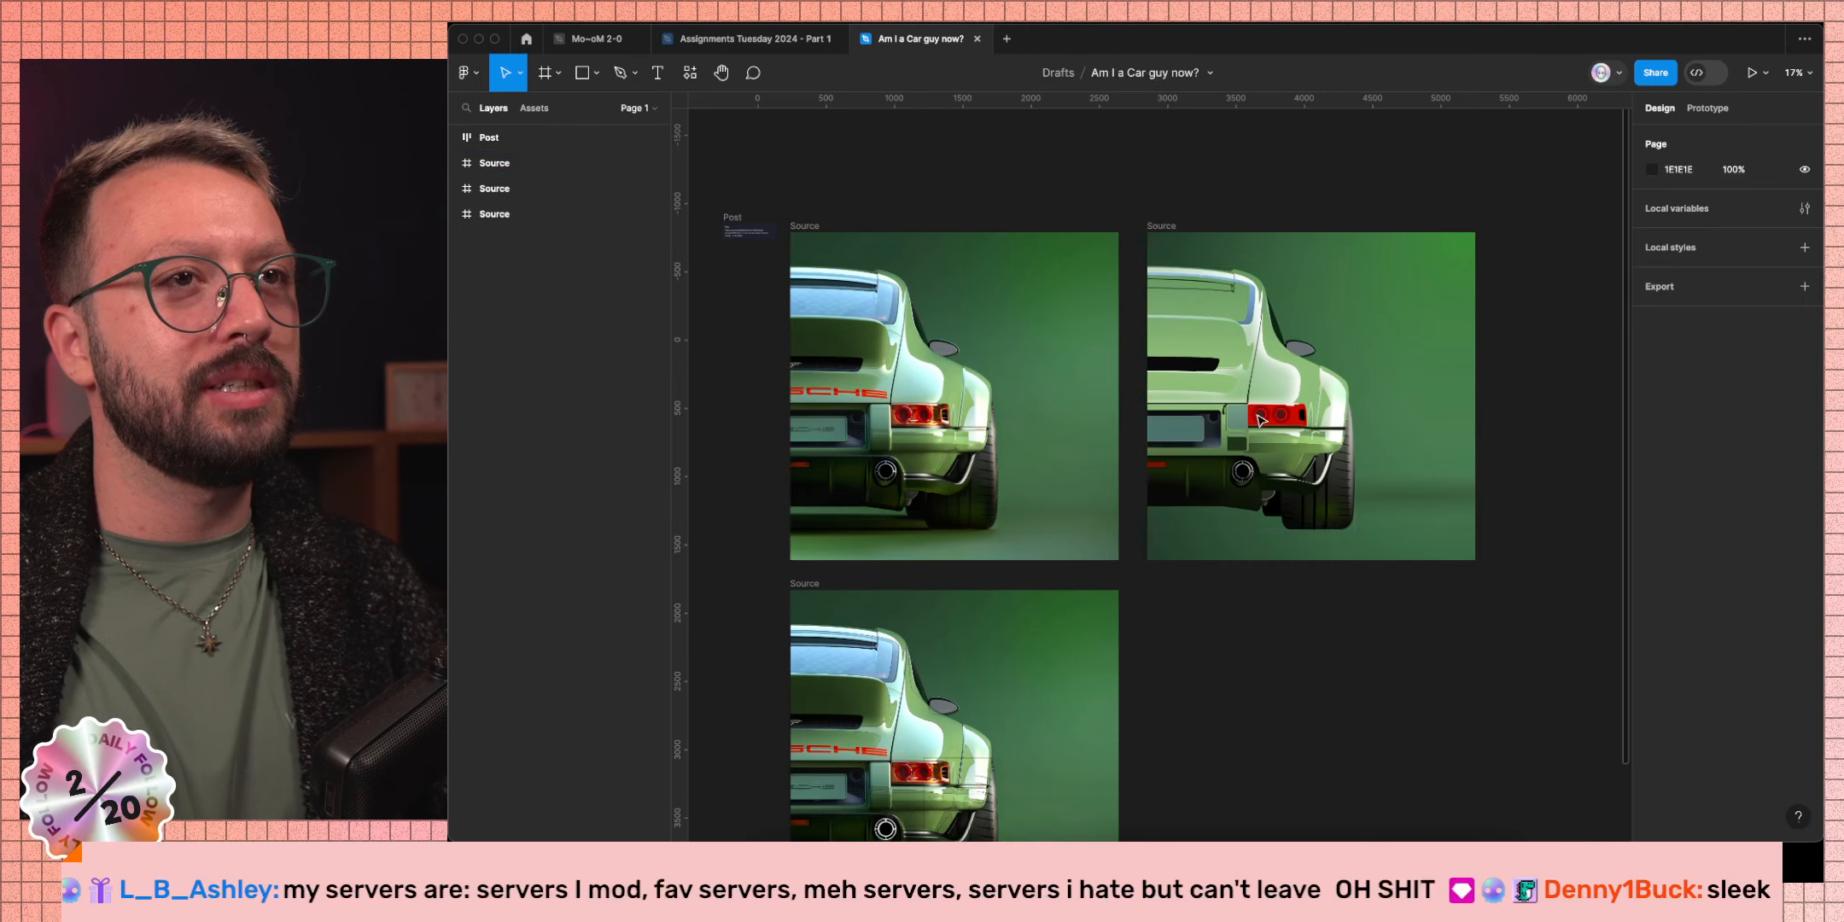
scroll(1357, 448, "up", 2)
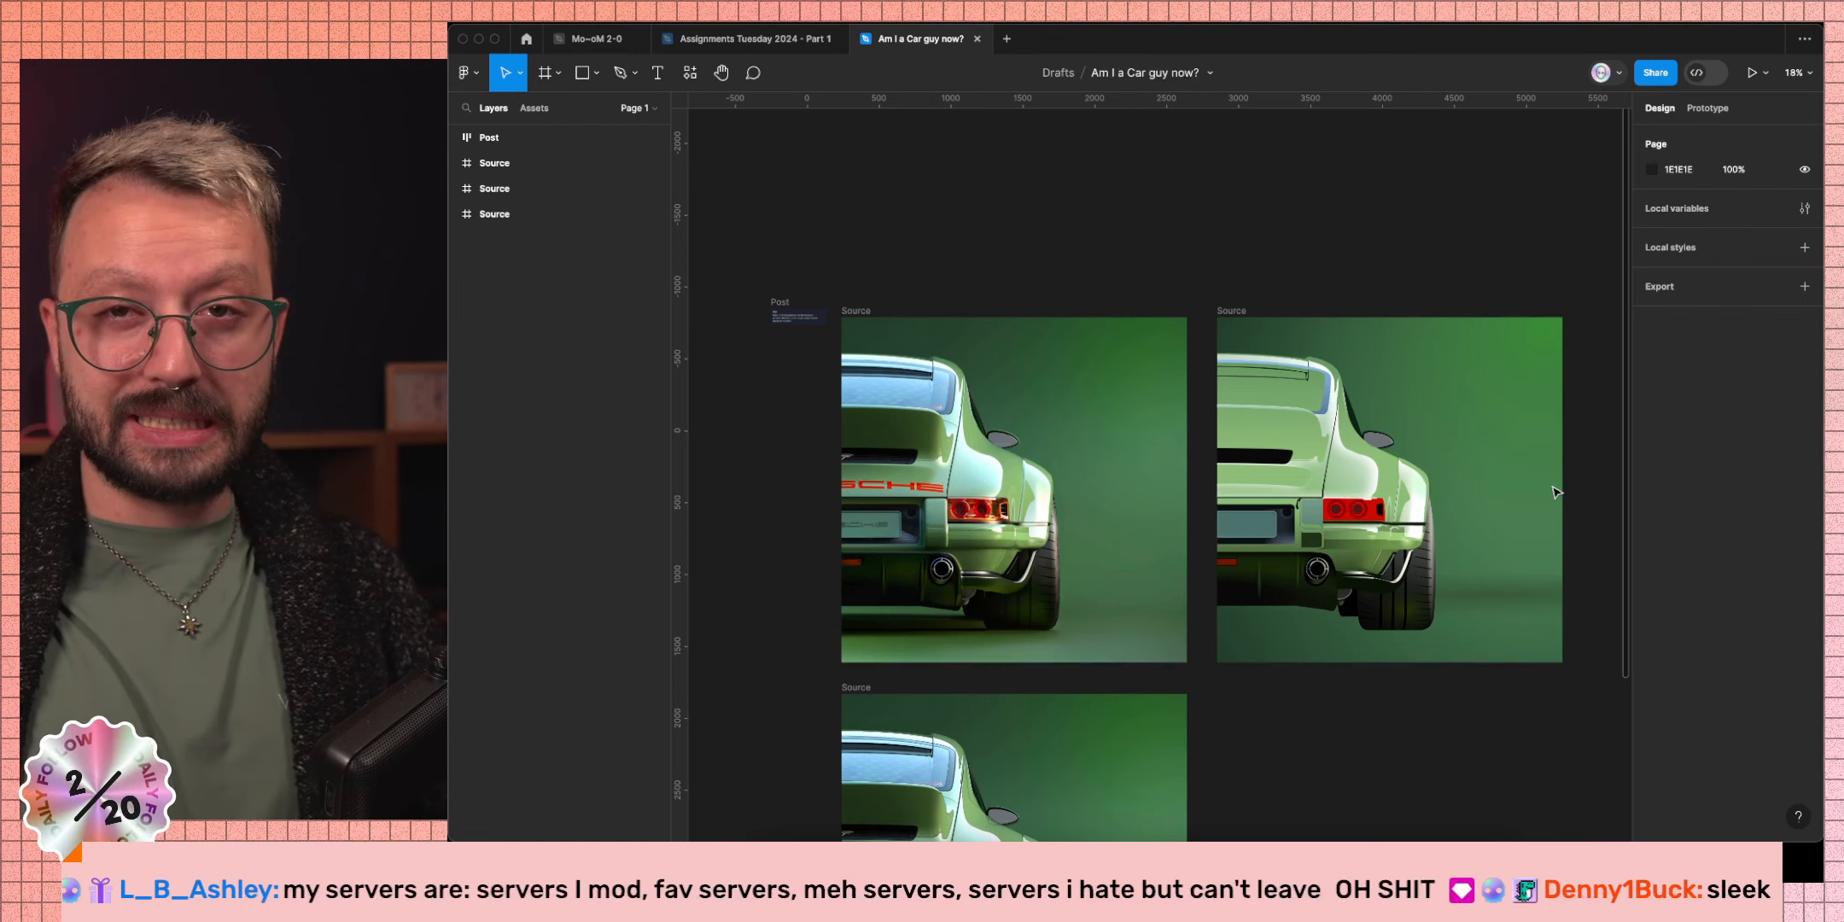
scroll(1402, 425, "up", 4)
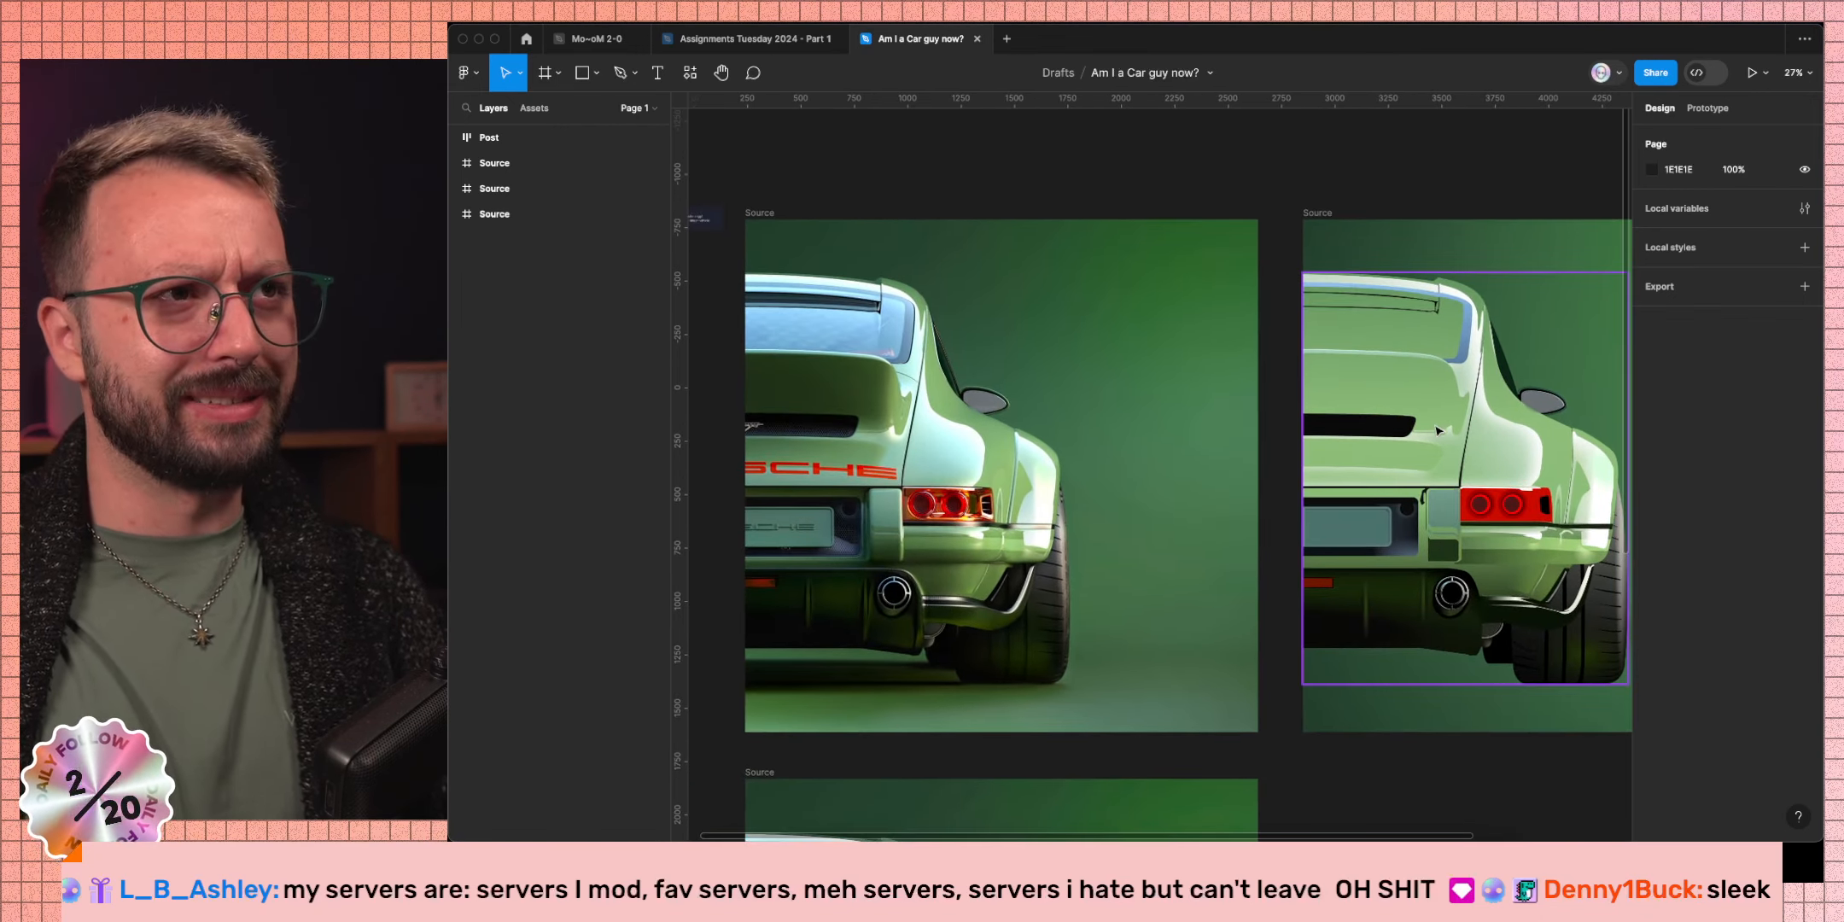
Select the car's black rear vent slot and change its fill to a linear gradient.
left_click(1370, 381, "super")
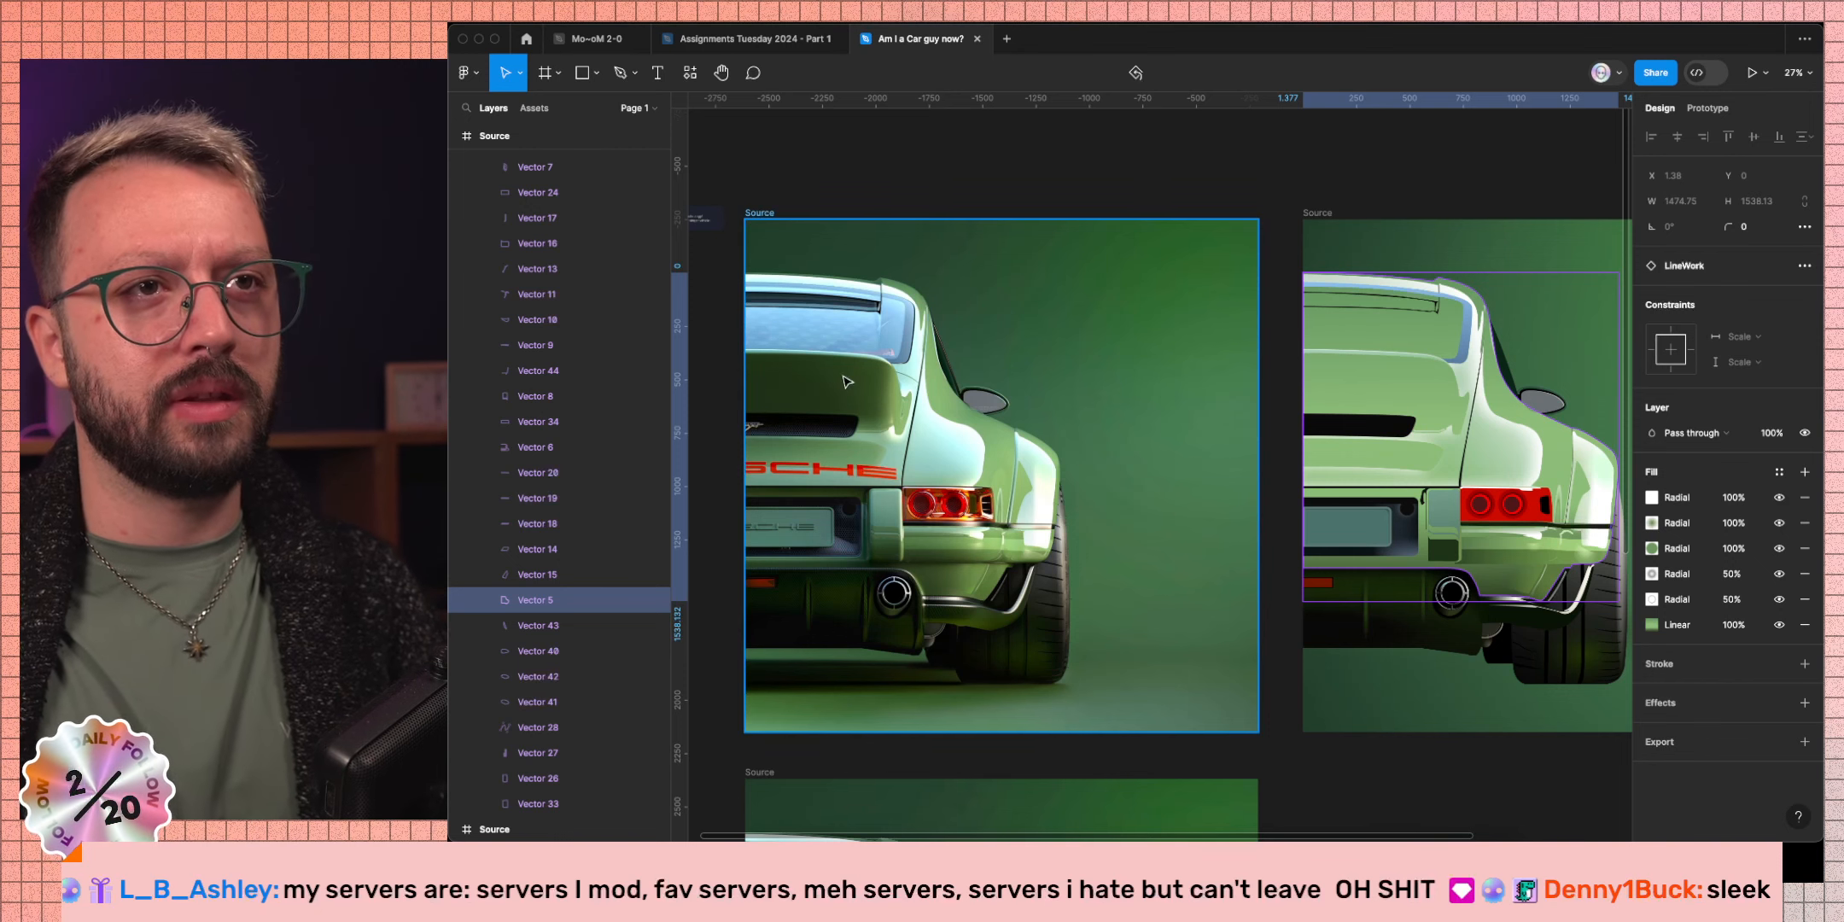
left_click(1388, 435, "super")
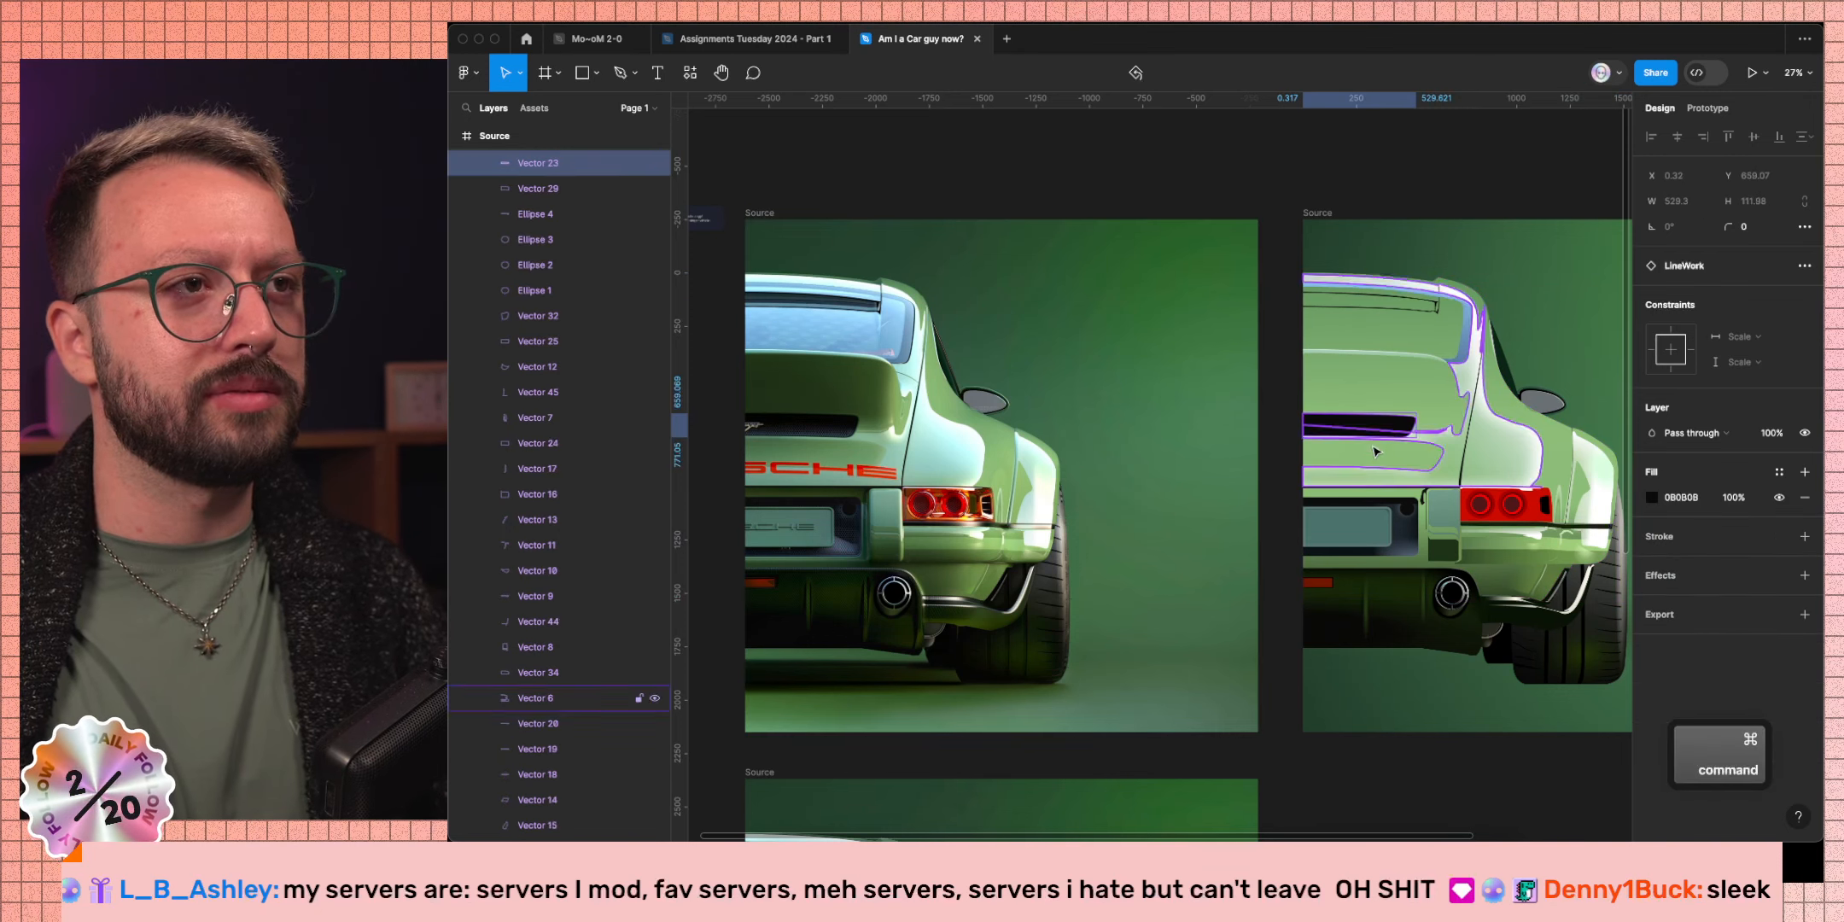
left_click(1652, 496)
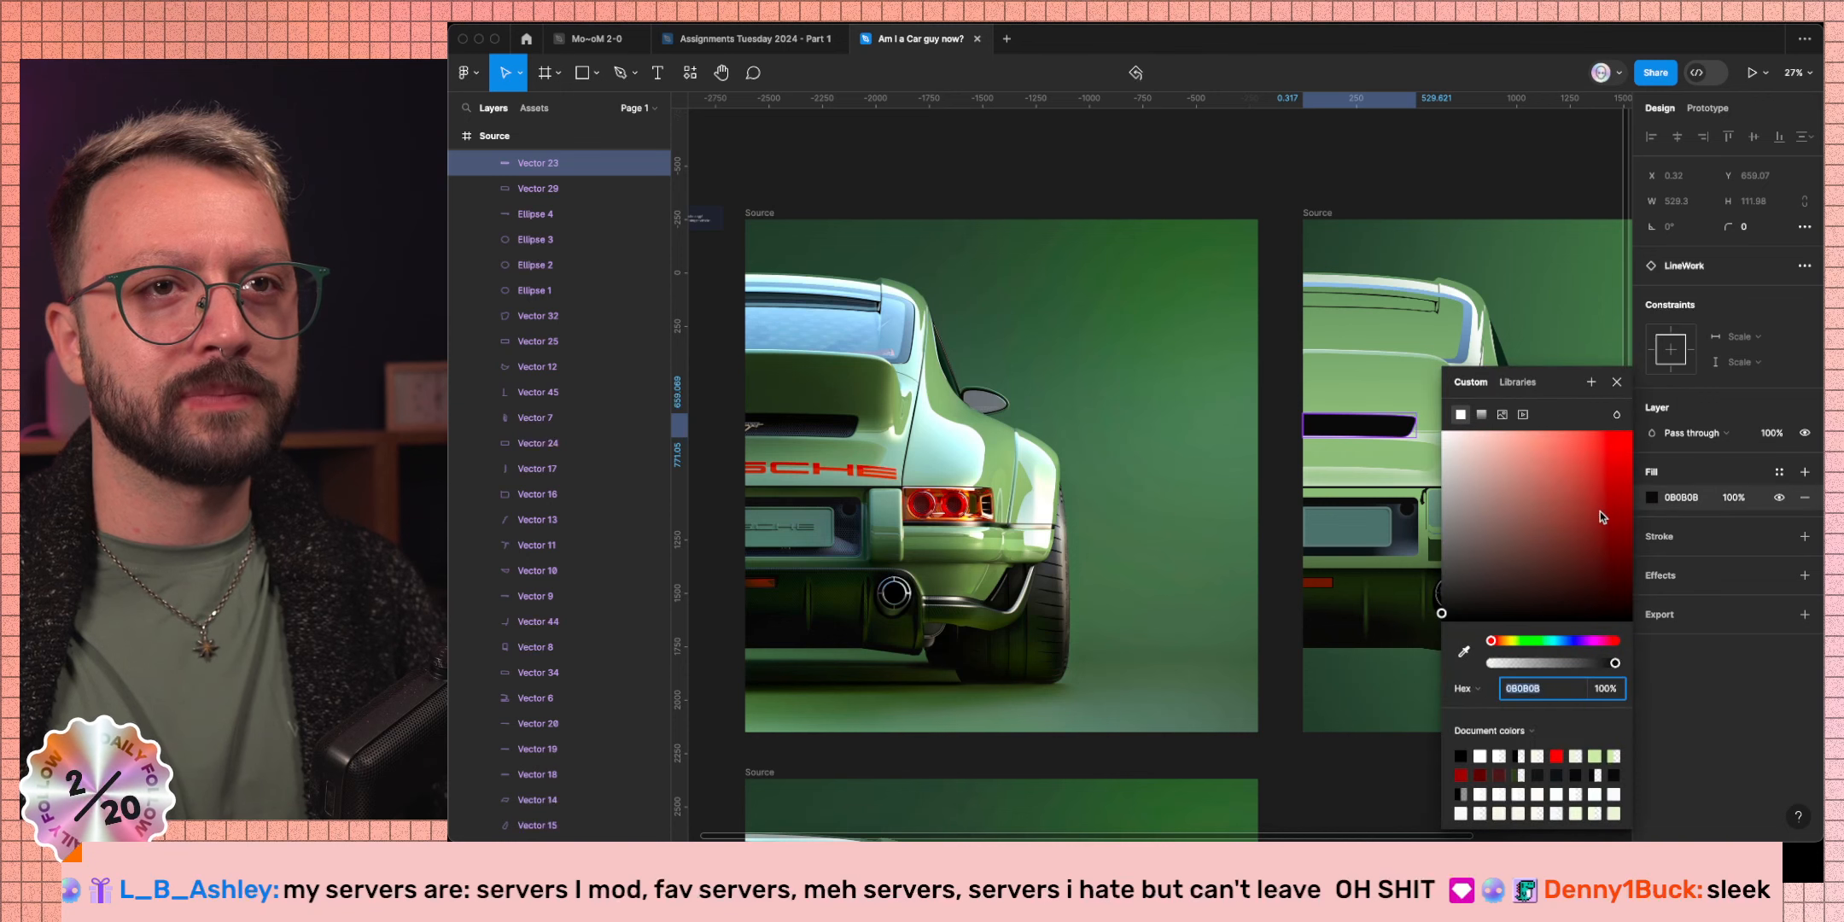
left_click(1480, 415)
Set the gradient's end stop to grey-blue 3E4756 sampled from the photo's grille.
left_click(1616, 396)
left_click(1464, 652)
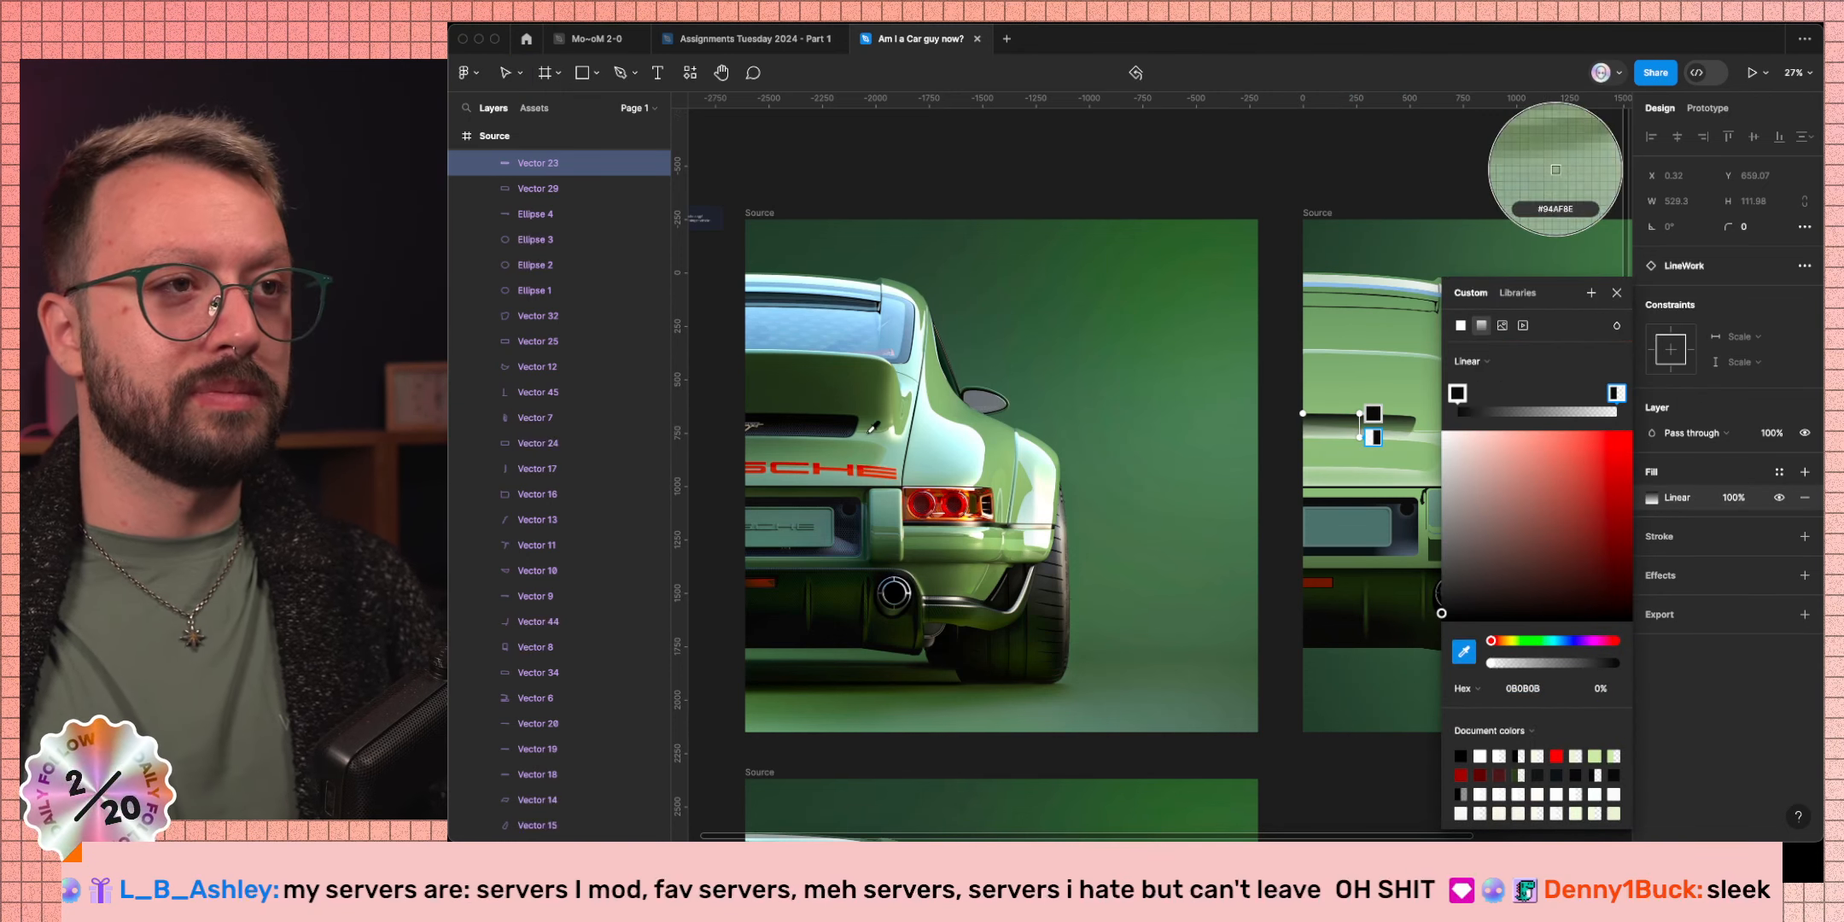
scroll(838, 434, "up", 10)
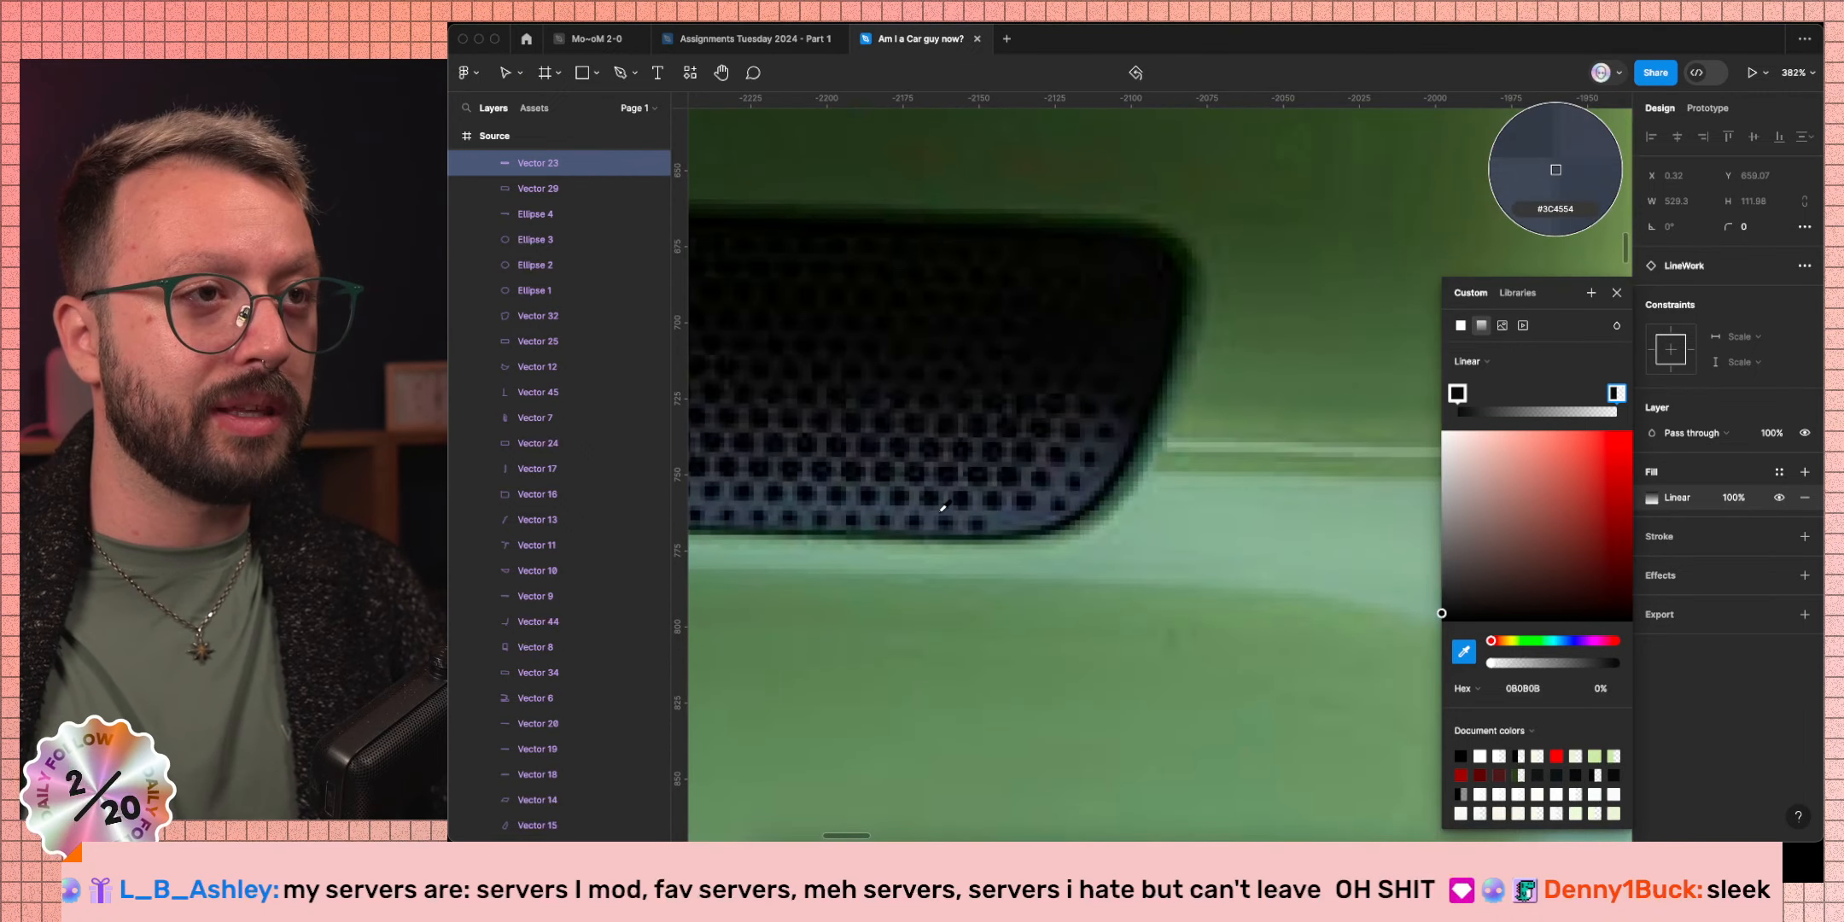
left_click(950, 504)
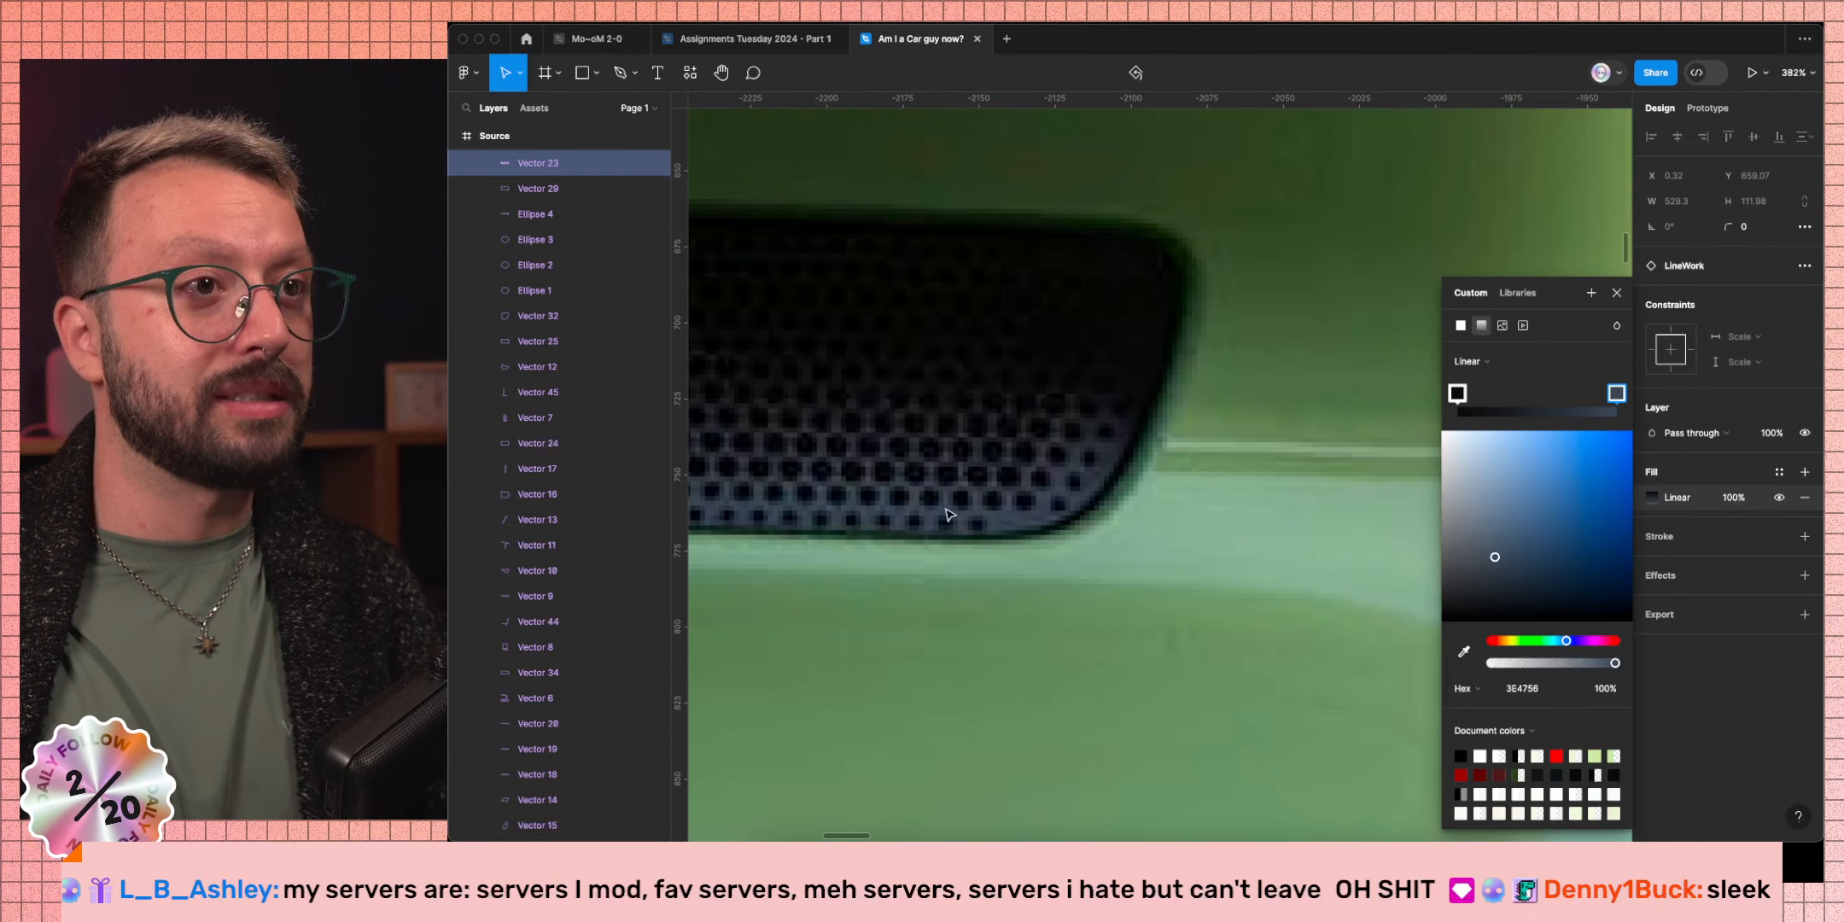
scroll(1146, 456, "down", 10)
scroll(1145, 457, "right", 5)
scroll(1146, 457, "down", 2)
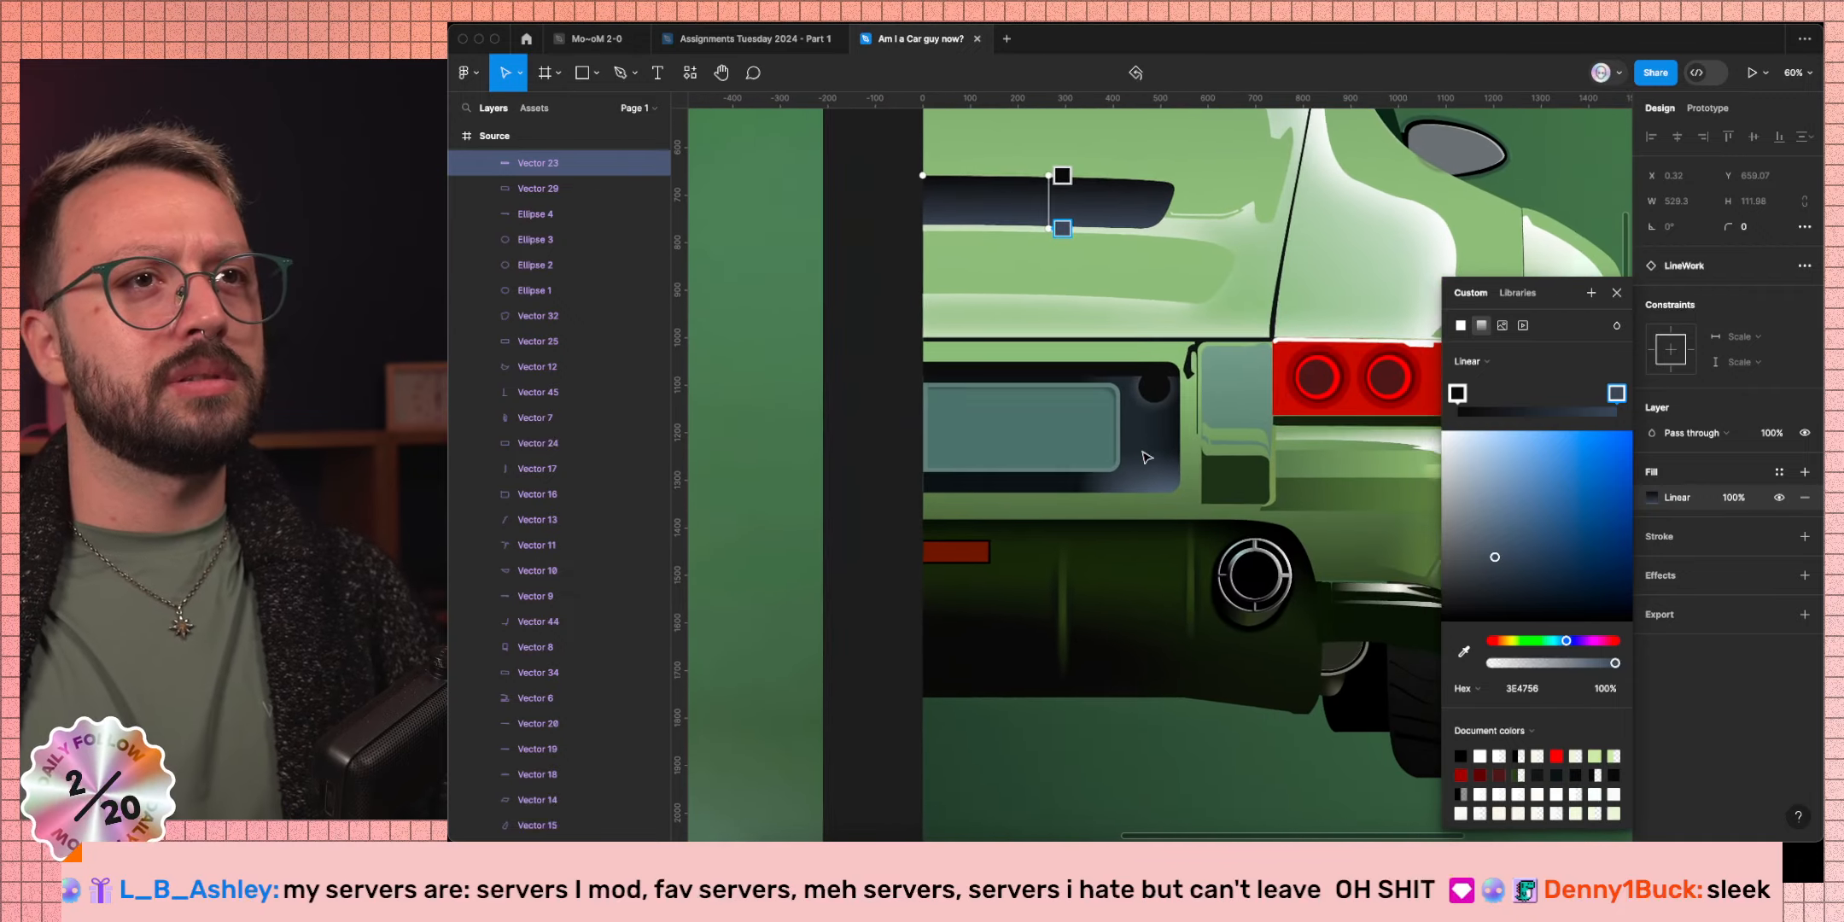
key("Caps_Lock")
left_click(1616, 293)
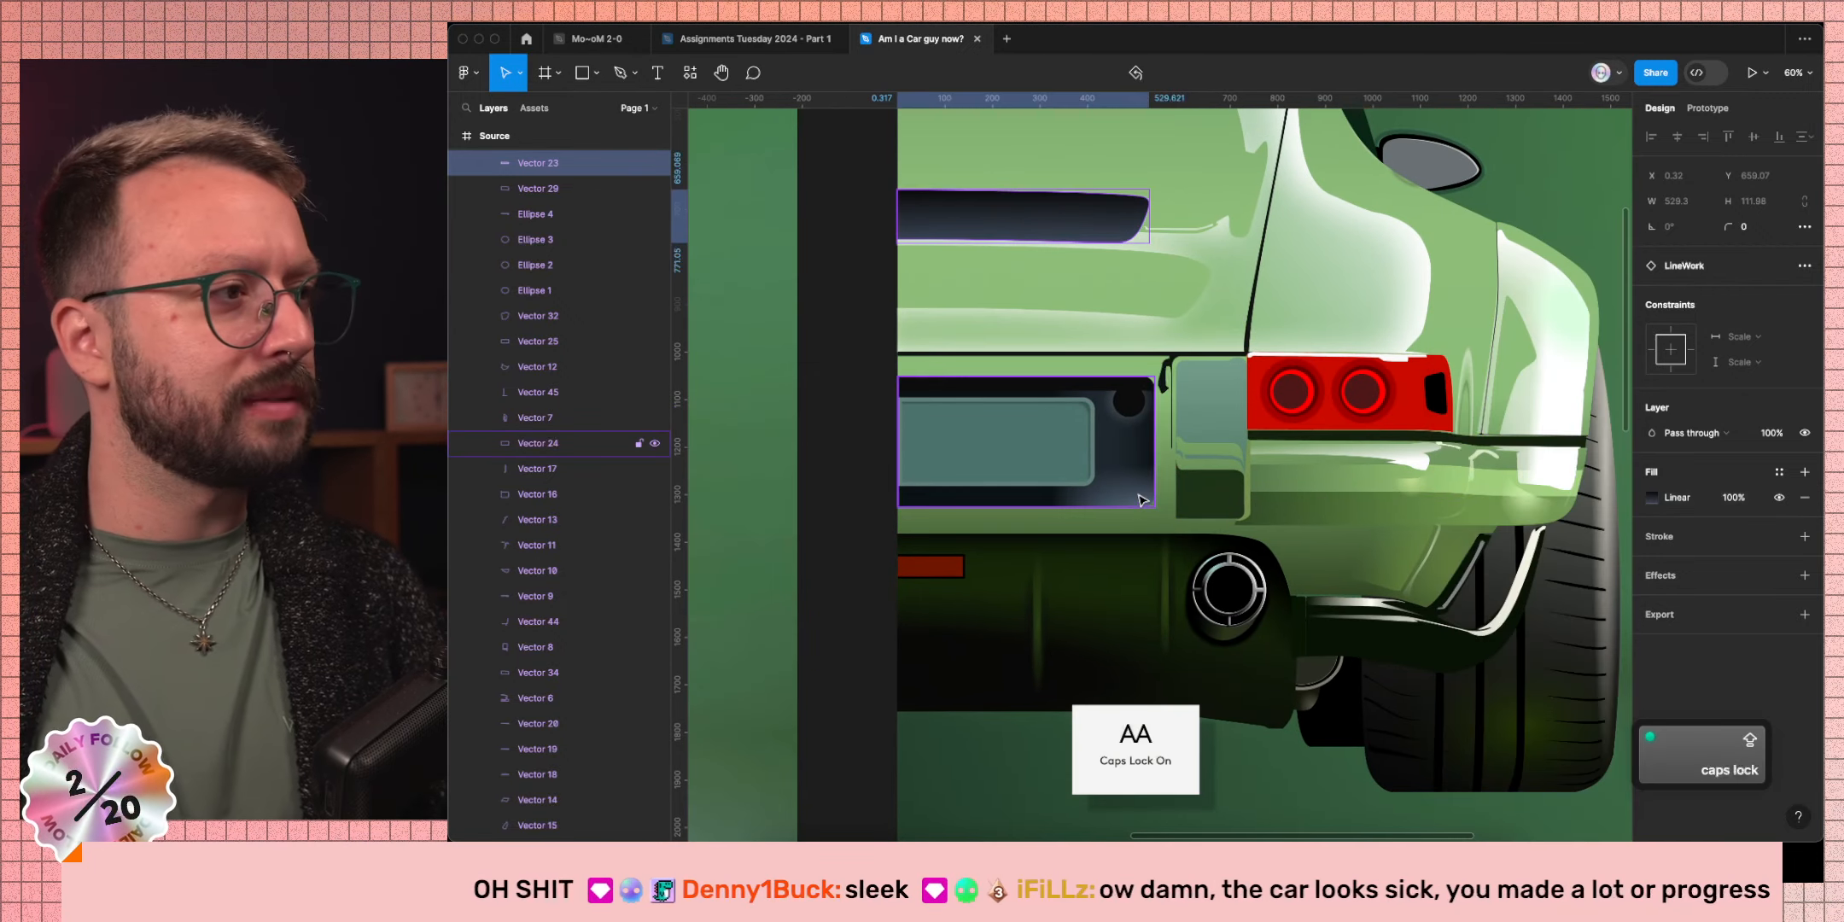
scroll(1318, 496, "down", 5)
scroll(1366, 494, "right", 2)
scroll(1367, 494, "up", 1)
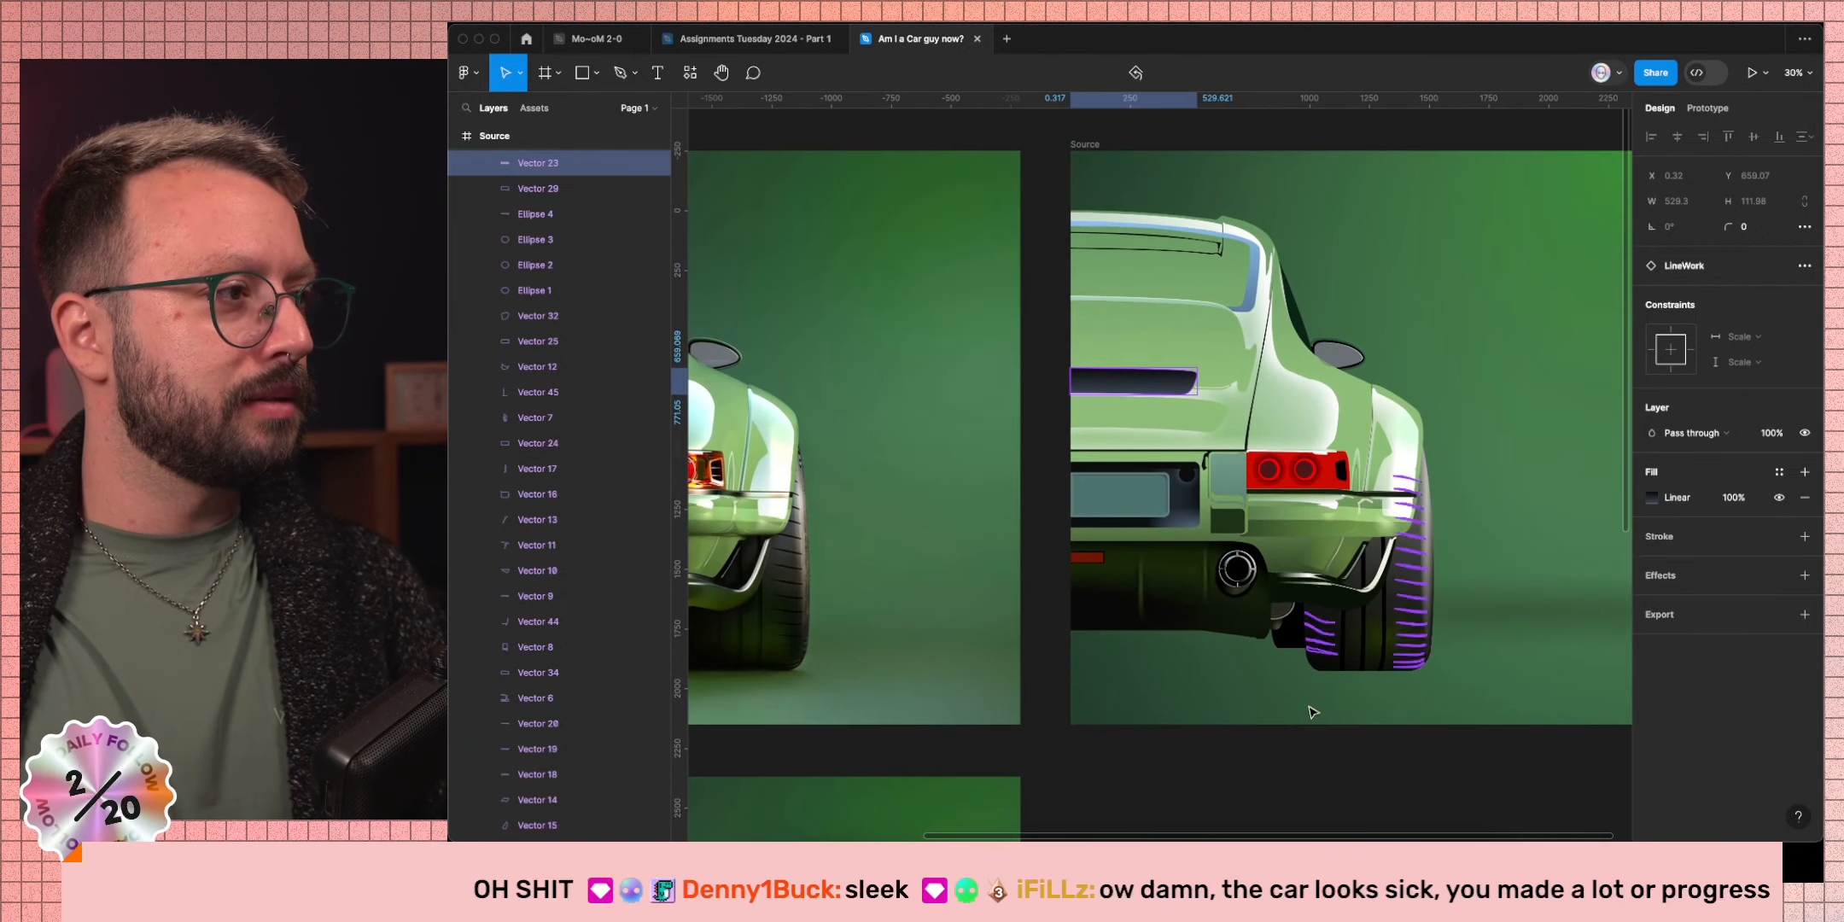
left_click(1365, 737)
Select the car's LineWork layer and compare its inner shadow hidden and shown, leaving it on.
scroll(1189, 747, "down", 5)
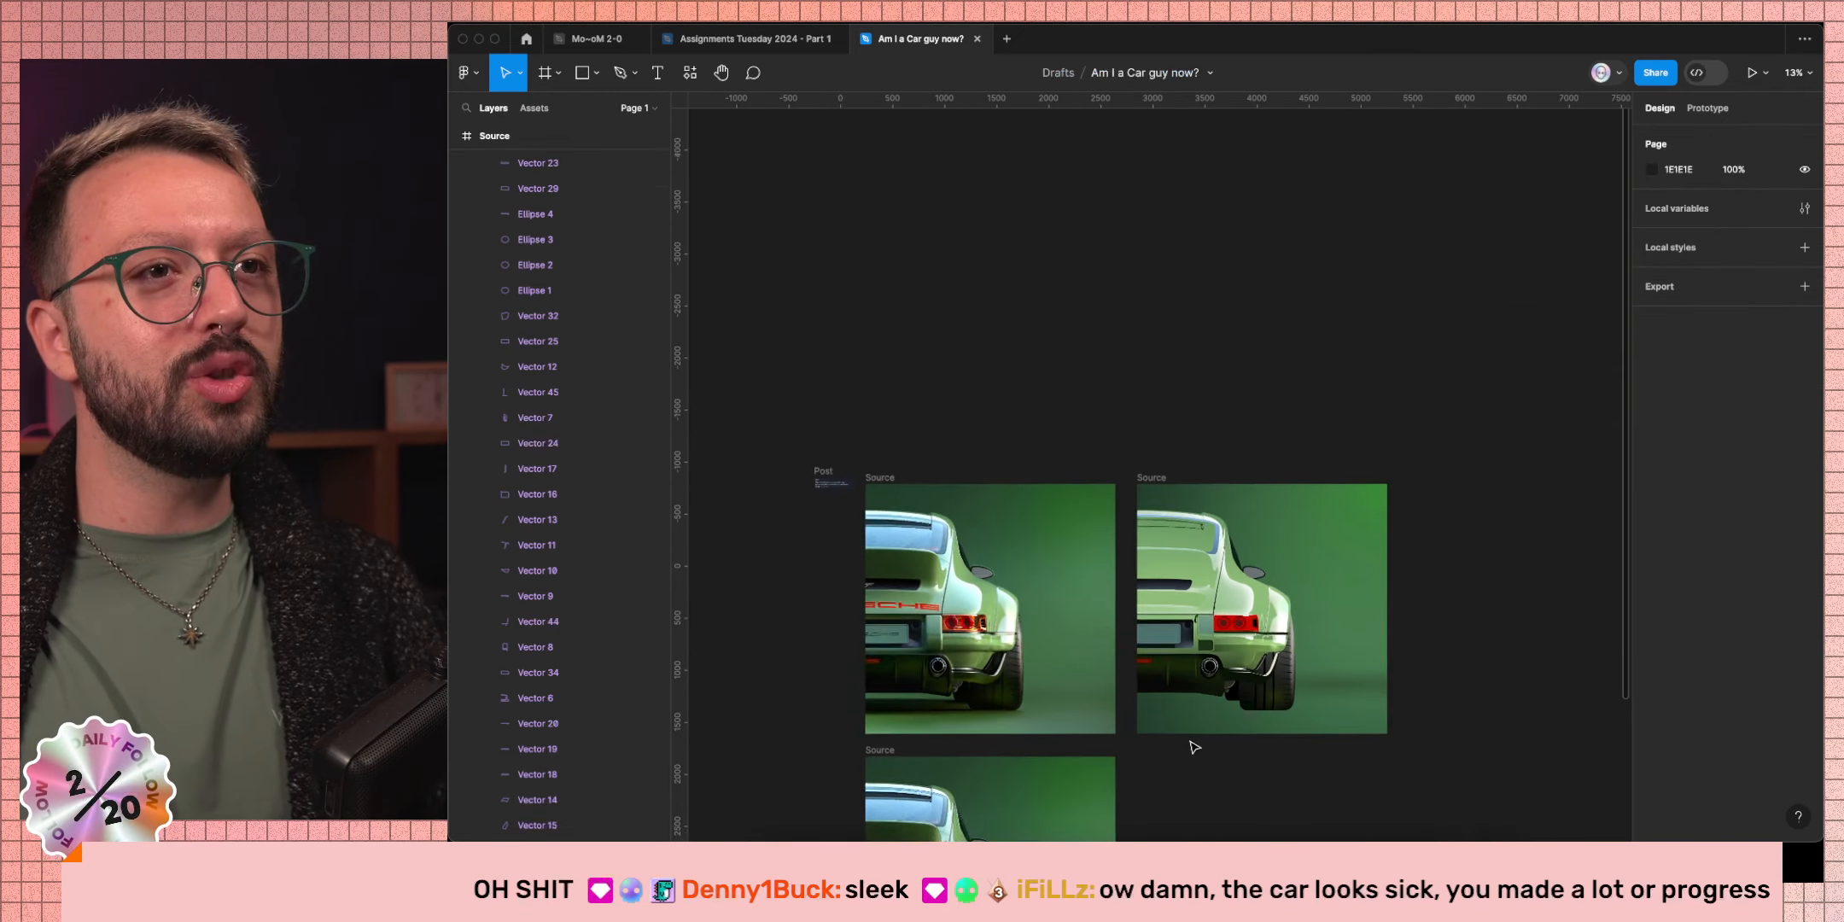
scroll(1204, 745, "left", 3)
scroll(1203, 745, "down", 2)
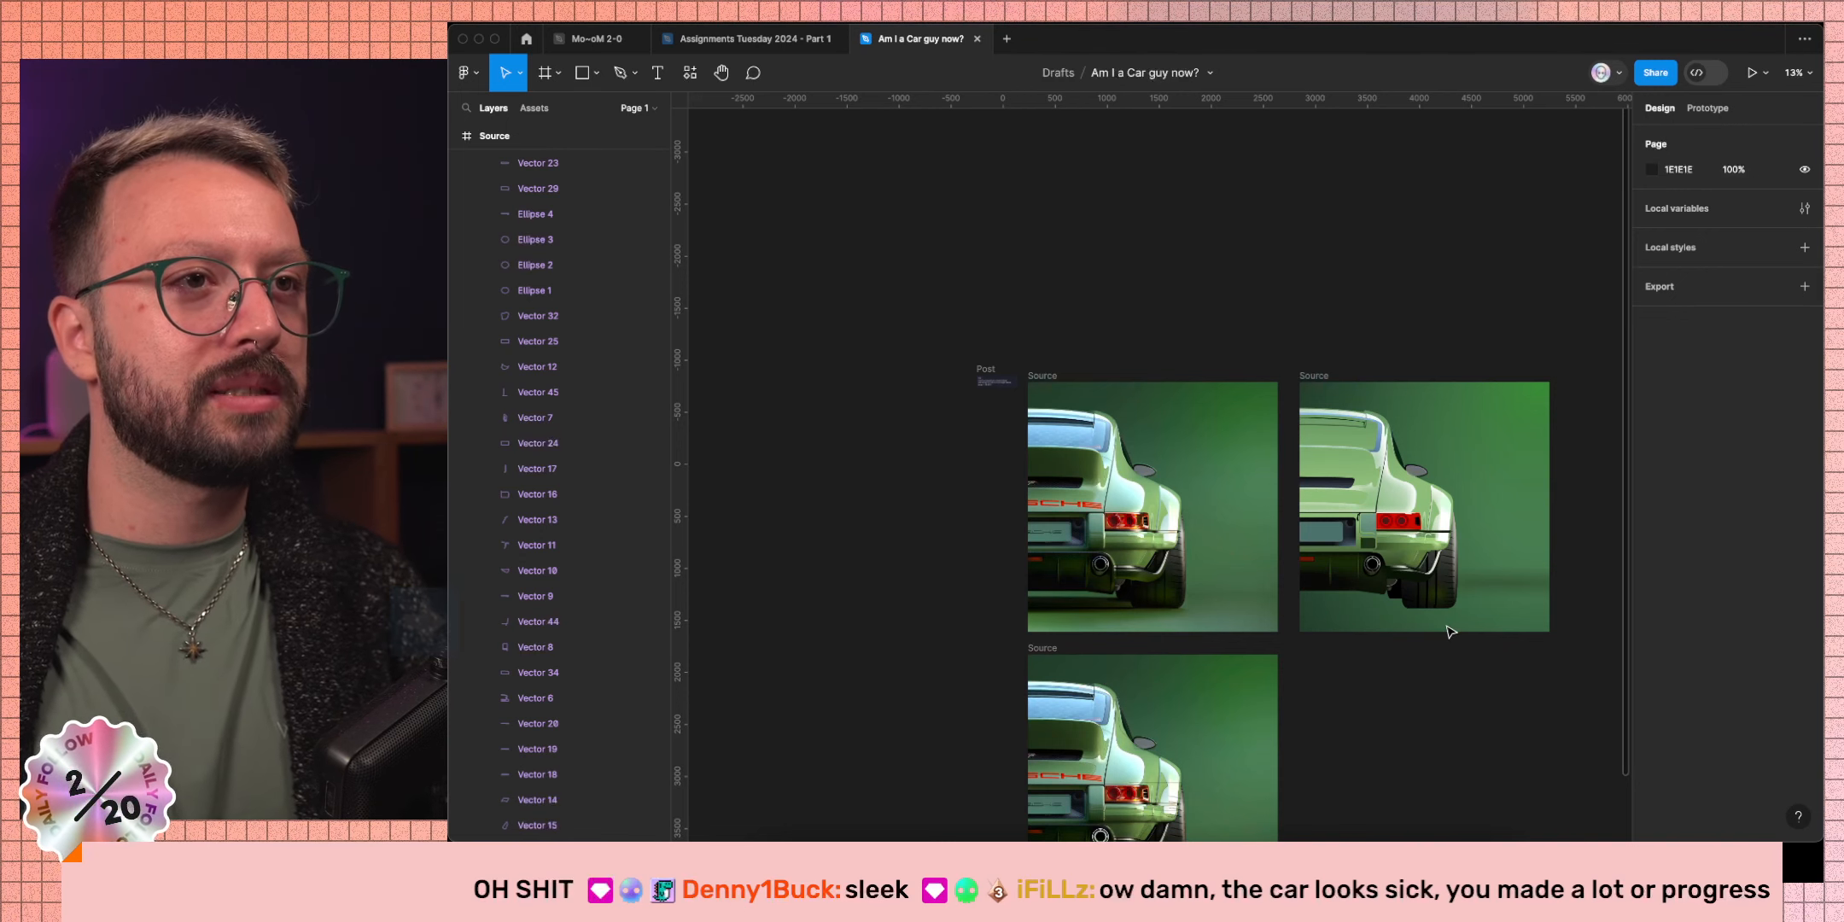
scroll(1451, 632, "up", 5)
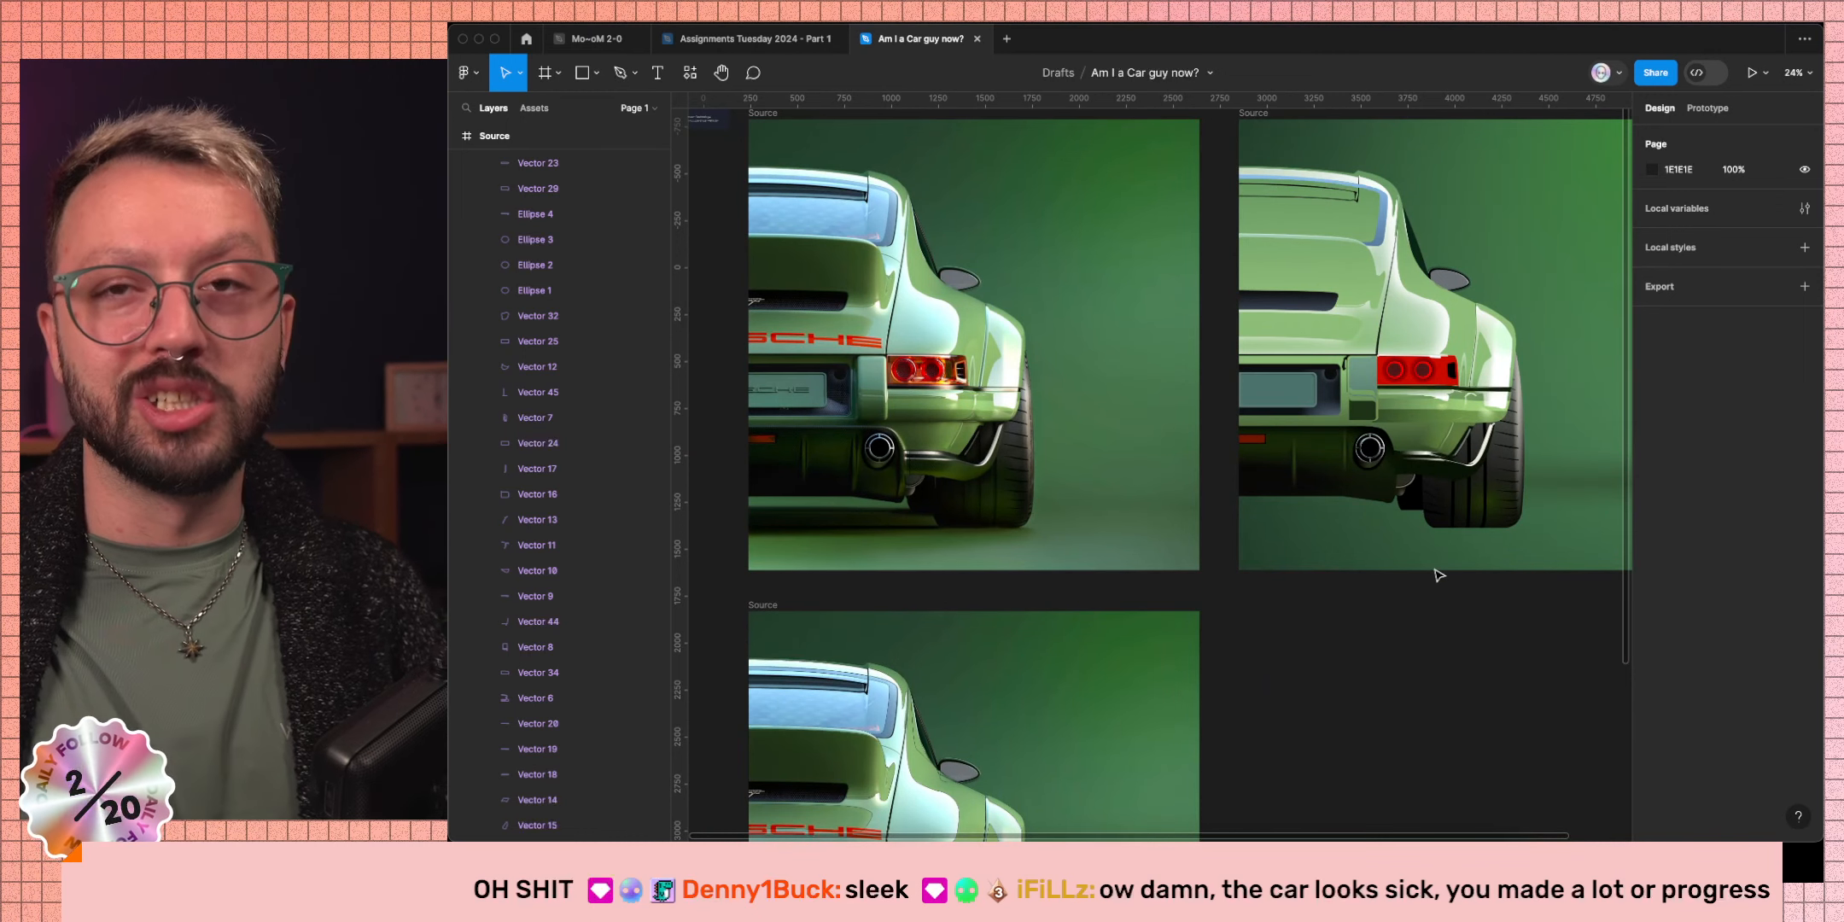
key("Caps_Lock")
left_click(1419, 346)
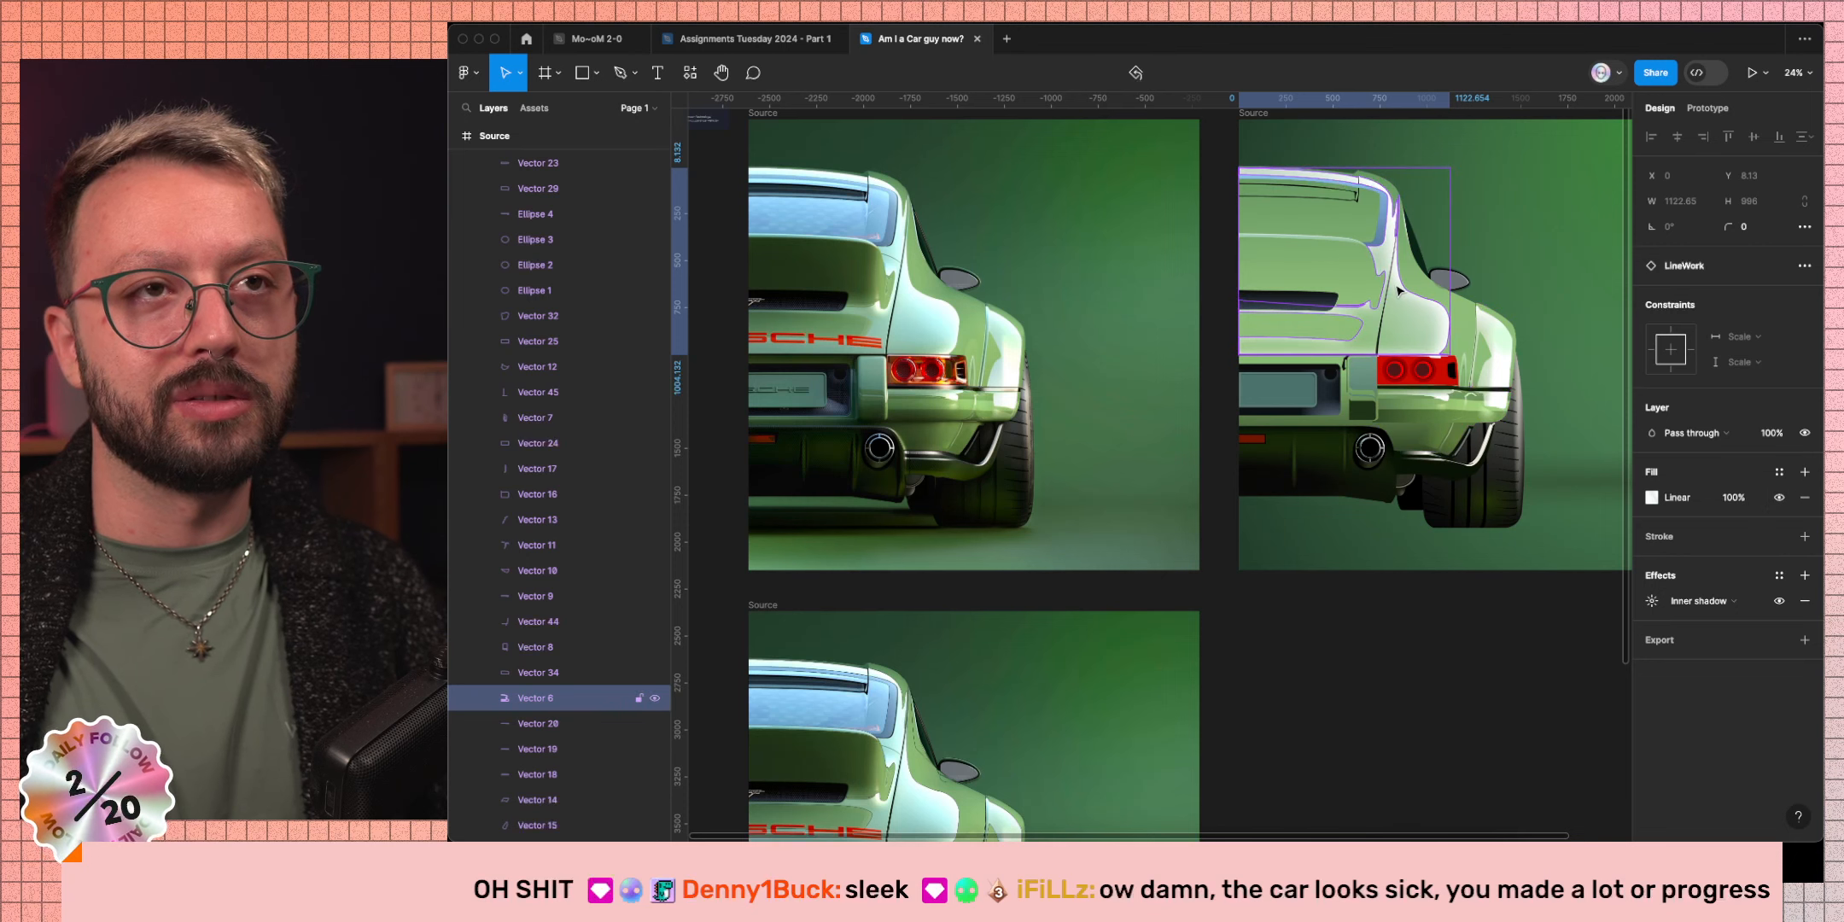
left_click(1779, 601)
left_click(1779, 601)
left_click(1779, 601)
left_click(1779, 601)
left_click(1781, 601)
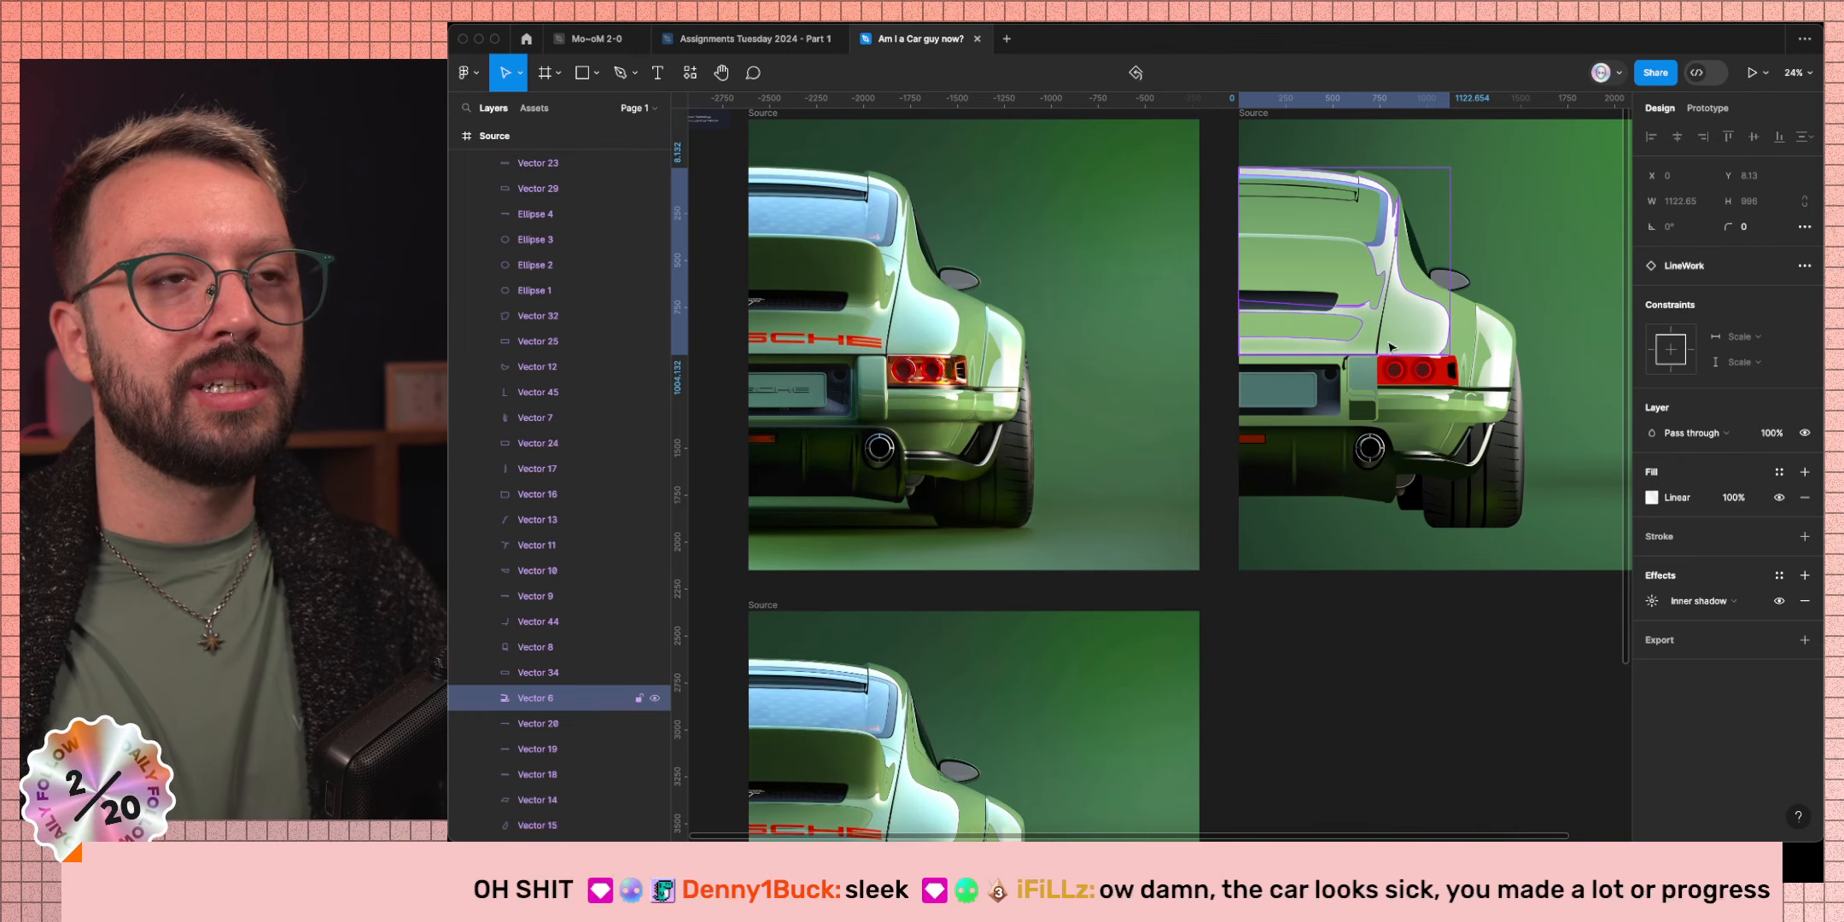
Bring up the LineWork layer's blend-mode choices.
scroll(891, 310, "up", 5)
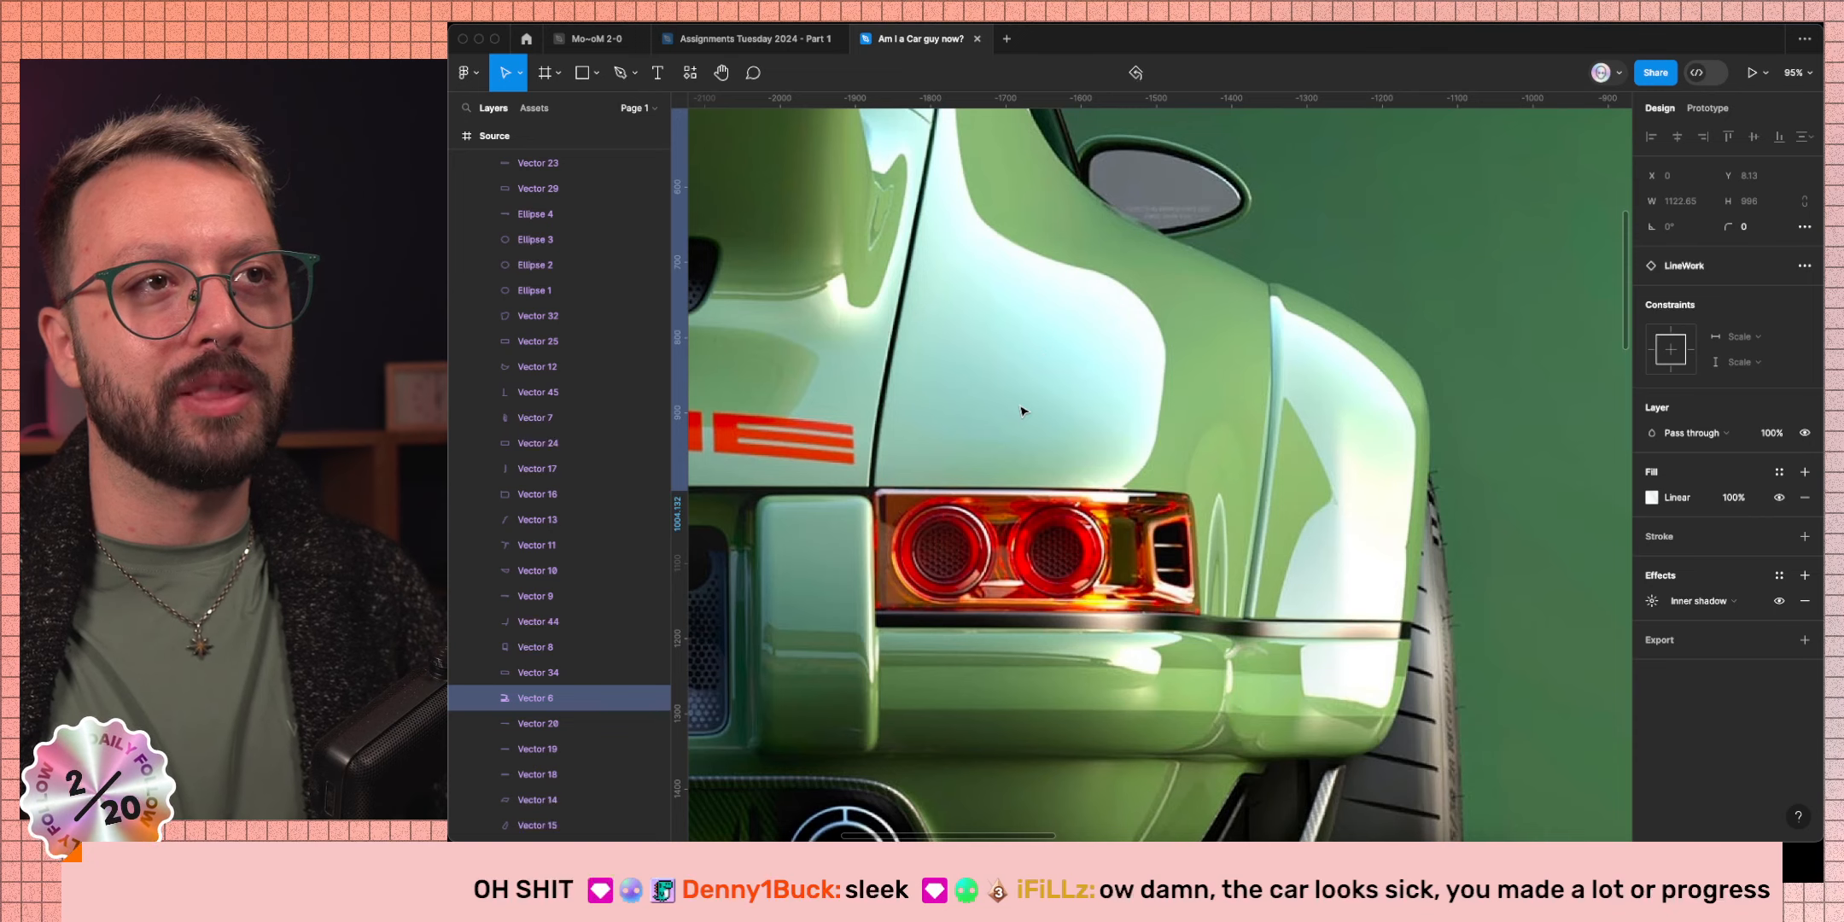
scroll(1194, 367, "down", 5)
scroll(1280, 401, "up", 5)
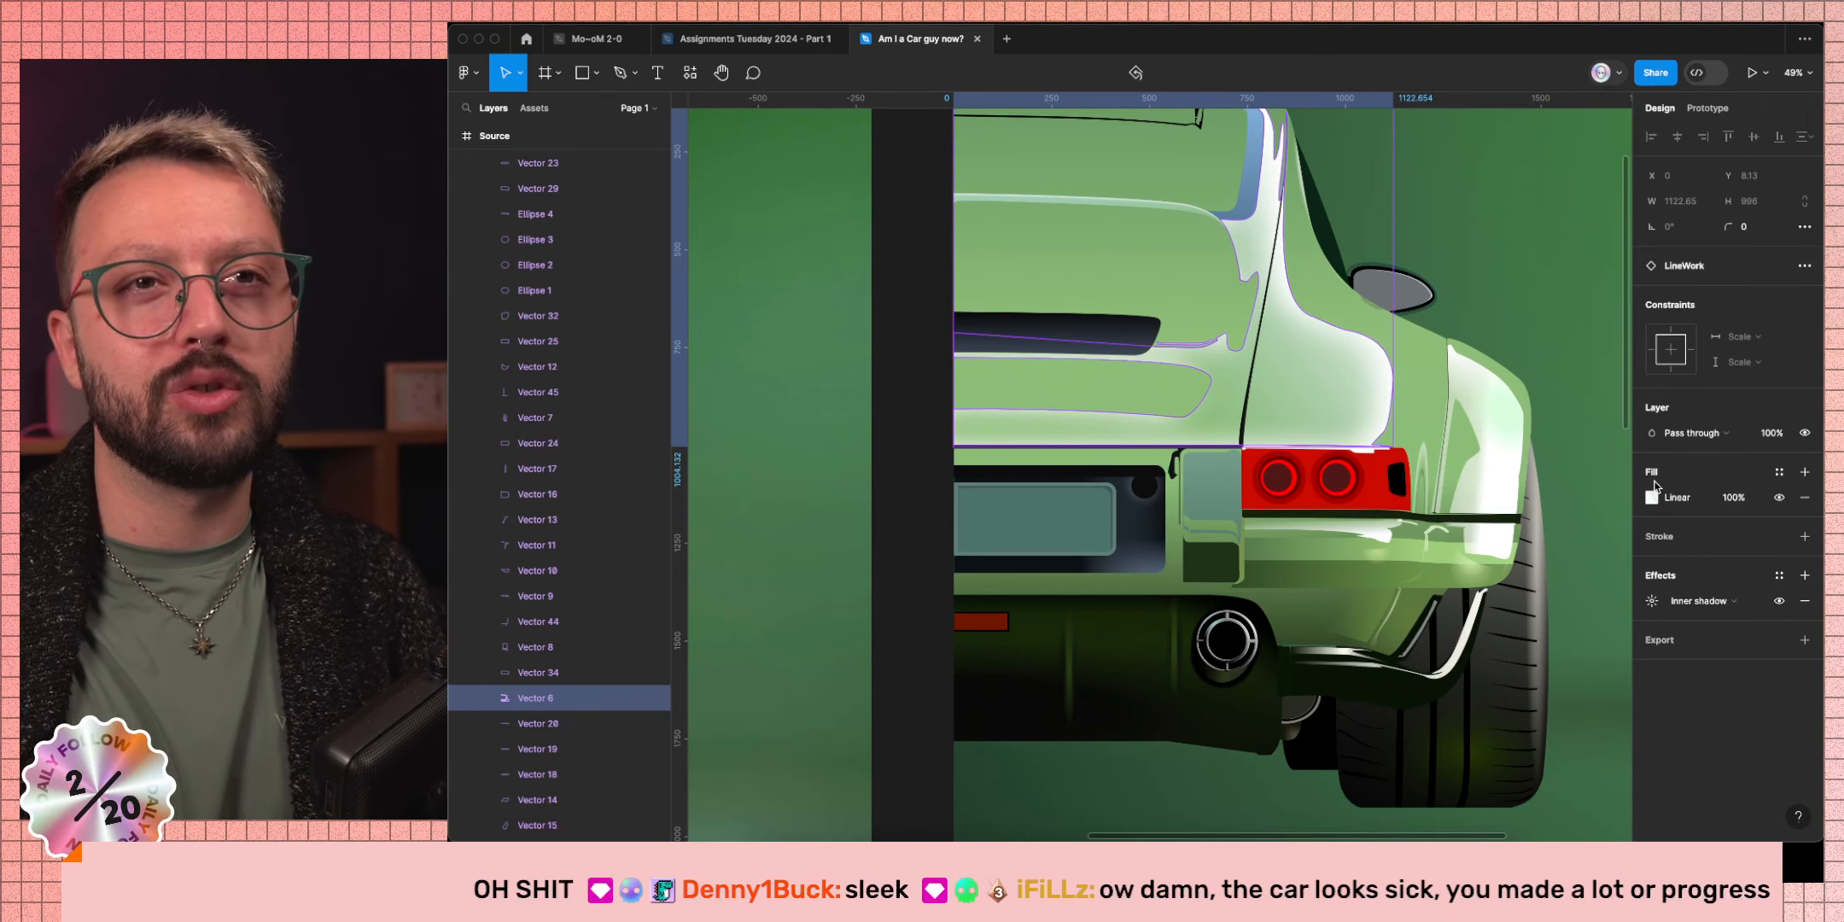
left_click(1726, 426)
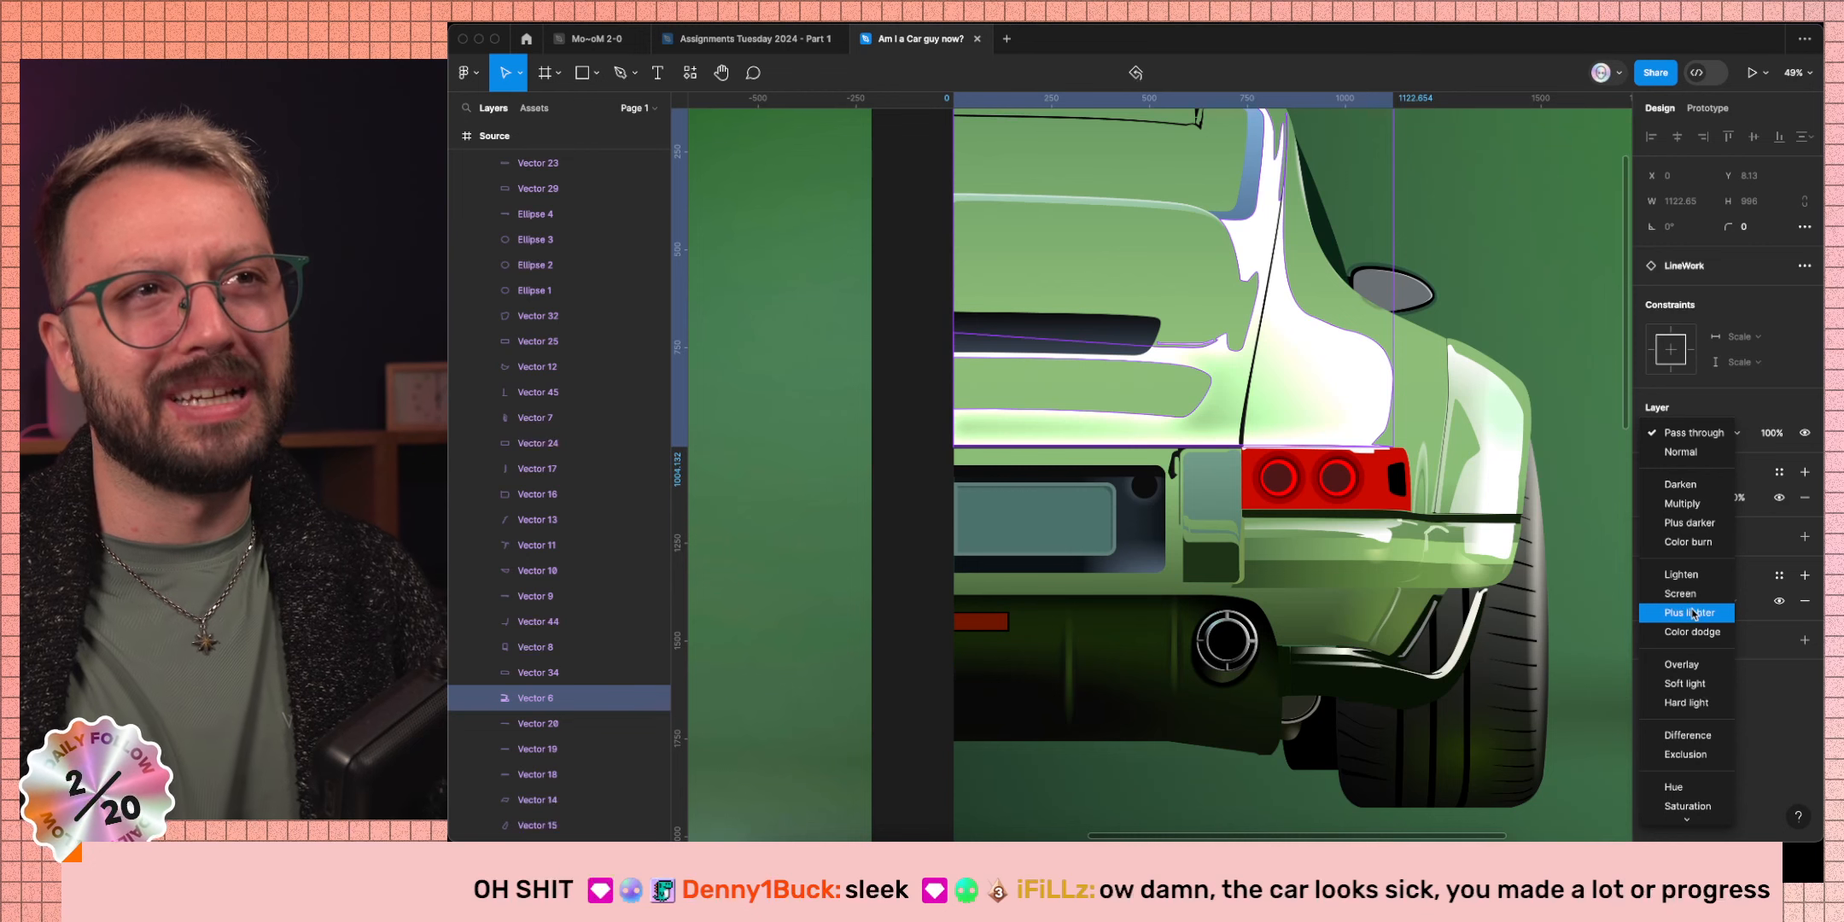
Dismiss the blend modes unchanged, keeping Pass through, and deselect the linework vector.
left_click(1579, 754)
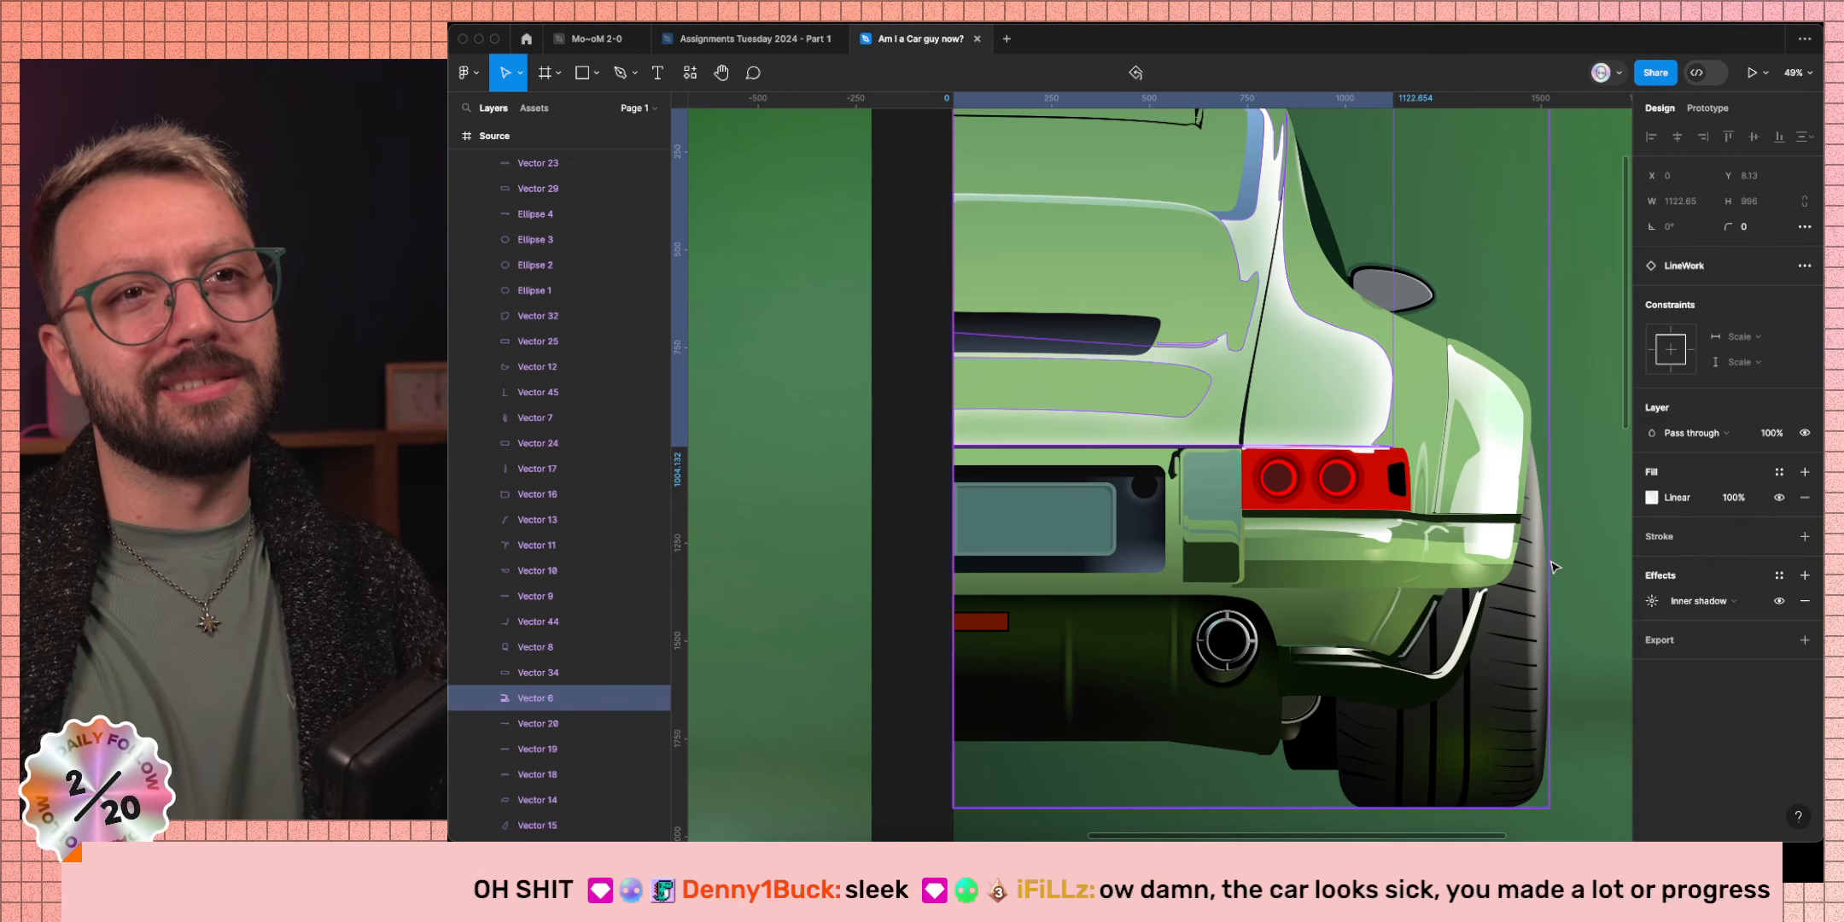
scroll(1554, 566, "down", 5)
scroll(1416, 753, "right", 2)
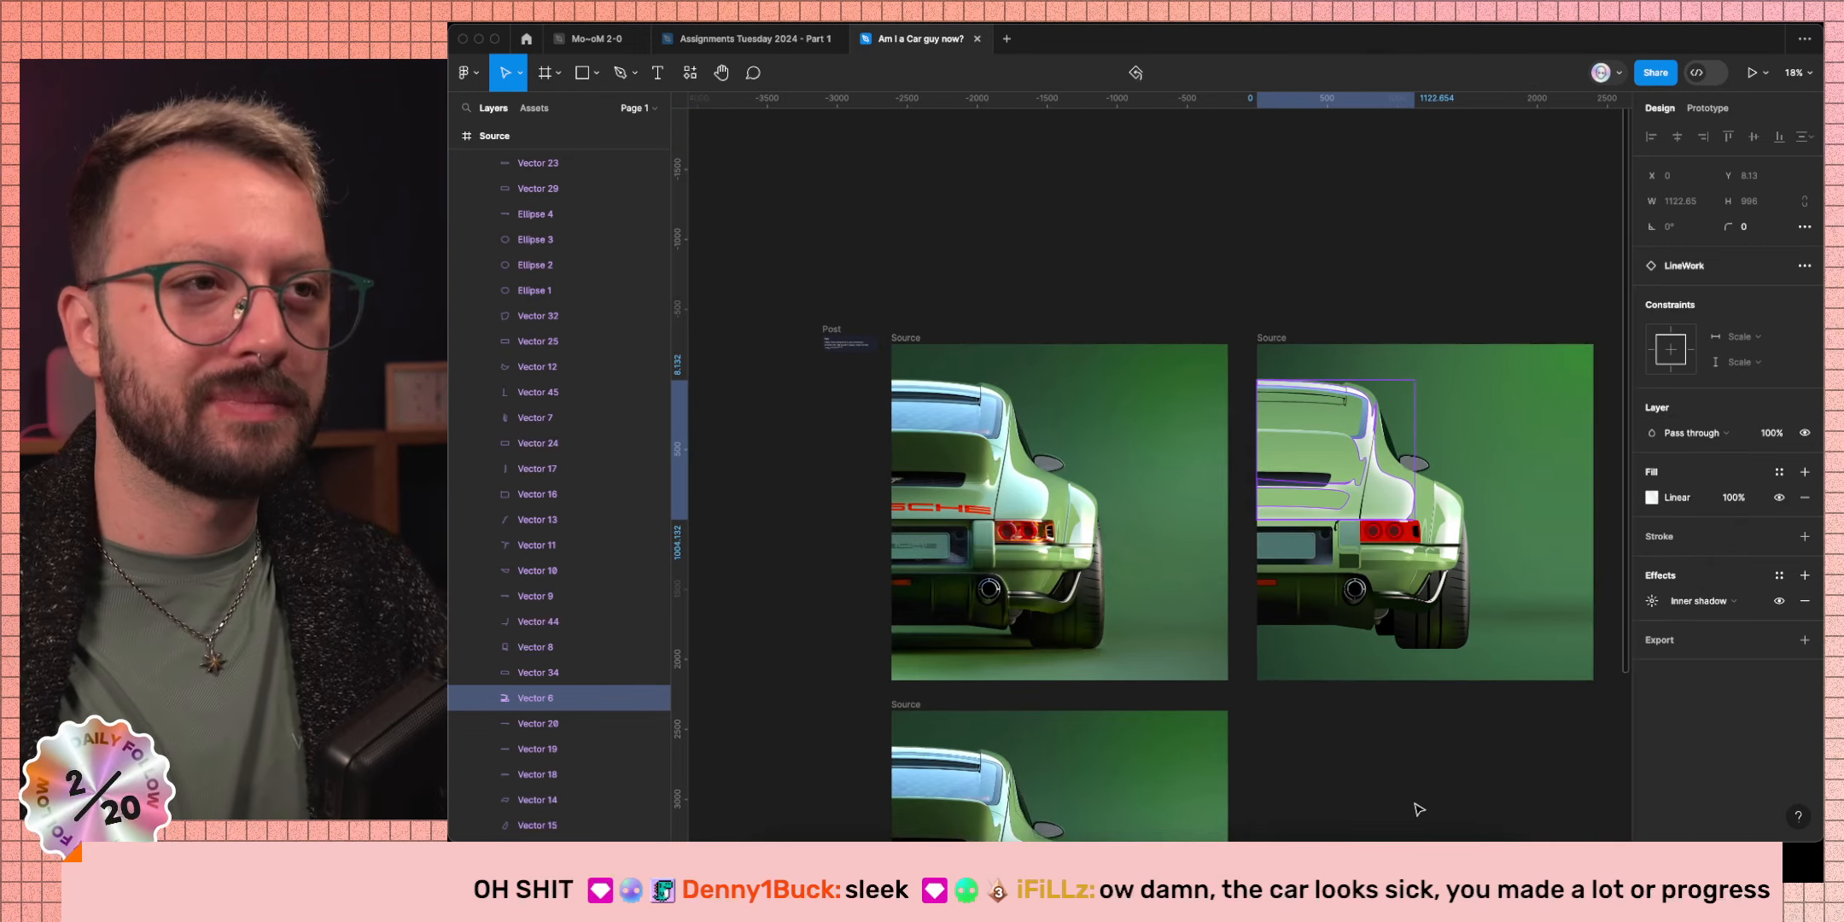
left_click(1419, 809)
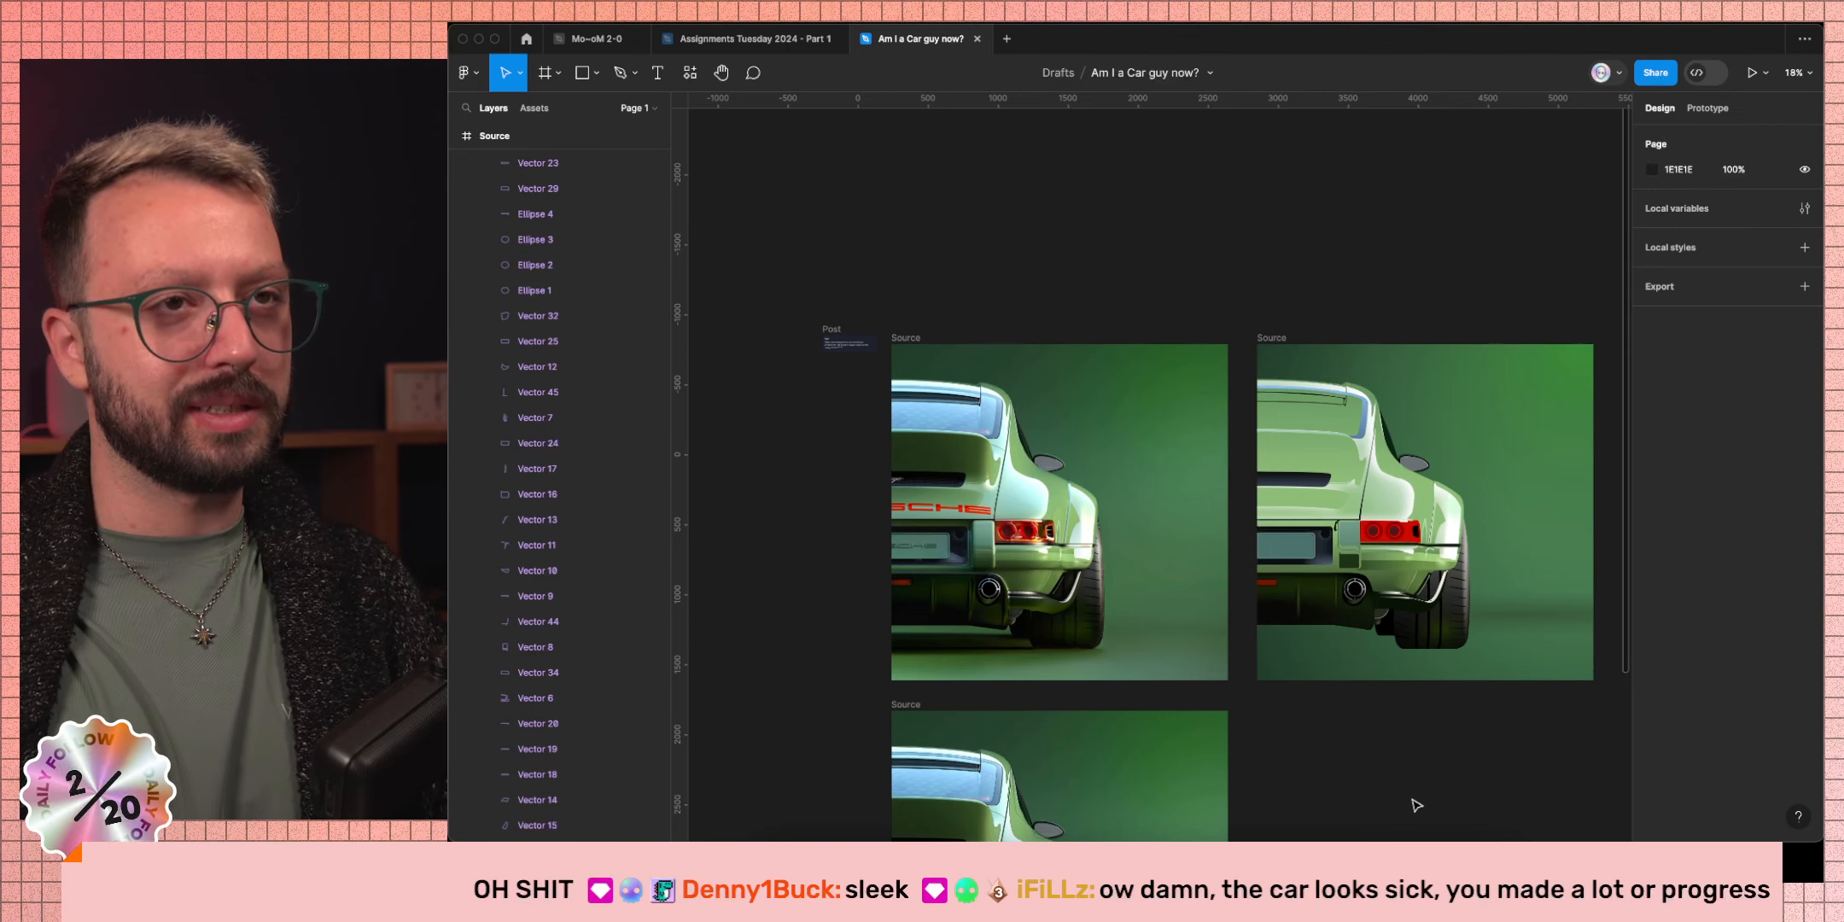
Zoom into the source photo's rear window, then pan back out to see both car frames.
scroll(921, 444, "up", 10)
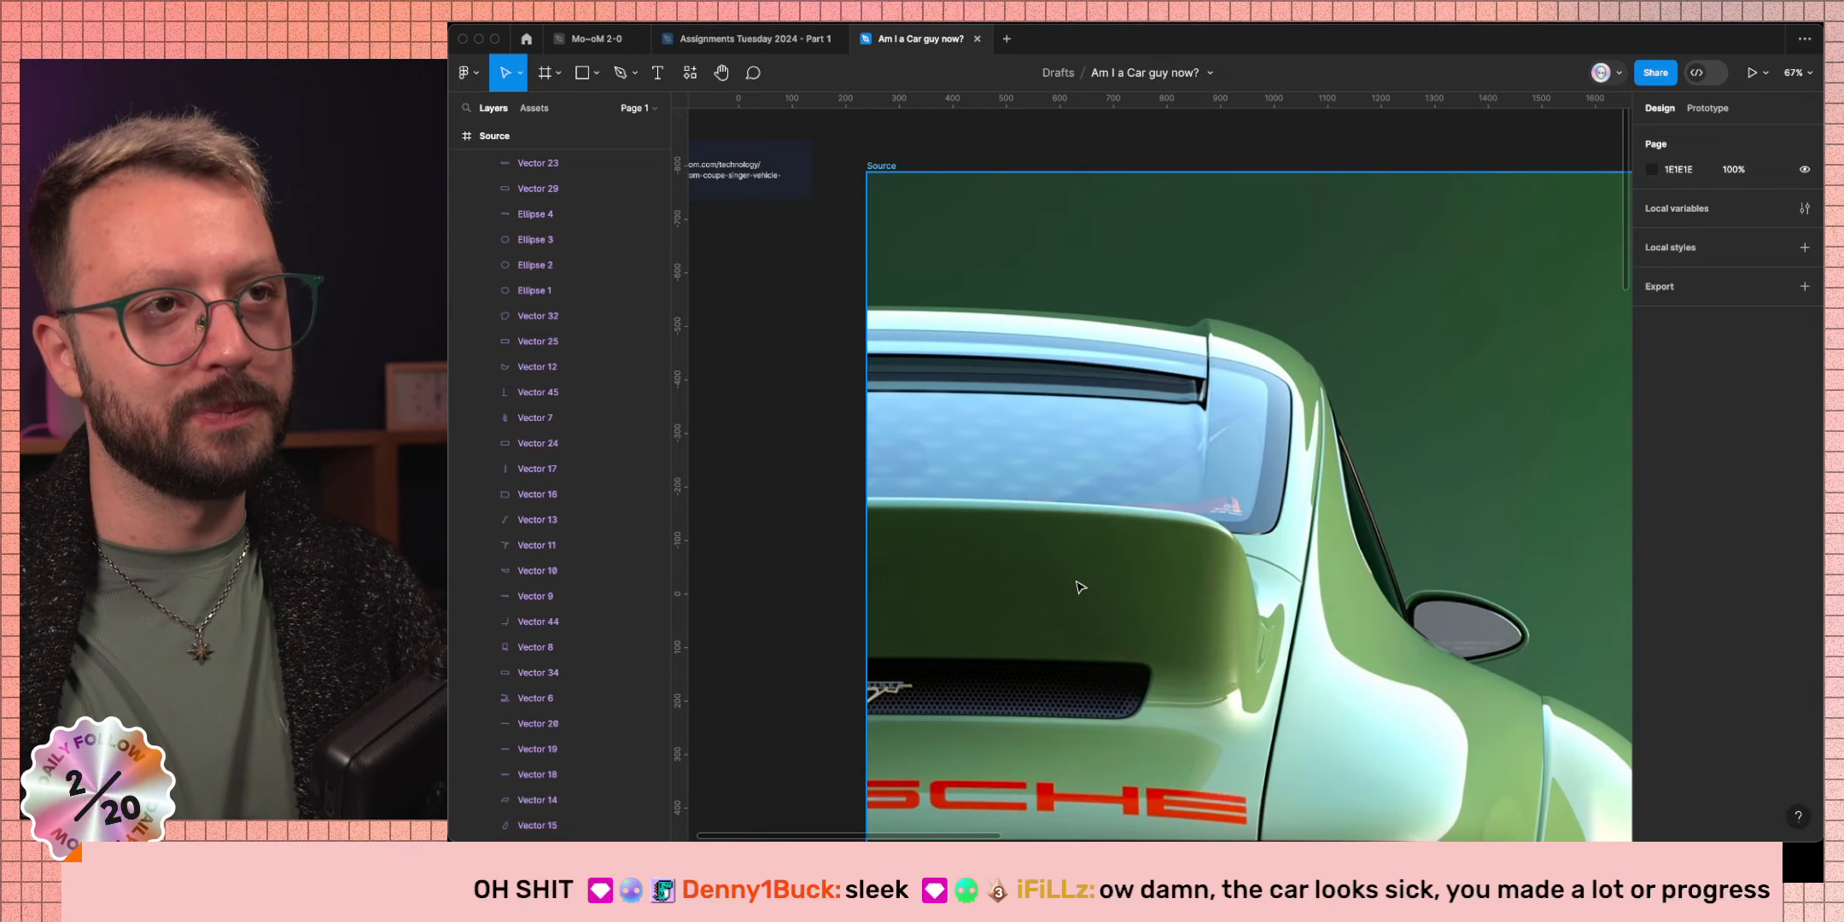
scroll(1042, 512, "up", 8)
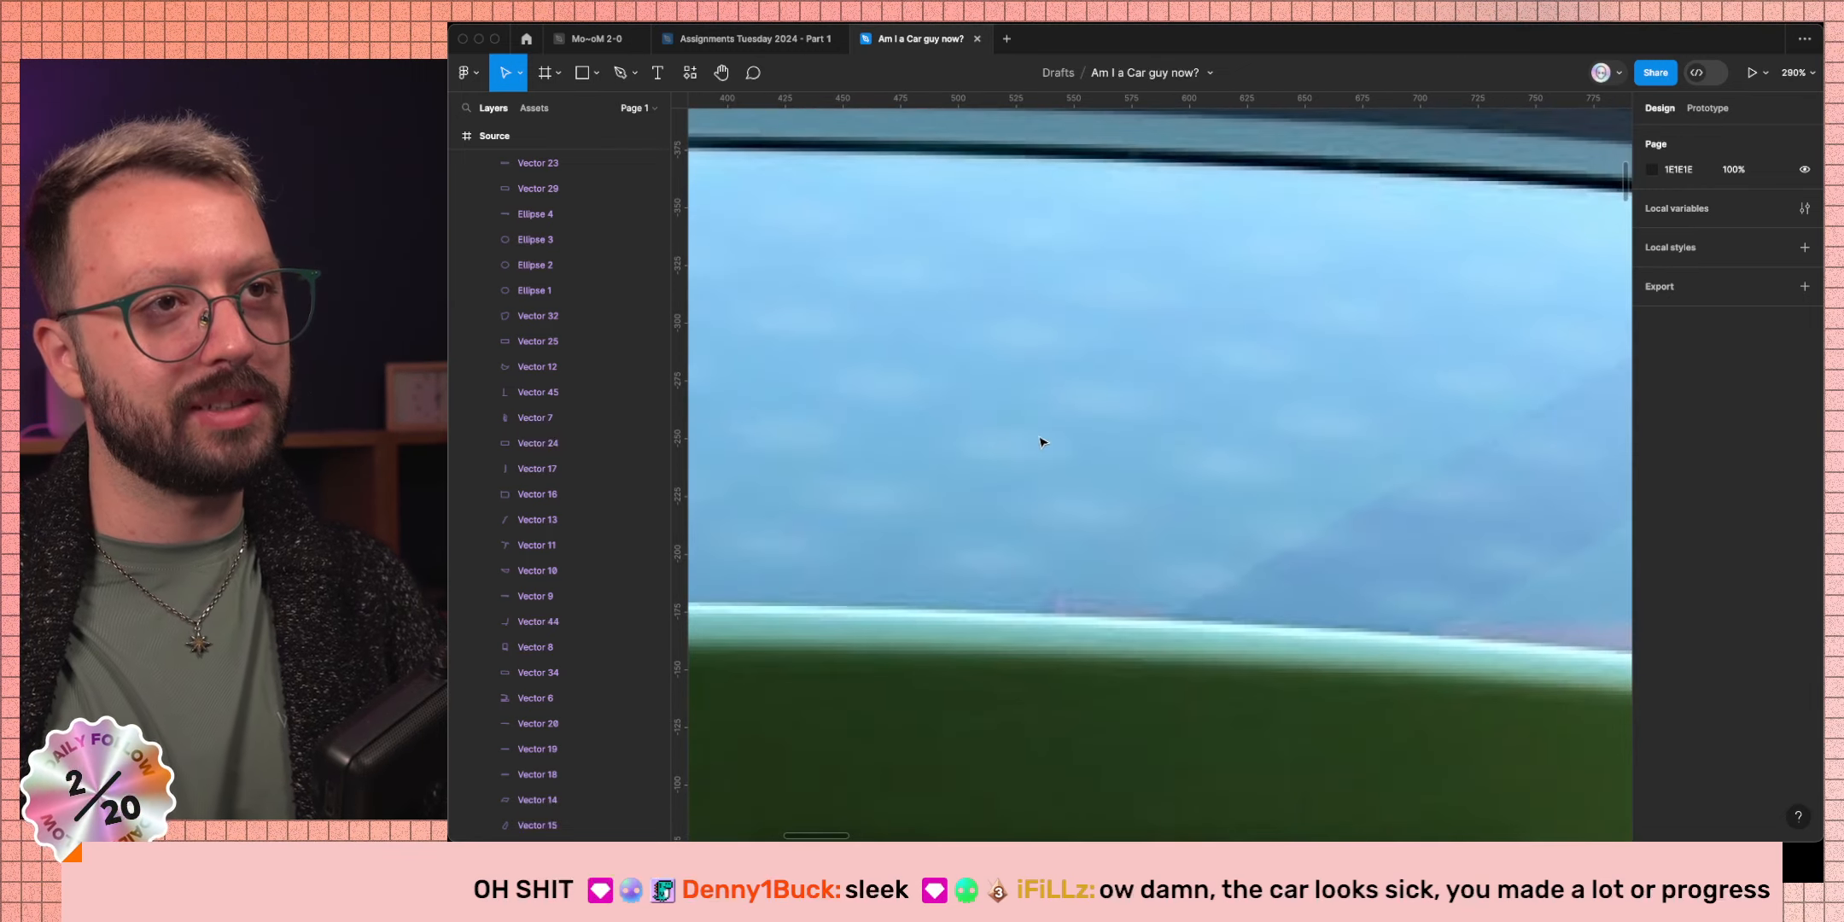
scroll(1110, 495, "down", 10)
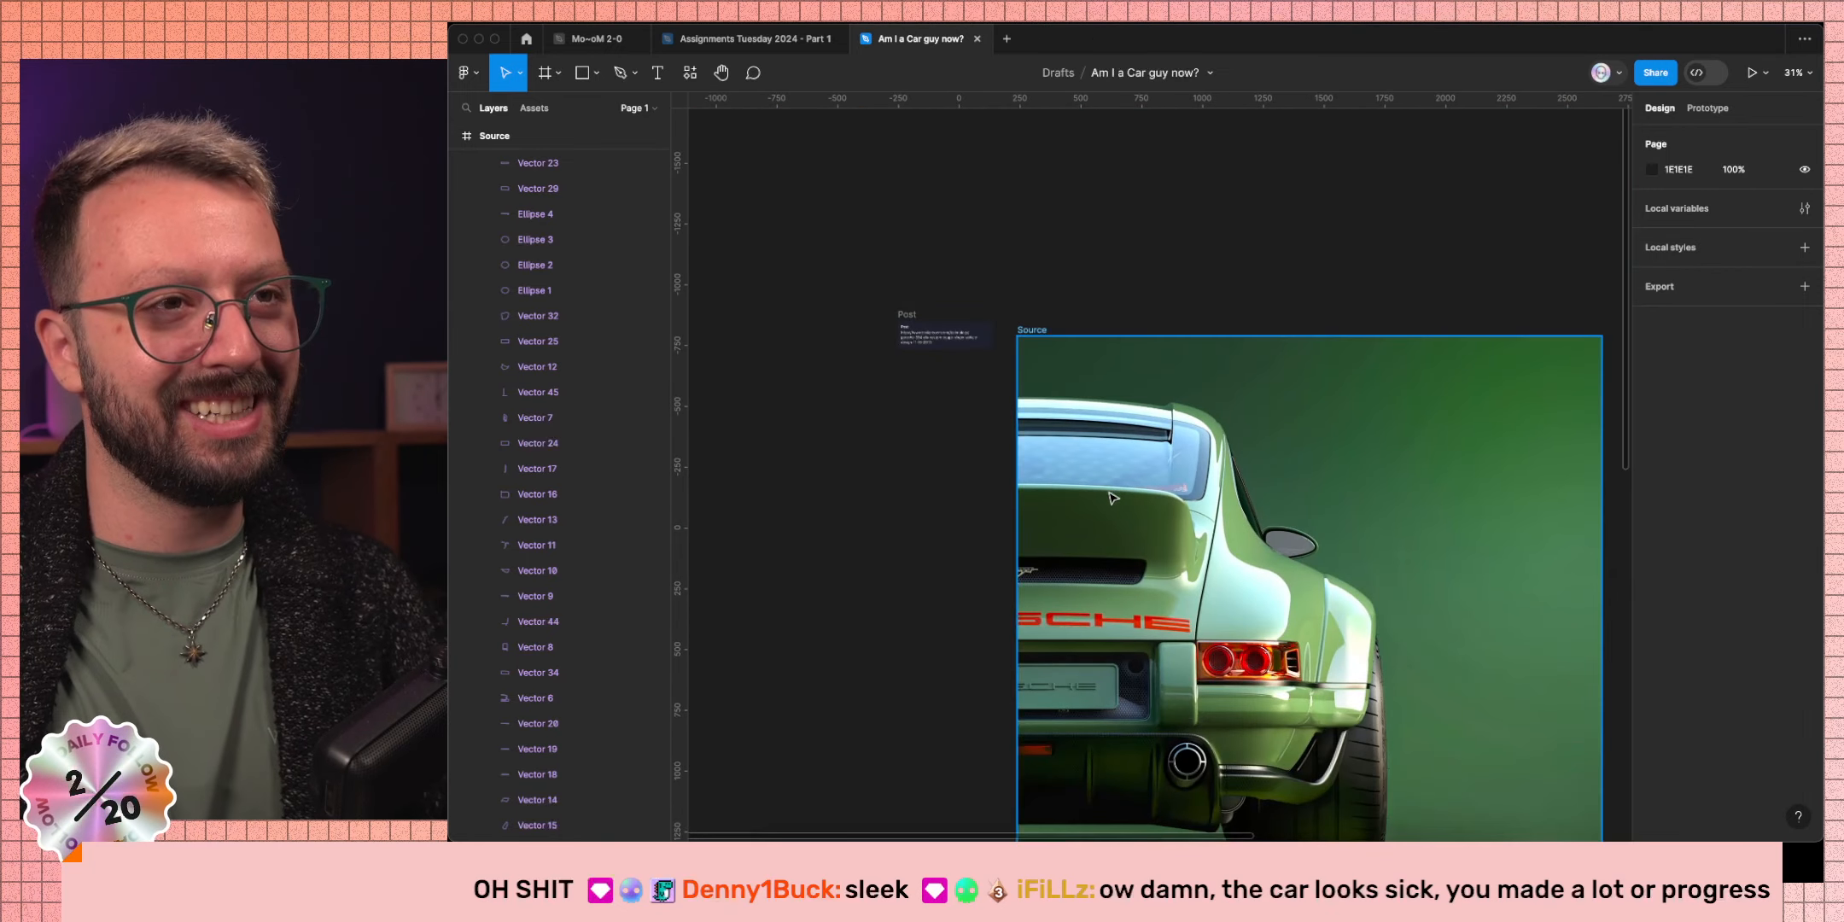
scroll(1113, 497, "right", 3)
scroll(1110, 495, "right", 1)
scroll(1076, 487, "right", 4)
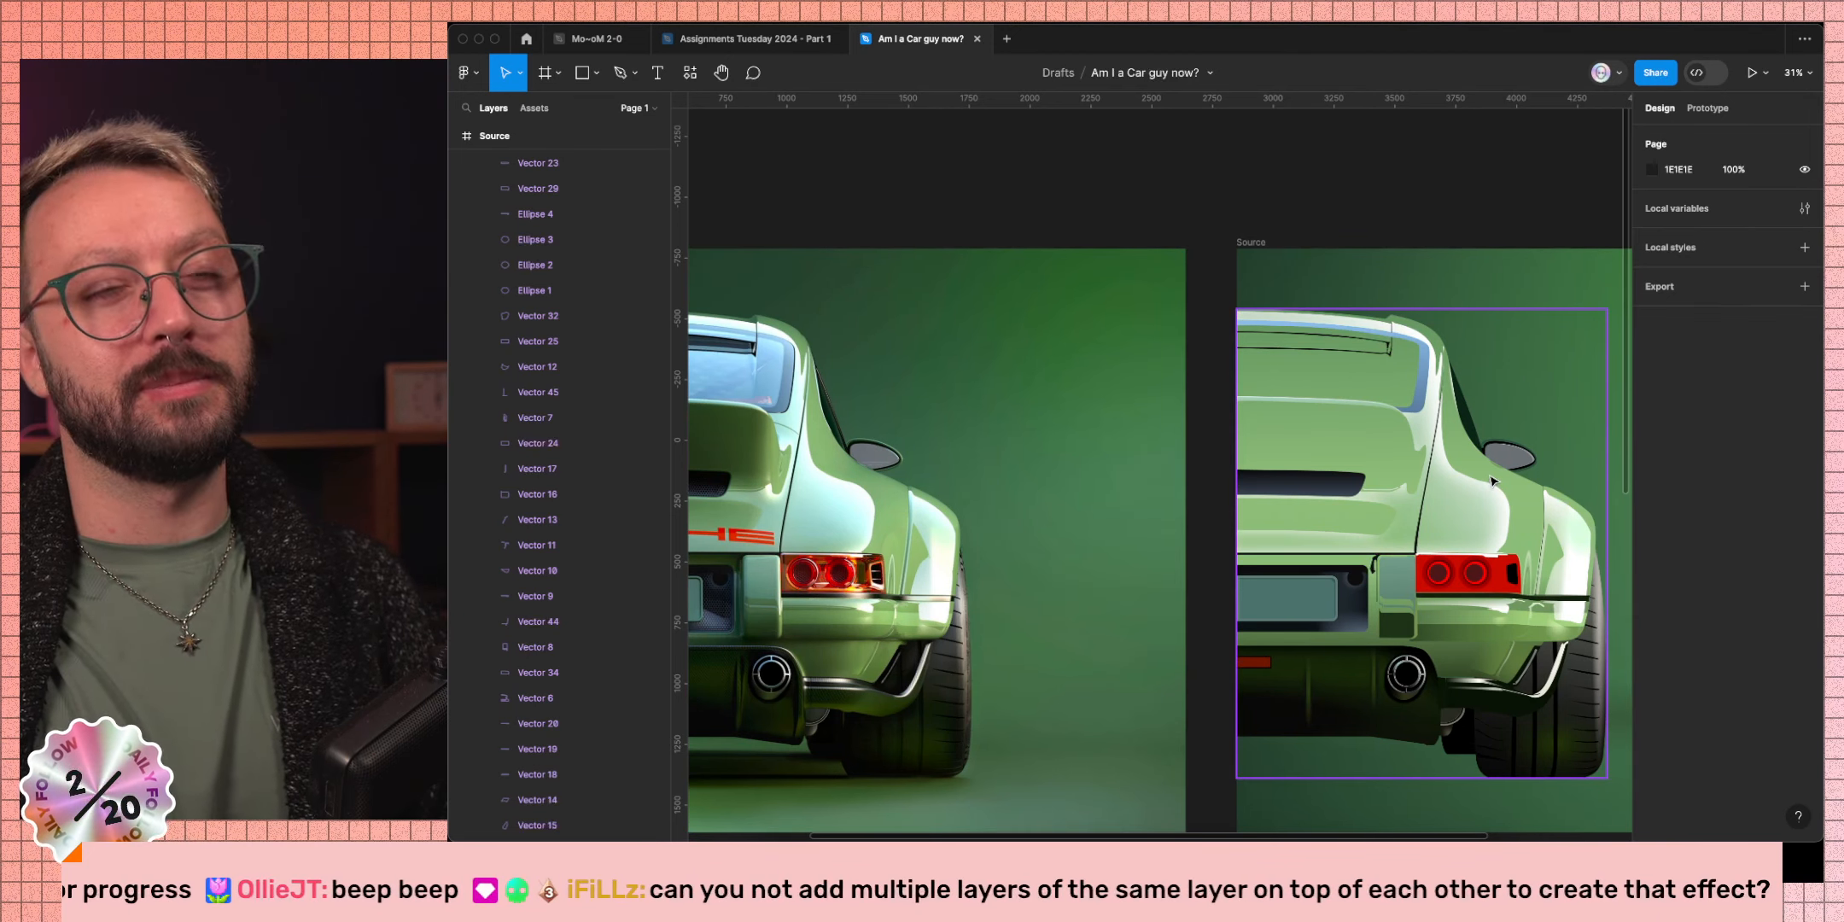
Add a second fill to the dark pillar shadow shape and make it a linear gradient.
key("Caps_Lock")
left_click(1466, 425)
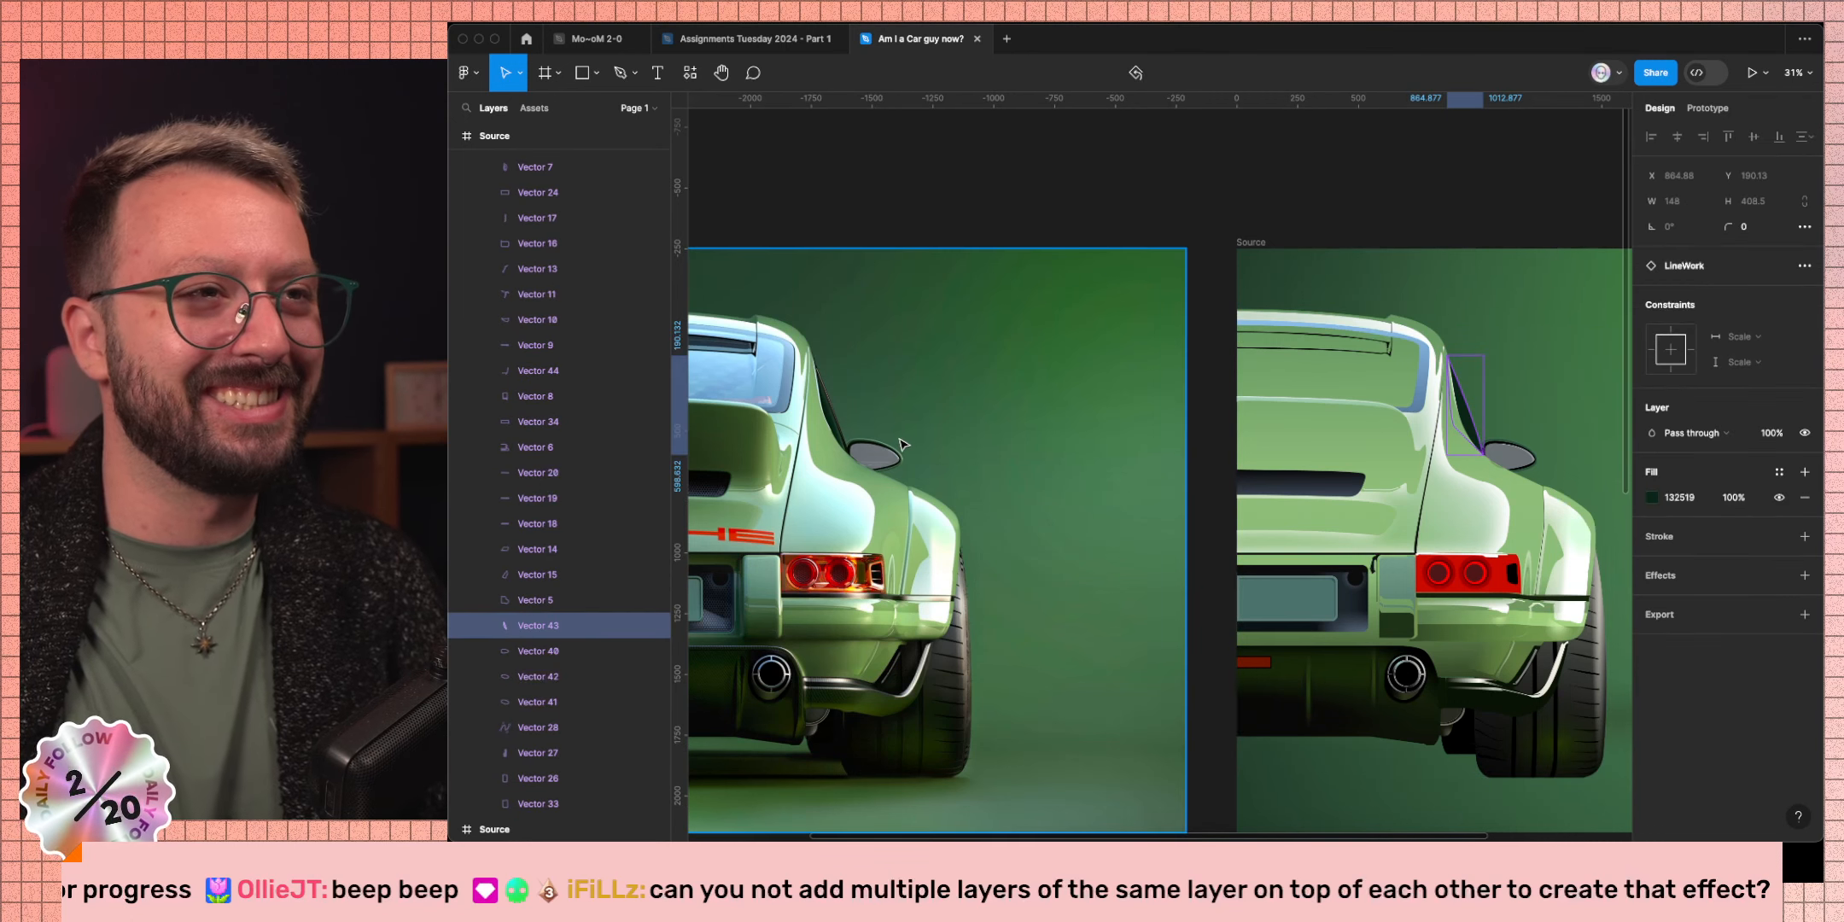
left_click(1804, 472)
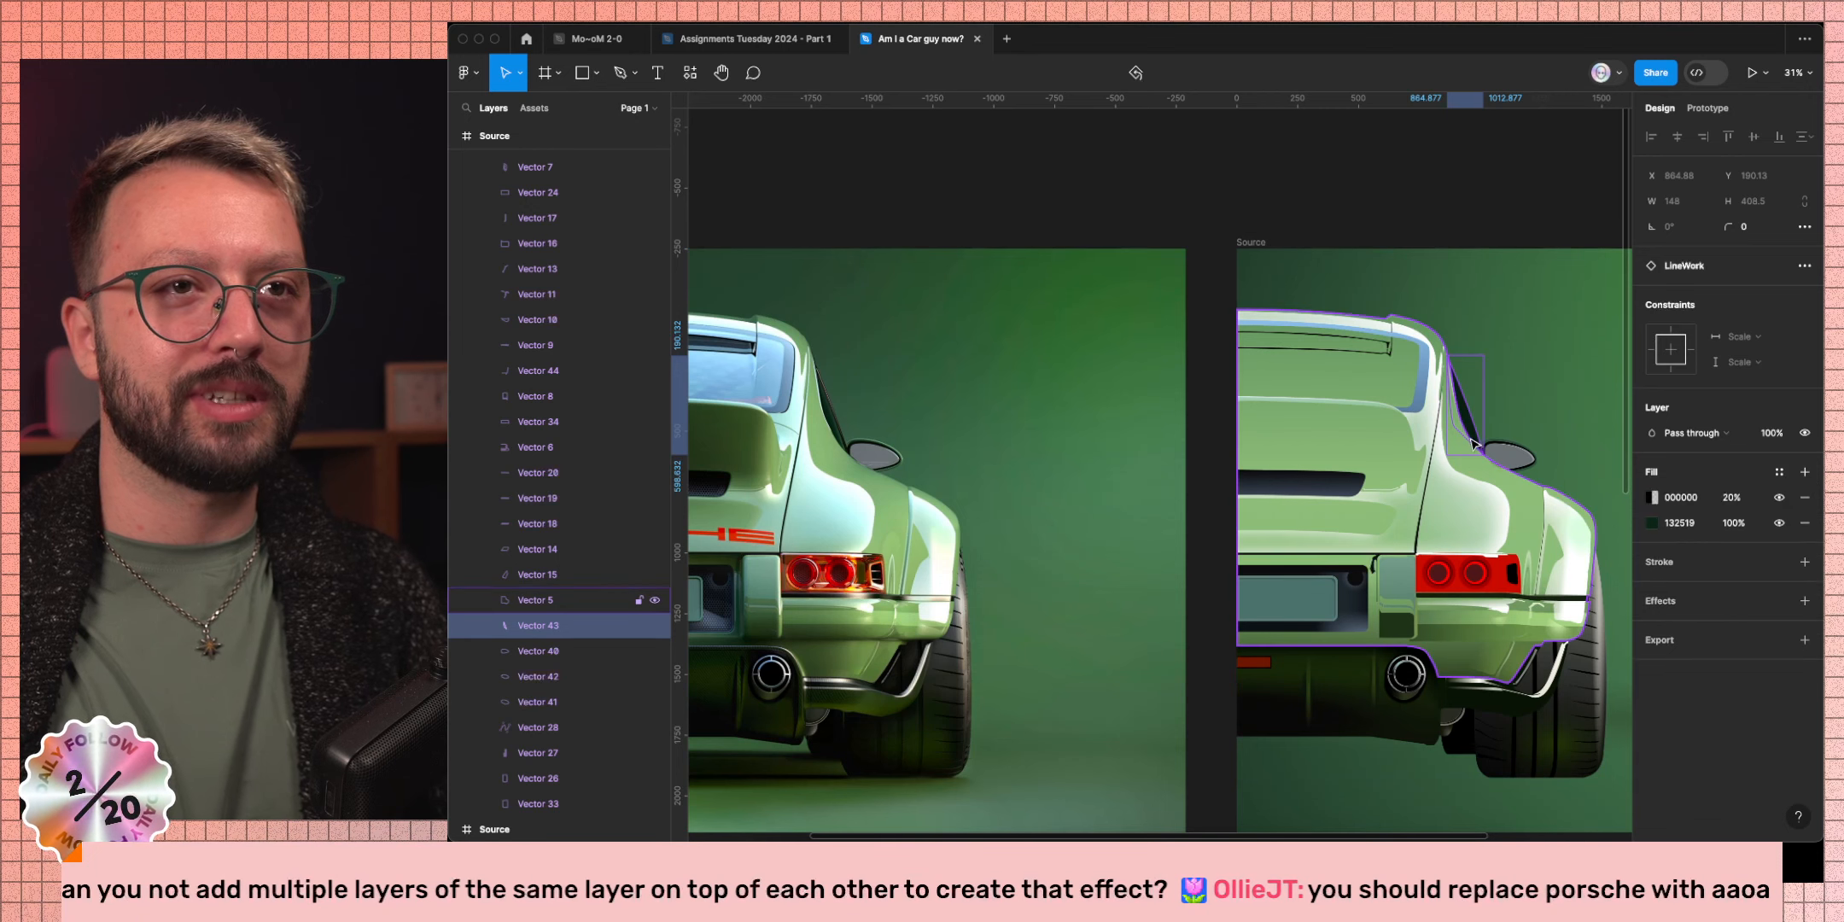
left_click(1654, 498)
scroll(1336, 392, "right", 5)
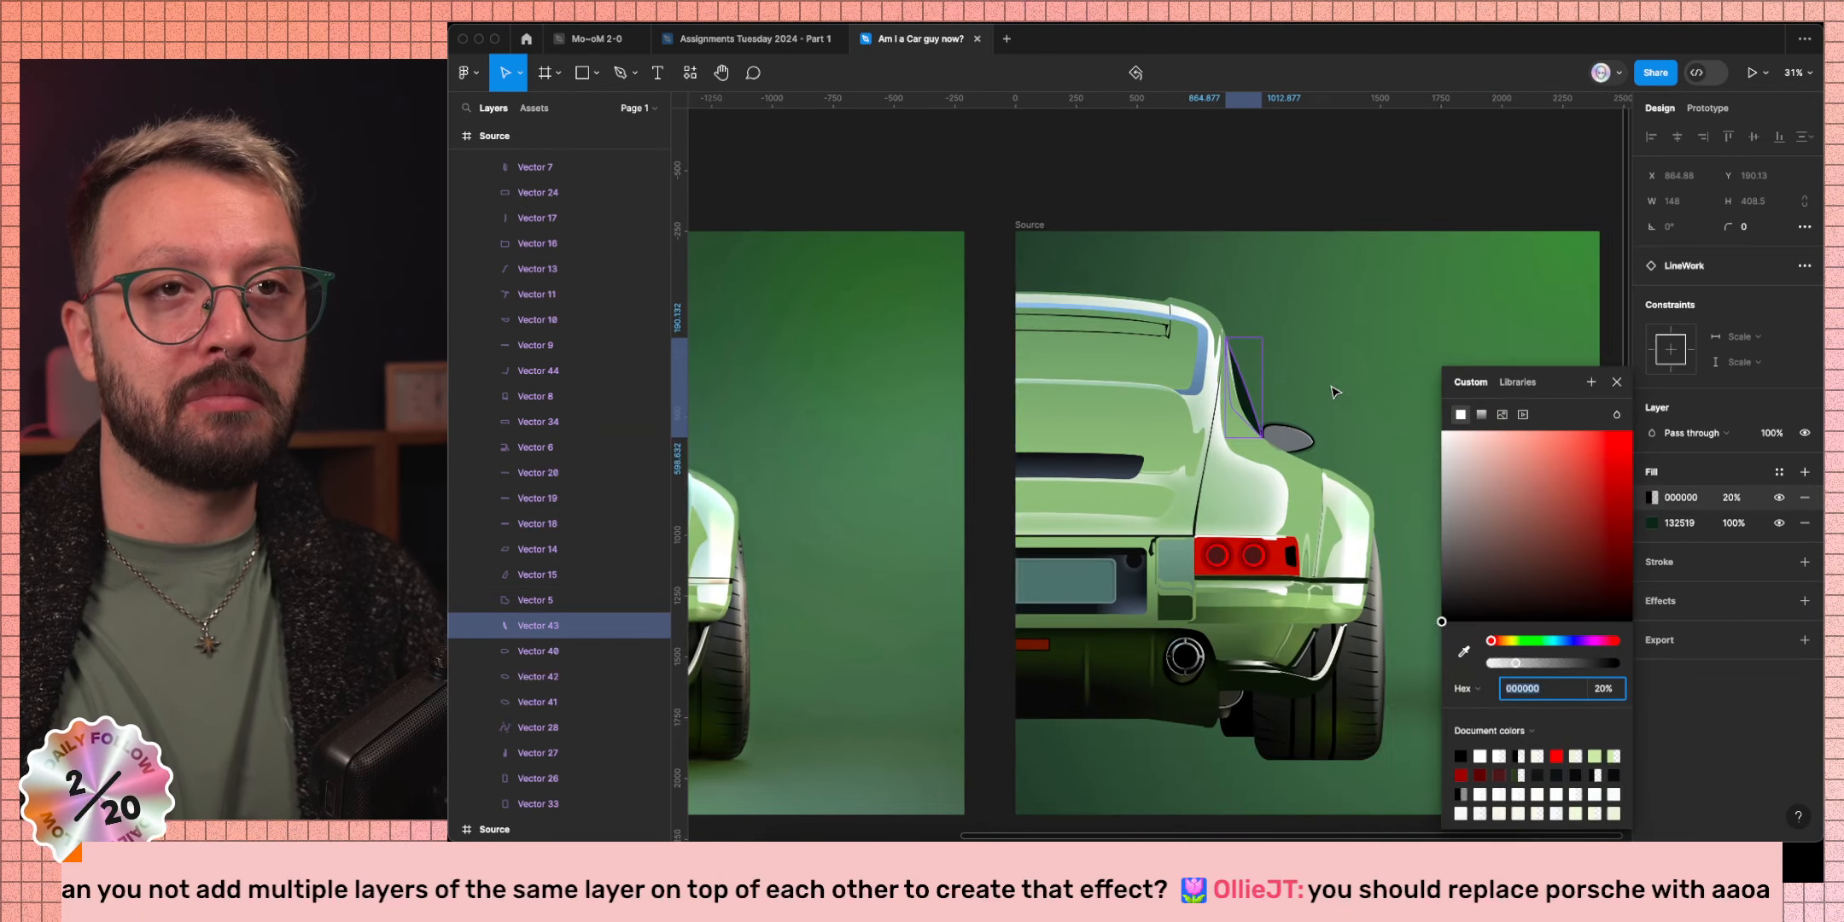
left_click(1482, 416)
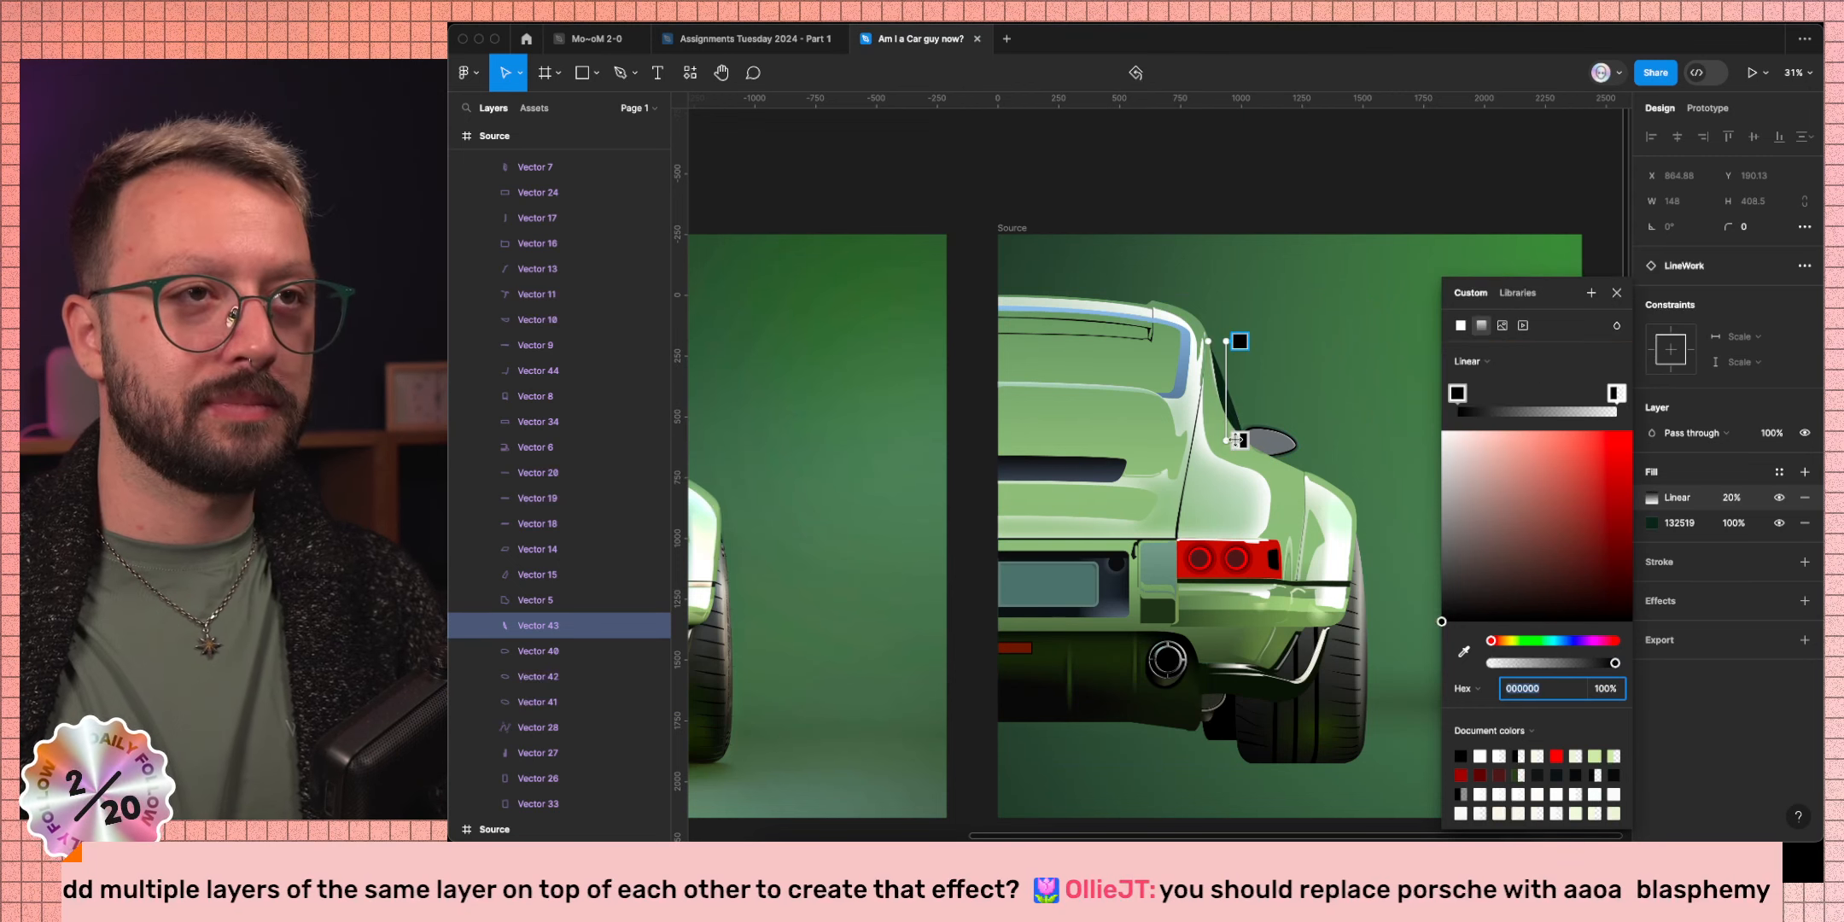
left_click_drag(1225, 341, 1233, 398)
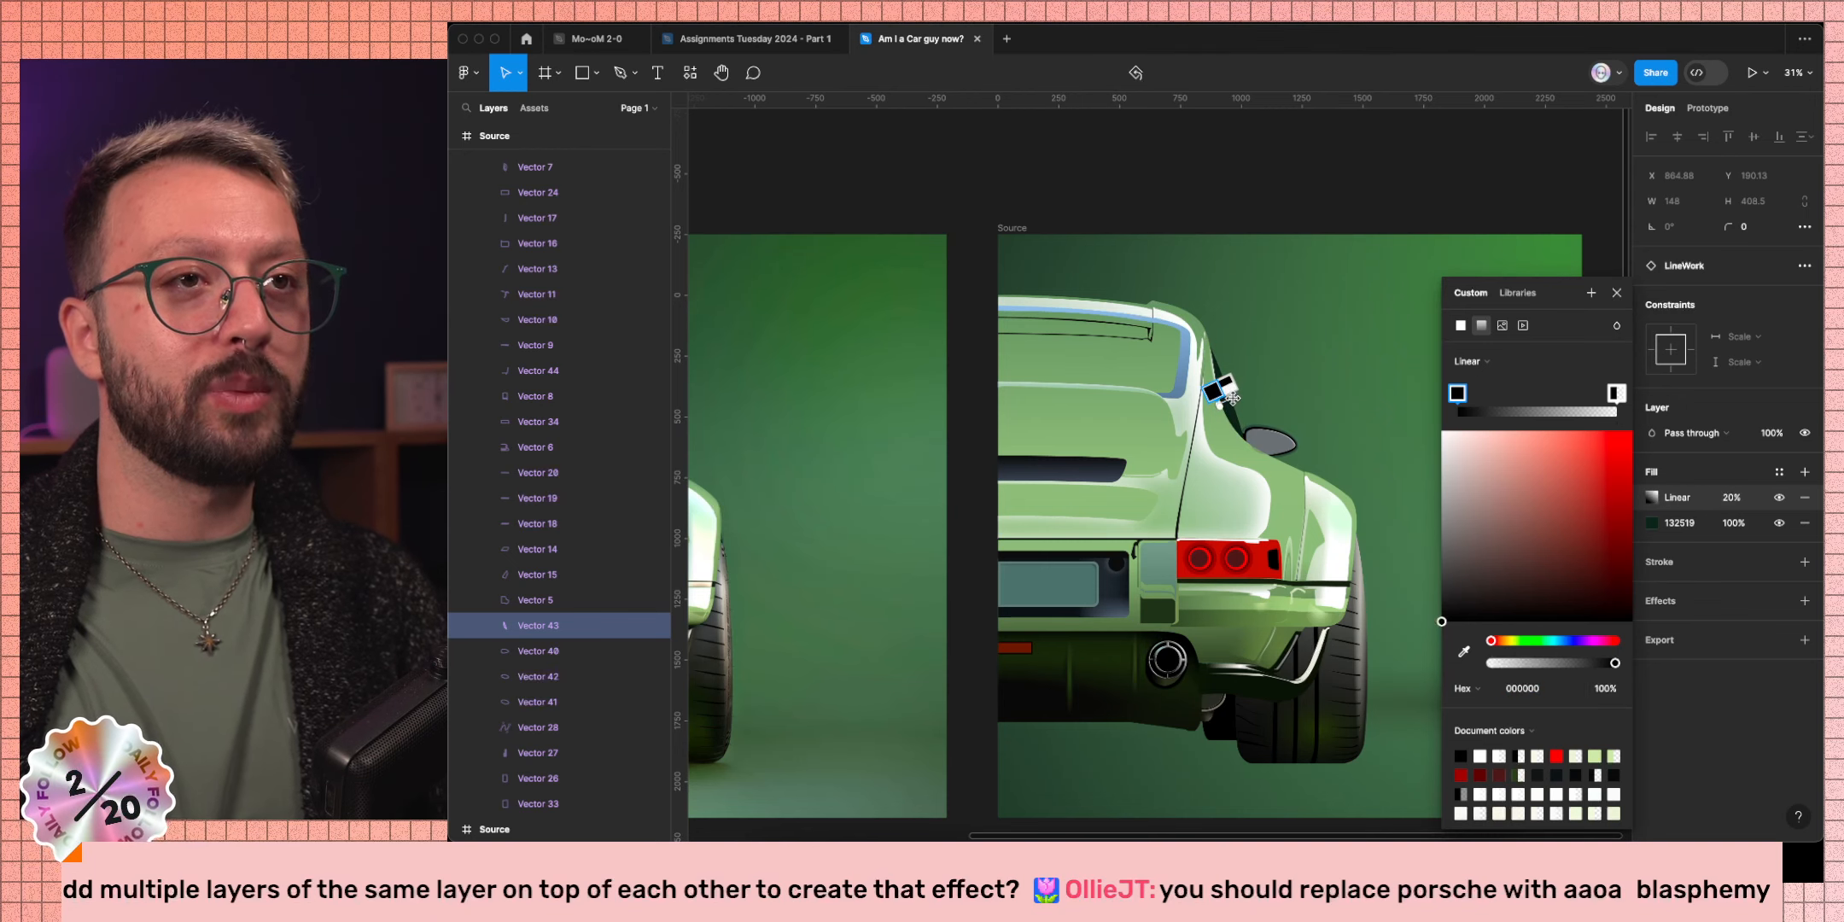
Sample a dark green from the photo for the first stop and 283D2E for the end stop.
scroll(1238, 394, "up", 10)
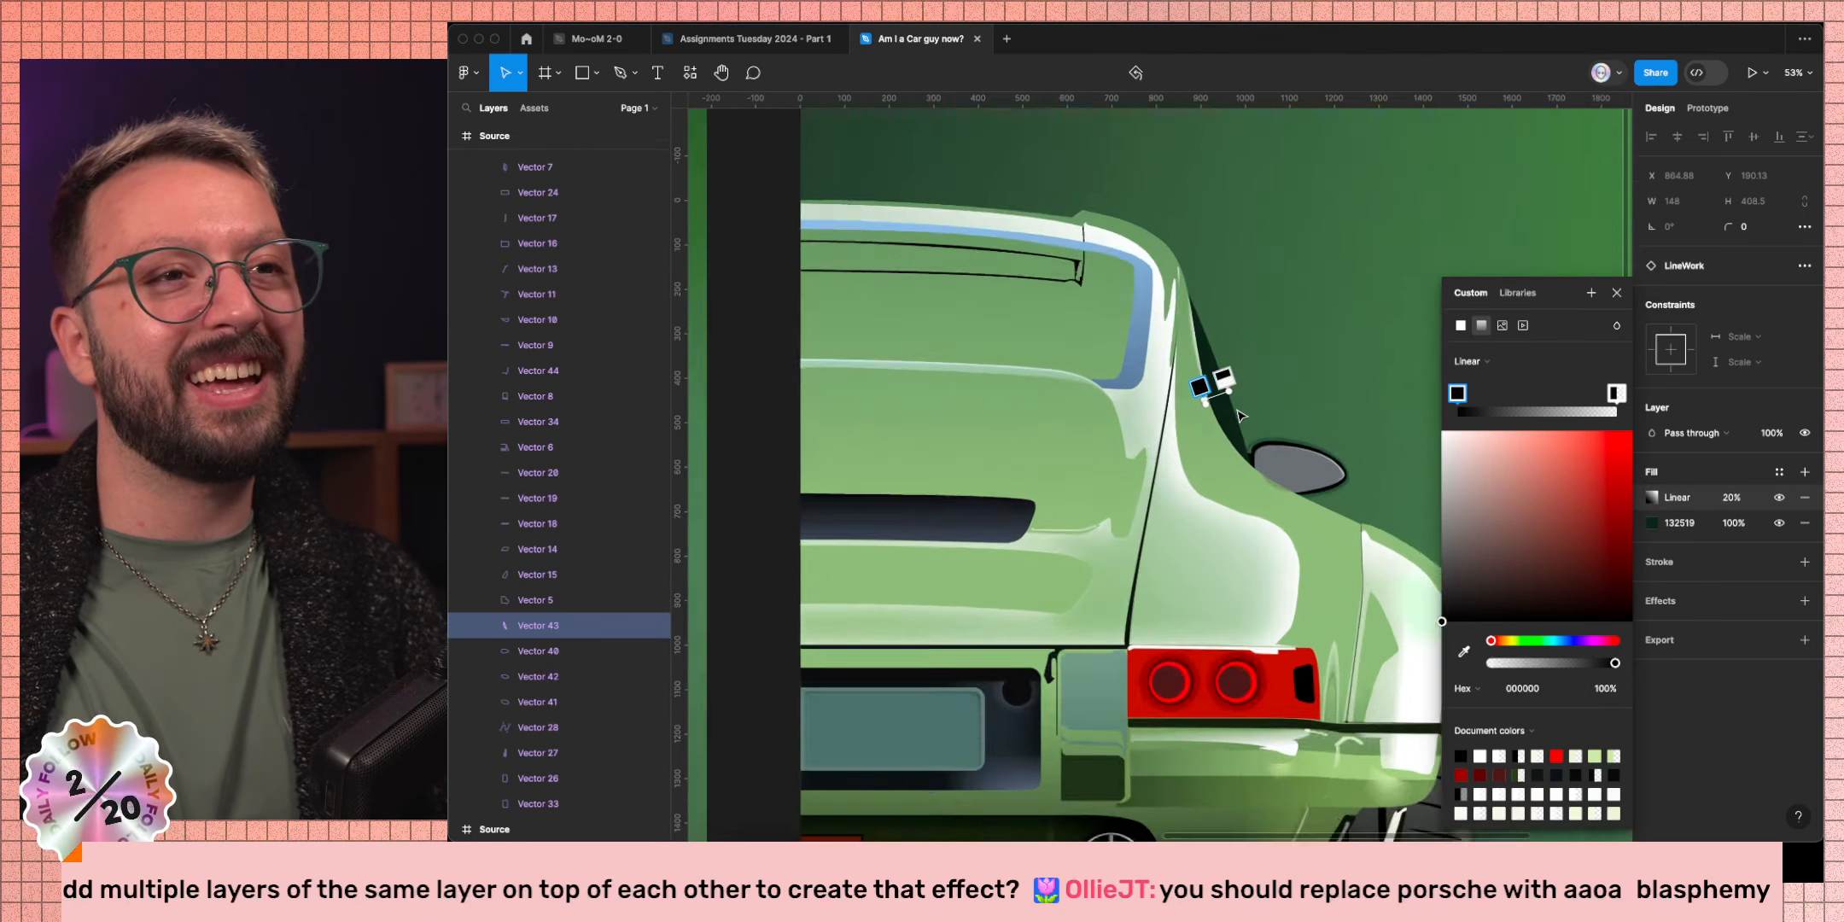
scroll(1240, 388, "up", 2)
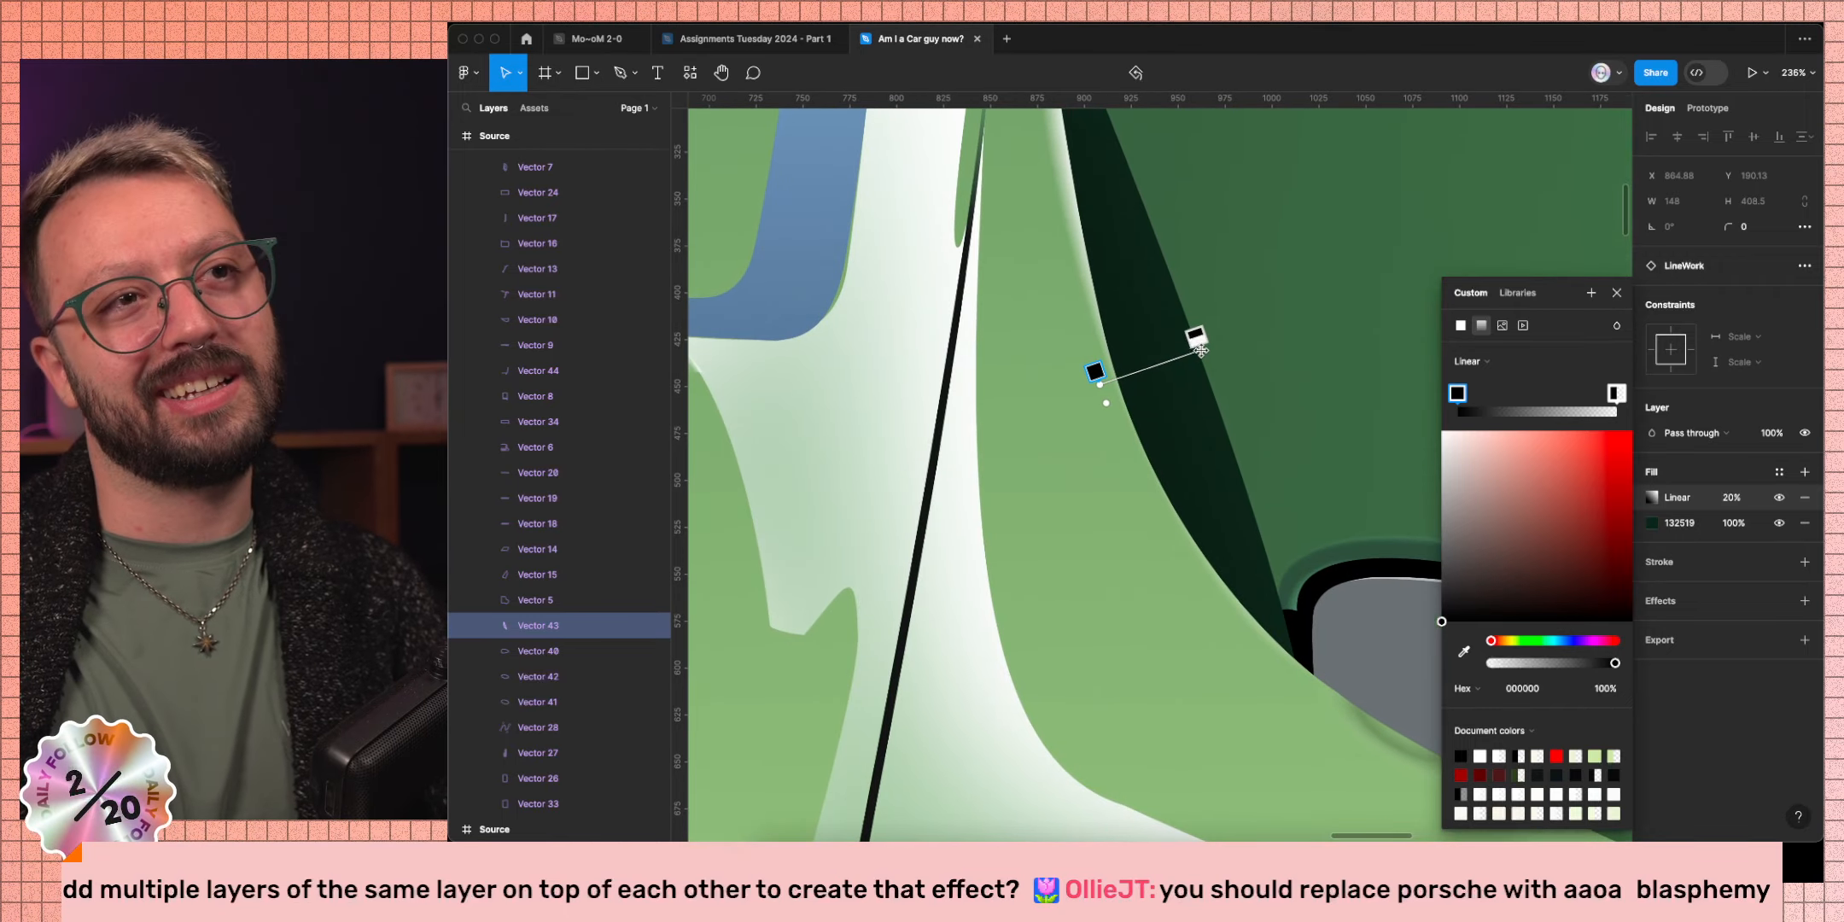
scroll(1289, 414, "down", 10)
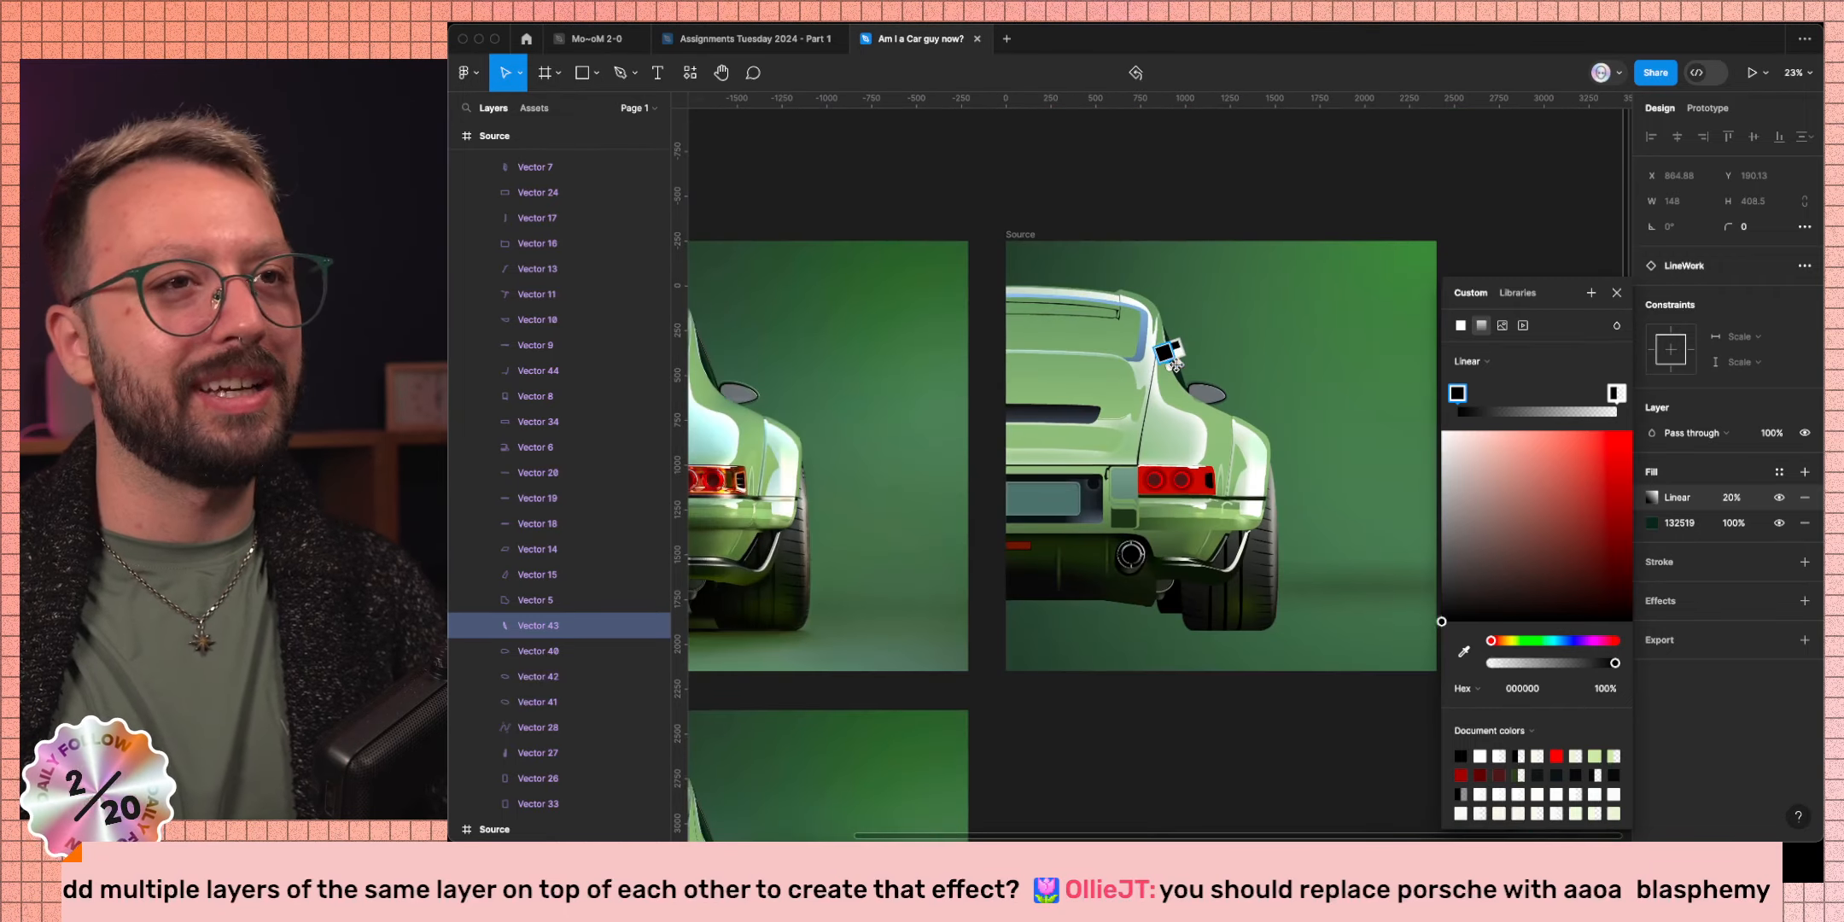
scroll(806, 410, "up", 10)
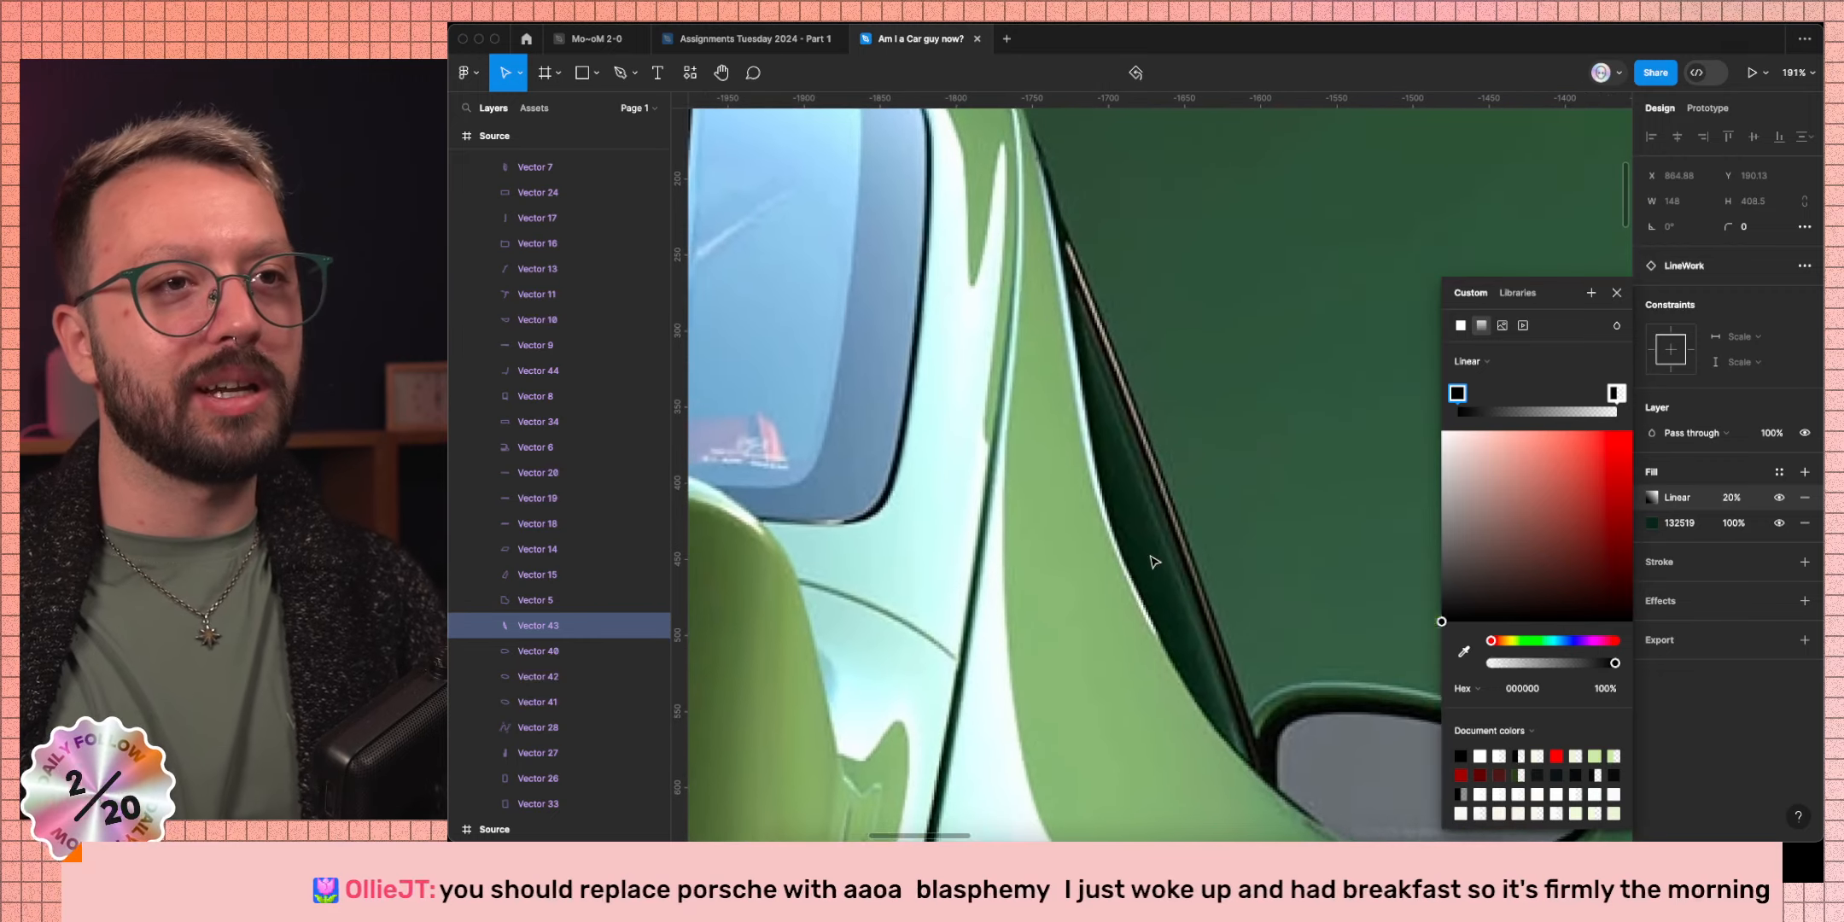
scroll(1052, 561, "up", 4)
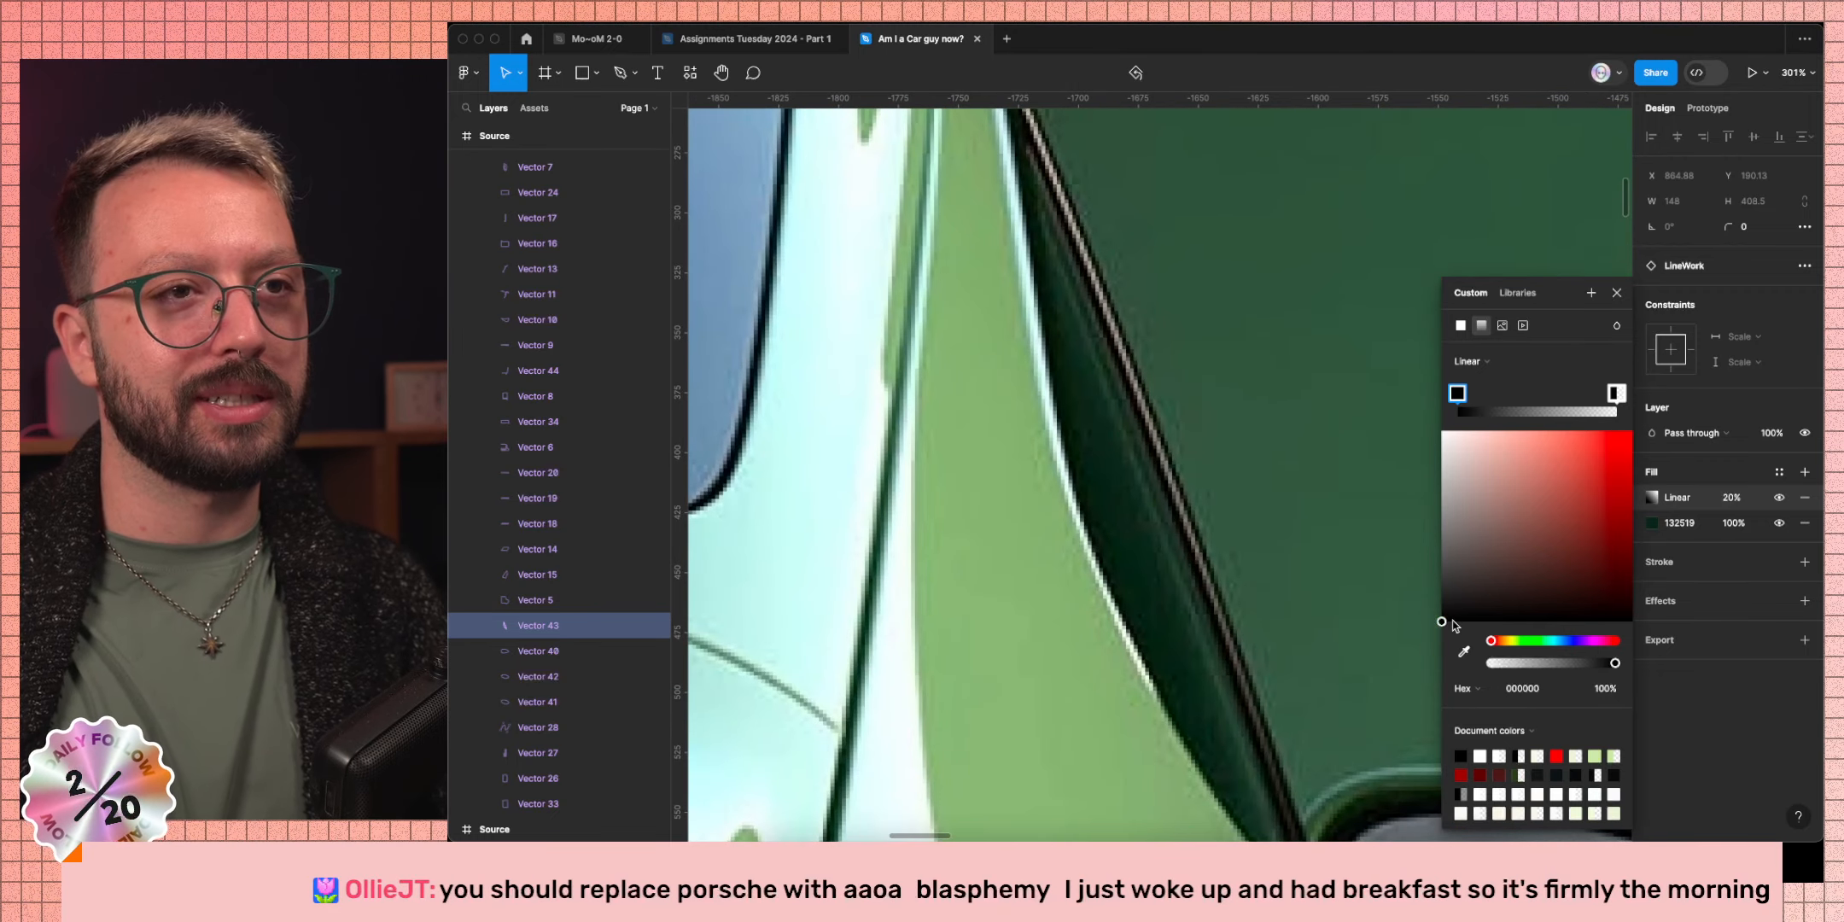
left_click(1462, 653)
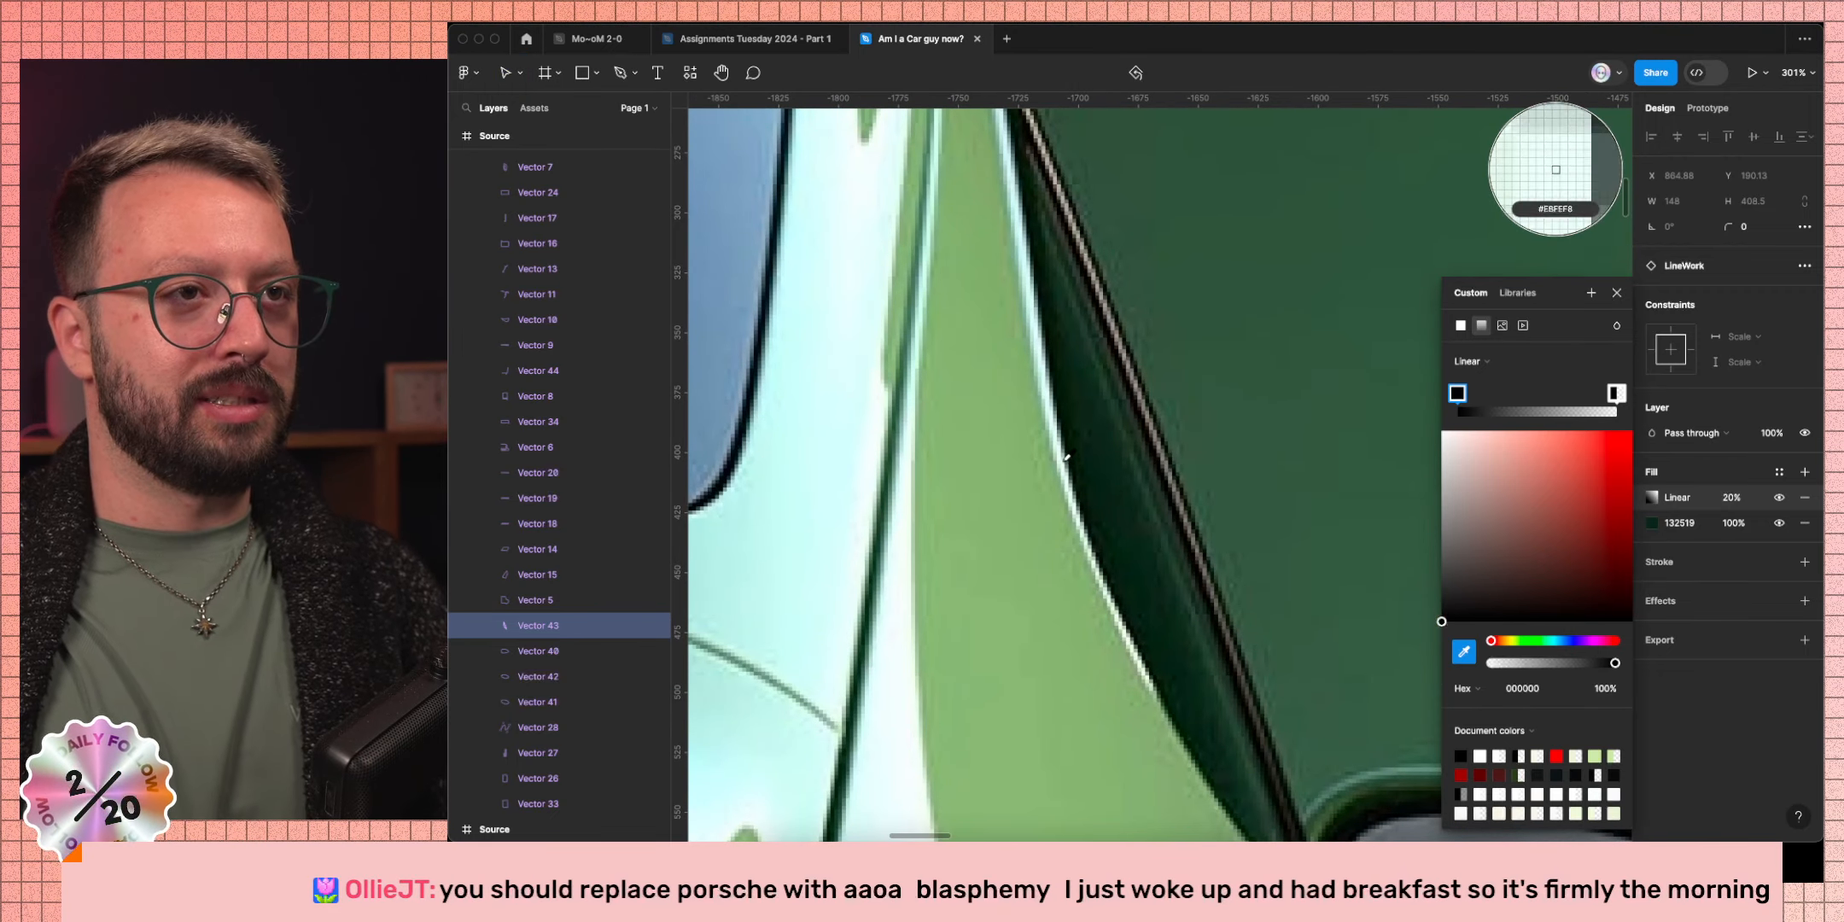
left_click(1078, 478)
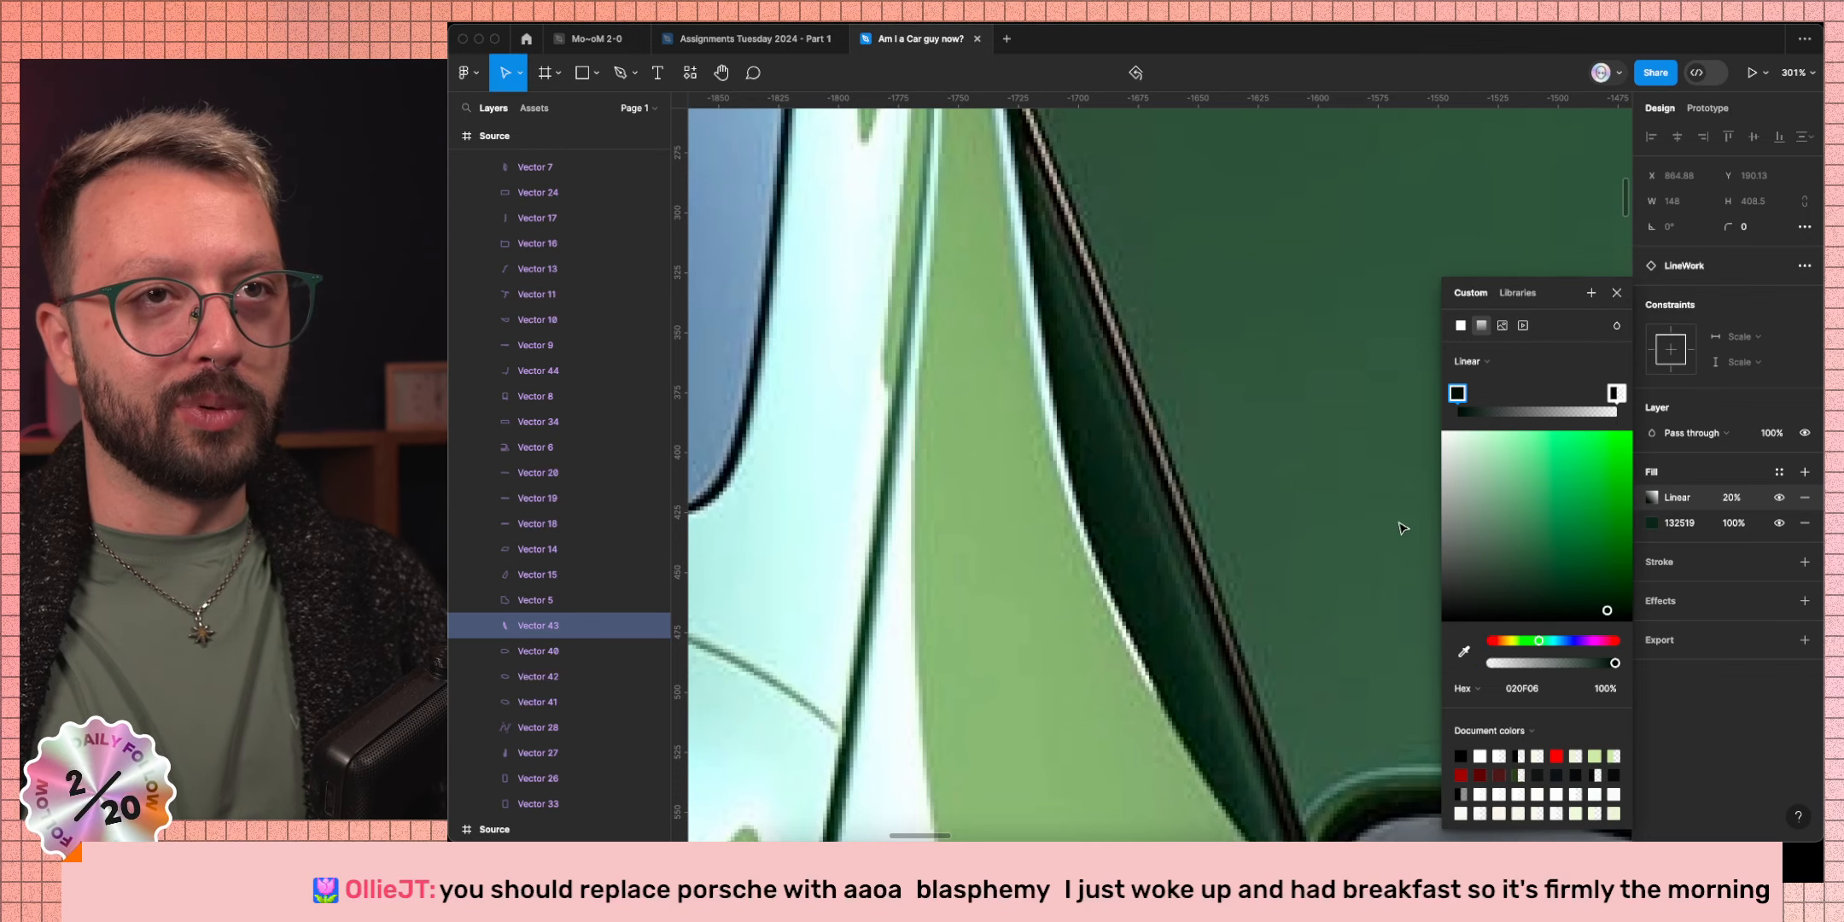
left_click(1613, 394)
left_click(1463, 651)
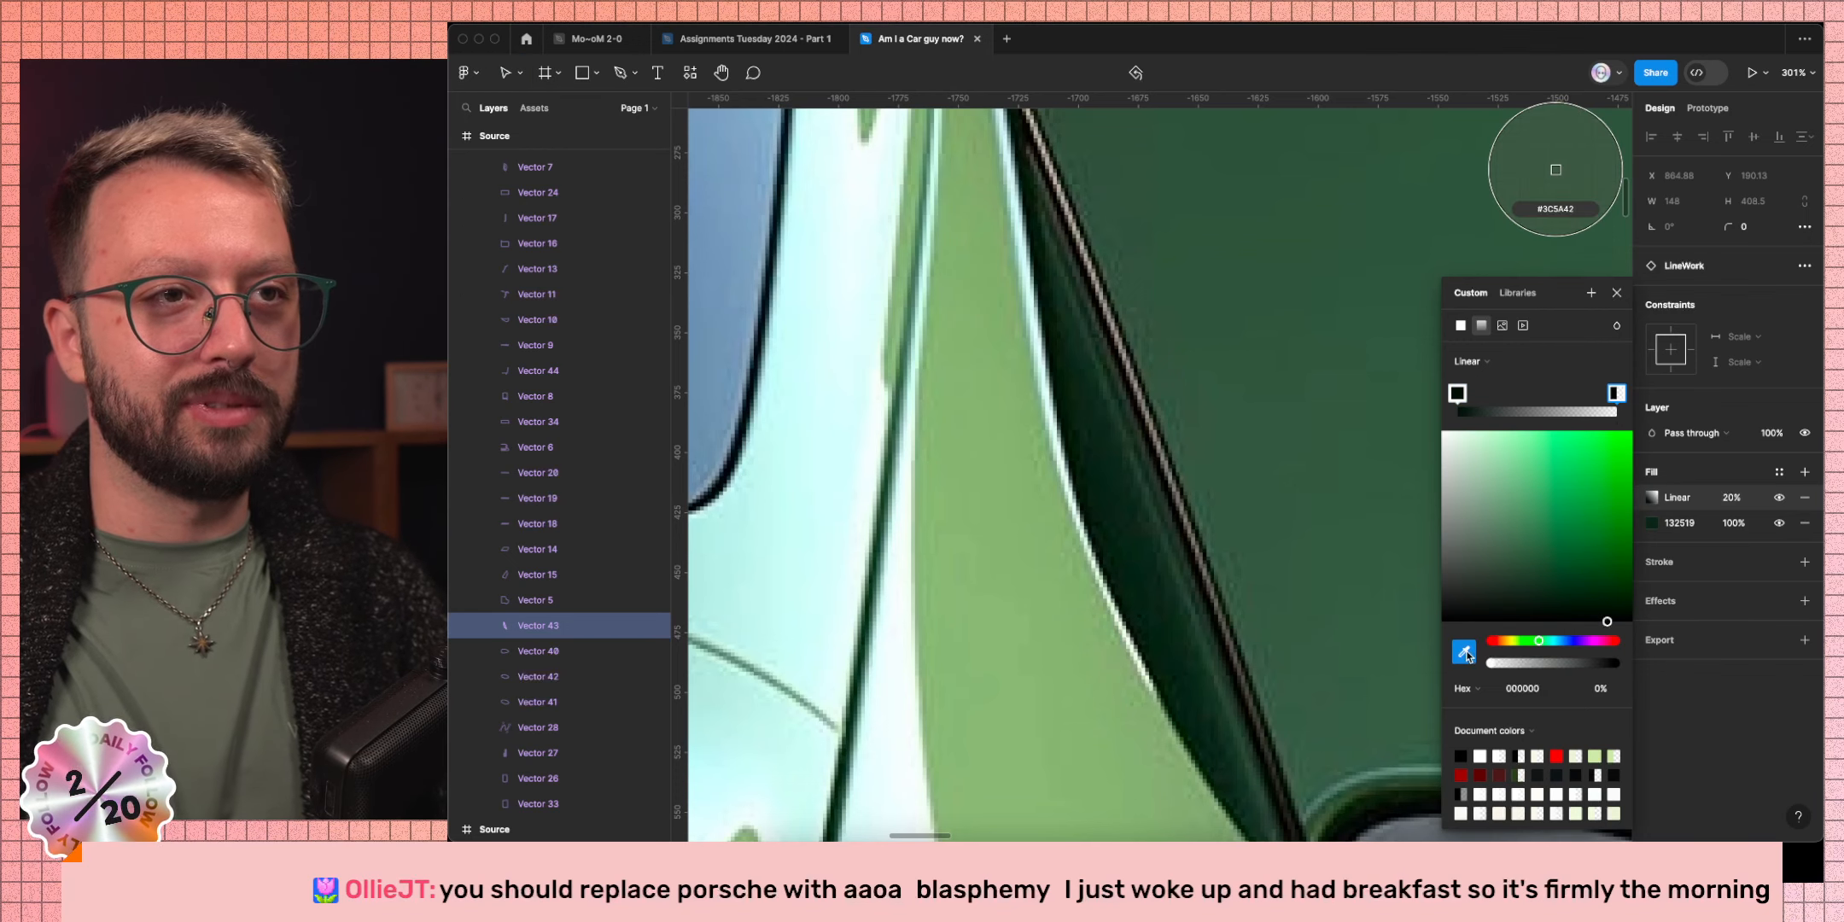
left_click(1175, 561)
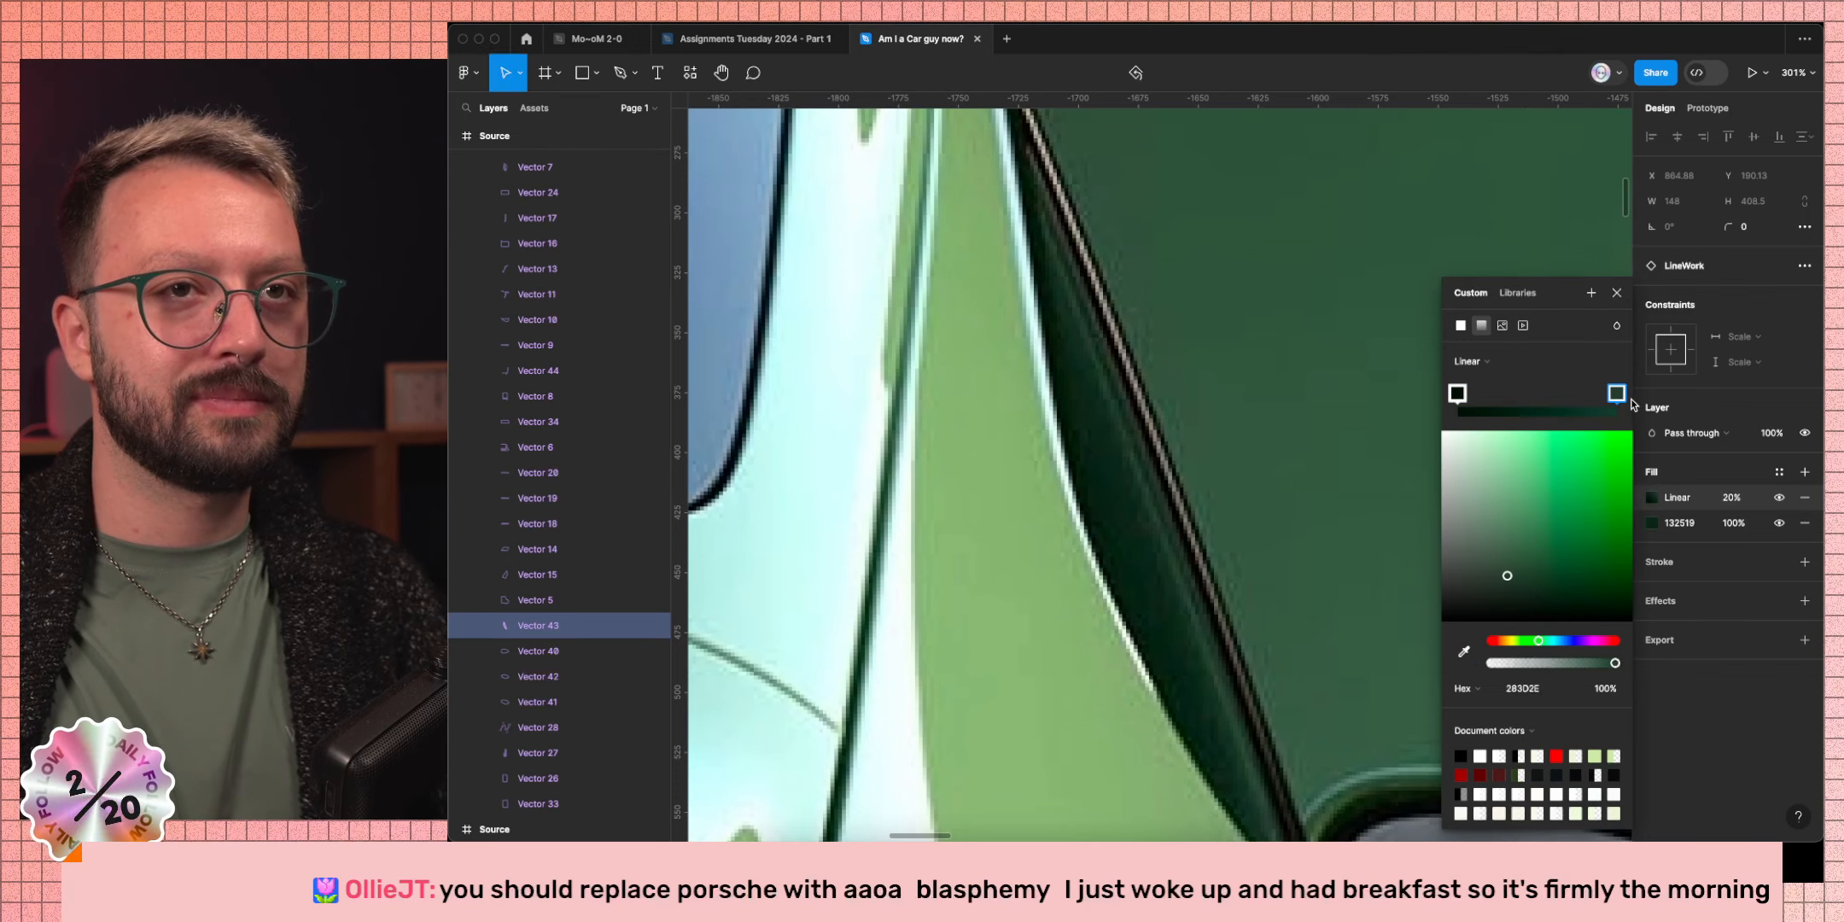
Add a stop near the end coloured 16261B and adjust the end stop positions.
left_click(1603, 403)
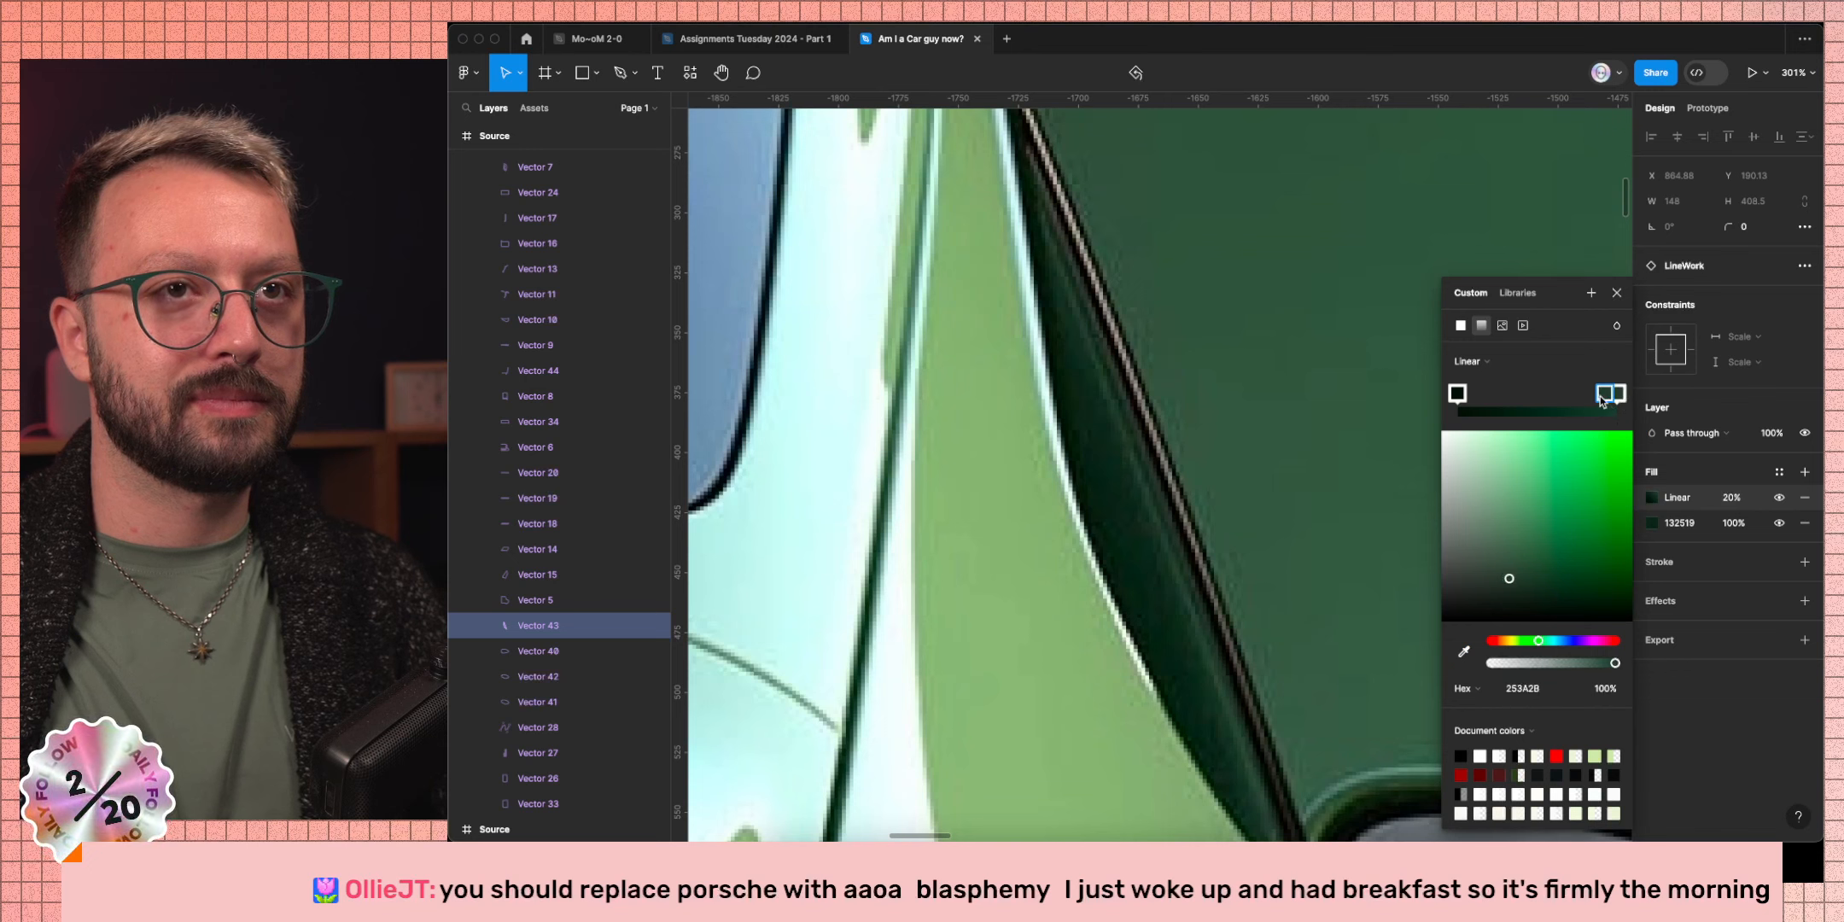
left_click_drag(1607, 399, 1610, 399)
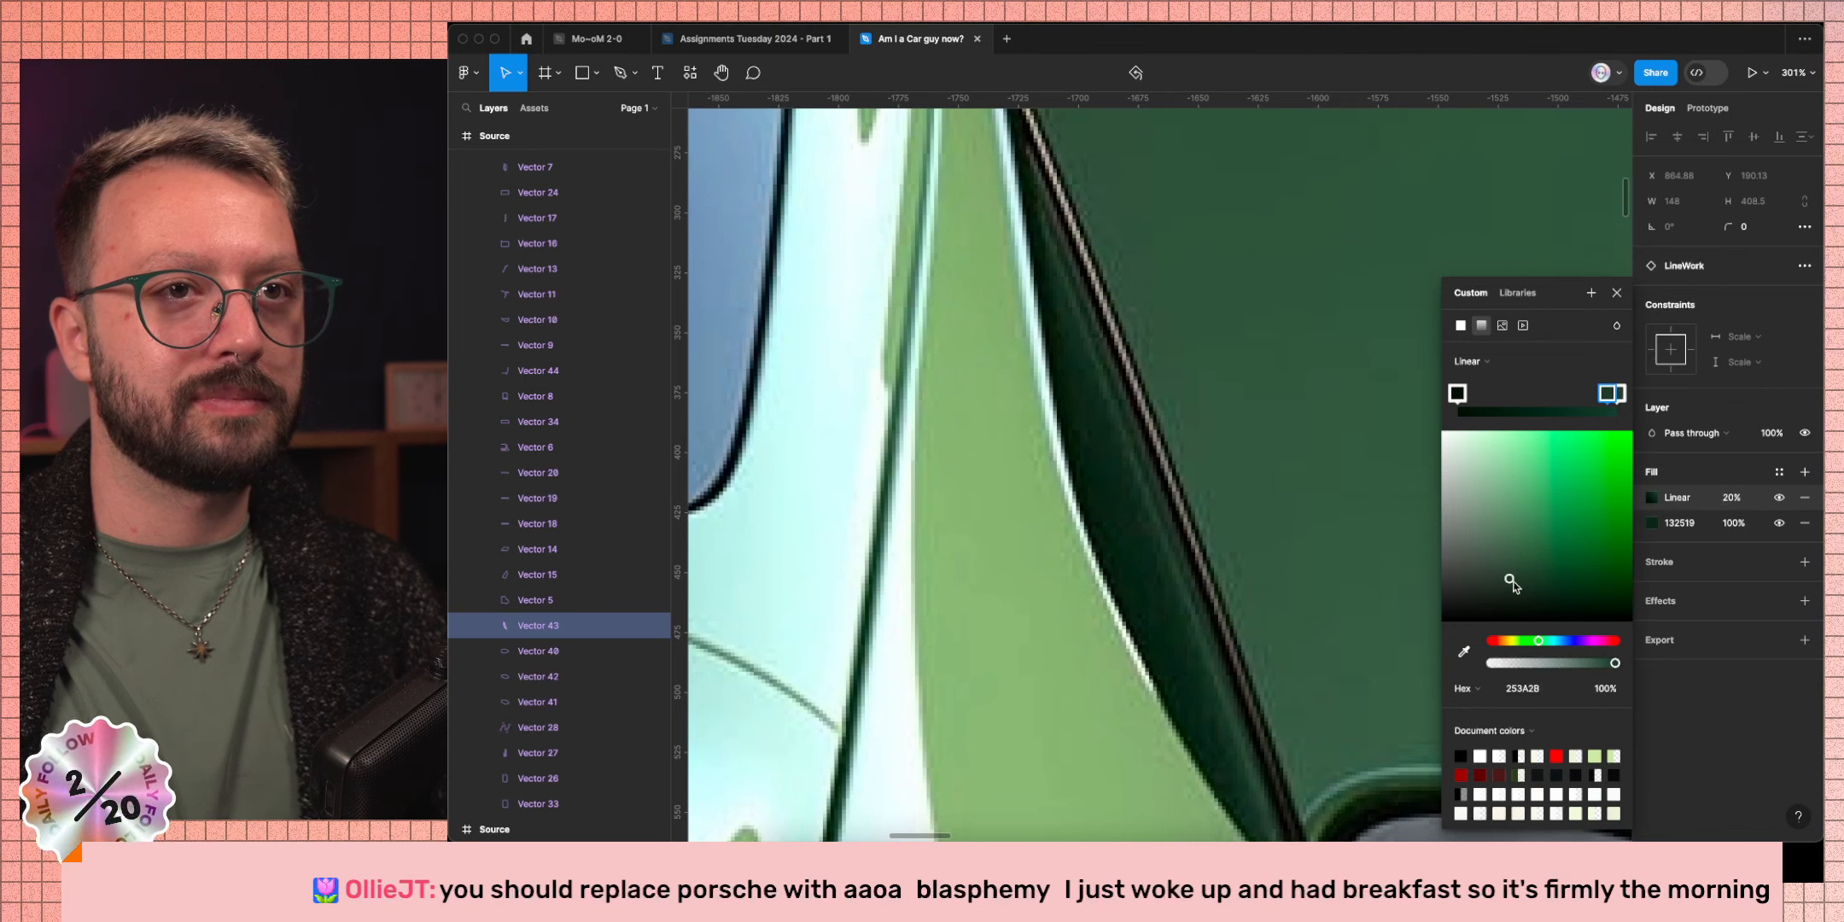
left_click(1464, 654)
left_click(1555, 166)
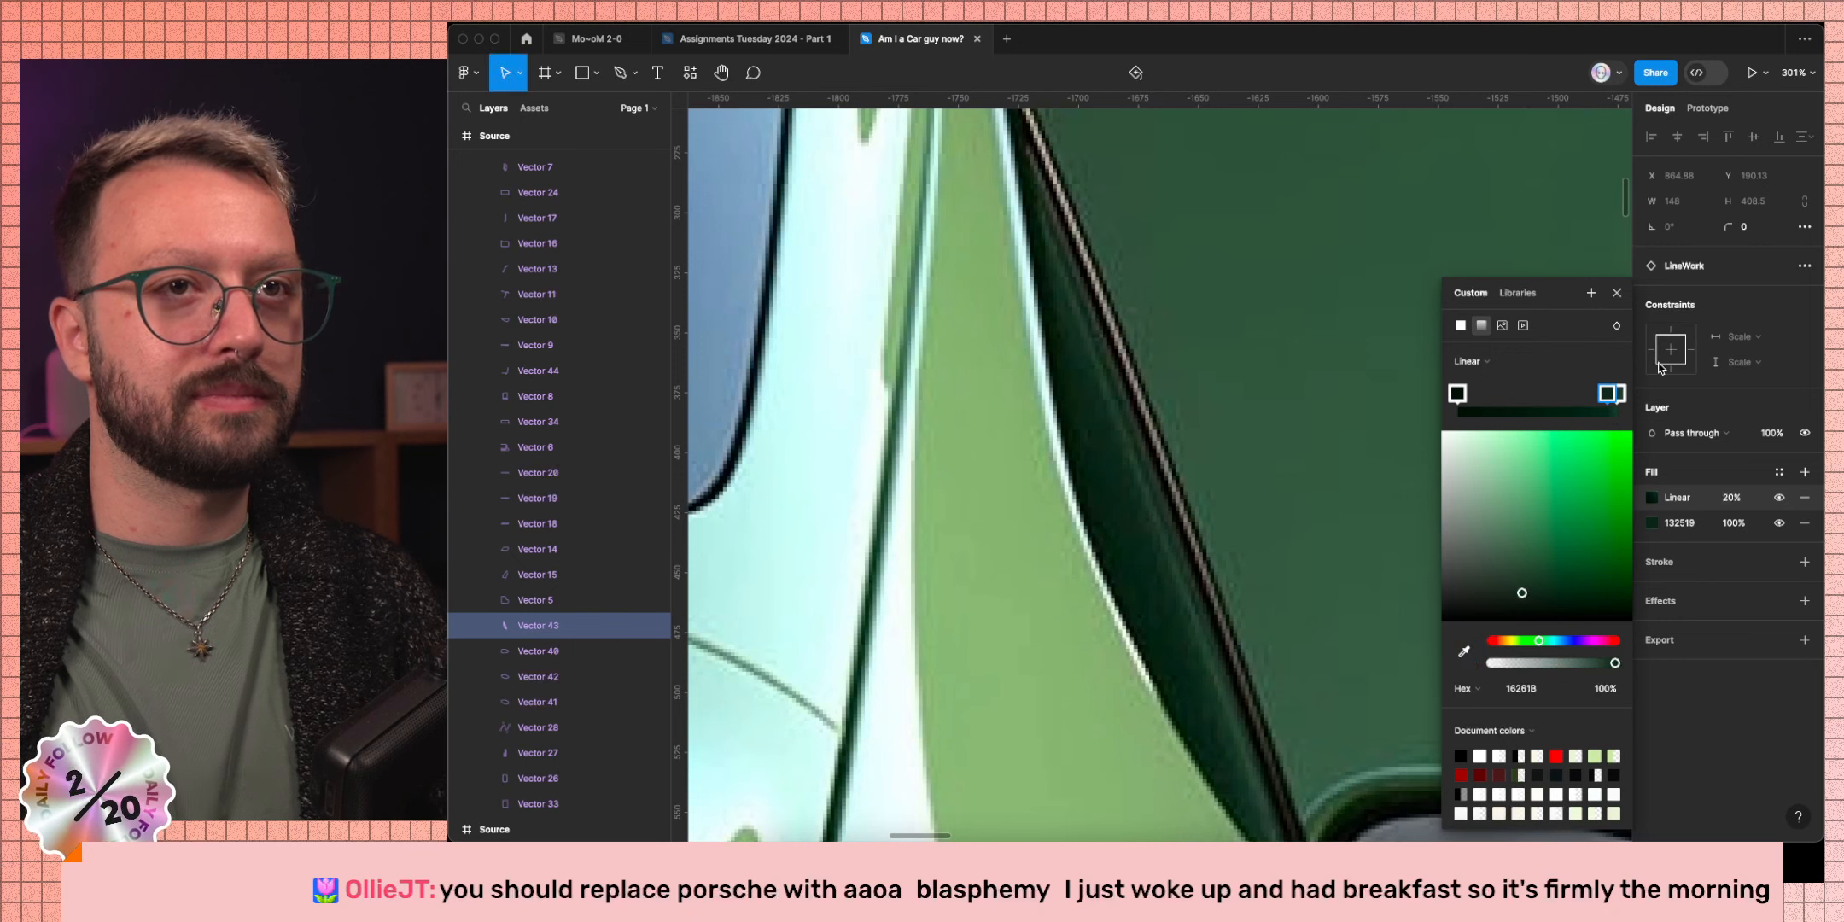
left_click(1617, 395)
left_click_drag(1612, 394, 1607, 395)
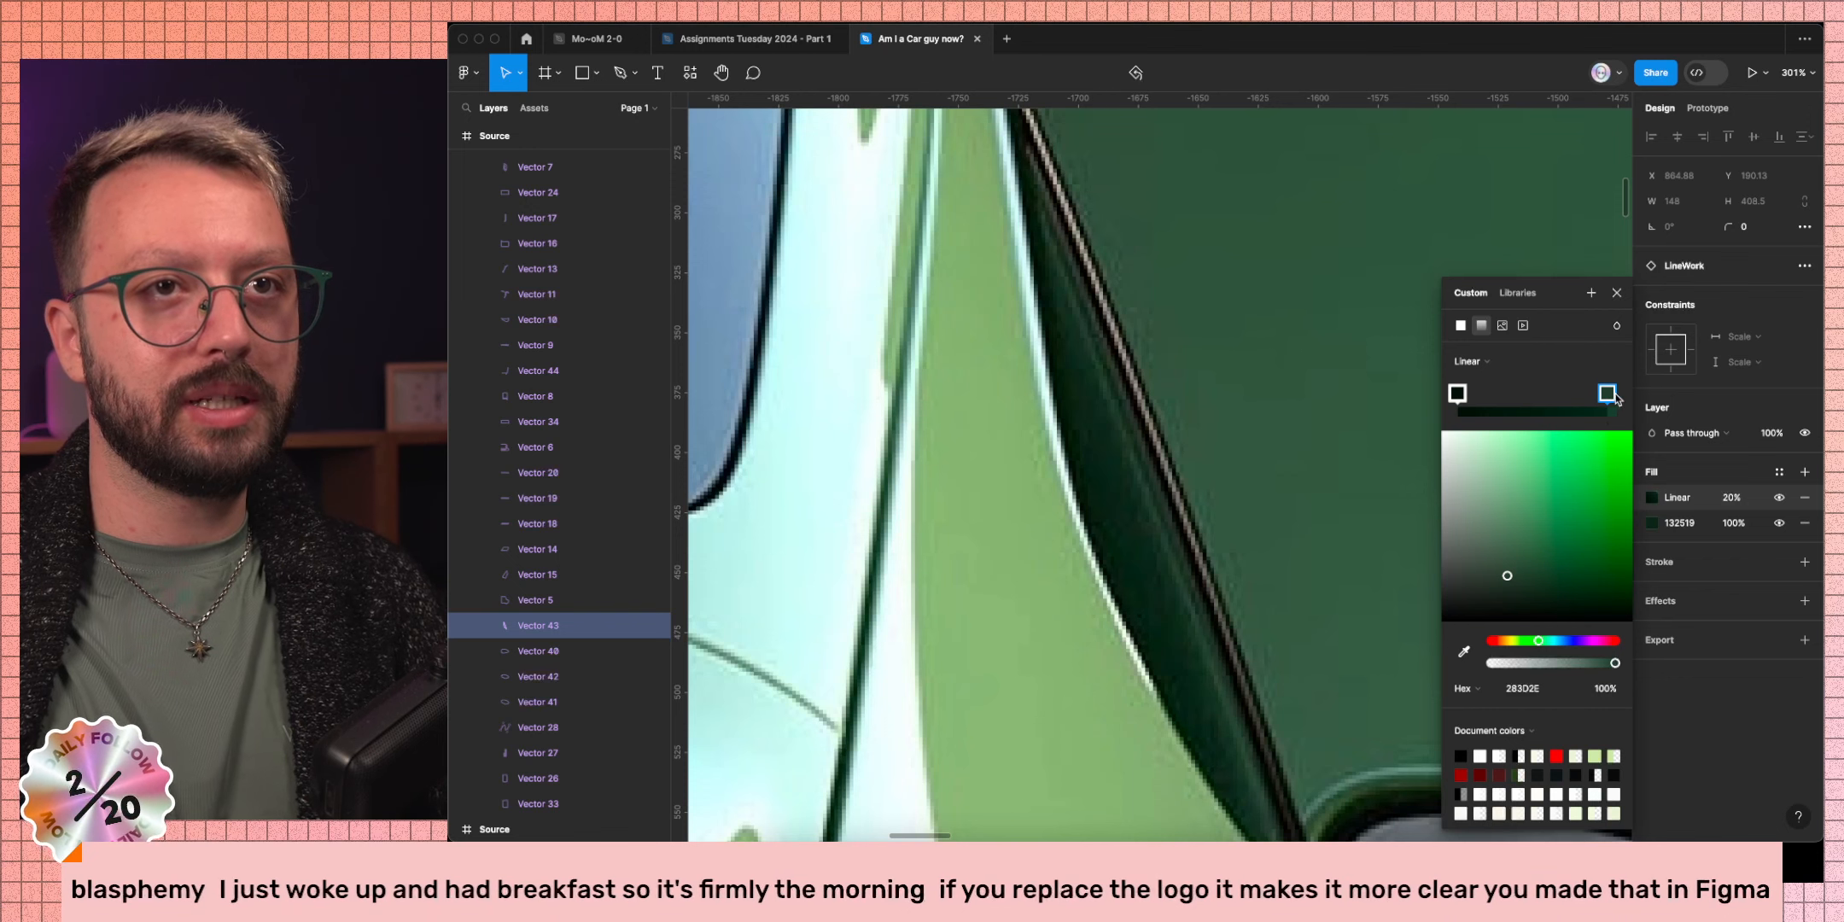
scroll(1370, 414, "down", 10)
scroll(1161, 420, "up", 15)
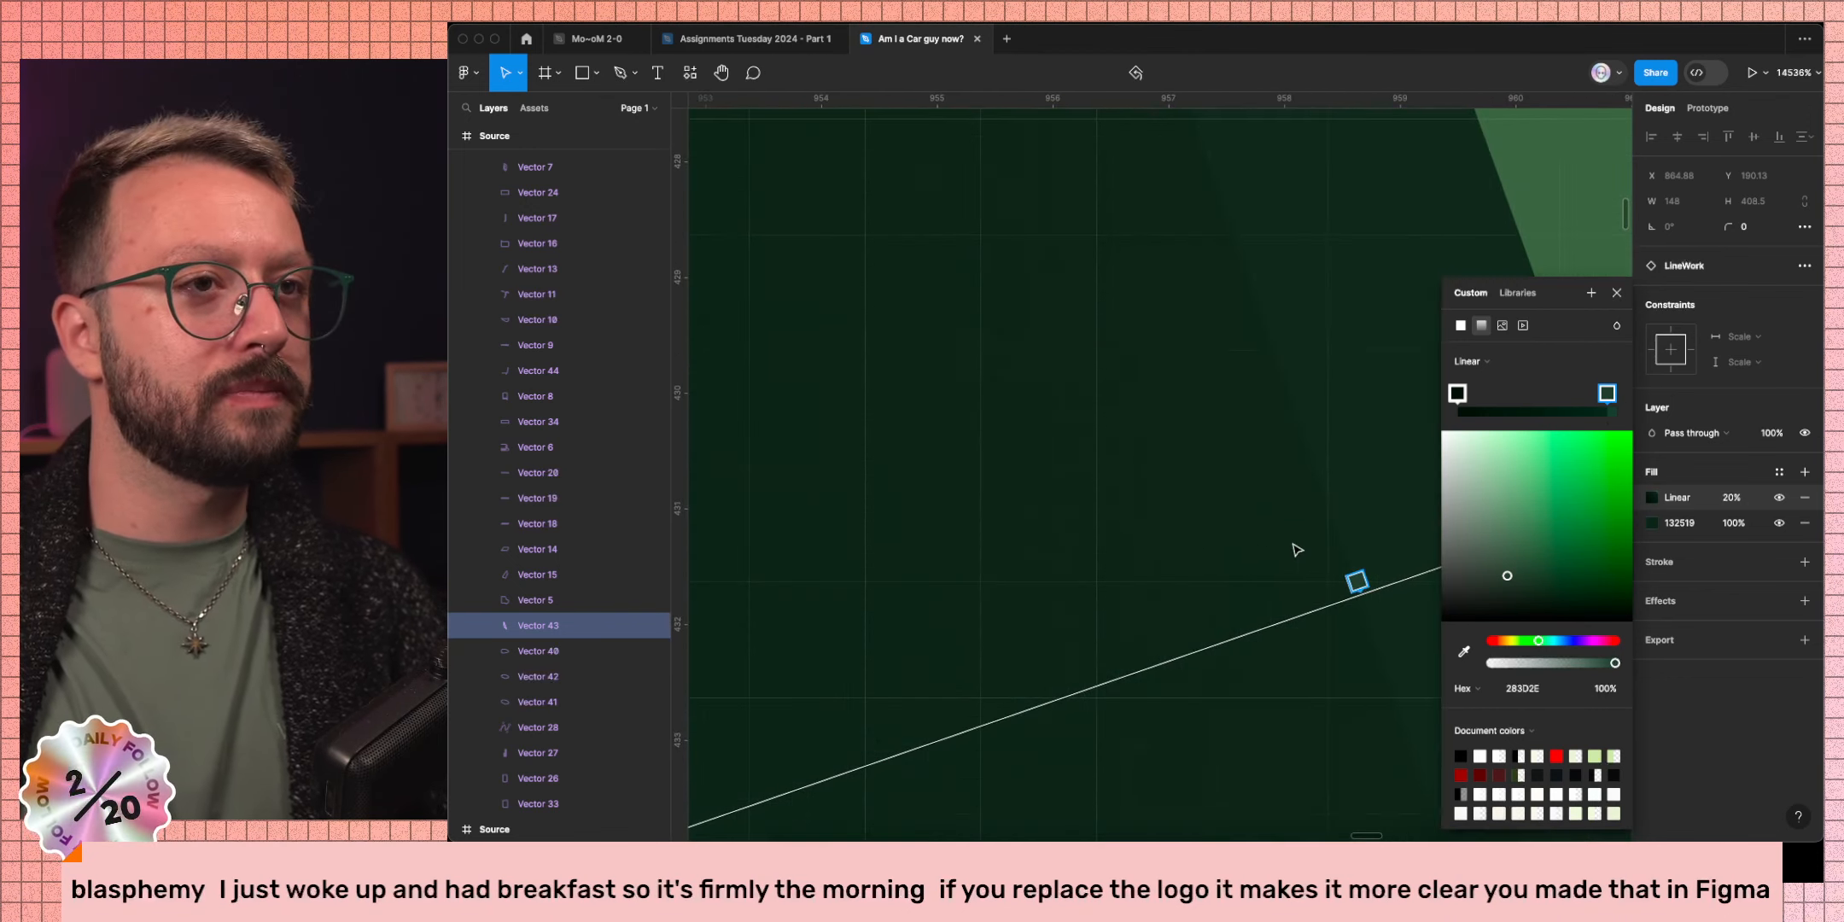
left_click_drag(1357, 579, 1398, 564)
Add another gradient stop sampled as dark green 14261A and reposition it.
scroll(1394, 550, "right", 1)
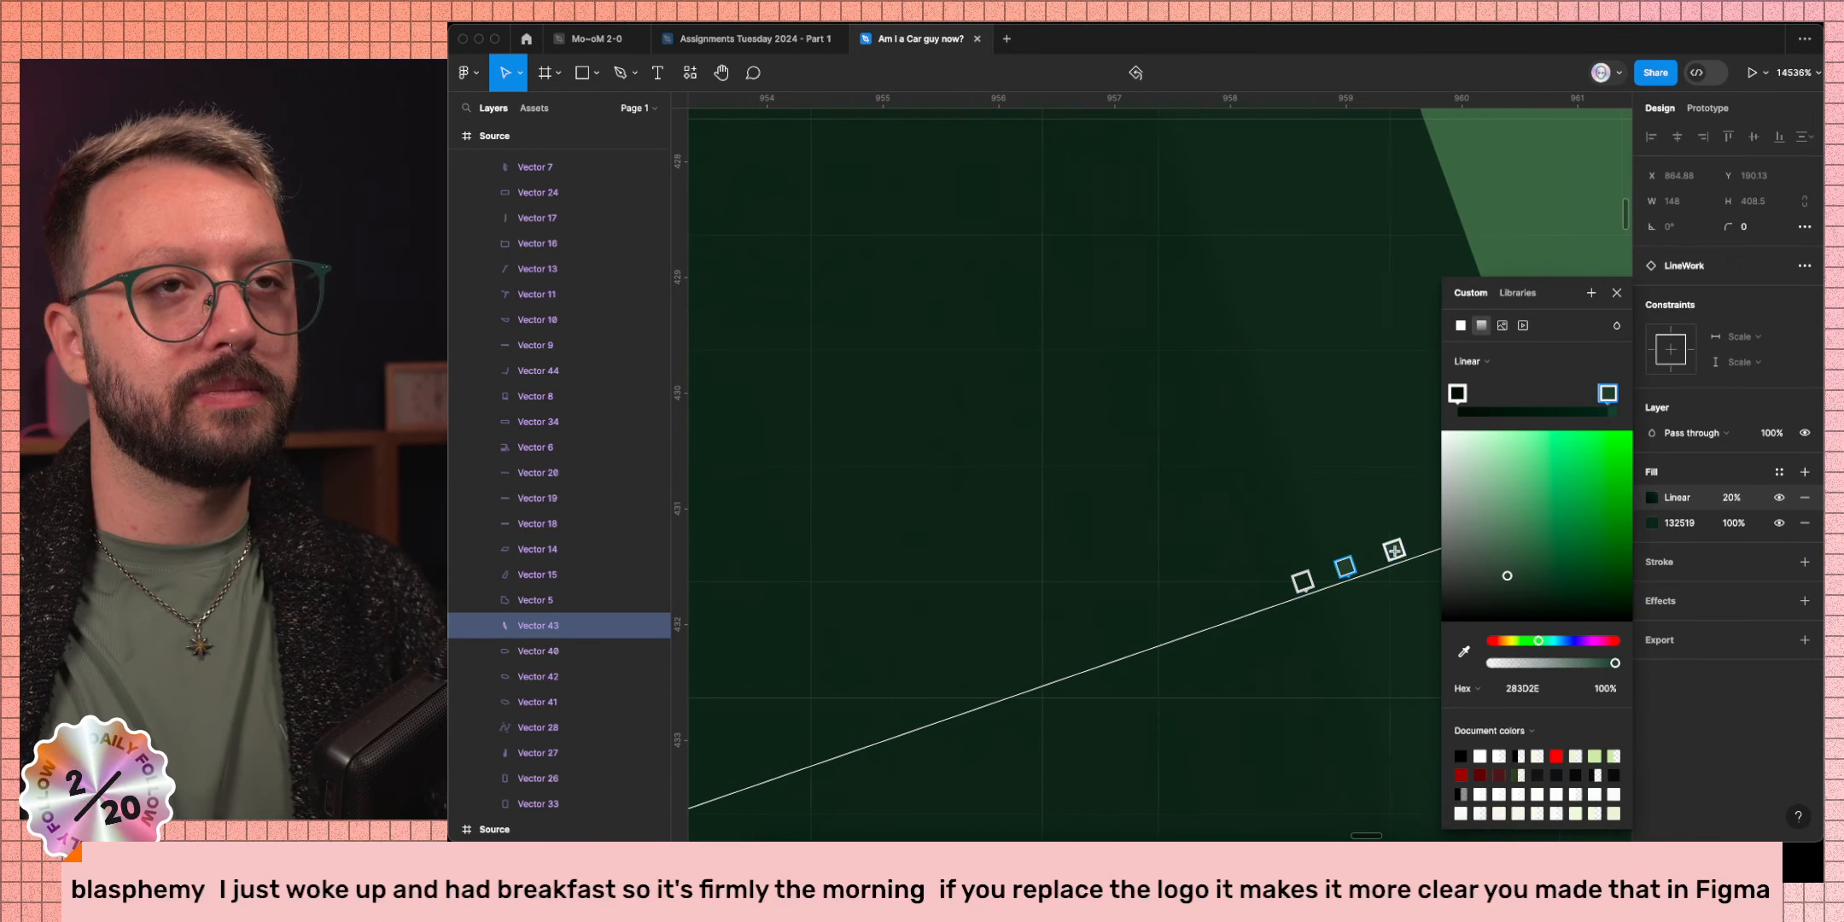
scroll(1394, 550, "right", 3)
left_click(1115, 556)
key("i")
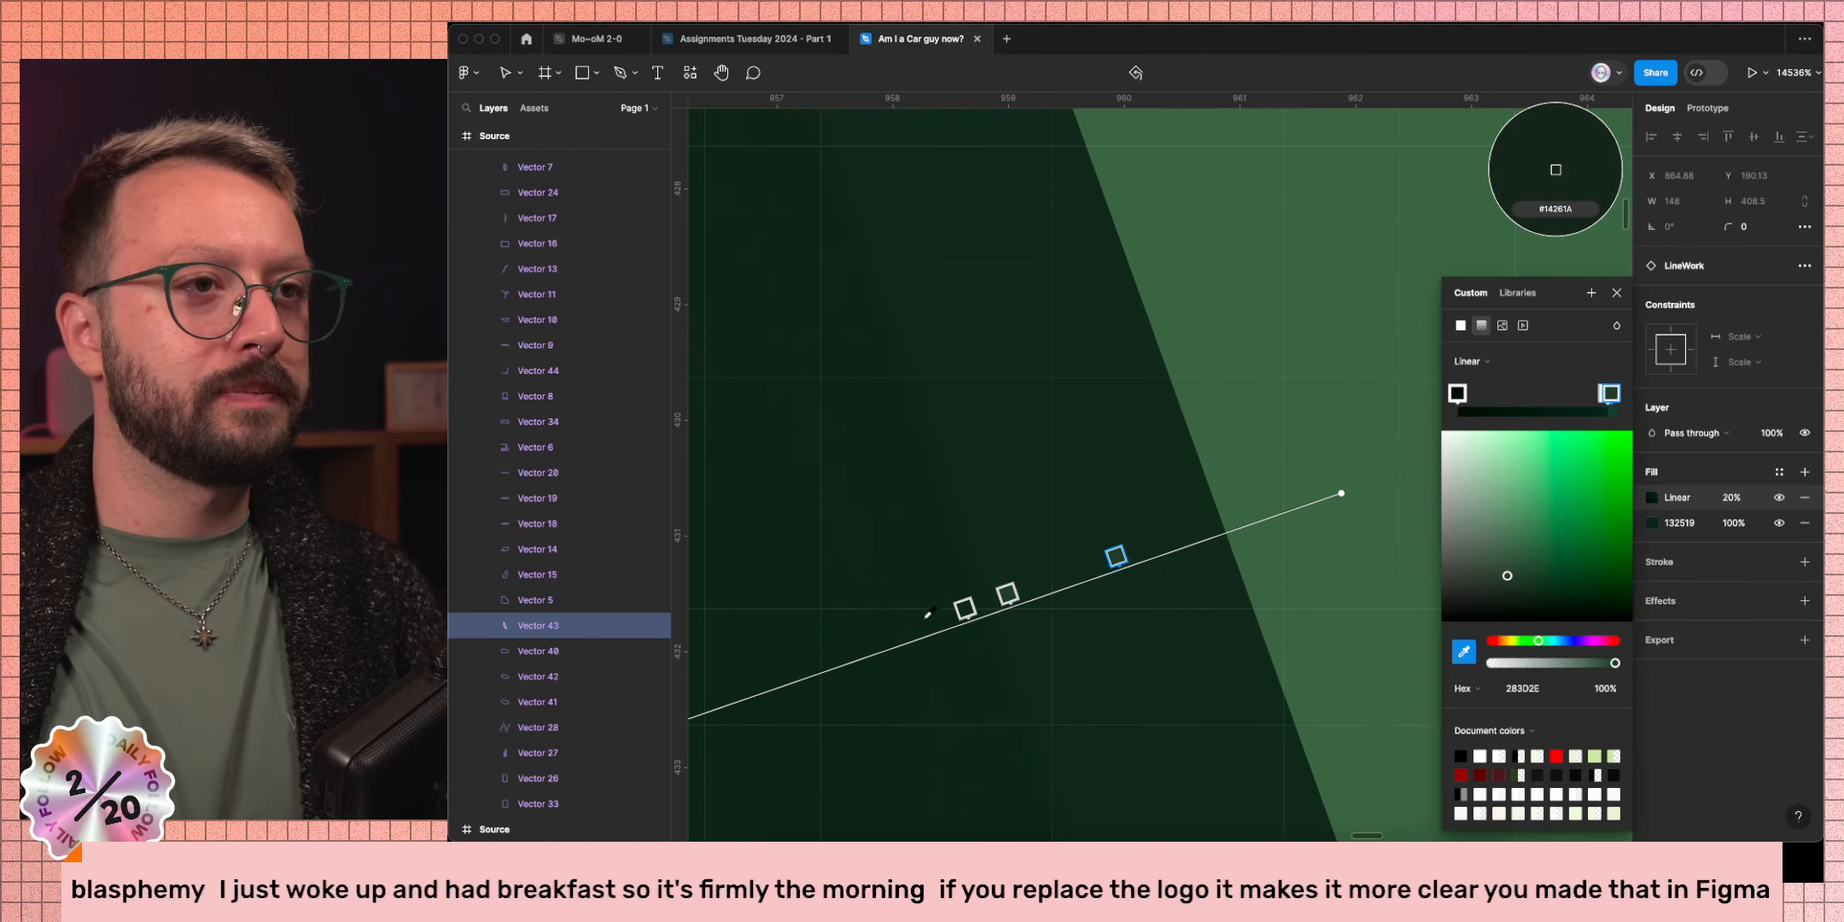
left_click(900, 610)
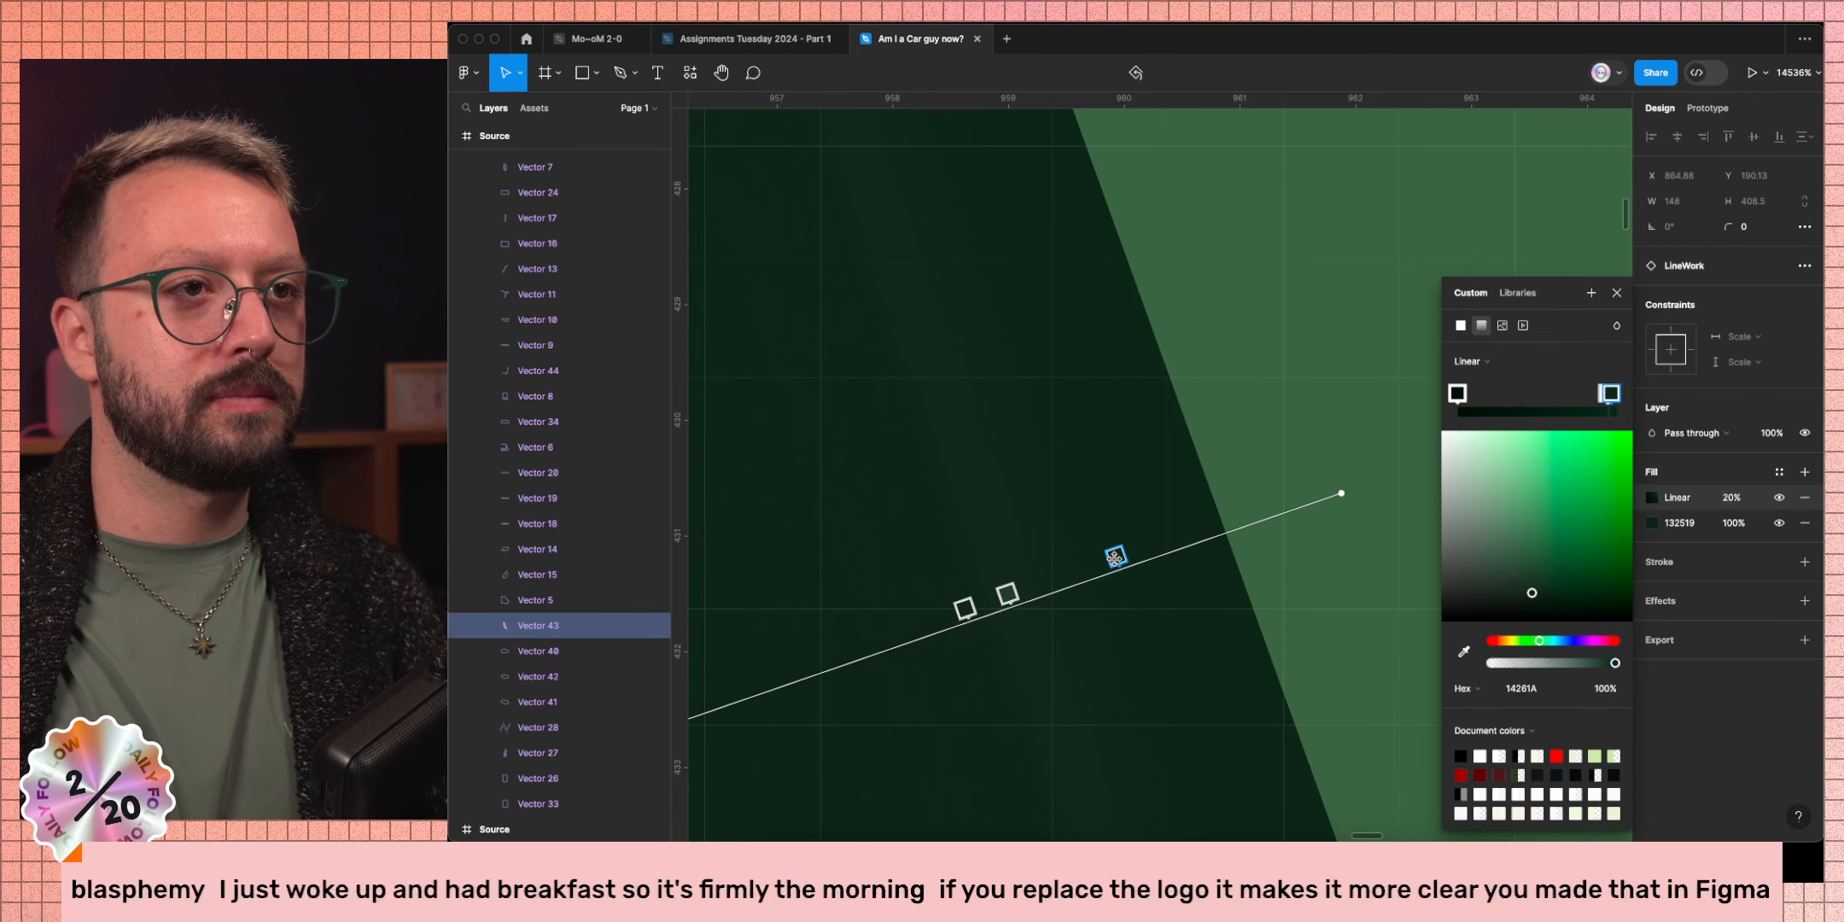
mouse_move(1116, 556)
left_mouse_down()
mouse_move(1024, 588)
mouse_move(1148, 544)
left_mouse_up()
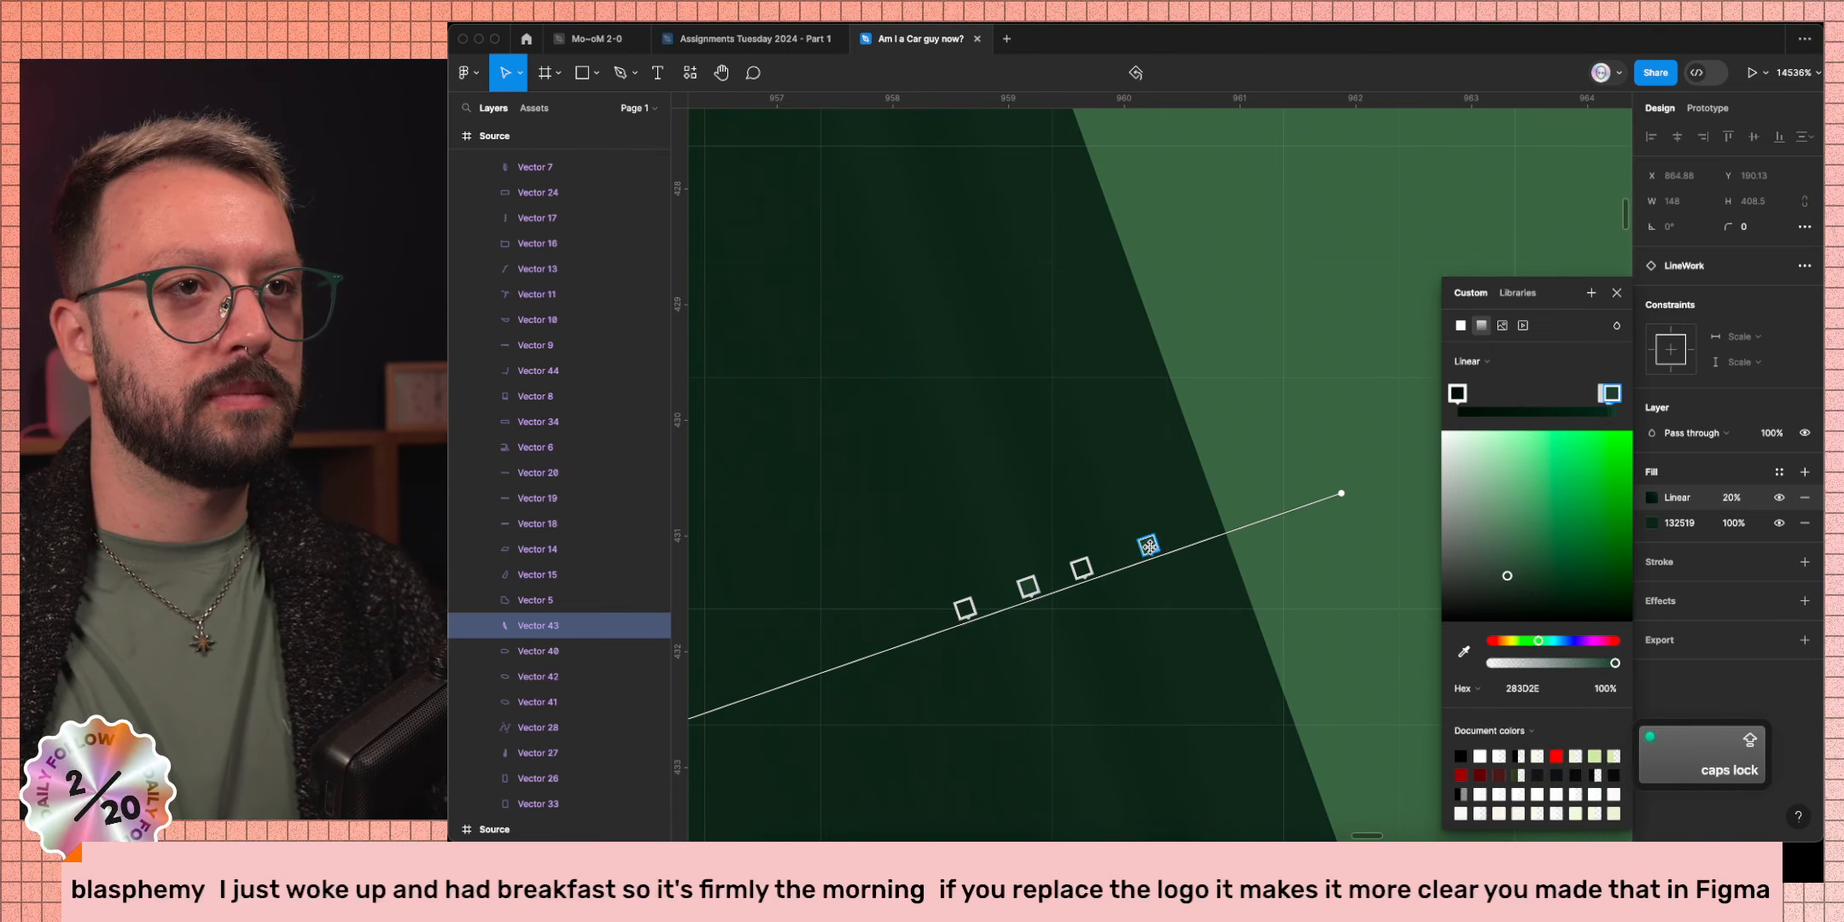
scroll(1148, 545, "down", 10)
scroll(1148, 545, "down", 3)
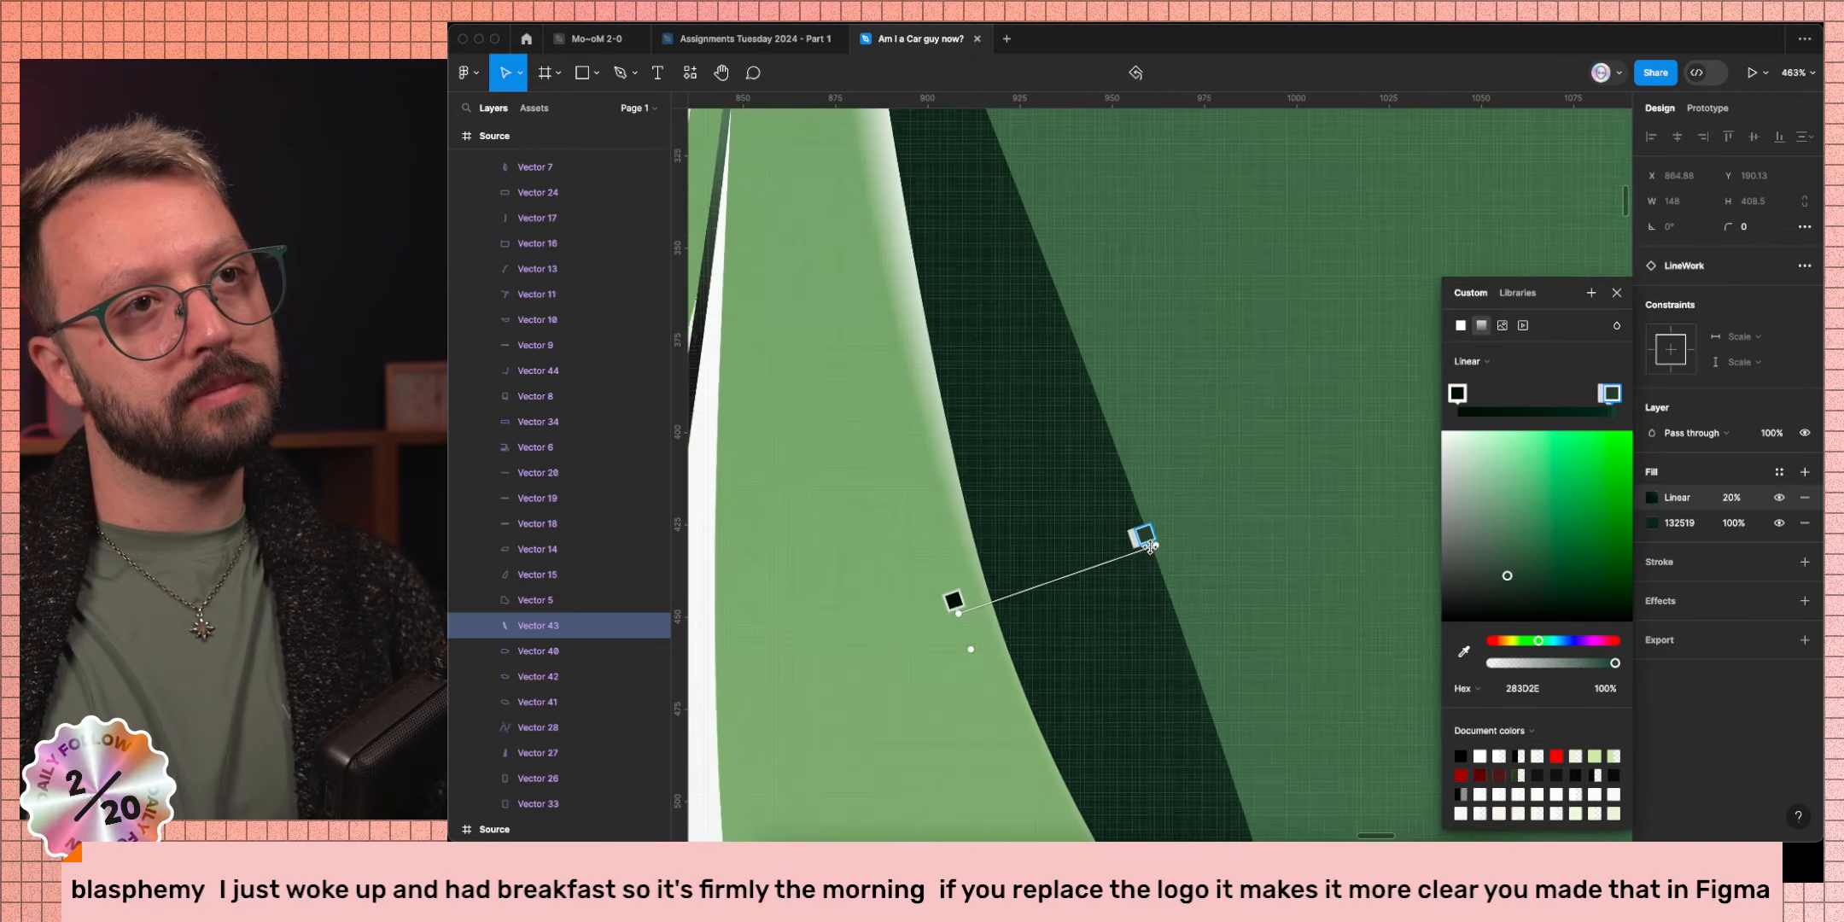
scroll(1148, 544, "up", 10)
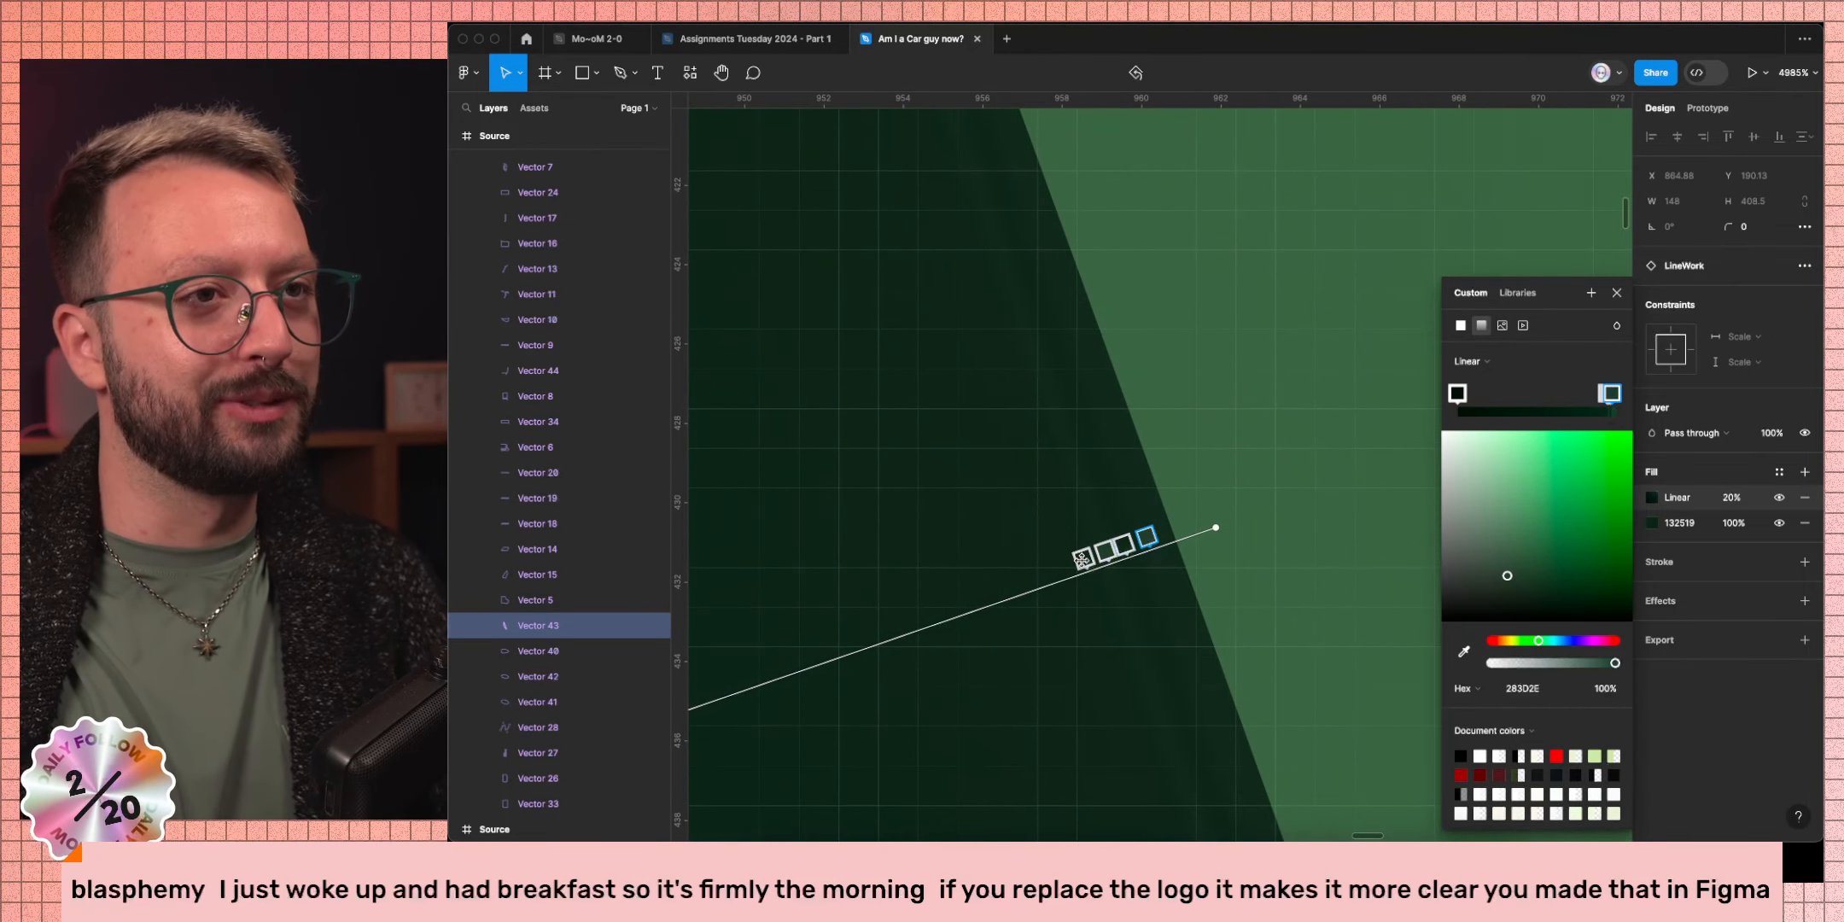
Spread the stacked stops apart and lighten the second stop to mid green 4E7158.
left_click_drag(1080, 559, 981, 595)
left_click_drag(1105, 551, 1152, 536)
left_click(1144, 535)
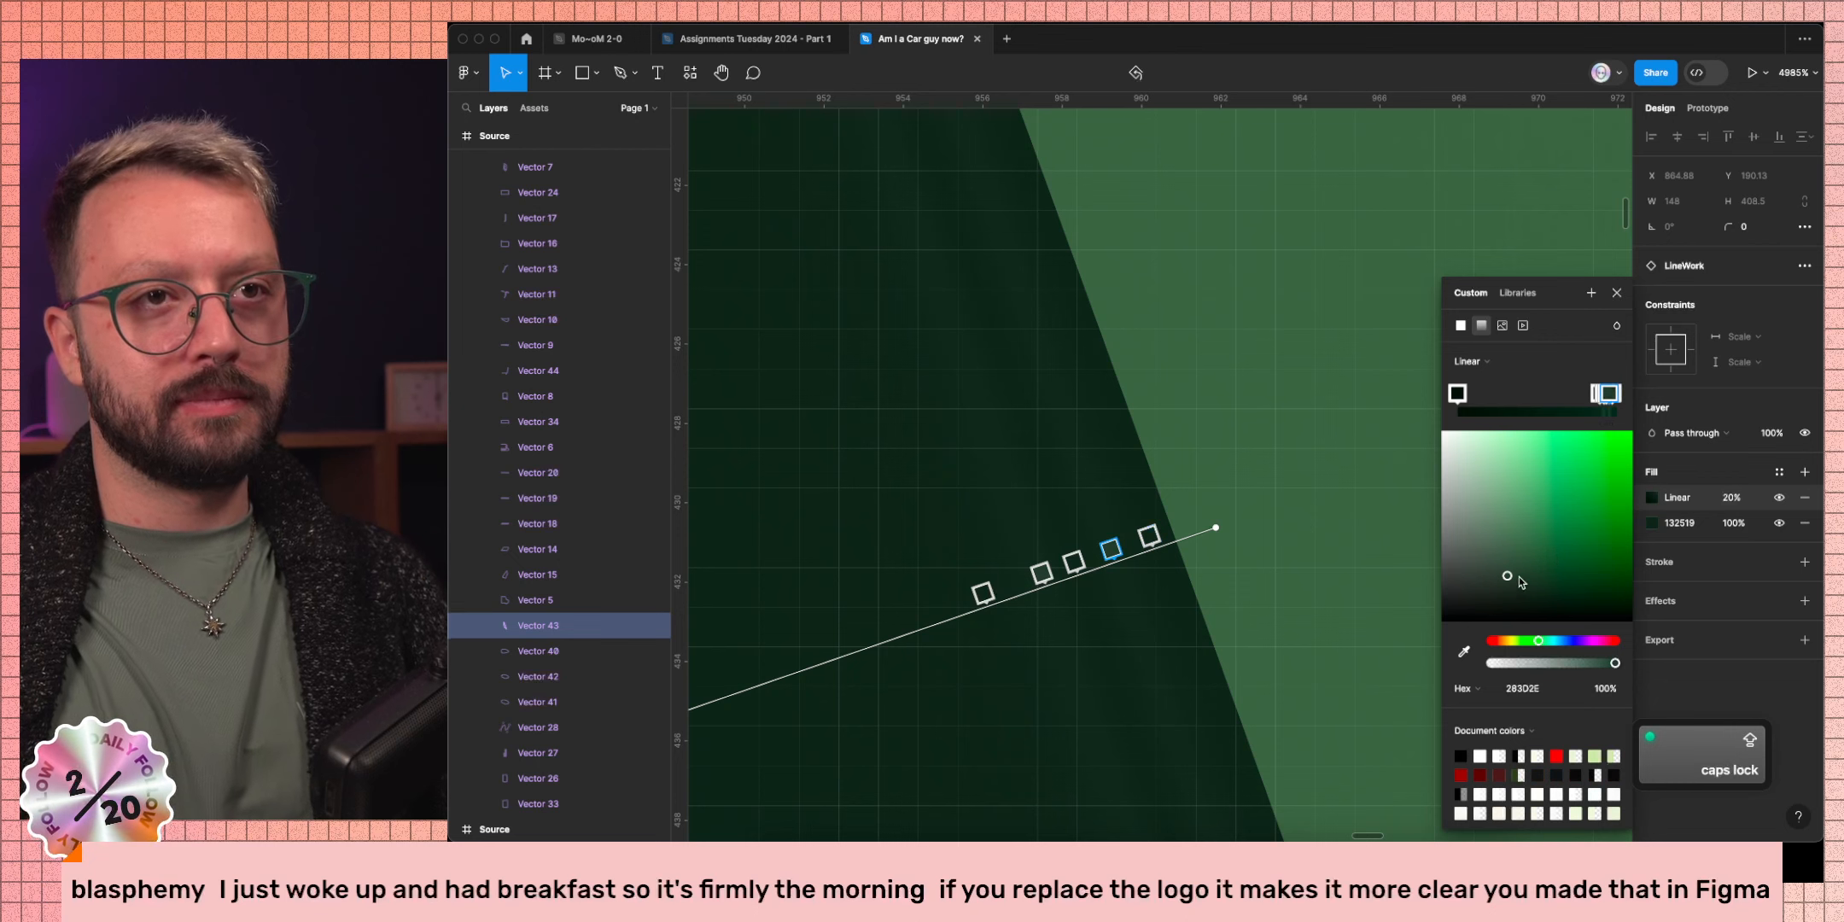
left_click(1040, 572)
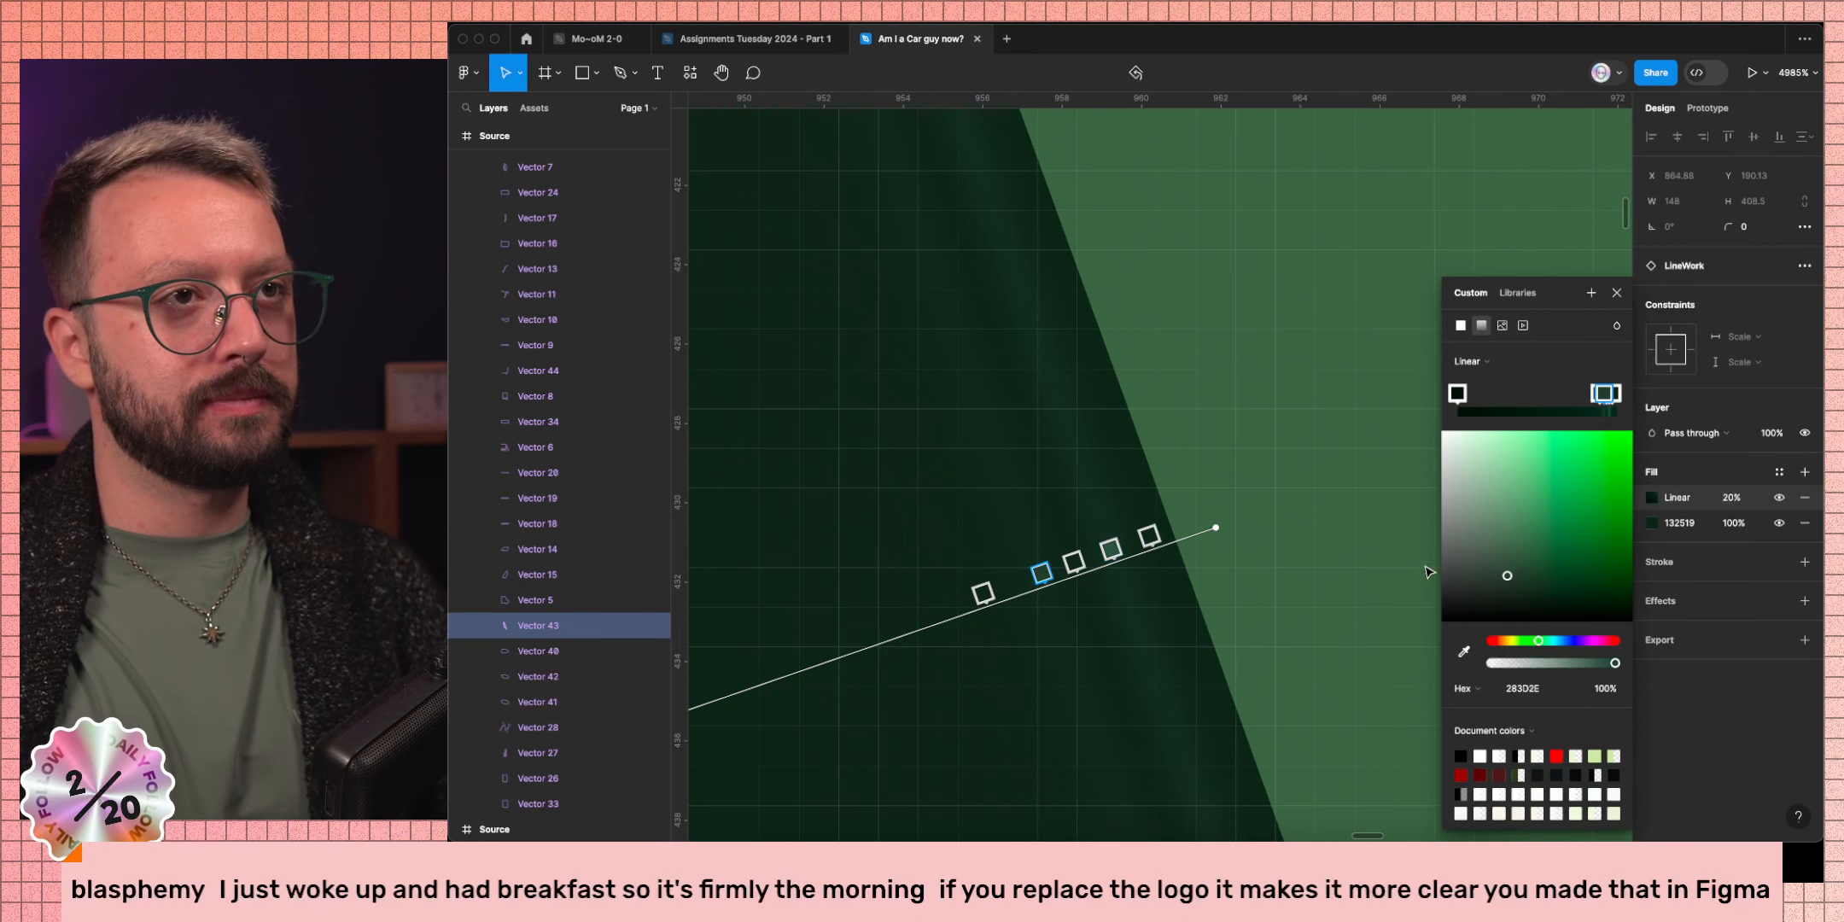
left_click_drag(1496, 580, 1500, 537)
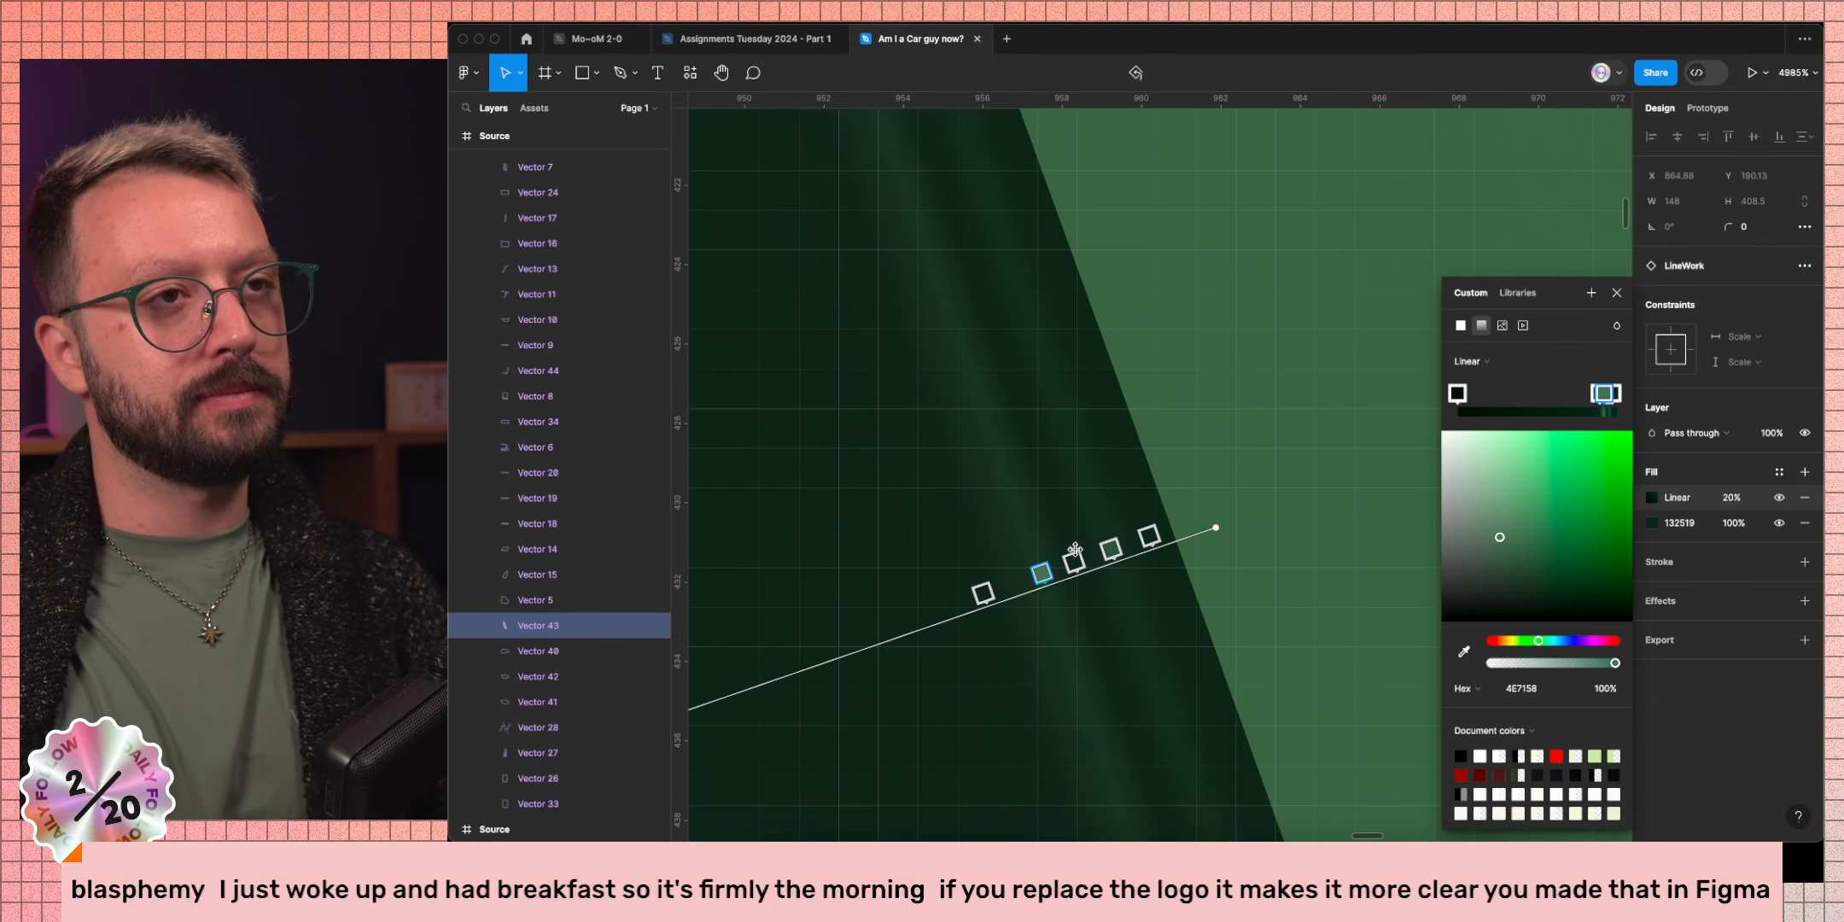
scroll(1078, 548, "down", 10)
scroll(1080, 548, "down", 5)
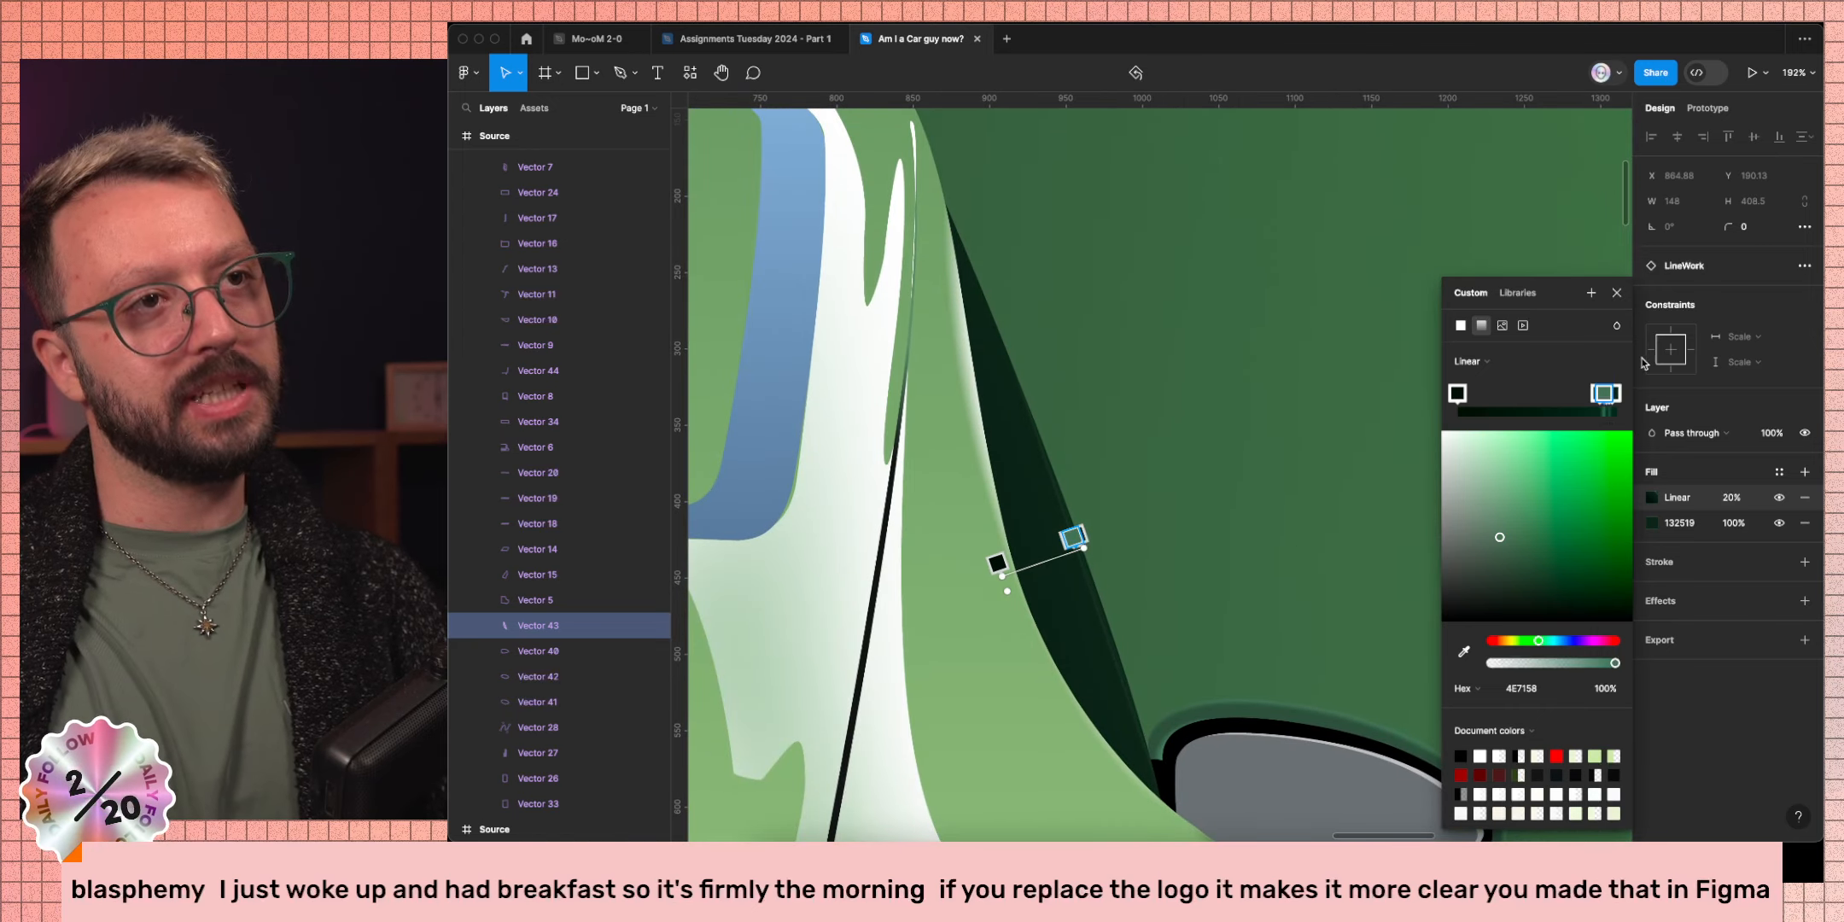
left_click(1616, 293)
Make the wedge gradient's first stop pure black 000000 and shift it along the gradient line.
scroll(1195, 427, "down", 5)
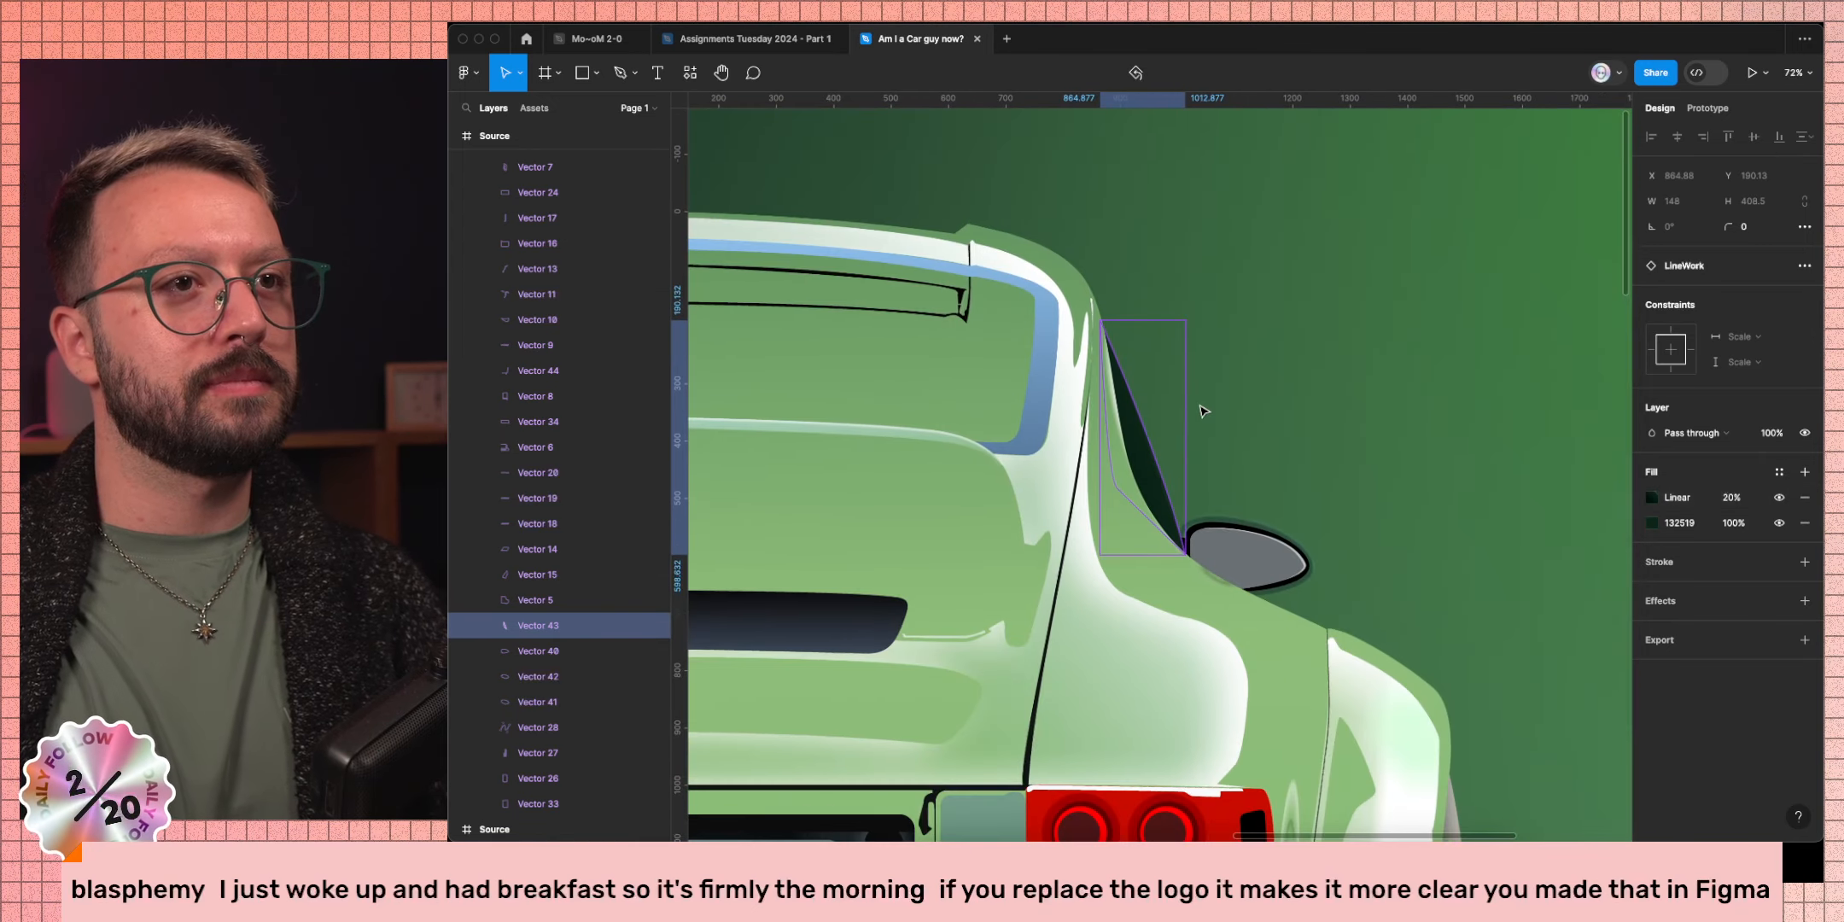
scroll(1400, 464, "up", 3)
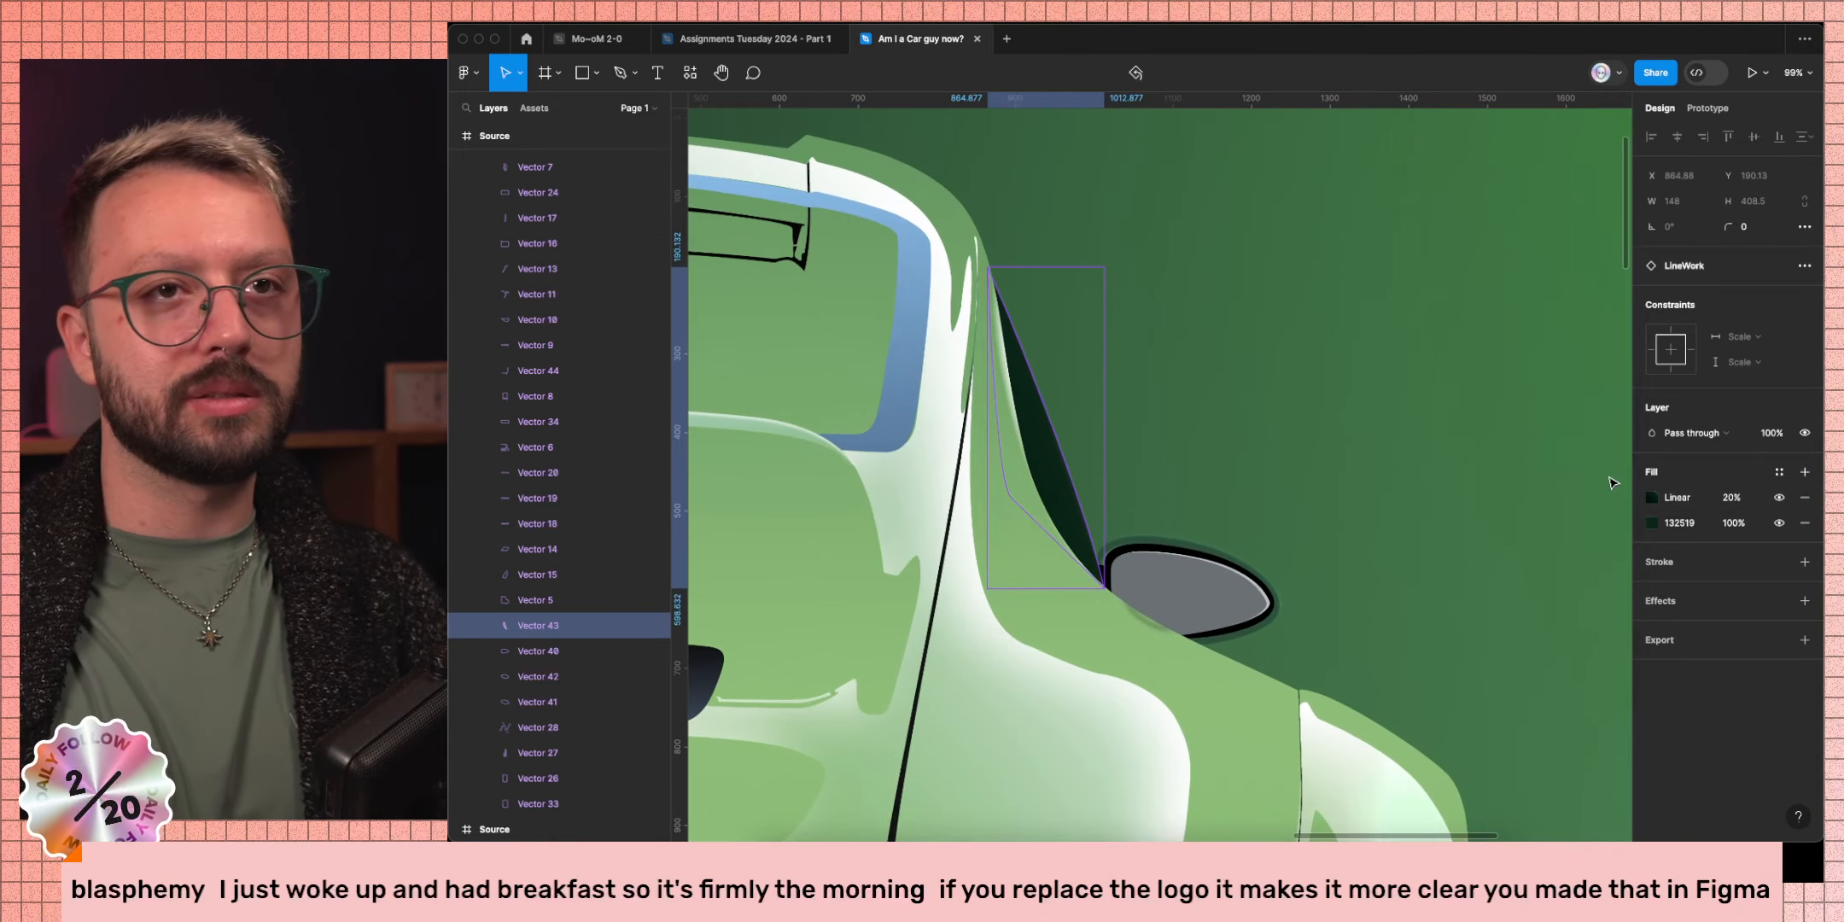
left_click(1651, 499)
left_click(1458, 394)
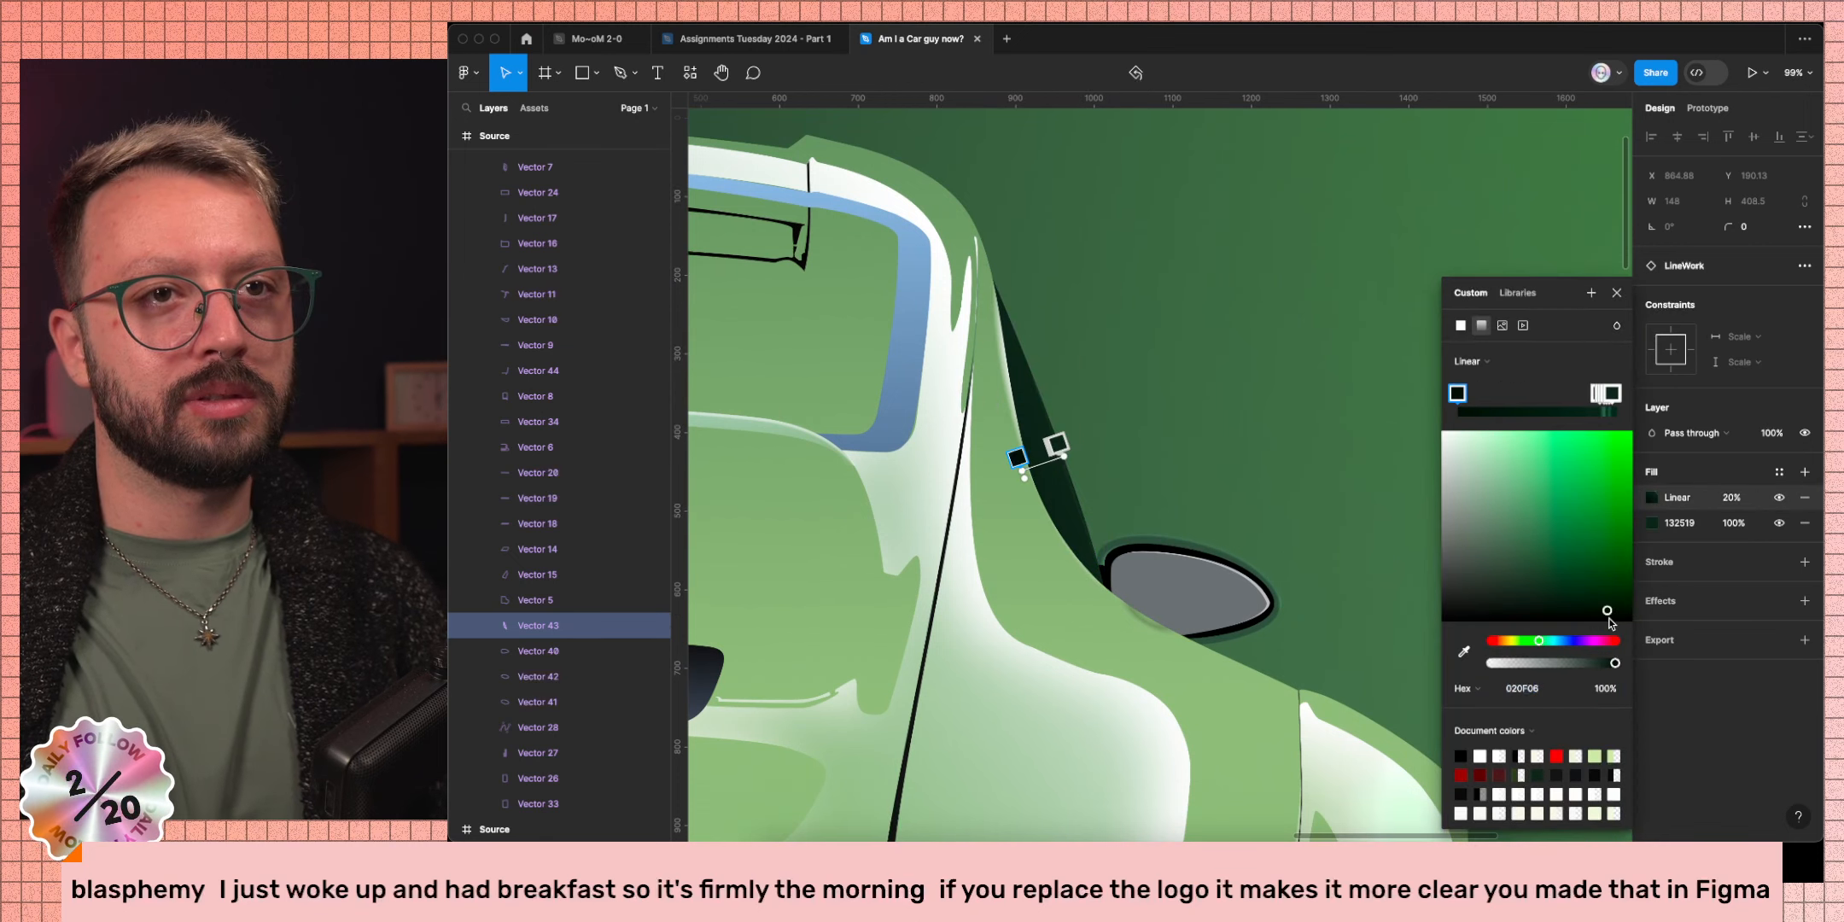
left_click_drag(1608, 620, 1545, 626)
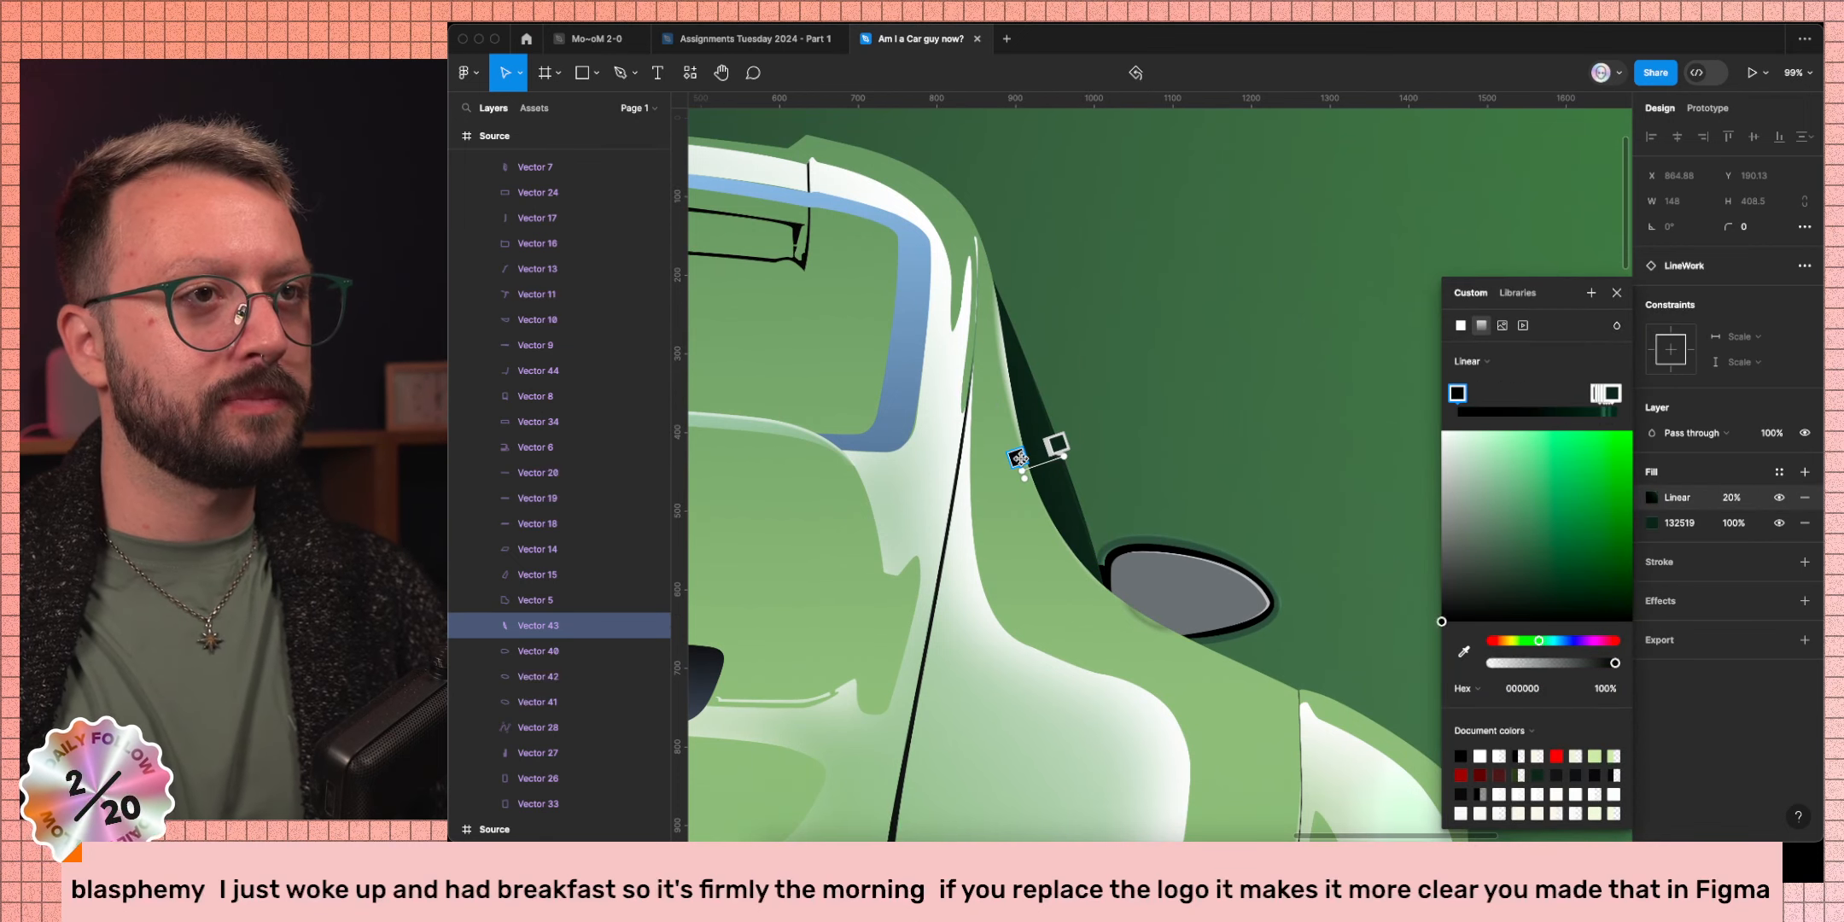
left_click_drag(1020, 458, 1037, 450)
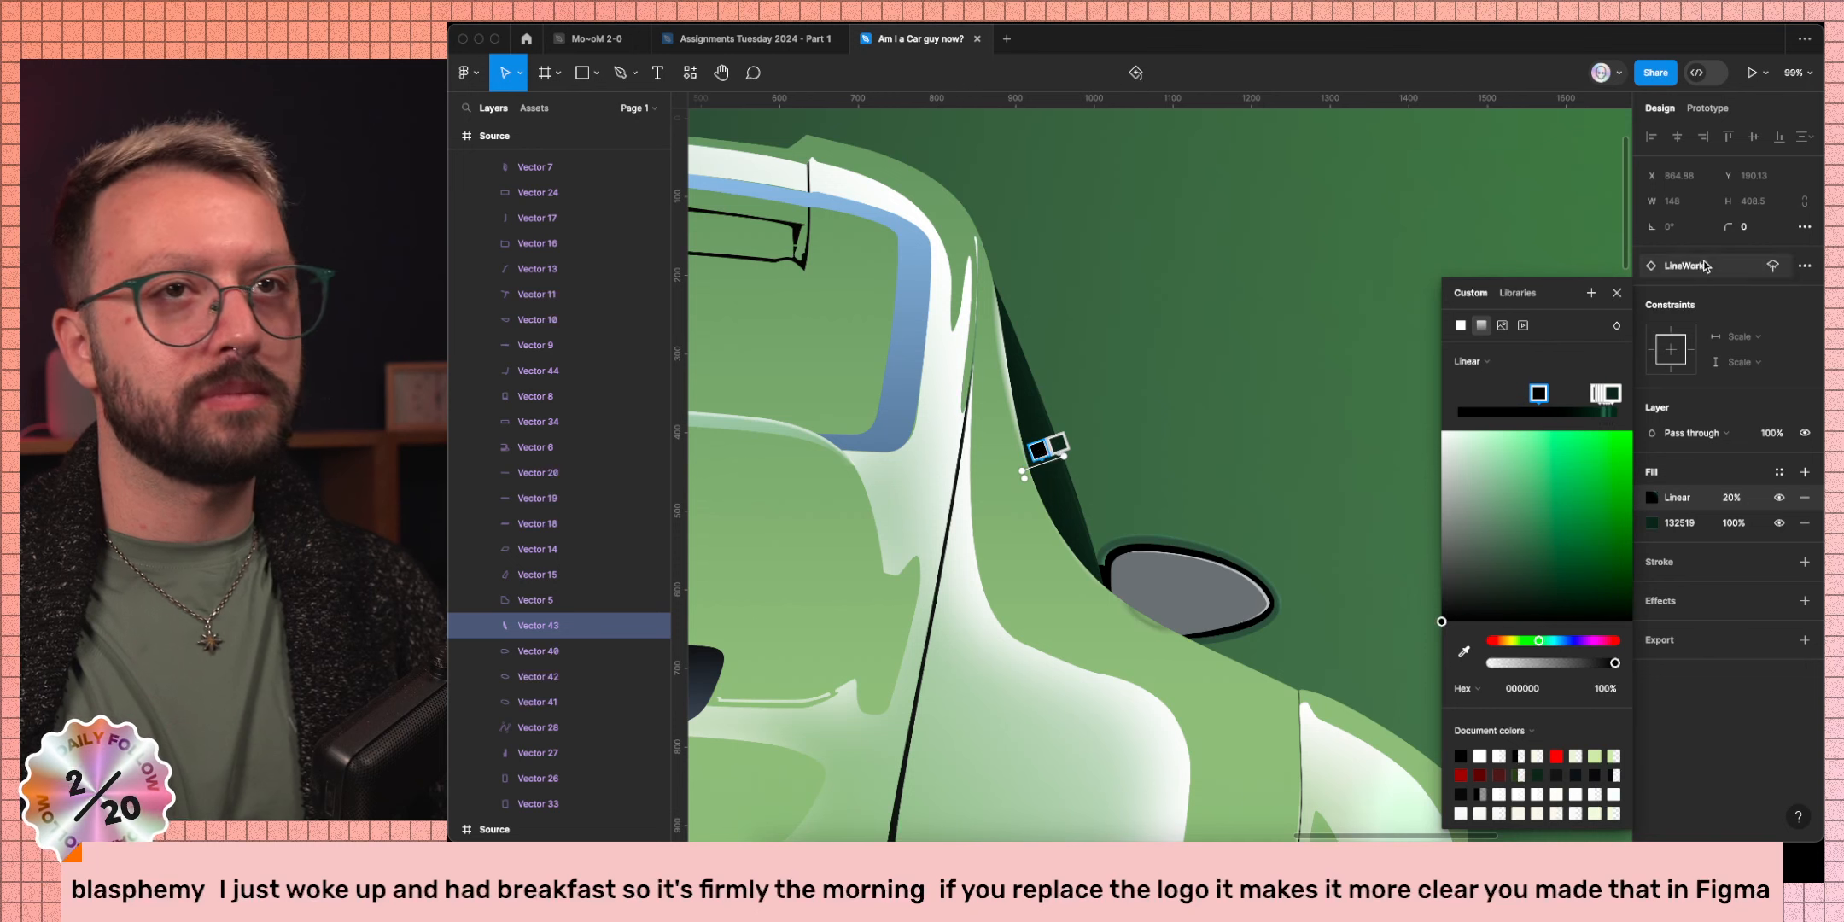
left_click(1280, 472)
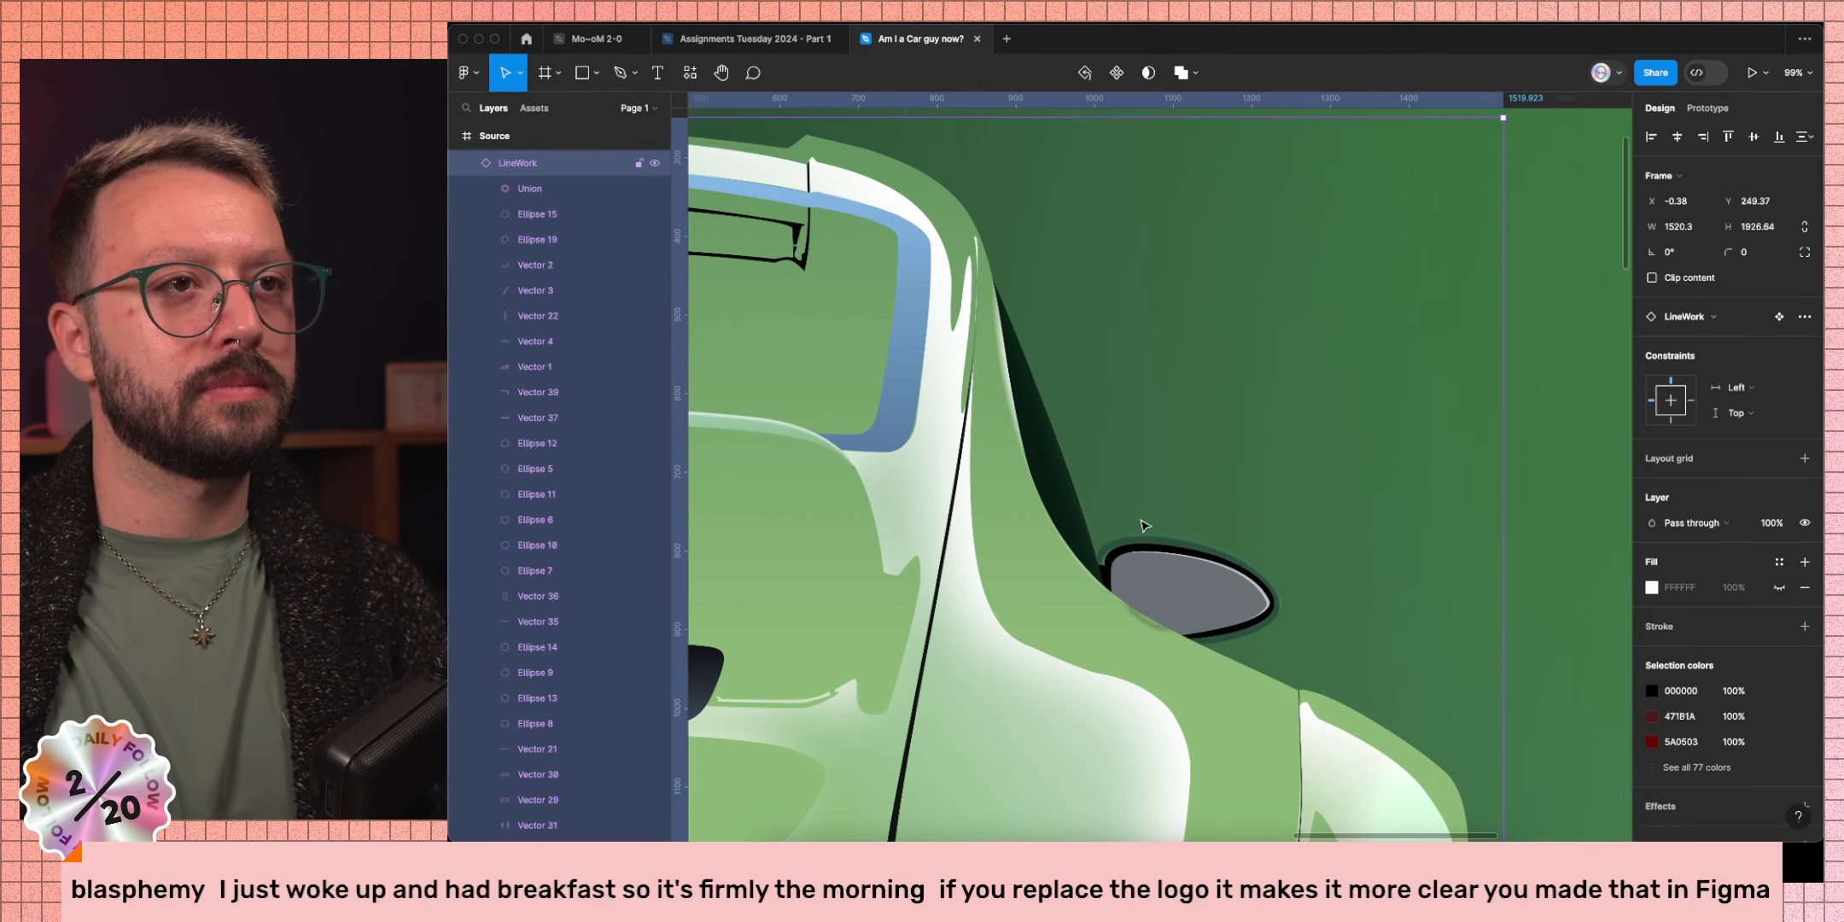
Raise Vector 43's linear gradient fill opacity from 20% to 100%.
left_click(1048, 471, "super")
left_click(1740, 499)
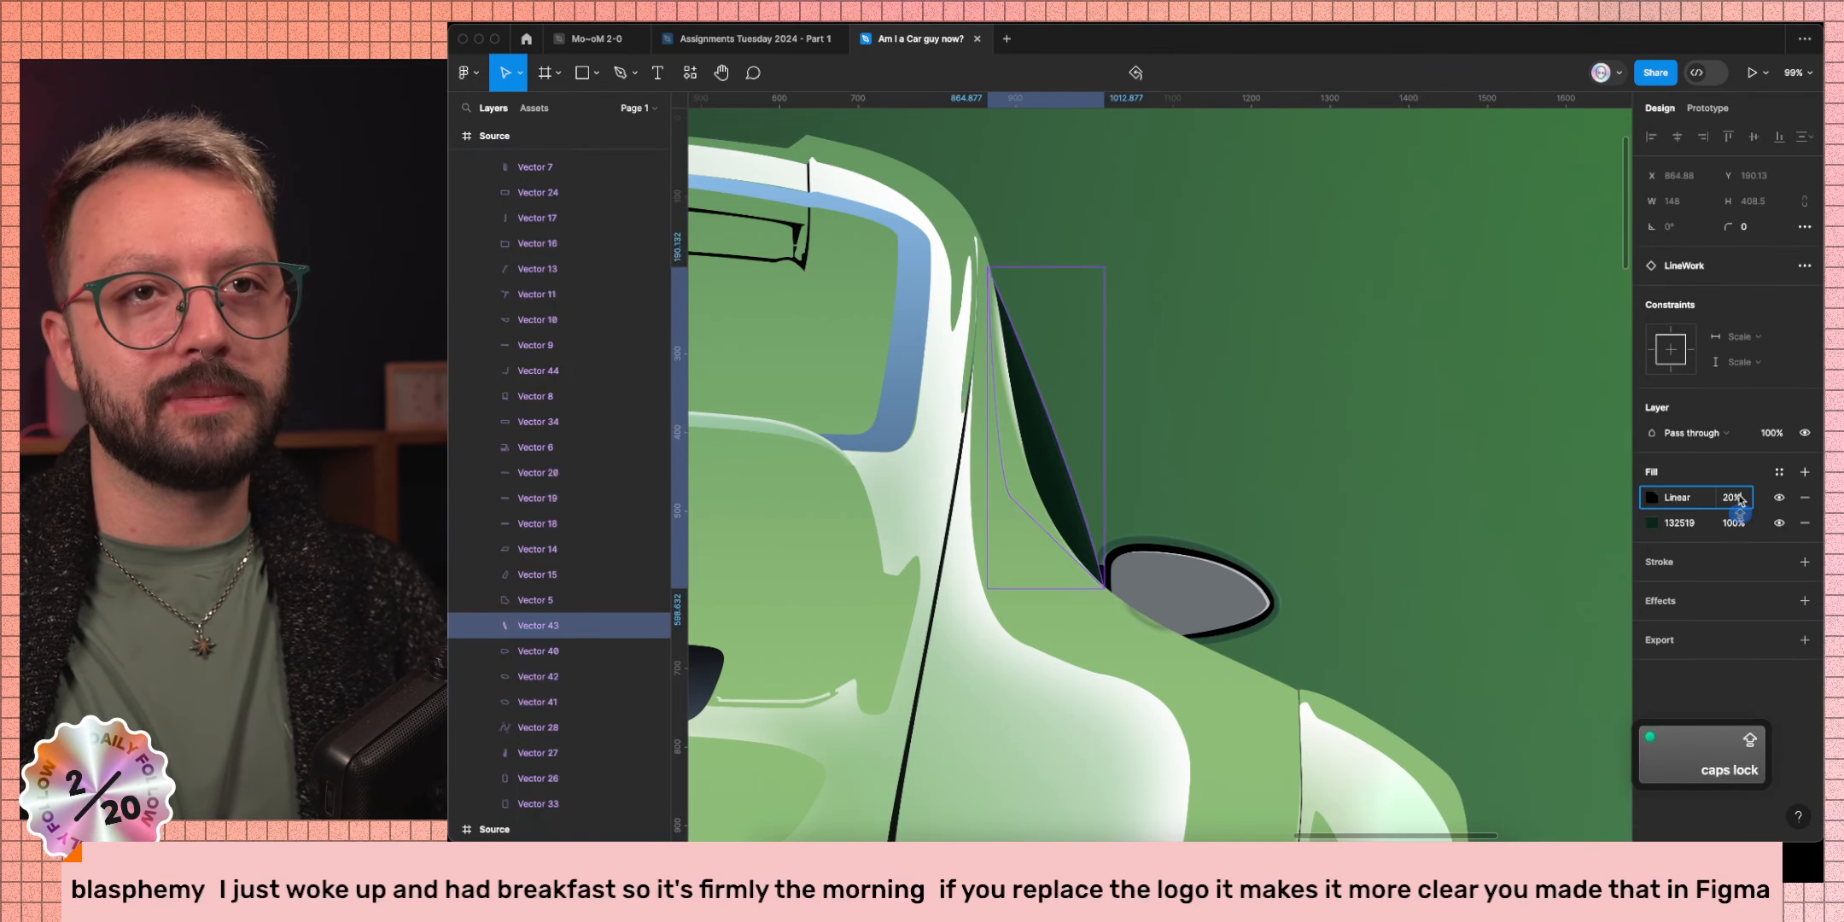
key("shift+Up")
key("shift+Up")
key("shift+Up")
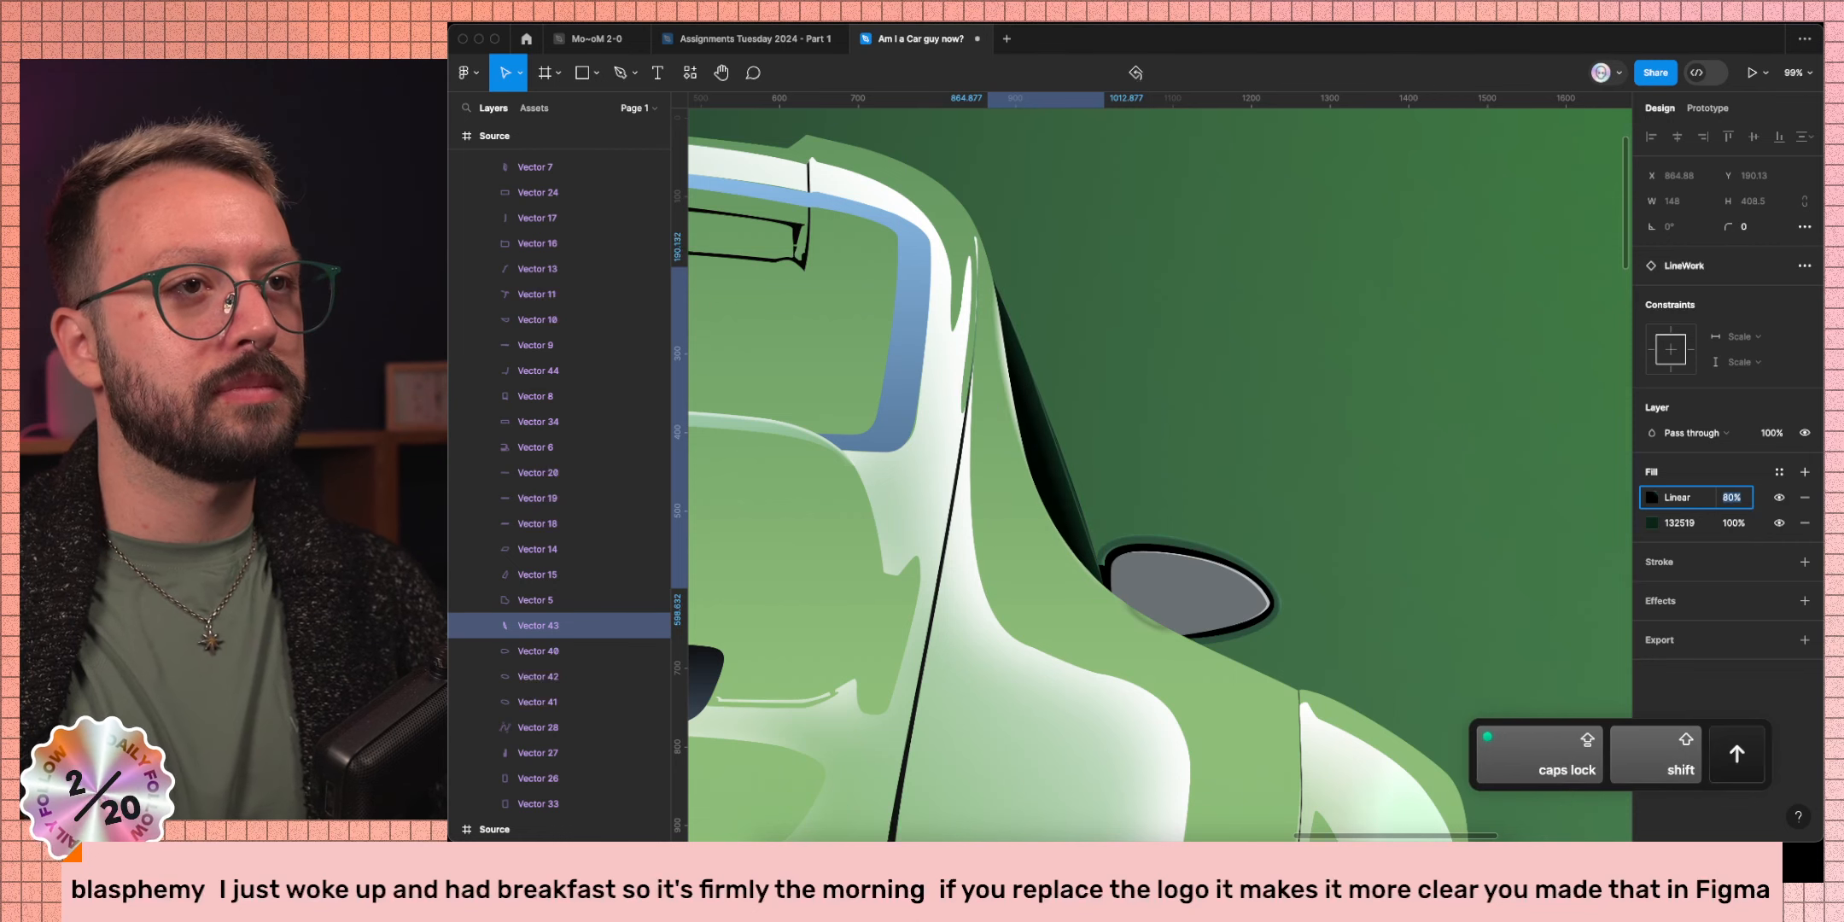
left_click(1074, 366)
scroll(1224, 432, "down", 8)
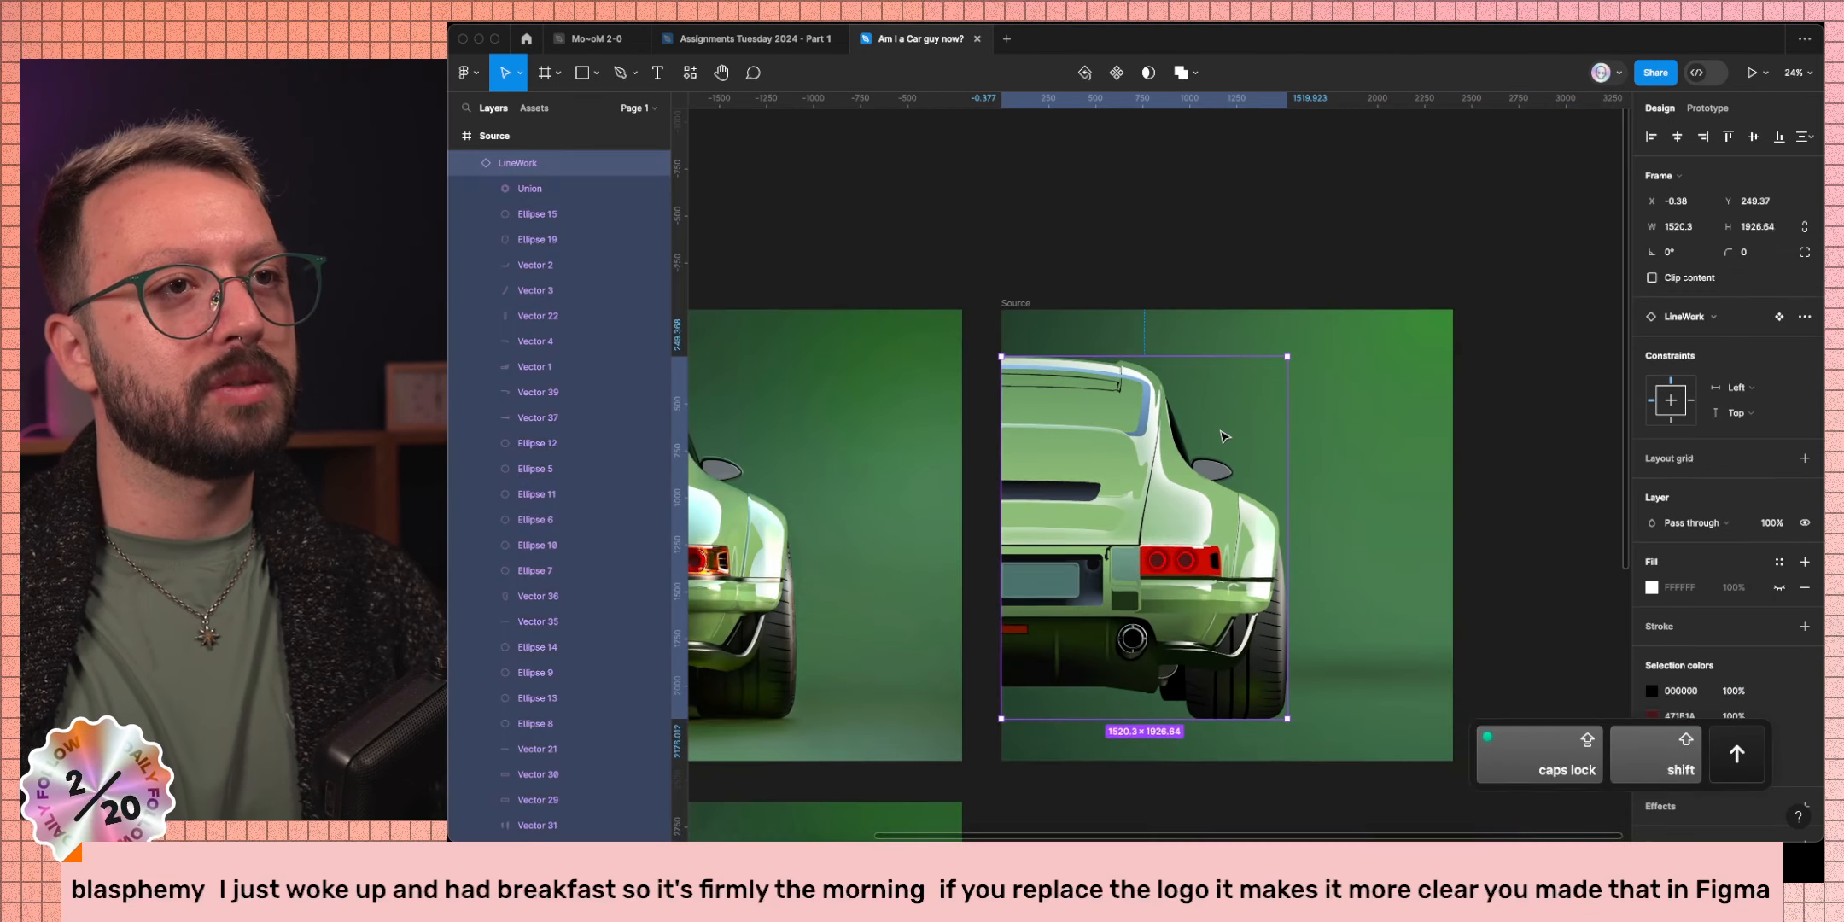
scroll(1227, 432, "left", 3)
scroll(988, 605, "up", 15)
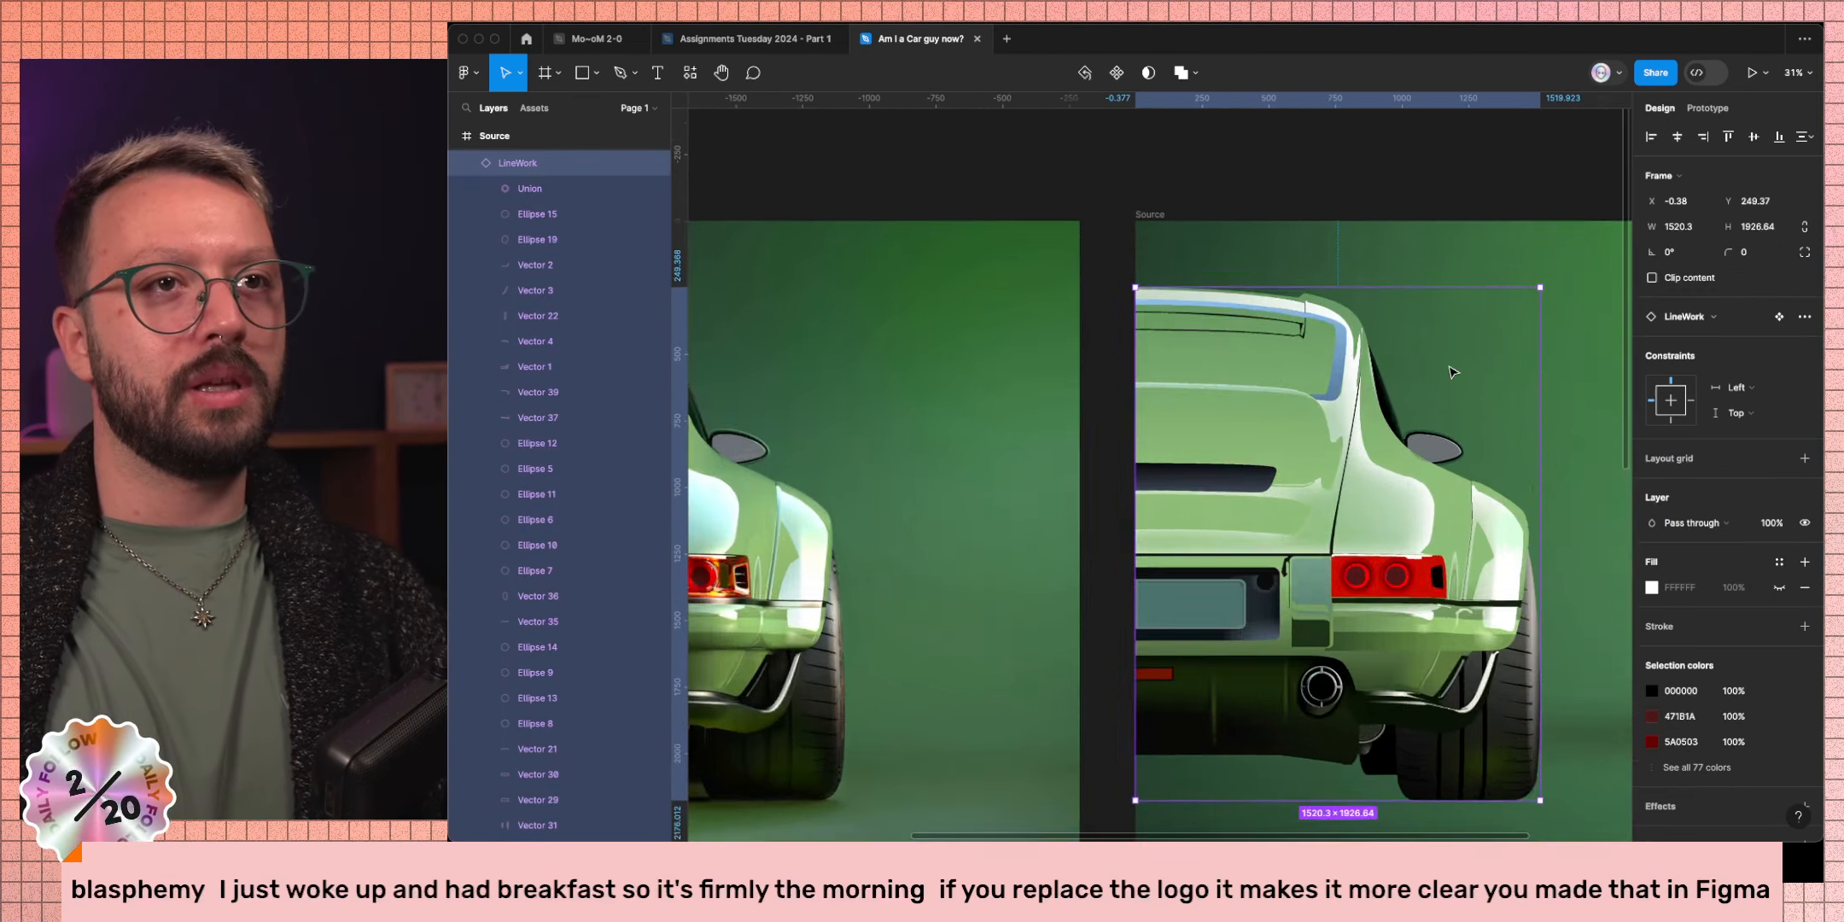
left_click(907, 542, "super")
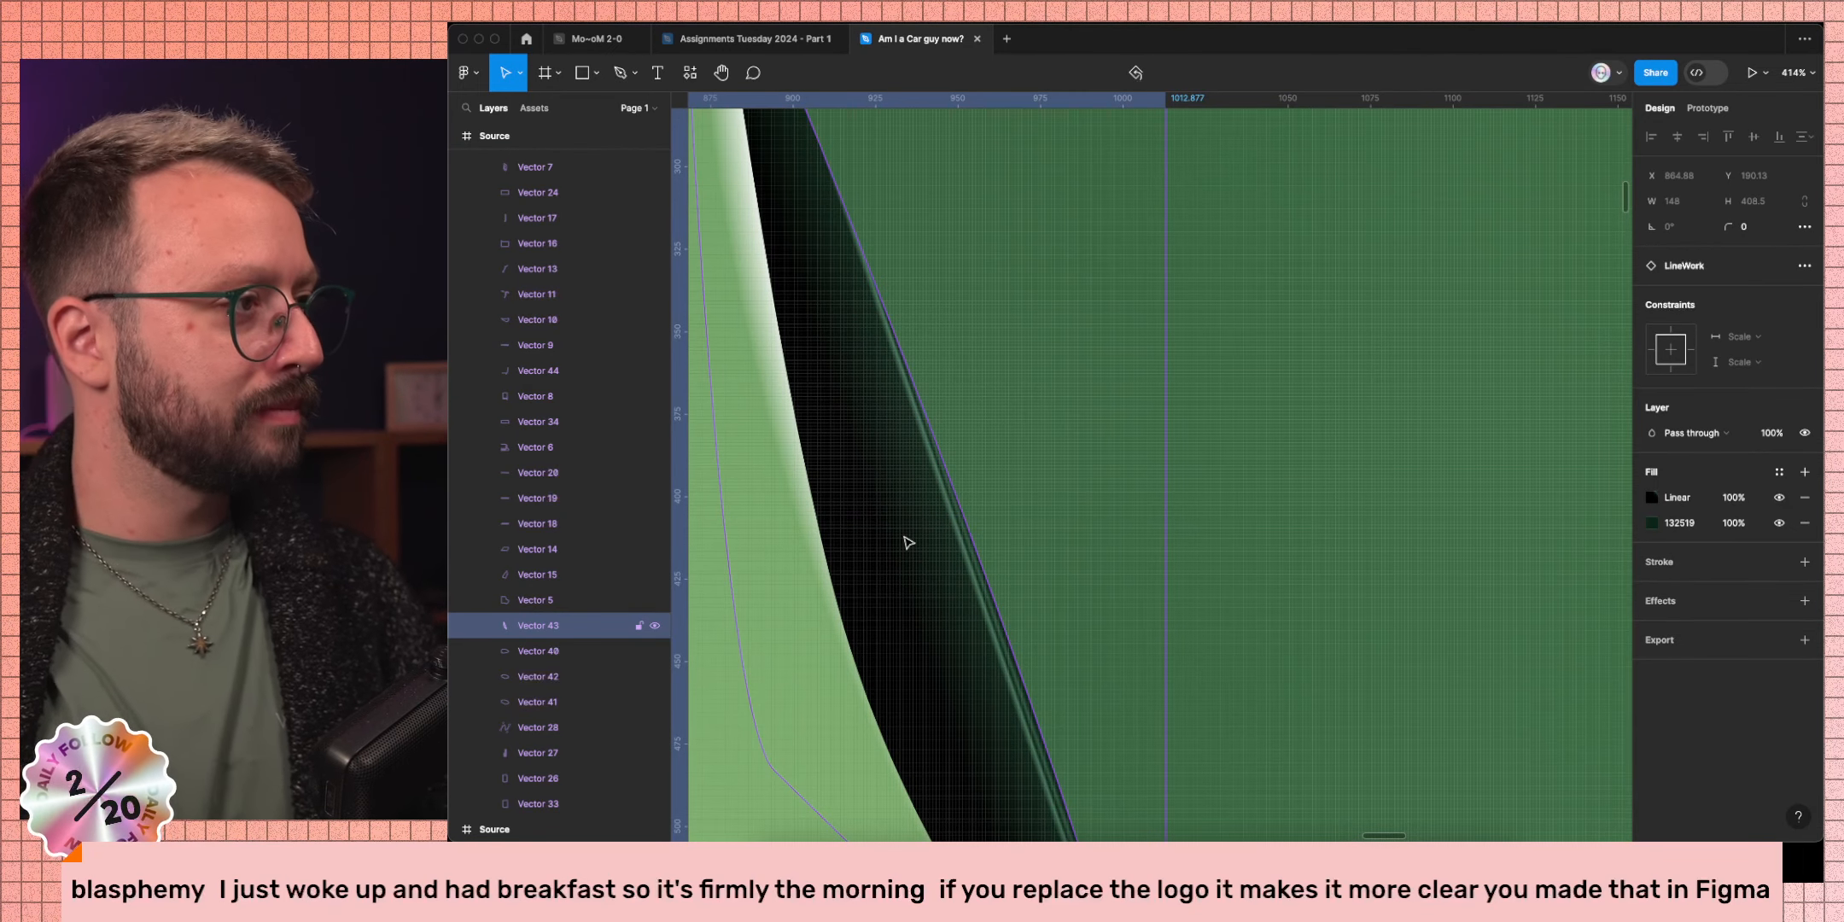
Slide a green gradient stop and the gradient's end point left to widen the highlight band.
scroll(908, 543, "right", 2)
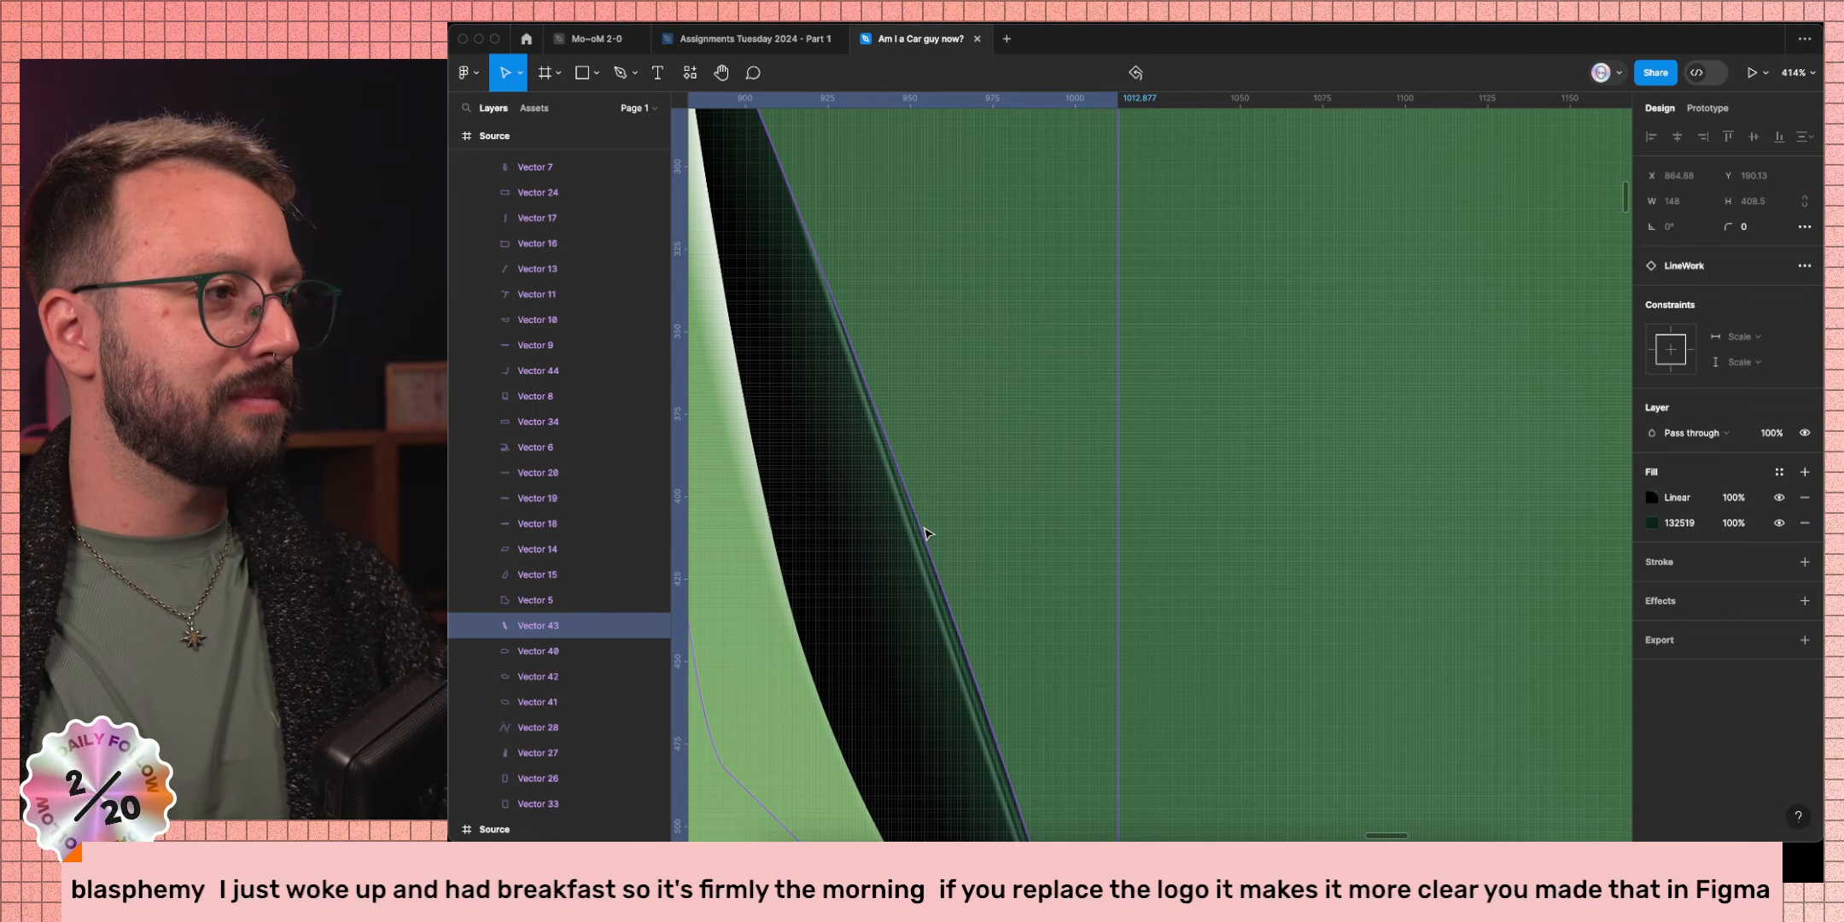
left_click(1653, 523)
left_click(1653, 500)
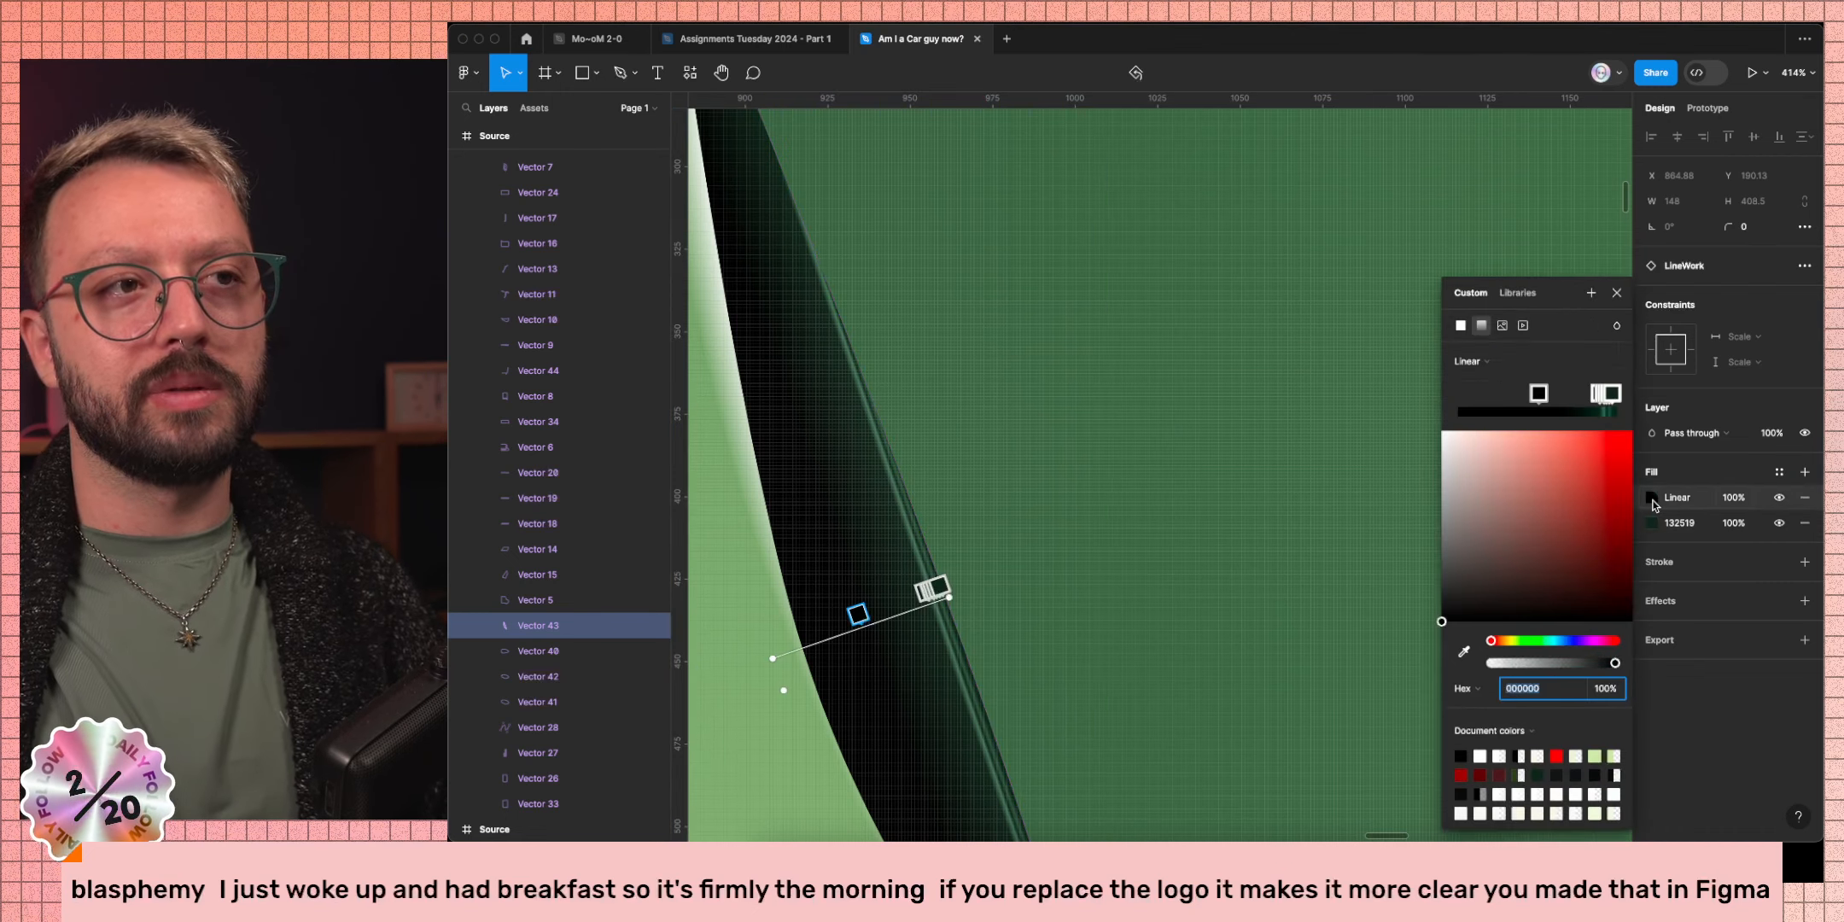
scroll(917, 597, "up", 8)
left_click_drag(1002, 628, 1055, 608)
left_click(1092, 596)
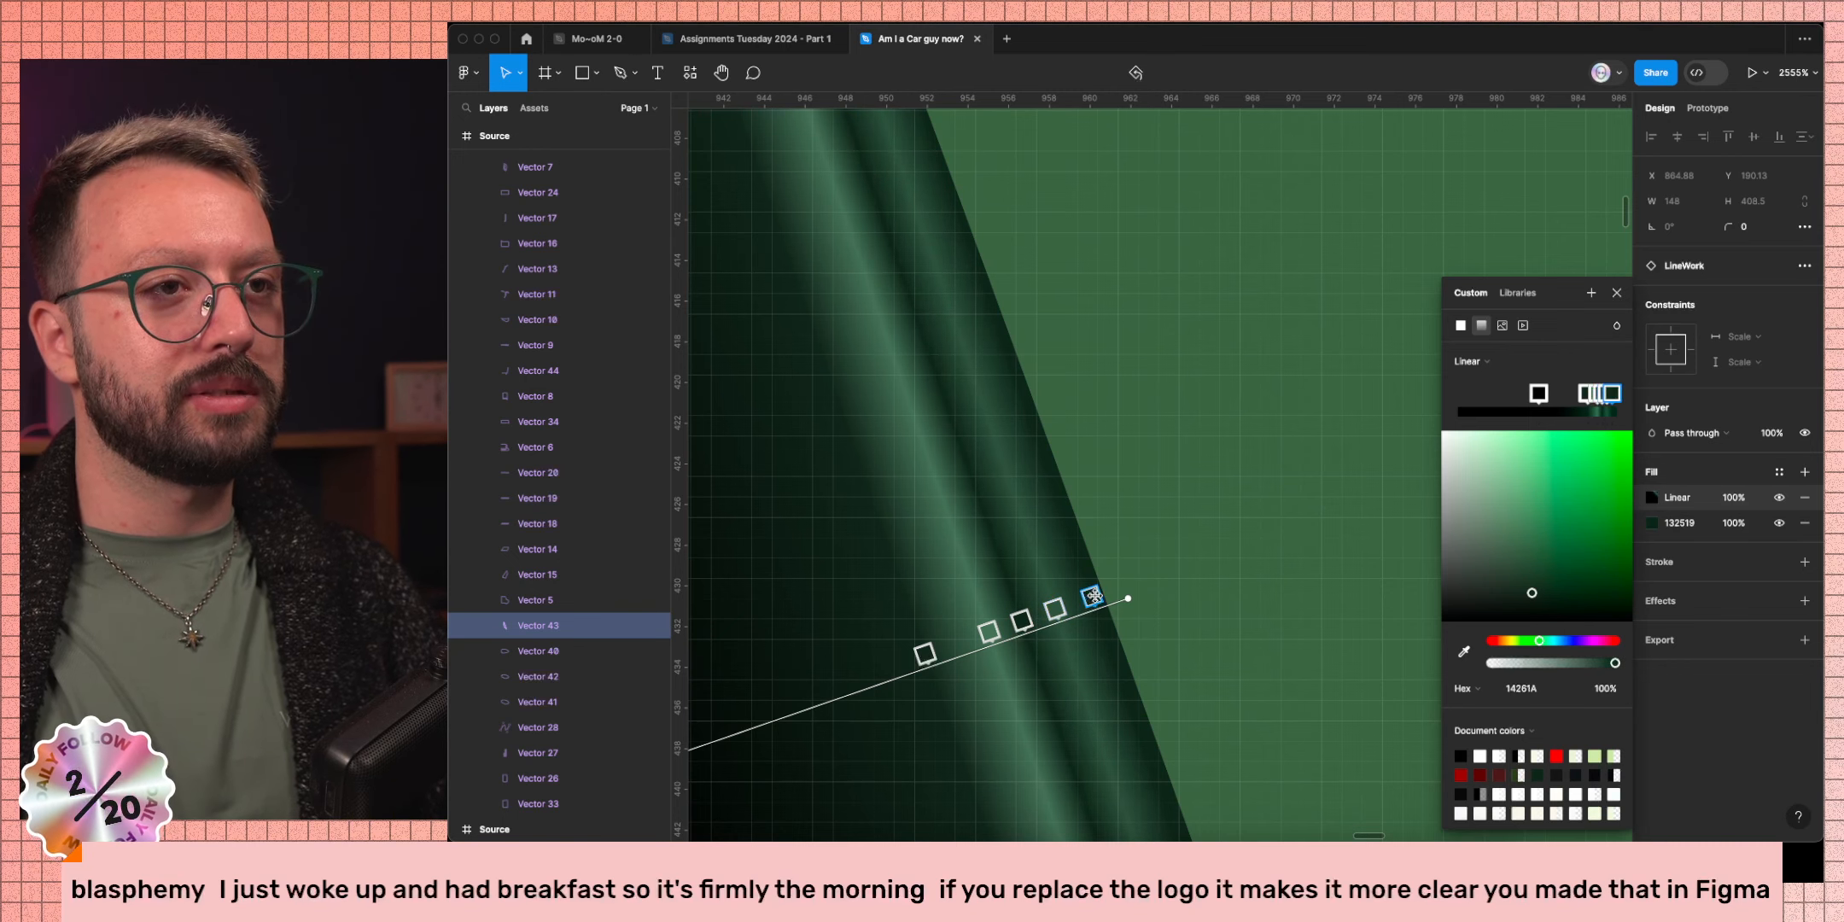
left_click_drag(1126, 599, 1107, 599)
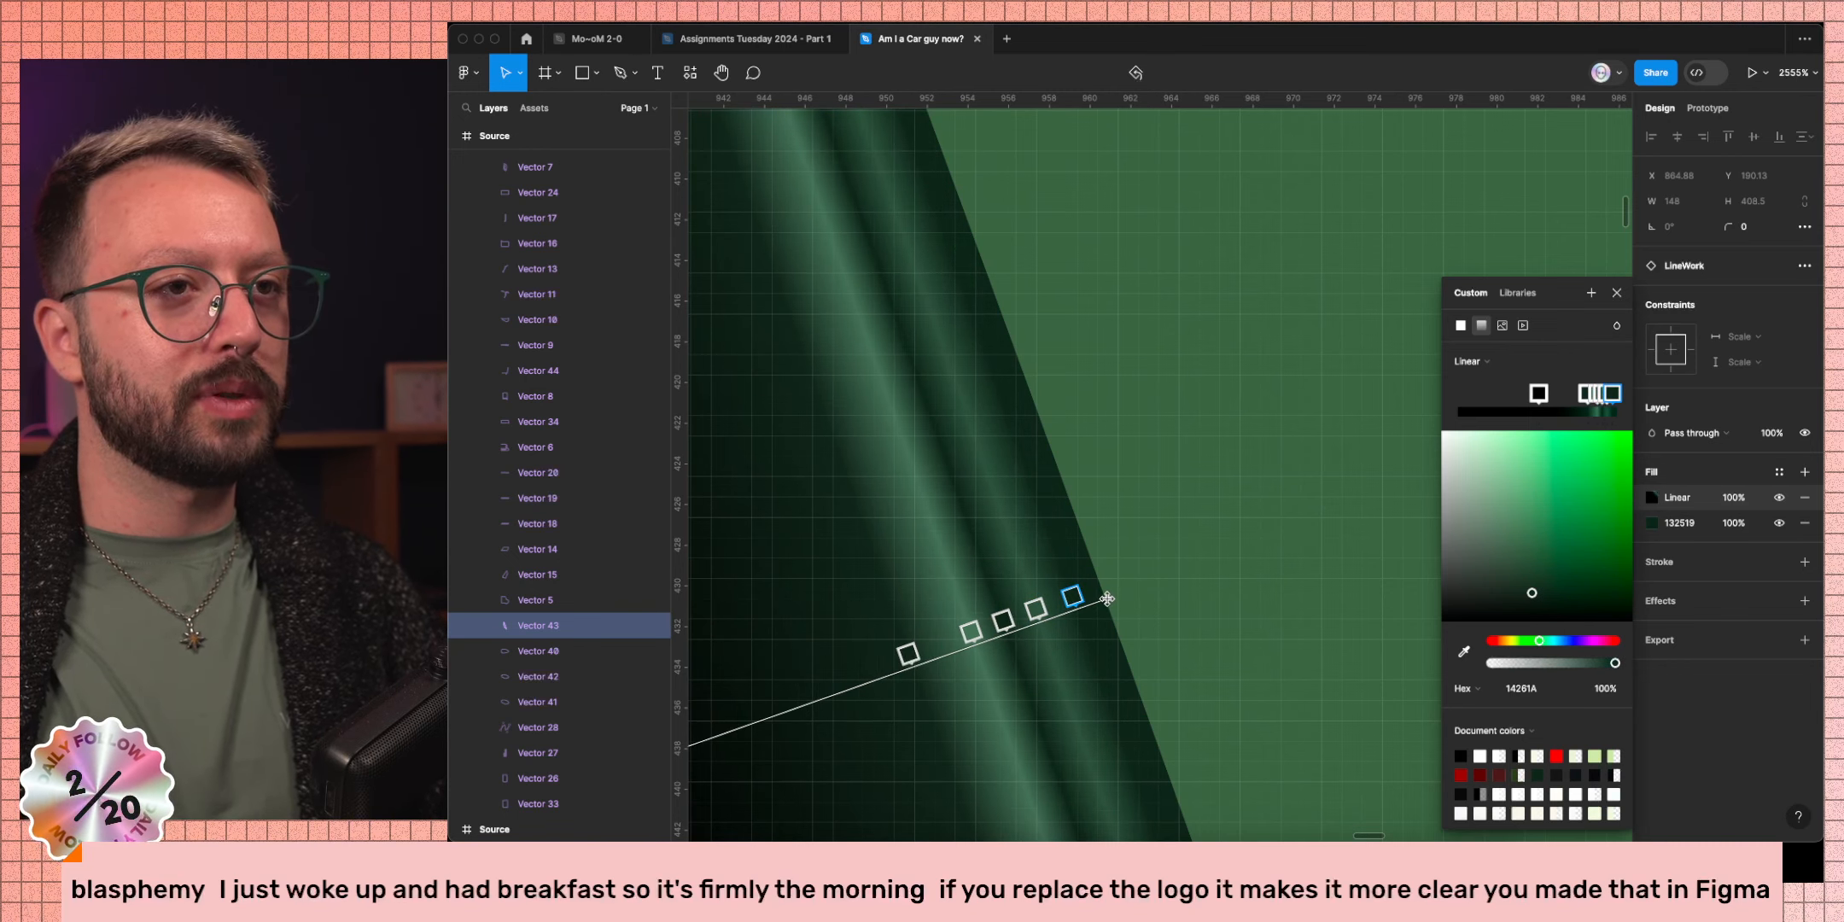
scroll(939, 525, "down", 10)
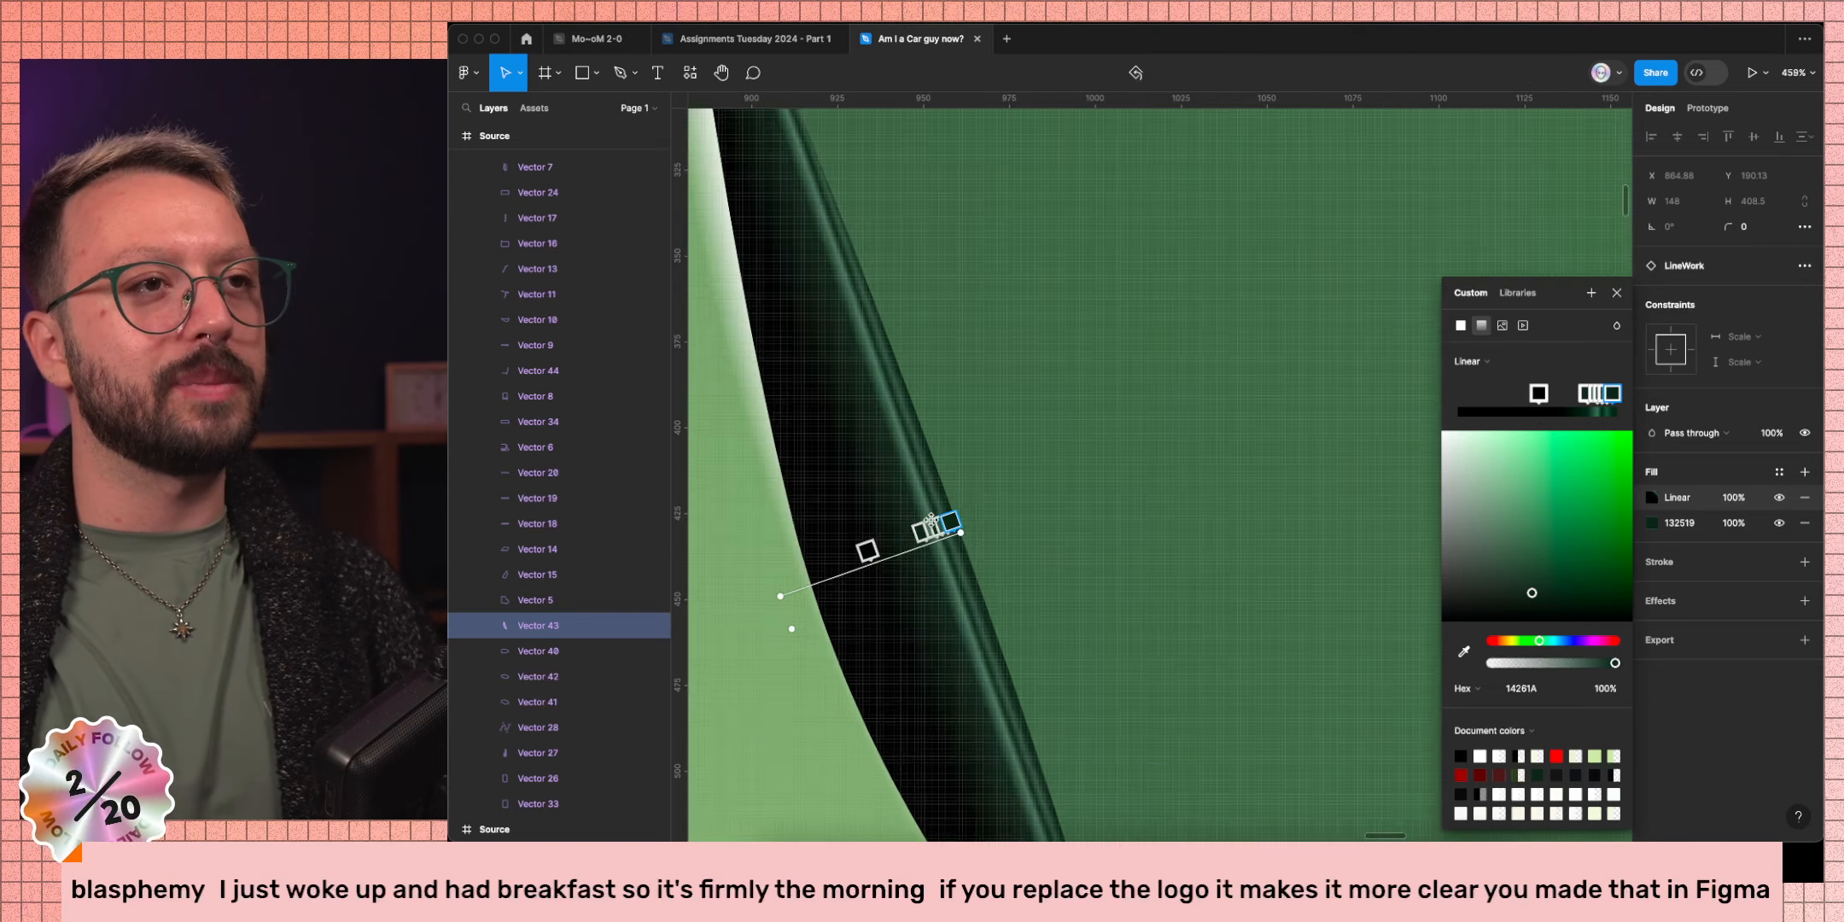
scroll(970, 521, "down", 5)
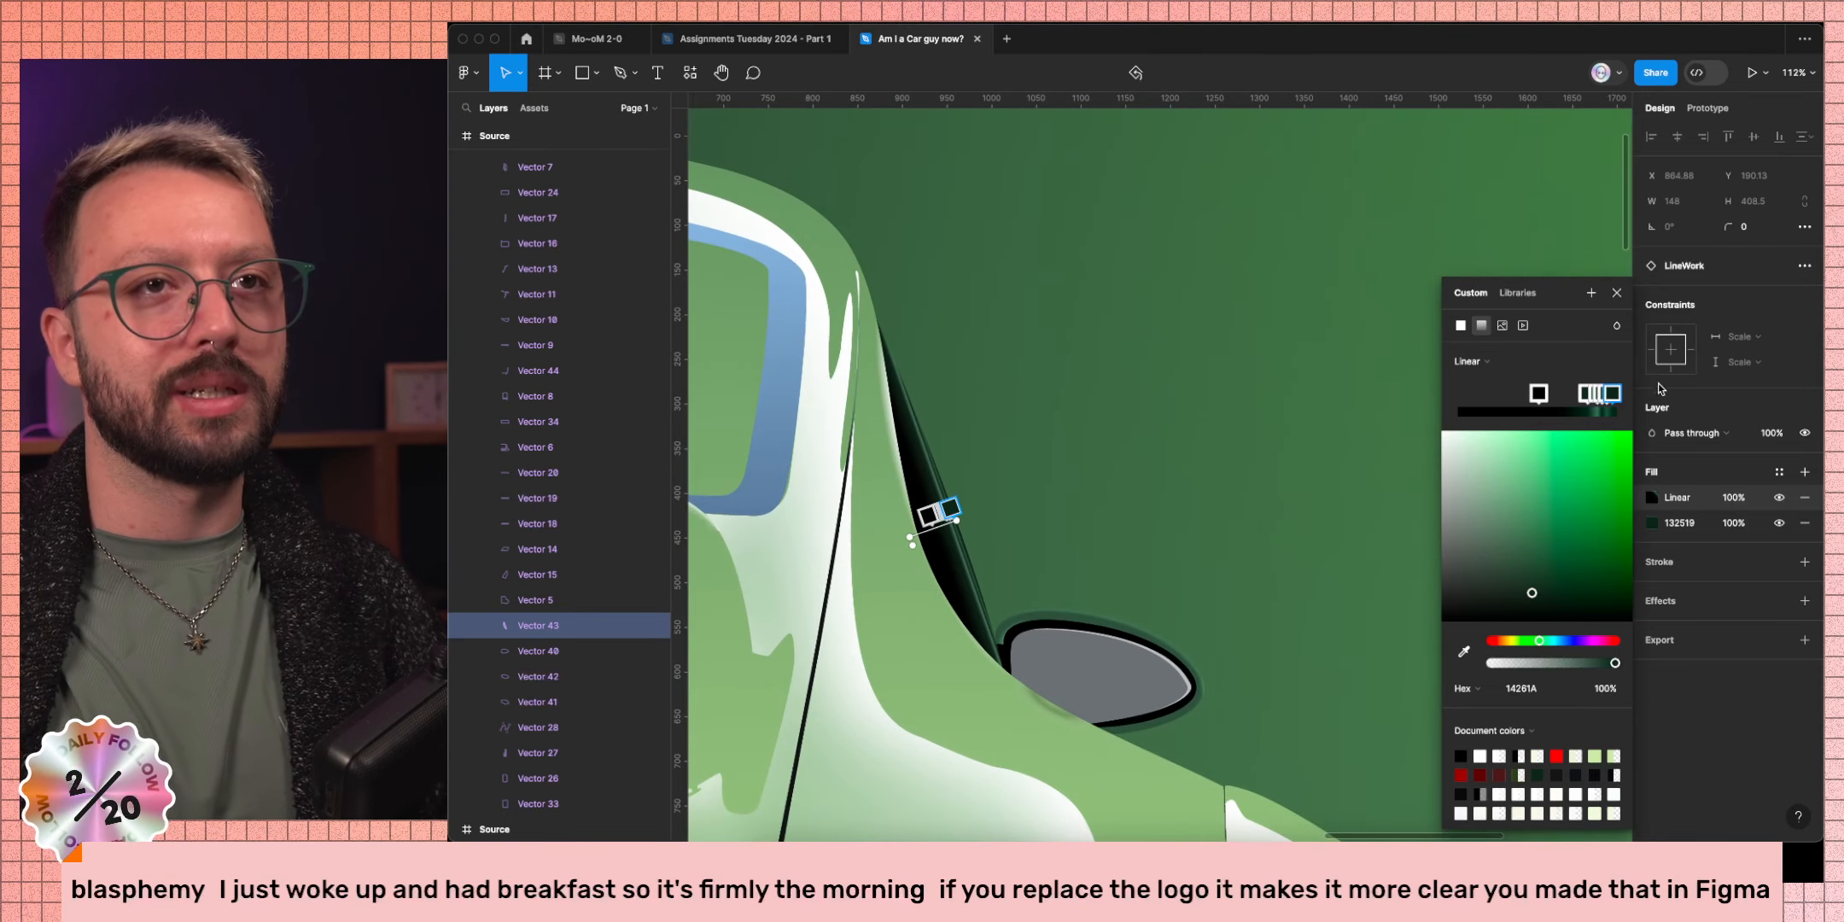
left_click(1617, 293)
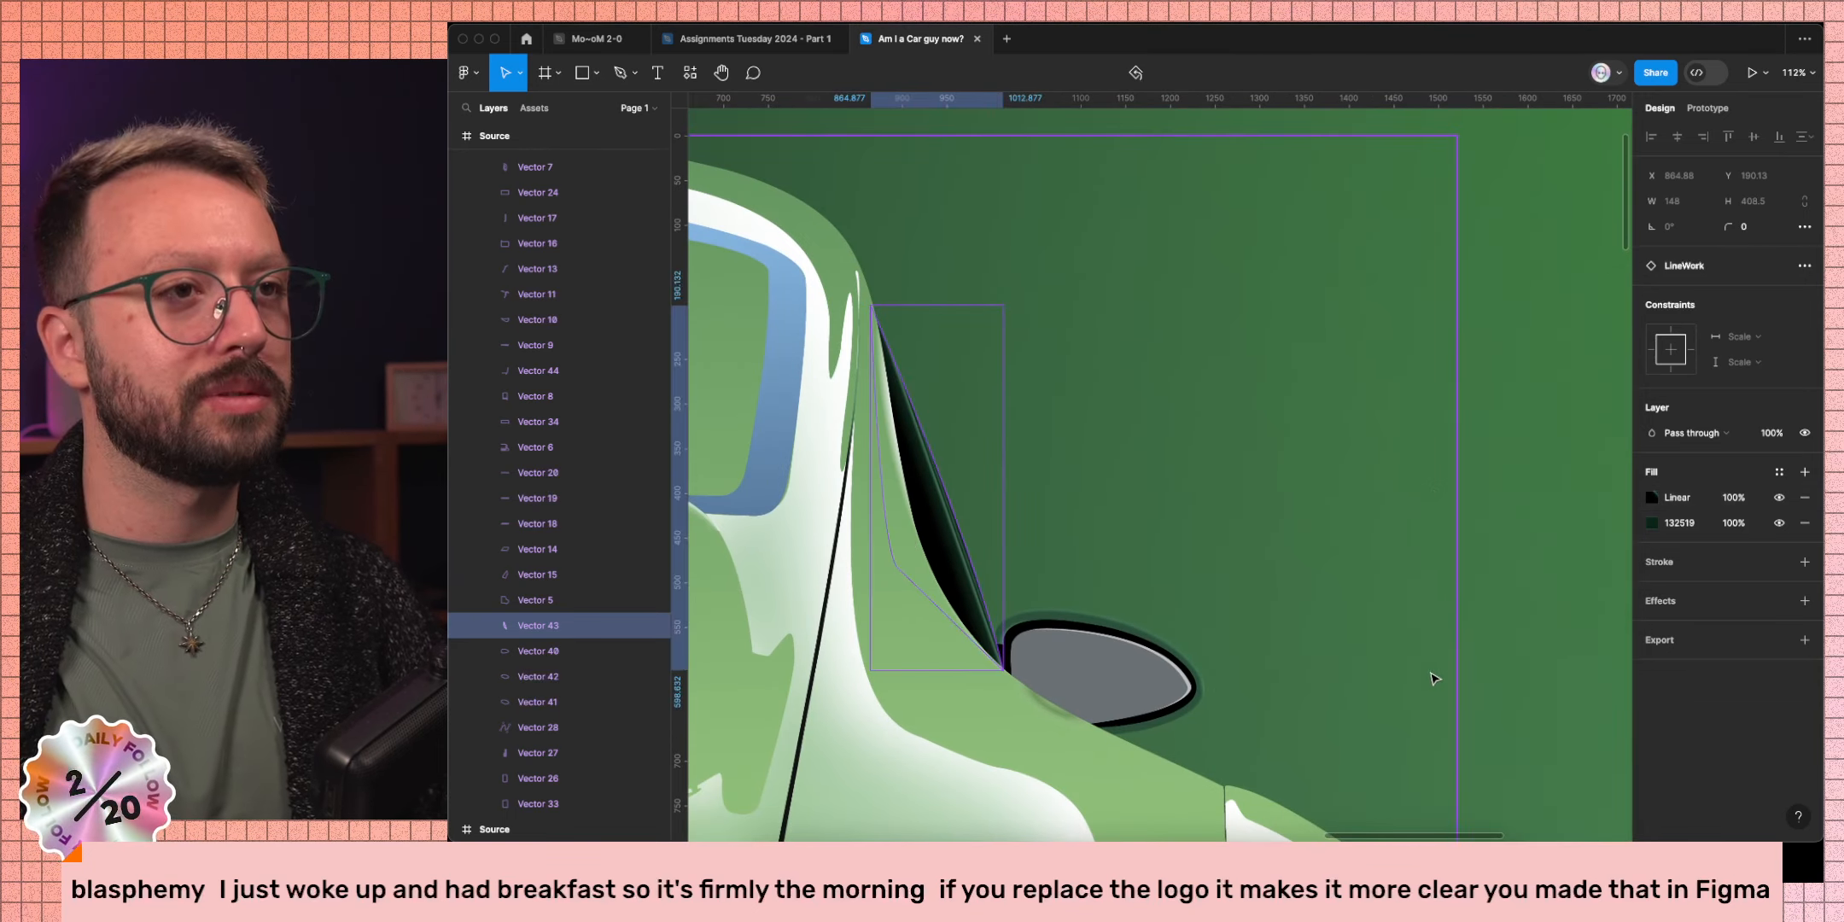
Move the left gradient stop further left, then clear the selection.
left_click(1651, 499)
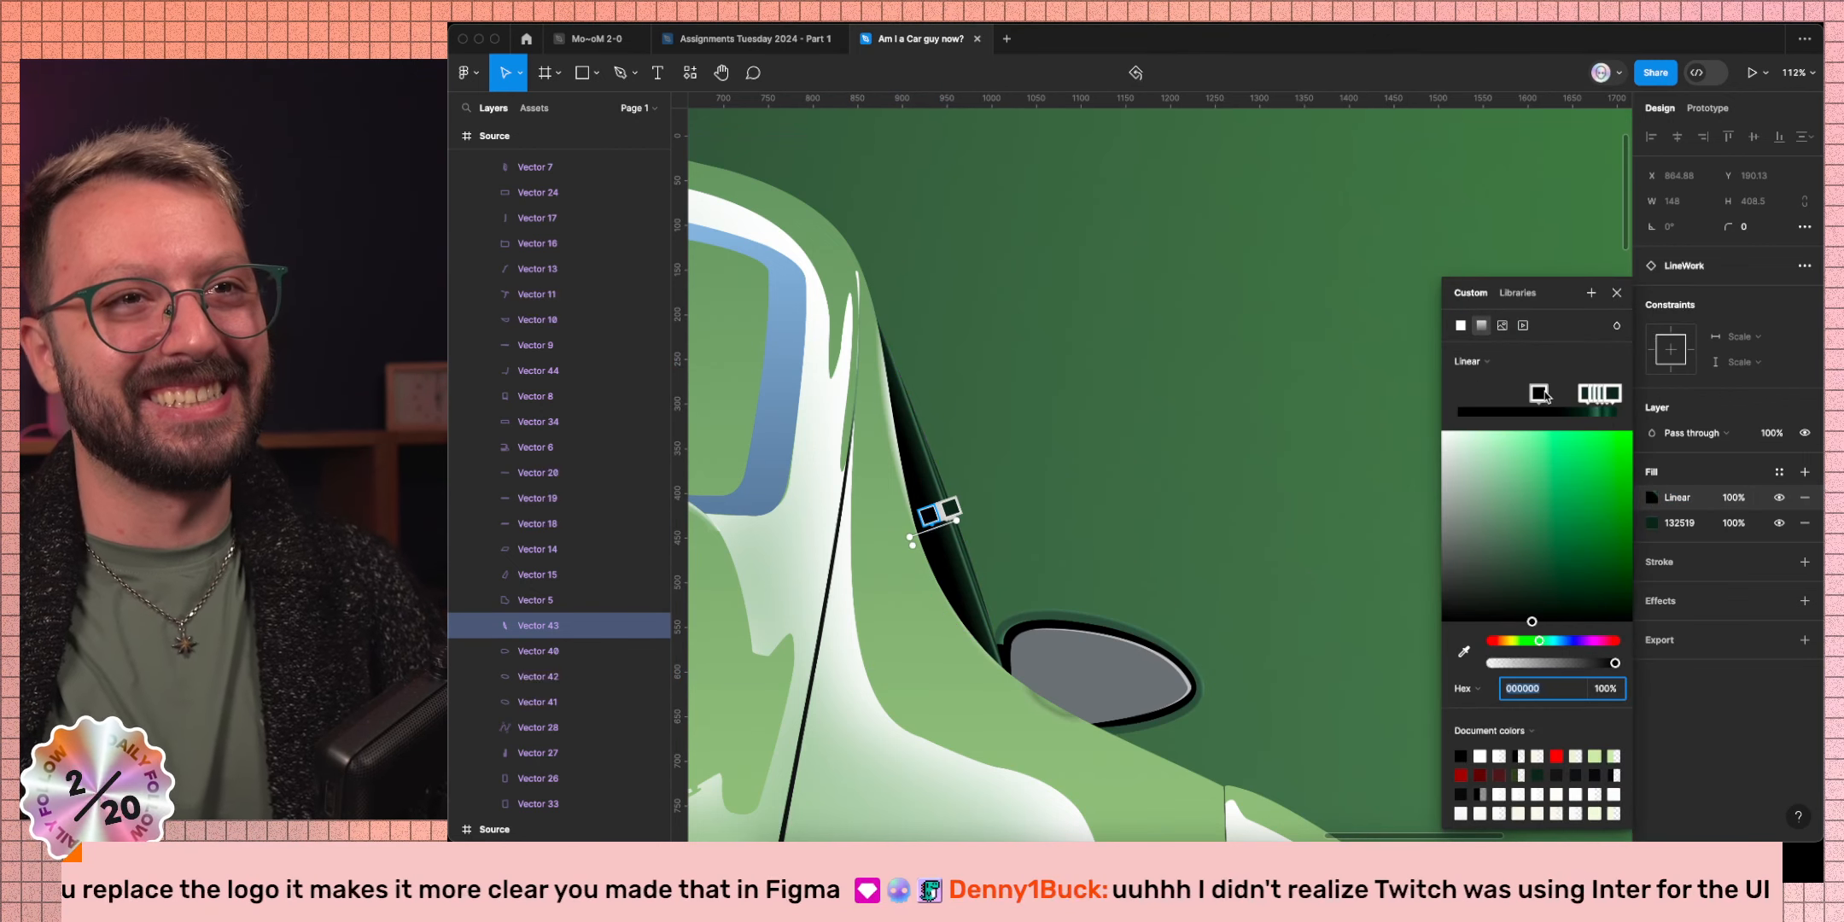
left_click_drag(1545, 394, 1457, 392)
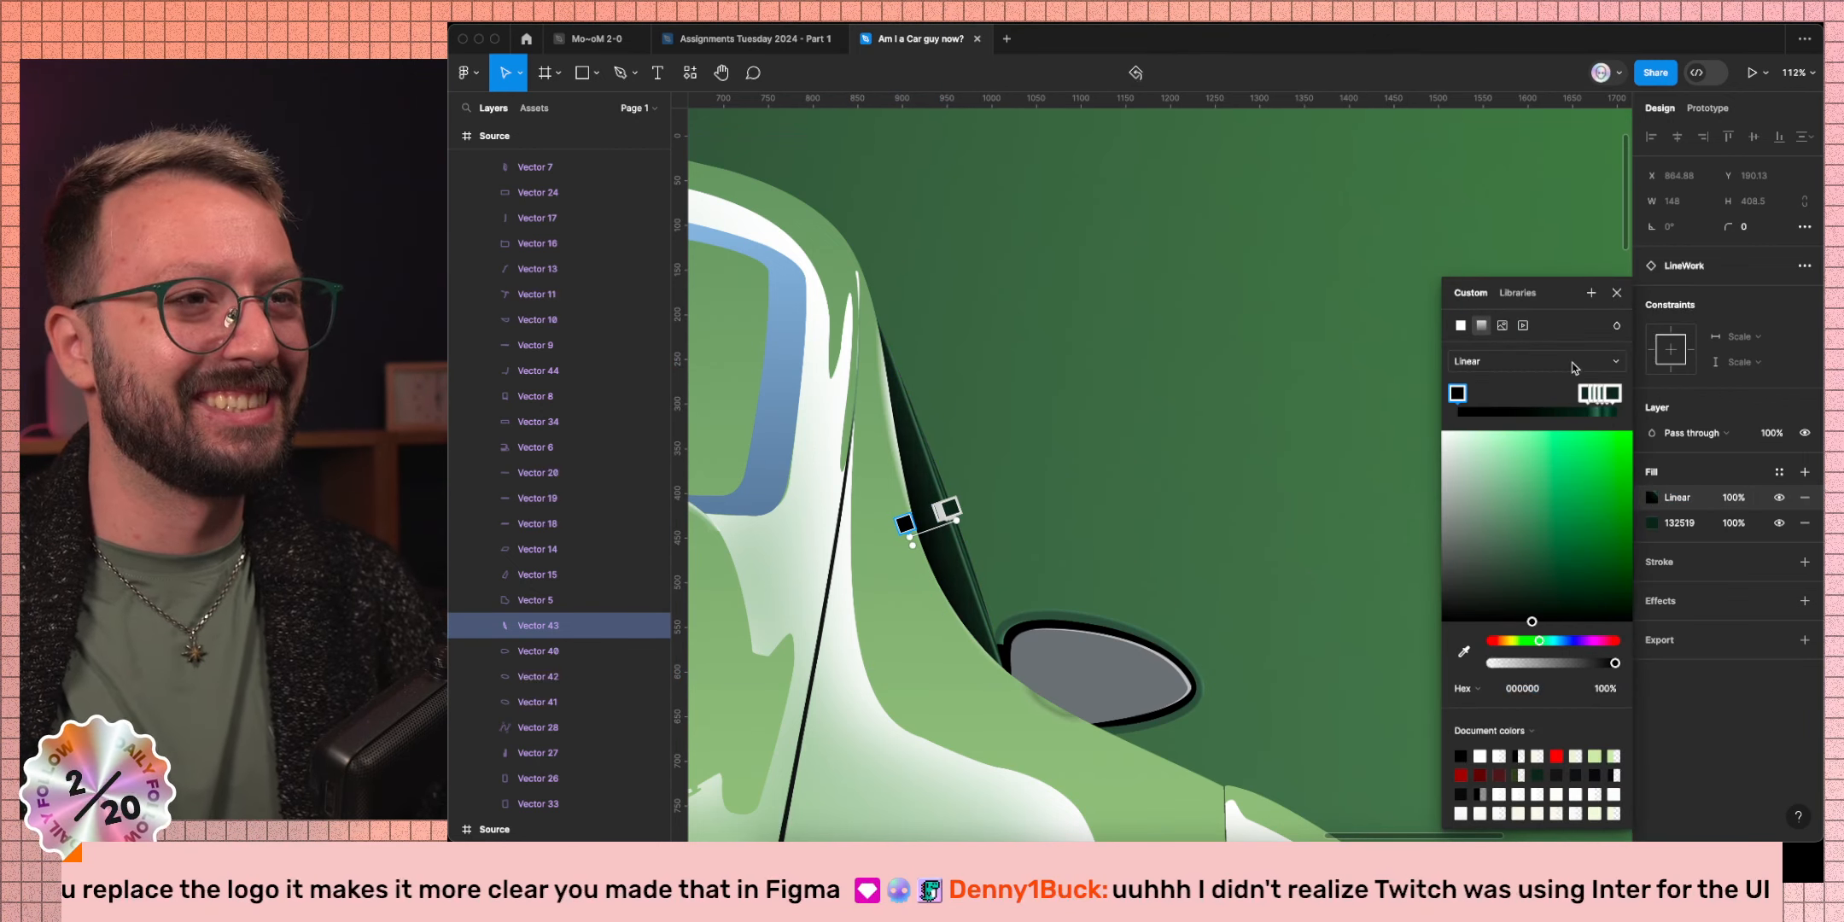
left_click(1613, 299)
left_click(1114, 511)
scroll(1114, 510, "down", 10)
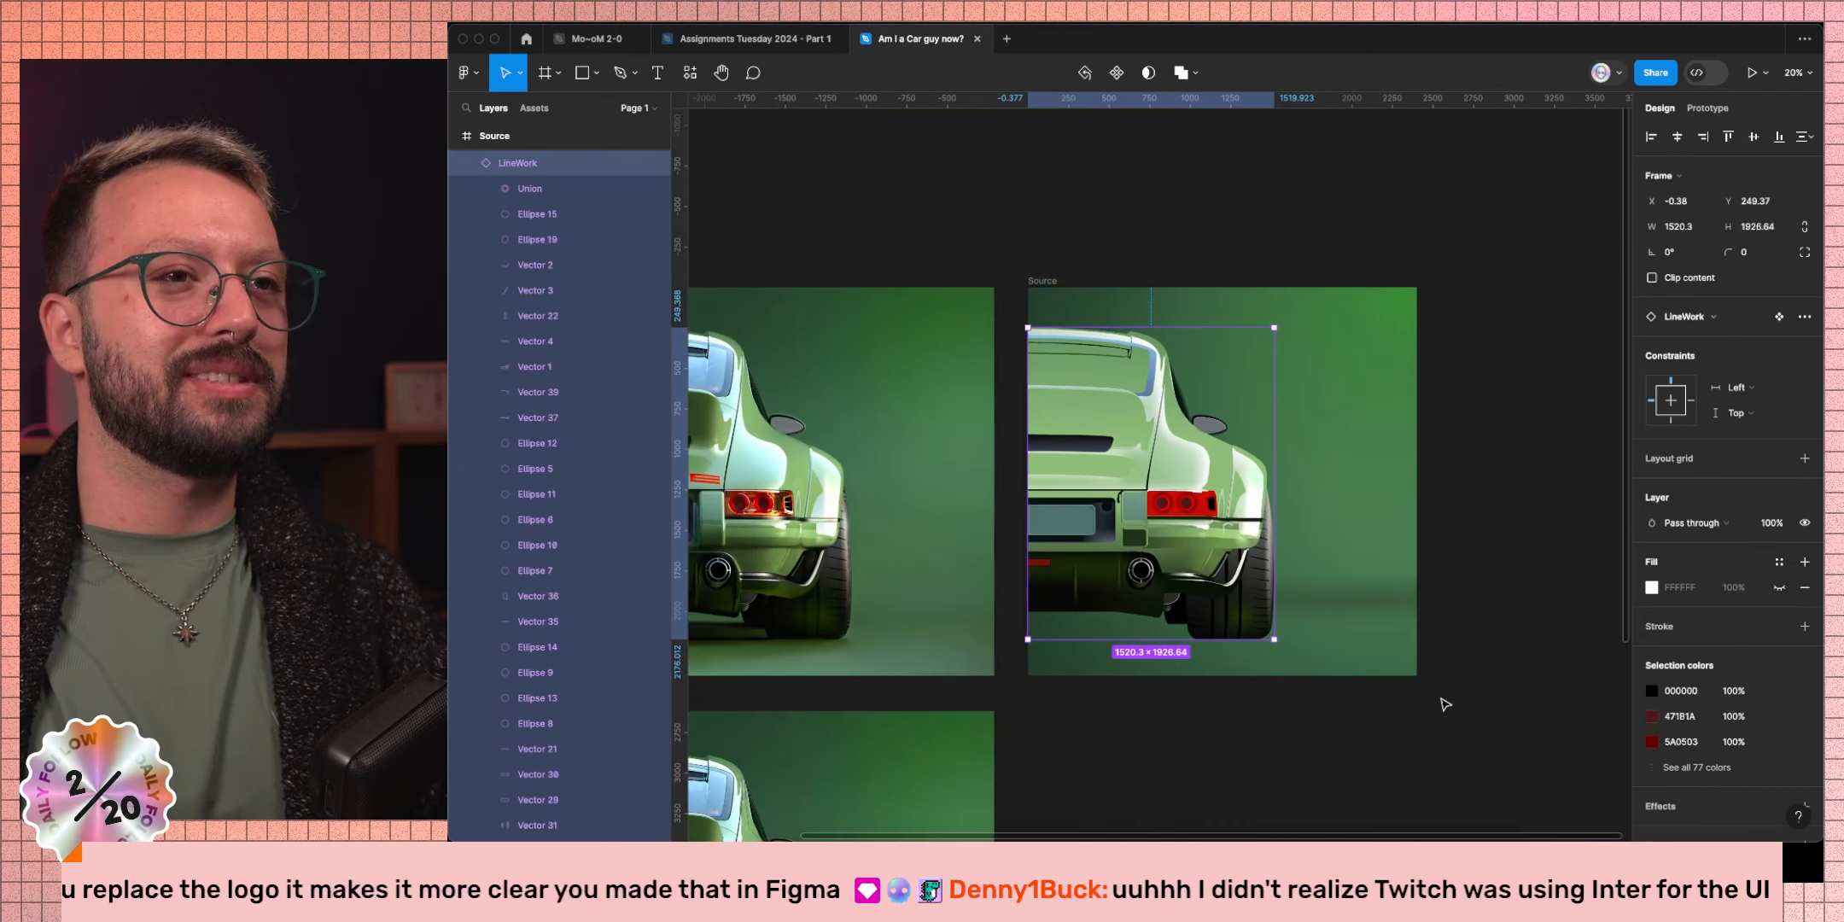
left_click(1523, 627)
scroll(1185, 757, "left", 3)
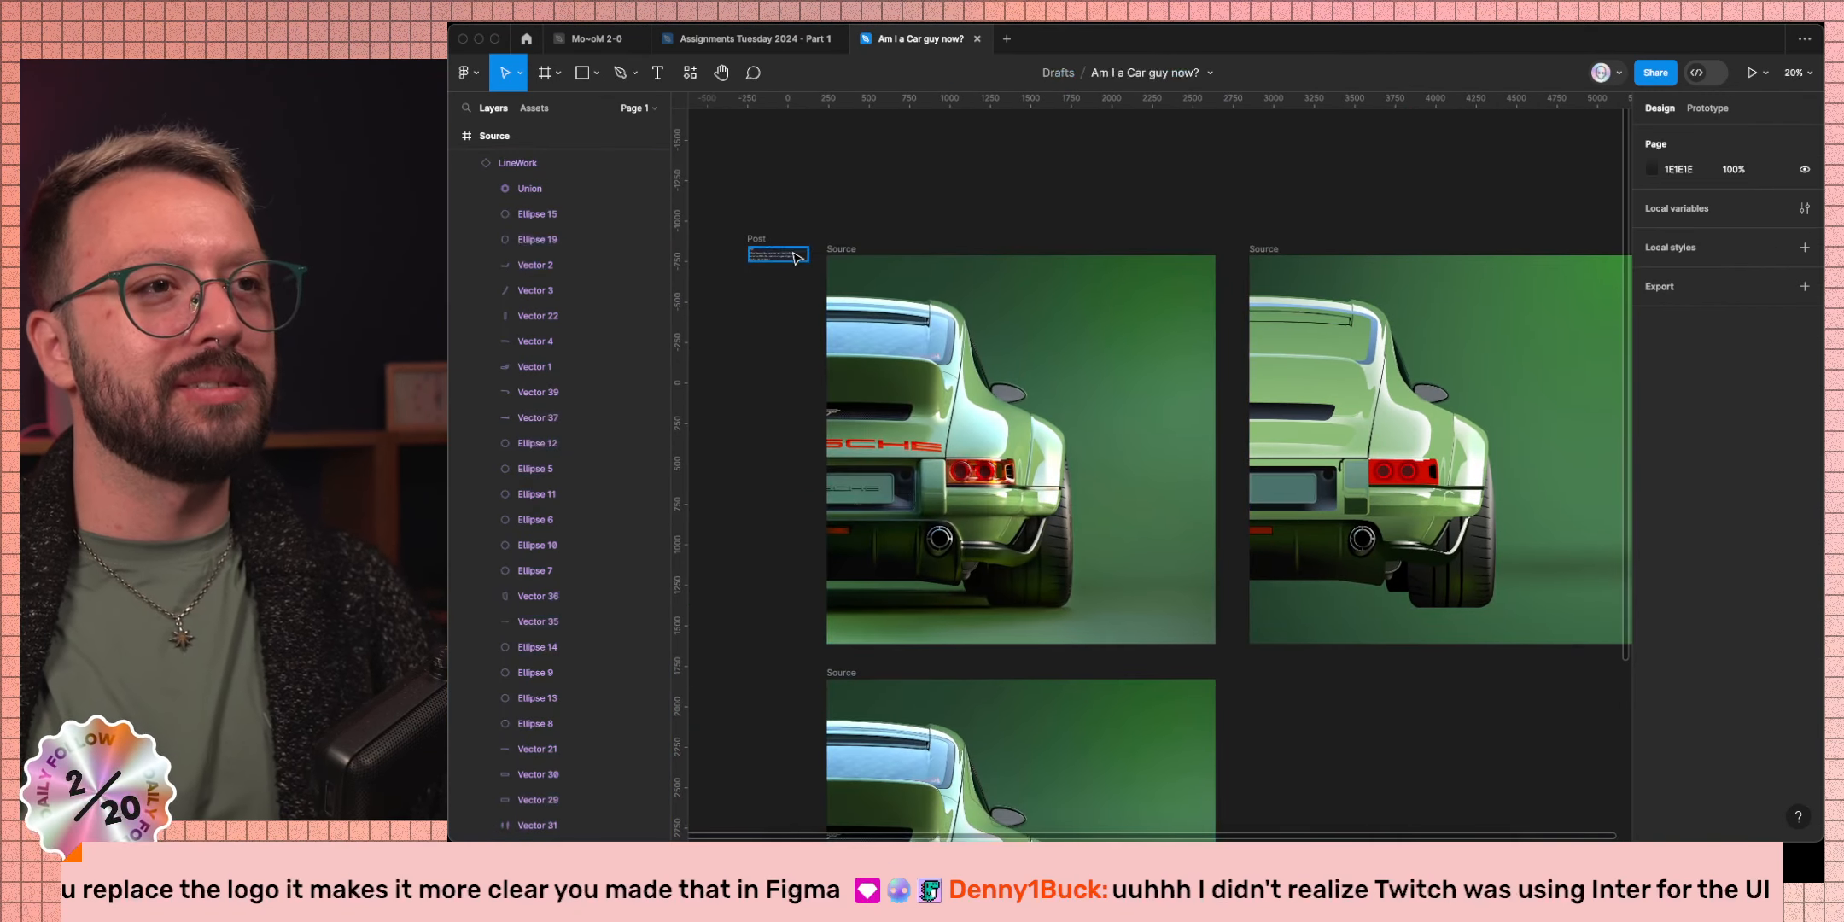
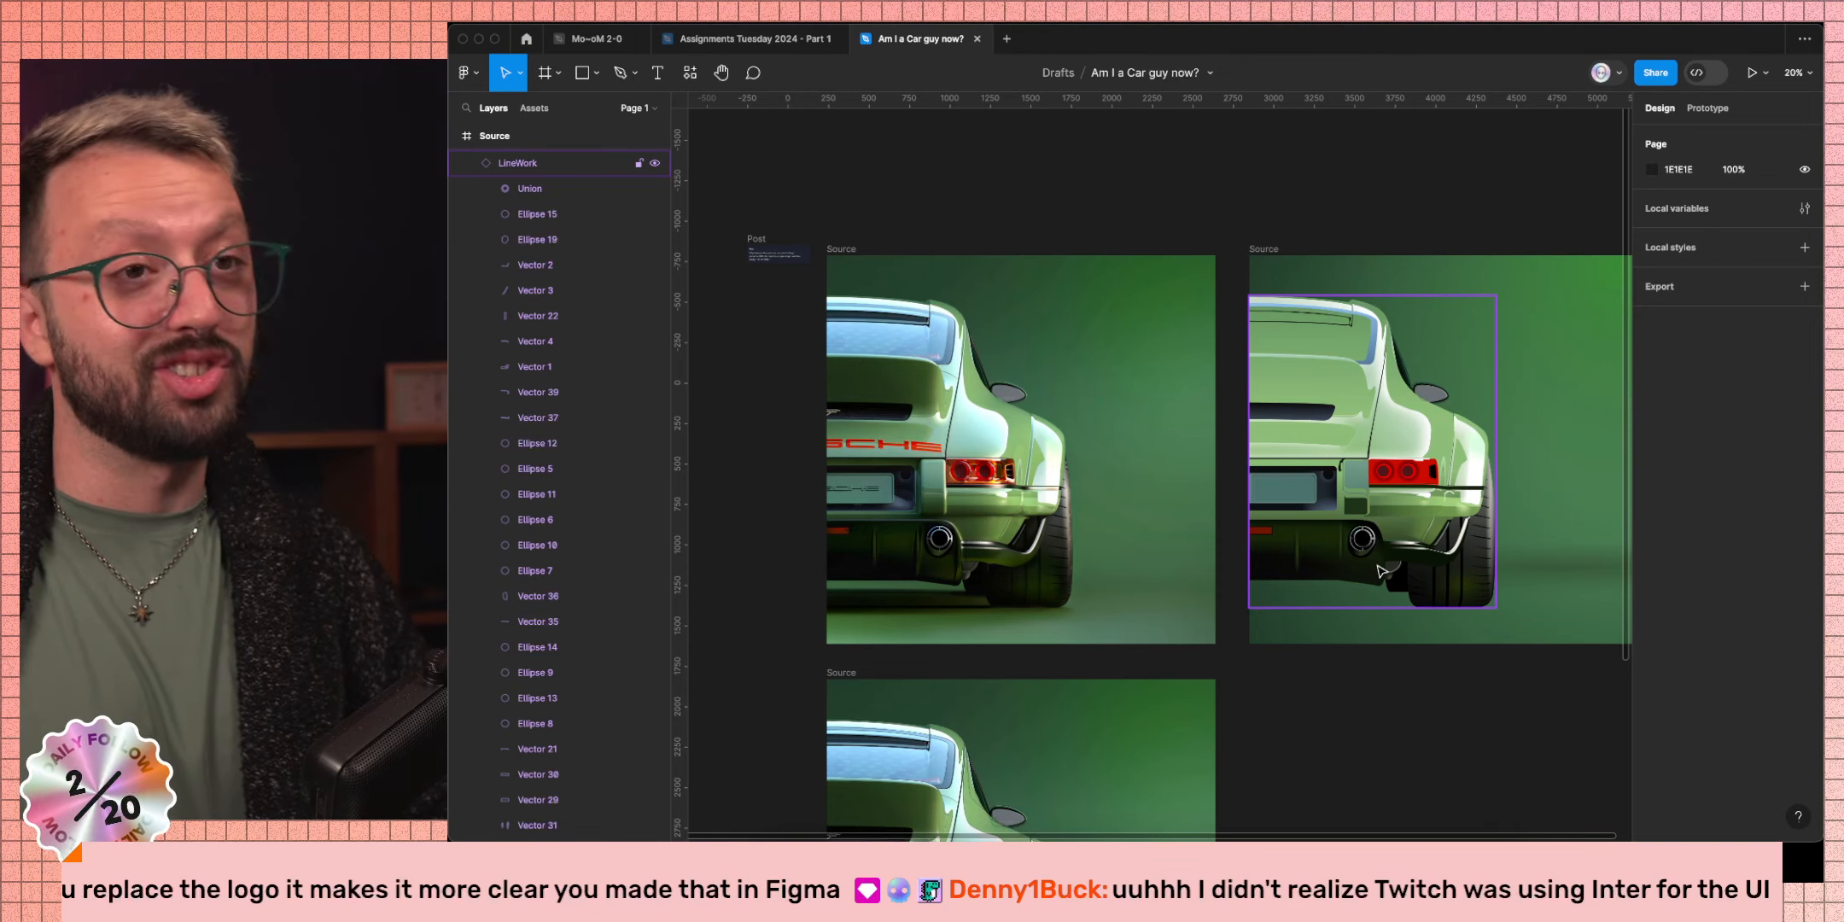
Select Vector 1, the diffuser shape in the LineWork group, and zoom in on the exhaust area.
left_click(1452, 567, "super")
left_click(1452, 566, "super")
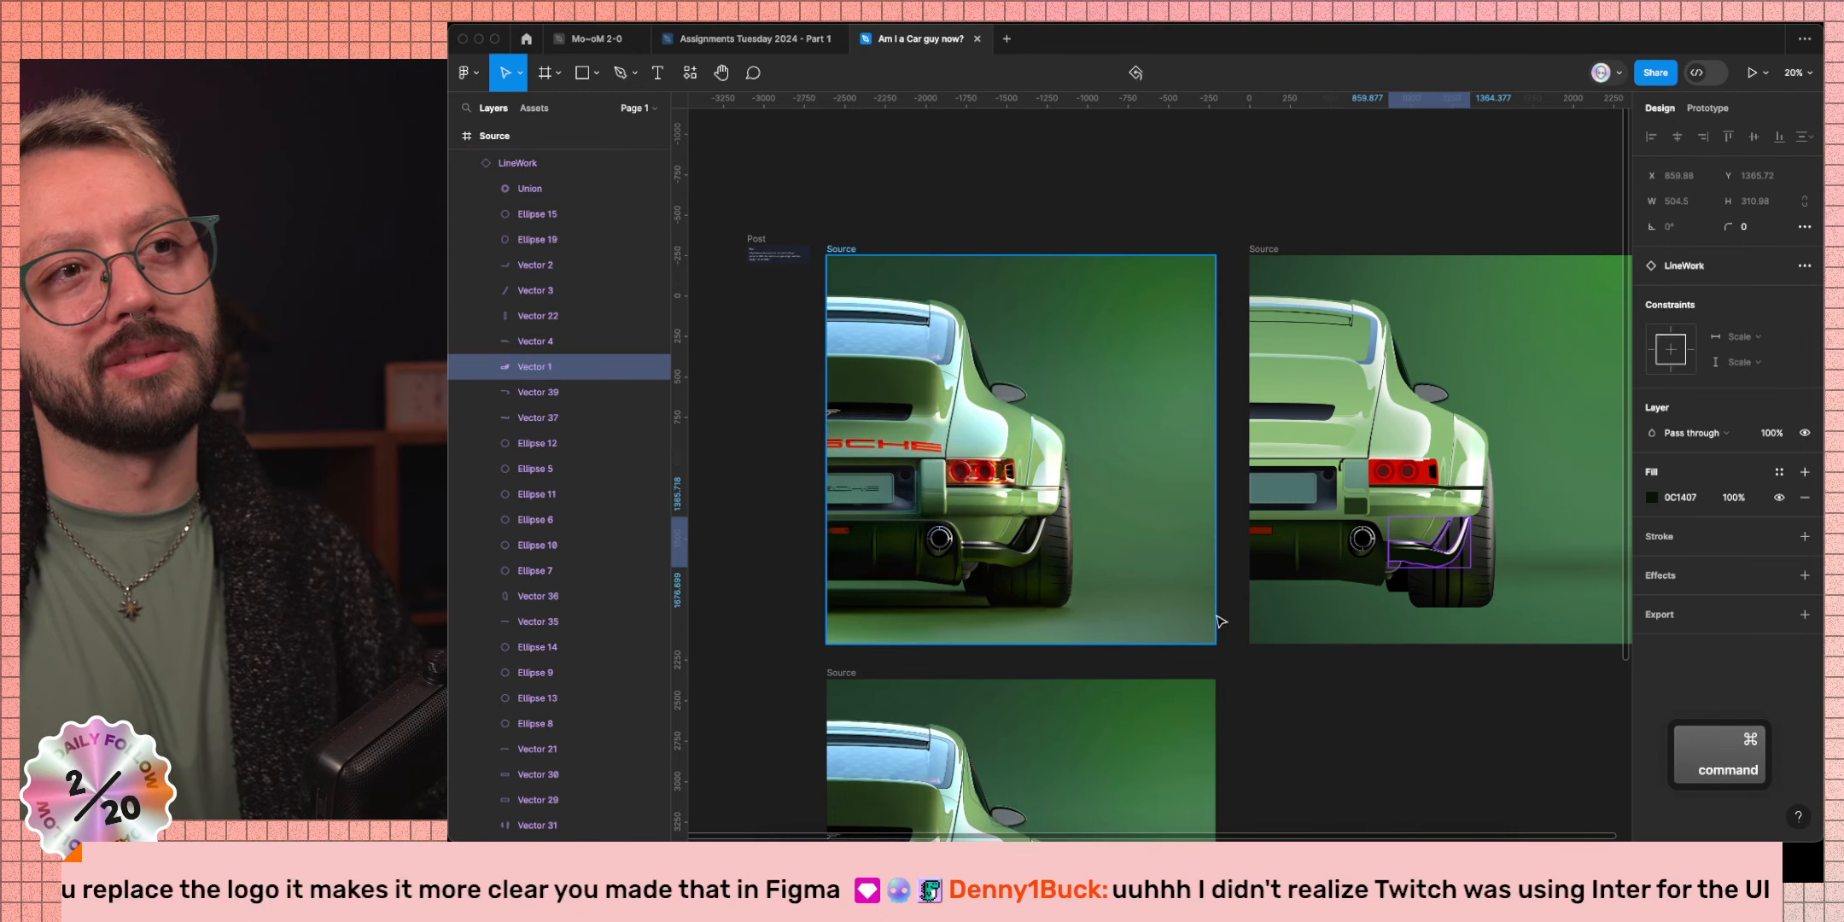
scroll(1074, 576, "up", 3)
scroll(1073, 577, "right", 5)
scroll(1073, 576, "down", 3)
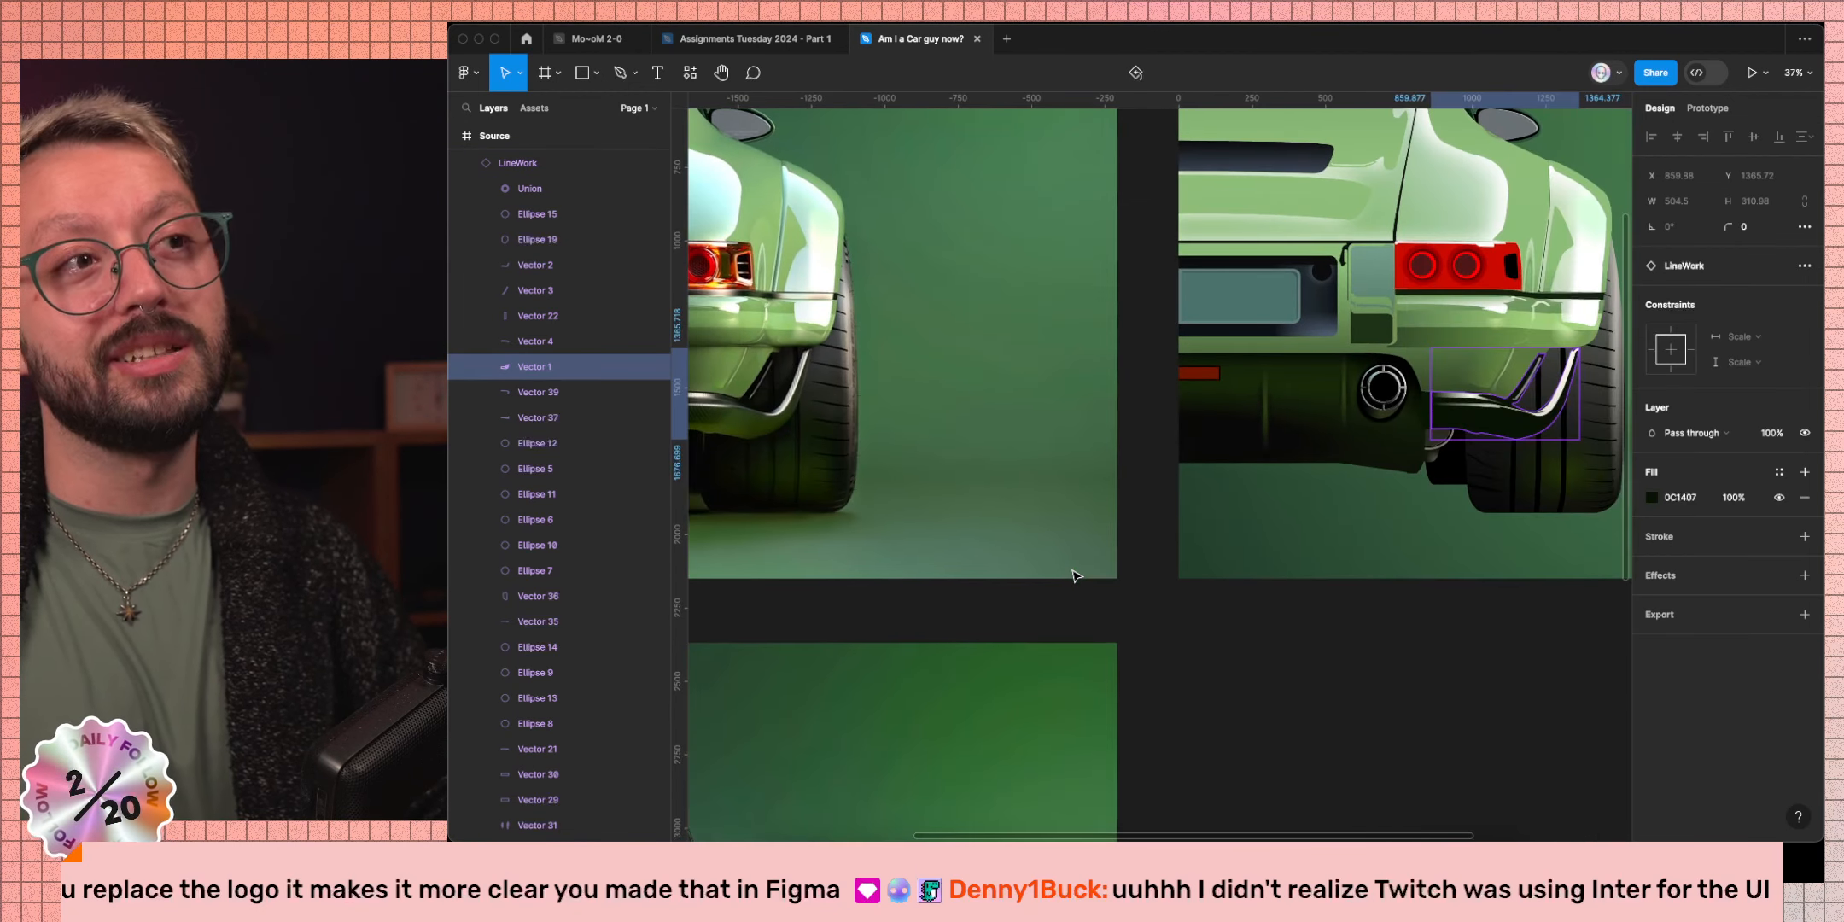
scroll(1280, 505, "left", 2)
scroll(1280, 505, "down", 1)
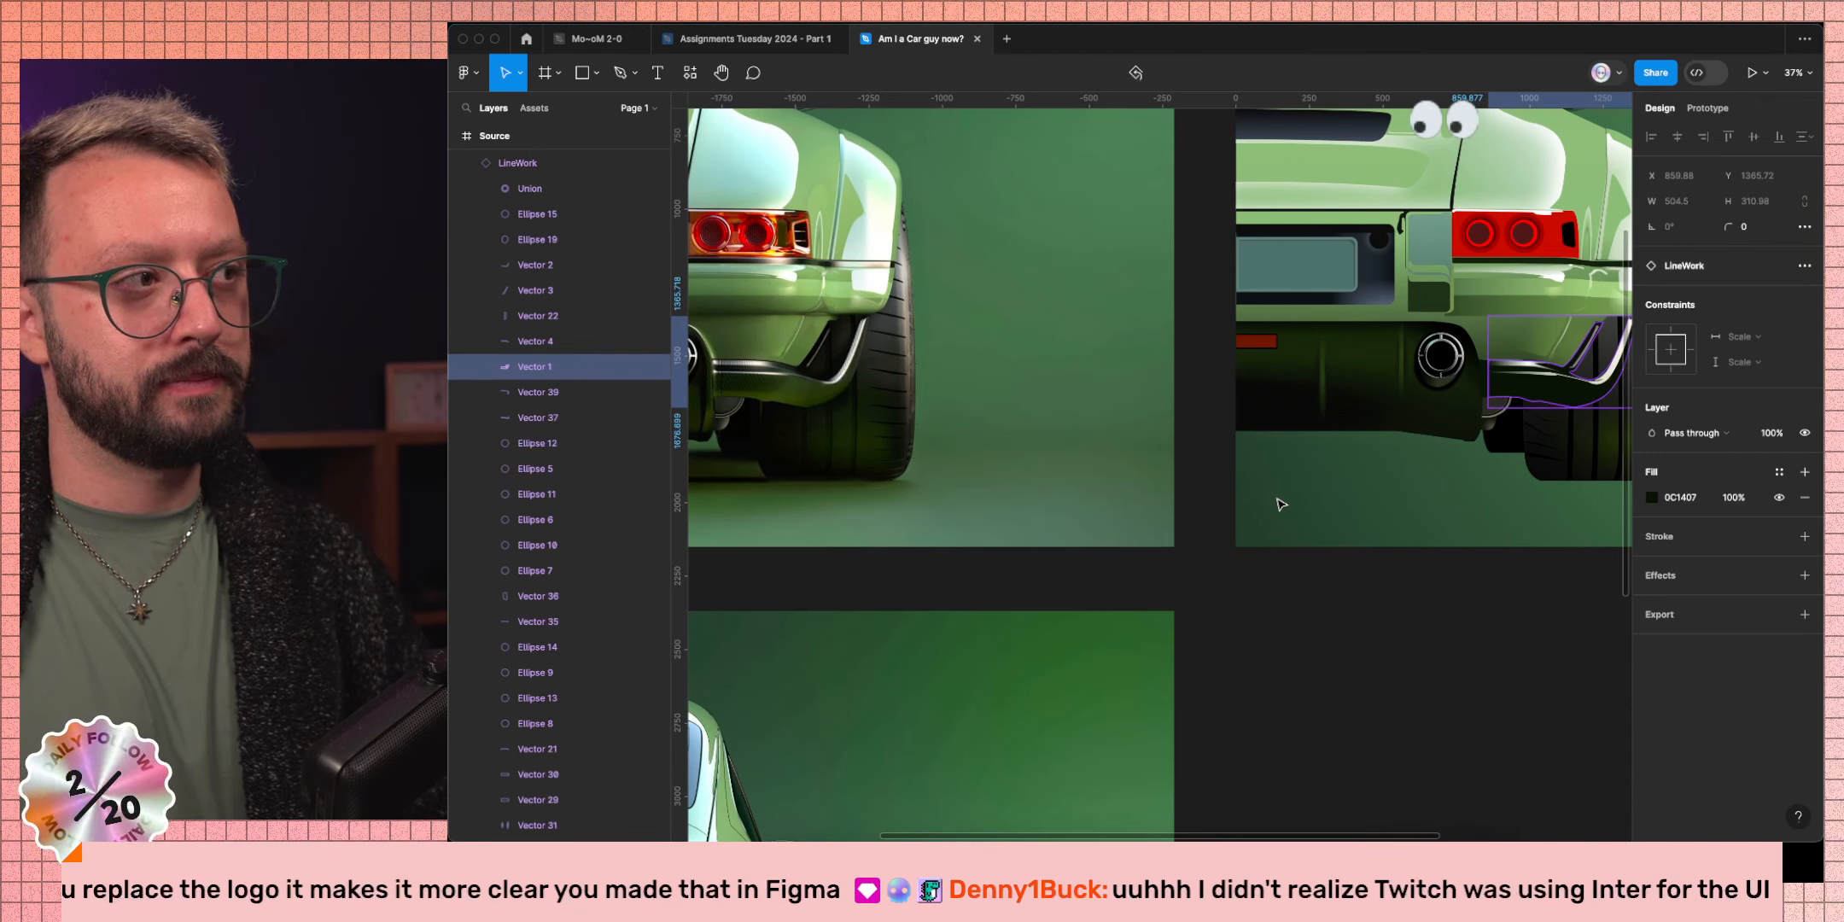
Add a second fill to Vector 1 and raise its opacity to 100%.
left_click(1803, 471)
left_click(1671, 502)
left_click(1733, 498)
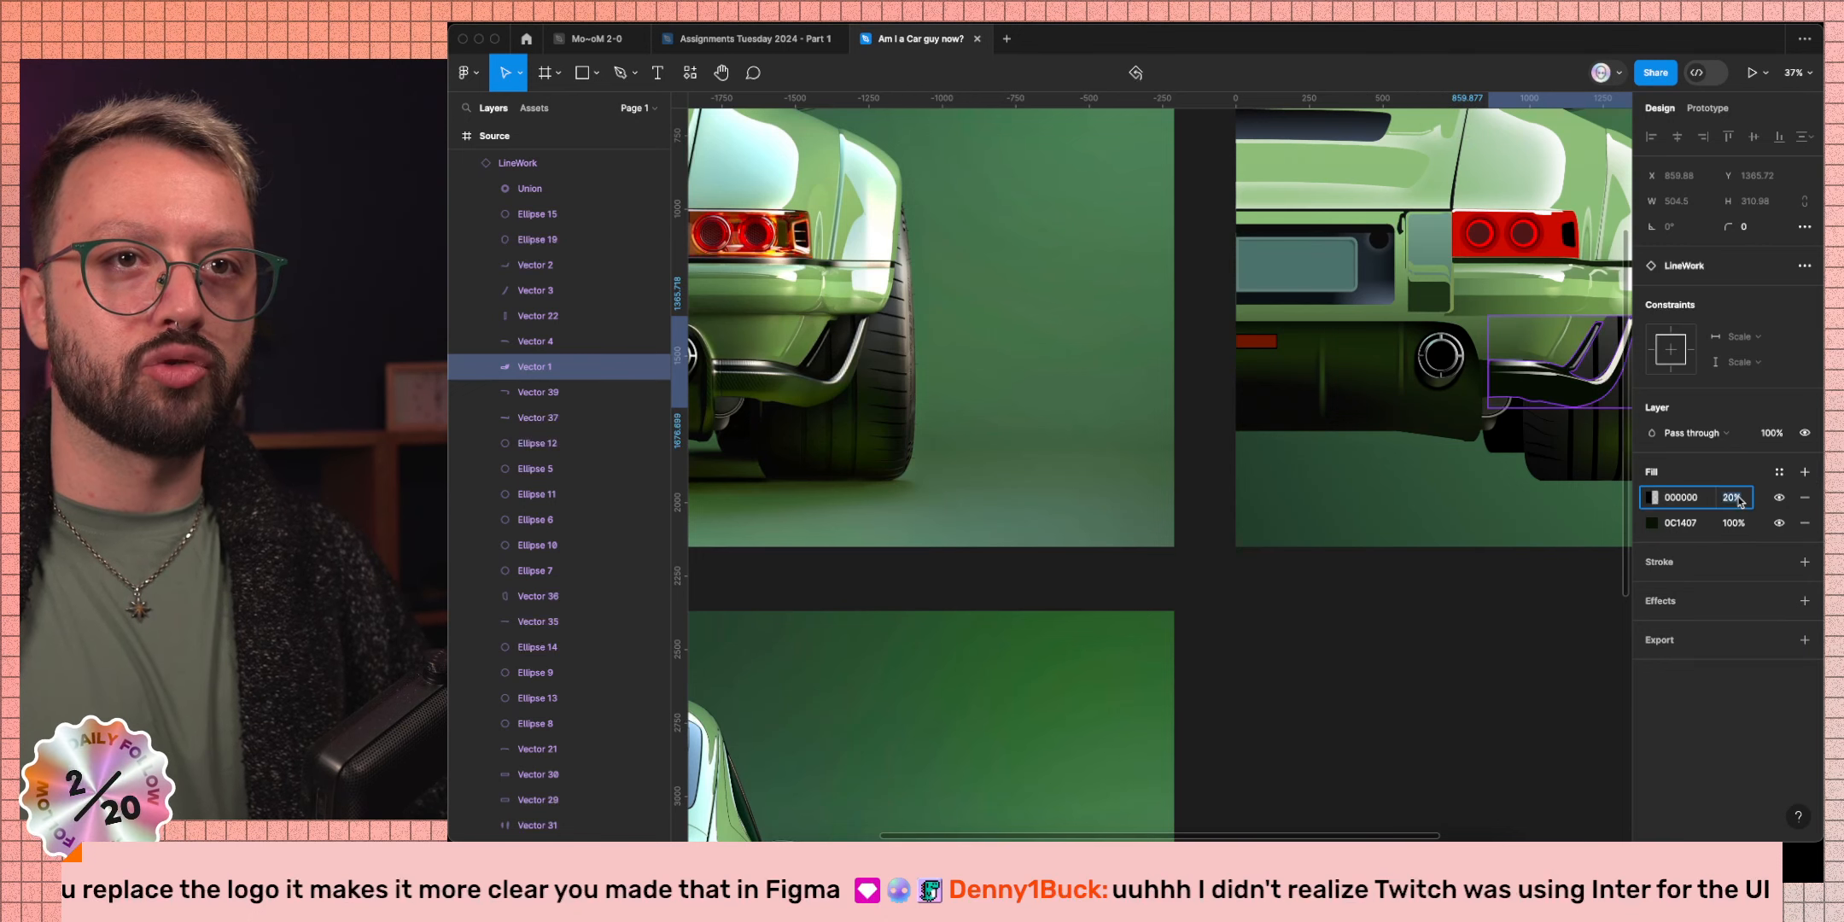
type("100")
key("Return")
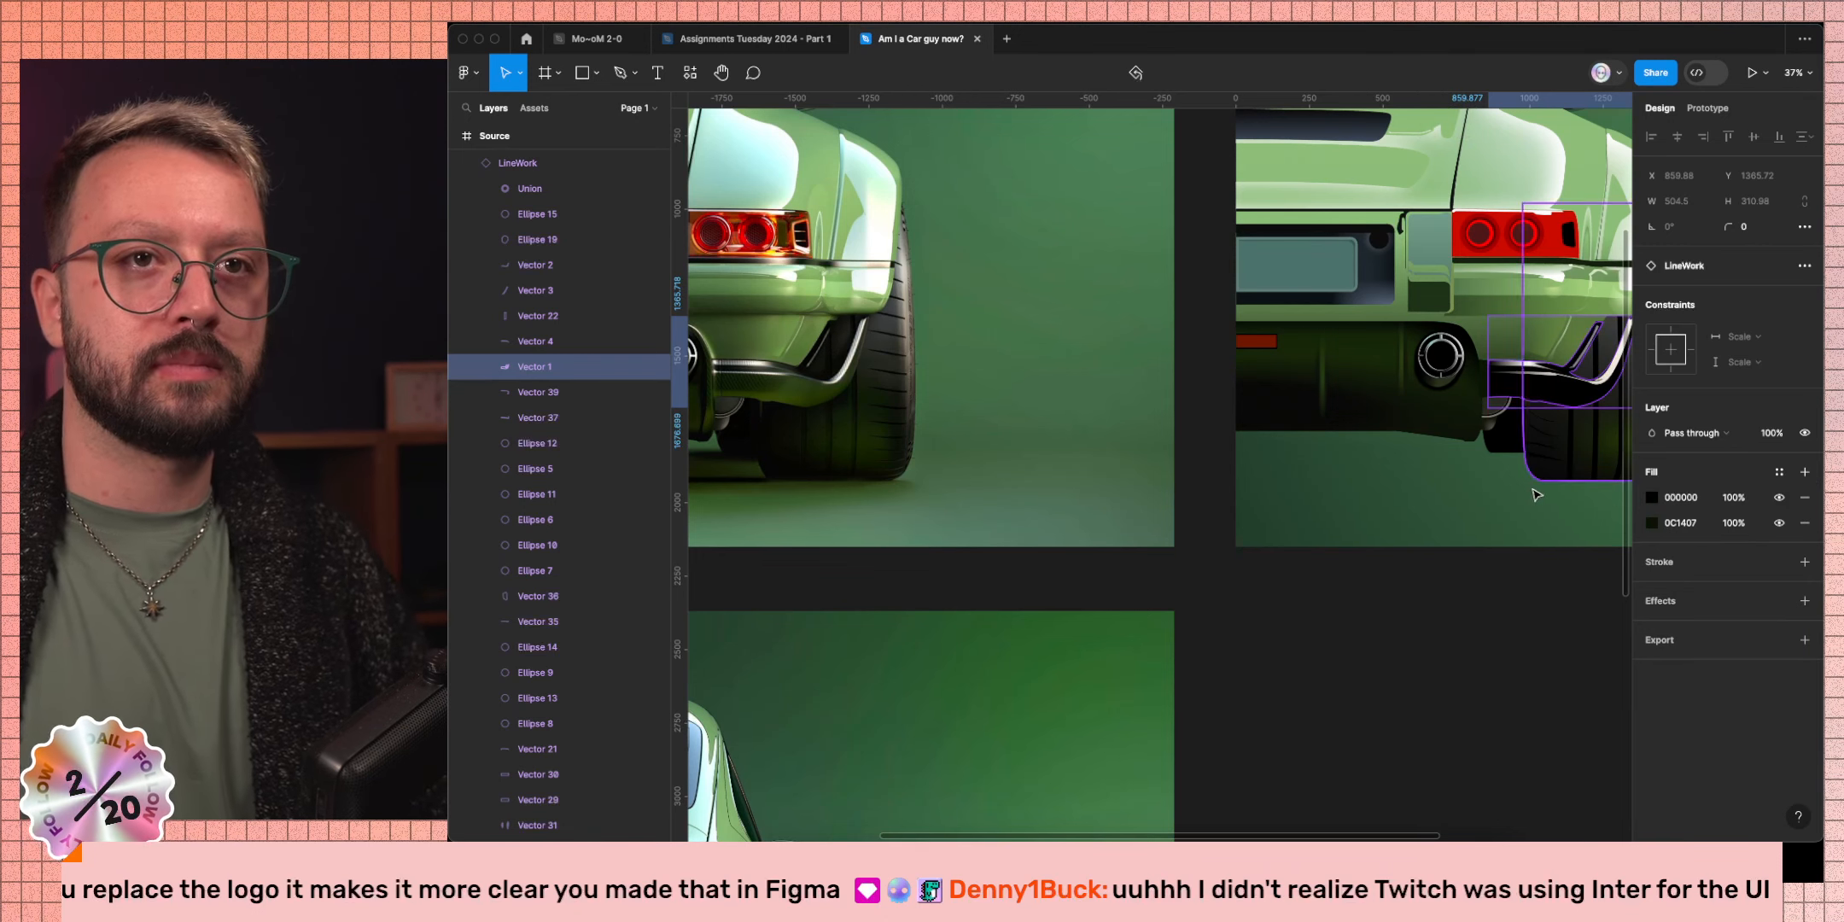
Eyedrop the car's dark green 32411A from the photo and make the fill a linear gradient.
left_click(1652, 498)
left_click(1463, 651)
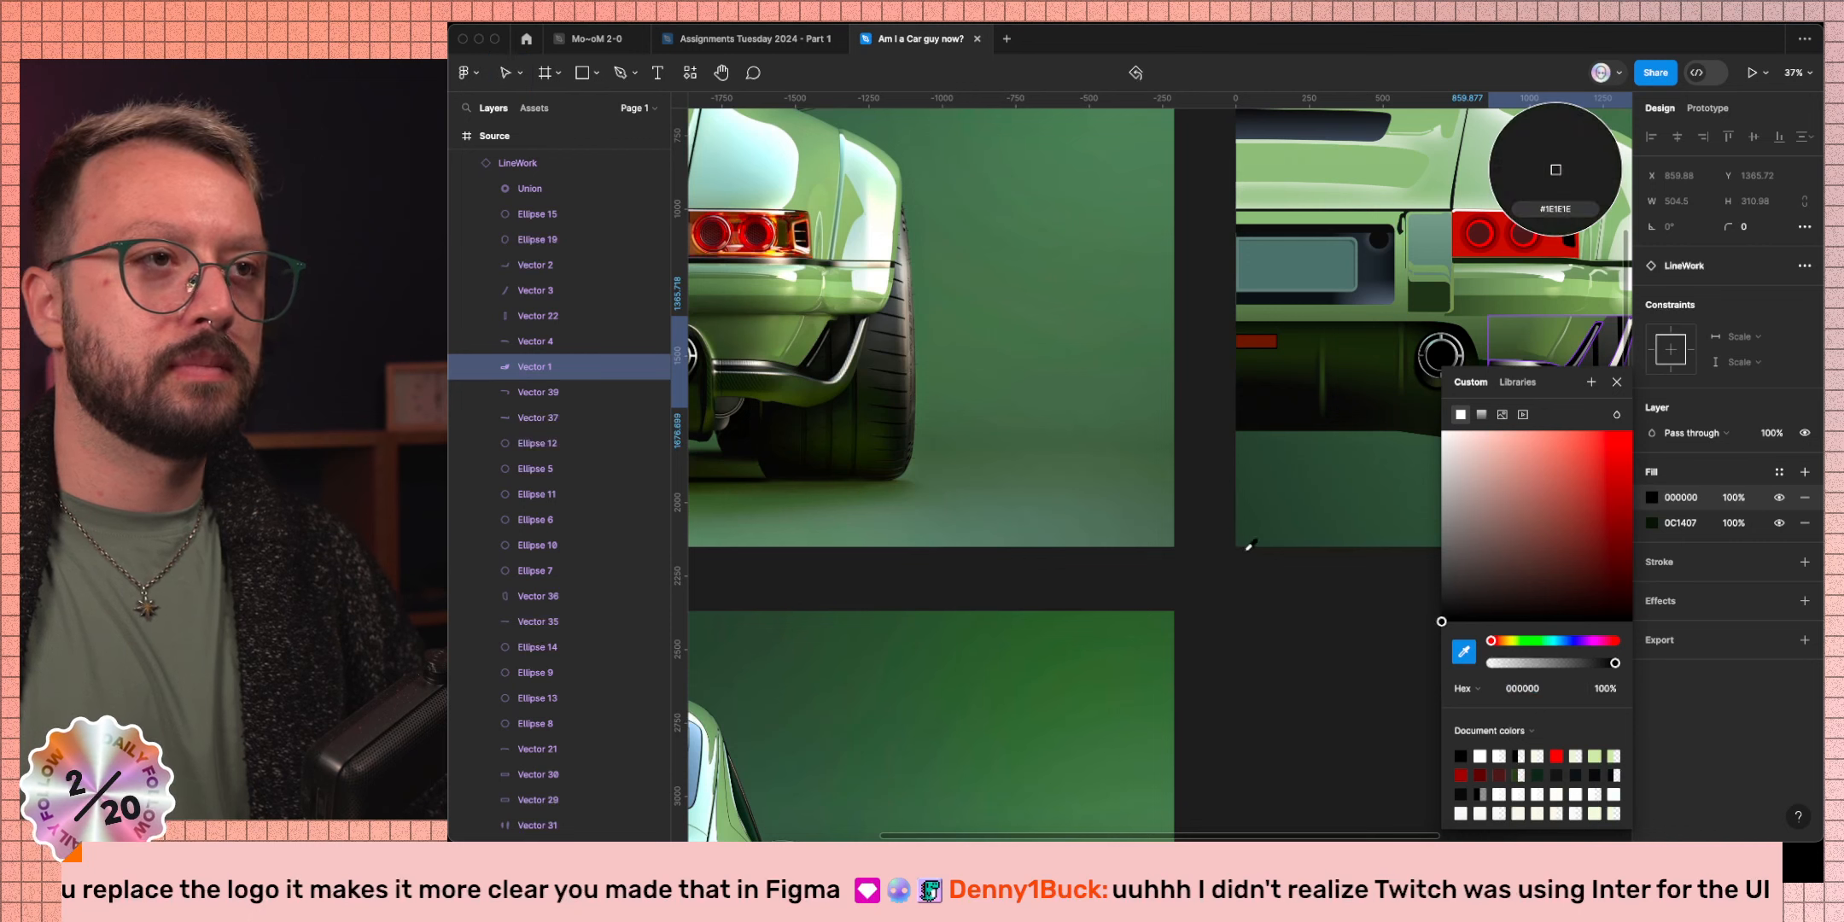
left_click(1556, 170)
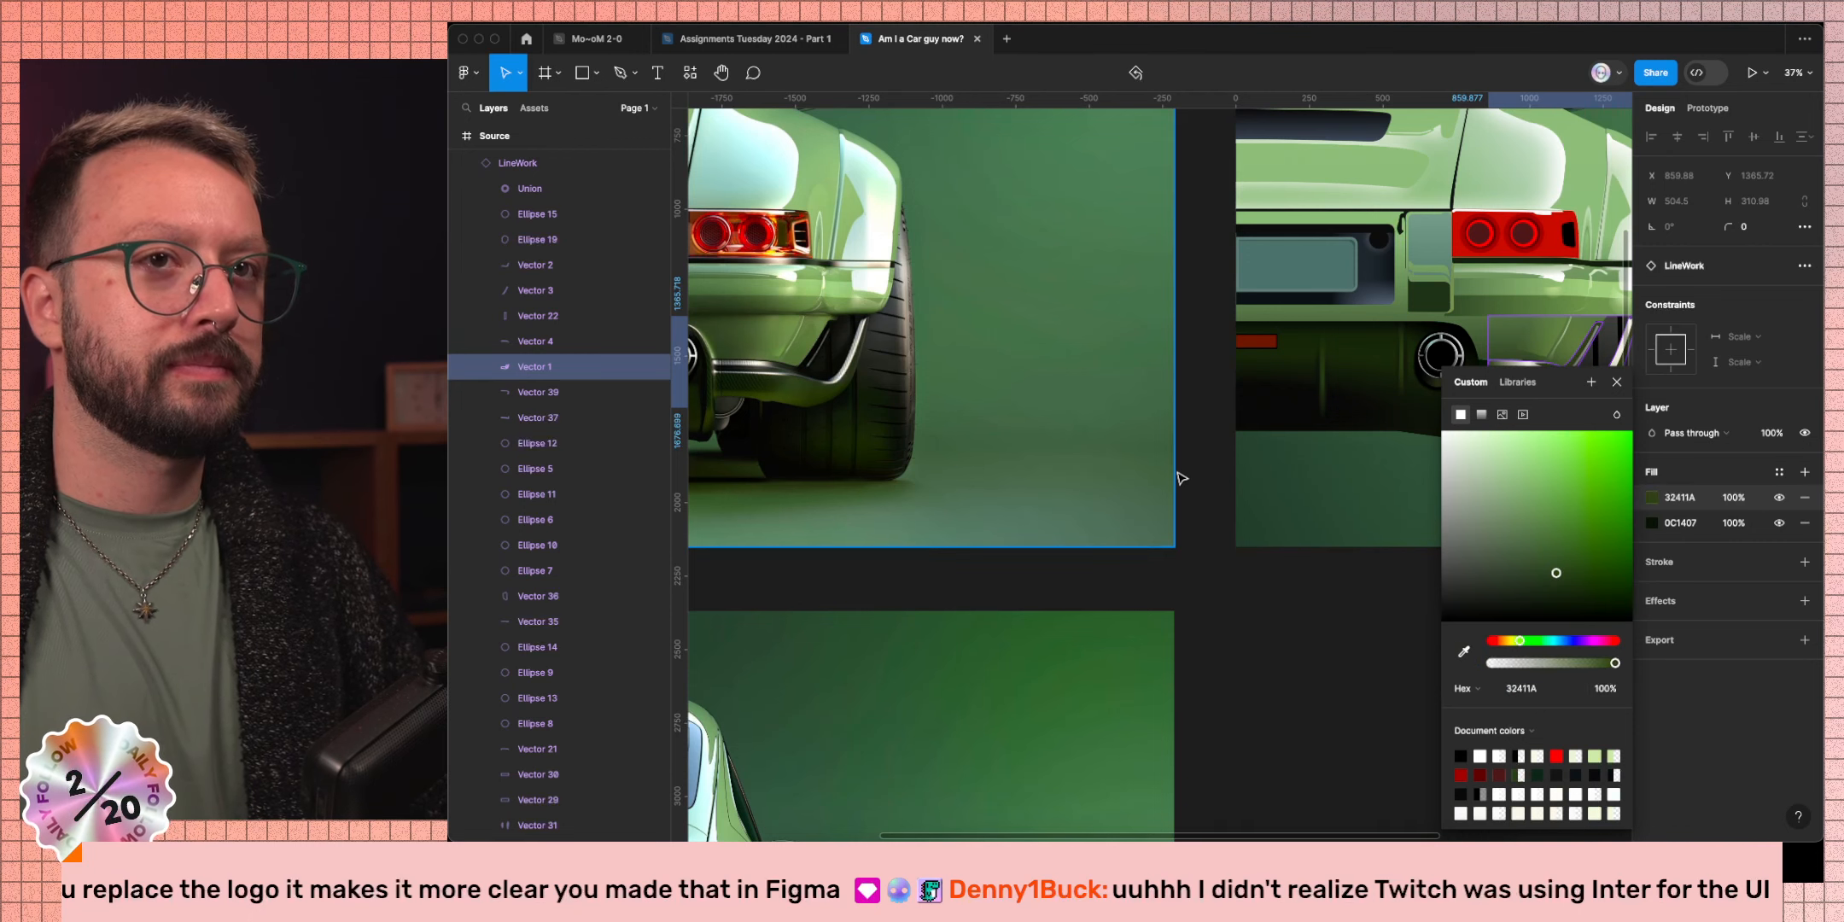
scroll(1182, 478, "right", 5)
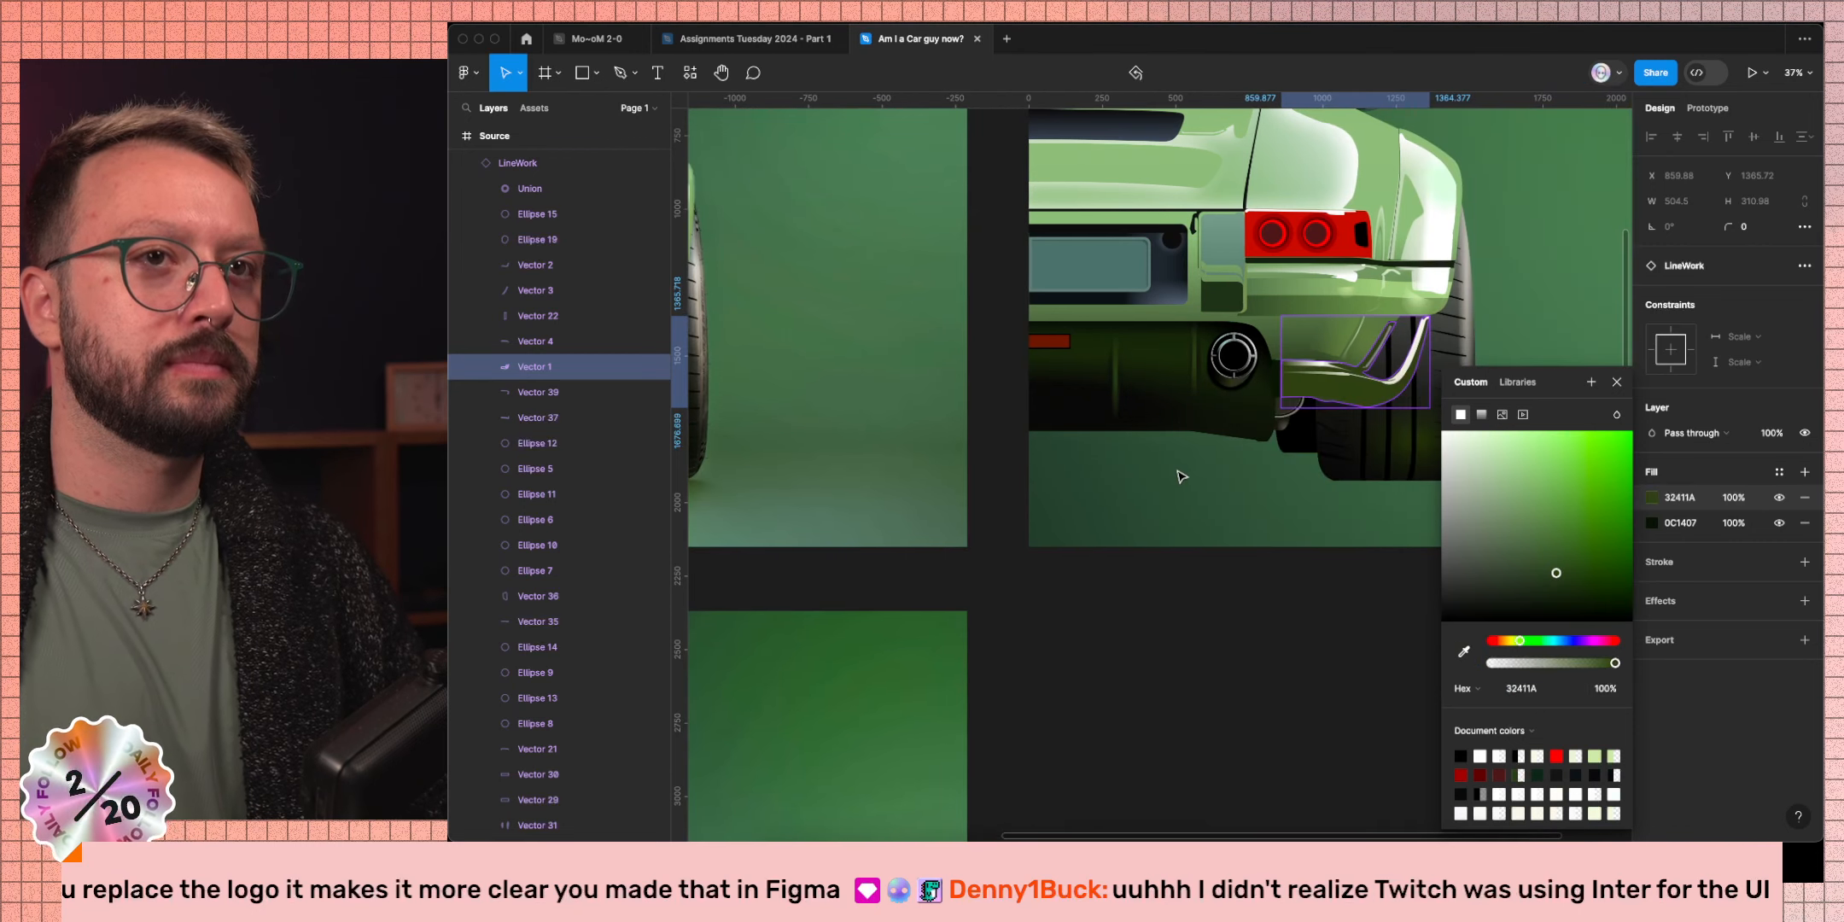
left_click(1482, 414)
left_click_drag(1355, 312, 1319, 408)
scroll(1208, 479, "left", 5)
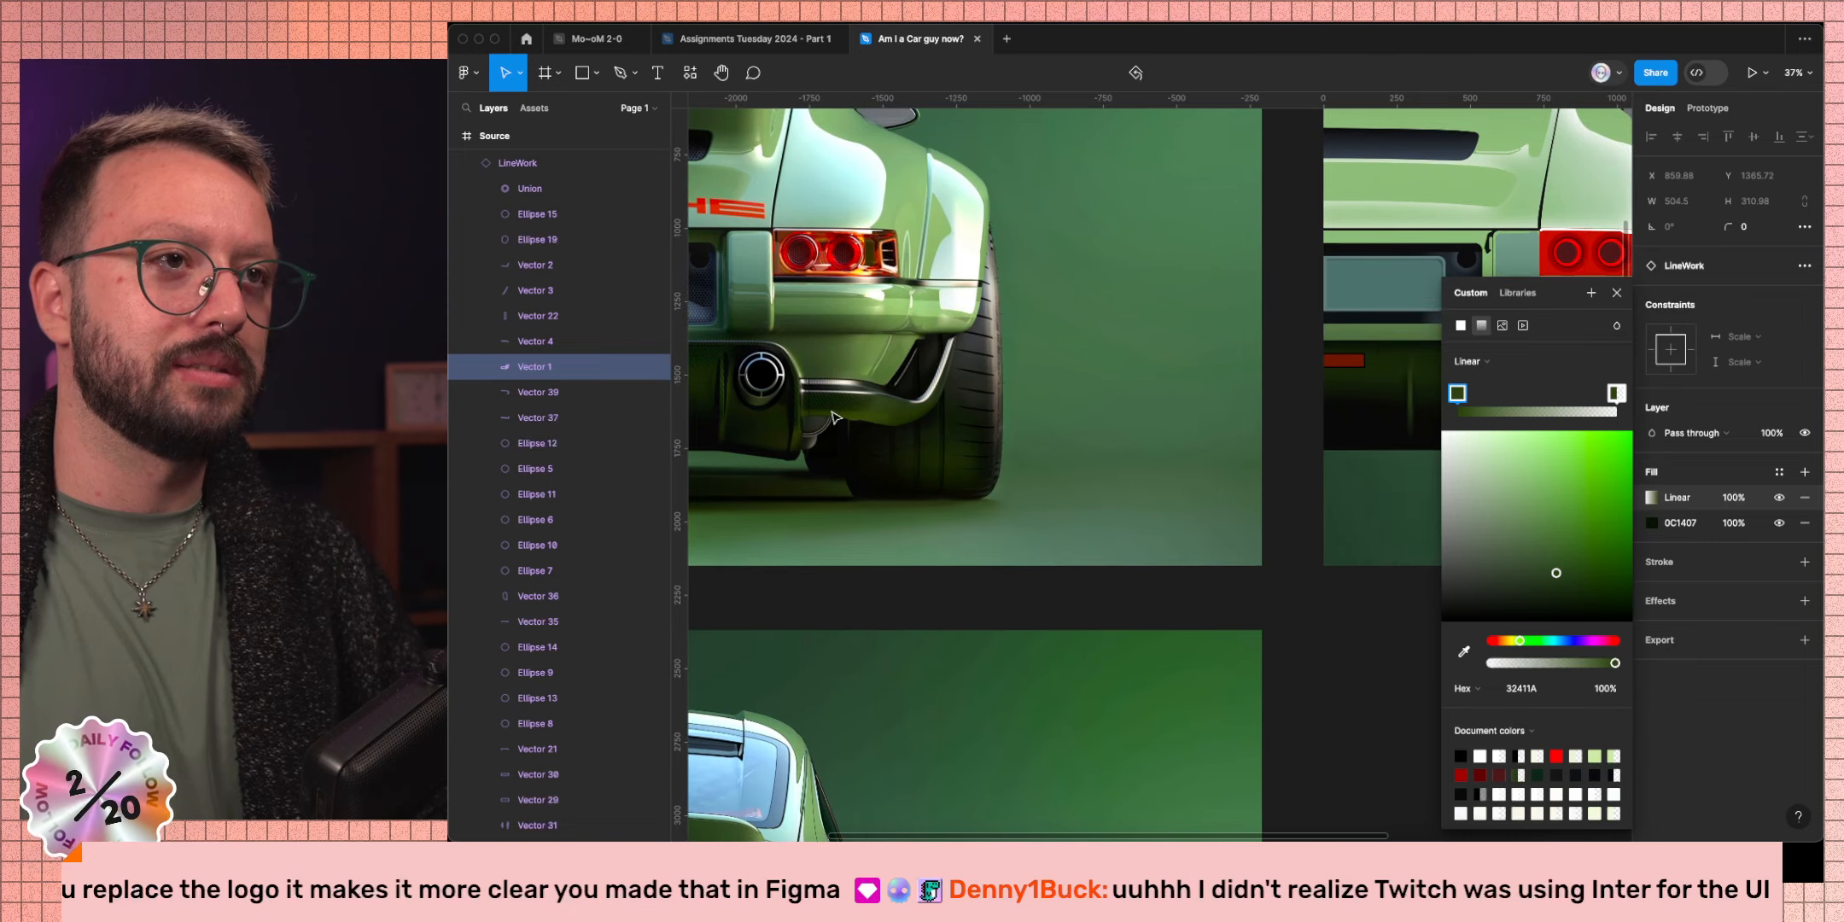
Tilt the green gradient along the diffuser's lower edge toward the tyre and reposition its colour stops.
scroll(1351, 353, "right", 6)
scroll(1351, 353, "down", 2)
scroll(1352, 353, "up", 5)
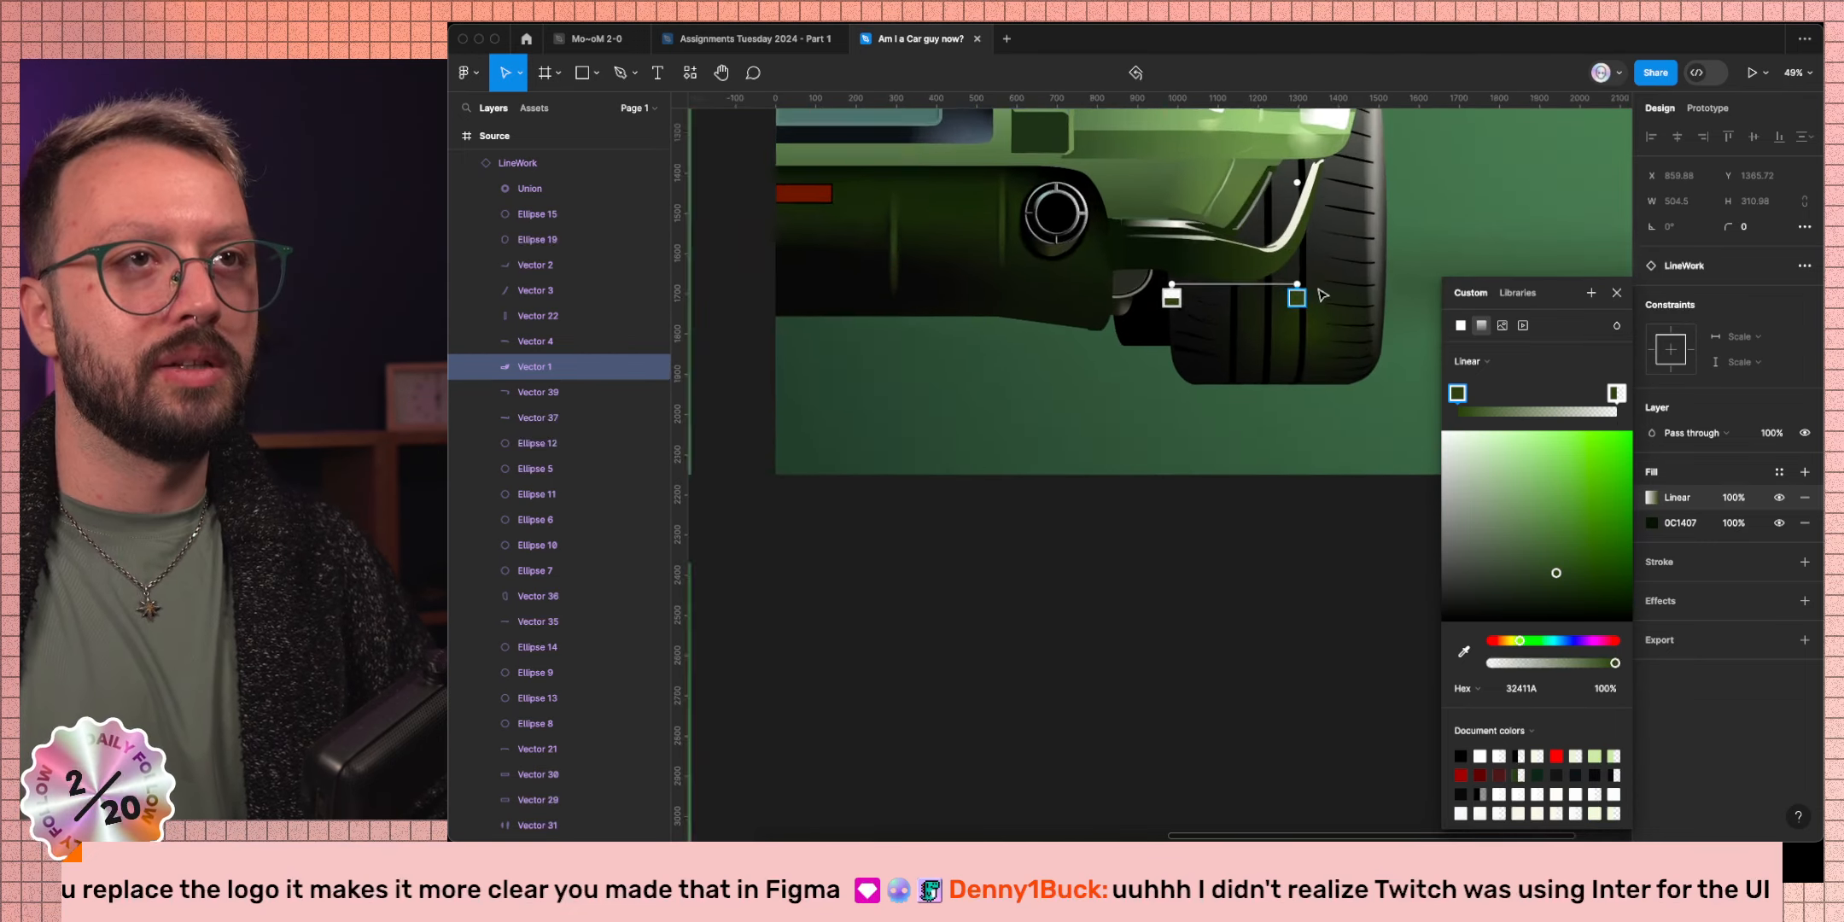
left_click_drag(1126, 283, 1131, 263)
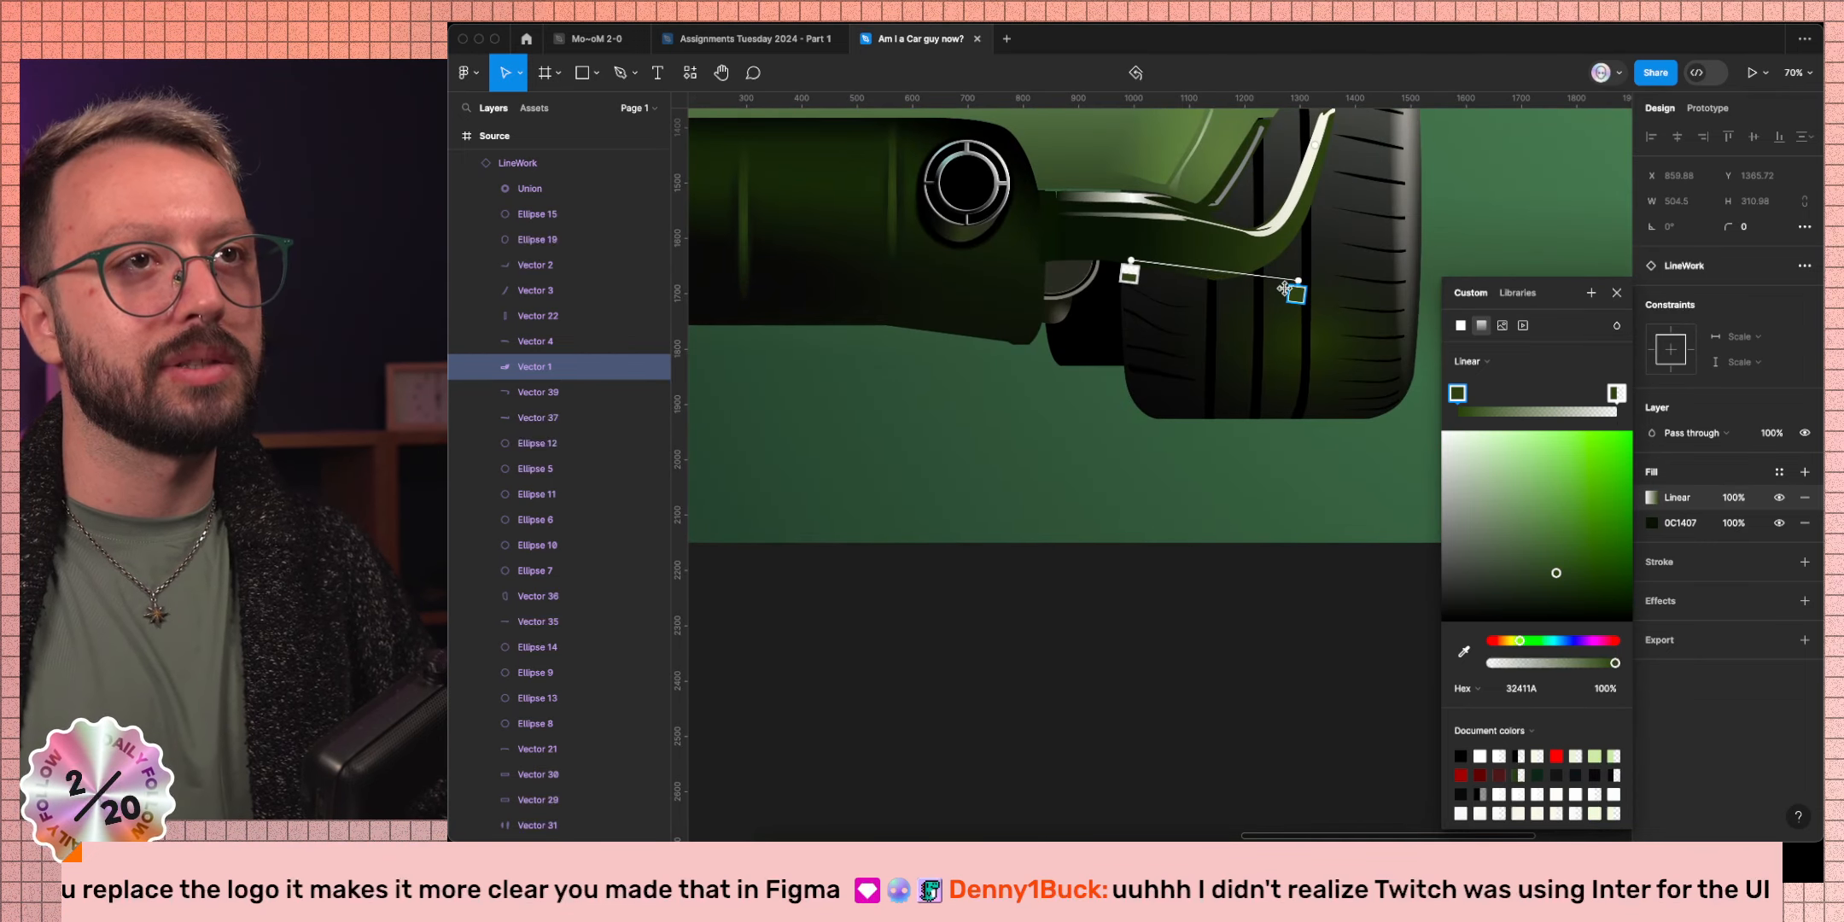
left_click_drag(1297, 295, 1141, 245)
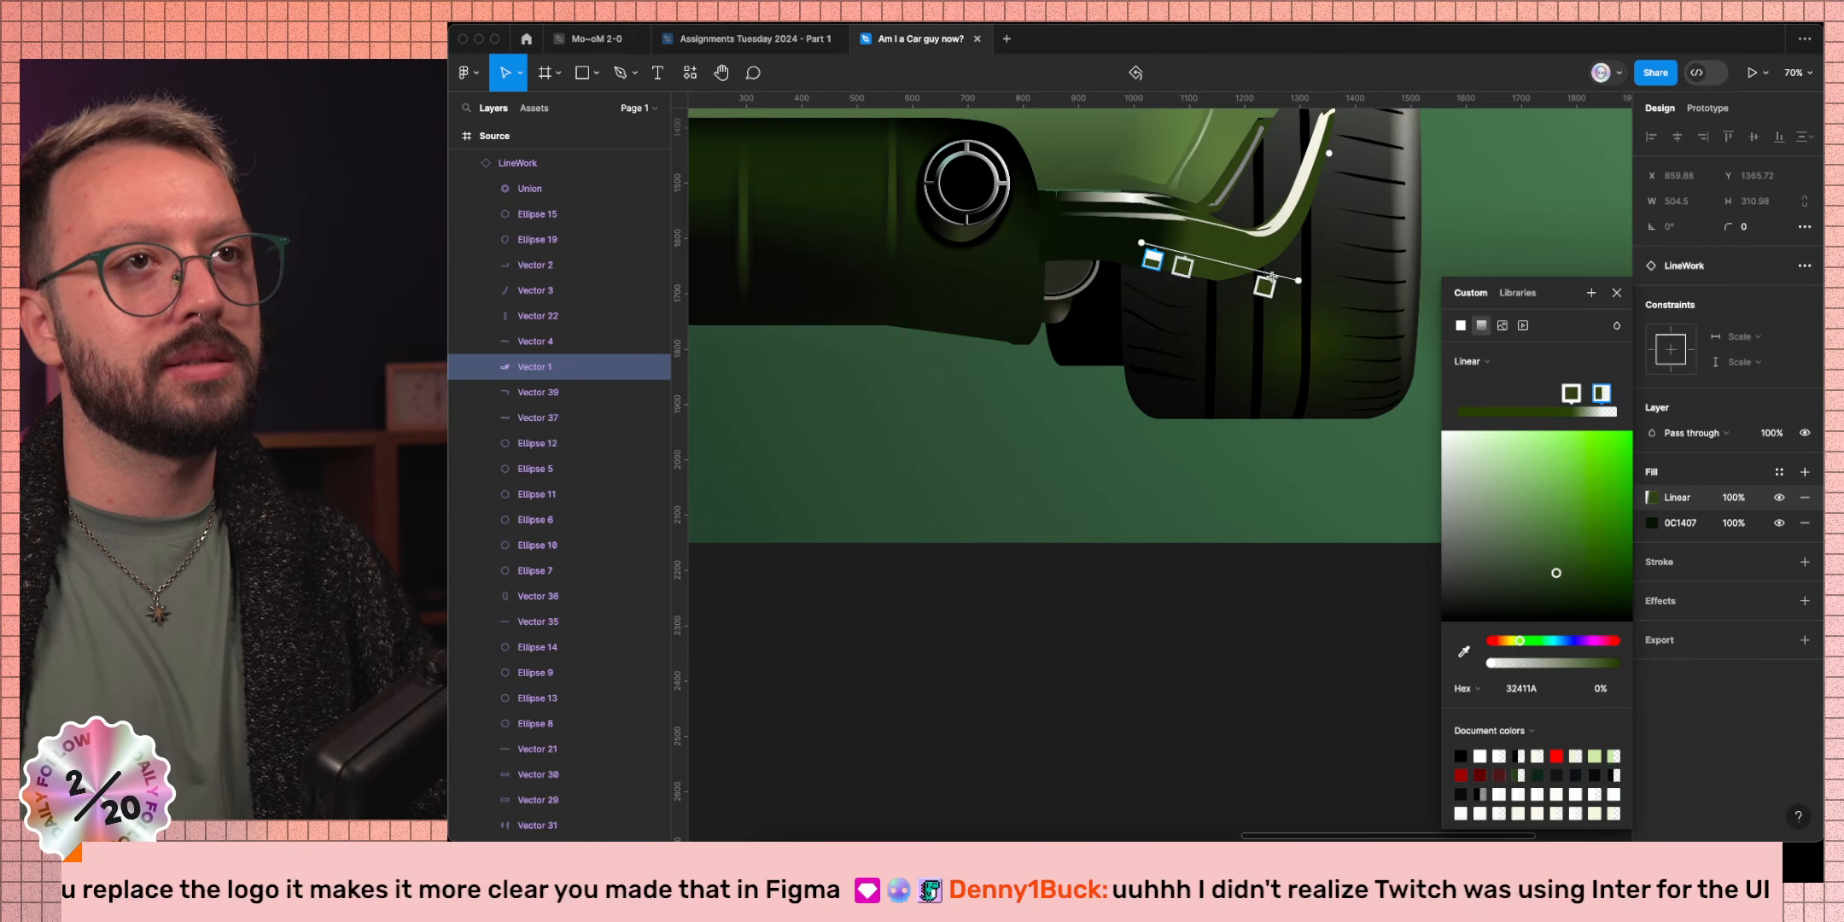
left_click_drag(1298, 280, 1281, 301)
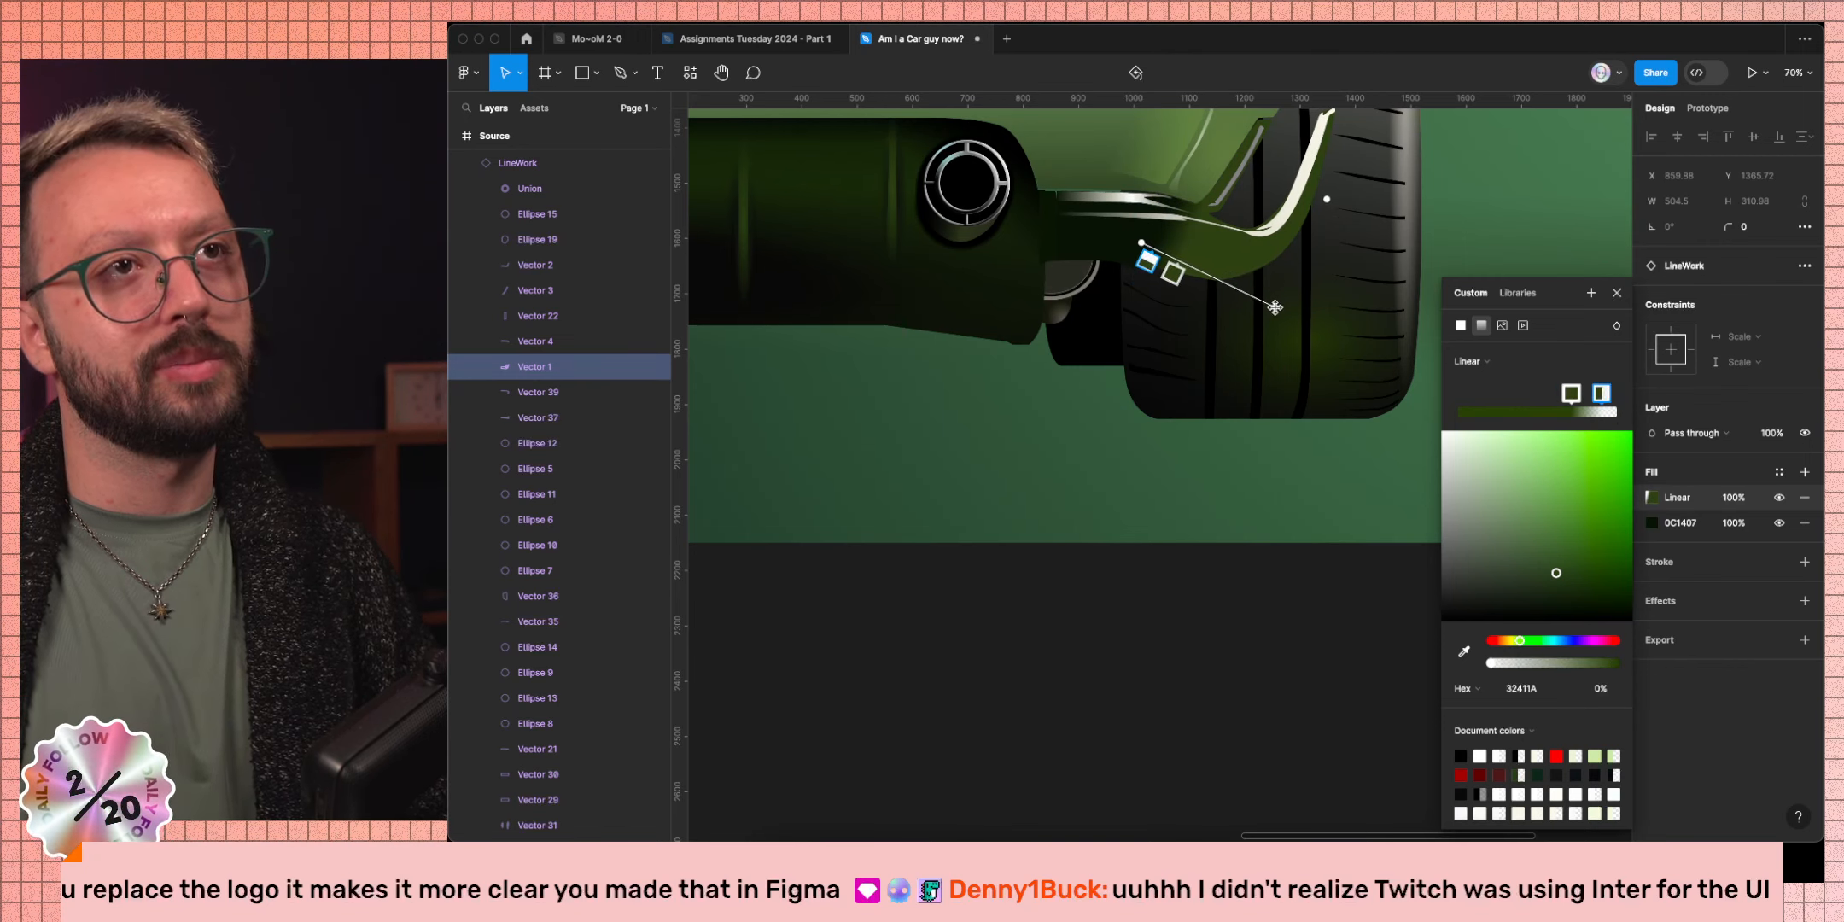
scroll(1255, 316, "down", 5)
scroll(1235, 326, "up", 10)
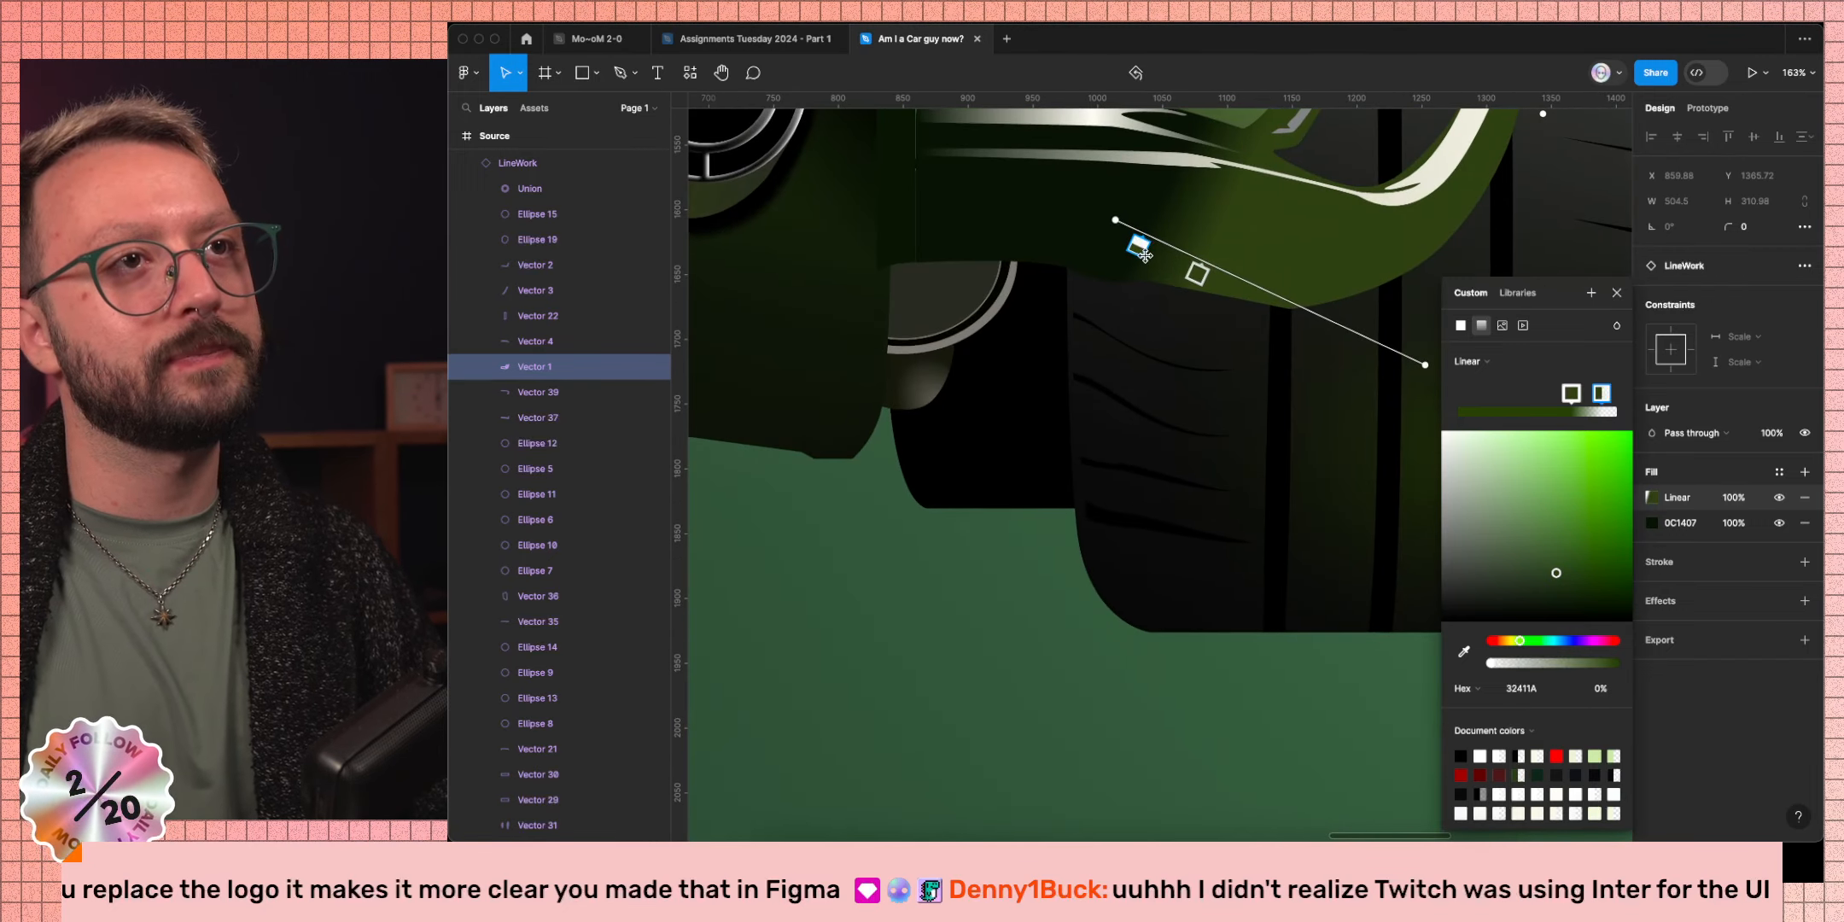
mouse_move(1138, 247)
left_mouse_down()
mouse_move(1110, 232)
mouse_move(1219, 293)
left_mouse_up()
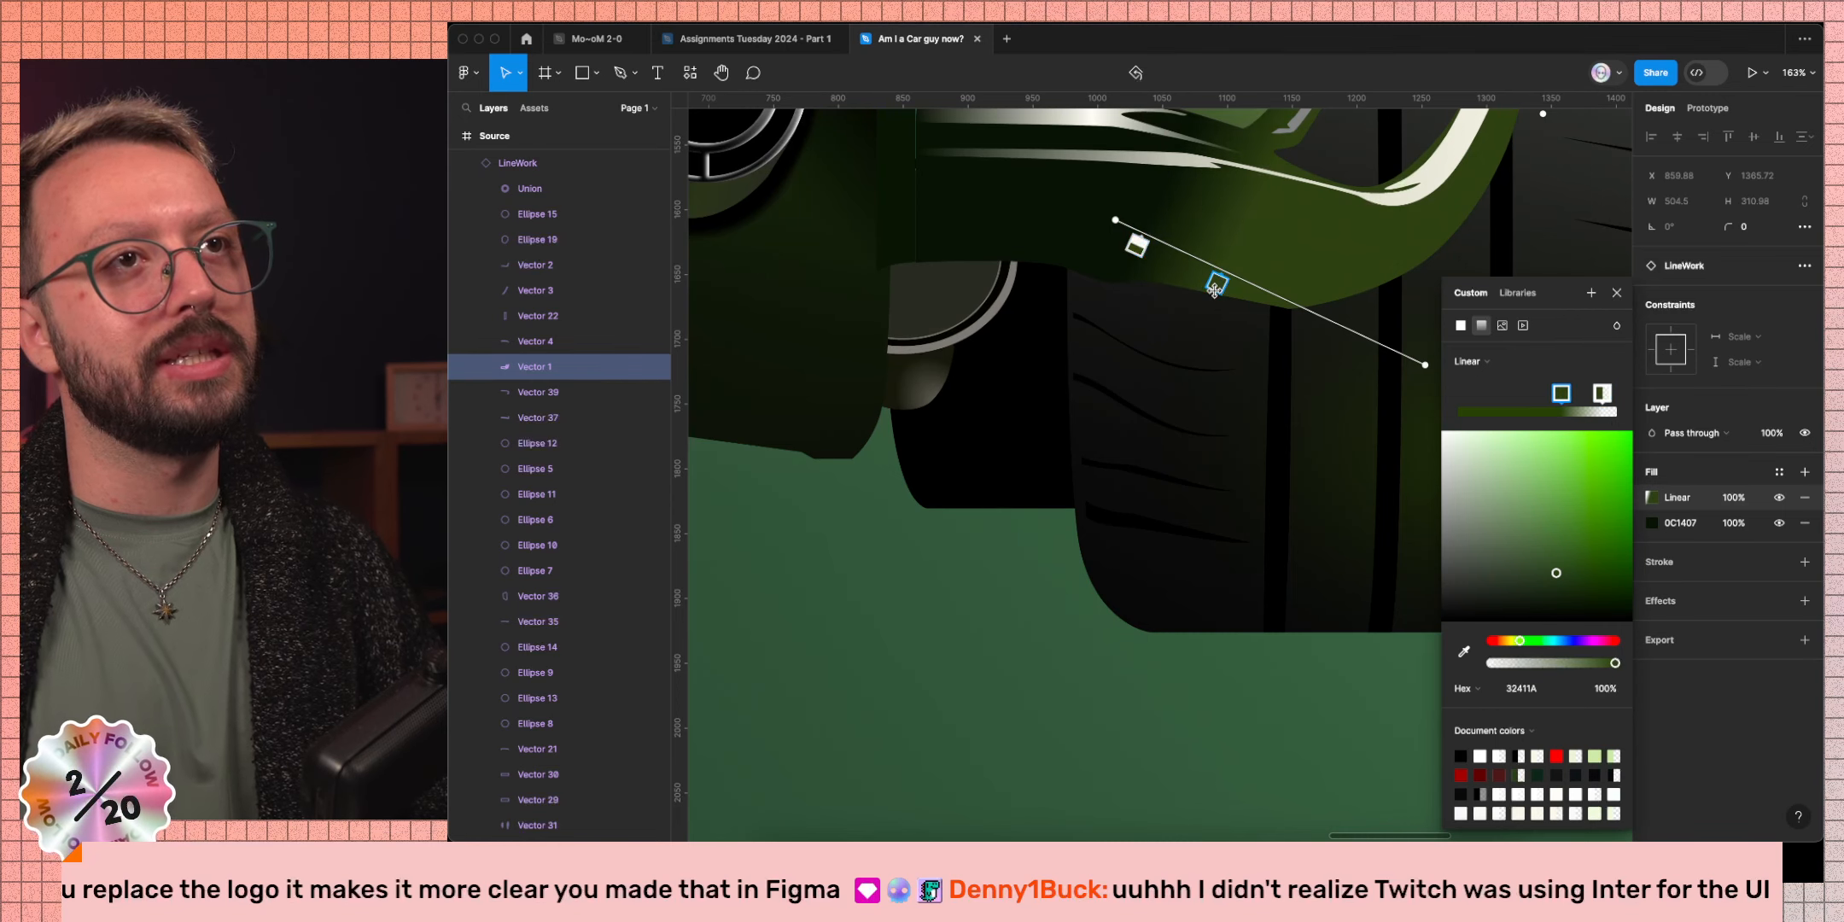
scroll(1416, 375, "down", 5)
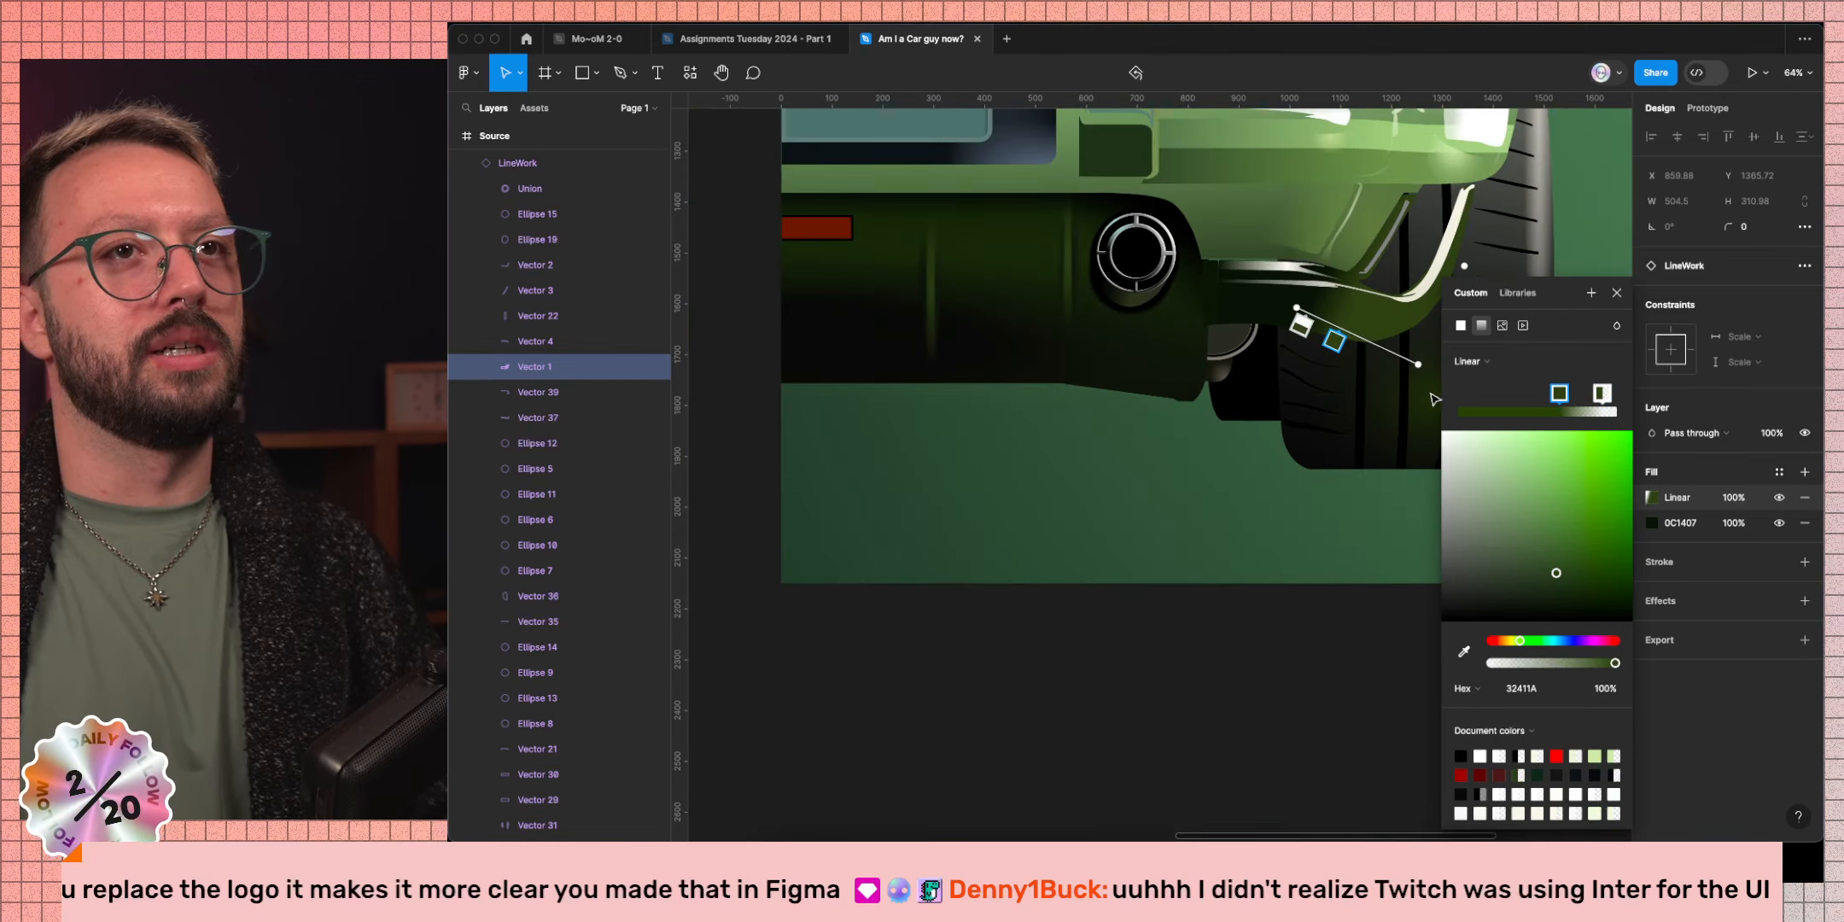
scroll(1400, 389, "left", 10)
scroll(1376, 392, "left", 5)
scroll(1375, 392, "down", 1)
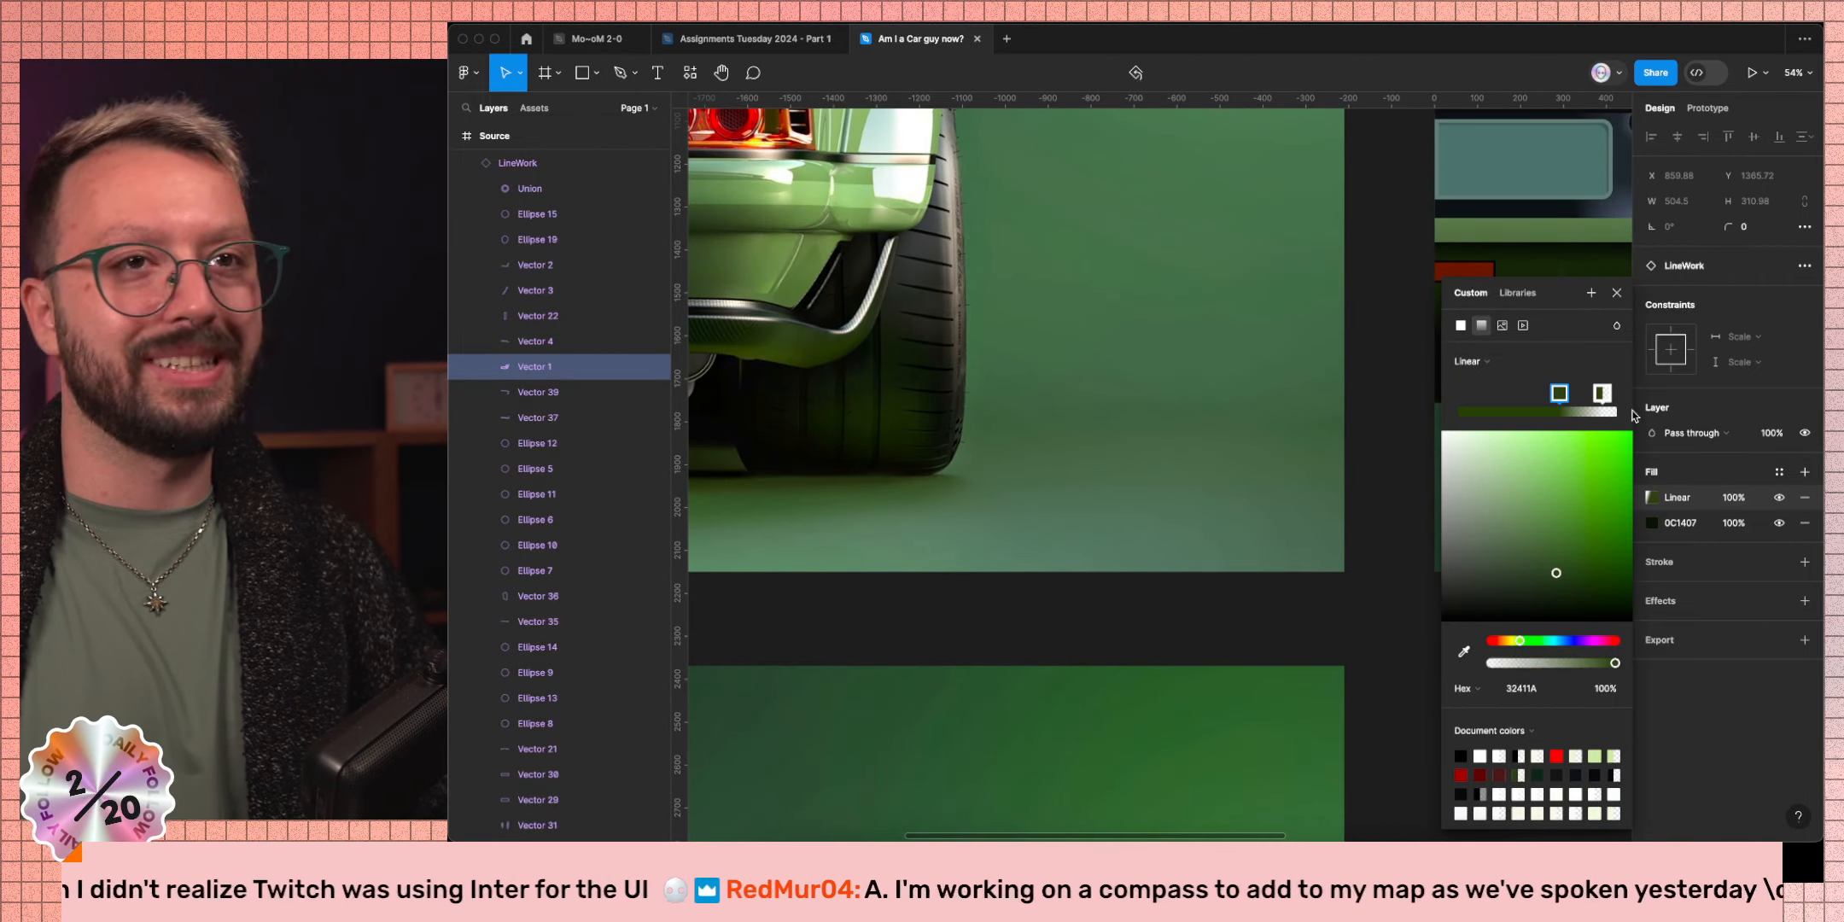
Add a gradient stop at the start and sample the darker shadow green 1E2909.
left_click_drag(1471, 398, 1434, 394)
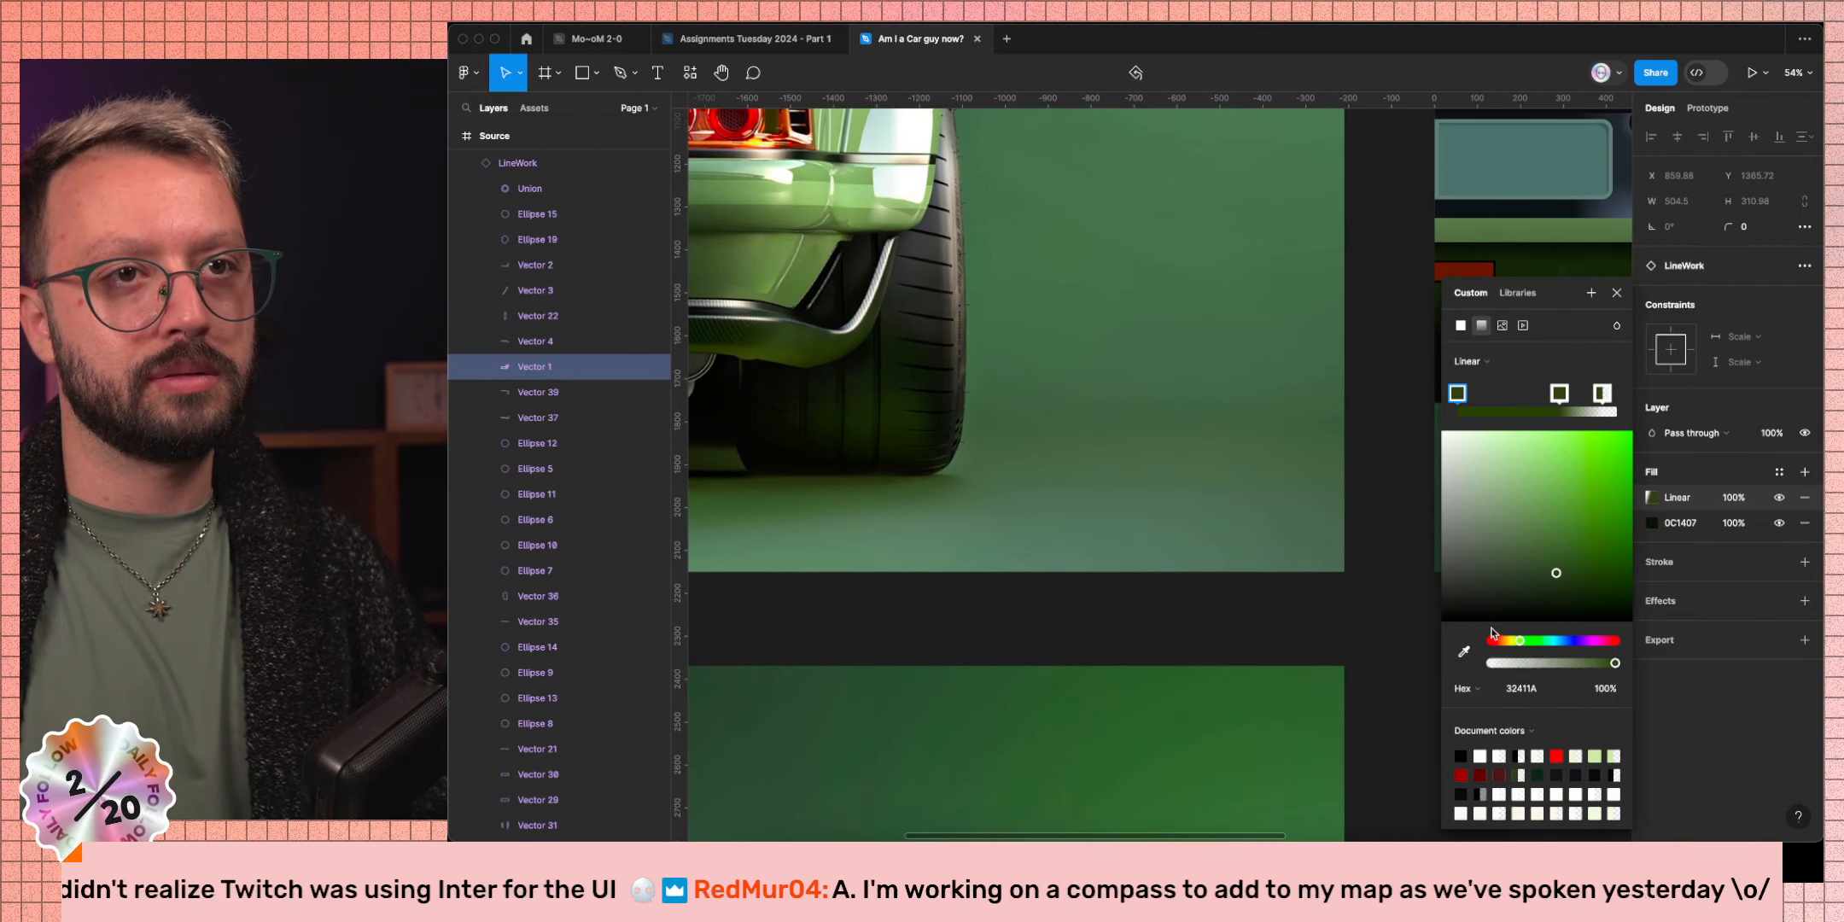
left_click(1463, 651)
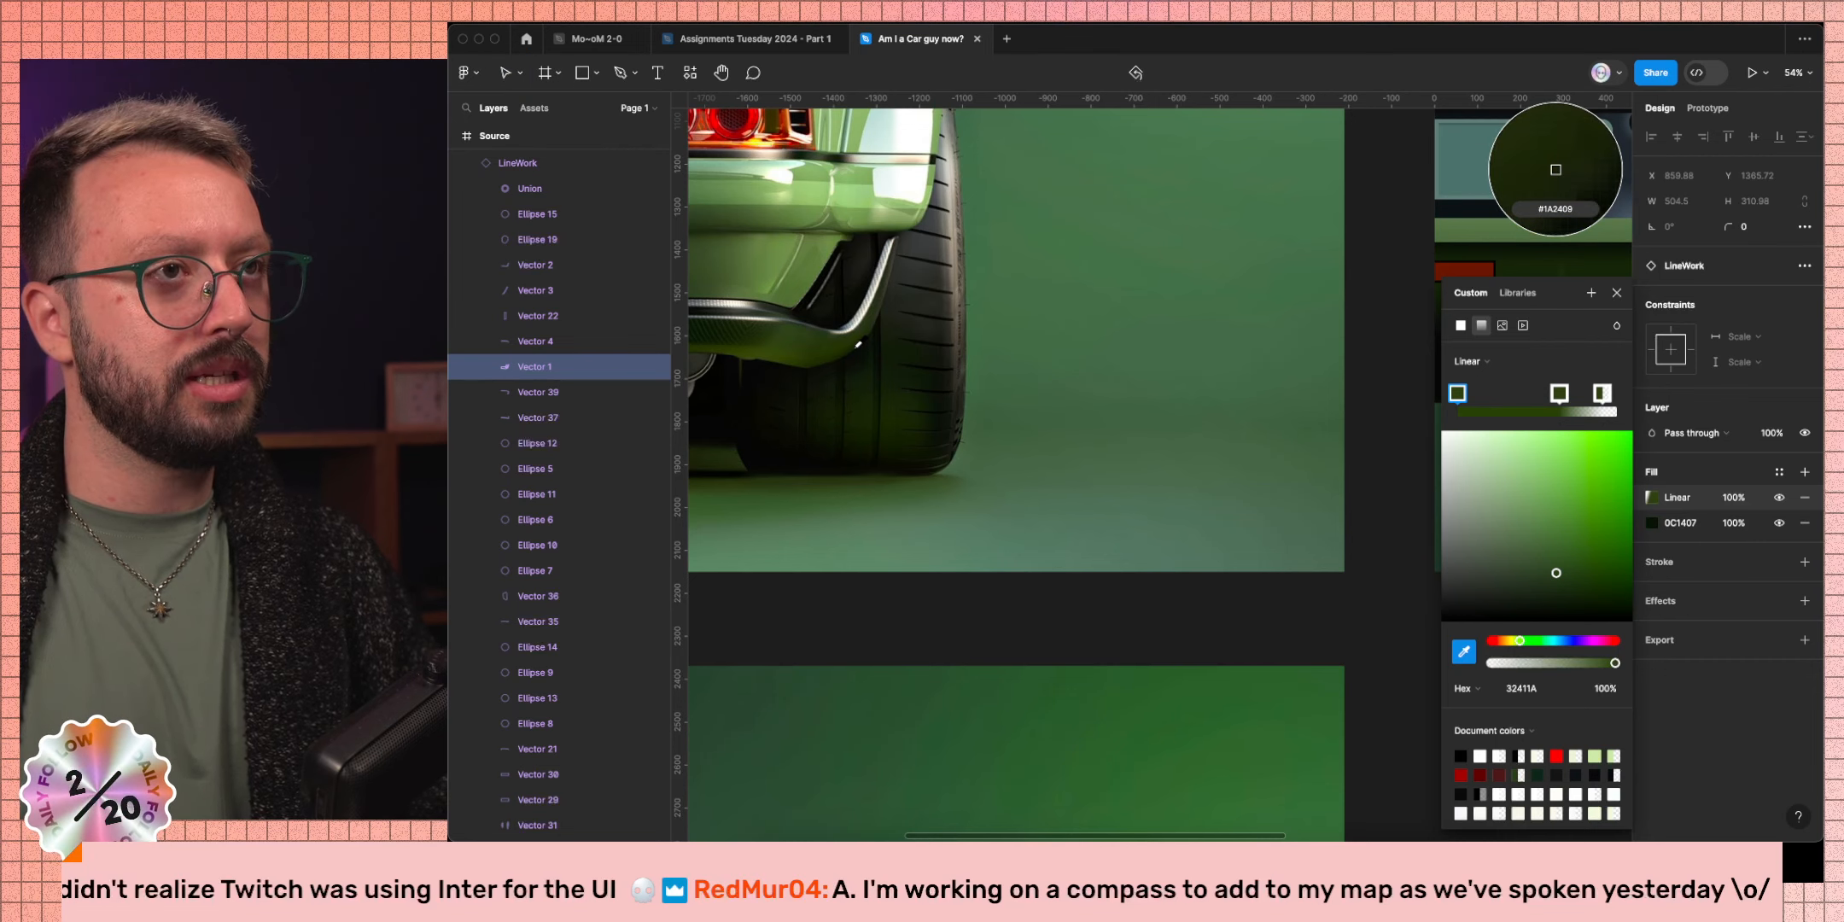
left_click(859, 350)
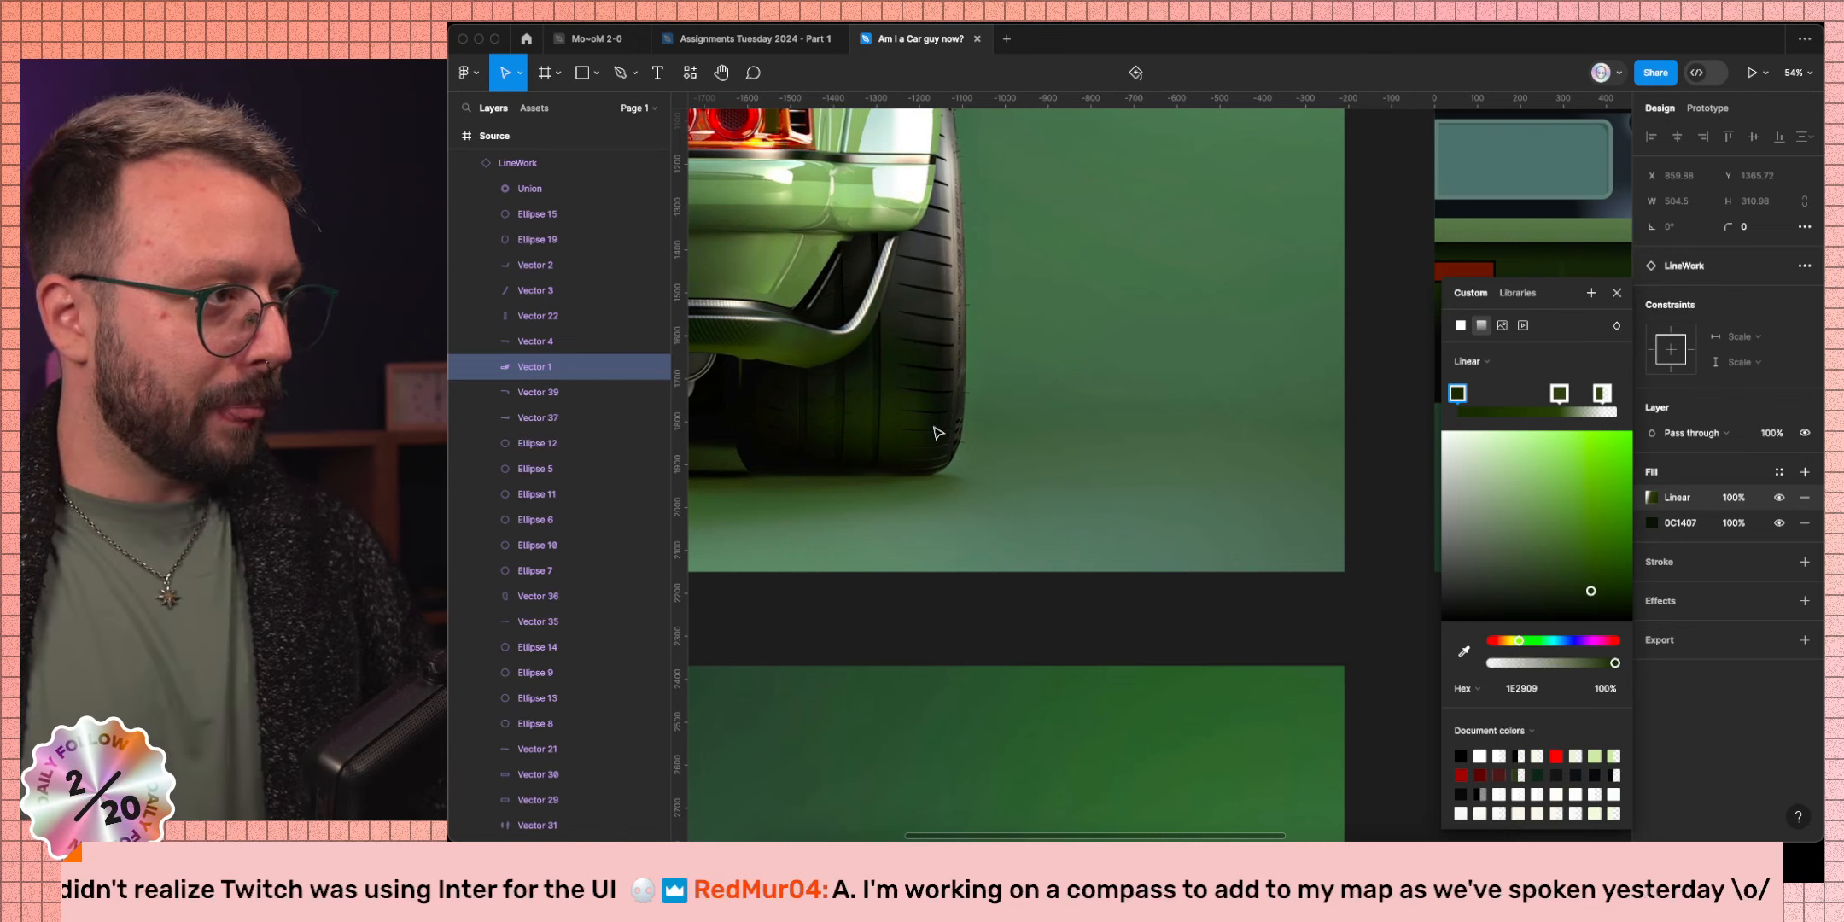
scroll(1096, 495, "down", 5)
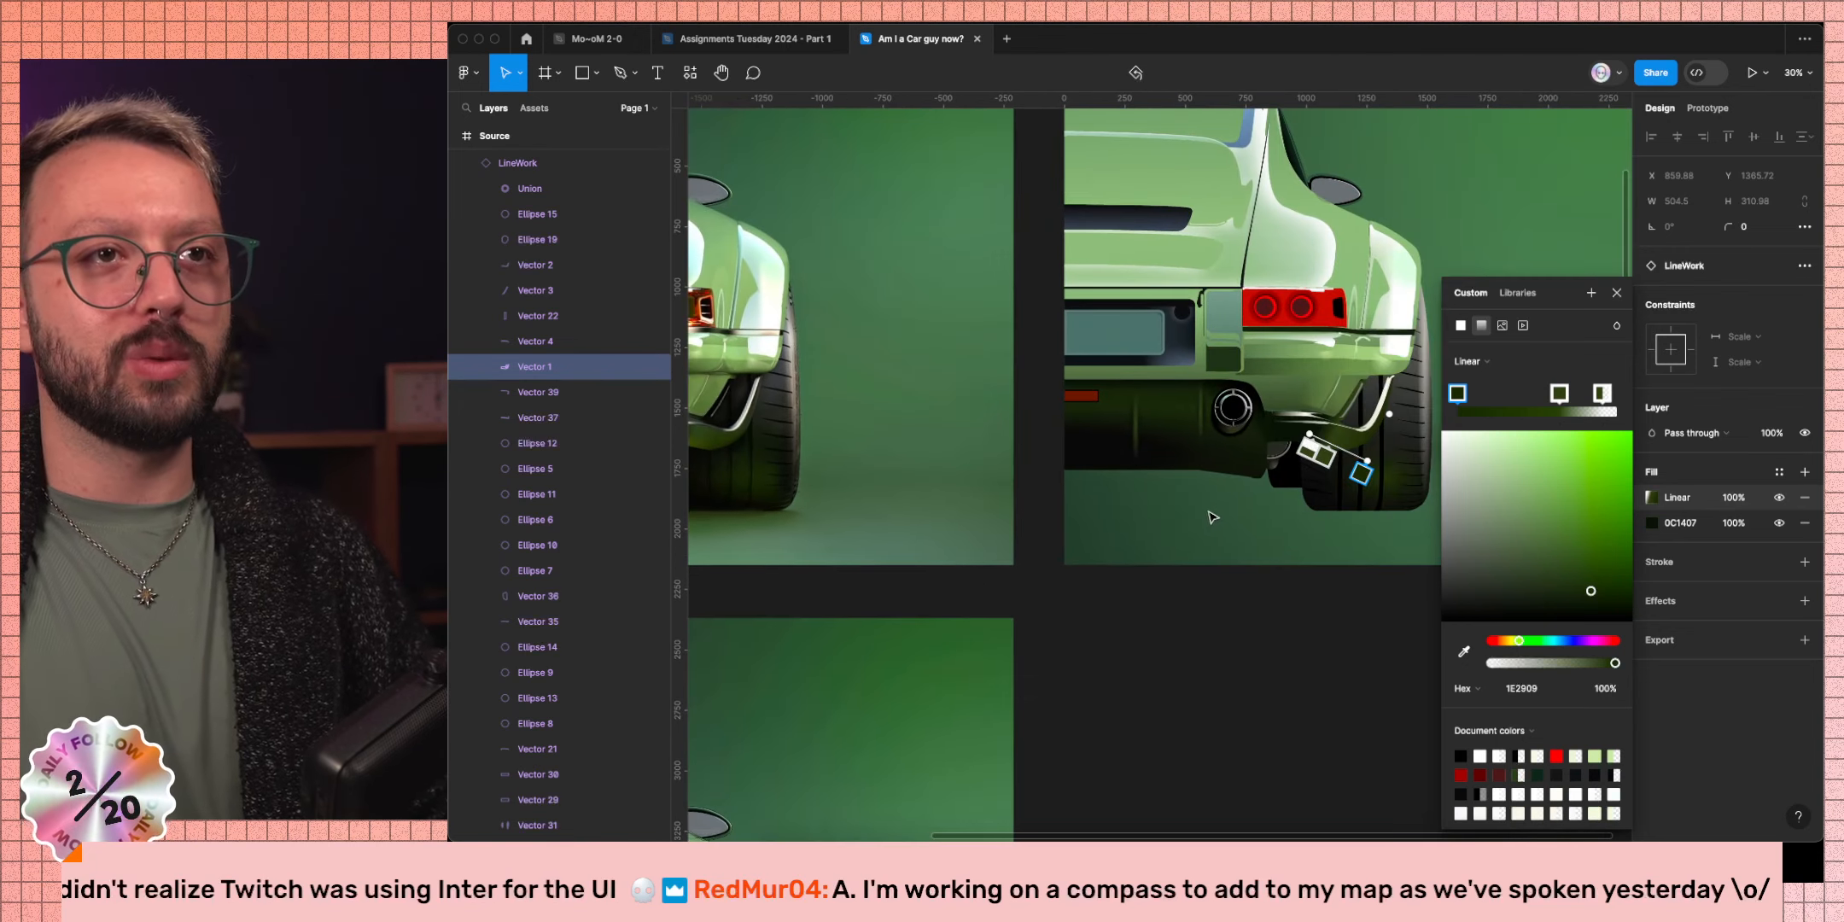
scroll(1370, 475, "up", 10)
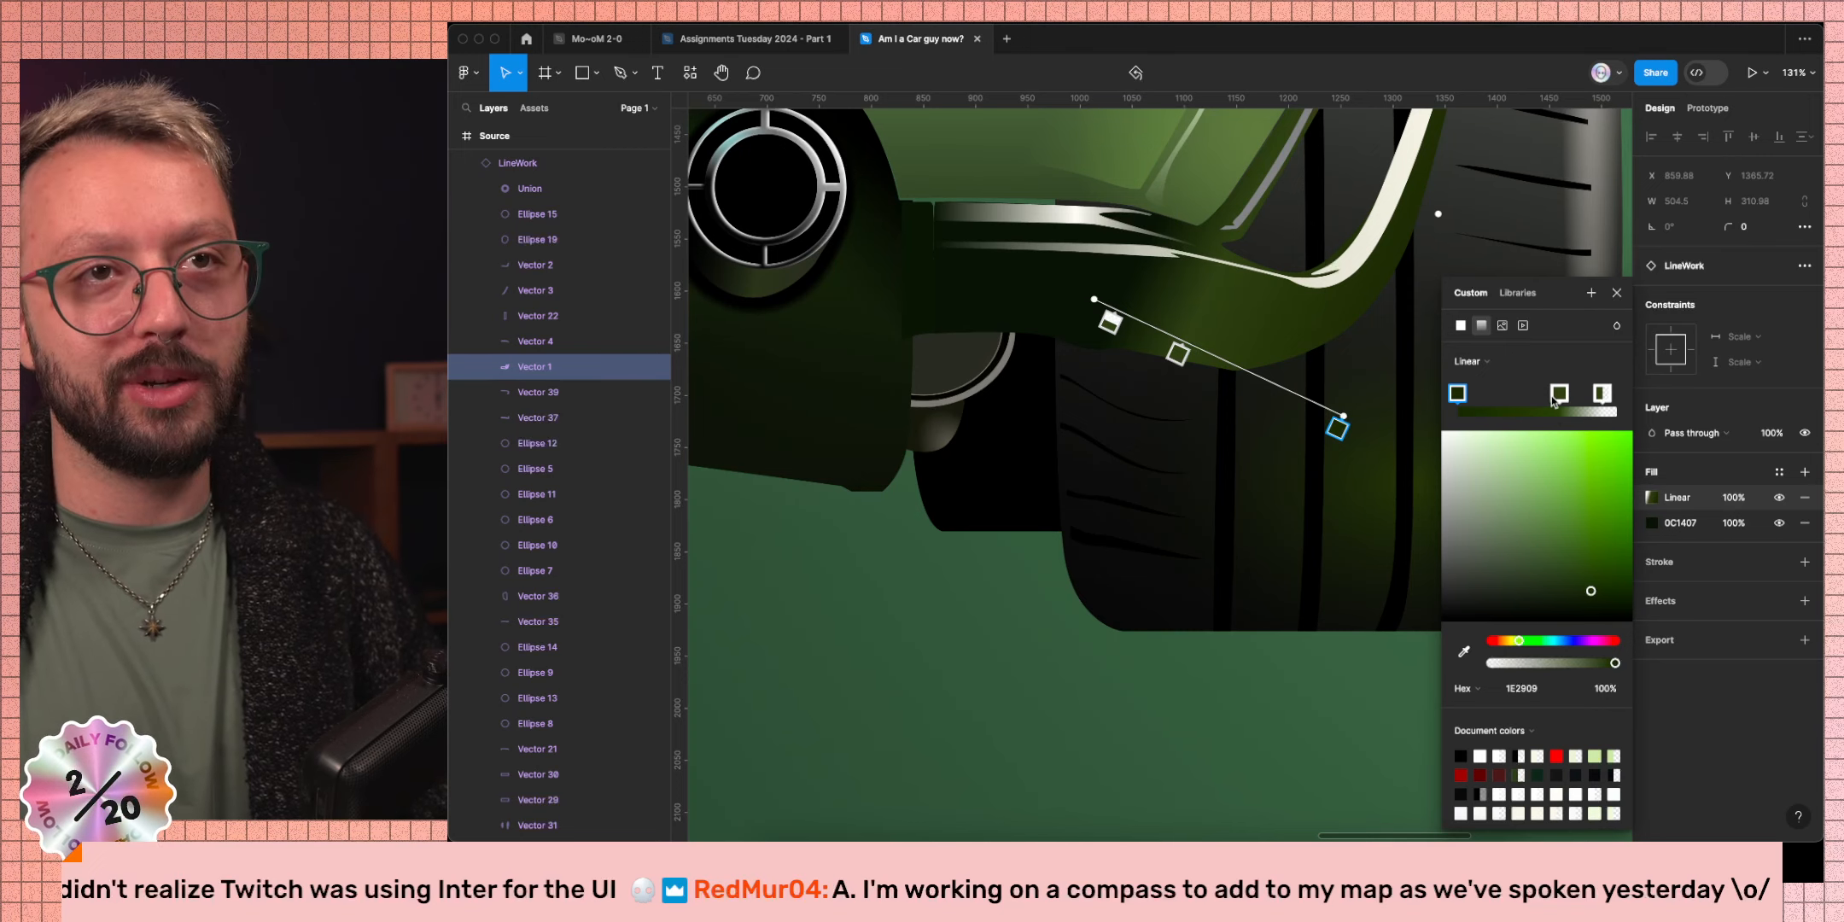
Duplicate gradient stops and set a middle 32411A stop to 50% opacity.
left_click_drag(1553, 402, 1511, 408)
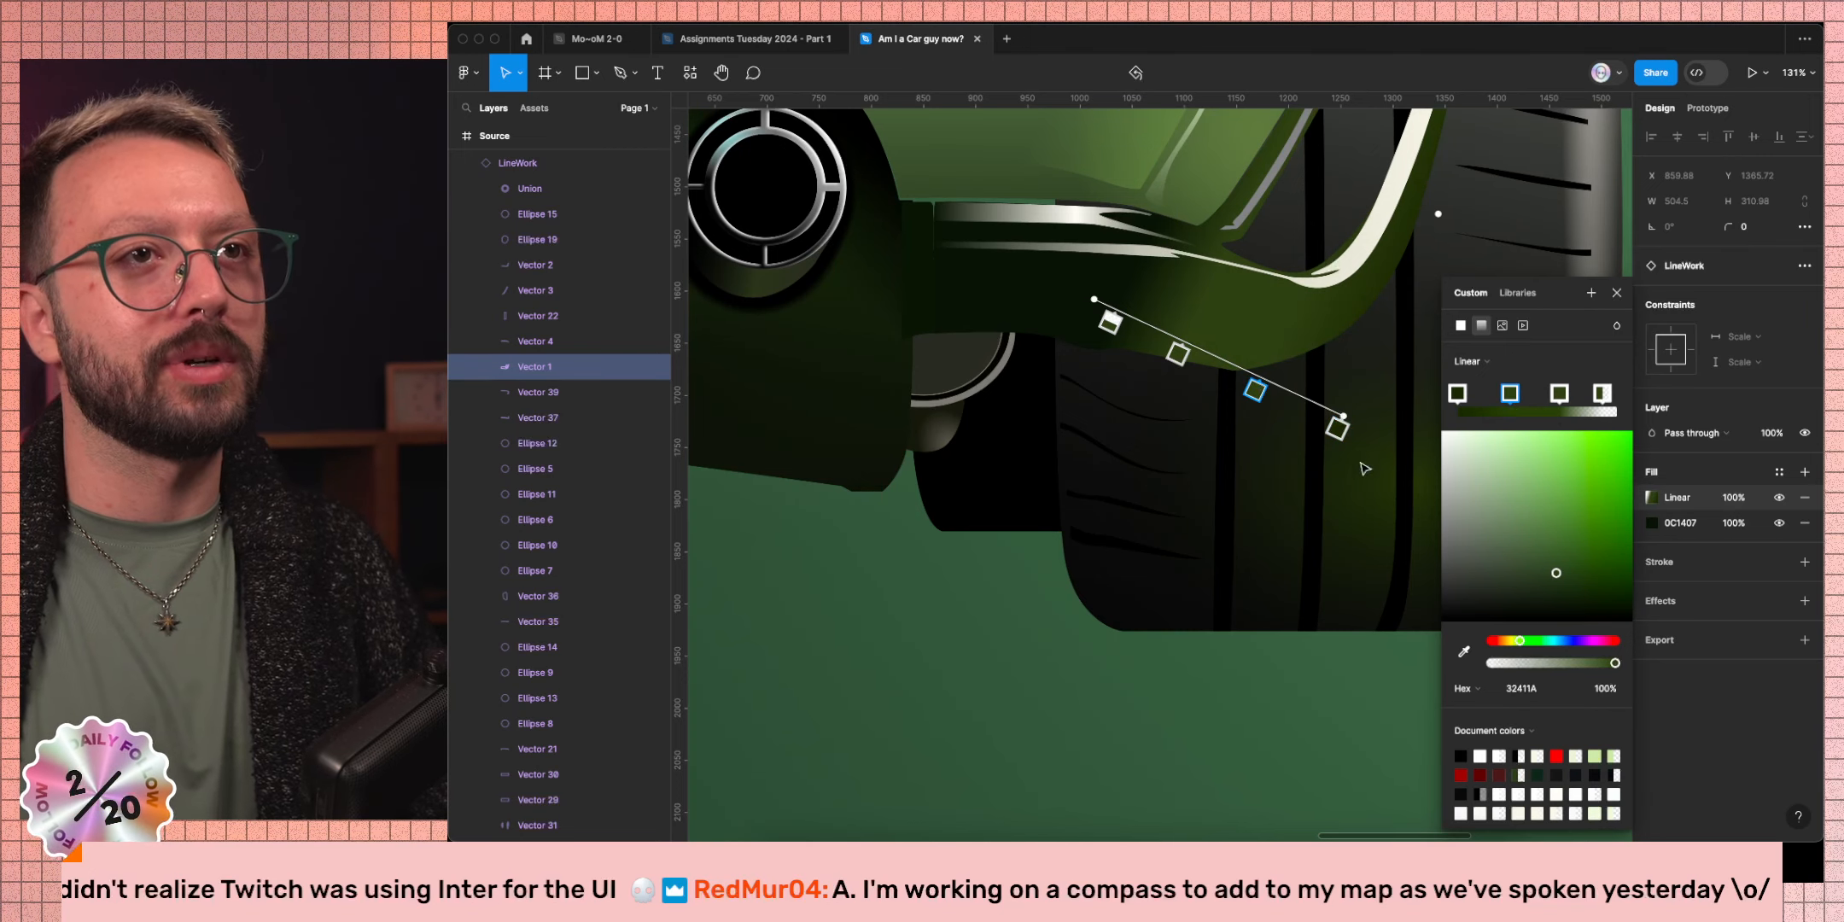
left_click(1560, 394)
key("alt")
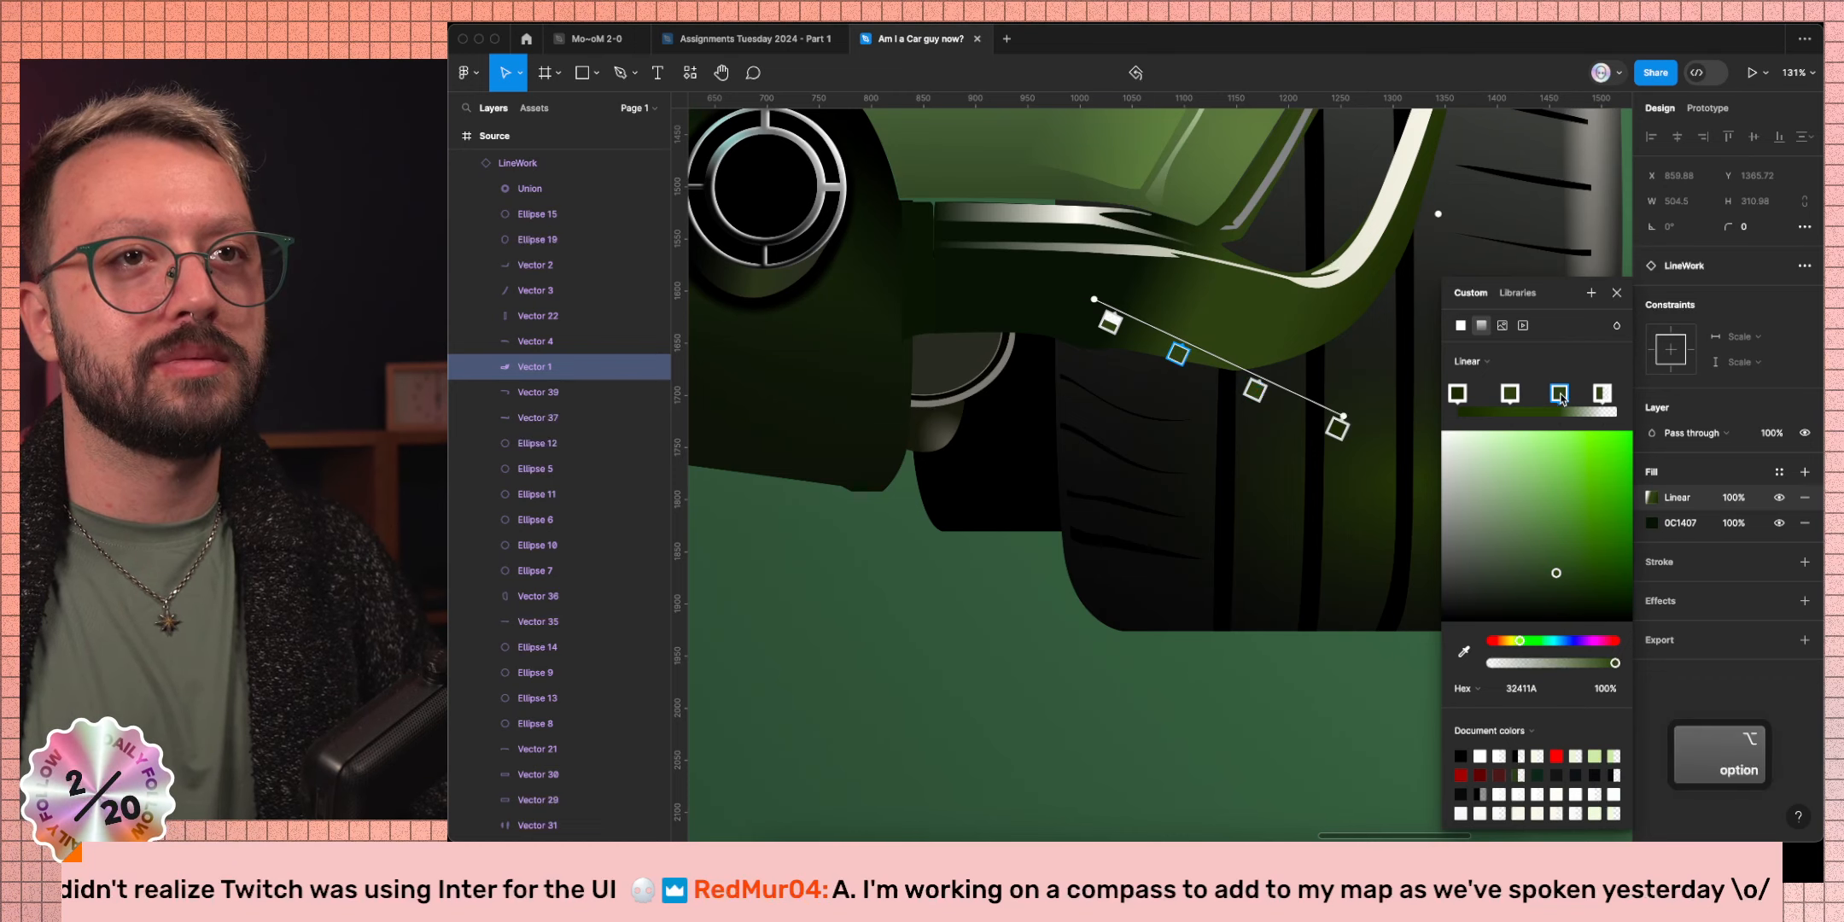
left_click_drag(1558, 398, 1585, 404)
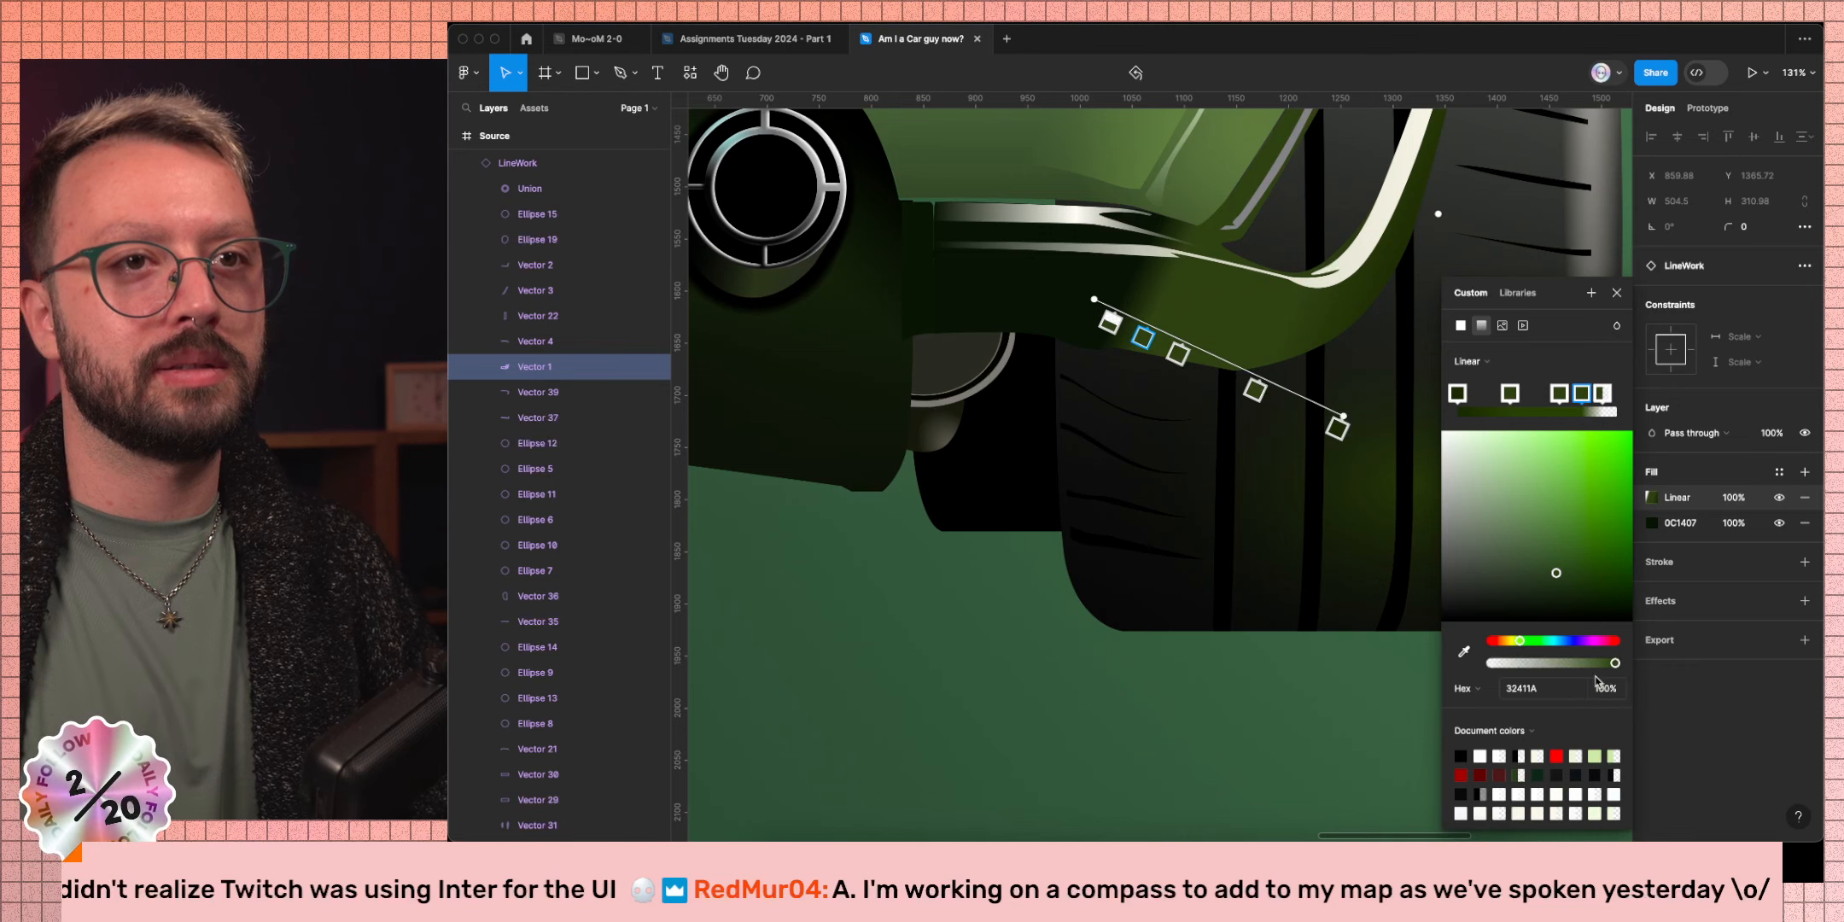
left_click_drag(1614, 663, 1547, 668)
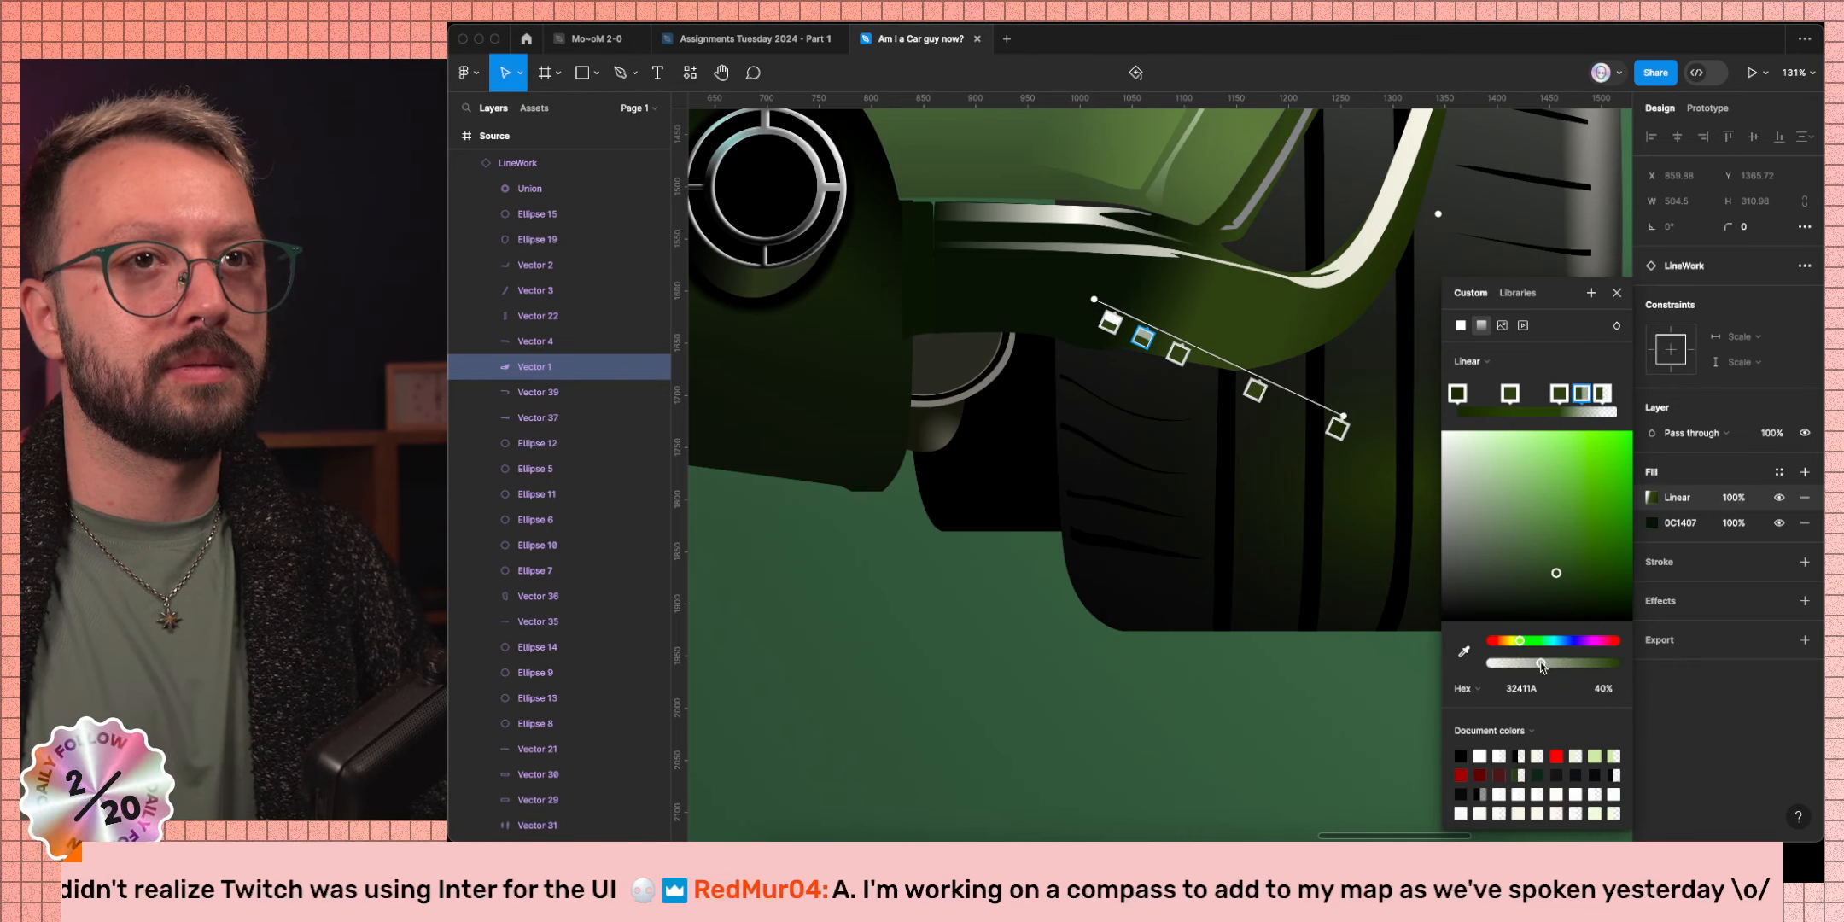
left_click(1602, 695)
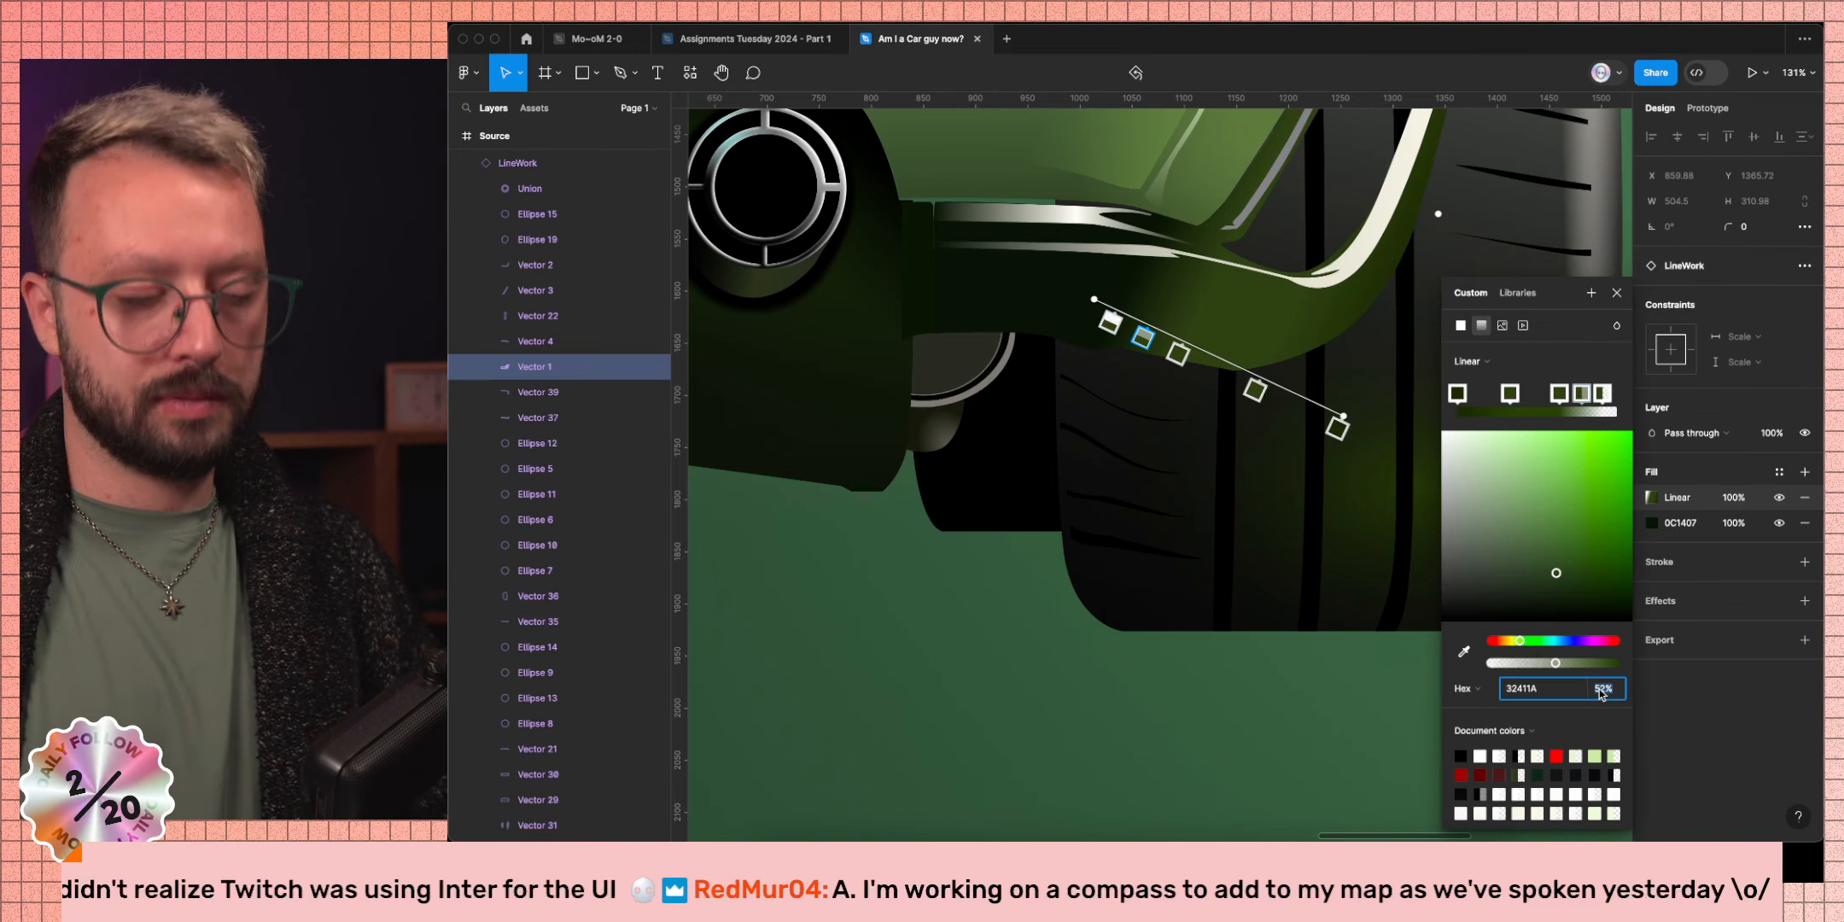
key("Return")
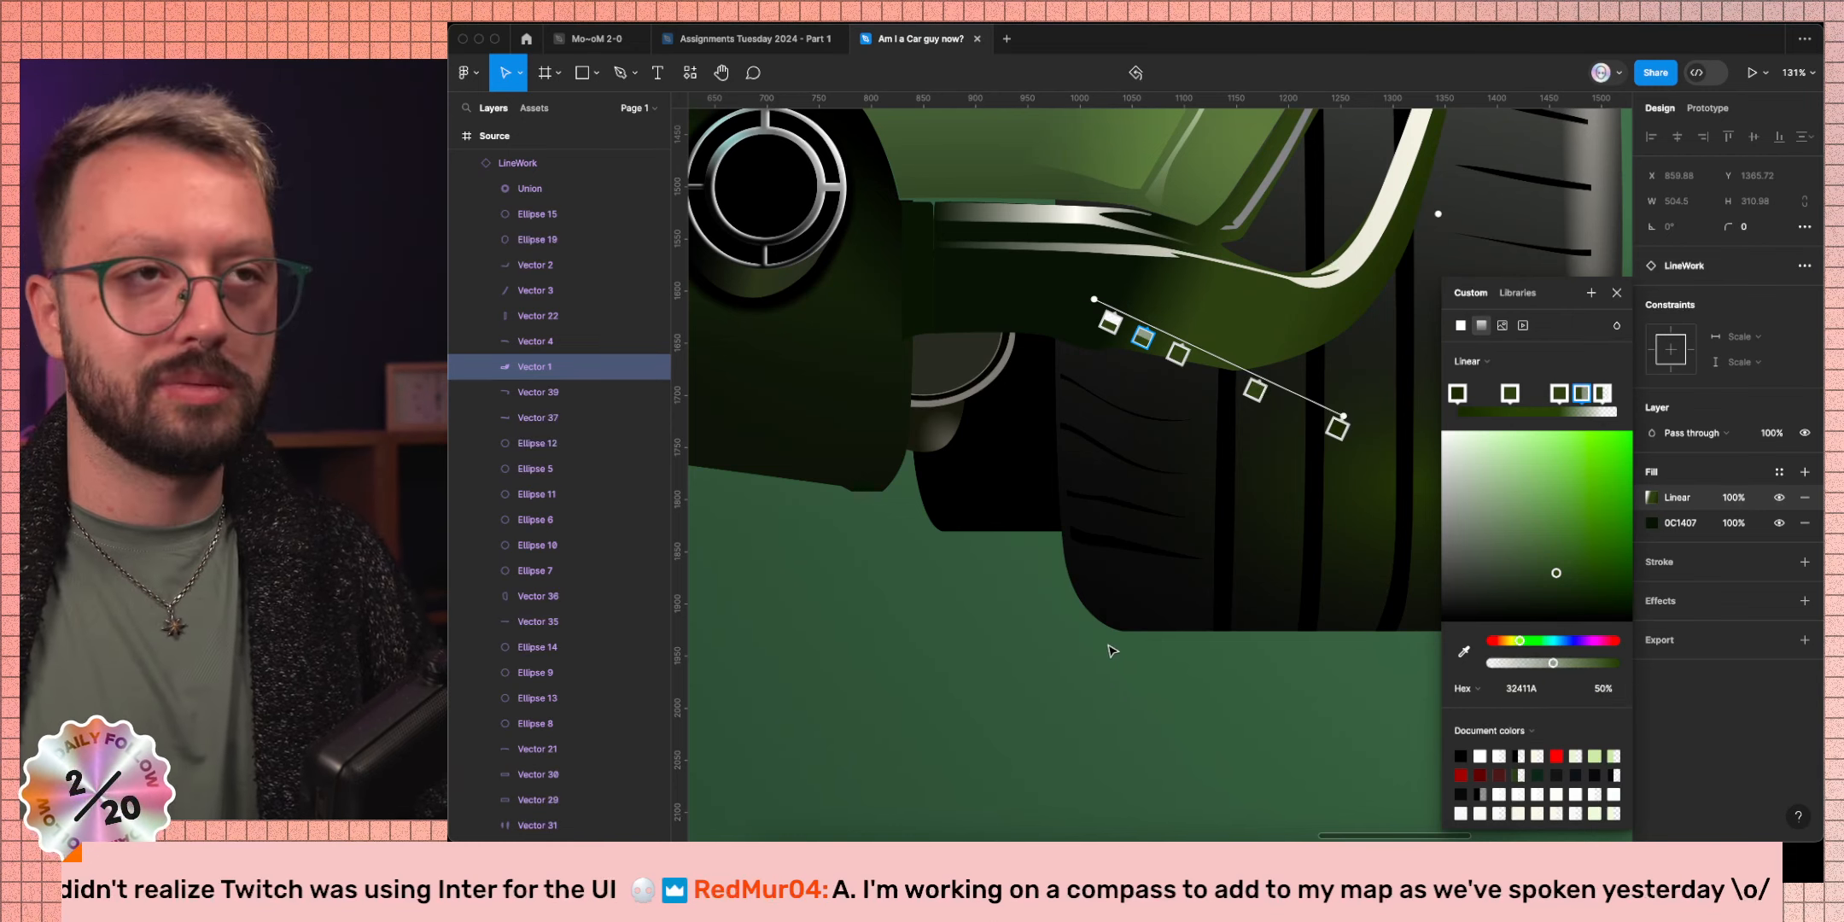
key("super+Tab")
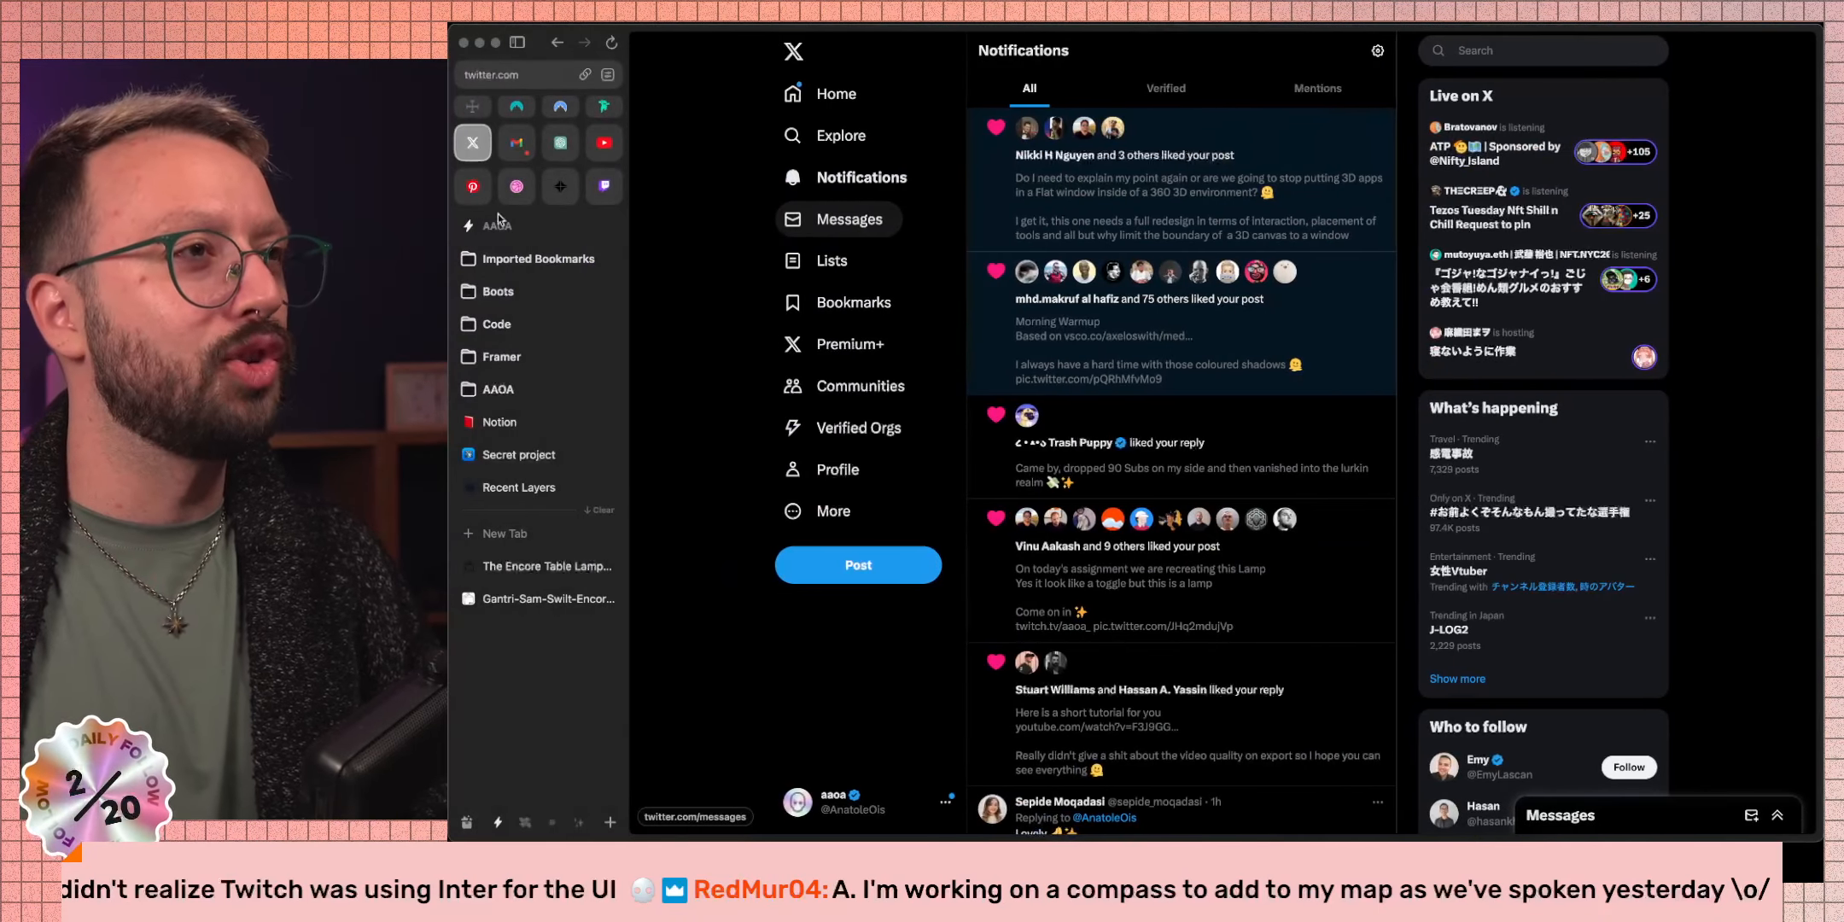
Open the All Pins board from the Saved section of the Pinterest profile.
left_click(472, 186)
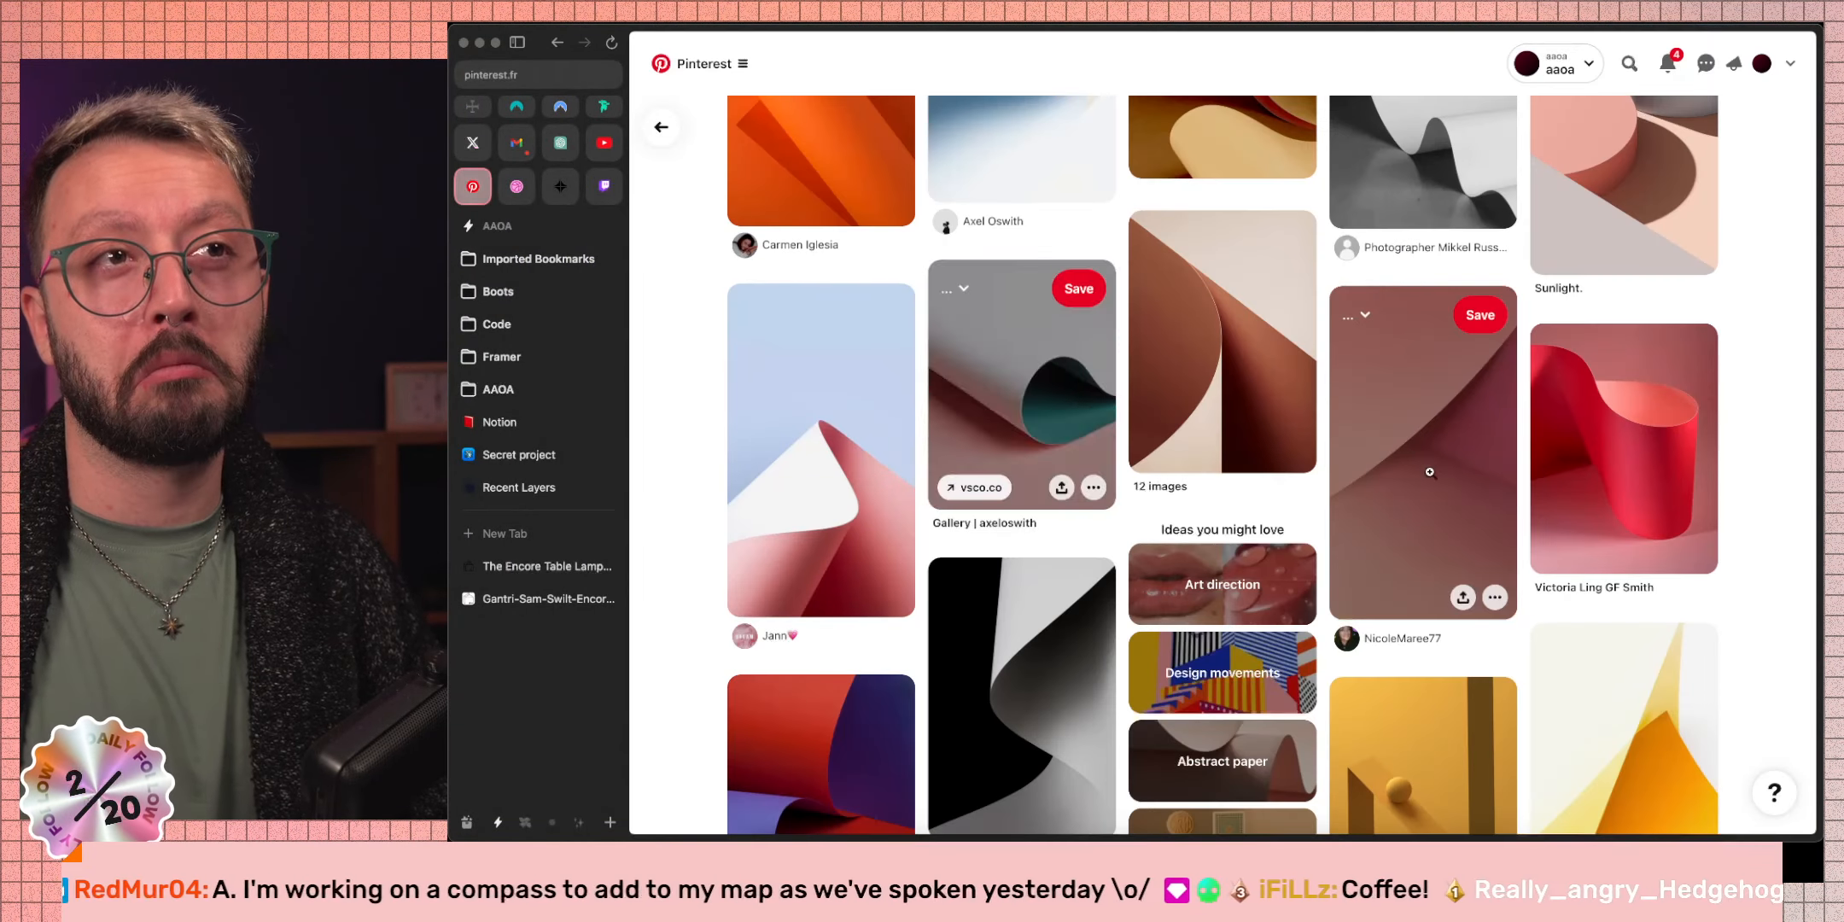
left_click(1761, 64)
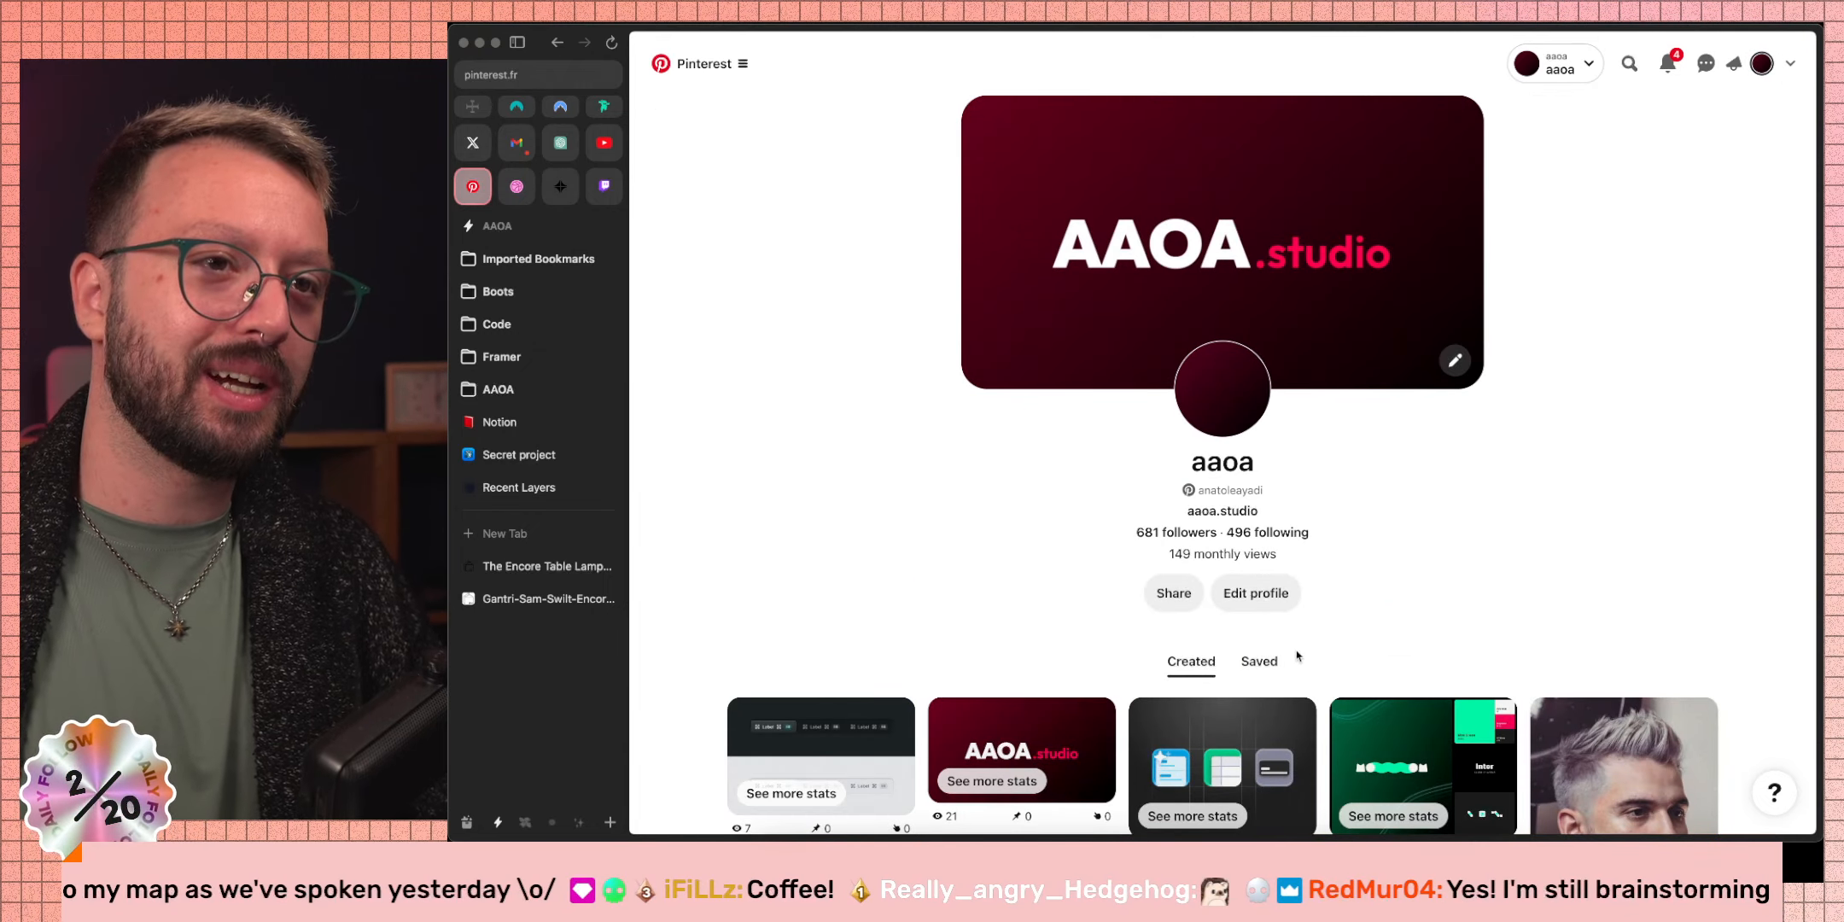
left_click(1259, 660)
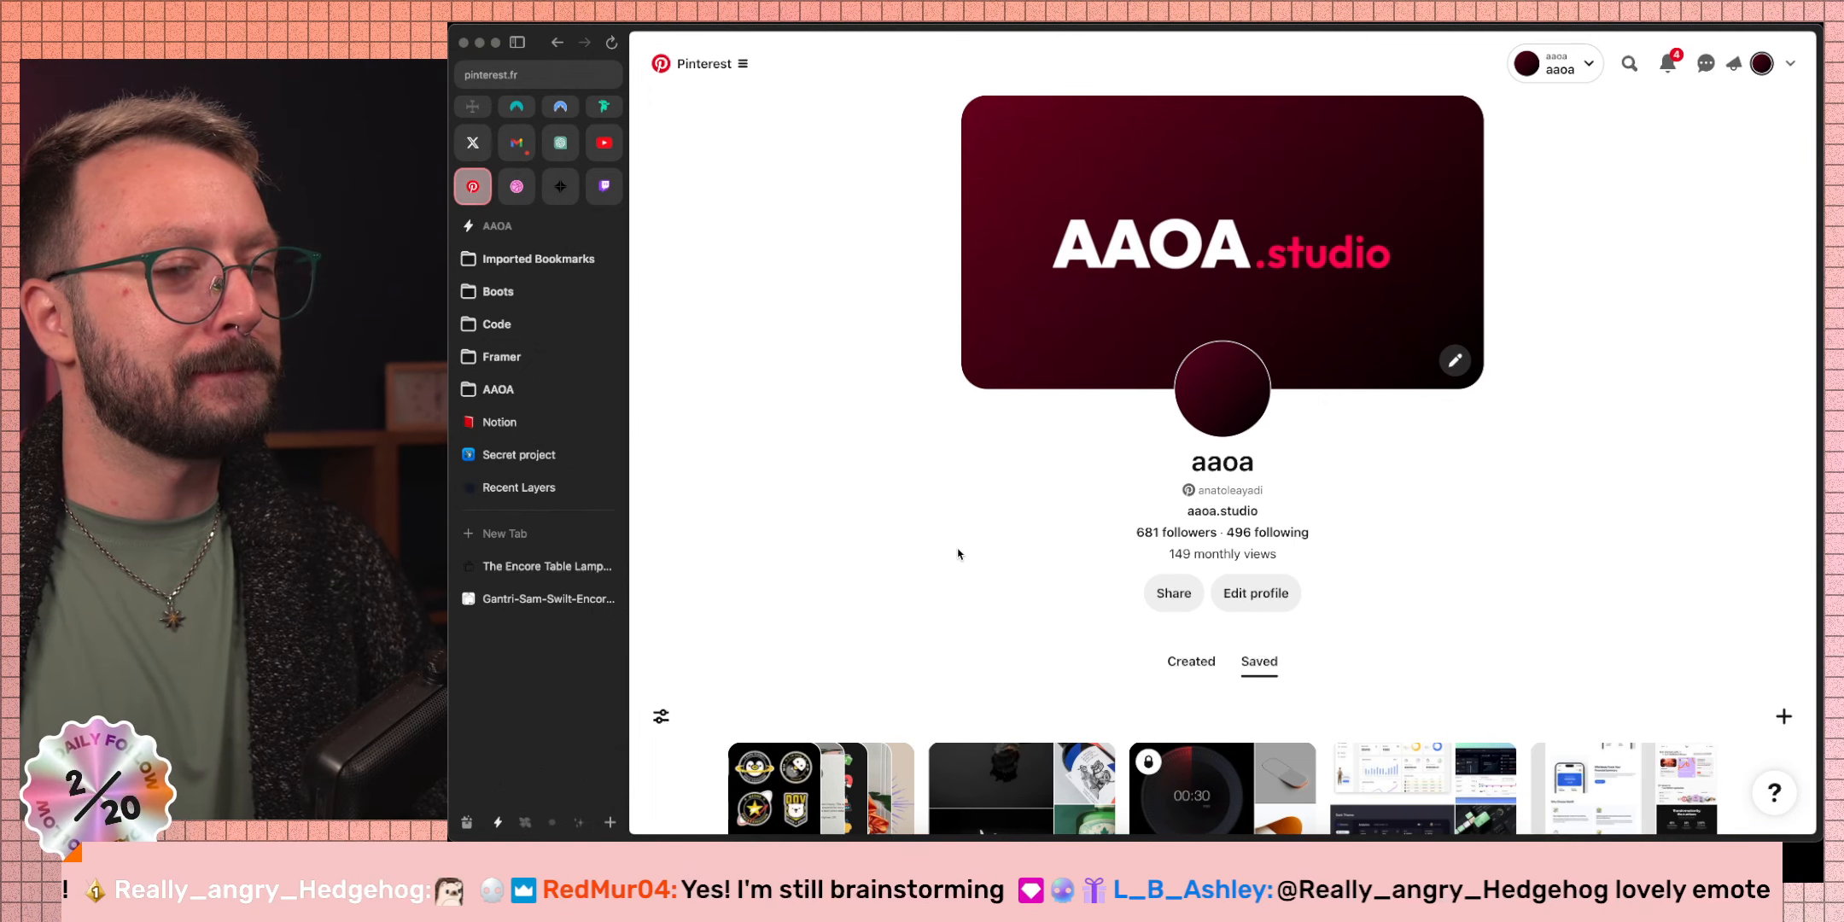
scroll(883, 590, "down", 5)
left_click(782, 512)
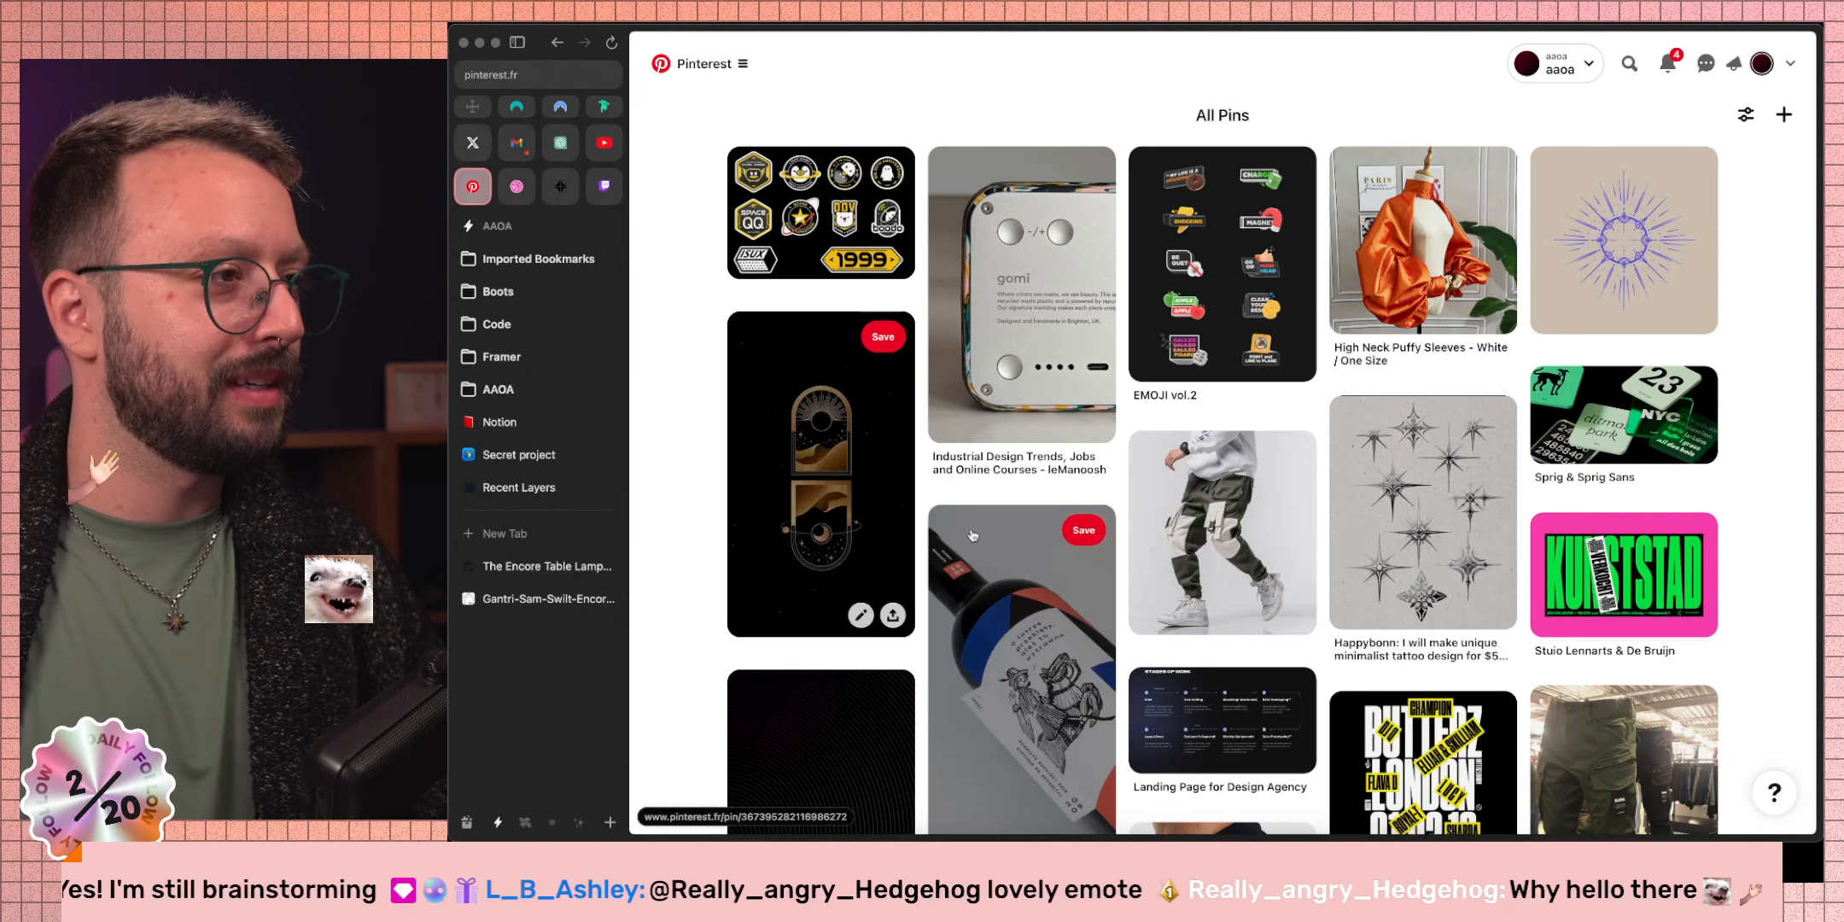
Open the grey four-point star tattoo pin from the All Pins grid.
left_click(1668, 249)
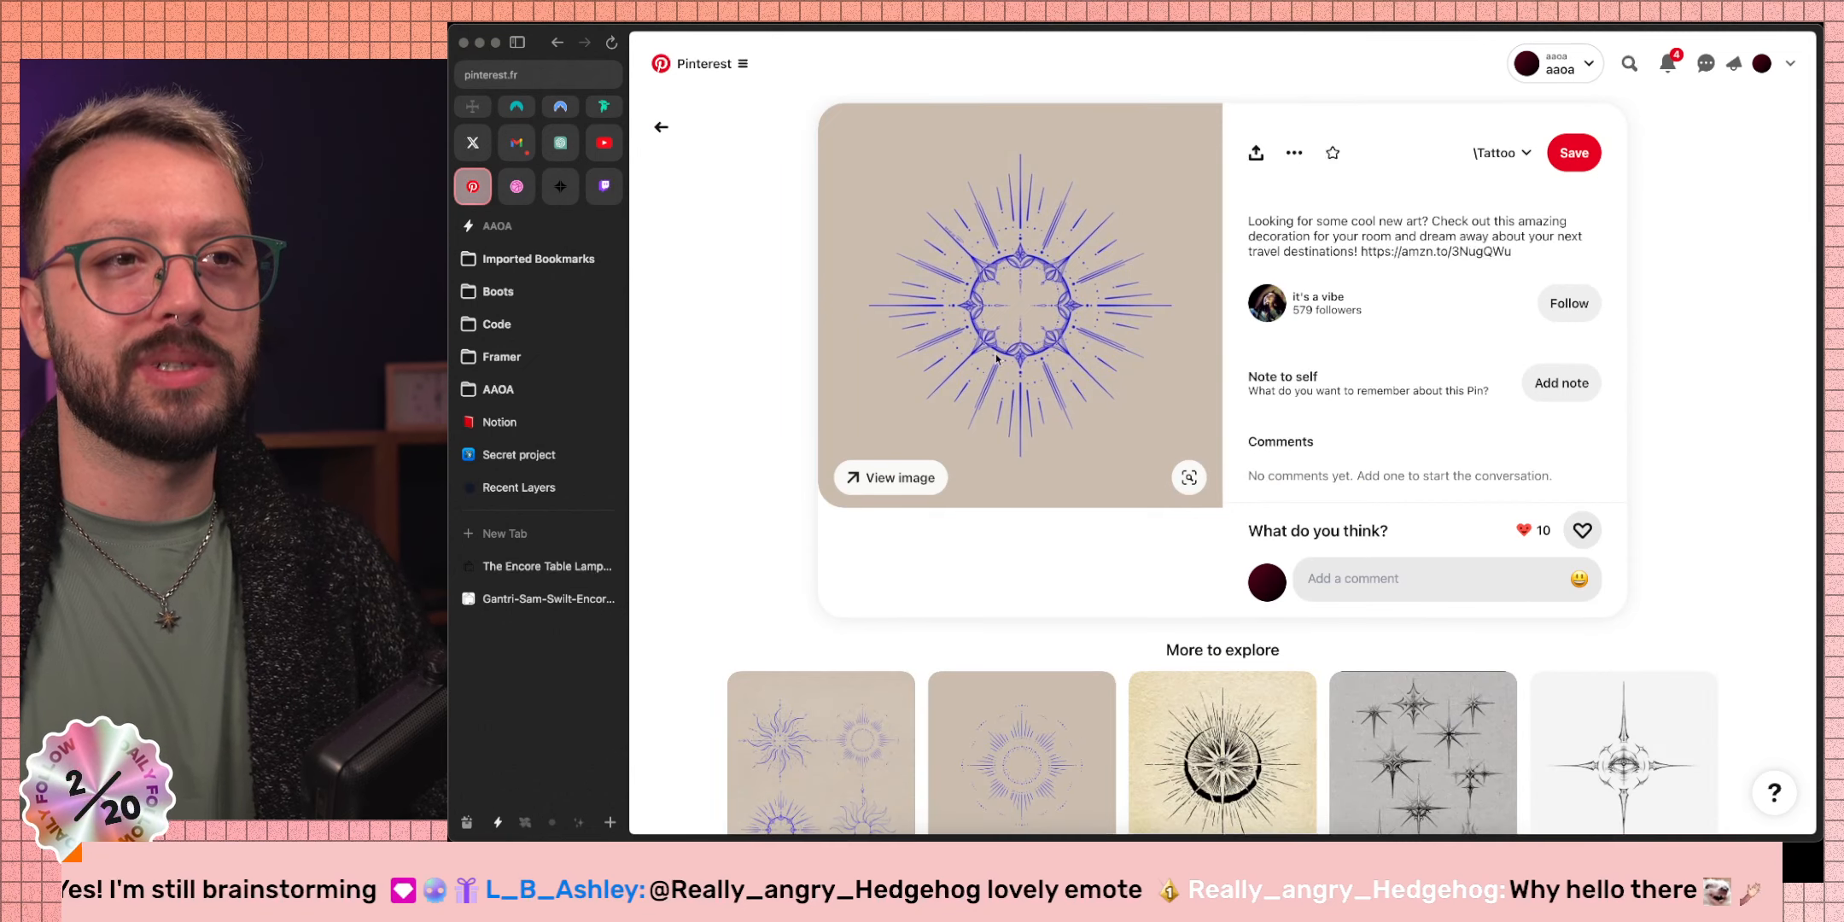
left_click(661, 126)
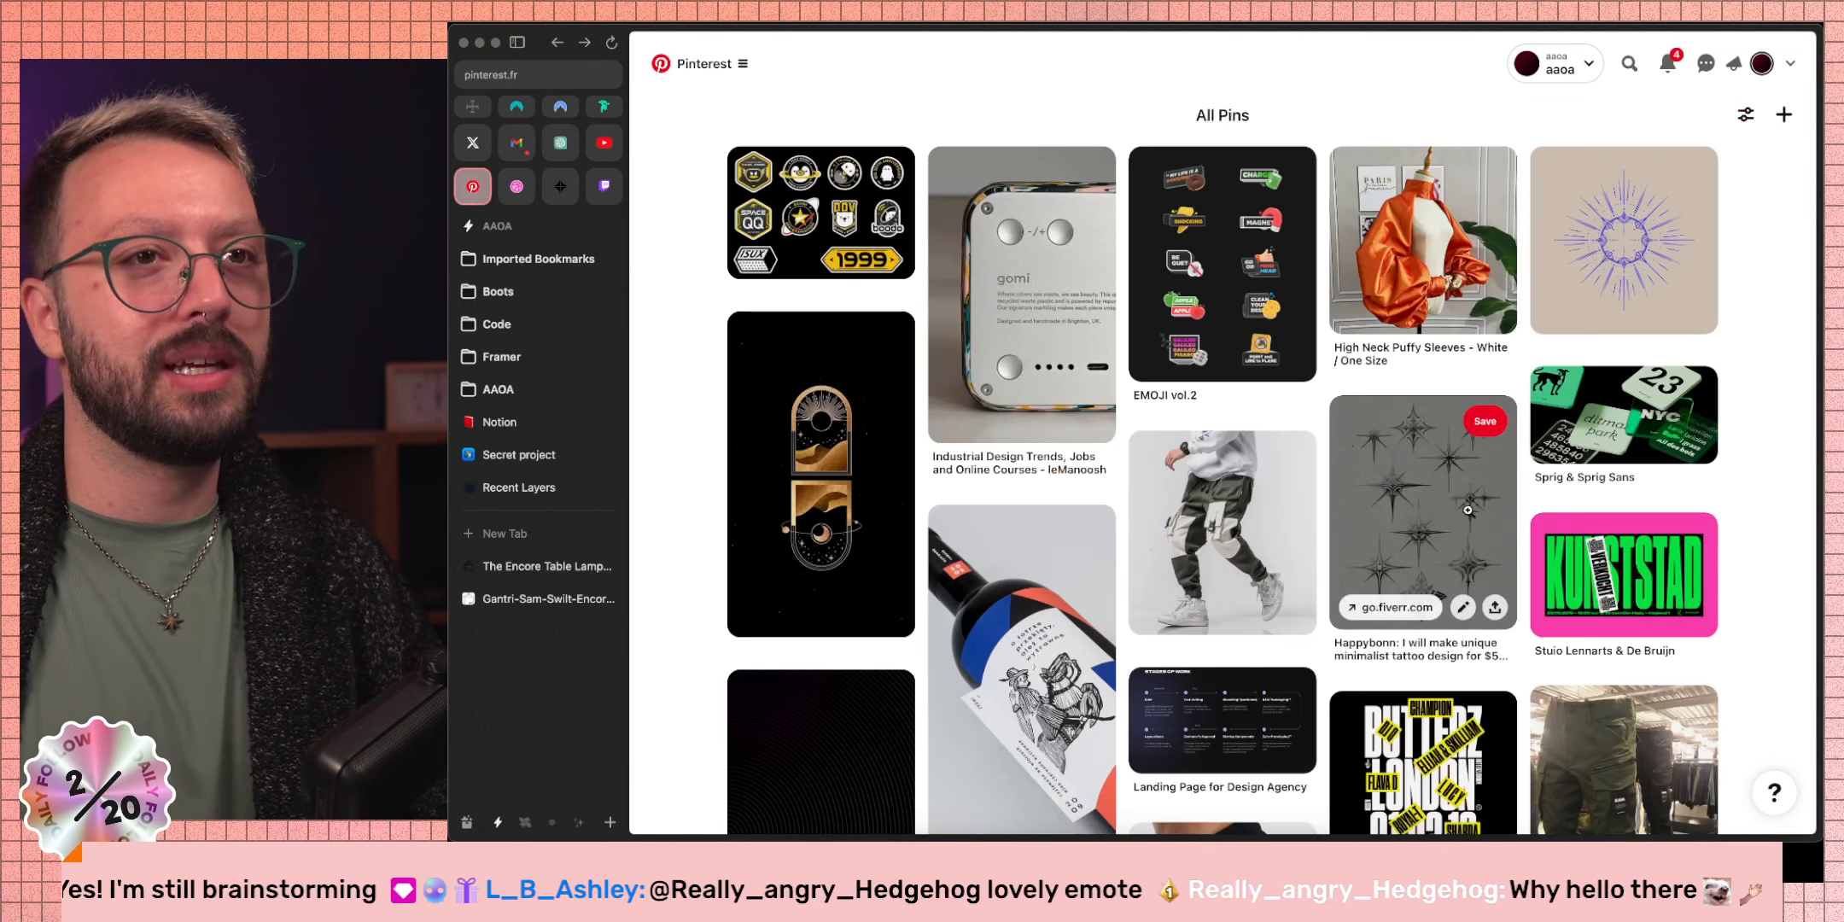
left_click(1488, 495)
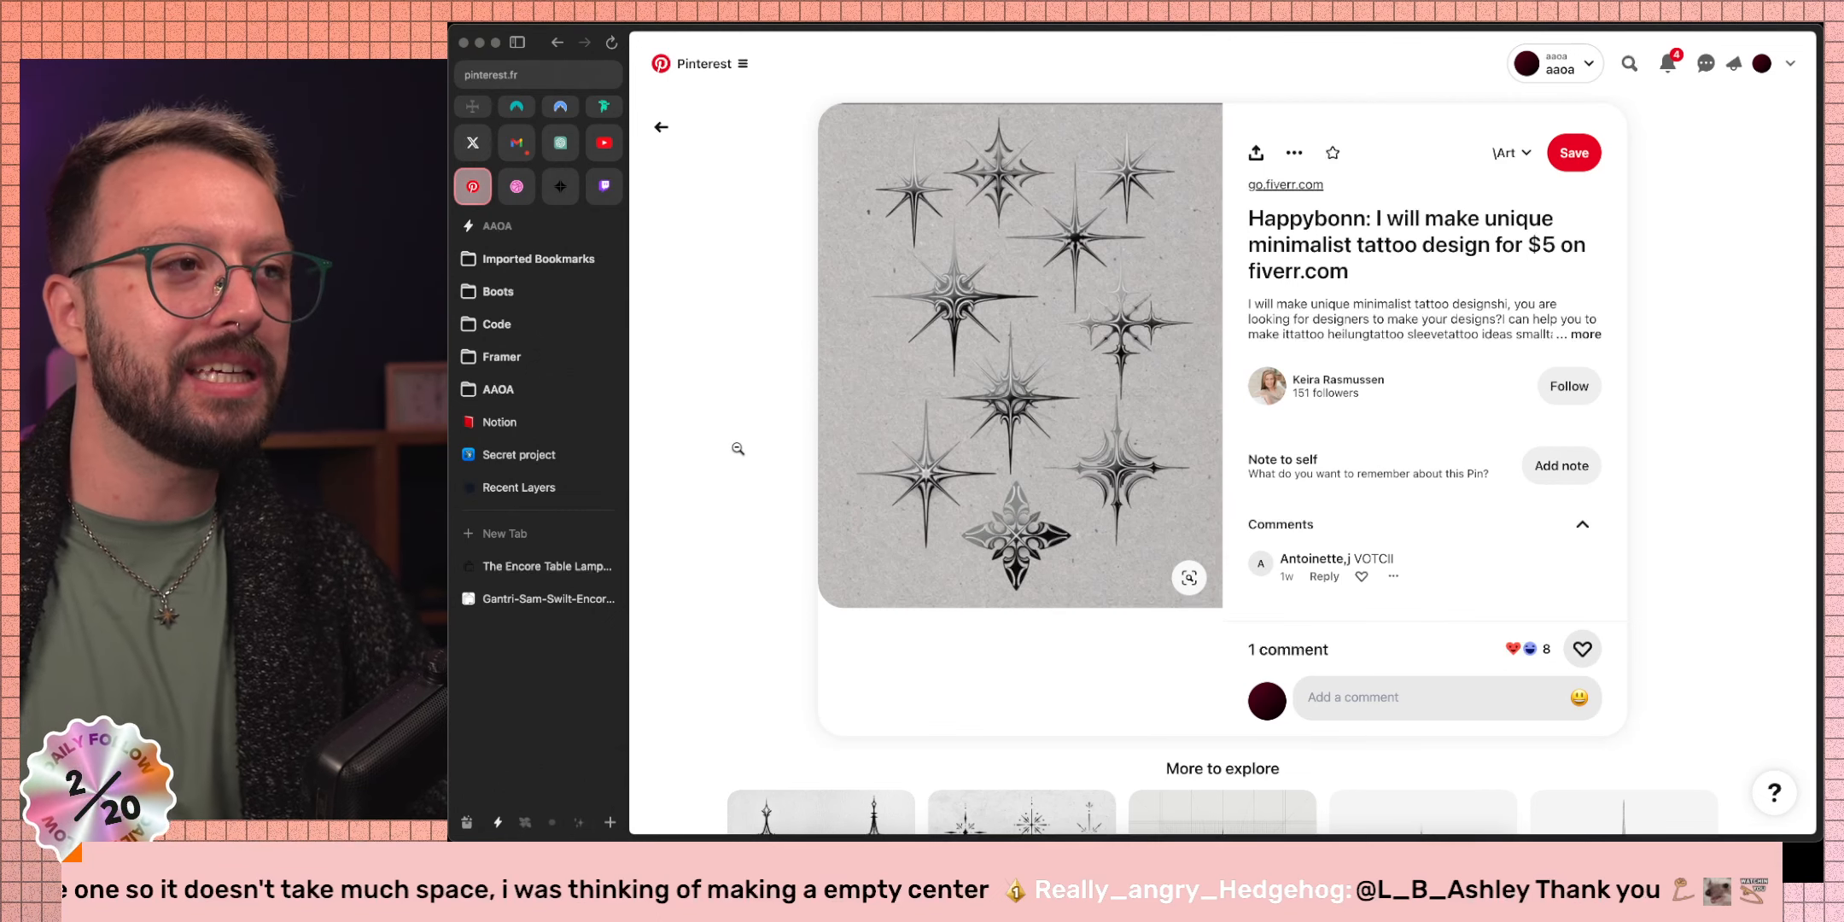
key("ctrl+Right")
key("ctrl+Right")
key("ctrl+Right")
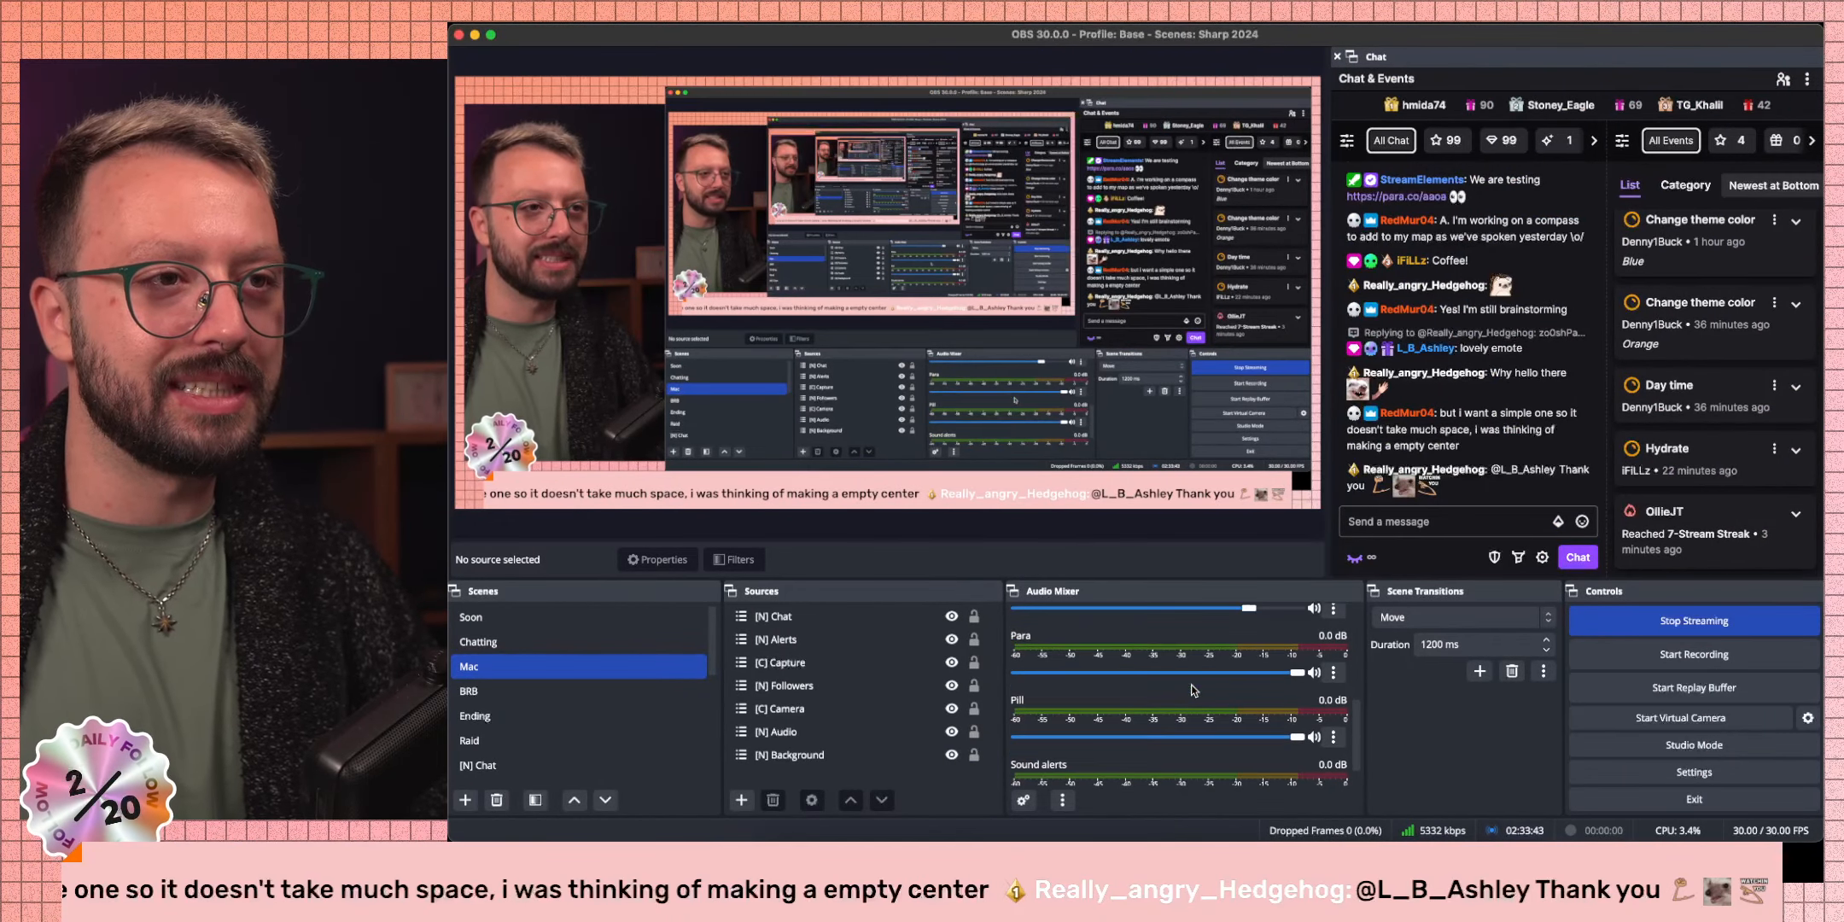
Turn on Studio Mode and preview the [N] Sound Alerts scene.
scroll(1193, 689, "down", 1)
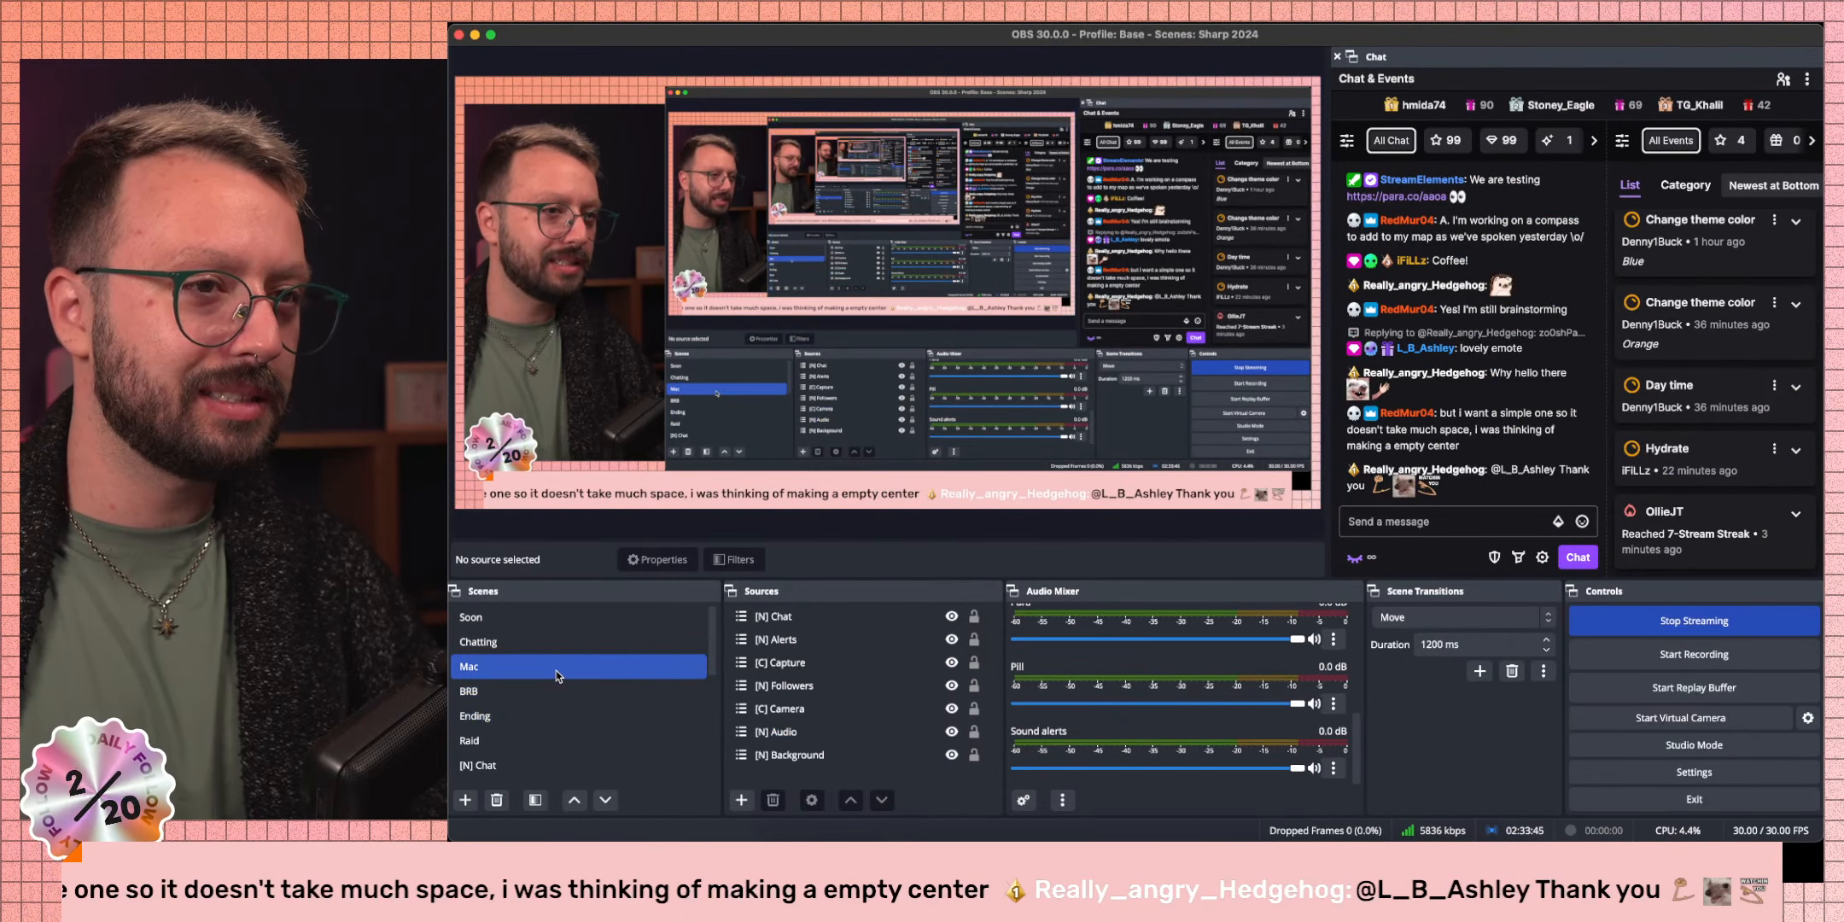
scroll(556, 670, "down", 5)
left_click(616, 717)
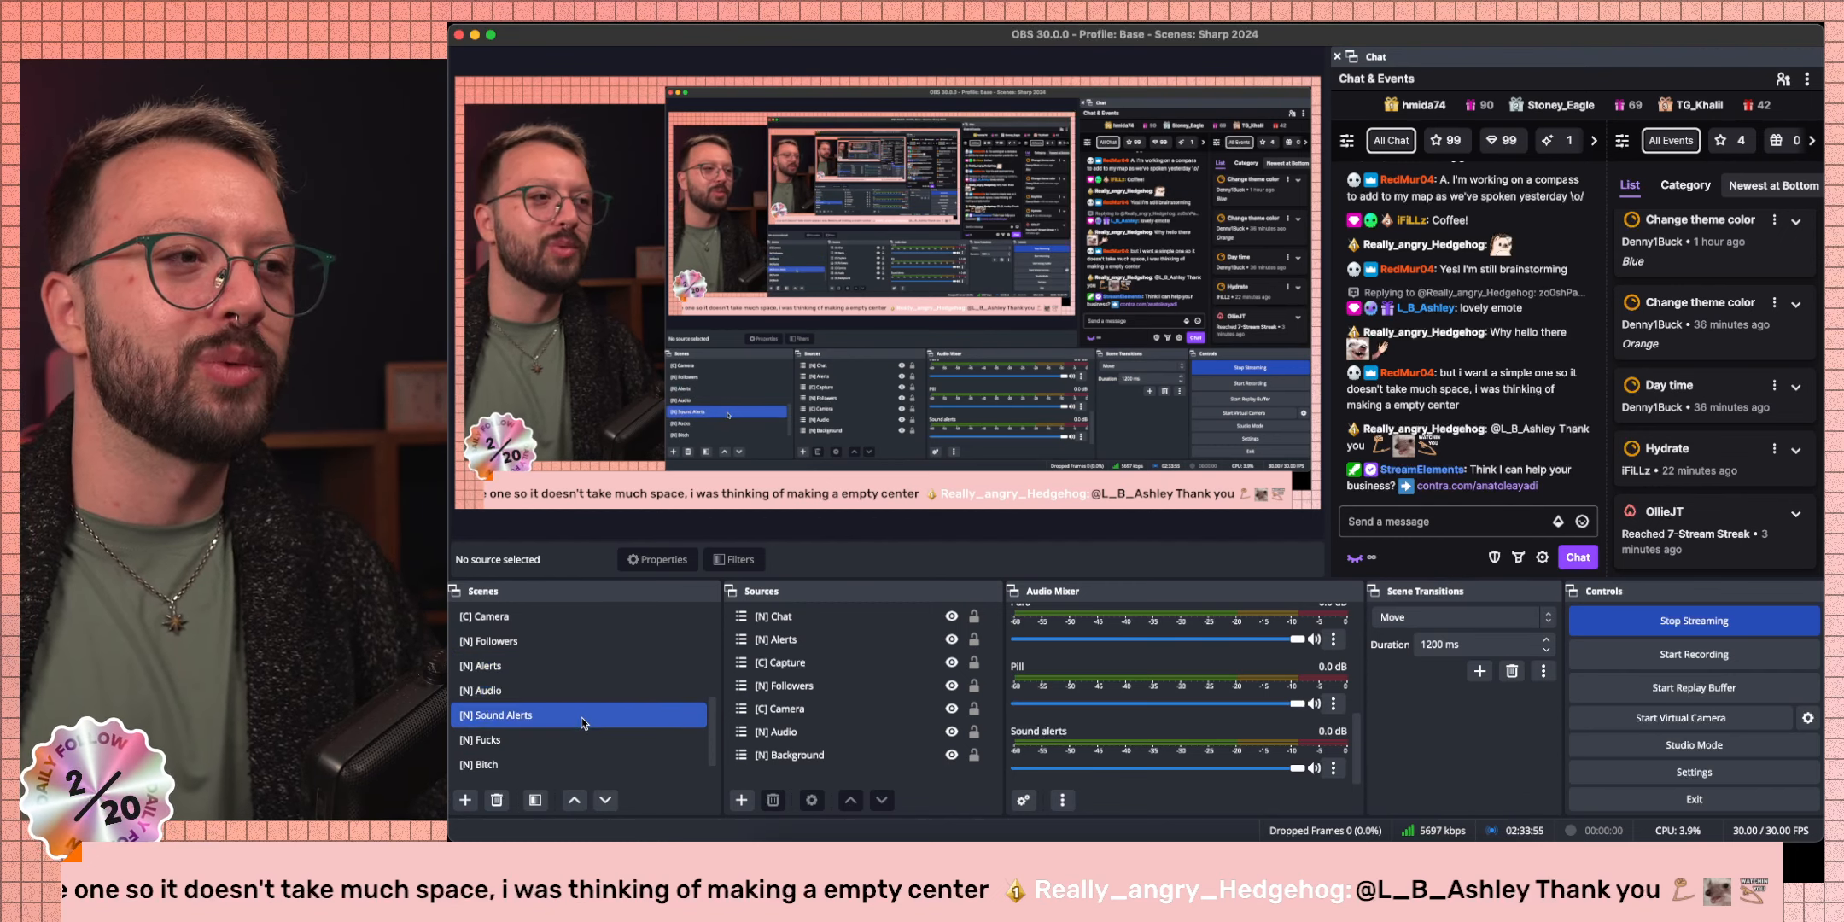
left_click(1673, 745)
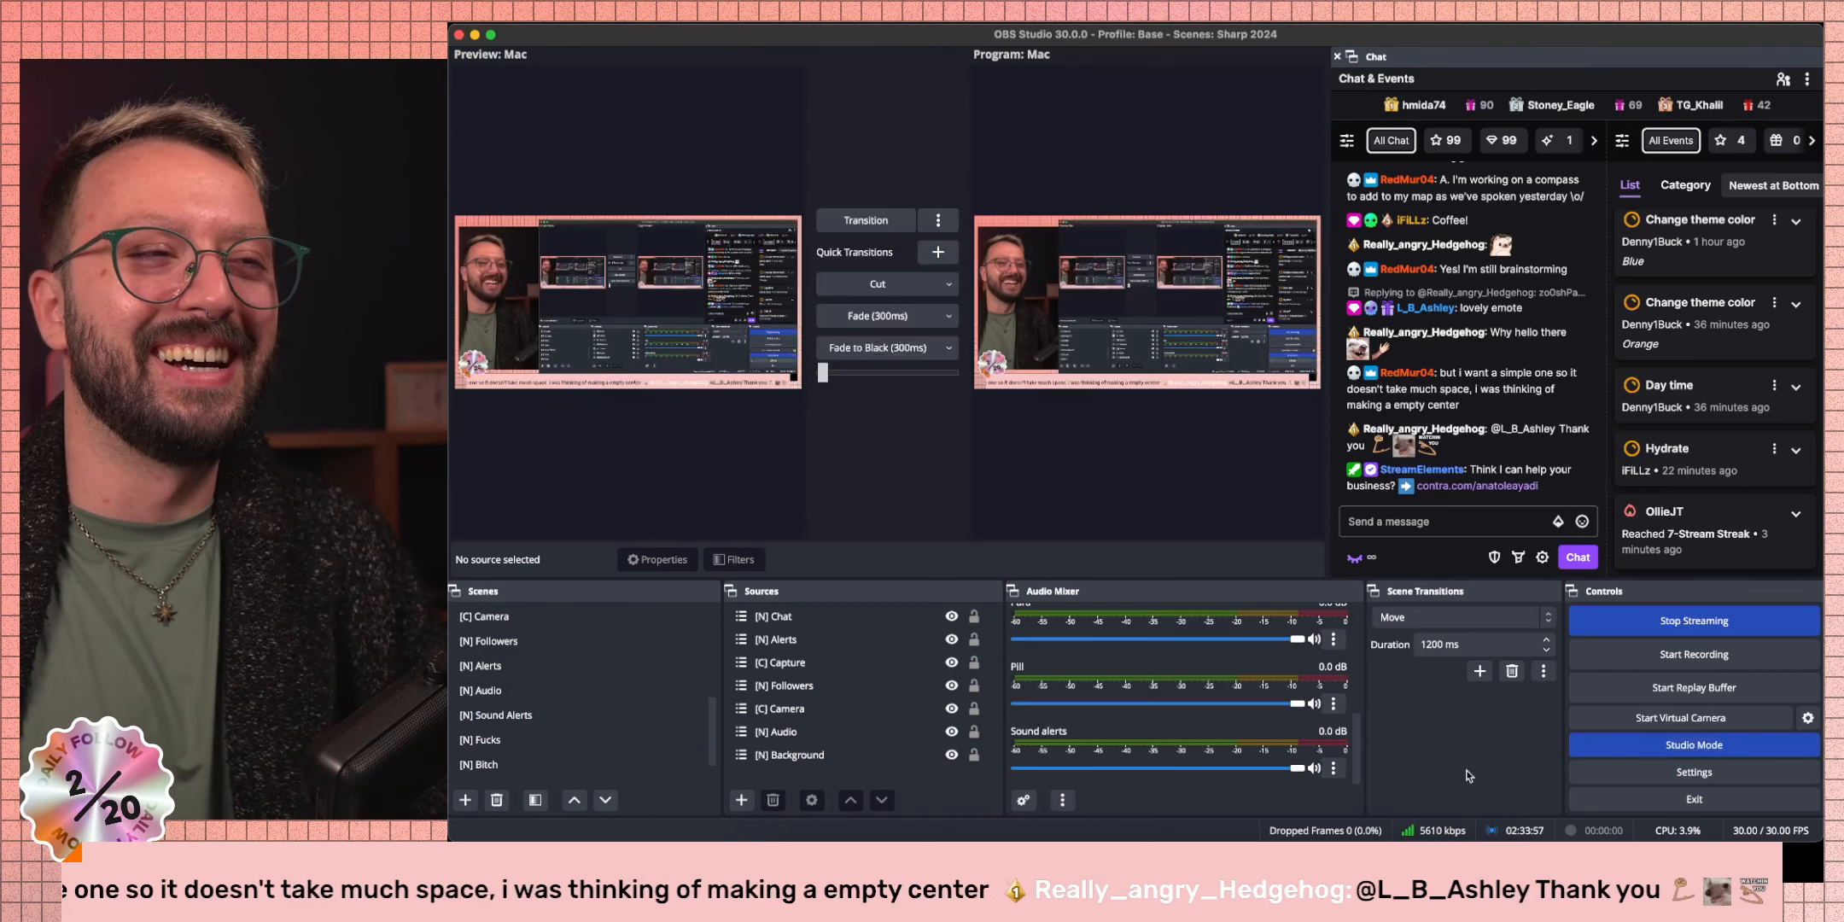
left_click(592, 714)
Preview the [N] Alerts and [N] Audio scenes and select the Sound alerts source.
scroll(815, 631, "down", 2)
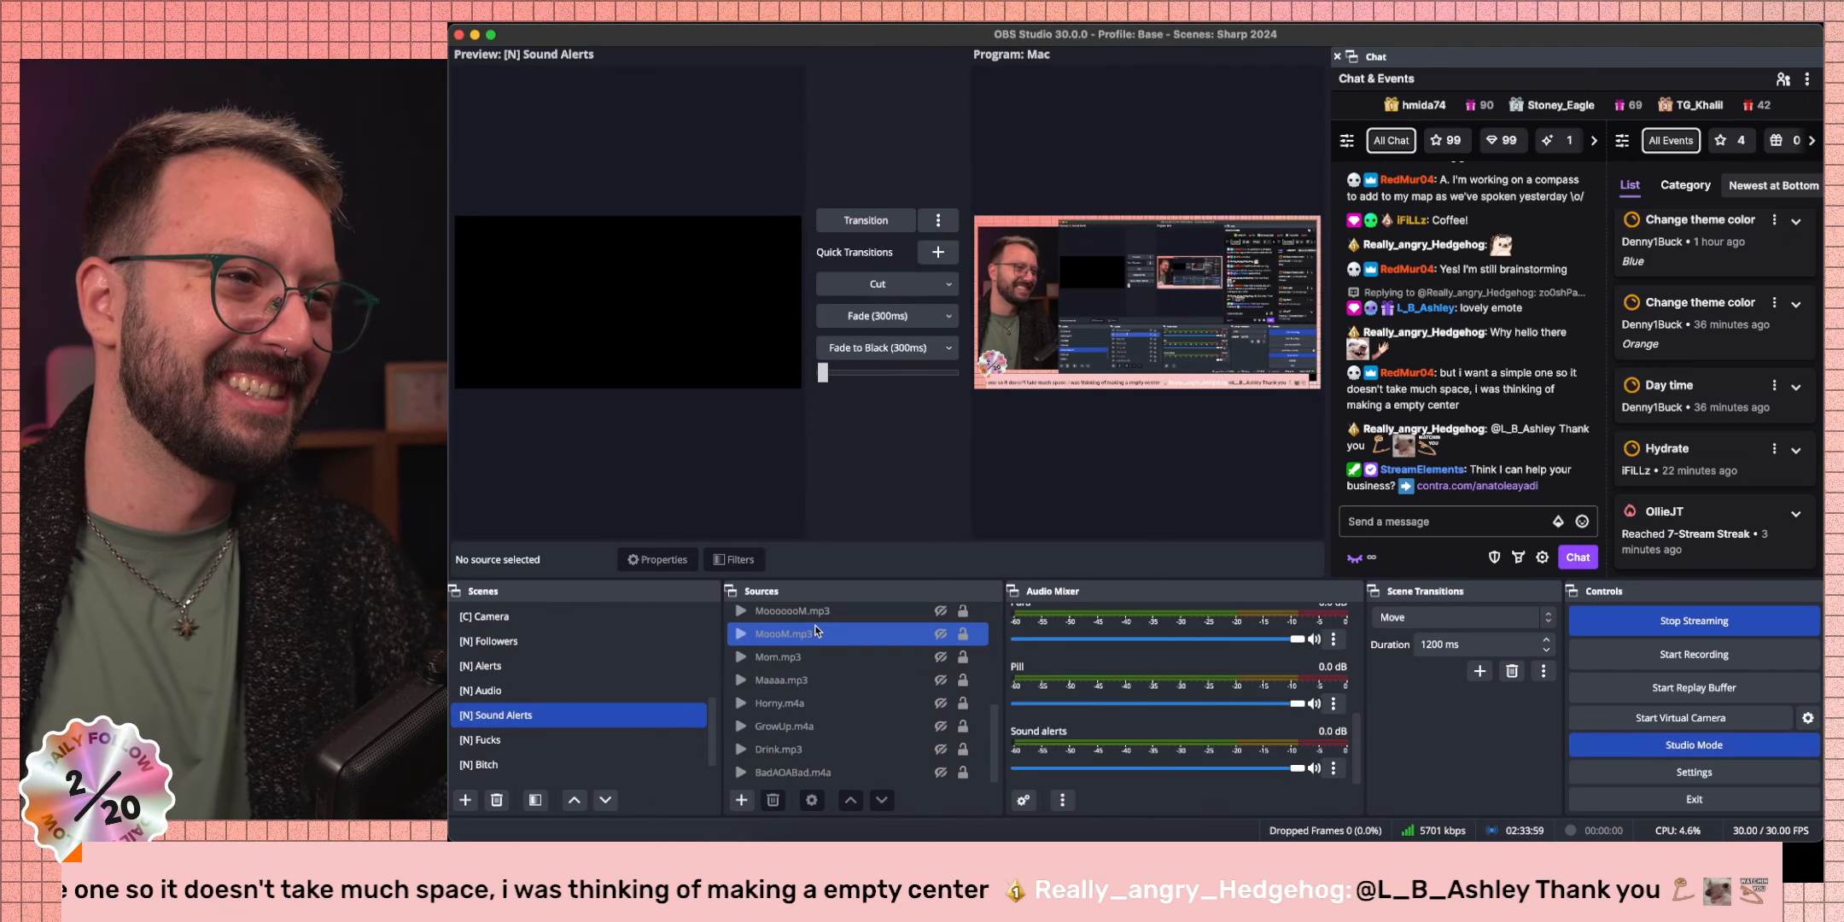
left_click(514, 671)
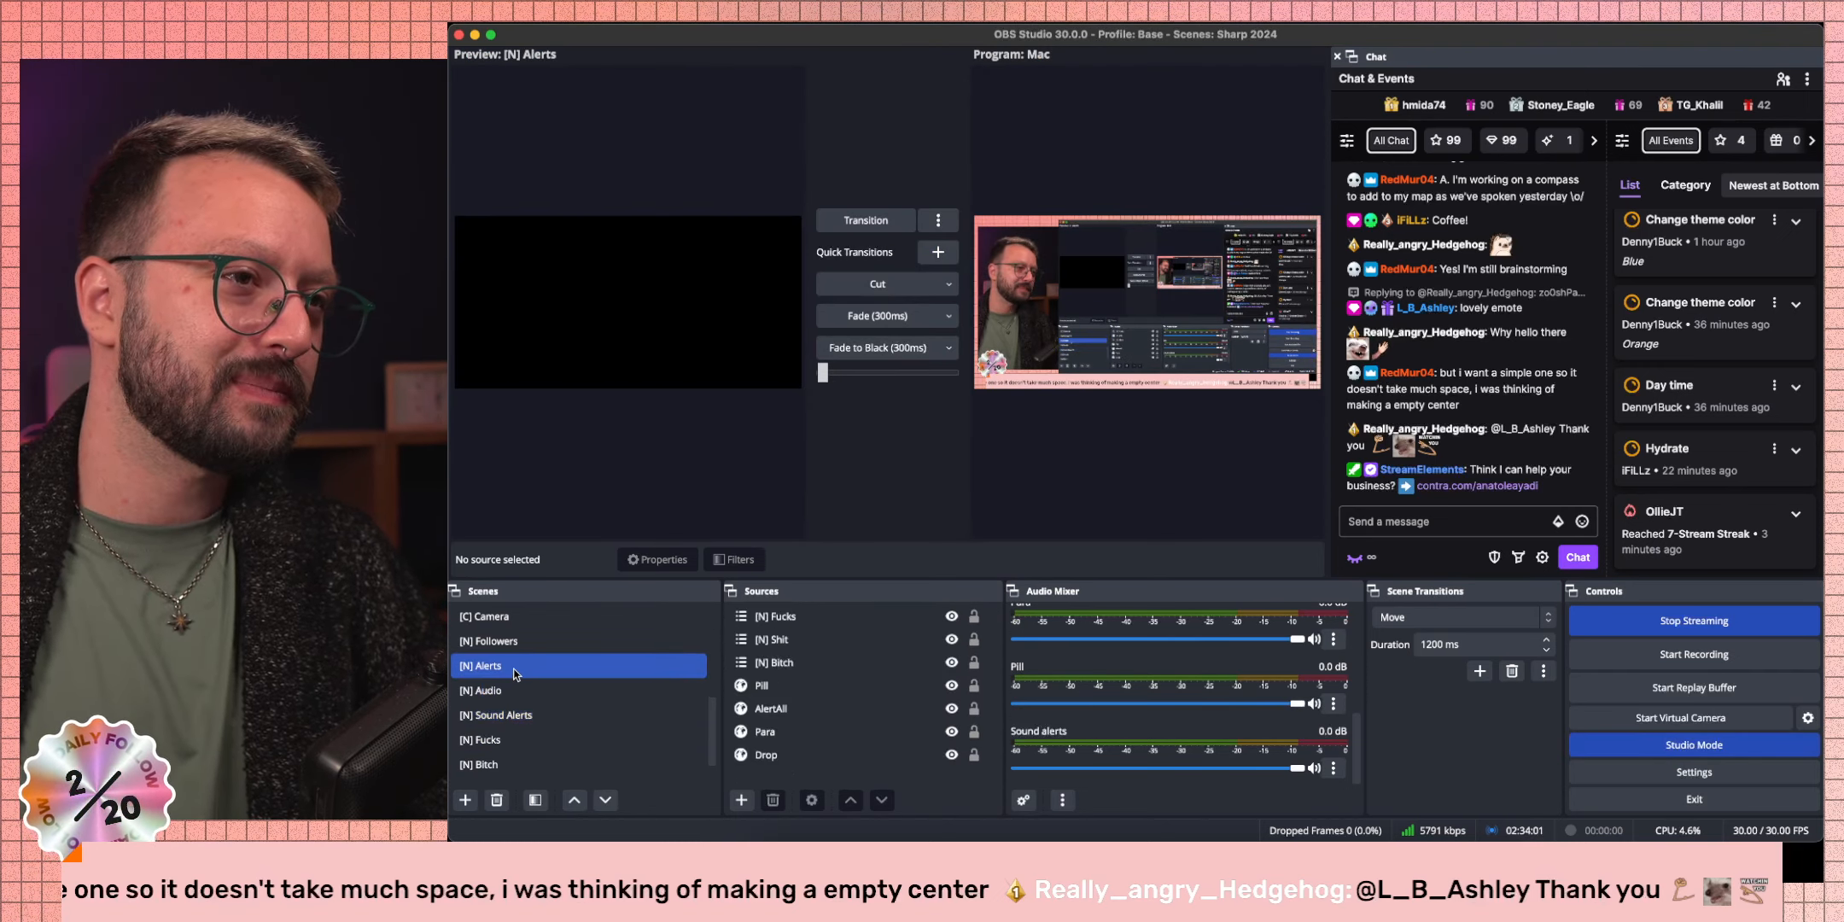
left_click(809, 753)
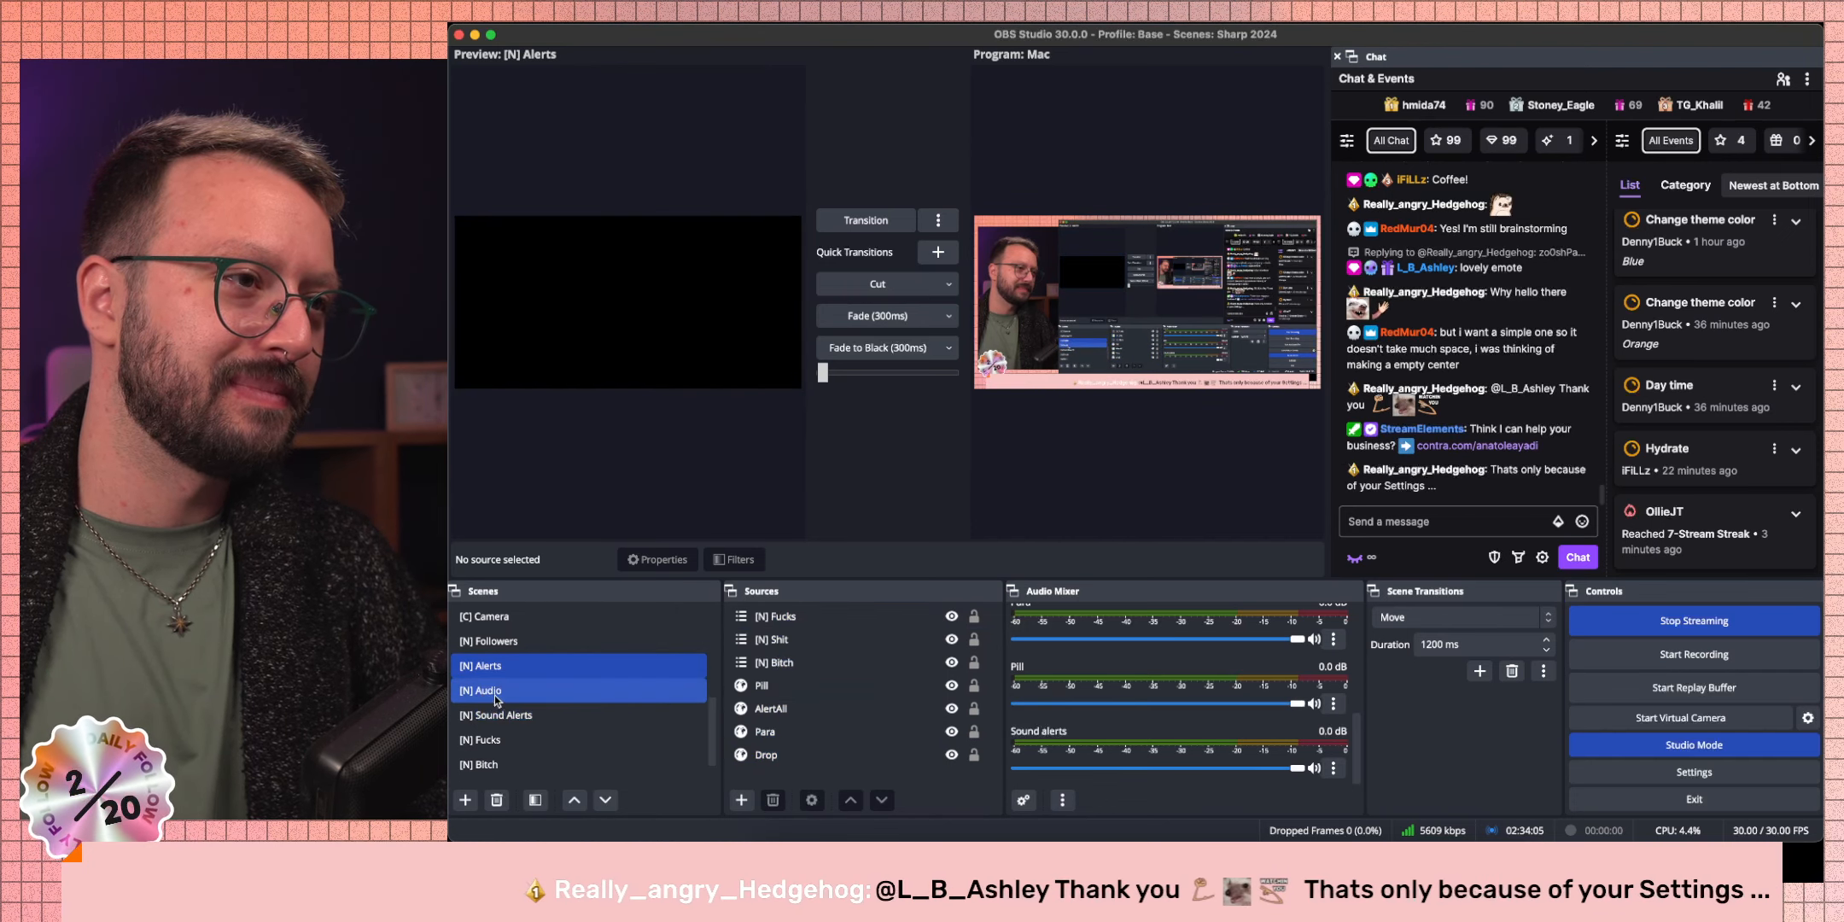
scroll(496, 700, "down", 2)
left_click(504, 649)
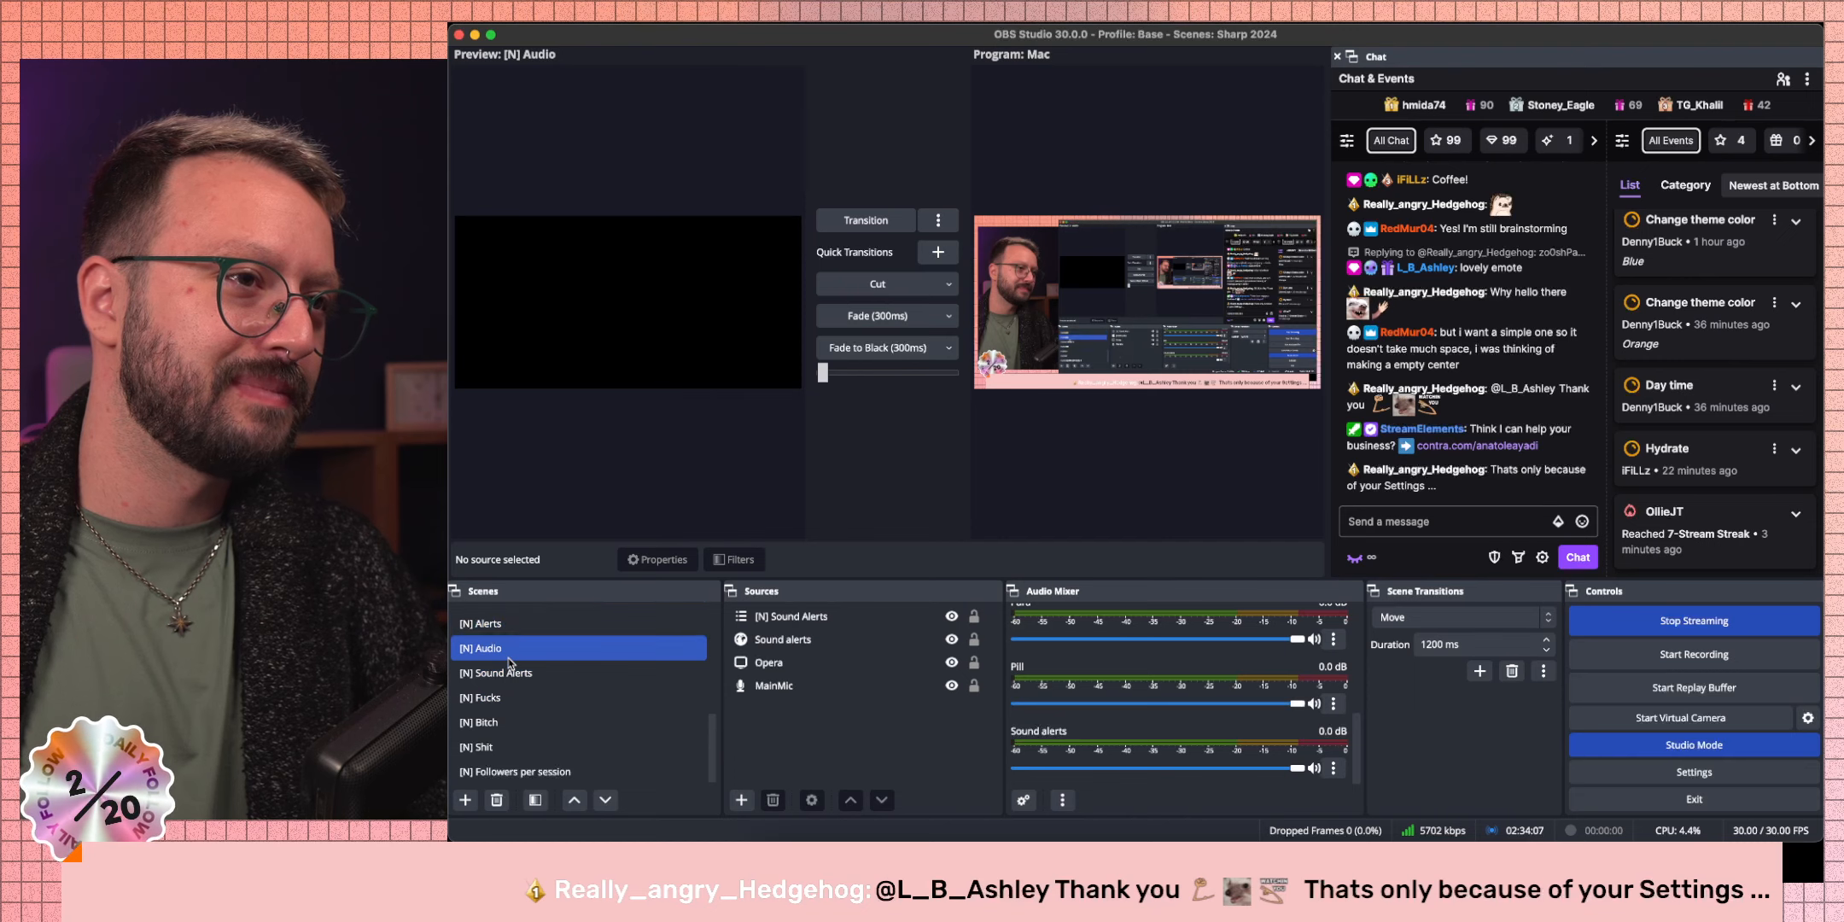
left_click(820, 618)
left_click(826, 640)
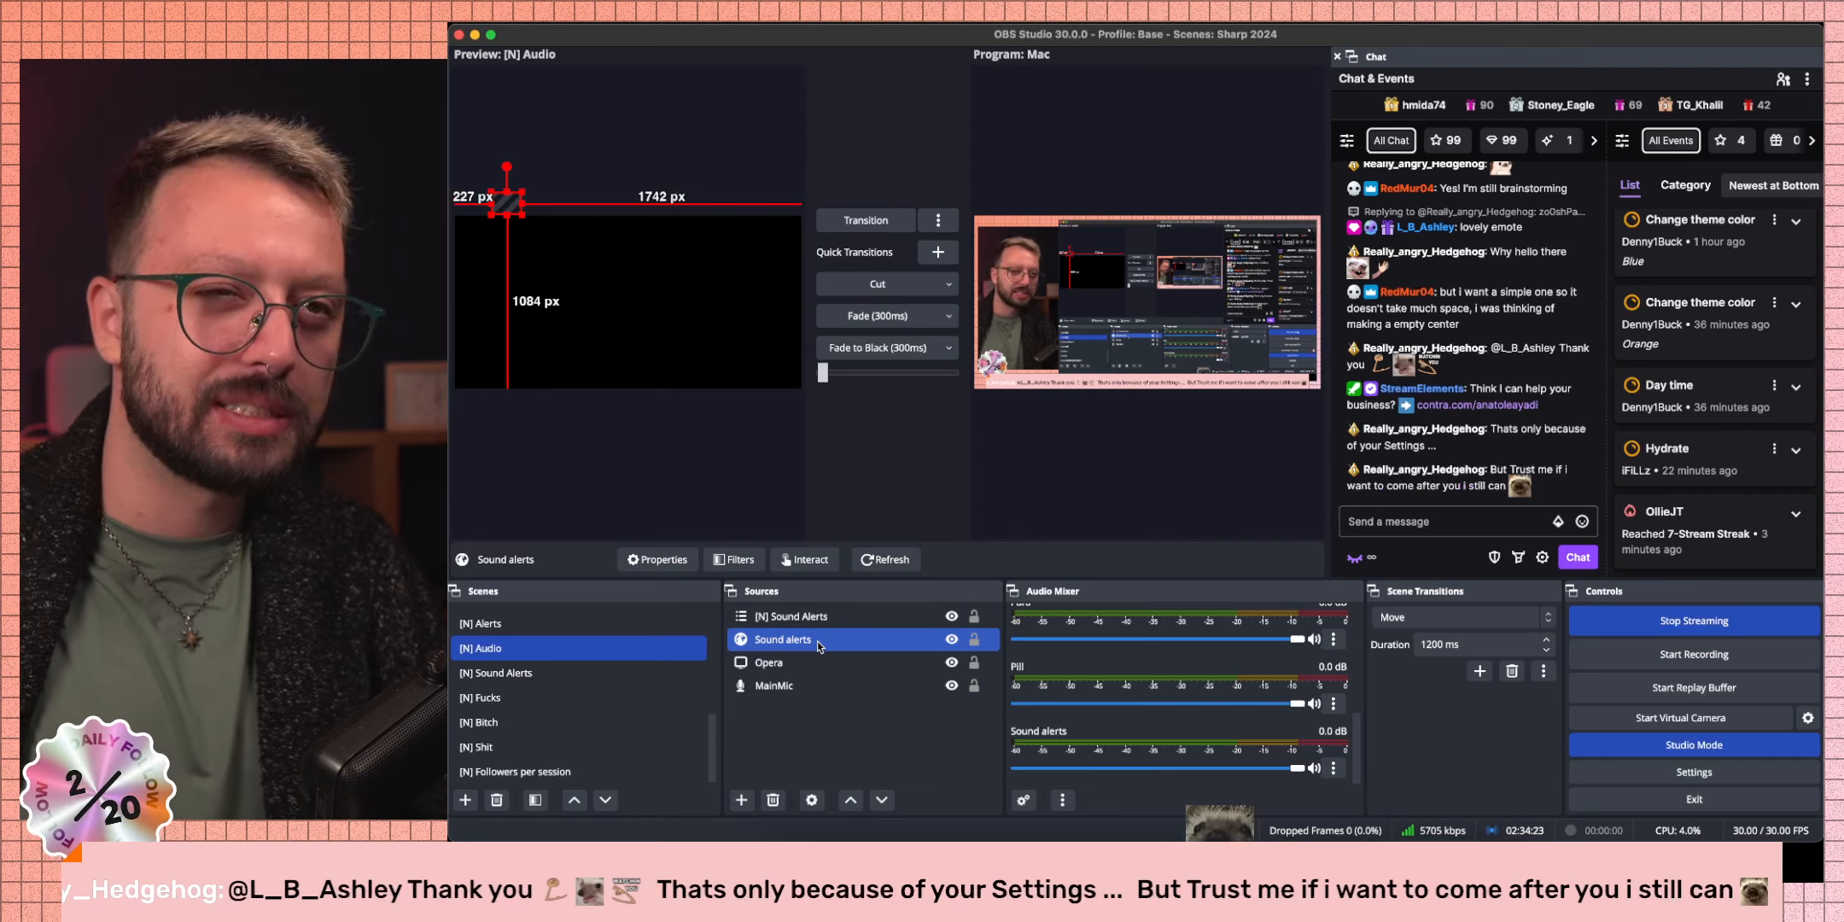
Return to the browser and type /tw into a new tab.
key("ctrl+Left")
key("ctrl+Left")
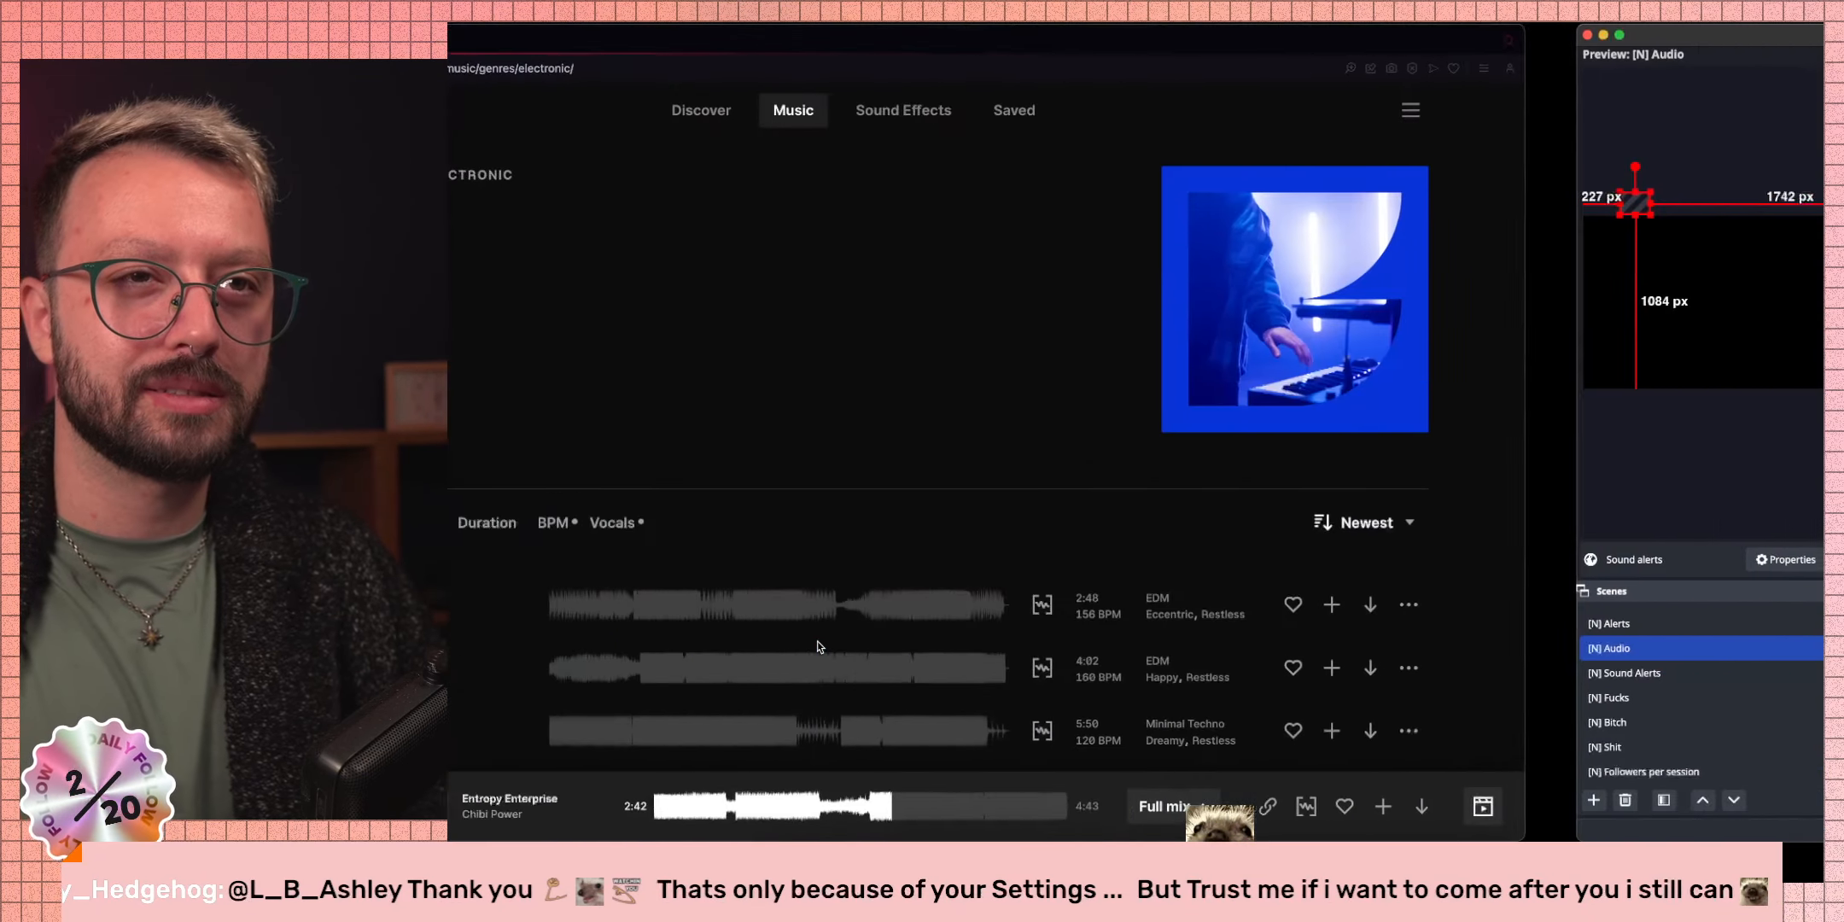
key("ctrl+Left")
key("ctrl+Left")
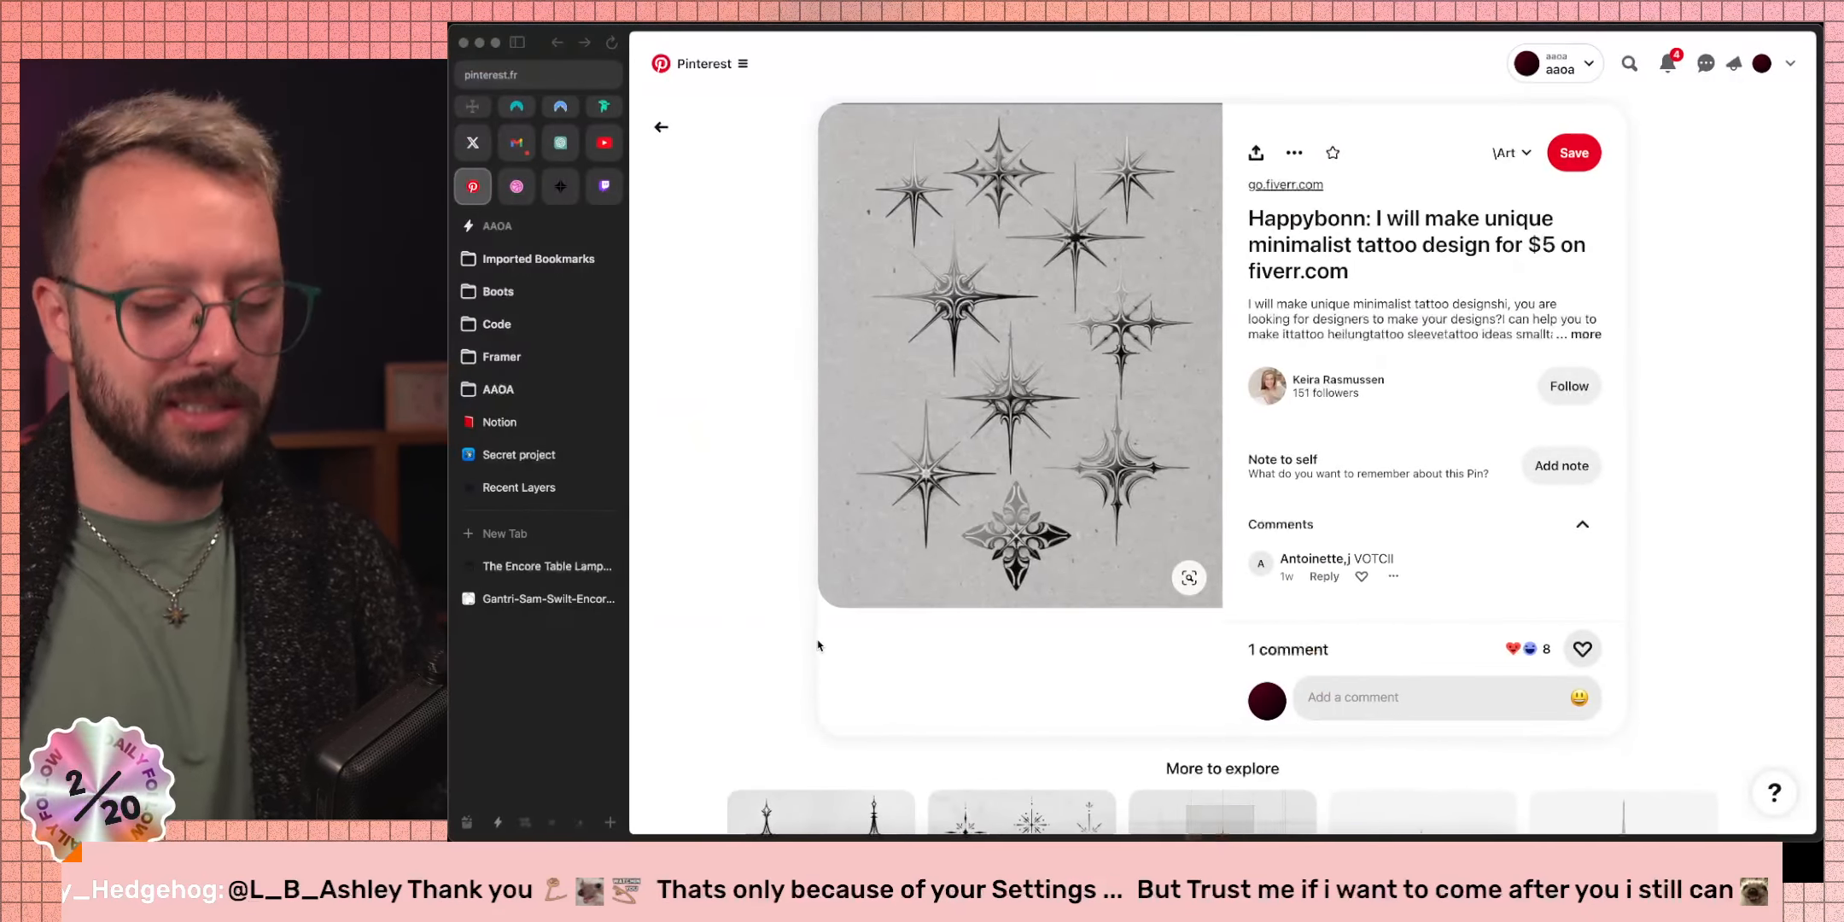
key("super+t")
type("/tw")
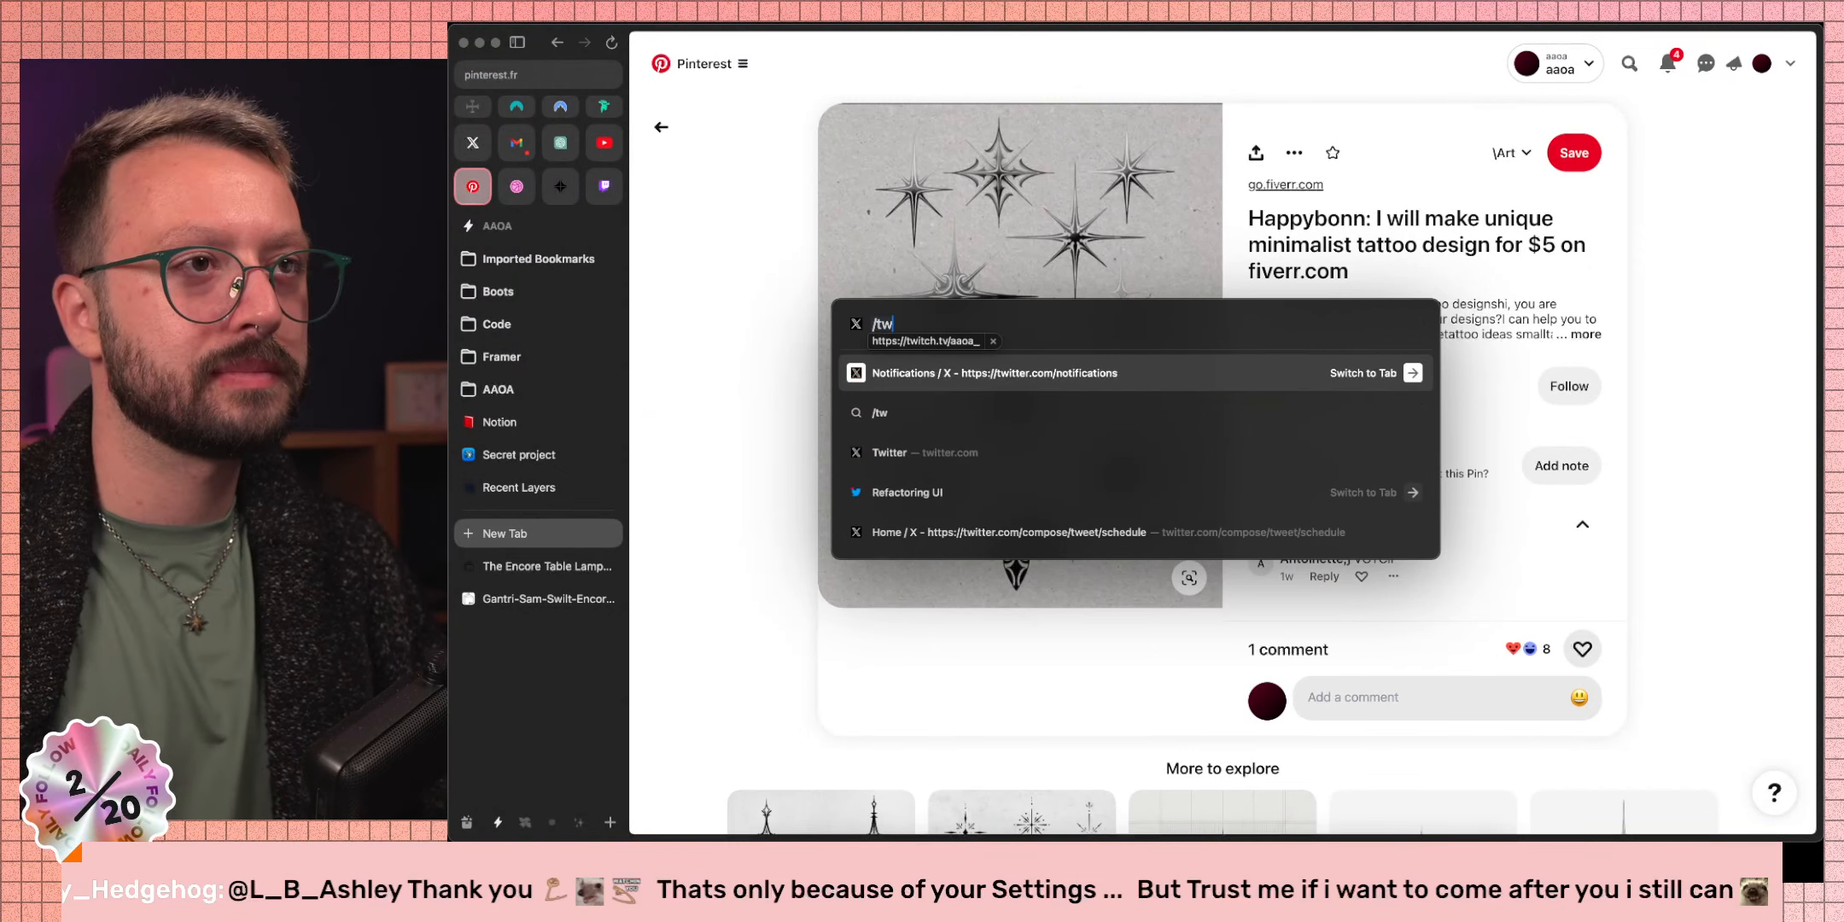
Load the Twitch channel page and scroll down to the Sound Alerts panel.
key("space")
key("Return")
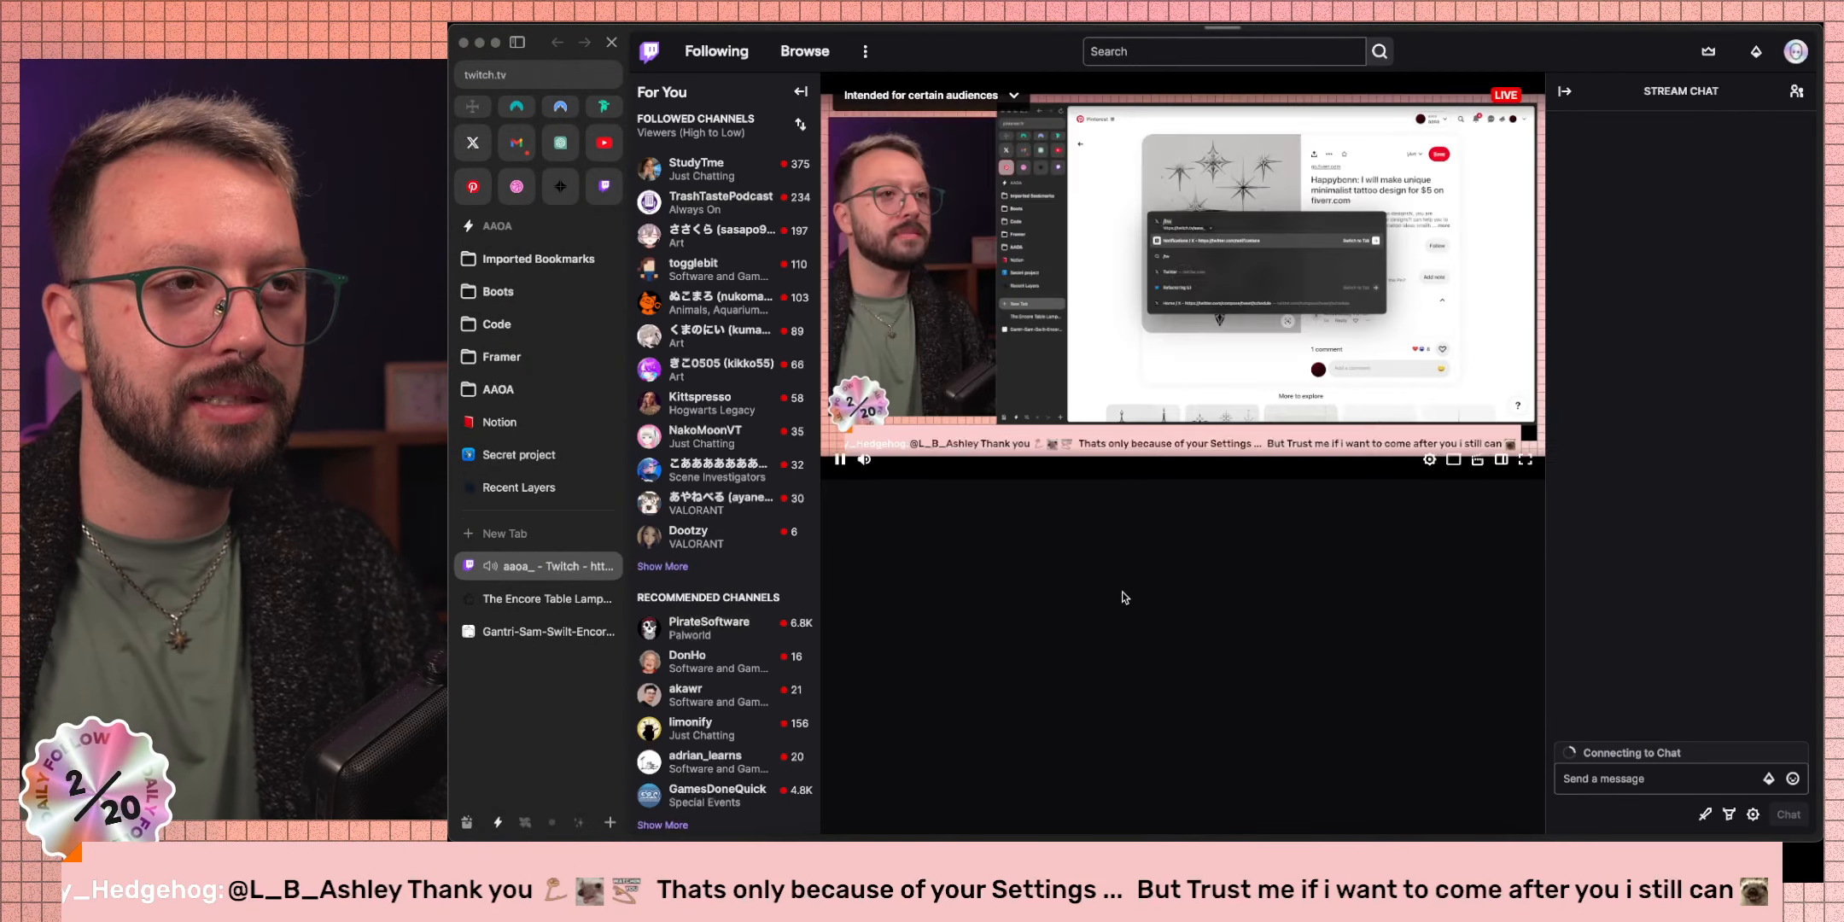
scroll(1077, 579, "down", 5)
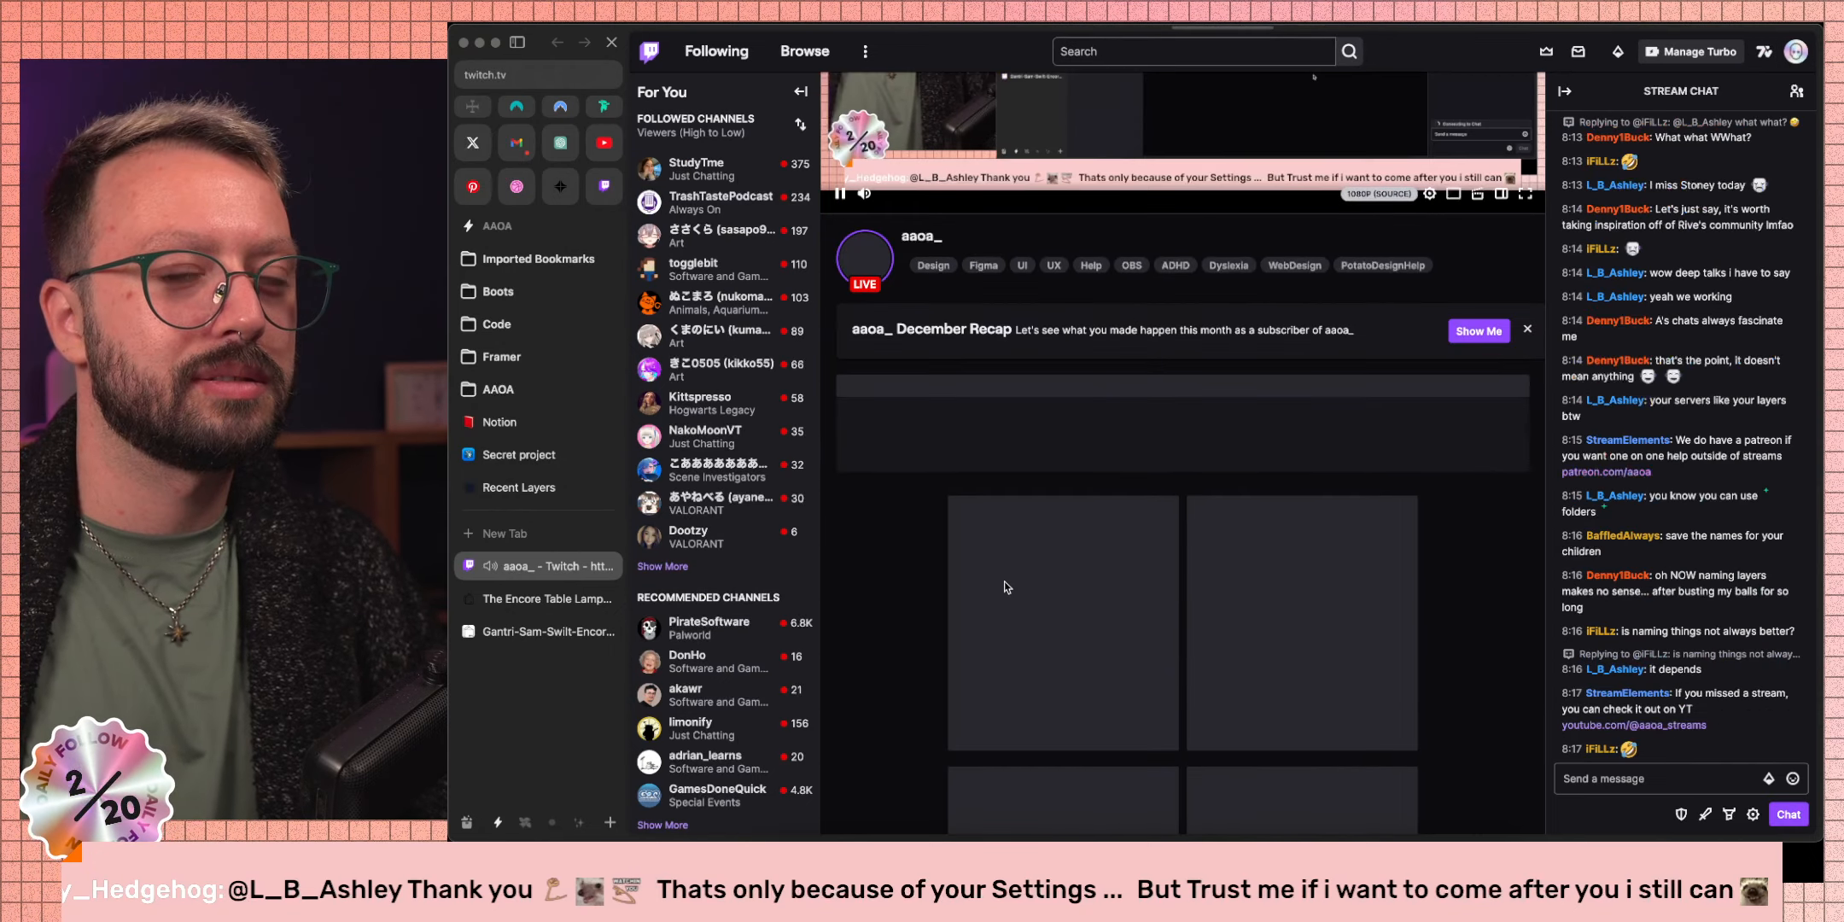
scroll(990, 589, "up", 5)
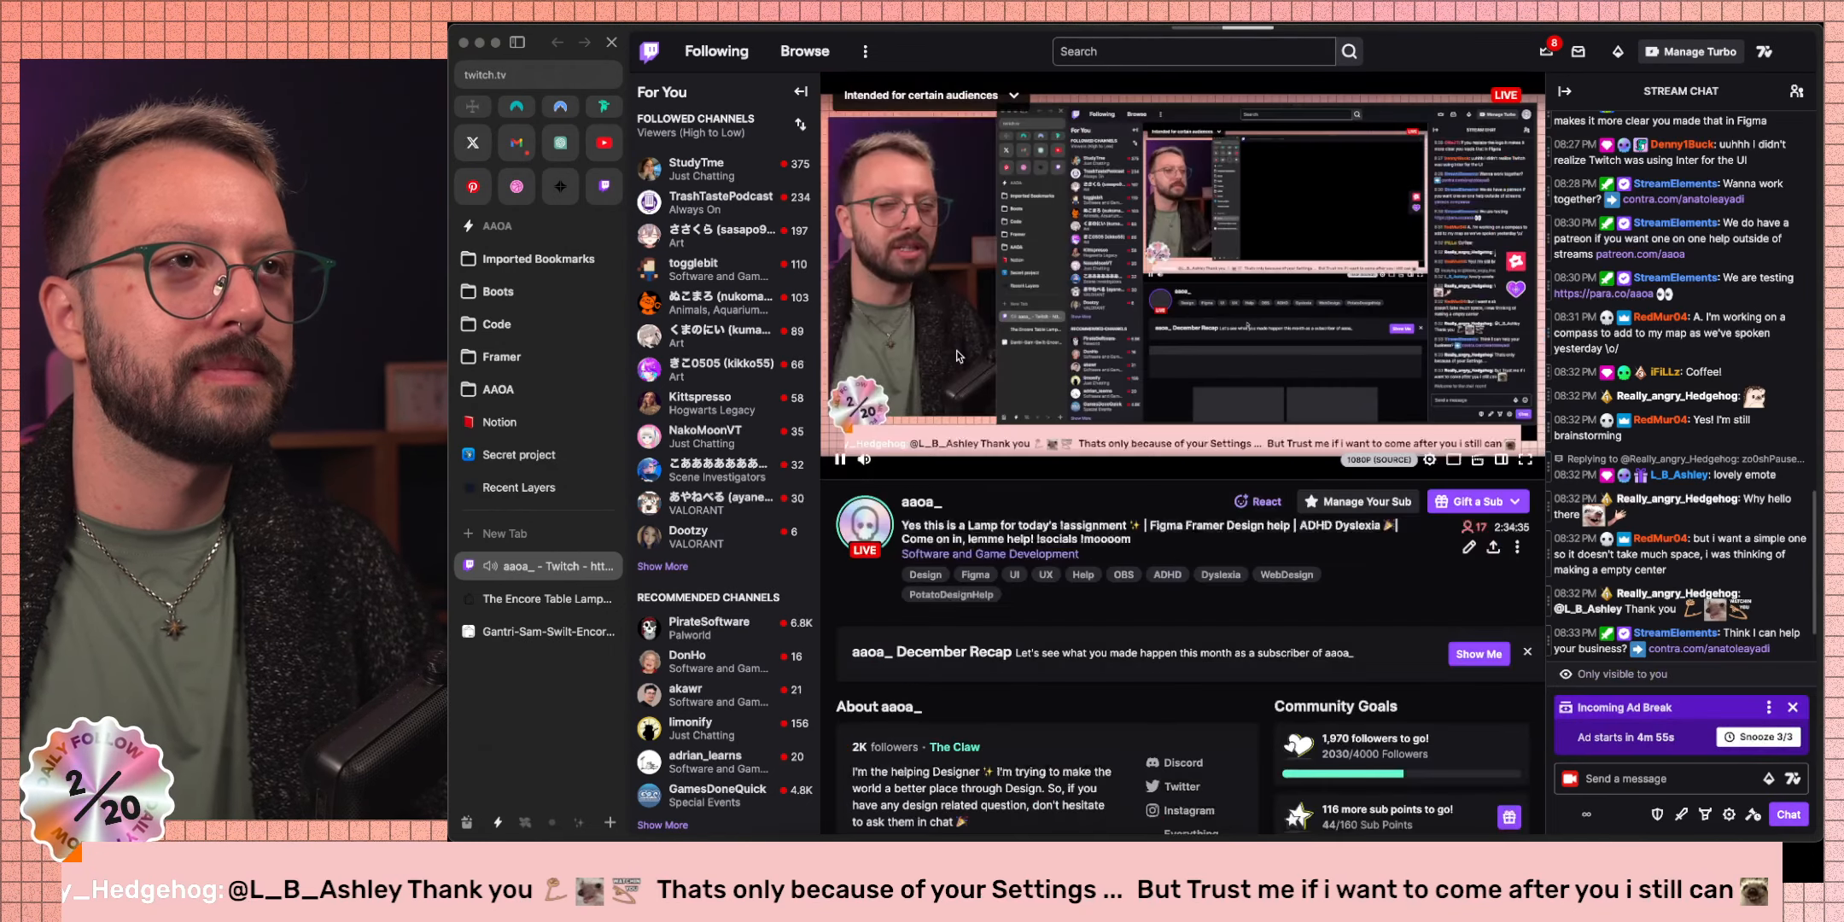
scroll(1188, 589, "down", 7)
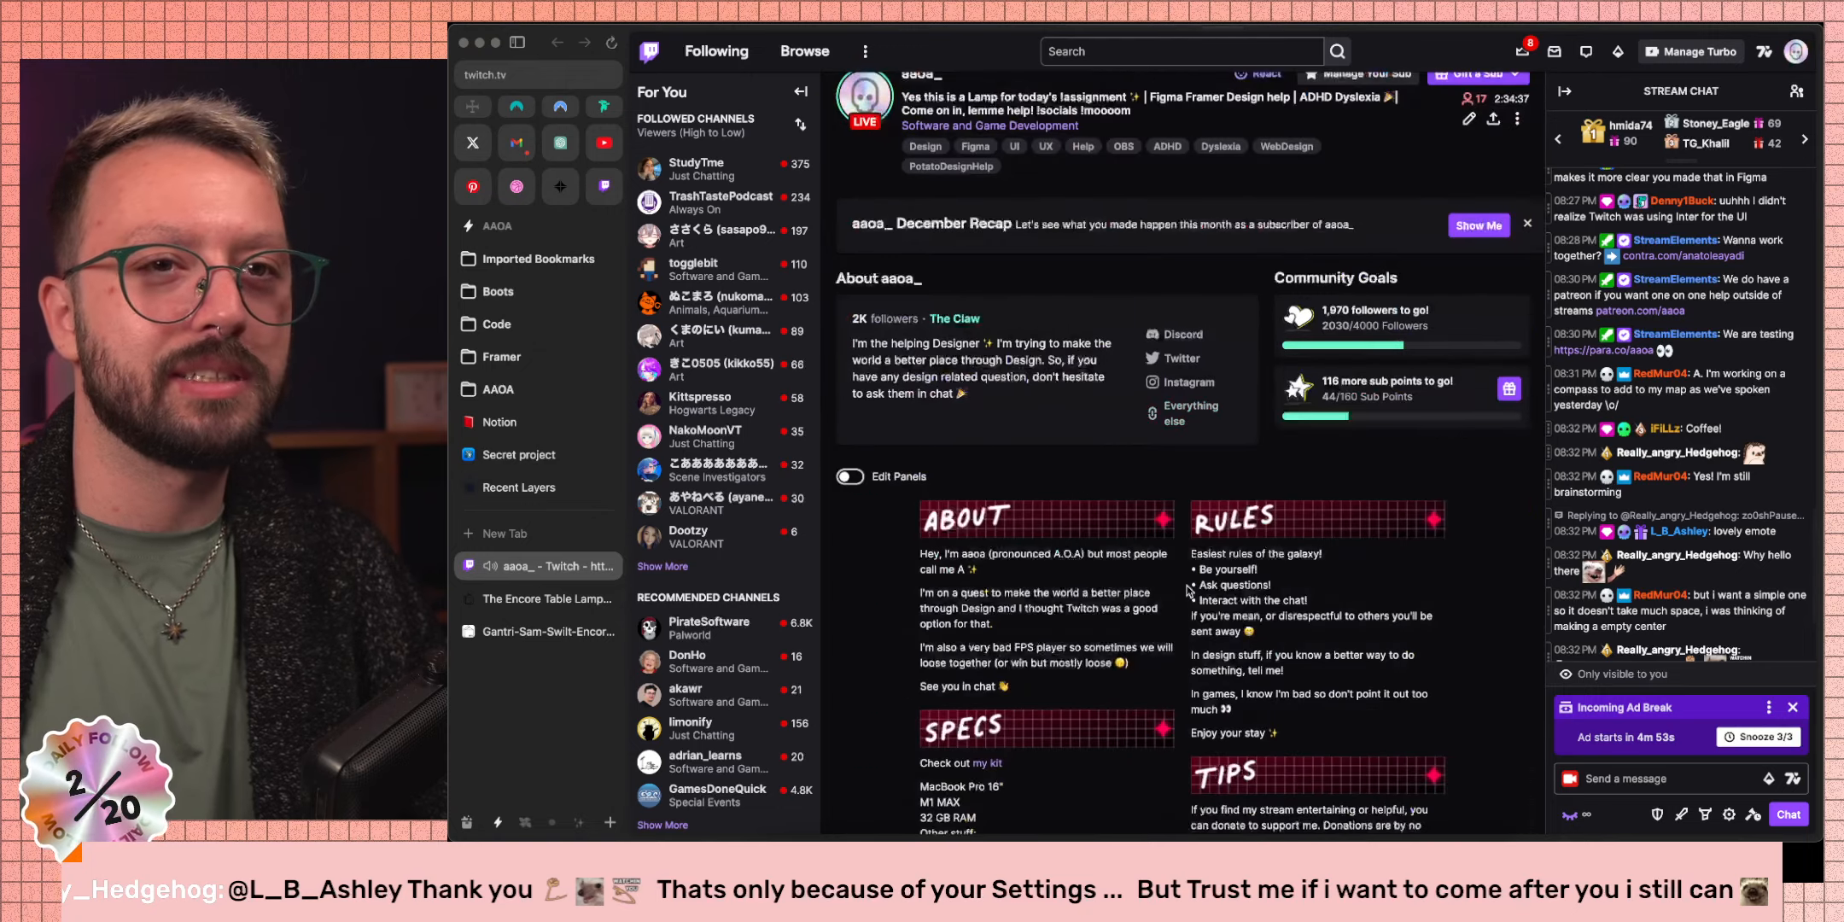
scroll(1189, 591, "down", 6)
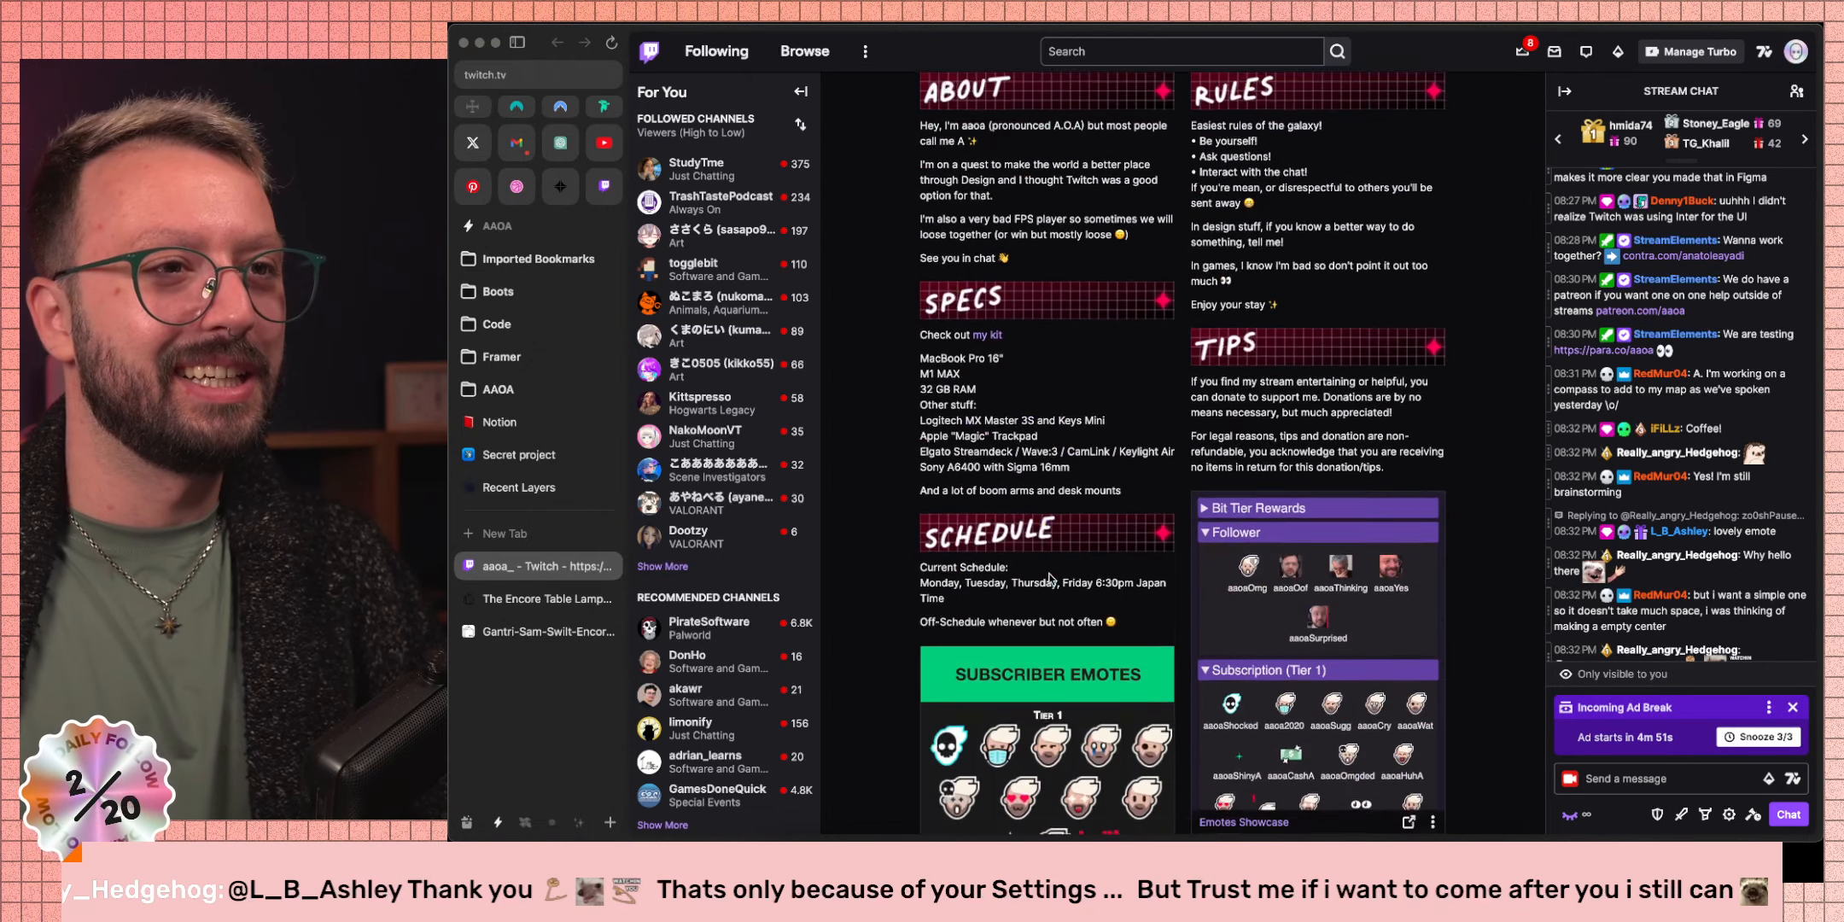
scroll(1481, 632, "down", 2)
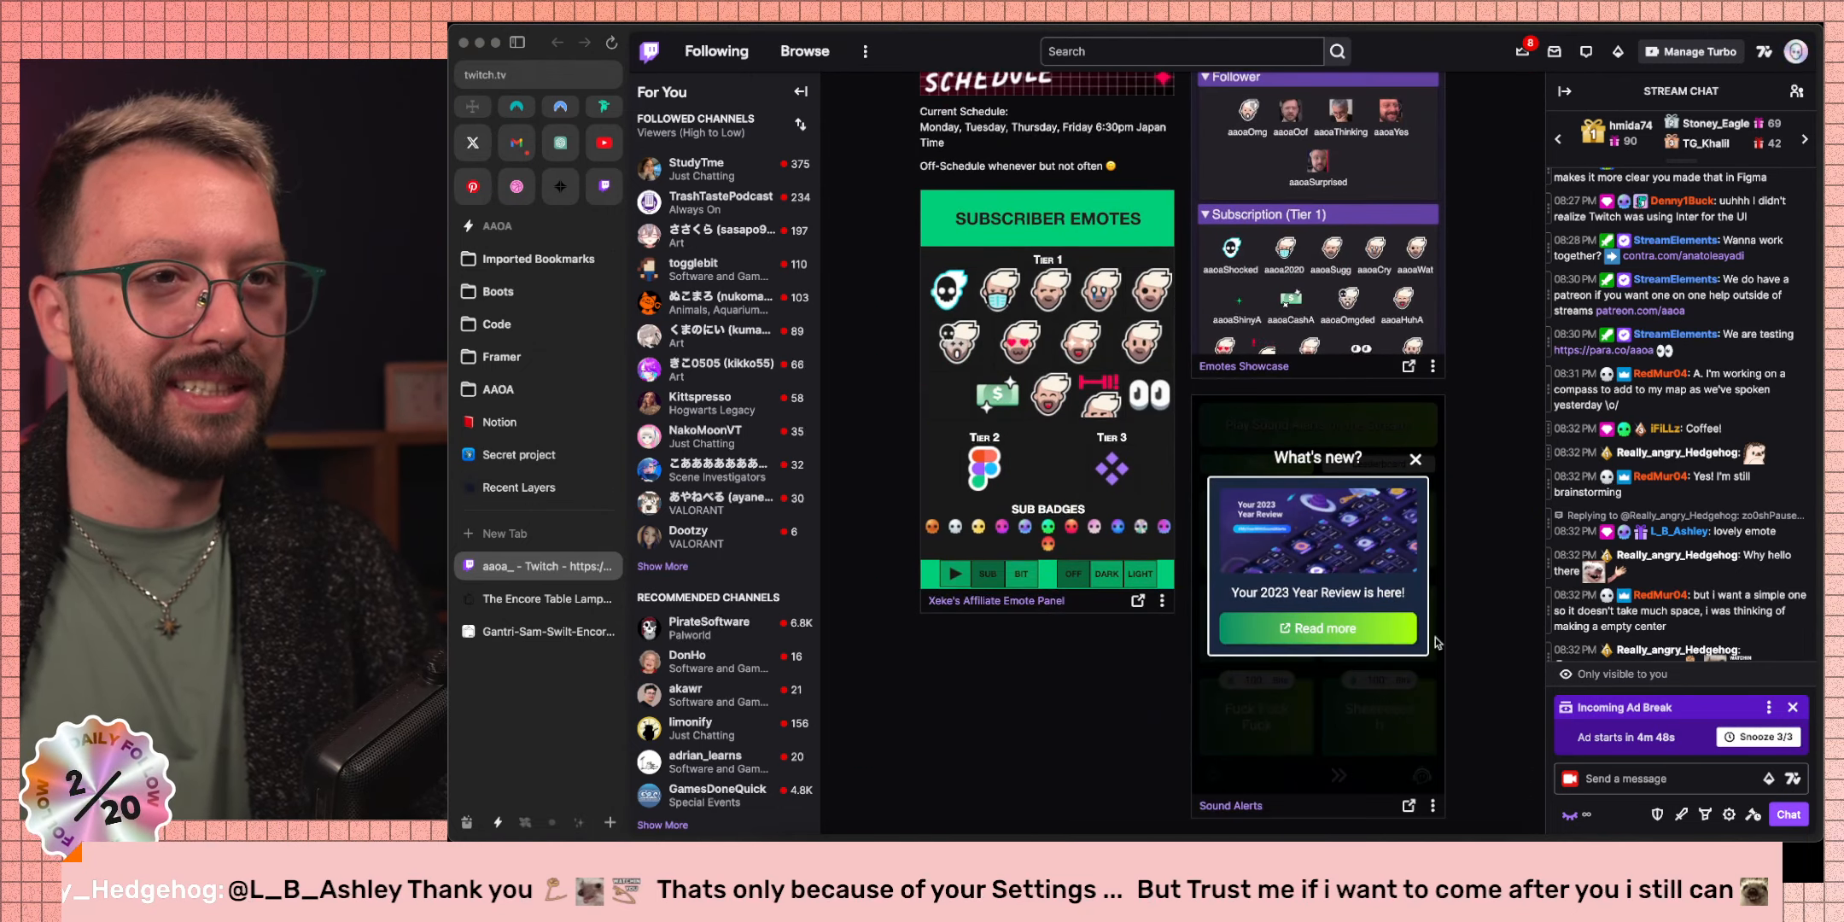
Dismiss What's new and submit the THIS IS UNACCEPTABLE! sound alert.
left_click(1415, 459)
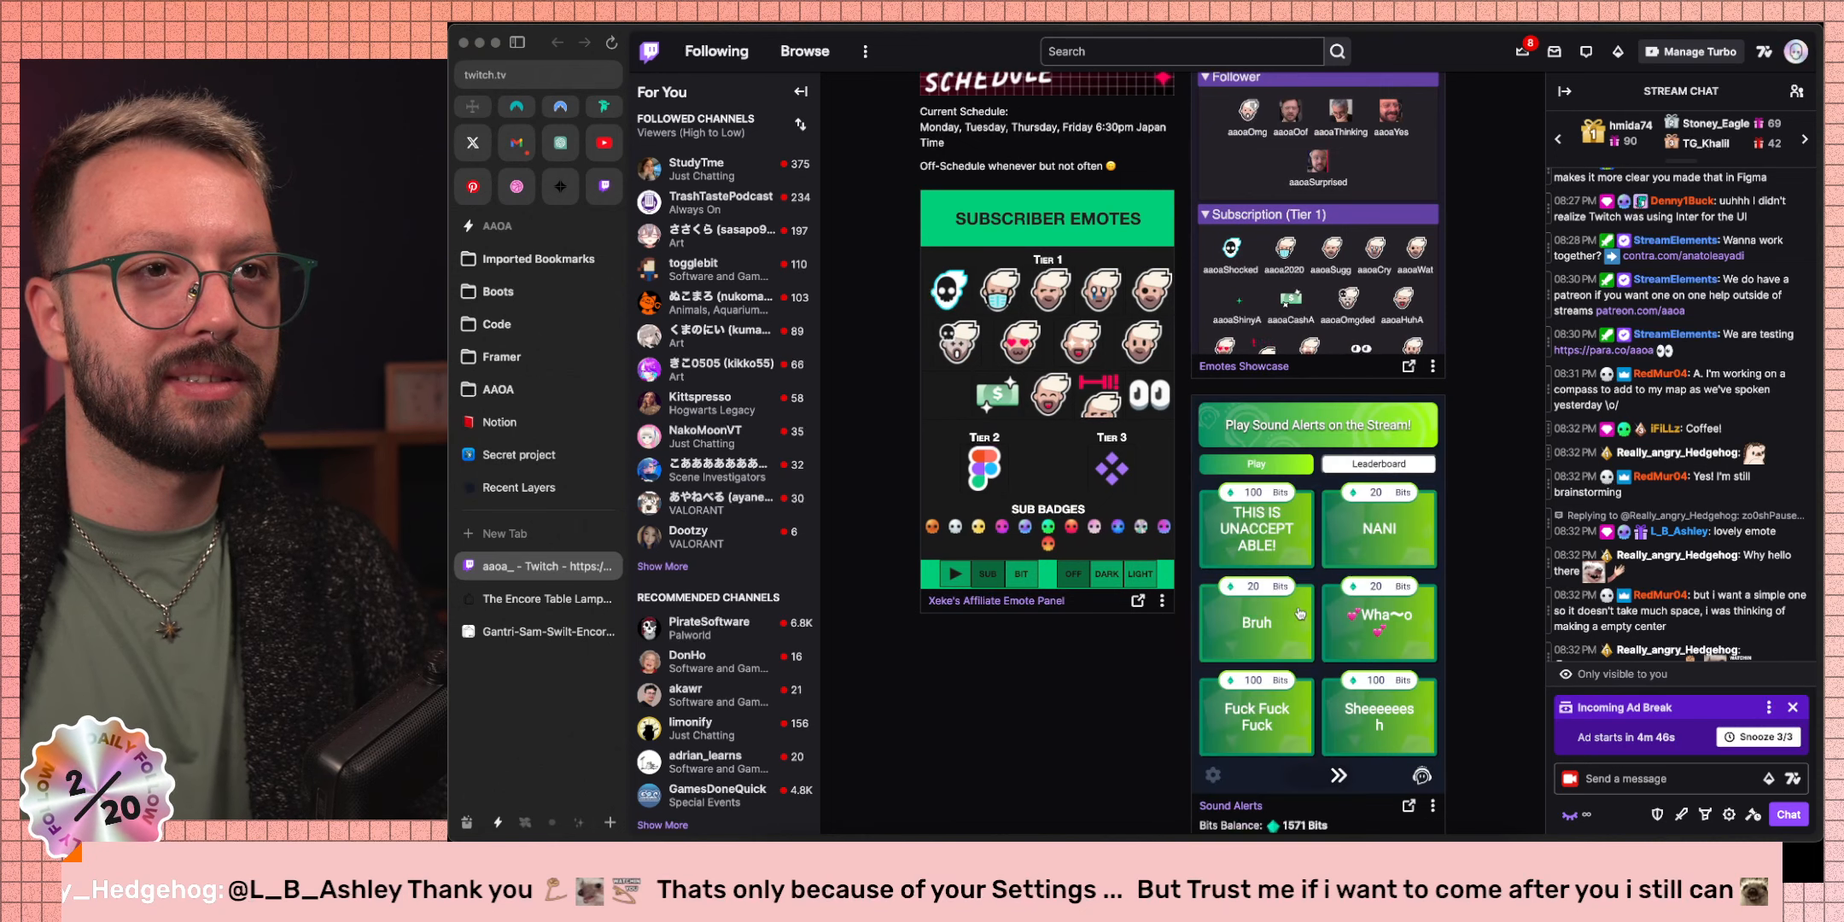
left_click(1256, 542)
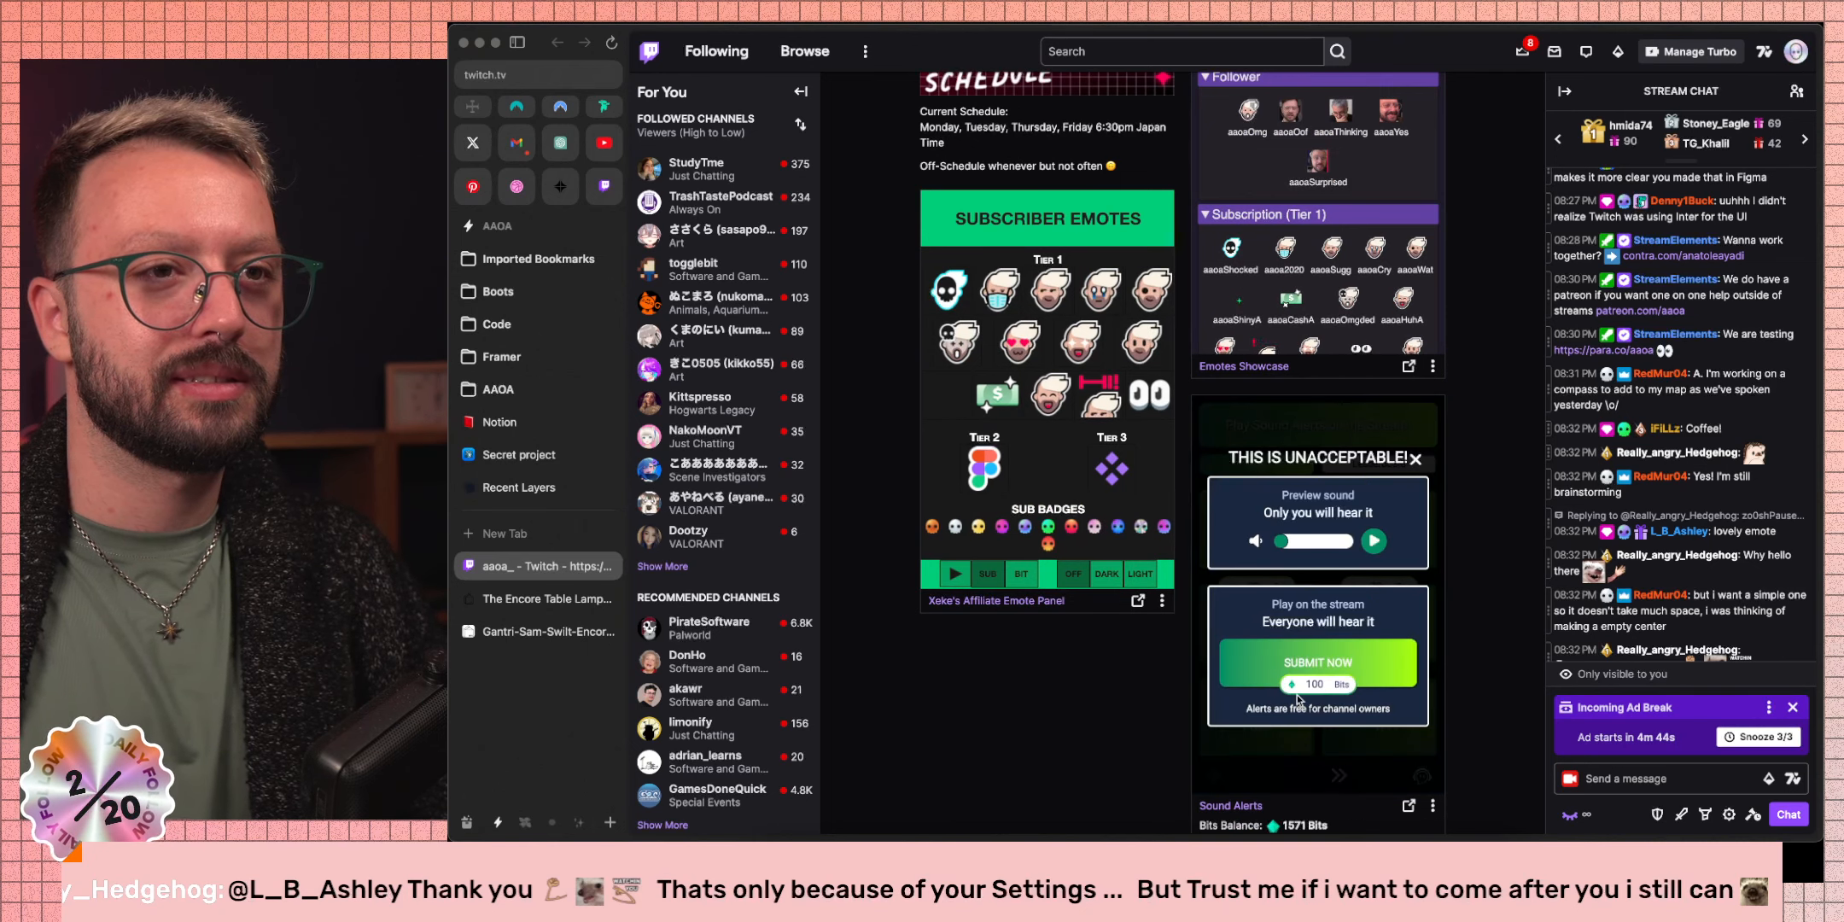
left_click(1320, 666)
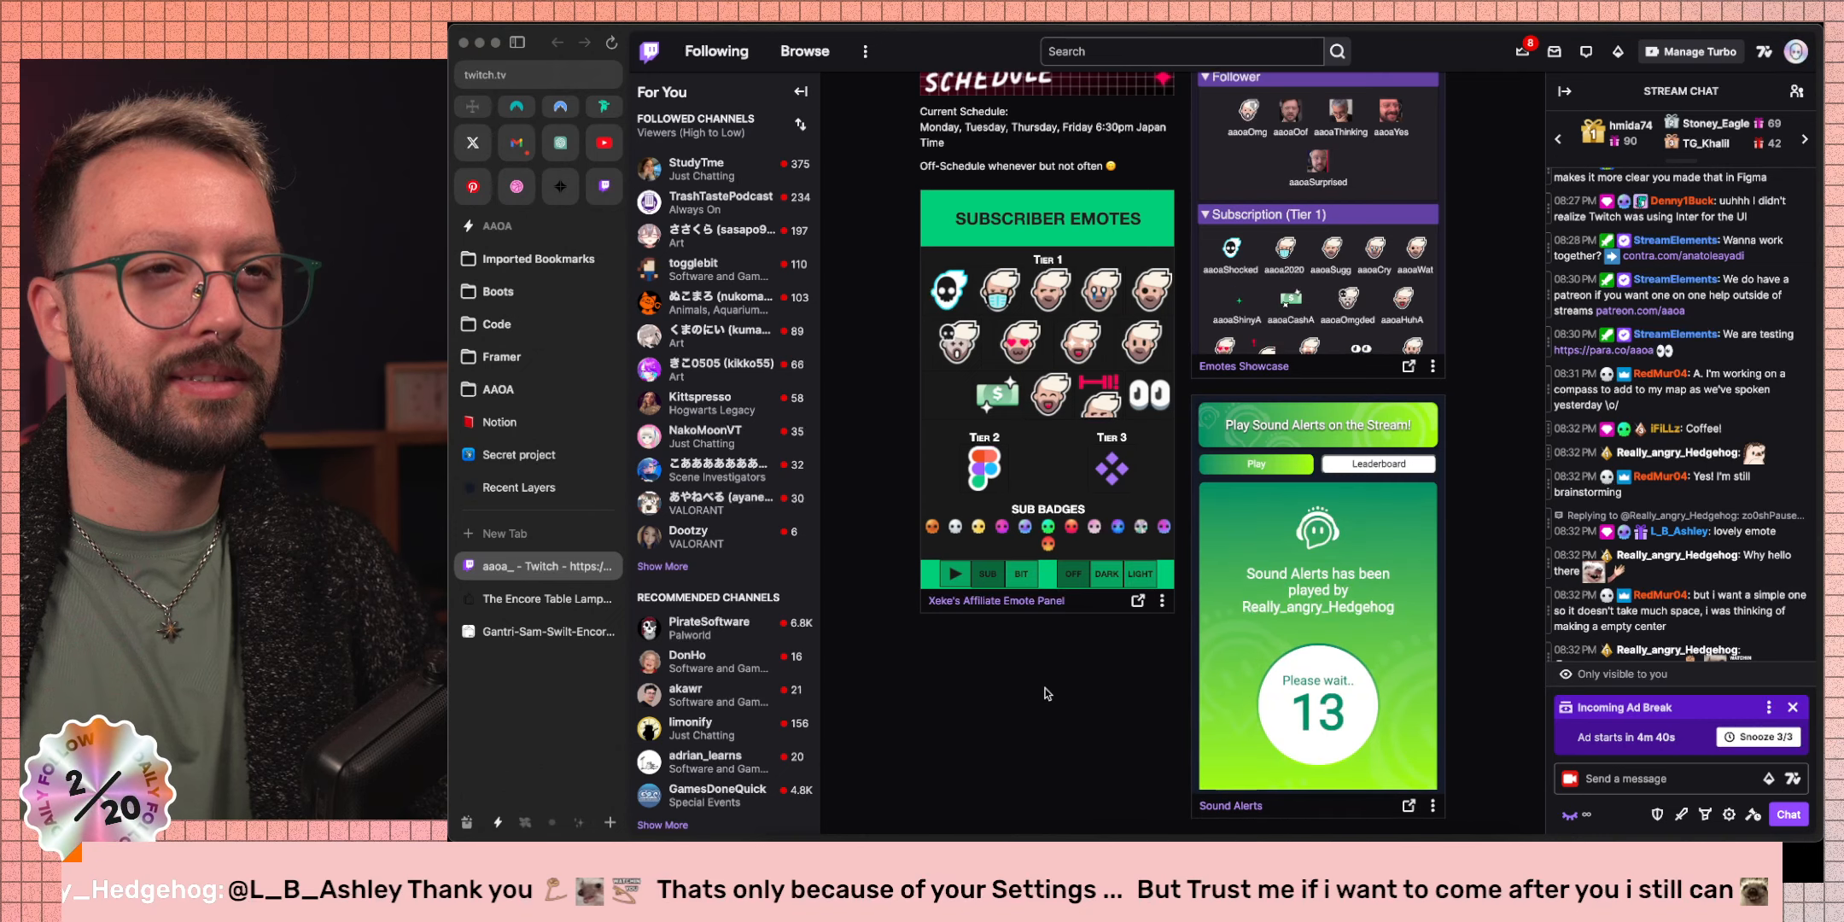
key("ctrl+Right")
key("ctrl+Right")
key("ctrl+Right")
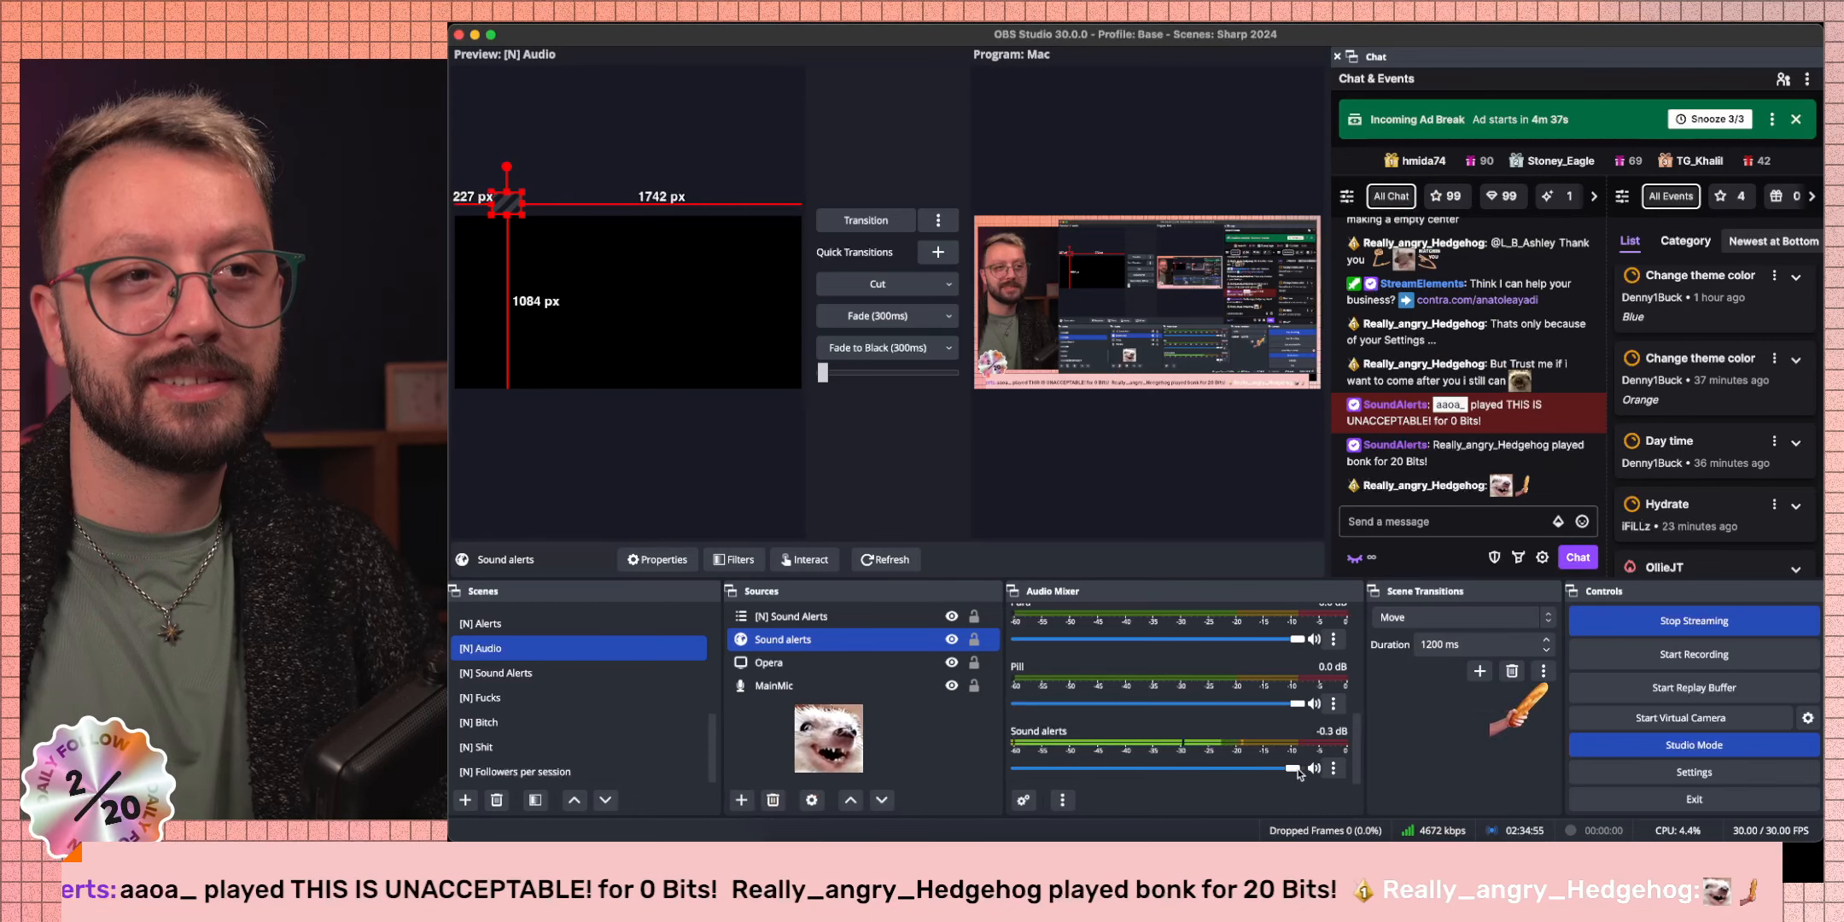
Lower the Sound alerts volume to -7.3 dB and turn Studio Mode off.
left_click_drag(1296, 768, 1221, 768)
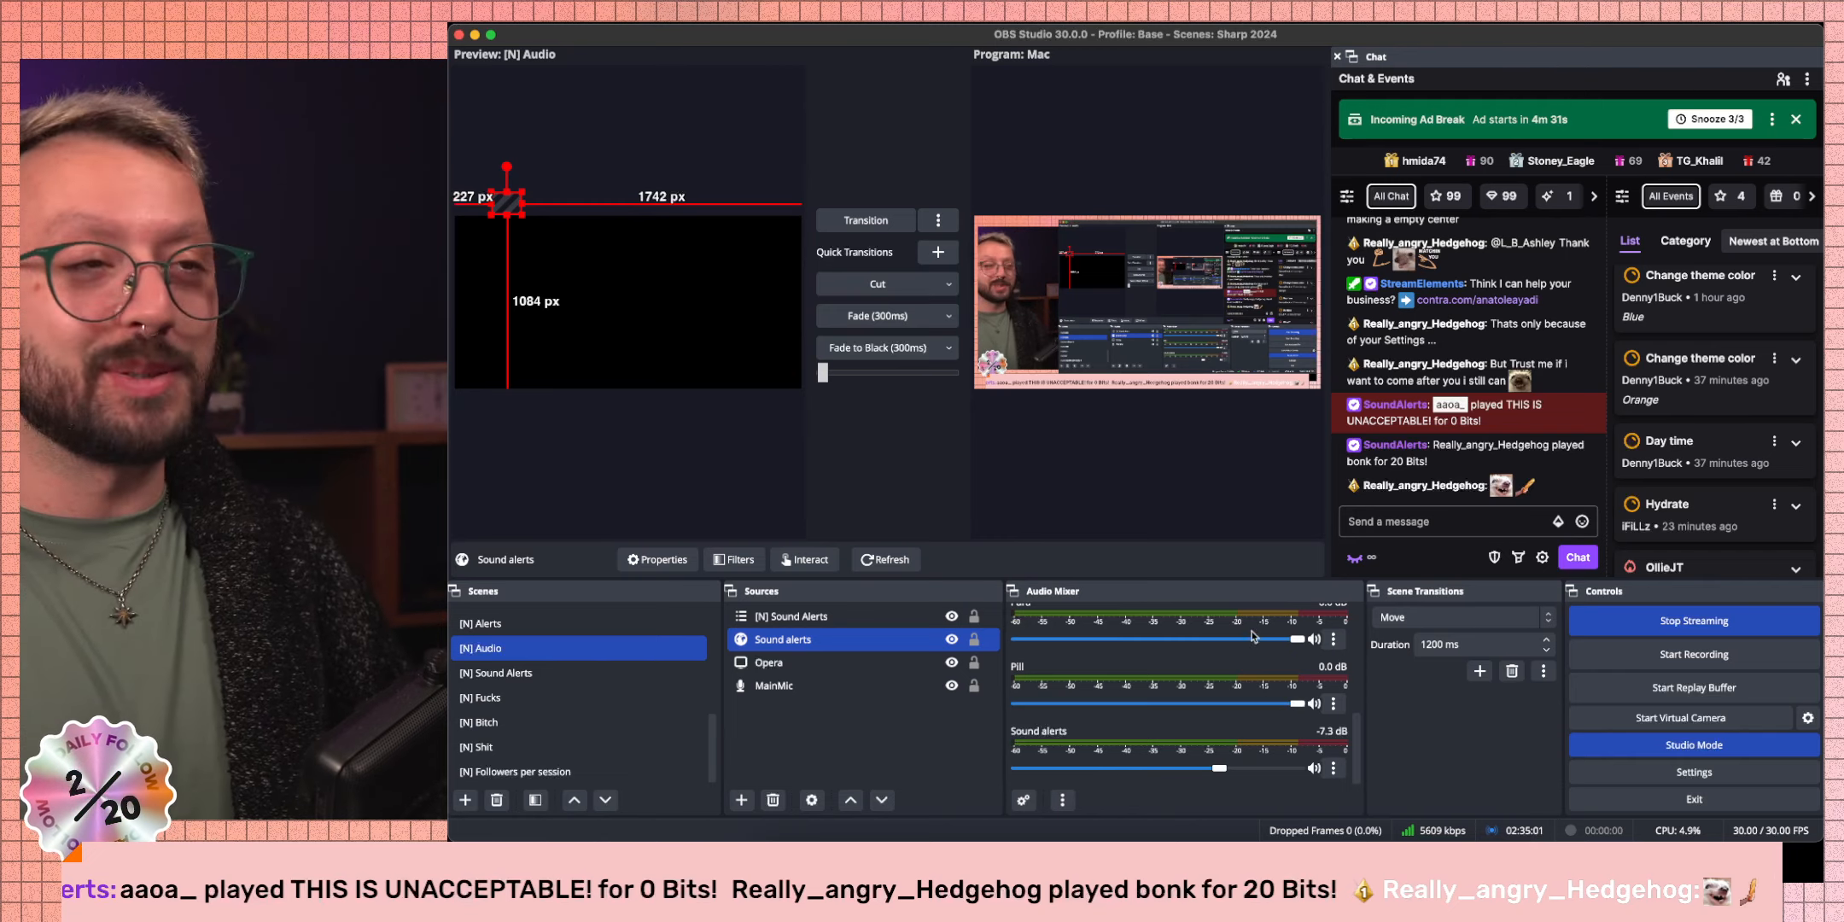
left_click(1652, 752)
Back in Figma, close the gradient editor, deselect, and zoom out to the car beside the Source frames.
key("ctrl+Left")
key("ctrl+Left")
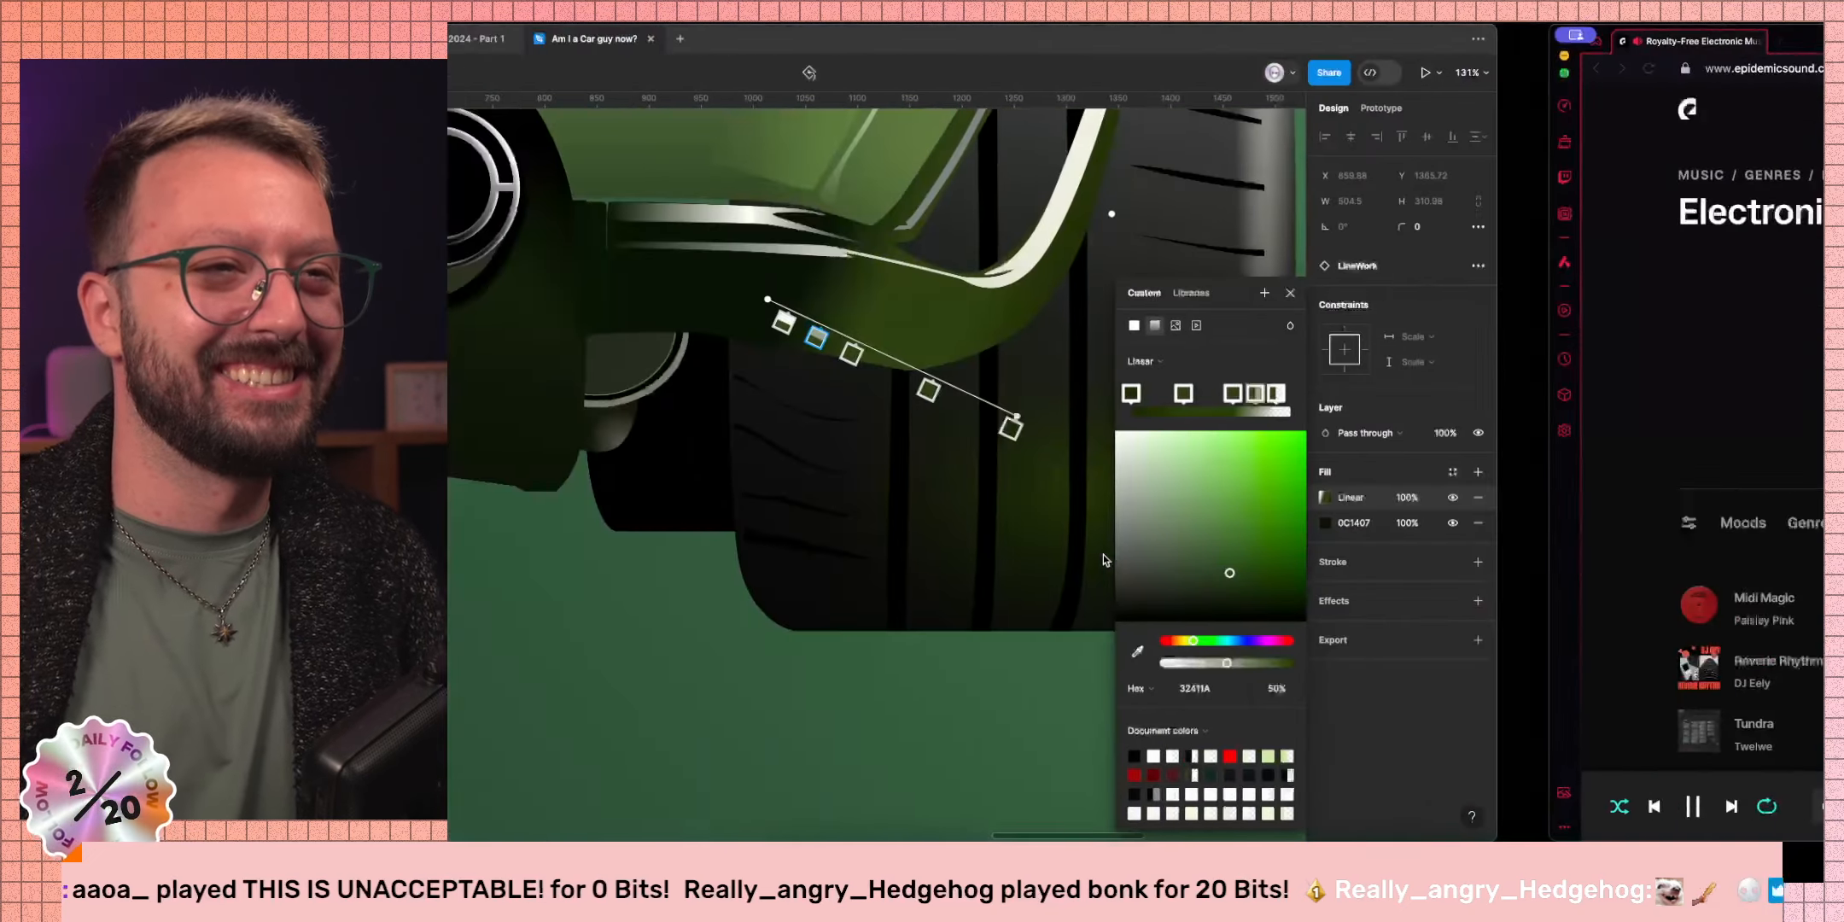
scroll(1007, 474, "down", 5)
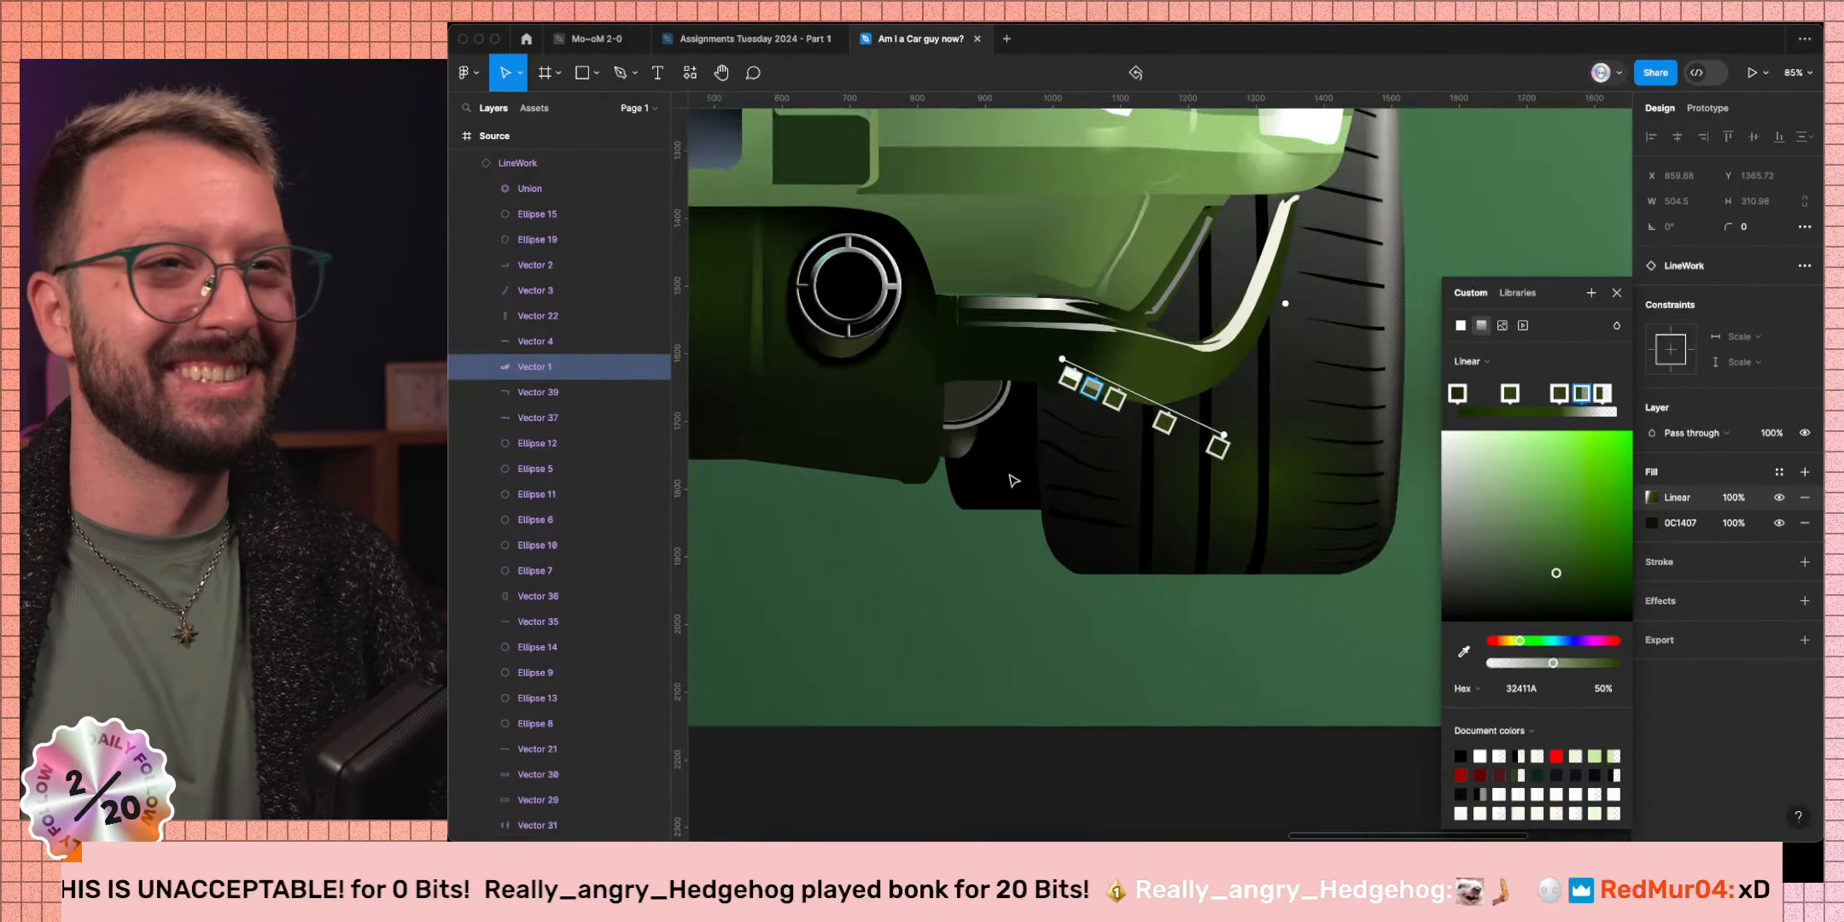
left_click(1616, 293)
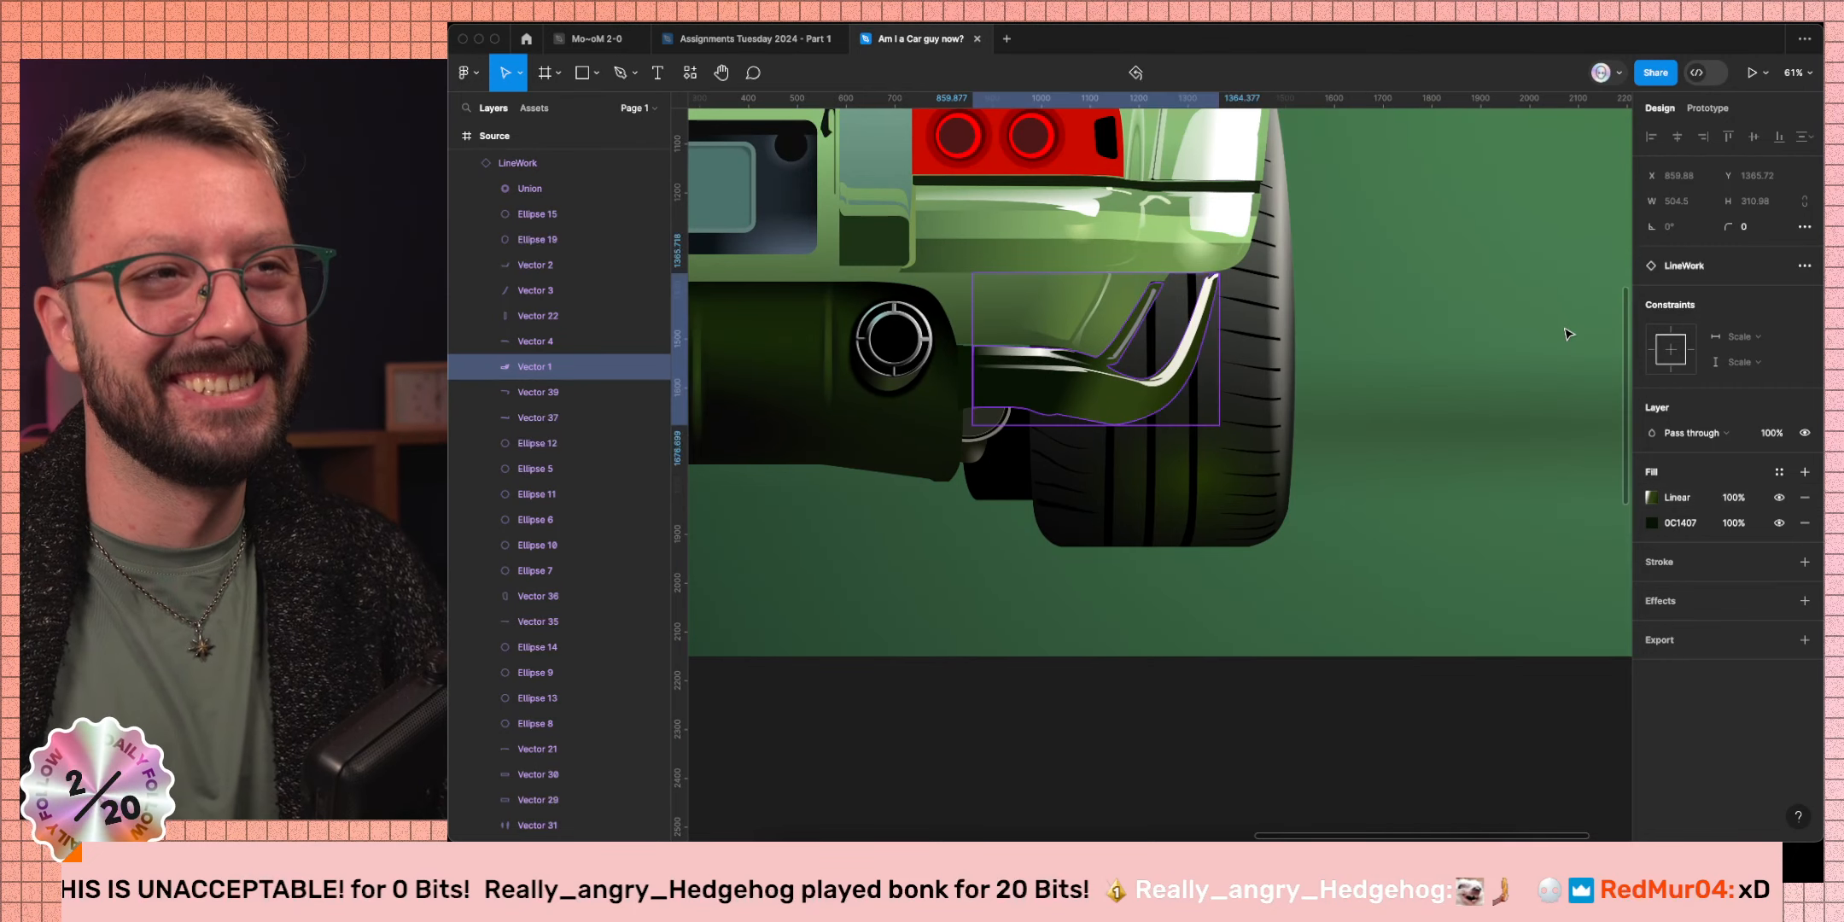
left_click(1233, 531)
scroll(1200, 568, "down", 1)
scroll(1252, 573, "down", 3)
left_click(1342, 552)
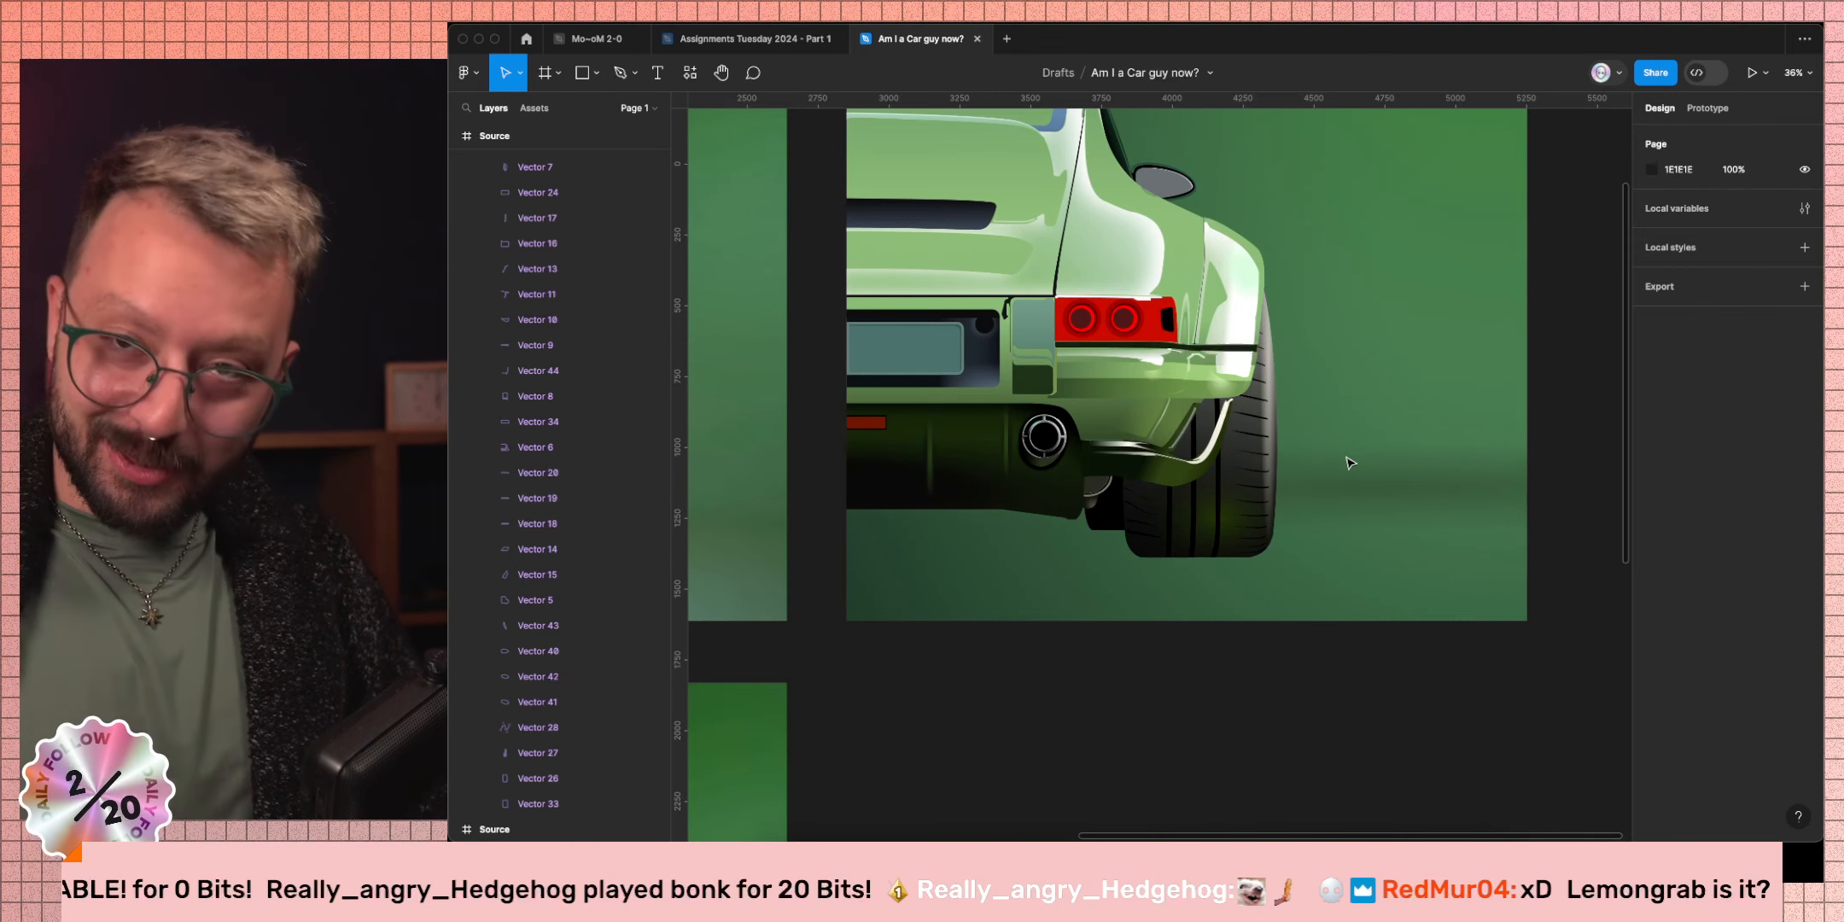
scroll(1324, 529, "down", 4)
scroll(1297, 597, "up", 1)
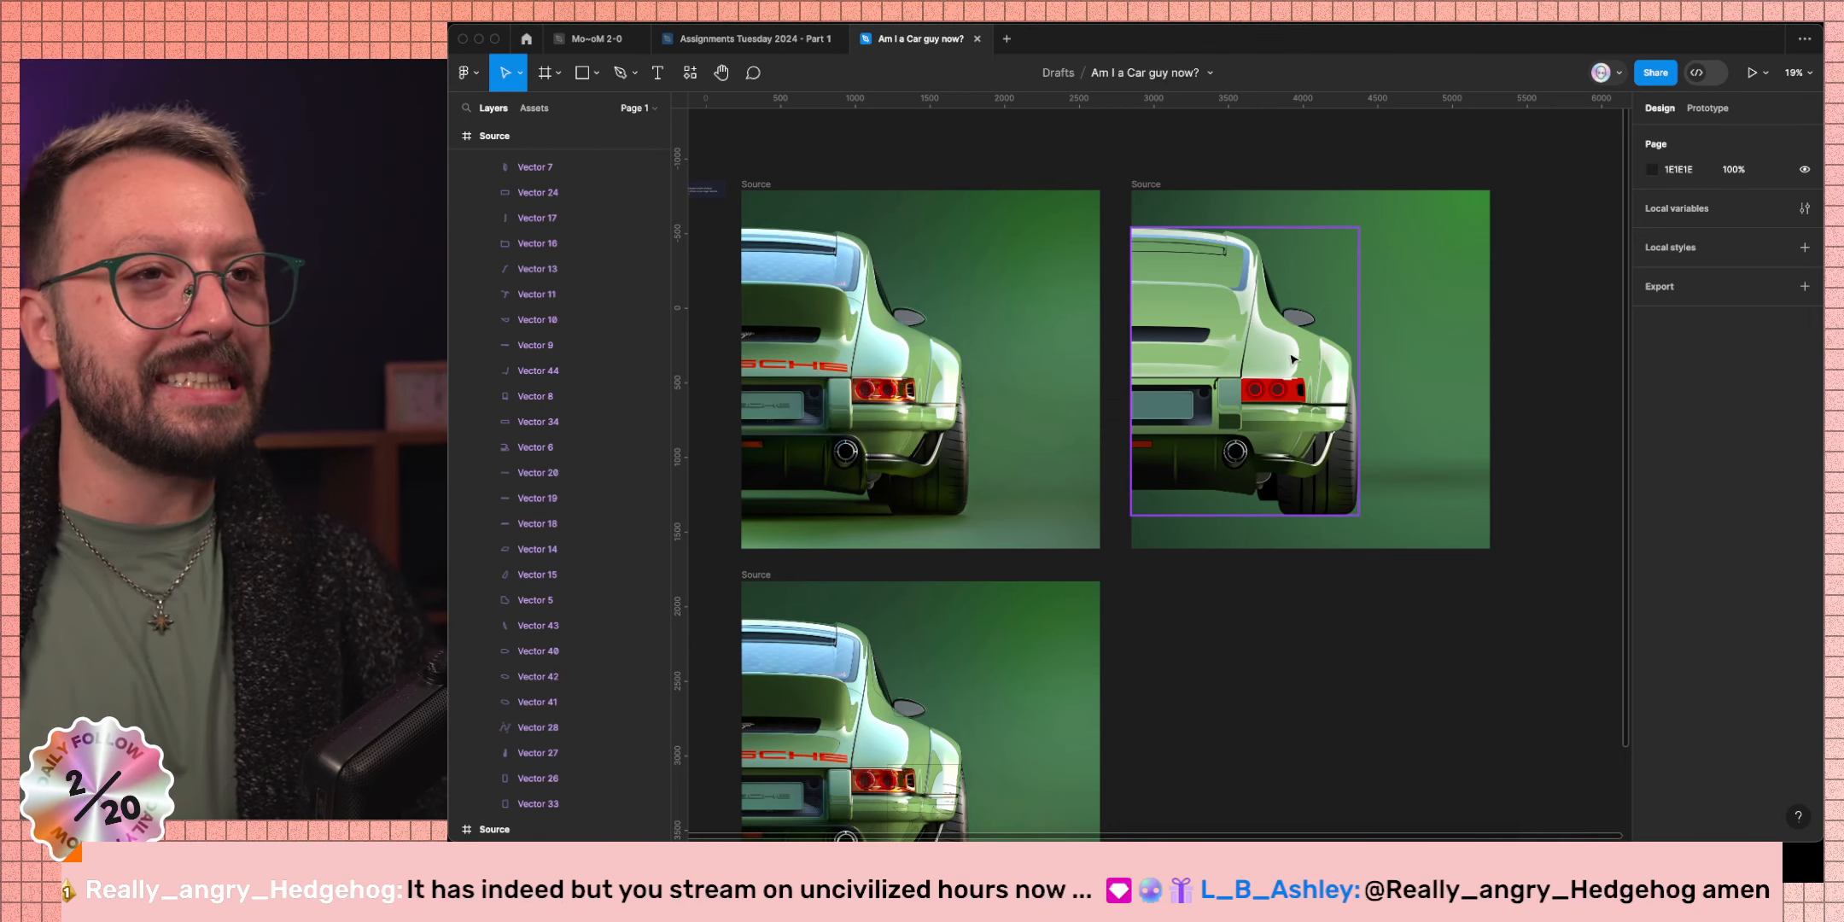
scroll(1299, 478, "up", 2)
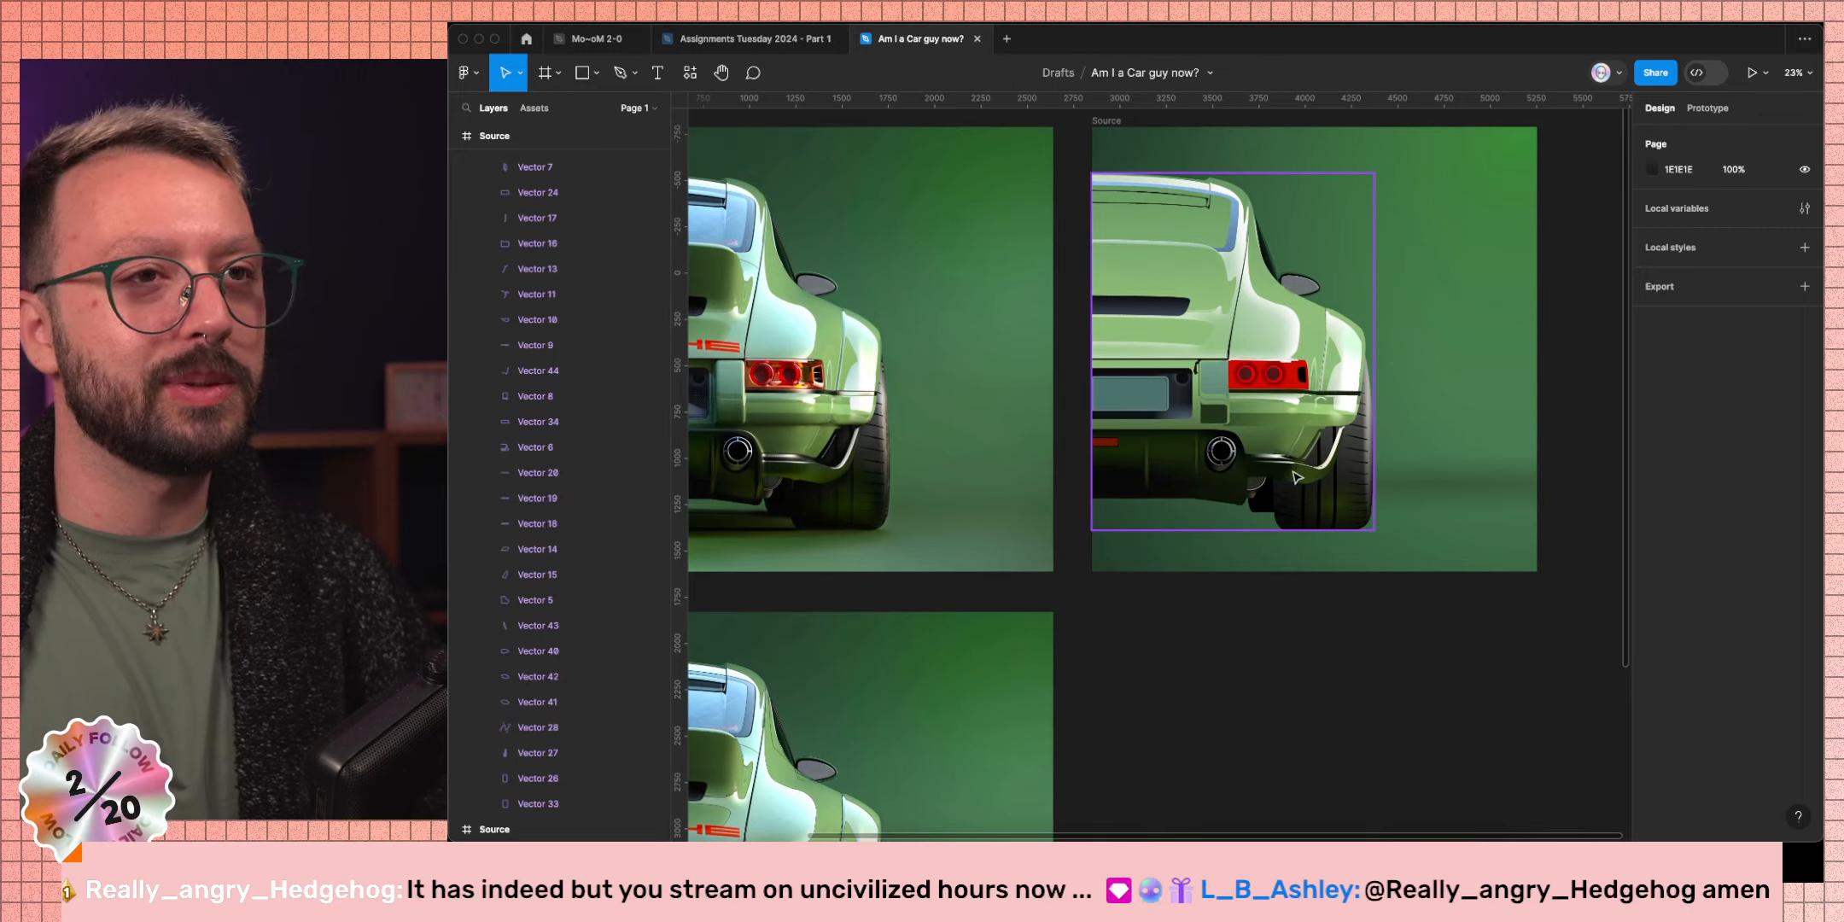
scroll(1299, 478, "up", 5)
Duplicate Vector 1's linear gradient fill and turn the copy to run nearly vertically.
left_click(1298, 474, "super")
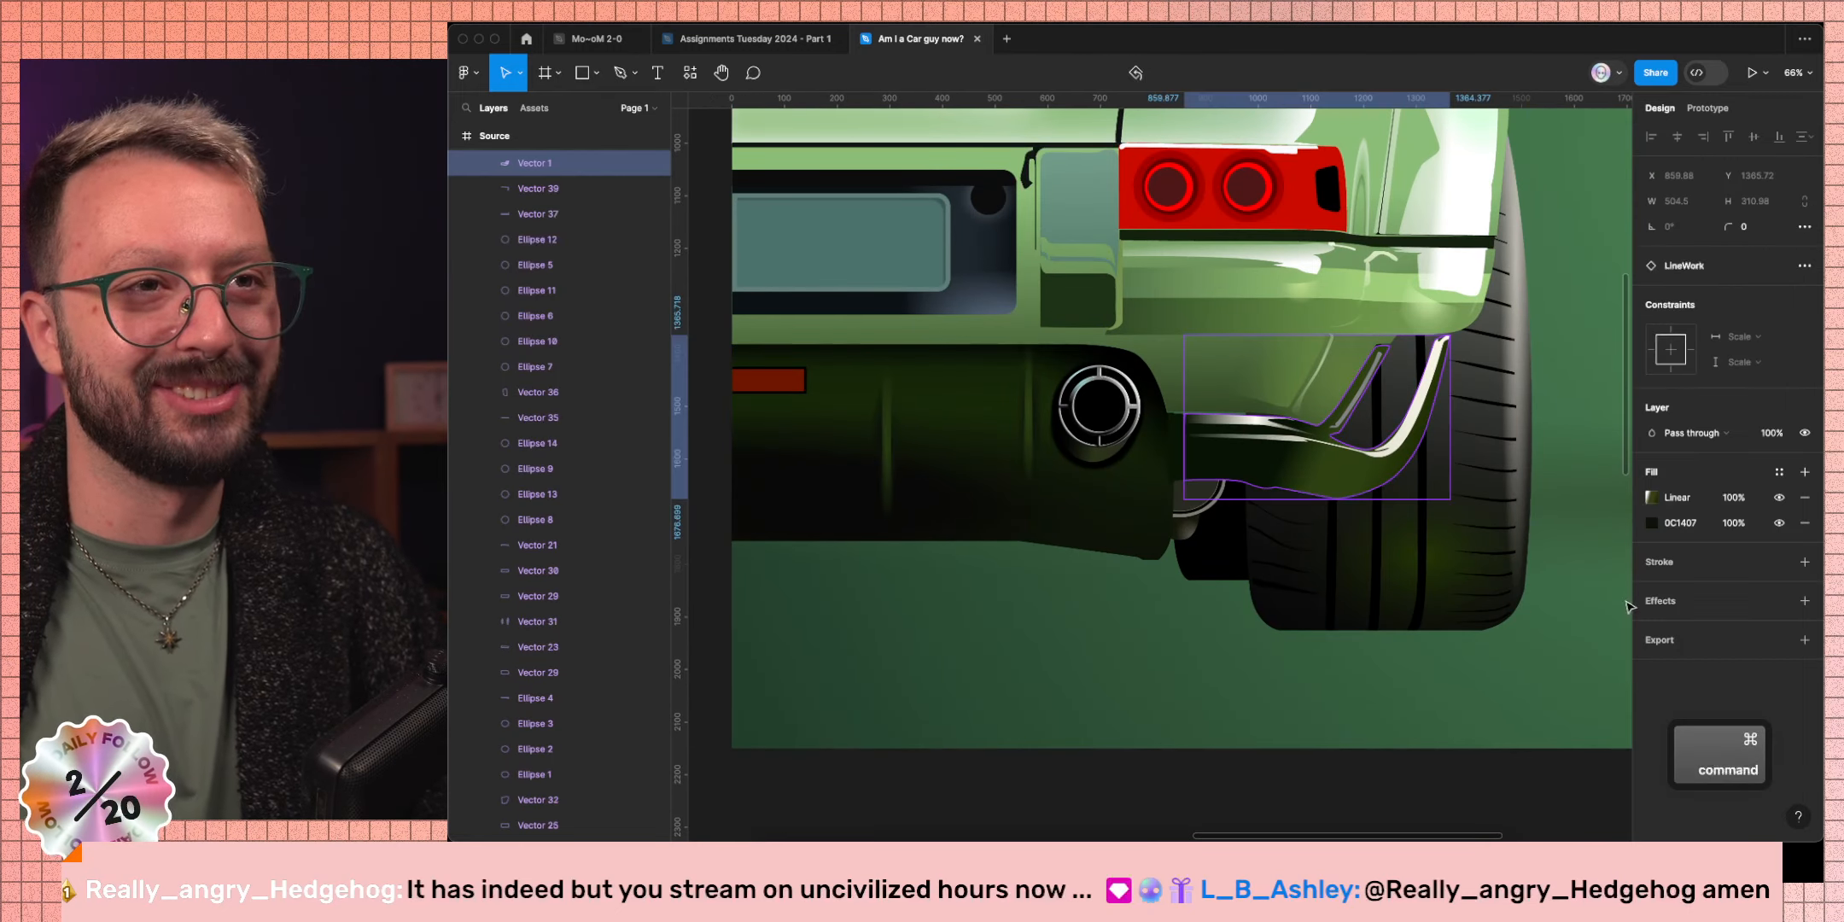
left_click(1642, 497)
key("super+d")
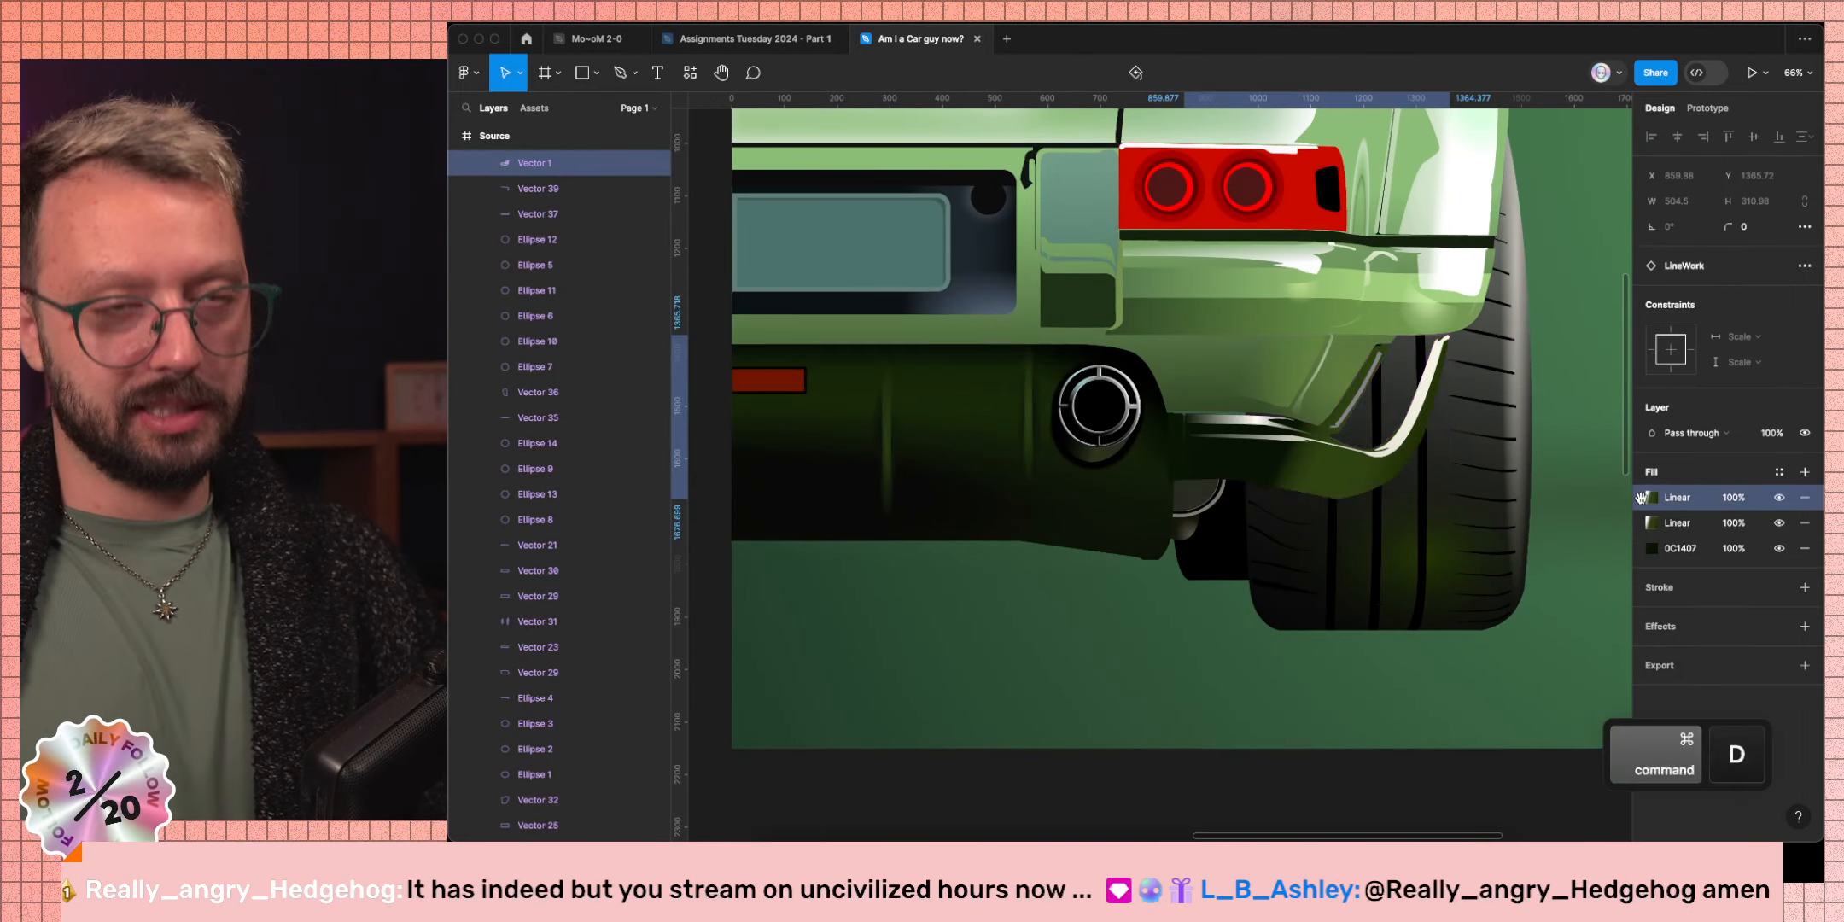
left_click(1646, 498)
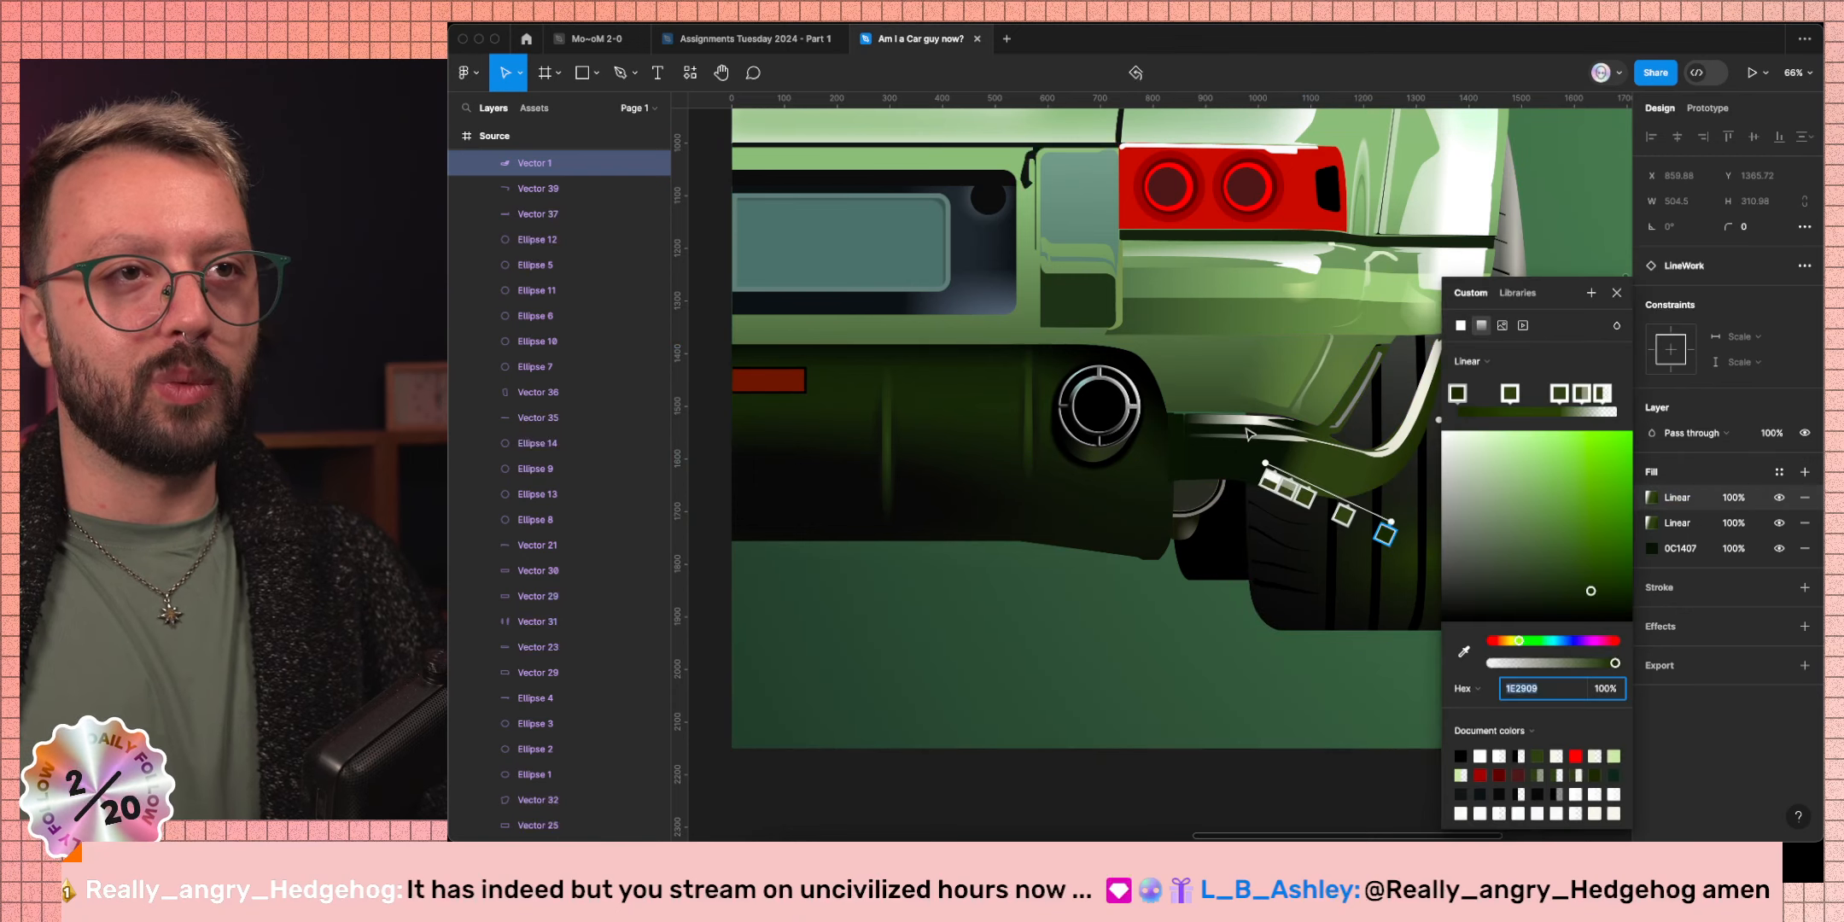
left_click_drag(1384, 533, 1264, 538)
key("super+z")
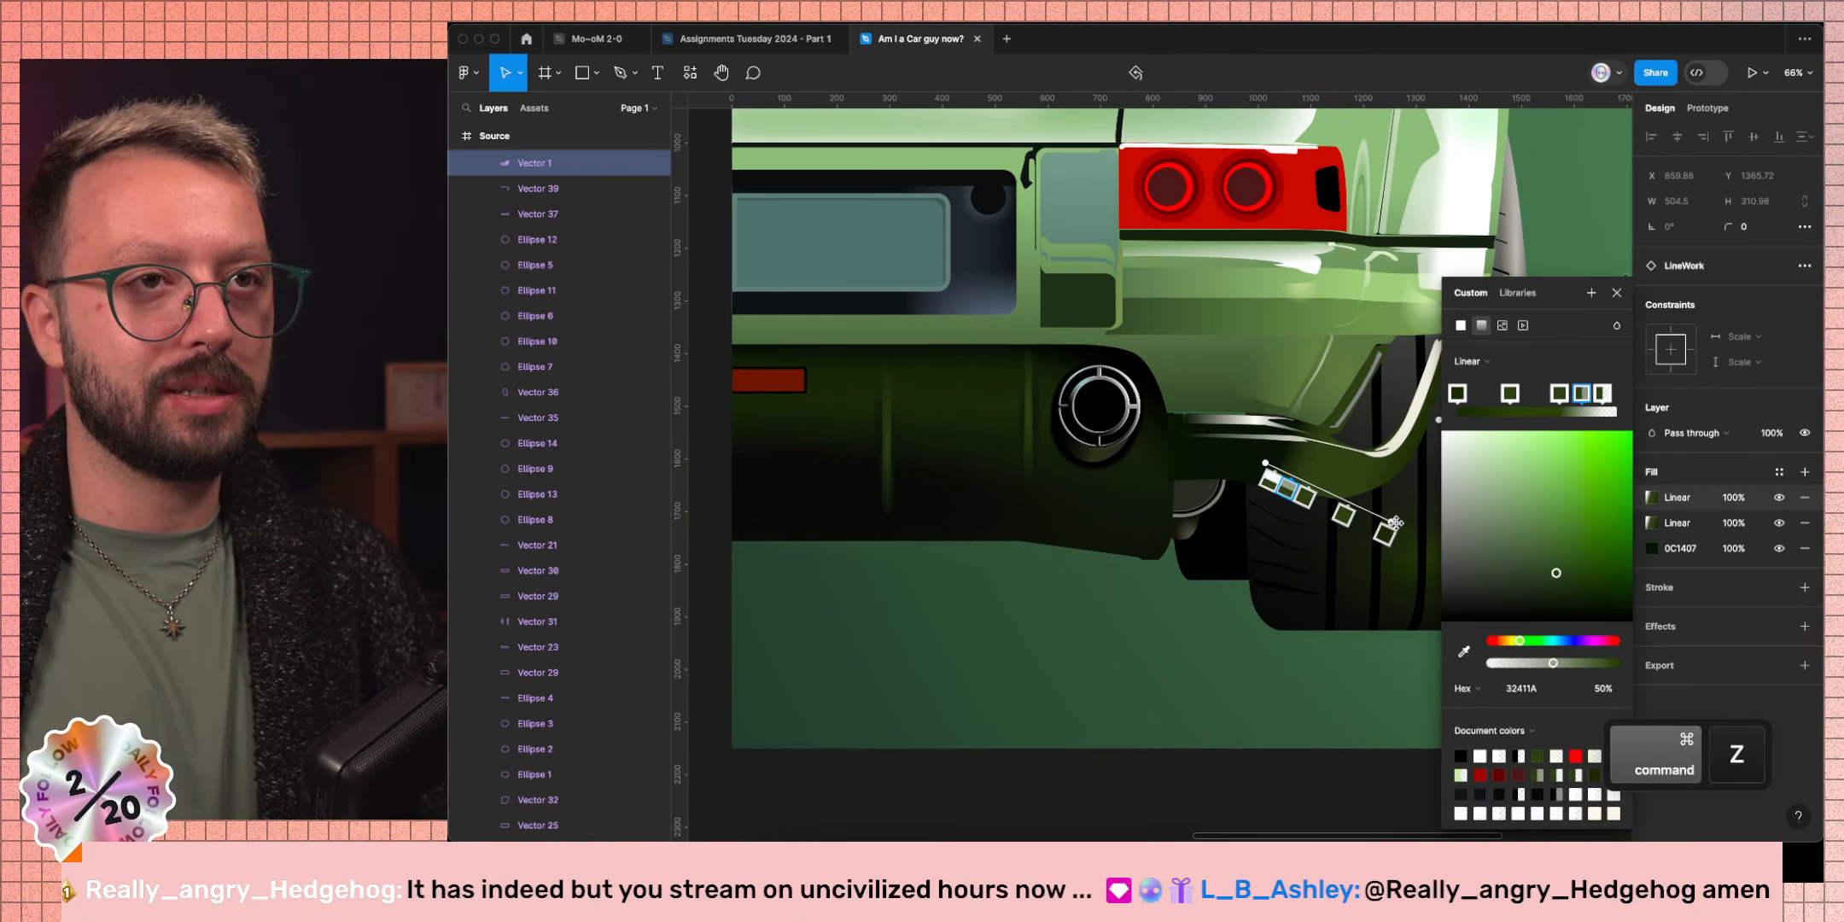
left_click_drag(1397, 527, 1264, 548)
left_click_drag(1260, 450, 1271, 447)
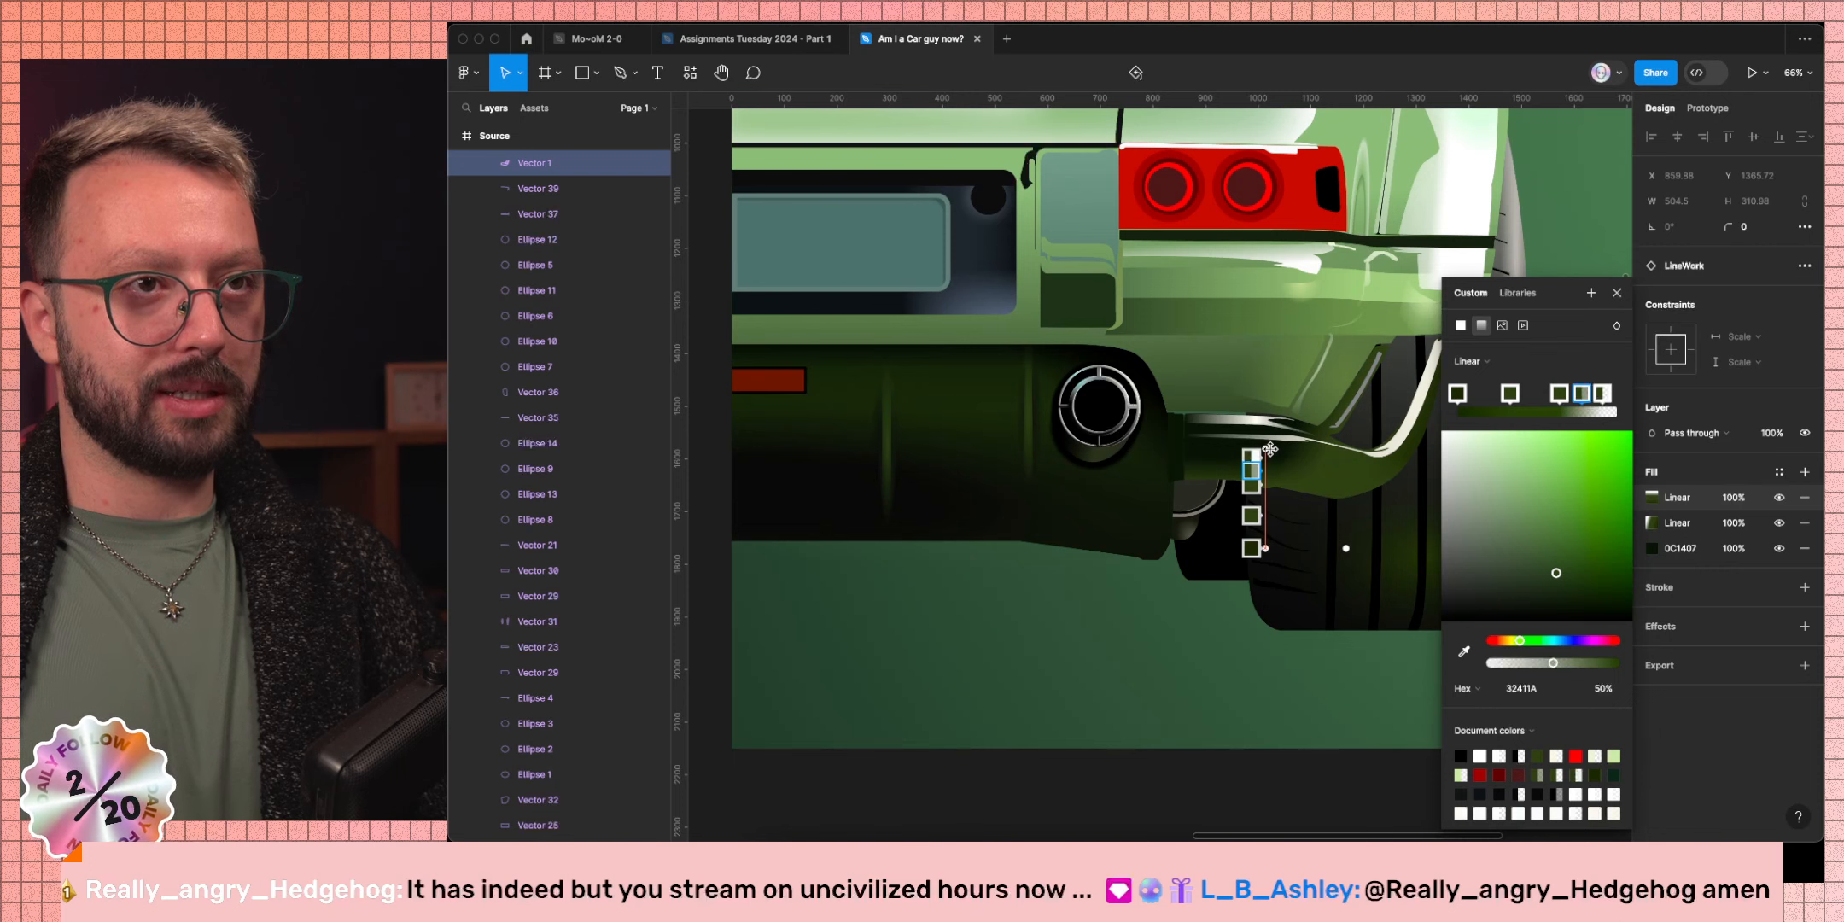
scroll(979, 592, "down", 5)
scroll(979, 593, "left", 5)
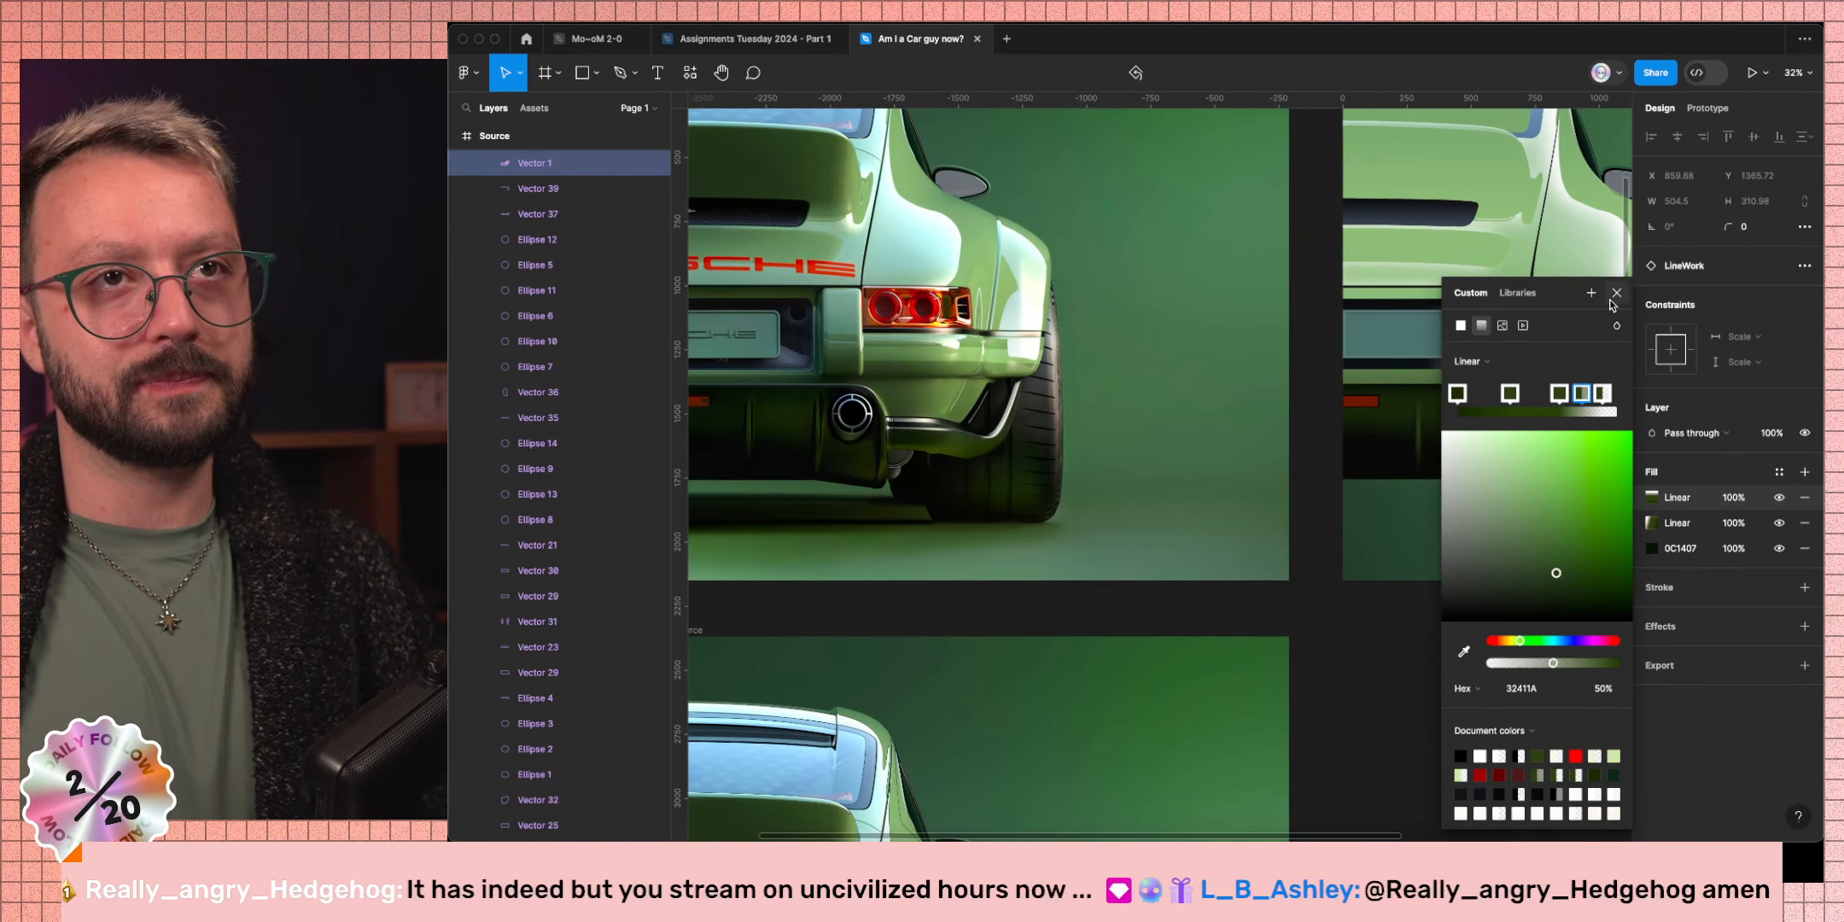
left_click(1446, 653)
scroll(1448, 656, "right", 3)
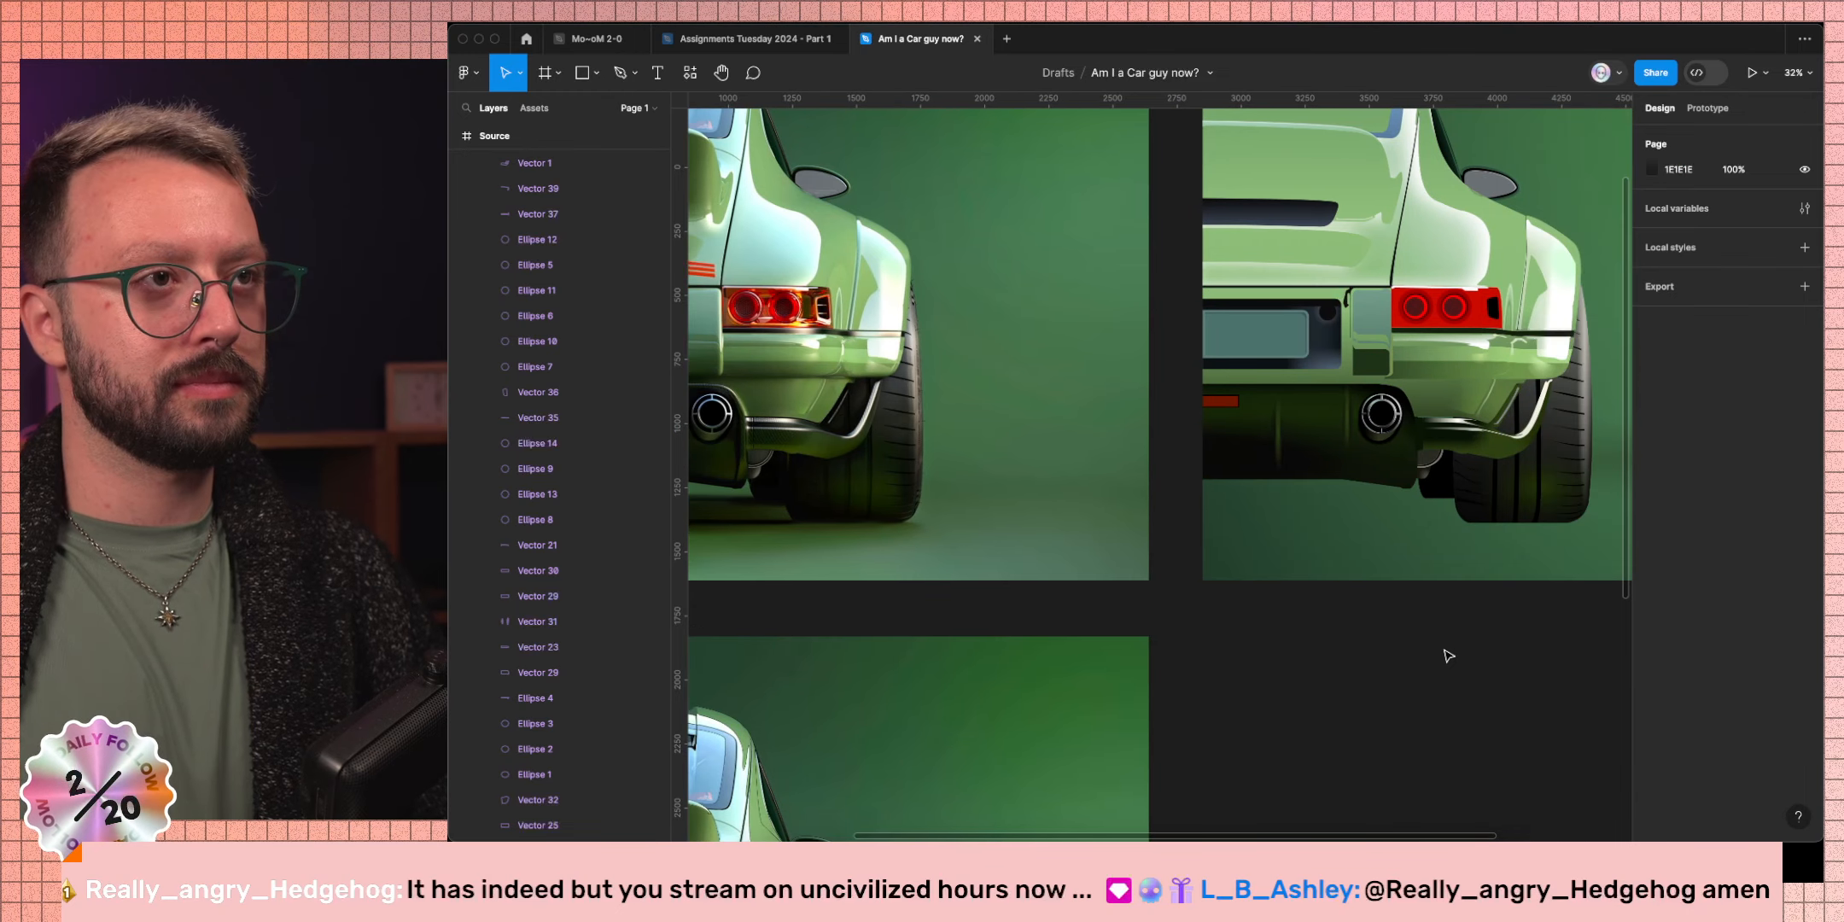
Try sampled dark greens on the solid base fill, reverting to 0C1407 each time.
left_click(1468, 444, "super")
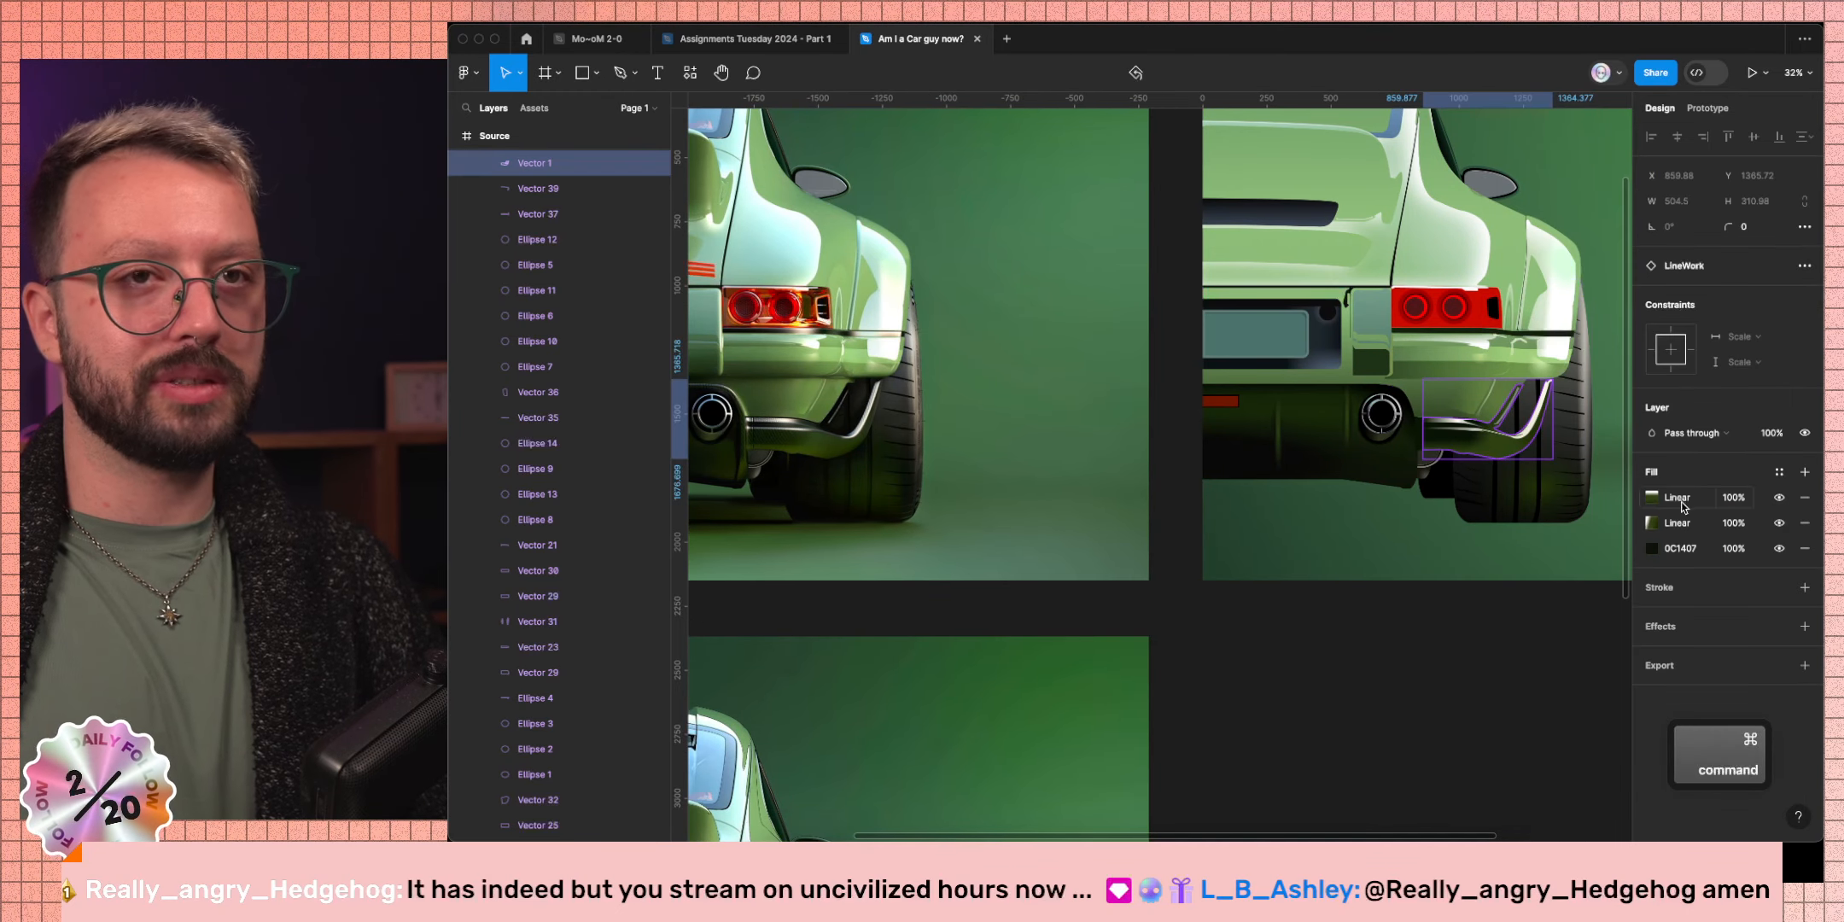
left_click(1651, 551)
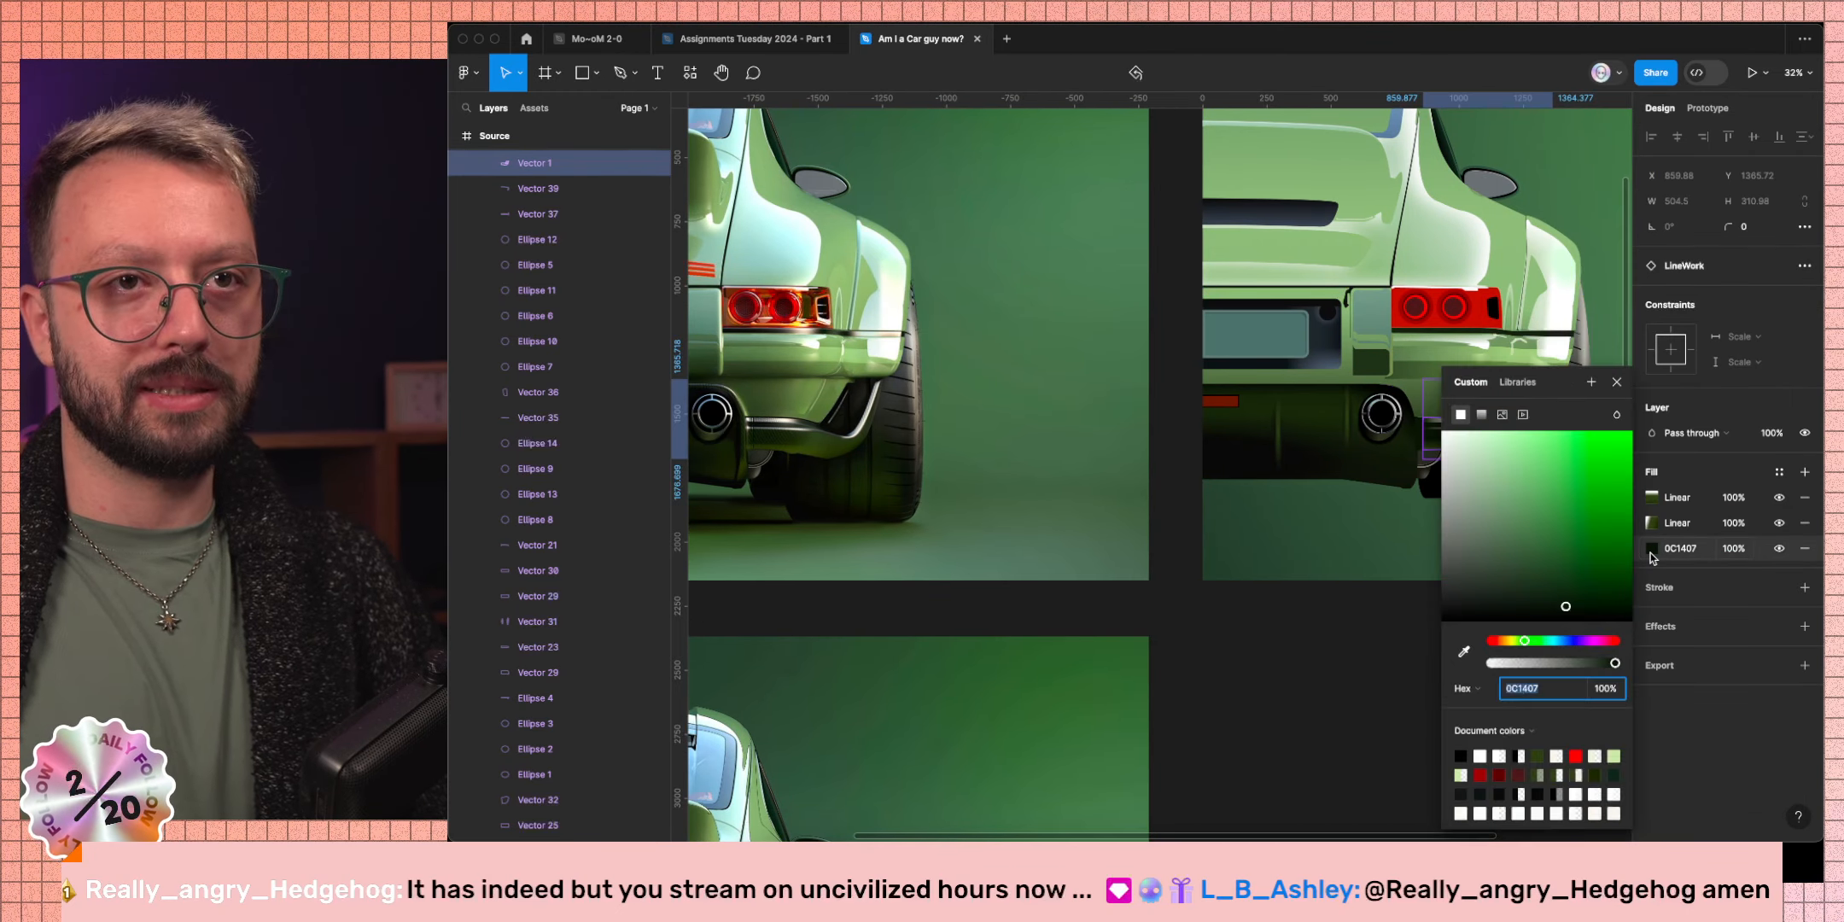
left_click(1463, 652)
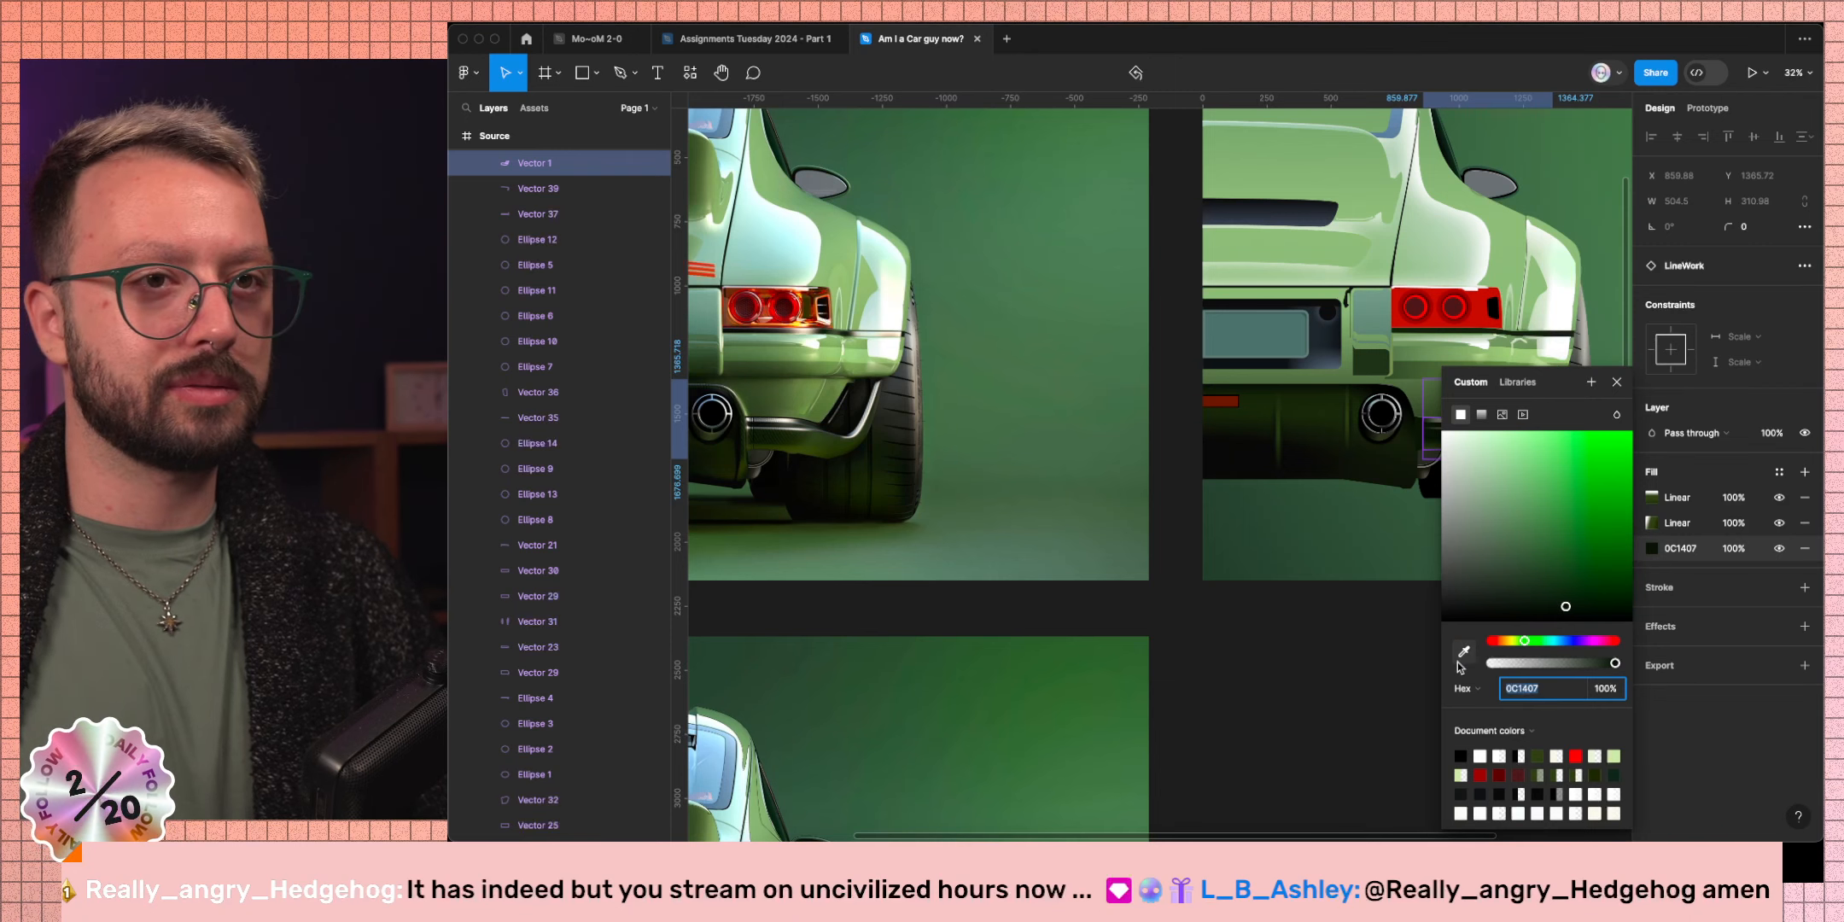
left_click(1555, 170)
left_click_drag(1549, 594, 1564, 595)
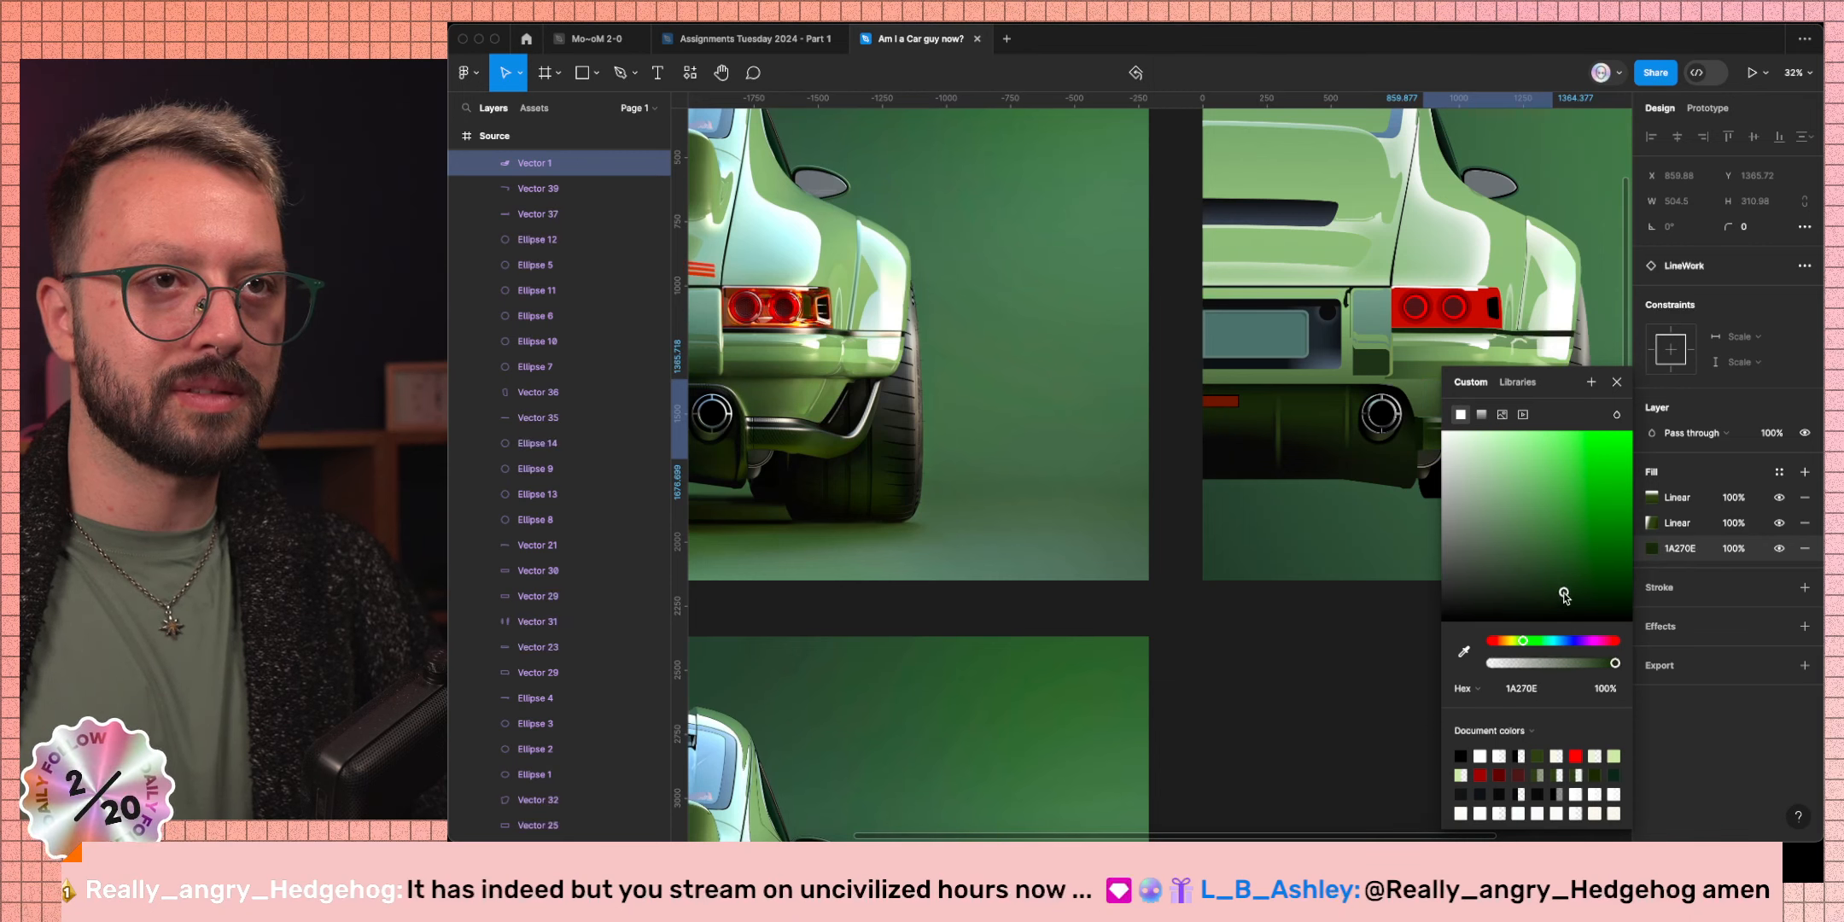
left_click(1616, 382)
left_click(1449, 670)
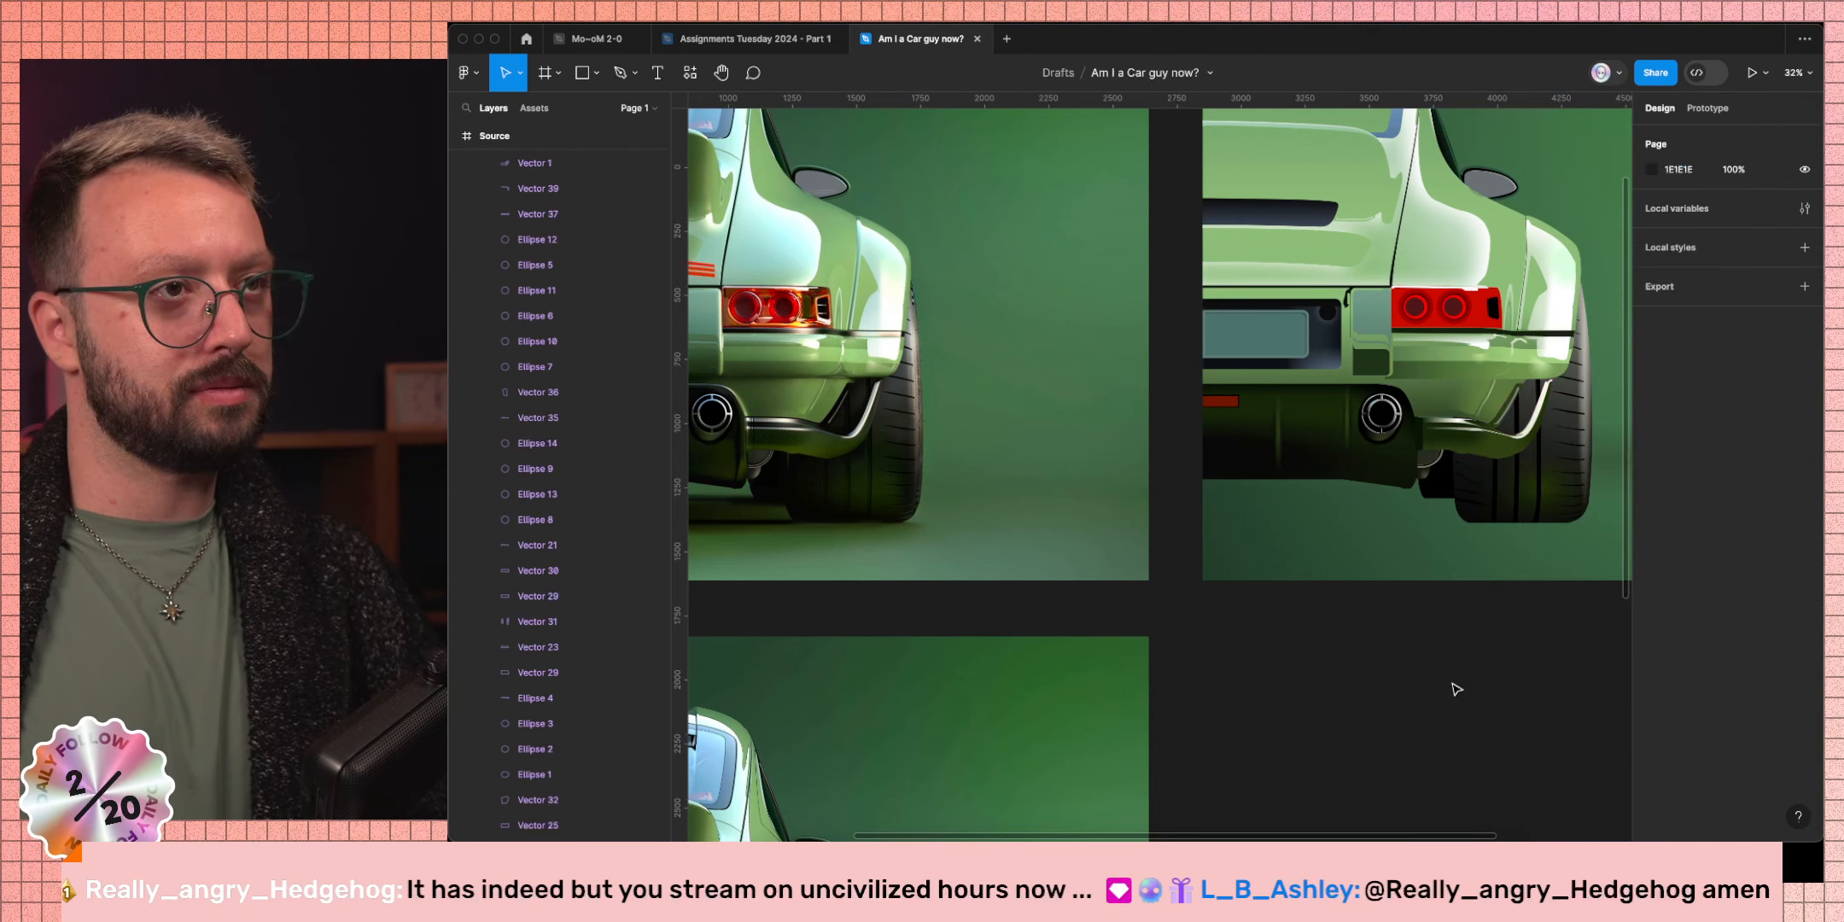
key("super+z")
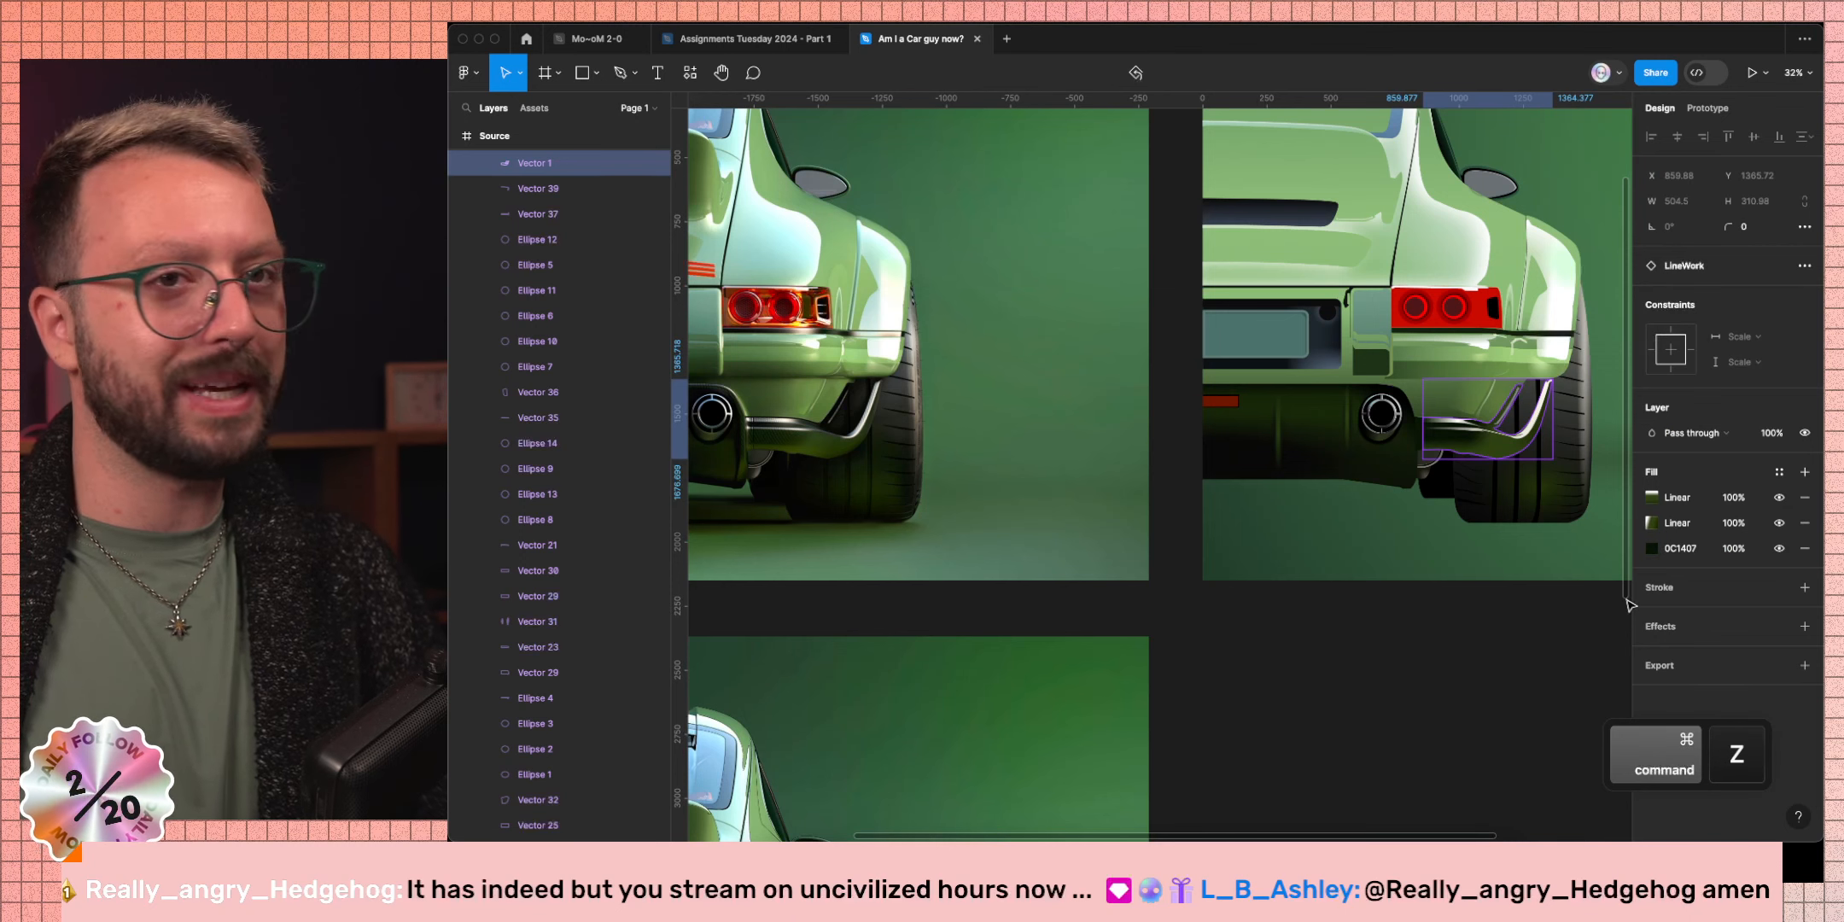
left_click(1652, 548)
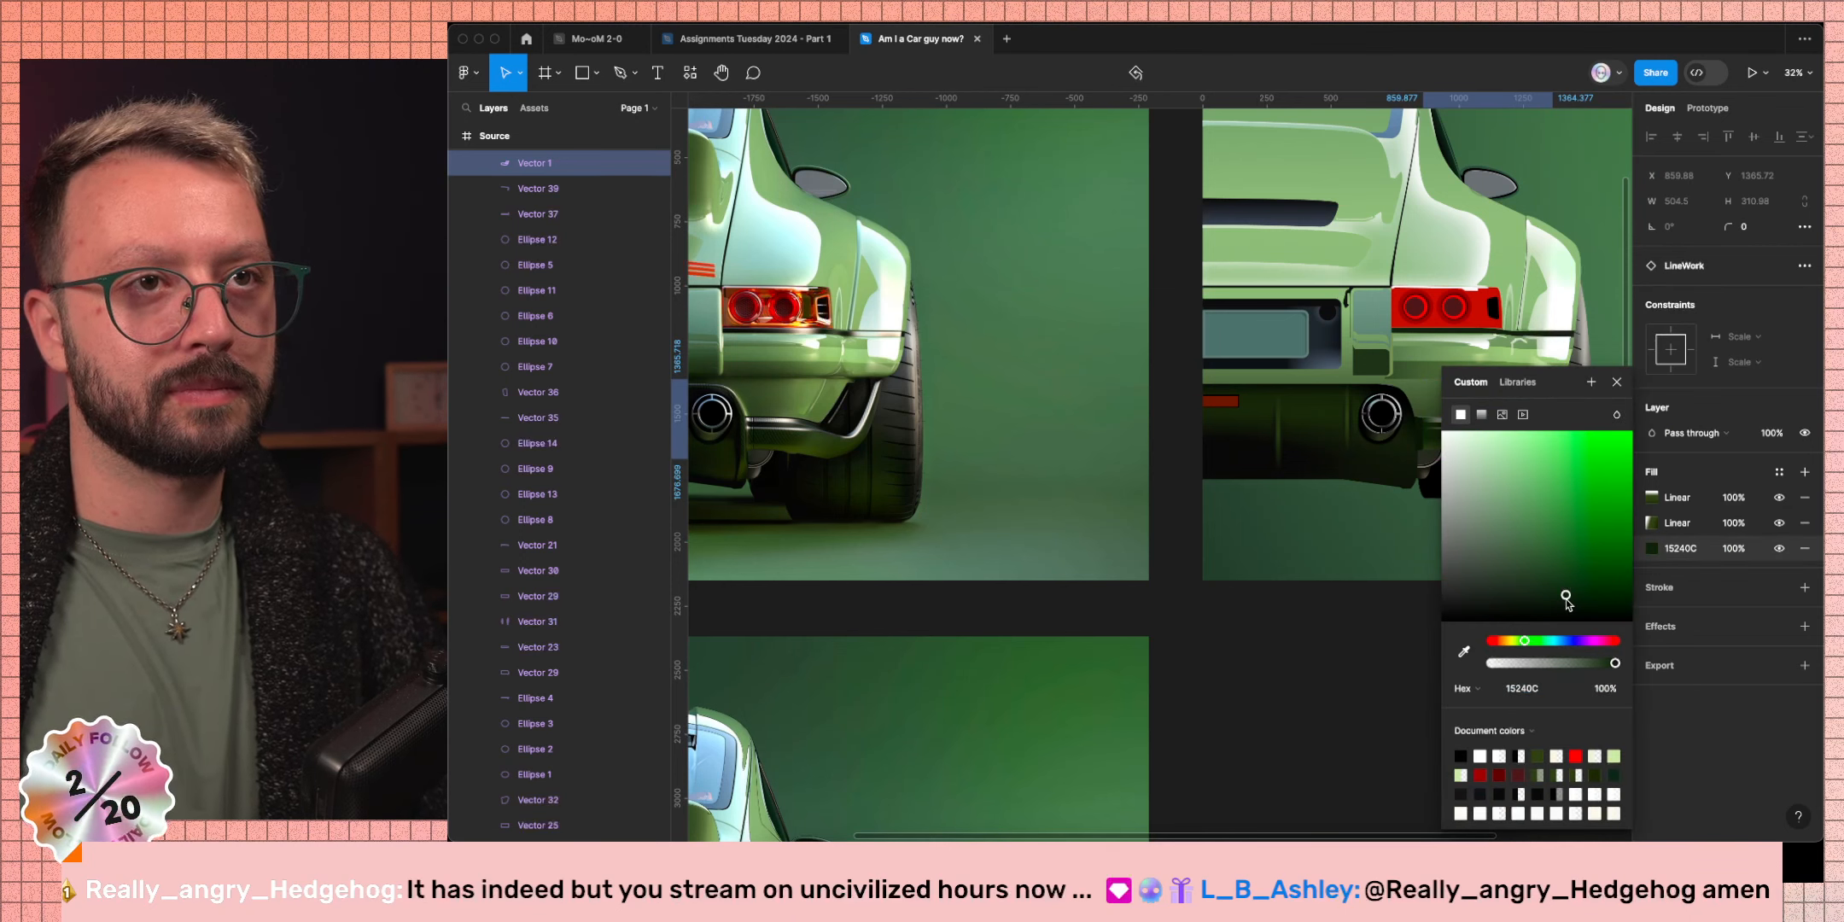
left_click(1616, 382)
left_click(1430, 732)
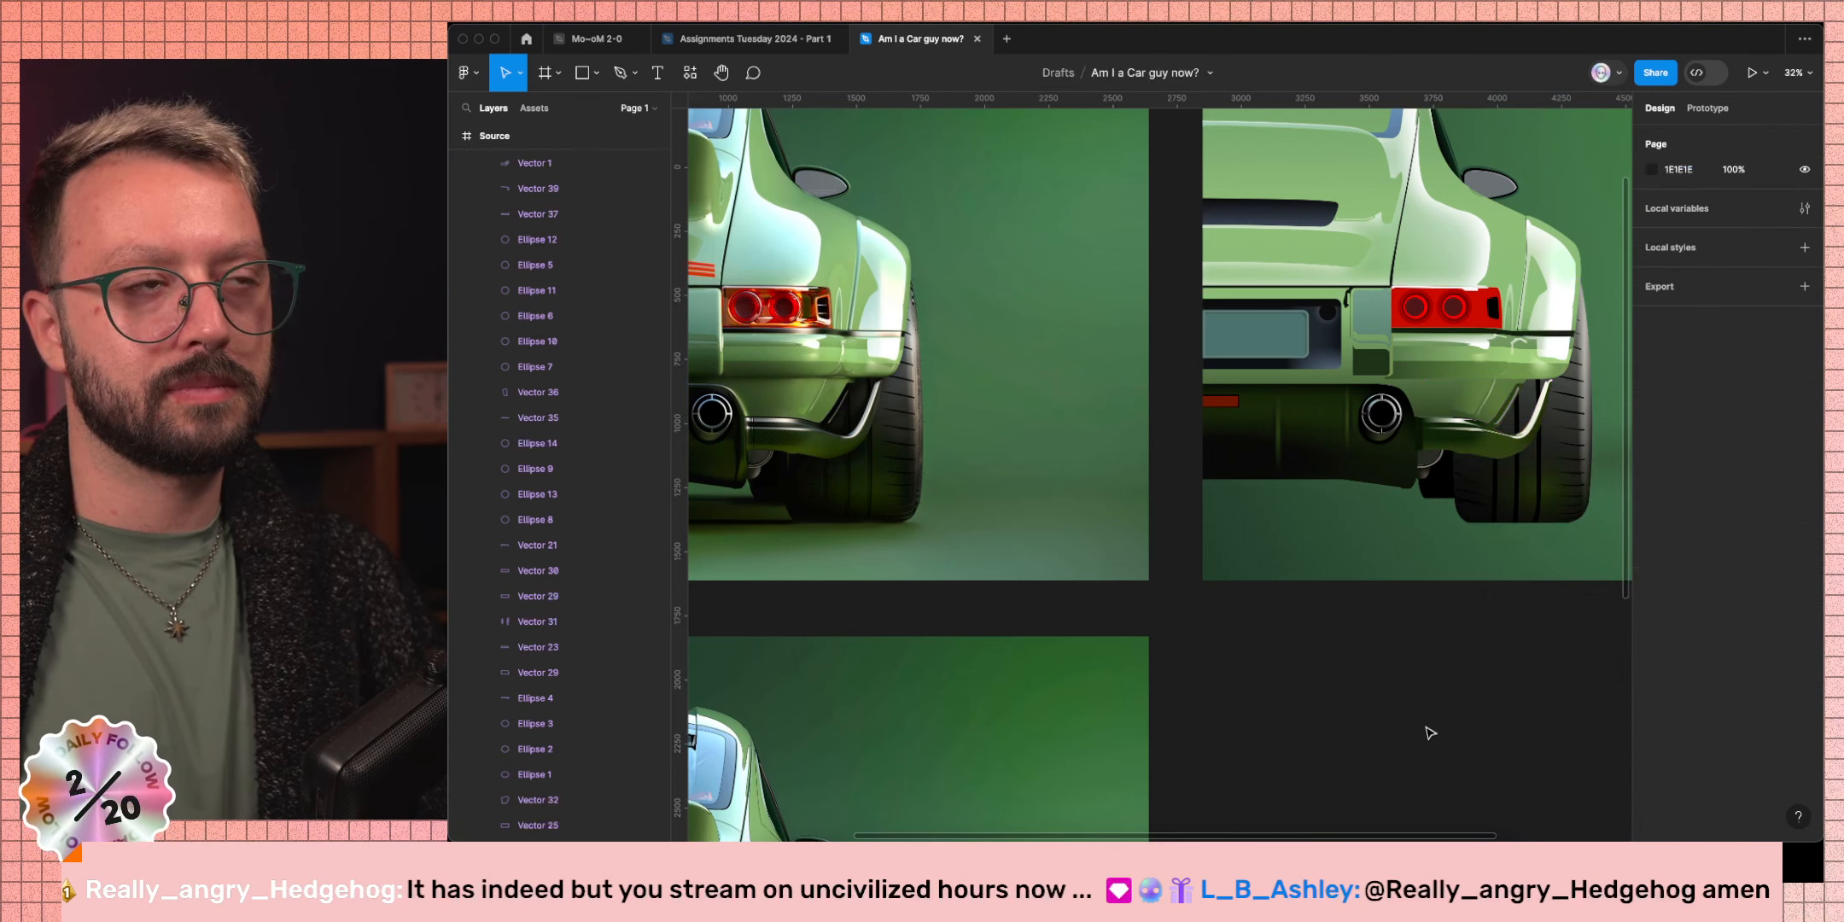
key("super+z")
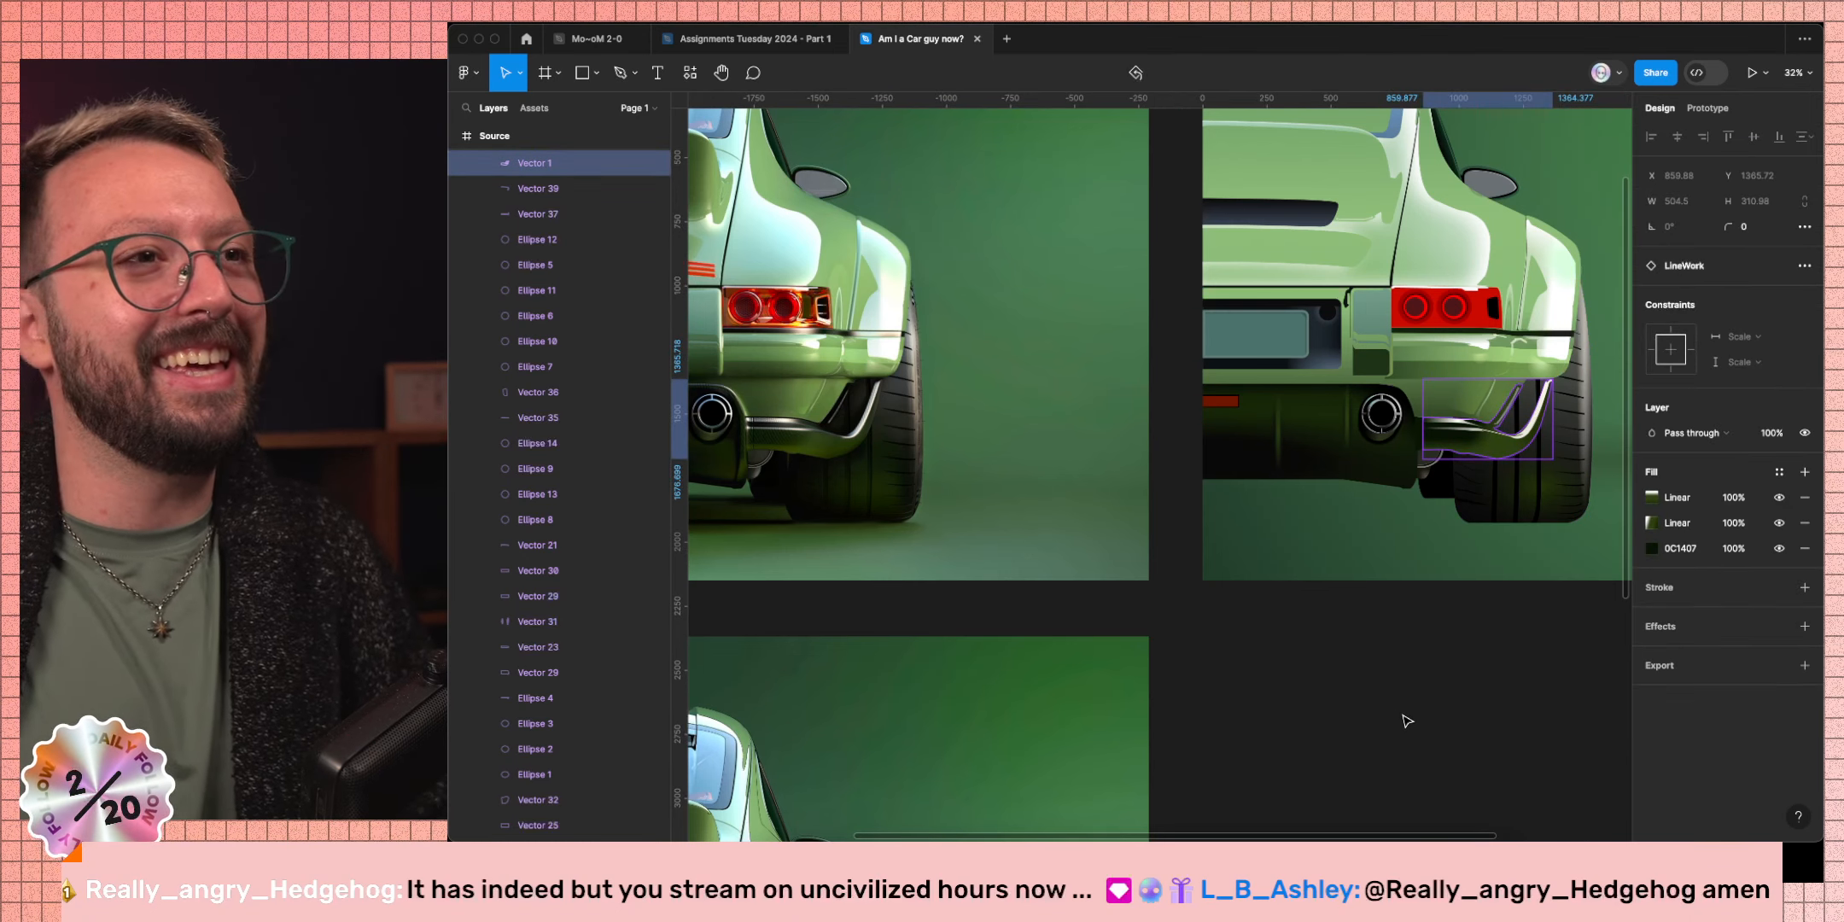
left_click(1499, 658)
left_click(1534, 428, "super")
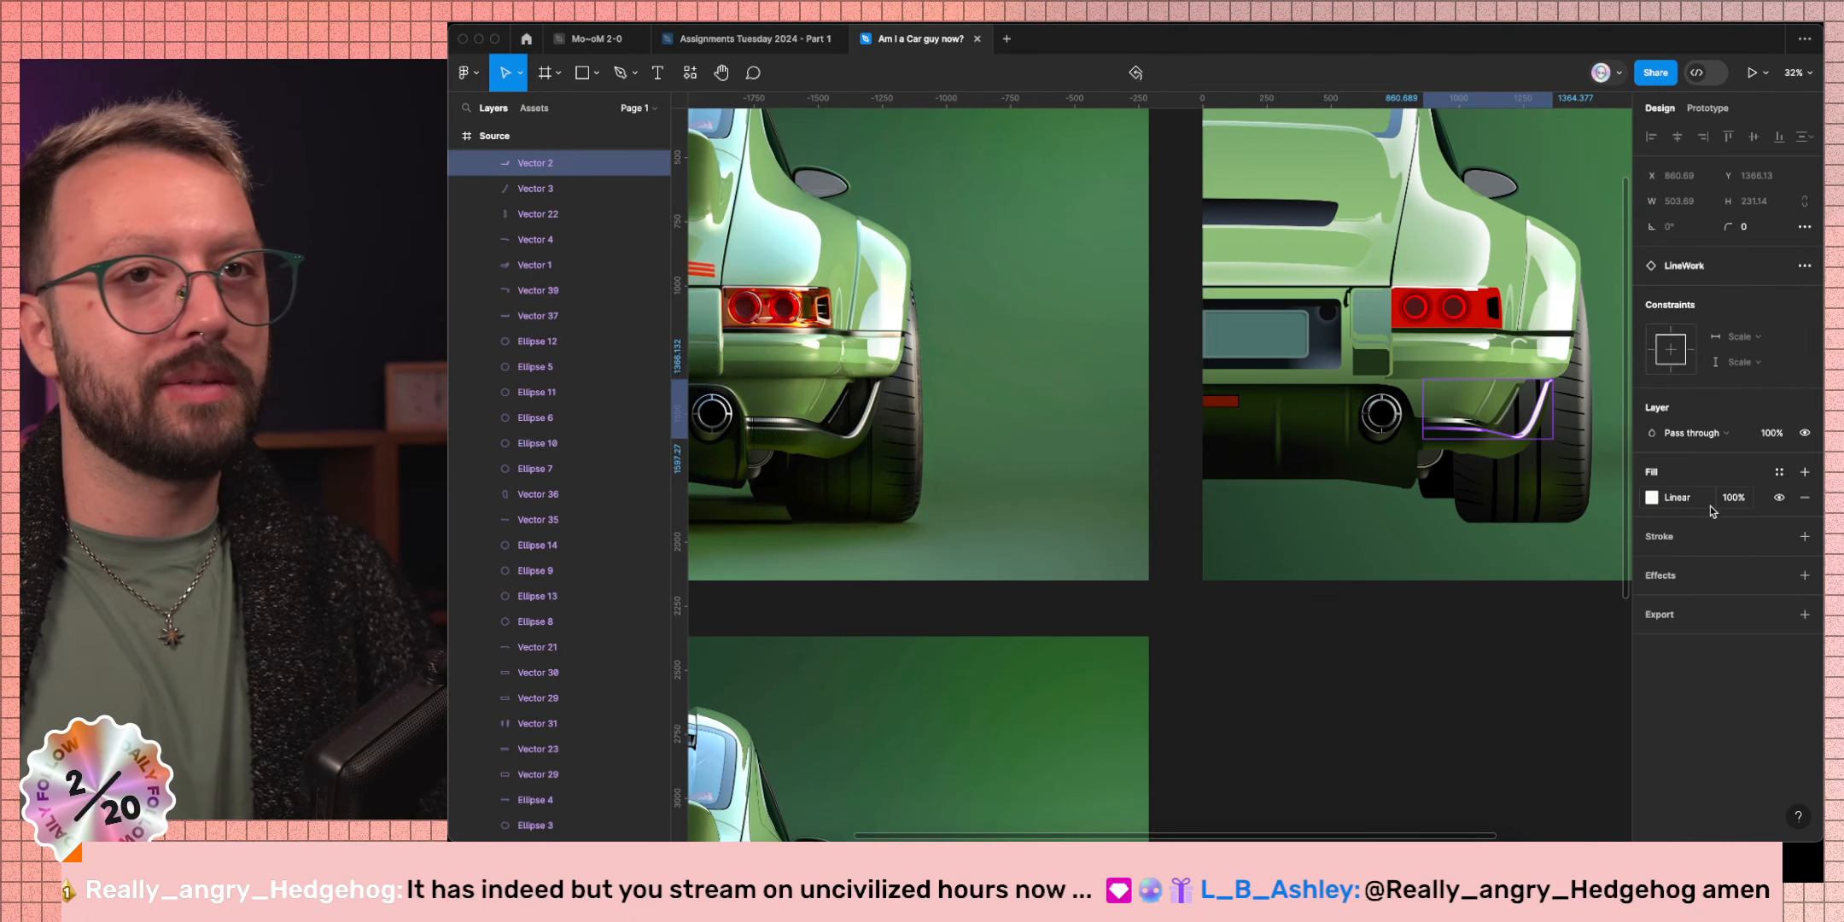
scroll(999, 444, "up", 10)
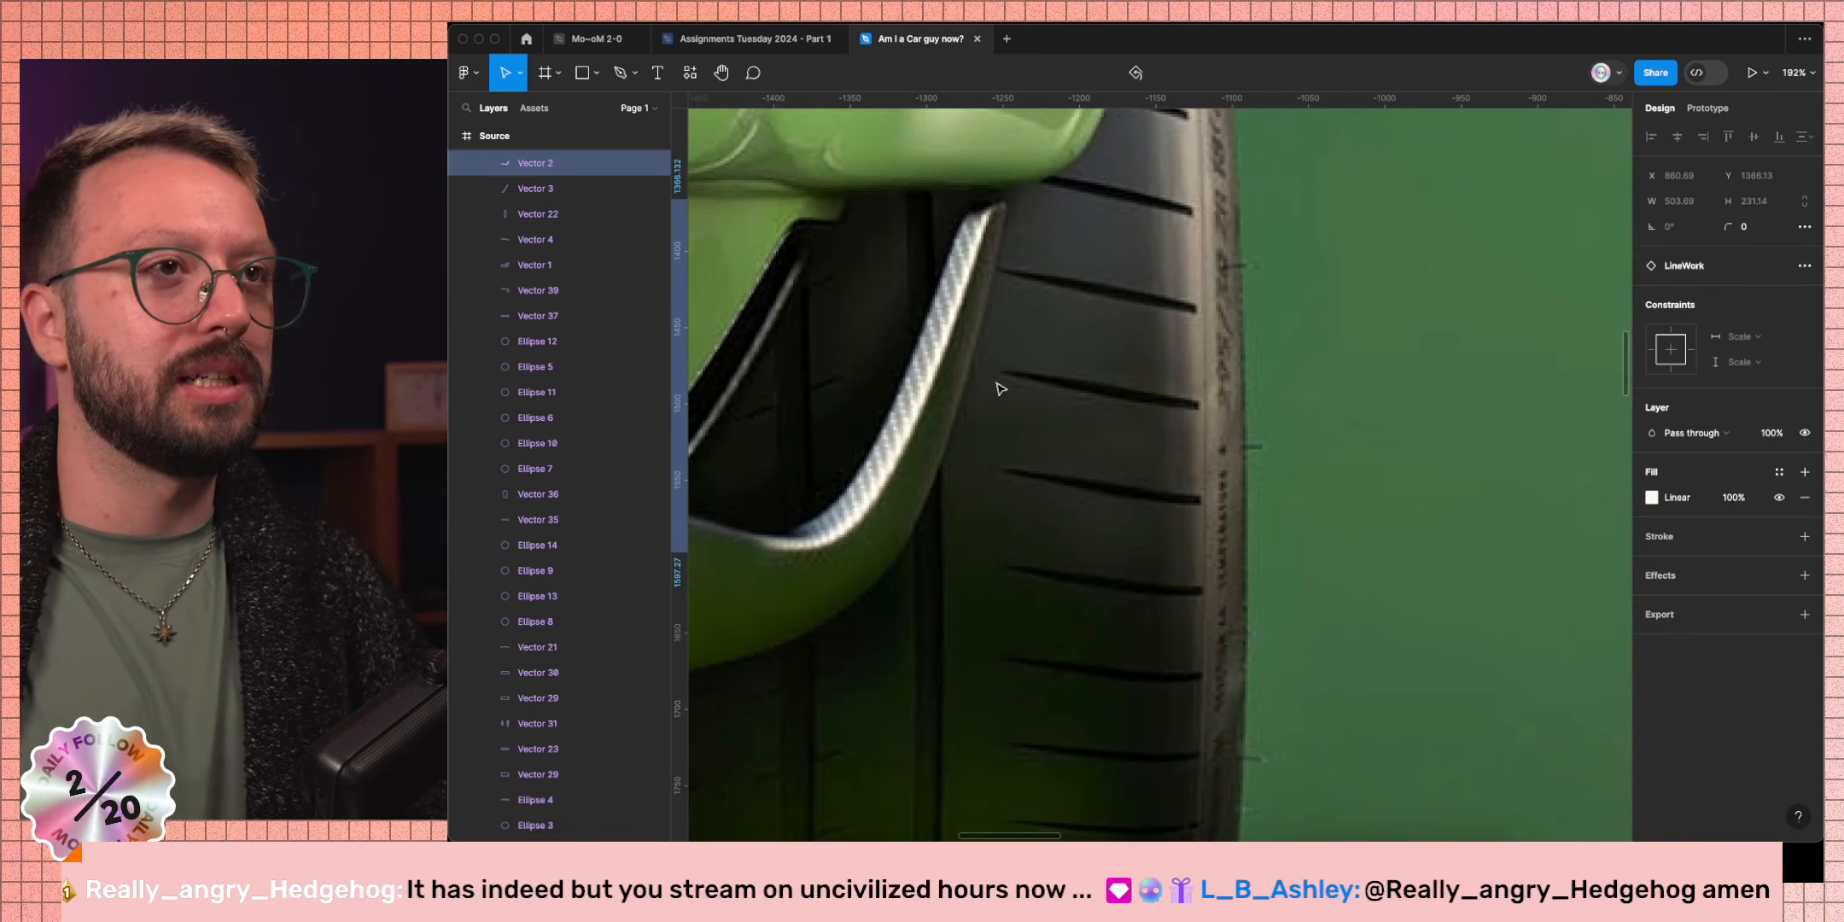
scroll(1000, 388, "down", 10)
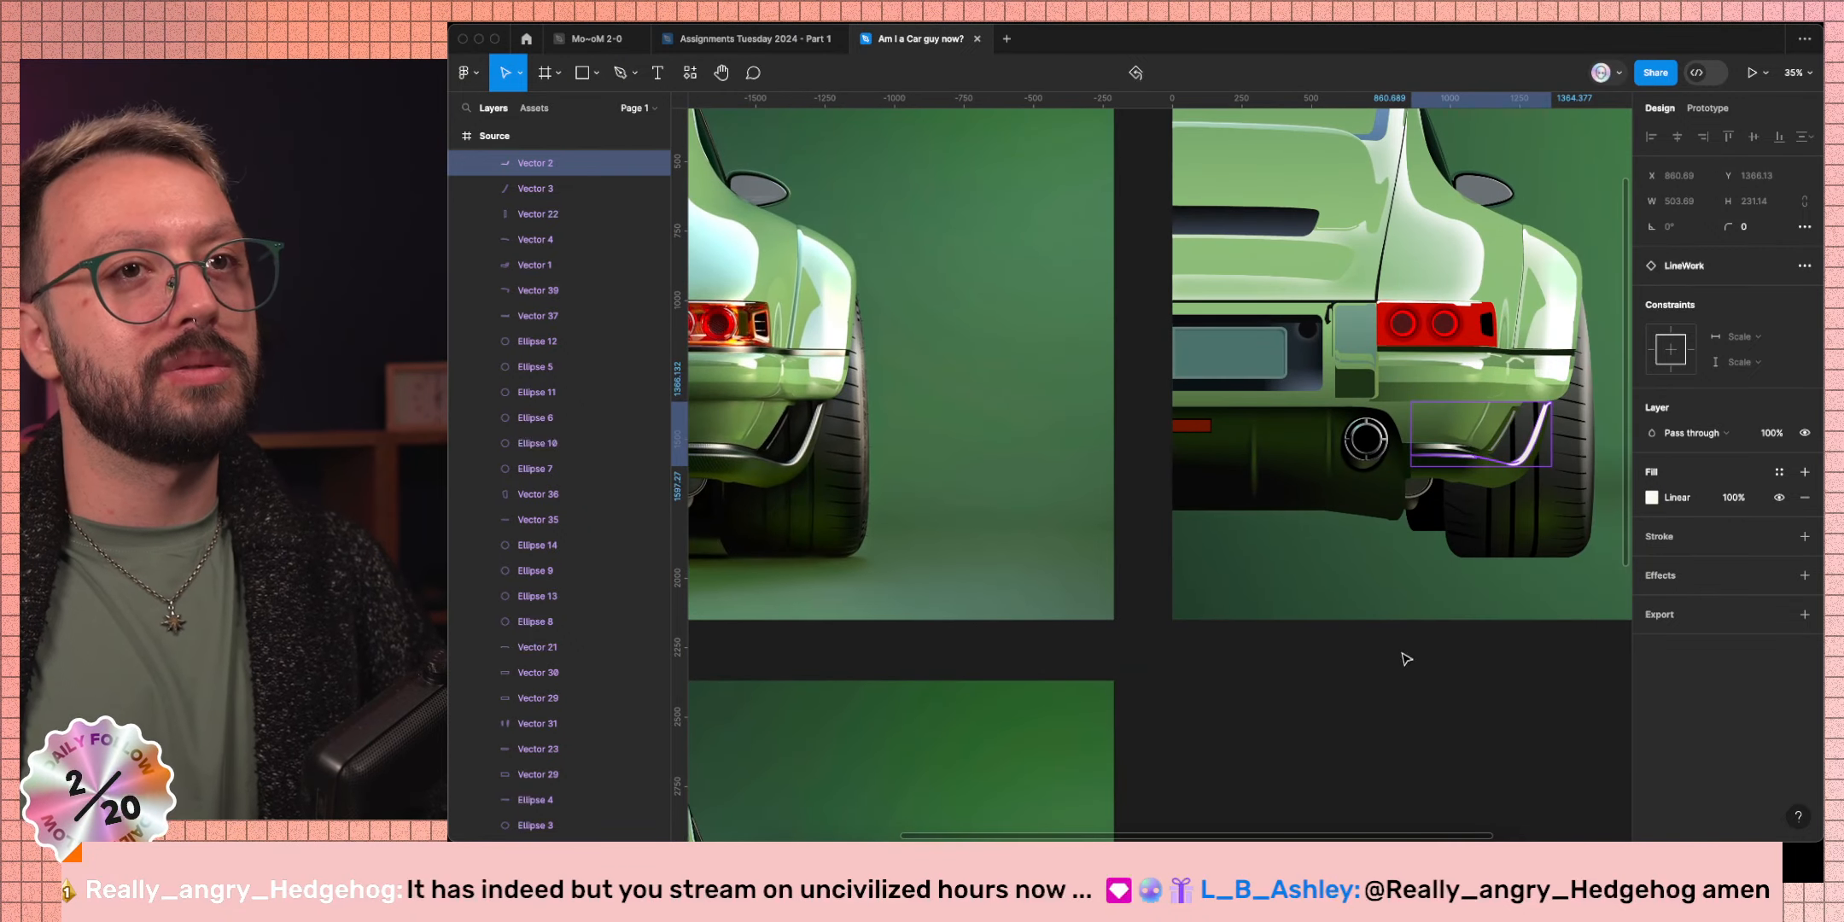
left_click(1455, 666)
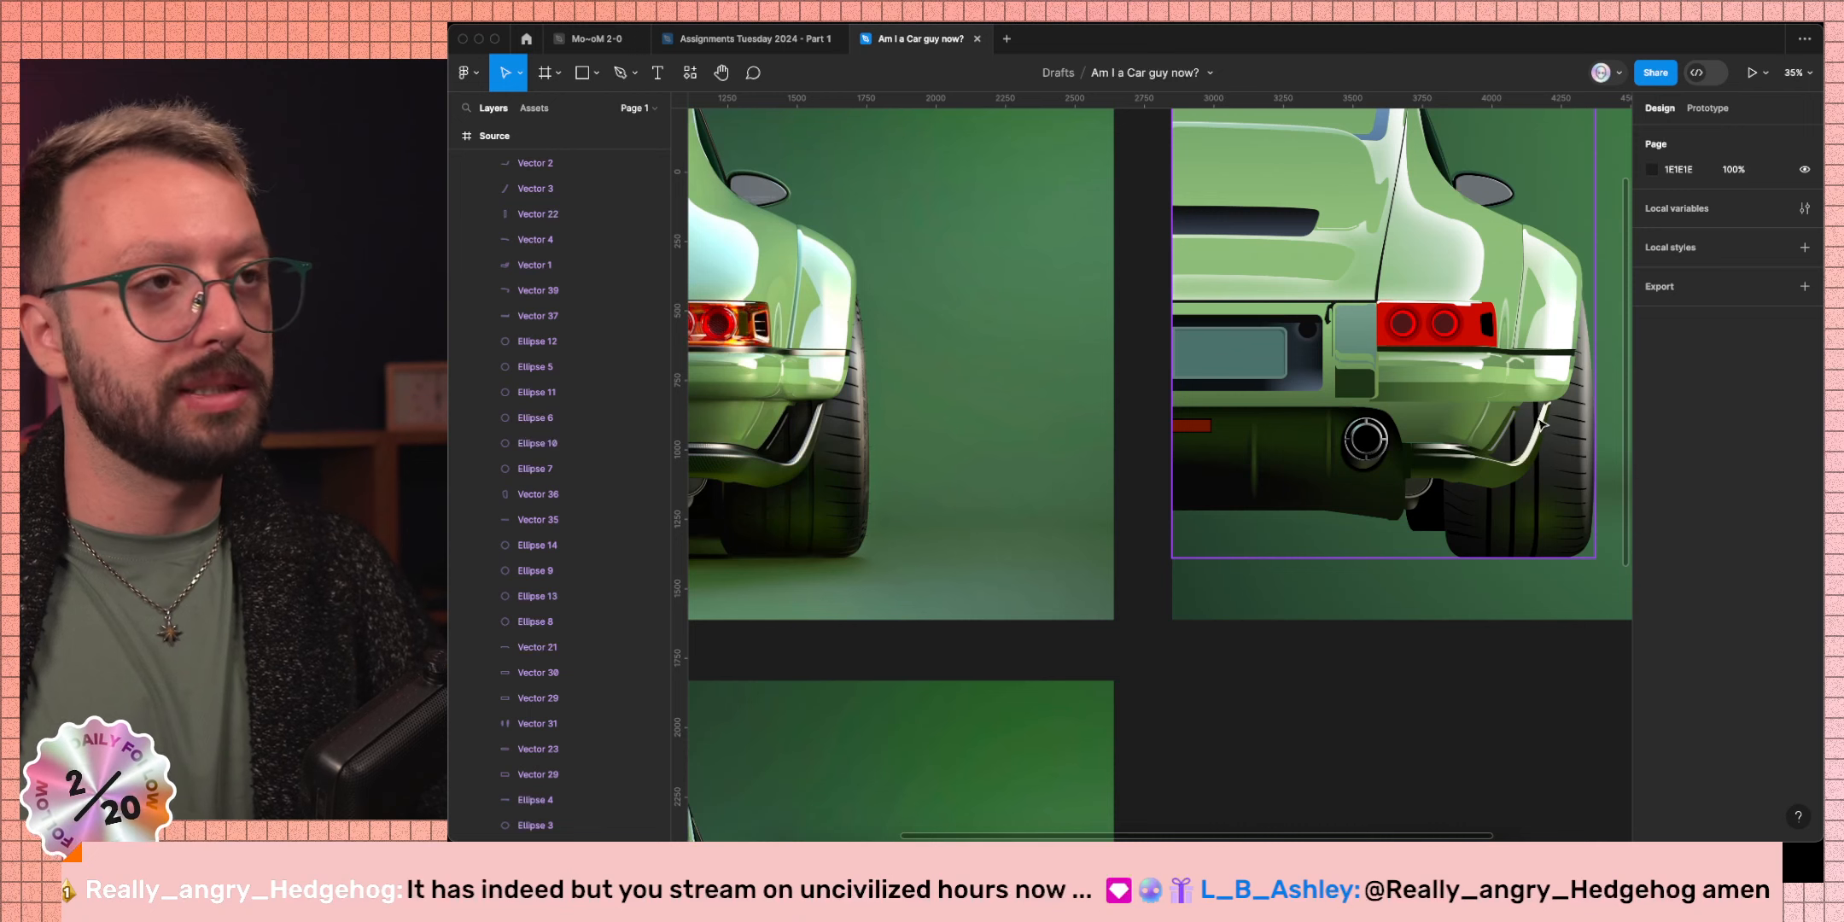
left_click(1542, 451, "super")
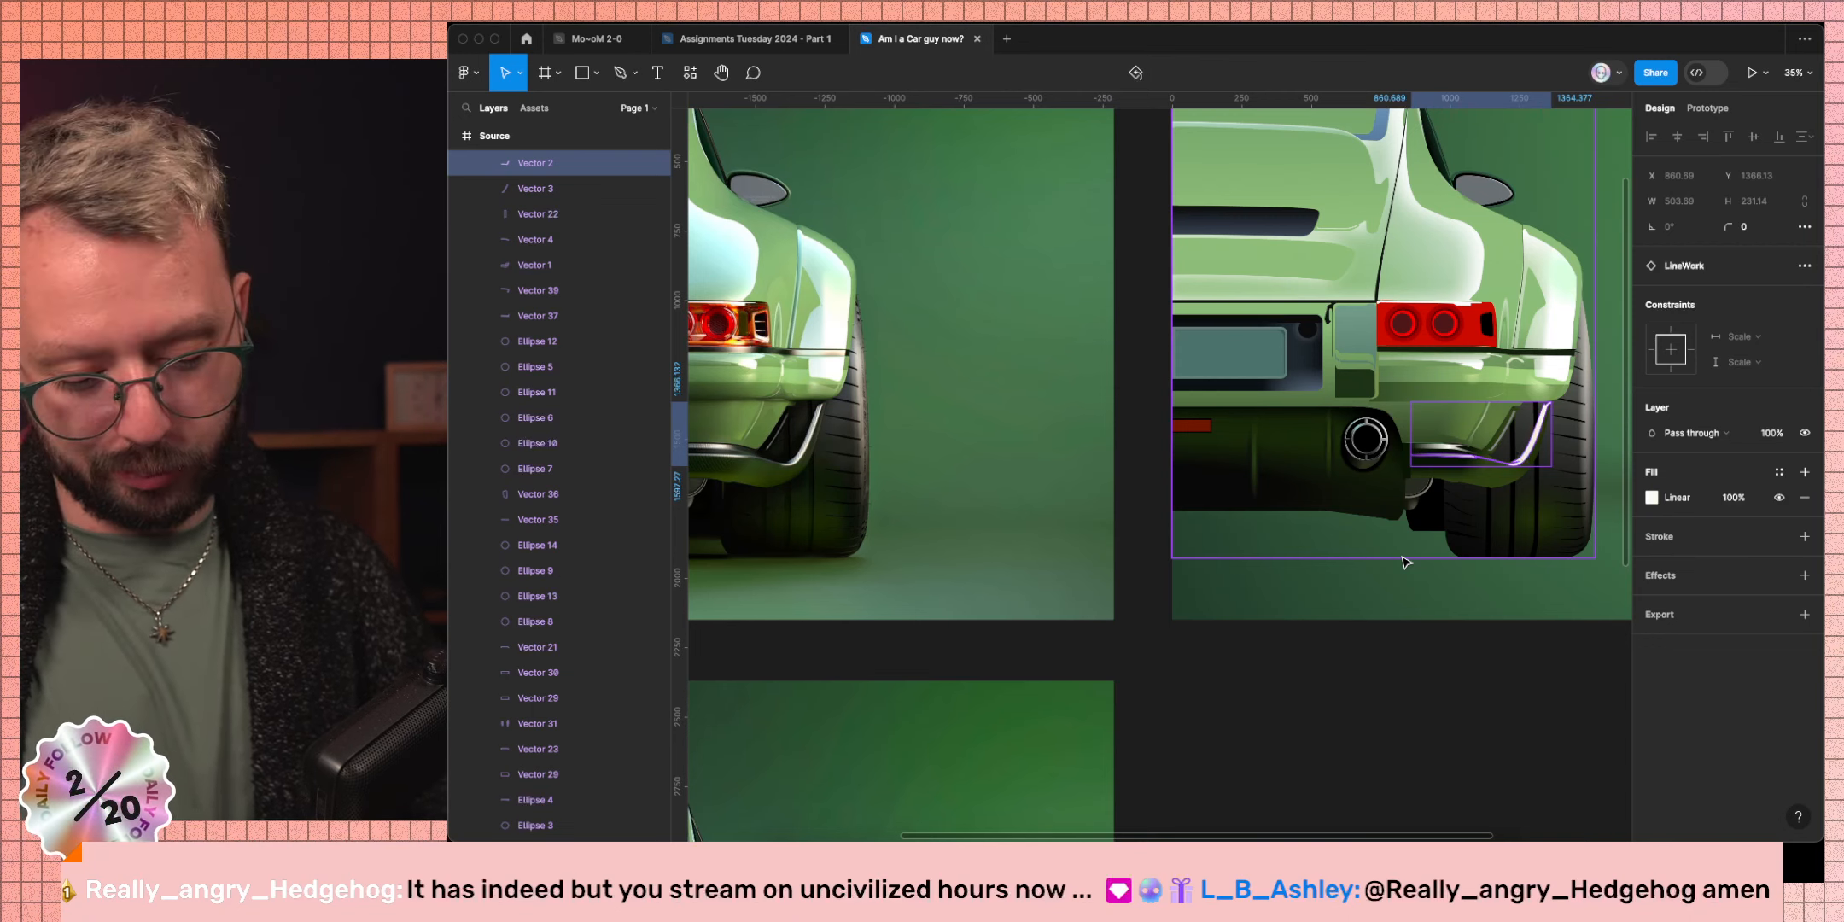
Launch the Noise & Texture plugin and add a 2px Wave texture to Vector 2.
key("super+p")
type("noise")
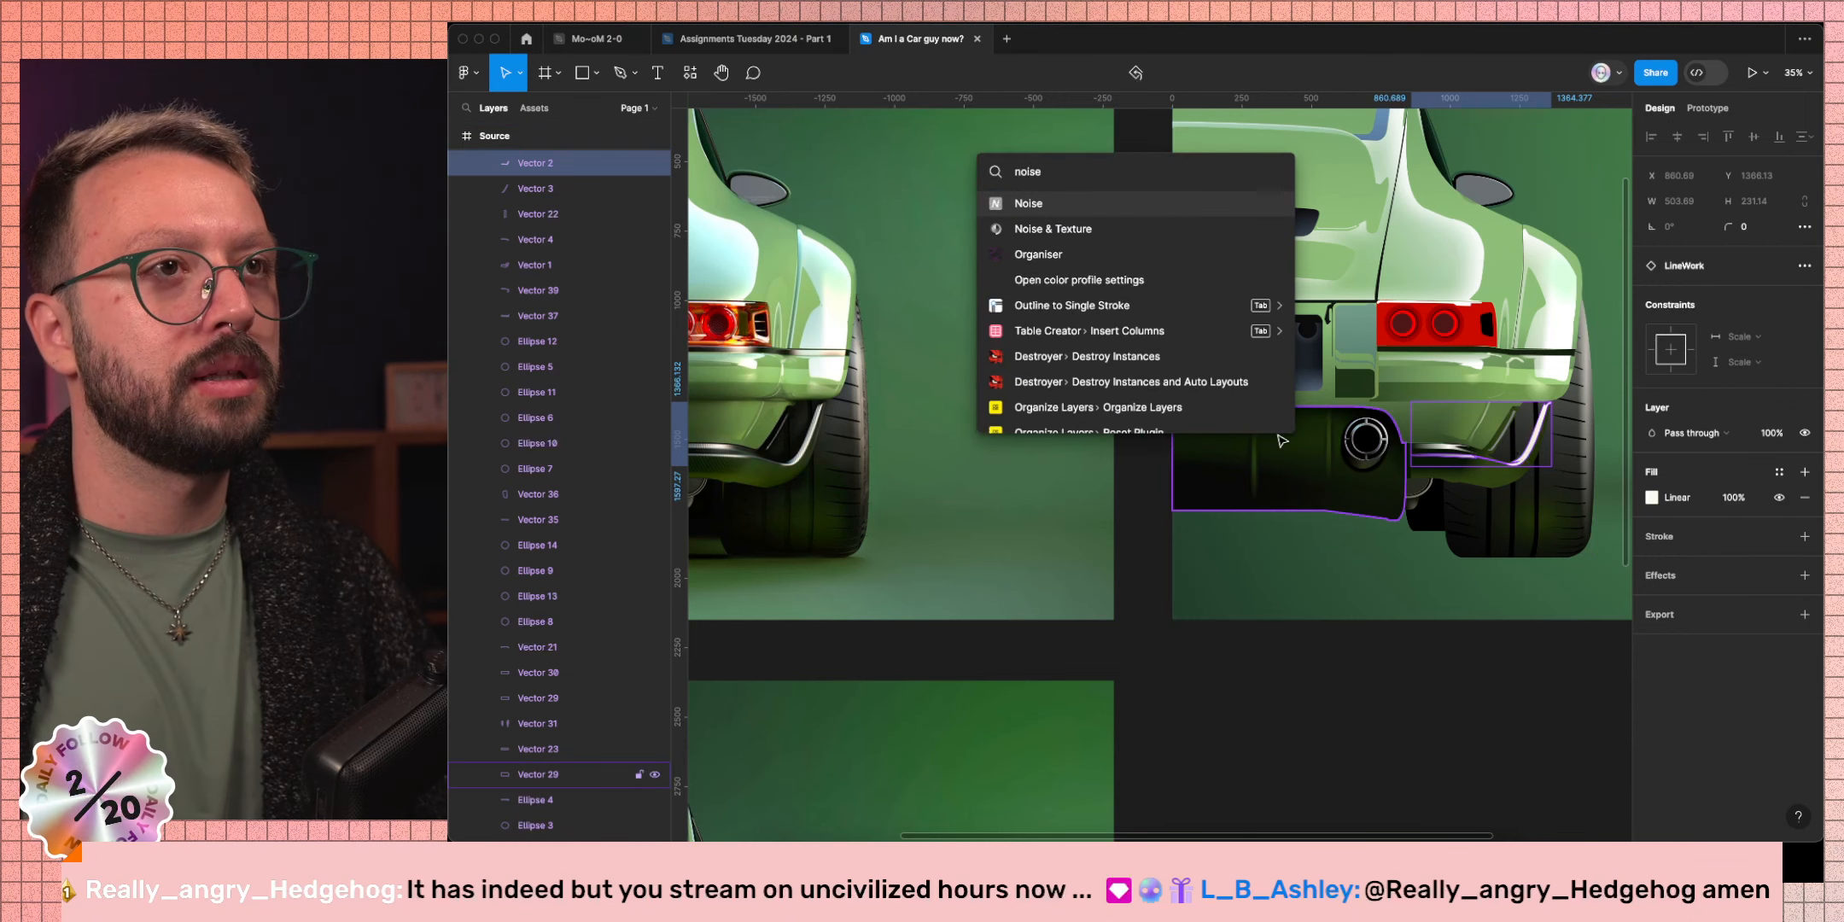
left_click(1107, 231)
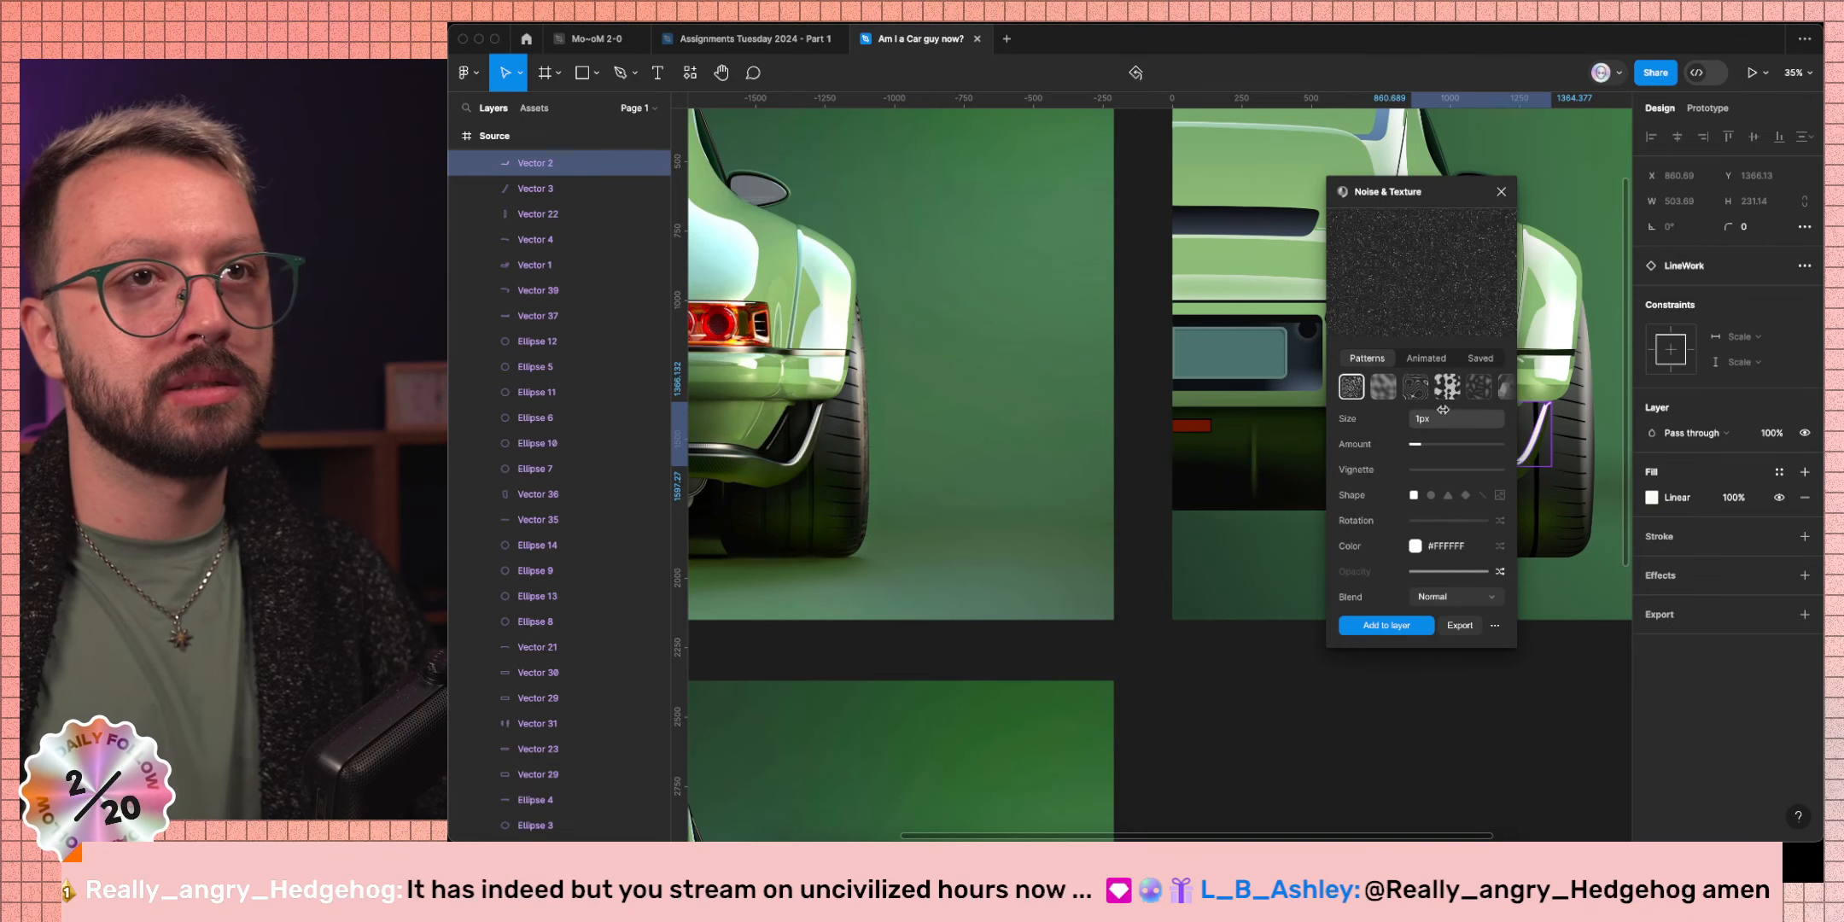
scroll(1446, 390, "right", 8)
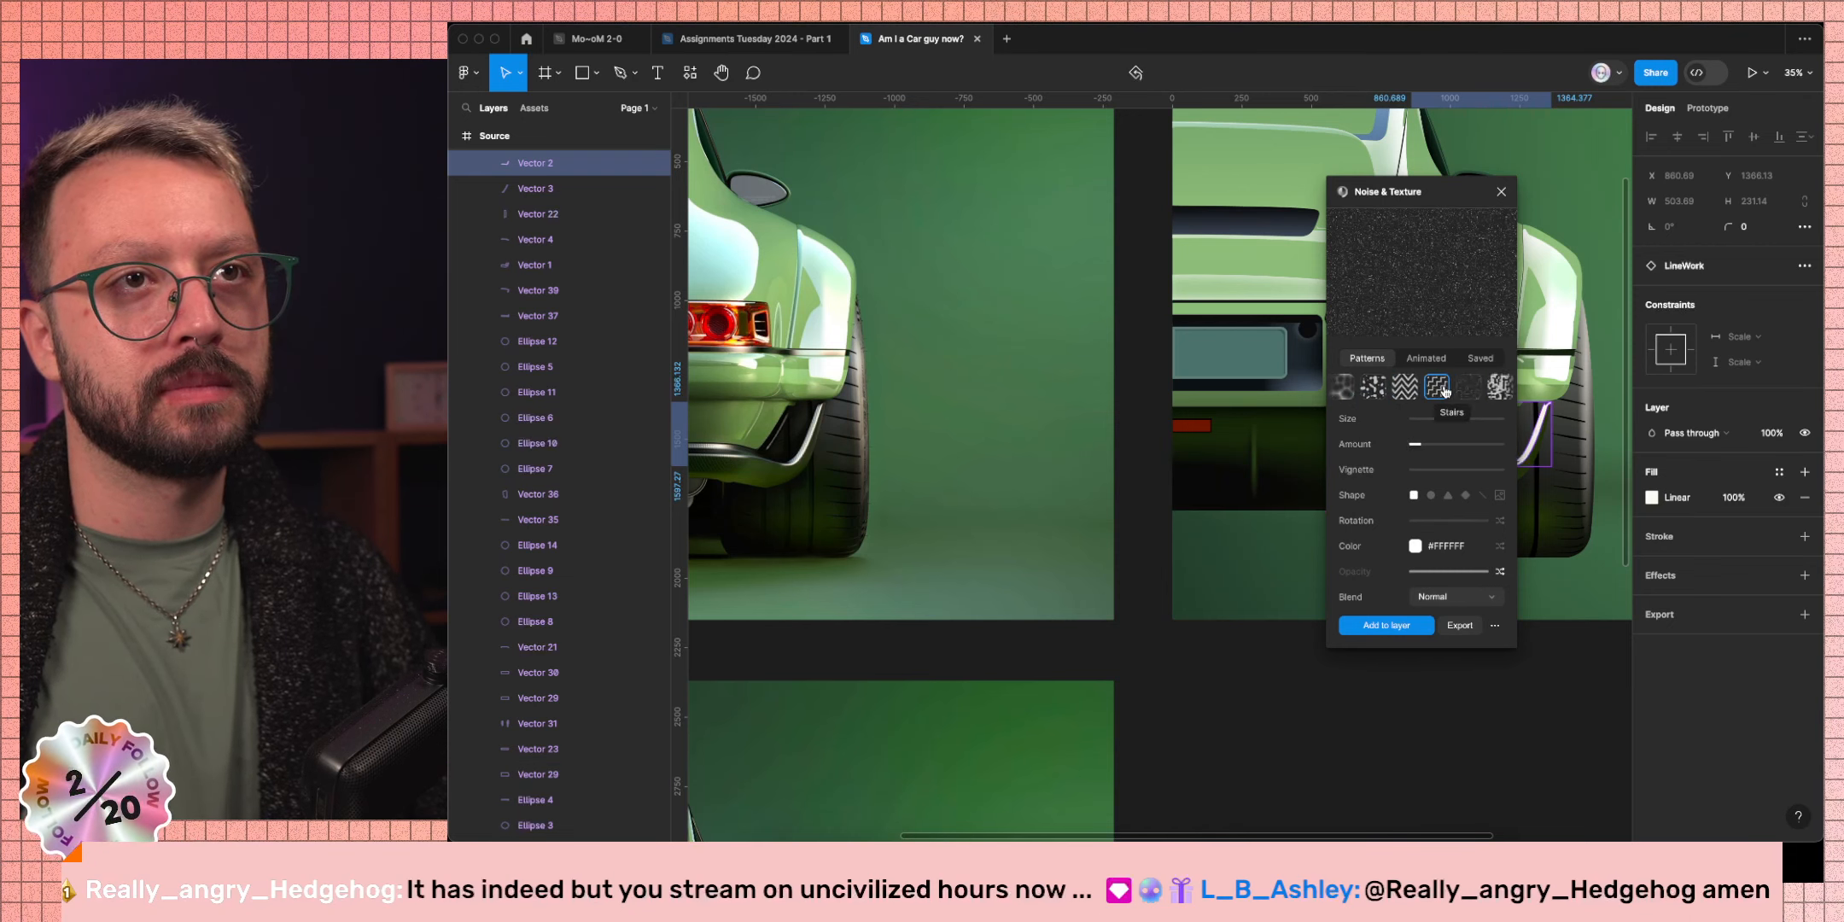
scroll(1445, 390, "right", 2)
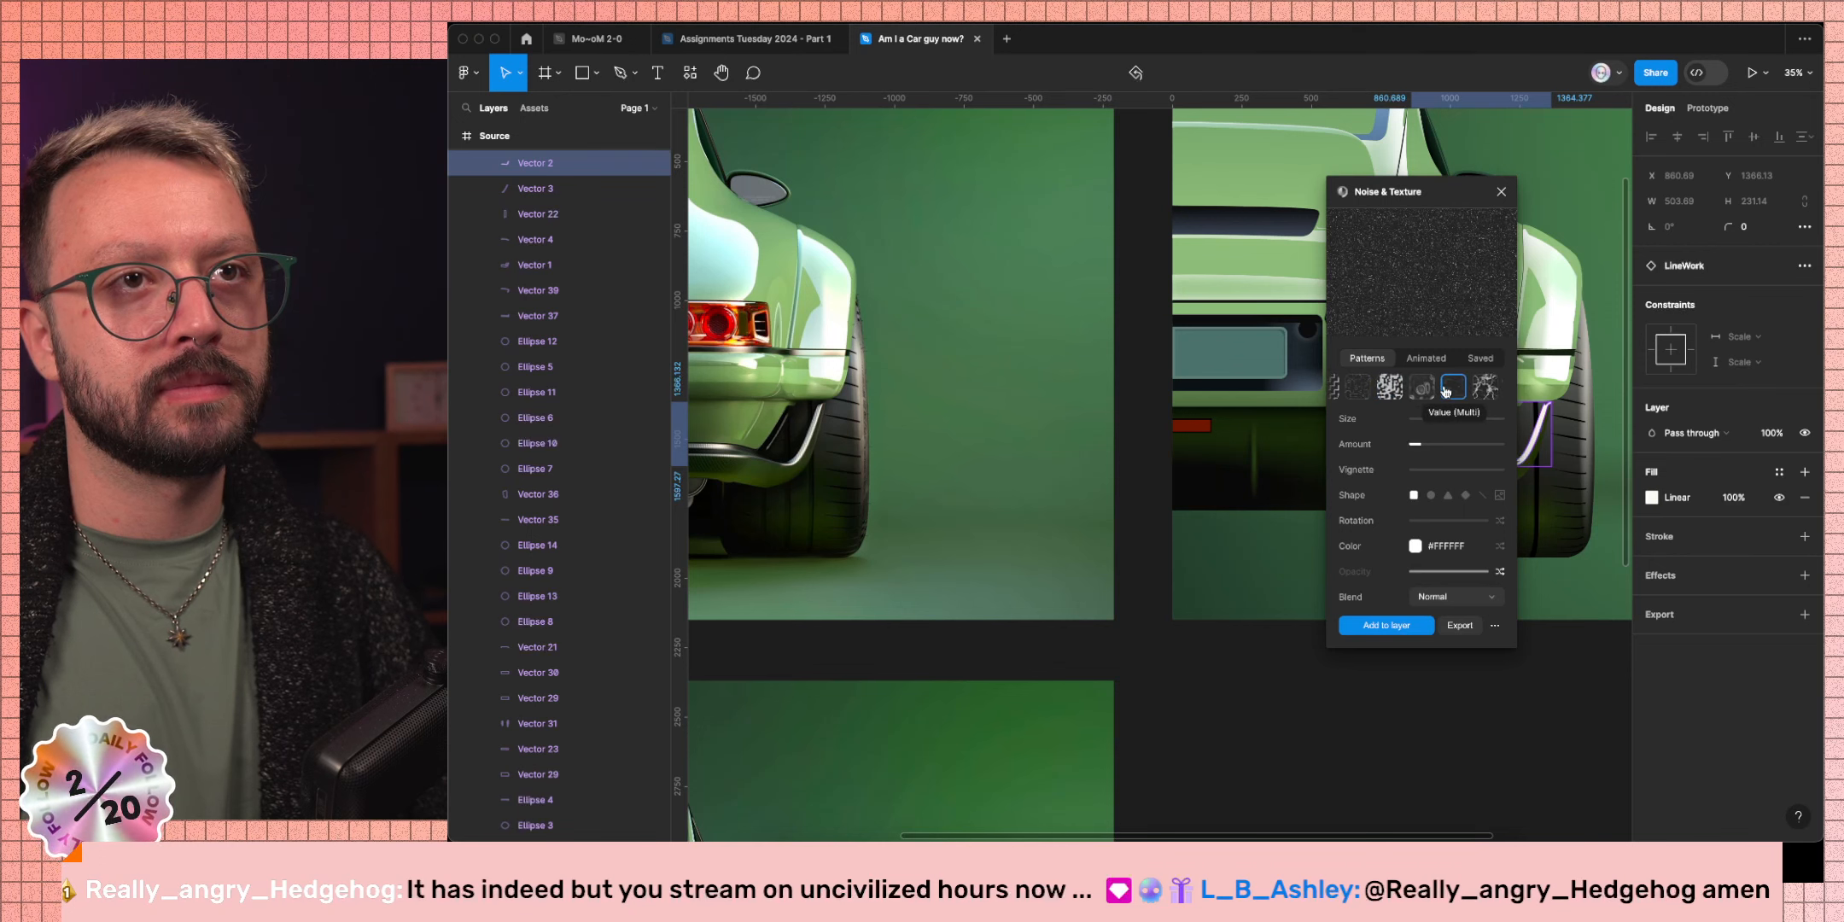
scroll(1445, 390, "right", 2)
left_click(1387, 389)
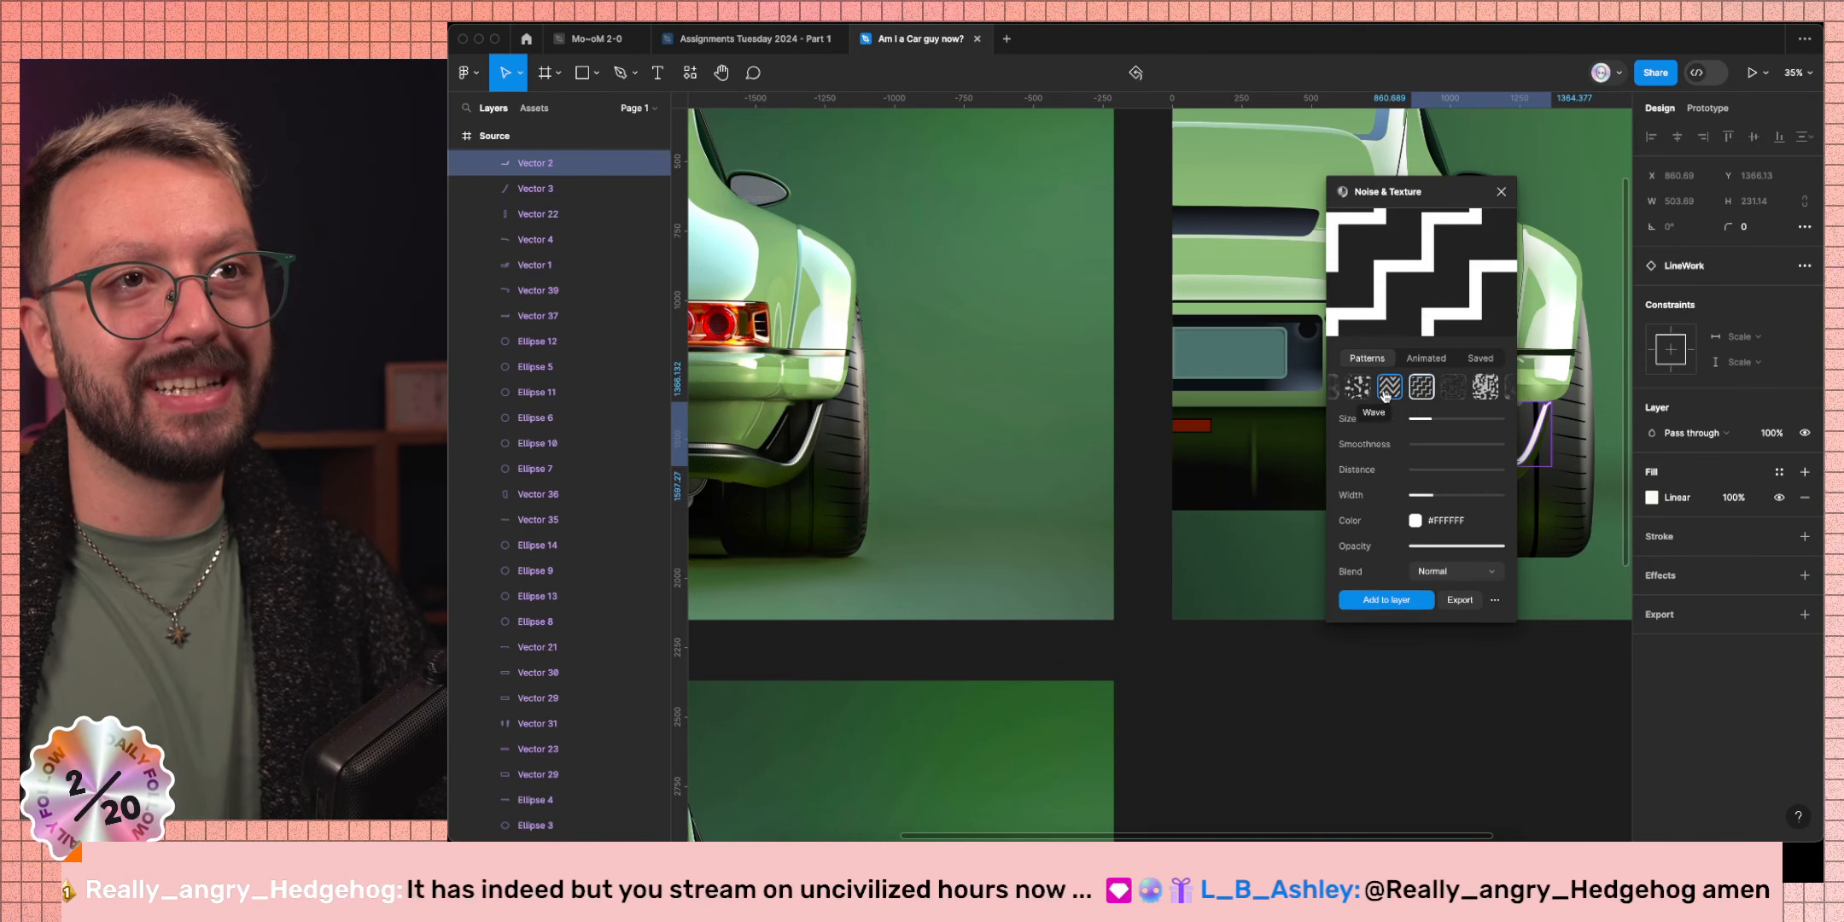
left_click_drag(1415, 197, 1047, 247)
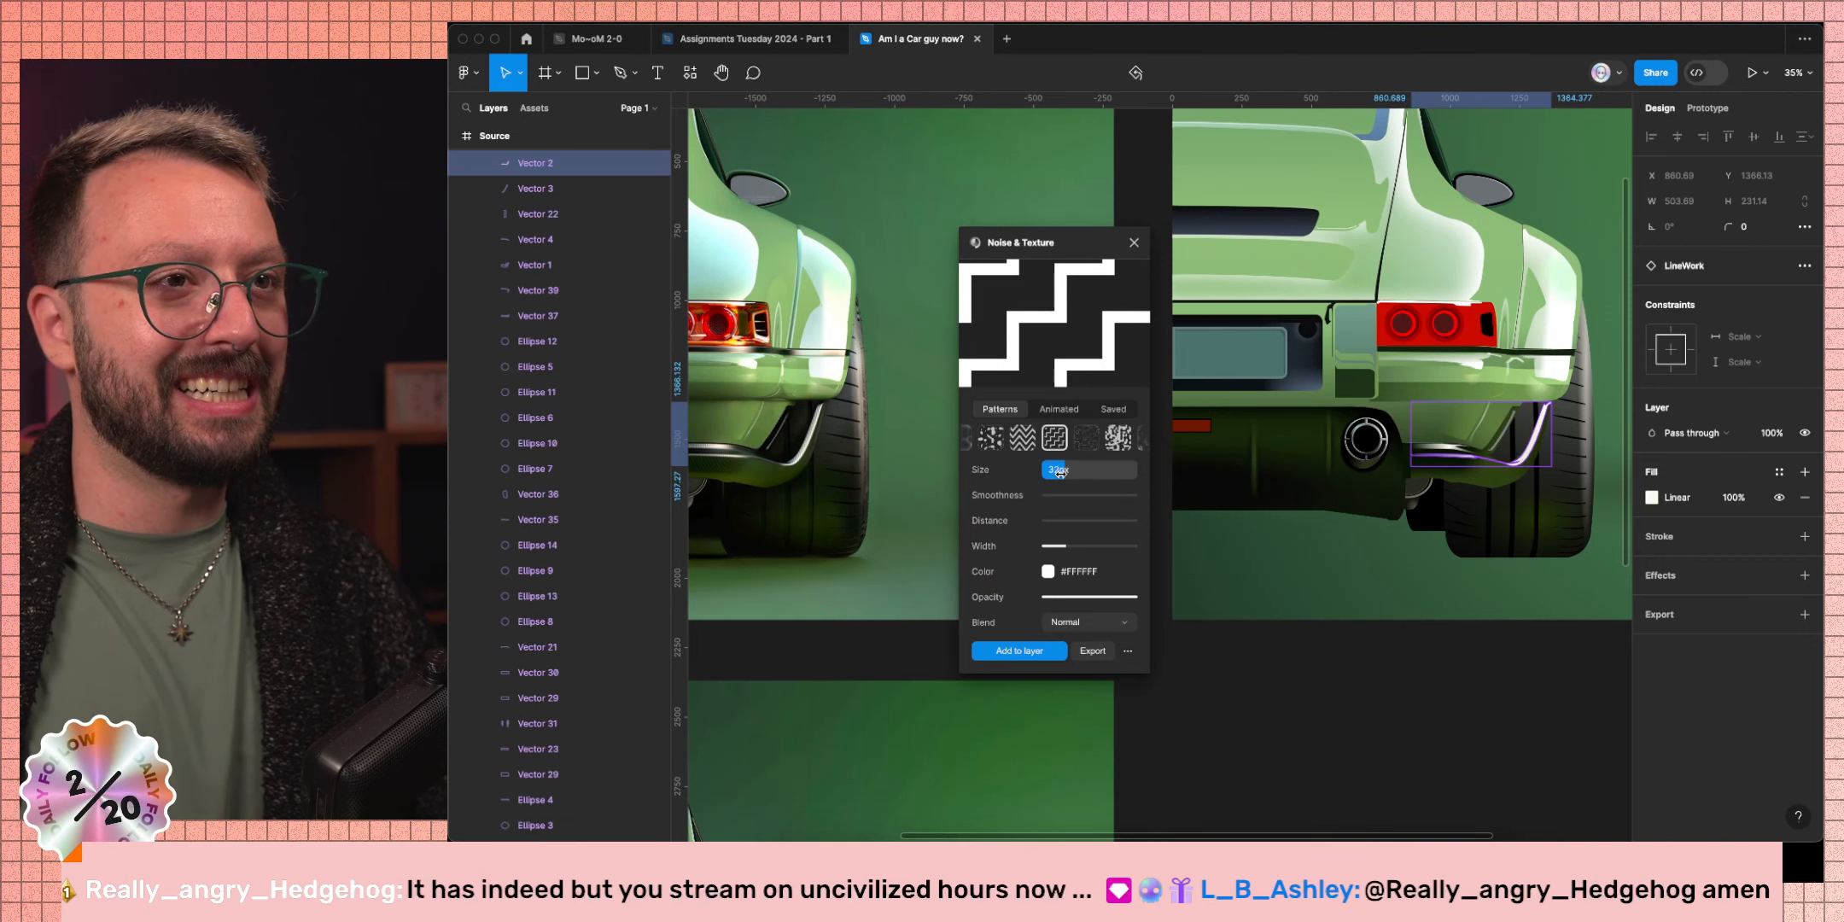
left_click_drag(1055, 470, 1047, 474)
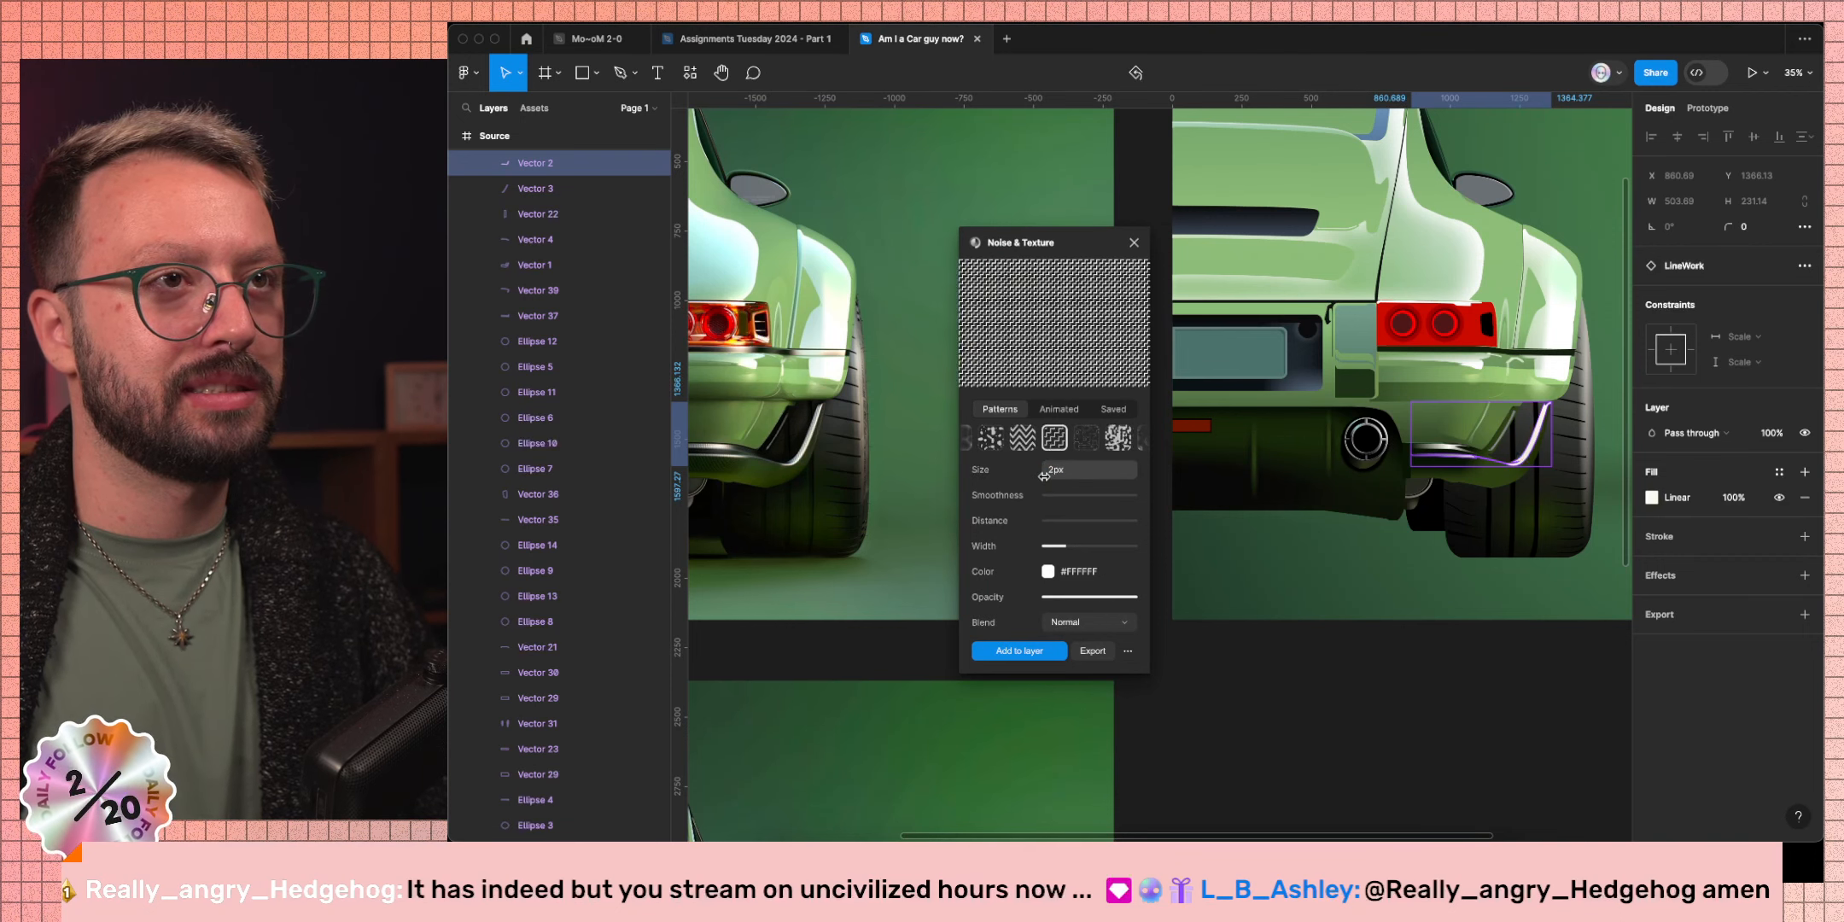
left_click(1034, 652)
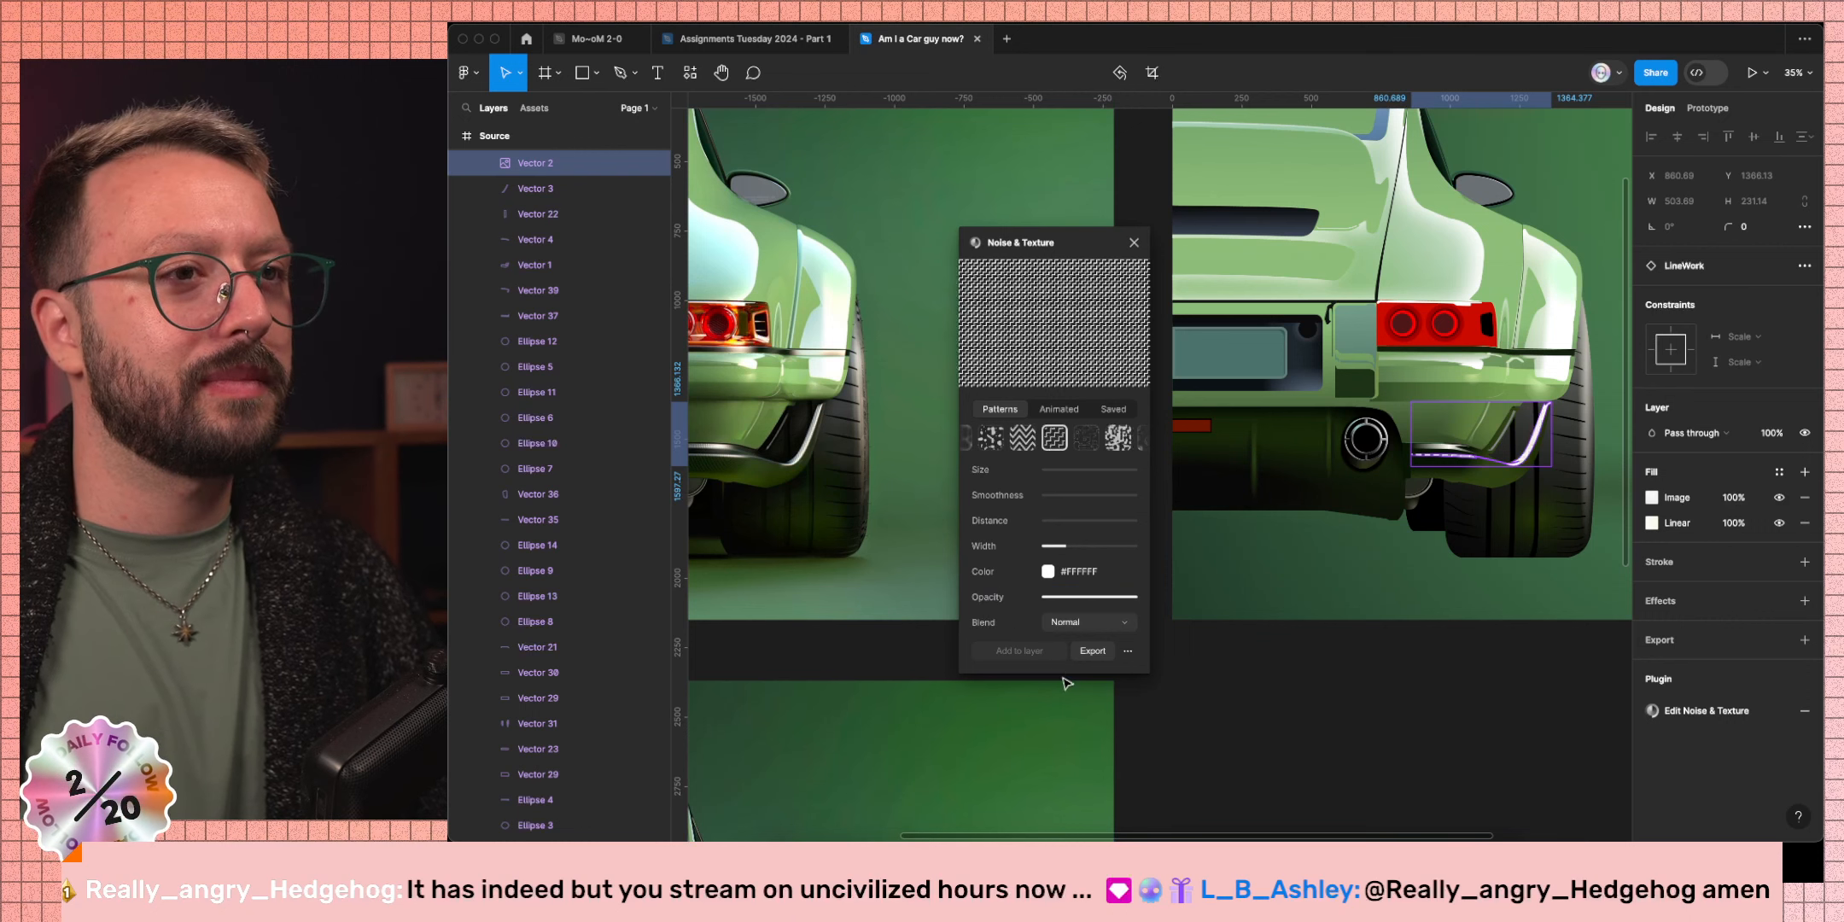
Set the texture image fill mode to Fill and rotate the pattern sideways.
left_click(1652, 497)
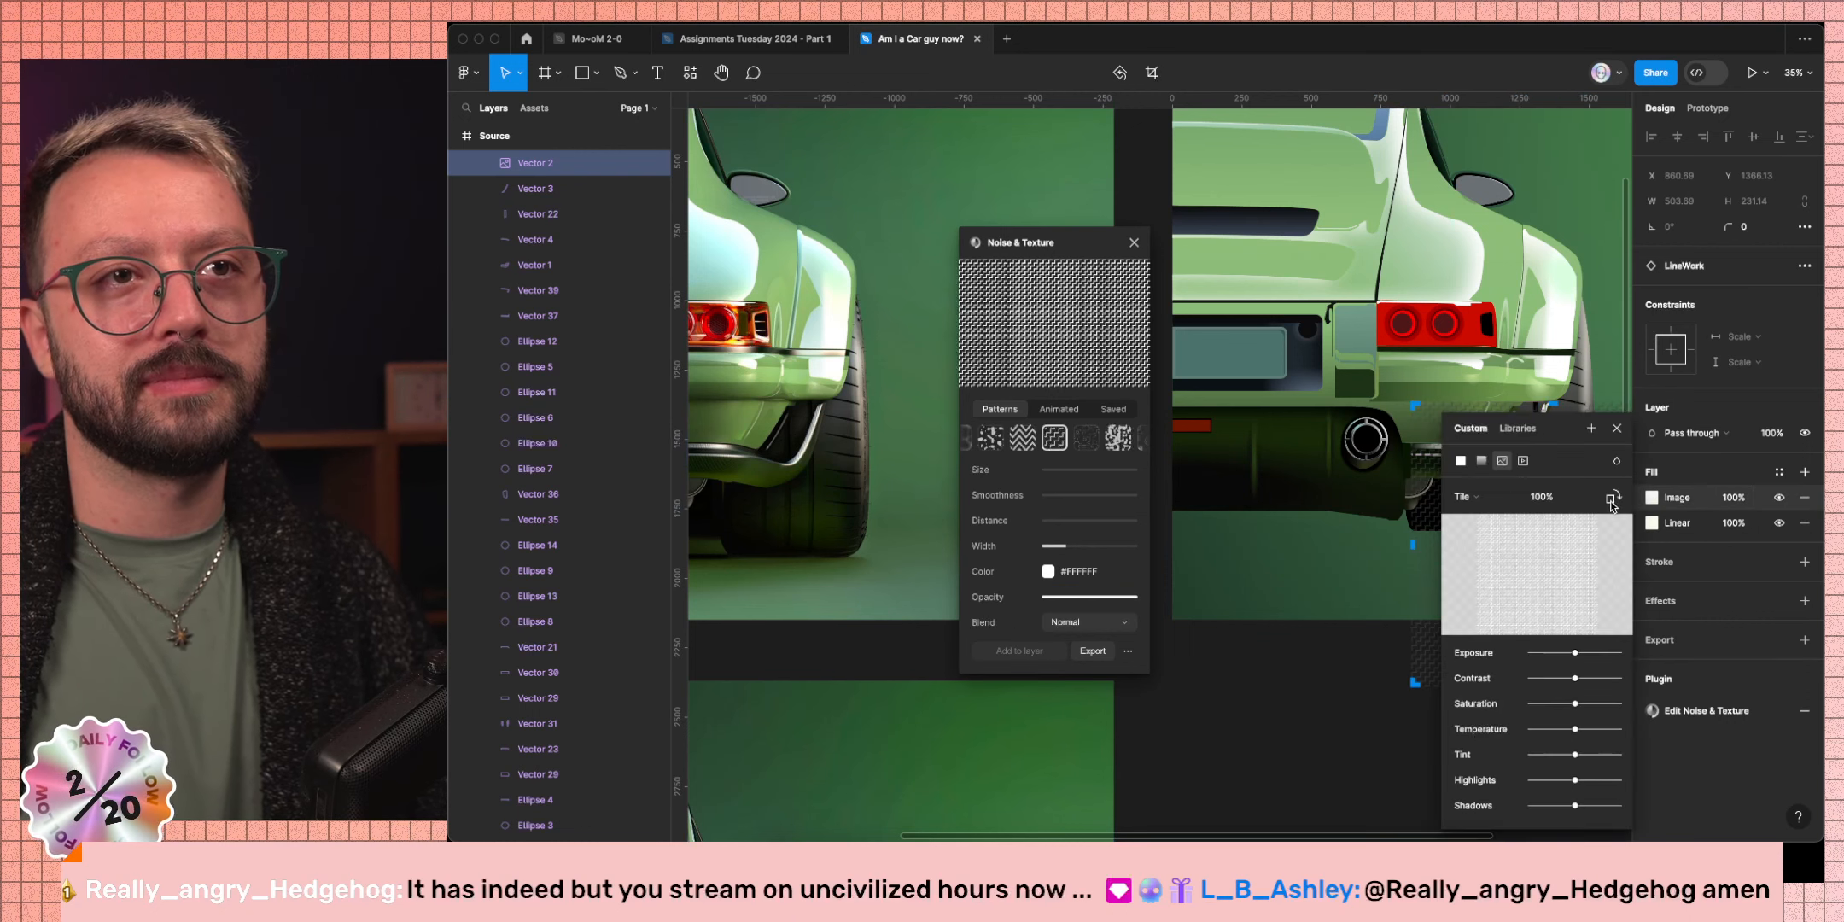
left_click(1477, 497)
left_click(1476, 460)
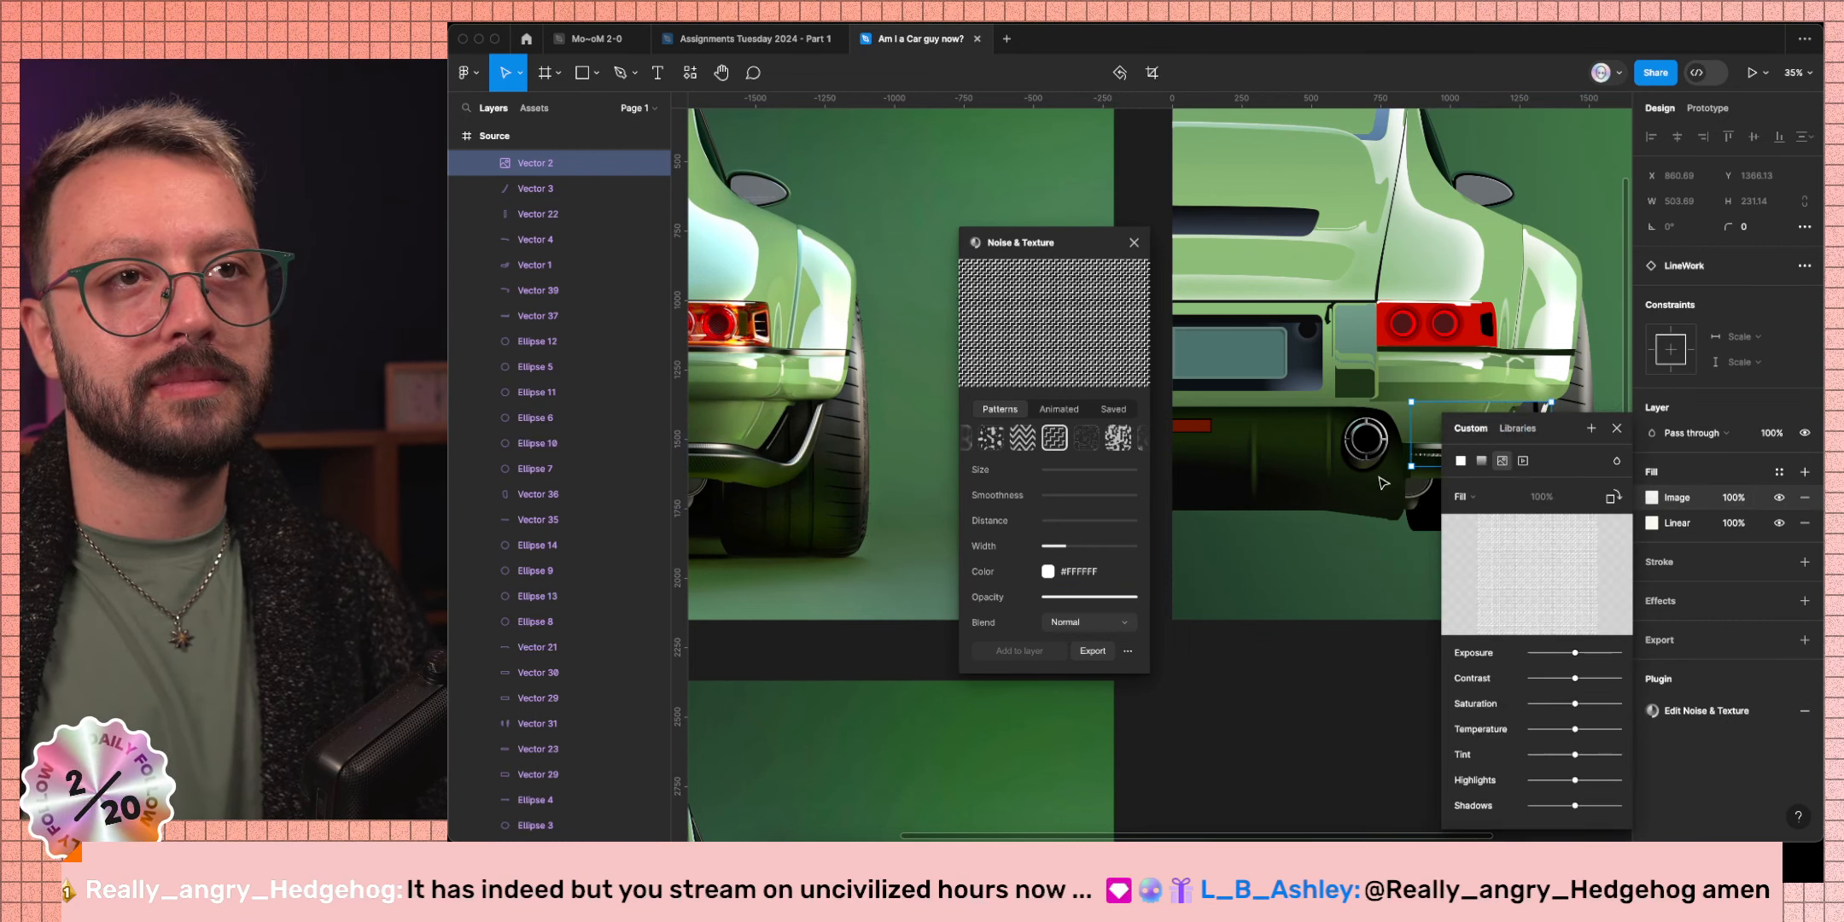
scroll(1380, 482, "right", 5)
scroll(1233, 453, "up", 5)
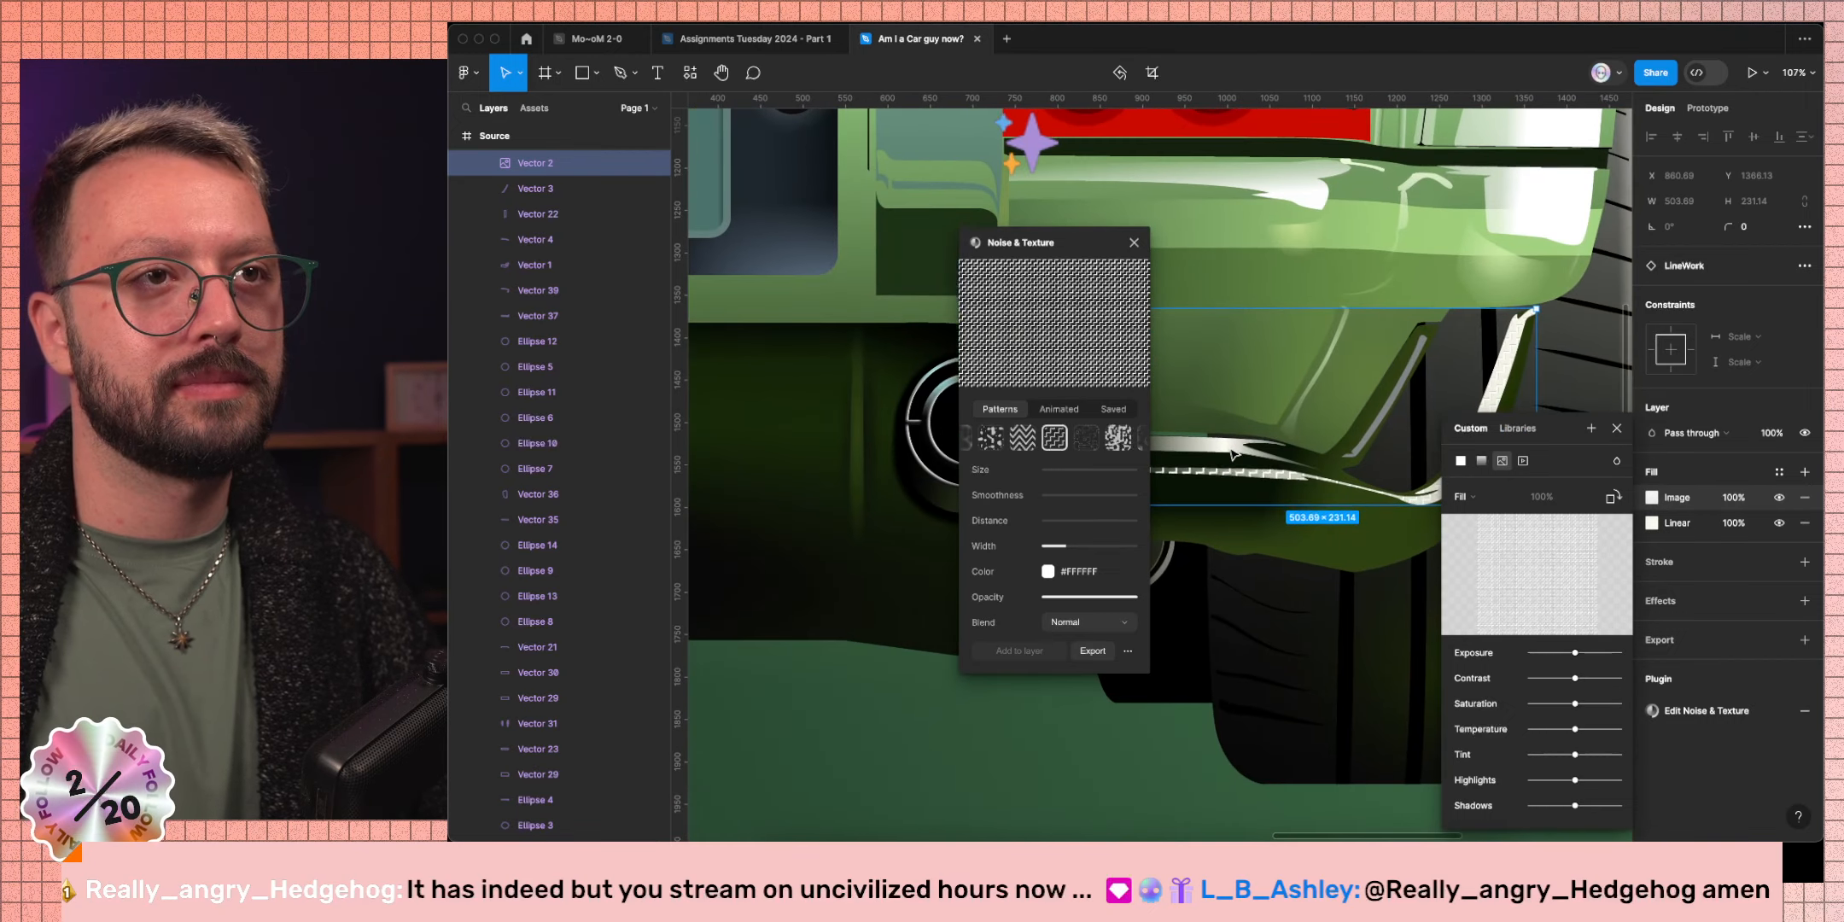
left_click(1616, 502)
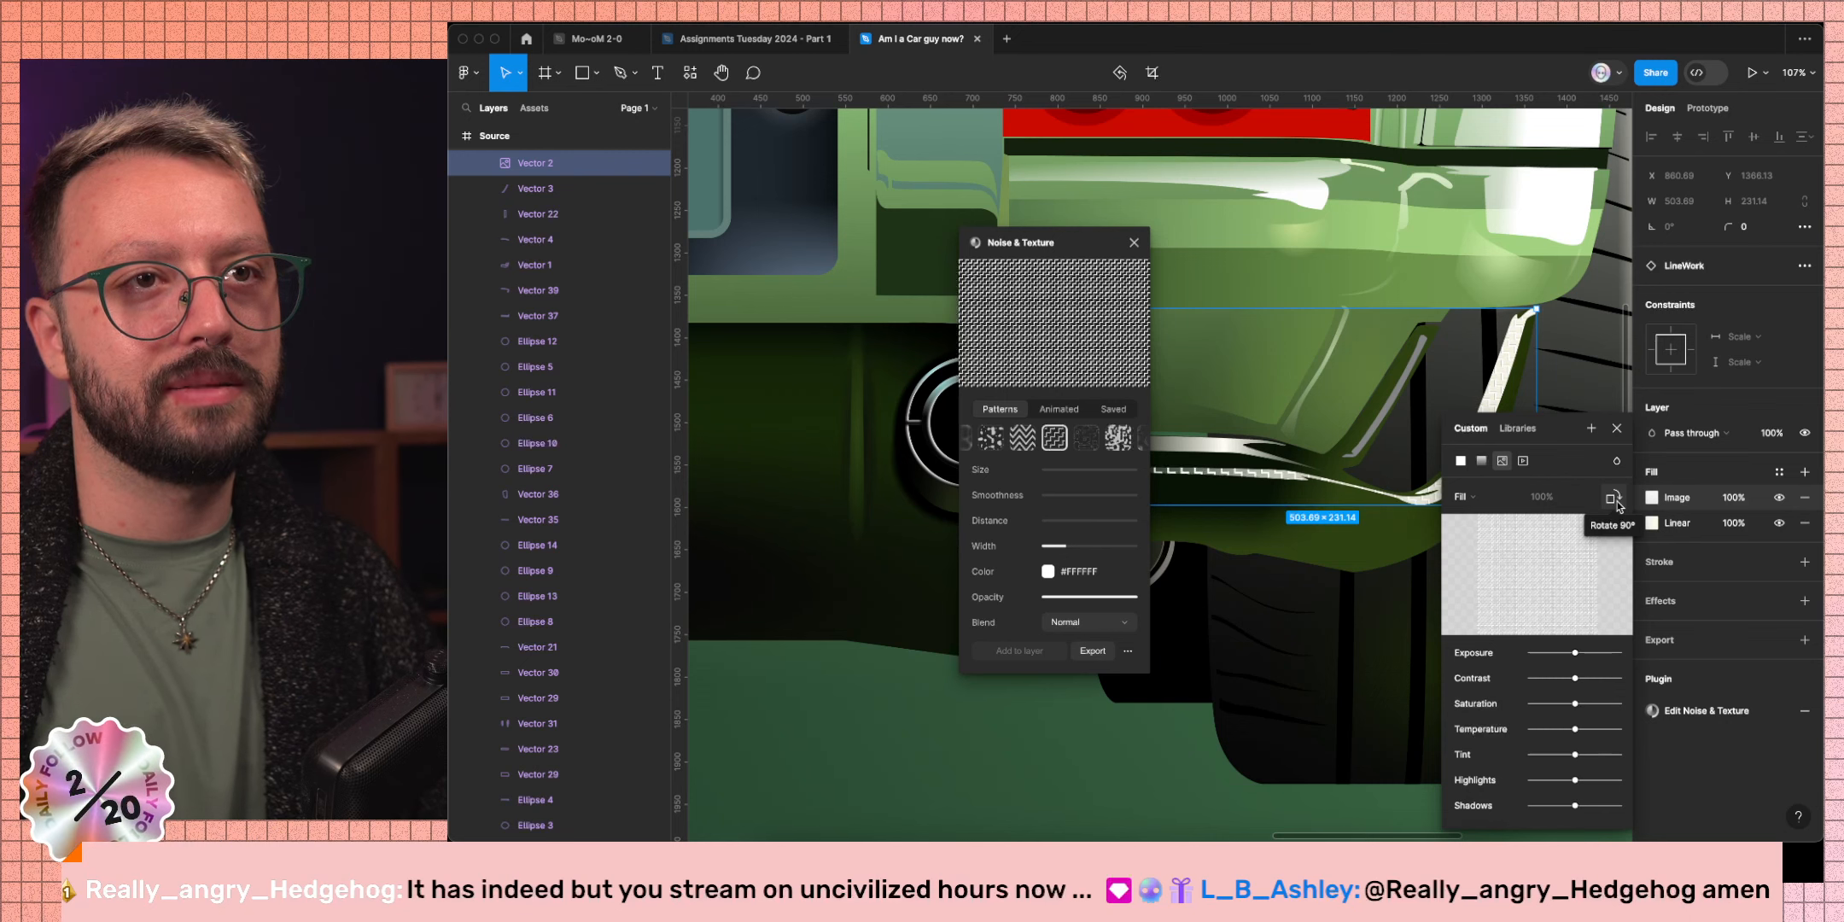
left_click(1620, 427)
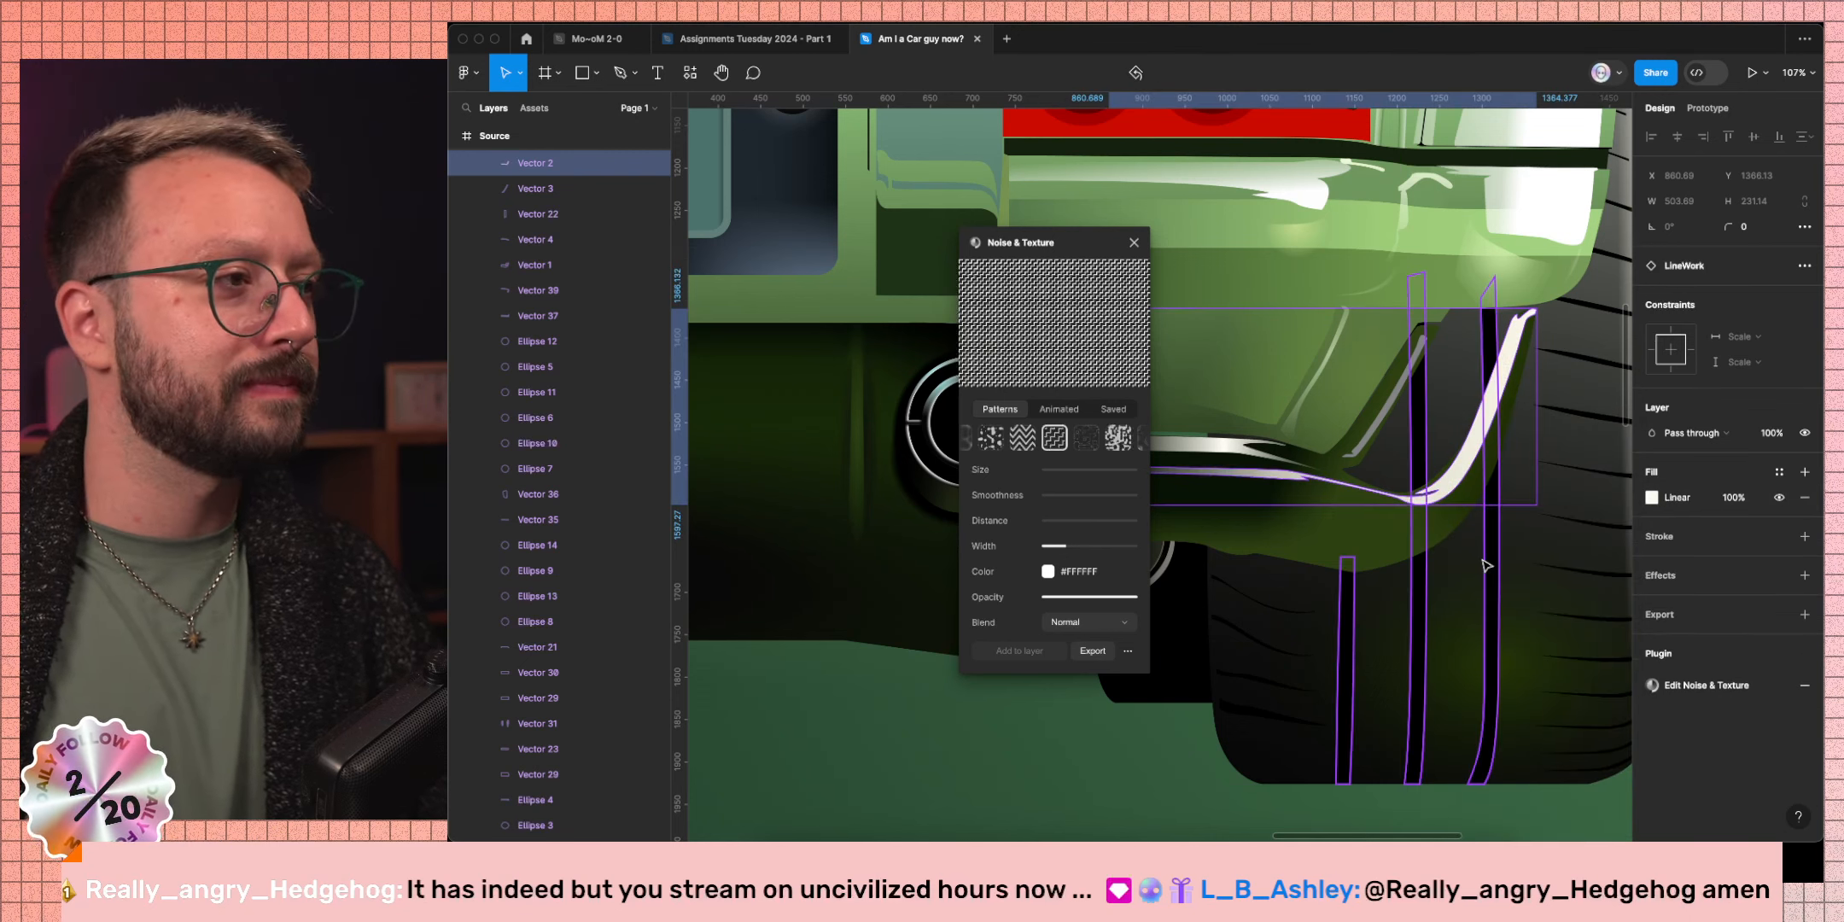
Try a minimum-size zigzag pattern, then remove the texture fill and close the plugin.
left_click(1022, 437)
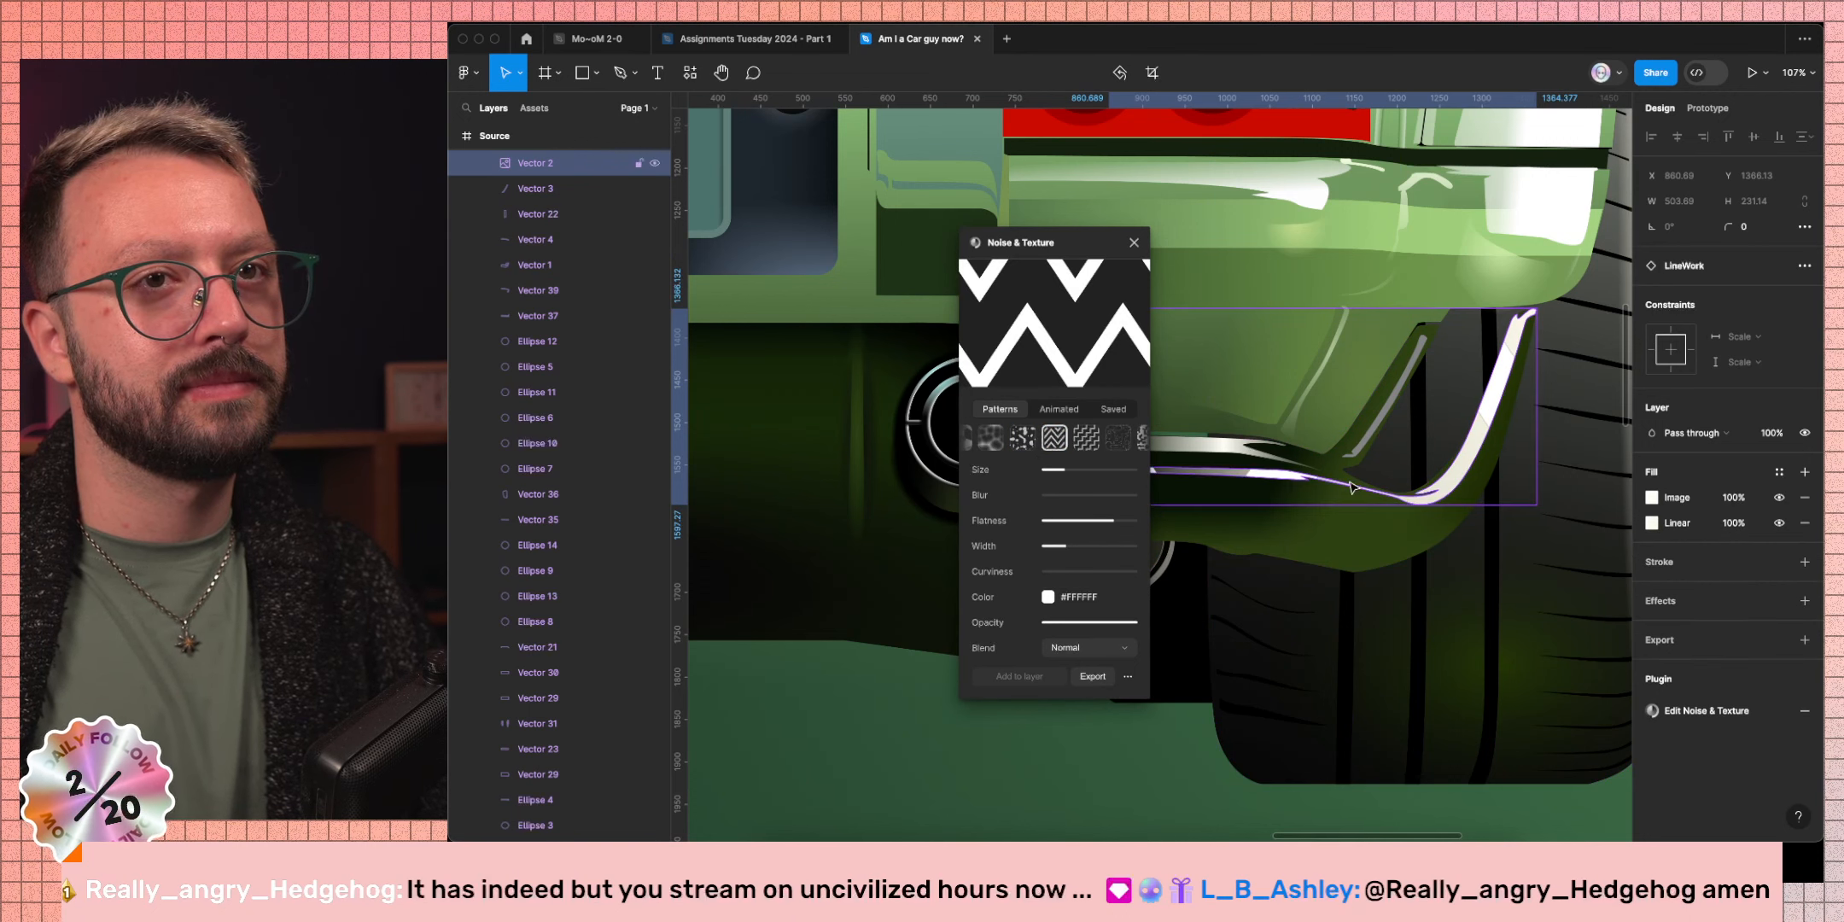
left_click_drag(1064, 470, 1033, 474)
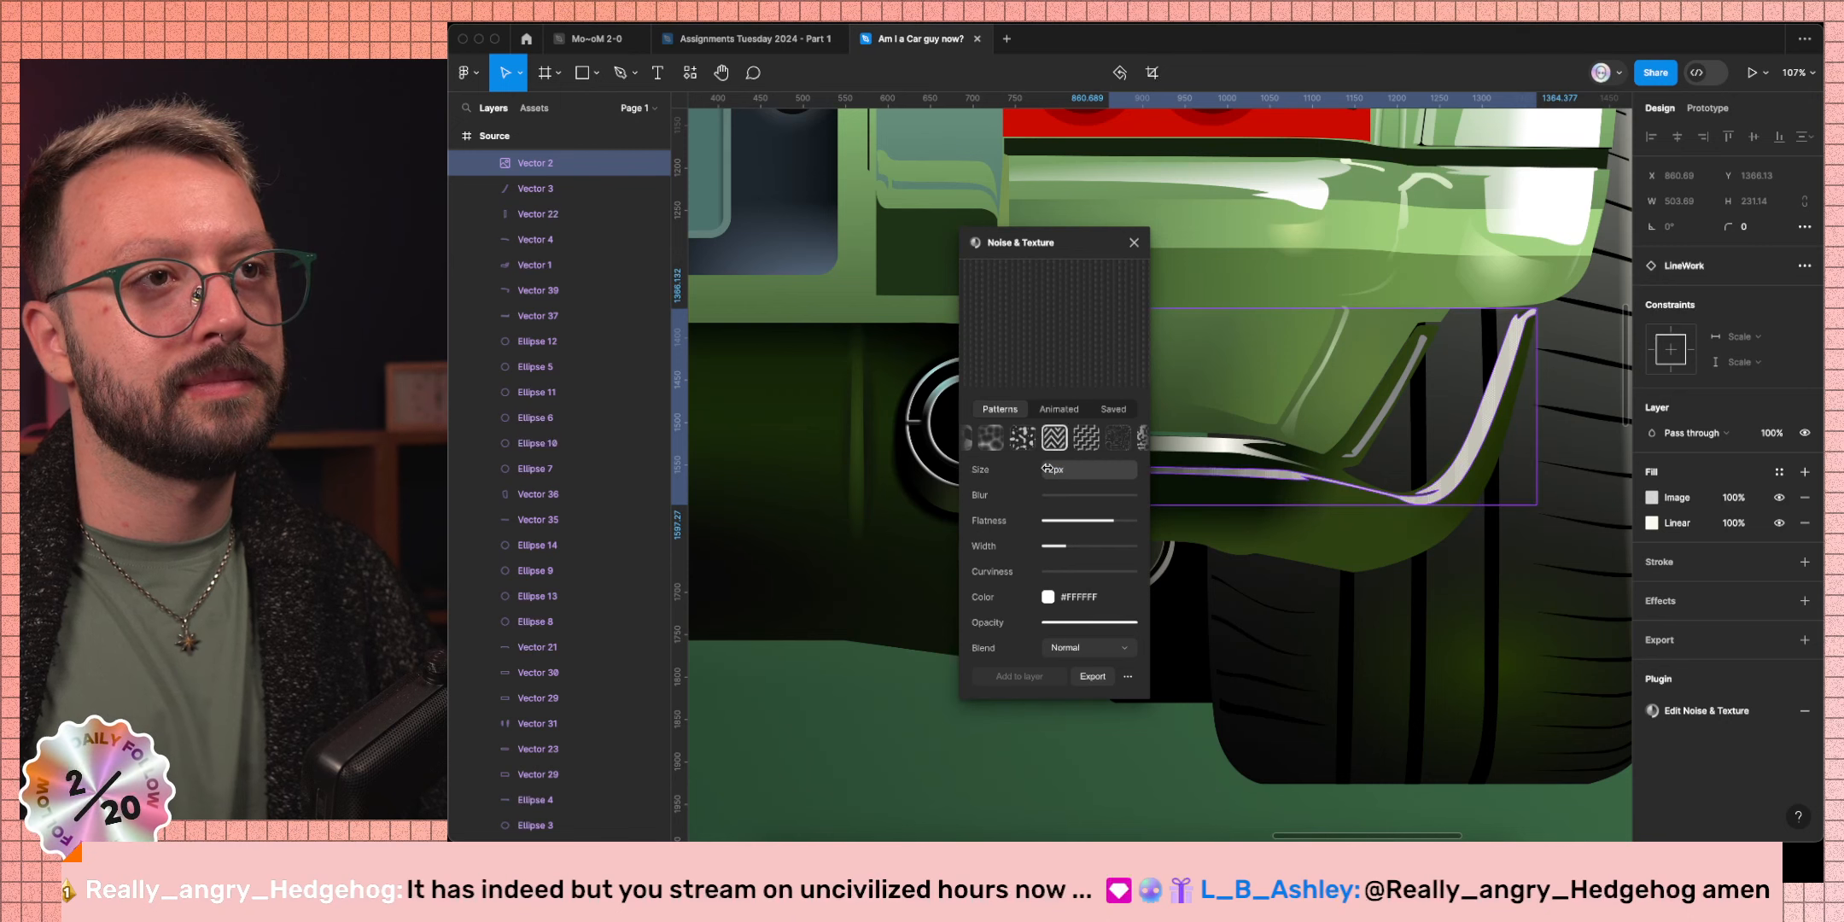
left_click_drag(1052, 469, 1048, 467)
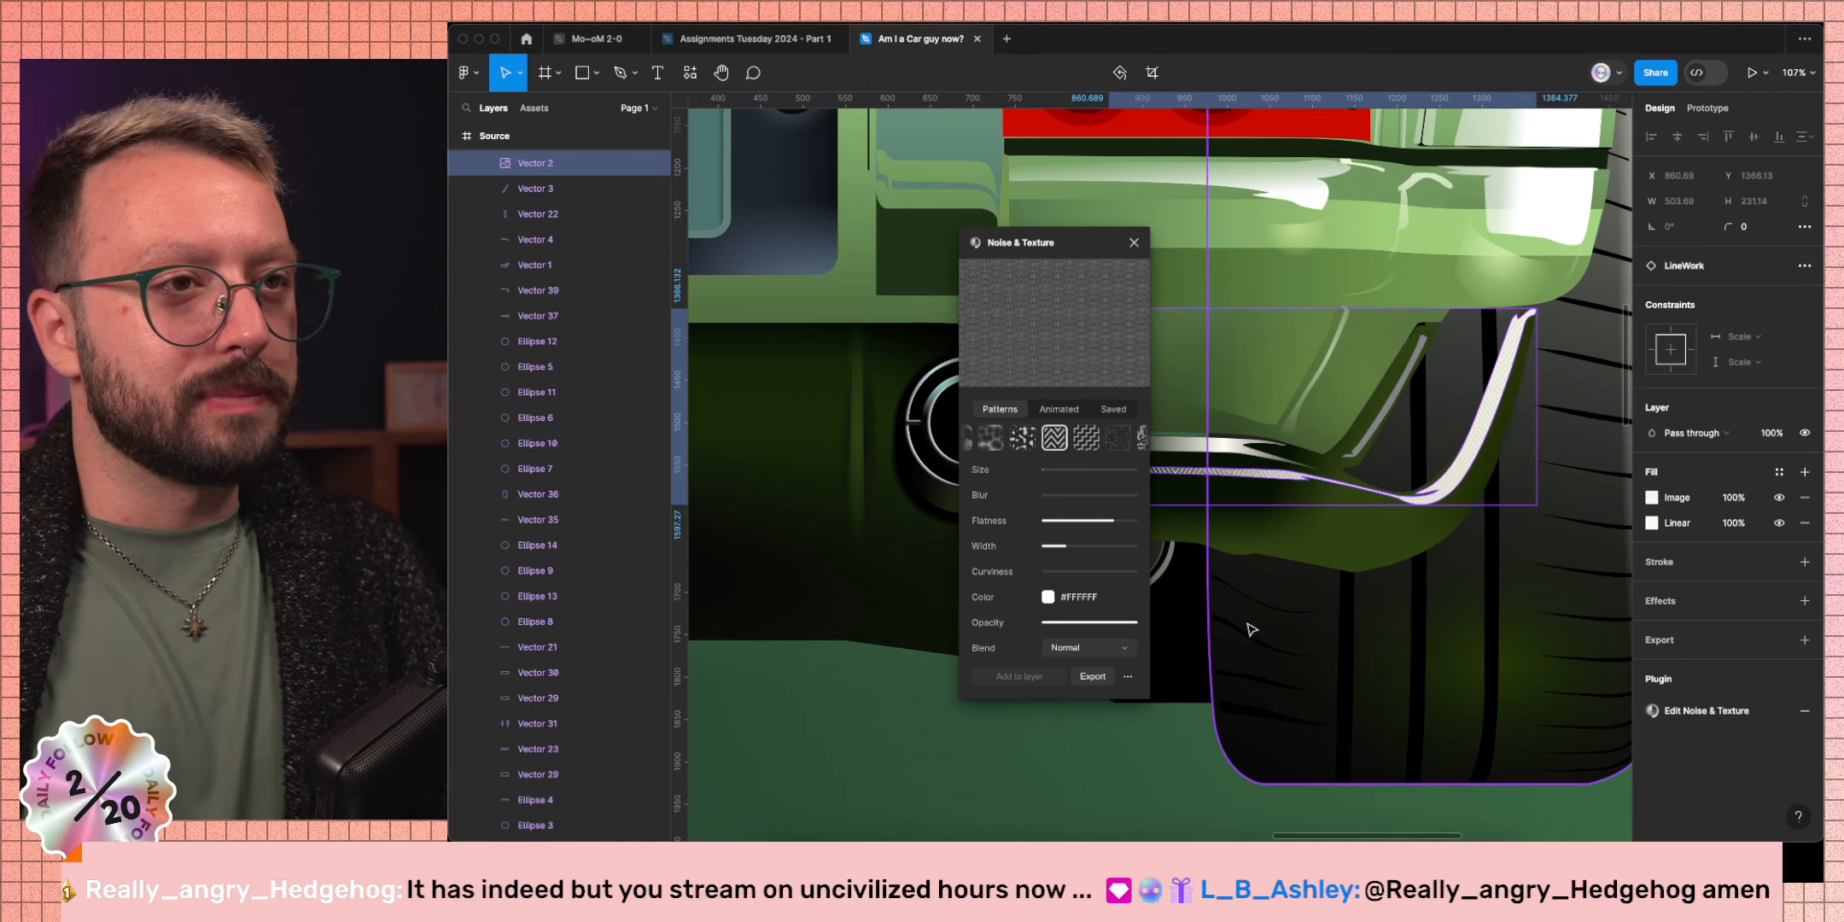
left_click(1803, 497)
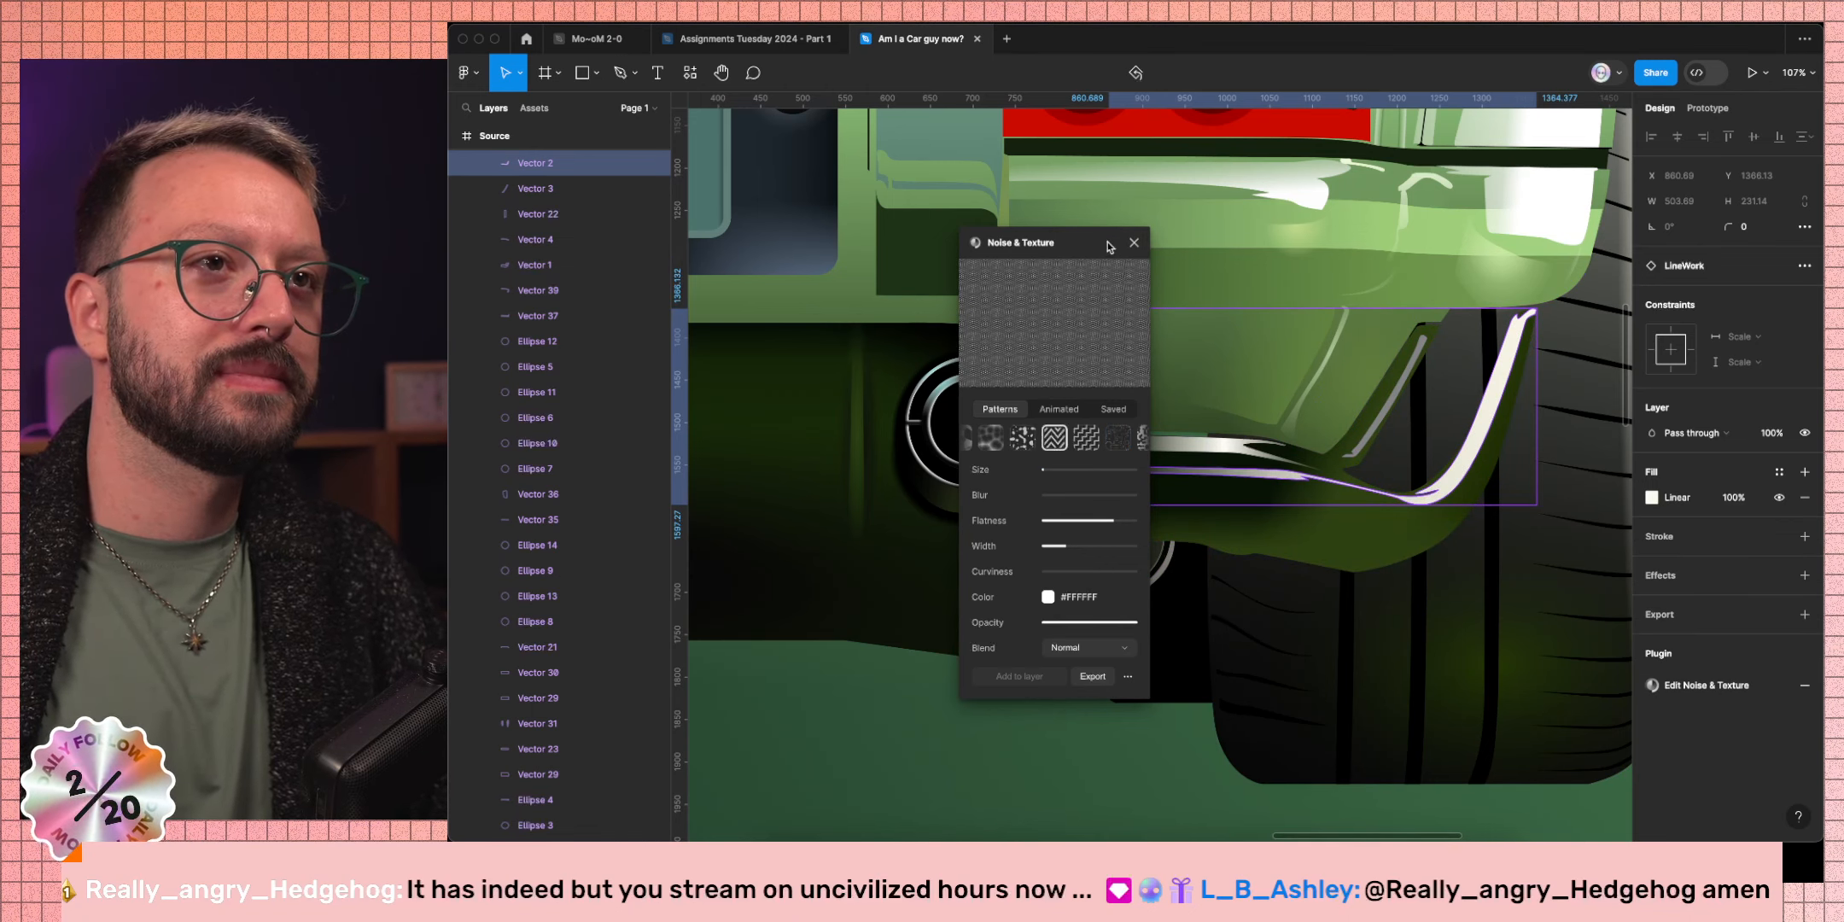
left_click(1134, 242)
left_click(1213, 741)
scroll(1213, 741, "down", 3)
scroll(1216, 745, "down", 3)
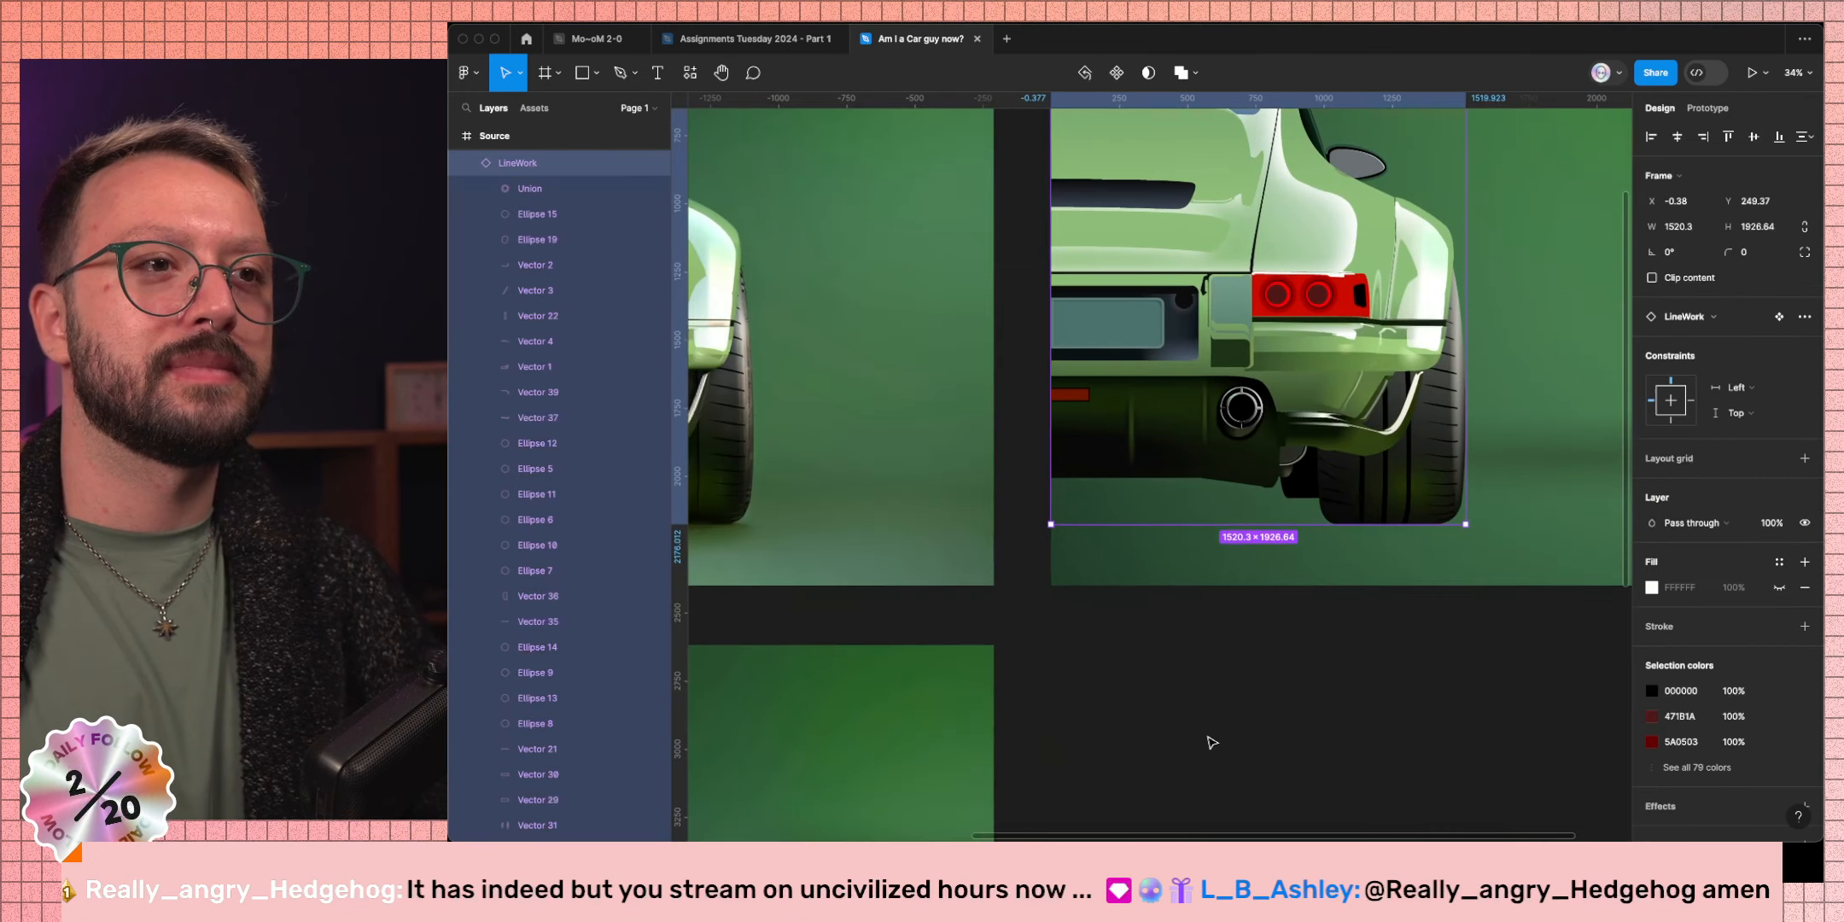
scroll(1165, 666, "left", 5)
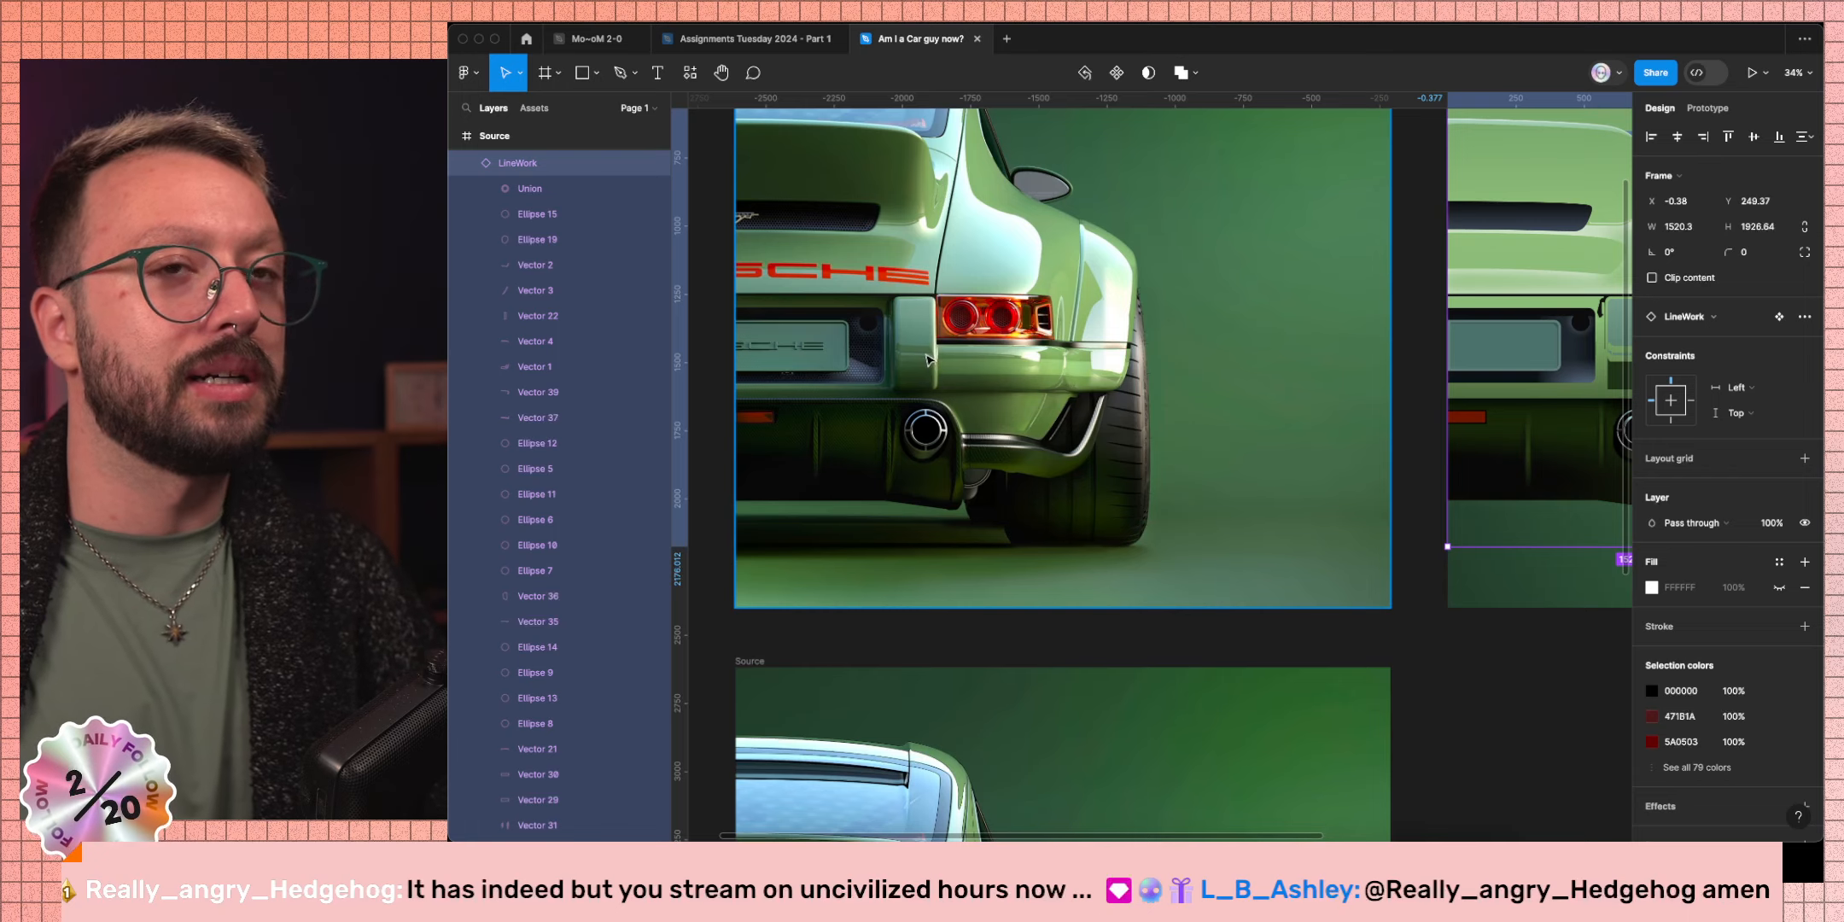
scroll(930, 368, "up", 10)
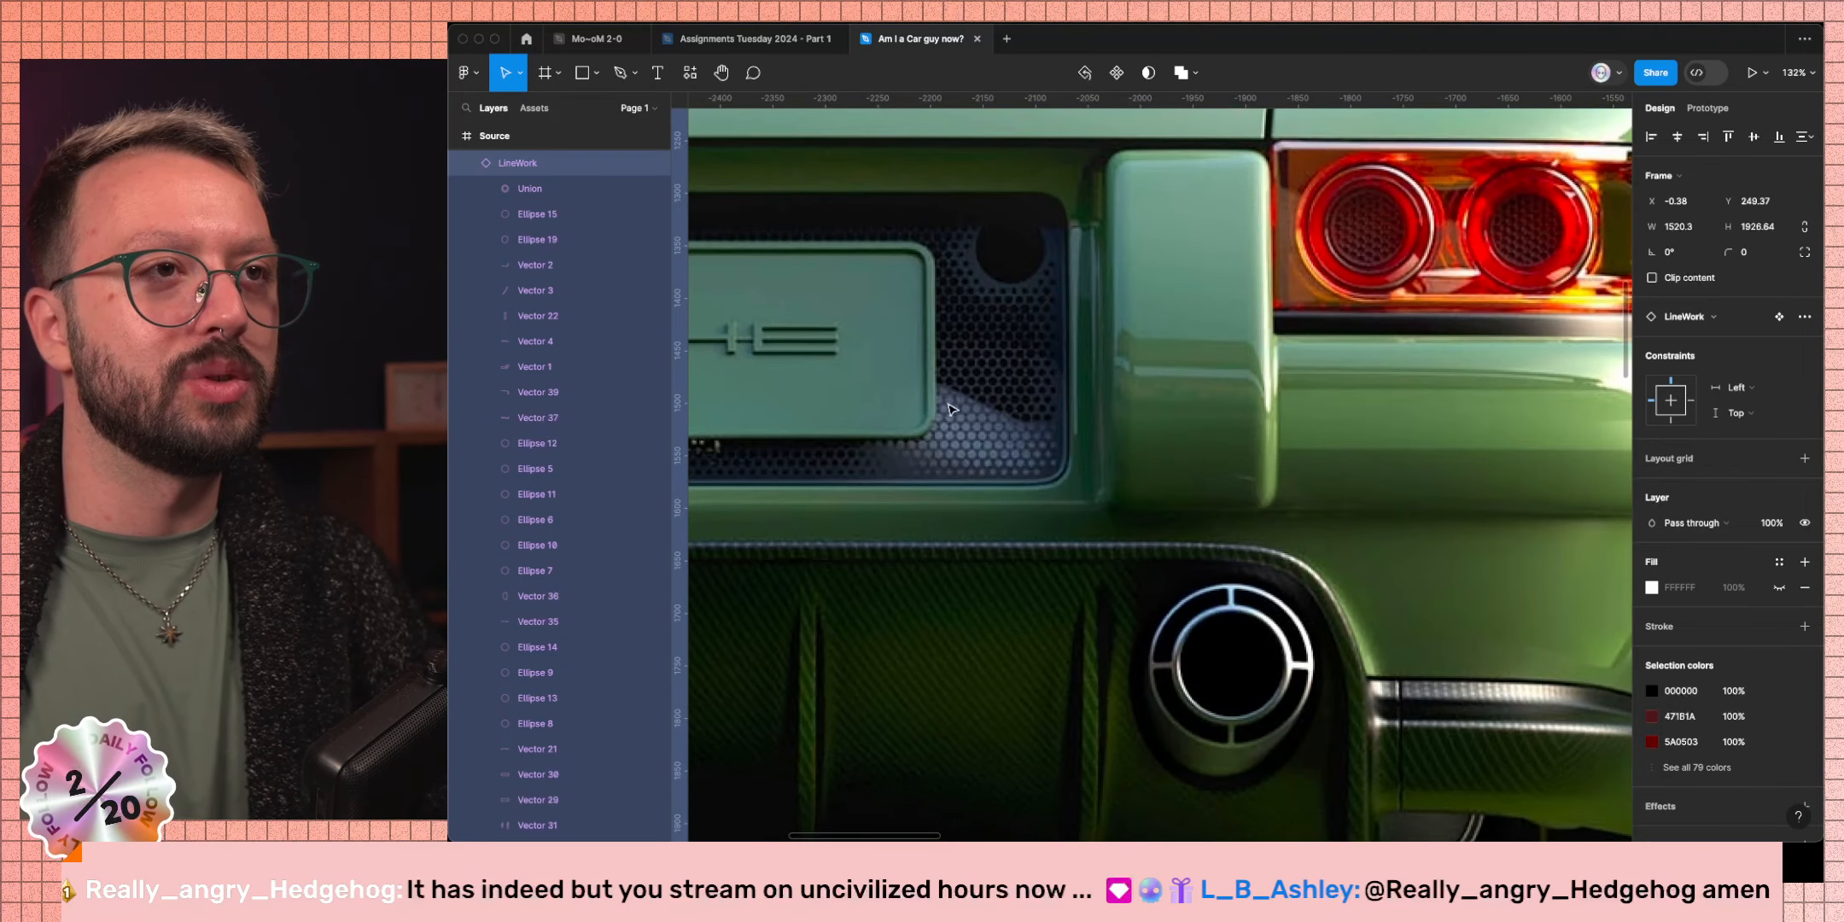
scroll(948, 407, "up", 5)
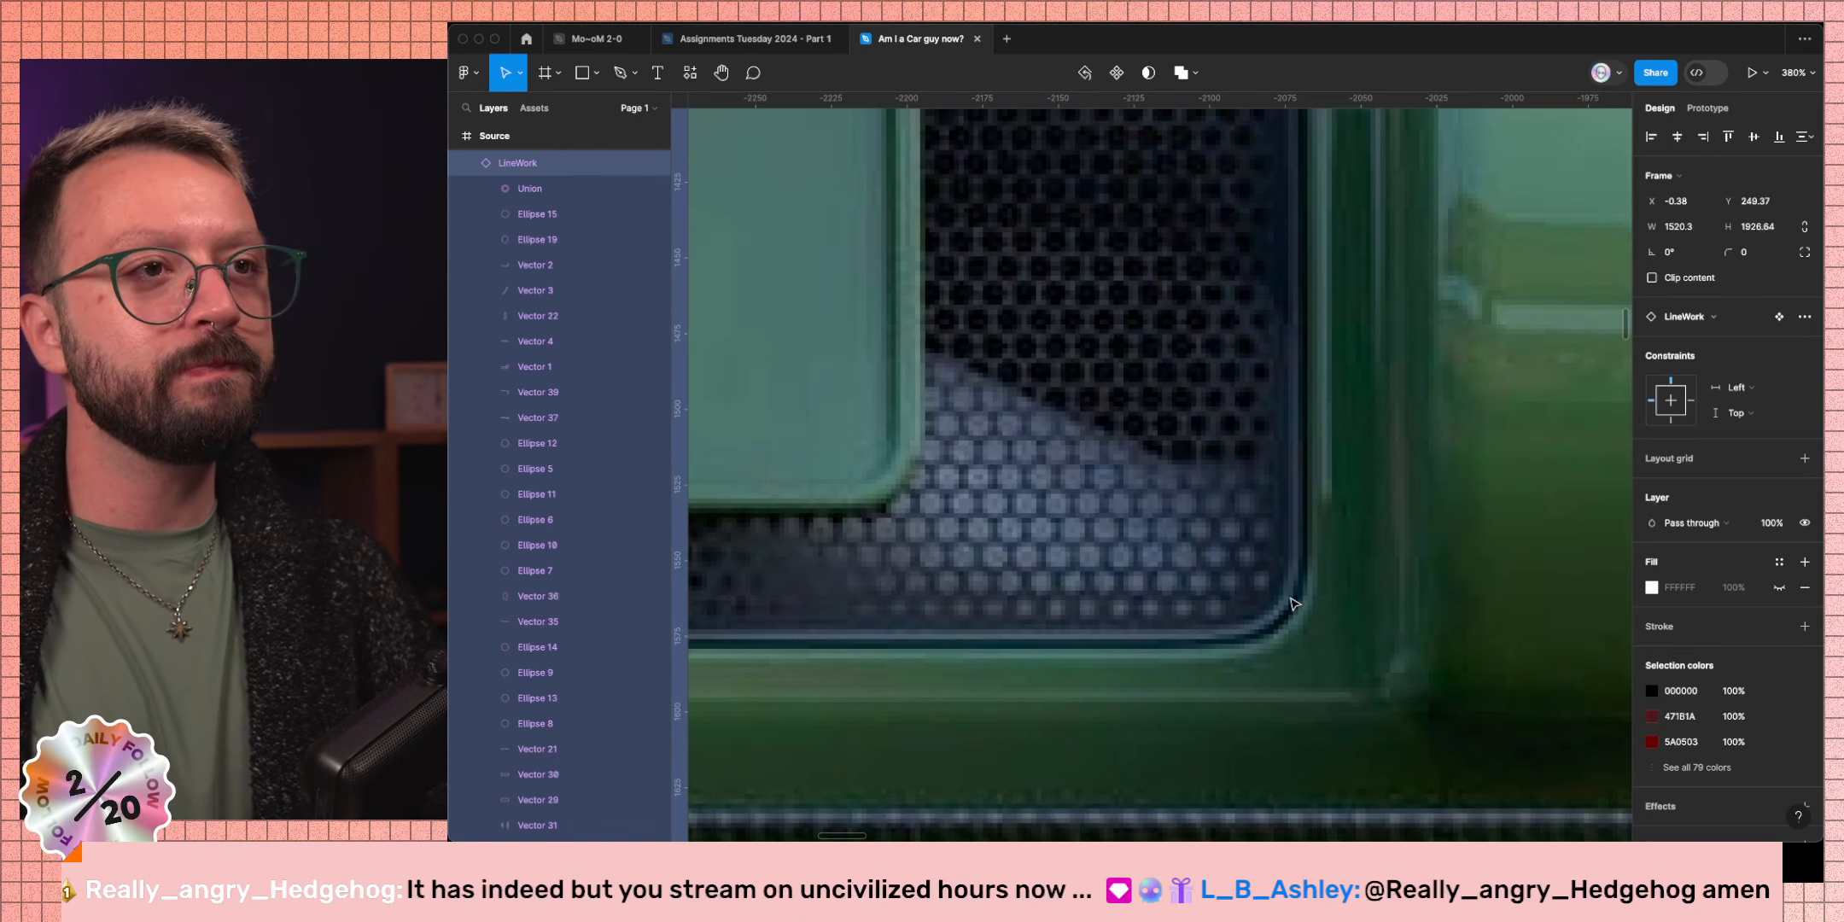
scroll(1280, 602, "down", 10)
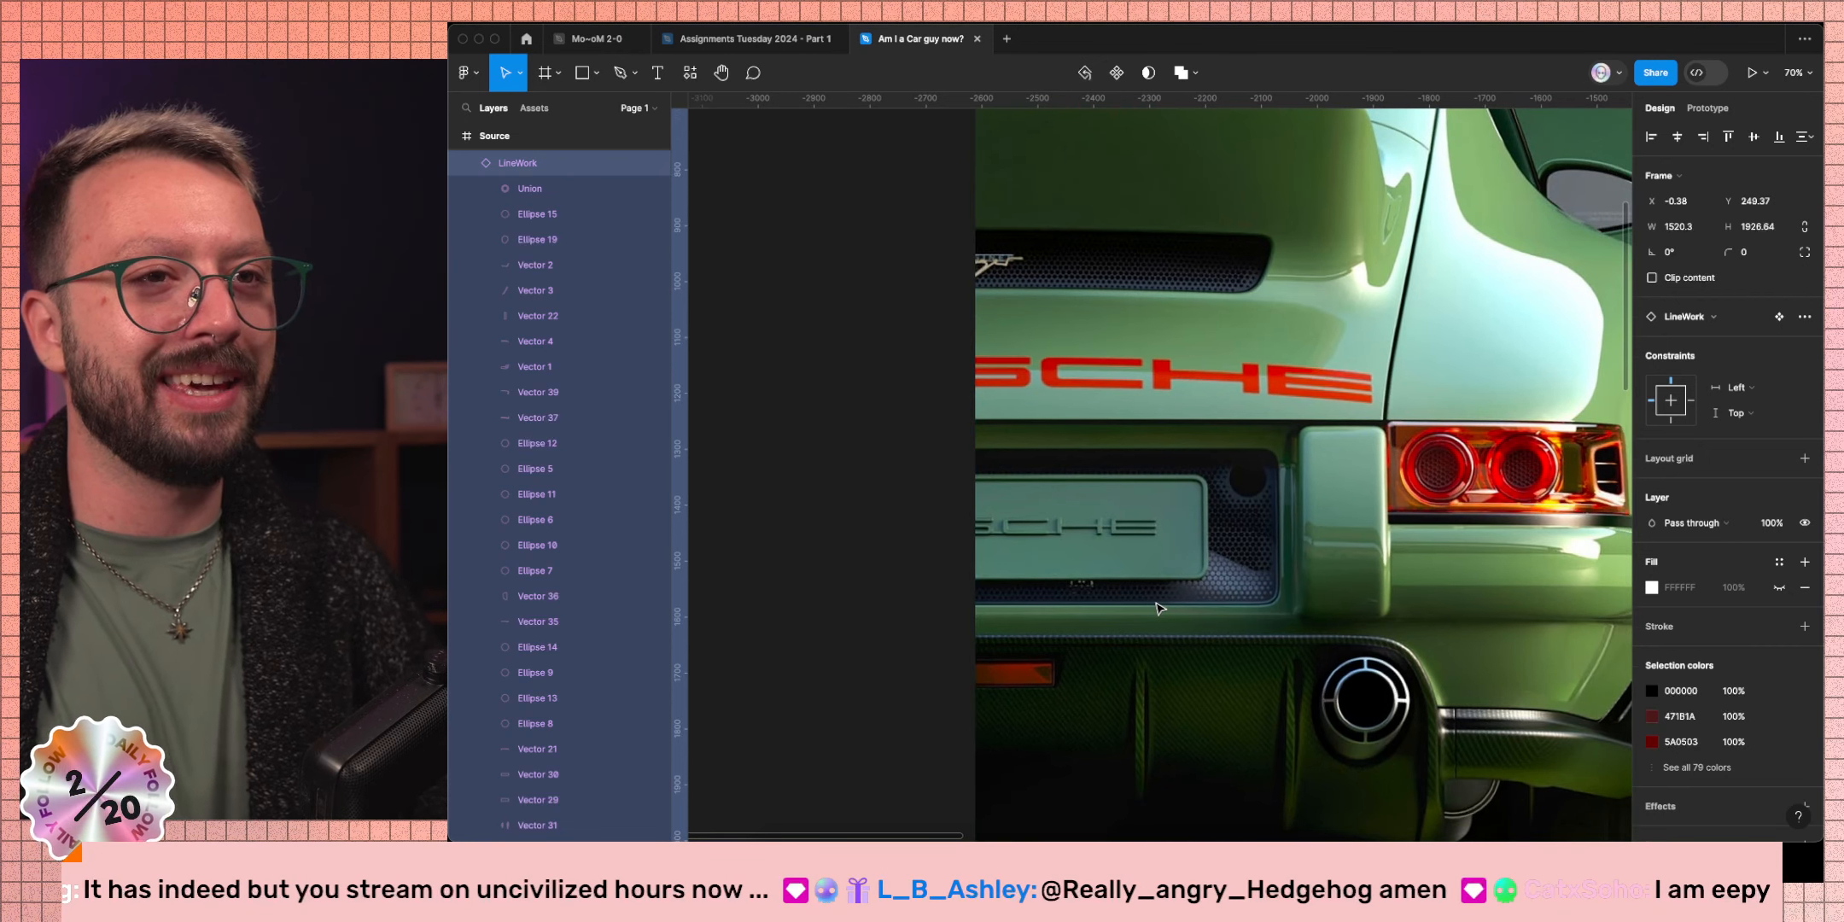
scroll(1159, 607, "down", 2)
scroll(1159, 607, "right", 5)
scroll(1159, 607, "right", 2)
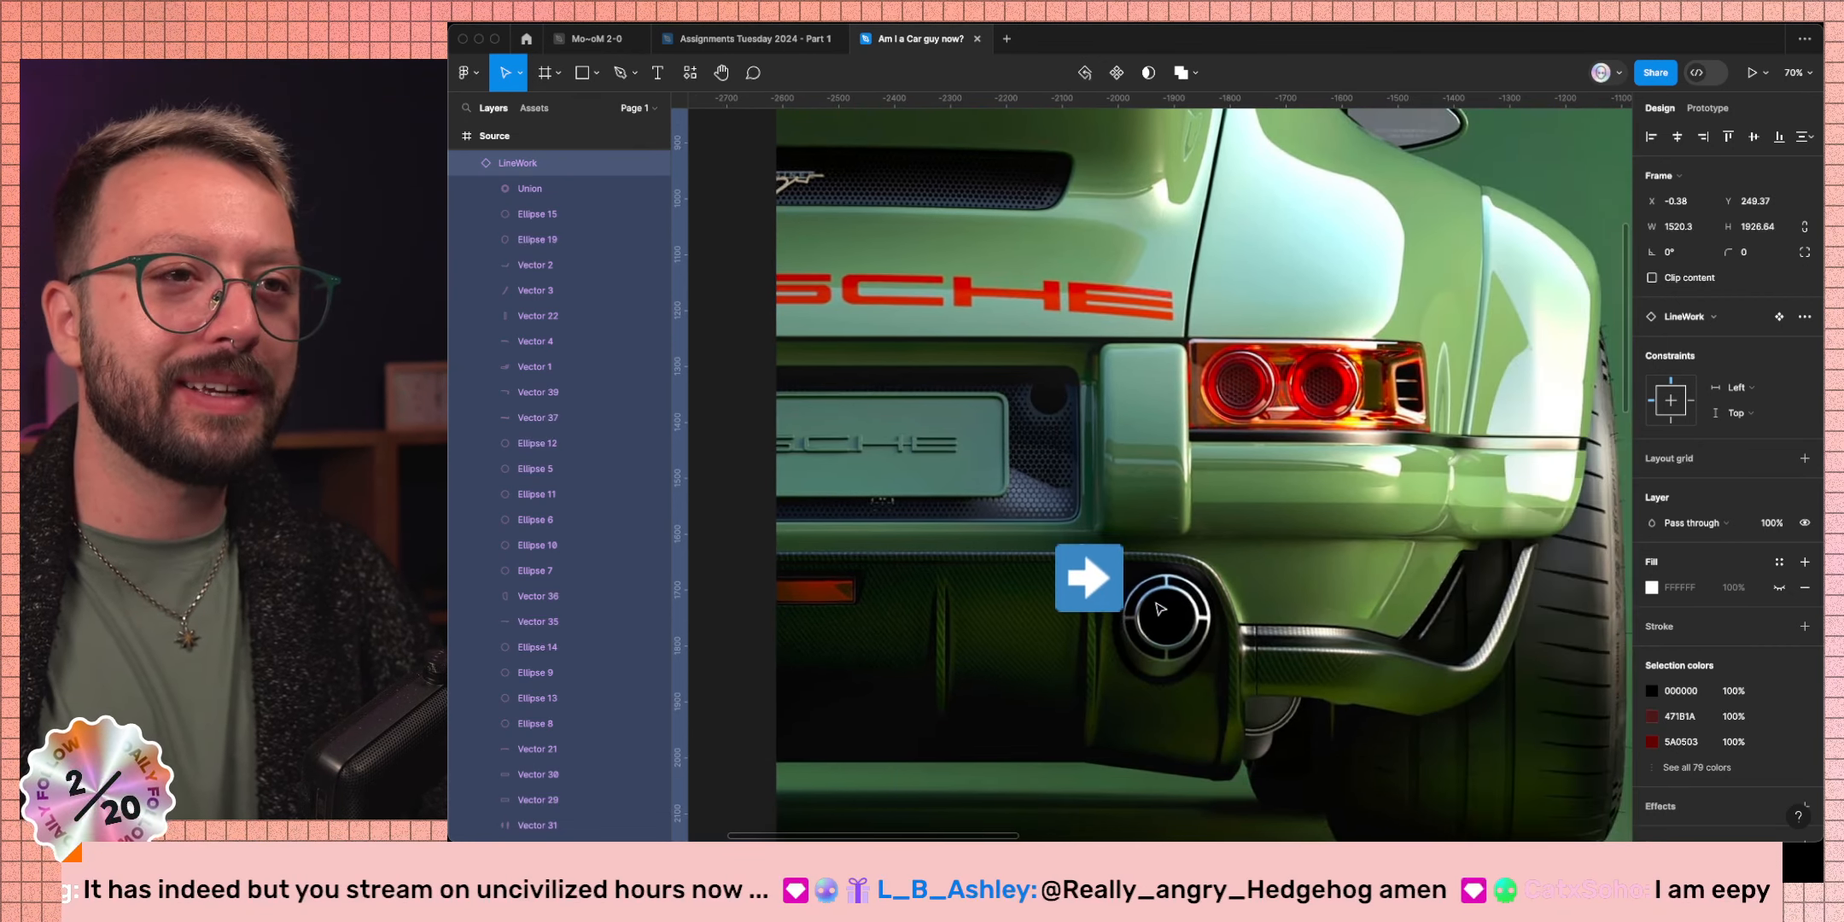
key("super")
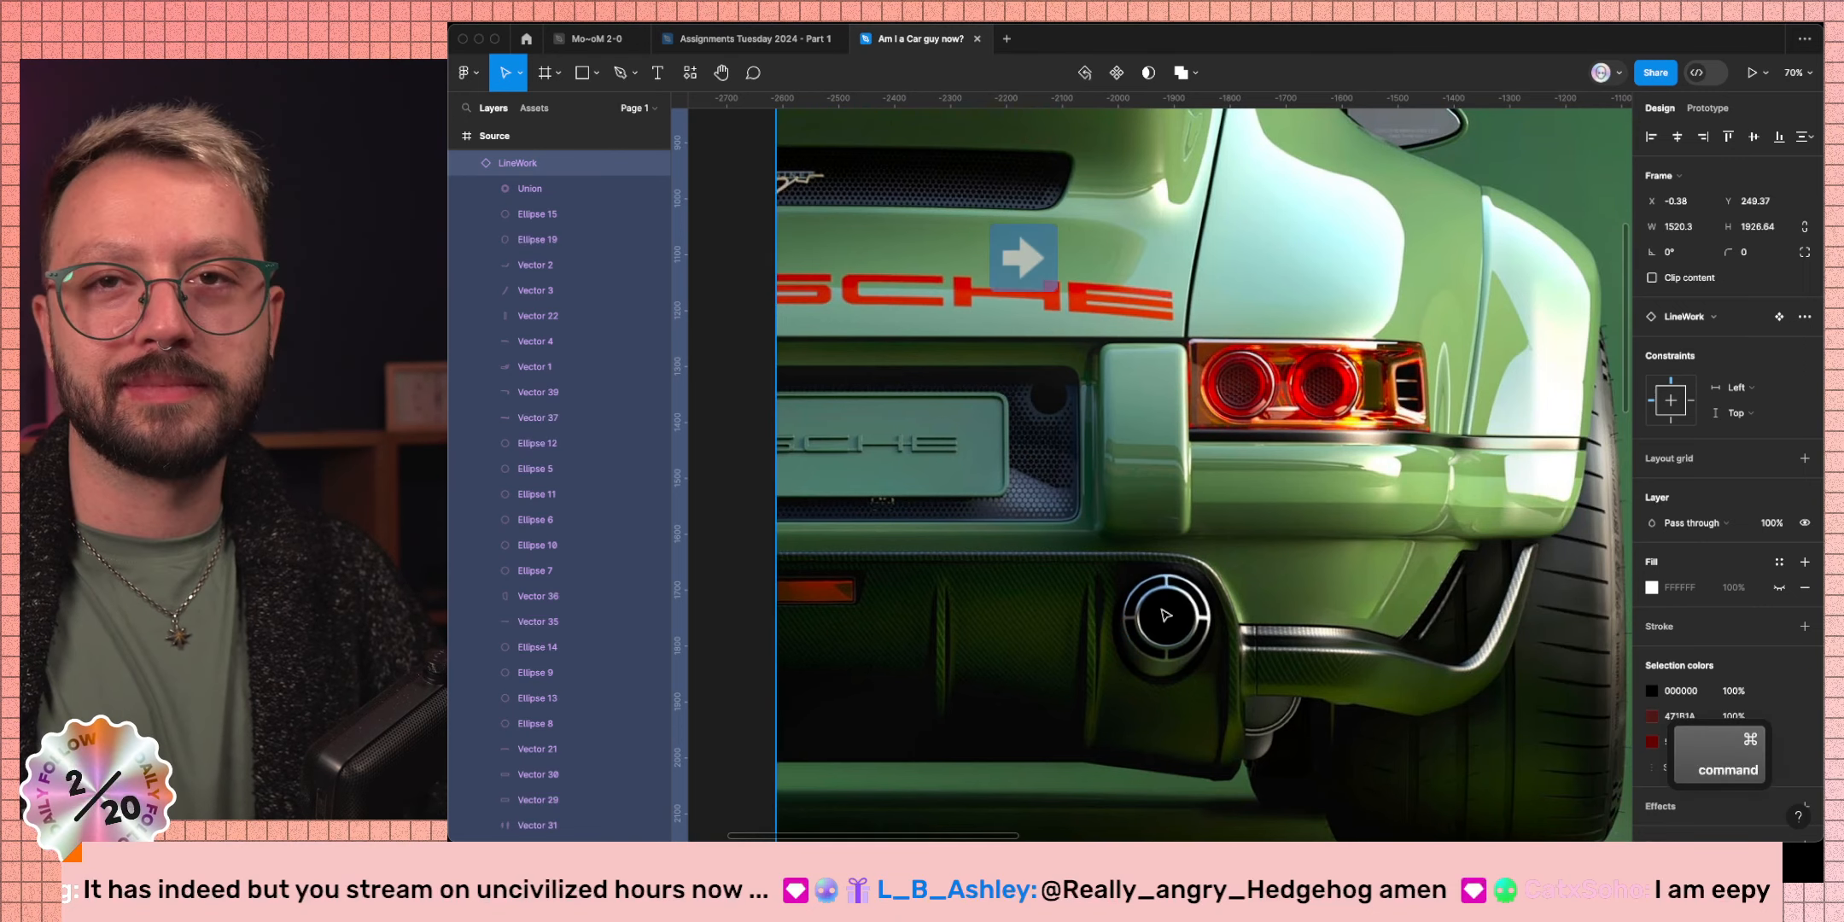
scroll(1163, 622, "down", 5)
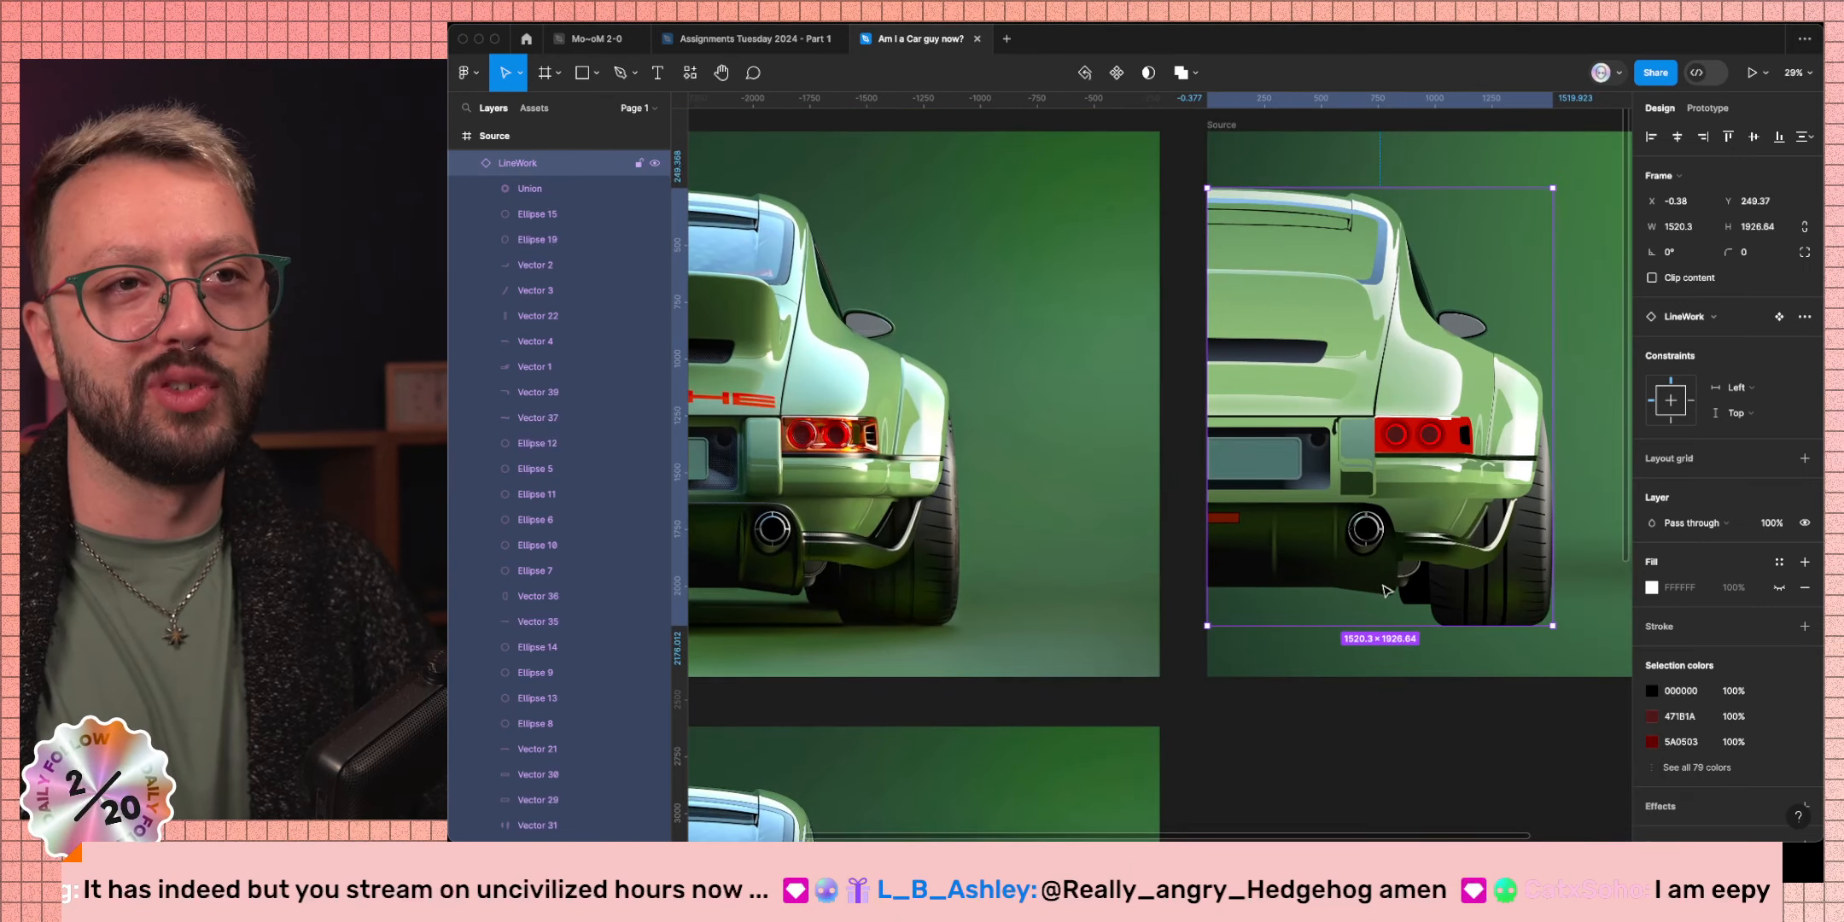
left_click(1372, 741)
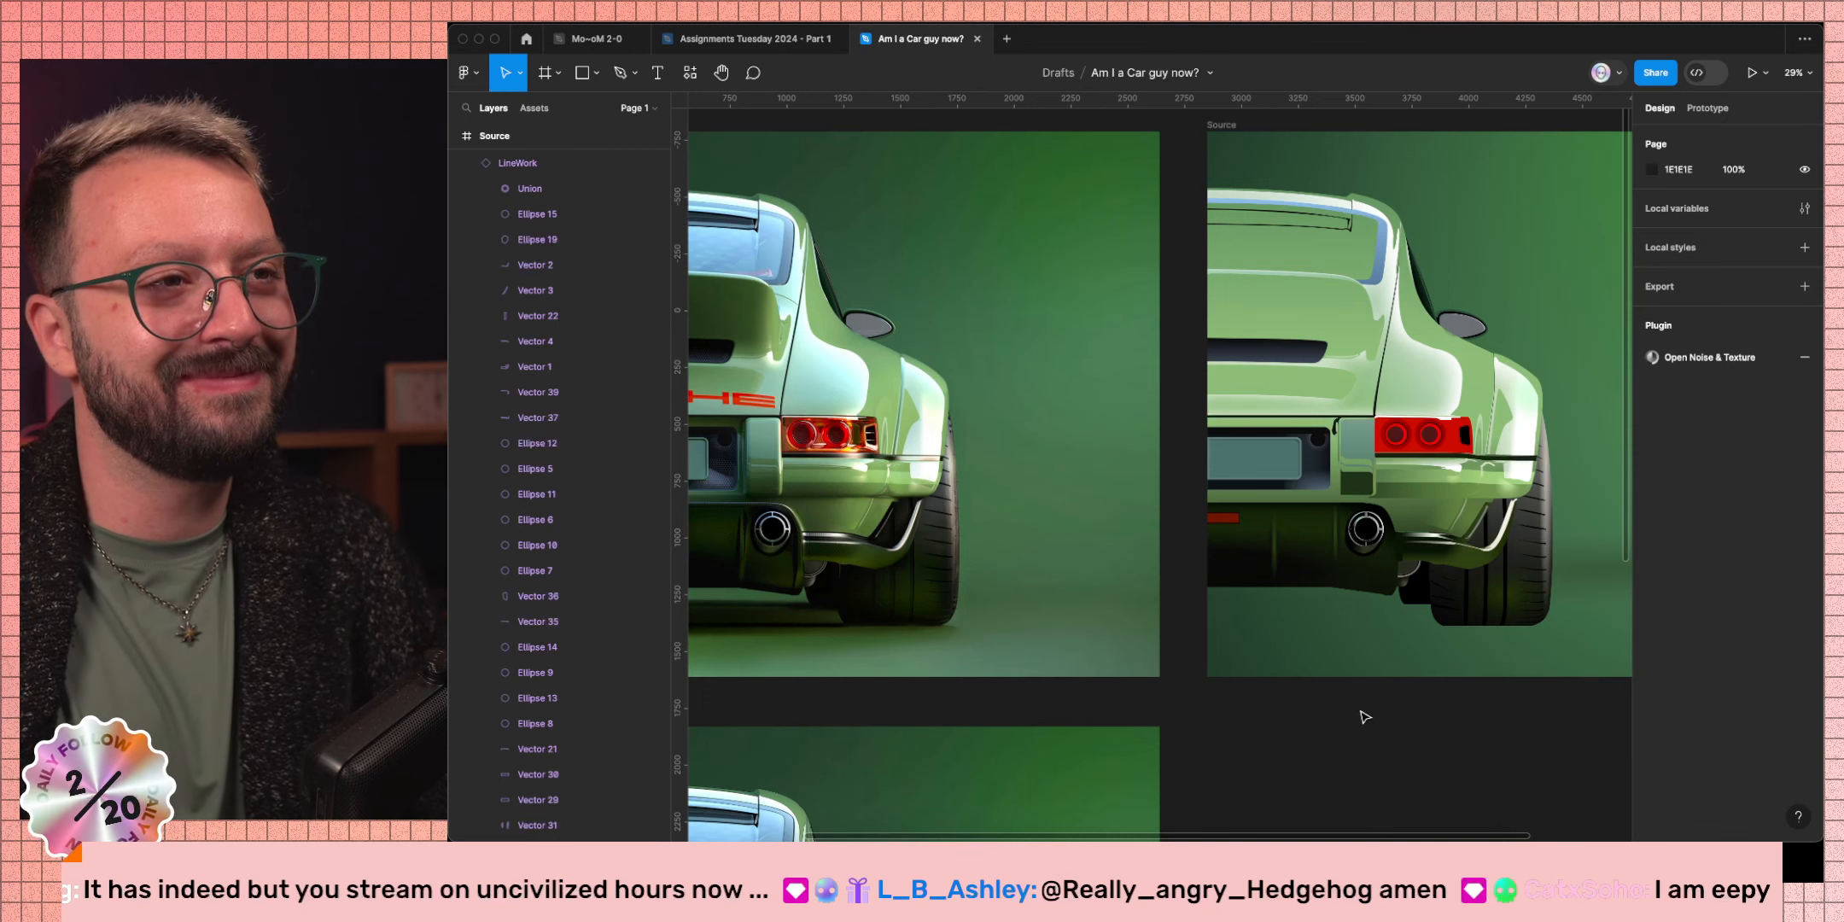
On the lower bumper shape, move a stop and stretch the third radial gradient upward around the exhaust.
left_click(1376, 589, "super")
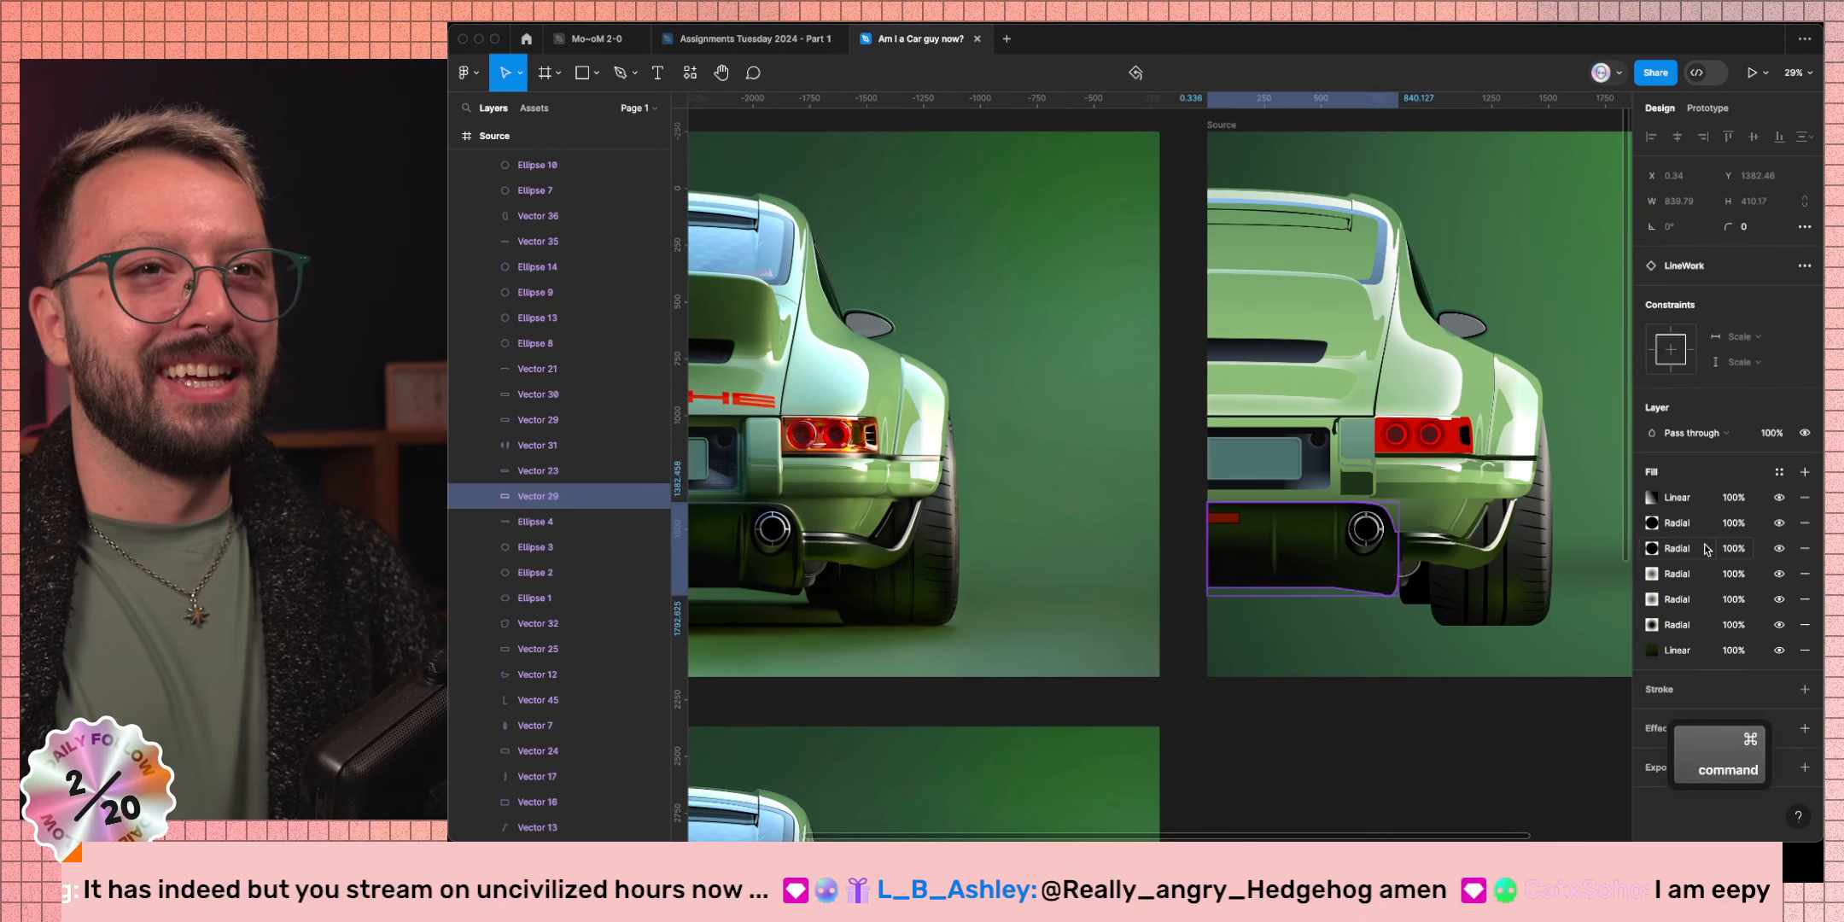
left_click(1652, 548)
scroll(1385, 556, "up", 10)
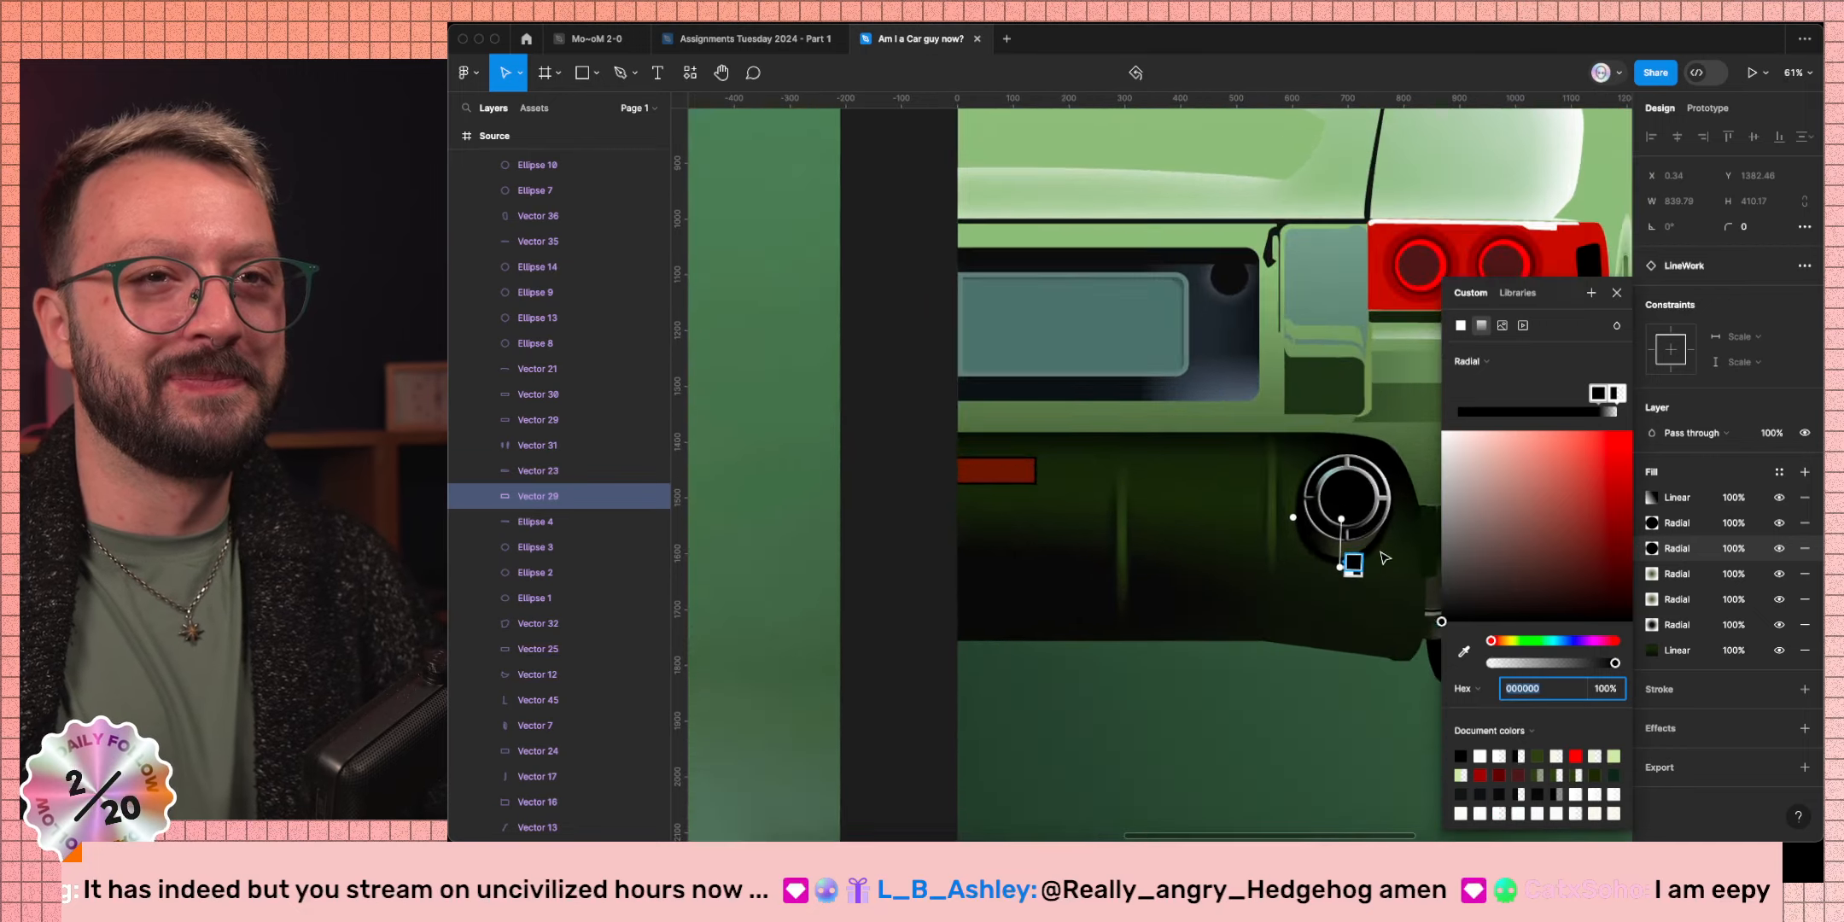
left_click_drag(1229, 567, 1227, 548)
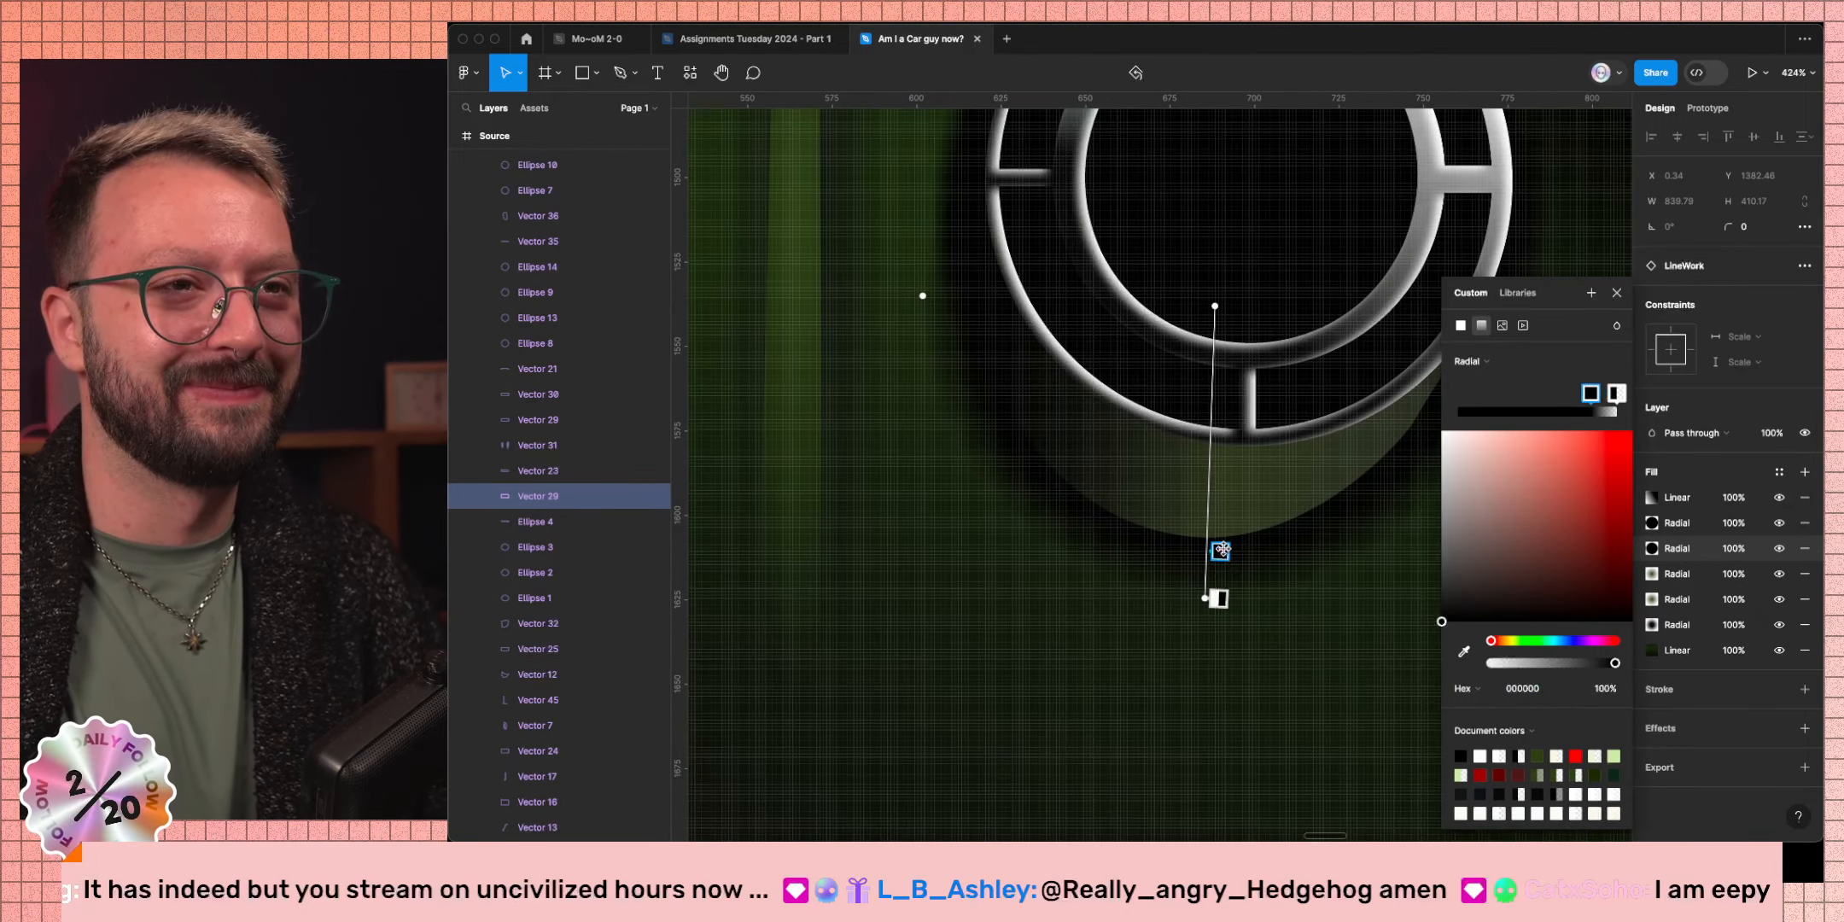
scroll(1242, 301, "up", 5)
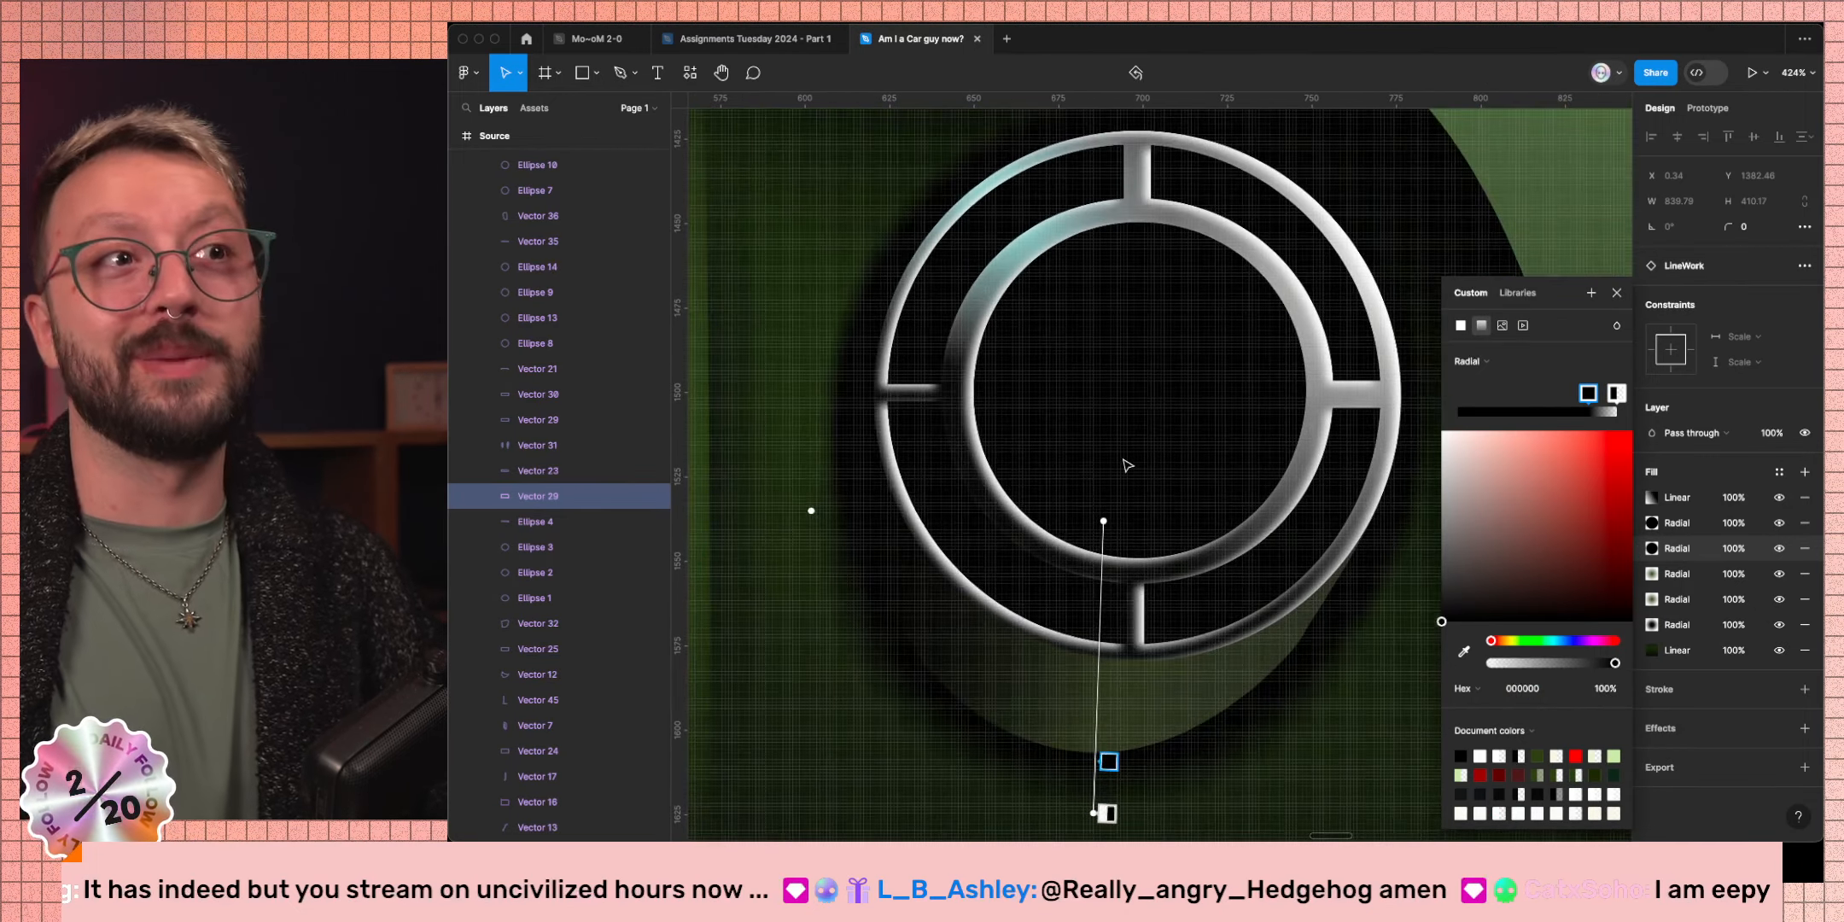
left_click_drag(1104, 521, 1125, 453)
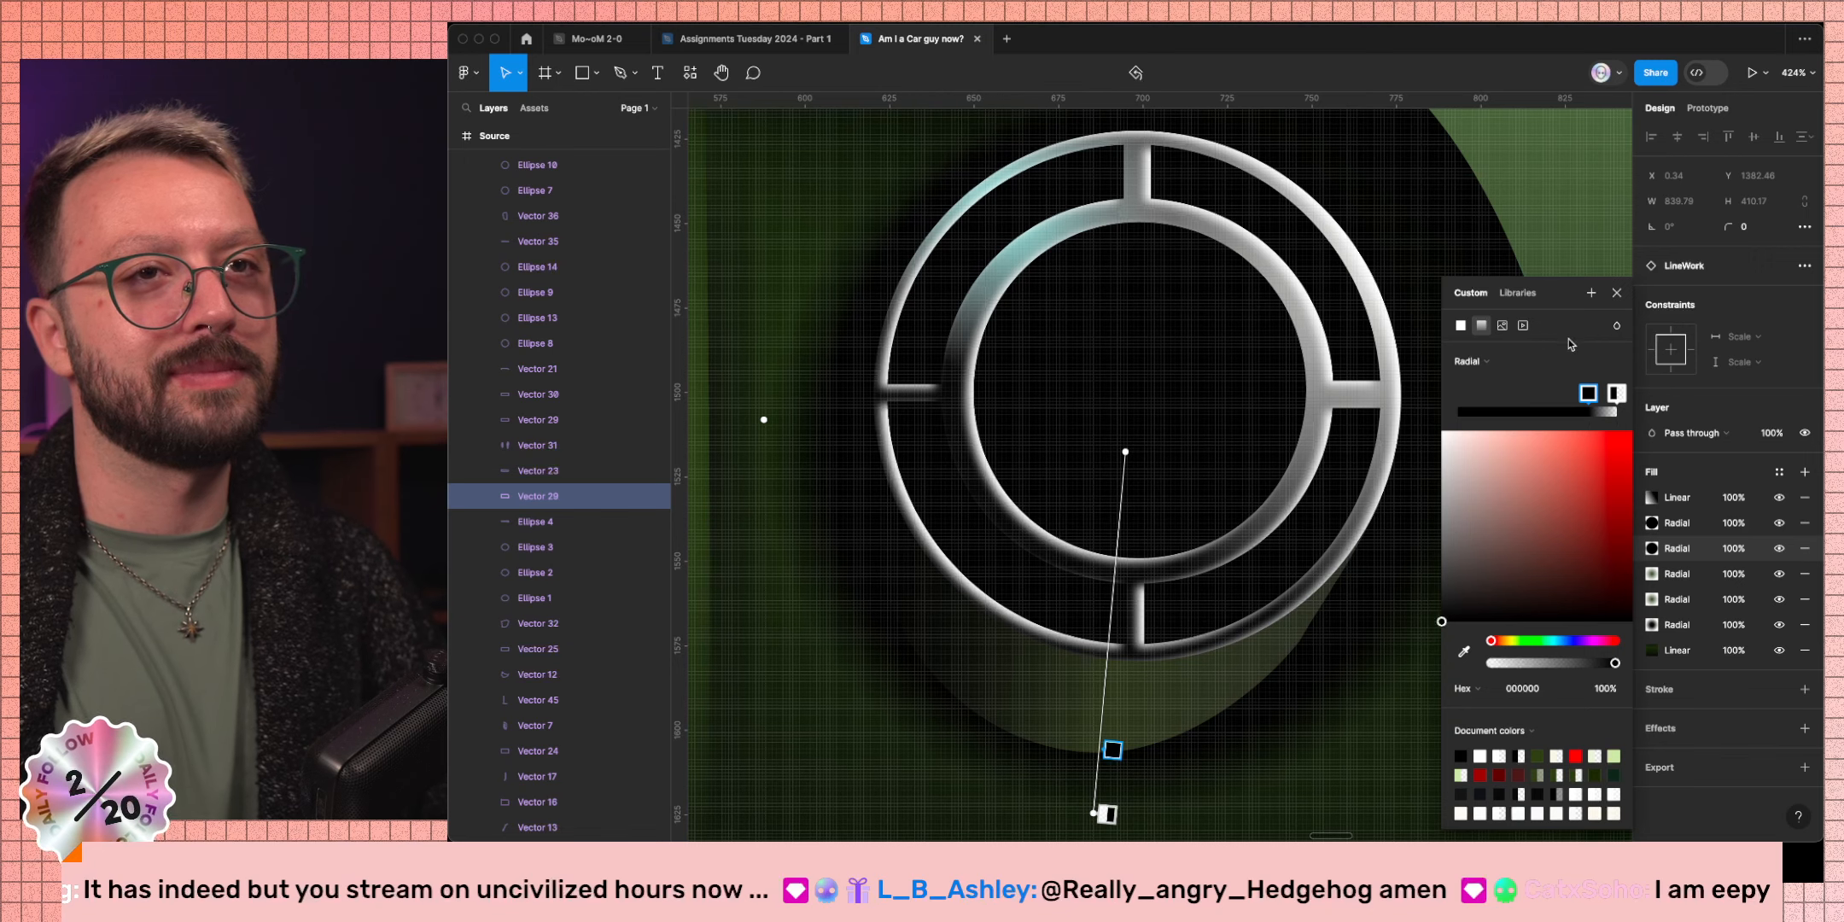
left_click(1616, 292)
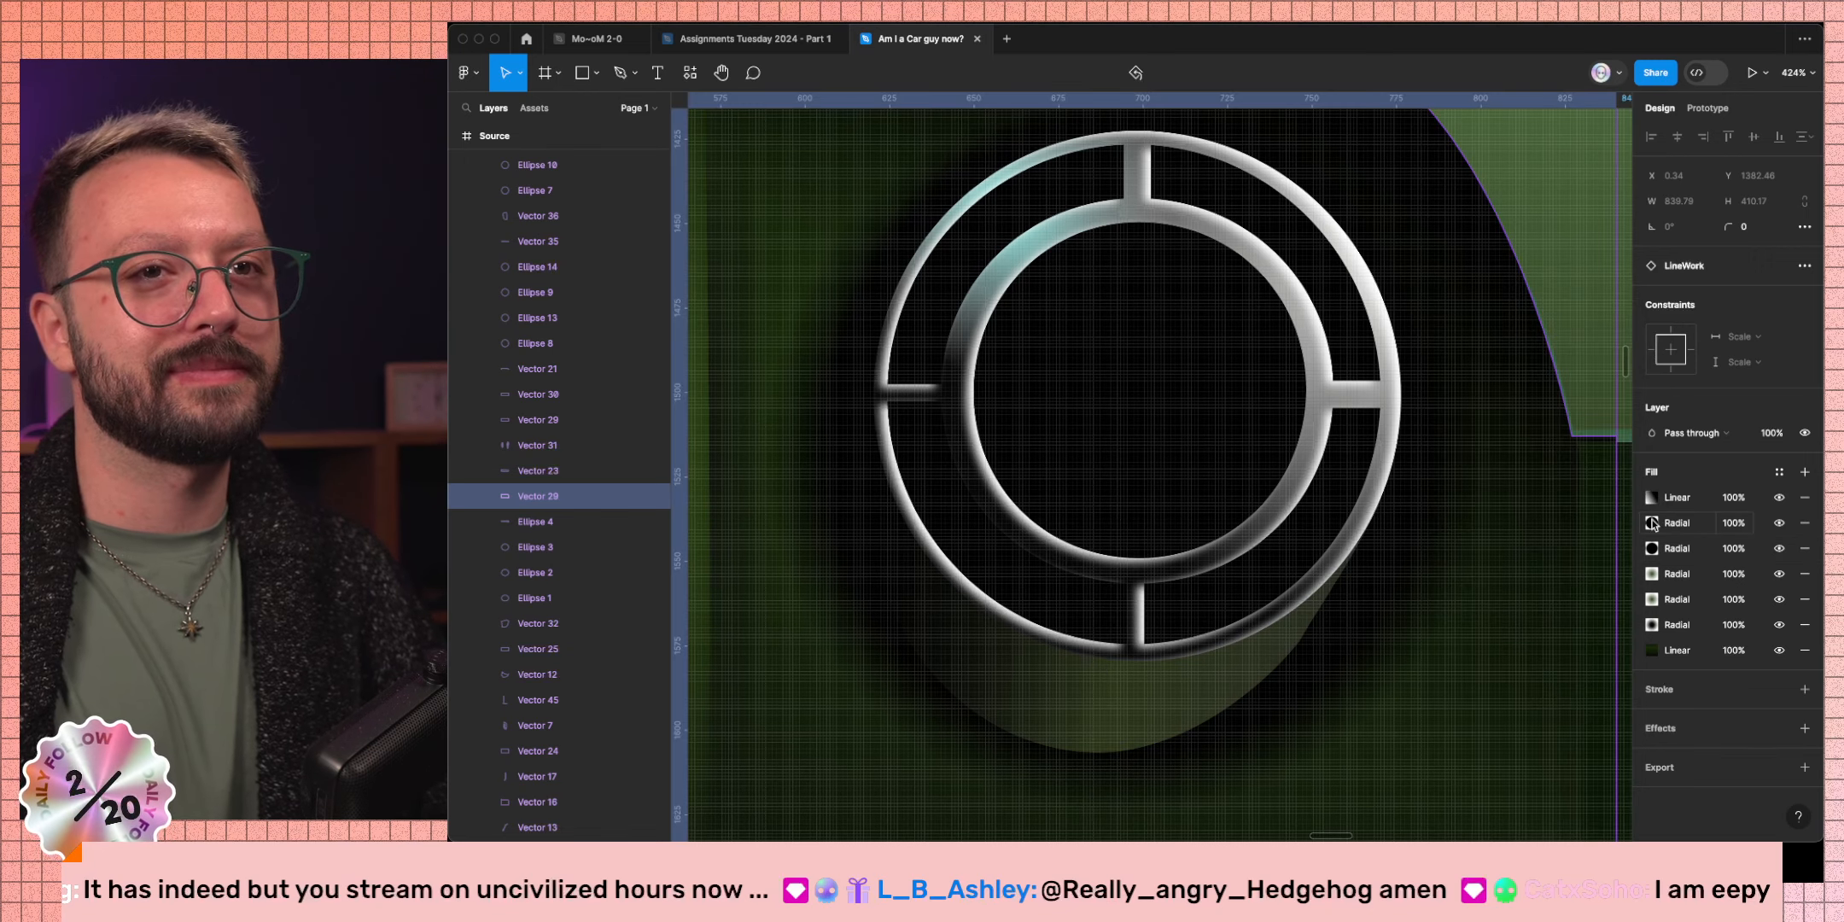
Move the second radial gradient's centre onto the exhaust tip and pull its outer stop inward.
left_click(1652, 523)
left_click_drag(1127, 422, 1136, 386)
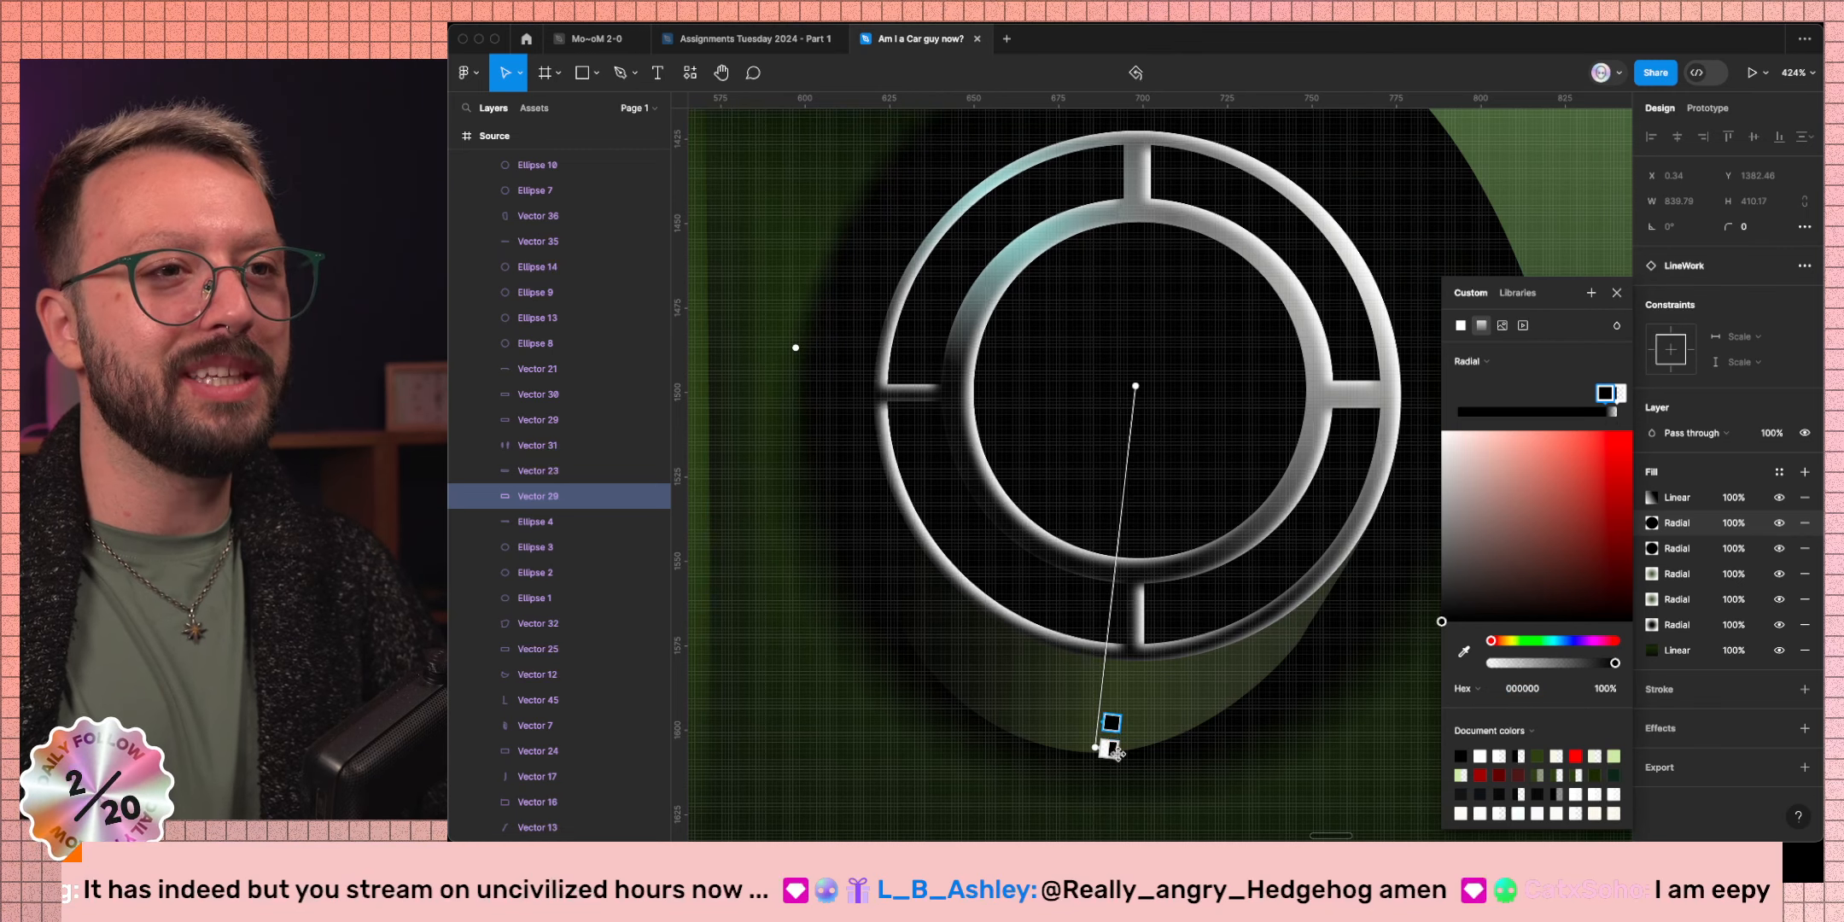
left_click_drag(1111, 722, 1115, 671)
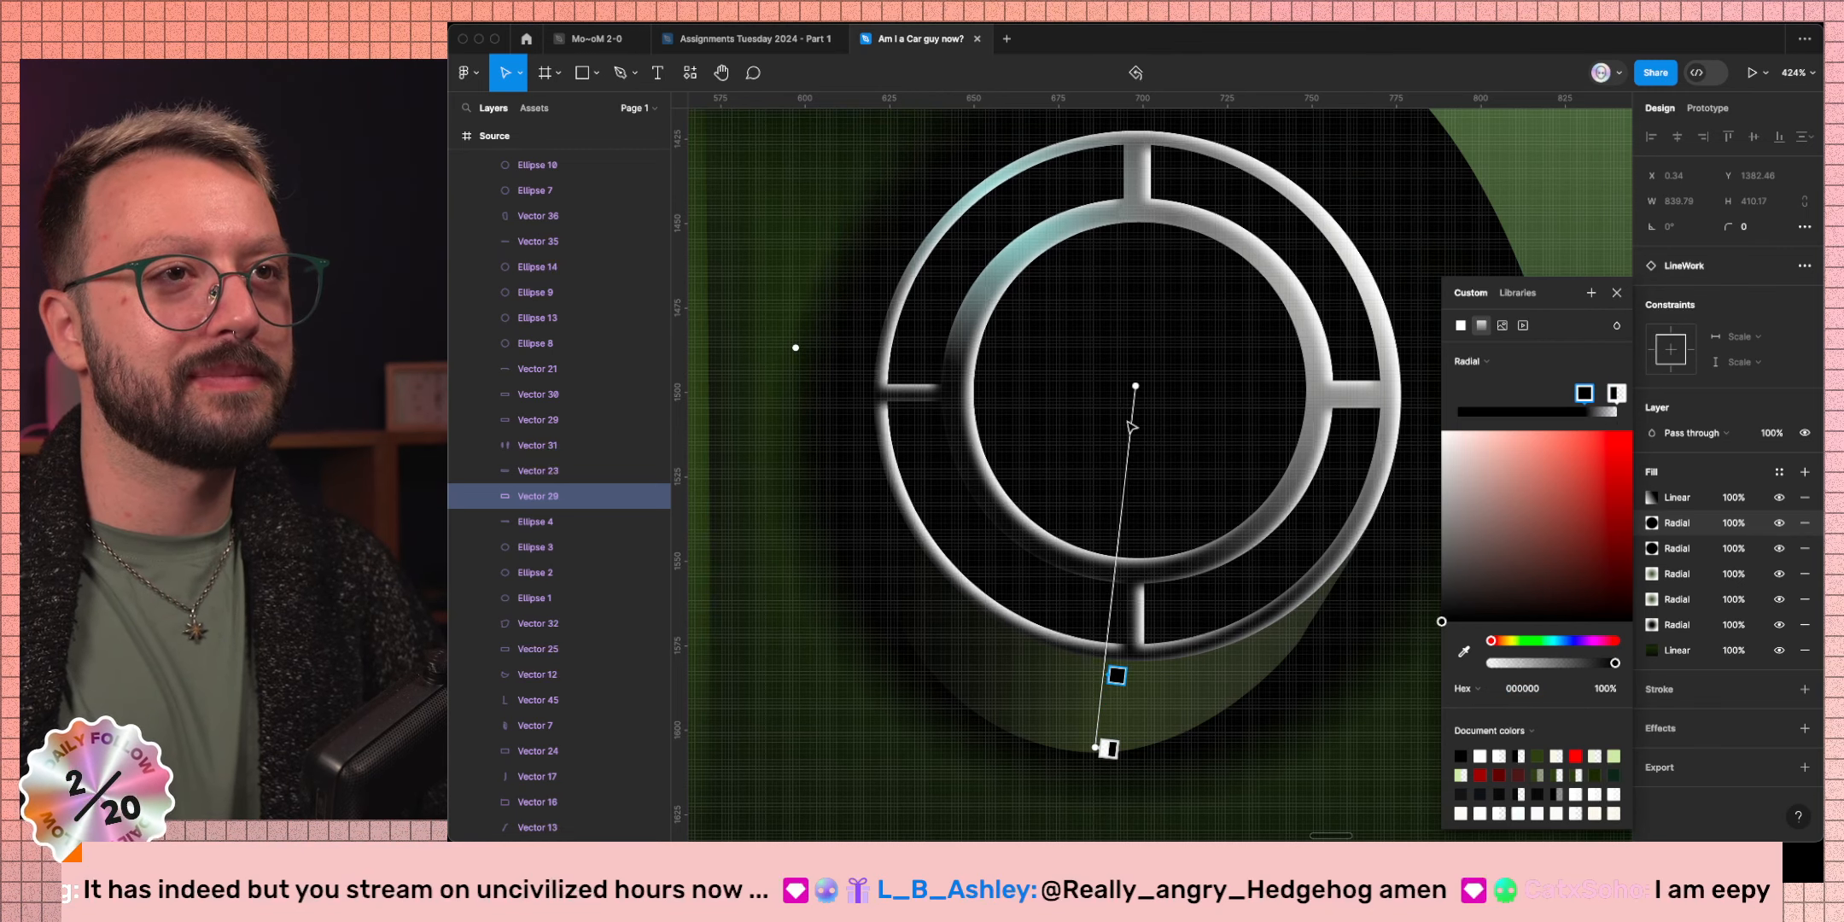
left_click_drag(1135, 386, 1127, 367)
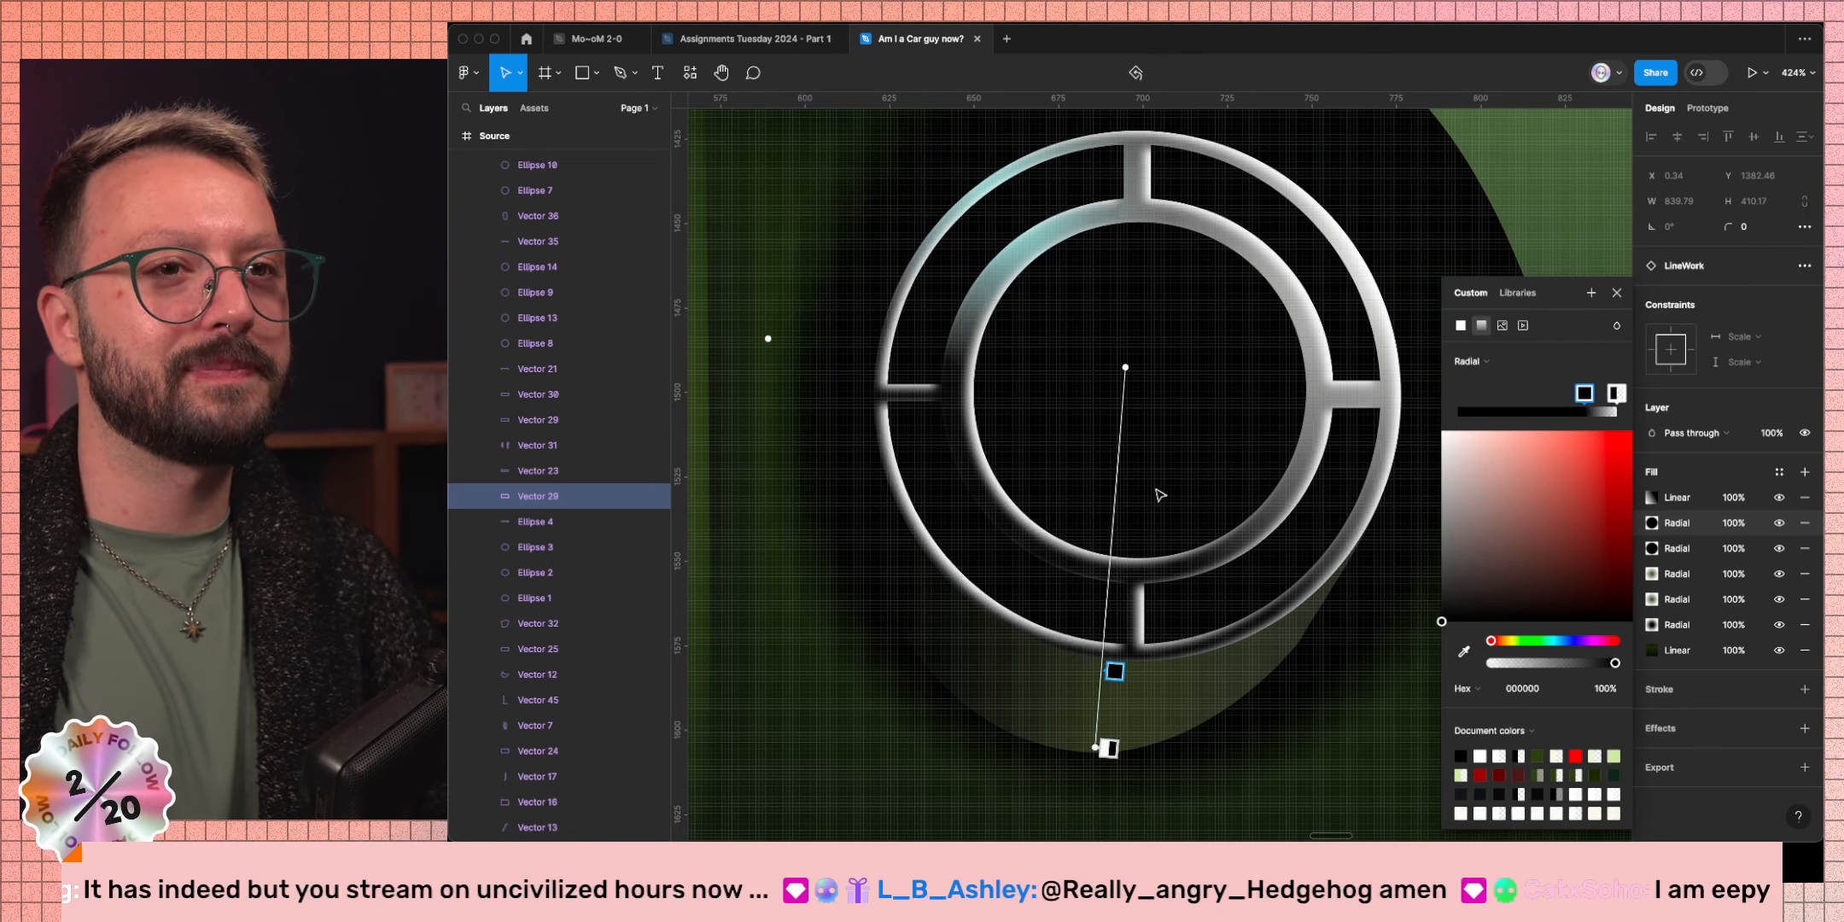
scroll(1161, 494, "down", 5)
scroll(1165, 478, "up", 1)
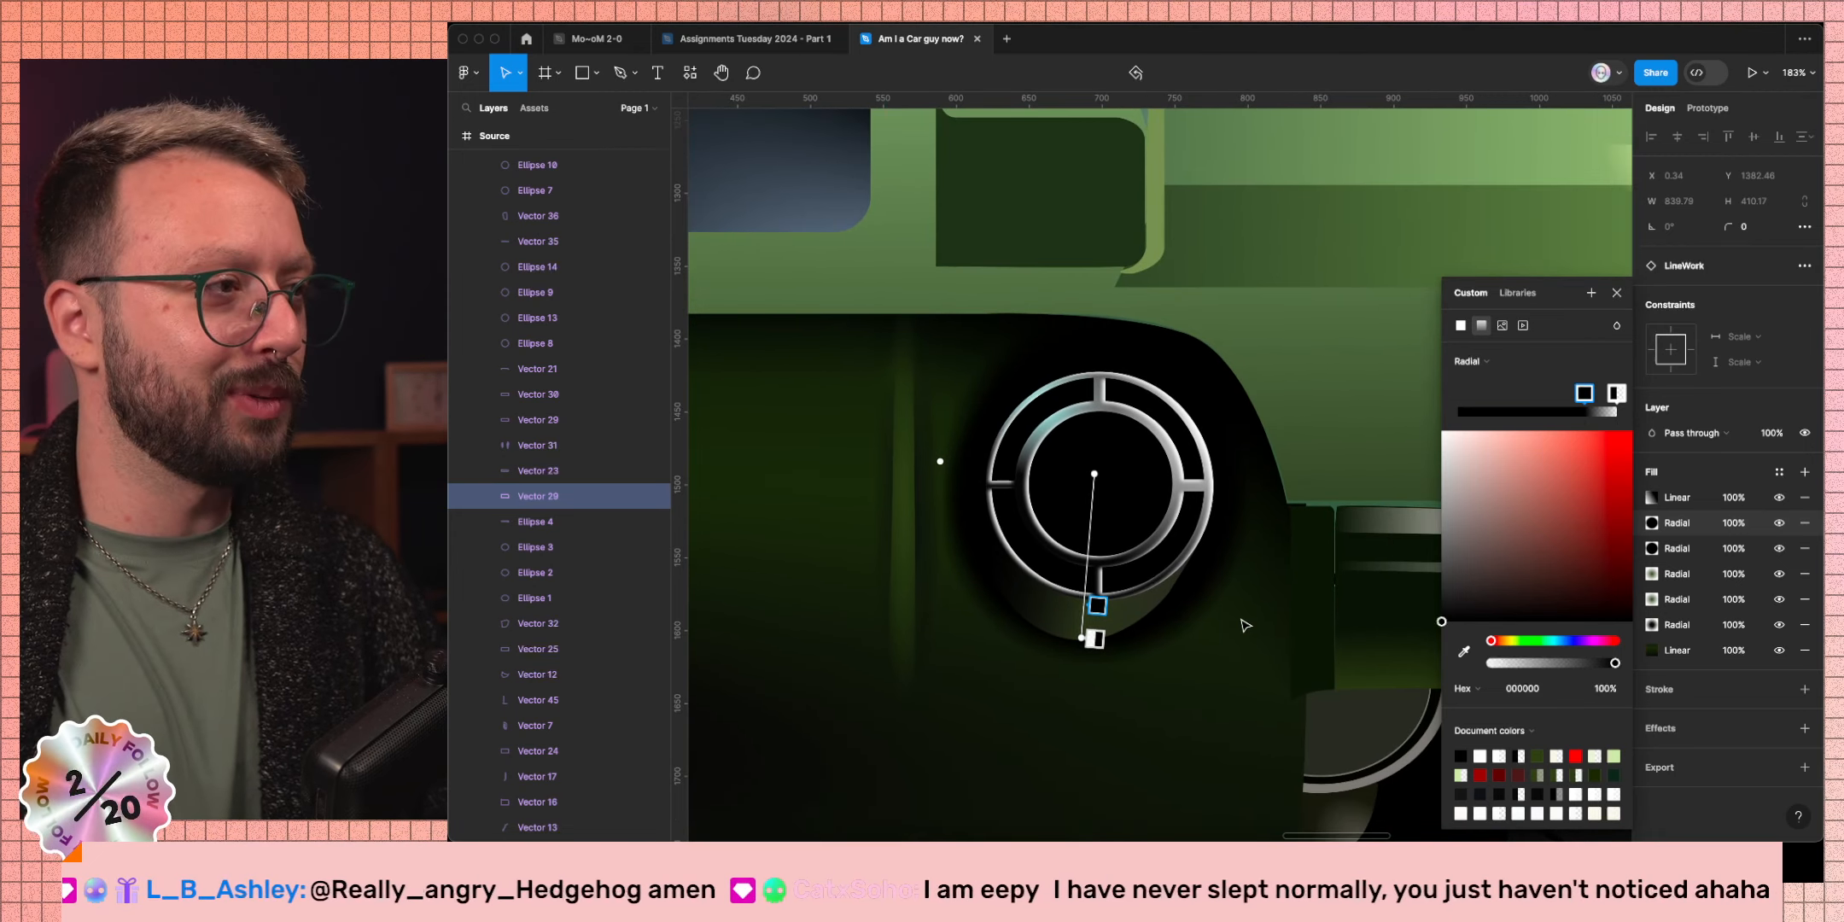
left_click(1616, 292)
scroll(1243, 472, "down", 10)
Pan across the artboards to compare with the photo, then Cmd-click the diffuser to select Vector 5.
scroll(1314, 556, "down", 3)
left_click(1313, 580)
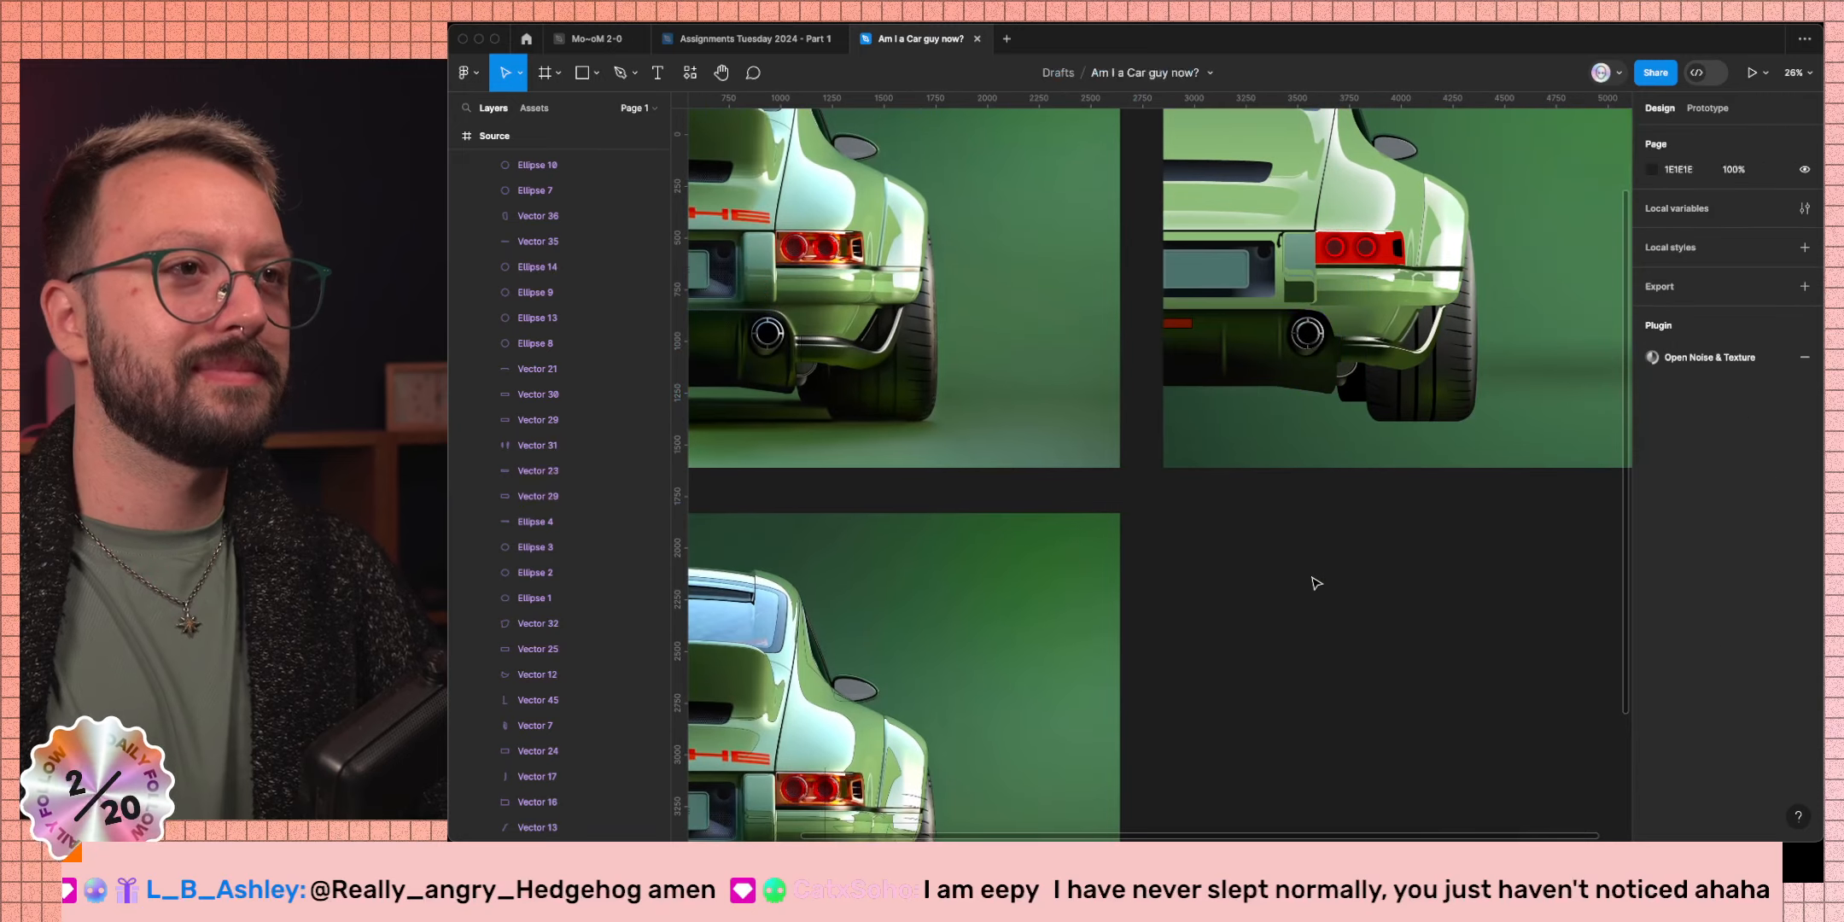
scroll(1314, 580, "left", 1)
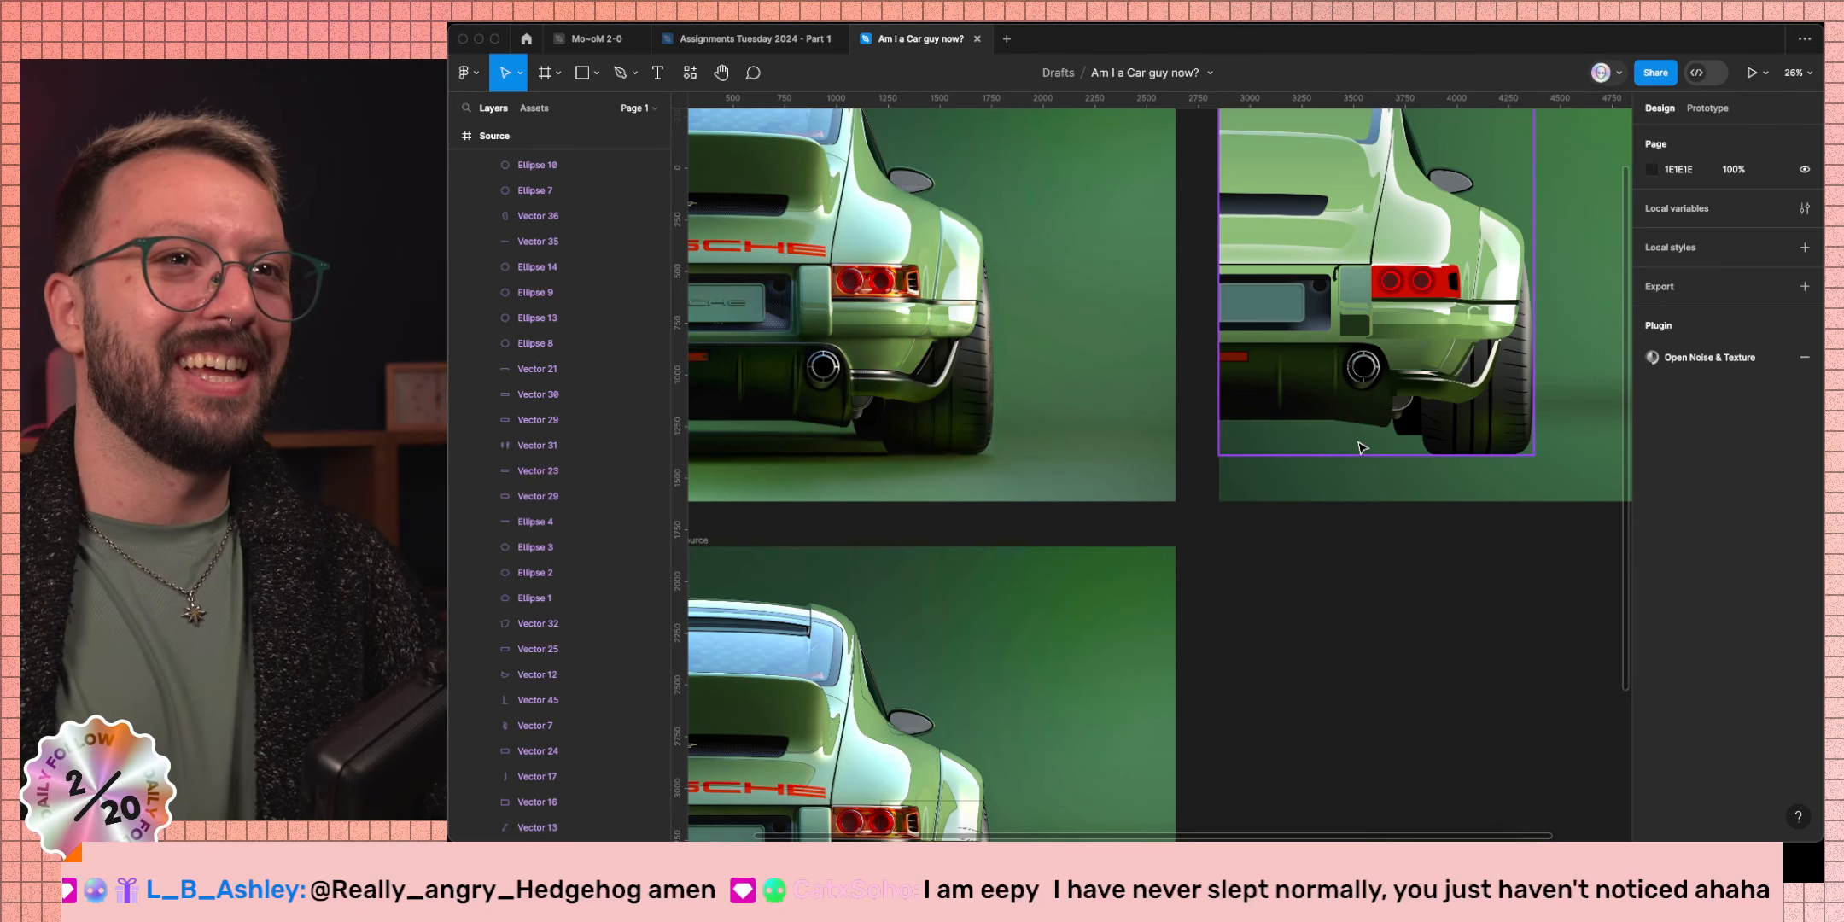
scroll(1362, 448, "left", 3)
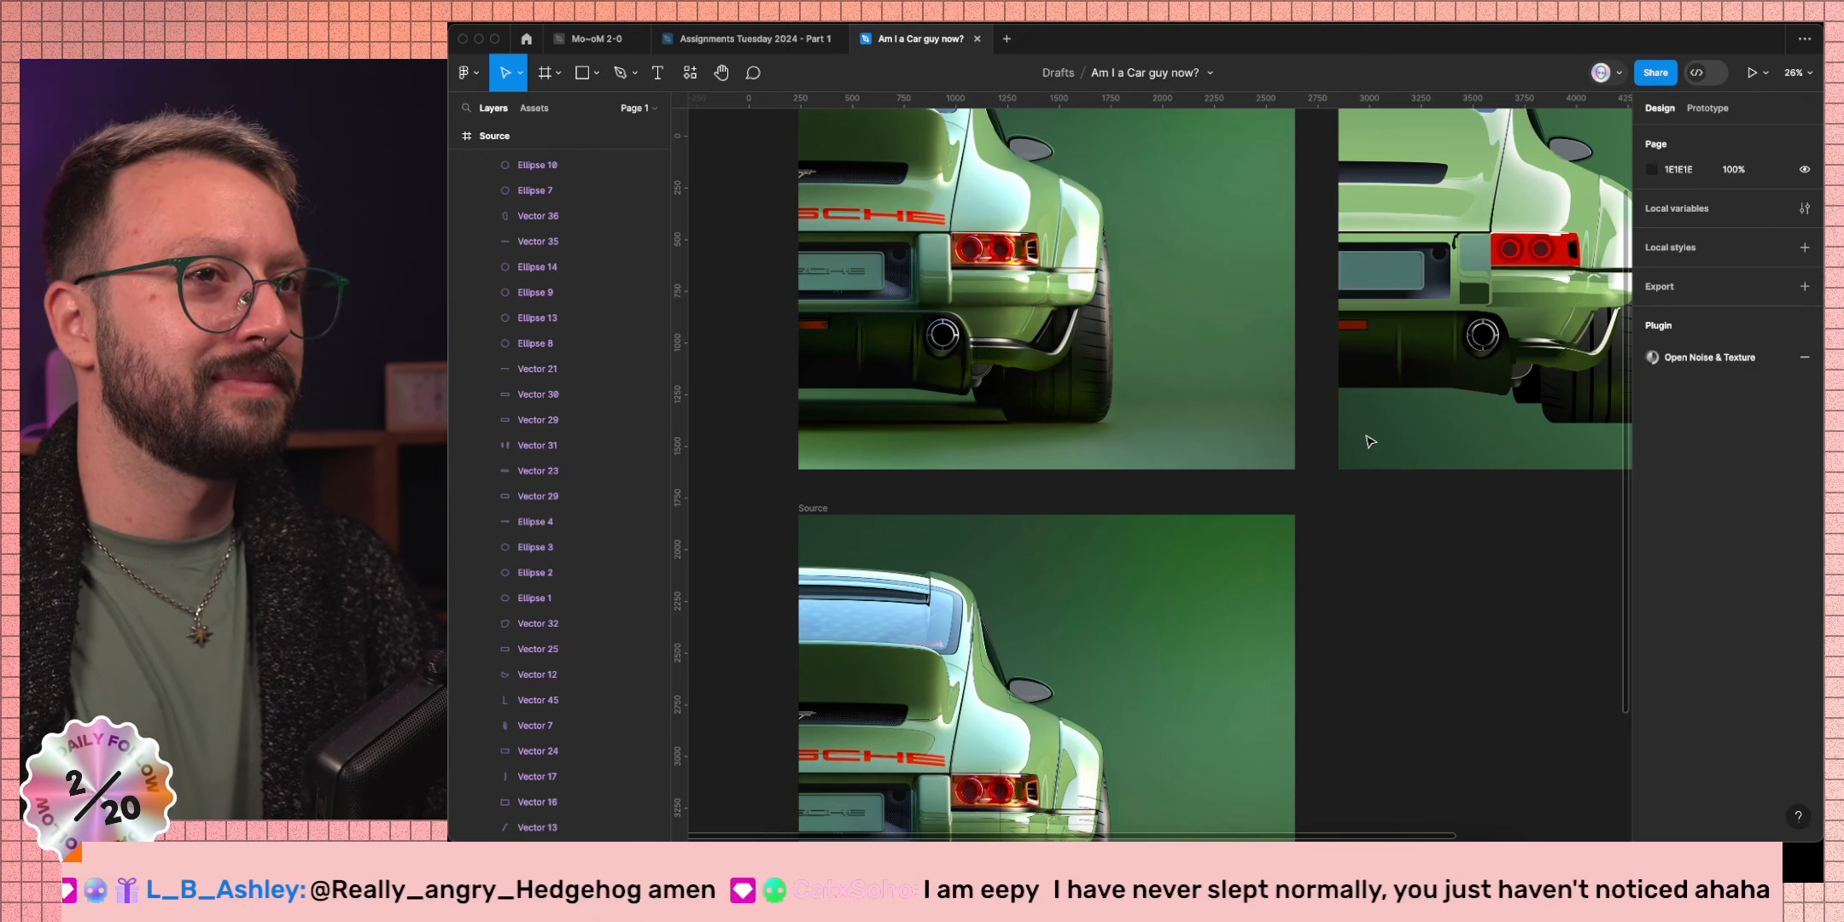
scroll(1370, 441, "right", 3)
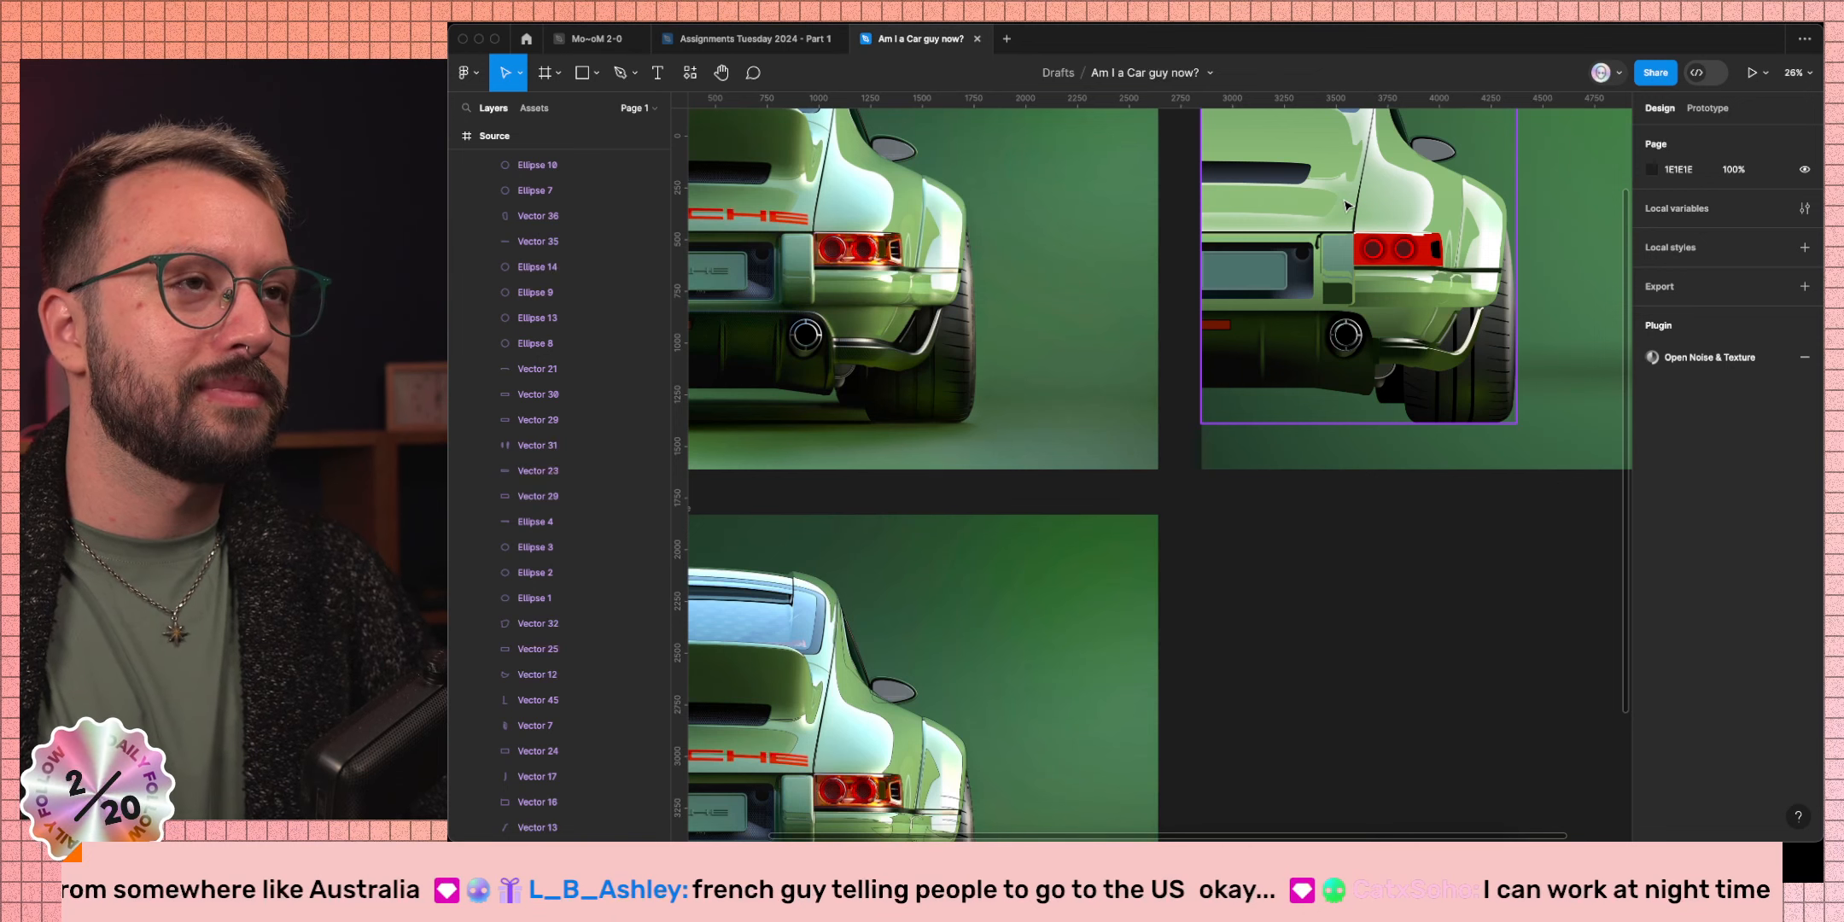
key("super")
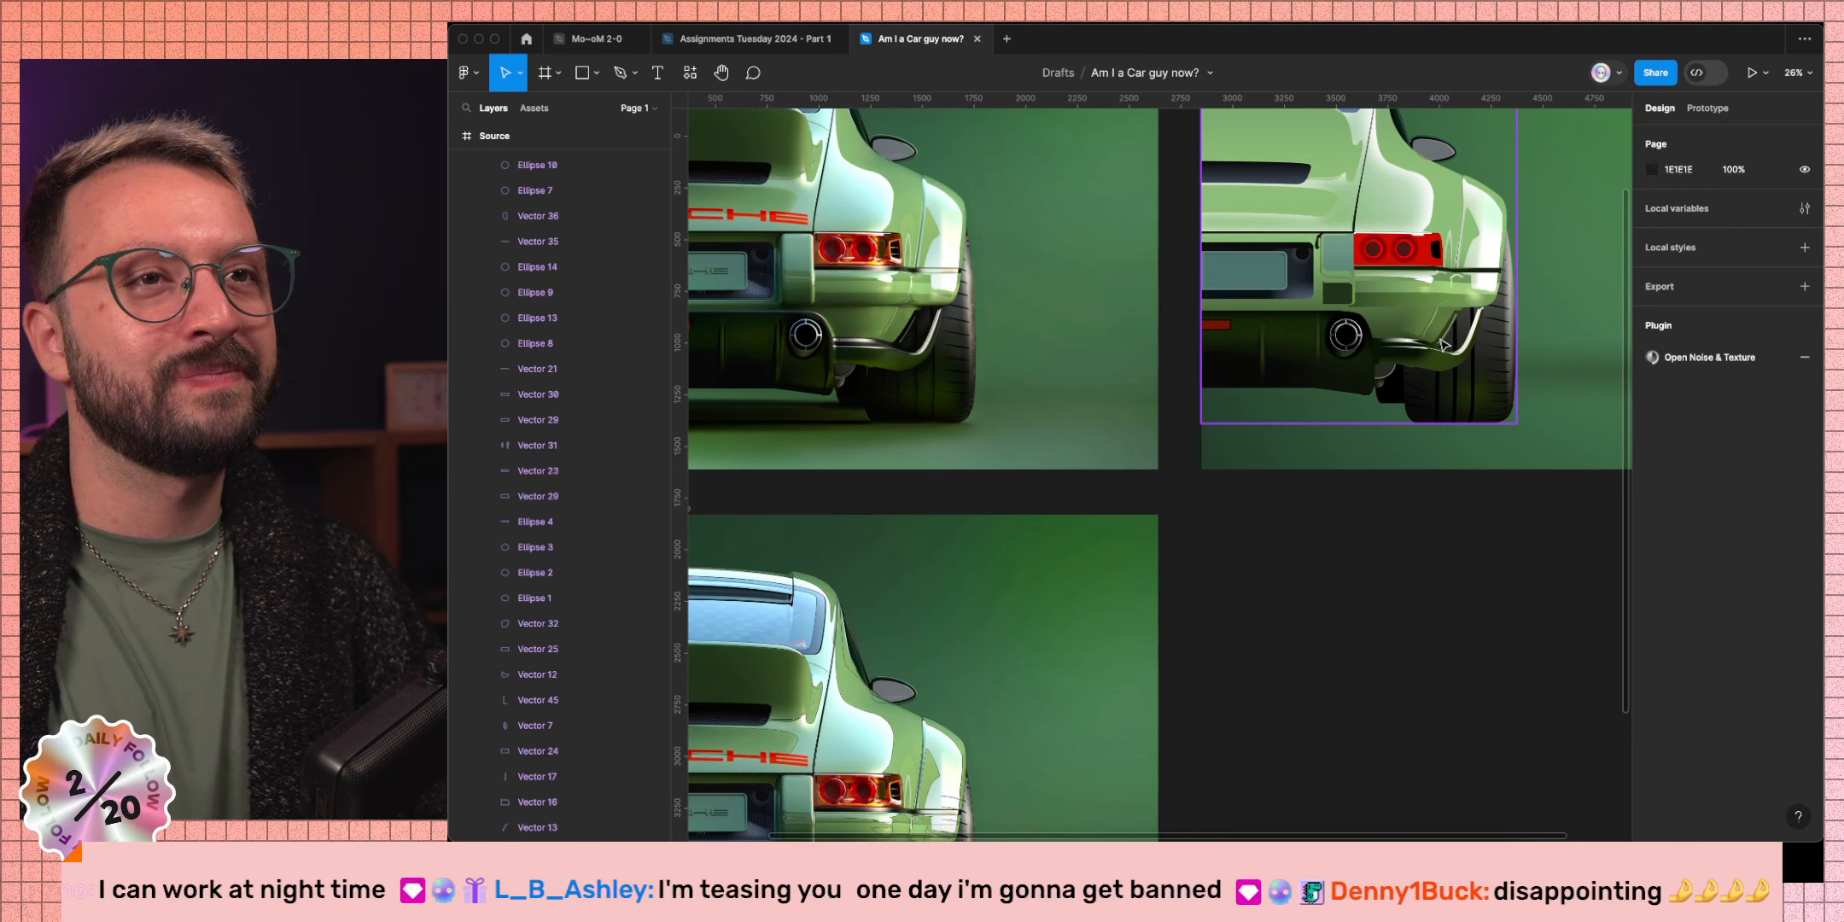
key("super")
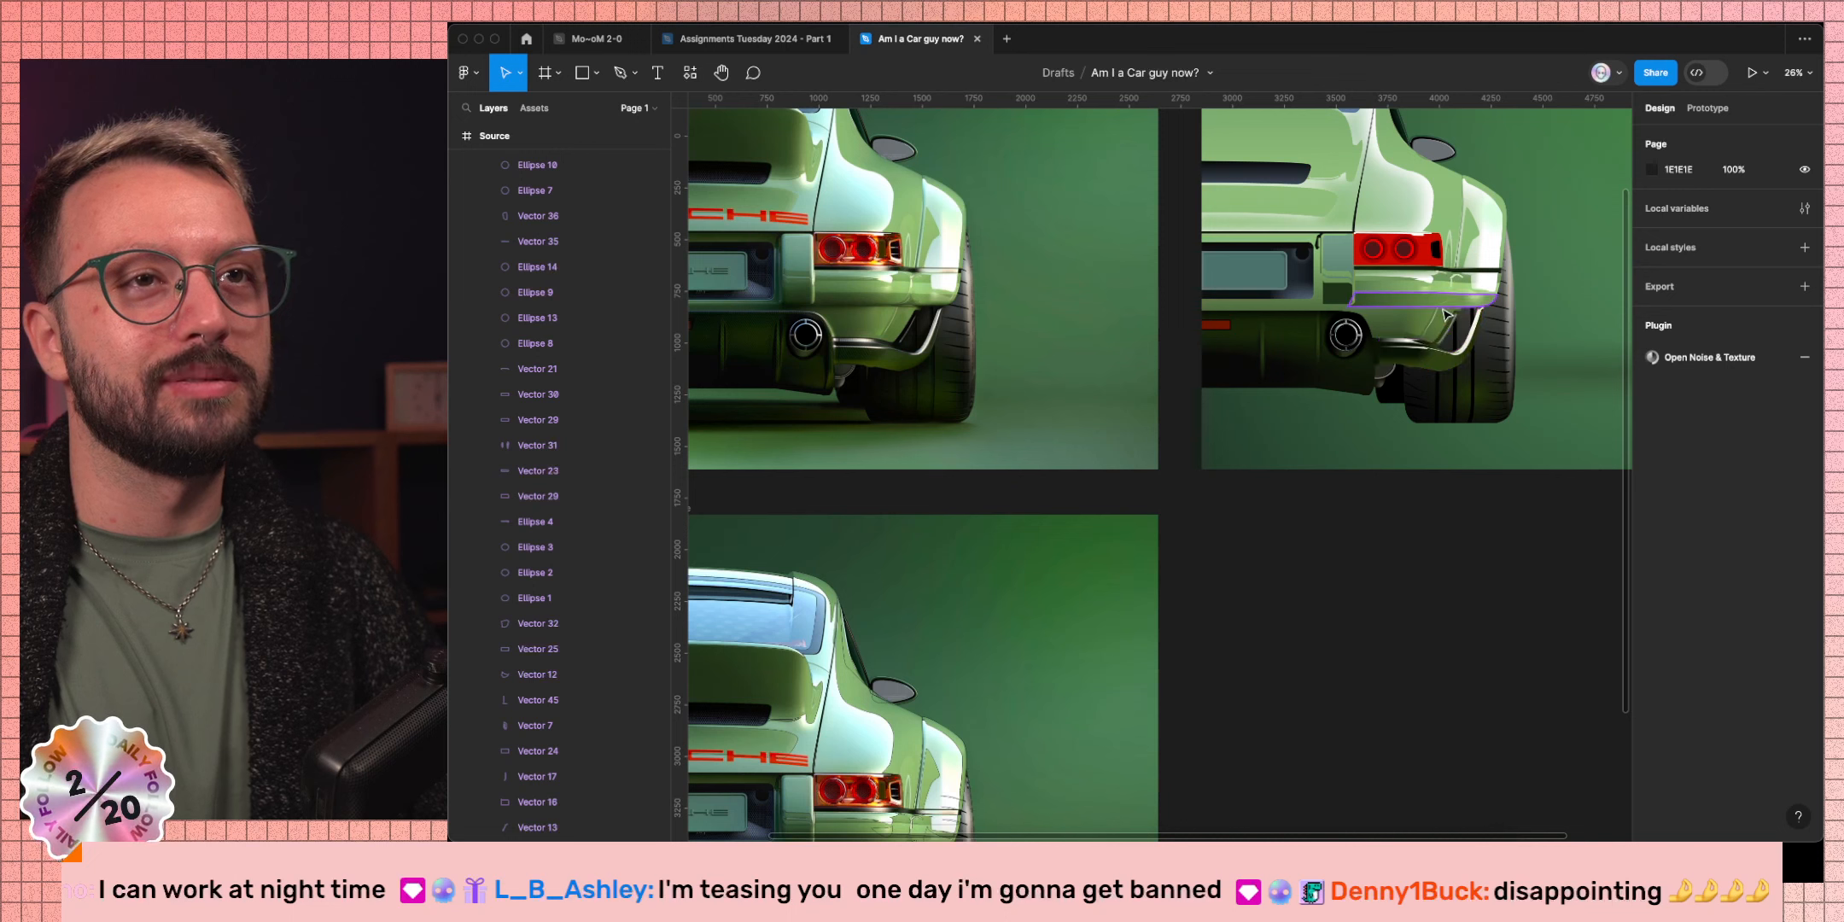
left_click(1387, 327)
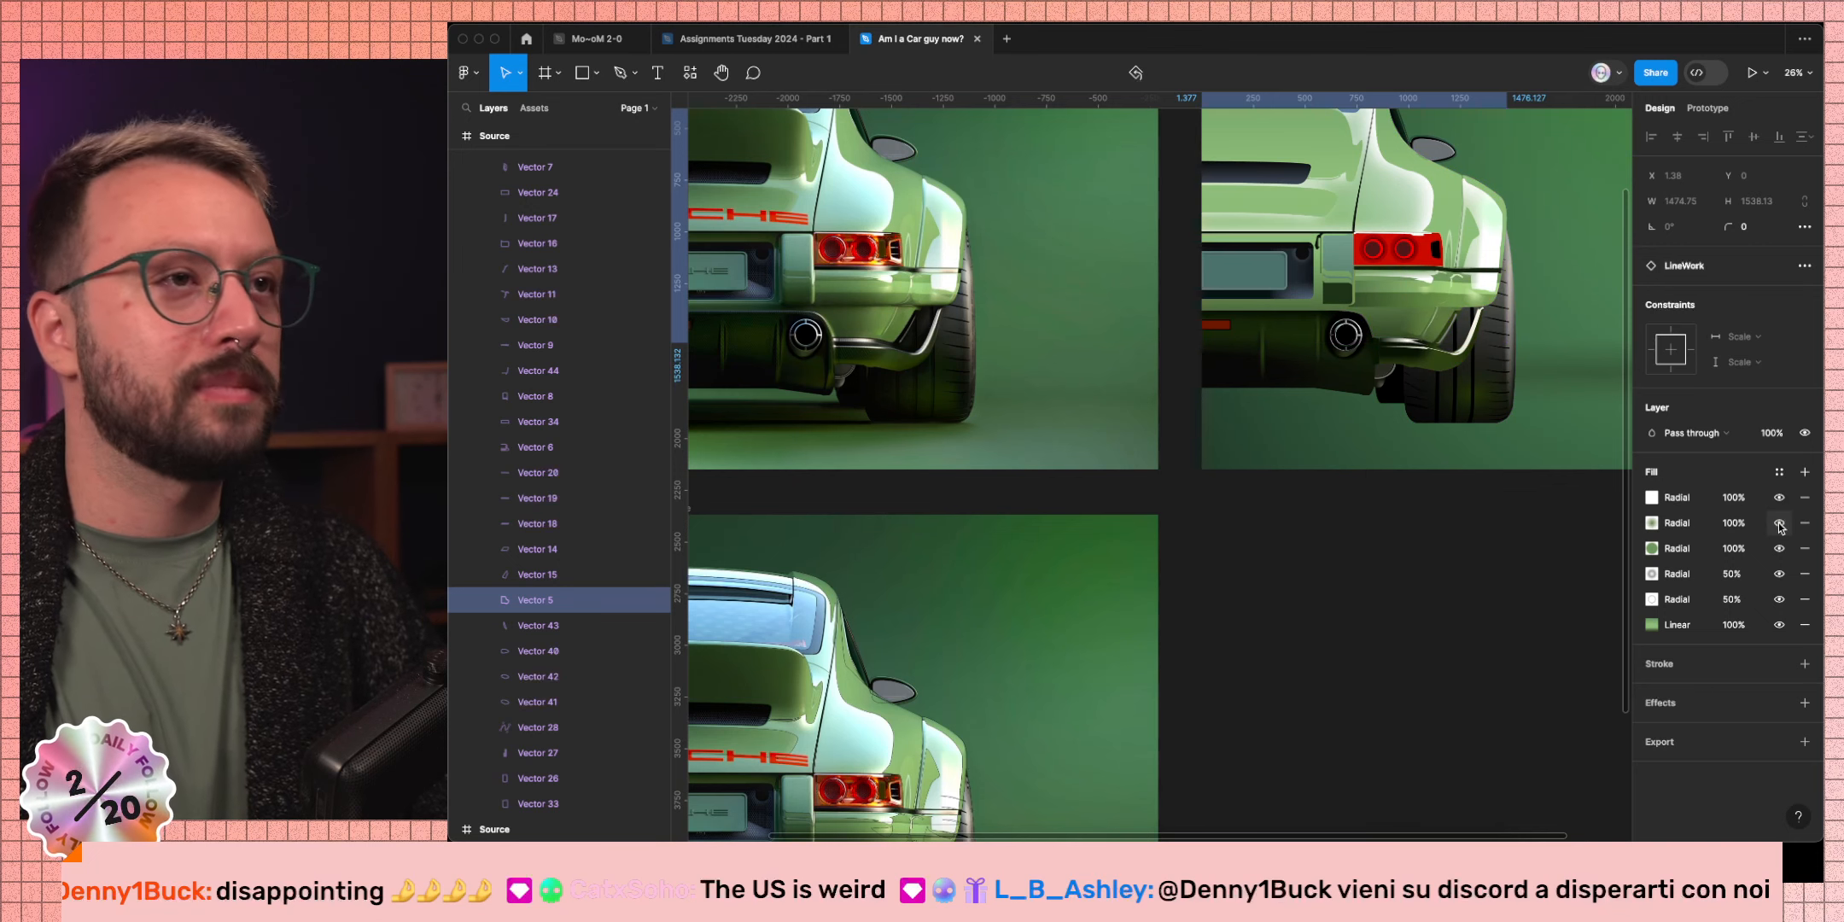
Stretch Vector 5's second radial gradient toward the upper right and lighten its green slightly.
left_click(1679, 525)
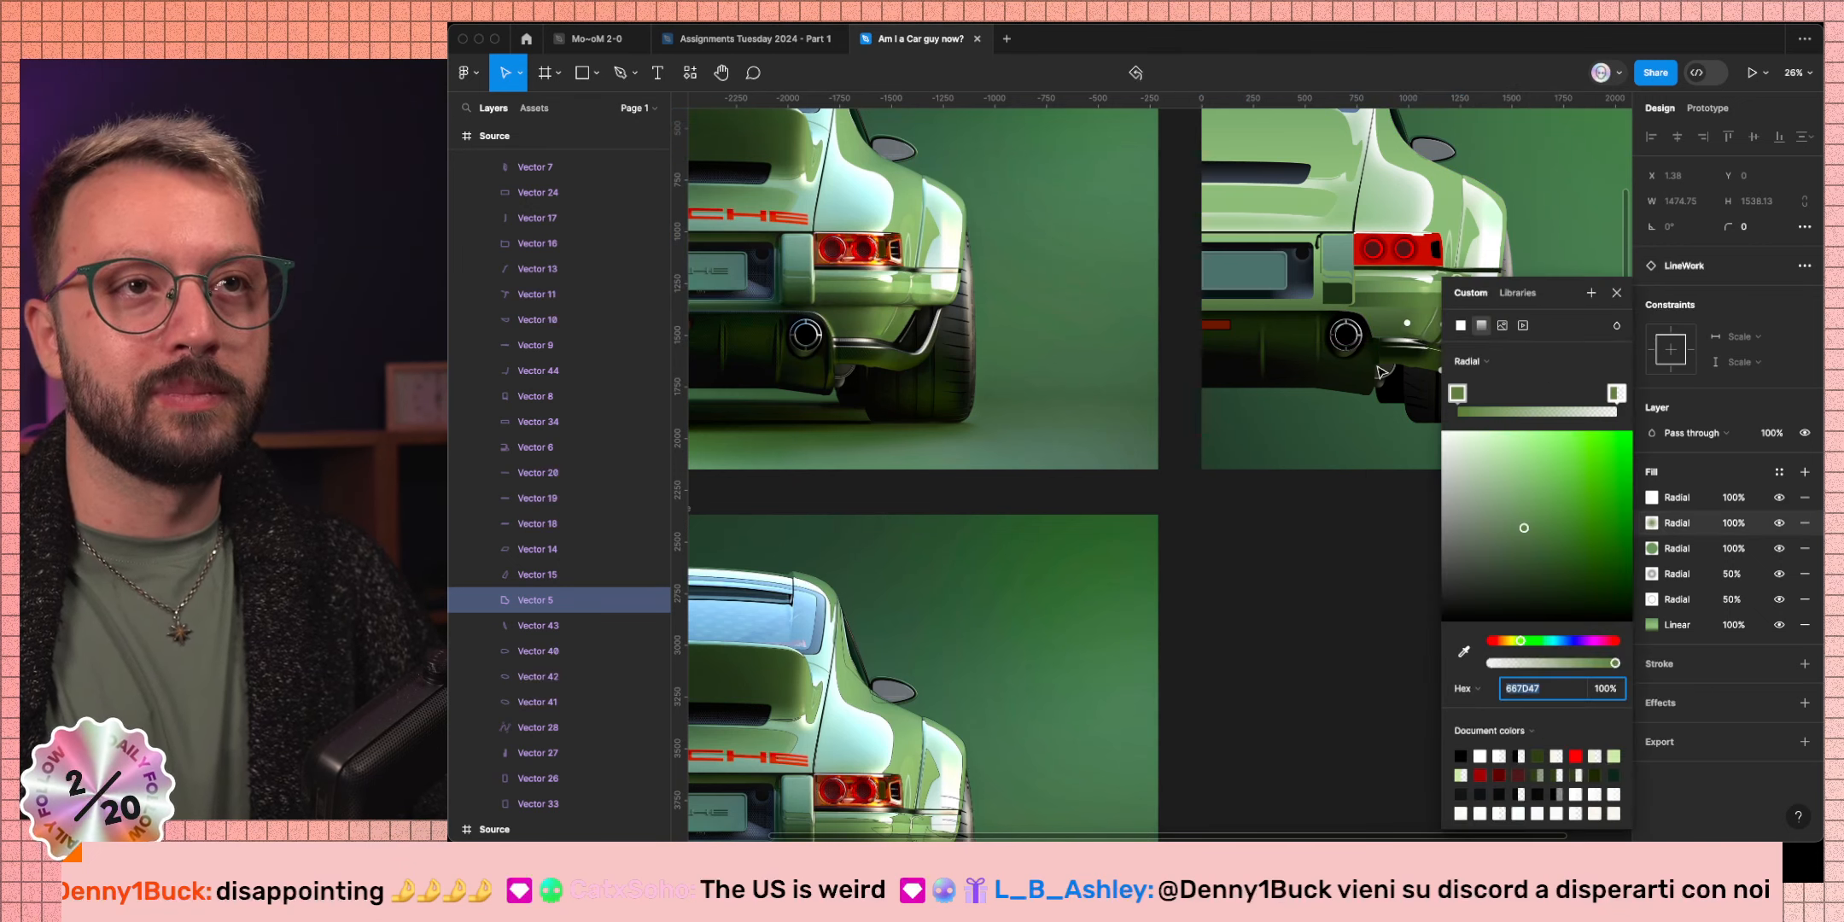
scroll(1381, 372, "up", 5)
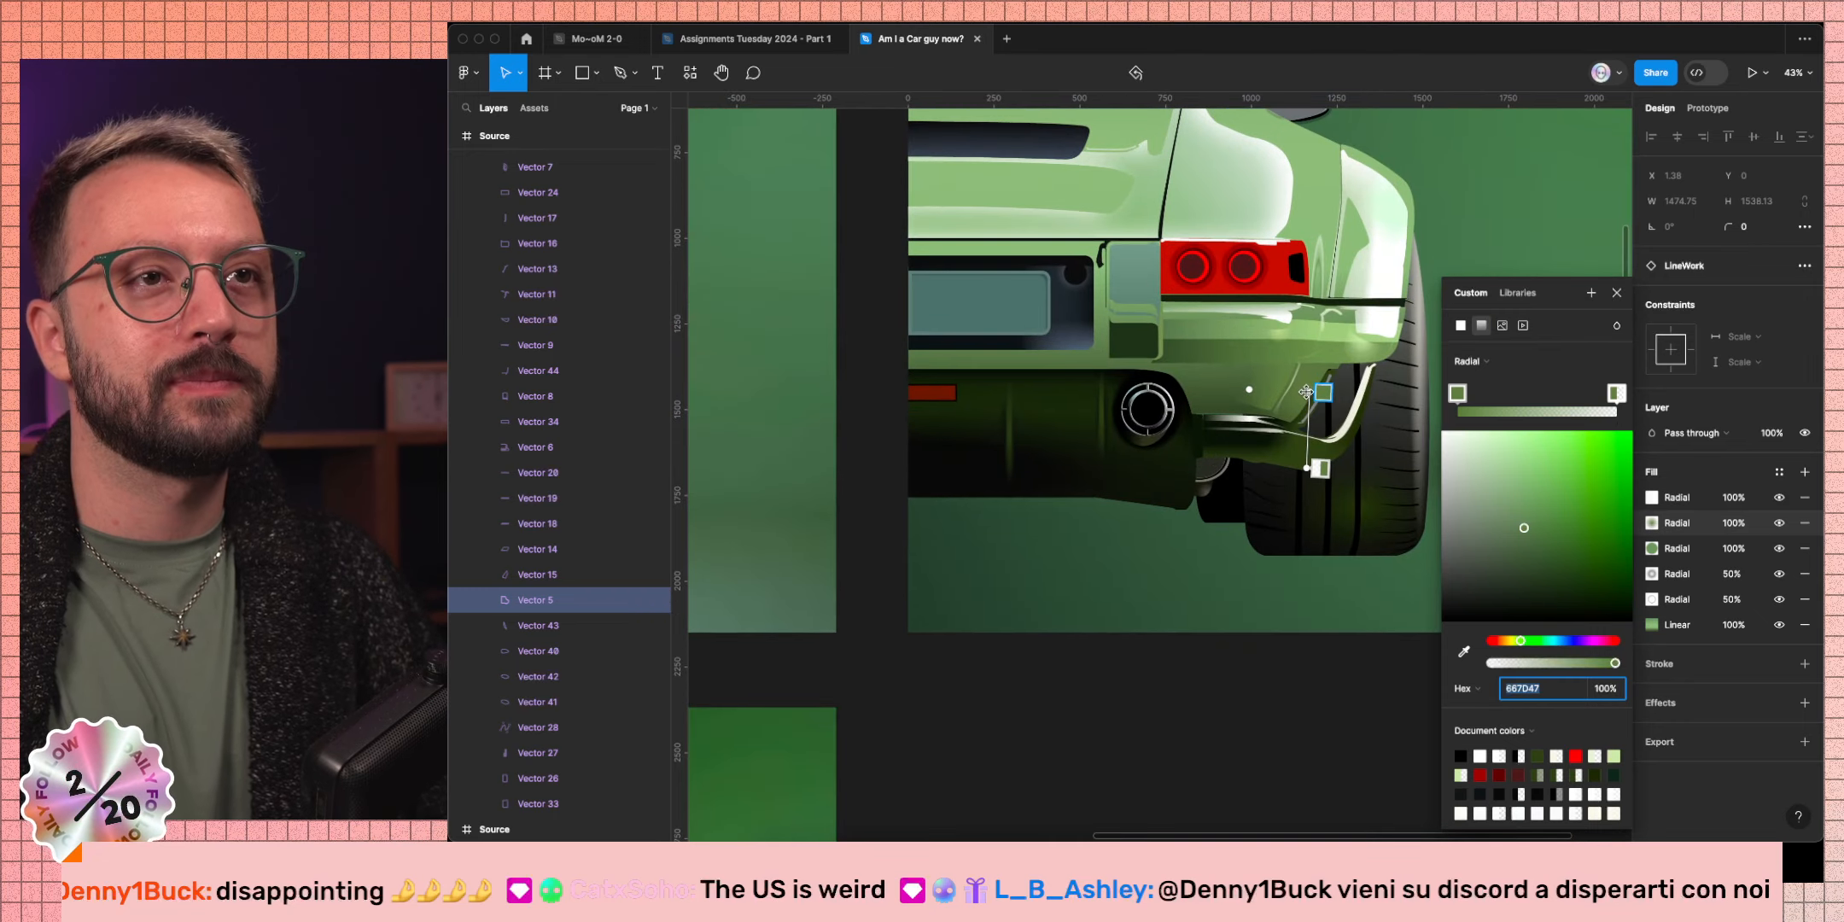
left_click_drag(1306, 391, 1322, 372)
left_click_drag(1306, 468, 1309, 443)
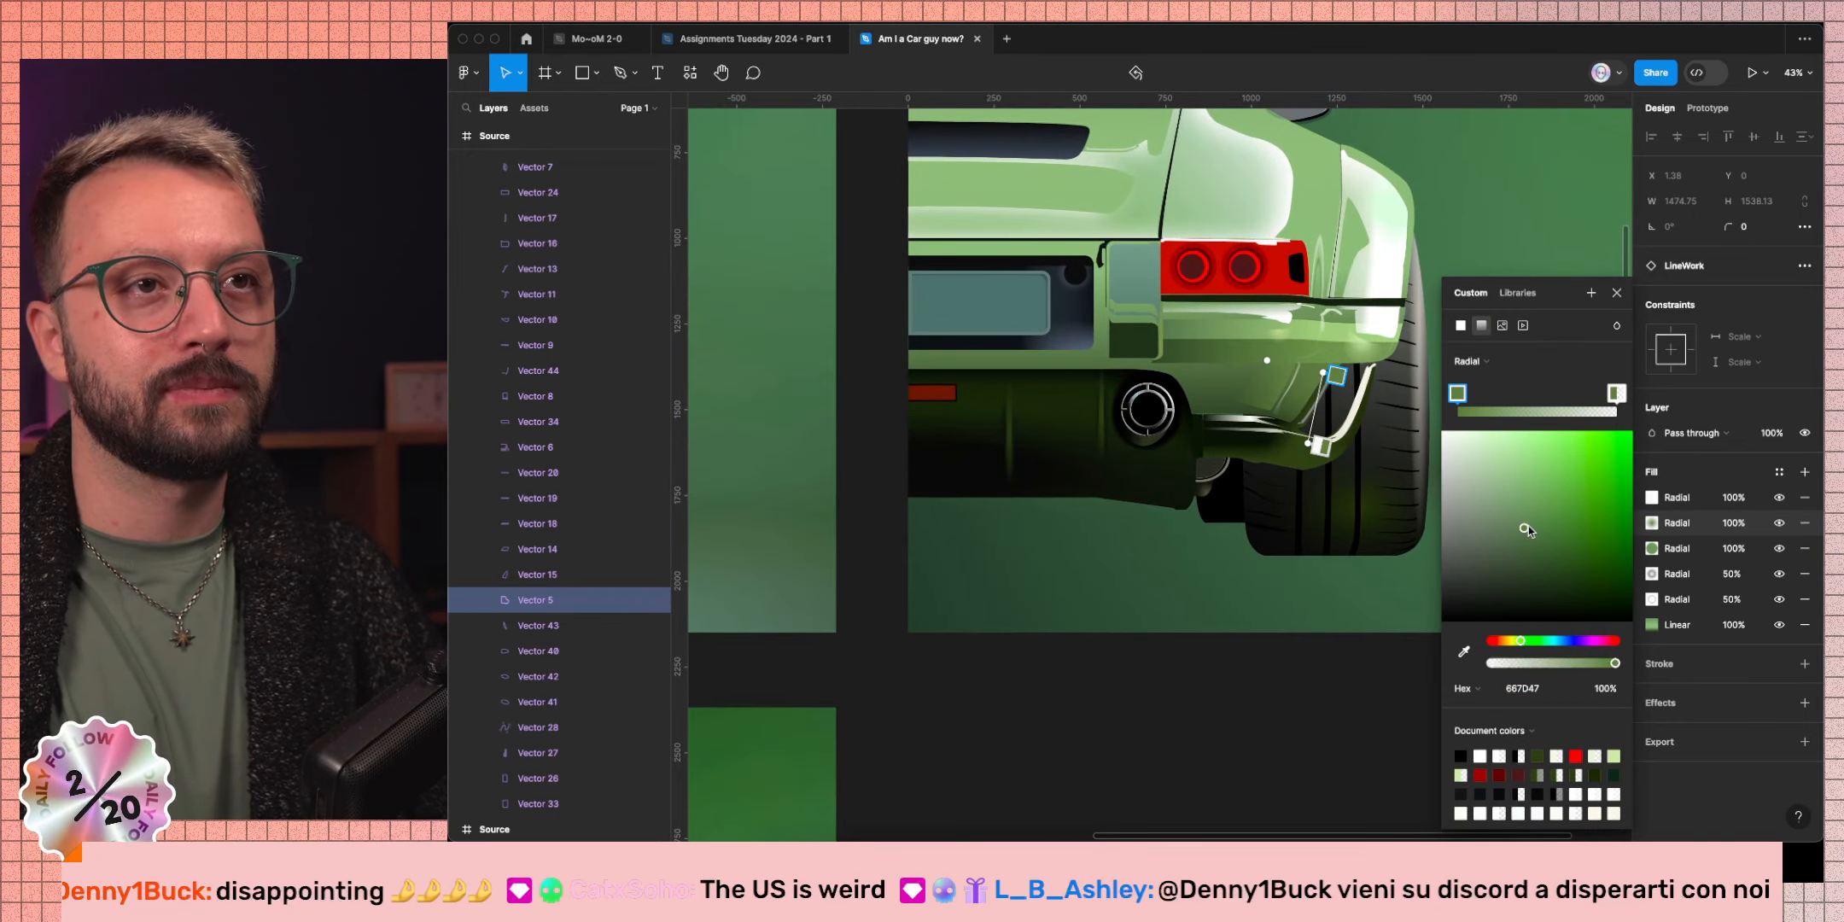
left_click_drag(1528, 526, 1533, 512)
left_click(1616, 292)
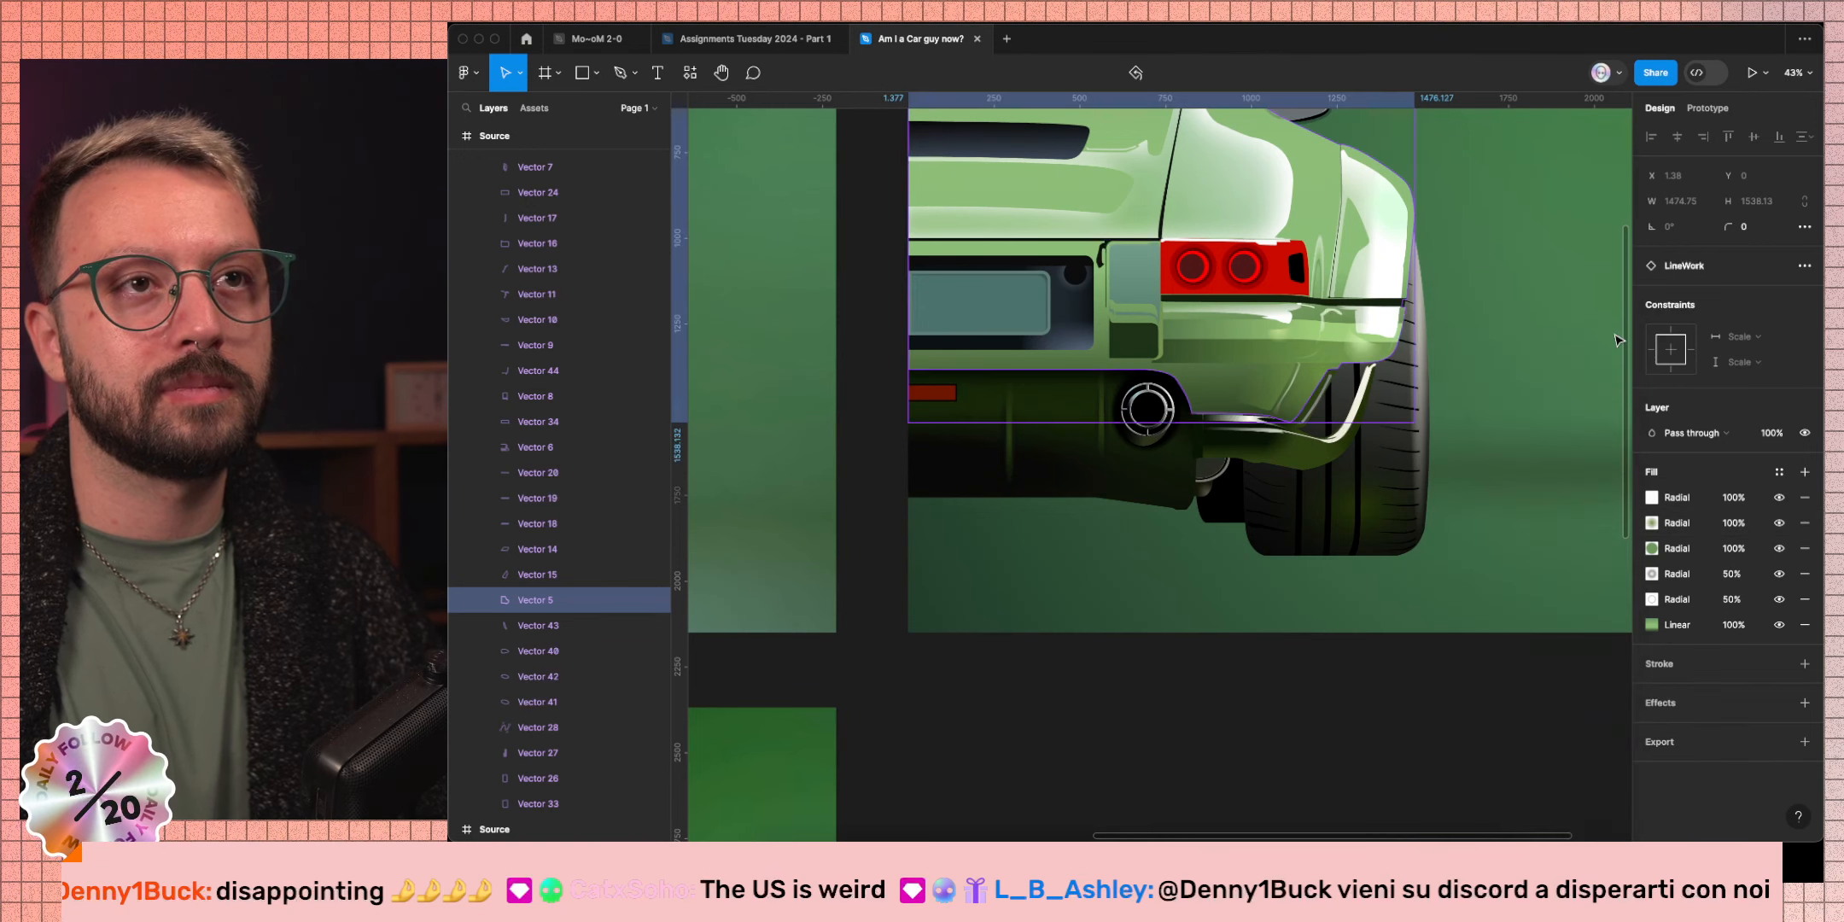
scroll(1341, 666, "down", 1)
scroll(1341, 665, "down", 5)
left_click(1341, 665)
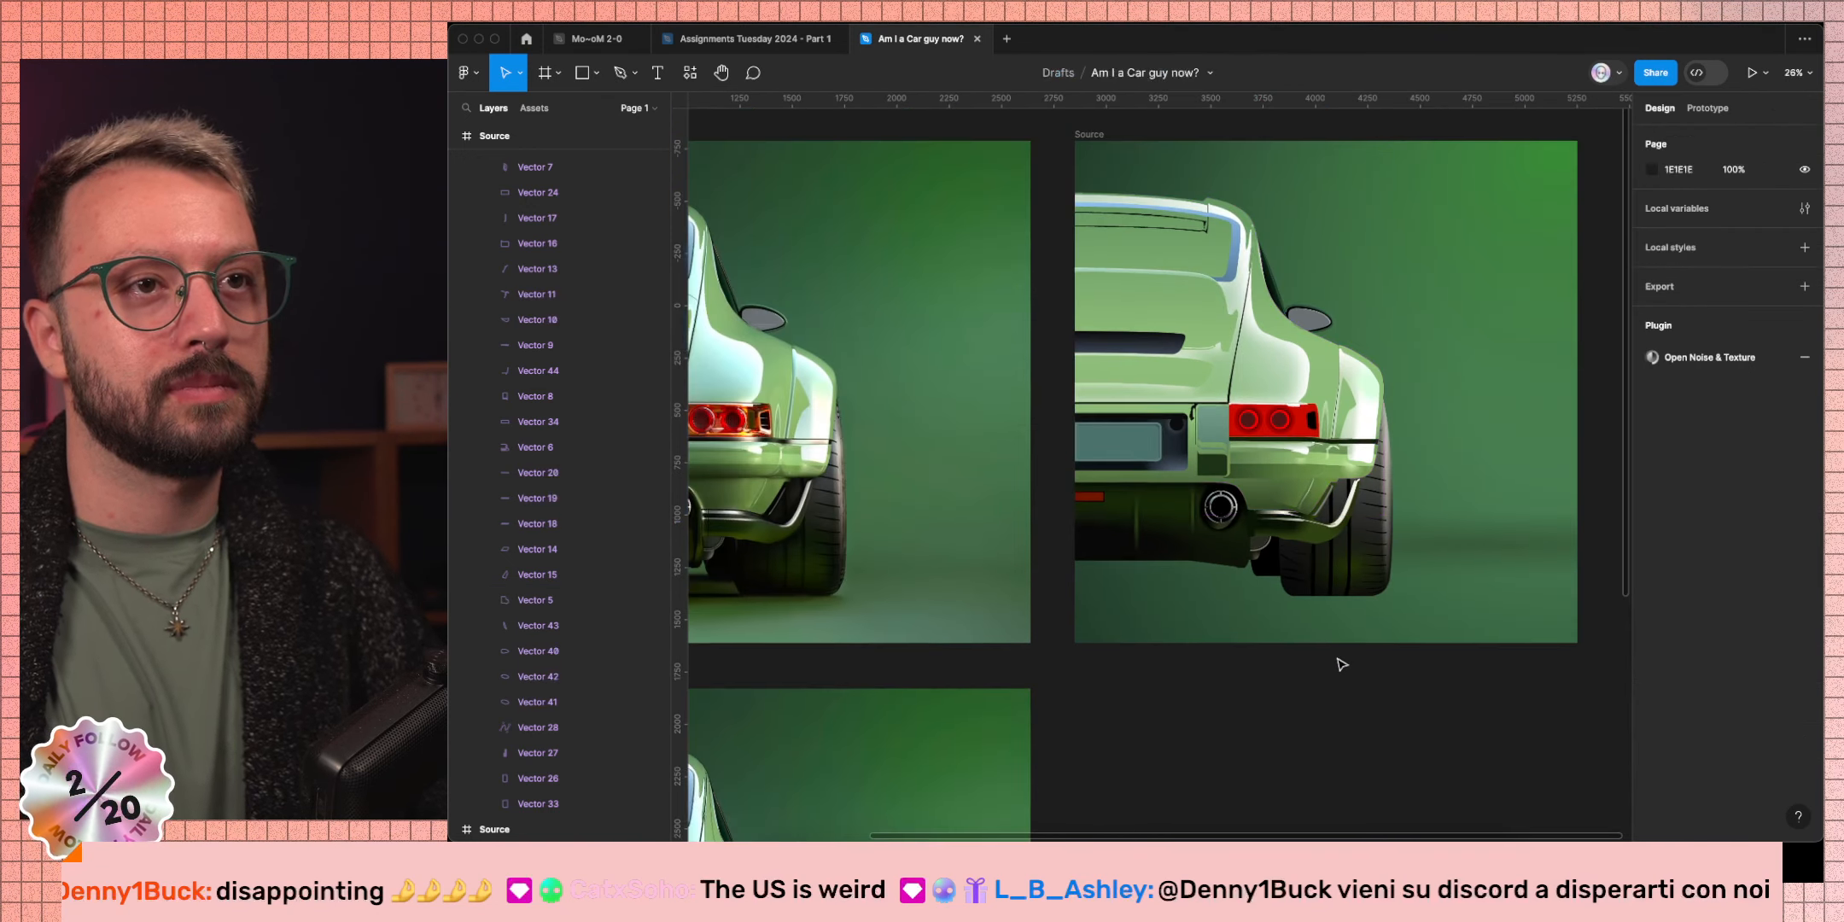
Reselect Vector 5 and duplicate its second radial fill.
scroll(1339, 664, "left", 3)
scroll(1016, 511, "up", 10)
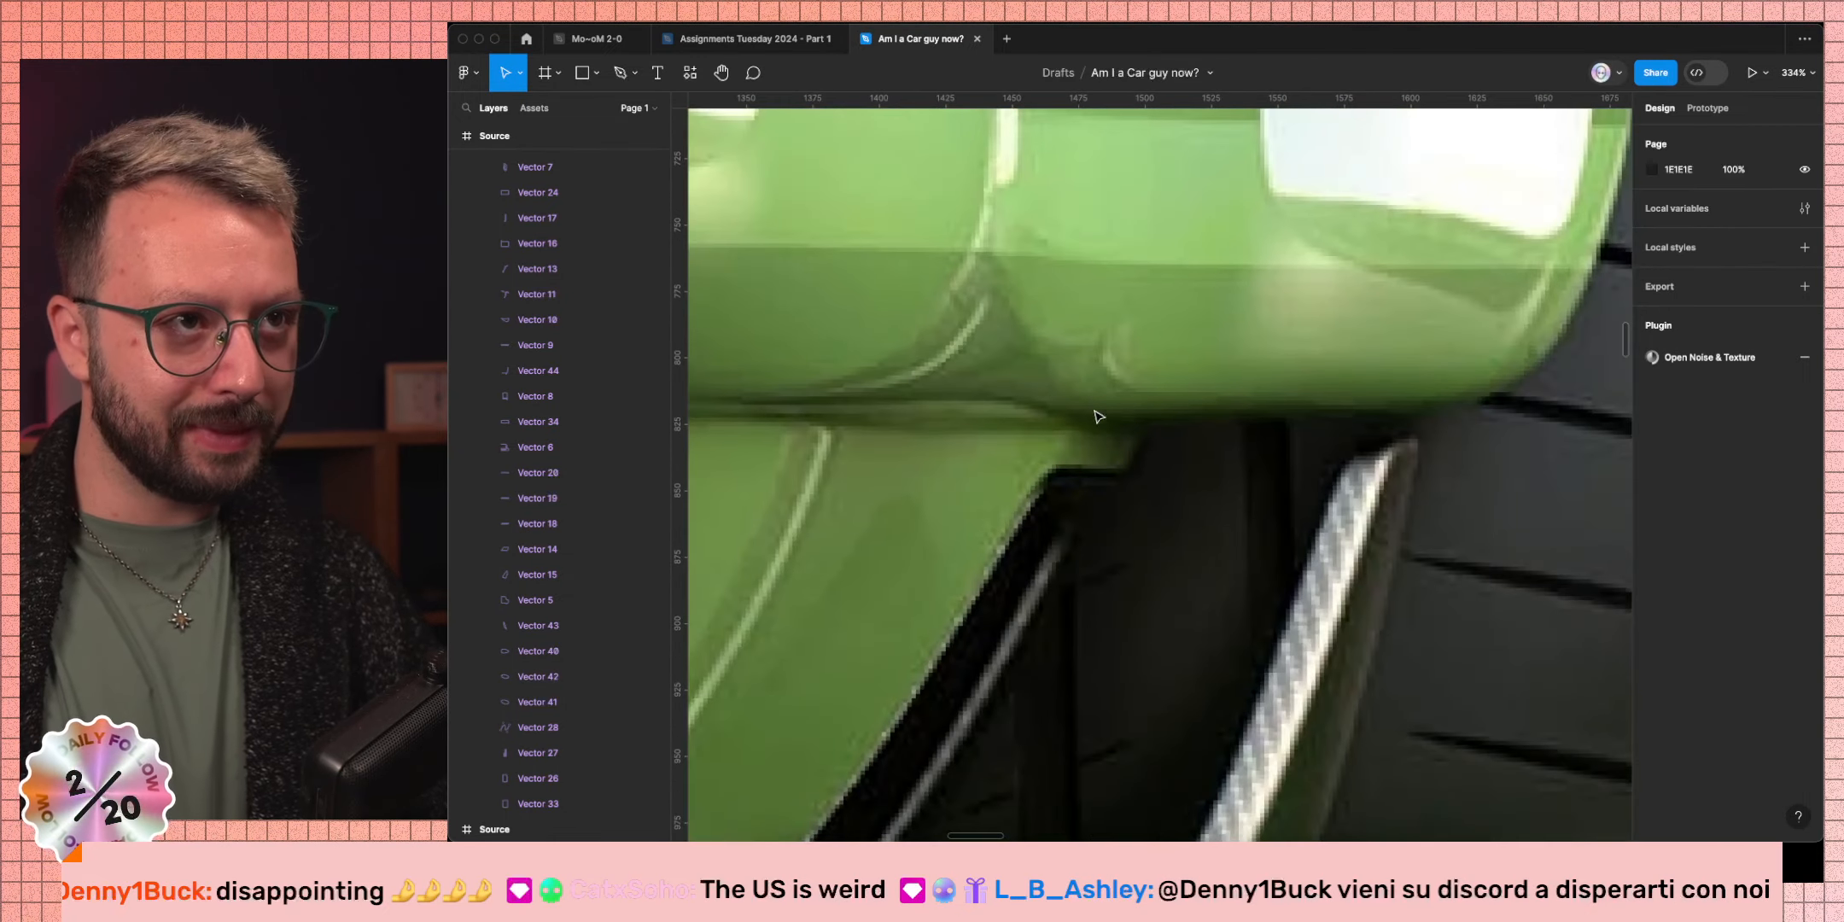
scroll(1157, 461, "down", 10)
scroll(1012, 342, "up", 3)
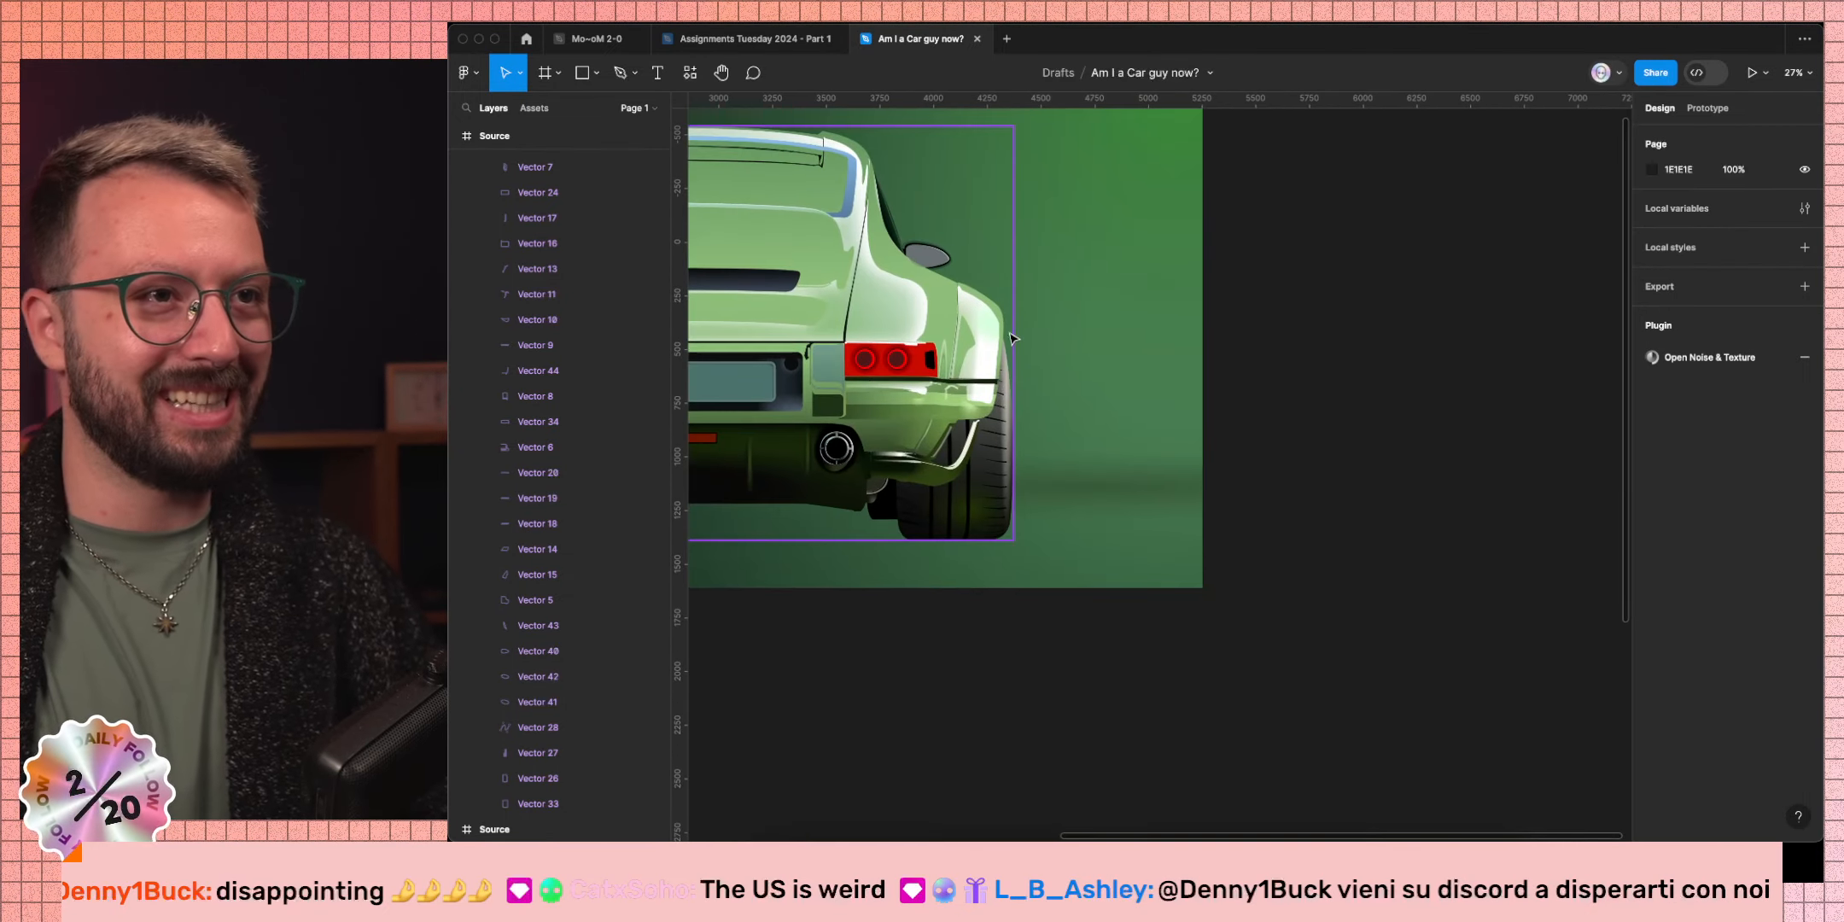
scroll(952, 441, "up", 5)
scroll(946, 440, "up", 3)
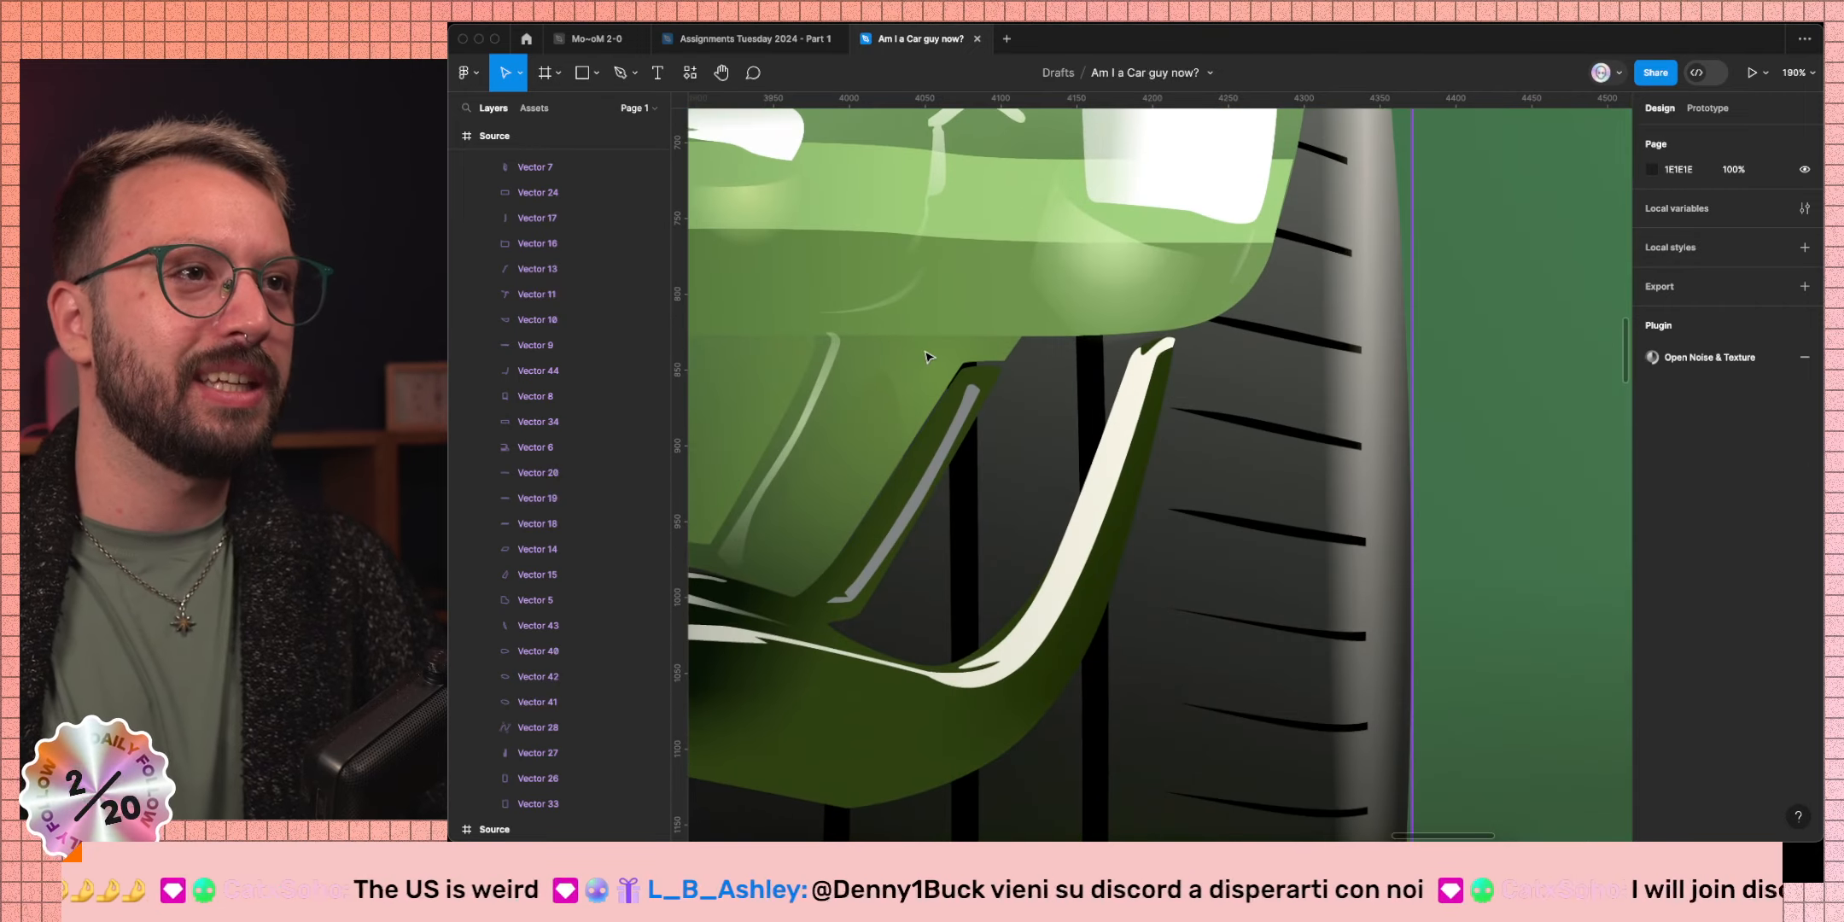
left_click(948, 440, "super")
left_click(1644, 524)
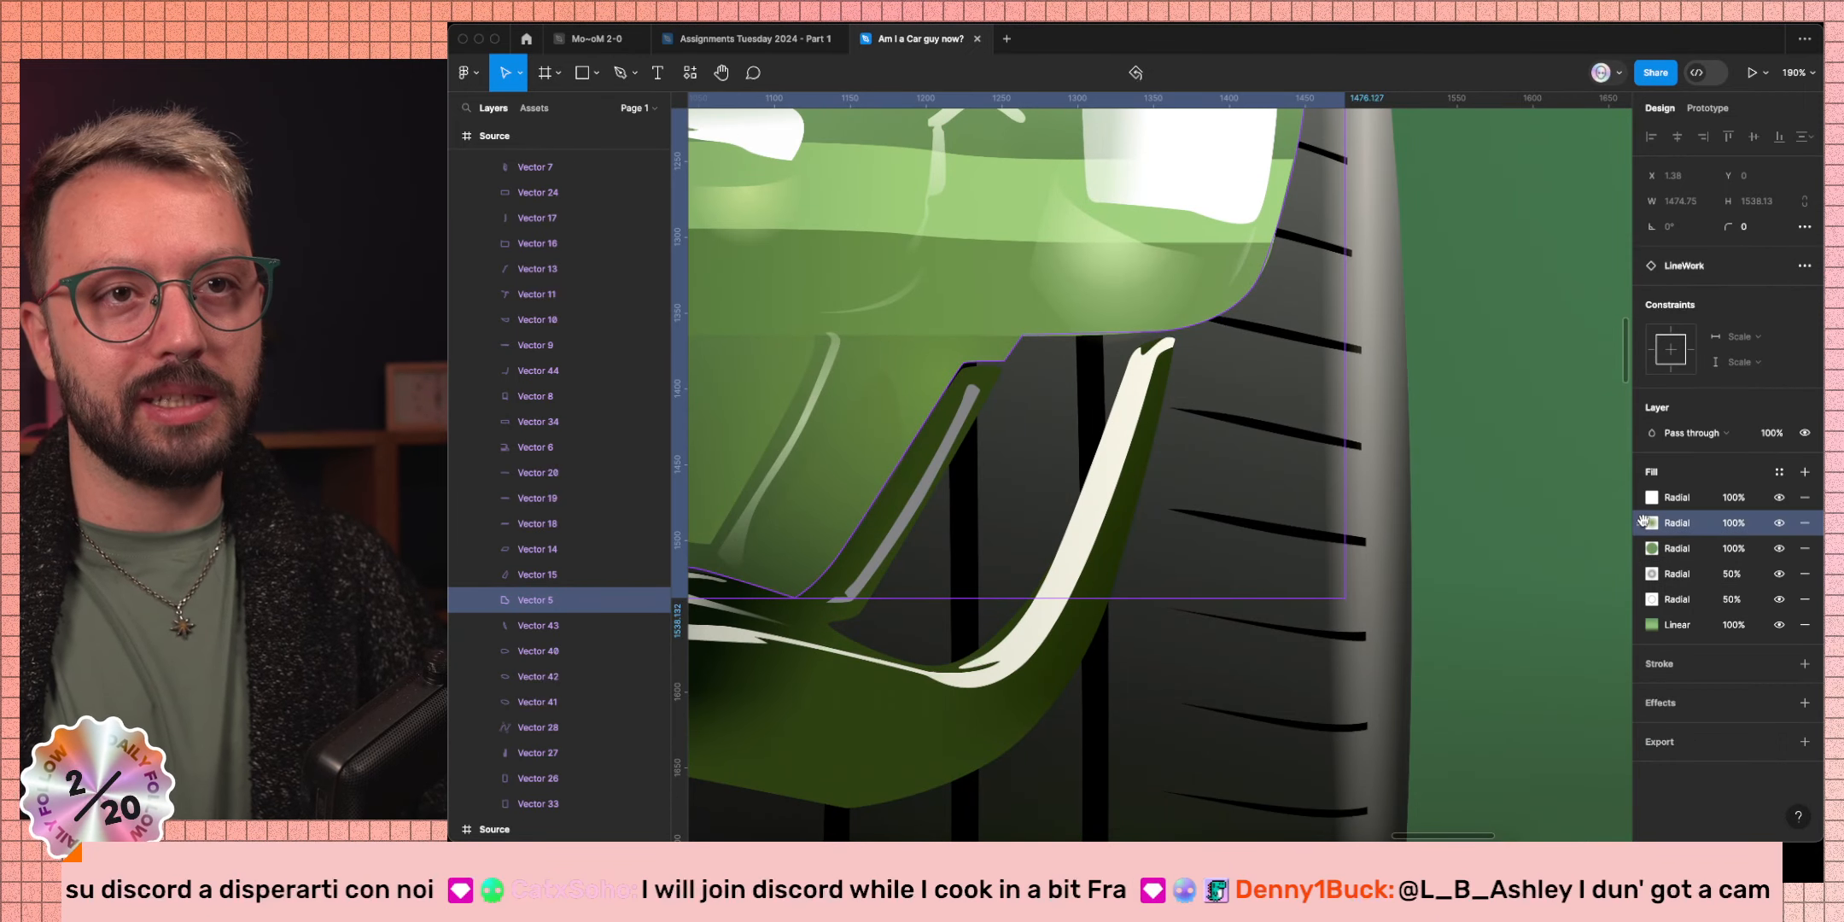
key("super+d")
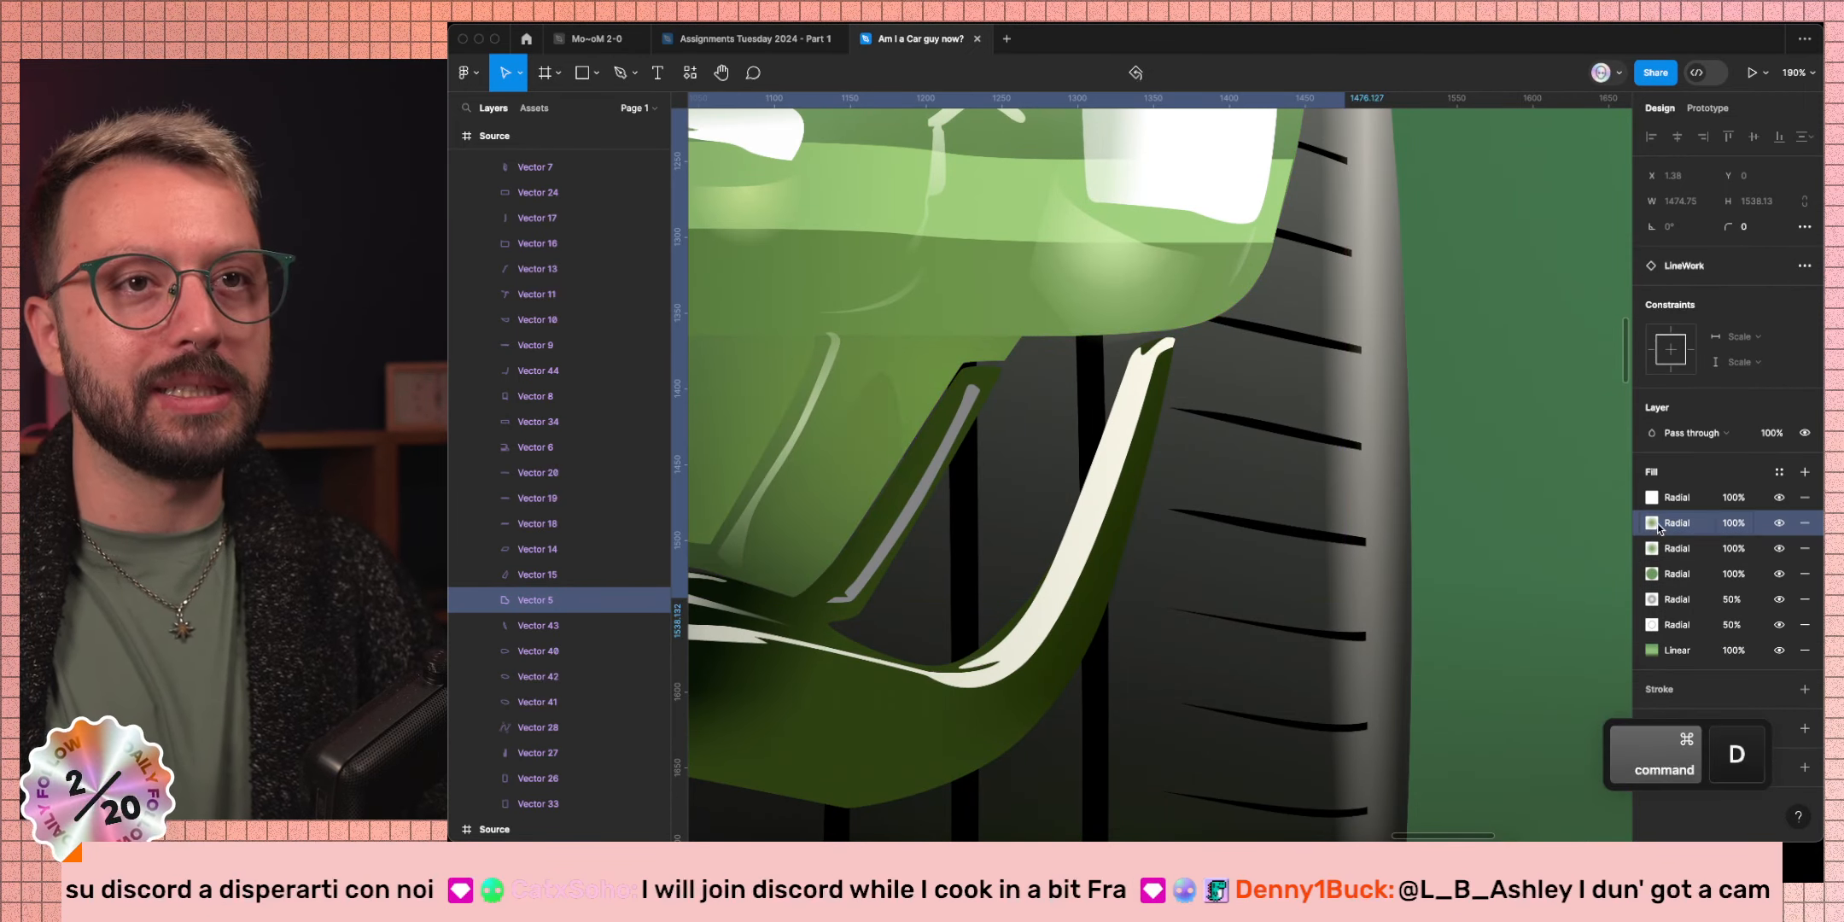
left_click(1654, 526)
scroll(1489, 371, "down", 10)
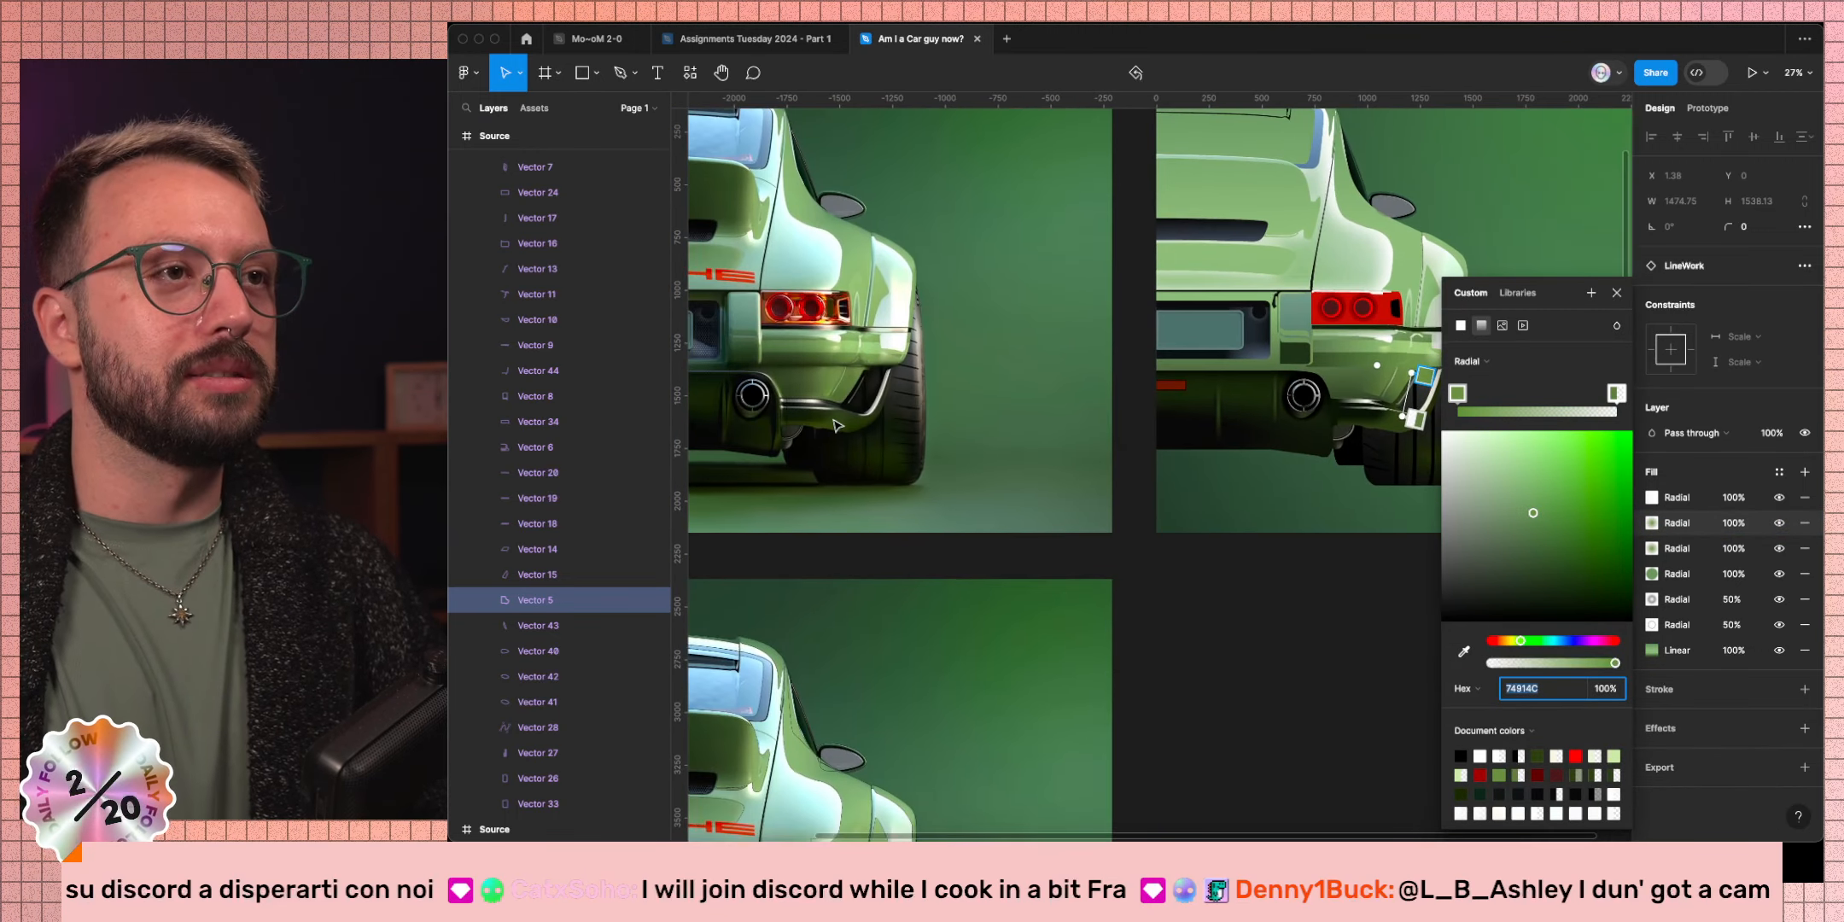
Color the duplicate with the photo's dark shadow and a fully transparent green body stop.
left_click(1463, 652)
scroll(939, 461, "up", 15)
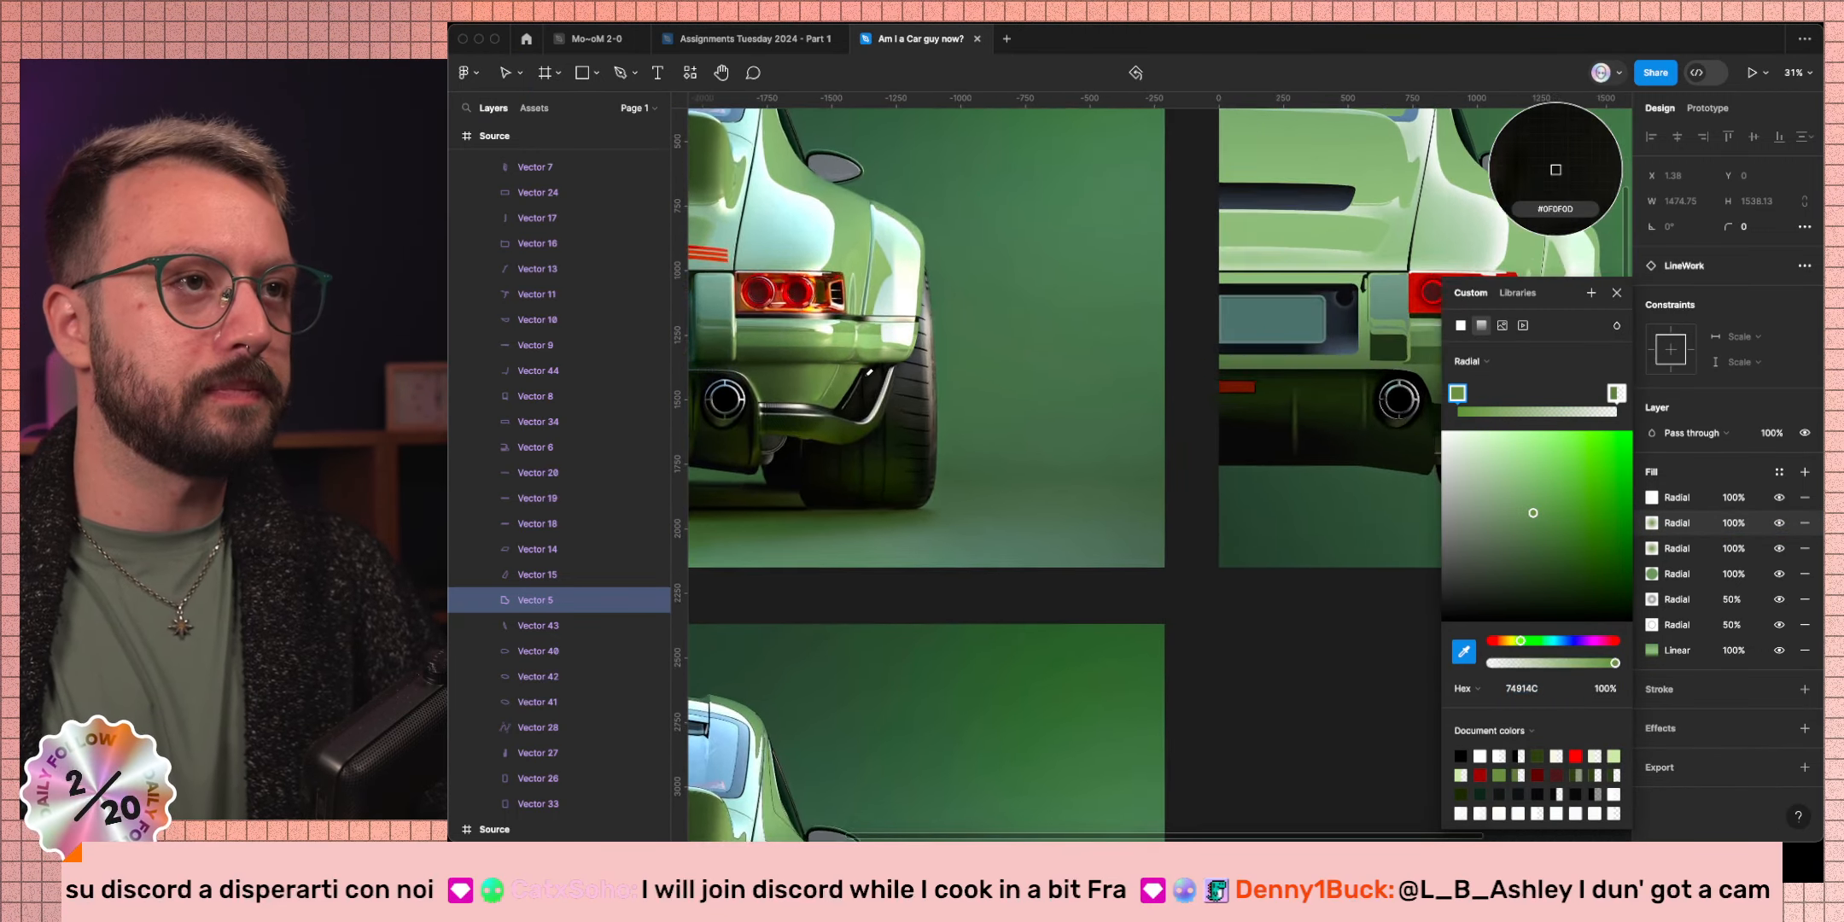
left_click(1545, 167)
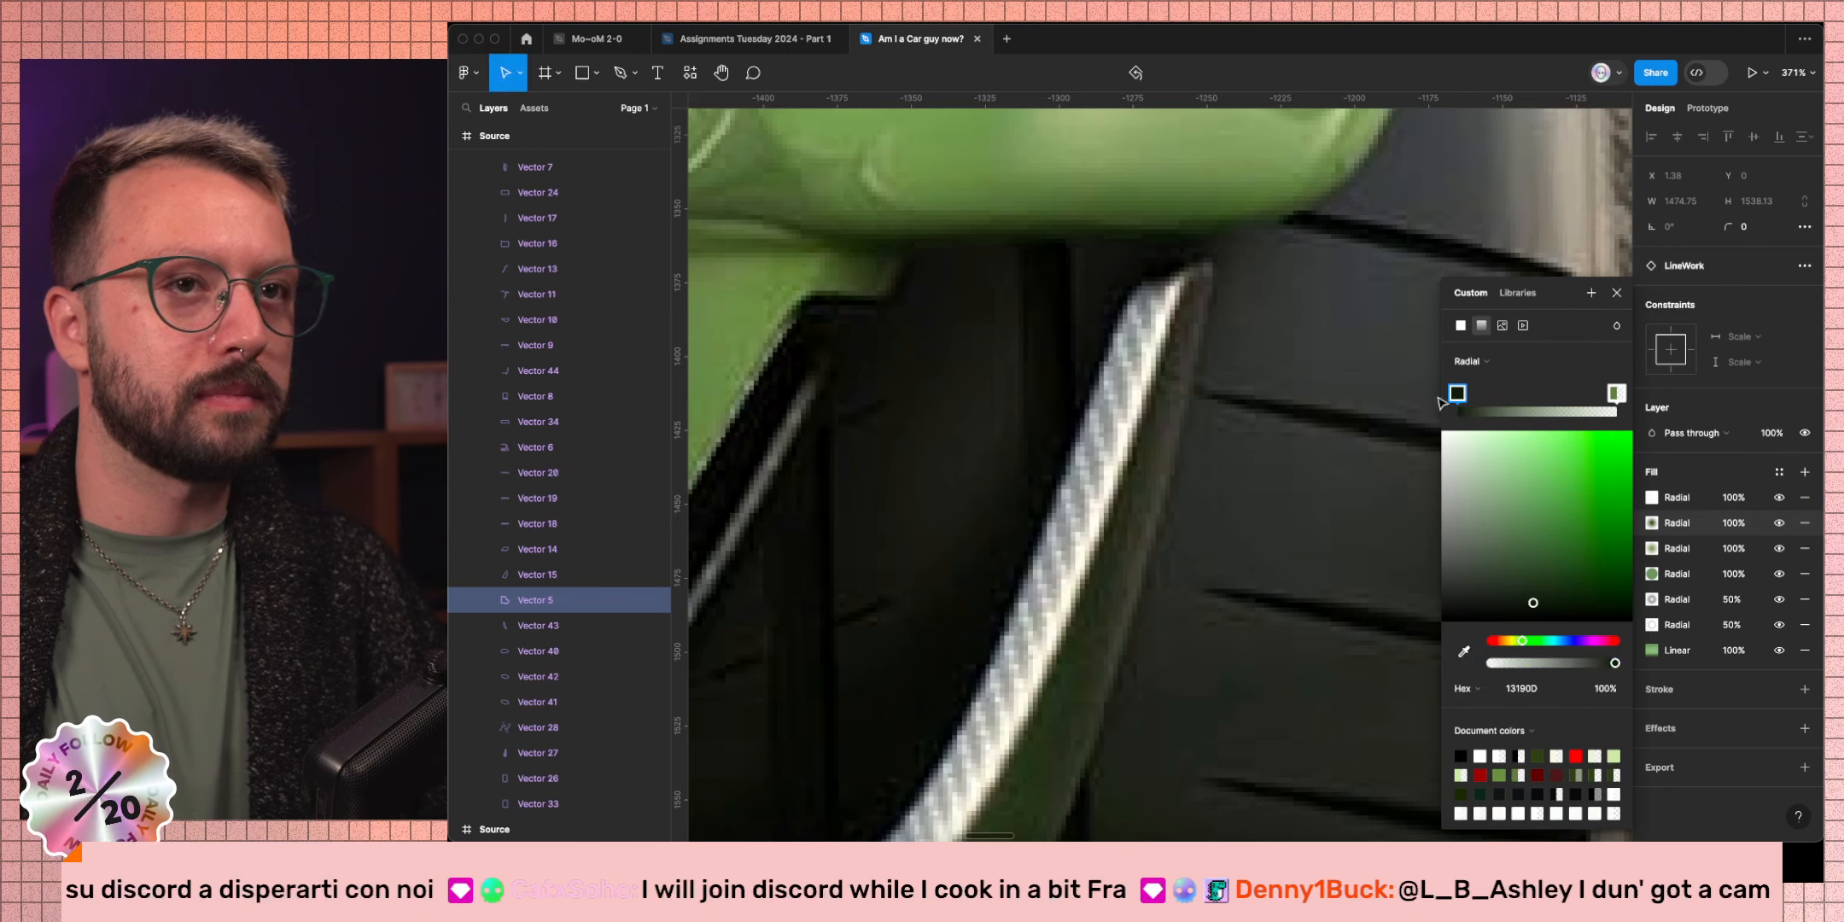
left_click(1616, 393)
left_click(1463, 651)
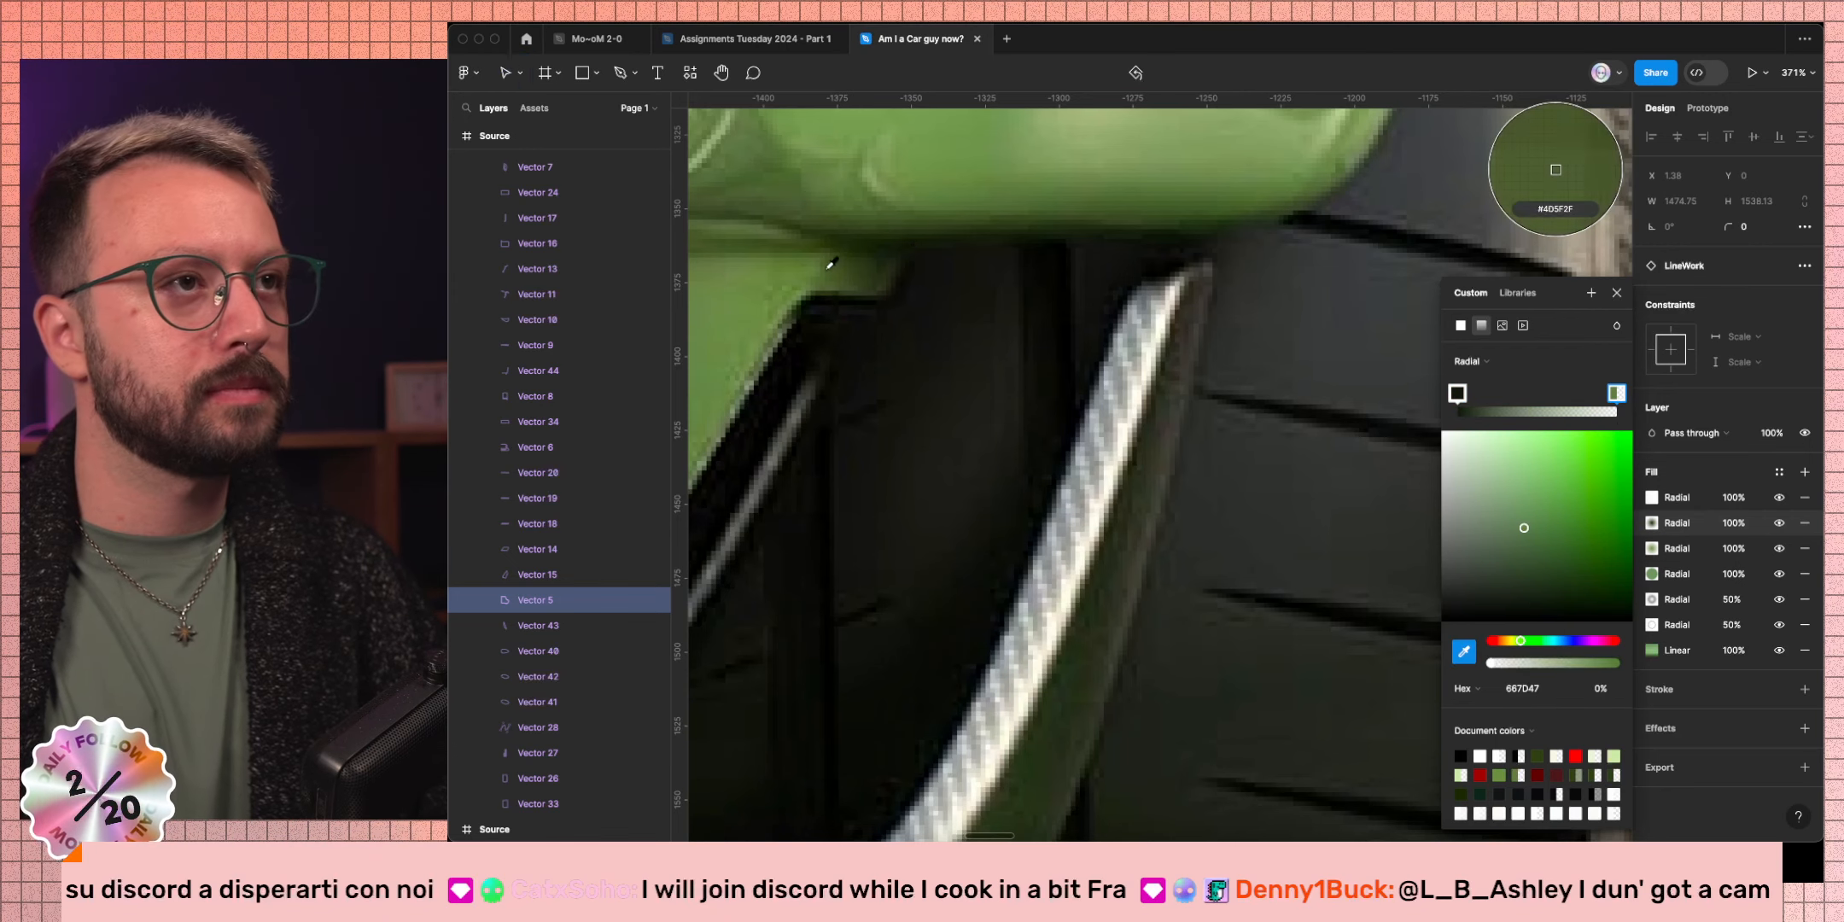
left_click(751, 309)
left_click_drag(1614, 664, 1415, 658)
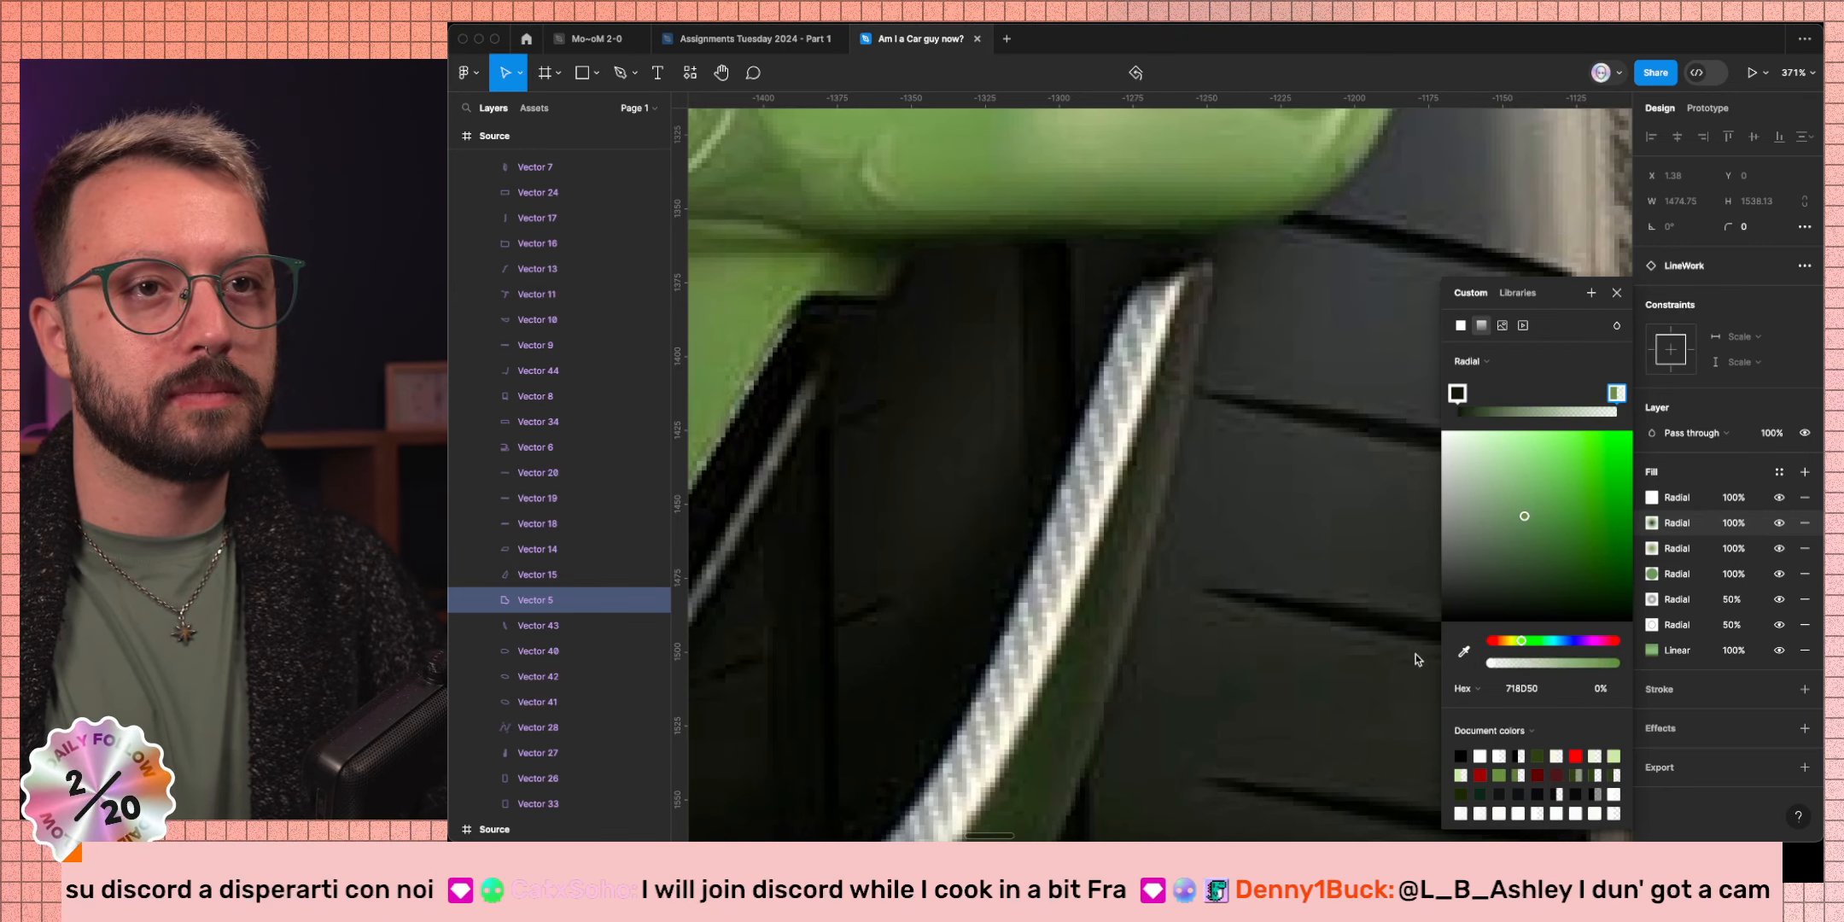
Extend the duplicated gradient toward the upper right and center it on the diffuser corner.
scroll(1176, 374, "down", 5)
scroll(1202, 394, "right", 5)
scroll(1033, 299, "up", 8)
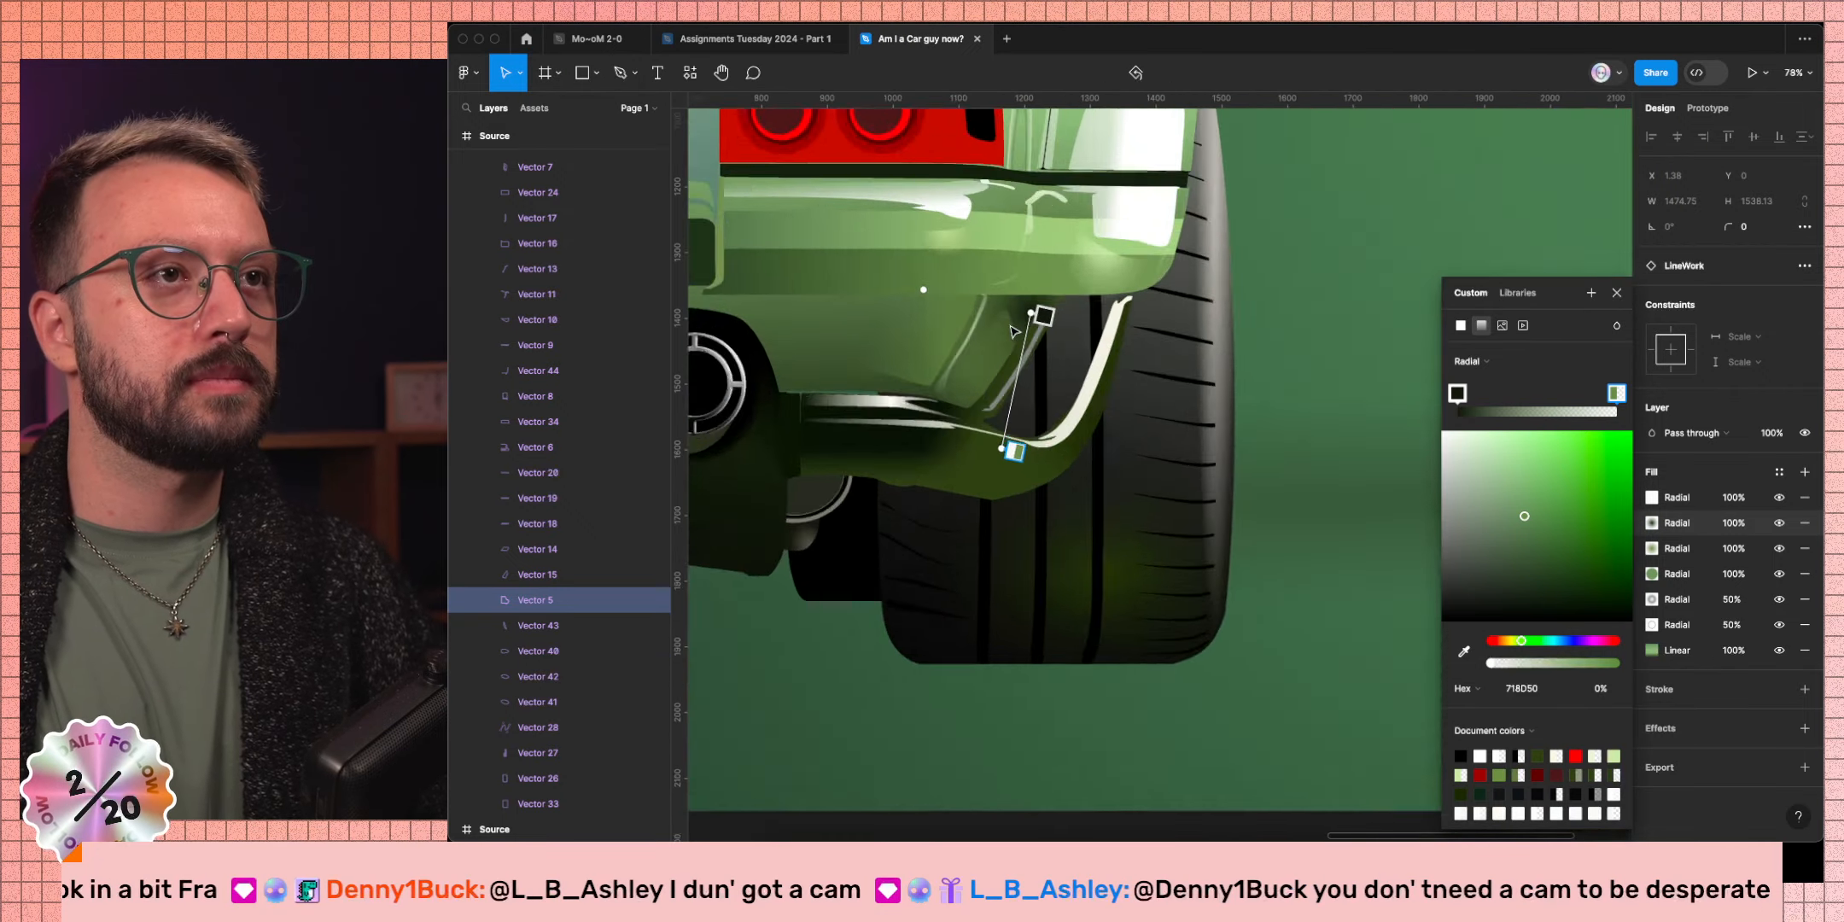
left_click_drag(1103, 279, 1340, 167)
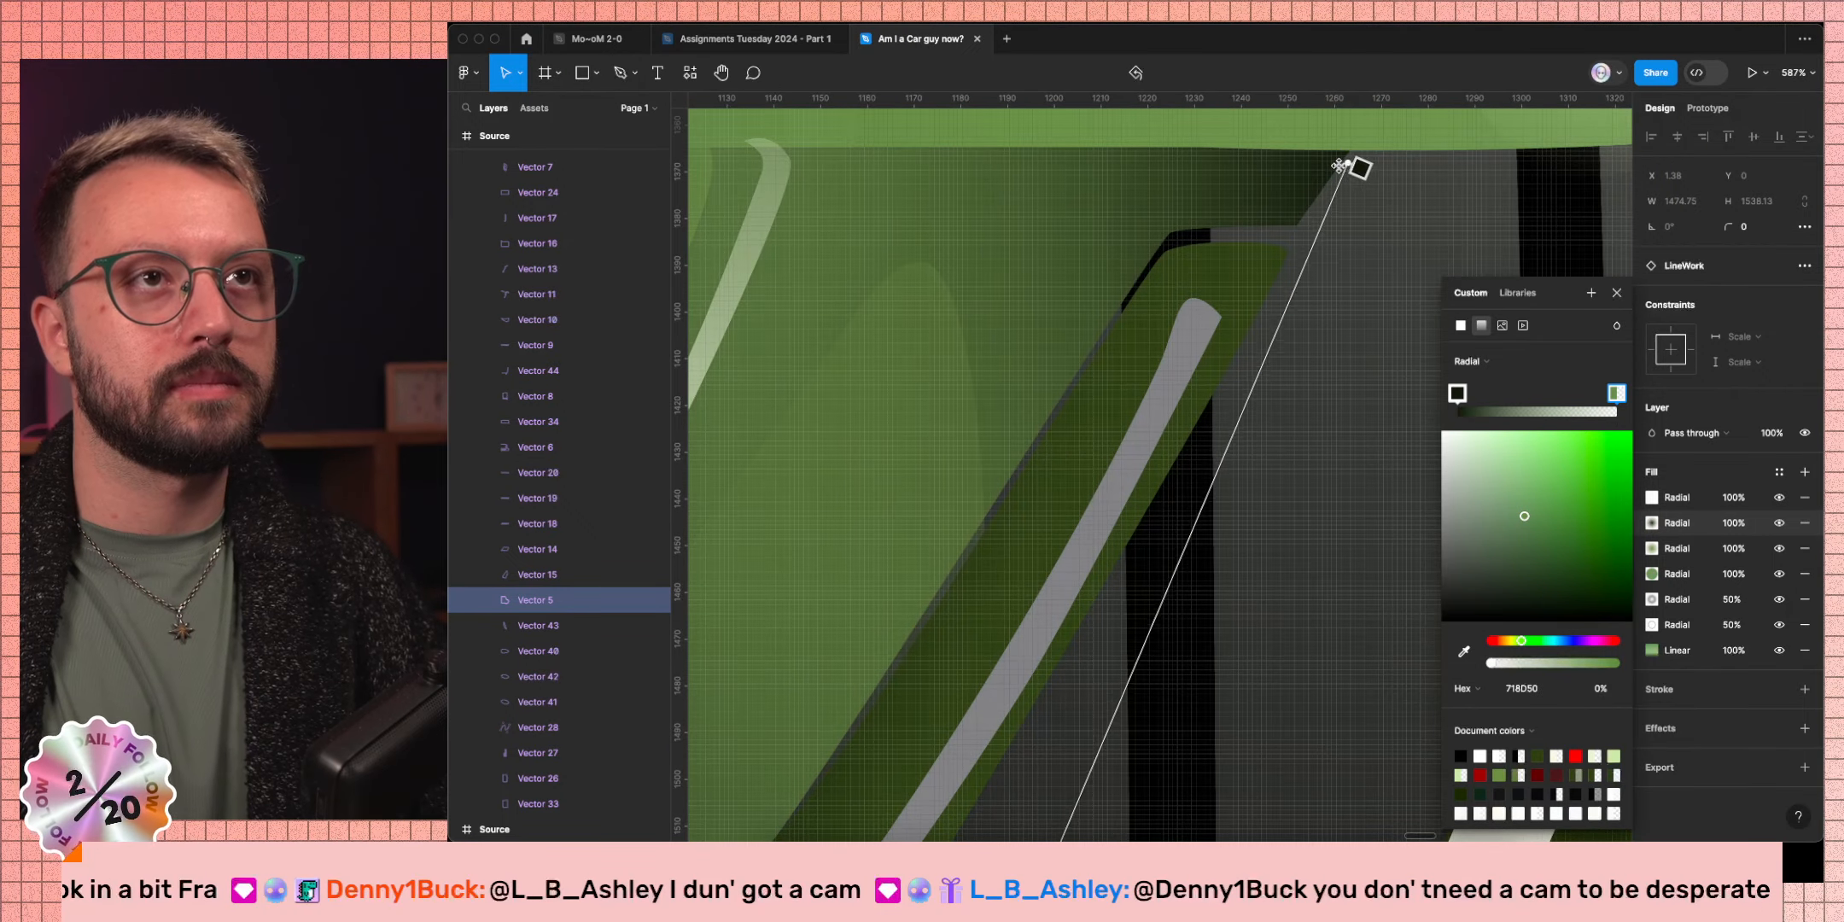
scroll(1298, 267, "down", 2)
scroll(1298, 267, "down", 5)
left_click_drag(1223, 456, 1259, 268)
scroll(1264, 260, "up", 10)
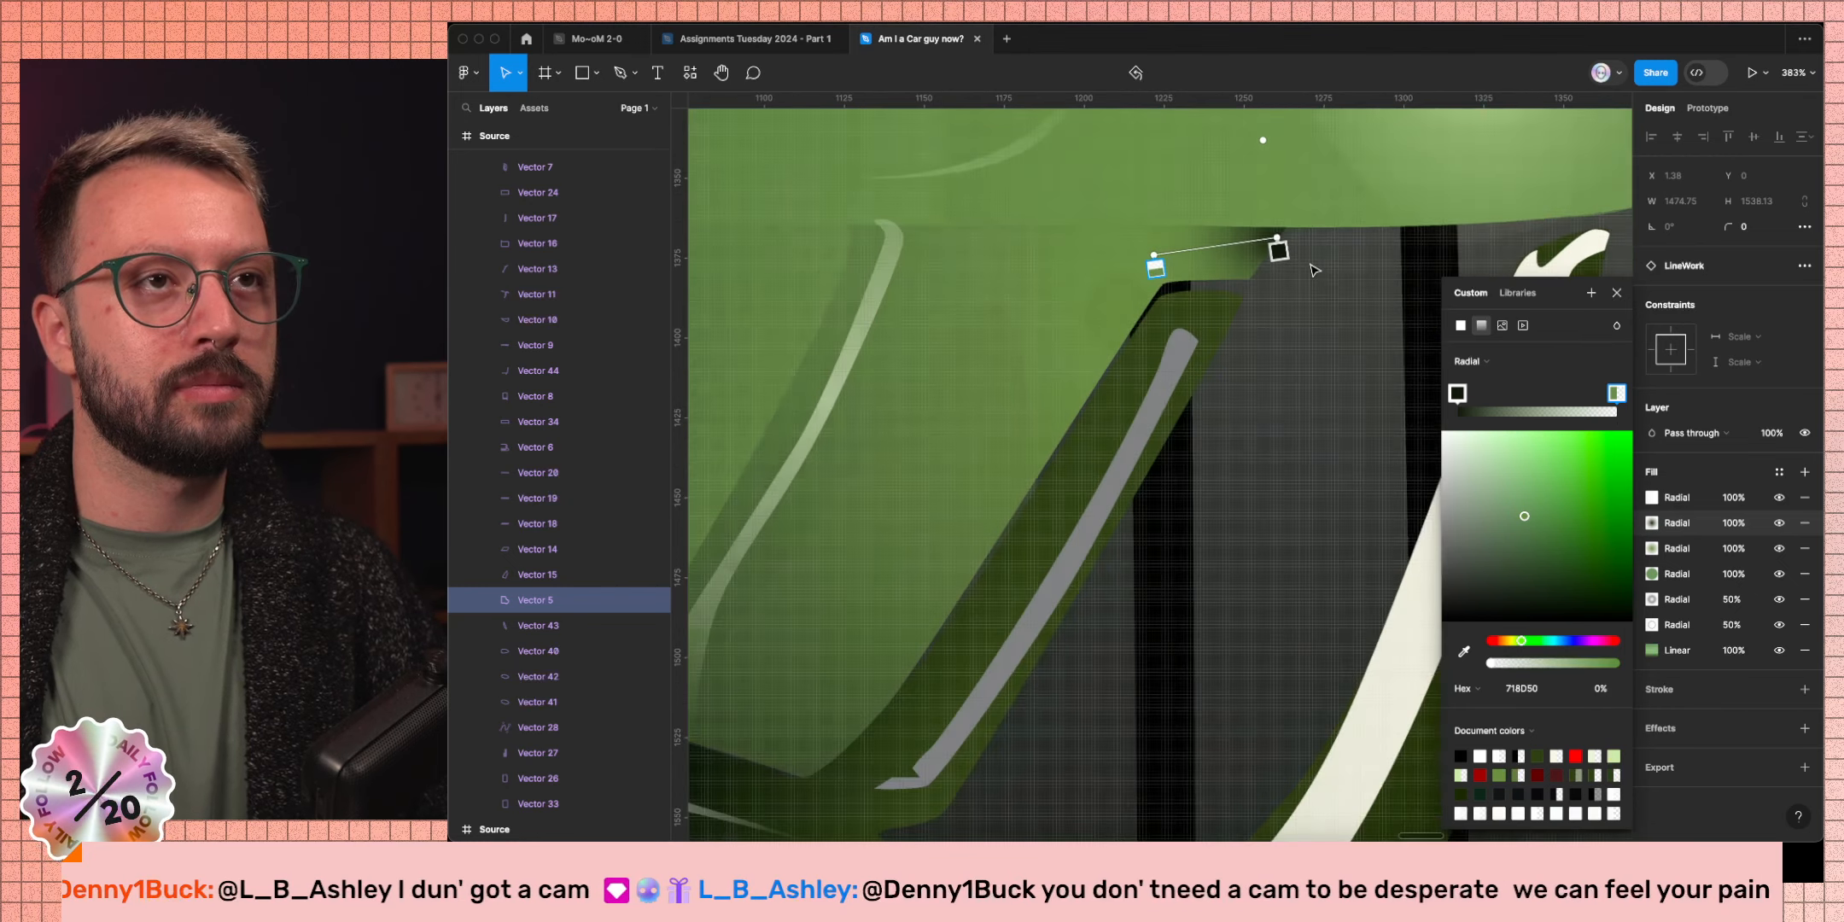
left_click_drag(1260, 237, 1169, 249)
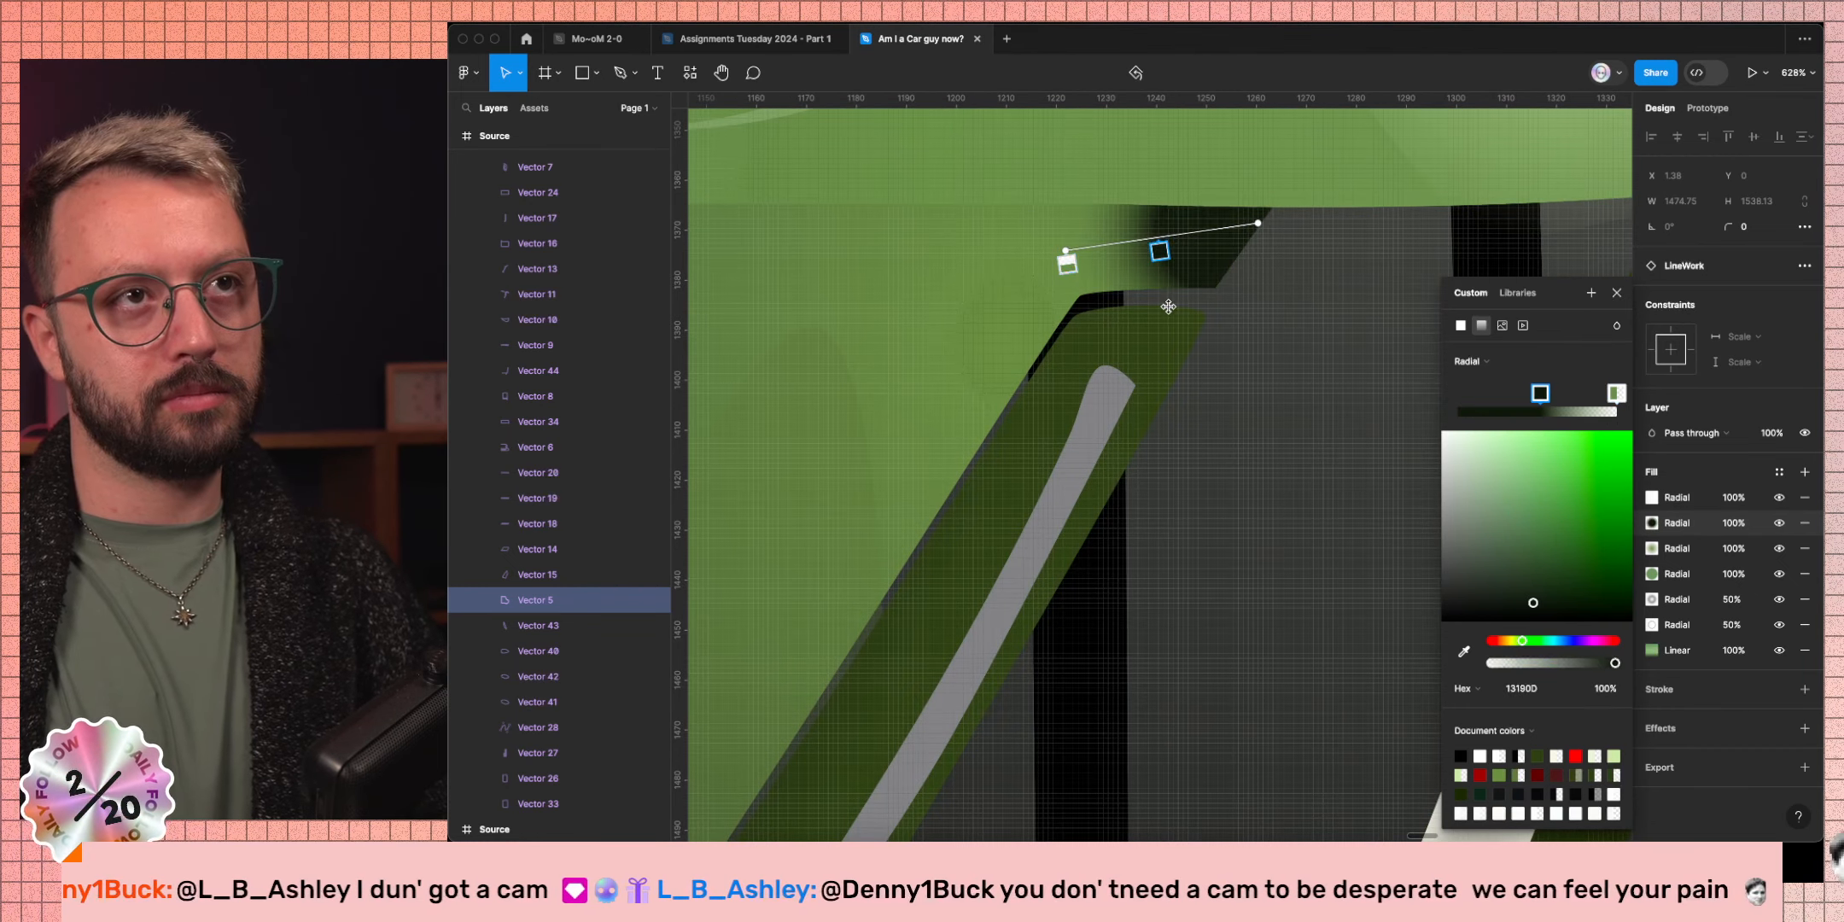
Rotate the gradient and fine-tune where its dark band falls across the bumper corner.
scroll(1315, 256, "down", 3)
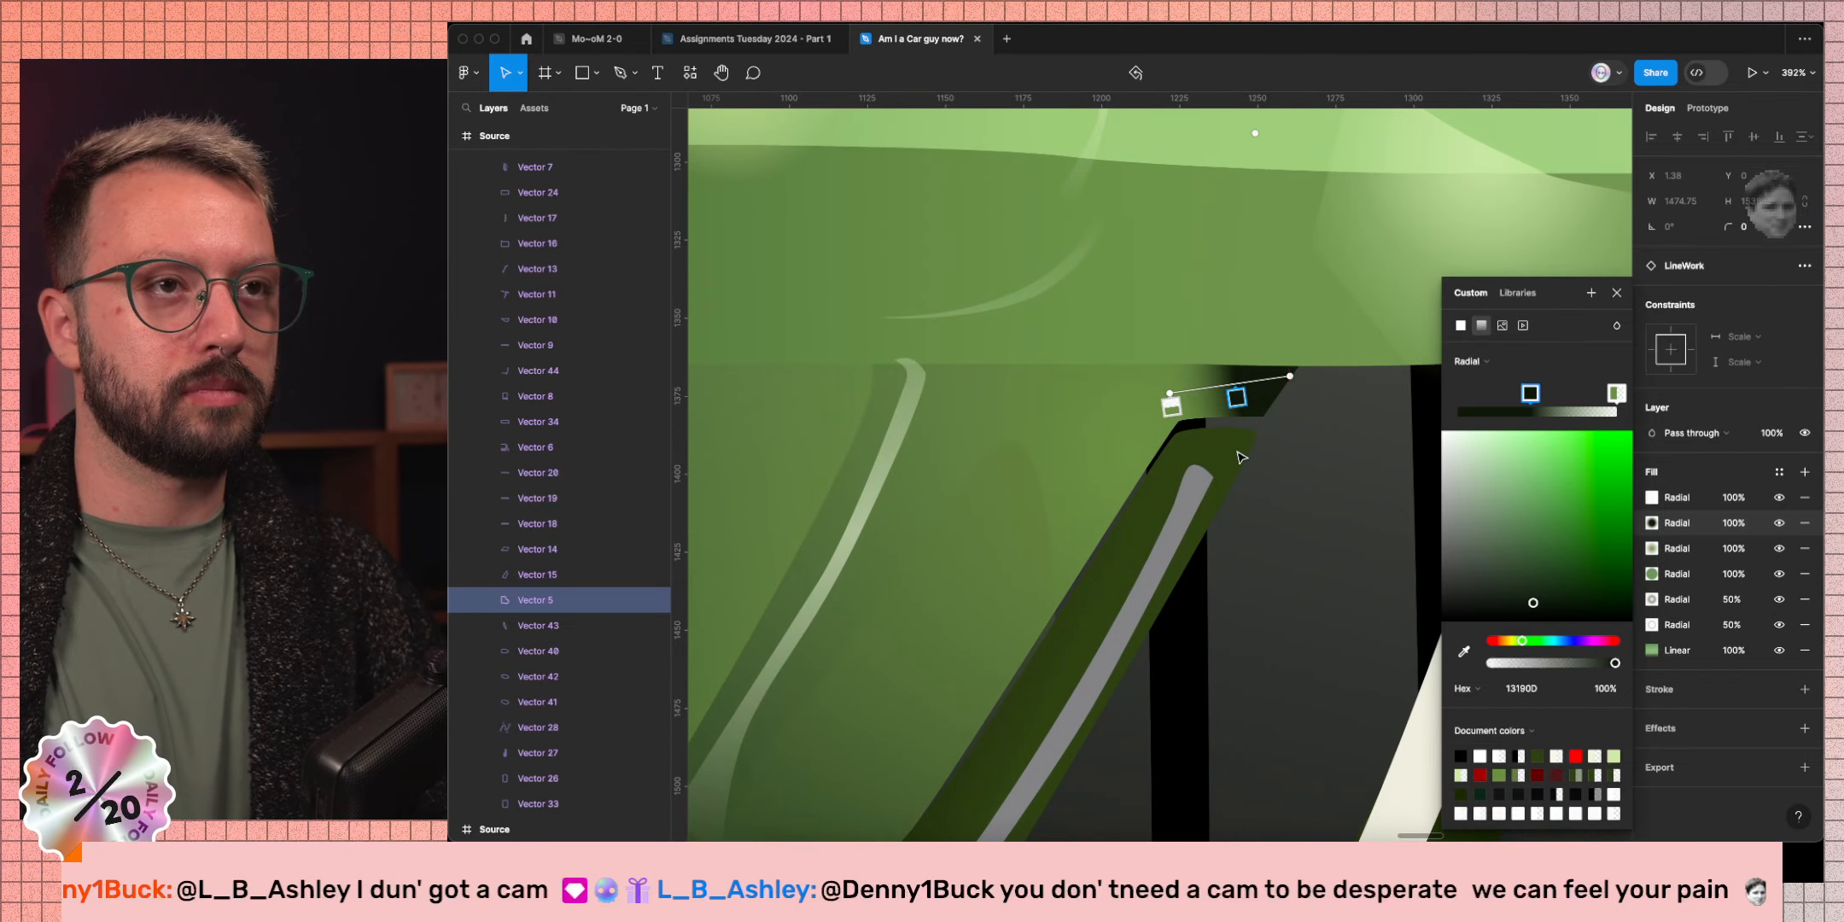
left_click_drag(1174, 405, 1171, 292)
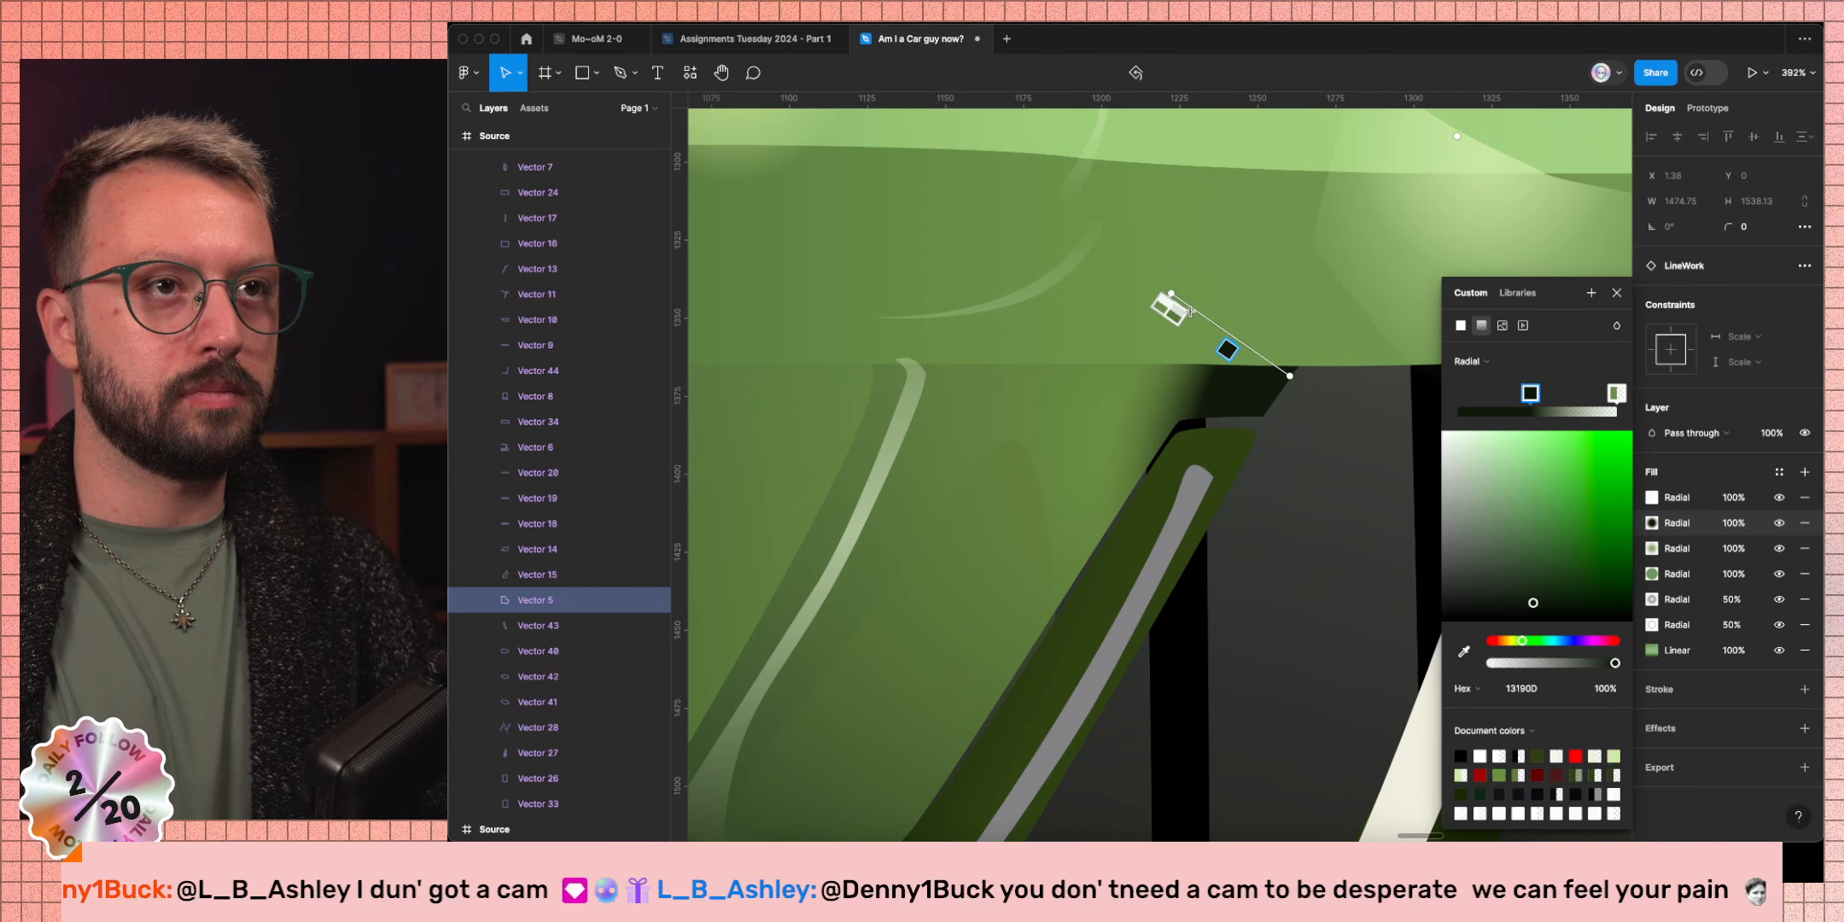
left_click_drag(1239, 358, 1281, 386)
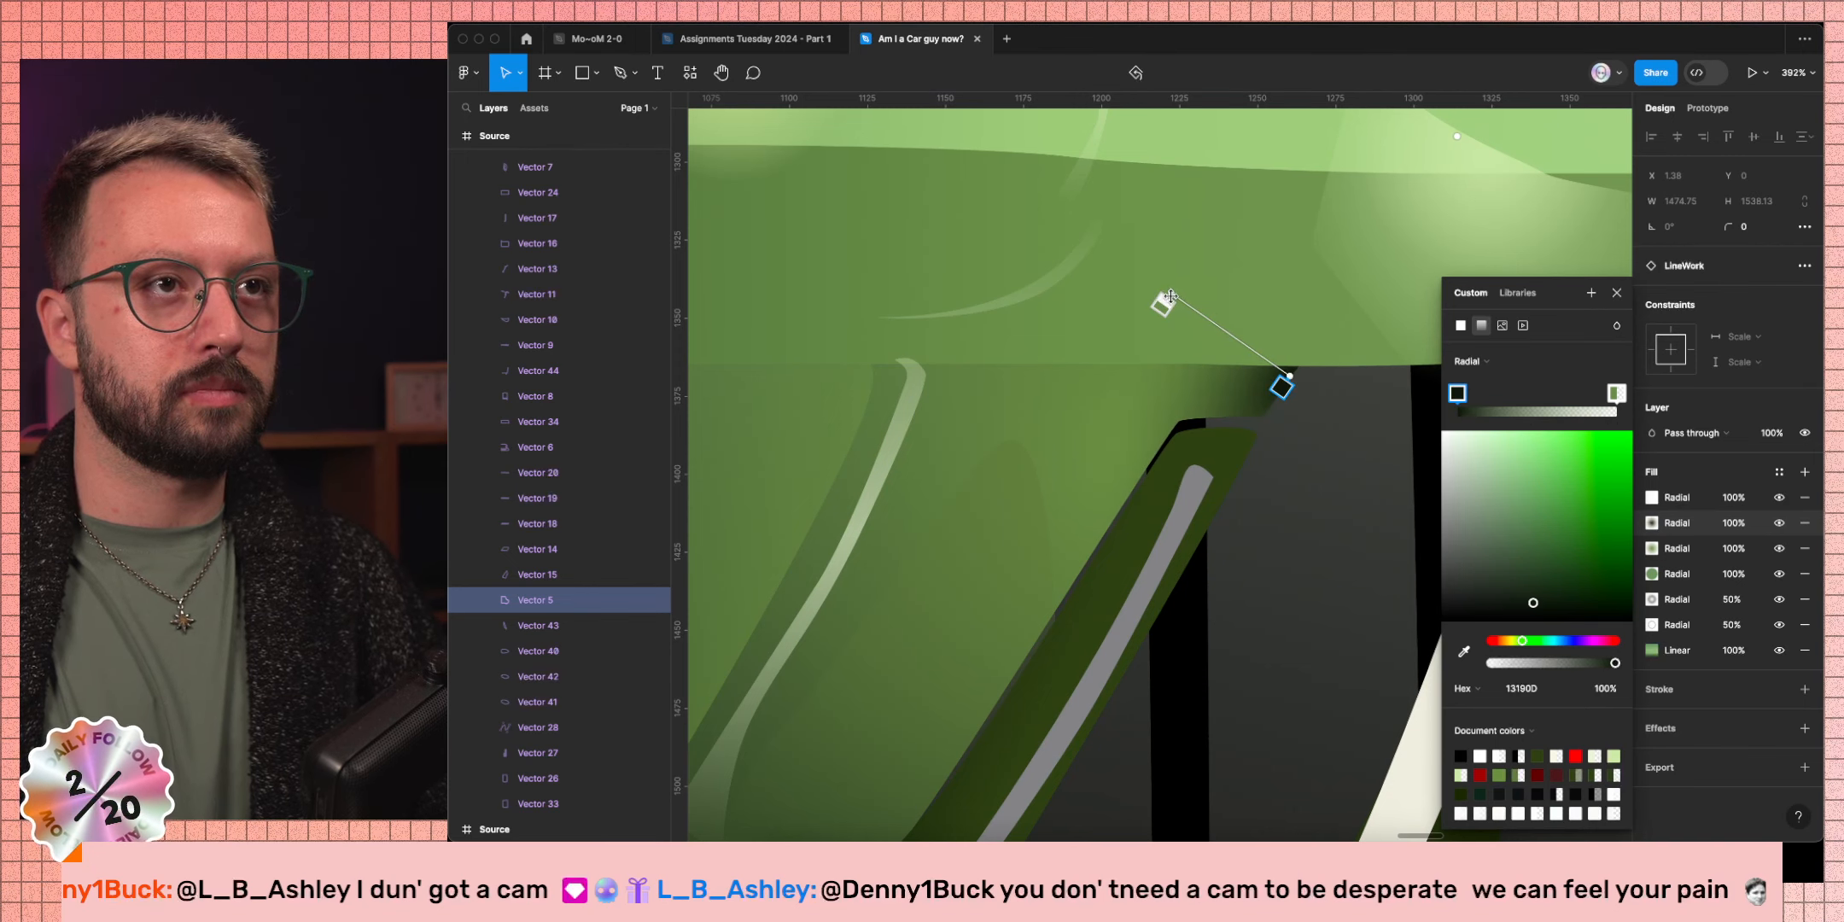
left_click_drag(1168, 295, 1158, 289)
scroll(1246, 410, "down", 6)
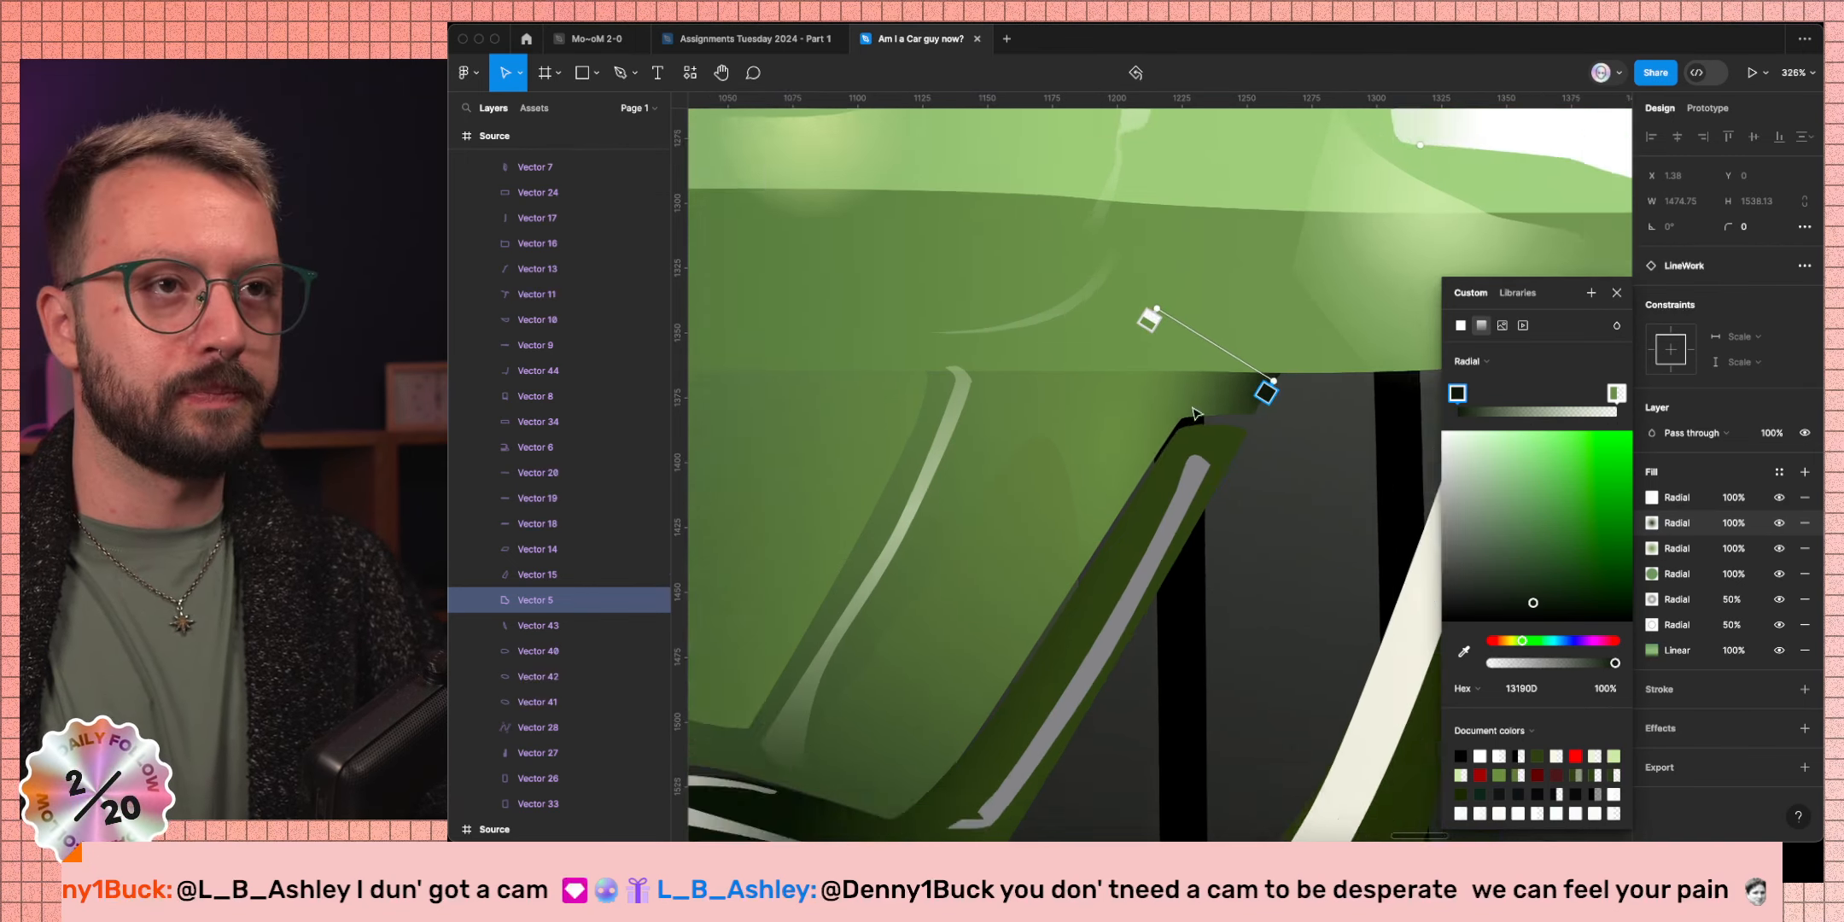
scroll(1229, 414, "down", 3)
key("Escape")
key("Escape")
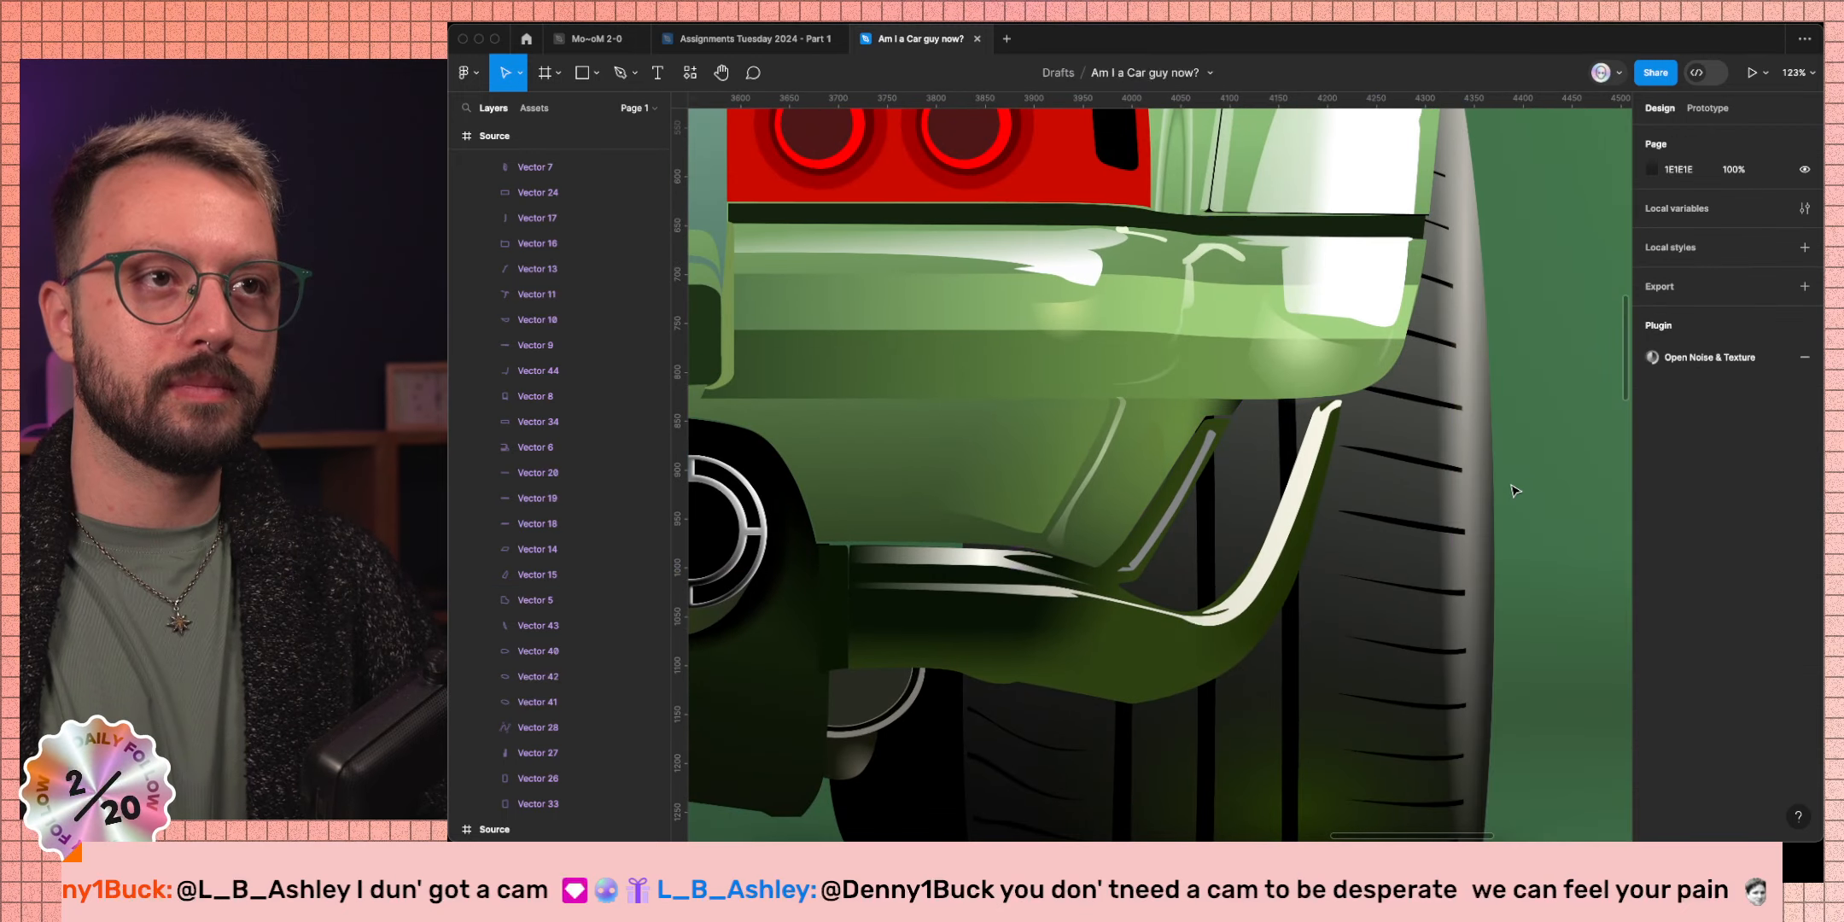
Zoom out to 20% to view all Source frames, then switch to the Discord desktop space.
scroll(1515, 490, "down", 3)
scroll(1515, 491, "down", 2)
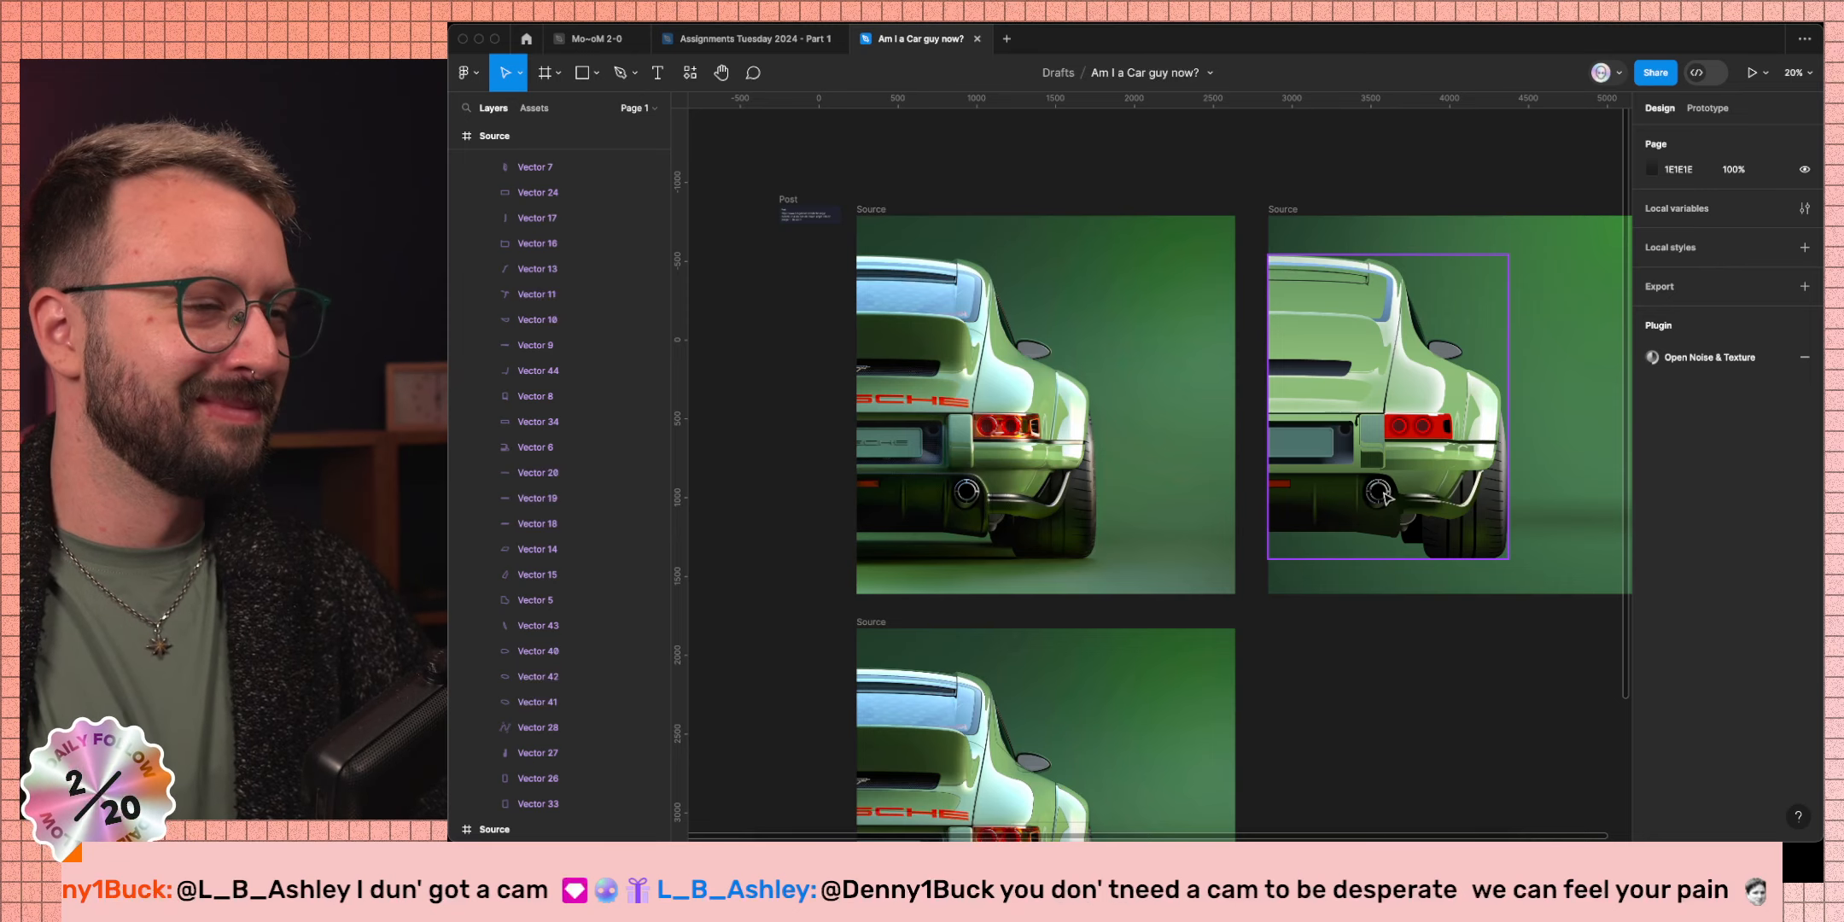
key("ctrl+Left")
key("ctrl+Left")
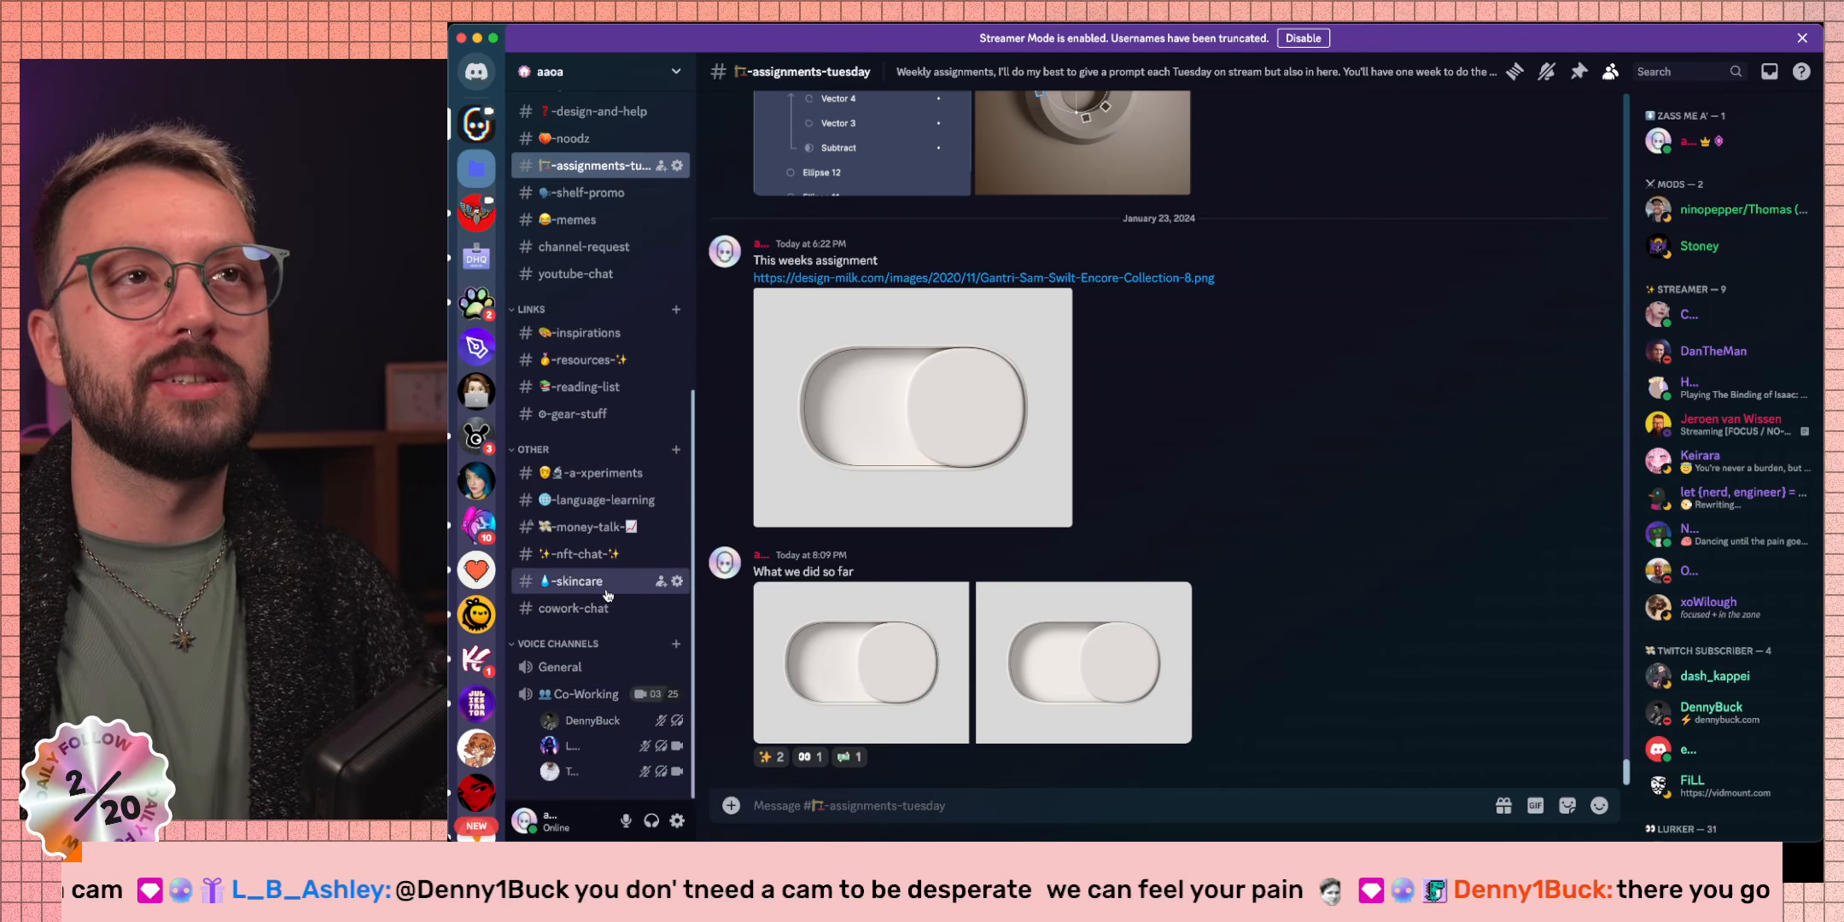
Switch desktop spaces forward twice, past the Twitch browser, back toward Figma.
key("ctrl+Right")
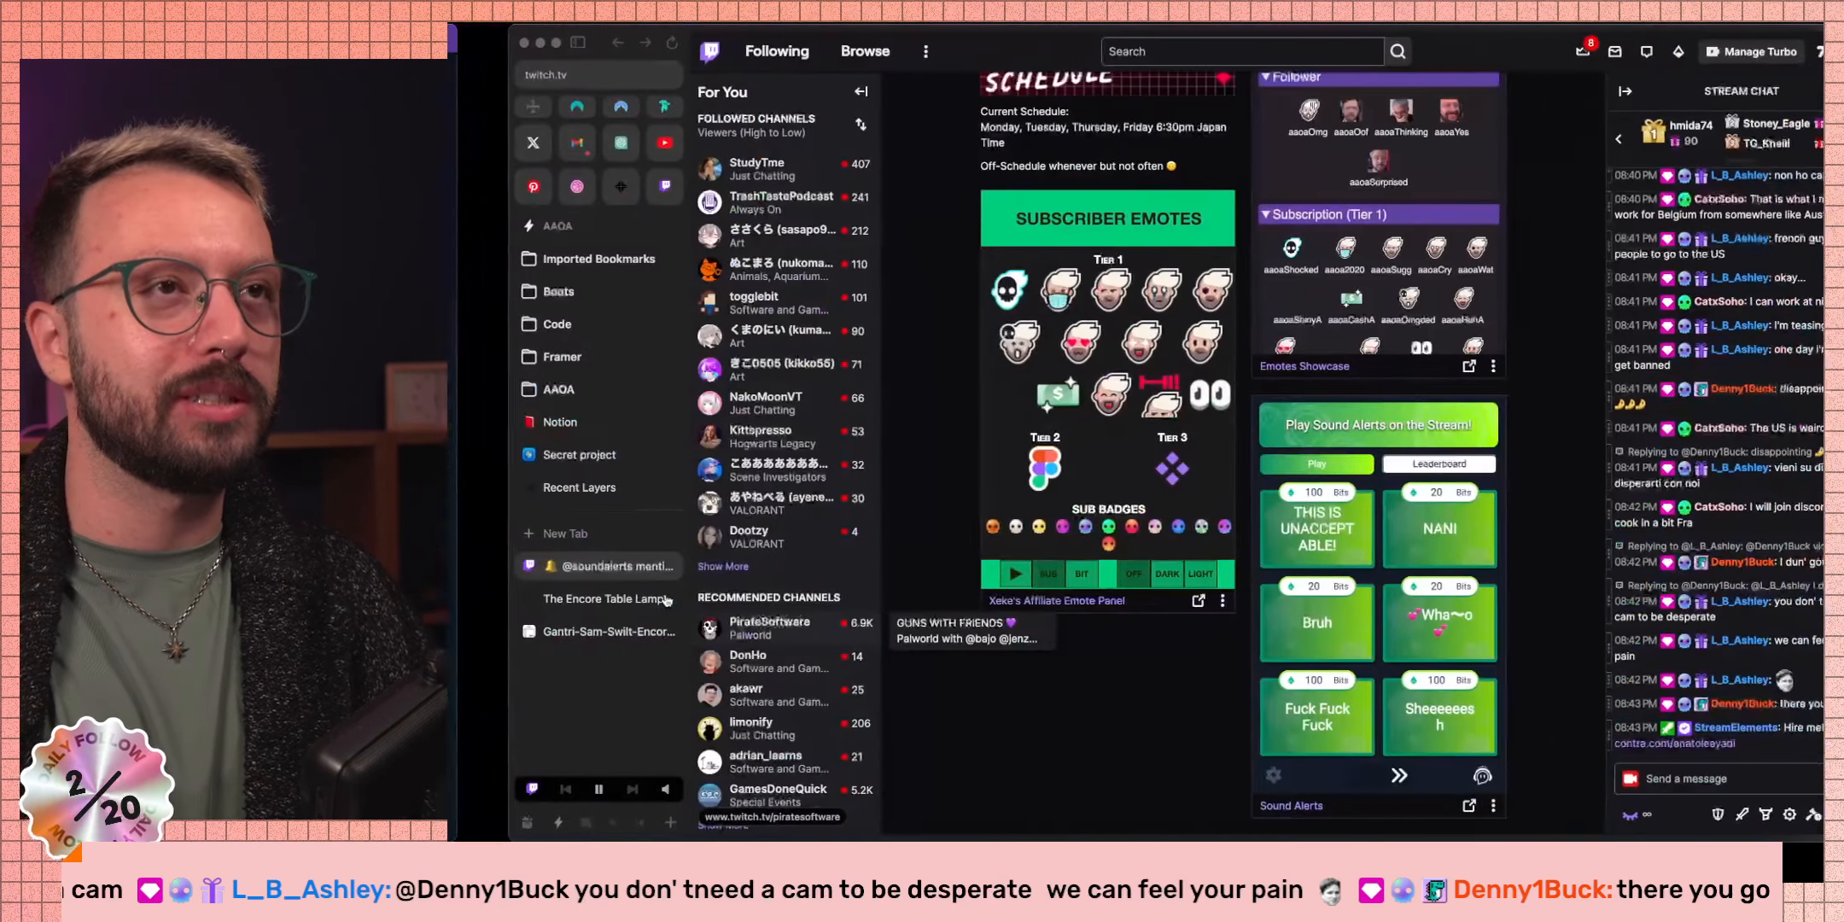
key("ctrl+Right")
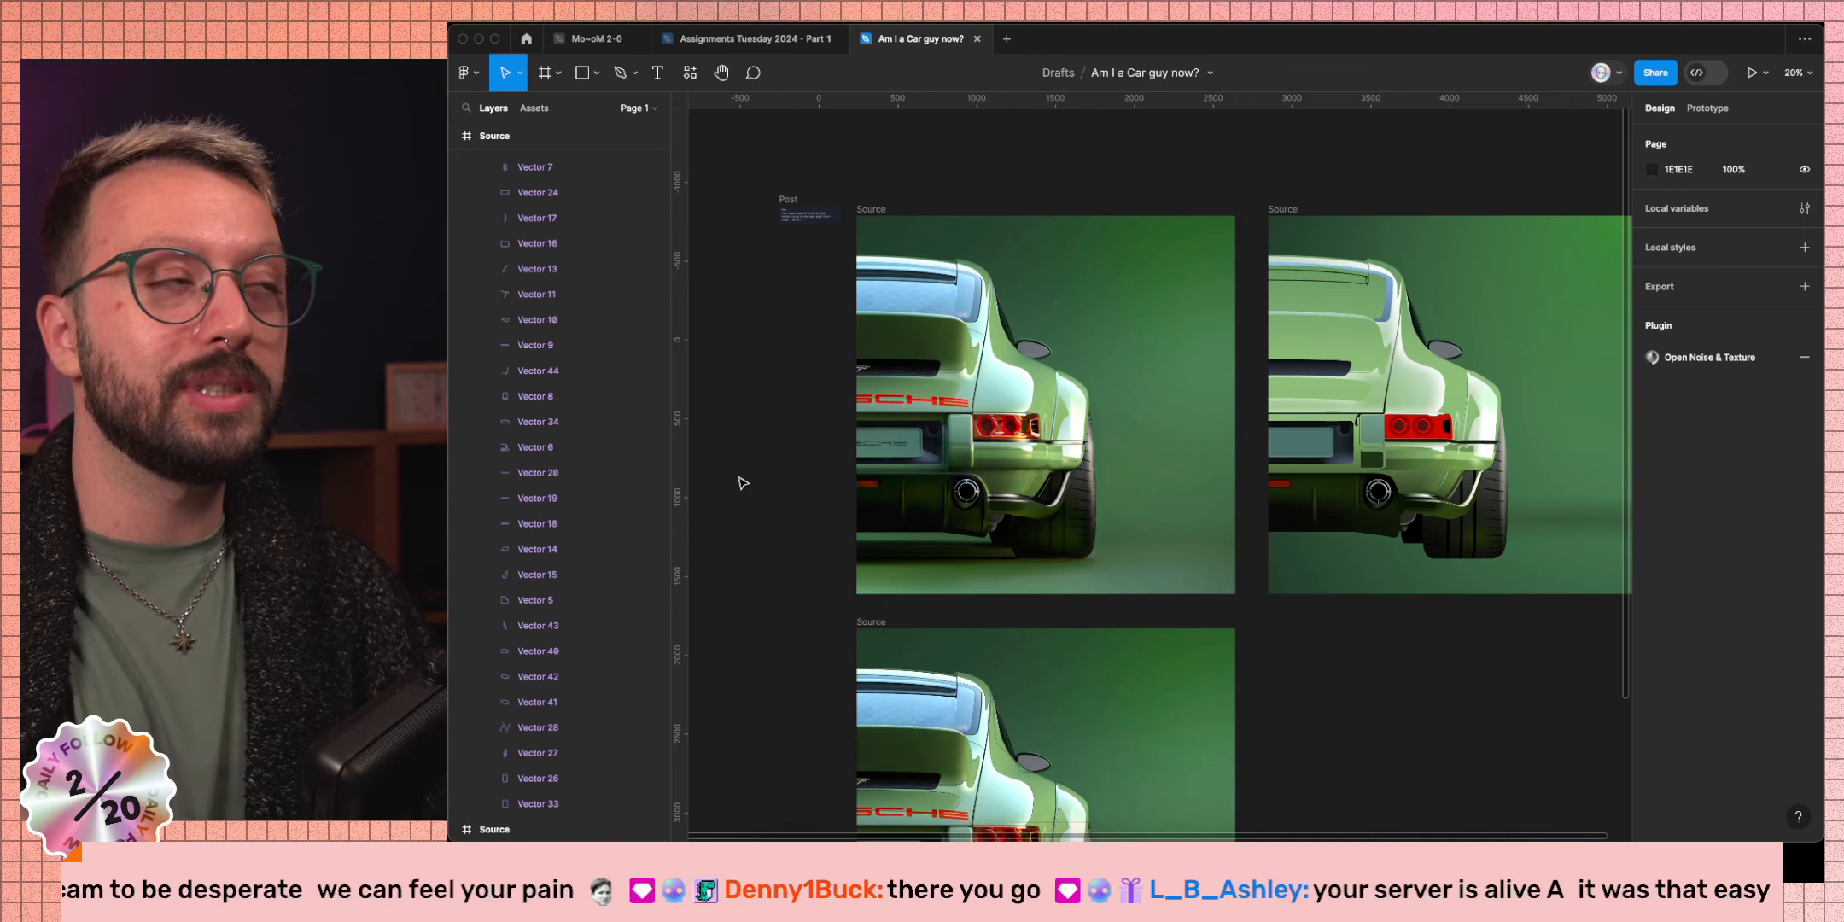
Pan across the Source frames, then switch spaces to the OBS Studio window.
scroll(743, 483, "right", 2)
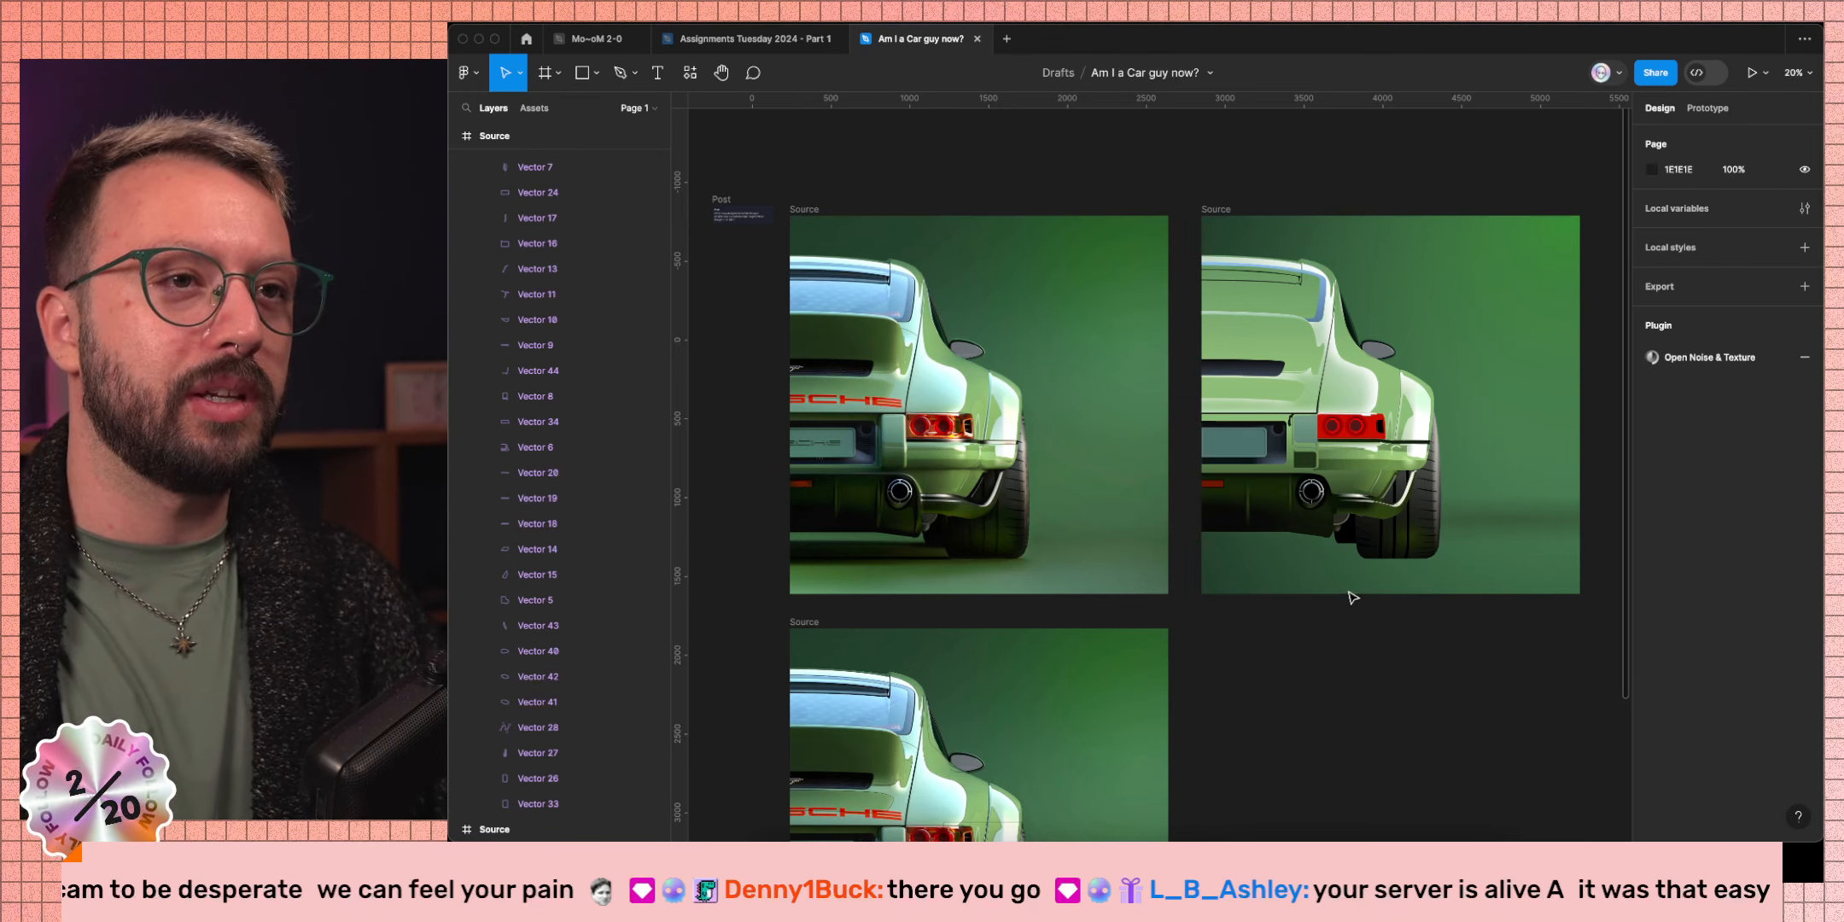
scroll(1353, 598, "left", 3)
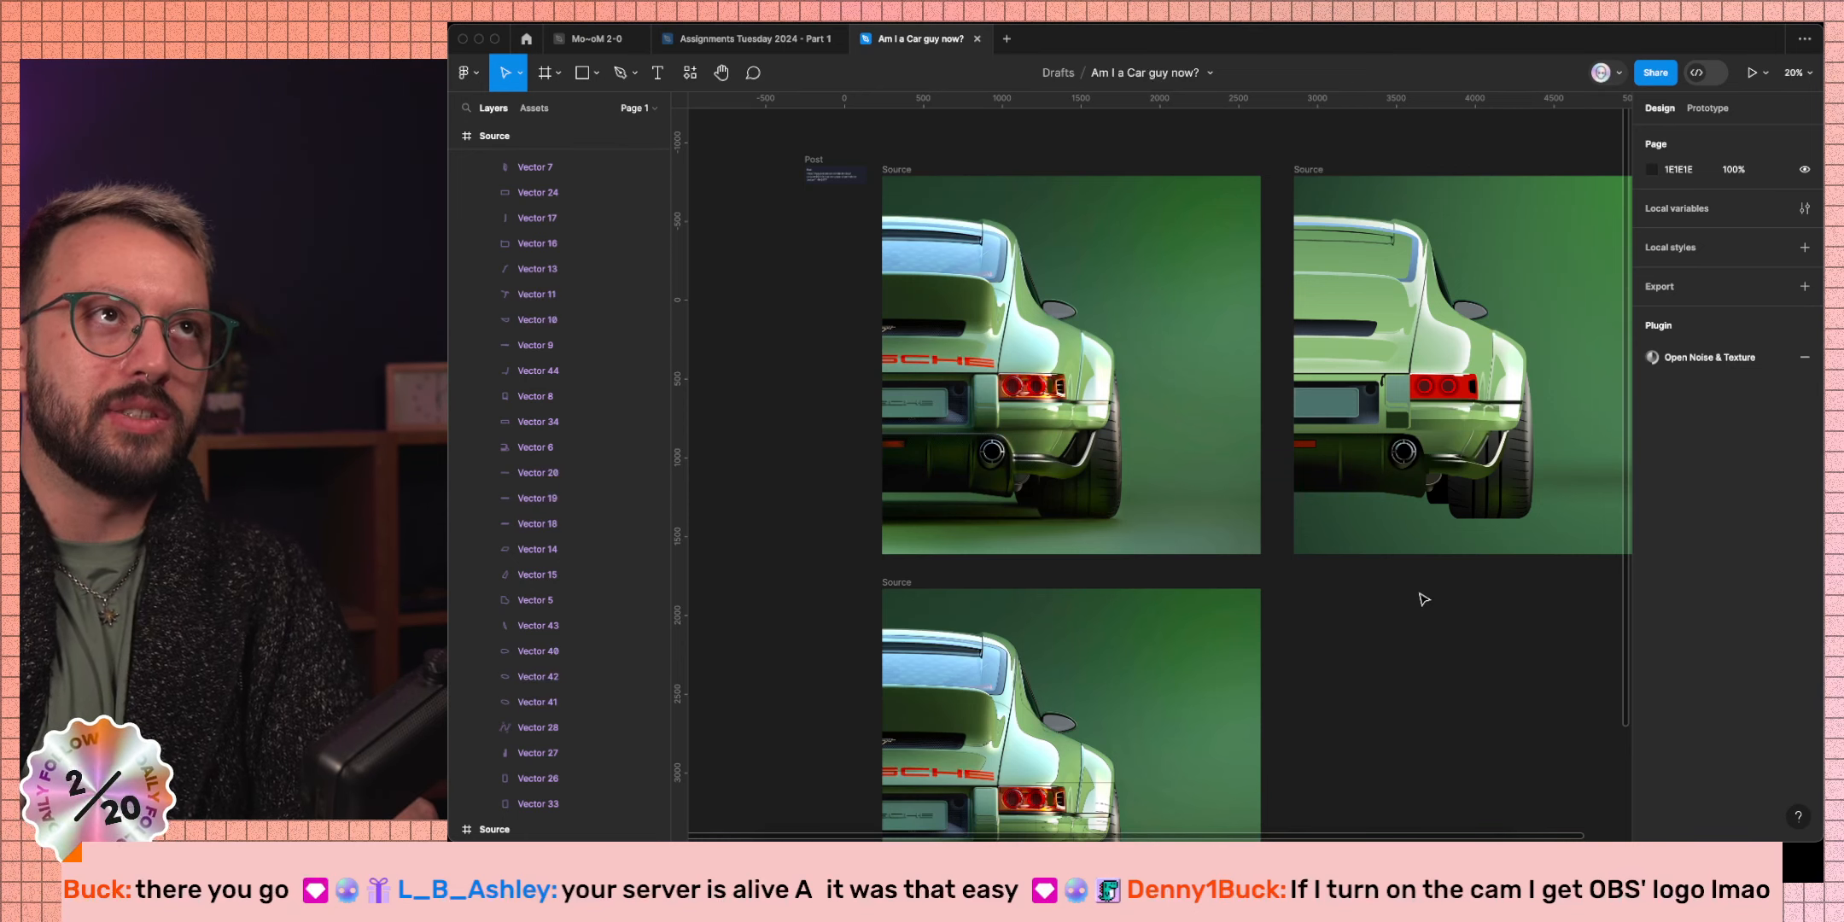
key("ctrl+Right")
key("ctrl+Right")
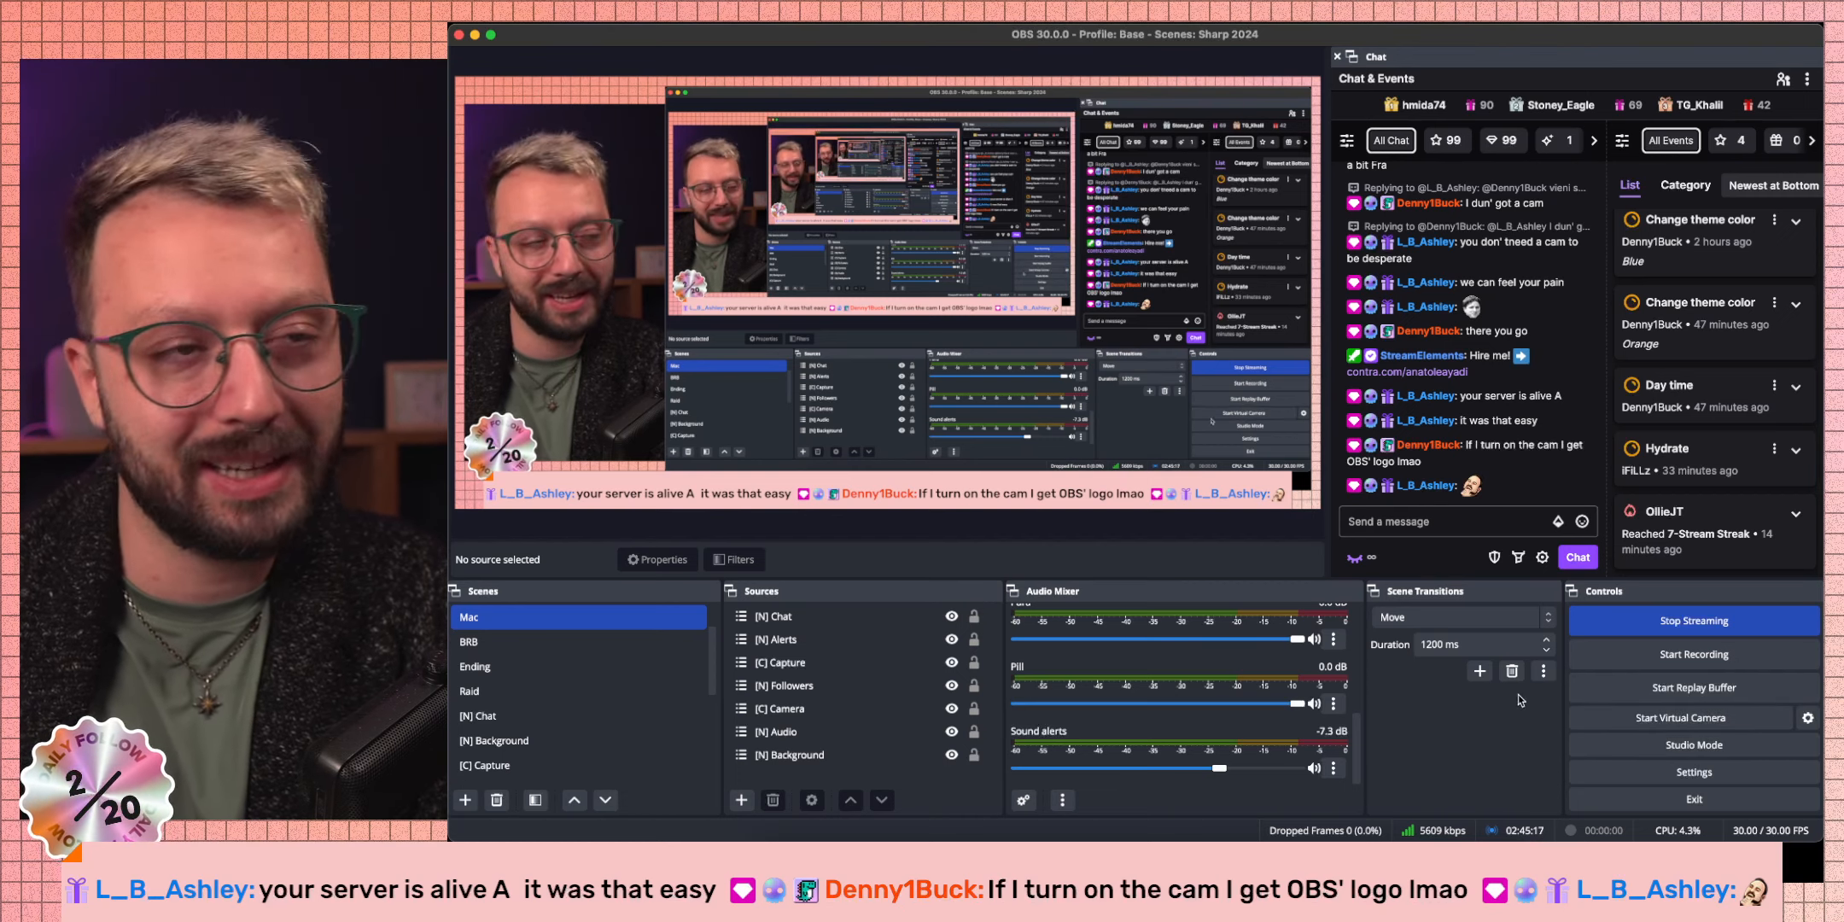
Switch from OBS Studio back to the Figma car design space.
key("ctrl+Left")
key("ctrl+Left")
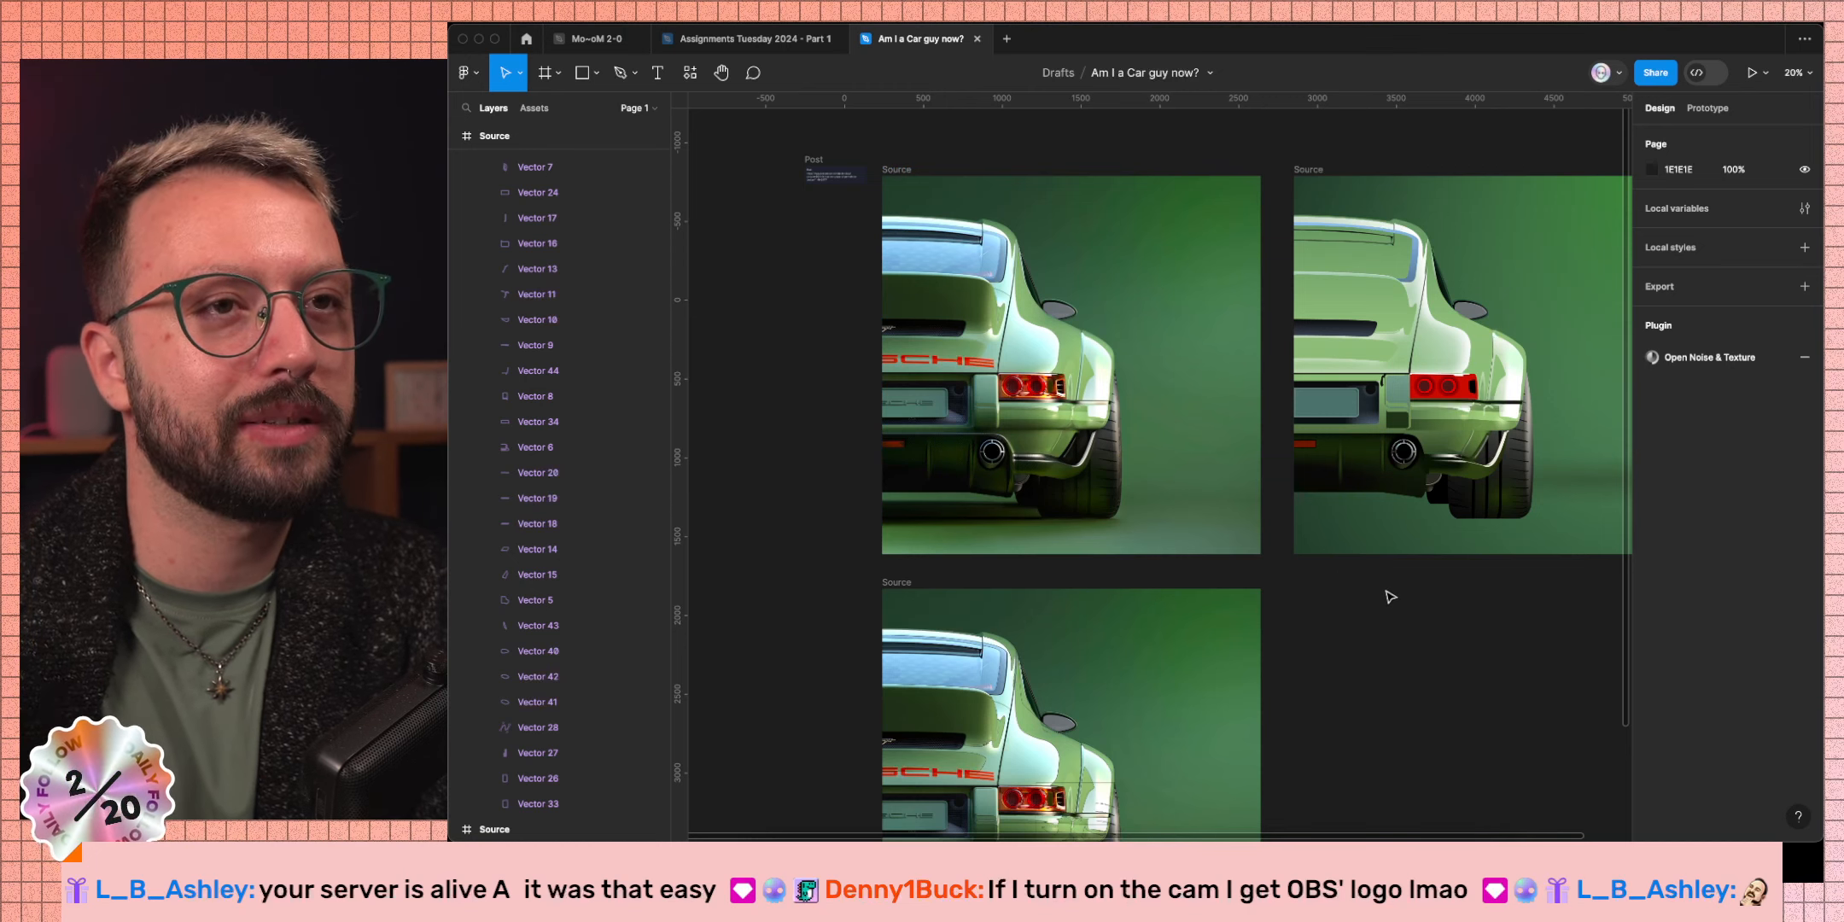
Select the rear wheel shape, duplicate its bottom Linear fill and make it a radial gradient.
key("super")
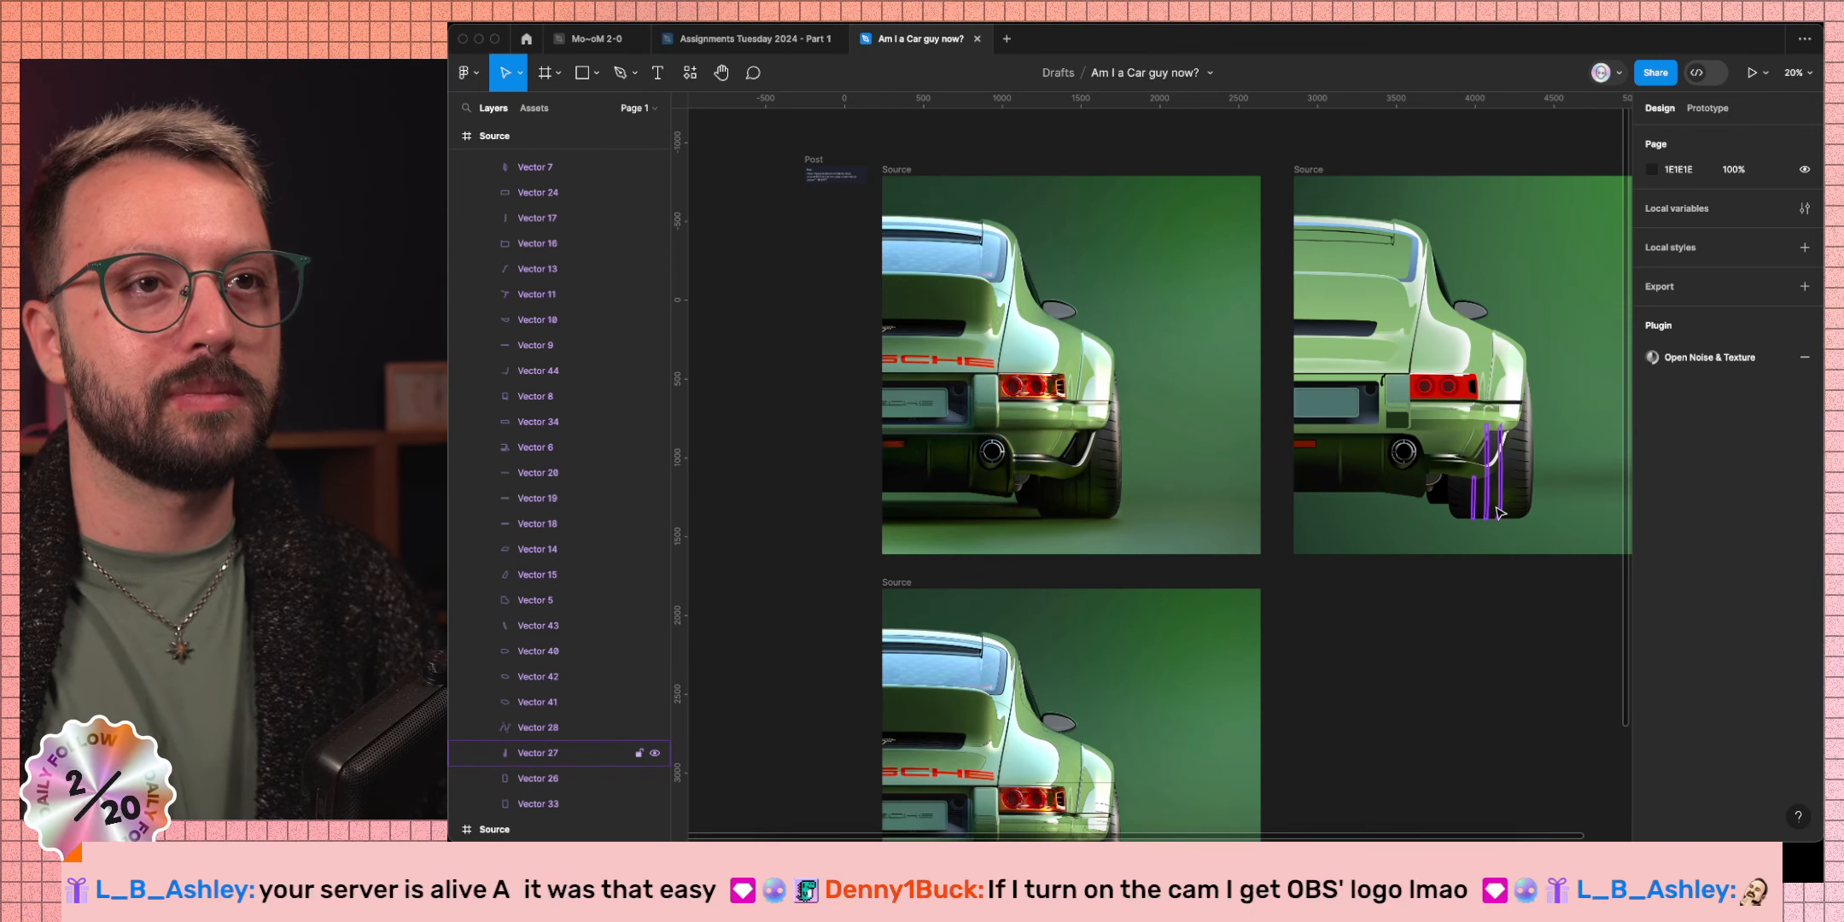
left_click(1470, 512, "super")
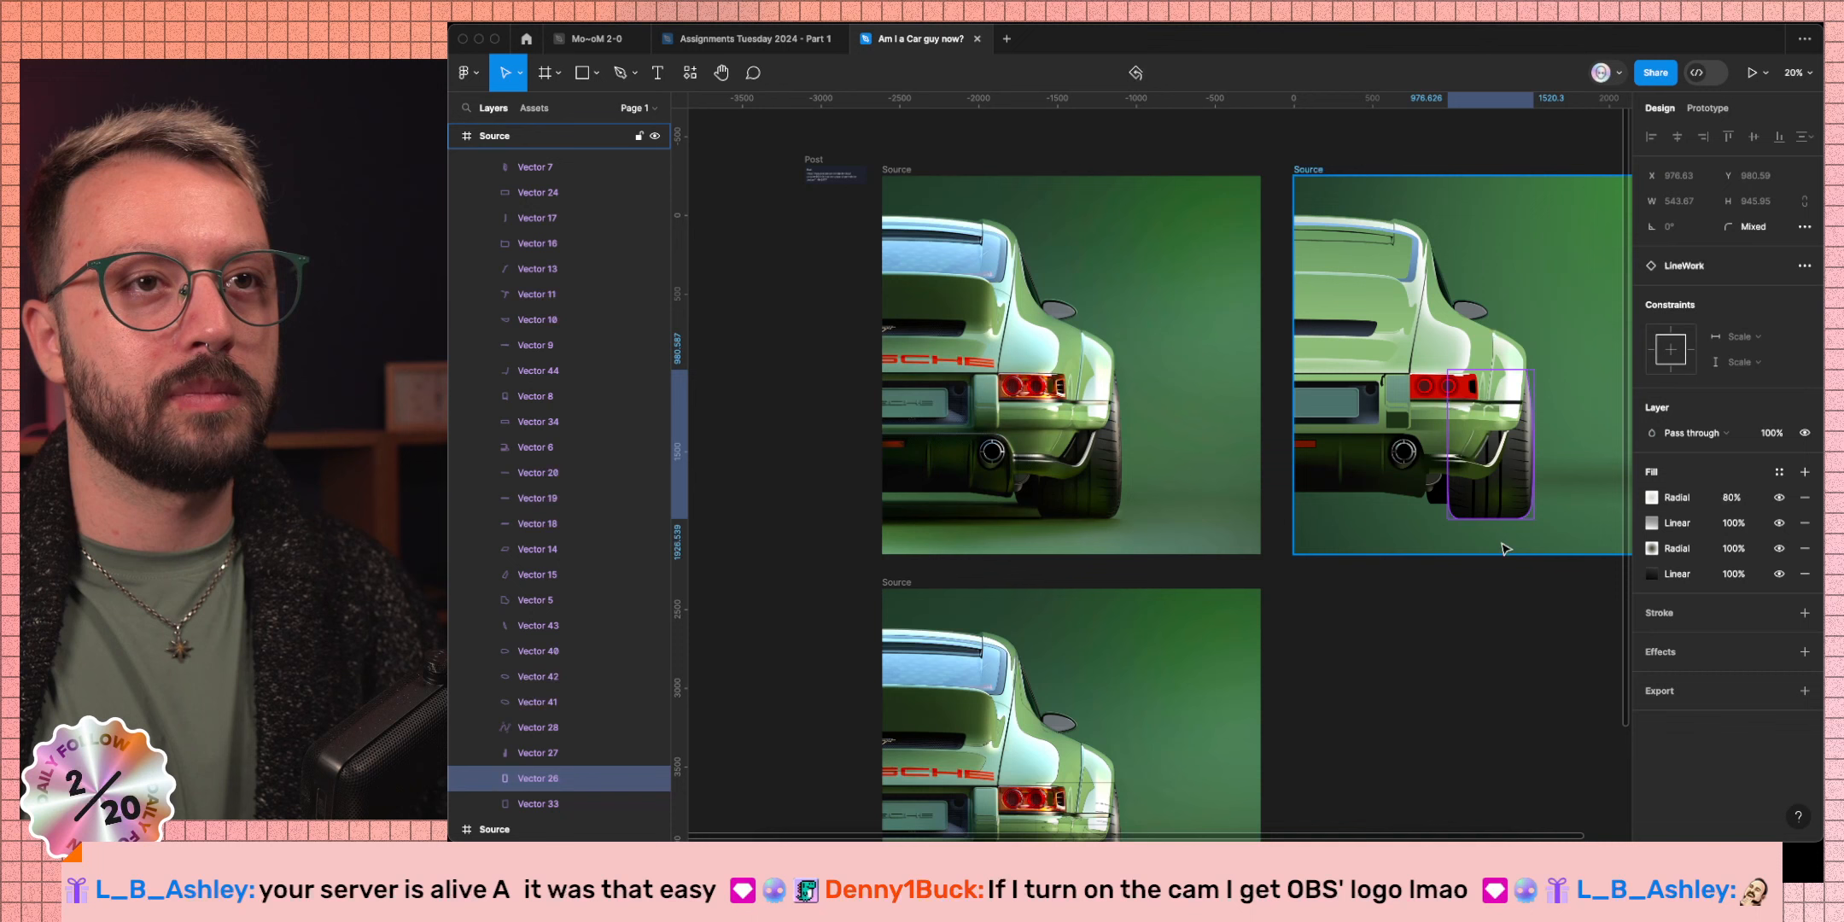
left_click(1650, 574)
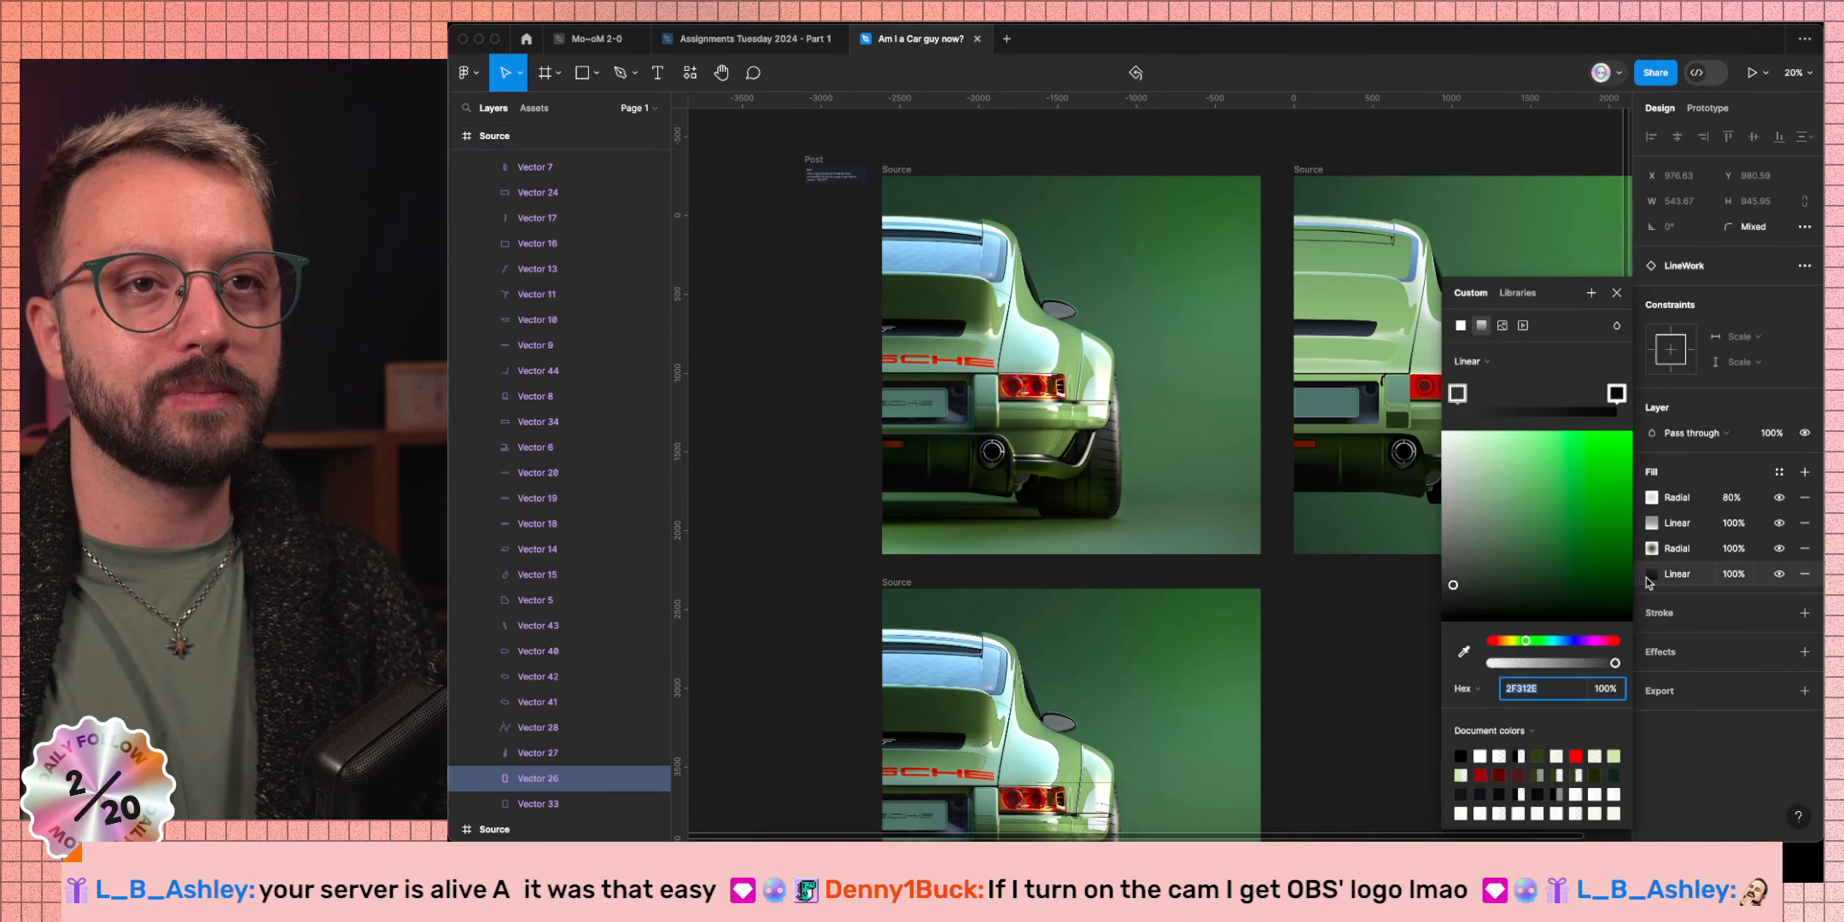
key("Escape")
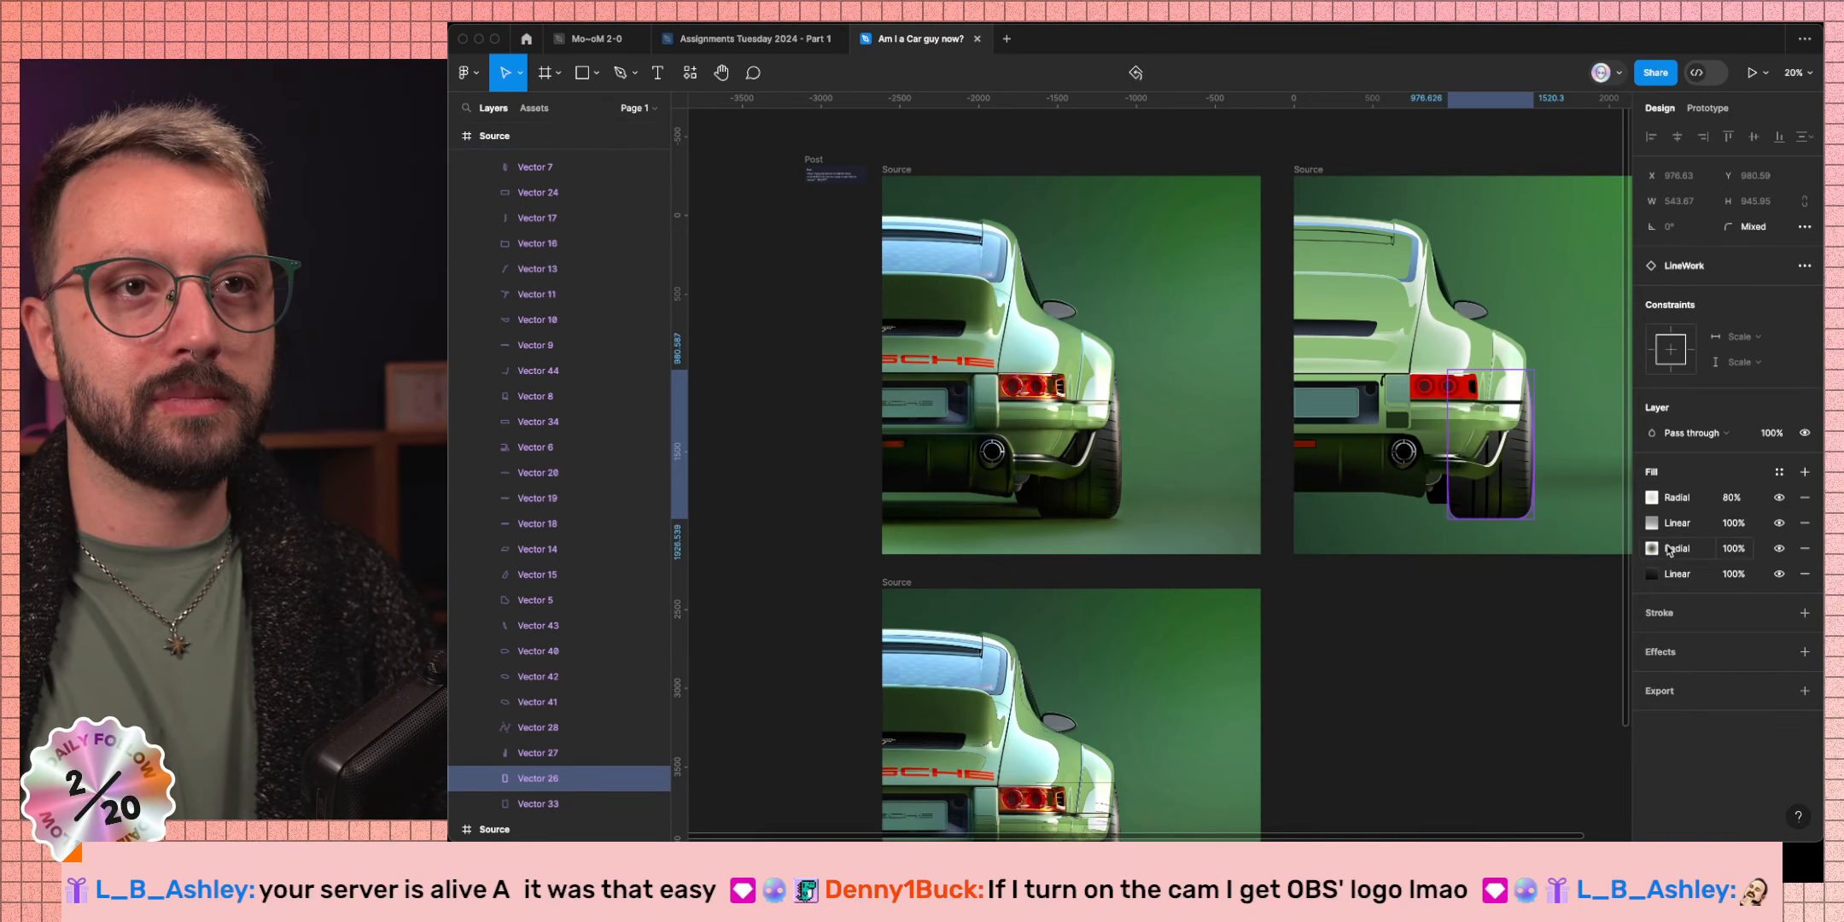
left_click(1639, 577)
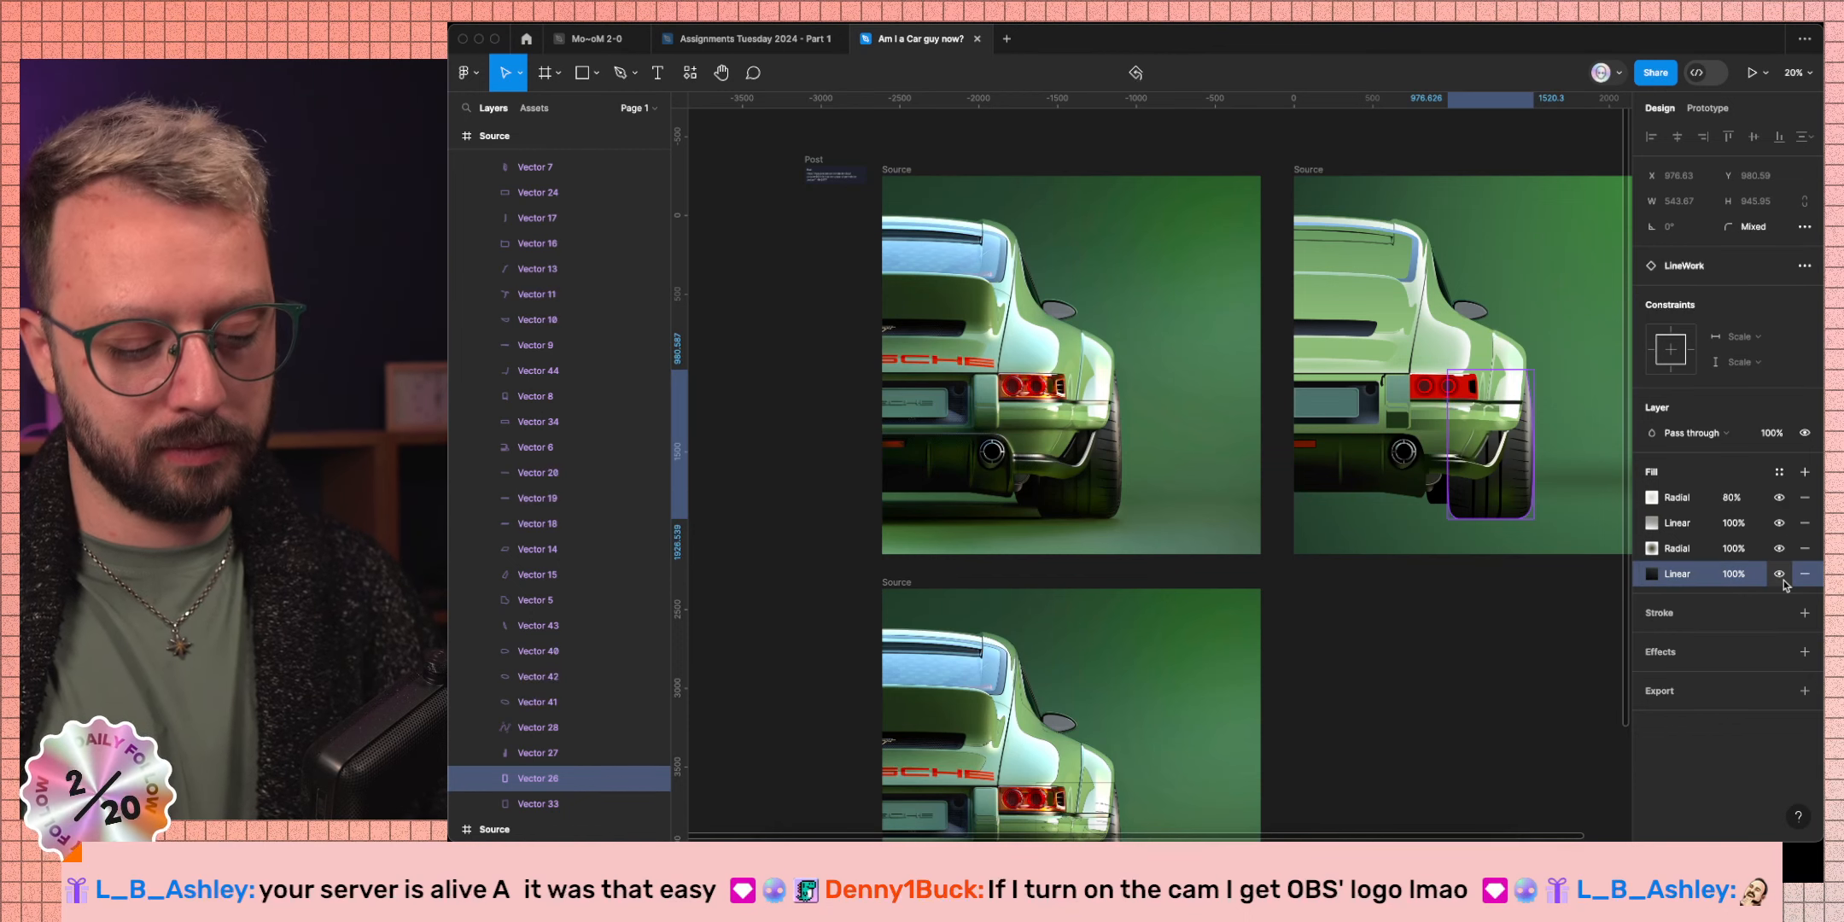
key("super+d")
left_click(1651, 574)
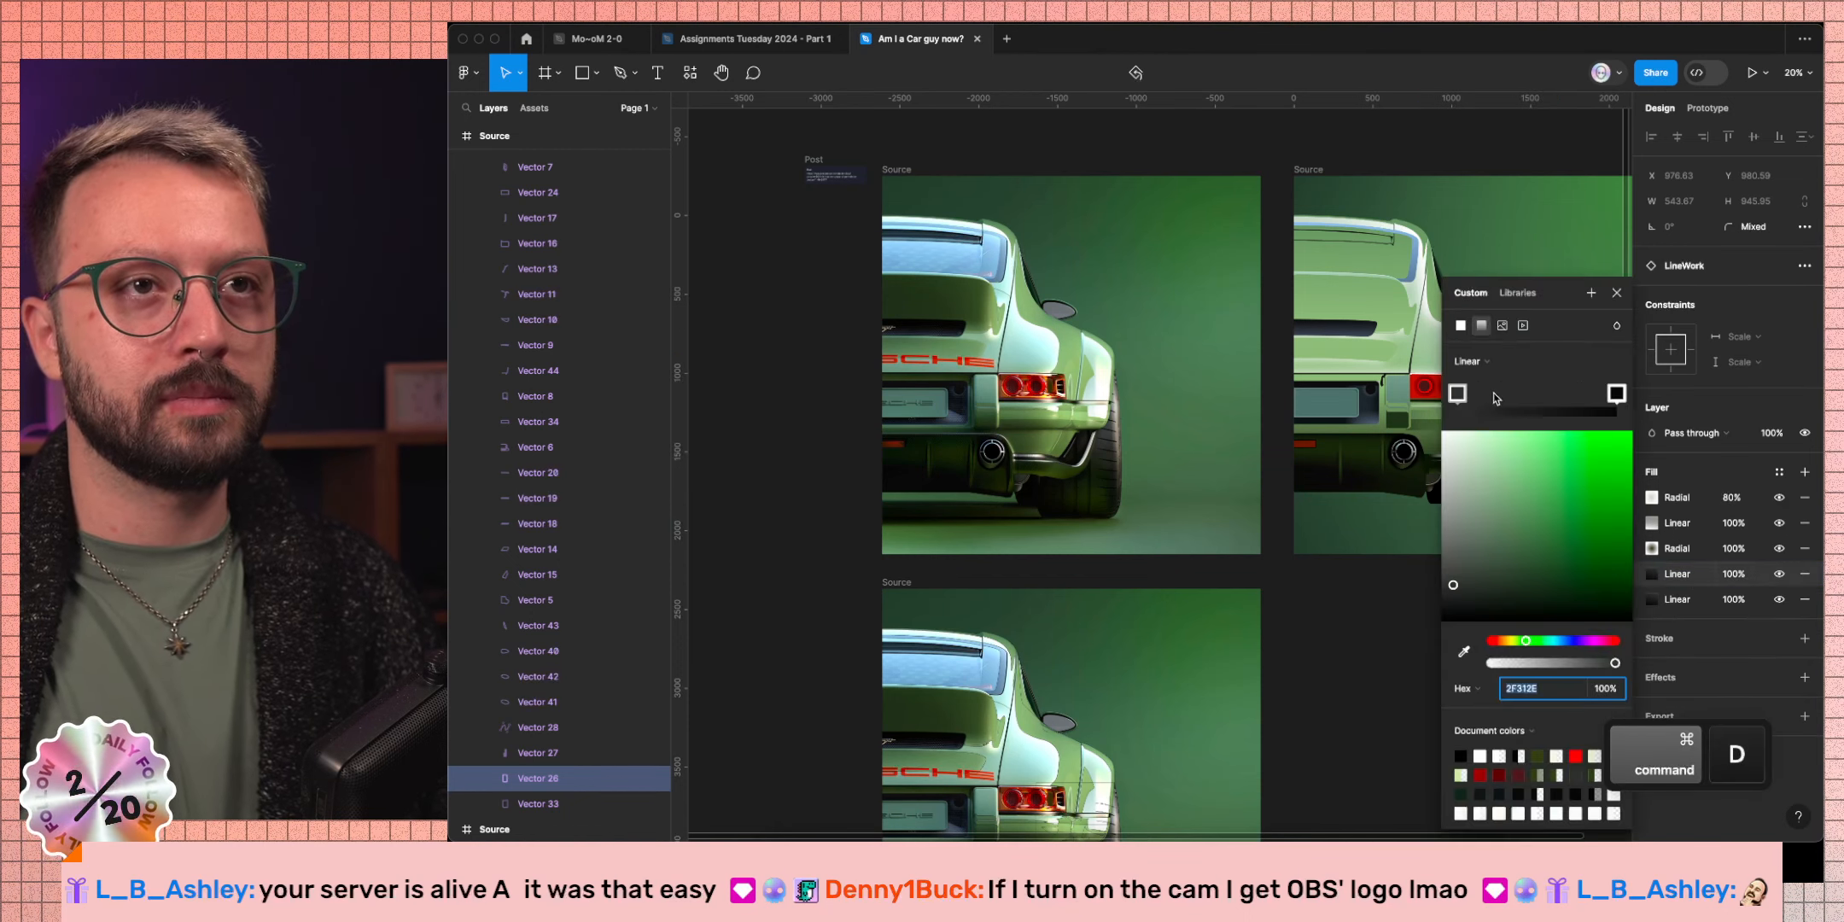
left_click(1470, 361)
left_click(1483, 381)
Set the radial gradient to a black stop fading to transparent, deleting the extra black stop.
scroll(1362, 489, "right", 3)
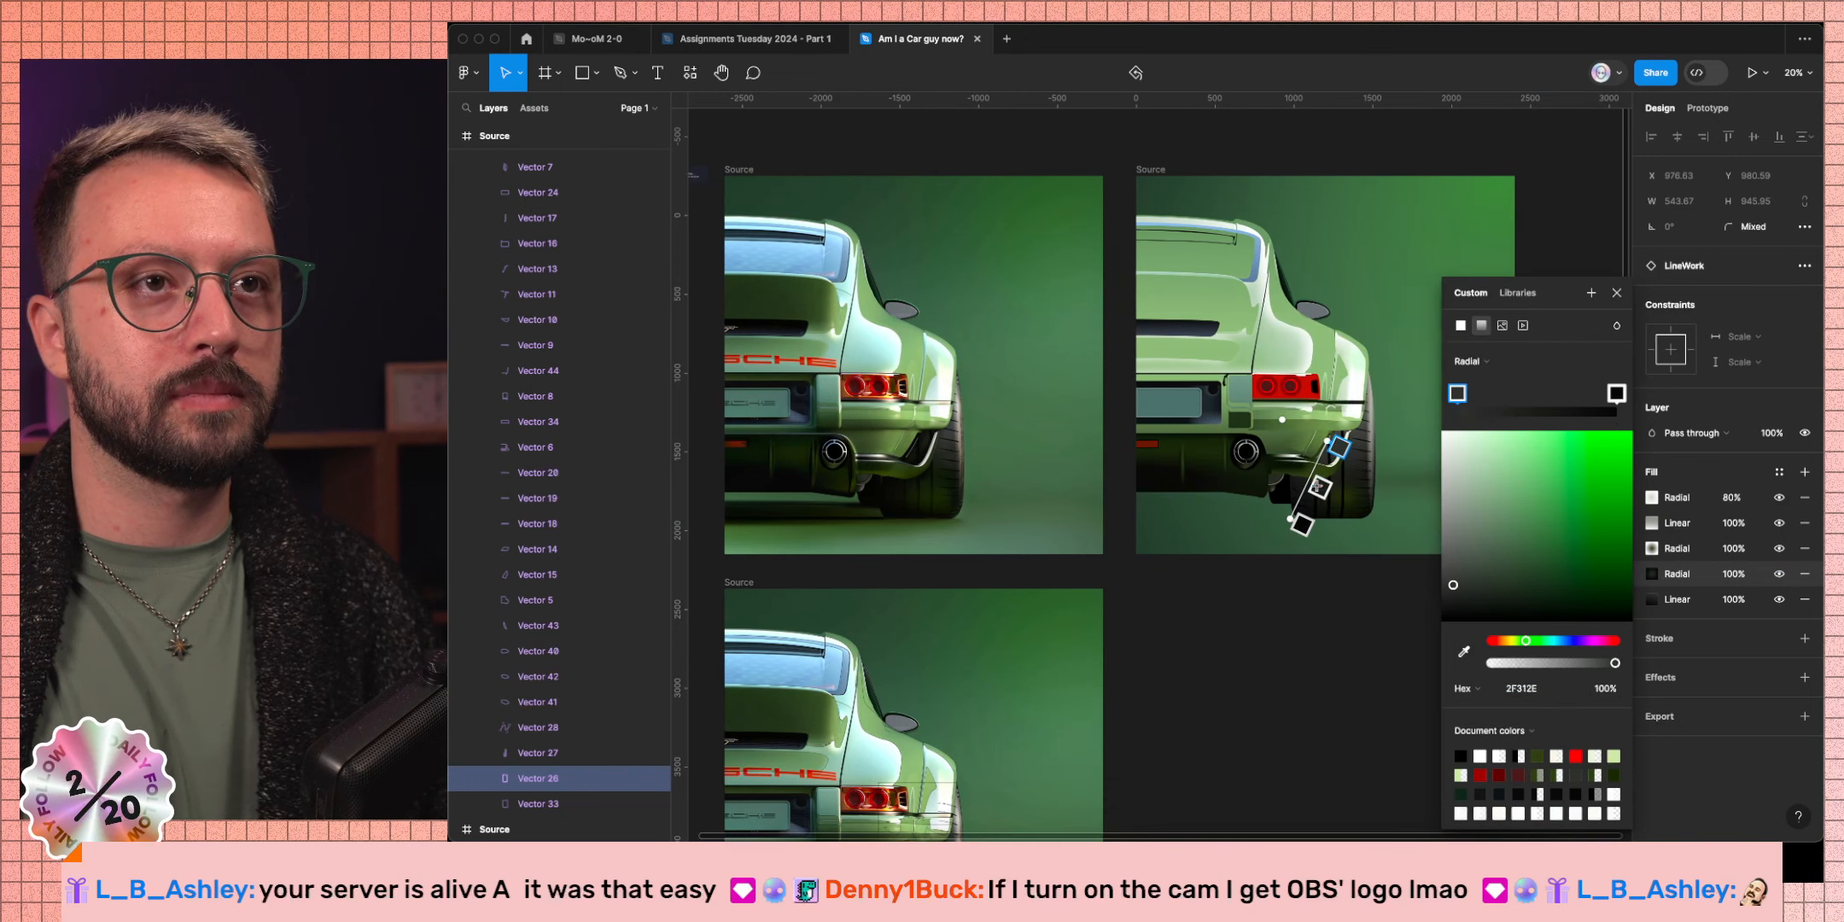
mouse_move(1312, 461)
left_mouse_down()
mouse_move(1347, 424)
mouse_move(1312, 455)
mouse_move(1332, 445)
left_mouse_up()
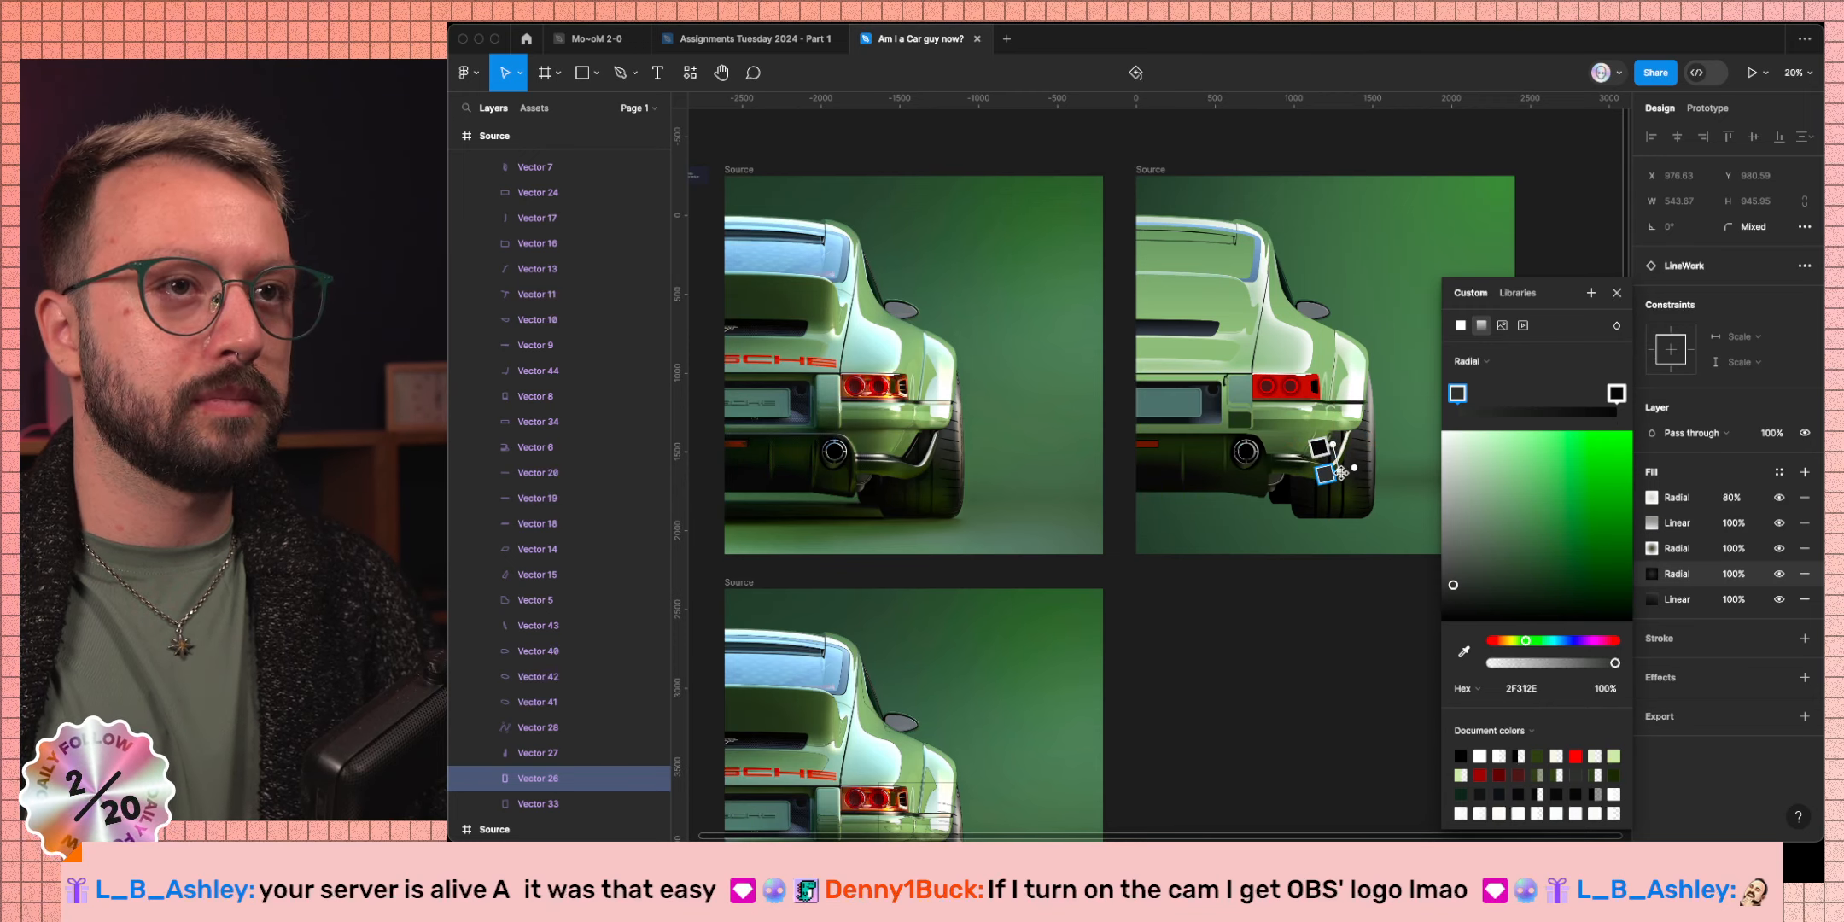
left_click(1613, 395)
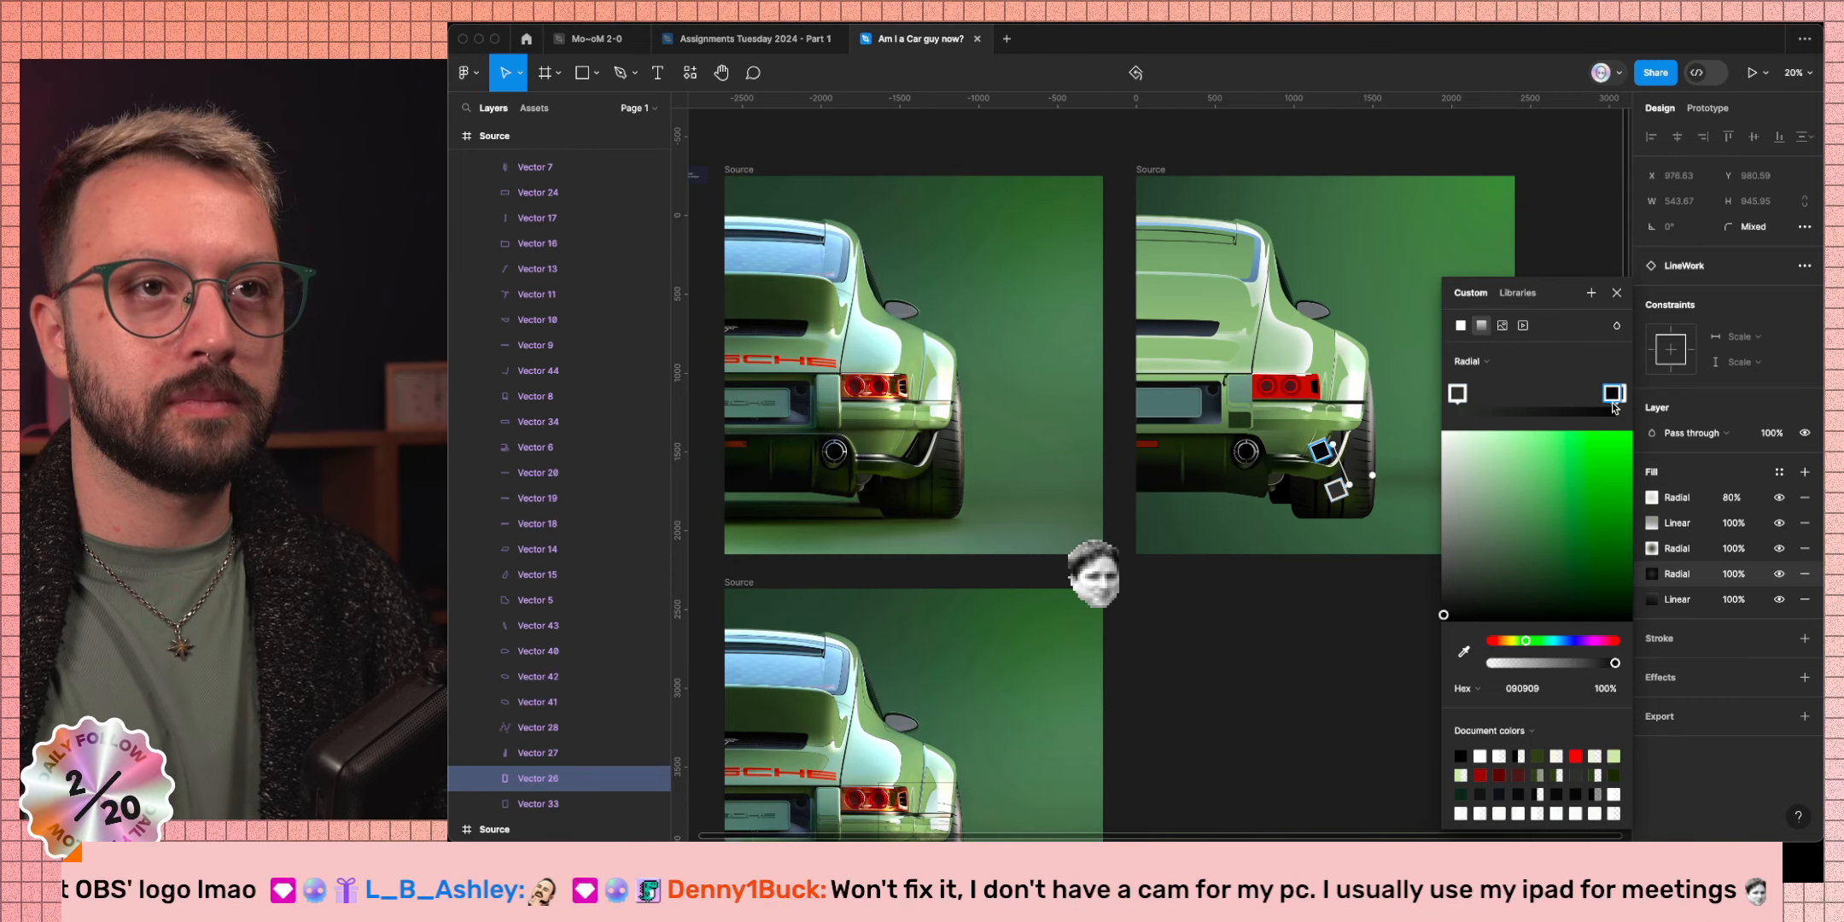
left_click(1457, 393)
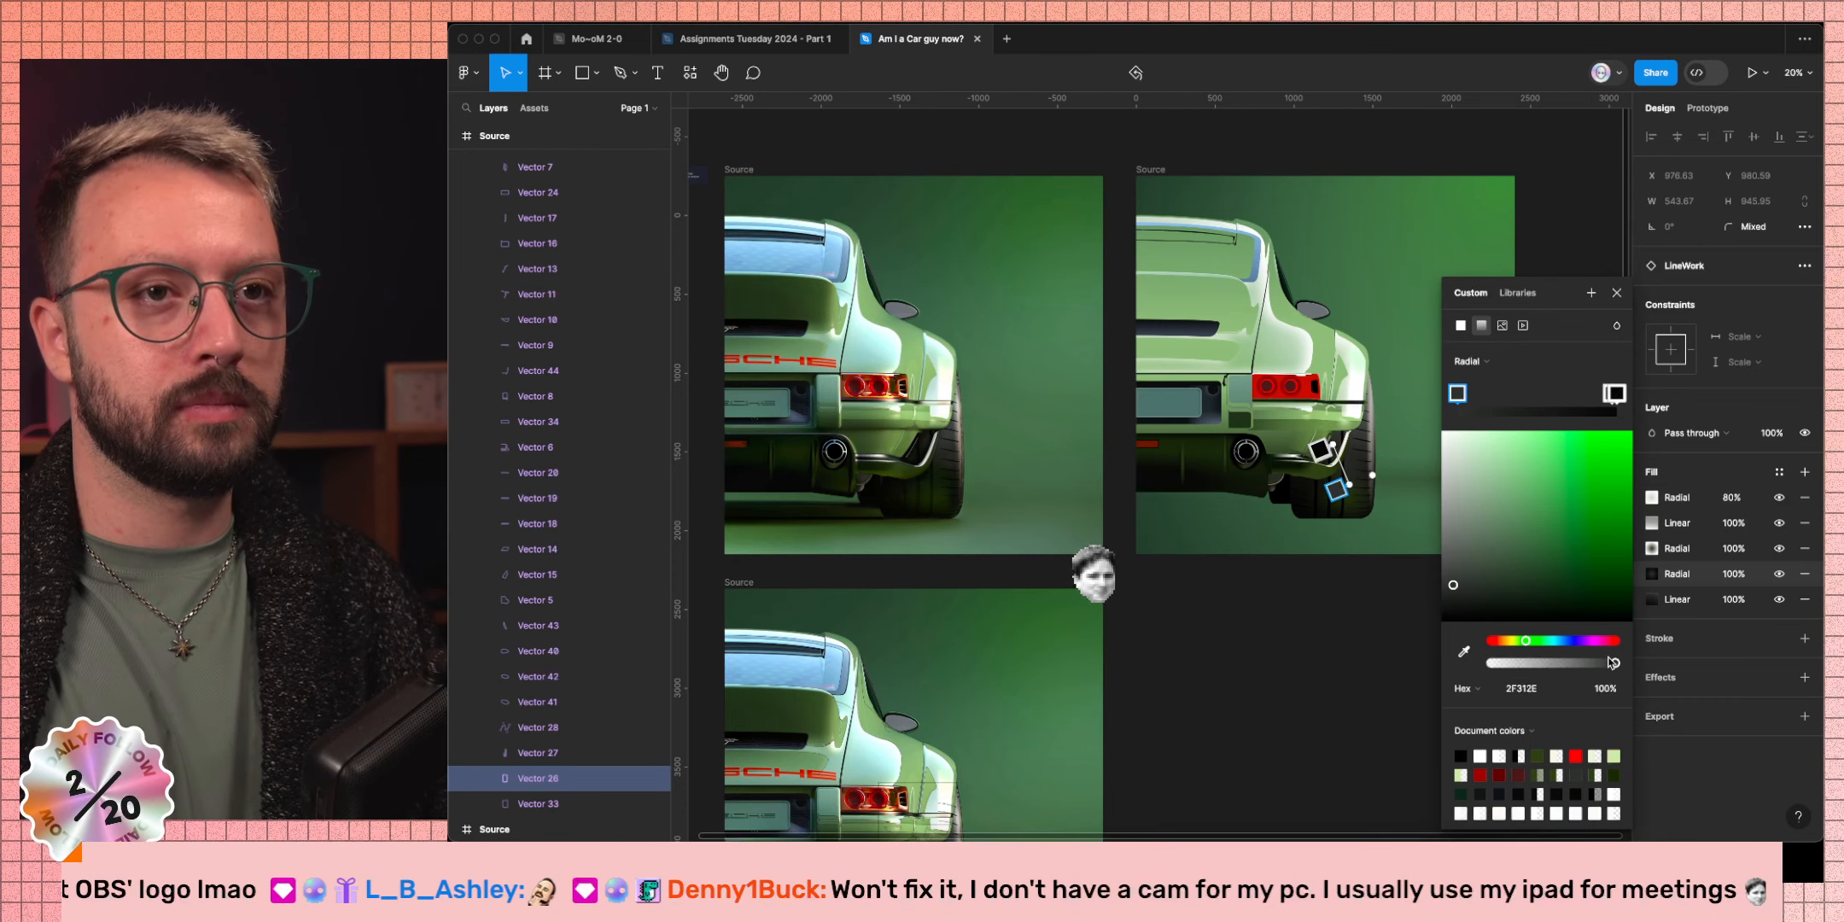
left_click_drag(1612, 663, 1487, 664)
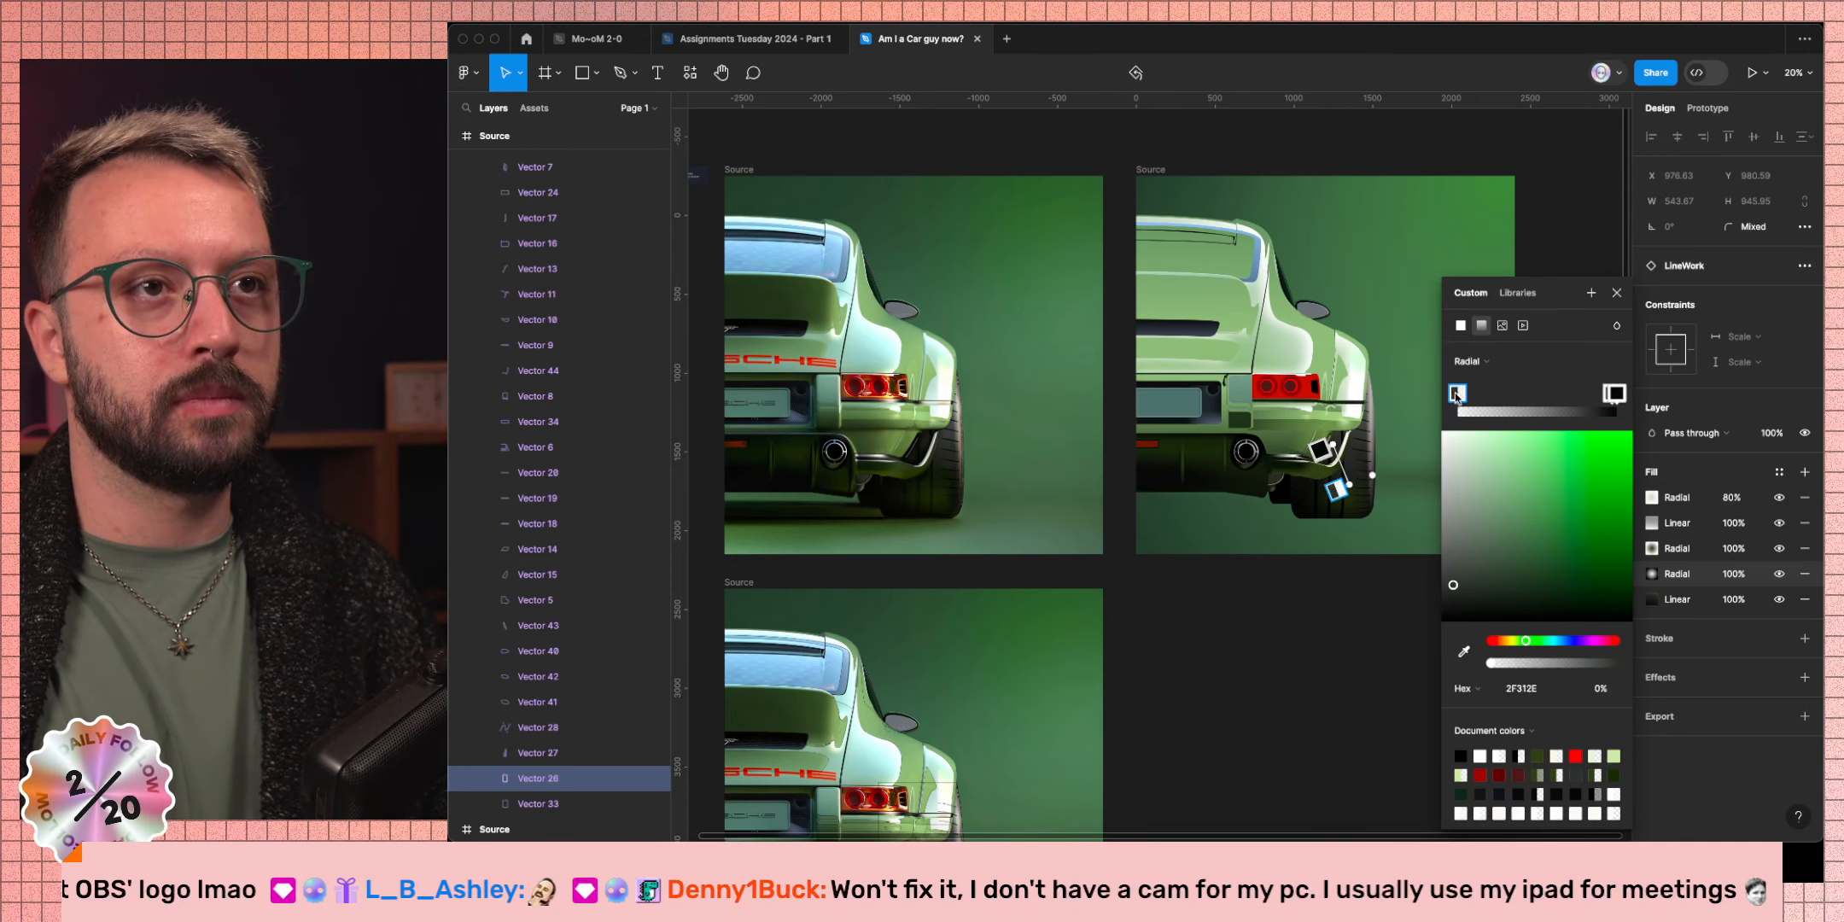
left_click_drag(1457, 393, 1389, 390)
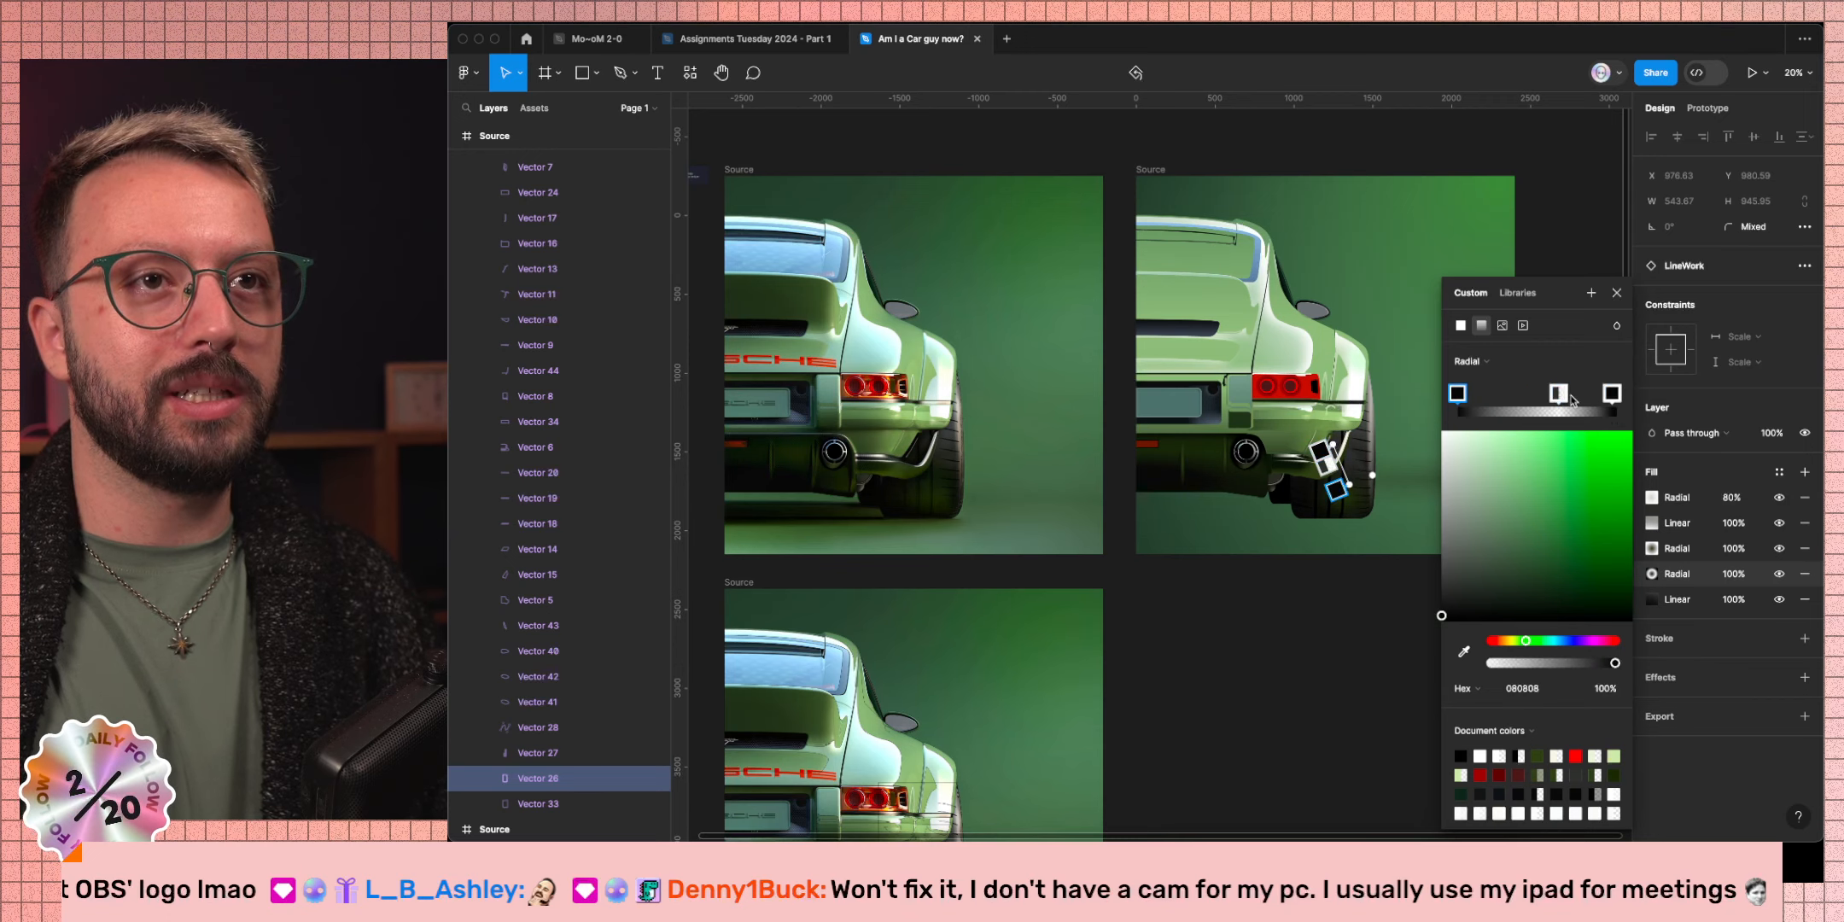
left_click_drag(1611, 397, 1513, 397)
key("BackSpace")
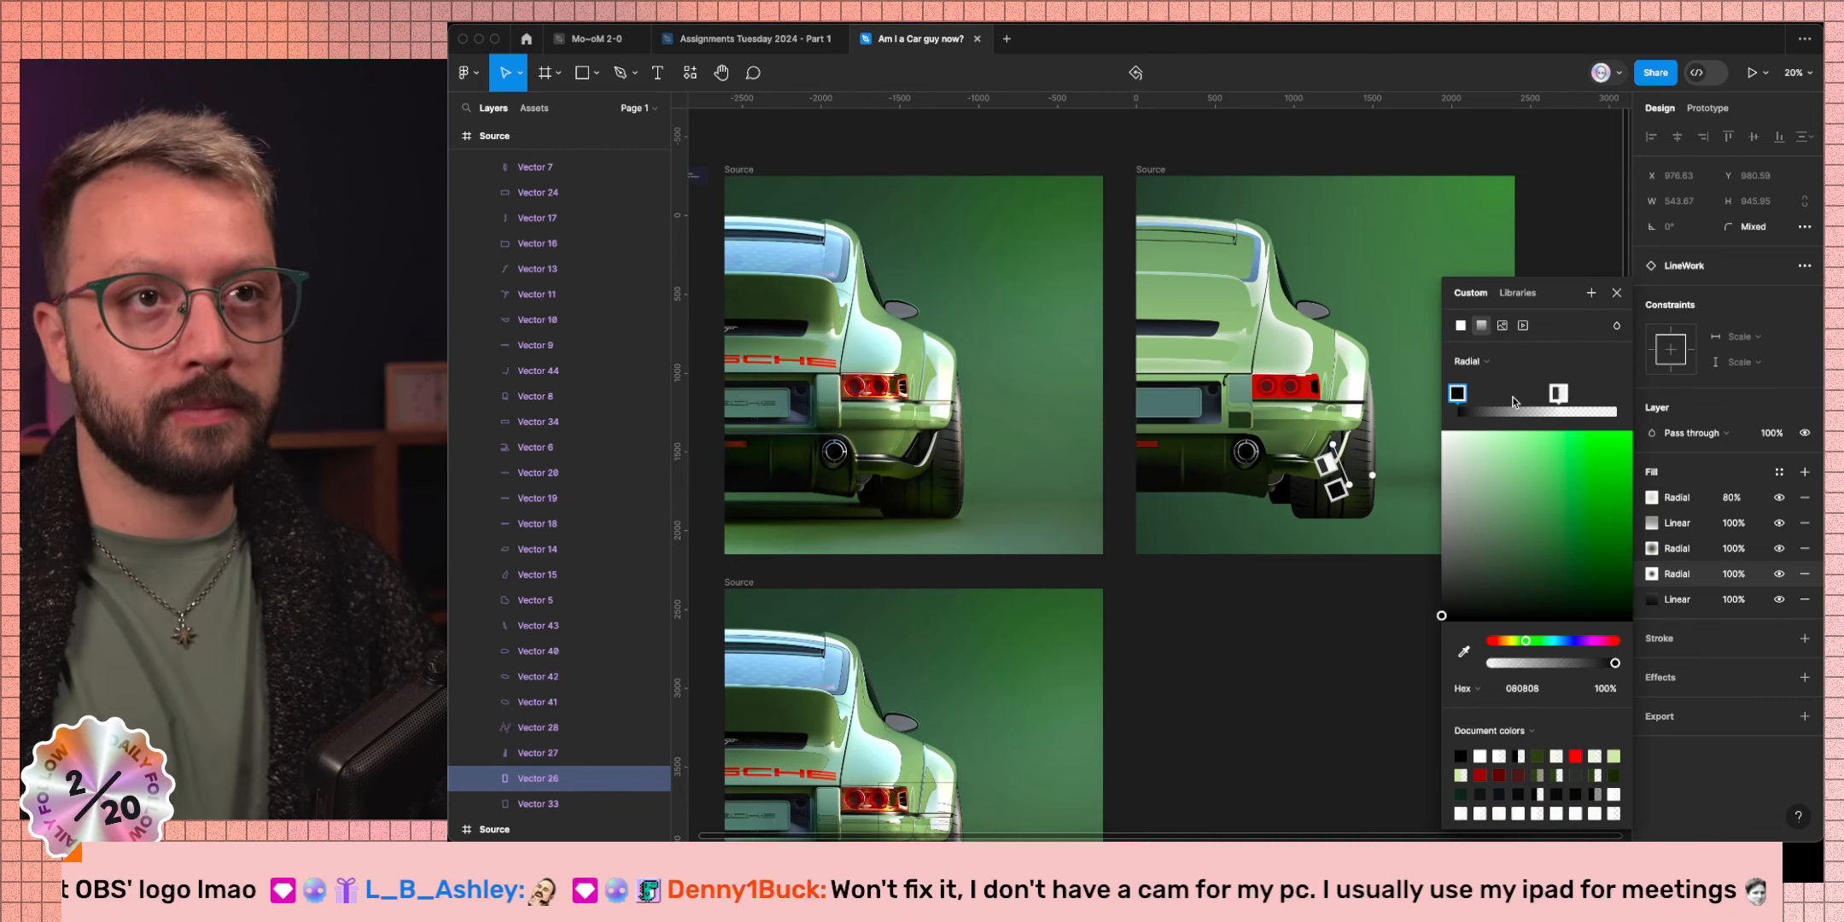
left_click_drag(1558, 395, 1615, 393)
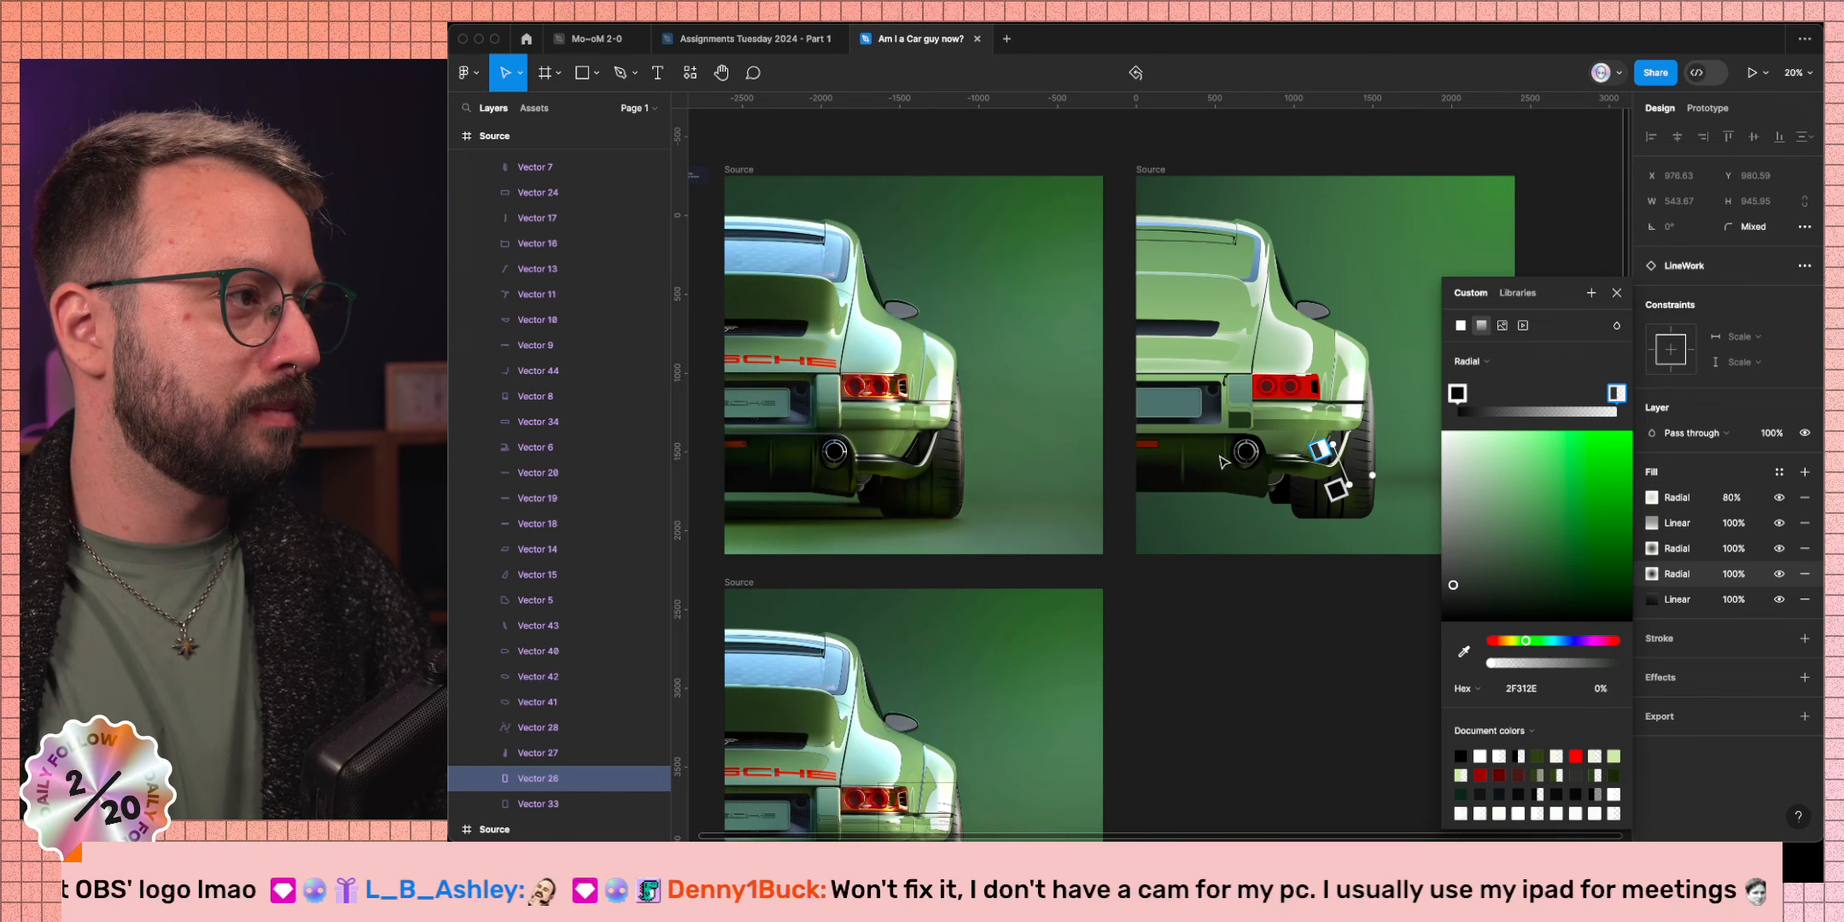
Position the dark radial gradient over the wheel and tyre, tightening the black stop's shadow.
scroll(1222, 462, "up", 5)
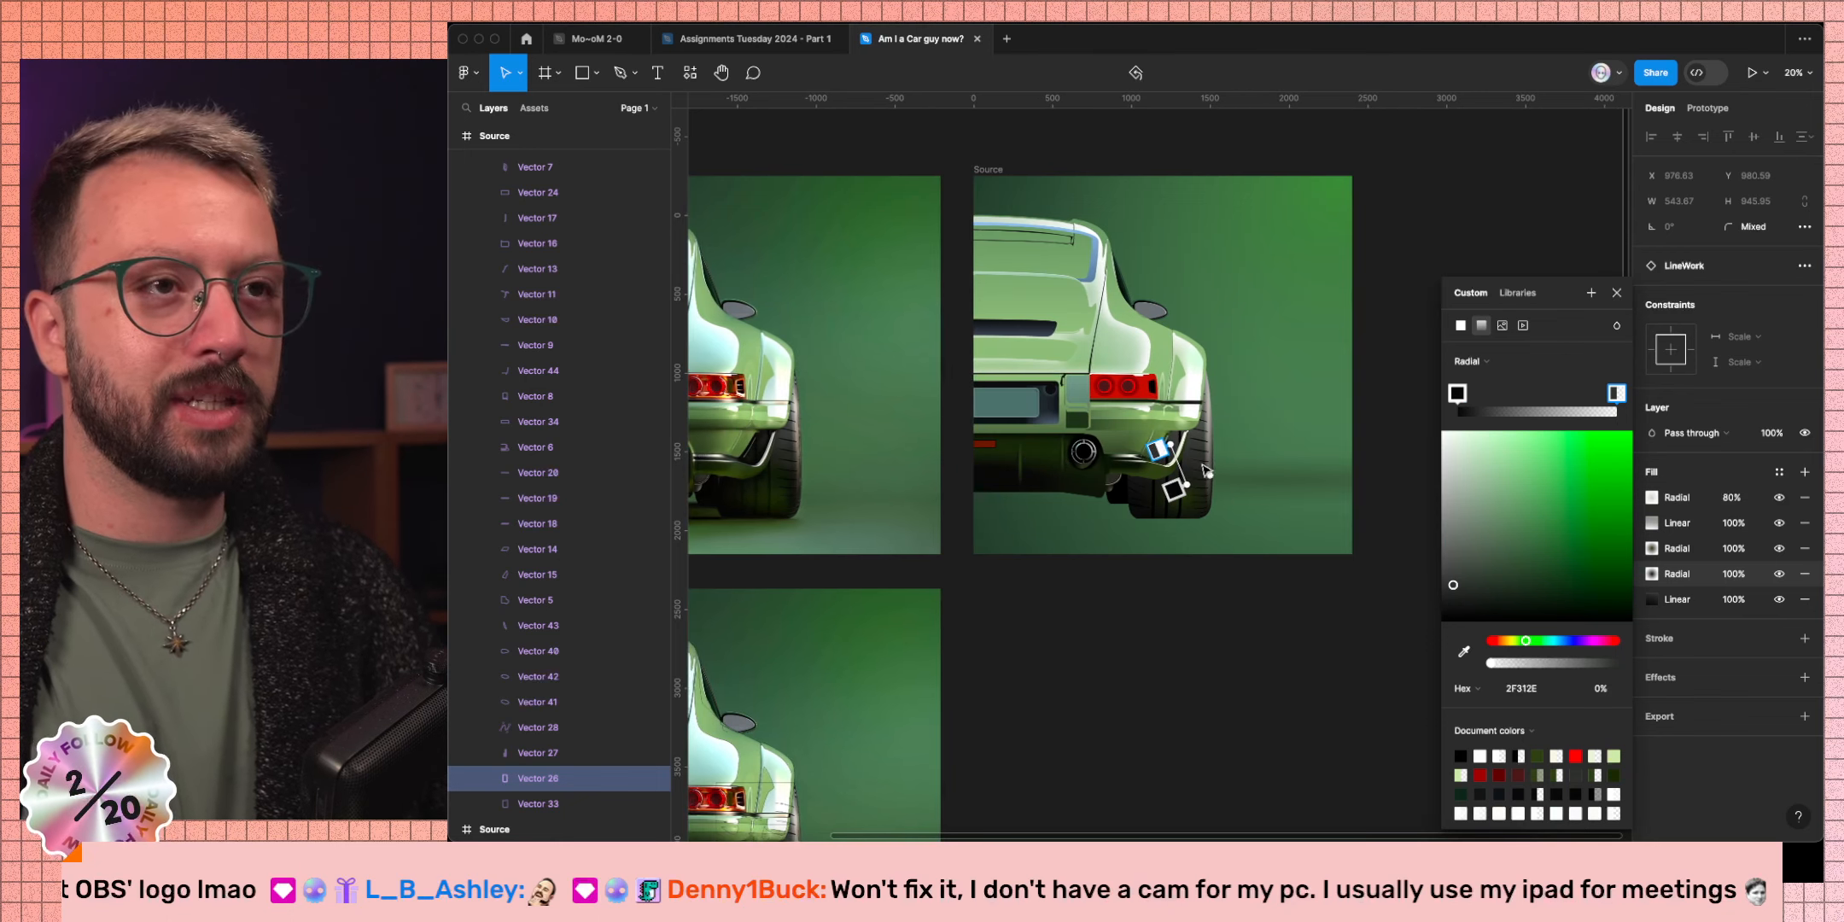
left_click_drag(1155, 401, 1250, 437)
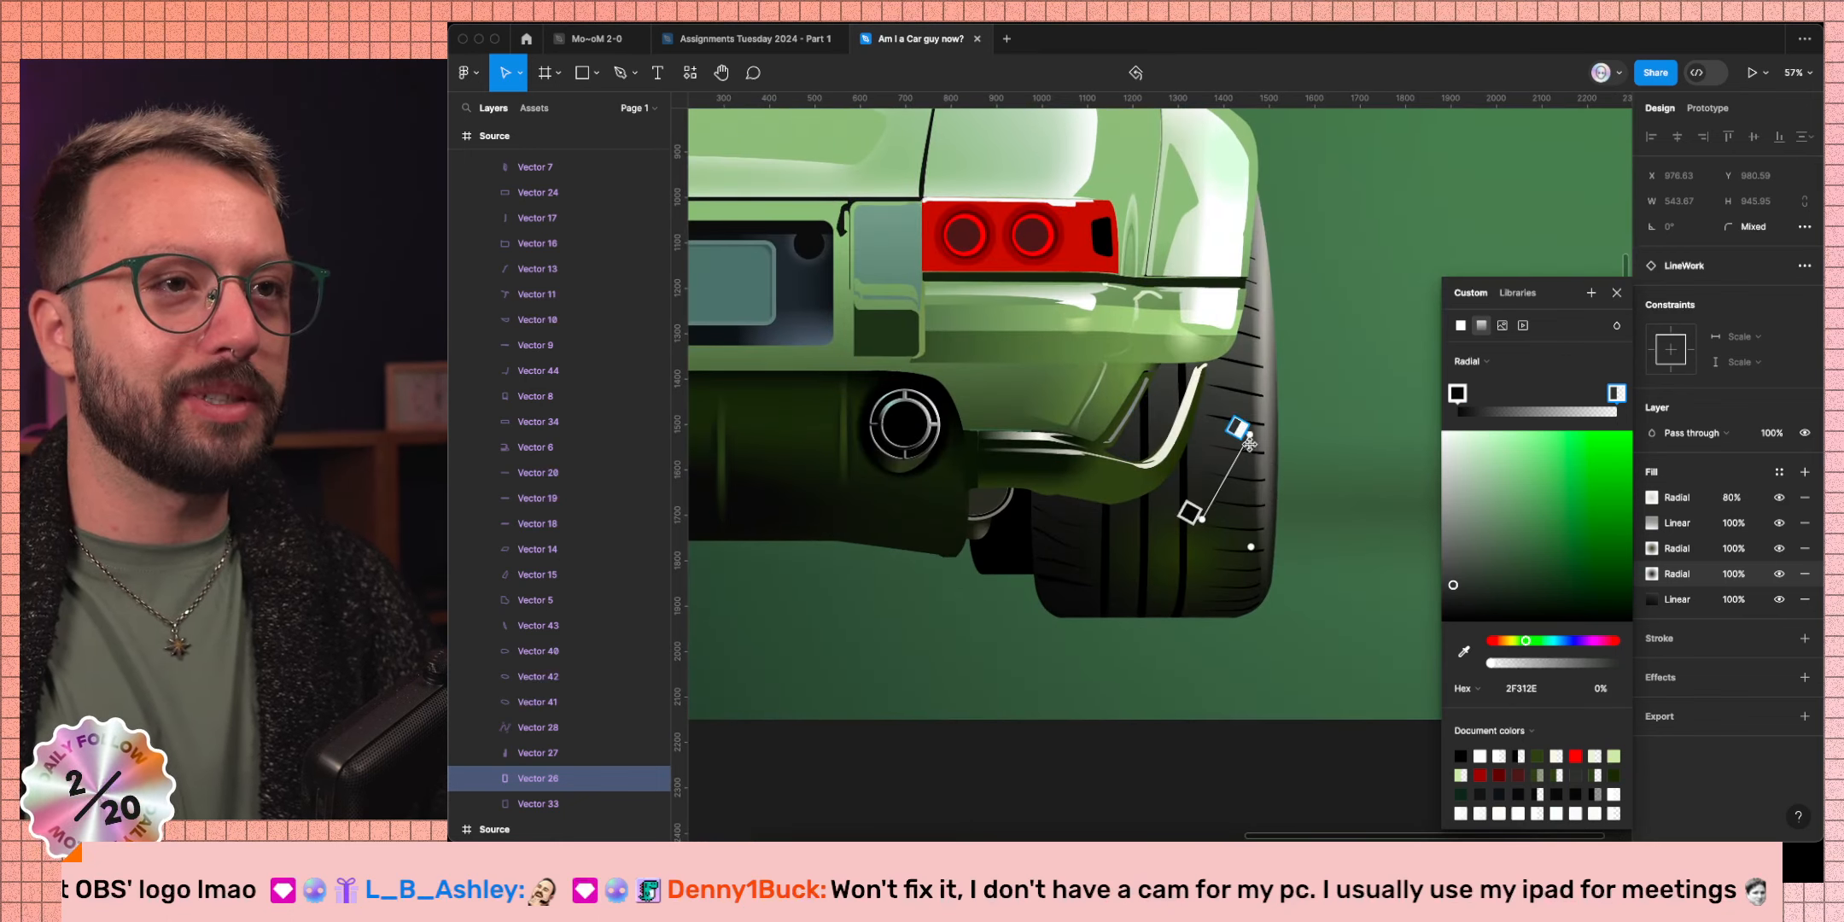
left_click_drag(1200, 519, 1146, 391)
left_click_drag(1252, 421, 1259, 510)
left_click(1456, 394)
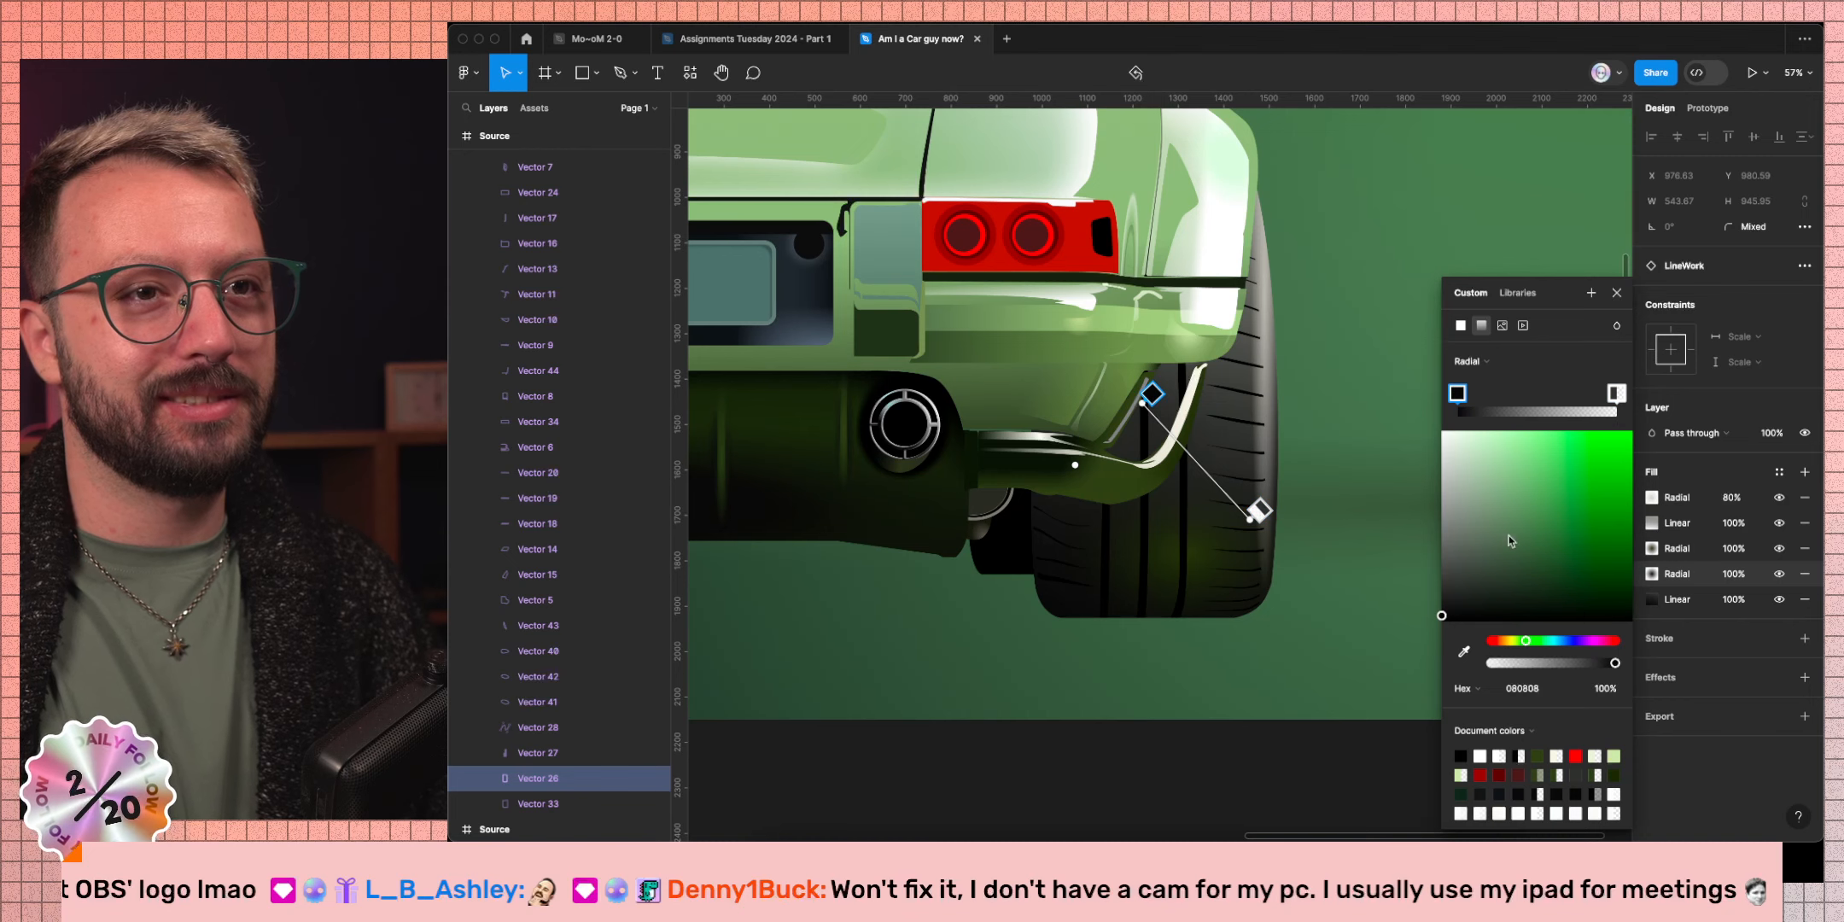
left_click_drag(1465, 408, 1524, 395)
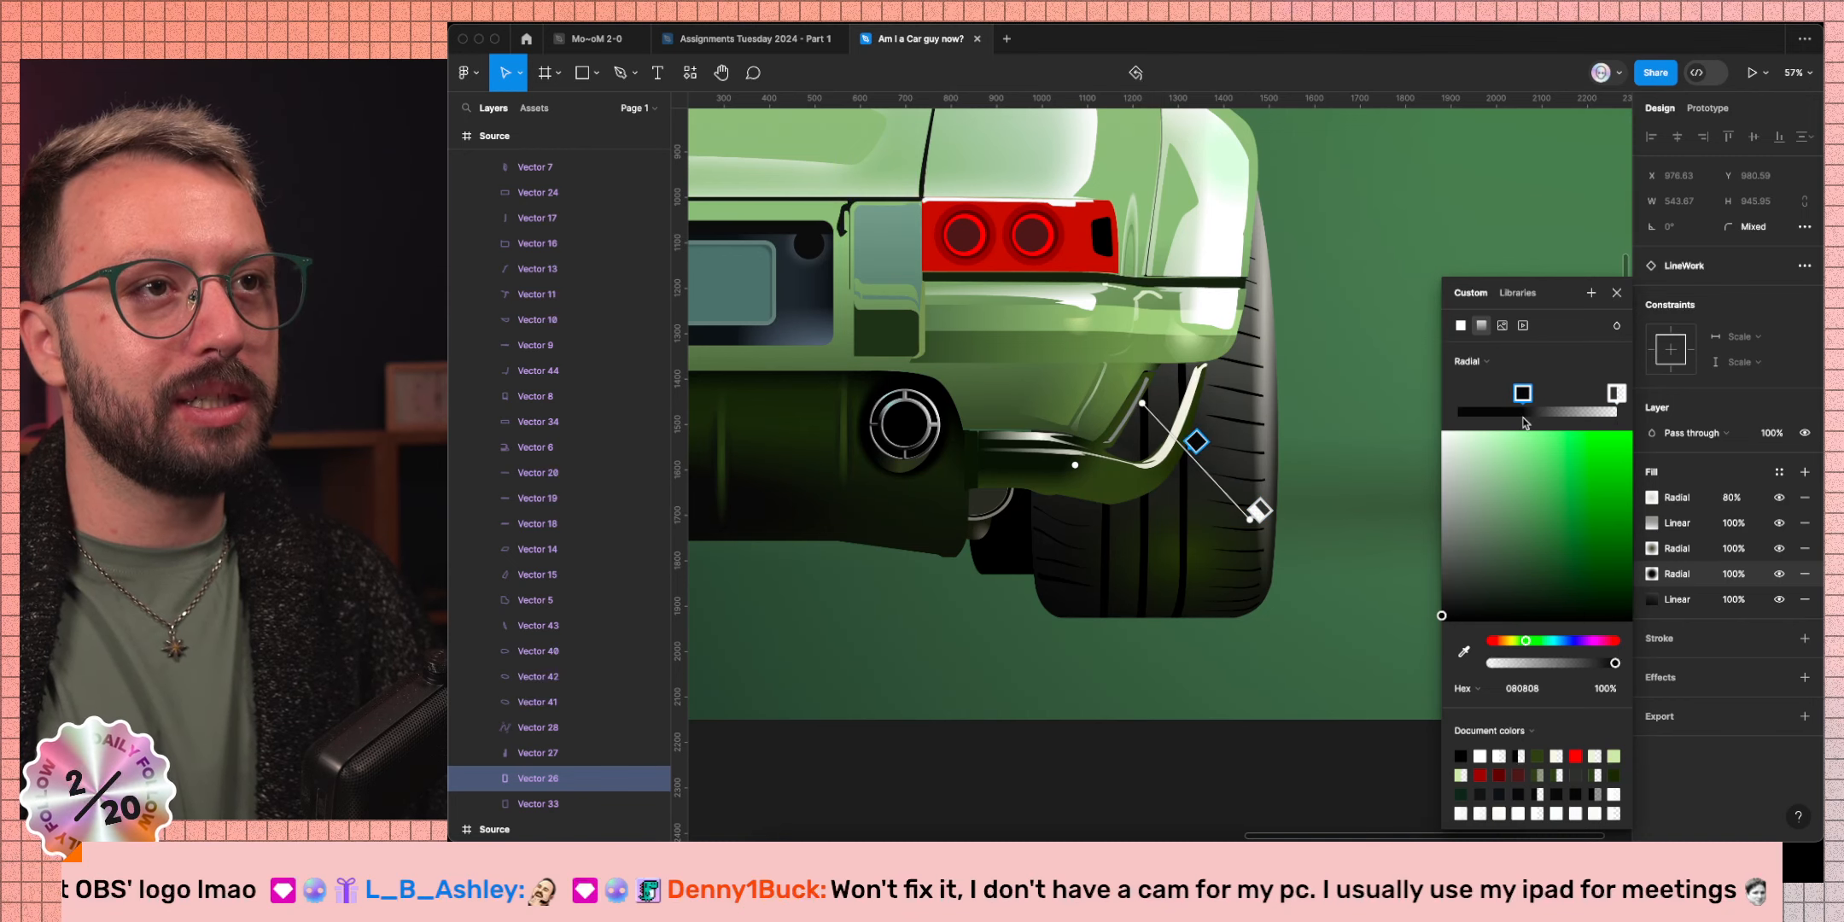
key("shift")
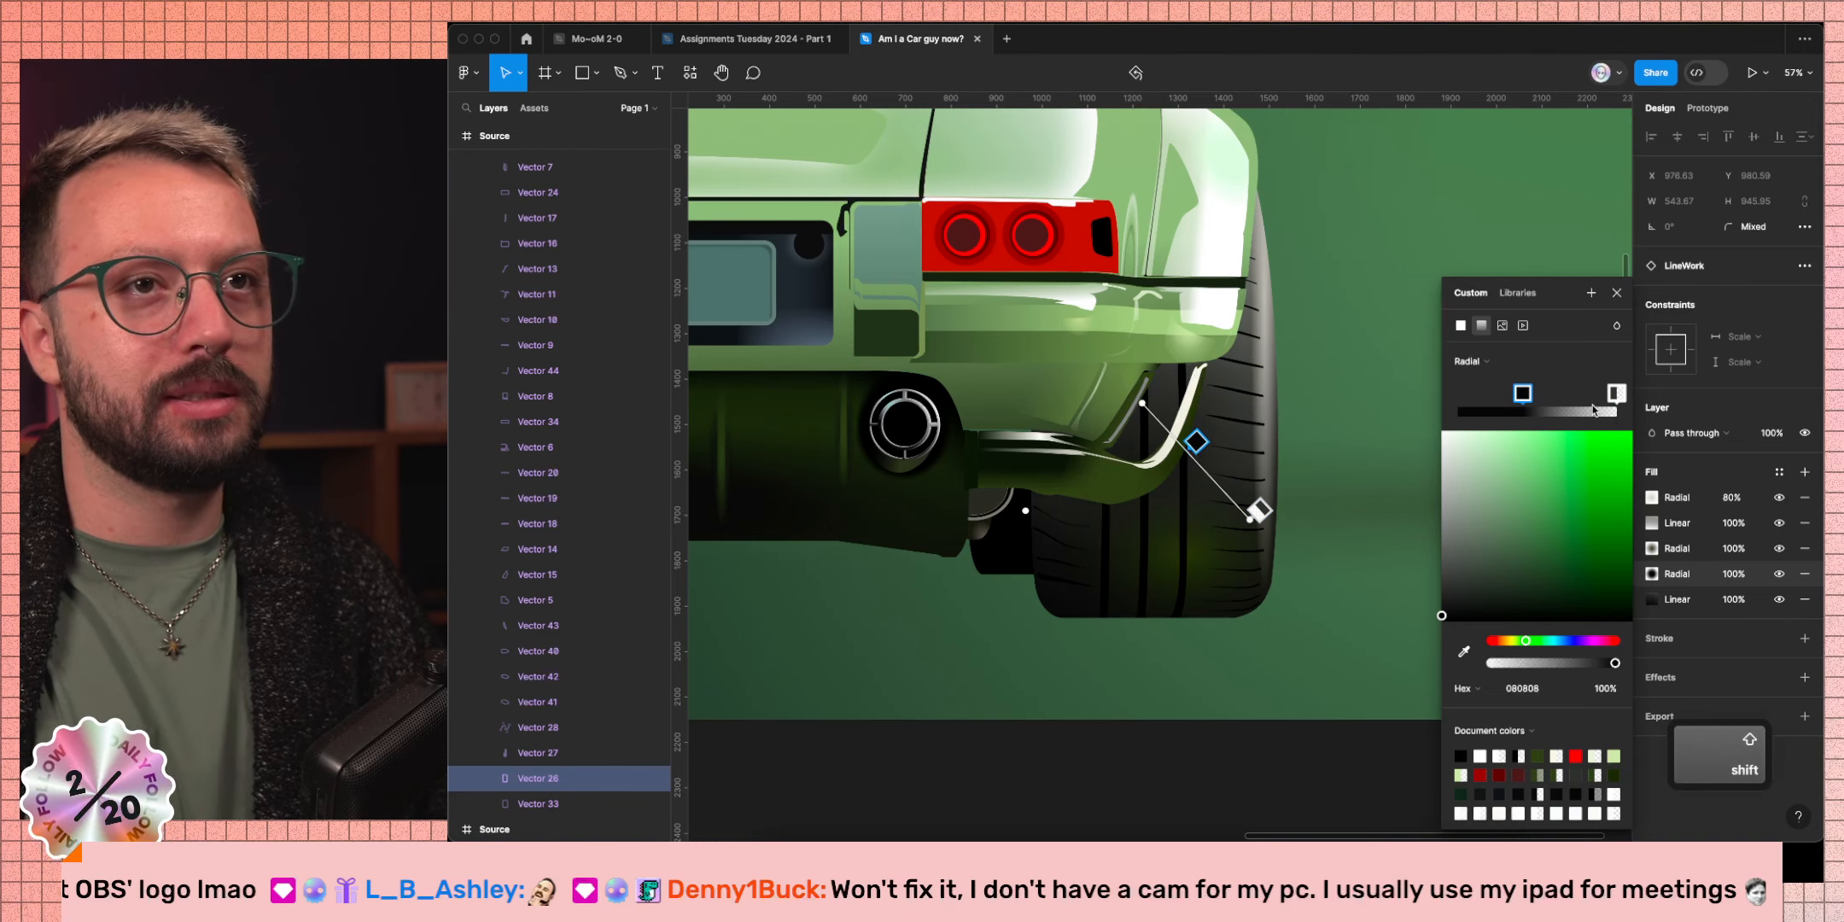
Delete the transparent stop, leaving only 0A0A0A, and move the fill second in the stack.
left_click(1464, 654)
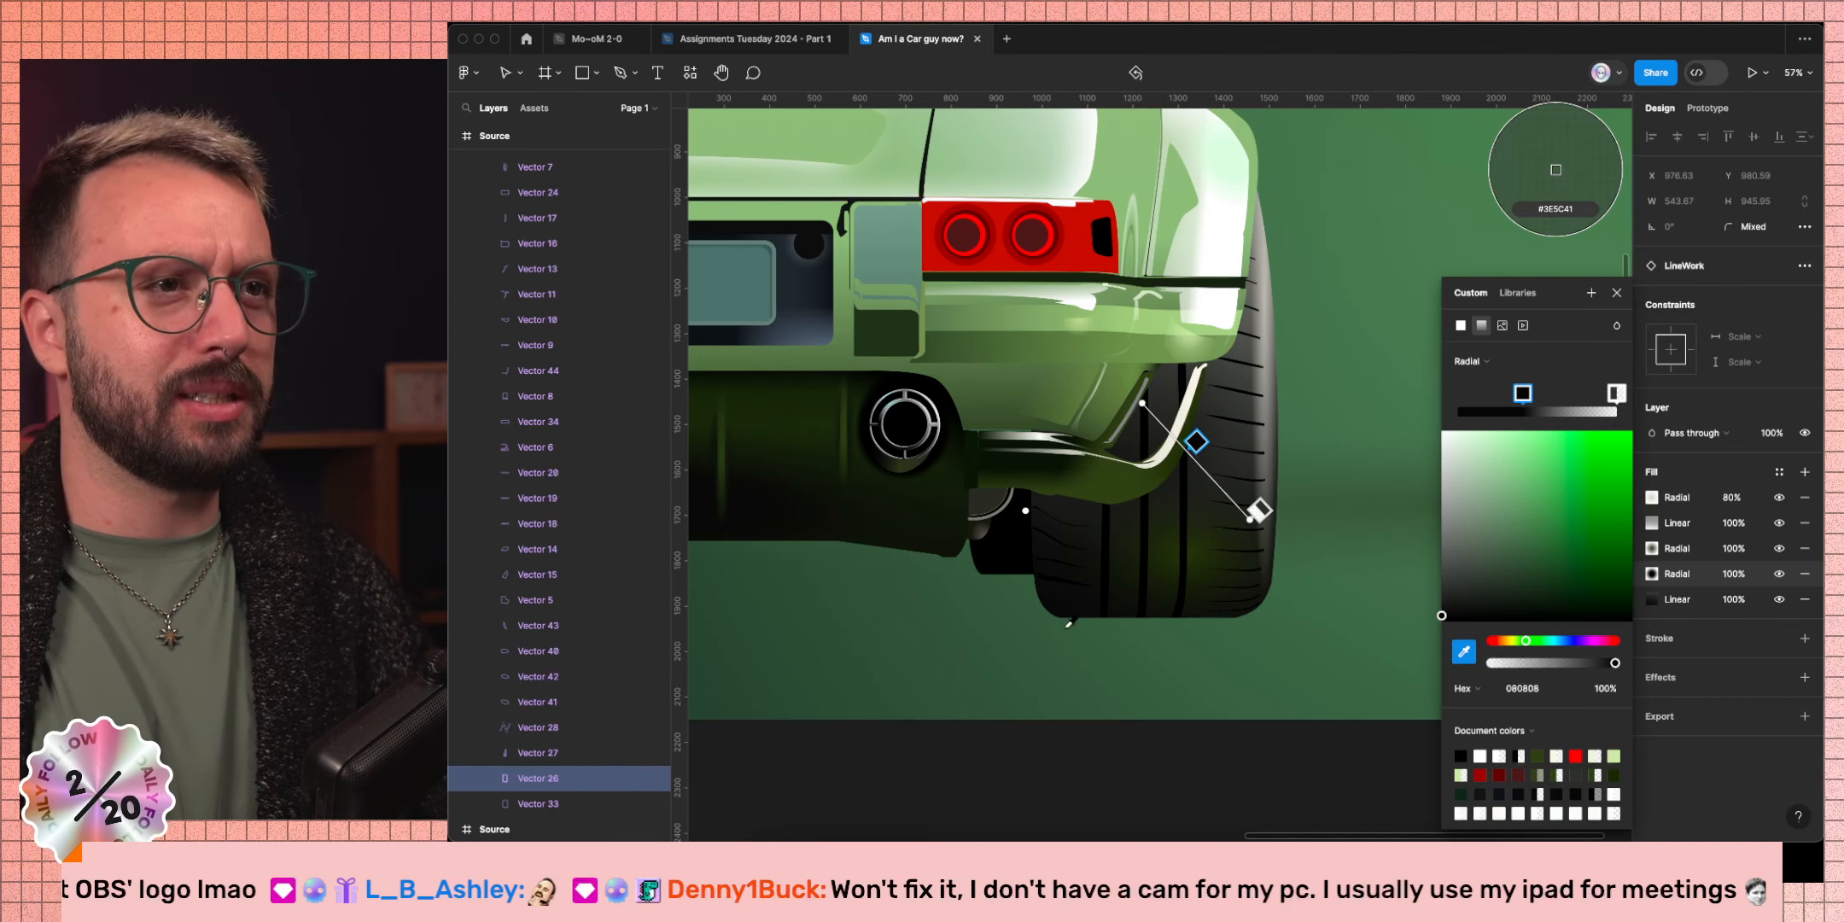
left_click(1060, 604)
left_click(1615, 393)
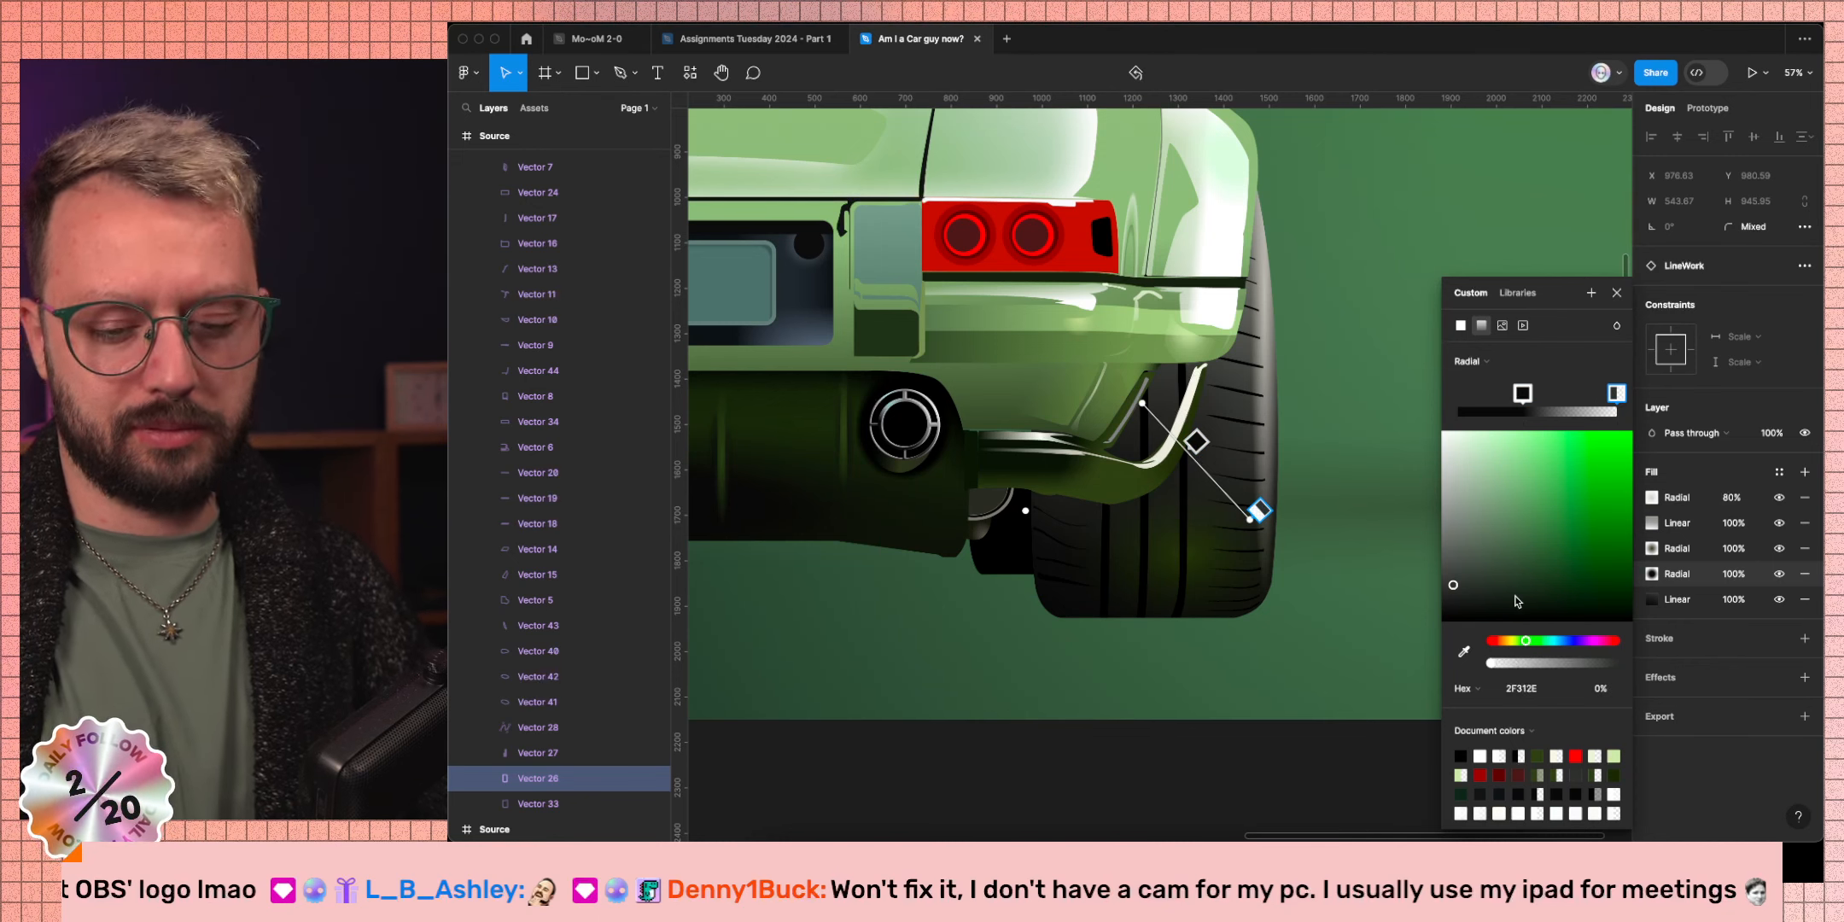
key("Delete")
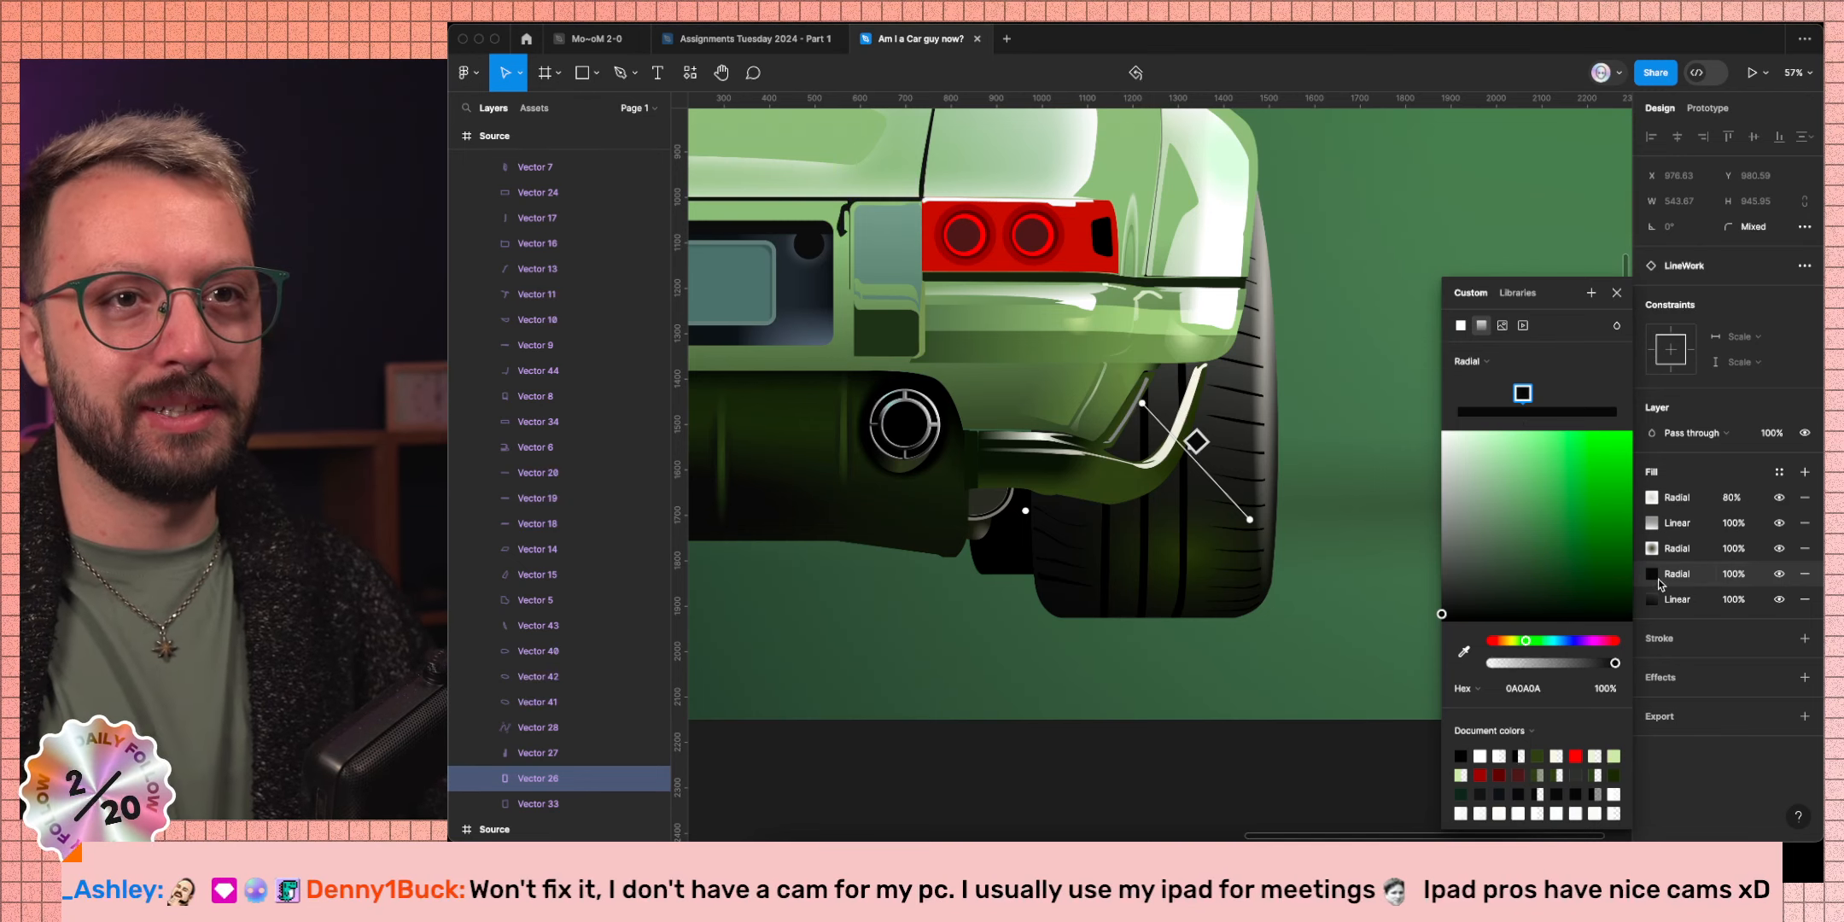
left_click_drag(1638, 574, 1628, 527)
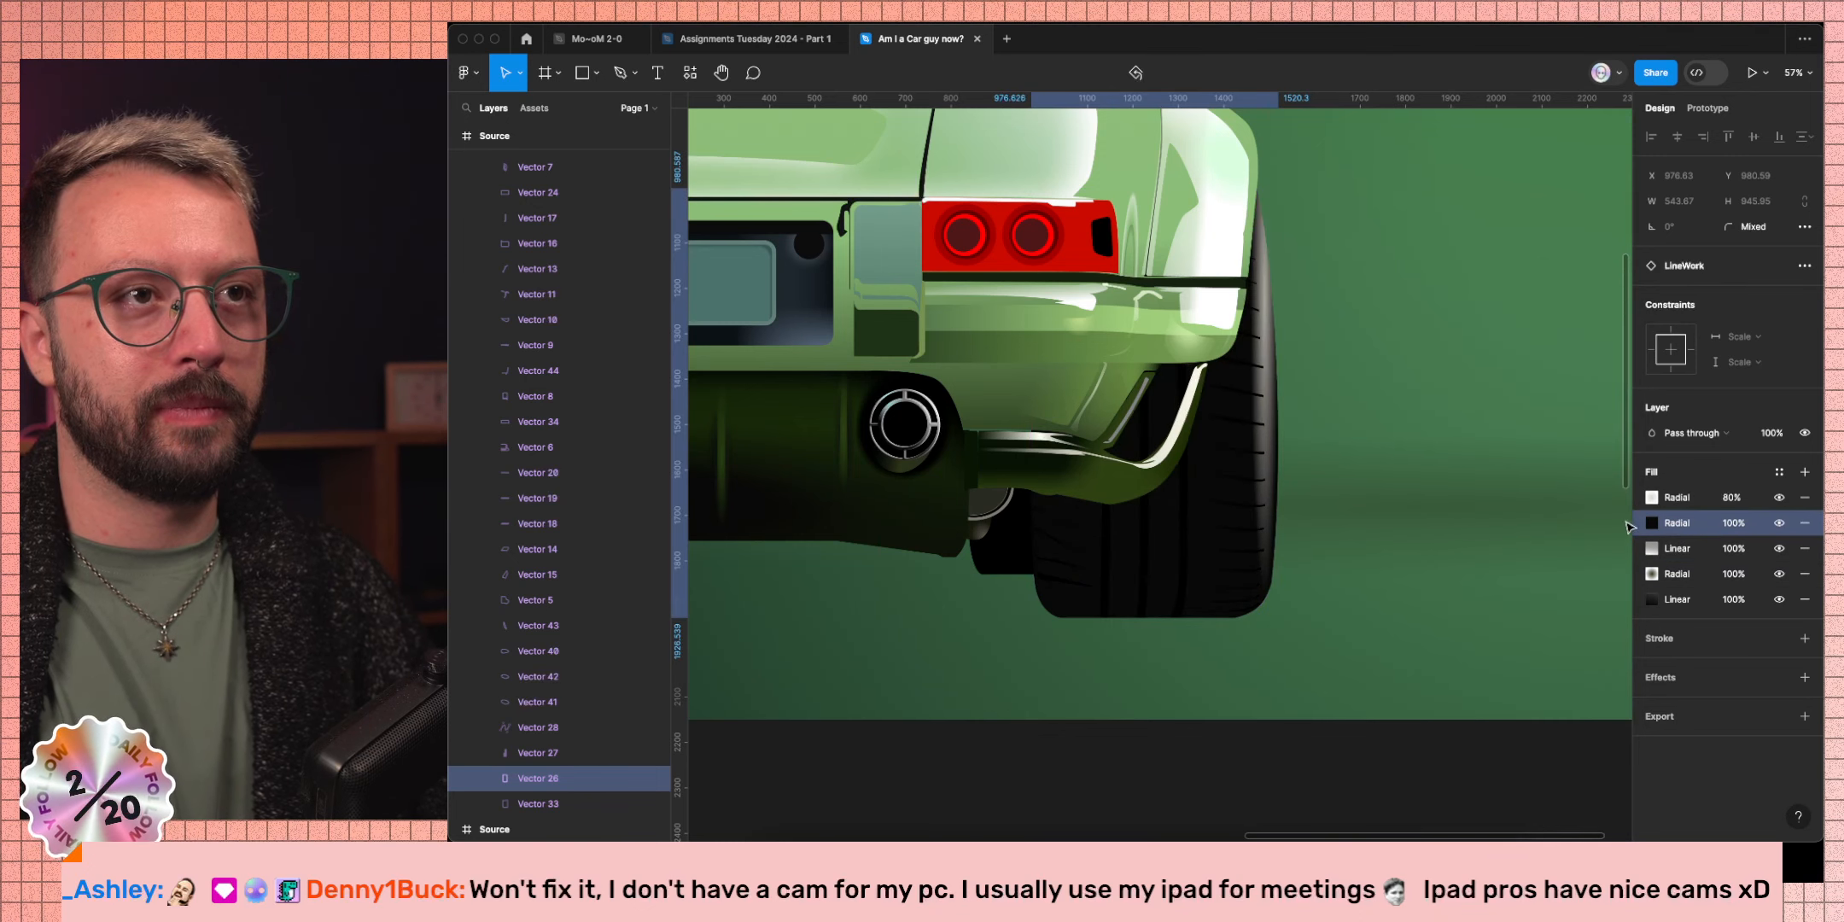
Give the dark radial fill a second stop fading from 0A0A0A to 0% opacity.
left_click(1653, 524)
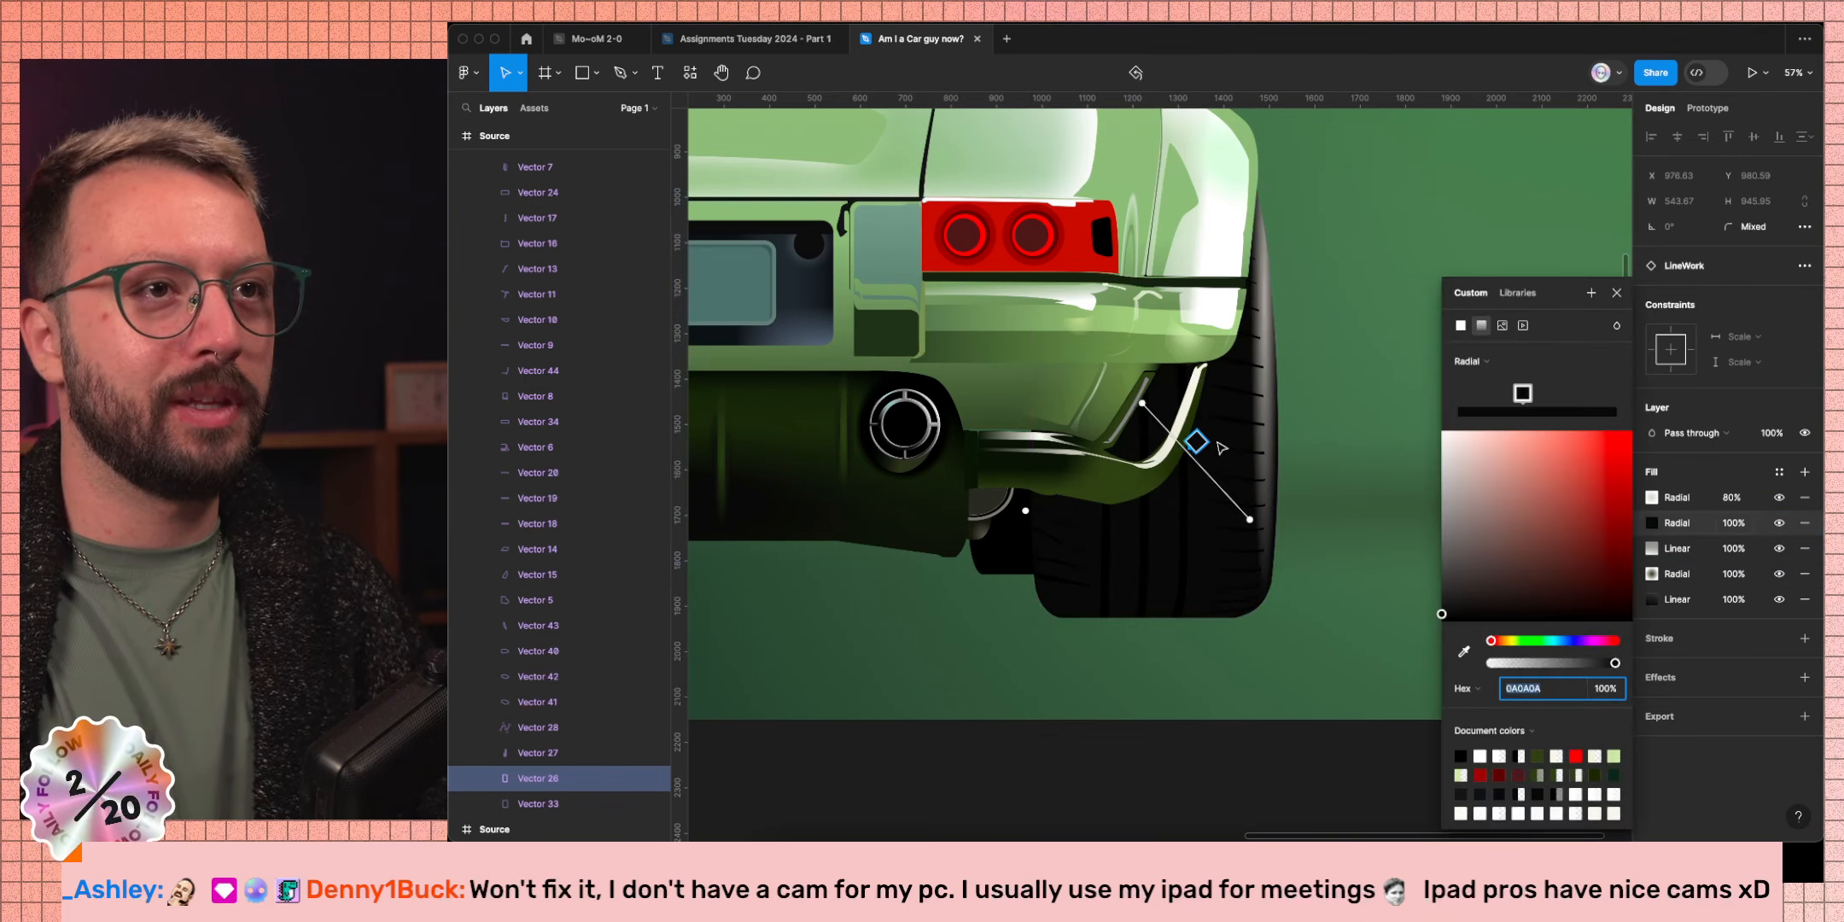
left_click_drag(1193, 441, 1152, 395)
left_click(1588, 410)
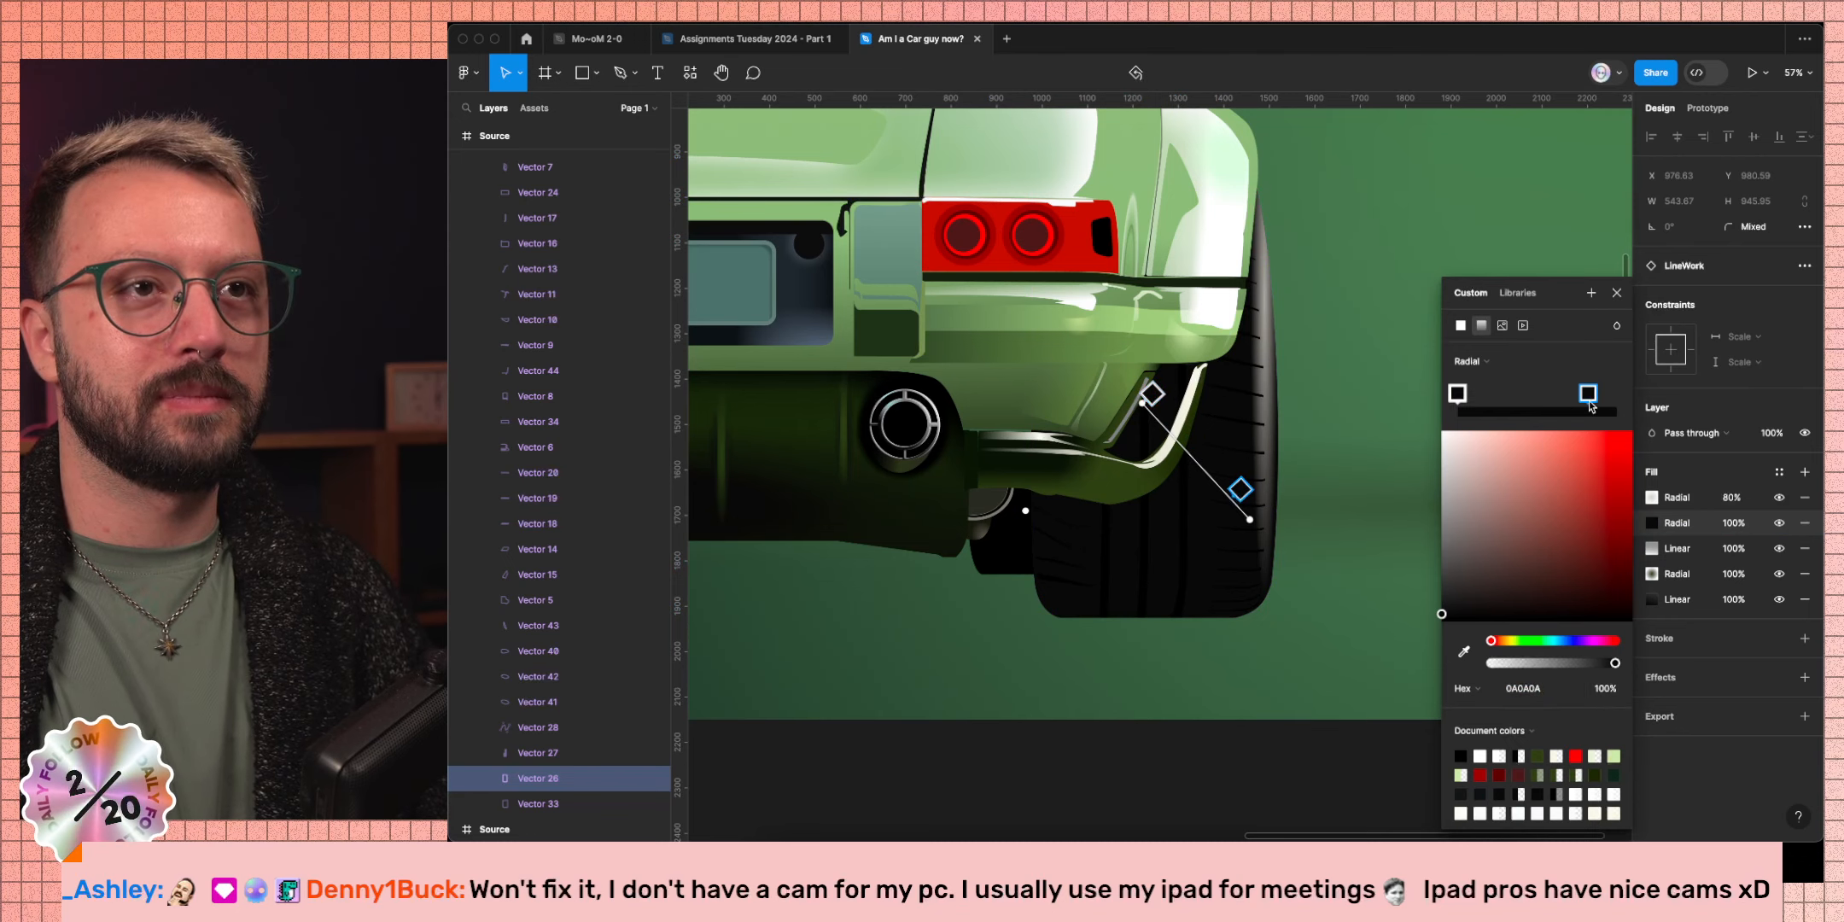
left_click_drag(1591, 406, 1619, 406)
left_click_drag(1615, 665, 1490, 664)
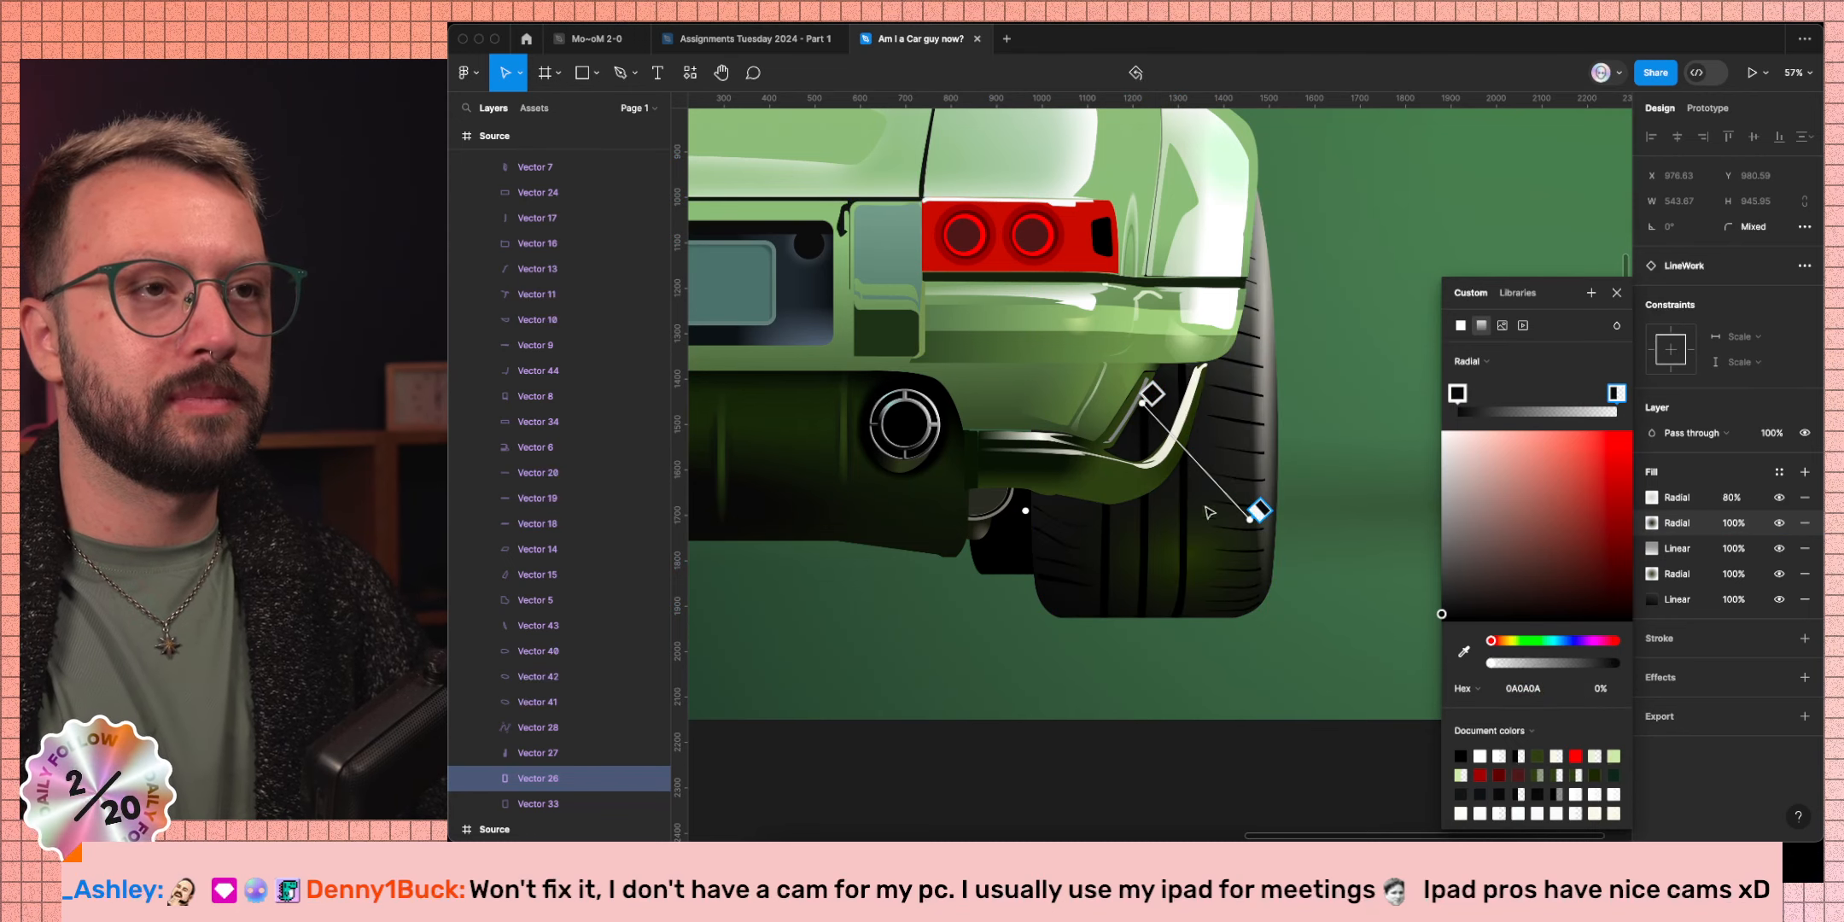
Position the radial gradient handles to shade the area behind the bumper fin.
mouse_move(1141, 404)
left_mouse_down()
mouse_move(1092, 410)
mouse_move(1109, 414)
left_mouse_up()
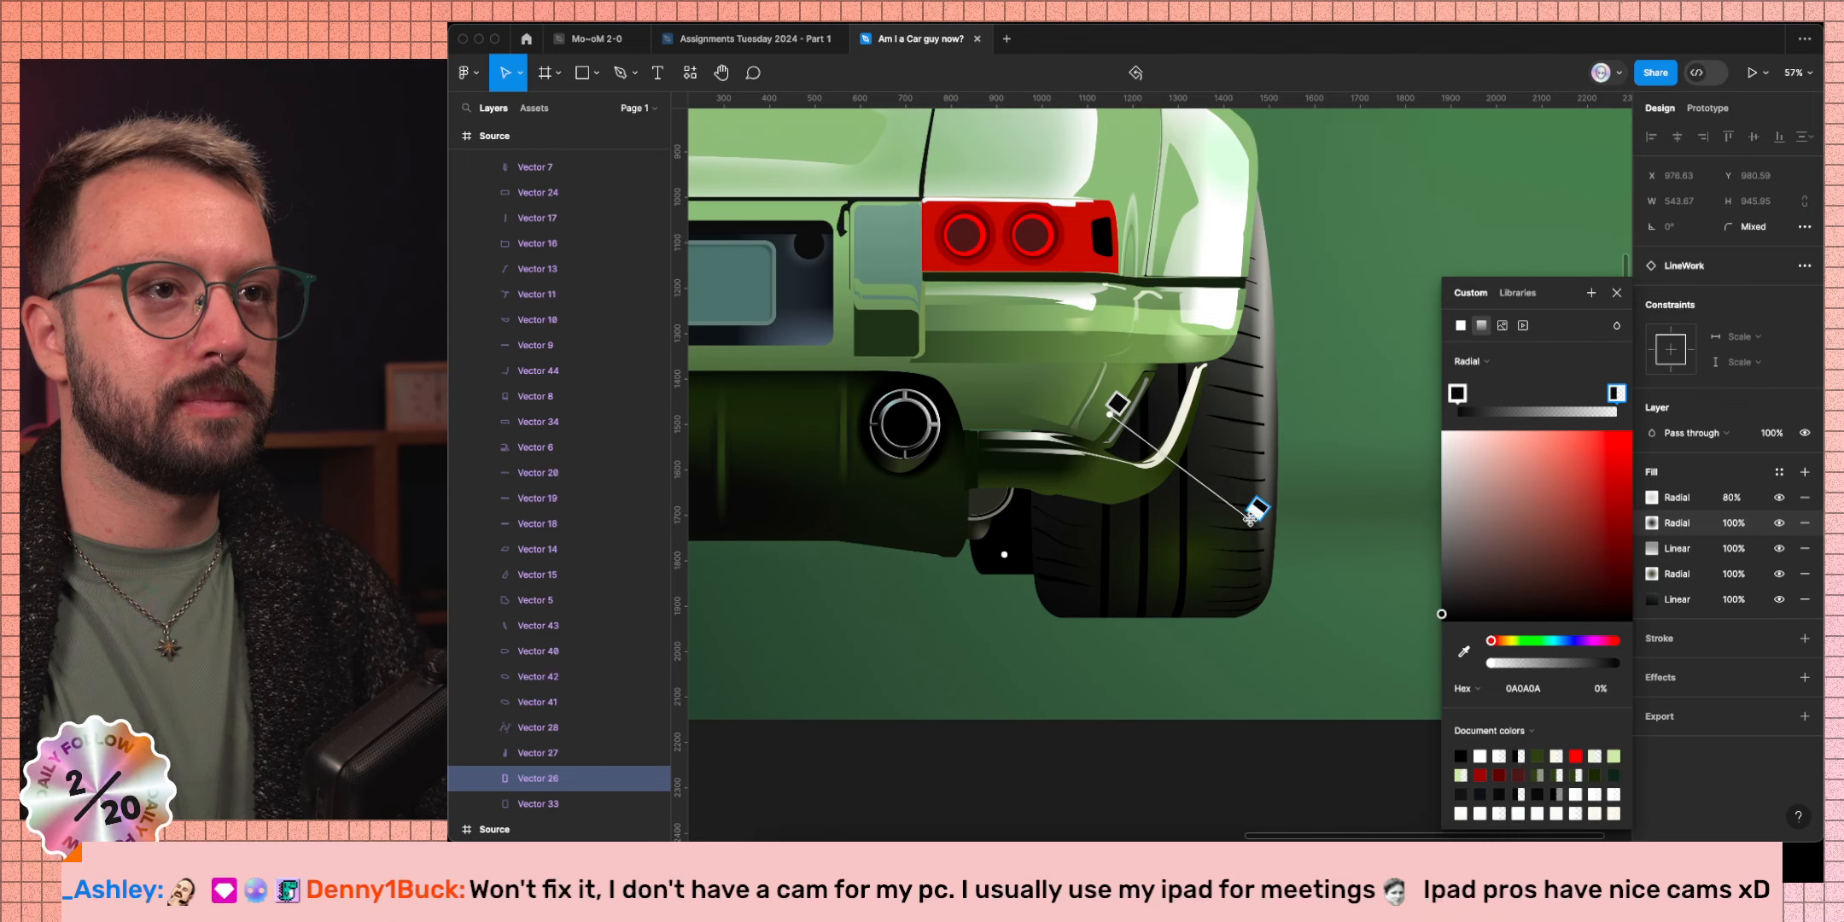
left_click_drag(1250, 517, 1253, 475)
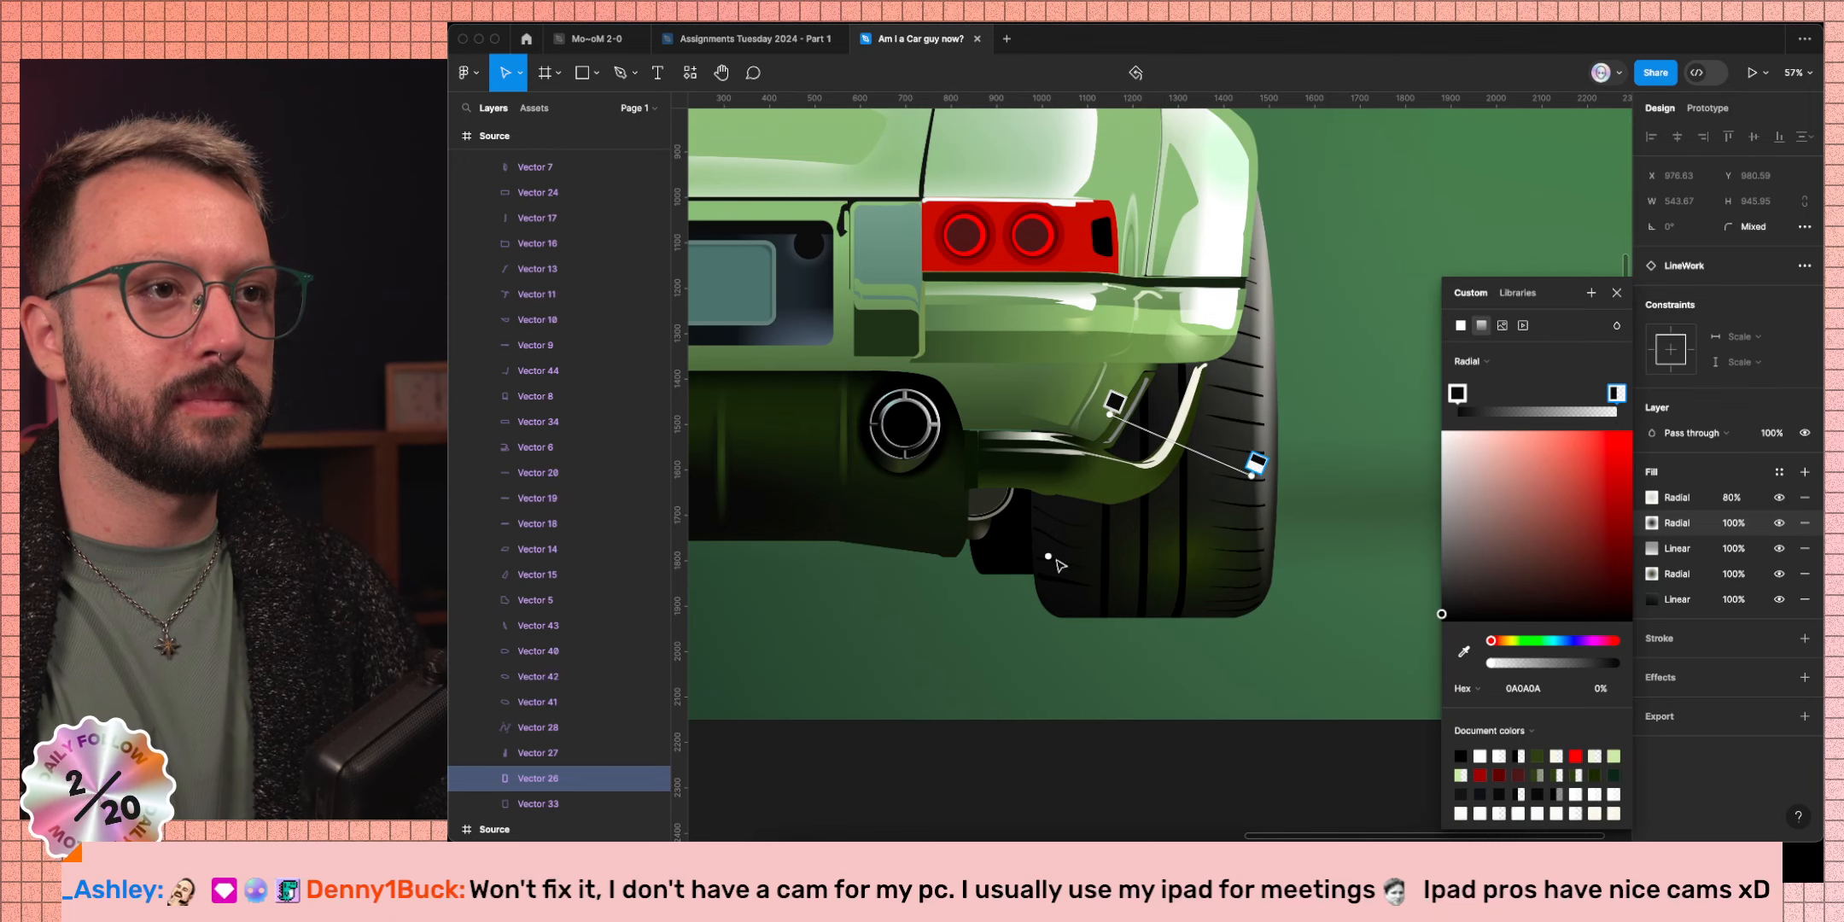
key("shift")
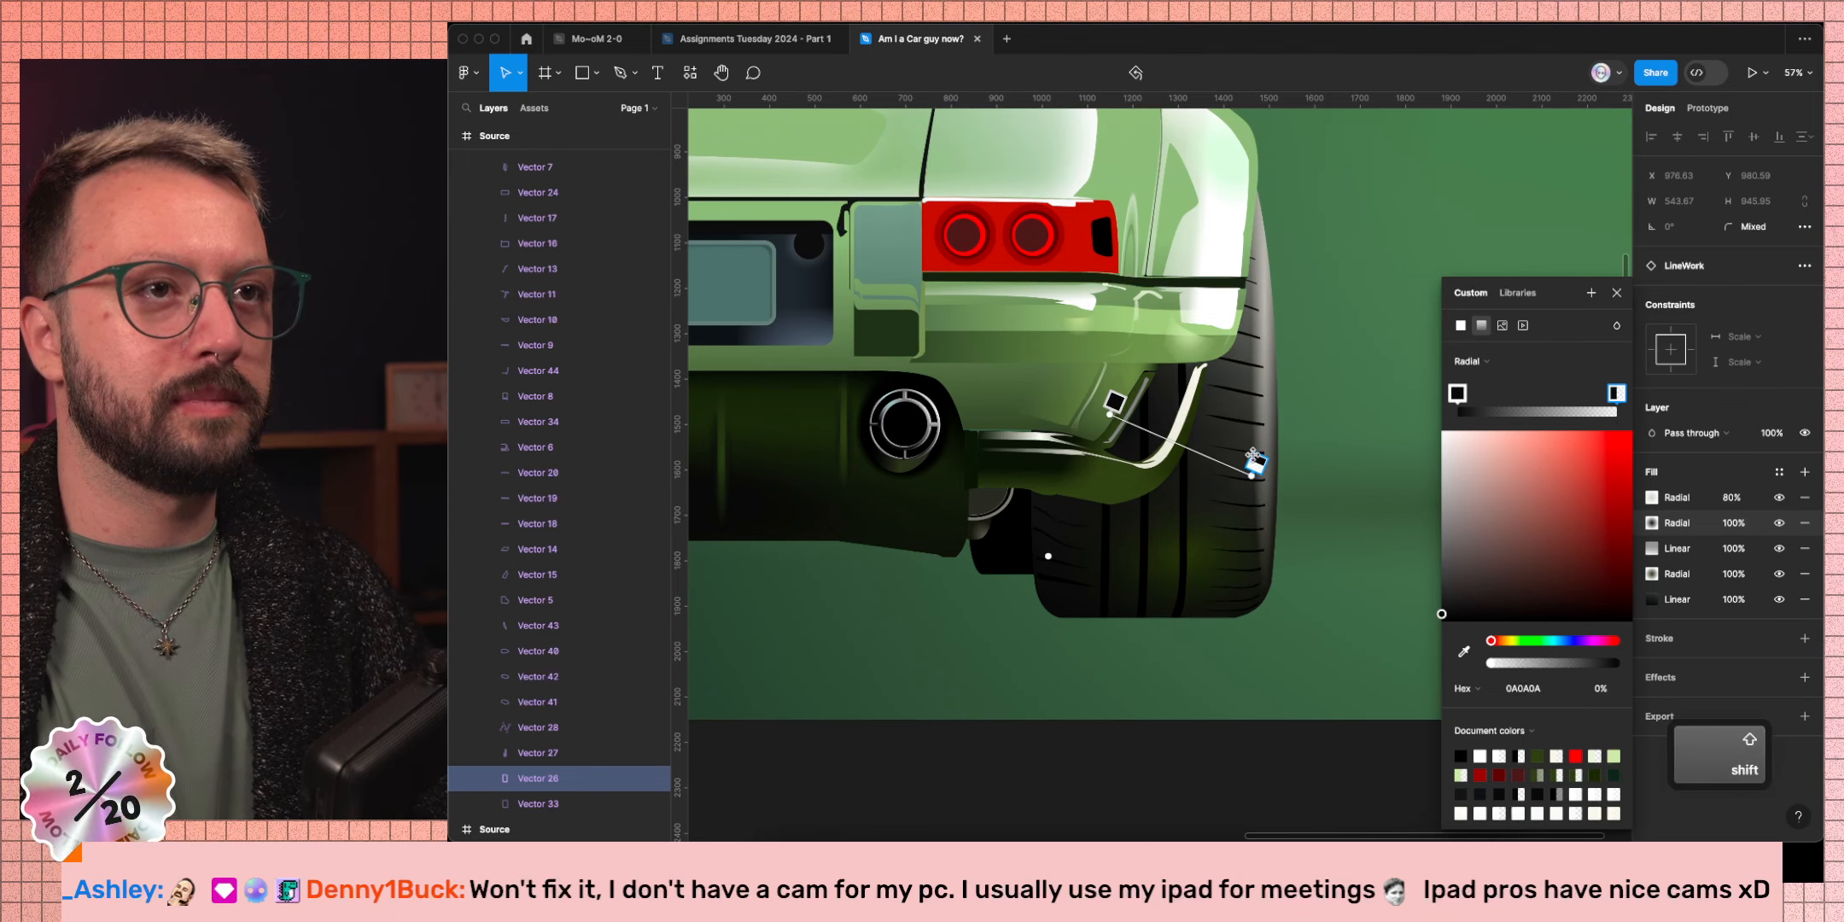
left_click_drag(1255, 463, 1121, 386)
scroll(1104, 376, "down", 6)
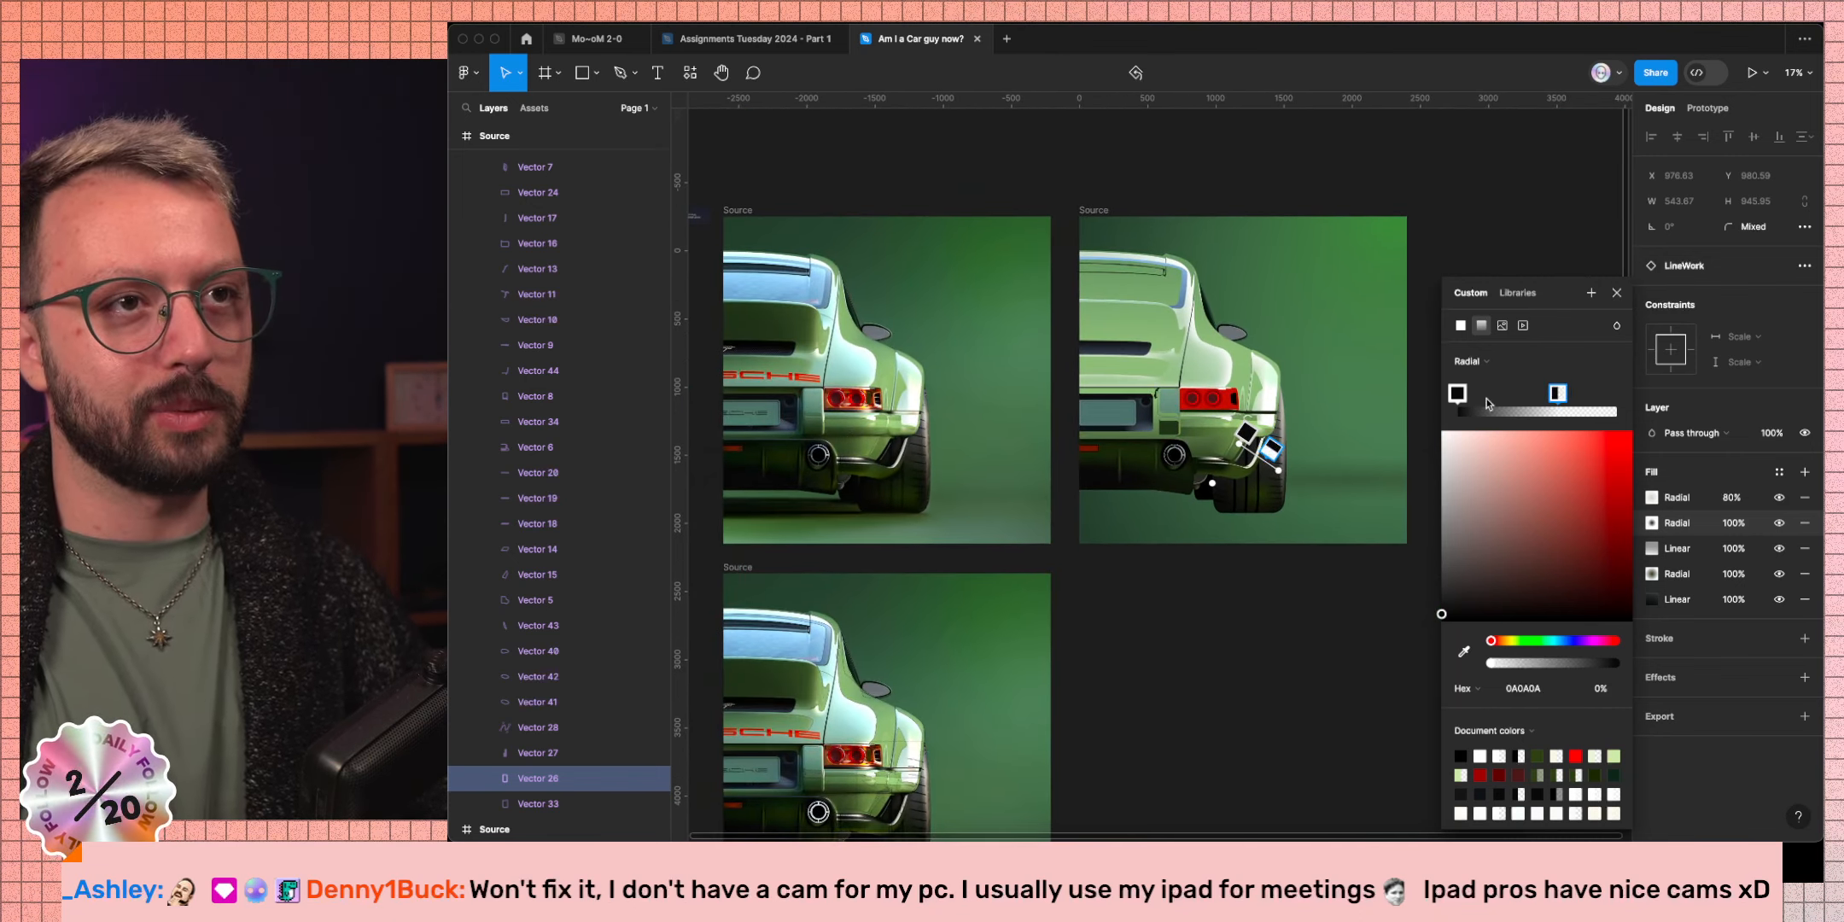
Close the colour picker, deselect, and pan around to review the shaded fin.
left_click(1616, 292)
left_click(1178, 661)
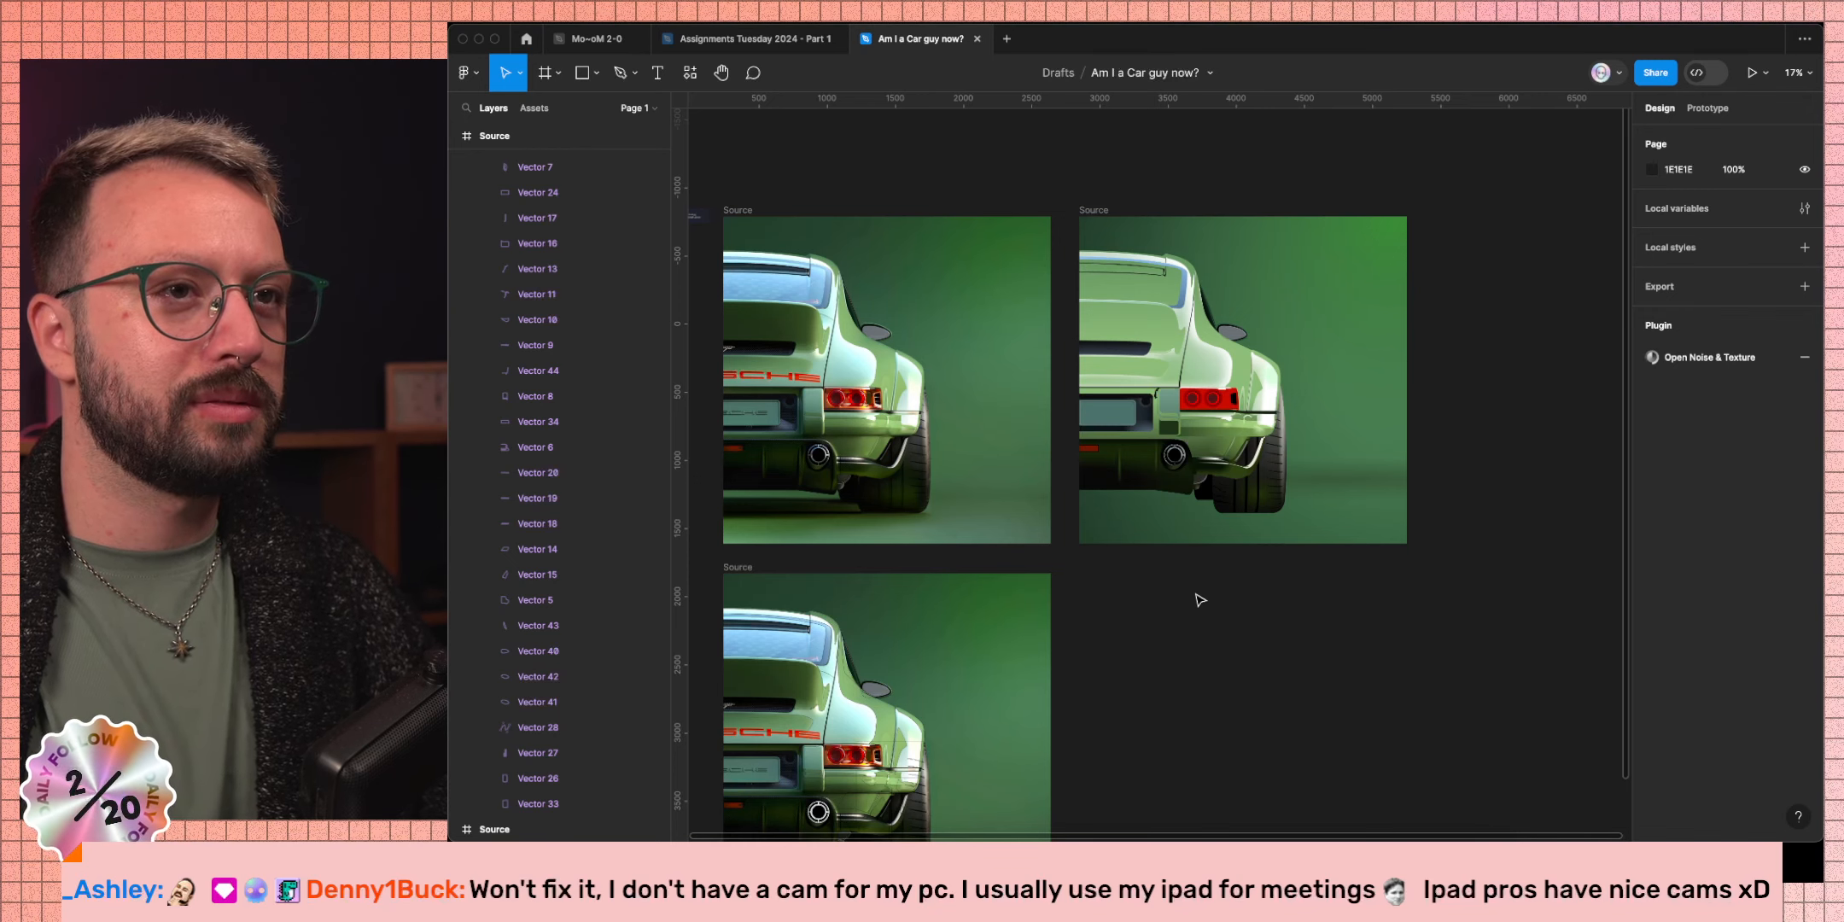
scroll(992, 490, "up", 10)
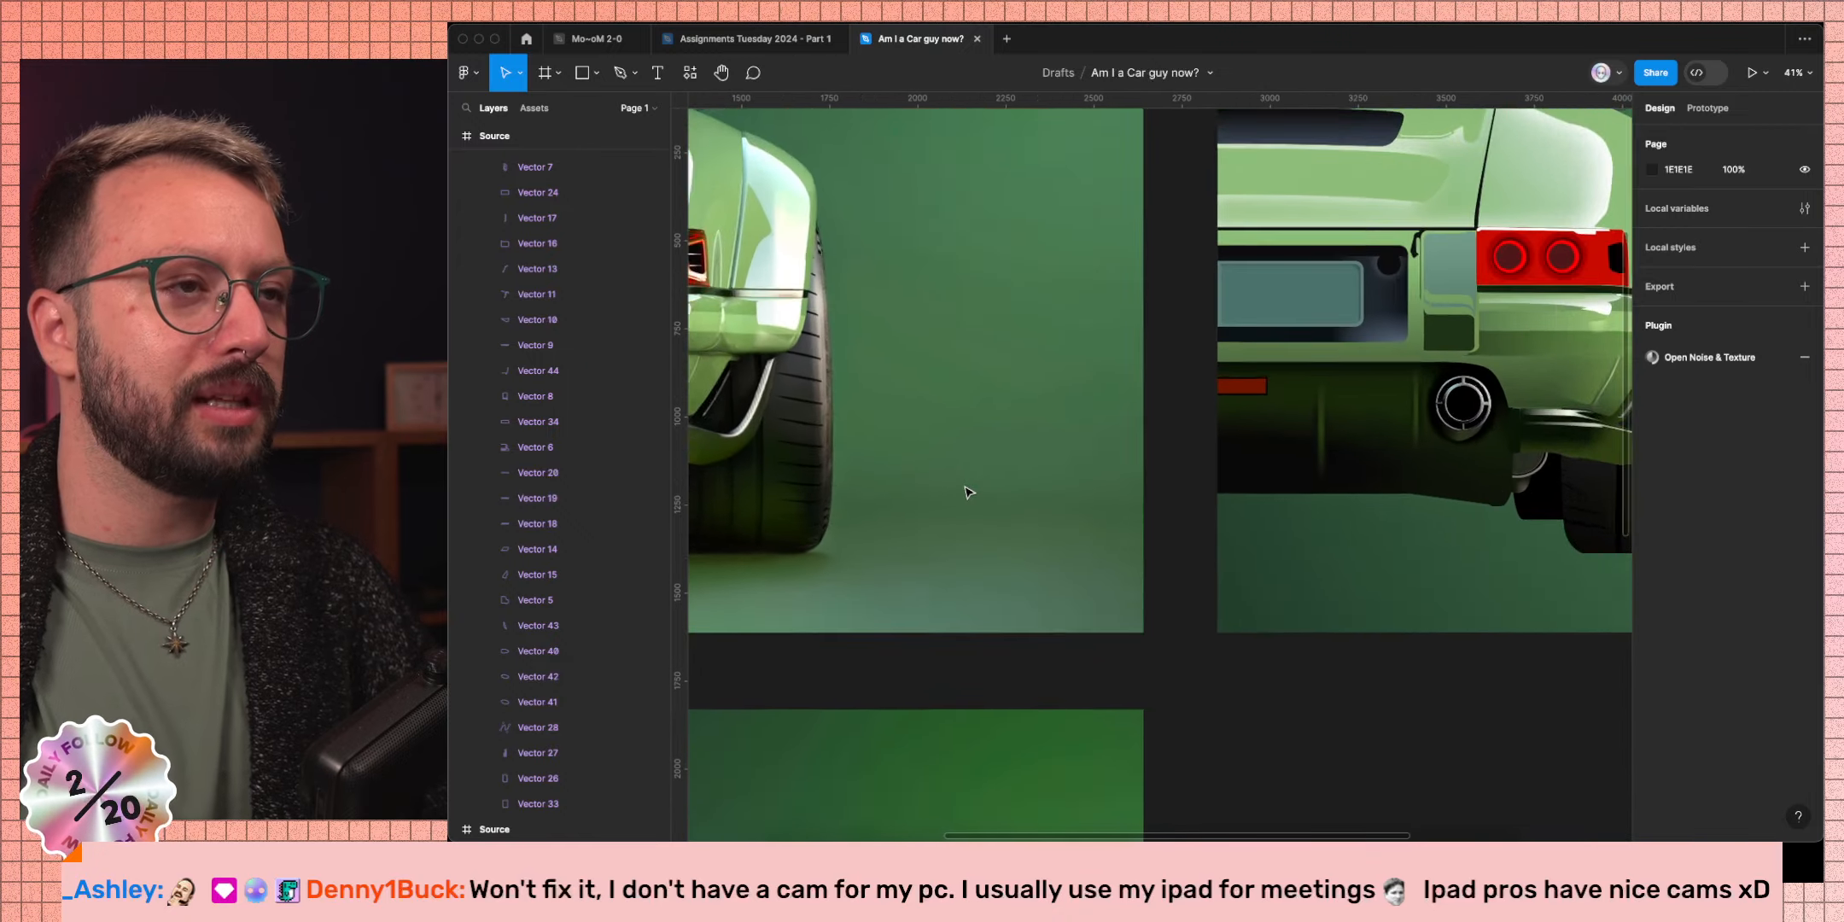
scroll(947, 488, "up", 2)
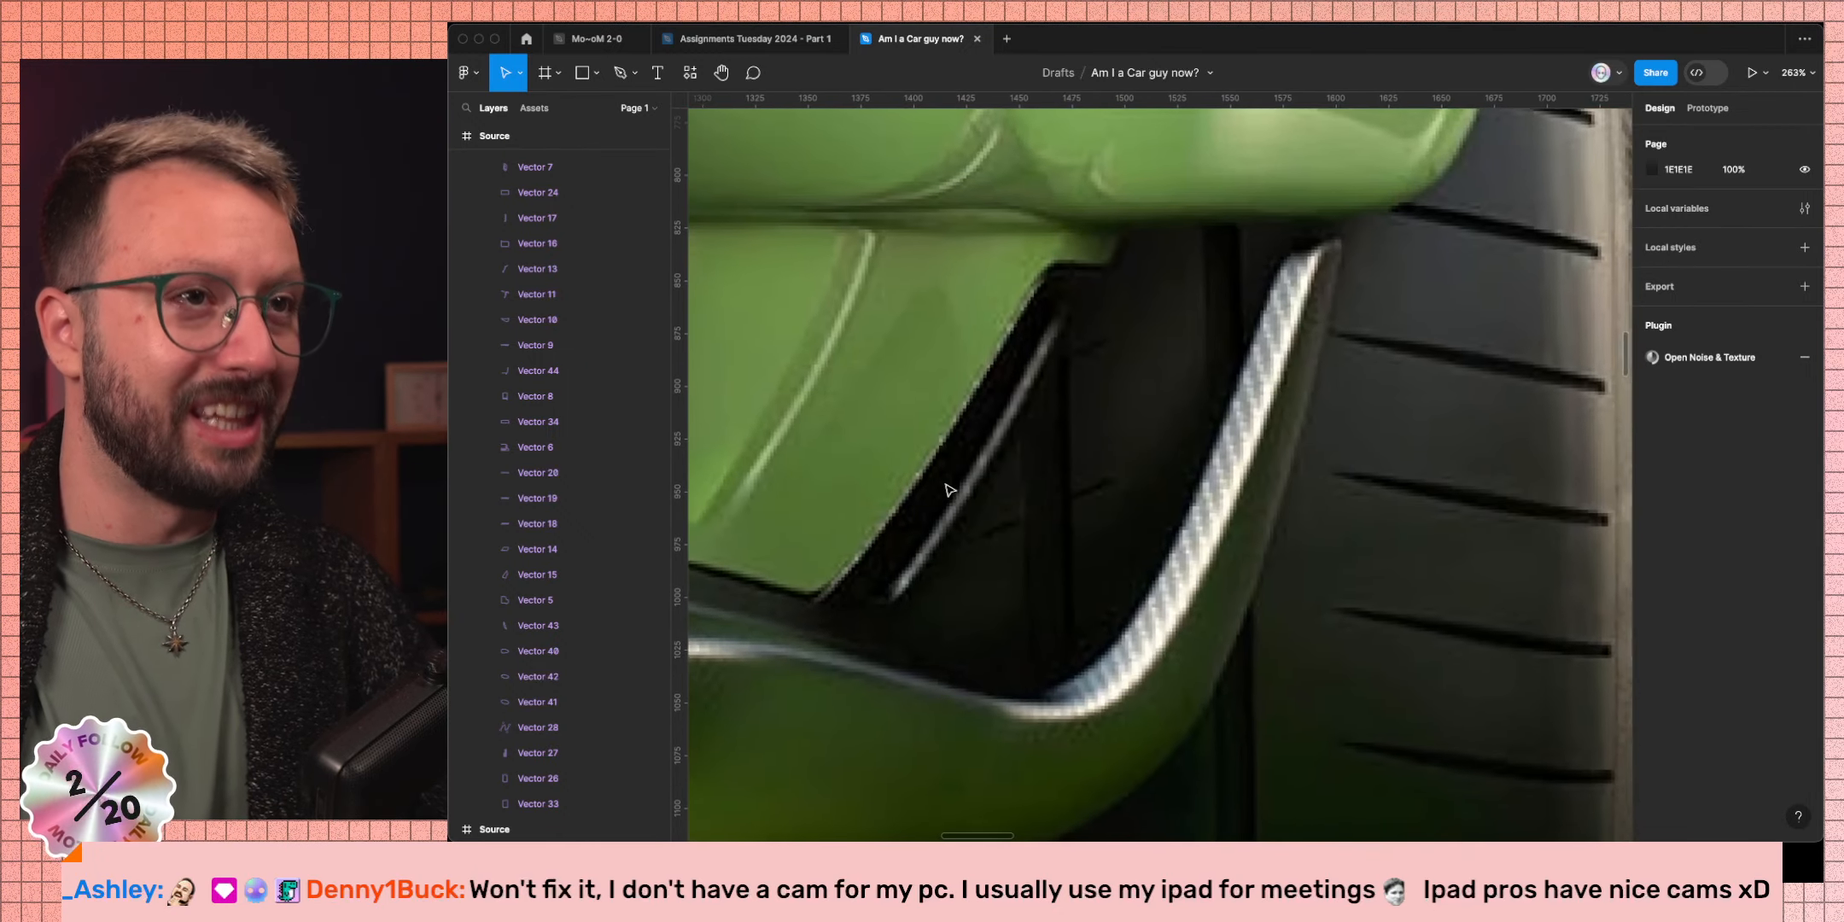
scroll(948, 488, "down", 4)
scroll(1372, 602, "right", 10)
scroll(1372, 603, "up", 5)
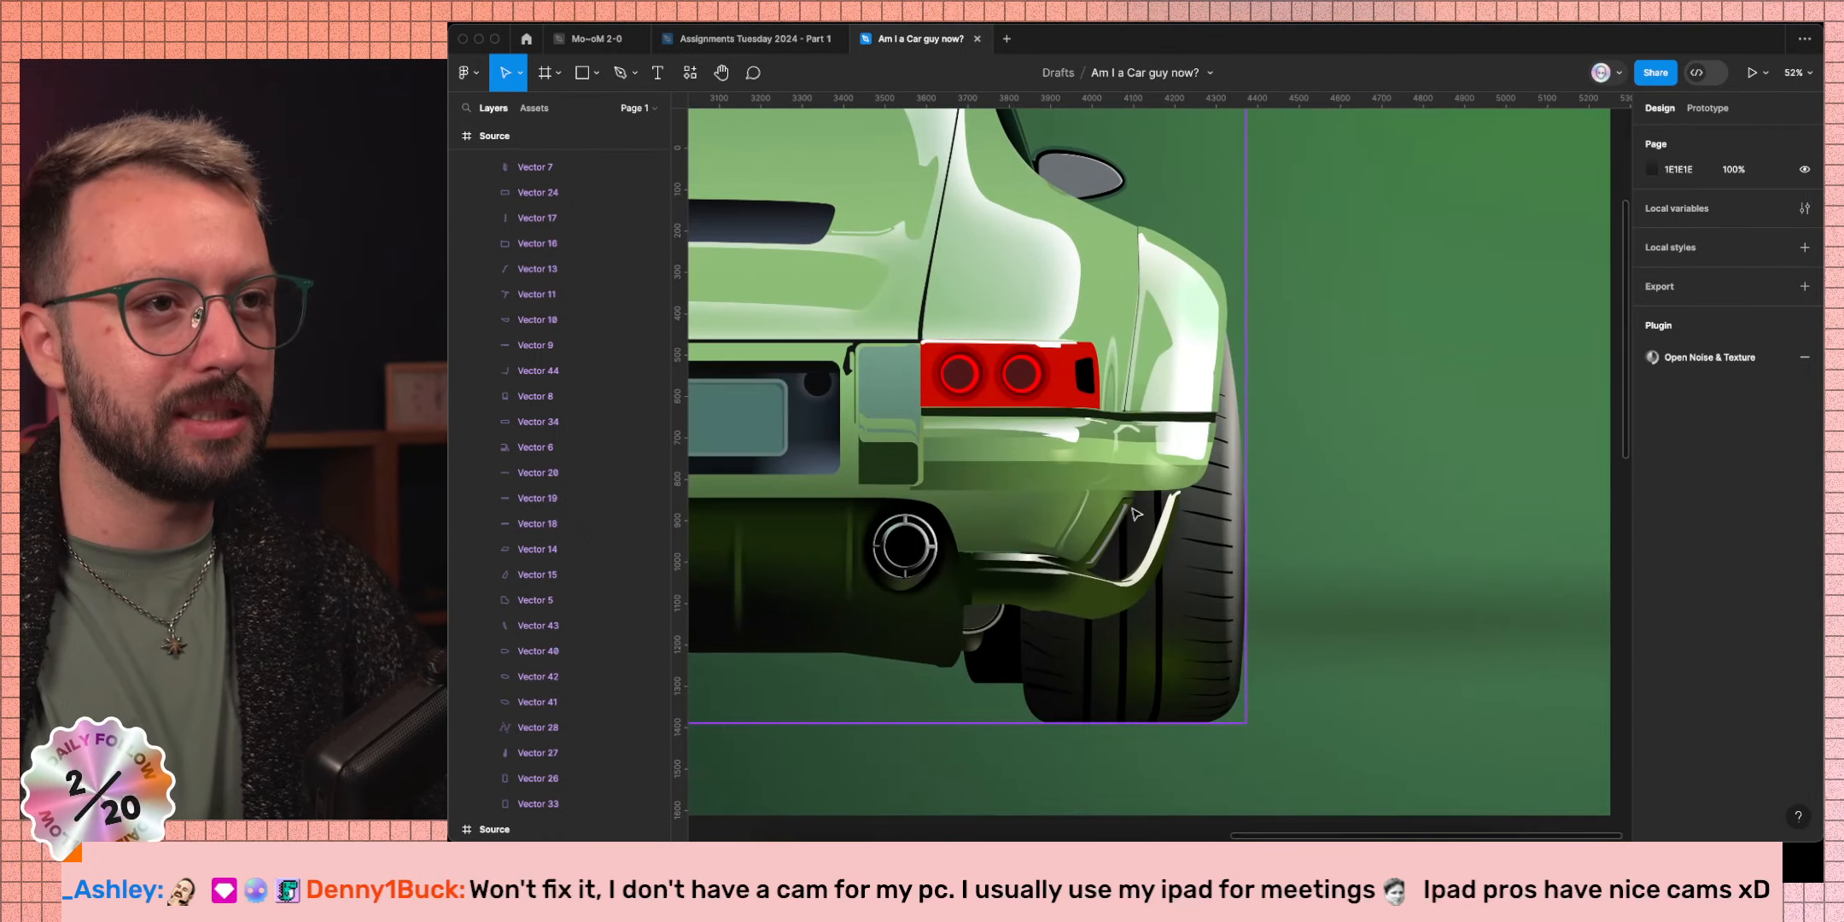
scroll(1108, 584, "up", 6)
Add a new radial gradient fill to the lower bumper shape.
left_click(1101, 622)
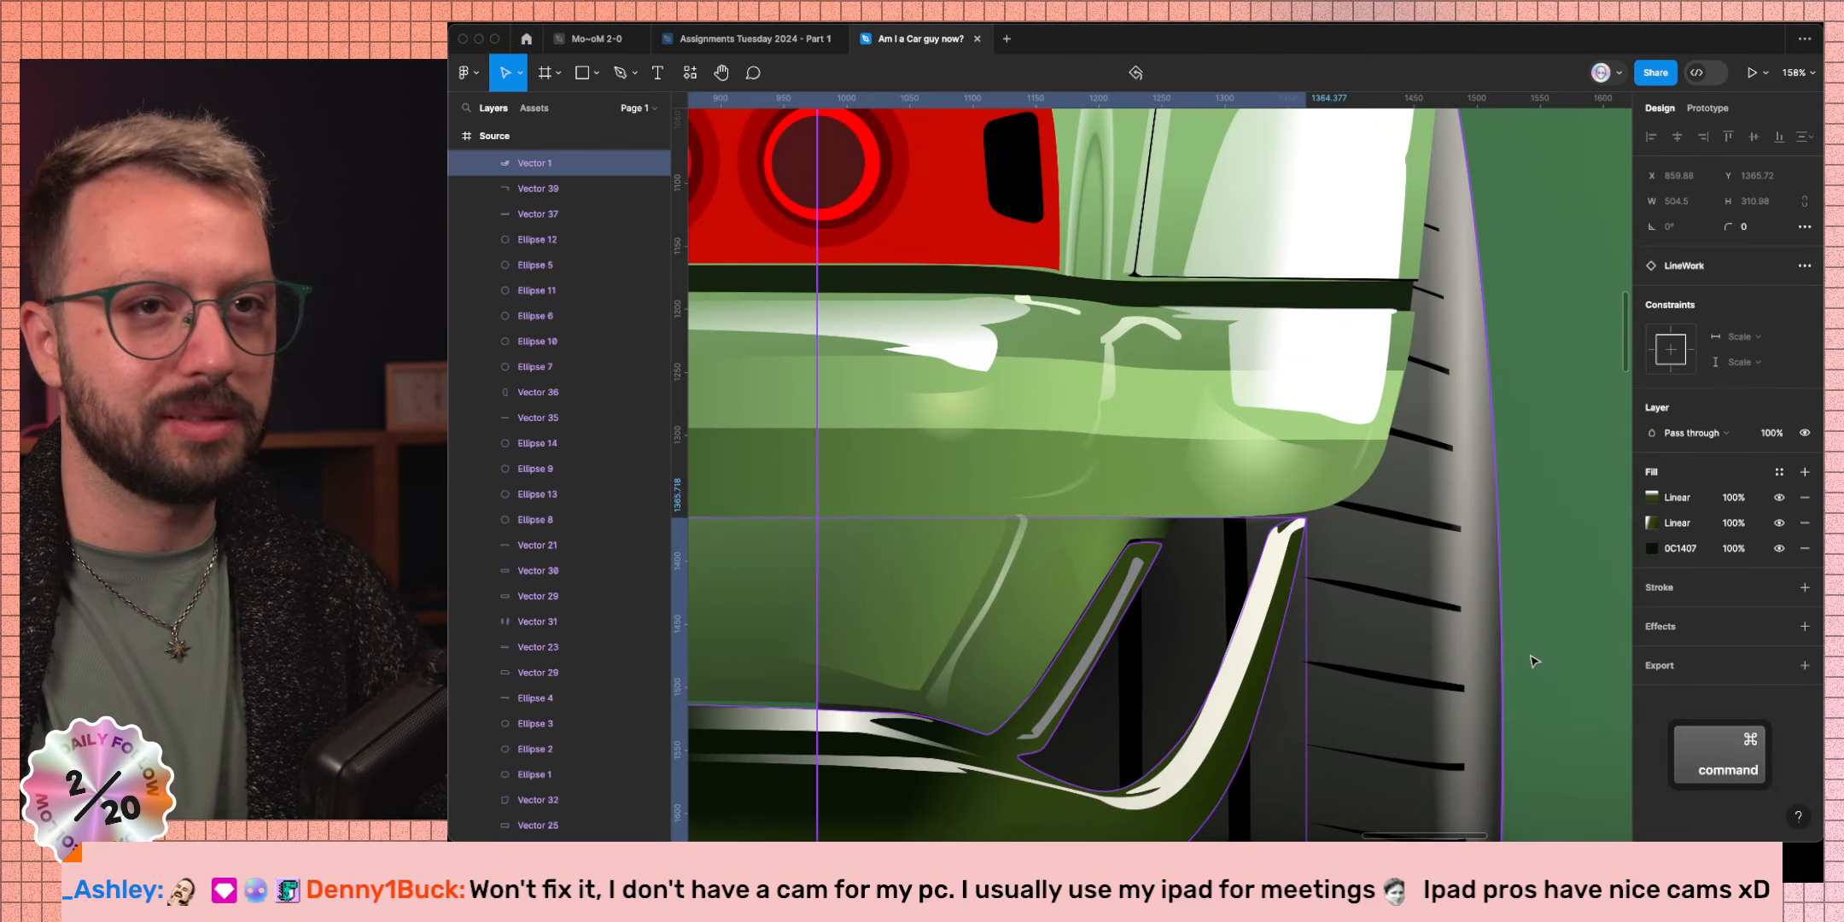
left_click(1805, 472)
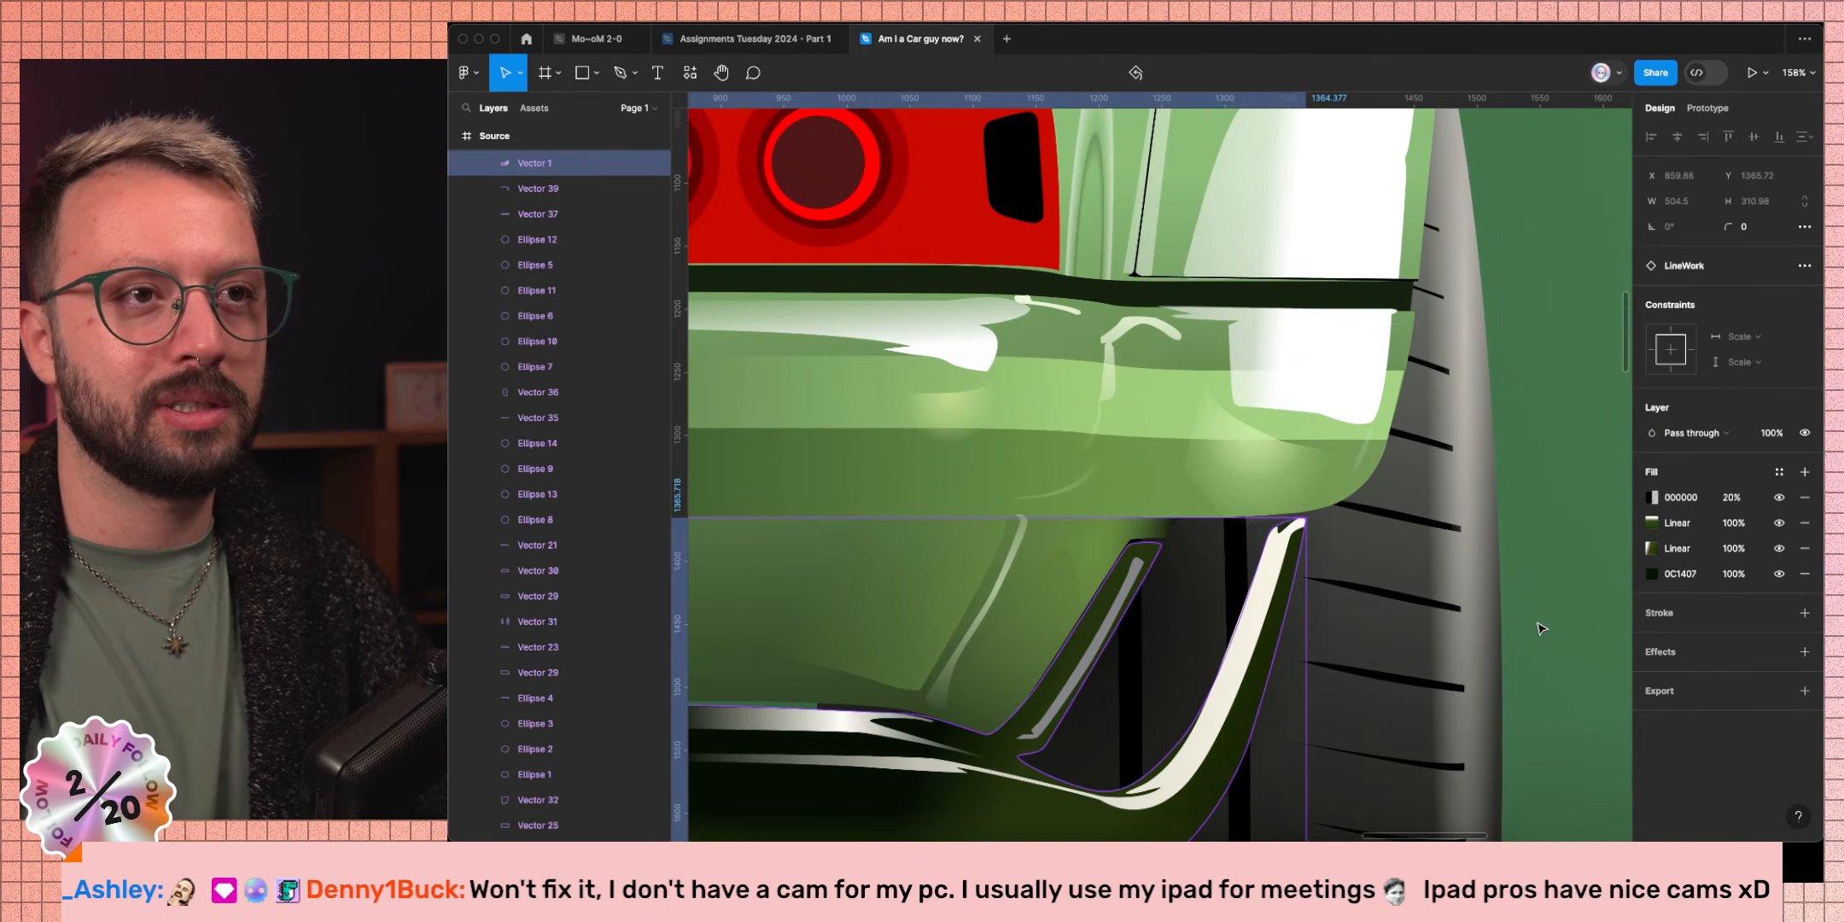
left_click(1654, 498)
left_click(1482, 415)
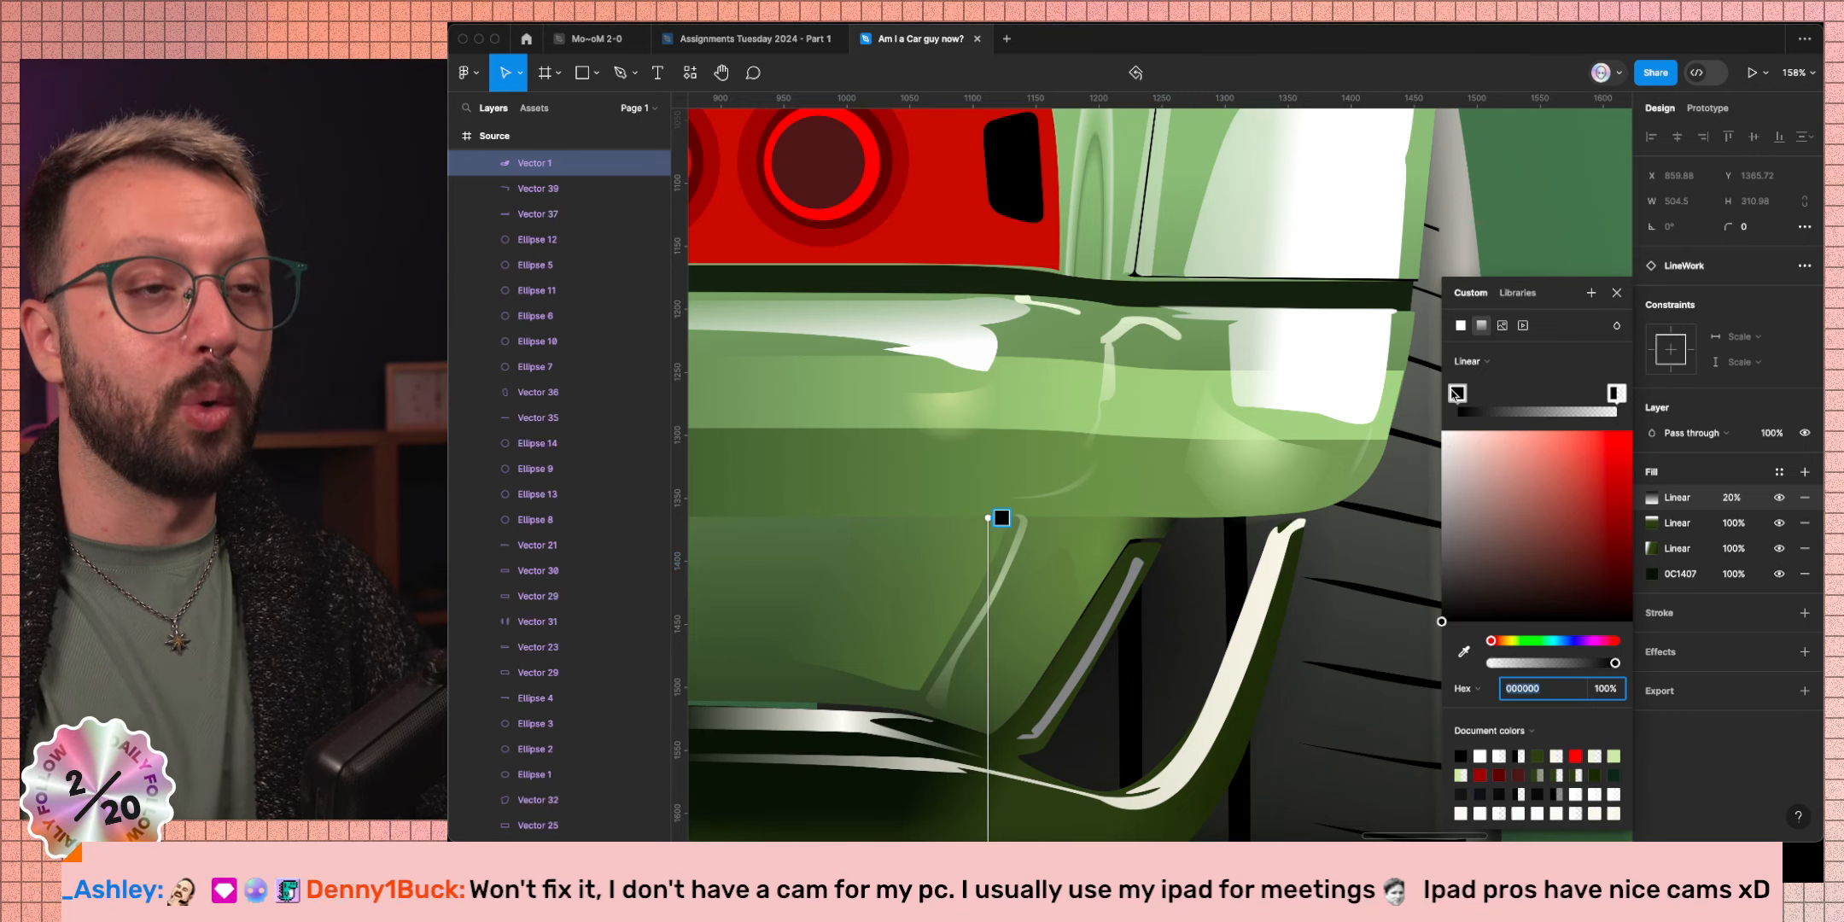
left_click(1493, 359)
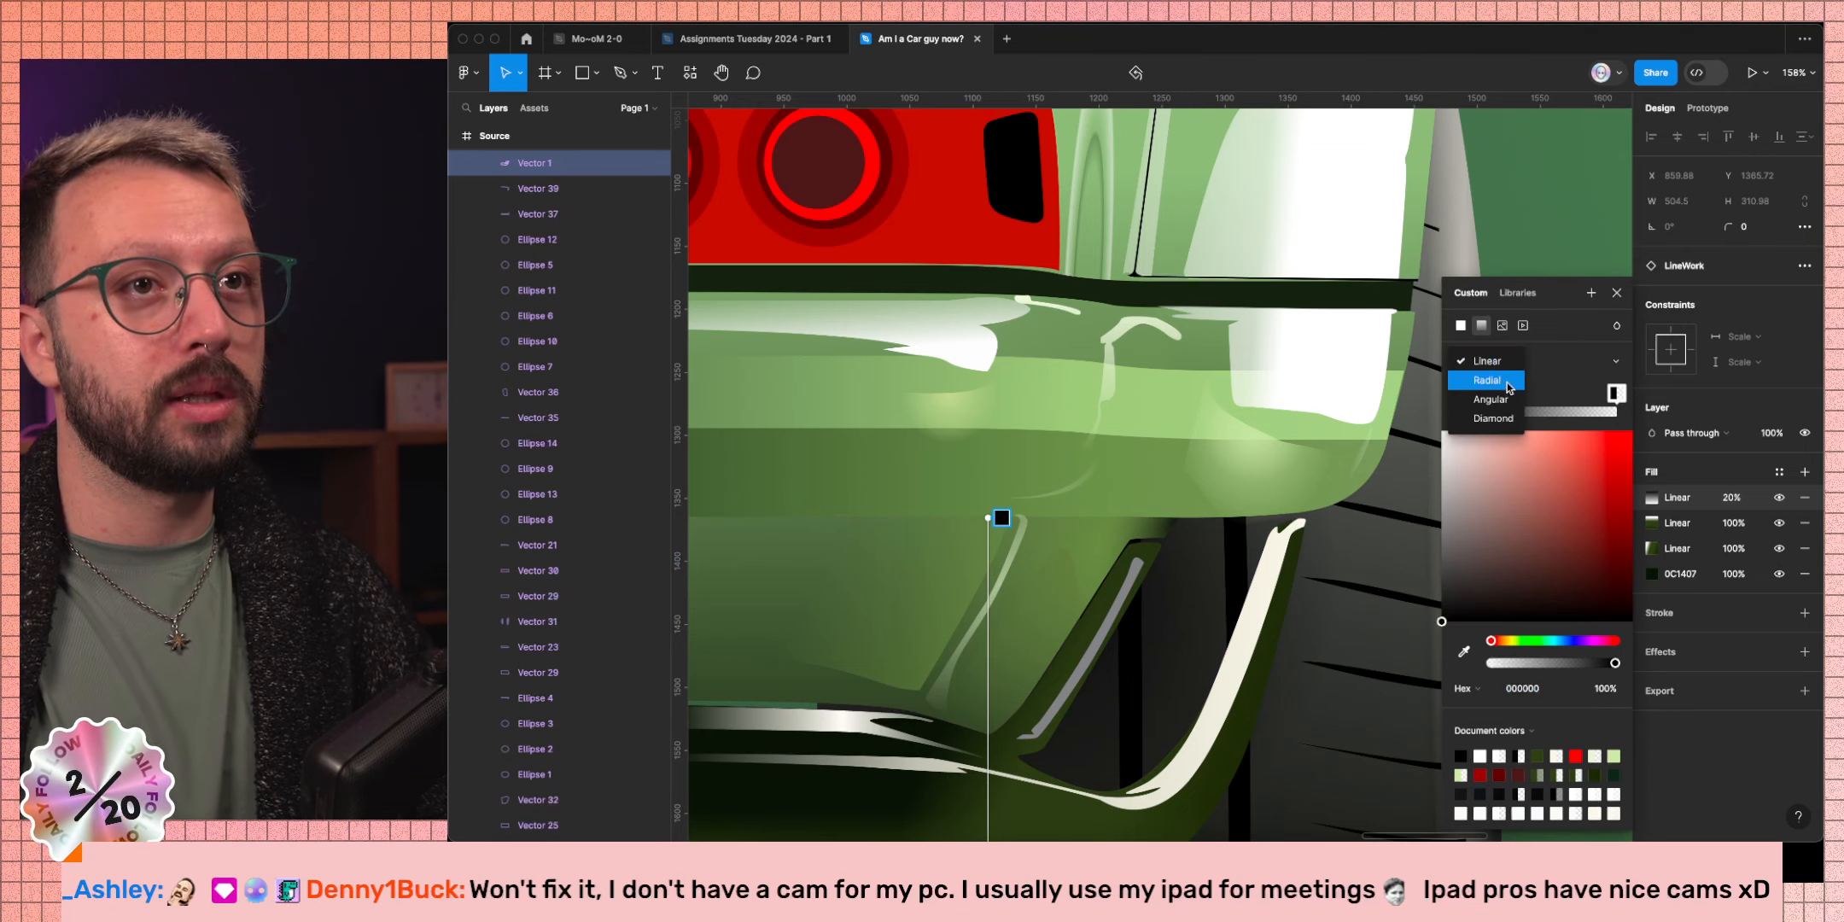
left_click(1508, 387)
Move the radial gradient over the fin and set the fill opacity to 100%.
left_click_drag(990, 721, 1157, 539)
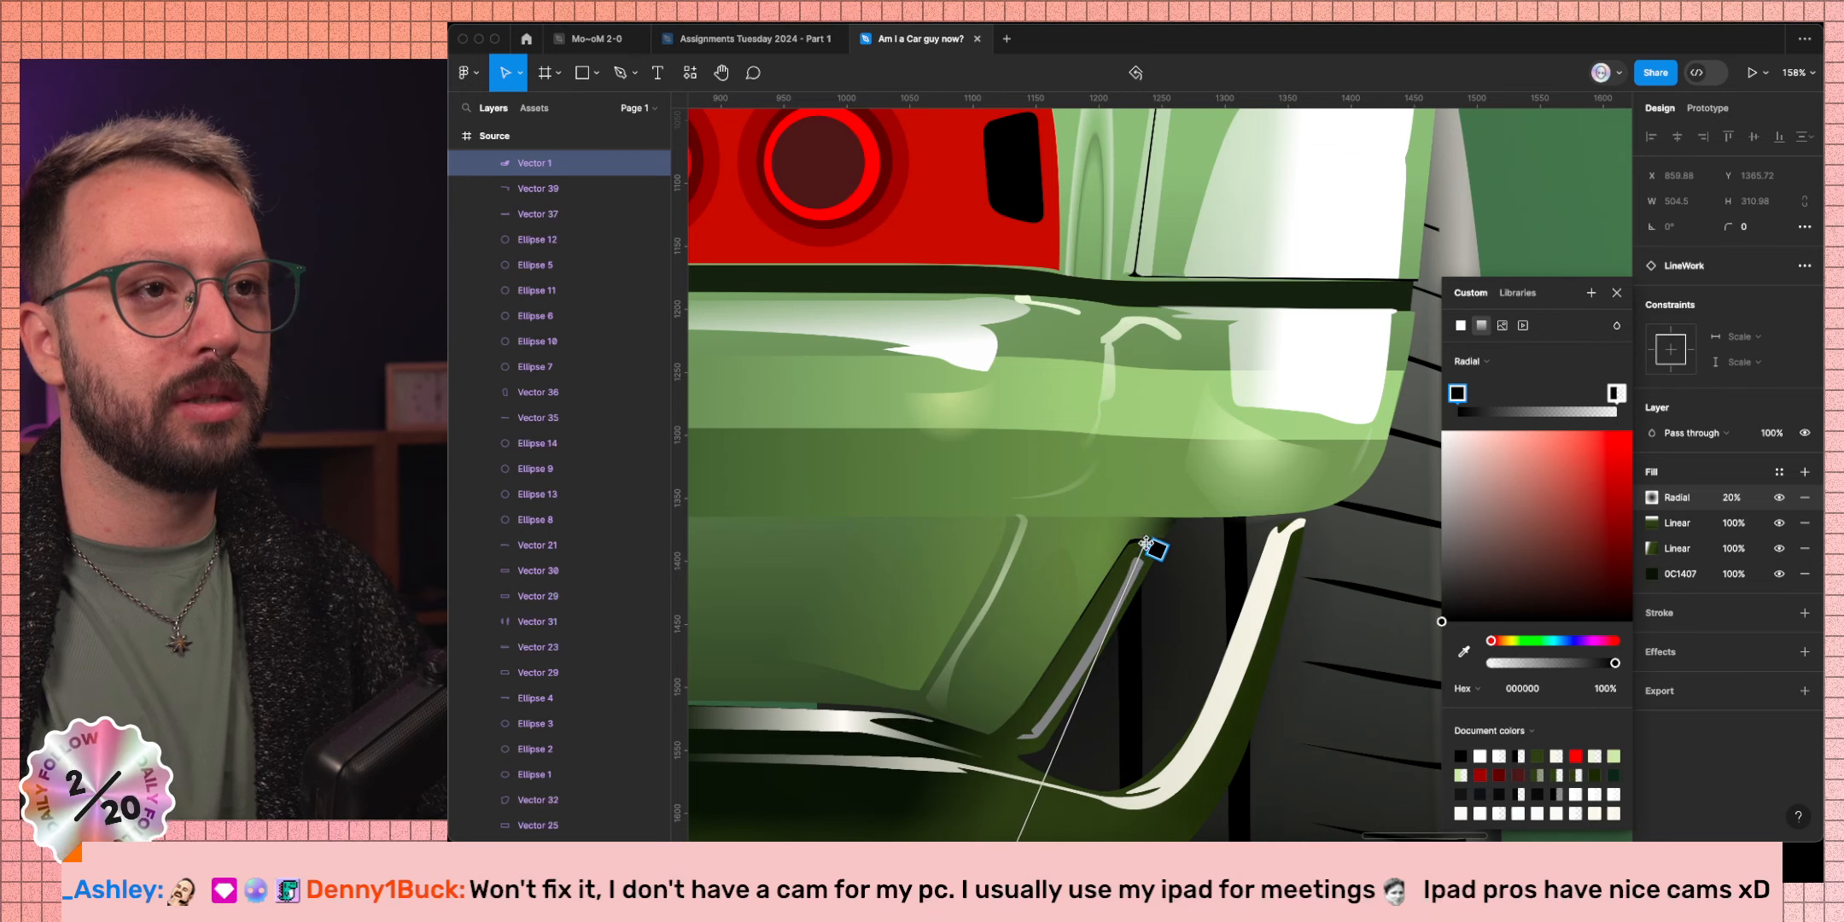
left_click(1726, 499)
type("100")
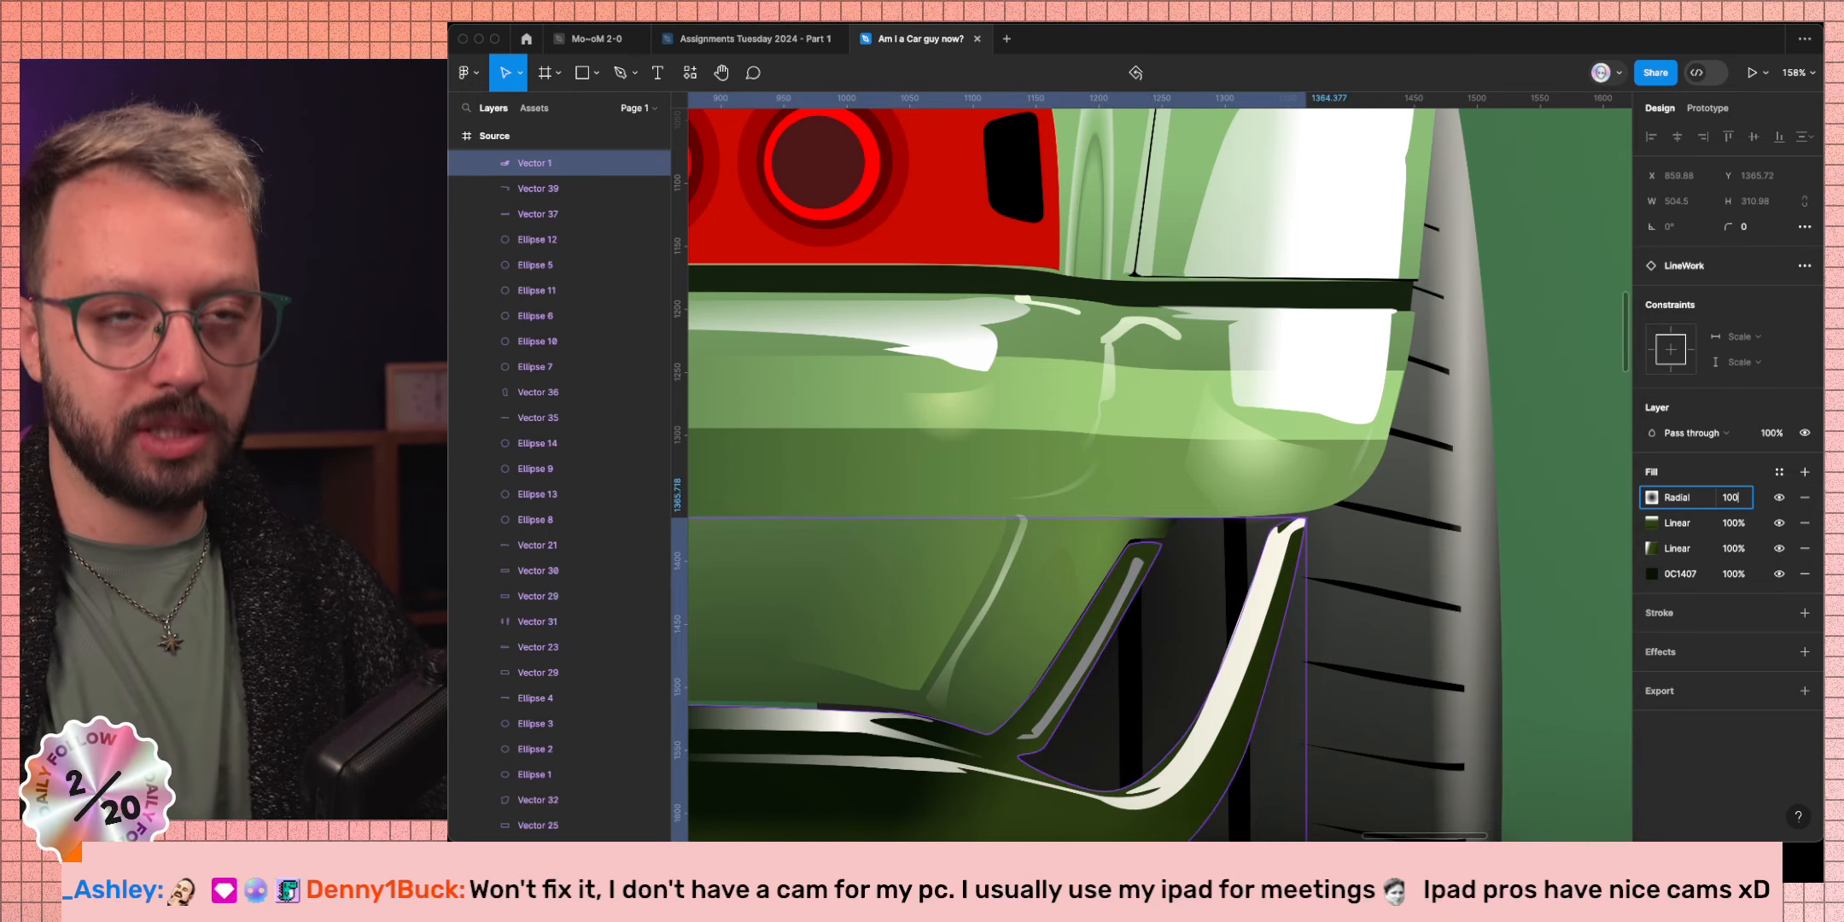
key("Return")
Reshape the radial gradient and move its centre down toward the exhaust.
left_click(1650, 498)
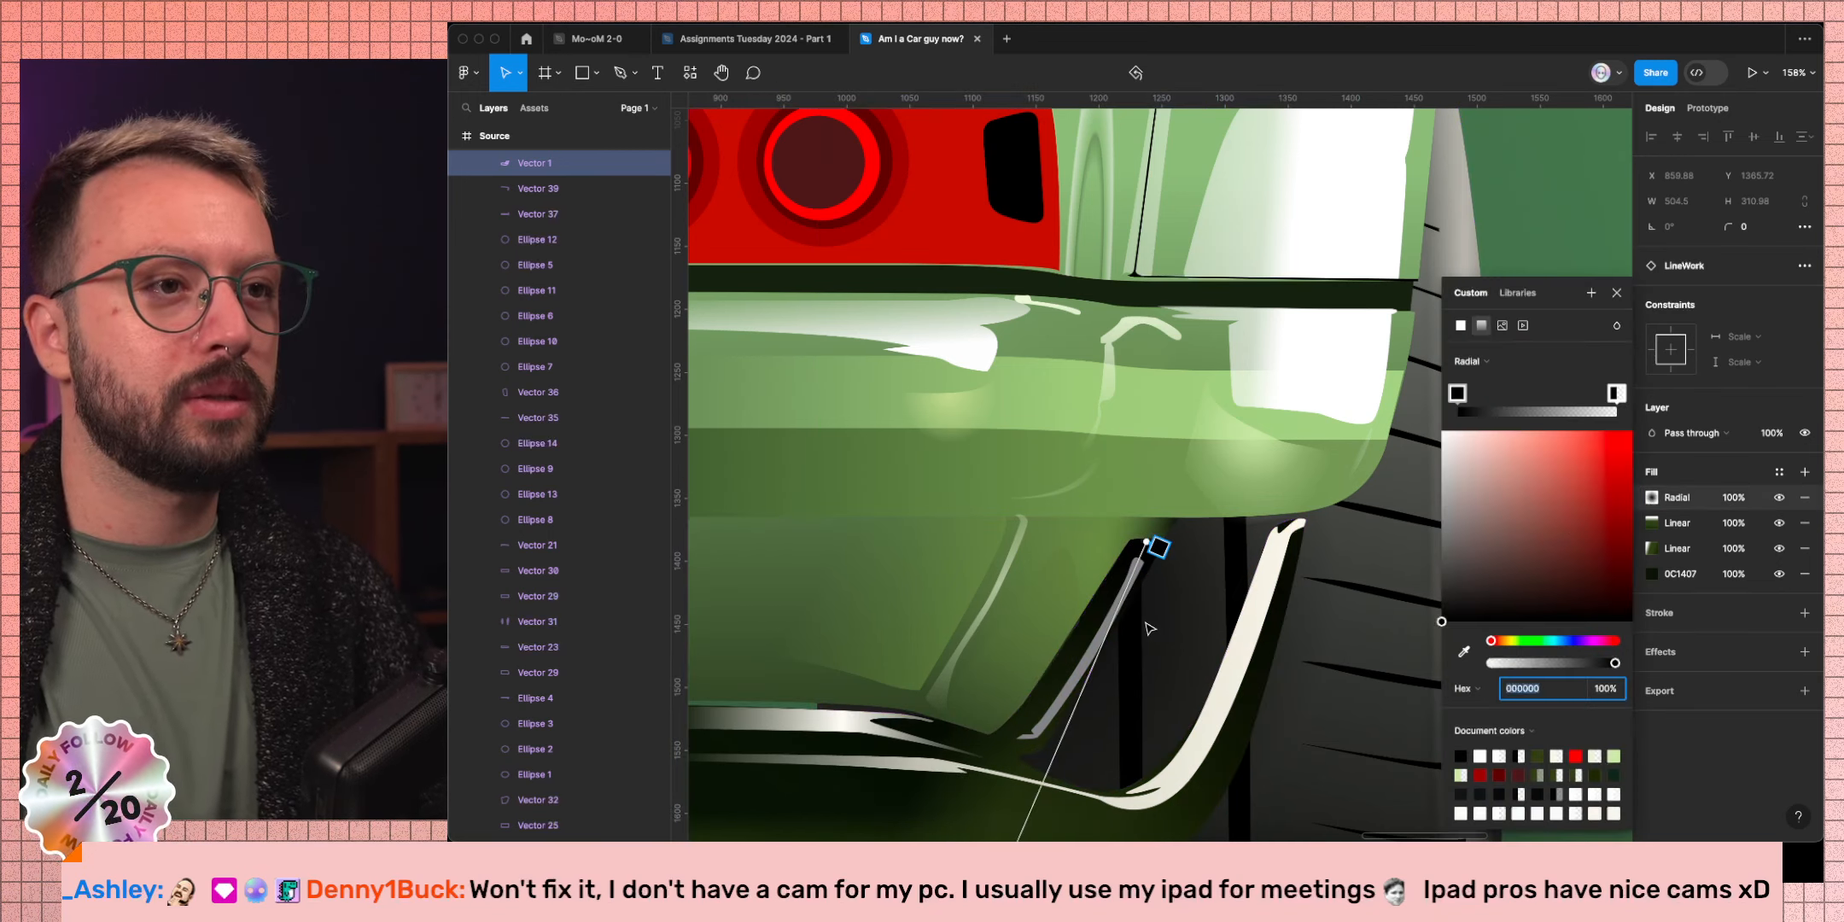
scroll(1146, 625, "down", 5)
left_click_drag(1095, 711, 1105, 654)
mouse_move(1038, 536)
left_mouse_down()
mouse_move(1131, 600)
mouse_move(1136, 653)
mouse_move(1094, 747)
mouse_move(1052, 756)
left_mouse_up()
scroll(1135, 624, "up", 5)
Widen the radial gradient and angle it along the fin, then close the picker.
scroll(1129, 636, "down", 5)
scroll(1128, 648, "left", 5)
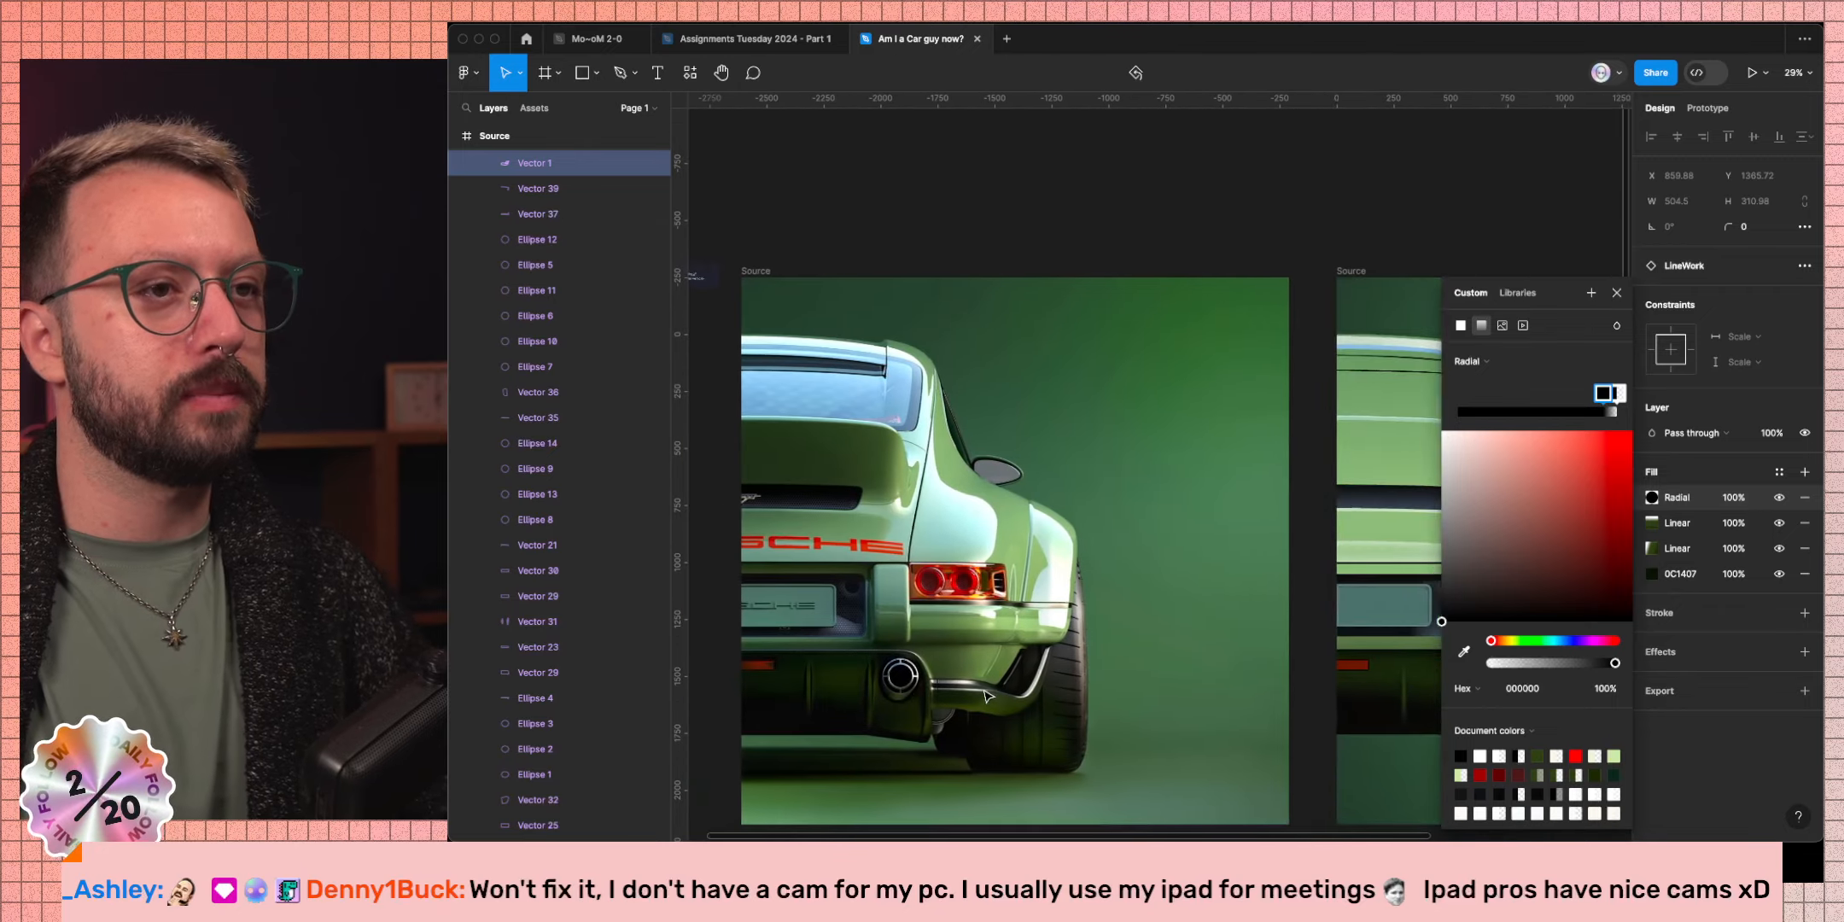
scroll(1126, 670, "up", 6)
scroll(1125, 670, "down", 8)
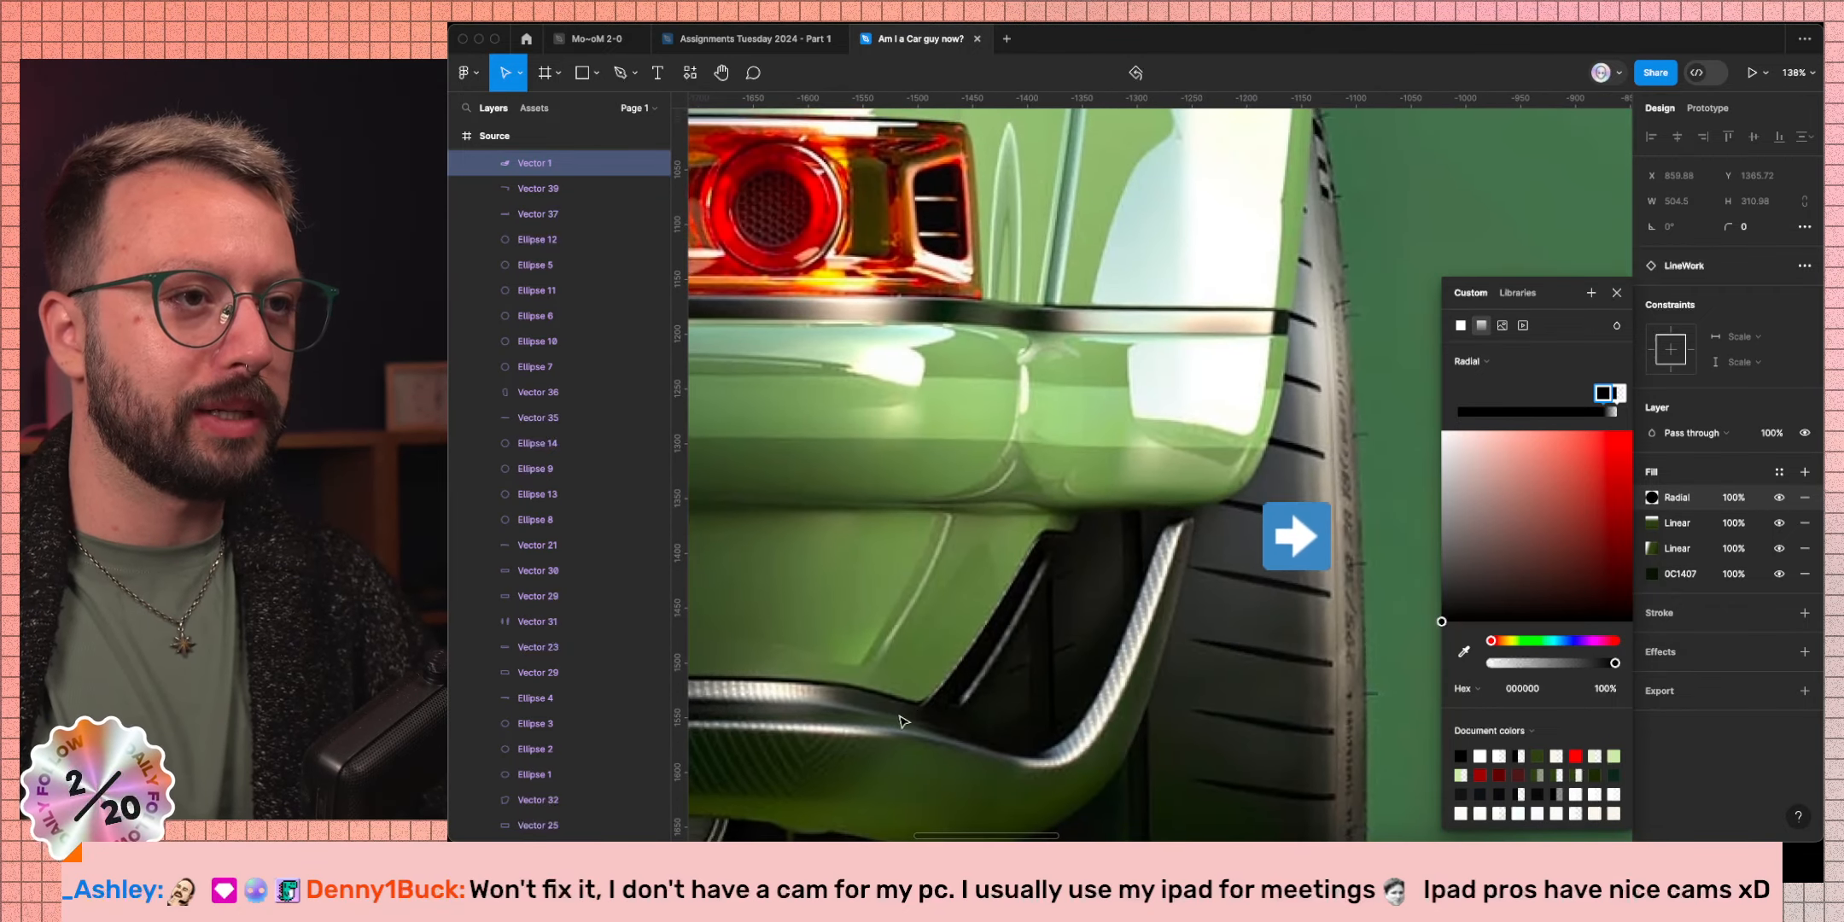
scroll(954, 724, "right", 6)
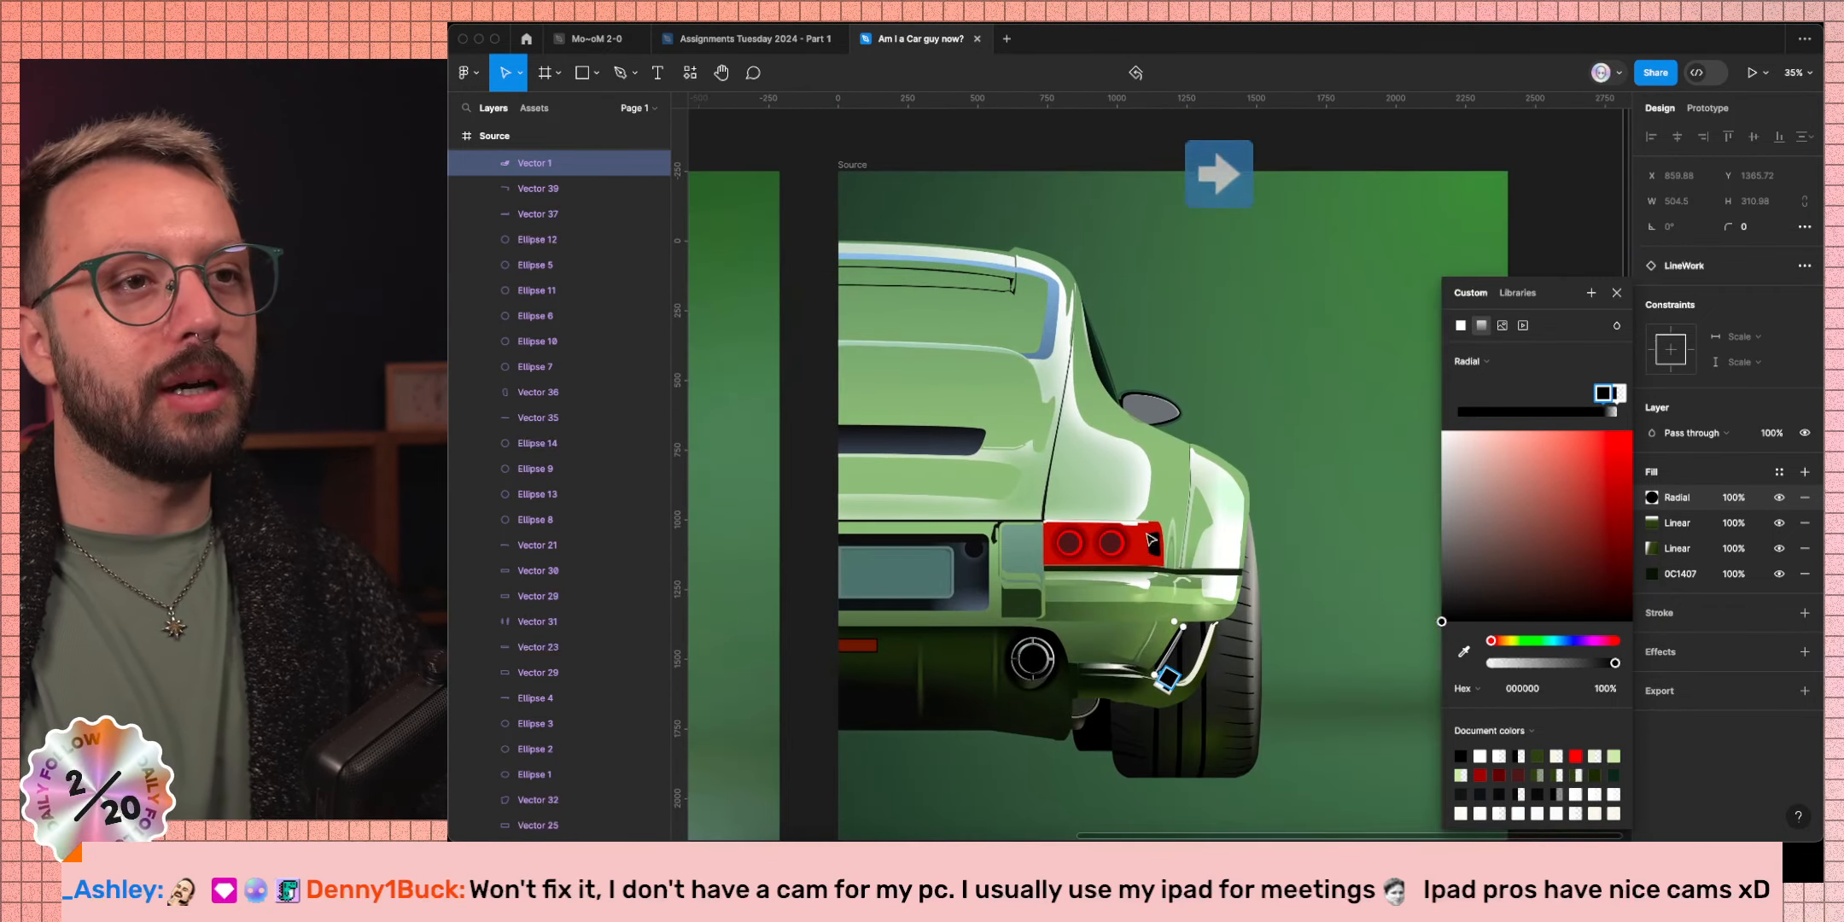
scroll(1173, 678, "up", 8)
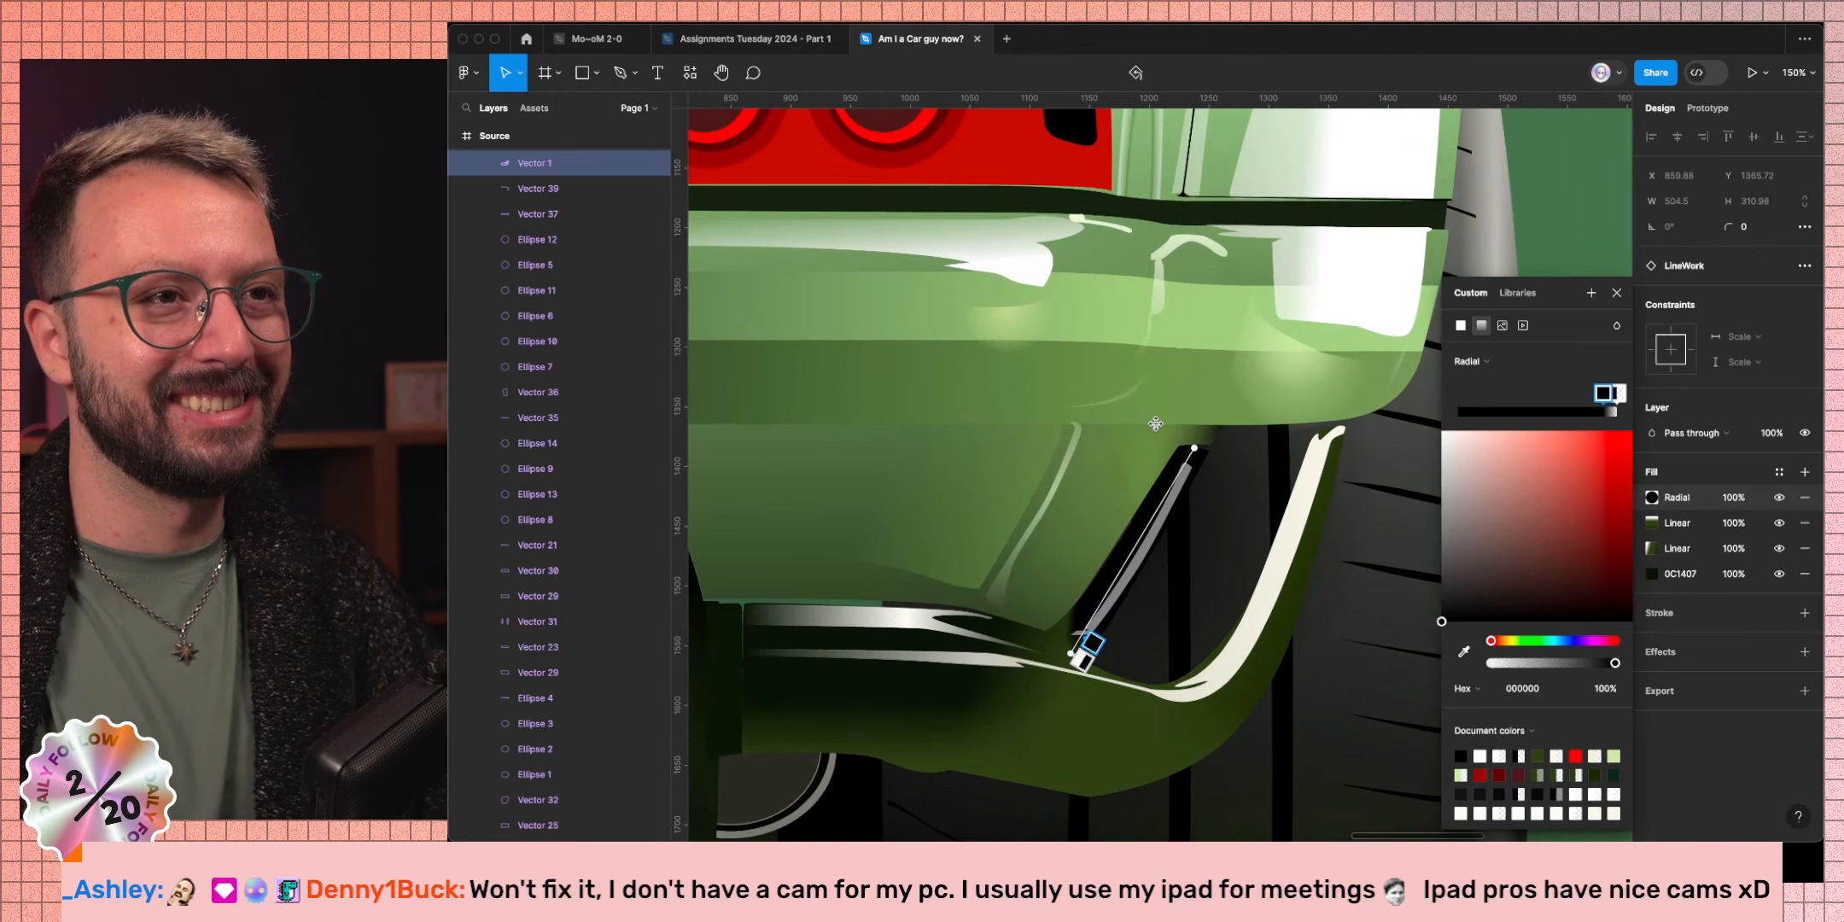
left_click_drag(1153, 421, 1057, 407)
left_click_drag(1192, 446, 1114, 434)
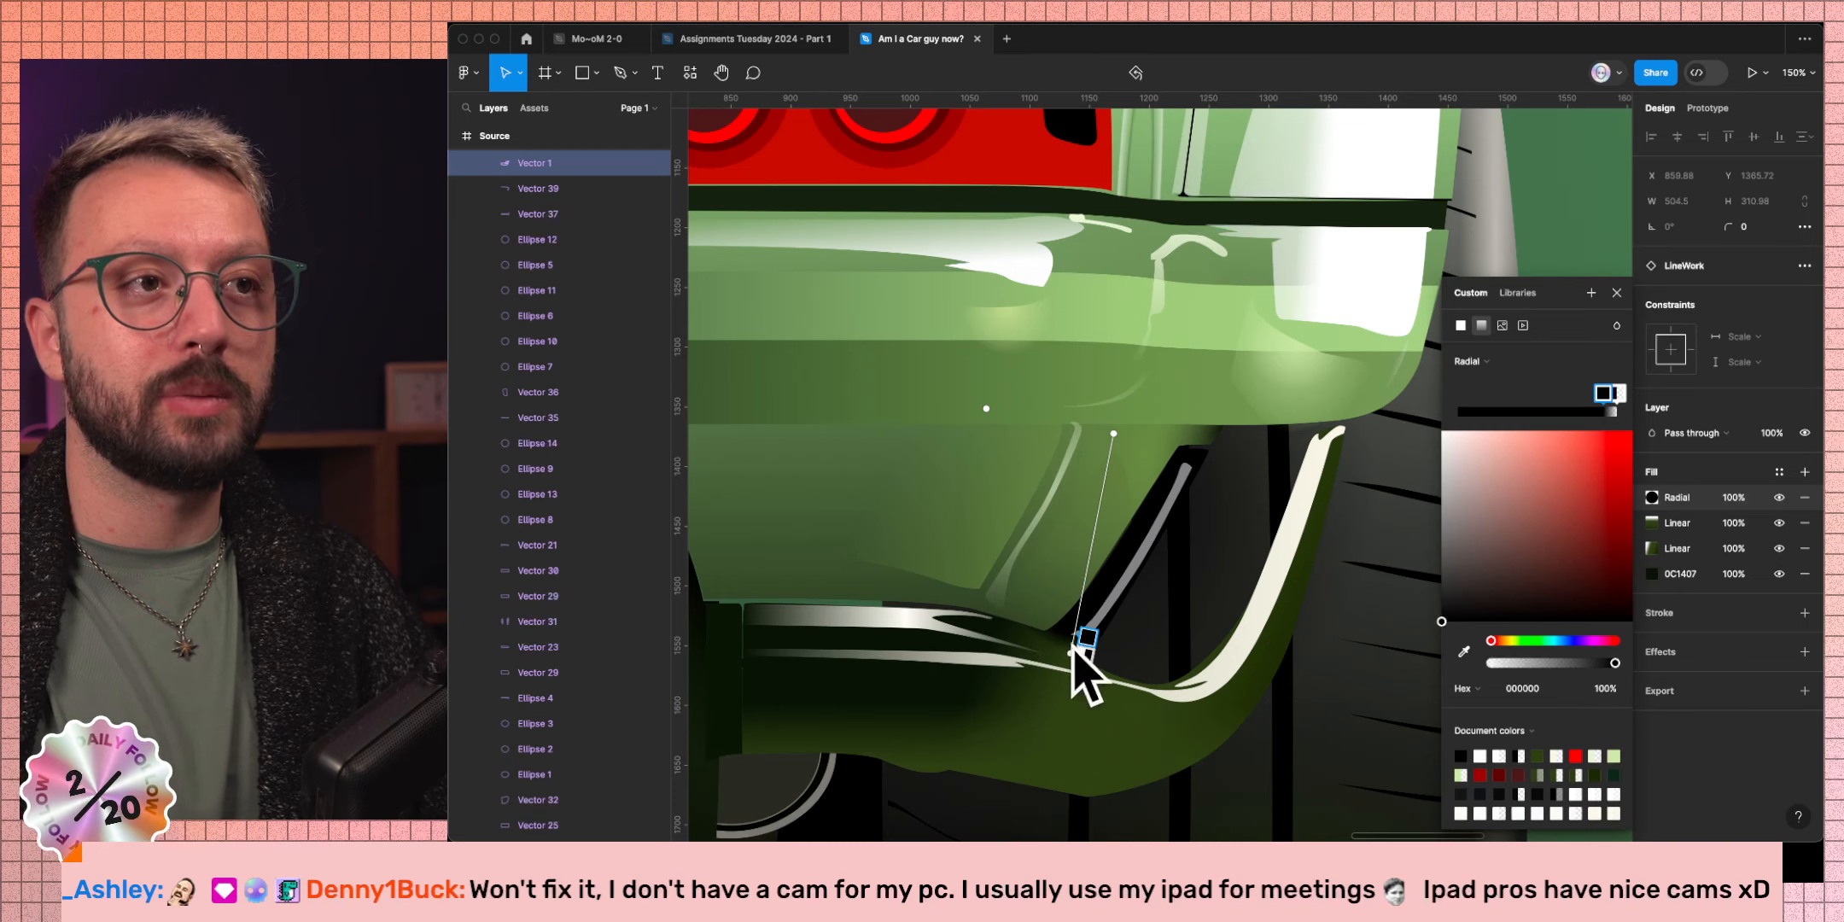
left_click(1617, 293)
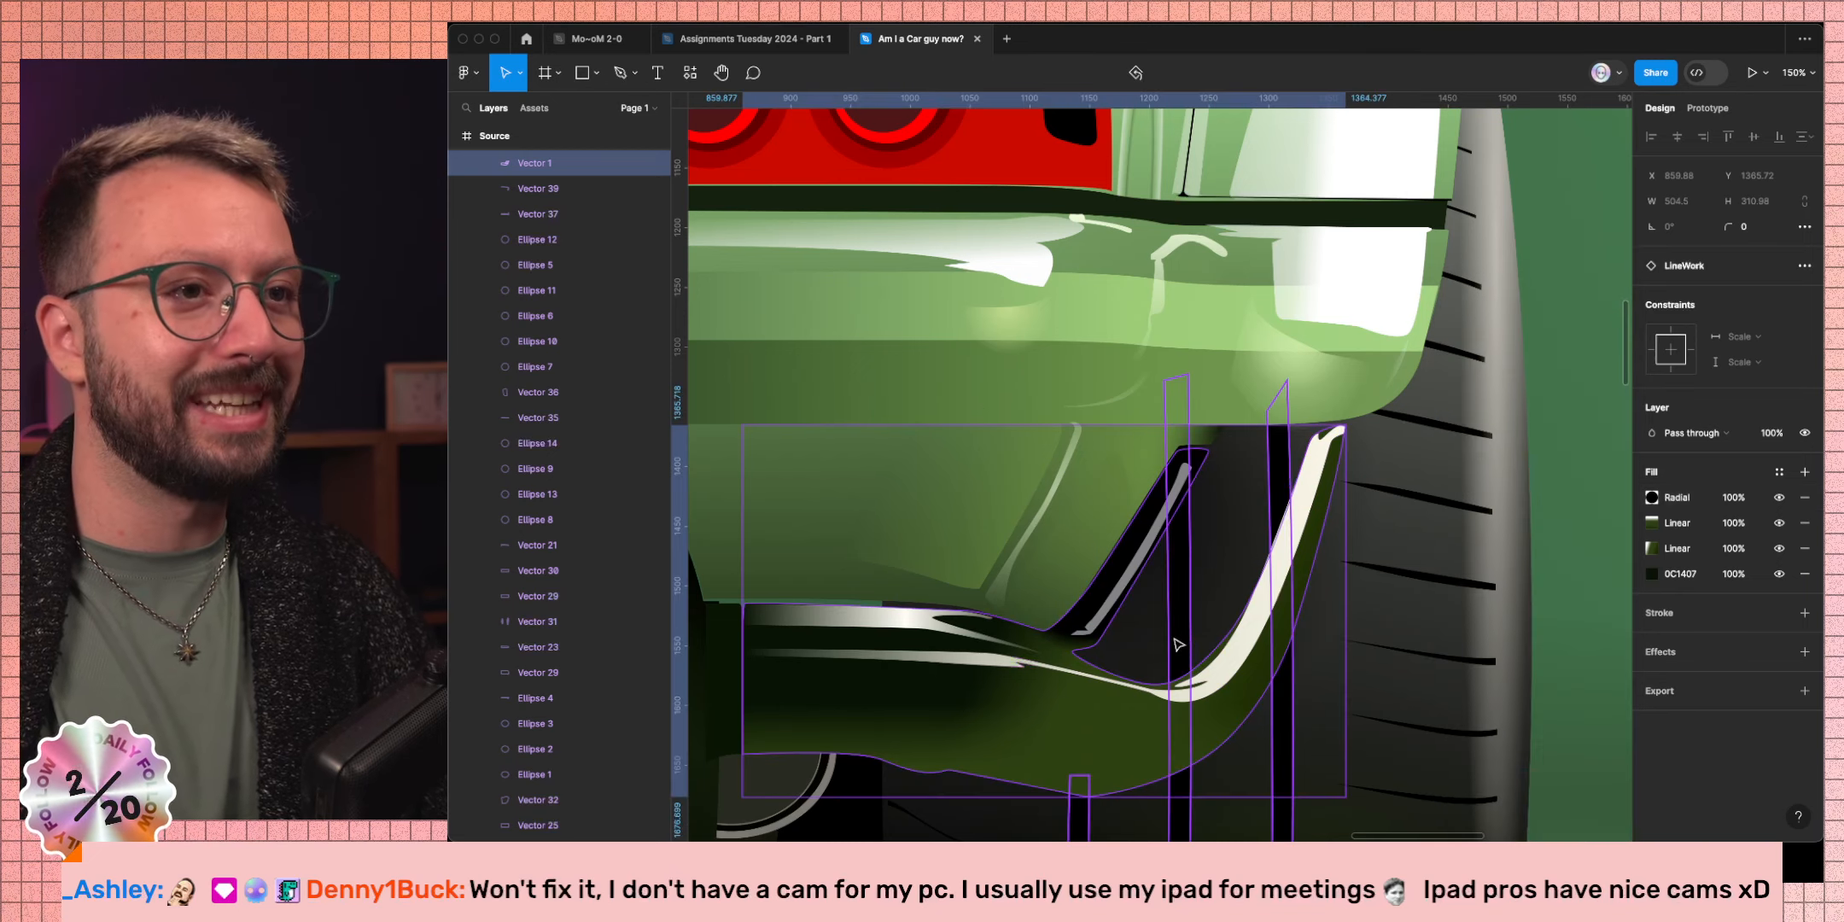
Zoom out over the rear, back into the fin, and reopen the radial fill settings.
scroll(998, 640, "down", 8)
scroll(996, 655, "left", 7)
scroll(996, 658, "up", 10)
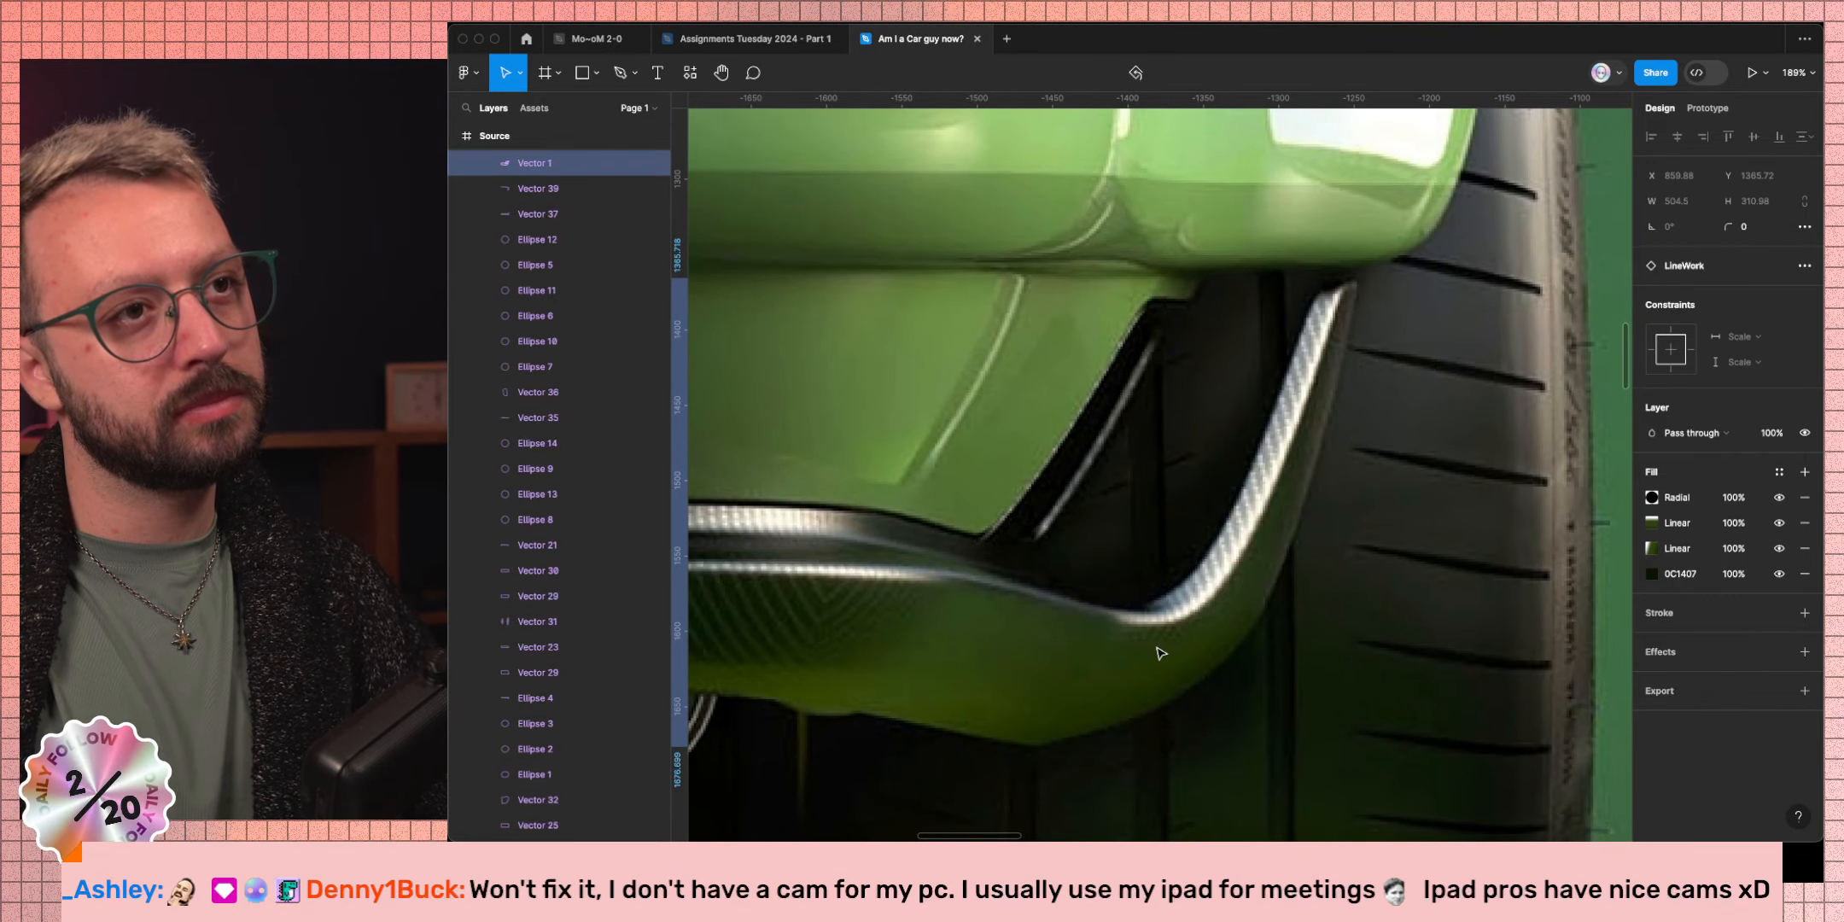
scroll(1024, 582, "down", 10)
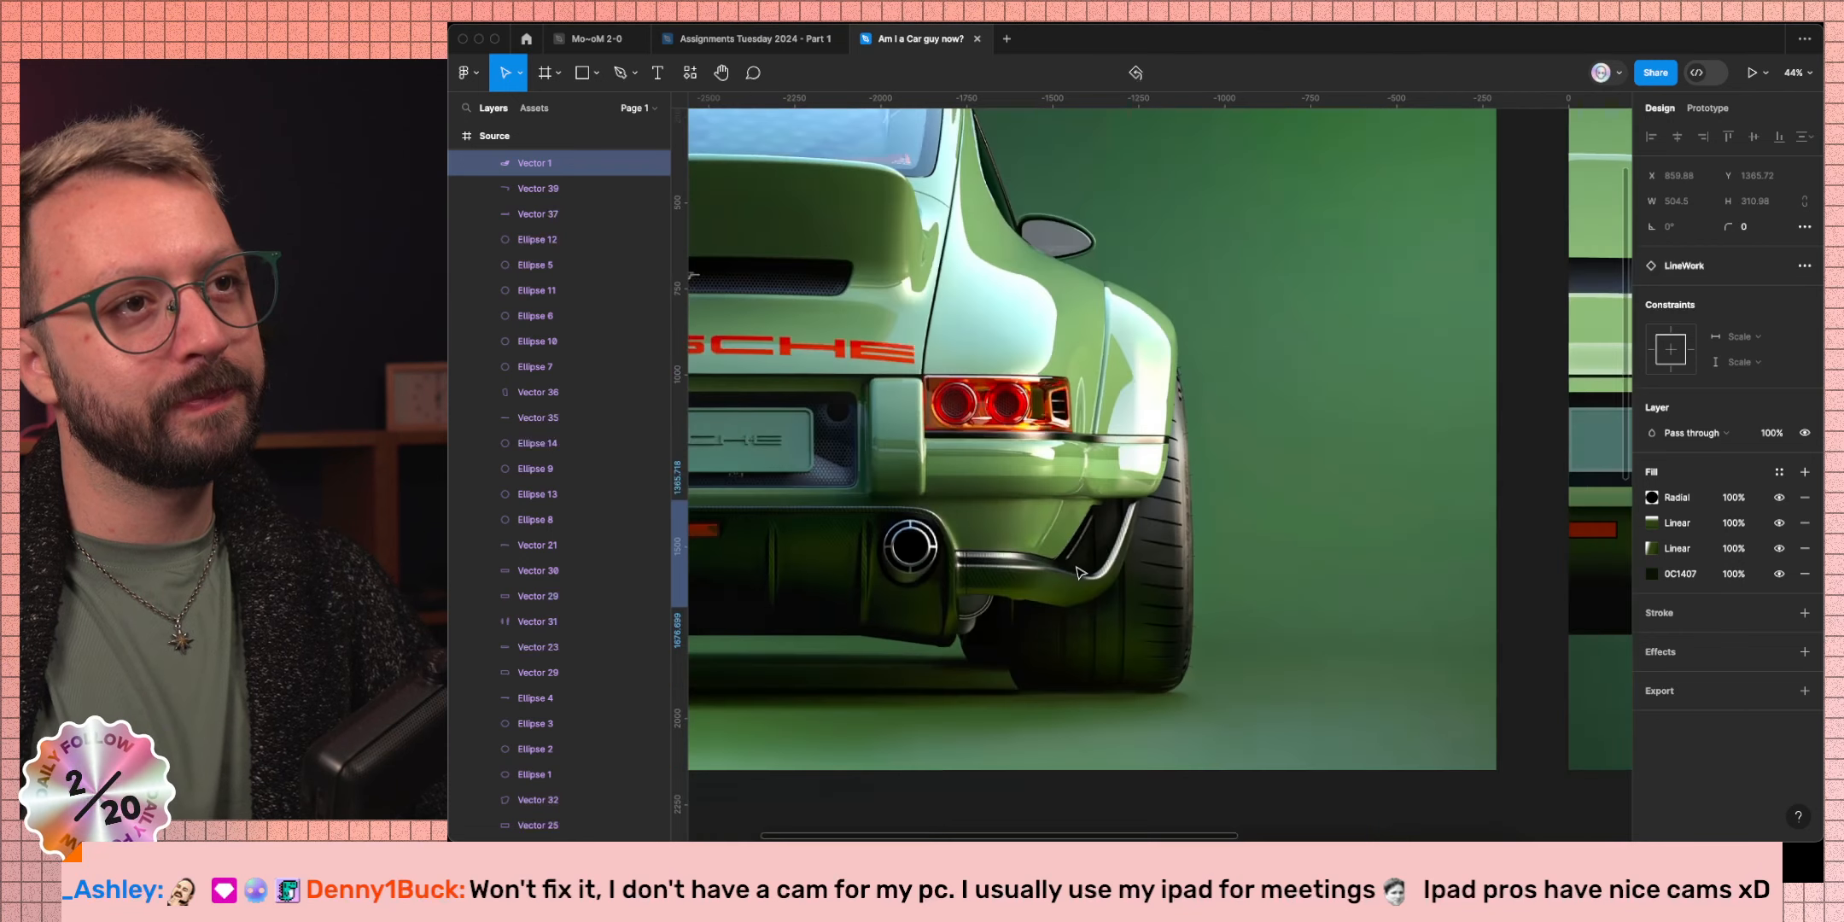
scroll(1199, 531, "up", 10)
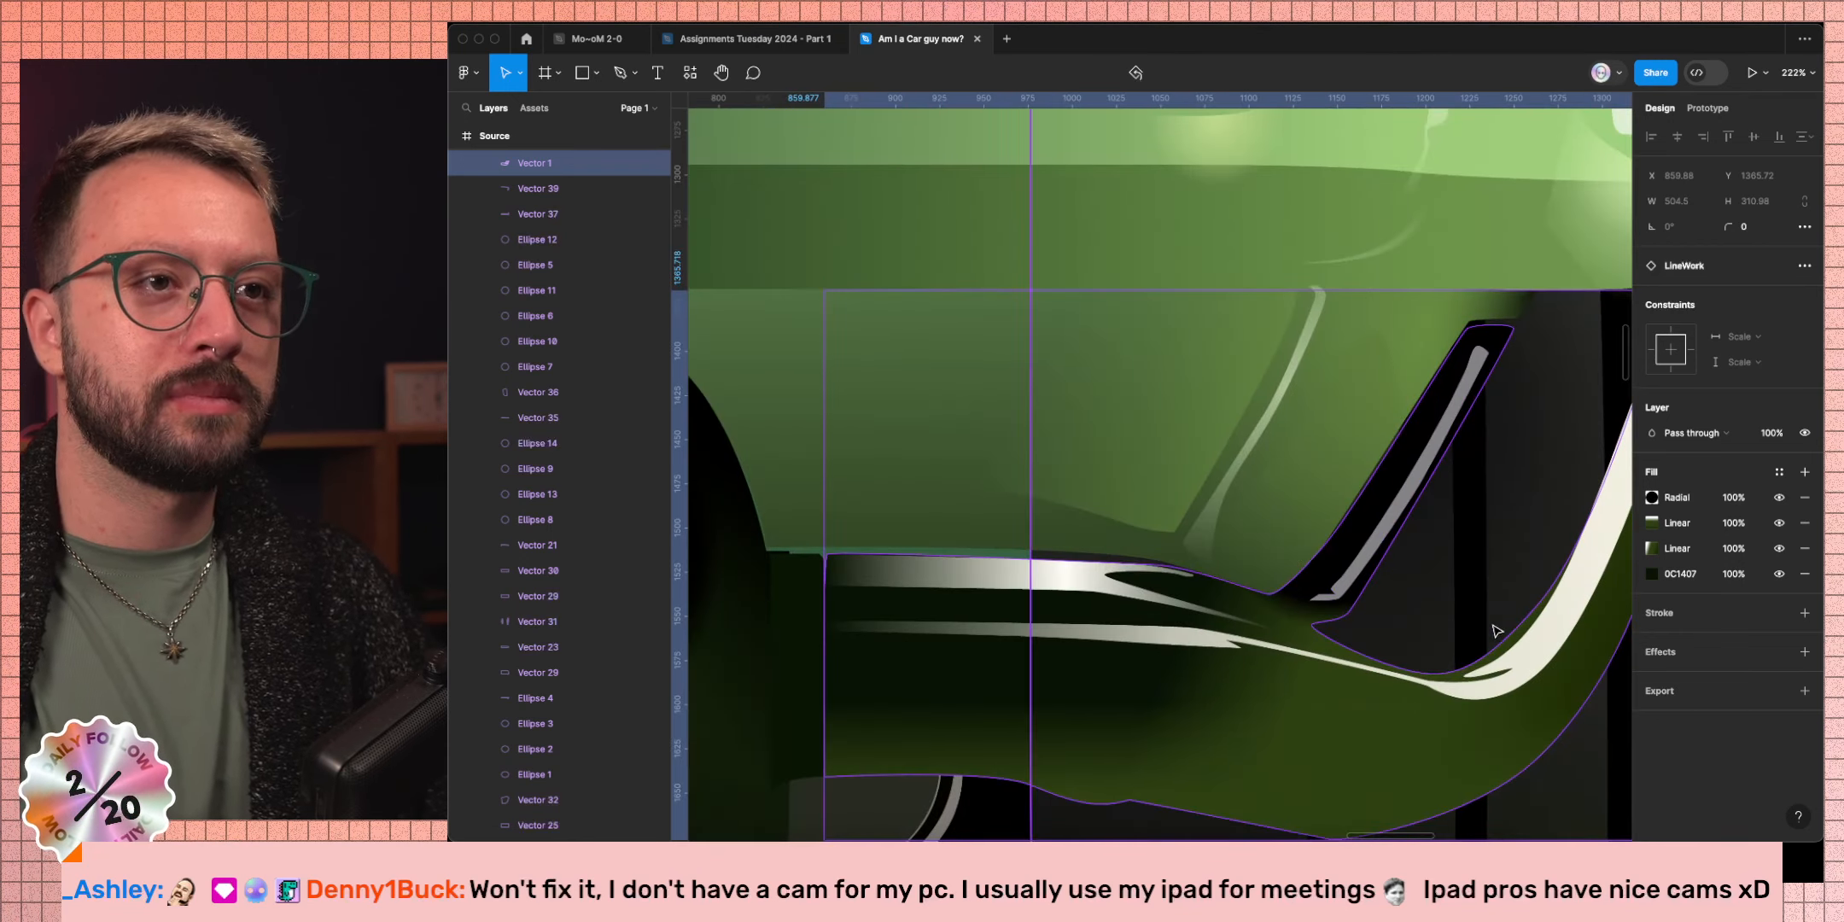
left_click(1652, 498)
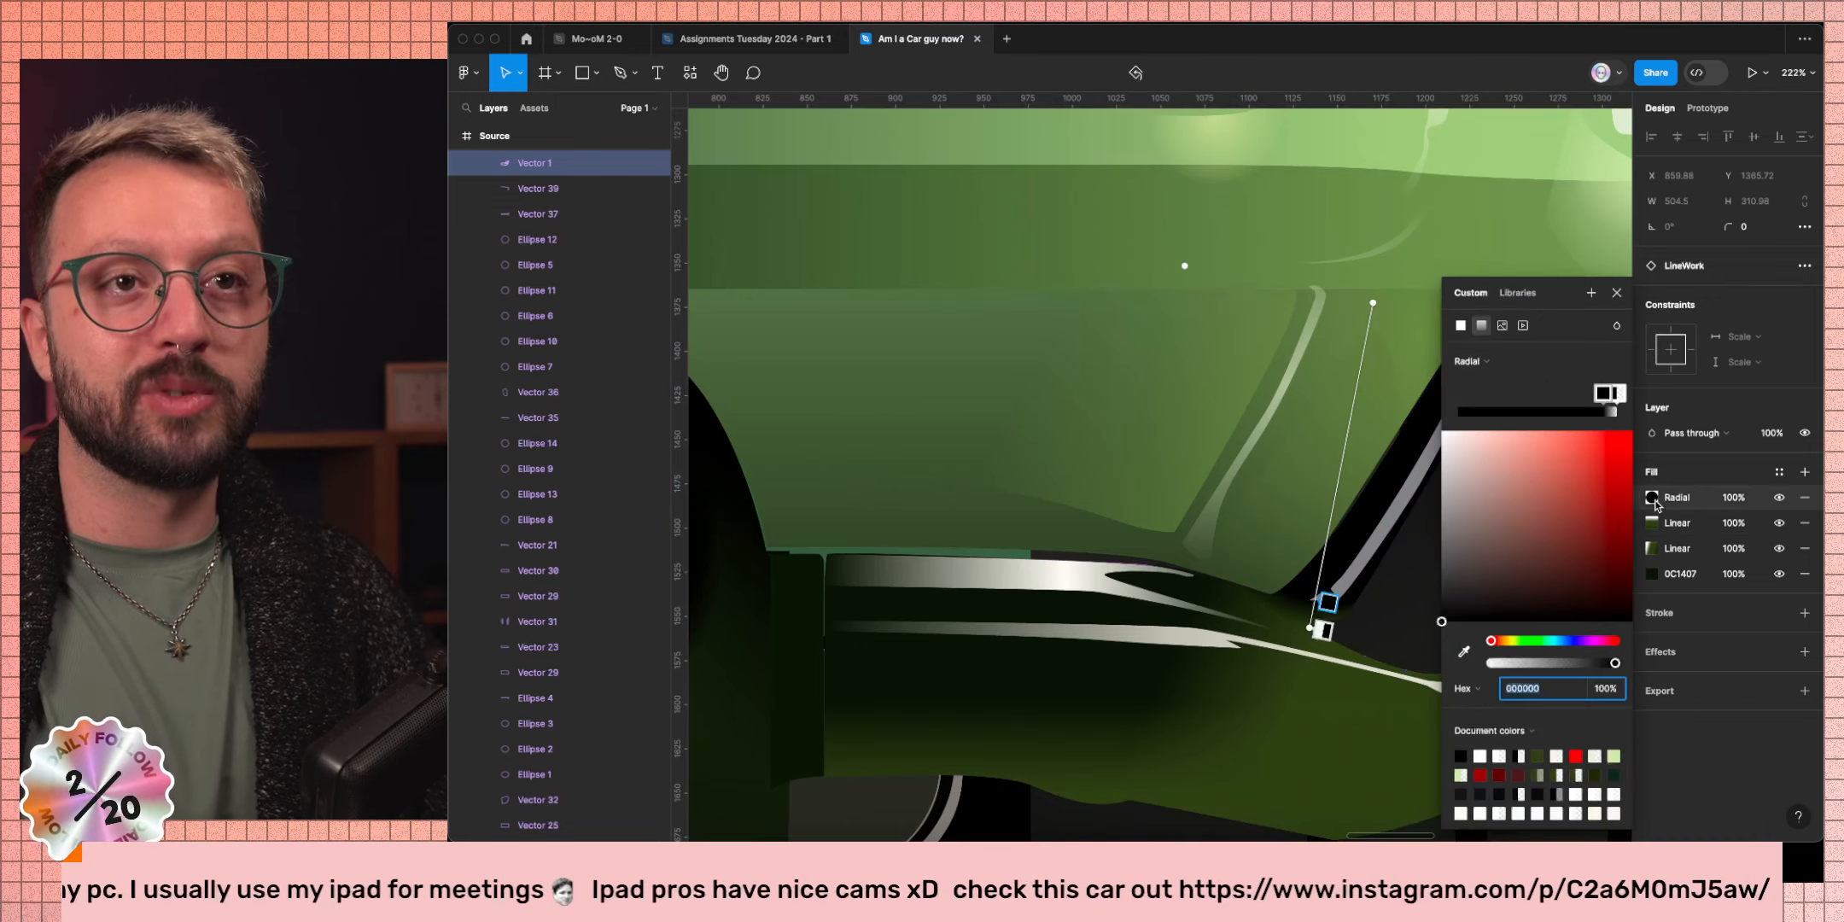
Switch to the browser, close the Sound Alerts tab, and open the Instagram link from Twitch chat.
key("ctrl+Left")
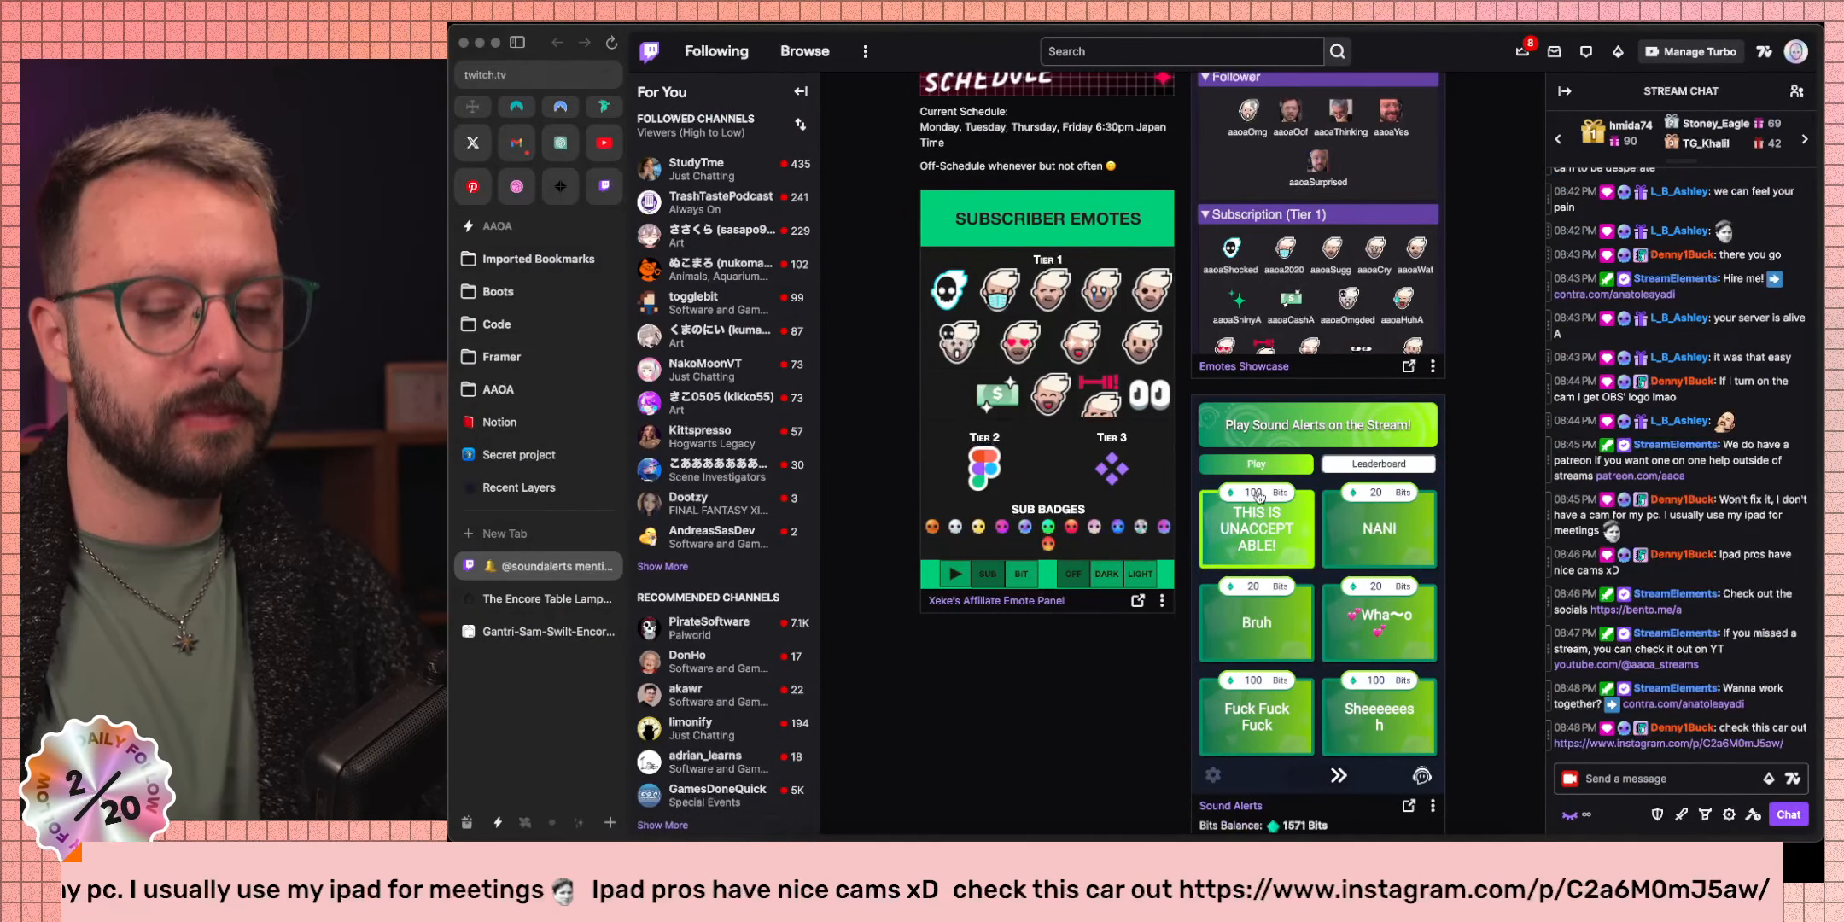
key("super+w")
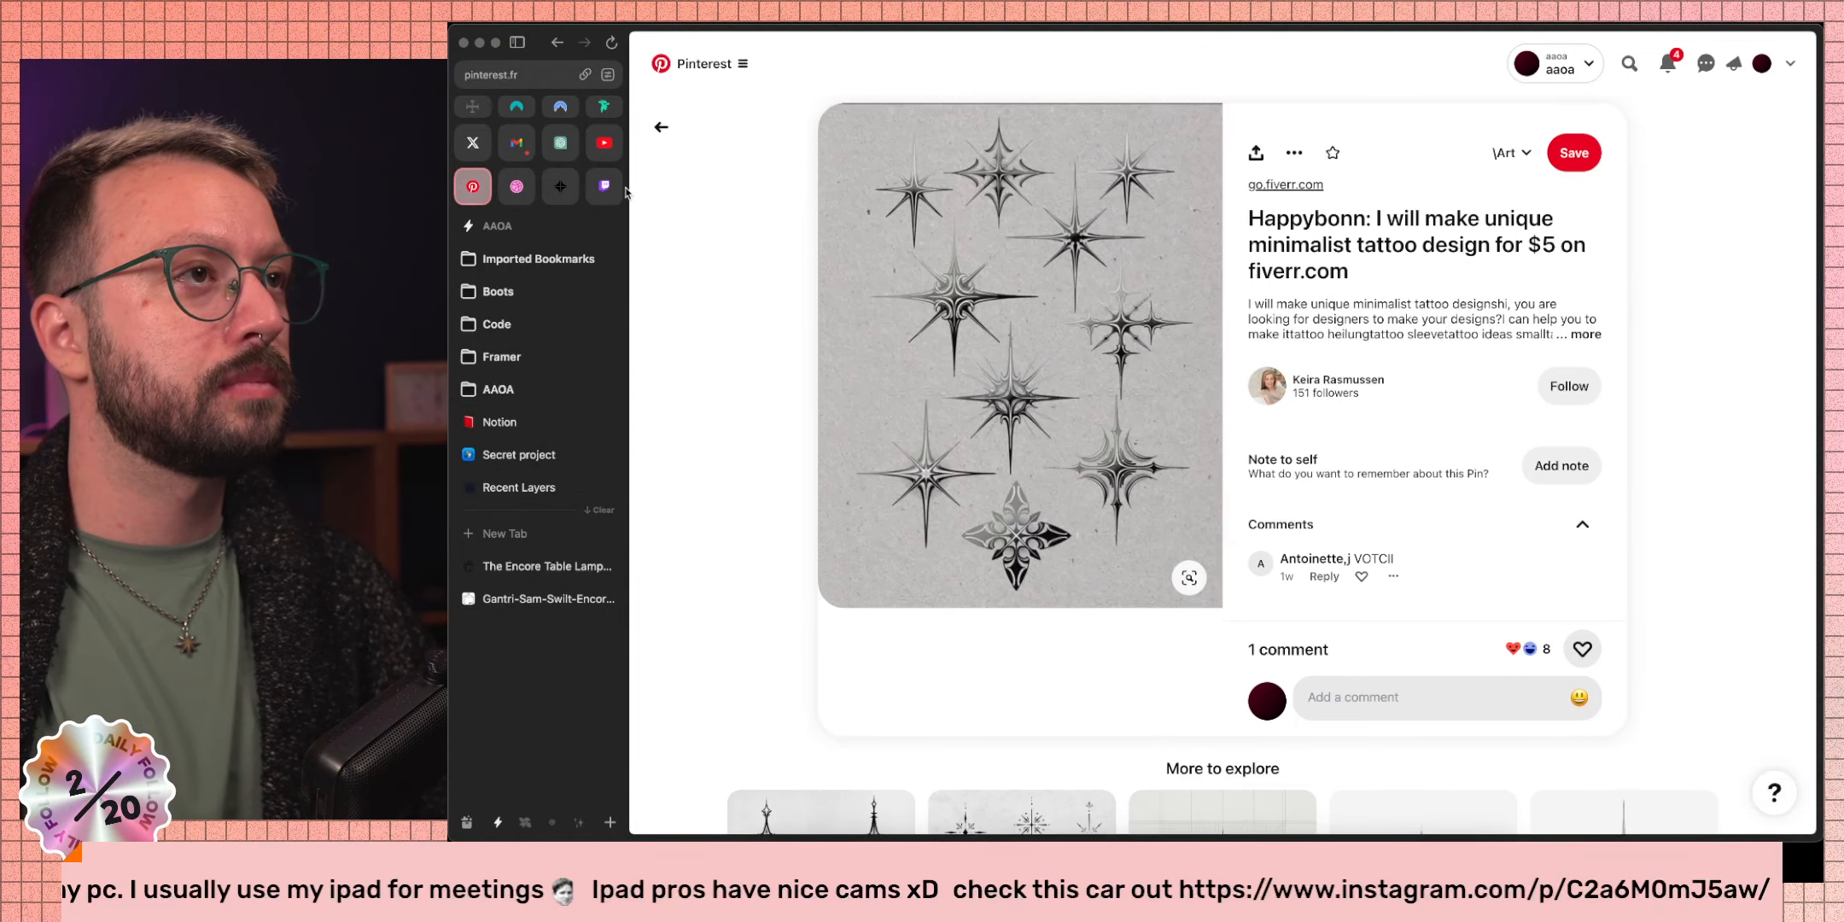
left_click(612, 189)
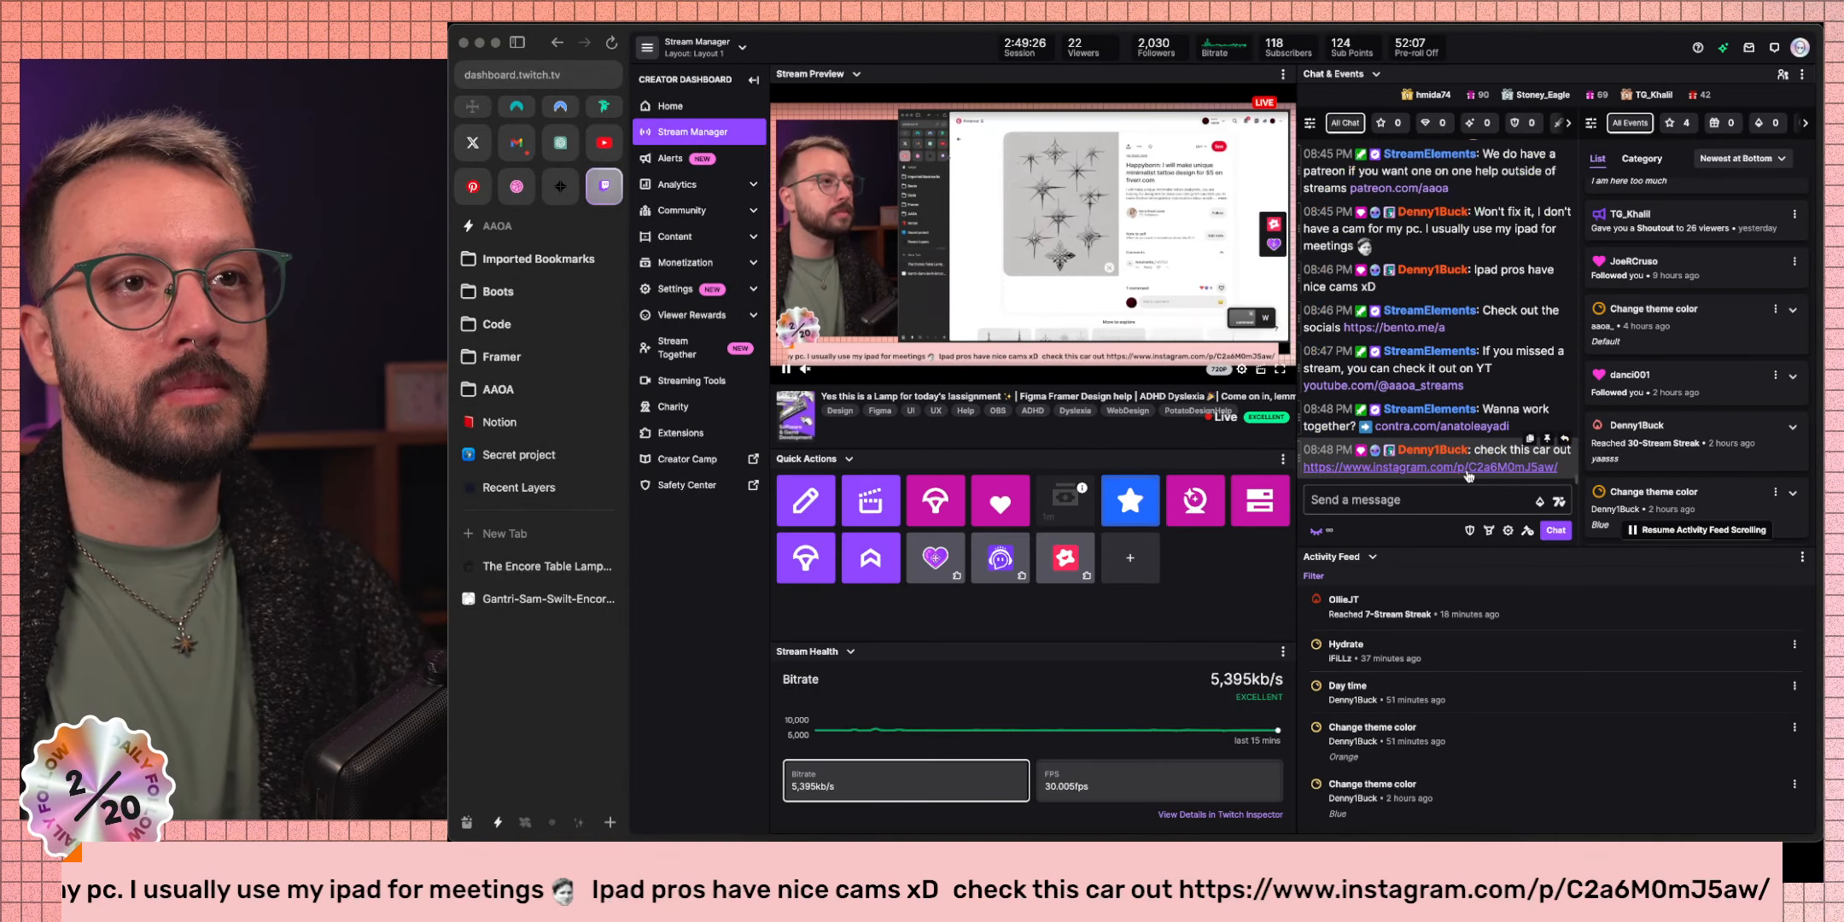
left_click(1468, 476)
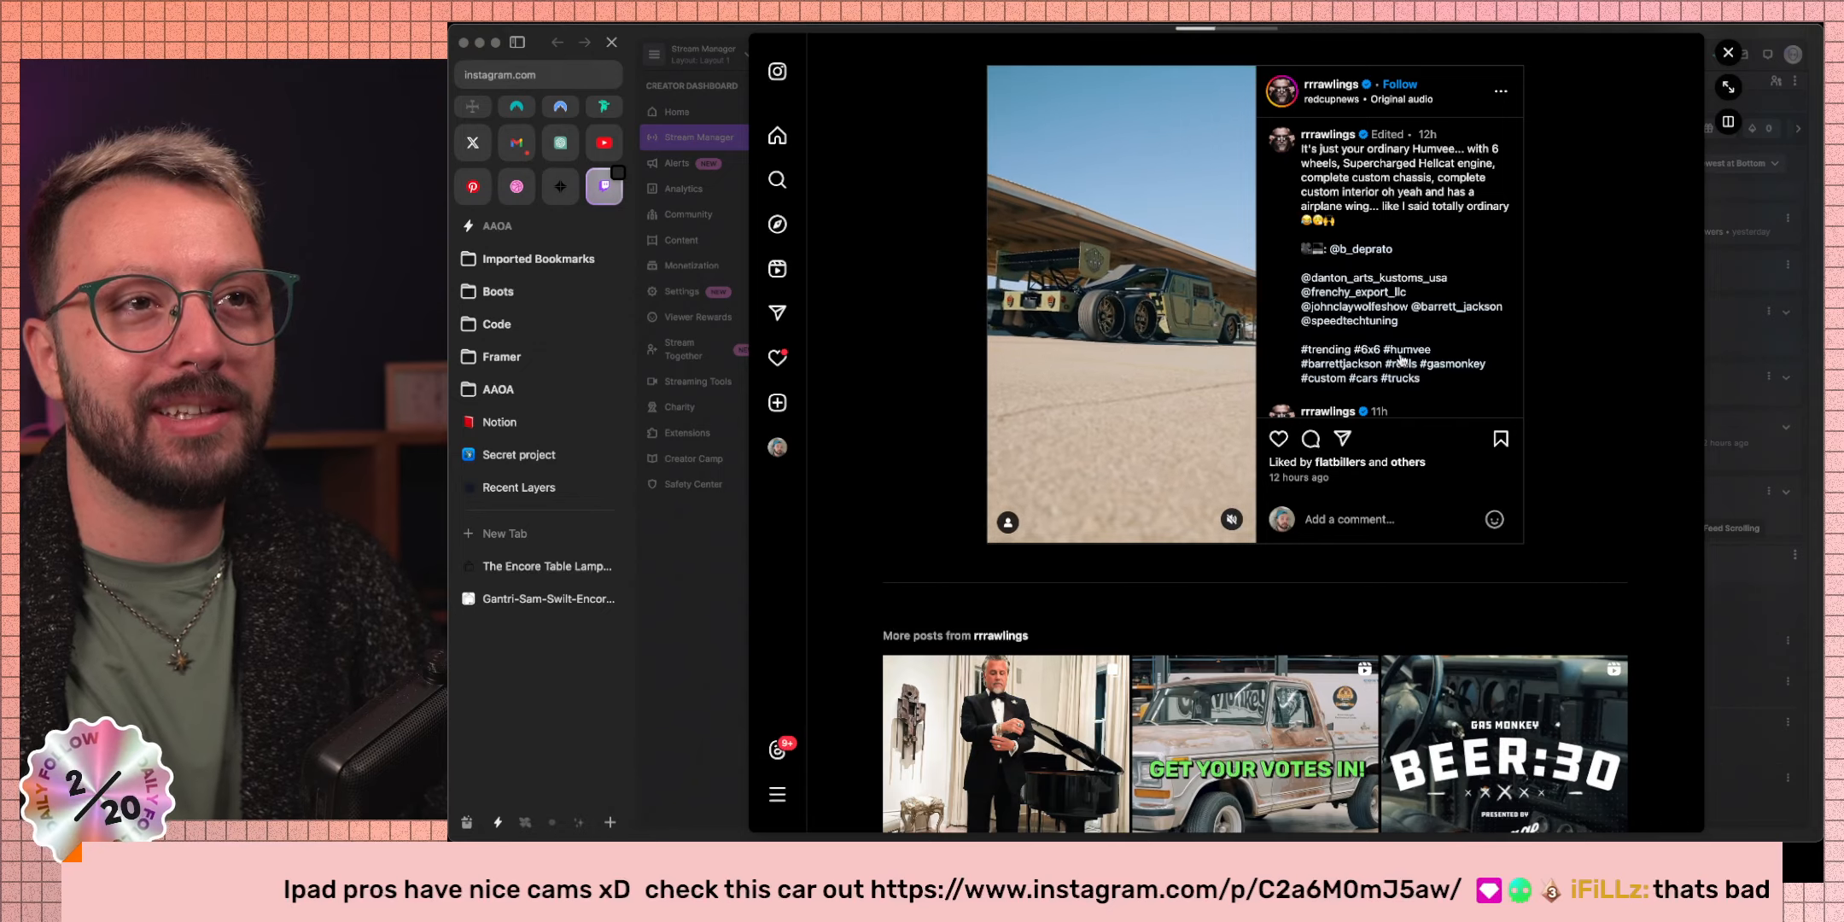
Zoom in and out on the Humvee reel, then close the Instagram post preview.
scroll(1405, 376, "up", 5)
scroll(1410, 373, "down", 5)
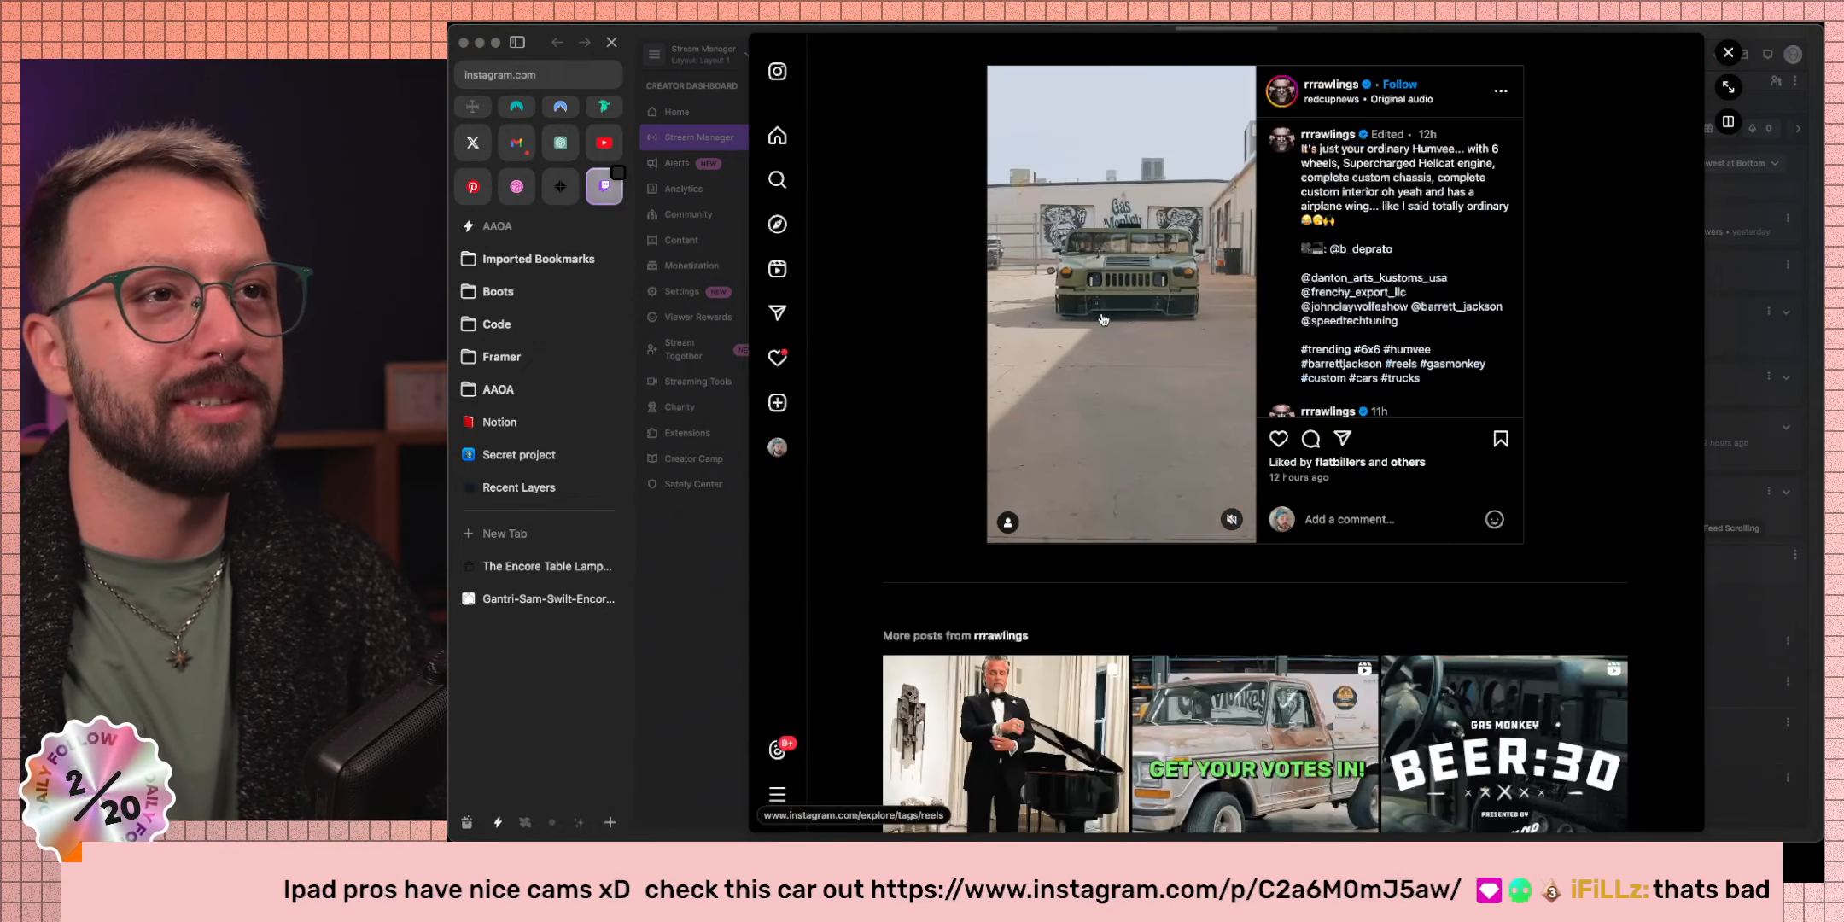
scroll(1112, 242, "up", 5)
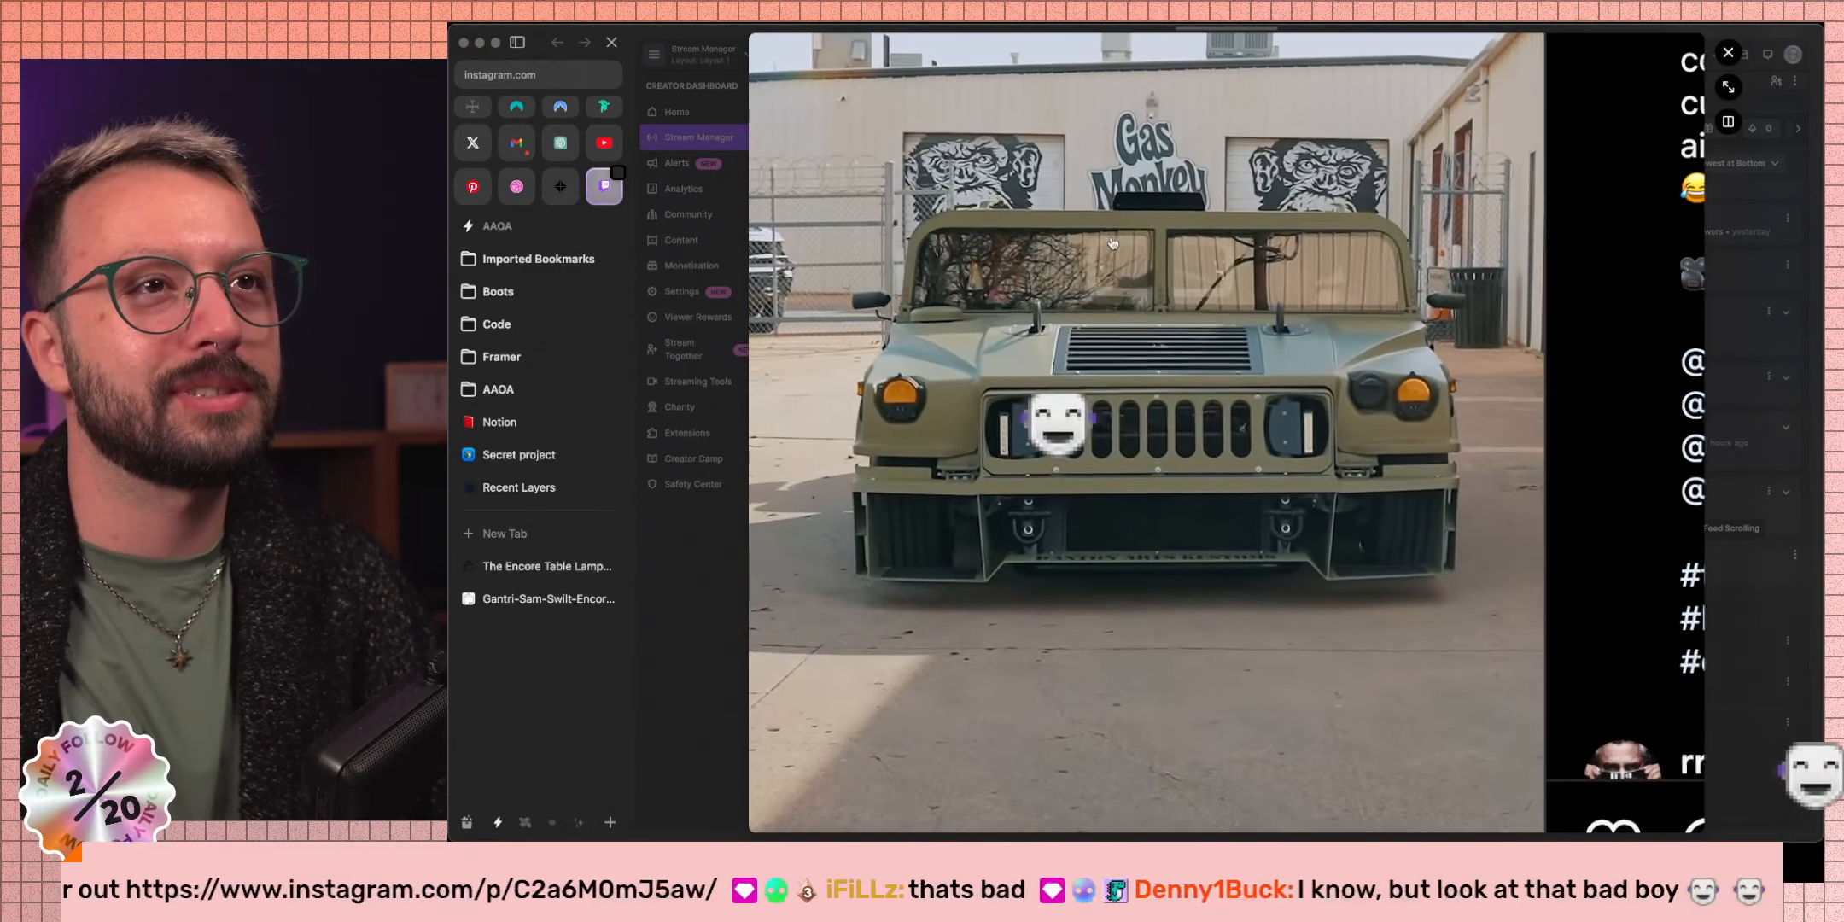
scroll(1110, 245, "down", 5)
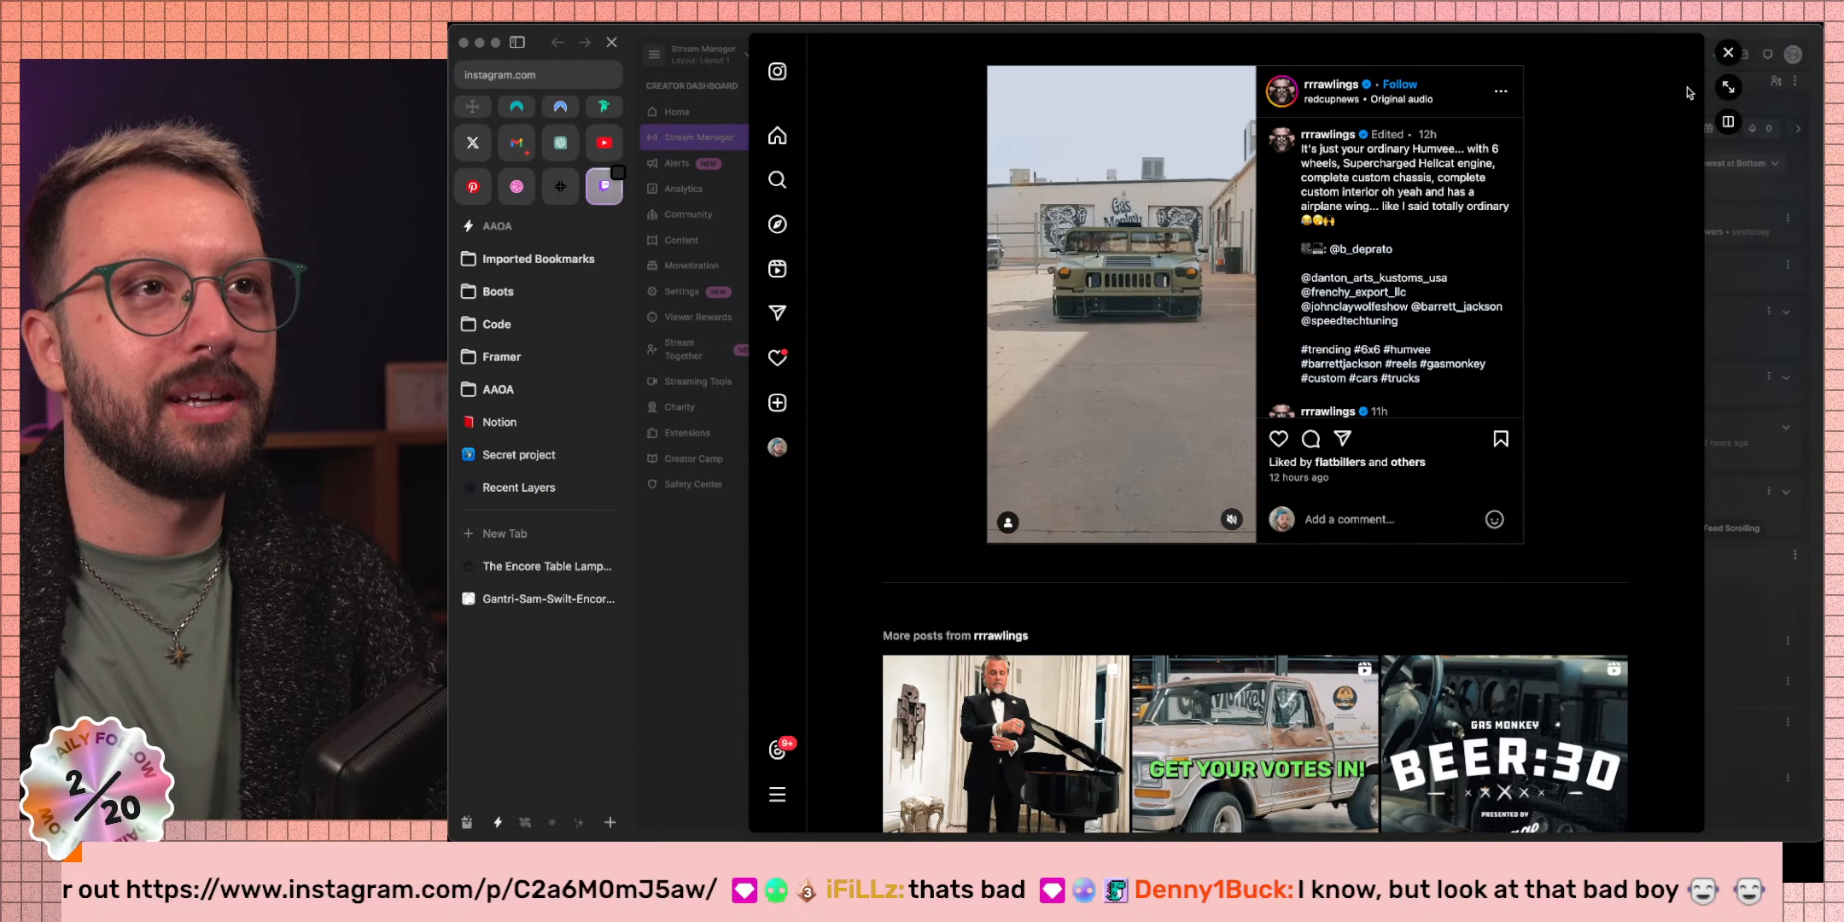
left_click(1727, 54)
Search Google Images for 'the through the ground car', then delete 'through the ground' from the query.
key("super")
key("super+t")
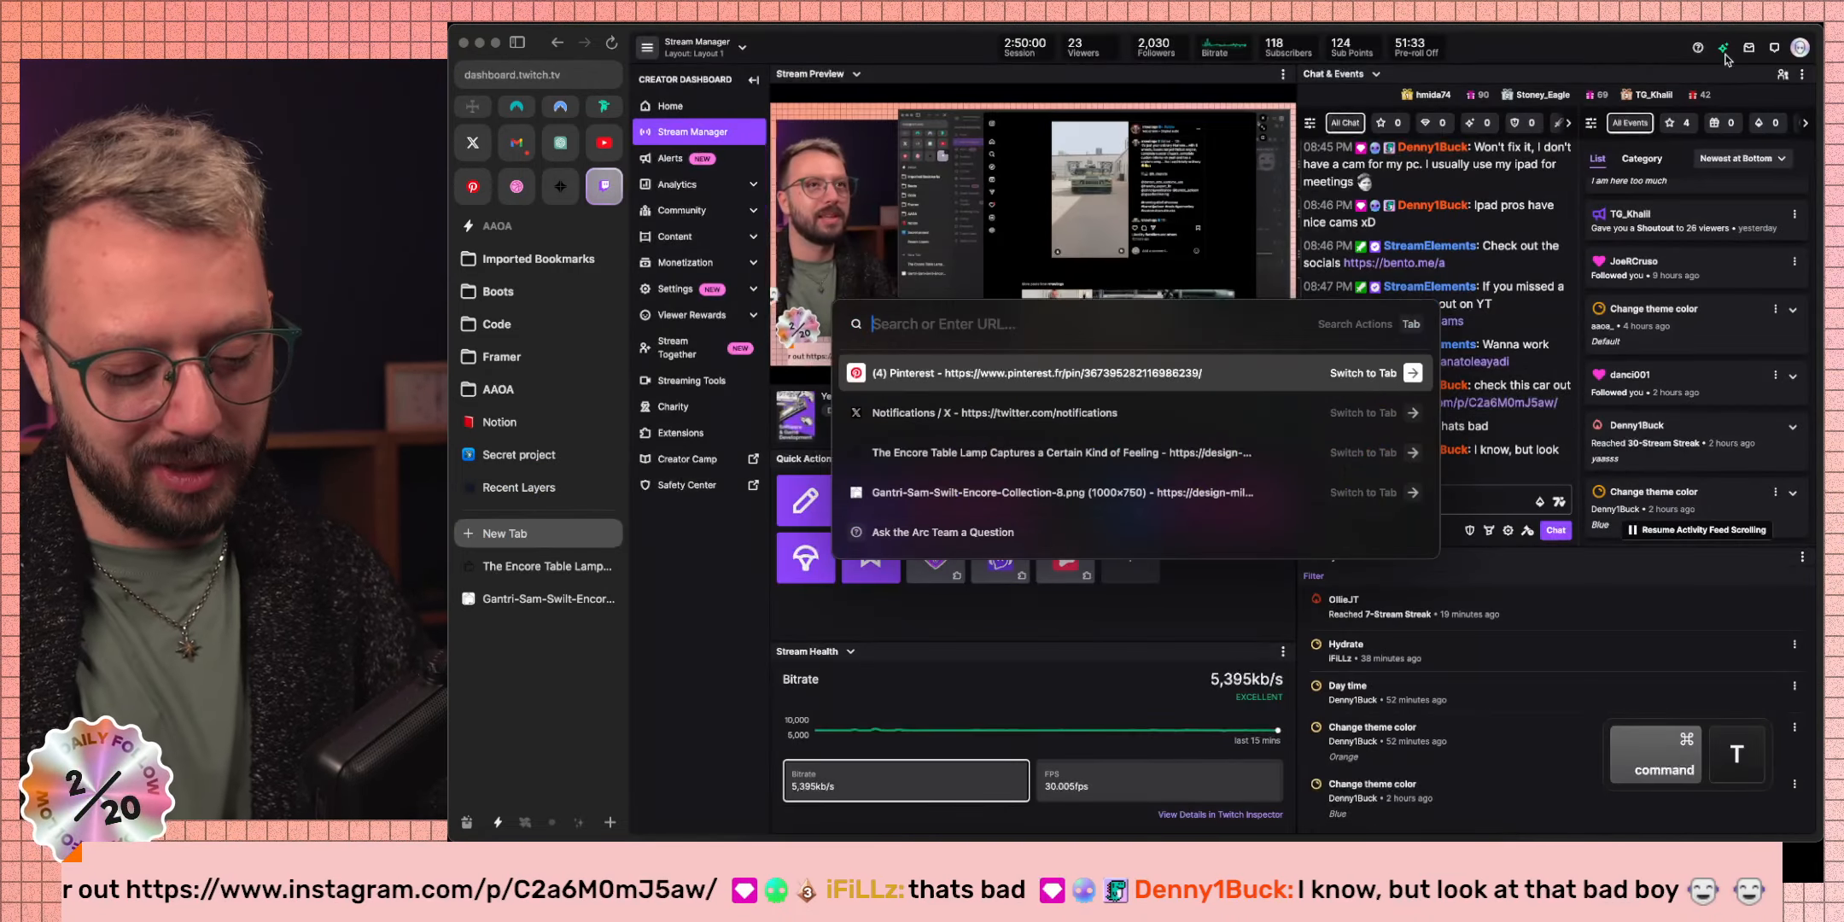
type("the through th")
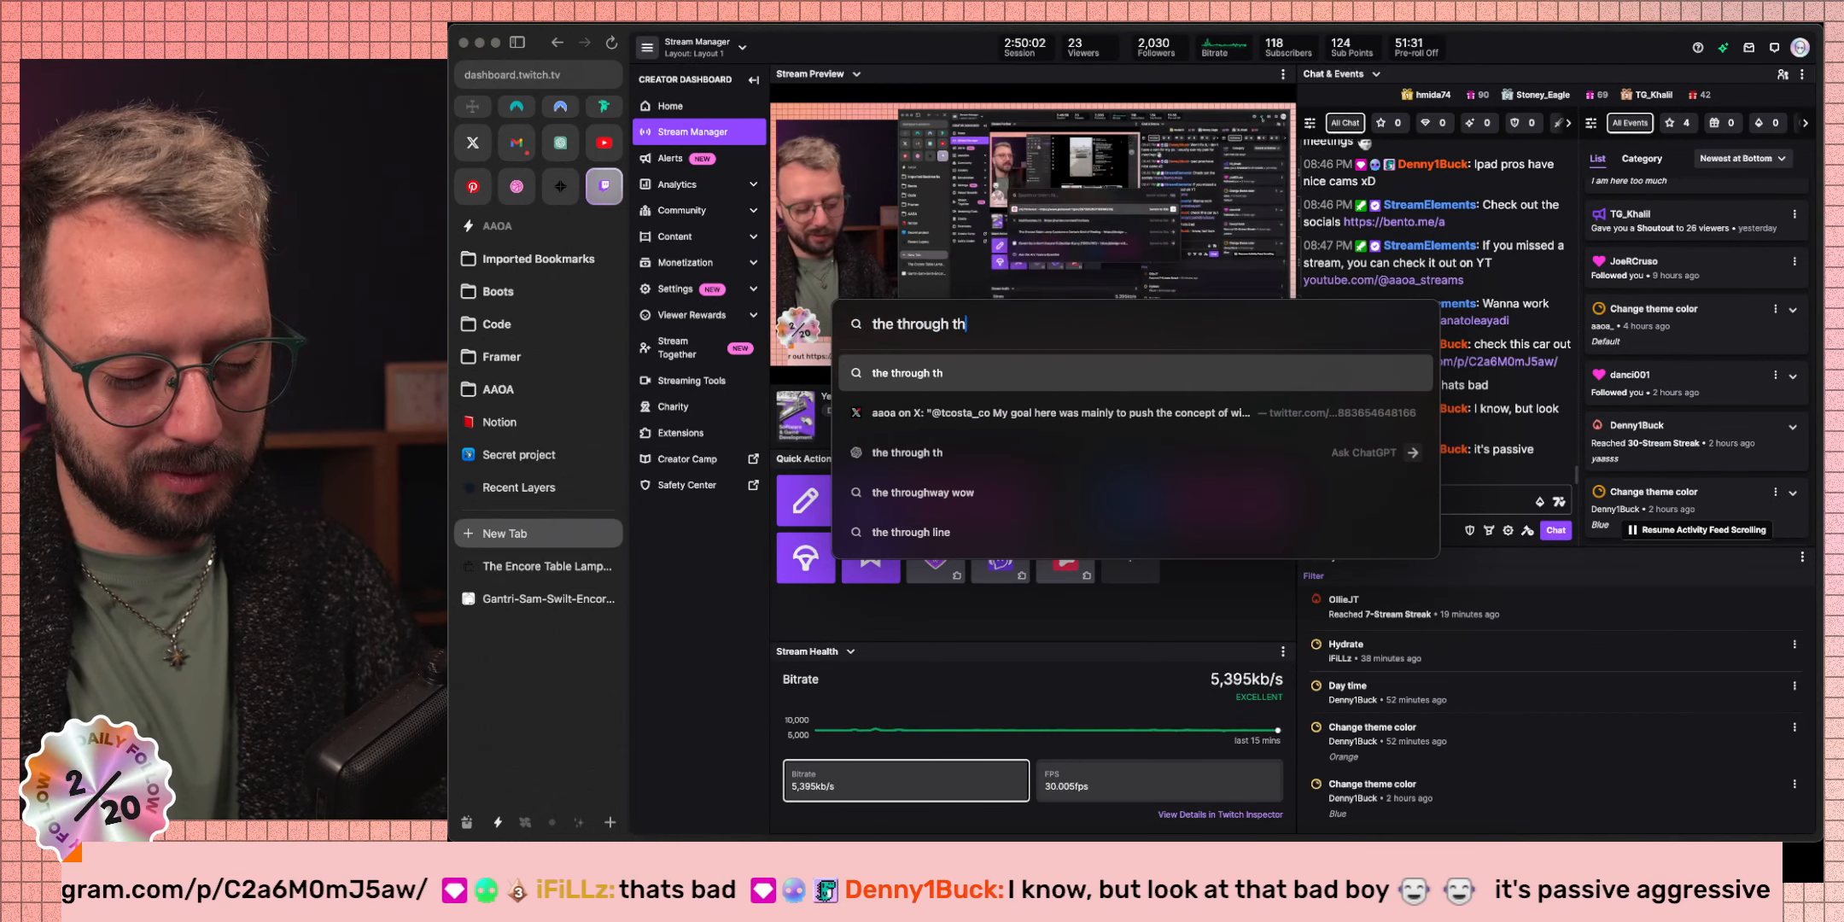
type("e ground car")
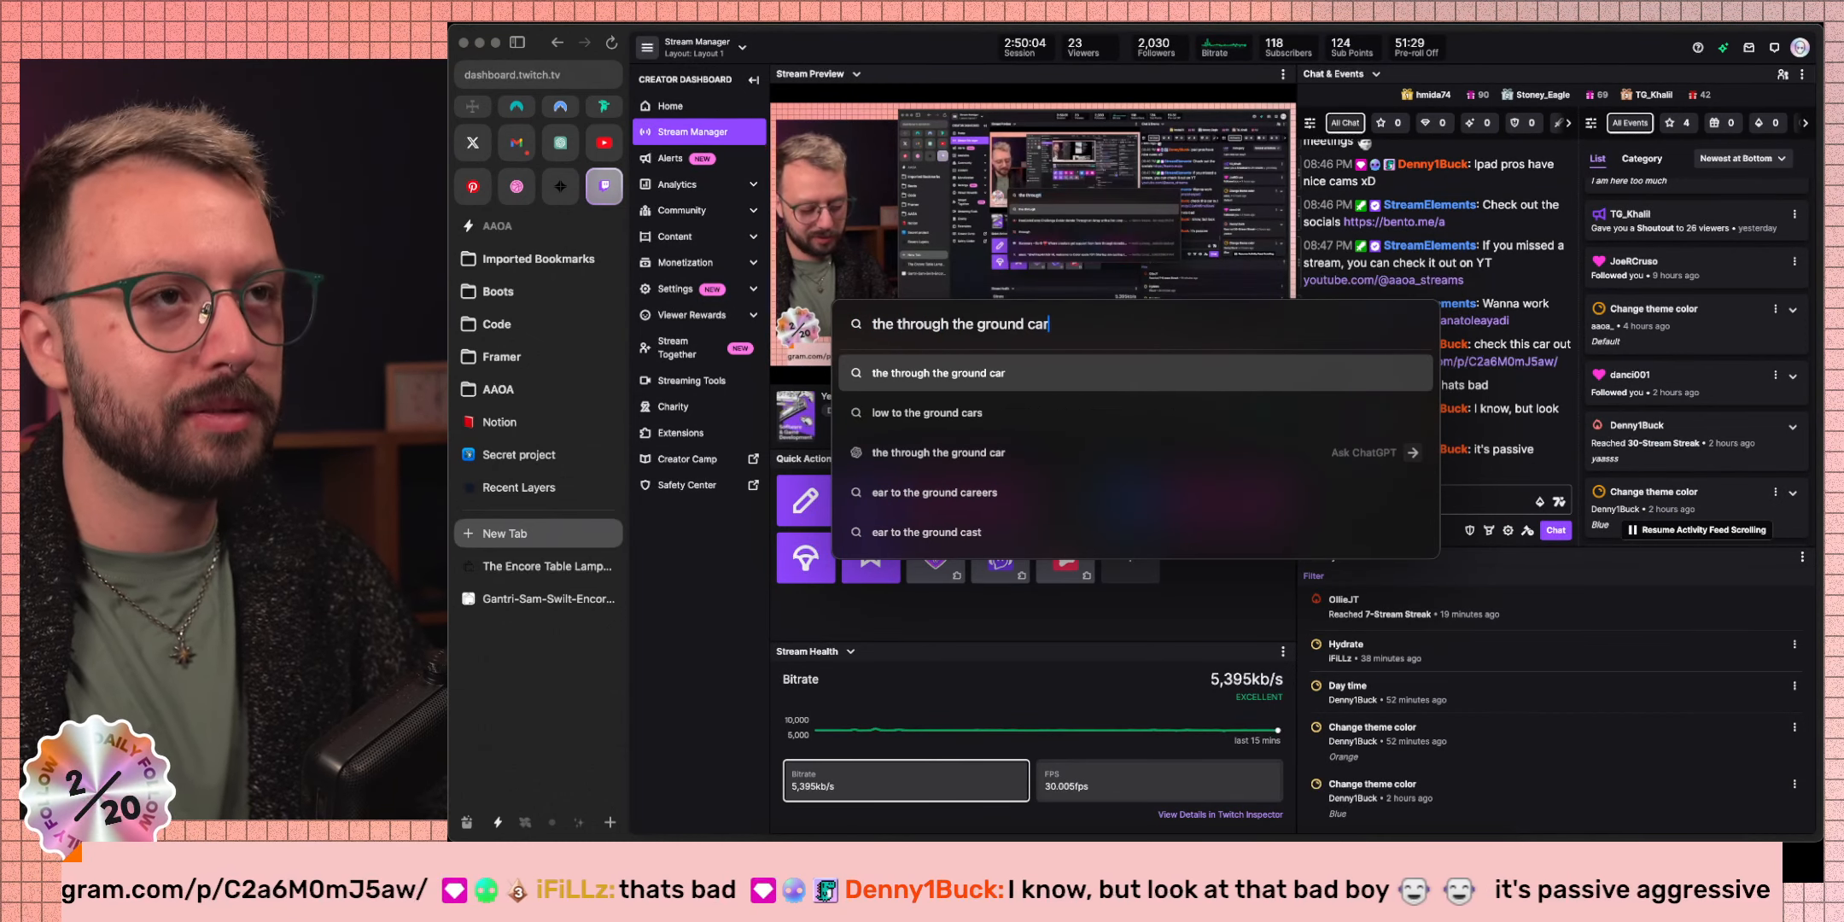
key("Return")
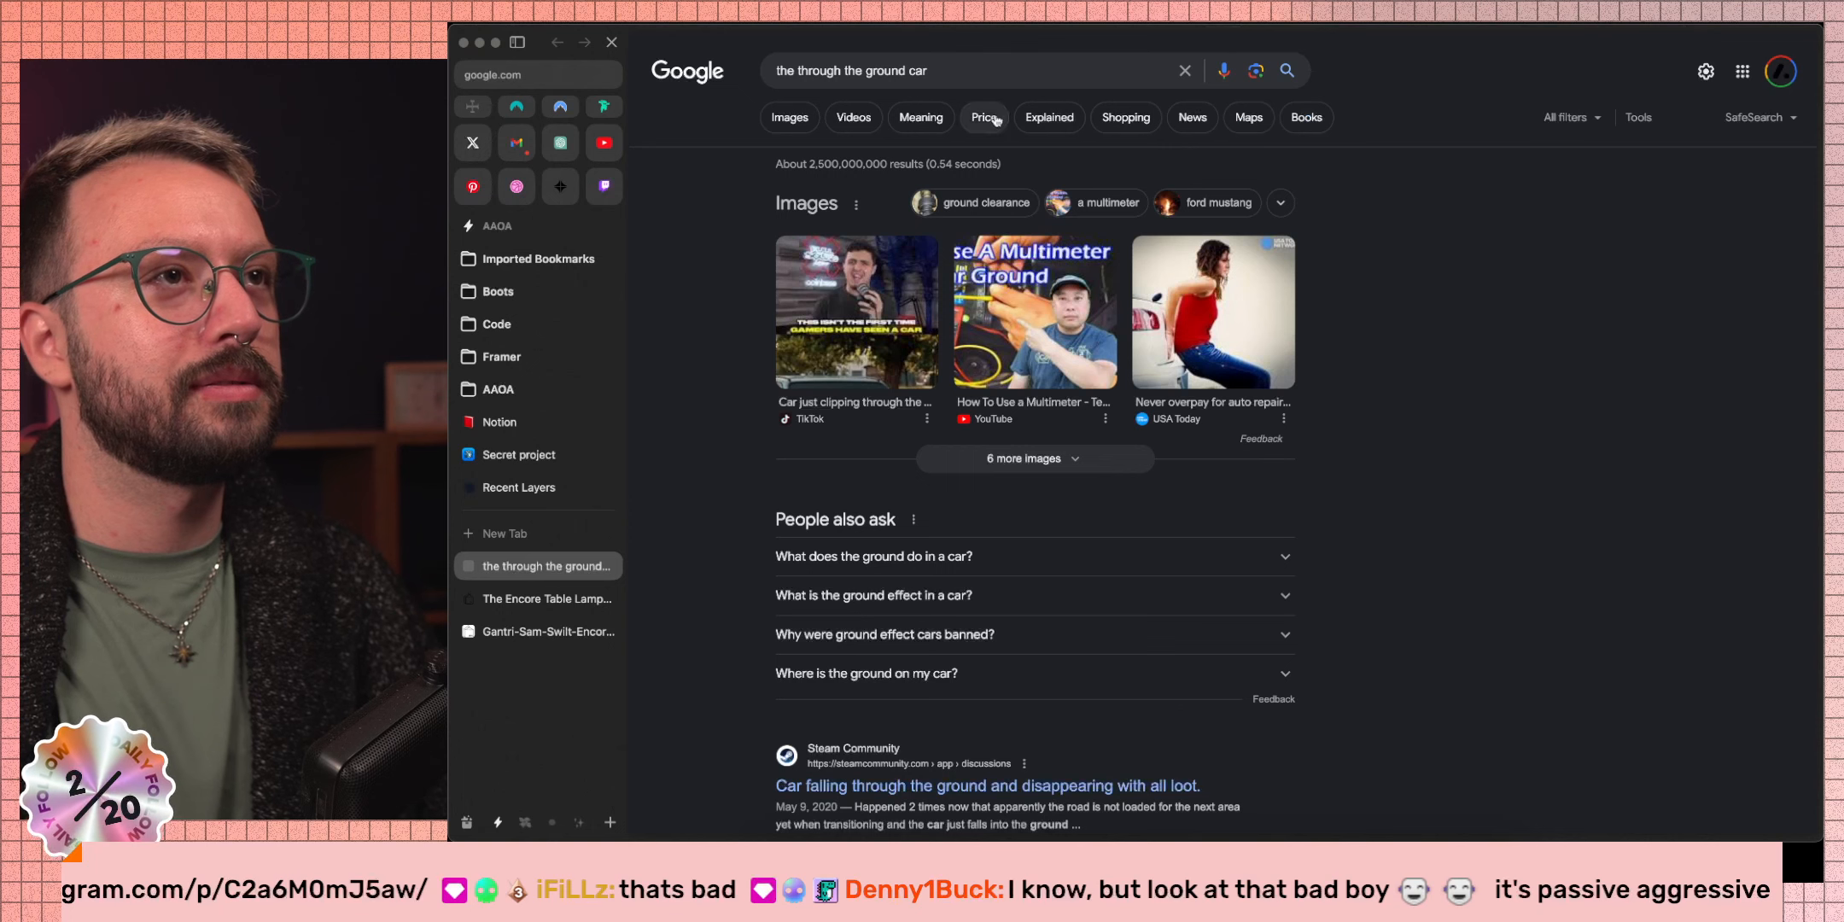
left_click(810, 126)
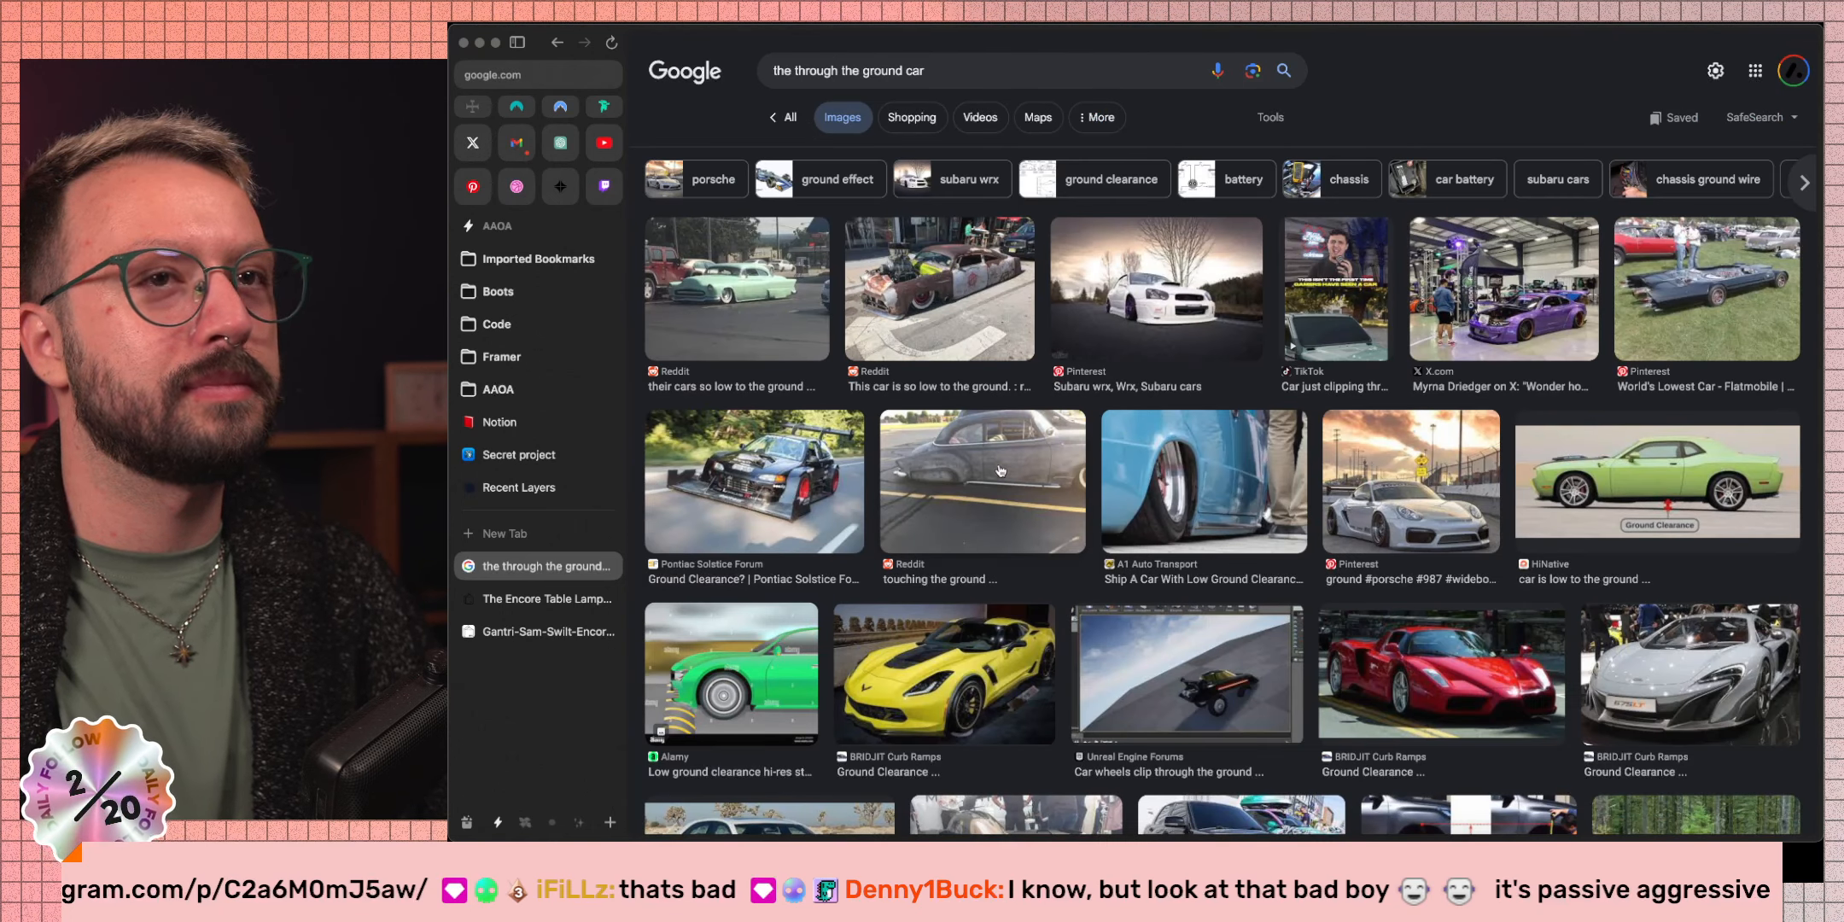
scroll(1095, 454, "down", 5)
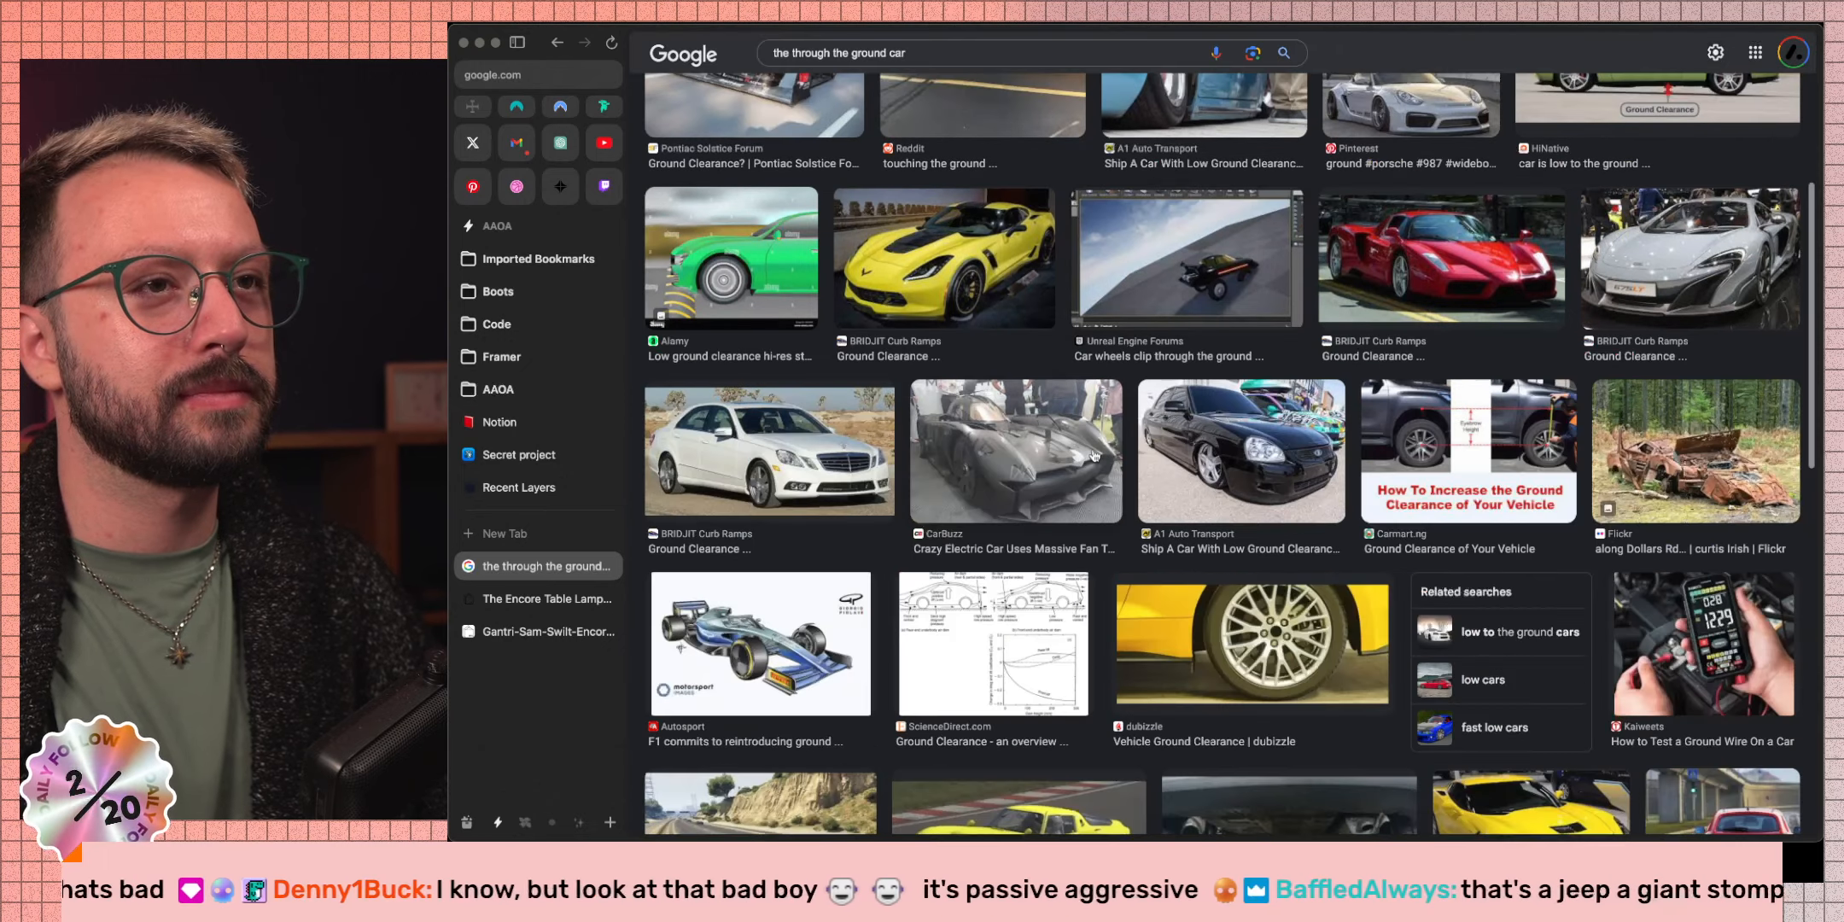
scroll(1095, 454, "up", 5)
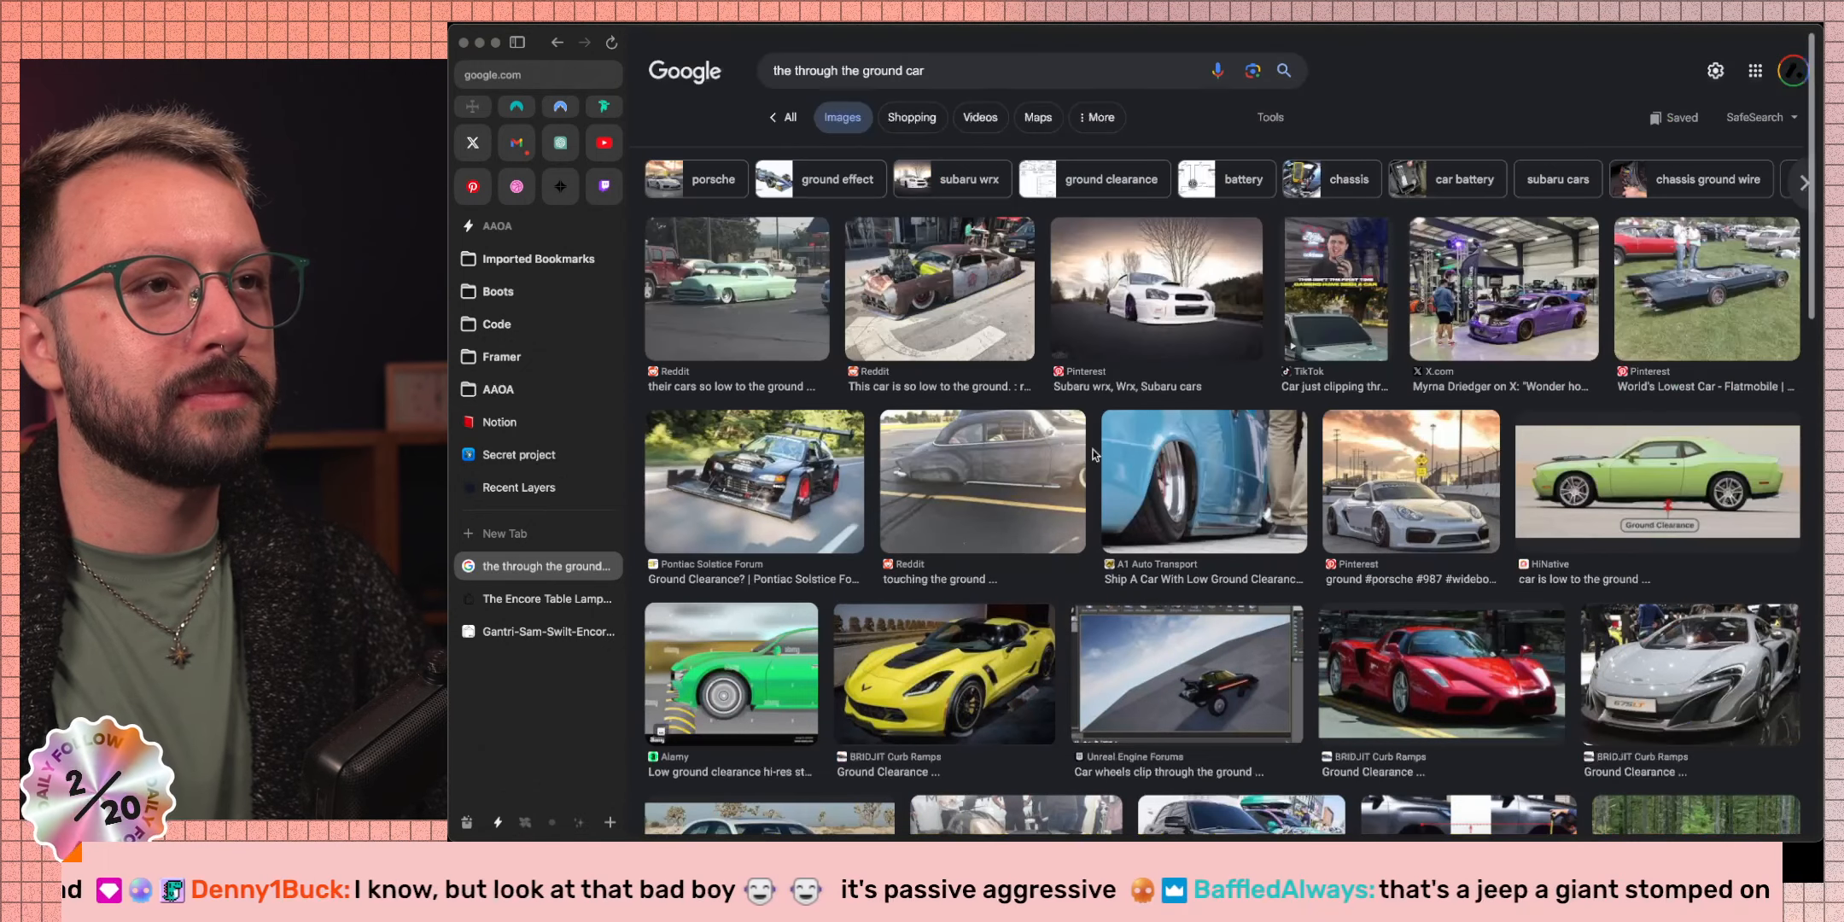
left_click(907, 71)
left_click_drag(907, 71, 795, 70)
key("BackSpace")
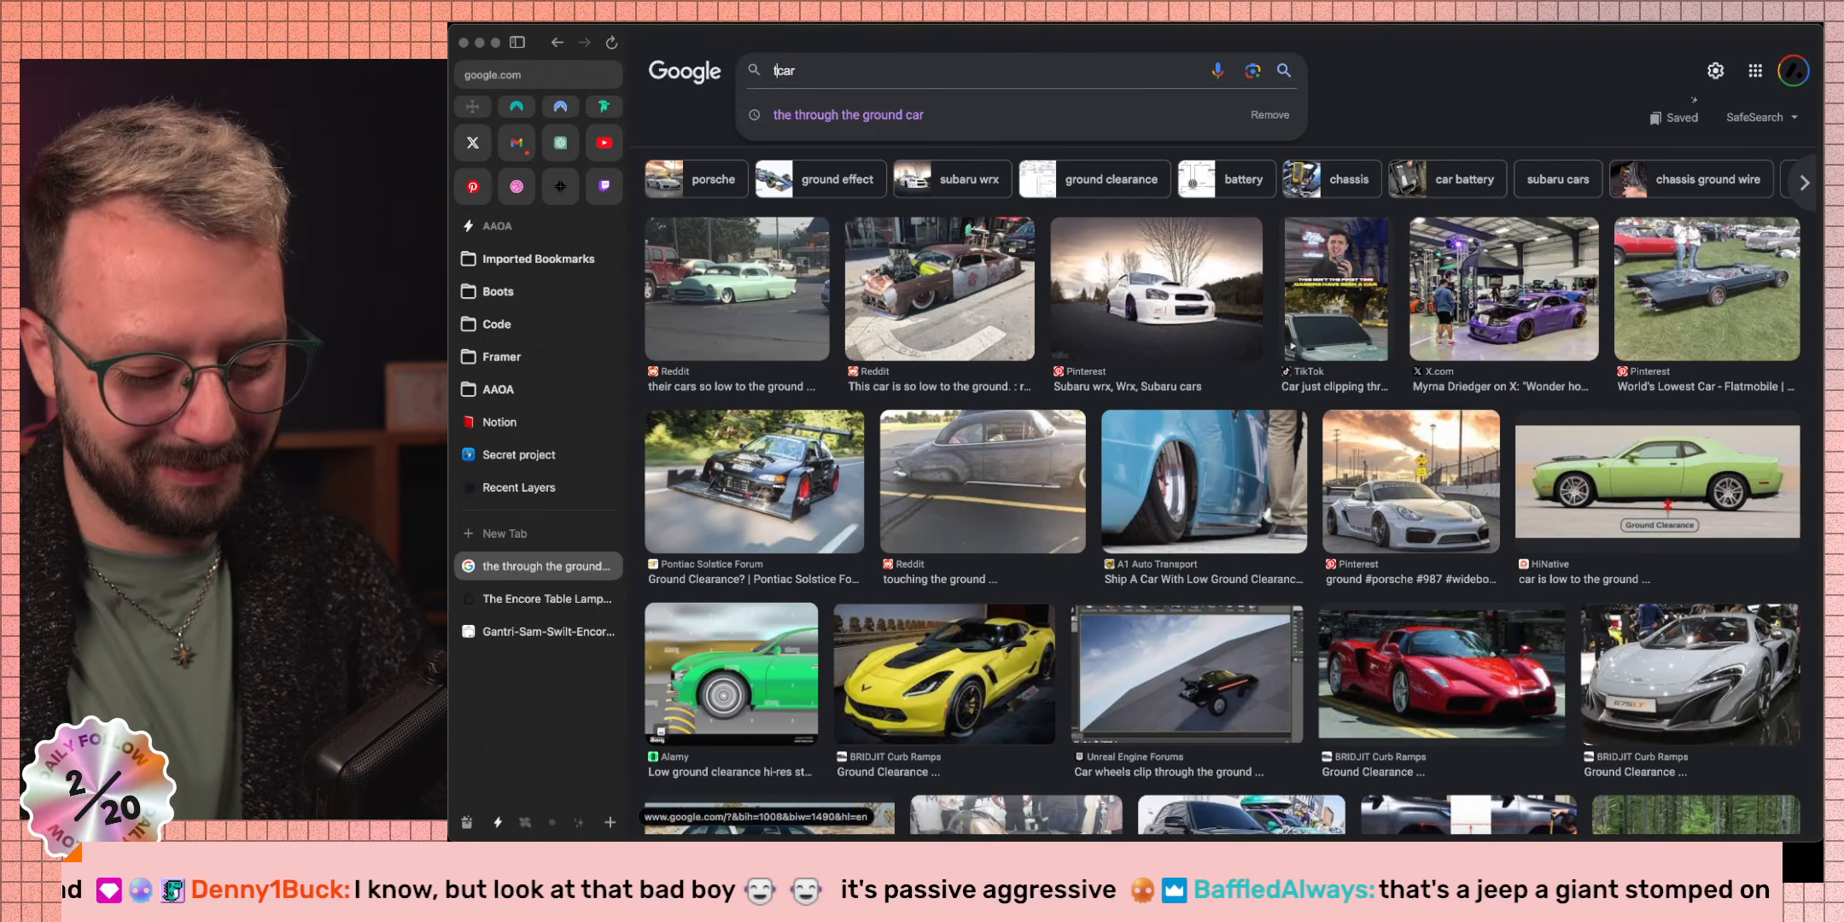
Search 'the flatest car' and preview several Flat Panda and Fiat Panda images.
type("flatest")
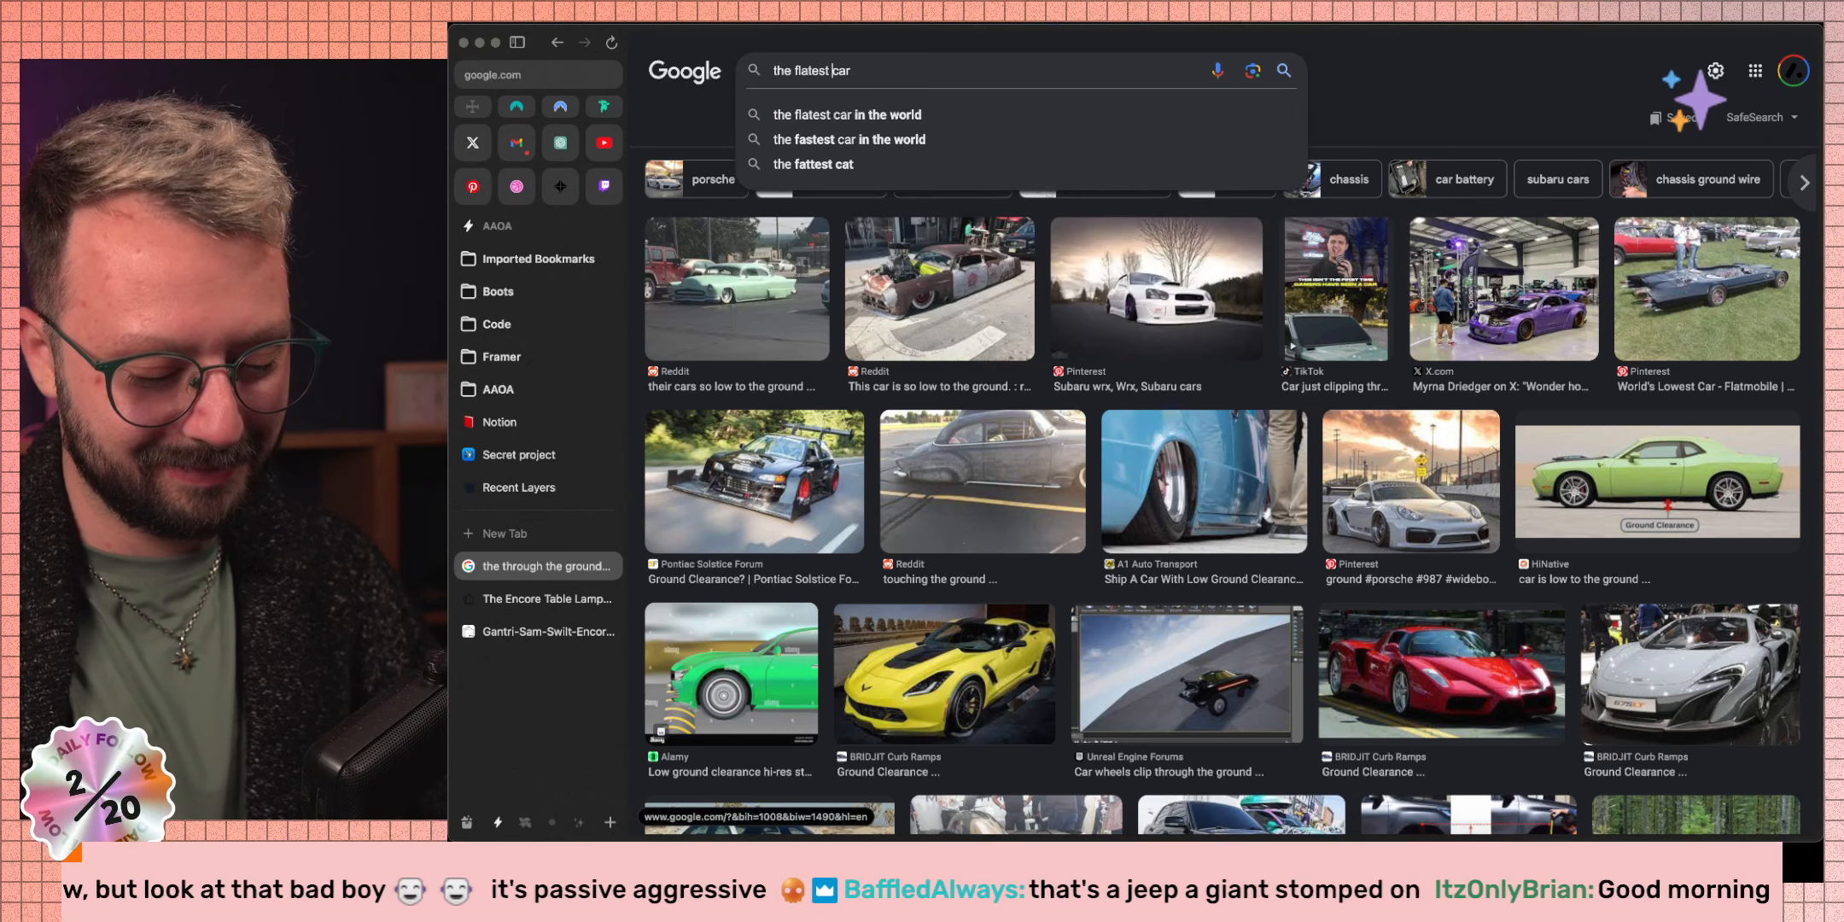
key("Return")
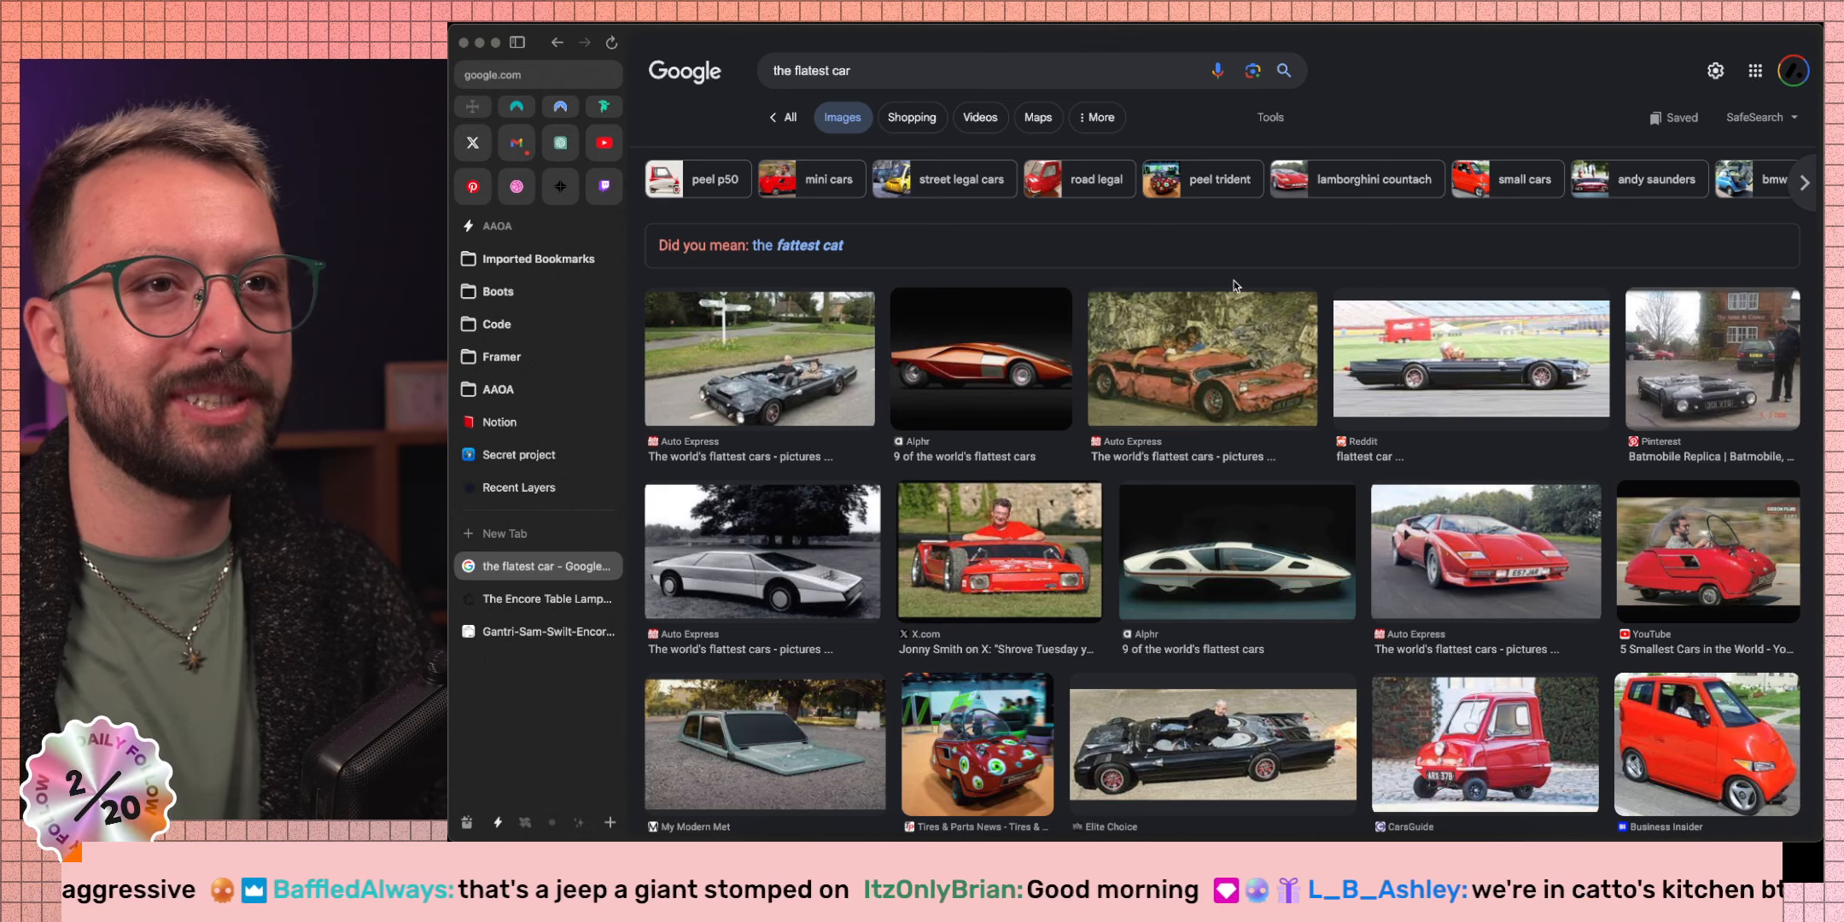
left_click(715, 769)
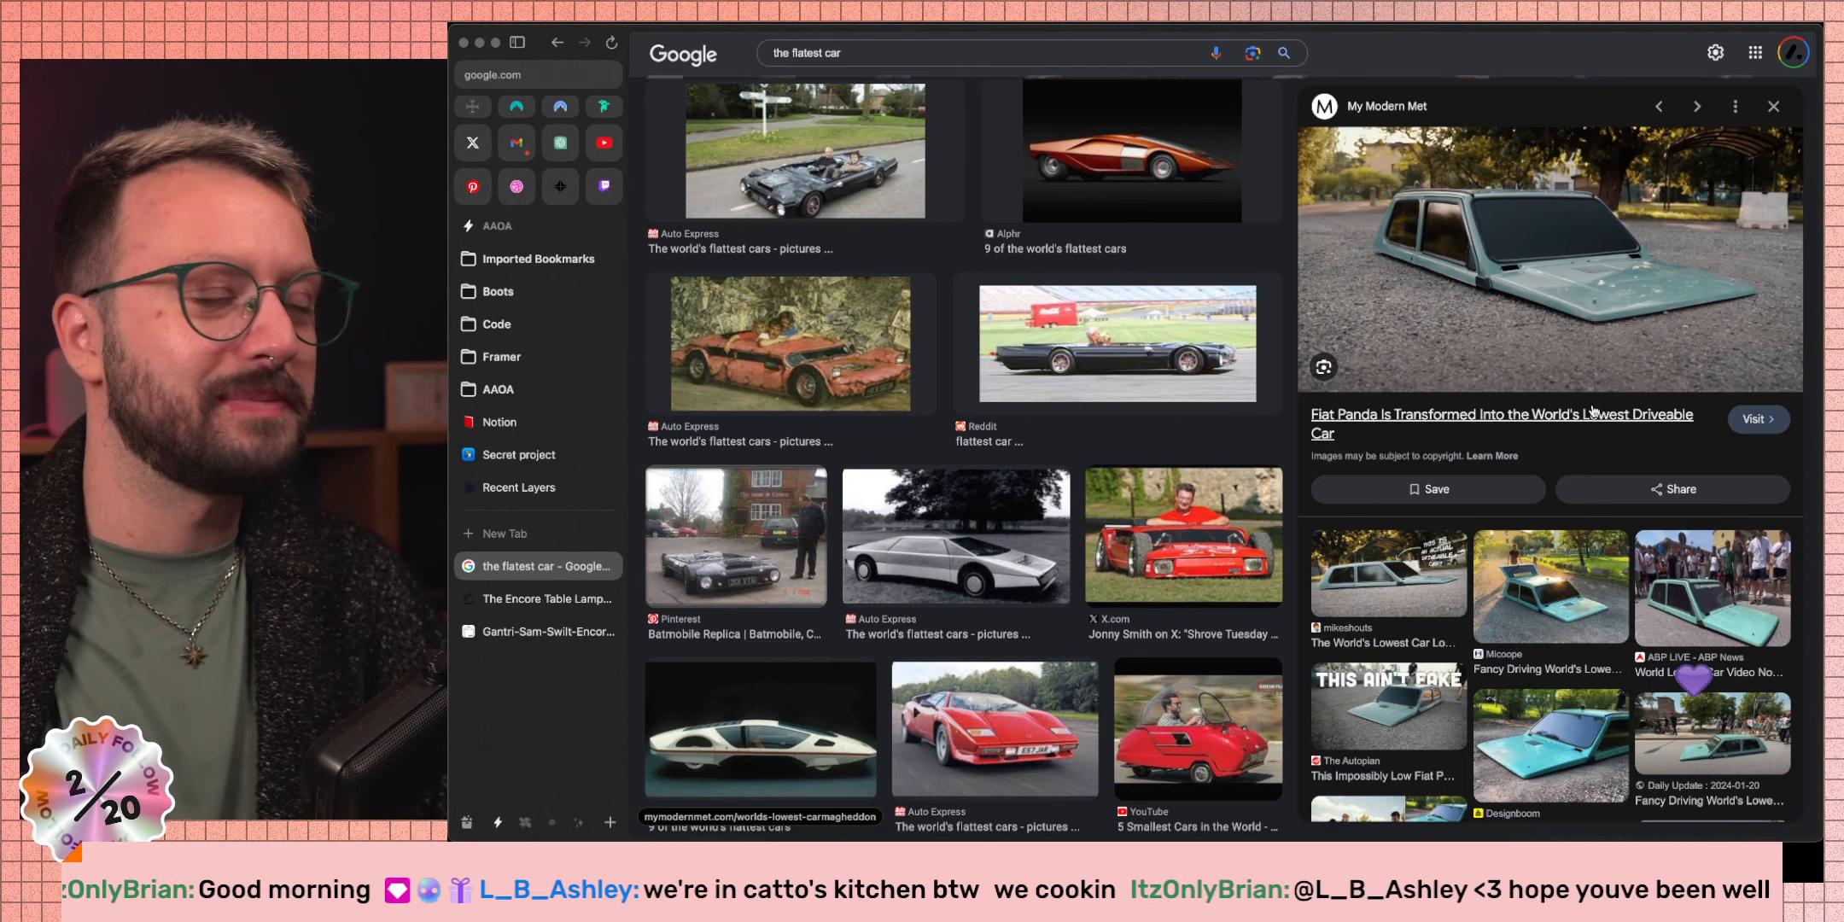
left_click(1534, 768)
left_click(1670, 693)
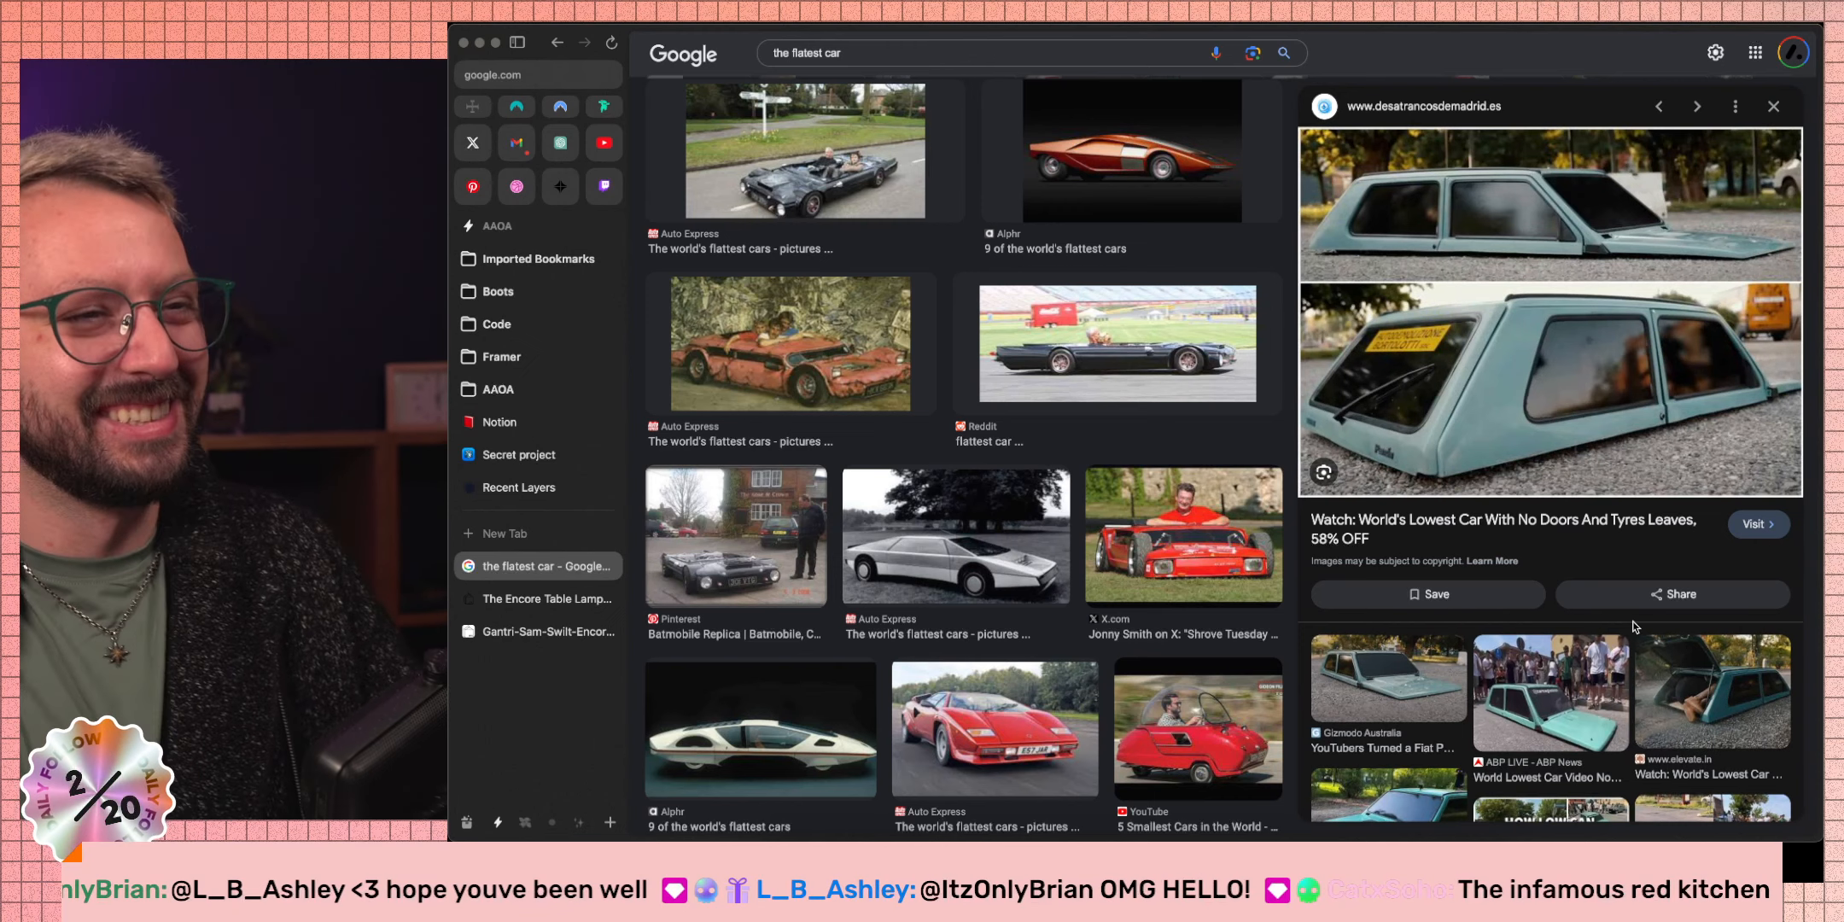
left_click(1388, 678)
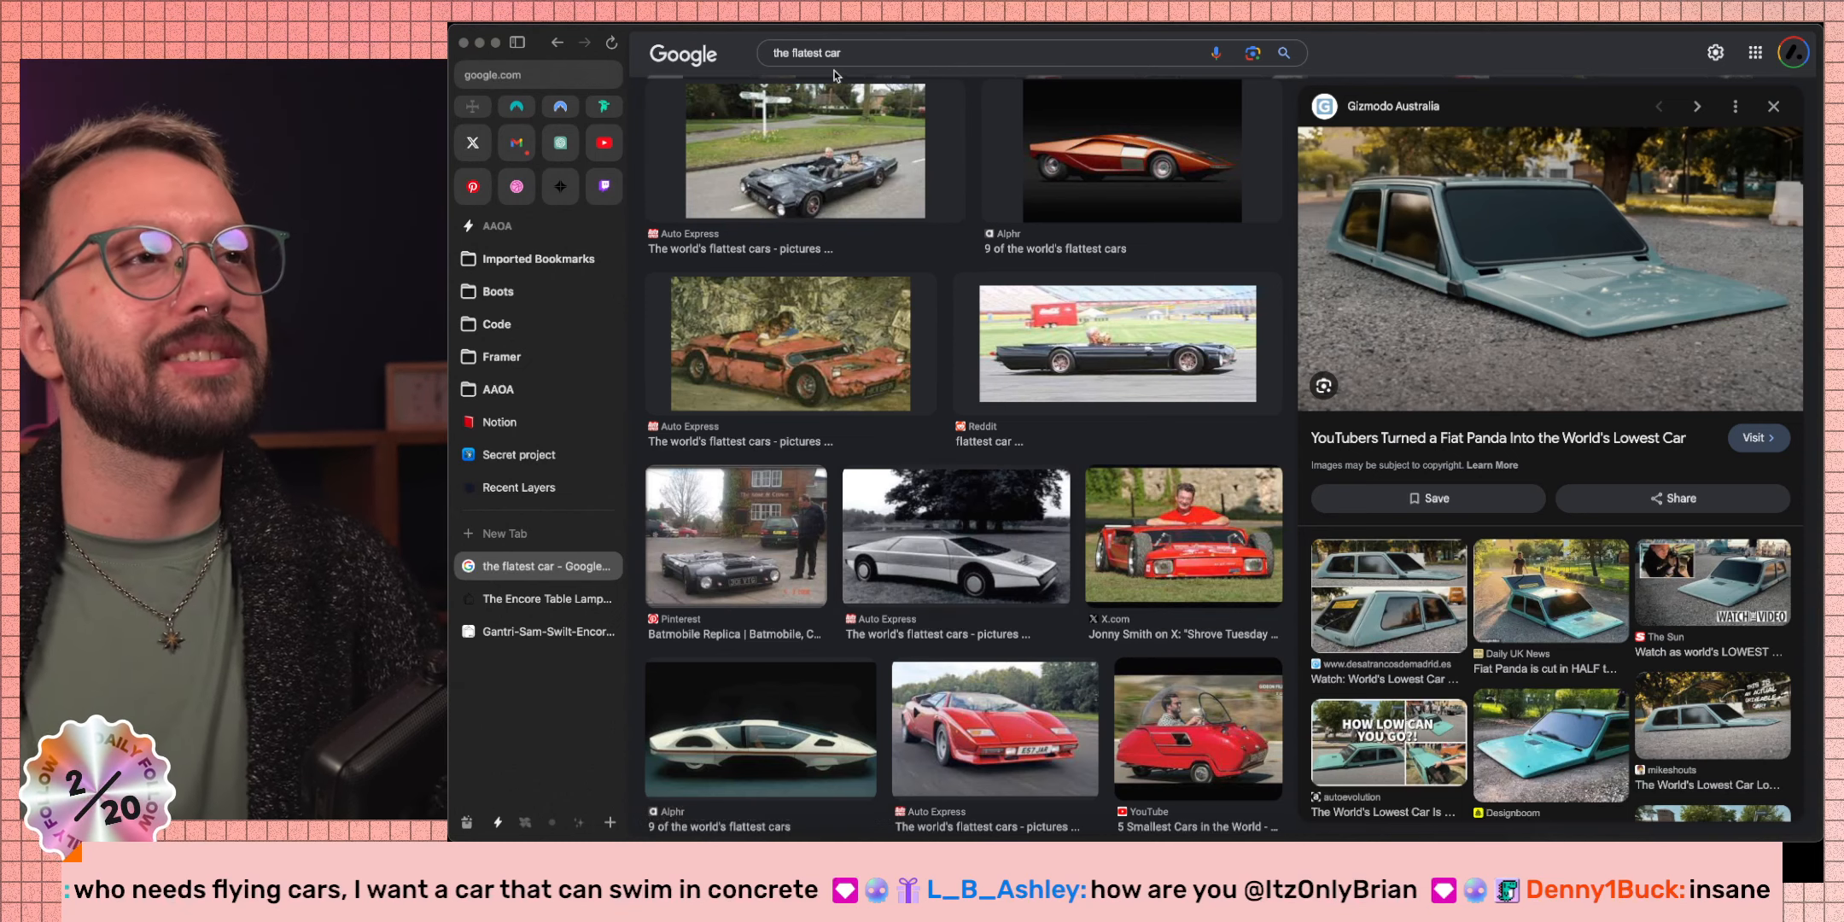
Replace the query with 'flying car 2024' and run the search.
left_click(746, 54)
type("fl")
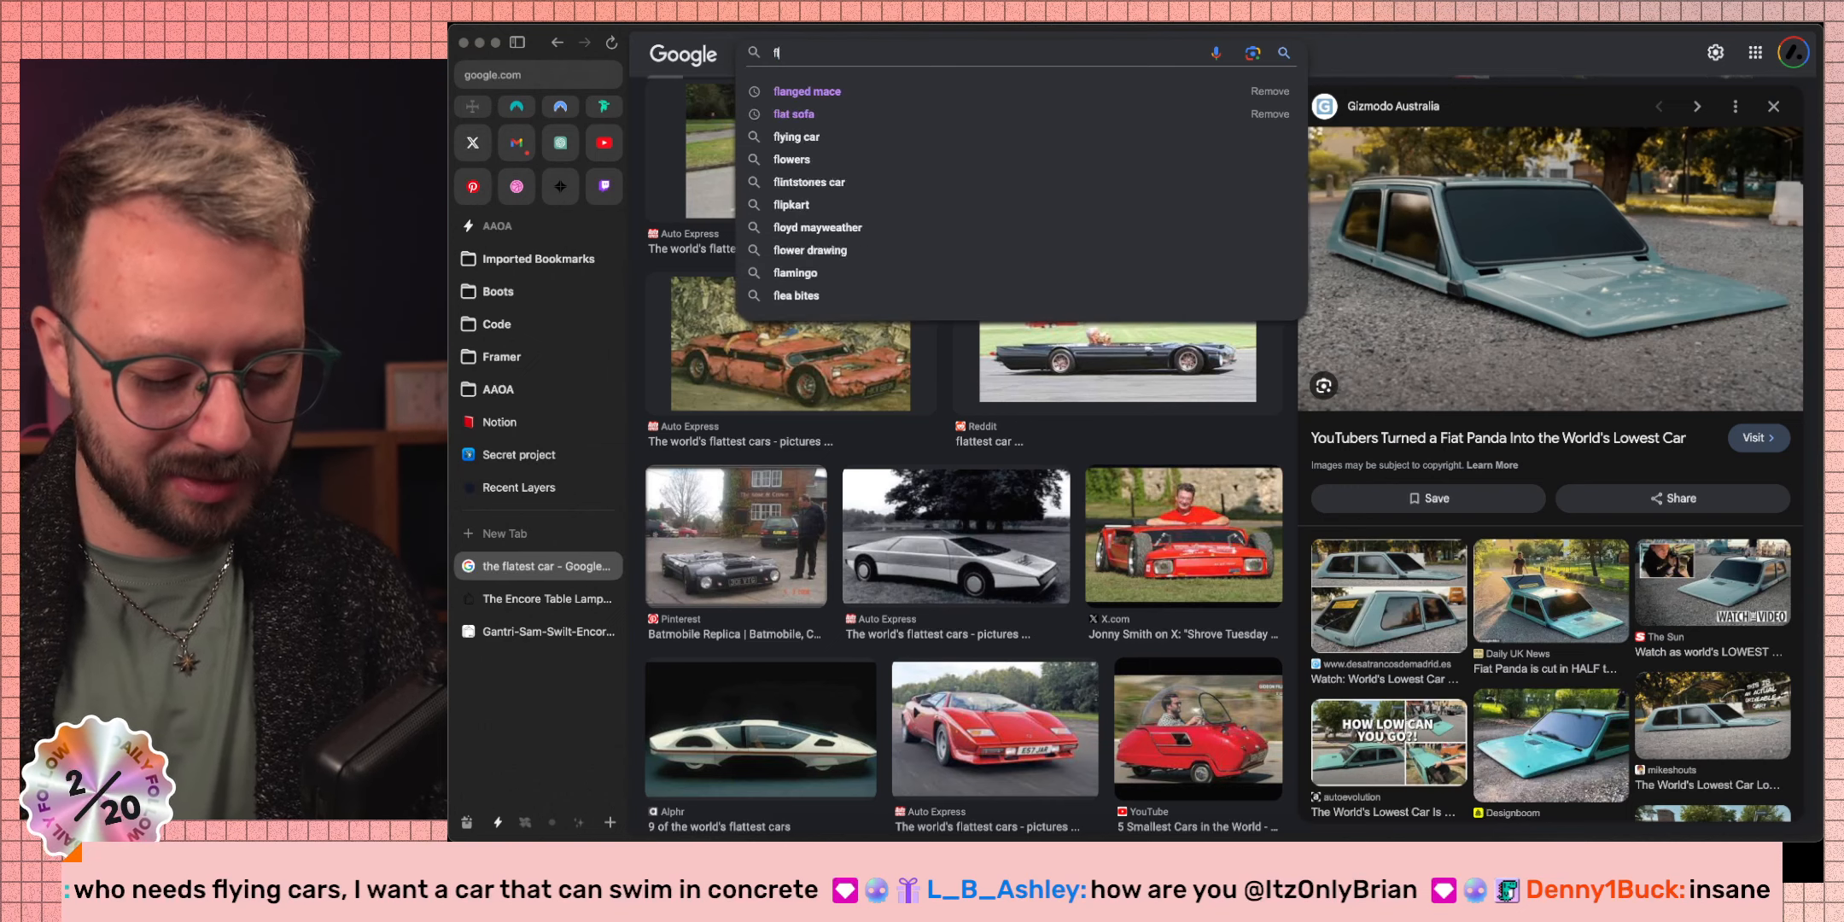
type("ying car 2024")
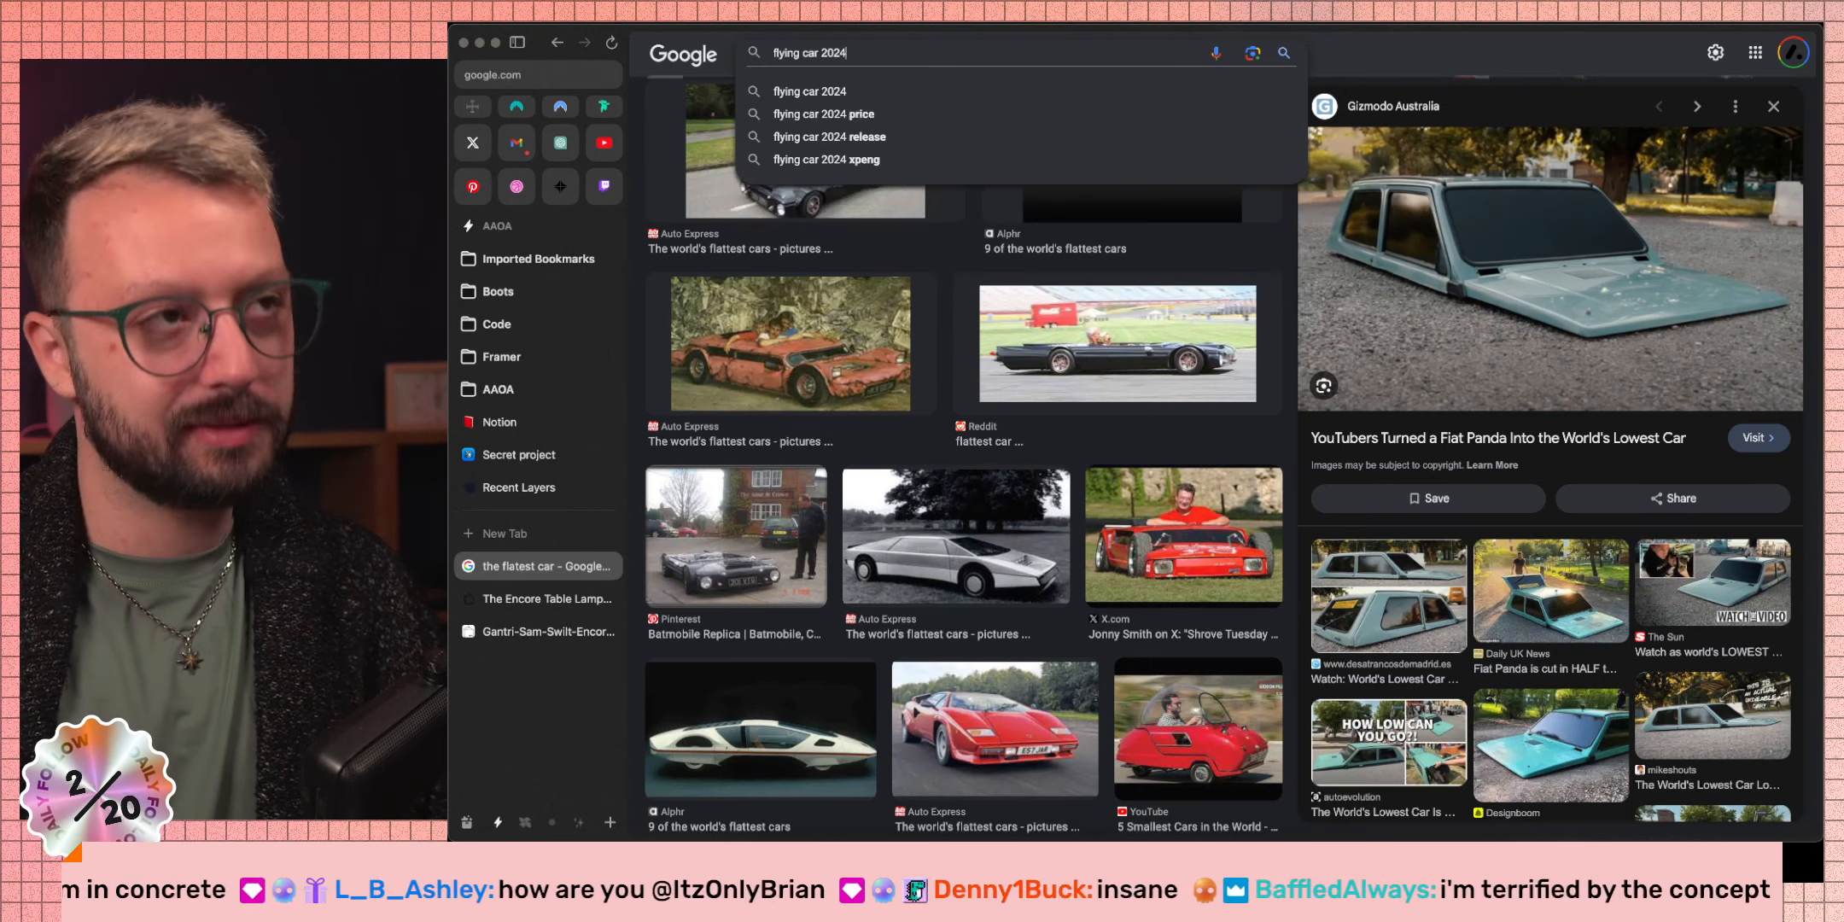
key("Return")
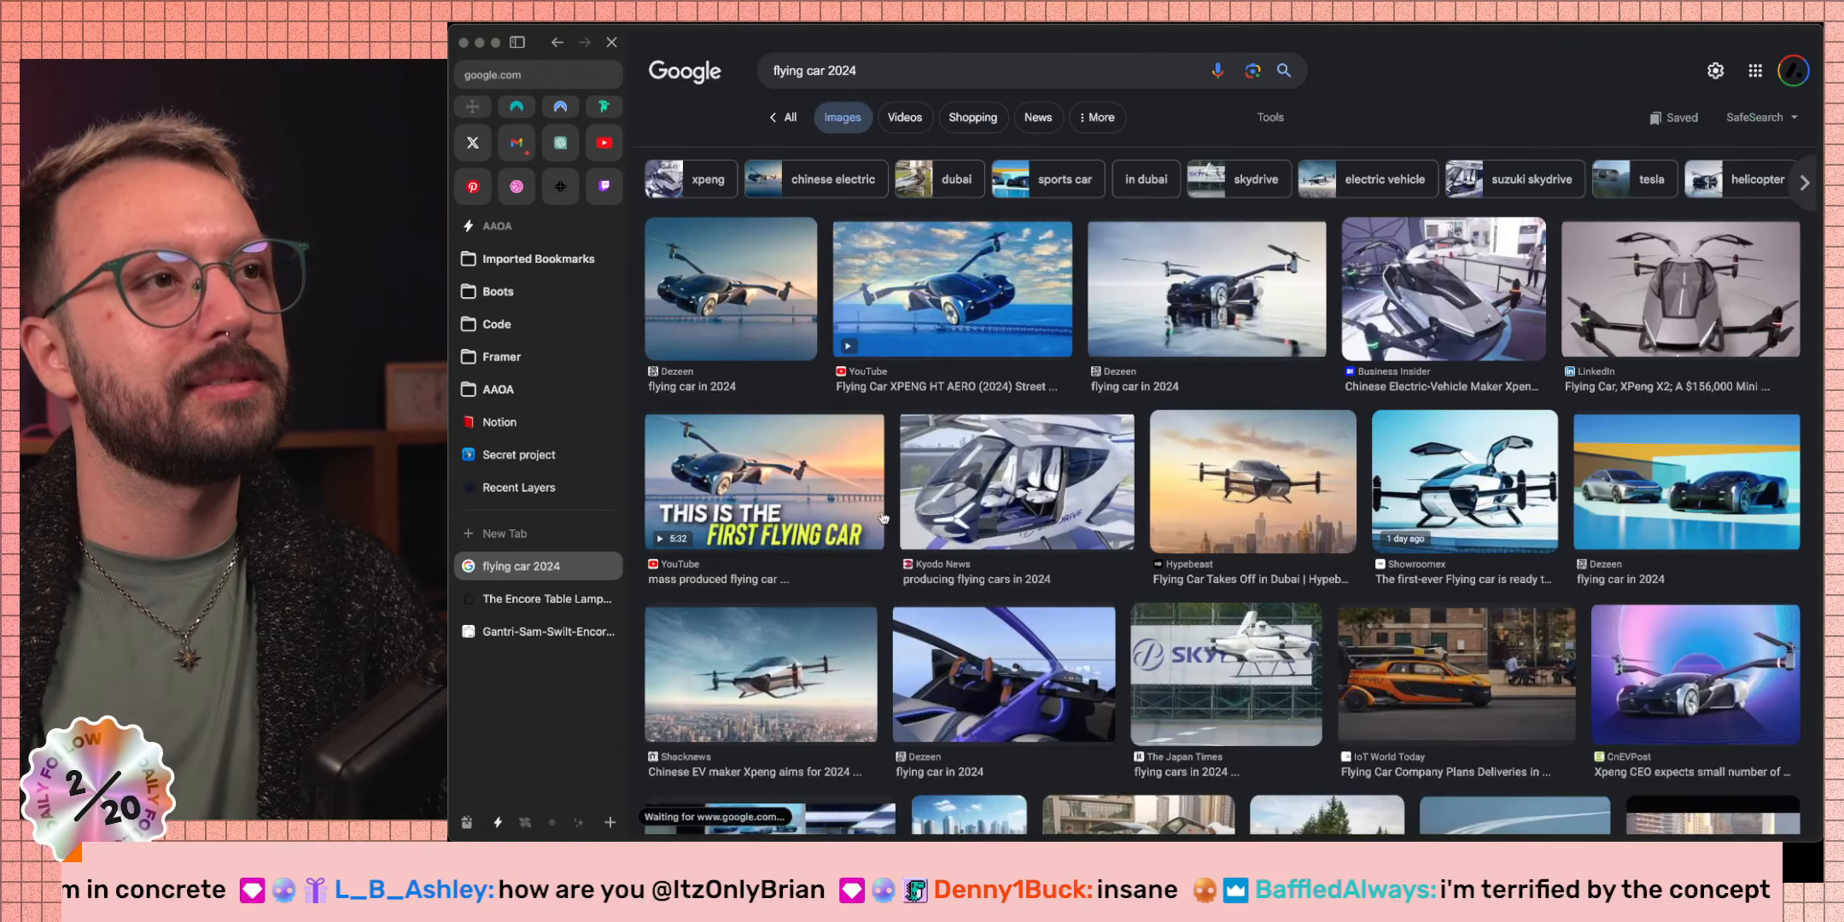
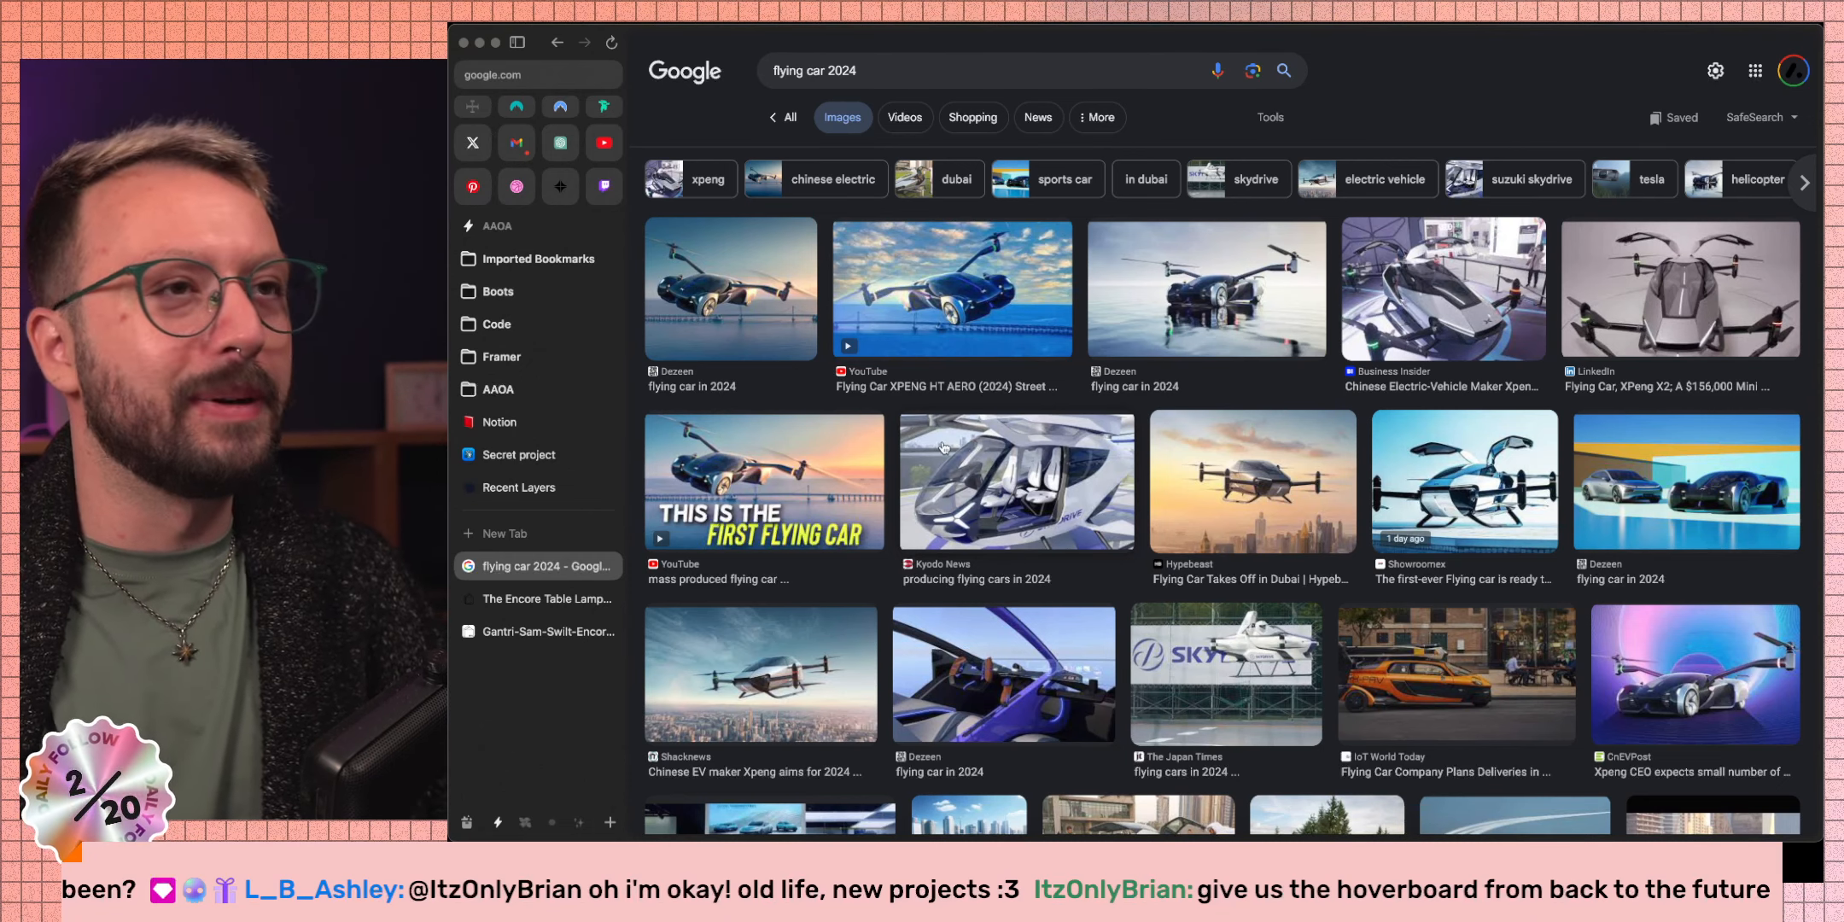
Search Google Images for 'lexus hoverboard' and preview the WIRED image and 'The Lexus Hoverboard: The Science' video.
left_click_drag(875, 75, 791, 49)
type("lex")
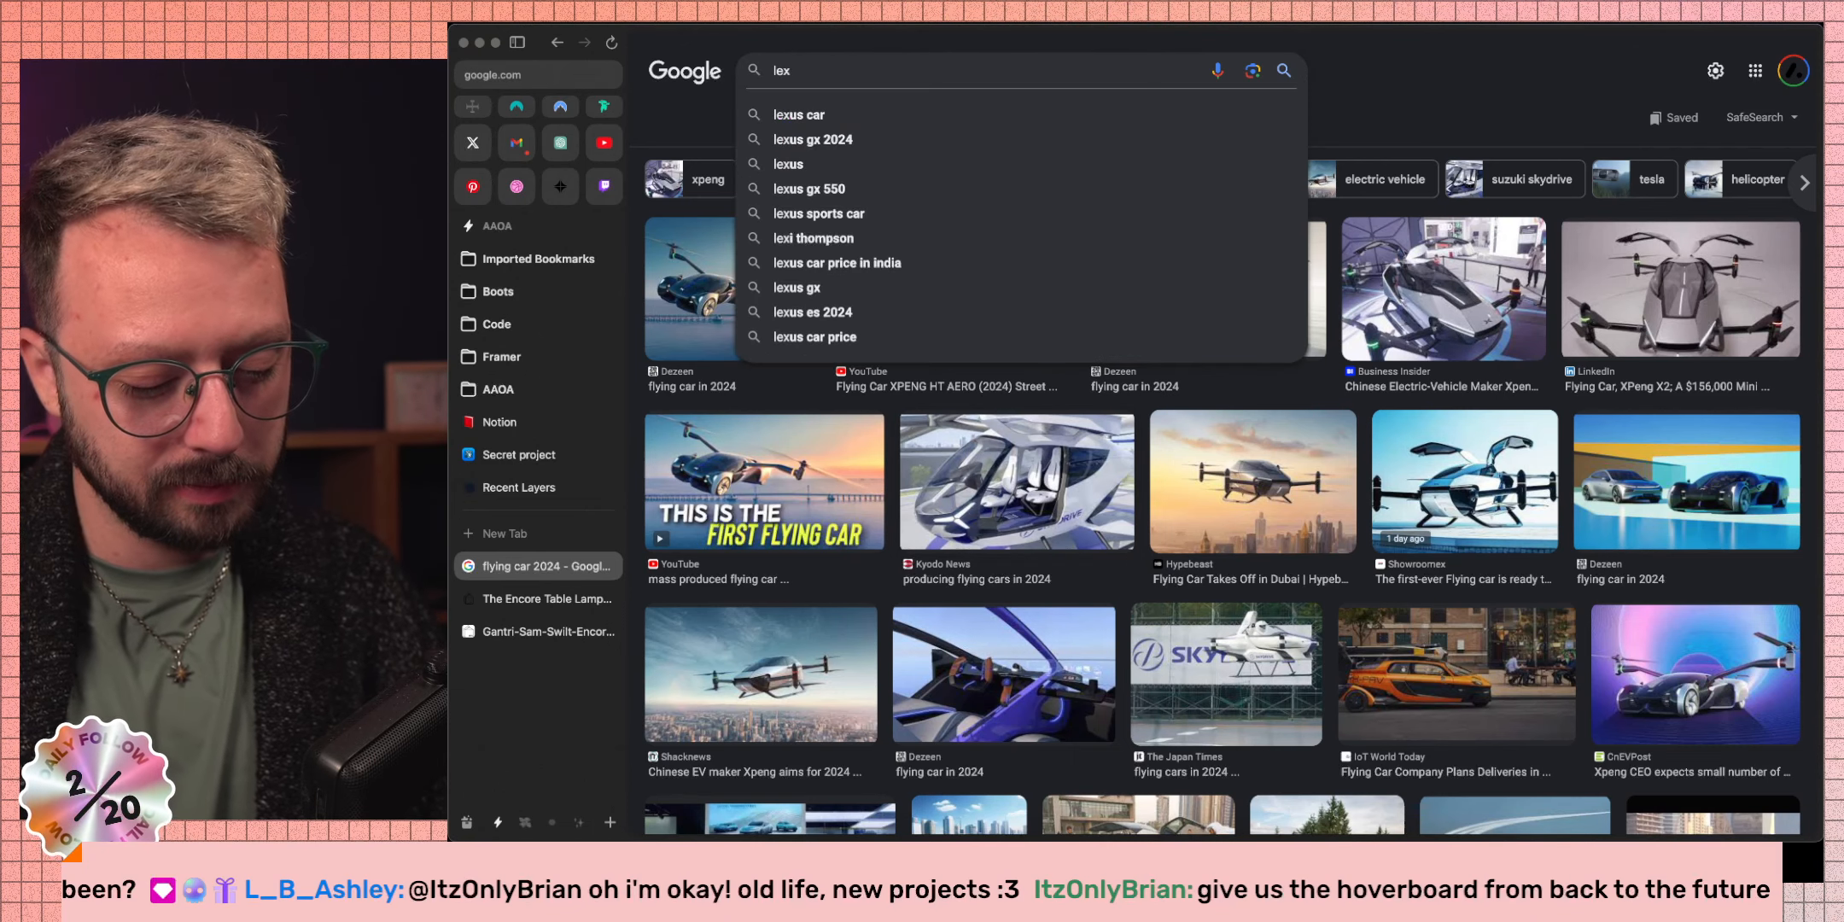
type("u")
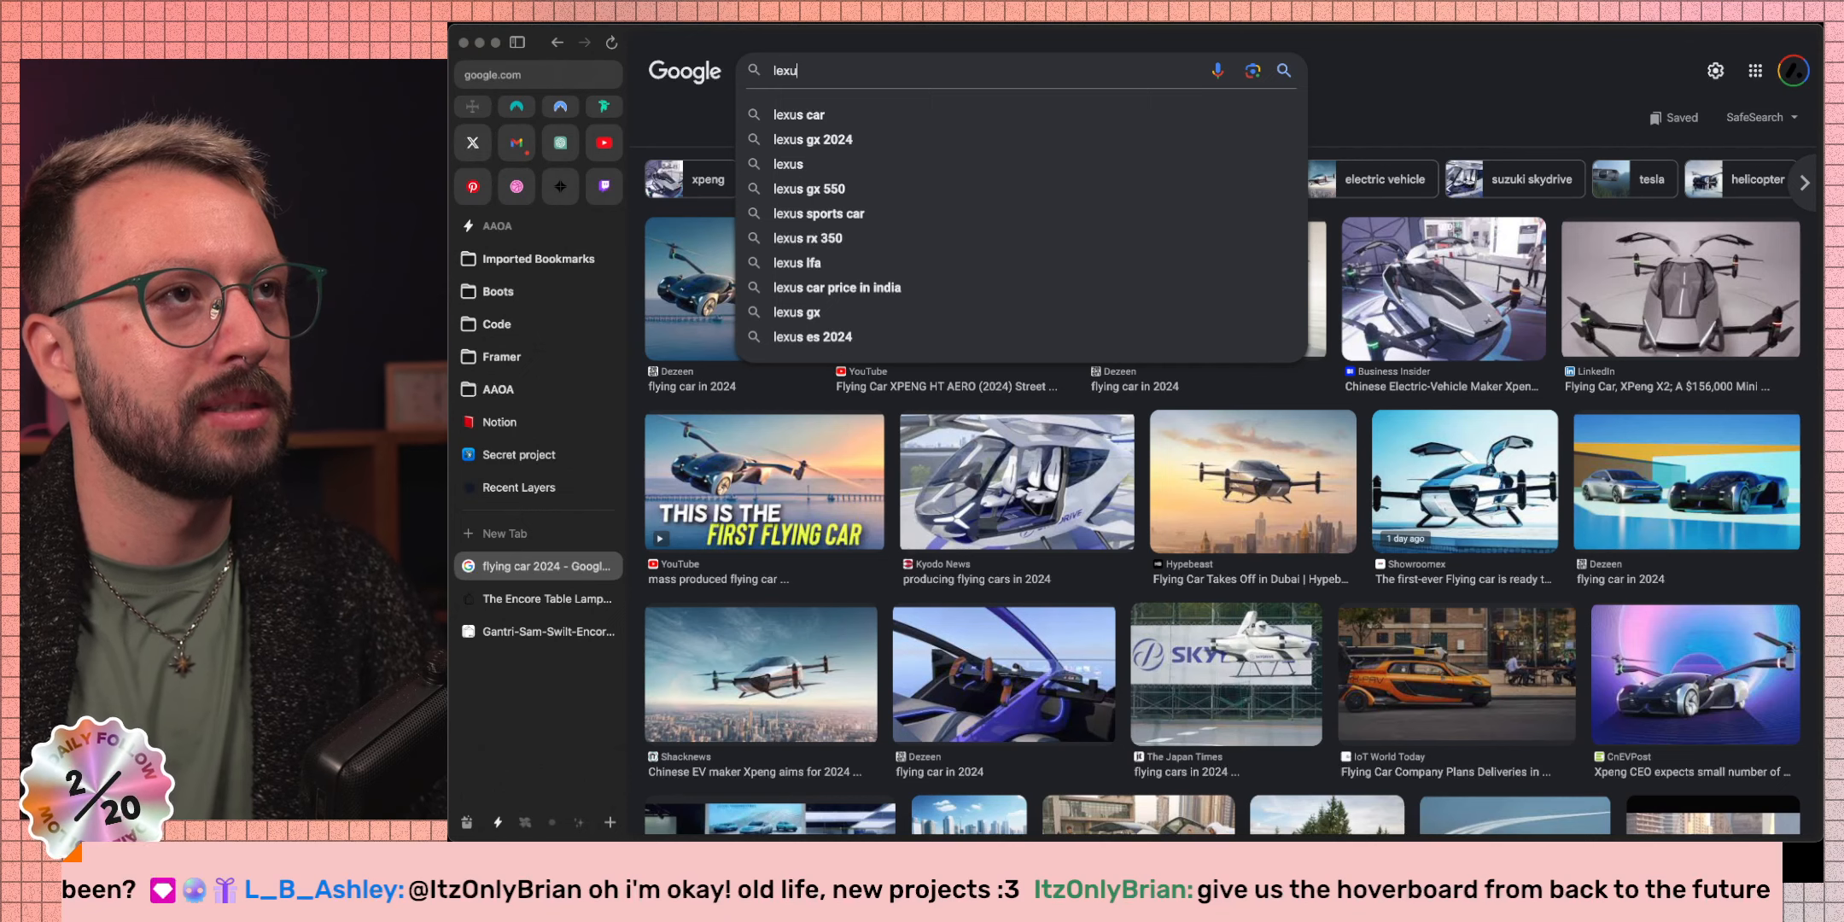
type("s hoverboard")
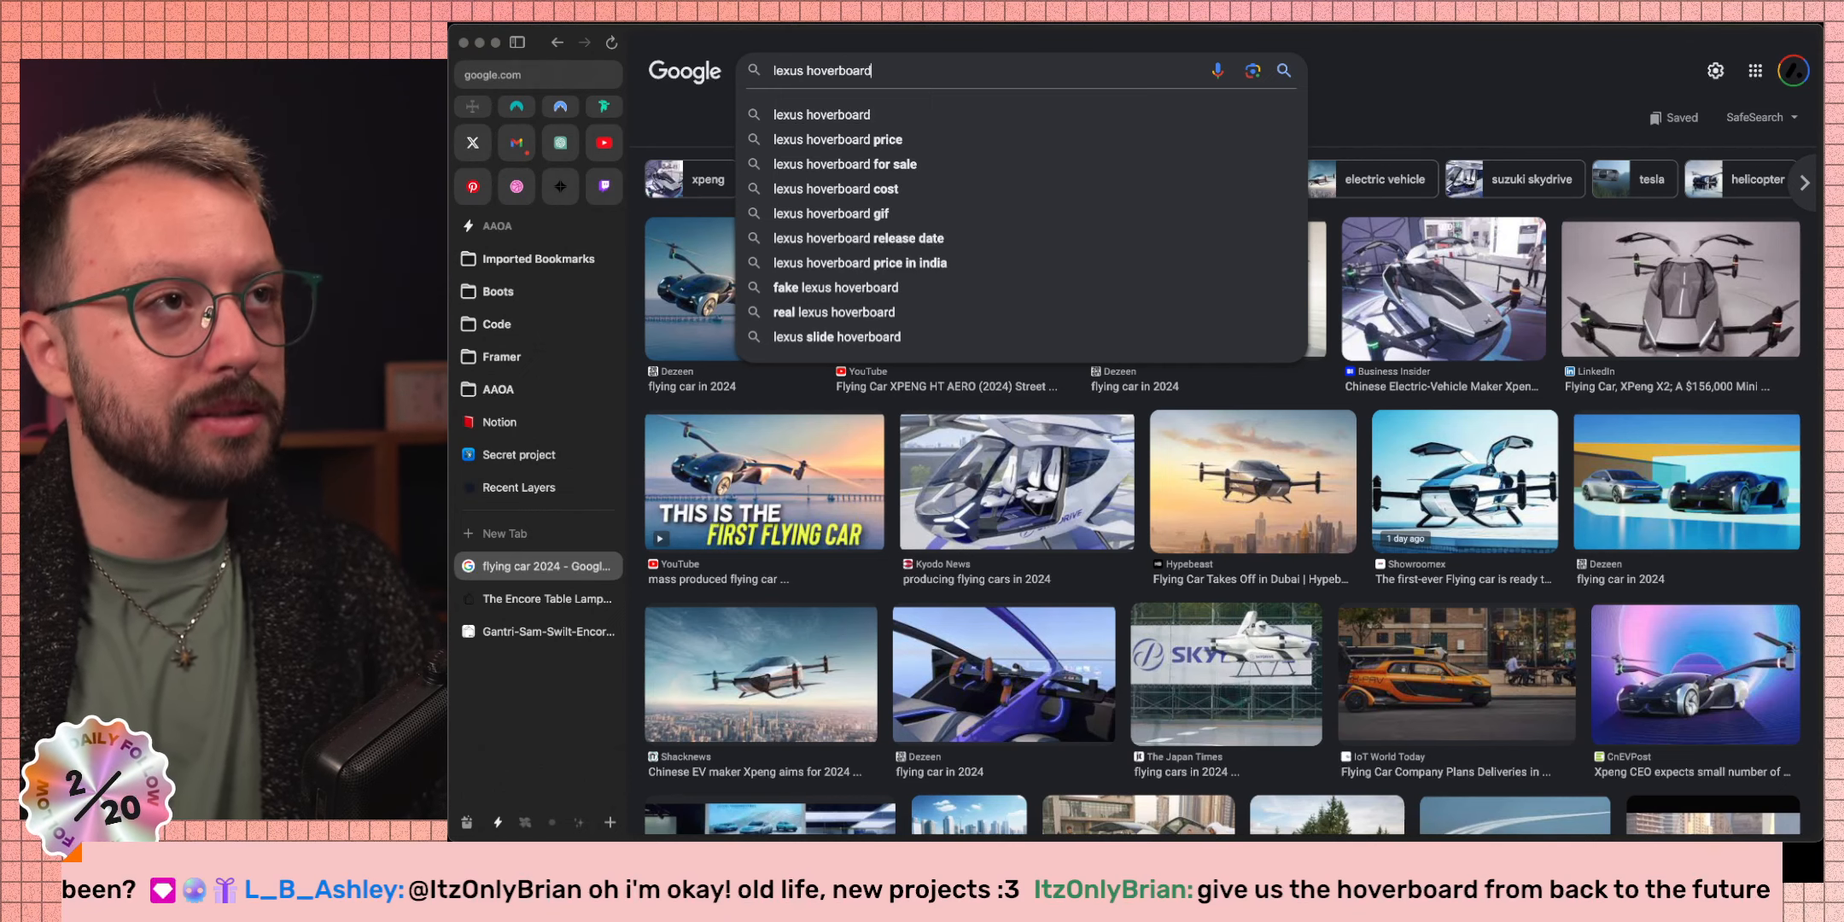
key("Return")
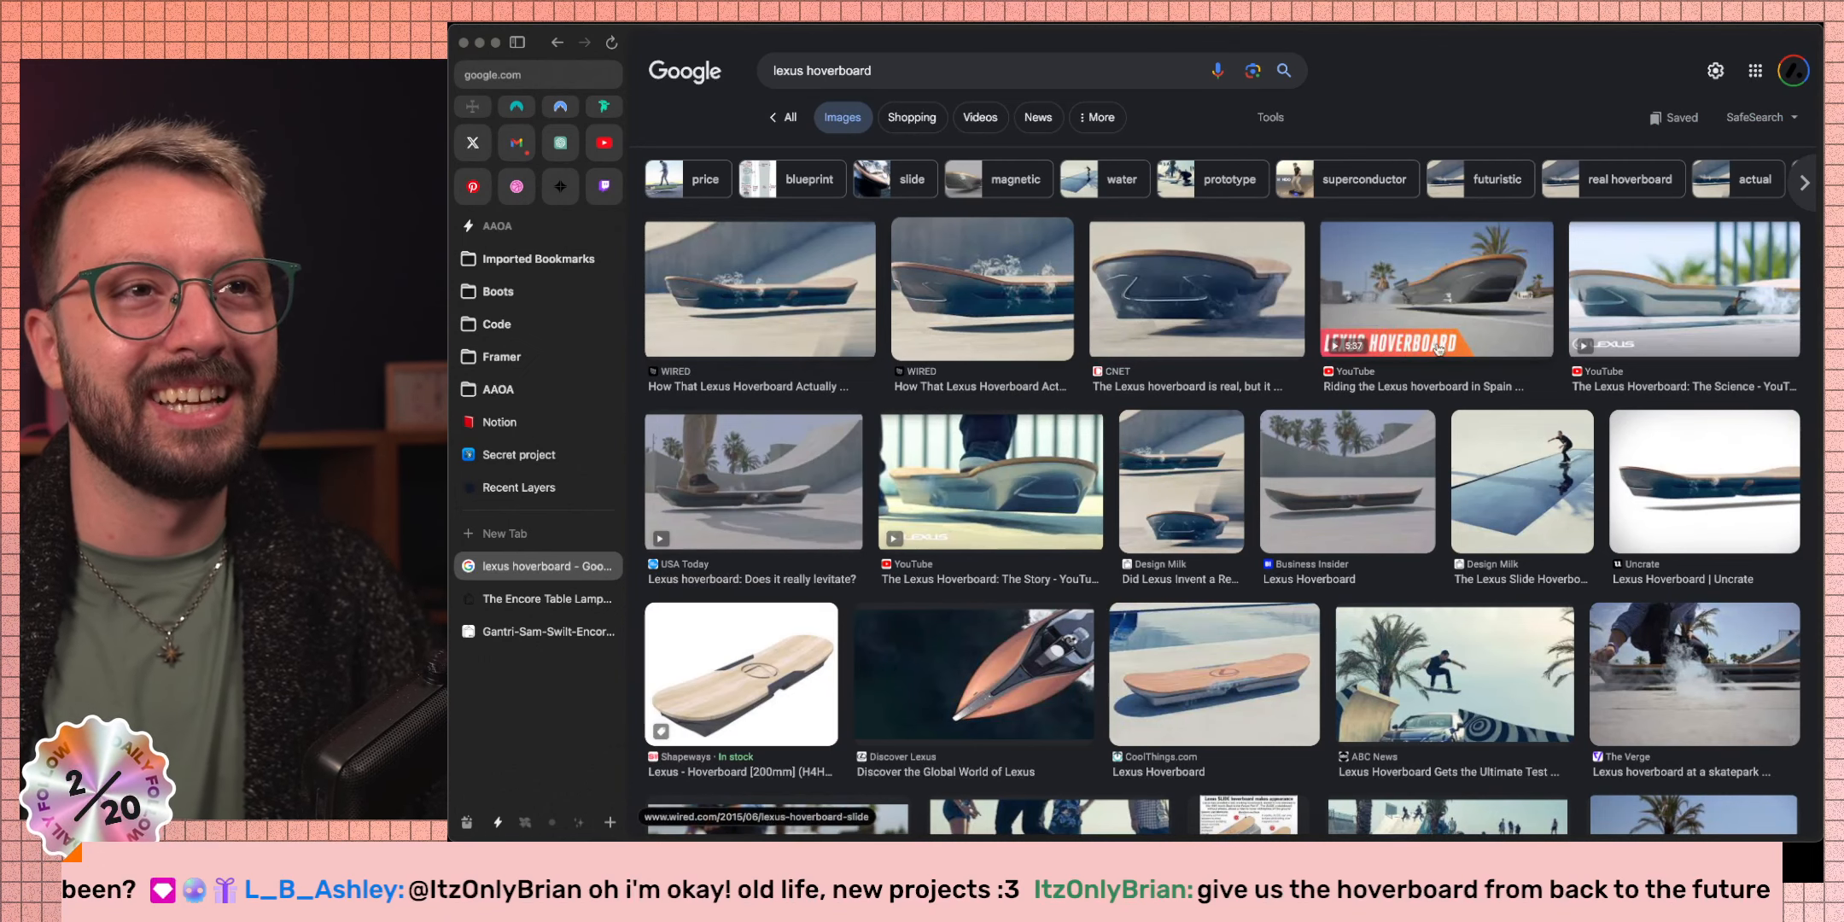
left_click(774, 373)
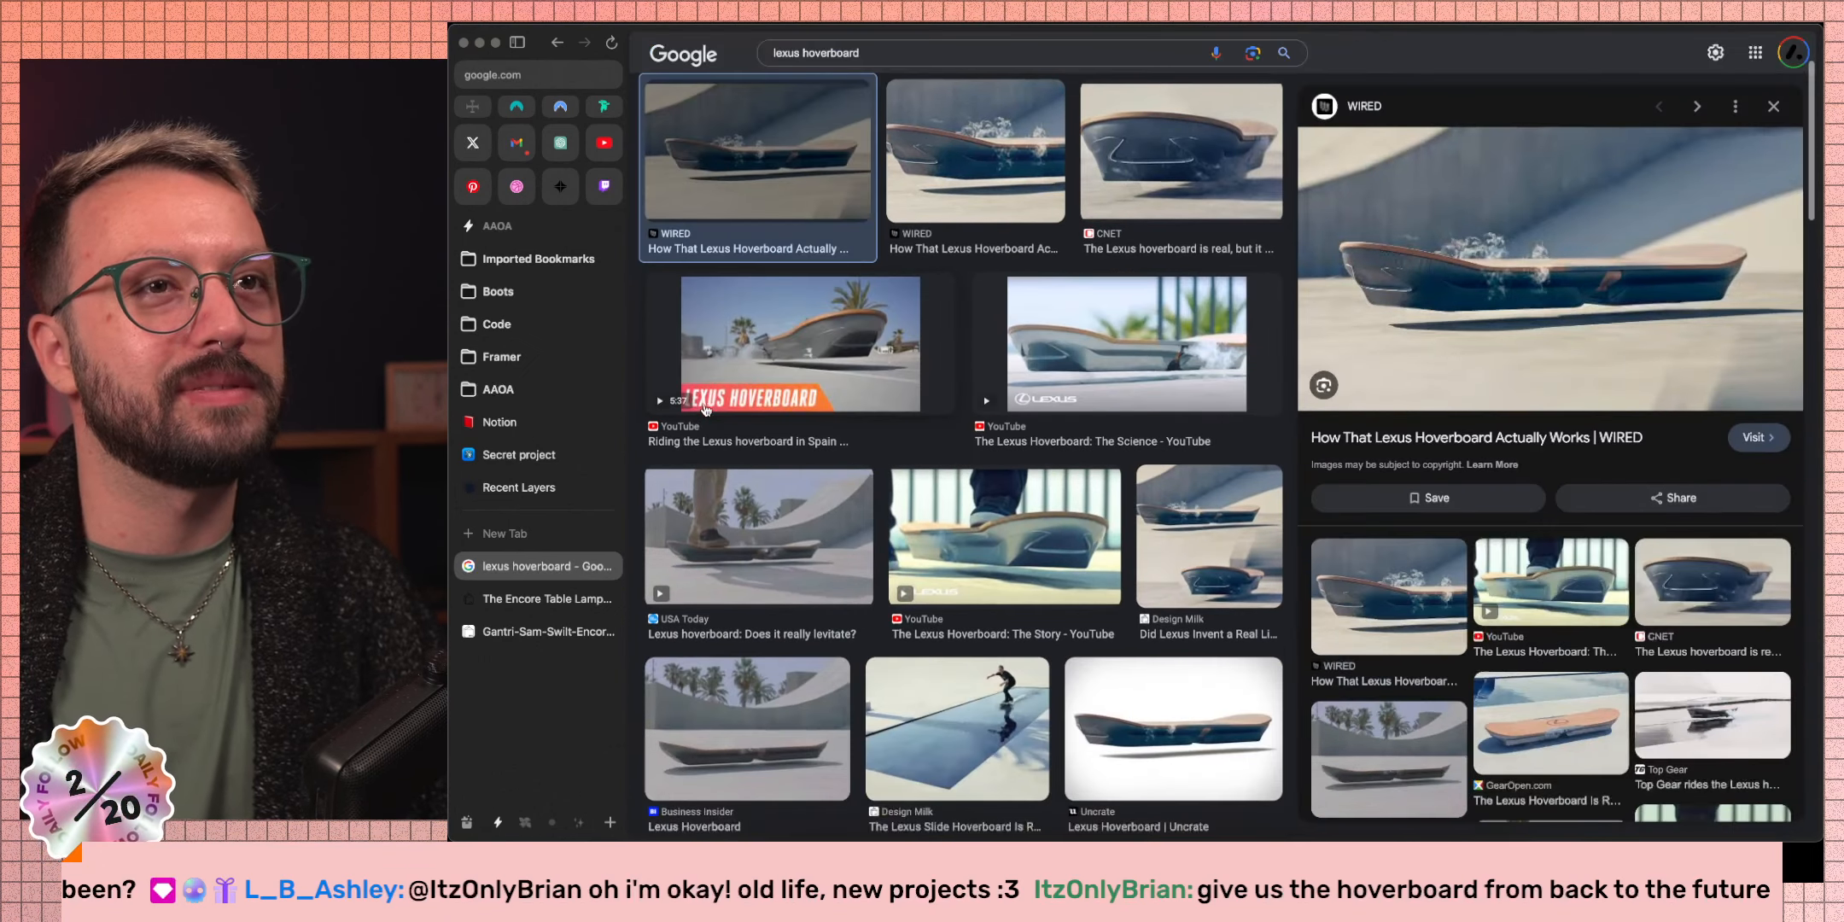
left_click(1067, 359)
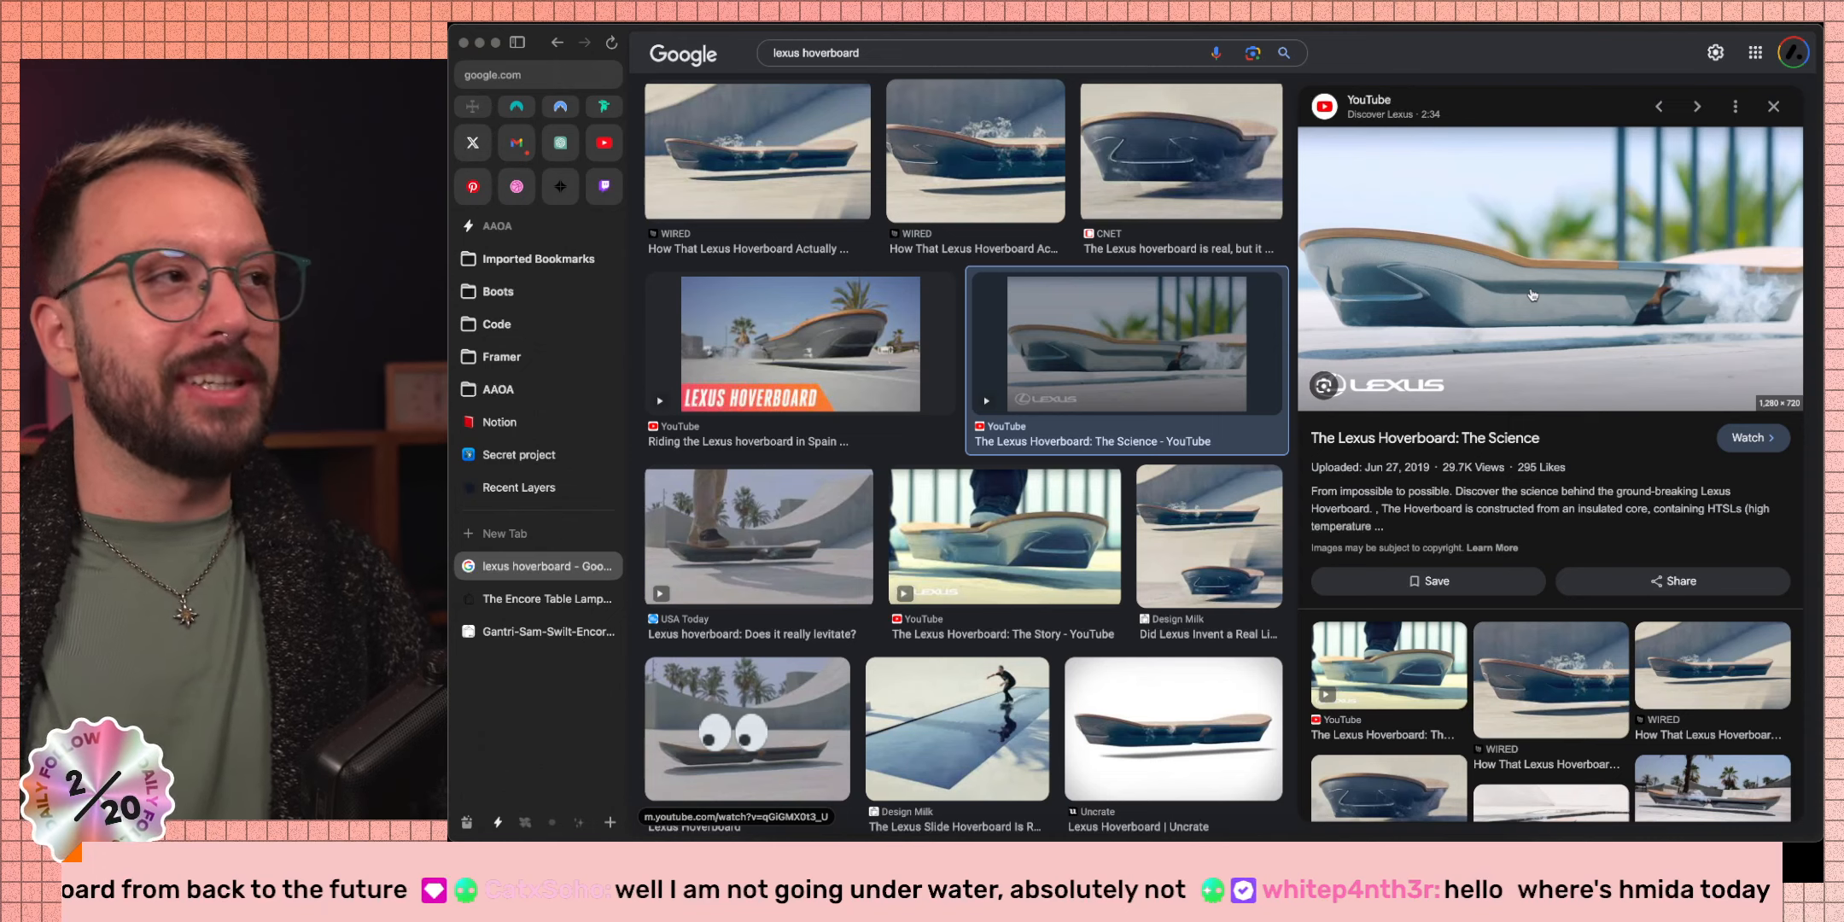
left_click(604, 186)
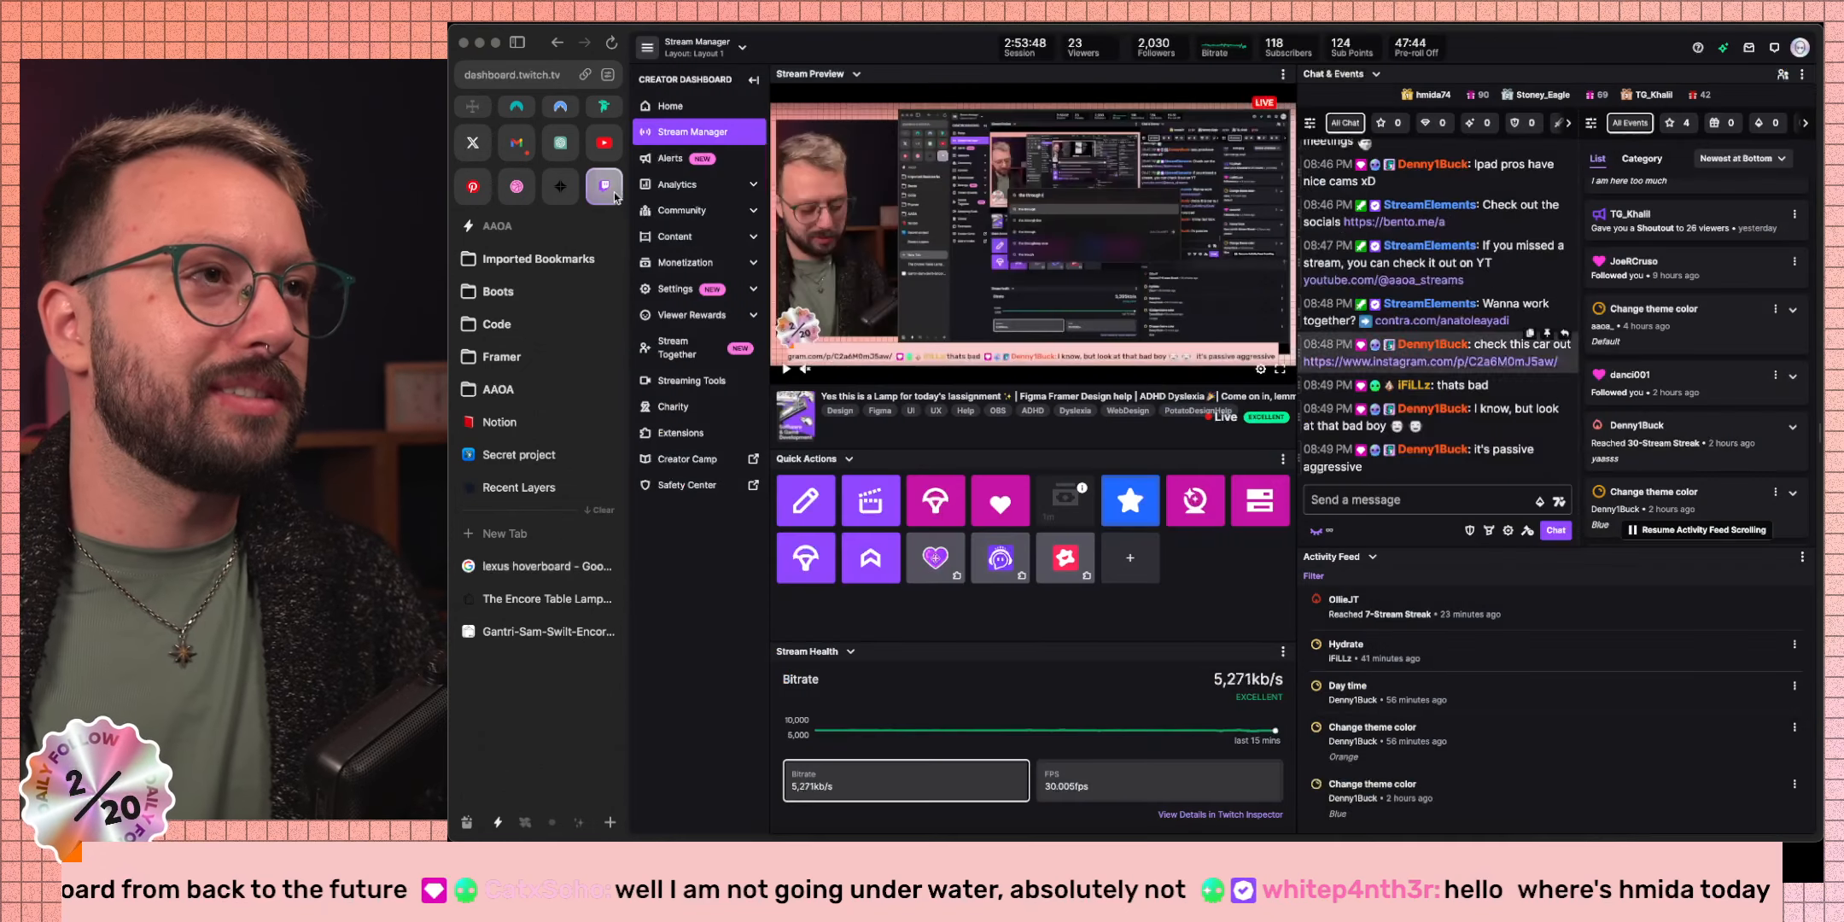
scroll(1479, 84, "up", 5)
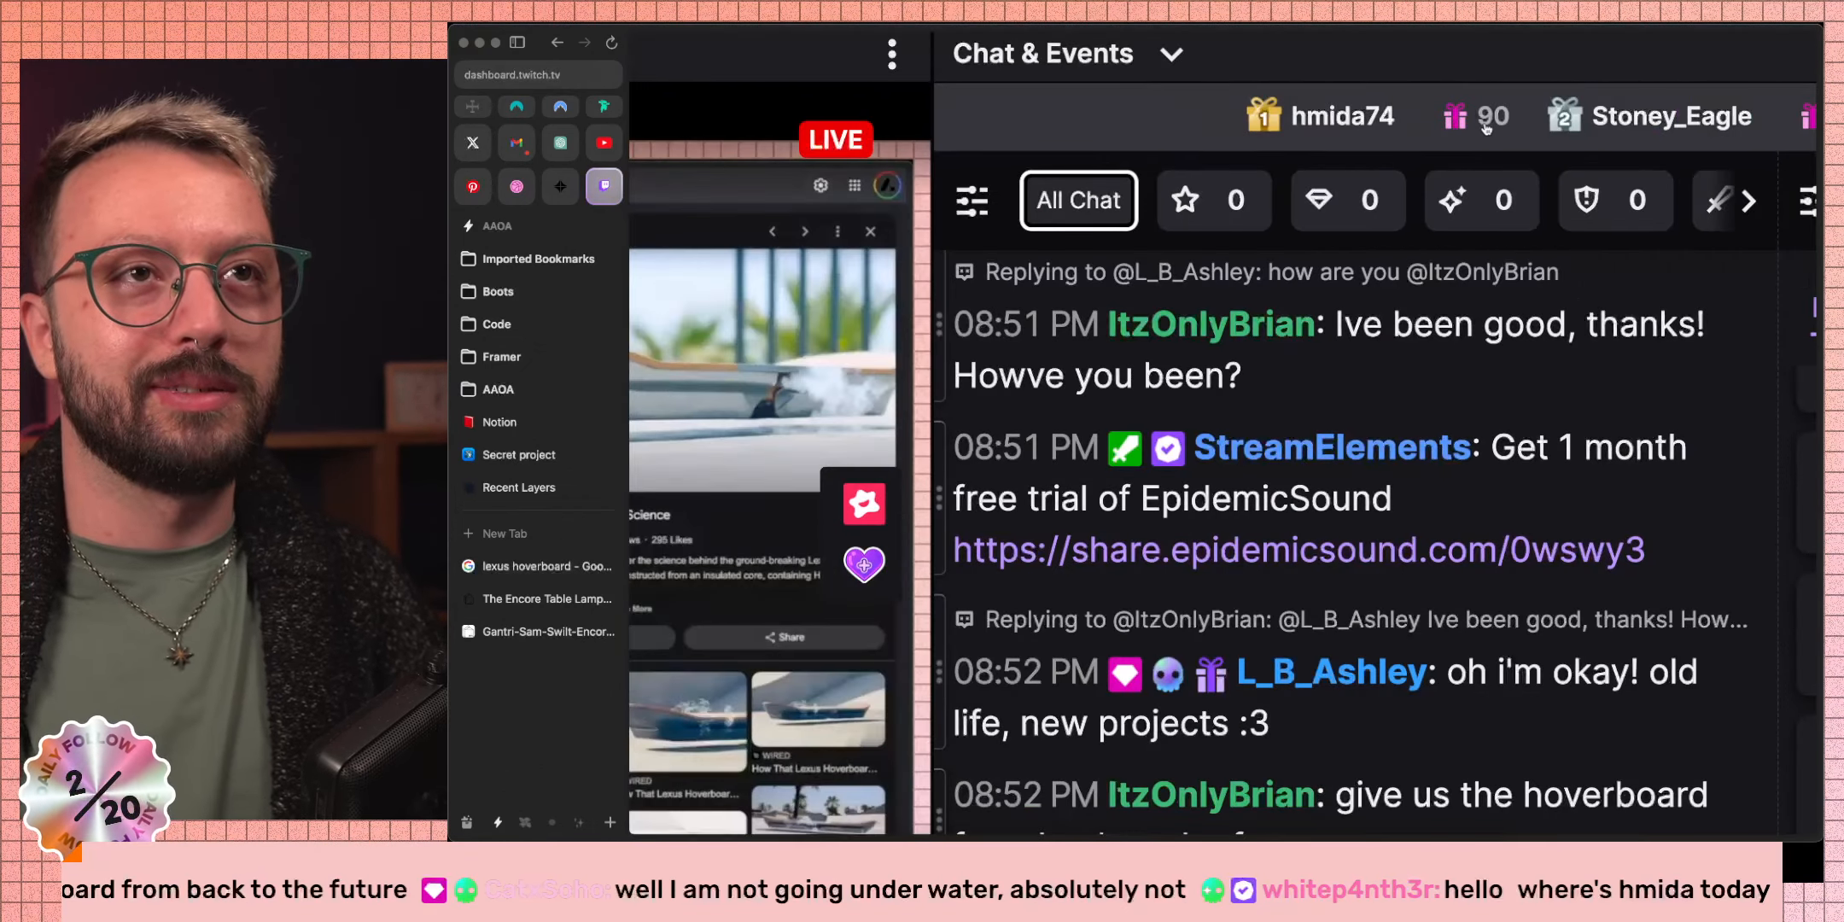
scroll(1237, 354, "down", 5)
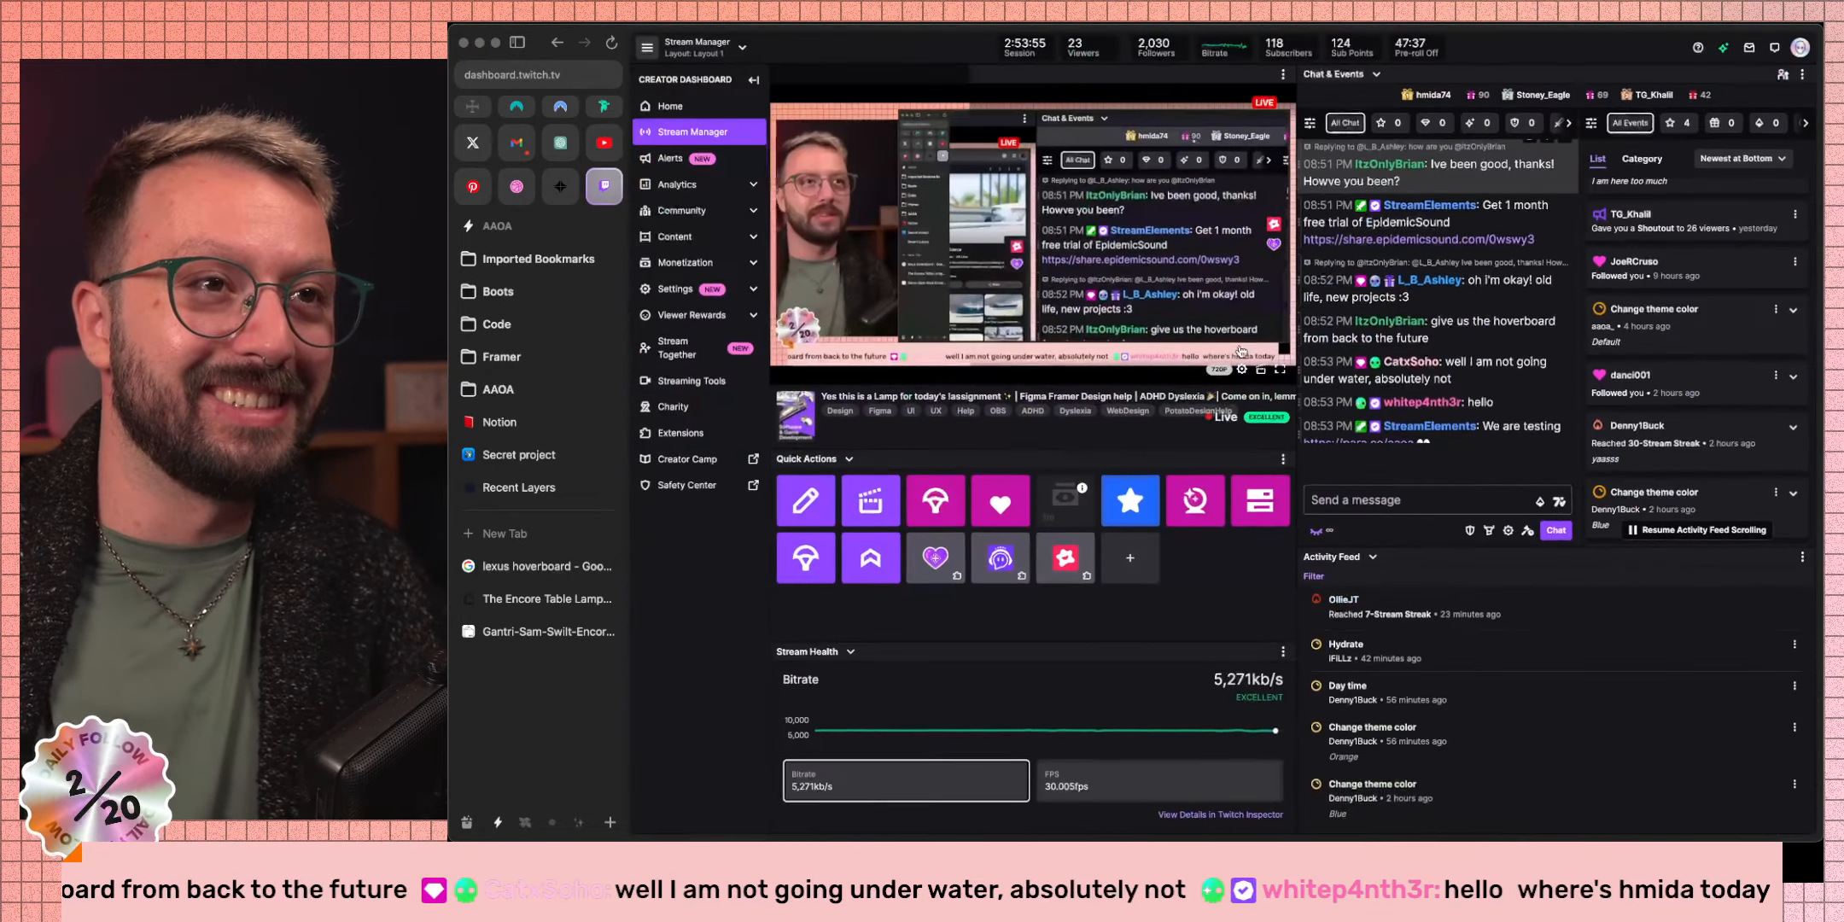
left_click(540, 564)
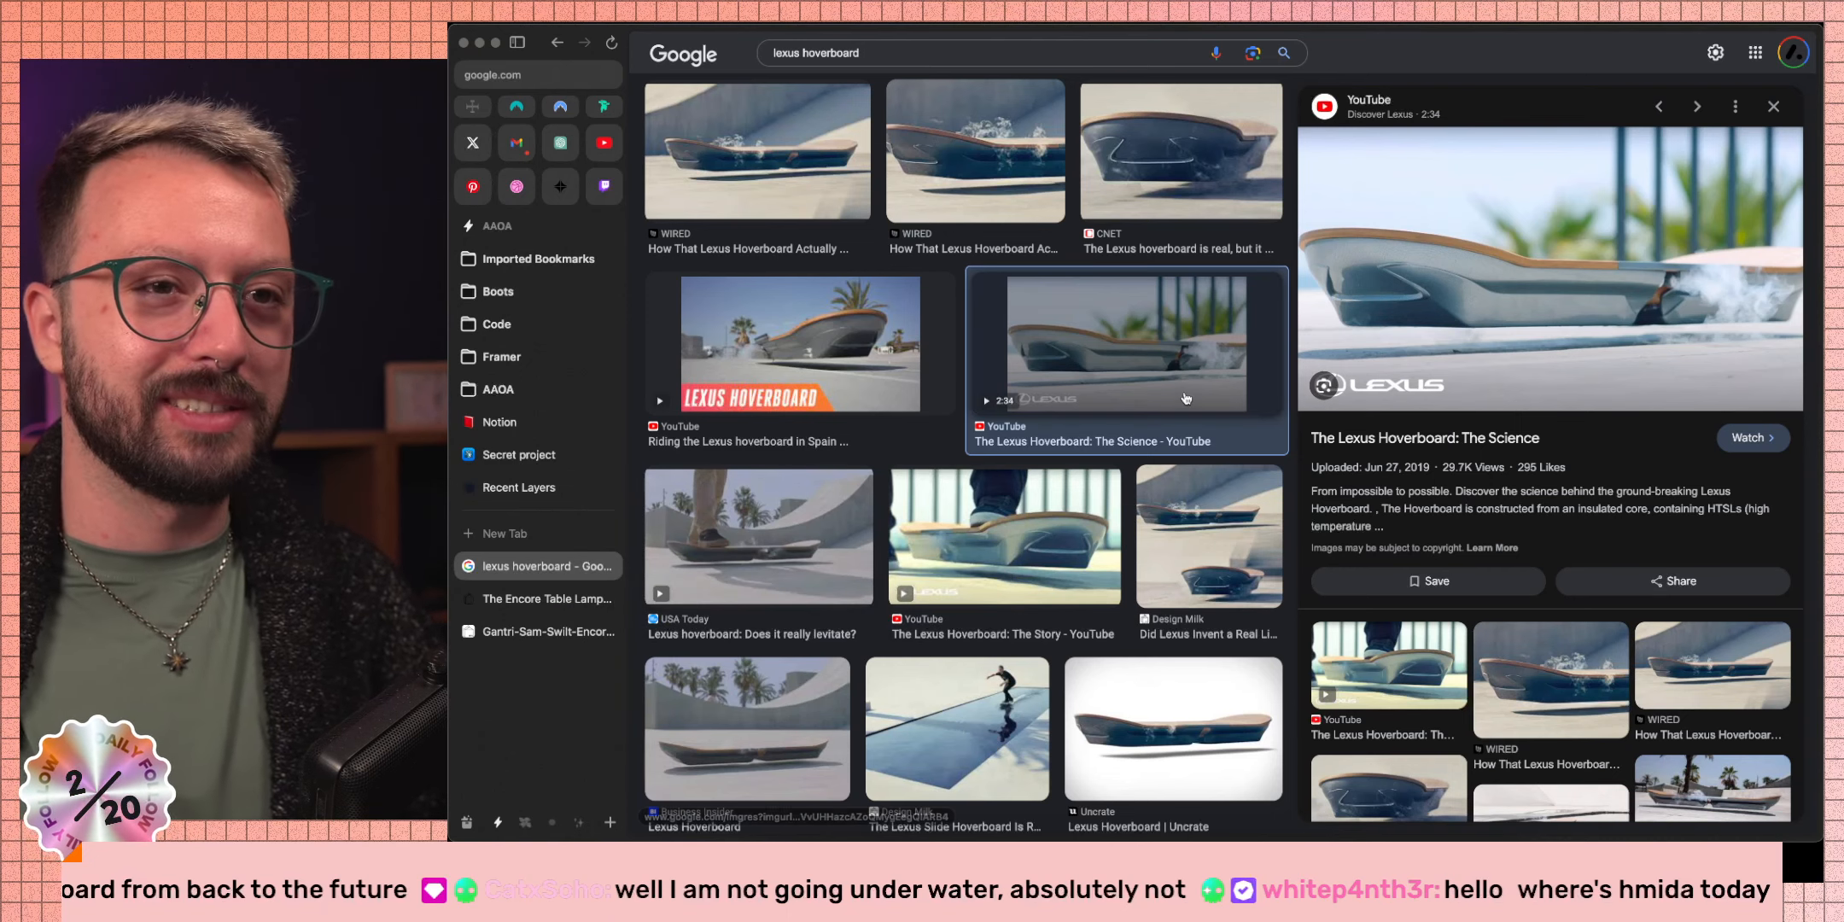
Scroll back to the top of the results and select the 'lexus hoverboard' query text.
scroll(781, 429, "up", 3)
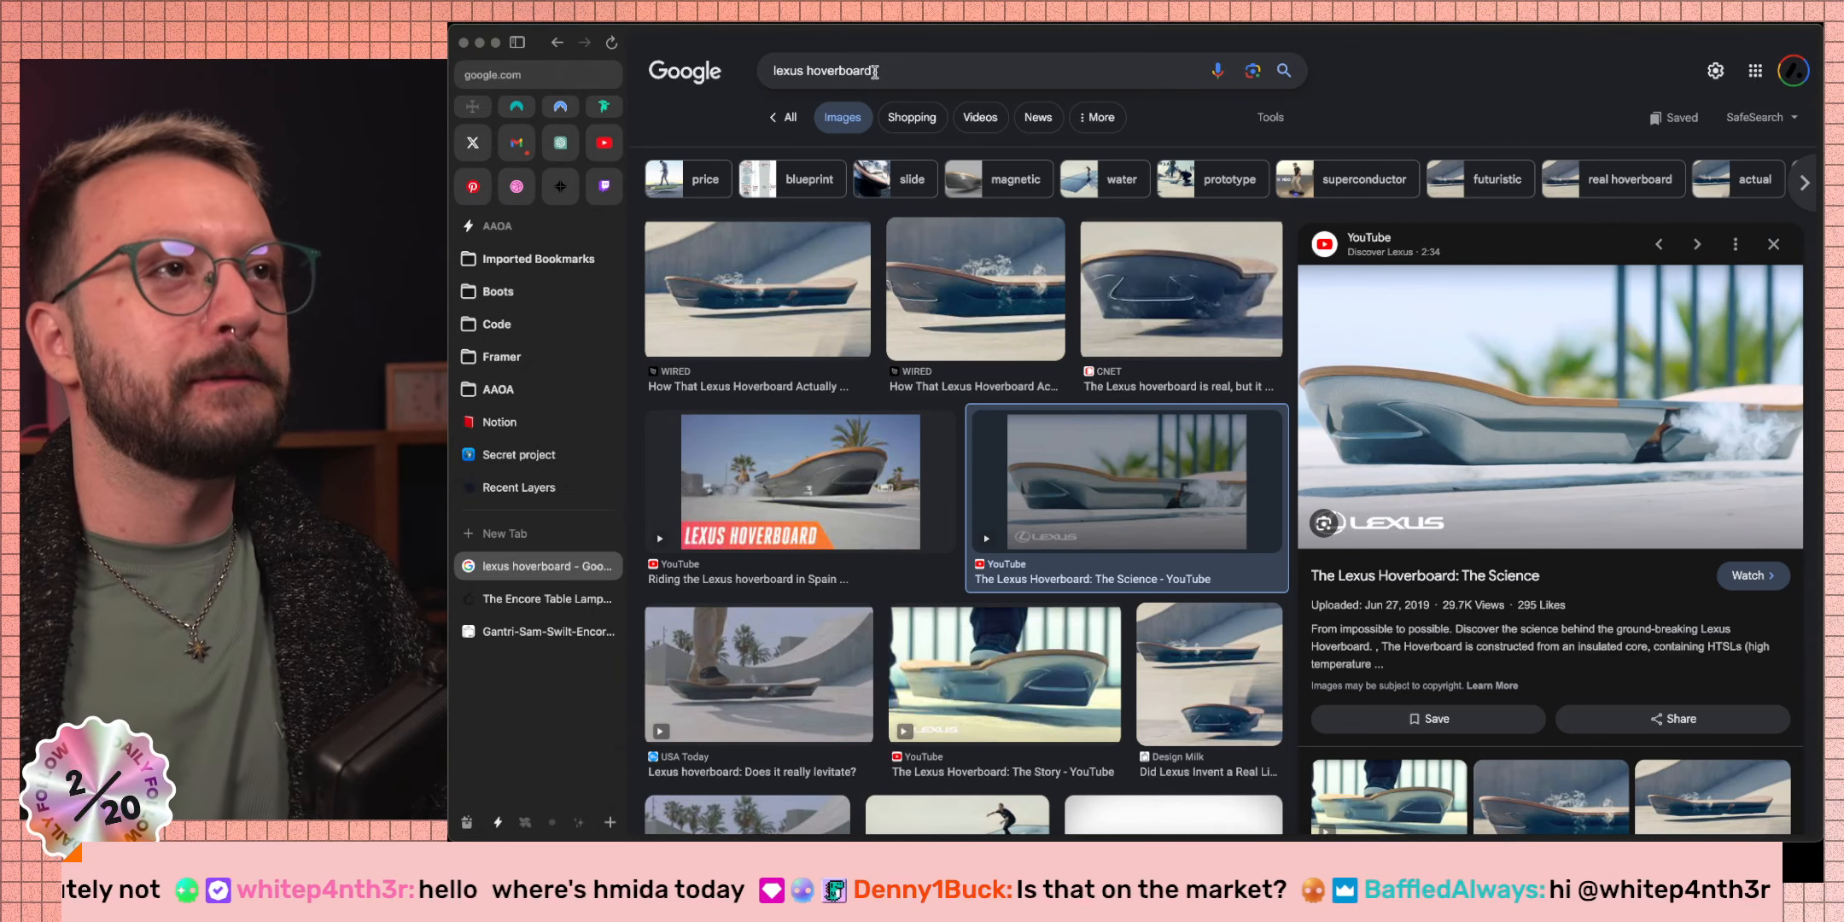
left_click_drag(875, 71, 768, 76)
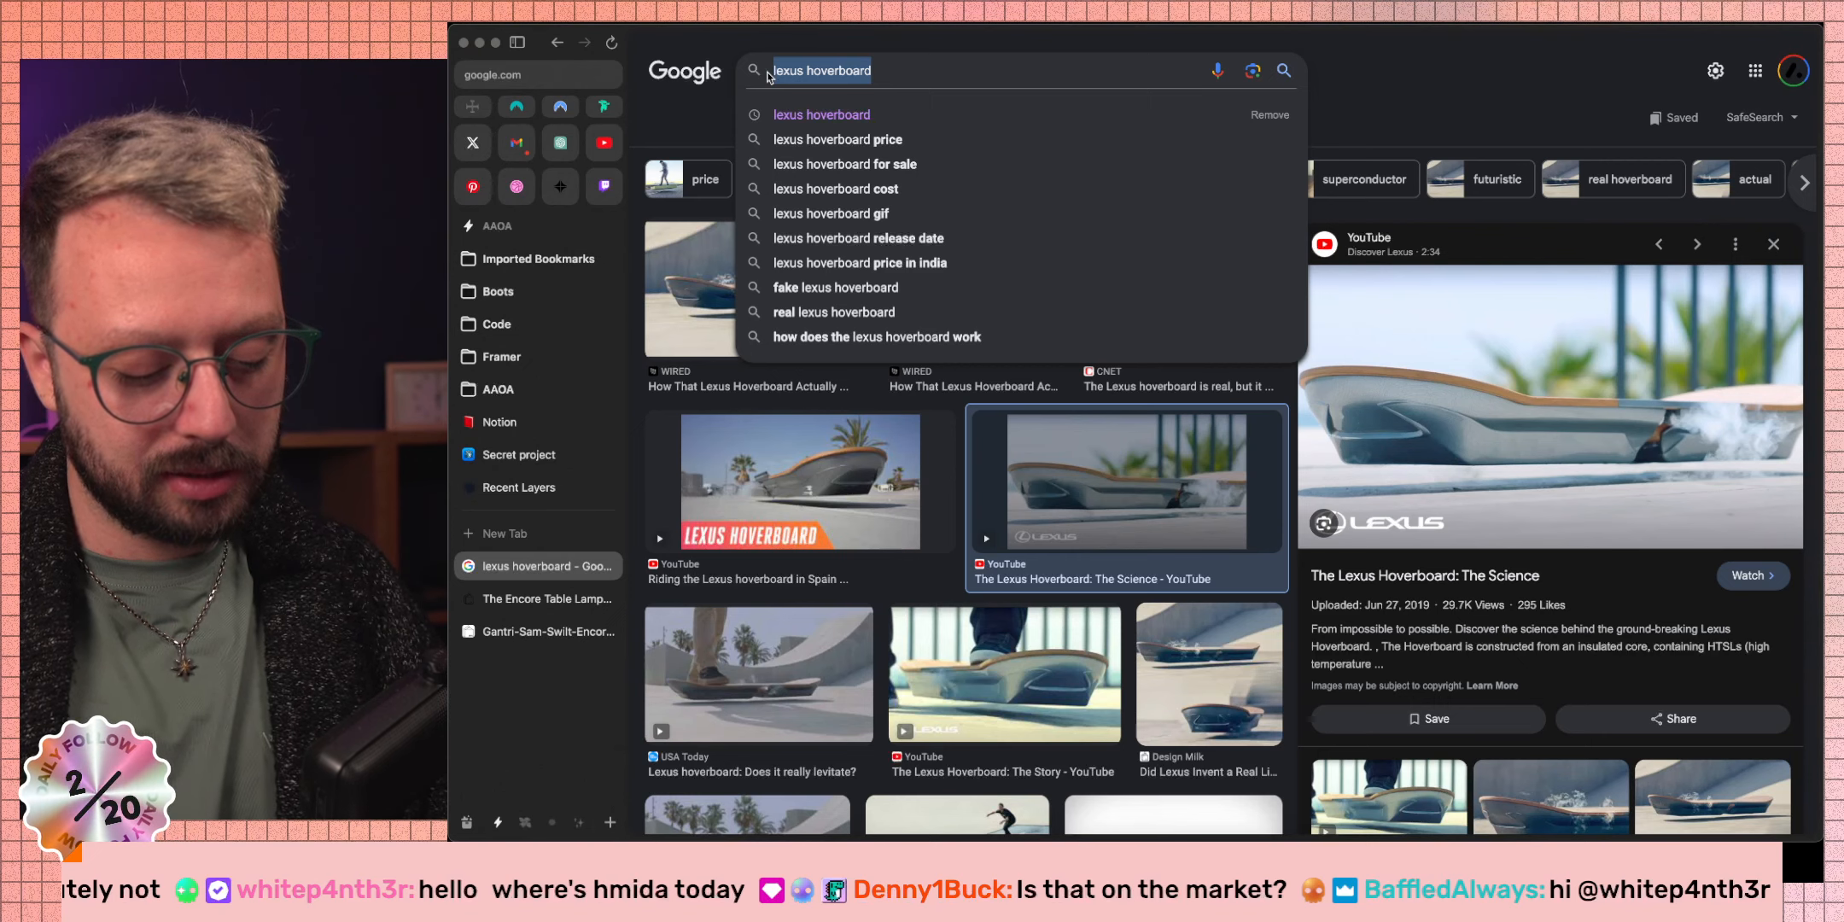
Search 'green goblin surfboard' and scroll through the green surfboard and Goblin glider results.
type("green gobli")
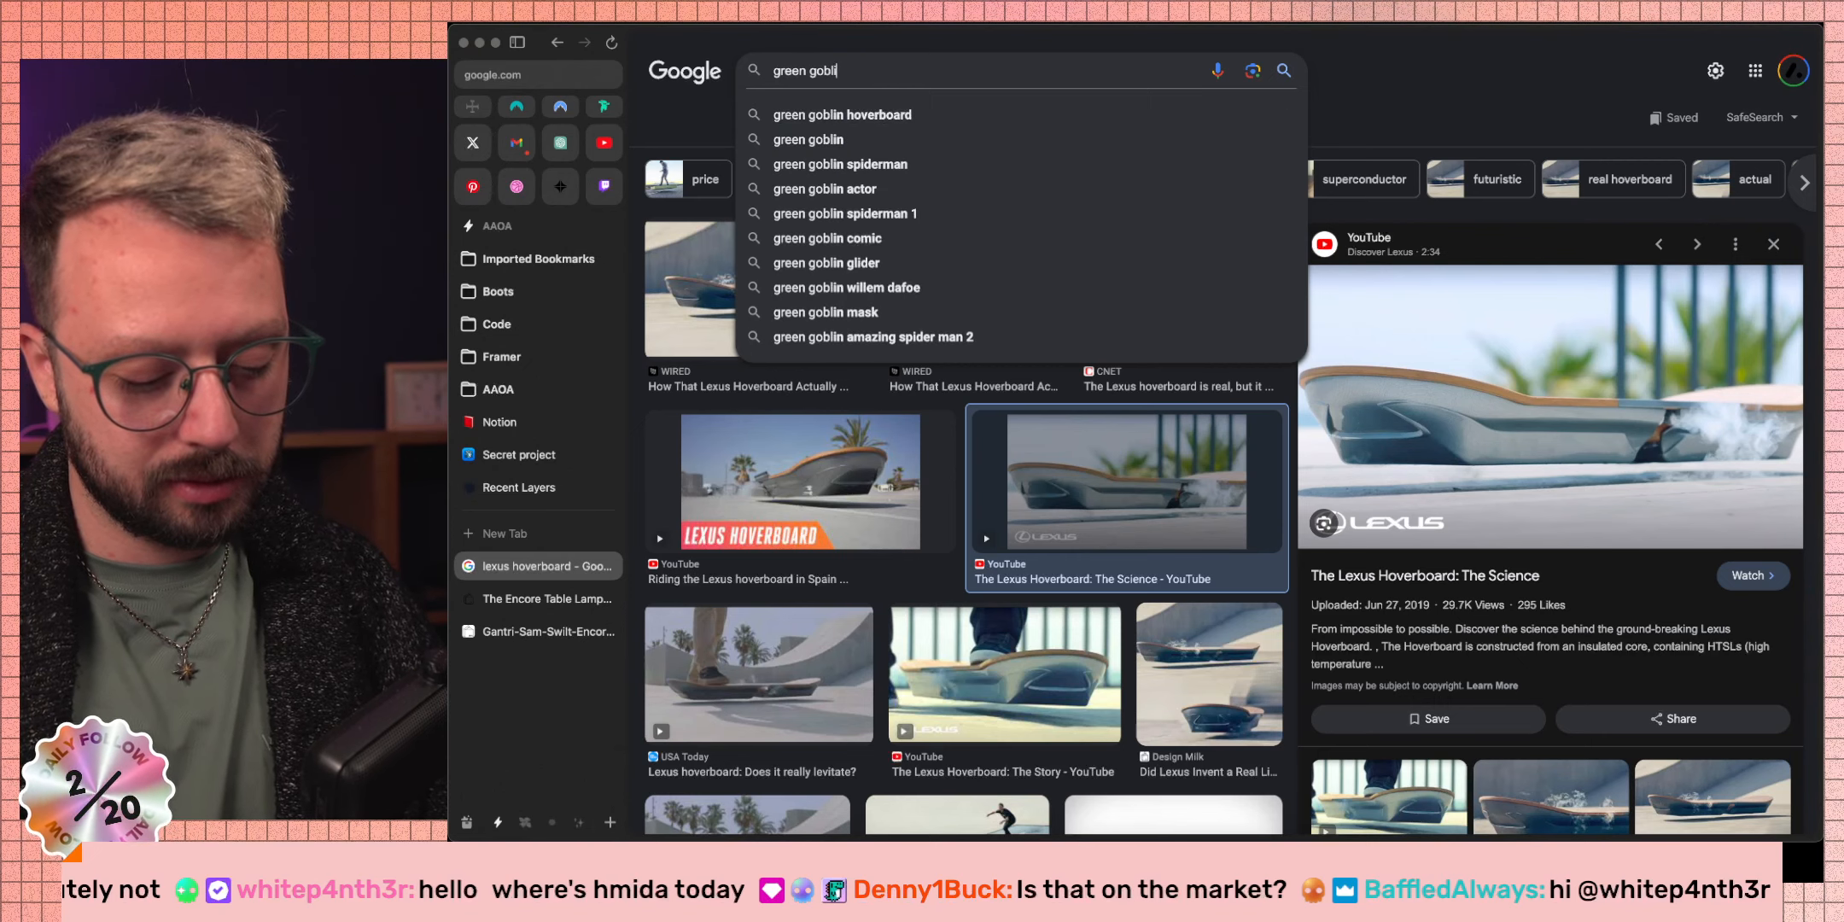
type("n")
type(" su")
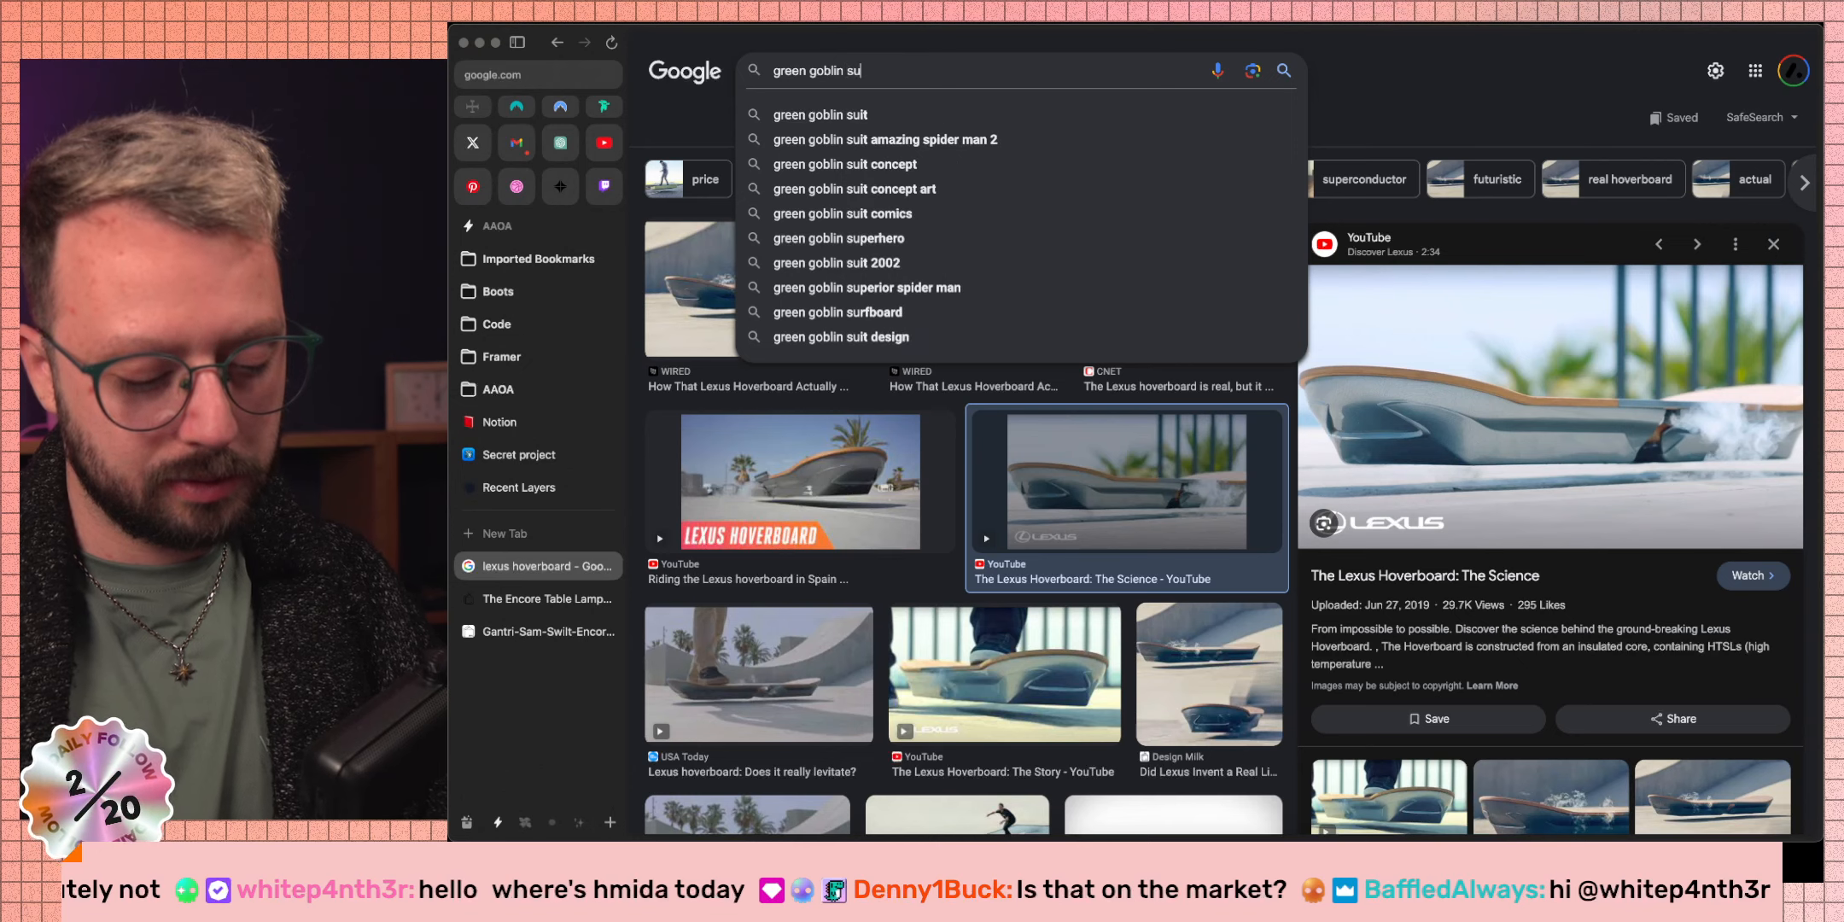
type("rfboard")
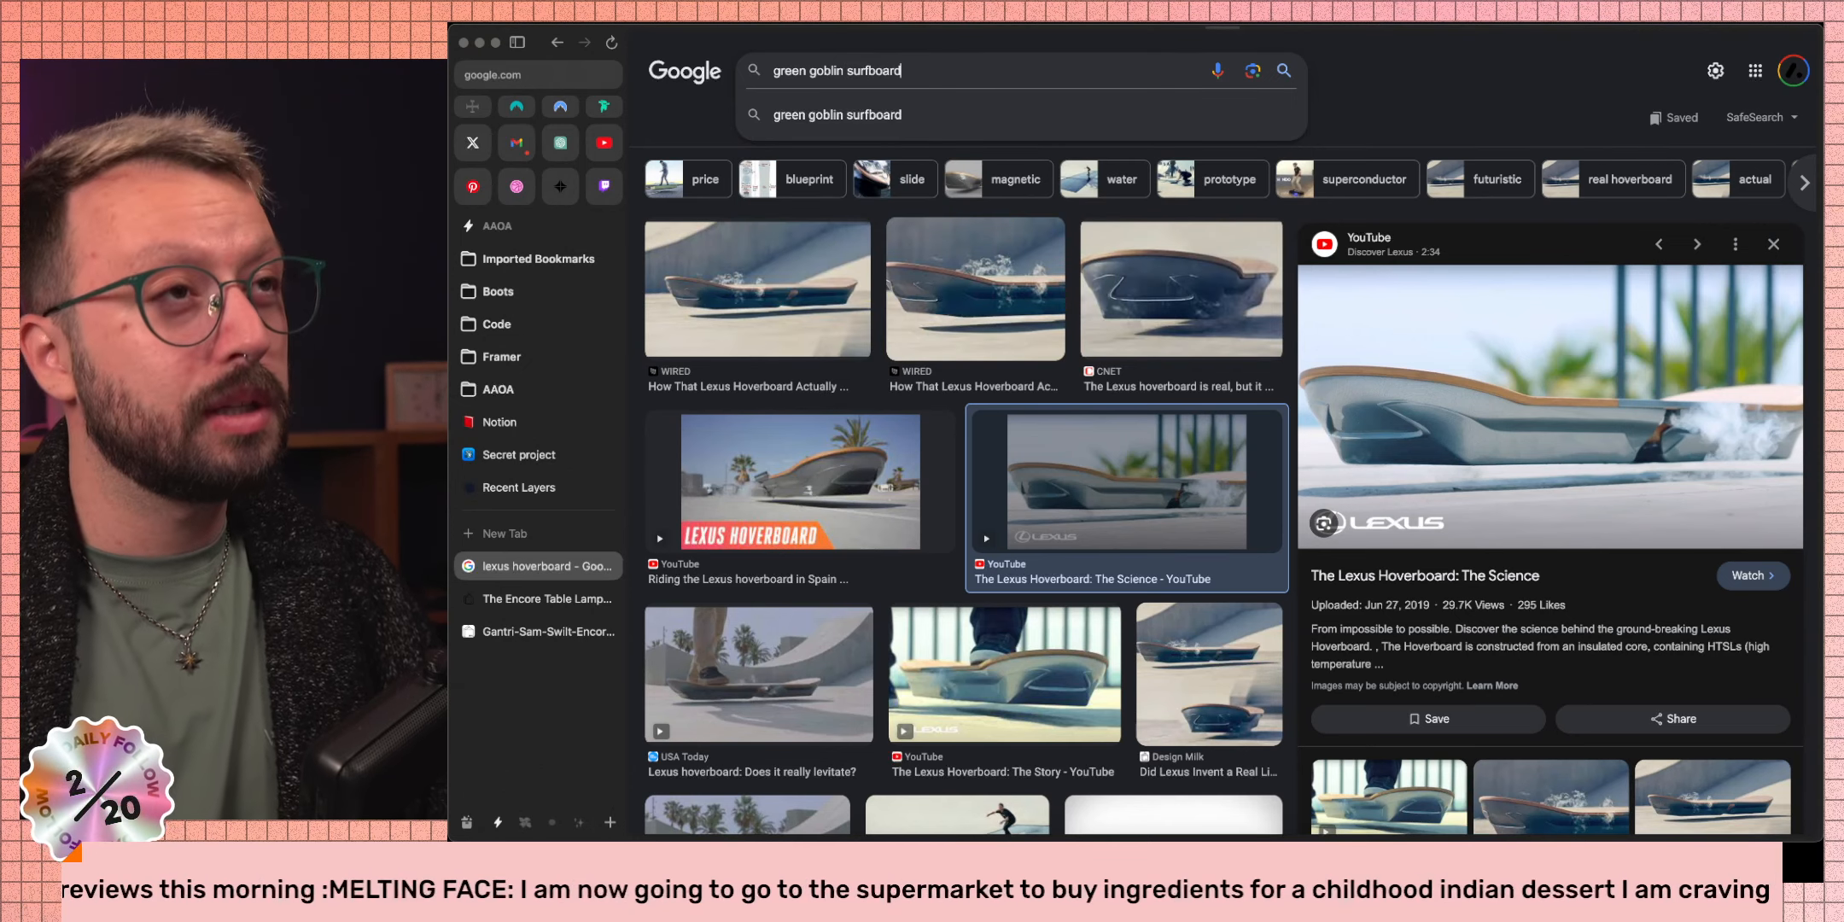
key("Return")
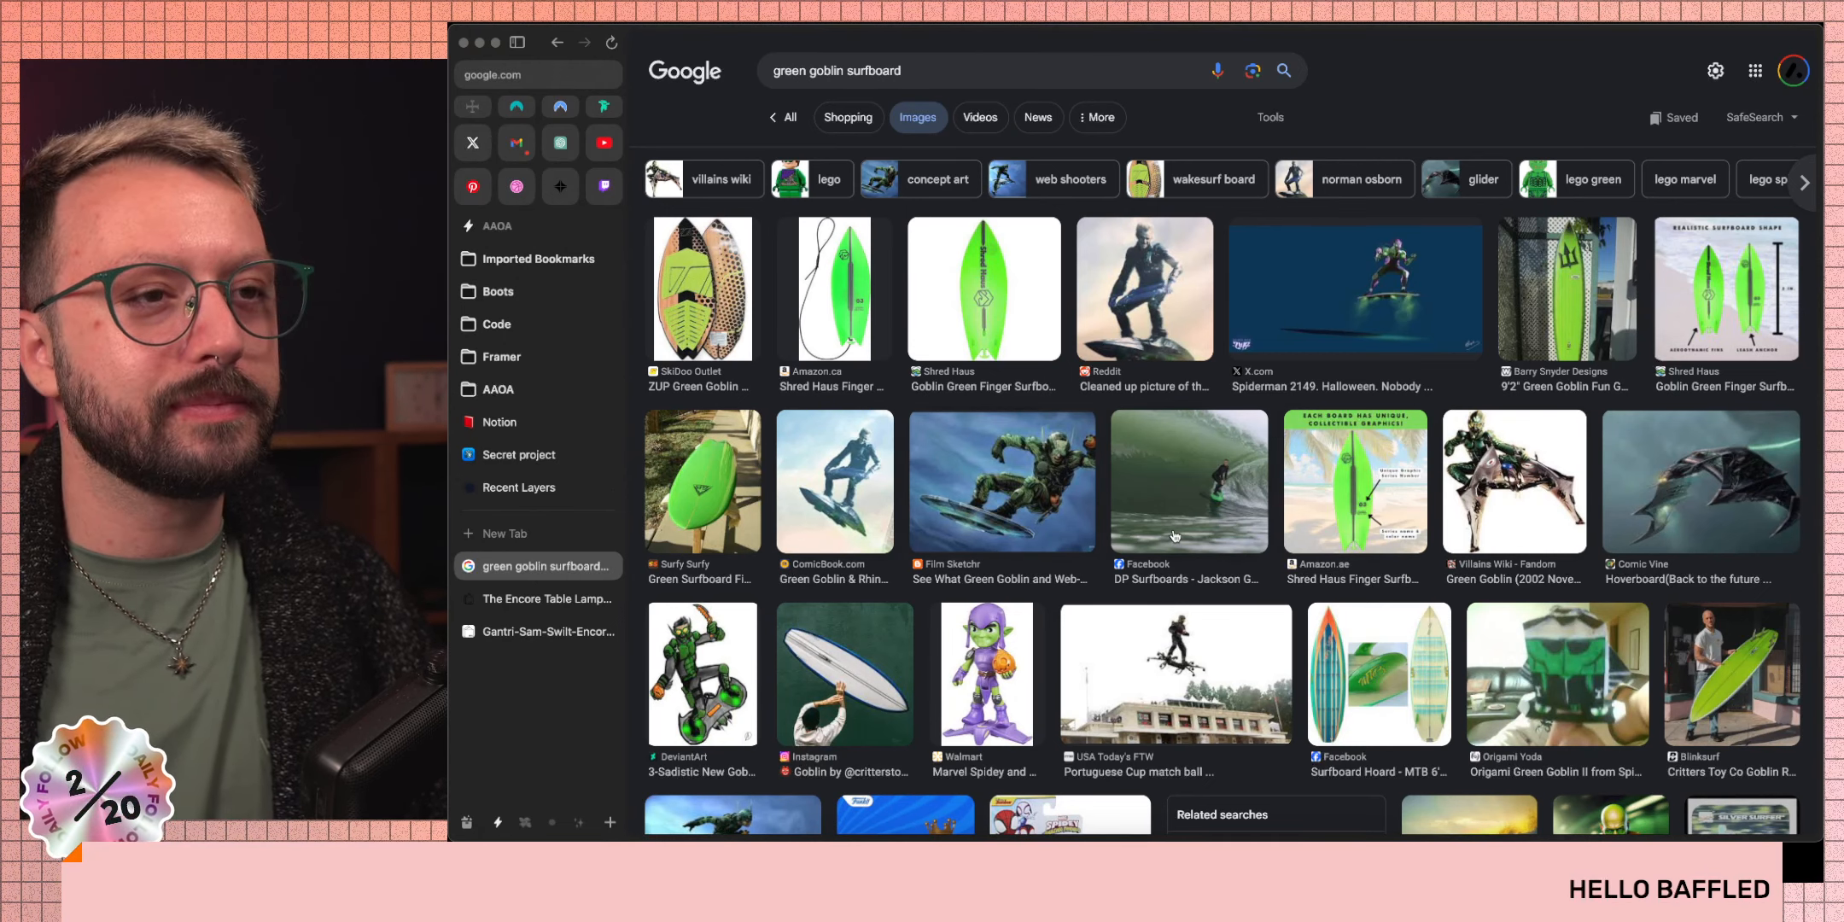
scroll(1174, 536, "down", 5)
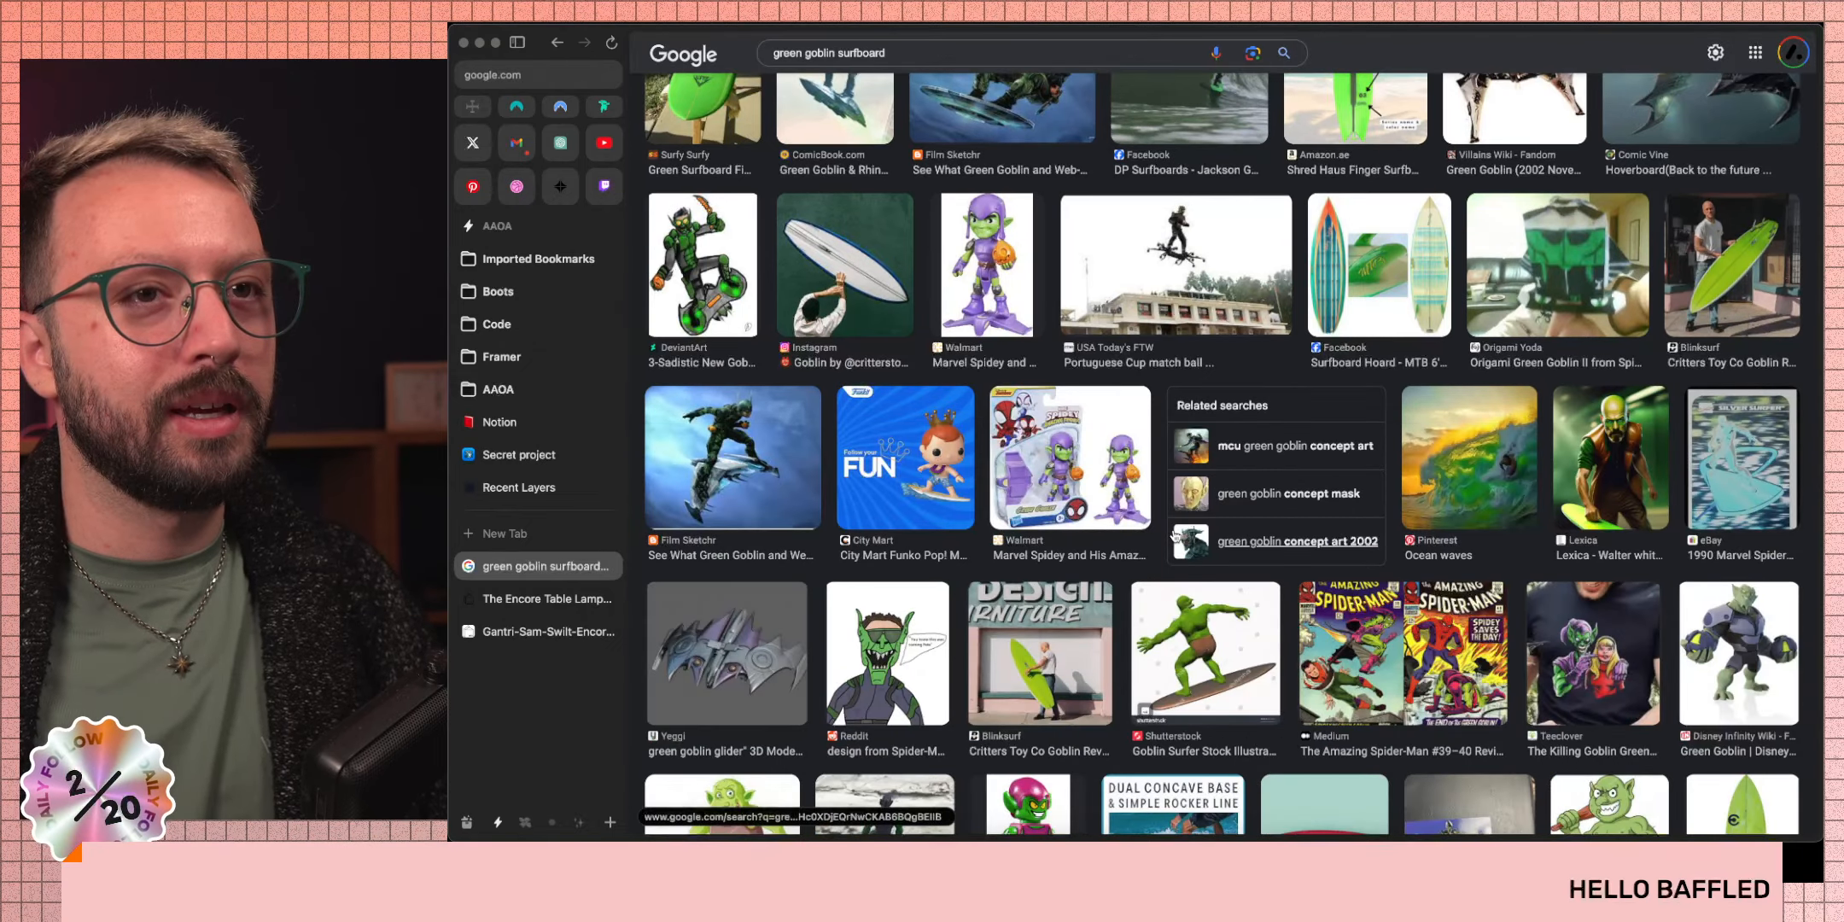
scroll(1175, 536, "down", 5)
scroll(1174, 536, "down", 4)
scroll(1169, 531, "up", 15)
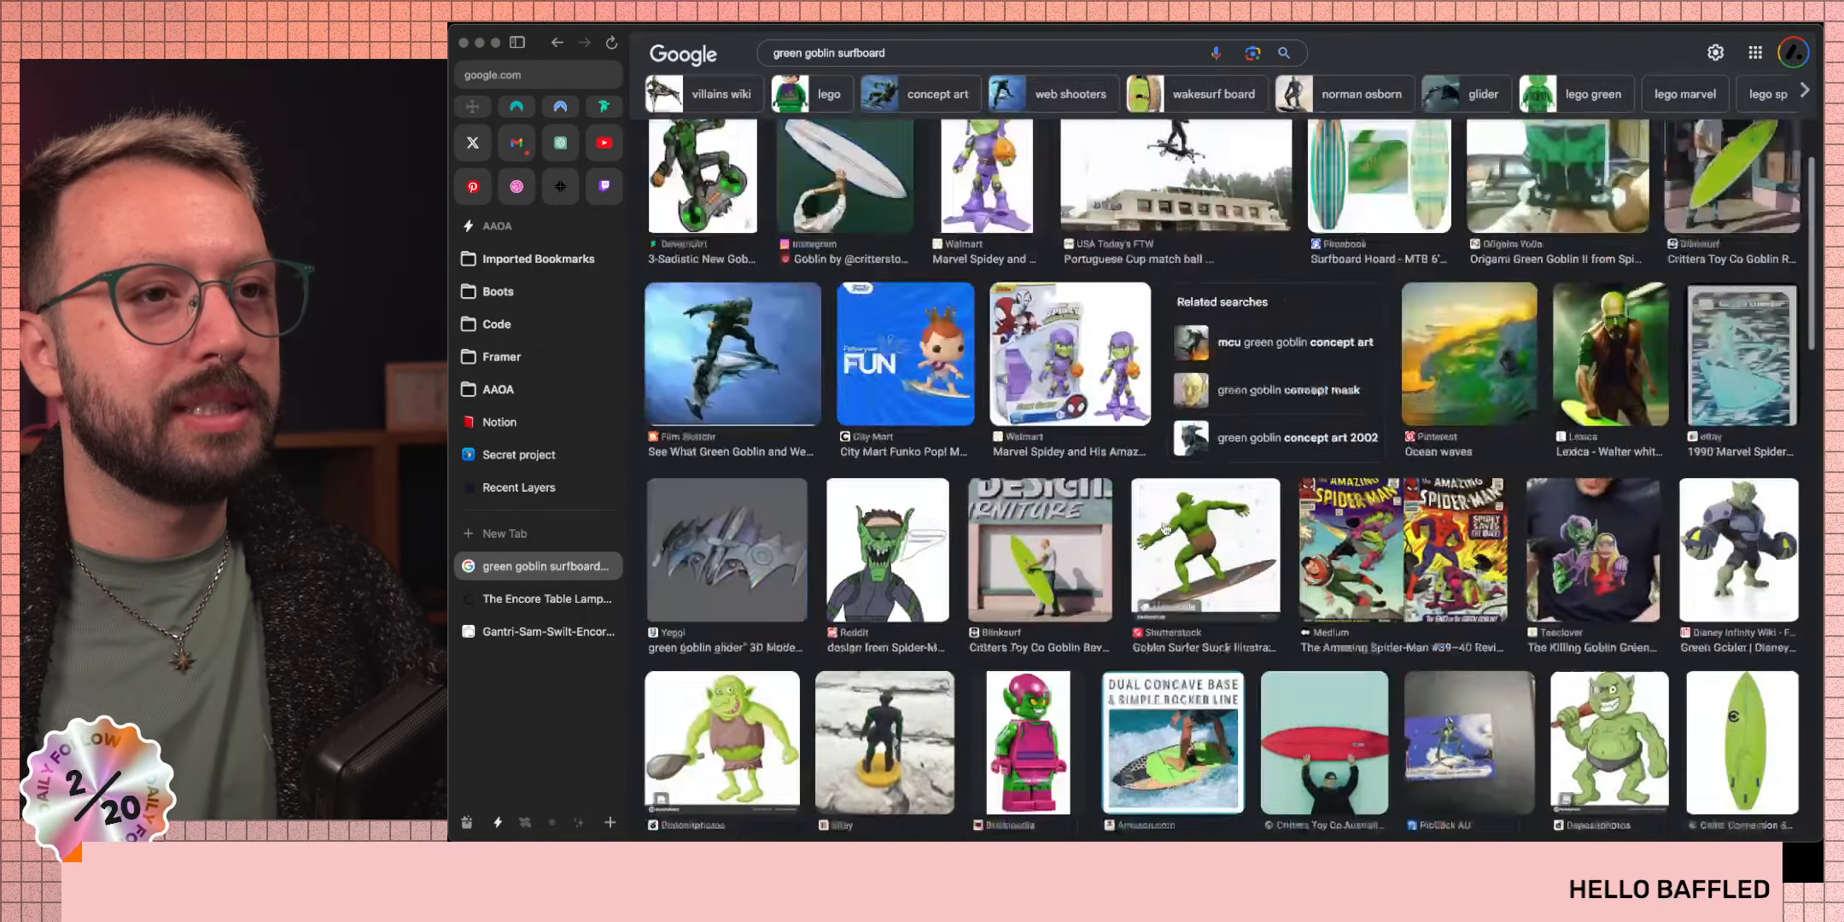
scroll(1166, 527, "down", 15)
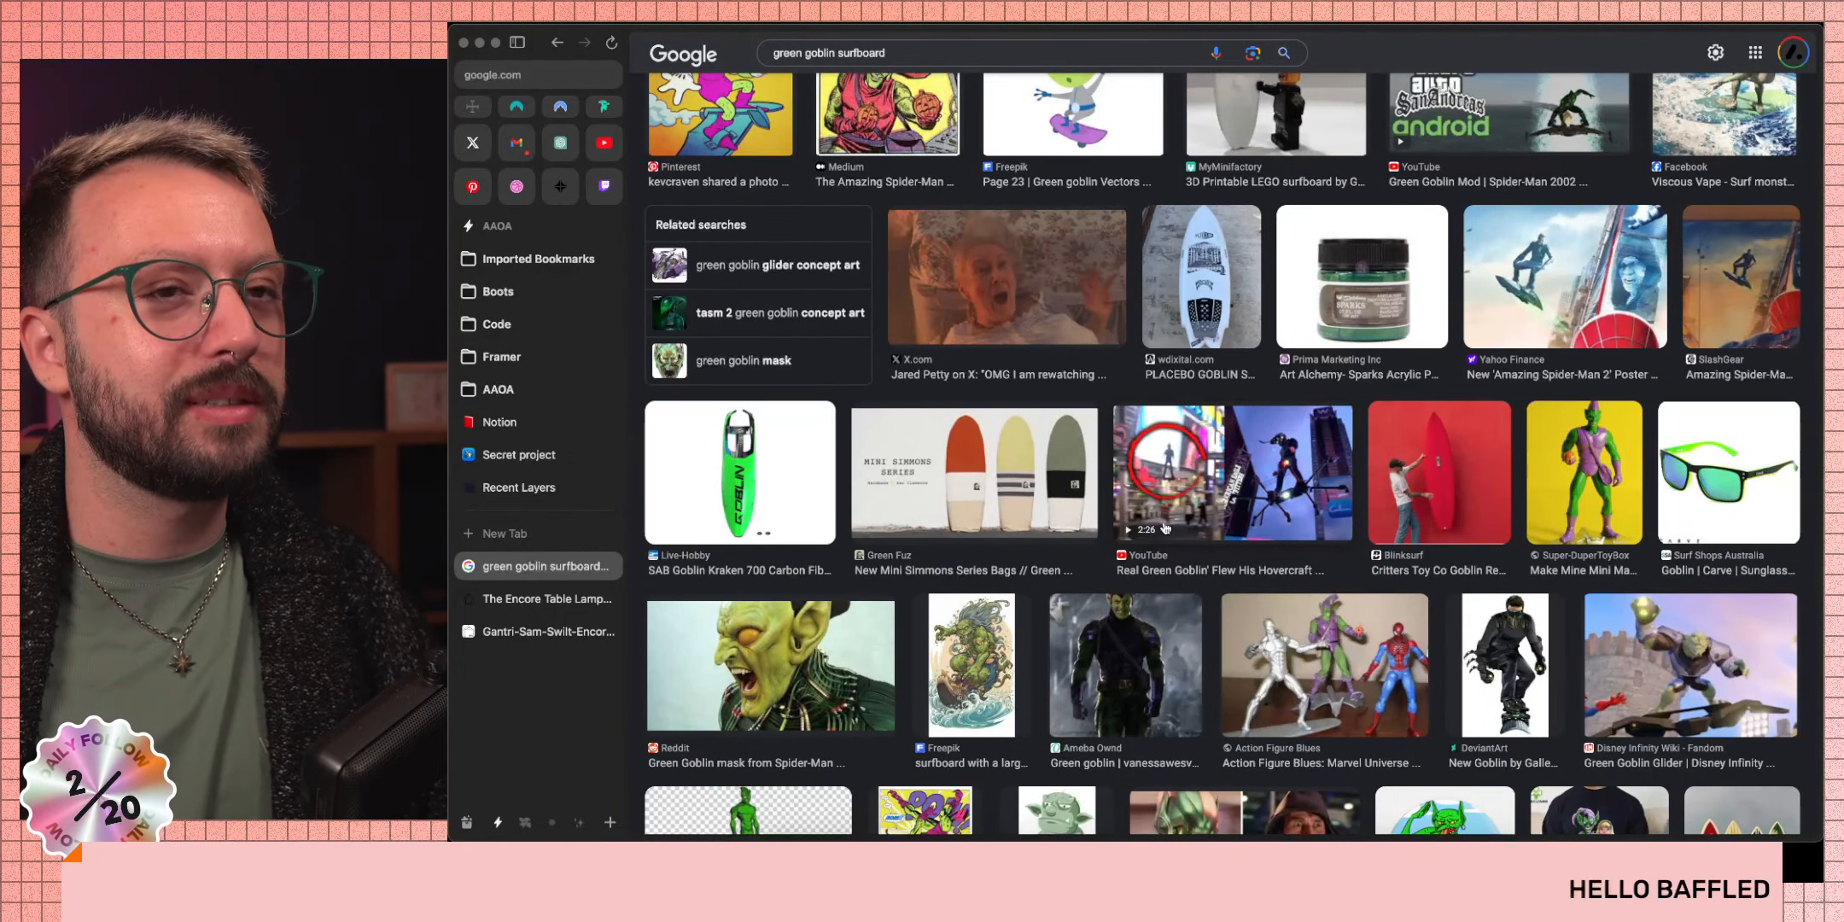
scroll(1165, 528, "up", 15)
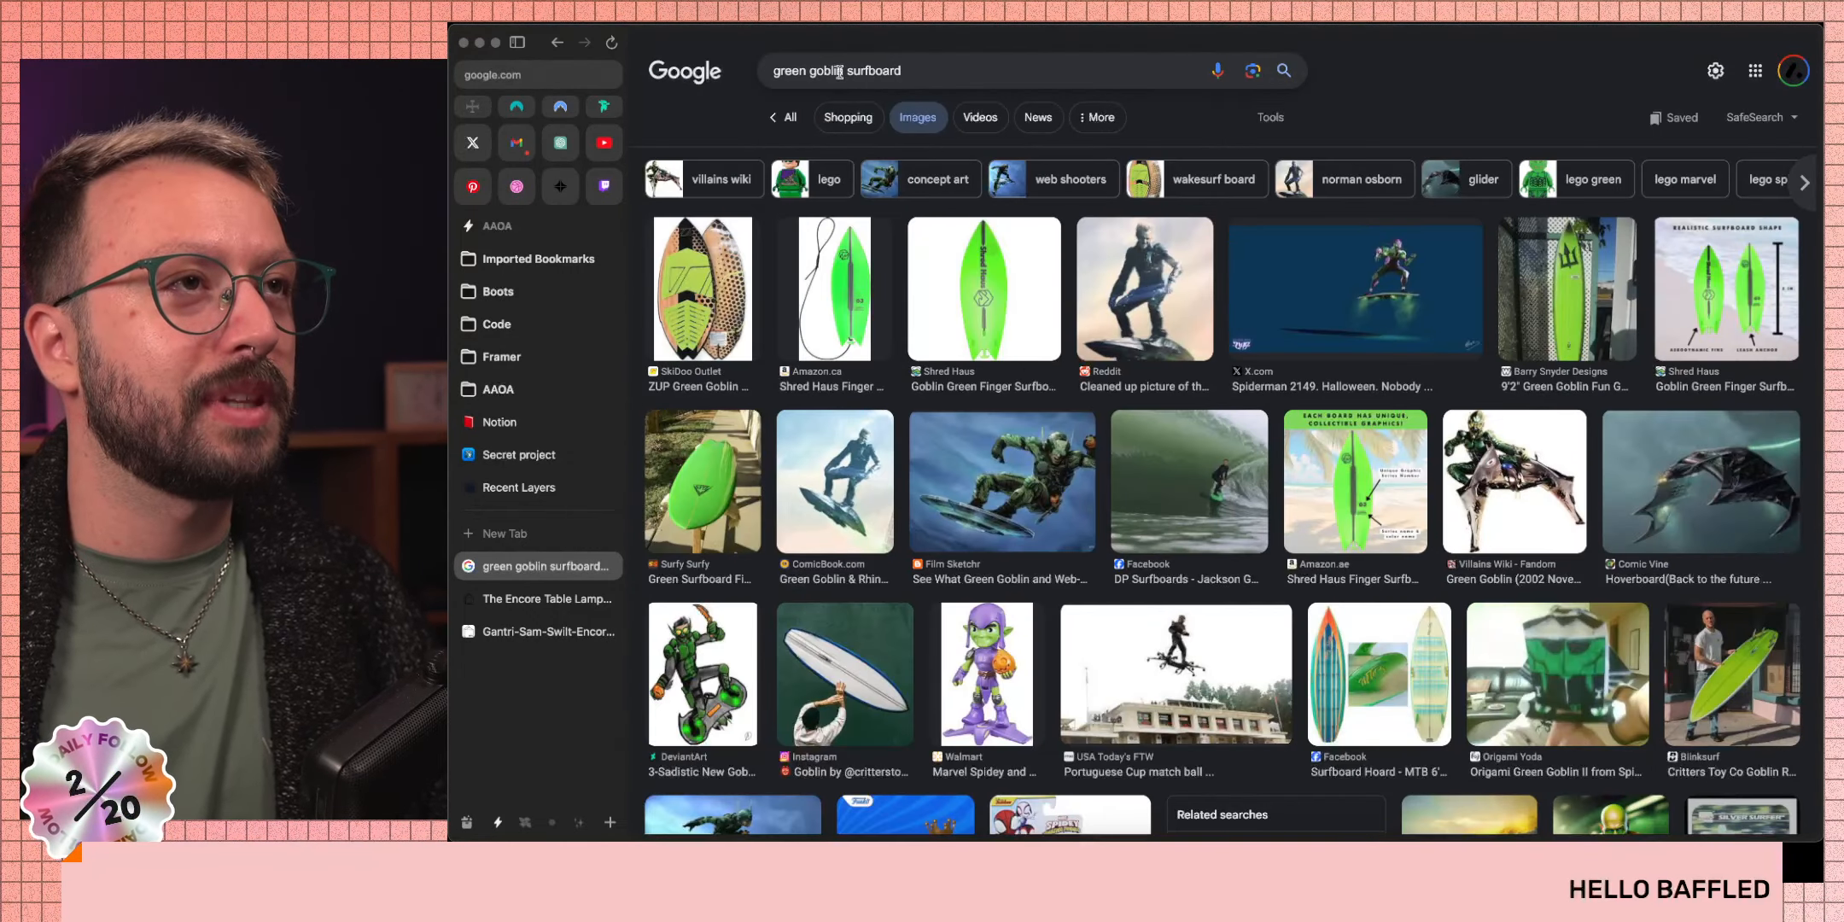
Prefix the query with 'harry osborn' and preview the Reddit image 'Which Harry was the best Goblin?'.
left_click(773, 73)
type("harry ")
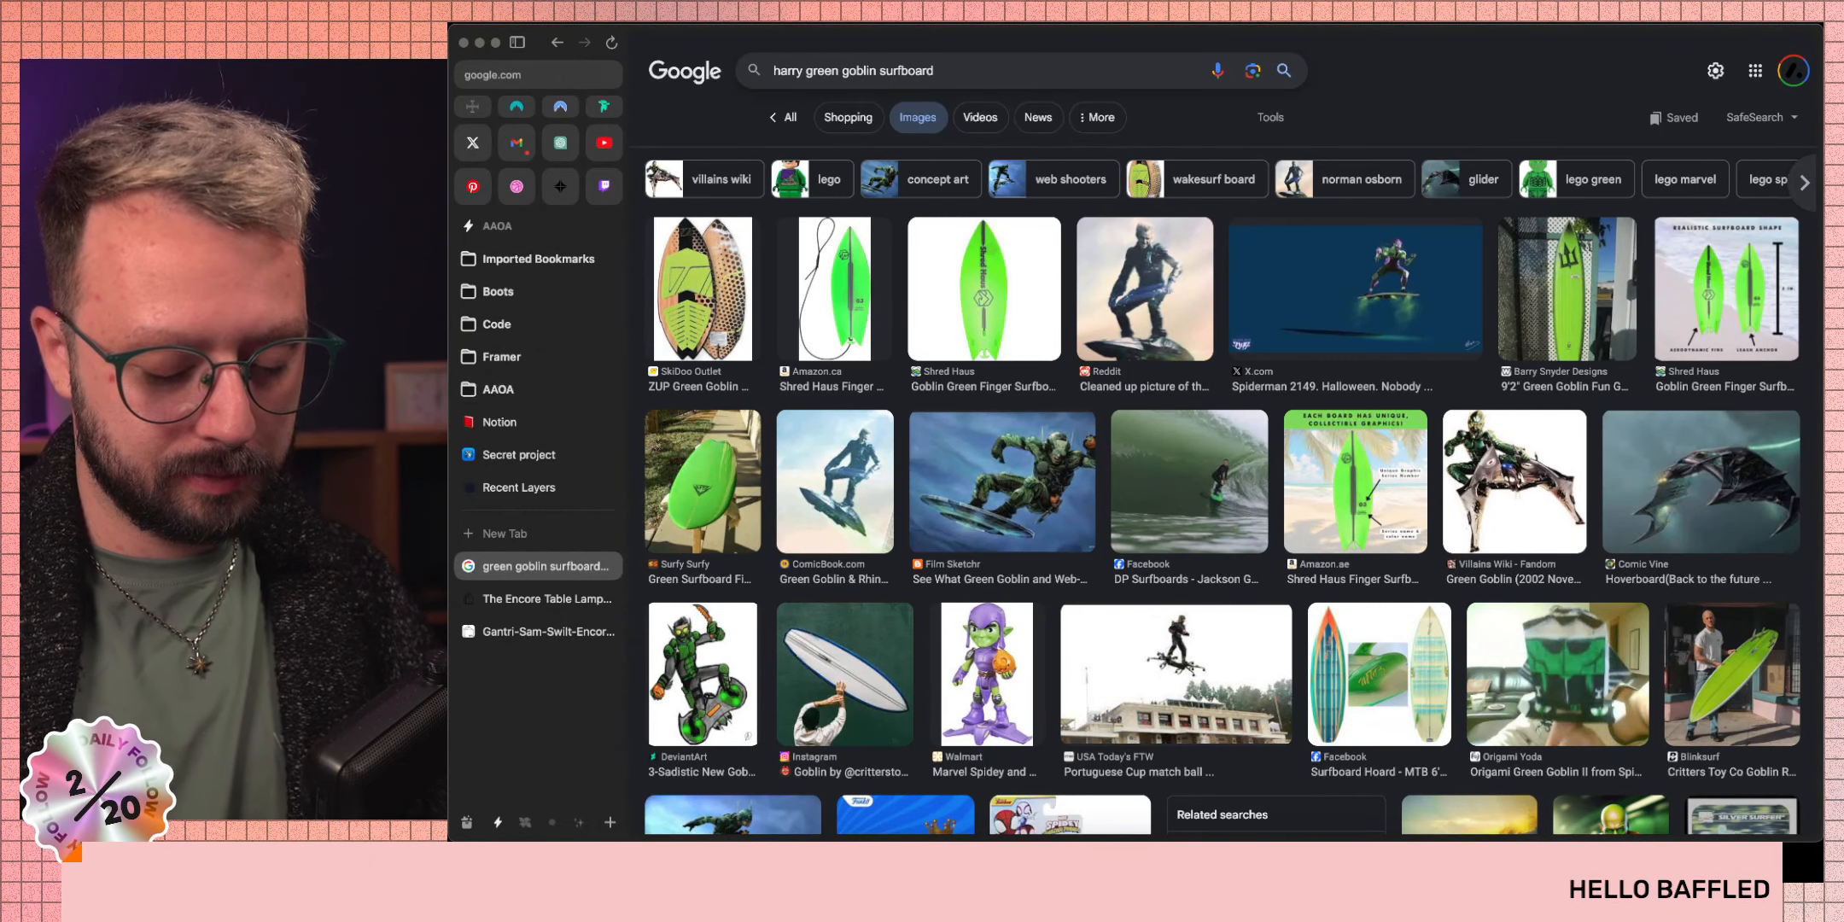
type("hosbor")
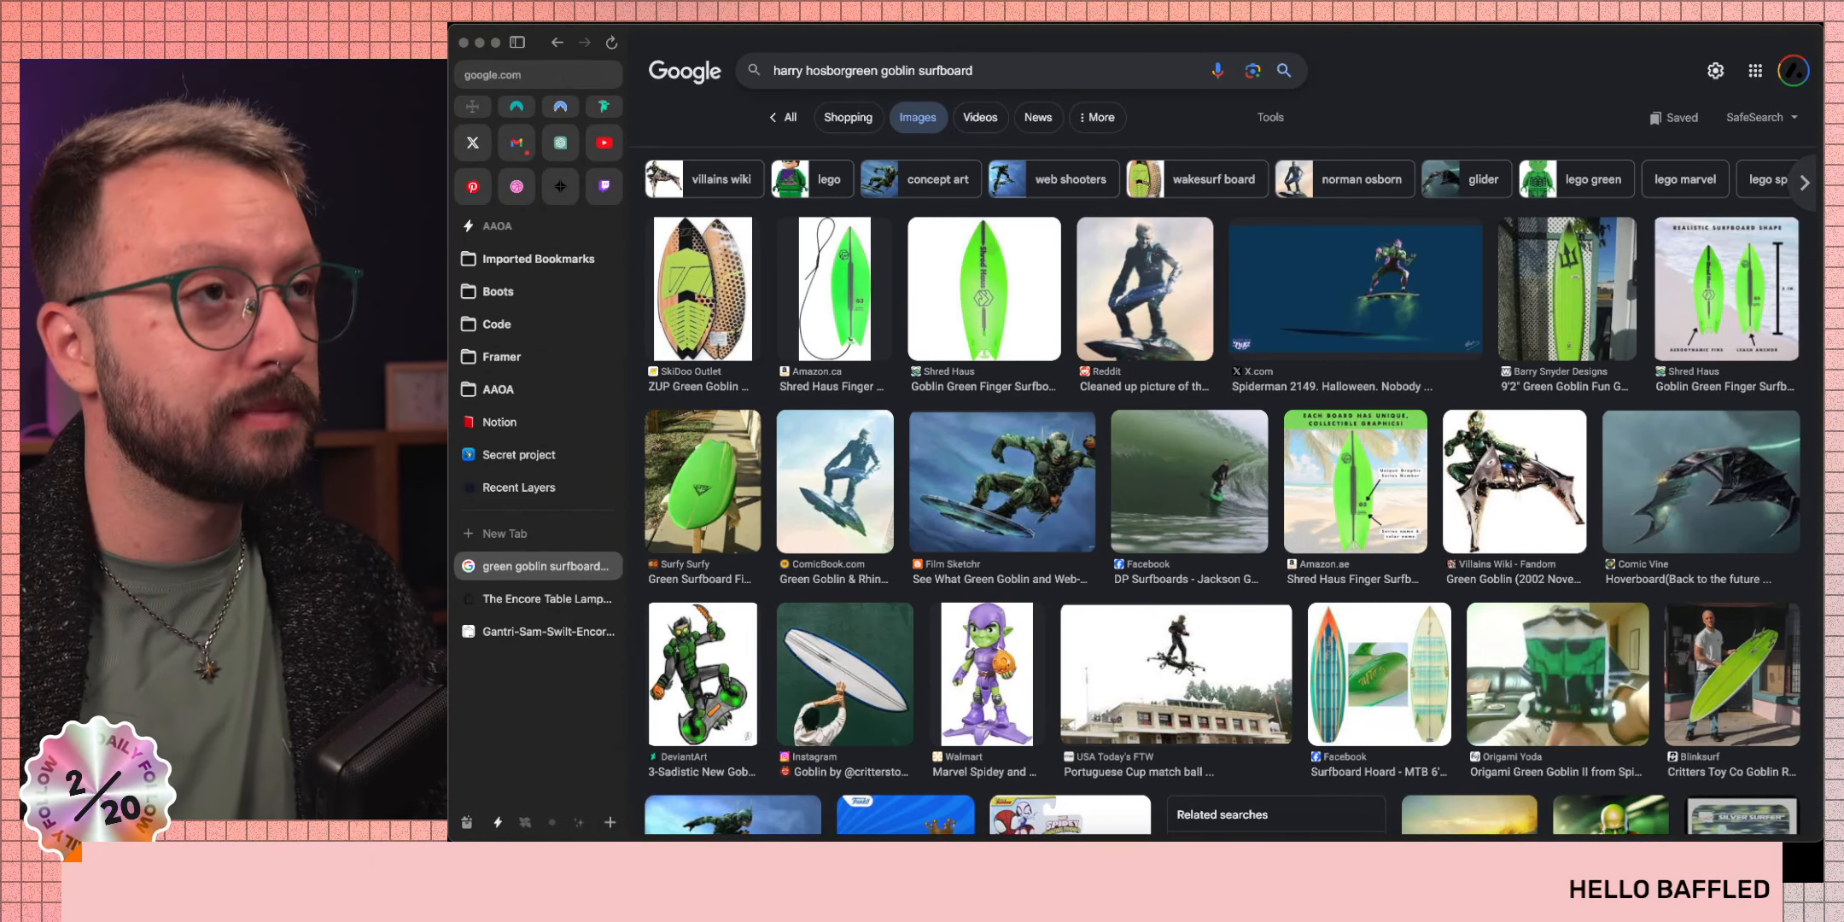
type("n")
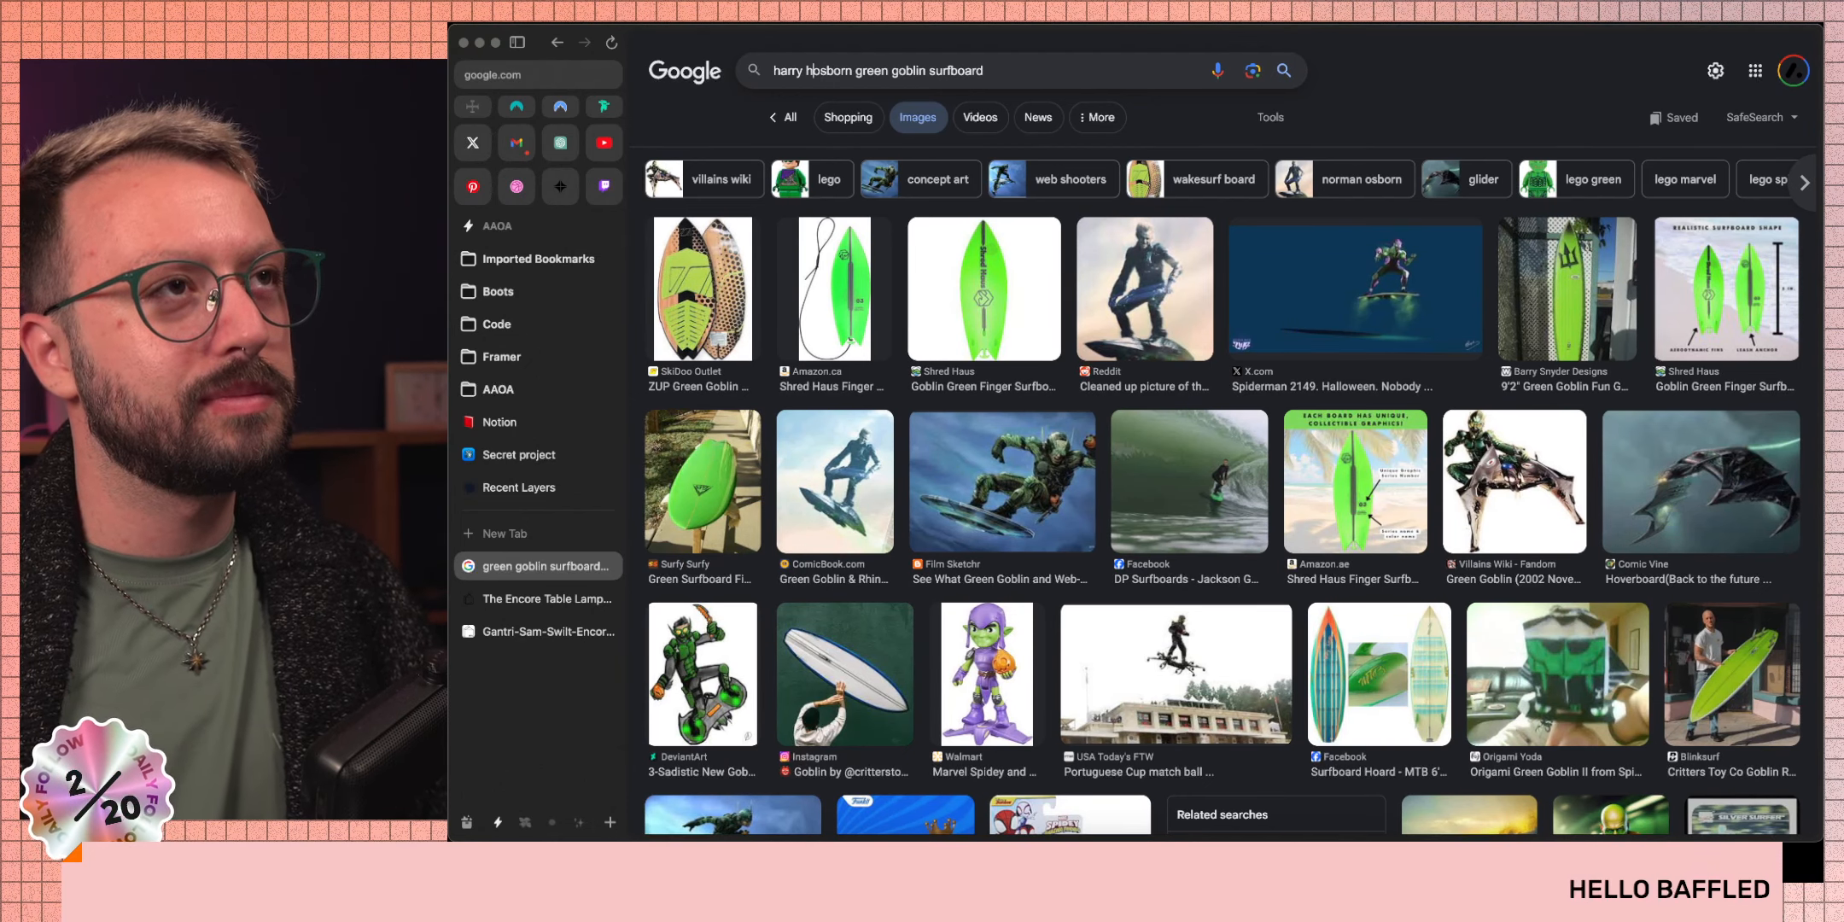
key("BackSpace")
key("Return")
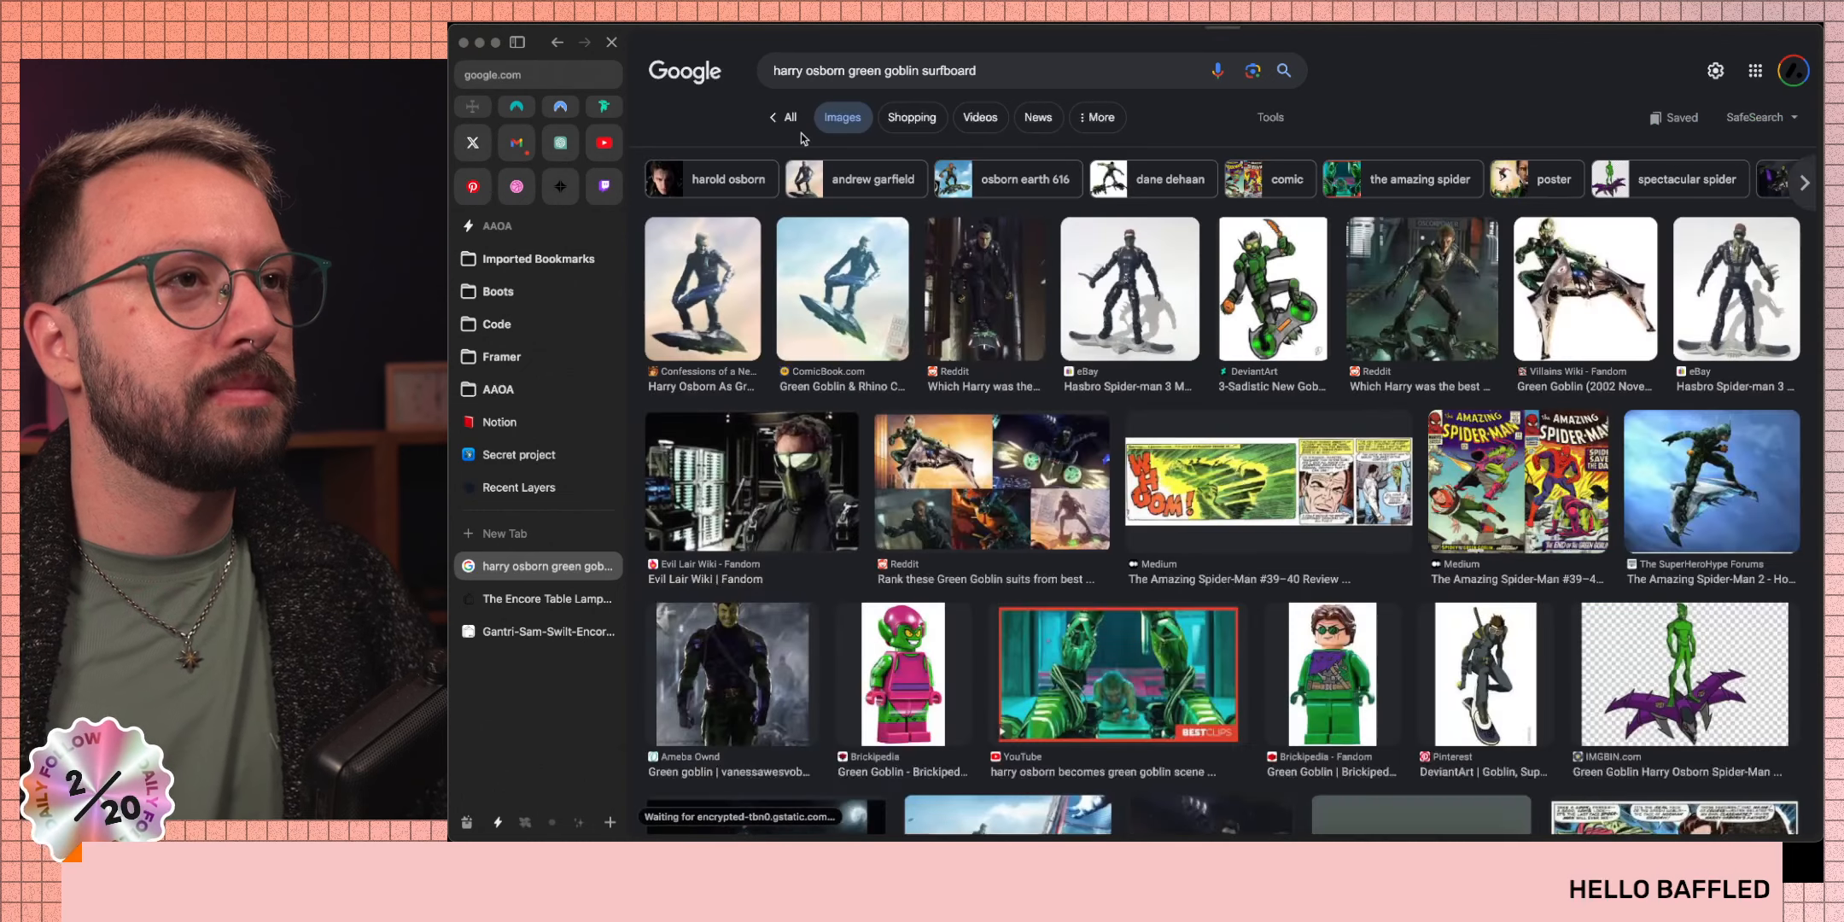
left_click(989, 339)
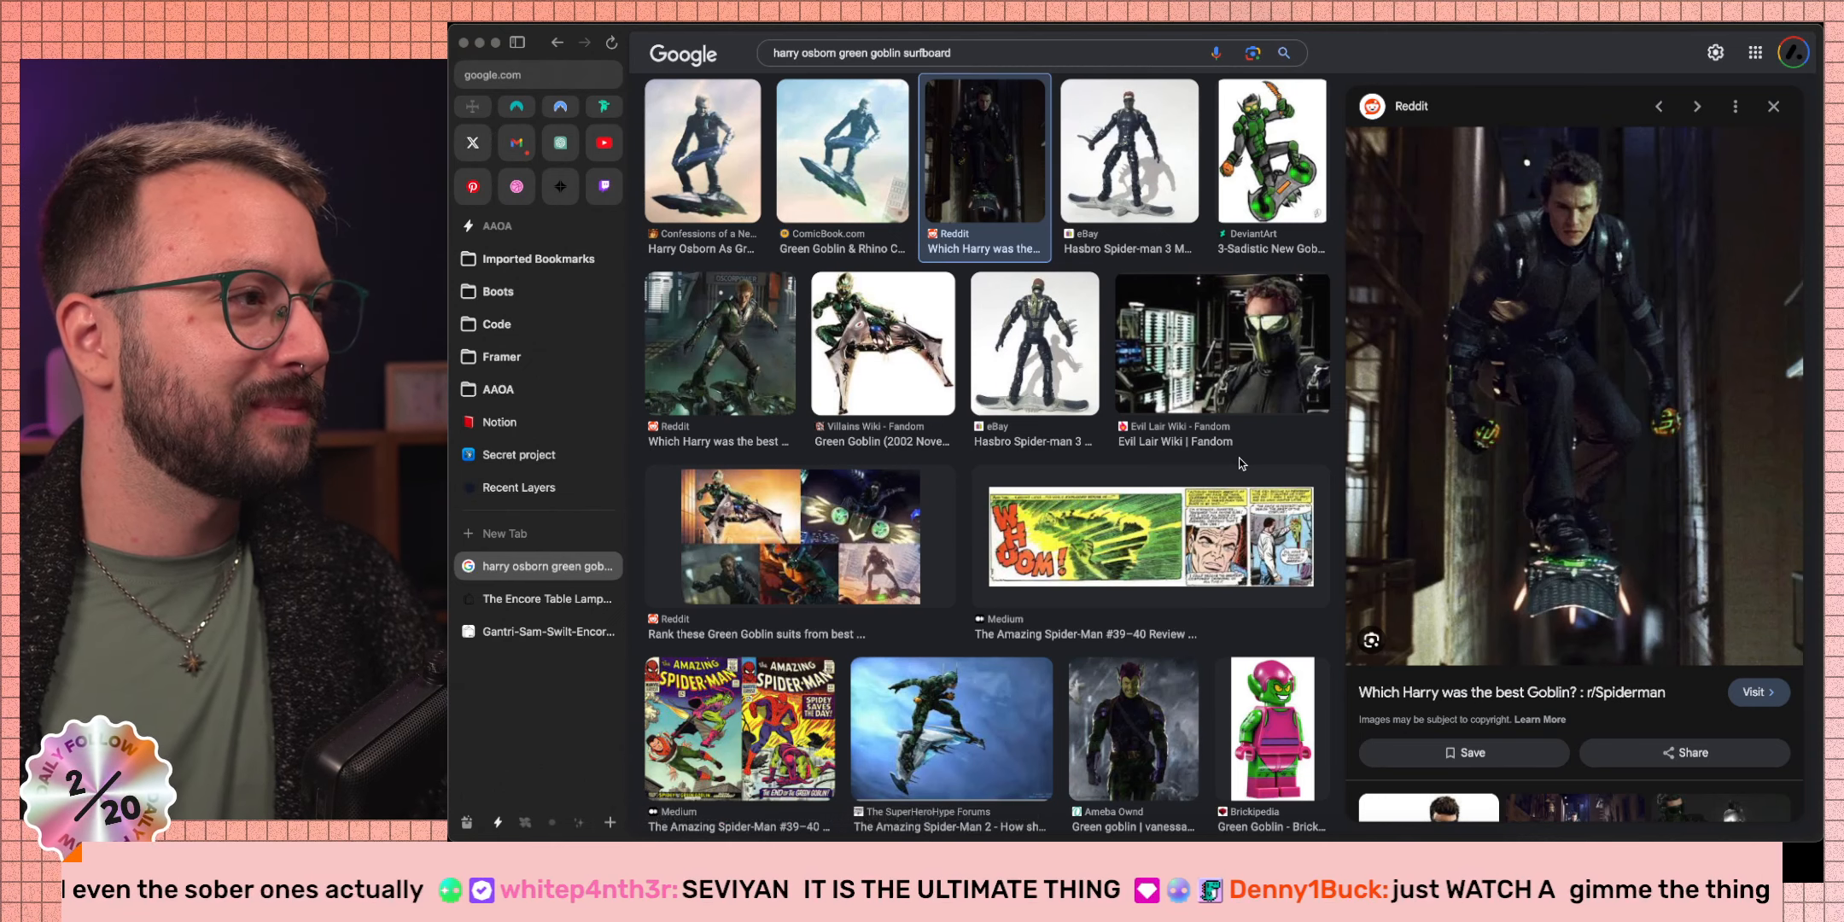
Replace the query with 'seviyan' and preview the Times Food Meethi Seviyan recipe.
left_click(989, 57)
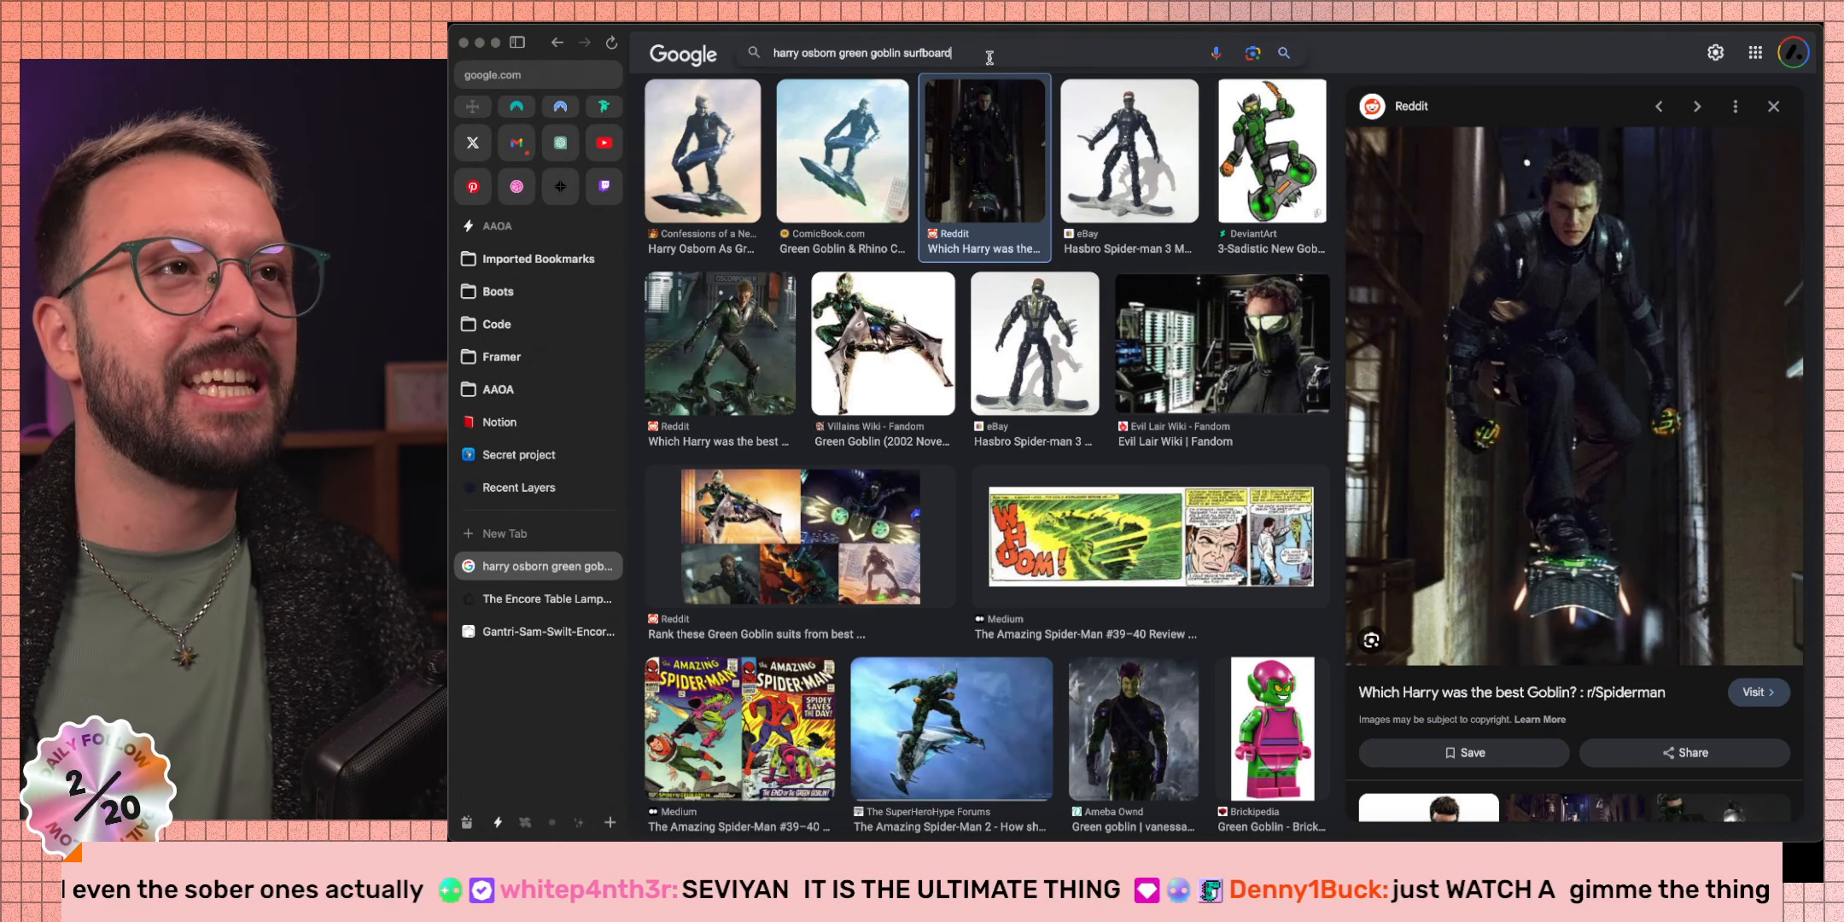
key("super+a")
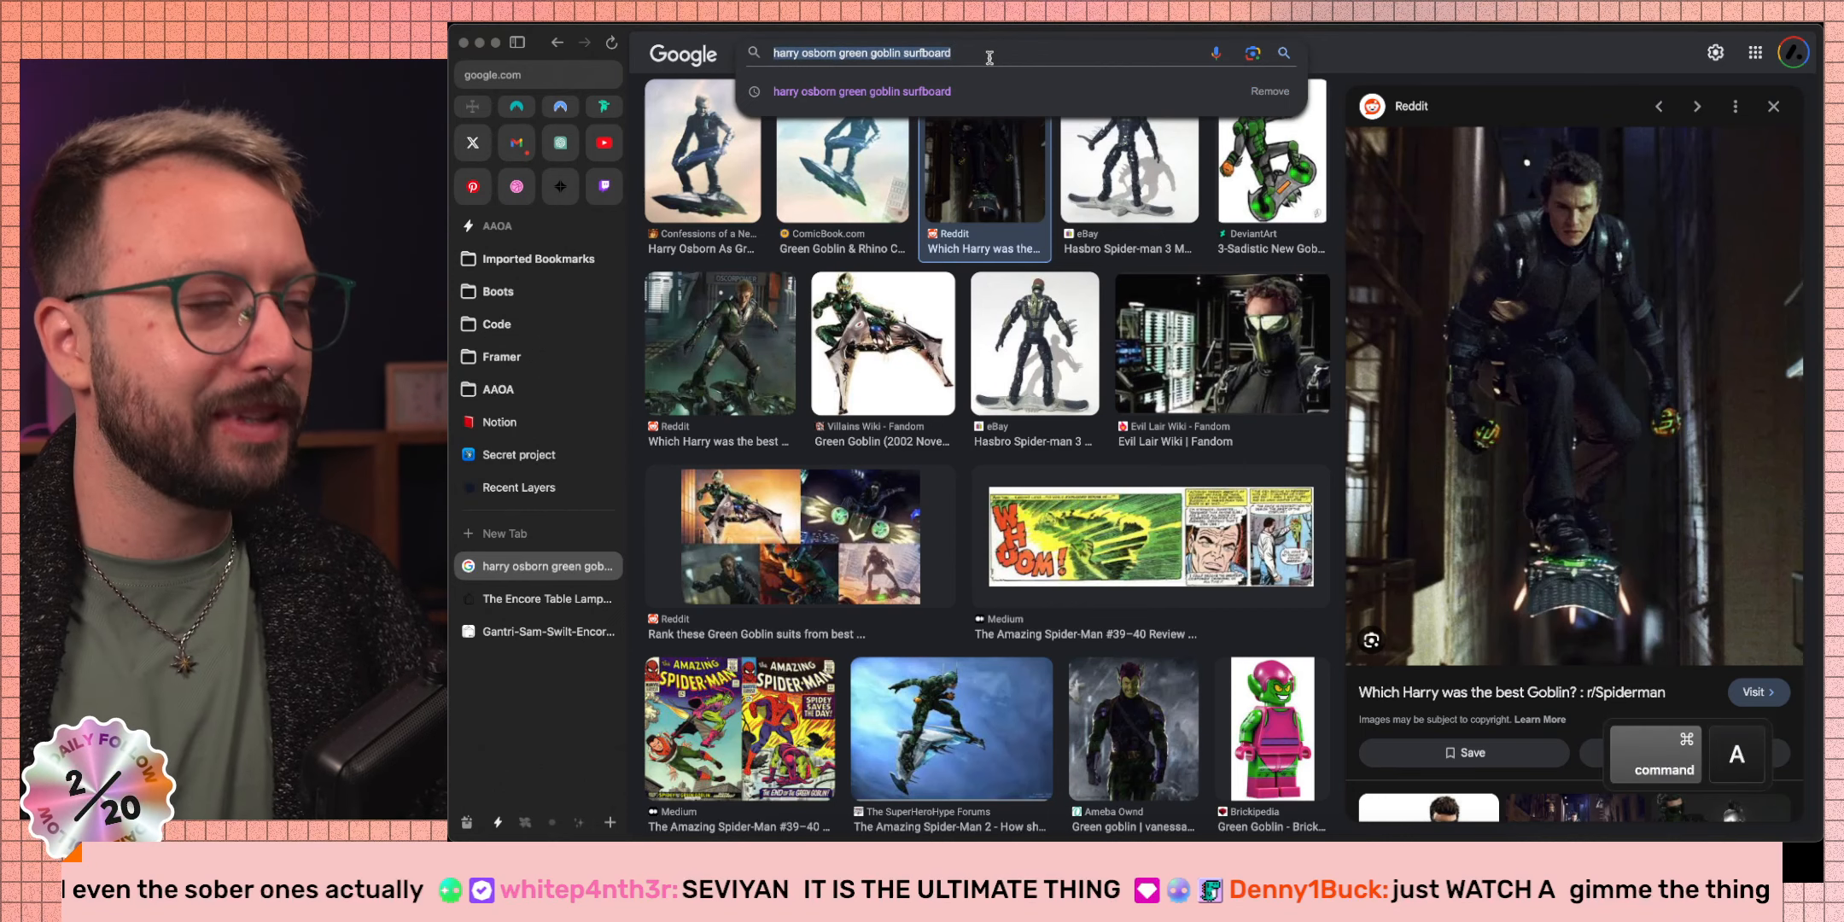
type("s")
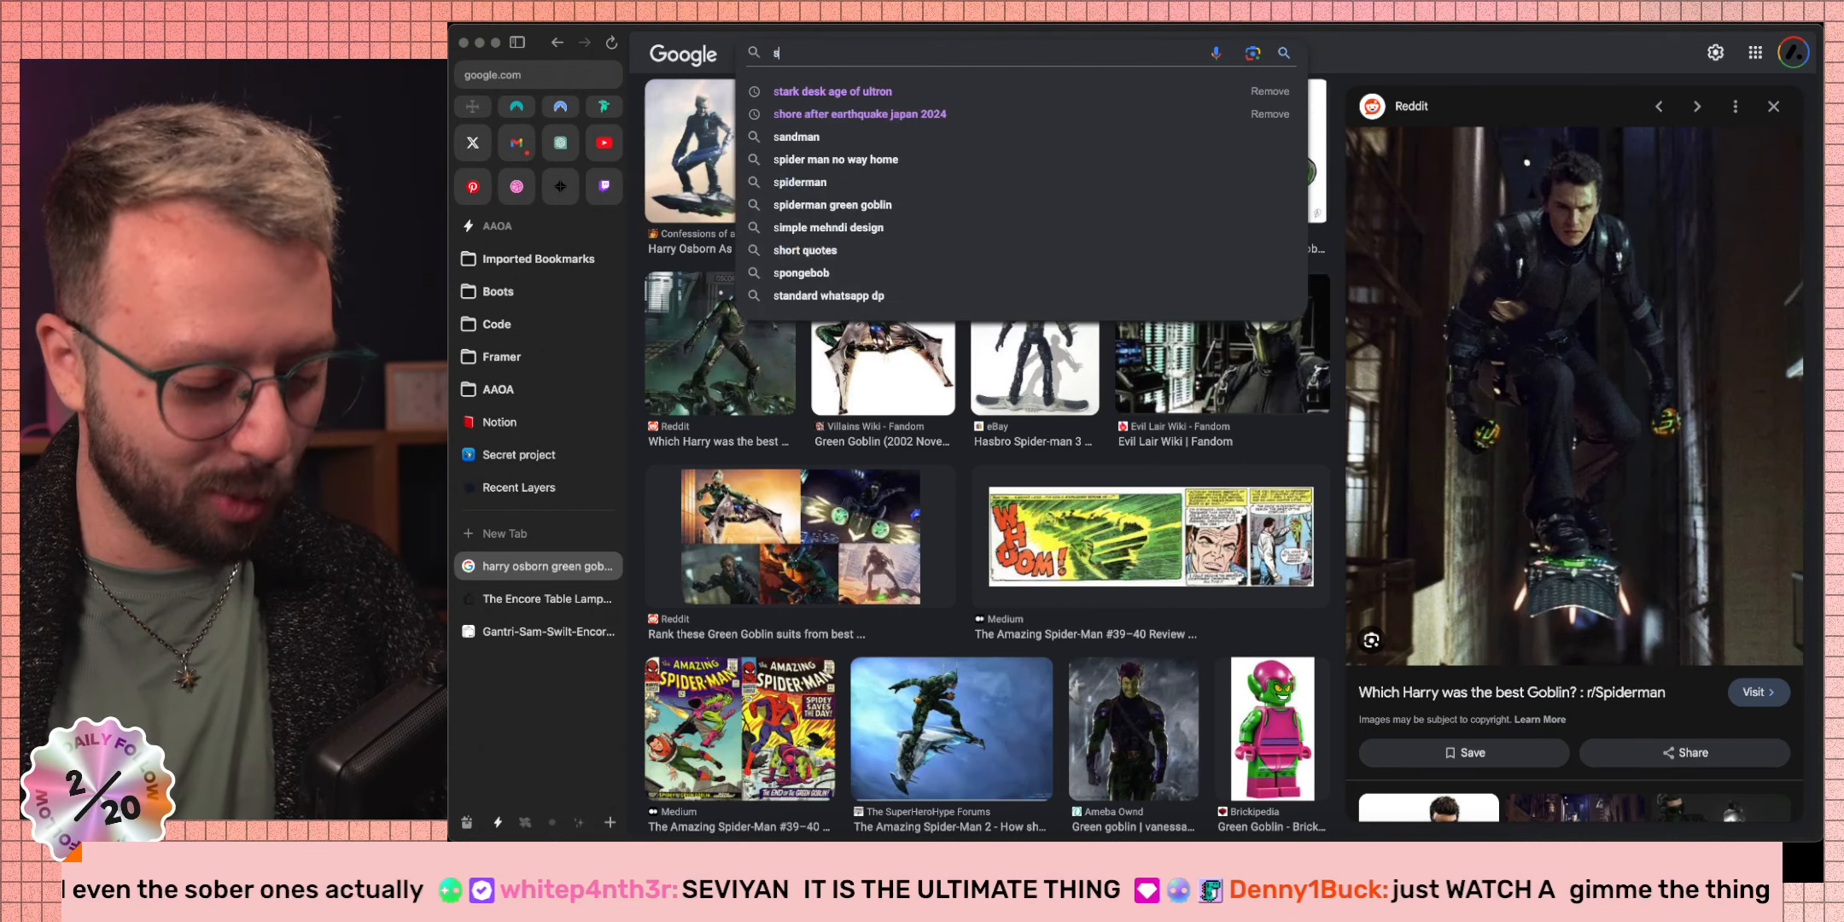
type("evi")
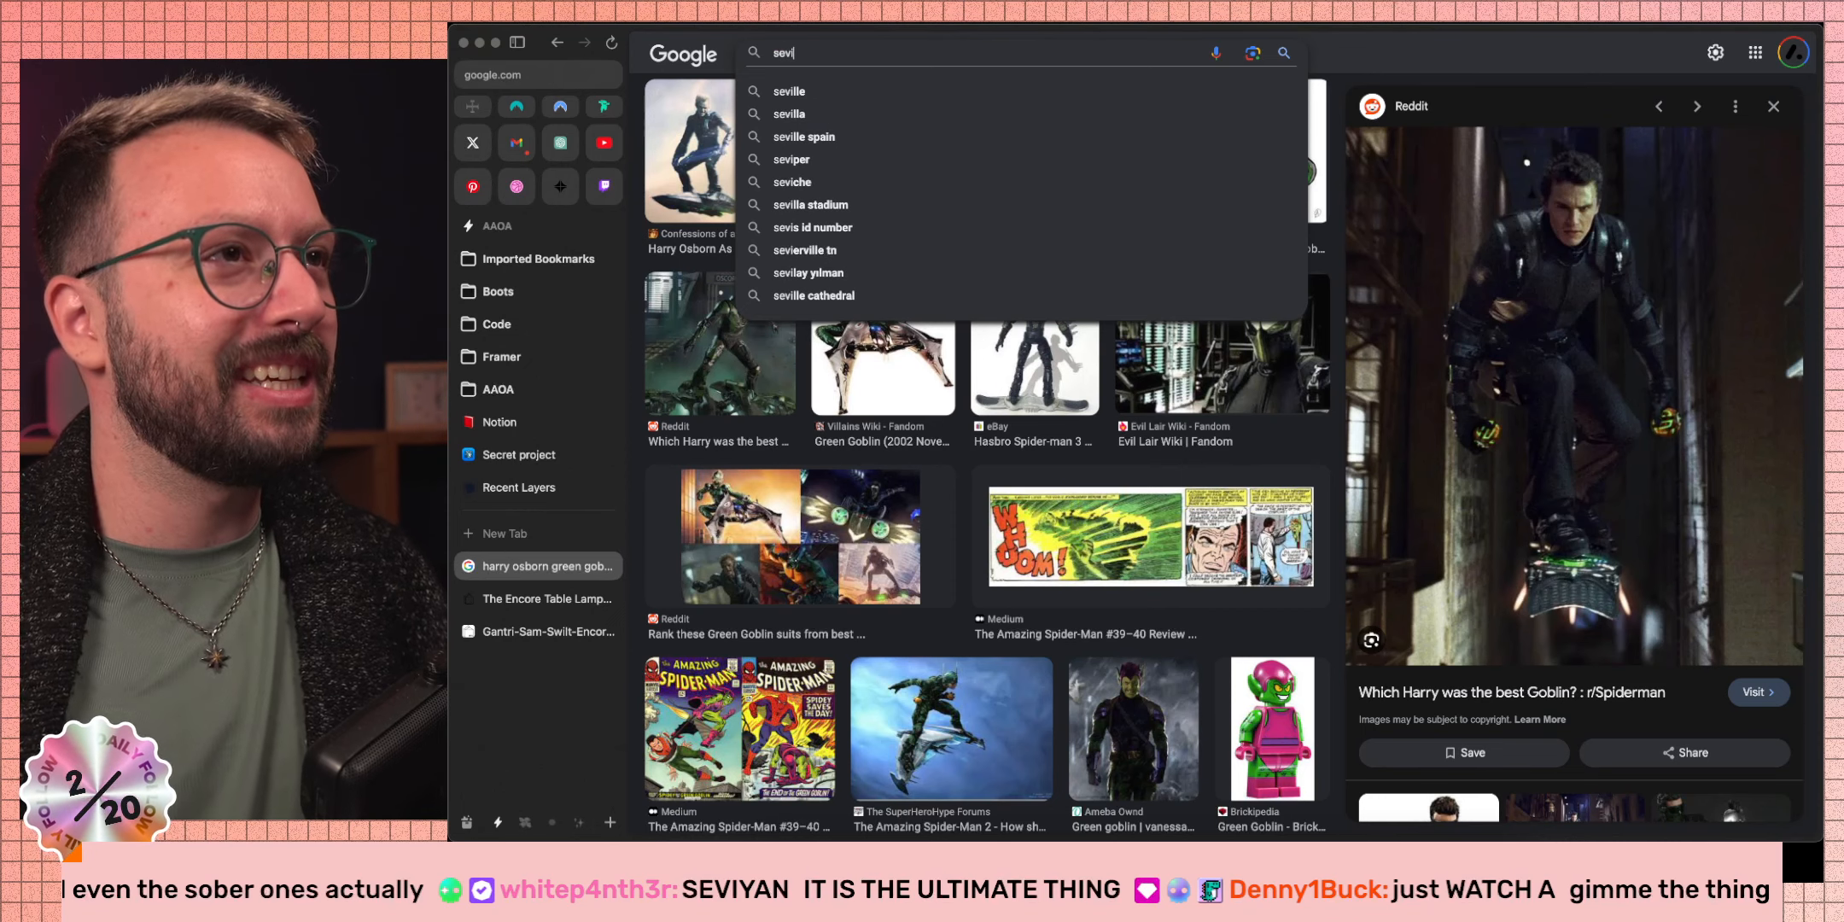
type("yan")
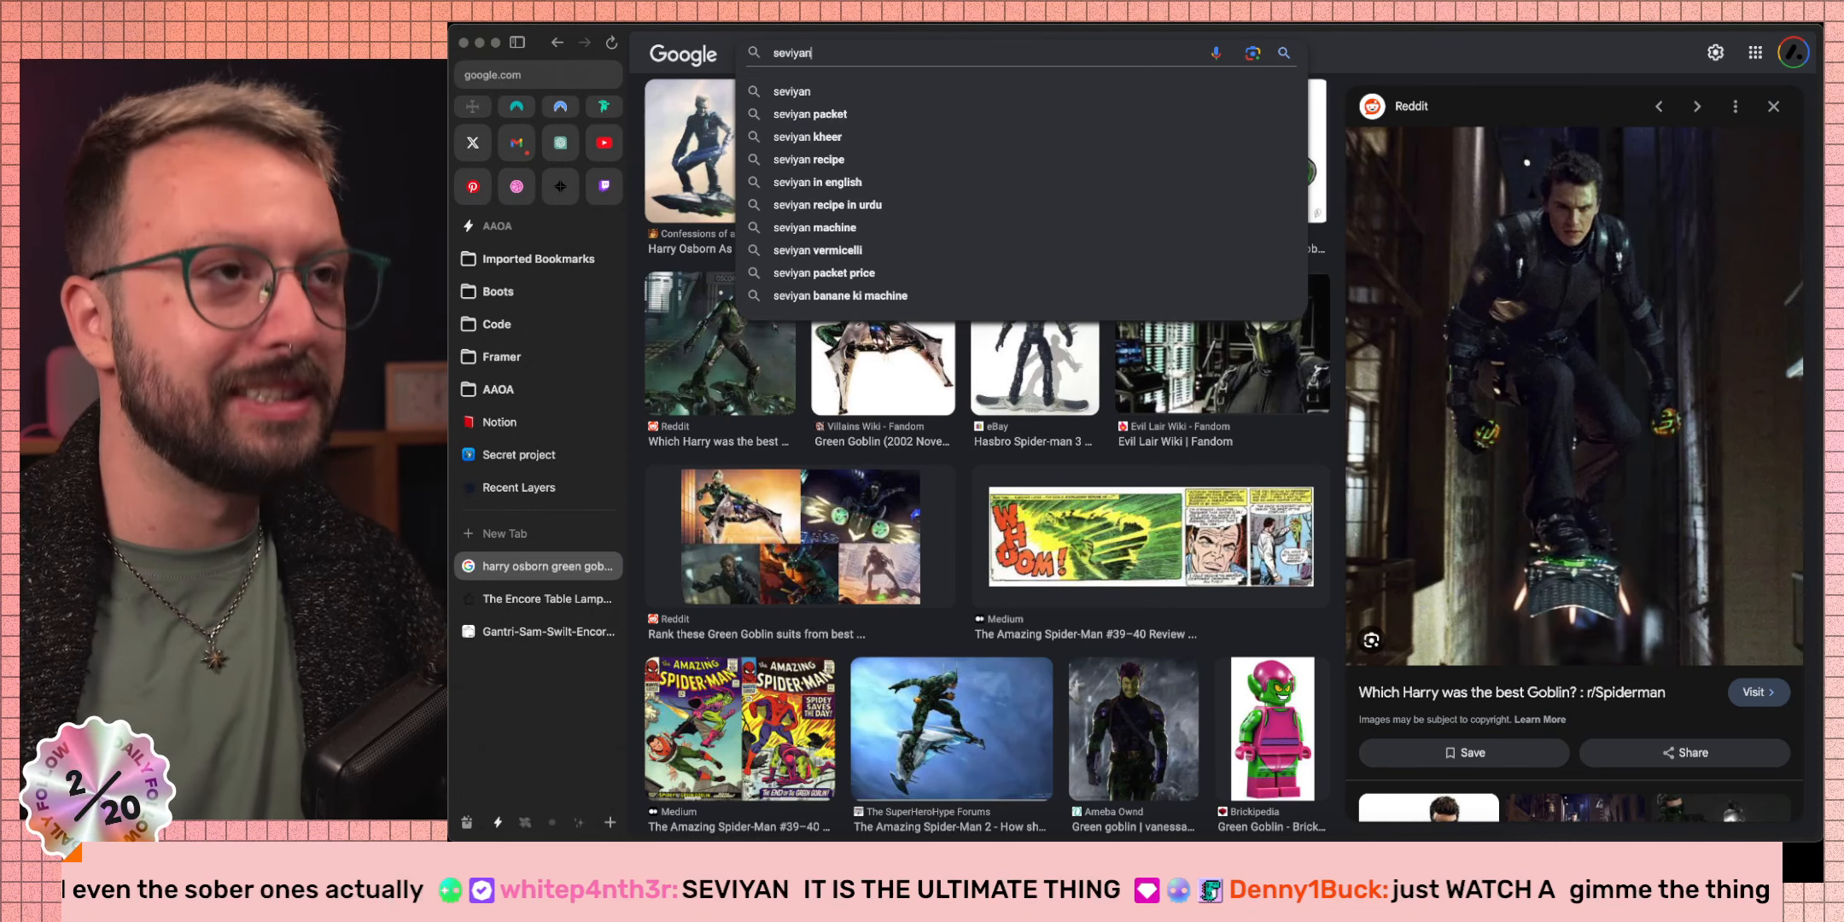
key("Return")
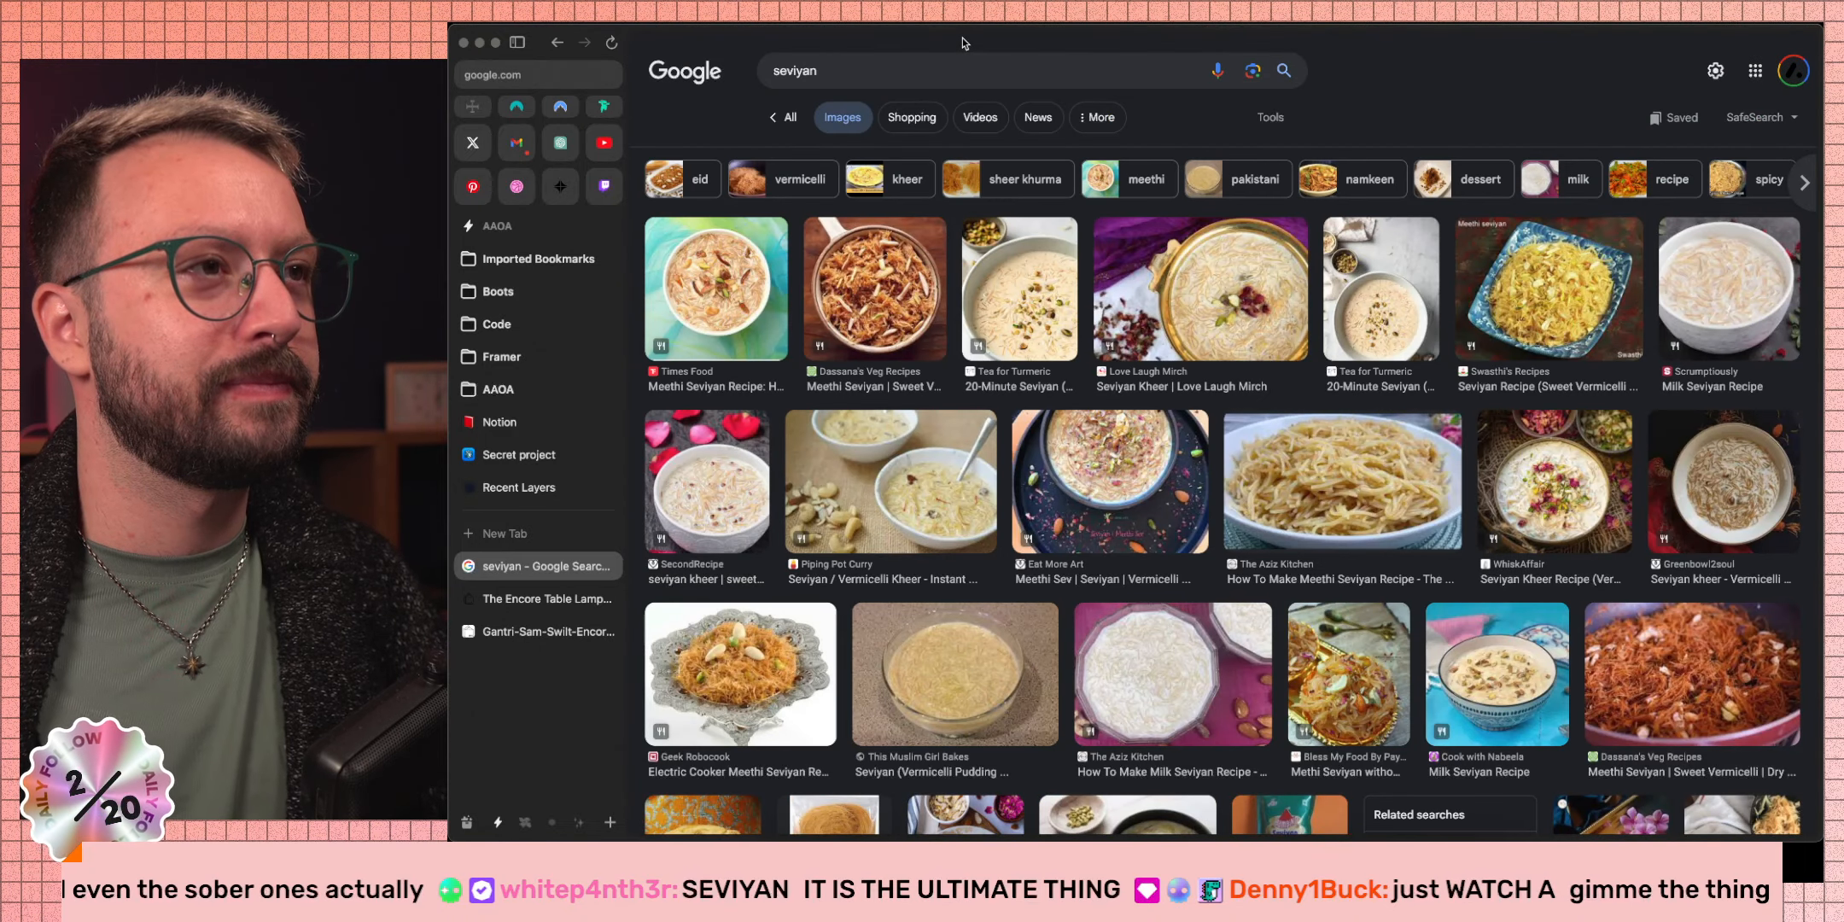
left_click(724, 260)
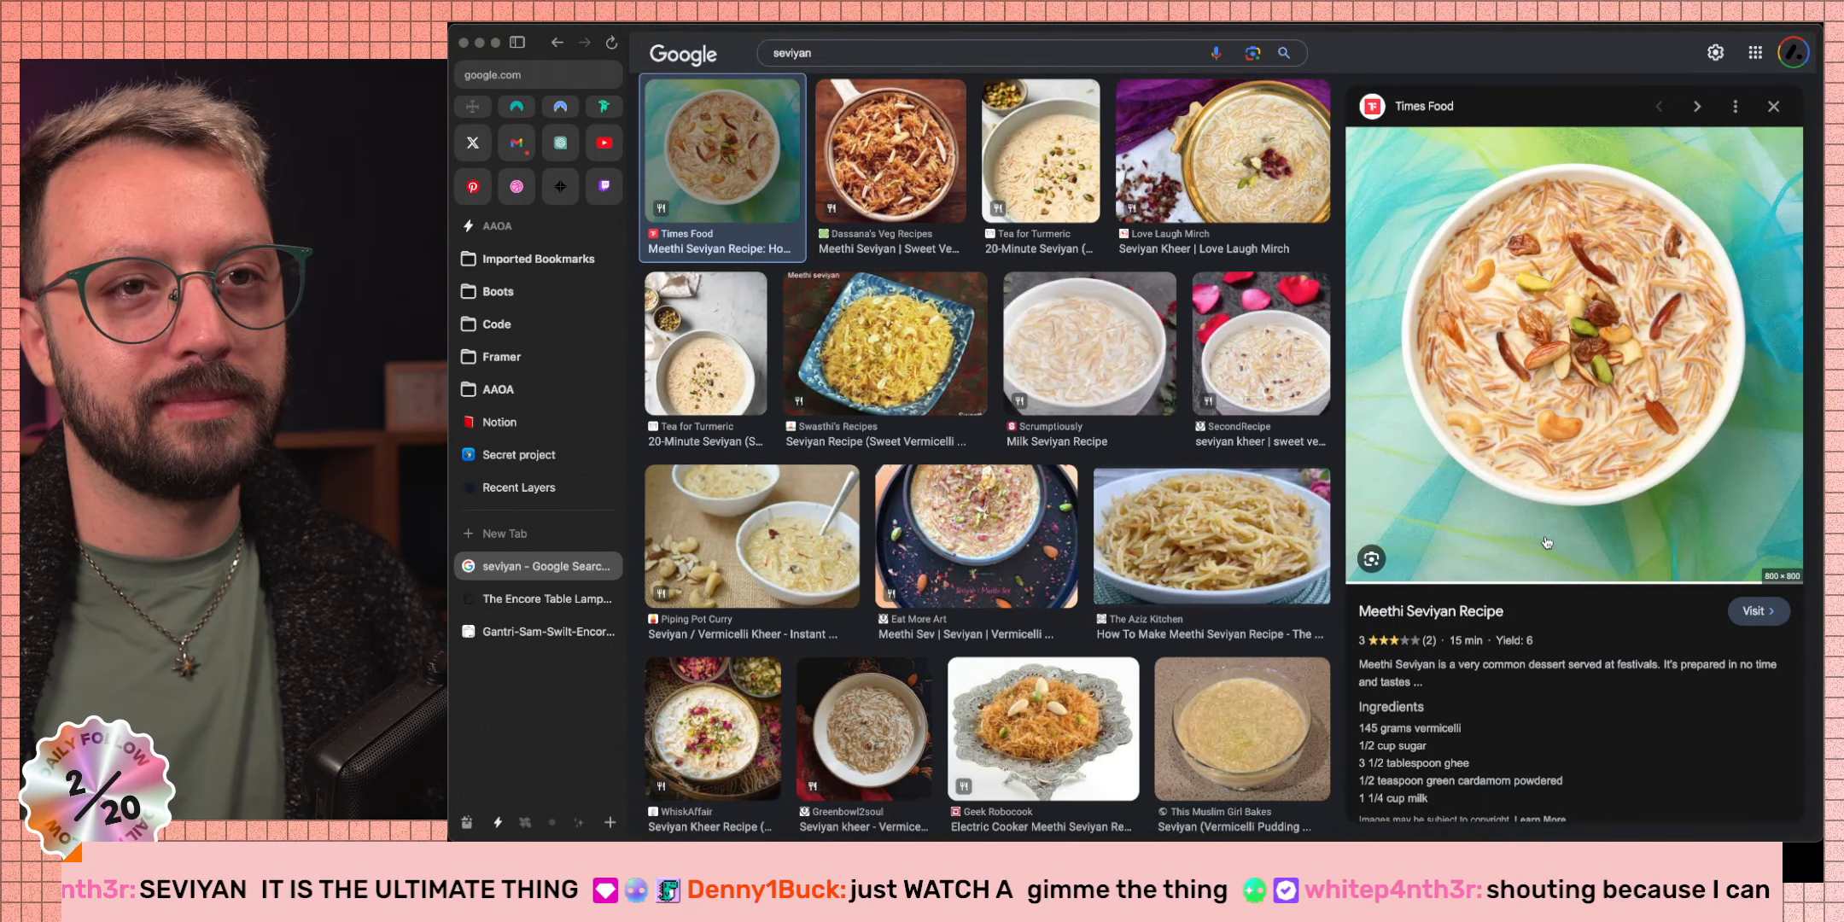
Browse the seviyan results, previewing the Flipkart vermicelli packet and the Easy Seviyan Kheer recipe.
scroll(1546, 542, "down", 1)
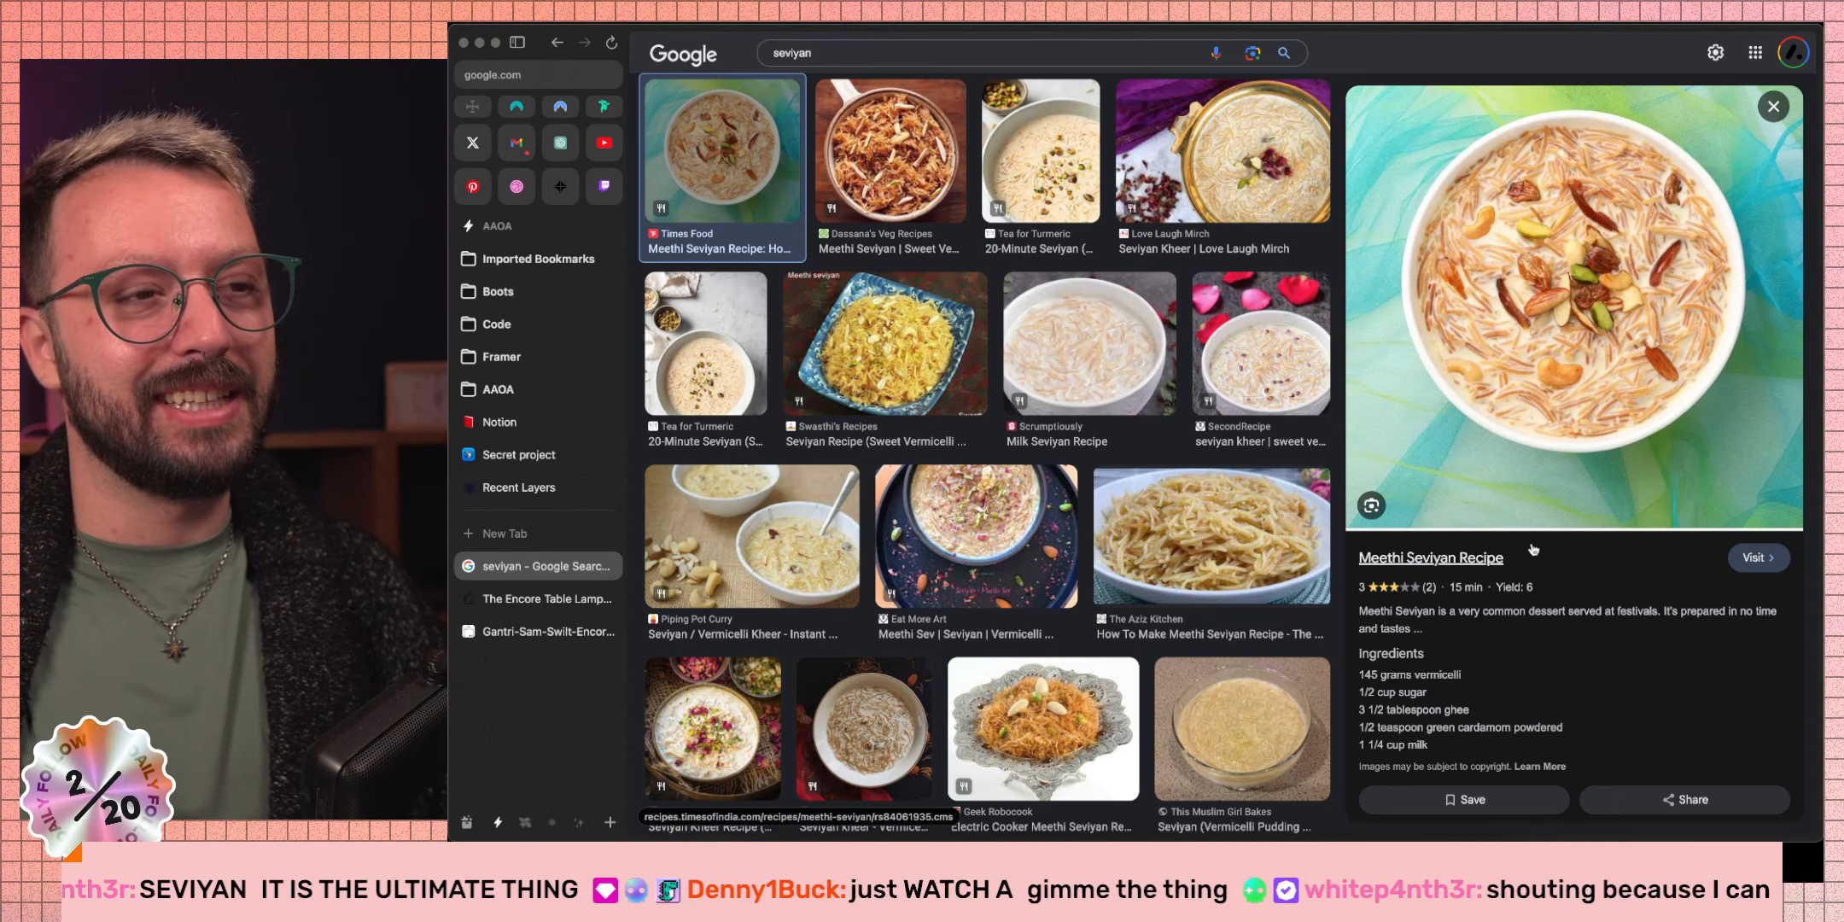
scroll(1533, 549, "down", 1)
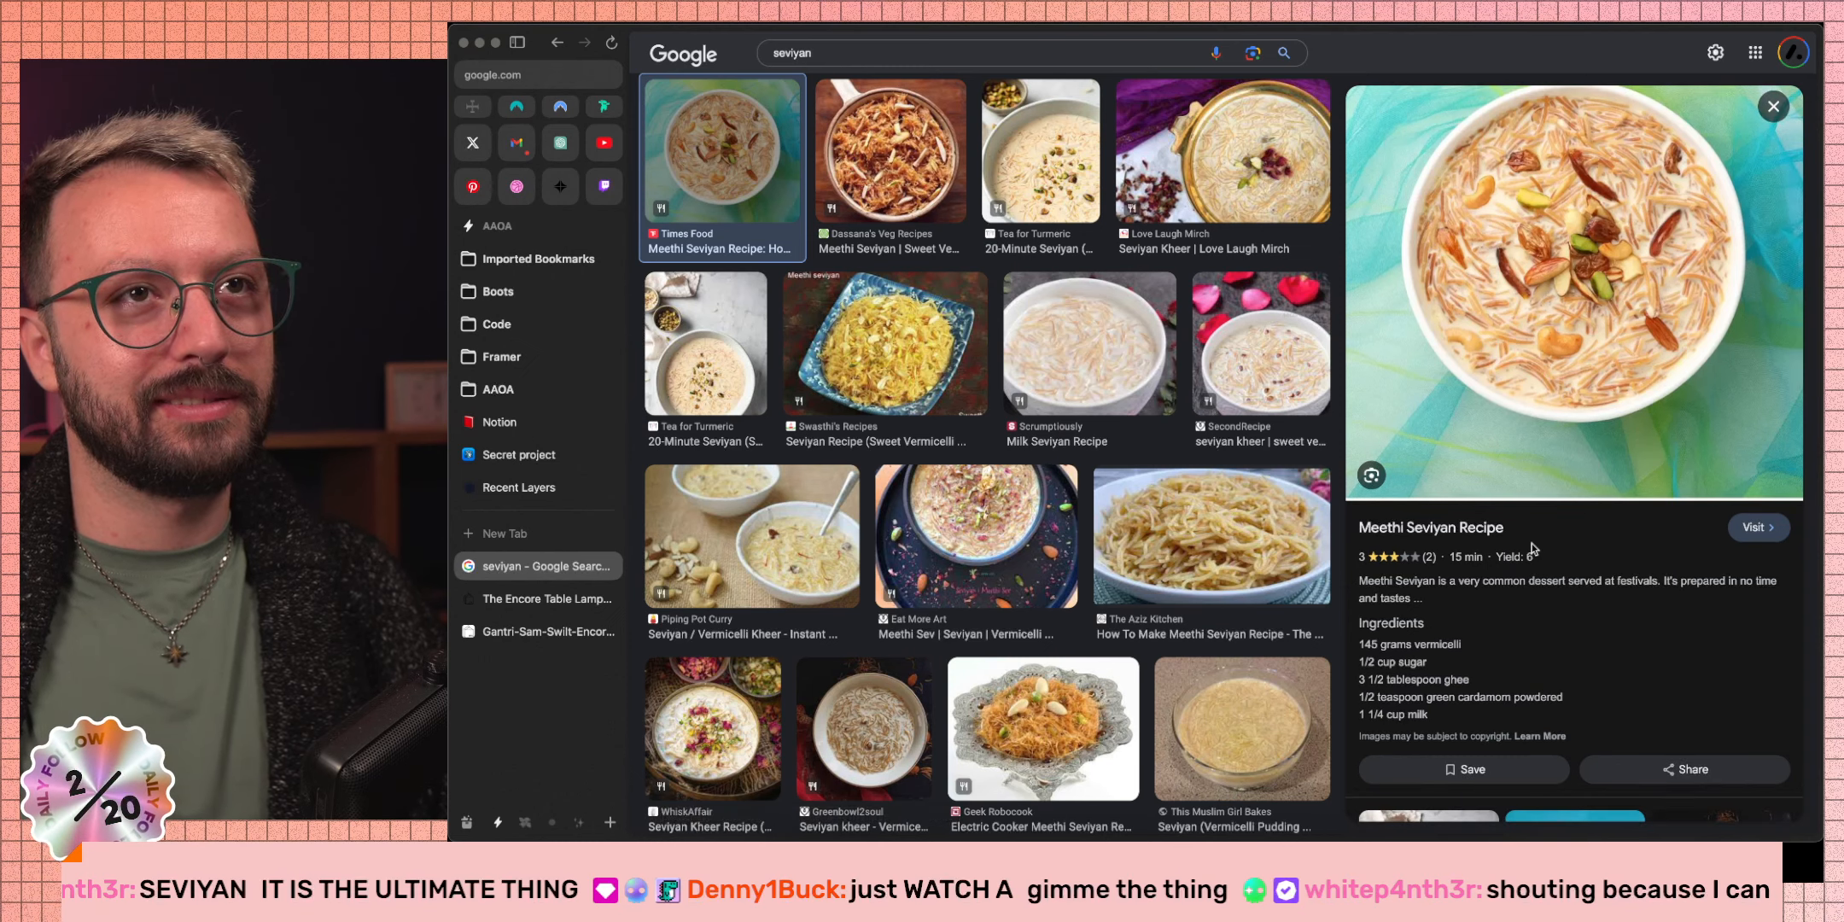
scroll(1532, 543, "down", 1)
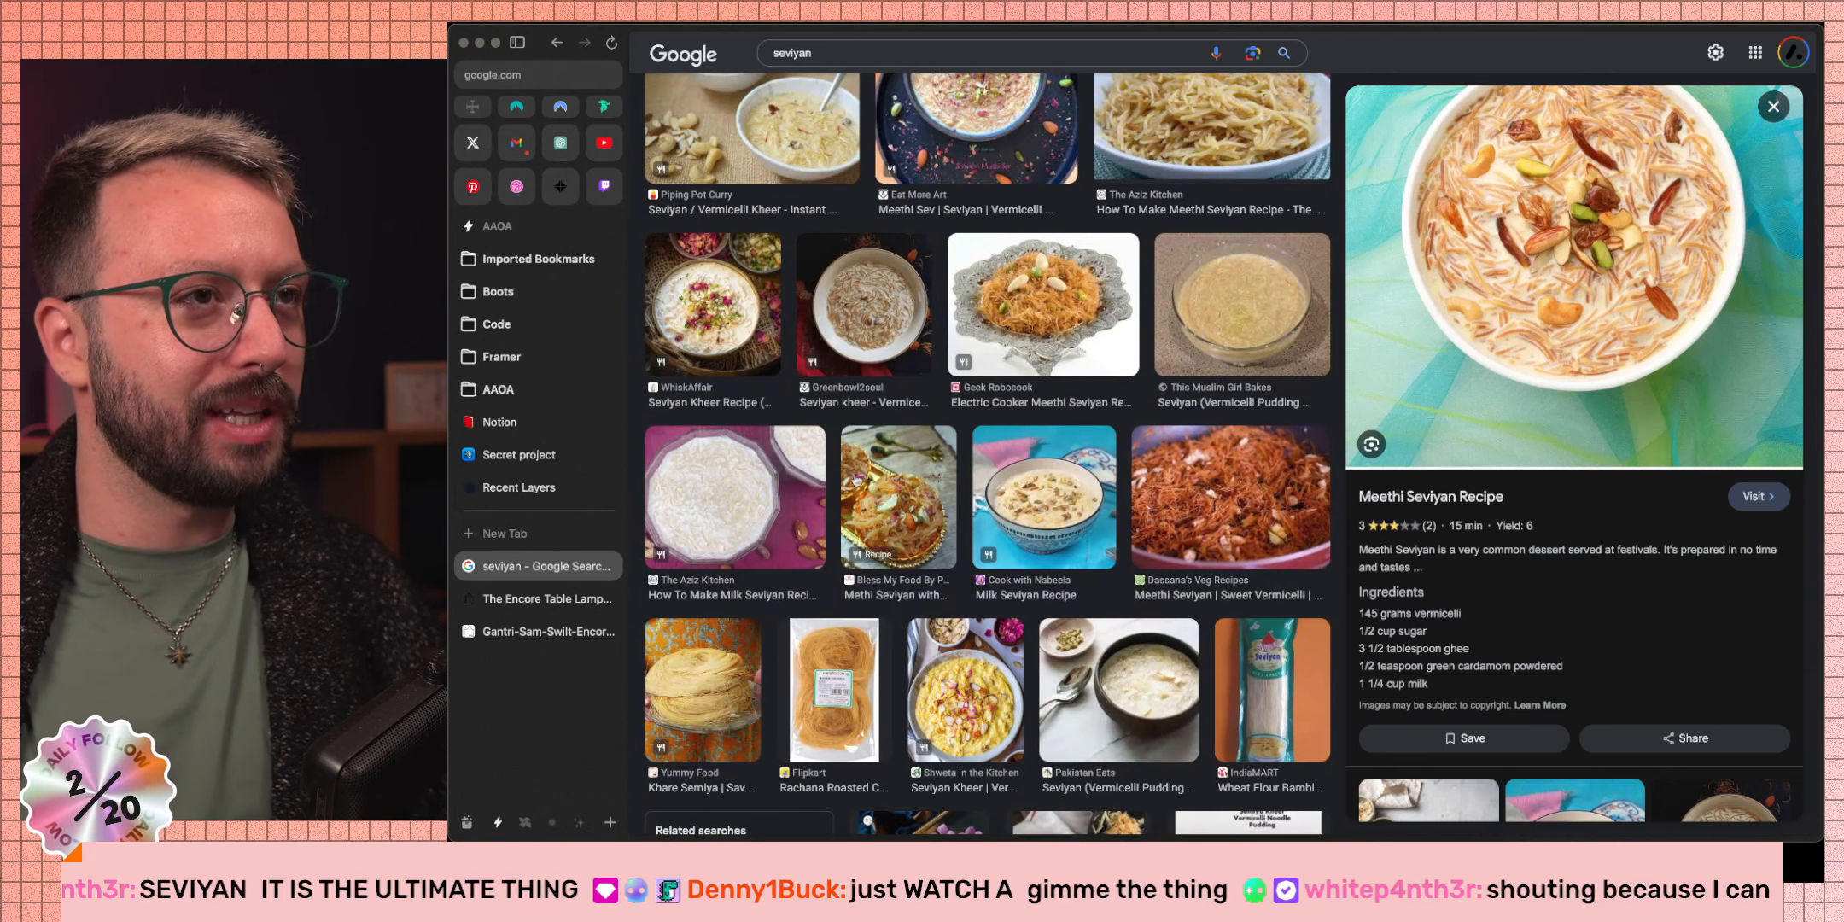
left_click(811, 702)
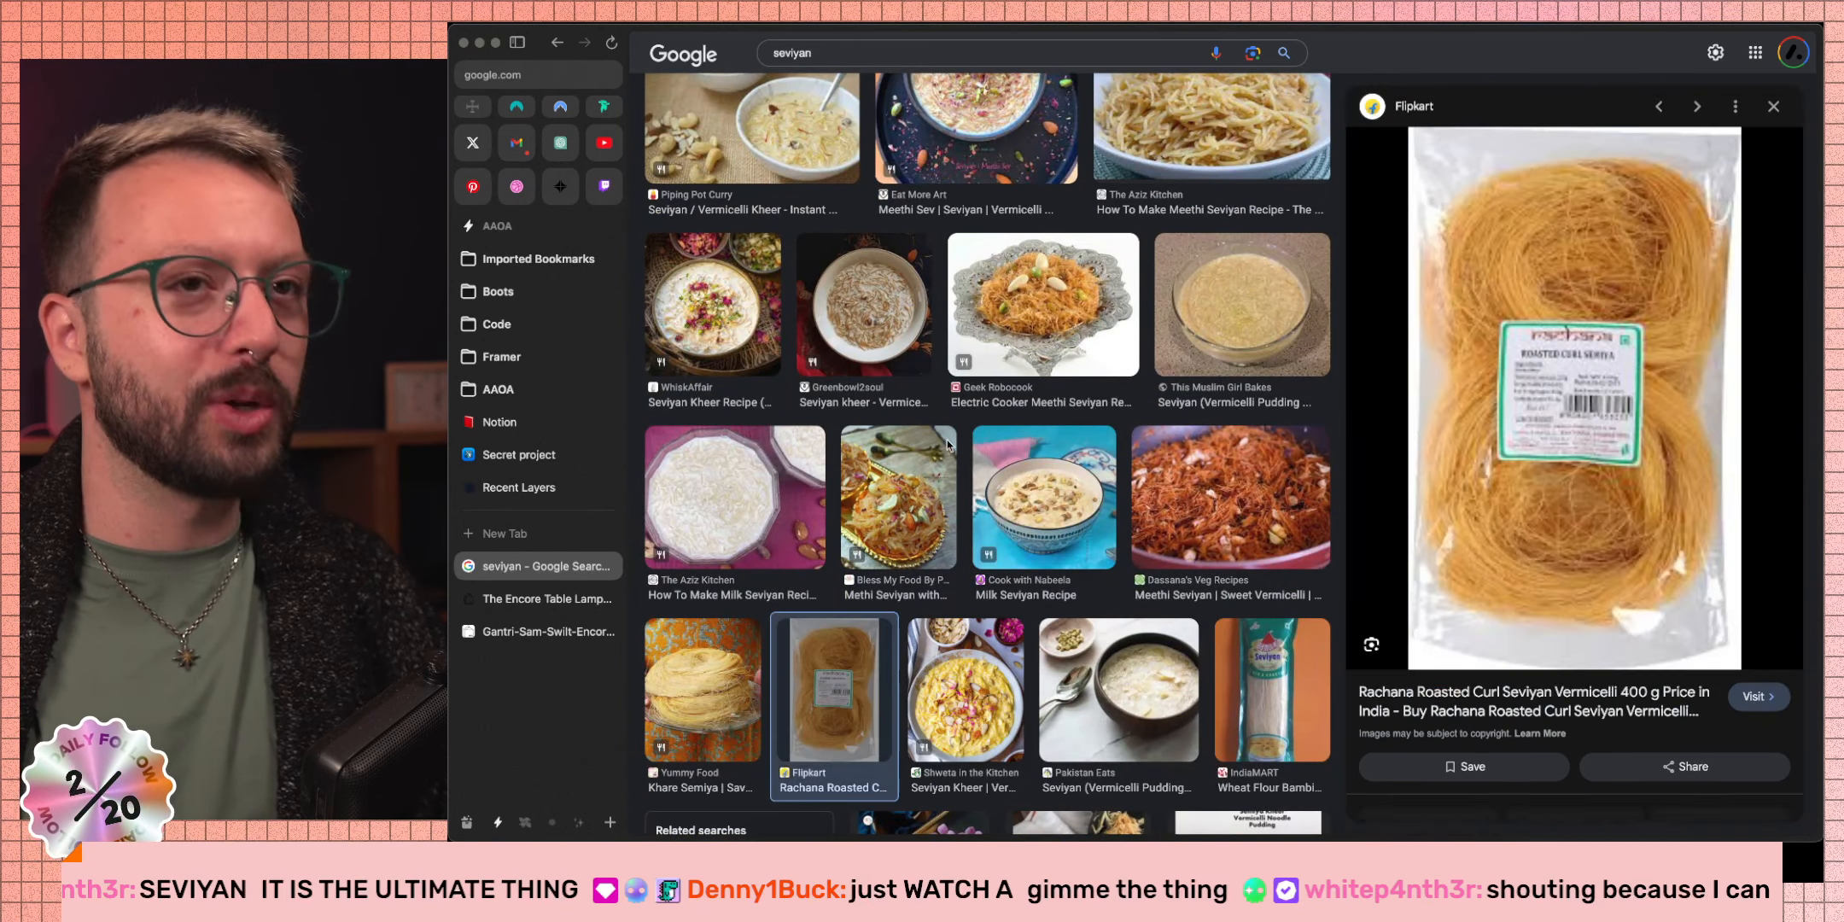
scroll(1081, 580, "down", 1)
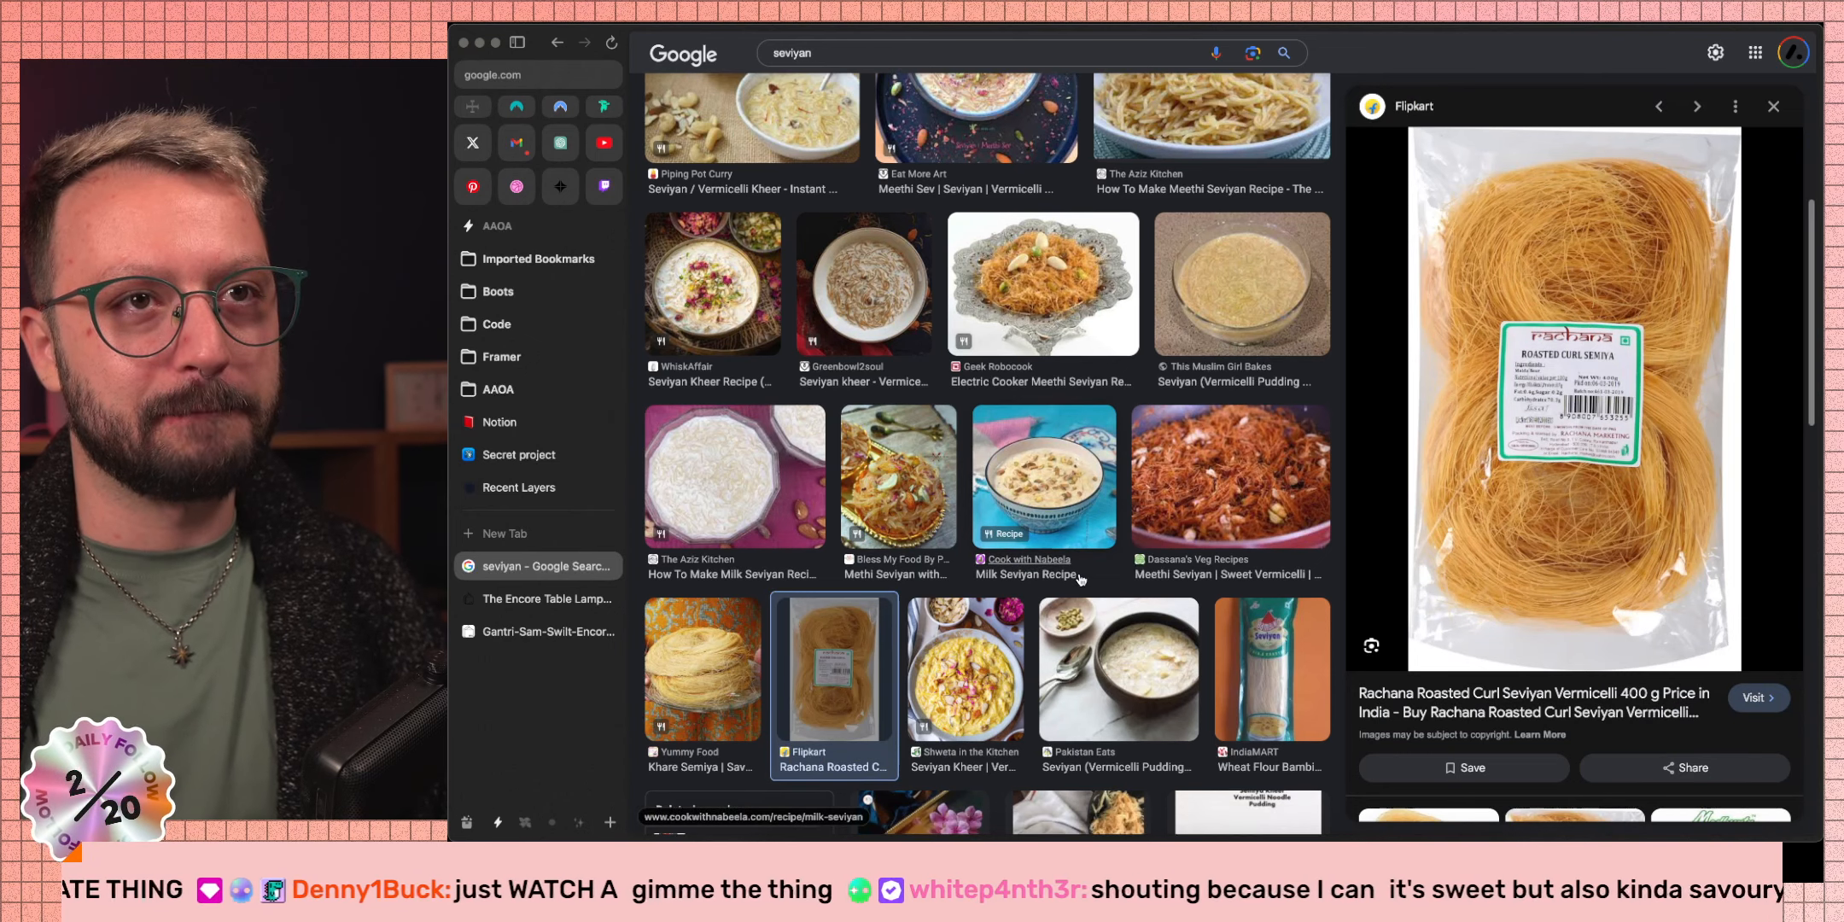
scroll(1081, 580, "down", 5)
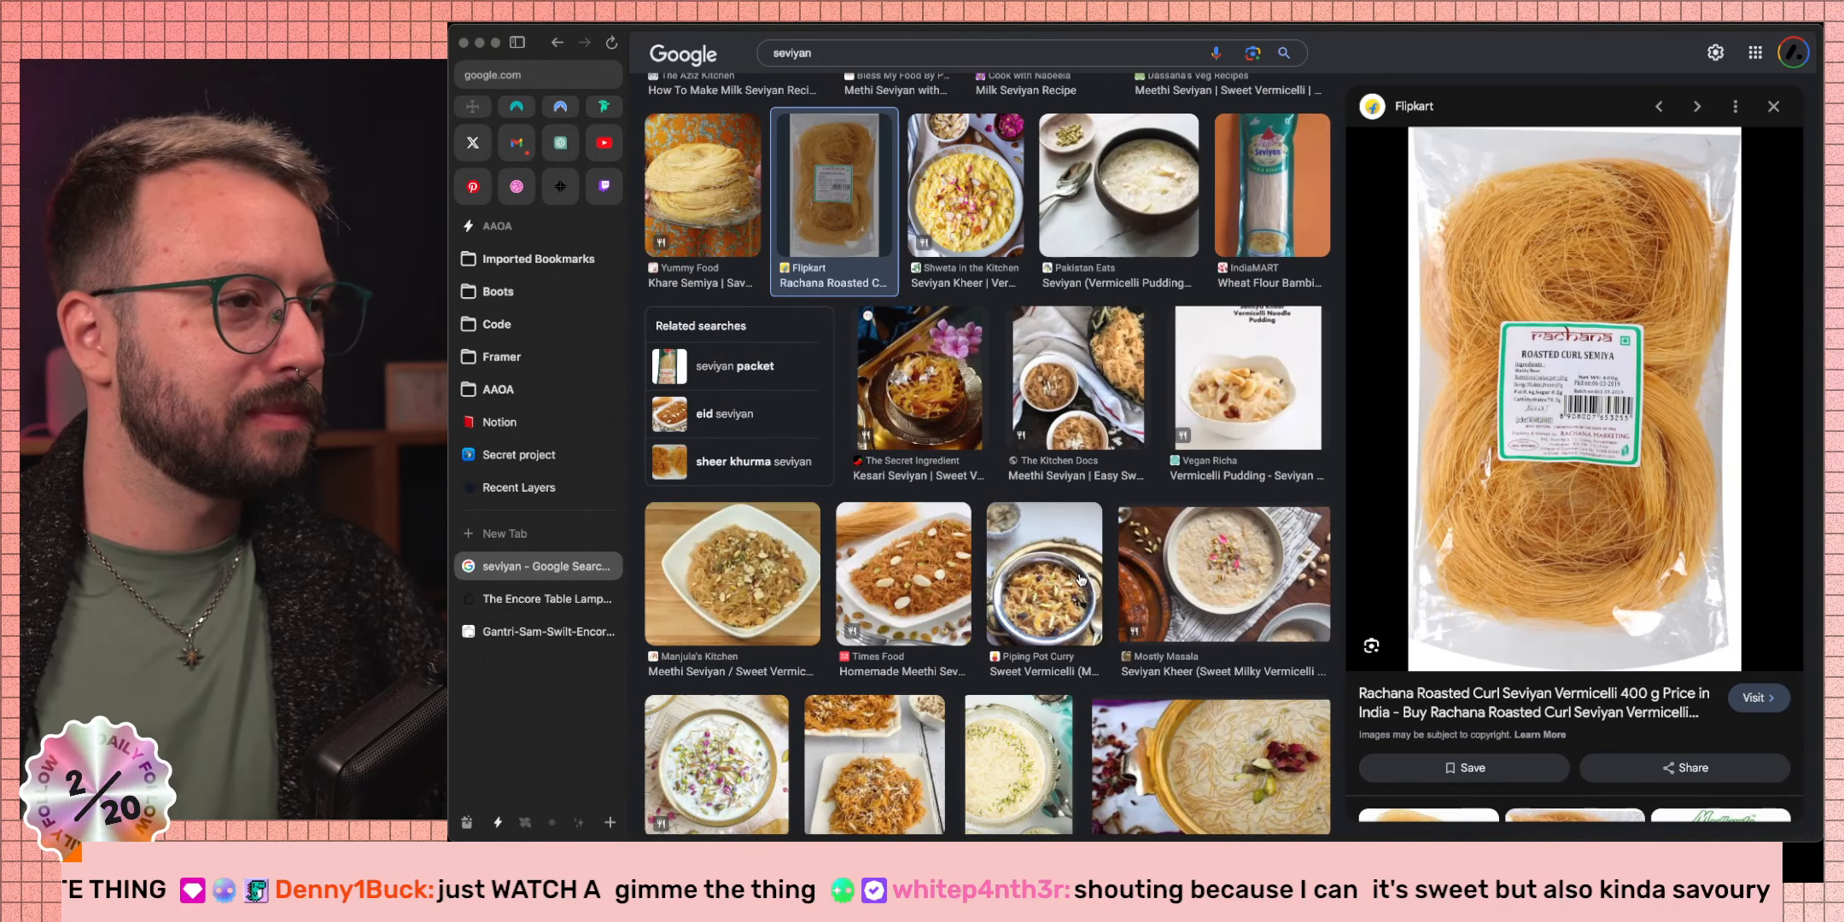
scroll(1081, 579, "down", 3)
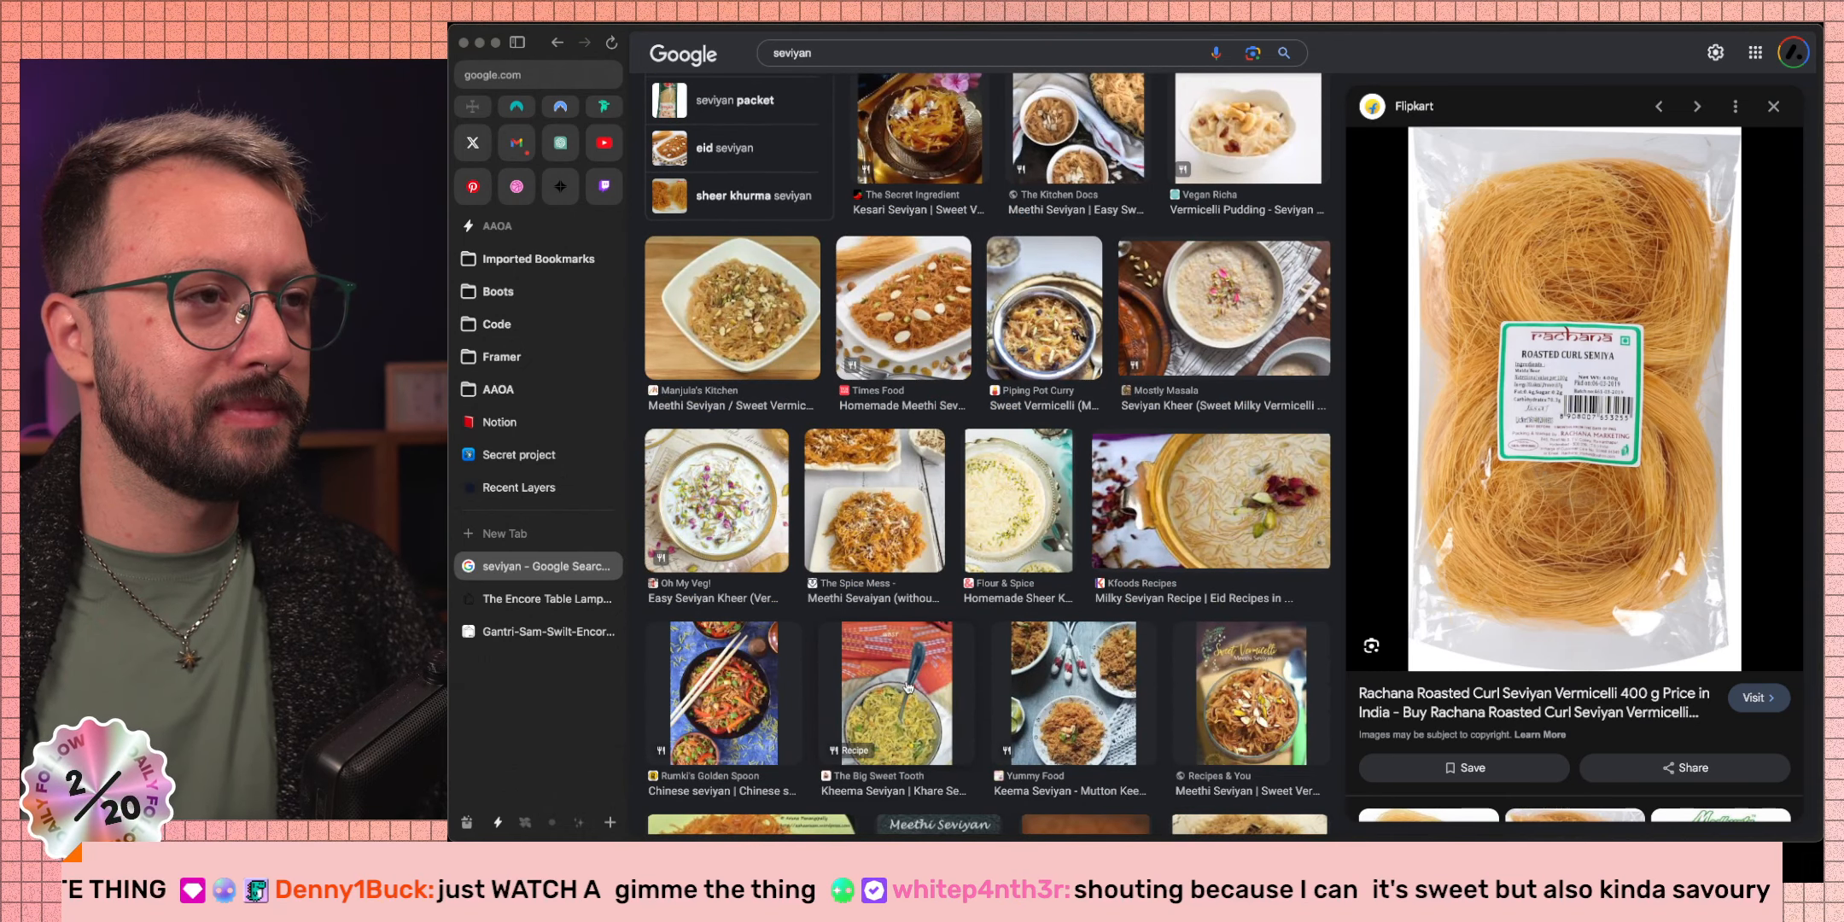
left_click(735, 541)
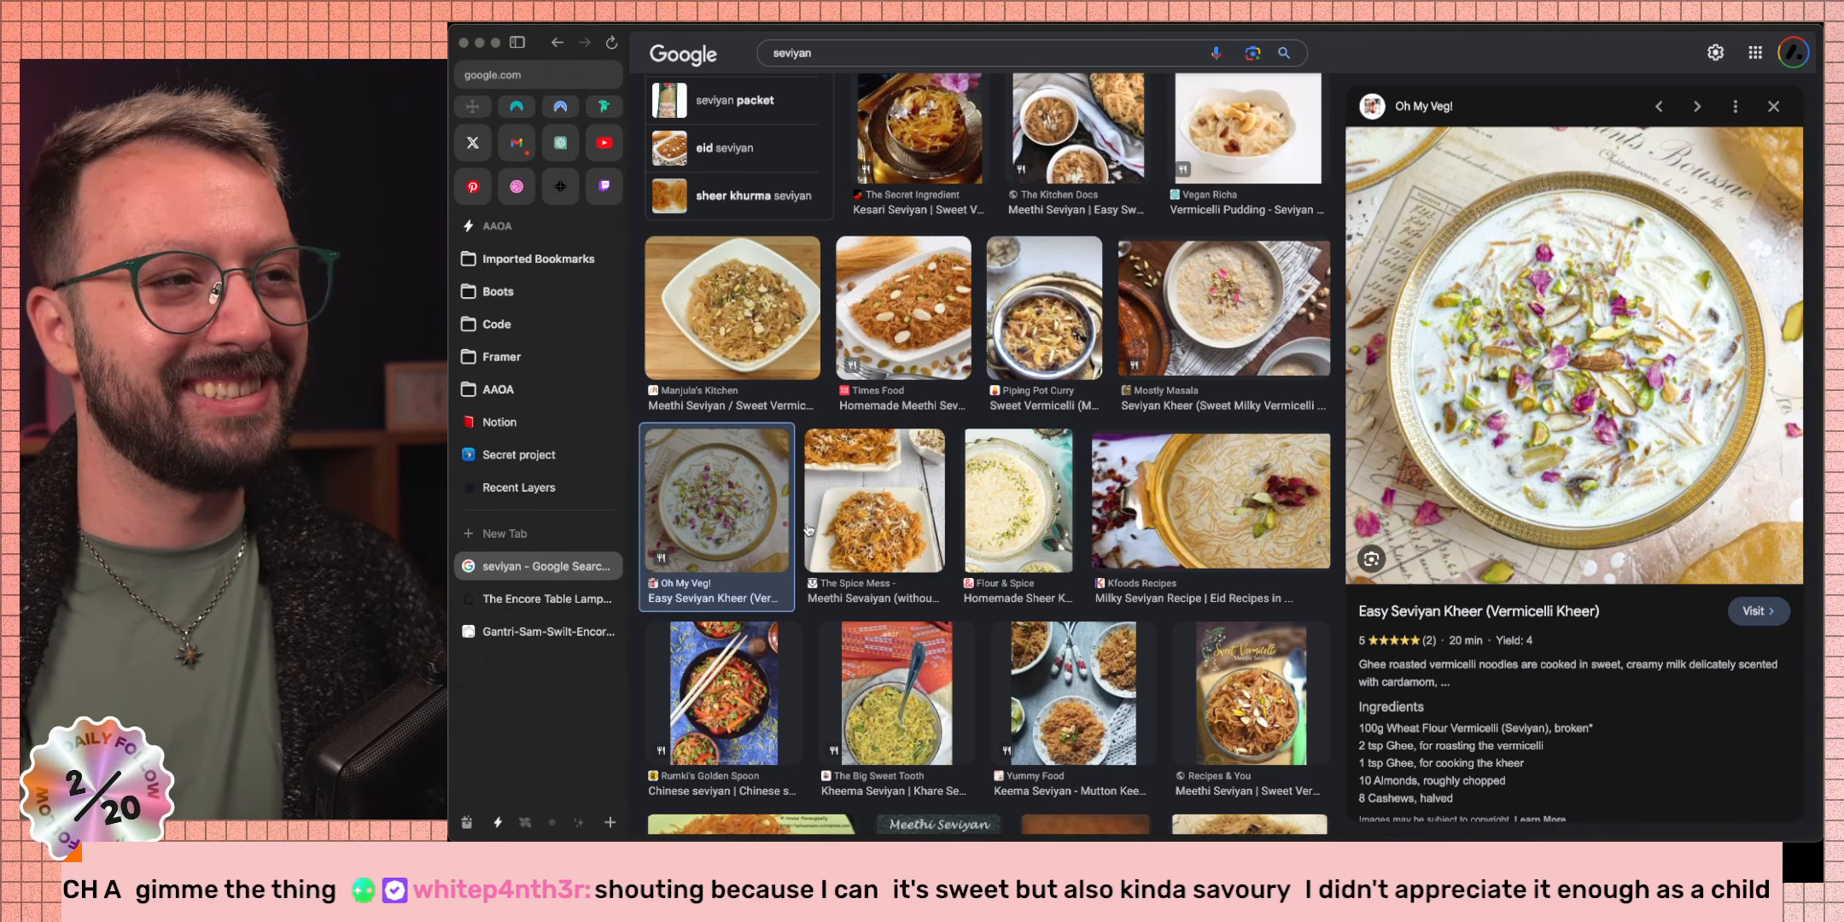
scroll(809, 530, "down", 10)
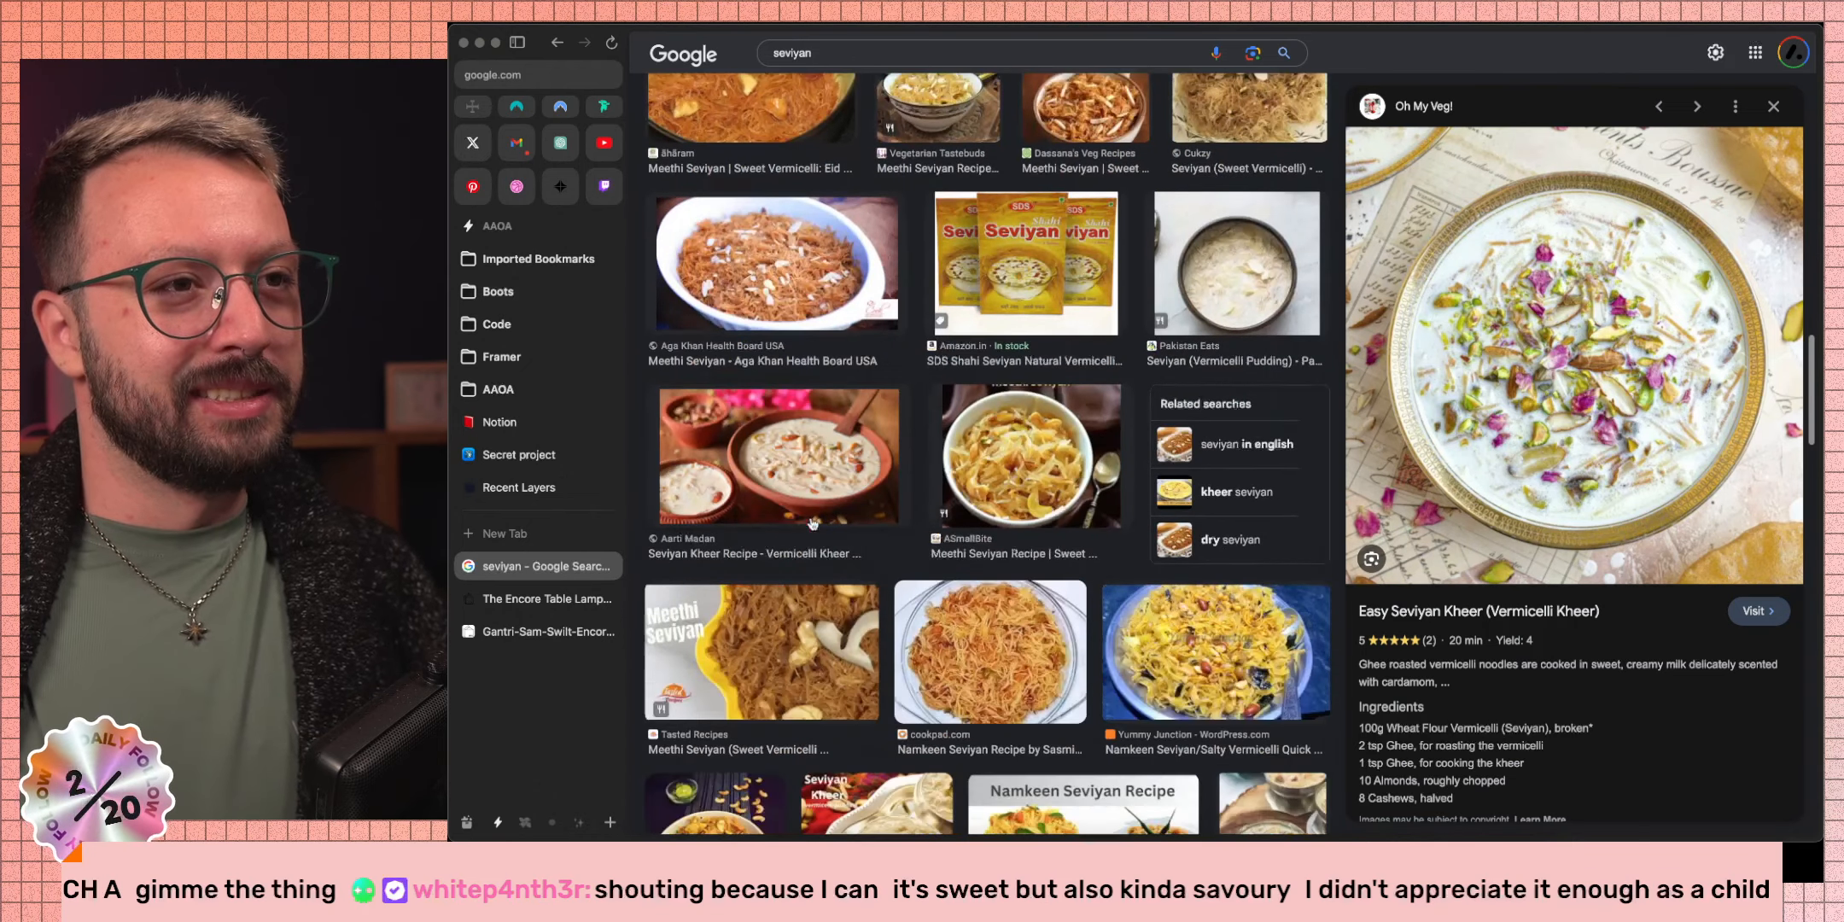
scroll(812, 524, "down", 3)
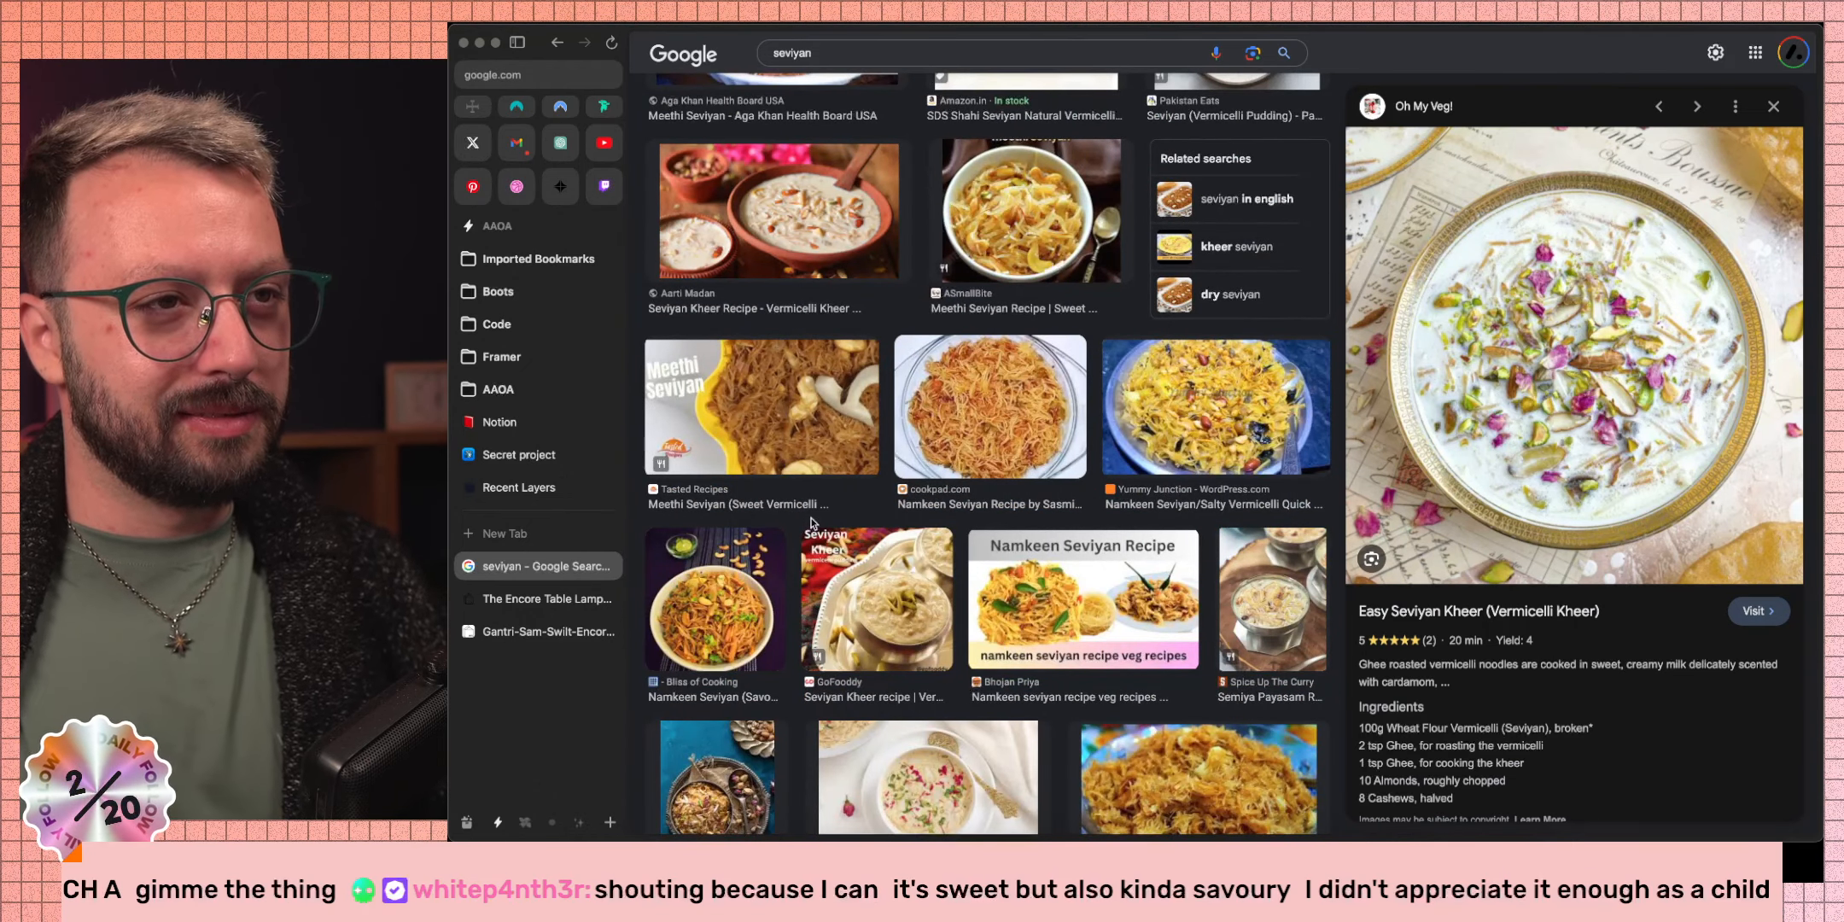
scroll(811, 522, "down", 3)
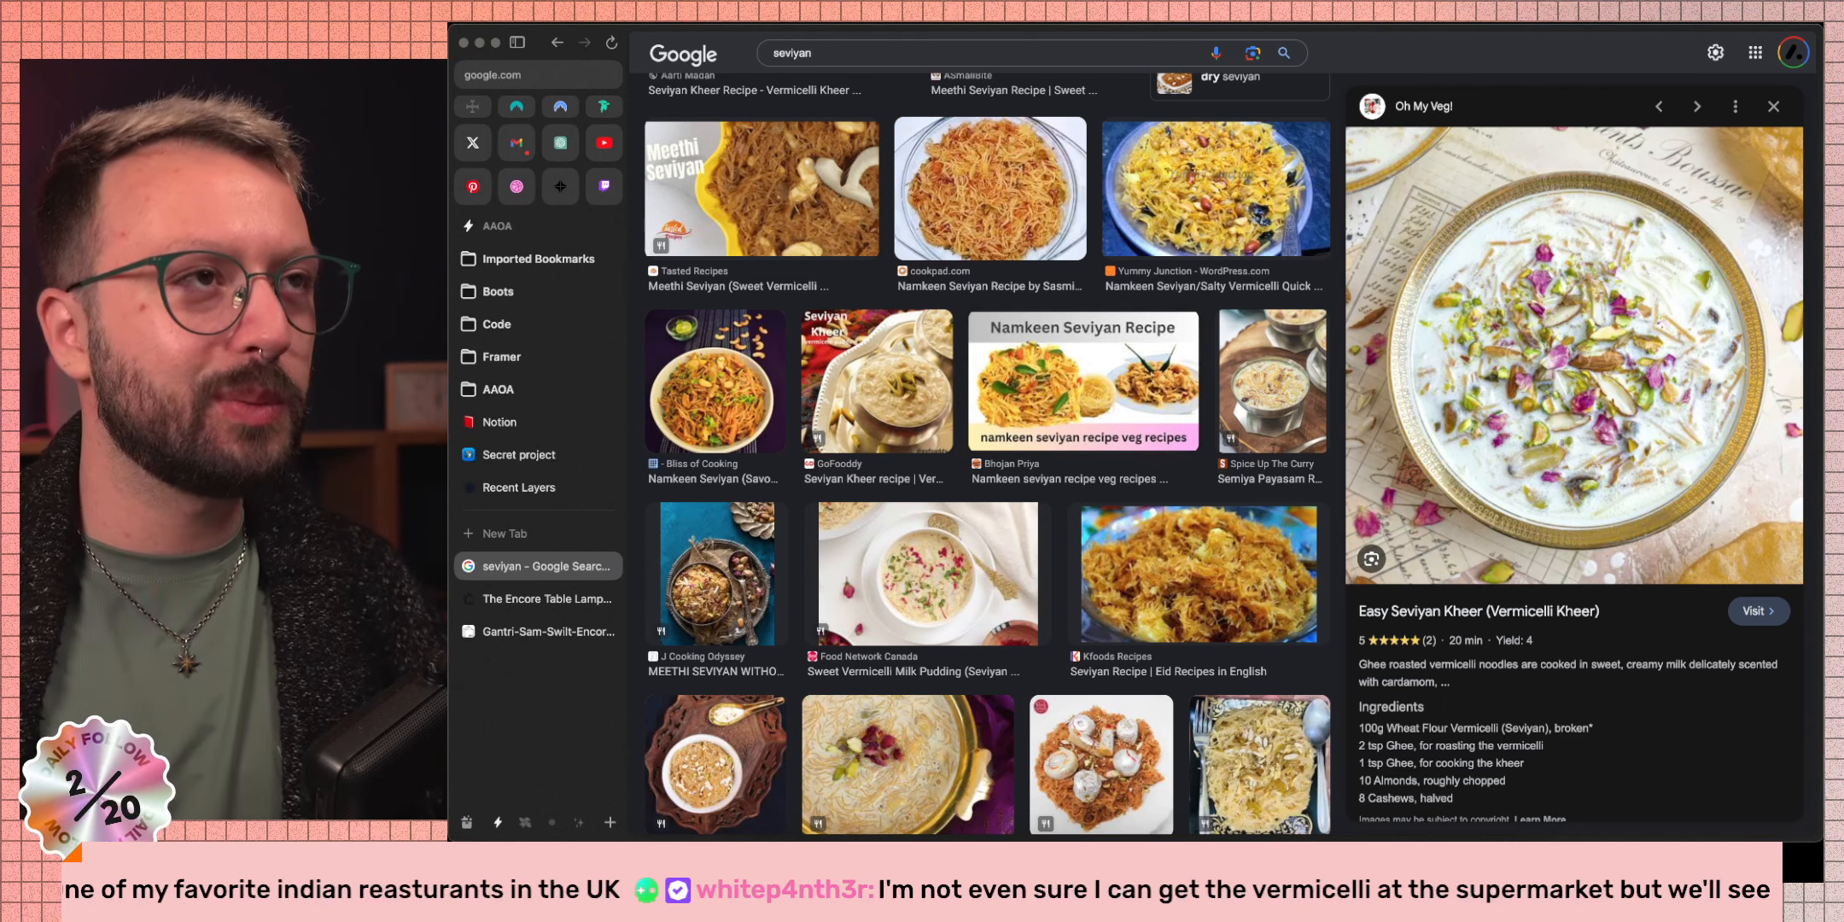
left_click(866, 58)
Go to google.com/maps through the address bar.
key("super+a")
type("m")
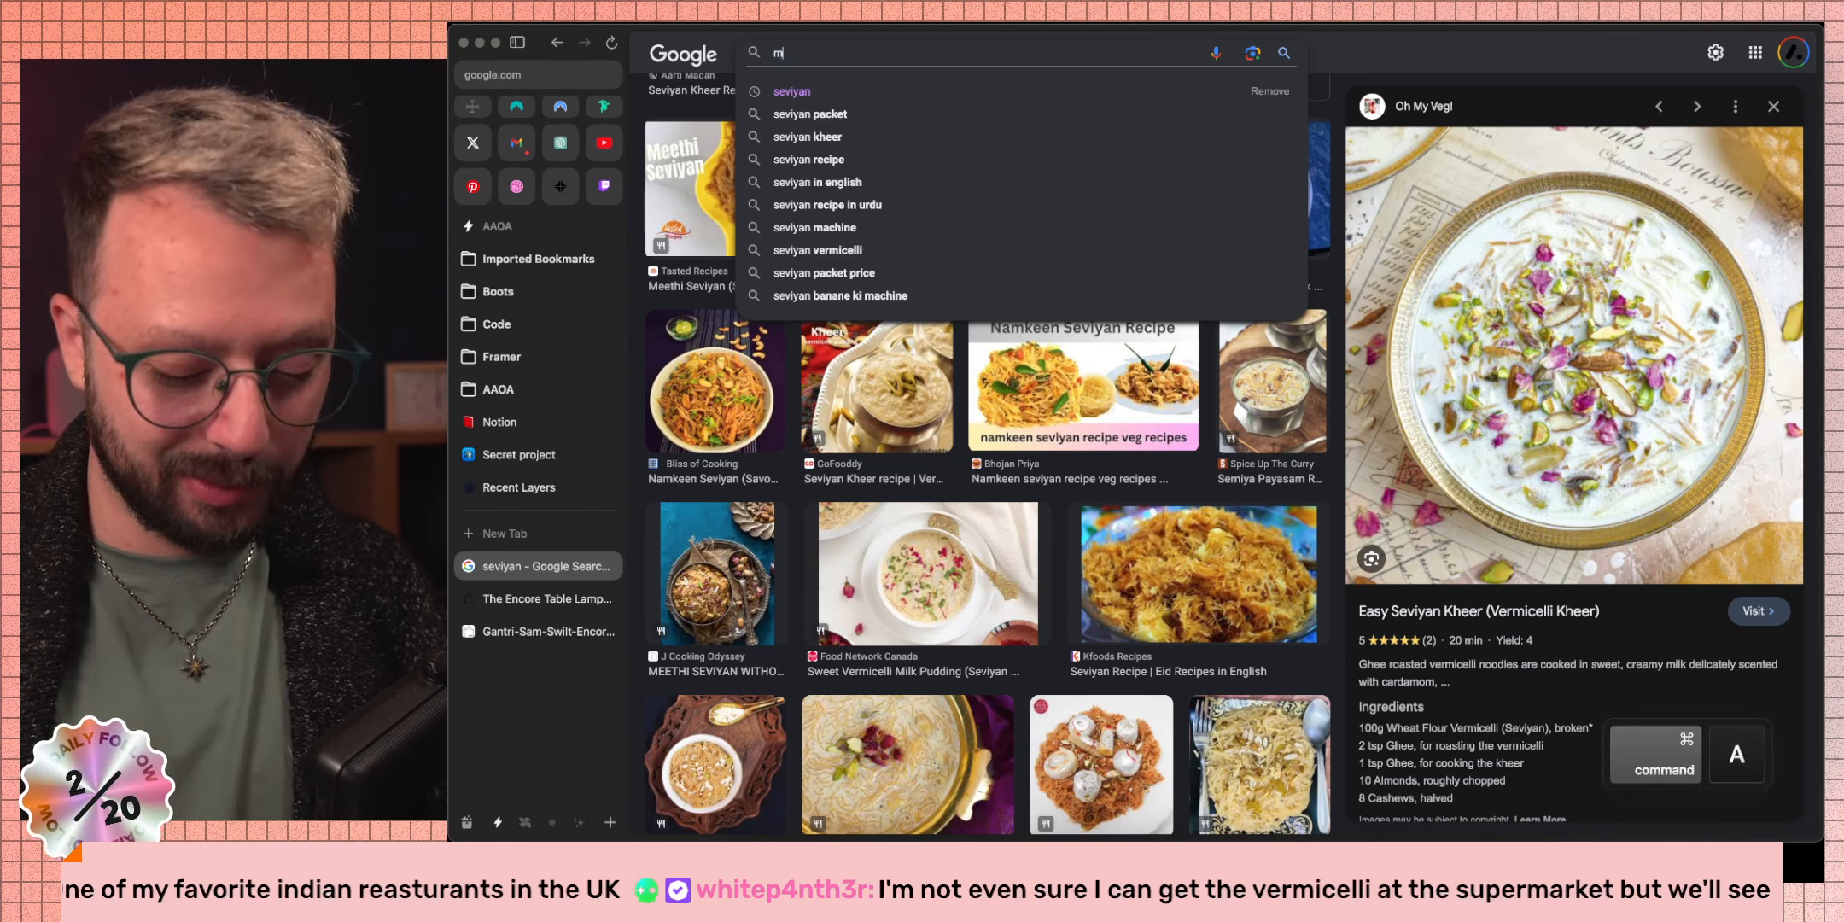
type("aps")
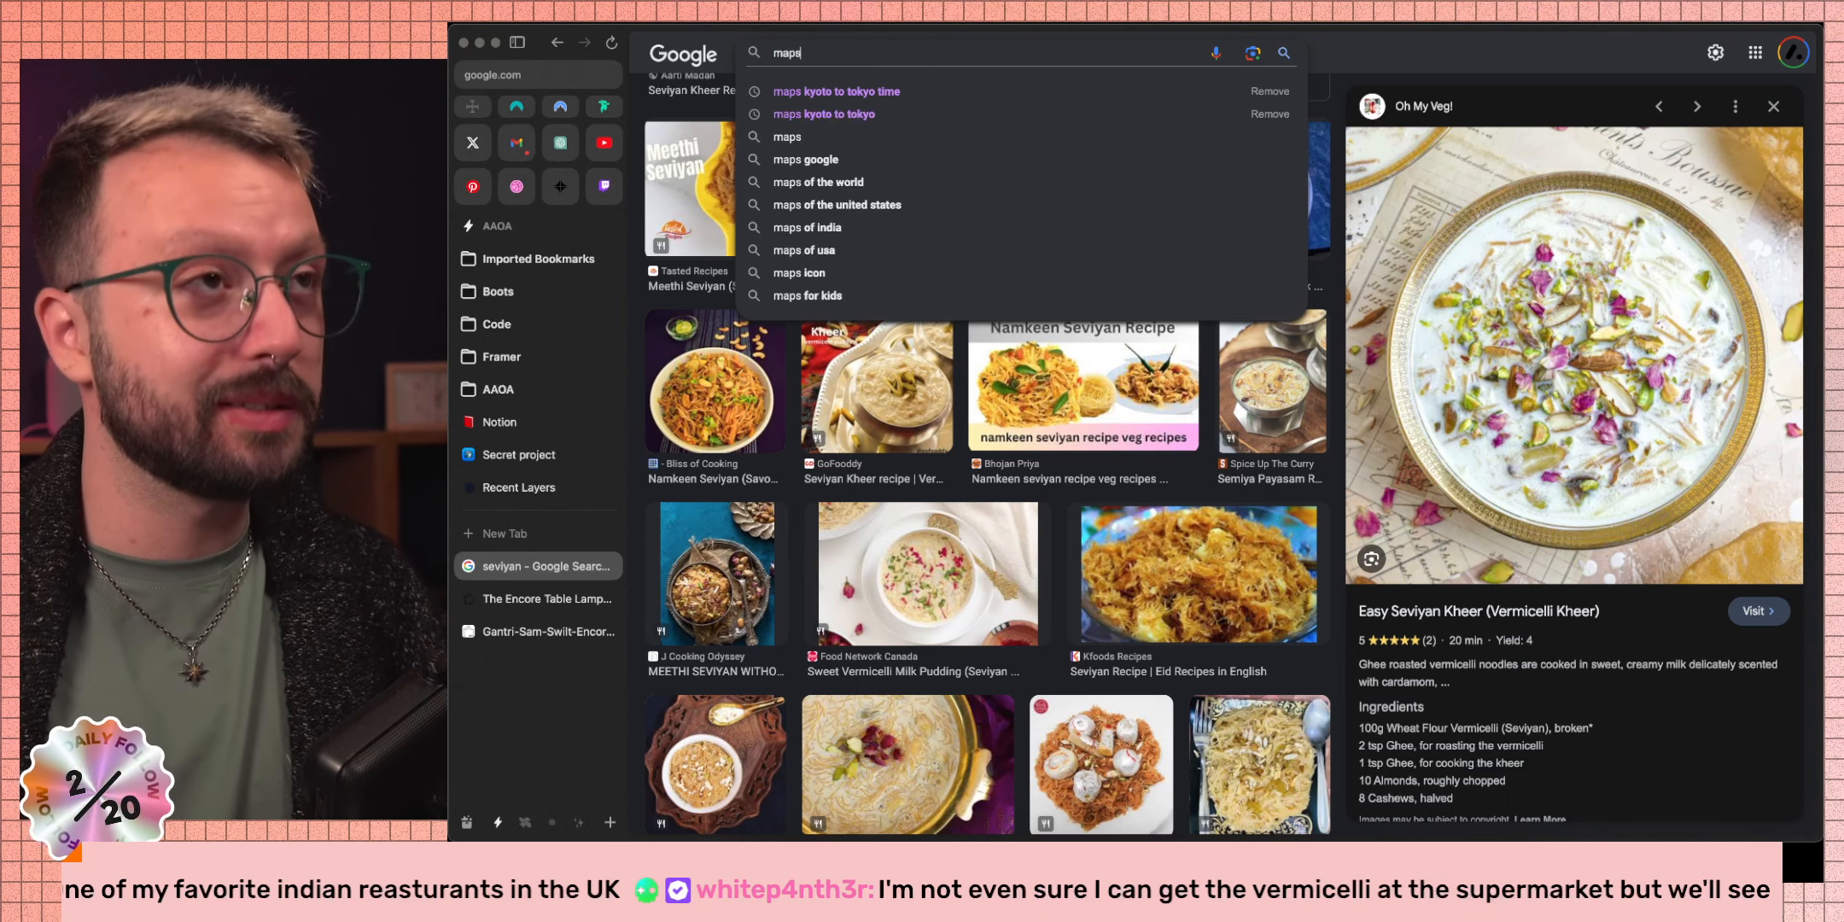
key("super+a")
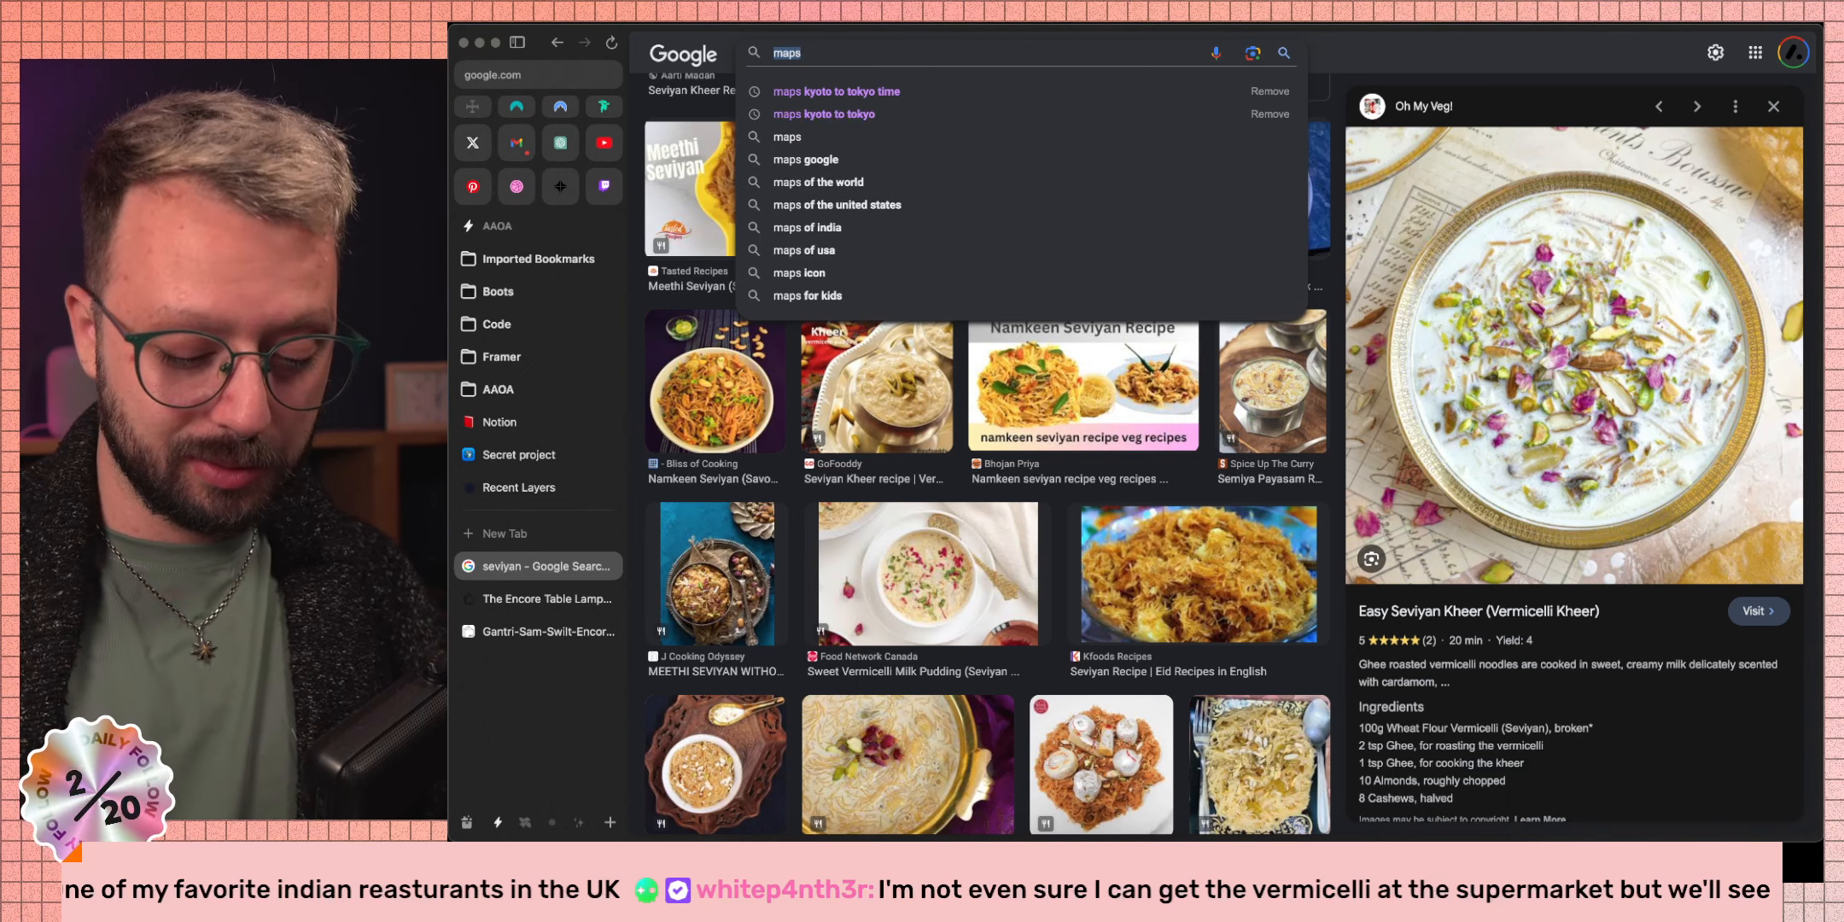
key("BackSpace")
key("super+l")
type("google.com/maps")
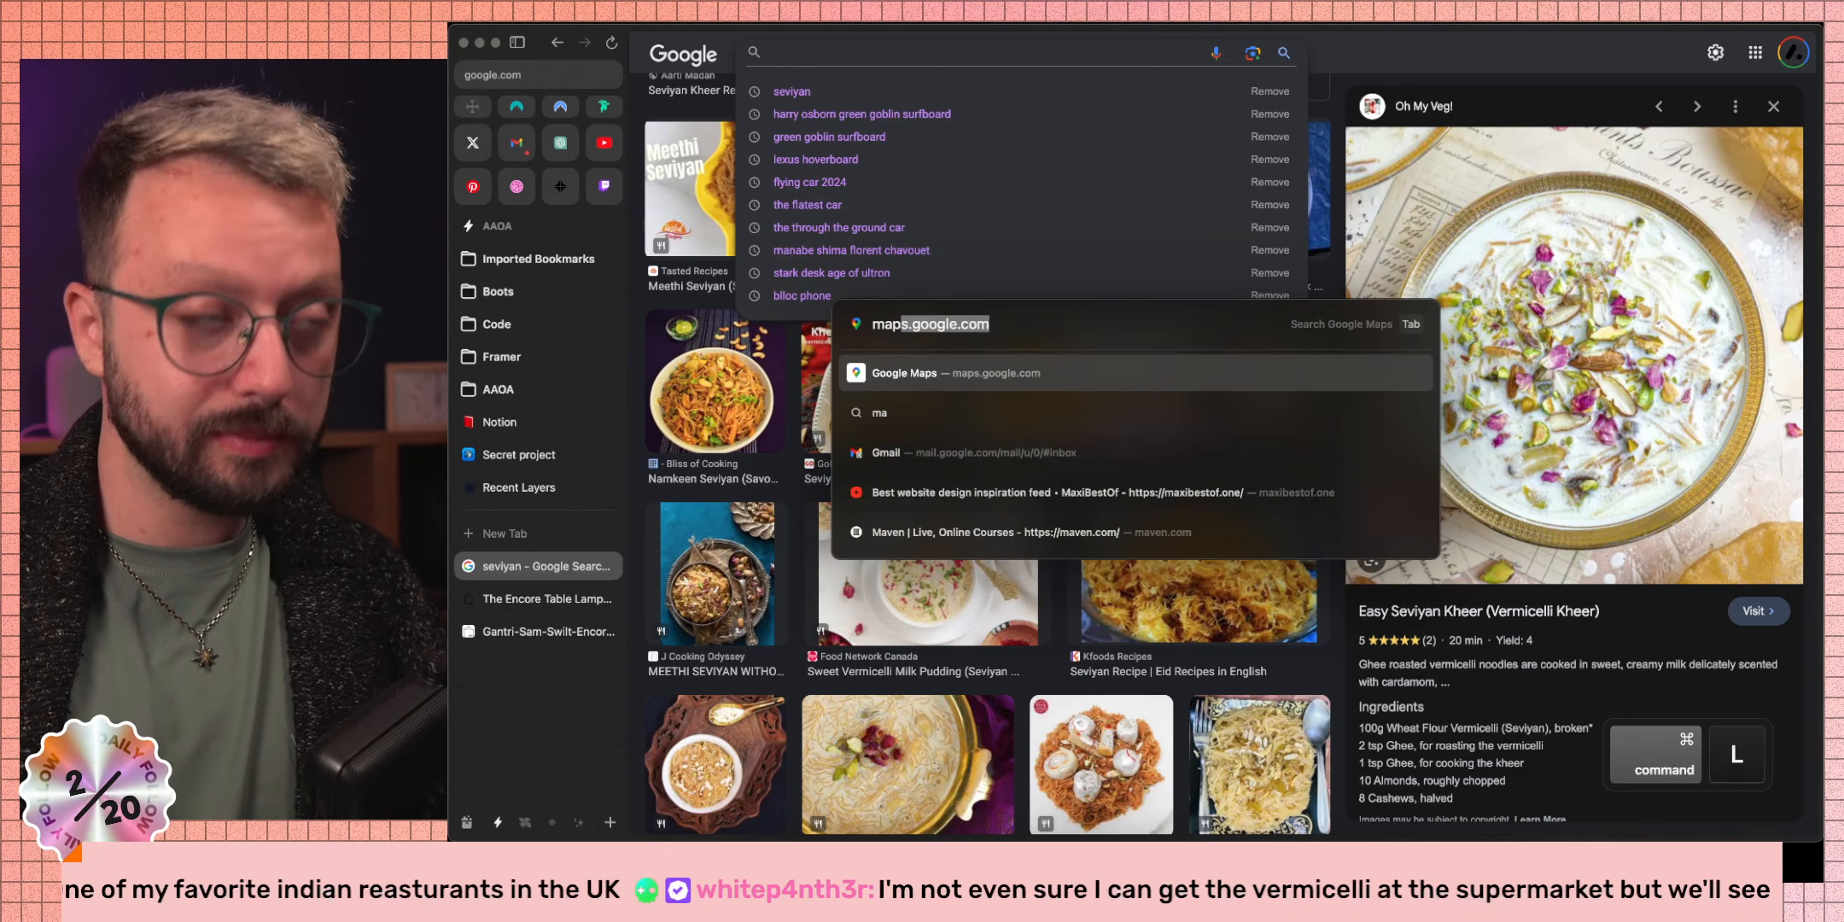
key("Return")
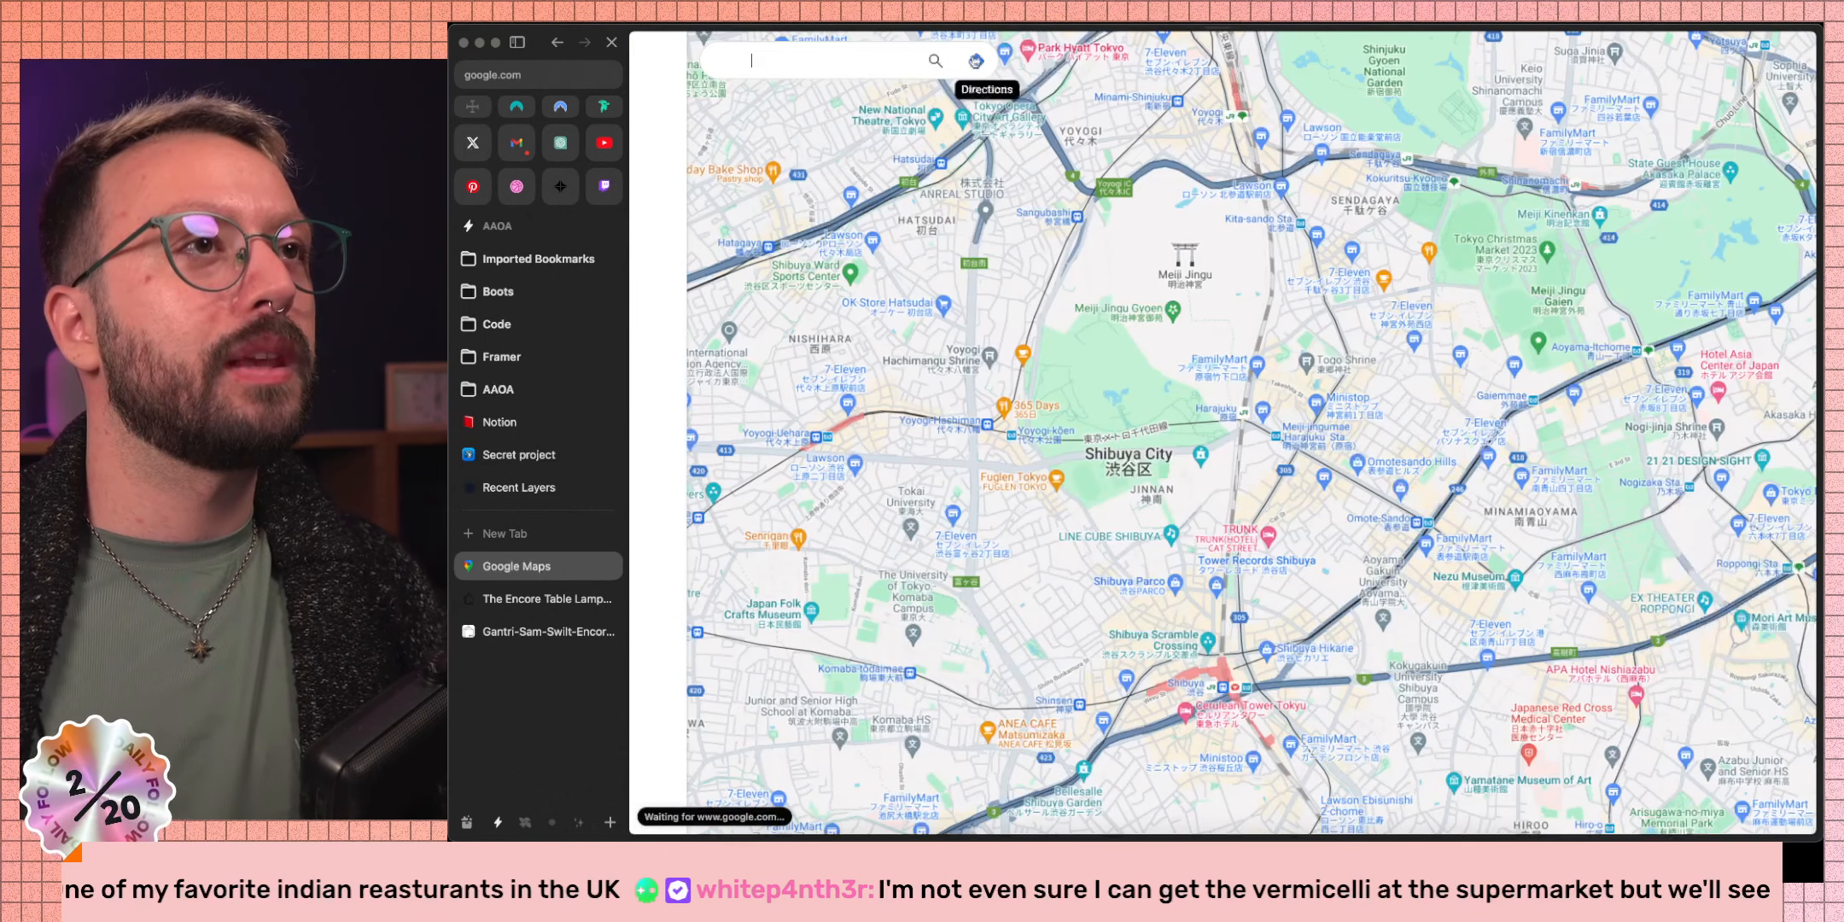
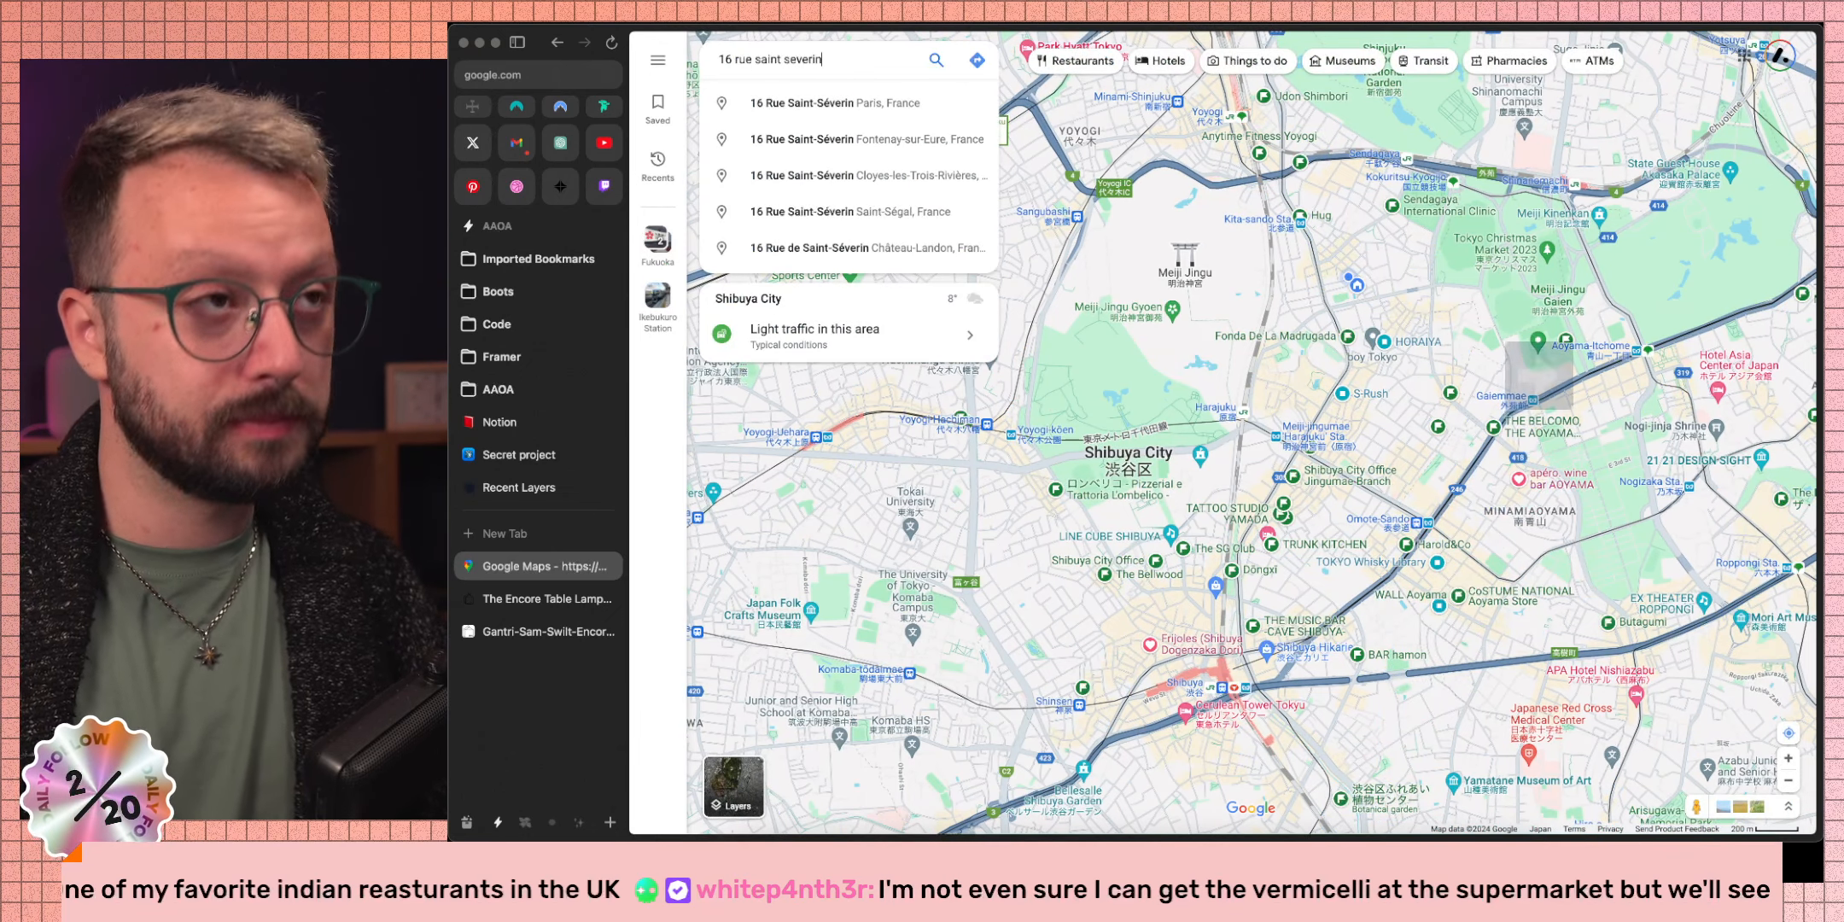
key("Return")
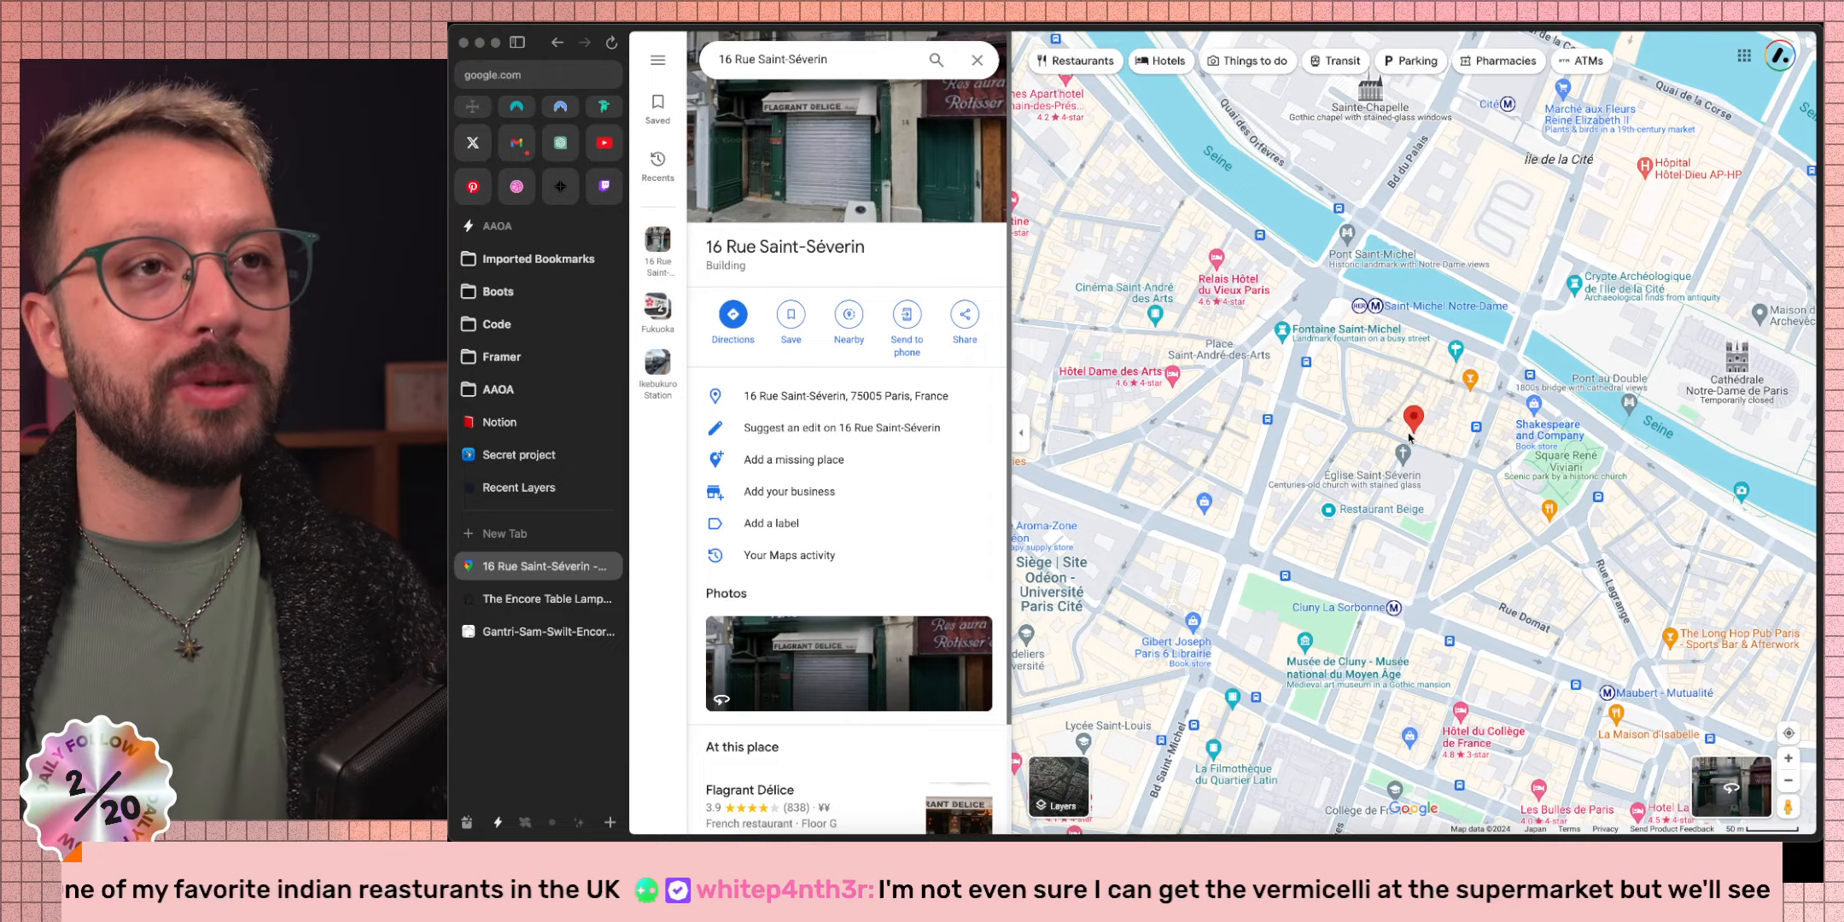
scroll(1410, 438, "up", 5)
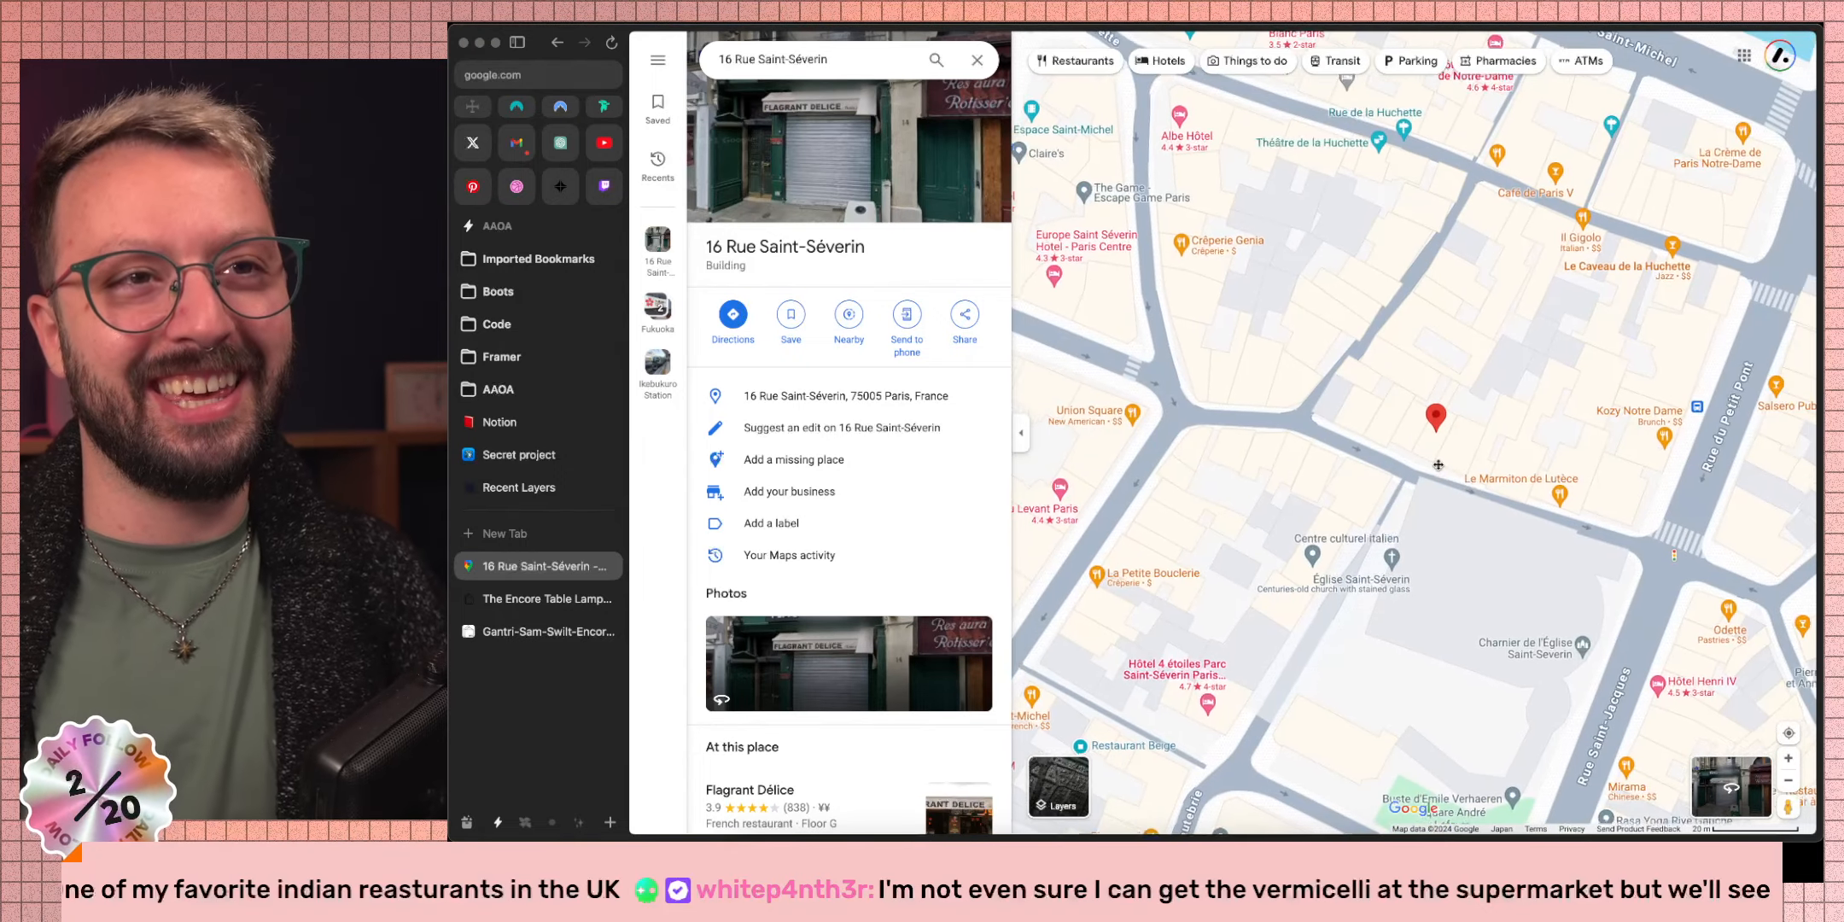
left_click_drag(1431, 467, 1521, 472)
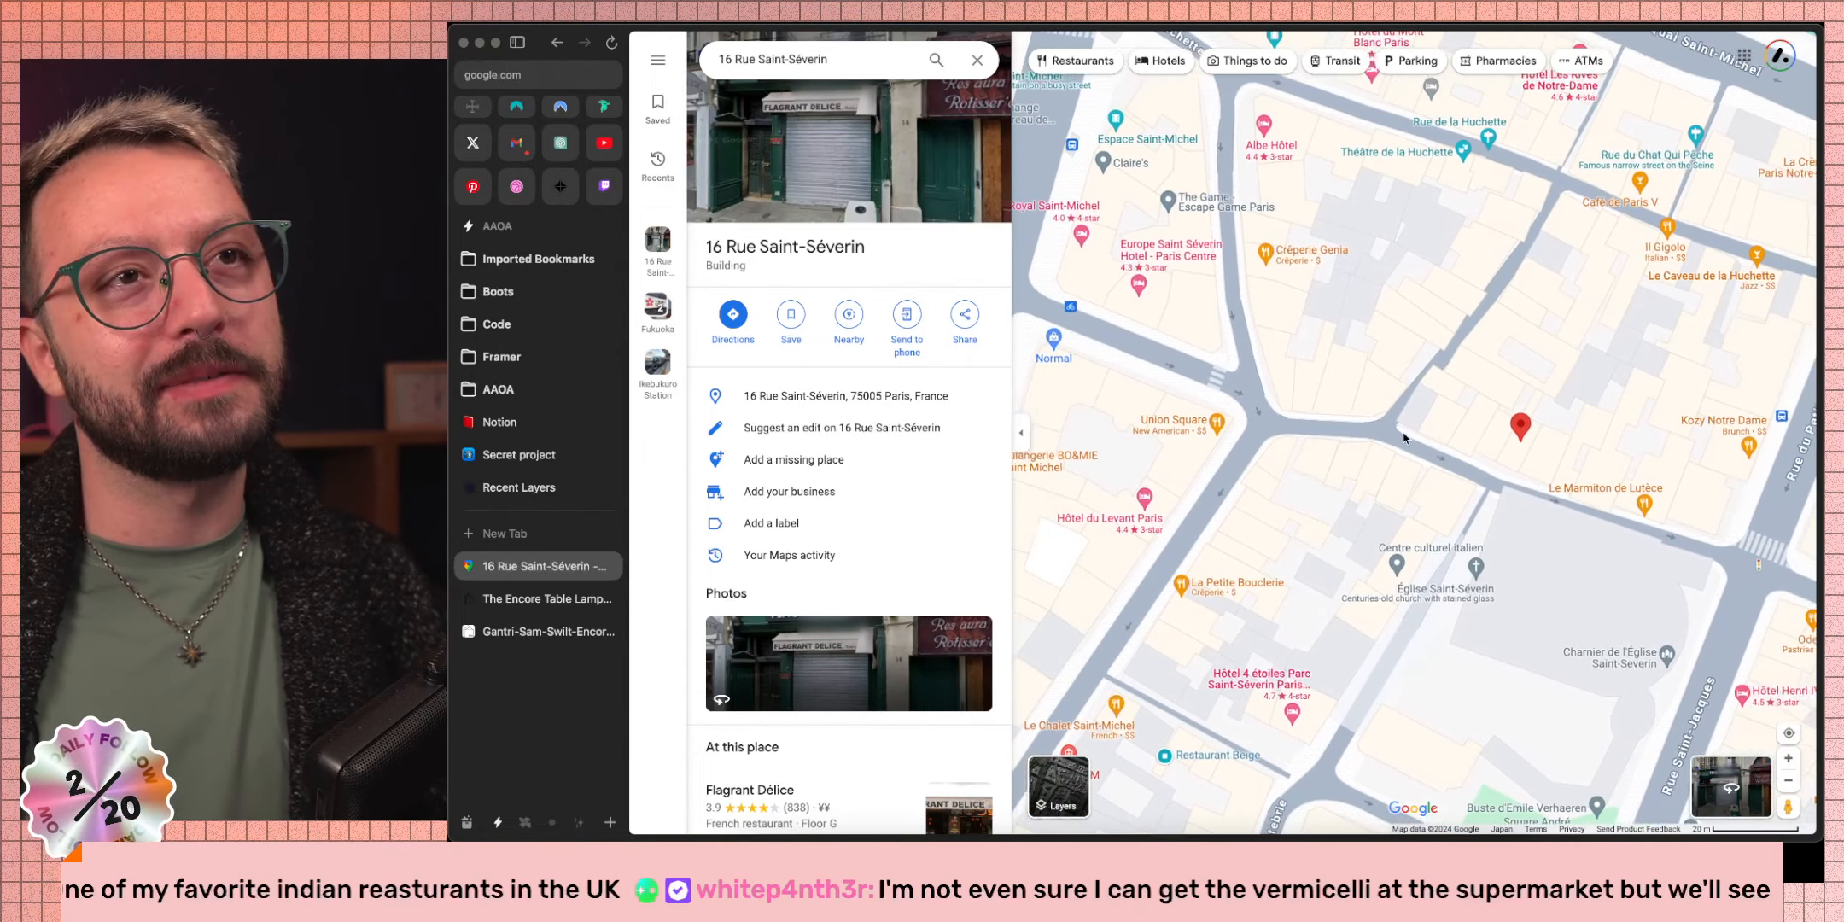
left_click_drag(1234, 408, 1331, 427)
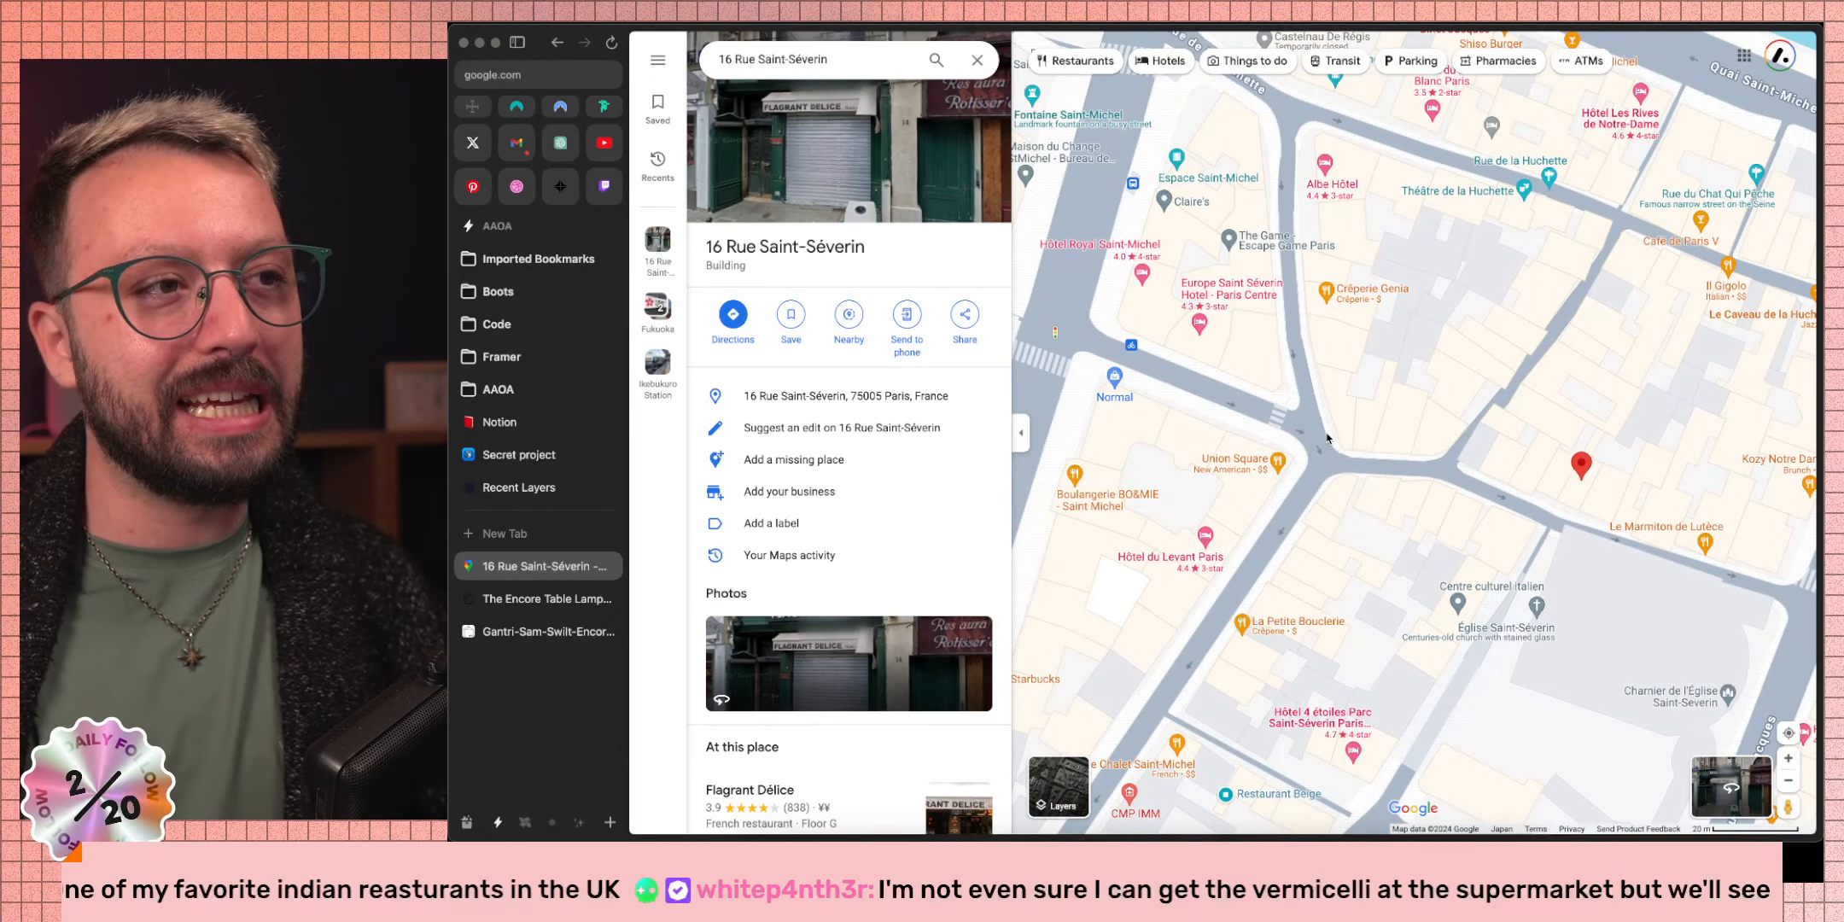
left_click(1319, 429)
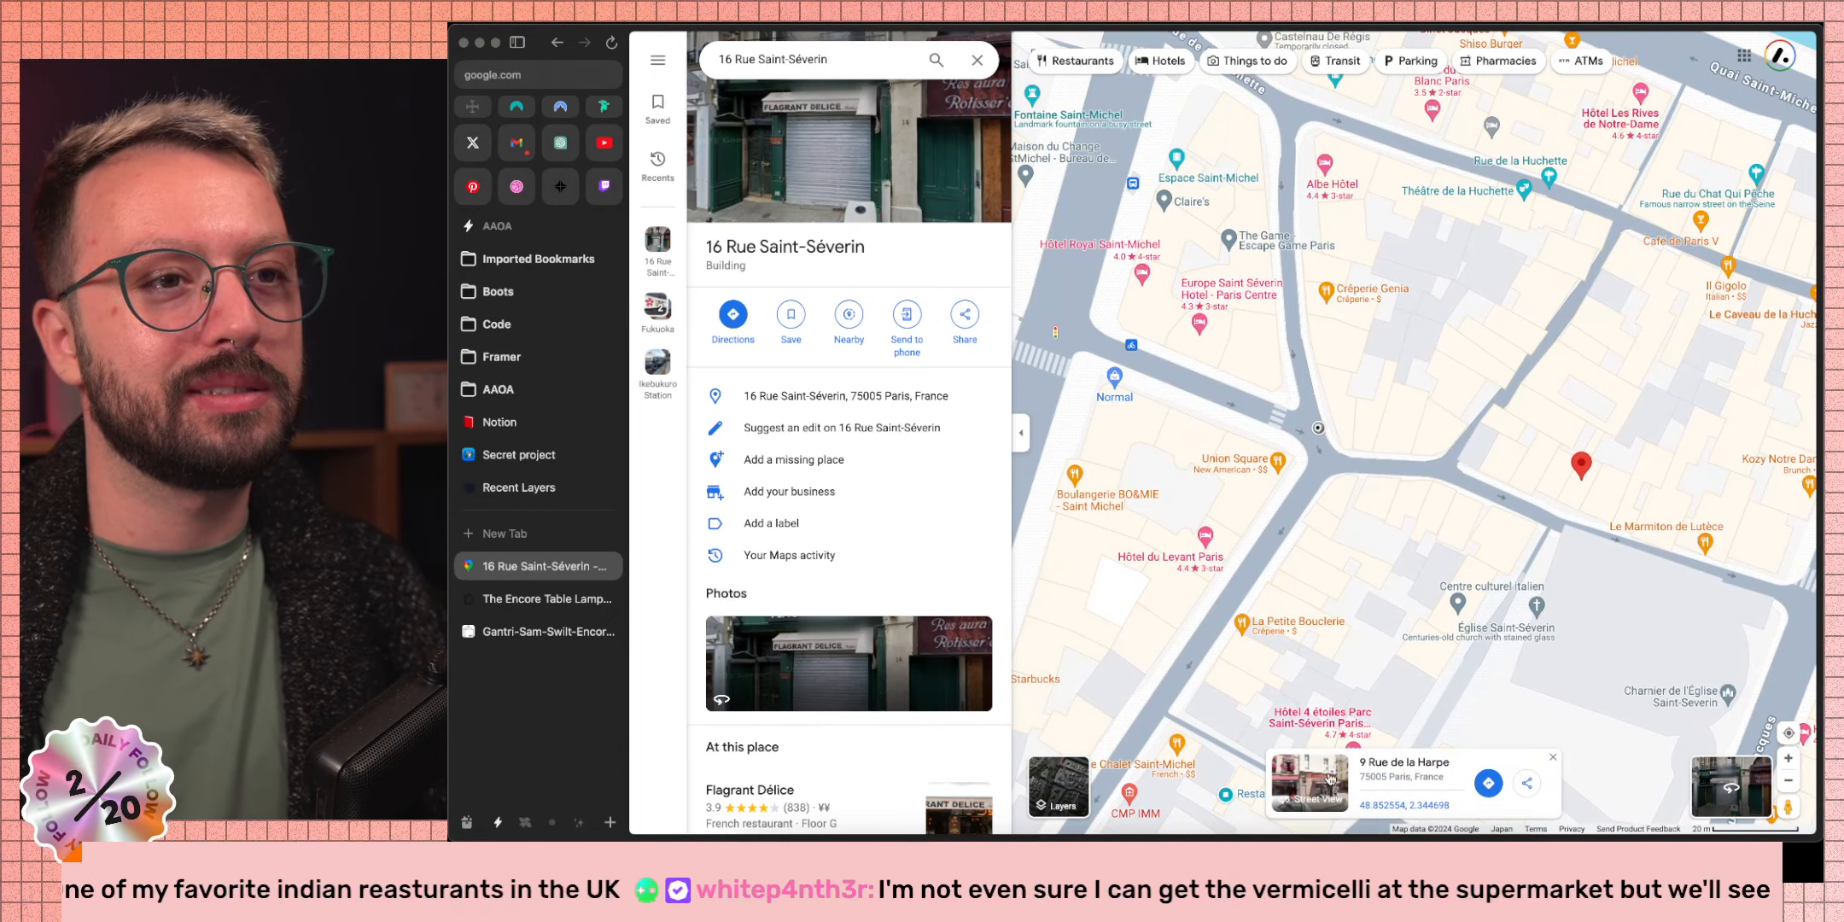
left_click(1330, 789)
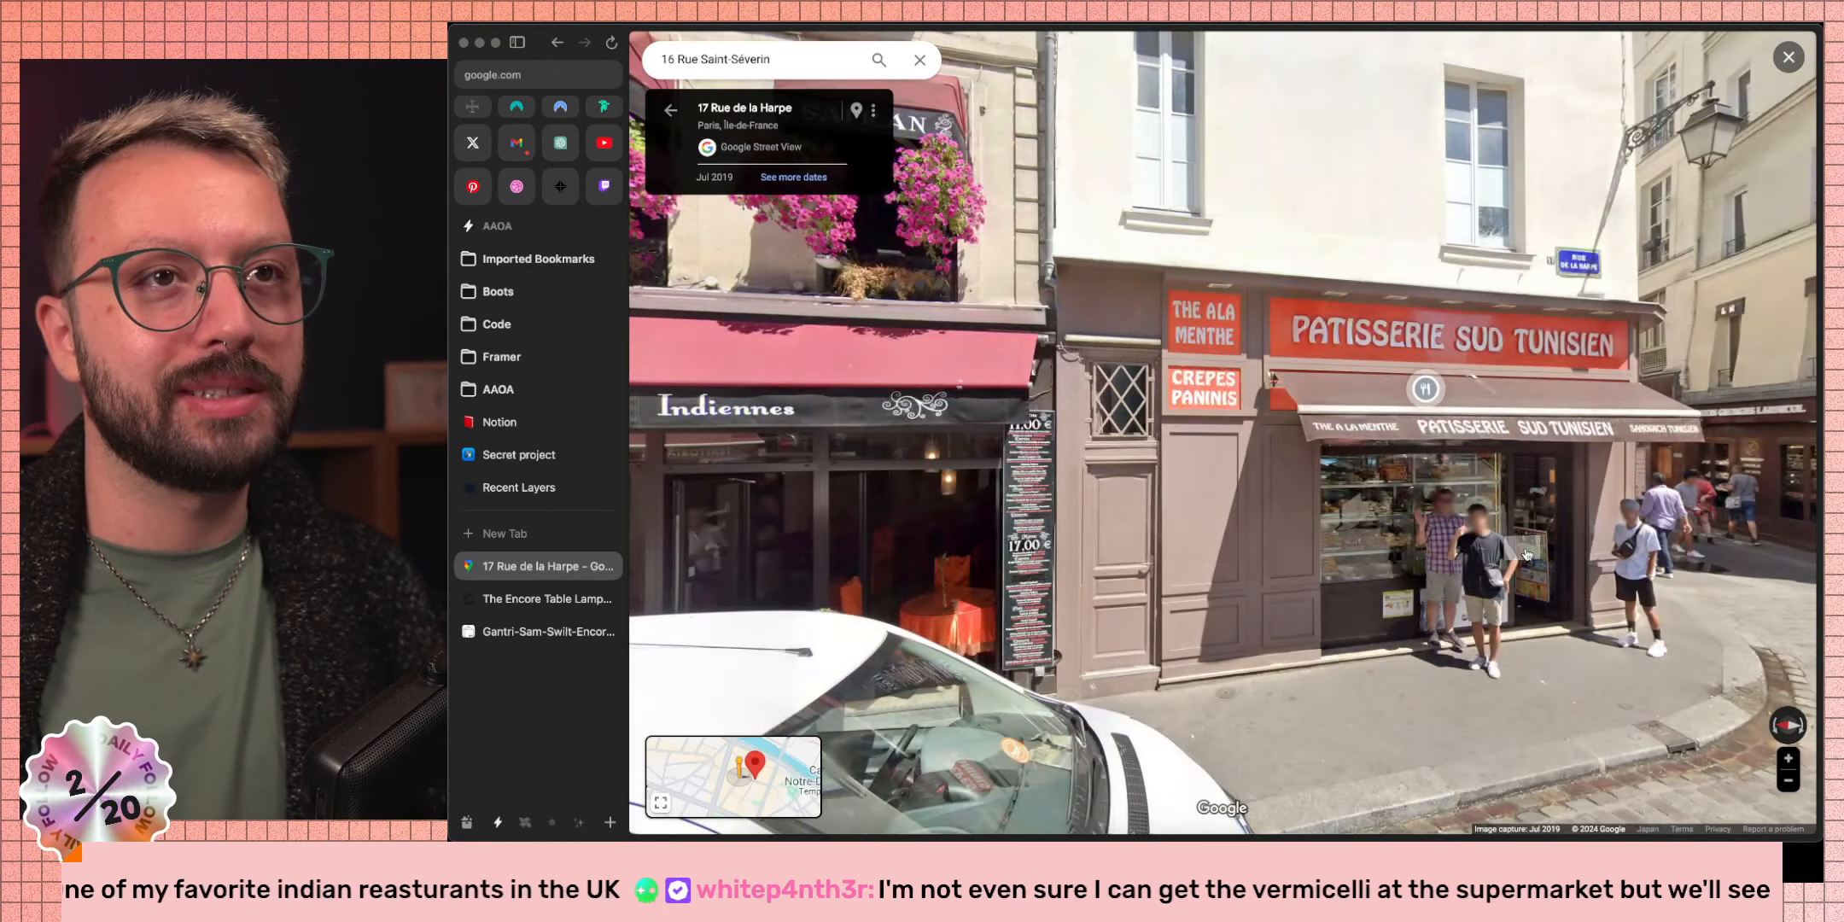
Step up to the Patisserie Sud Tunisien corner, facing its shopfront.
left_click_drag(1521, 547, 1397, 499)
left_click(1458, 515)
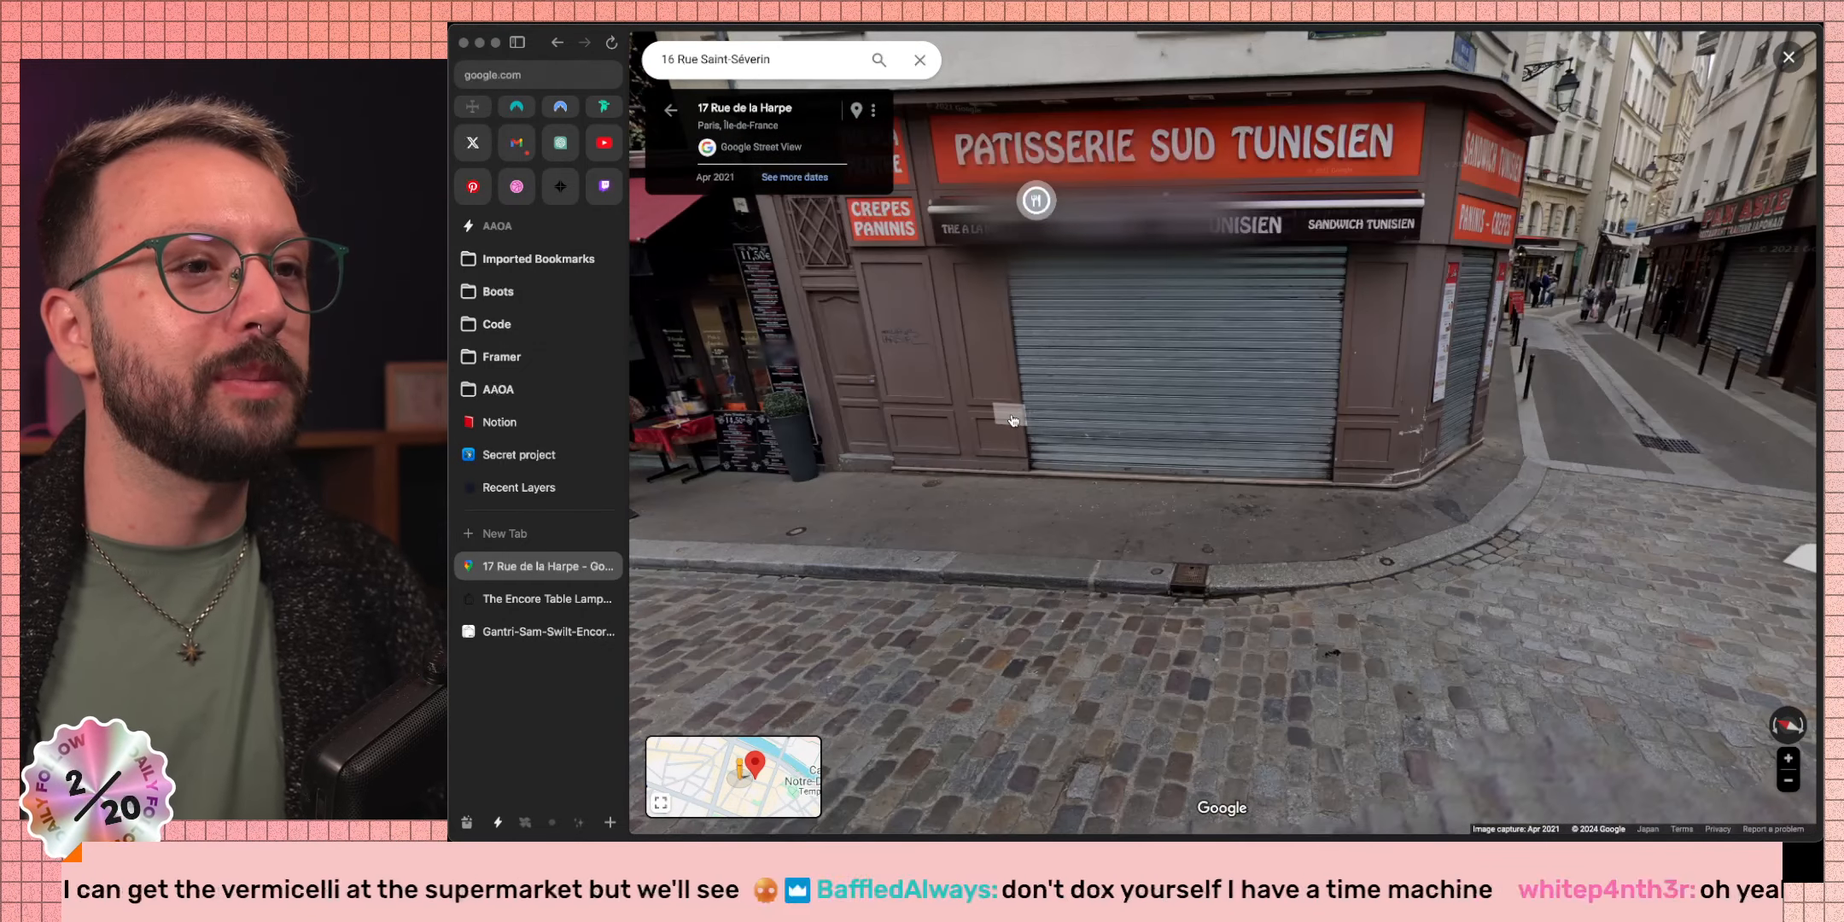
left_click(695, 536)
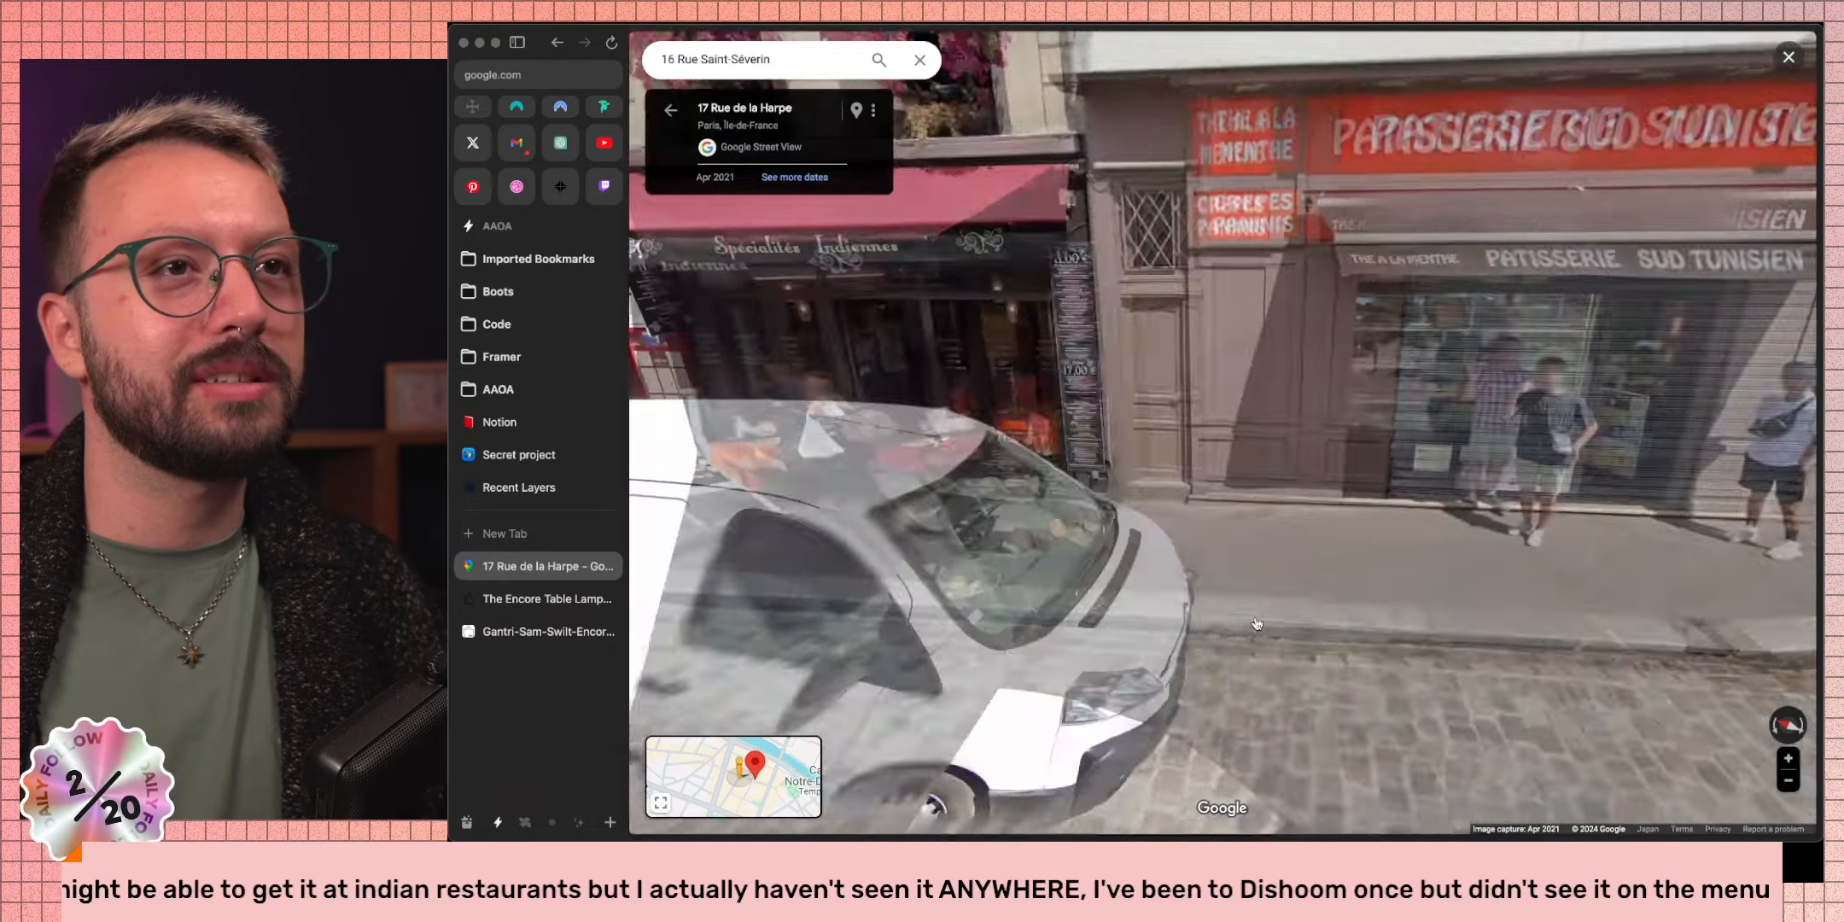
scroll(1407, 683, "up", 5)
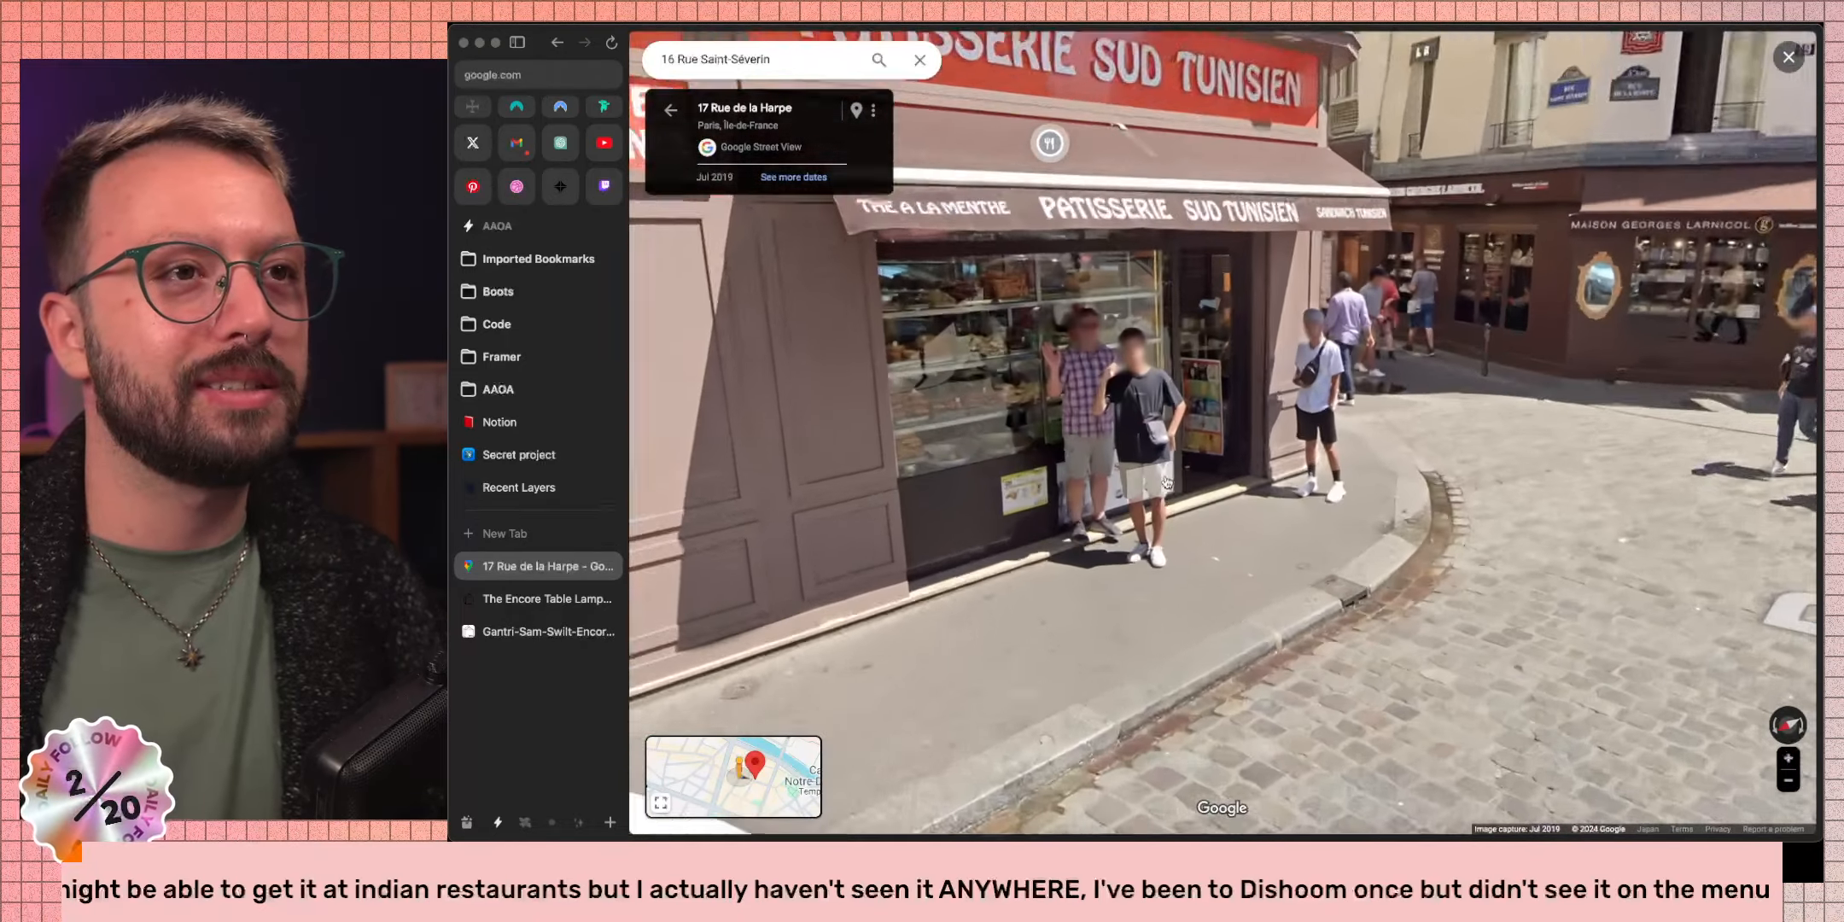
scroll(1407, 683, "down", 5)
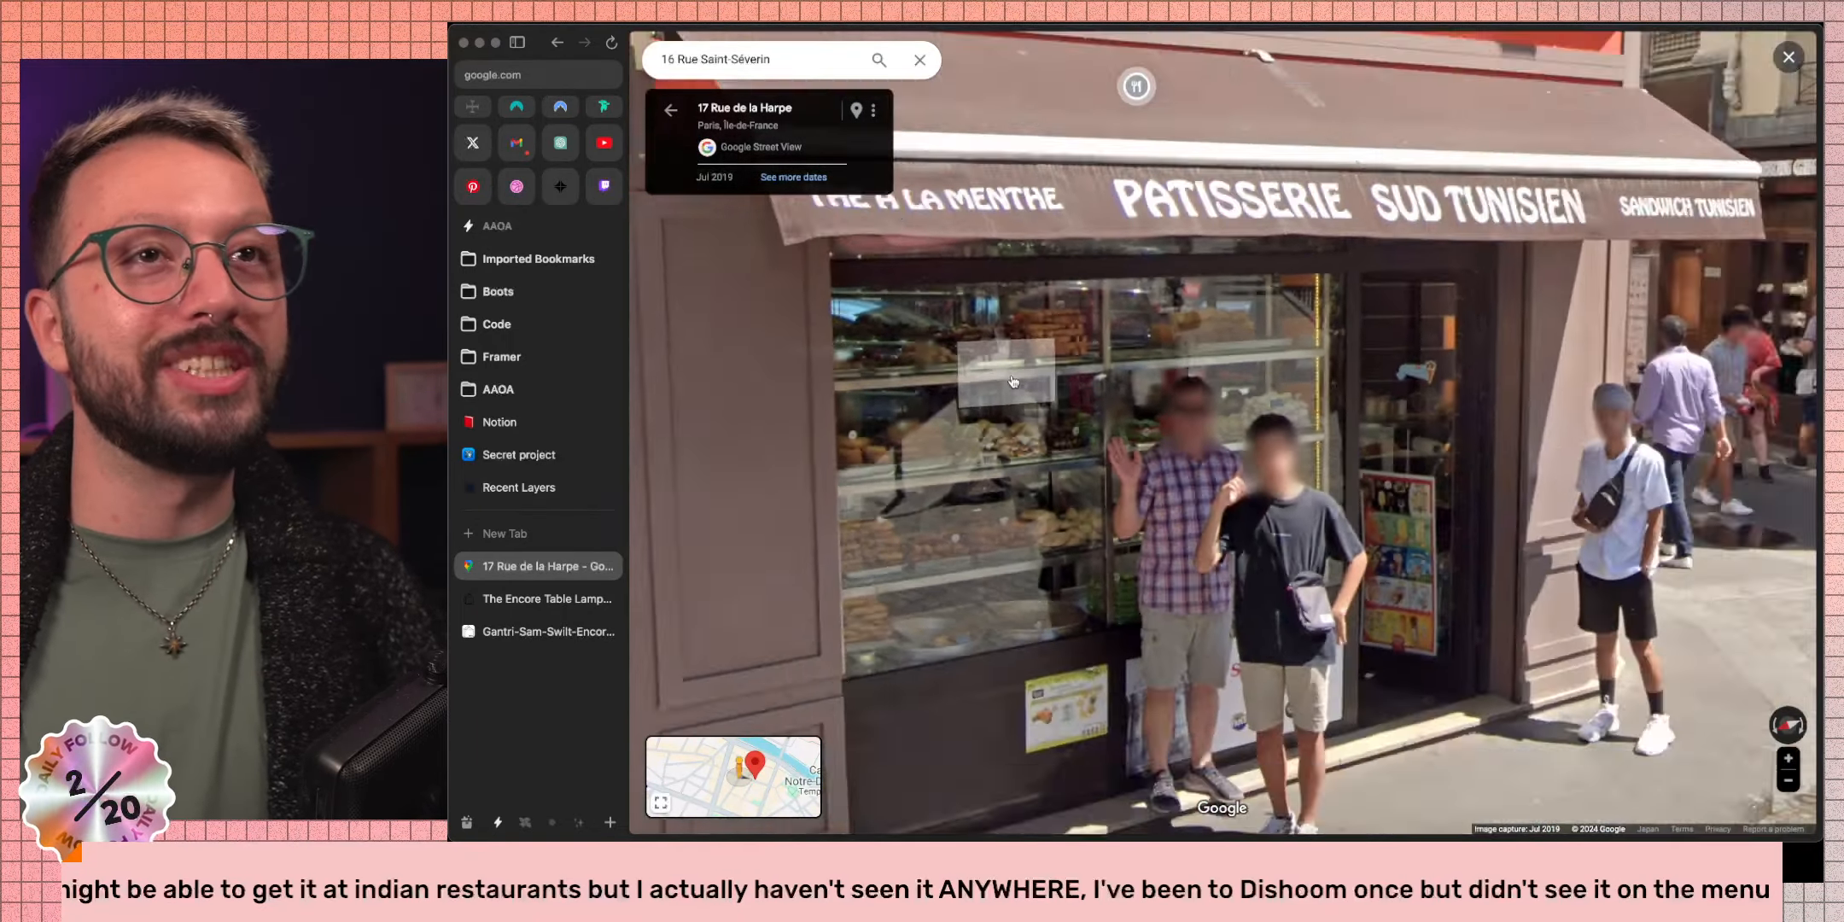
scroll(1054, 416, "up", 5)
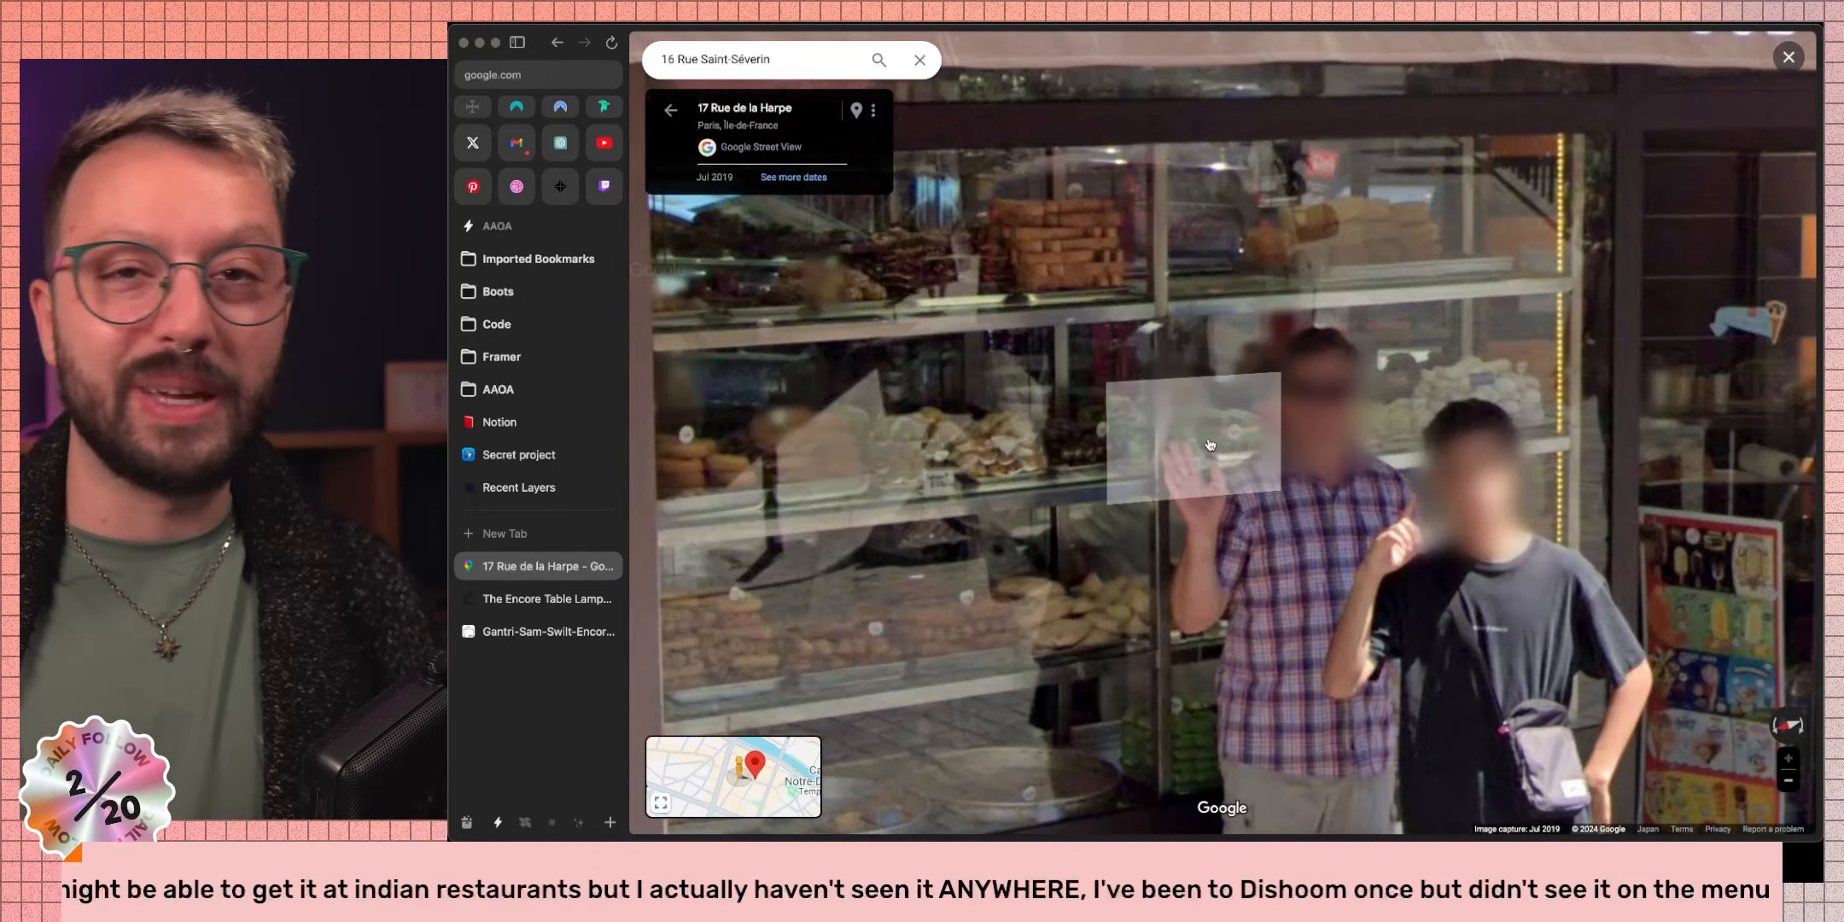
left_click_drag(1081, 540, 1222, 536)
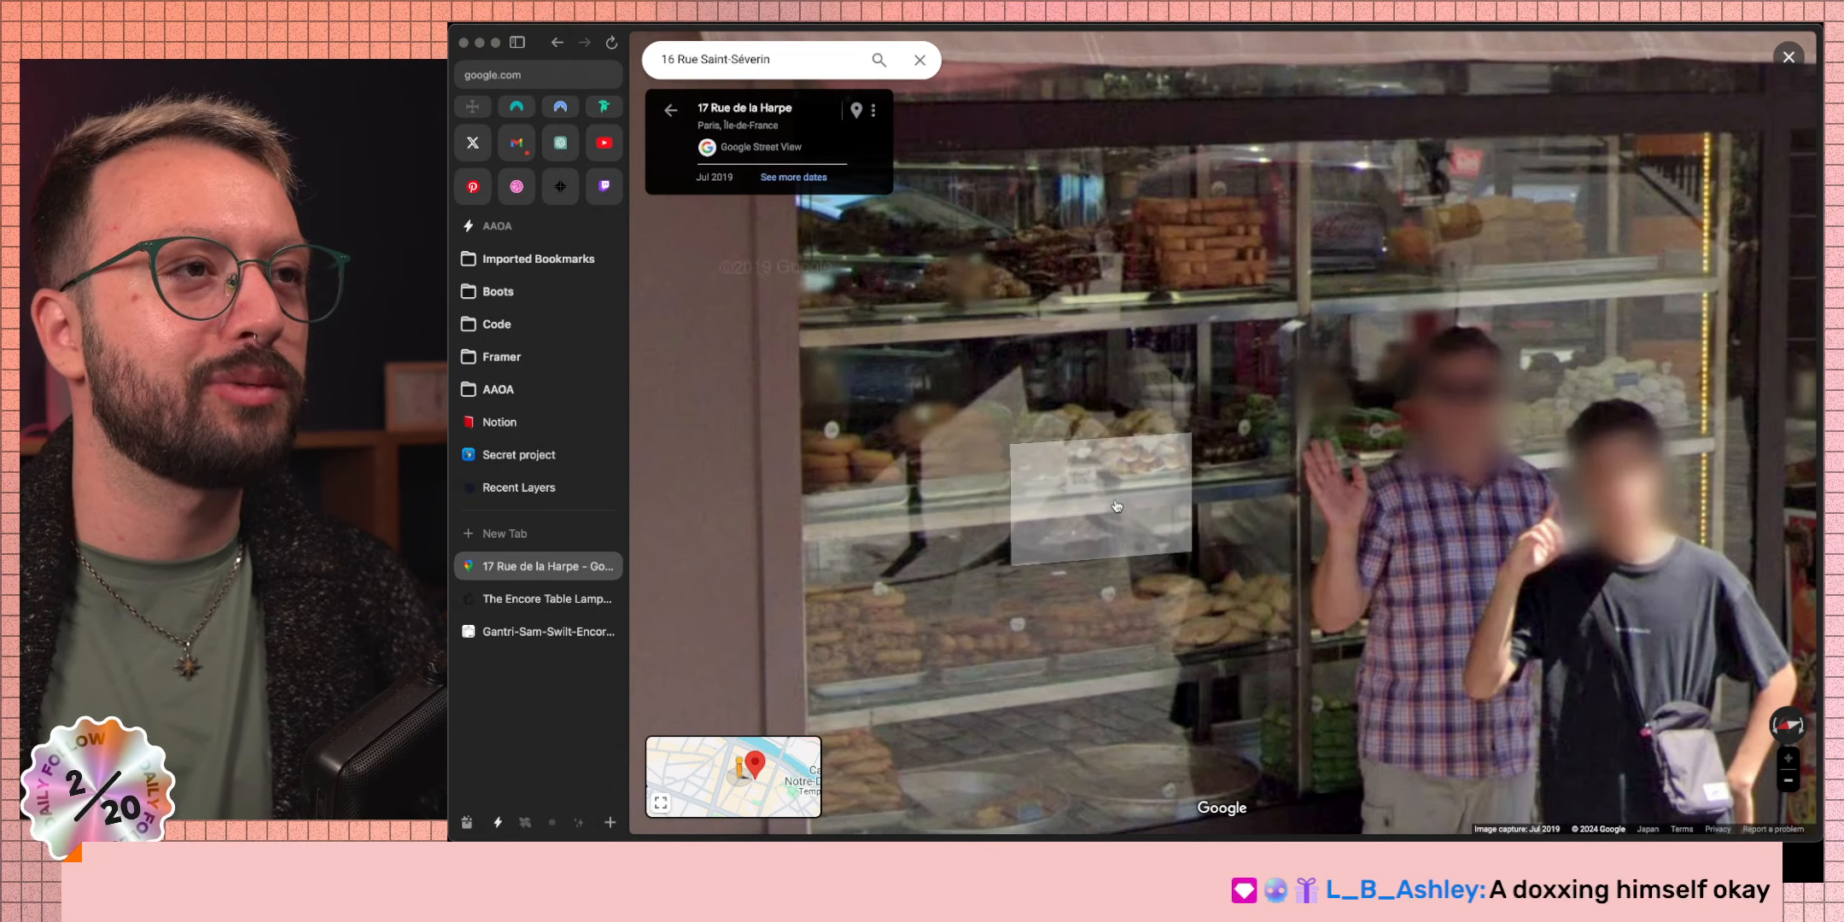
Look across the patisserie facade and walk round the corner to 36 Rue Saint-Séverin.
scroll(1247, 520, "down", 5)
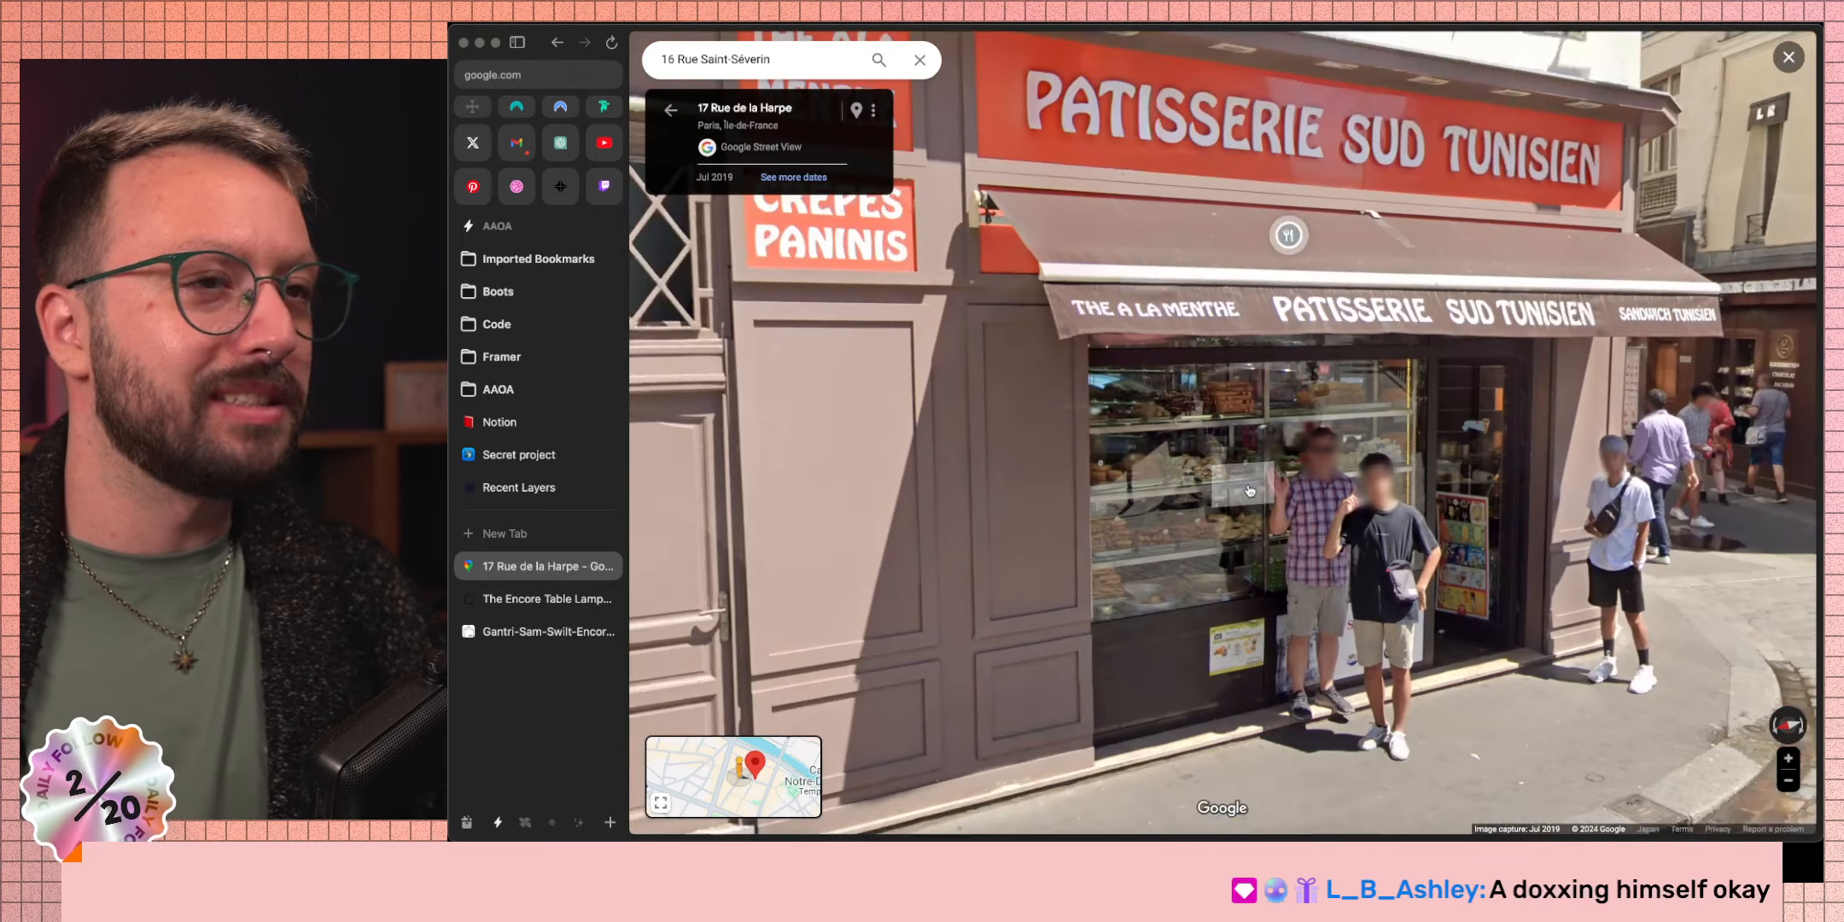
scroll(1379, 582, "down", 3)
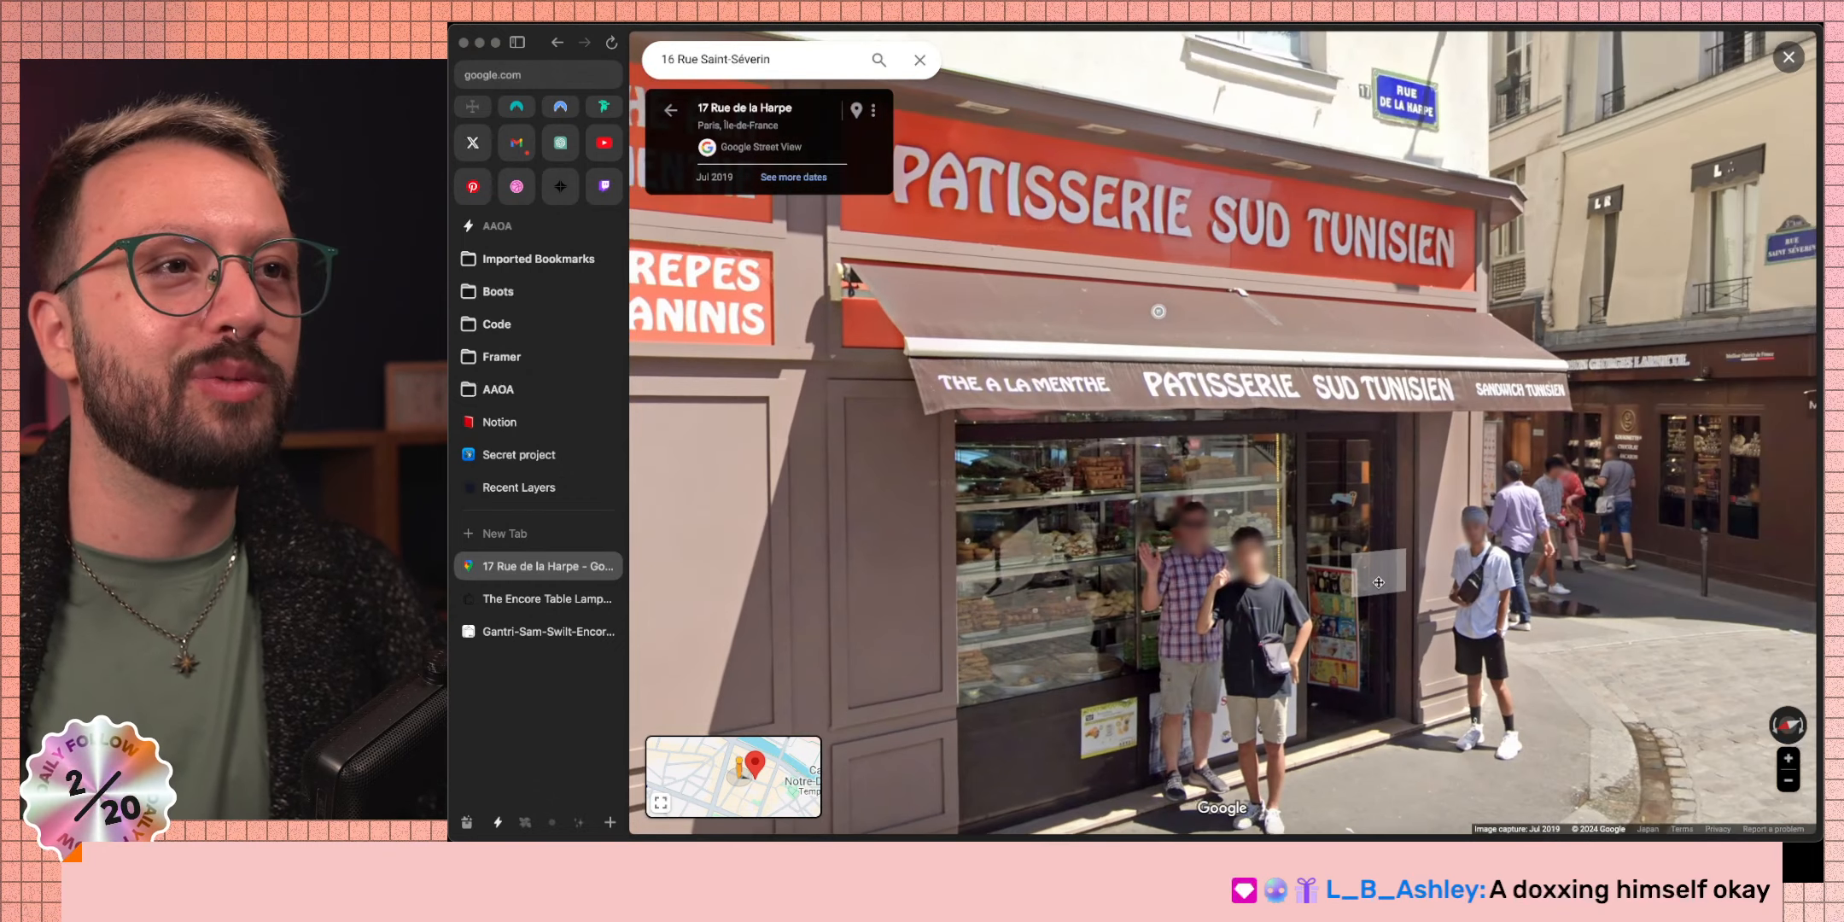
left_click_drag(1379, 582, 1358, 576)
left_click_drag(1001, 308, 1219, 409)
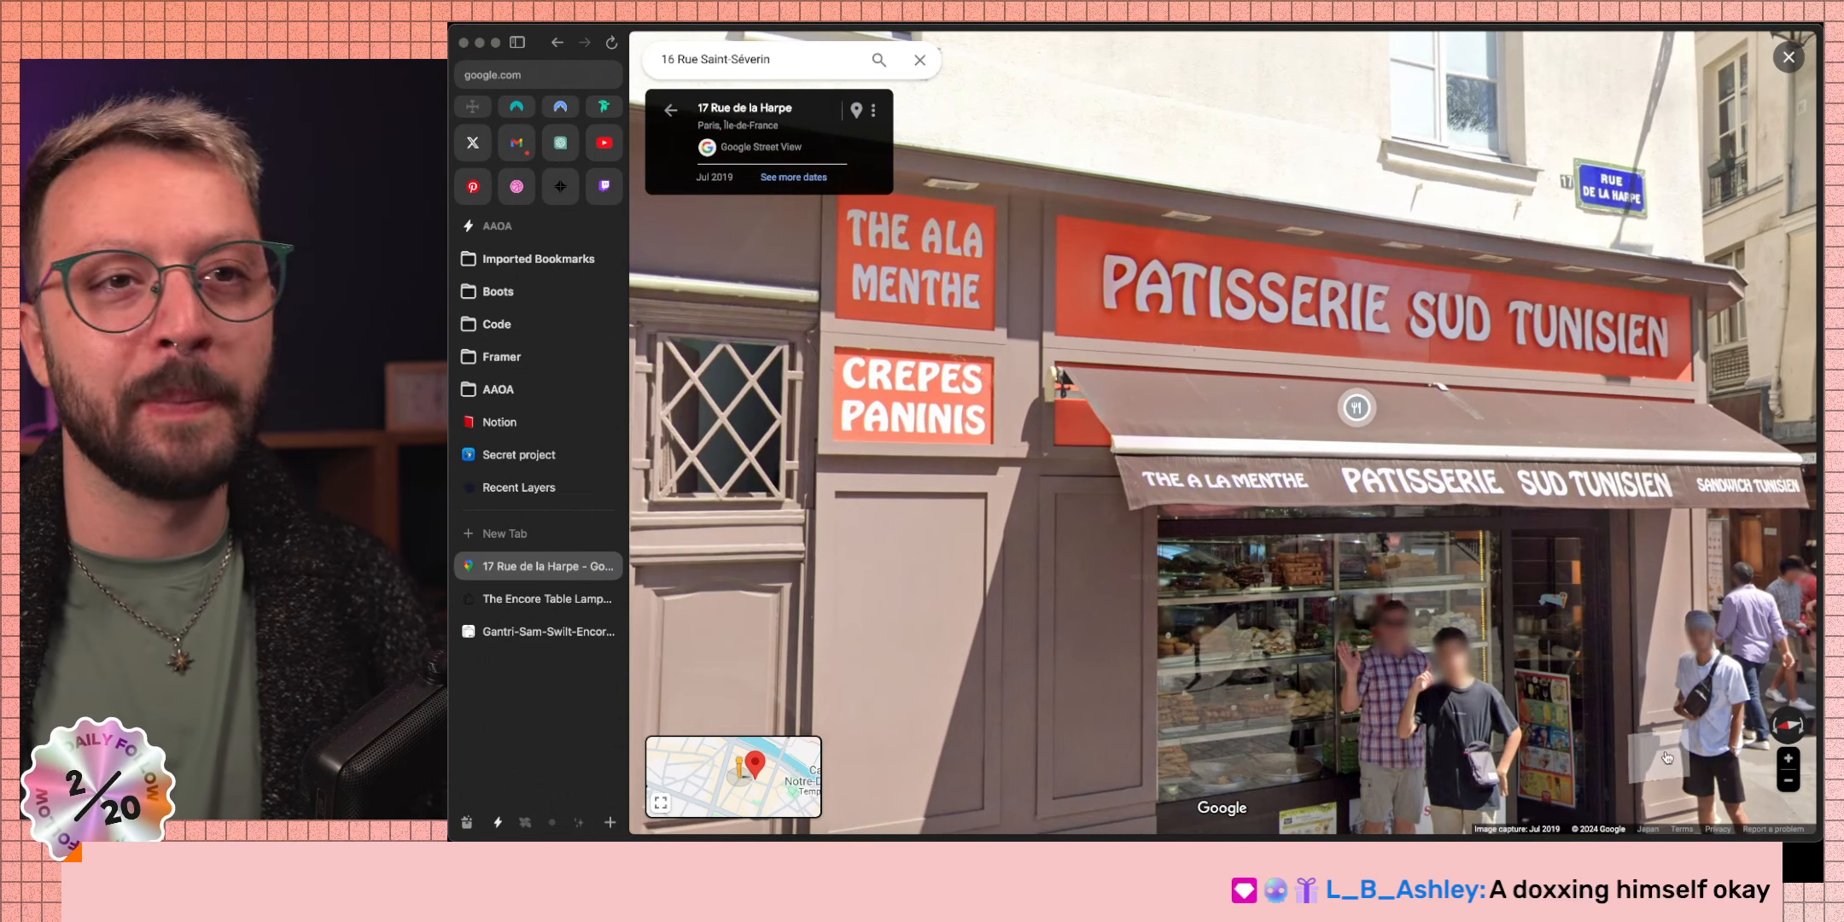
left_click(1647, 673)
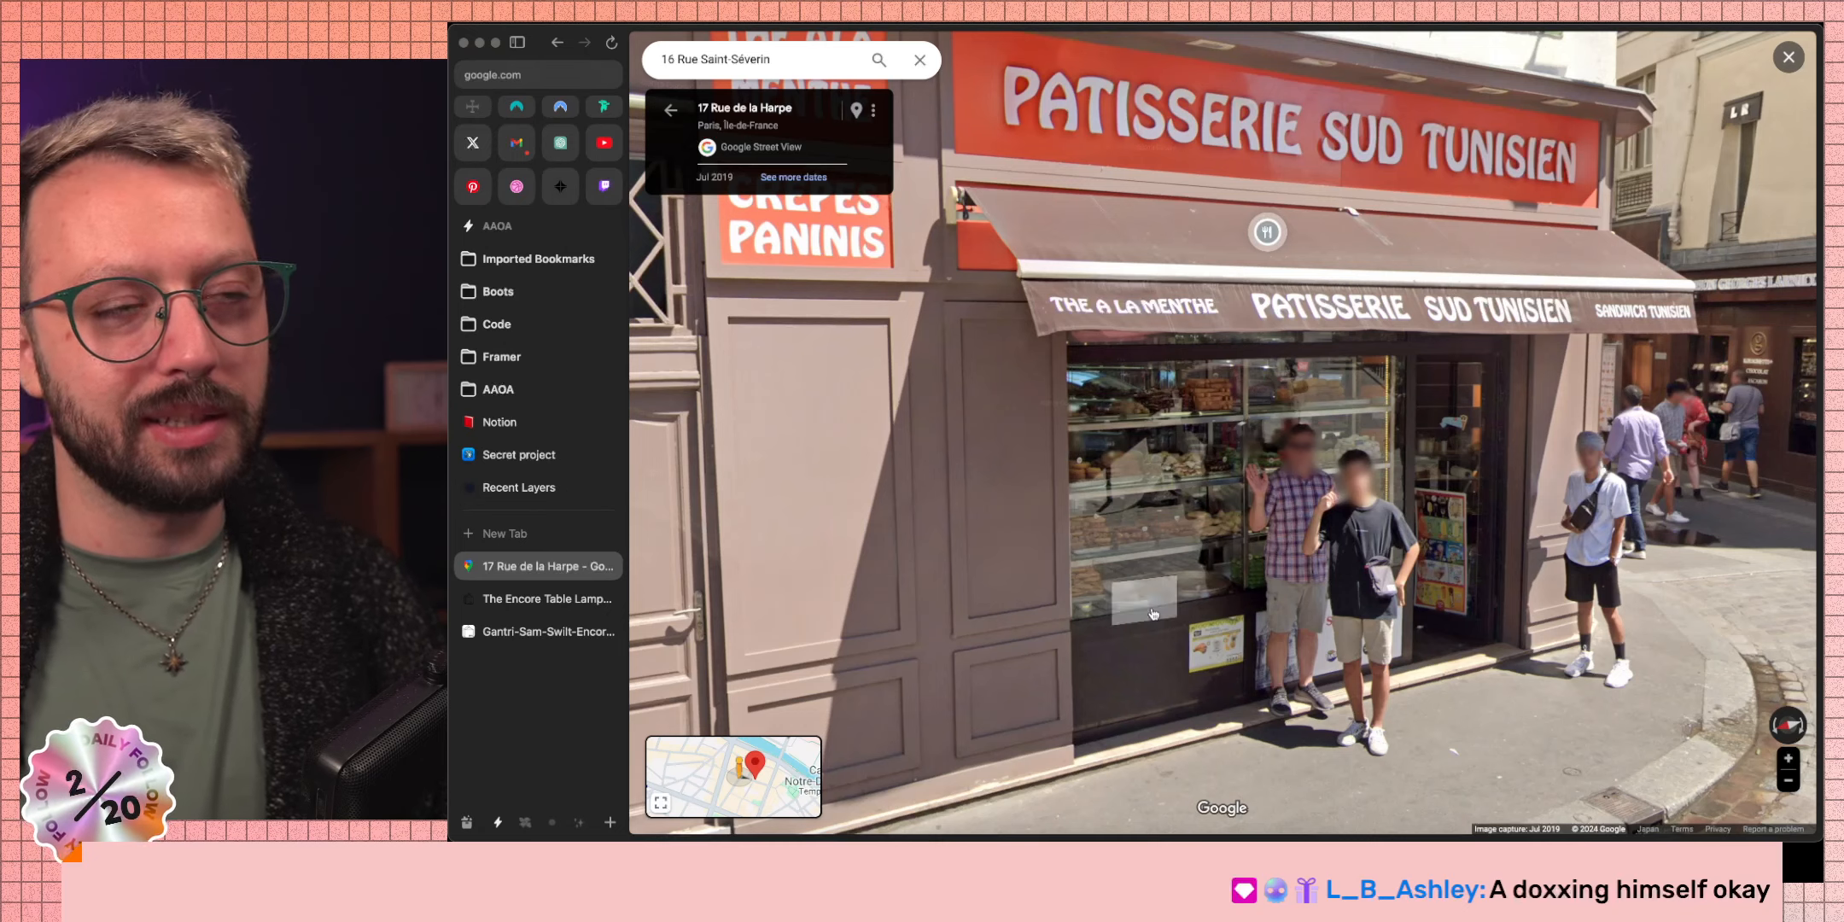
left_click(1562, 756)
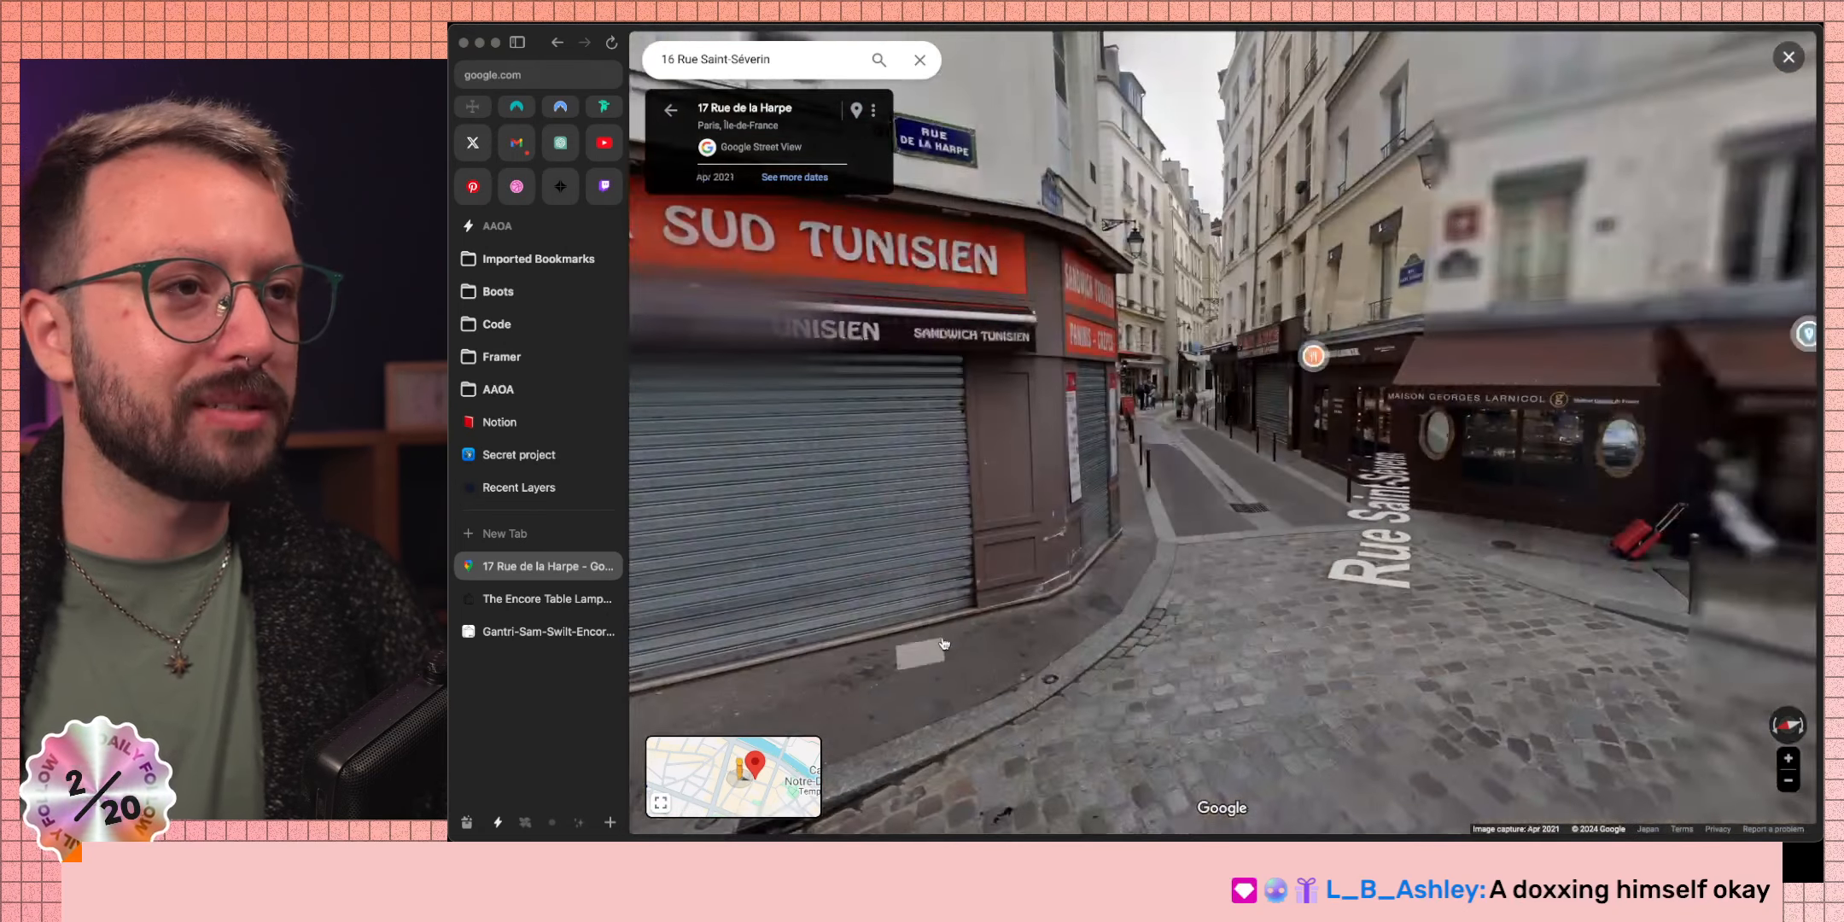
left_click(1246, 749)
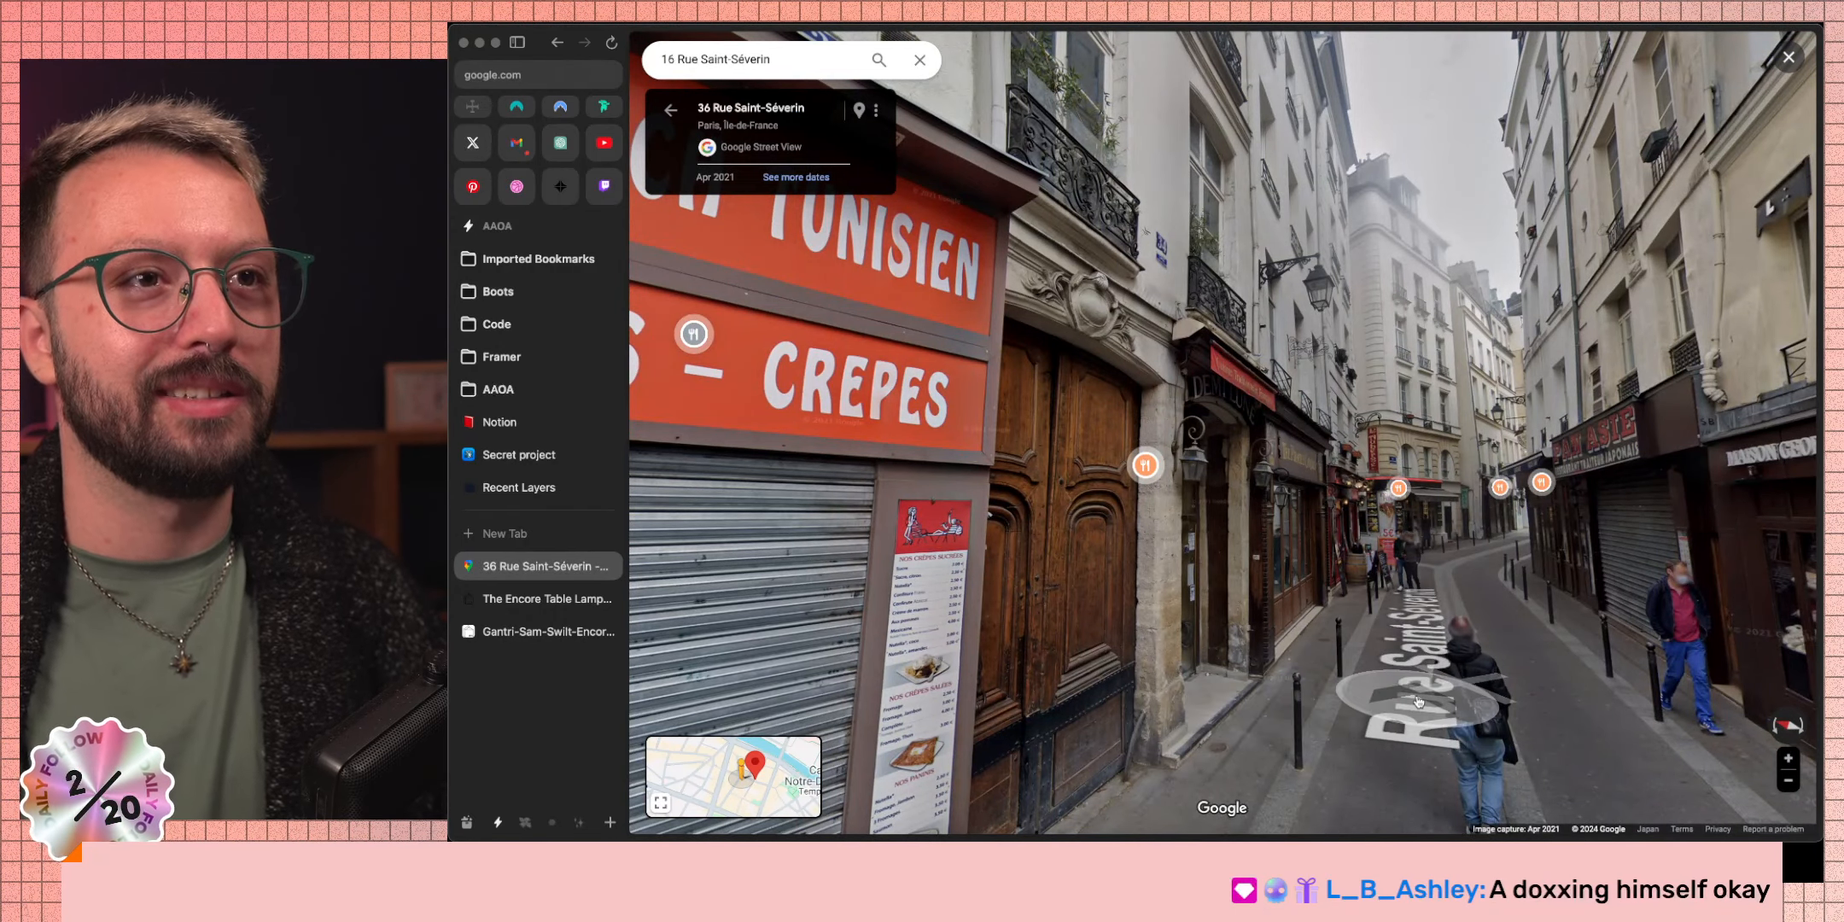
Walk along Rue Saint-Séverin to number 18 and turn to face the Flagrant Delice shopfront.
left_click(1490, 552)
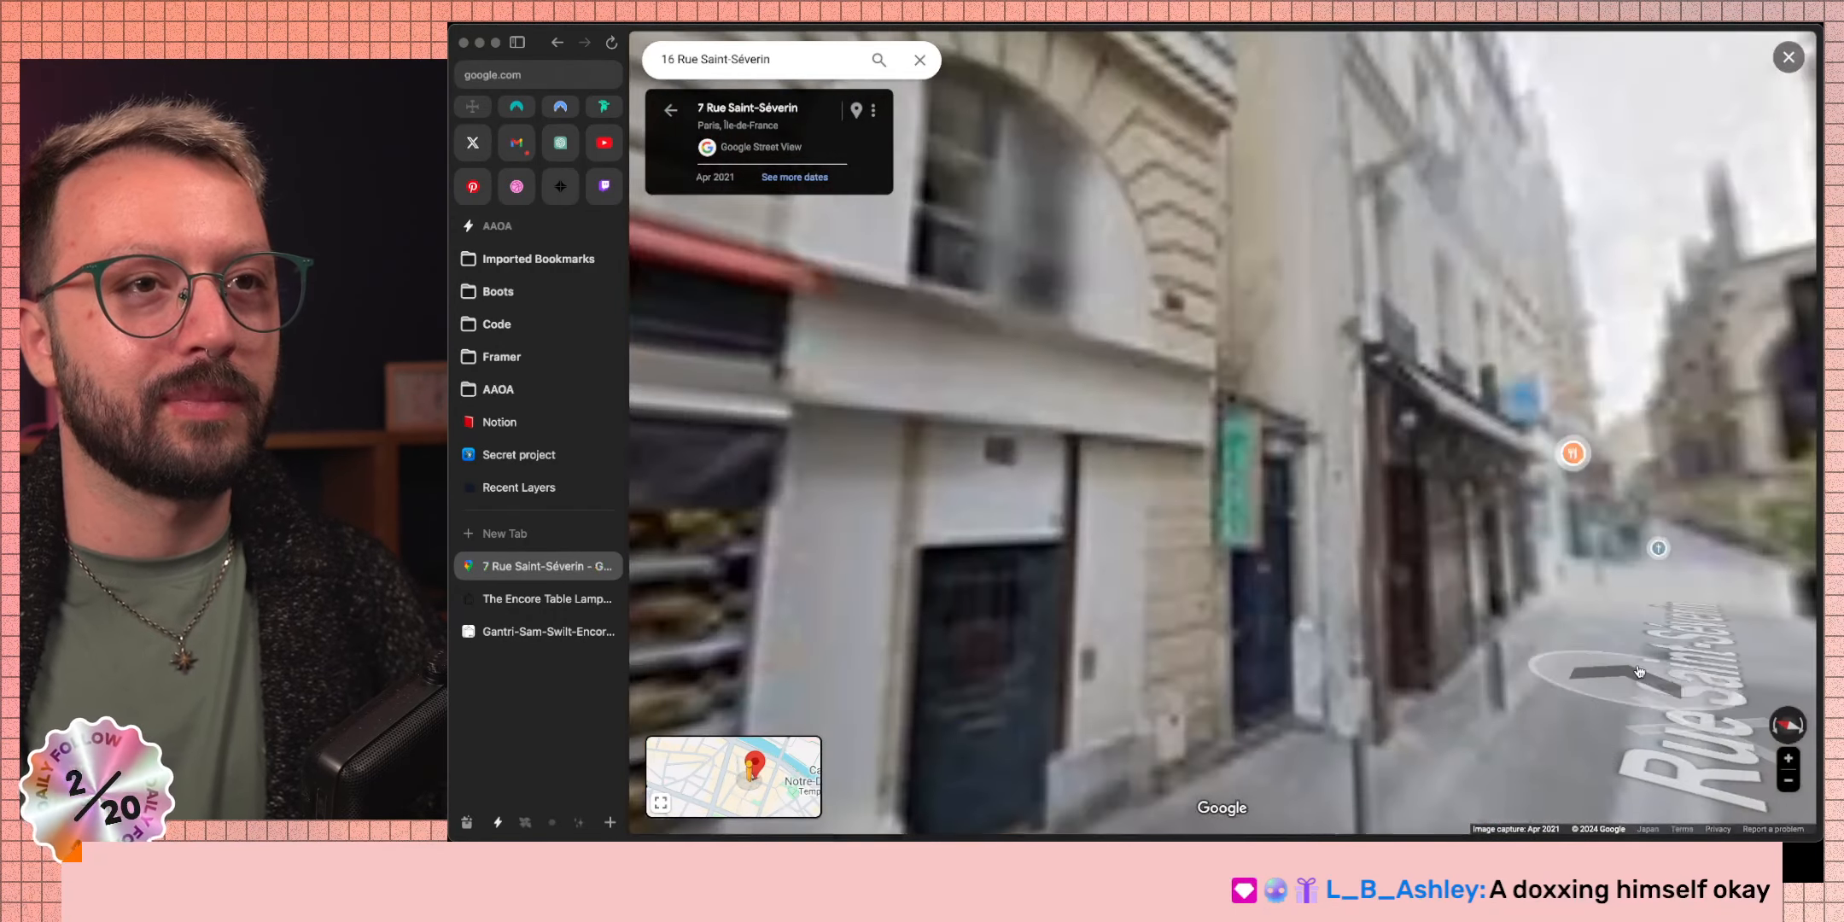
left_click_drag(1639, 671, 1293, 460)
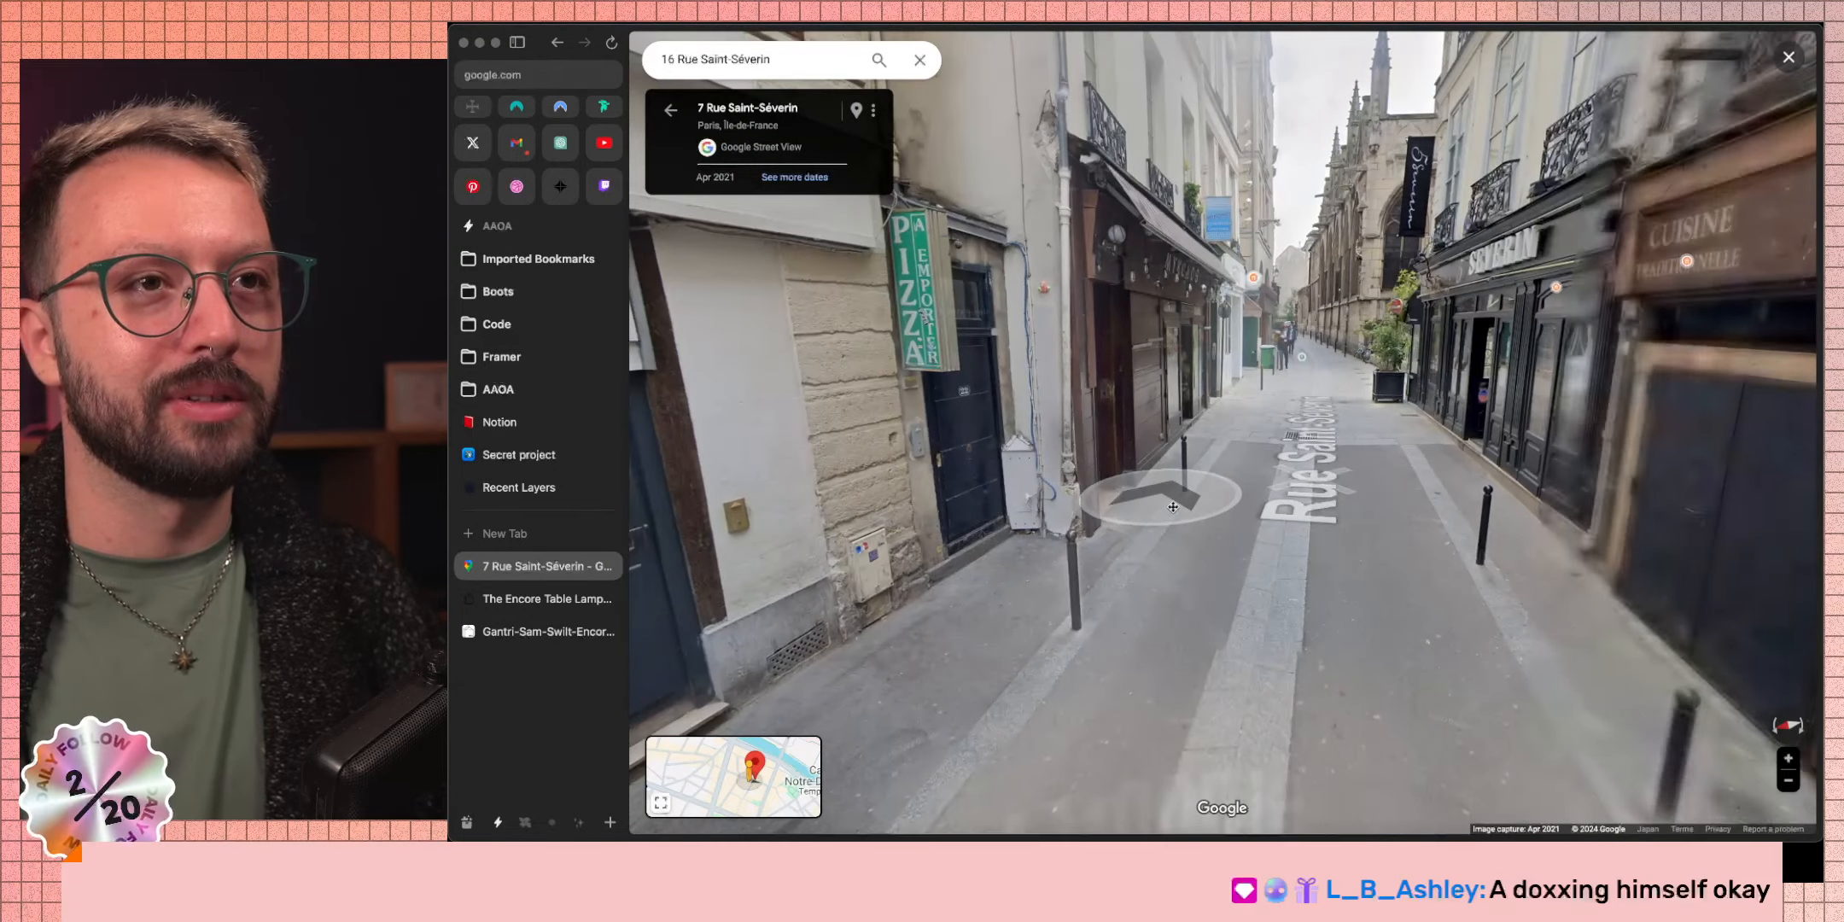
left_click(1294, 461)
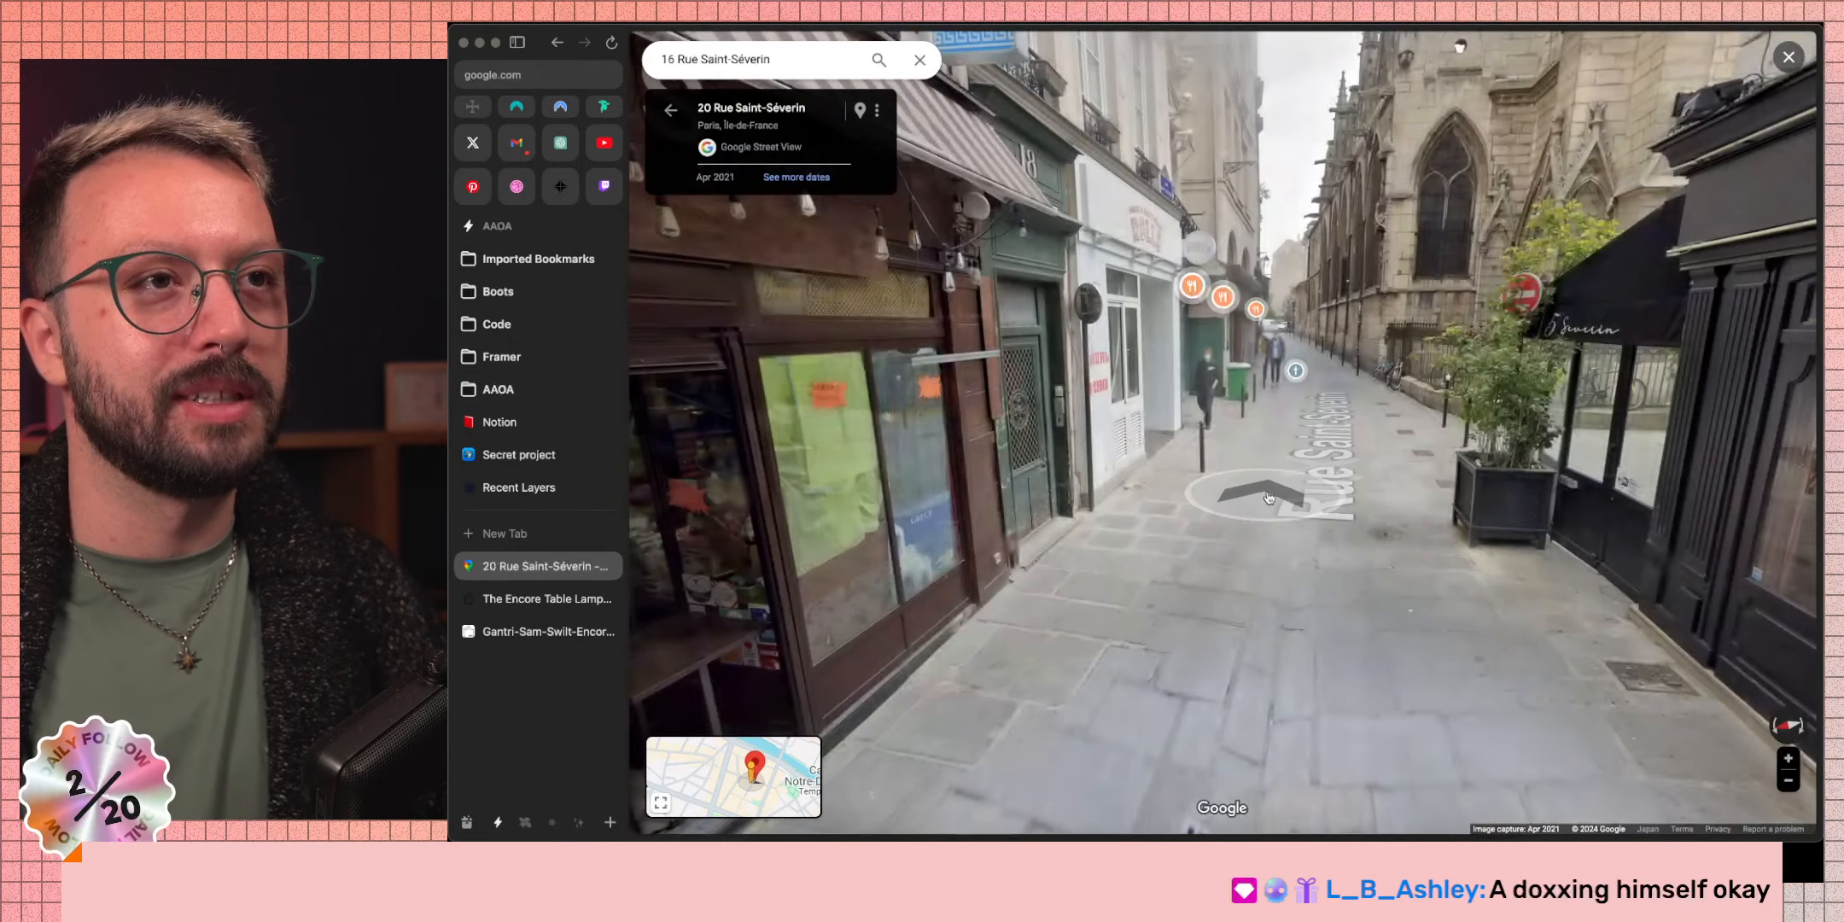
left_click(1268, 498)
left_click_drag(768, 410, 1186, 639)
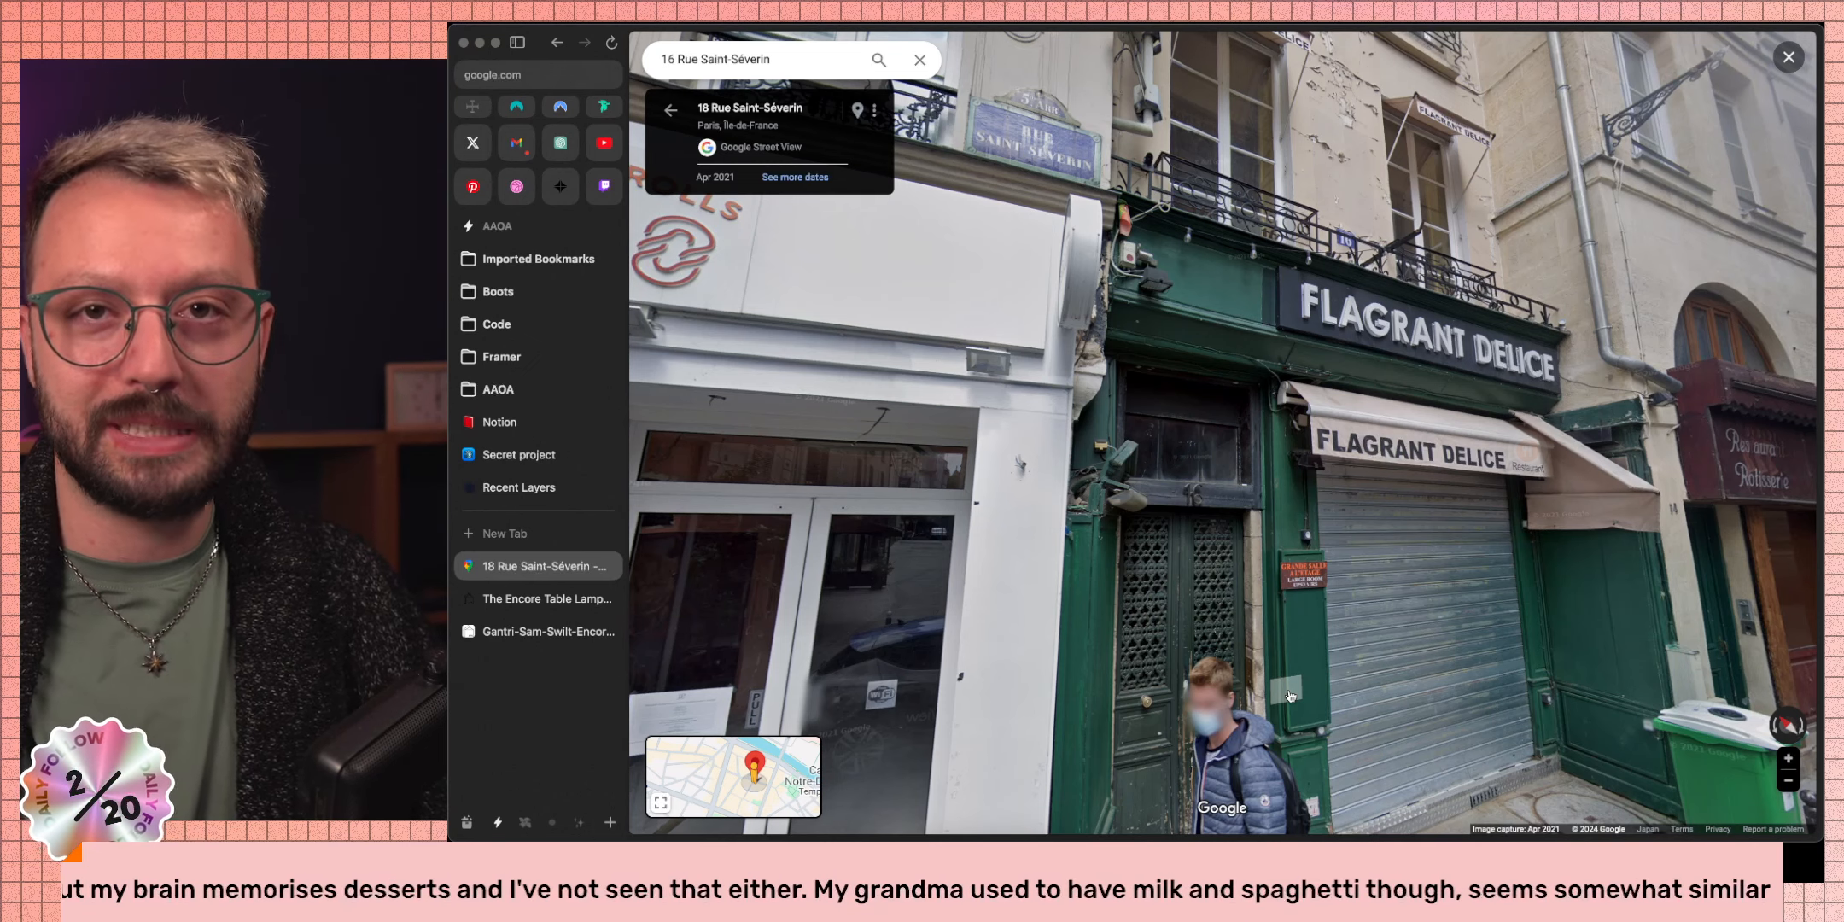
Check The Pirate's Candies details, then walk back to the Paninis – Crepes stand at 36.
left_click(1300, 478)
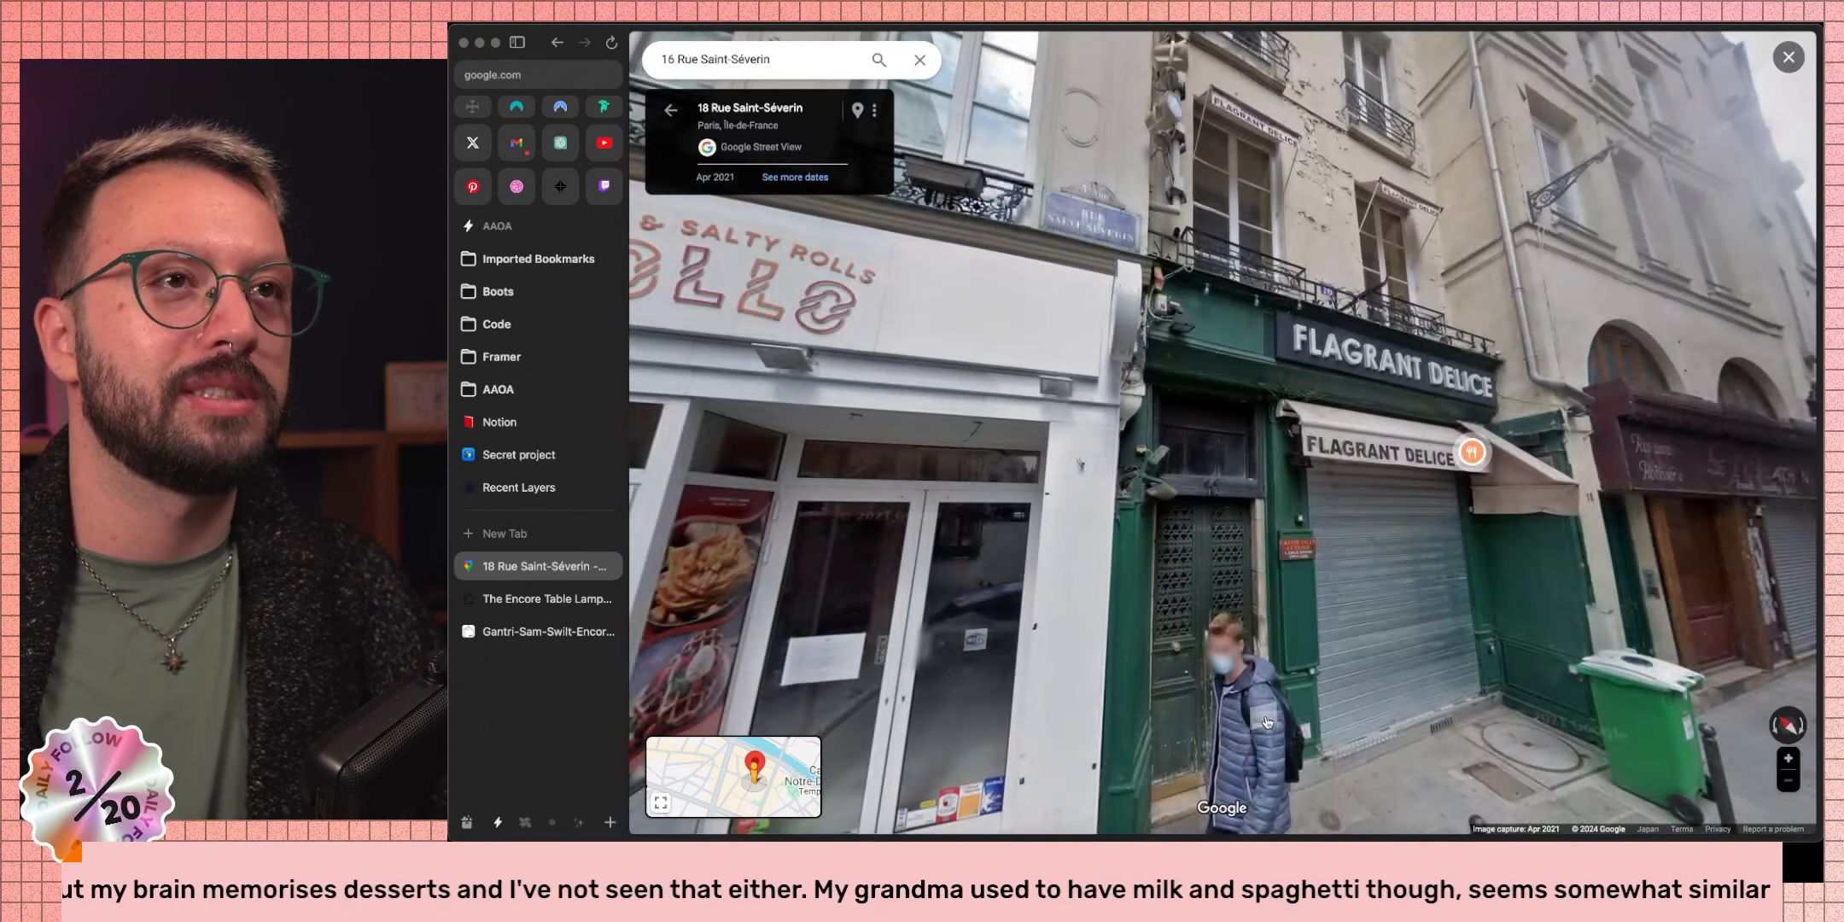
left_click(1255, 368)
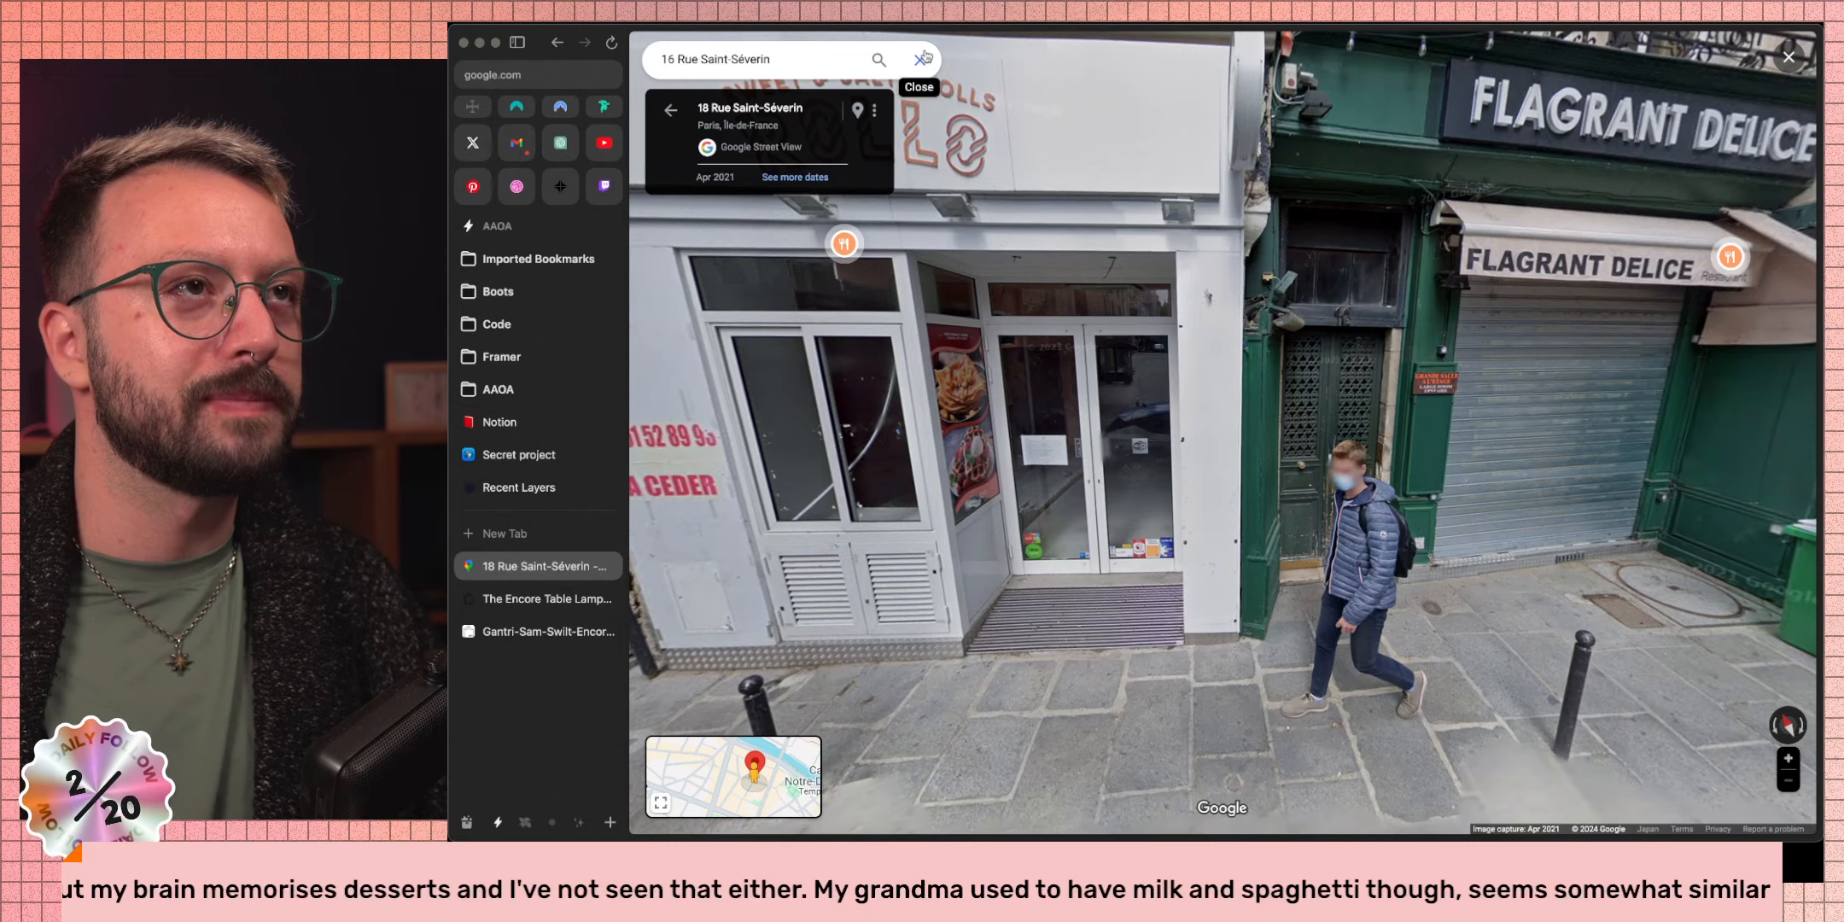
left_click_drag(1011, 450, 1246, 392)
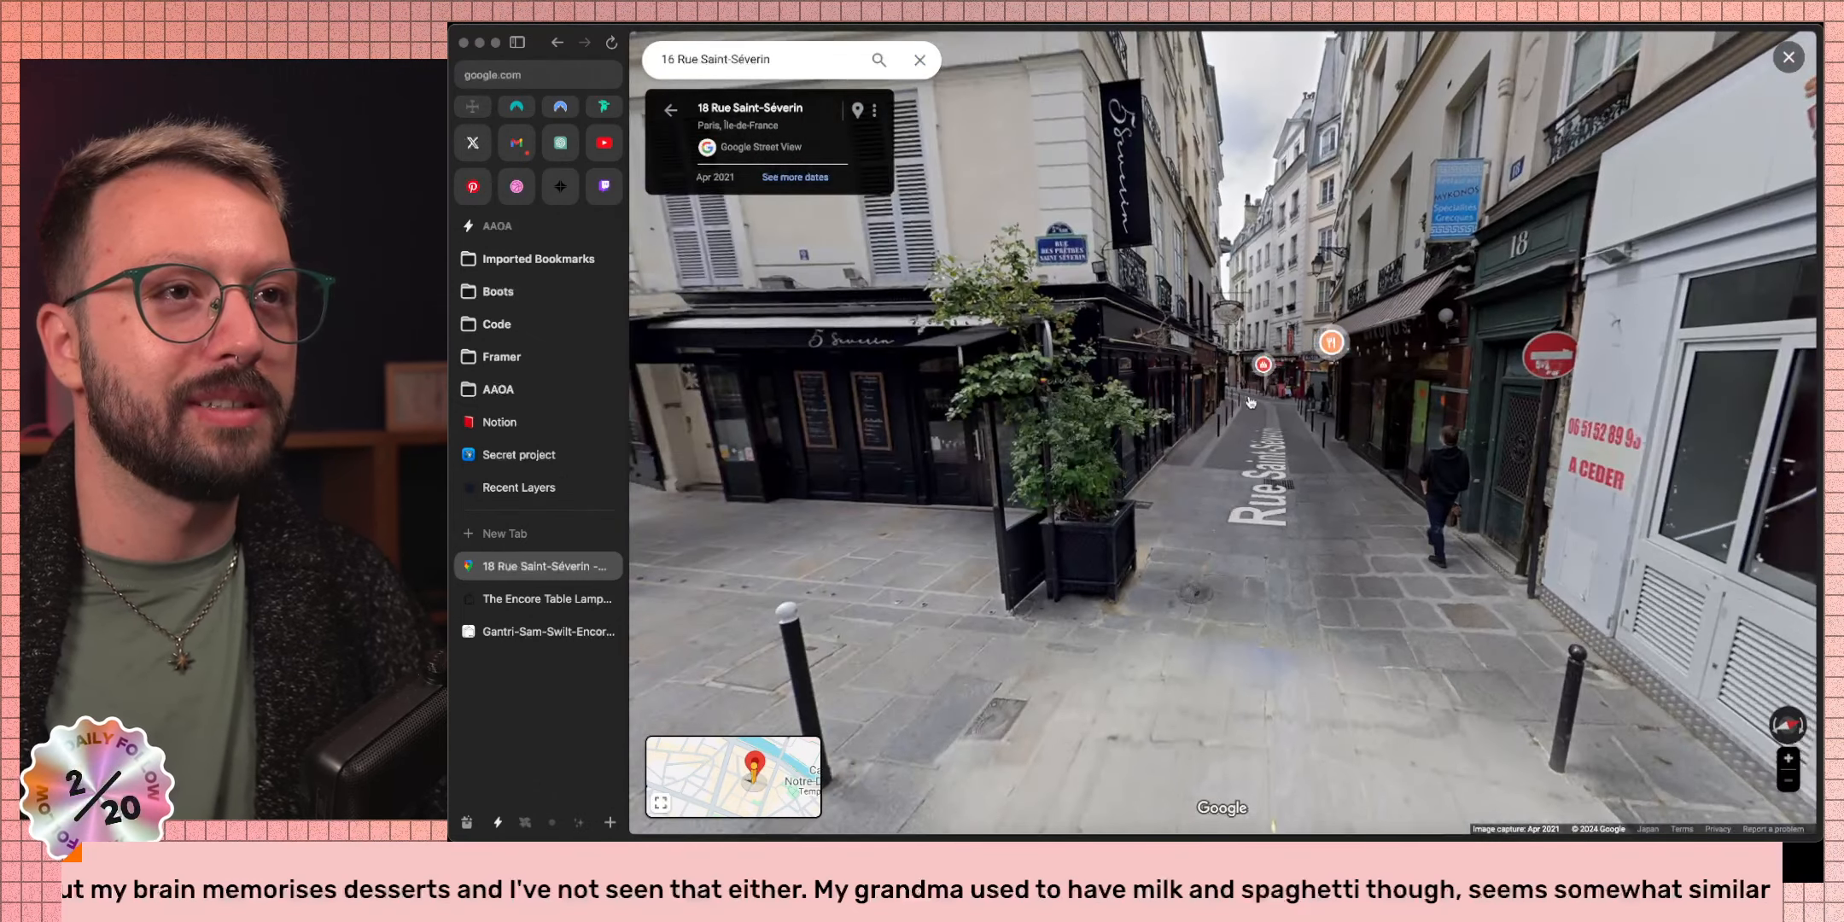
left_click(1249, 402)
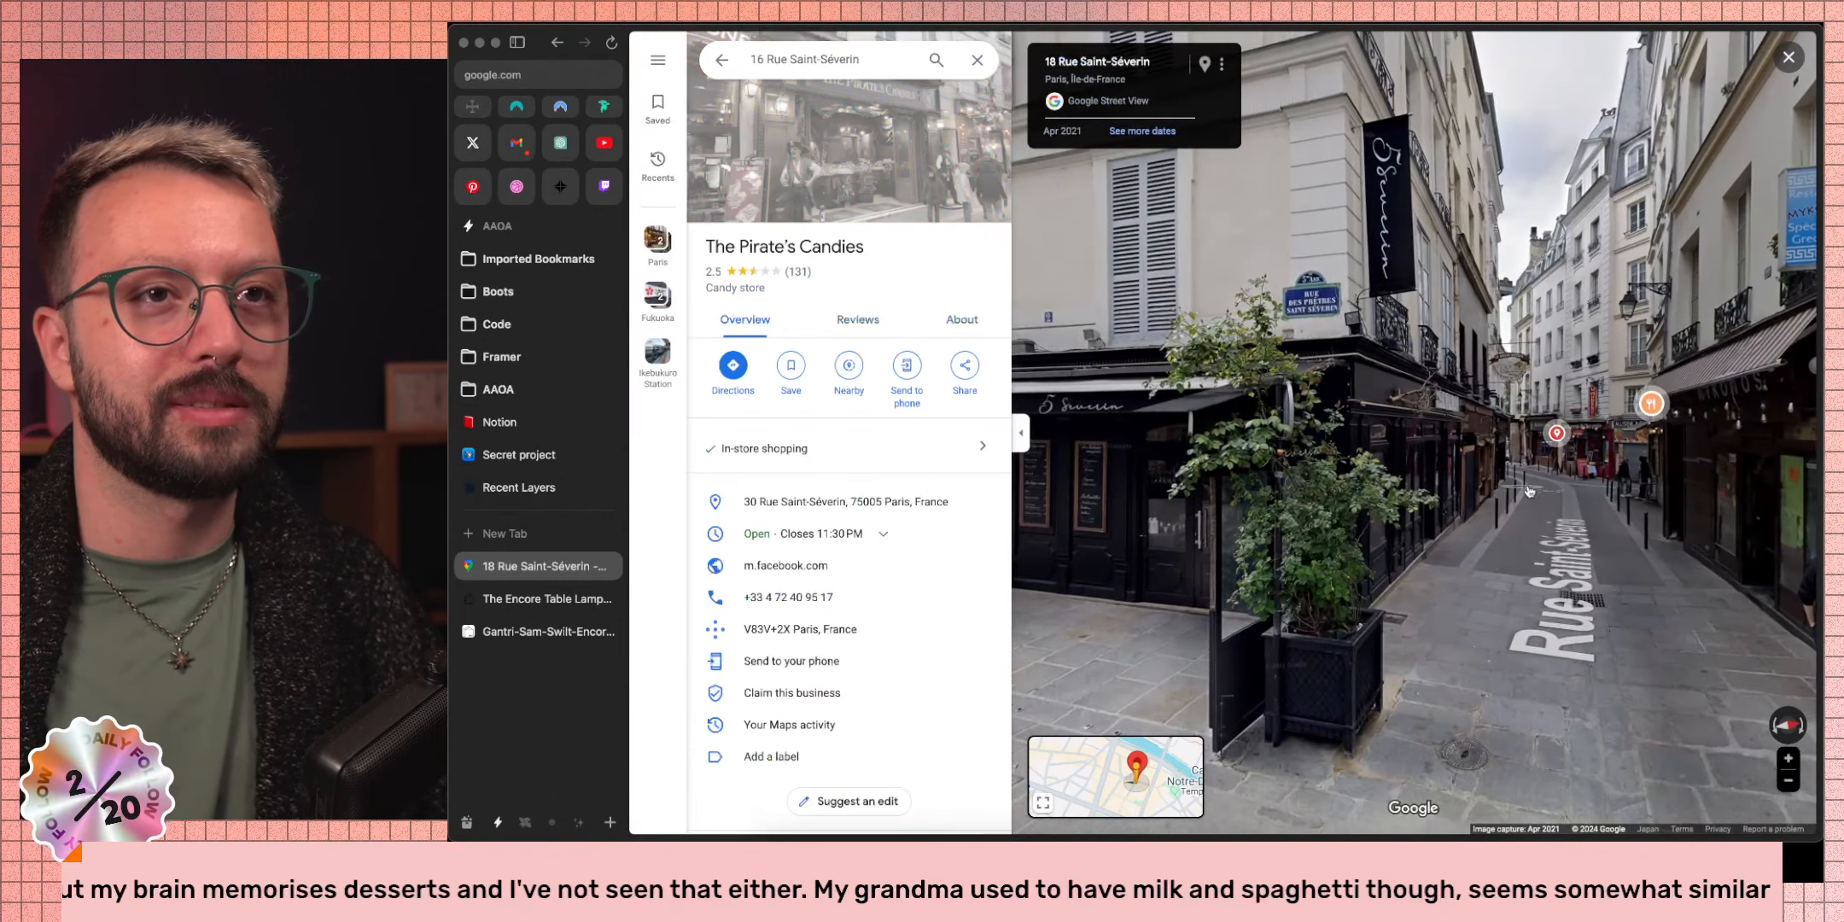
left_click(1528, 491)
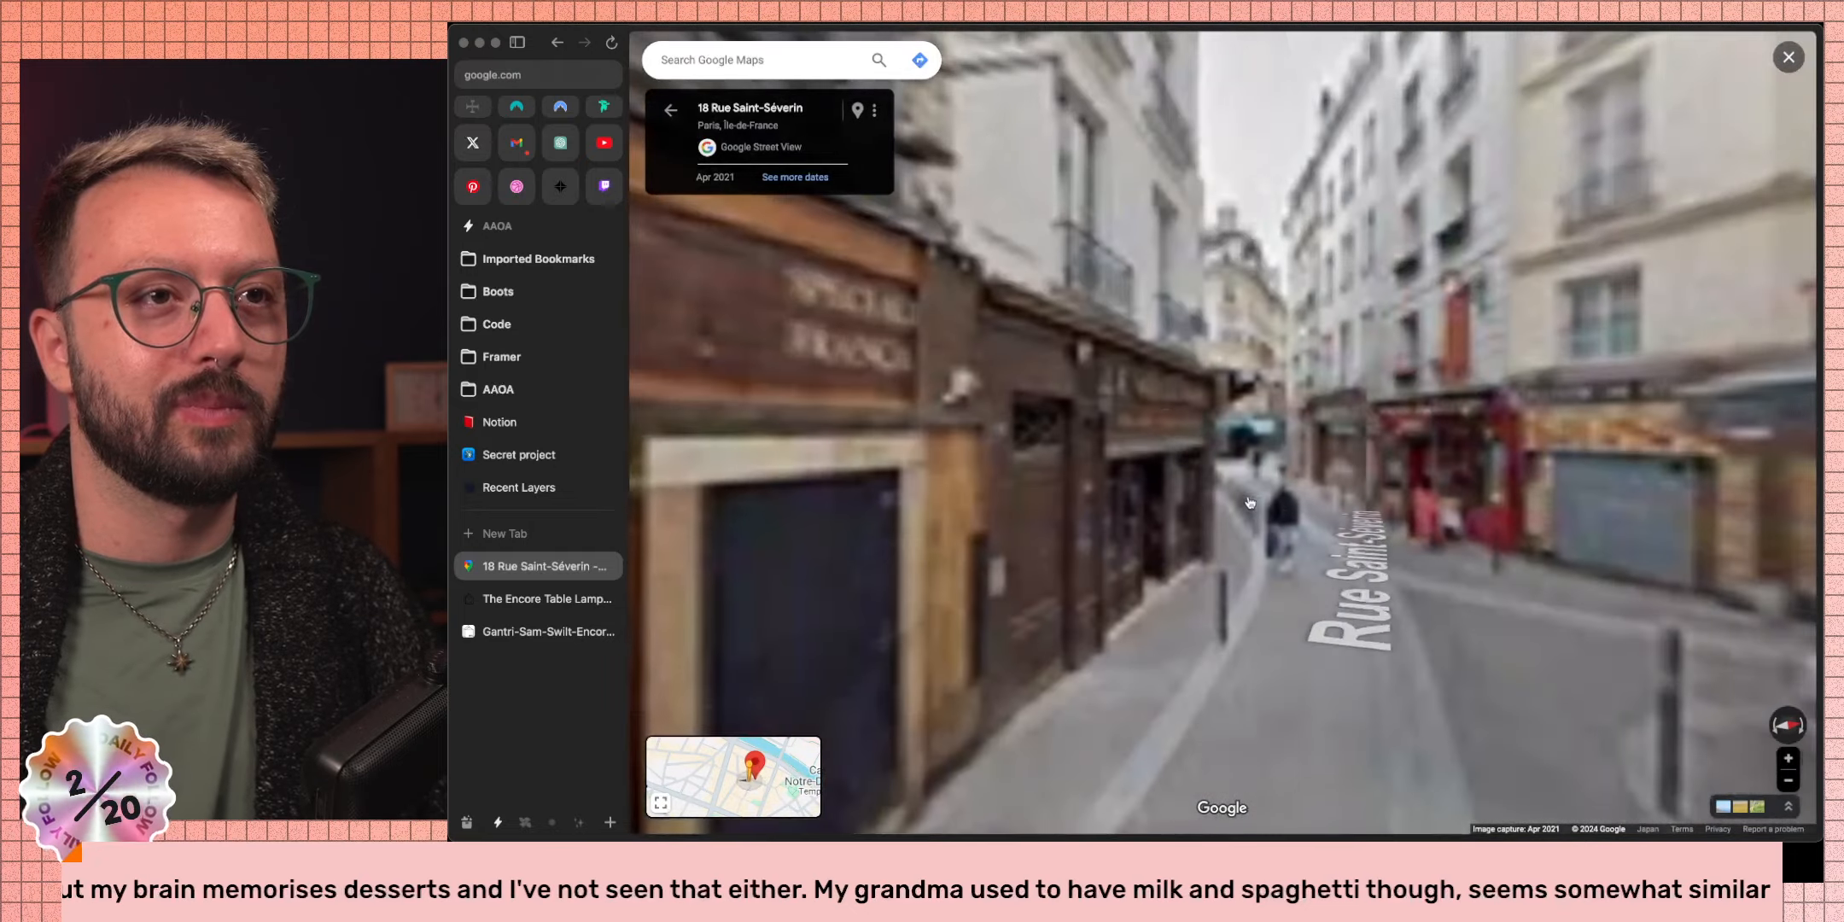
left_click(1250, 500)
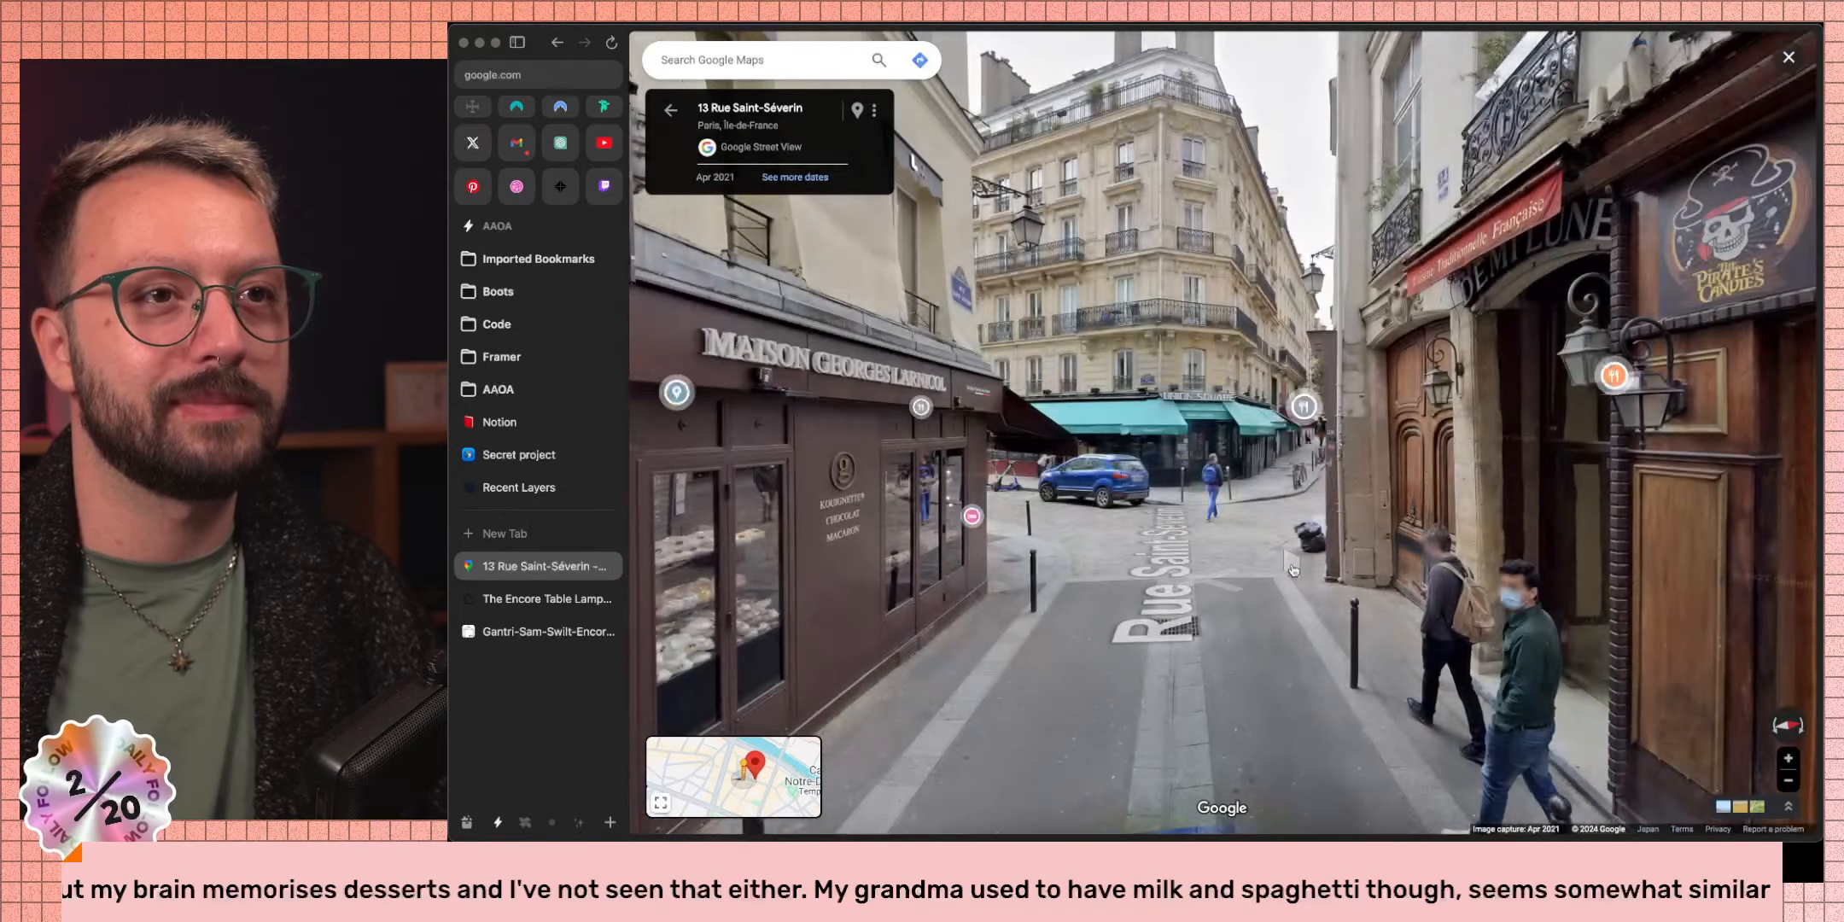
left_click(1293, 570)
left_click(1322, 523)
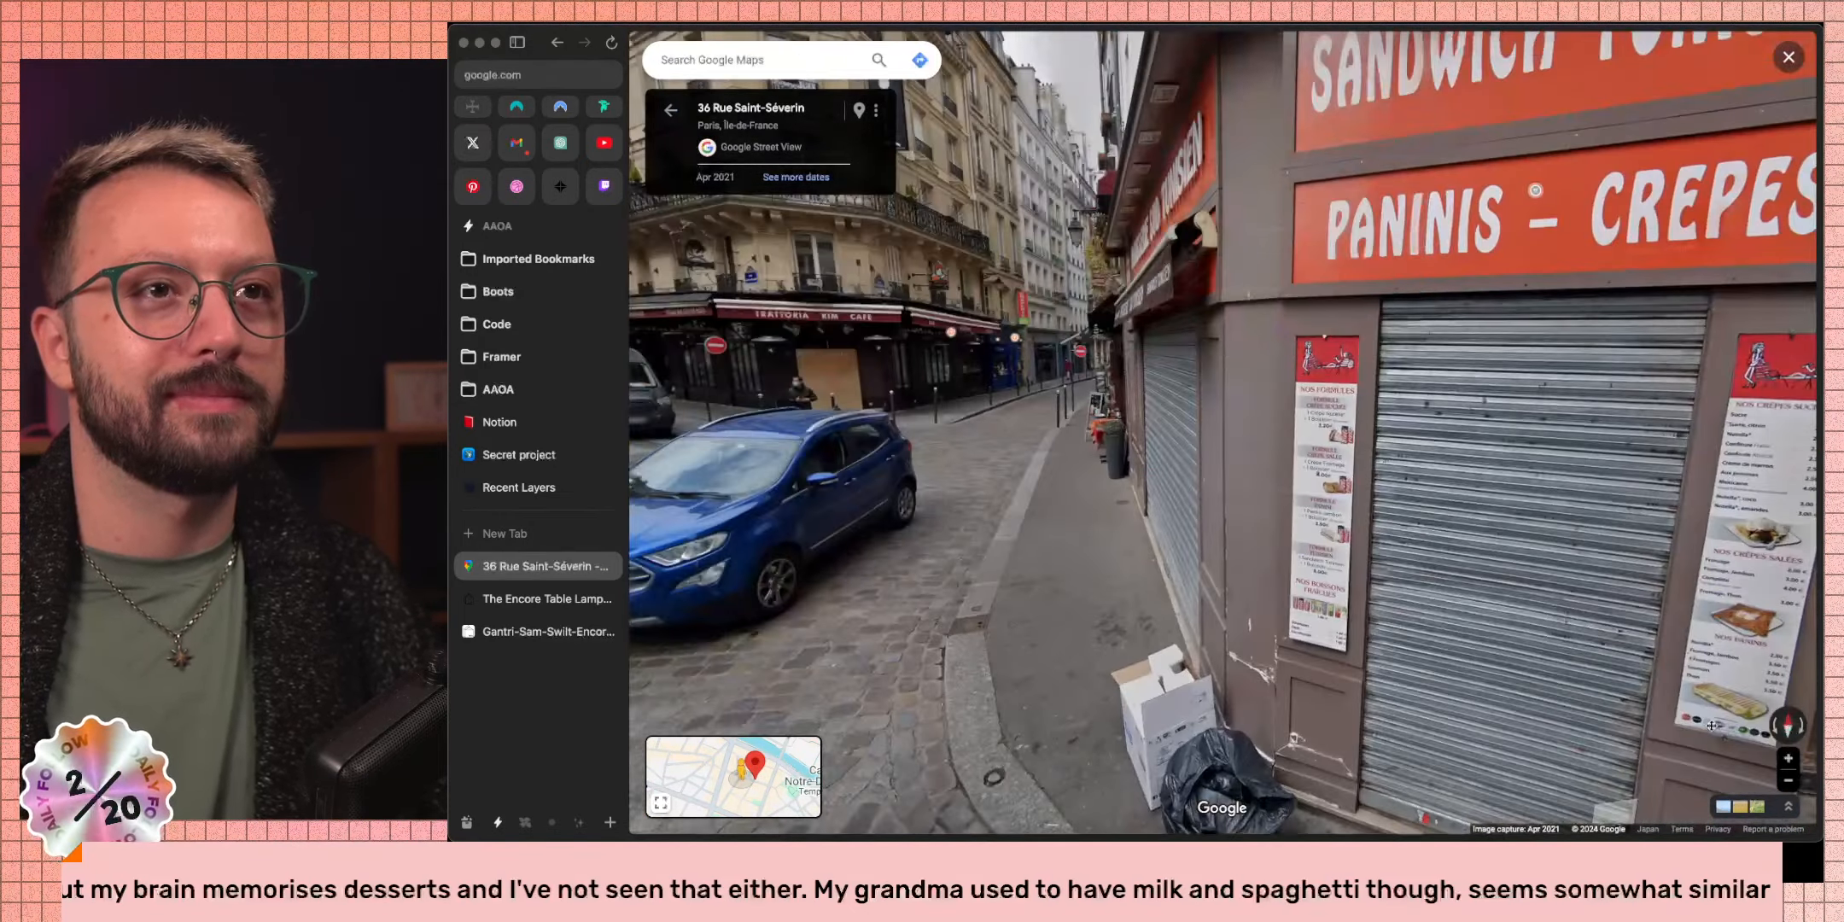